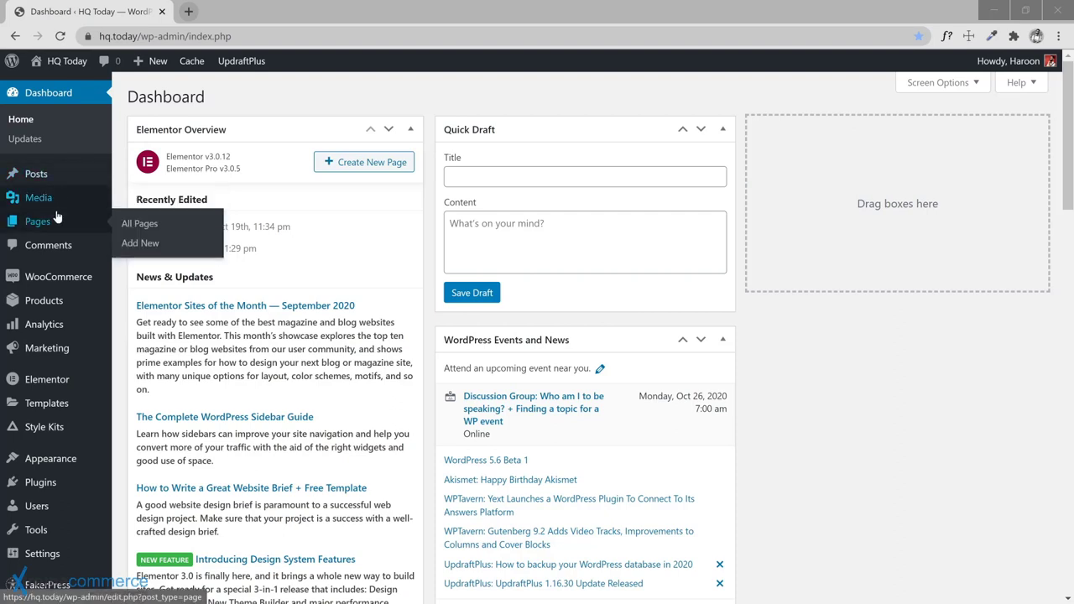
Step: Open the Design System page's live view from All Pages in a new tab and switch to it
{"action": "left_click", "coordinate": [130, 224]}
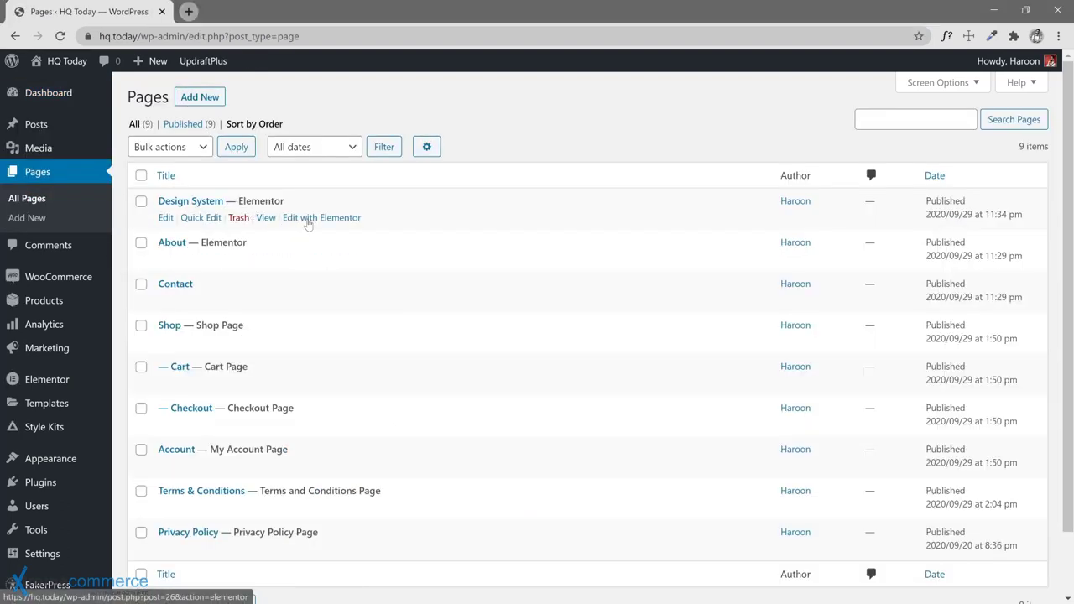
{"action": "right_click", "coordinate": [260, 219]}
{"action": "left_click", "coordinate": [289, 229]}
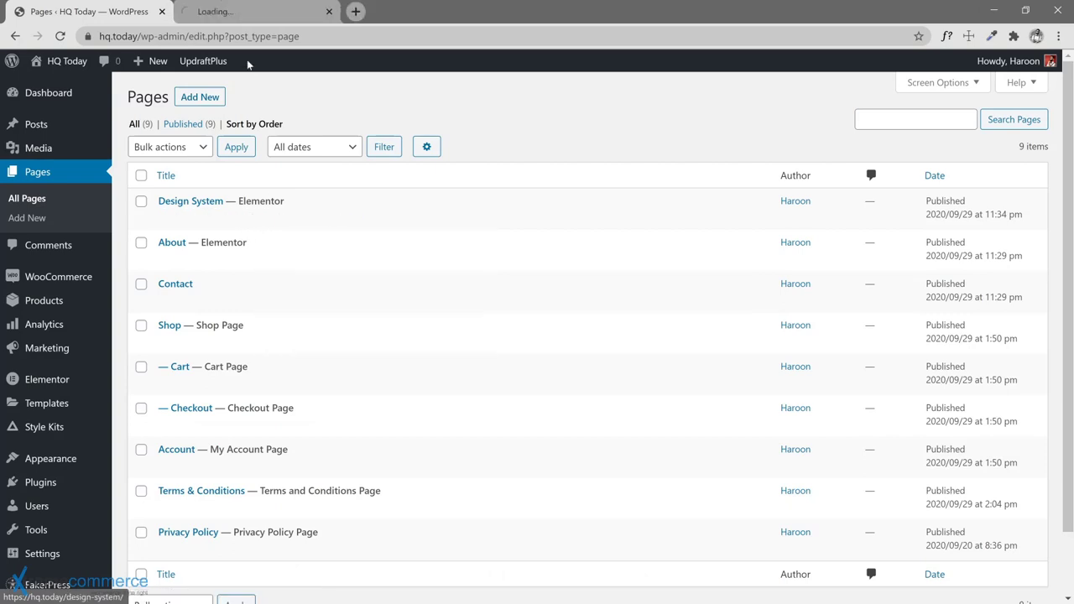
{"action": "left_click", "coordinate": [244, 11]}
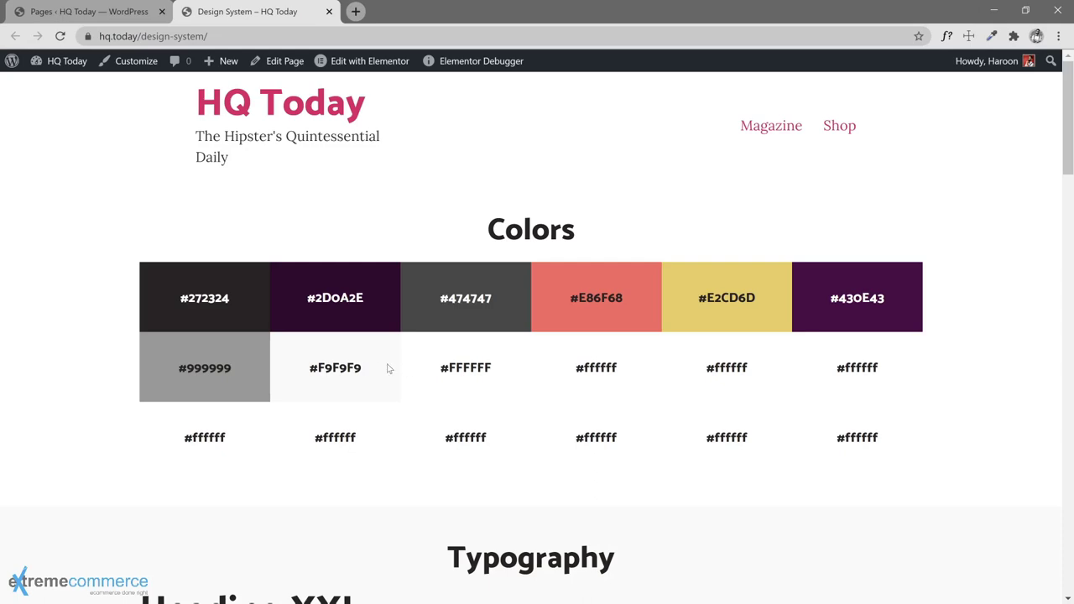
Step: Scroll through the Design System page's colour palette, then glance back at the admin tab
{"action": "scroll", "coordinate": [489, 355], "scroll_direction": "down", "scroll_amount": 1}
{"action": "scroll", "coordinate": [489, 355], "scroll_direction": "up", "scroll_amount": 1}
{"action": "scroll", "coordinate": [439, 400], "scroll_direction": "down", "scroll_amount": 6}
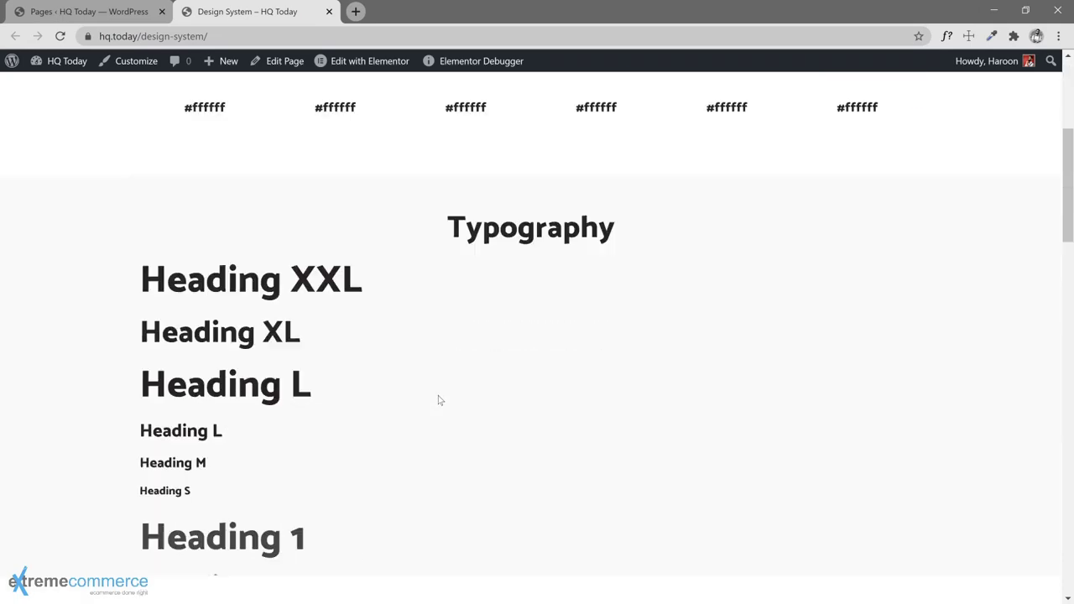
{"action": "scroll", "coordinate": [357, 335], "scroll_direction": "down", "scroll_amount": 2}
{"action": "scroll", "coordinate": [317, 286], "scroll_direction": "up", "scroll_amount": 4}
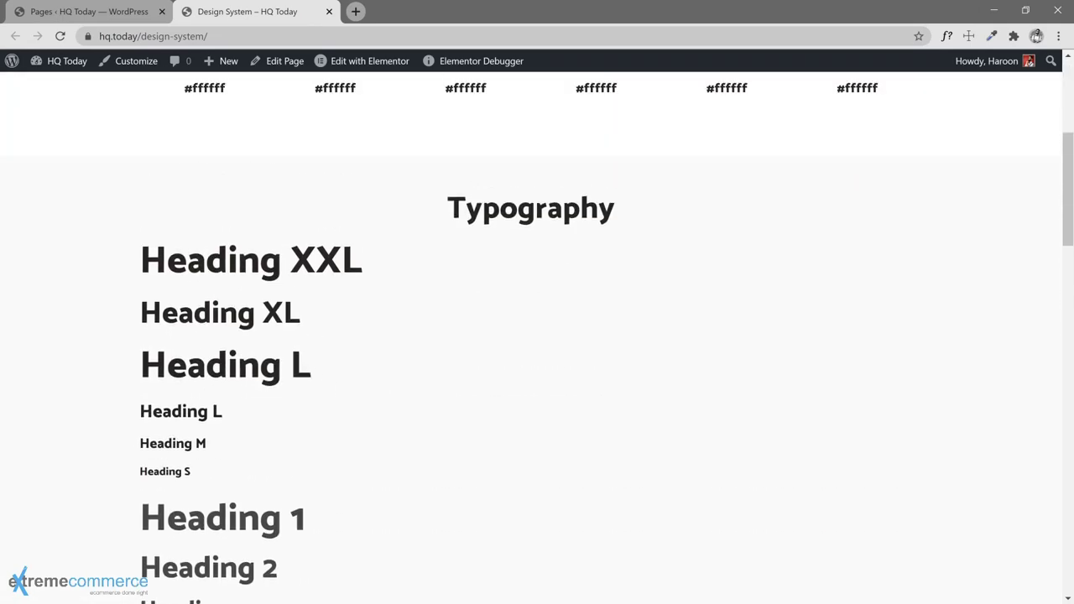
{"action": "scroll", "coordinate": [537, 336], "scroll_direction": "down", "scroll_amount": 1}
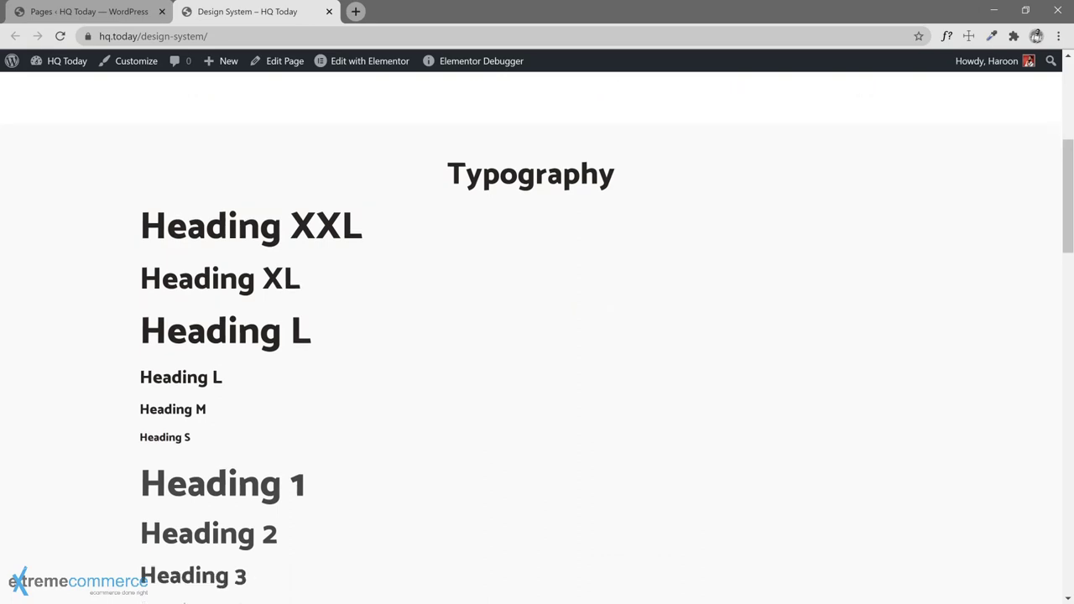
{"action": "left_click", "coordinate": [109, 12]}
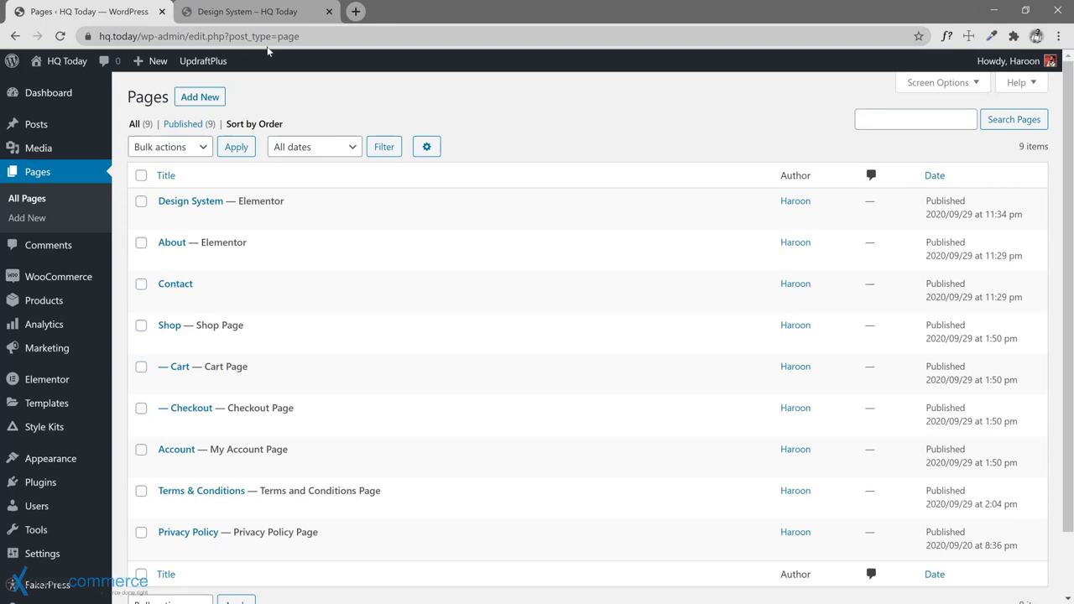
Step: Revisit the Design System page's Typography sizes, then return to the admin Pages list
{"action": "left_click", "coordinate": [252, 12]}
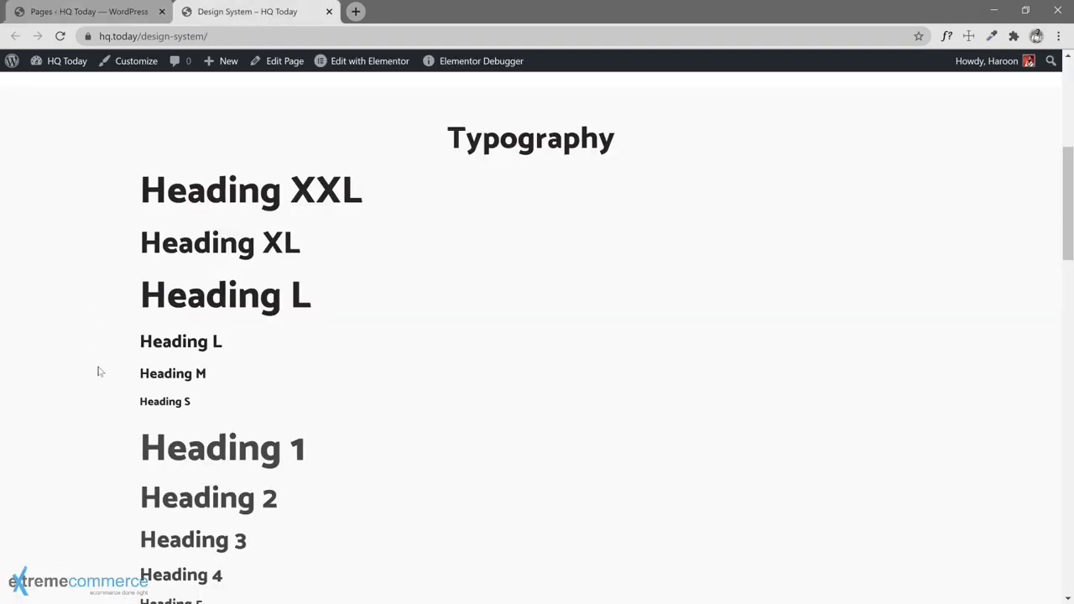
{"action": "scroll", "coordinate": [537, 336], "scroll_direction": "down", "scroll_amount": 1}
{"action": "scroll", "coordinate": [304, 271], "scroll_direction": "up", "scroll_amount": 1}
{"action": "scroll", "coordinate": [345, 283], "scroll_direction": "down", "scroll_amount": 1}
{"action": "scroll", "coordinate": [344, 283], "scroll_direction": "up", "scroll_amount": 1}
{"action": "left_click", "coordinate": [122, 13]}
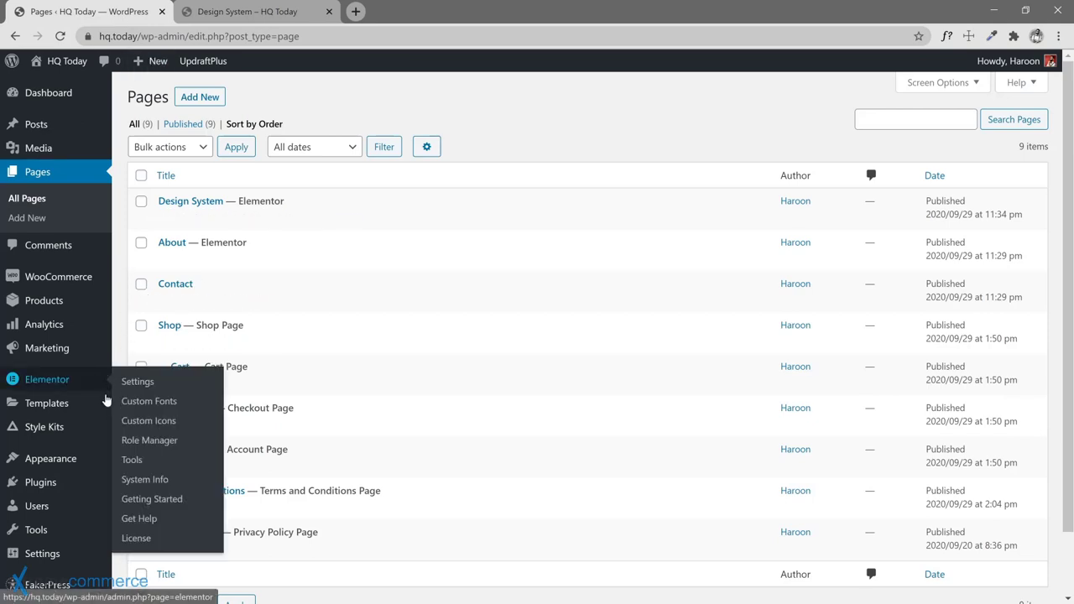
Step: Open the Style Kits Library on its Style Kits presets tab
{"action": "mouse_move", "coordinate": [69, 431]}
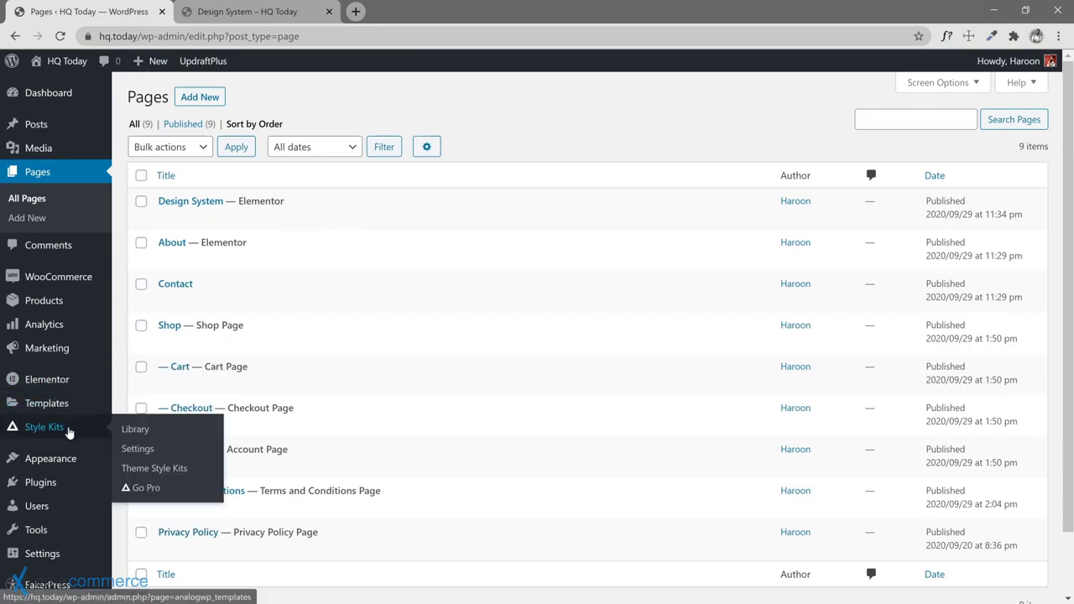
{"action": "left_click", "coordinate": [130, 434]}
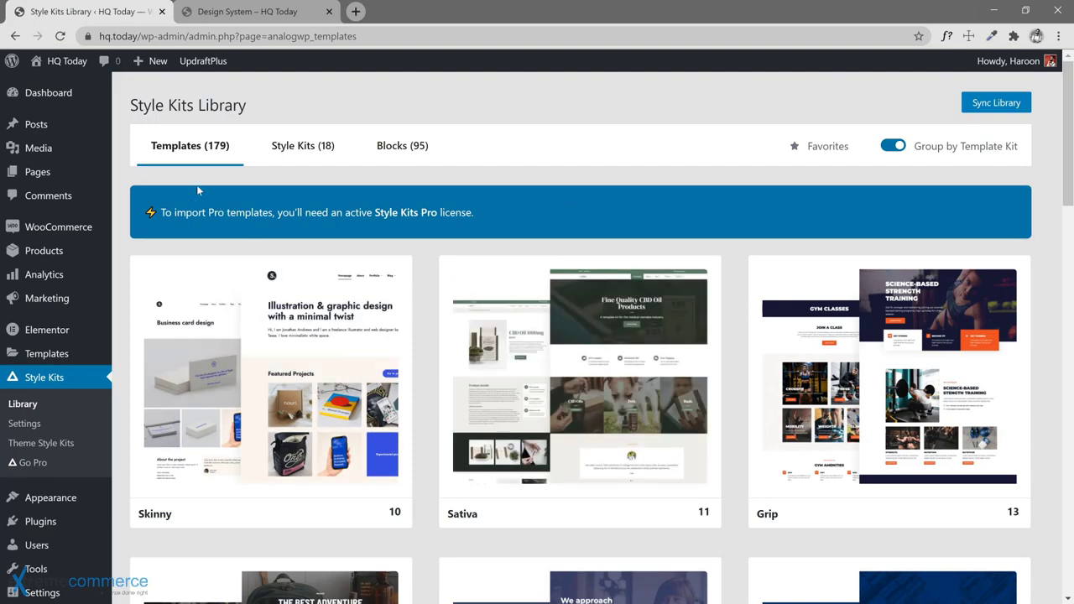
{"action": "left_click", "coordinate": [303, 146]}
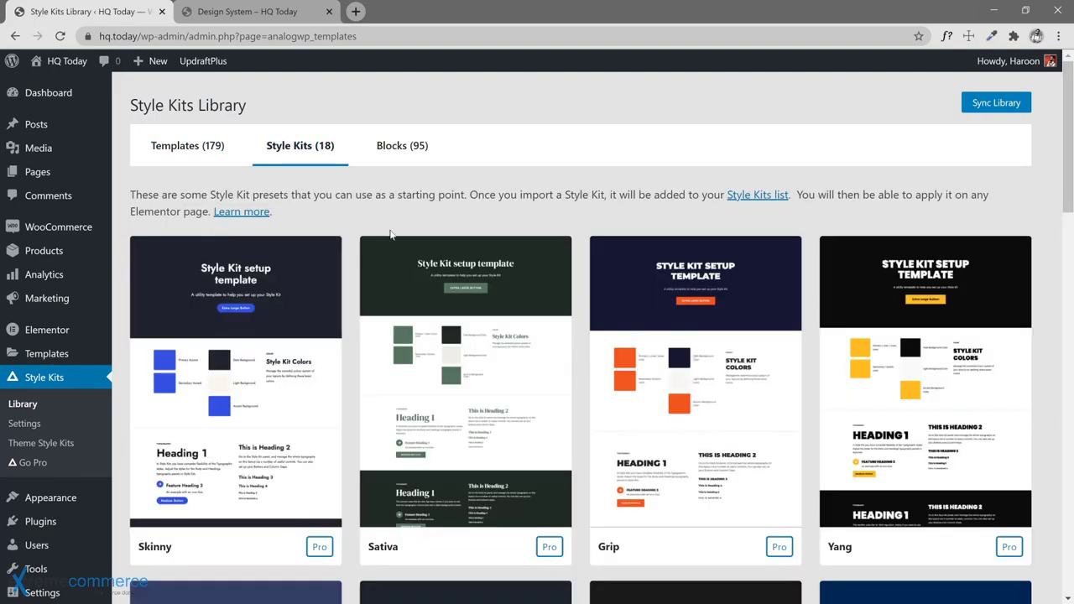
Step: Scroll down to the Kali kit and open its preview
{"action": "scroll", "coordinate": [390, 234], "scroll_direction": "down", "scroll_amount": 5}
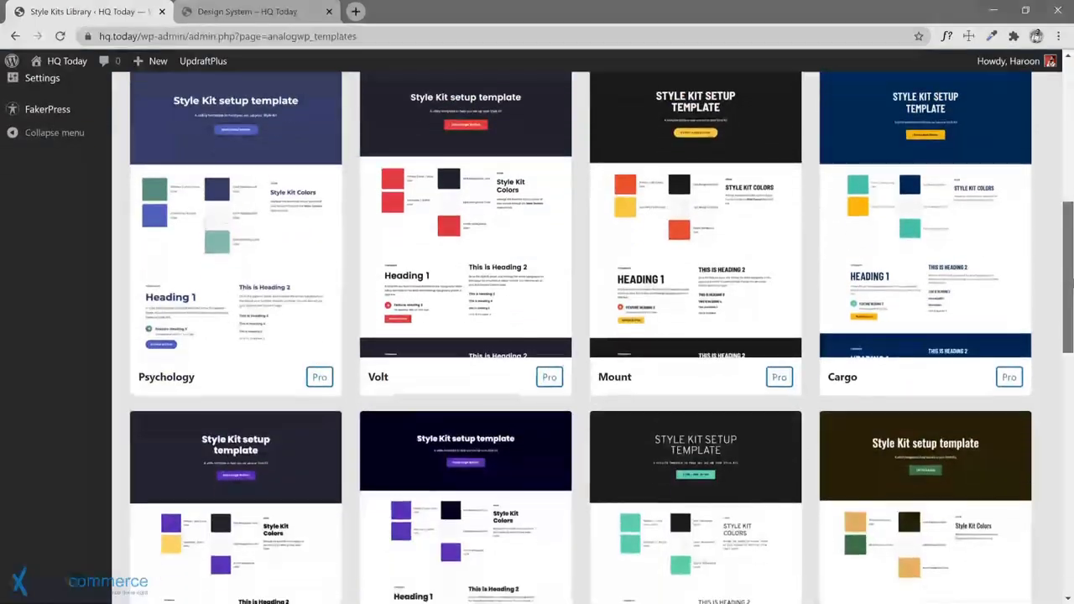
{"action": "left_click_drag", "start_coordinate": [1071, 290], "coordinate": [1071, 428]}
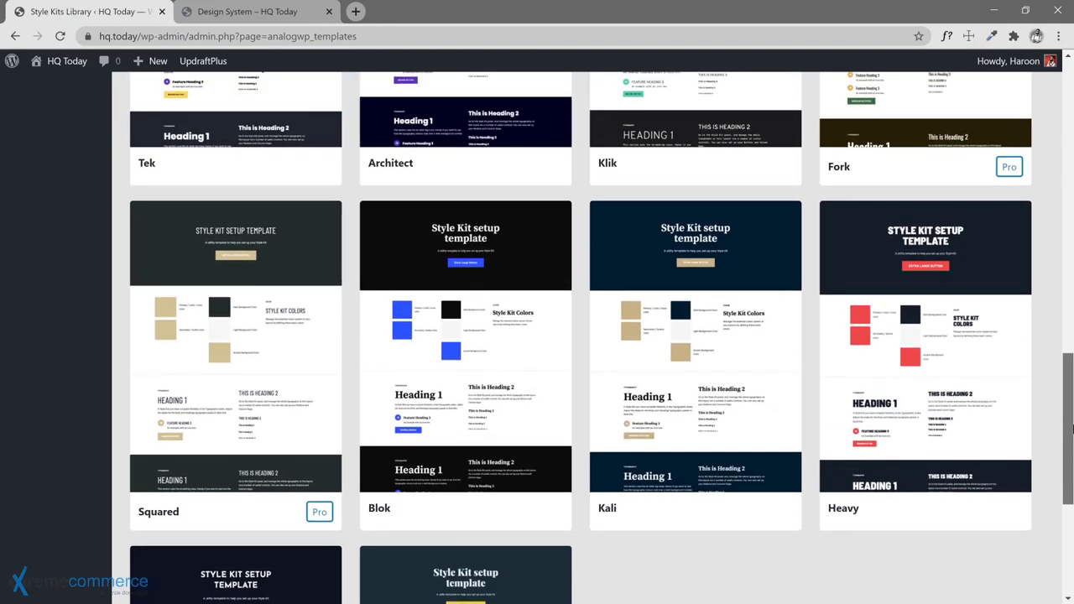
{"action": "left_click", "coordinate": [692, 342]}
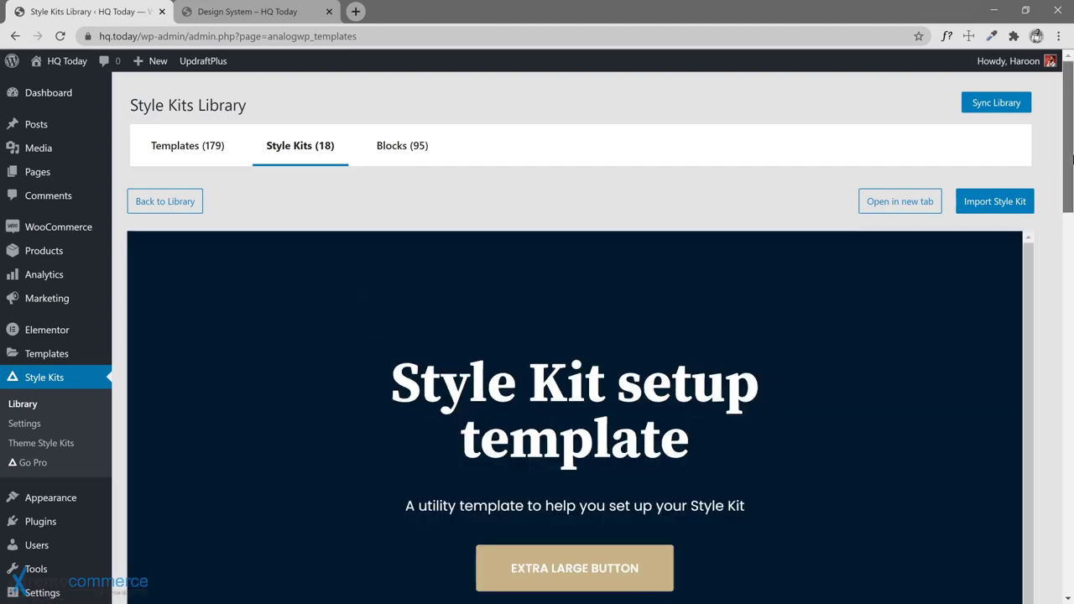
Step: Scroll through the Kali style kit preview
{"action": "left_click_drag", "start_coordinate": [1071, 159], "coordinate": [1071, 208]}
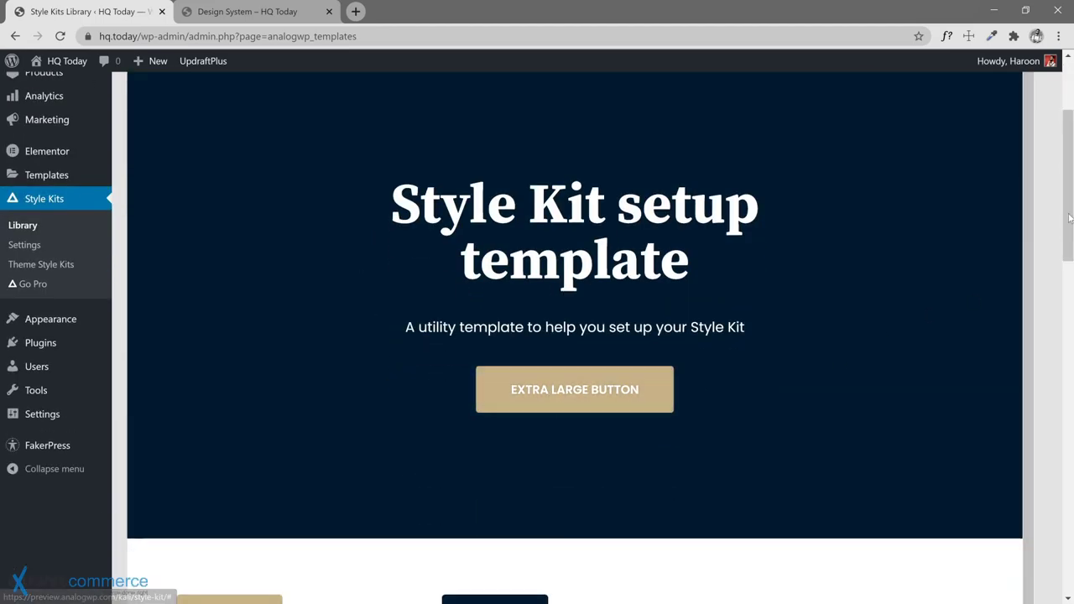
{"action": "scroll", "coordinate": [1073, 299], "scroll_direction": "down", "scroll_amount": 3}
{"action": "scroll", "coordinate": [1072, 298], "scroll_direction": "down", "scroll_amount": 5}
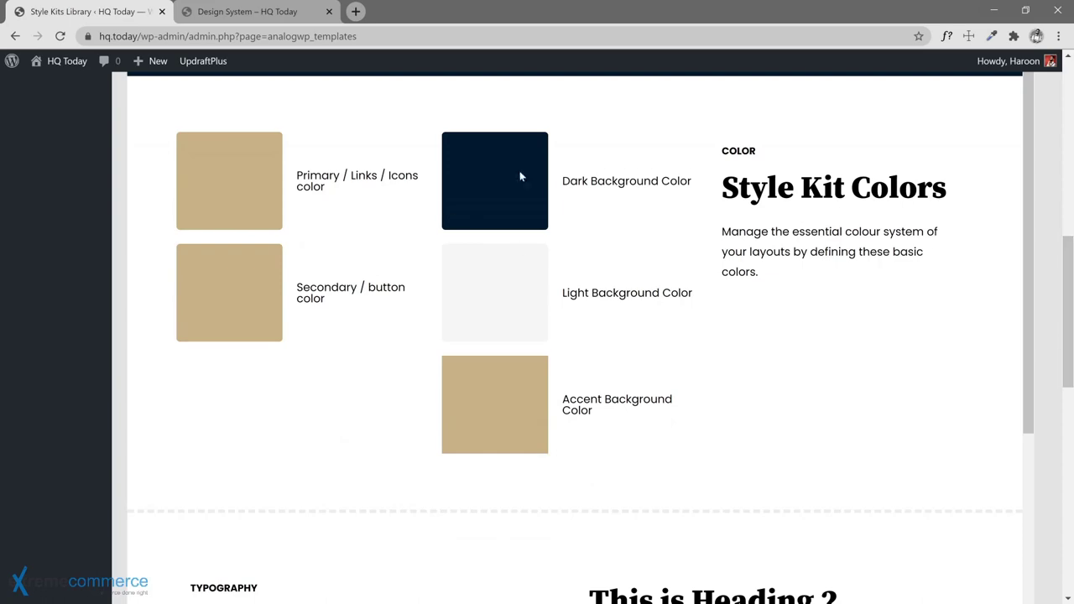
{"action": "left_click_drag", "start_coordinate": [1069, 327], "coordinate": [1070, 450]}
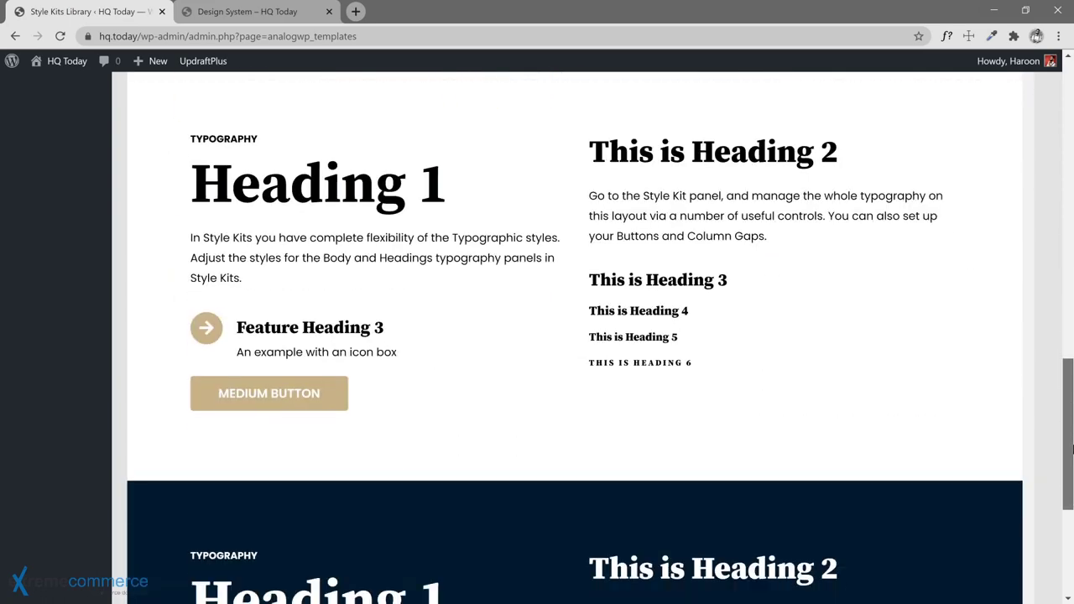
{"action": "scroll", "coordinate": [575, 335], "scroll_direction": "up", "scroll_amount": 15}
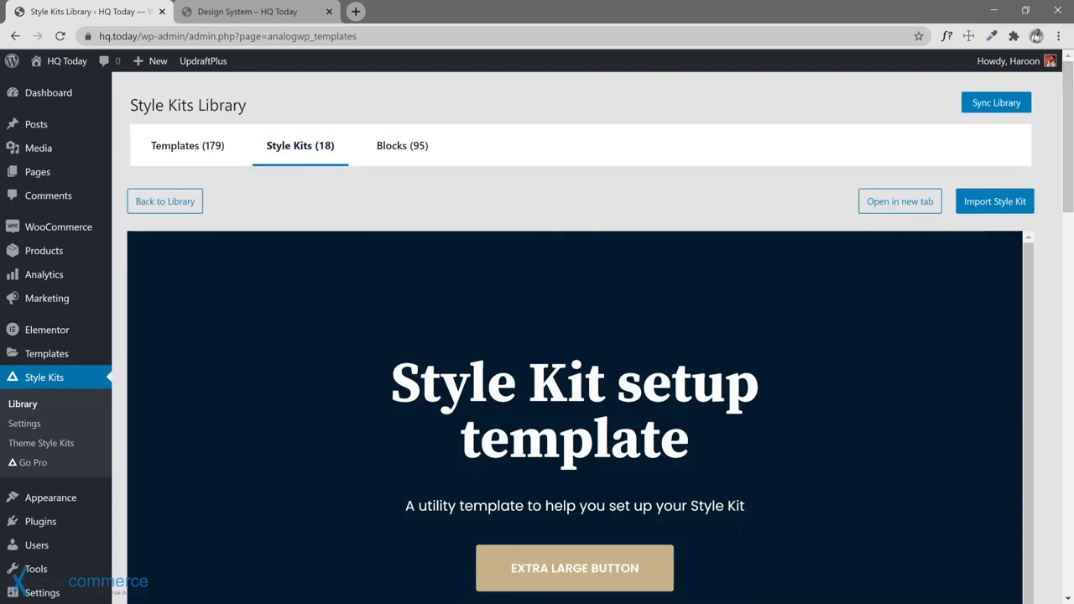
Step: Compare Kali with the Design System tab, then return to the kit grid and scroll to Tek
{"action": "left_click", "coordinate": [245, 13]}
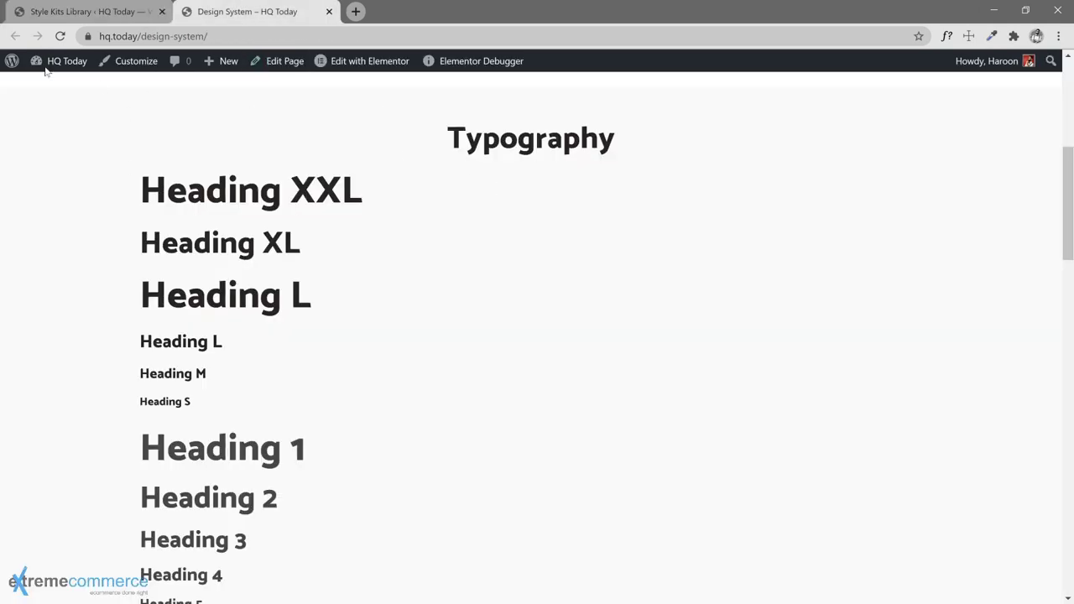
{"action": "left_click", "coordinate": [84, 11]}
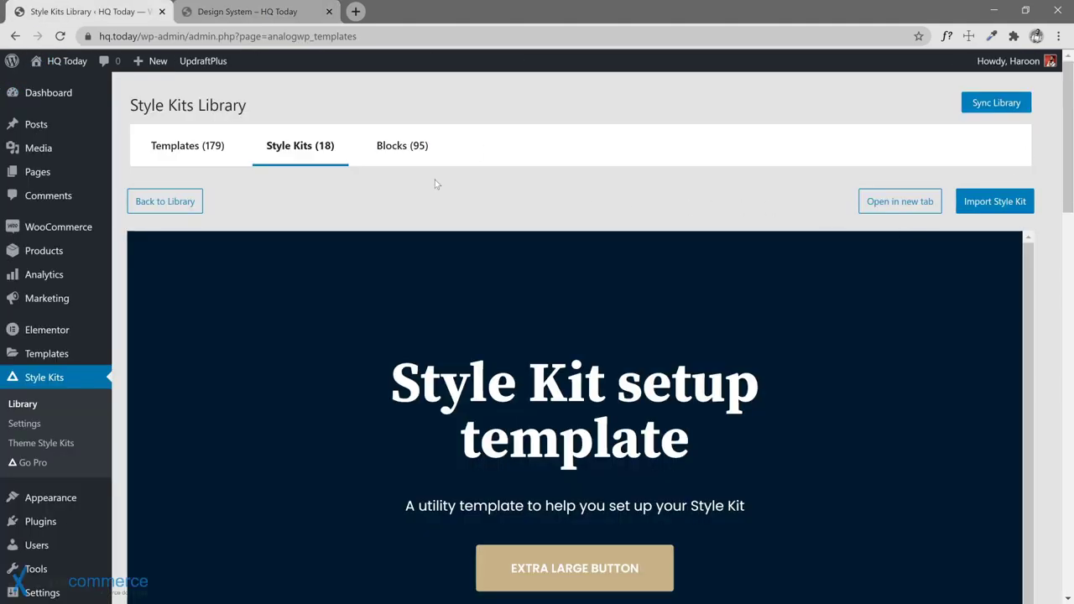
{"action": "left_click", "coordinate": [176, 200]}
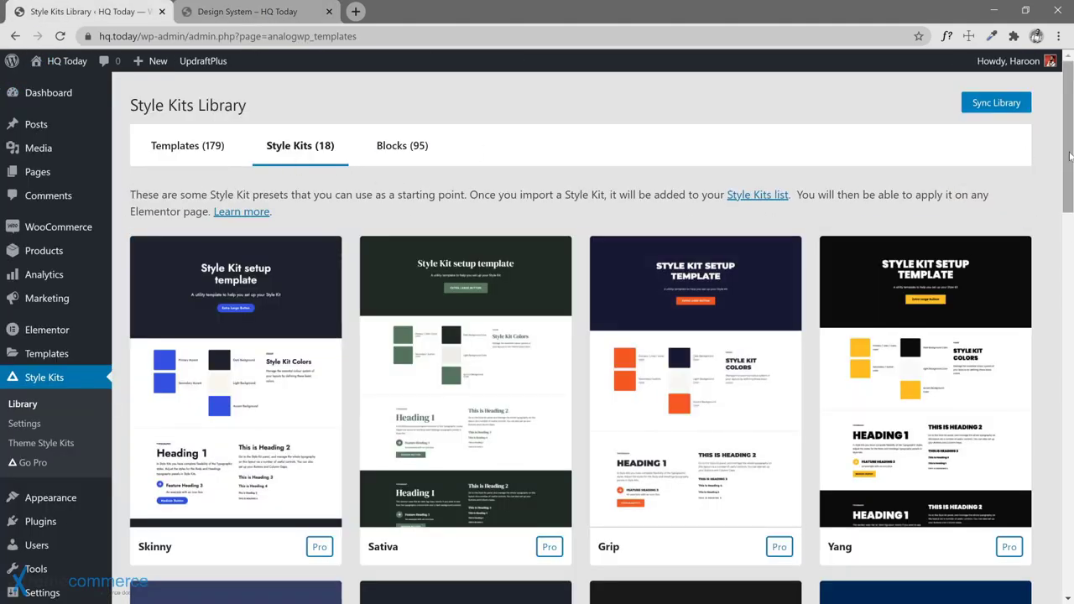
{"action": "scroll", "coordinate": [1070, 148], "scroll_direction": "down", "scroll_amount": 10}
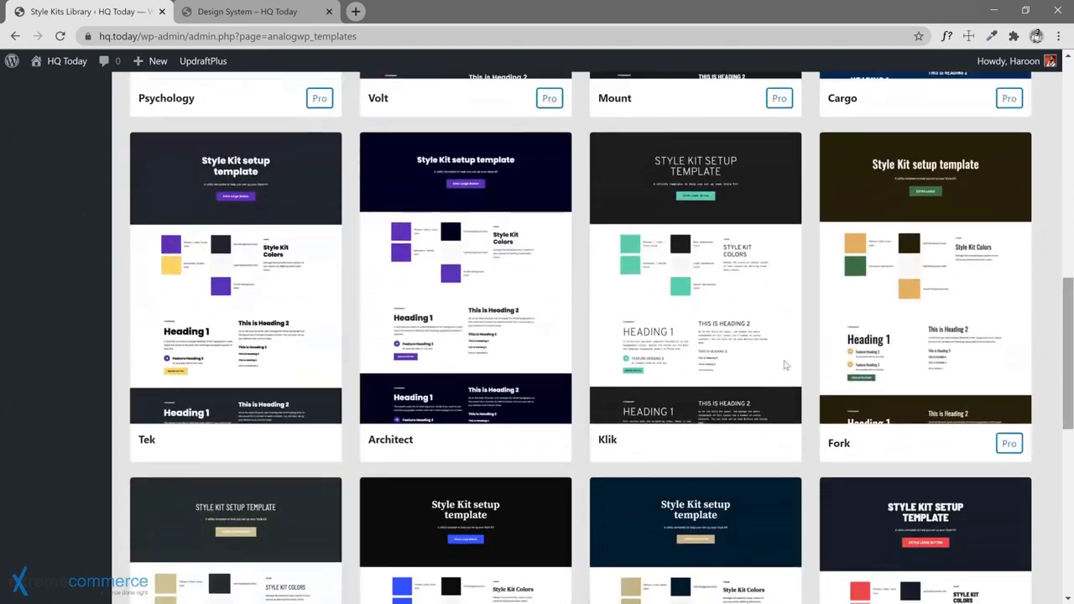
Step: Preview the Tek style kit, import it, and dismiss the confirmation dialog
{"action": "mouse_move", "coordinate": [240, 289]}
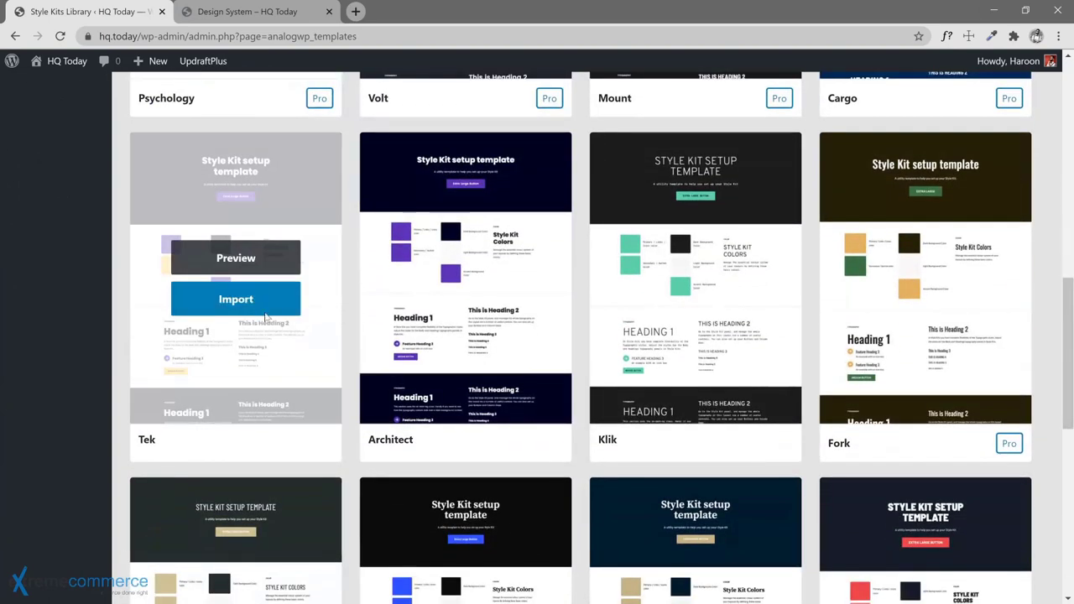
{"action": "left_click", "coordinate": [239, 258]}
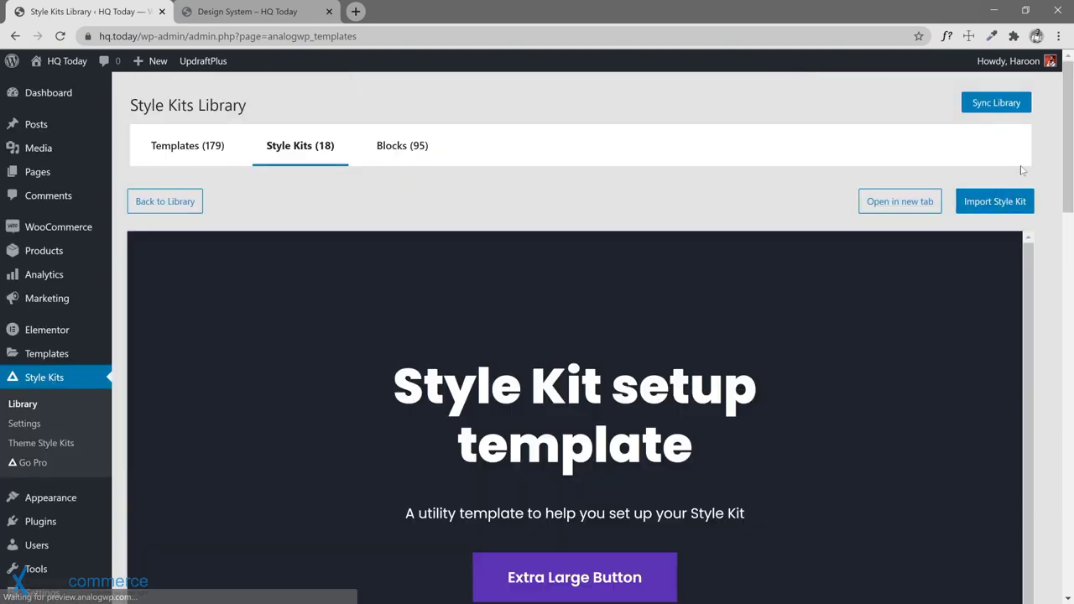
{"action": "left_click_drag", "start_coordinate": [1070, 149], "coordinate": [1066, 117]}
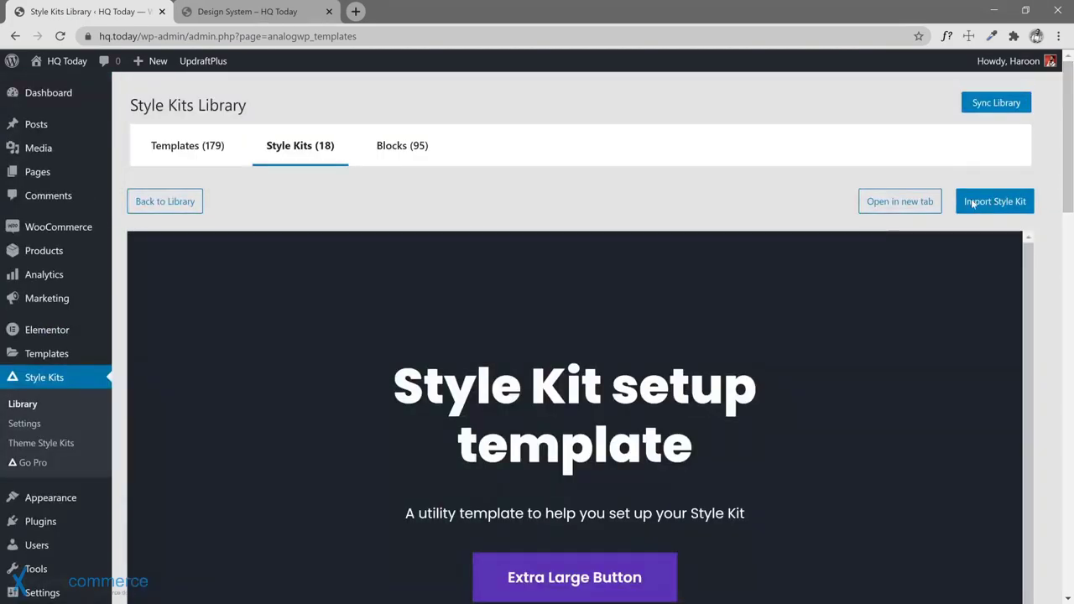
{"action": "left_click", "coordinate": [983, 212]}
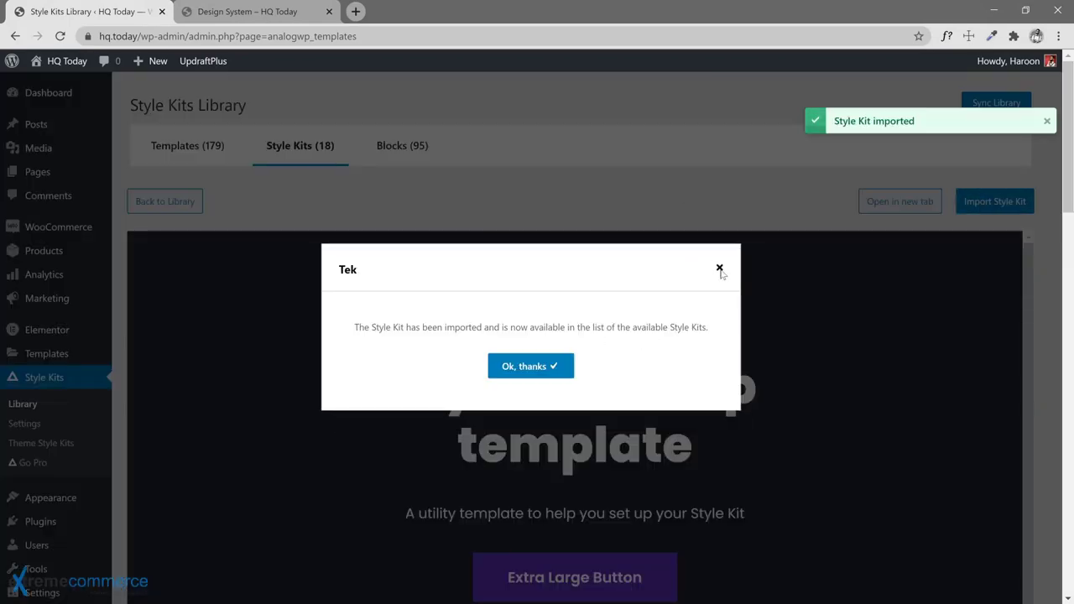
{"action": "left_click", "coordinate": [719, 270]}
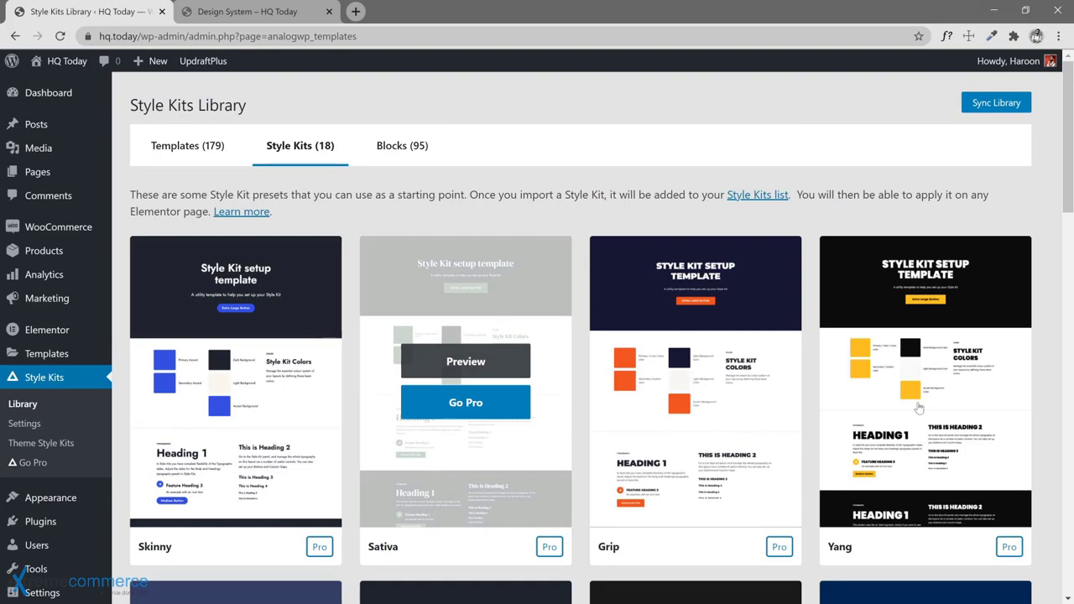
Step: Go to Style Kits > Theme Style Kits to see Tek listed beside Default Kit
{"action": "left_click_drag", "start_coordinate": [1068, 167], "coordinate": [1068, 545]}
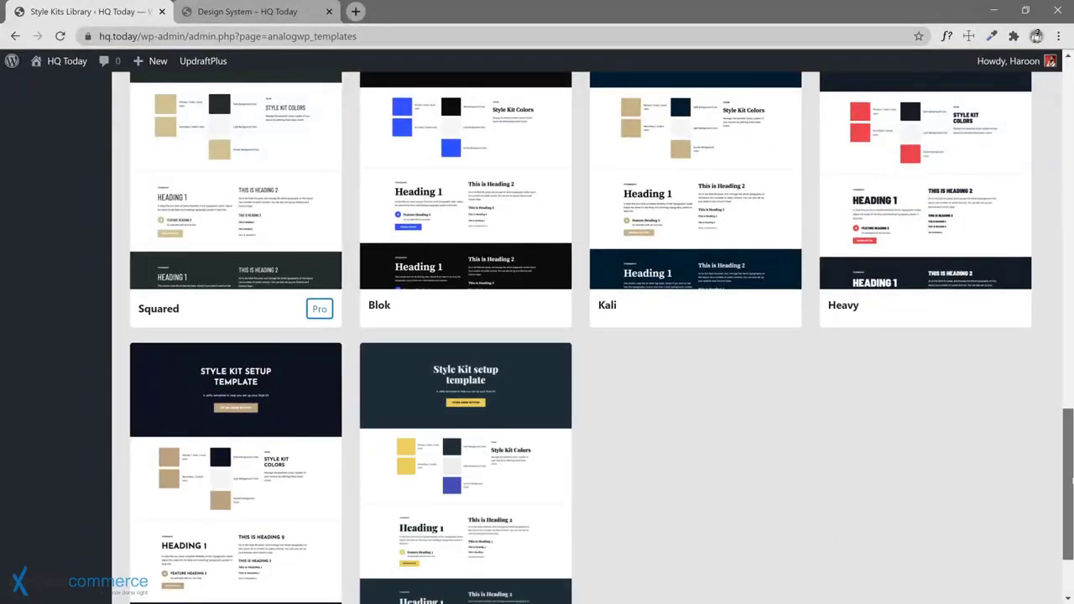
{"action": "scroll", "coordinate": [528, 554], "scroll_direction": "down", "scroll_amount": 2}
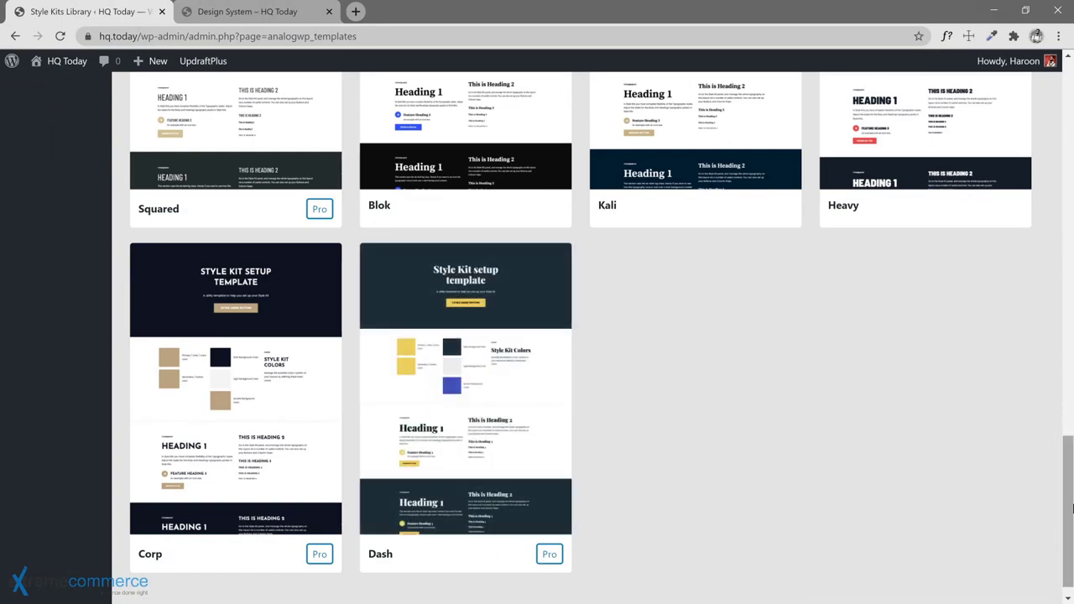
{"action": "left_click_drag", "start_coordinate": [1068, 505], "coordinate": [1068, 119]}
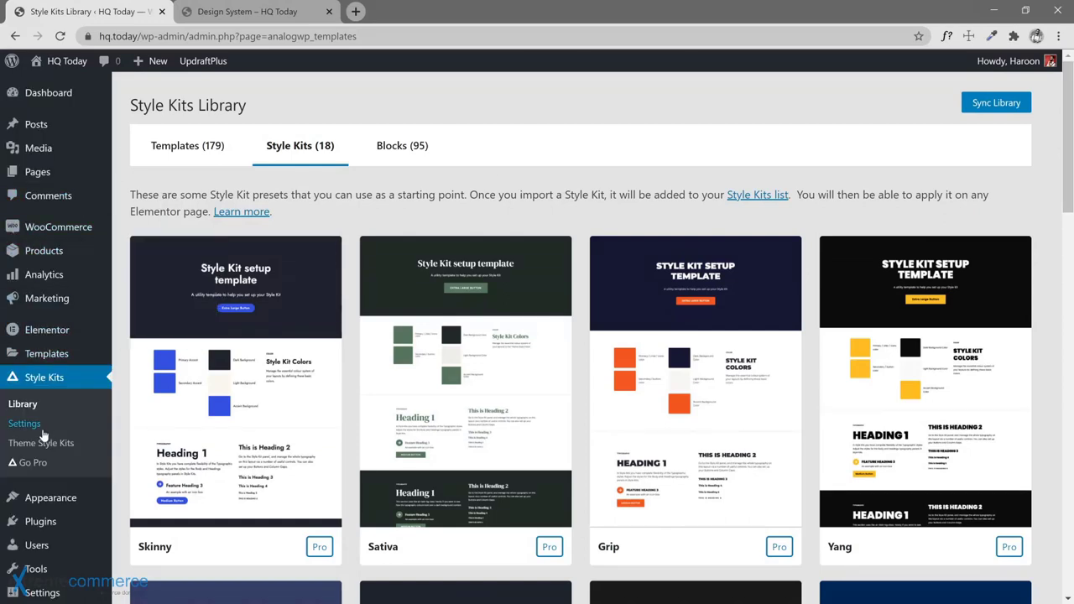
{"action": "left_click", "coordinate": [30, 447]}
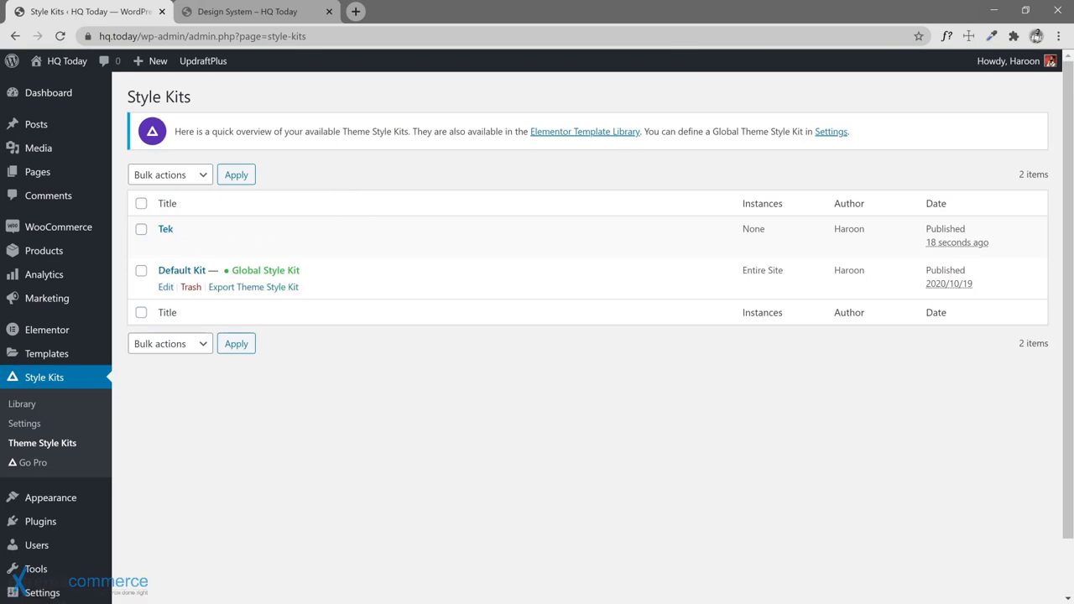
Step: Set the Global Style Kit to Tek in Style Kits Settings and save
{"action": "left_click", "coordinate": [30, 425]}
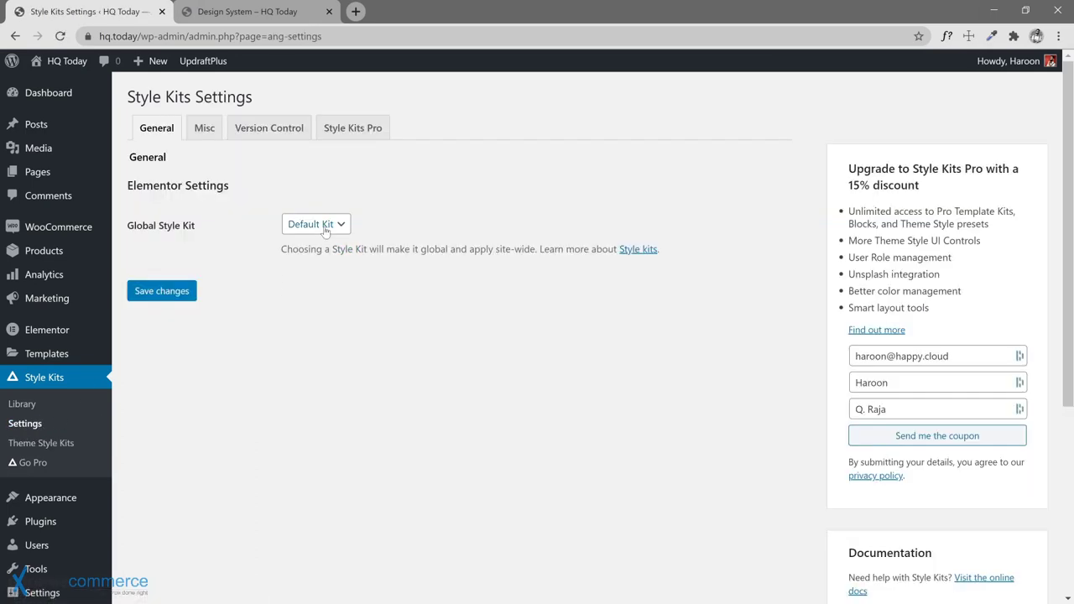
{"action": "left_click", "coordinate": [328, 224]}
{"action": "left_click", "coordinate": [322, 245]}
{"action": "left_click", "coordinate": [156, 288]}
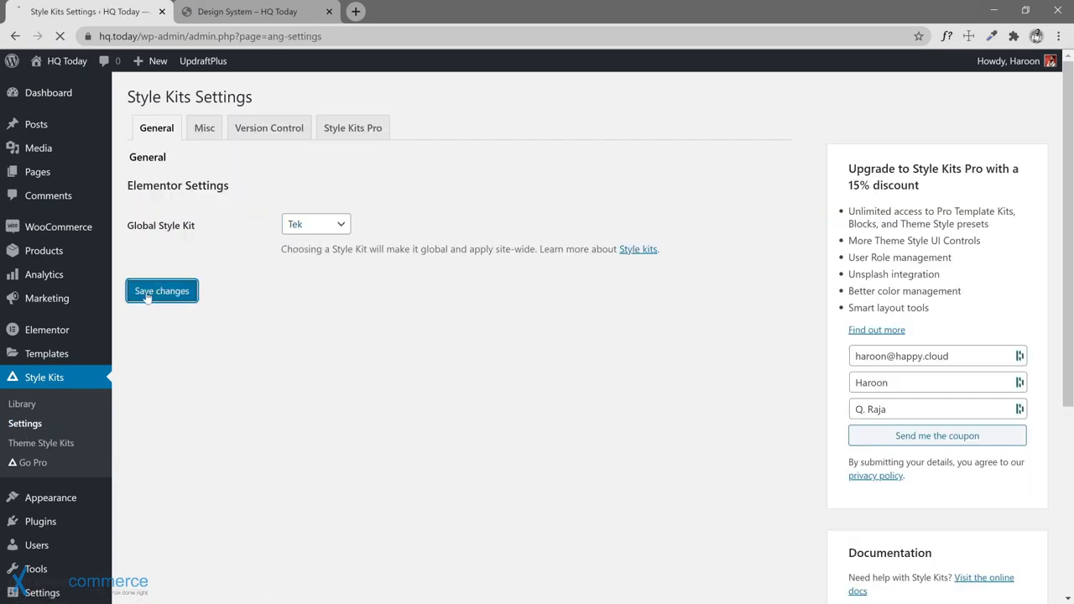
Step: Reload the live Design System page to check its styling, then reopen the Global Style Kit choices
{"action": "left_click", "coordinate": [242, 14]}
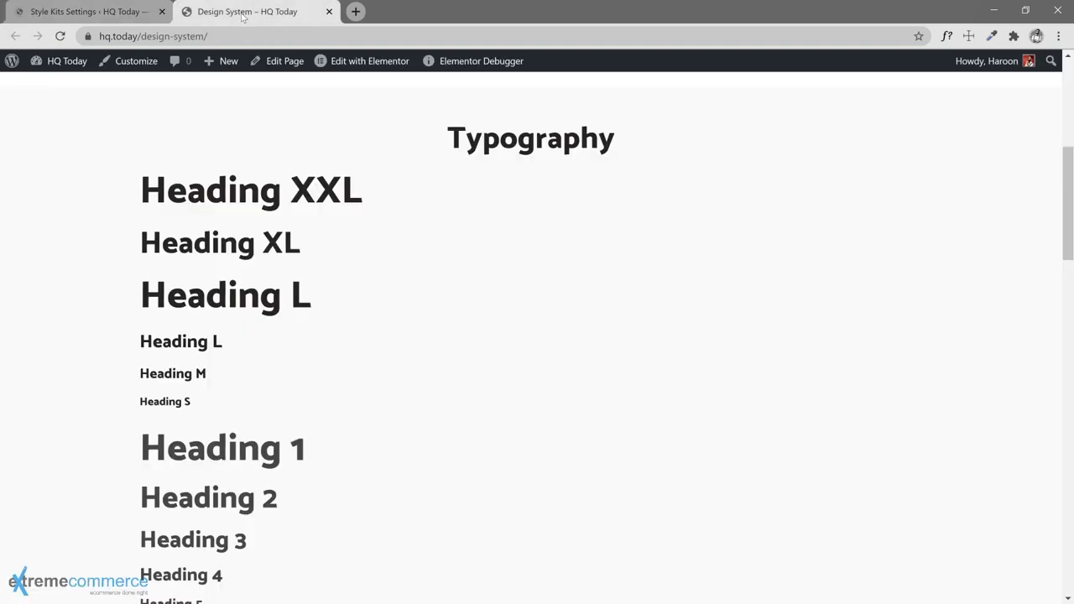
{"action": "left_click", "coordinate": [60, 37]}
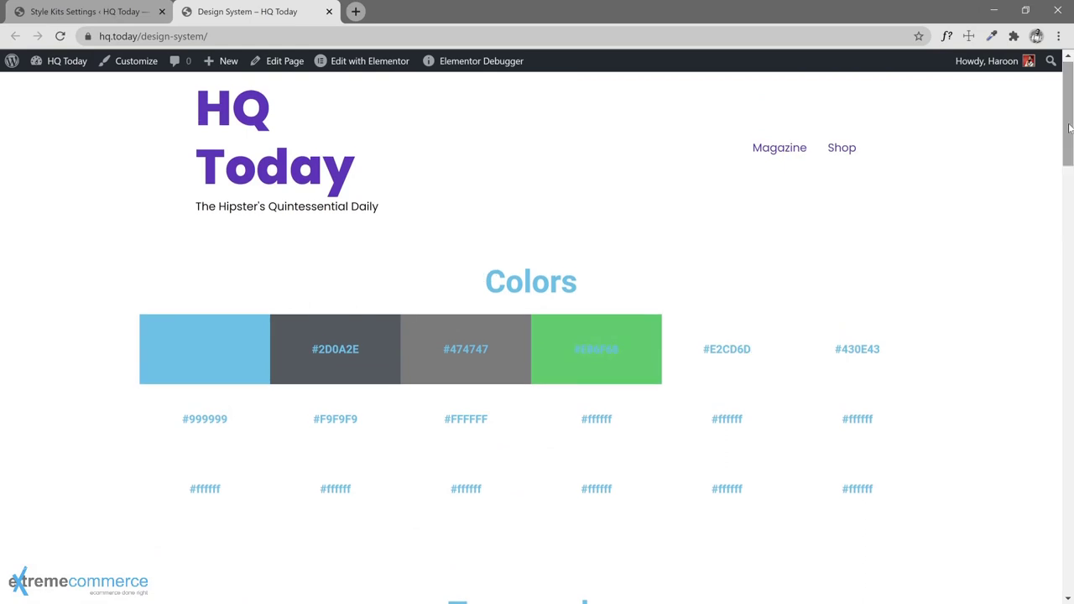
{"action": "left_click", "coordinate": [90, 11]}
{"action": "left_click", "coordinate": [315, 255]}
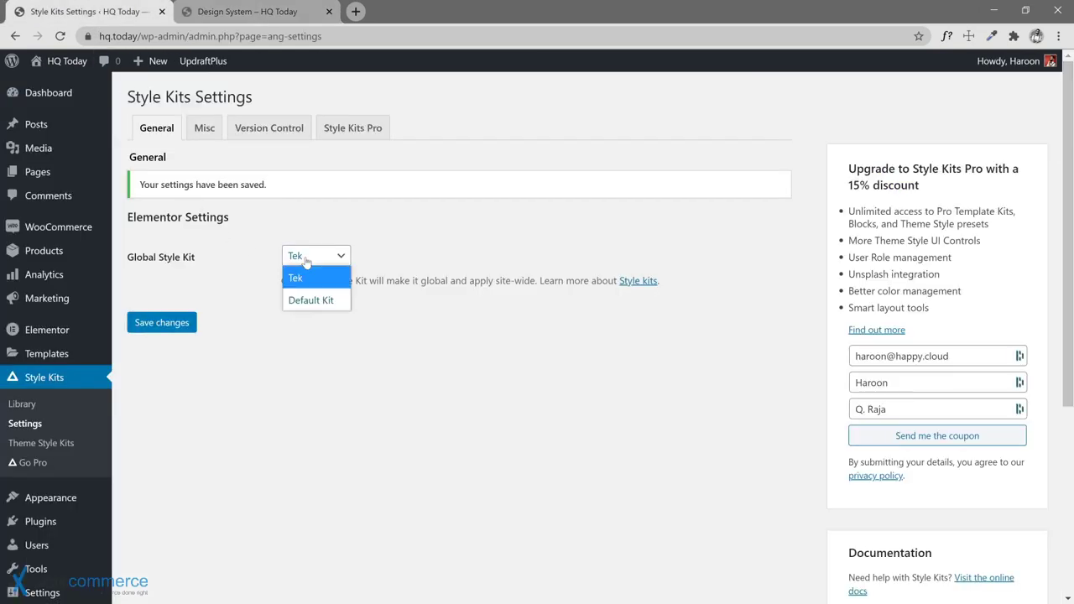
Step: Set the Global Style Kit to Default Kit, save, and reload the Design System page to view its swatches
{"action": "left_click", "coordinate": [311, 307]}
{"action": "left_click", "coordinate": [157, 326]}
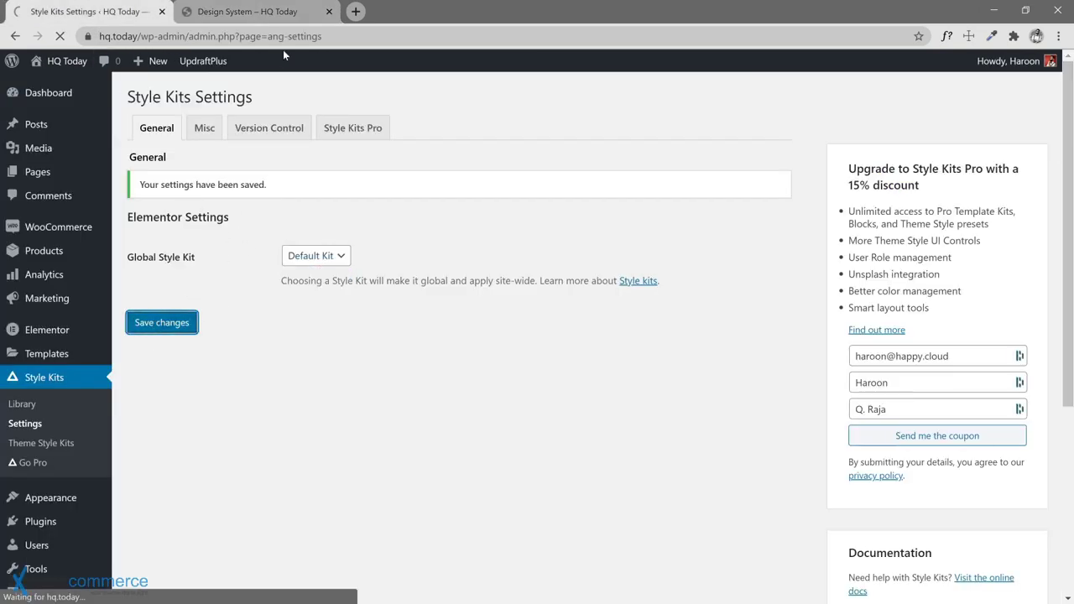
{"action": "left_click", "coordinate": [252, 14]}
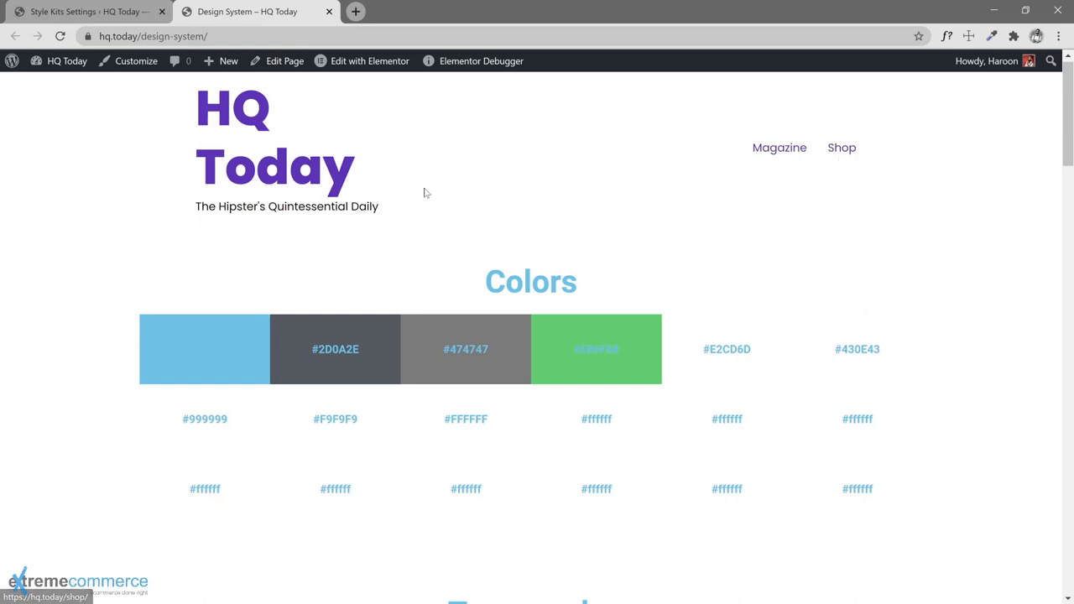
{"action": "left_click", "coordinate": [59, 36]}
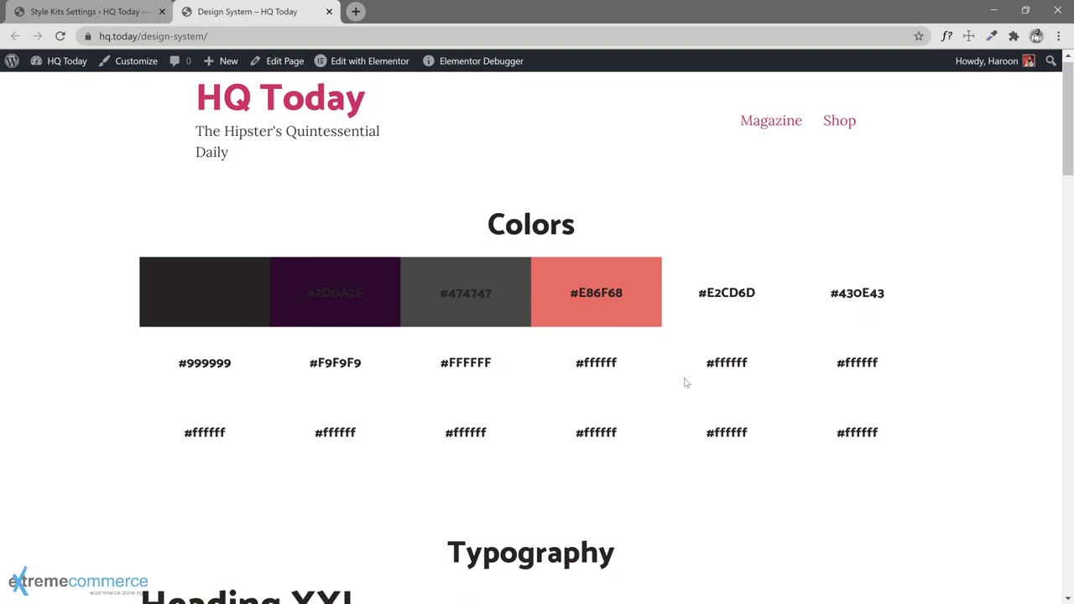
{"action": "scroll", "coordinate": [676, 331], "scroll_direction": "down", "scroll_amount": 2}
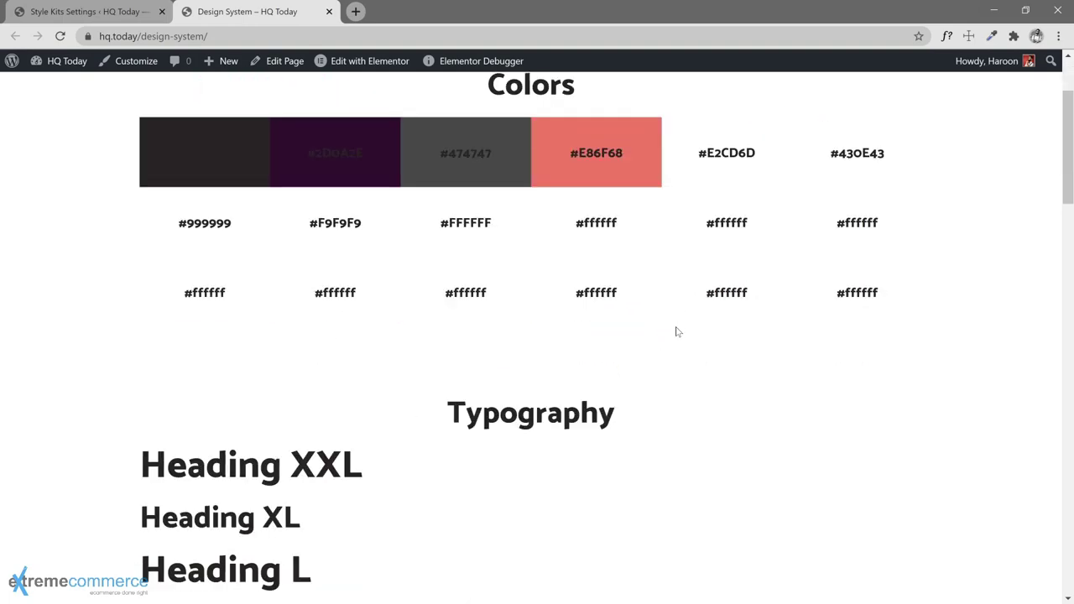
{"action": "scroll", "coordinate": [224, 214], "scroll_direction": "up", "scroll_amount": 1}
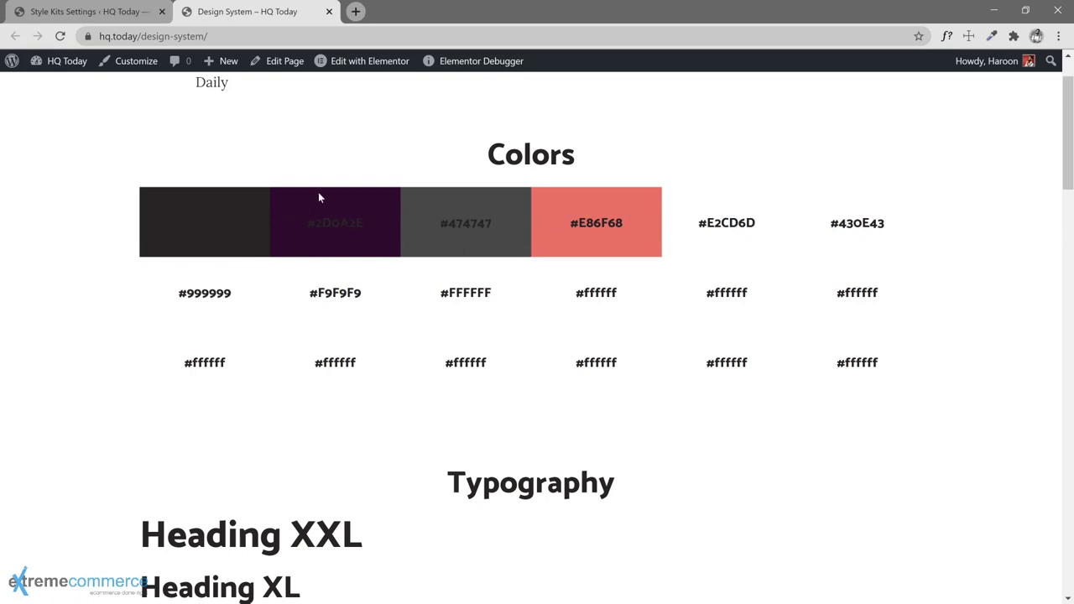
Step: Open the Design System page in the Elementor editor in a new tab, placed before the live page tab
{"action": "right_click", "coordinate": [344, 64]}
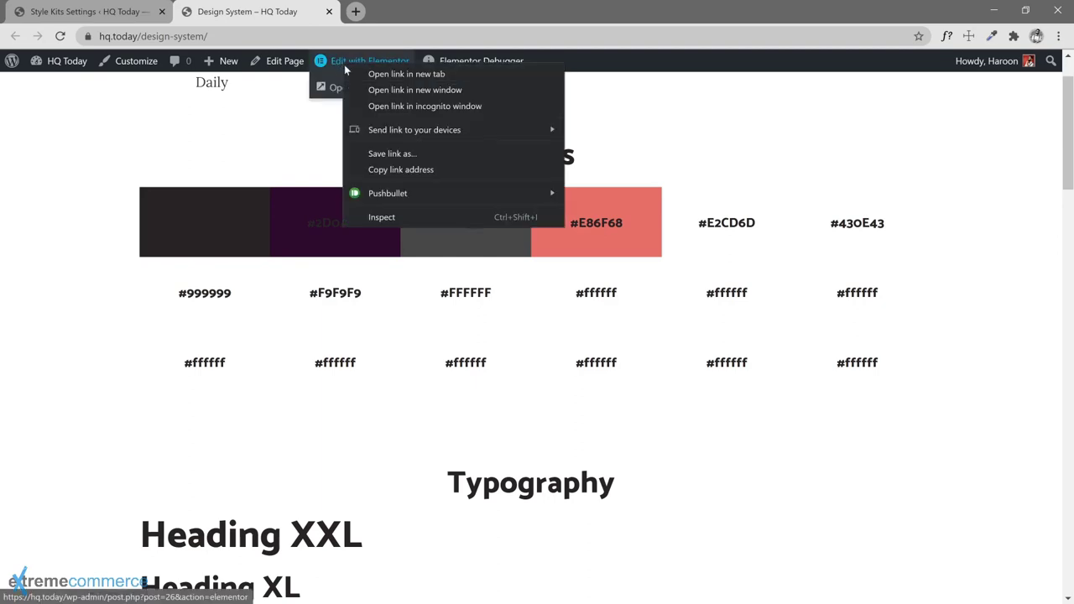
{"action": "left_click", "coordinate": [369, 74]}
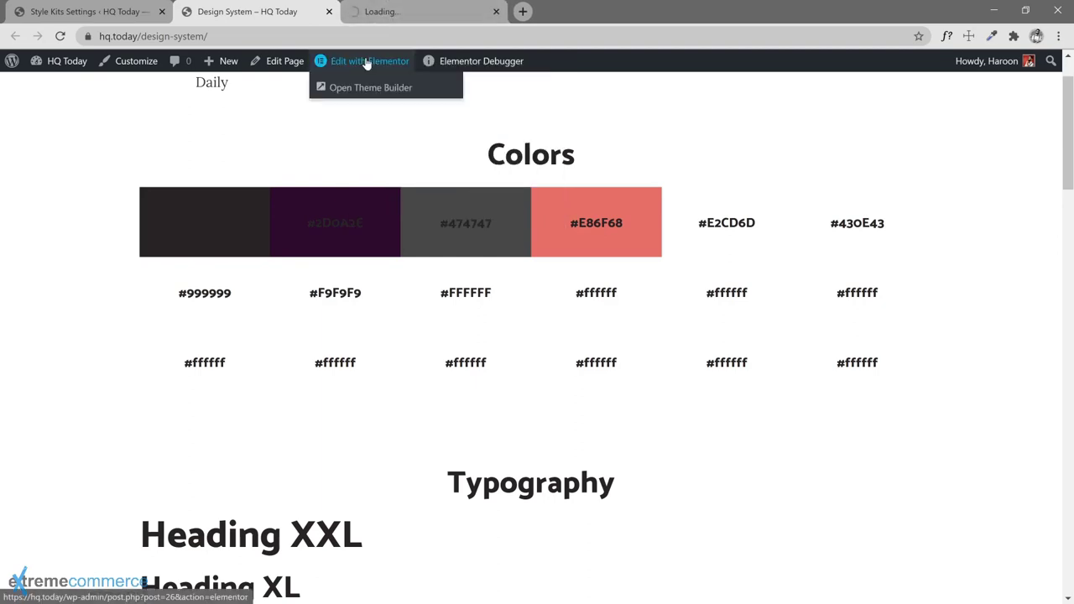
{"action": "left_click", "coordinate": [92, 11]}
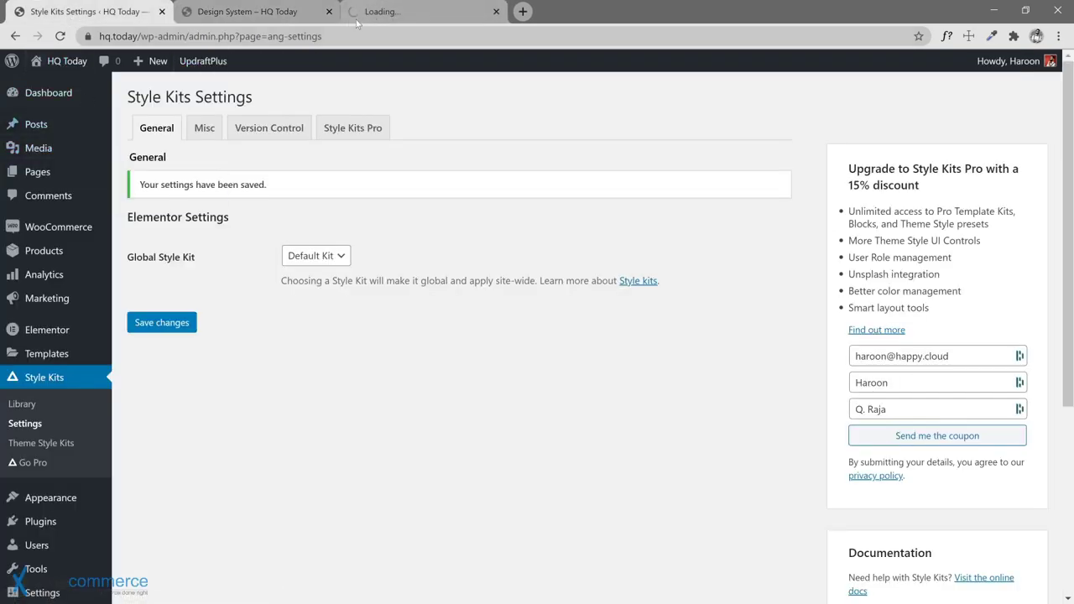
{"action": "left_click_drag", "start_coordinate": [352, 11], "coordinate": [235, 13]}
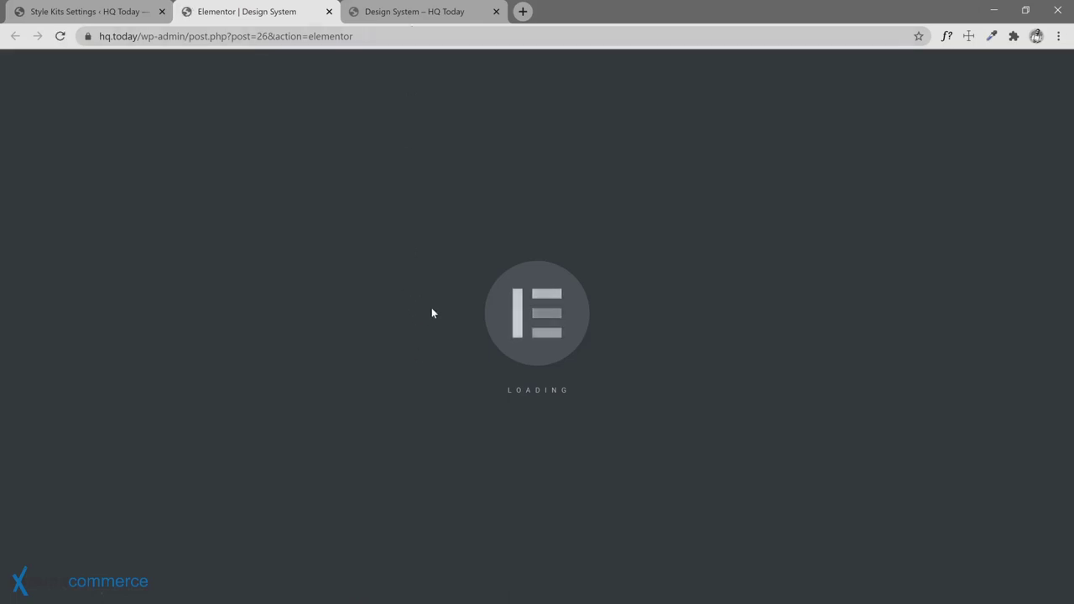
{"action": "left_click", "coordinate": [382, 13]}
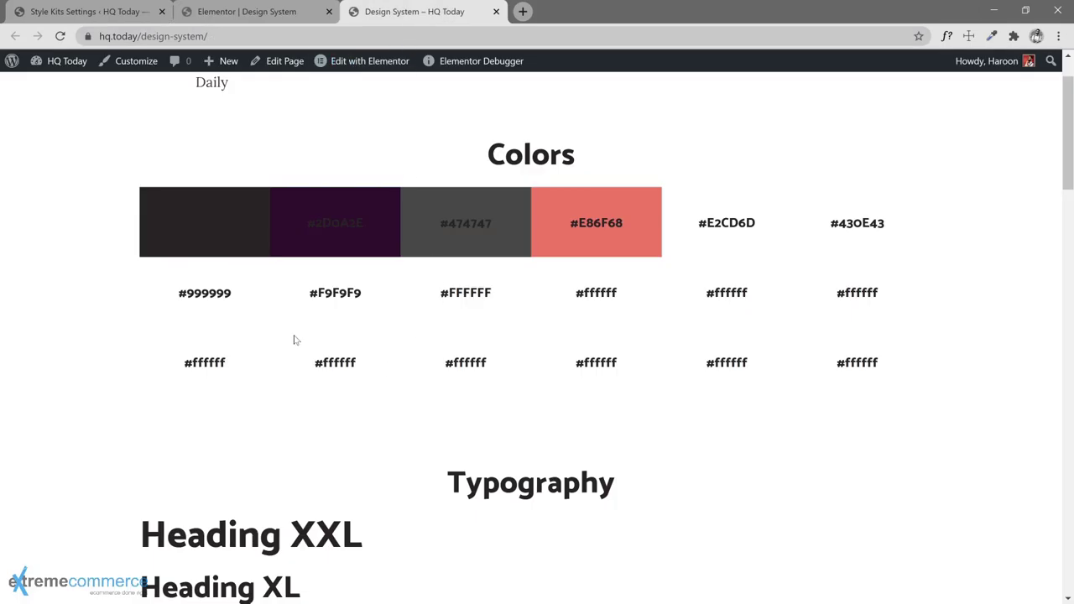
{"action": "left_click", "coordinate": [232, 11]}
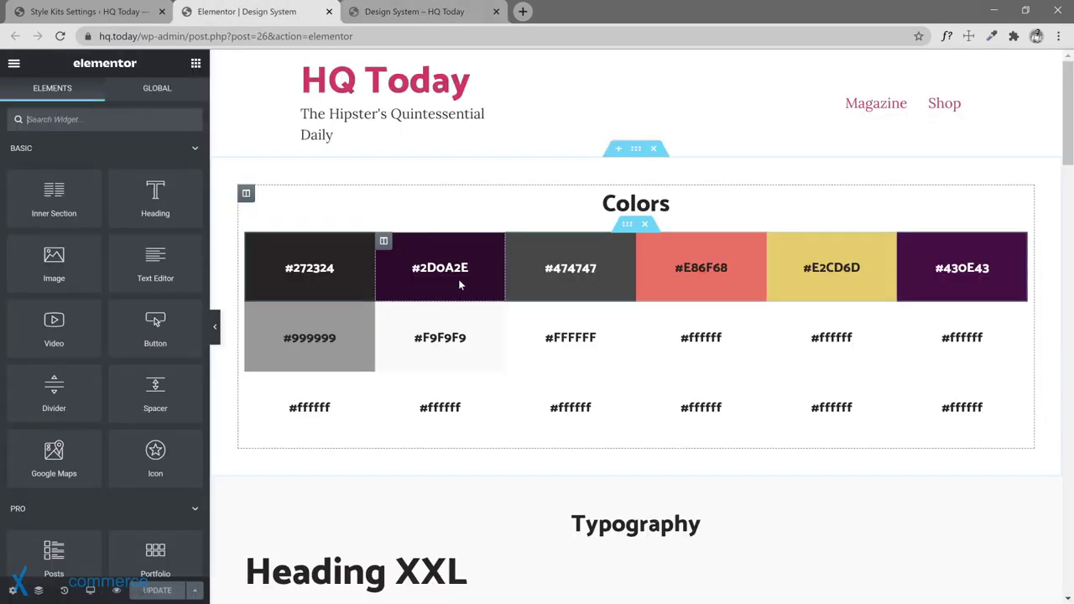
Step: Append 'a' to the first #ffffff label, save, confirm it on the live page, then remove it
{"action": "left_click", "coordinate": [336, 407]}
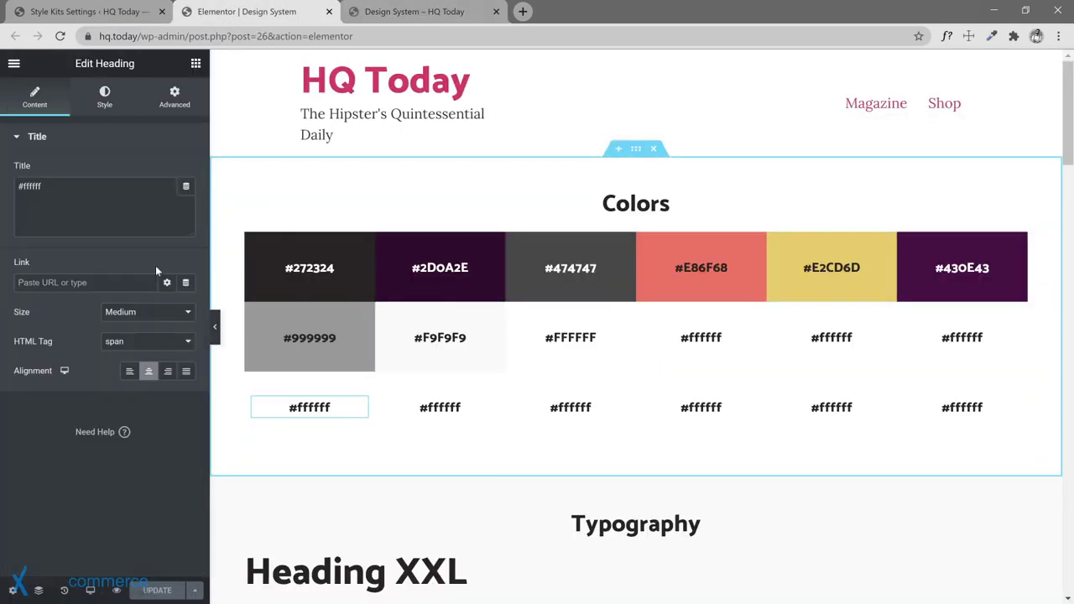
{"action": "type", "text": "a"}
{"action": "key", "text": "ctrl+s"}
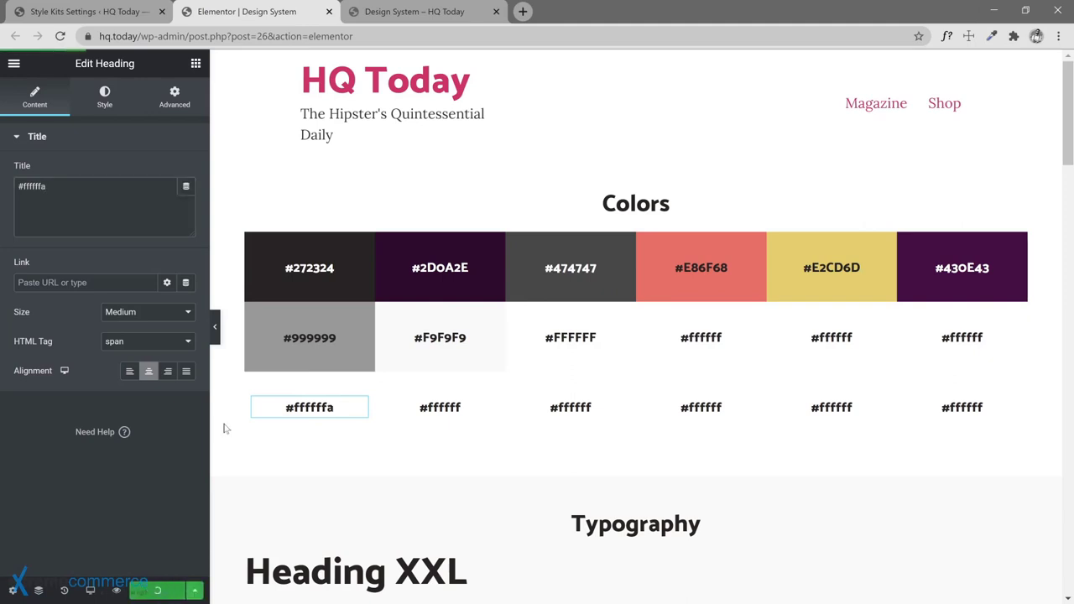
{"action": "left_click", "coordinate": [370, 22]}
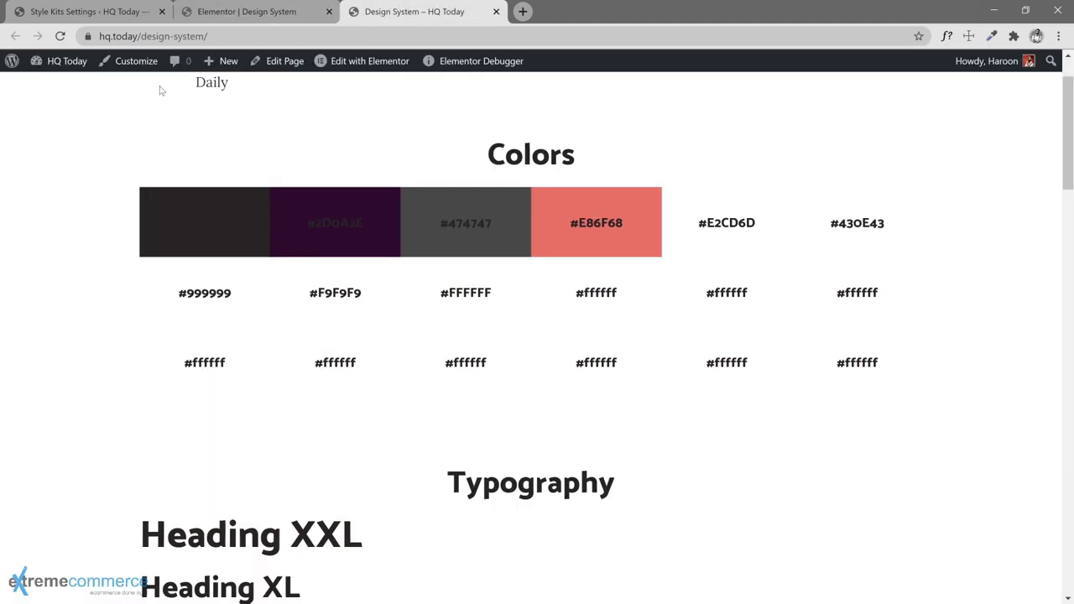
{"action": "left_click", "coordinate": [60, 36]}
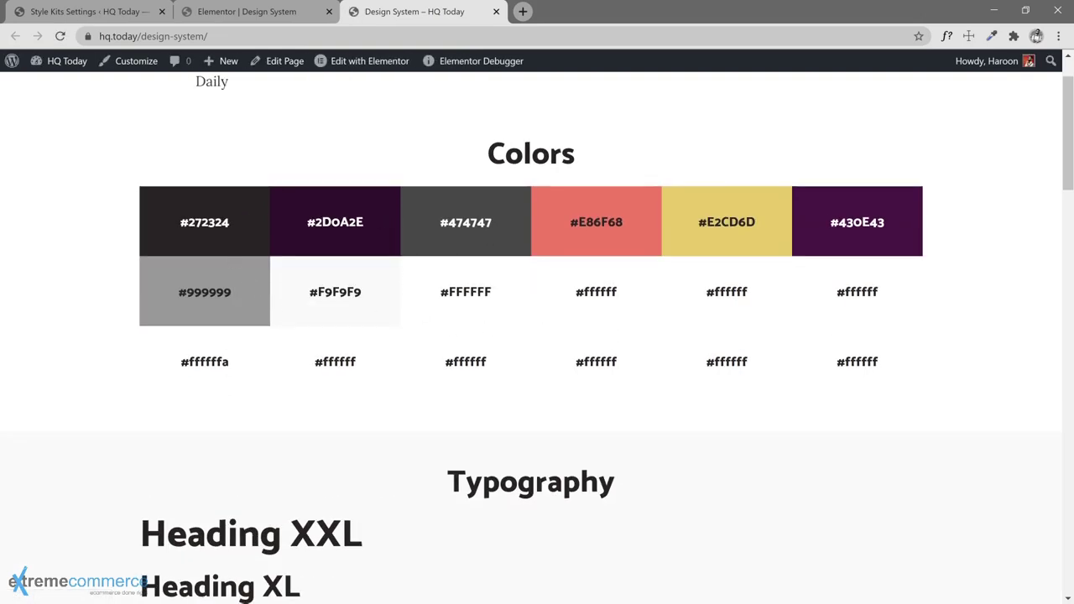
{"action": "left_click", "coordinate": [244, 11]}
{"action": "key", "text": "BackSpace"}
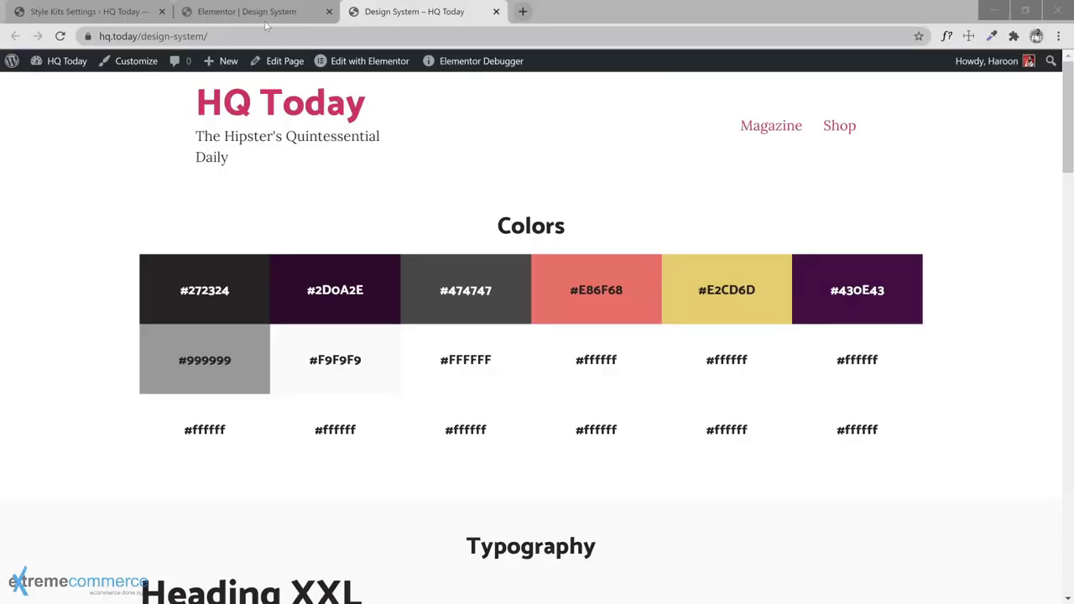
Step: Rename the upper Heading L heading's title to Heading R
{"action": "left_click", "coordinate": [261, 14]}
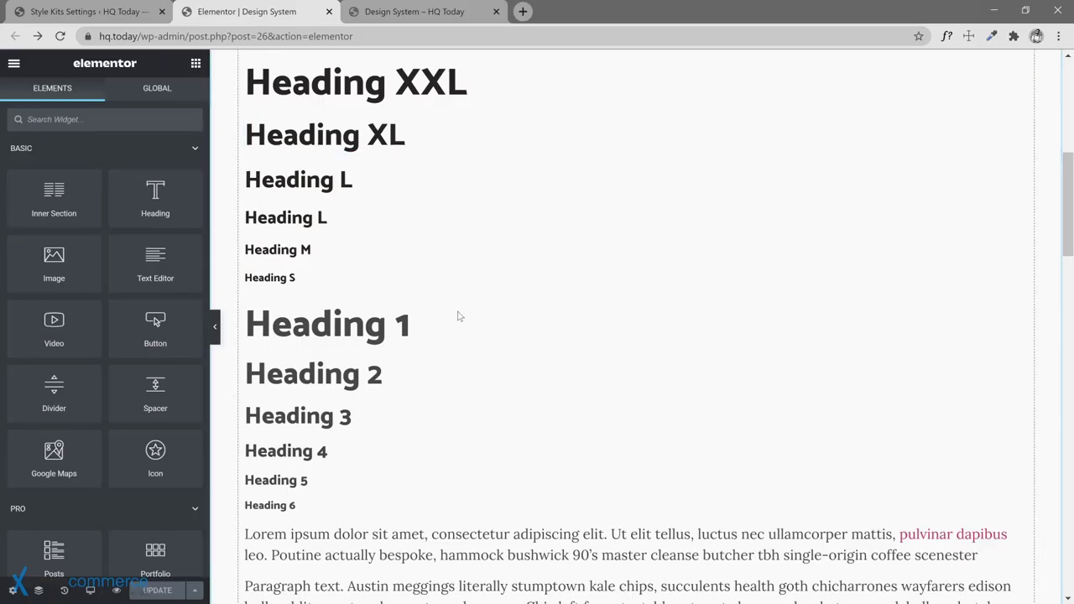
{"action": "left_click", "coordinate": [409, 187]}
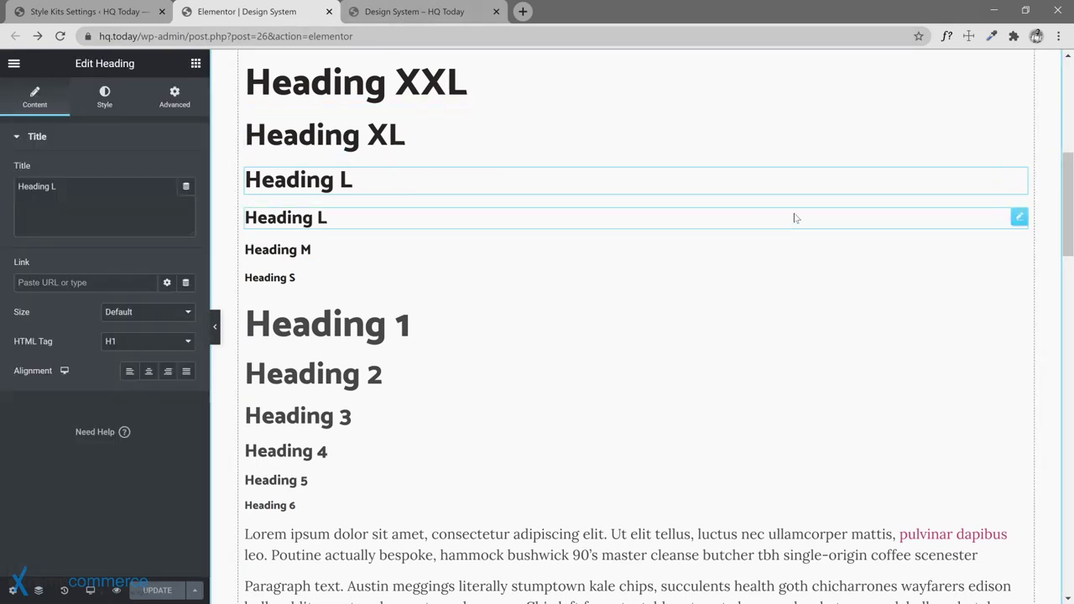
{"action": "right_click", "coordinate": [1019, 186]}
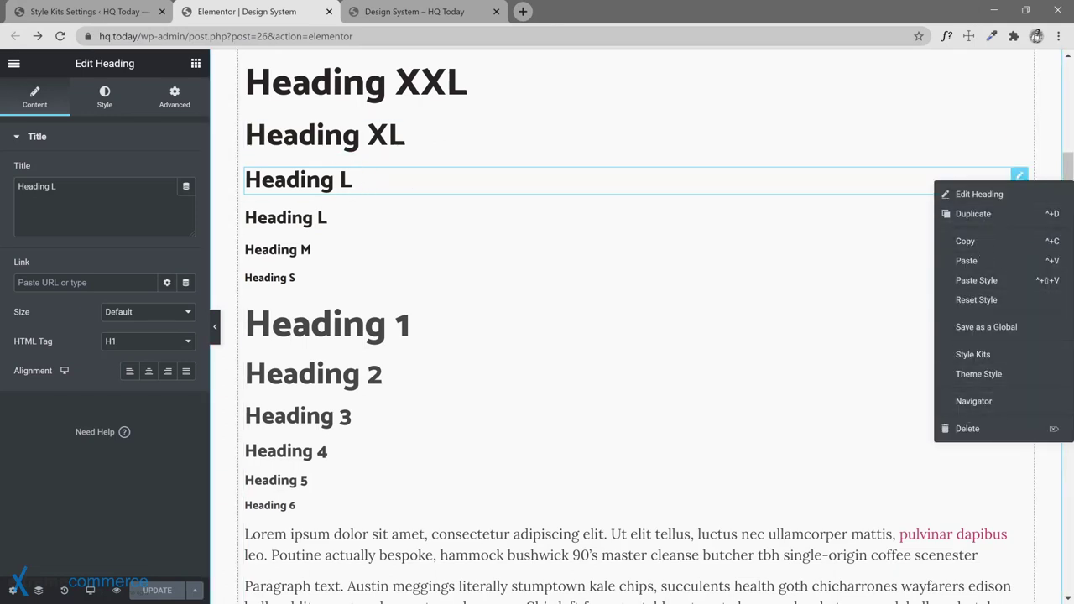
{"action": "left_click", "coordinate": [57, 187]}
{"action": "key", "text": "BackSpace"}
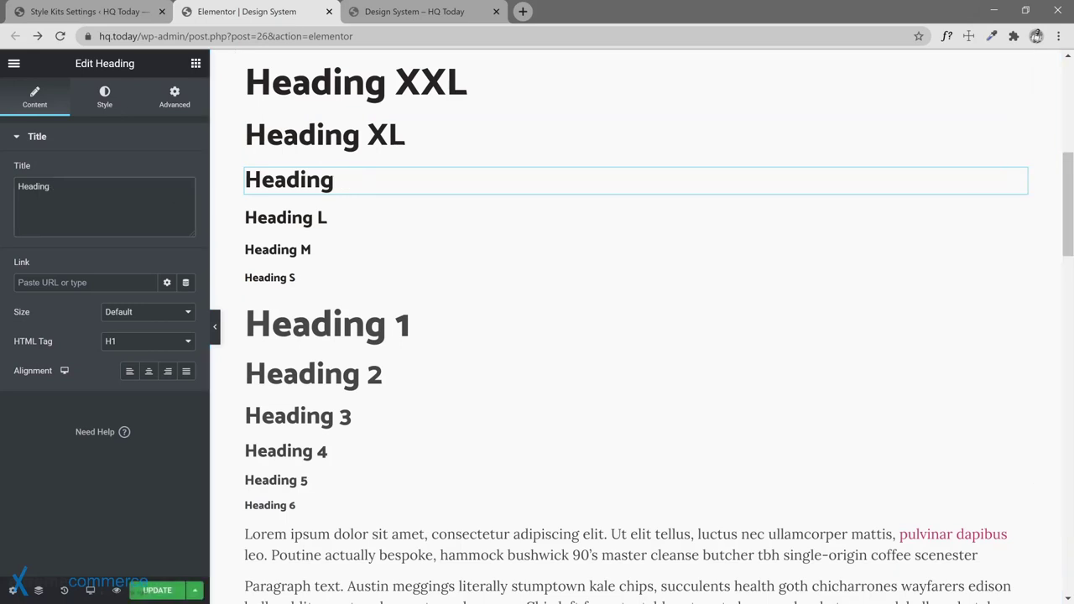
{"action": "type", "text": "R"}
Step: Delete the Heading R heading and add a new H1 heading above Heading L
{"action": "left_click", "coordinate": [420, 222]}
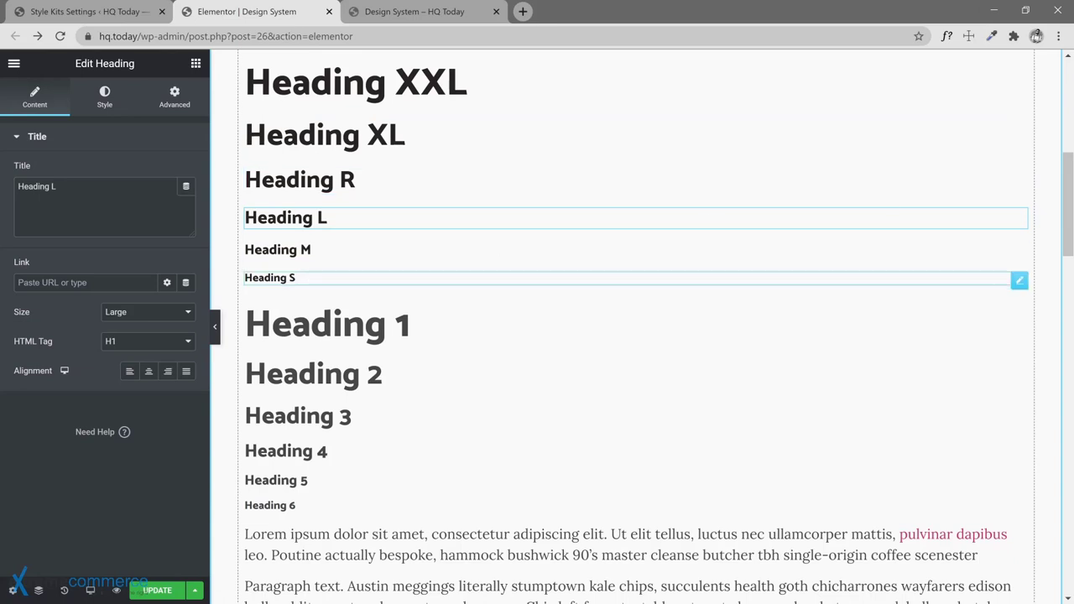
{"action": "left_click", "coordinate": [407, 181]}
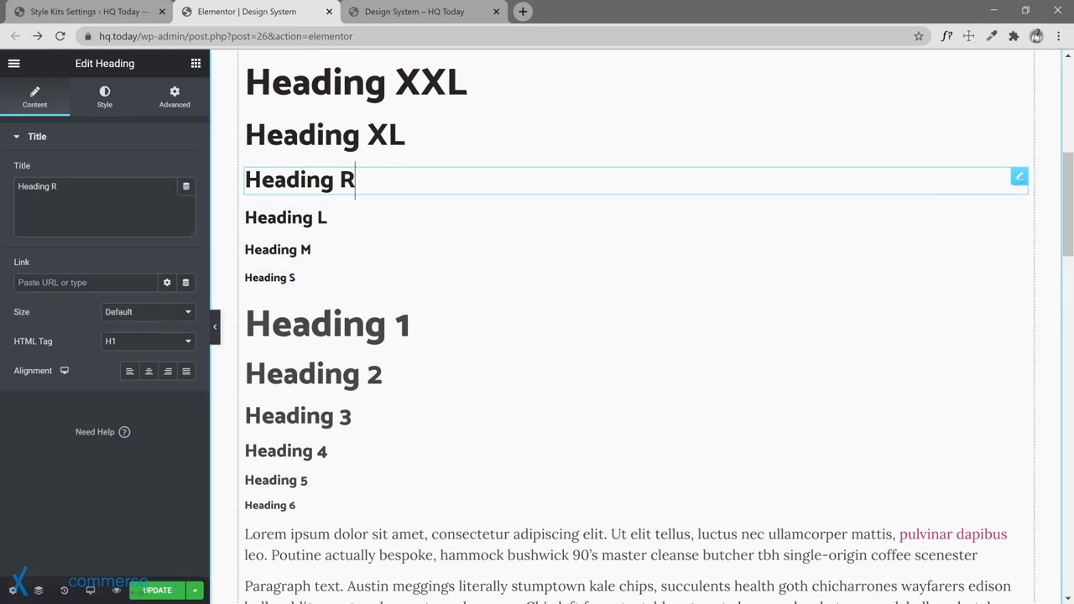
{"action": "right_click", "coordinate": [1006, 181]}
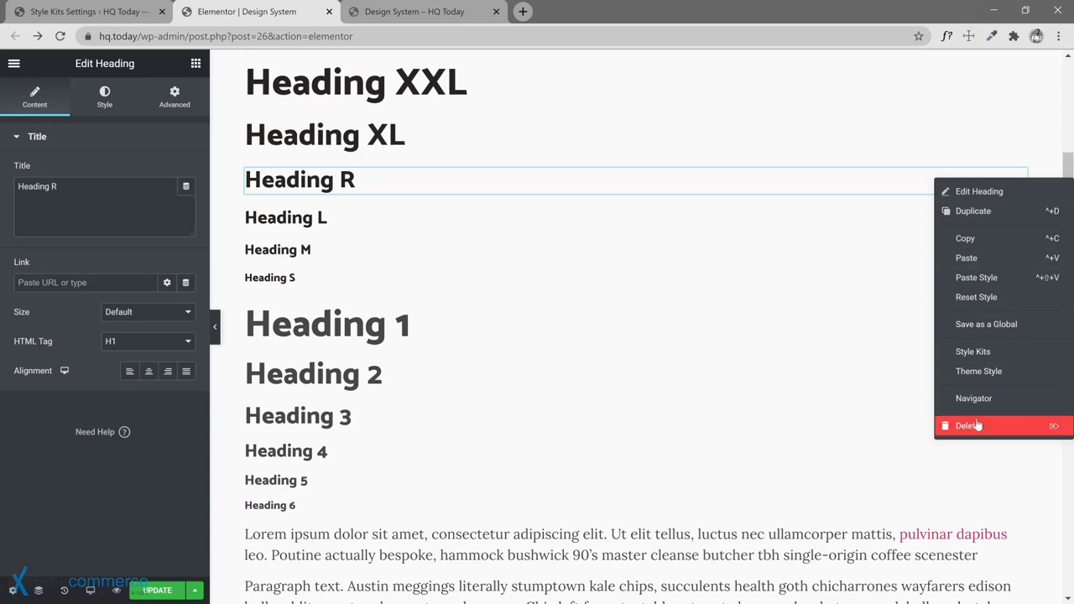
{"action": "left_click", "coordinate": [966, 425]}
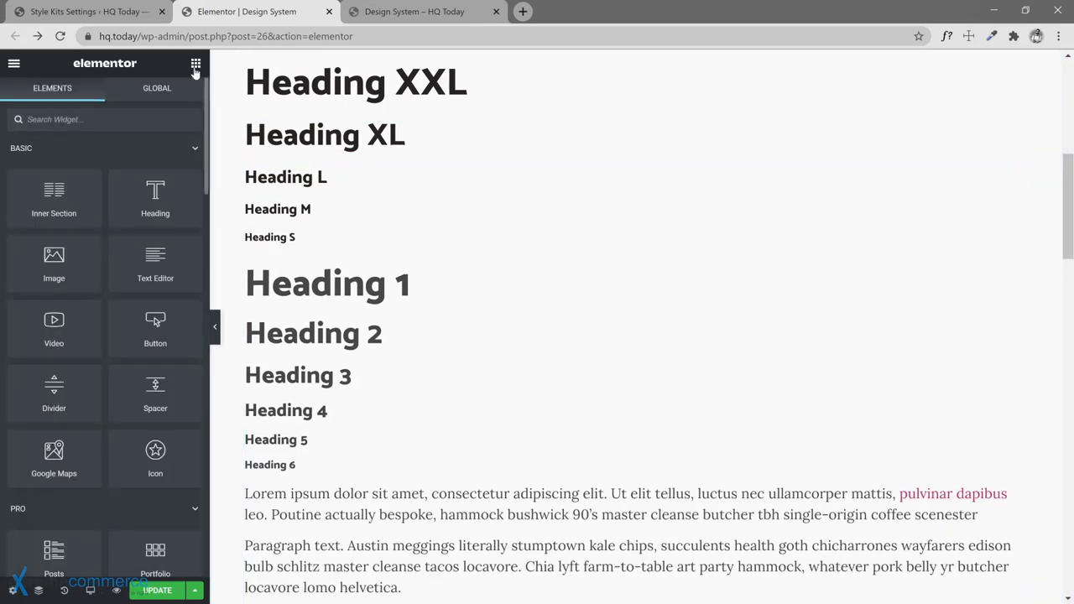
{"action": "left_click_drag", "start_coordinate": [155, 197], "coordinate": [314, 177]}
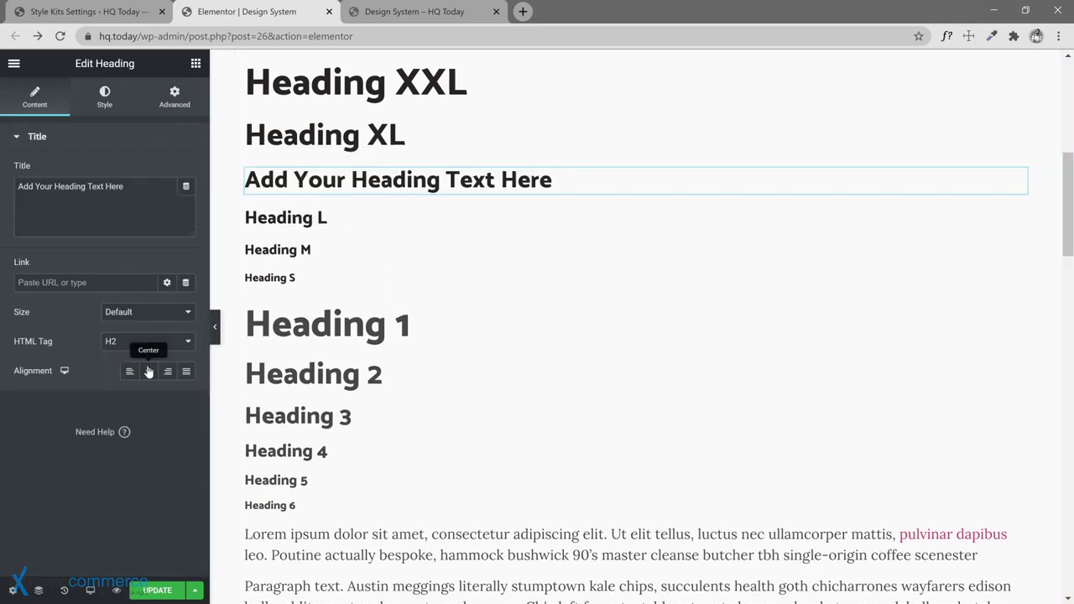
{"action": "left_click", "coordinate": [163, 344]}
{"action": "left_click", "coordinate": [151, 362]}
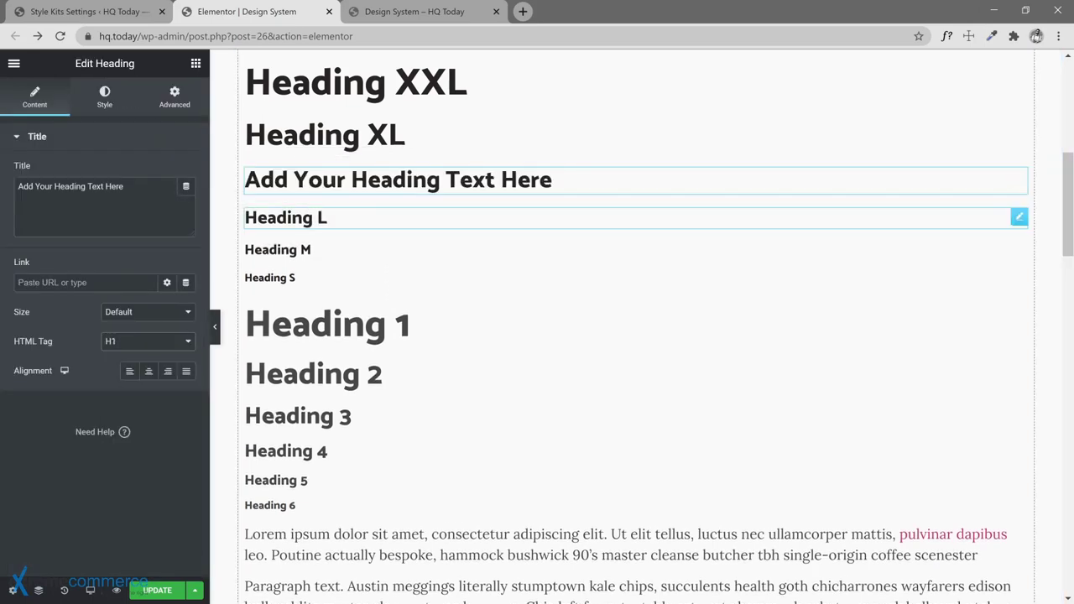
Step: Replace the placeholder title below Heading XL with 'Heading 1' and update the page
{"action": "left_click", "coordinate": [441, 144]}
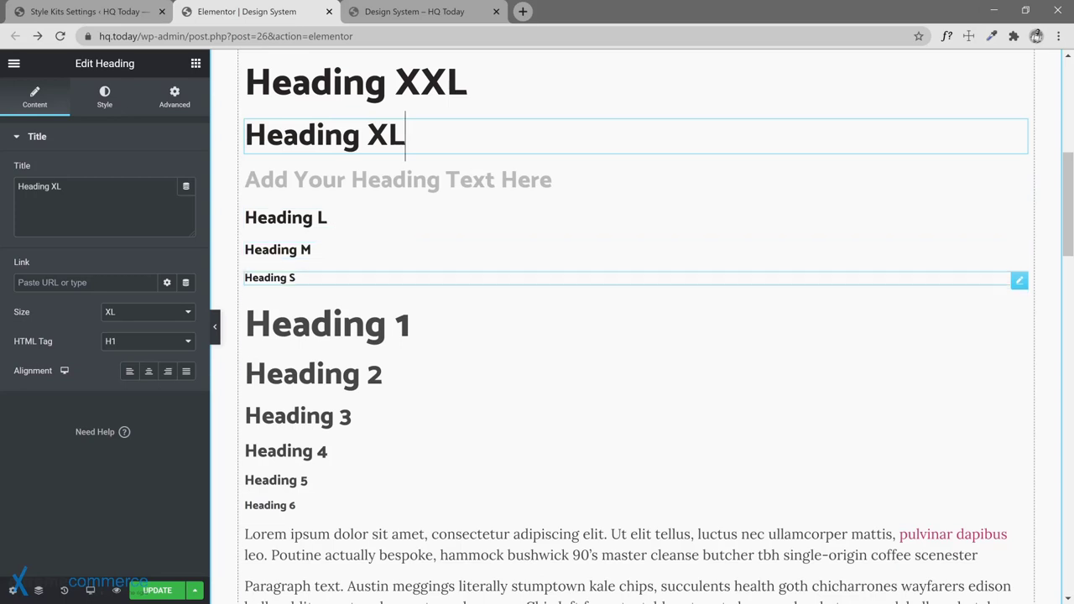
{"action": "left_click", "coordinate": [537, 180]}
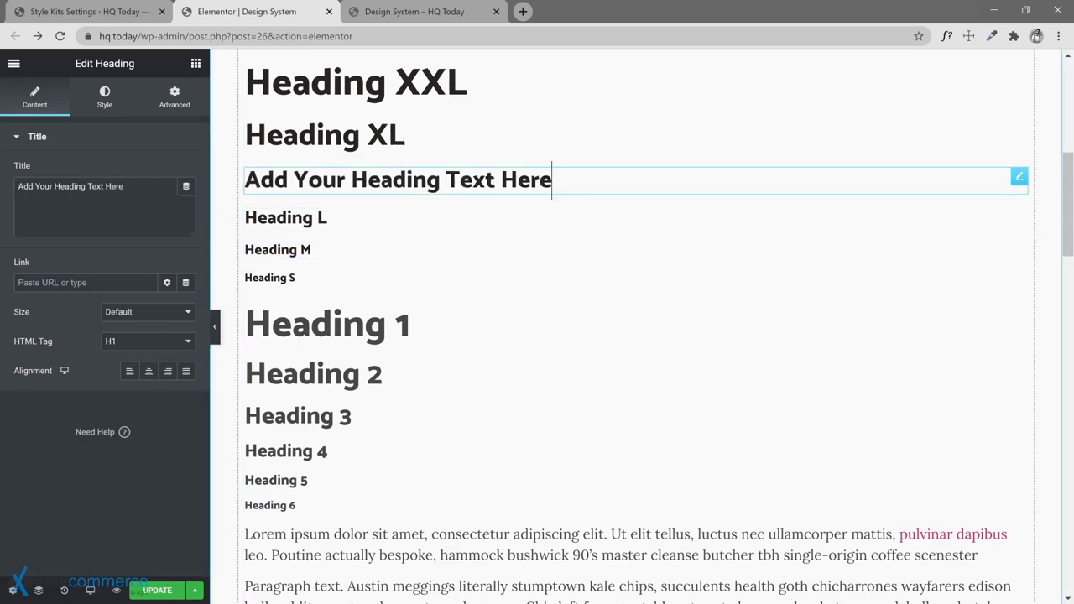
{"action": "left_click_drag", "start_coordinate": [36, 187], "coordinate": [123, 186]}
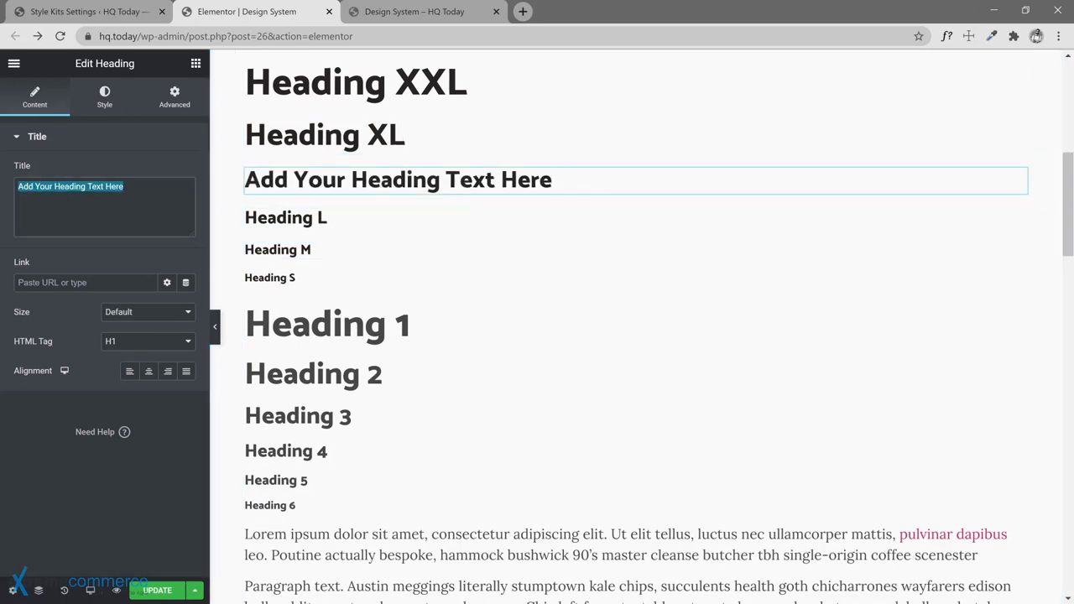
{"action": "type", "text": "Heading 1"}
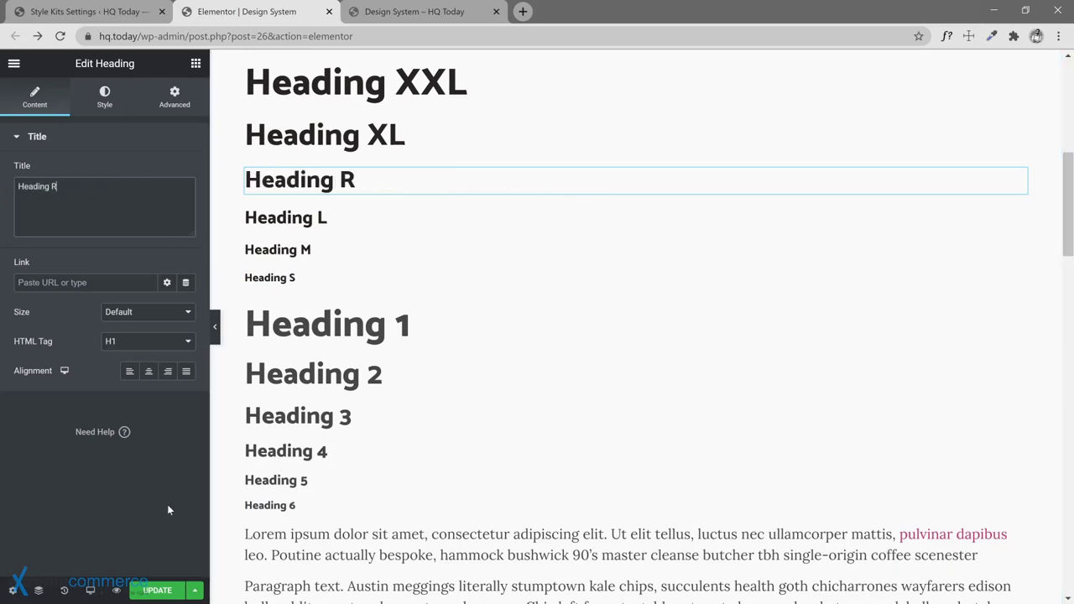
{"action": "left_click", "coordinate": [164, 587]}
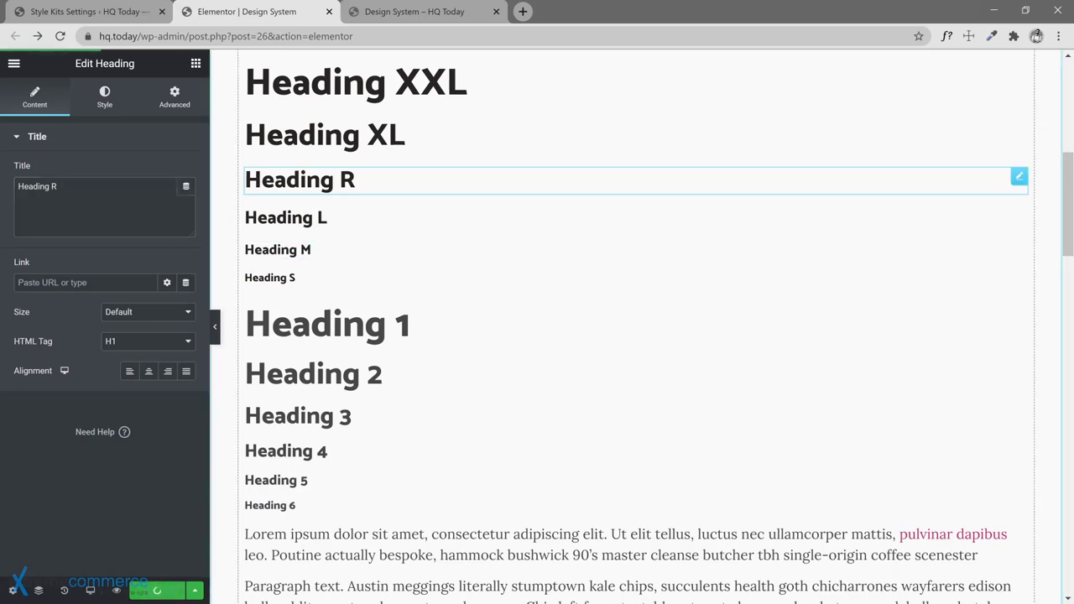
Step: Reload the live Design System page and scroll down to its Typography section
{"action": "left_click", "coordinate": [414, 10]}
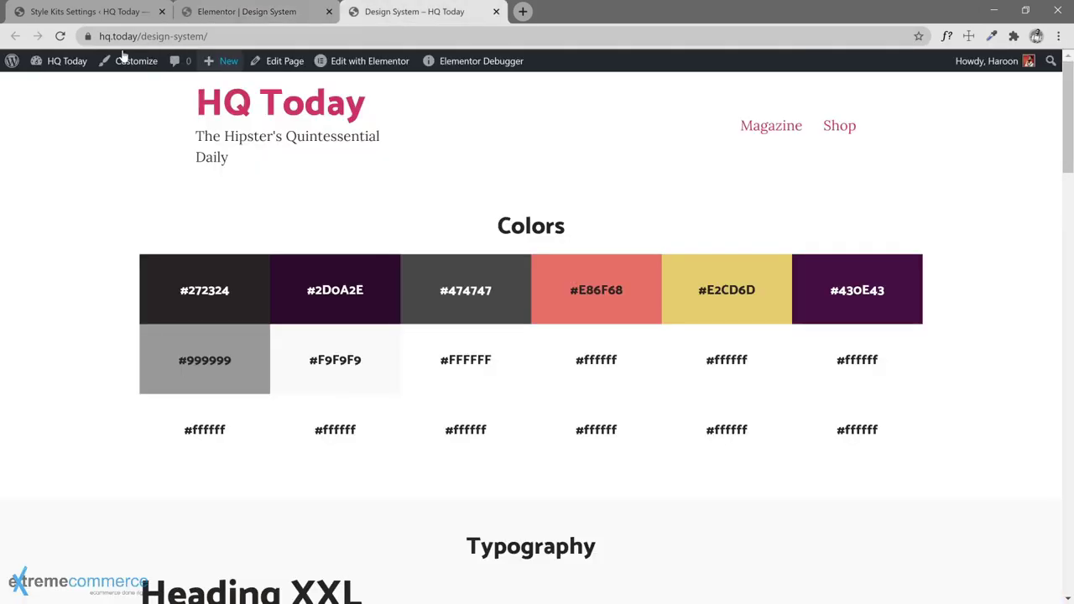
{"action": "left_click", "coordinate": [61, 37]}
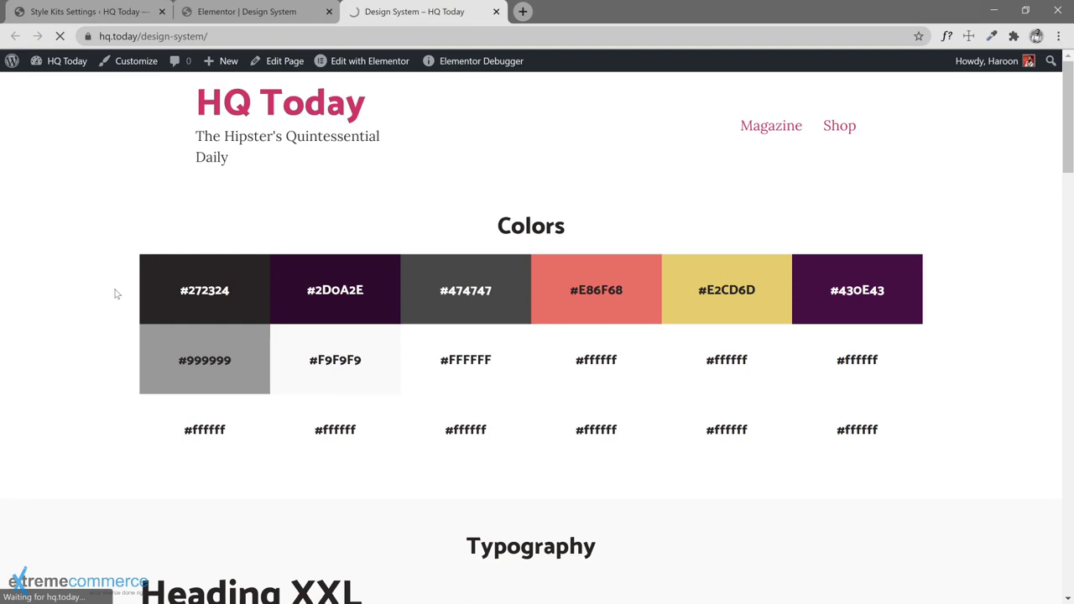
{"action": "scroll", "coordinate": [120, 353], "scroll_direction": "down", "scroll_amount": 3}
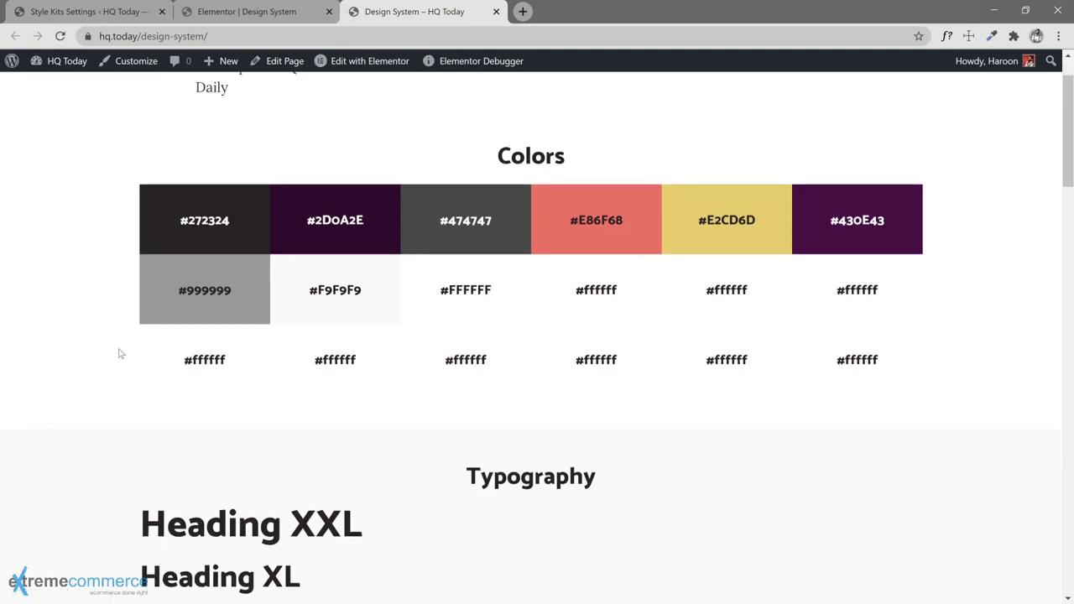
{"action": "scroll", "coordinate": [120, 353], "scroll_direction": "down", "scroll_amount": 1}
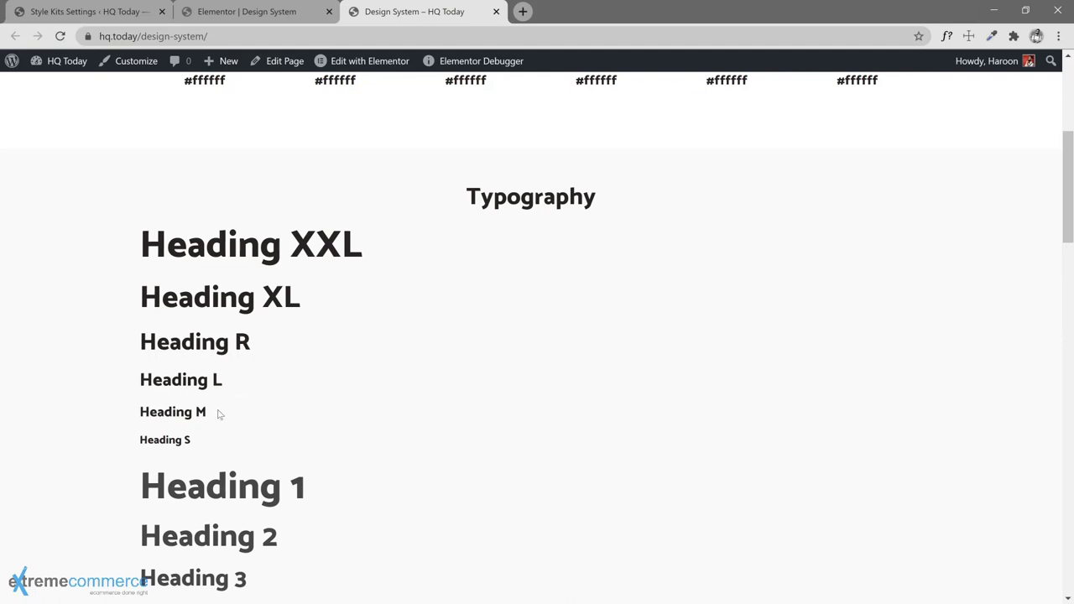
{"action": "scroll", "coordinate": [315, 336], "scroll_direction": "down", "scroll_amount": 1}
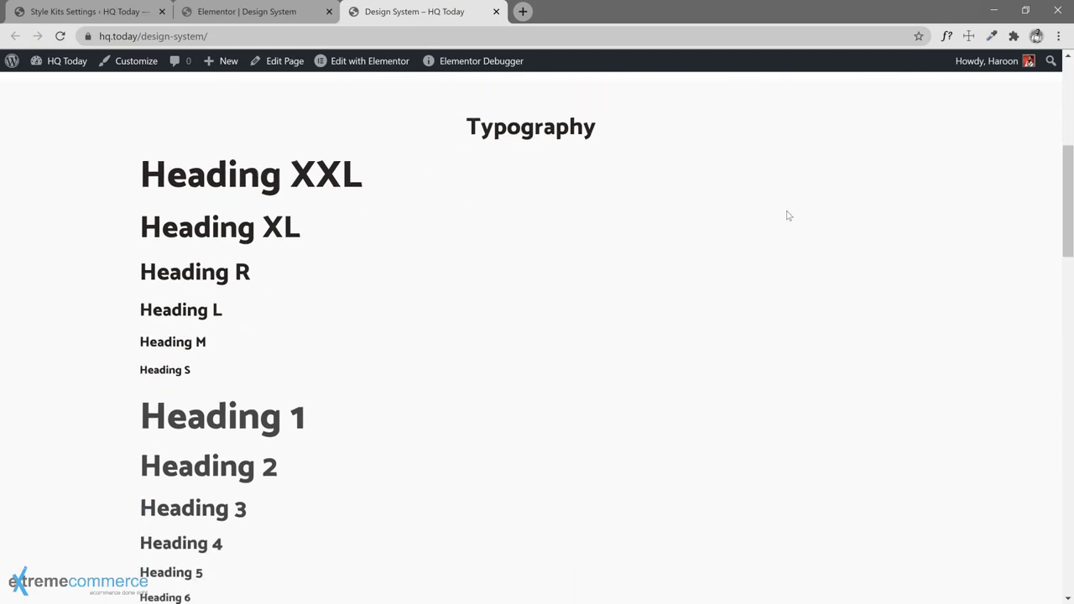
Step: Compare the Elementor editor with the live page, checking that Heading R appears under Typography and Forms
{"action": "left_click", "coordinate": [254, 17]}
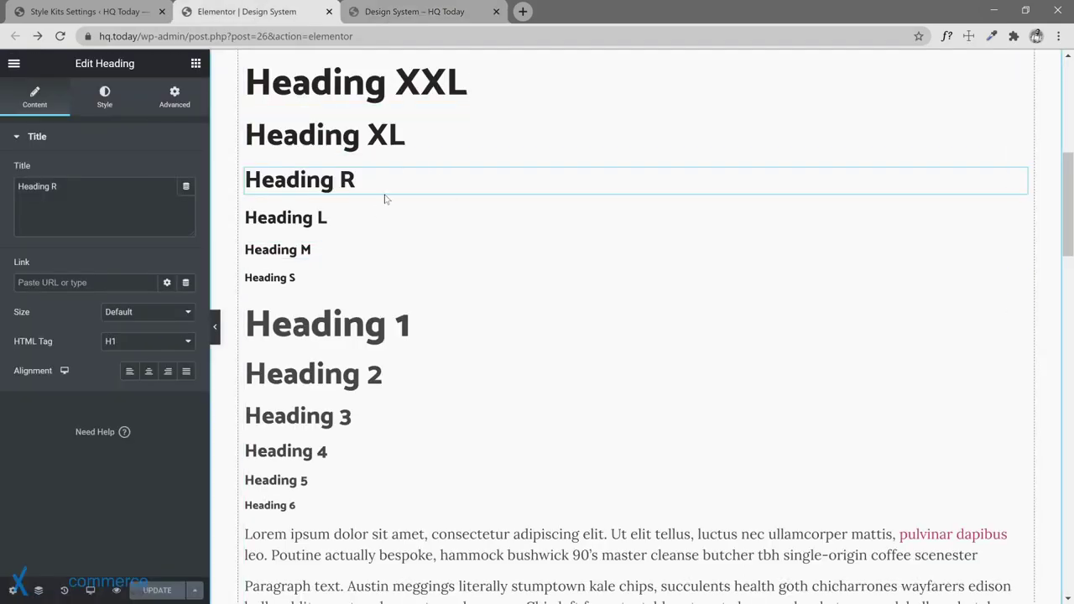
{"action": "left_click", "coordinate": [386, 16]}
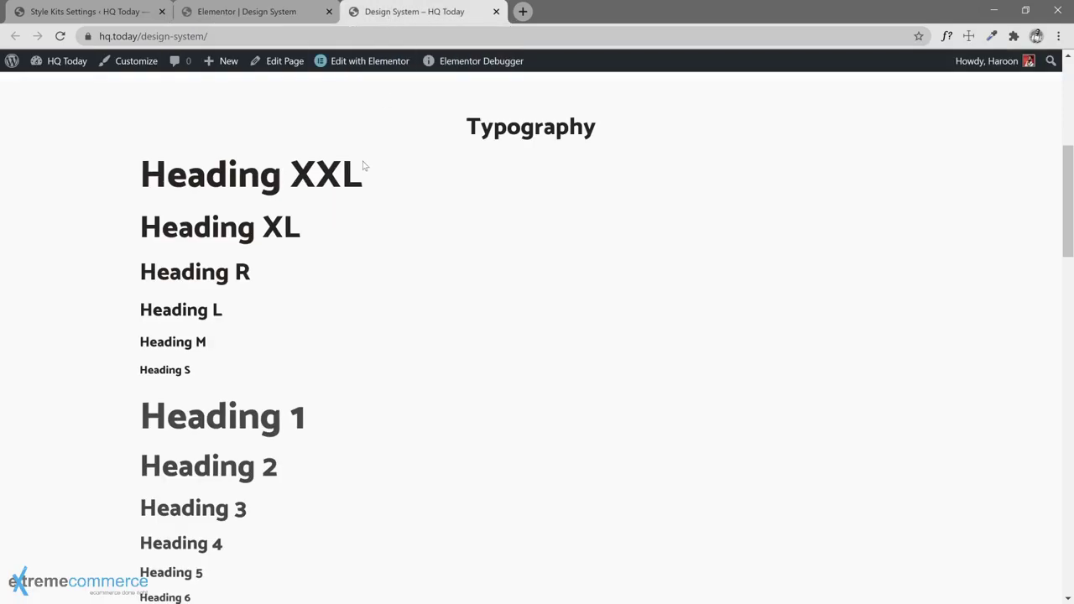
{"action": "left_click", "coordinate": [221, 23]}
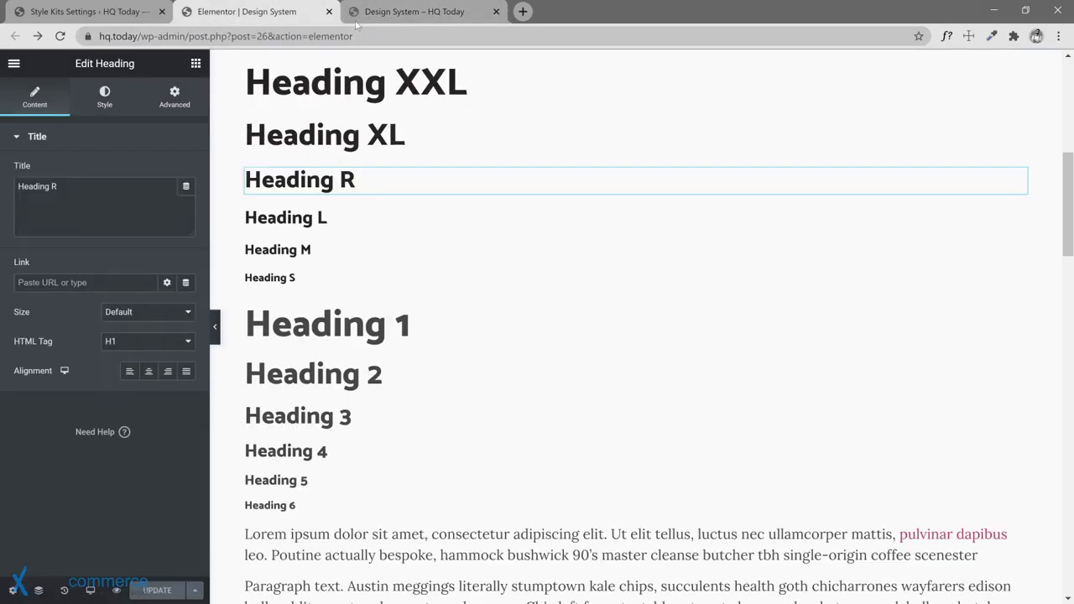
{"action": "left_click", "coordinate": [394, 11]}
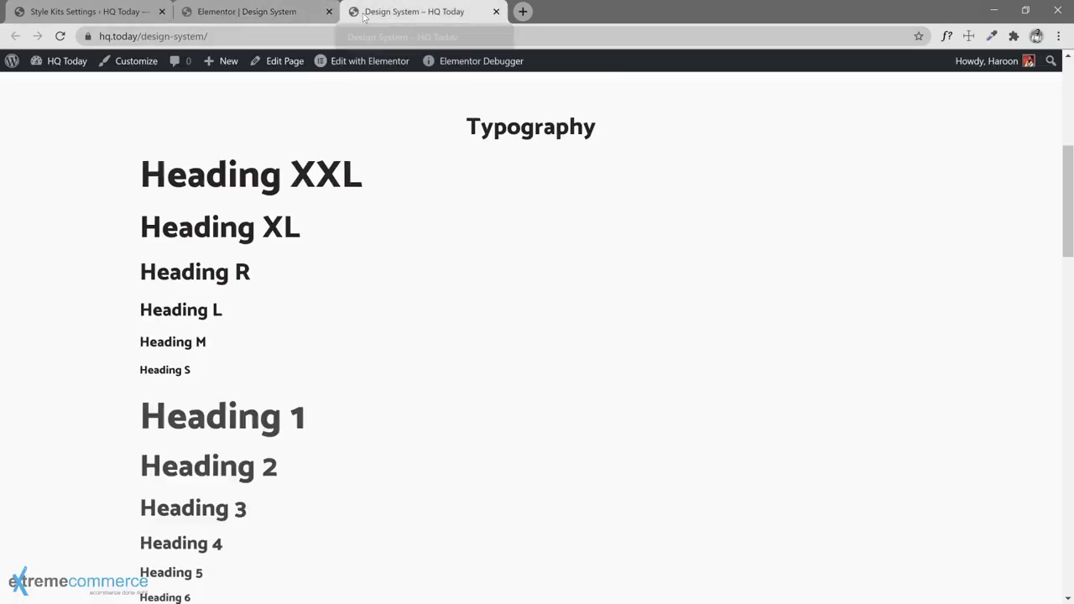
{"action": "scroll", "coordinate": [784, 211], "scroll_direction": "up", "scroll_amount": 2}
{"action": "scroll", "coordinate": [785, 212], "scroll_direction": "up", "scroll_amount": 3}
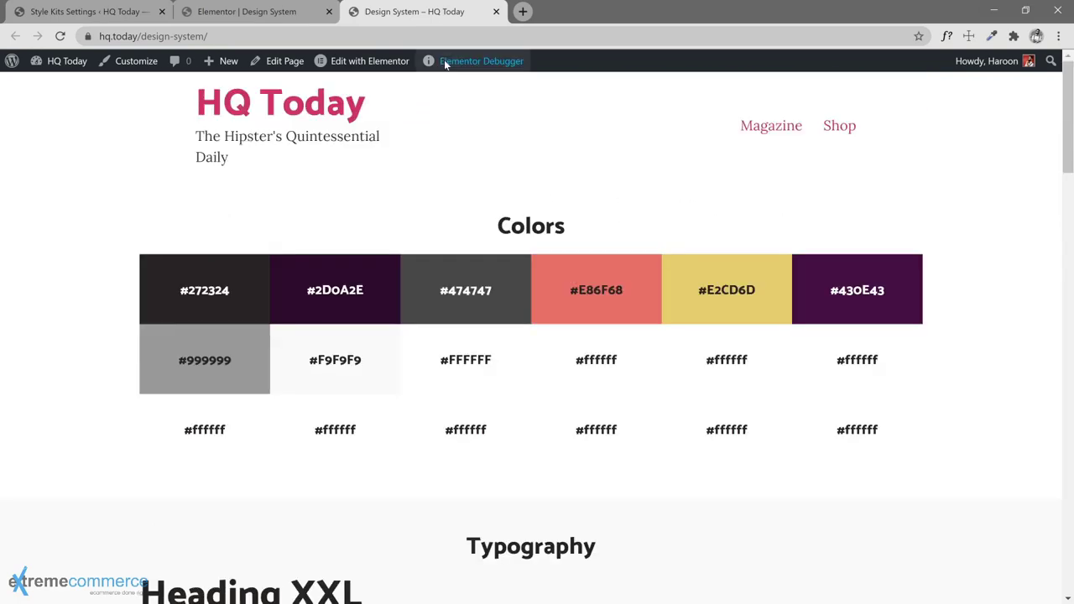
{"action": "scroll", "coordinate": [682, 325], "scroll_direction": "down", "scroll_amount": 2}
{"action": "scroll", "coordinate": [682, 325], "scroll_direction": "down", "scroll_amount": 10}
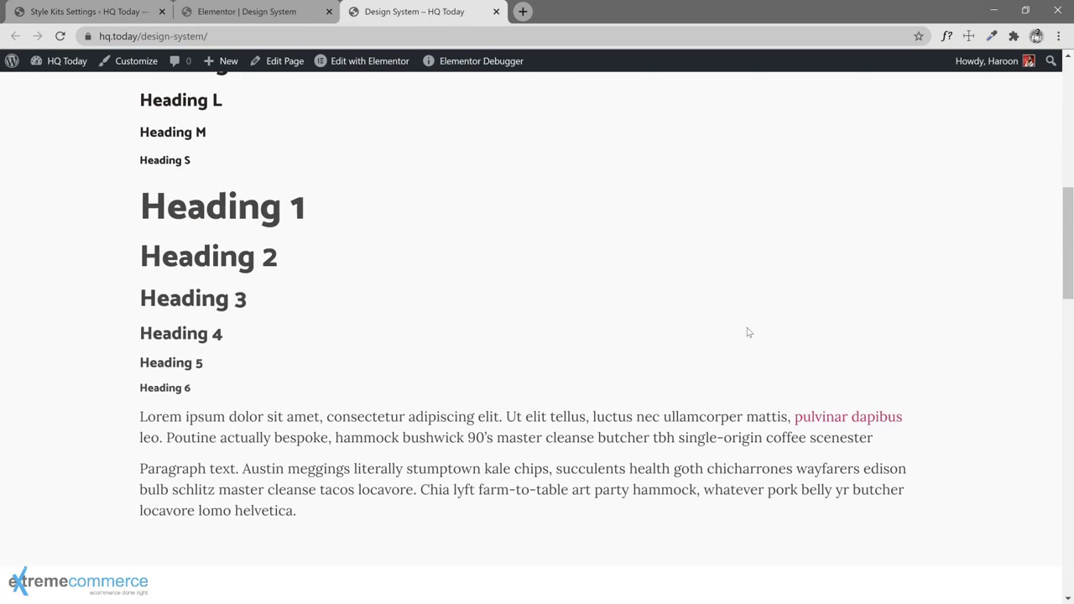
{"action": "scroll", "coordinate": [974, 324], "scroll_direction": "down", "scroll_amount": 4}
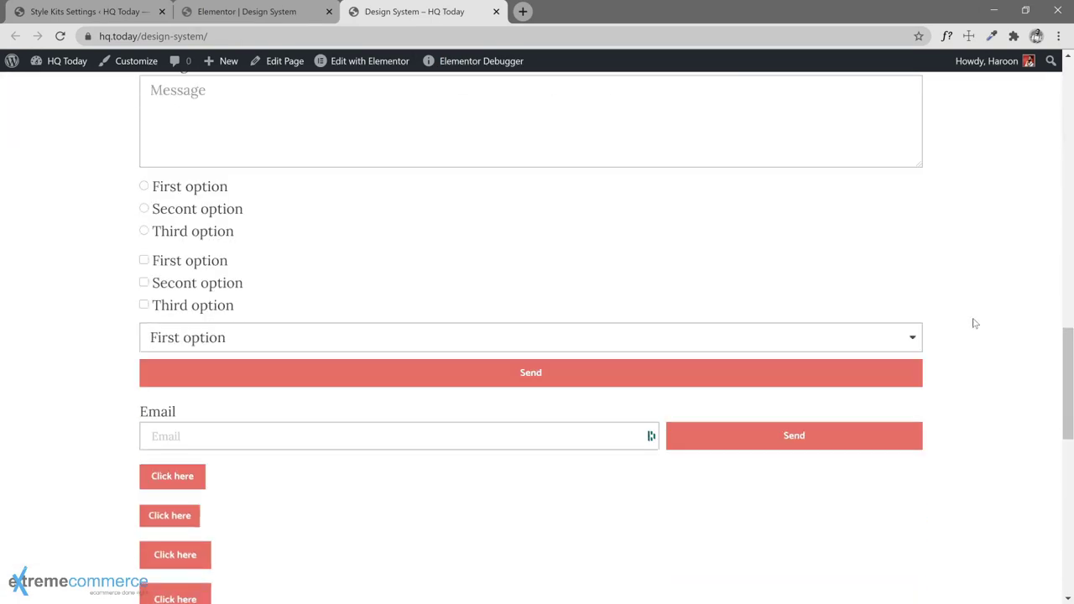
{"action": "scroll", "coordinate": [1068, 375], "scroll_direction": "down", "scroll_amount": 2}
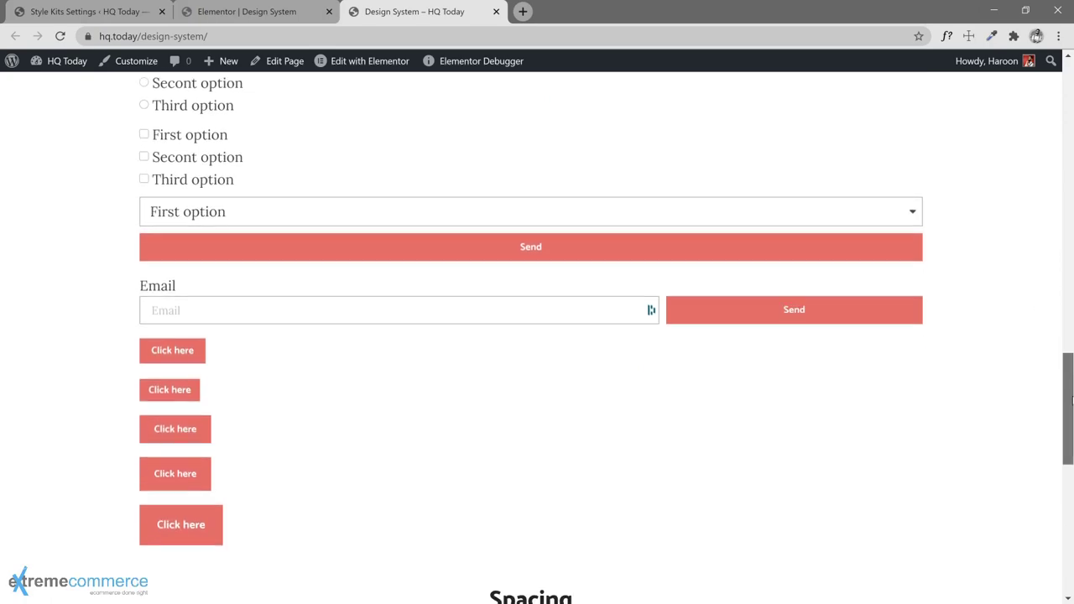
{"action": "left_click_drag", "start_coordinate": [1067, 419], "coordinate": [1071, 120]}
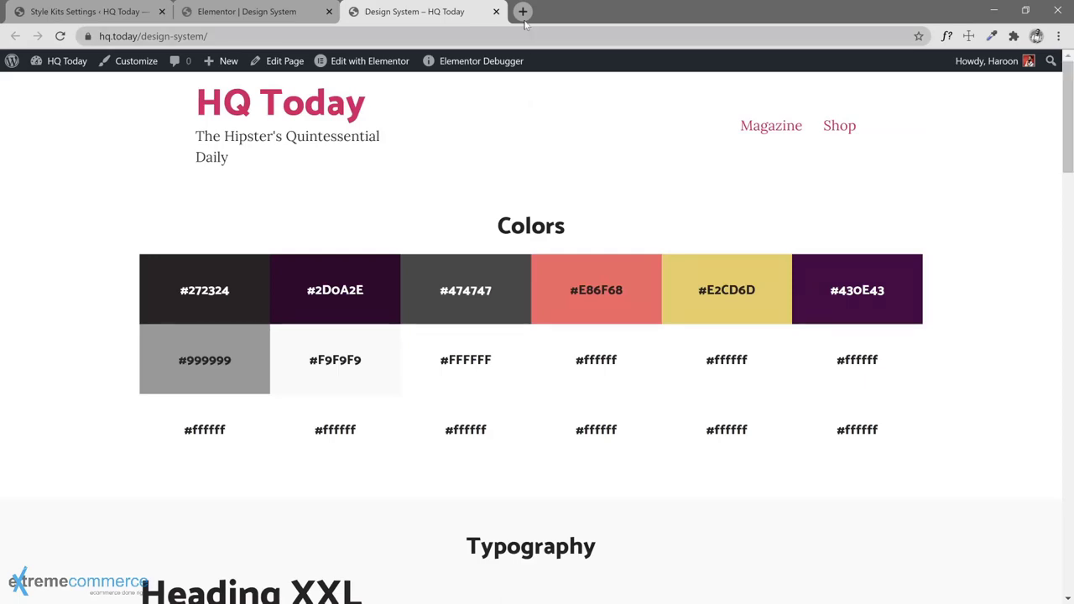
Step: Close the live Design System page and Elementor editor tabs
{"action": "left_click", "coordinate": [496, 12]}
{"action": "left_click", "coordinate": [328, 12]}
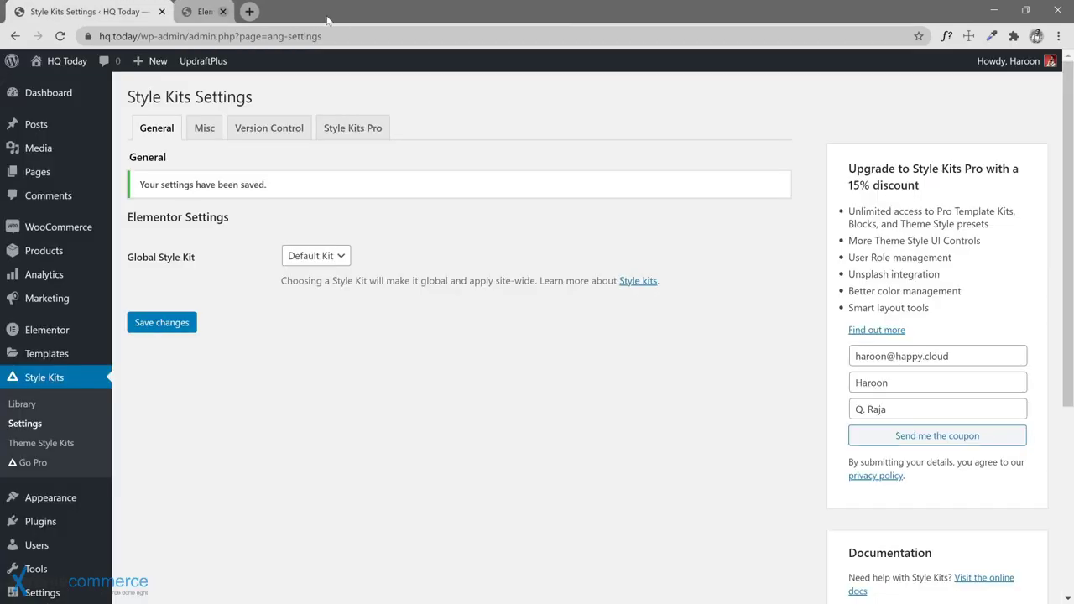
{"action": "scroll", "coordinate": [126, 367], "scroll_direction": "down", "scroll_amount": 2}
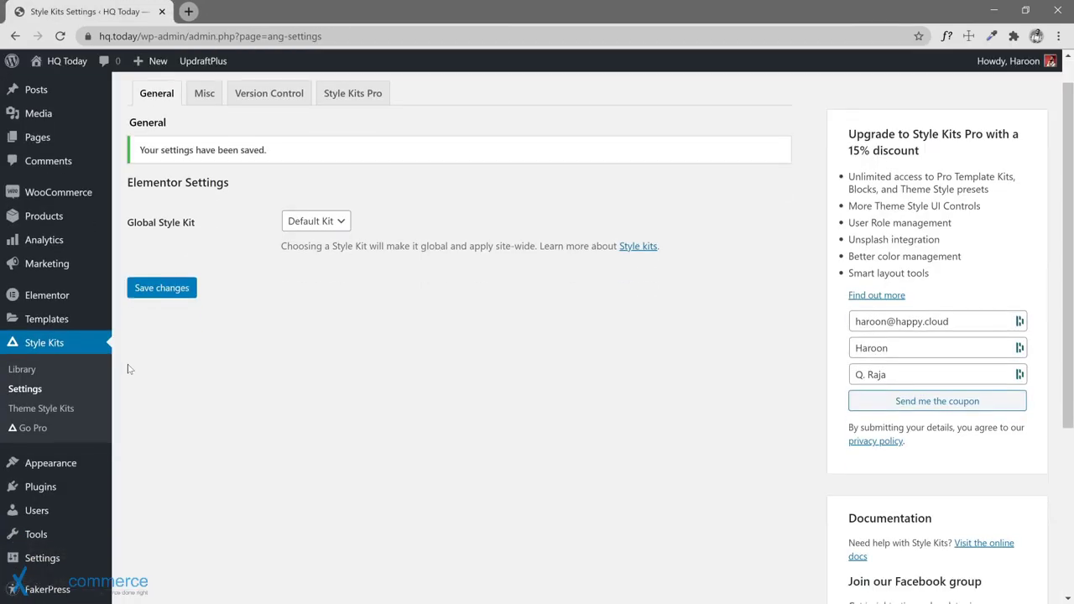
{"action": "scroll", "coordinate": [137, 359], "scroll_direction": "up", "scroll_amount": 2}
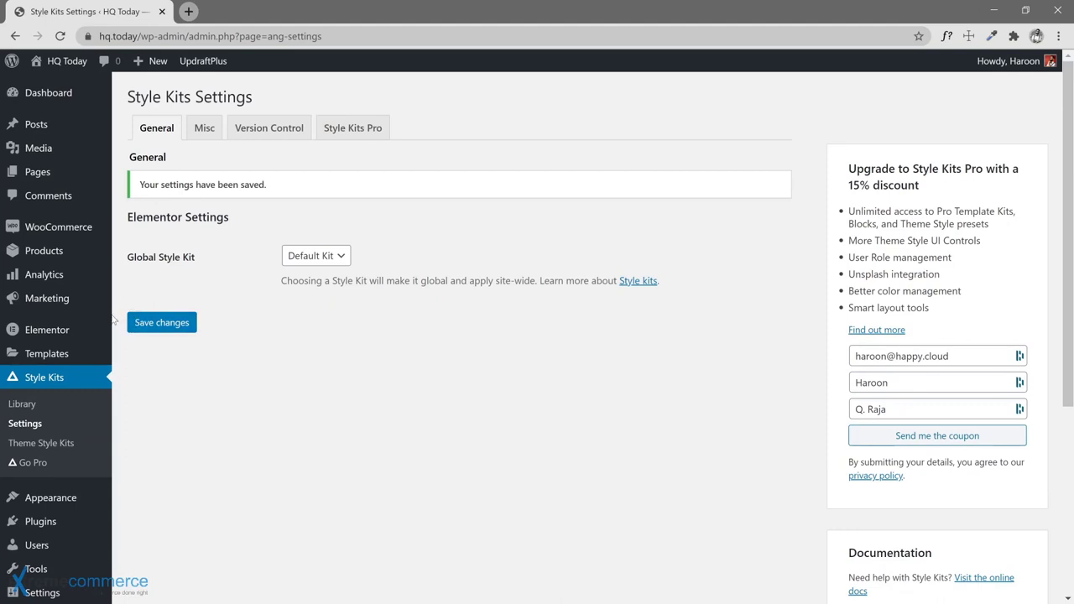
Step: Go to Templates > Theme Builder in the admin sidebar
{"action": "mouse_move", "coordinate": [69, 328]}
{"action": "mouse_move", "coordinate": [66, 354]}
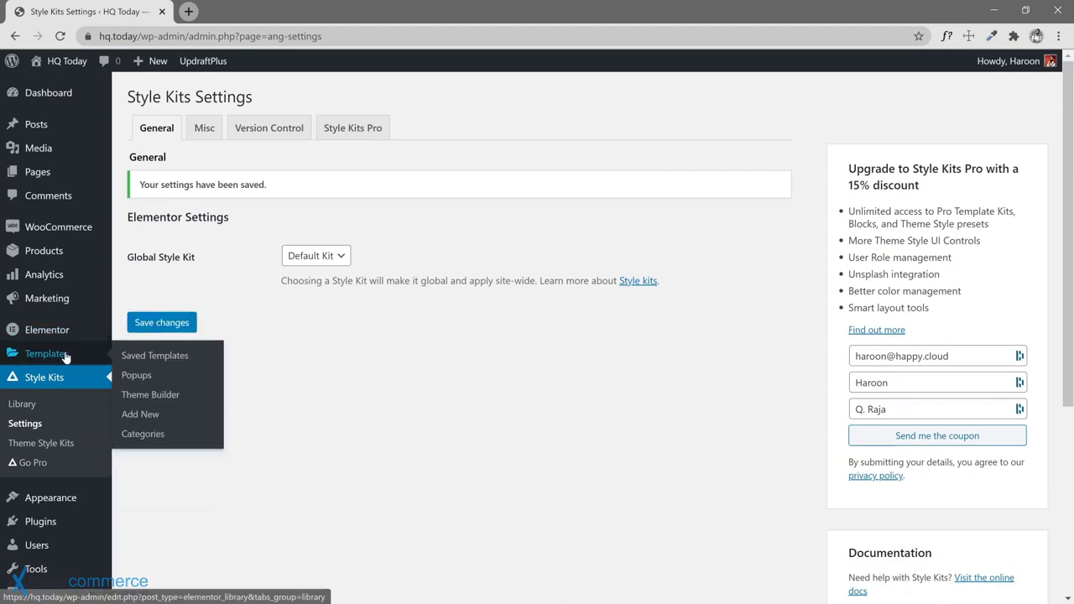
{"action": "left_click", "coordinate": [140, 401]}
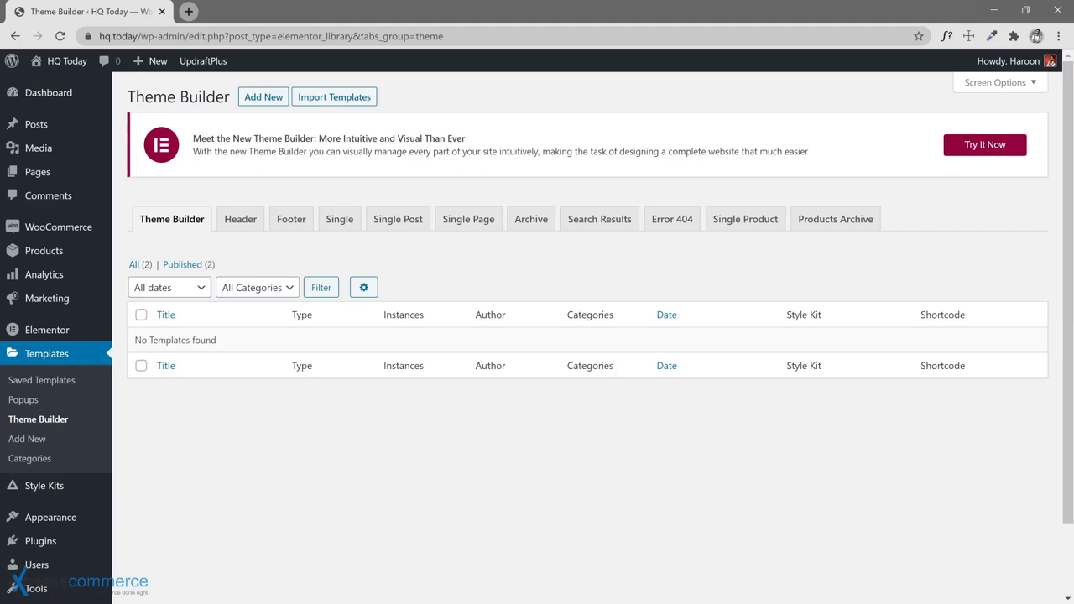
Step: Switch to the new Theme Builder experience and create a new Header template
{"action": "left_click", "coordinate": [968, 151]}
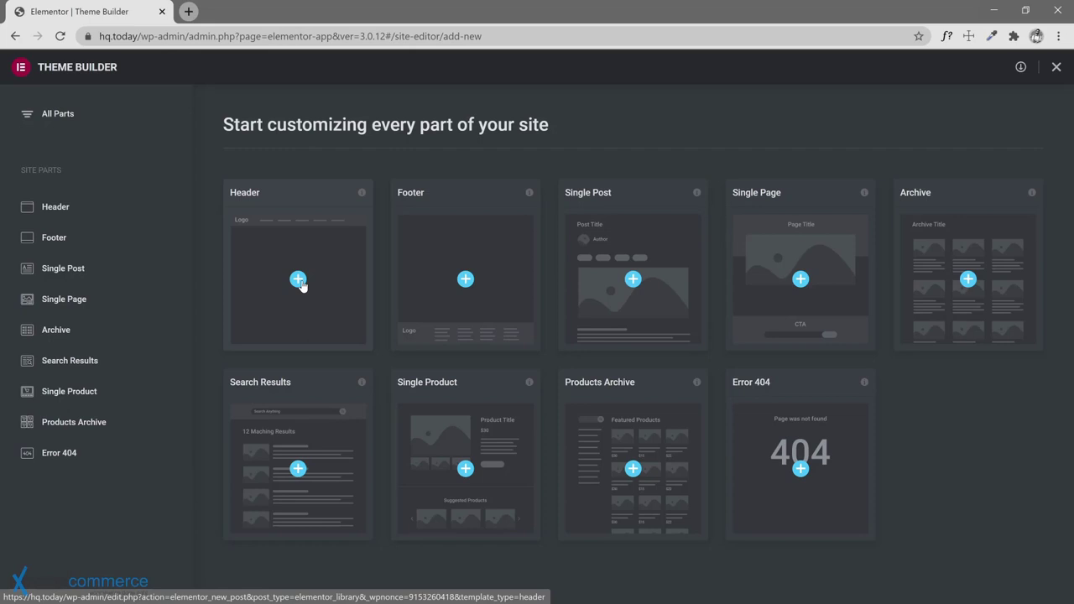
{"action": "left_click", "coordinate": [300, 282]}
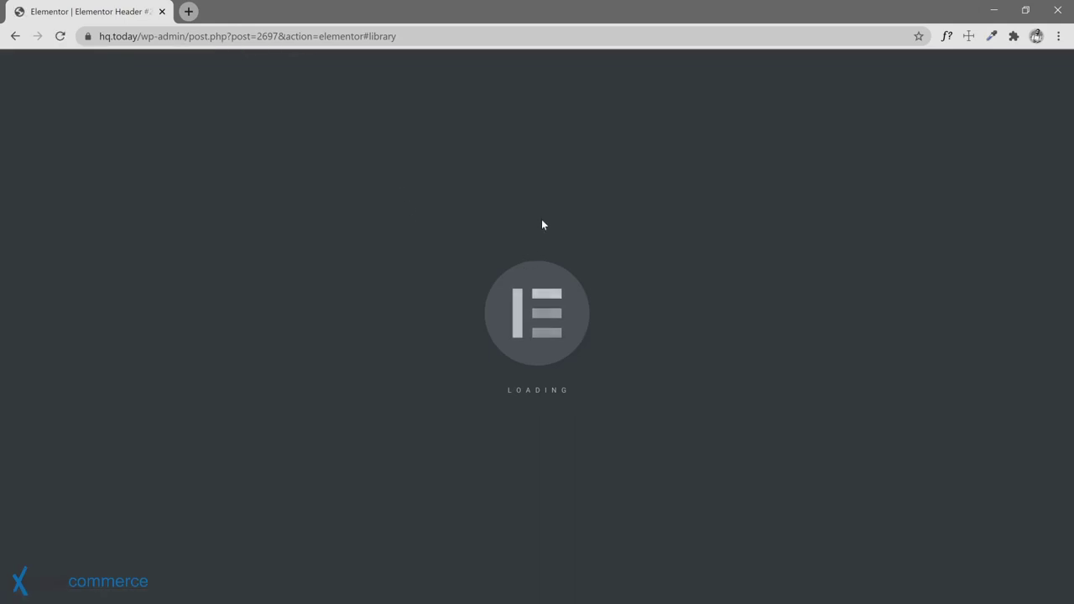
Step: Load hq.today in a new tab, then return to the header template editor
{"action": "left_click", "coordinate": [190, 14]}
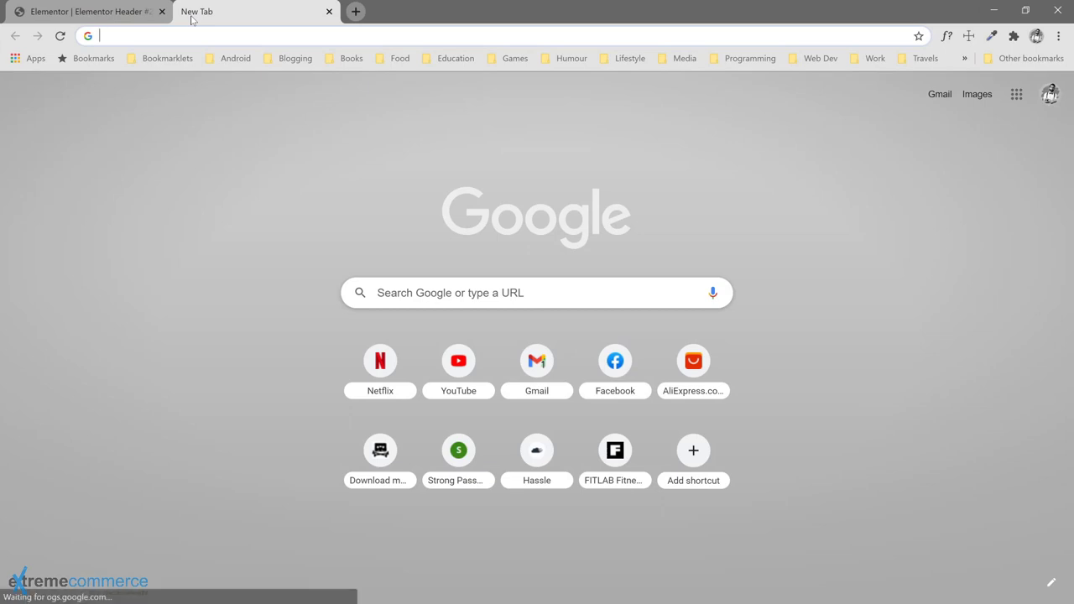
{"action": "type", "text": "hq.today"}
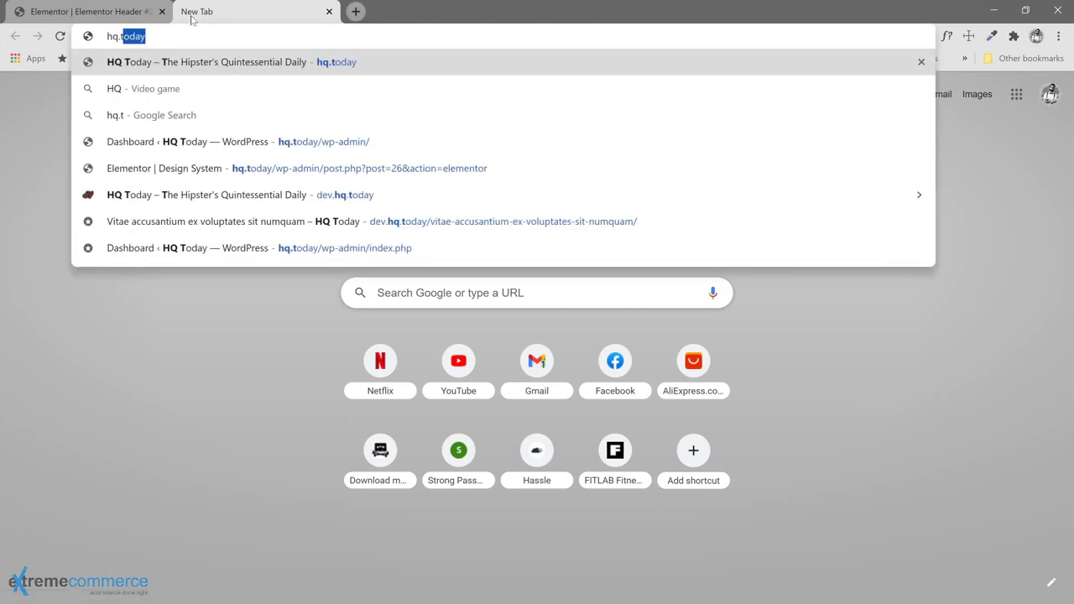
{"action": "key", "text": "Return"}
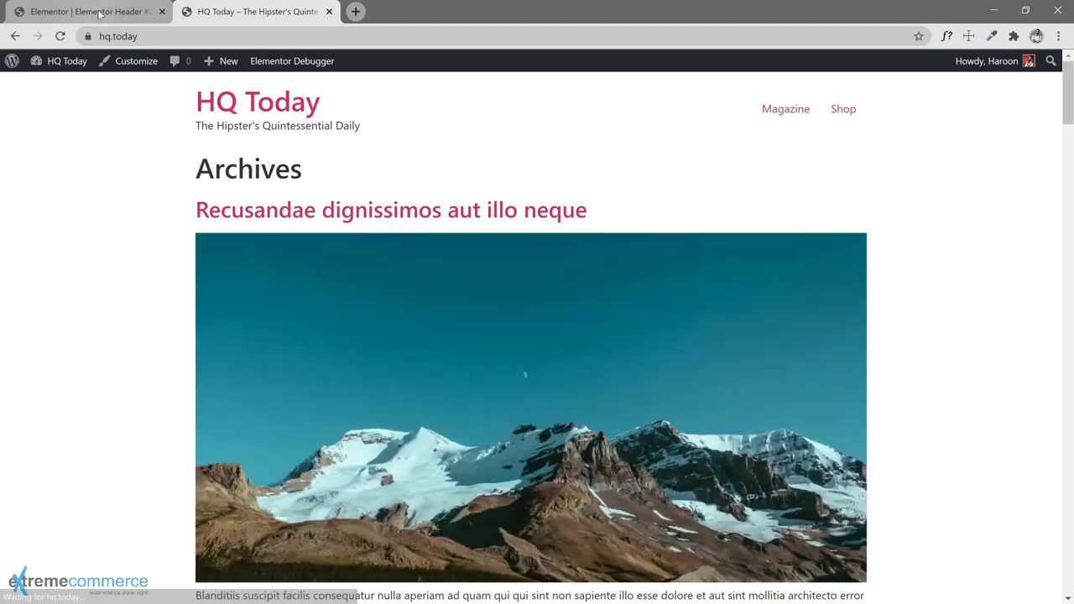
{"action": "left_click", "coordinate": [98, 13]}
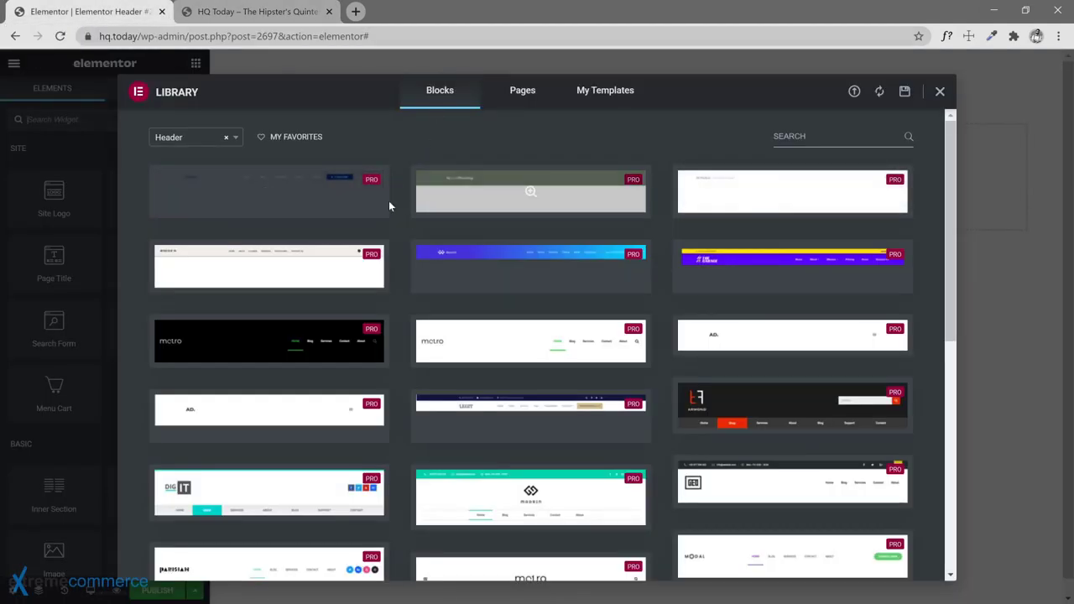
Step: Browse the Library's Header blocks, then open a blank new browser tab
{"action": "scroll", "coordinate": [401, 242], "scroll_direction": "down", "scroll_amount": 10}
{"action": "scroll", "coordinate": [401, 245], "scroll_direction": "up", "scroll_amount": 2}
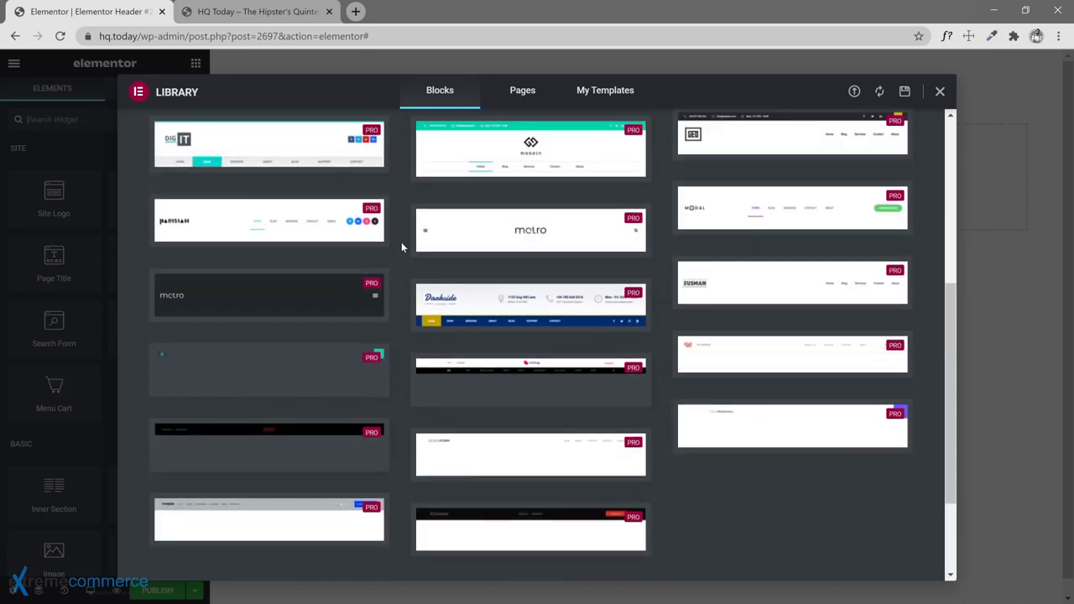
{"action": "scroll", "coordinate": [833, 470], "scroll_direction": "up", "scroll_amount": 5}
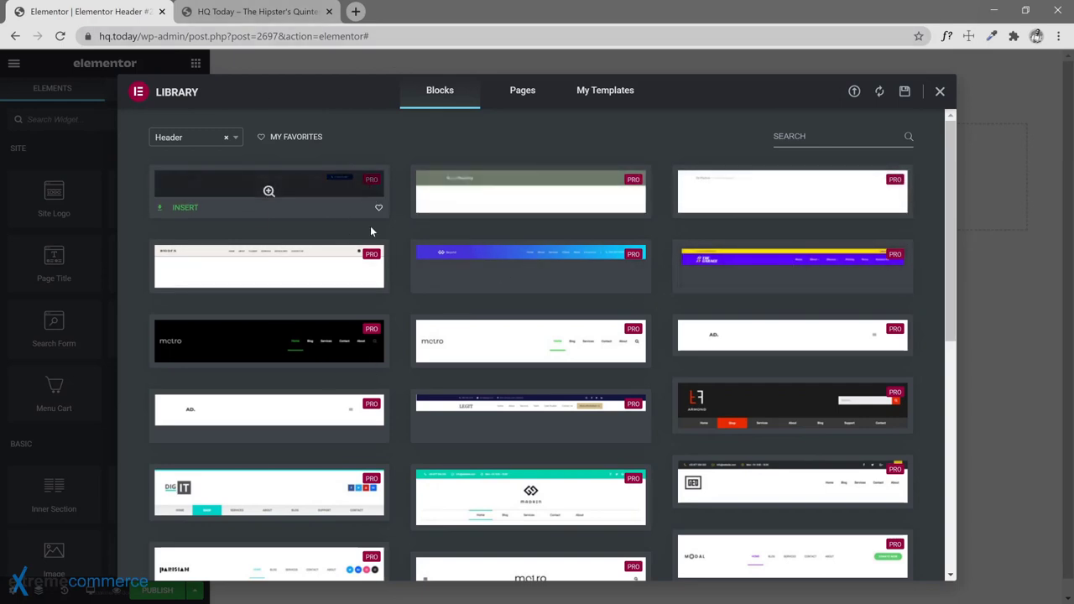
{"action": "scroll", "coordinate": [404, 283], "scroll_direction": "down", "scroll_amount": 5}
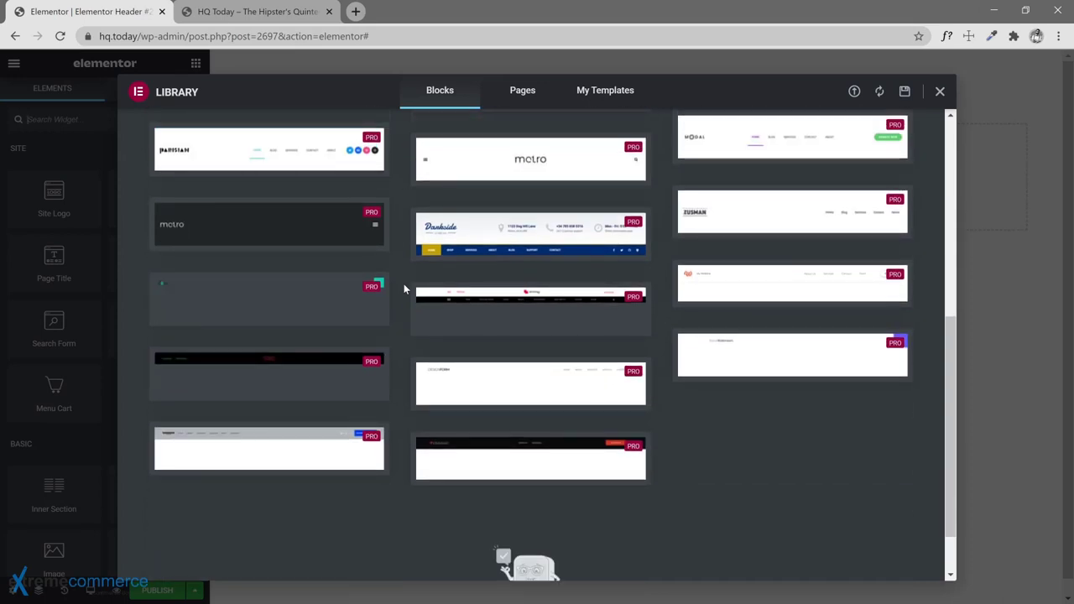
{"action": "left_click", "coordinate": [356, 12]}
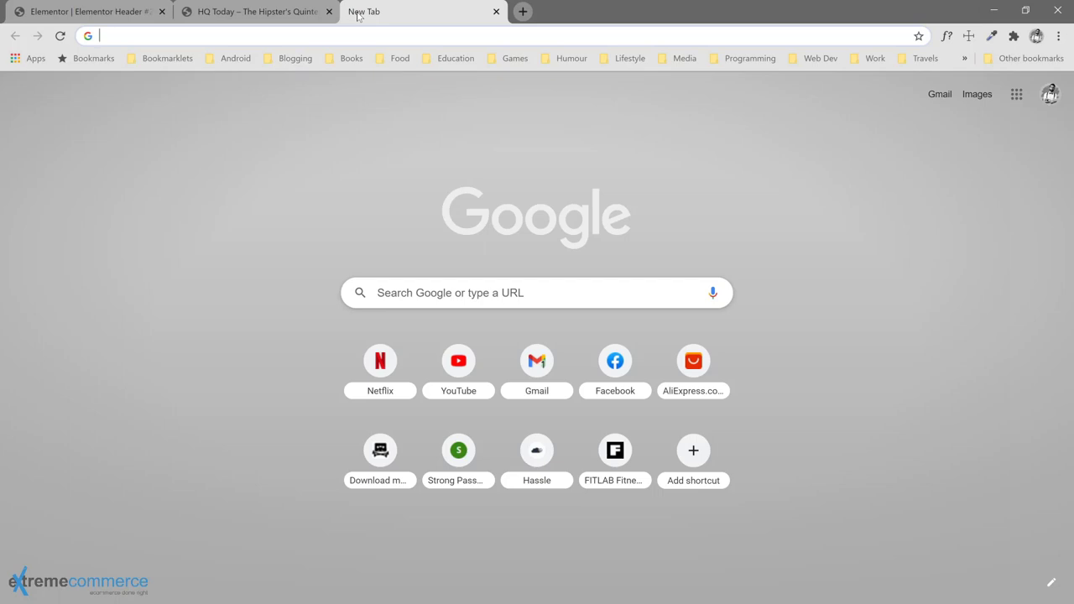
Step: Search Google for 'elementor header and footer builder' and open the WordPress.org plugin result
{"action": "type", "text": "elementor hea"}
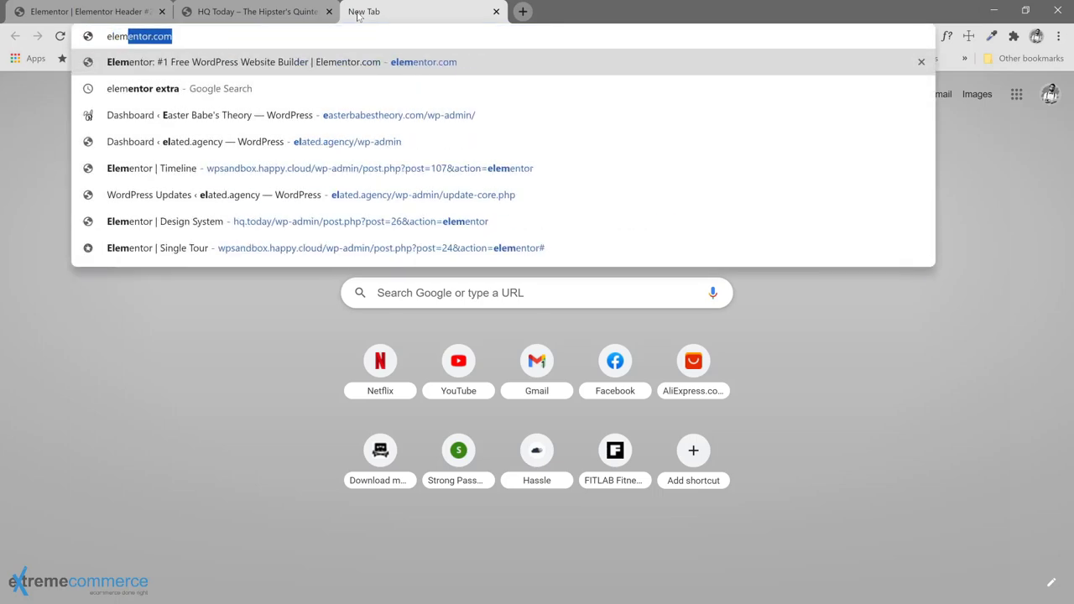
{"action": "type", "text": "der "}
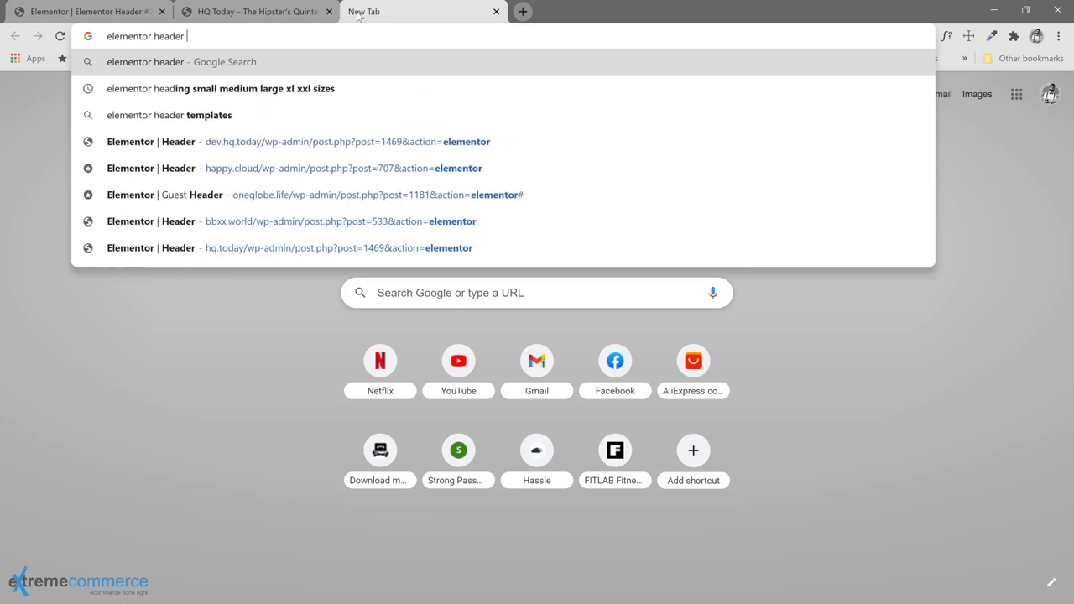
{"action": "type", "text": "and footer builder"}
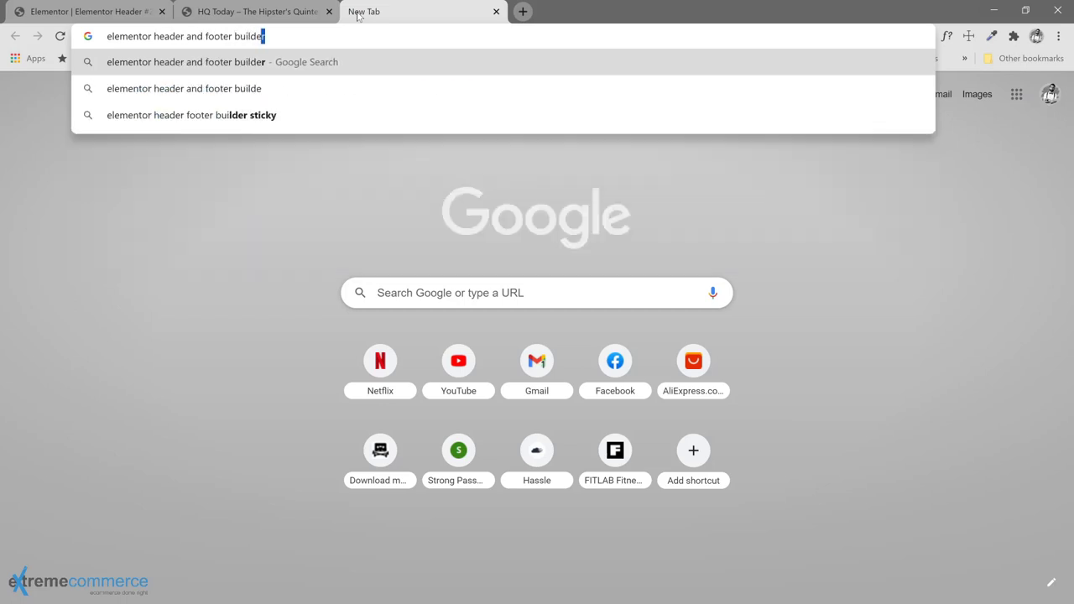
{"action": "key", "text": "Return"}
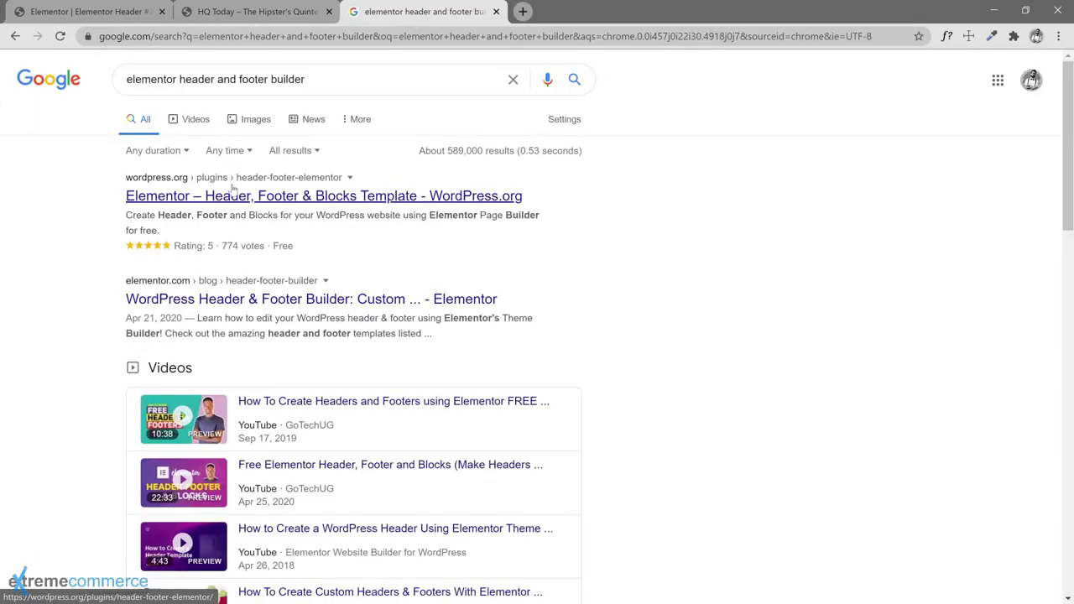
{"action": "left_click", "coordinate": [237, 204], "text": "ctrl"}
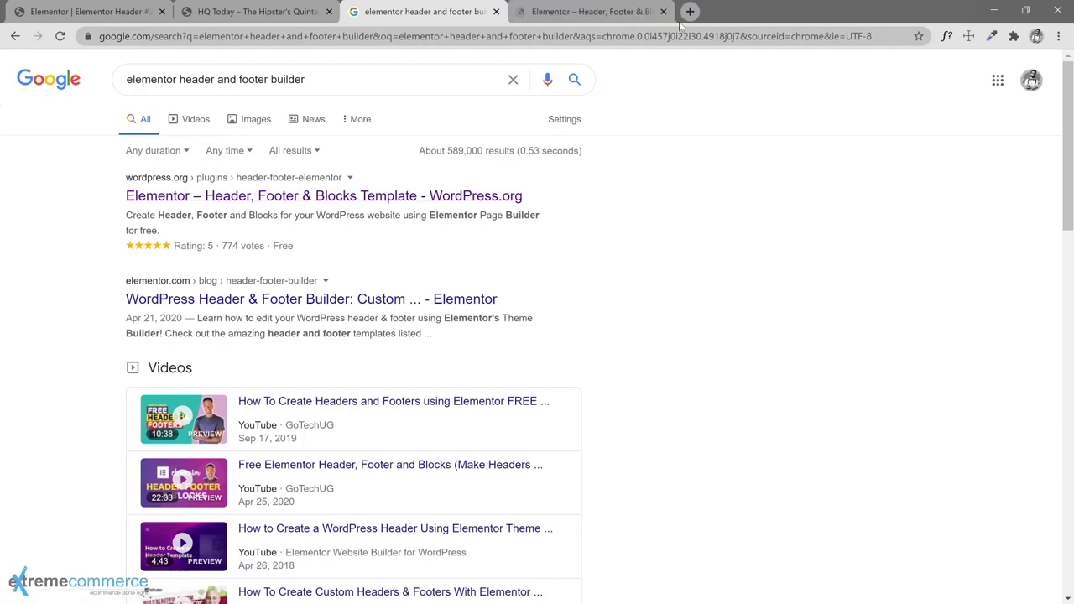
{"action": "left_click", "coordinate": [610, 20]}
Step: Read through the plugin page, close it and return to the HQ Today site tab
{"action": "scroll", "coordinate": [372, 378], "scroll_direction": "down", "scroll_amount": 2}
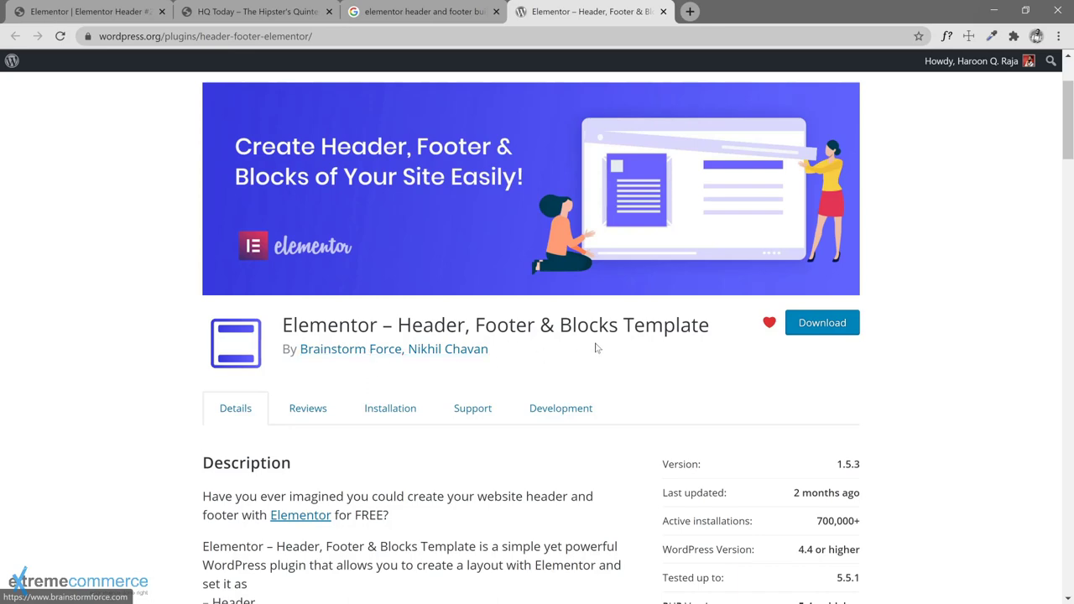
{"action": "scroll", "coordinate": [621, 351], "scroll_direction": "down", "scroll_amount": 3}
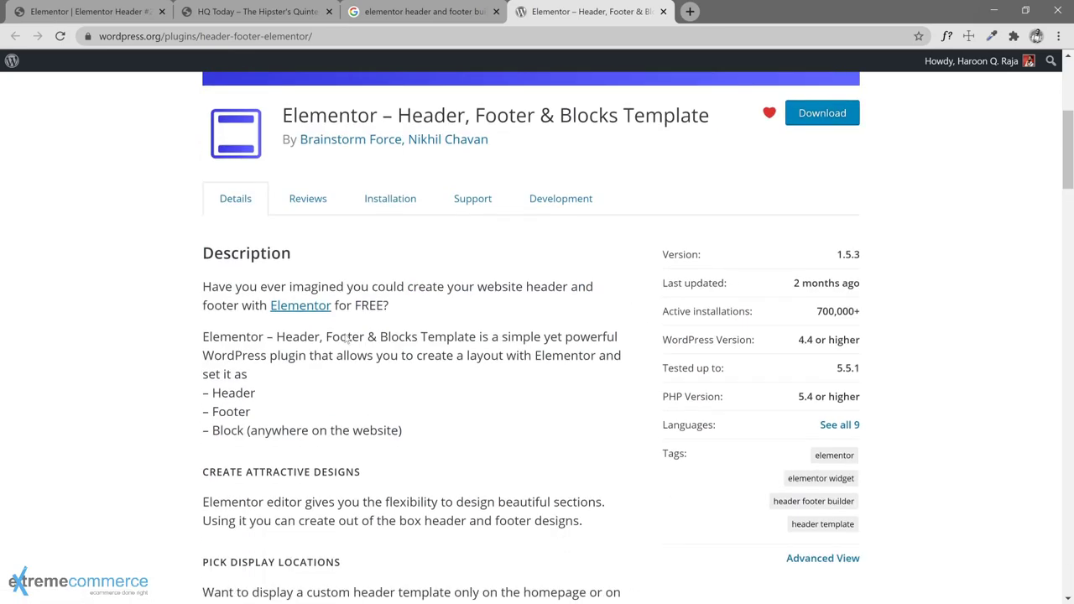
{"action": "scroll", "coordinate": [537, 335], "scroll_direction": "up", "scroll_amount": 3}
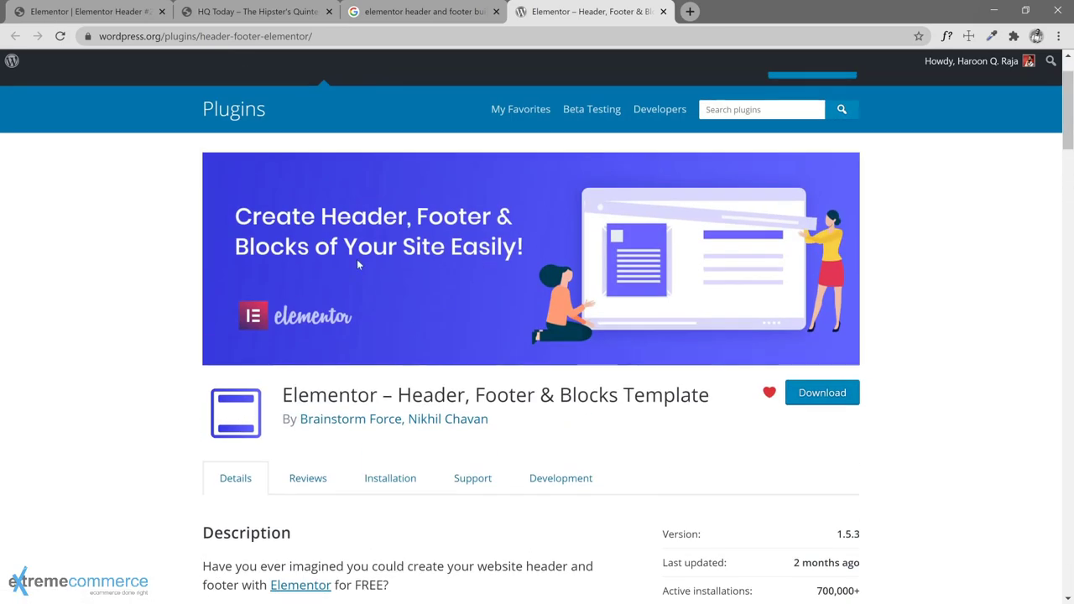
{"action": "scroll", "coordinate": [537, 336], "scroll_direction": "down", "scroll_amount": 6}
{"action": "scroll", "coordinate": [537, 335], "scroll_direction": "down", "scroll_amount": 2}
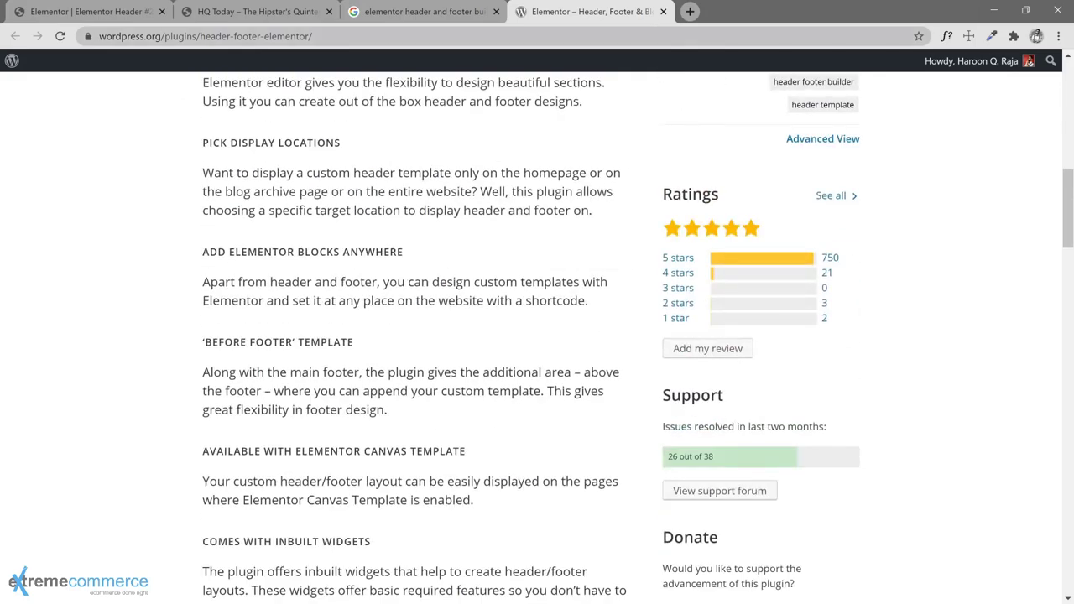
{"action": "left_click", "coordinate": [663, 12]}
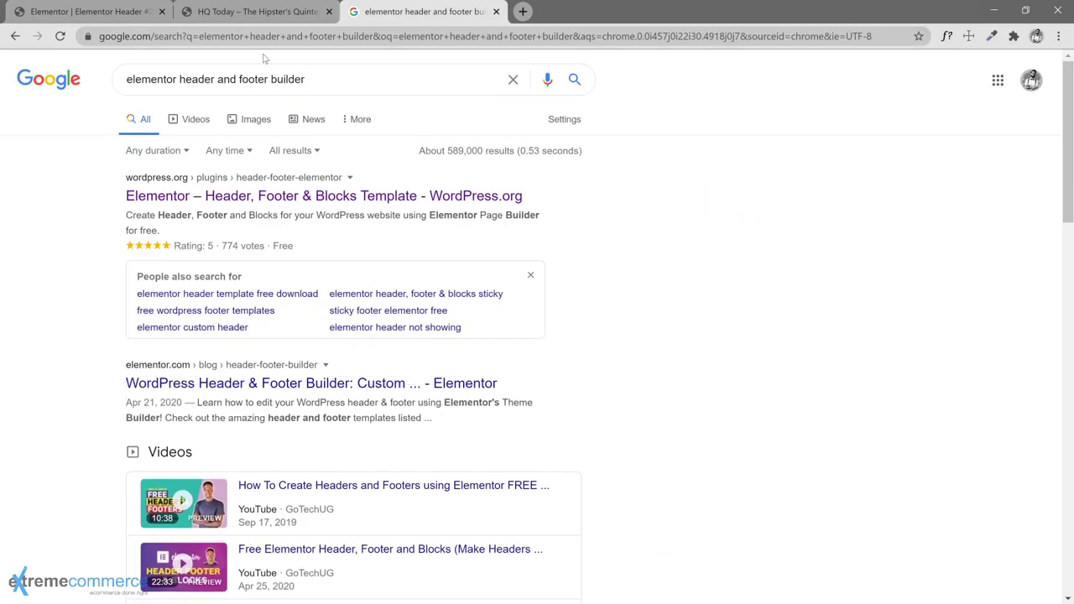
{"action": "left_click", "coordinate": [256, 11]}
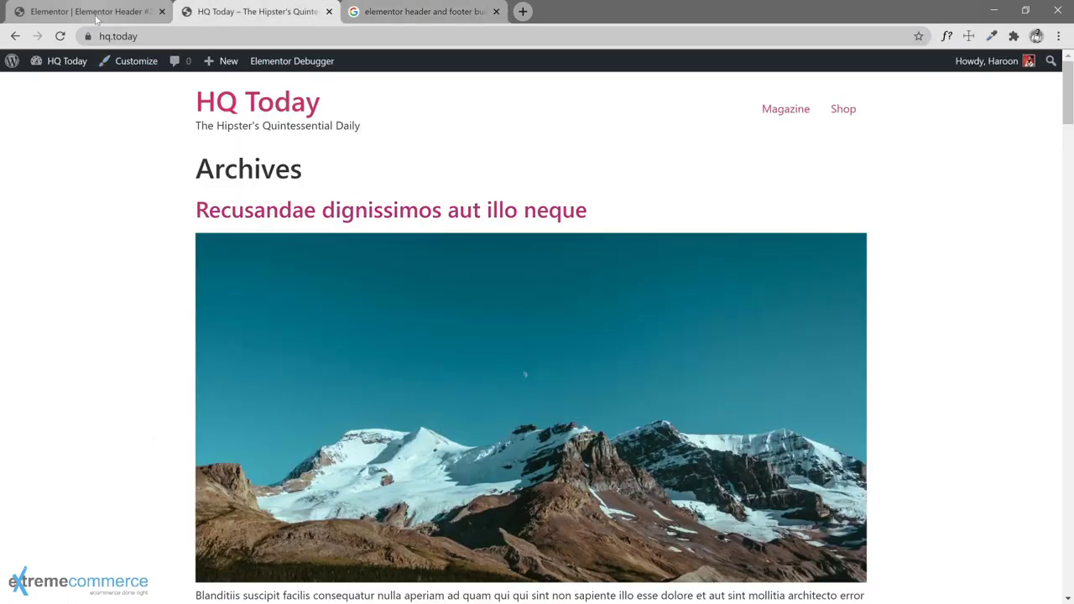
Step: Insert the dark OKAWARI header block from the Library into the header template
{"action": "left_click", "coordinate": [97, 15]}
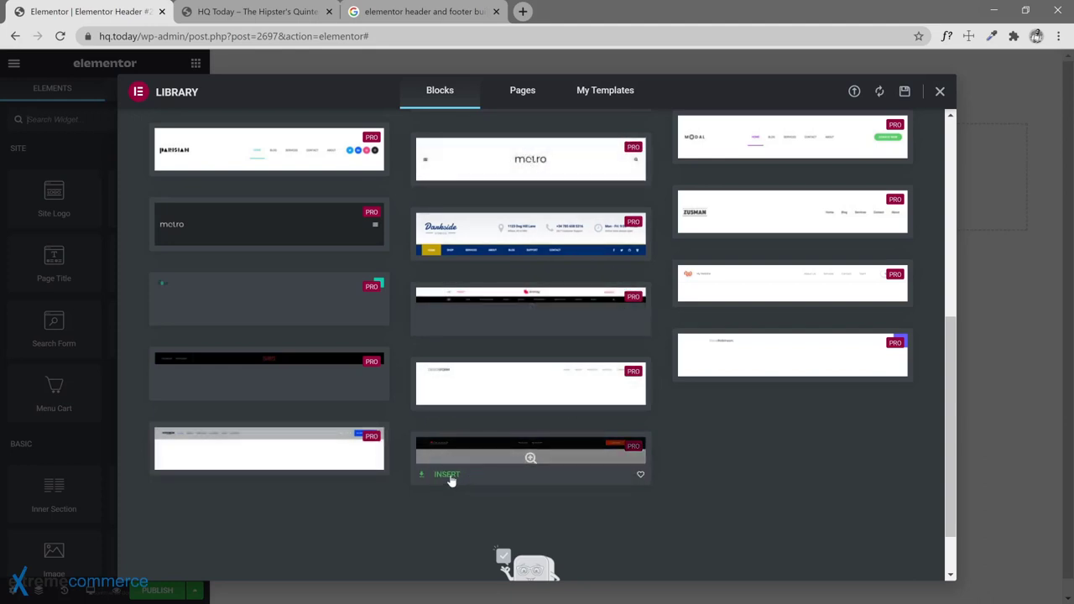
{"action": "left_click", "coordinate": [447, 475]}
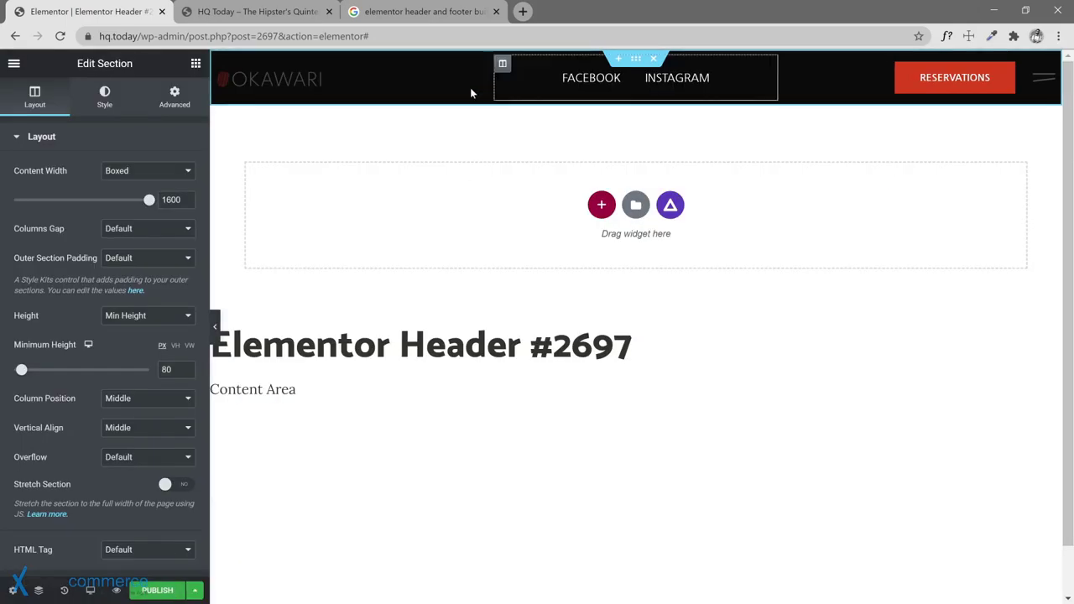
Step: Start publishing with an Include > Singular > All Singular display condition, plus a second condition row
{"action": "left_click", "coordinate": [157, 590]}
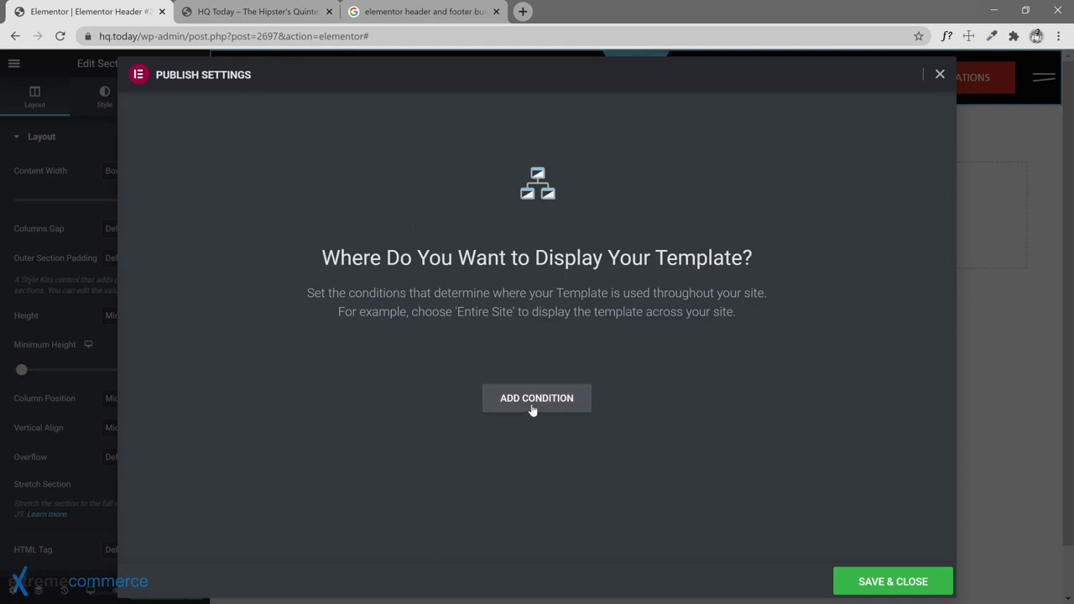
{"action": "left_click", "coordinate": [563, 400]}
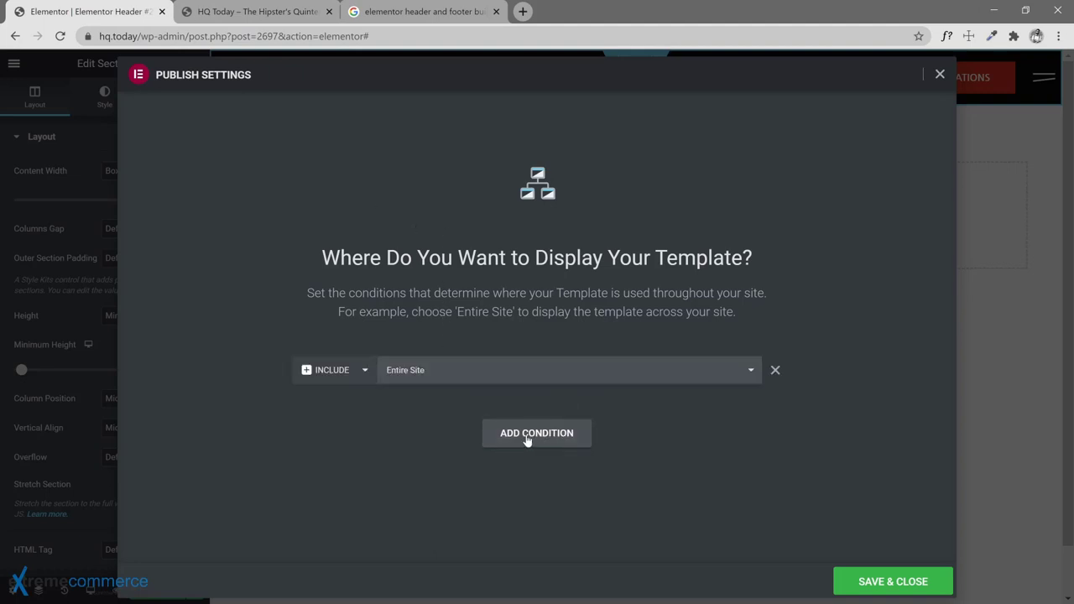
{"action": "left_click", "coordinate": [359, 380]}
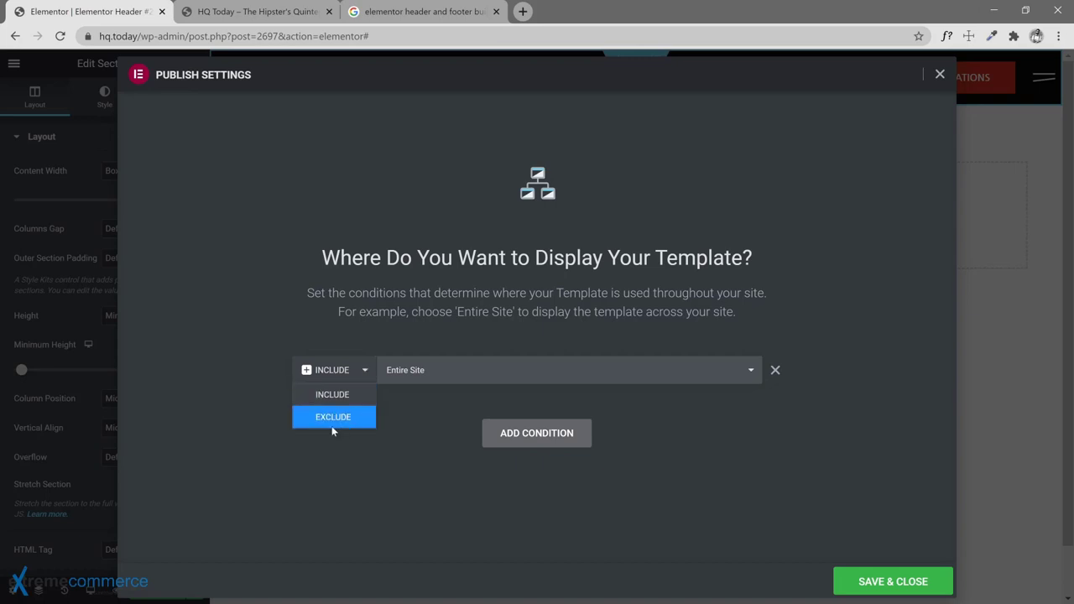
{"action": "left_click", "coordinate": [361, 378]}
{"action": "left_click", "coordinate": [740, 375]}
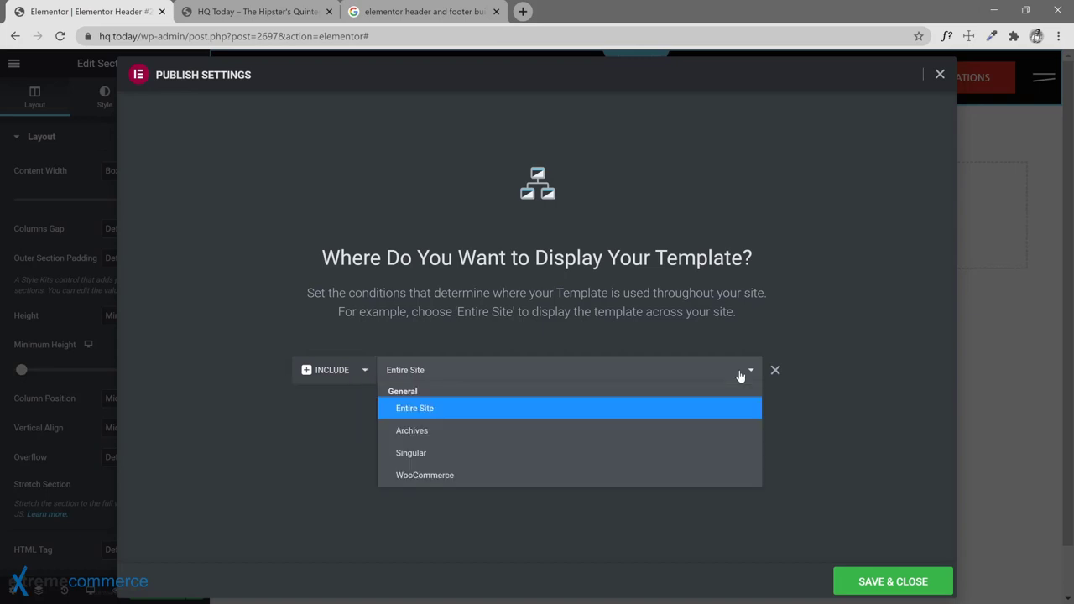
{"action": "left_click", "coordinate": [426, 454]}
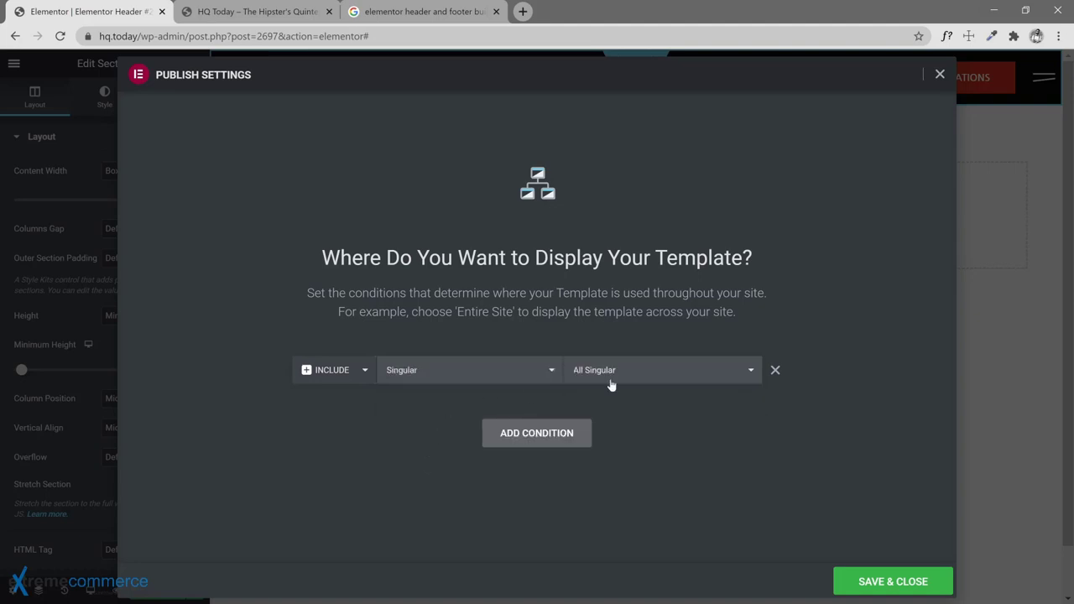
{"action": "left_click", "coordinate": [629, 377]}
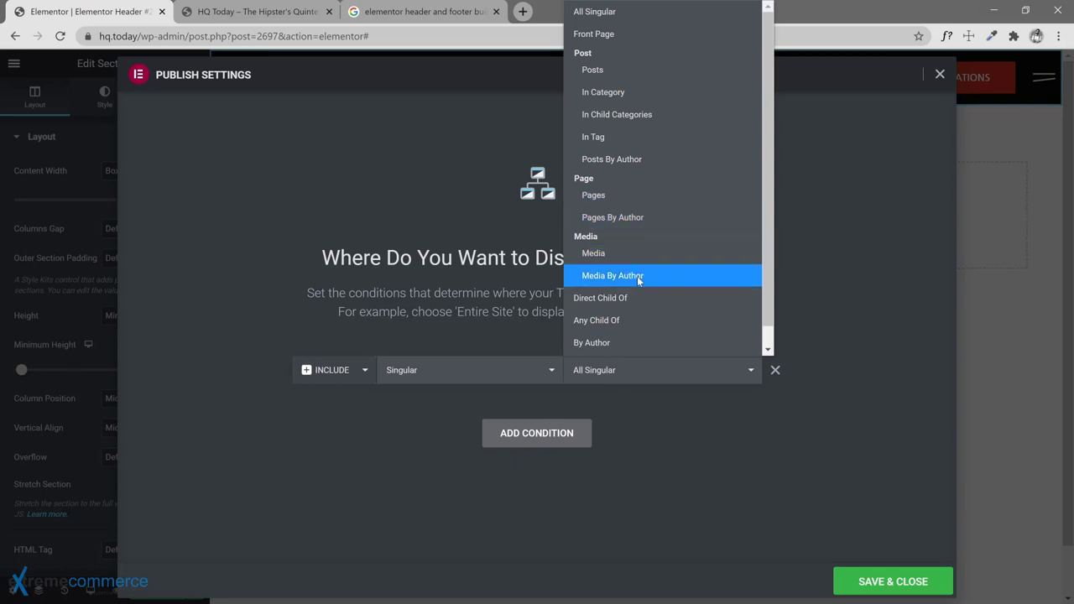
{"action": "scroll", "coordinate": [637, 277], "scroll_direction": "down", "scroll_amount": 1}
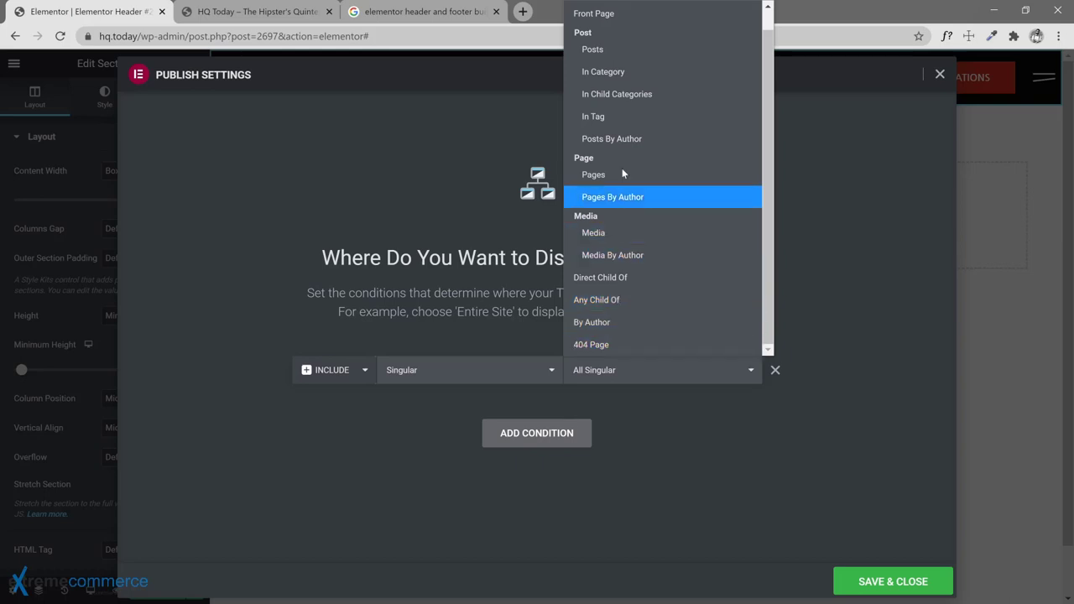
{"action": "scroll", "coordinate": [623, 168], "scroll_direction": "up", "scroll_amount": 1}
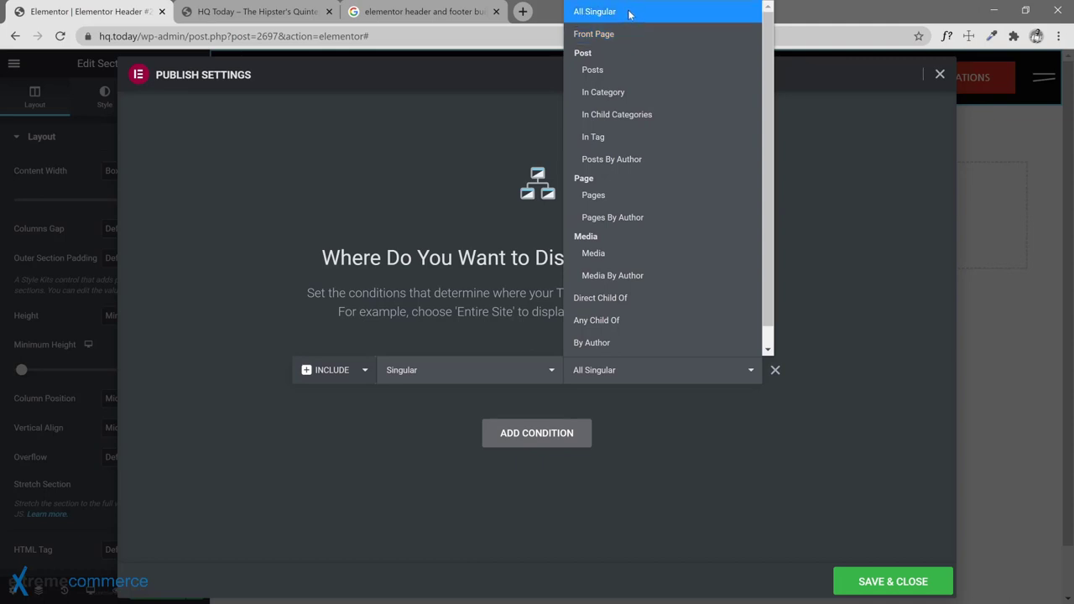
{"action": "left_click", "coordinate": [768, 436]}
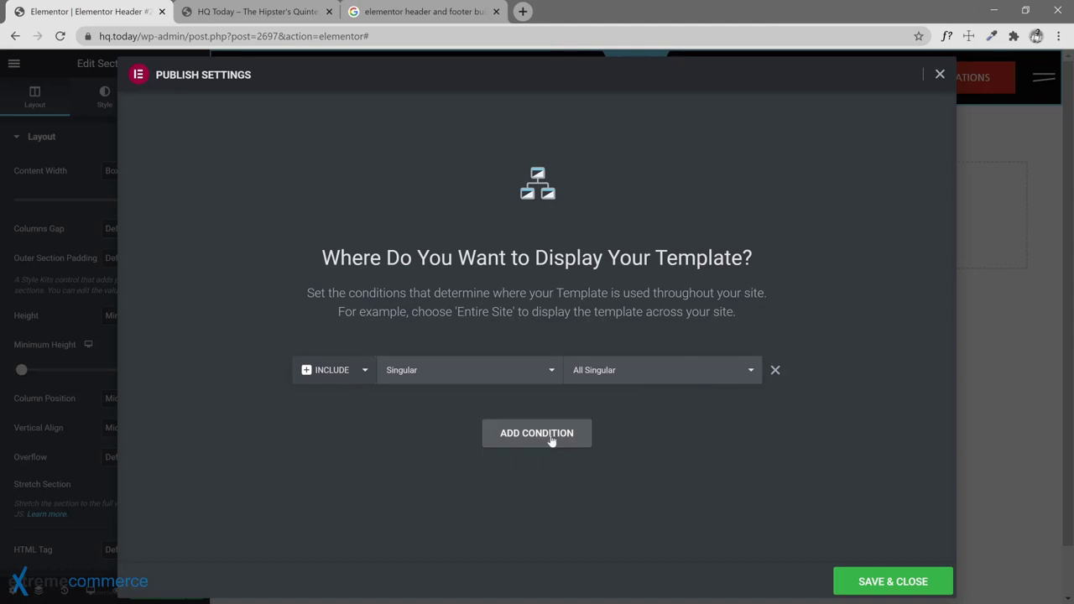
{"action": "left_click", "coordinate": [507, 433]}
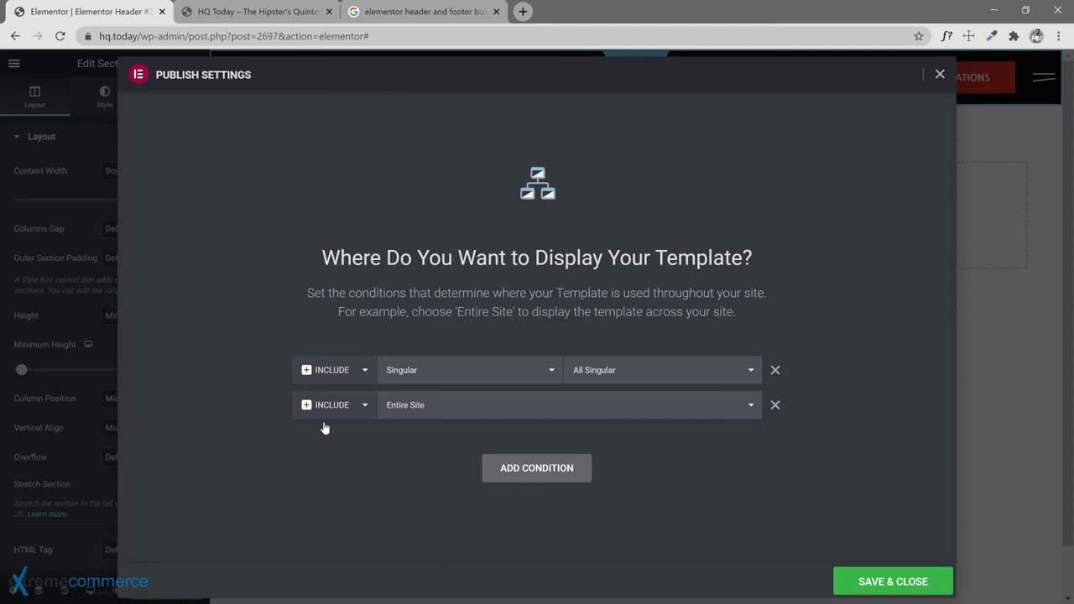
Step: Remove the extra condition and set the first condition to Include Entire Site
{"action": "left_click", "coordinate": [364, 404]}
{"action": "left_click", "coordinate": [337, 463]}
{"action": "left_click", "coordinate": [776, 405]}
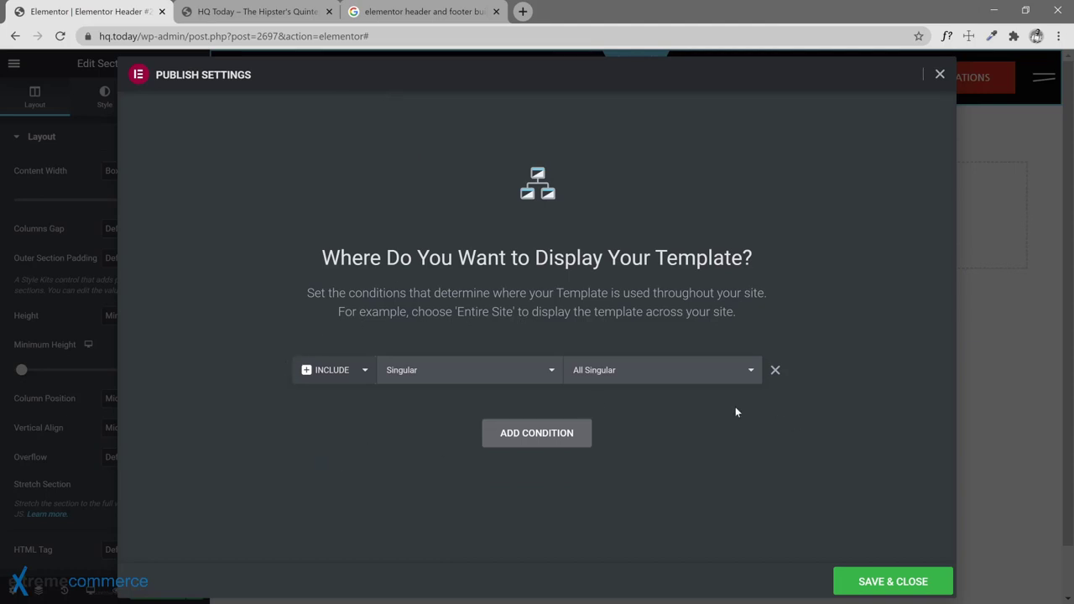
{"action": "left_click", "coordinate": [533, 371]}
{"action": "left_click", "coordinate": [457, 407]}
Step: Add an Exclude condition targeting Singular Pages
{"action": "left_click", "coordinate": [521, 436]}
{"action": "left_click", "coordinate": [365, 407]}
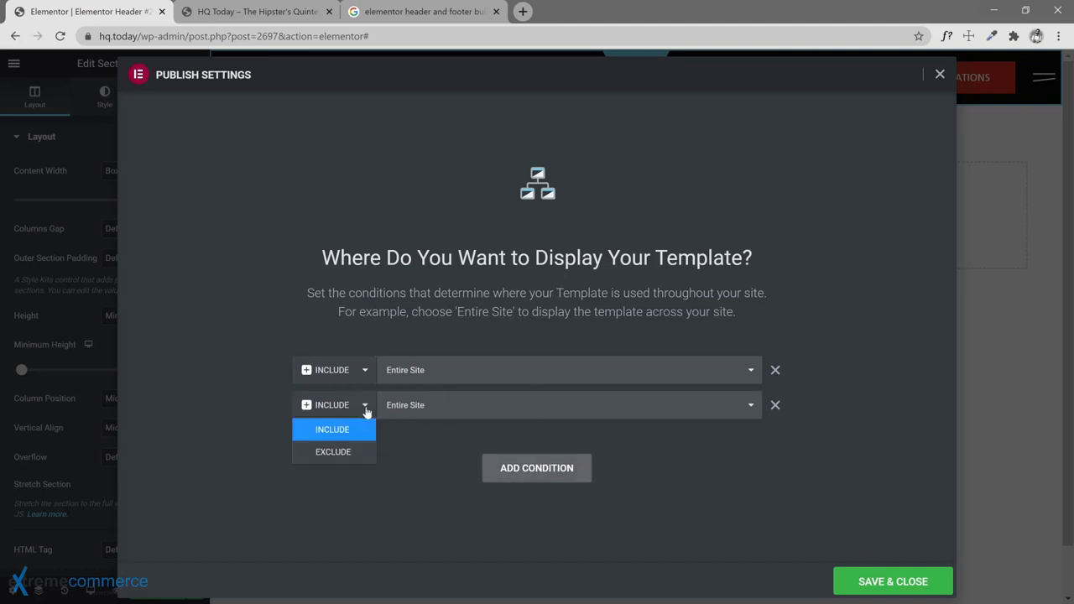
{"action": "left_click", "coordinate": [344, 455]}
{"action": "left_click", "coordinate": [492, 407]}
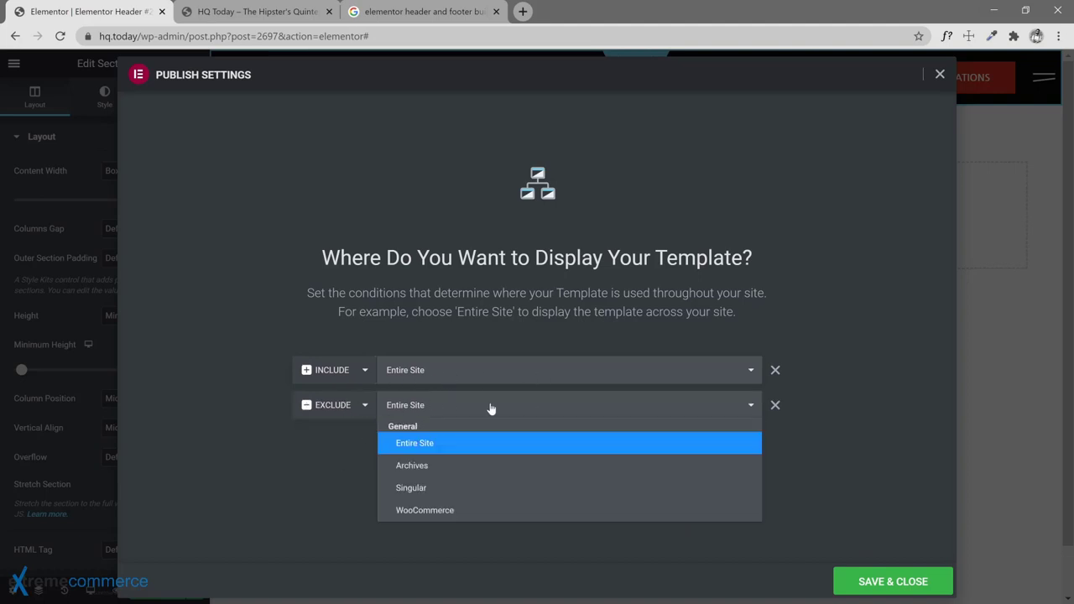
{"action": "left_click", "coordinate": [422, 488]}
{"action": "left_click", "coordinate": [642, 409]}
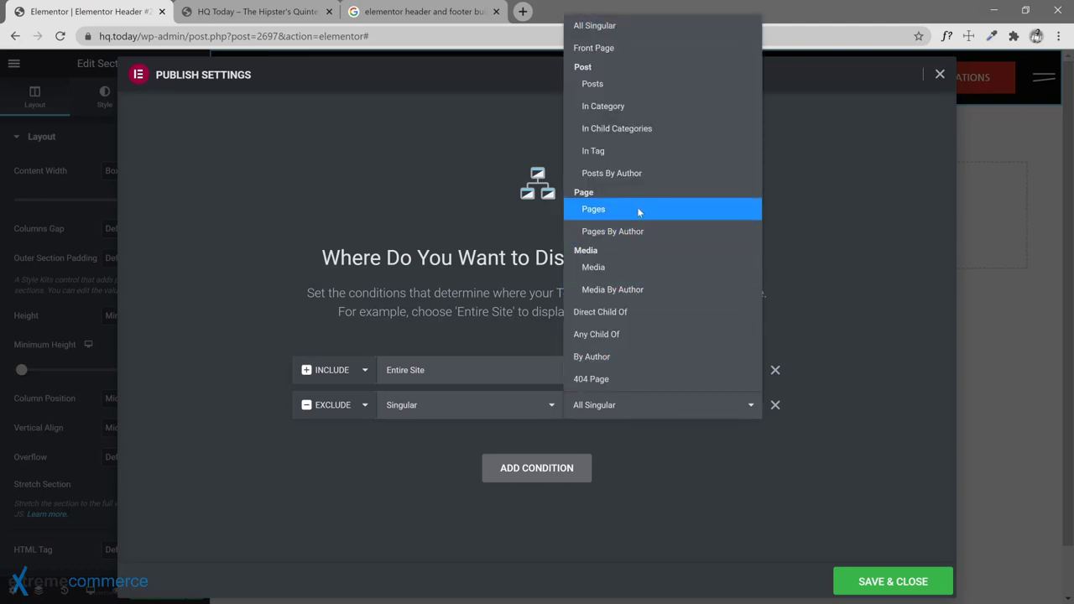
{"action": "left_click", "coordinate": [594, 210]}
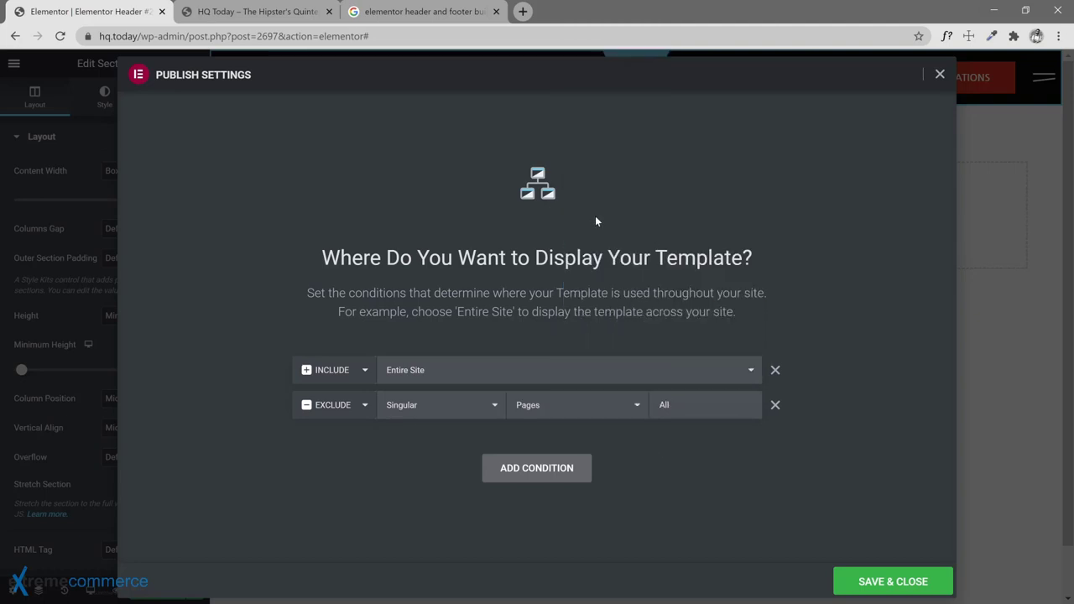
Step: Pick the Design System page for the exclusion, then save and publish the header
{"action": "left_click", "coordinate": [693, 406]}
{"action": "type", "text": "Design"}
{"action": "left_click", "coordinate": [693, 455]}
{"action": "left_click", "coordinate": [895, 581]}
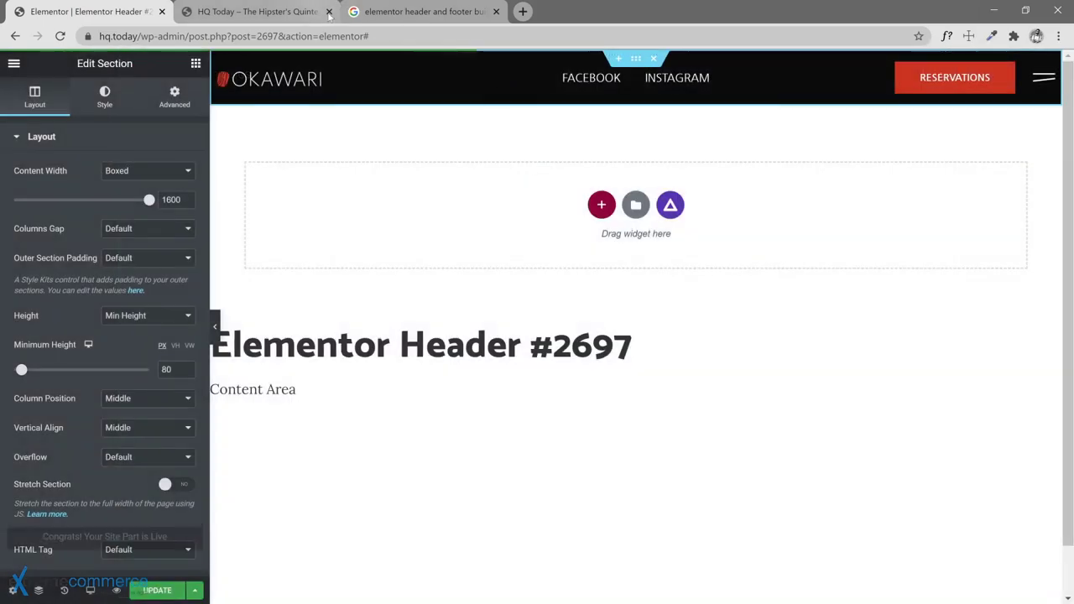
{"action": "left_click", "coordinate": [269, 11]}
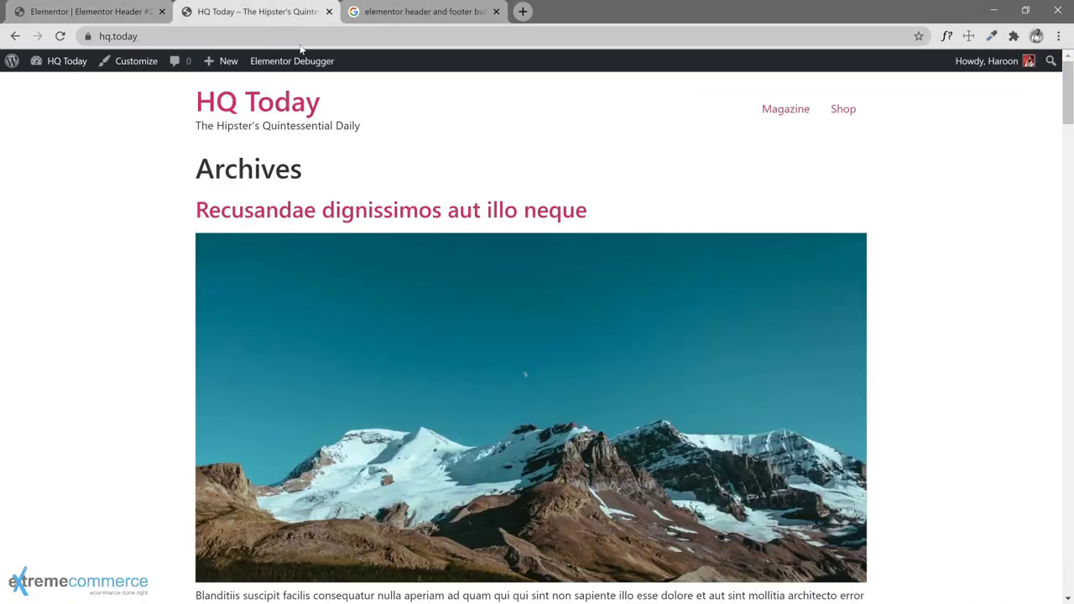
Step: Reload the HQ Today Archives page to show the new black OKAWARI header
{"action": "left_click", "coordinate": [60, 36]}
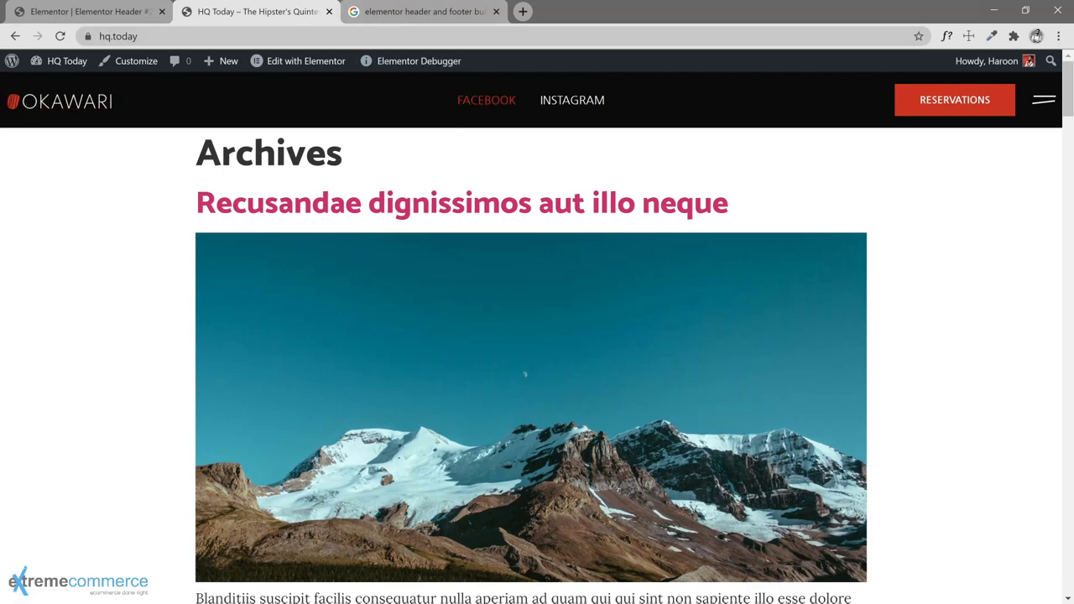
Step: In the Google tab, load hq.today/design-system/ via the 'design system' address suggestion
{"action": "left_click", "coordinate": [381, 11]}
{"action": "left_click", "coordinate": [214, 38]}
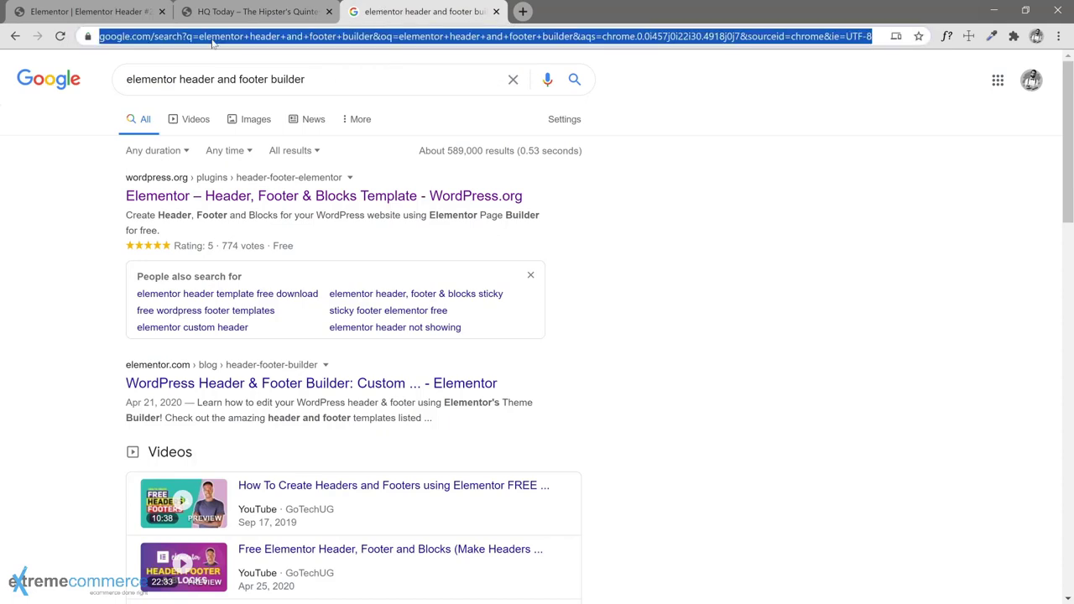
{"action": "type", "text": "design system"}
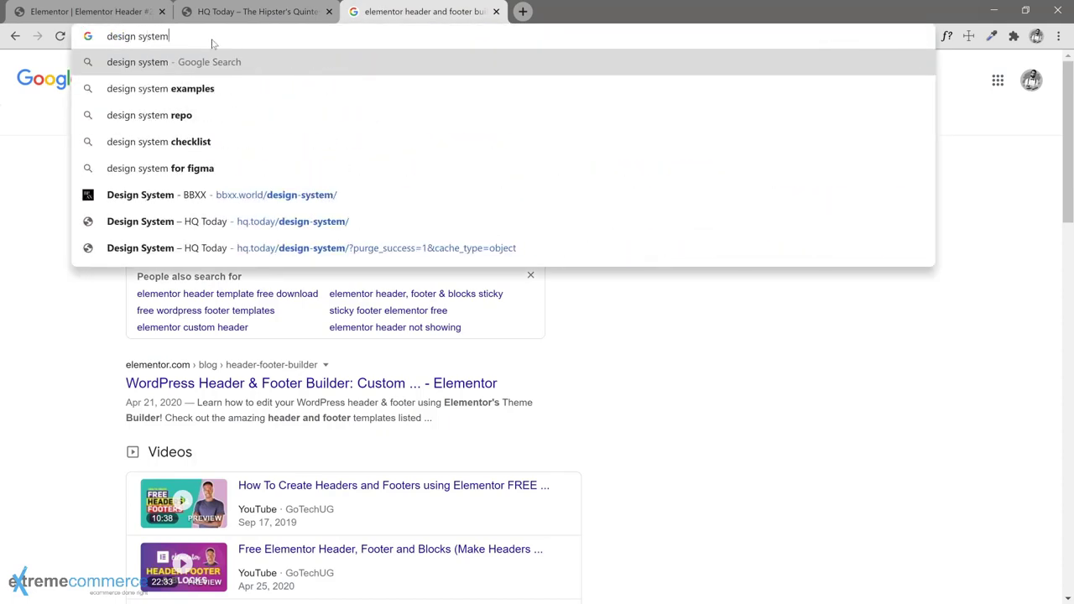
{"action": "key", "text": "Down"}
{"action": "key", "text": "Down"}
{"action": "key", "text": "Down"}
{"action": "key", "text": "Down"}
{"action": "key", "text": "Down"}
{"action": "key", "text": "Down"}
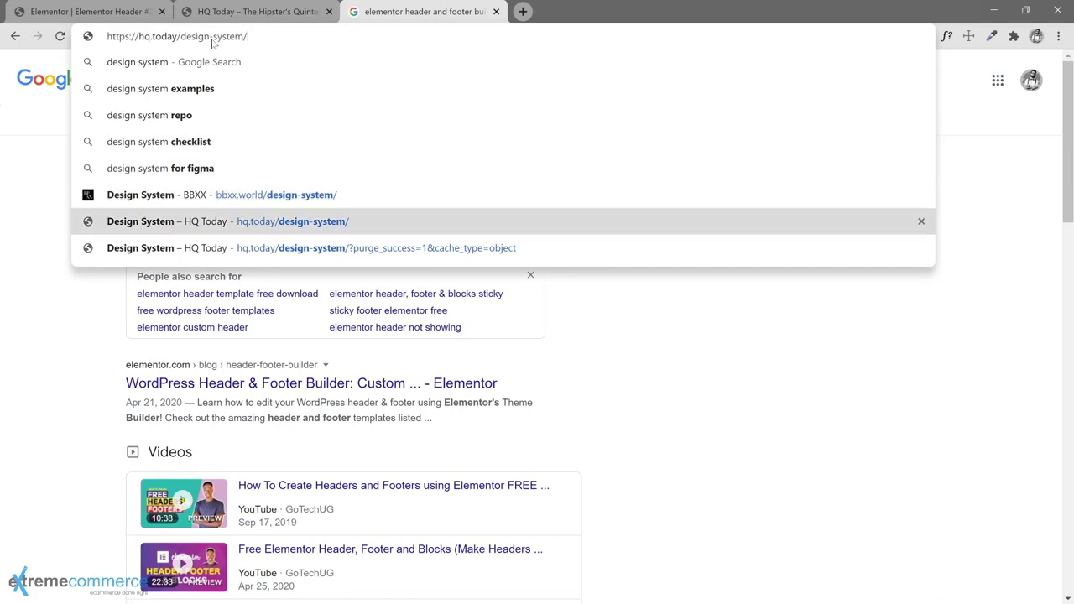
{"action": "key", "text": "Return"}
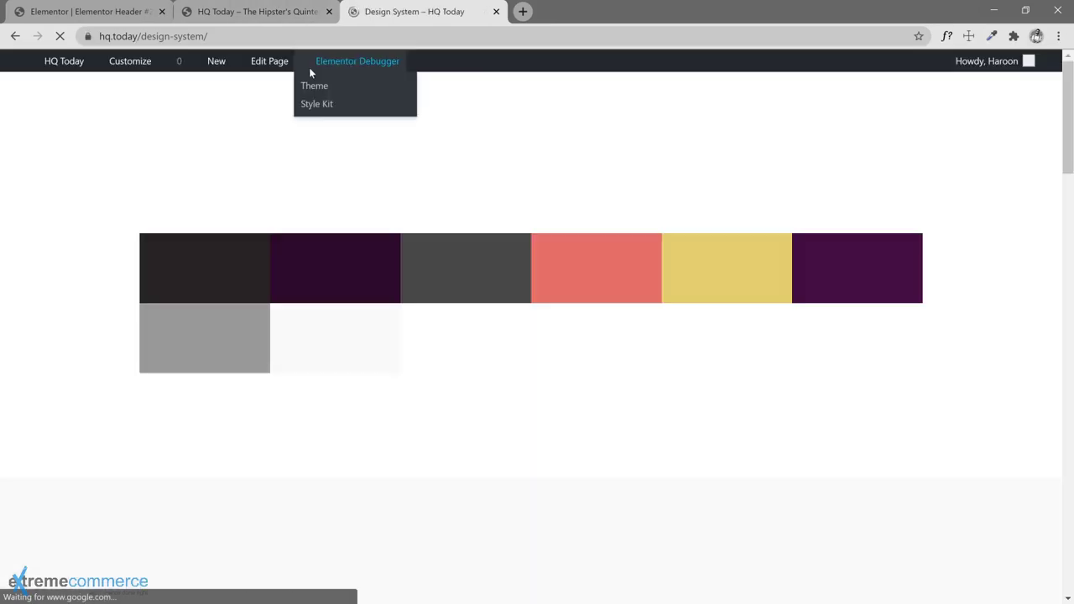
Step: Delete the Design System Exclude row from the header's display conditions and save
{"action": "left_click", "coordinate": [88, 11]}
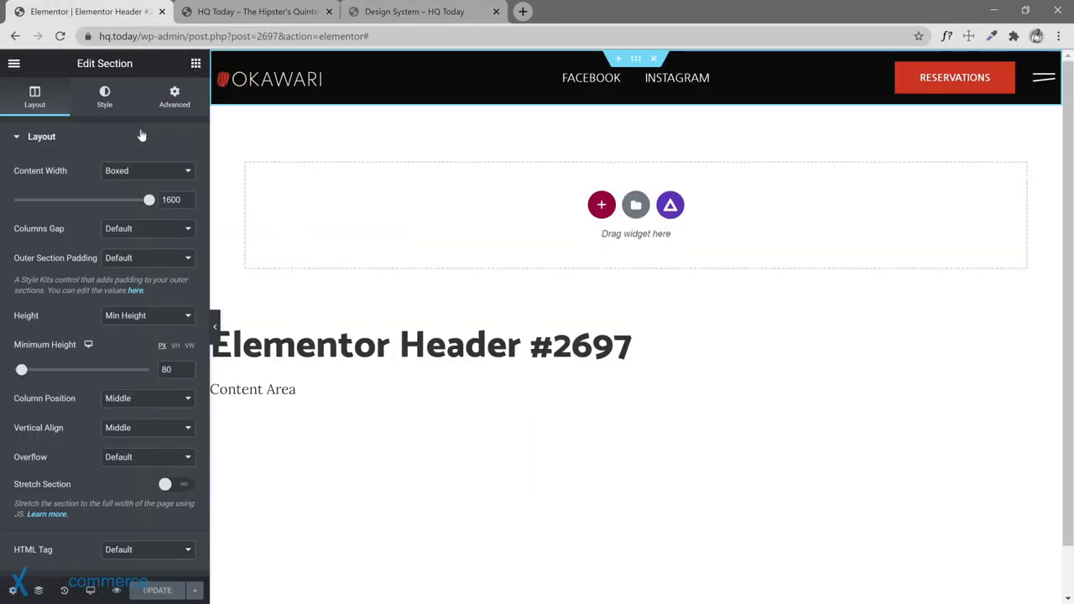
{"action": "left_click", "coordinate": [195, 590]}
{"action": "left_click", "coordinate": [149, 532]}
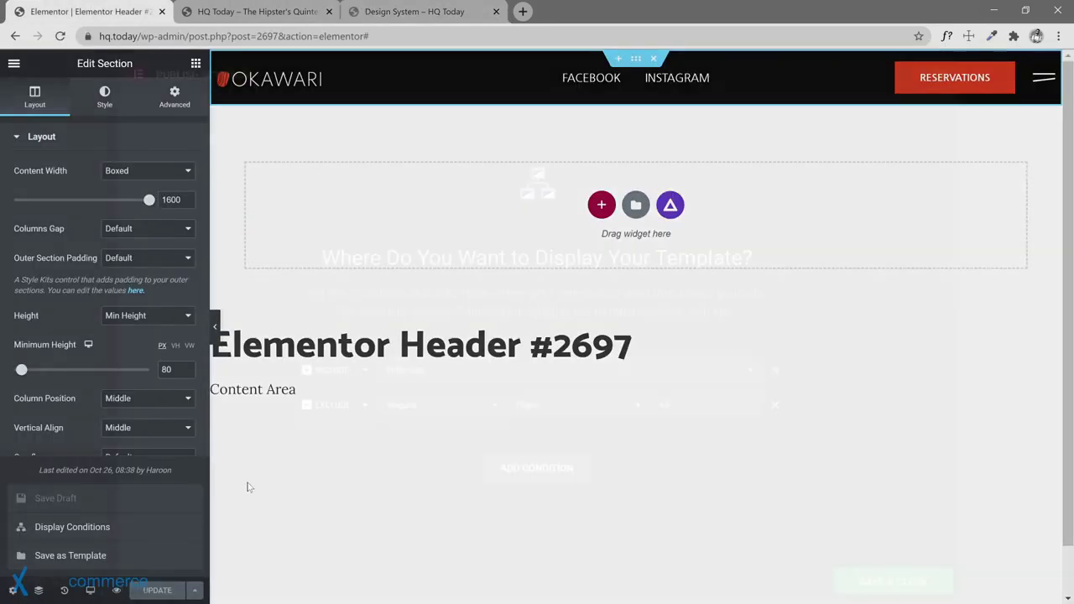
{"action": "left_click", "coordinate": [776, 405]}
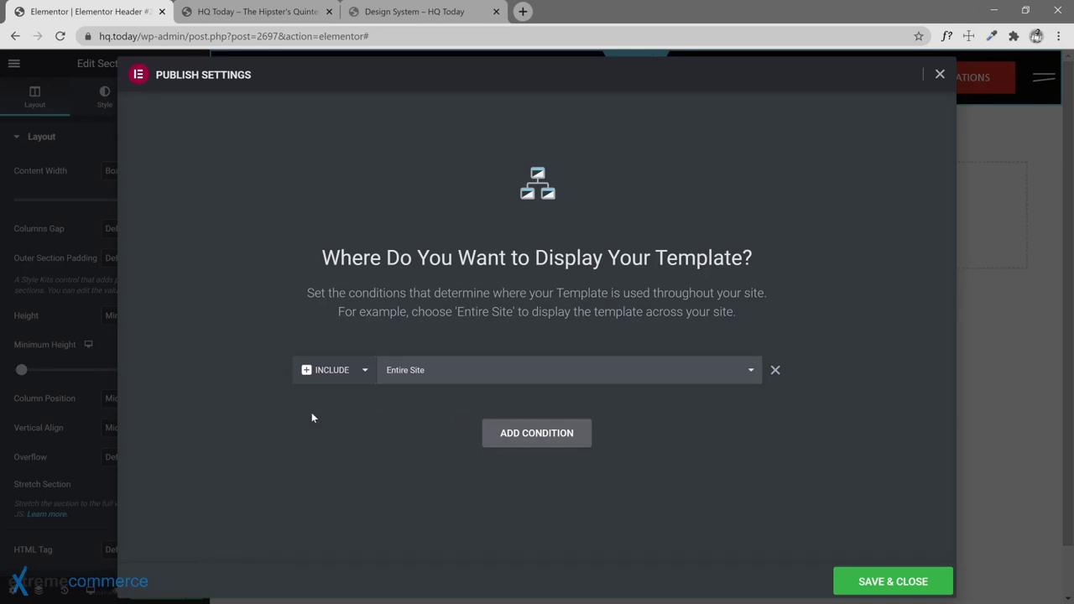
{"action": "left_click", "coordinate": [895, 588]}
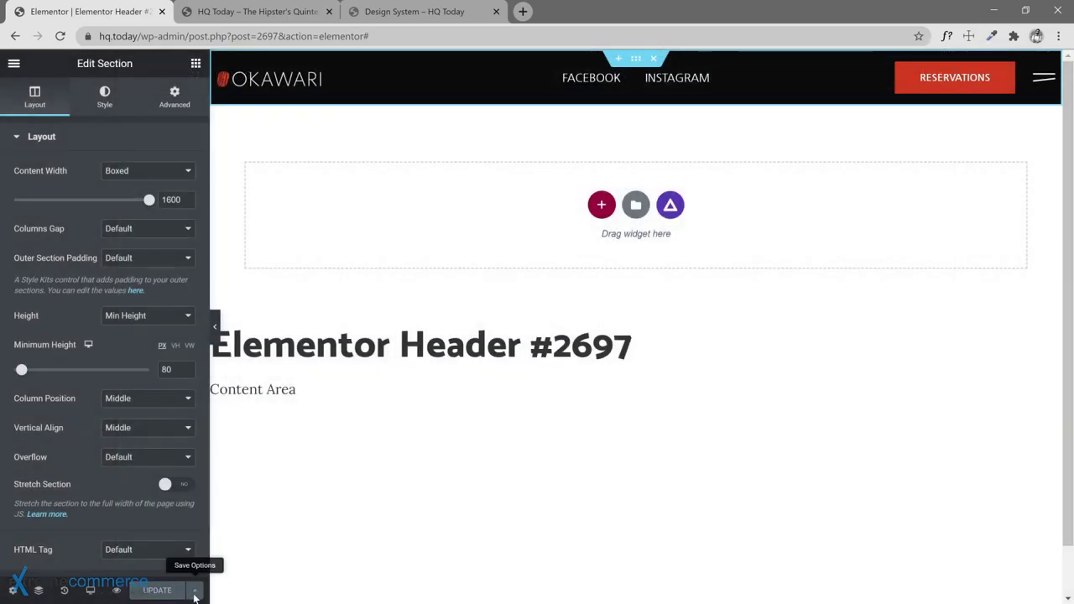
Step: Recheck the display conditions, then reload the live Design System page to see the header
{"action": "left_click", "coordinate": [194, 594]}
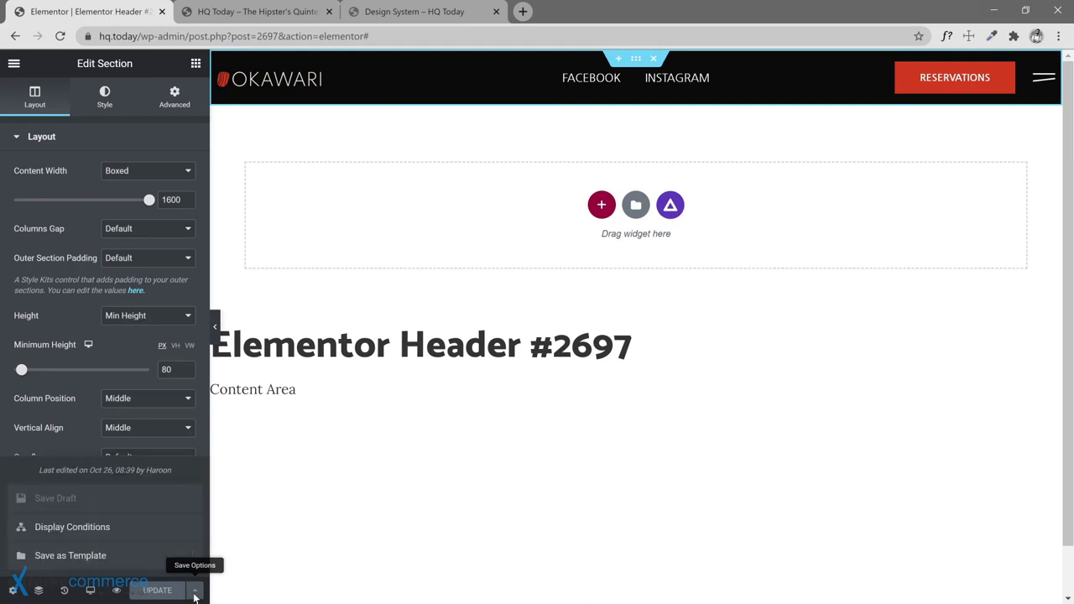
{"action": "left_click", "coordinate": [160, 537]}
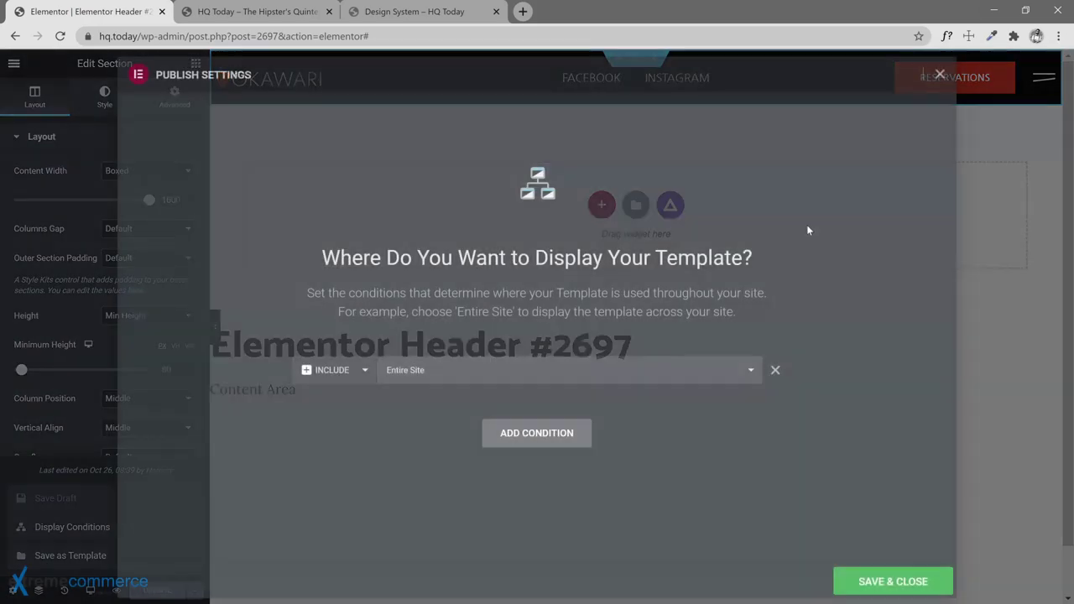
{"action": "left_click", "coordinate": [939, 75]}
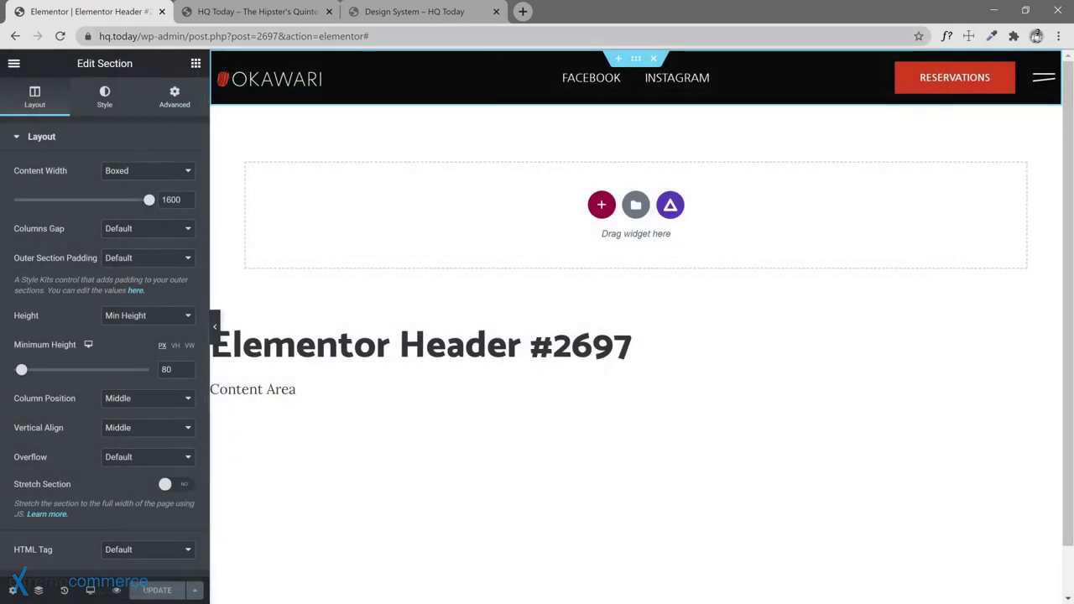
{"action": "left_click", "coordinate": [411, 11]}
{"action": "left_click", "coordinate": [59, 36]}
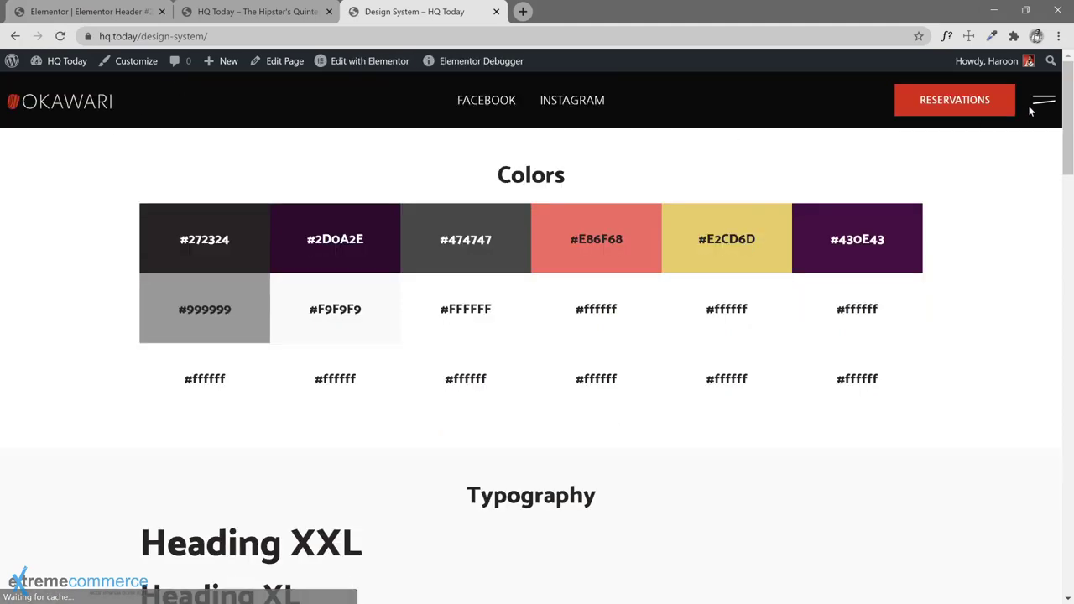
Step: Remove the OKAWARI header section from the template and reload the live HQ Today site
{"action": "left_click", "coordinate": [496, 11]}
{"action": "left_click", "coordinate": [92, 11]}
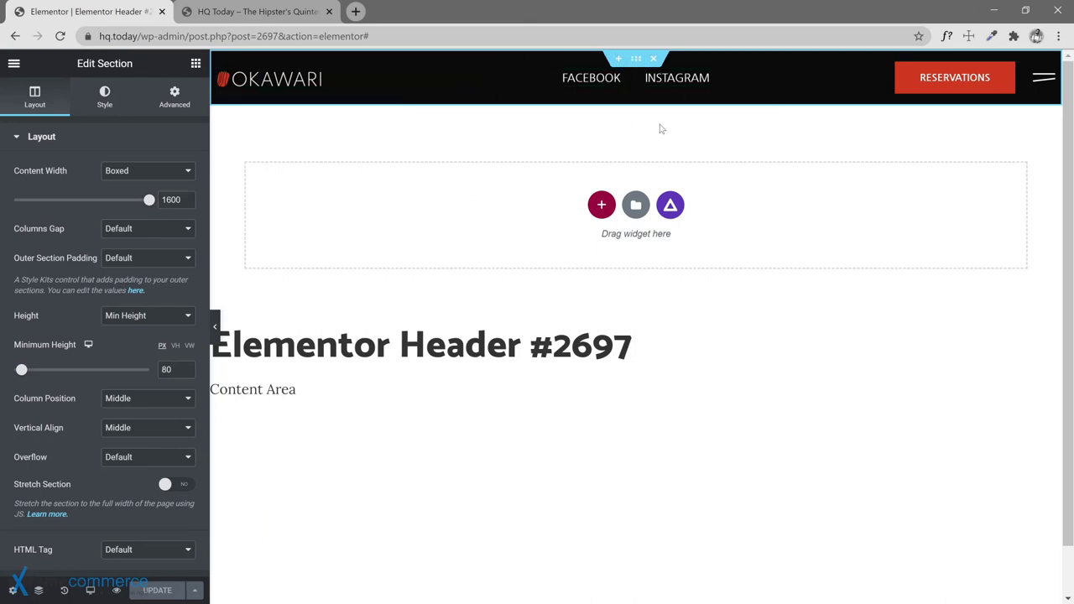
{"action": "left_click", "coordinate": [653, 59]}
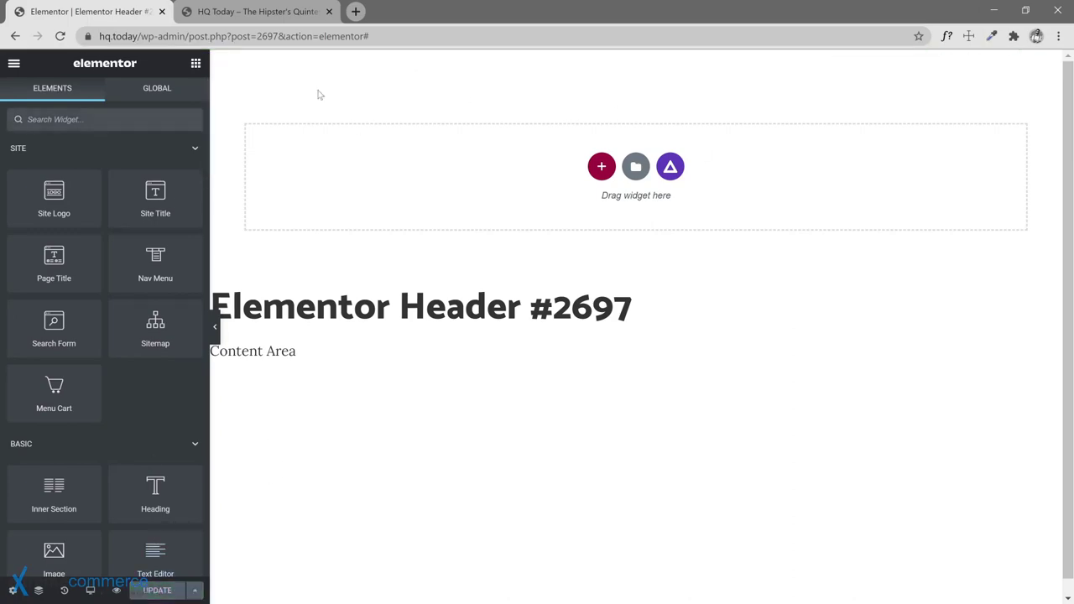
{"action": "left_click", "coordinate": [260, 12]}
{"action": "left_click", "coordinate": [59, 36]}
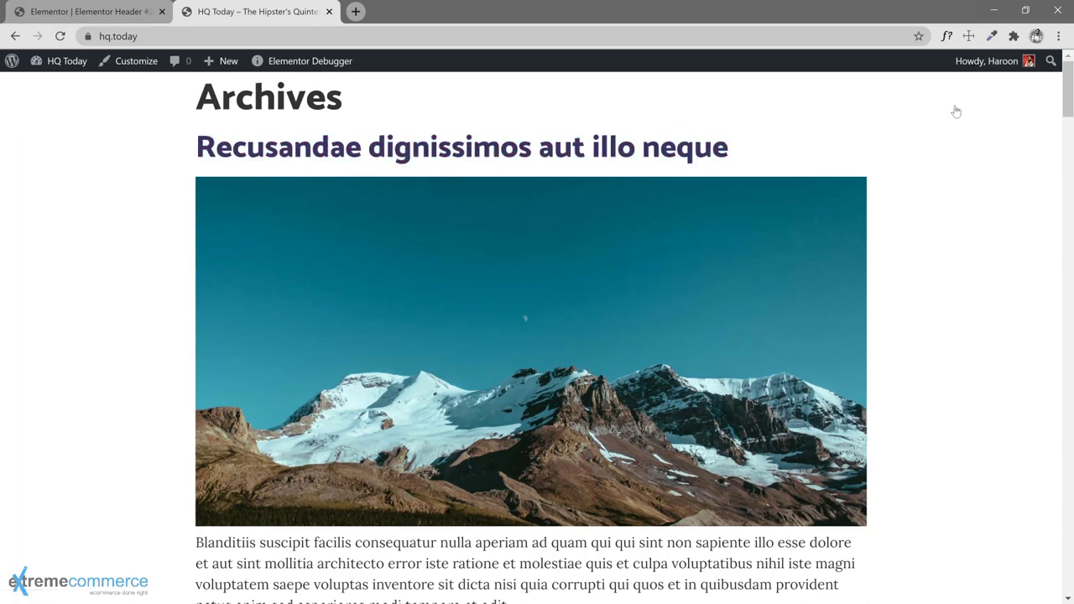
Step: Scroll through the header-less HQ Today Archives posts, then return to Elementor Header #2697
{"action": "left_click", "coordinate": [686, 238]}
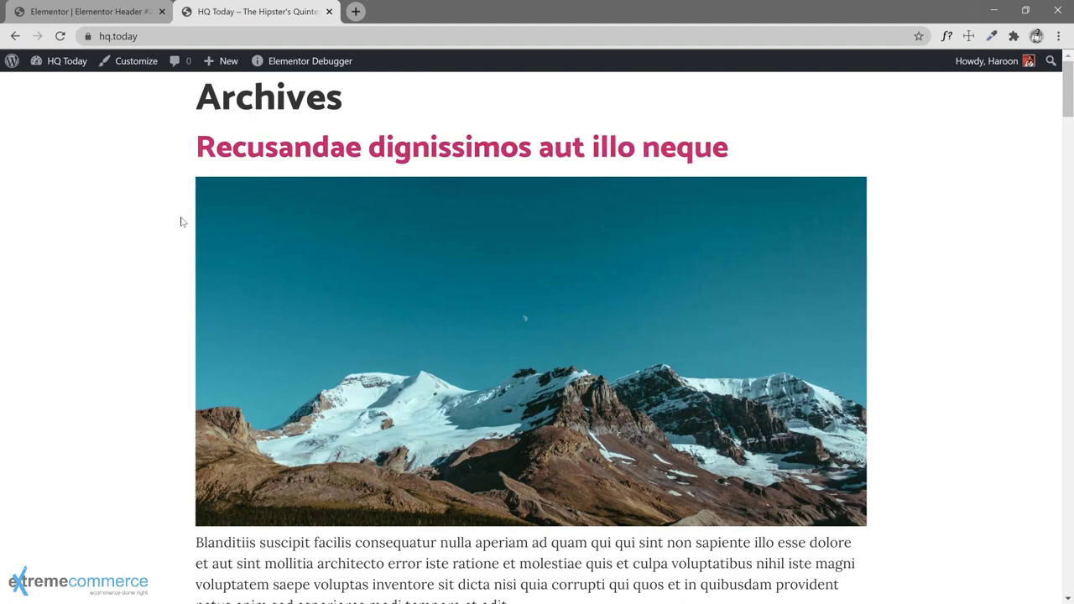
{"action": "scroll", "coordinate": [171, 290], "scroll_direction": "down", "scroll_amount": 5}
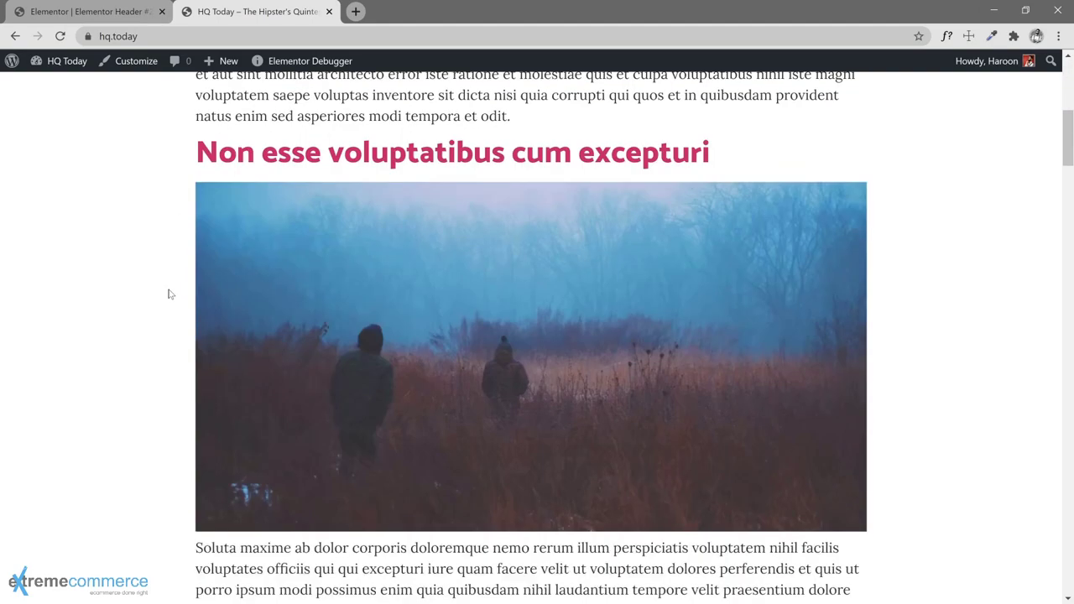
{"action": "scroll", "coordinate": [170, 293], "scroll_direction": "down", "scroll_amount": 6}
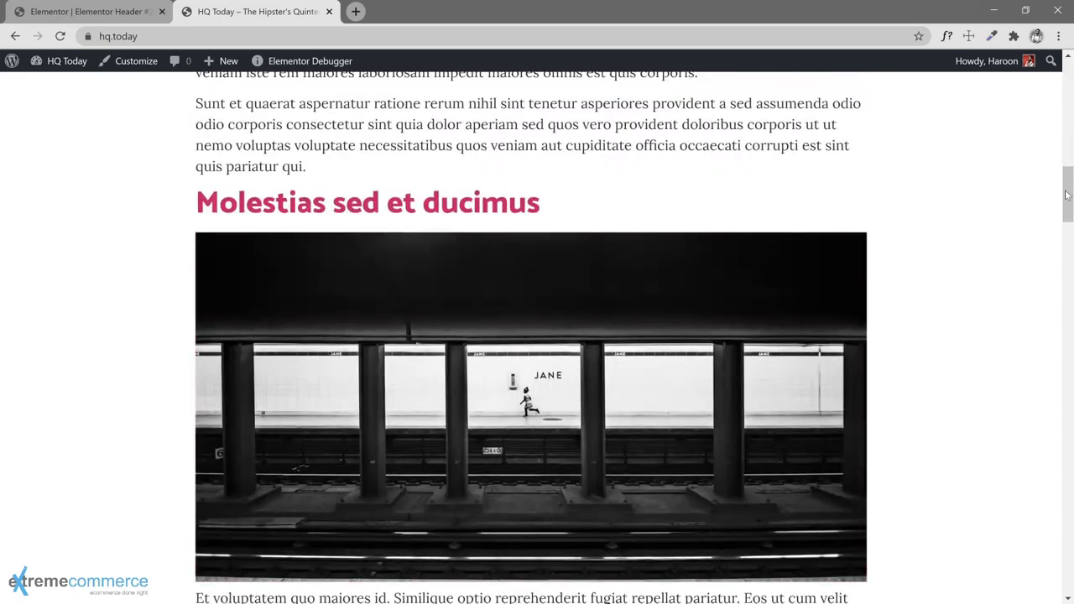
{"action": "left_click_drag", "start_coordinate": [1066, 195], "coordinate": [1067, 101]}
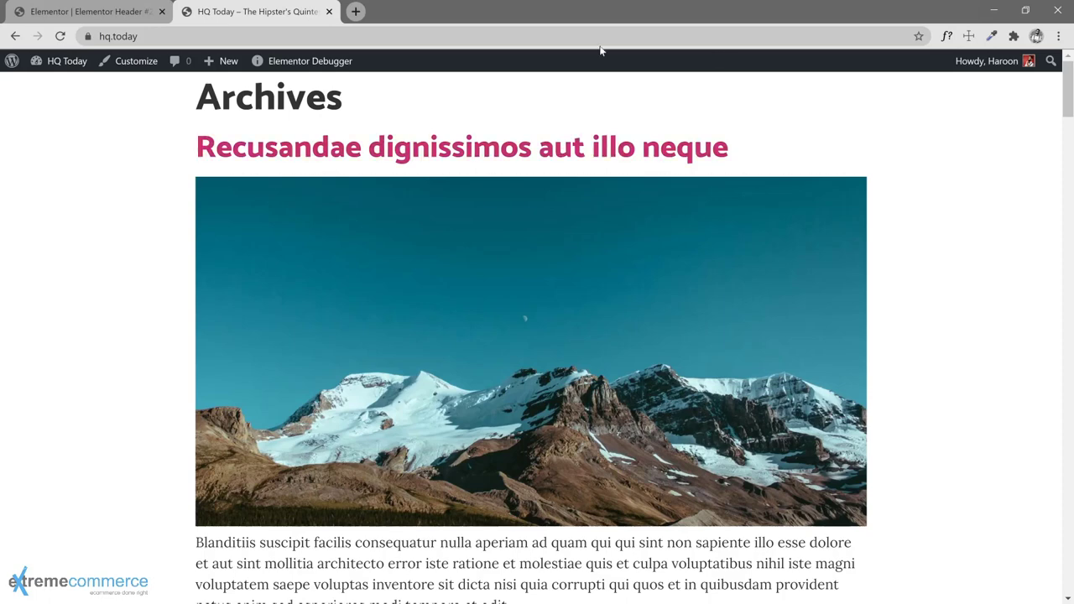
{"action": "left_click", "coordinate": [88, 12]}
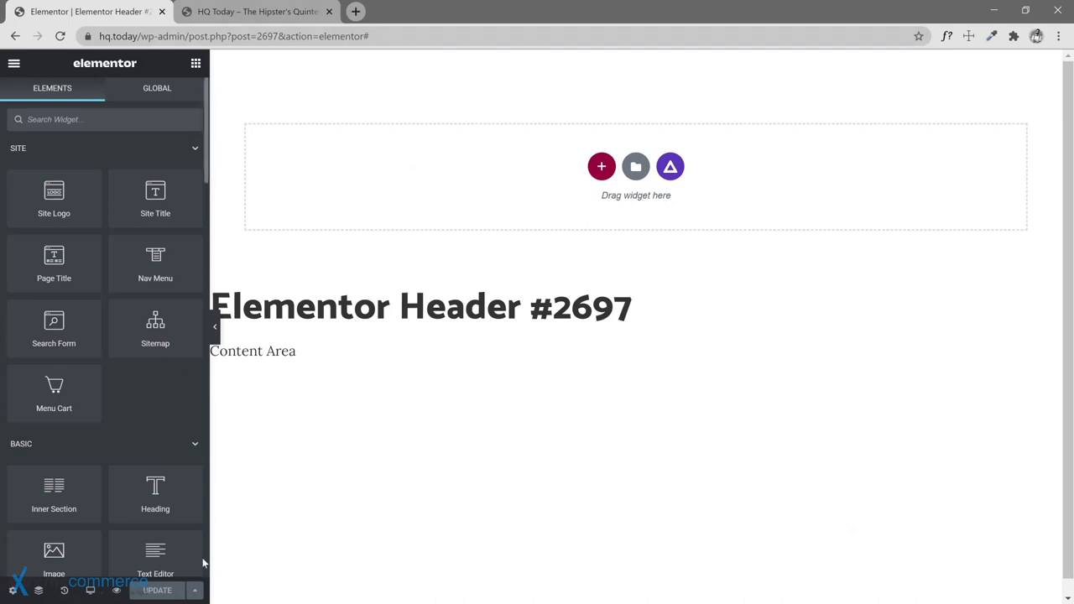
Step: Check the live site, view Header #2697's general settings, then go back to the HQ Today tab
{"action": "left_click", "coordinate": [238, 20]}
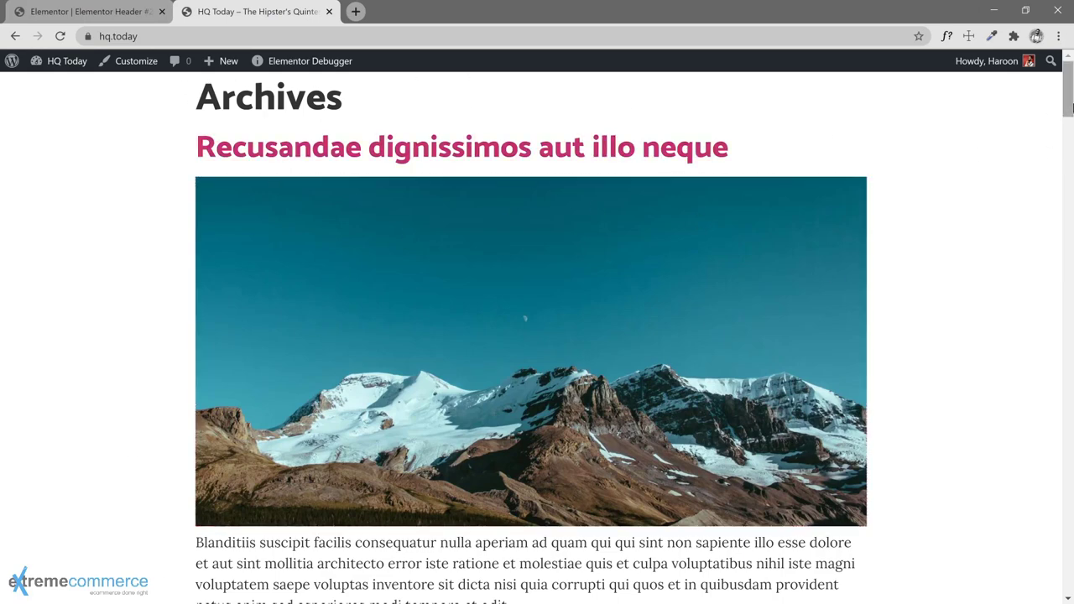
{"action": "left_click_drag", "start_coordinate": [1070, 94], "coordinate": [1069, 94]}
{"action": "left_click", "coordinate": [130, 12]}
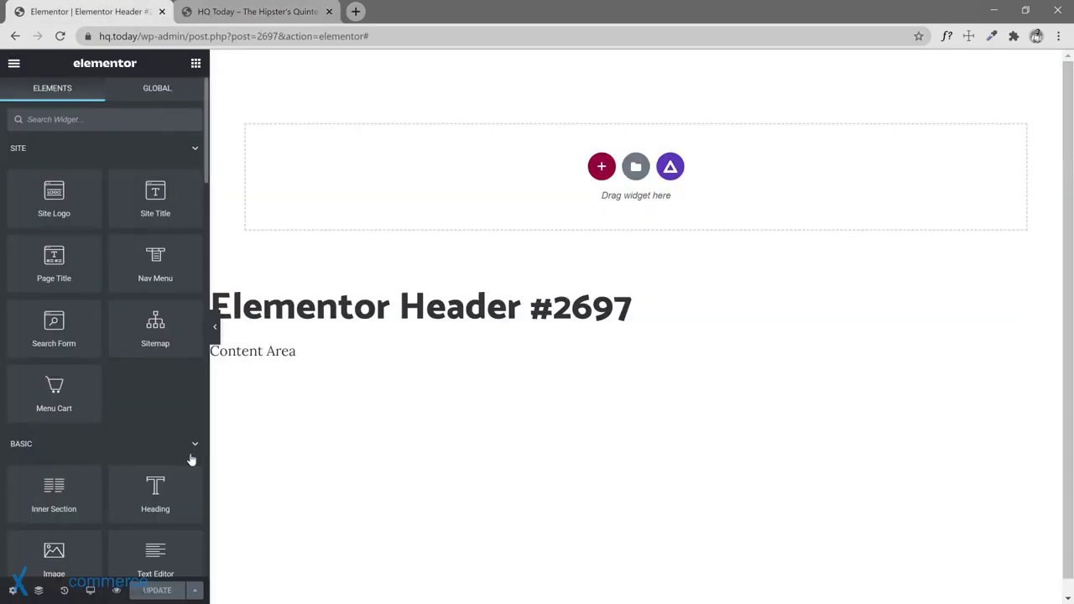
{"action": "left_click", "coordinate": [13, 590]}
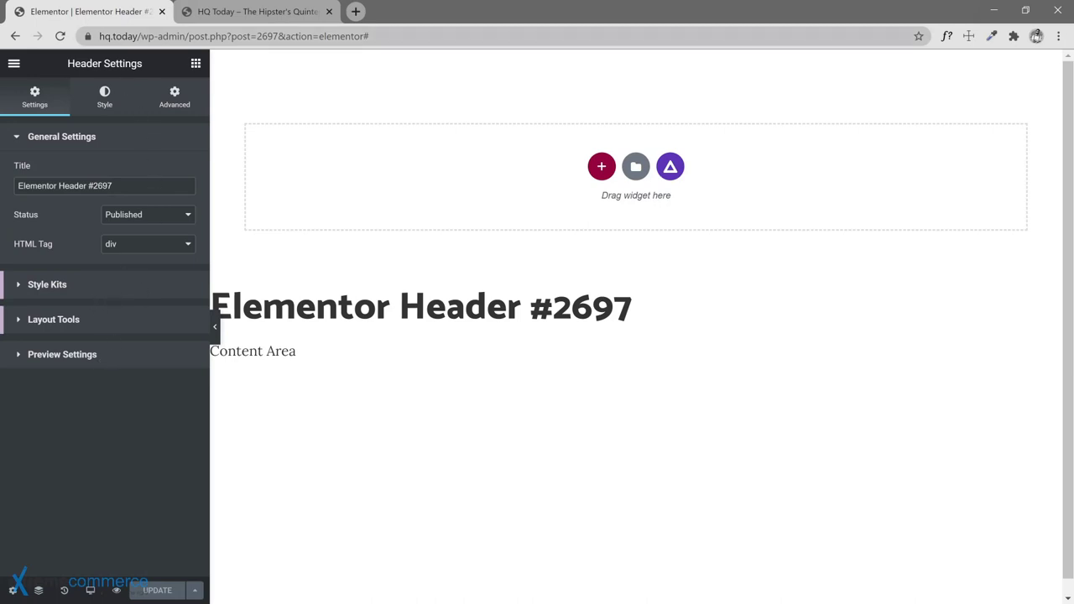
{"action": "left_click", "coordinate": [244, 12]}
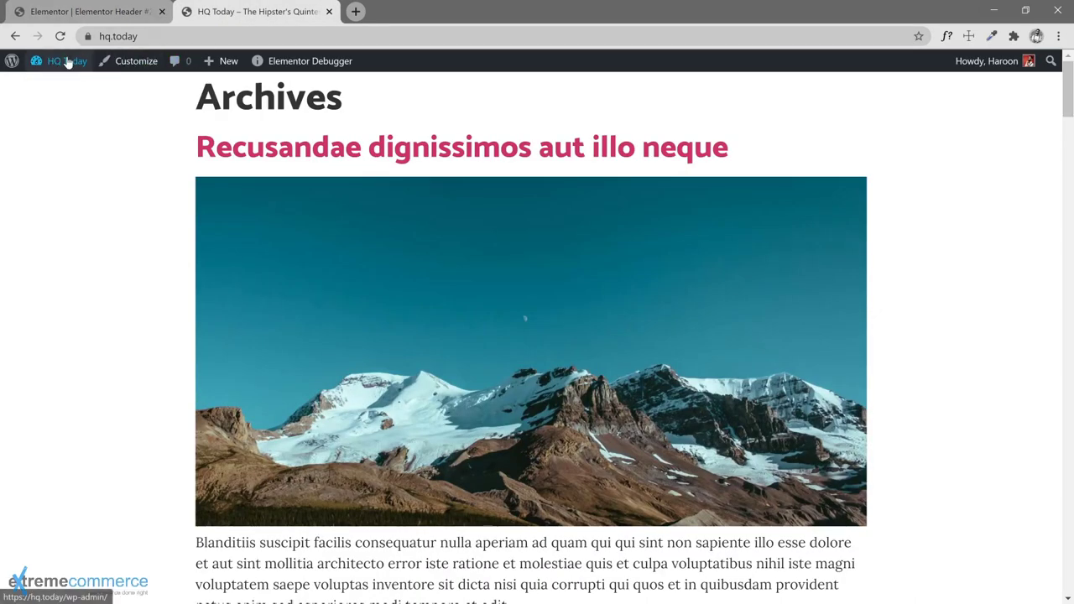
Step: Open the Dashboard in a new tab and edit the Design System page with Elementor from All Pages
{"action": "mouse_move", "coordinate": [67, 63]}
{"action": "right_click", "coordinate": [69, 86]}
{"action": "left_click", "coordinate": [118, 93]}
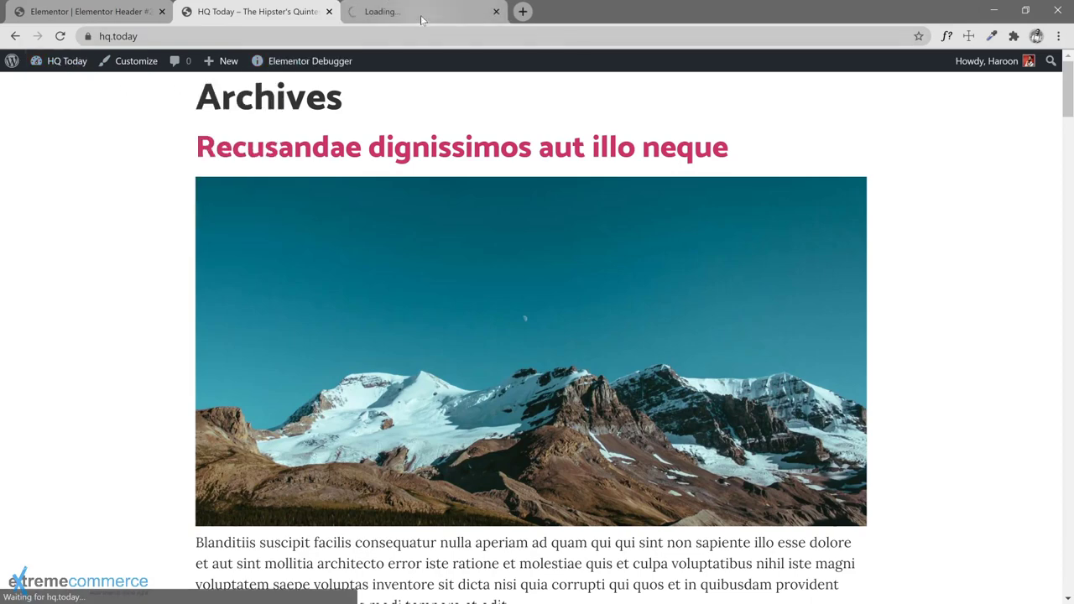
{"action": "left_click", "coordinate": [422, 16]}
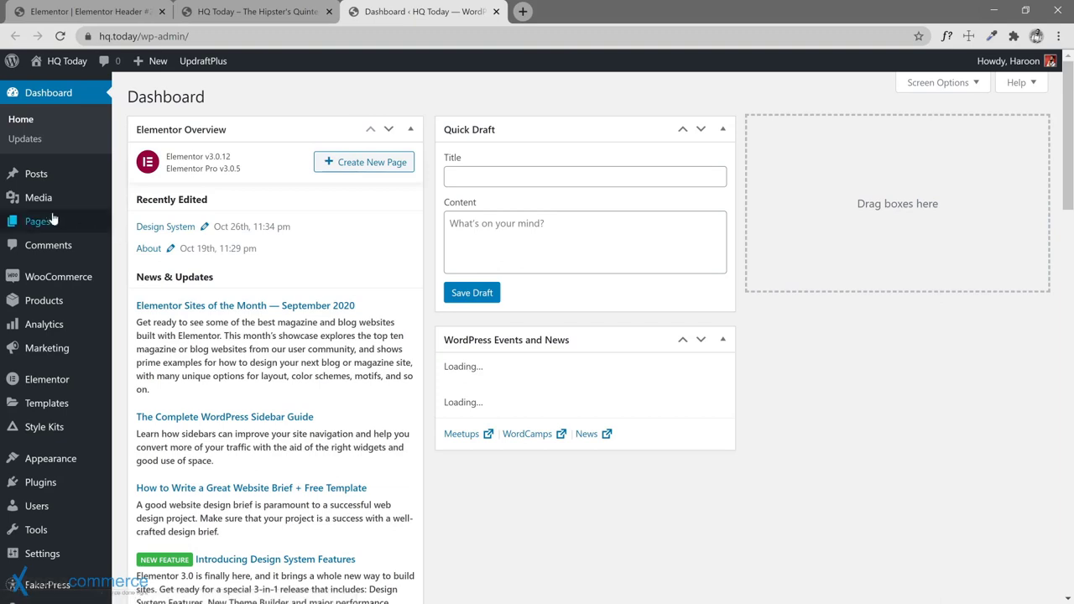
{"action": "left_click", "coordinate": [138, 224]}
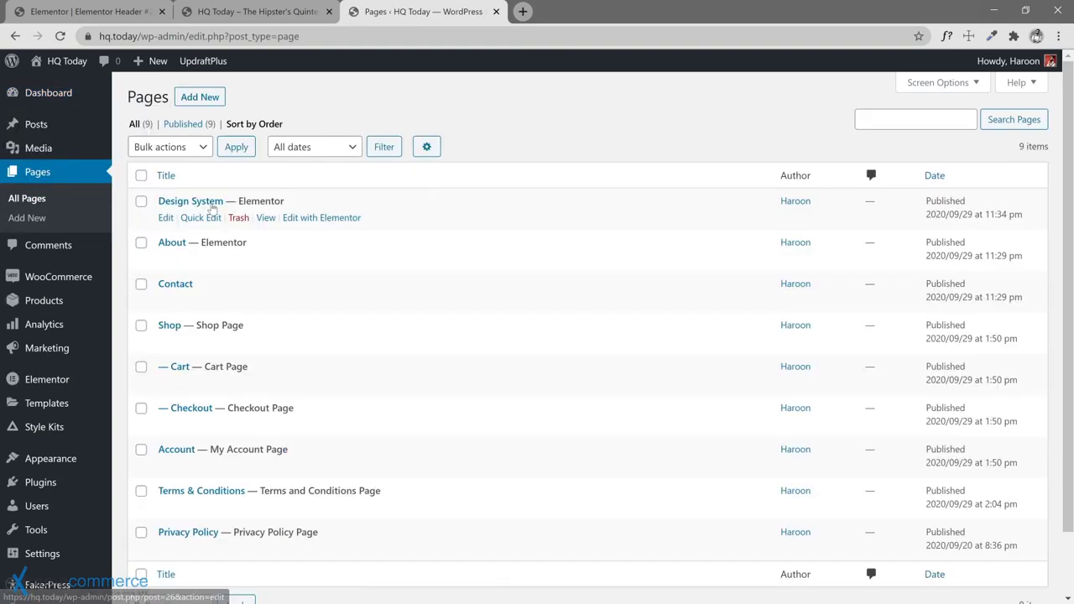
{"action": "left_click", "coordinate": [305, 217]}
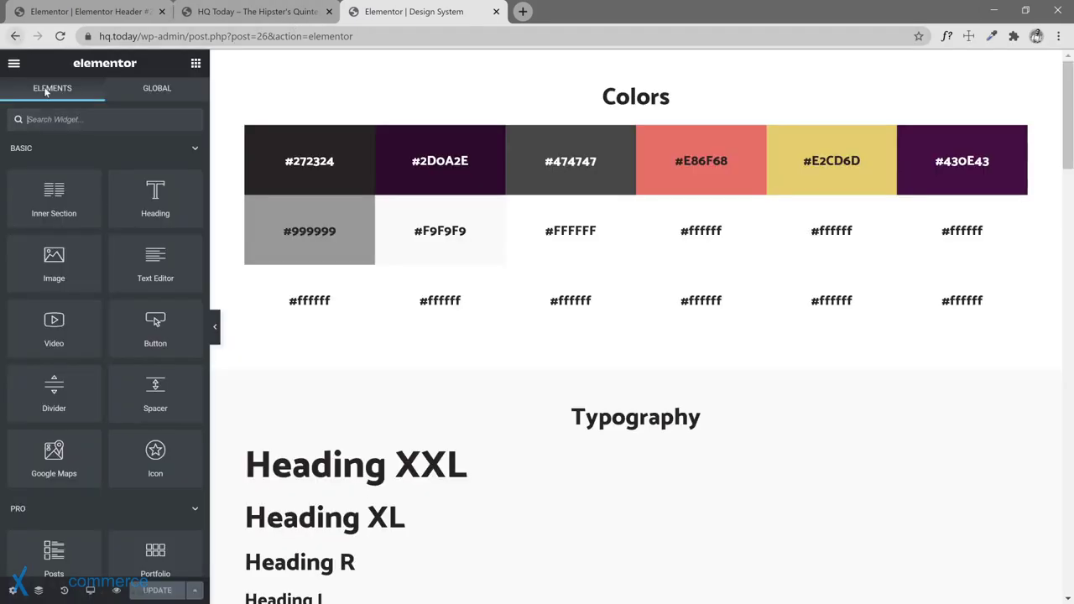
Step: Set the Design System page layout to Elementor Canvas, save, and open a new browser tab
{"action": "left_click", "coordinate": [13, 591]}
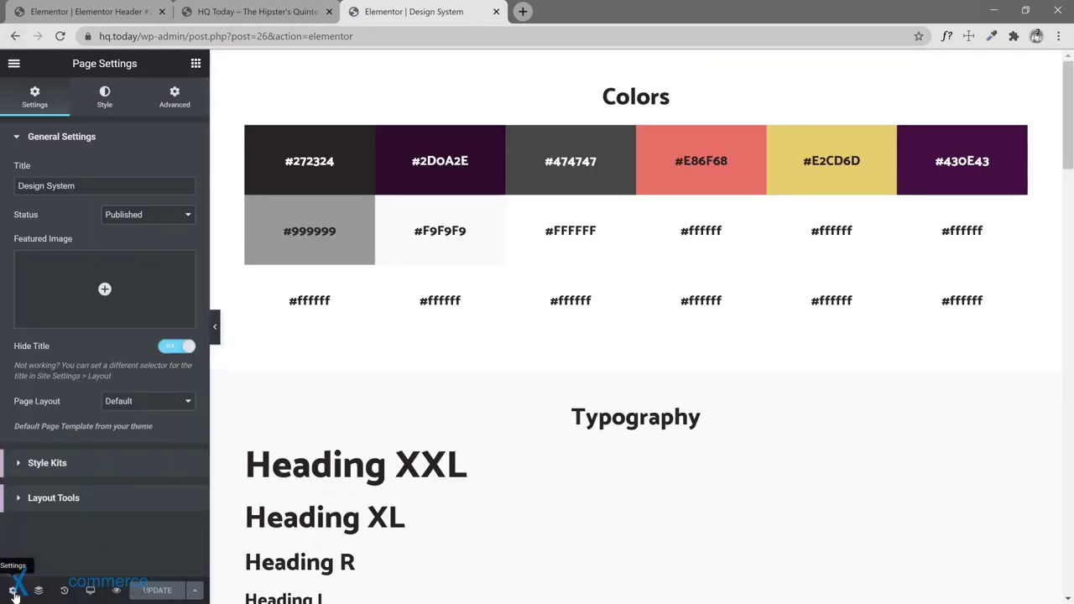
{"action": "left_click", "coordinate": [151, 404]}
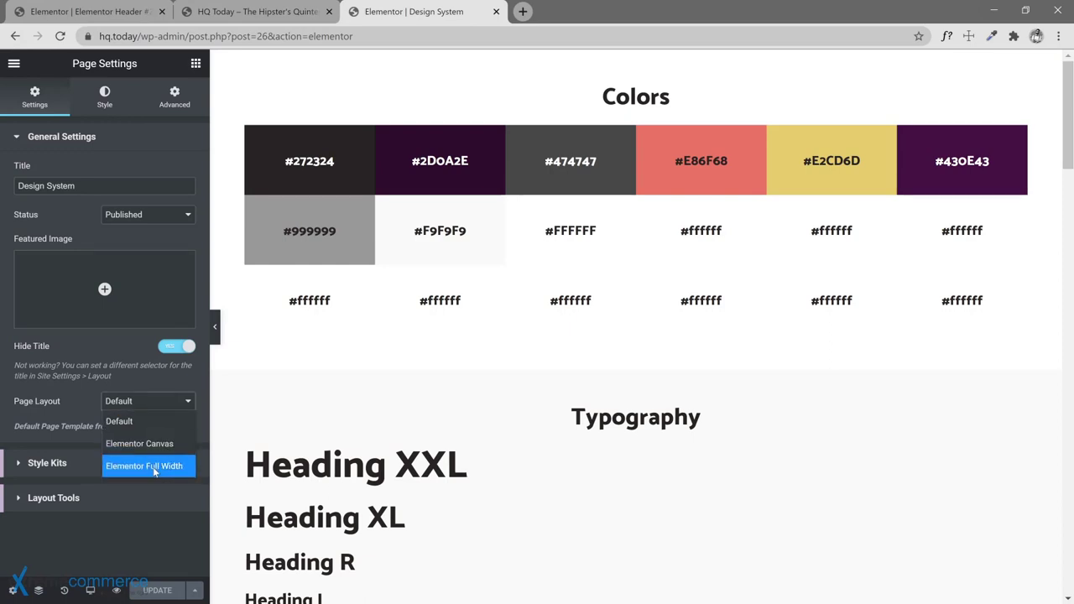
{"action": "left_click", "coordinate": [132, 445]}
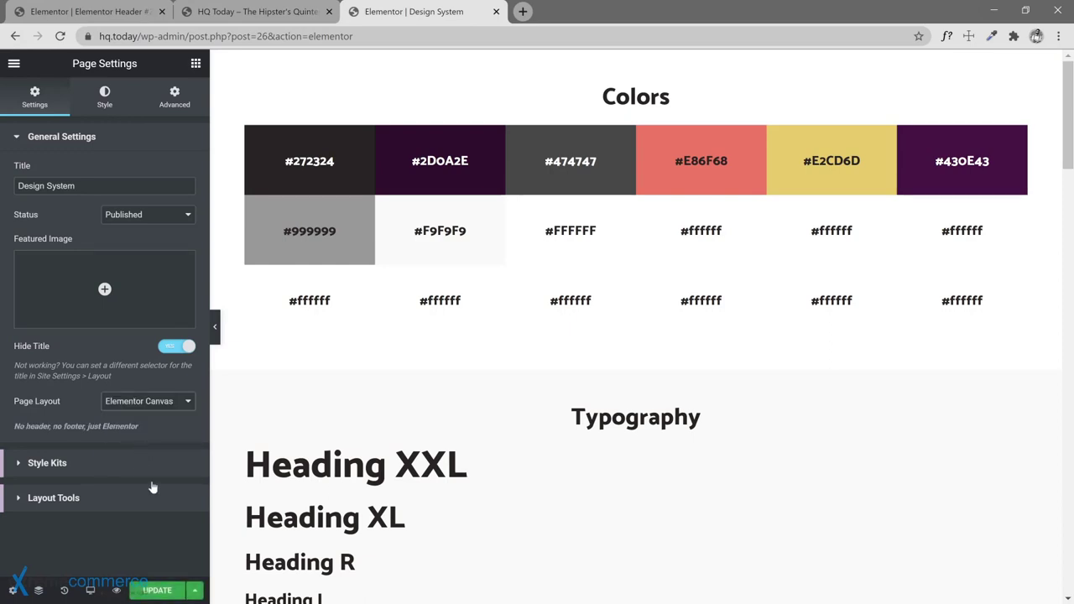
{"action": "left_click", "coordinate": [157, 594]}
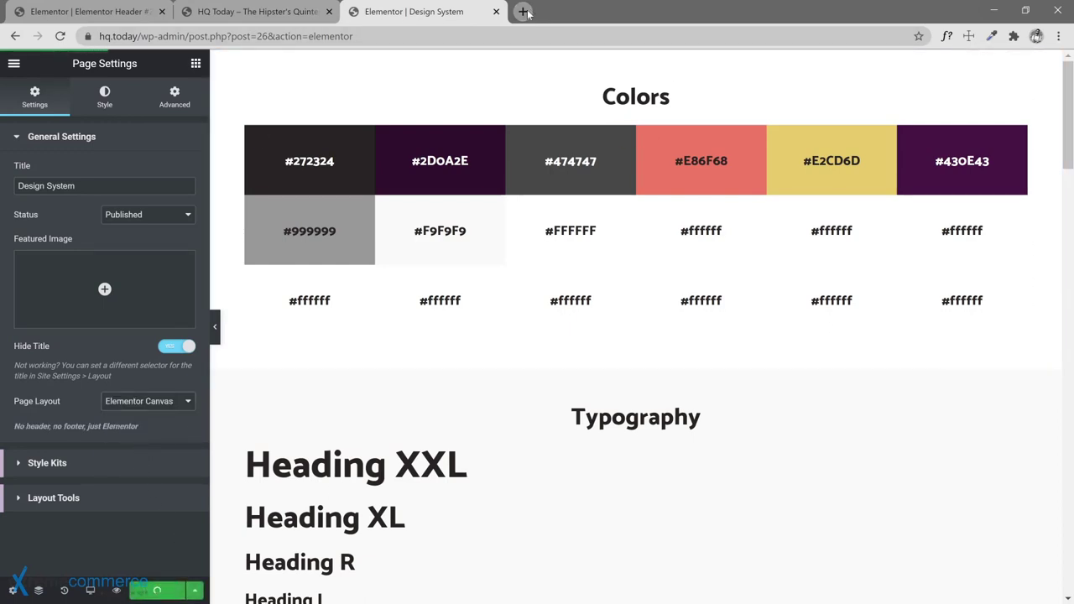
{"action": "left_click", "coordinate": [523, 12]}
Step: Load the live hq.today/design-system/ page from the 'design' address suggestion
{"action": "type", "text": "design"}
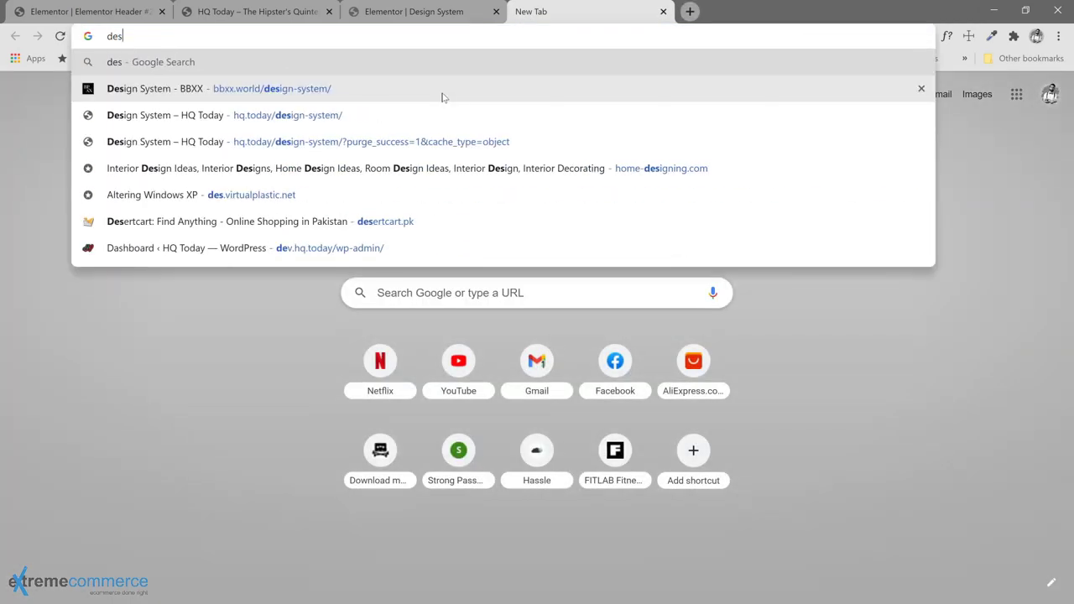
{"action": "key", "text": "Down"}
{"action": "key", "text": "Down"}
{"action": "key", "text": "Down"}
{"action": "key", "text": "Down"}
{"action": "key", "text": "Return"}
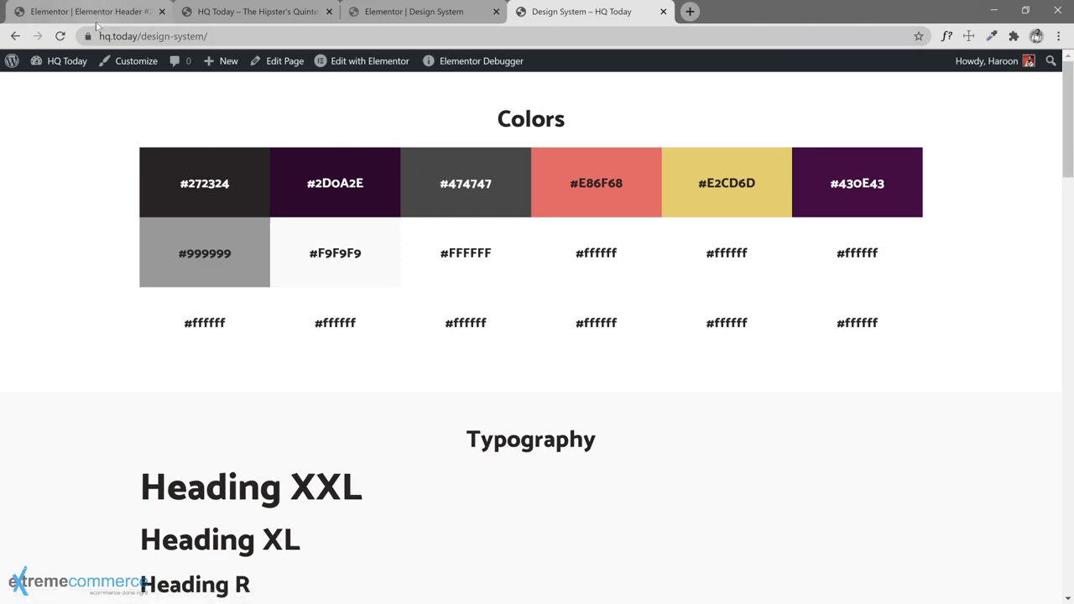
Step: Set the Design System page layout back to Default and save it
{"action": "left_click", "coordinate": [369, 10]}
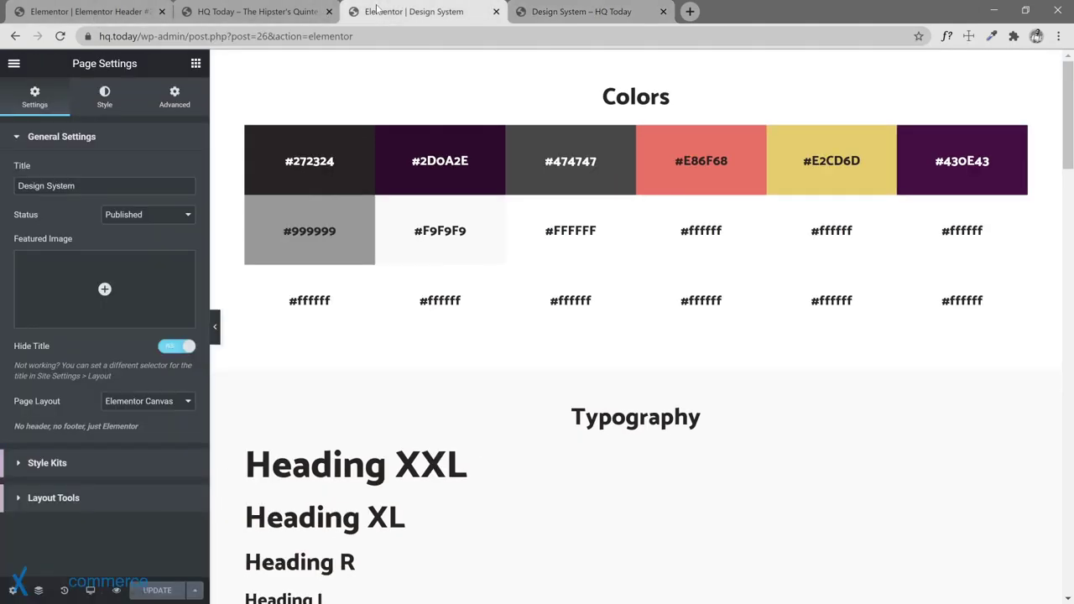
{"action": "left_click", "coordinate": [146, 411]}
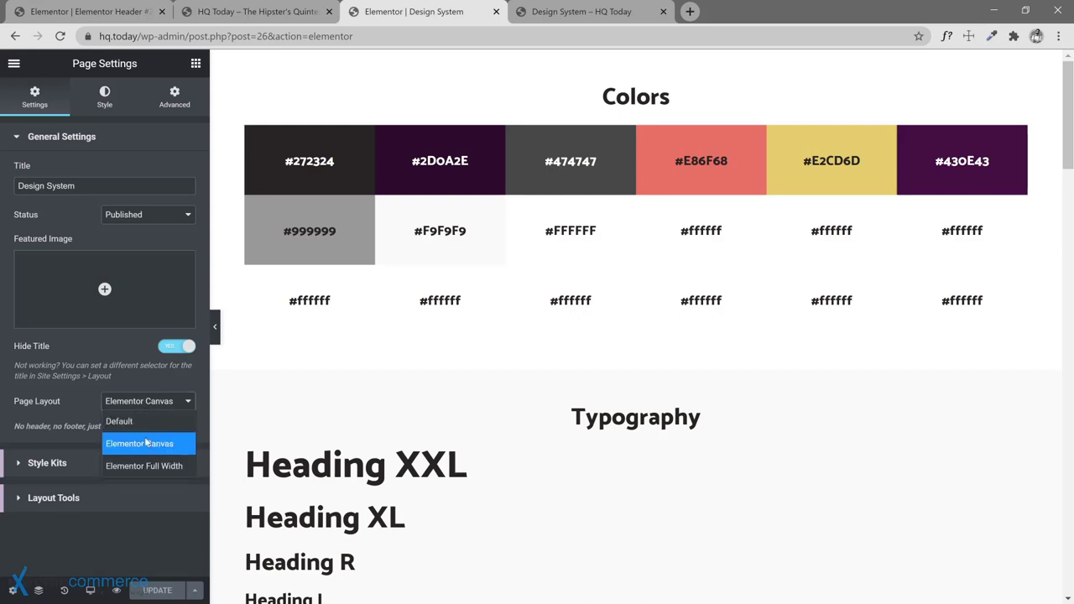
{"action": "left_click", "coordinate": [139, 421]}
{"action": "left_click", "coordinate": [159, 590]}
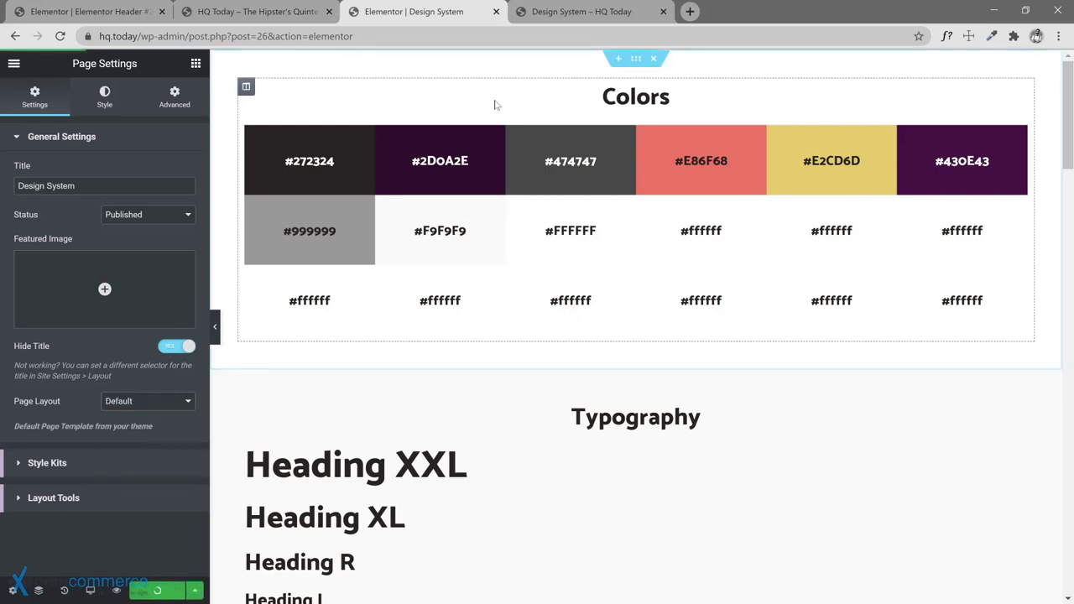
Step: Reload the live Design System page twice, then return to Elementor Header #2697
{"action": "left_click", "coordinate": [582, 11]}
{"action": "left_click", "coordinate": [60, 36]}
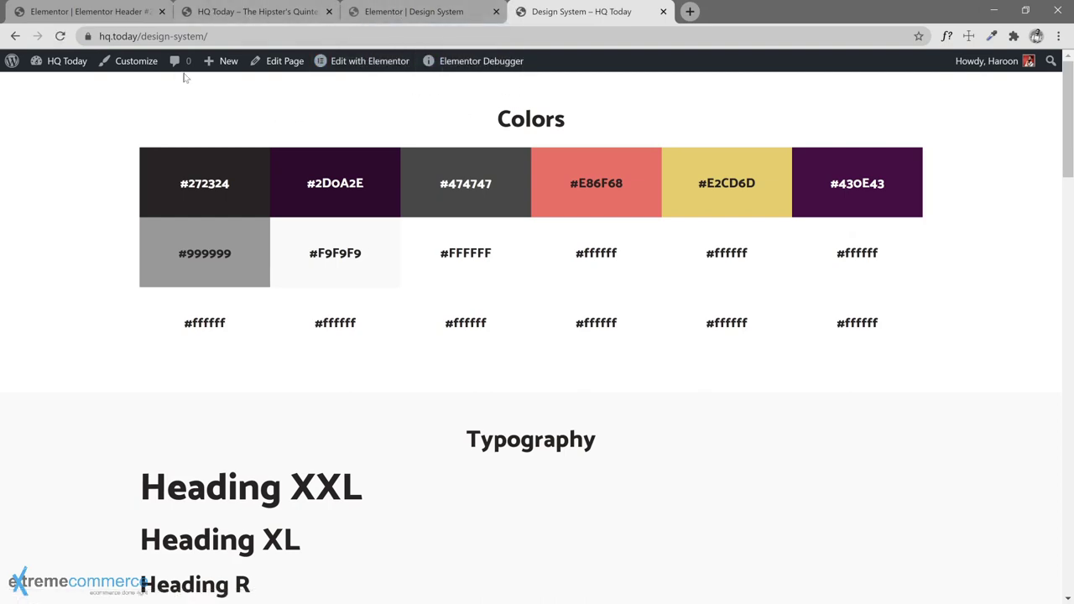
{"action": "left_click", "coordinate": [59, 36]}
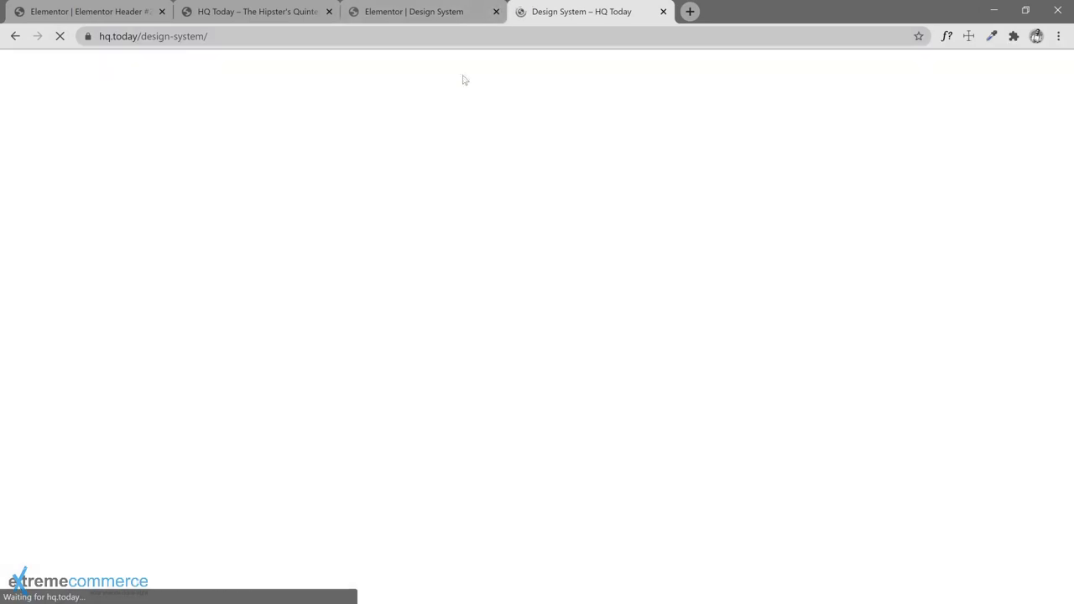
{"action": "left_click", "coordinate": [401, 12]}
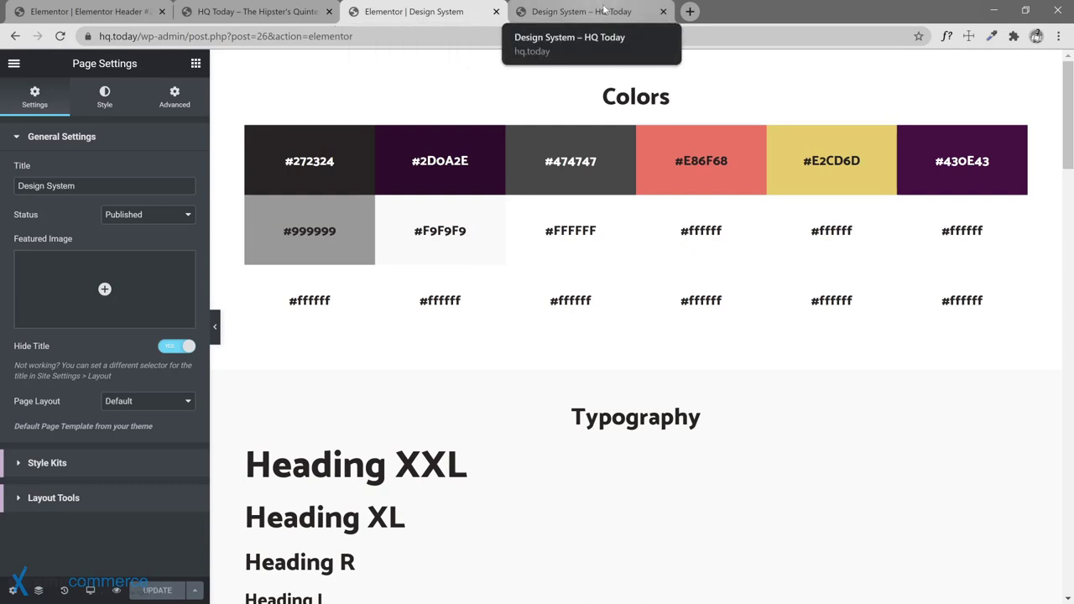
{"action": "left_click", "coordinate": [579, 12]}
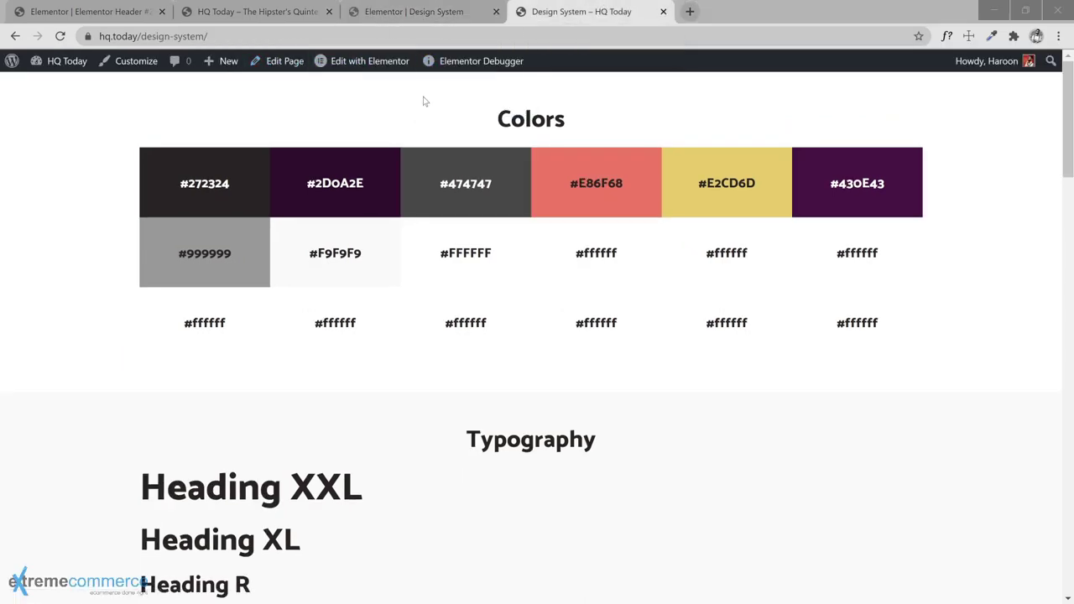
{"action": "left_click", "coordinate": [272, 14]}
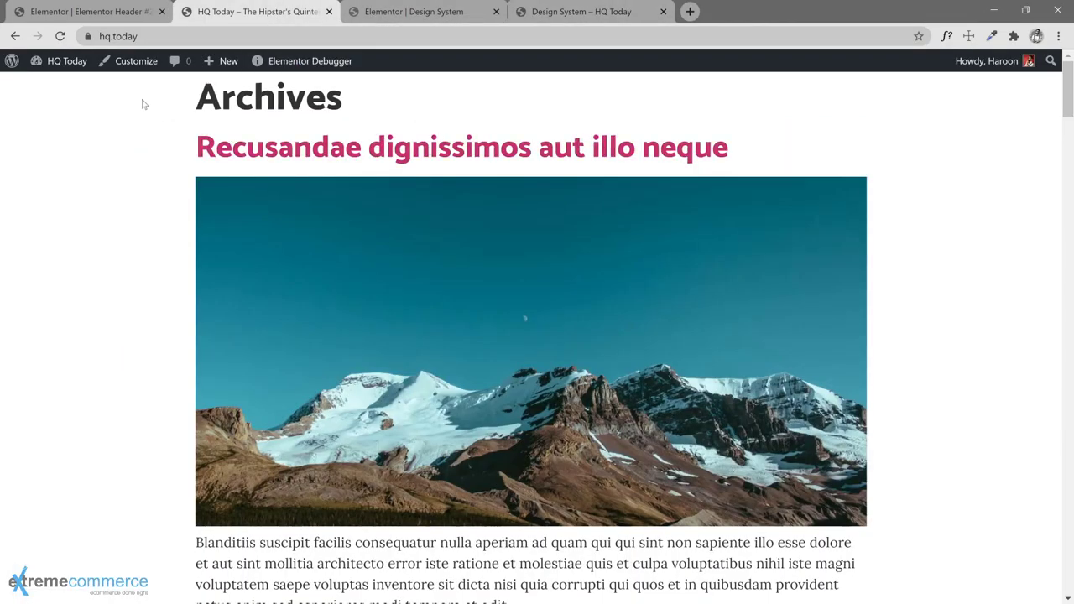
{"action": "left_click", "coordinate": [101, 11]}
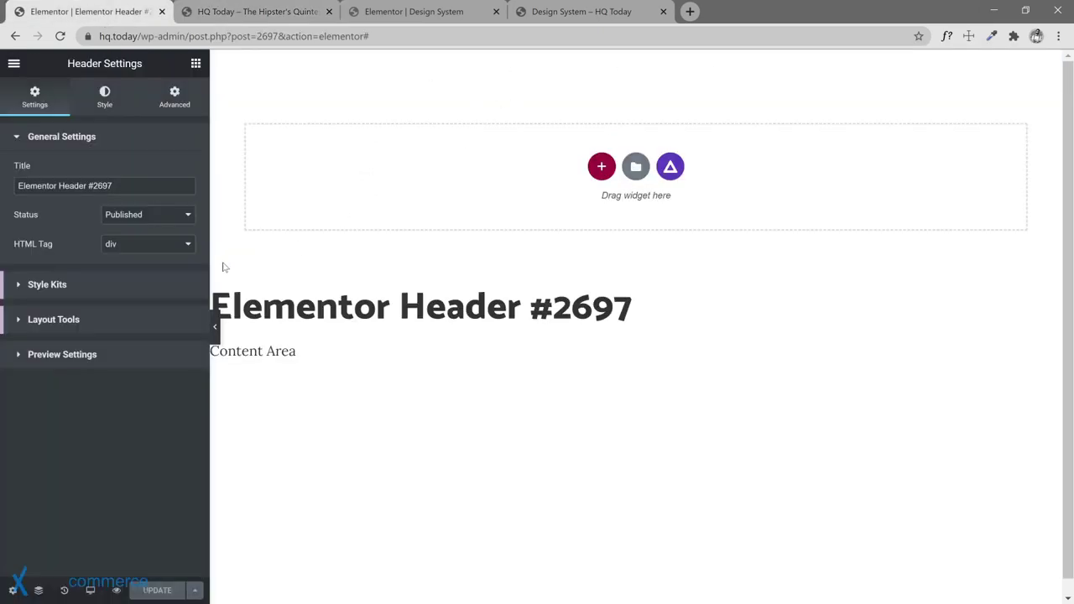
Step: Restore the removed OKAWARI section from History, save with Ctrl+S, and reload the live Design System page
{"action": "left_click", "coordinate": [63, 590]}
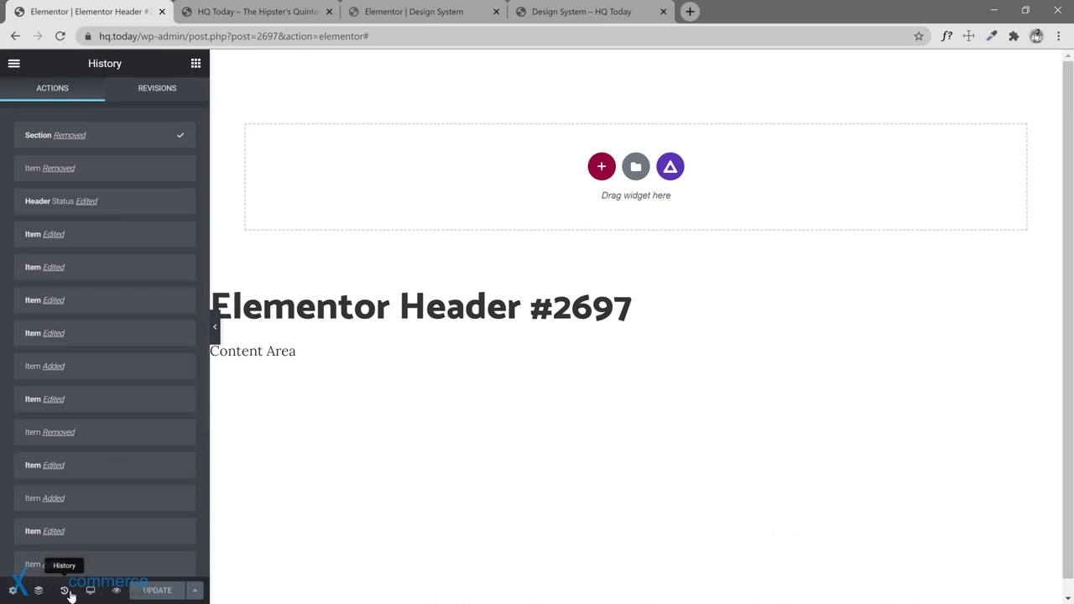
{"action": "left_click", "coordinate": [116, 171]}
{"action": "key", "text": "ctrl+s"}
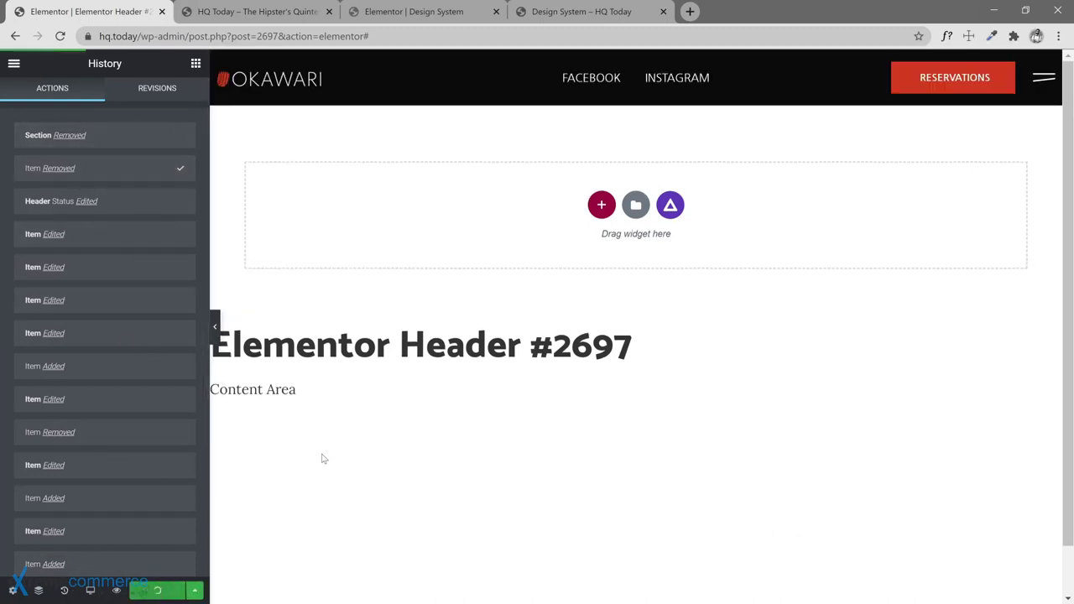
{"action": "left_click", "coordinate": [580, 11]}
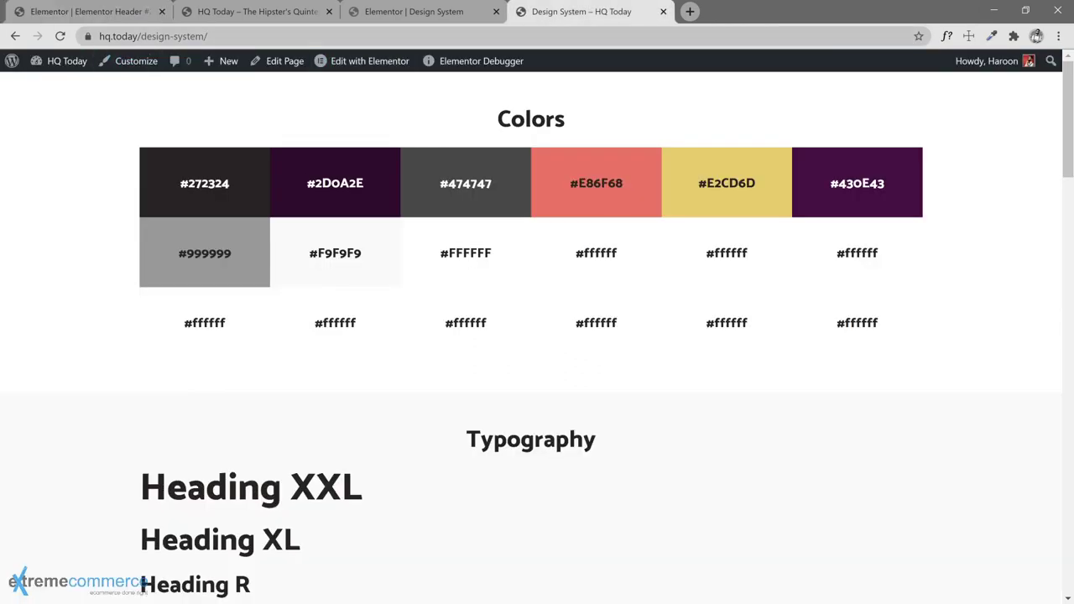
{"action": "left_click", "coordinate": [59, 36]}
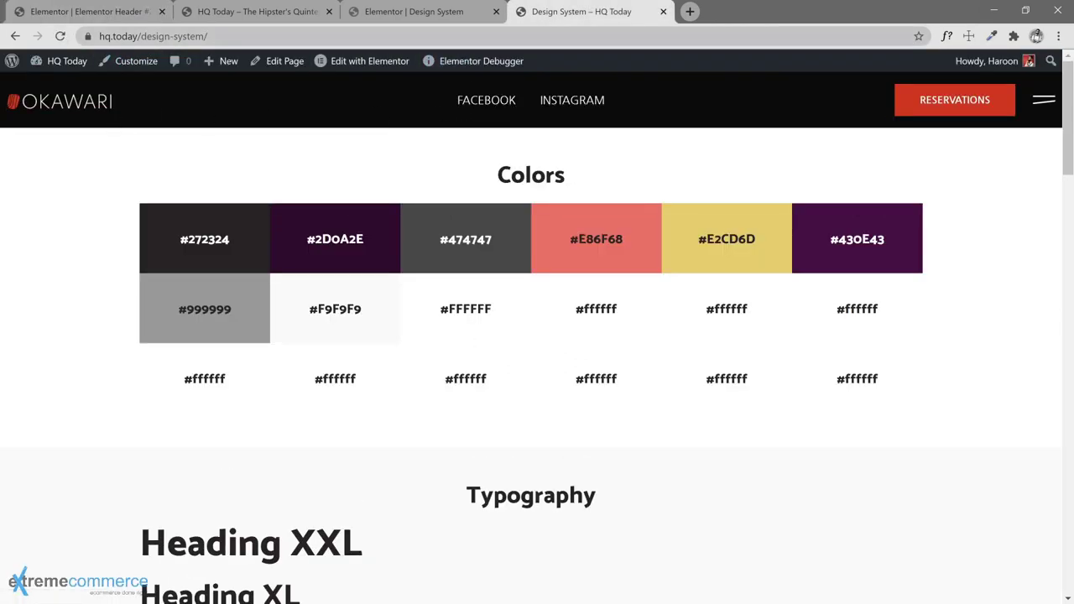
{"action": "left_click", "coordinate": [403, 11]}
Step: Set the Design System page layout to Elementor Canvas and reload the live page to check it
{"action": "left_click", "coordinate": [136, 403]}
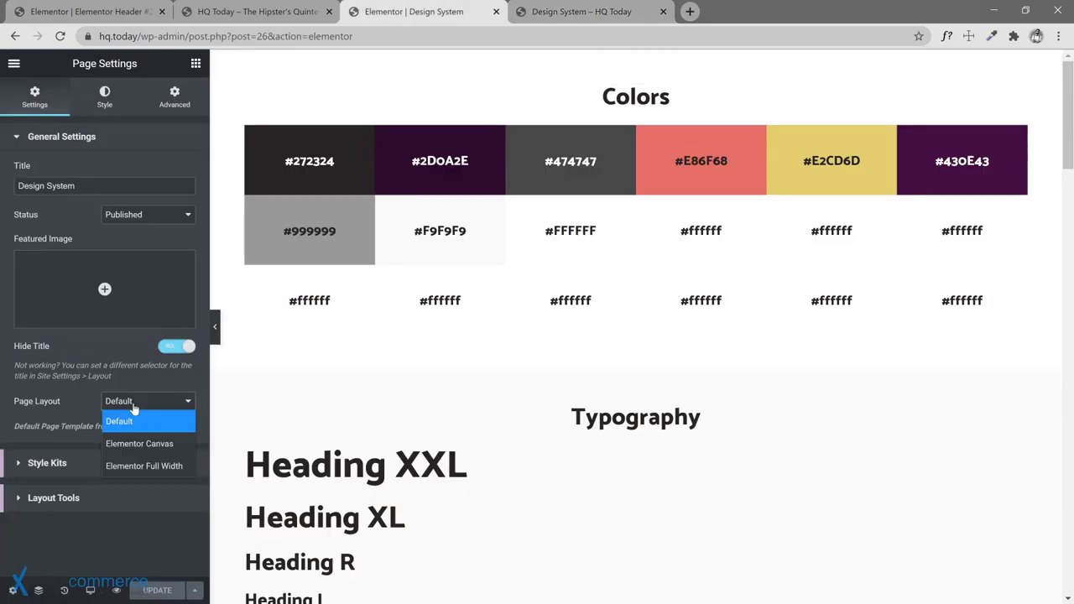
{"action": "left_click", "coordinate": [143, 444]}
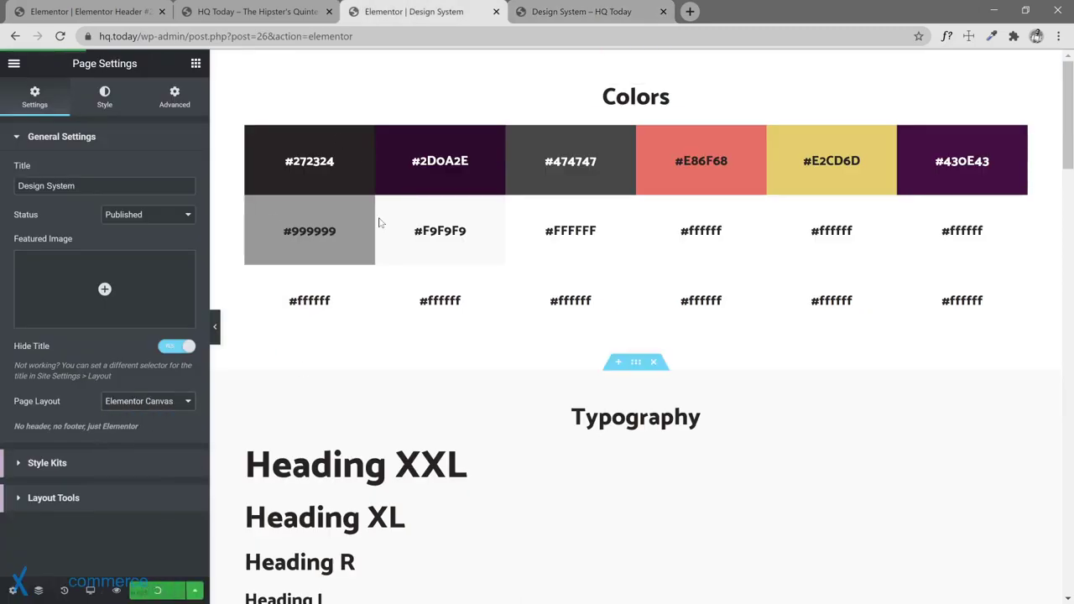
{"action": "left_click", "coordinate": [534, 10]}
{"action": "left_click", "coordinate": [60, 36]}
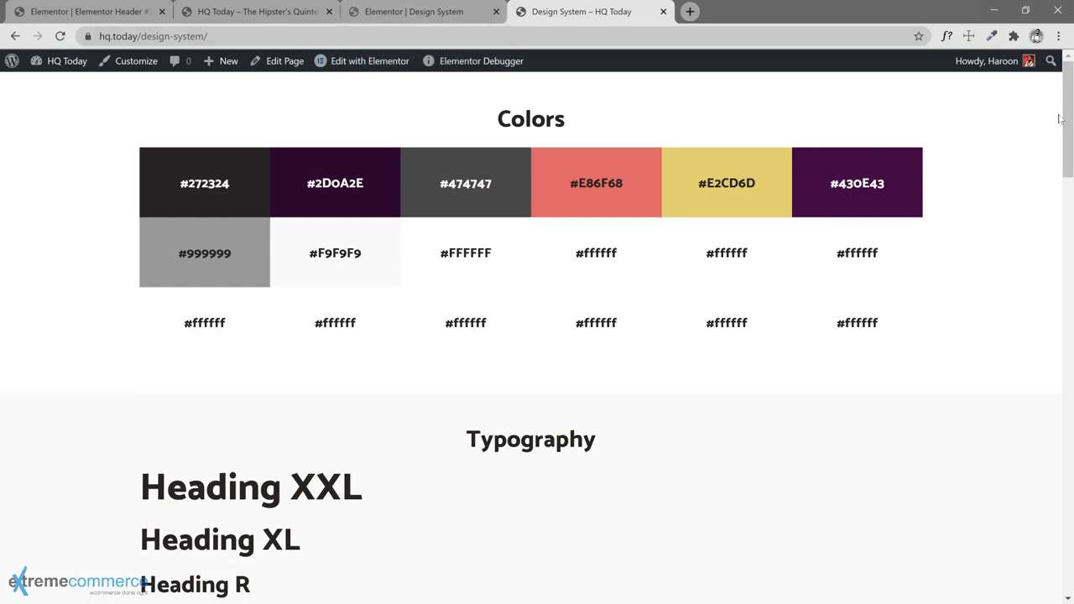
{"action": "left_click_drag", "start_coordinate": [1061, 118], "coordinate": [1055, 92]}
Step: Delete the black OKAWARI section from Header #2697 and save the header
{"action": "left_click", "coordinate": [109, 11]}
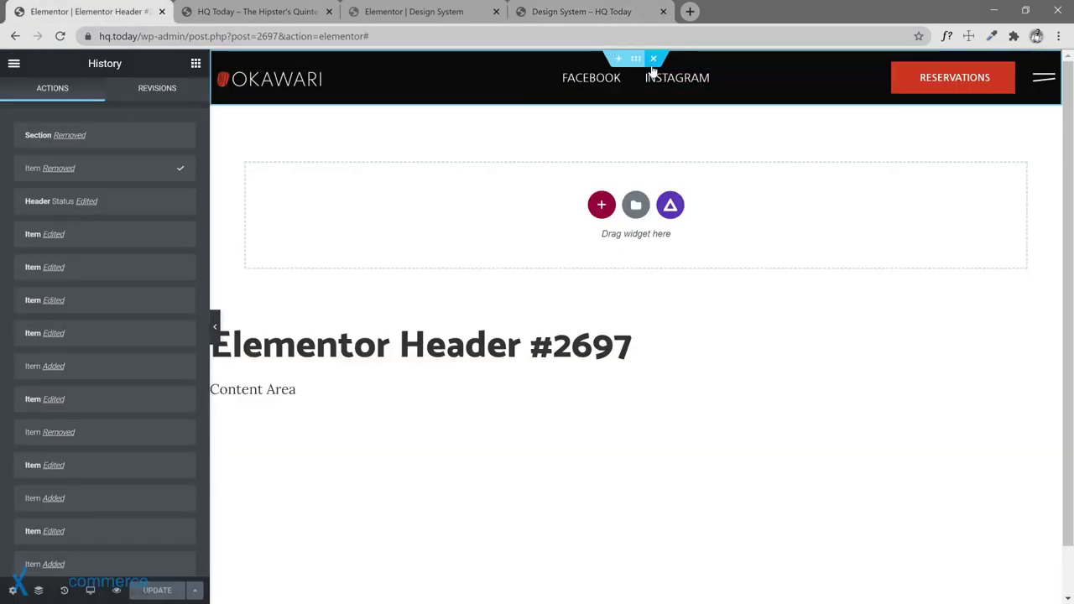
{"action": "left_click", "coordinate": [651, 55]}
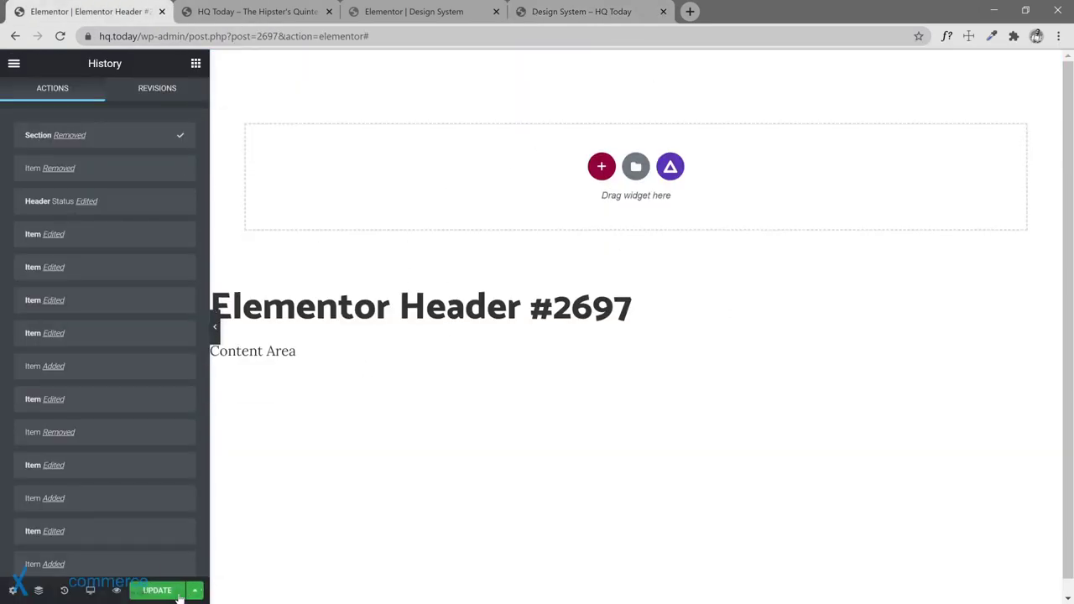
{"action": "left_click", "coordinate": [159, 591]}
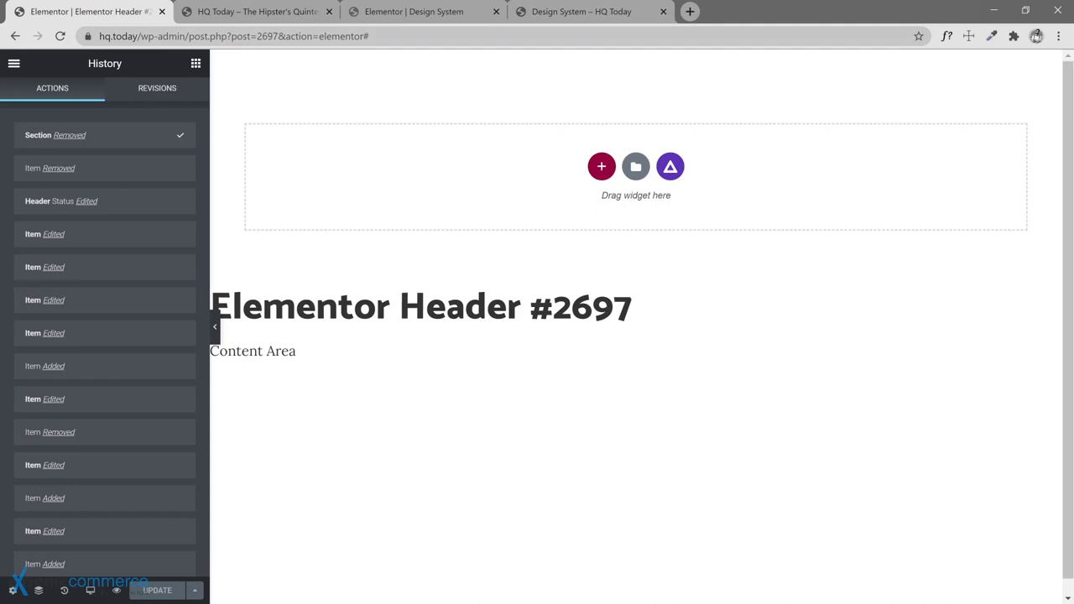
Step: Reset the Design System page to Default layout, save it, and close both its tabs
{"action": "left_click", "coordinate": [414, 10]}
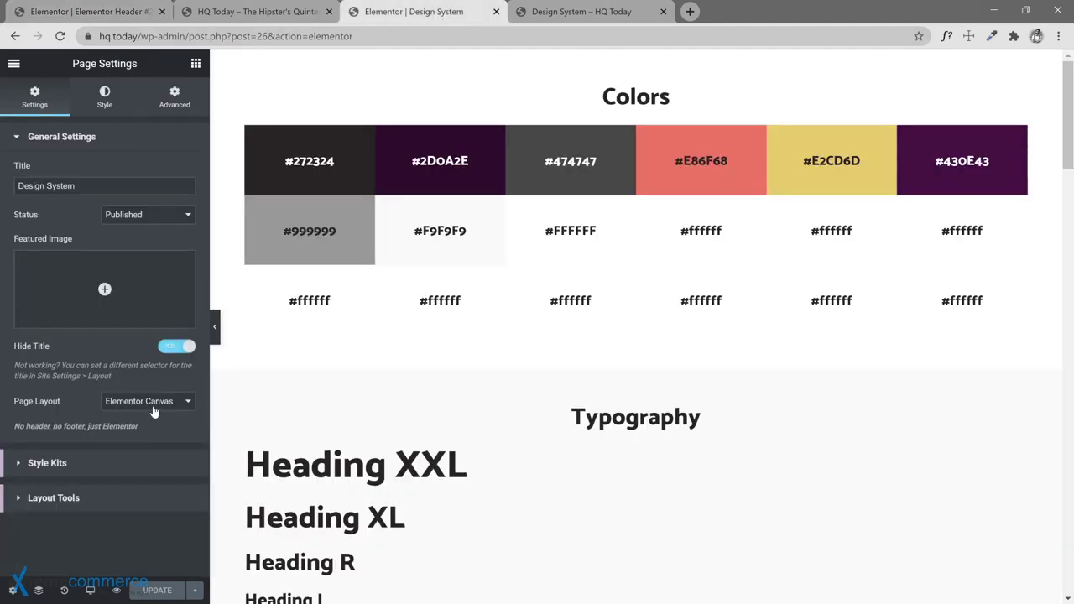
{"action": "left_click", "coordinate": [153, 401]}
{"action": "left_click", "coordinate": [126, 419]}
{"action": "left_click", "coordinate": [157, 590]}
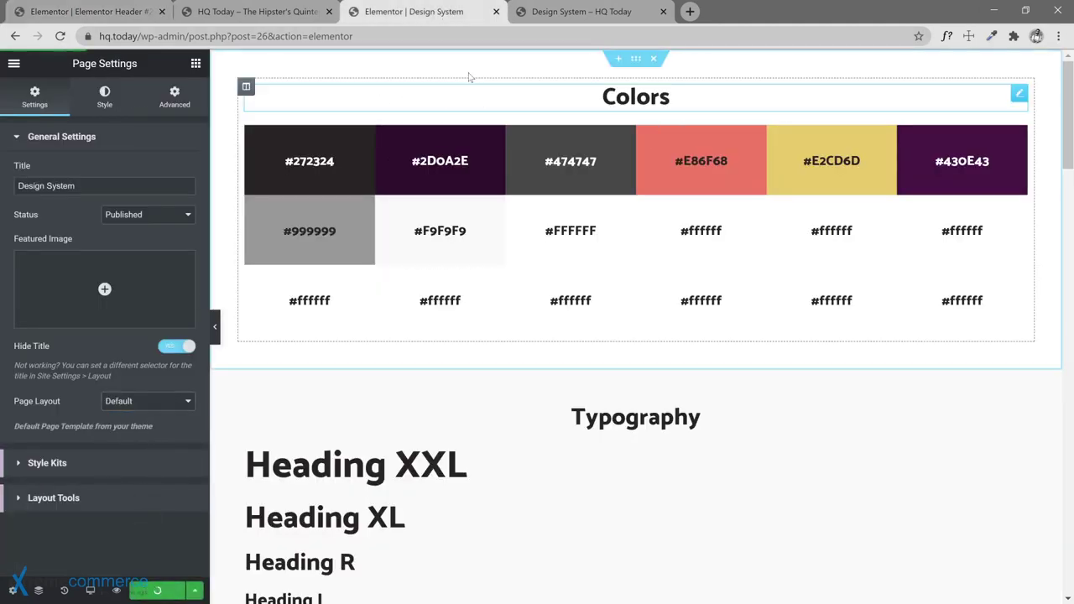
{"action": "left_click", "coordinate": [496, 12]}
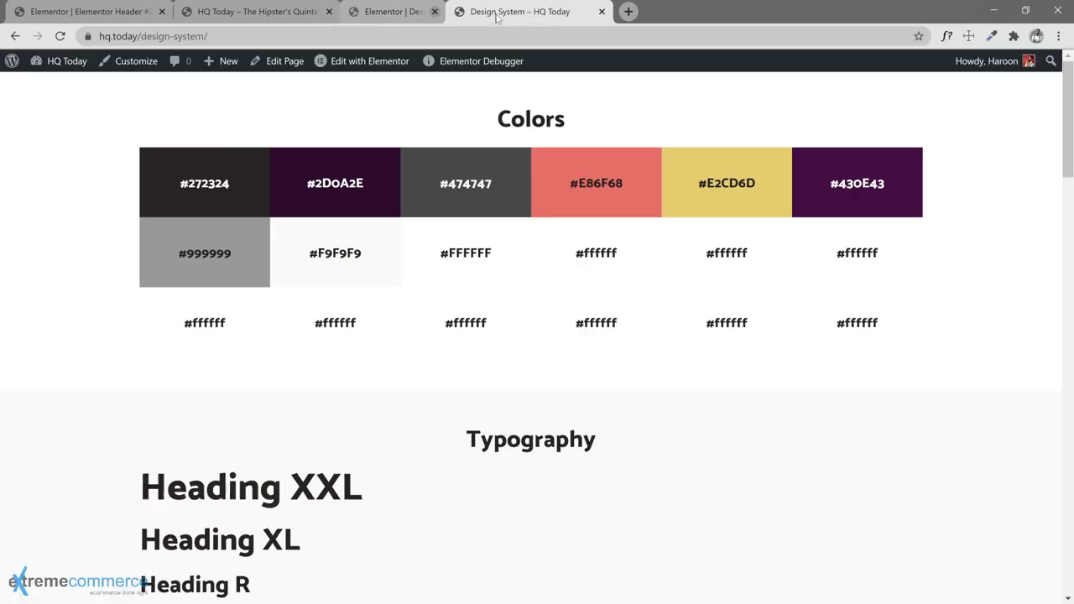
{"action": "left_click", "coordinate": [496, 12]}
{"action": "key", "text": "ctrl+Page_Up"}
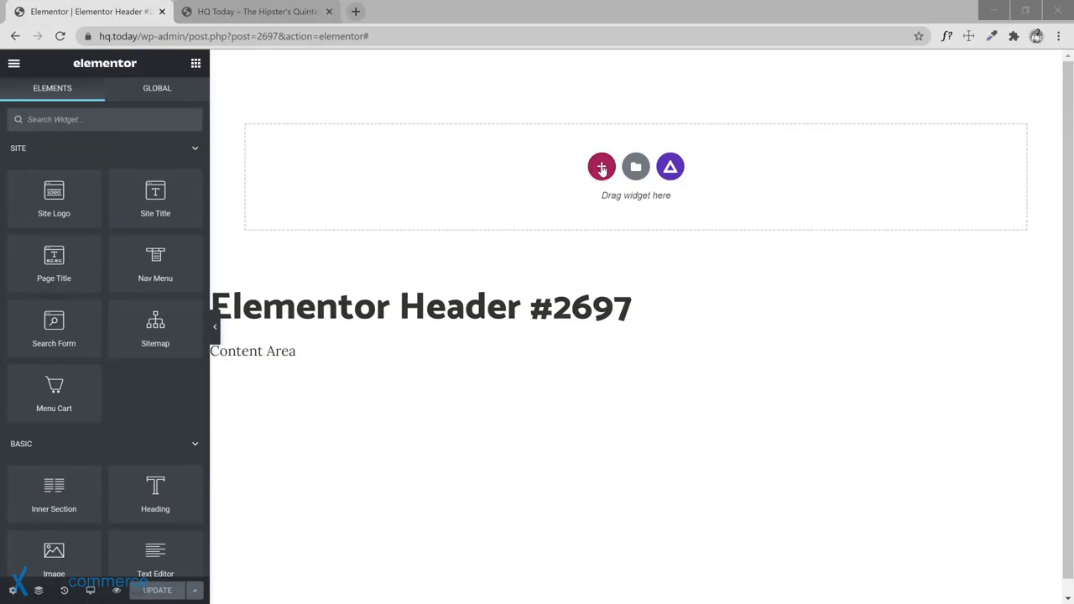
Step: Add a three-column section with a Site Logo widget in the middle column, and save
{"action": "left_click", "coordinate": [597, 165]}
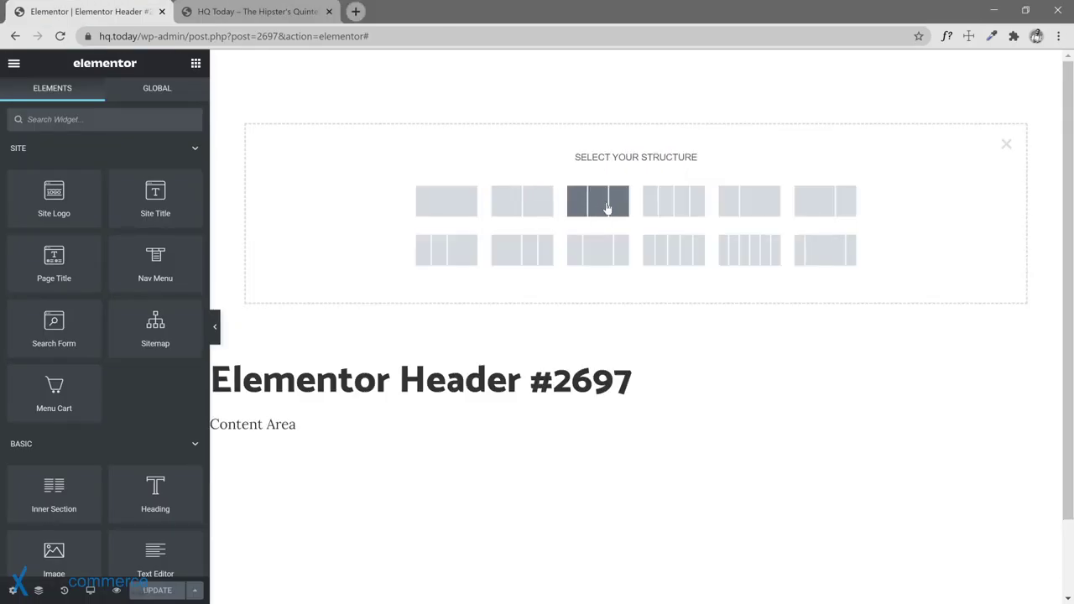
{"action": "left_click", "coordinate": [603, 207]}
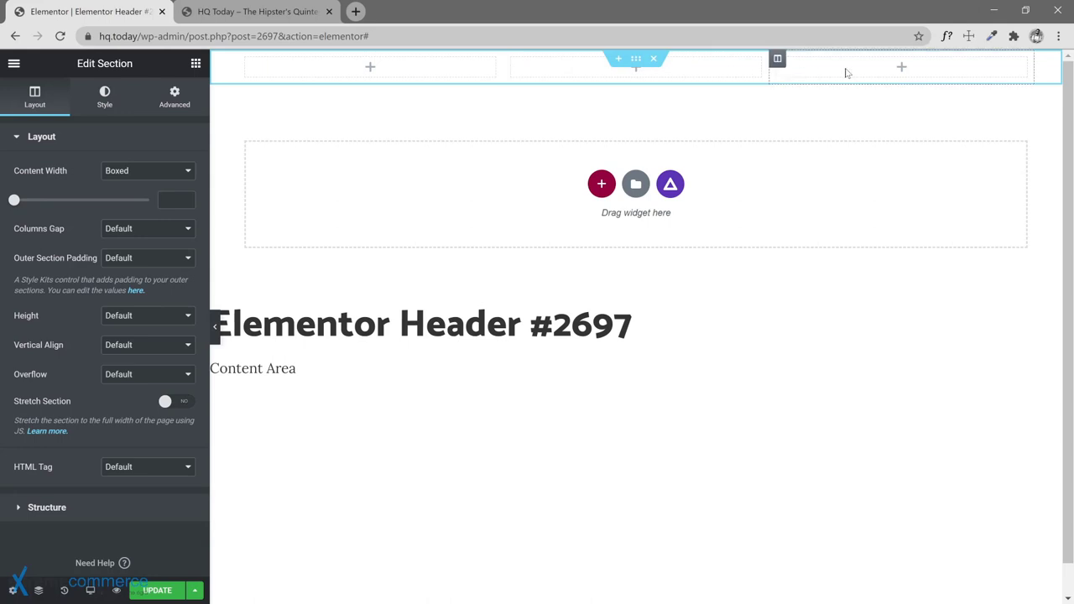
{"action": "left_click", "coordinate": [196, 63]}
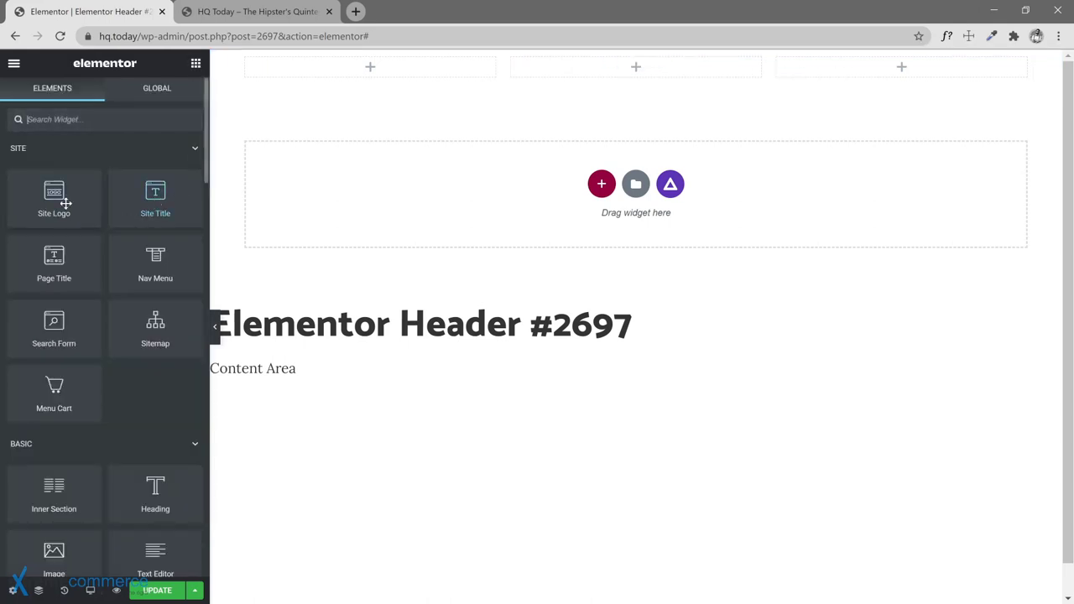
{"action": "left_click_drag", "start_coordinate": [64, 202], "coordinate": [596, 69]}
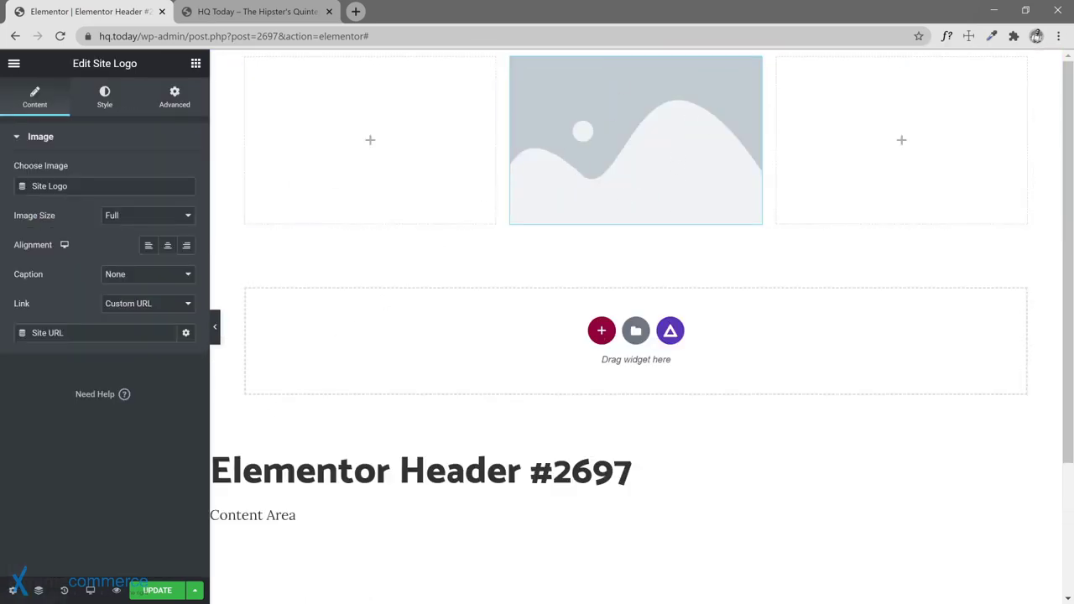
{"action": "left_click", "coordinate": [166, 591]}
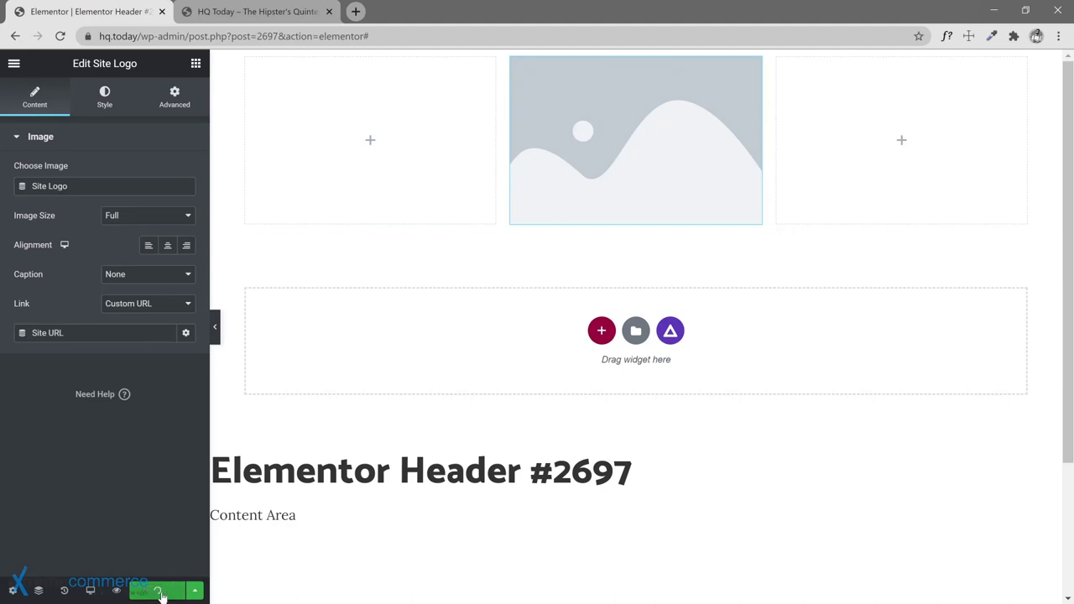
{"action": "left_click", "coordinate": [12, 590]}
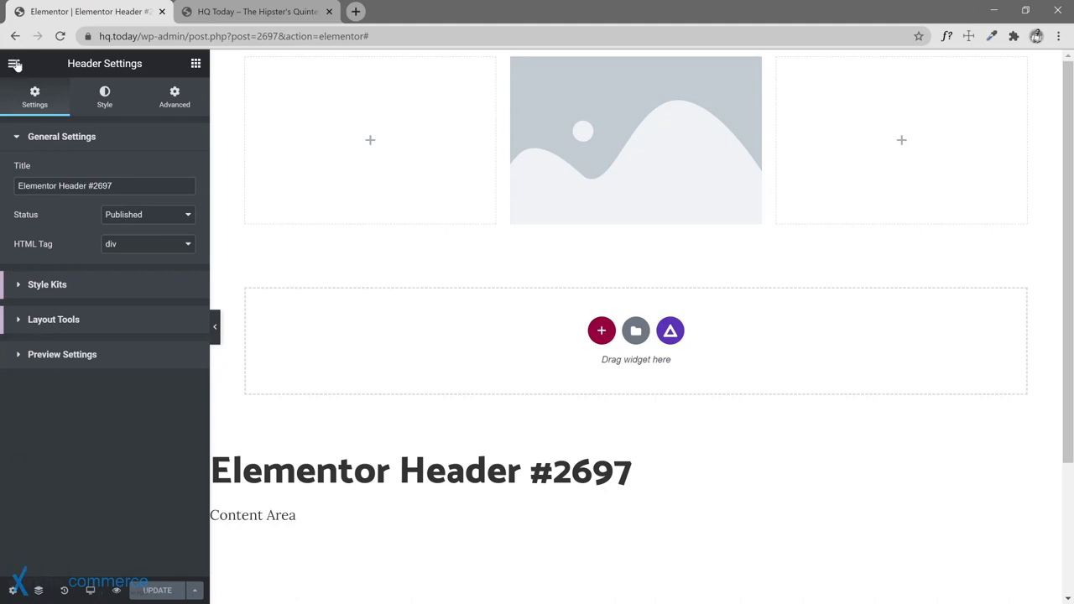
Step: Go to Site Settings > Site Identity for the Default Kit, showing Site Name HQ Today
{"action": "left_click", "coordinate": [14, 63]}
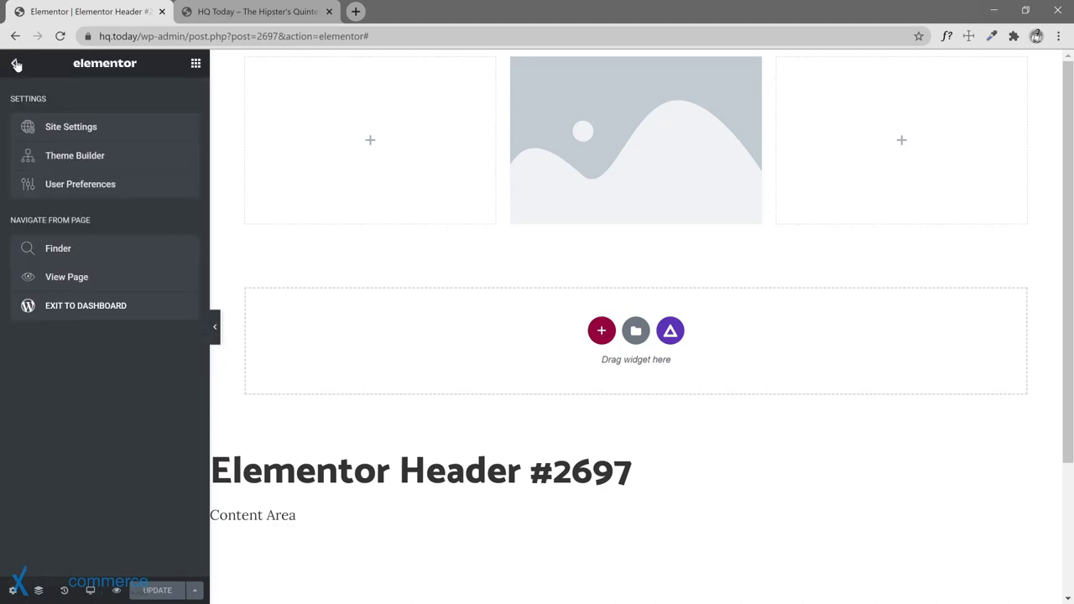
{"action": "left_click", "coordinate": [111, 132]}
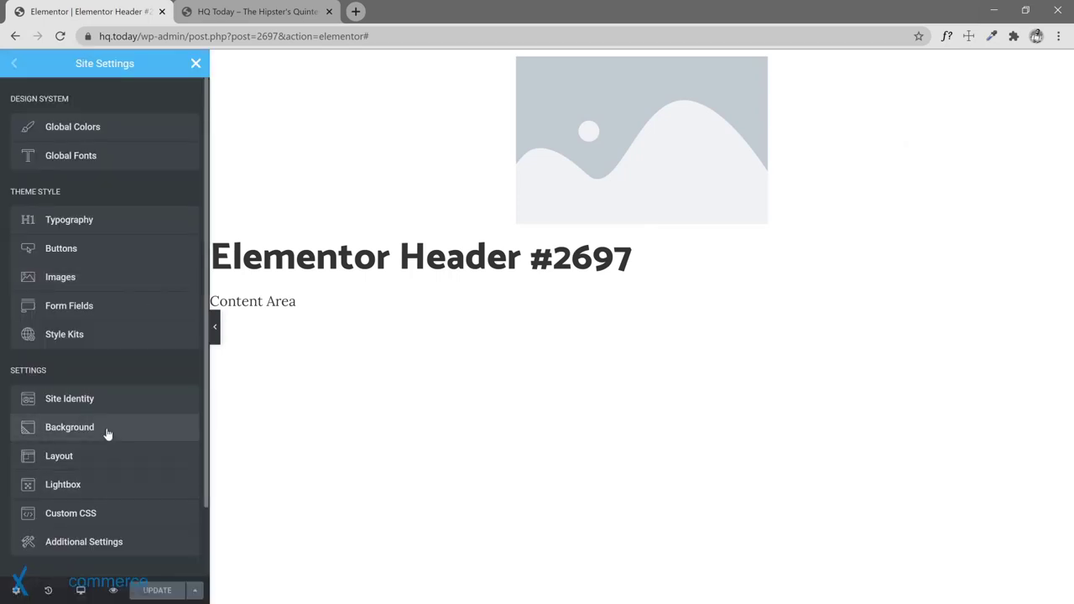
{"action": "left_click", "coordinate": [105, 403]}
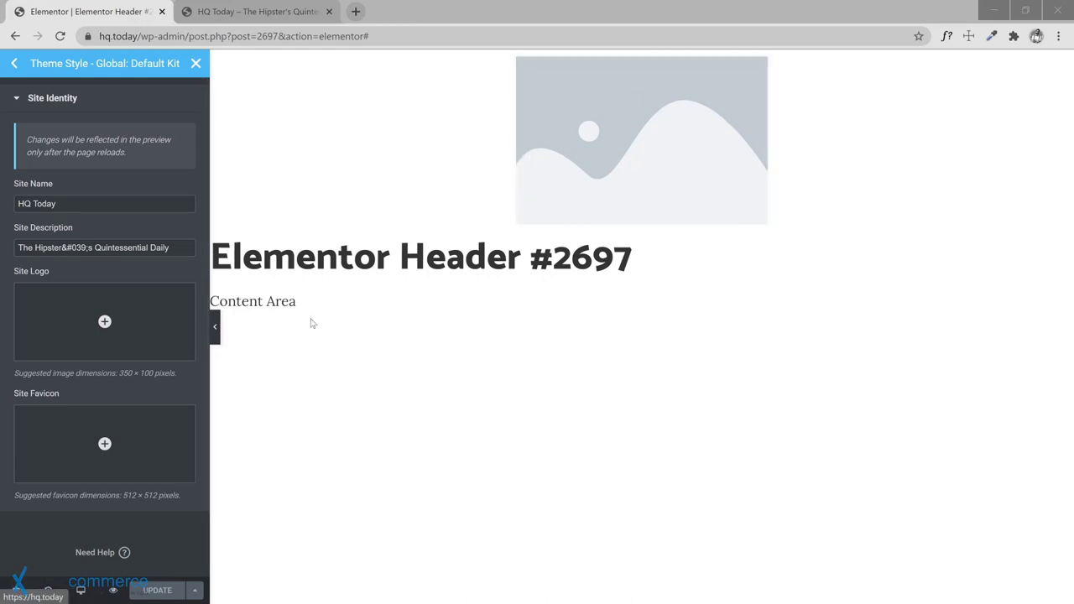
{"action": "mouse_move", "coordinate": [180, 326]}
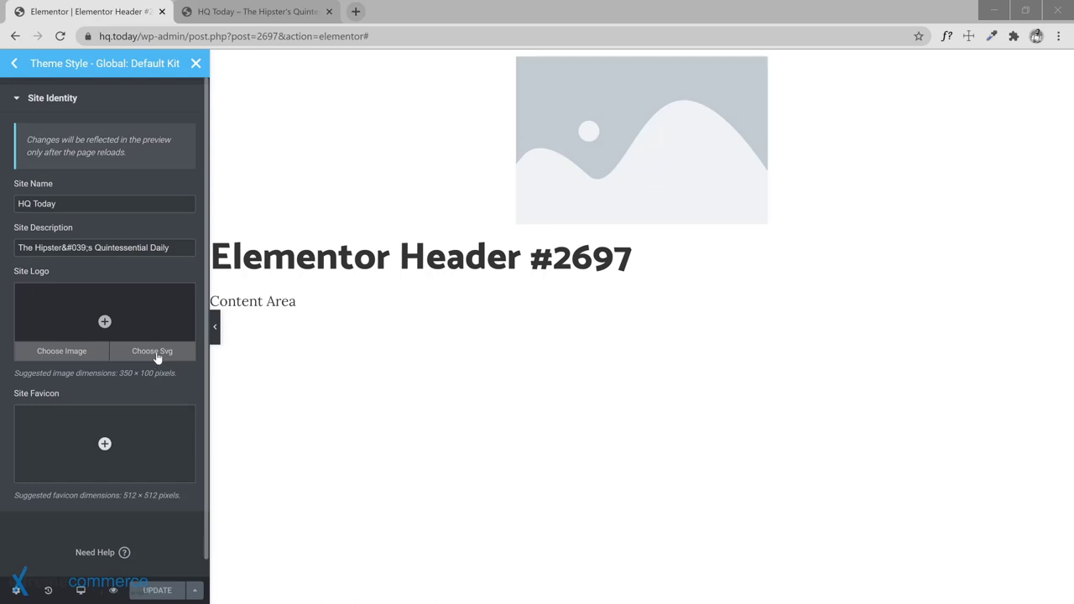
Step: Enable unfiltered uploads and set HQ Today Logo Dark.svg as the site logo
{"action": "left_click", "coordinate": [156, 353]}
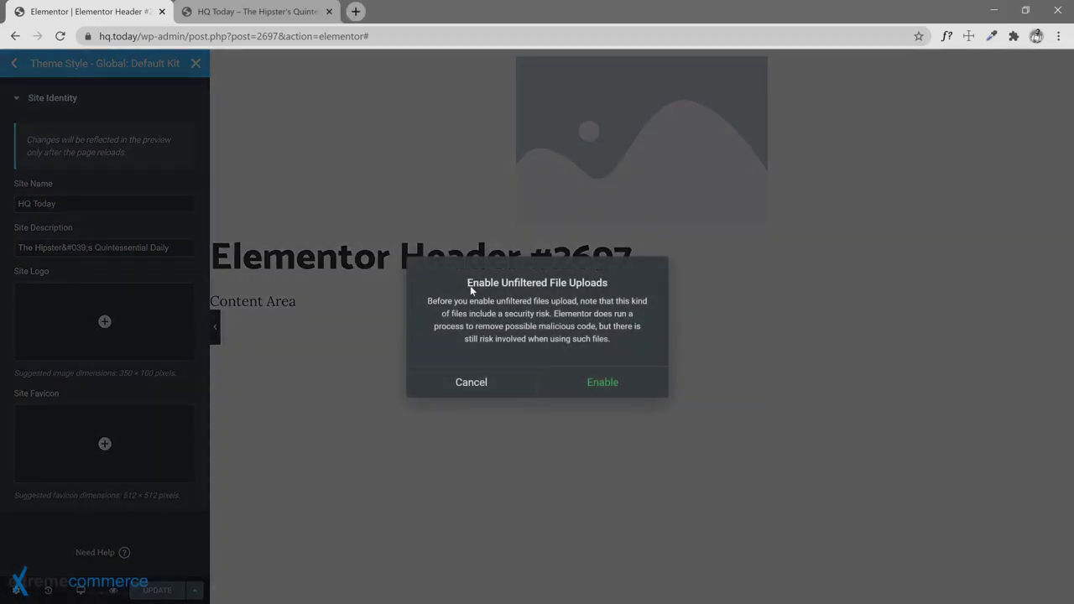
{"action": "left_click", "coordinate": [601, 384]}
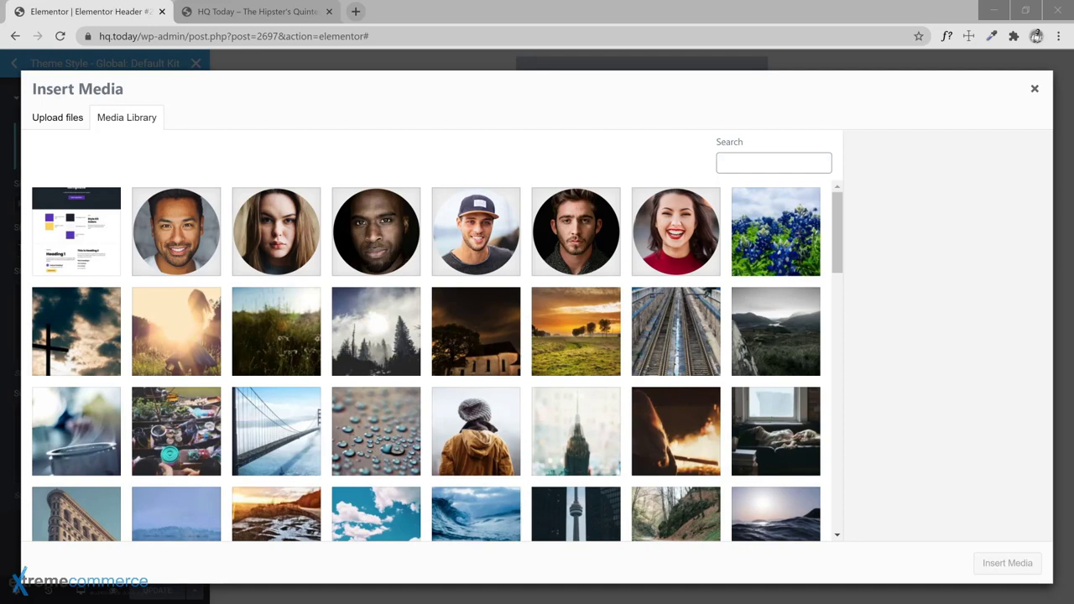
{"action": "left_click_drag", "start_coordinate": [551, 89], "coordinate": [259, 240]}
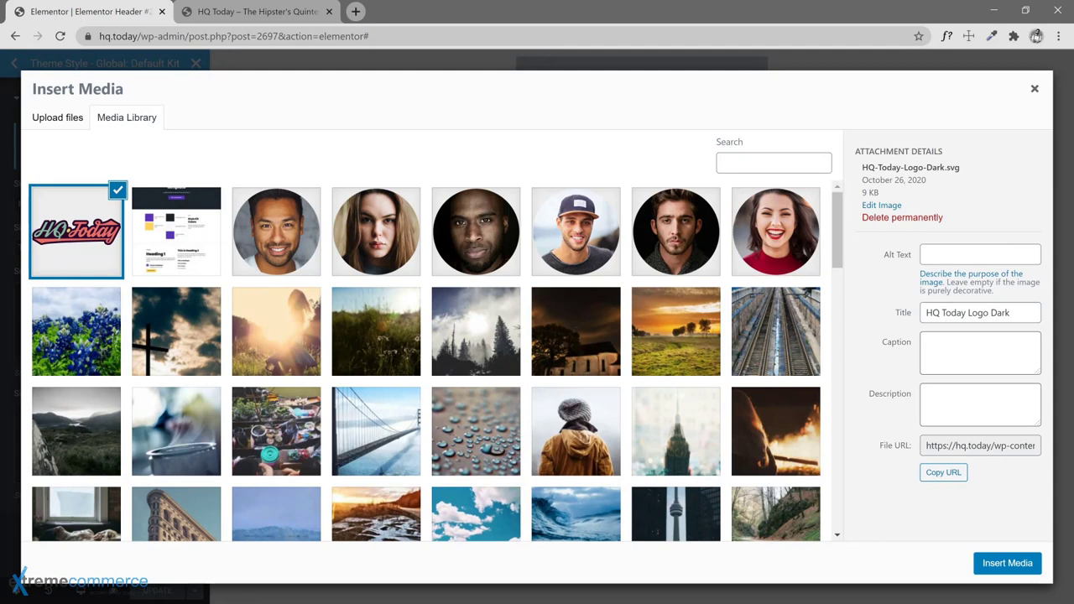
{"action": "left_click", "coordinate": [1005, 565]}
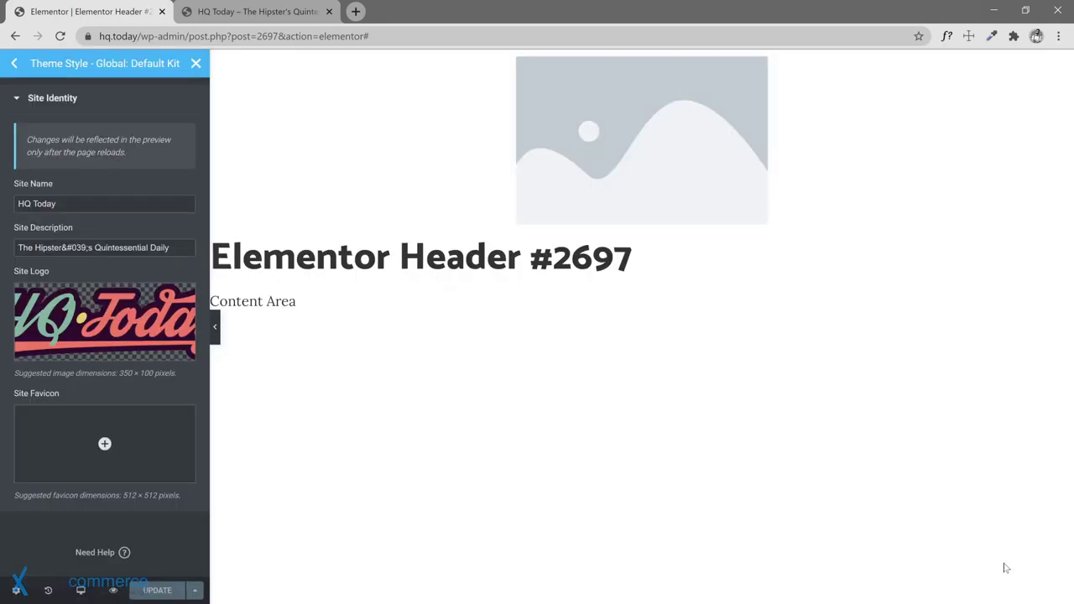
Step: Upload HQ Today Icon.png as the site favicon and save the Site Identity settings
{"action": "left_click", "coordinate": [138, 434]}
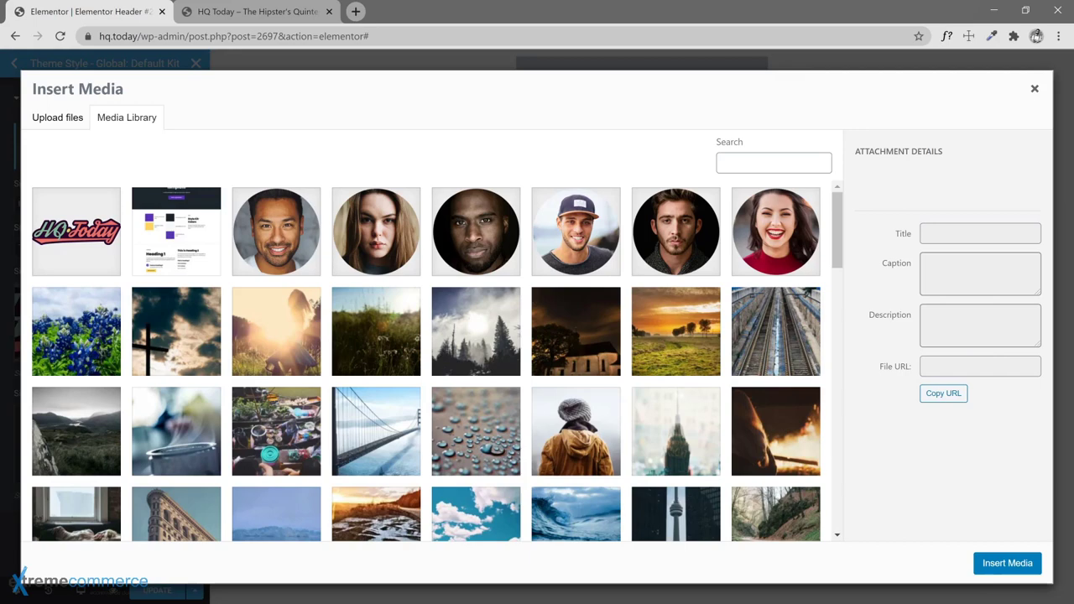
{"action": "left_click_drag", "start_coordinate": [523, 84], "coordinate": [121, 235]}
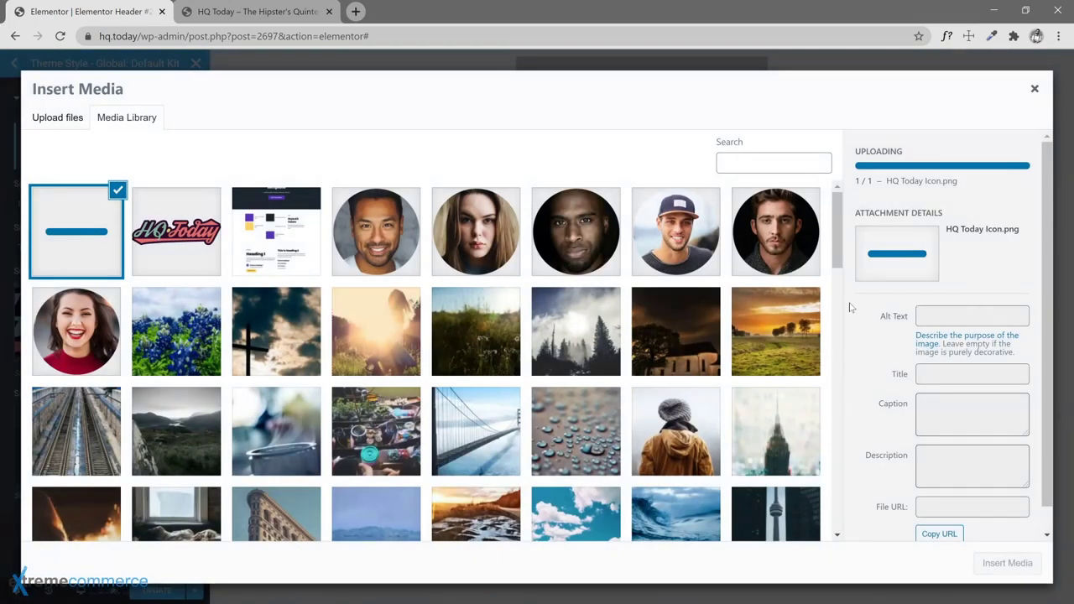
{"action": "left_click", "coordinate": [996, 565]}
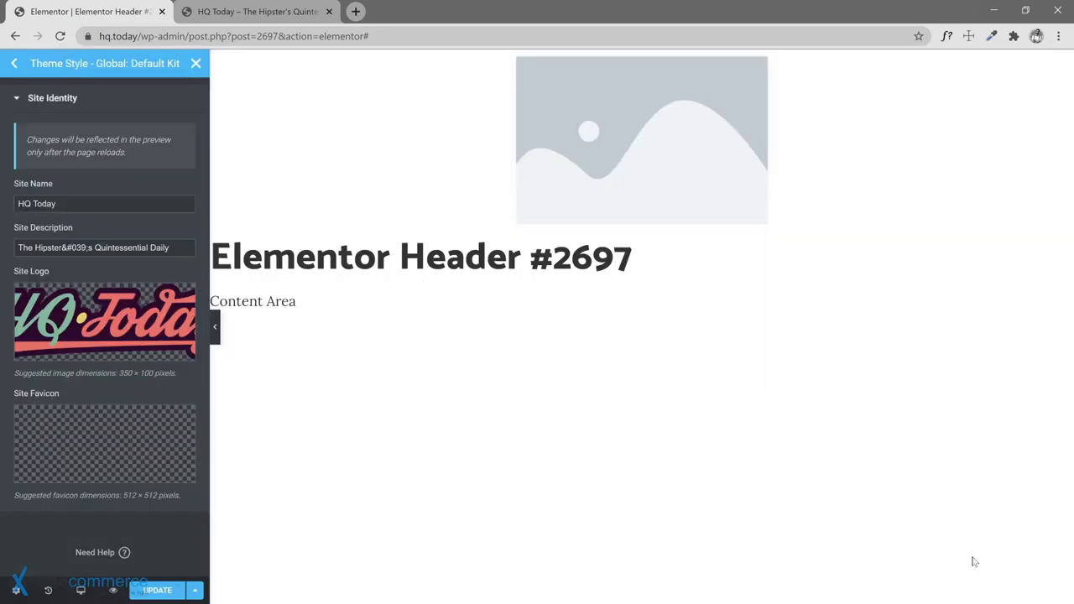
{"action": "left_click", "coordinate": [157, 590]}
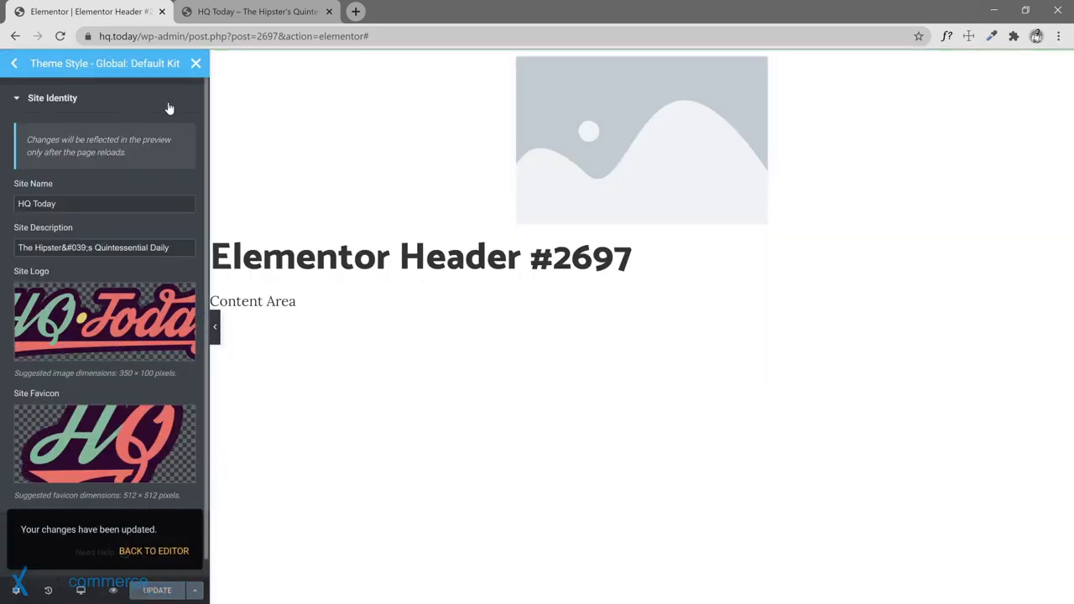
{"action": "left_click", "coordinate": [195, 64]}
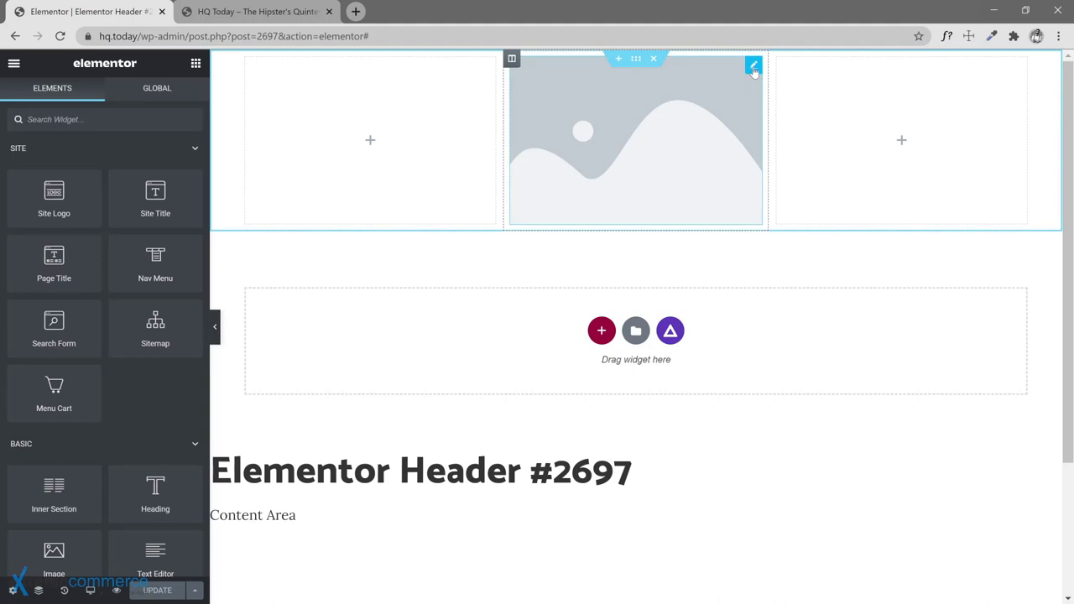
Step: Delete the placeholder image widget and put a Site Logo widget in the header's middle column
{"action": "right_click", "coordinate": [752, 69]}
{"action": "left_click", "coordinate": [767, 315]}
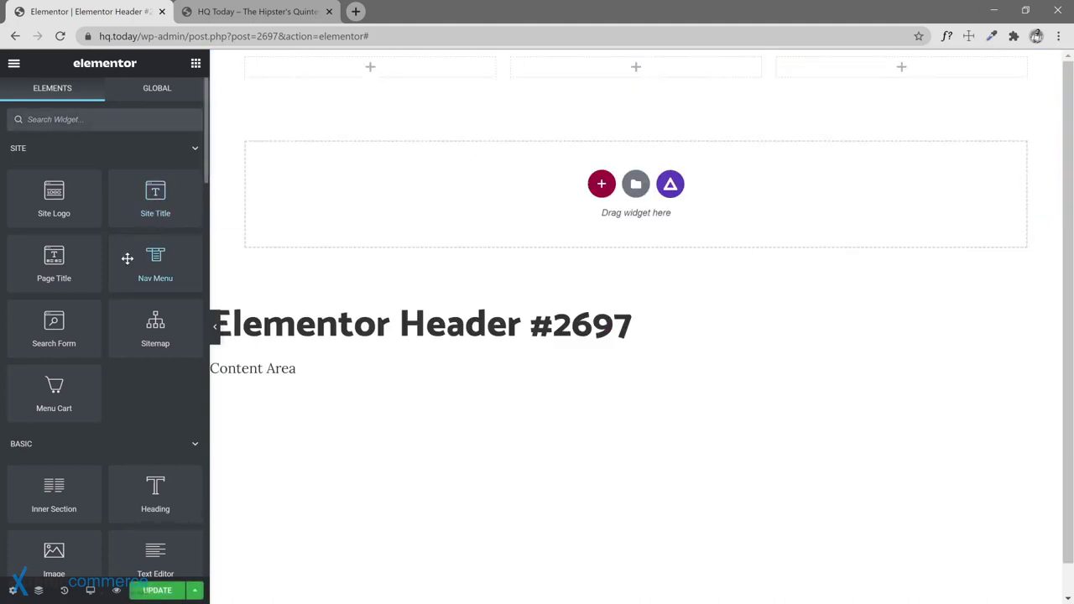
{"action": "left_click_drag", "start_coordinate": [84, 204], "coordinate": [635, 67]}
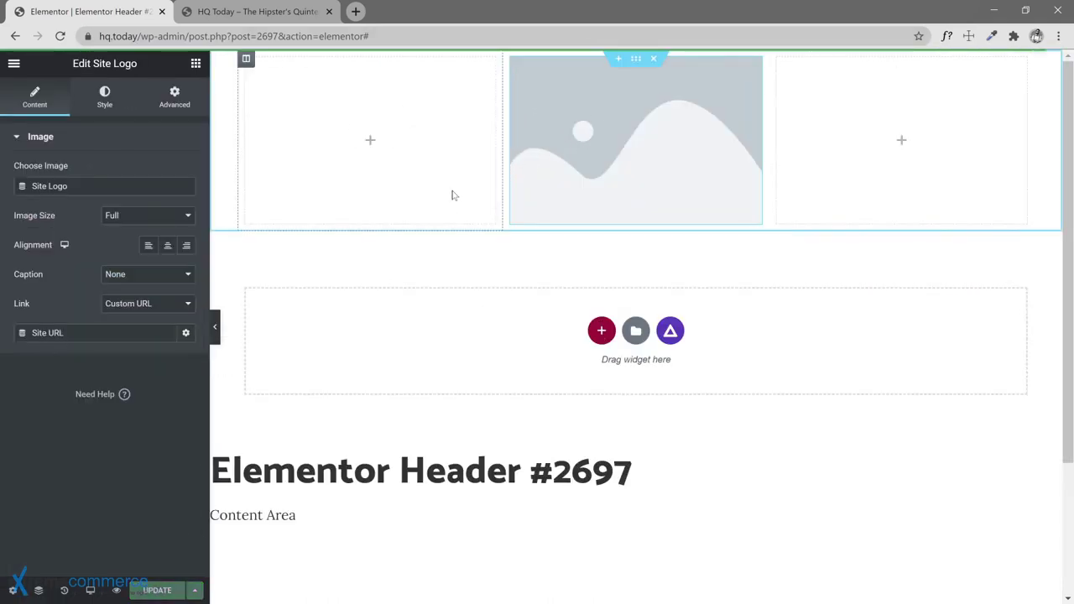
Step: Reload the live site, then reload the editor without the trailing # in its URL
{"action": "left_click", "coordinate": [281, 12]}
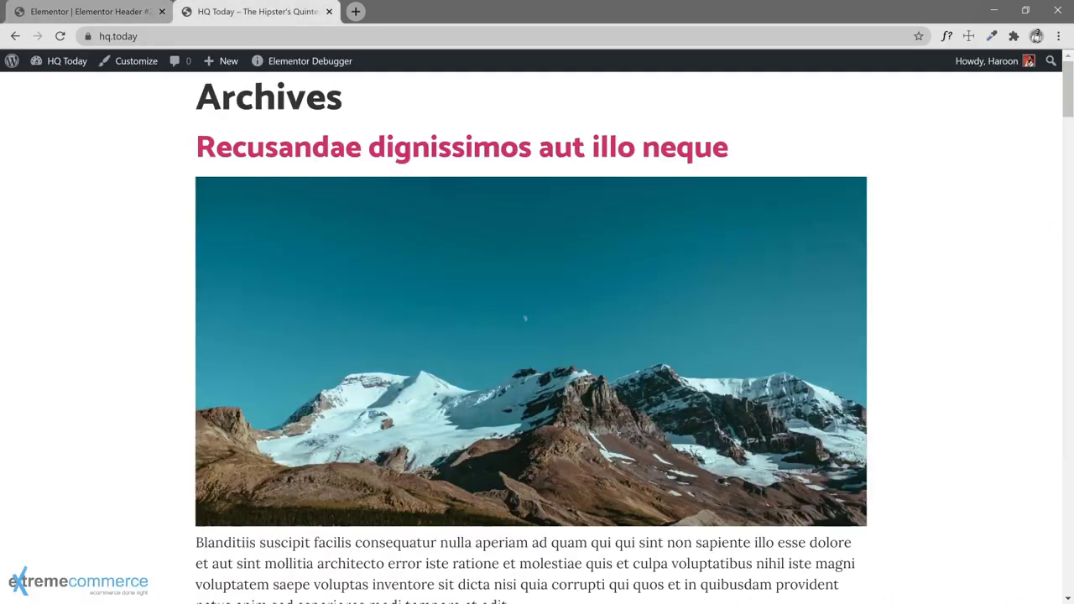
{"action": "left_click", "coordinate": [59, 36]}
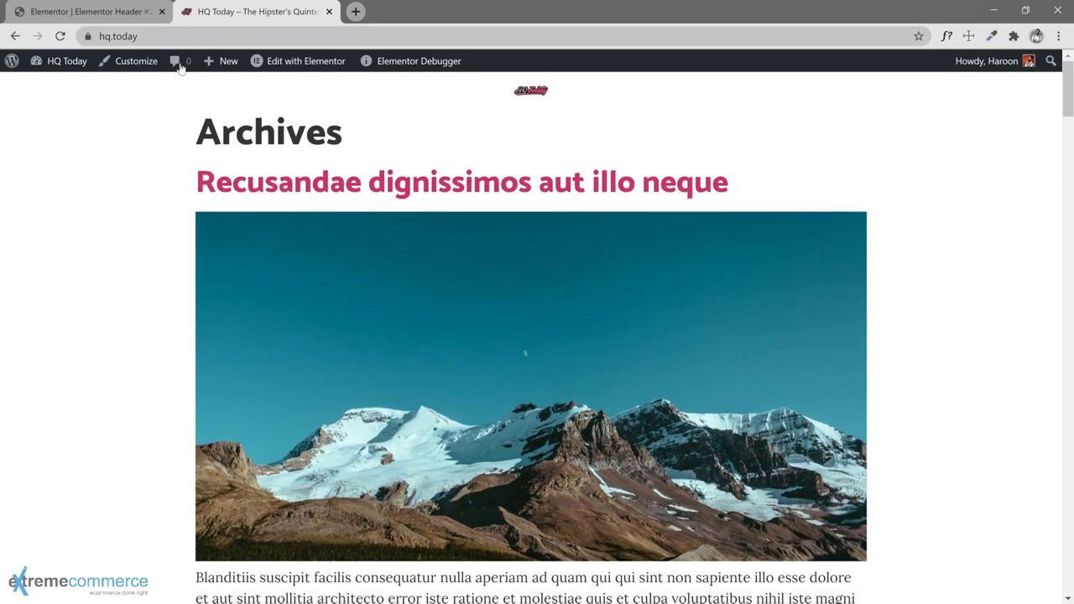
{"action": "left_click", "coordinate": [118, 12]}
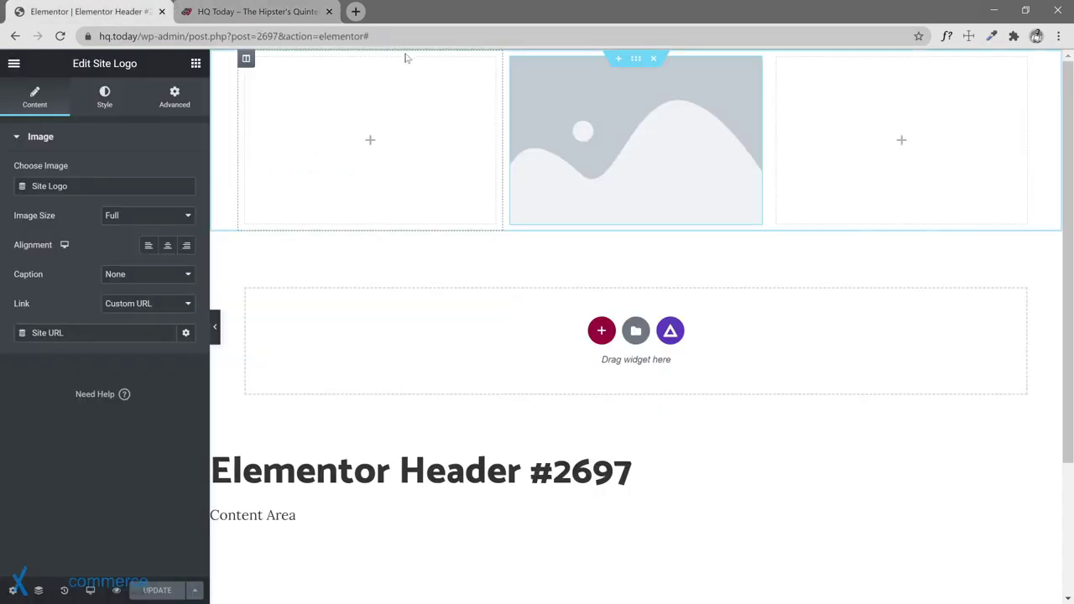
{"action": "left_click", "coordinate": [377, 36]}
{"action": "key", "text": "BackSpace"}
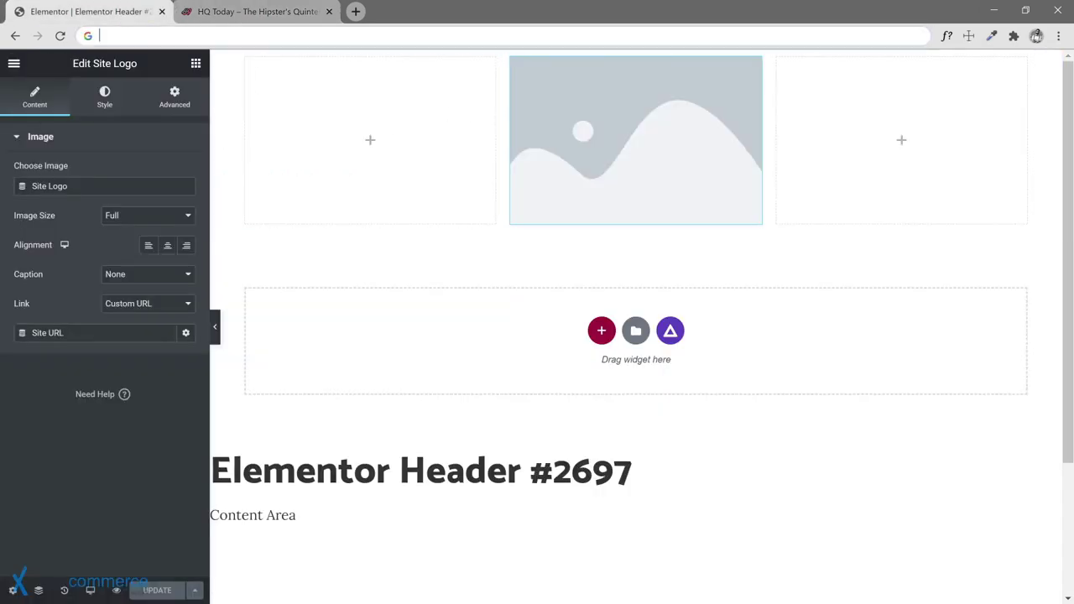
{"action": "key", "text": "ctrl+z"}
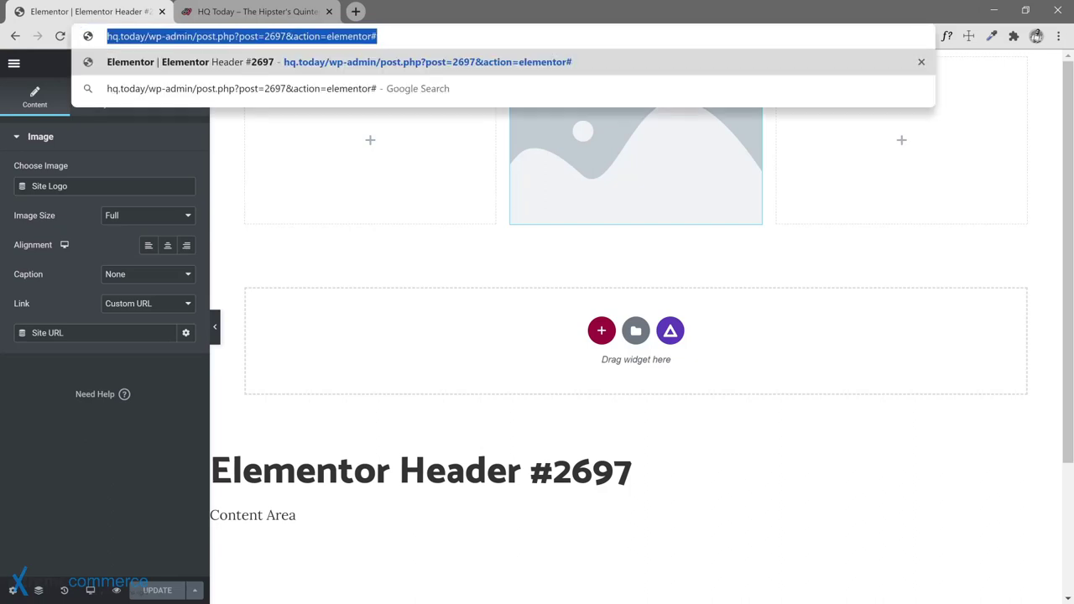
{"action": "key", "text": "End"}
{"action": "key", "text": "BackSpace"}
{"action": "key", "text": "Return"}
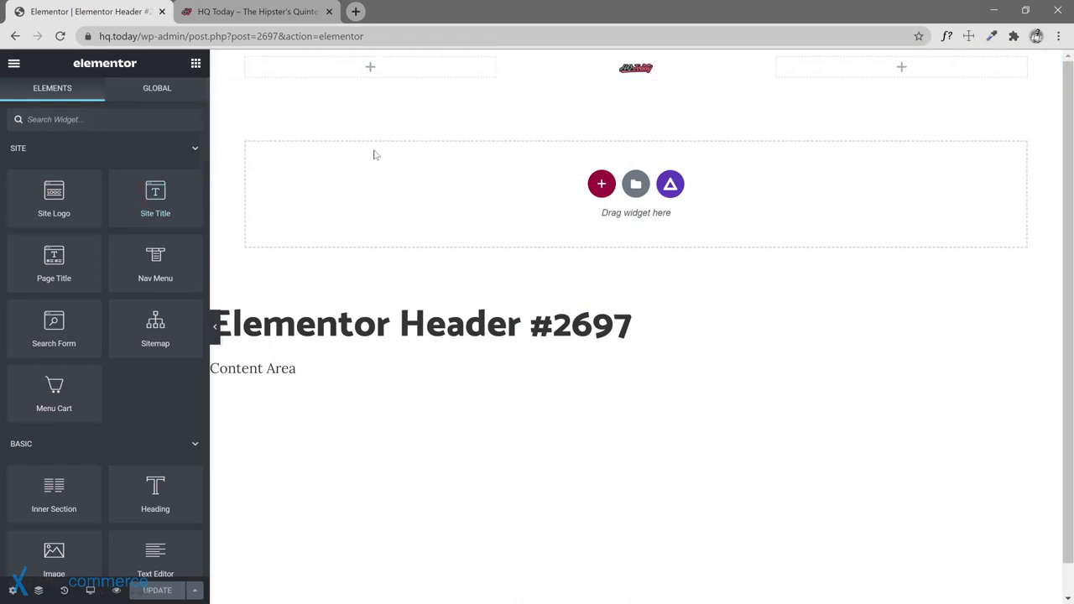
Step: Set the header Site Logo's width to 50 VW, after trying 256 px and 50%
{"action": "left_click", "coordinate": [712, 74]}
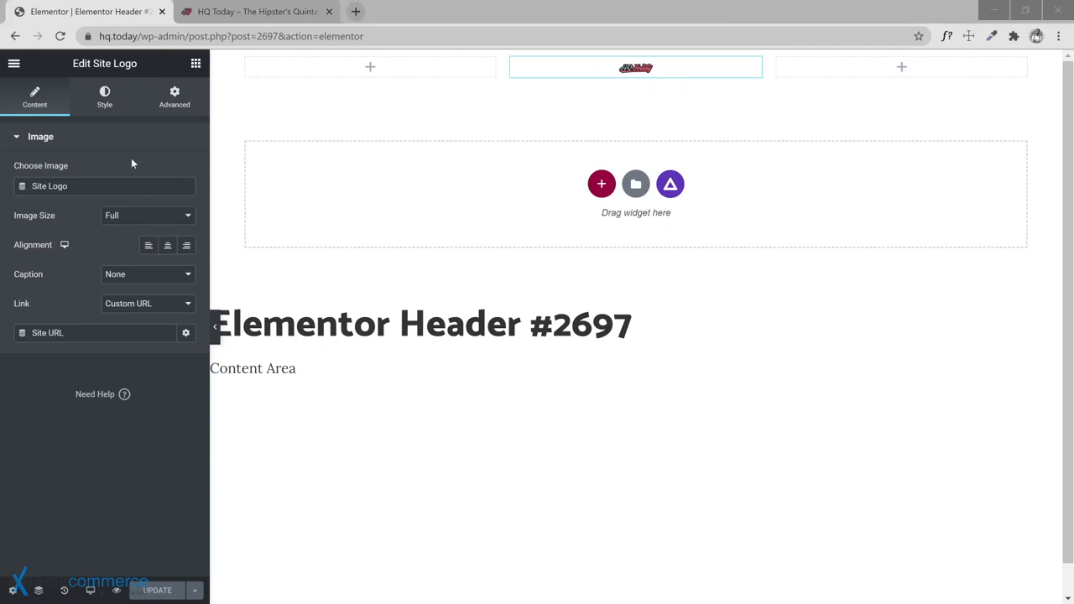
{"action": "left_click", "coordinate": [105, 103]}
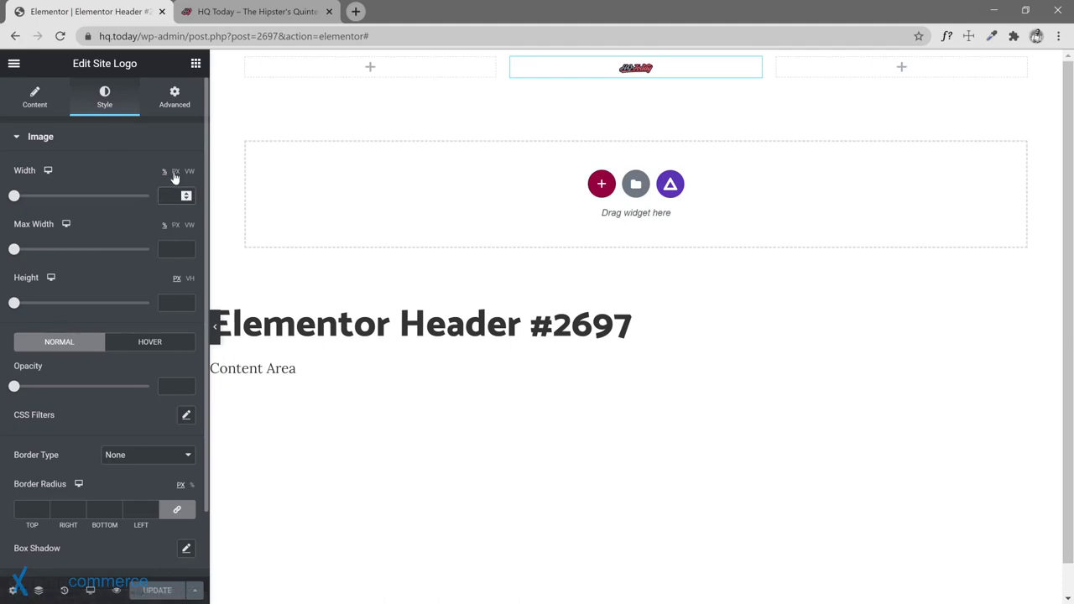
{"action": "left_click", "coordinate": [175, 172]}
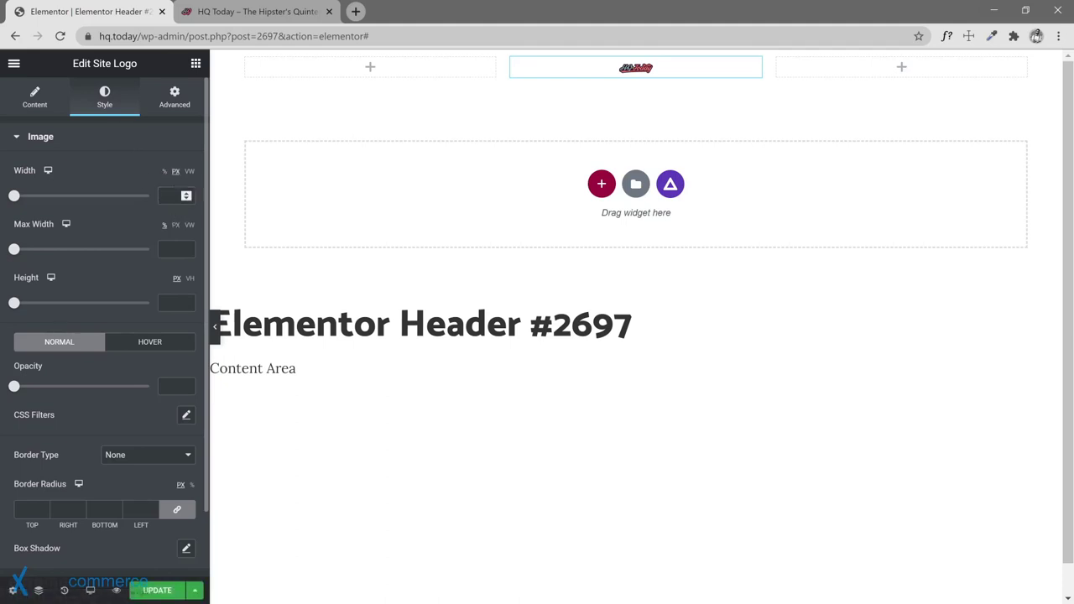
{"action": "type", "text": "256"}
{"action": "left_click", "coordinate": [166, 173]}
{"action": "double_click", "coordinate": [169, 195]}
{"action": "type", "text": "50"}
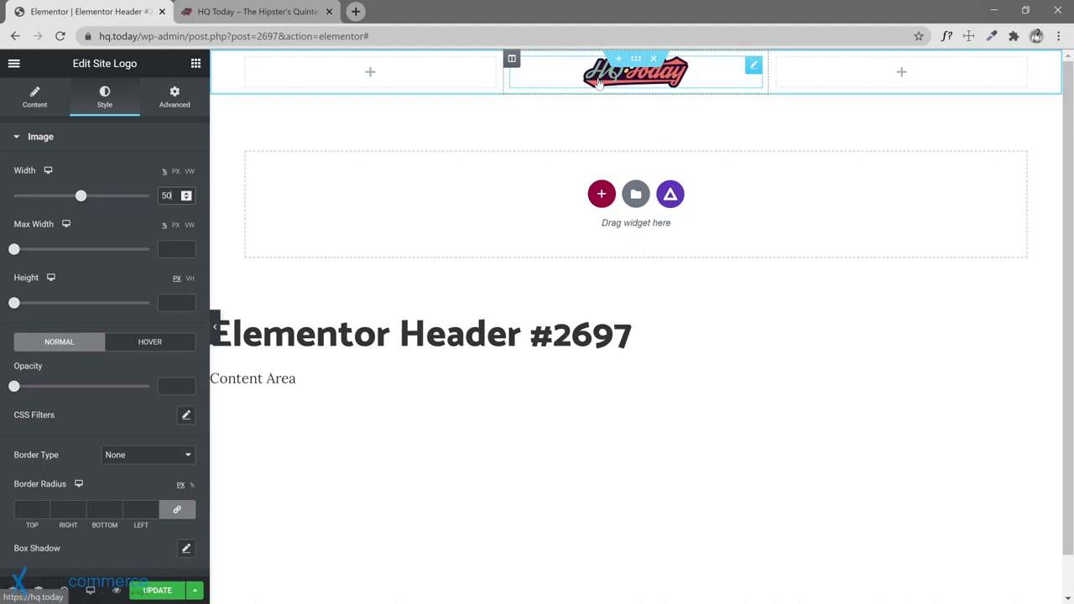
{"action": "left_click", "coordinate": [190, 171]}
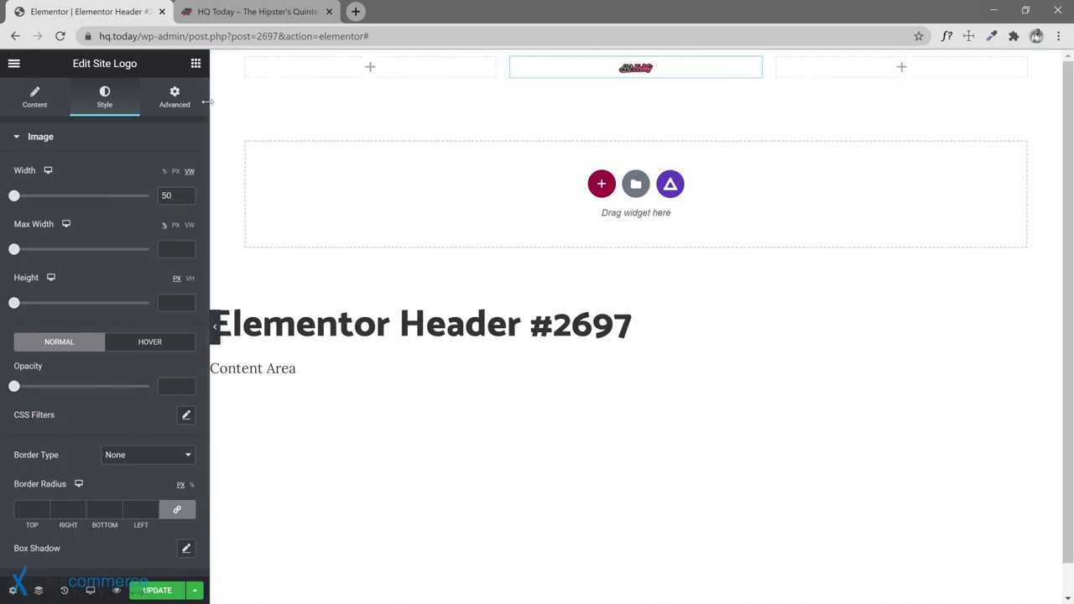
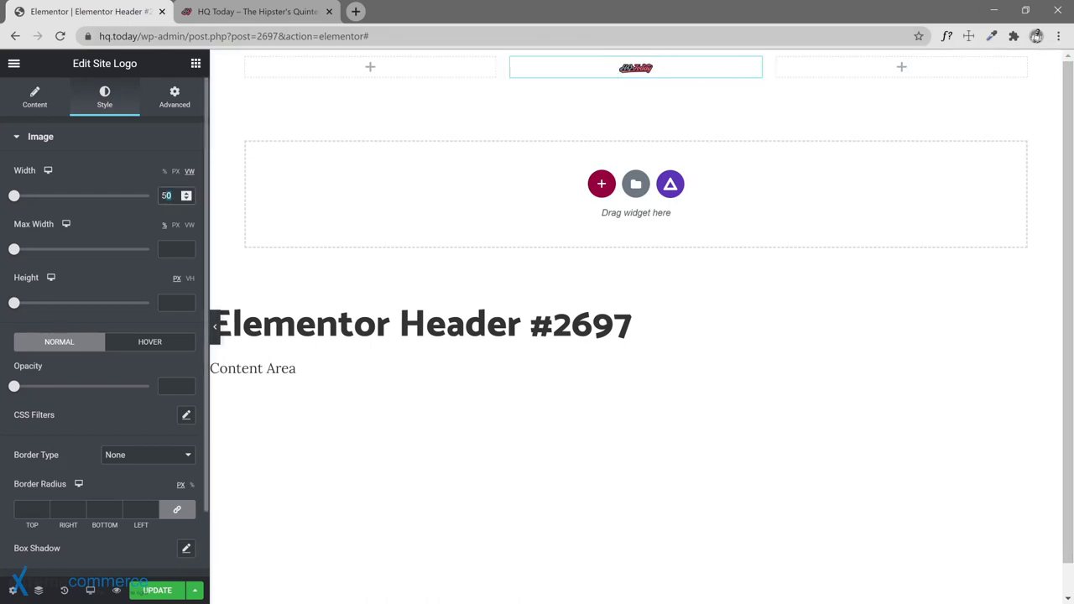
Step: Set the site logo width to 256 px and check it on the live HQ Today site
{"action": "type", "text": "1"}
{"action": "type", "text": "0"}
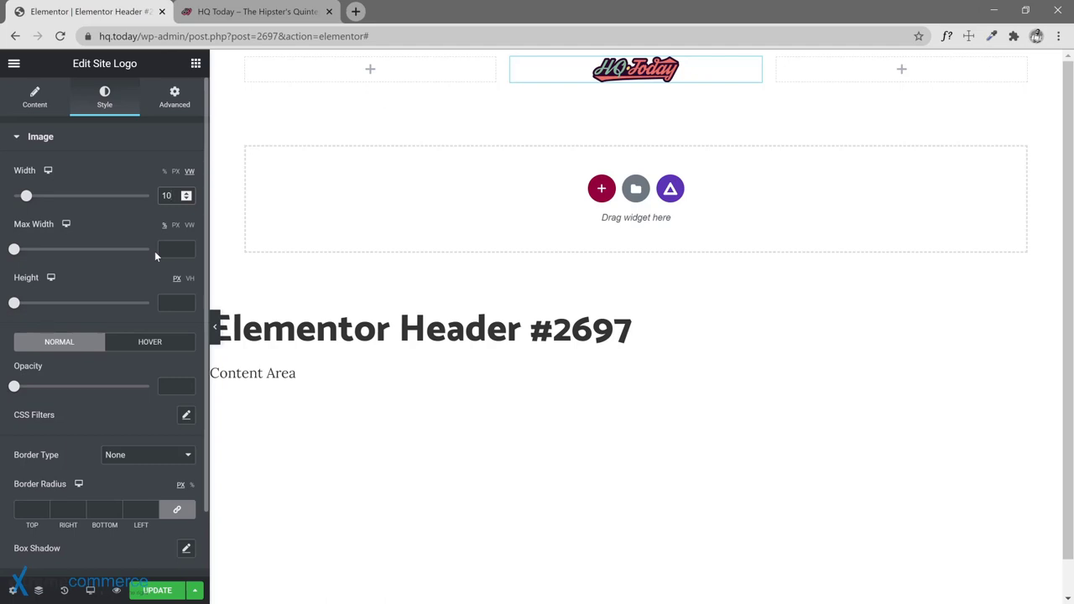
{"action": "key", "text": "BackSpace"}
{"action": "key", "text": "BackSpace"}
{"action": "type", "text": "20"}
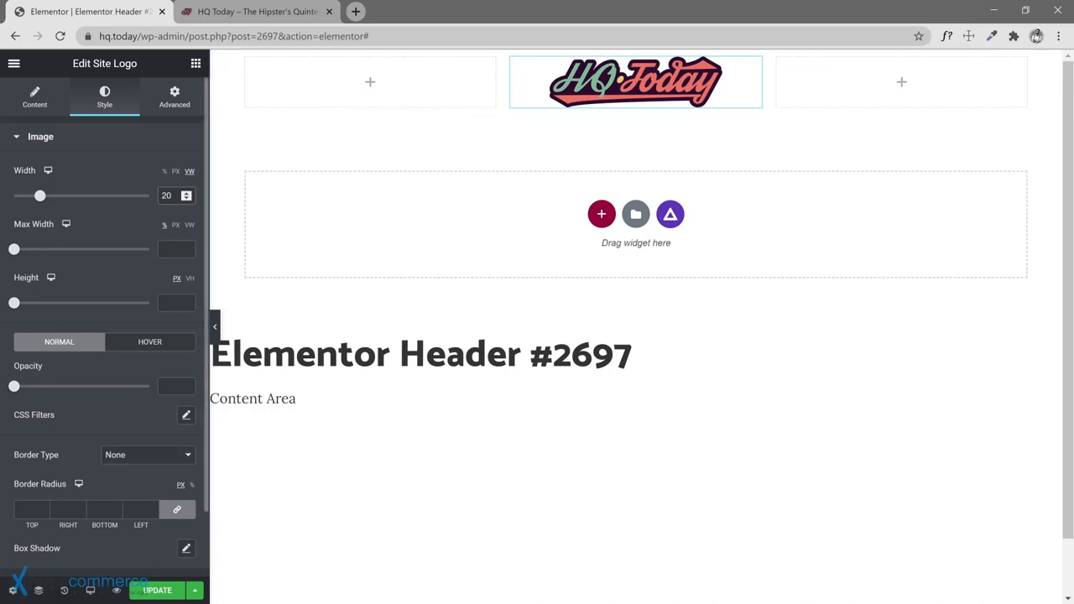
{"action": "left_click", "coordinate": [175, 173]}
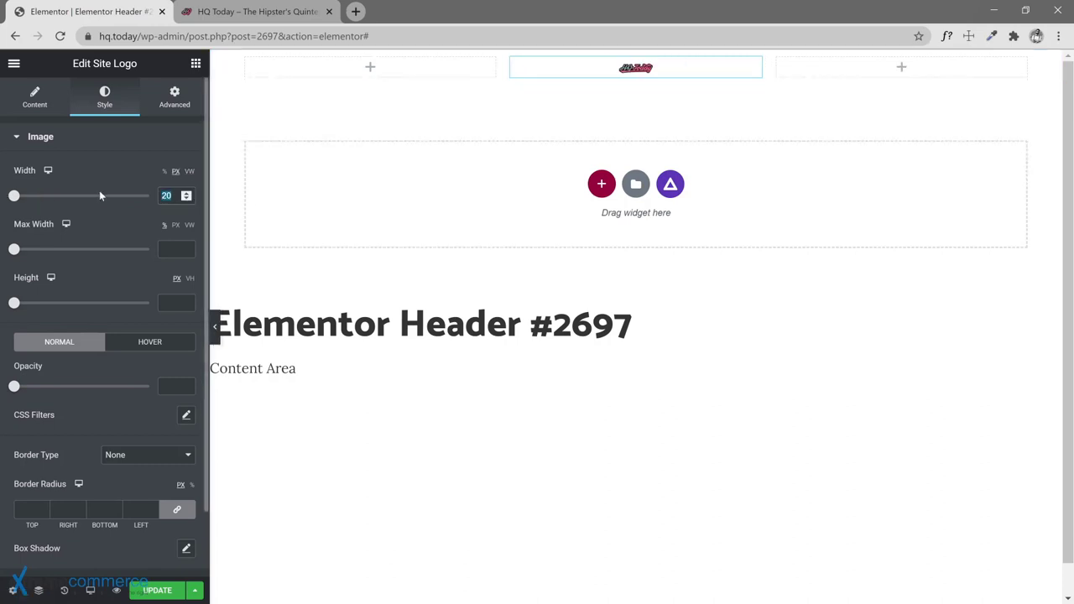
{"action": "type", "text": "256"}
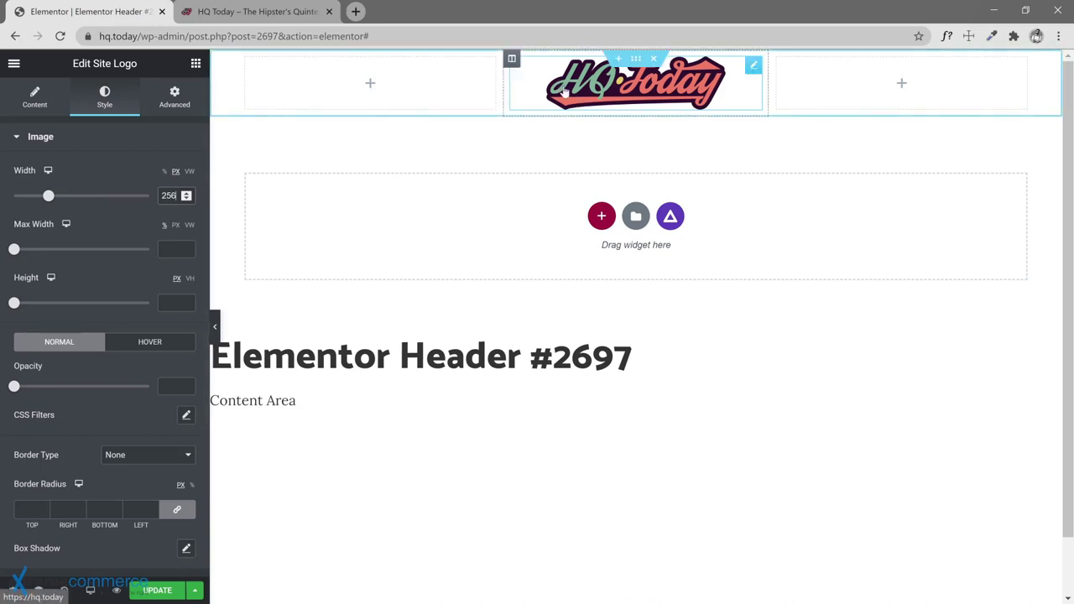
{"action": "left_click", "coordinate": [231, 10]}
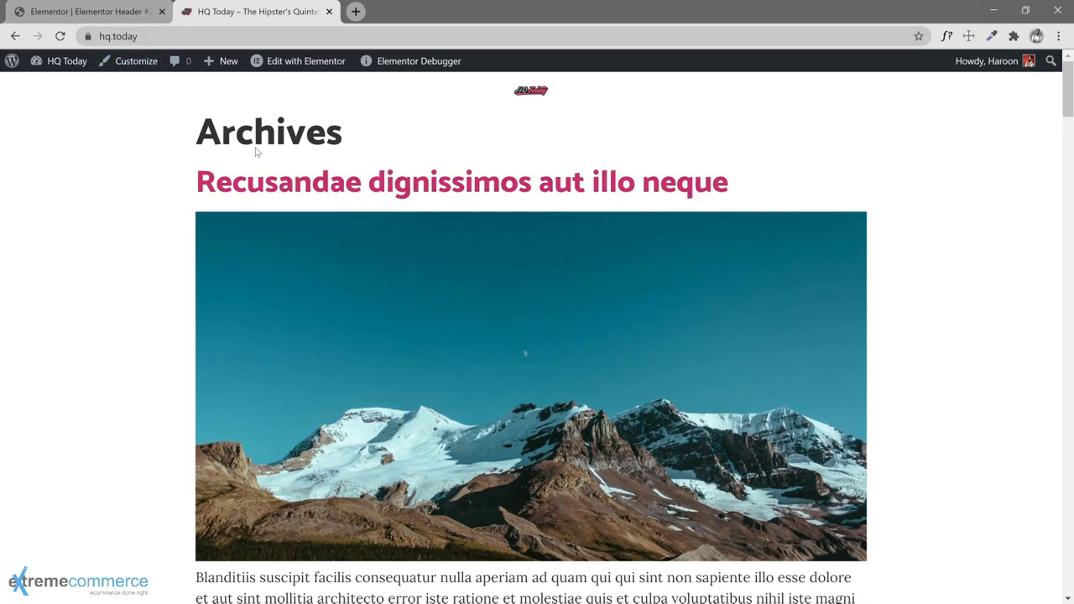
{"action": "left_click", "coordinate": [91, 11]}
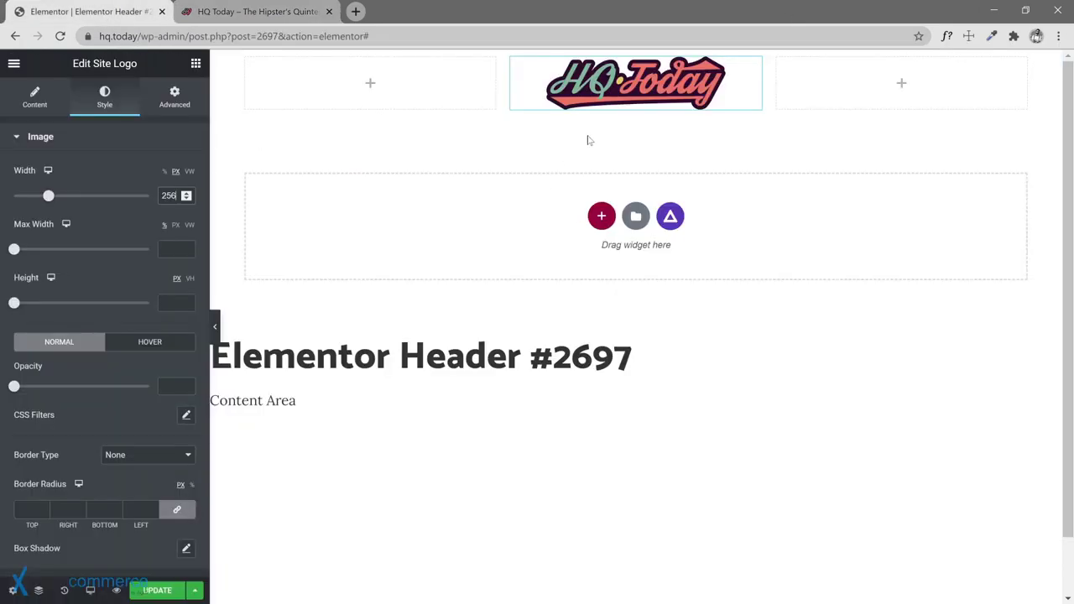
Step: Switch the logo Width control to Mobile and enter a 192 px width
{"action": "left_click", "coordinate": [49, 172]}
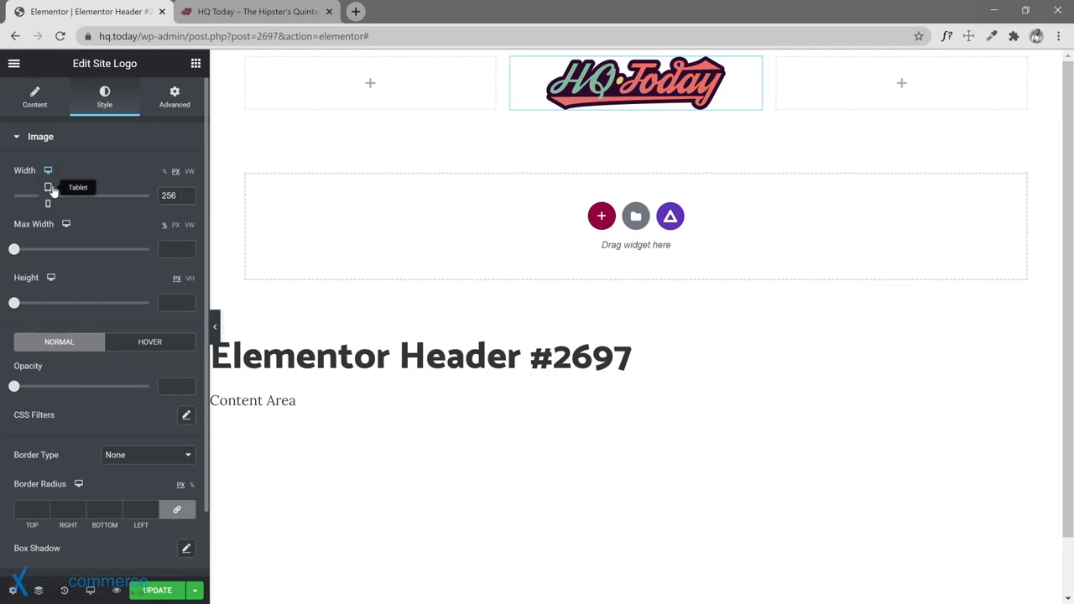
{"action": "left_click", "coordinate": [47, 188]}
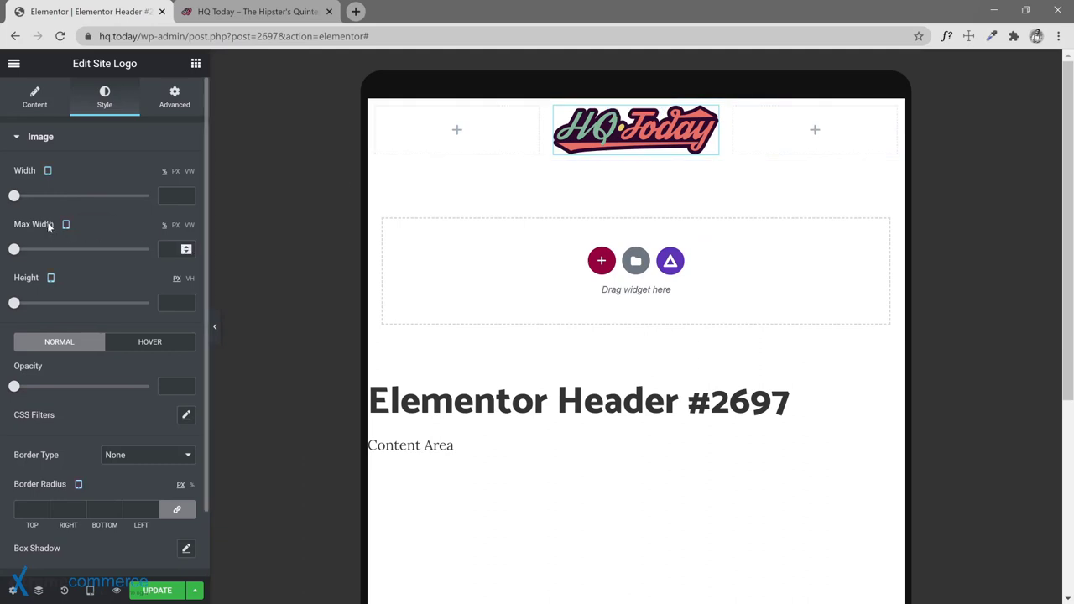
{"action": "left_click", "coordinate": [48, 170]}
{"action": "left_click", "coordinate": [48, 188]}
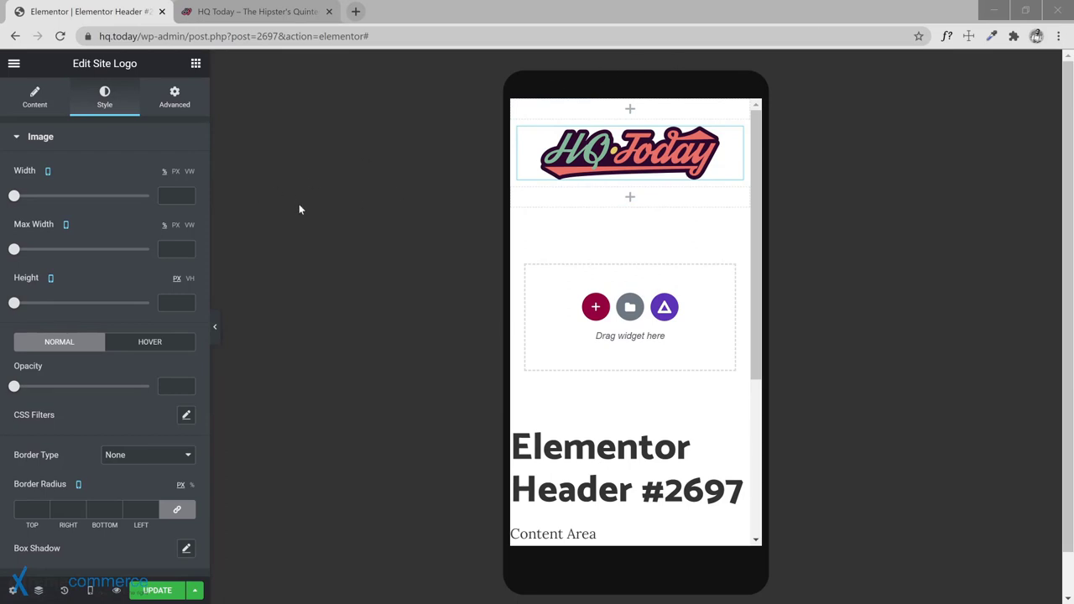
{"action": "left_click", "coordinate": [175, 171]}
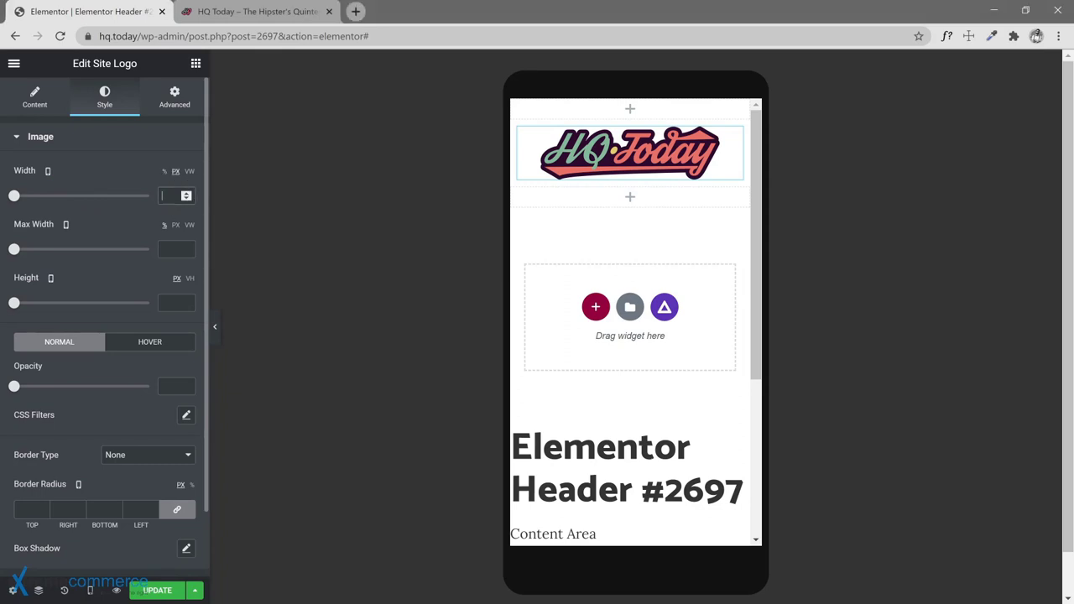
{"action": "type", "text": "128"}
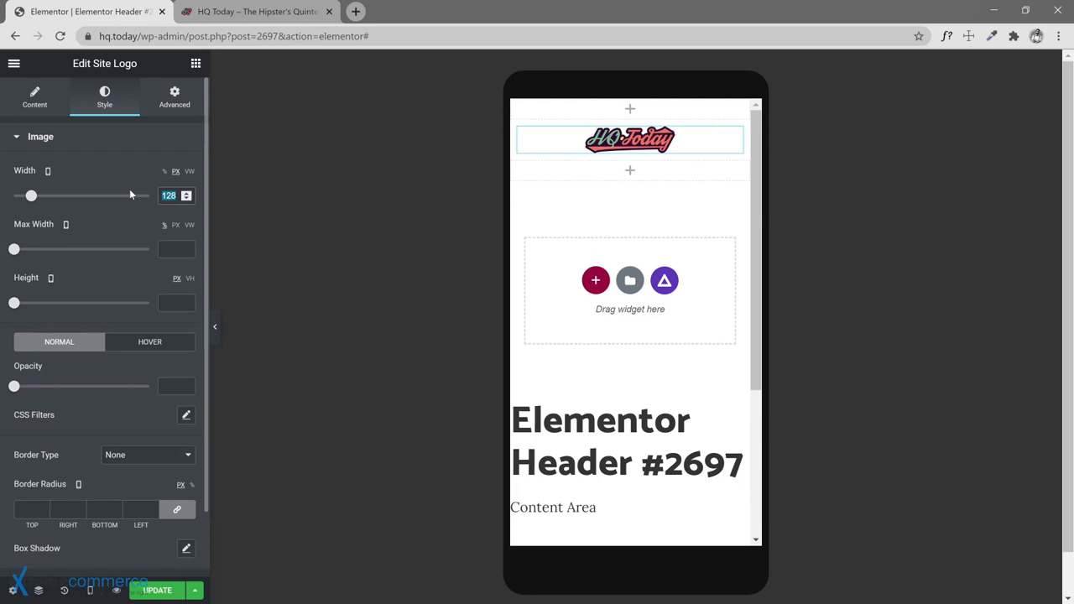
{"action": "type", "text": "192"}
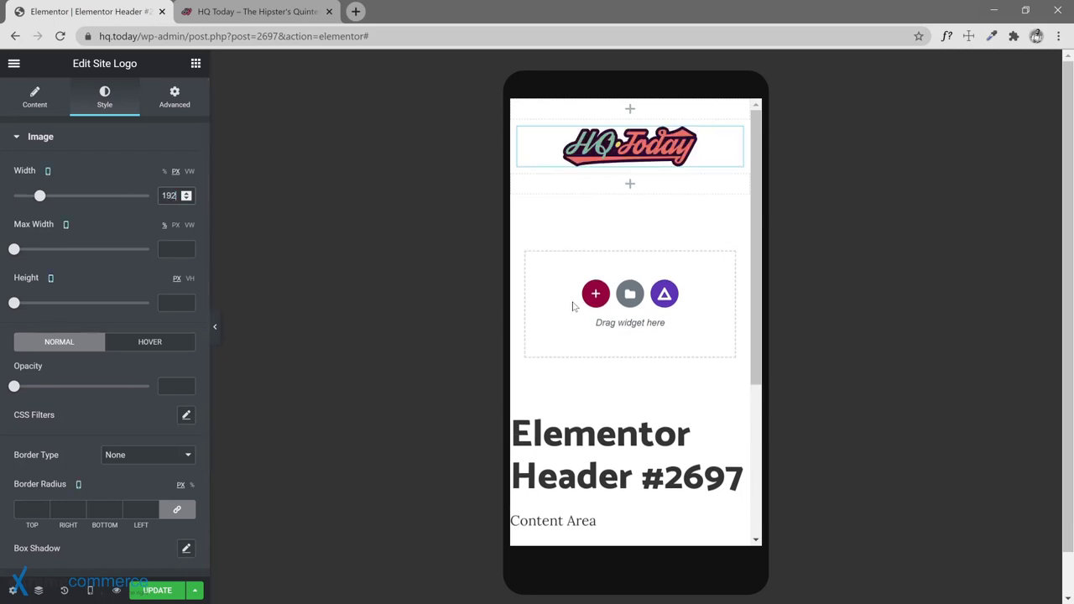
Step: Compare the logo in tablet, mobile and desktop previews, ending on Desktop
{"action": "left_click", "coordinate": [48, 170]}
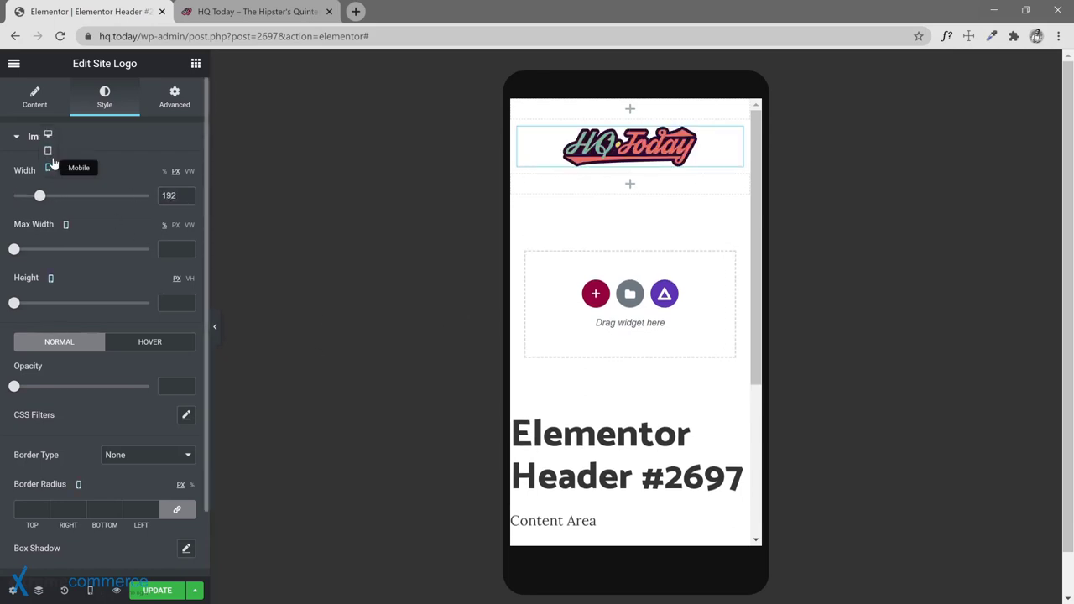
{"action": "left_click", "coordinate": [48, 150]}
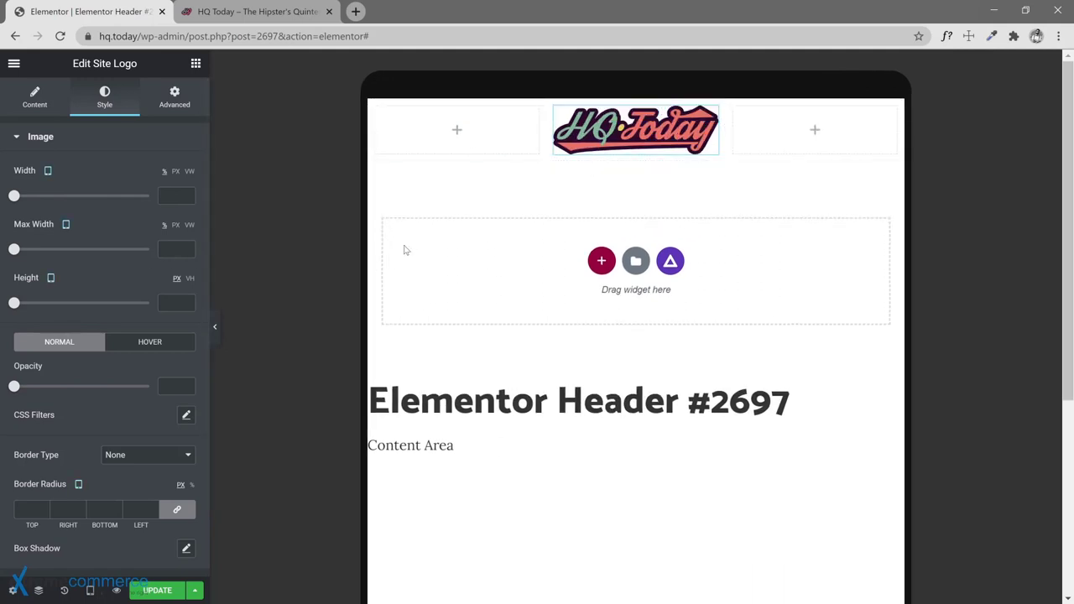
{"action": "left_click", "coordinate": [48, 170]}
{"action": "left_click", "coordinate": [48, 151]}
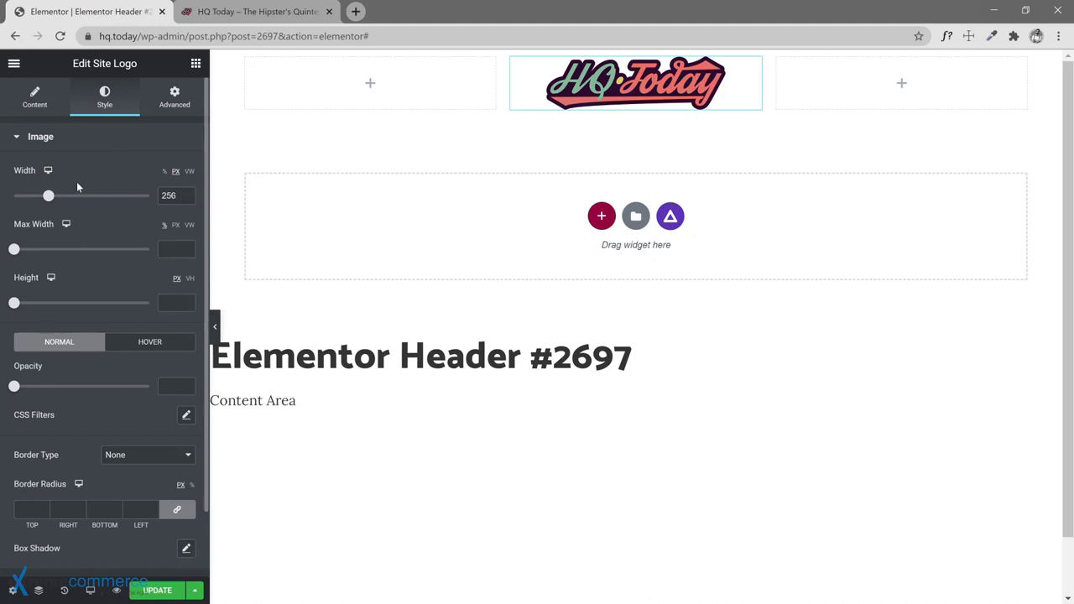
{"action": "left_click", "coordinate": [49, 172]}
{"action": "left_click", "coordinate": [49, 189]}
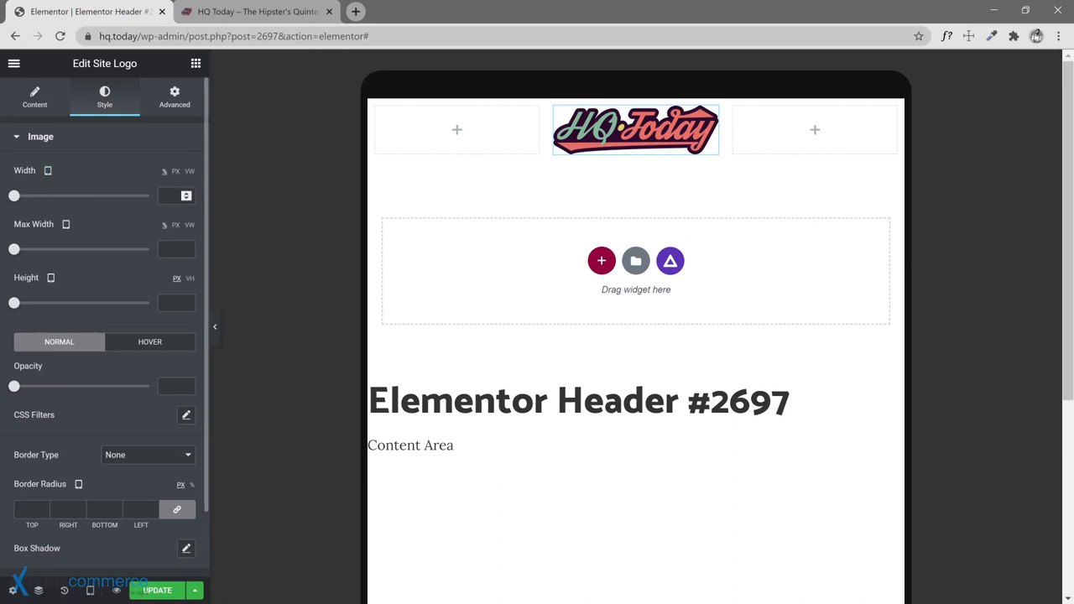
{"action": "left_click", "coordinate": [48, 170]}
{"action": "left_click", "coordinate": [48, 186]}
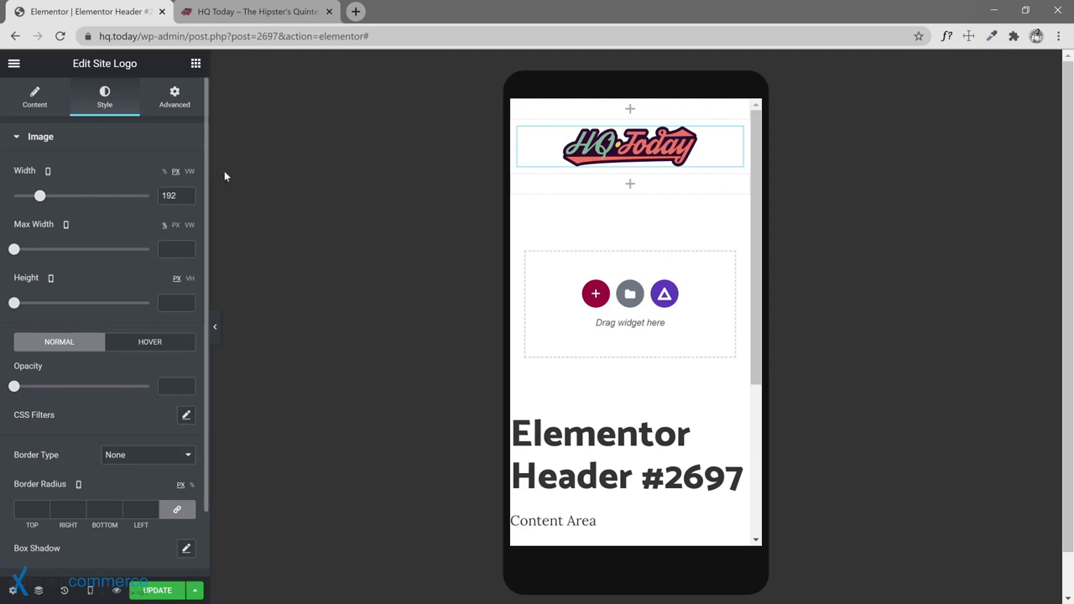
{"action": "left_click", "coordinate": [48, 175]}
{"action": "left_click", "coordinate": [48, 136]}
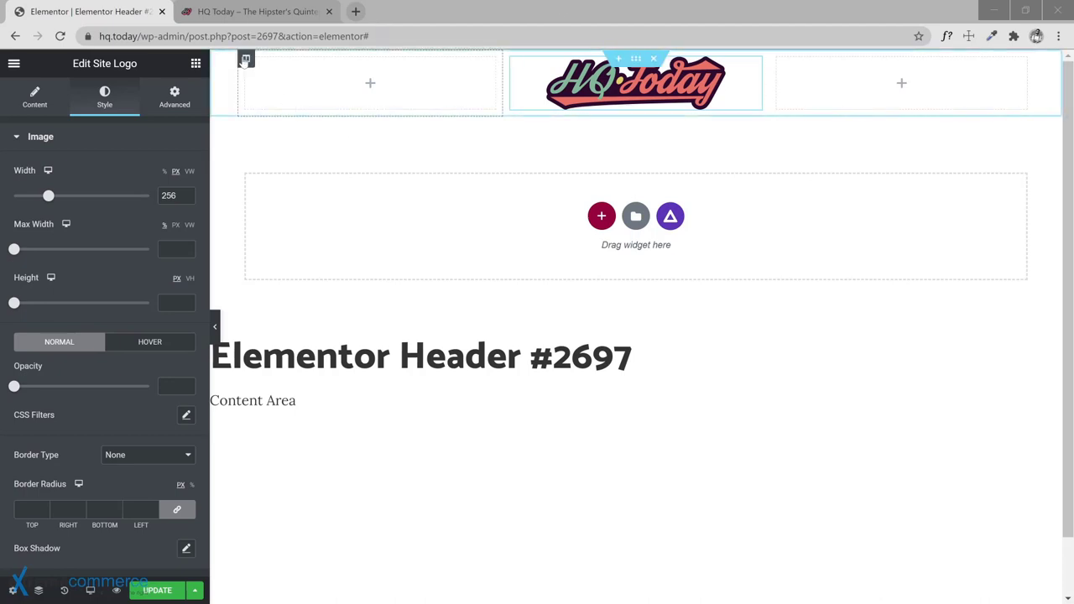
Step: Add a Nav Menu widget to the header's left column showing the Primary menu
{"action": "left_click", "coordinate": [196, 63]}
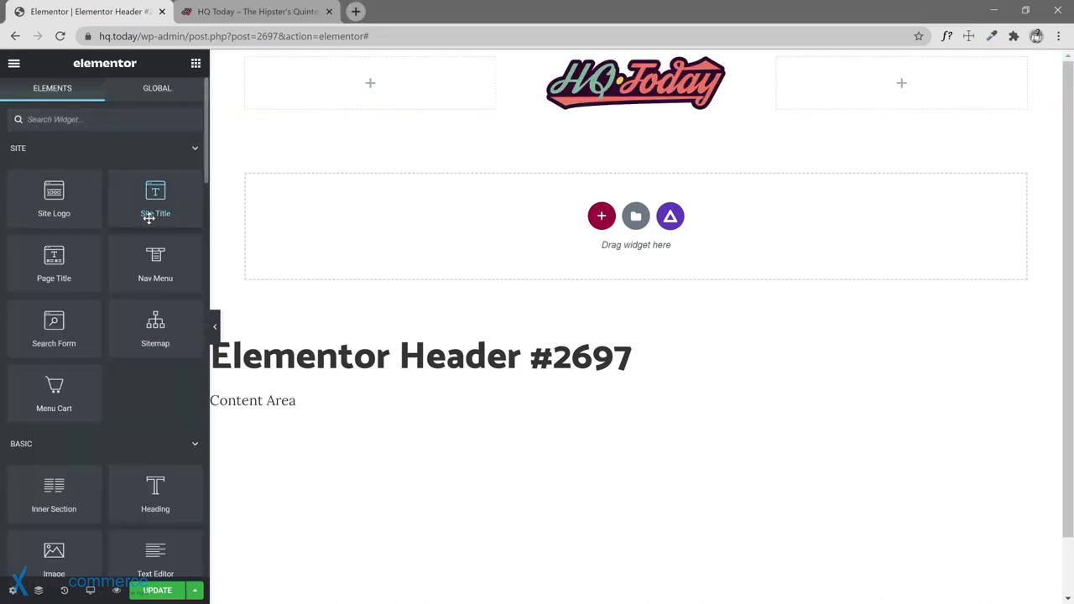
{"action": "left_click_drag", "start_coordinate": [149, 261], "coordinate": [308, 101]}
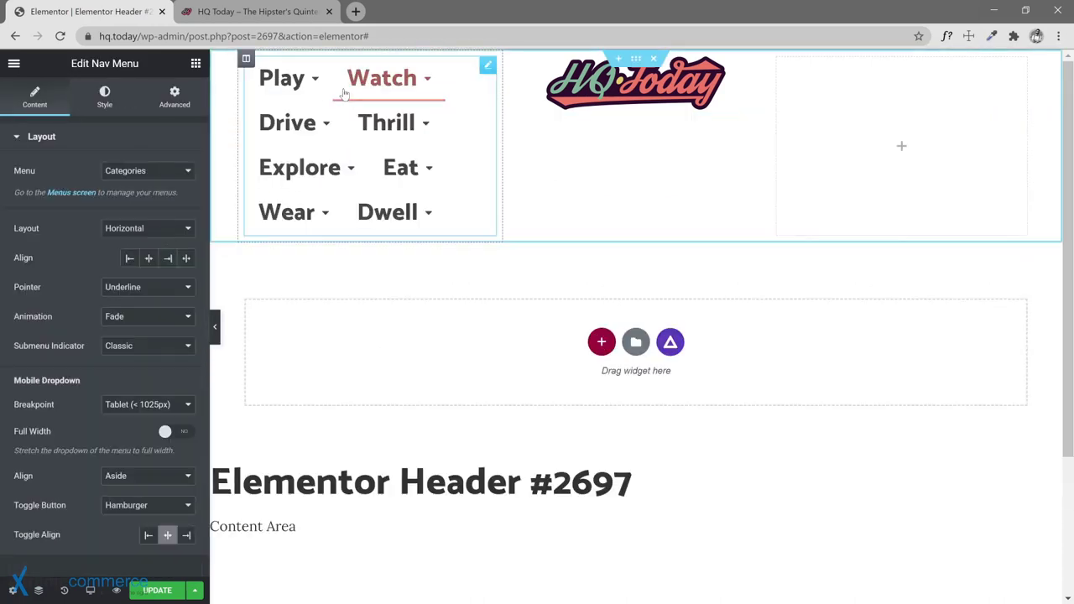
{"action": "left_click", "coordinate": [167, 173]}
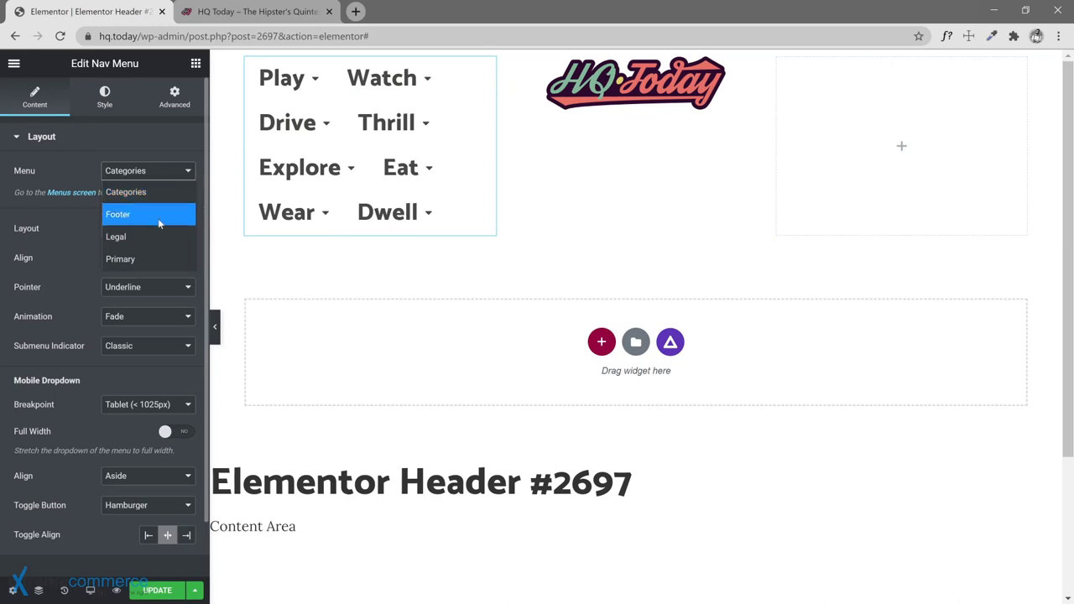
{"action": "left_click", "coordinate": [137, 260]}
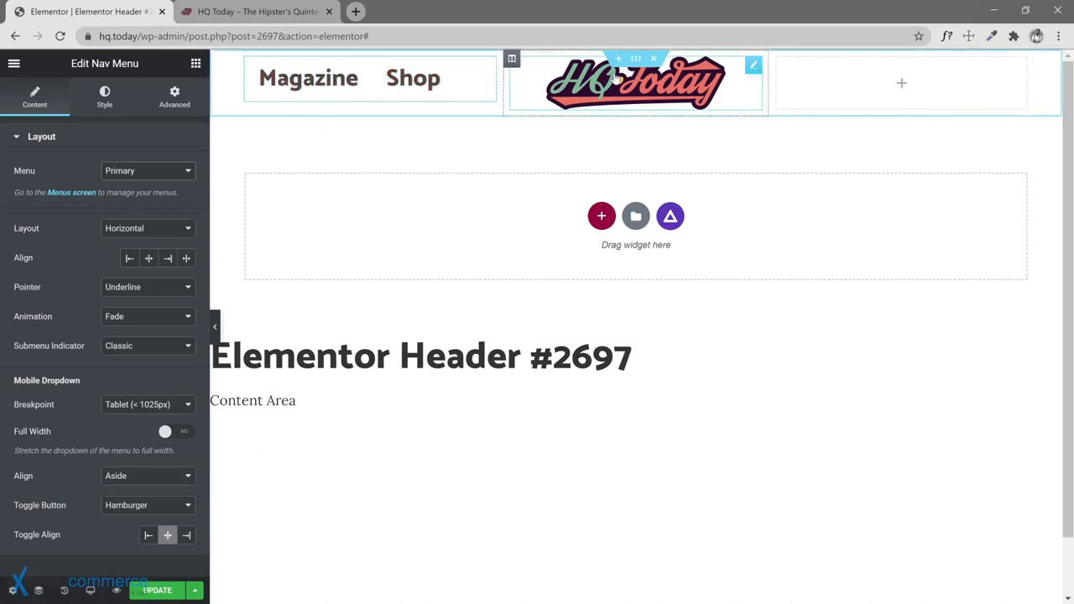
Step: Set the header section's Vertical Align to Middle
{"action": "left_click", "coordinate": [637, 60]}
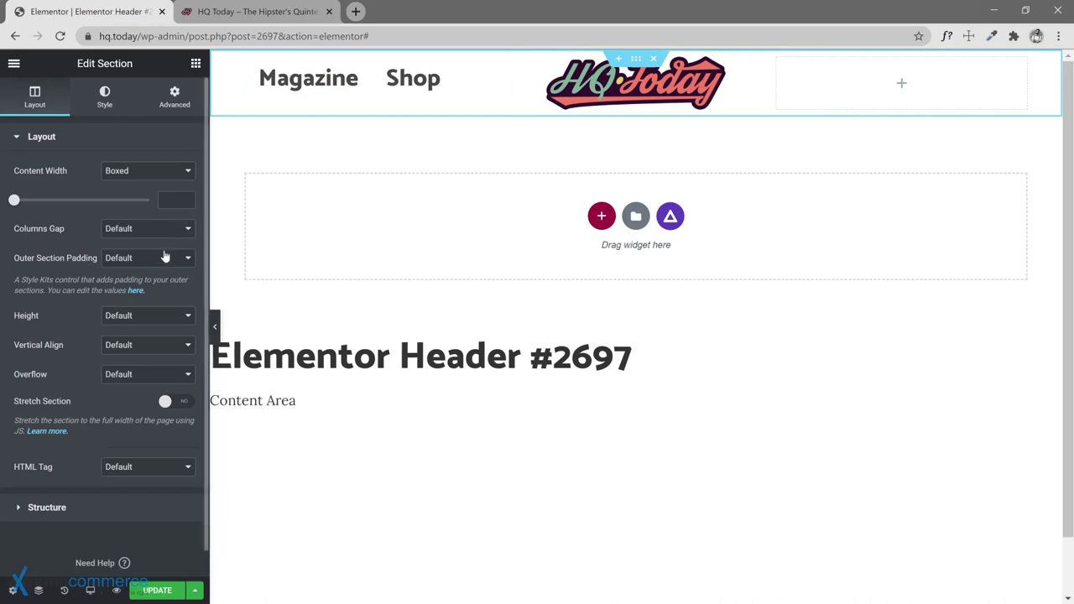
{"action": "left_click", "coordinate": [155, 346]}
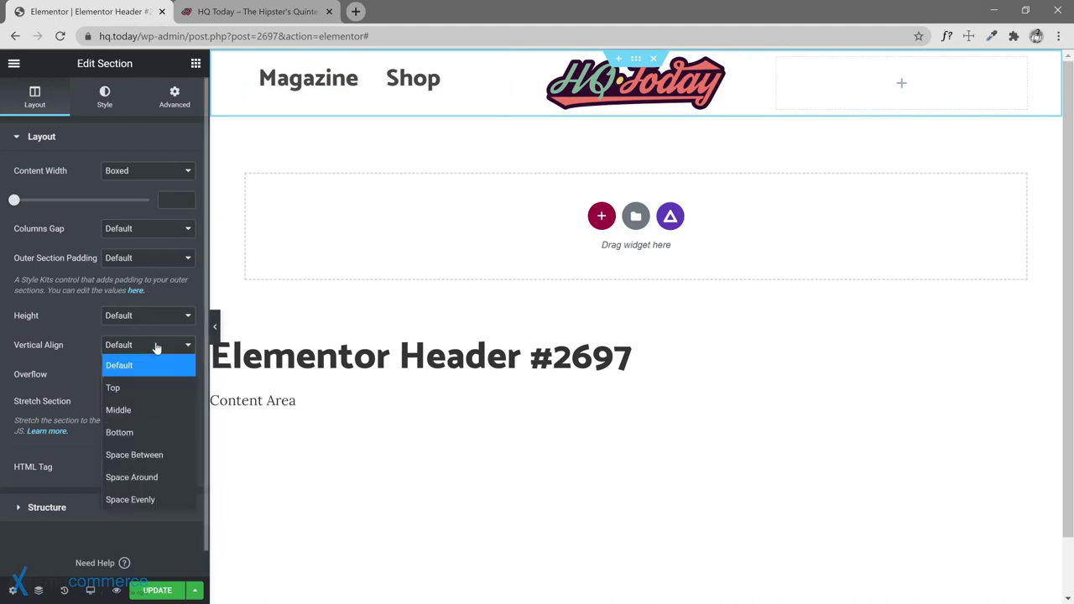
{"action": "left_click", "coordinate": [154, 412]}
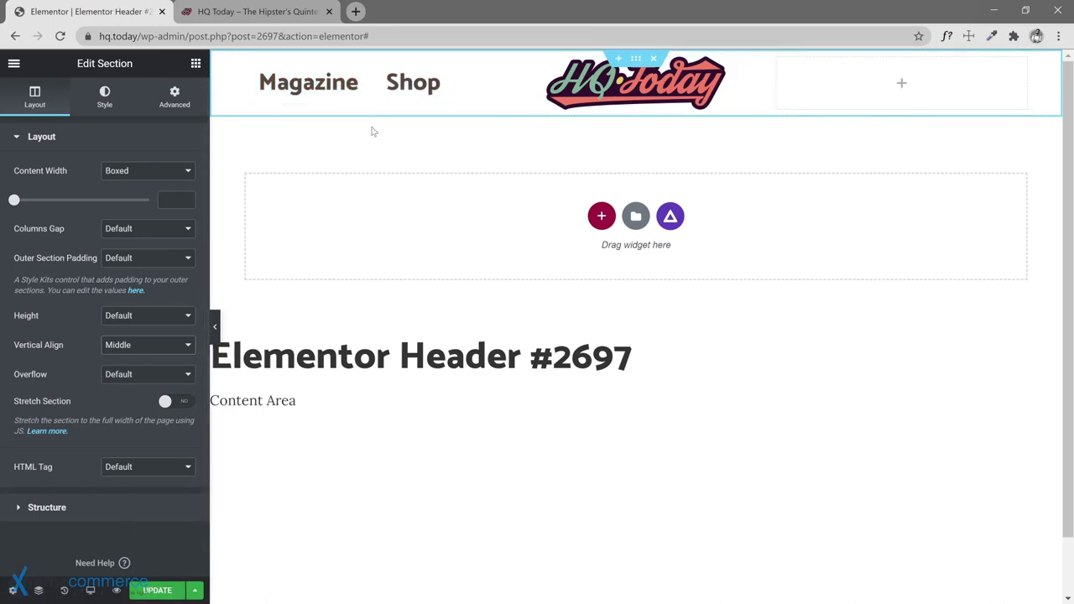
{"action": "left_click", "coordinate": [419, 102]}
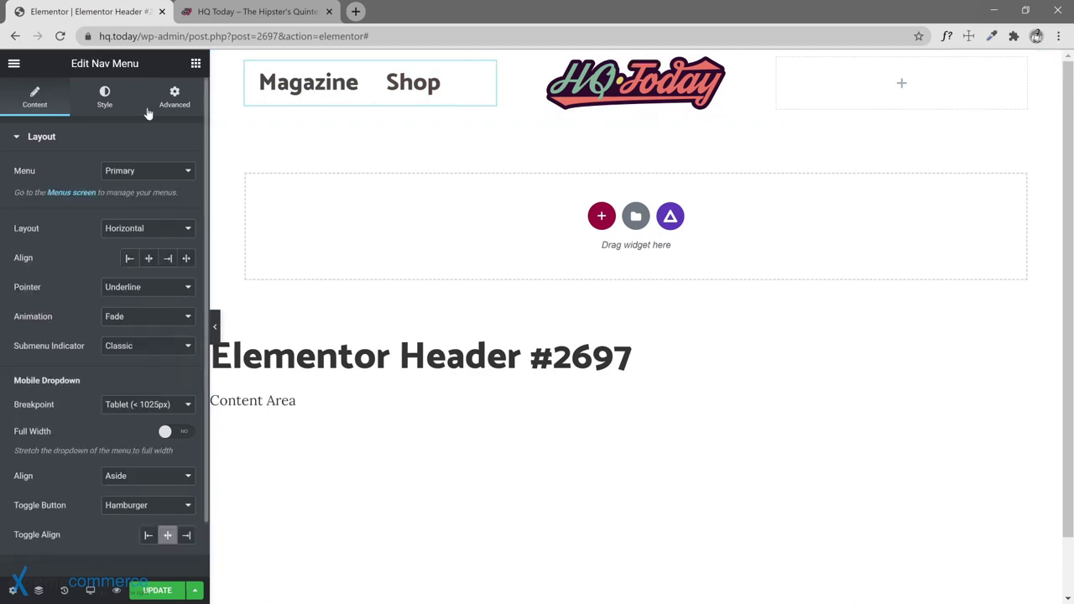
Step: Apply the Accent global font to the nav menu's typography and update the header
{"action": "left_click", "coordinate": [105, 97]}
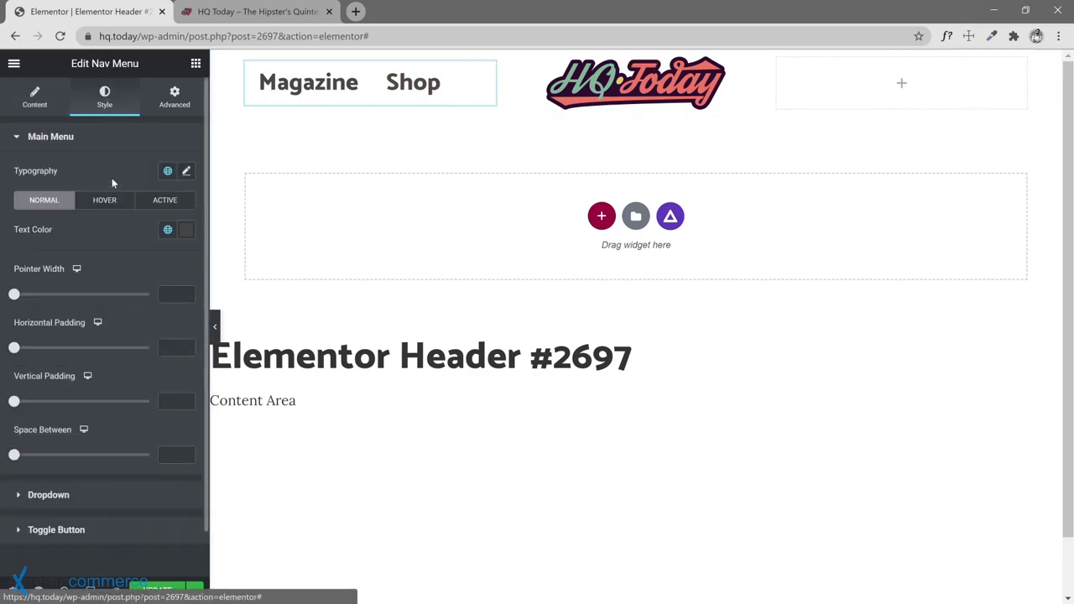
{"action": "left_click", "coordinate": [187, 171]}
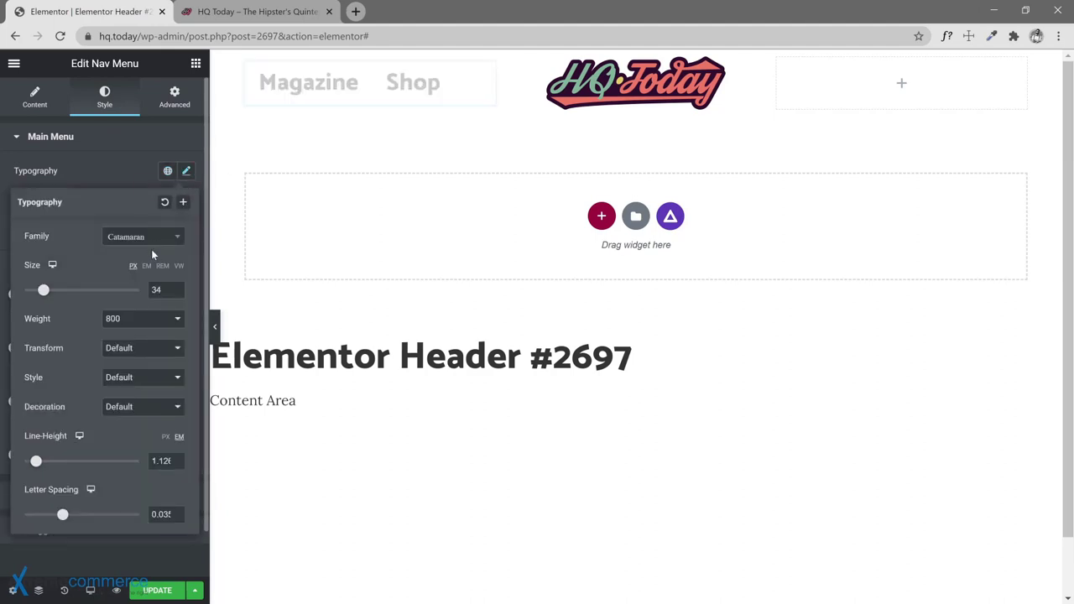
{"action": "left_click", "coordinate": [168, 171]}
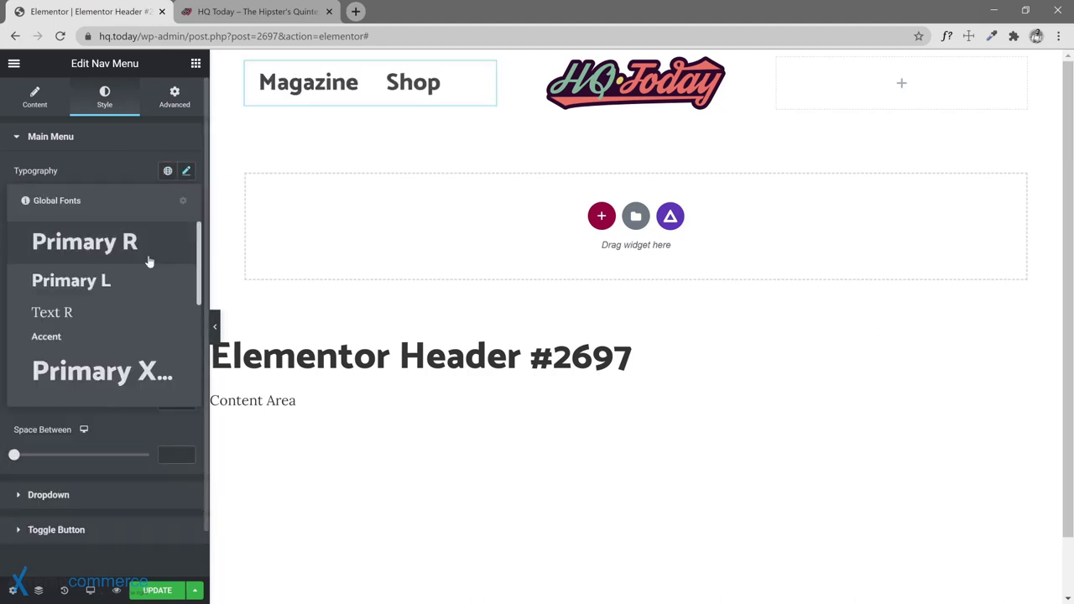
{"action": "scroll", "coordinate": [109, 327], "scroll_direction": "down", "scroll_amount": 4}
{"action": "scroll", "coordinate": [109, 327], "scroll_direction": "up", "scroll_amount": 3}
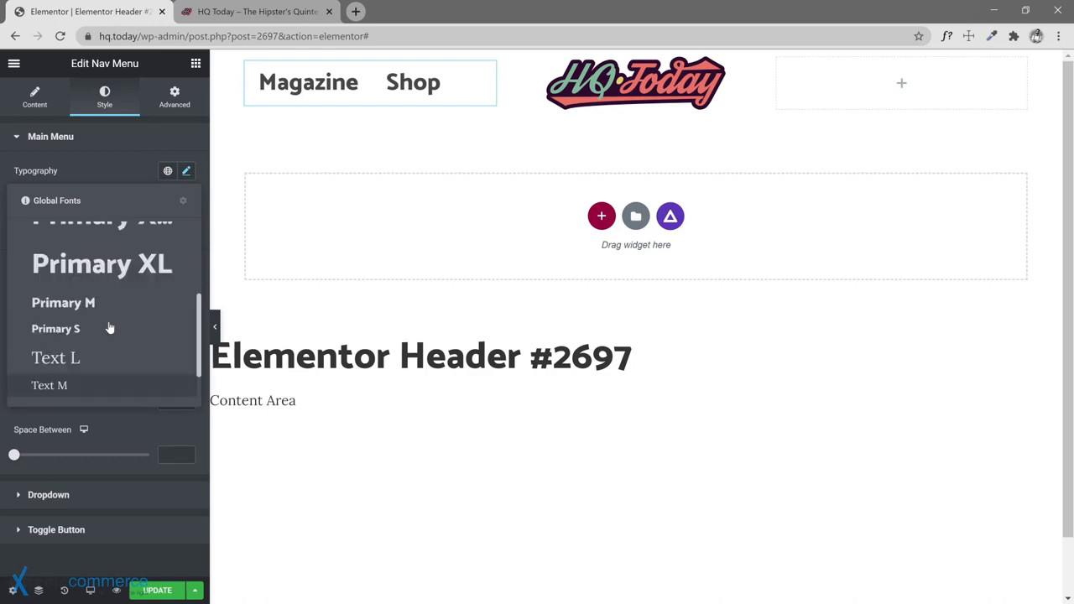
{"action": "scroll", "coordinate": [109, 327], "scroll_direction": "up", "scroll_amount": 1}
{"action": "left_click", "coordinate": [78, 339]}
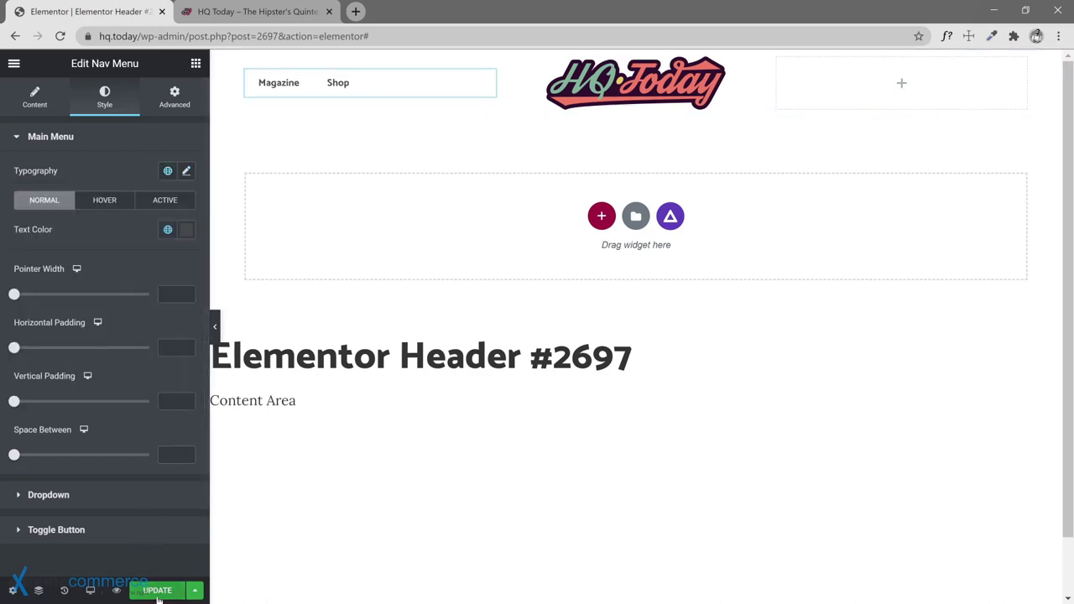
{"action": "left_click", "coordinate": [156, 590]}
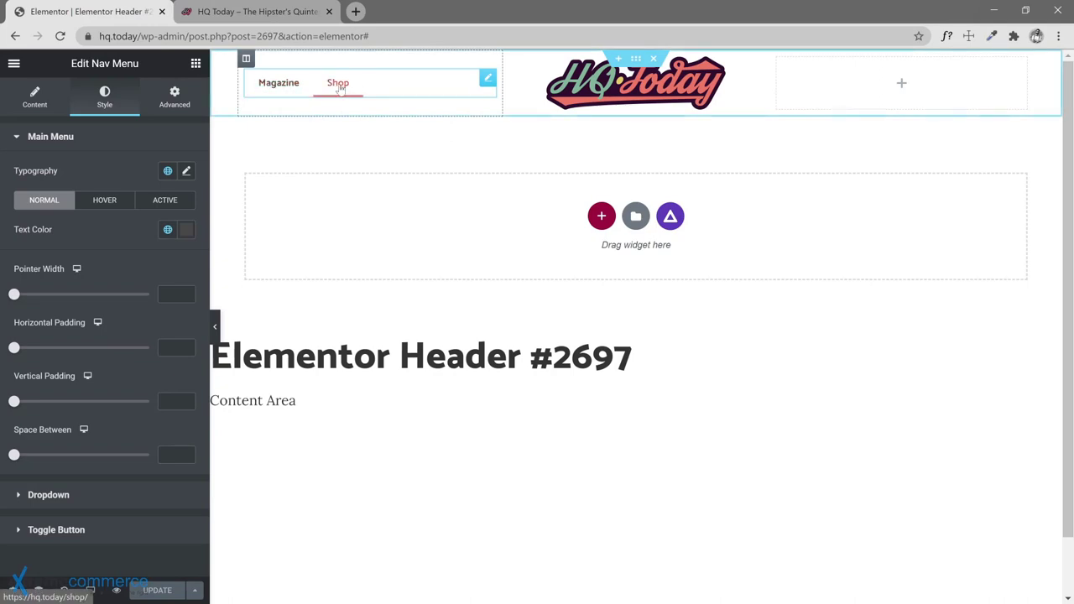
Step: In Site Settings > Global Fonts, set the Accent style's transform to Uppercase
{"action": "left_click", "coordinate": [13, 65]}
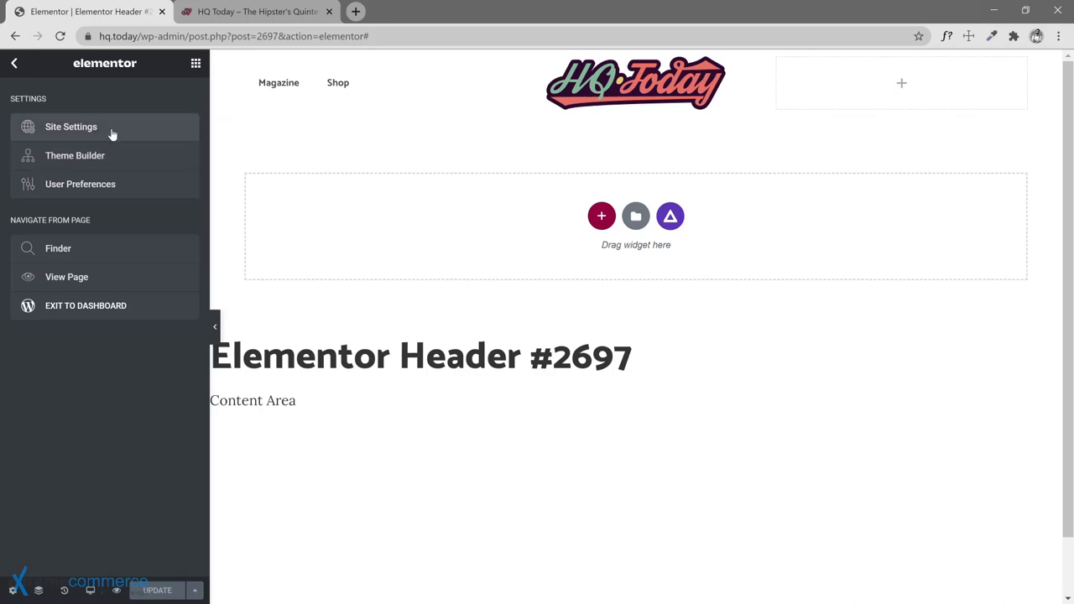
{"action": "left_click", "coordinate": [112, 135]}
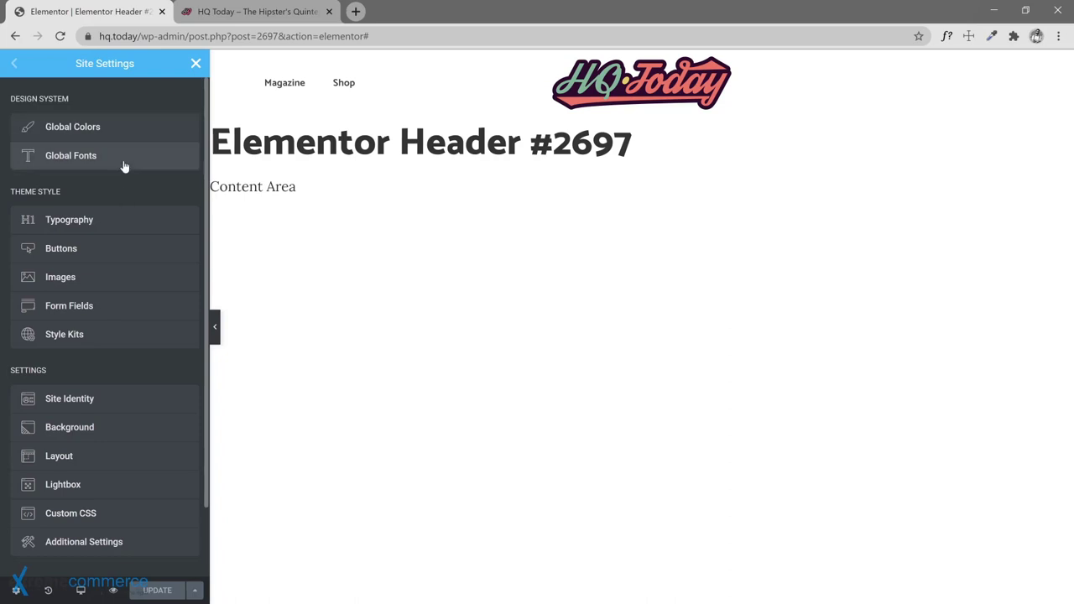
{"action": "left_click", "coordinate": [124, 170]}
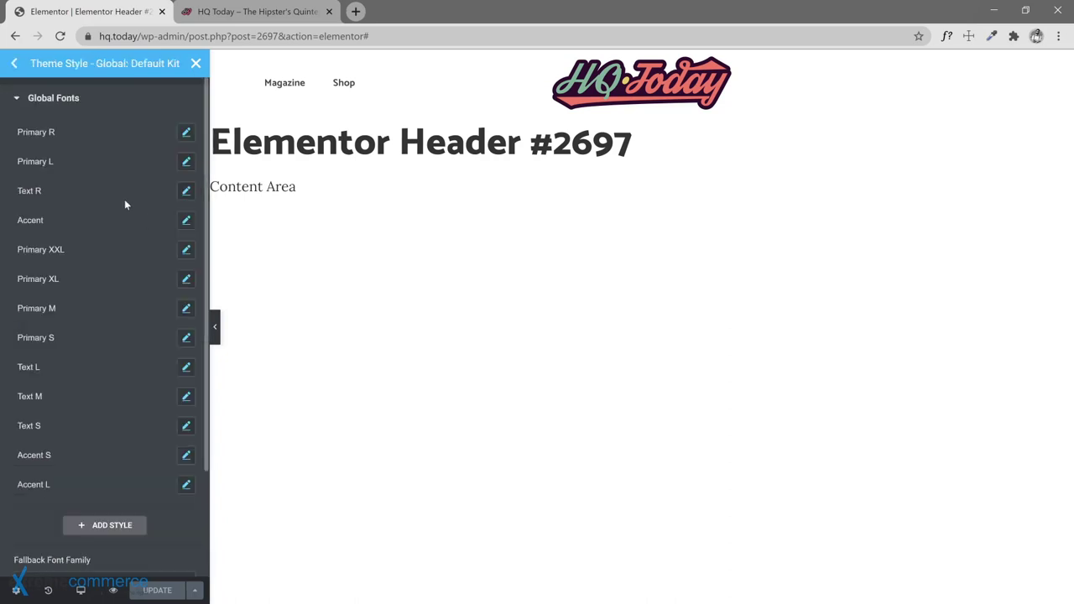
{"action": "left_click", "coordinate": [185, 222]}
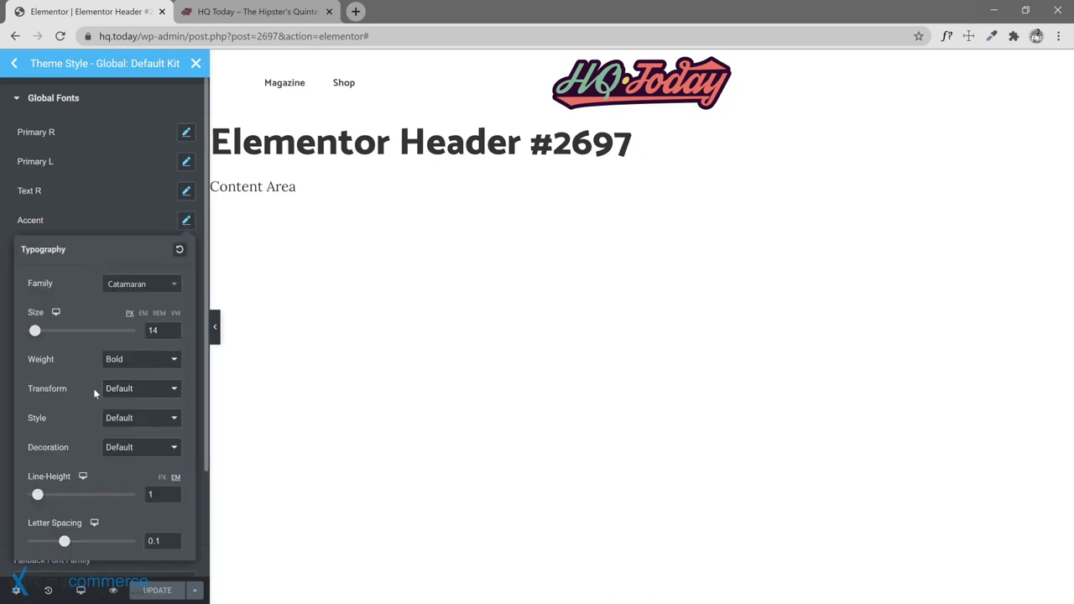
{"action": "left_click", "coordinate": [151, 392]}
{"action": "left_click", "coordinate": [152, 432]}
{"action": "left_click", "coordinate": [188, 222]}
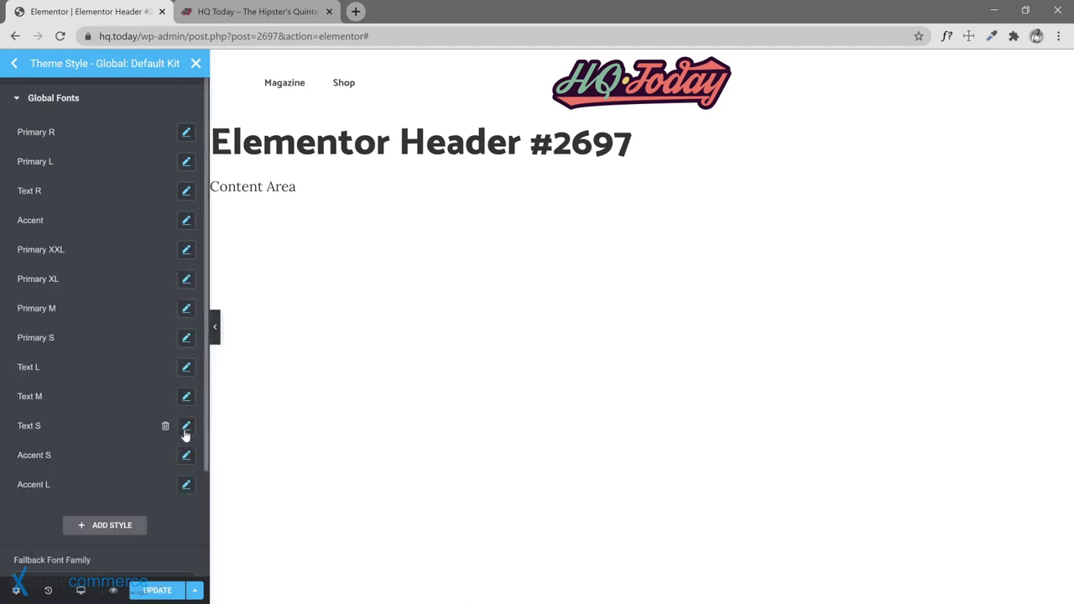
Step: Set the Accent S and Accent L font transforms to Uppercase
{"action": "left_click", "coordinate": [187, 455]}
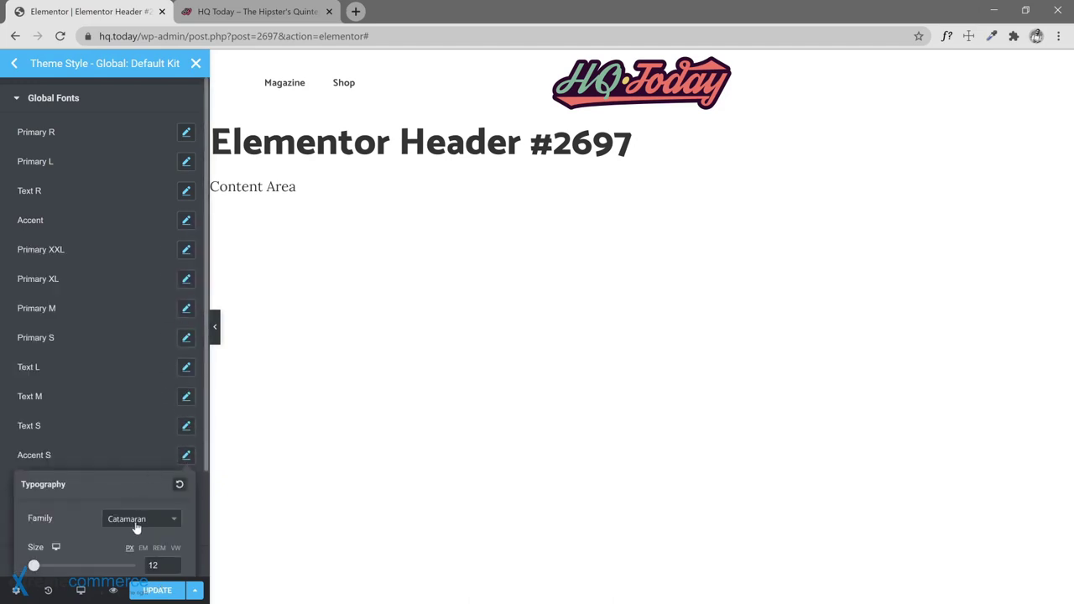
{"action": "scroll", "coordinate": [159, 522], "scroll_direction": "down", "scroll_amount": 3}
{"action": "left_click", "coordinate": [141, 409]}
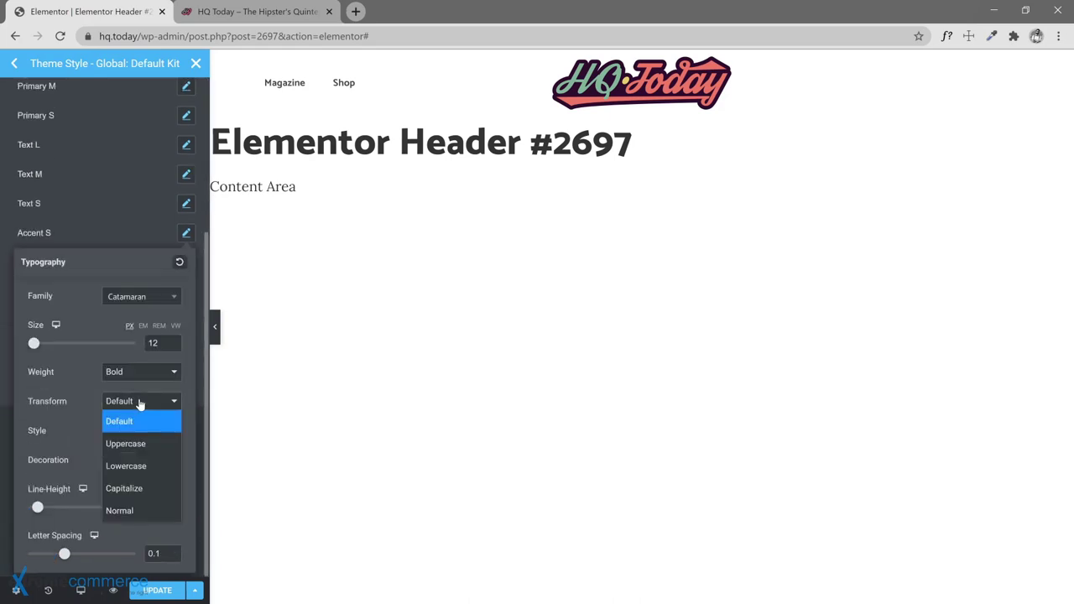
{"action": "left_click", "coordinate": [144, 444]}
{"action": "left_click", "coordinate": [188, 235]}
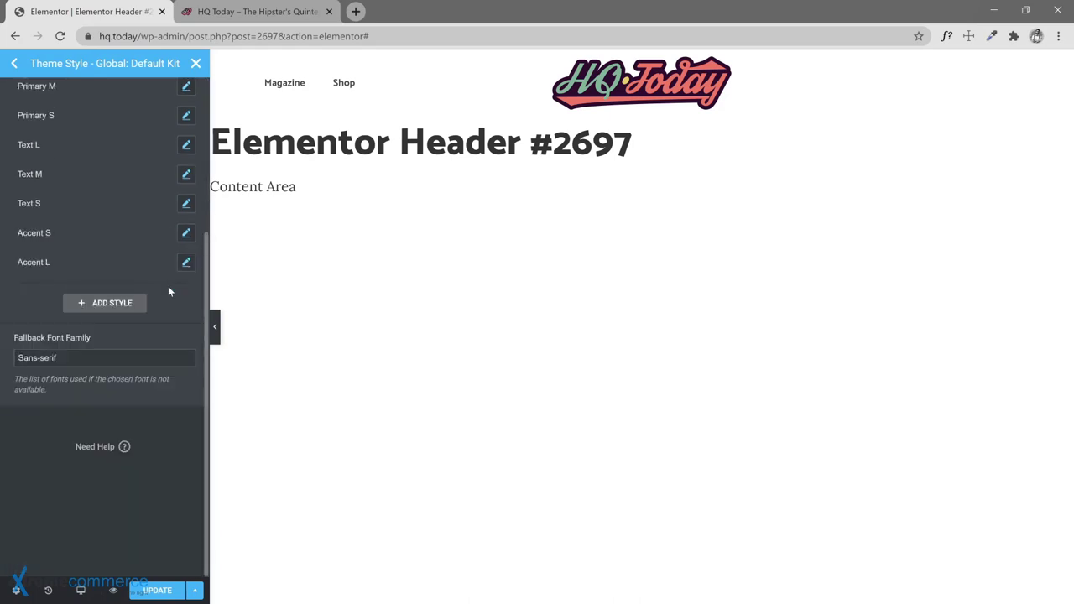
{"action": "left_click", "coordinate": [186, 264]}
{"action": "left_click", "coordinate": [138, 435]}
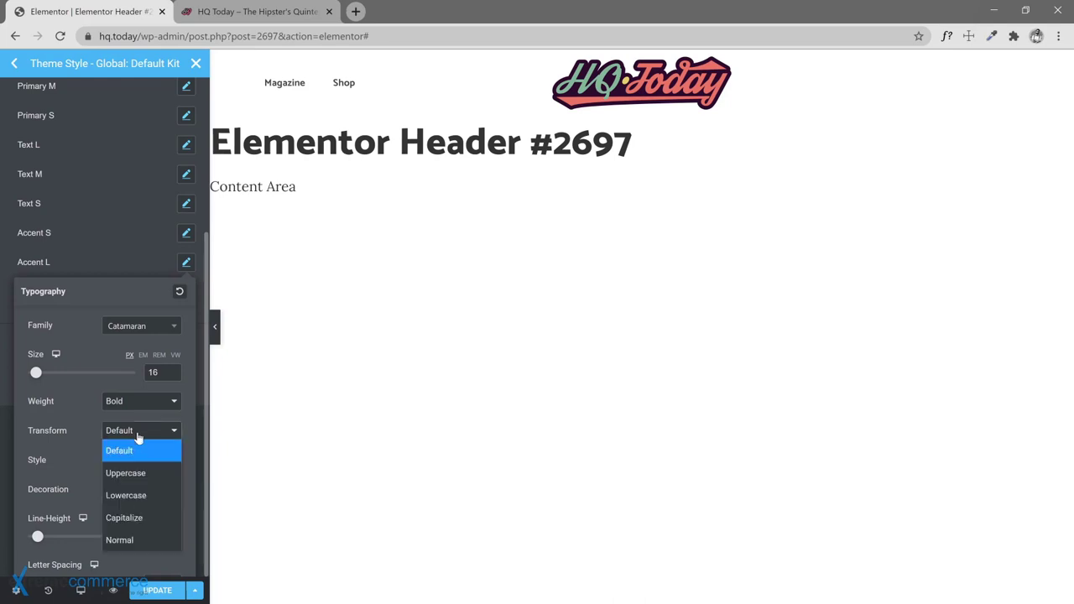
{"action": "left_click", "coordinate": [135, 469]}
{"action": "left_click", "coordinate": [186, 264]}
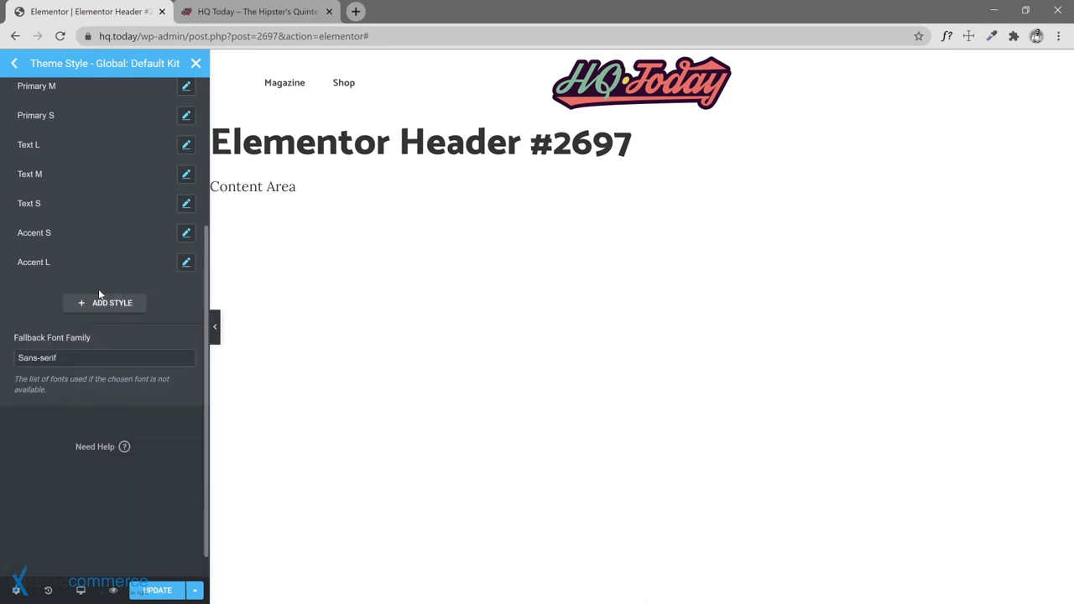
{"action": "scroll", "coordinate": [98, 289], "scroll_direction": "up", "scroll_amount": 2}
{"action": "scroll", "coordinate": [57, 370], "scroll_direction": "up", "scroll_amount": 1}
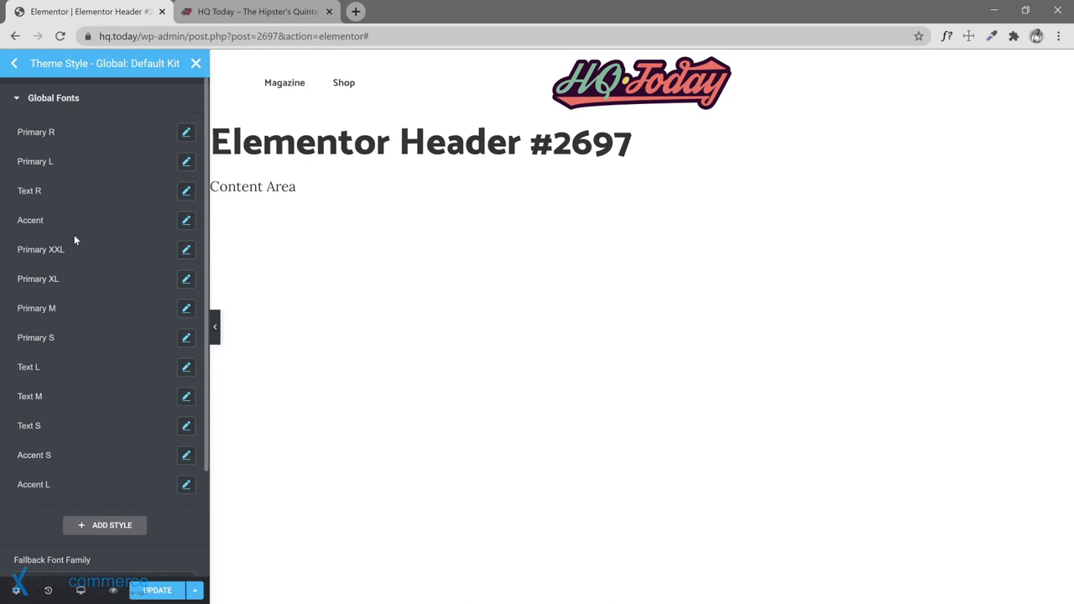
Step: Set the Primary S, Primary M and Primary XL font transforms to Uppercase
{"action": "left_click", "coordinate": [186, 339]}
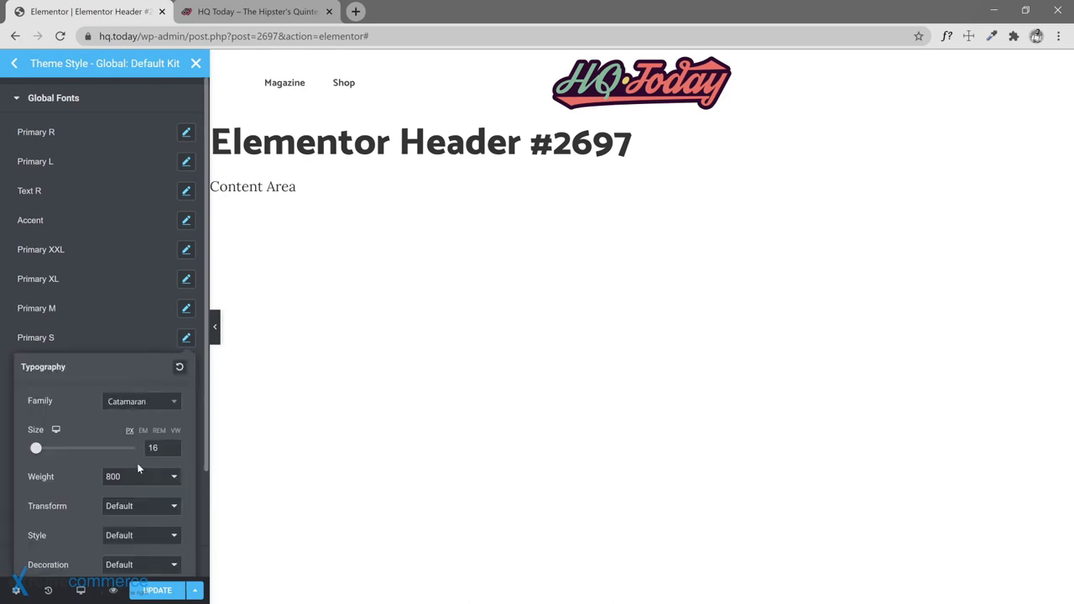
{"action": "left_click", "coordinate": [130, 506]}
{"action": "left_click", "coordinate": [139, 410]}
{"action": "left_click", "coordinate": [188, 339]}
{"action": "left_click", "coordinate": [187, 309]}
{"action": "left_click", "coordinate": [128, 476]}
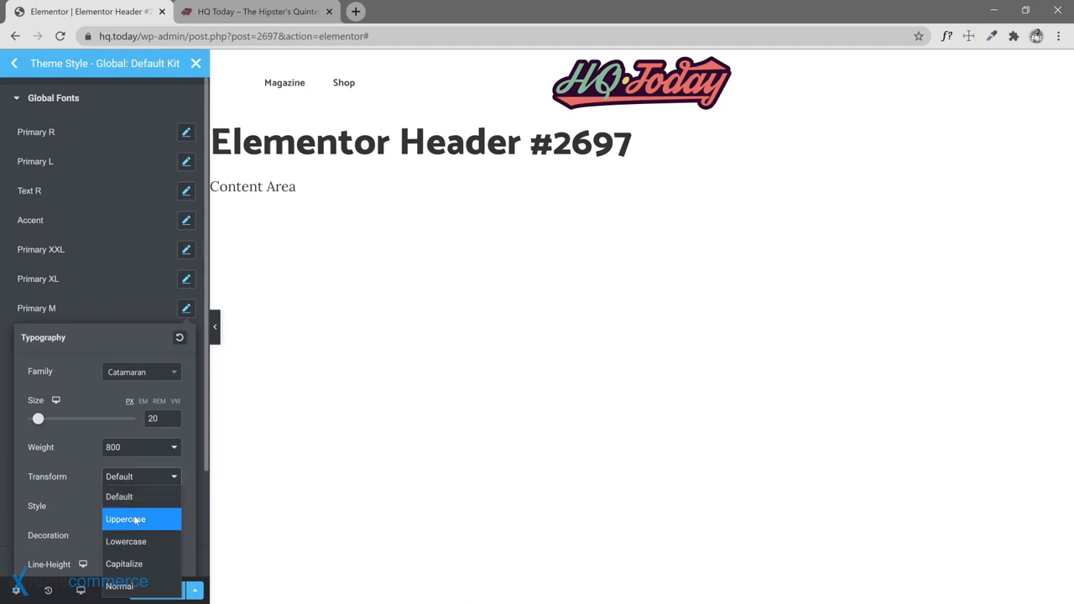
{"action": "left_click", "coordinate": [134, 515]}
{"action": "left_click", "coordinate": [188, 310]}
{"action": "left_click", "coordinate": [187, 279]}
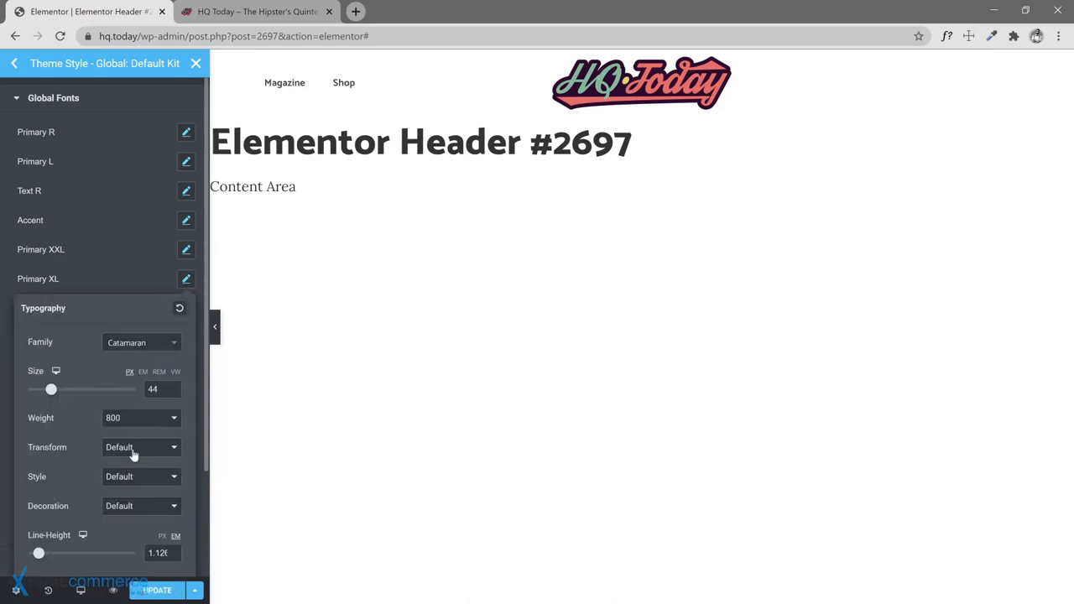
{"action": "left_click", "coordinate": [132, 447]}
{"action": "left_click", "coordinate": [130, 490]}
{"action": "left_click", "coordinate": [186, 280]}
Step: Set the Primary XXL, Primary L and Primary R font transforms to Uppercase
{"action": "left_click", "coordinate": [186, 250]}
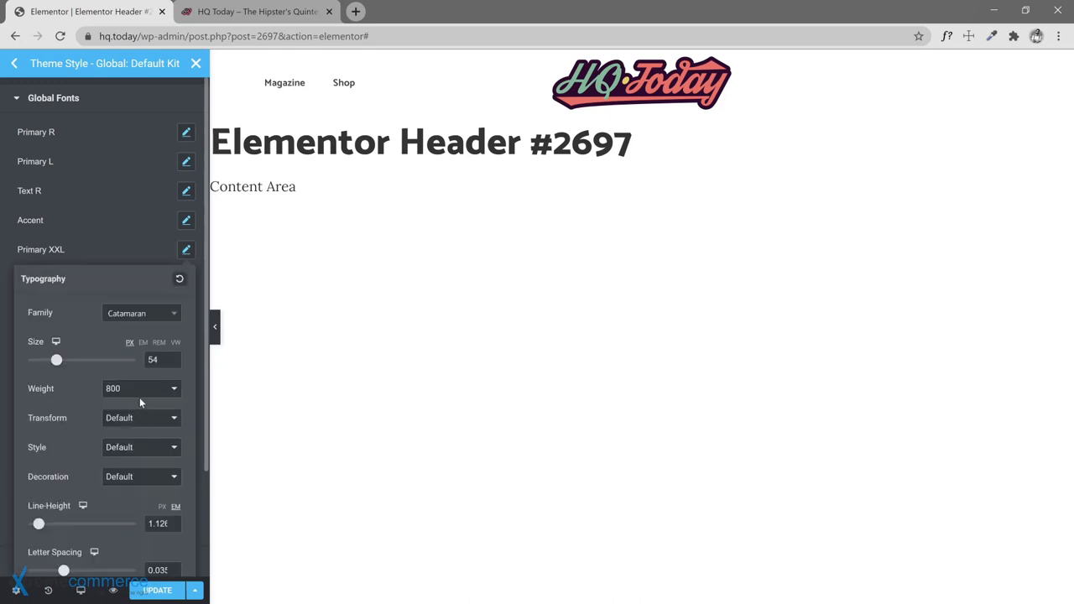
{"action": "left_click", "coordinate": [141, 418]}
{"action": "left_click", "coordinate": [135, 458]}
{"action": "left_click", "coordinate": [185, 164]}
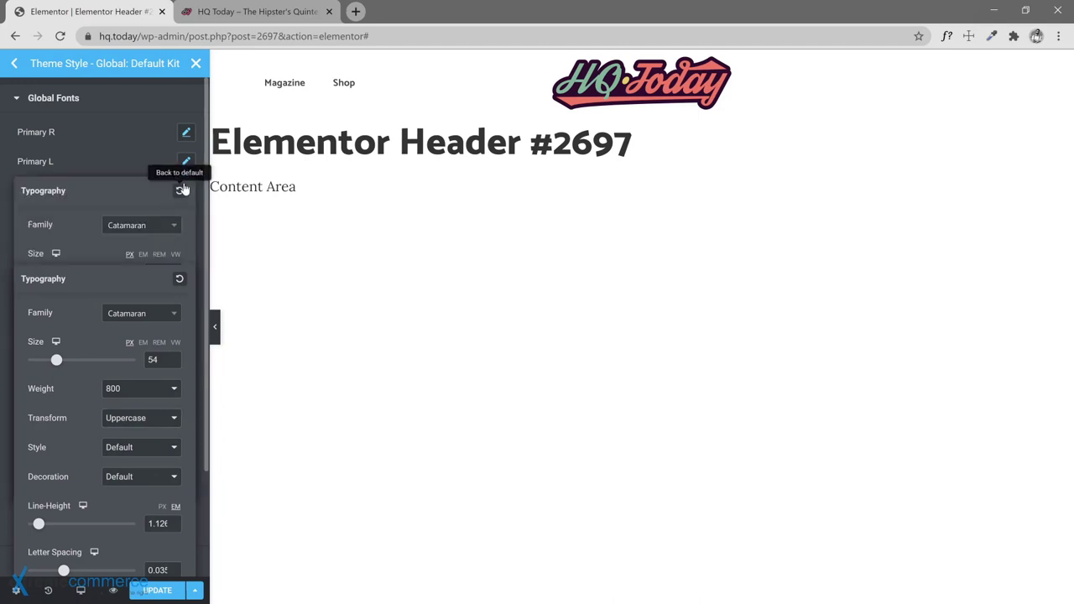
{"action": "left_click", "coordinate": [185, 161]}
{"action": "left_click", "coordinate": [185, 249]}
{"action": "left_click", "coordinate": [185, 161]}
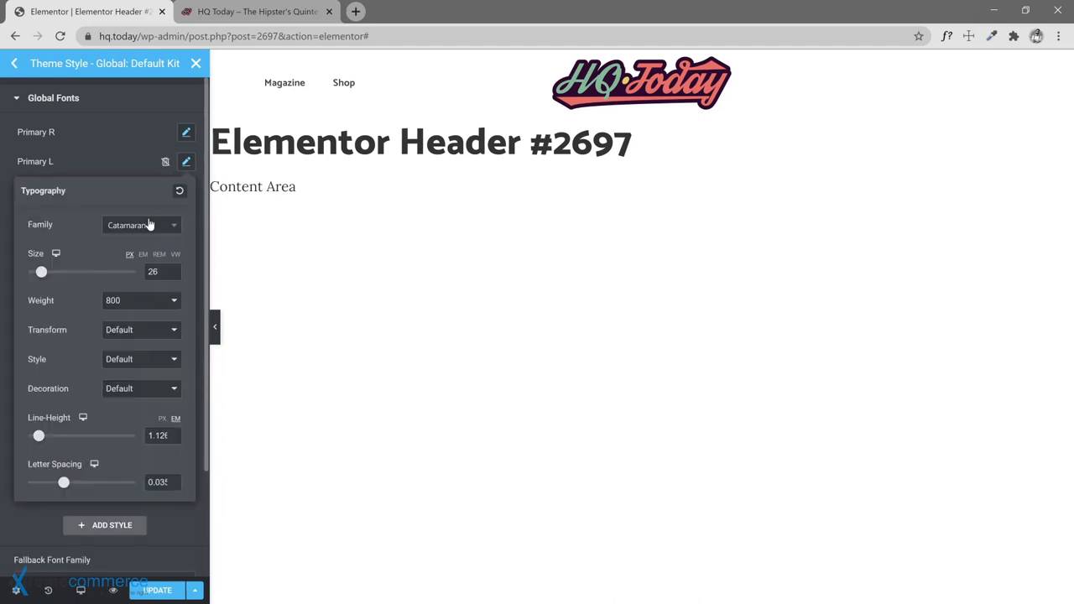
{"action": "left_click", "coordinate": [146, 330]}
{"action": "left_click", "coordinate": [142, 373]}
{"action": "left_click", "coordinate": [186, 161]}
{"action": "left_click", "coordinate": [186, 132]}
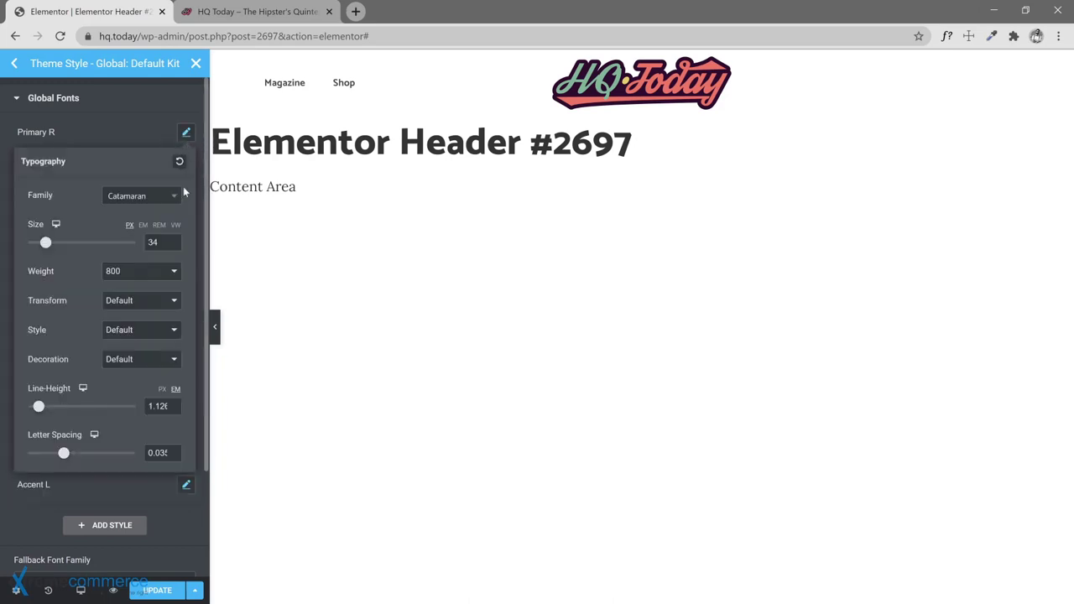
{"action": "left_click", "coordinate": [141, 299]}
{"action": "left_click", "coordinate": [134, 347]}
{"action": "left_click", "coordinate": [186, 132]}
Step: Save the global fonts, close Site Settings and reload the editor URL without '#'
{"action": "left_click", "coordinate": [159, 587]}
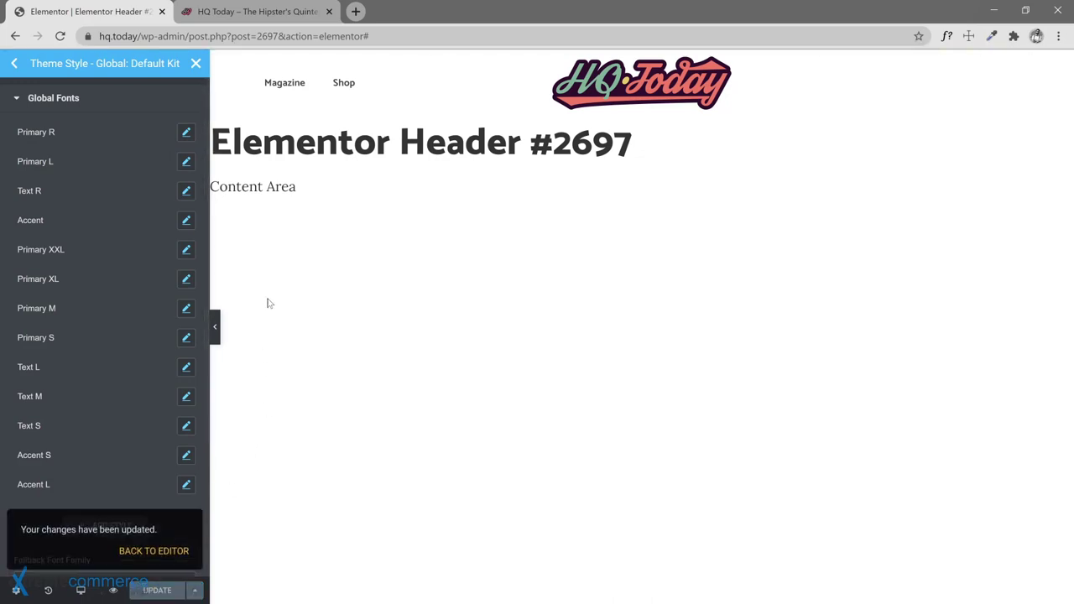
{"action": "left_click", "coordinate": [195, 66]}
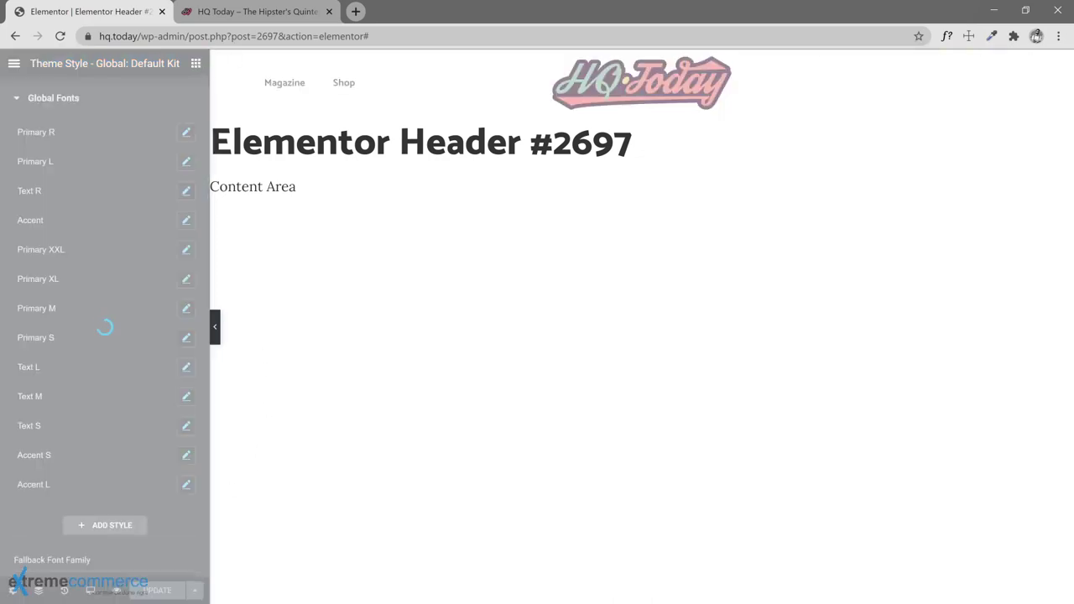
{"action": "left_click", "coordinate": [427, 36]}
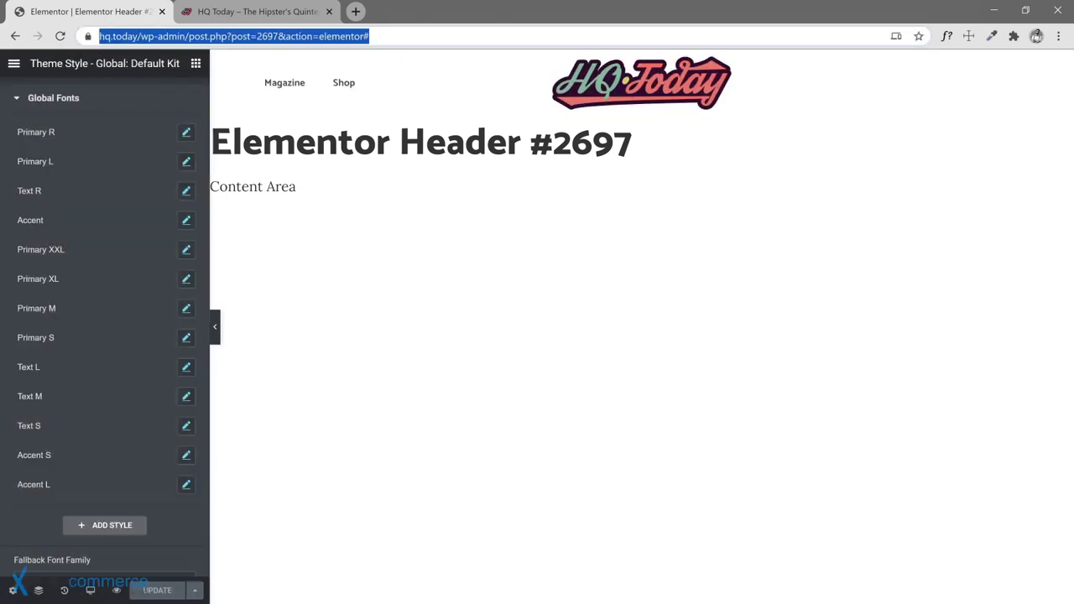
{"action": "left_click", "coordinate": [401, 36]}
{"action": "key", "text": "BackSpace"}
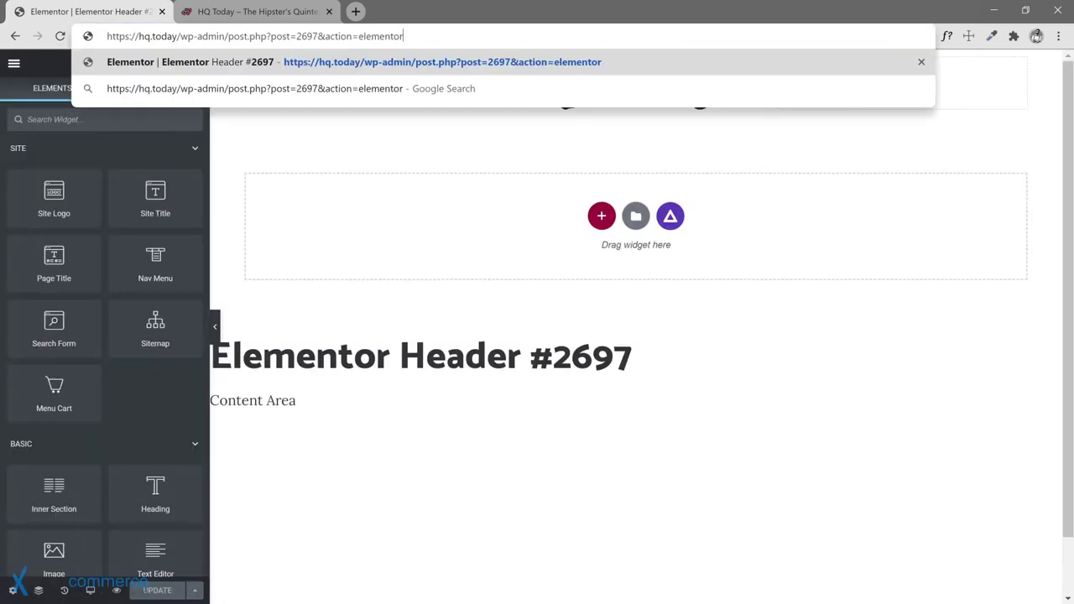
{"action": "left_click", "coordinate": [344, 170]}
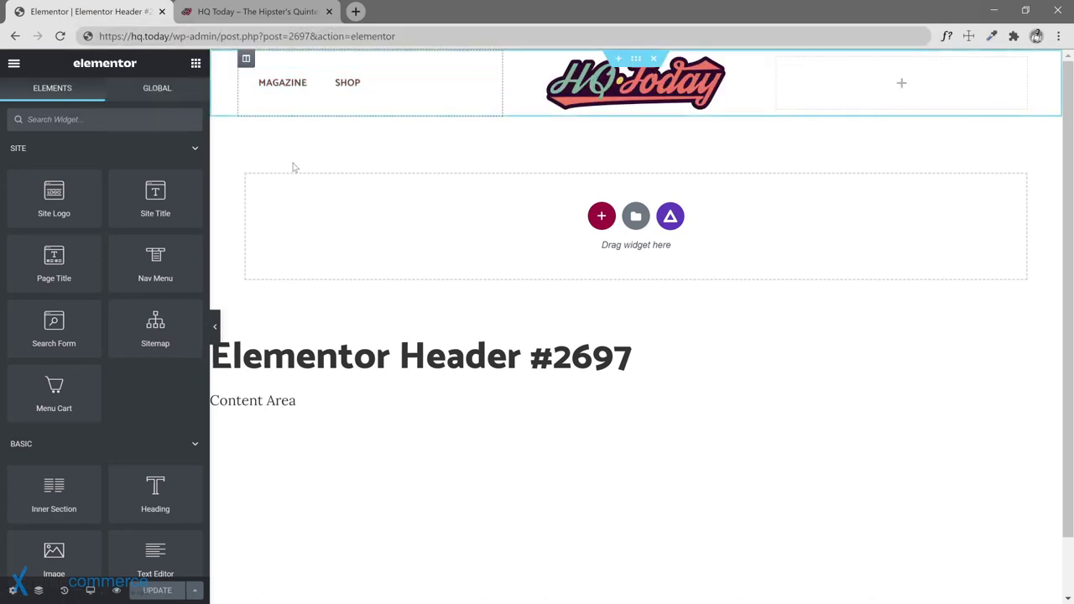
Step: Select the MAGAZINE/SHOP nav menu and try a vertical layout before restoring horizontal
{"action": "left_click", "coordinate": [487, 78]}
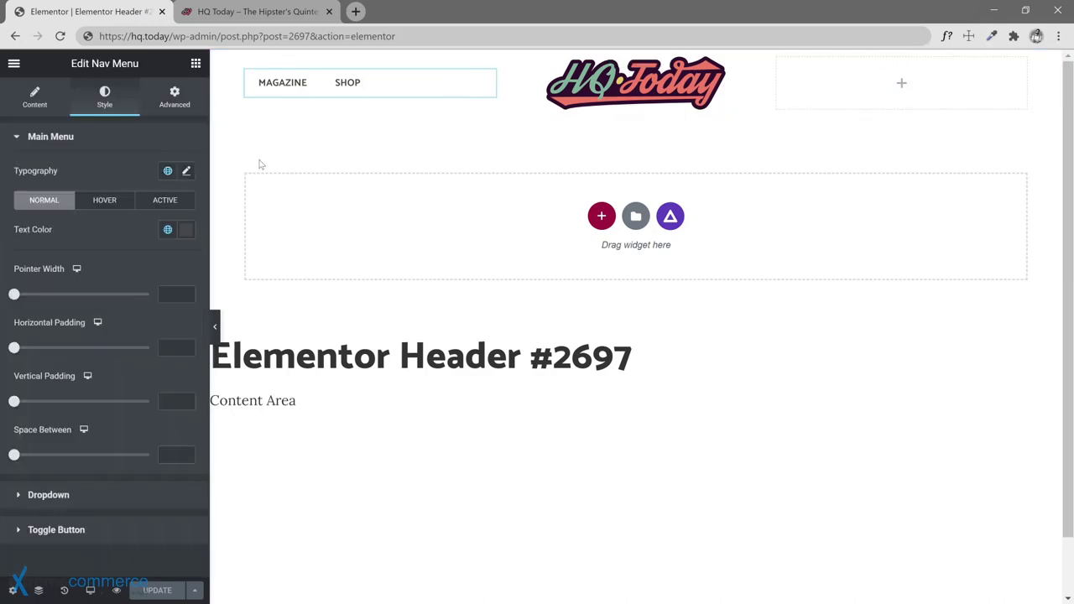
{"action": "left_click", "coordinate": [42, 104]}
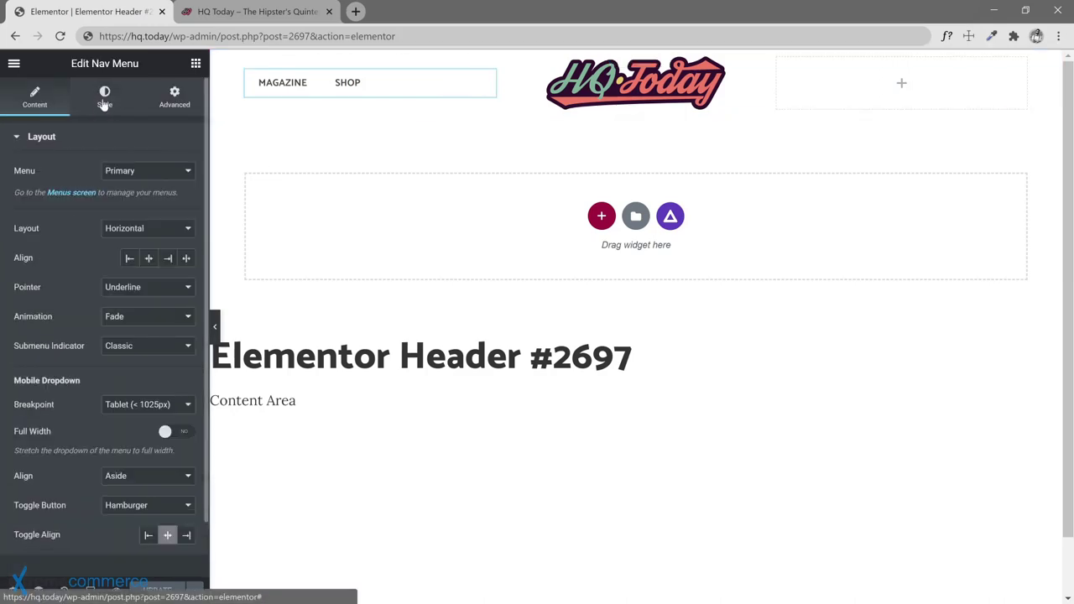
{"action": "left_click", "coordinate": [105, 98]}
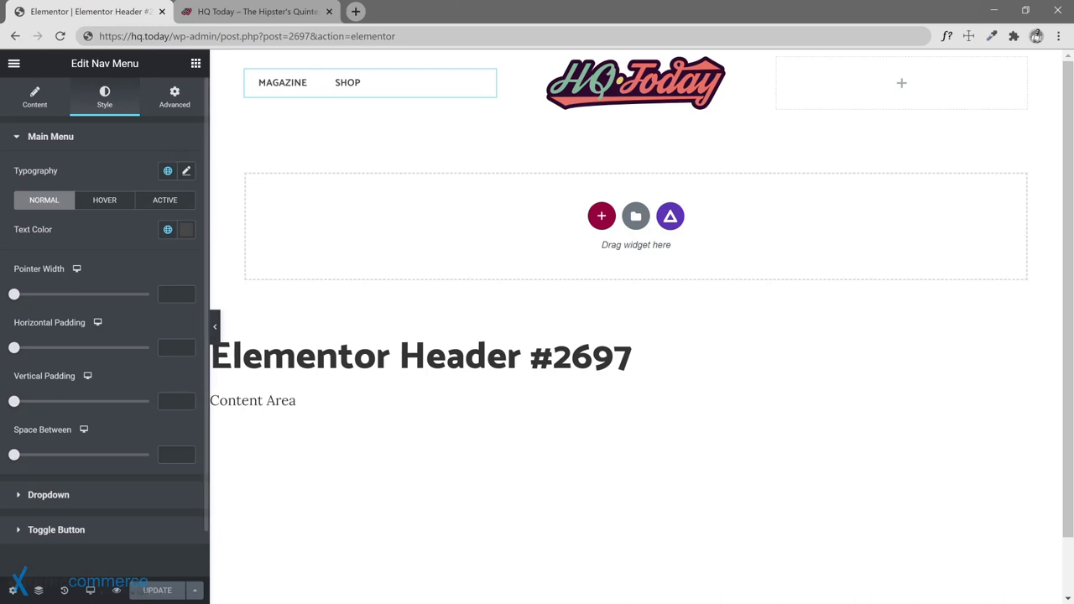
{"action": "left_click", "coordinate": [601, 216]}
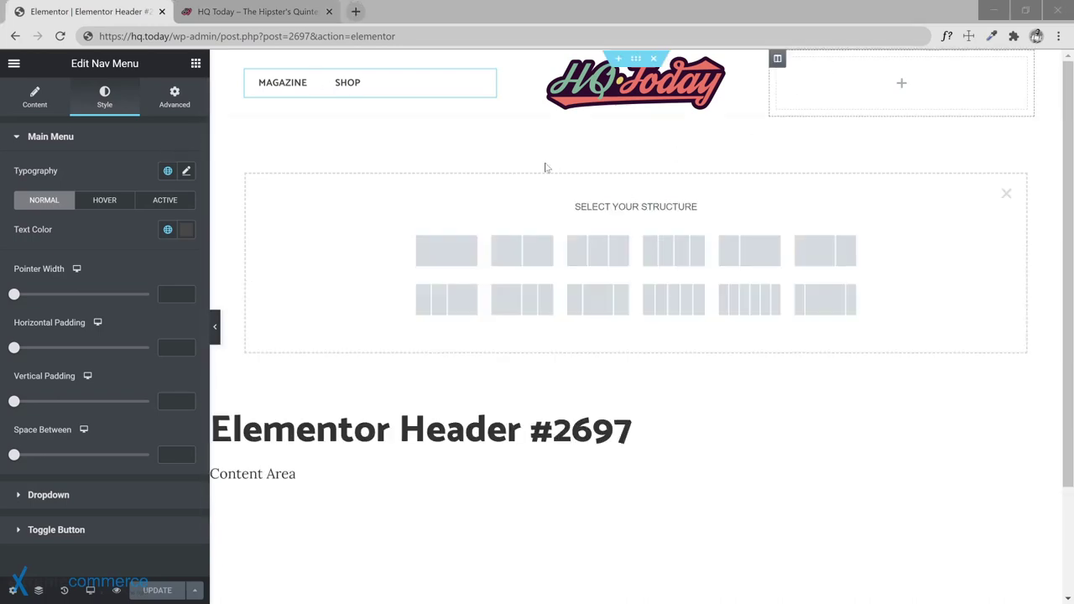
{"action": "left_click", "coordinate": [36, 98]}
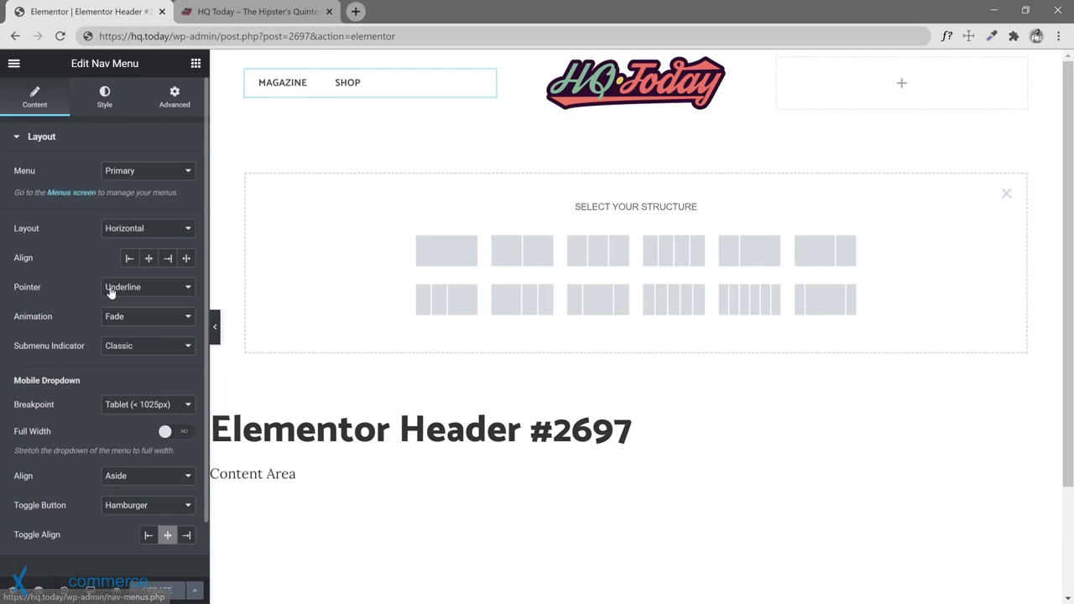
{"action": "left_click", "coordinate": [167, 232]}
{"action": "left_click", "coordinate": [164, 270]}
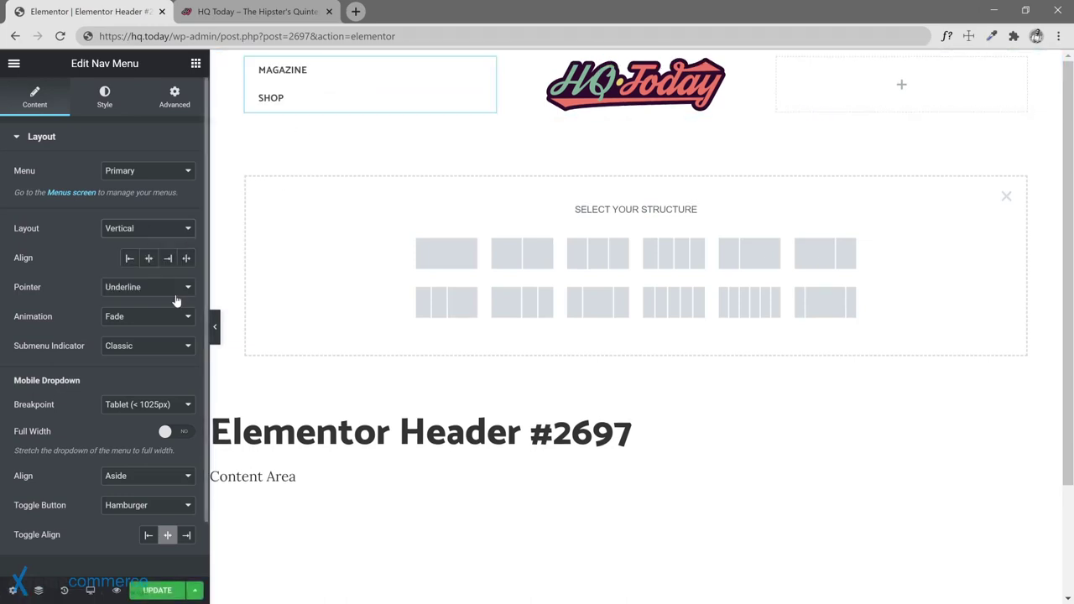
{"action": "left_click", "coordinate": [174, 230]}
{"action": "left_click", "coordinate": [159, 248]}
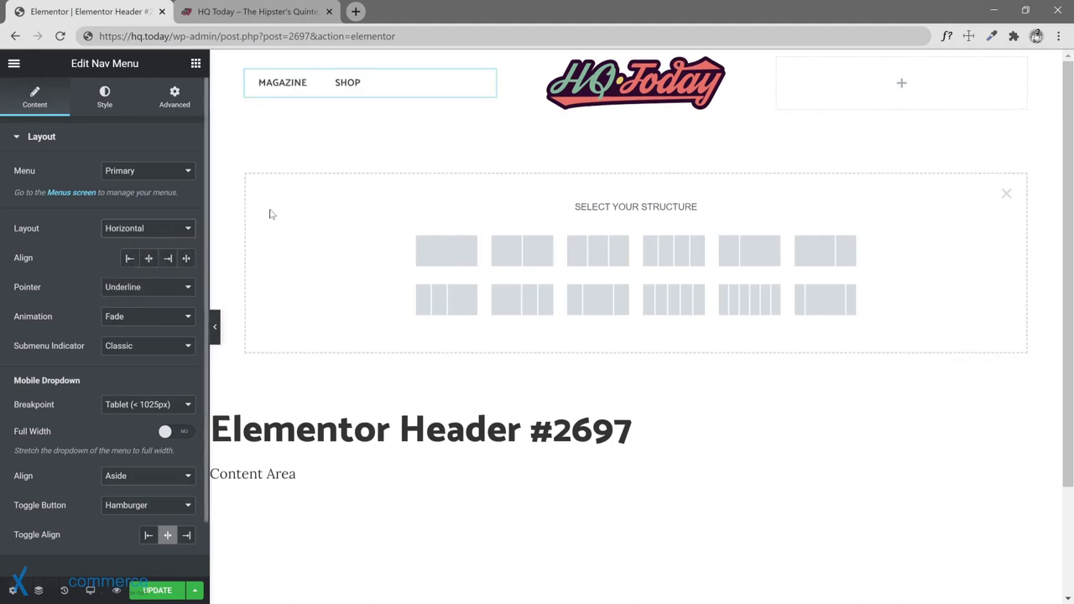
Step: Left-align the menu items and bring up the Desktop/Tablet/Mobile device list
{"action": "left_click", "coordinate": [168, 258]}
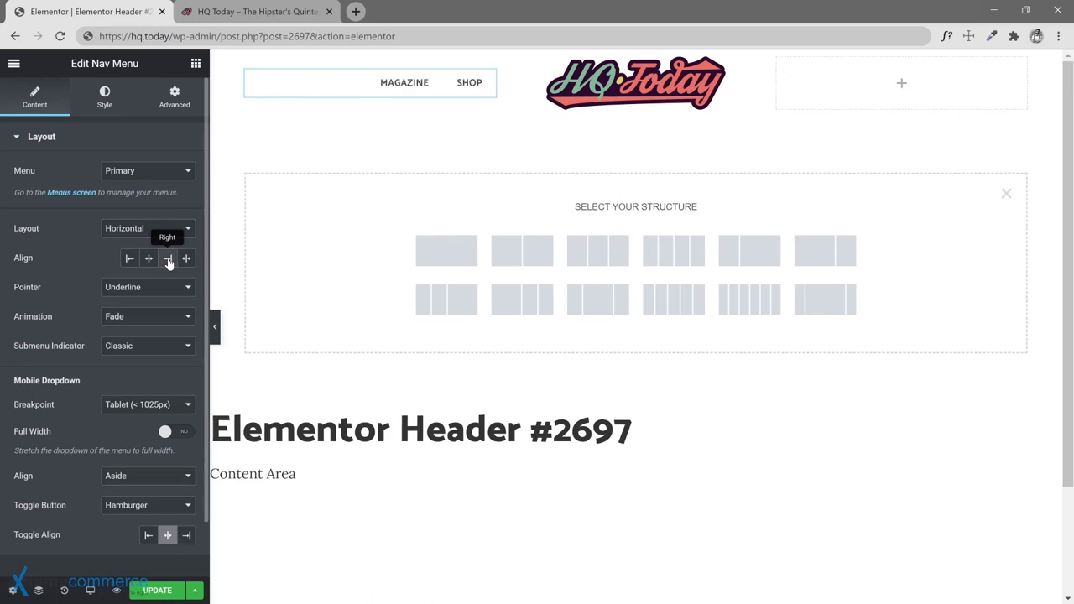
{"action": "left_click", "coordinate": [148, 259]}
{"action": "left_click", "coordinate": [129, 258]}
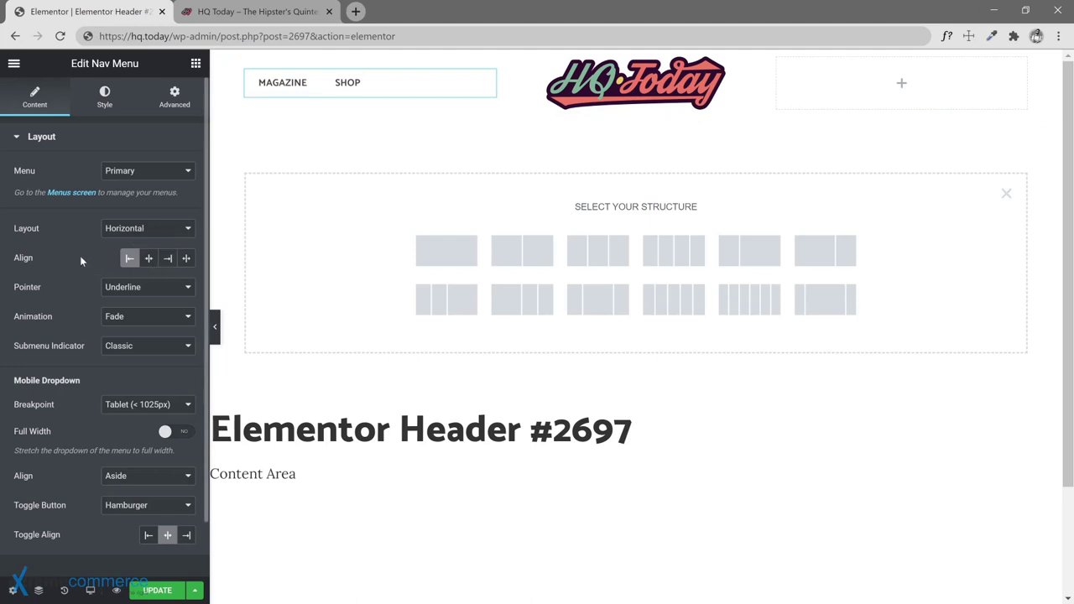
{"action": "scroll", "coordinate": [94, 341], "scroll_direction": "down", "scroll_amount": 2}
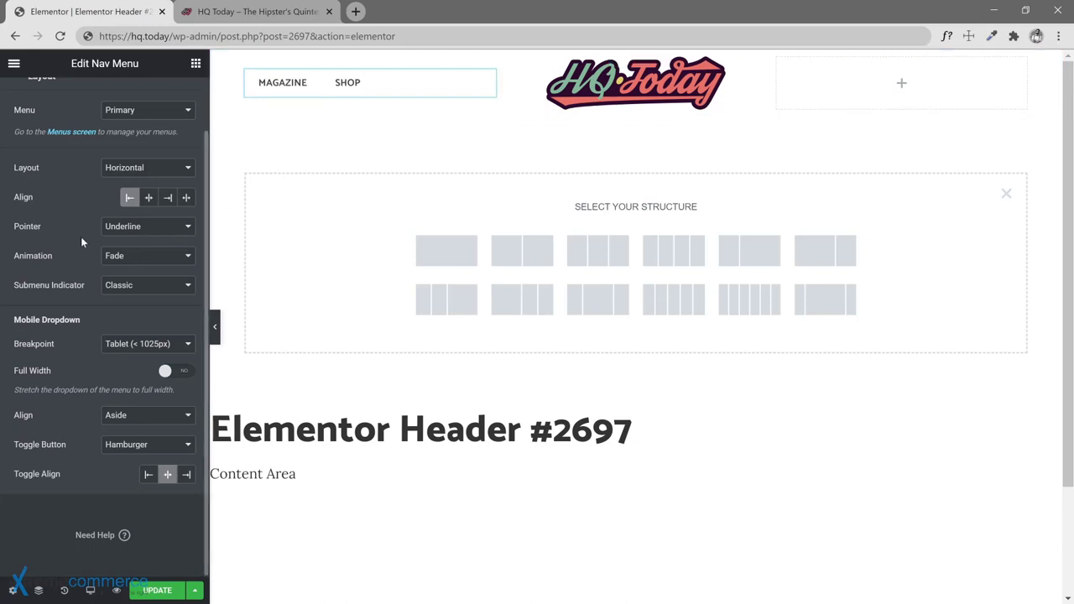
{"action": "left_click", "coordinate": [89, 590]}
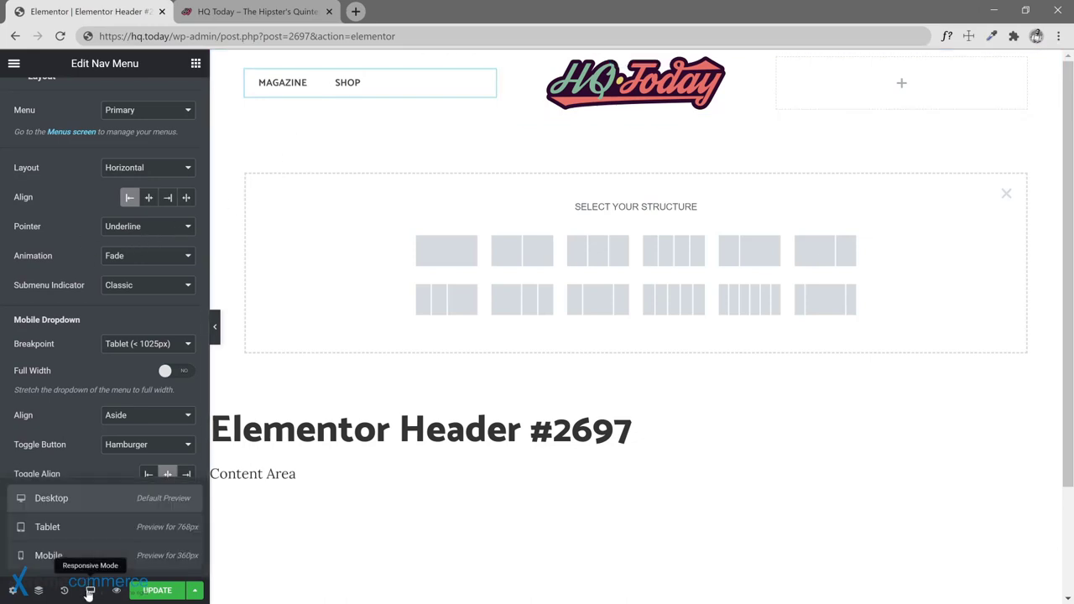
Step: Preview the header at tablet width and test the hamburger dropdown toggle
{"action": "left_click", "coordinate": [90, 526]}
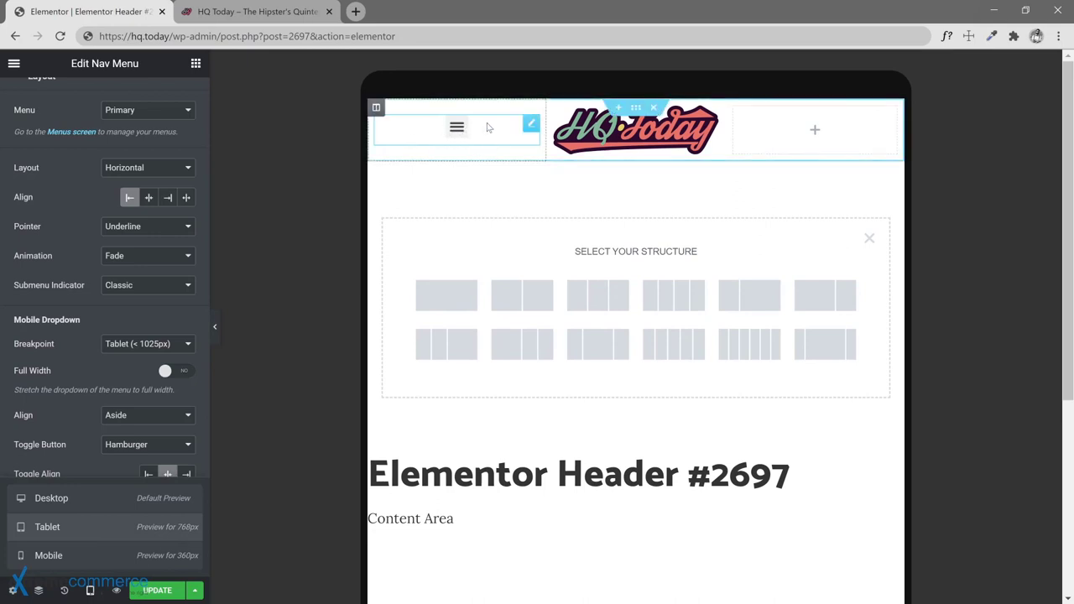
{"action": "left_click", "coordinate": [455, 132]}
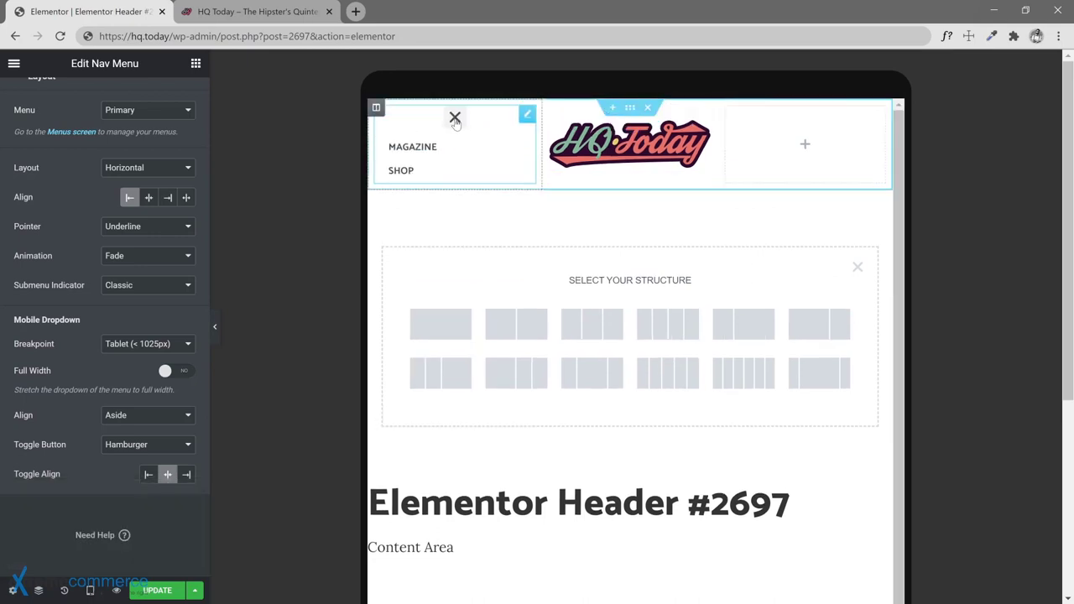
{"action": "left_click", "coordinate": [455, 118]}
Step: Set the Mobile Dropdown breakpoint to Mobile, then to None
{"action": "scroll", "coordinate": [157, 321], "scroll_direction": "up", "scroll_amount": 1}
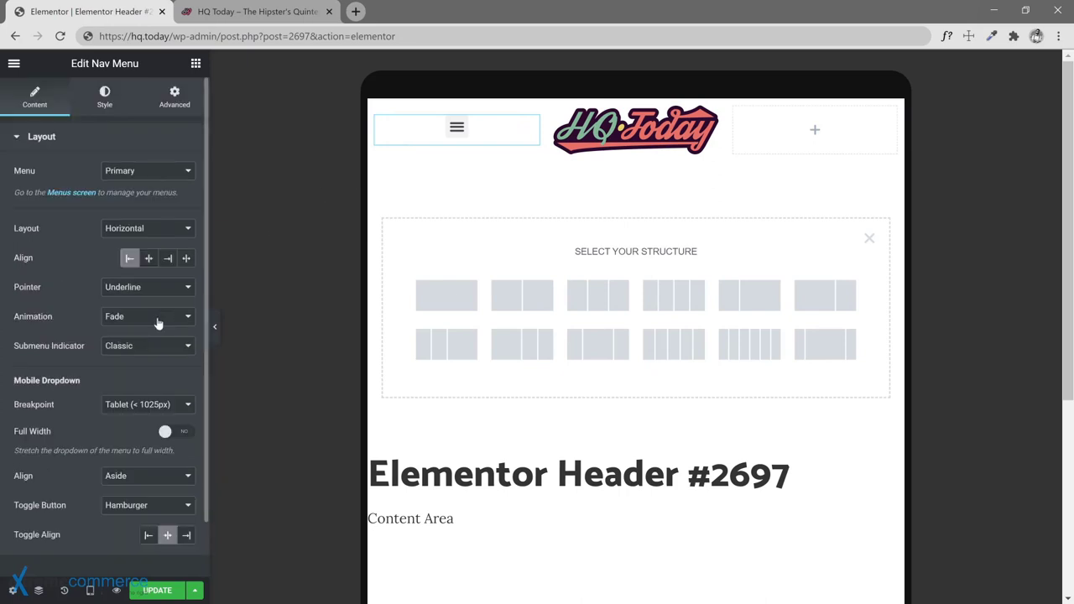
{"action": "left_click", "coordinate": [134, 404]}
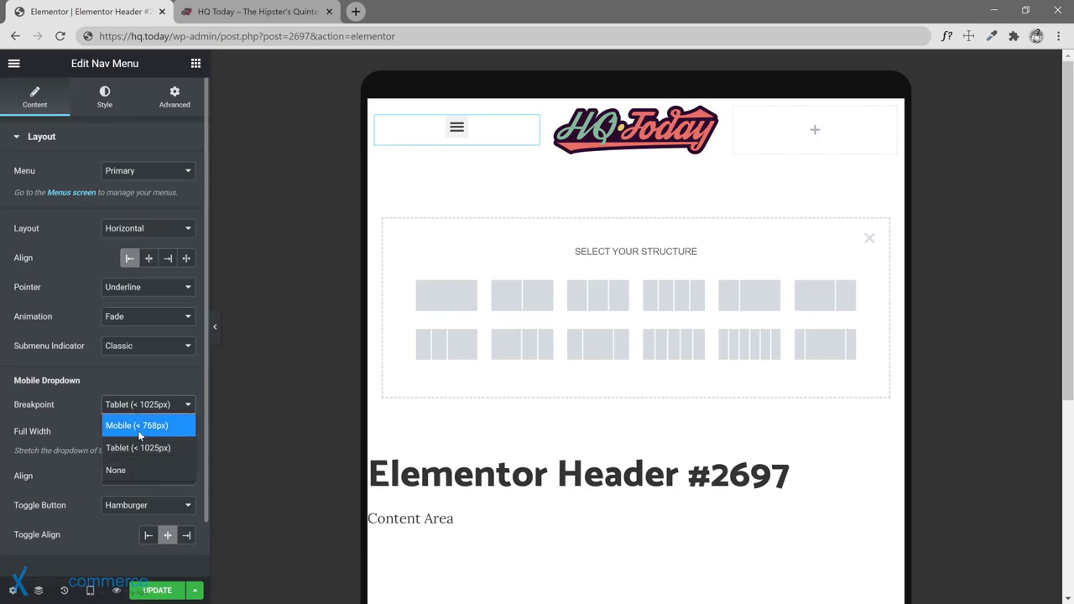
{"action": "left_click", "coordinate": [138, 428]}
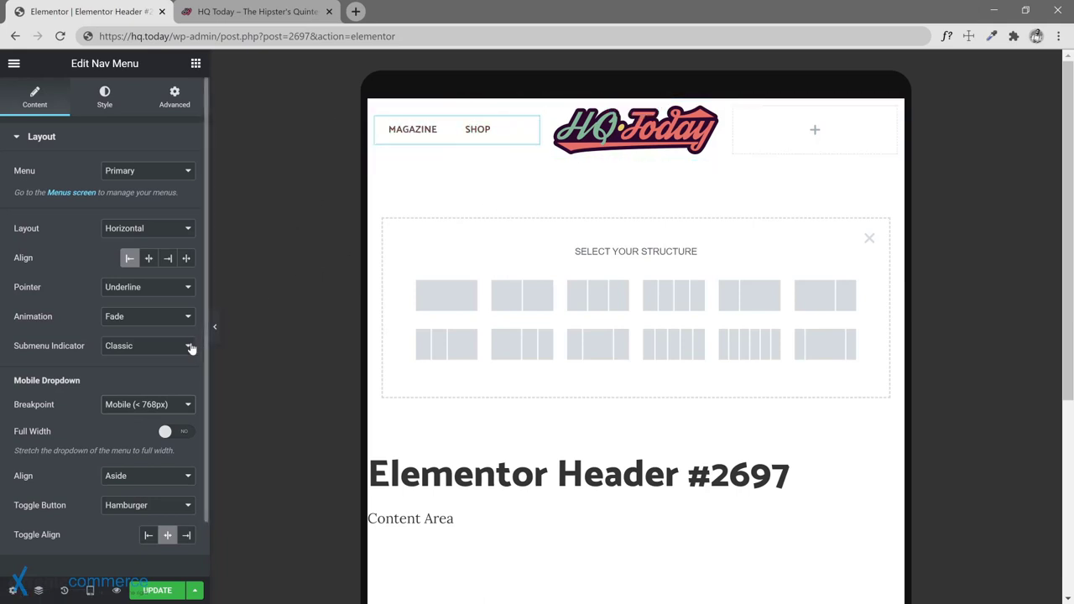
{"action": "left_click", "coordinate": [161, 405]}
{"action": "left_click", "coordinate": [127, 470]}
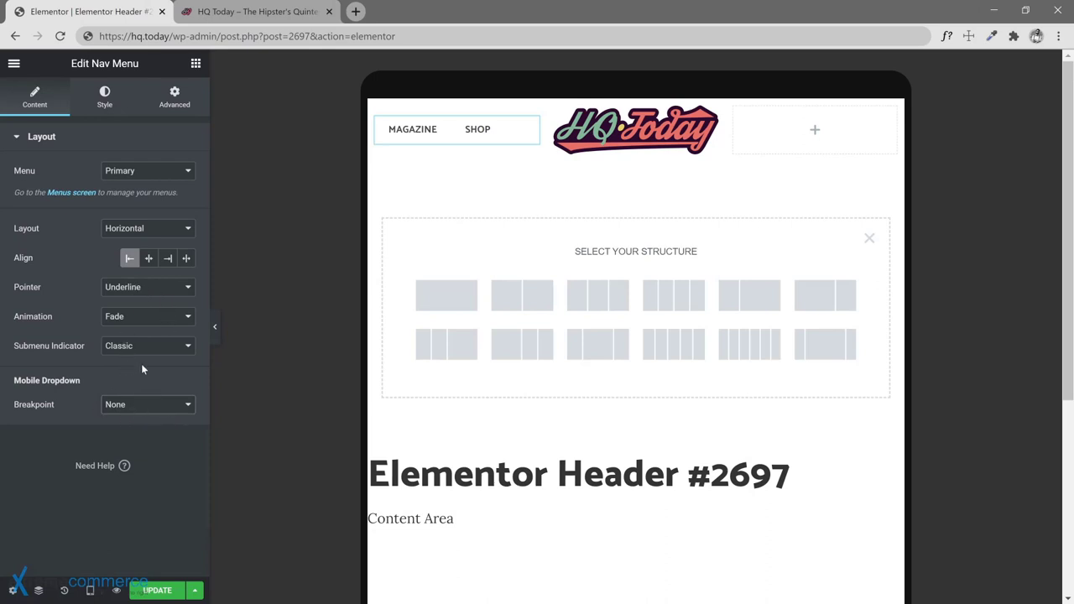
Step: Set Submenu Indicator to None, then Pointer to None after trying Overline, Double Line and Text
{"action": "left_click", "coordinate": [158, 348]}
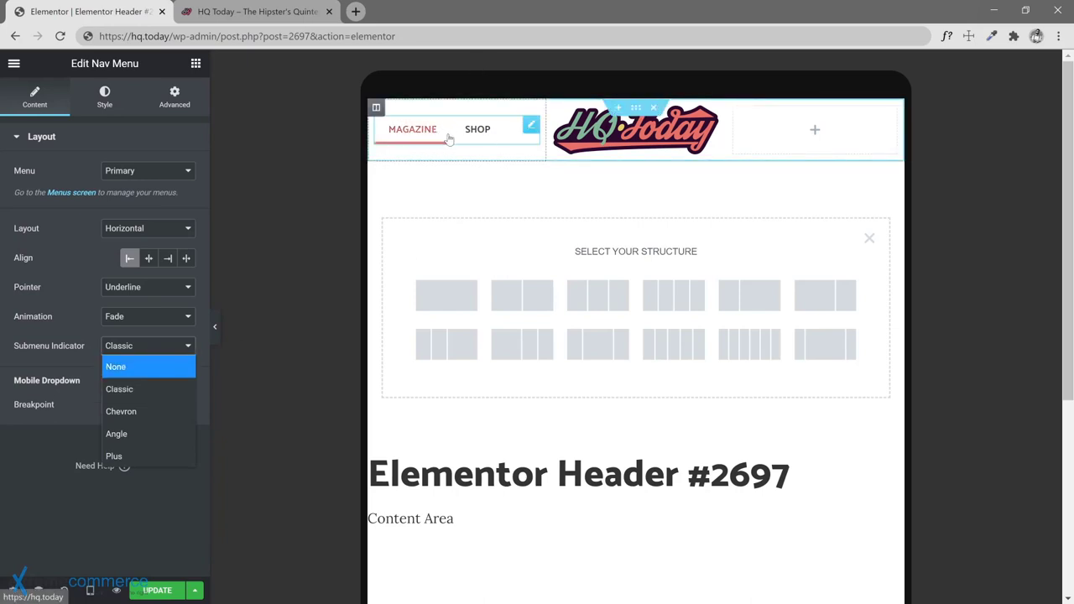
{"action": "left_click", "coordinate": [136, 367]}
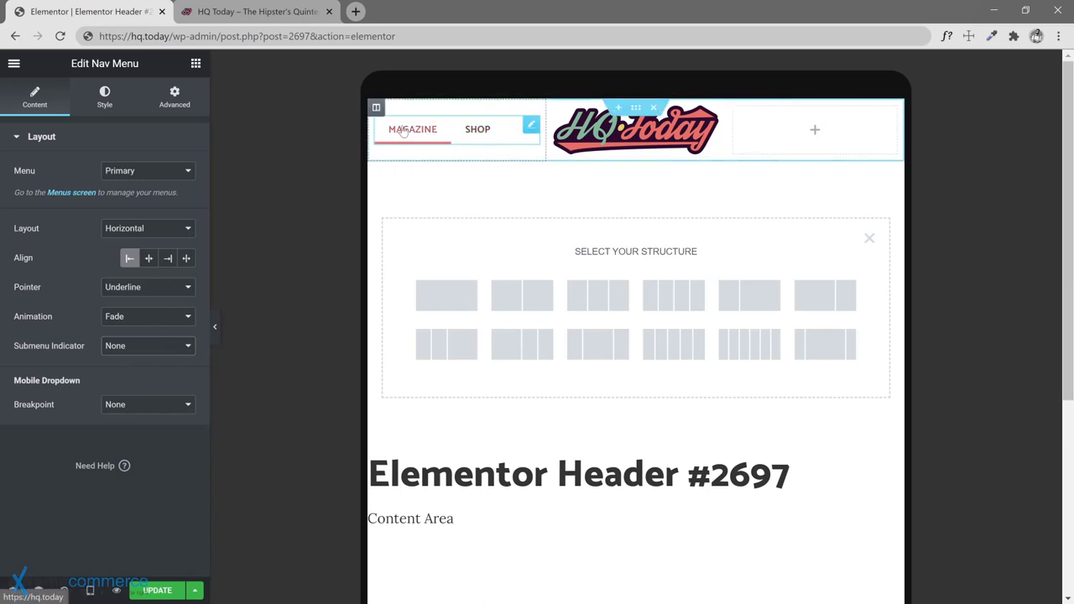
{"action": "left_click", "coordinate": [162, 291]}
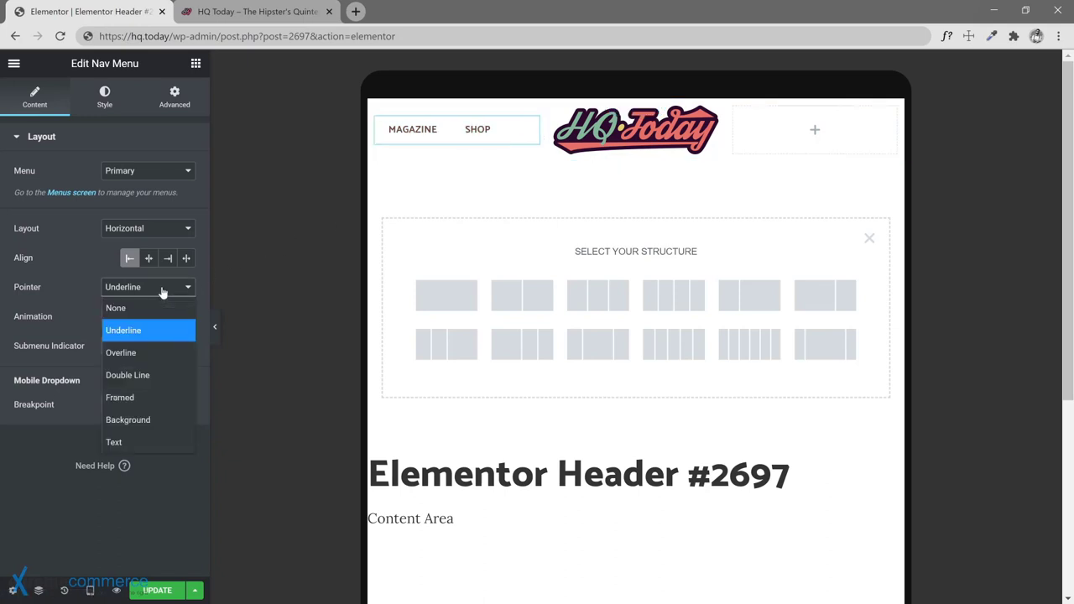
{"action": "left_click", "coordinate": [152, 353]}
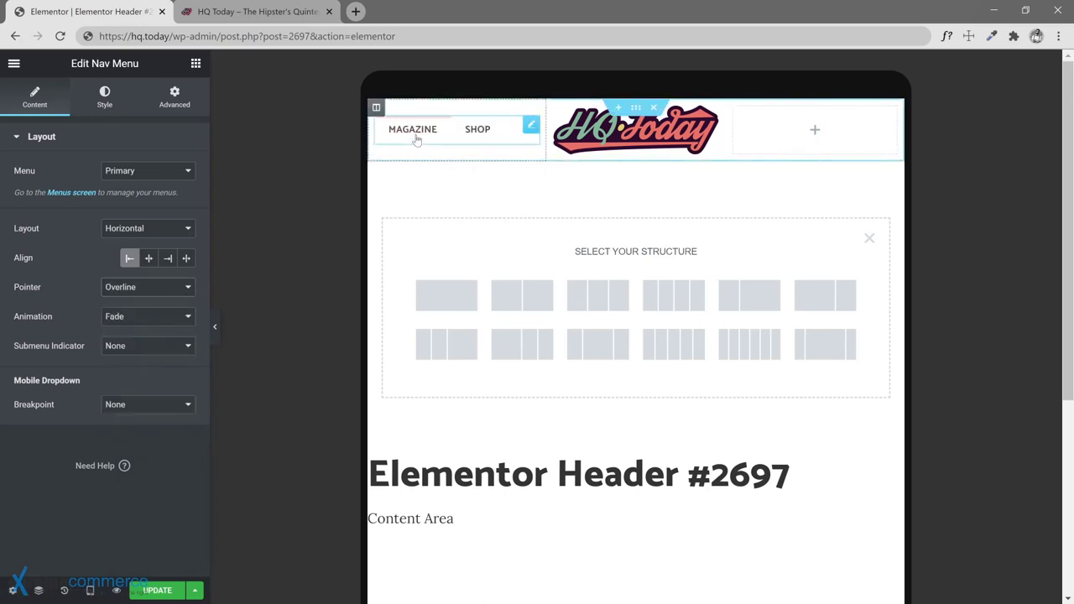
{"action": "left_click", "coordinate": [168, 292]}
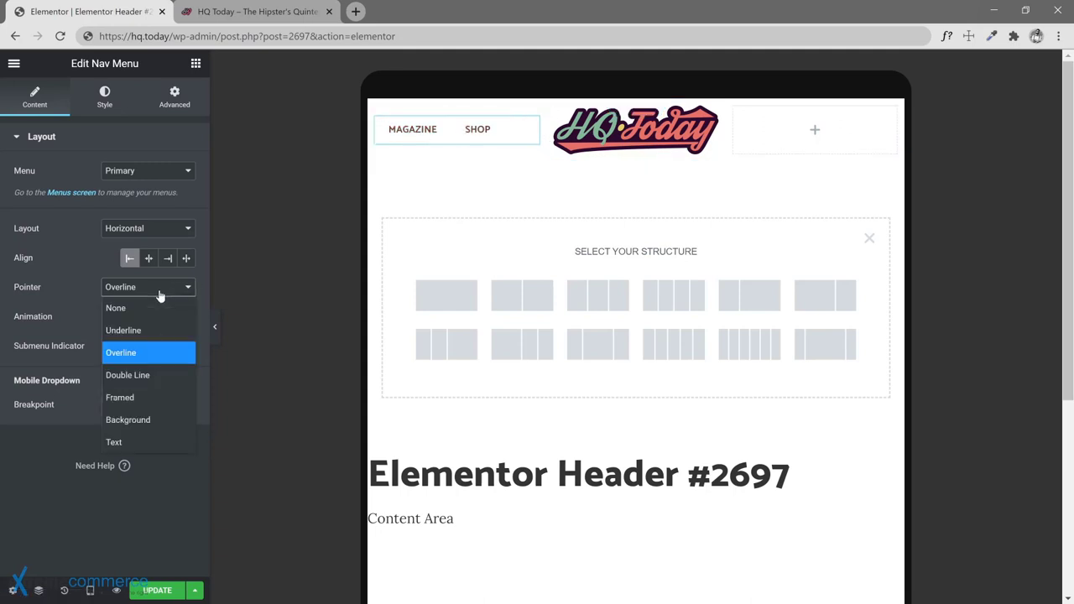
{"action": "left_click", "coordinate": [153, 366]}
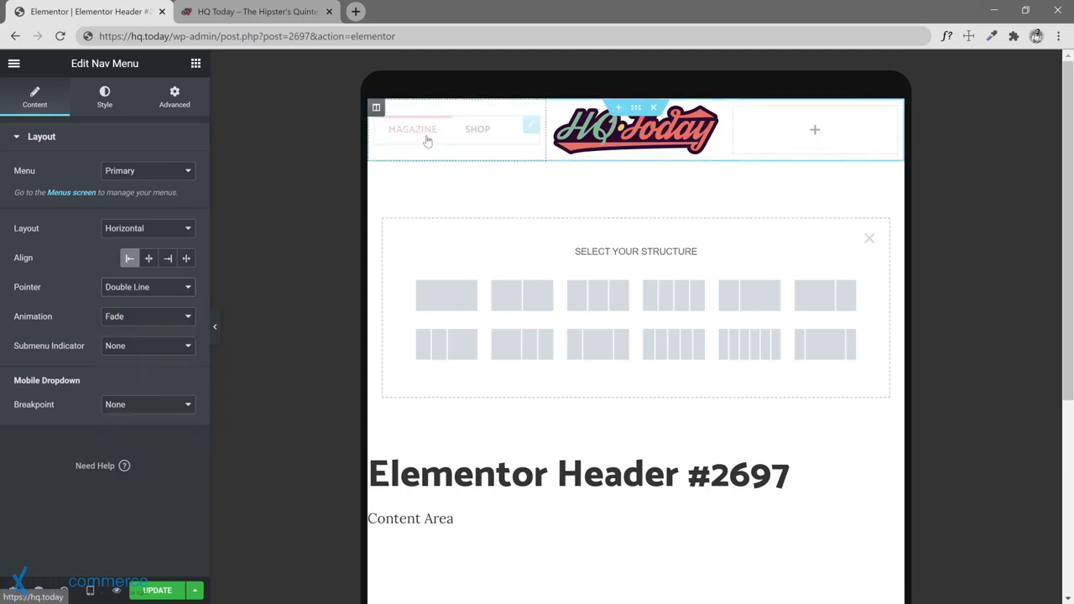
{"action": "left_click", "coordinate": [173, 295]}
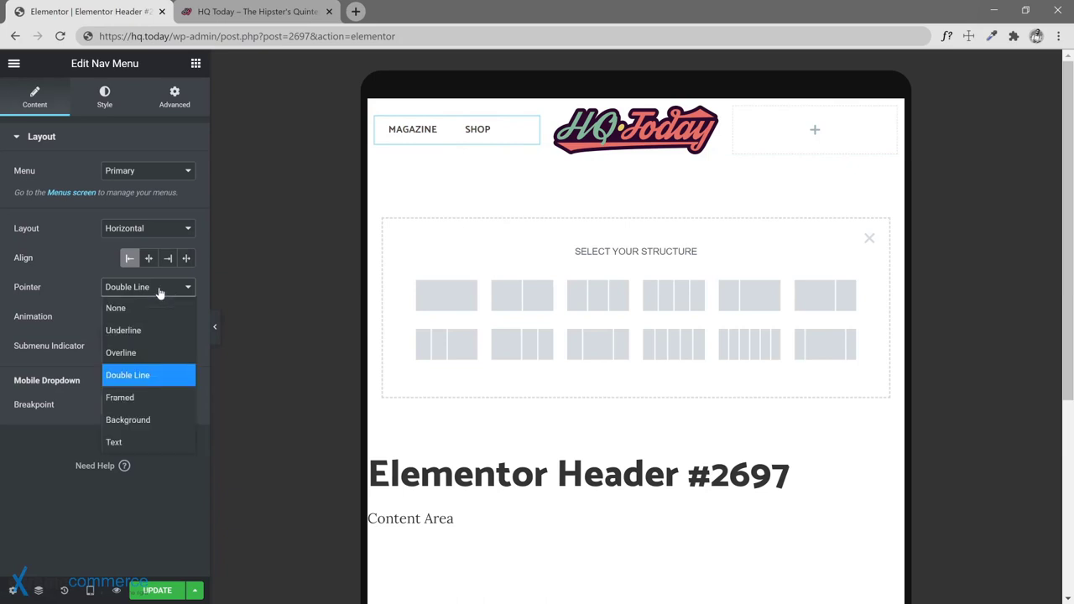
{"action": "left_click", "coordinate": [140, 441]}
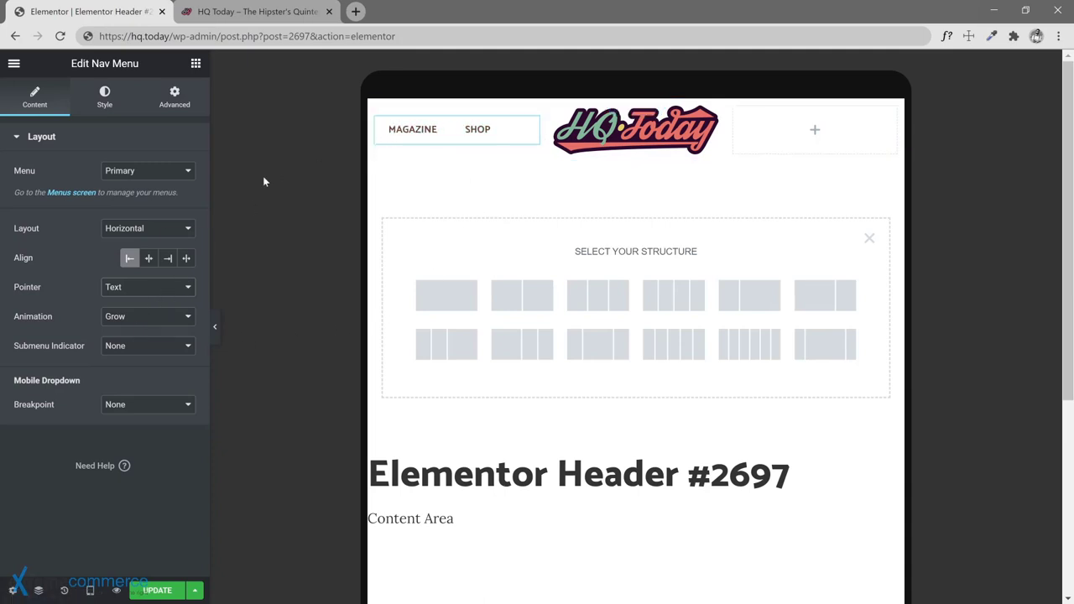
{"action": "left_click", "coordinate": [144, 295]}
{"action": "left_click", "coordinate": [140, 308]}
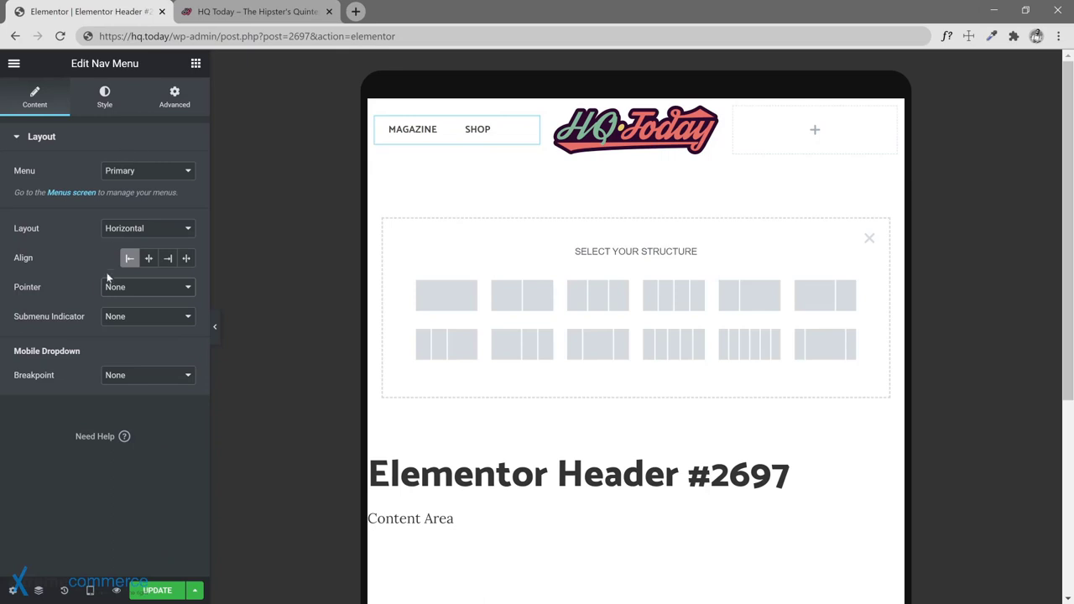
Step: Set the menu's Horizontal Padding to 1 and Space Between to 24, clearing Vertical Padding
{"action": "left_click", "coordinate": [105, 101]}
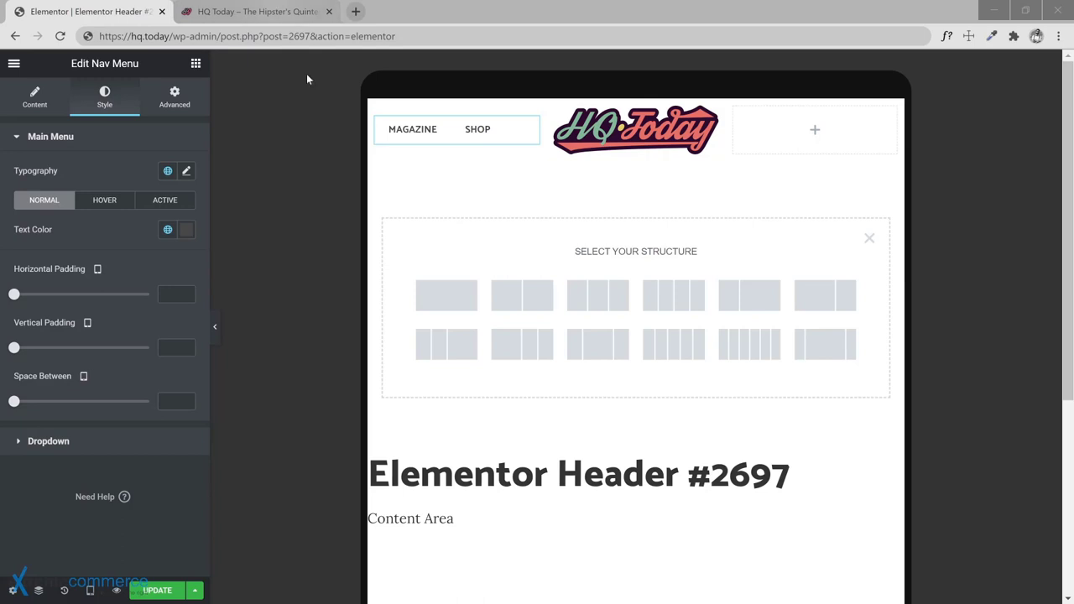
{"action": "left_click", "coordinate": [172, 294]}
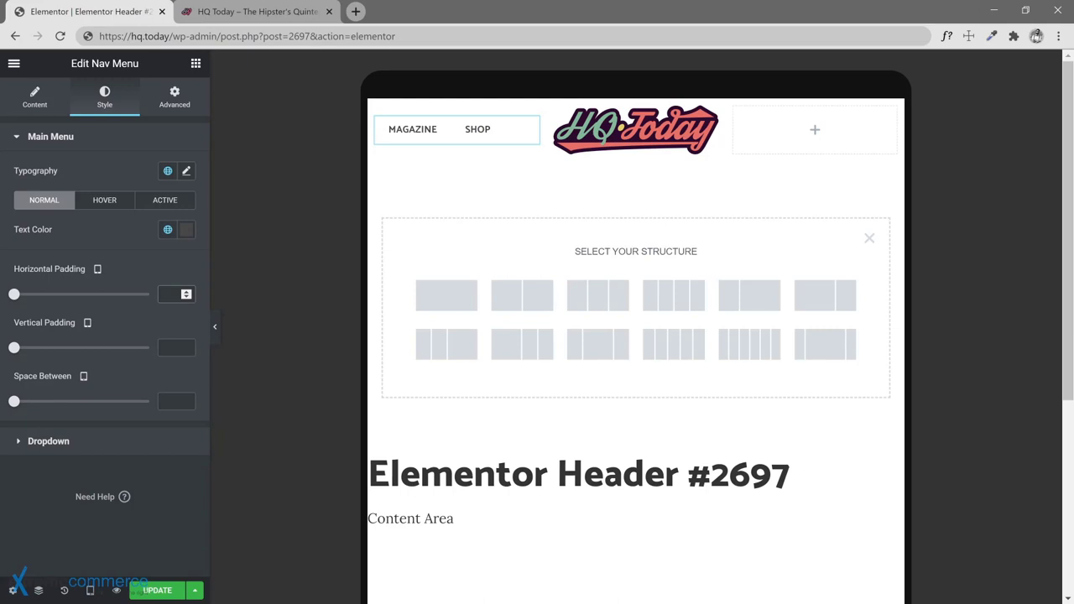
{"action": "type", "text": "0"}
{"action": "left_click", "coordinate": [168, 408]}
{"action": "type", "text": "24"}
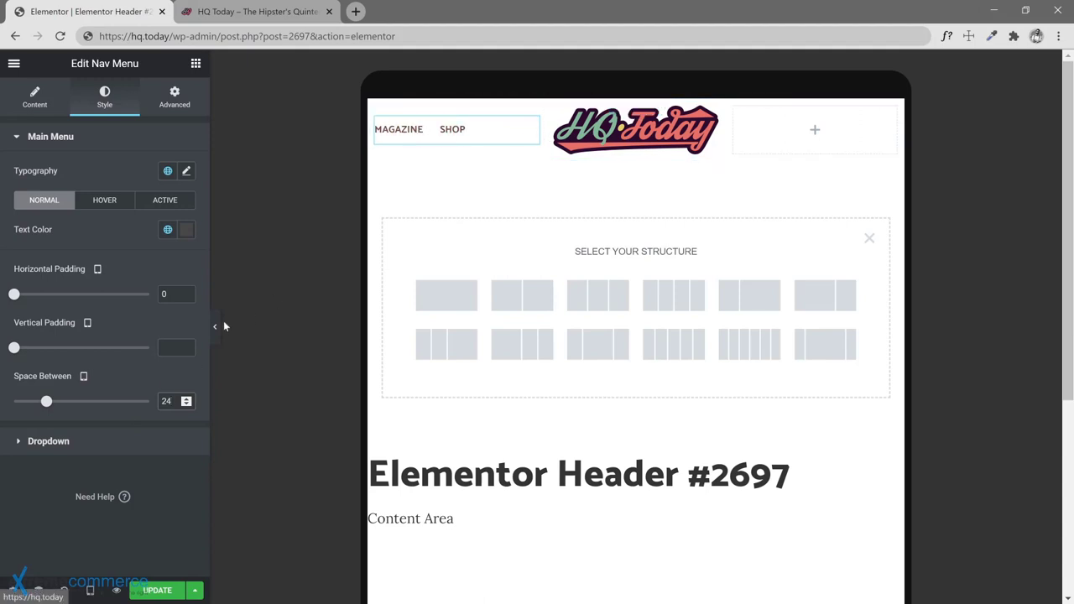
{"action": "left_click", "coordinate": [172, 294]}
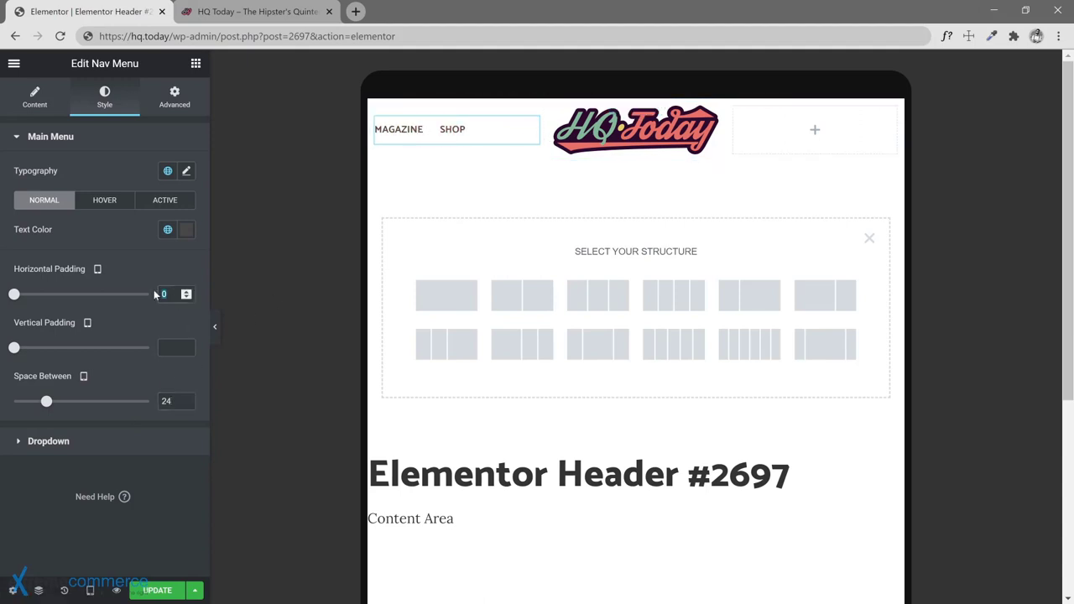
{"action": "type", "text": "12"}
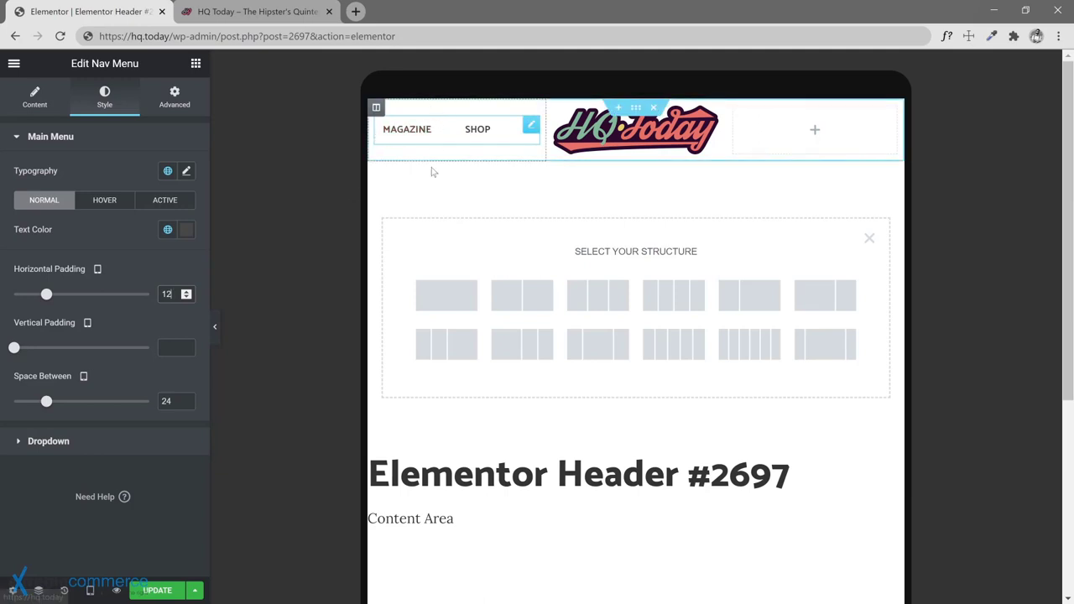
{"action": "key", "text": "BackSpace"}
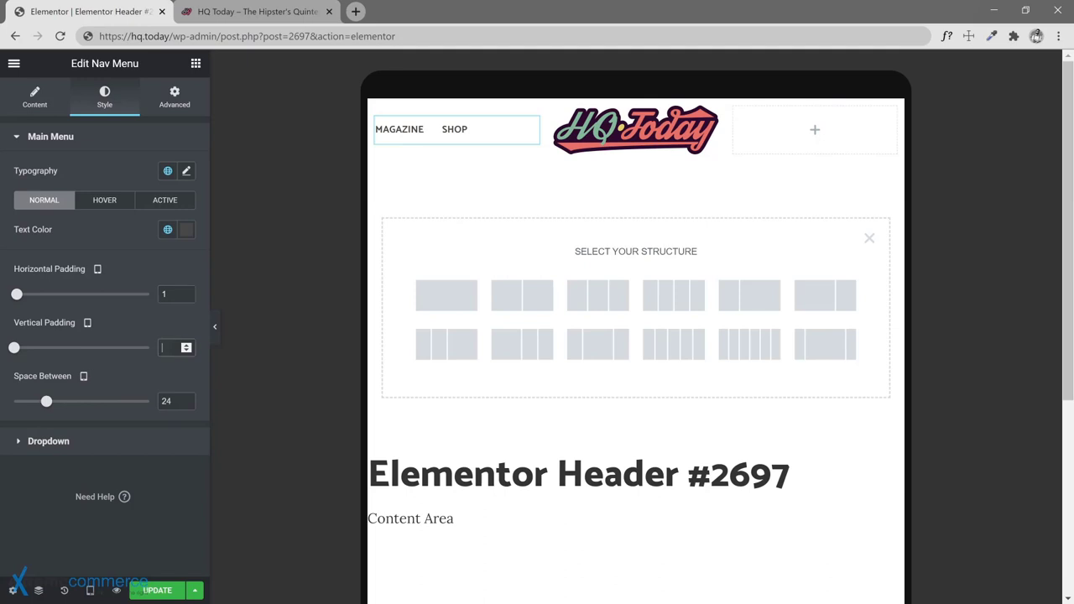
{"action": "type", "text": "0"}
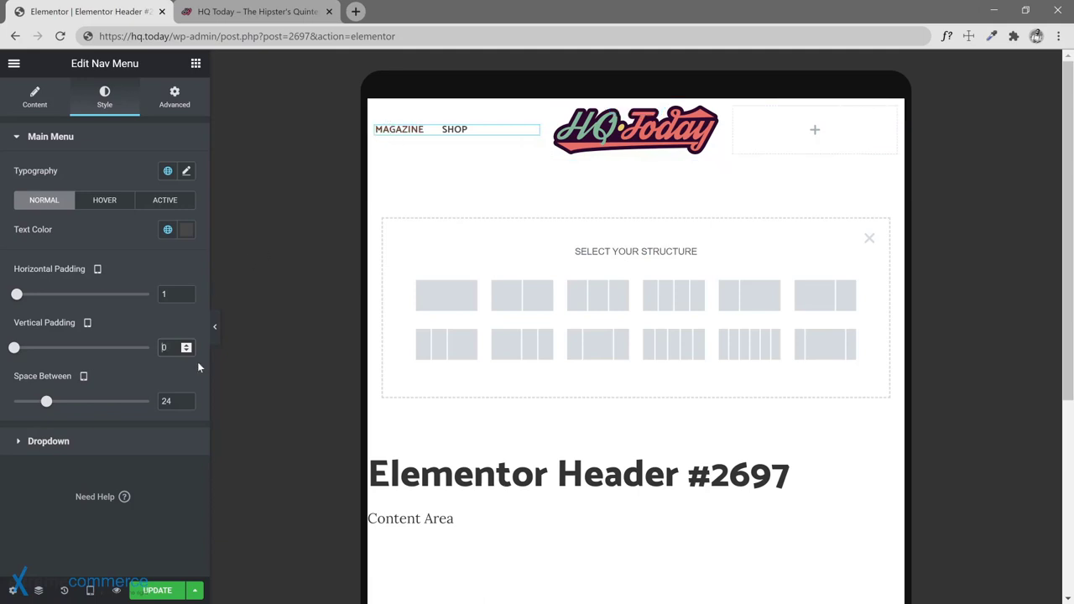
{"action": "type", "text": "2"}
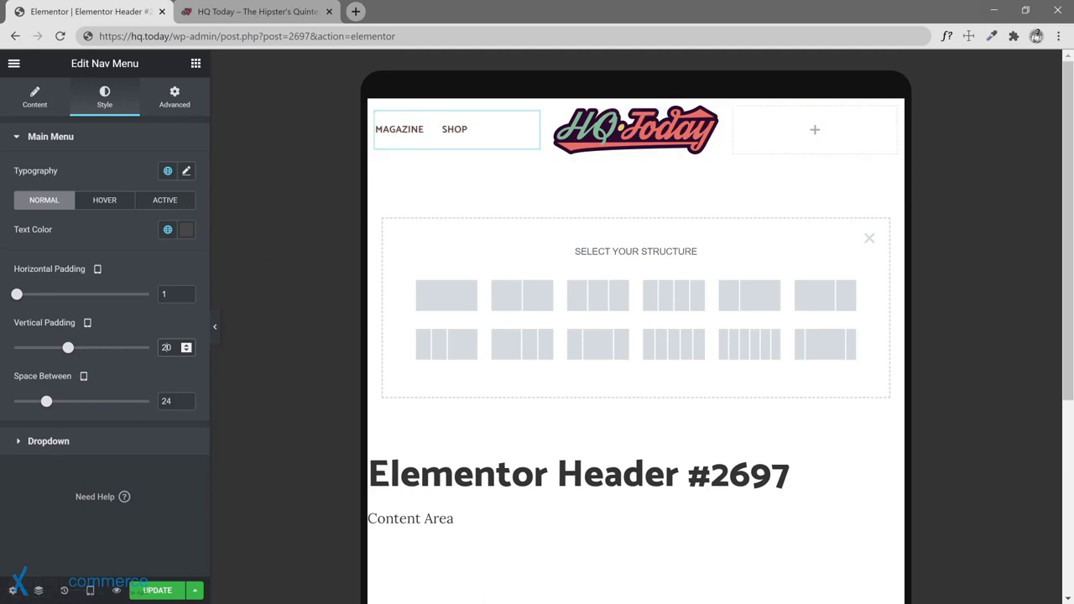
{"action": "key", "text": "BackSpace"}
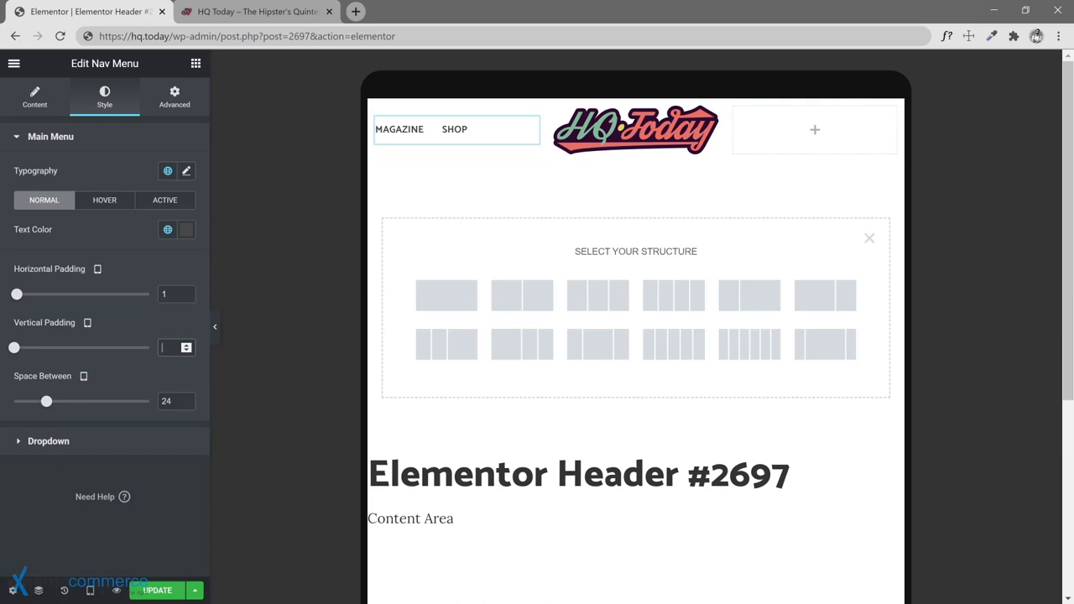
Step: Add a Social Icons widget (Facebook, Twitter, YouTube) to the header's right column, aligned right
{"action": "left_click", "coordinate": [196, 63]}
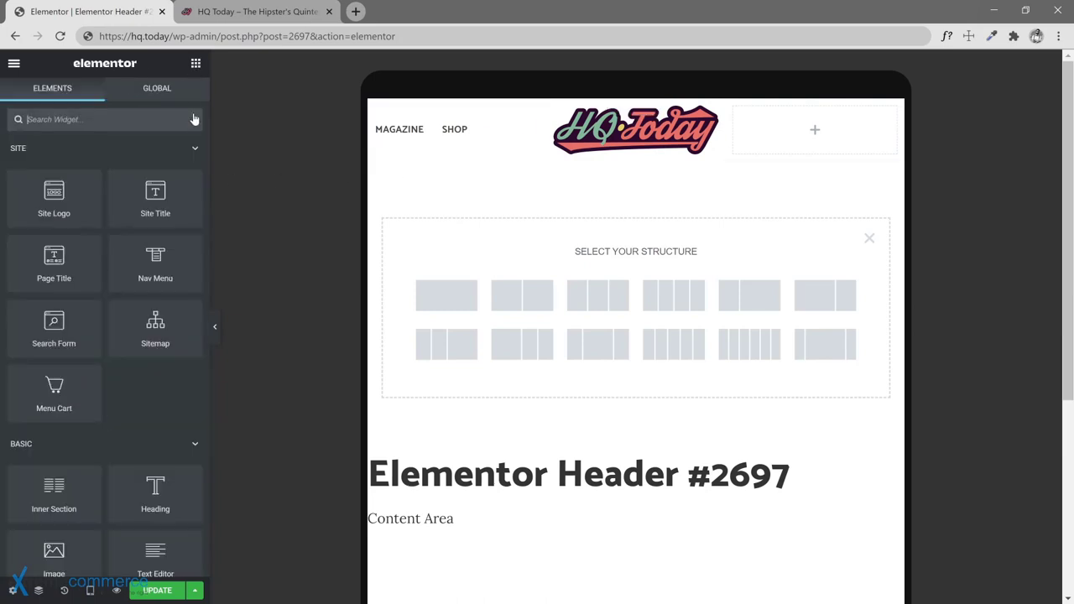
{"action": "scroll", "coordinate": [132, 413], "scroll_direction": "down", "scroll_amount": 2}
{"action": "scroll", "coordinate": [134, 411], "scroll_direction": "up", "scroll_amount": 2}
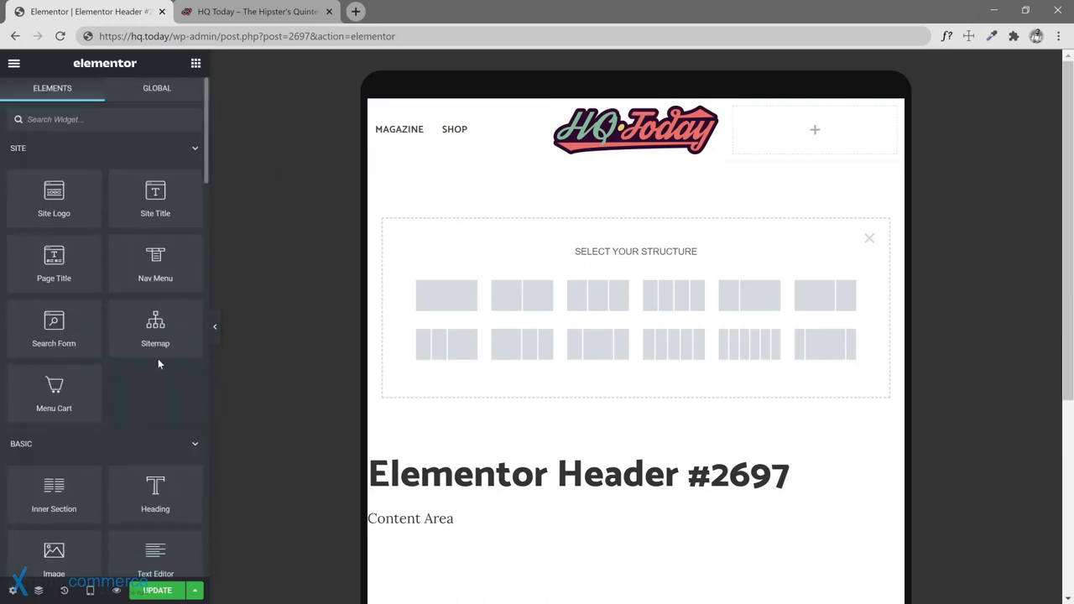
{"action": "scroll", "coordinate": [137, 385], "scroll_direction": "down", "scroll_amount": 2}
{"action": "scroll", "coordinate": [141, 384], "scroll_direction": "up", "scroll_amount": 2}
{"action": "type", "text": "social"}
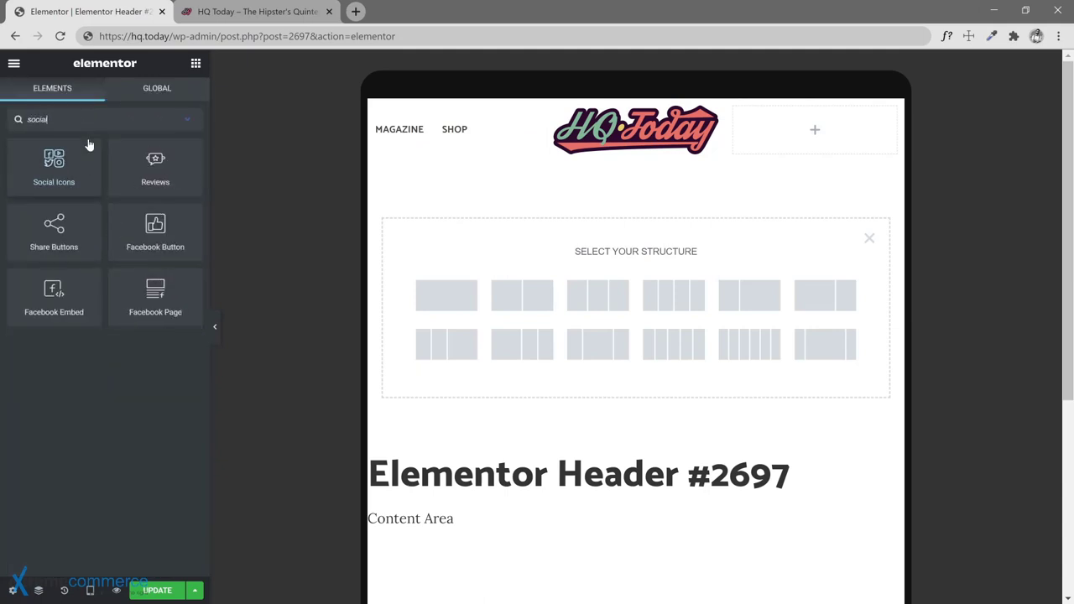
{"action": "left_click_drag", "start_coordinate": [60, 159], "coordinate": [772, 125]}
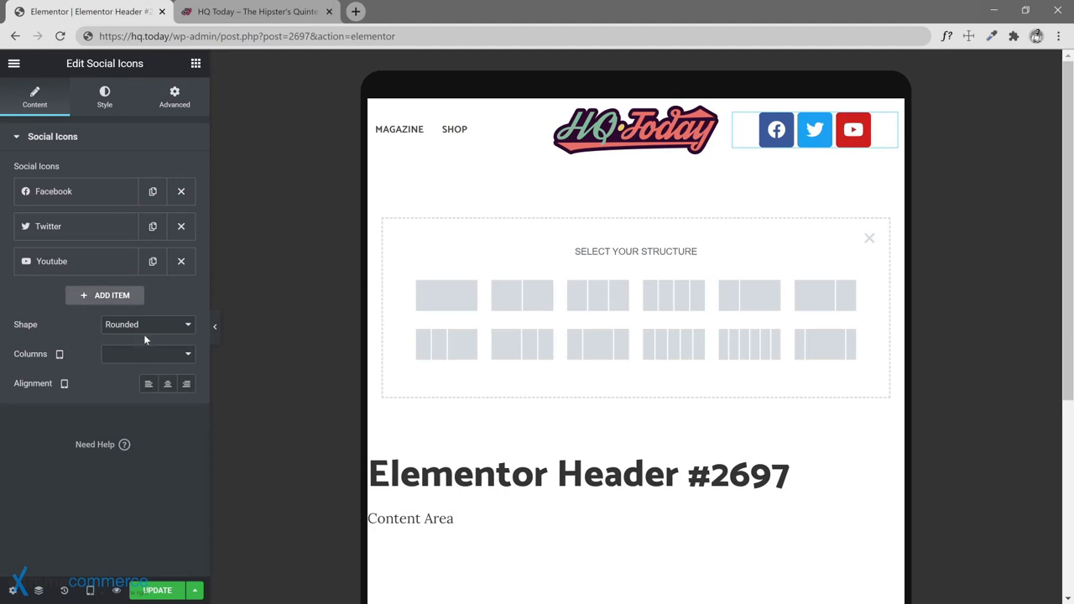
{"action": "left_click", "coordinate": [186, 383]}
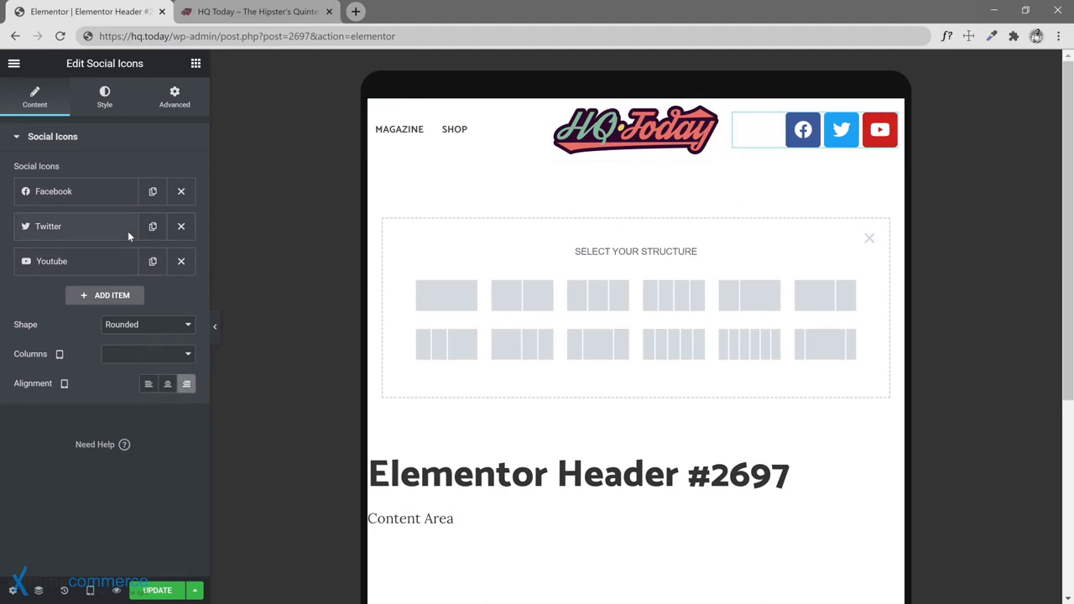
Step: Swap the third social item's YouTube icon for the Pinterest icon from the icon library
{"action": "left_click", "coordinate": [90, 263]}
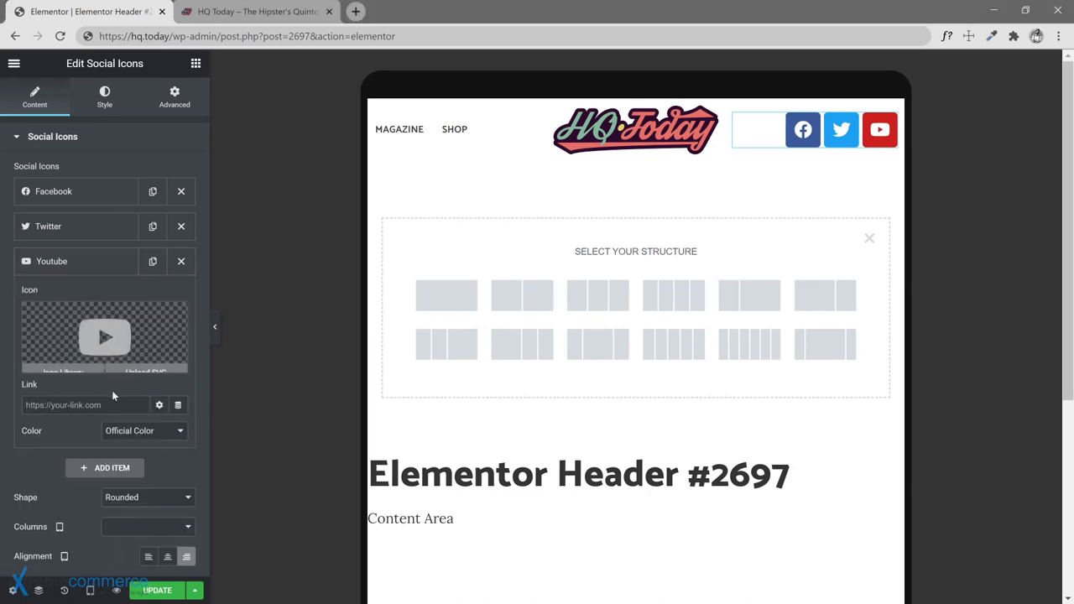
{"action": "mouse_move", "coordinate": [116, 357]}
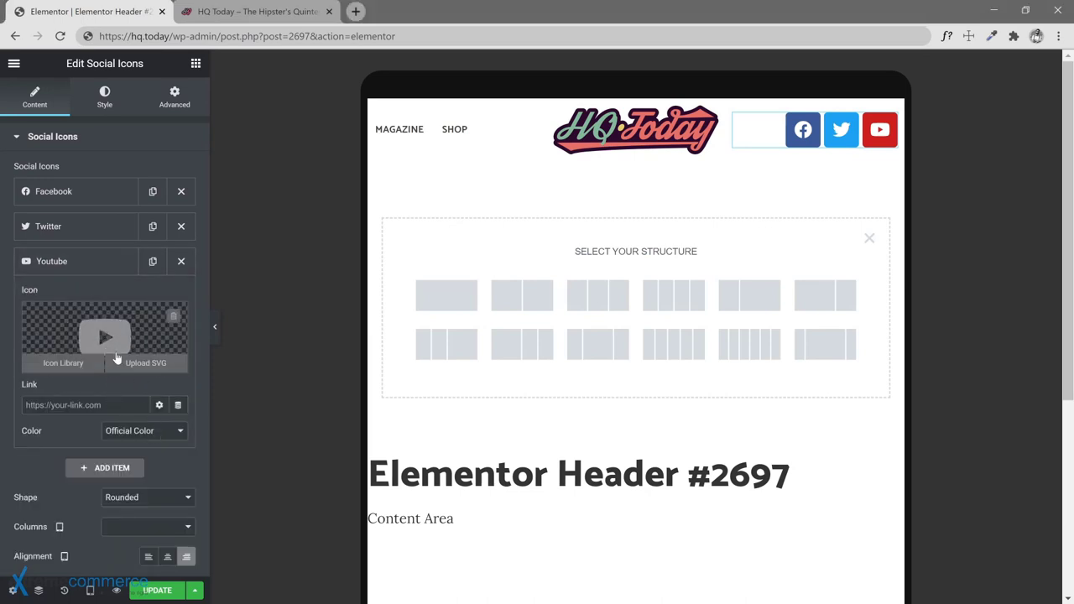
{"action": "left_click", "coordinate": [141, 342]}
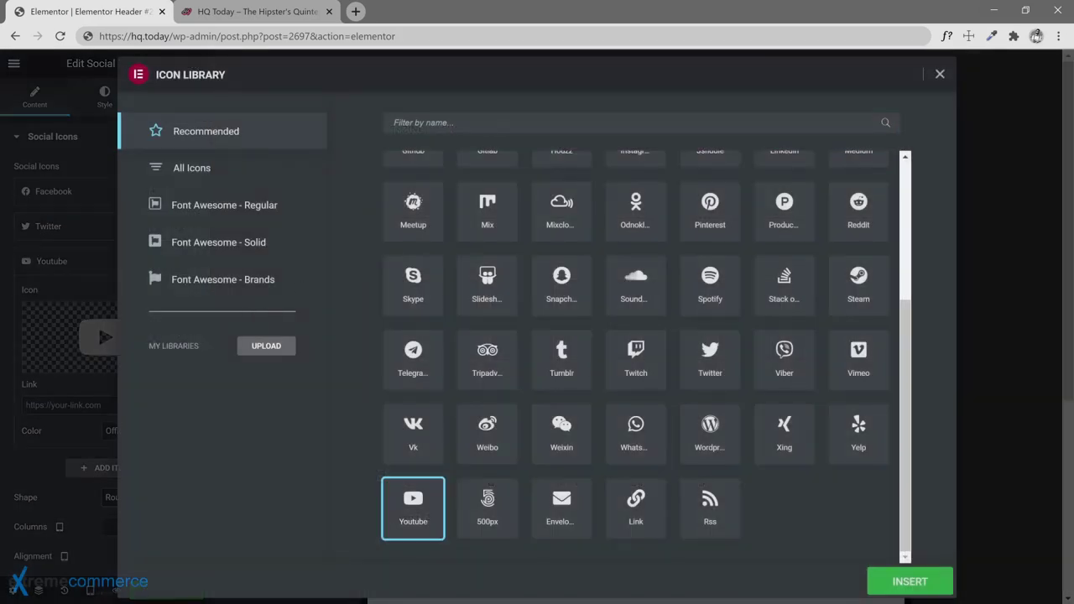
{"action": "type", "text": "pinterest"}
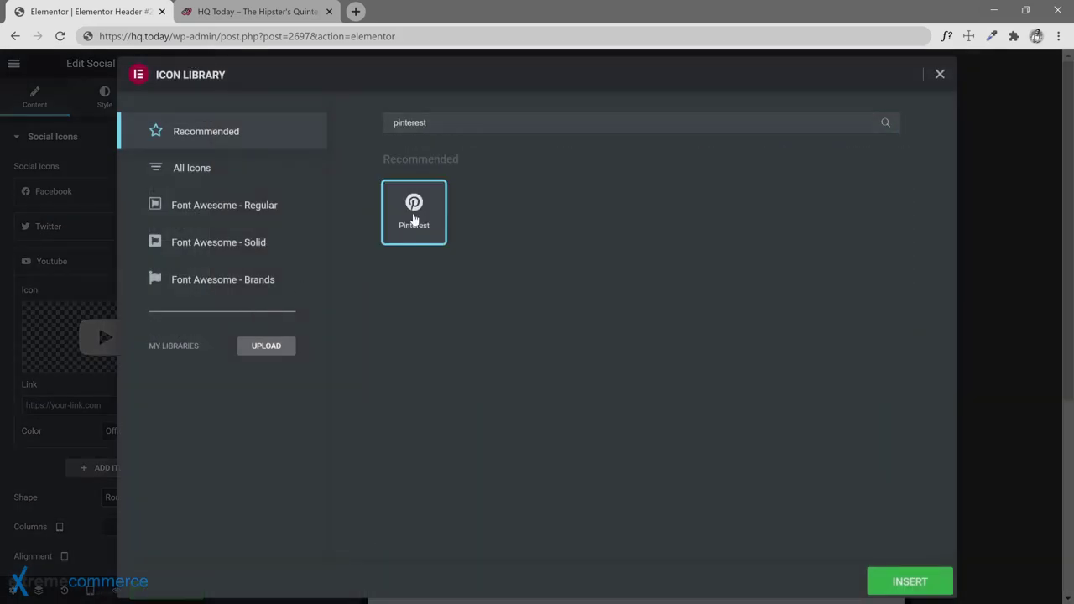
{"action": "left_click", "coordinate": [413, 216]}
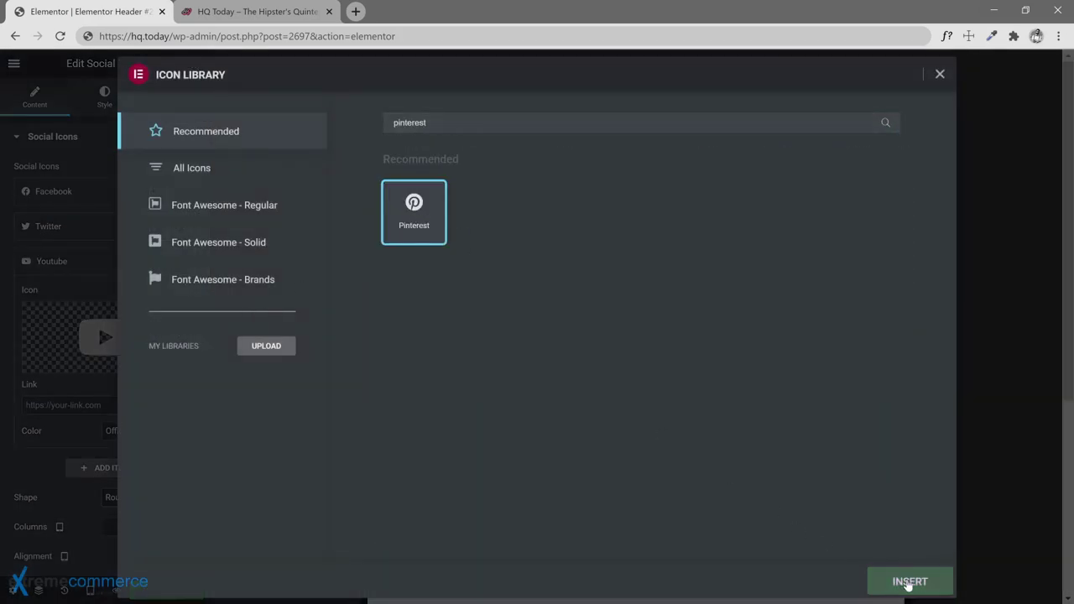
{"action": "left_click", "coordinate": [880, 579]}
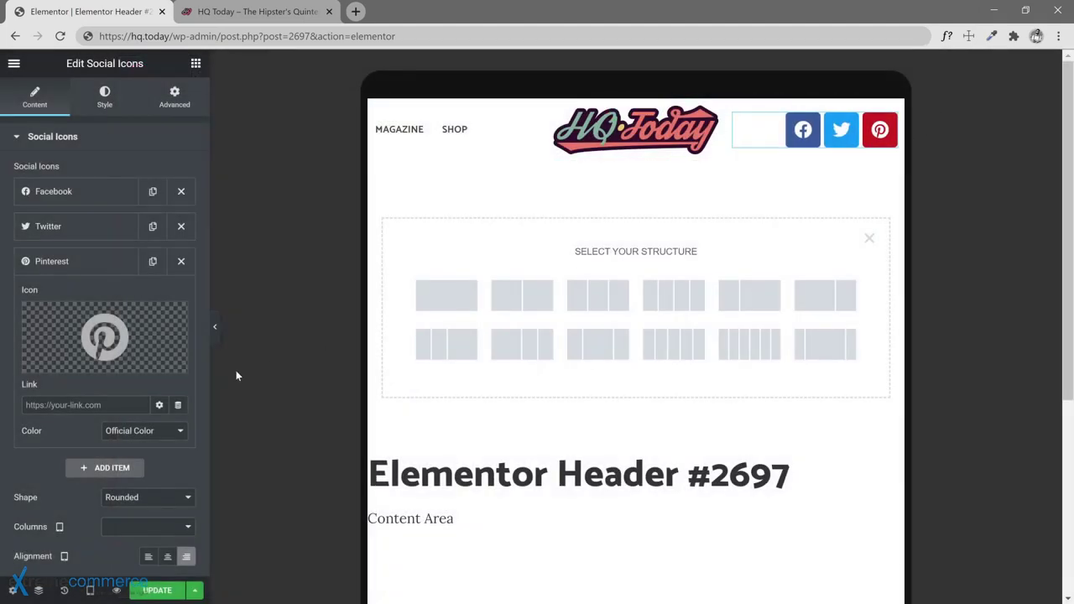
{"action": "mouse_move", "coordinate": [174, 338]}
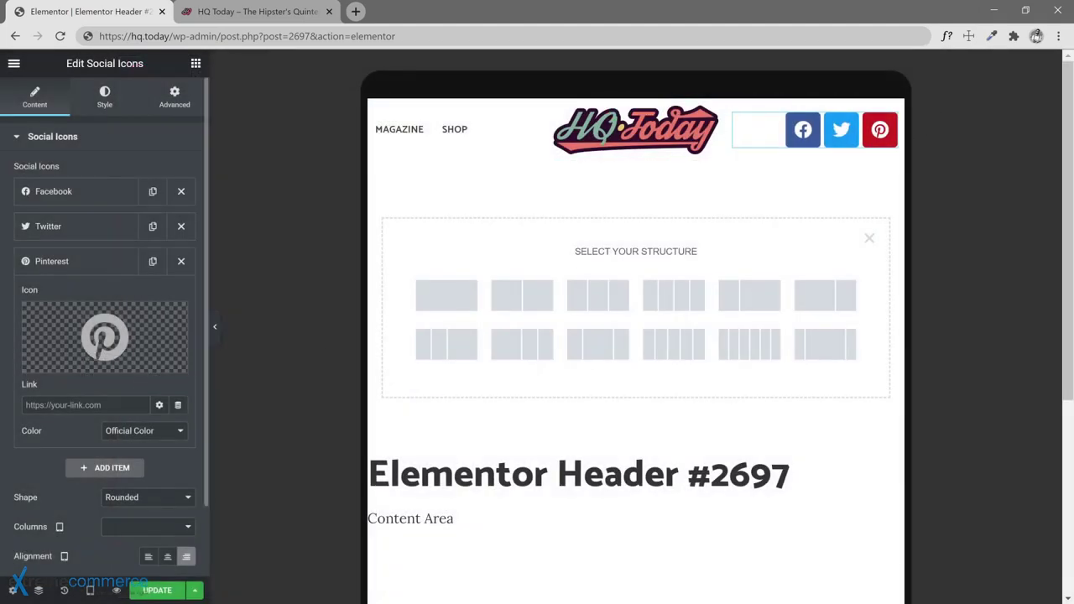
{"action": "left_click", "coordinate": [99, 193]}
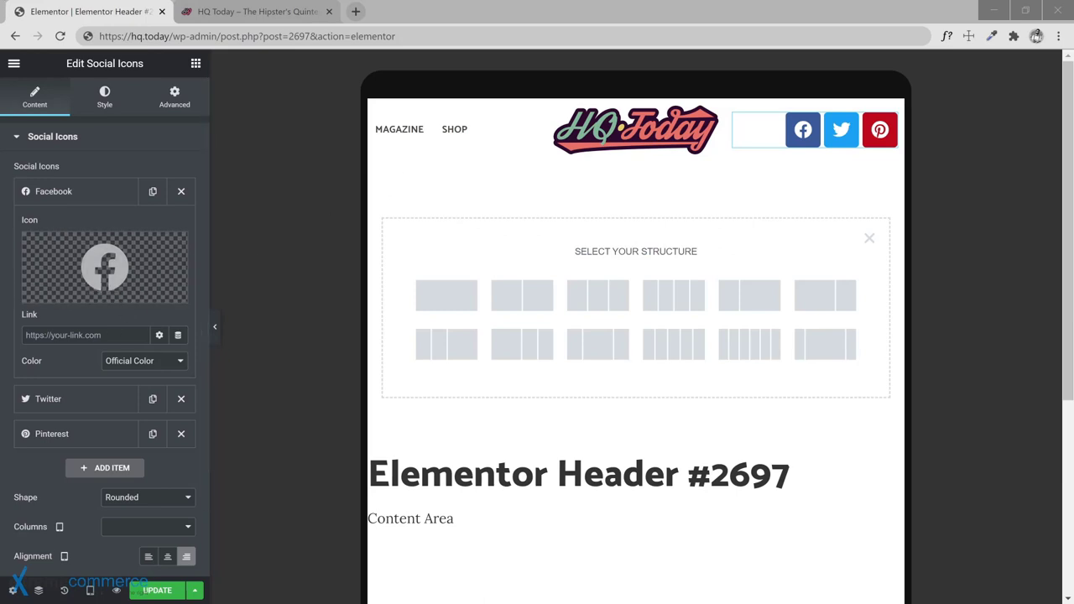
Step: Enter the HQ Today Facebook page URL as the Facebook icon's link and copy it
{"action": "left_click", "coordinate": [126, 334]}
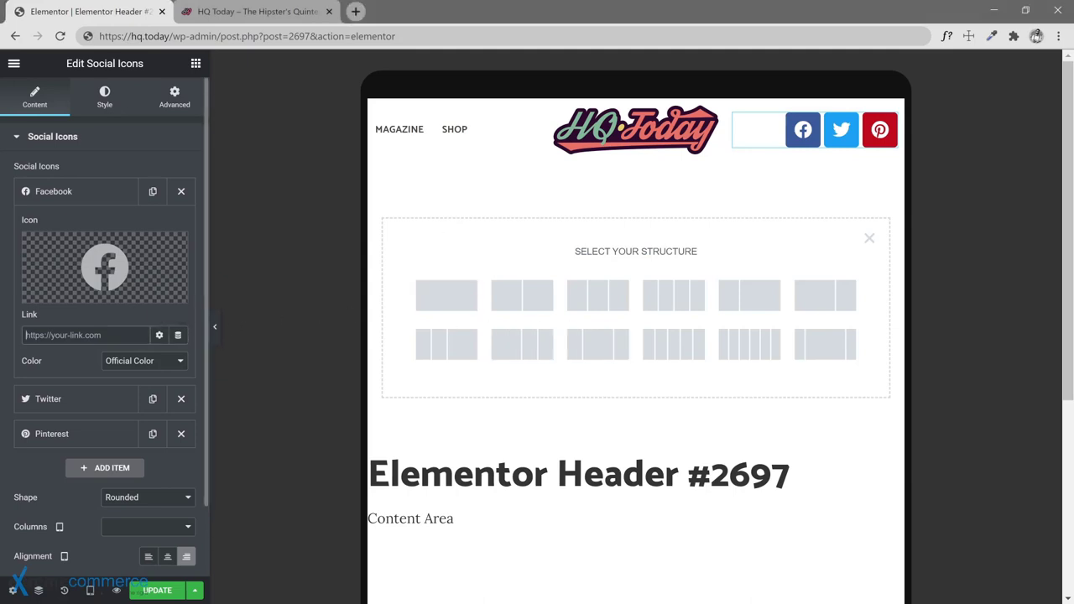
{"action": "type", "text": "https://facebook.com/hqtoday/"}
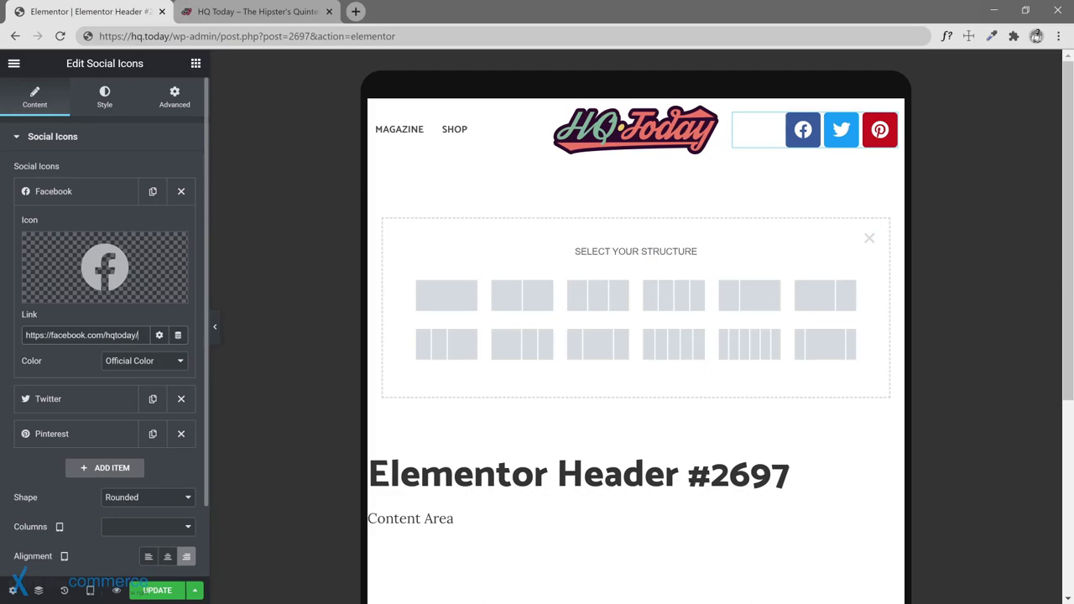
{"action": "key", "text": "ctrl+a"}
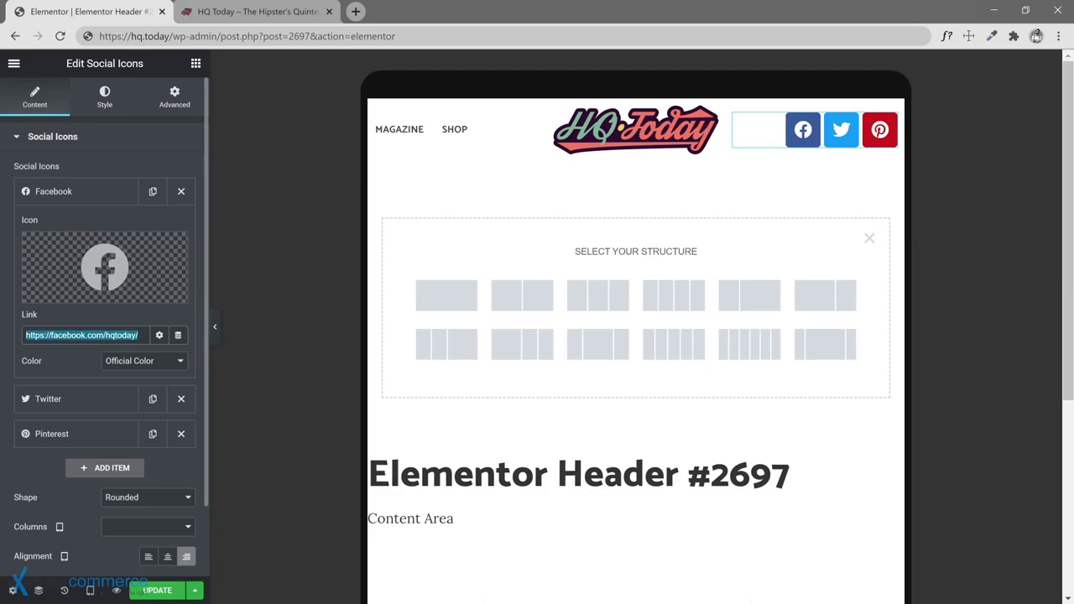
{"action": "key", "text": "ctrl+c"}
{"action": "left_click", "coordinate": [355, 11]}
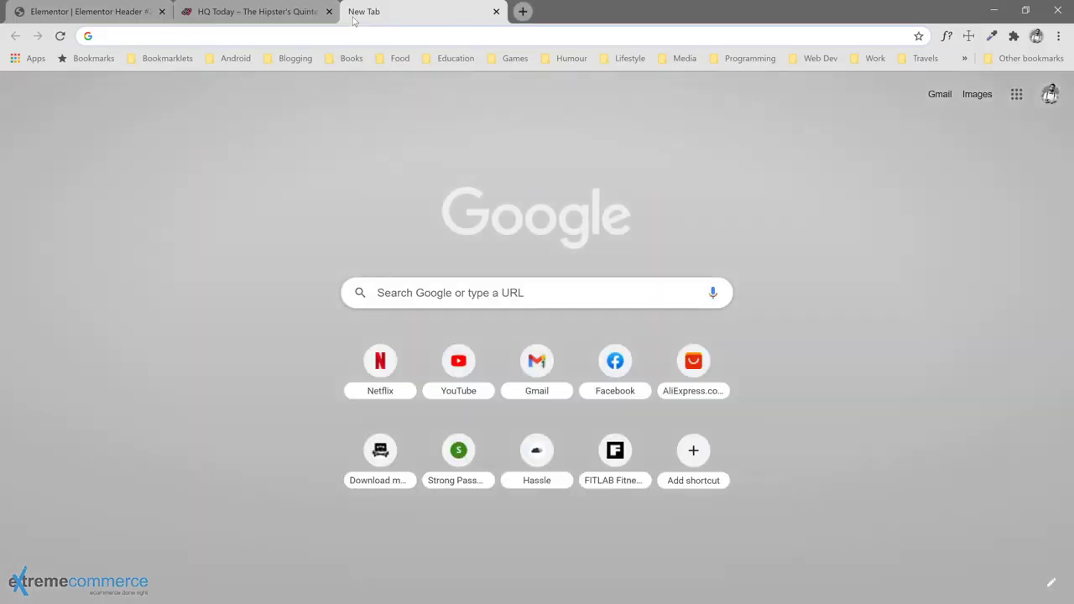
{"action": "key", "text": "ctrl+v"}
{"action": "key", "text": "Return"}
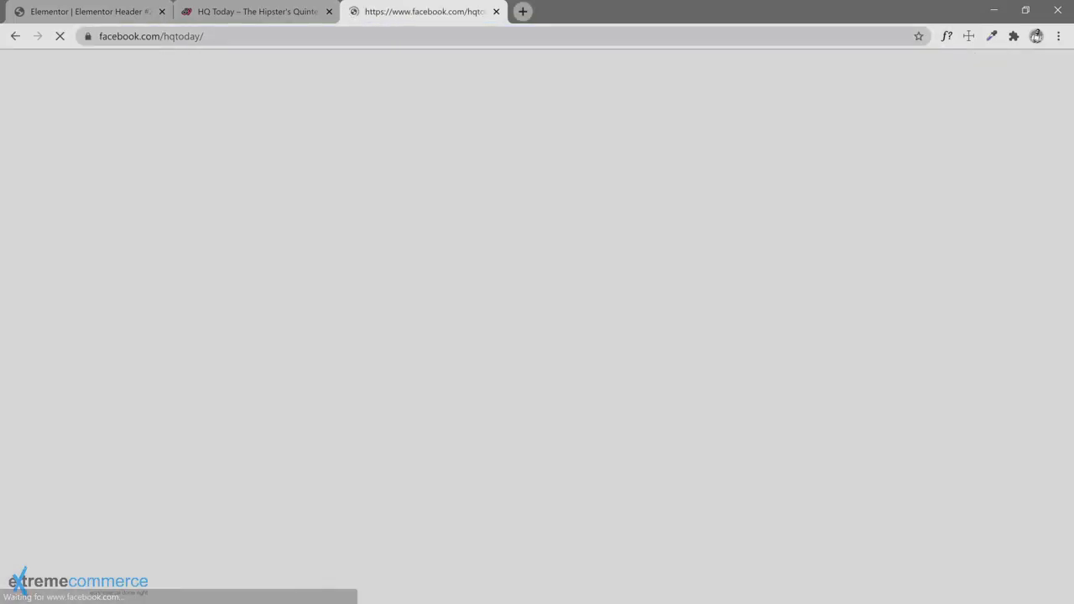
{"action": "key", "text": "ctrl+l"}
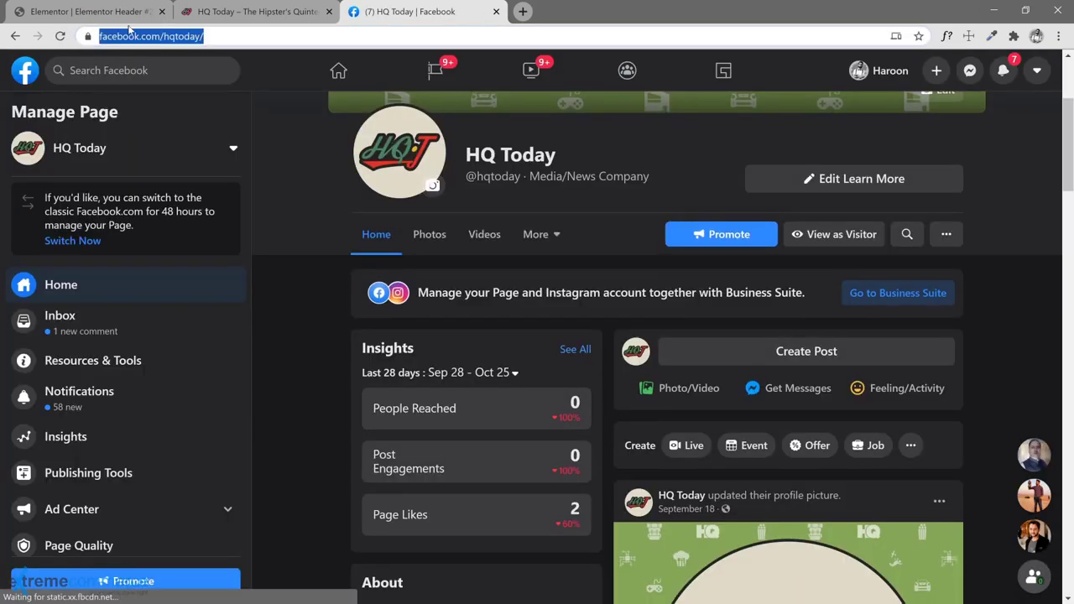
{"action": "left_click", "coordinate": [82, 12]}
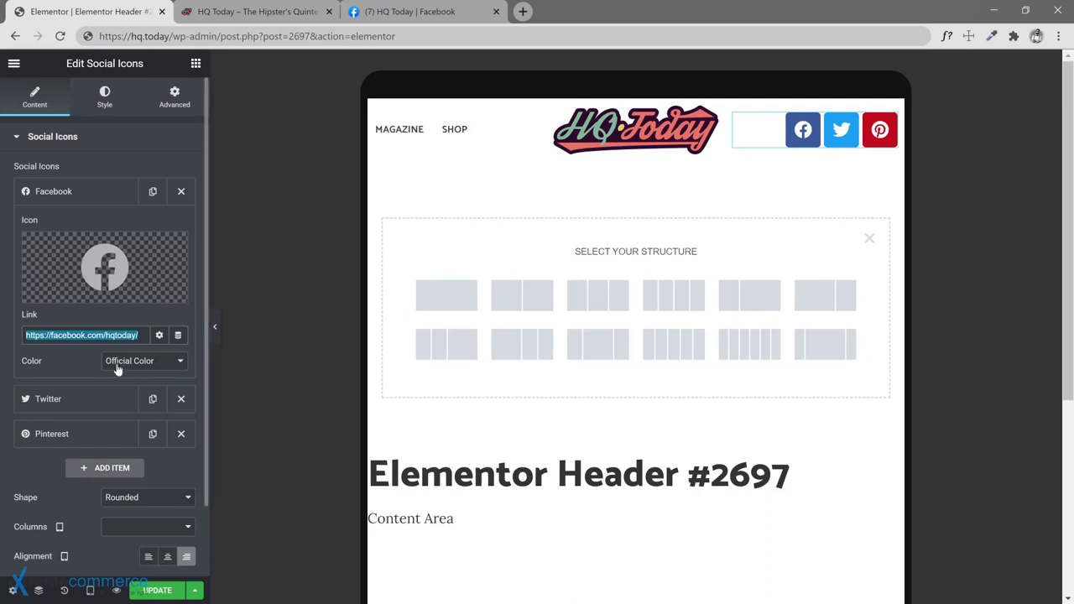
{"action": "key", "text": "ctrl+v"}
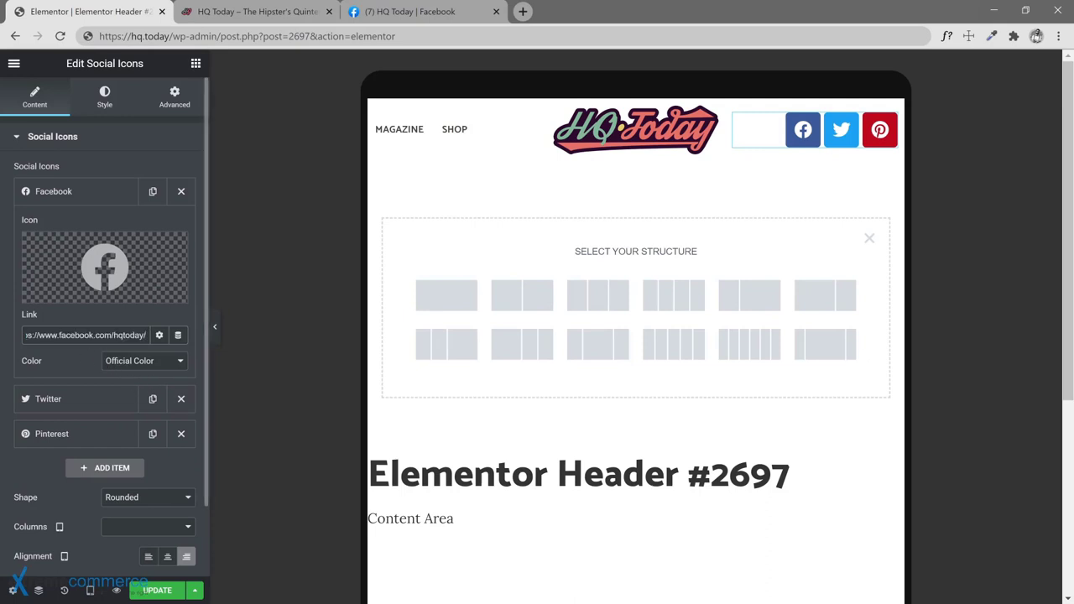
{"action": "left_click", "coordinate": [122, 403]}
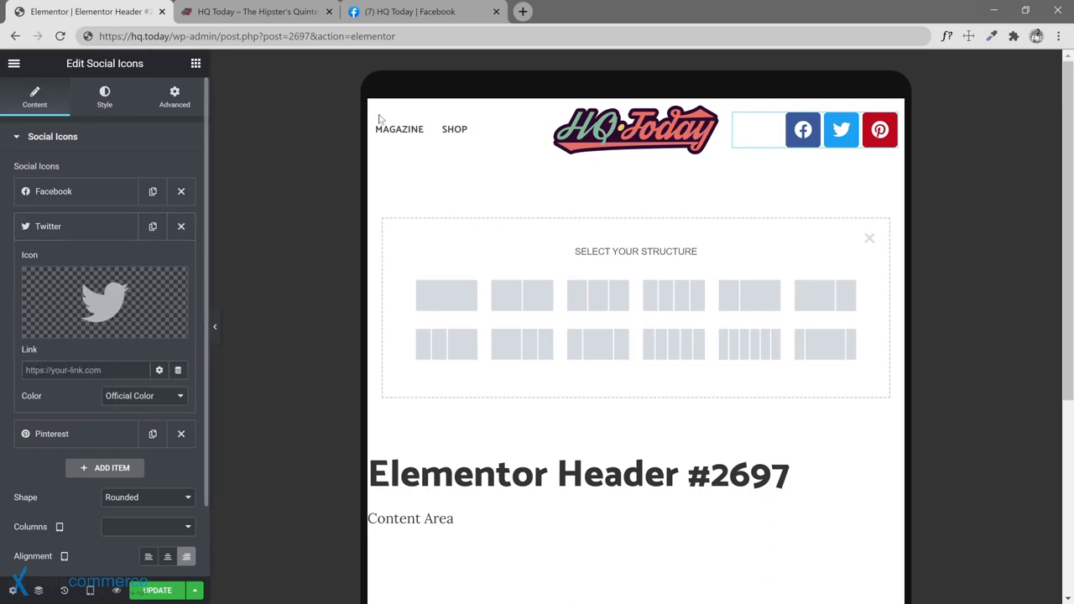
Step: Load twitter.com/hqtoday in the browser tab and paste its address toward the Twitter icon's link
{"action": "left_click", "coordinate": [420, 12]}
{"action": "type", "text": "twitter/"}
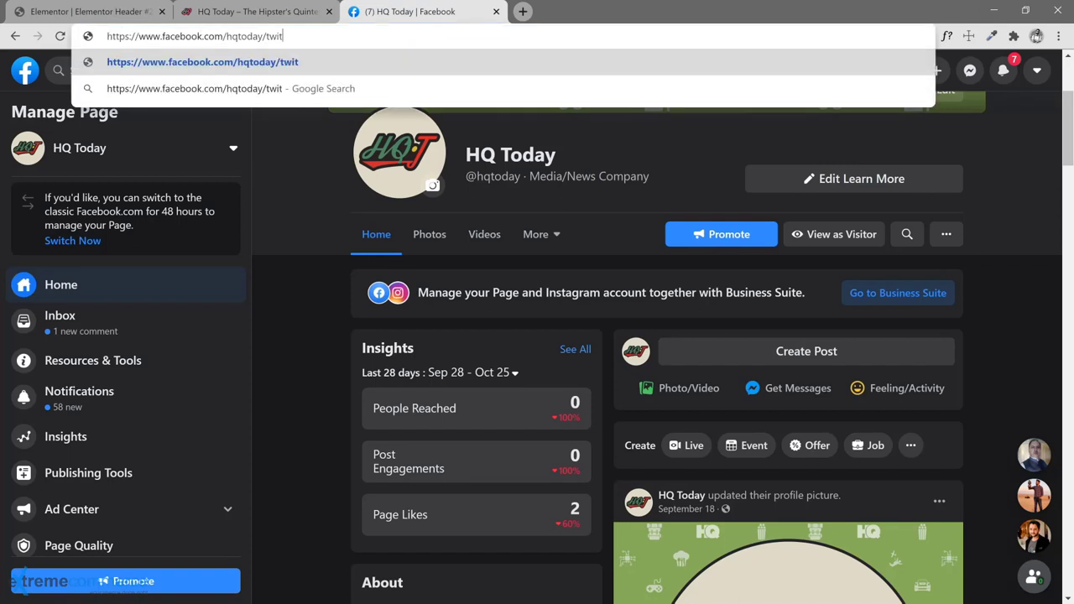
{"action": "key", "text": "ctrl+a"}
{"action": "type", "text": "twitter.ci"}
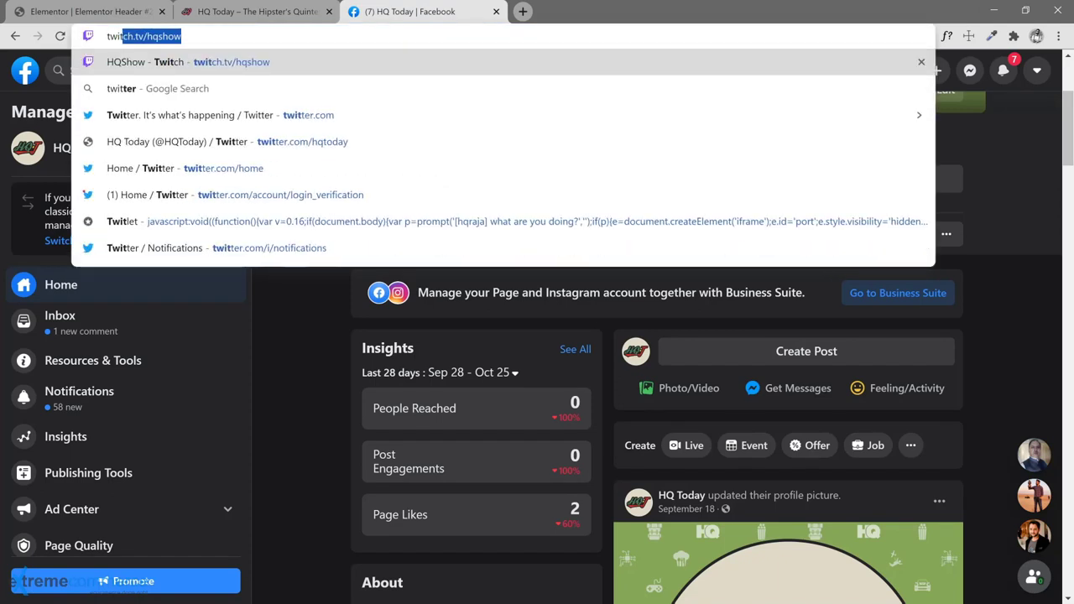
{"action": "key", "text": "BackSpace"}
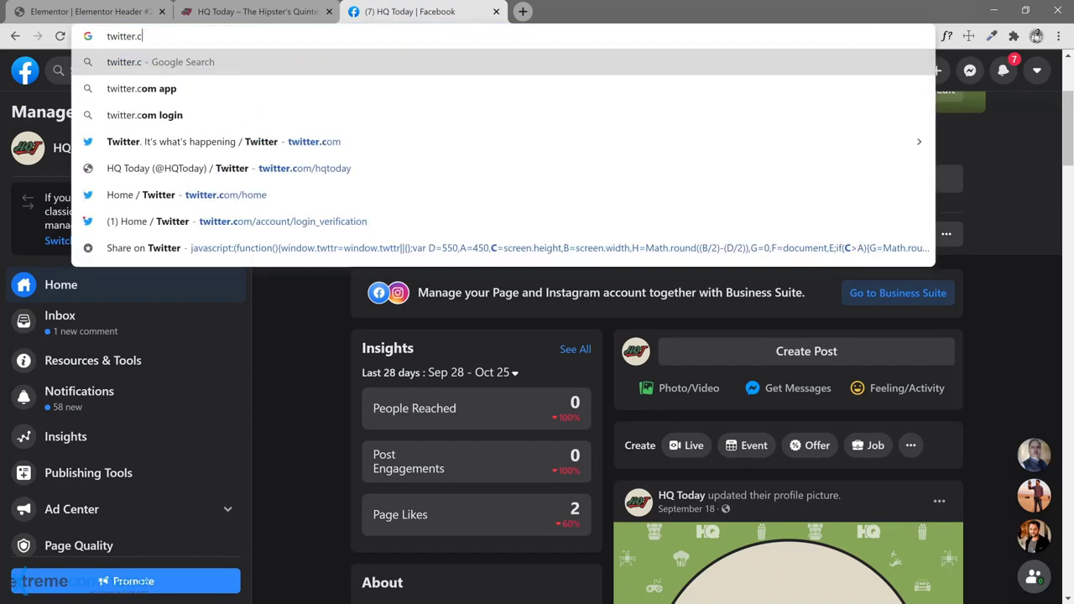
{"action": "type", "text": "om/hqtoday"}
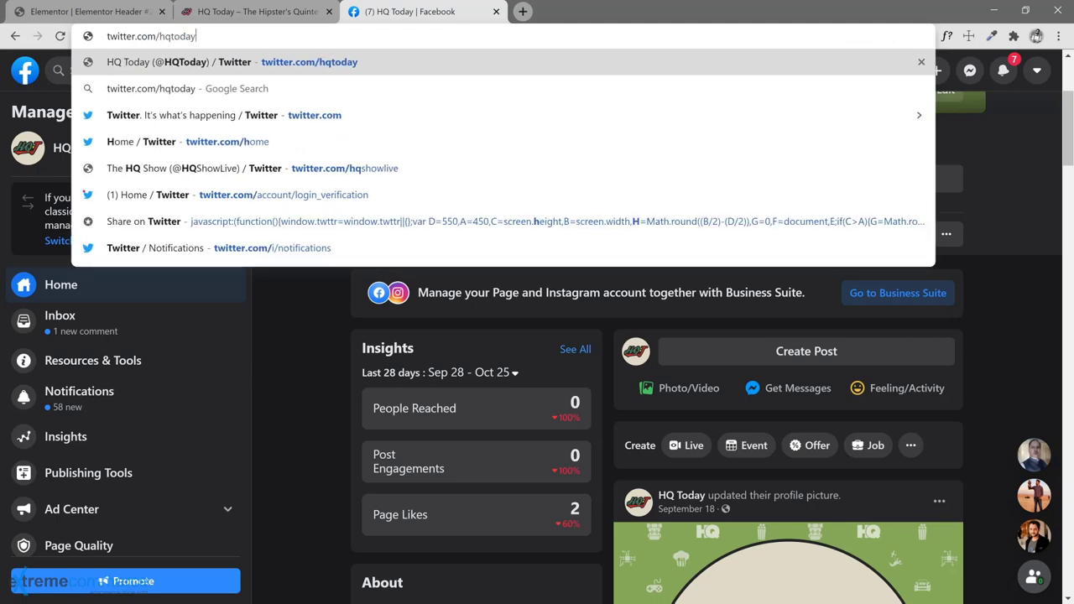
{"action": "key", "text": "Return"}
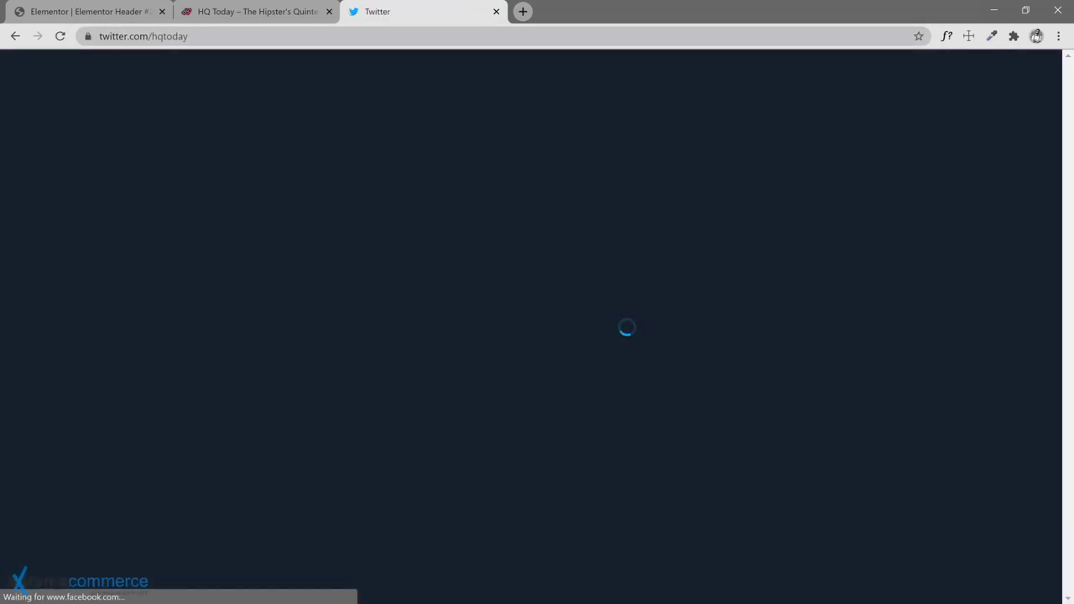
{"action": "left_click", "coordinate": [84, 10]}
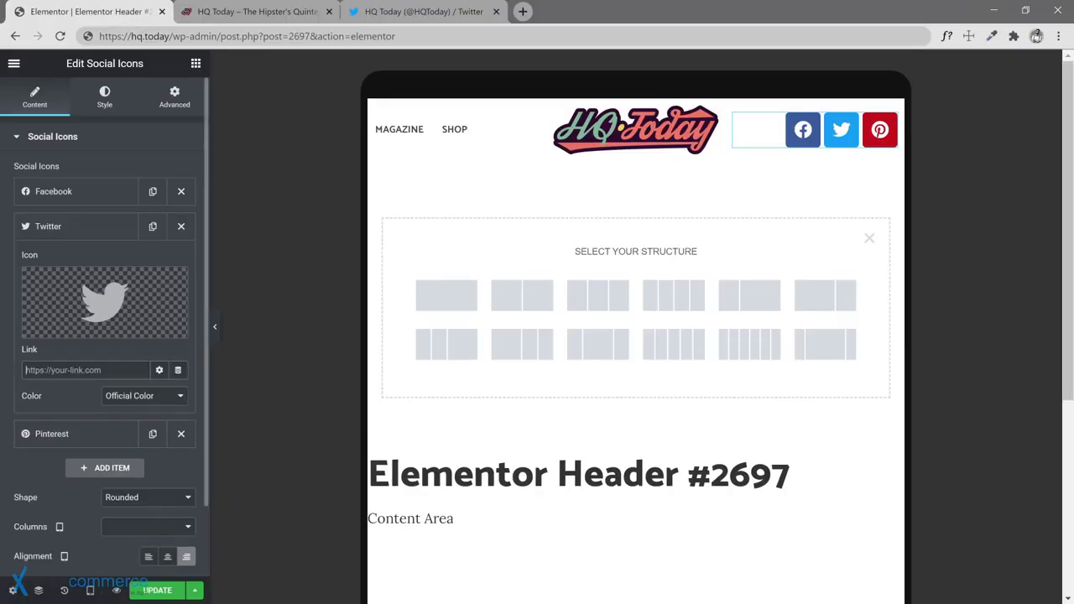
{"action": "key", "text": "ctrl+v"}
{"action": "left_click", "coordinate": [420, 10]}
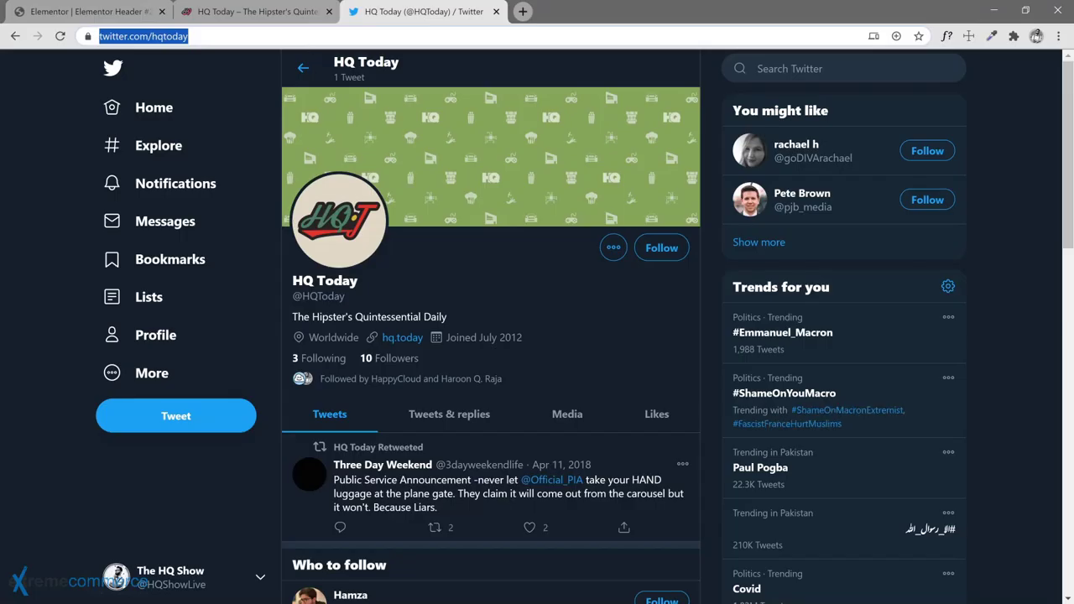
Step: Load instagram.com/hqtoday in the browser tab
{"action": "type", "text": "inter"}
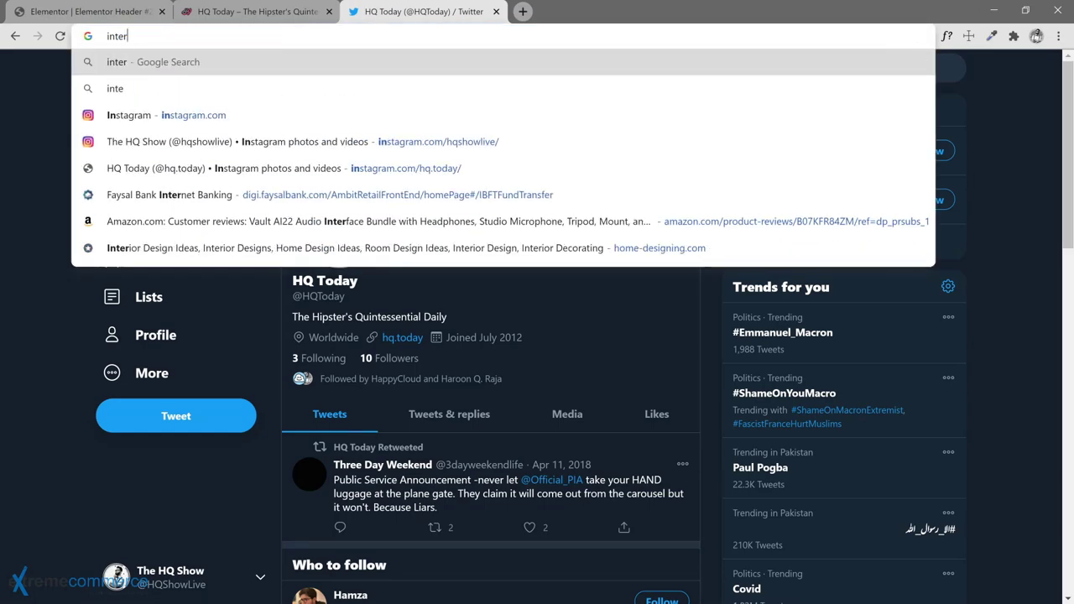
{"action": "key", "text": "BackSpace"}
{"action": "type", "text": "stagram.com"}
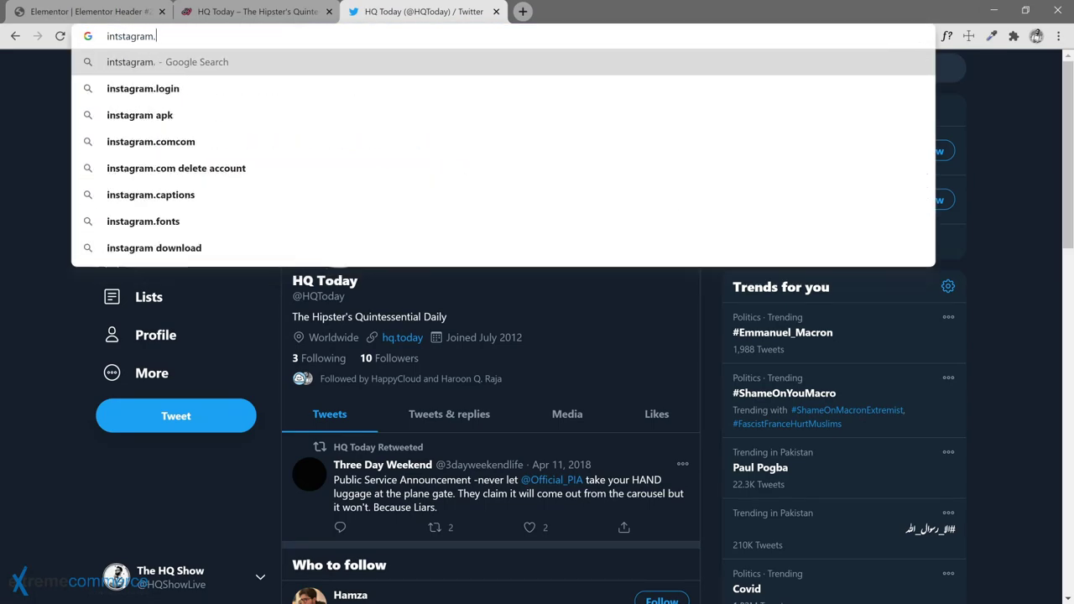
{"action": "key", "text": "Down"}
{"action": "key", "text": "Down"}
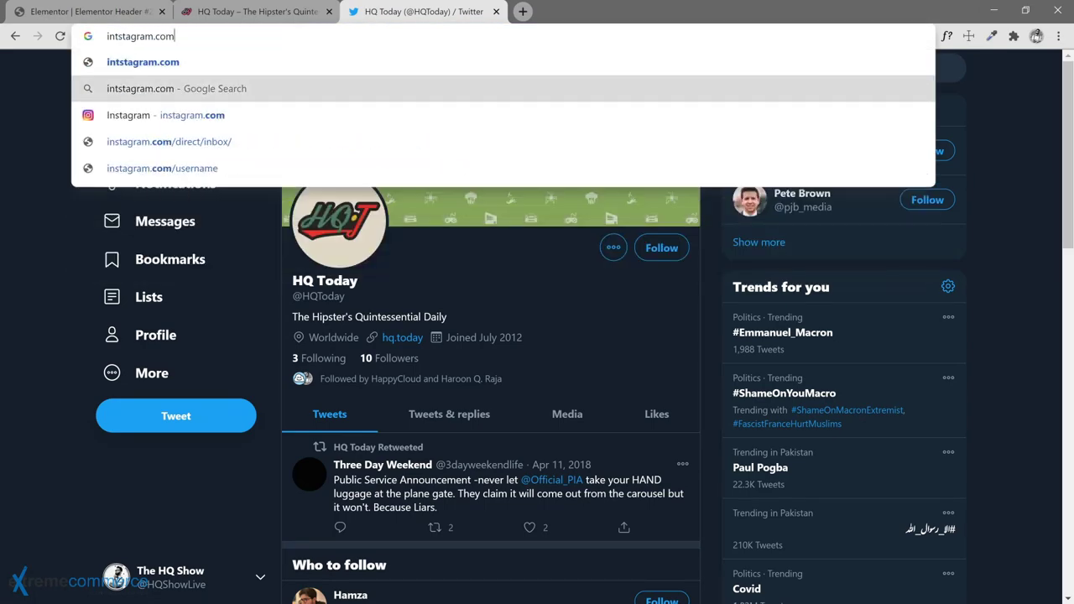
{"action": "type", "text": "//www."}
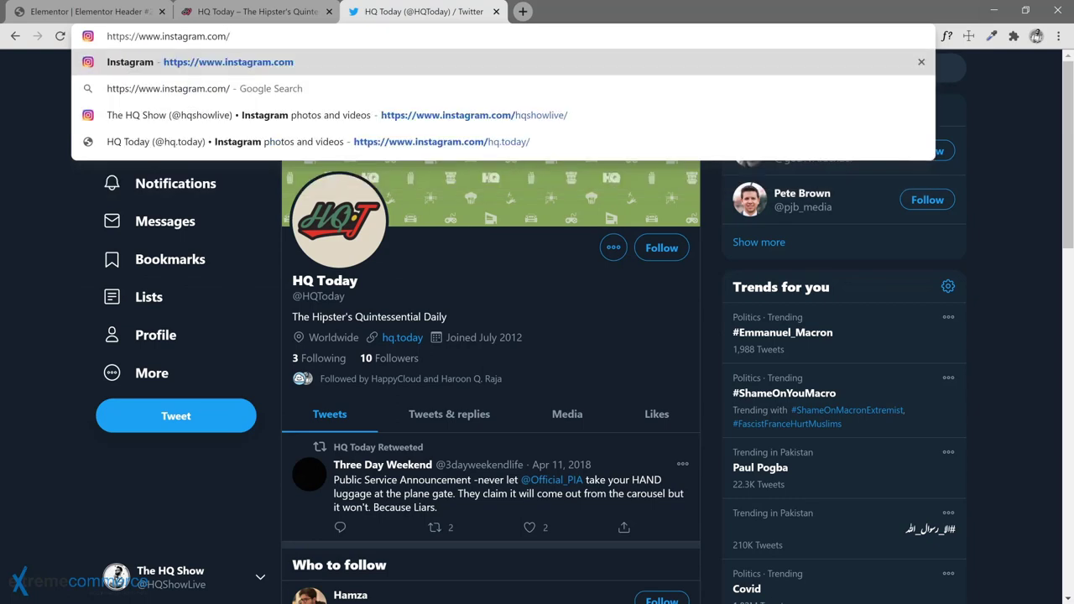
{"action": "type", "text": "hqtoday"}
{"action": "key", "text": "Return"}
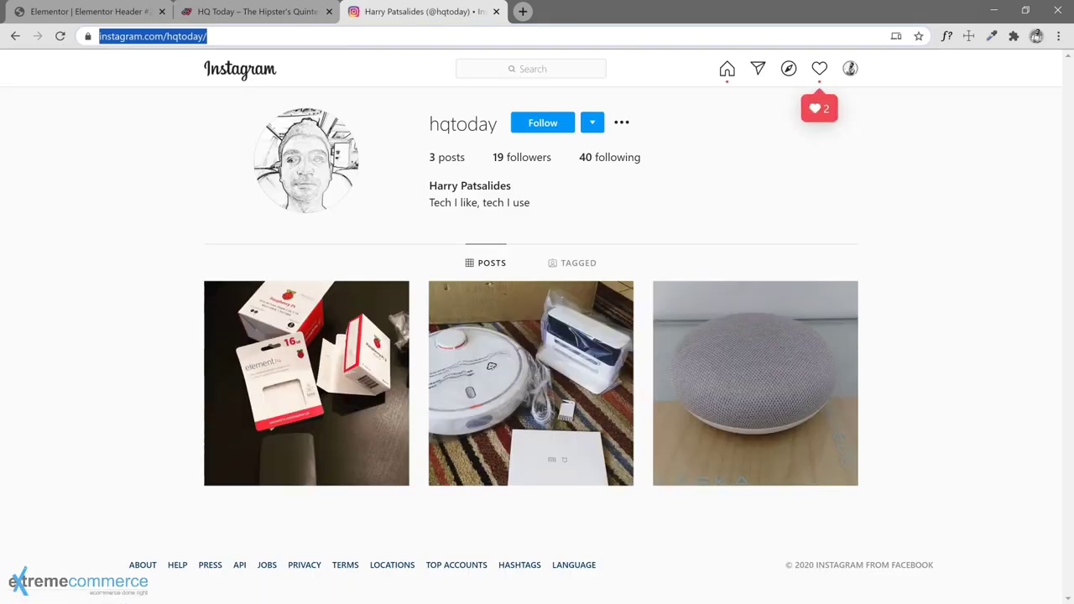
Step: Correct the address to instagram.com/hq.today and select that profile URL
{"action": "left_click", "coordinate": [178, 38]}
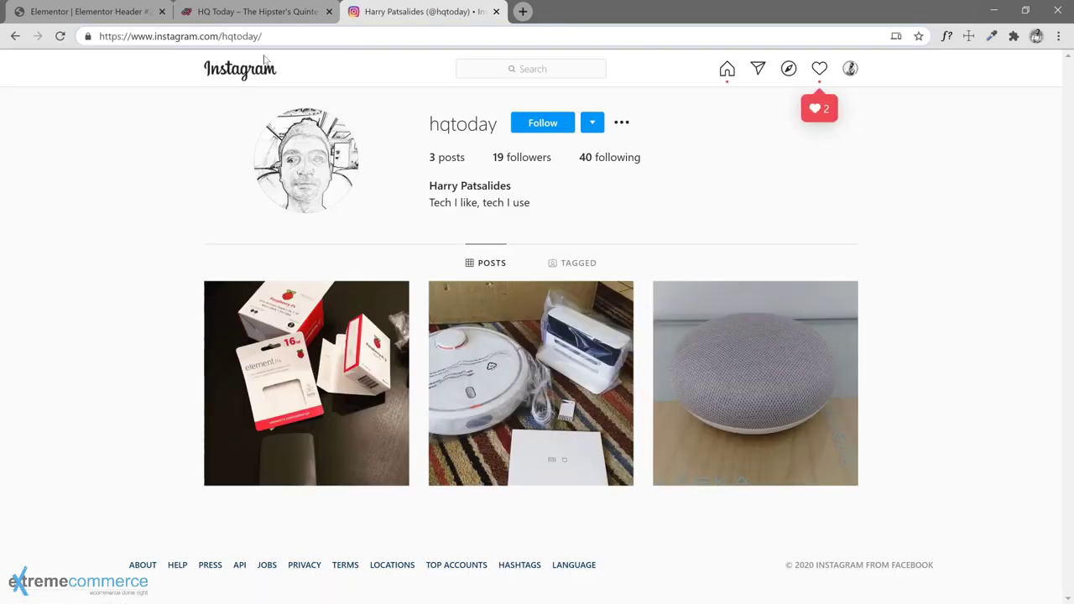
{"action": "left_click", "coordinate": [242, 74]}
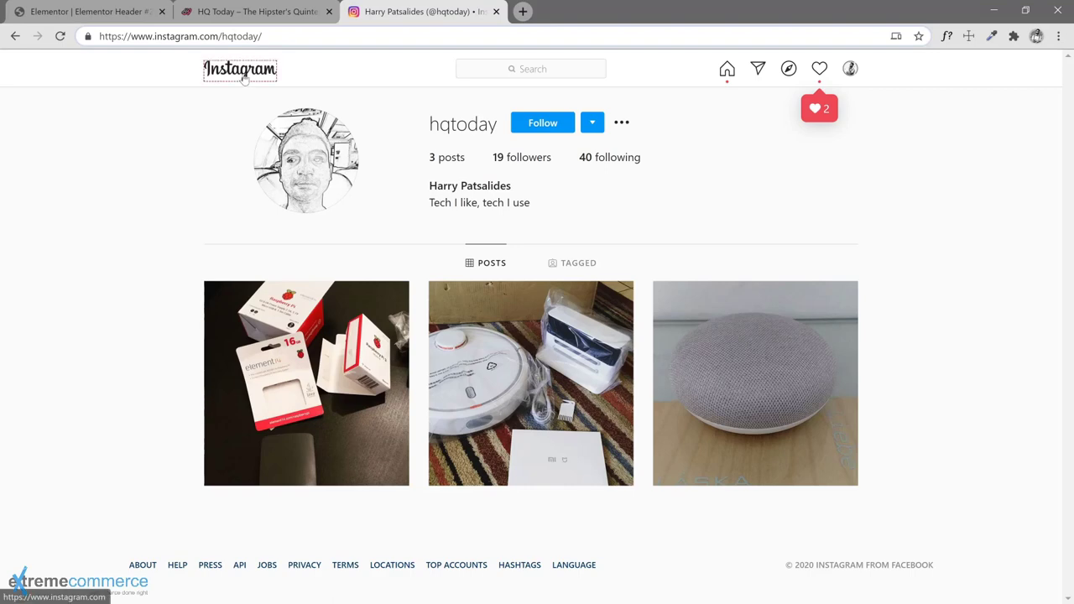
{"action": "type", "text": "."}
{"action": "key", "text": "Return"}
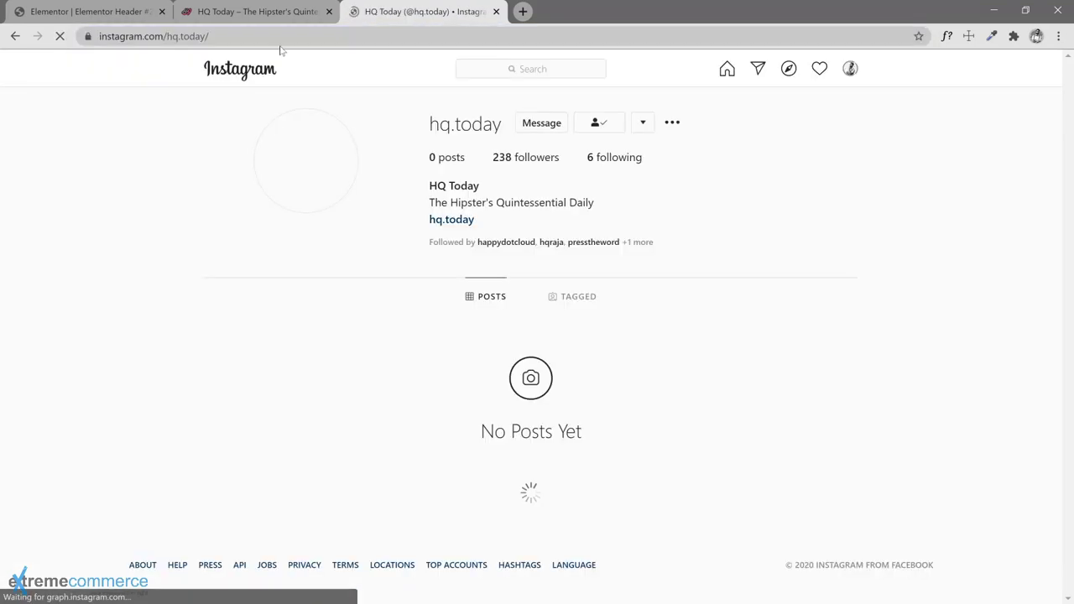
{"action": "left_click", "coordinate": [280, 37]}
{"action": "key", "text": "ctrl+c"}
{"action": "left_click", "coordinate": [108, 14]}
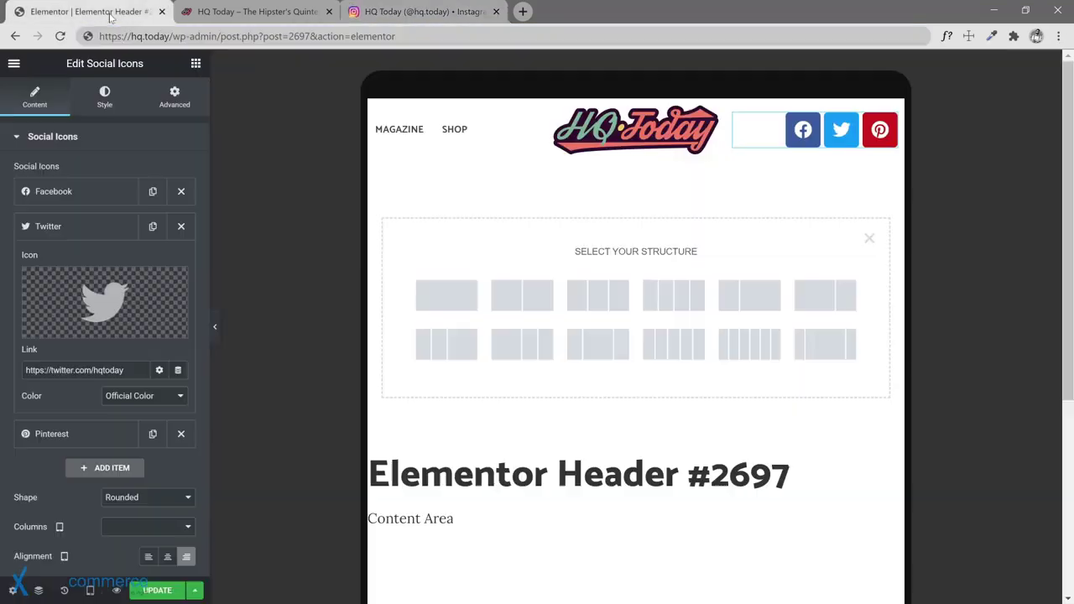
Step: Restore the Twitter icon's link after an accidental Instagram paste
{"action": "triple_click", "coordinate": [124, 370]}
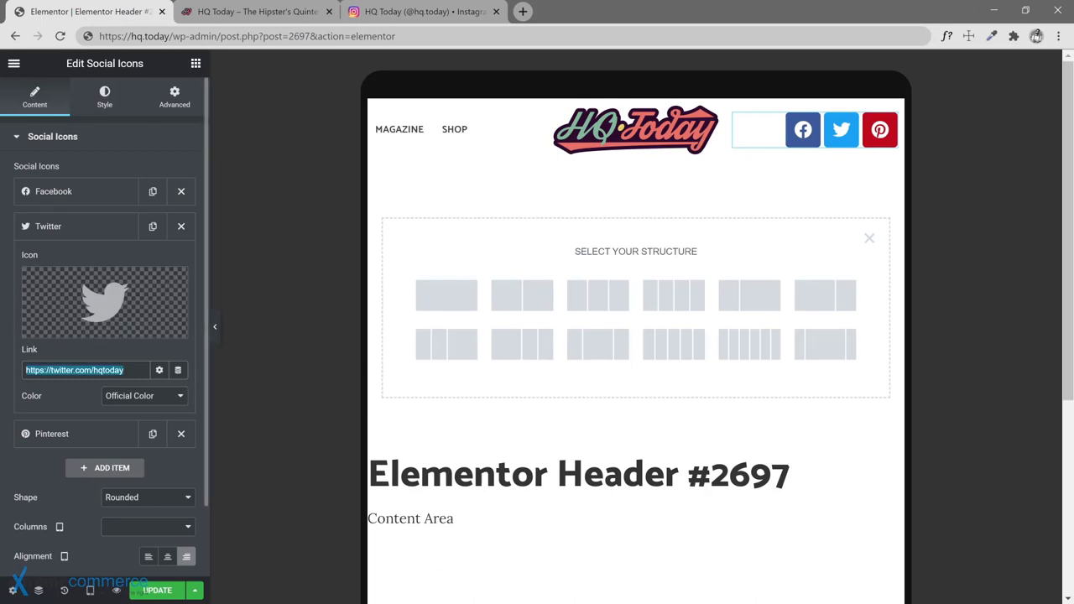
{"action": "key", "text": "ctrl+v"}
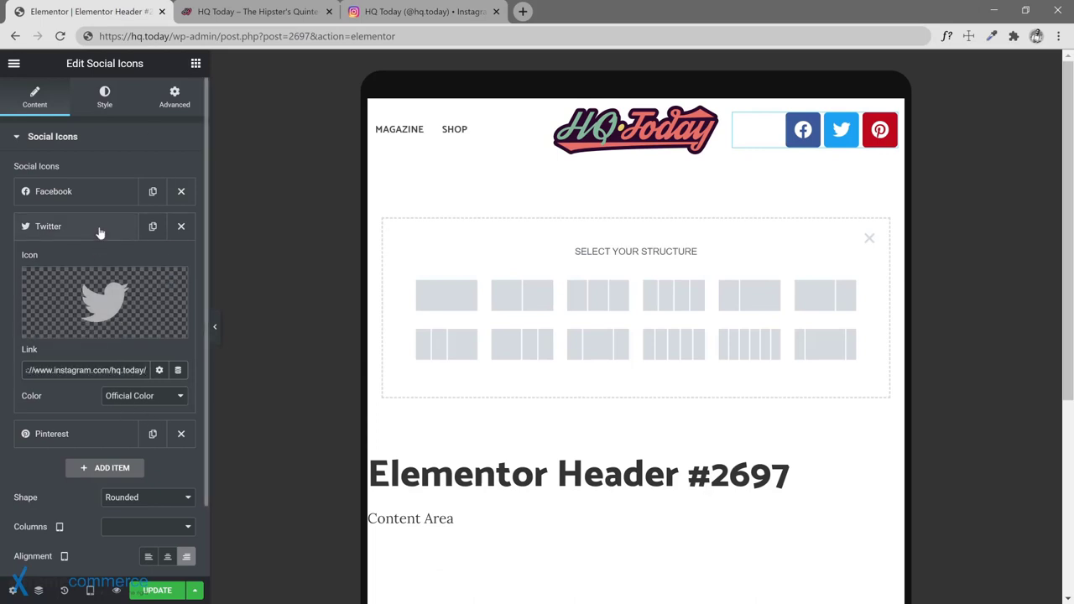
{"action": "left_click", "coordinate": [99, 235]}
{"action": "left_click", "coordinate": [83, 370]}
{"action": "key", "text": "ctrl+a"}
{"action": "type", "text": "https://twitter.com/hqtoday"}
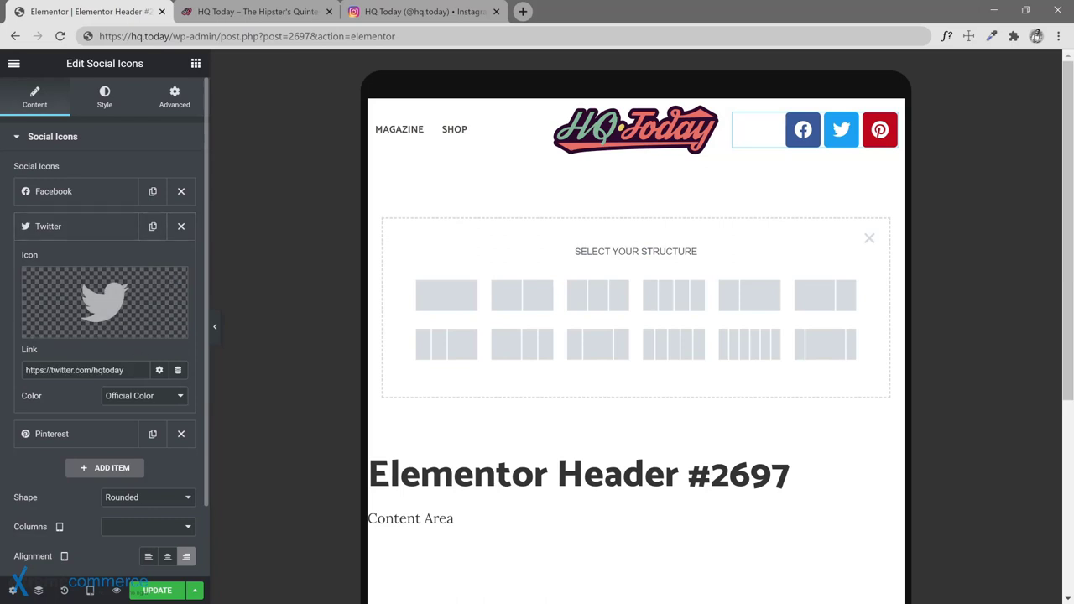
Step: Duplicate the Pinterest item and make it an Instagram icon linking to the hq.today profile
{"action": "left_click", "coordinate": [92, 434]}
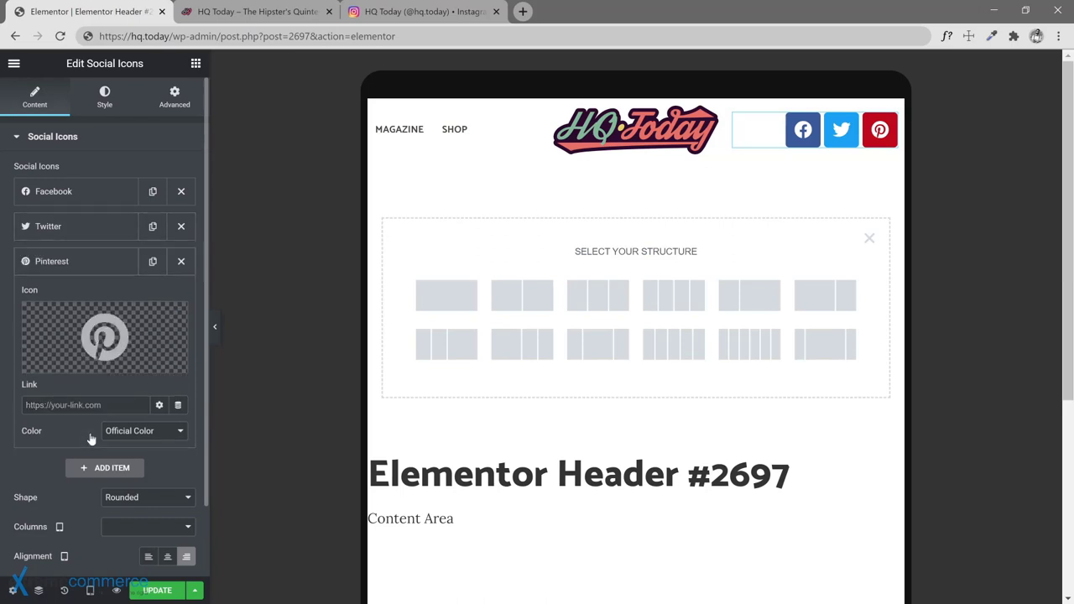
{"action": "left_click", "coordinate": [152, 261]}
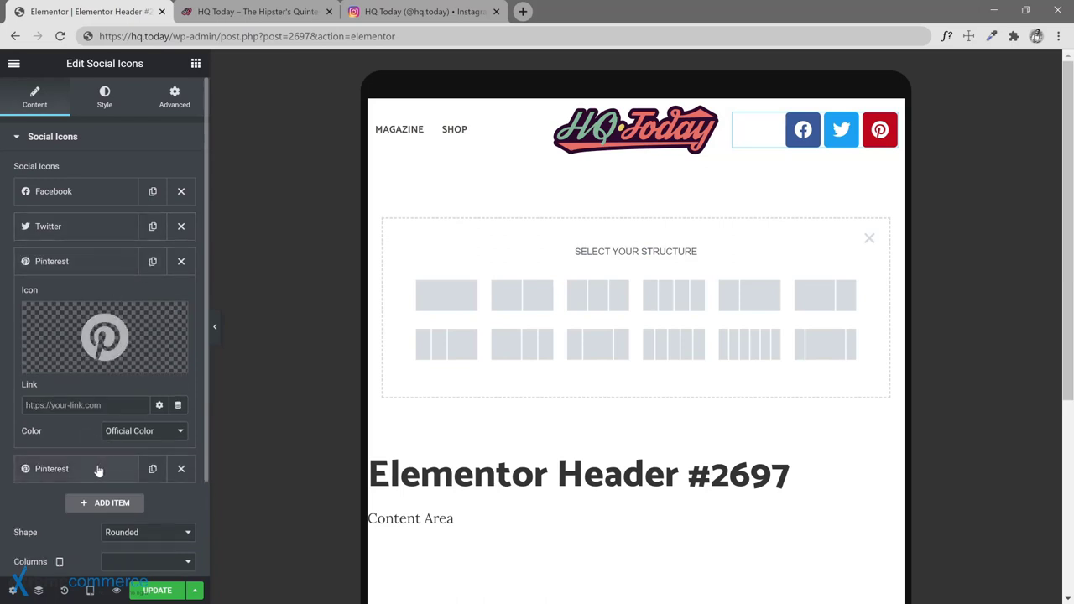
{"action": "left_click", "coordinate": [98, 476]}
{"action": "left_click", "coordinate": [100, 259]}
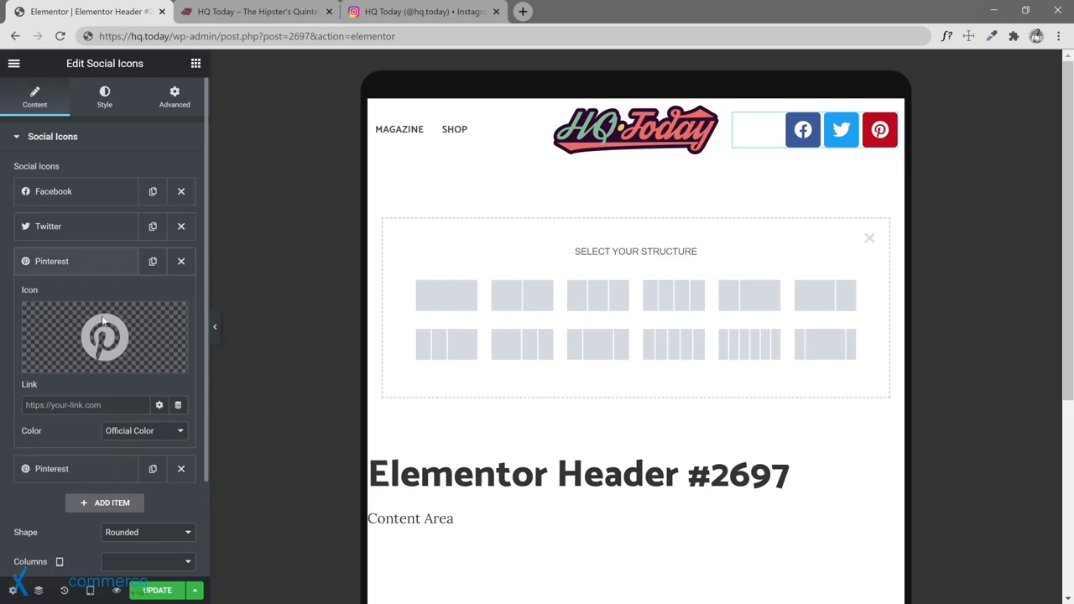
{"action": "key", "text": "ctrl+v"}
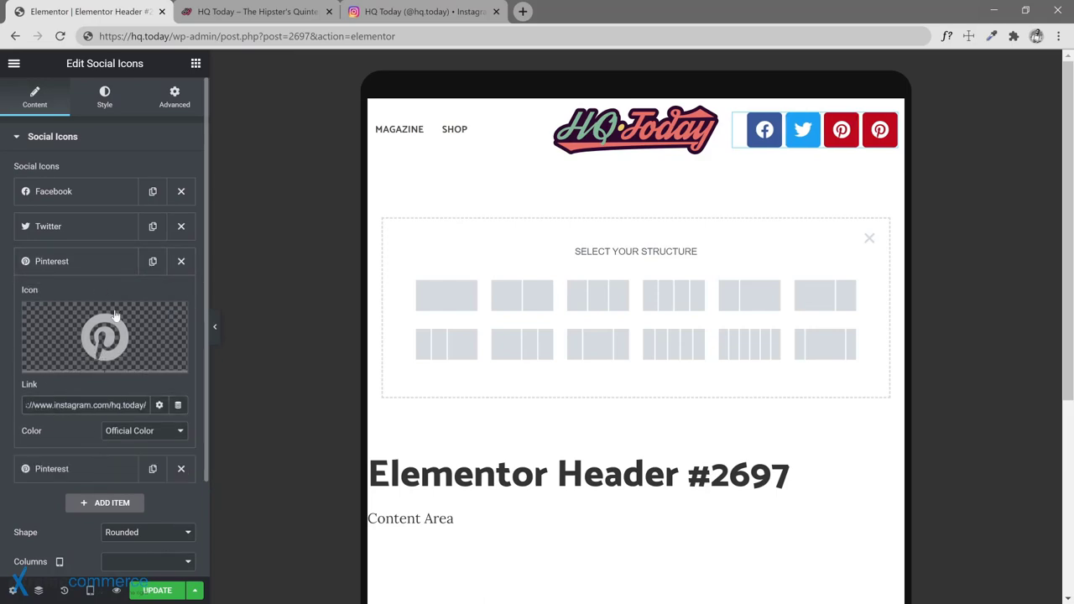
{"action": "left_click", "coordinate": [185, 318]}
{"action": "left_click", "coordinate": [637, 123]}
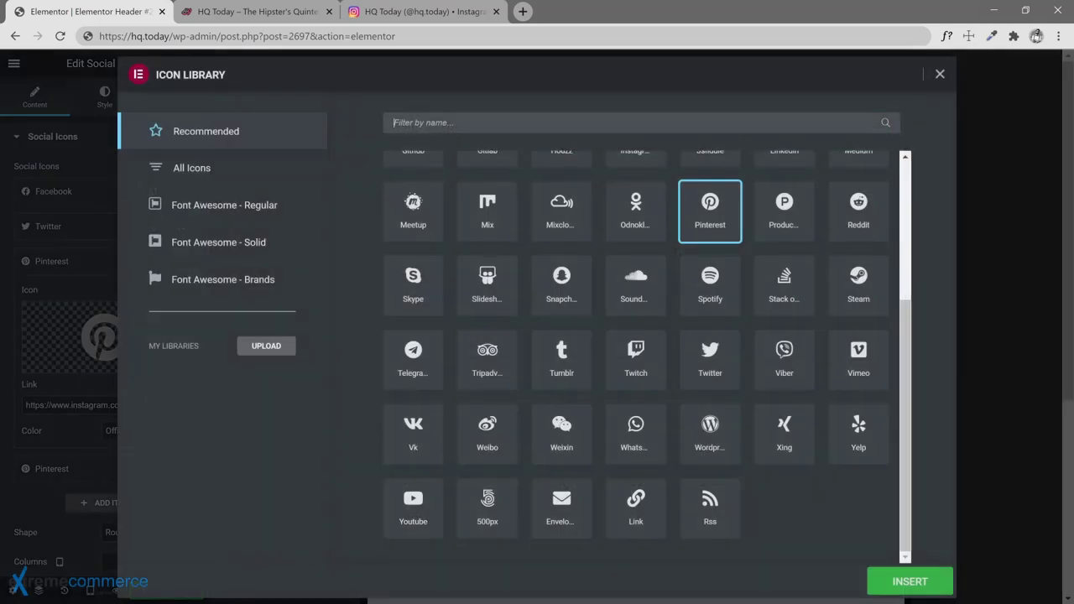
{"action": "type", "text": "instar"}
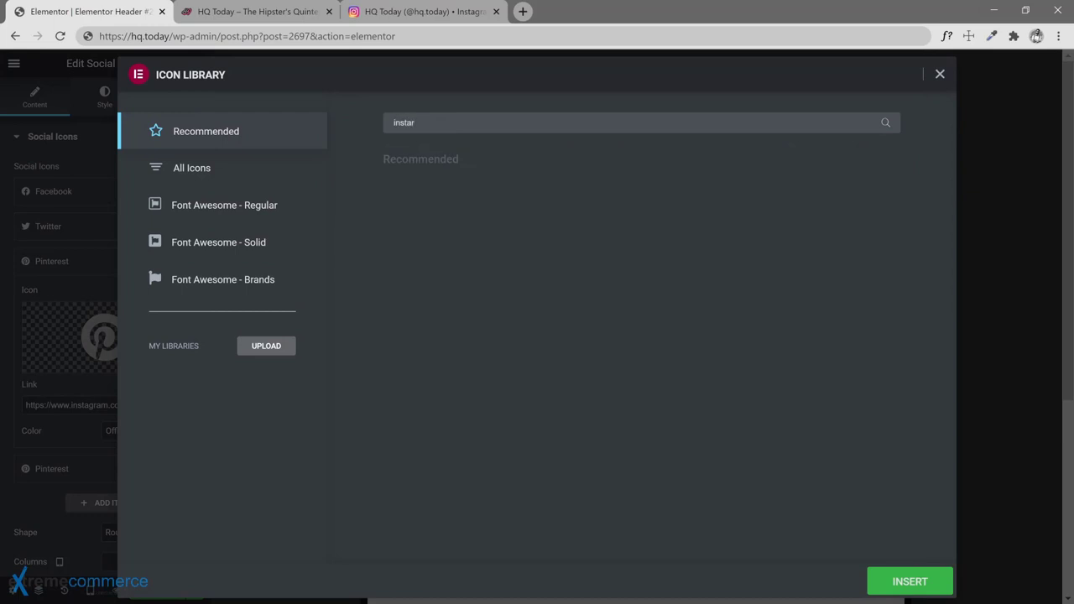
{"action": "key", "text": "BackSpace"}
{"action": "key", "text": "BackSpace"}
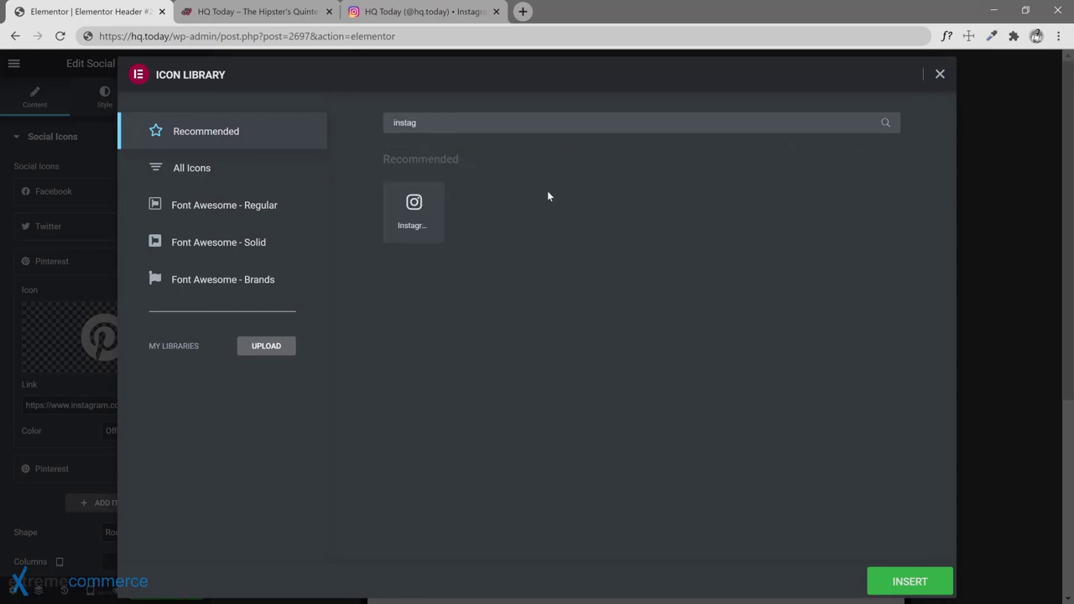
{"action": "left_click", "coordinate": [414, 209]}
{"action": "left_click", "coordinate": [909, 582]}
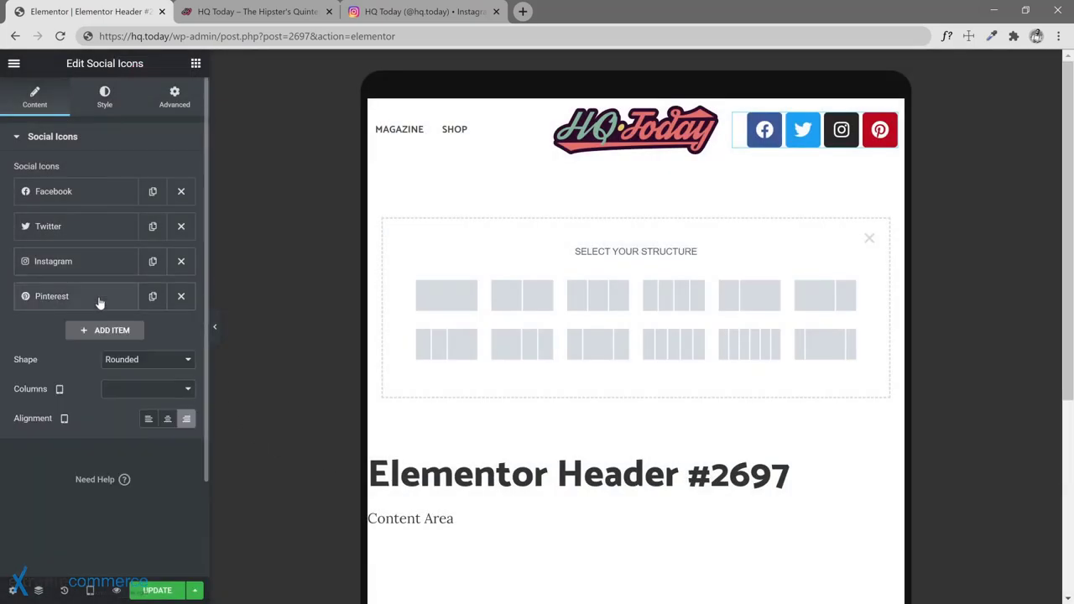
Step: Expand the Pinterest item's settings, then bring up the hq.today Instagram tab
{"action": "left_click", "coordinate": [99, 300]}
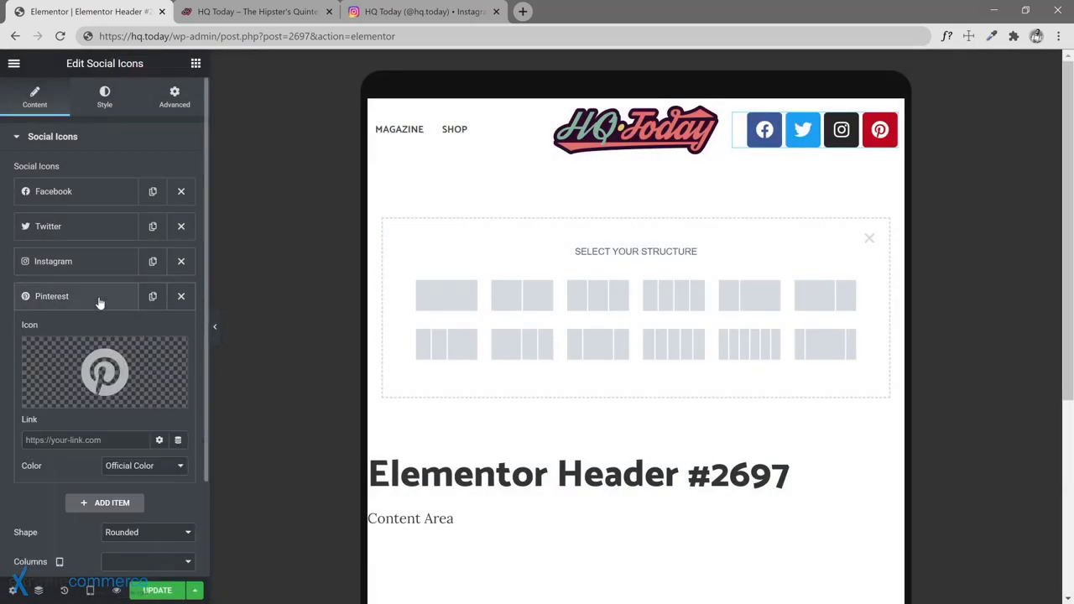
{"action": "mouse_move", "coordinate": [121, 378]}
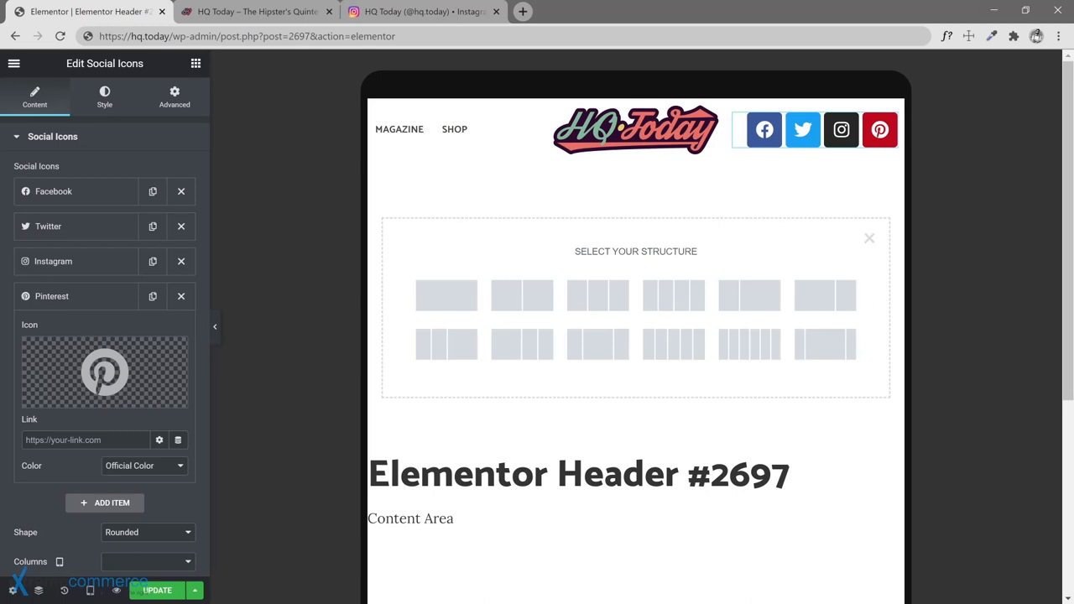
{"action": "left_click_drag", "start_coordinate": [548, 475], "coordinate": [369, 474]}
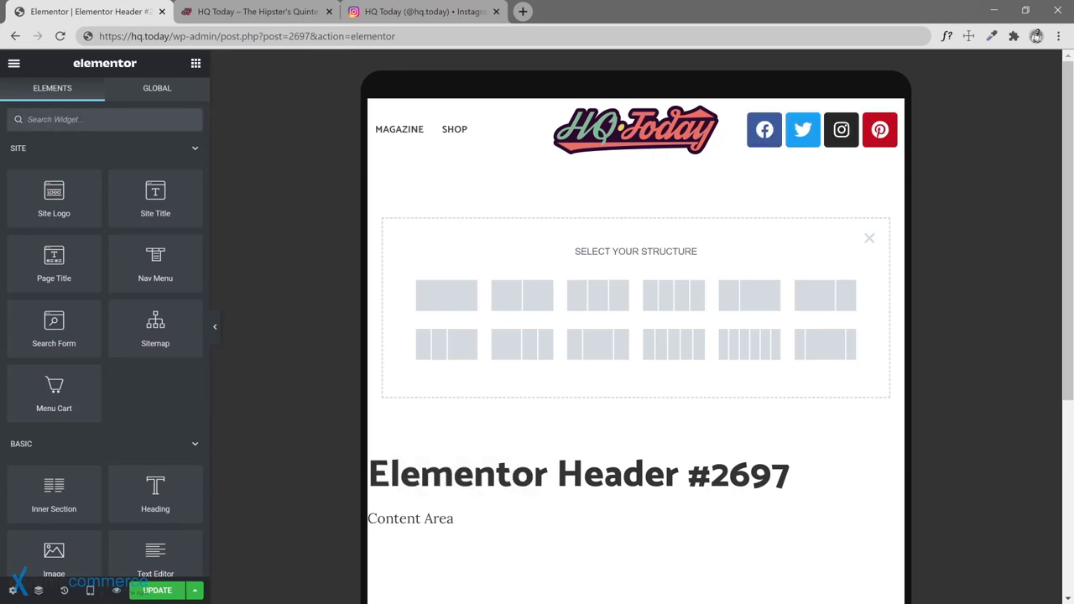
{"action": "left_click_drag", "start_coordinate": [678, 474], "coordinate": [556, 474]}
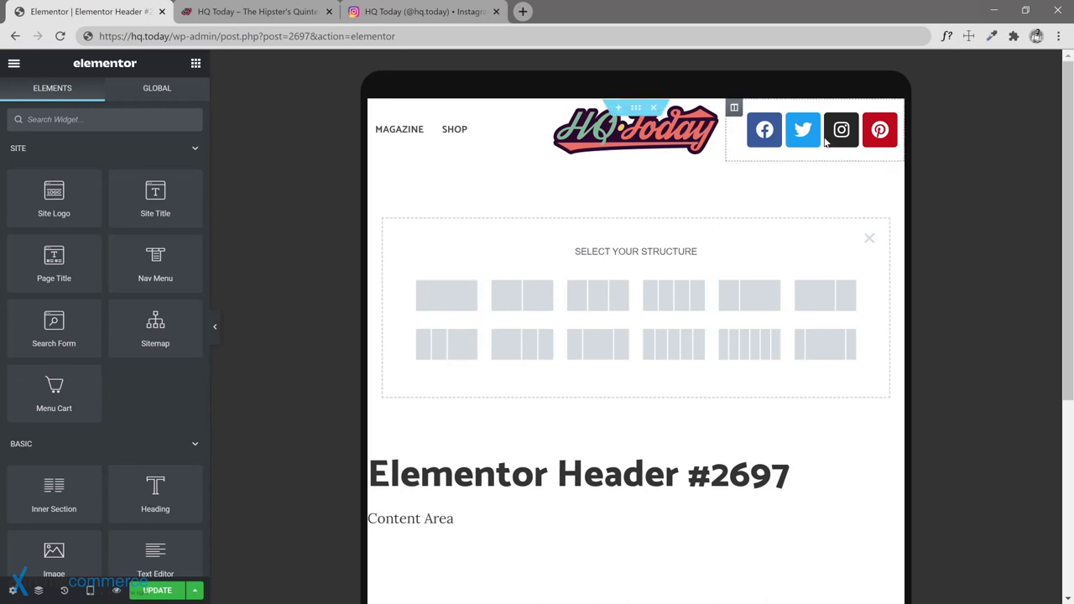
{"action": "left_click", "coordinate": [888, 126]}
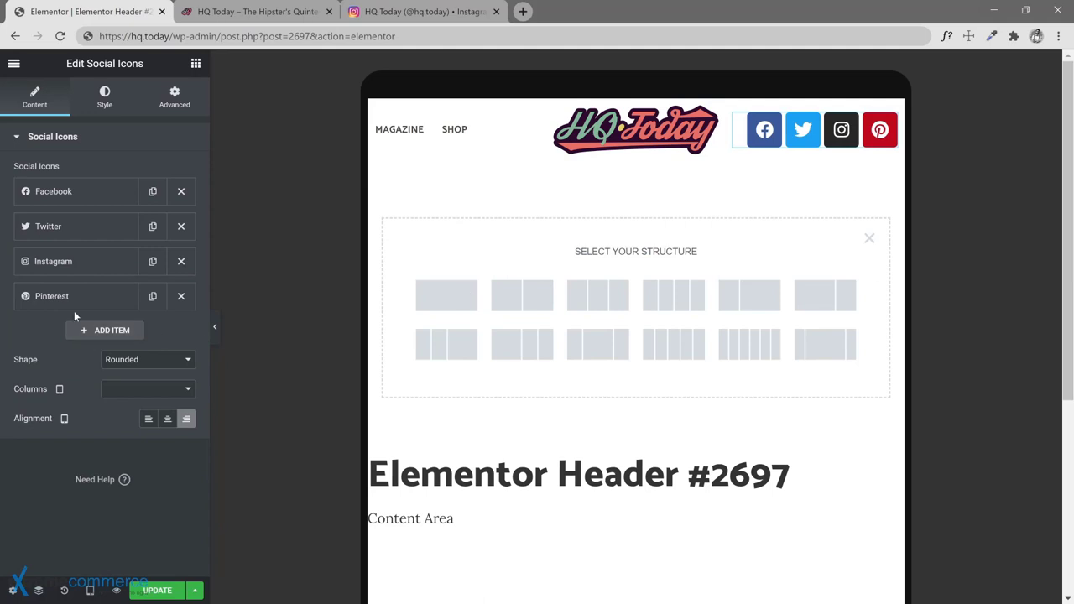
{"action": "left_click", "coordinate": [99, 302]}
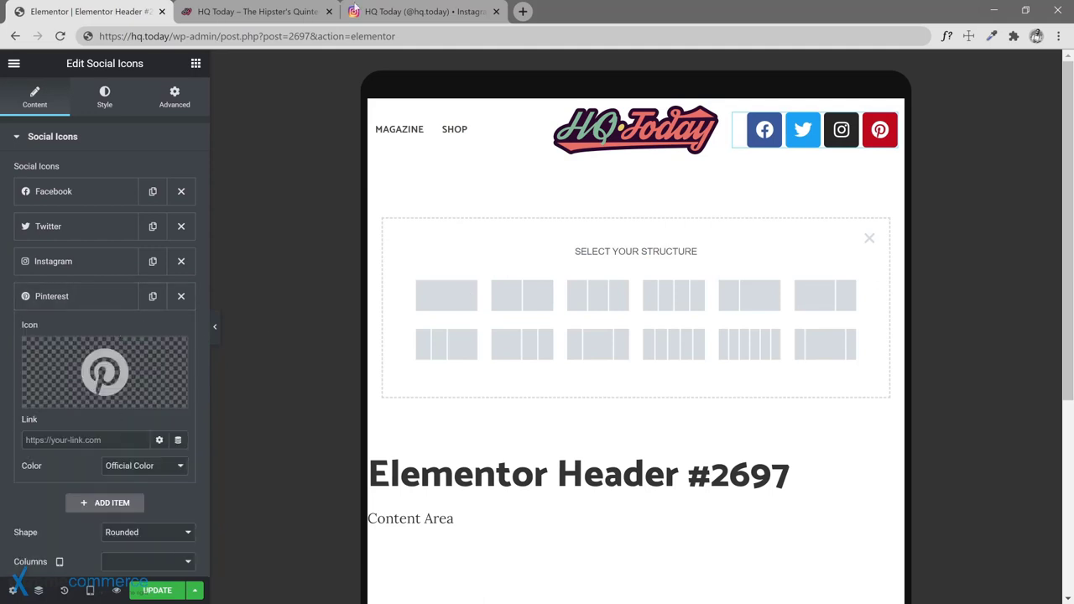
{"action": "left_click", "coordinate": [392, 19]}
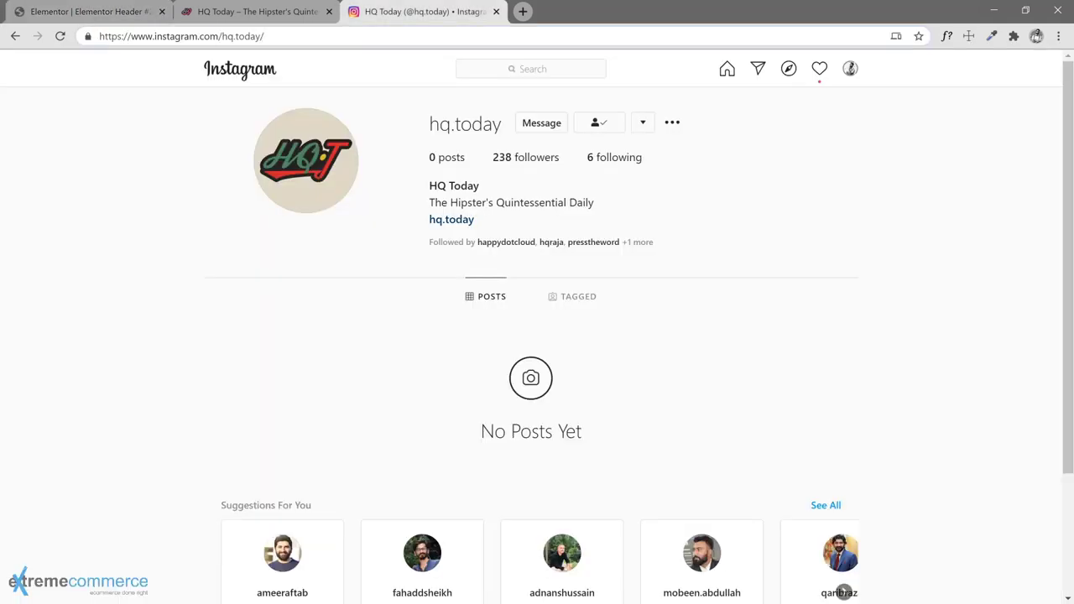
Step: Load pinterest.com/hqtoday, copy its address, and focus the Pinterest item's empty link
{"action": "key", "text": "ctrl+l"}
{"action": "type", "text": "o"}
{"action": "key", "text": "BackSpace"}
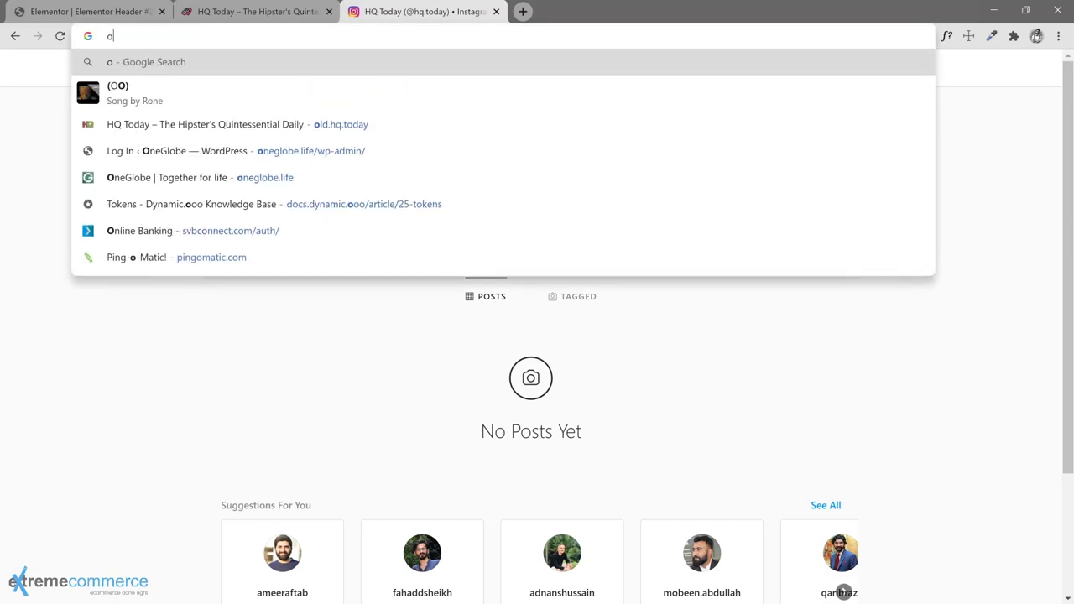
{"action": "key", "text": "BackSpace"}
{"action": "type", "text": "pintere"}
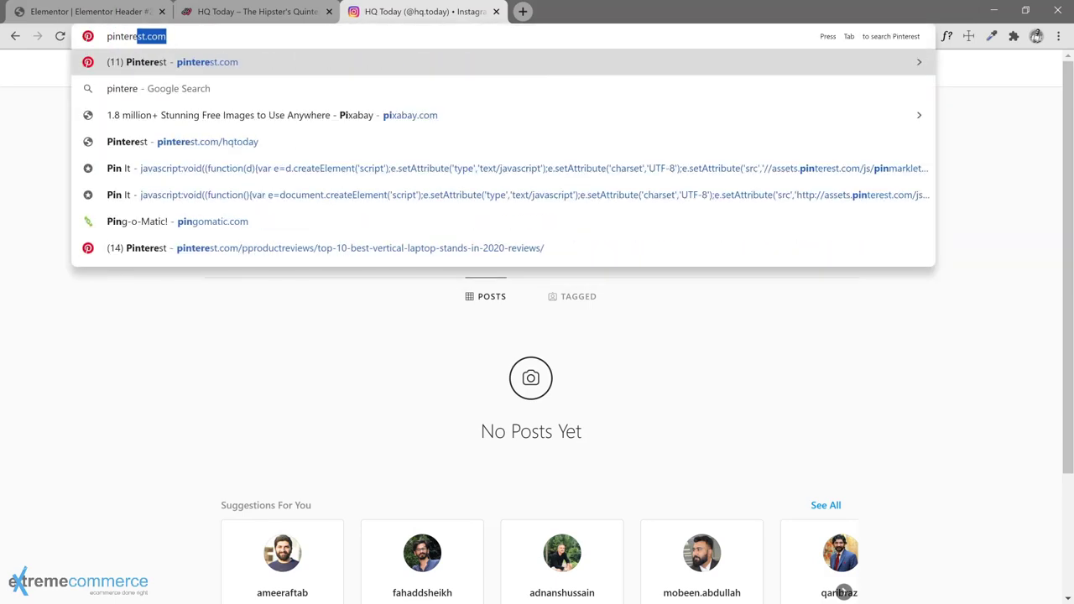
{"action": "type", "text": "st.com/hqtoday"}
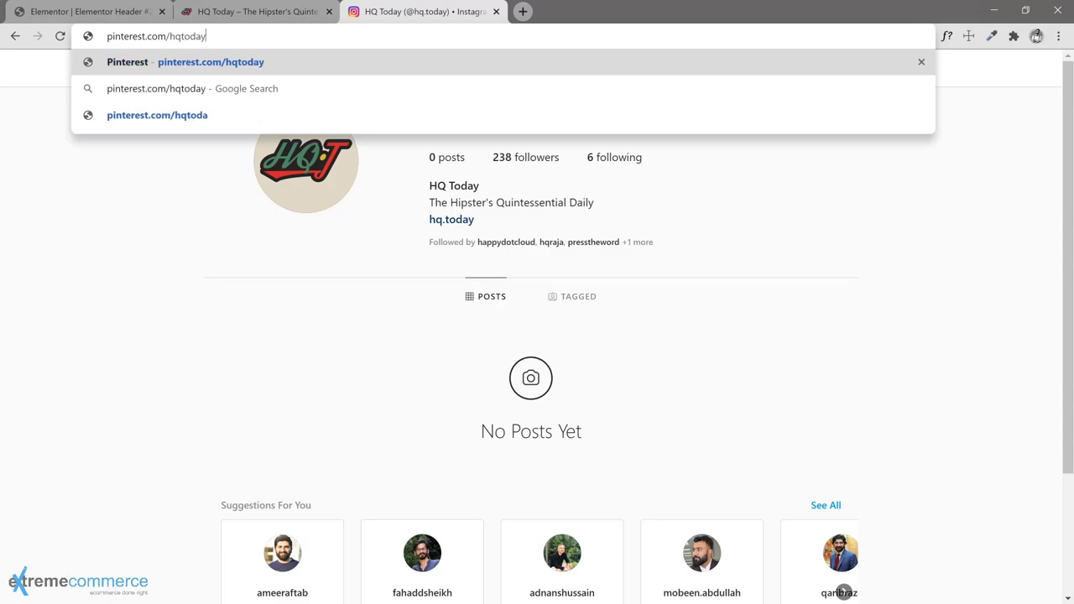
{"action": "key", "text": "Return"}
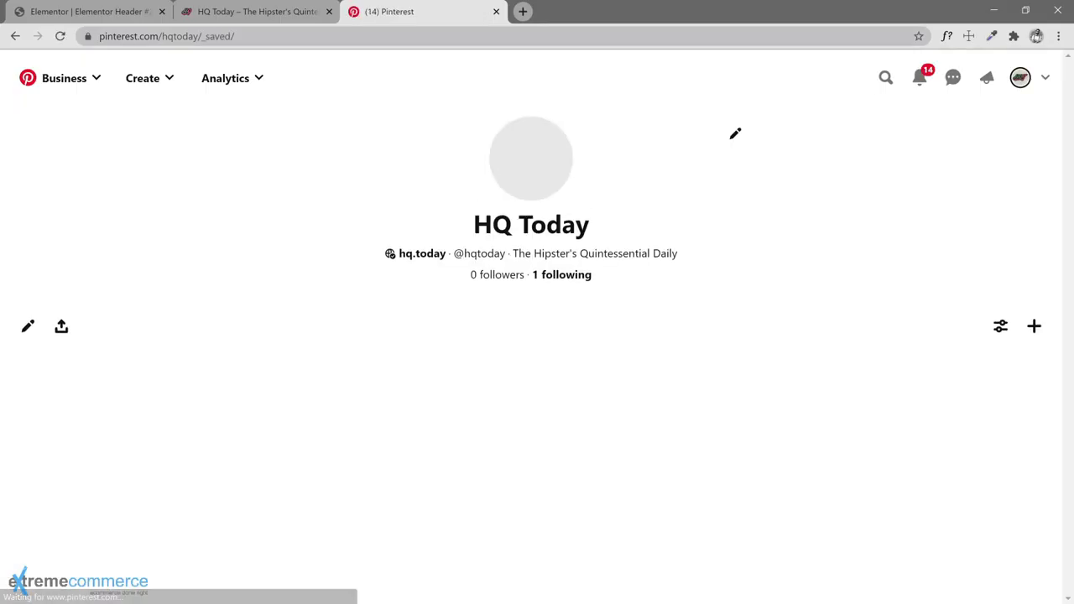
{"action": "key", "text": "ctrl+l"}
{"action": "key", "text": "ctrl+c"}
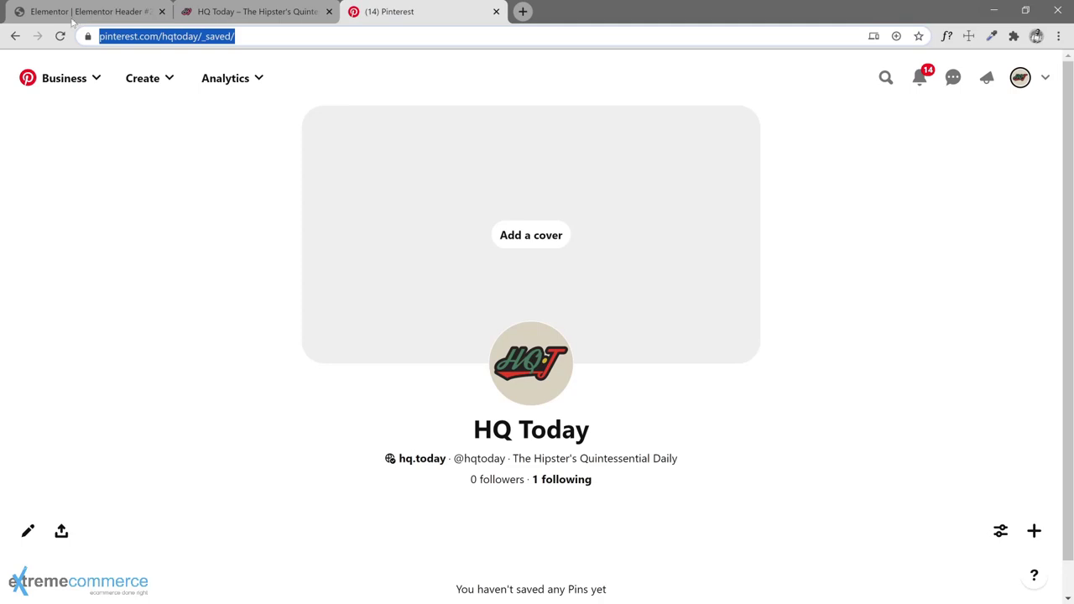
{"action": "left_click", "coordinate": [83, 11]}
{"action": "left_click", "coordinate": [117, 434]}
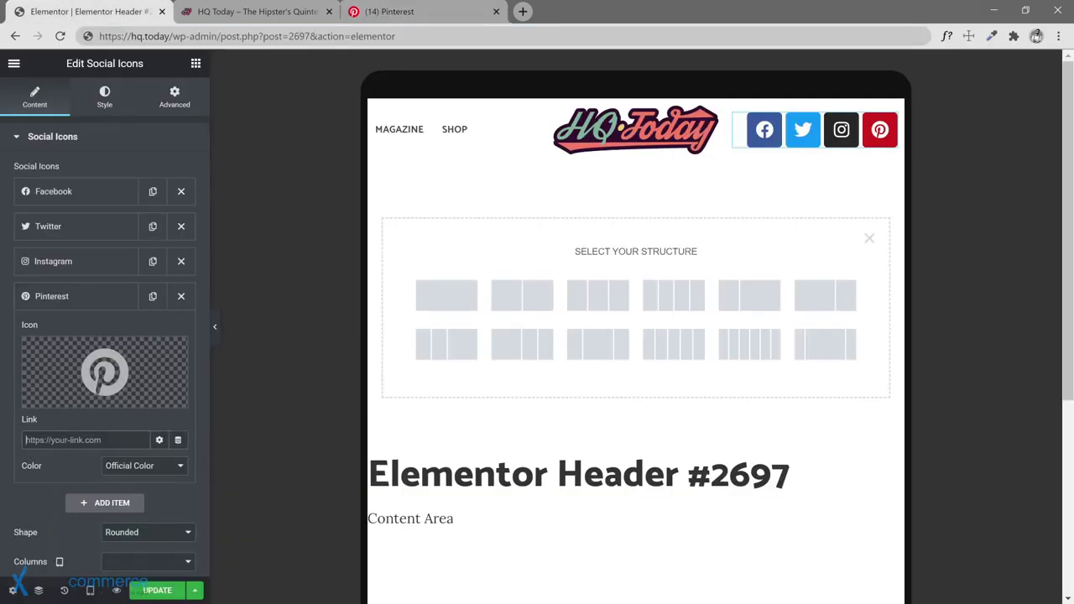
Step: Paste the Pinterest profile address into the Pinterest link and close the Pinterest tab
{"action": "key", "text": "ctrl+v"}
{"action": "left_click", "coordinate": [96, 300]}
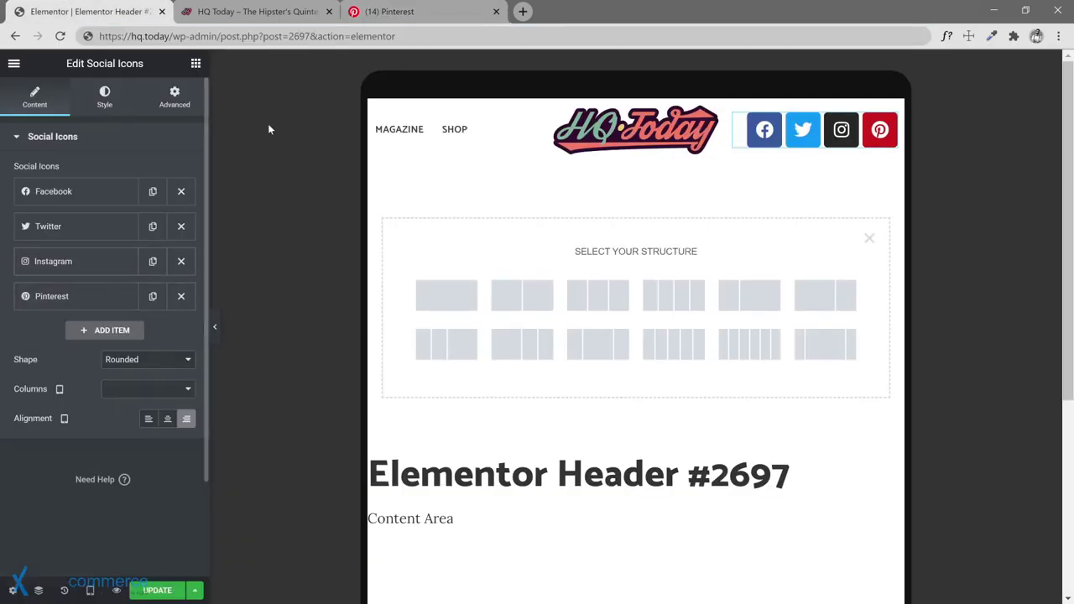
{"action": "left_click", "coordinate": [496, 11]}
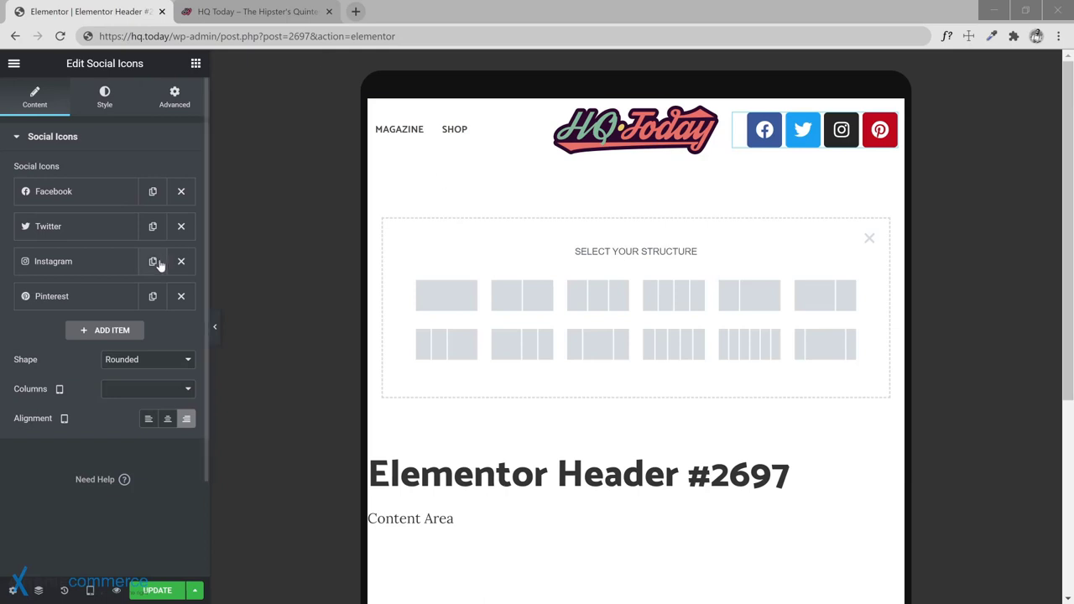
Step: Set the social icons' shape to Square
{"action": "left_click", "coordinate": [155, 364]}
{"action": "left_click", "coordinate": [154, 402]}
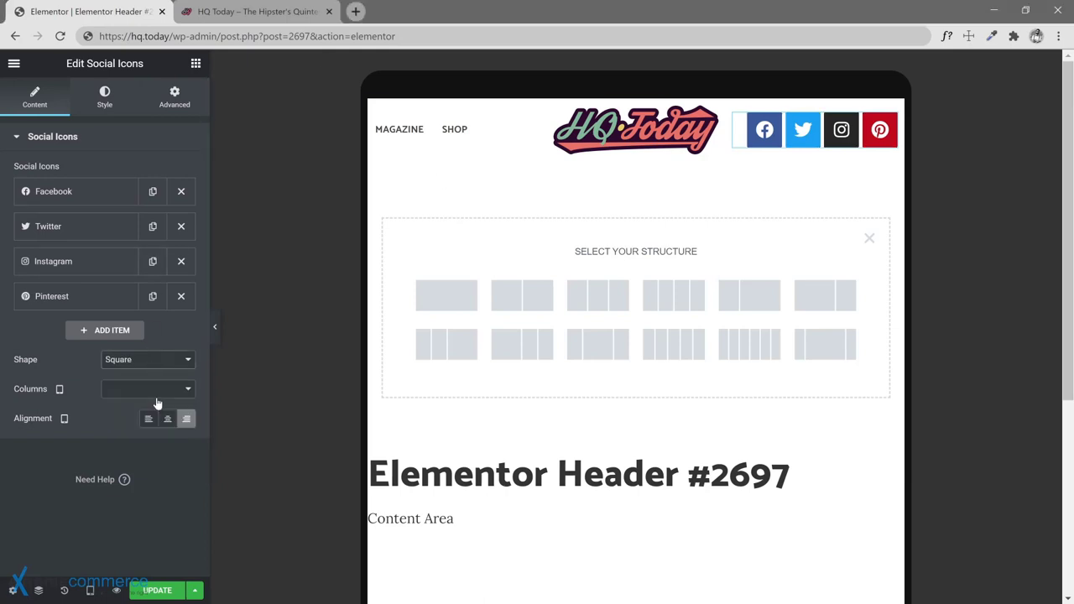
{"action": "left_click", "coordinate": [105, 104]}
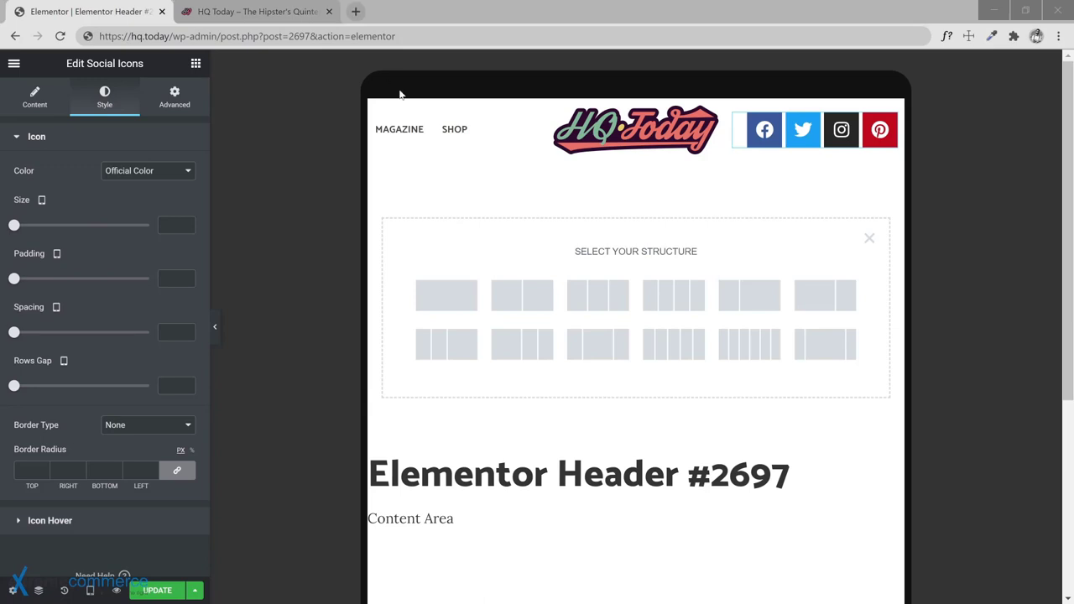
Step: Switch the social icons to a Custom colour using the Accent global colour as primary
{"action": "left_click", "coordinate": [139, 172]}
{"action": "left_click", "coordinate": [144, 214]}
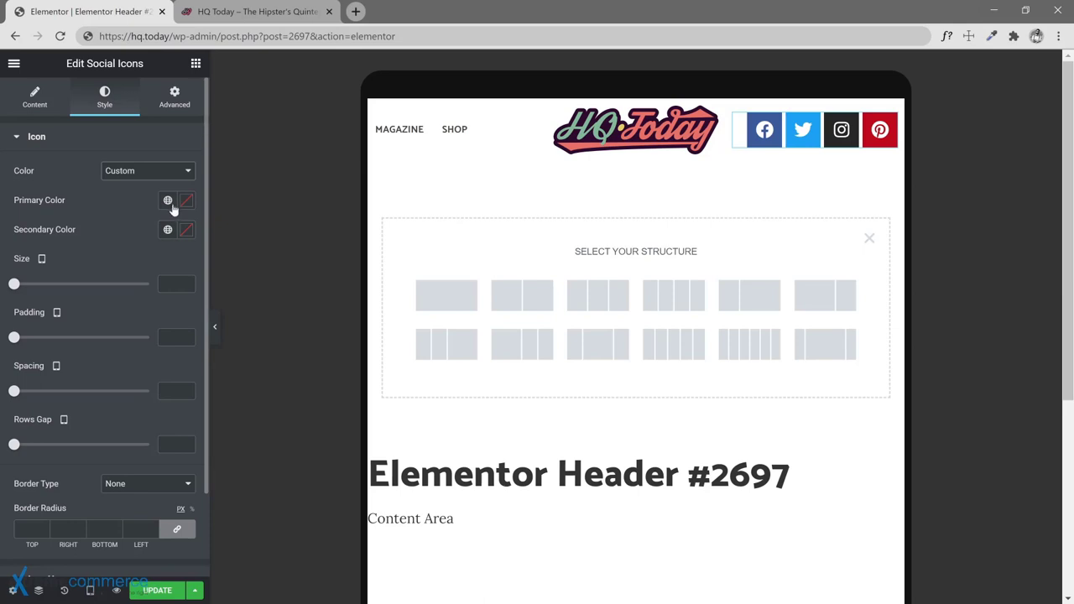
{"action": "left_click", "coordinate": [169, 206]}
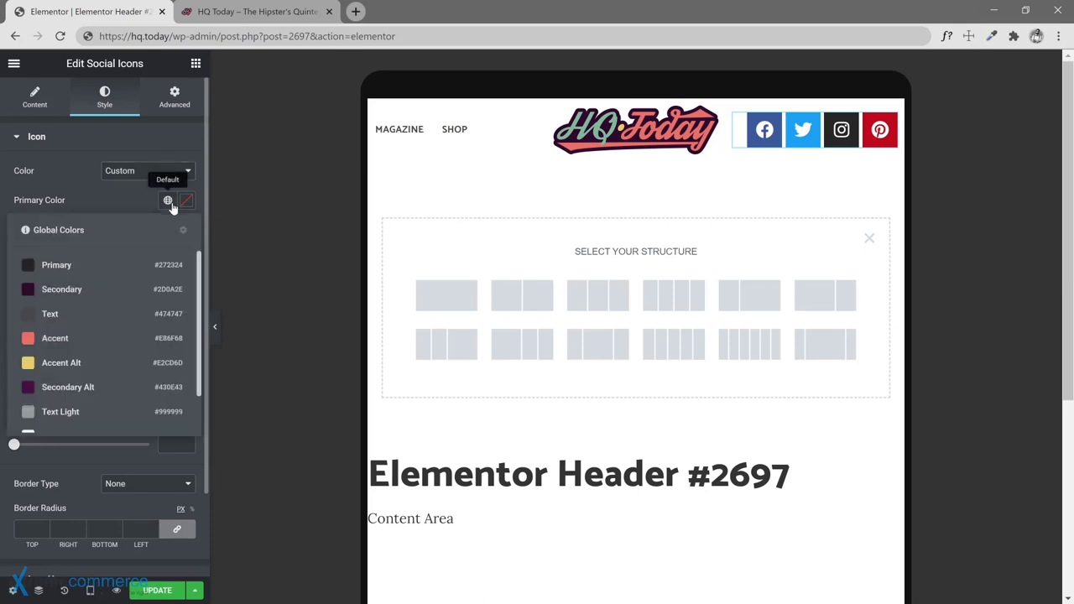
{"action": "left_click", "coordinate": [29, 340]}
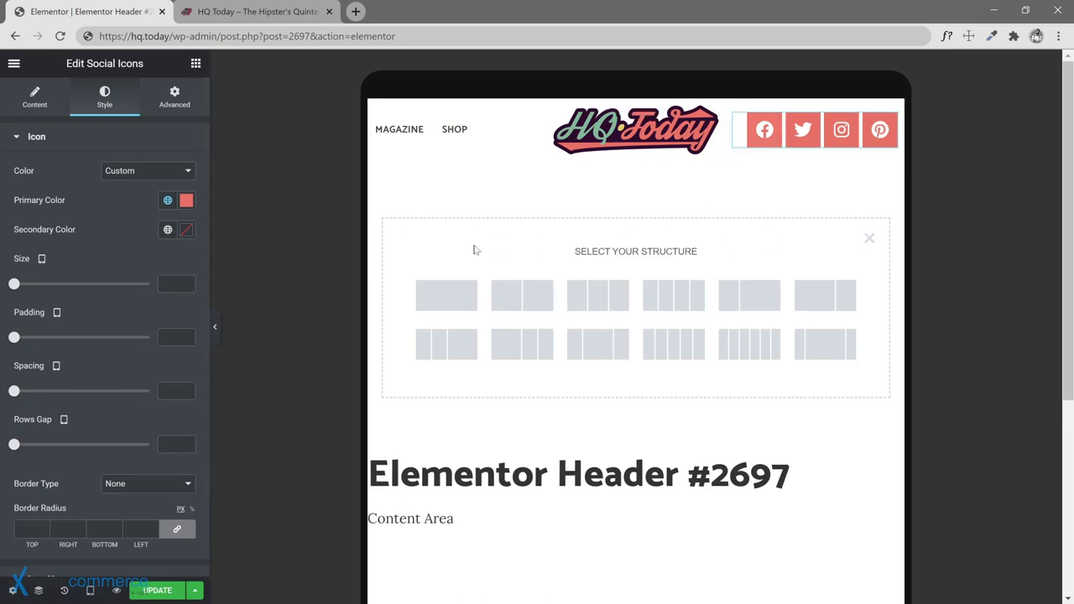
{"action": "scroll", "coordinate": [152, 243], "scroll_direction": "down", "scroll_amount": 2}
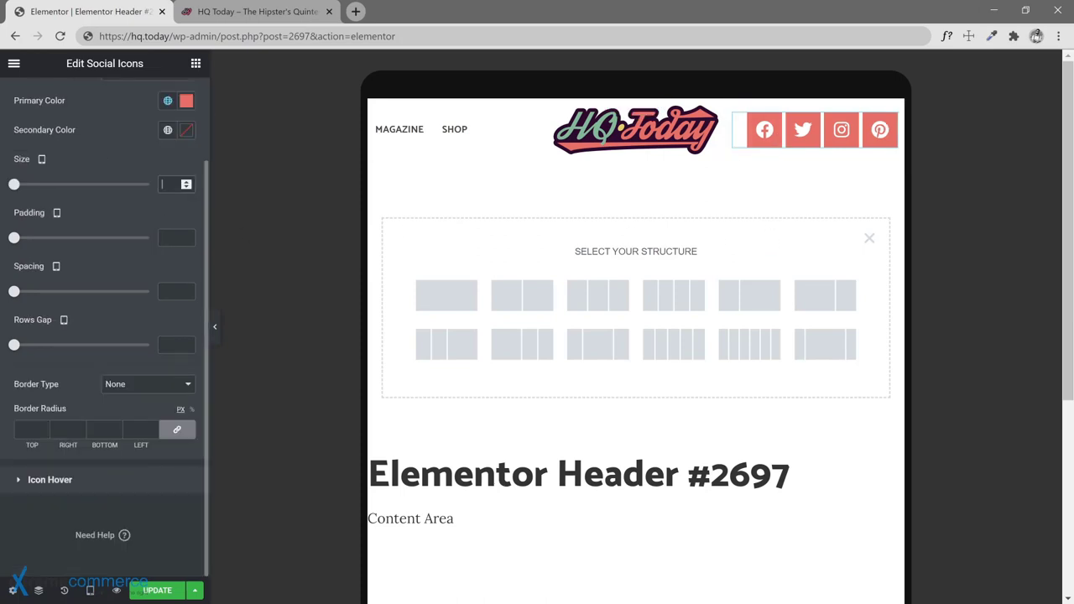
Step: Keep the tablet icon size at 16, then try padding 10, 2 and 0 and clear it
{"action": "type", "text": "16"}
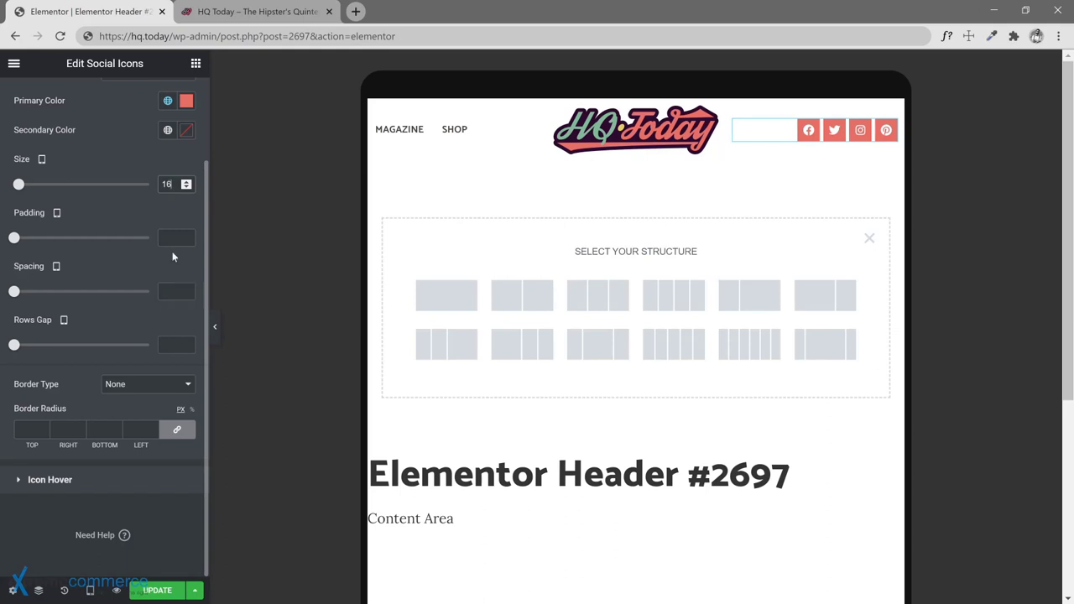
{"action": "left_click", "coordinate": [169, 238]}
{"action": "type", "text": "10"}
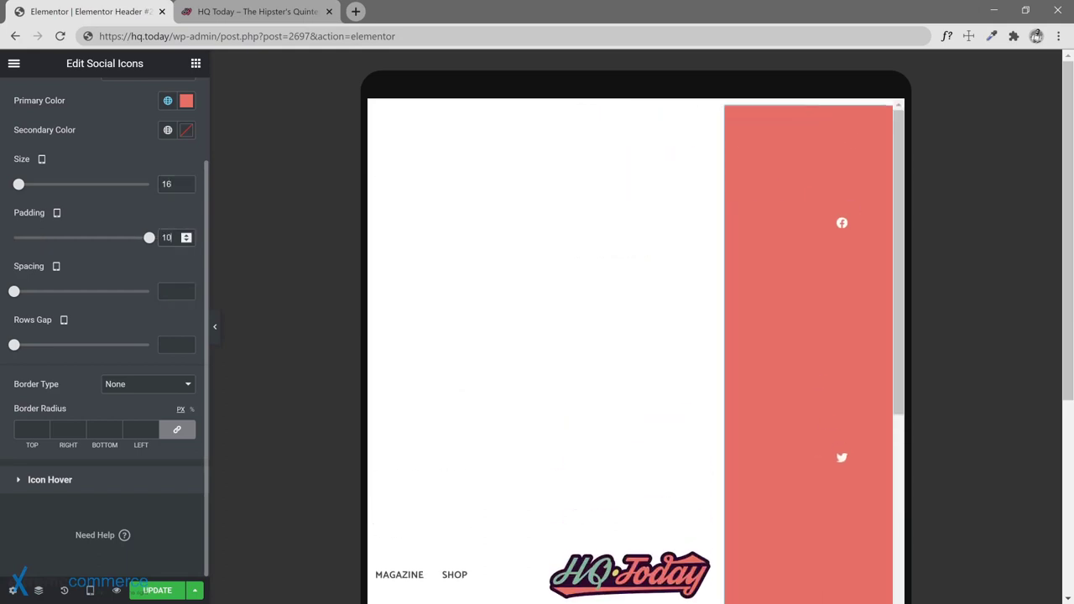
{"action": "key", "text": "BackSpace"}
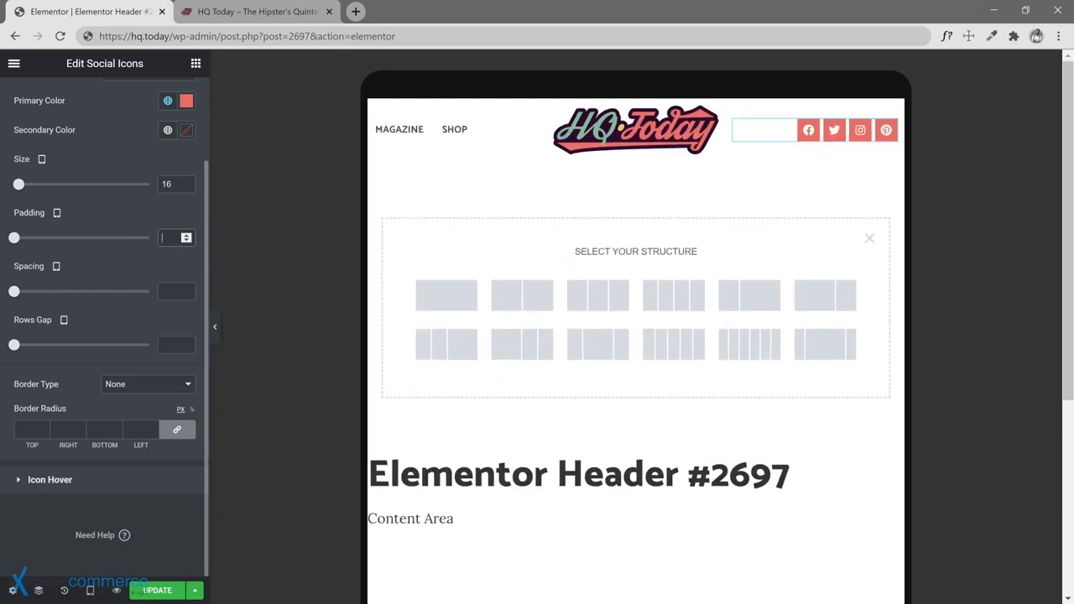
{"action": "key", "text": "BackSpace"}
{"action": "type", "text": "2"}
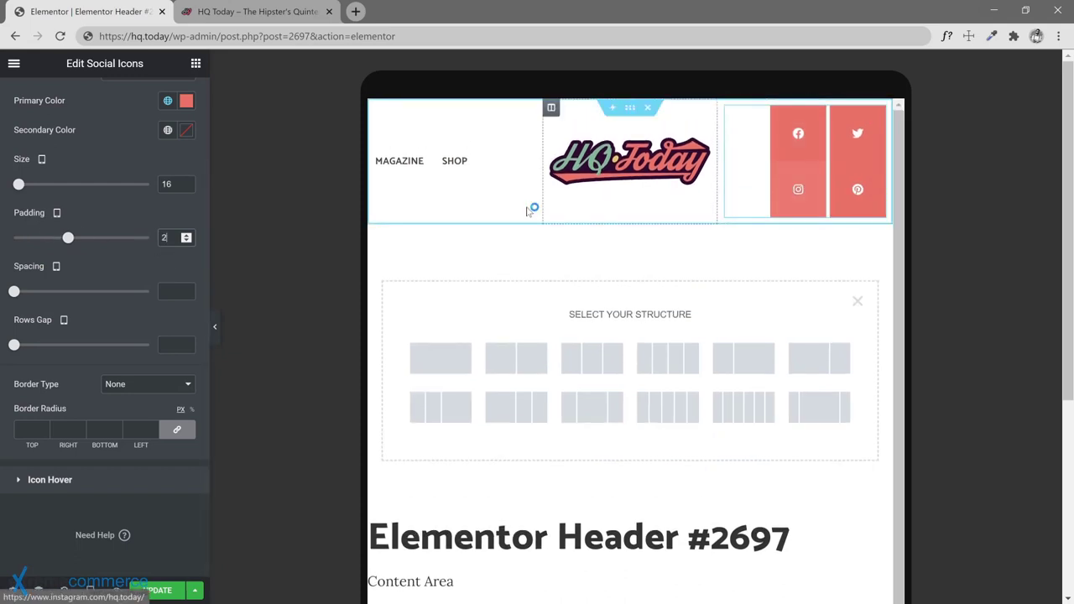
{"action": "key", "text": "BackSpace"}
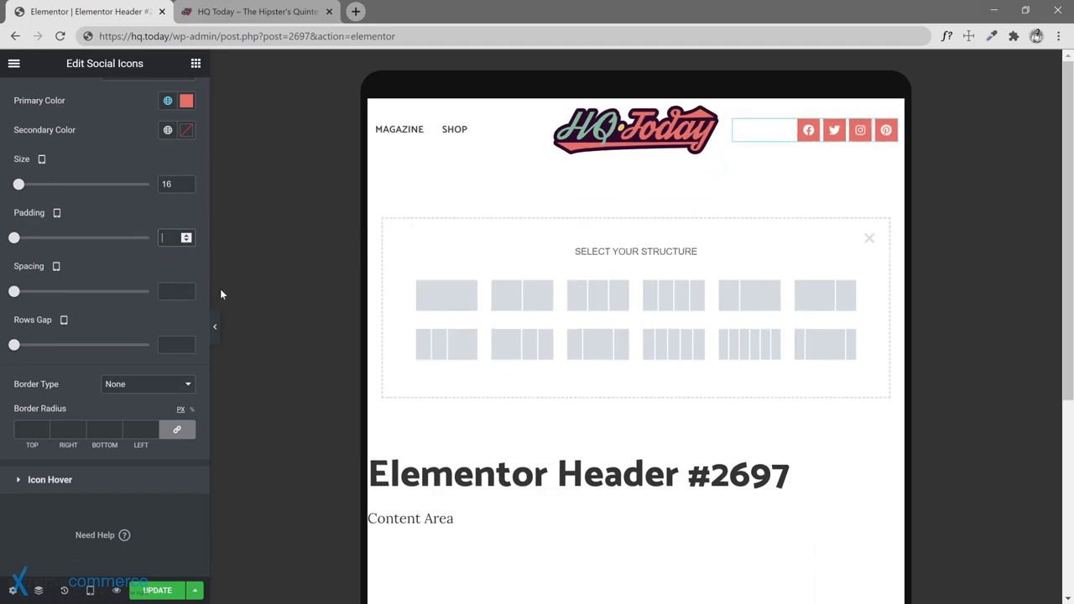
{"action": "type", "text": "0"}
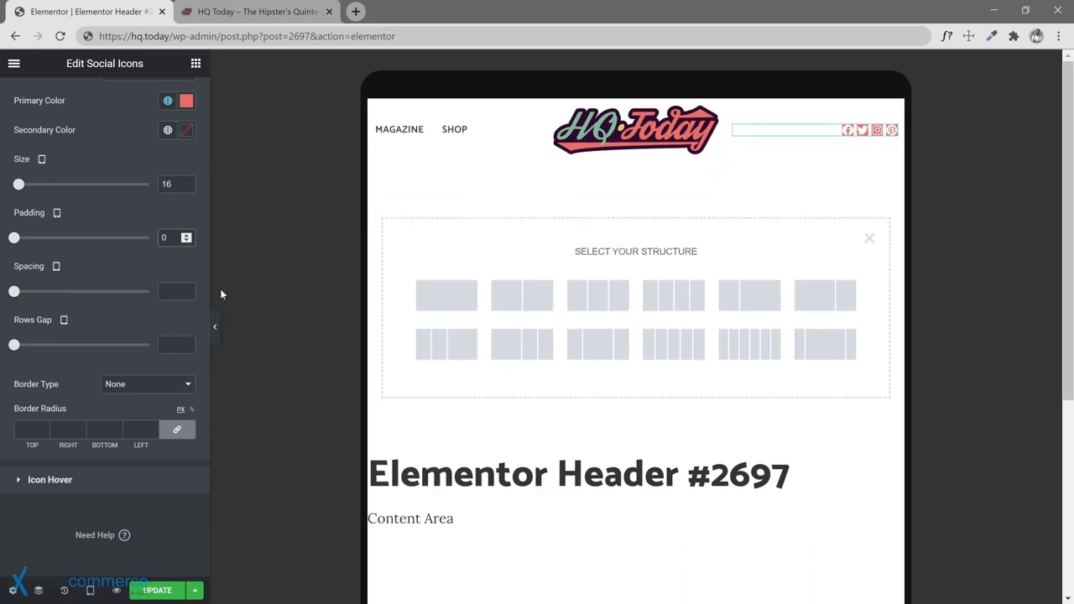
{"action": "key", "text": "BackSpace"}
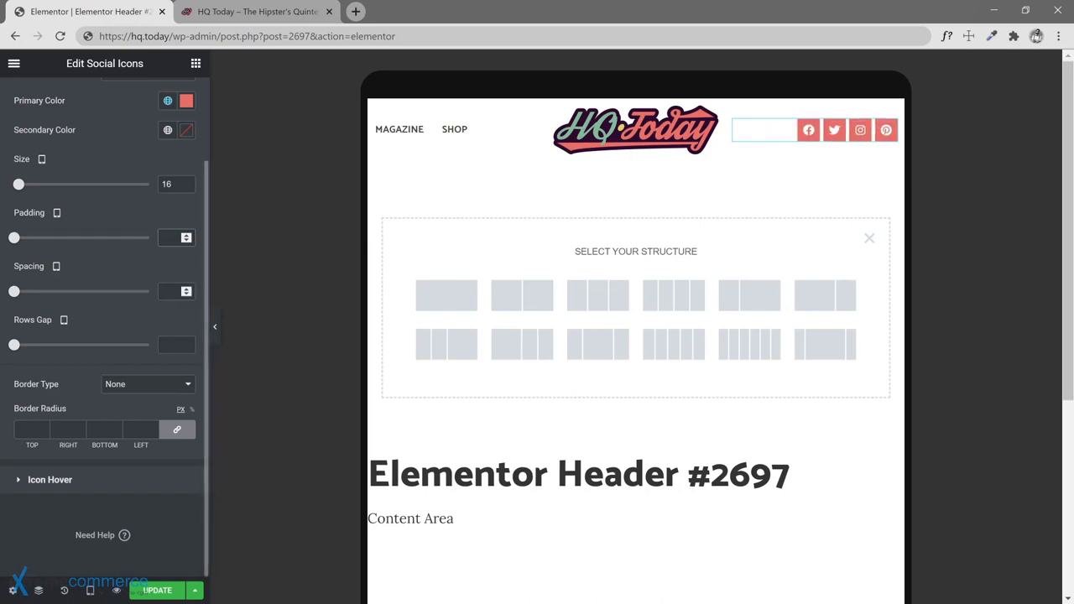
Step: Try a spacing of 5 between icons, then clear it and leave the rows gap empty
{"action": "left_click", "coordinate": [175, 292]}
{"action": "type", "text": "5"}
{"action": "key", "text": "BackSpace"}
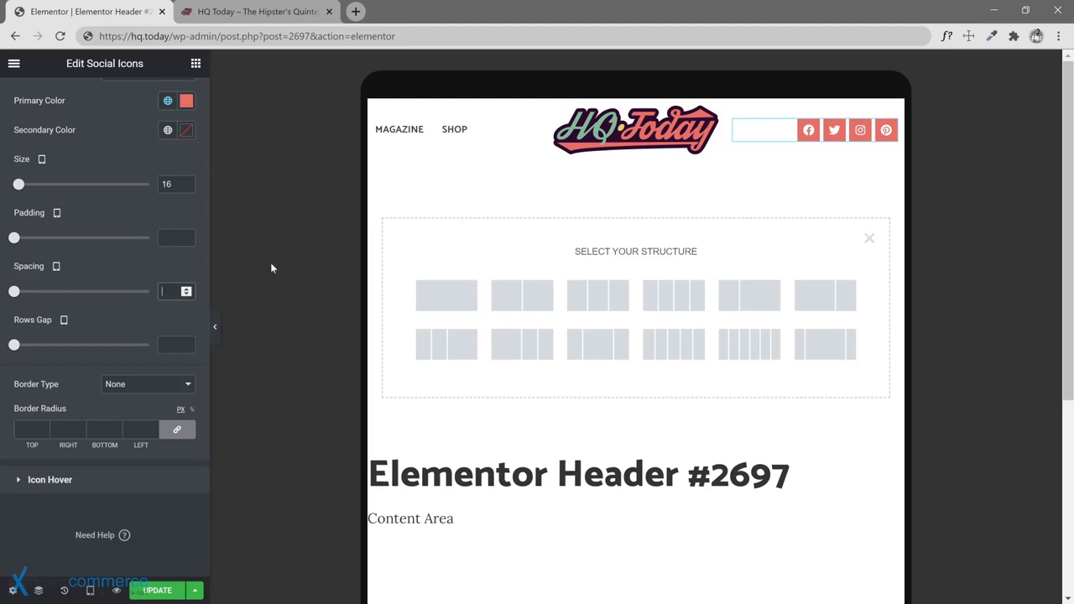
{"action": "left_click", "coordinate": [168, 345]}
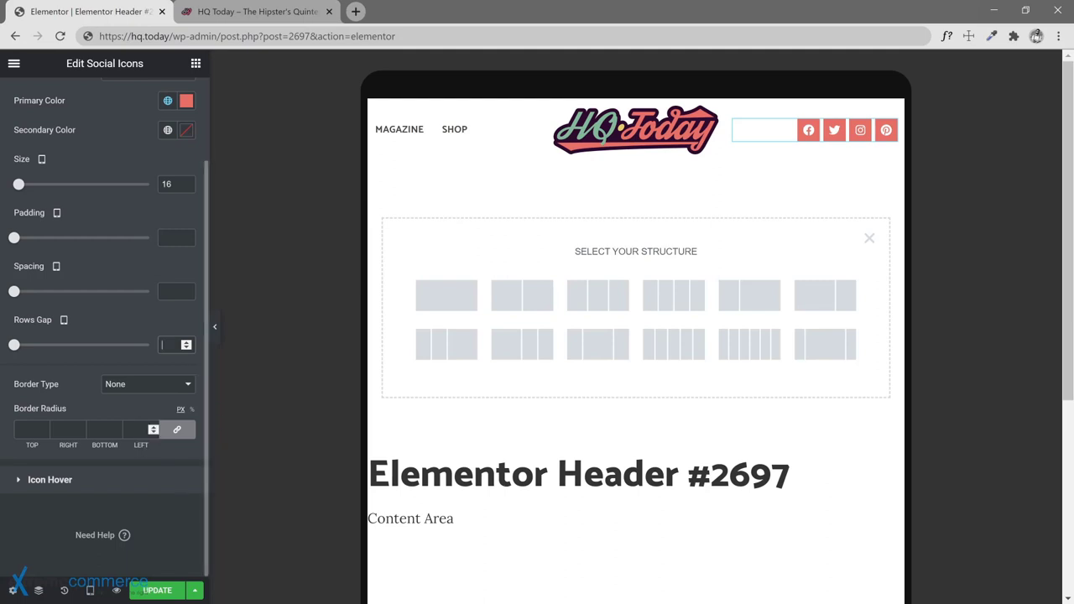
{"action": "left_click", "coordinate": [168, 590]}
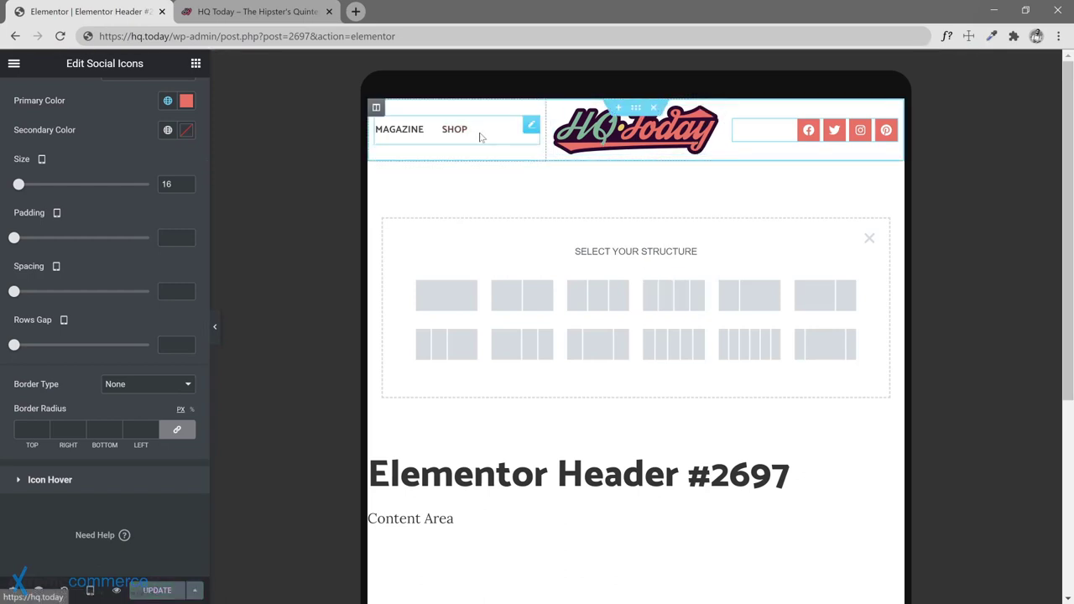
Step: Return the preview to desktop width and open the MAGAZINE/SHOP nav menu's settings
{"action": "left_click", "coordinate": [710, 115]}
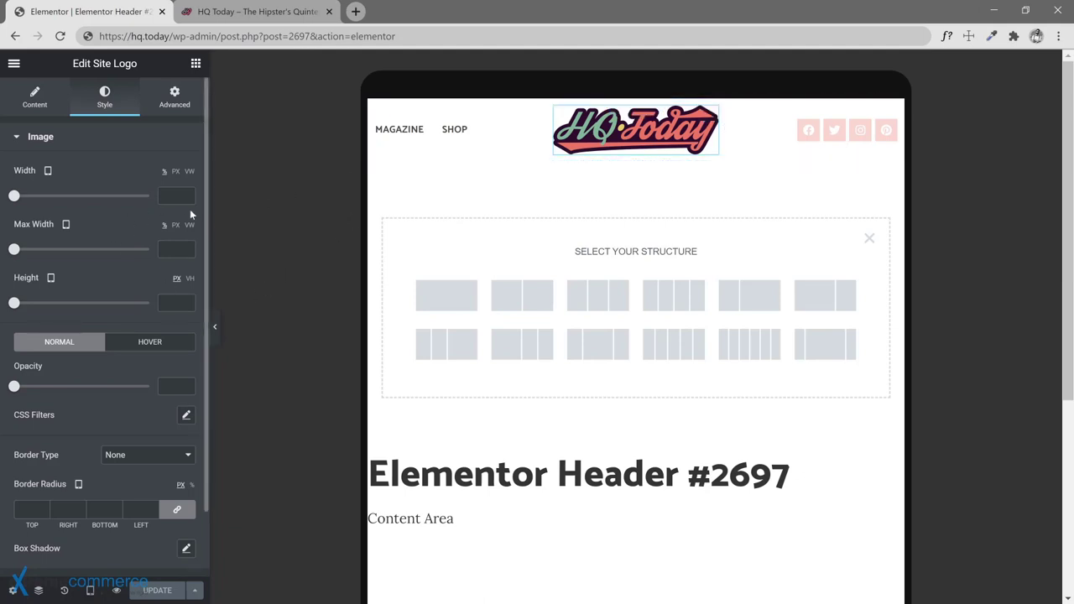
{"action": "left_click", "coordinate": [90, 590]}
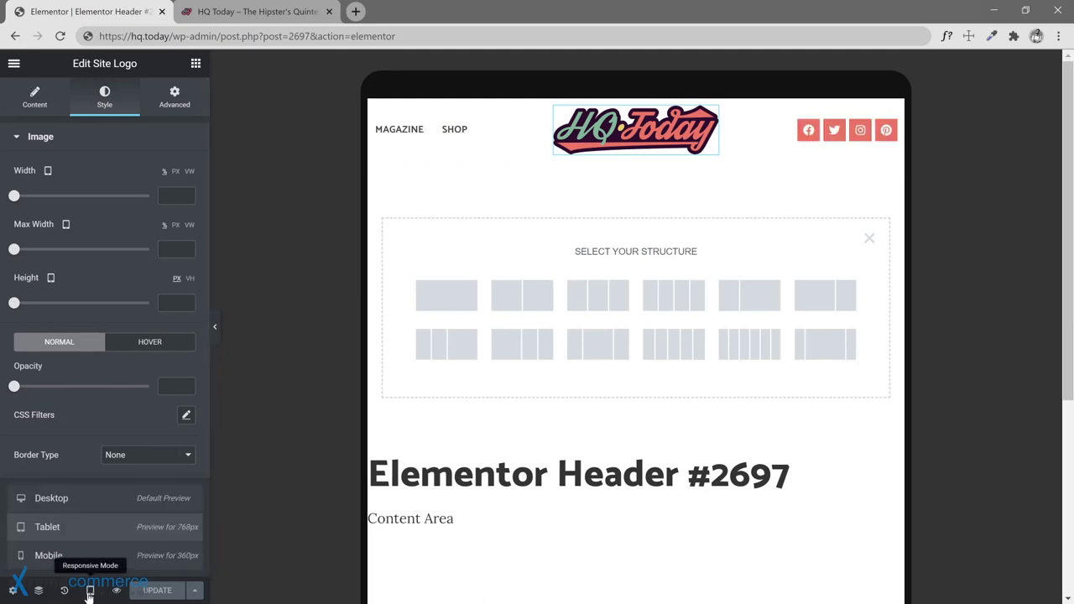
{"action": "left_click", "coordinate": [78, 510]}
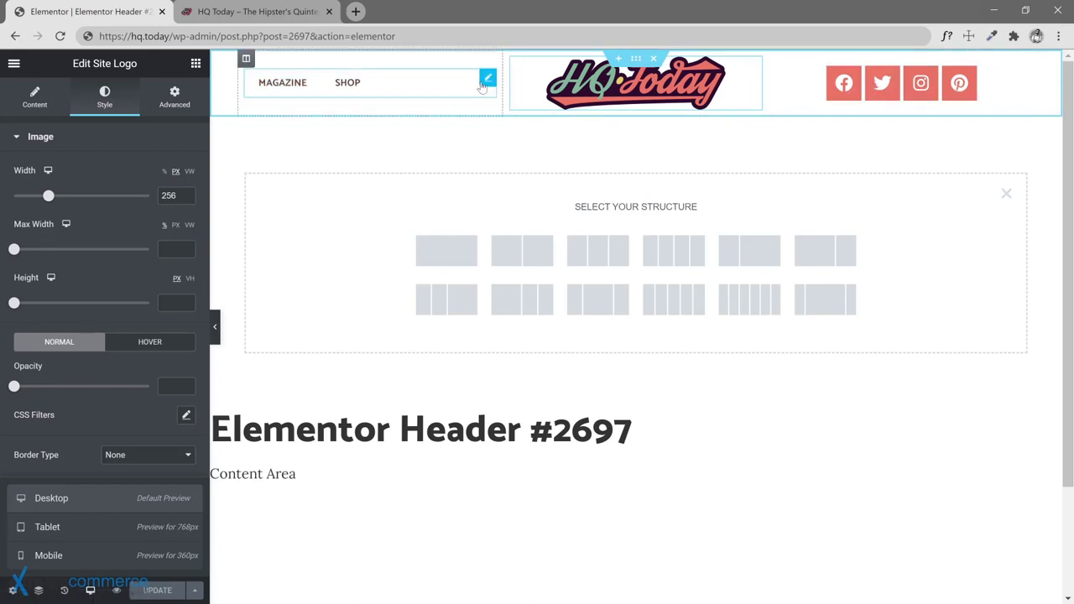
{"action": "left_click", "coordinate": [486, 78]}
{"action": "left_click", "coordinate": [90, 590]}
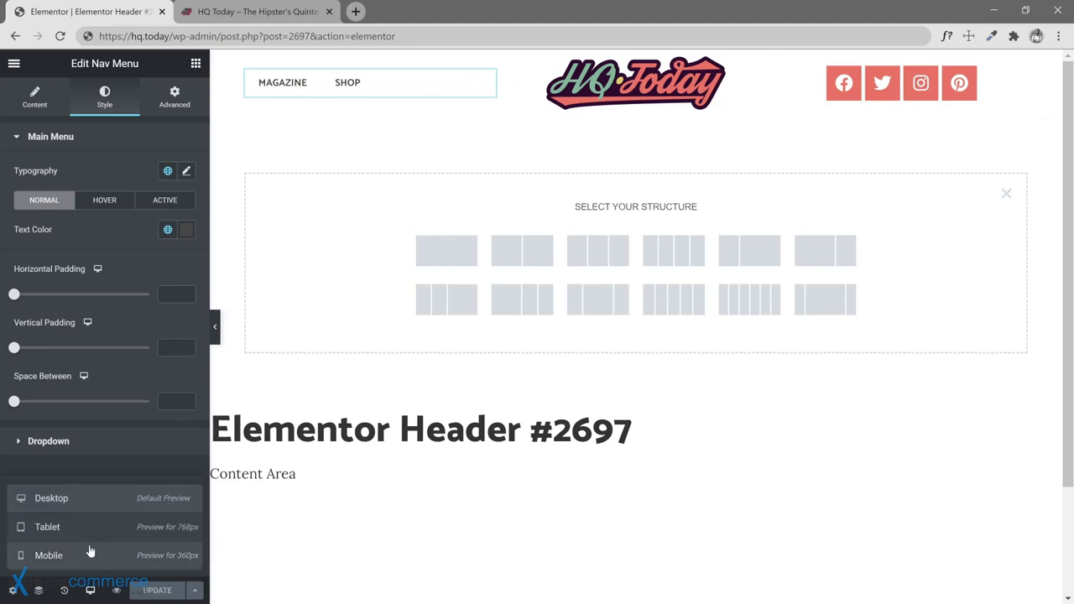
Step: Clear the tablet horizontal padding and set the desktop horizontal padding to 0
{"action": "left_click", "coordinate": [88, 529]}
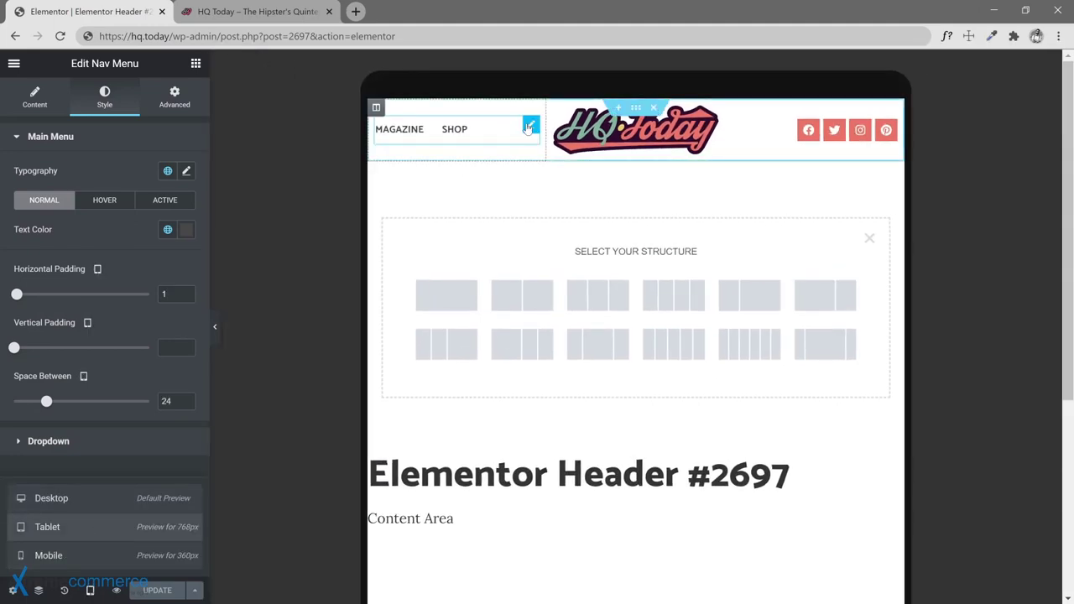
{"action": "left_click", "coordinate": [529, 126]}
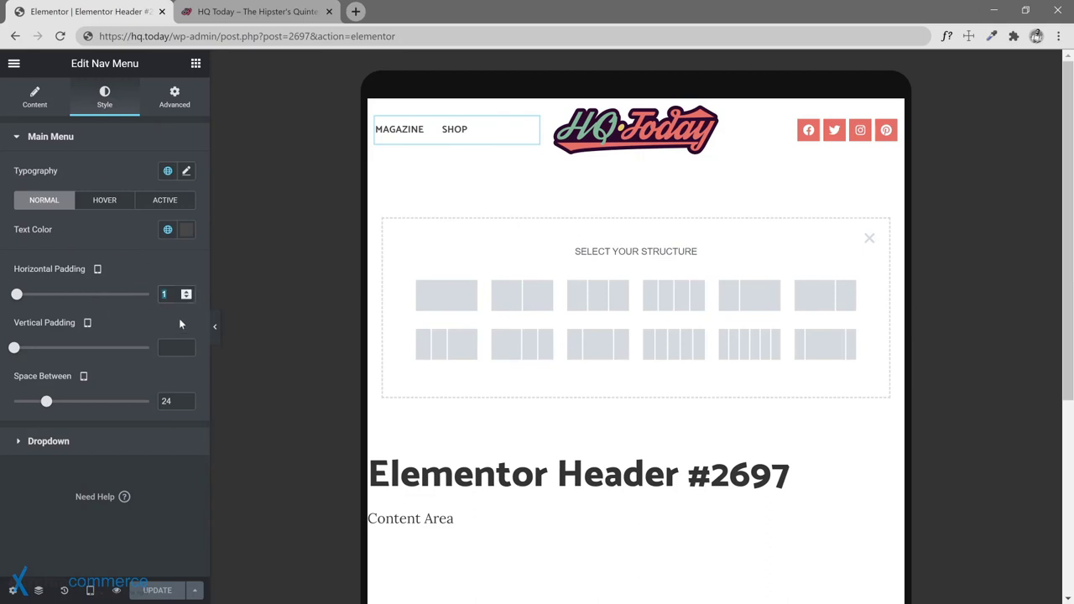
{"action": "key", "text": "BackSpace"}
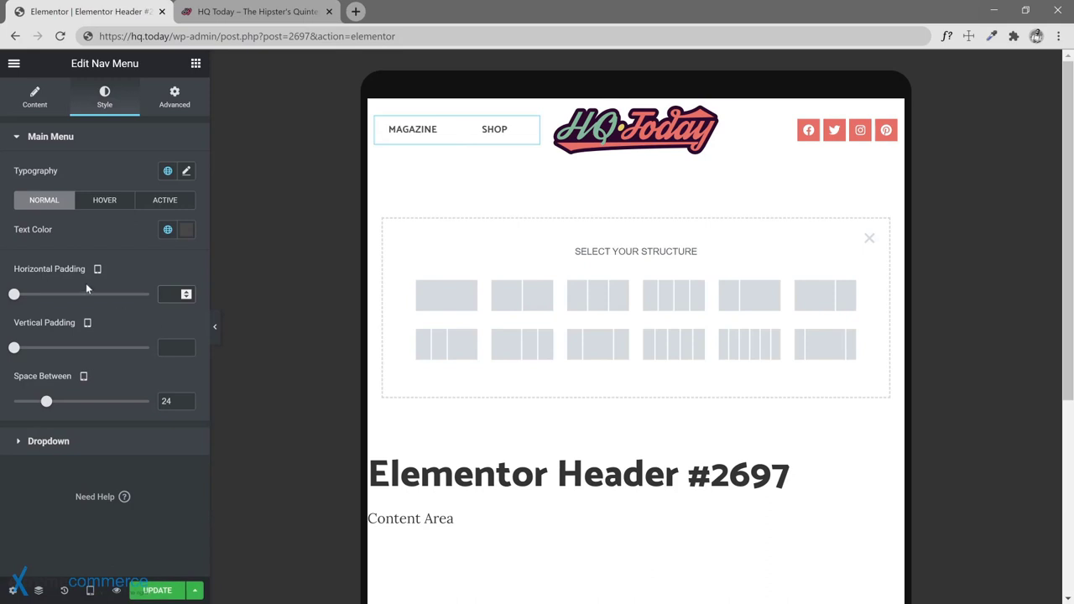
{"action": "mouse_move", "coordinate": [97, 263]}
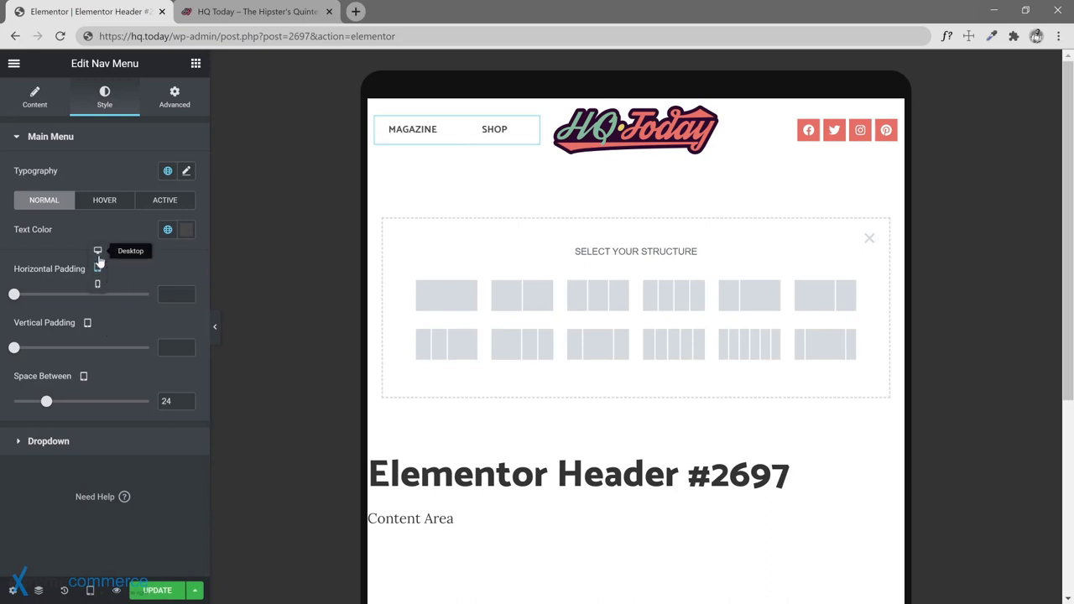
{"action": "left_click", "coordinate": [97, 249]}
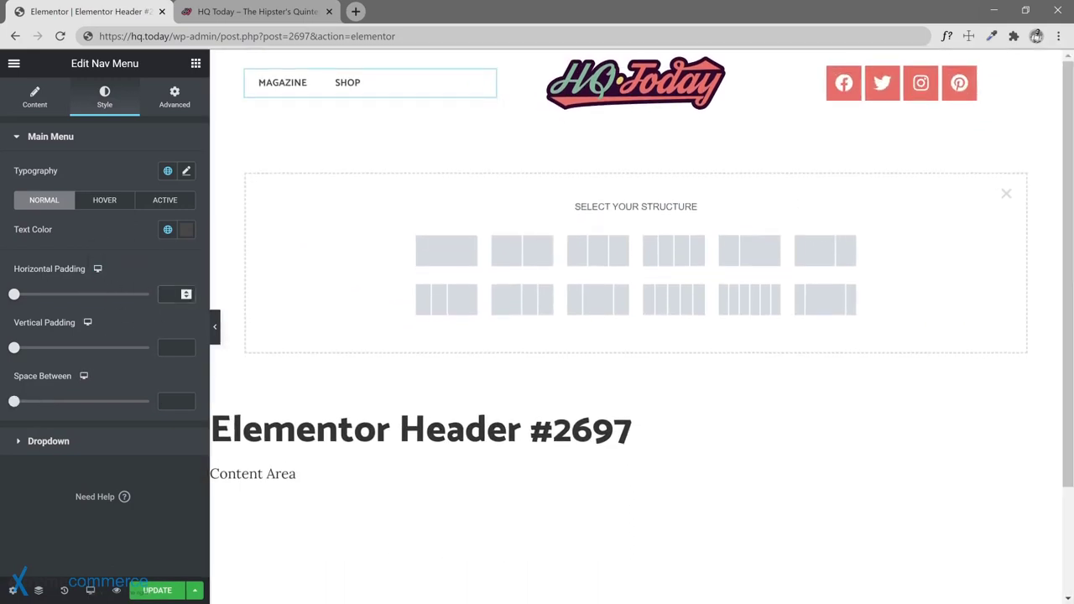
{"action": "type", "text": "0"}
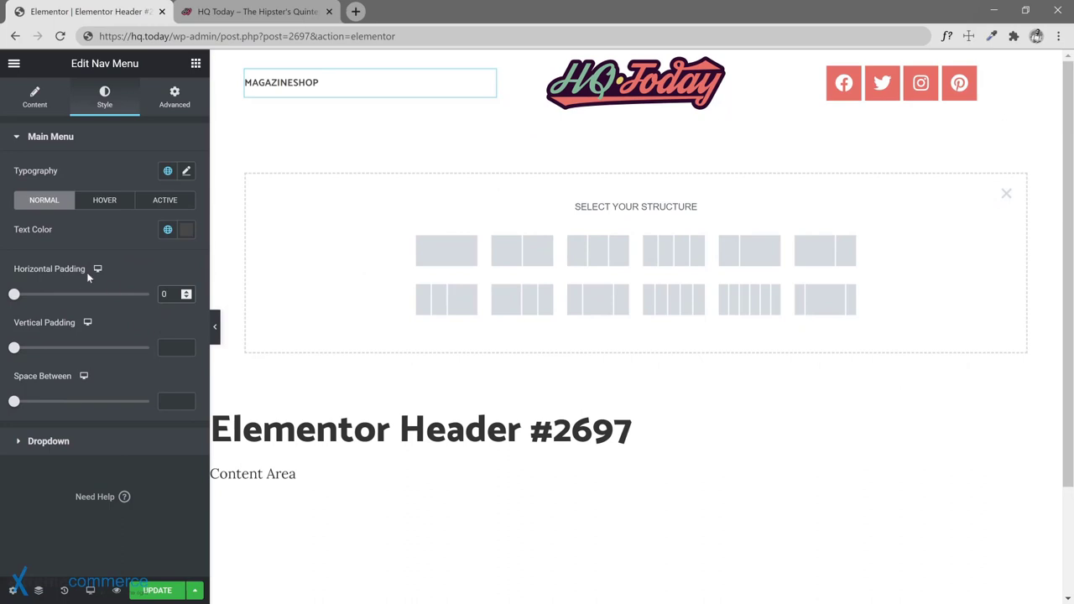
Step: Set the desktop Space Between for the menu items to 24
{"action": "left_click", "coordinate": [83, 374]}
{"action": "left_click", "coordinate": [84, 393]}
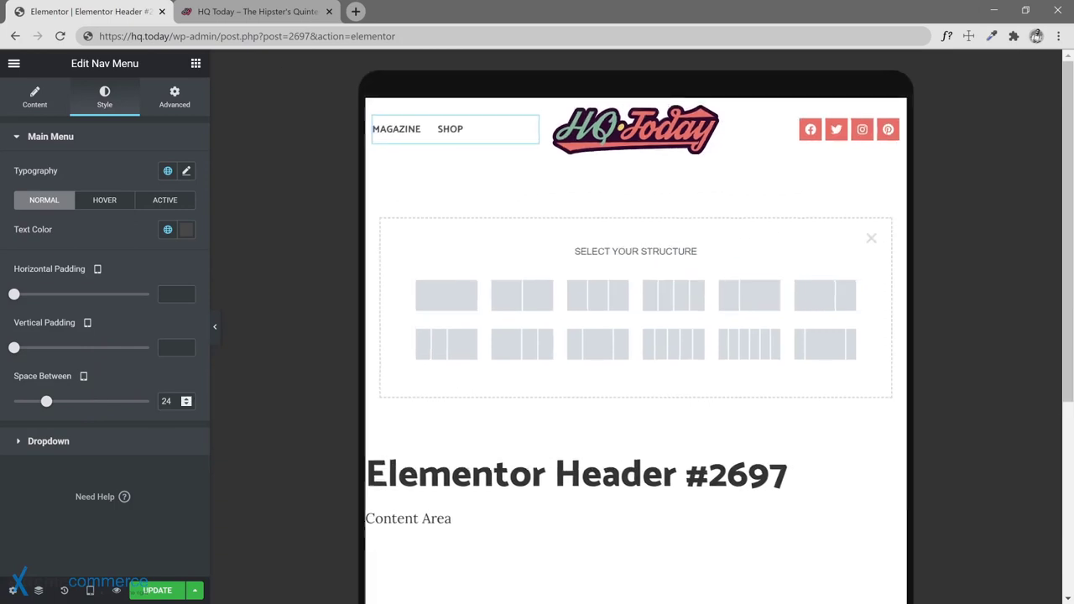
{"action": "left_click", "coordinate": [84, 376]}
{"action": "left_click", "coordinate": [84, 361]}
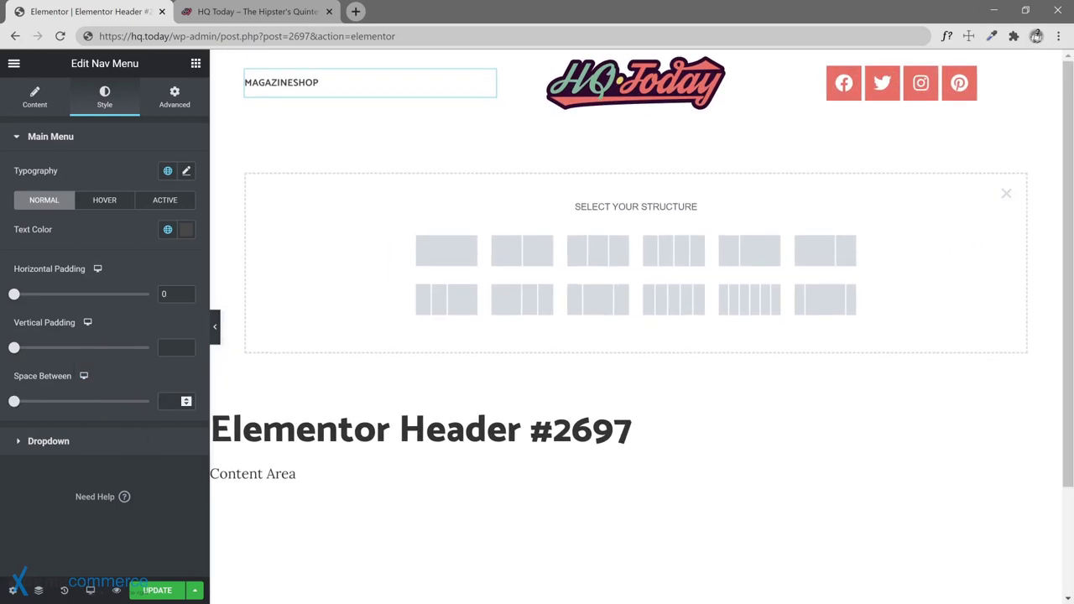
{"action": "type", "text": "24"}
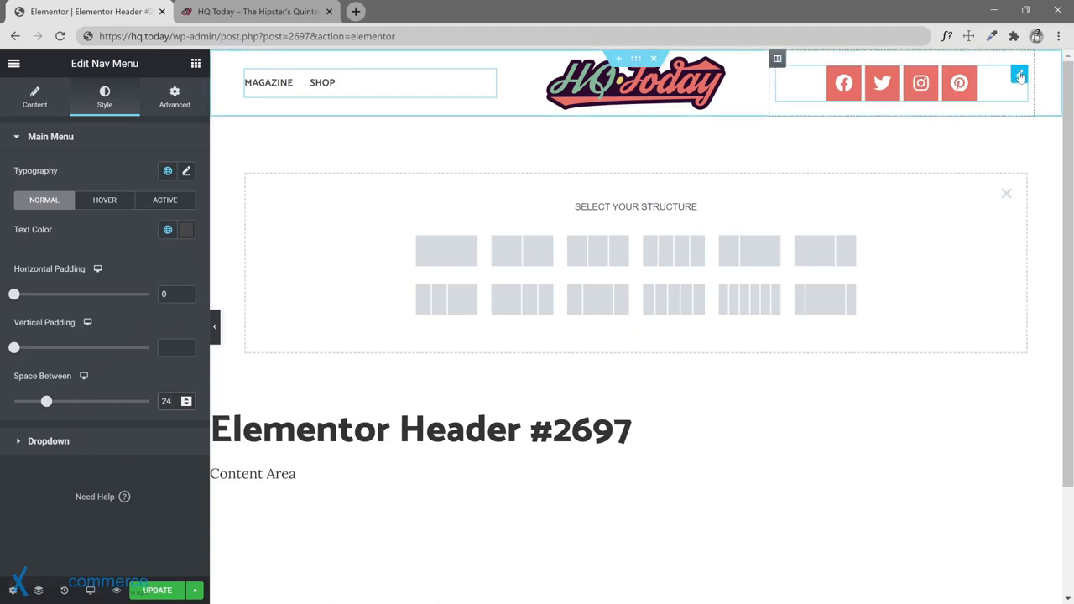
Step: Select the social icons and check them at mobile and tablet widths, then return to desktop
{"action": "left_click", "coordinate": [1019, 76]}
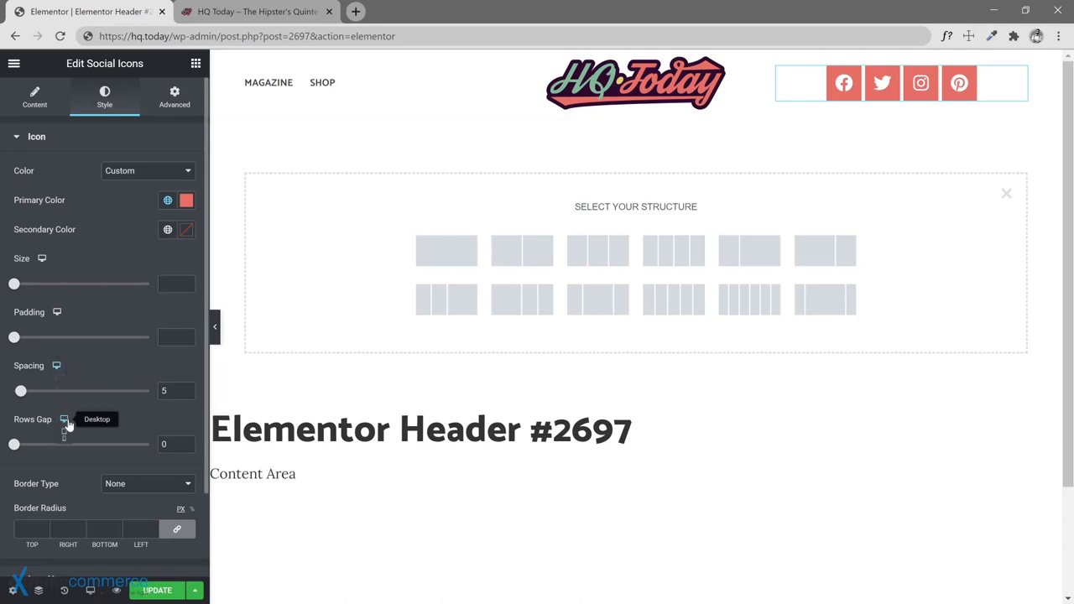
{"action": "left_click", "coordinate": [64, 452]}
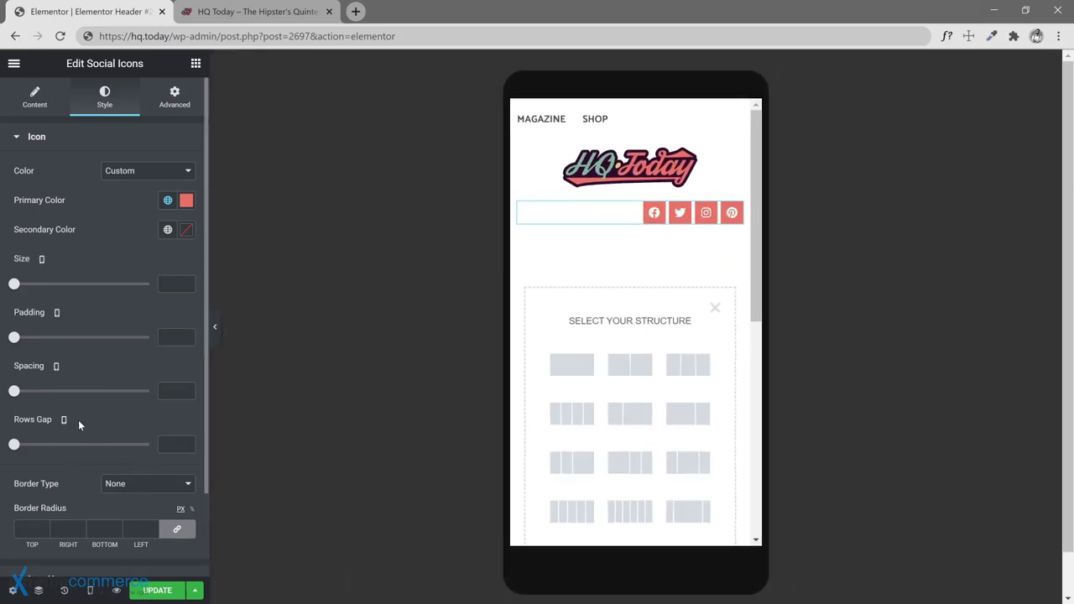
{"action": "mouse_move", "coordinate": [64, 422]}
{"action": "left_click", "coordinate": [65, 393]}
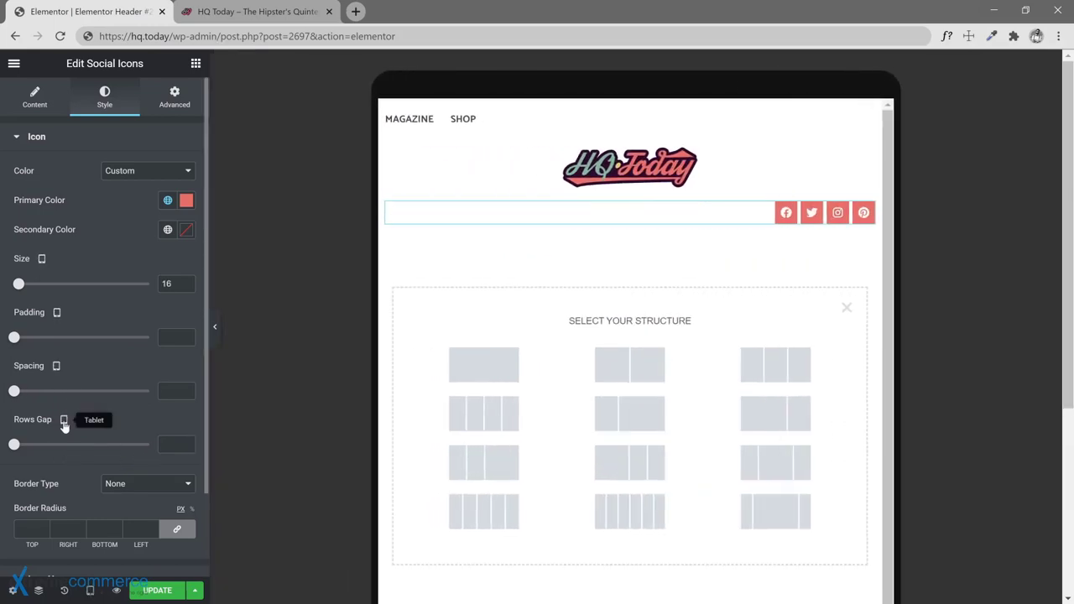
{"action": "left_click", "coordinate": [65, 400]}
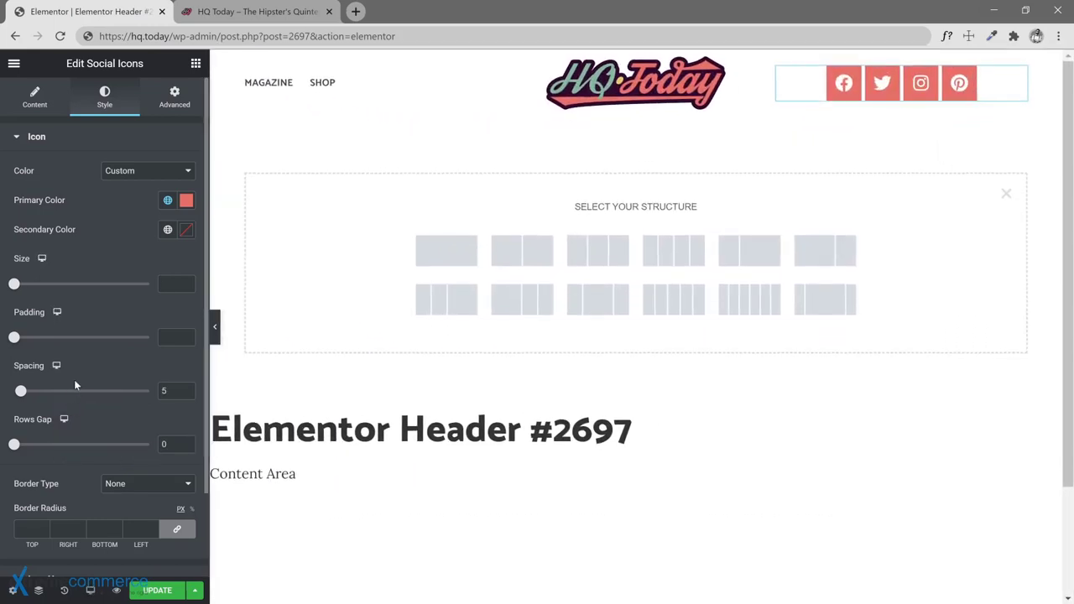
{"action": "mouse_move", "coordinate": [42, 259]}
{"action": "left_click", "coordinate": [42, 280]}
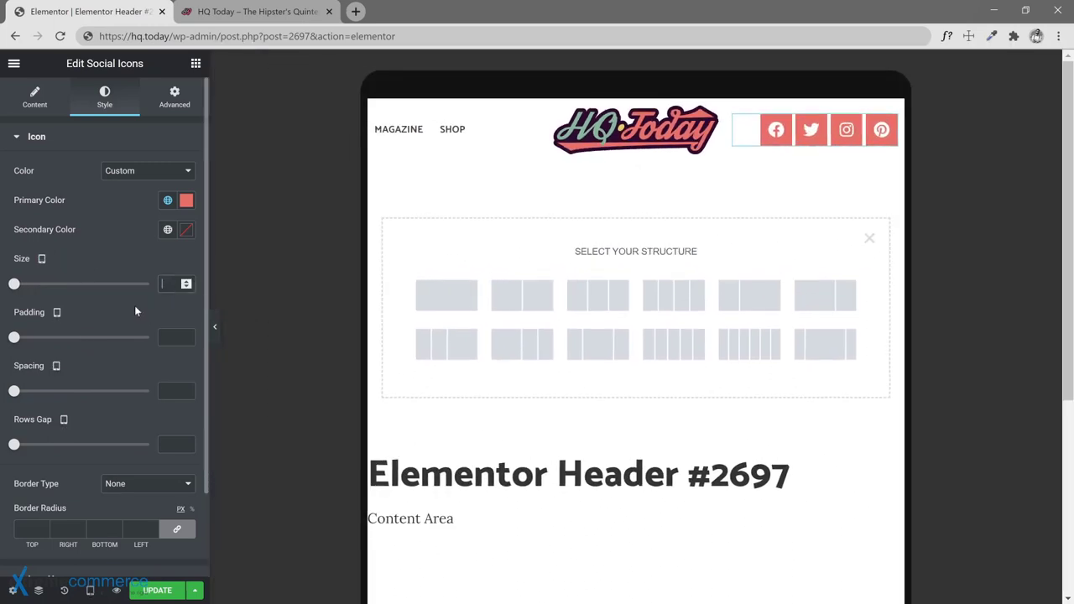
{"action": "mouse_move", "coordinate": [42, 259]}
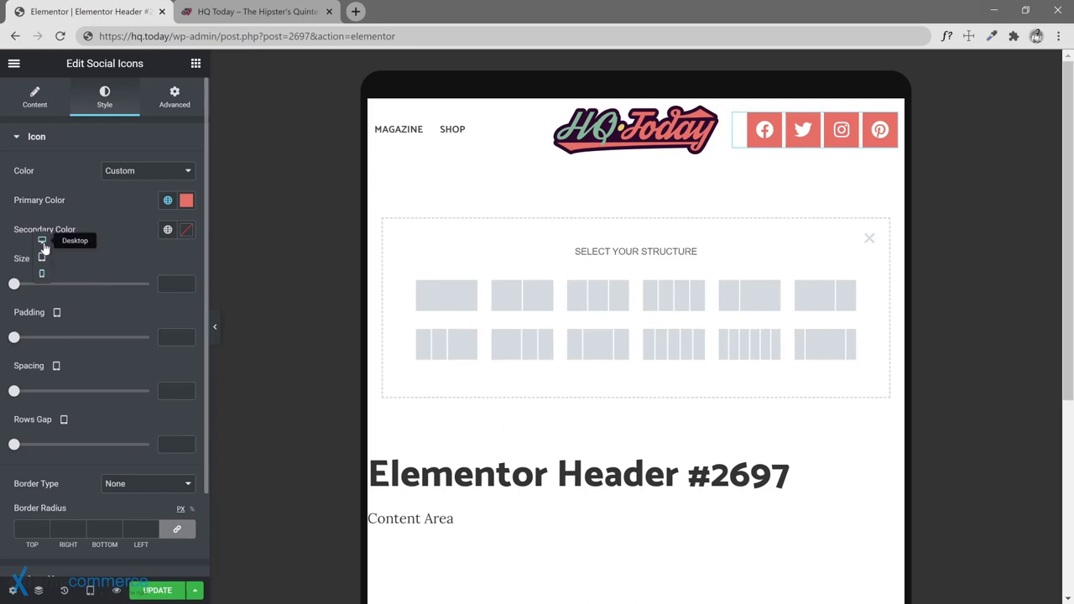
{"action": "left_click", "coordinate": [42, 240]}
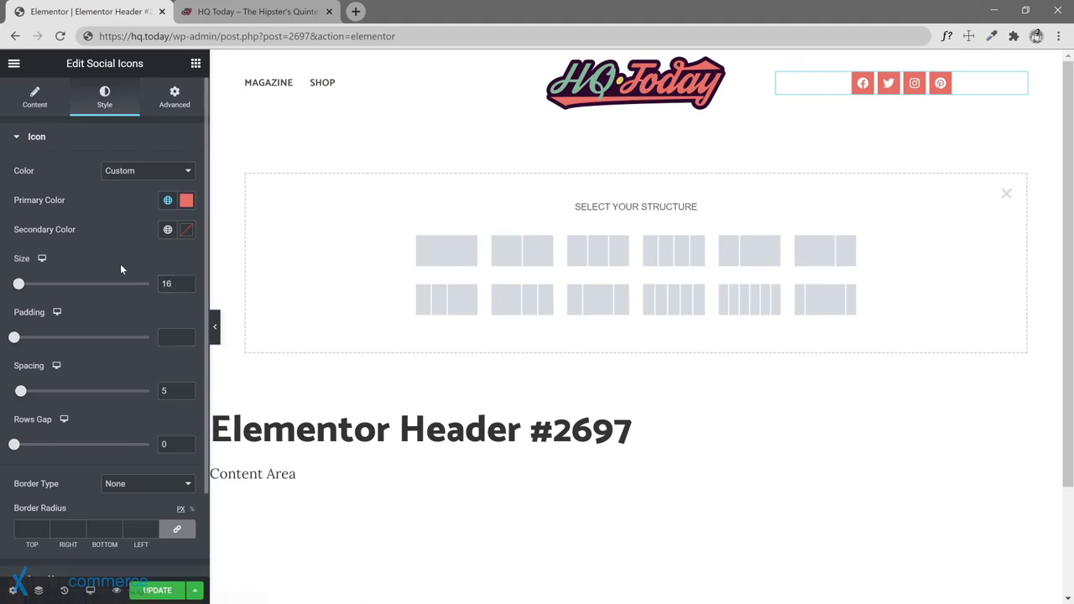
Step: Right-align the social icons, verify at tablet width, and save the header from desktop view
{"action": "left_click", "coordinate": [35, 94]}
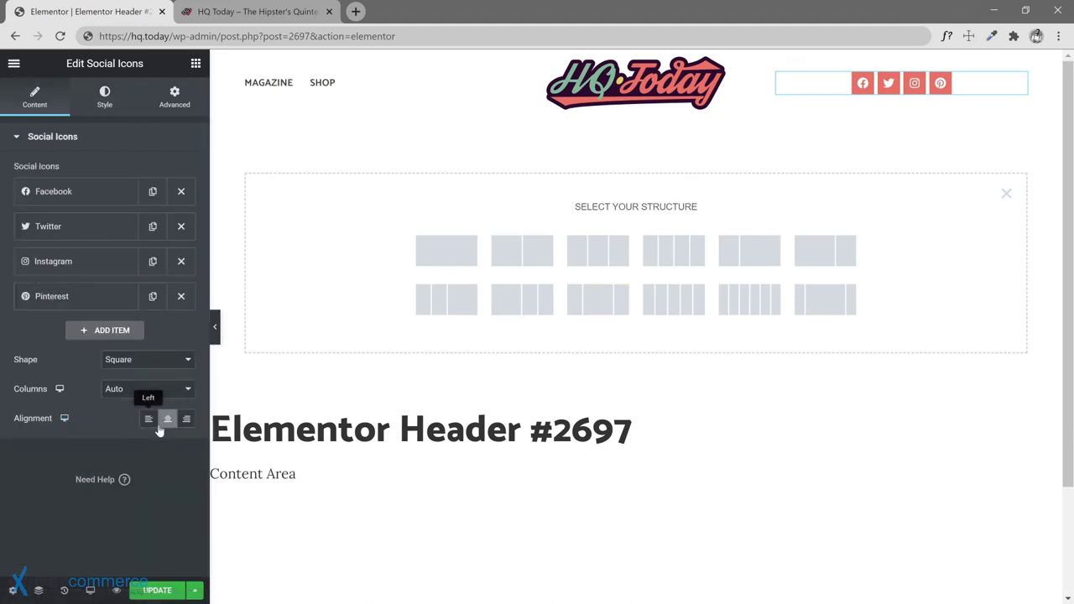
{"action": "left_click", "coordinate": [186, 418]}
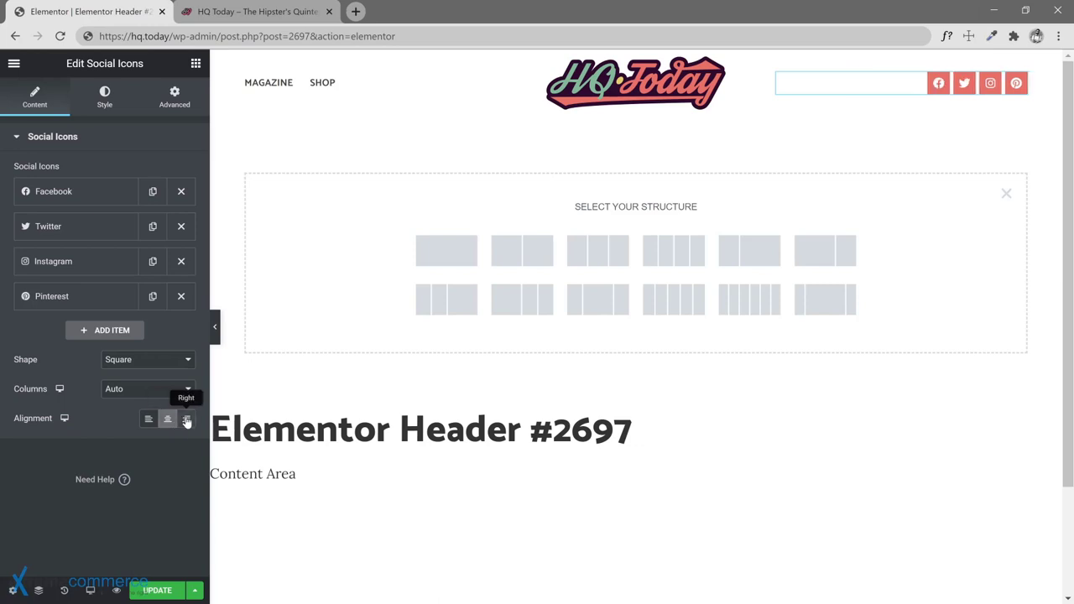
{"action": "left_click", "coordinate": [64, 418]}
{"action": "left_click", "coordinate": [65, 433]}
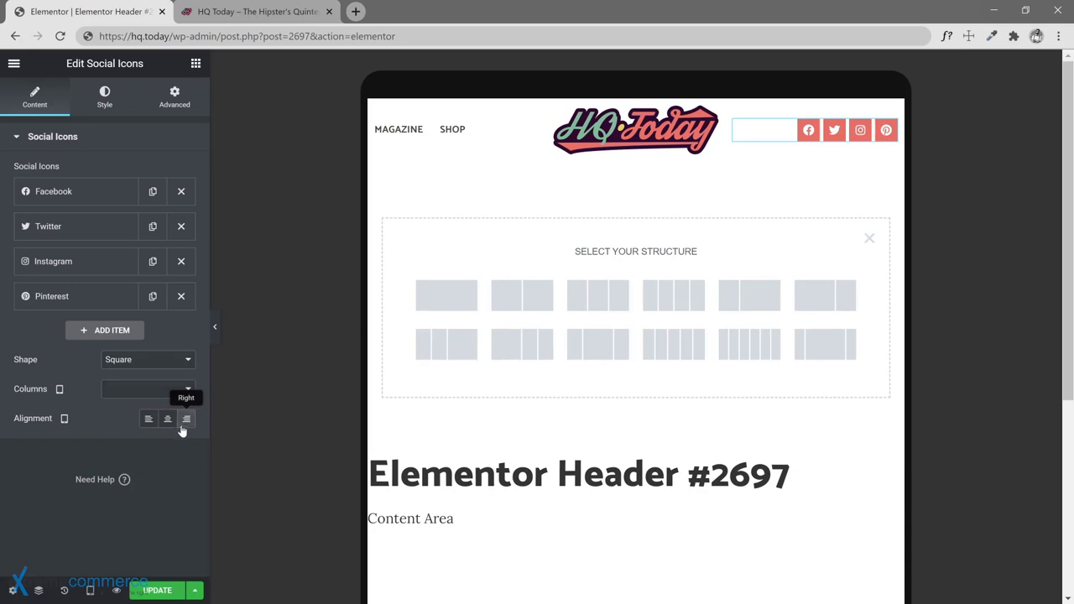
{"action": "left_click", "coordinate": [64, 418]}
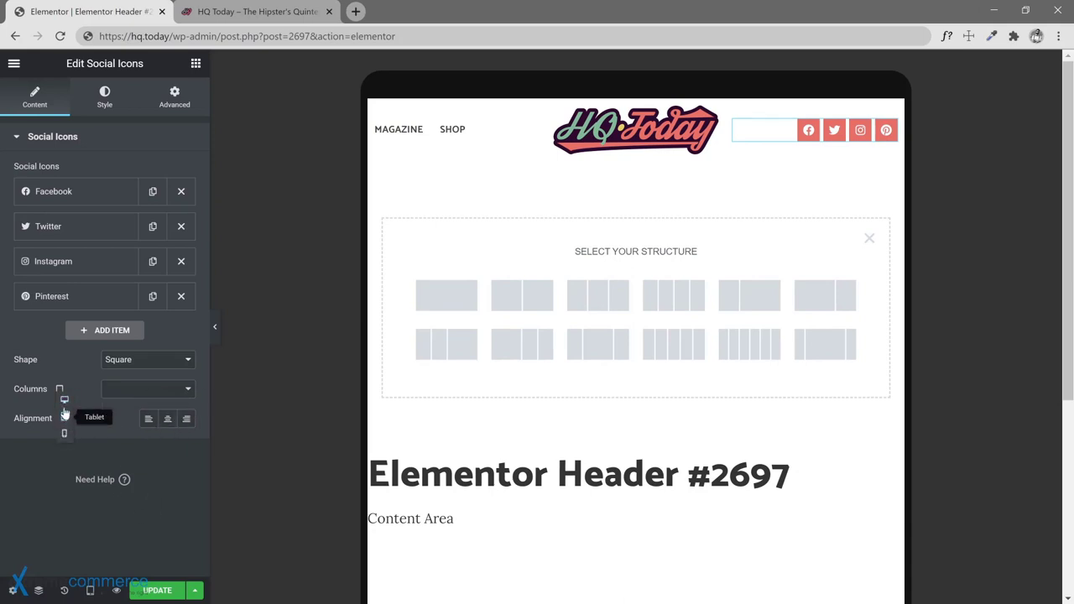
{"action": "left_click", "coordinate": [64, 401]}
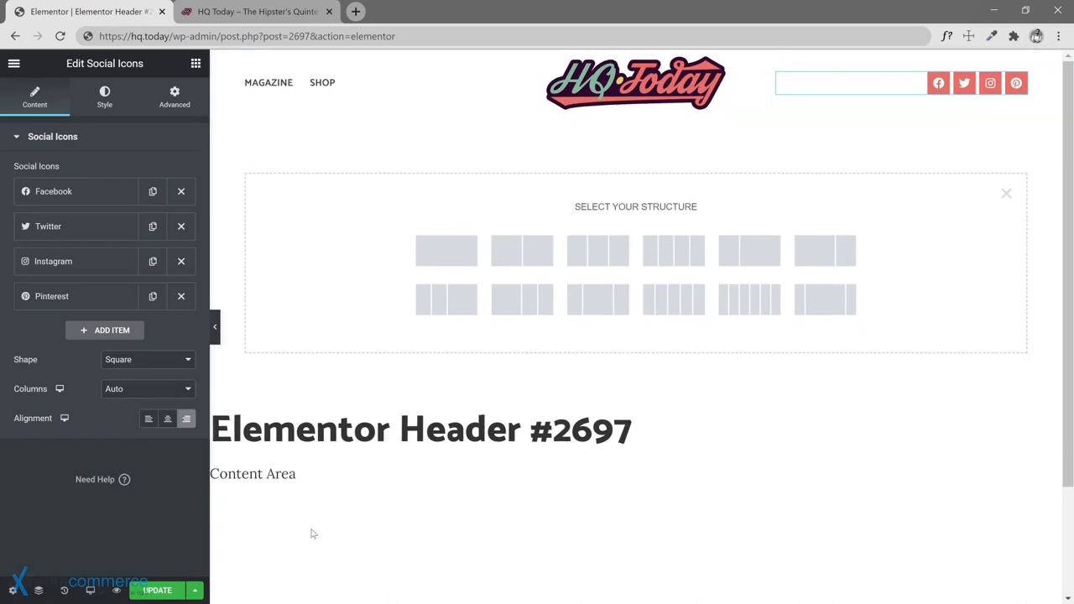
{"action": "left_click", "coordinate": [172, 590]}
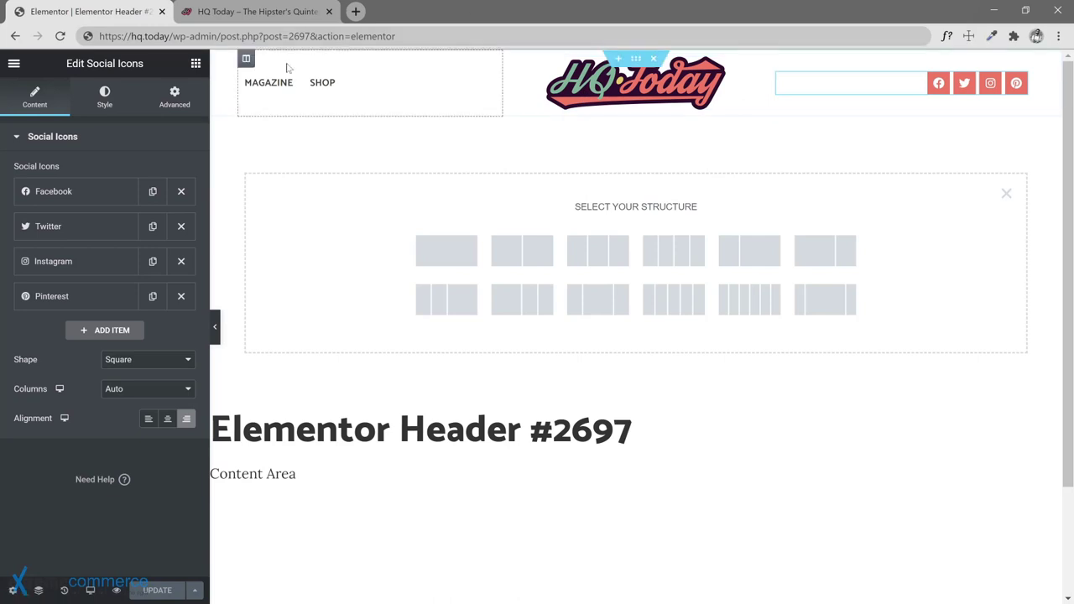
Step: Select the header section and open the widget library scrolled to the BASIC widgets
{"action": "left_click", "coordinate": [230, 84]}
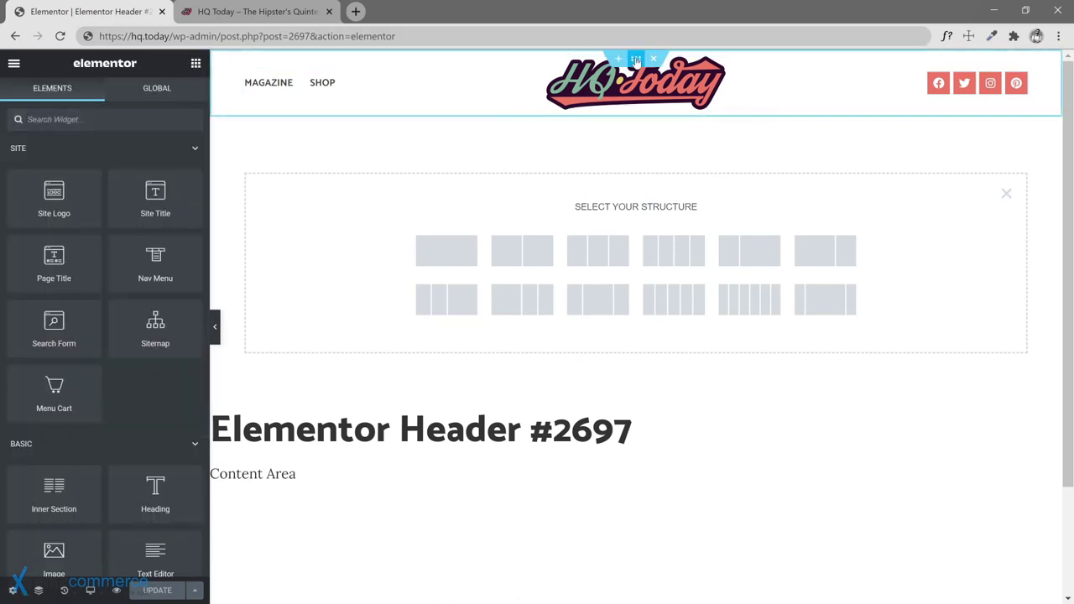
{"action": "left_click", "coordinate": [636, 59]}
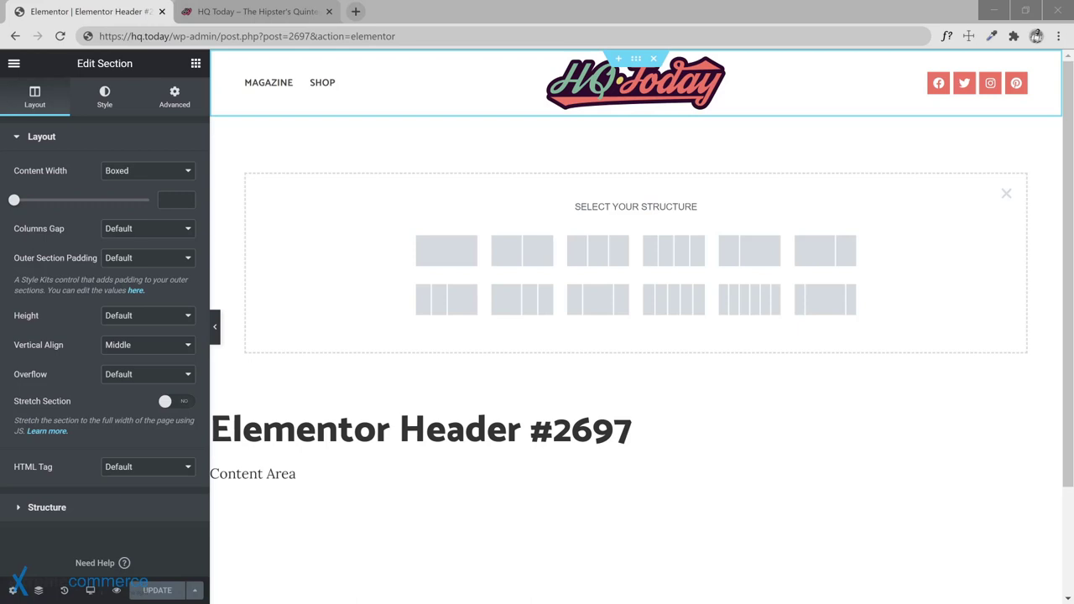
{"action": "left_click", "coordinate": [194, 65]}
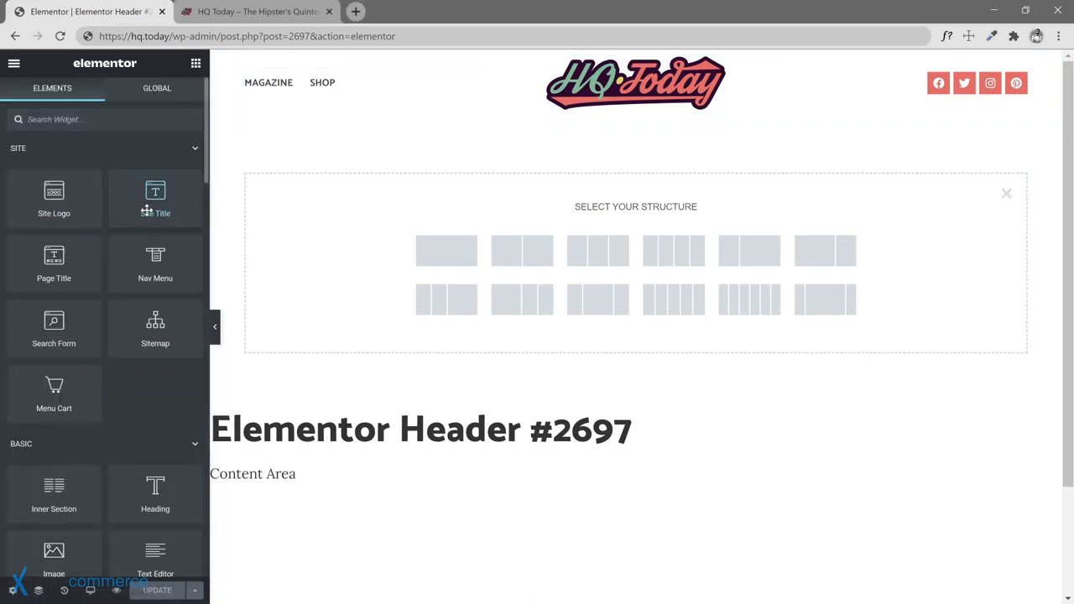
{"action": "scroll", "coordinate": [138, 302], "scroll_direction": "down", "scroll_amount": 2}
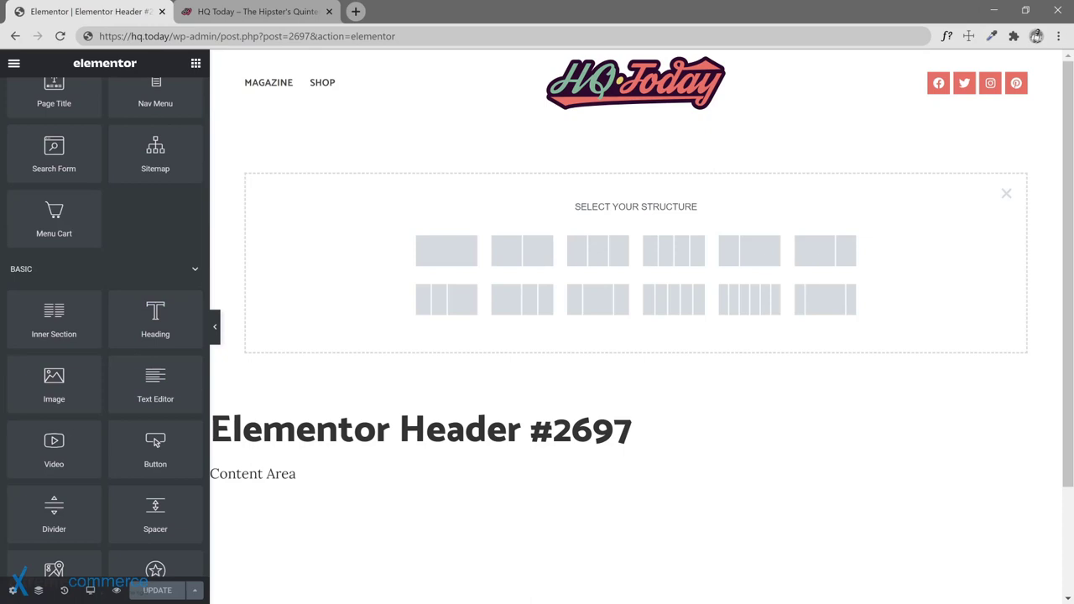
Step: Drag a Heading under the logo, clear its text, and set it to the dynamic Site Tagline
{"action": "left_click_drag", "start_coordinate": [155, 317], "coordinate": [600, 95]}
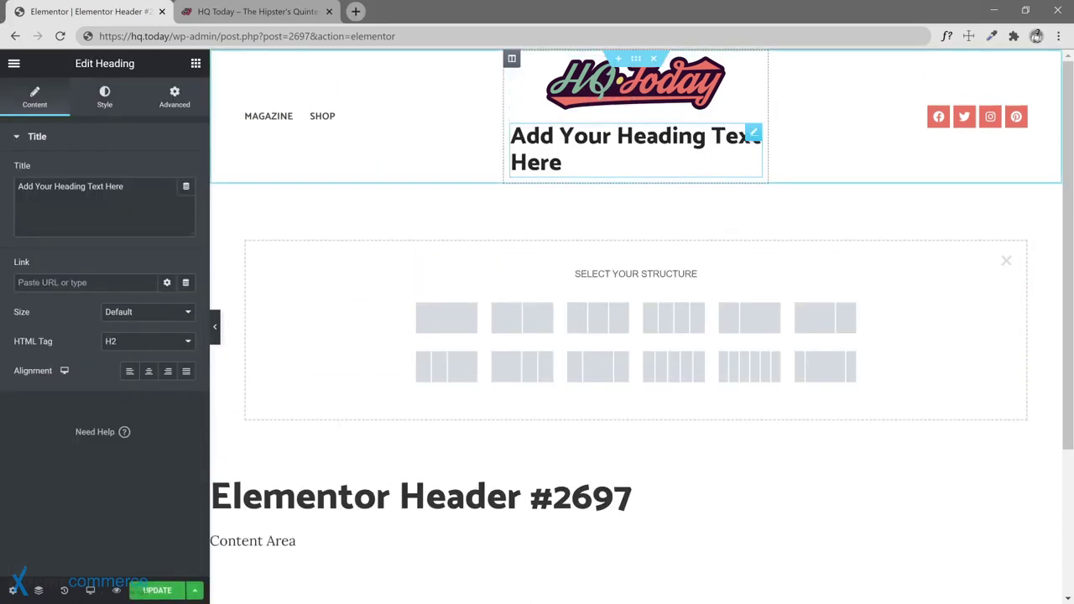
{"action": "key", "text": "ctrl+a"}
{"action": "key", "text": "BackSpace"}
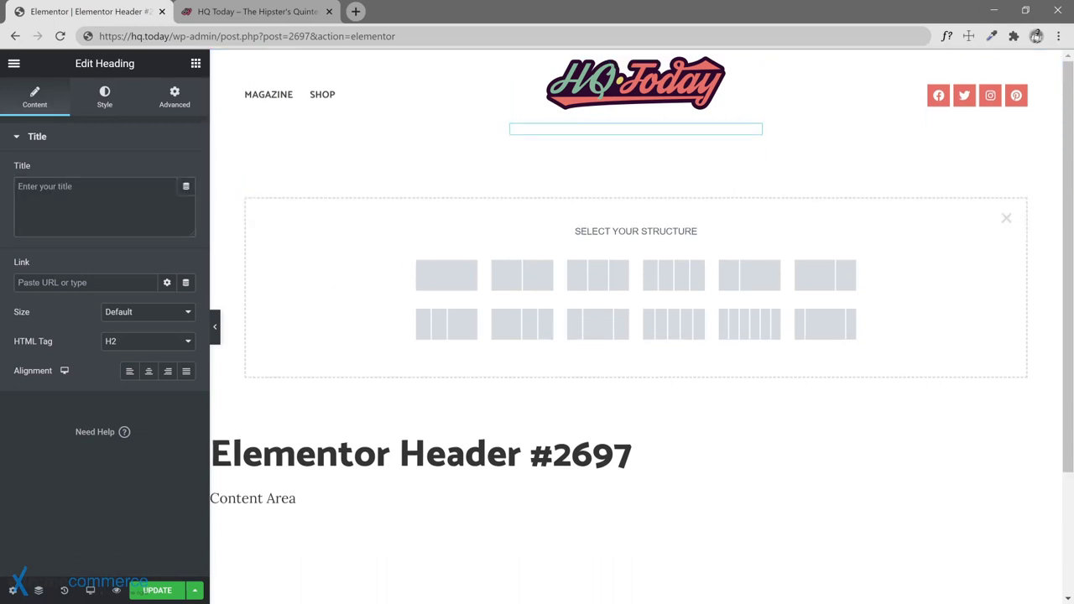
{"action": "left_click", "coordinate": [186, 190]}
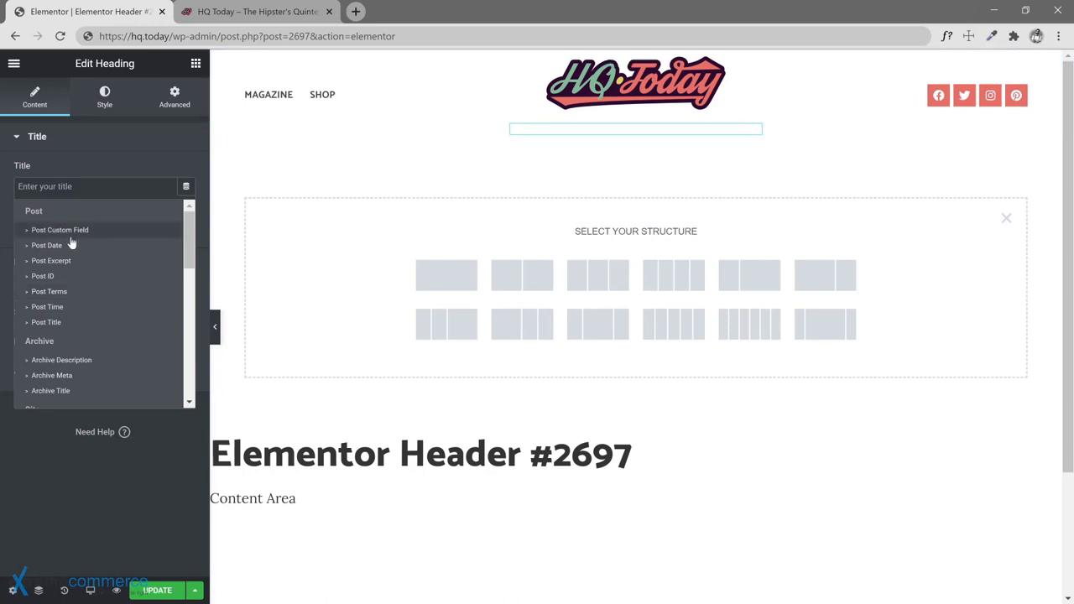
{"action": "scroll", "coordinate": [99, 291], "scroll_direction": "down", "scroll_amount": 2}
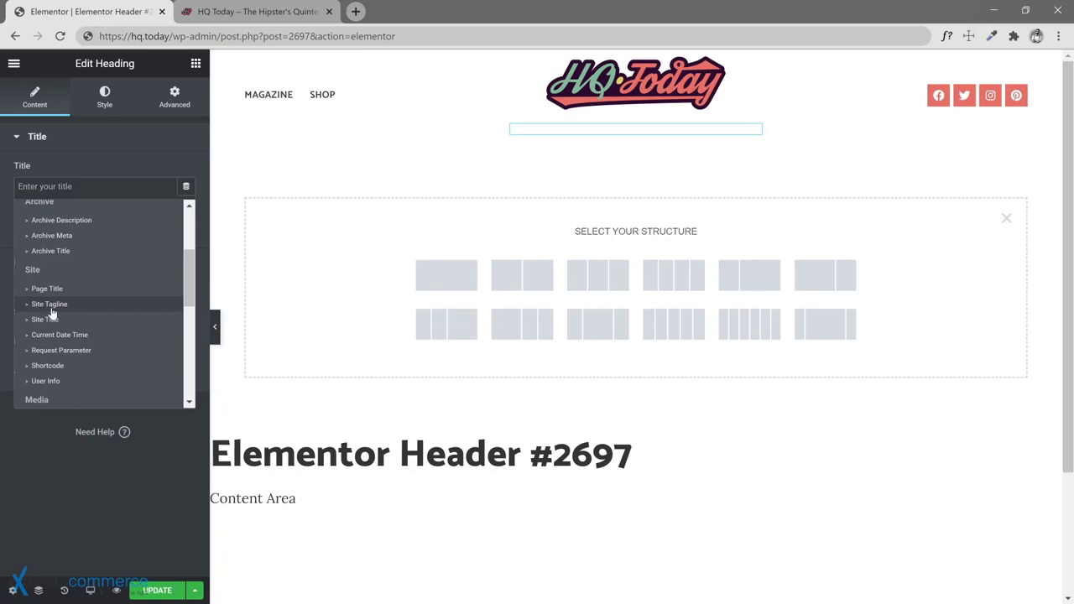
{"action": "scroll", "coordinate": [98, 278], "scroll_direction": "up", "scroll_amount": 3}
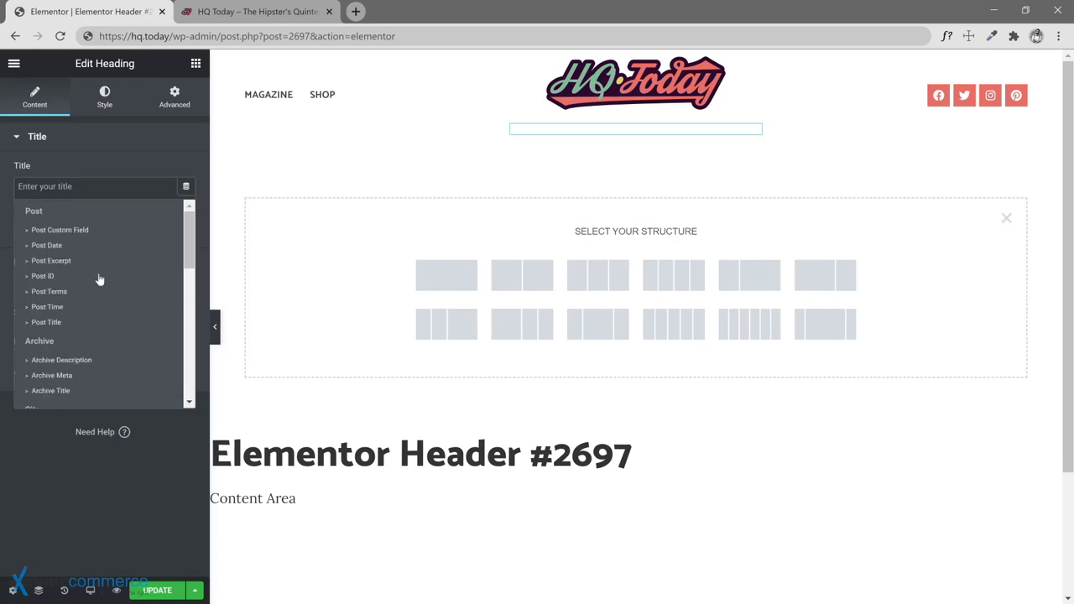
{"action": "left_click", "coordinate": [186, 188]}
{"action": "left_click", "coordinate": [187, 188]}
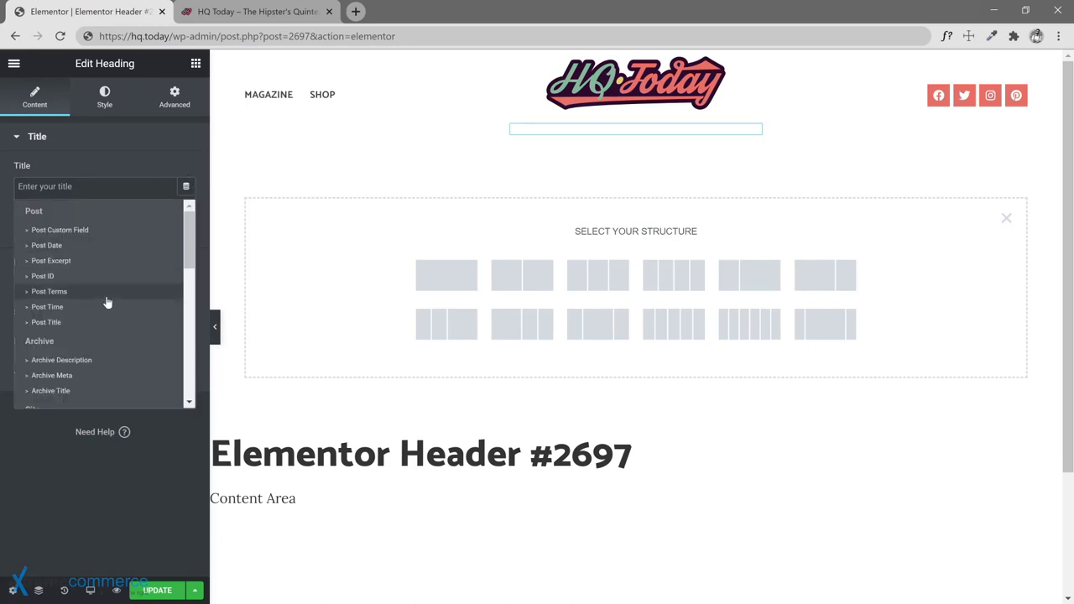
{"action": "scroll", "coordinate": [104, 300], "scroll_direction": "down", "scroll_amount": 4}
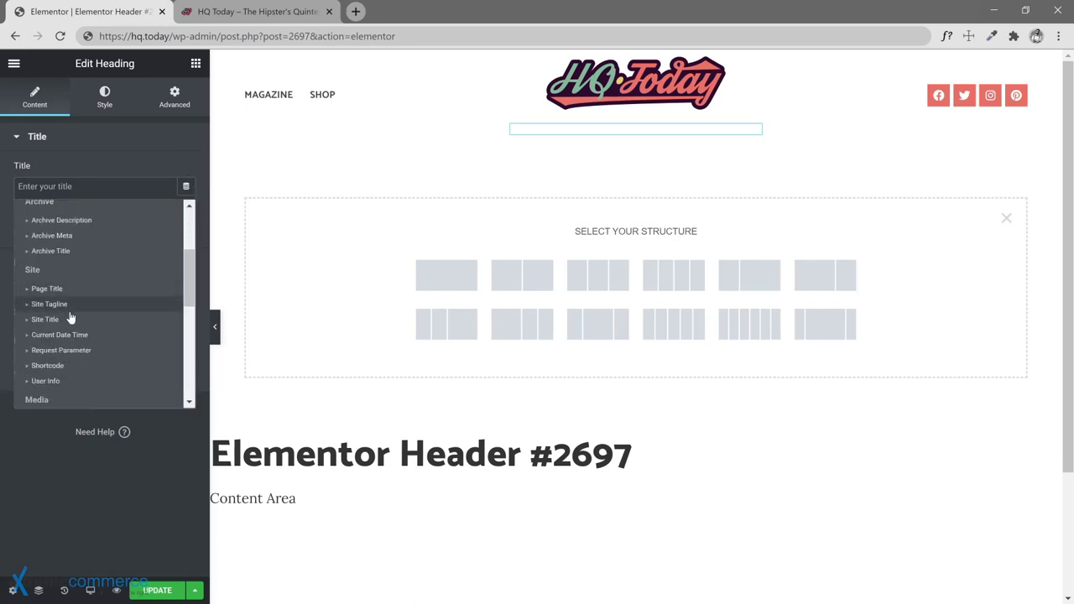
{"action": "left_click", "coordinate": [67, 307]}
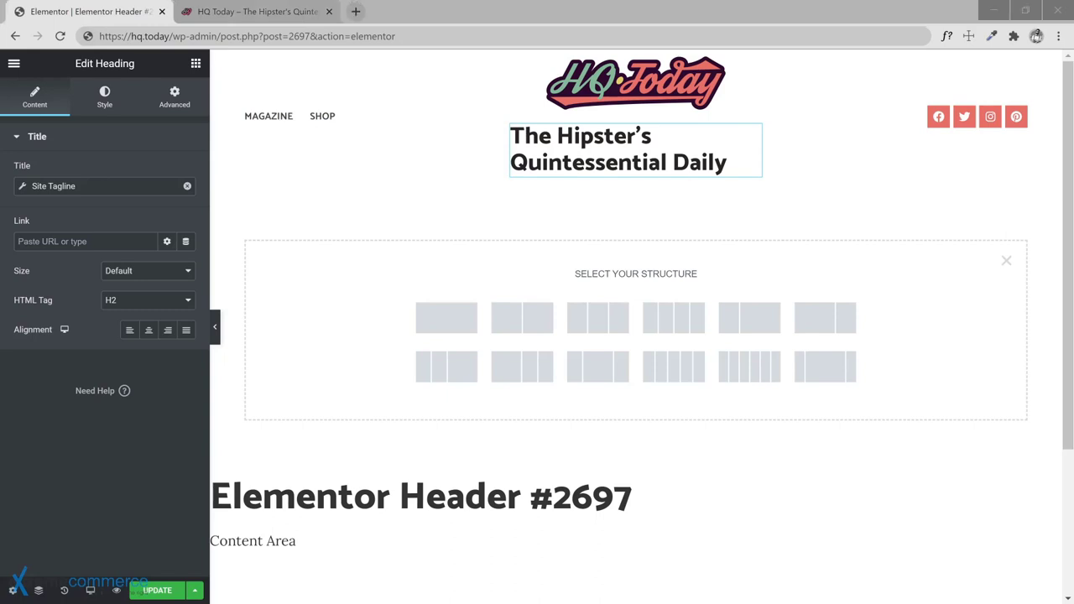
Step: Colour the tagline dark purple and try the Accent and ACCENT L global fonts
{"action": "left_click", "coordinate": [104, 97]}
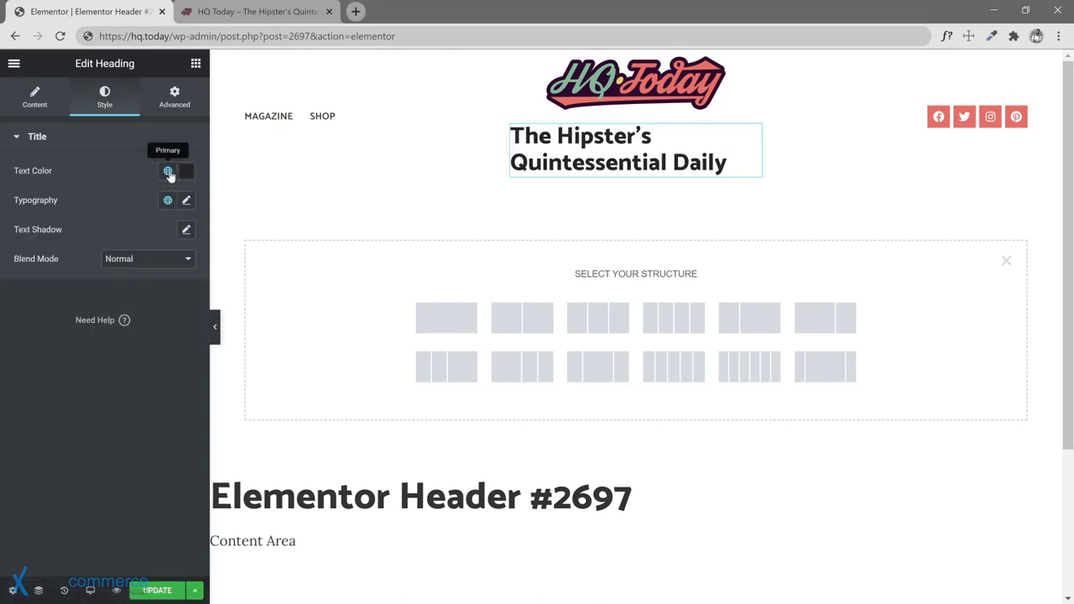
{"action": "left_click", "coordinate": [169, 173]}
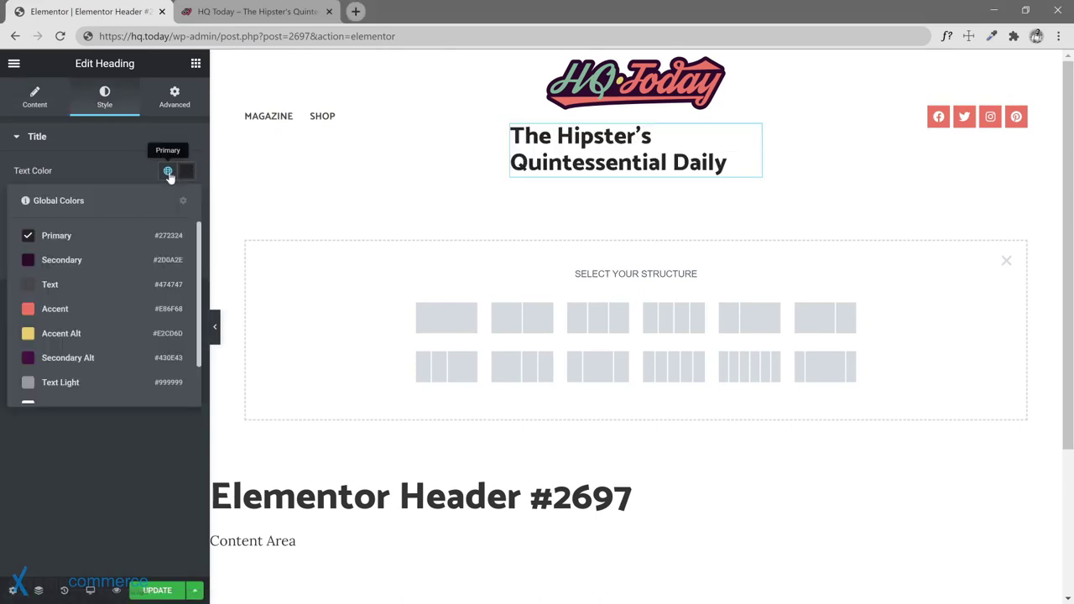
{"action": "left_click", "coordinate": [84, 357]}
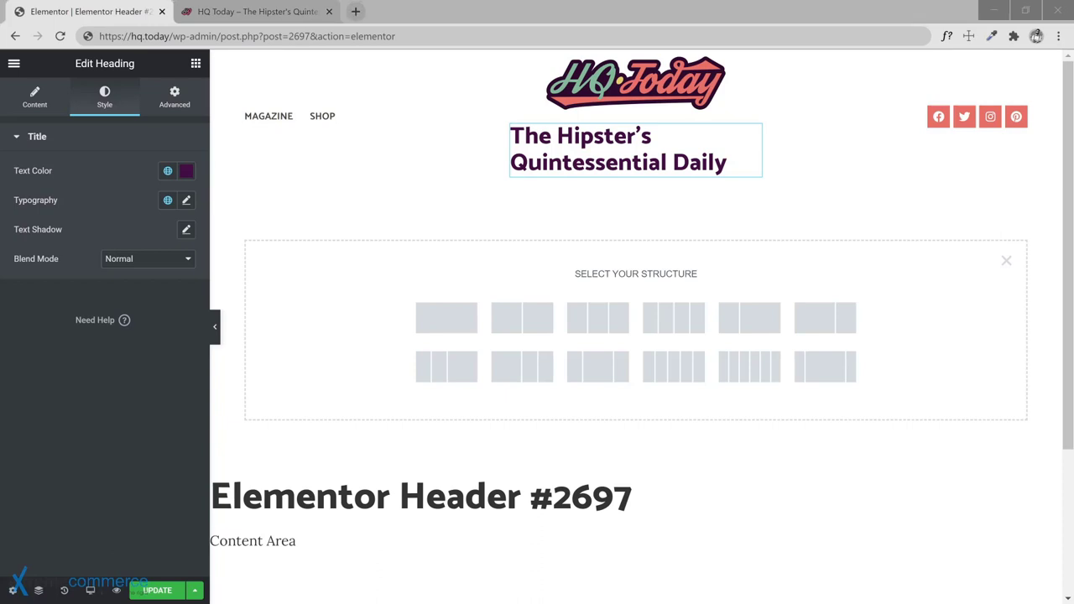
{"action": "left_click", "coordinate": [168, 199]}
{"action": "left_click", "coordinate": [125, 369]}
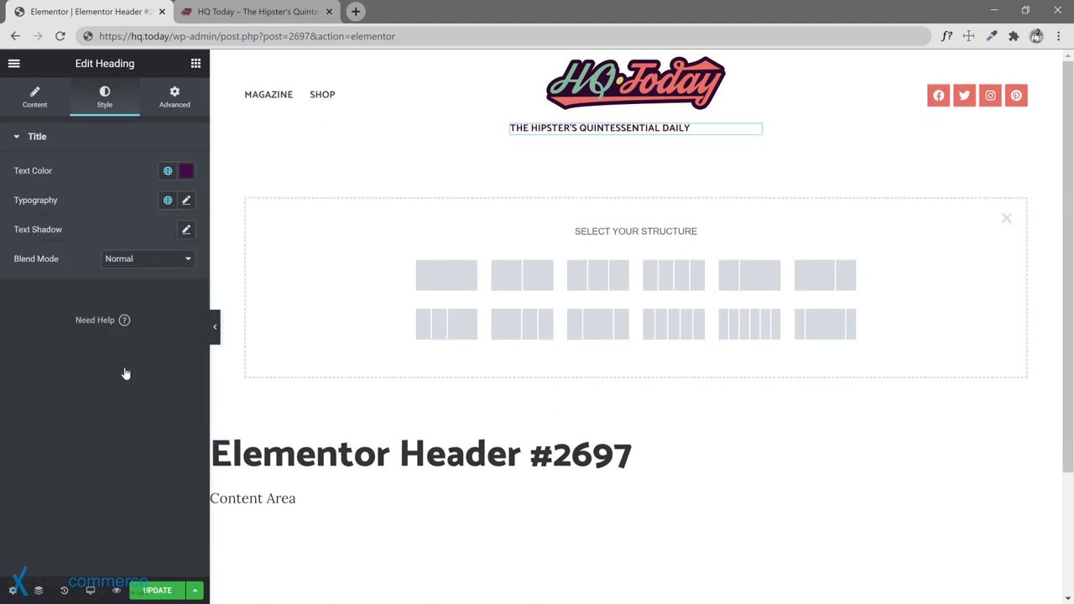
{"action": "left_click", "coordinate": [168, 199]}
{"action": "scroll", "coordinate": [147, 319], "scroll_direction": "down", "scroll_amount": 3}
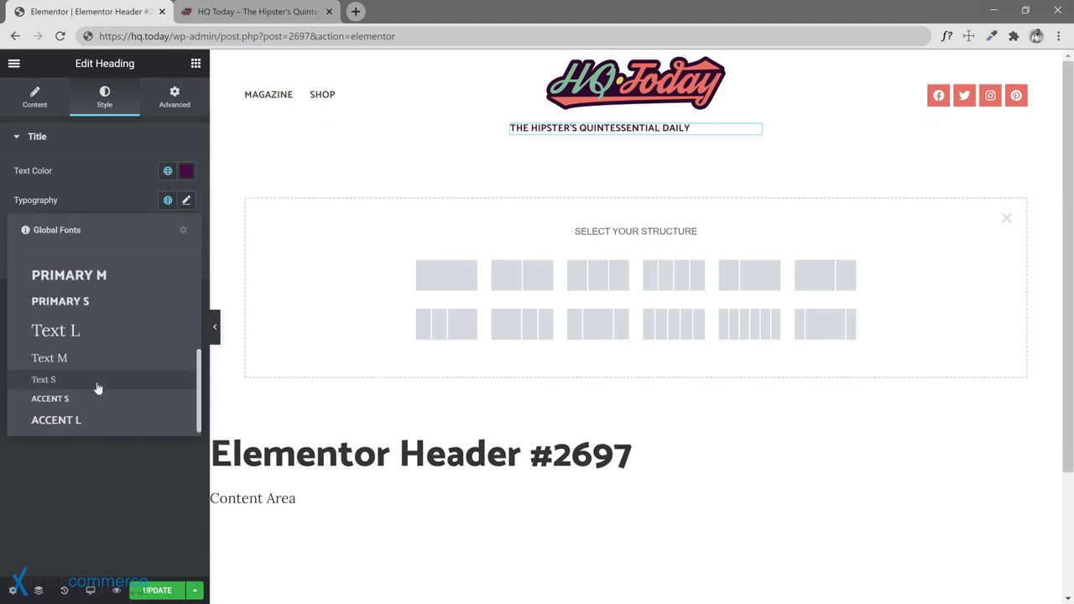
{"action": "left_click", "coordinate": [98, 422]}
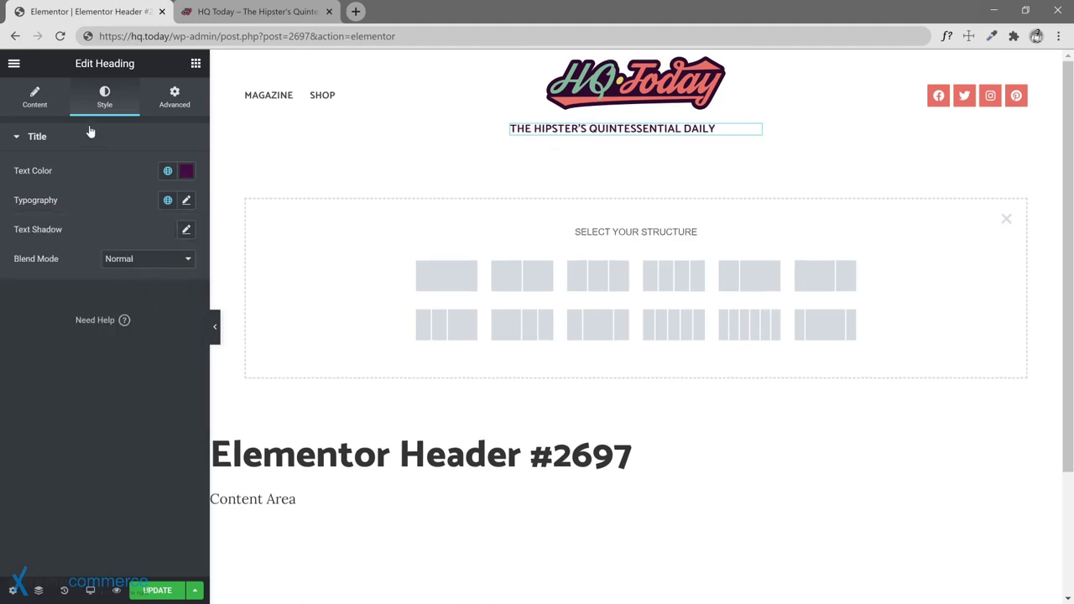
Step: Centre the tagline, switch back to the smaller accent font, and save the header
{"action": "left_click", "coordinate": [33, 99]}
{"action": "left_click", "coordinate": [149, 331]}
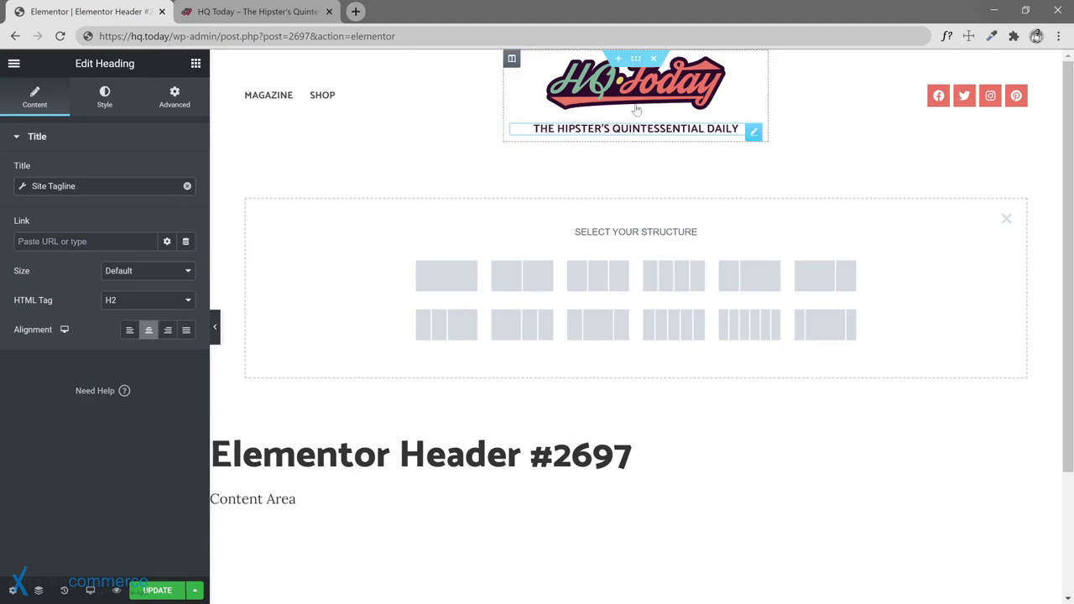
{"action": "left_click", "coordinate": [102, 99]}
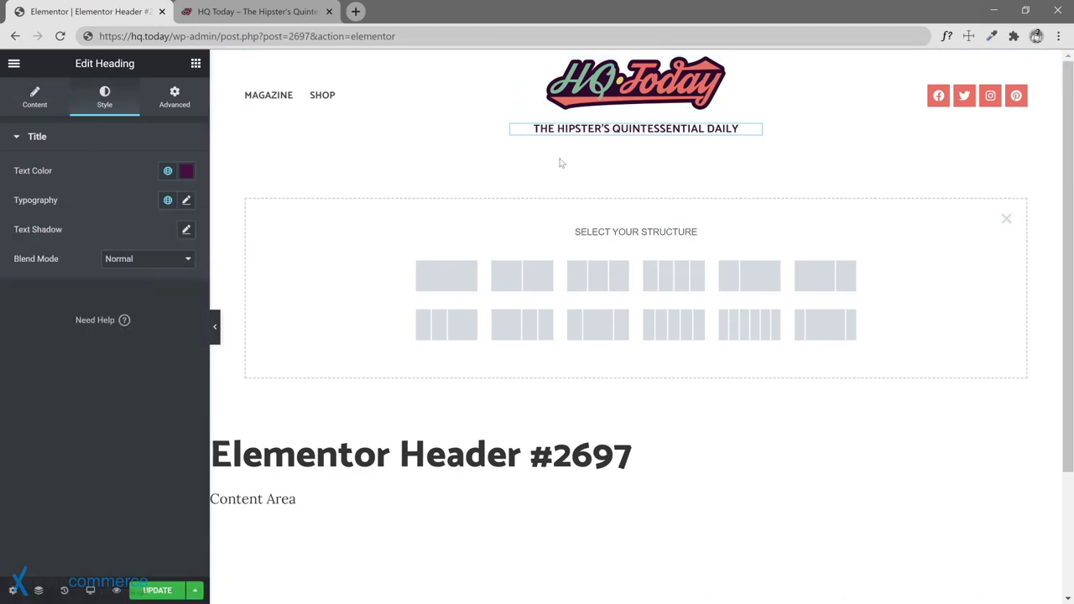
{"action": "left_click", "coordinate": [168, 201]}
{"action": "left_click", "coordinate": [106, 364]}
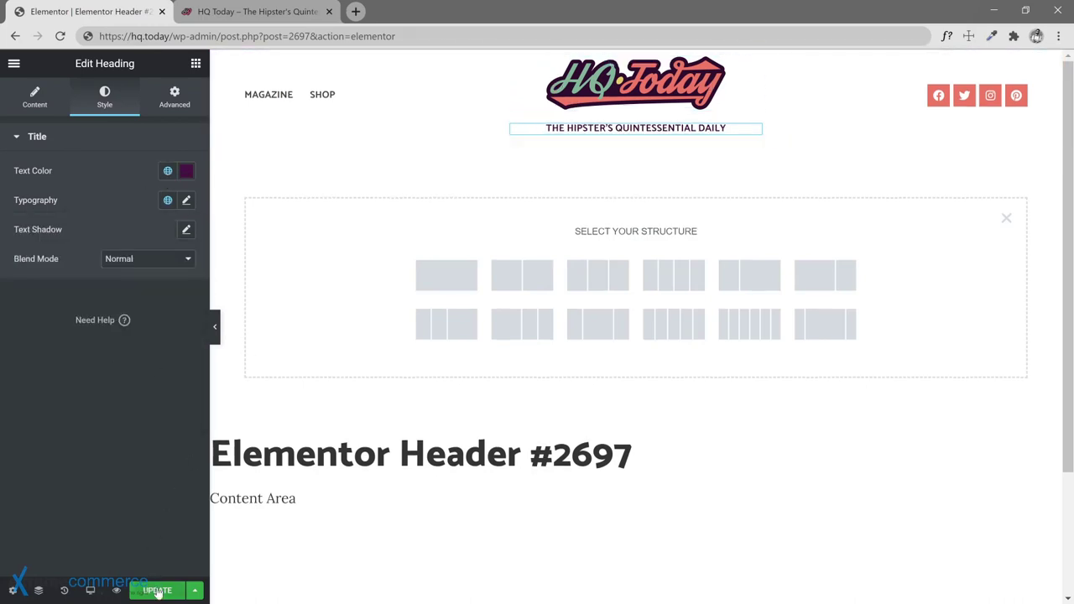
{"action": "left_click", "coordinate": [157, 591]}
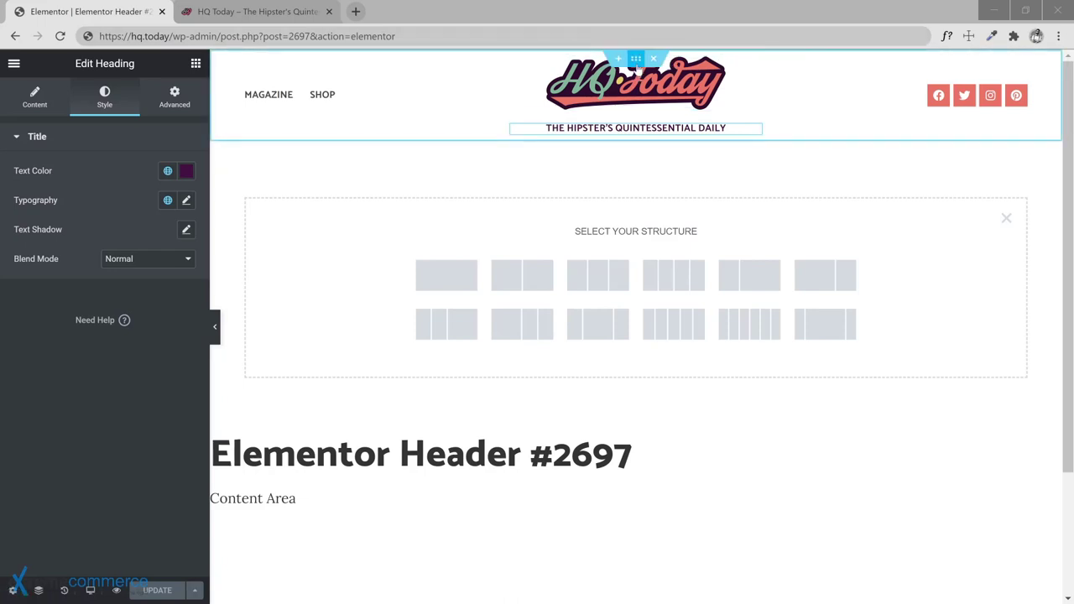
Step: Give the header section unlinked 20 px top and bottom padding and save the header
{"action": "left_click", "coordinate": [636, 59]}
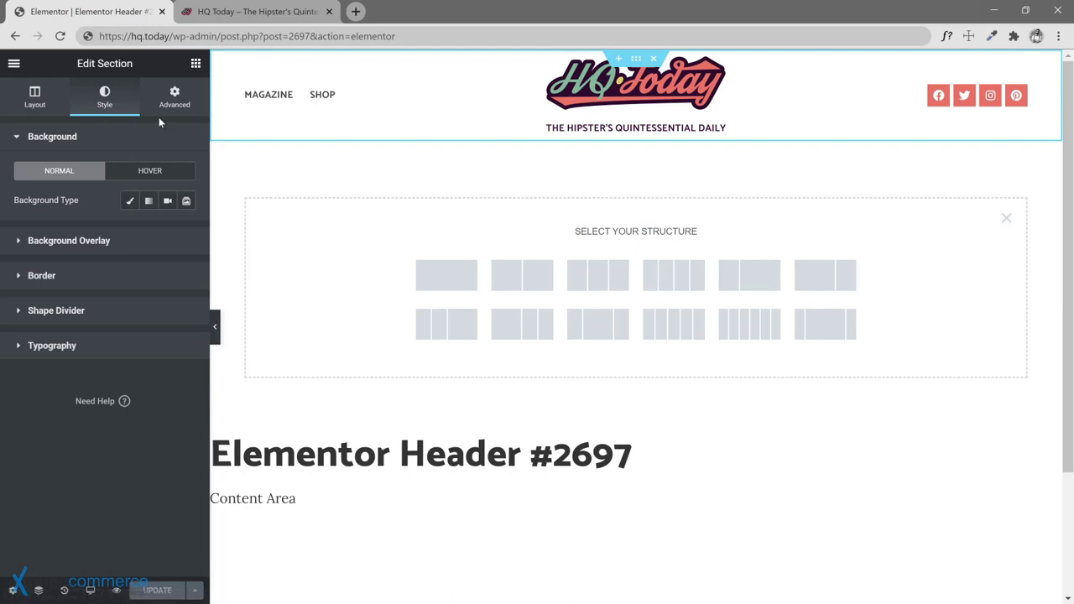
{"action": "left_click", "coordinate": [174, 96]}
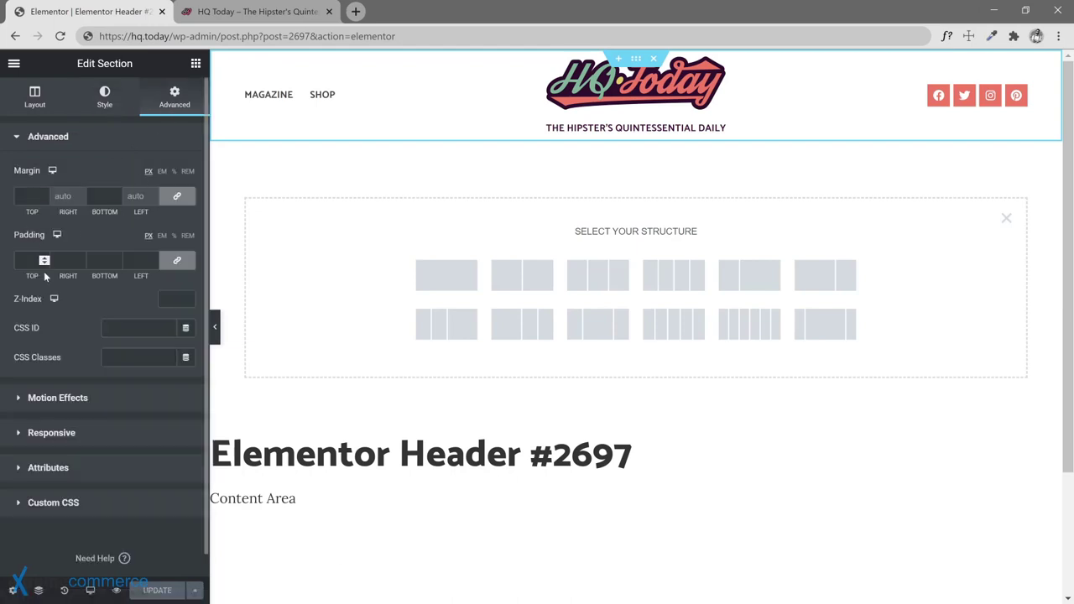
{"action": "left_click", "coordinate": [176, 260]}
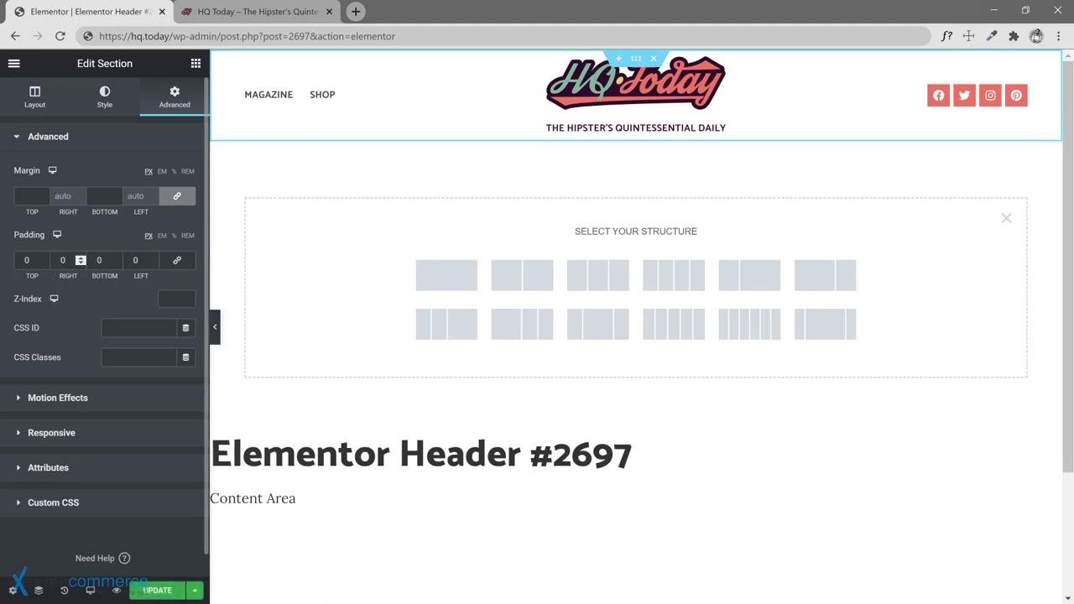
{"action": "double_click", "coordinate": [26, 260]}
{"action": "type", "text": "20"}
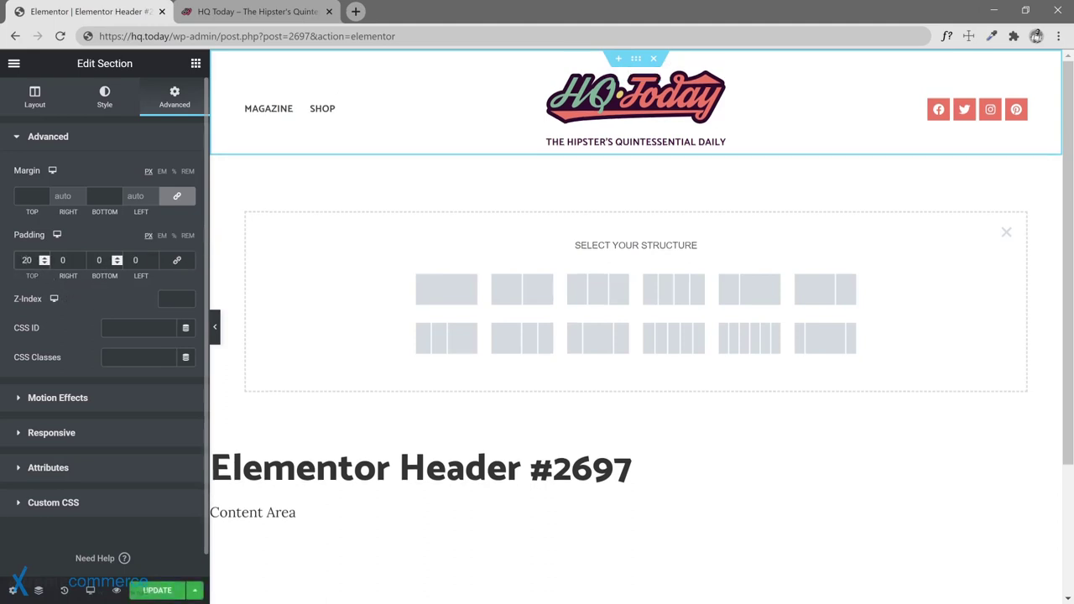
{"action": "double_click", "coordinate": [99, 260]}
{"action": "type", "text": "20"}
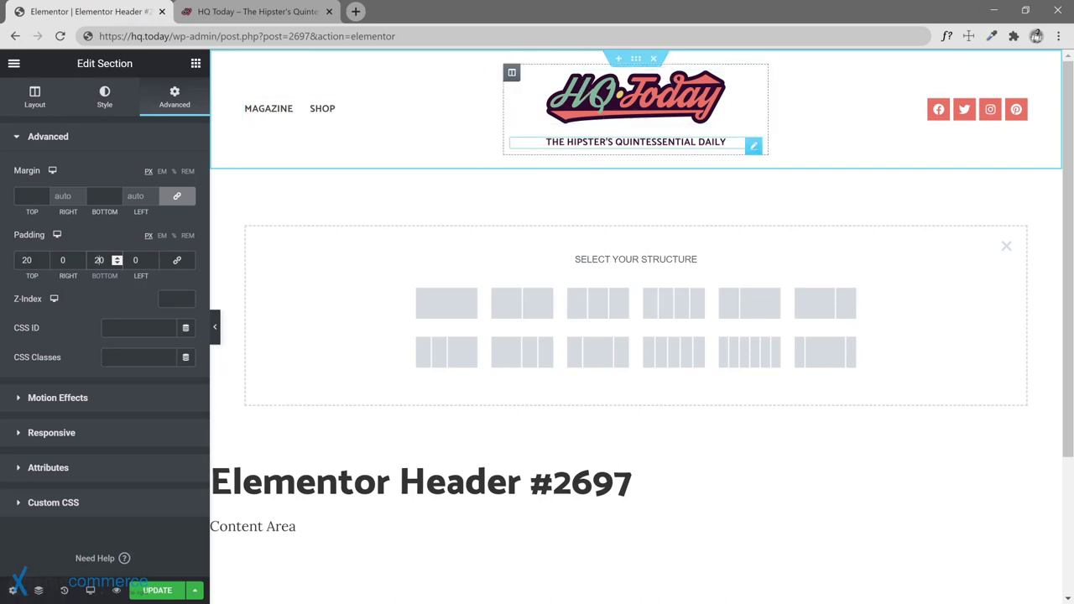
{"action": "left_click", "coordinate": [157, 589]}
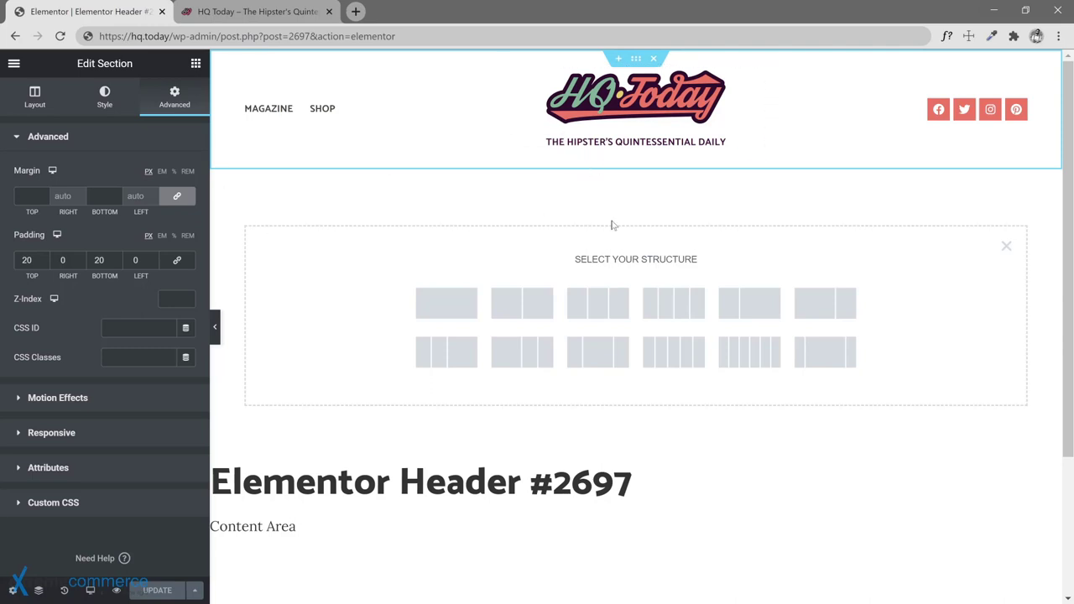
Step: Choose the three-column structure for the new section, save, and select its first column
{"action": "left_click", "coordinate": [601, 310]}
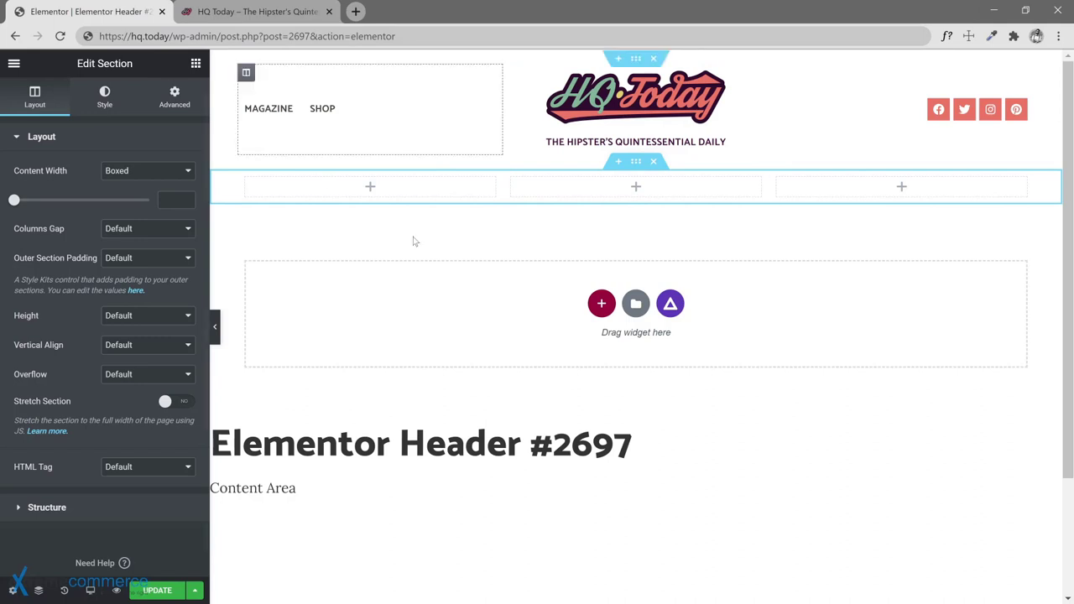
{"action": "left_click", "coordinate": [166, 593]}
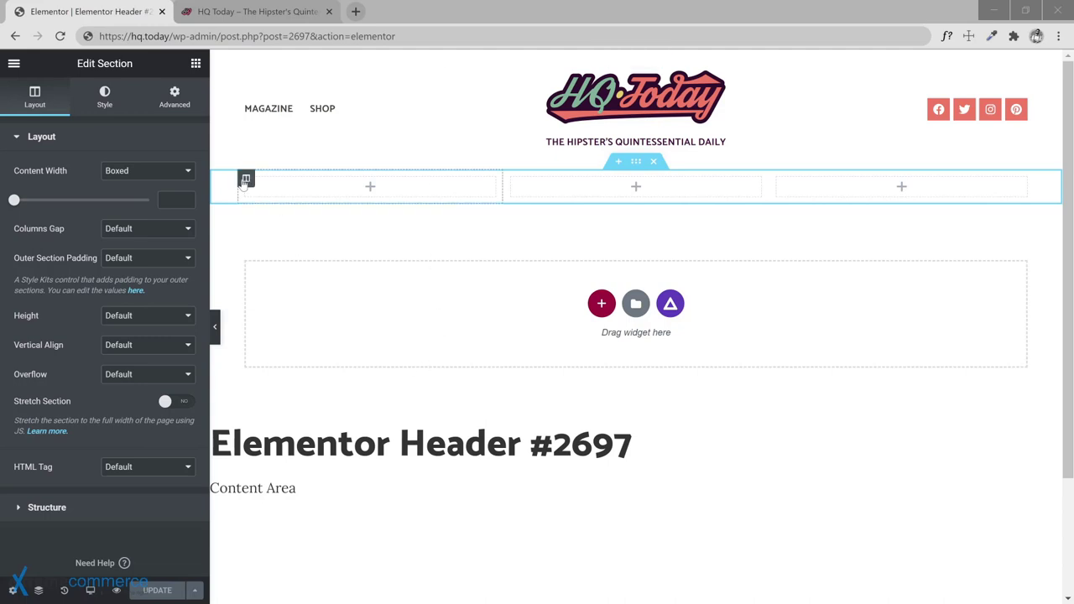
{"action": "left_click", "coordinate": [244, 180]}
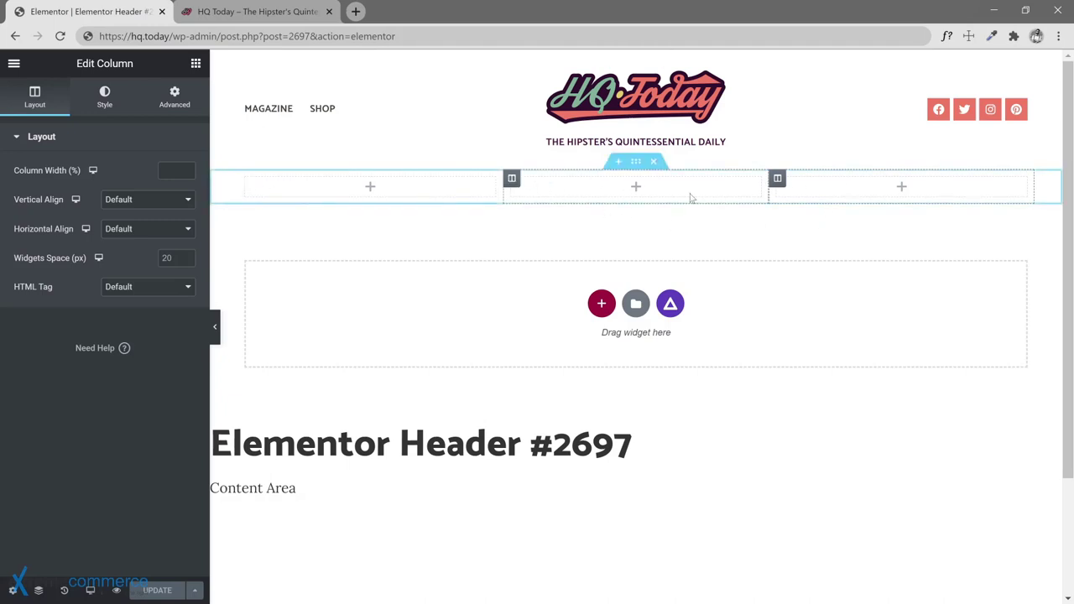
{"action": "left_click", "coordinate": [292, 187]}
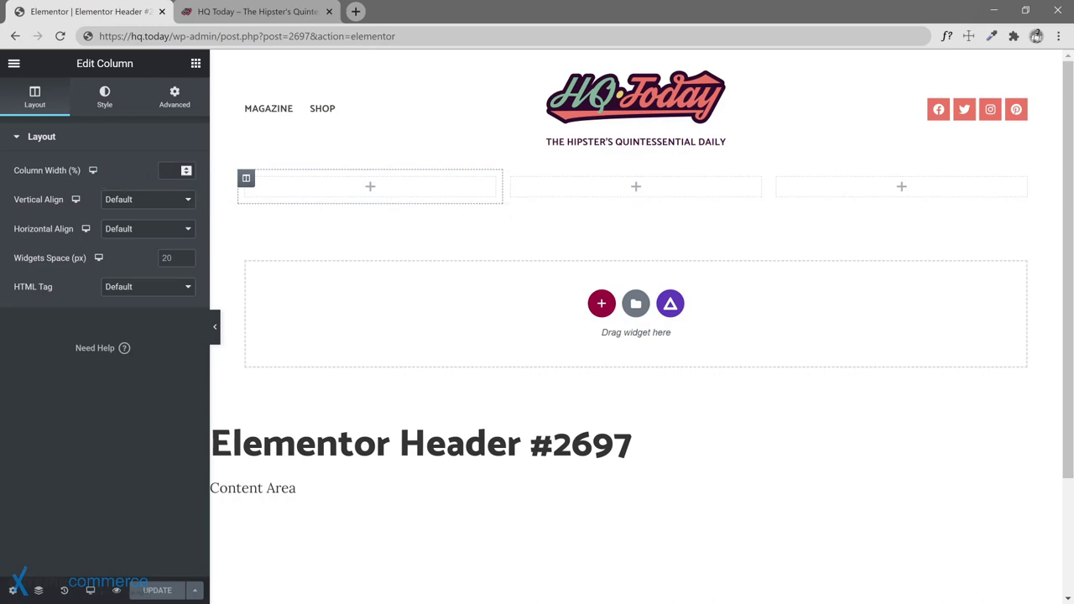
Step: Open the site's WordPress Dashboard in a new tab placed at the front
{"action": "left_click", "coordinate": [237, 16]}
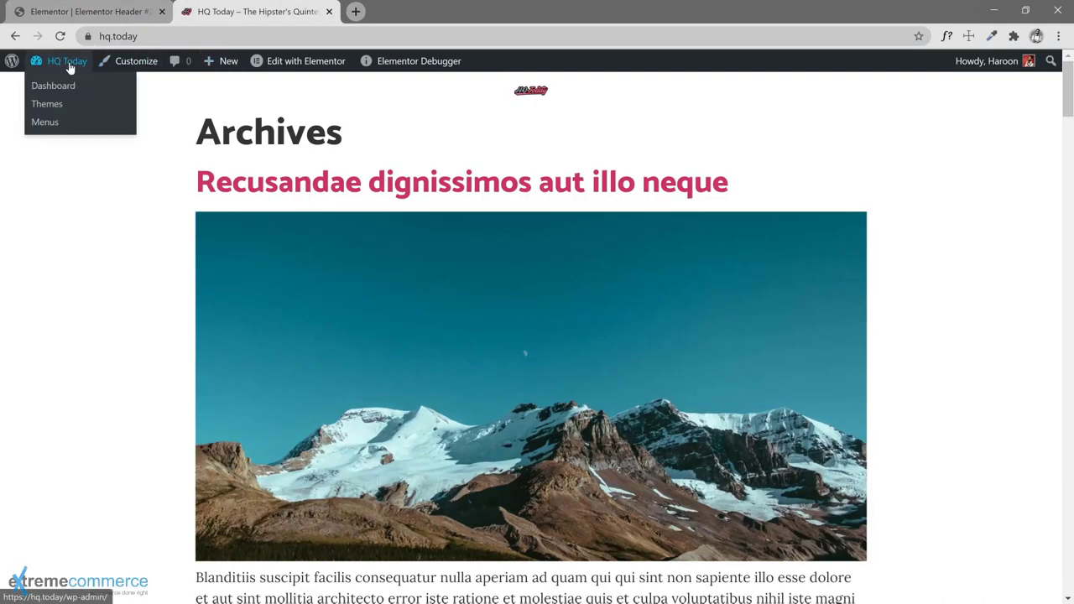
{"action": "right_click", "coordinate": [69, 83]}
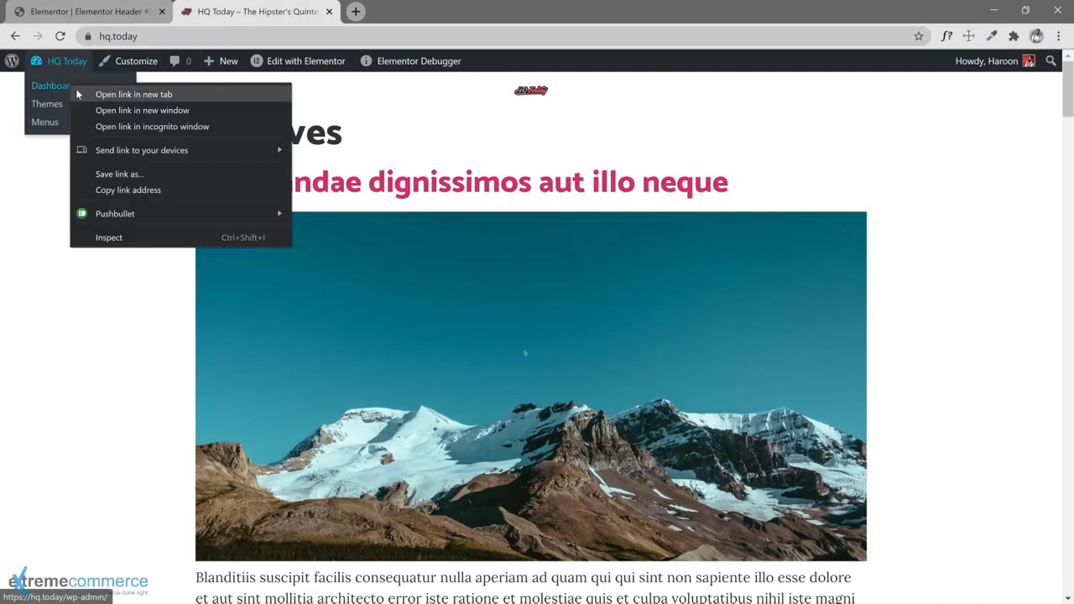
{"action": "left_click", "coordinate": [80, 94]}
{"action": "left_click_drag", "start_coordinate": [394, 12], "coordinate": [34, 12]}
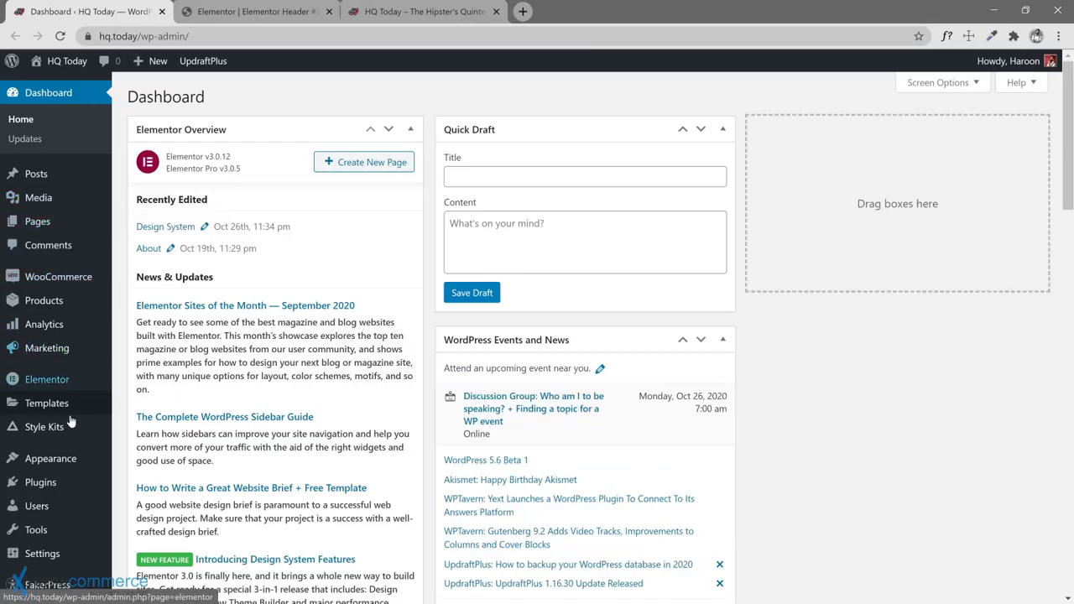
Step: Search Add New plugins for 'ooohbo', then install and activate OoohBoi Steroids for Elementor
{"action": "mouse_move", "coordinate": [73, 484]}
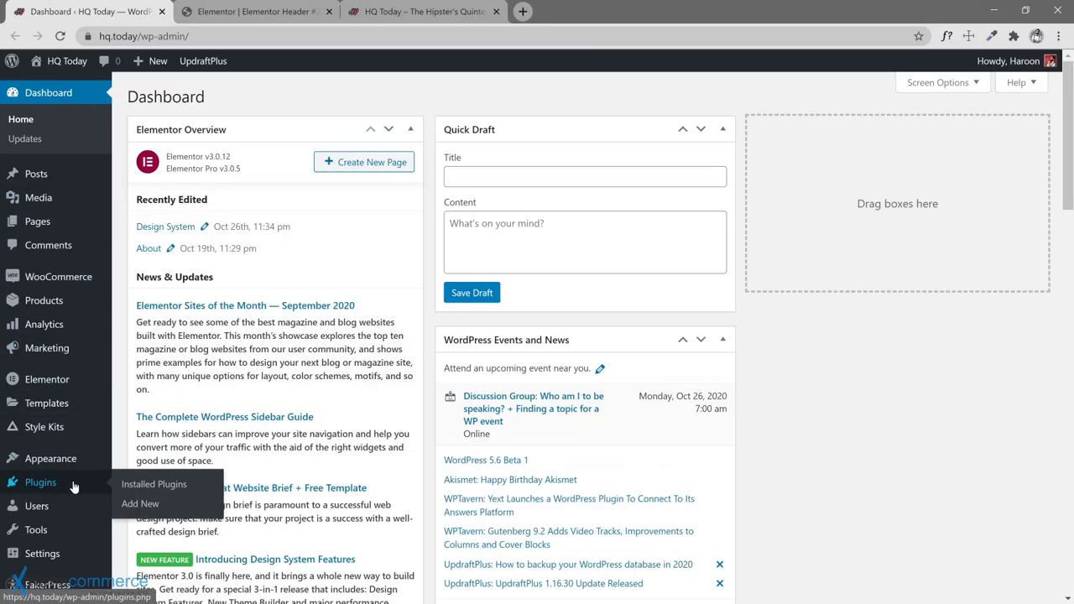
{"action": "left_click", "coordinate": [152, 510]}
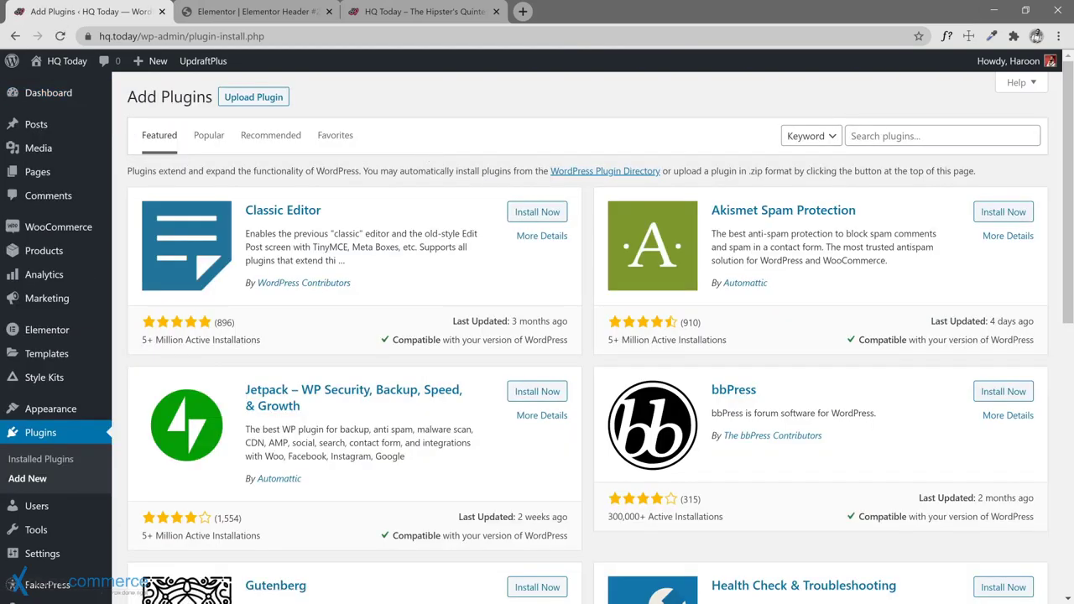
{"action": "left_click", "coordinate": [940, 136]}
{"action": "type", "text": "oo"}
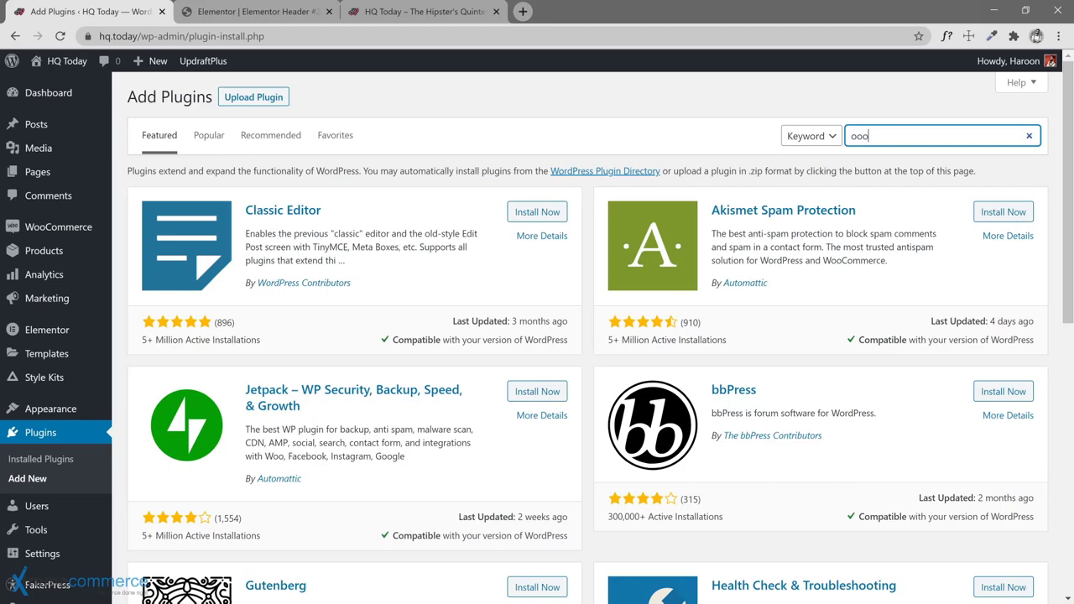
{"action": "type", "text": "oh"}
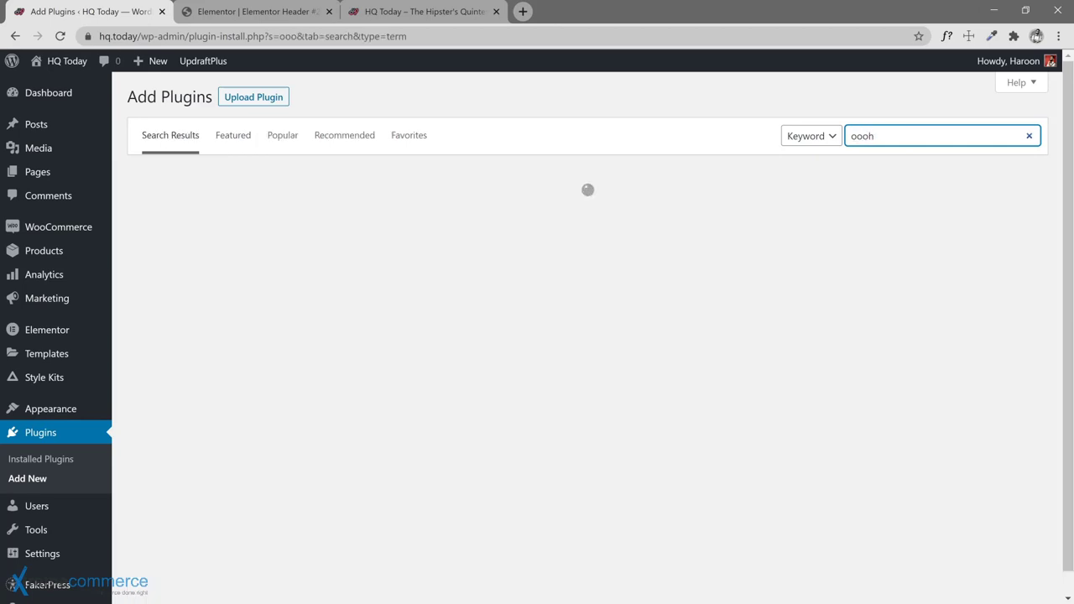
{"action": "type", "text": "boi"}
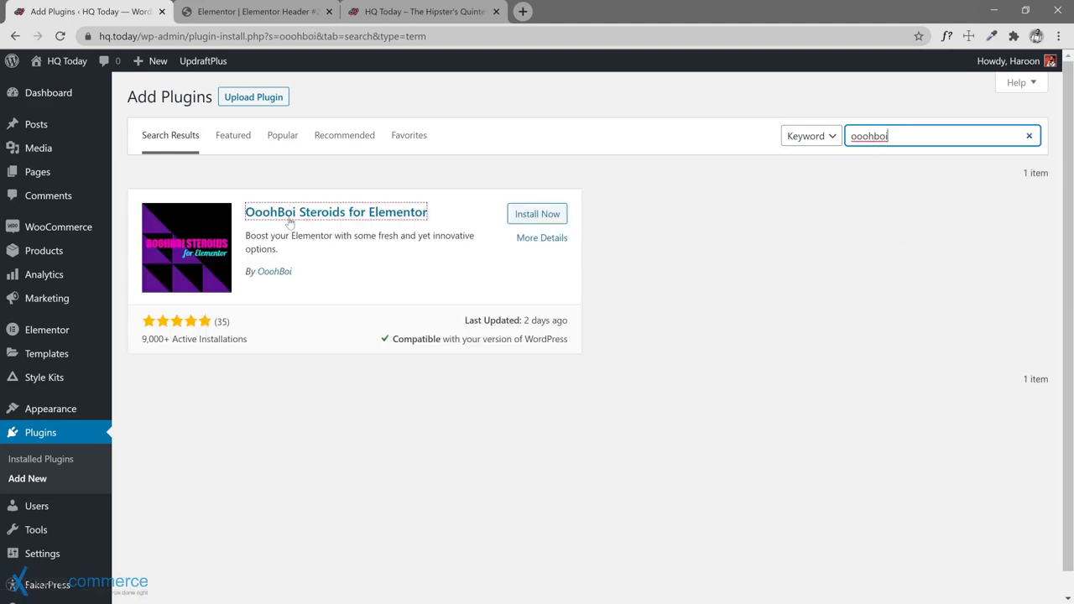
{"action": "left_click", "coordinate": [340, 220]}
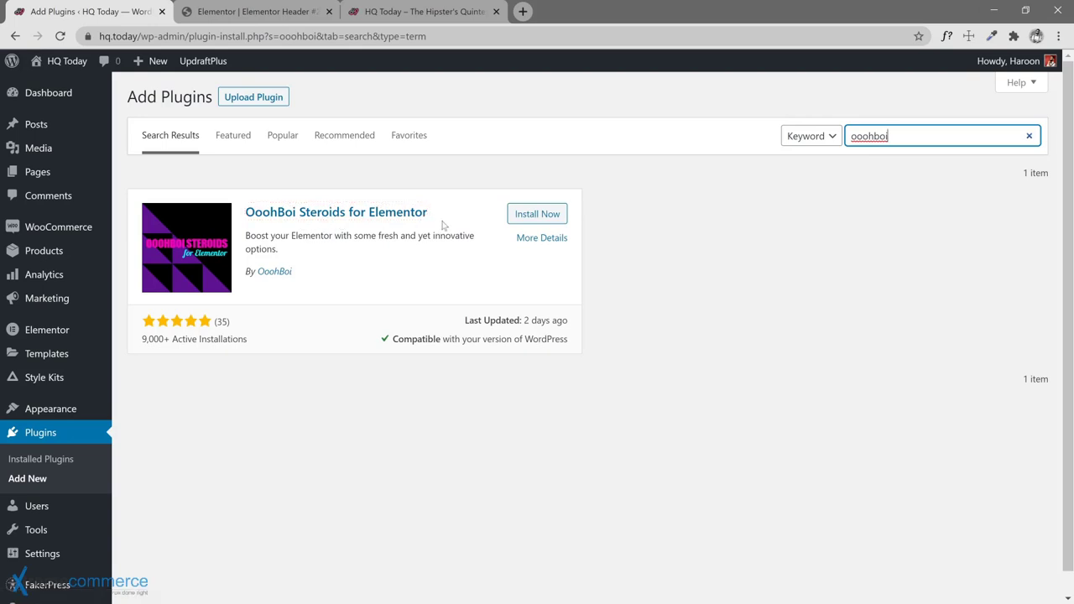
{"action": "left_click", "coordinate": [521, 220]}
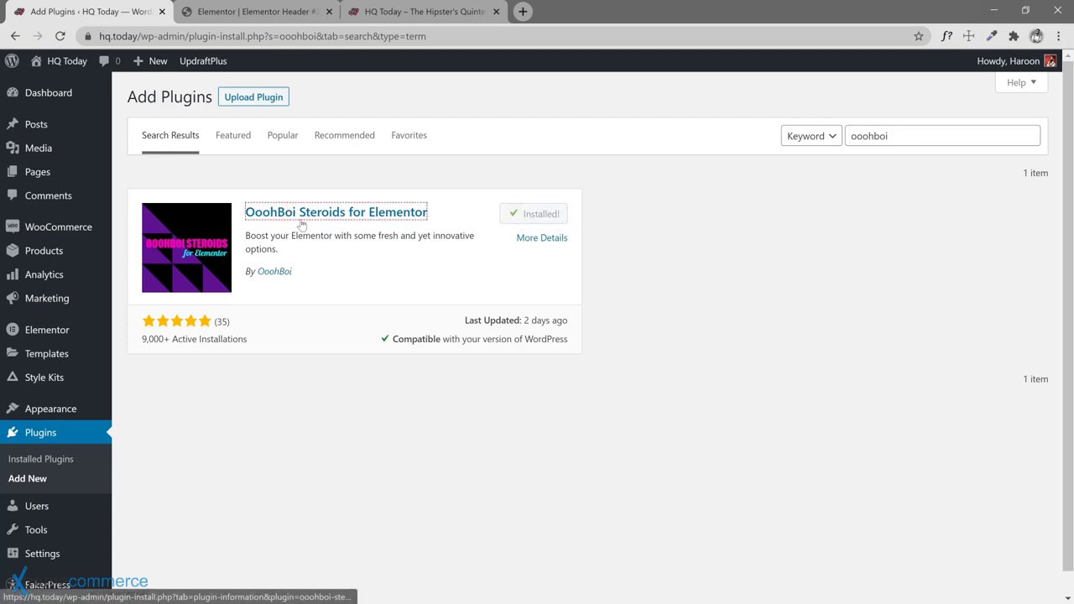
{"action": "left_click", "coordinate": [544, 216]}
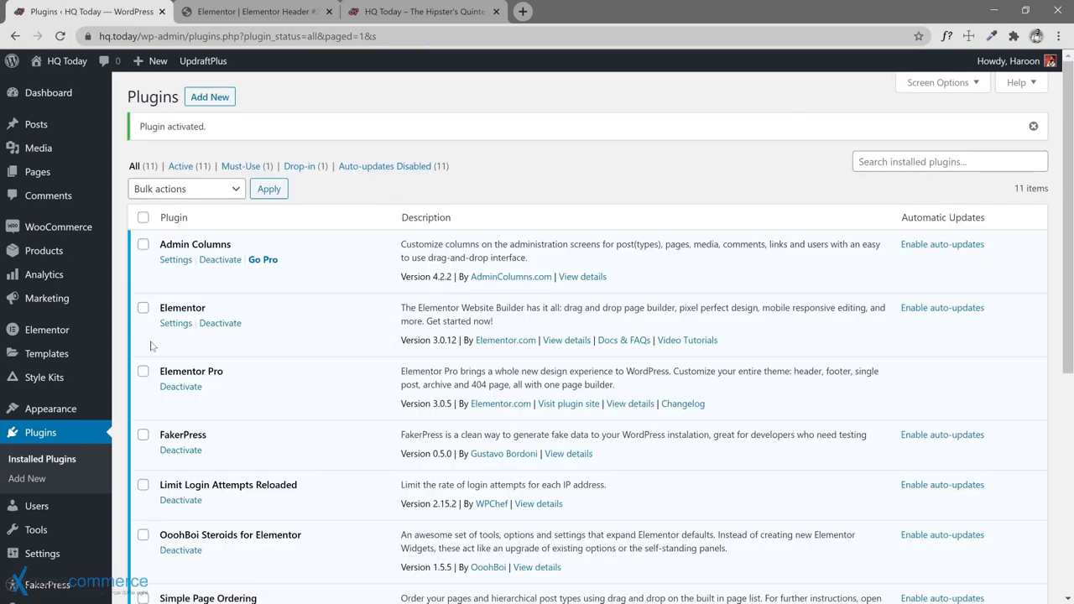
Step: Go to the Steroids for Elementor page under the Settings menu
{"action": "scroll", "coordinate": [124, 312], "scroll_direction": "down", "scroll_amount": 5}
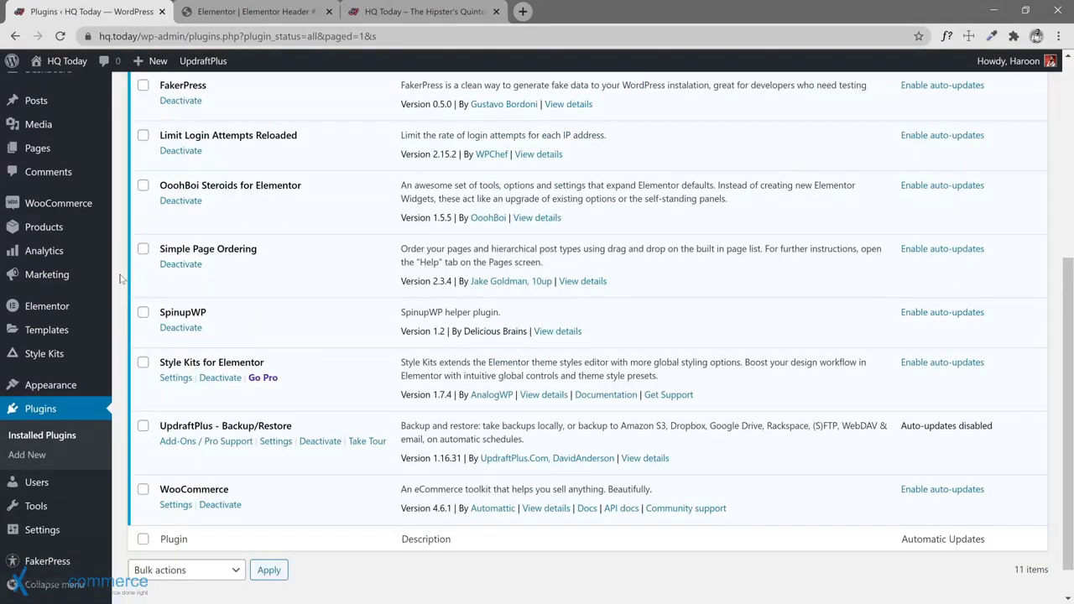
{"action": "scroll", "coordinate": [120, 278], "scroll_direction": "up", "scroll_amount": 10}
{"action": "scroll", "coordinate": [120, 278], "scroll_direction": "down", "scroll_amount": 1}
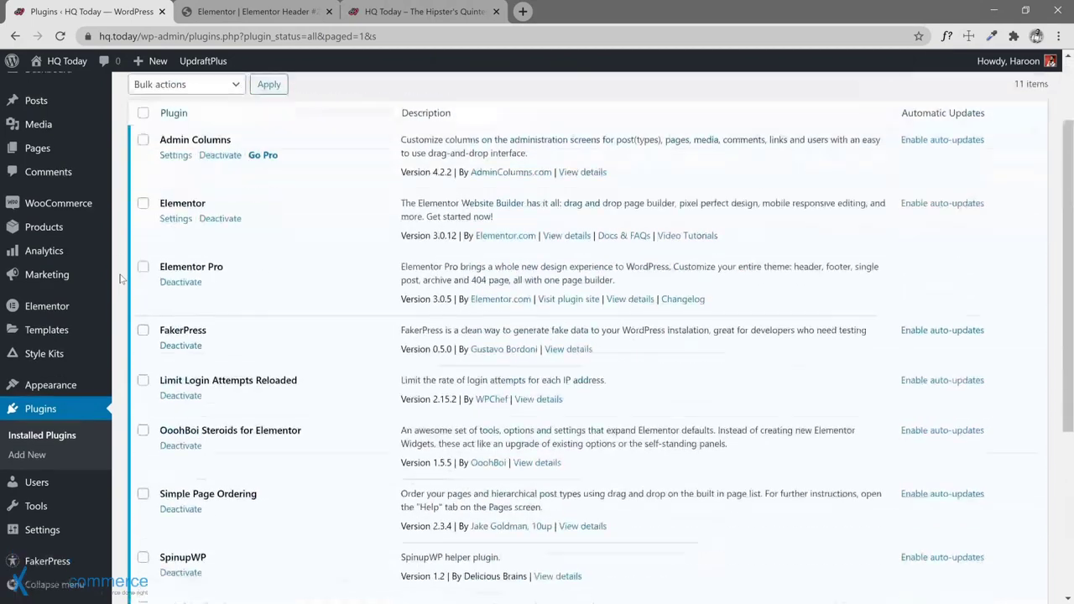
{"action": "scroll", "coordinate": [120, 279], "scroll_direction": "down", "scroll_amount": 2}
{"action": "mouse_move", "coordinate": [53, 309]}
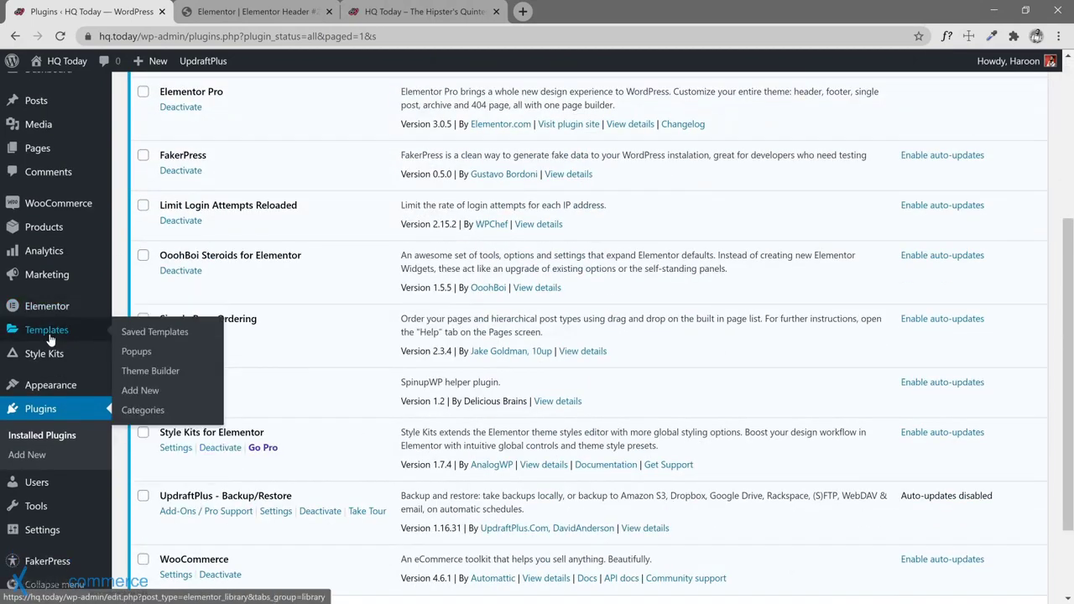
{"action": "mouse_move", "coordinate": [43, 532]}
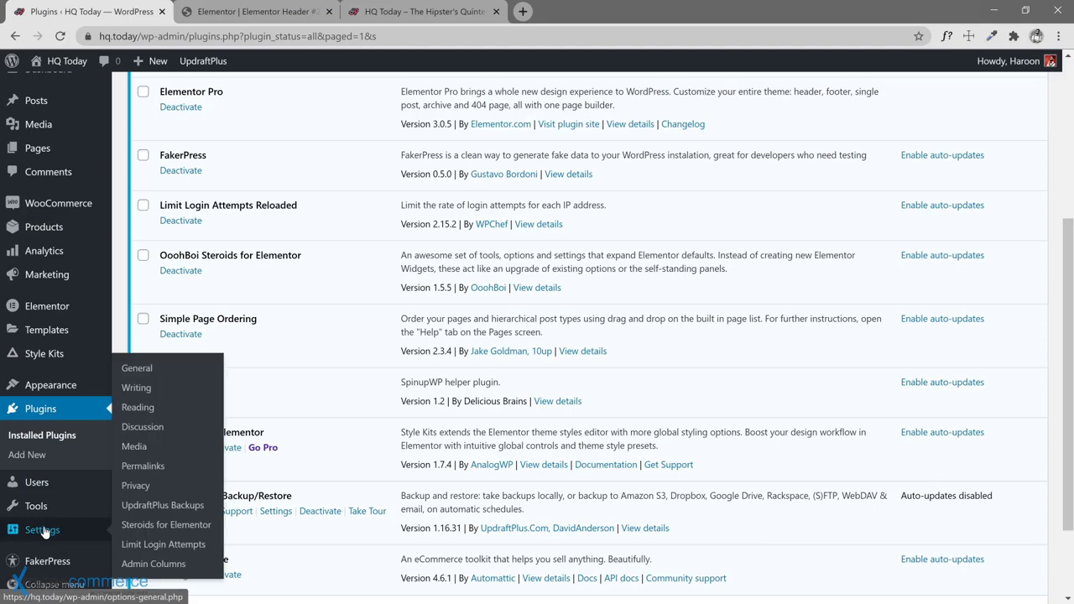
{"action": "left_click", "coordinate": [156, 525]}
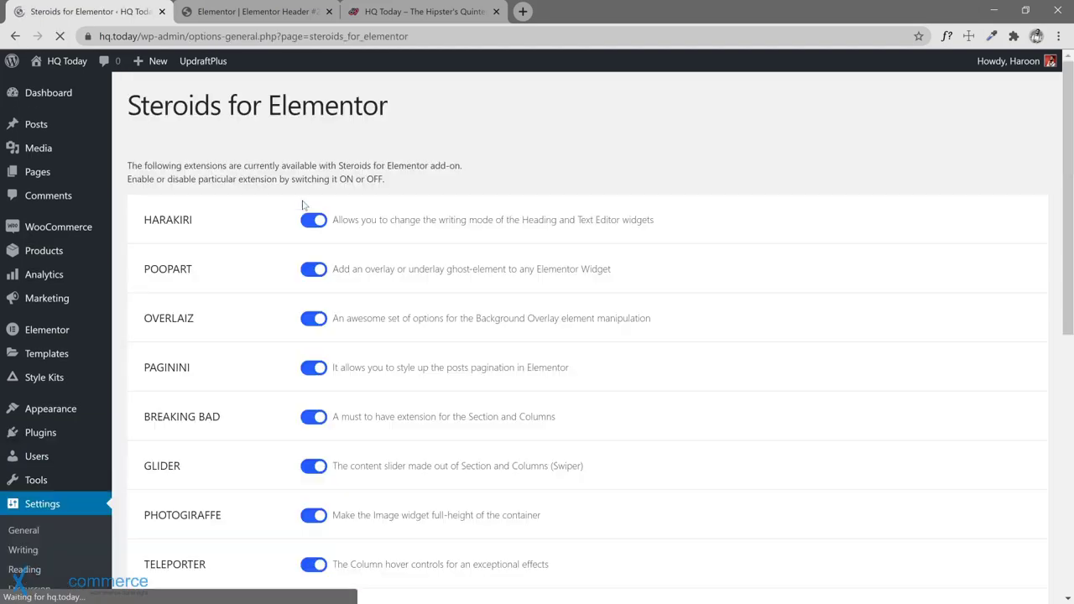
Step: Review the extension toggles, all enabled including HARAKIRI and GLIDER, then return to the site tab
{"action": "scroll", "coordinate": [317, 177], "scroll_direction": "down", "scroll_amount": 1}
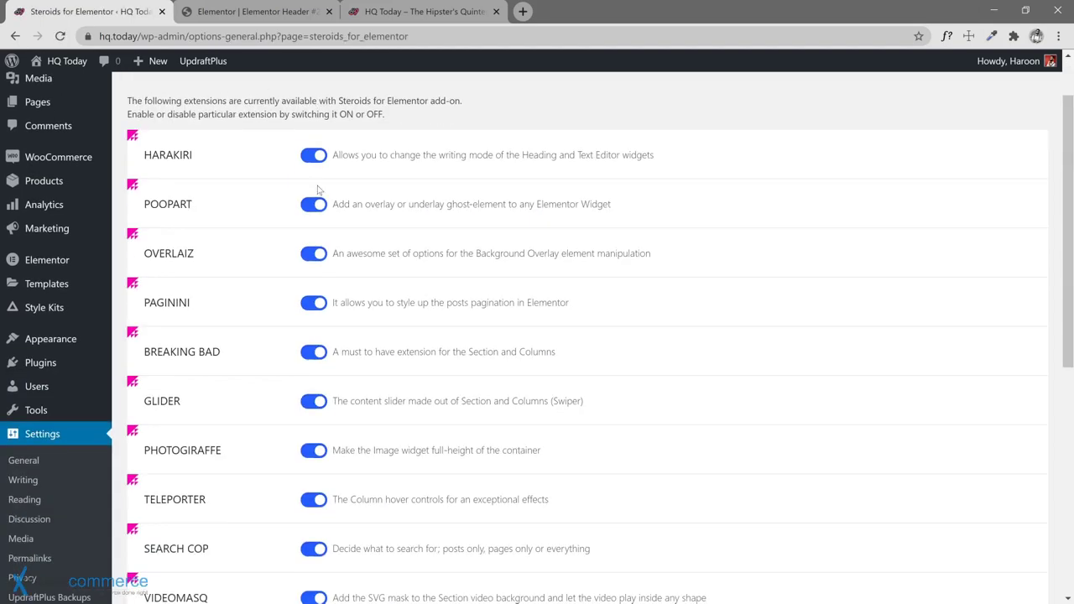
{"action": "scroll", "coordinate": [288, 259], "scroll_direction": "down", "scroll_amount": 1}
{"action": "scroll", "coordinate": [286, 262], "scroll_direction": "down", "scroll_amount": 1}
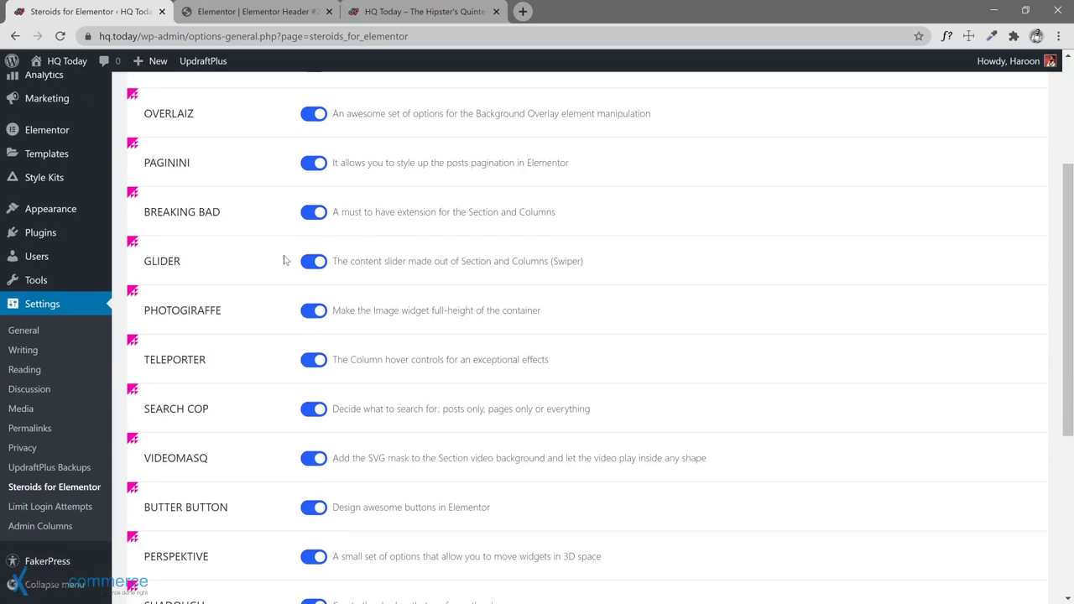
{"action": "scroll", "coordinate": [286, 260], "scroll_direction": "up", "scroll_amount": 2}
{"action": "scroll", "coordinate": [268, 195], "scroll_direction": "down", "scroll_amount": 7}
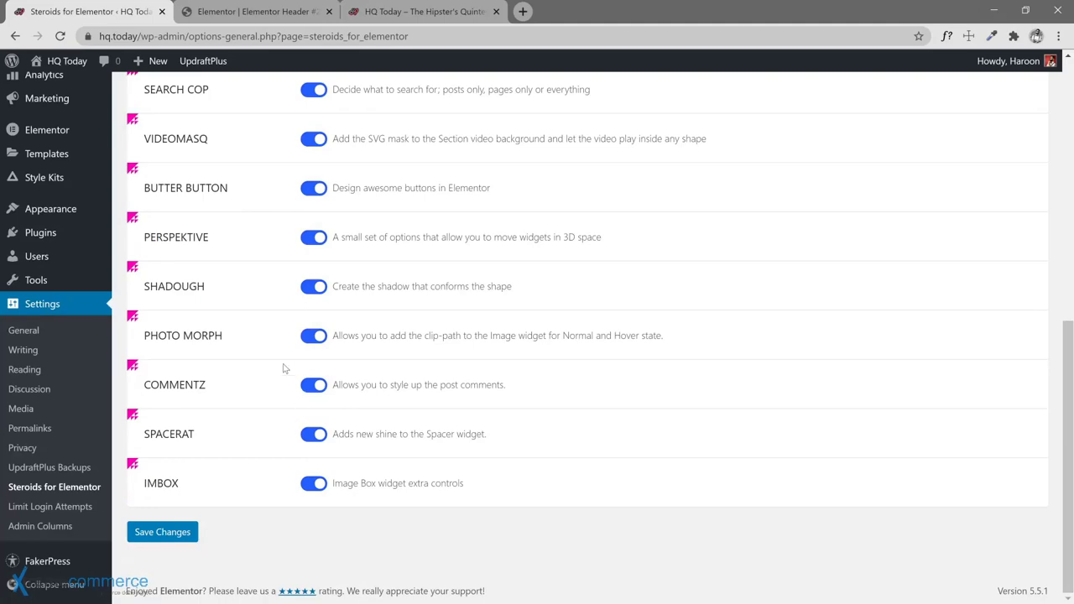
{"action": "scroll", "coordinate": [285, 338], "scroll_direction": "up", "scroll_amount": 1}
{"action": "scroll", "coordinate": [253, 308], "scroll_direction": "up", "scroll_amount": 4}
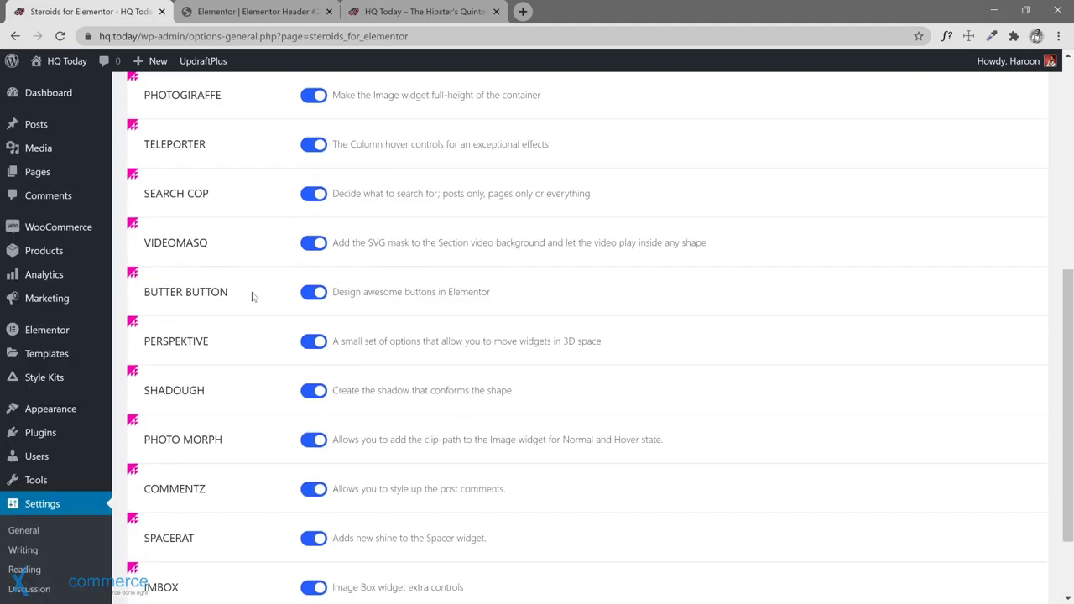
{"action": "left_click", "coordinate": [419, 12]}
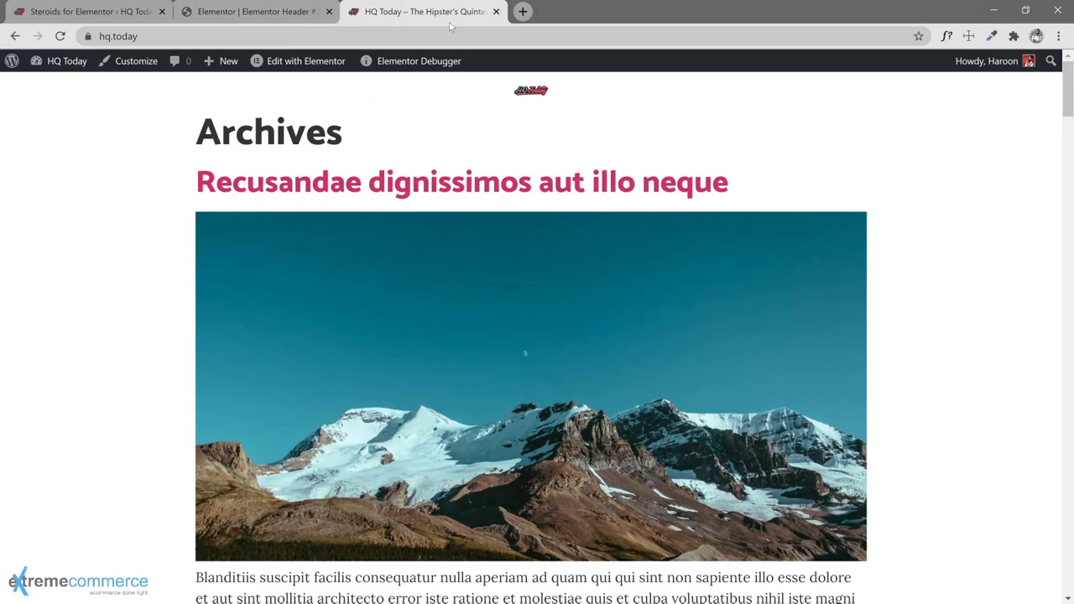
Step: Search 'ooohboi' in a new tab and reach the plugin's main WordPress.org page
{"action": "left_click", "coordinate": [522, 12]}
{"action": "type", "text": "ooohoi"}
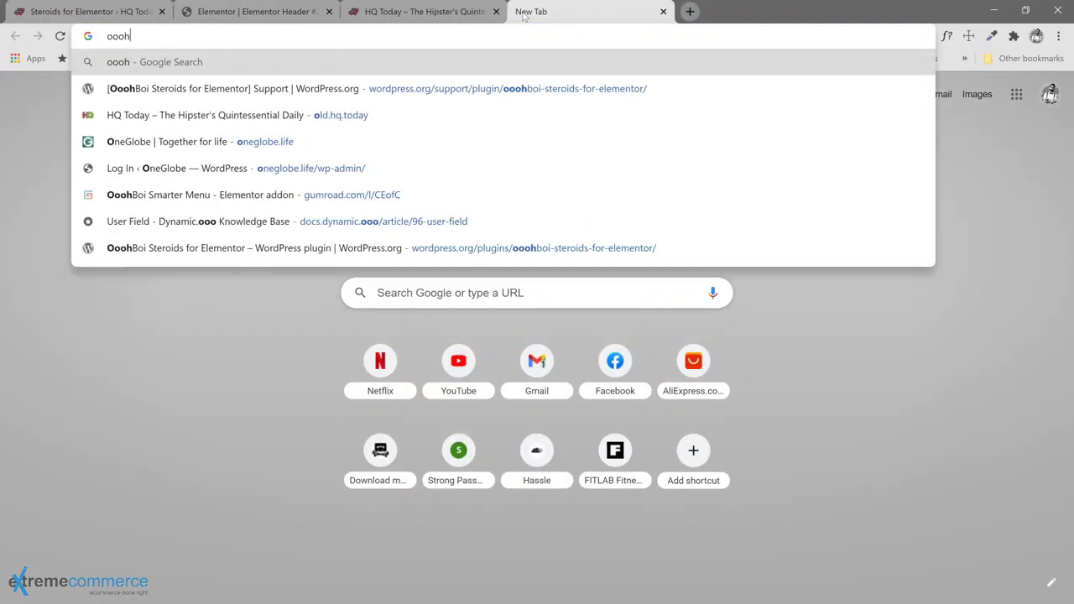
{"action": "key", "text": "BackSpace"}
{"action": "key", "text": "BackSpace"}
{"action": "key", "text": "BackSpace"}
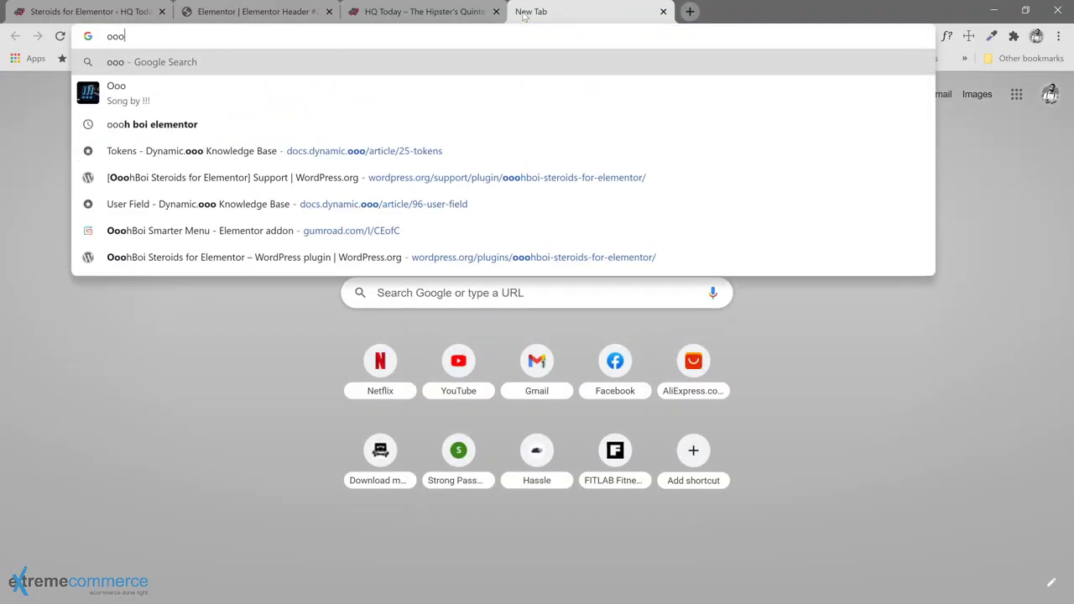
{"action": "type", "text": "hboi"}
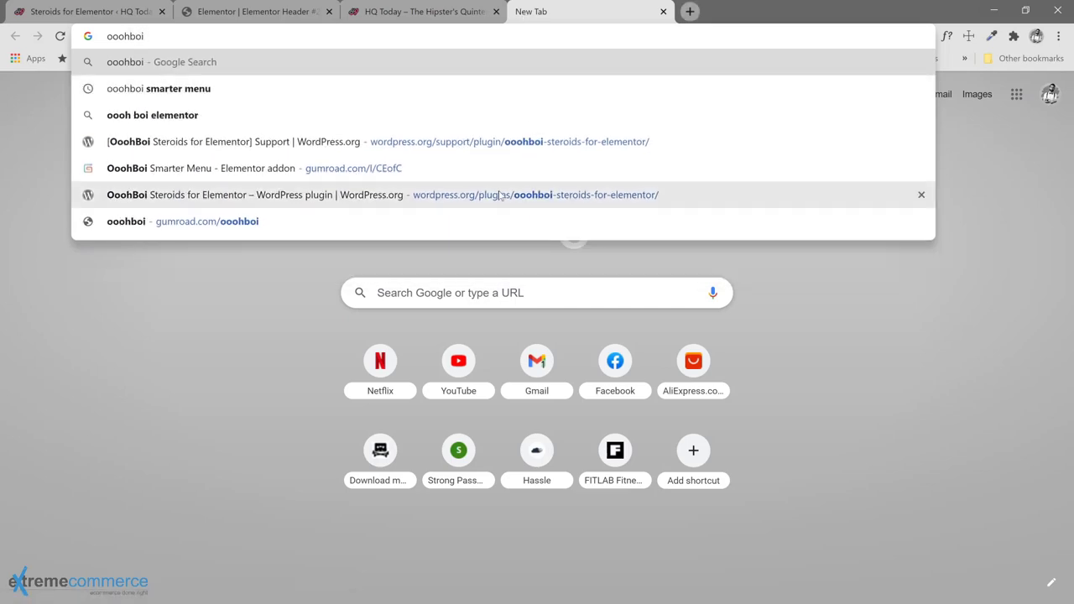
{"action": "left_click", "coordinate": [440, 142]}
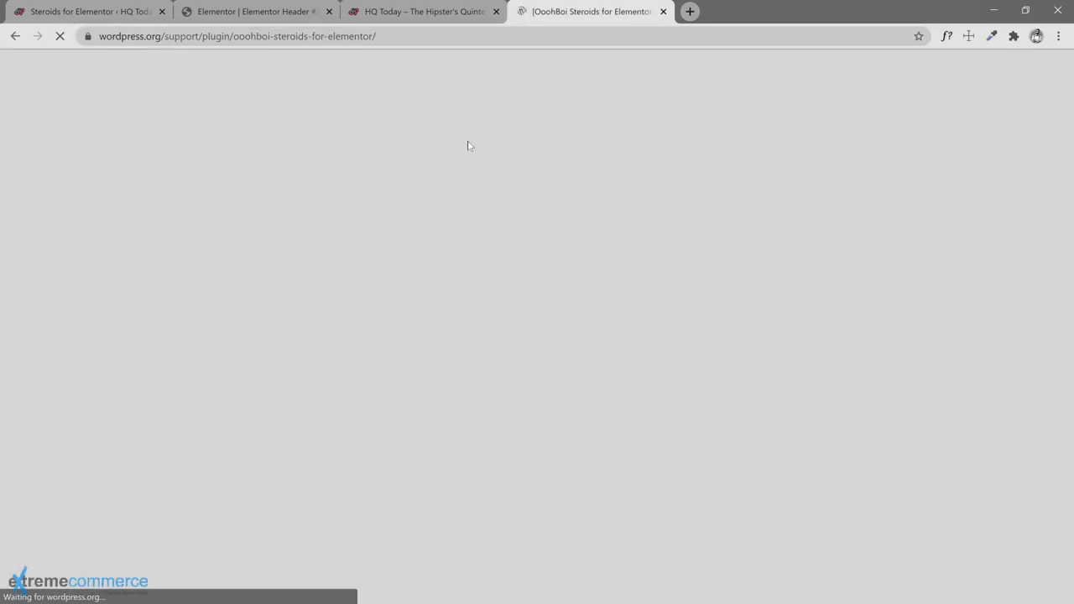
{"action": "scroll", "coordinate": [798, 335], "scroll_direction": "down", "scroll_amount": 1}
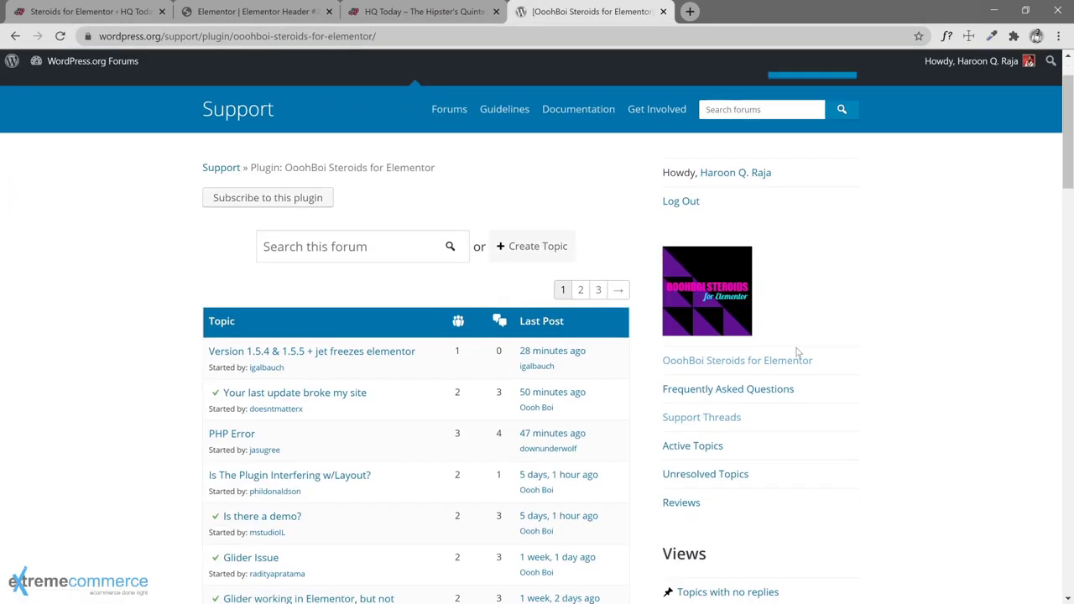
{"action": "left_click", "coordinate": [743, 366]}
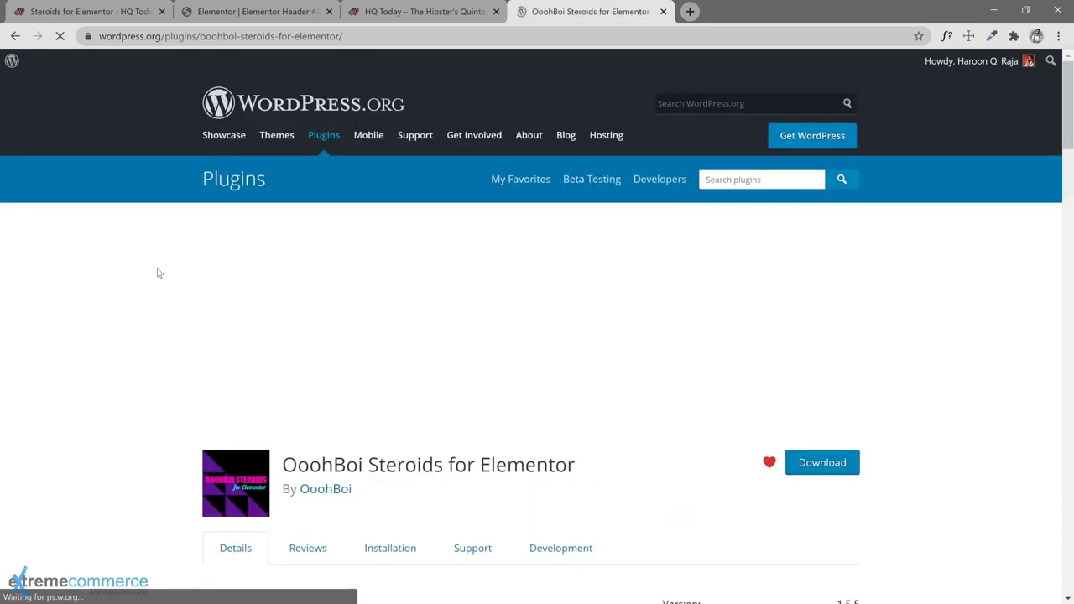
Step: Read through the 'In the package so far' extension list from HARAKIRI to IMBOX
{"action": "scroll", "coordinate": [190, 331], "scroll_direction": "down", "scroll_amount": 6}
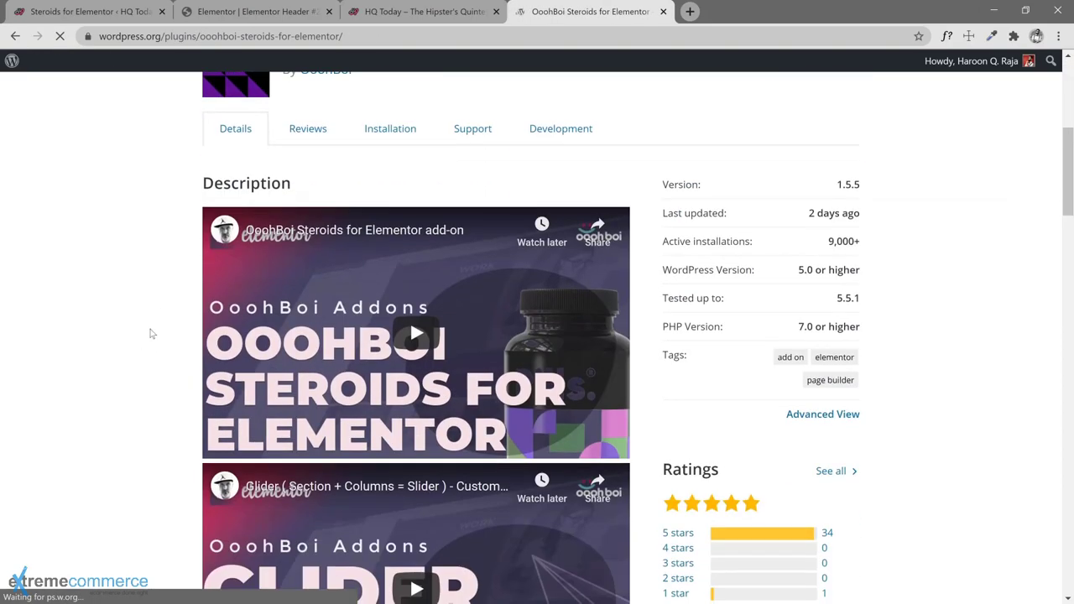
{"action": "scroll", "coordinate": [165, 309], "scroll_direction": "down", "scroll_amount": 3}
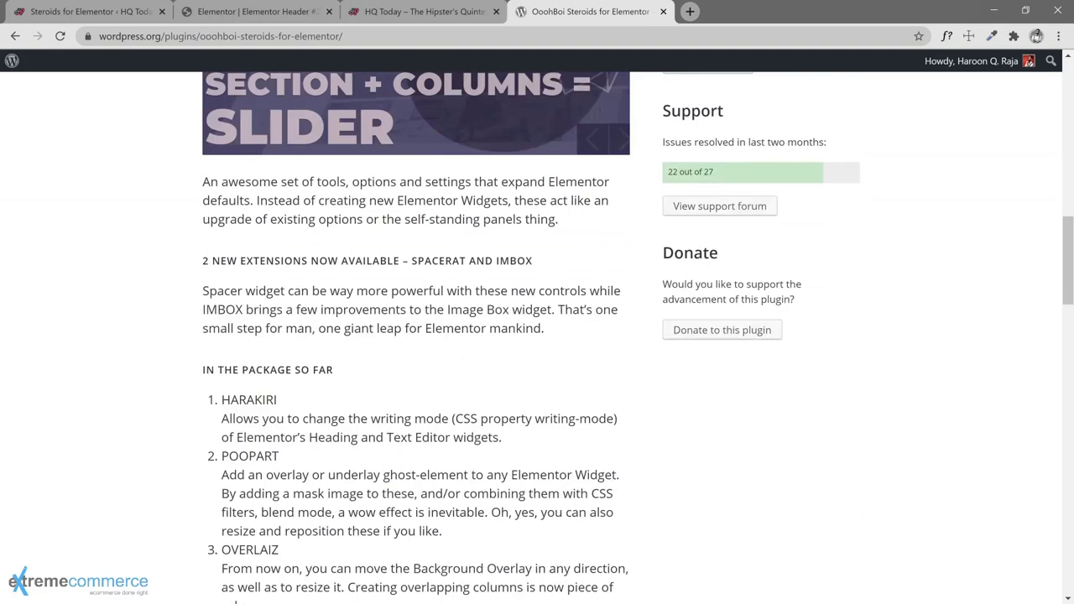
{"action": "scroll", "coordinate": [638, 338], "scroll_direction": "down", "scroll_amount": 1}
{"action": "scroll", "coordinate": [136, 307], "scroll_direction": "down", "scroll_amount": 2}
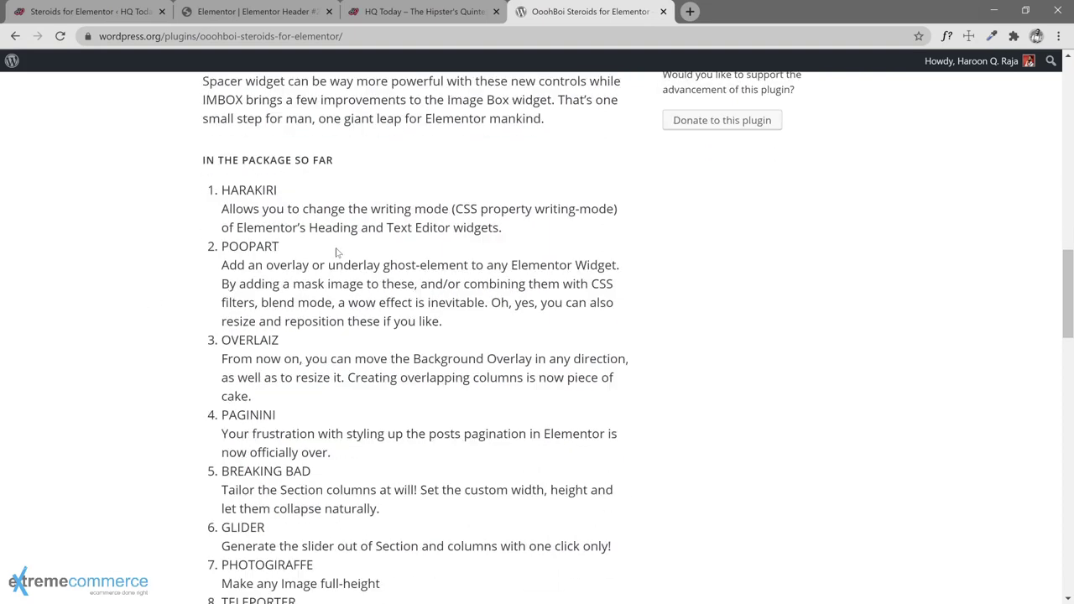
{"action": "scroll", "coordinate": [150, 245], "scroll_direction": "down", "scroll_amount": 1}
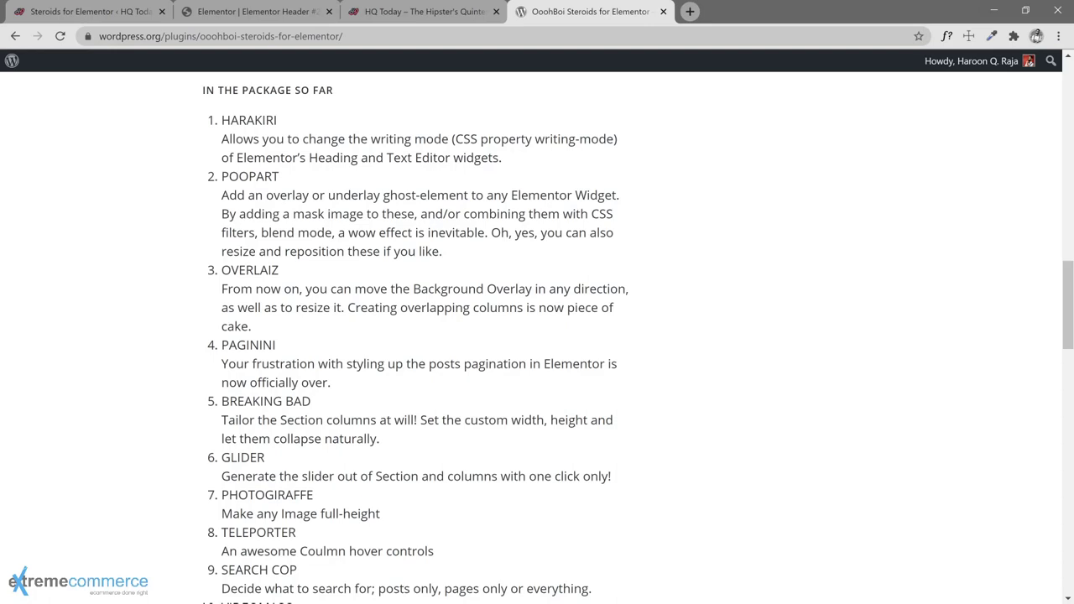
{"action": "scroll", "coordinate": [537, 336], "scroll_direction": "down", "scroll_amount": 1}
{"action": "scroll", "coordinate": [537, 336], "scroll_direction": "down", "scroll_amount": 1}
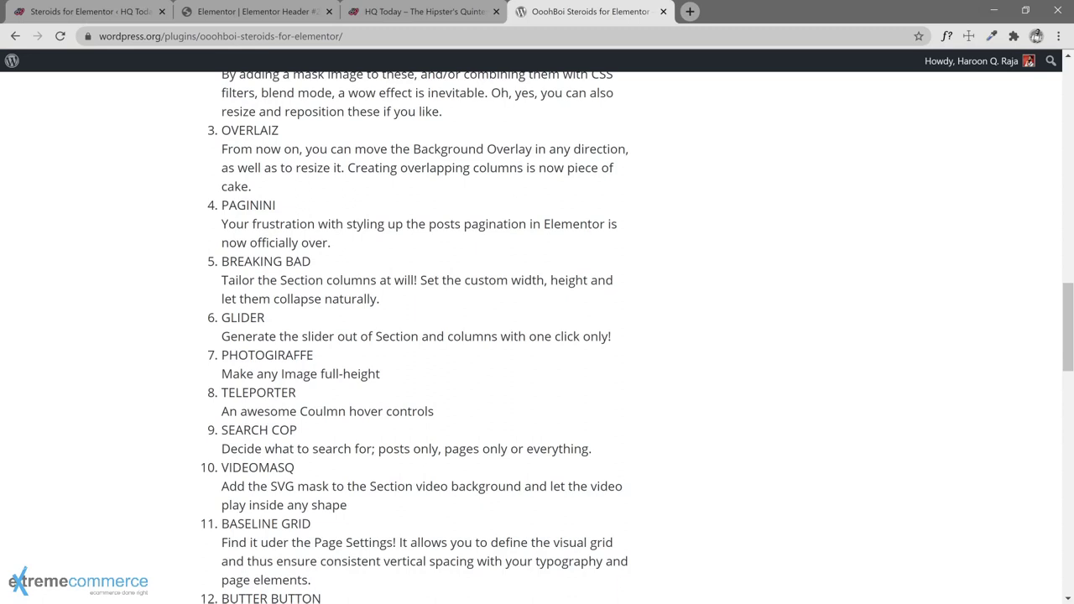
{"action": "scroll", "coordinate": [537, 336], "scroll_direction": "down", "scroll_amount": 1}
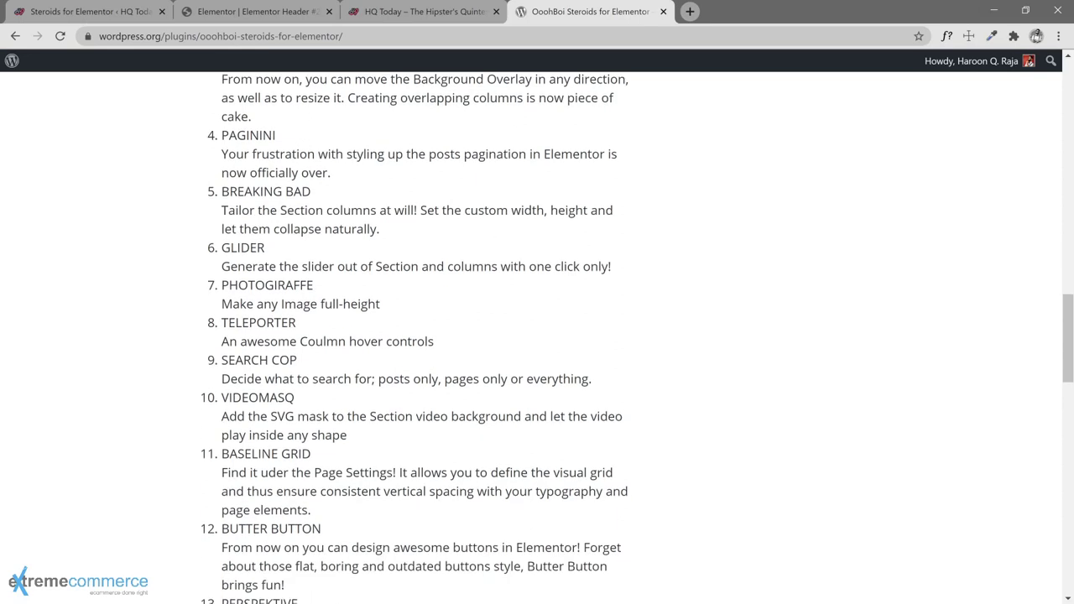
{"action": "scroll", "coordinate": [537, 335], "scroll_direction": "down", "scroll_amount": 1}
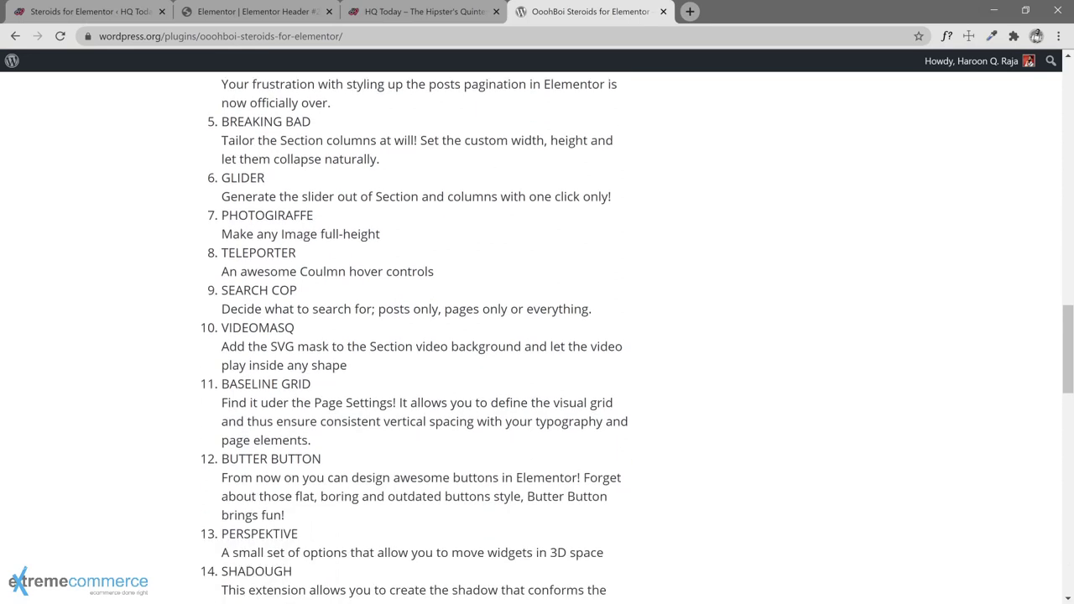
{"action": "scroll", "coordinate": [537, 335], "scroll_direction": "down", "scroll_amount": 1}
{"action": "scroll", "coordinate": [537, 336], "scroll_direction": "down", "scroll_amount": 1}
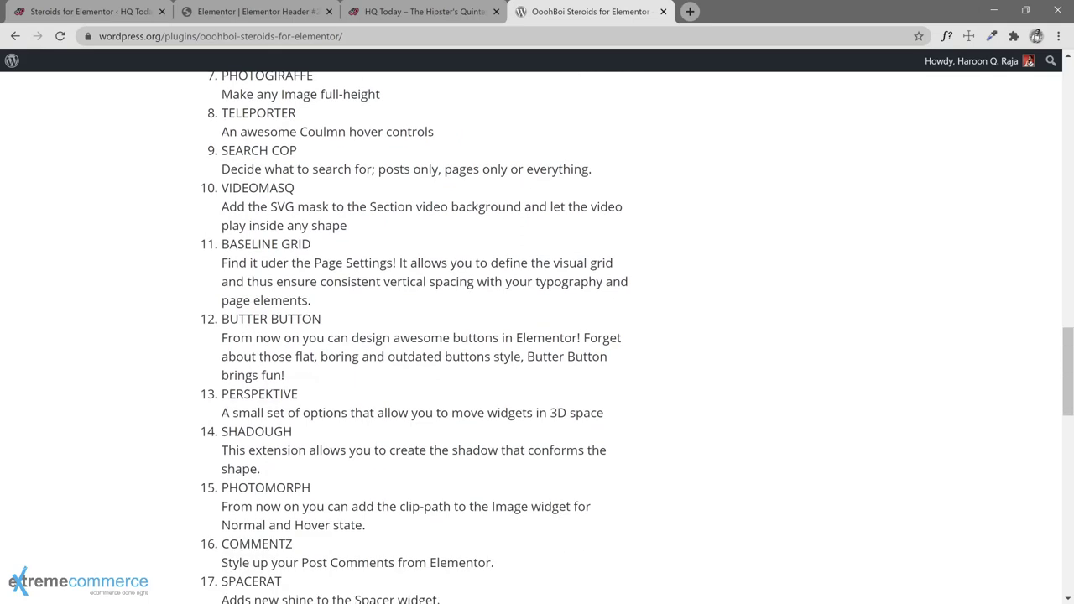
{"action": "scroll", "coordinate": [537, 336], "scroll_direction": "down", "scroll_amount": 1}
{"action": "scroll", "coordinate": [537, 335], "scroll_direction": "down", "scroll_amount": 1}
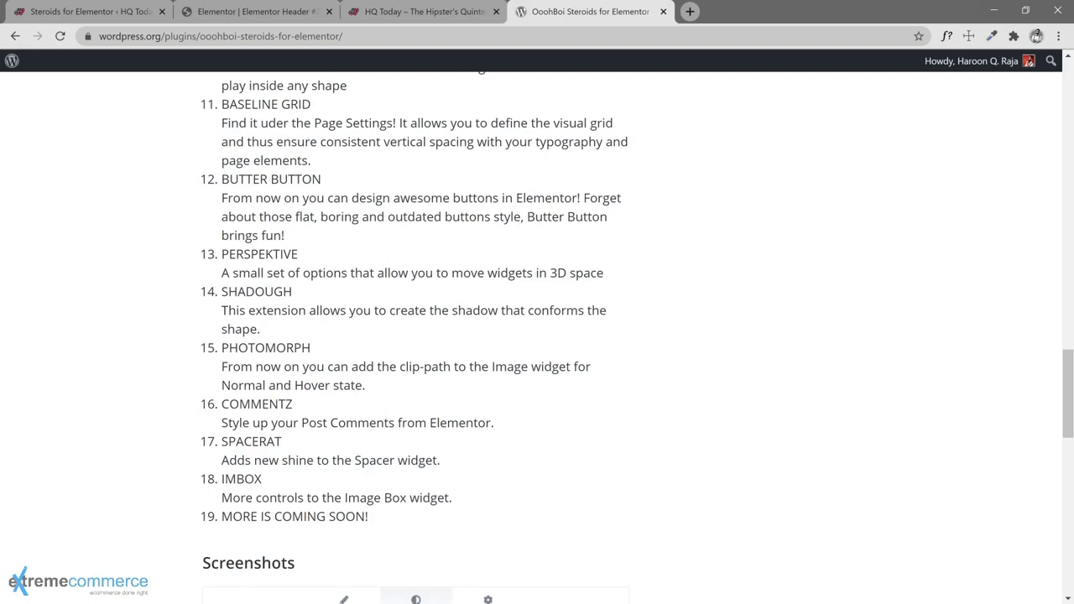
{"action": "scroll", "coordinate": [537, 336], "scroll_direction": "up", "scroll_amount": 5}
{"action": "scroll", "coordinate": [537, 335], "scroll_direction": "up", "scroll_amount": 6}
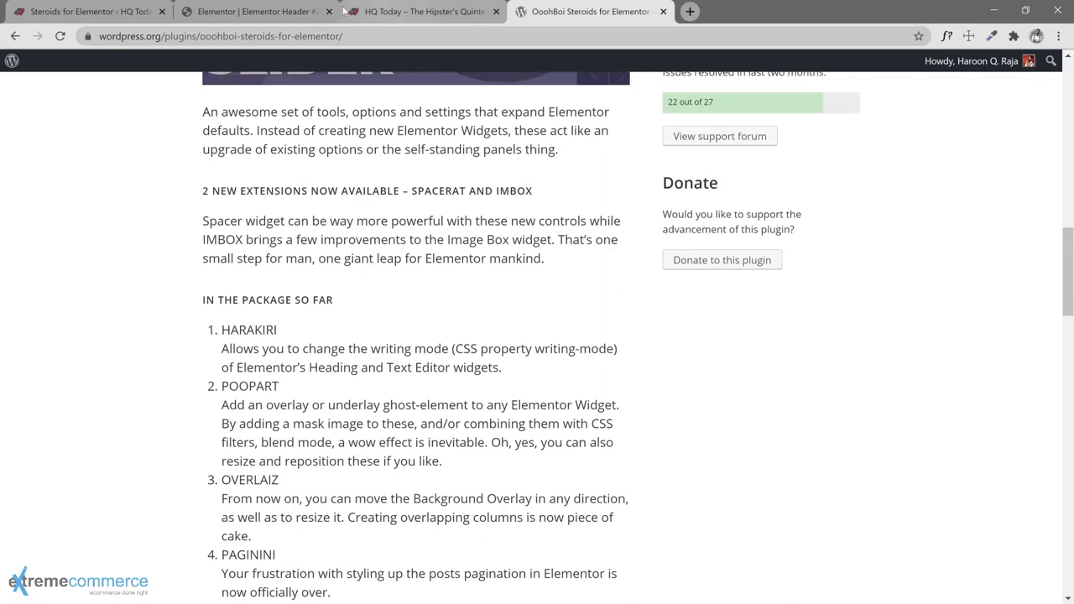
{"action": "left_click", "coordinate": [256, 10]}
Step: Turn off IMBOX, SPACERAT, COMMENTZ, PHOTO MORPH, SHADOUGH, PERSPEKTIVE and BUTTER BUTTON extensions
{"action": "left_click", "coordinate": [91, 16]}
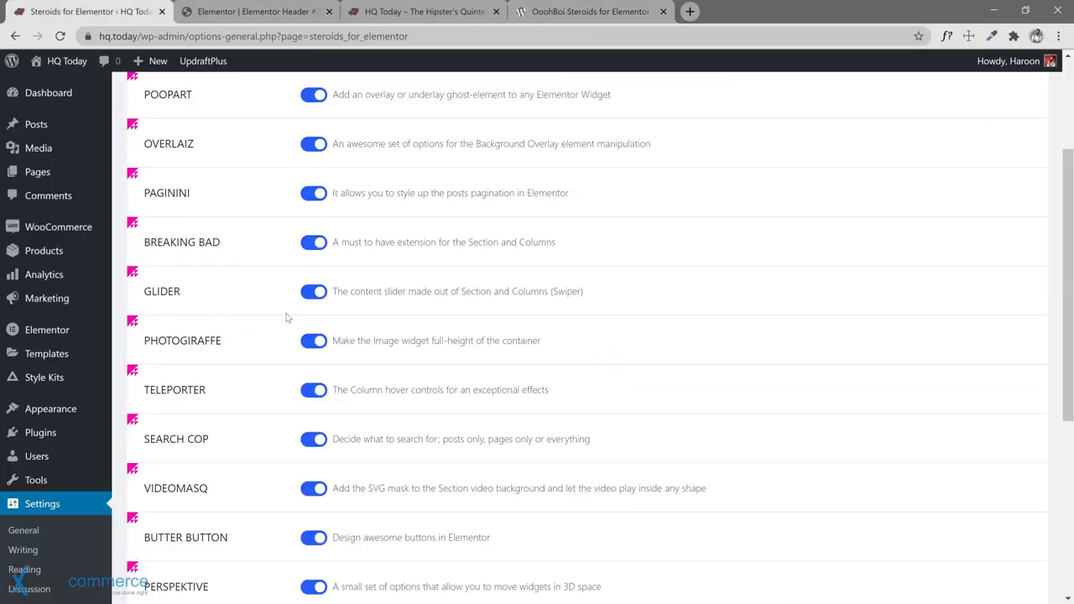
{"action": "scroll", "coordinate": [290, 317], "scroll_direction": "down", "scroll_amount": 3}
{"action": "scroll", "coordinate": [334, 546], "scroll_direction": "down", "scroll_amount": 3}
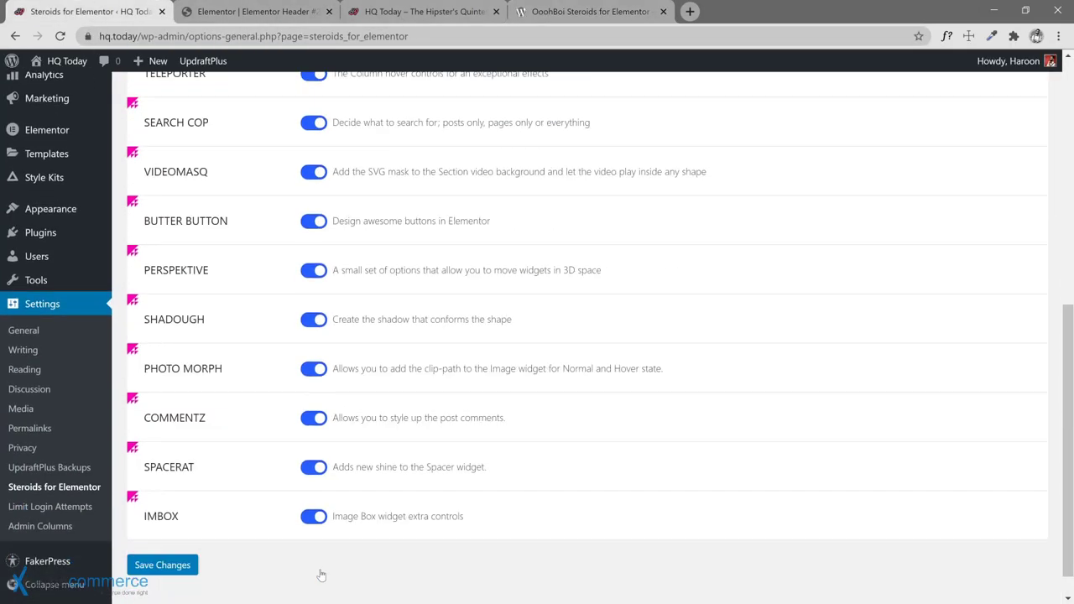
{"action": "left_click", "coordinate": [315, 485]}
{"action": "left_click", "coordinate": [316, 434]}
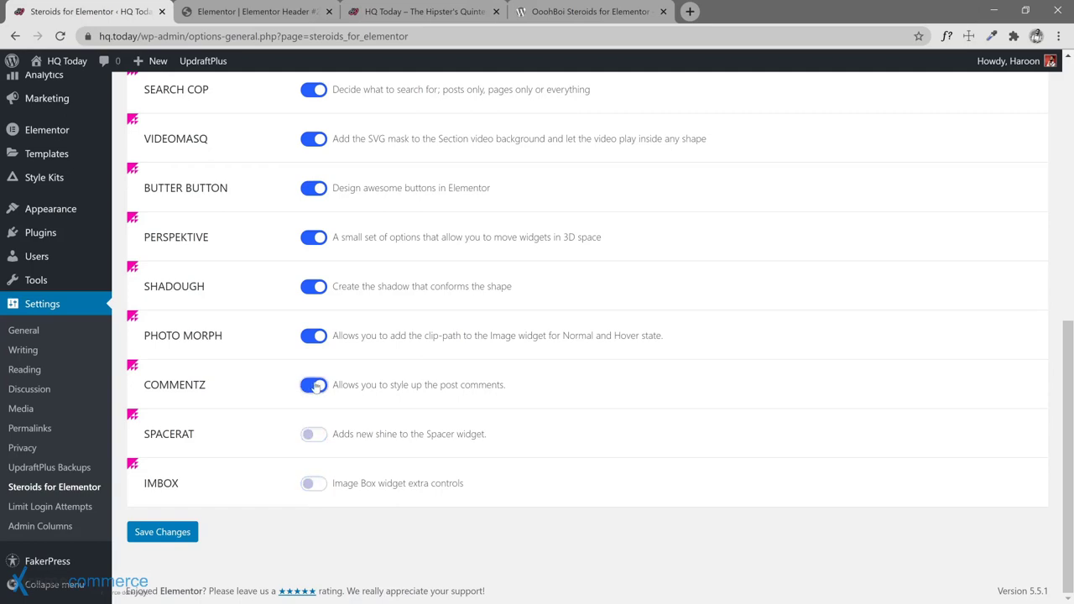
{"action": "left_click", "coordinate": [315, 386]}
{"action": "left_click", "coordinate": [315, 335]}
{"action": "left_click", "coordinate": [314, 286]}
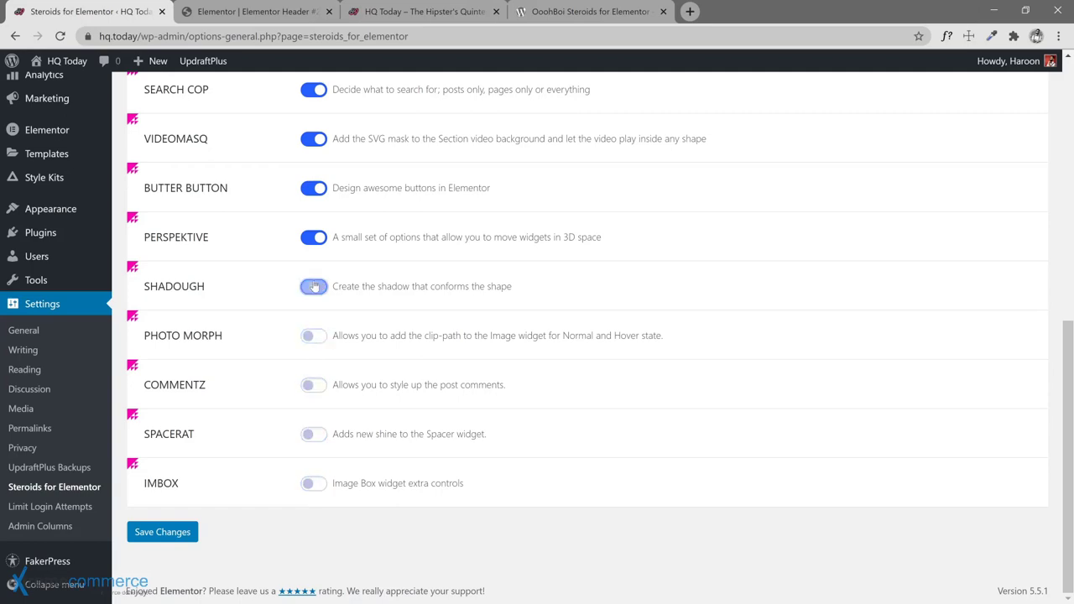
{"action": "left_click", "coordinate": [315, 237]}
{"action": "left_click", "coordinate": [315, 188]}
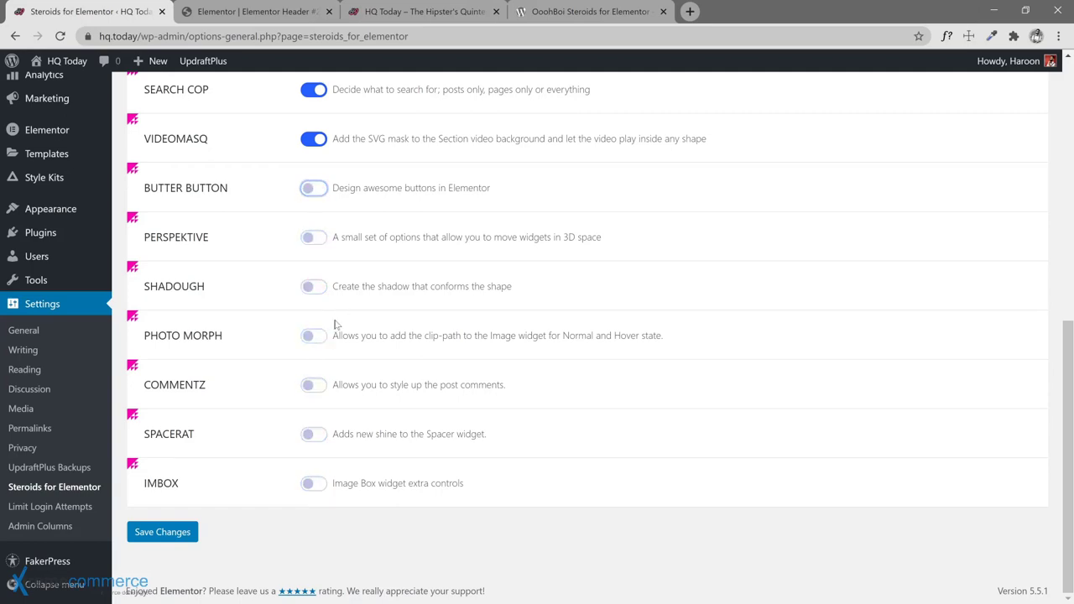
Step: Turn off VIDEOMASQ, SEARCH COP, TELEPORTER, PHOTOGIRAFFE, GLIDER, BREAKING BAD, PAGININI, OVERLAIZ, POOPART and HARAKIRI
{"action": "scroll", "coordinate": [336, 338], "scroll_direction": "up", "scroll_amount": 1}
{"action": "scroll", "coordinate": [335, 338], "scroll_direction": "up", "scroll_amount": 2}
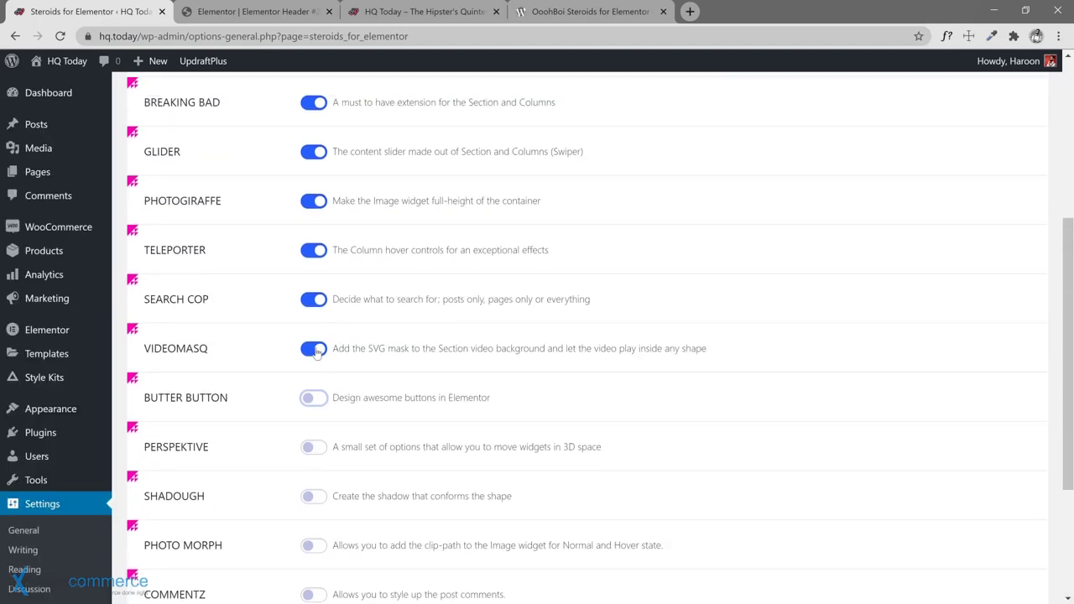
{"action": "left_click", "coordinate": [313, 348]}
{"action": "left_click", "coordinate": [313, 299]}
{"action": "left_click", "coordinate": [313, 249]}
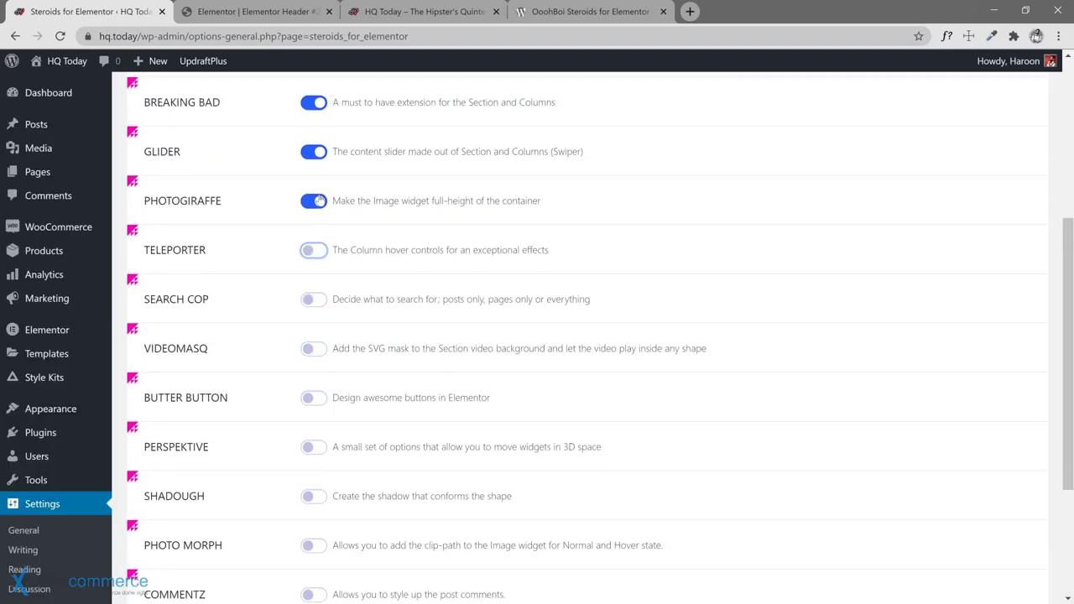
{"action": "left_click", "coordinate": [314, 201]}
{"action": "scroll", "coordinate": [320, 256], "scroll_direction": "up", "scroll_amount": 3}
{"action": "left_click", "coordinate": [314, 361]}
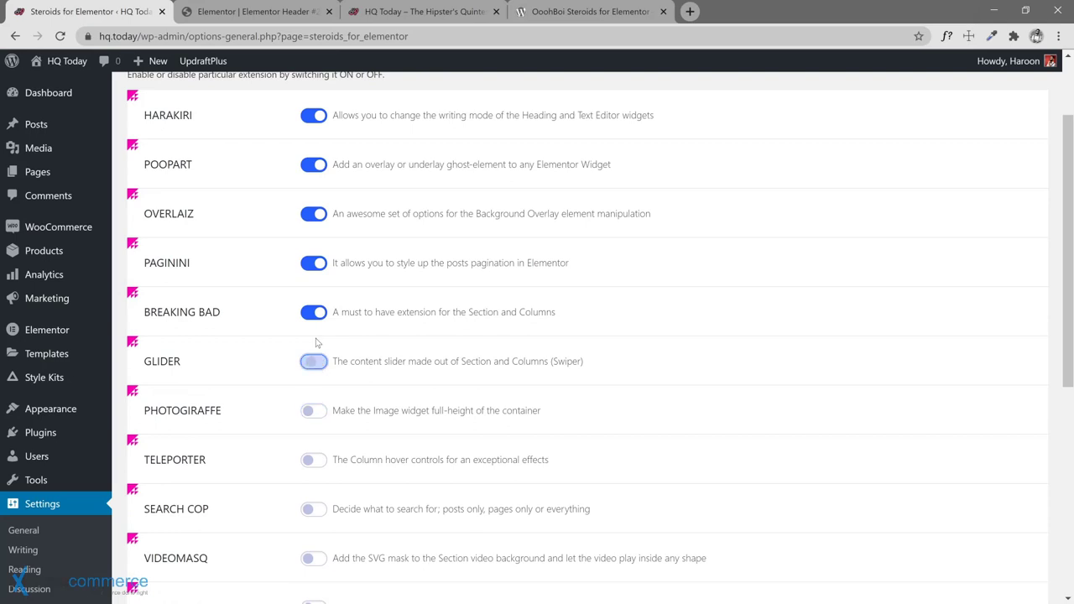
{"action": "left_click", "coordinate": [314, 312]}
{"action": "left_click", "coordinate": [314, 265]}
{"action": "scroll", "coordinate": [316, 268], "scroll_direction": "up", "scroll_amount": 2}
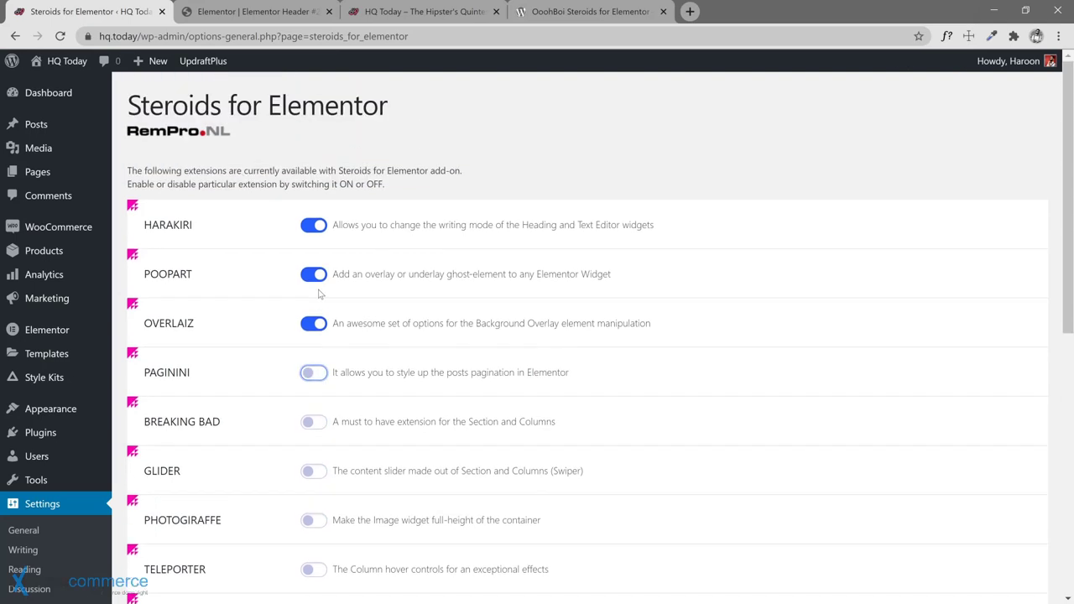
{"action": "left_click", "coordinate": [314, 323]}
{"action": "left_click", "coordinate": [316, 276]}
{"action": "left_click", "coordinate": [313, 225]}
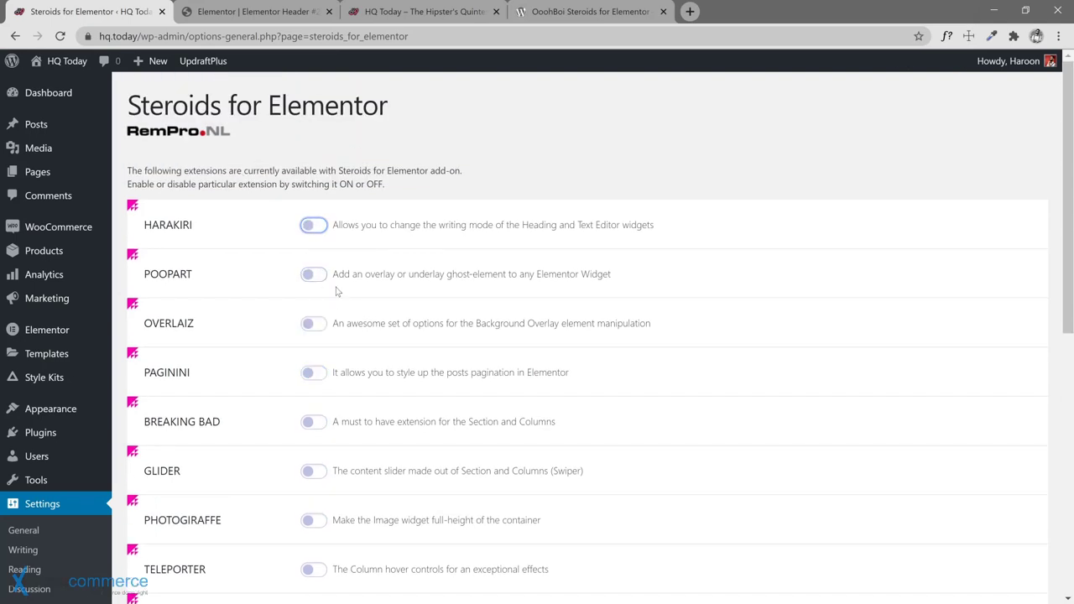
Step: Re-enable the BREAKING BAD extension and save the settings
{"action": "scroll", "coordinate": [332, 344], "scroll_direction": "down", "scroll_amount": 1}
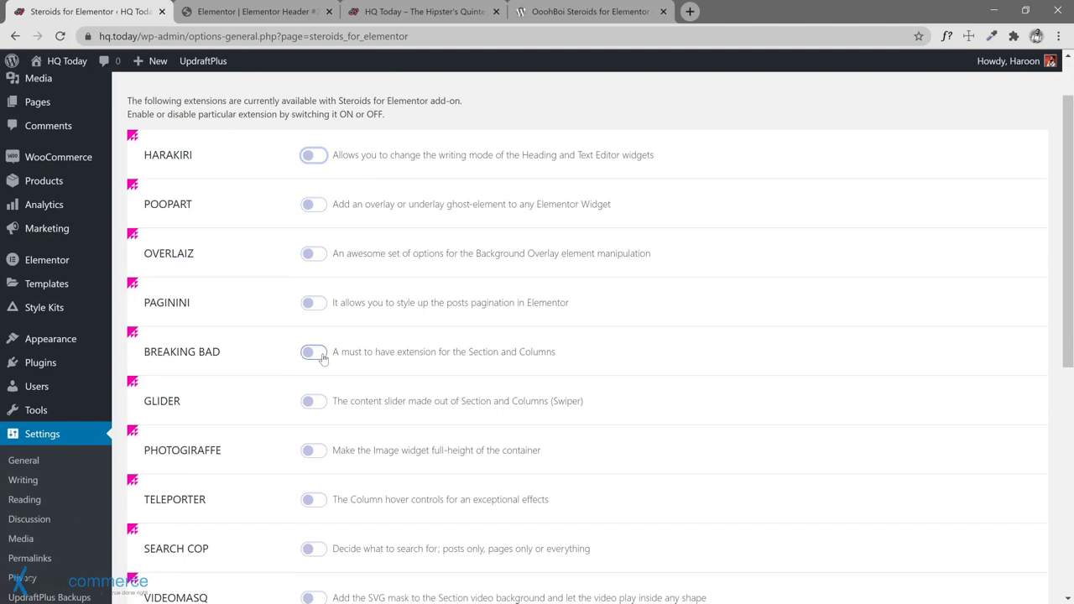
{"action": "left_click", "coordinate": [313, 354]}
{"action": "scroll", "coordinate": [248, 397], "scroll_direction": "down", "scroll_amount": 3}
{"action": "scroll", "coordinate": [249, 470], "scroll_direction": "up", "scroll_amount": 2}
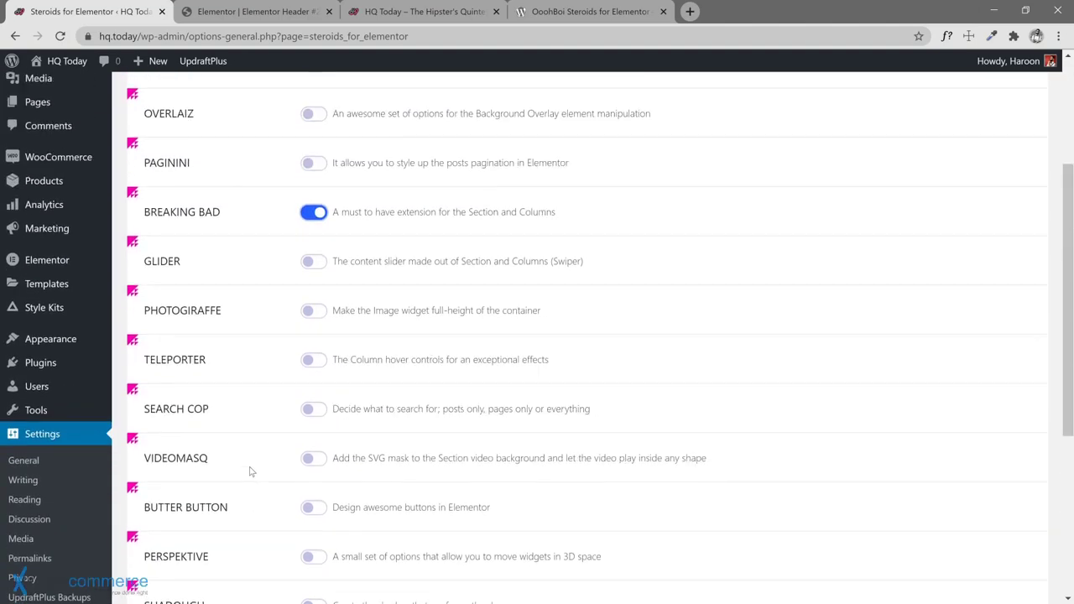
{"action": "scroll", "coordinate": [249, 471], "scroll_direction": "down", "scroll_amount": 1}
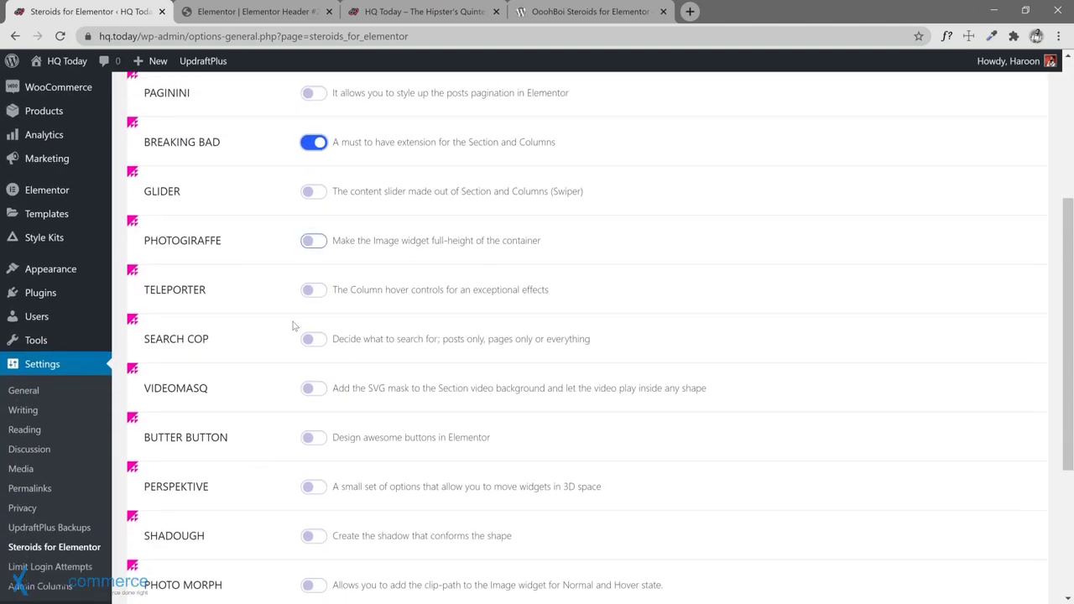
{"action": "scroll", "coordinate": [250, 360], "scroll_direction": "down", "scroll_amount": 3}
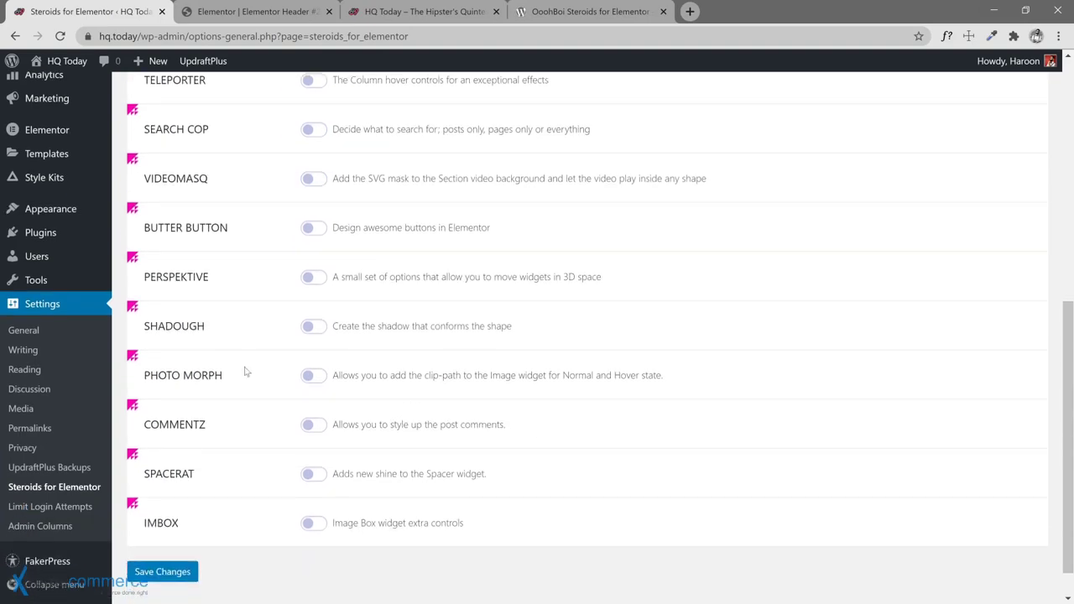
{"action": "left_click", "coordinate": [165, 573]}
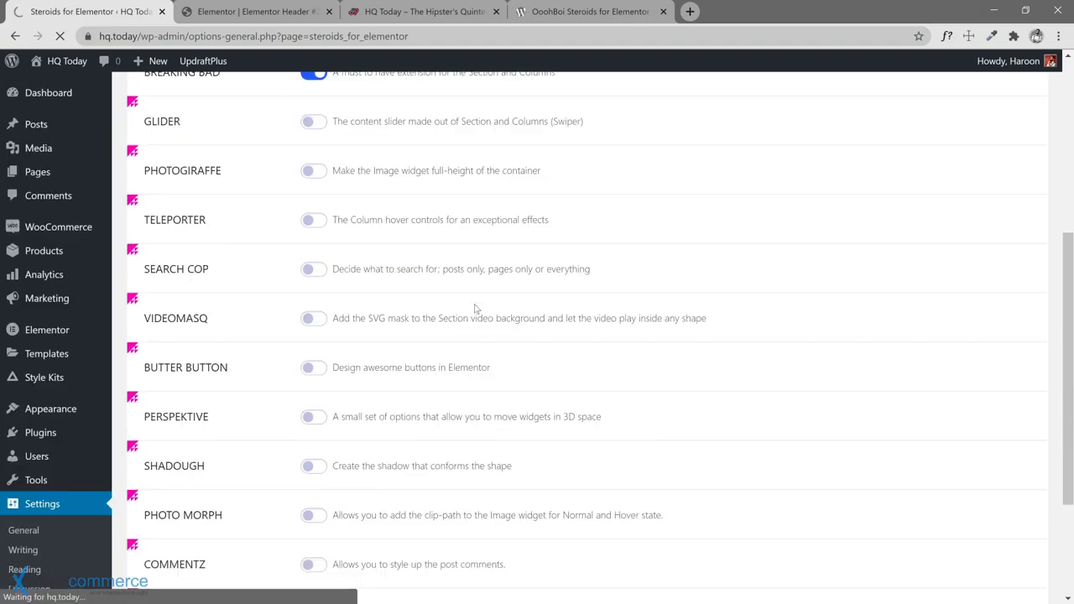
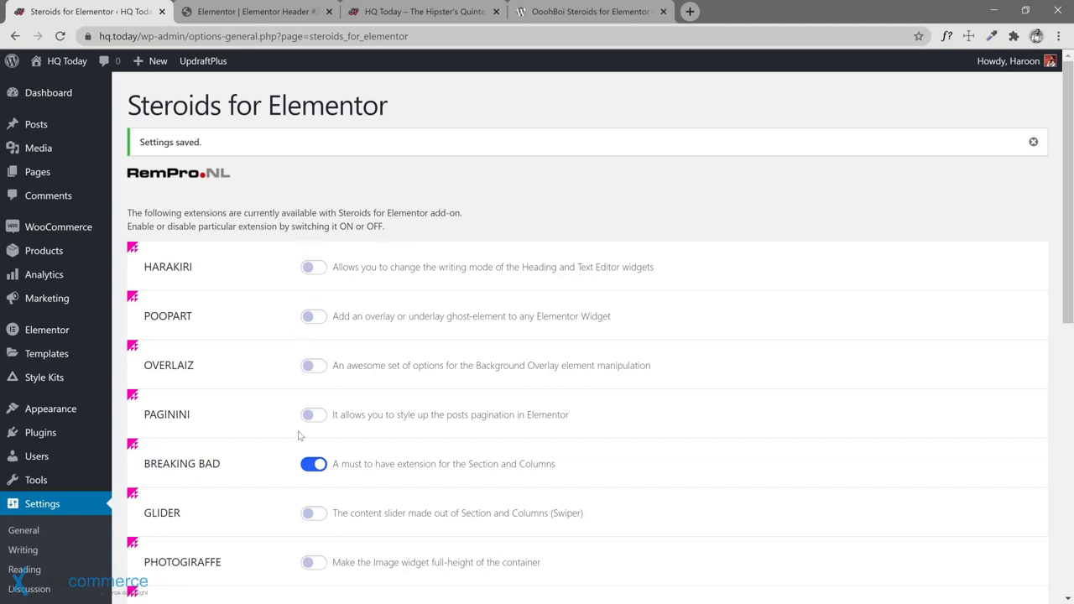
Step: Save the Steroids for Elementor settings with Breaking Bad enabled and go back to the Header #2697 editor
{"action": "scroll", "coordinate": [197, 499], "scroll_direction": "down", "scroll_amount": 2}
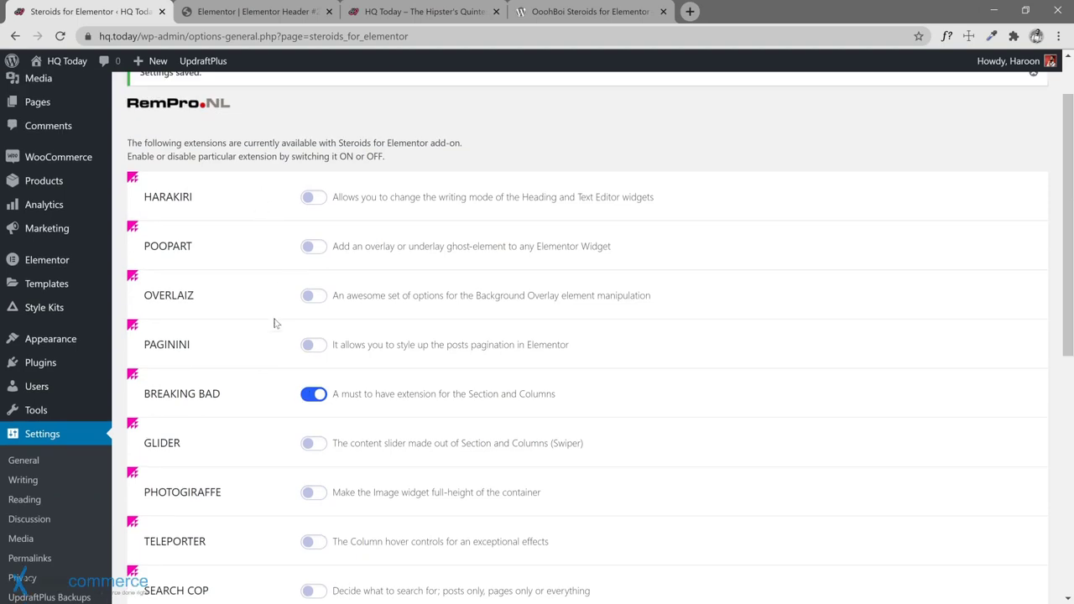
{"action": "scroll", "coordinate": [297, 277], "scroll_direction": "up", "scroll_amount": 1}
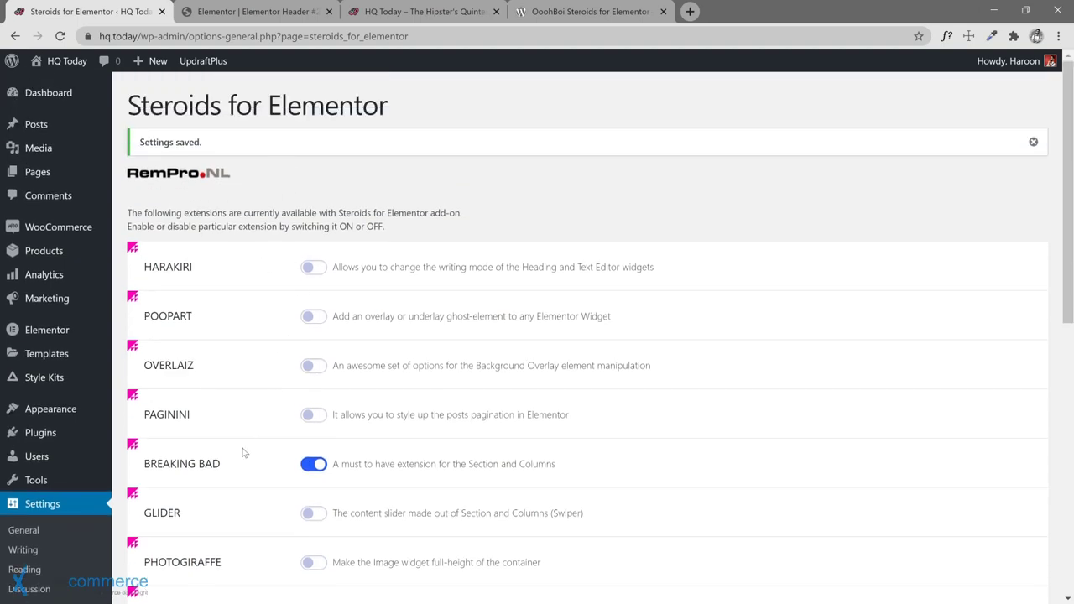
{"action": "scroll", "coordinate": [206, 422], "scroll_direction": "down", "scroll_amount": 6}
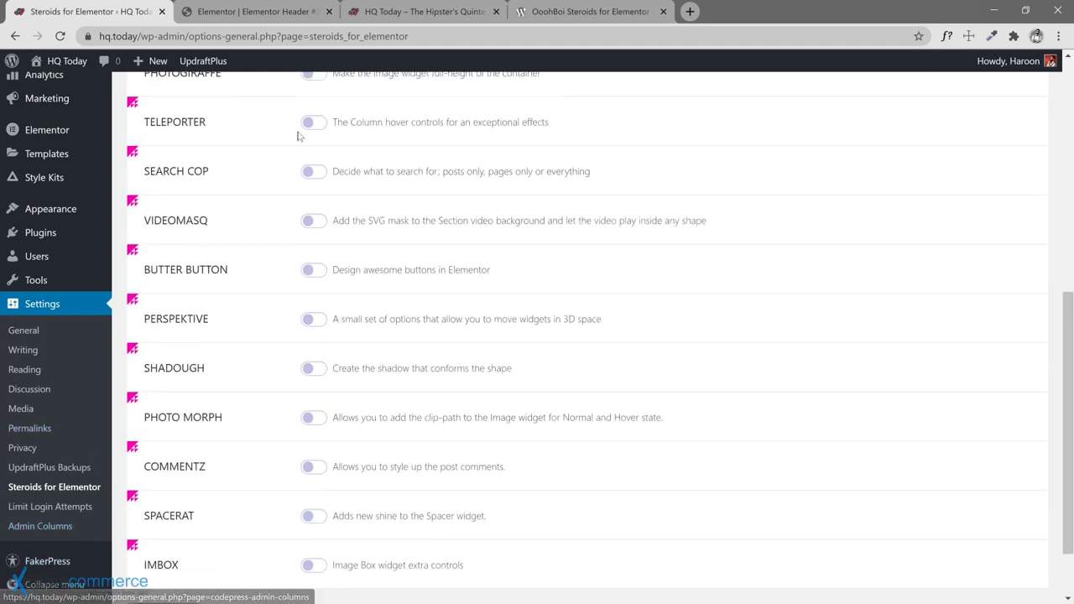
{"action": "scroll", "coordinate": [306, 277], "scroll_direction": "down", "scroll_amount": 1}
{"action": "left_click", "coordinate": [172, 545]}
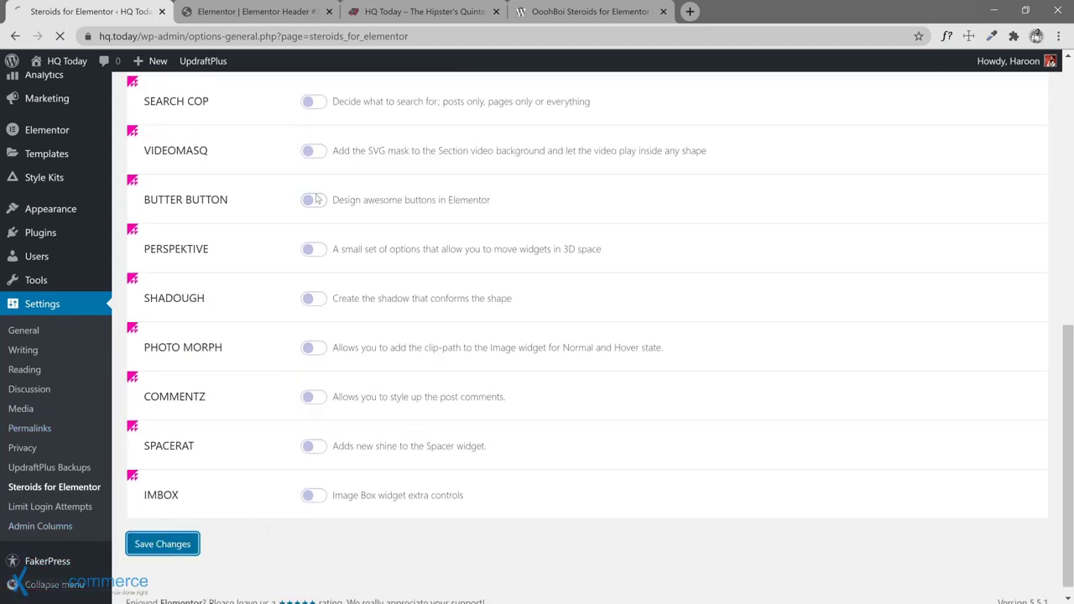
{"action": "left_click", "coordinate": [259, 16]}
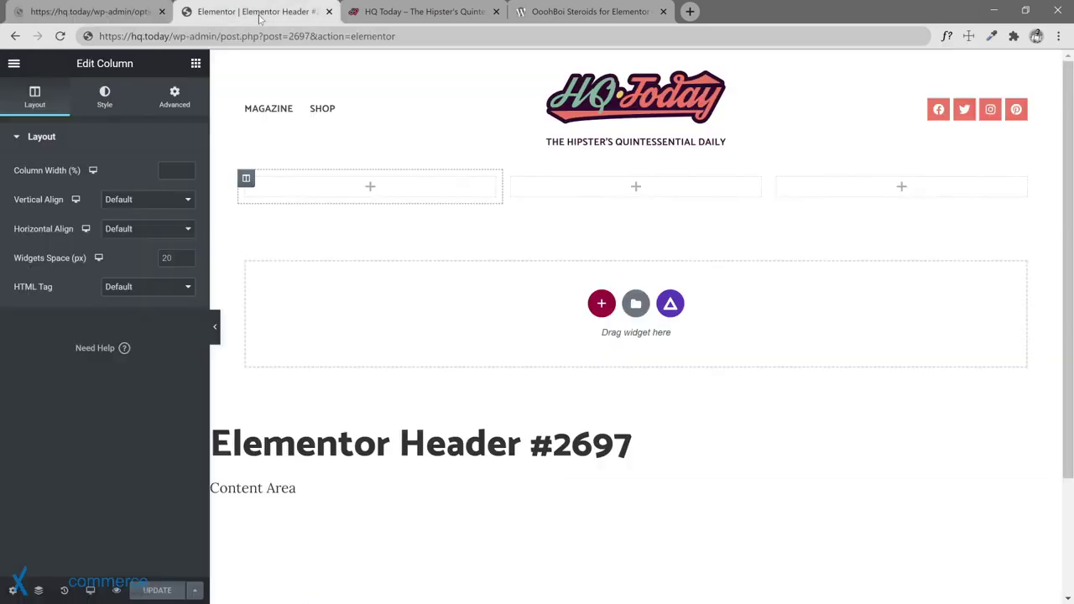
Step: Reload the editor and enter 154px as the Breaking Bad Custom Width for the first and third columns
{"action": "key", "text": "Return"}
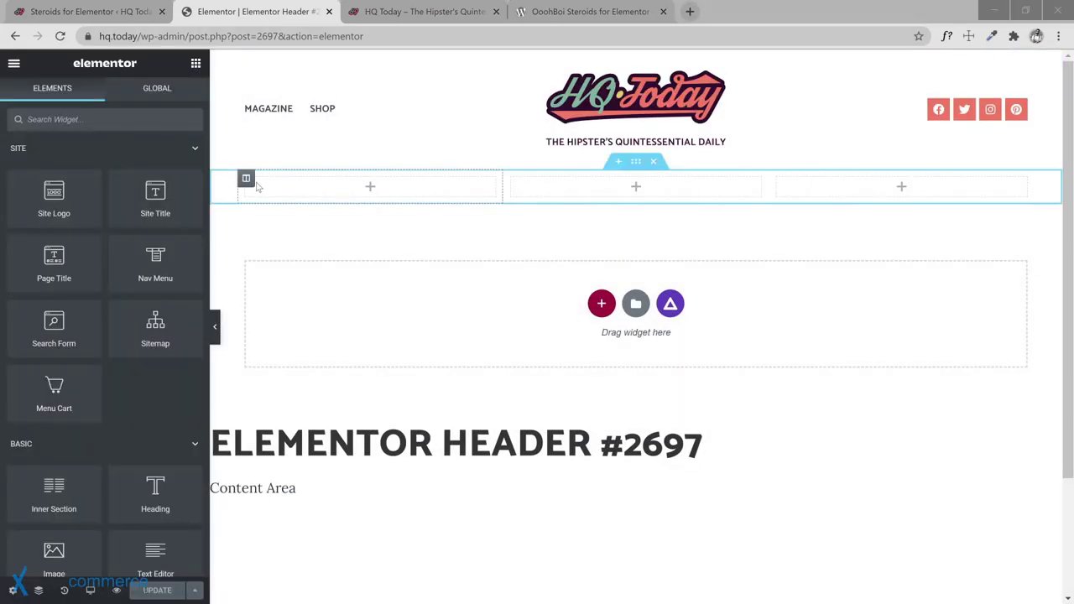
{"action": "left_click", "coordinate": [246, 178]}
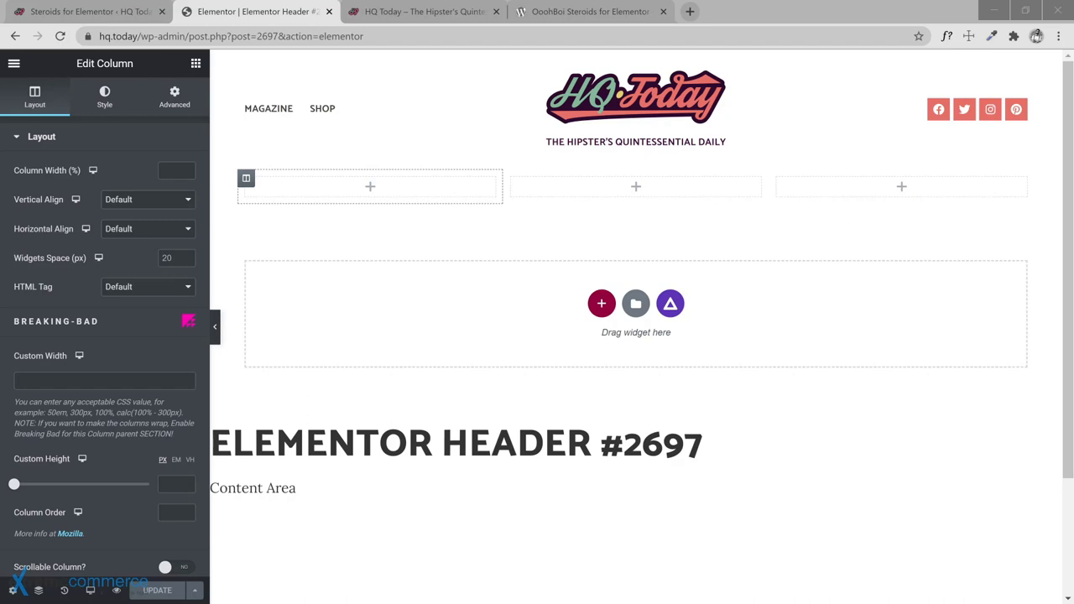
{"action": "key", "text": "alt+Tab"}
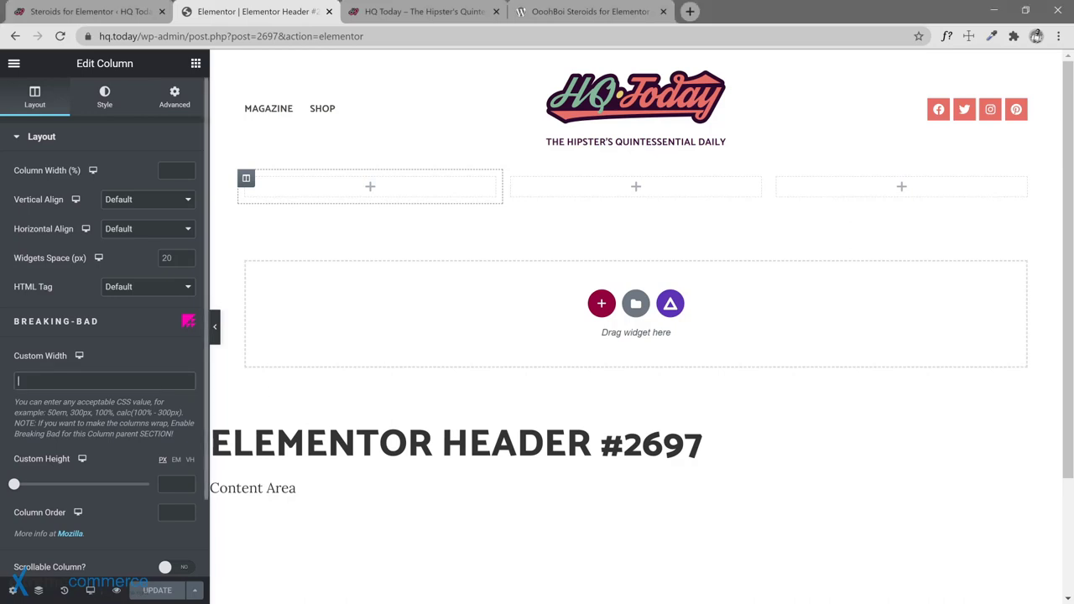
{"action": "type", "text": "154"}
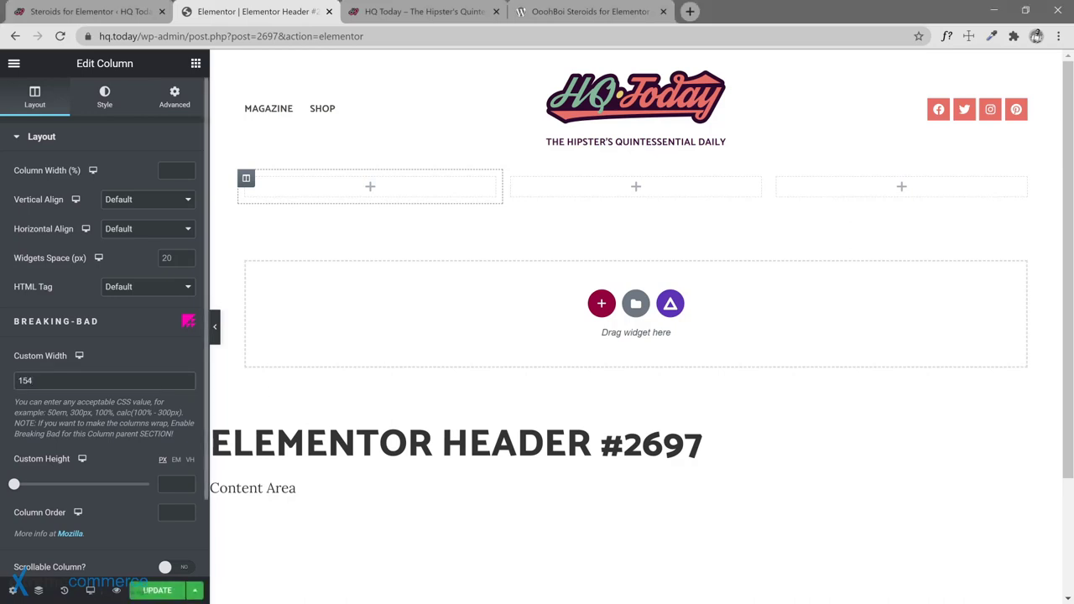
{"action": "type", "text": "px"}
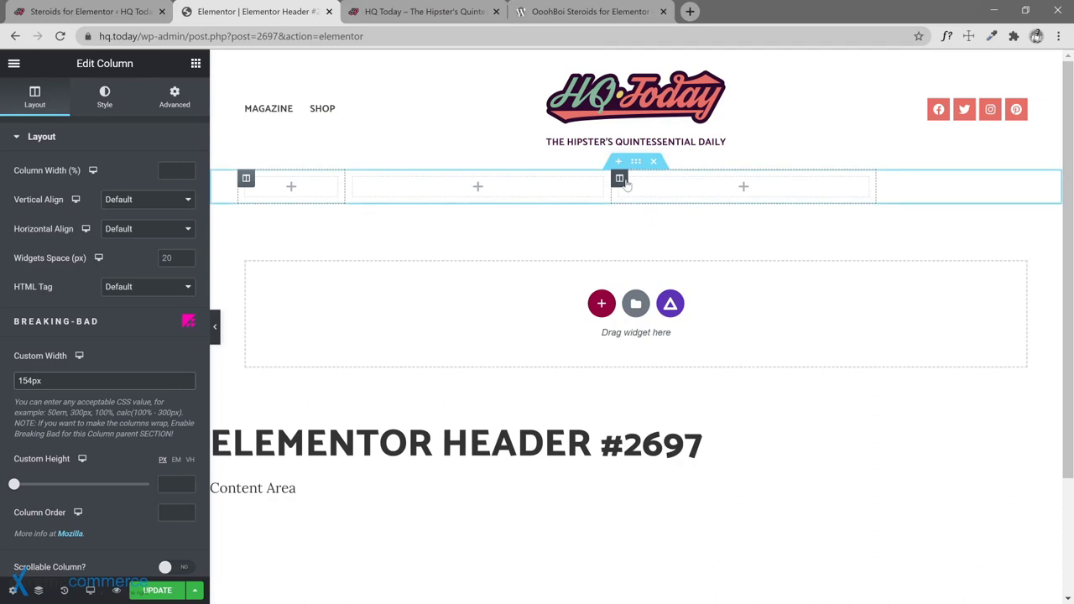
{"action": "key", "text": "BackSpace"}
{"action": "key", "text": "BackSpace"}
{"action": "key", "text": "BackSpace"}
{"action": "key", "text": "BackSpace"}
{"action": "key", "text": "BackSpace"}
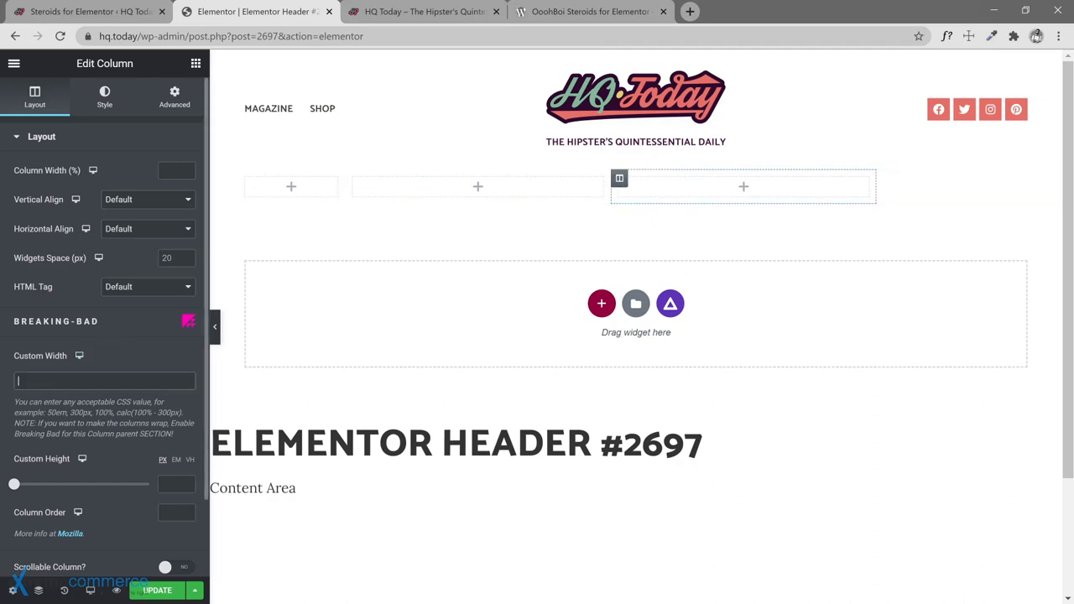
{"action": "type", "text": "154px"}
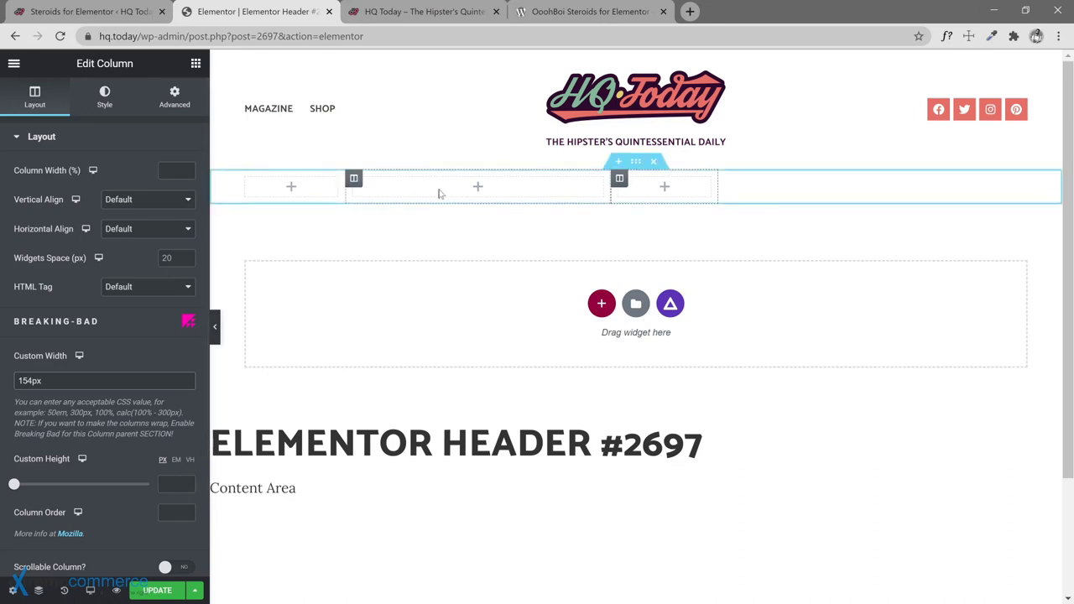
Step: Enter calc(100% - 308px) as the middle column's Breaking Bad Custom Width
{"action": "left_click", "coordinate": [354, 181]}
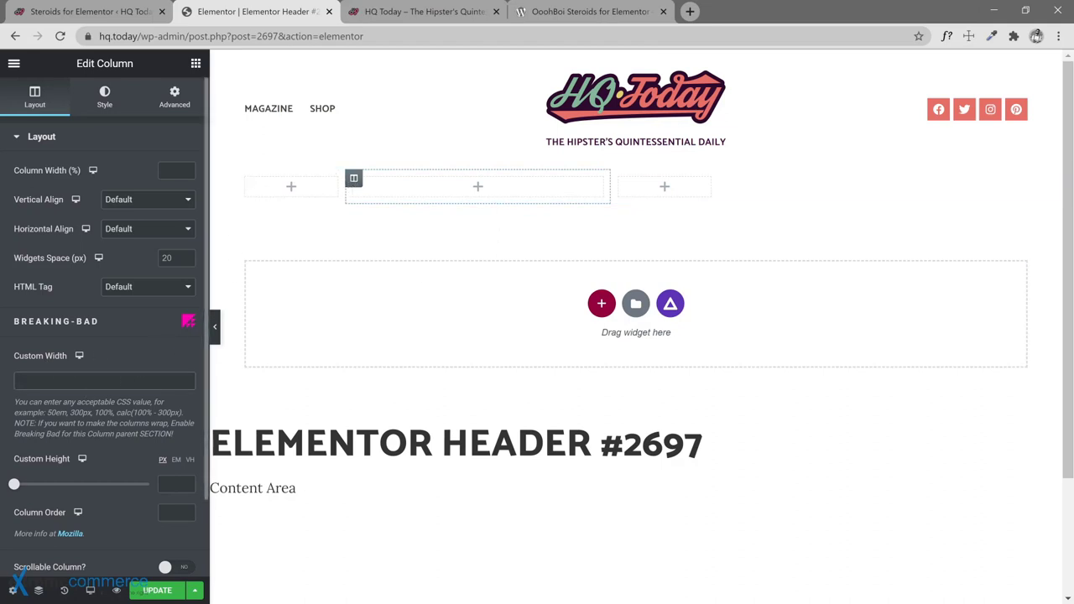
{"action": "left_click", "coordinate": [104, 381]}
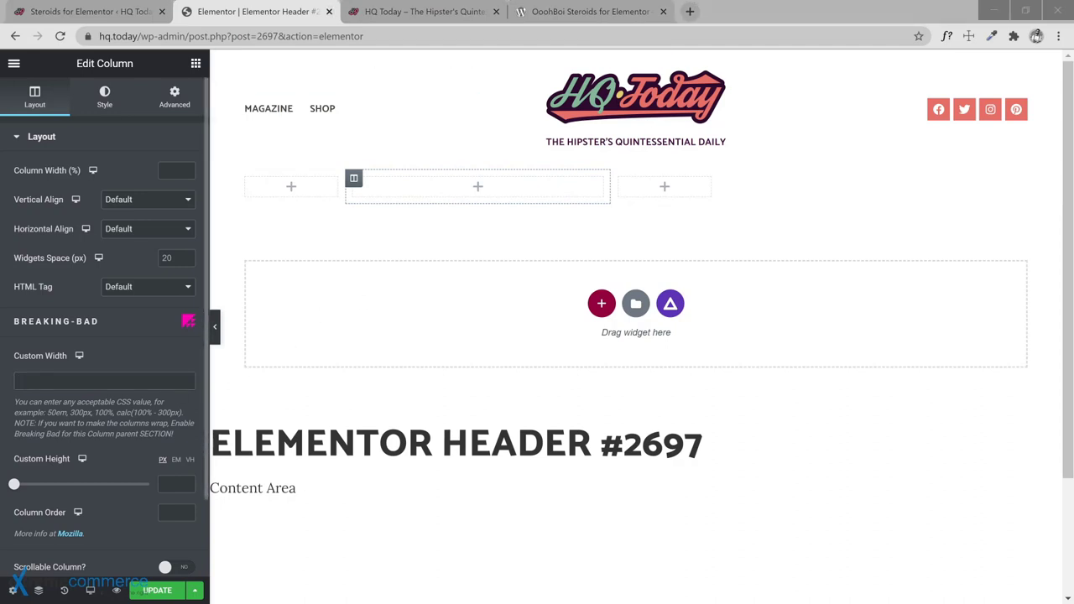
{"action": "left_click", "coordinate": [104, 381]}
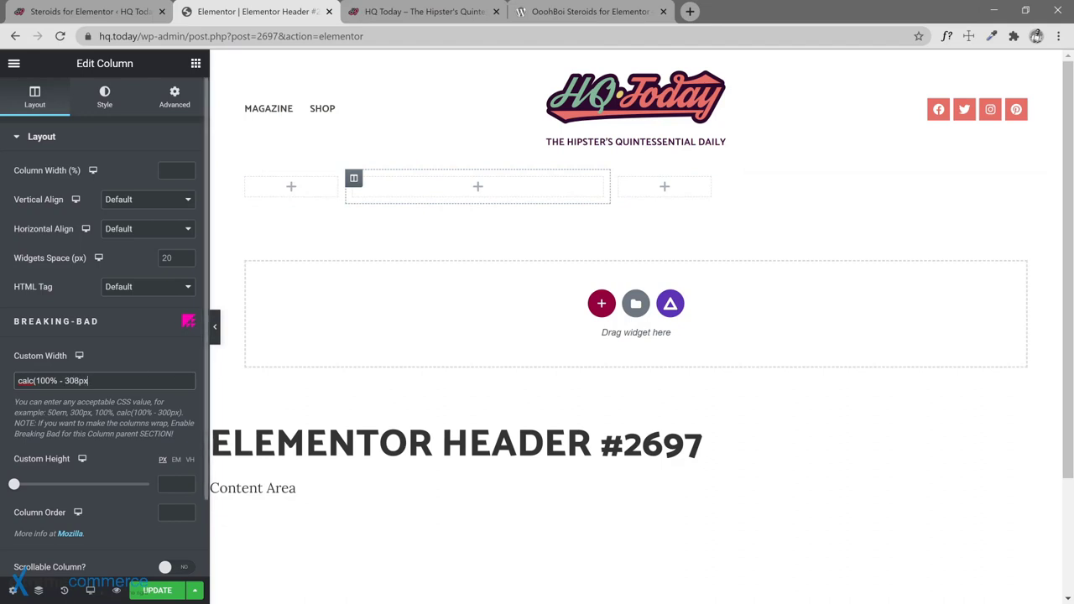
{"action": "type", "text": ")"}
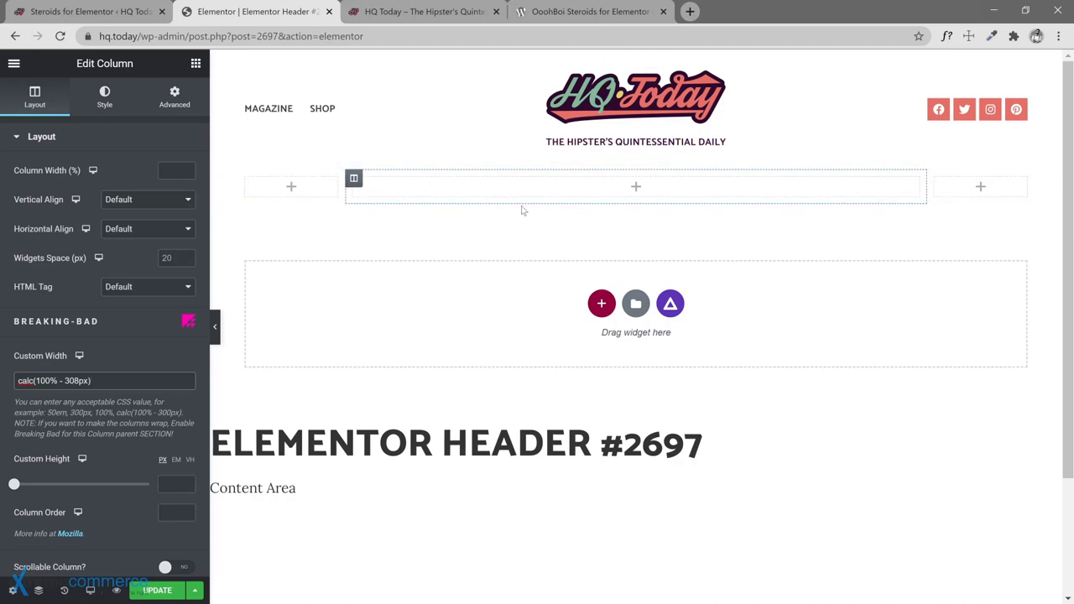
{"action": "type", "text": ")"}
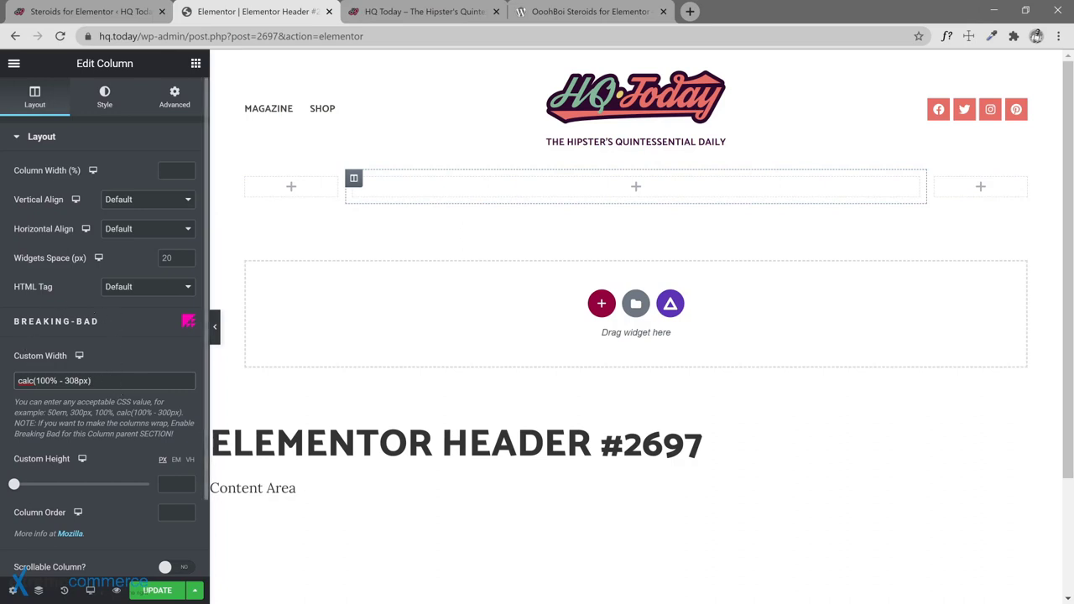
Step: Try spacing variants of the calc(100% - 308px) formula, then update the header
{"action": "key", "text": "ctrl+a"}
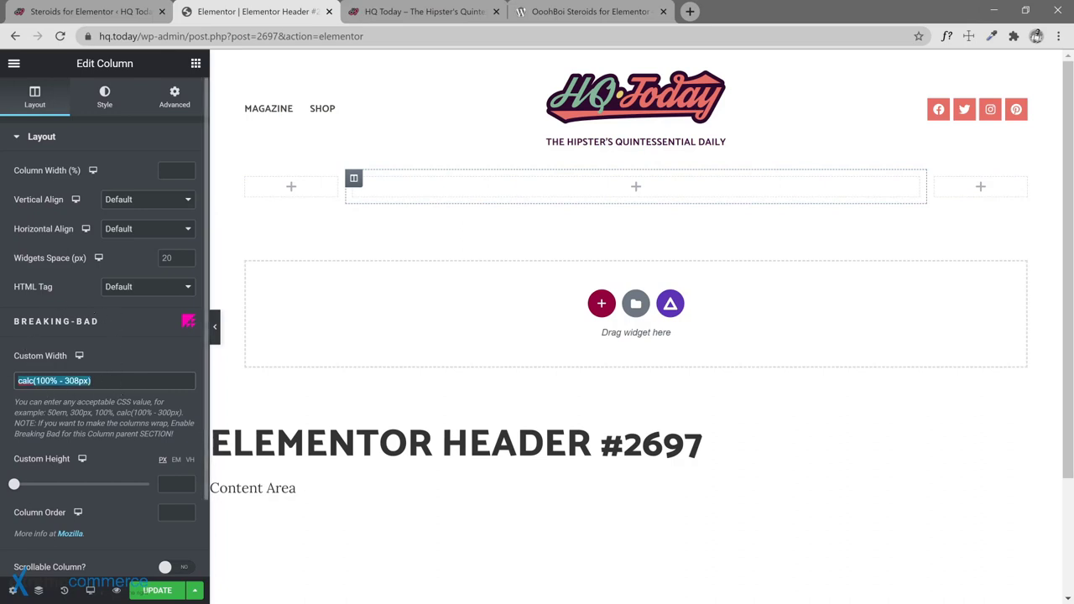
{"action": "key", "text": "End"}
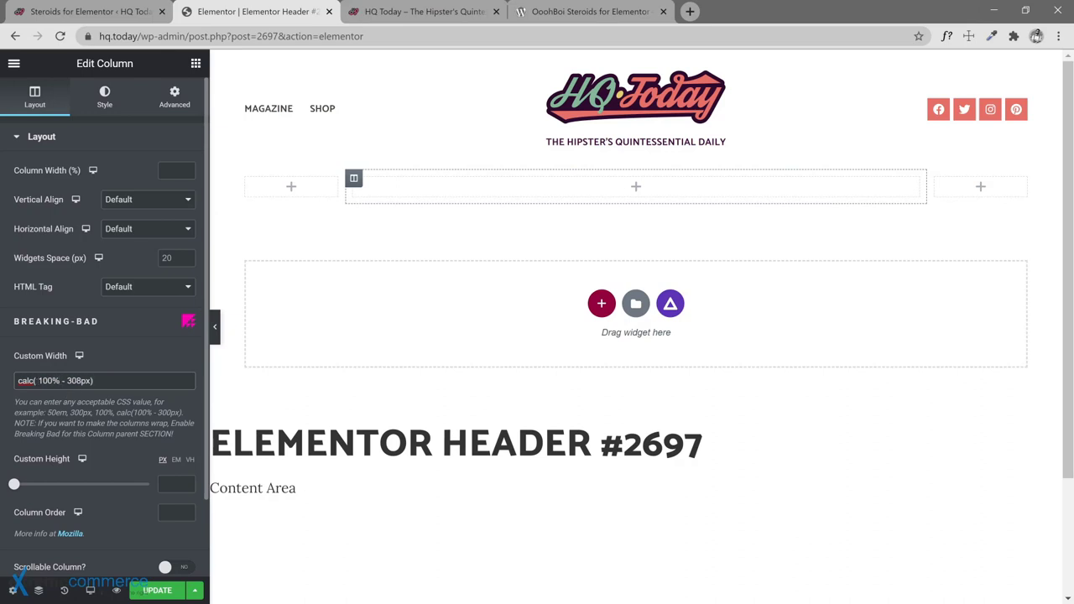
{"action": "key", "text": "BackSpace"}
{"action": "key", "text": "BackSpace"}
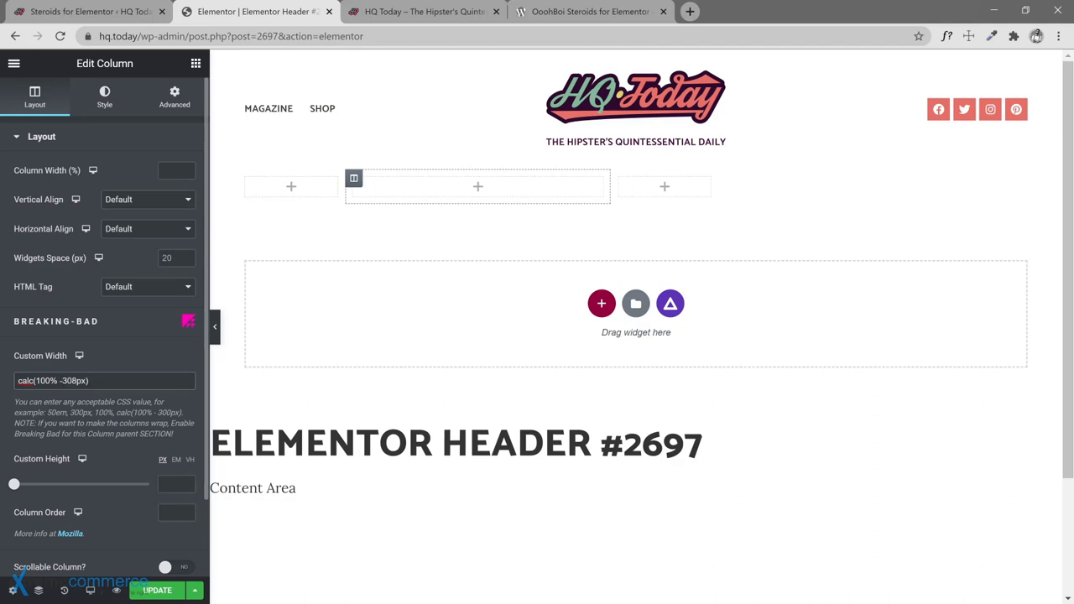
{"action": "key", "text": "BackSpace"}
{"action": "key", "text": "Right"}
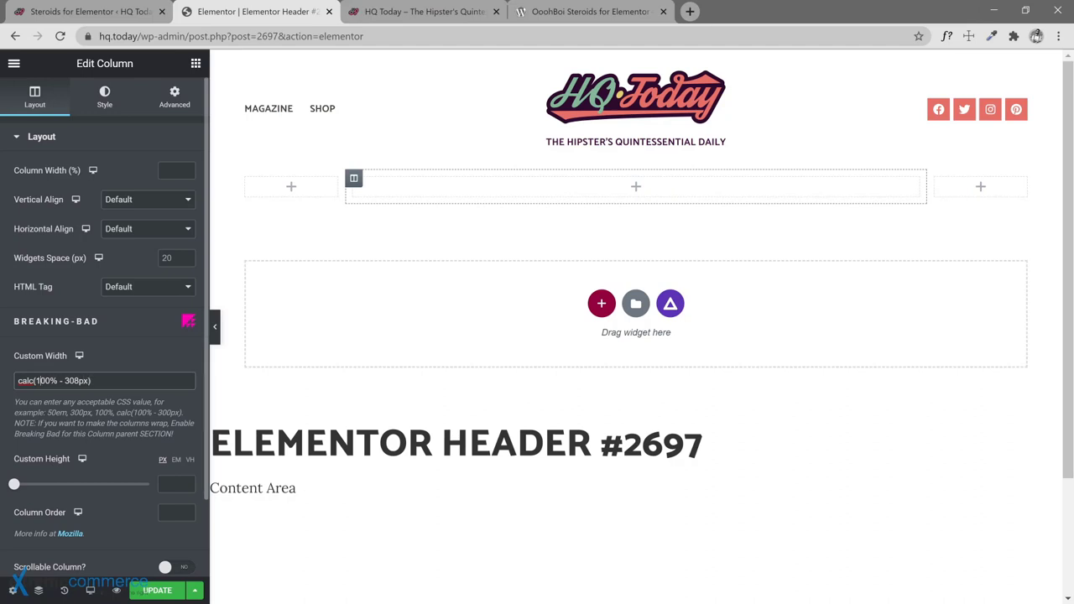
{"action": "key", "text": "BackSpace"}
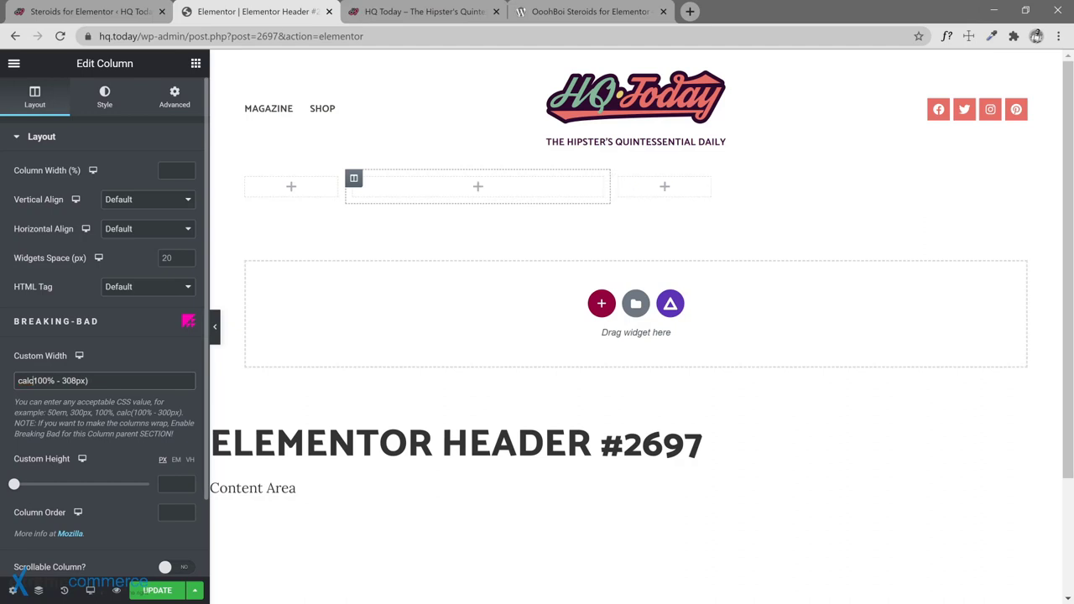
{"action": "type", "text": "("}
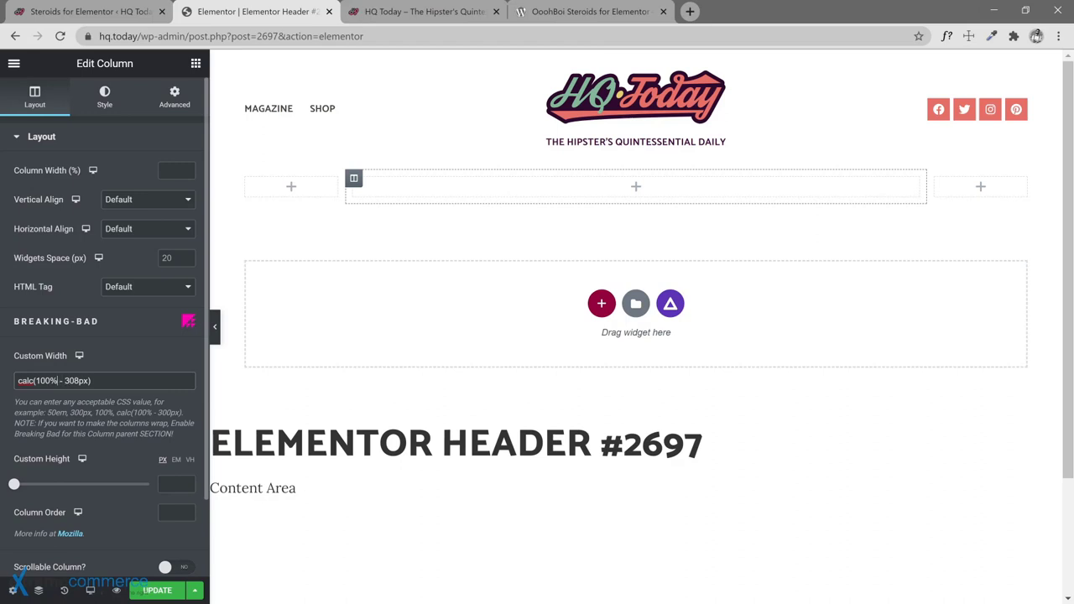
{"action": "key", "text": "BackSpace"}
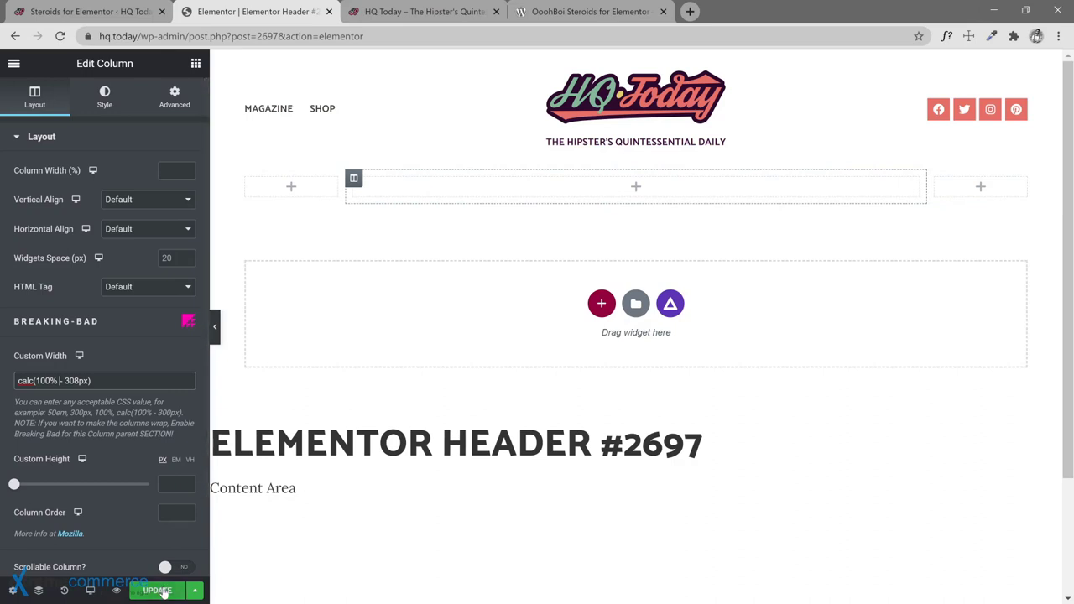
{"action": "left_click", "coordinate": [163, 591]}
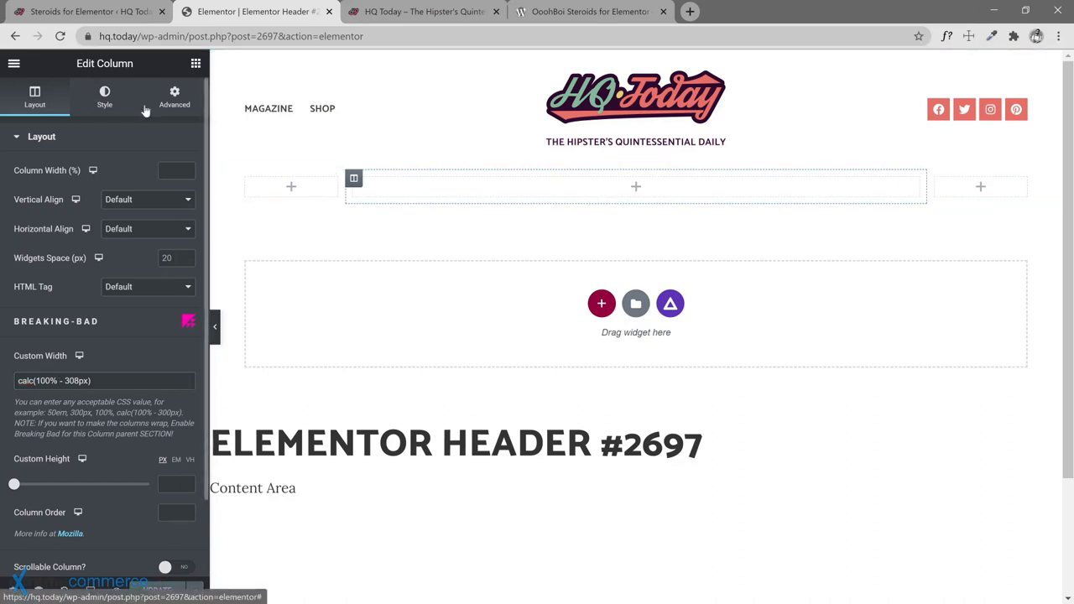
Step: Place a Nav Menu in the middle header column using the Categories menu
{"action": "left_click", "coordinate": [196, 63]}
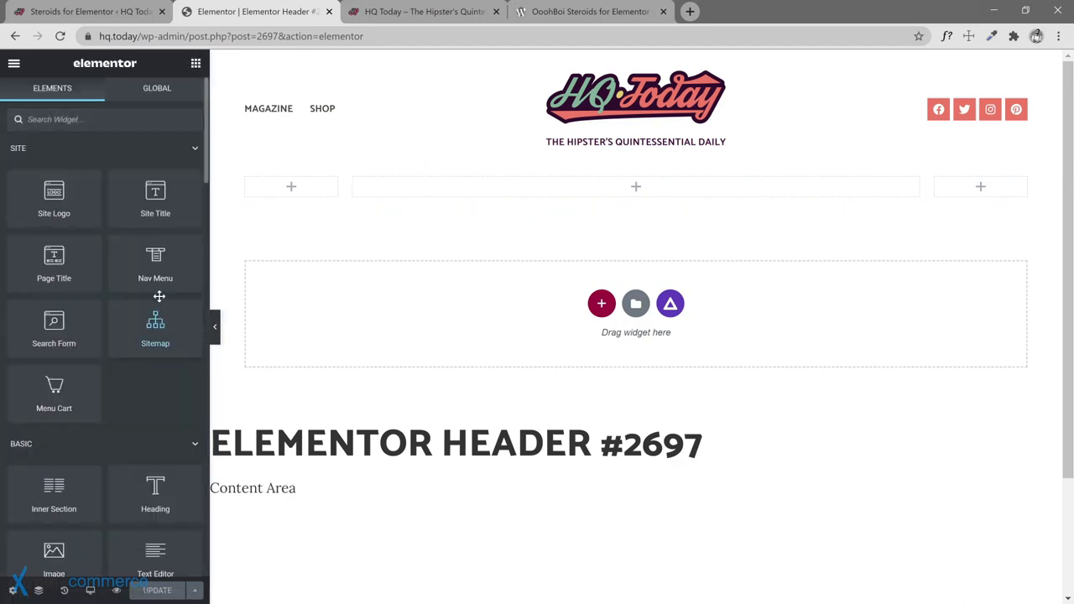
{"action": "left_click_drag", "start_coordinate": [155, 262], "coordinate": [591, 193]}
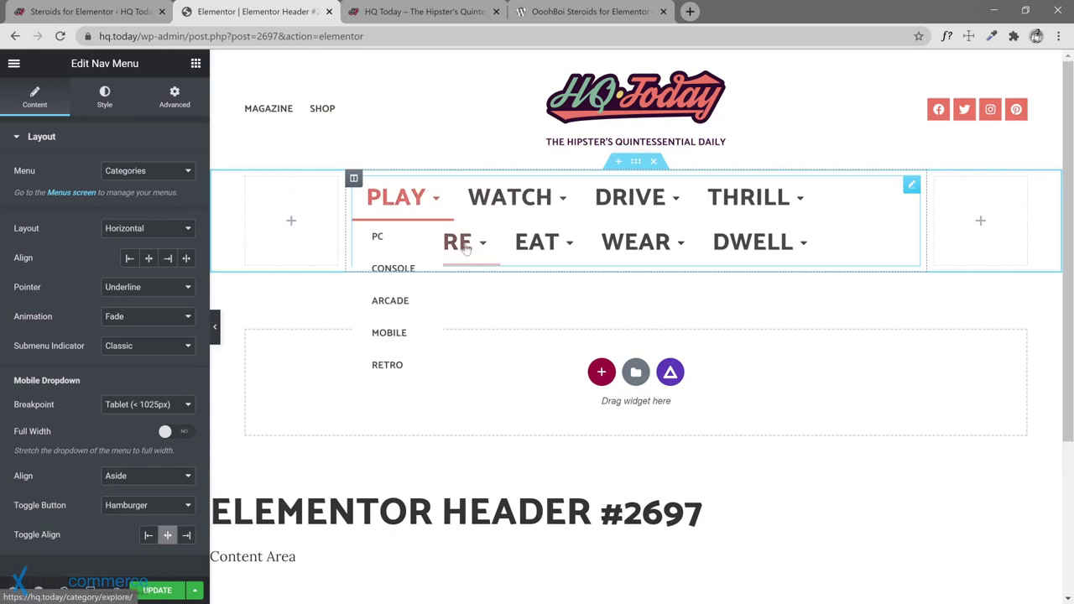
{"action": "left_click", "coordinate": [162, 173]}
{"action": "left_click", "coordinate": [161, 186]}
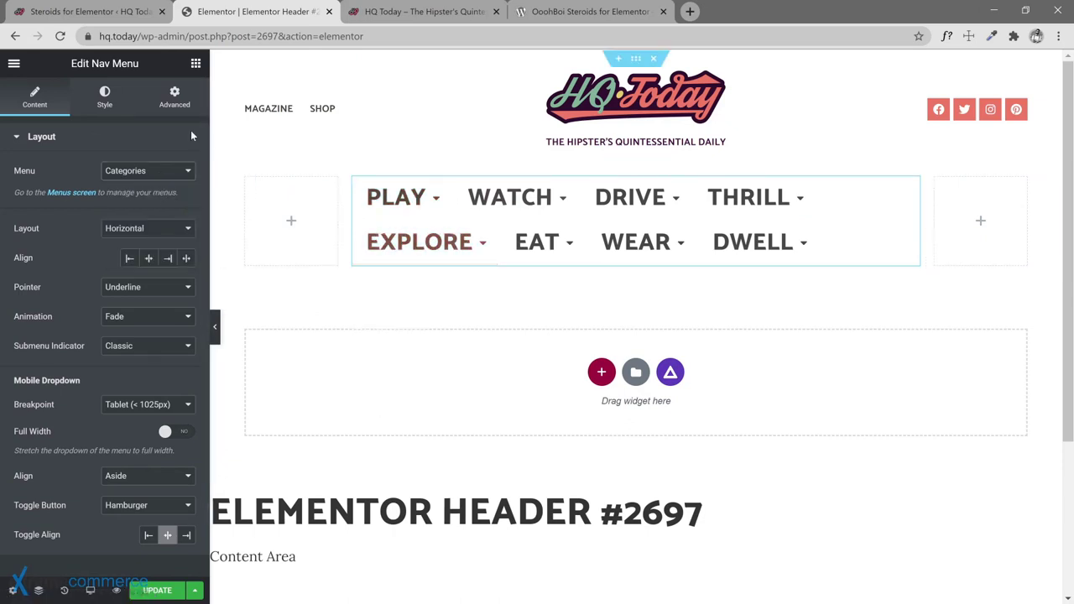
Step: Give the main menu items the Accent global font and the White global text colour
{"action": "left_click", "coordinate": [105, 97]}
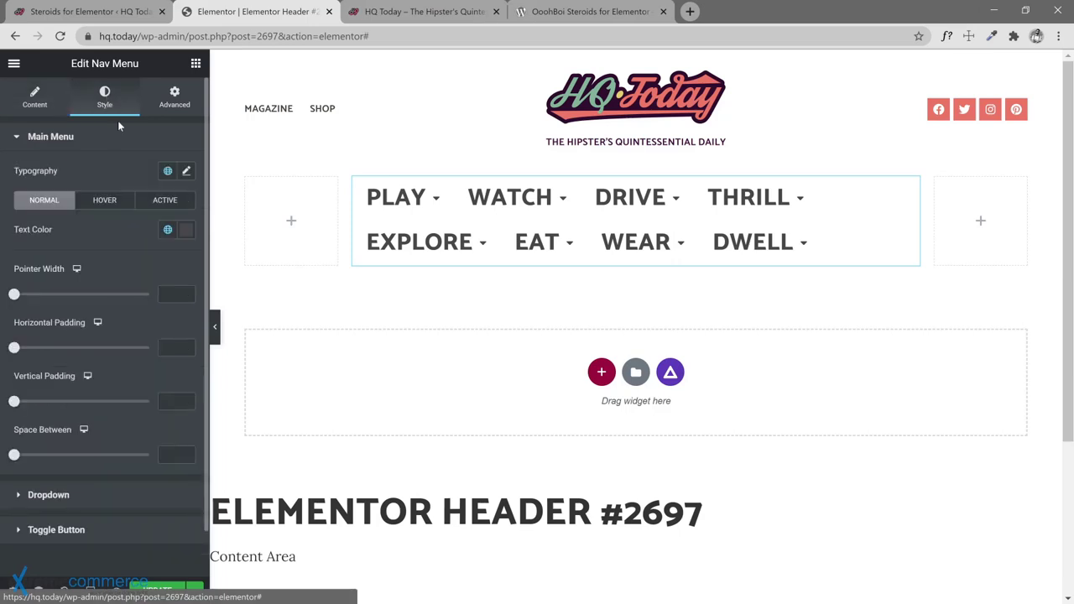
{"action": "left_click", "coordinate": [168, 172]}
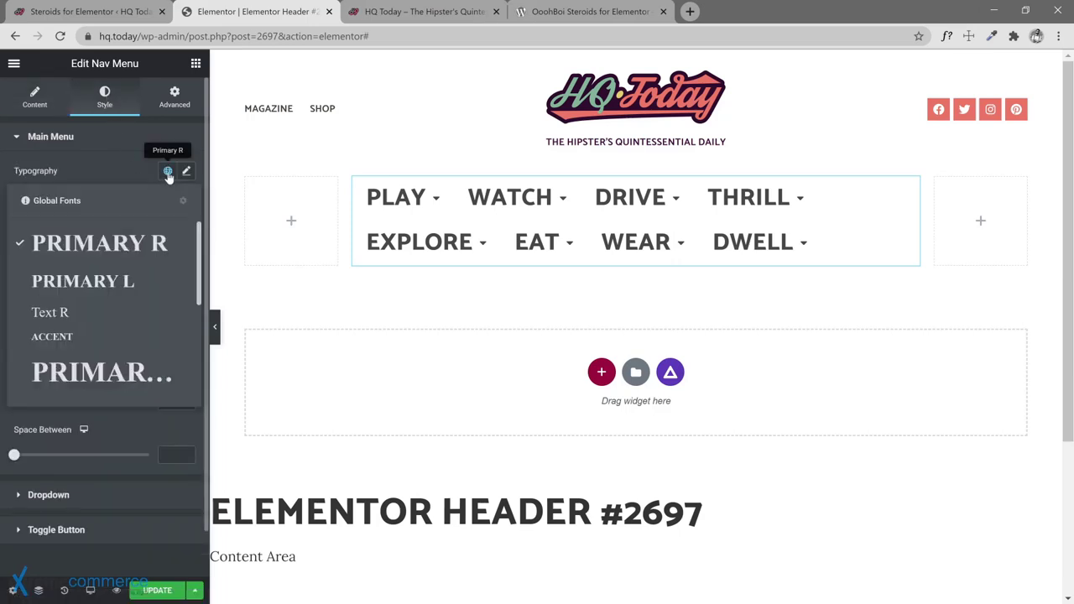
{"action": "left_click", "coordinate": [87, 335]}
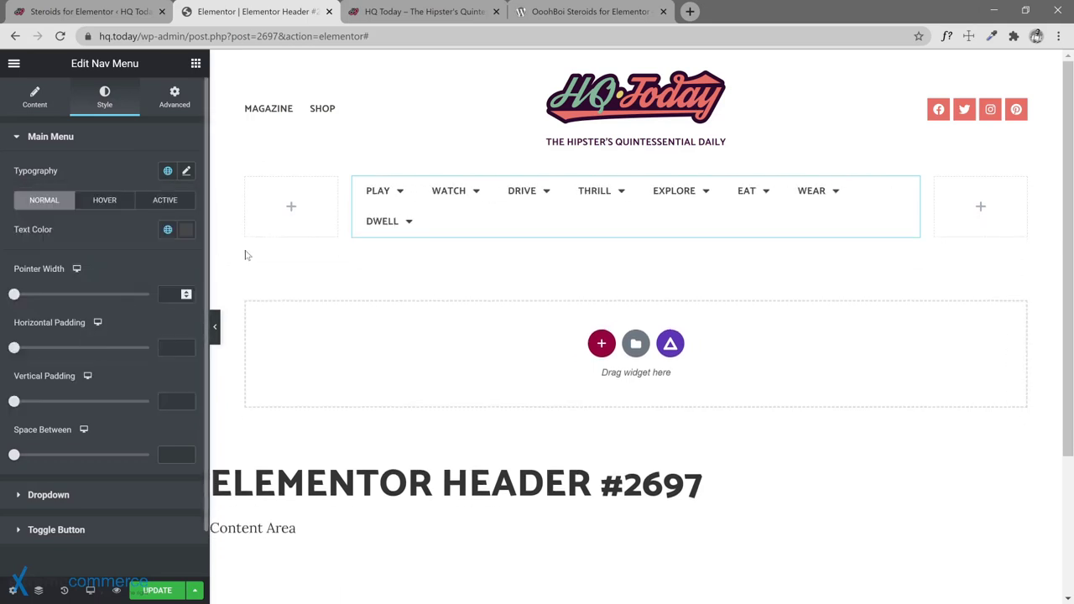
{"action": "left_click", "coordinate": [186, 231]}
{"action": "left_click", "coordinate": [168, 230]}
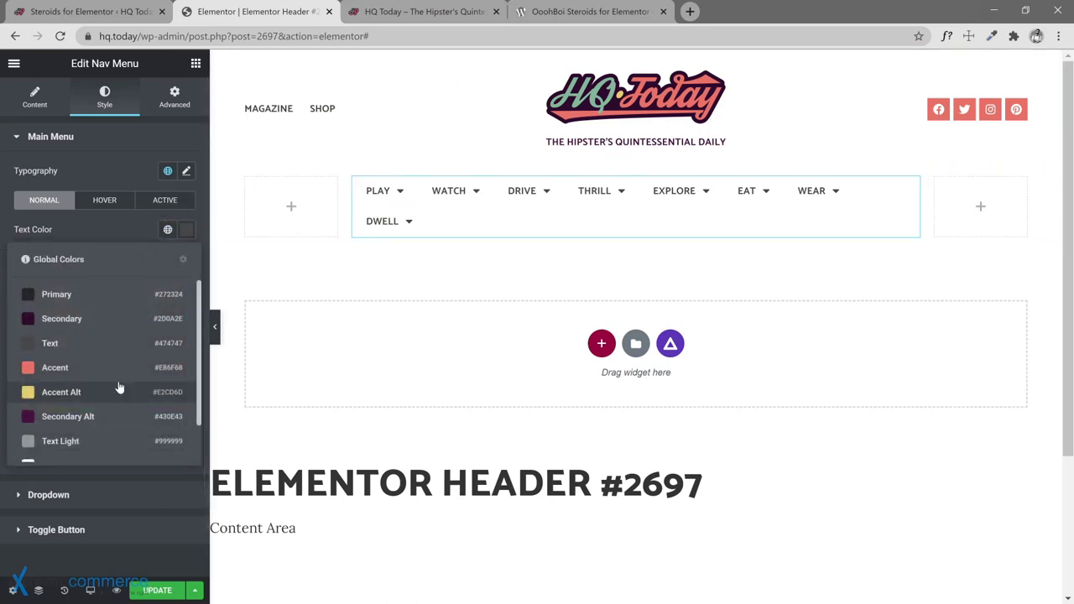
{"action": "scroll", "coordinate": [119, 388], "scroll_direction": "down", "scroll_amount": 1}
{"action": "left_click", "coordinate": [61, 443]}
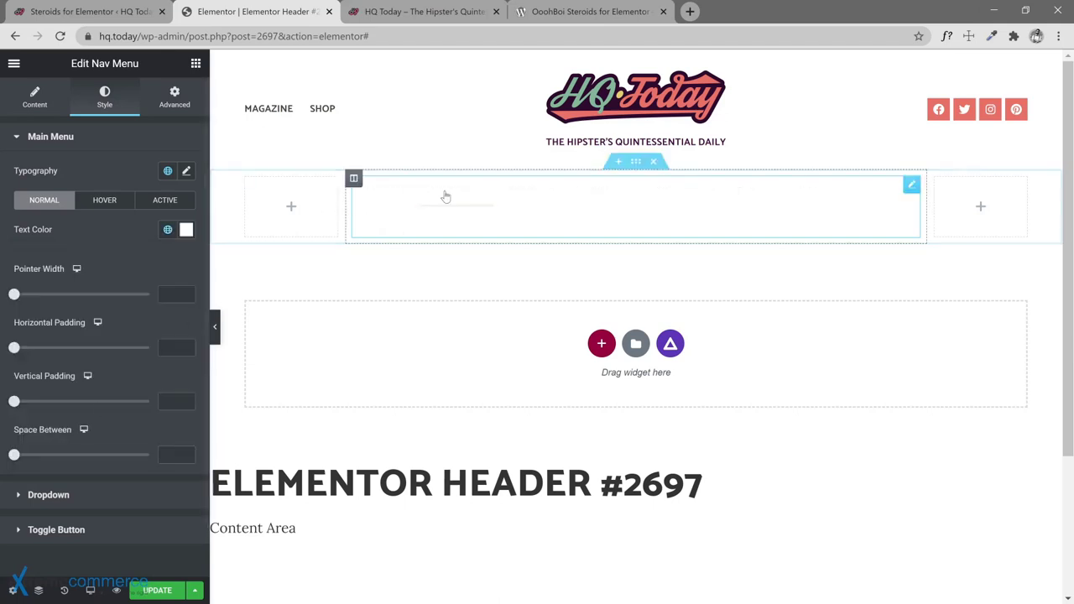
{"action": "left_click", "coordinate": [634, 163]}
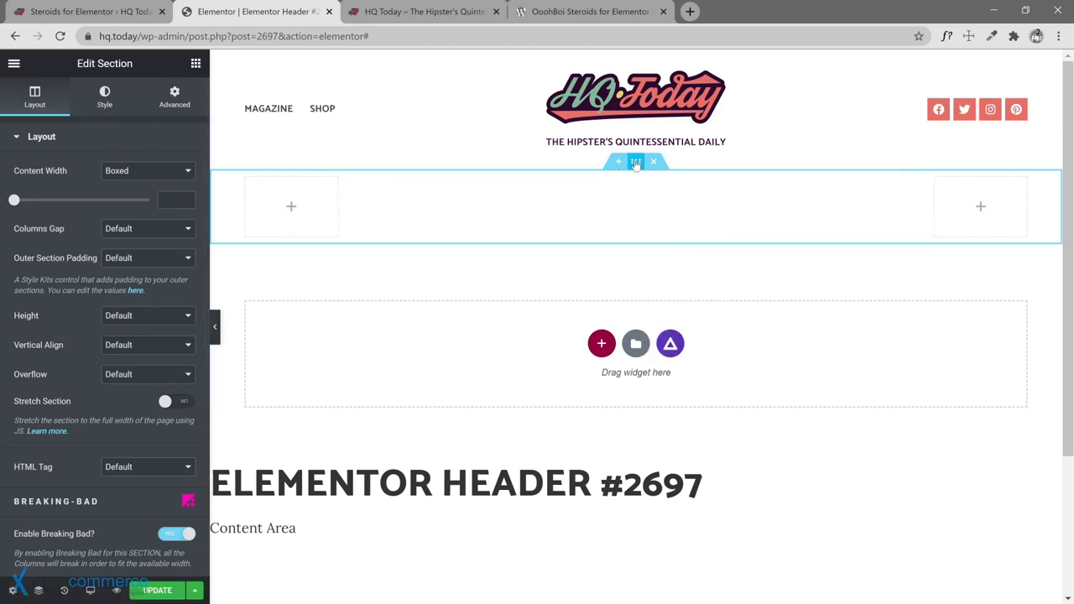
Step: Set the section background to Classic with the Secondary global colour (#2D0A2E) and update
{"action": "left_click", "coordinate": [104, 97]}
{"action": "left_click", "coordinate": [130, 201]}
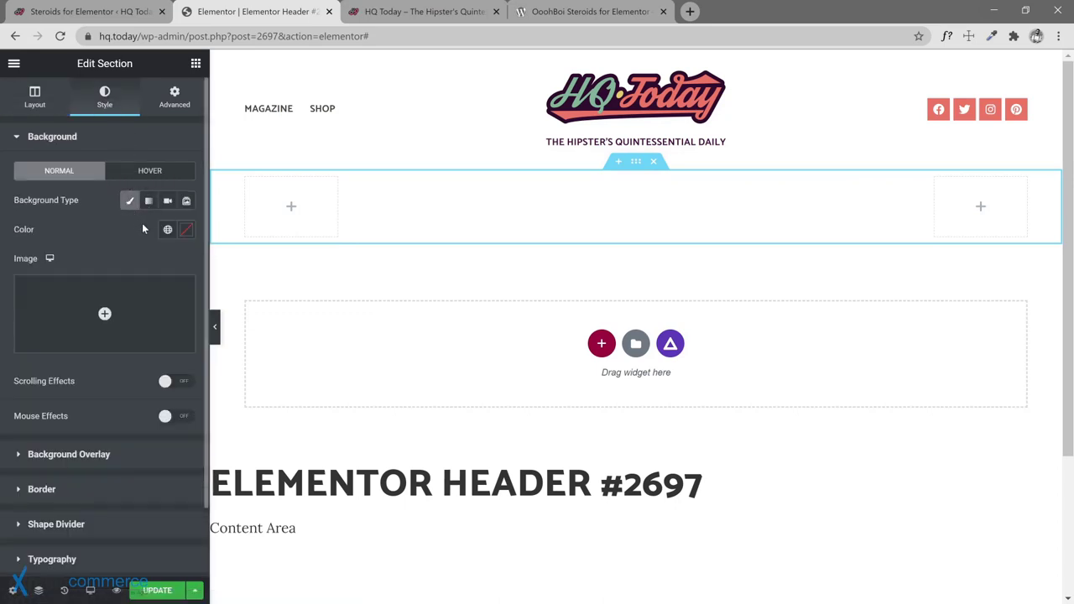
{"action": "left_click", "coordinate": [167, 231]}
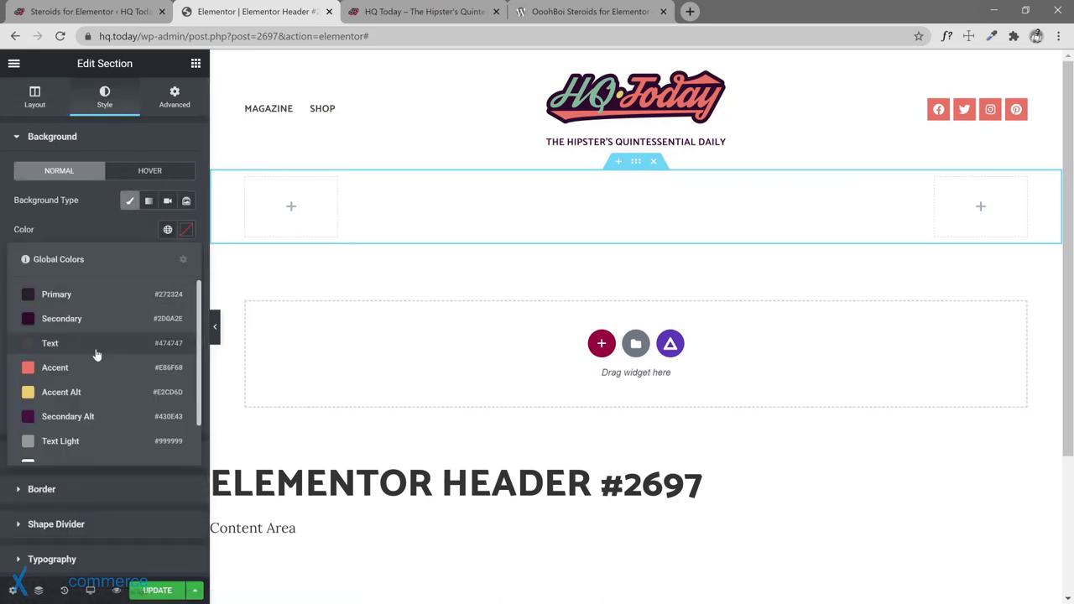
{"action": "left_click", "coordinate": [54, 323]}
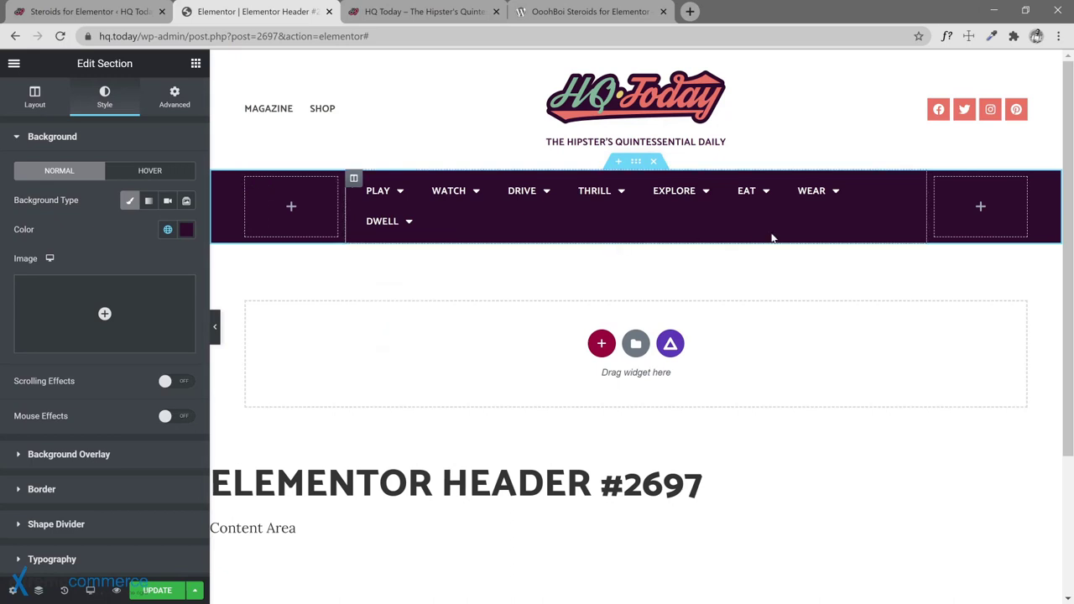
{"action": "left_click", "coordinate": [153, 591]}
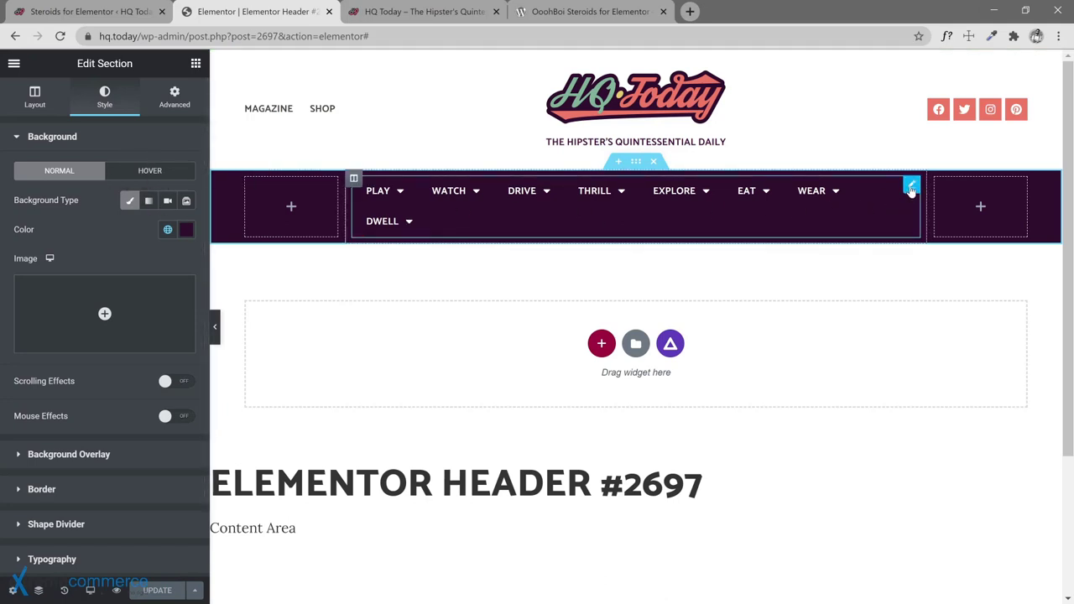
Step: Set the nav menu's Pointer to None to remove the underline
{"action": "left_click", "coordinate": [912, 186]}
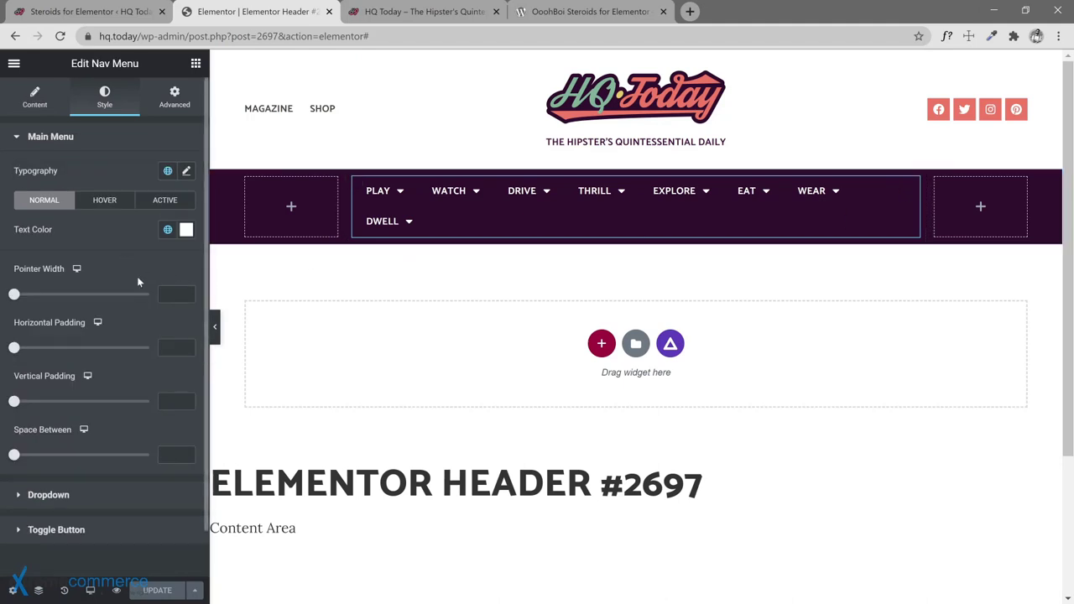
{"action": "mouse_move", "coordinate": [452, 194]}
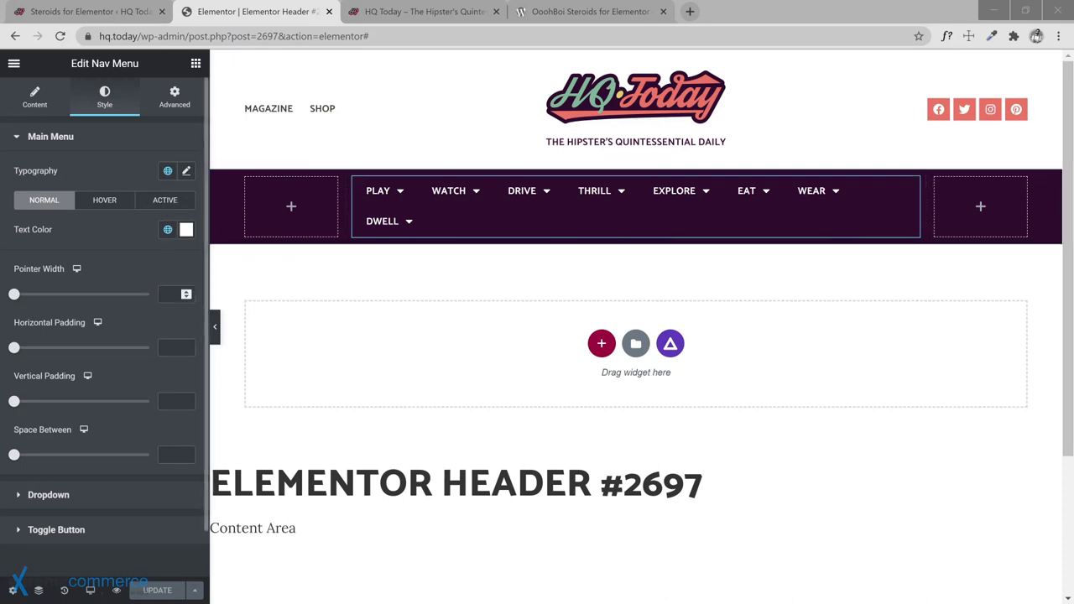
{"action": "left_click", "coordinate": [163, 293]}
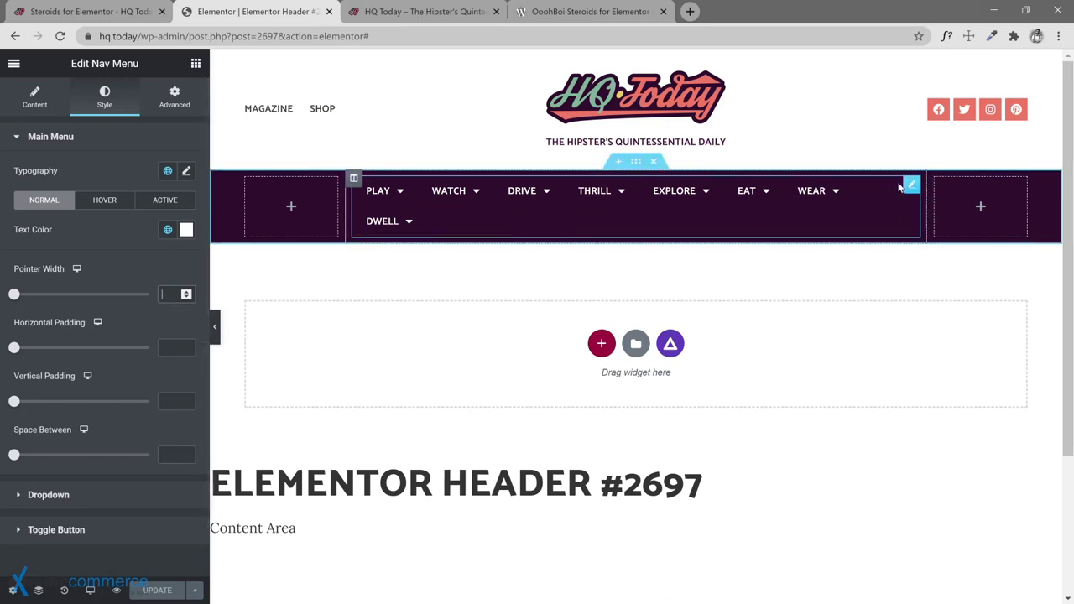
{"action": "left_click", "coordinate": [38, 96]}
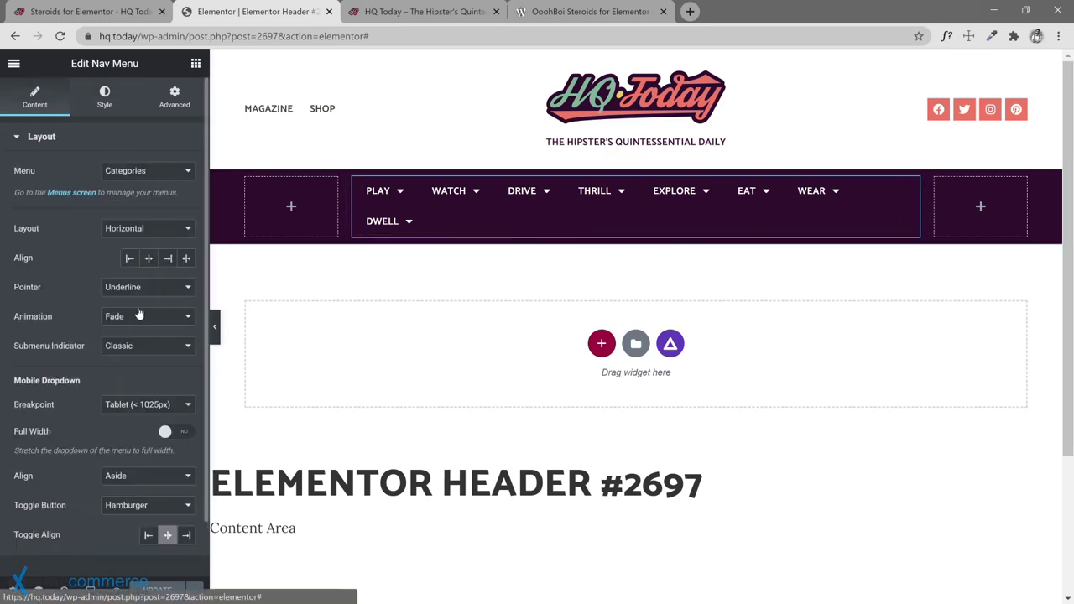
{"action": "left_click", "coordinate": [148, 287]}
{"action": "left_click", "coordinate": [145, 305]}
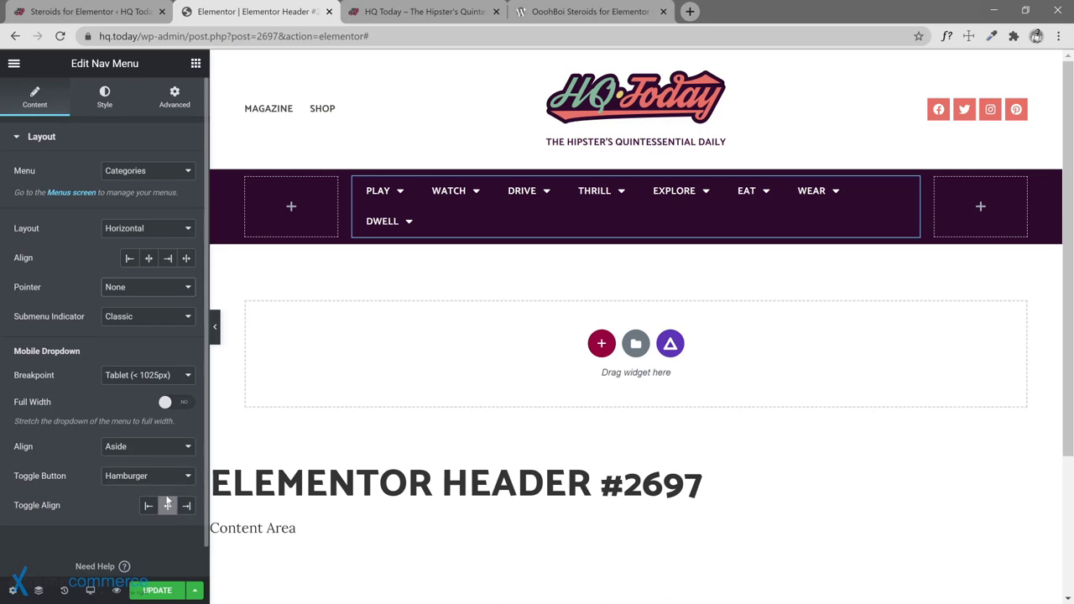
Step: Give the menu items 12 horizontal padding and 8 space between them
{"action": "left_click", "coordinate": [107, 99]}
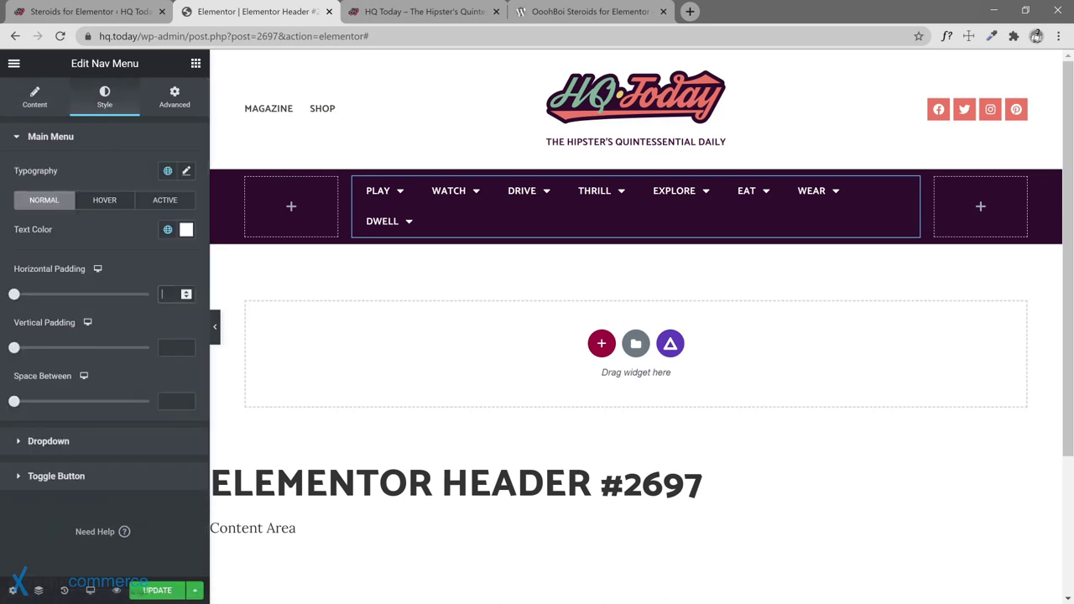
{"action": "left_click_drag", "start_coordinate": [13, 293], "coordinate": [46, 294]}
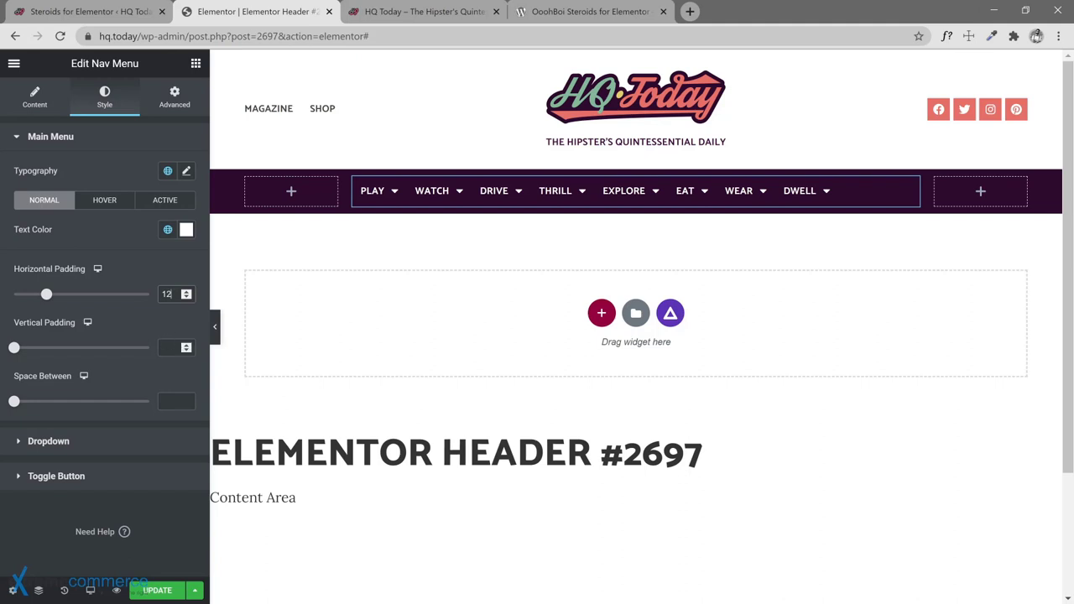
{"action": "left_click", "coordinate": [167, 347]}
{"action": "type", "text": "10"}
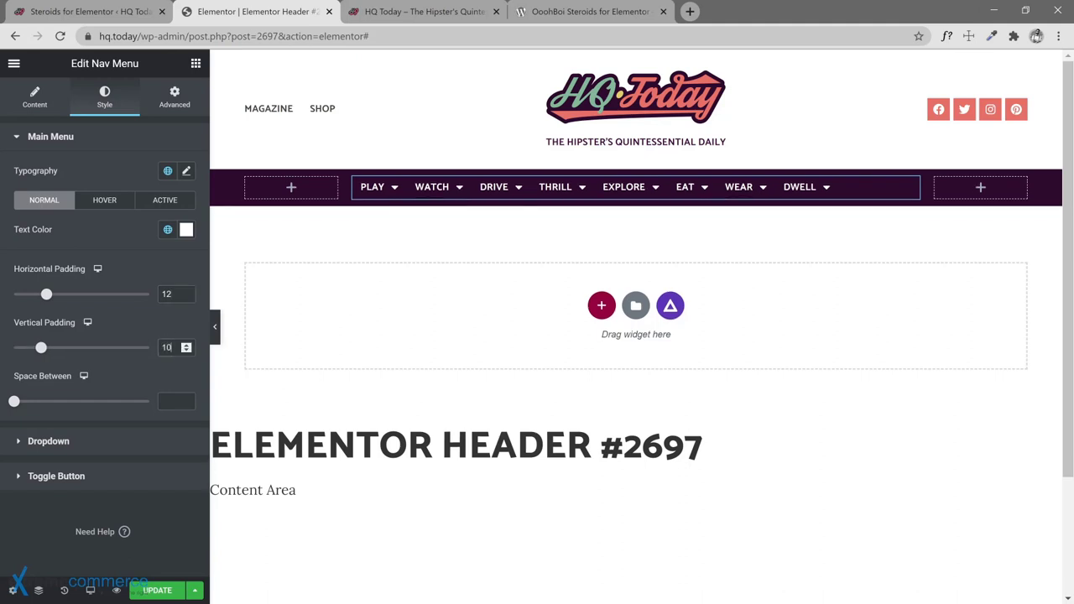
{"action": "key", "text": "BackSpace"}
{"action": "key", "text": "BackSpace"}
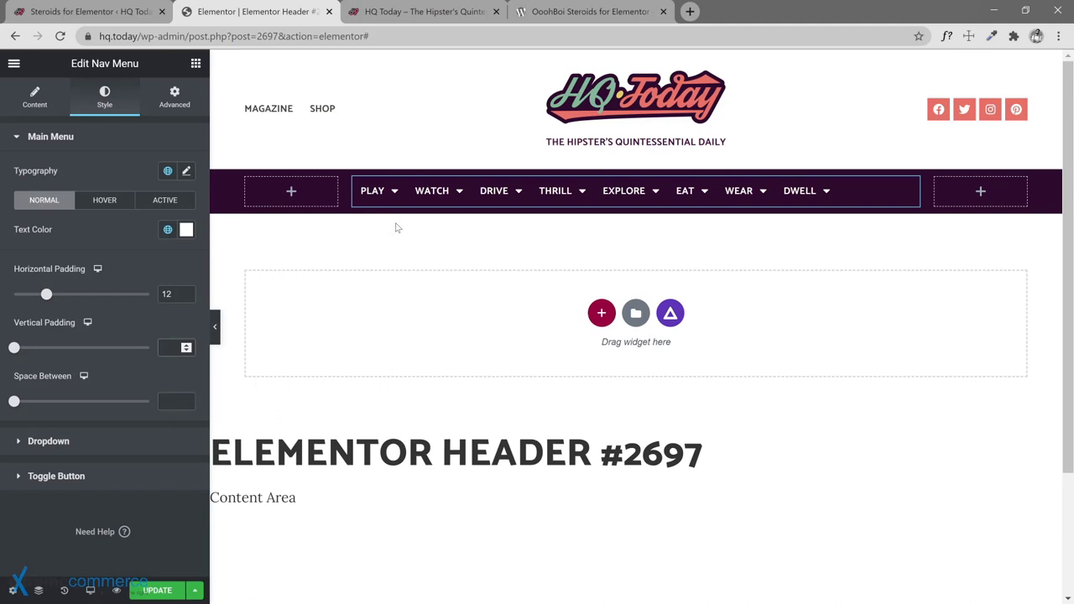
{"action": "left_click", "coordinate": [166, 401]}
{"action": "type", "text": "8"}
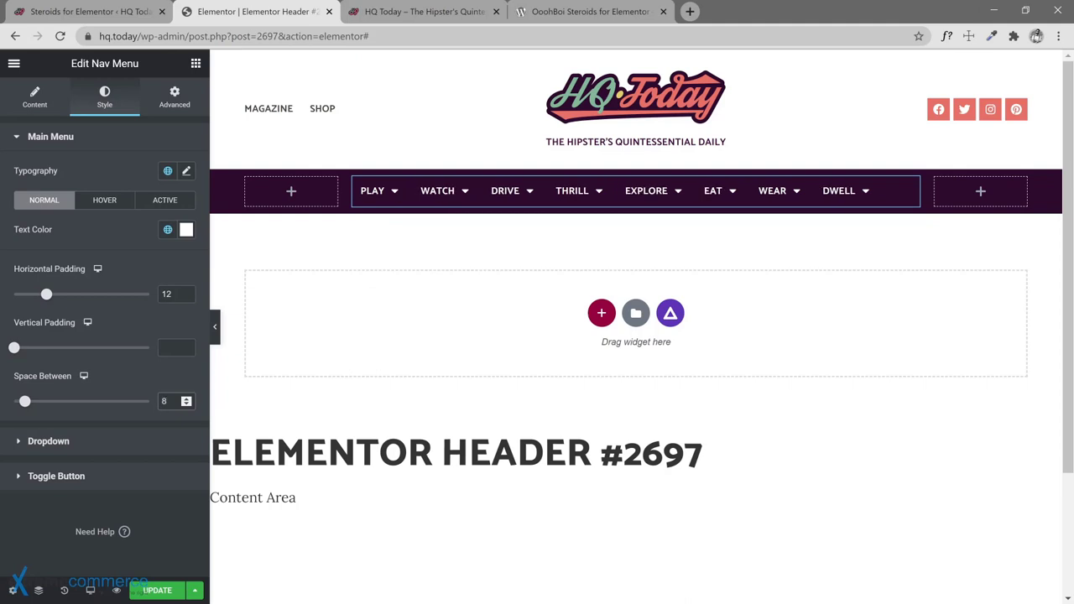
{"action": "left_click", "coordinate": [35, 98]}
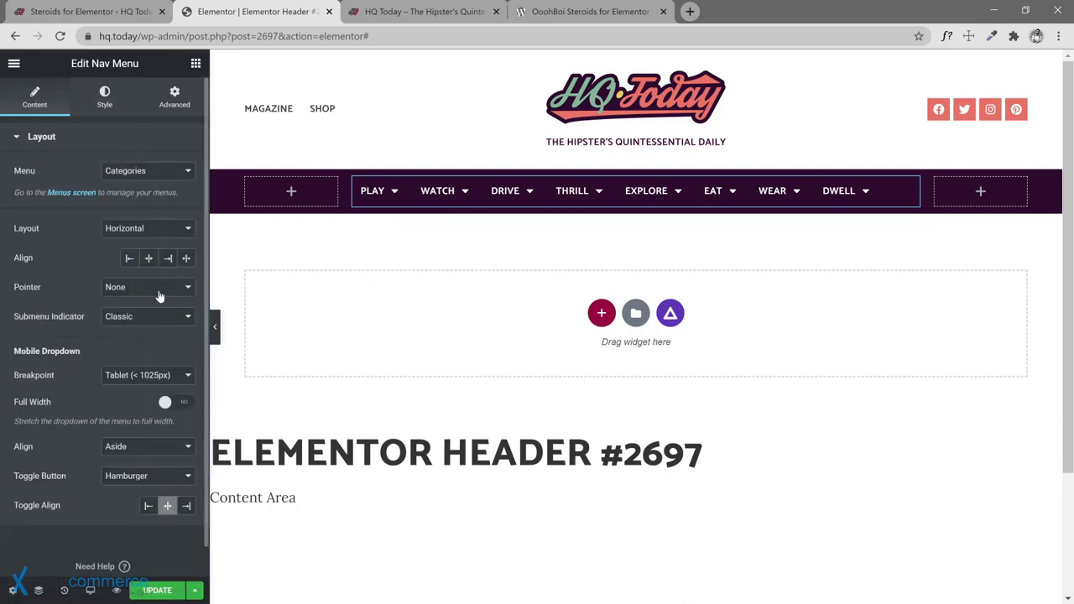
Step: Center-align the nav menu and set its Submenu Indicator to Chevron
{"action": "left_click", "coordinate": [151, 260]}
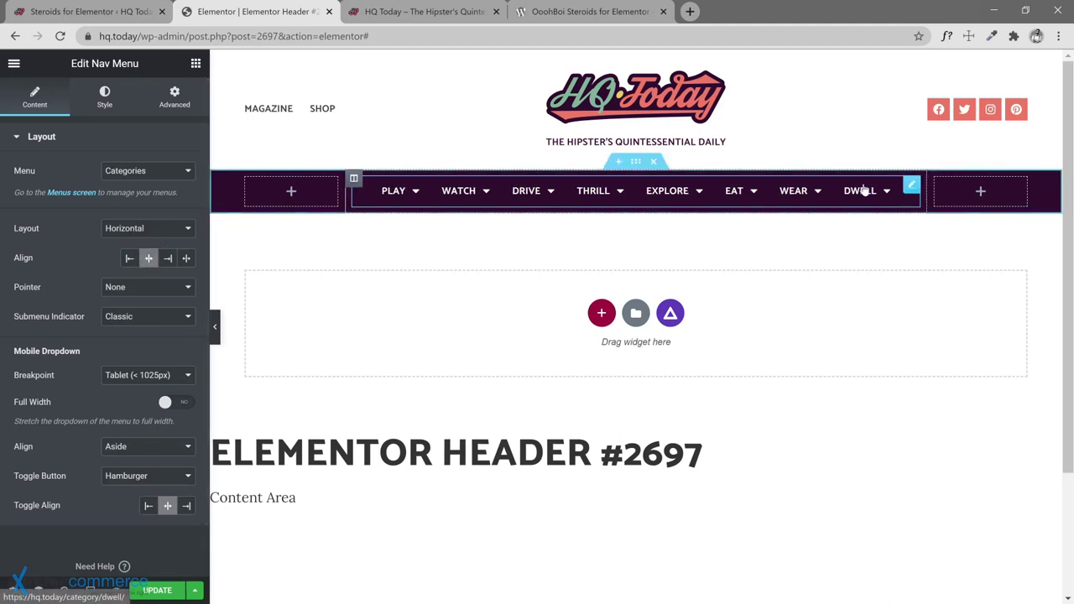
{"action": "mouse_move", "coordinate": [865, 187]}
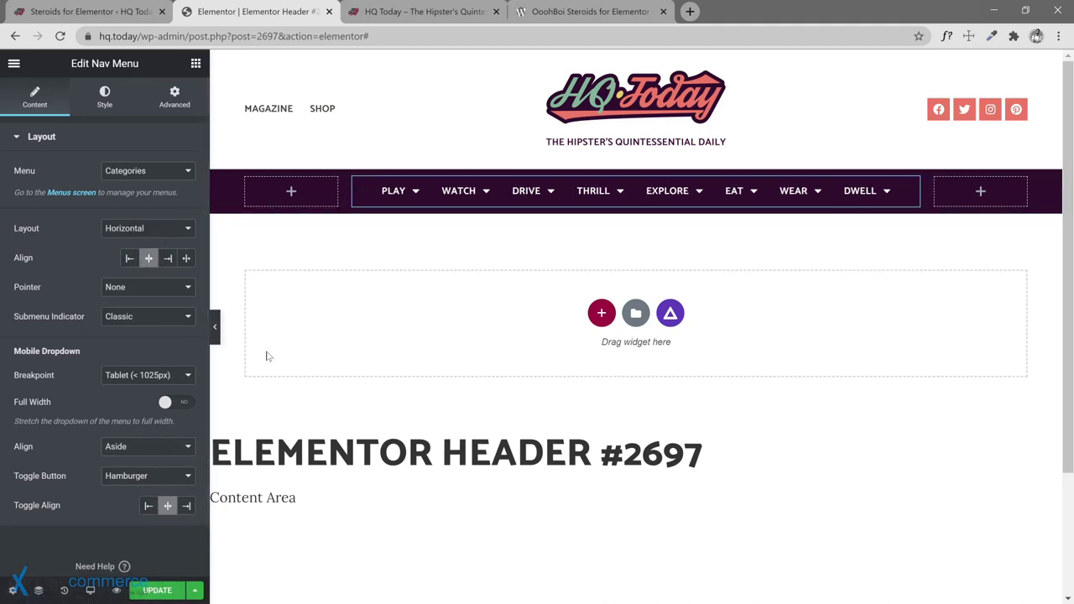
{"action": "left_click", "coordinate": [152, 319]}
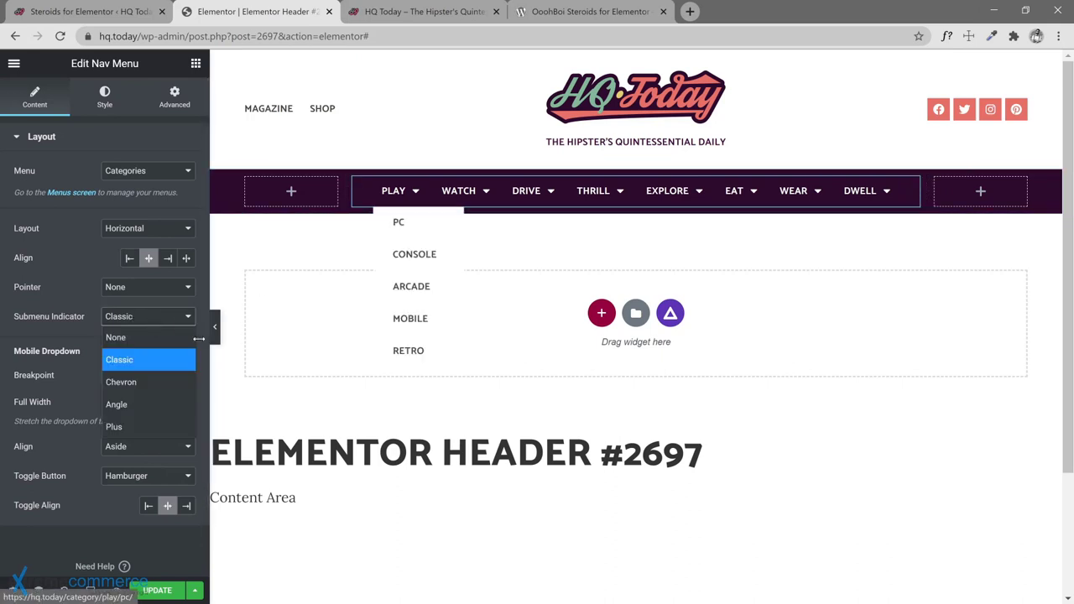
{"action": "left_click", "coordinate": [146, 384]}
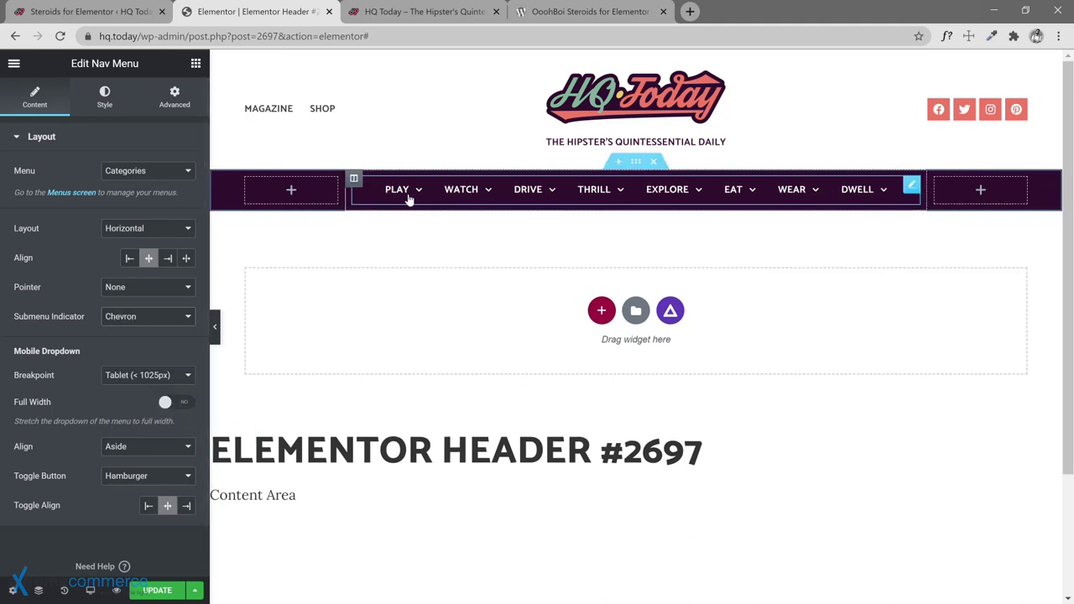
{"action": "mouse_move", "coordinate": [421, 193]}
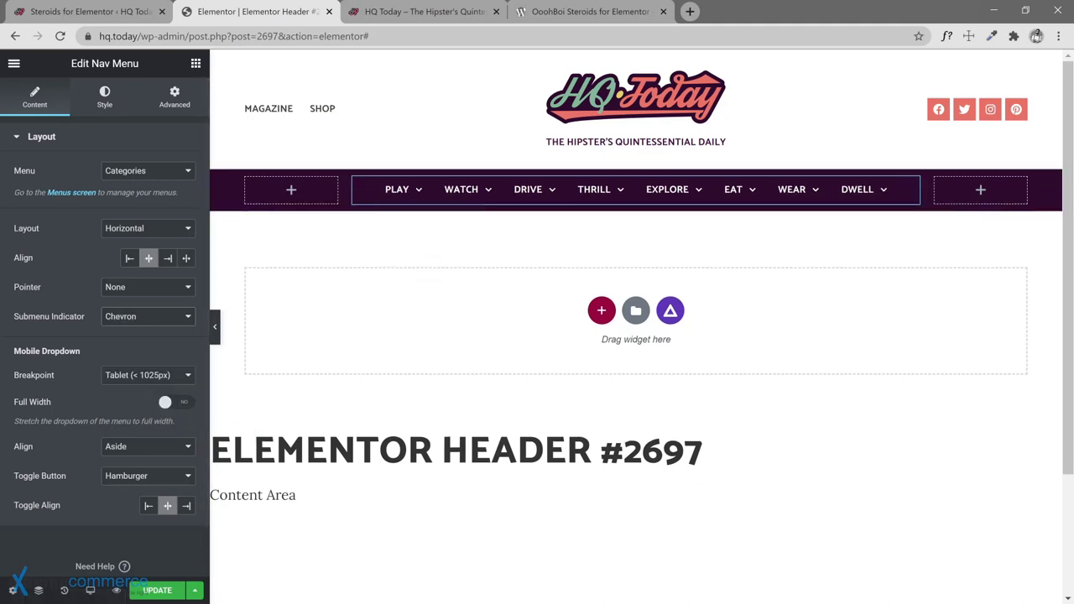
{"action": "mouse_move", "coordinate": [399, 195]}
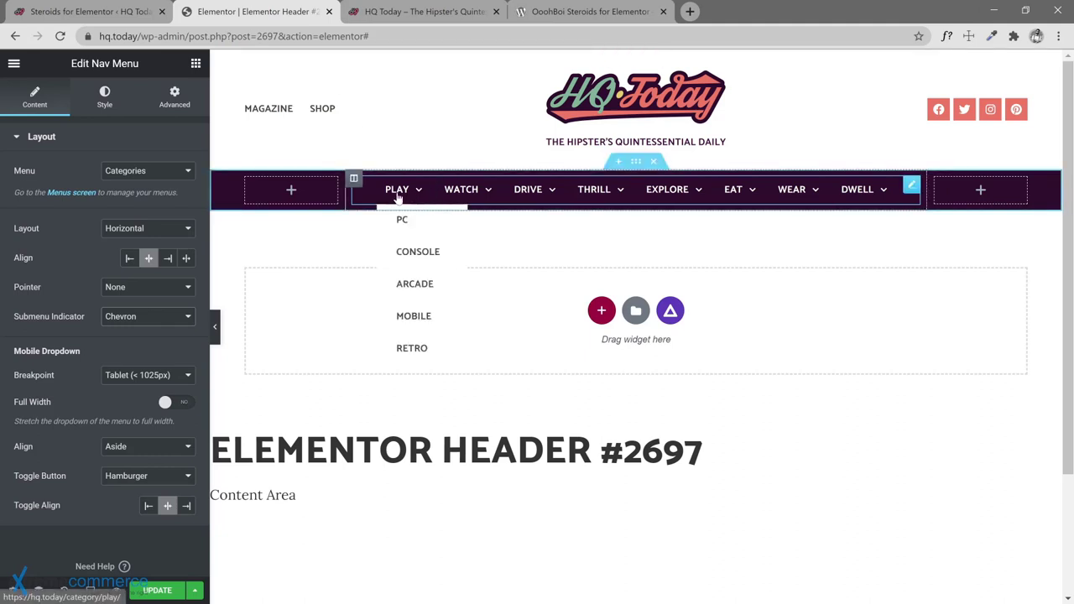
Step: Set the menu's hover text colour to the Secondary Alt global colour (#430E43)
{"action": "left_click", "coordinate": [104, 96]}
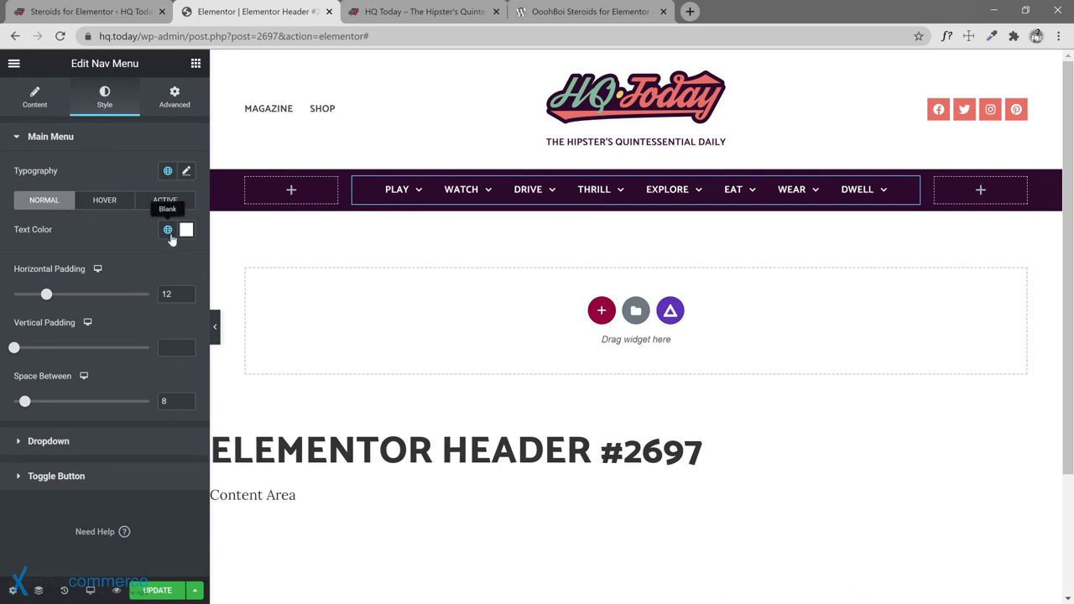
{"action": "left_click", "coordinate": [105, 202]}
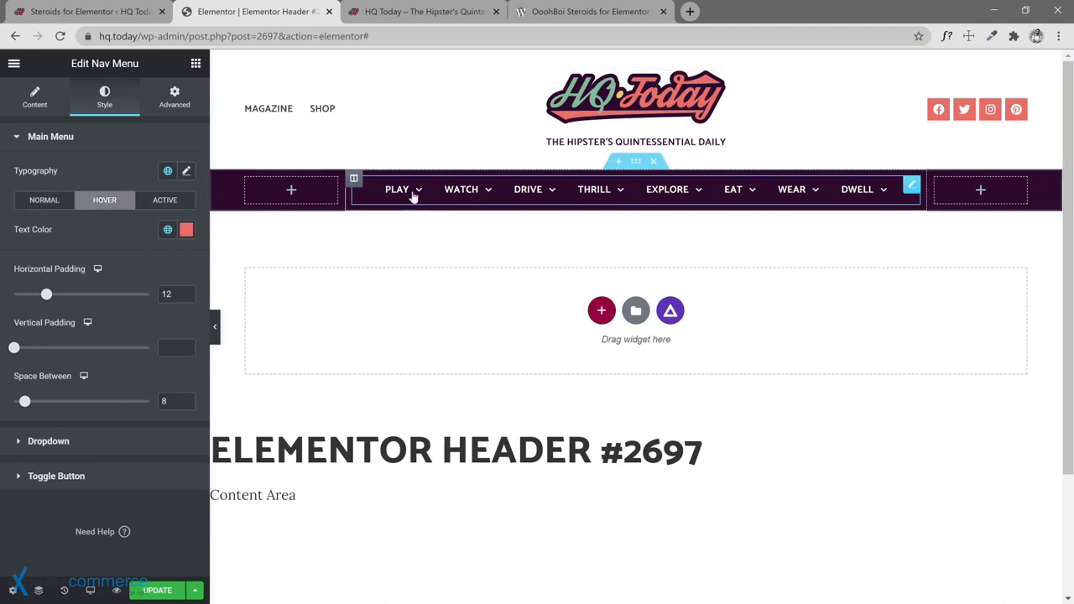
{"action": "mouse_move", "coordinate": [413, 196]}
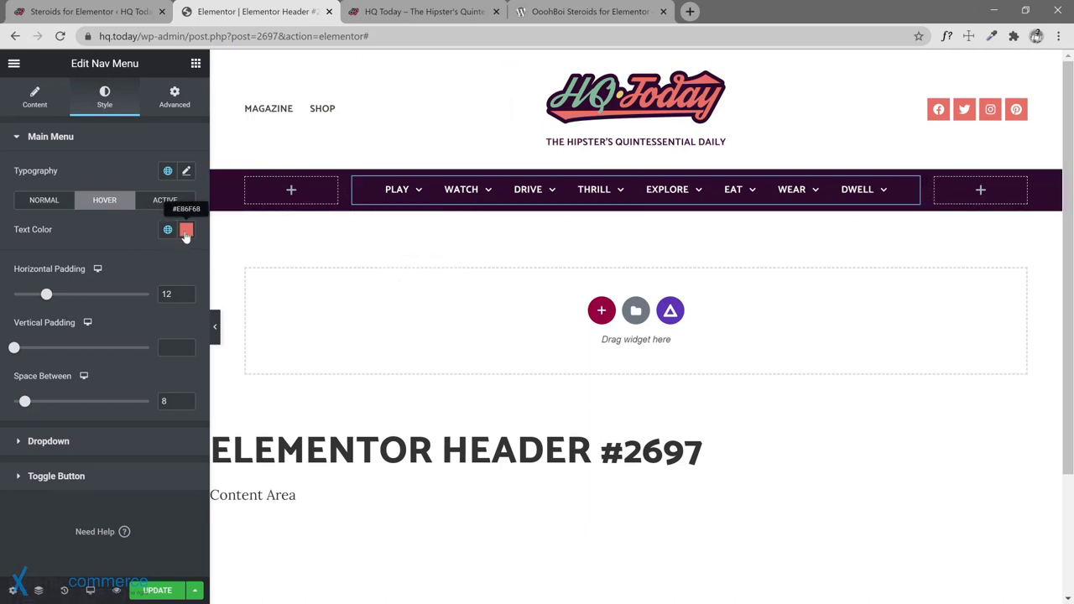
{"action": "left_click", "coordinate": [185, 231]}
{"action": "left_click", "coordinate": [168, 229]}
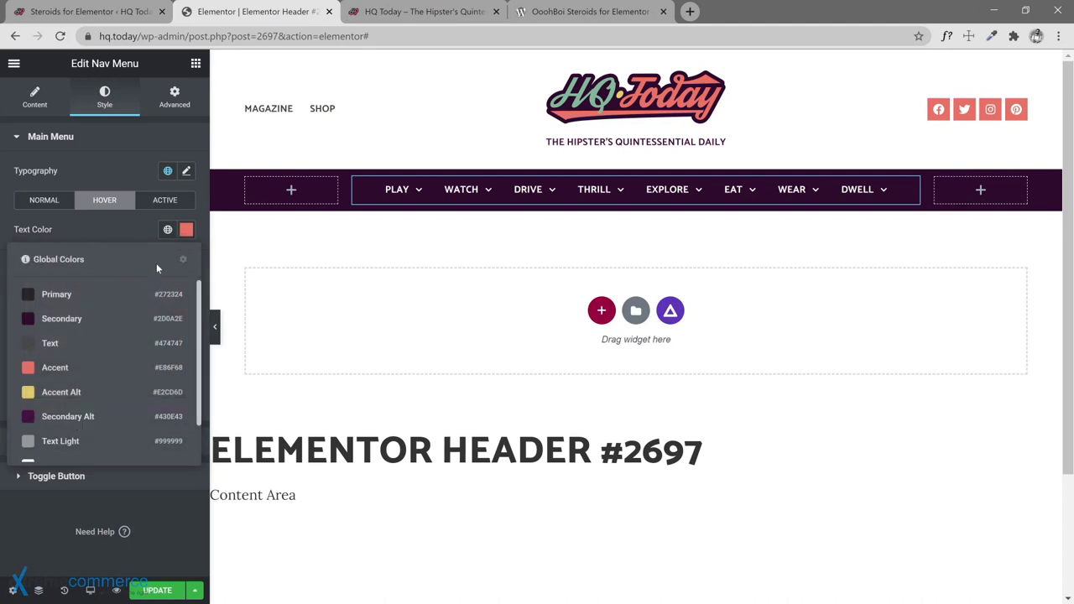
{"action": "left_click", "coordinate": [69, 417]}
{"action": "mouse_move", "coordinate": [400, 196]}
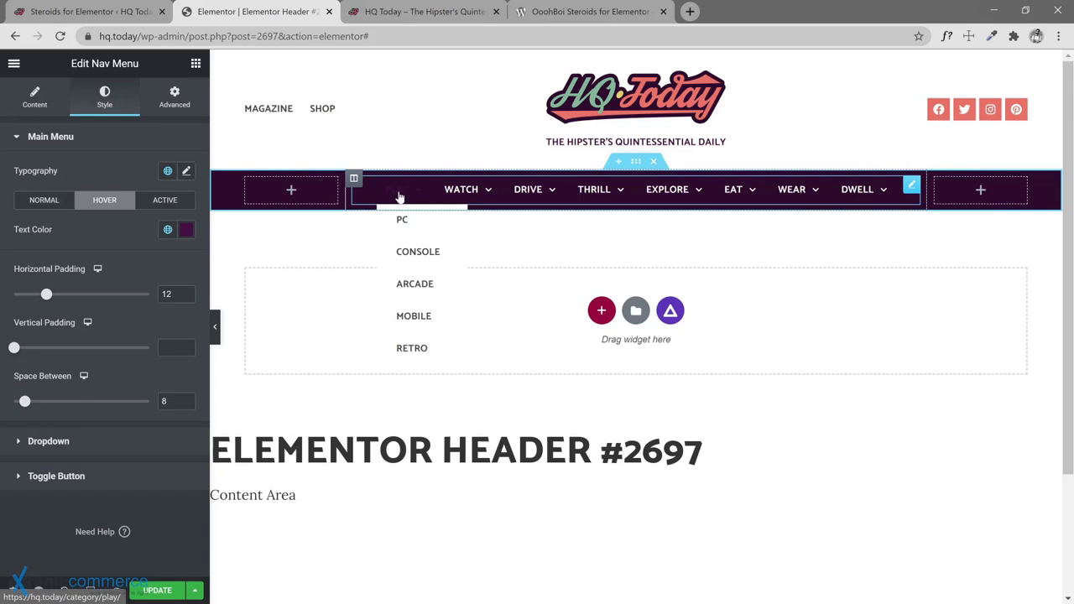
{"action": "left_click", "coordinate": [35, 97]}
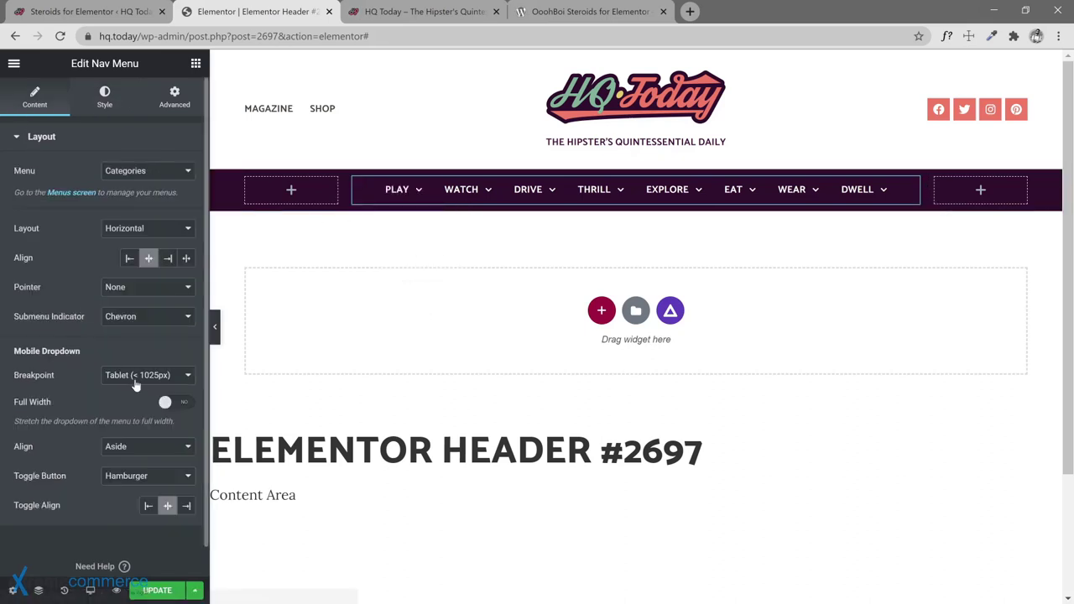
Step: Change the nav menu Pointer to Background with the Fade animation
{"action": "left_click", "coordinate": [149, 289]}
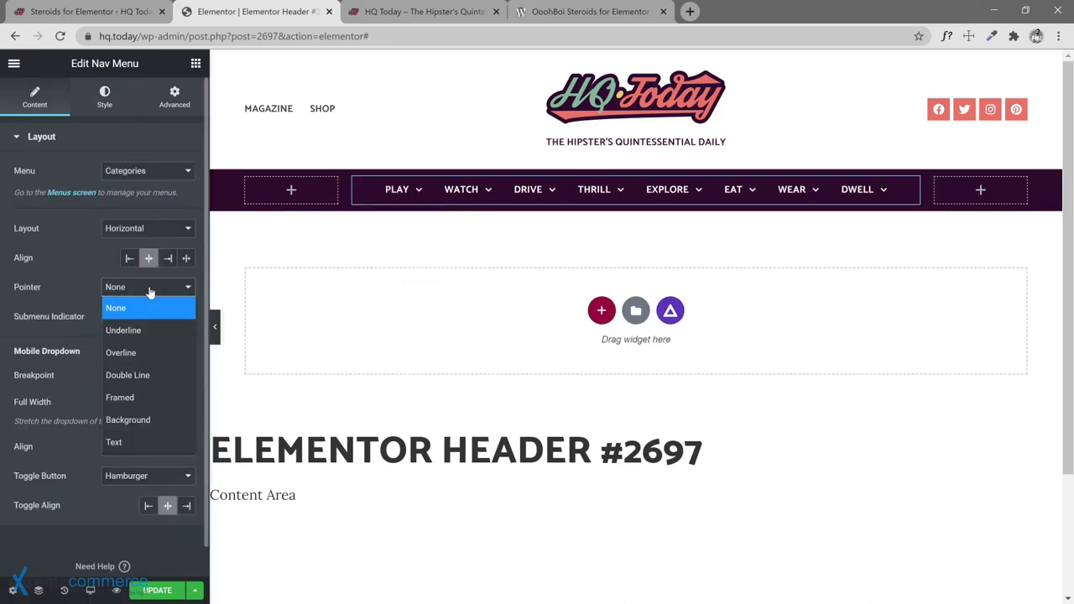
{"action": "left_click", "coordinate": [146, 420]}
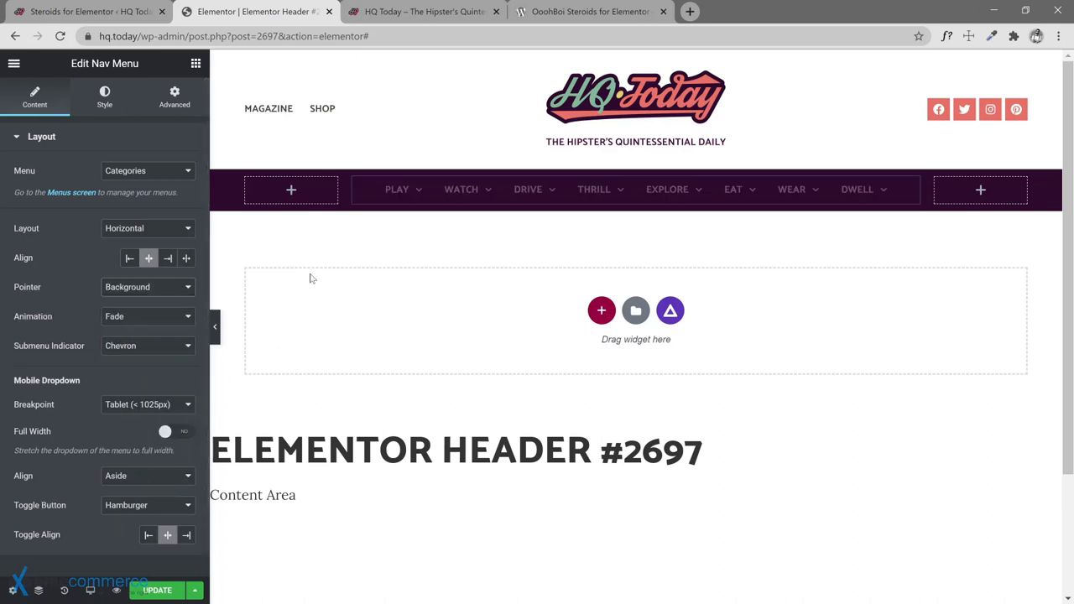
{"action": "mouse_move", "coordinate": [409, 192]}
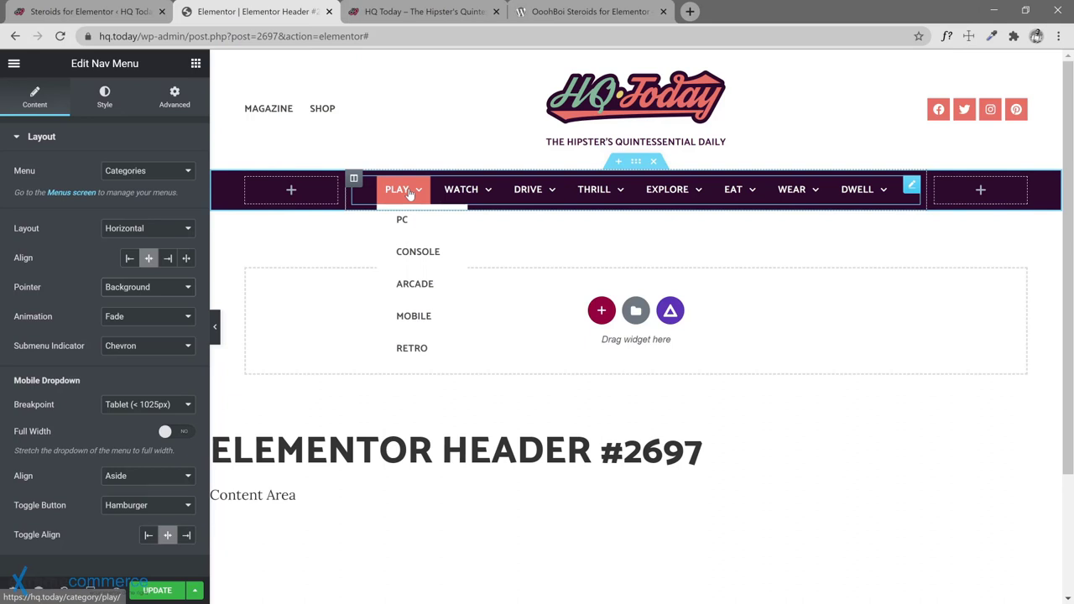
{"action": "left_click", "coordinate": [104, 95]}
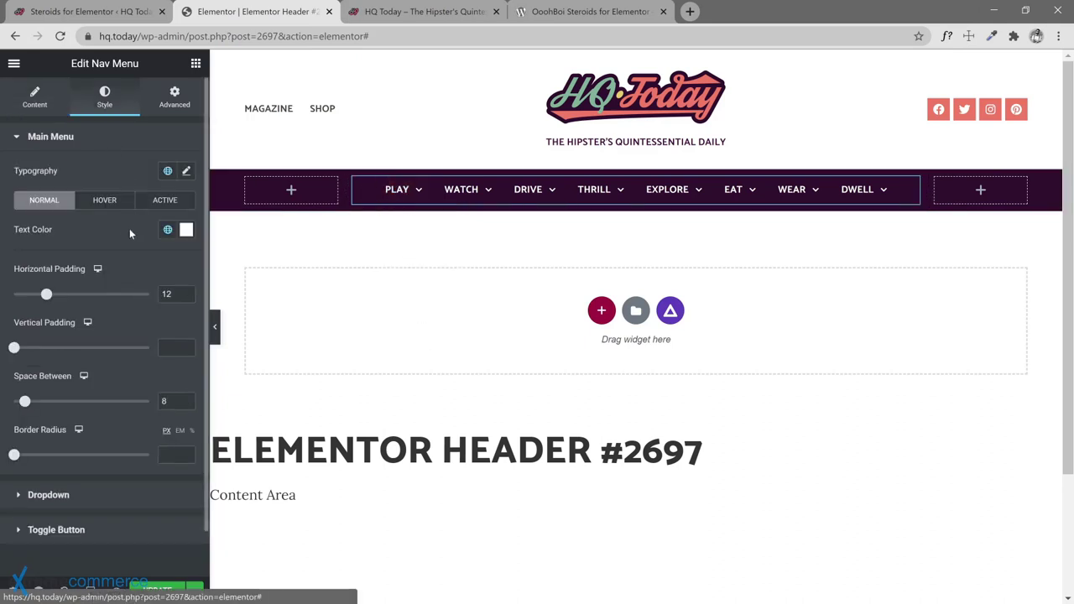
Step: Set hover text to global Secondary Alt and the hover pointer colour to global Blank white
{"action": "left_click", "coordinate": [105, 201]}
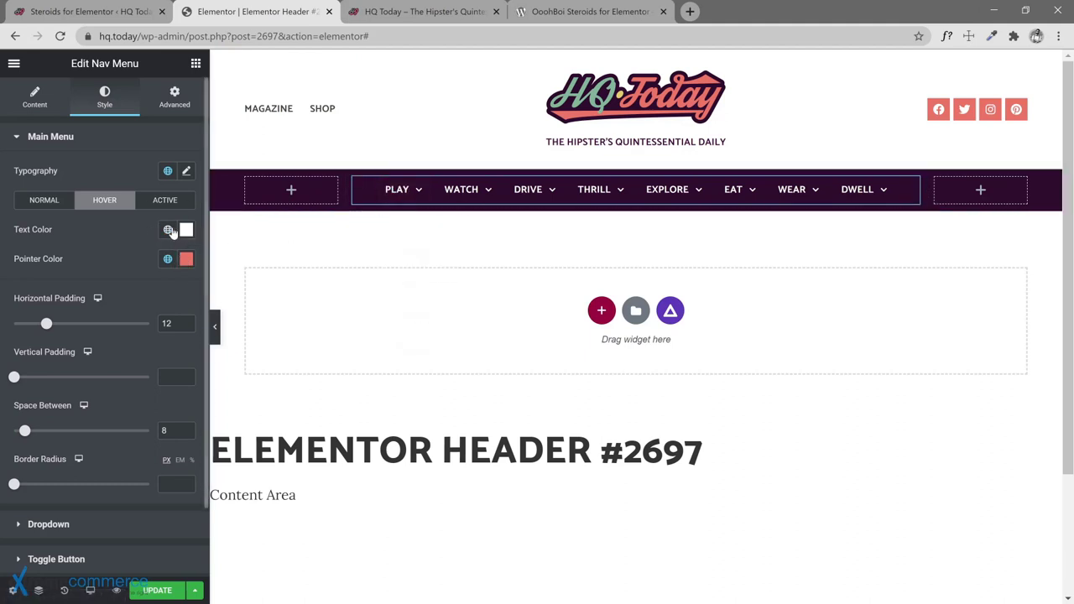
{"action": "left_click", "coordinate": [168, 231]}
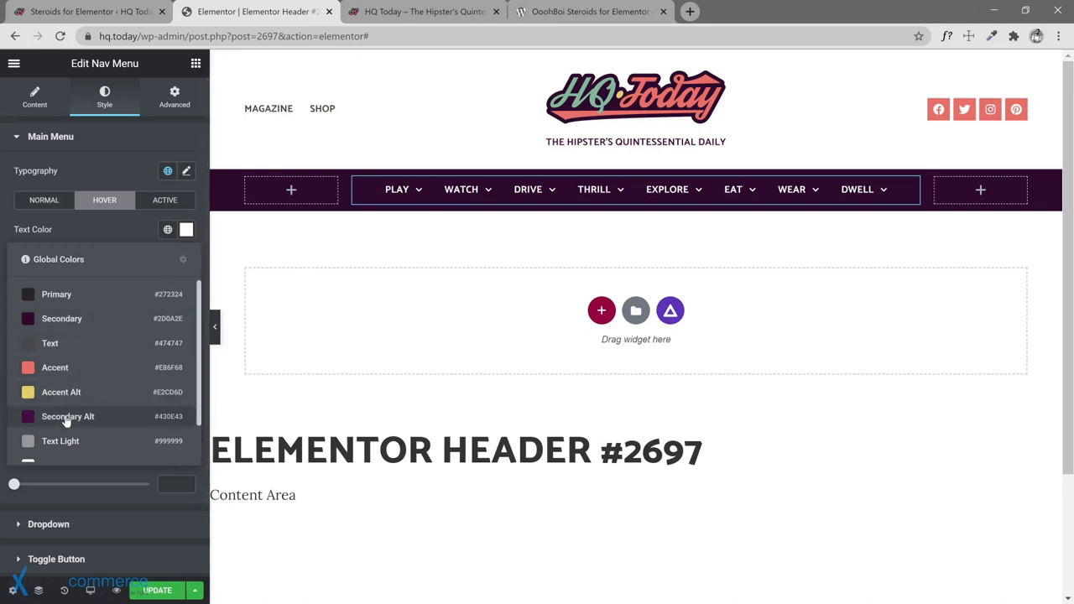
{"action": "left_click", "coordinate": [66, 417]}
{"action": "left_click", "coordinate": [168, 259]}
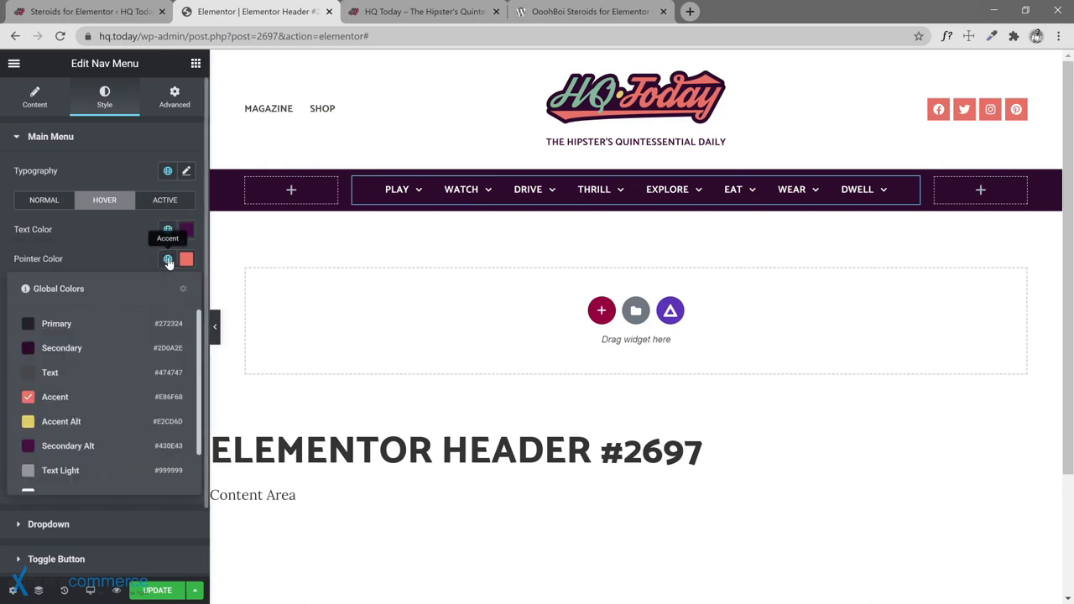
{"action": "scroll", "coordinate": [86, 401], "scroll_direction": "down", "scroll_amount": 1}
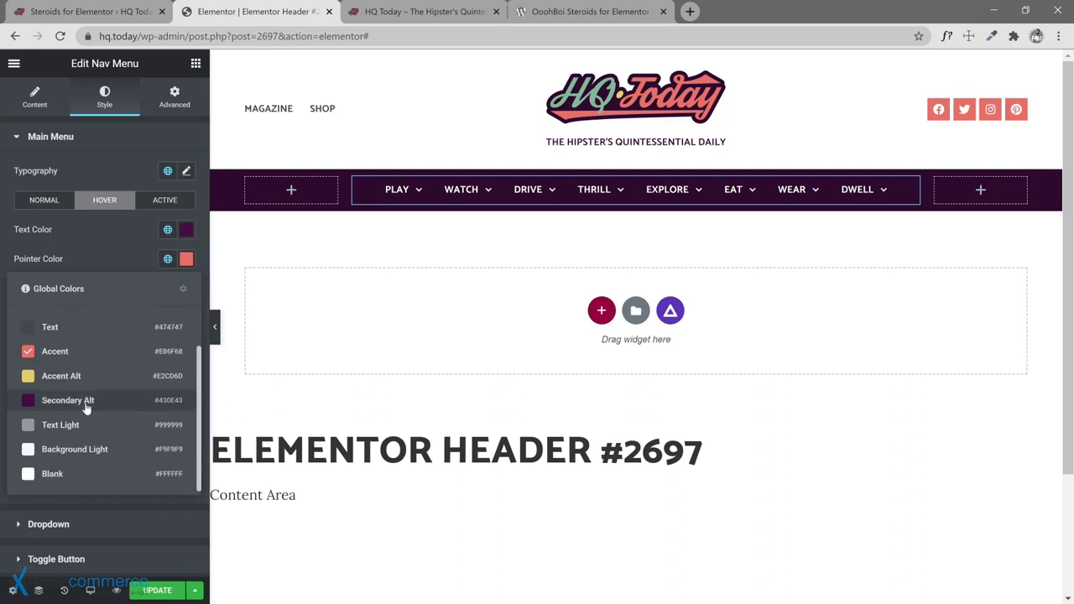
{"action": "left_click", "coordinate": [75, 474]}
{"action": "mouse_move", "coordinate": [405, 200]}
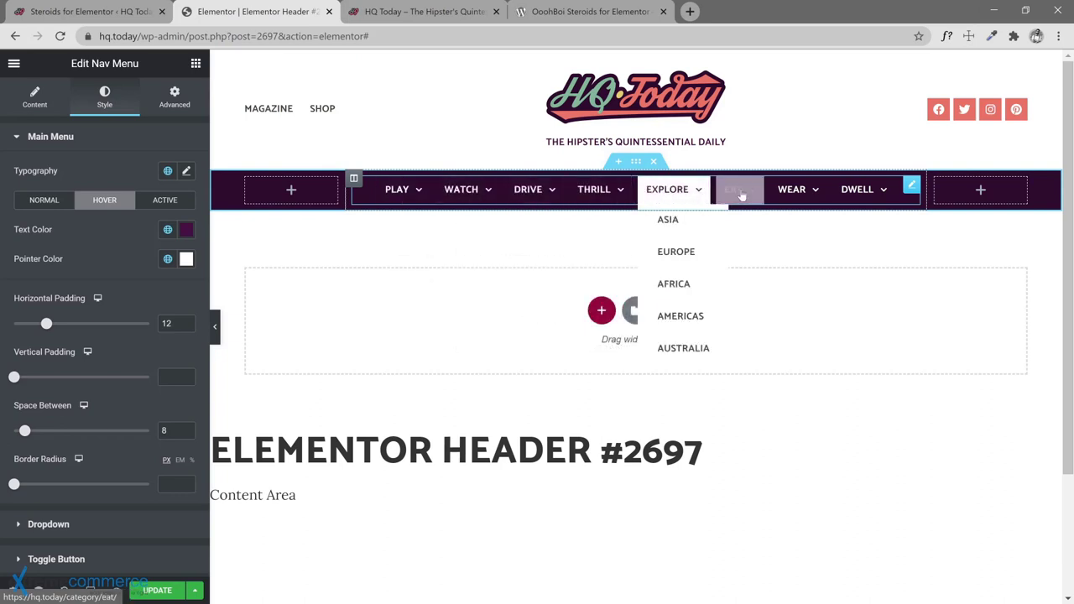
{"action": "mouse_move", "coordinate": [839, 197]}
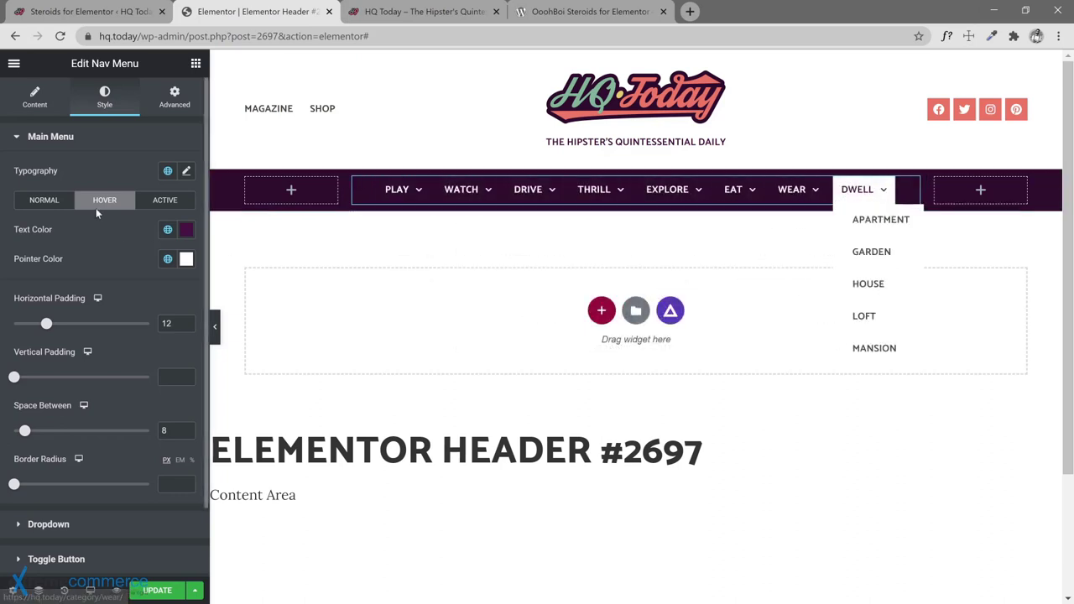
{"action": "left_click", "coordinate": [184, 206]}
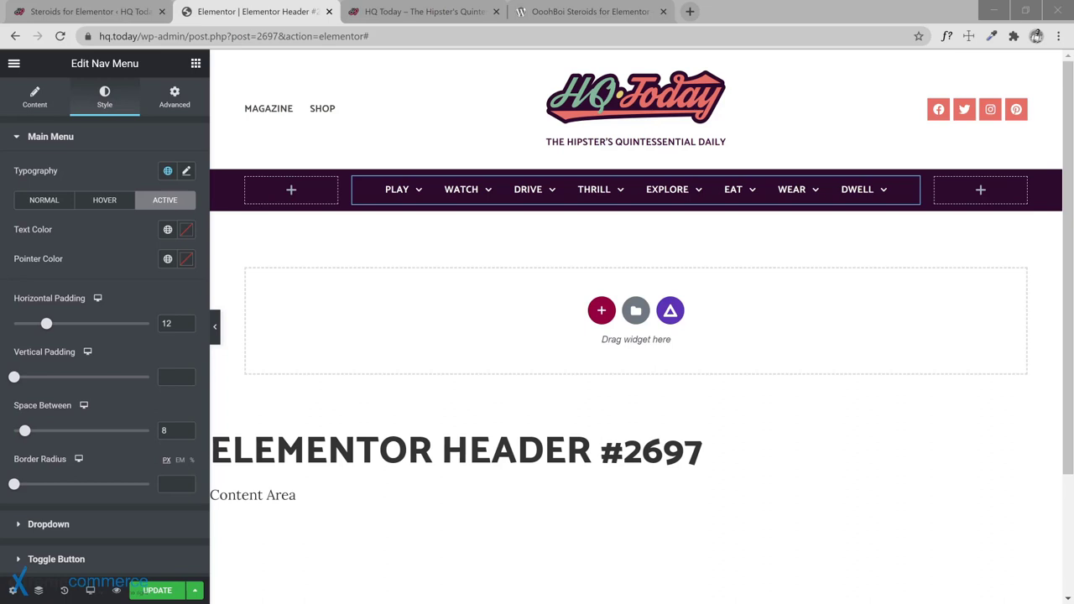
Step: Set the Active pointer colour to global Accent Alt yellow, save the header, and go to the live site
{"action": "left_click", "coordinate": [168, 259]}
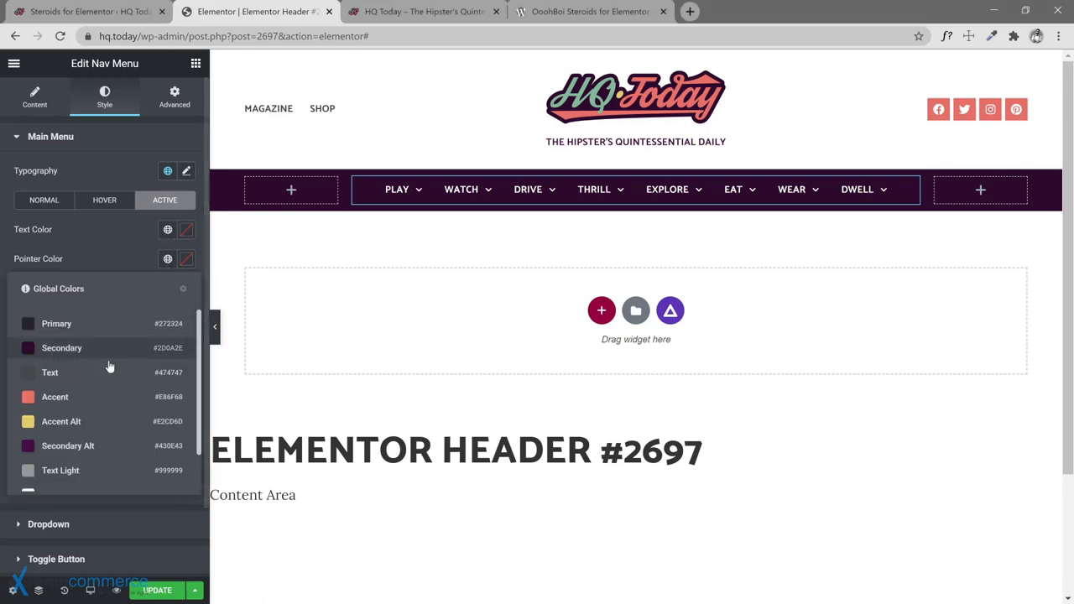
{"action": "left_click", "coordinate": [32, 422]}
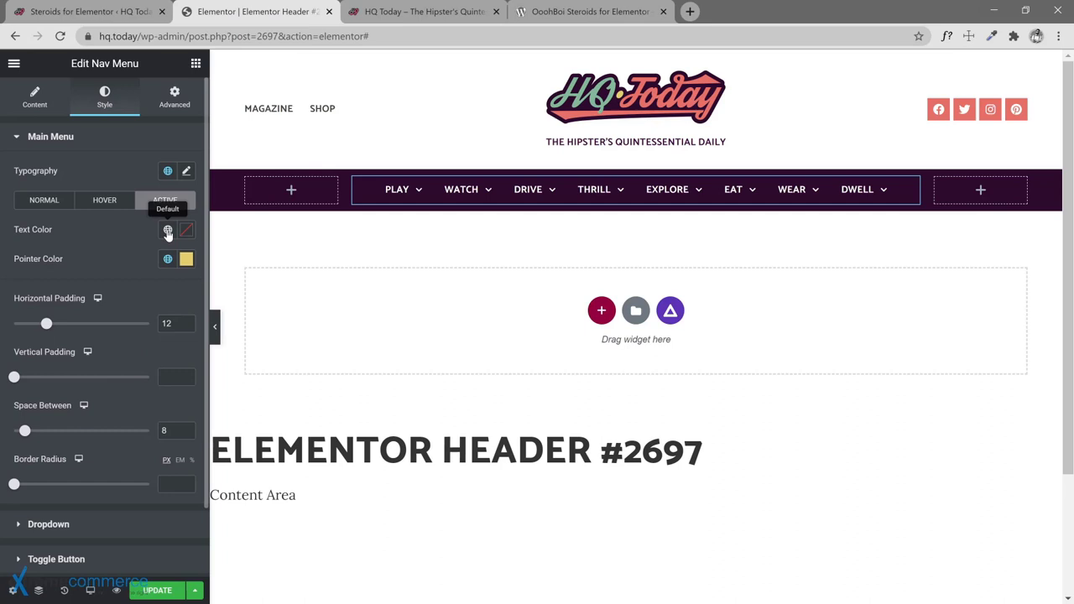
{"action": "left_click", "coordinate": [167, 231]}
{"action": "left_click", "coordinate": [168, 232]}
{"action": "left_click", "coordinate": [106, 203]}
{"action": "left_click", "coordinate": [171, 208]}
{"action": "left_click", "coordinate": [42, 203]}
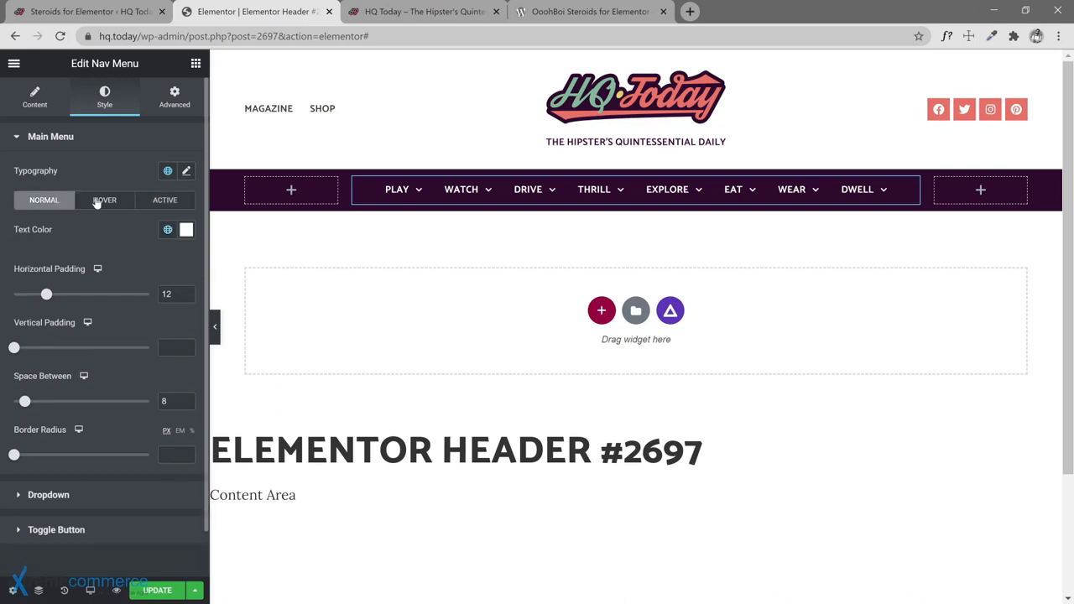
{"action": "left_click", "coordinate": [100, 202]}
{"action": "left_click", "coordinate": [157, 589]}
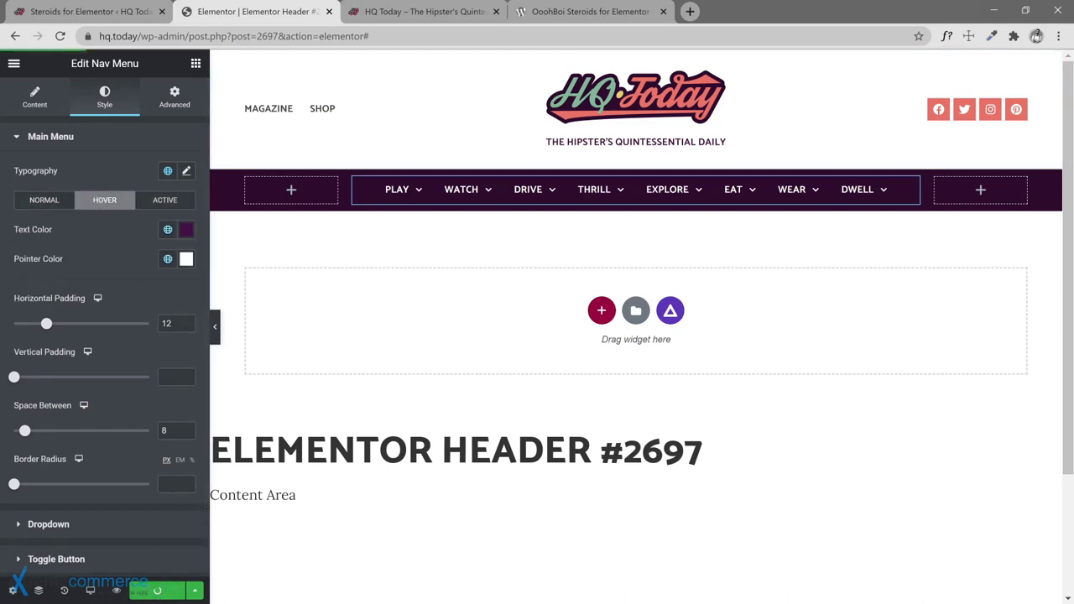
{"action": "left_click", "coordinate": [438, 18]}
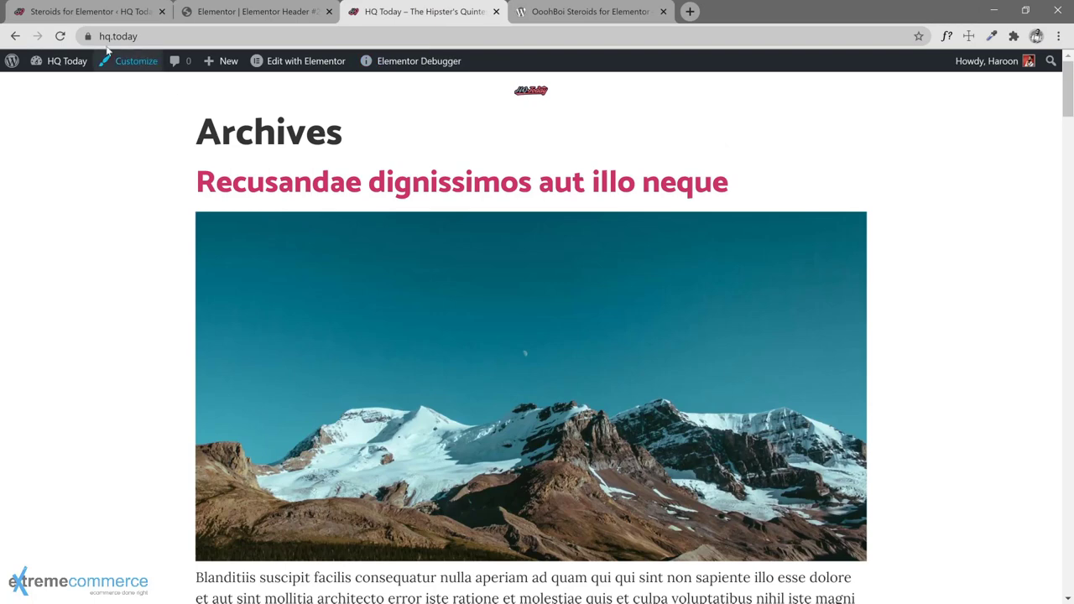
Step: Reload the live HQ Today page twice and test the nav dropdowns before returning to the editor
{"action": "left_click", "coordinate": [60, 36]}
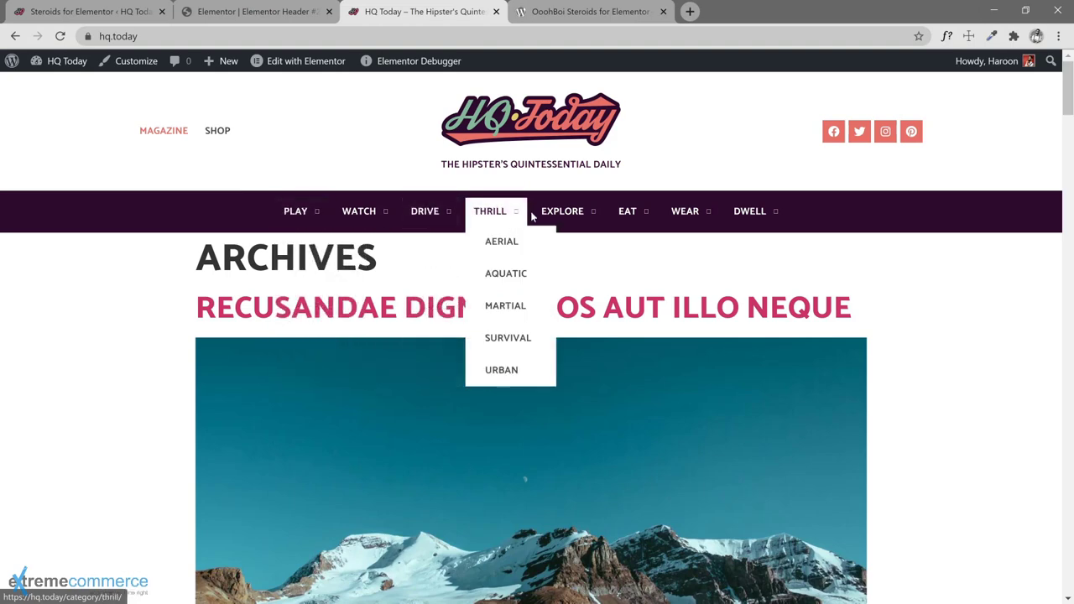
{"action": "mouse_move", "coordinate": [385, 217]}
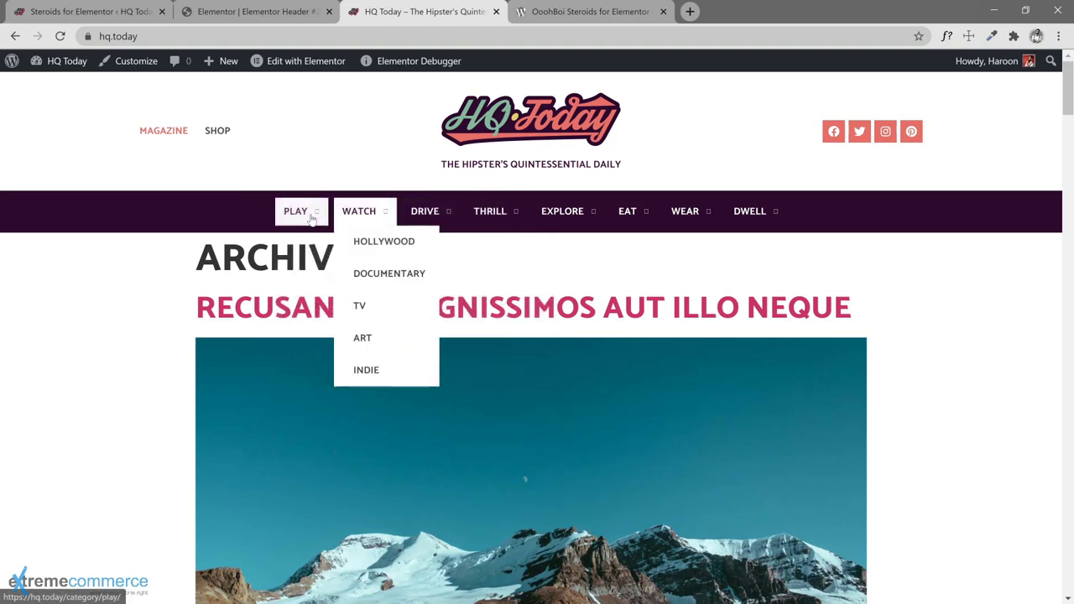
{"action": "mouse_move", "coordinate": [317, 219]}
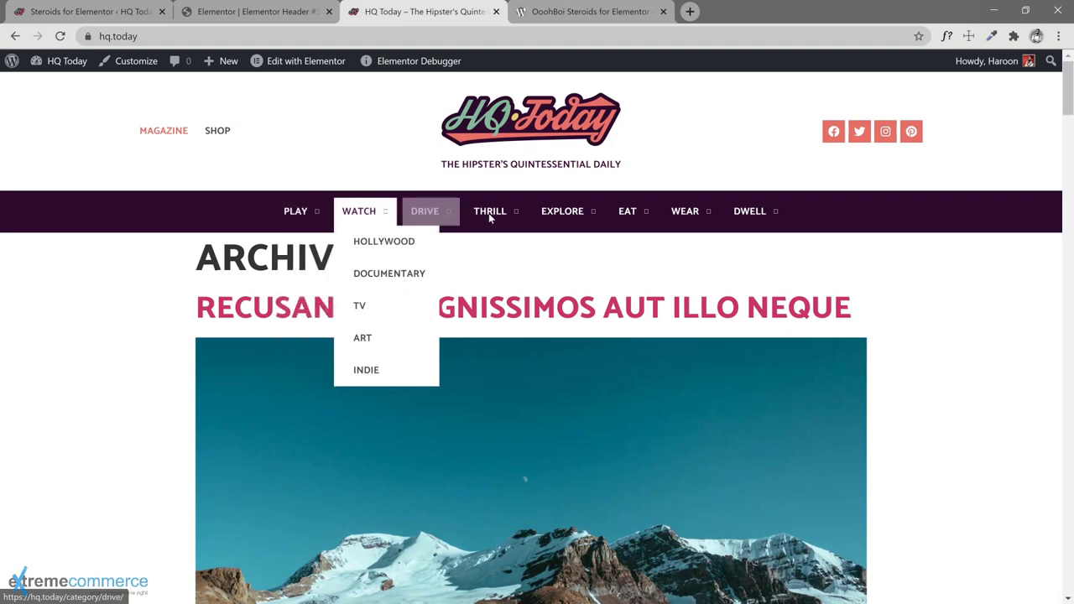
{"action": "mouse_move", "coordinate": [661, 211]}
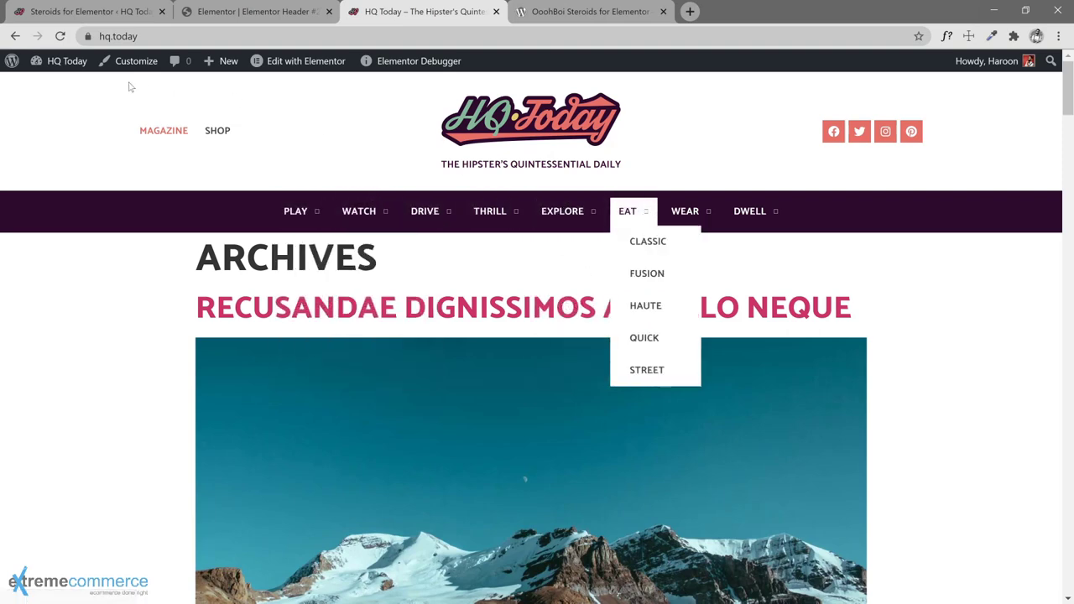
{"action": "left_click", "coordinate": [60, 37]}
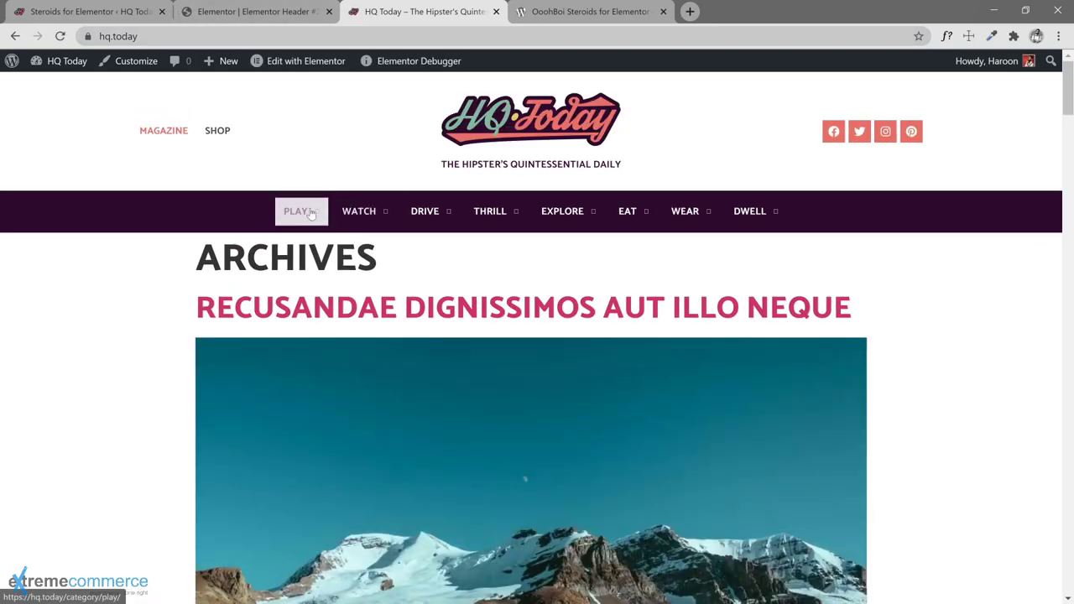
{"action": "mouse_move", "coordinate": [319, 221]}
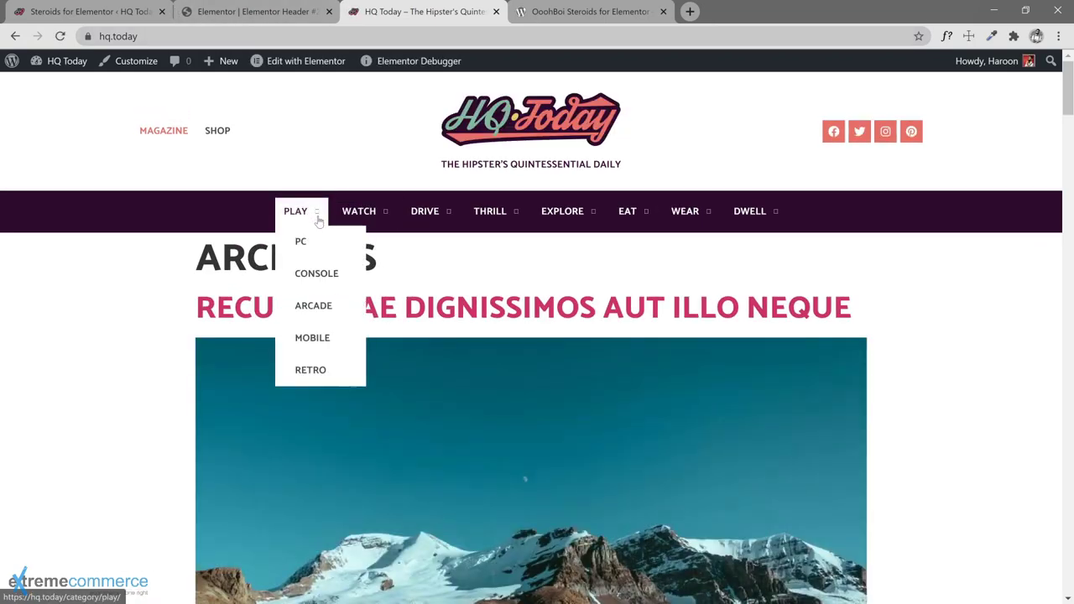
{"action": "left_click", "coordinate": [252, 12]}
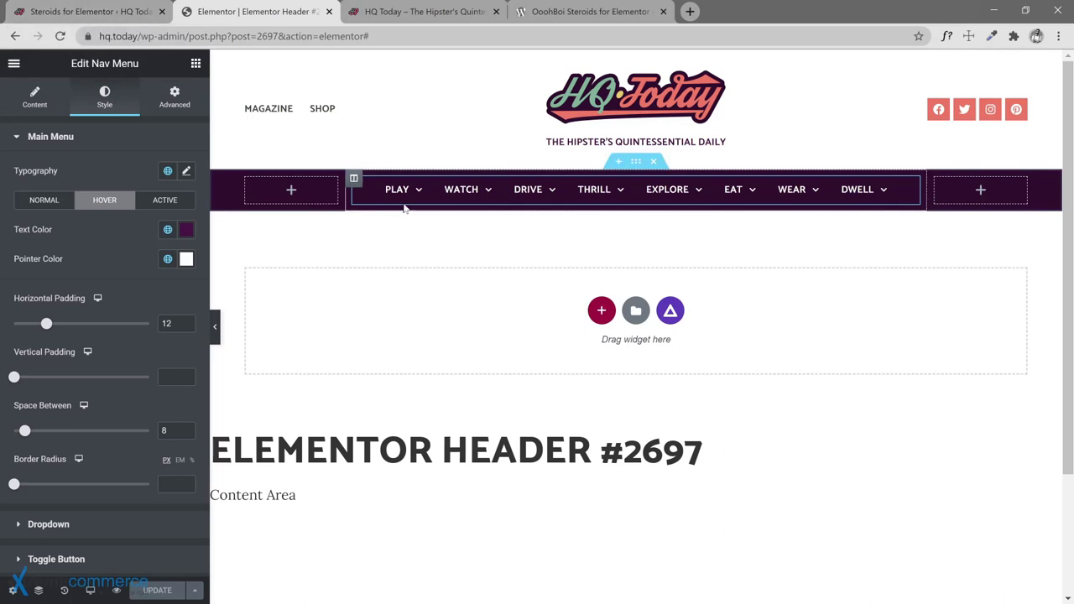
Step: Pass through the HQ Today tab to the Steroids for Elementor settings page
{"action": "left_click", "coordinate": [373, 11]}
{"action": "mouse_move", "coordinate": [319, 222]}
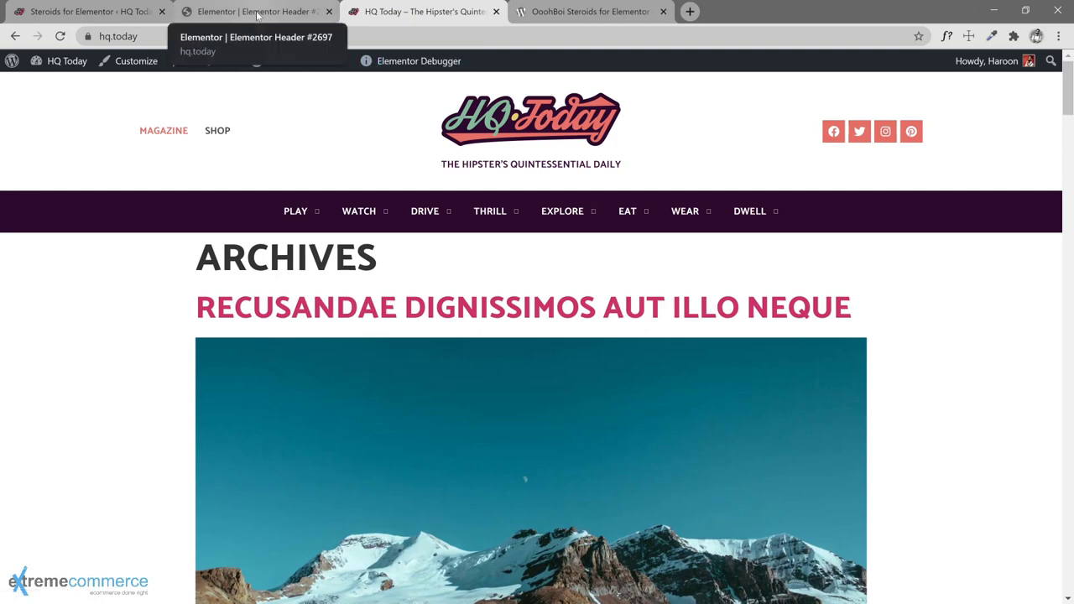
{"action": "left_click", "coordinate": [88, 11]}
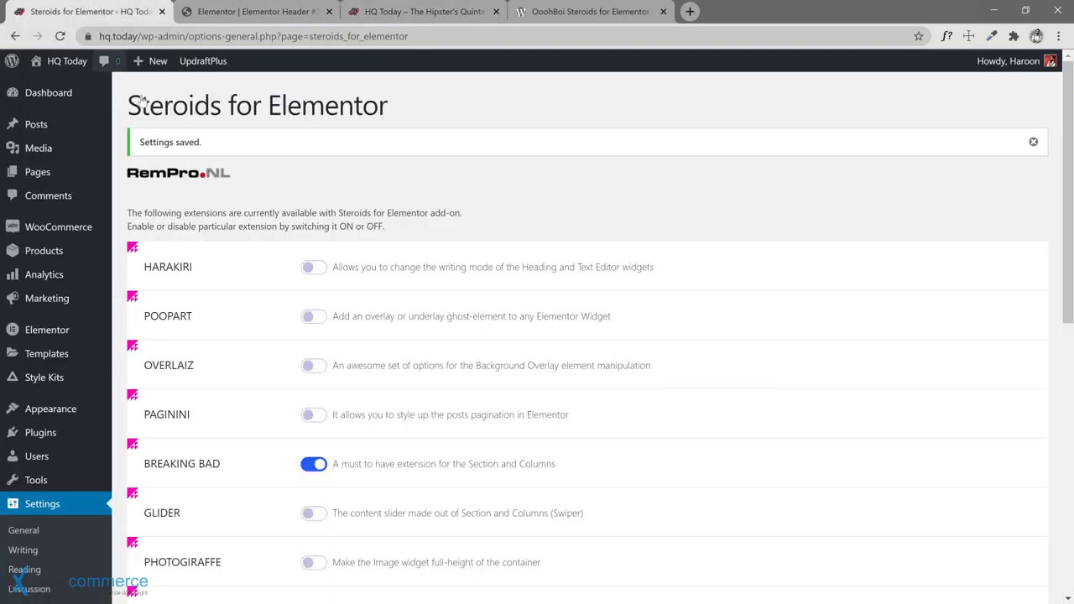
Step: Set Elementor's Advanced option Load Font Awesome 4 Support to Yes and save the settings
{"action": "mouse_move", "coordinate": [82, 404]}
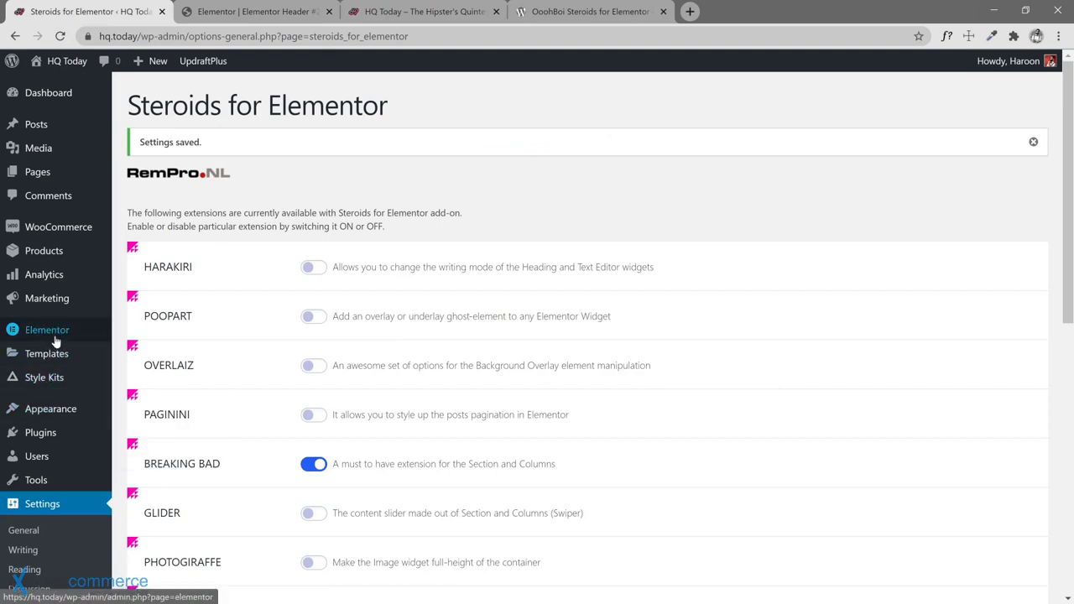
{"action": "mouse_move", "coordinate": [55, 340]}
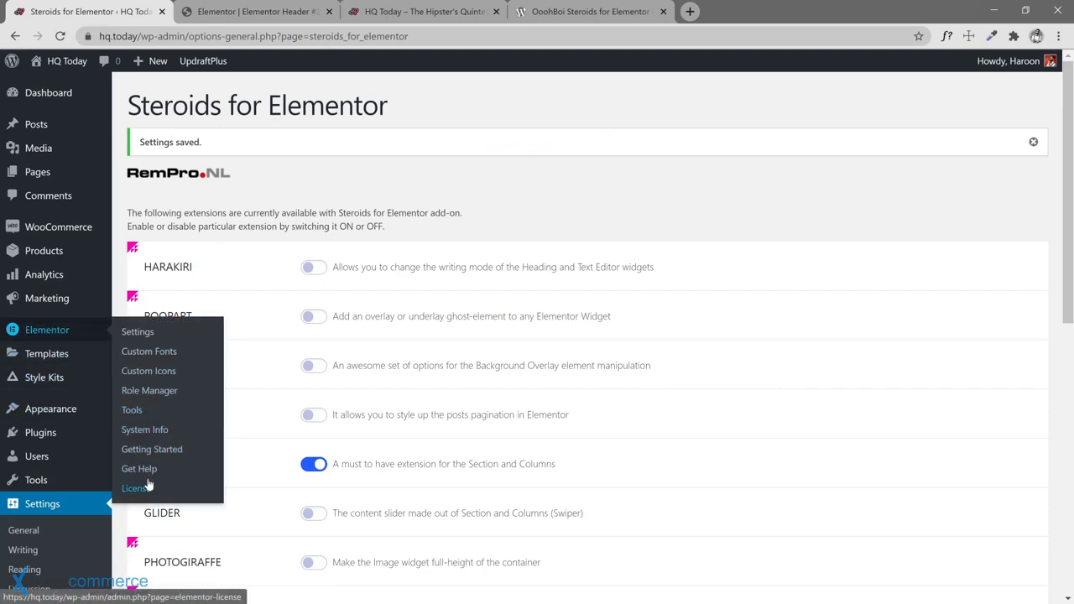
{"action": "left_click", "coordinate": [138, 332]}
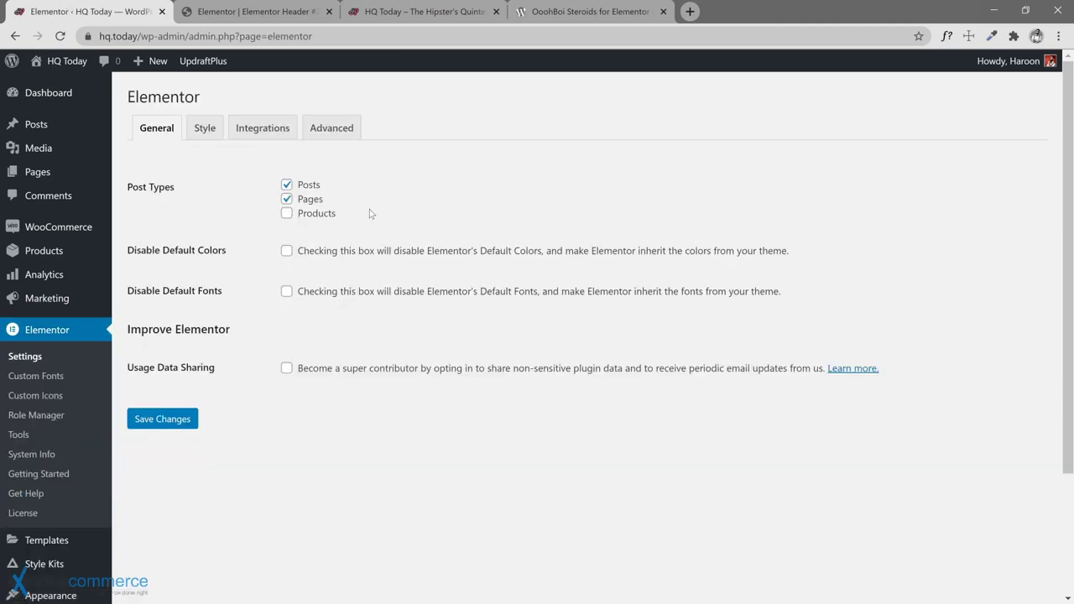
{"action": "left_click", "coordinate": [329, 134]}
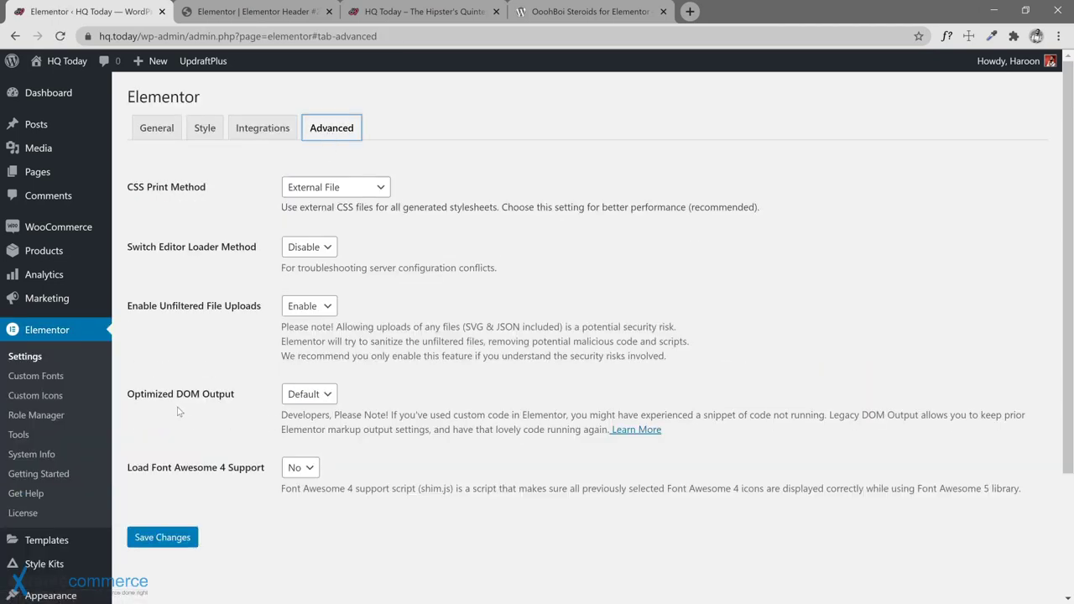
{"action": "left_click", "coordinate": [307, 469]}
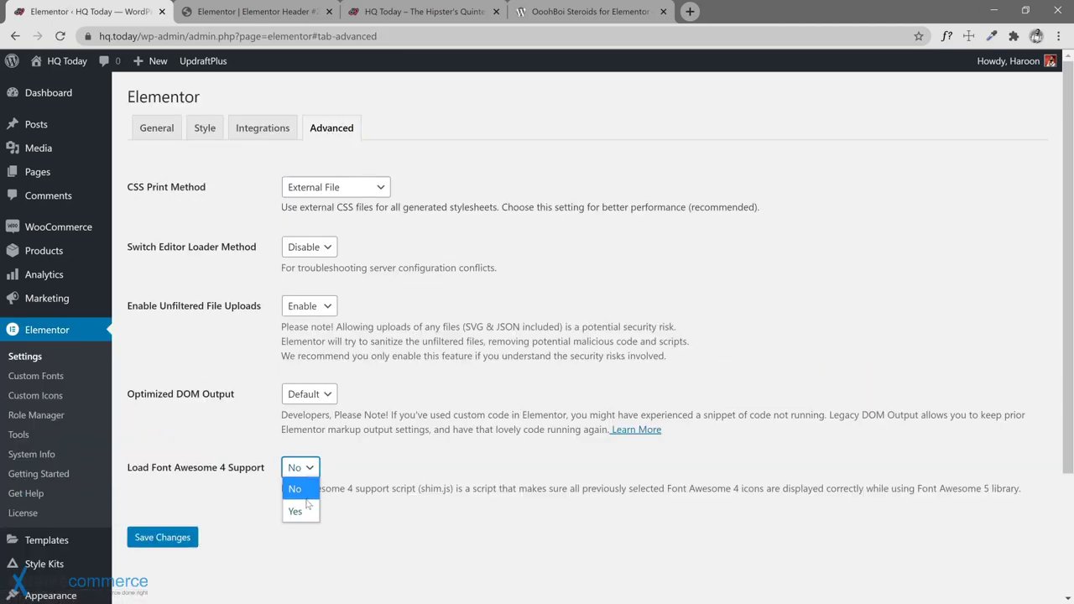
{"action": "left_click", "coordinate": [296, 511]}
{"action": "left_click", "coordinate": [151, 545]}
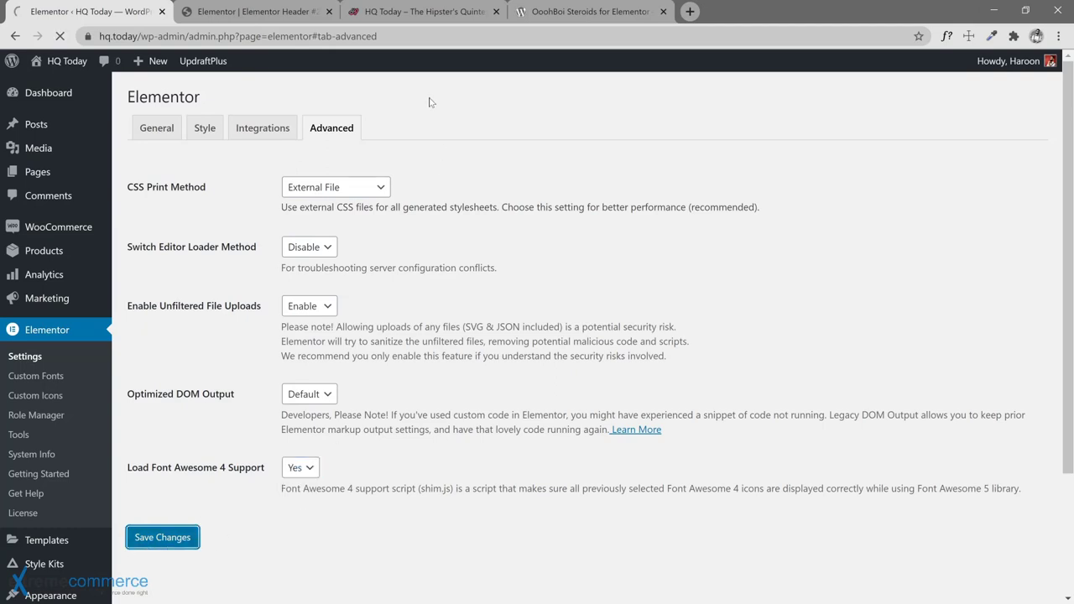
{"action": "left_click", "coordinate": [420, 11]}
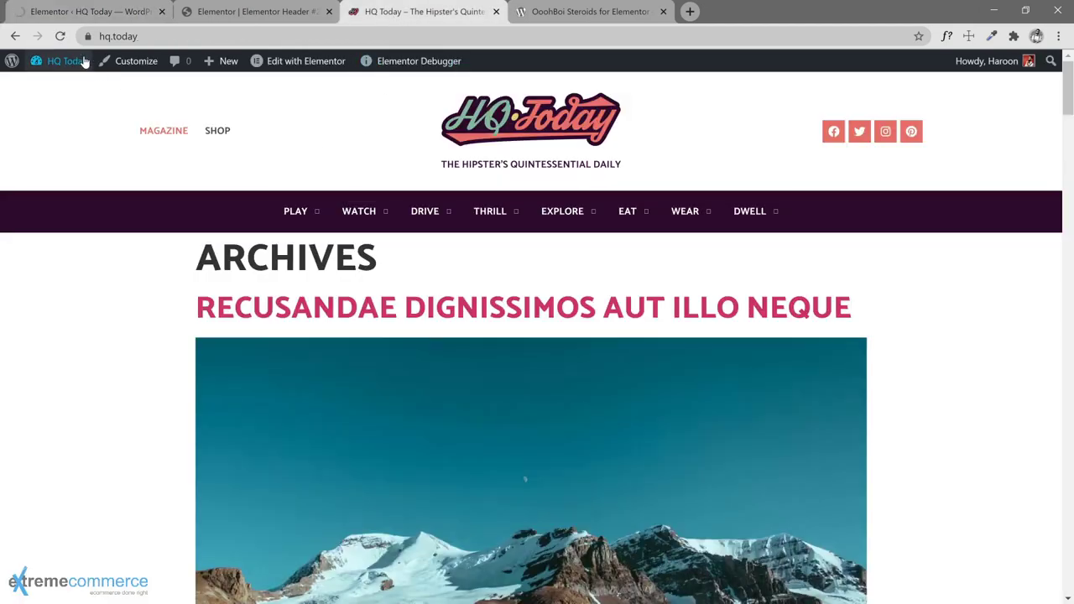
Step: Reload the HQ Today homepage, open the PLAY category page, and go back to the header editor
{"action": "left_click", "coordinate": [61, 37]}
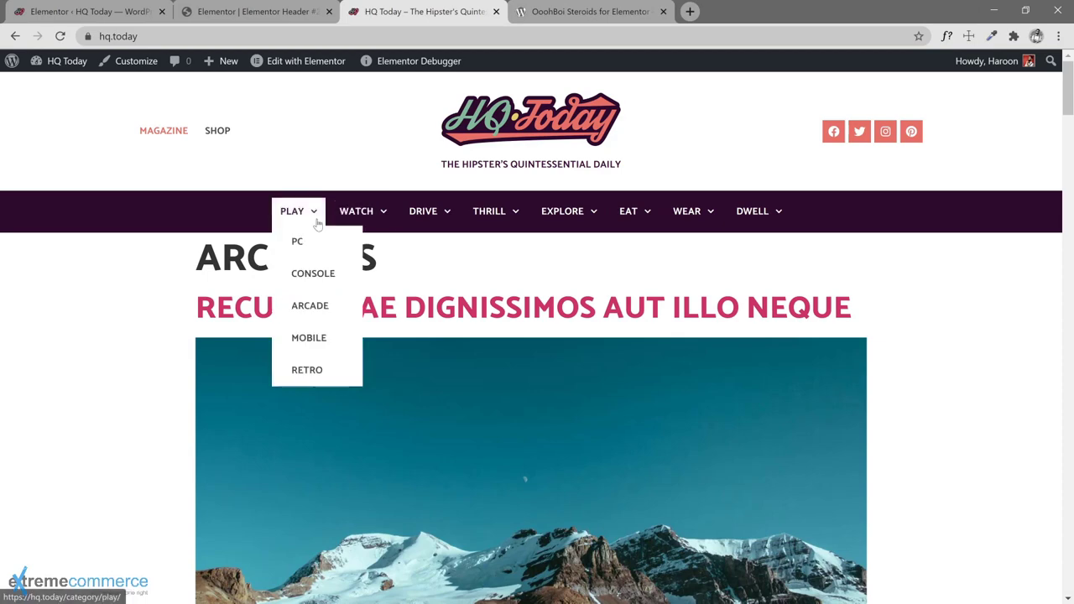
{"action": "left_click", "coordinate": [256, 12]}
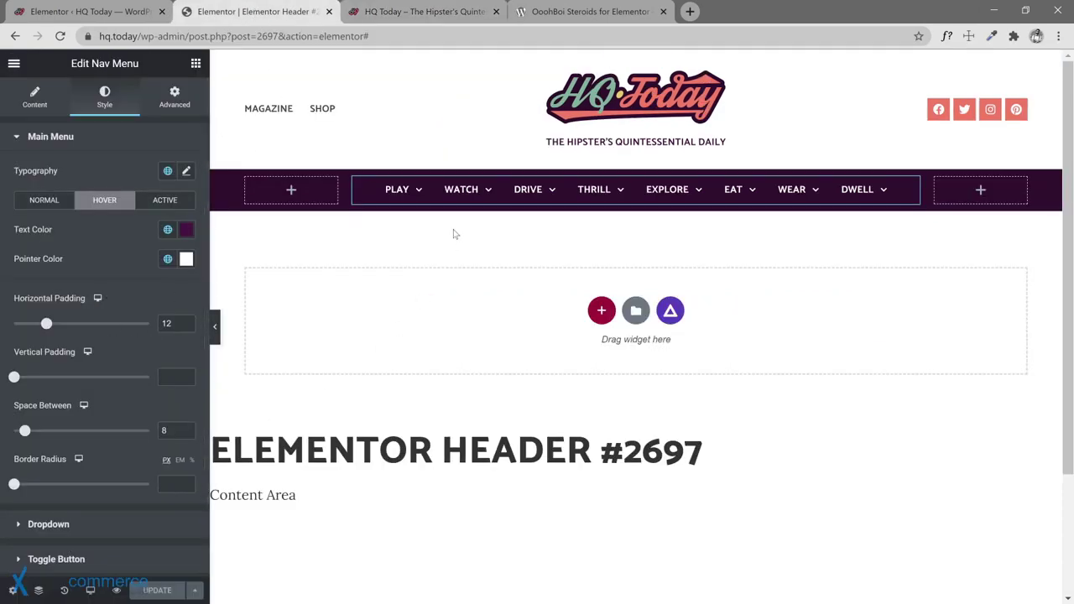
{"action": "mouse_move", "coordinate": [419, 200]}
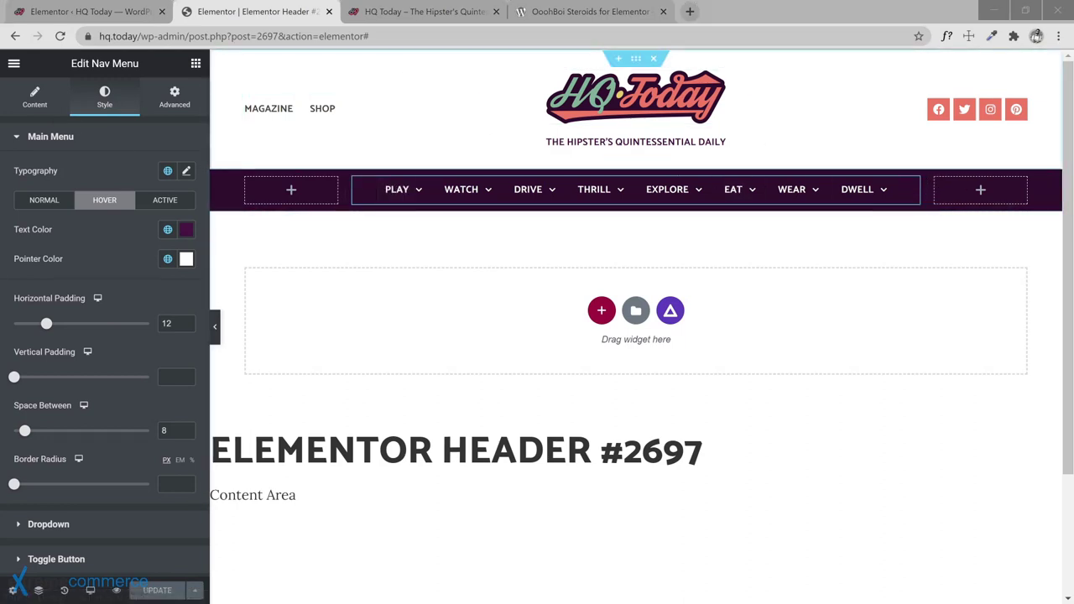
{"action": "left_click", "coordinate": [419, 13]}
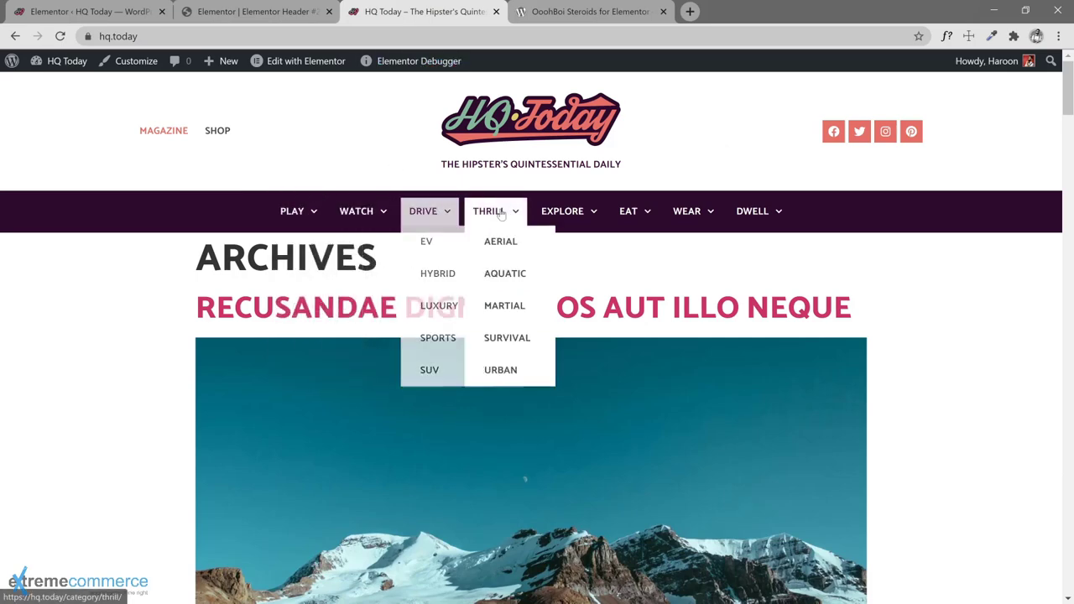
{"action": "left_click", "coordinate": [282, 220]}
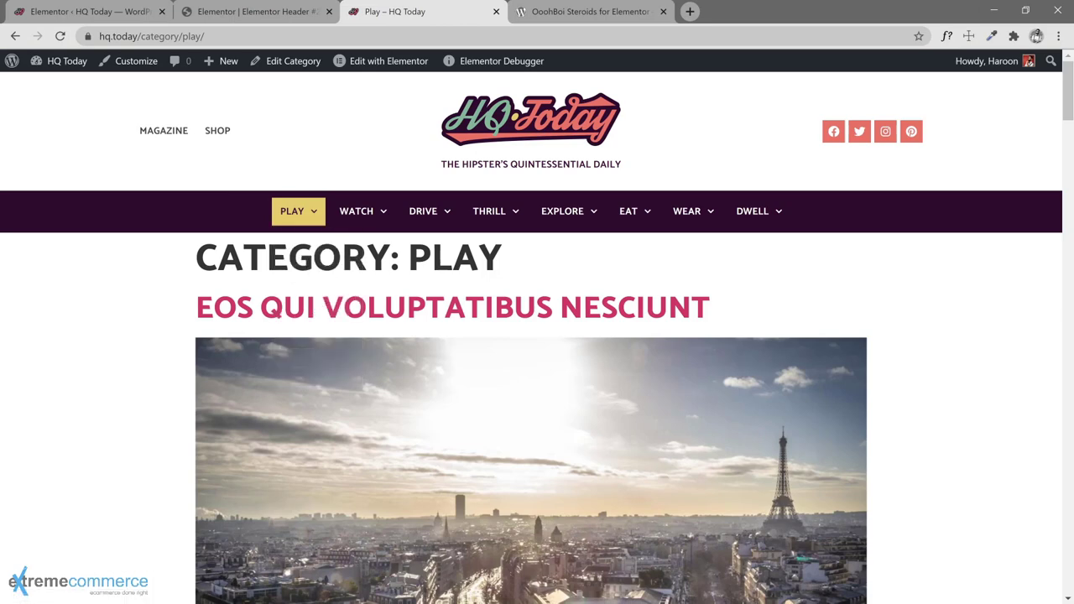
{"action": "mouse_move", "coordinate": [295, 214]}
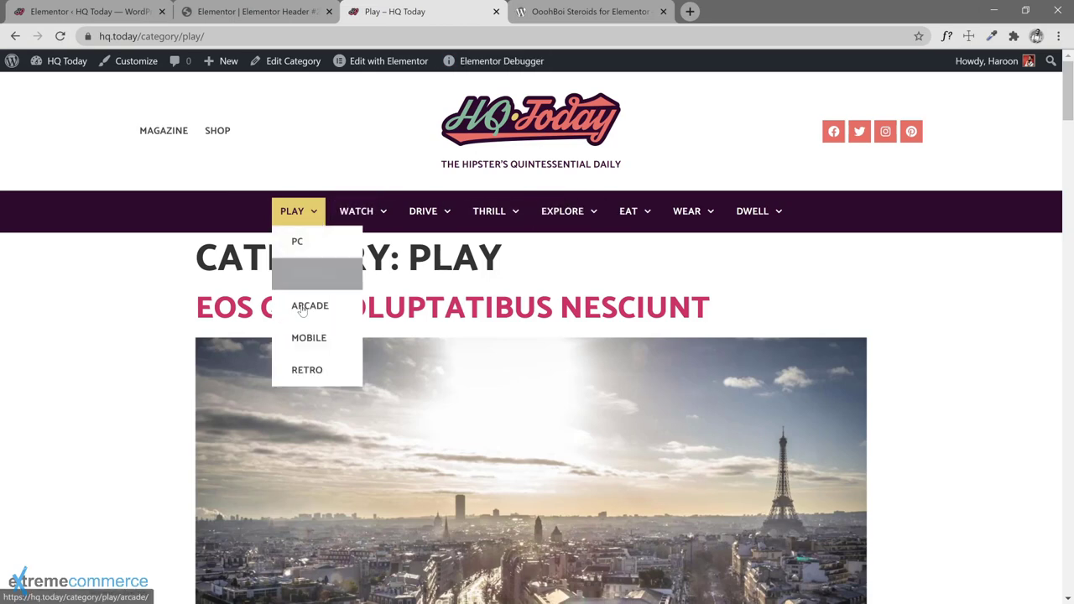
{"action": "left_click", "coordinate": [255, 11]}
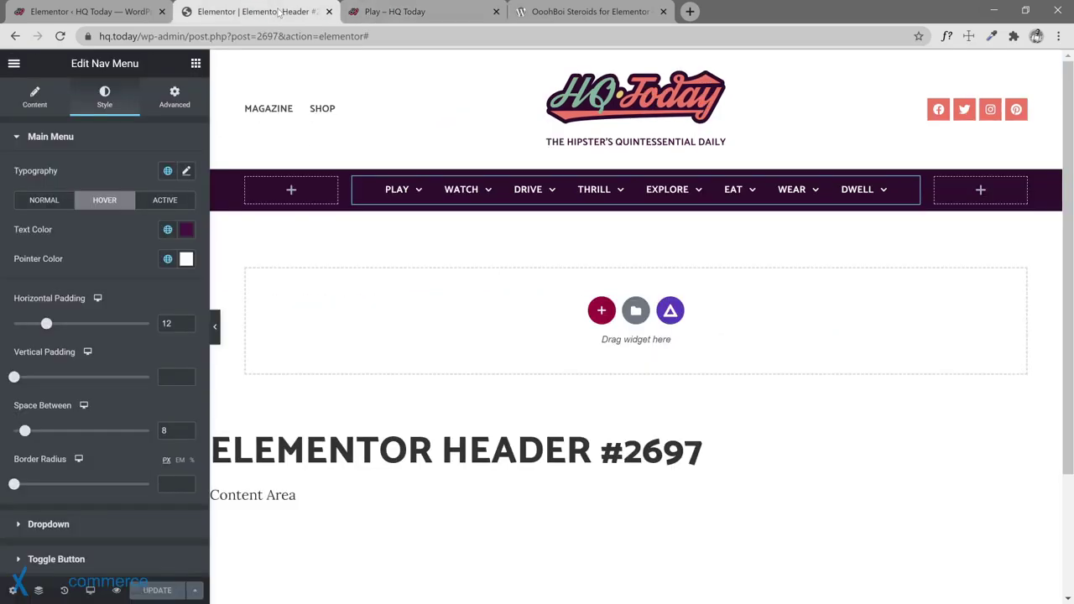
{"action": "scroll", "coordinate": [122, 308], "scroll_direction": "down", "scroll_amount": 2}
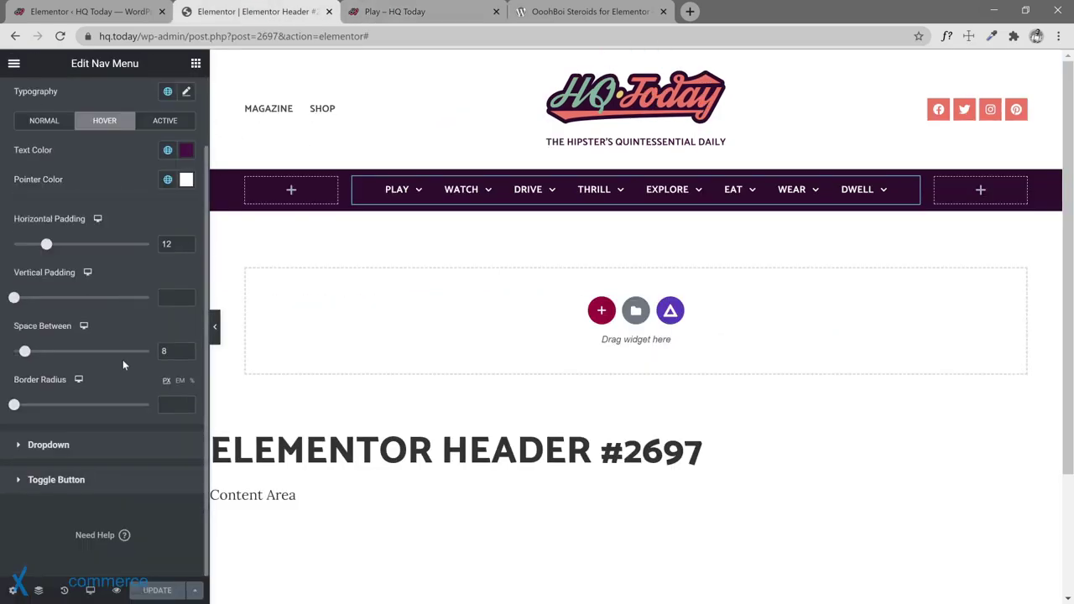
Step: Set the nav menu dropdown text colour to a white global colour
{"action": "left_click", "coordinate": [49, 445]}
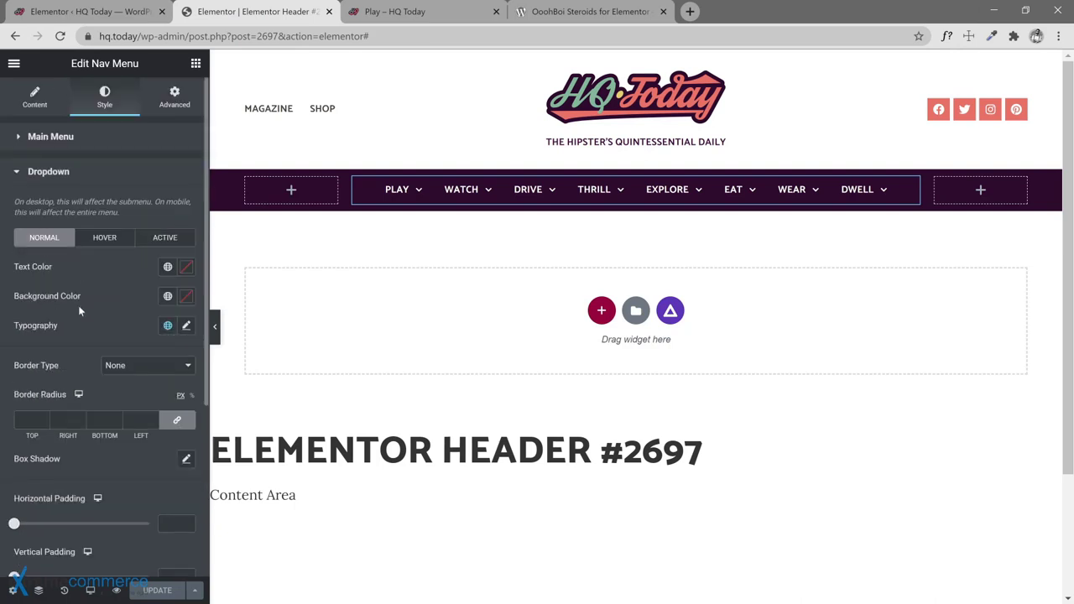
{"action": "mouse_move", "coordinate": [397, 192]}
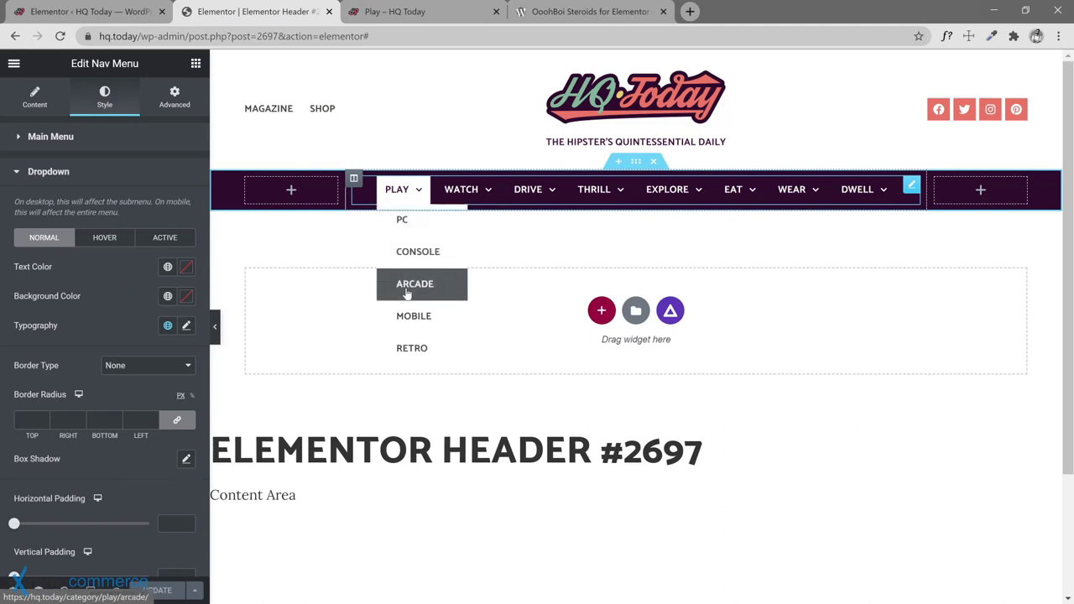
{"action": "left_click", "coordinate": [167, 268]}
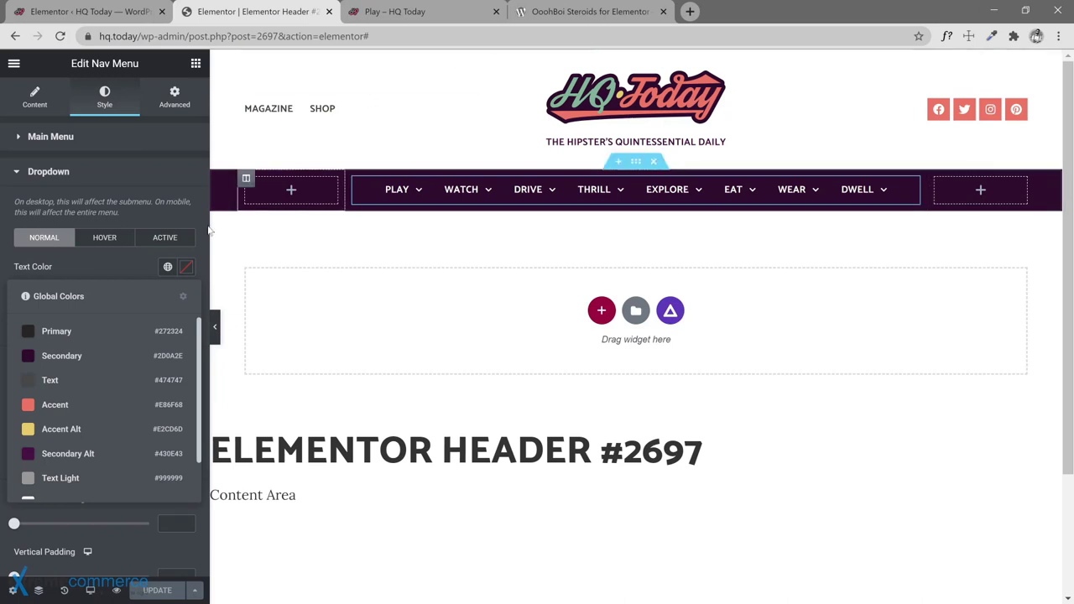
{"action": "scroll", "coordinate": [80, 428], "scroll_direction": "down", "scroll_amount": 1}
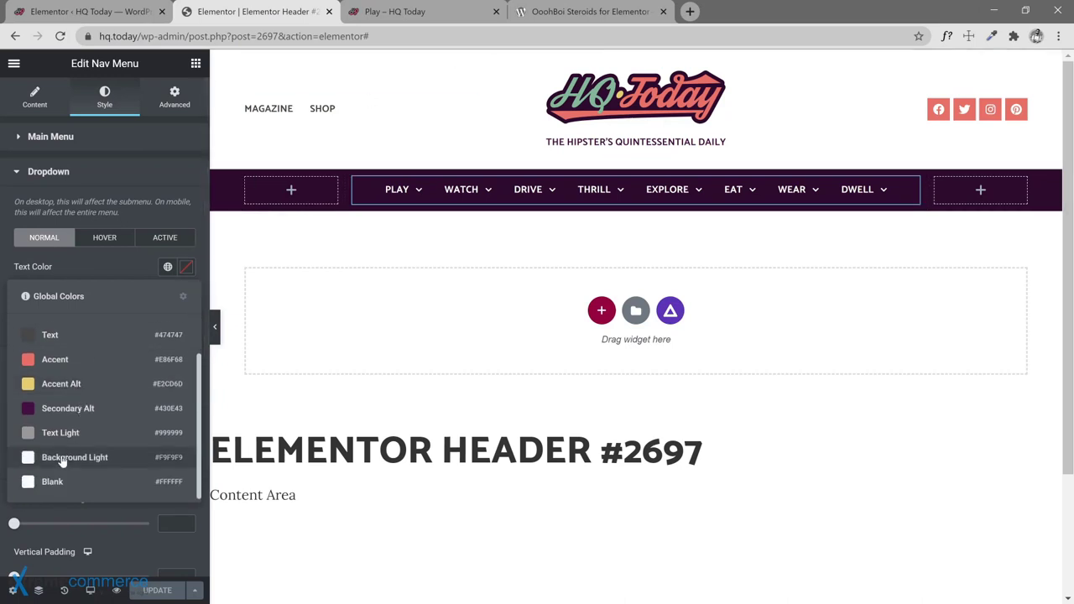
{"action": "left_click", "coordinate": [38, 480]}
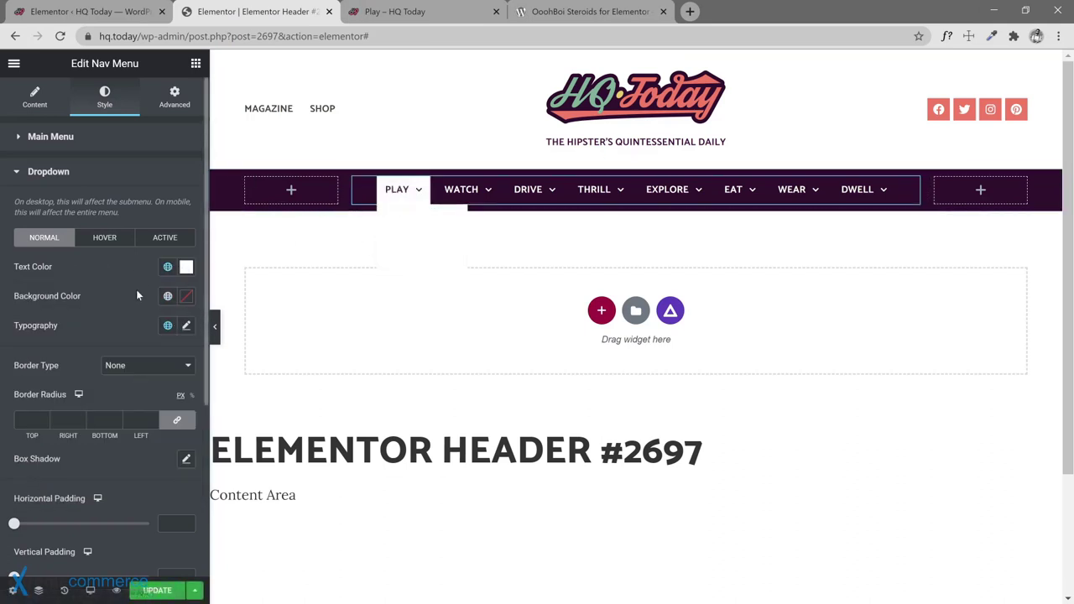
Step: Give the dropdown background the Secondary global dark purple instead of Secondary Alt
{"action": "left_click", "coordinate": [167, 298]}
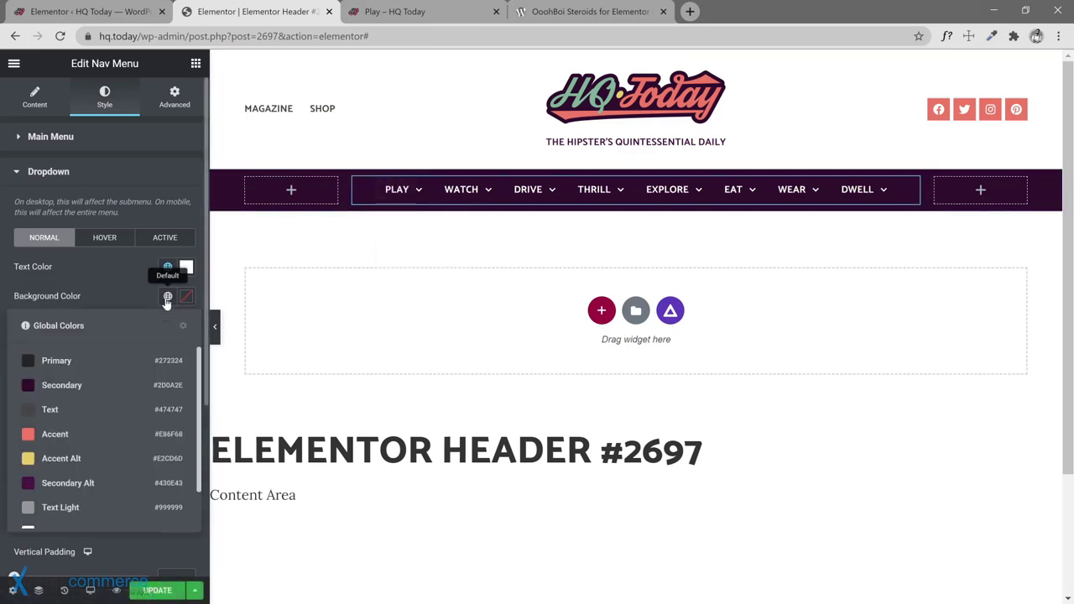
{"action": "scroll", "coordinate": [79, 445], "scroll_direction": "down", "scroll_amount": 2}
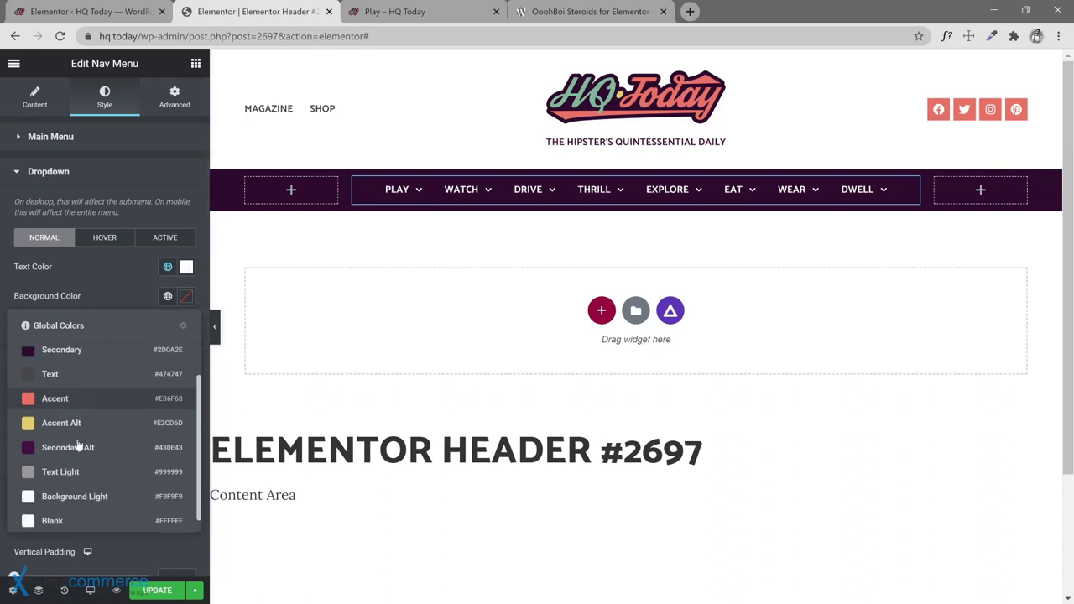
{"action": "left_click", "coordinate": [31, 443]}
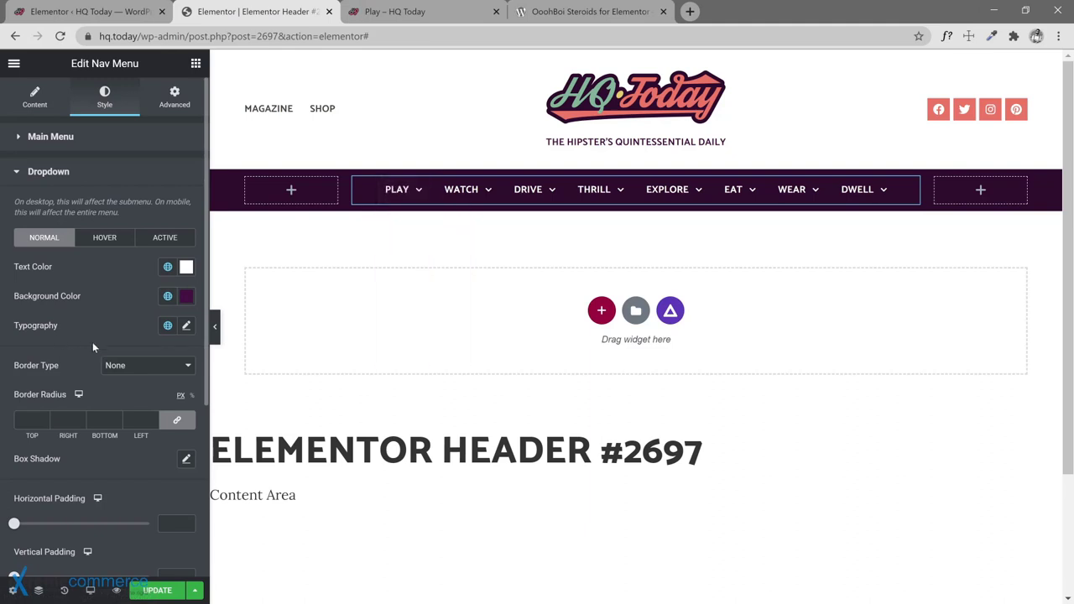
{"action": "left_click", "coordinate": [168, 297]}
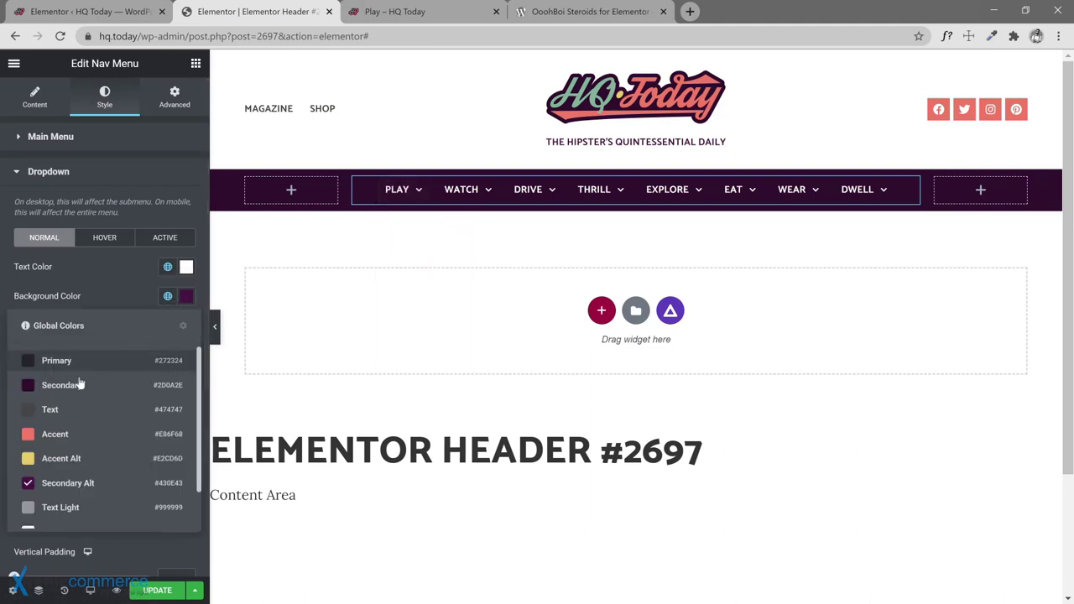
{"action": "left_click", "coordinate": [67, 386]}
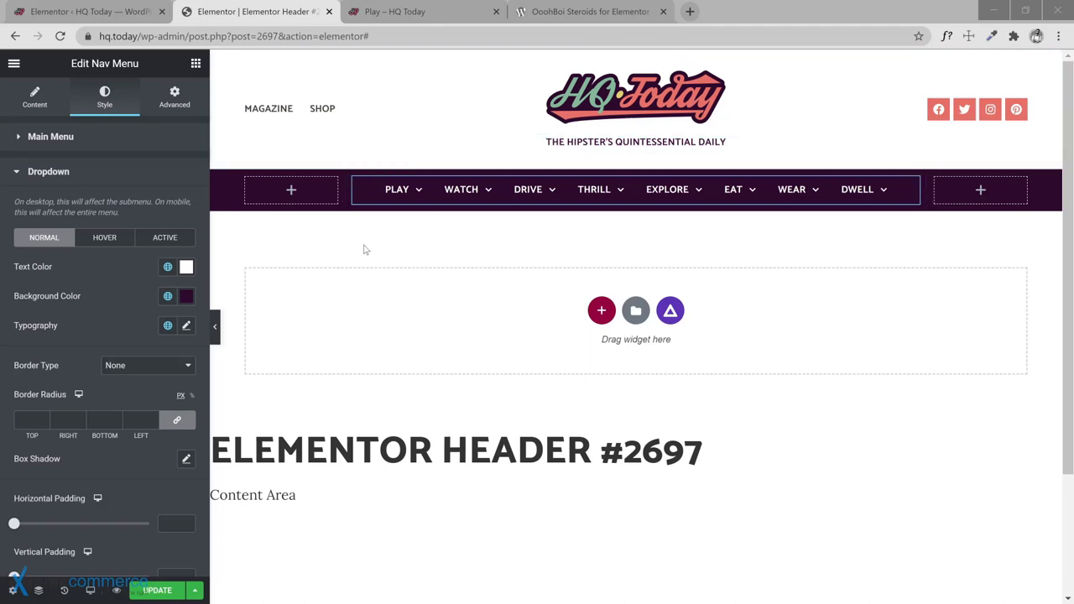
{"action": "left_click", "coordinate": [185, 296]}
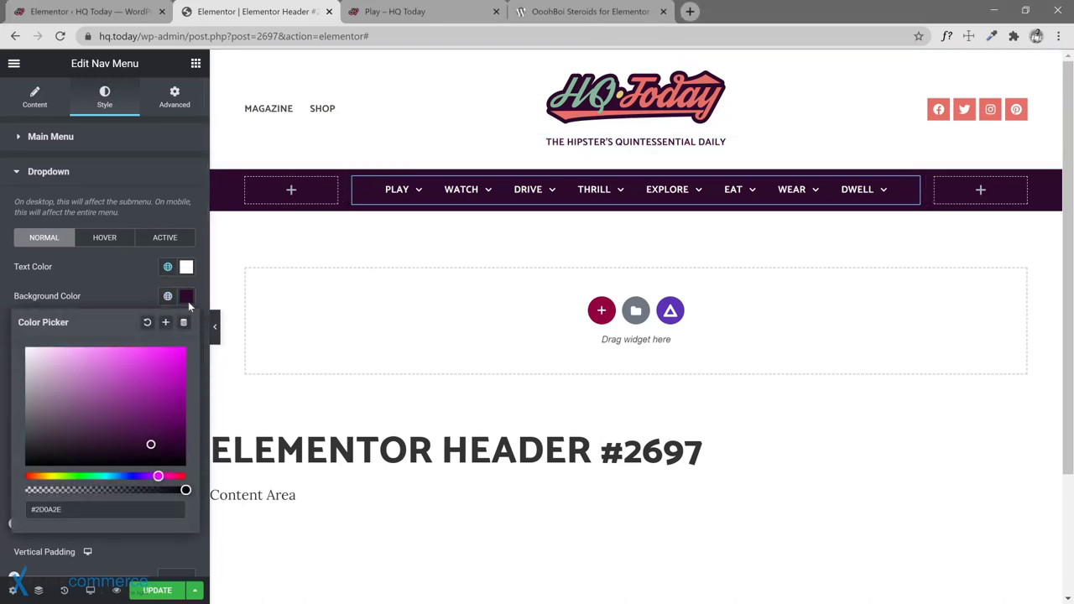
{"action": "left_click", "coordinate": [186, 298]}
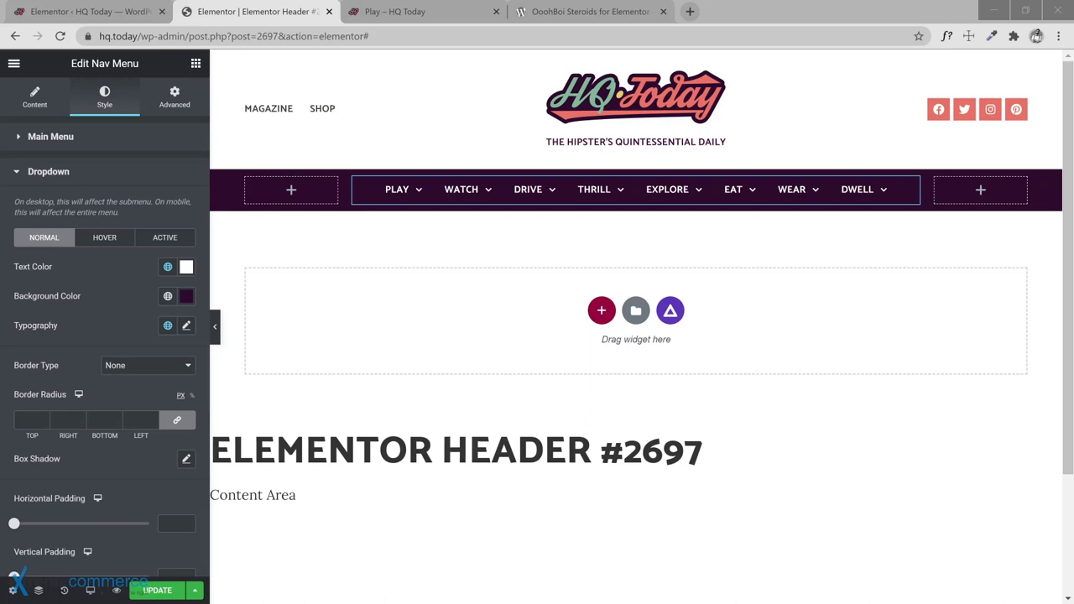
{"action": "mouse_move", "coordinate": [393, 193]}
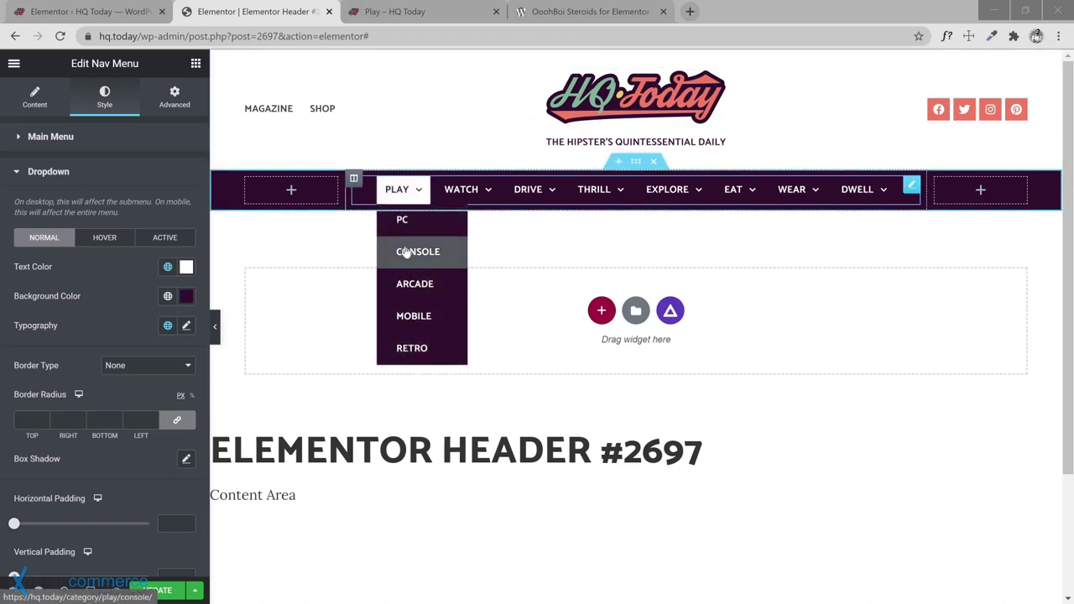
{"action": "left_click", "coordinate": [105, 238]}
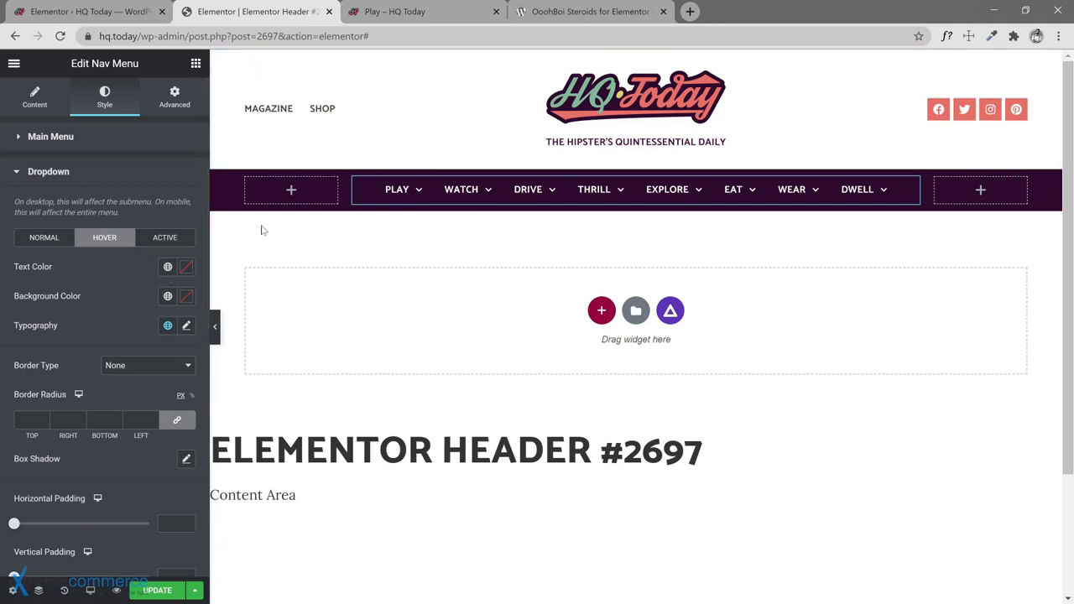
Step: Try a yellow hover background and white hover text for the dropdown items
{"action": "left_click", "coordinate": [168, 296]}
{"action": "scroll", "coordinate": [91, 412], "scroll_direction": "down", "scroll_amount": 1}
{"action": "scroll", "coordinate": [89, 427], "scroll_direction": "up", "scroll_amount": 1}
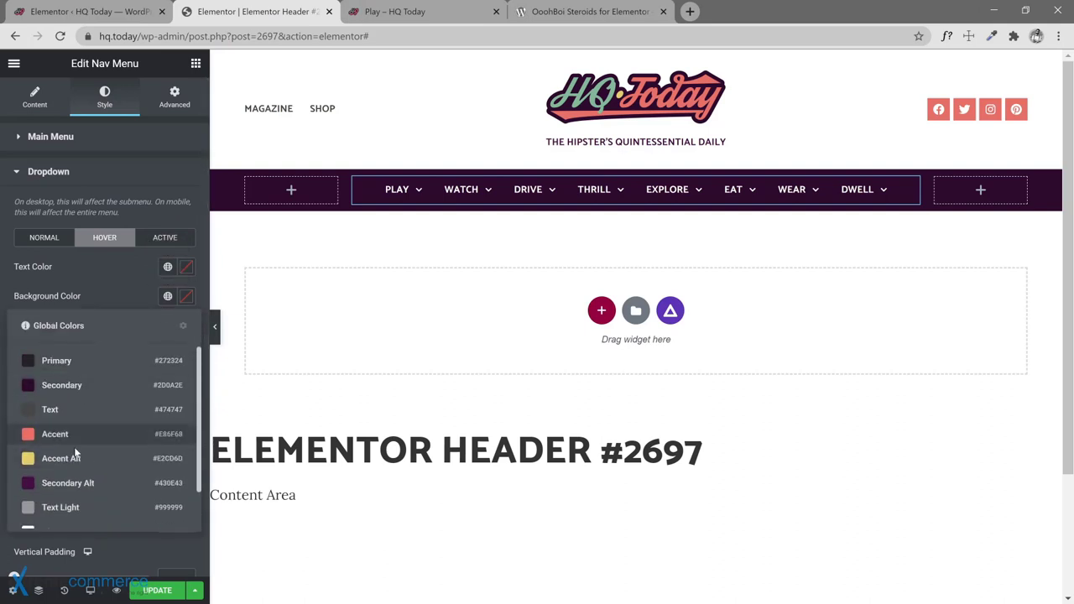
{"action": "left_click", "coordinate": [34, 463]}
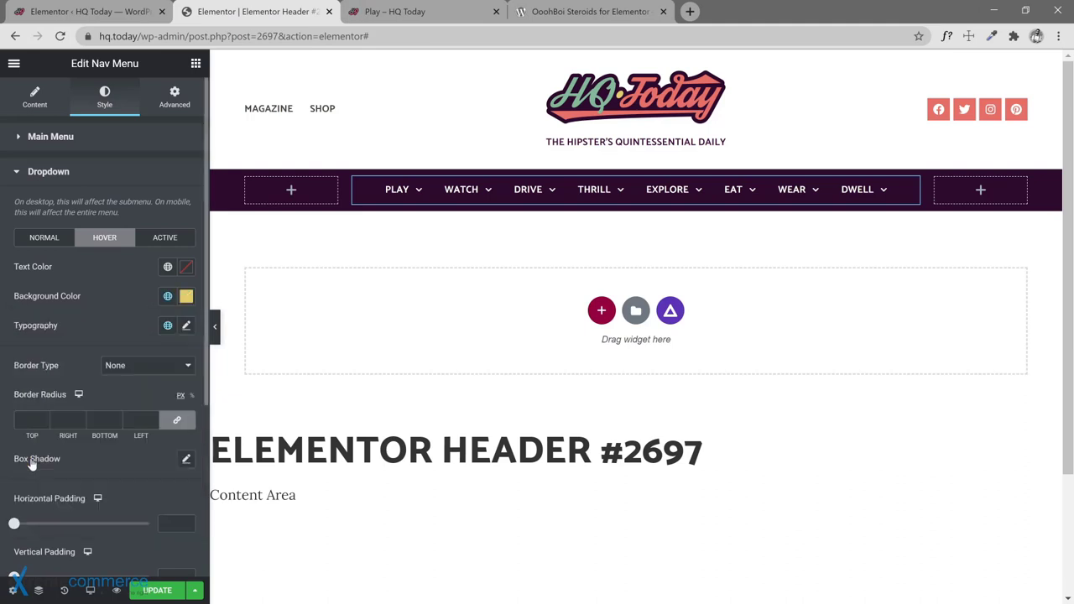
{"action": "left_click", "coordinate": [167, 269]}
{"action": "scroll", "coordinate": [53, 484], "scroll_direction": "down", "scroll_amount": 1}
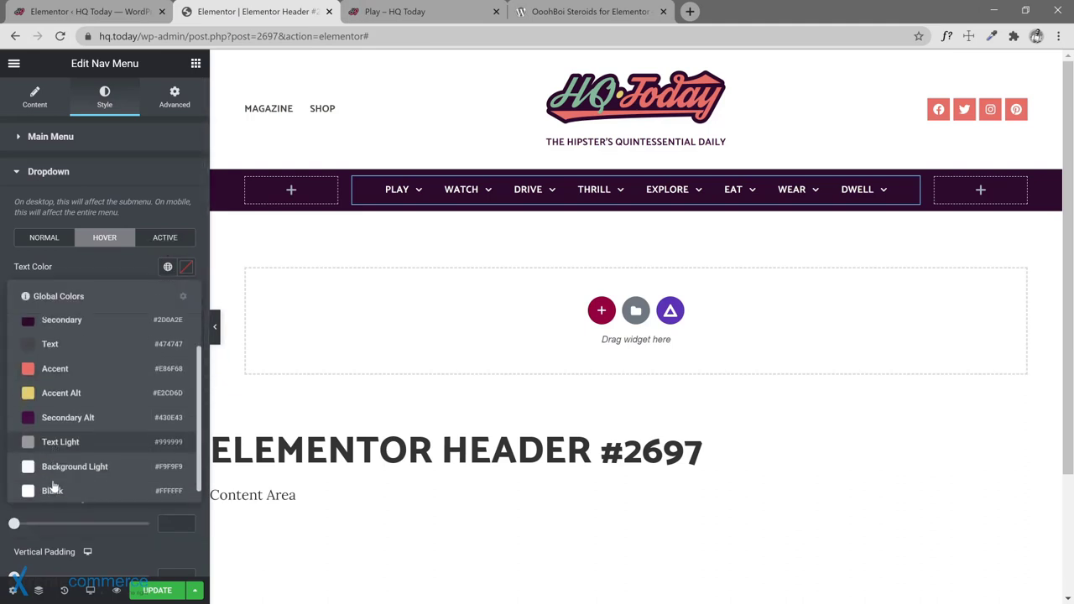
{"action": "left_click", "coordinate": [53, 479]}
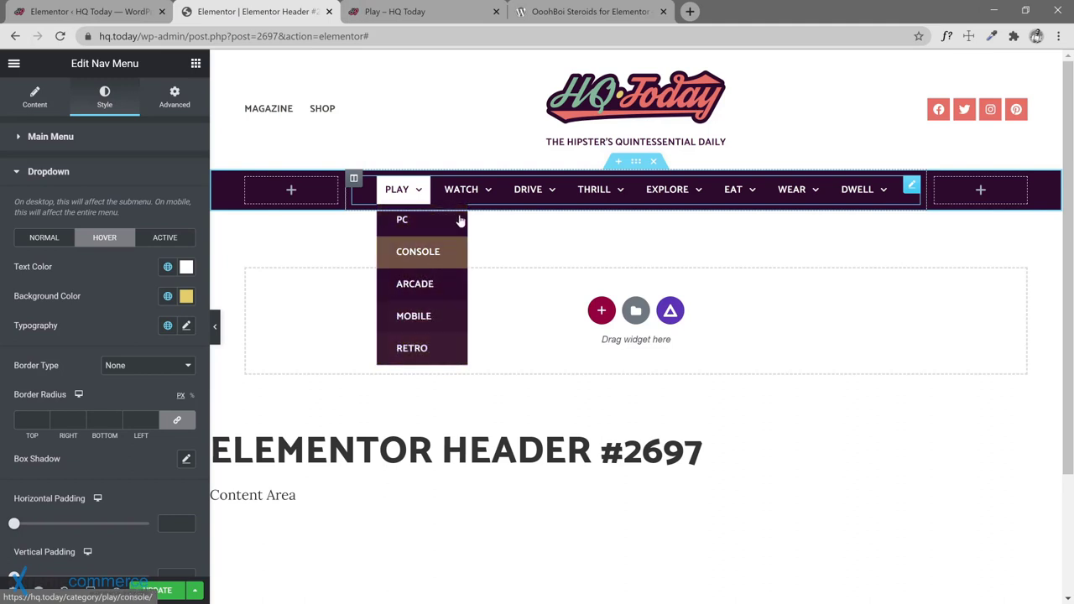
{"action": "mouse_move", "coordinate": [468, 208]}
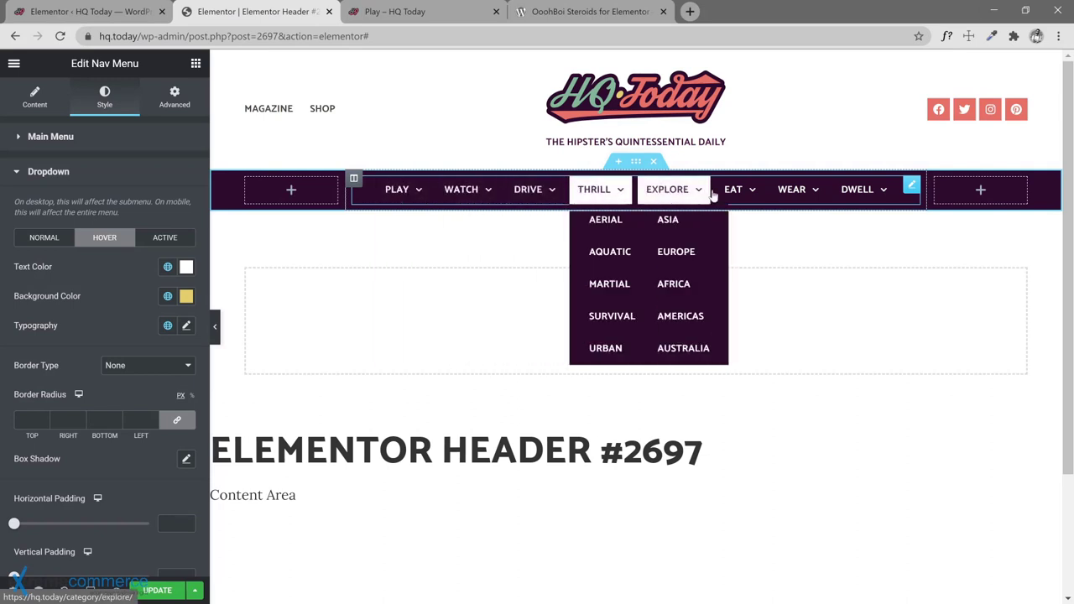
{"action": "mouse_move", "coordinate": [528, 189]}
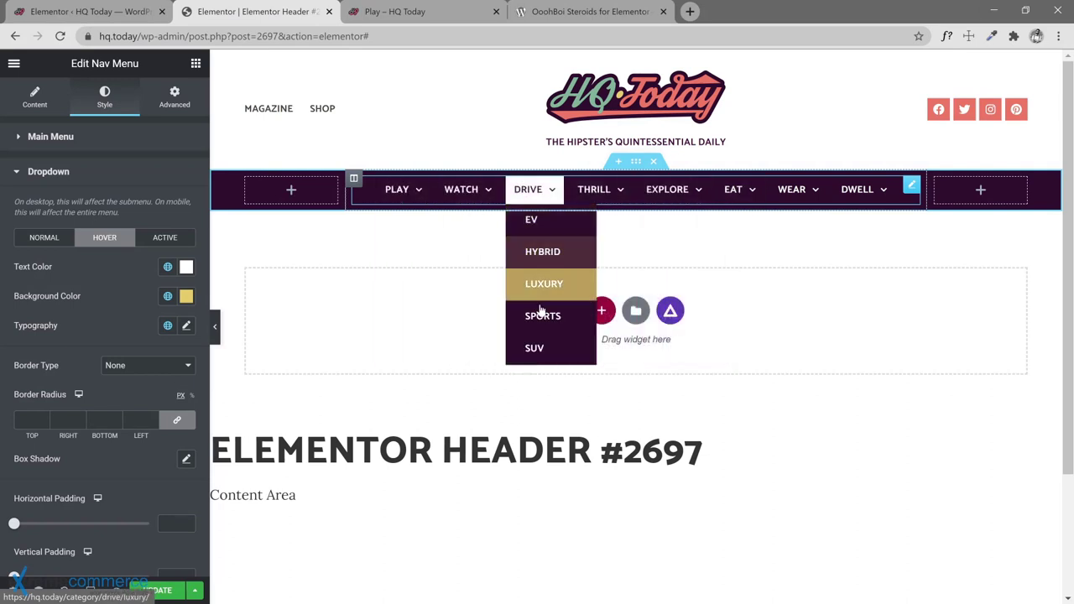
Step: Change the dropdown hover background to global Blank and hover text to Secondary
{"action": "left_click", "coordinate": [168, 294]}
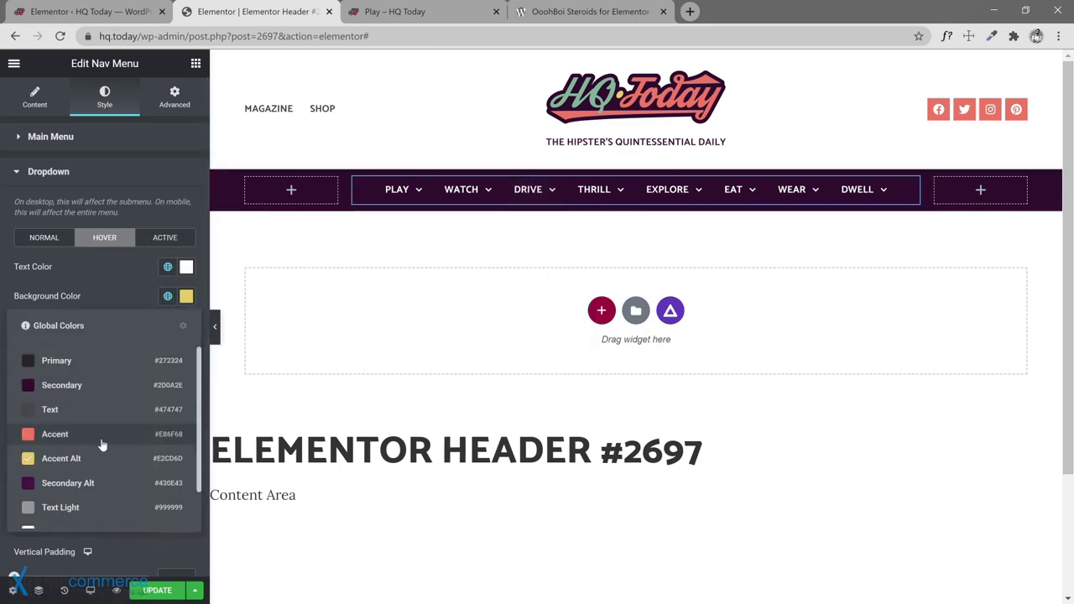
{"action": "scroll", "coordinate": [100, 449], "scroll_direction": "down", "scroll_amount": 1}
{"action": "left_click", "coordinate": [65, 511]}
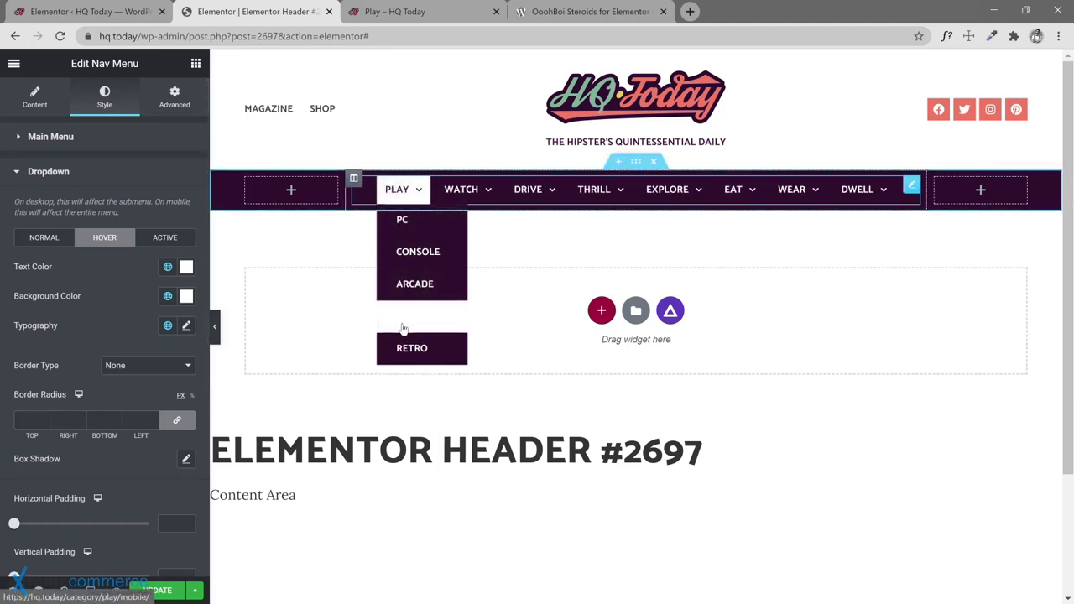
{"action": "left_click", "coordinate": [167, 269]}
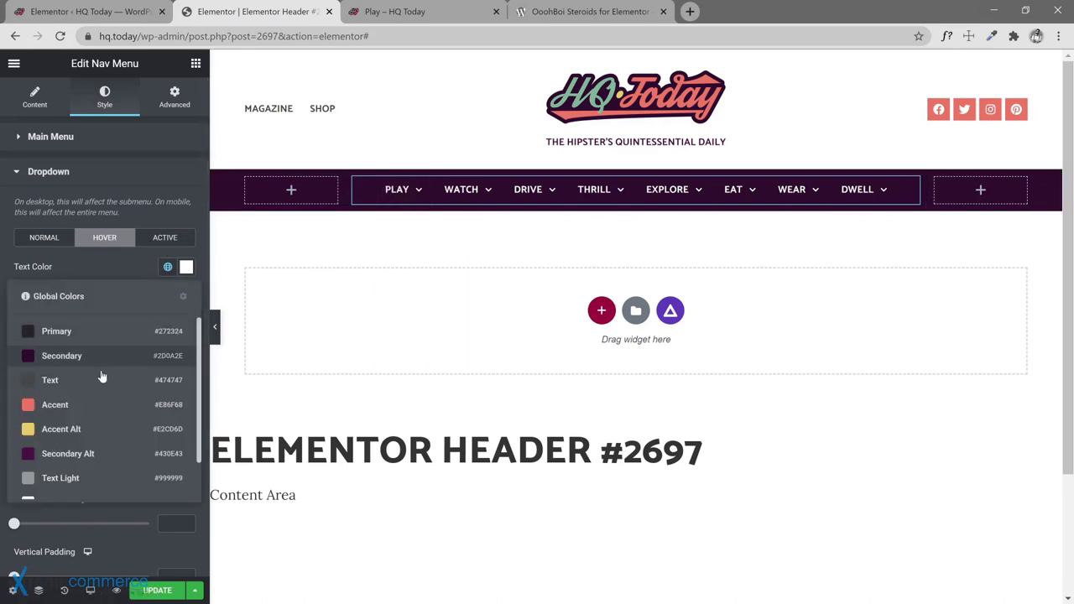
{"action": "left_click", "coordinate": [50, 361]}
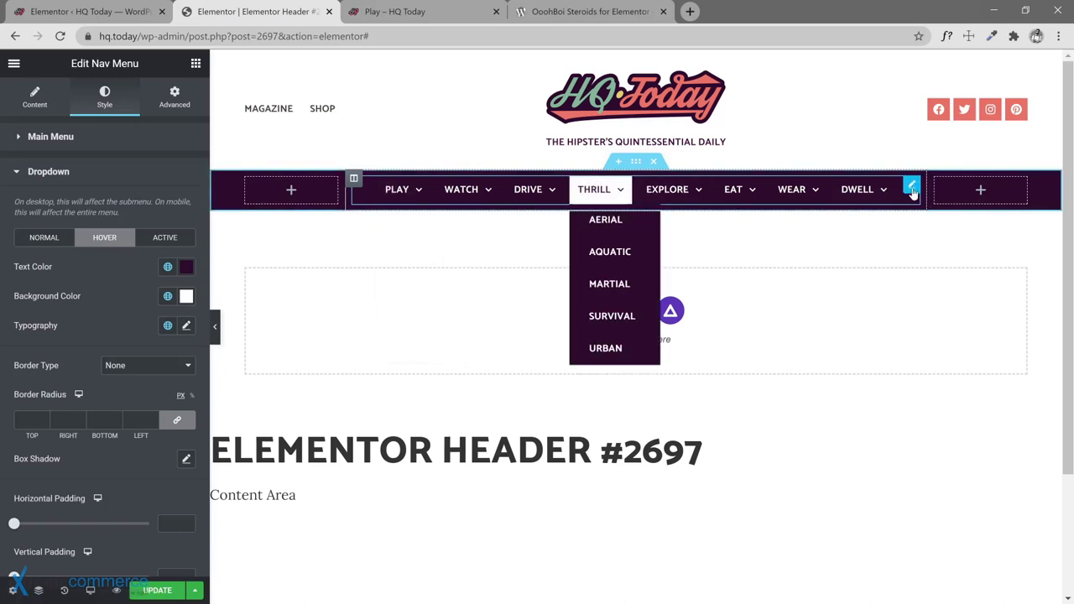
Step: Make the main menu's hover text colour the global Secondary purple
{"action": "left_click", "coordinate": [51, 137]}
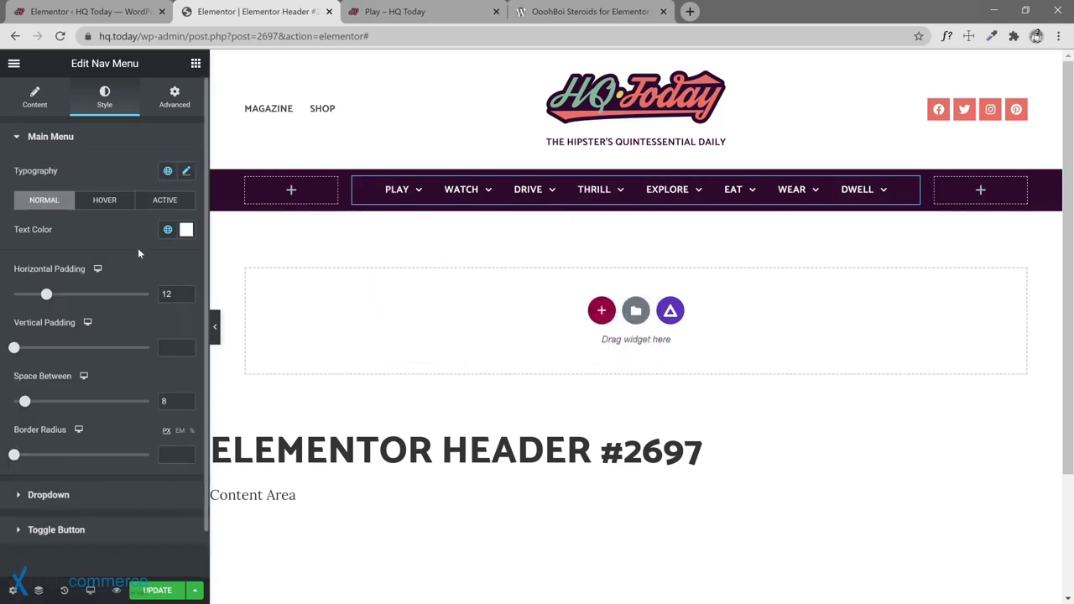
{"action": "left_click", "coordinate": [116, 203]}
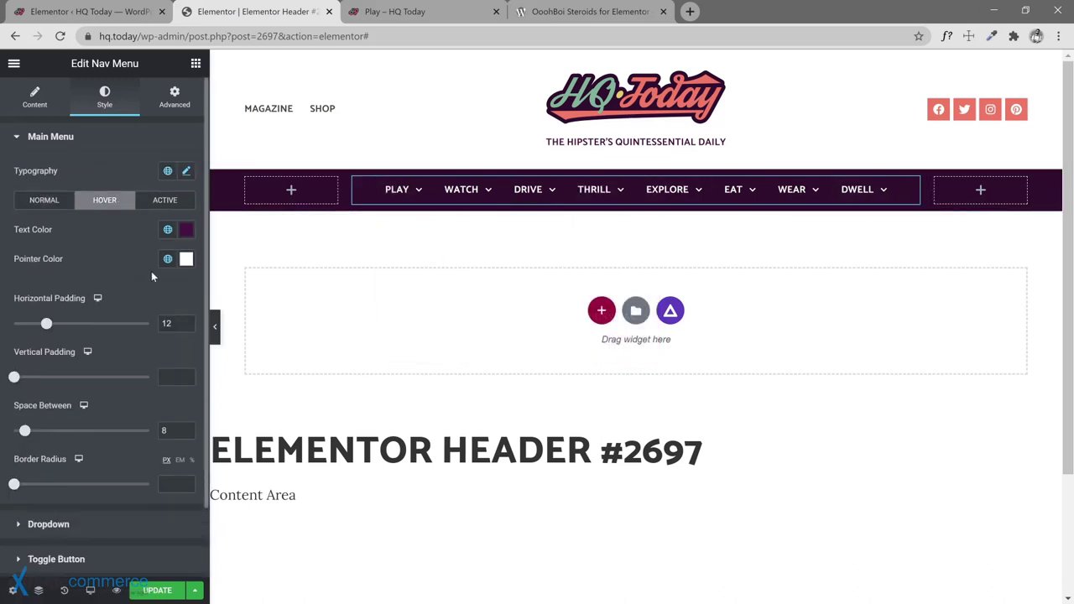
{"action": "left_click", "coordinate": [168, 229]}
{"action": "left_click", "coordinate": [93, 325]}
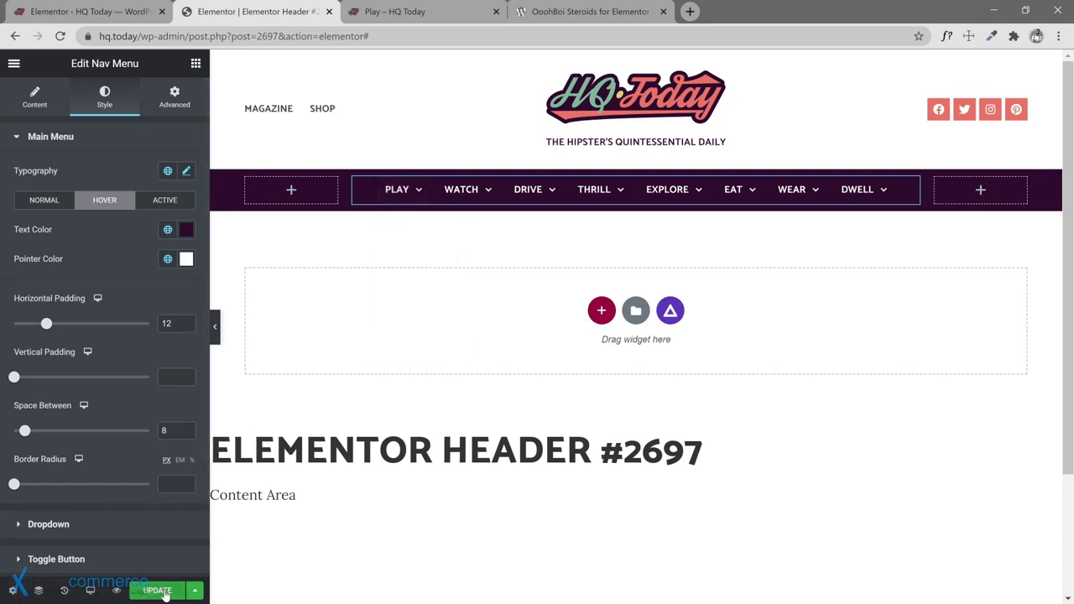
Step: Save the header and compare the nav dropdowns on the live Play category page
{"action": "left_click", "coordinate": [440, 17]}
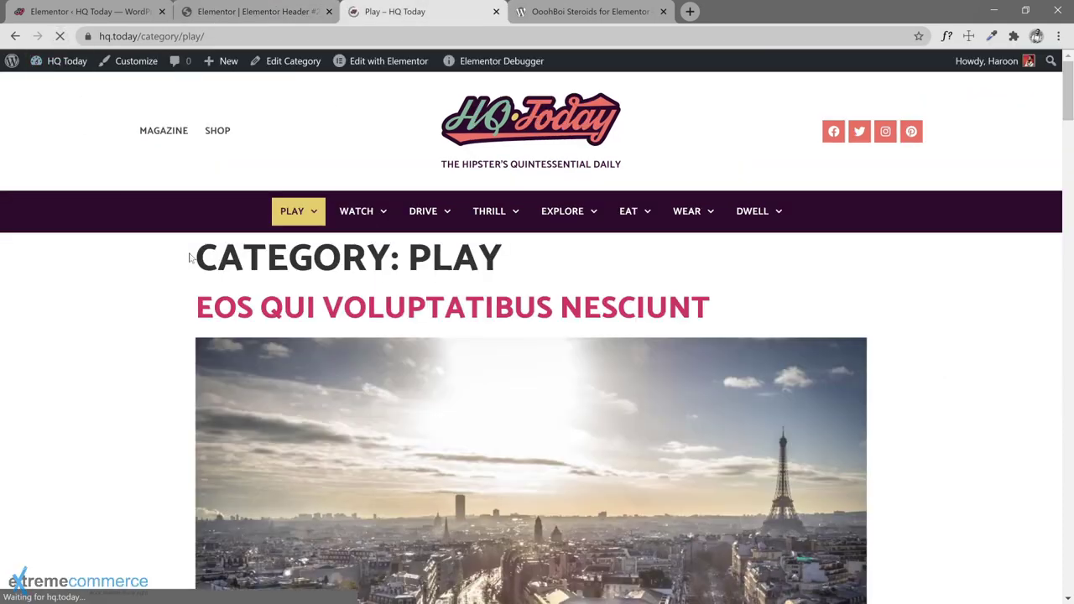
{"action": "left_click", "coordinate": [277, 16]}
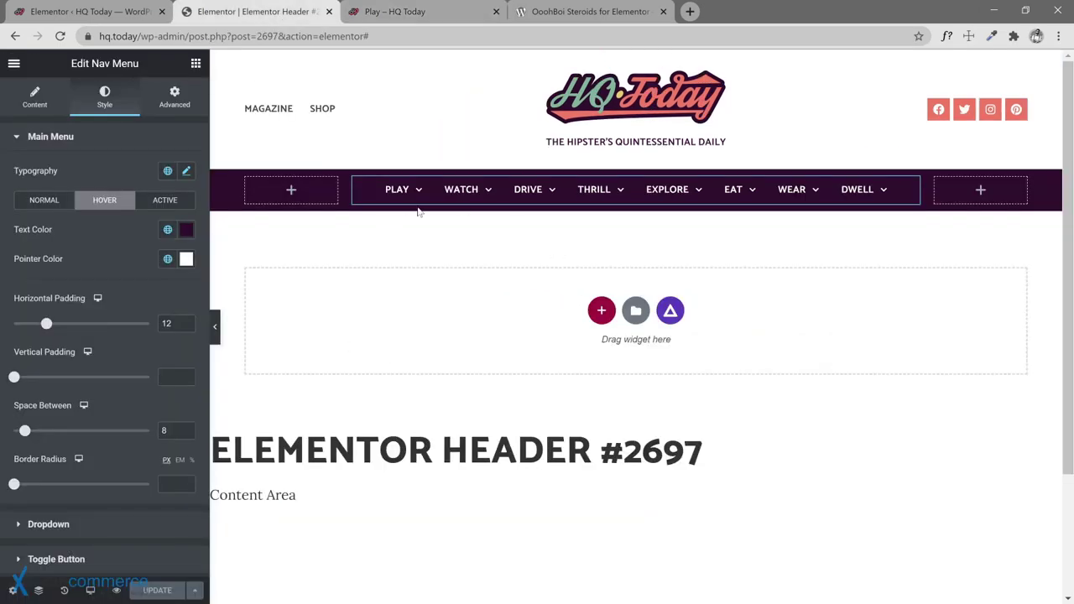
{"action": "left_click", "coordinate": [381, 12]}
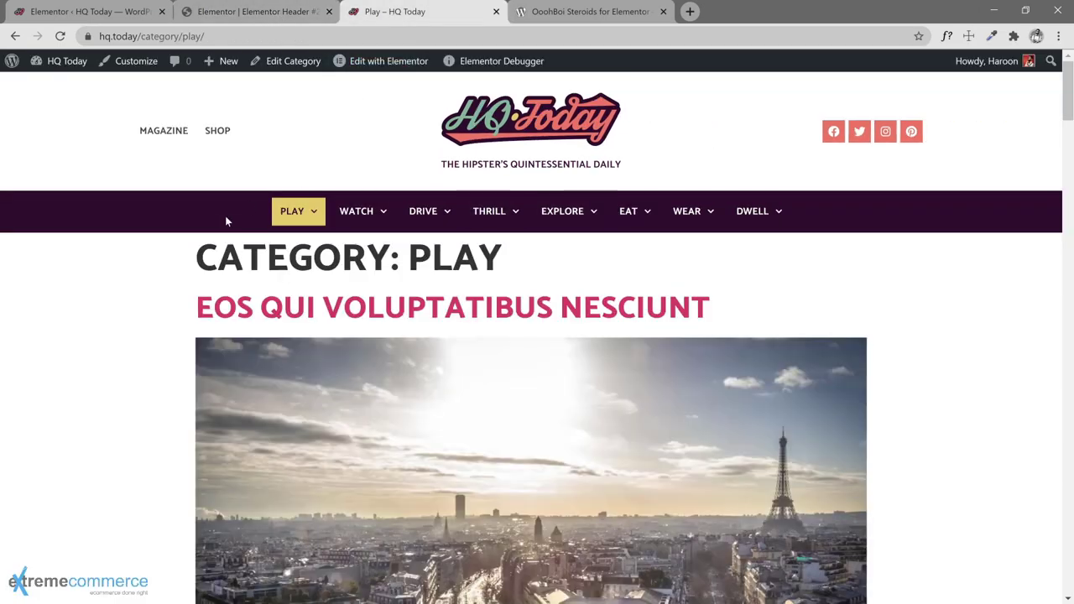
{"action": "left_click", "coordinate": [268, 12]}
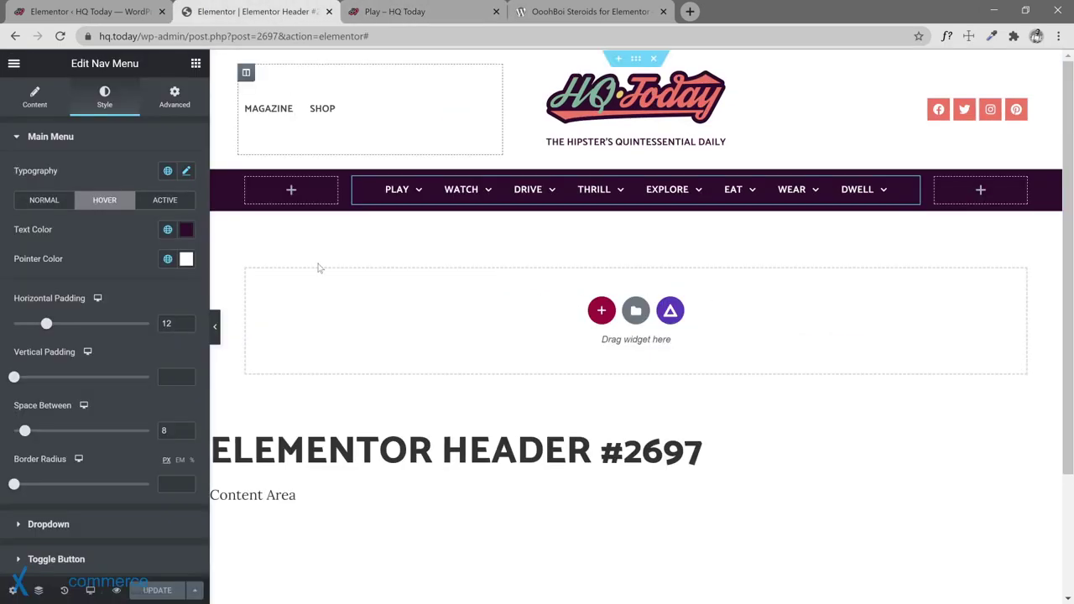
{"action": "left_click", "coordinate": [462, 16]}
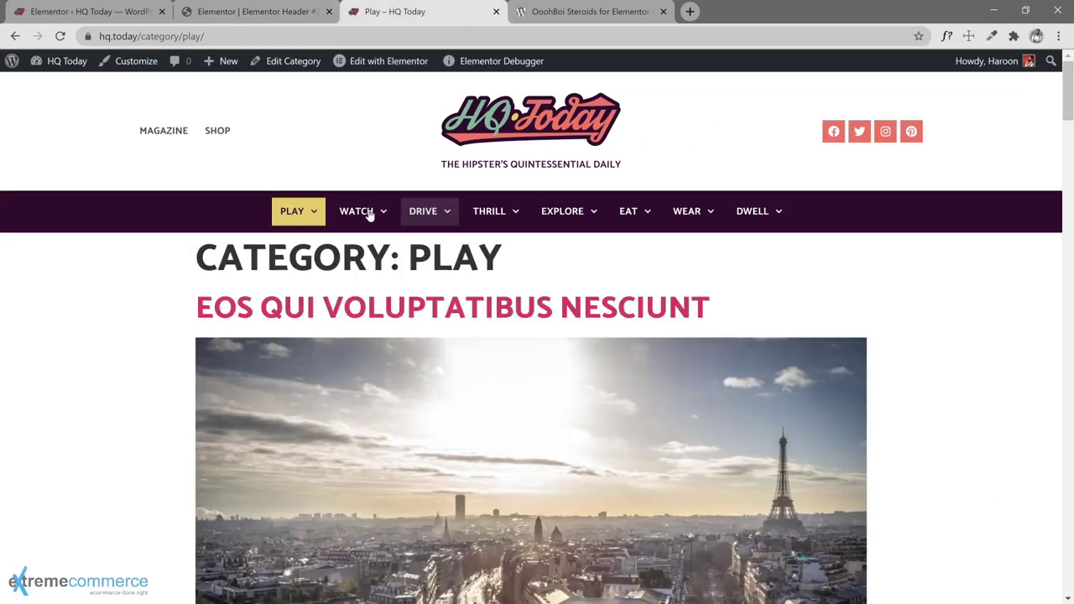
{"action": "mouse_move", "coordinate": [369, 212]}
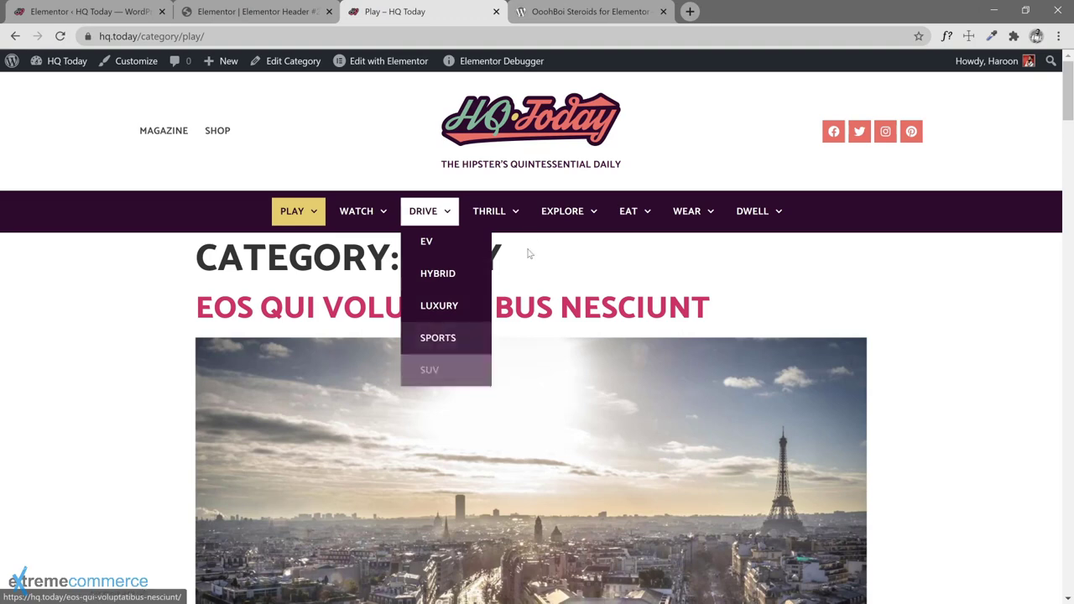
{"action": "mouse_move", "coordinate": [504, 211]}
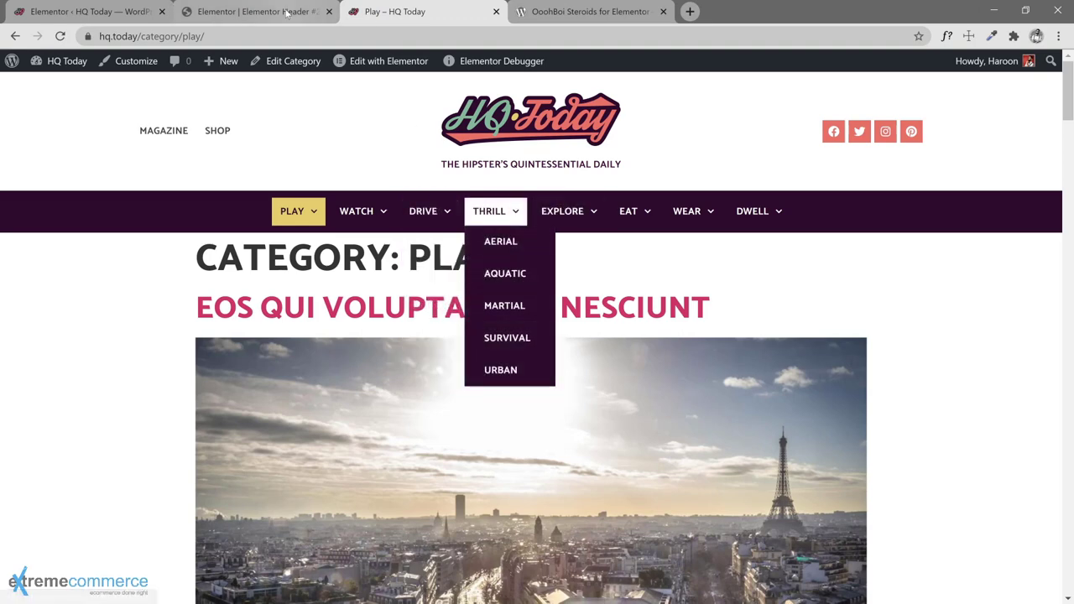
{"action": "left_click", "coordinate": [265, 10]}
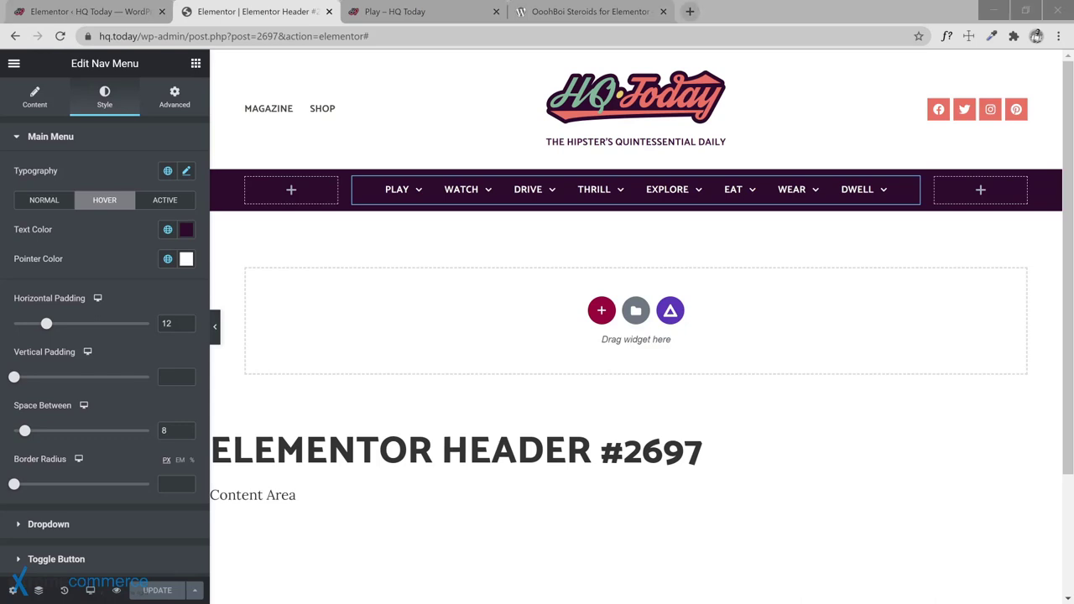
Step: Set the dropdown's Active state background colour to global Accent Alt yellow
{"action": "left_click", "coordinate": [159, 203]}
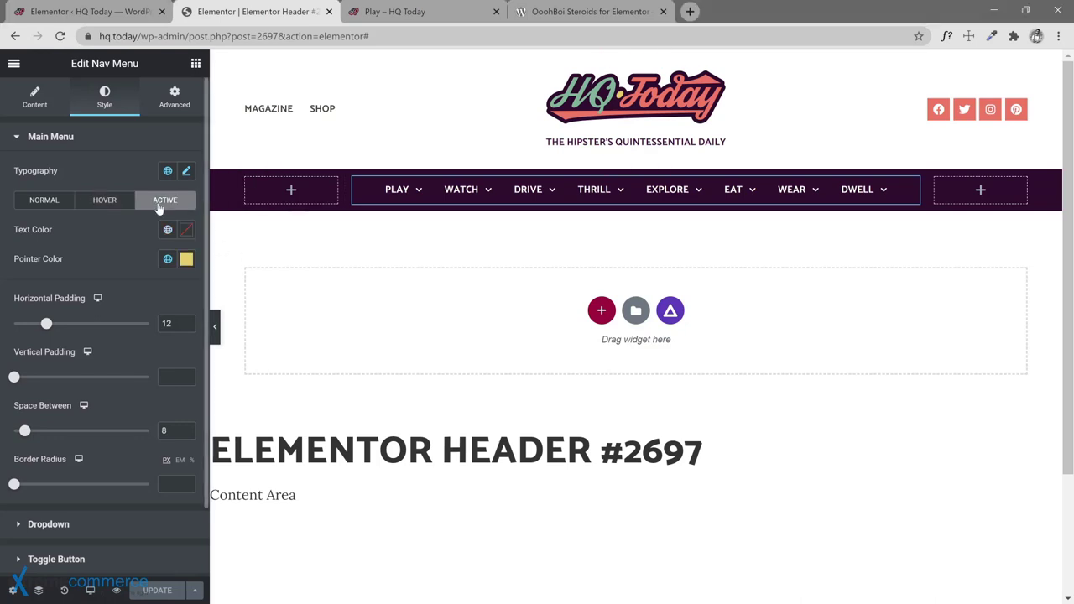
{"action": "scroll", "coordinate": [139, 328], "scroll_direction": "down", "scroll_amount": 1}
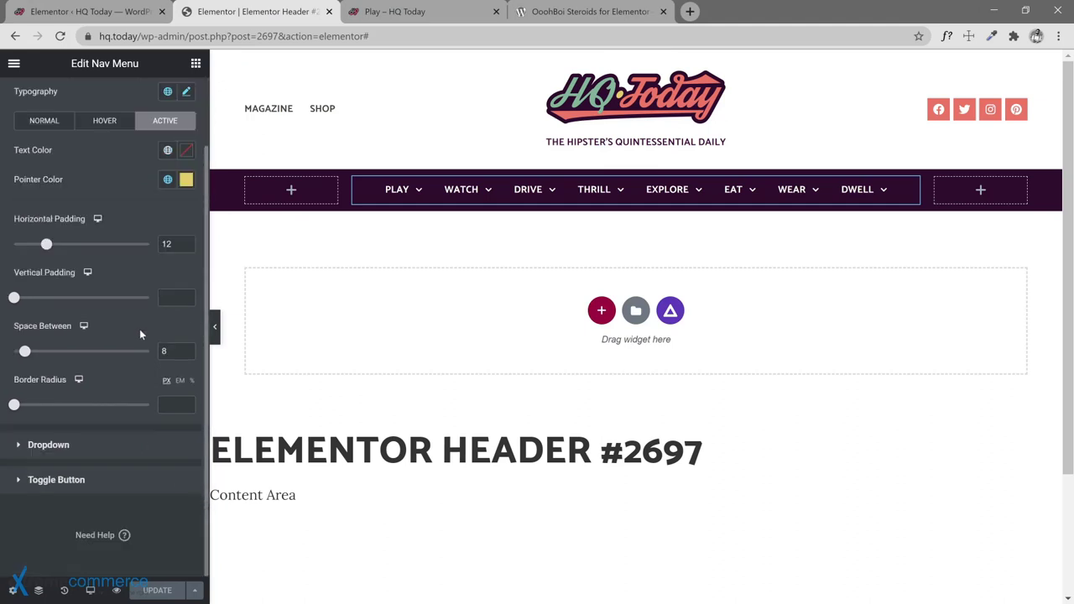
{"action": "left_click", "coordinate": [110, 451]}
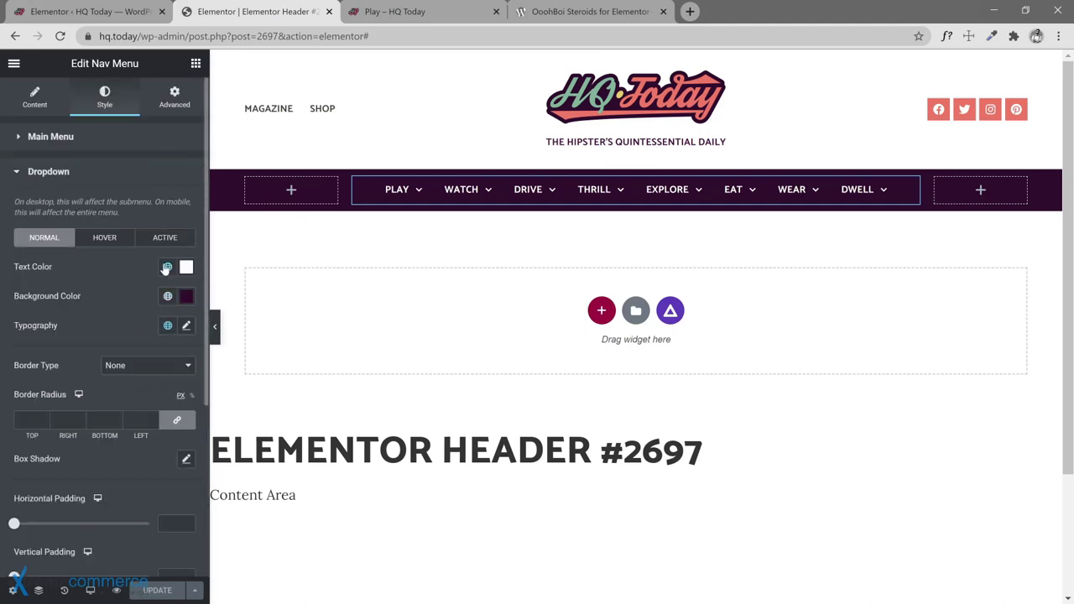
{"action": "left_click", "coordinate": [163, 238]}
{"action": "left_click", "coordinate": [168, 297]}
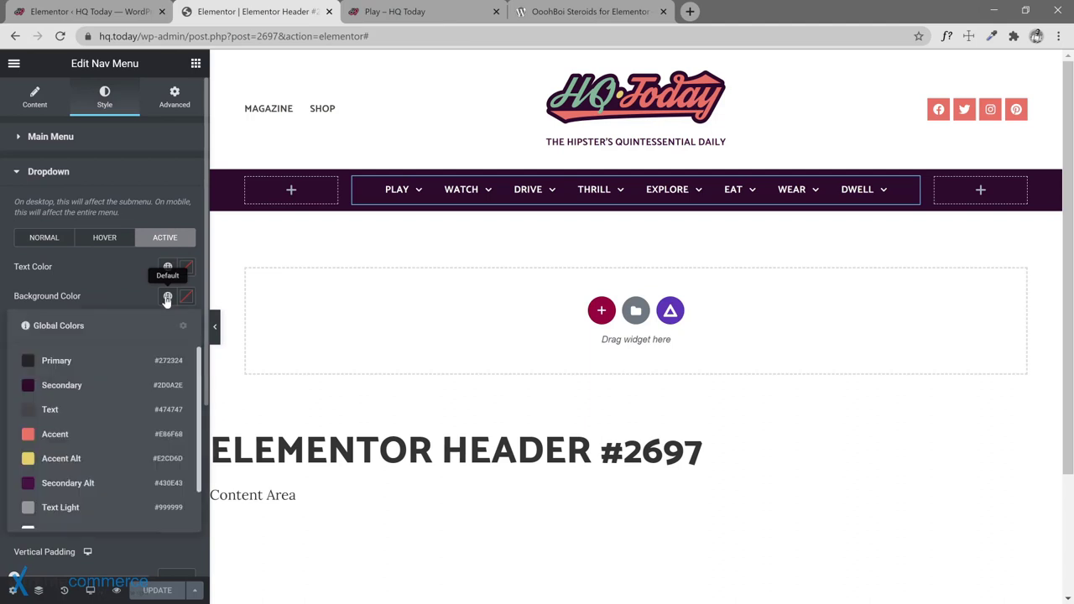
{"action": "left_click", "coordinate": [59, 460]}
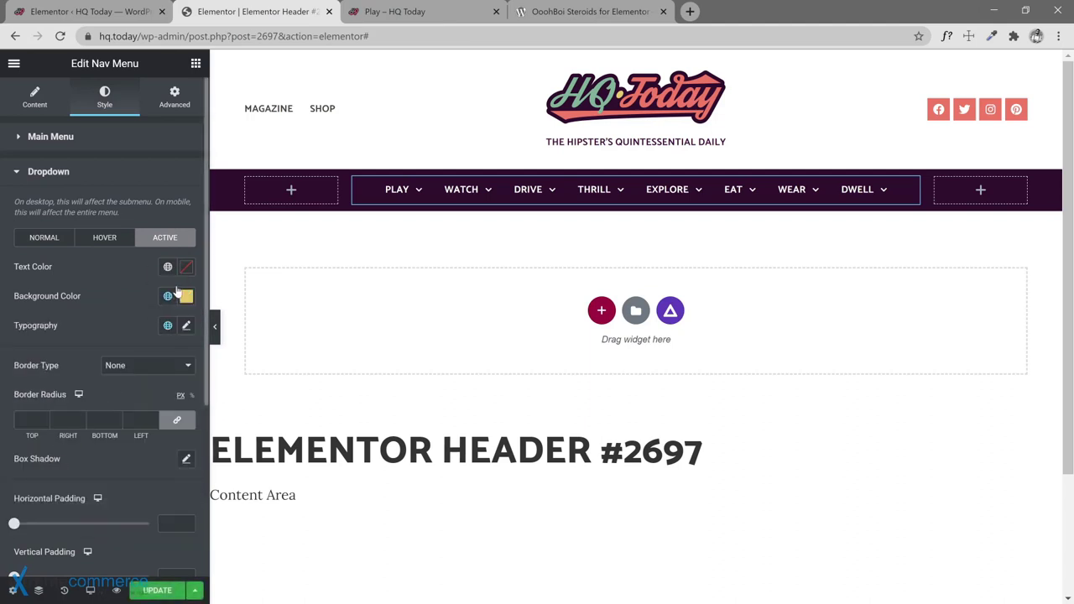
{"action": "left_click", "coordinate": [112, 240]}
{"action": "left_click", "coordinate": [150, 240]}
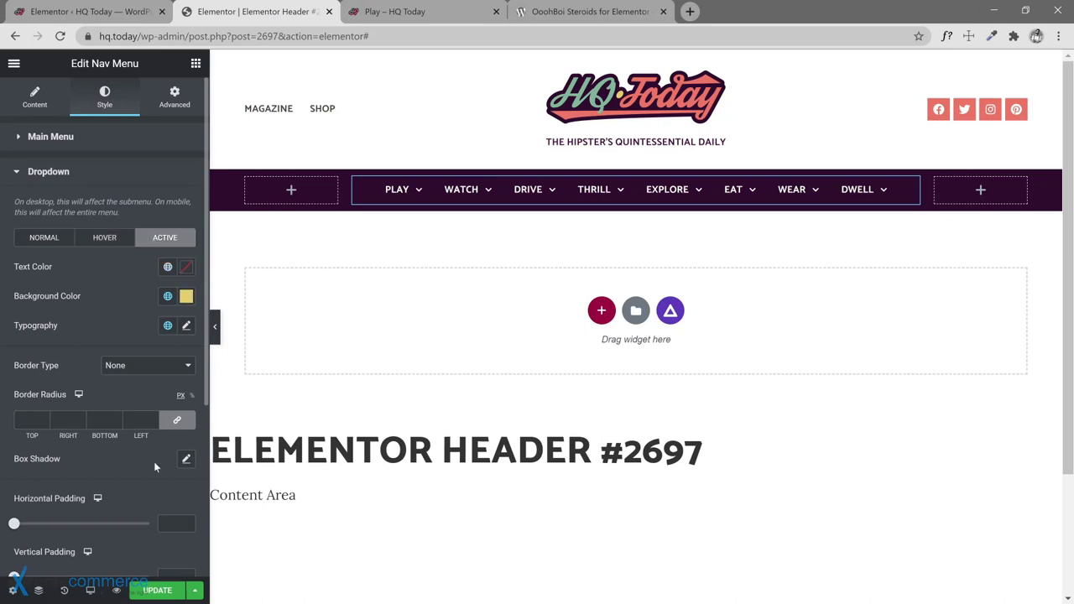
Step: Save the header, then browse the live Art and Play category pages before returning to the editor
{"action": "left_click", "coordinate": [154, 591]}
{"action": "mouse_move", "coordinate": [356, 212]}
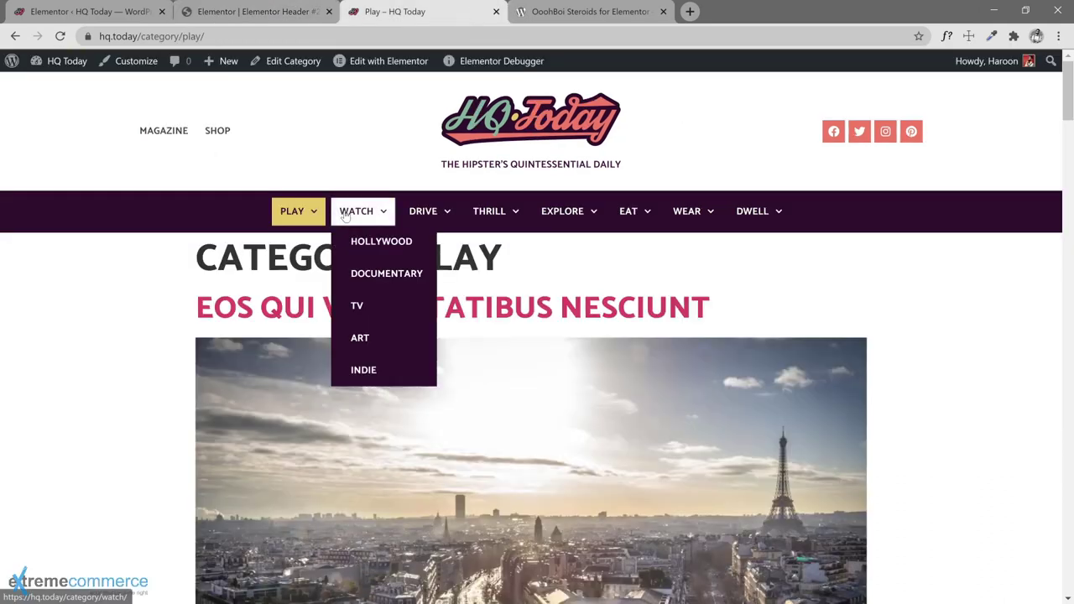
{"action": "left_click", "coordinate": [362, 338]}
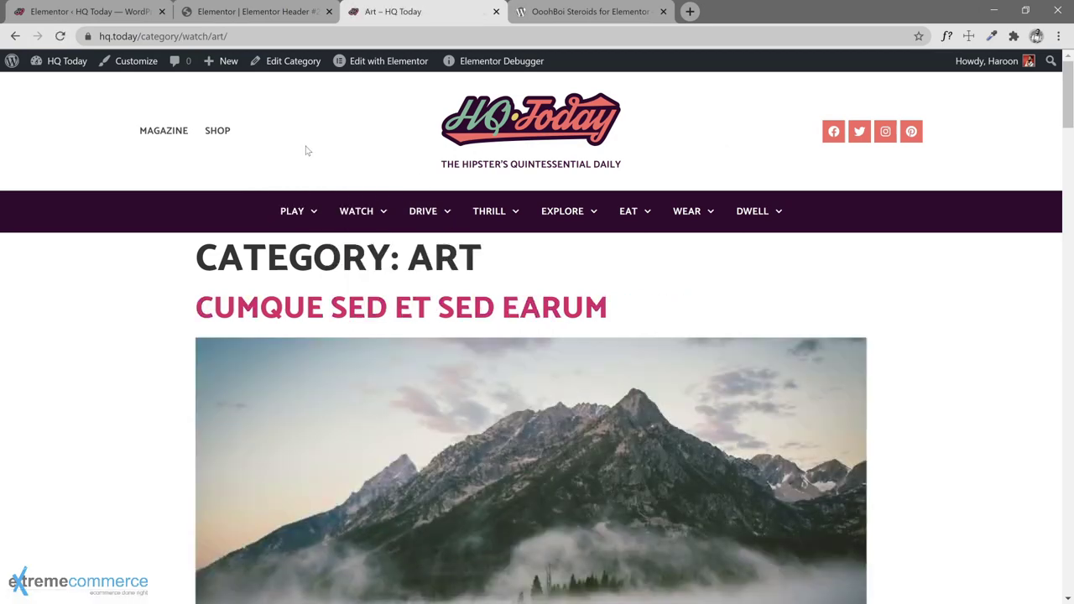
{"action": "mouse_move", "coordinate": [363, 212]}
{"action": "left_click", "coordinate": [292, 211]}
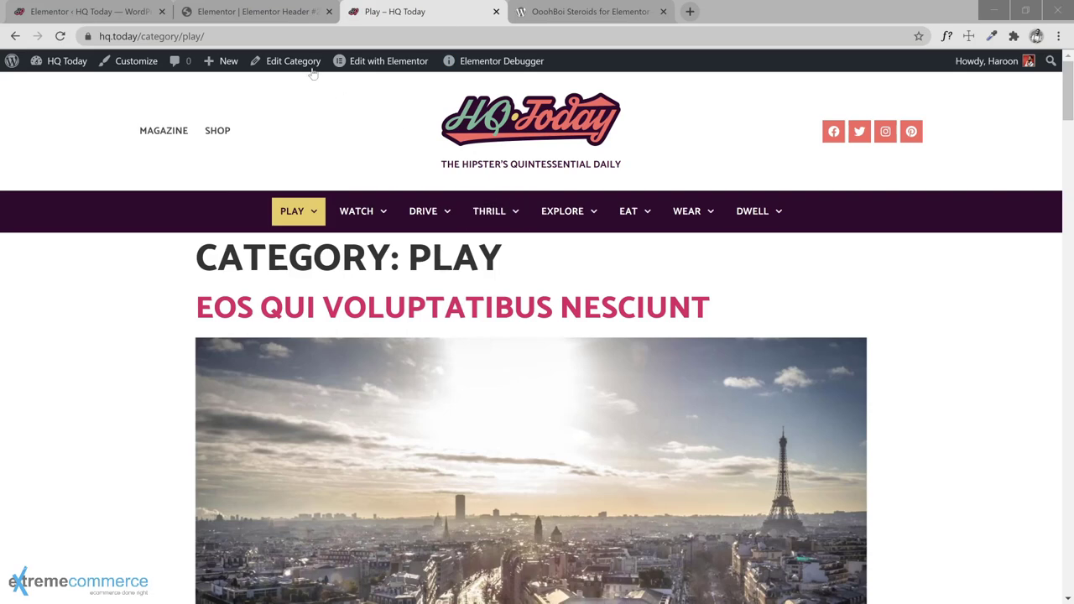
{"action": "left_click", "coordinate": [286, 14]}
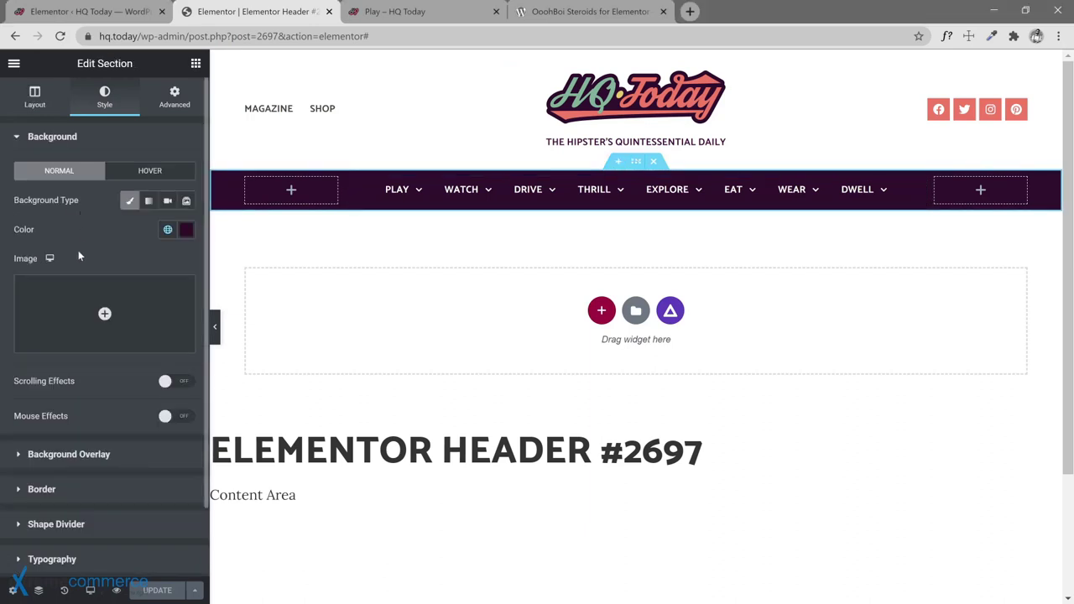
Step: Set the nav bar section's Vertical Align to Middle, then start adding a widget to the empty left column
{"action": "left_click", "coordinate": [34, 99]}
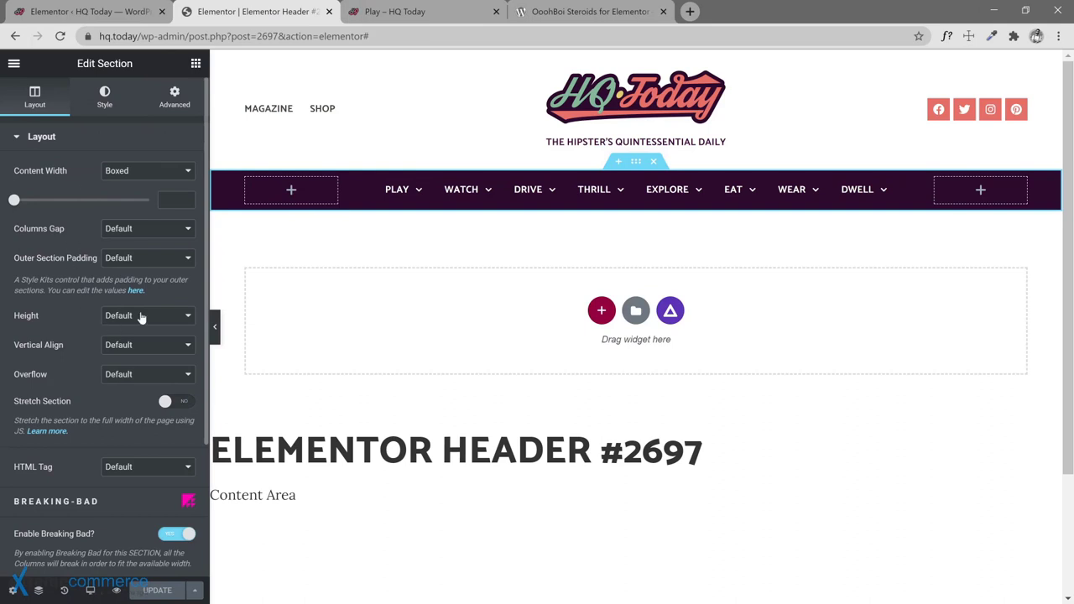
{"action": "left_click", "coordinate": [142, 345]}
{"action": "left_click", "coordinate": [148, 408]}
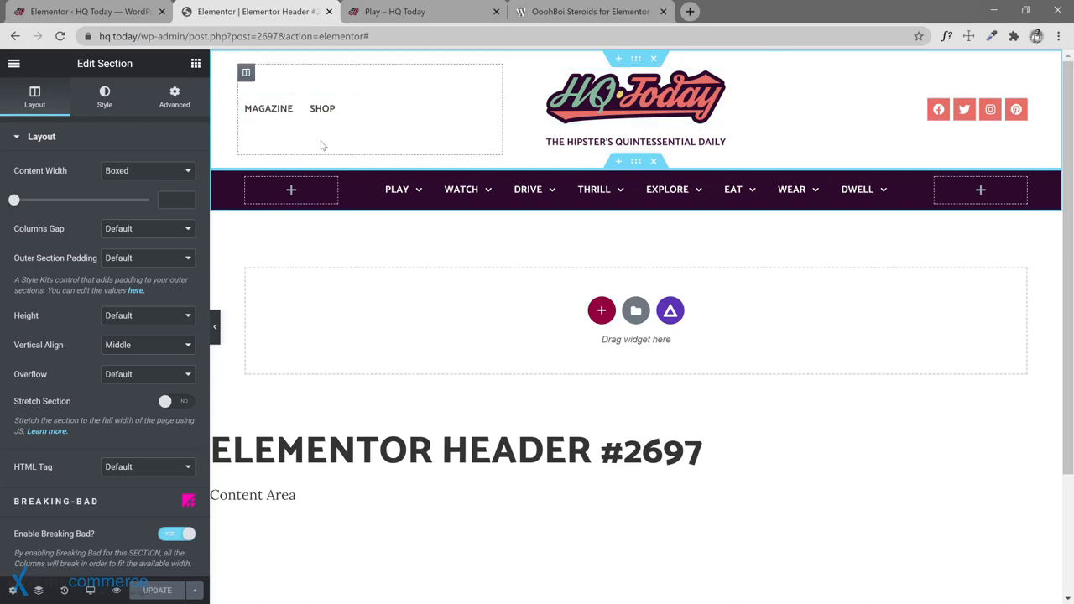
{"action": "left_click", "coordinate": [282, 193]}
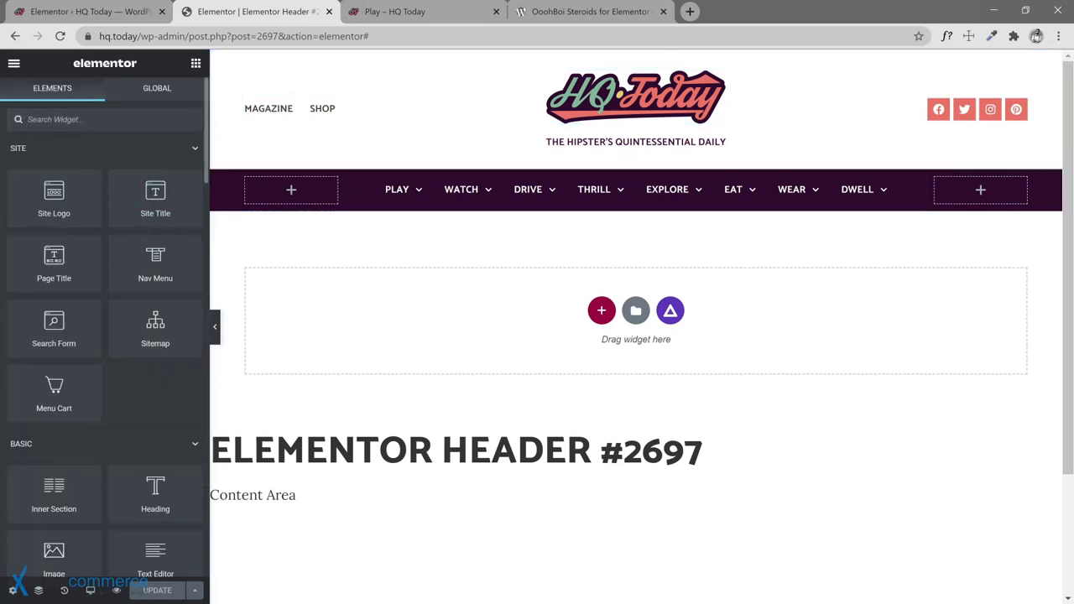
Step: Place an Icon widget in the left nav column and duplicate it twice to make three stars
{"action": "type", "text": "icon"}
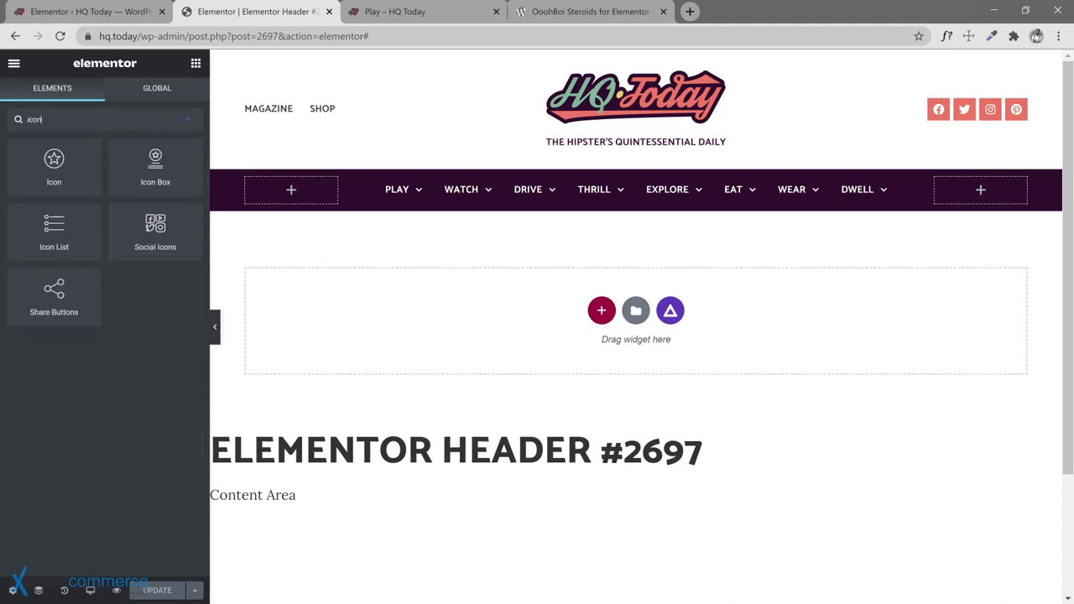
{"action": "left_click_drag", "start_coordinate": [82, 173], "coordinate": [280, 193]}
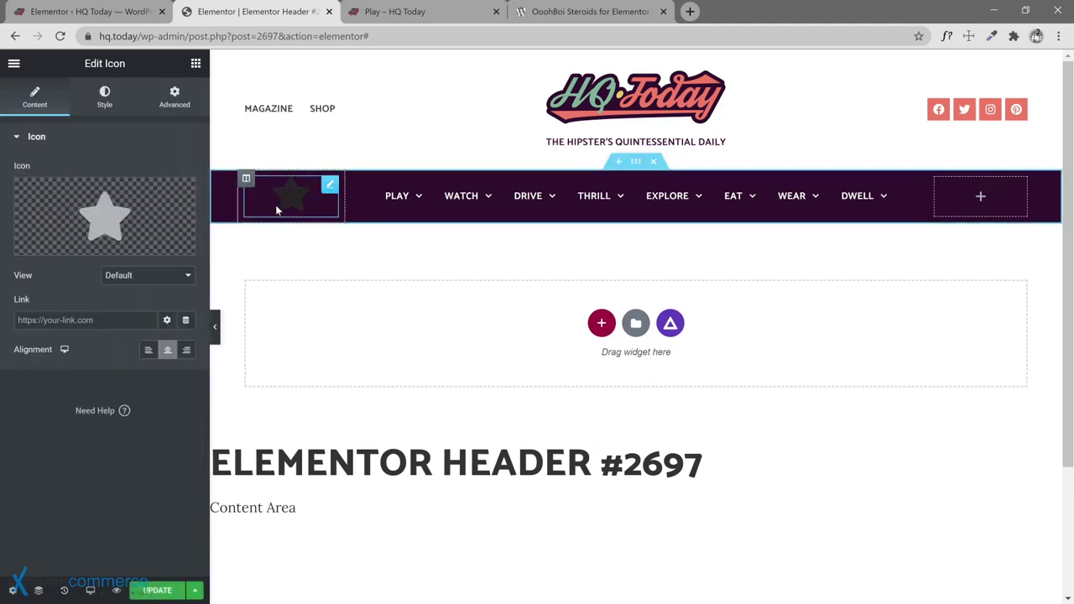
{"action": "right_click", "coordinate": [329, 186]}
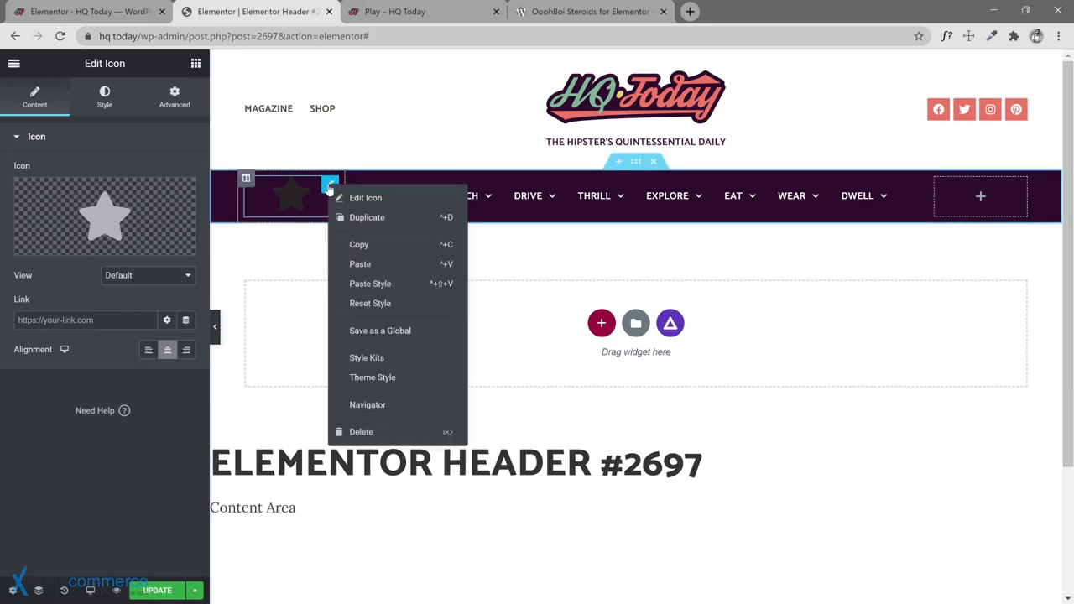
{"action": "left_click", "coordinate": [172, 102]}
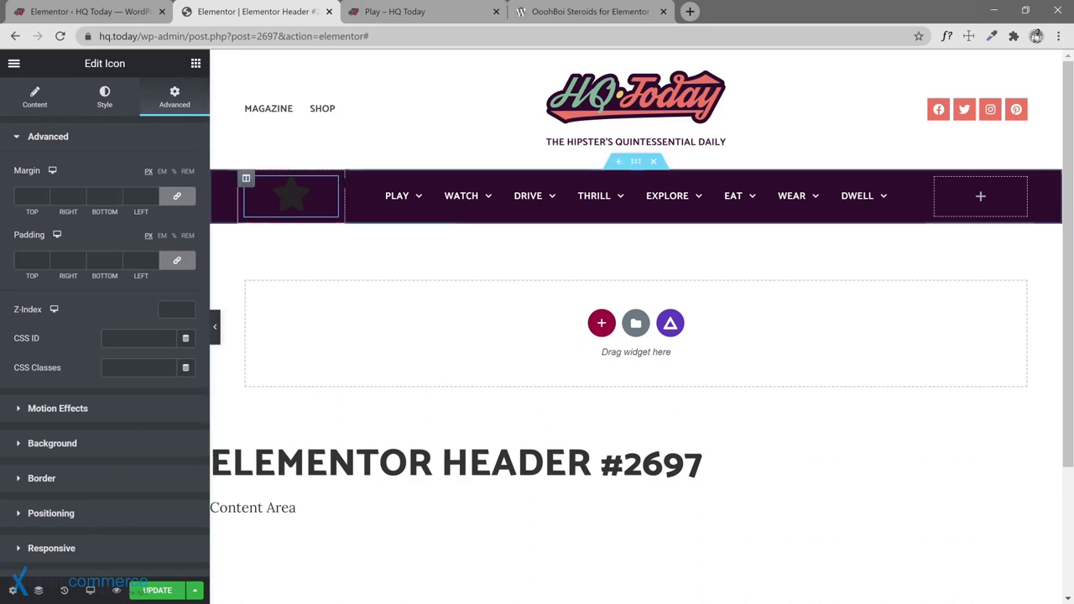
{"action": "right_click", "coordinate": [334, 186]}
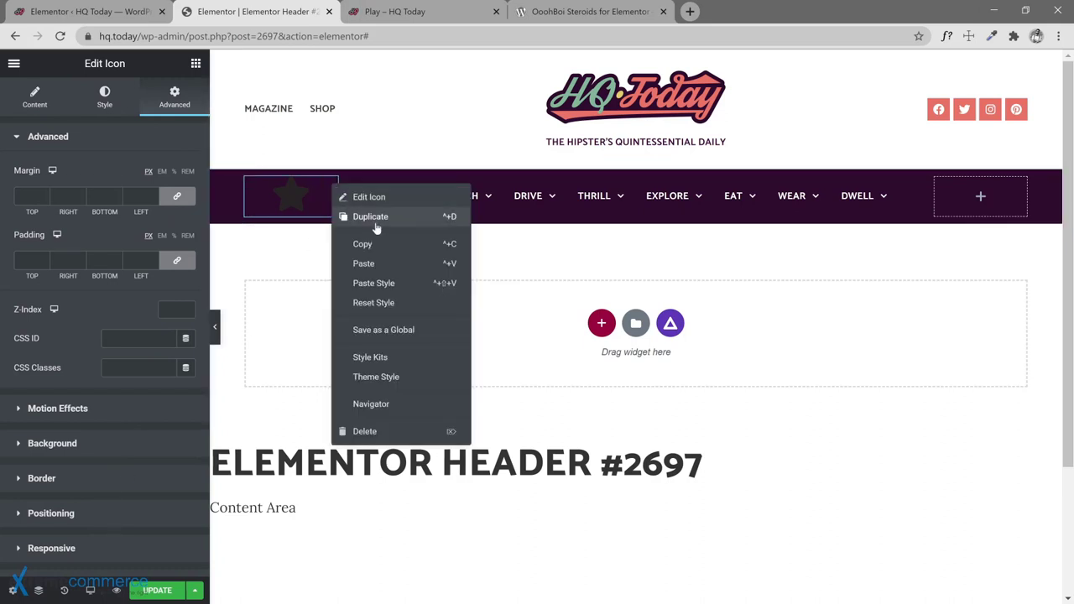
{"action": "left_click", "coordinate": [376, 222]}
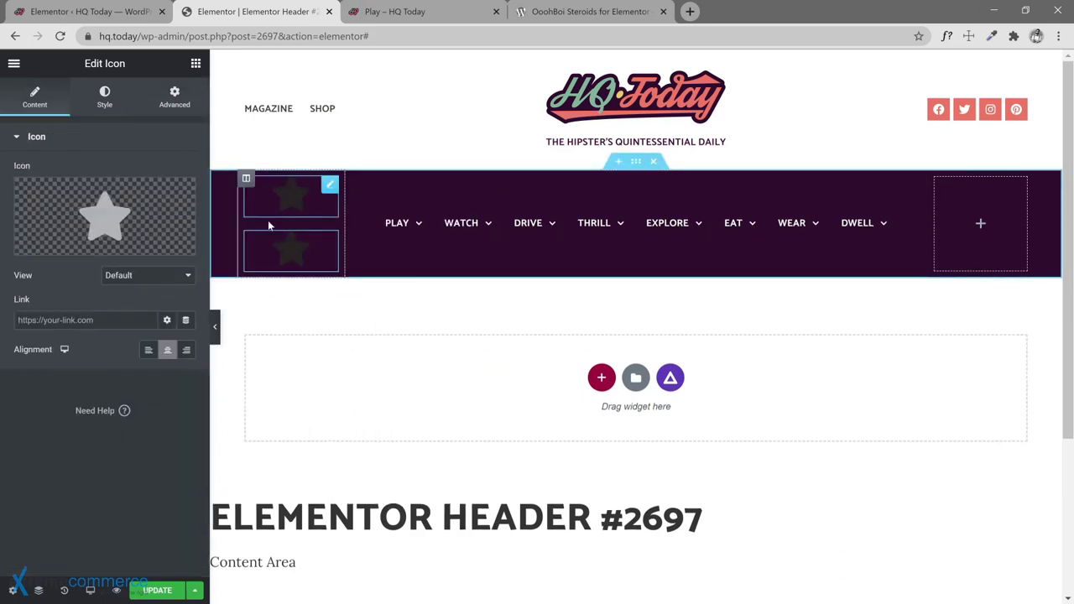
{"action": "right_click", "coordinate": [326, 241]}
{"action": "left_click", "coordinate": [360, 276]}
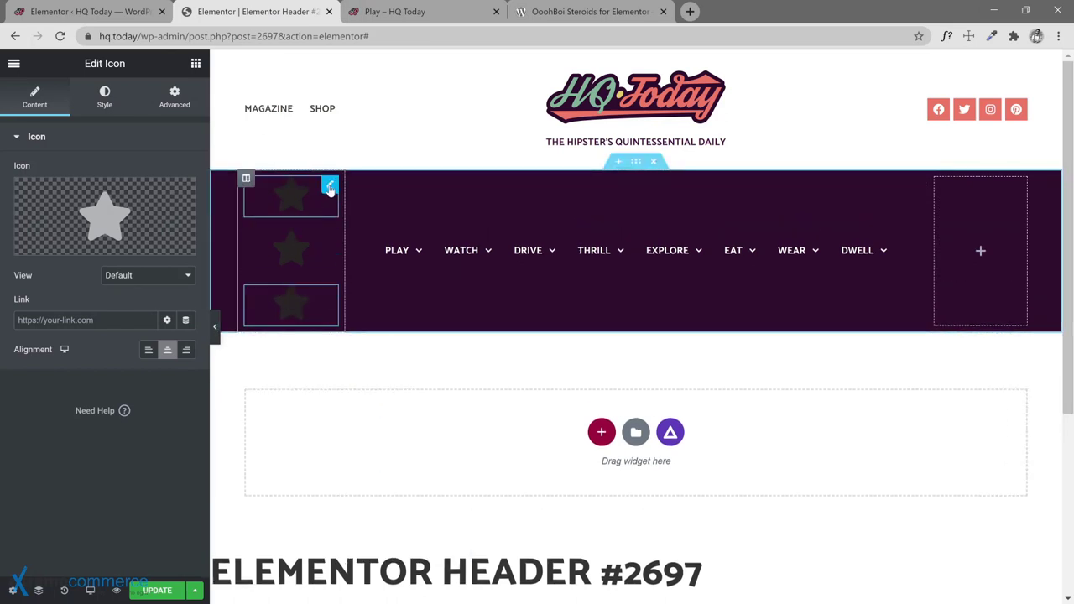
Step: Set the first star's Advanced > Positioning Width to Inline (auto)
{"action": "left_click", "coordinate": [329, 186]}
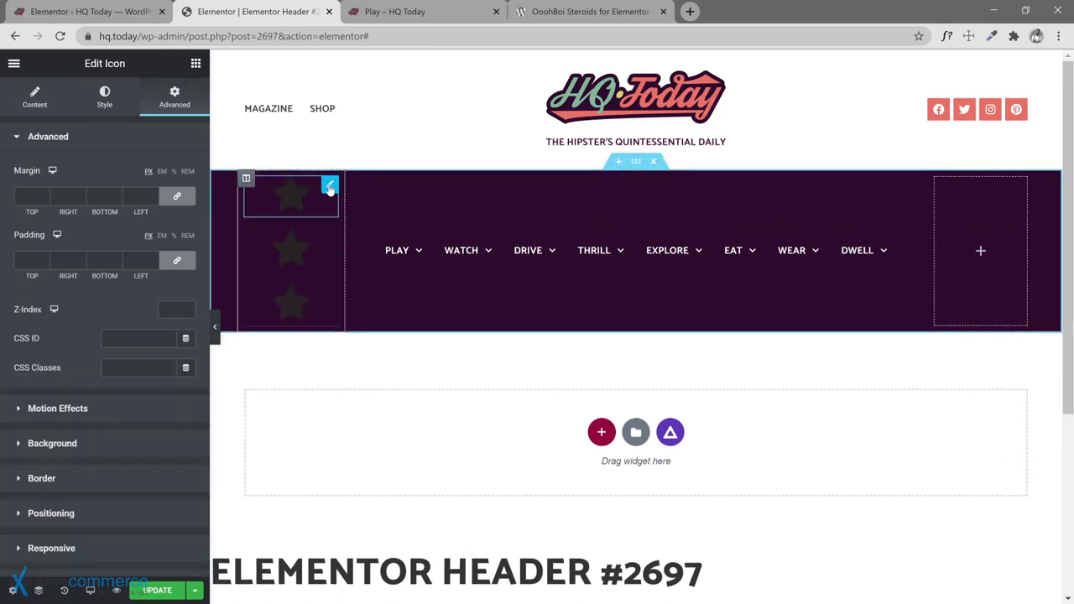
{"action": "scroll", "coordinate": [149, 430], "scroll_direction": "down", "scroll_amount": 2}
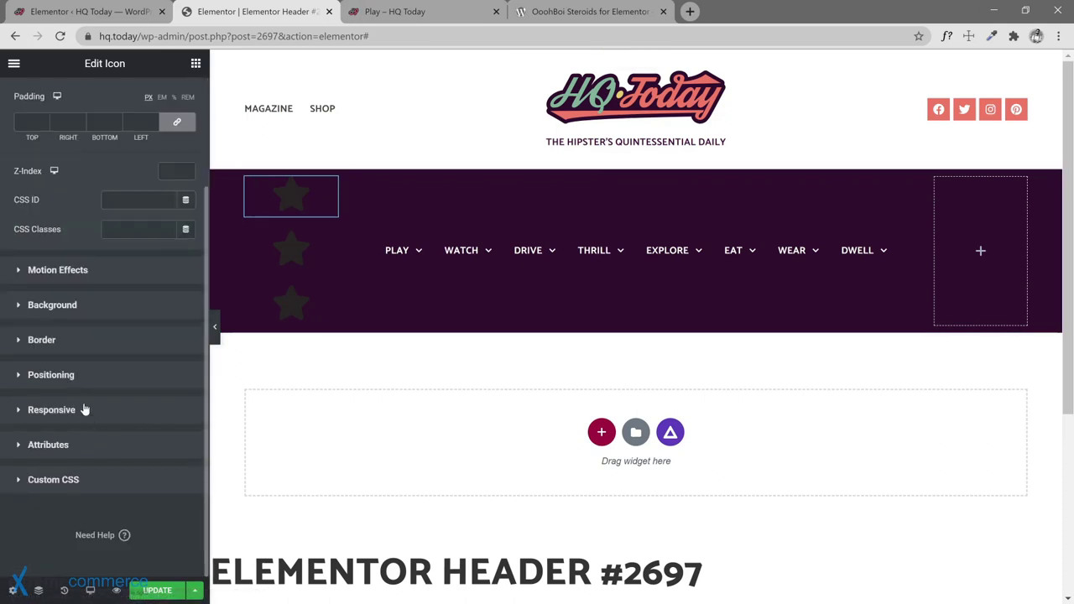
{"action": "scroll", "coordinate": [86, 410], "scroll_direction": "up", "scroll_amount": 3}
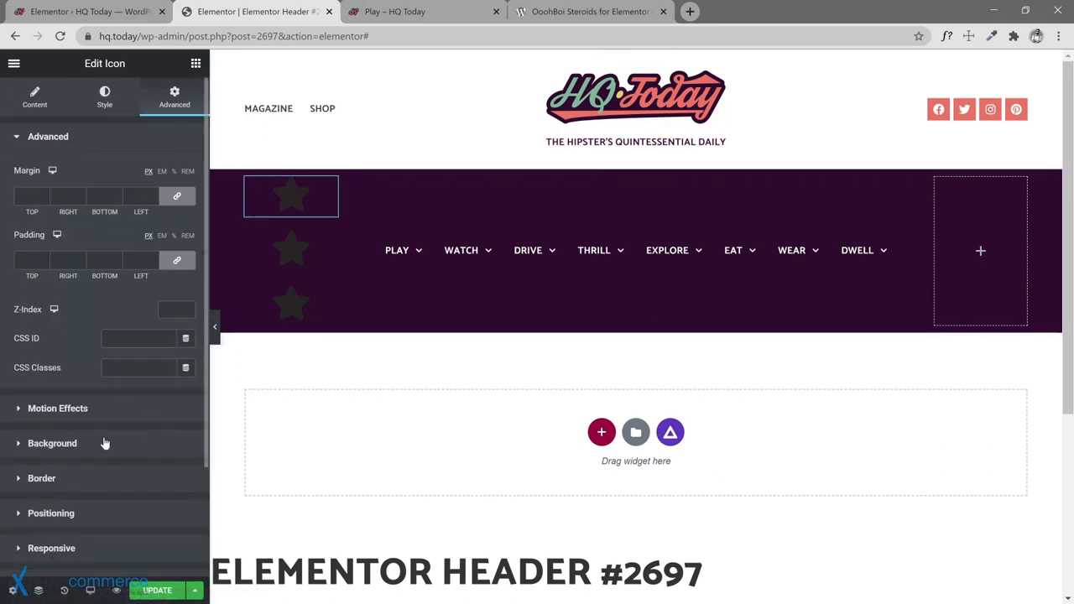
{"action": "scroll", "coordinate": [94, 465], "scroll_direction": "down", "scroll_amount": 2}
{"action": "left_click", "coordinate": [96, 379]}
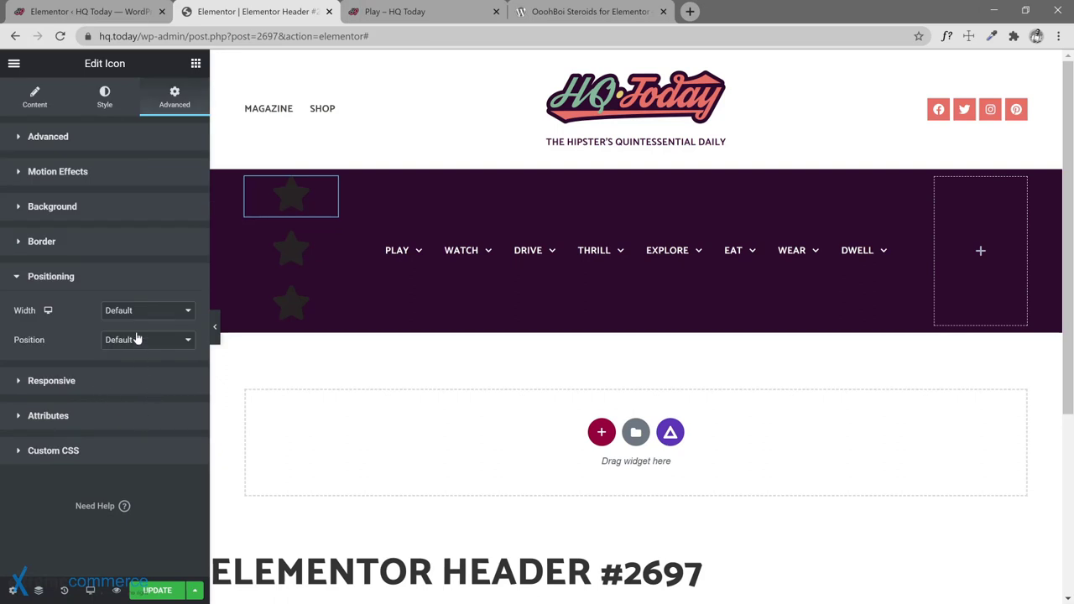
{"action": "left_click", "coordinate": [143, 312]}
{"action": "left_click", "coordinate": [151, 380]}
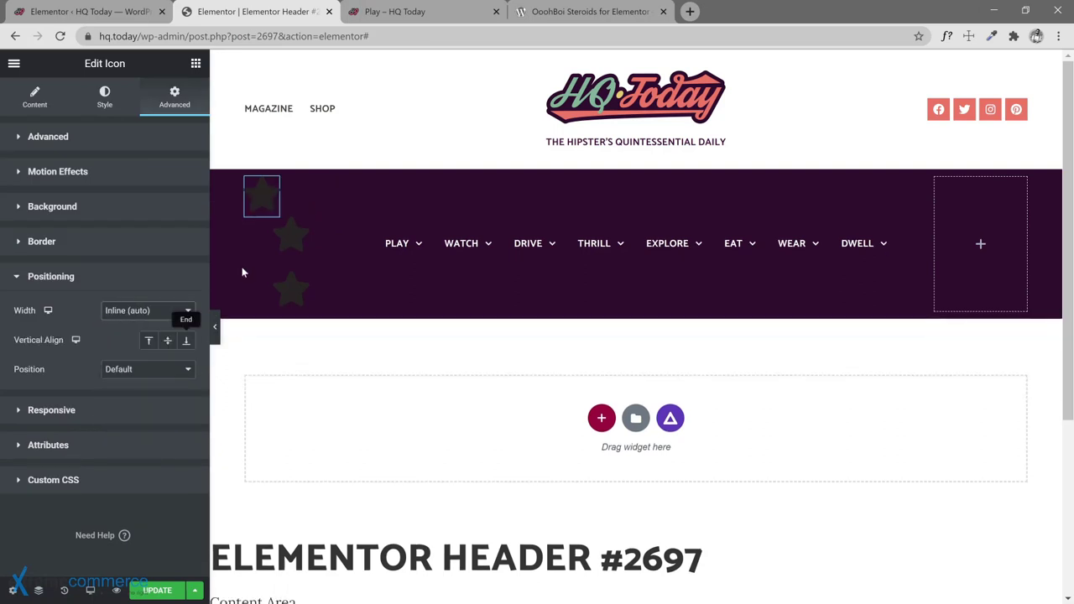
Step: Copy the first star and paste its style onto the second and third stars
{"action": "right_click", "coordinate": [273, 186]}
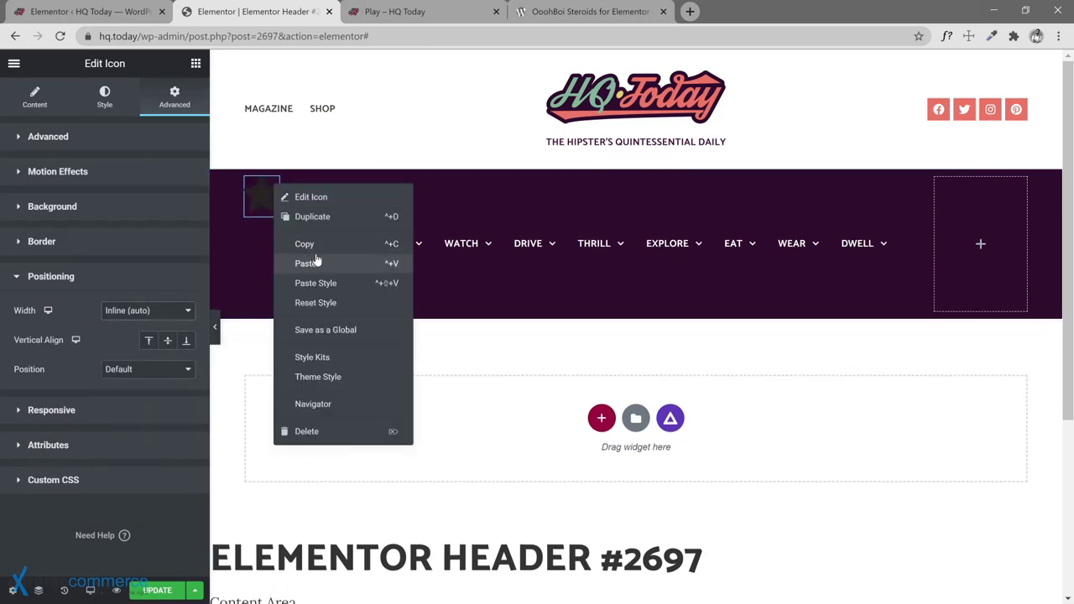
{"action": "left_click", "coordinate": [321, 243]}
{"action": "right_click", "coordinate": [332, 229]}
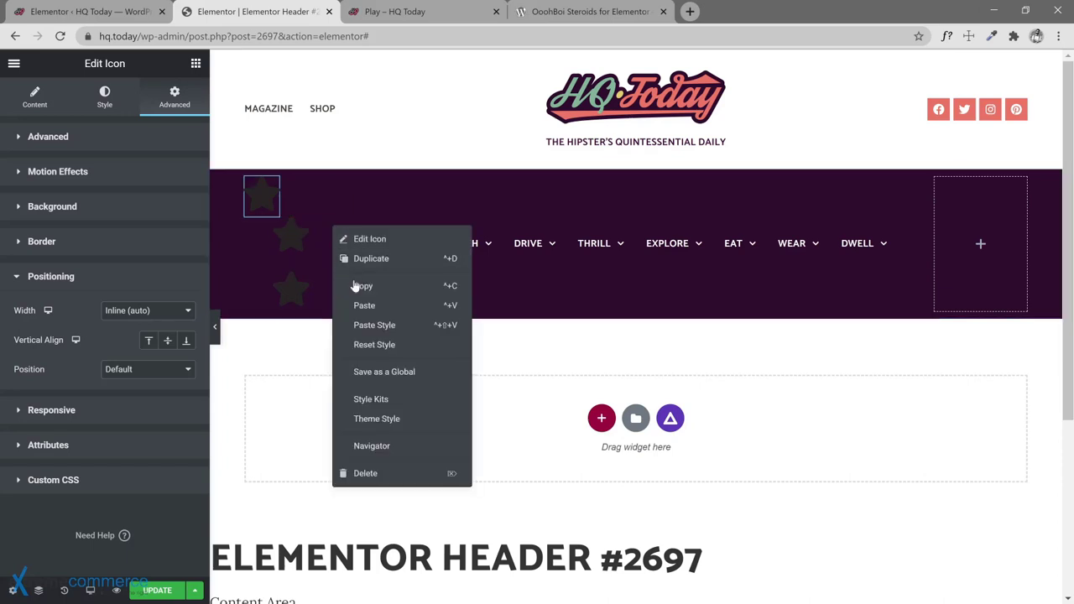
{"action": "left_click", "coordinate": [376, 330]}
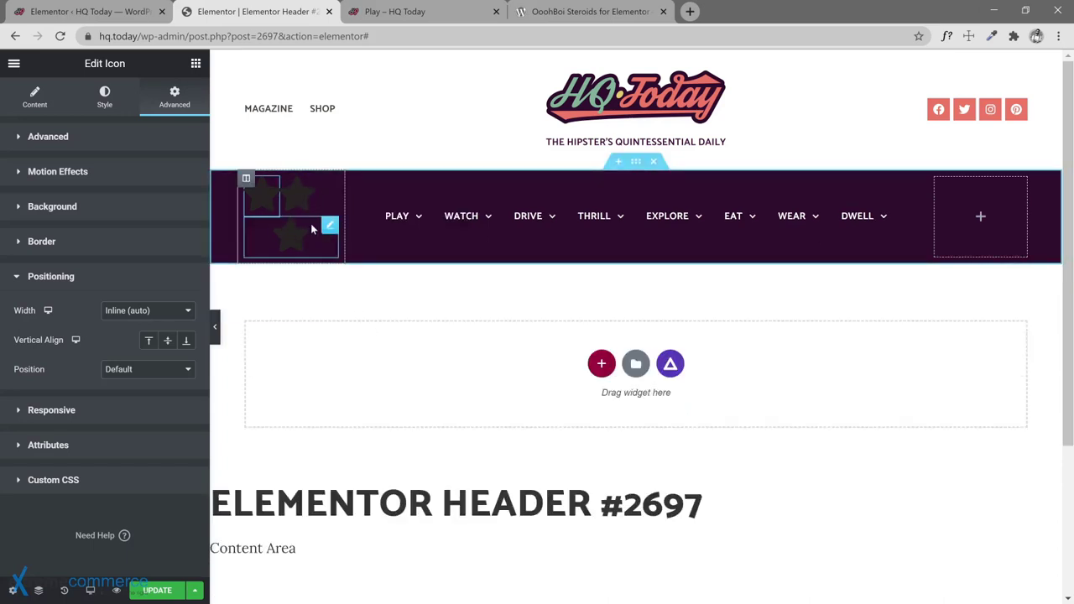
{"action": "right_click", "coordinate": [330, 228]}
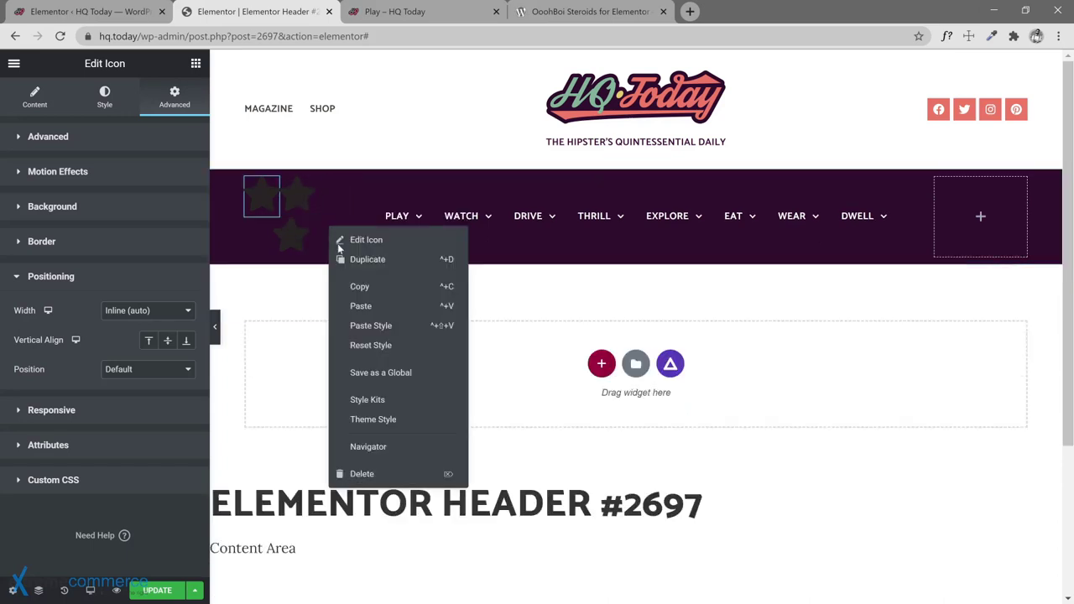
{"action": "left_click", "coordinate": [386, 328]}
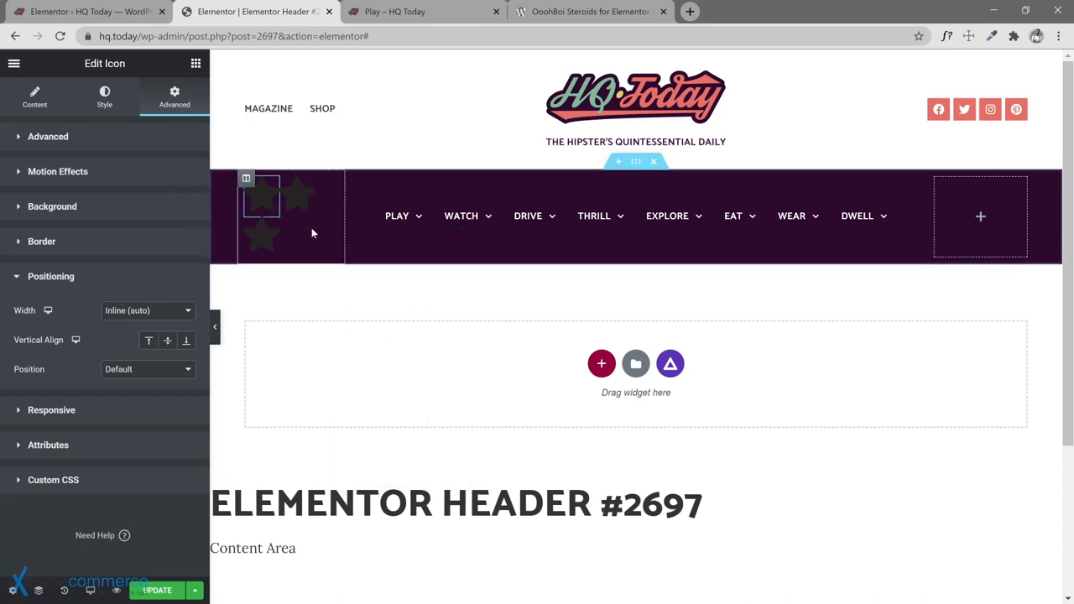
Step: Delete the two extra star icons, leaving a single star in the left column
{"action": "right_click", "coordinate": [307, 196]}
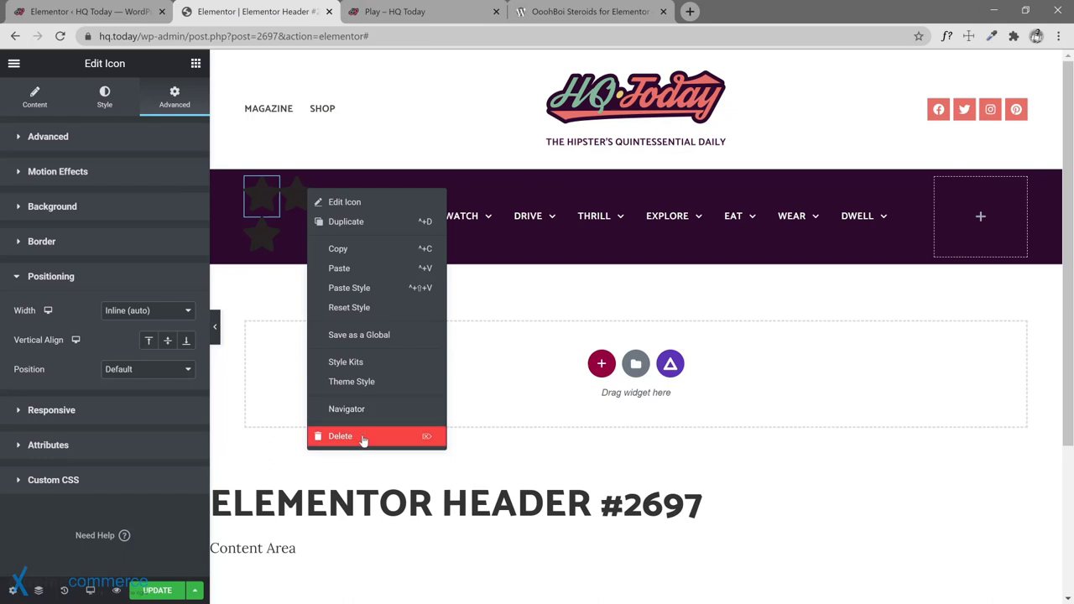
{"action": "left_click", "coordinate": [362, 433]}
{"action": "right_click", "coordinate": [306, 188]}
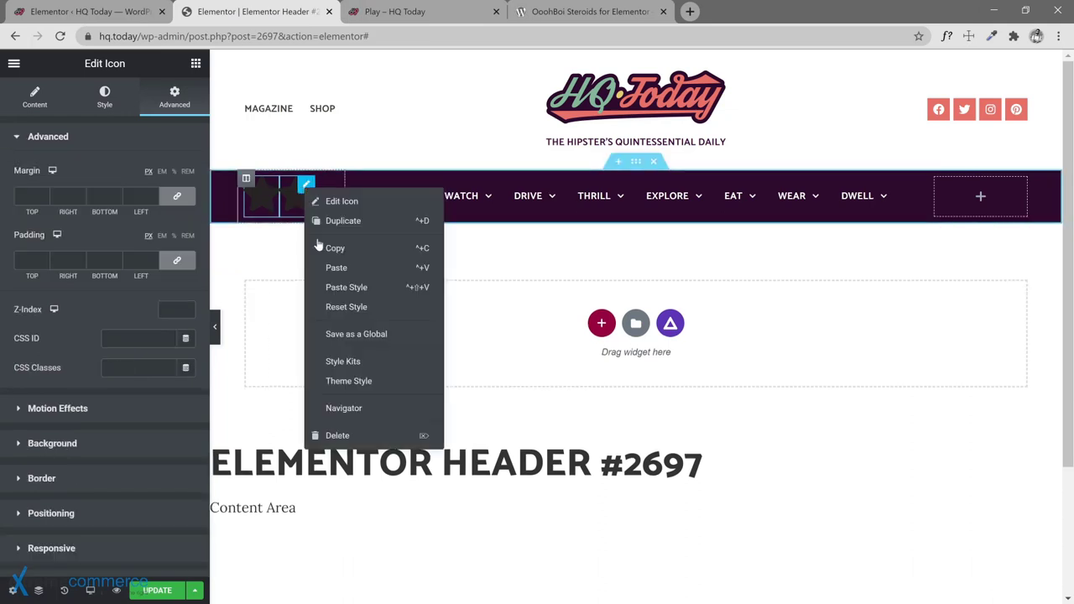
{"action": "left_click", "coordinate": [344, 437]}
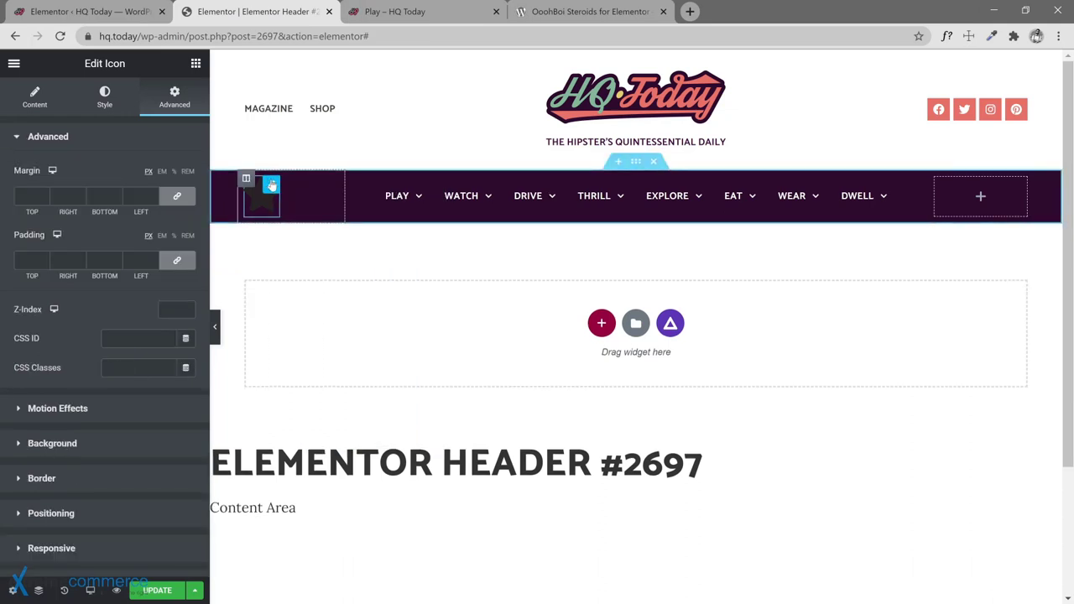
{"action": "left_click", "coordinate": [47, 102]}
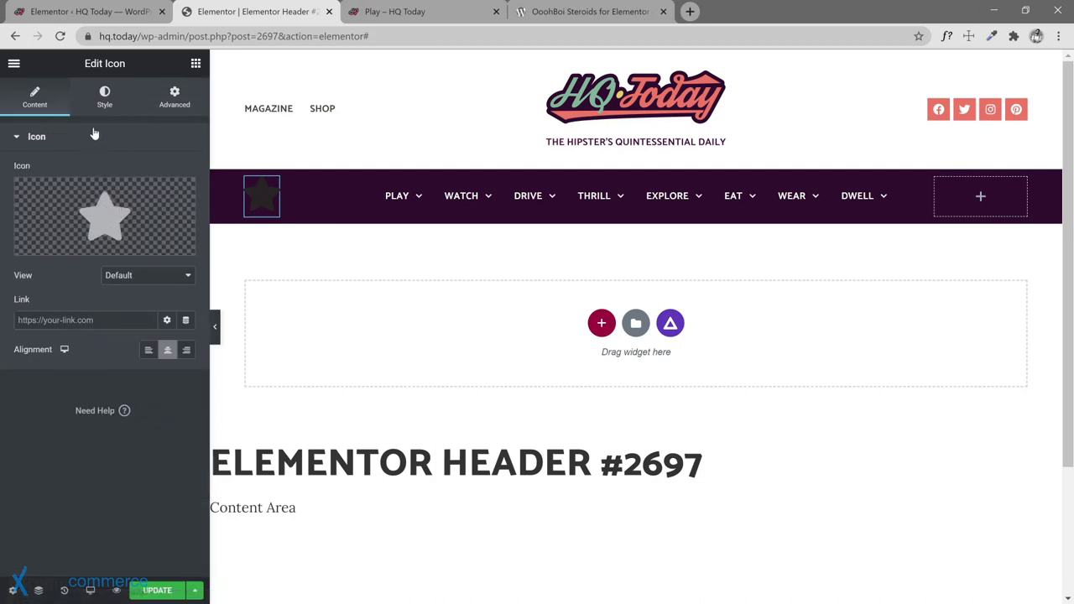
{"action": "left_click", "coordinate": [104, 97]}
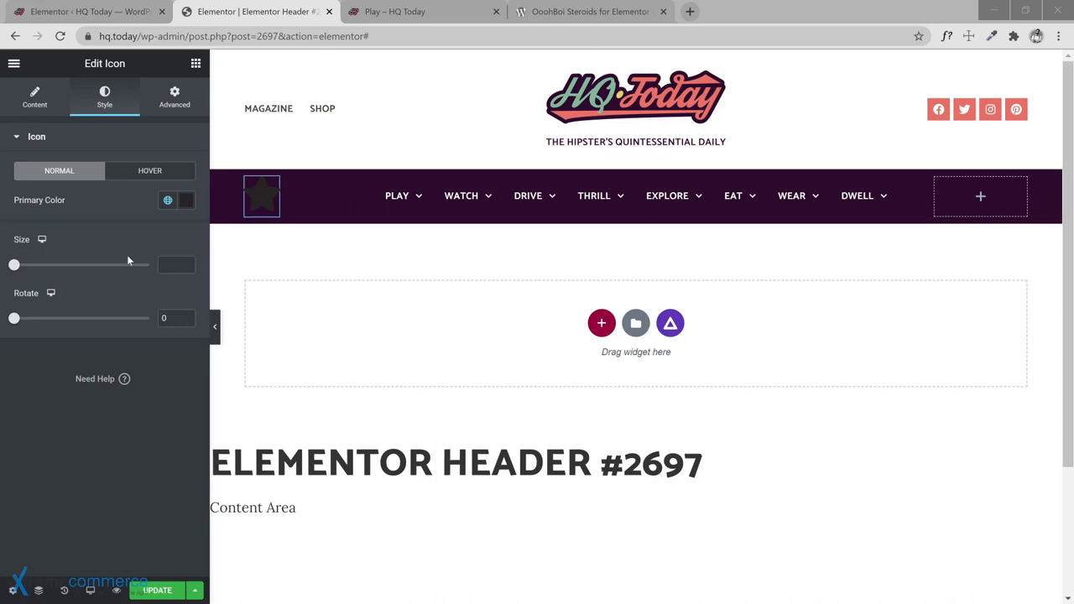
Step: Set the star icon's size to 22 and its primary colour to the white global colour
{"action": "left_click", "coordinate": [172, 265]}
{"action": "type", "text": "22"}
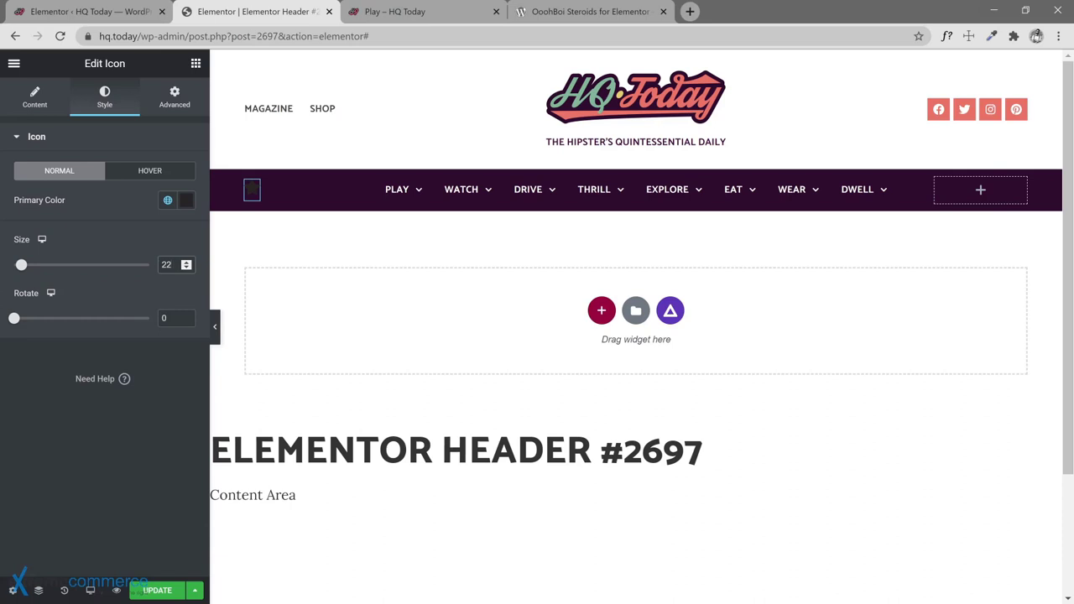
{"action": "left_click", "coordinate": [168, 199]}
{"action": "scroll", "coordinate": [84, 330], "scroll_direction": "down", "scroll_amount": 1}
{"action": "left_click", "coordinate": [67, 414]}
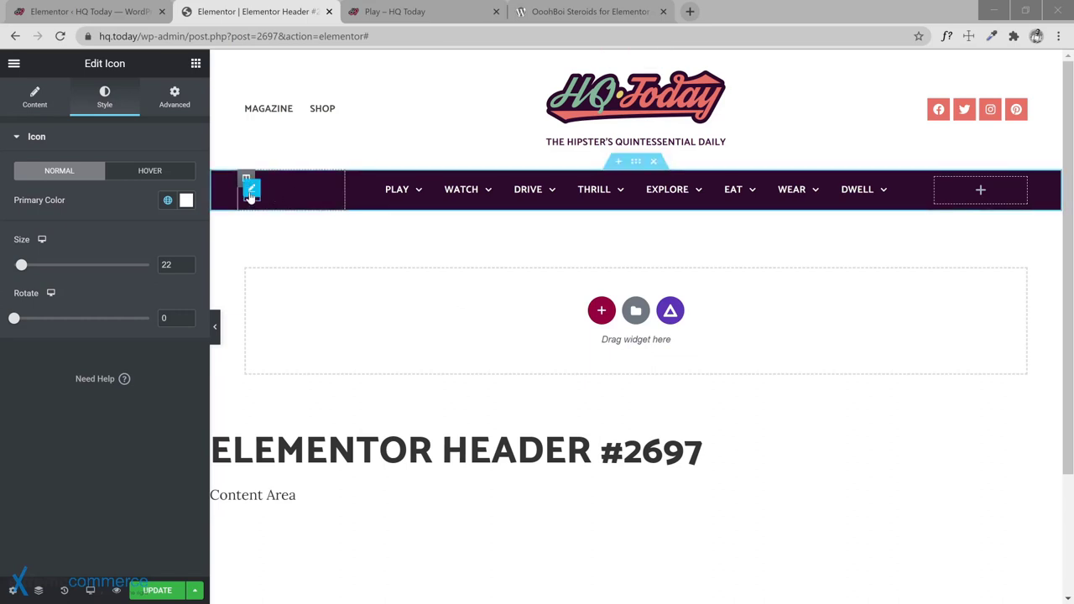
Step: Duplicate the white star icon twice so three stars sit in the left nav column
{"action": "right_click", "coordinate": [250, 197]}
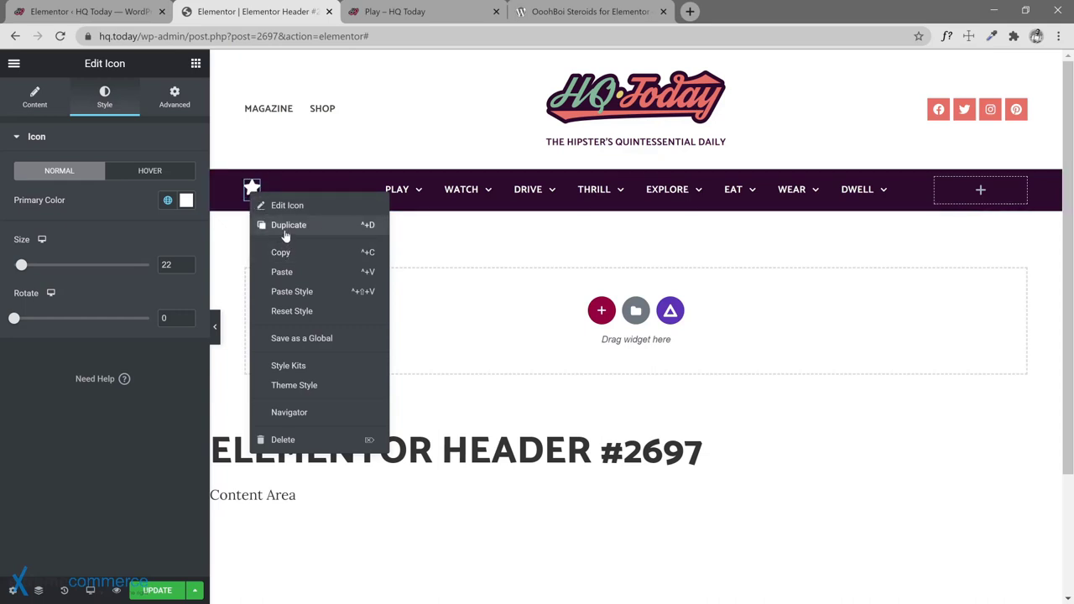
{"action": "left_click", "coordinate": [285, 237]}
{"action": "right_click", "coordinate": [272, 194]}
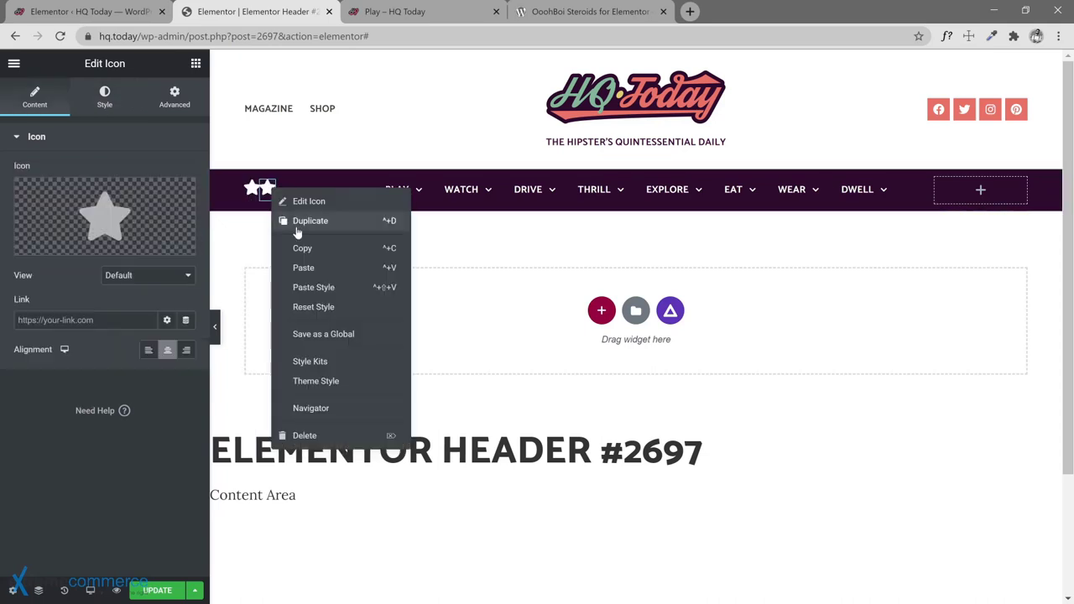
{"action": "left_click", "coordinate": [296, 228]}
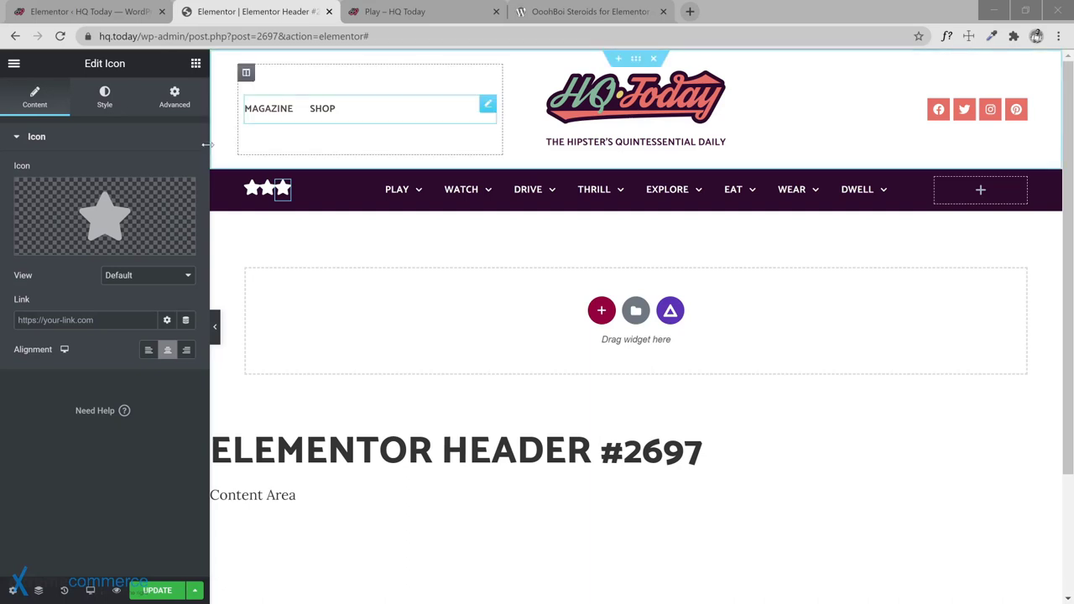
Step: Set the first star's unlinked padding to 9 top, 10 right, 6 bottom and 10 left
{"action": "left_click", "coordinate": [254, 188]}
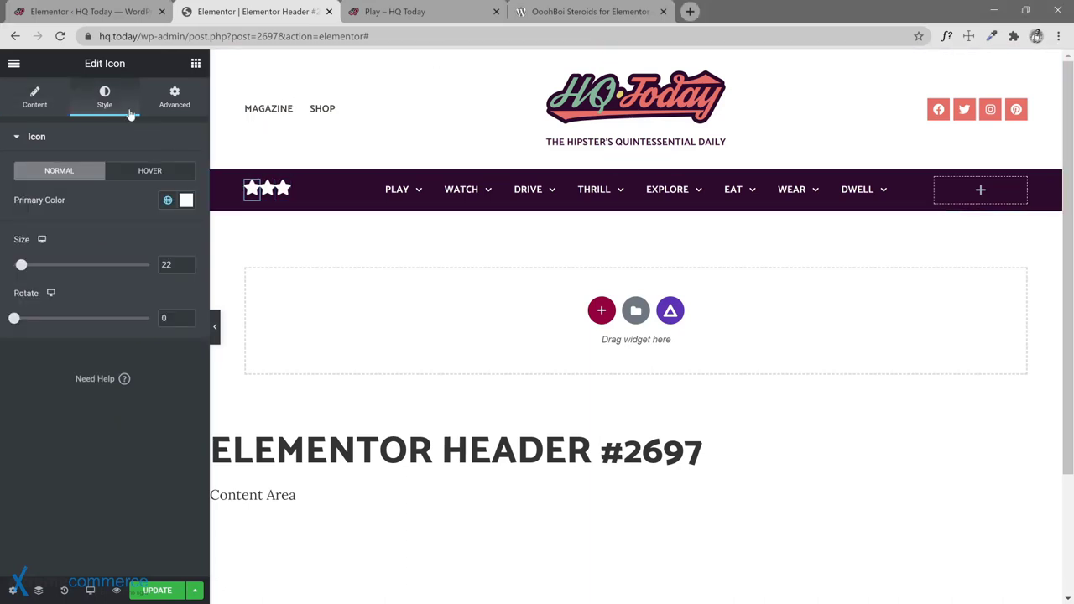
{"action": "left_click", "coordinate": [168, 106]}
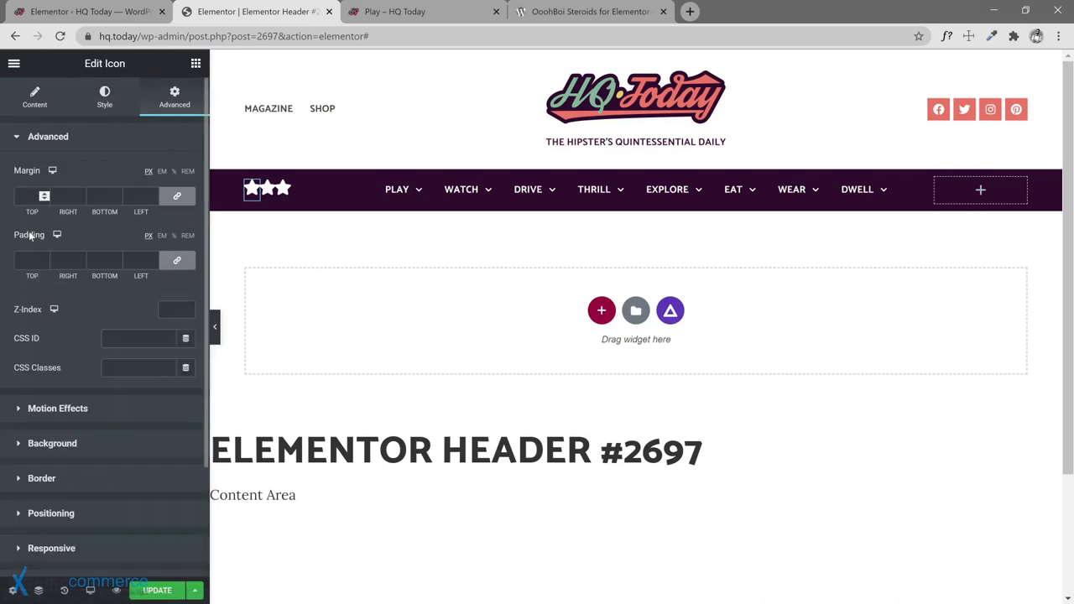
{"action": "left_click", "coordinate": [42, 260]}
{"action": "type", "text": "0"}
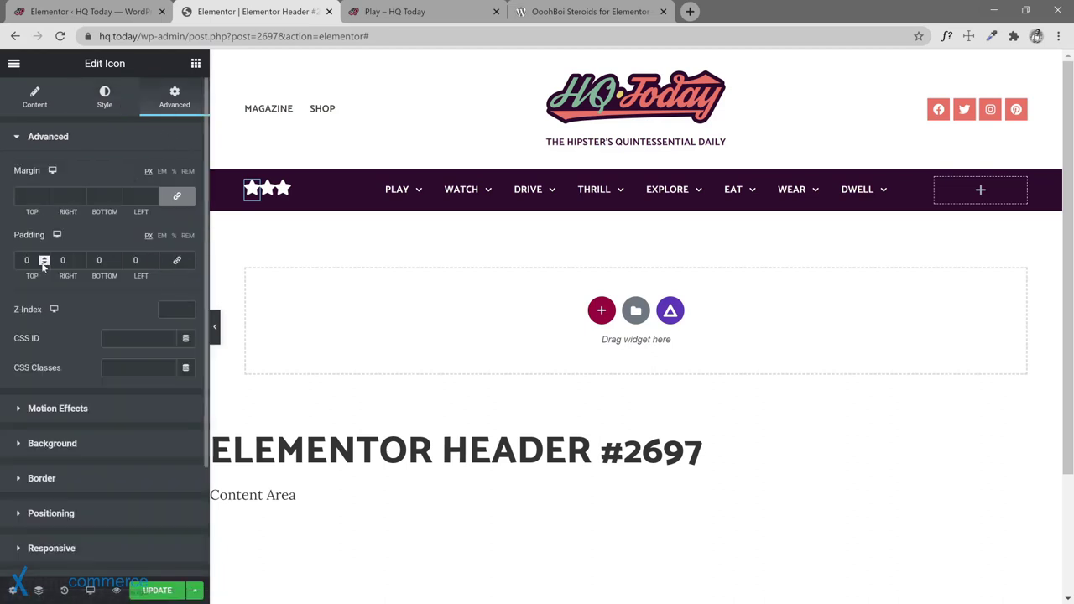
{"action": "double_click", "coordinate": [36, 261]}
{"action": "type", "text": "9"}
{"action": "key", "text": "Tab"}
{"action": "type", "text": "1"}
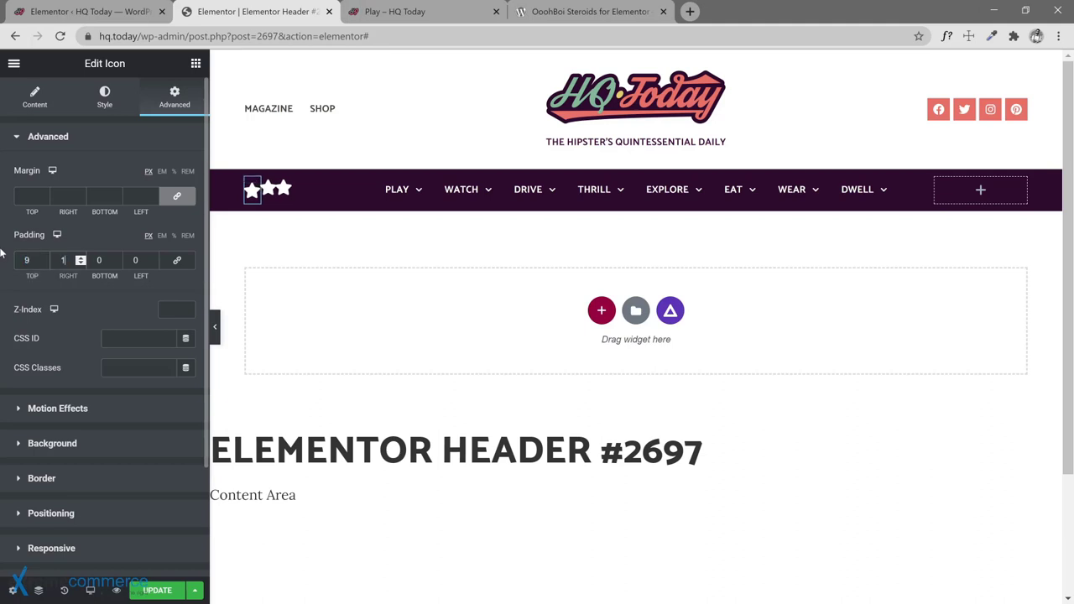
{"action": "type", "text": "0"}
{"action": "key", "text": "Tab"}
{"action": "type", "text": "6"}
{"action": "key", "text": "Tab"}
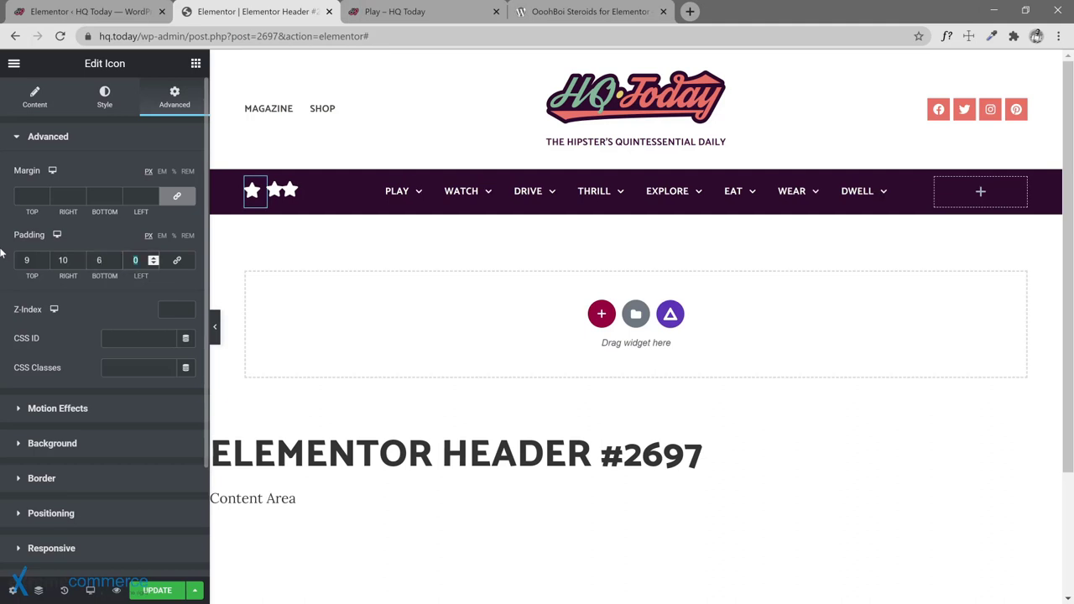
{"action": "type", "text": "10"}
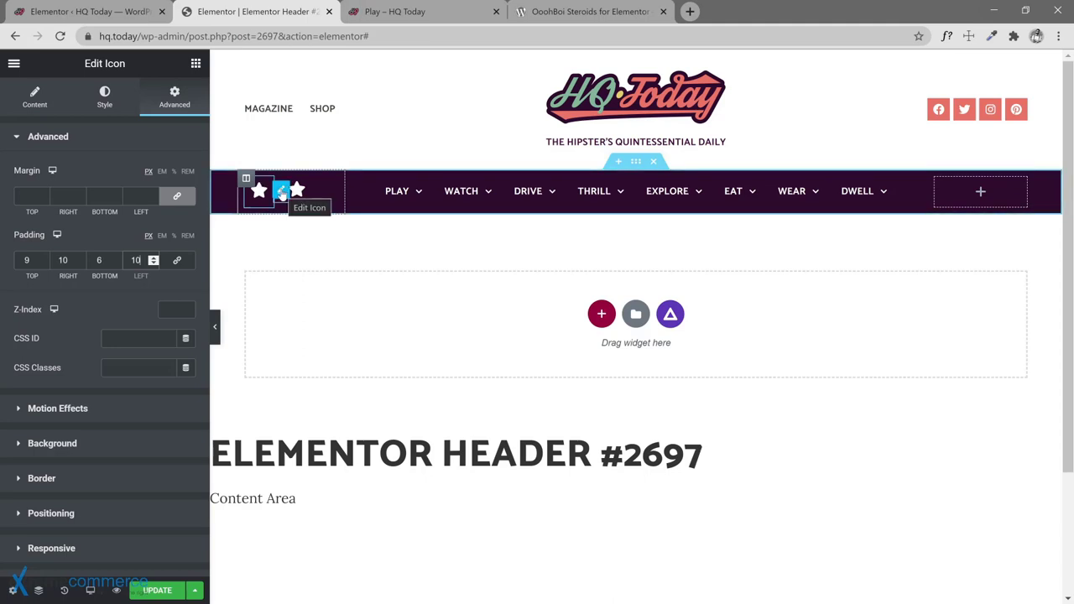
Step: Copy the first star and Paste Style onto the second and third stars to match its padding
{"action": "right_click", "coordinate": [281, 191]}
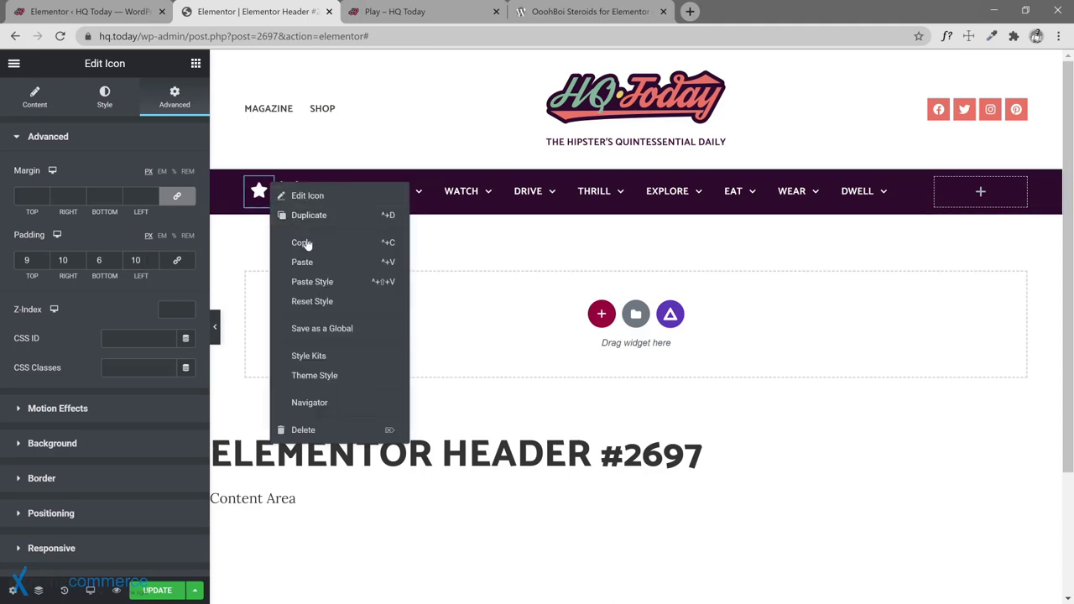
{"action": "left_click", "coordinate": [309, 243]}
{"action": "right_click", "coordinate": [284, 190]}
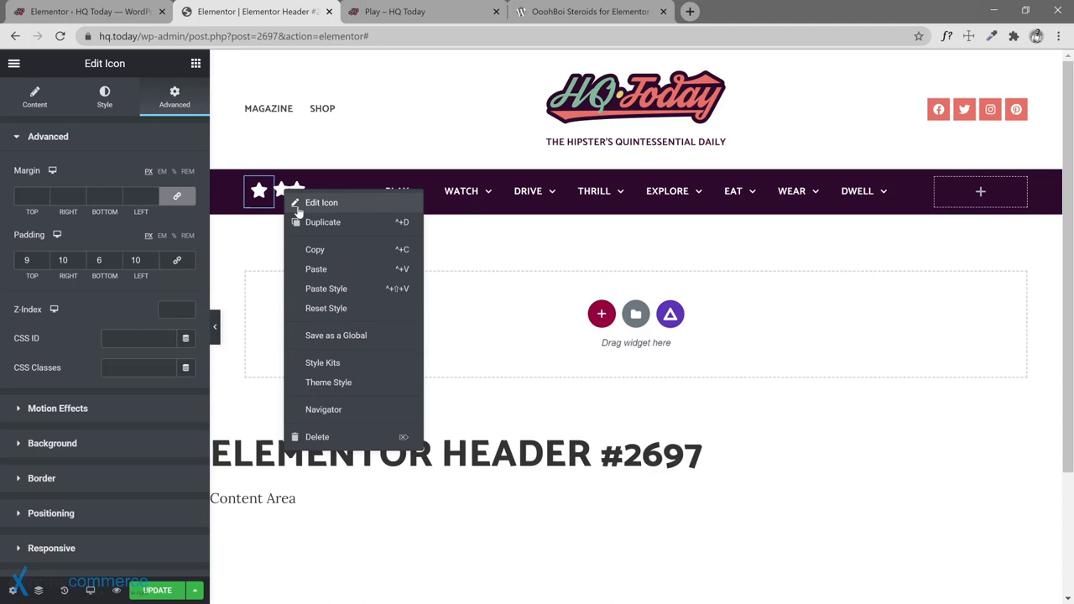
{"action": "left_click", "coordinate": [338, 295]}
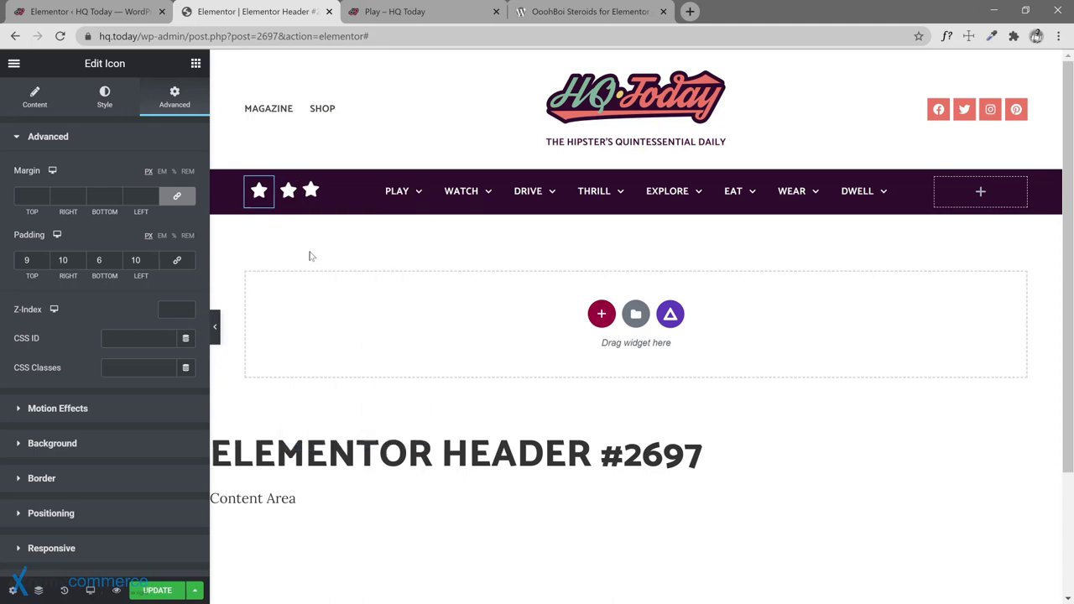
{"action": "right_click", "coordinate": [310, 193]}
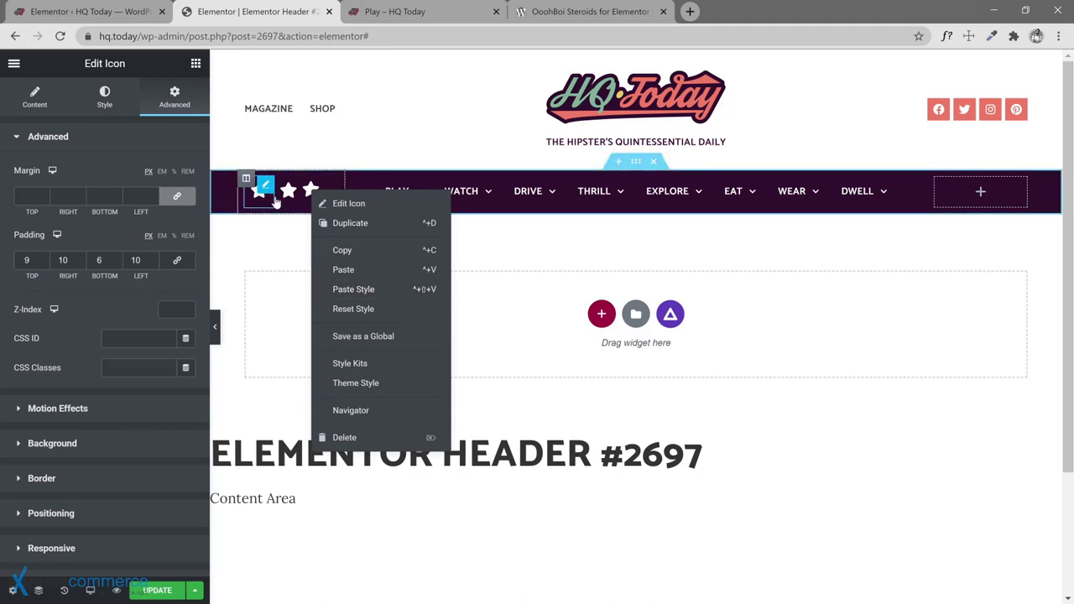
{"action": "left_click", "coordinate": [364, 290]}
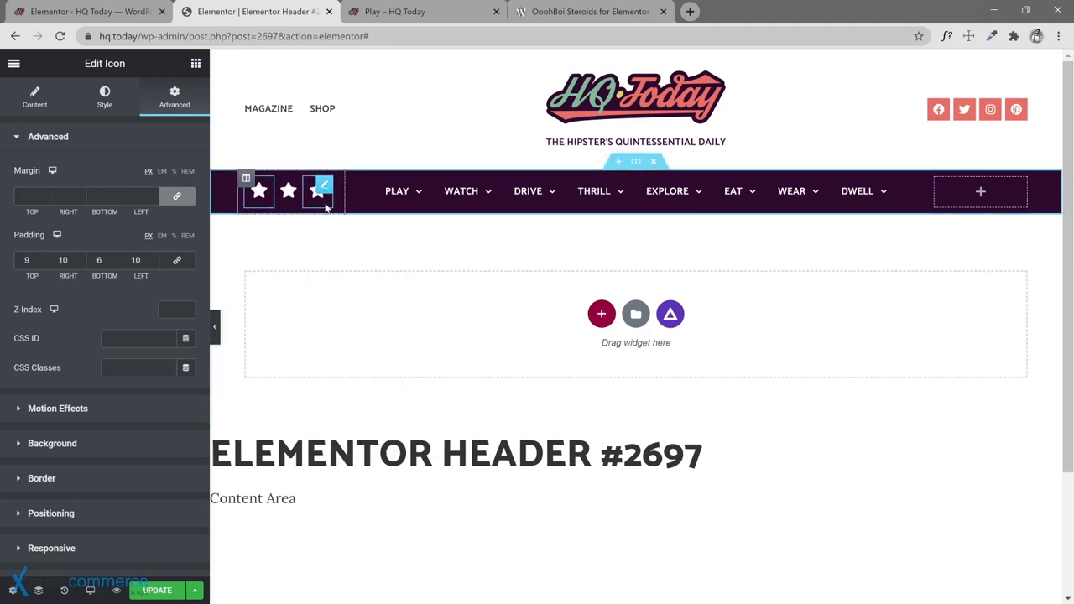
{"action": "left_click_drag", "start_coordinate": [324, 185], "coordinate": [276, 193]}
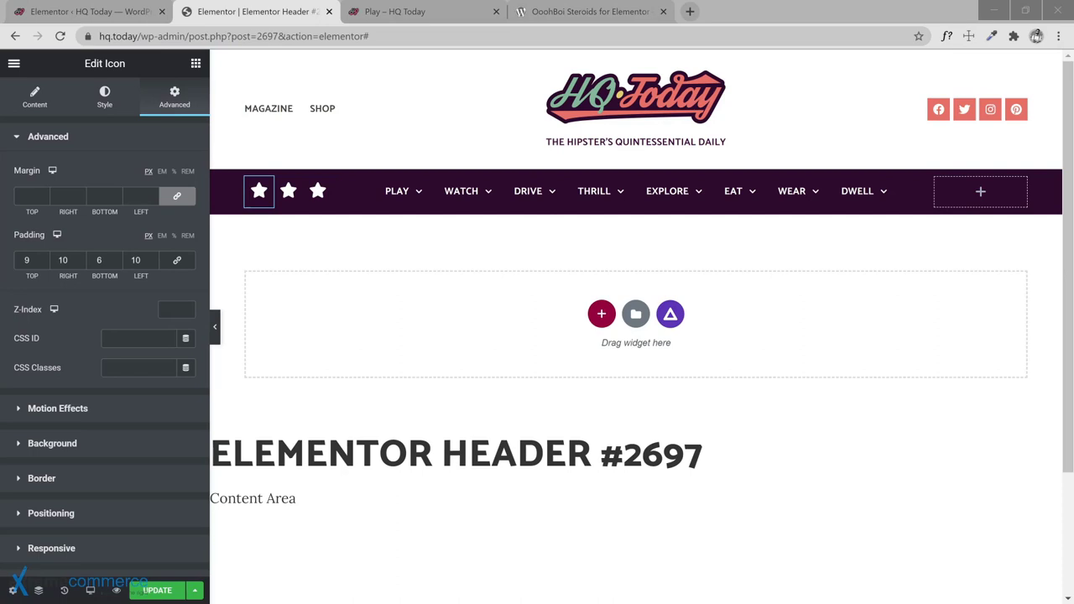
{"action": "scroll", "coordinate": [111, 388], "scroll_direction": "down", "scroll_amount": 2}
{"action": "scroll", "coordinate": [111, 388], "scroll_direction": "up", "scroll_amount": 2}
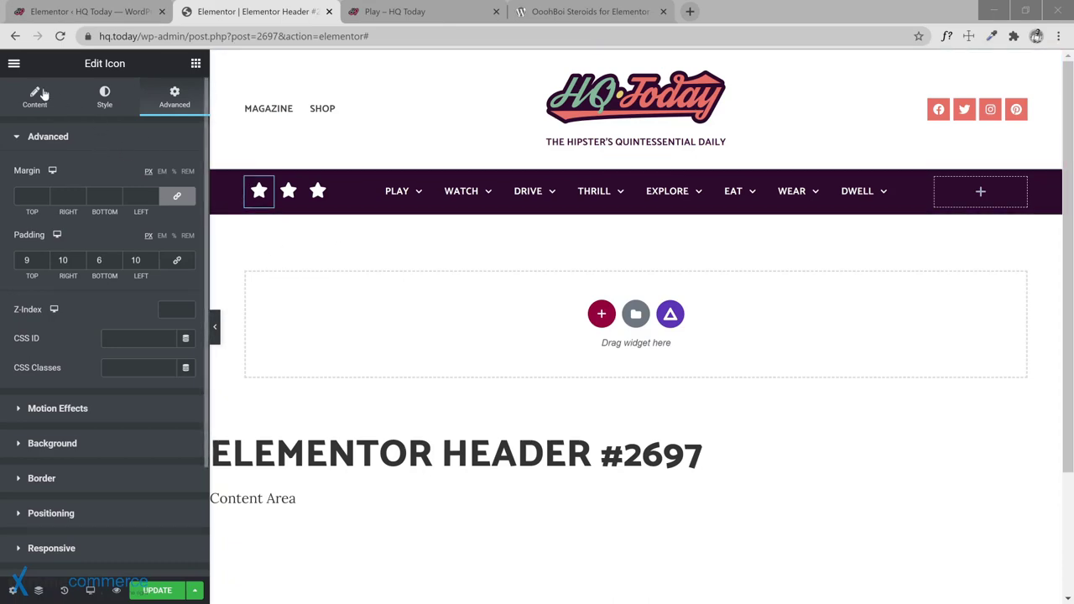
{"action": "left_click", "coordinate": [260, 190]}
Step: Replace the first star with the Clock icon from the Icon Library
{"action": "left_click", "coordinate": [62, 245]}
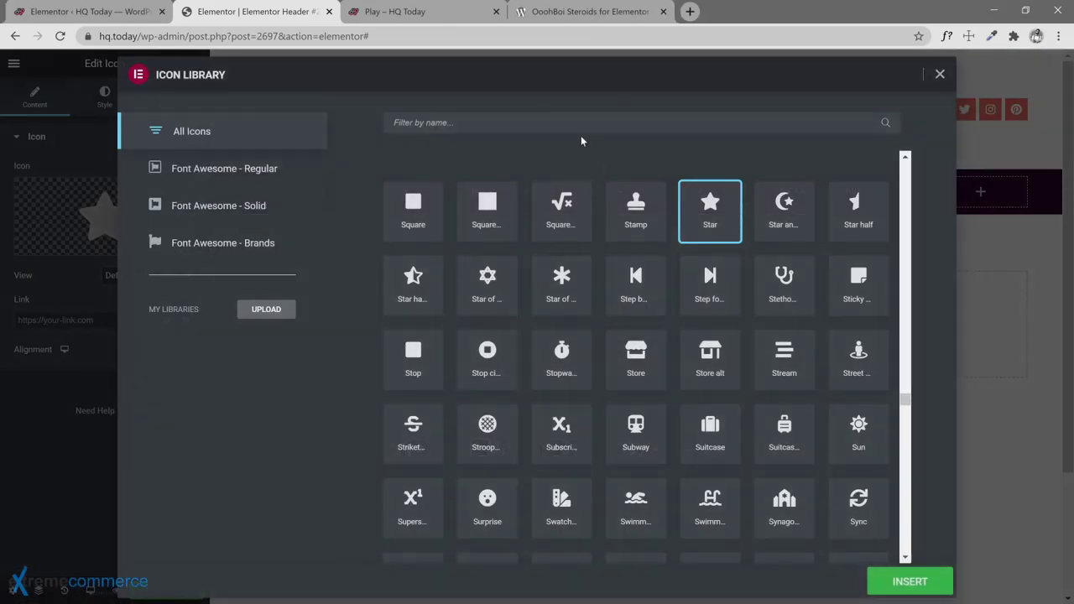
{"action": "type", "text": "lates"}
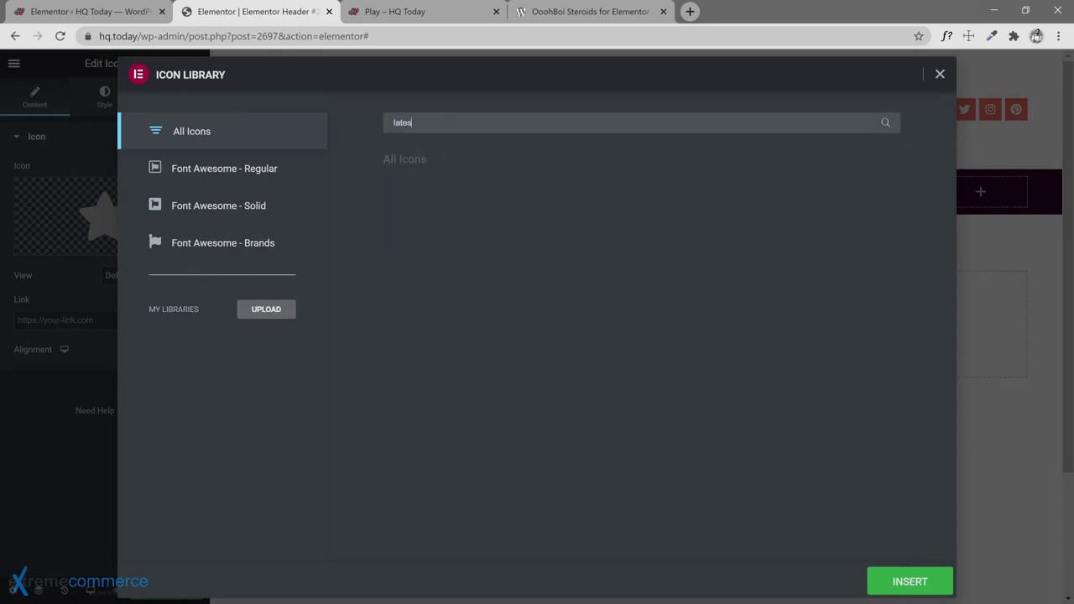
{"action": "type", "text": "t"}
{"action": "key", "text": "ctrl+a"}
{"action": "key", "text": "BackSpace"}
{"action": "type", "text": "clock"}
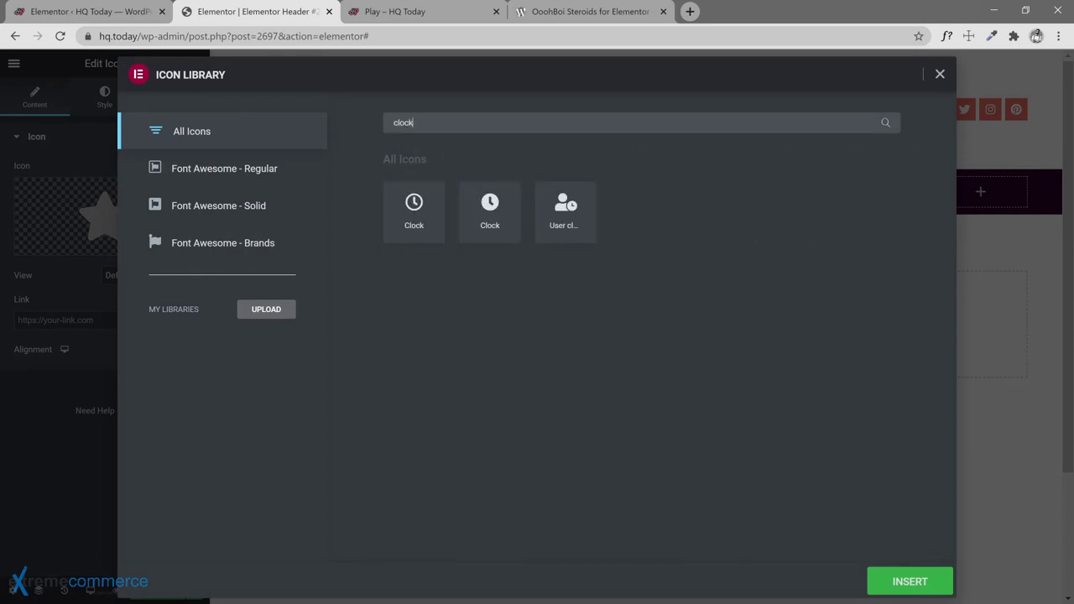
{"action": "left_click", "coordinate": [422, 215]}
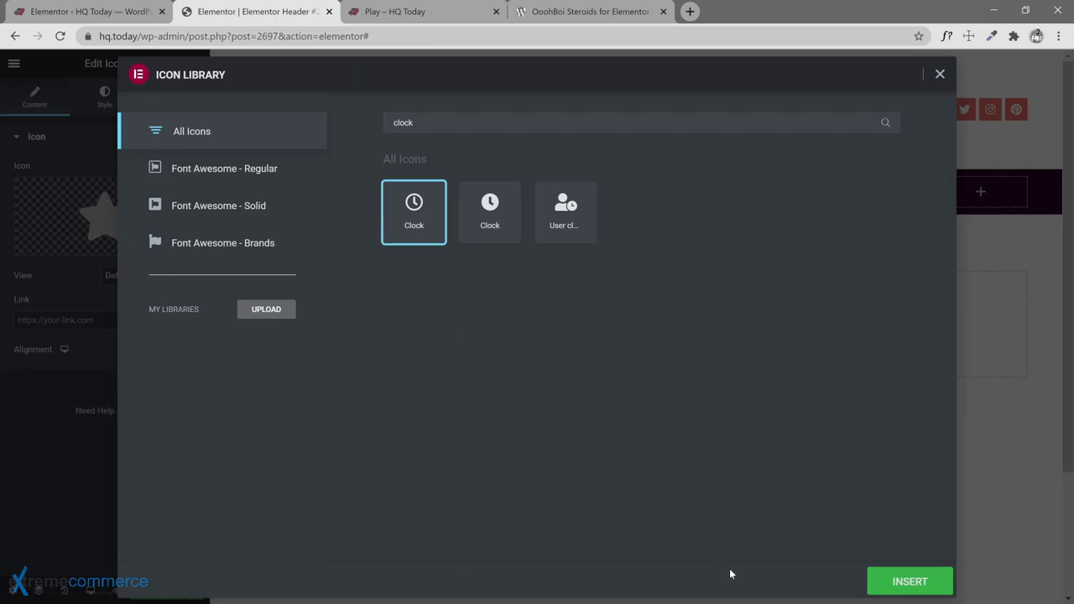
{"action": "left_click", "coordinate": [889, 587]}
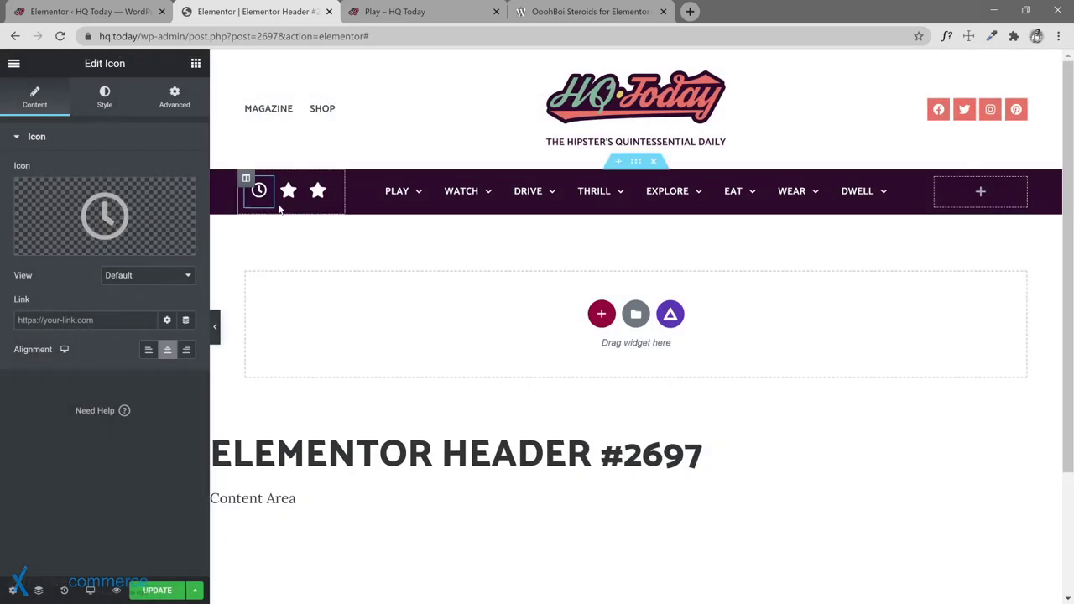
Step: Replace the second star with the Fire icon, found by searching 'fire'
{"action": "left_click", "coordinate": [299, 192]}
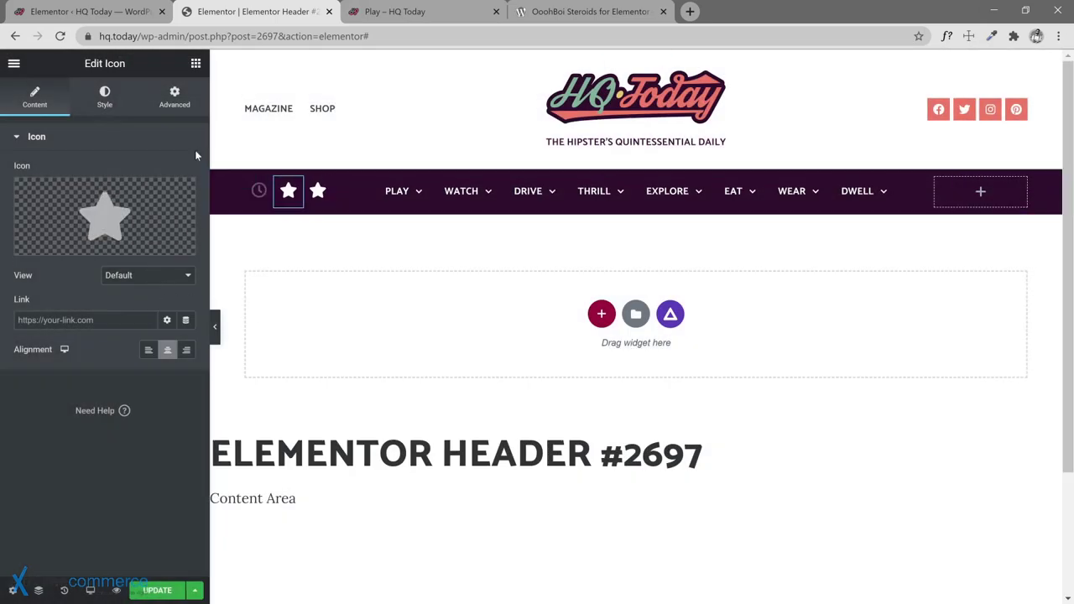
{"action": "left_click", "coordinate": [195, 66]}
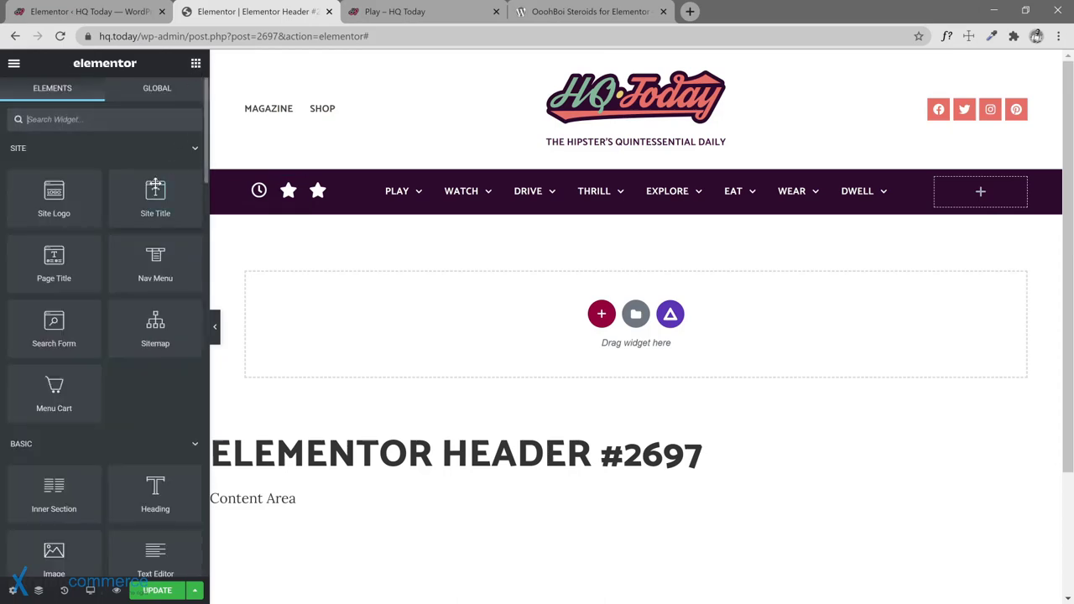
{"action": "left_click", "coordinate": [295, 186]}
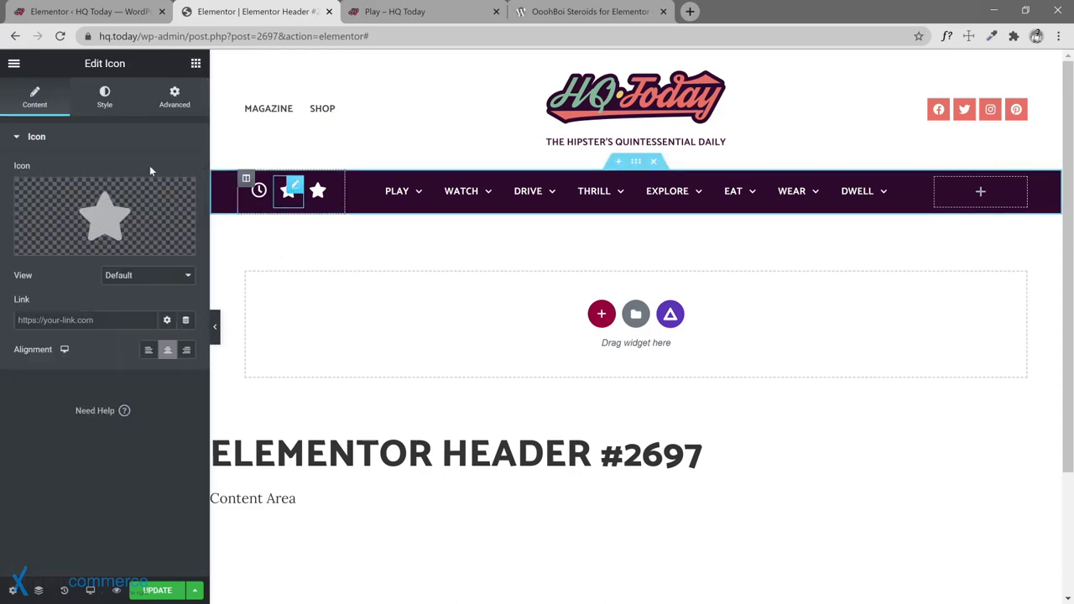
{"action": "left_click", "coordinate": [143, 228]}
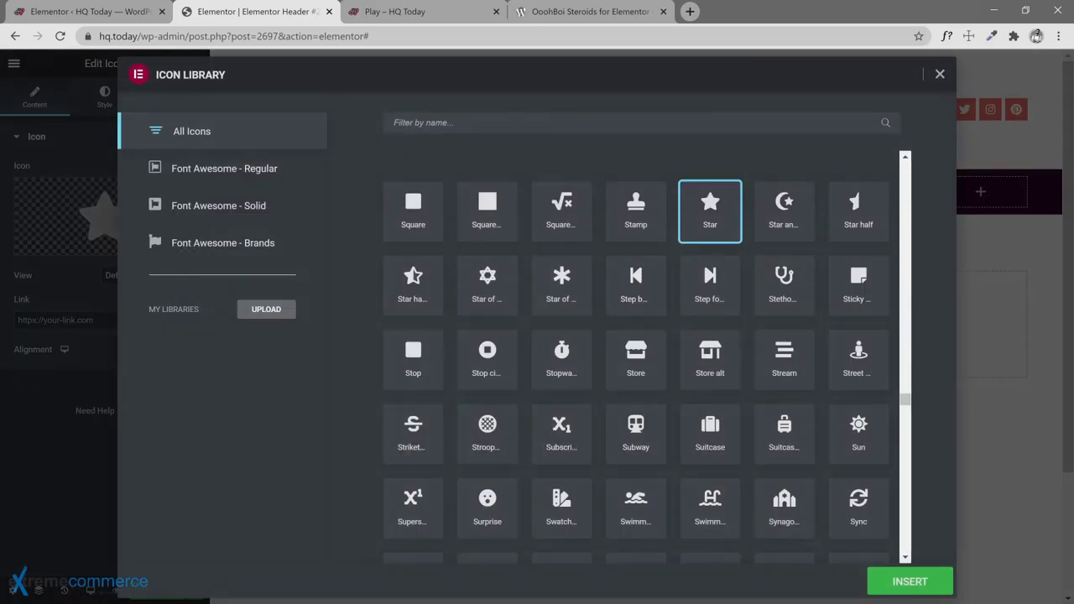
{"action": "left_click", "coordinate": [508, 122]}
{"action": "type", "text": "flame"}
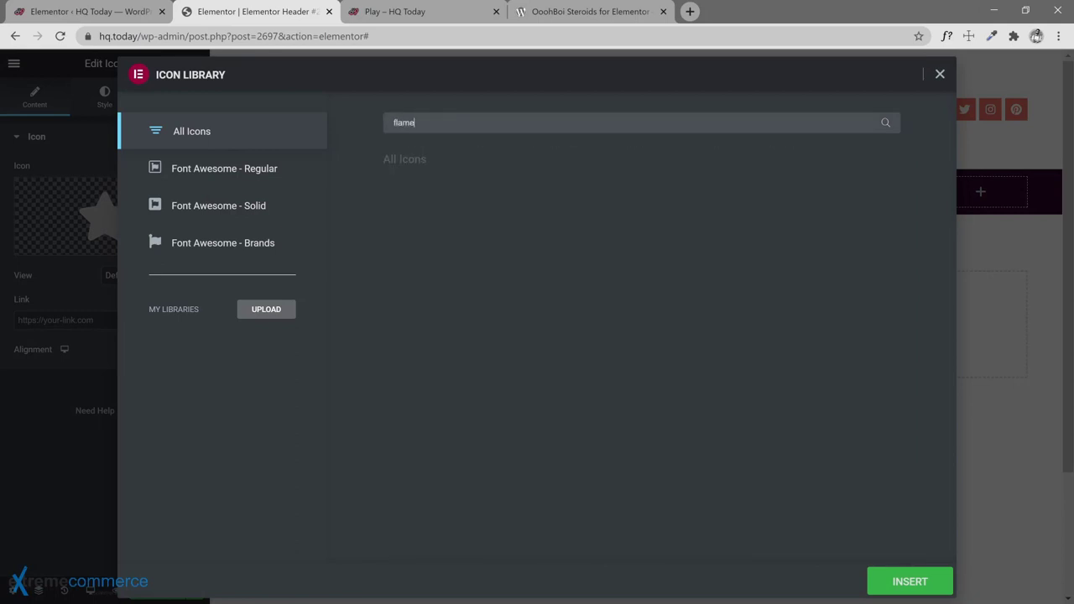
{"action": "key", "text": "BackSpace"}
{"action": "key", "text": "BackSpace"}
{"action": "key", "text": "BackSpace"}
{"action": "key", "text": "BackSpace"}
{"action": "type", "text": "ire"}
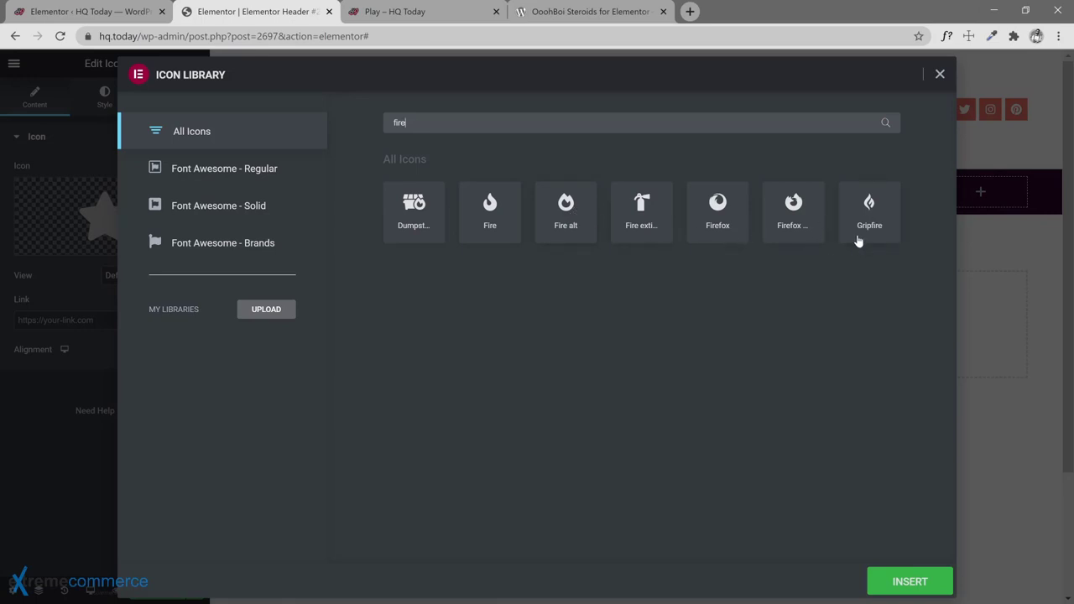
{"action": "left_click", "coordinate": [492, 212]}
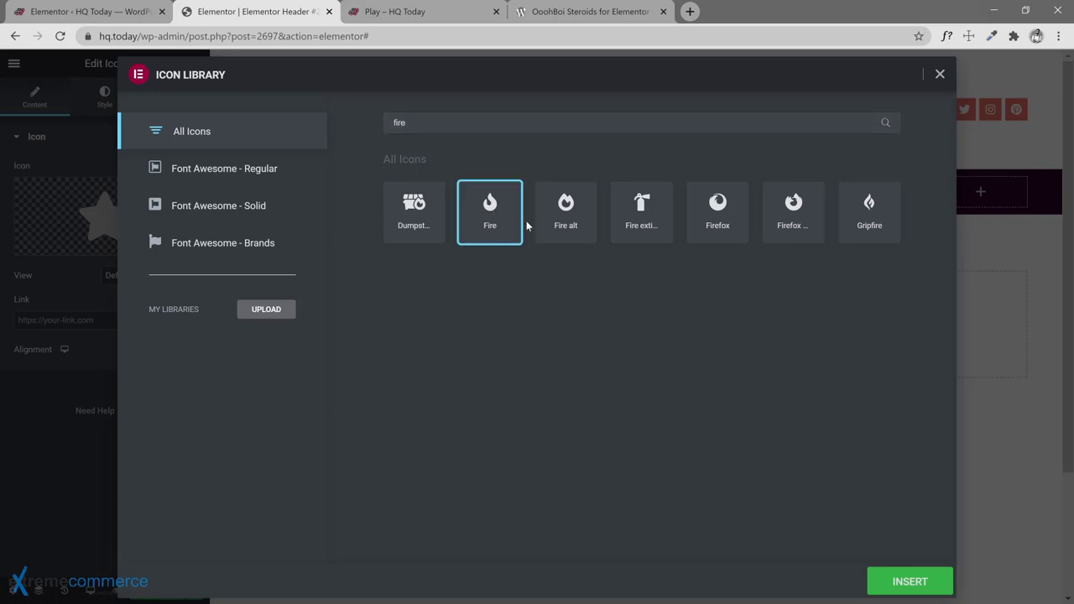
{"action": "left_click", "coordinate": [893, 581]}
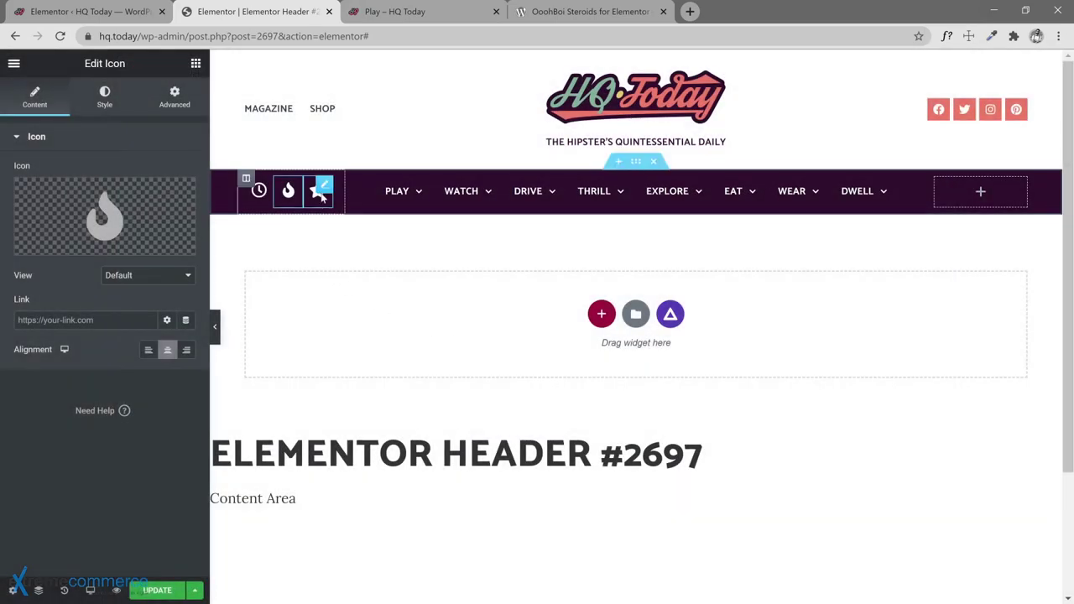
Step: Replace the third star with the Hashtag icon, found by searching 'hash'
{"action": "left_click", "coordinate": [323, 187]}
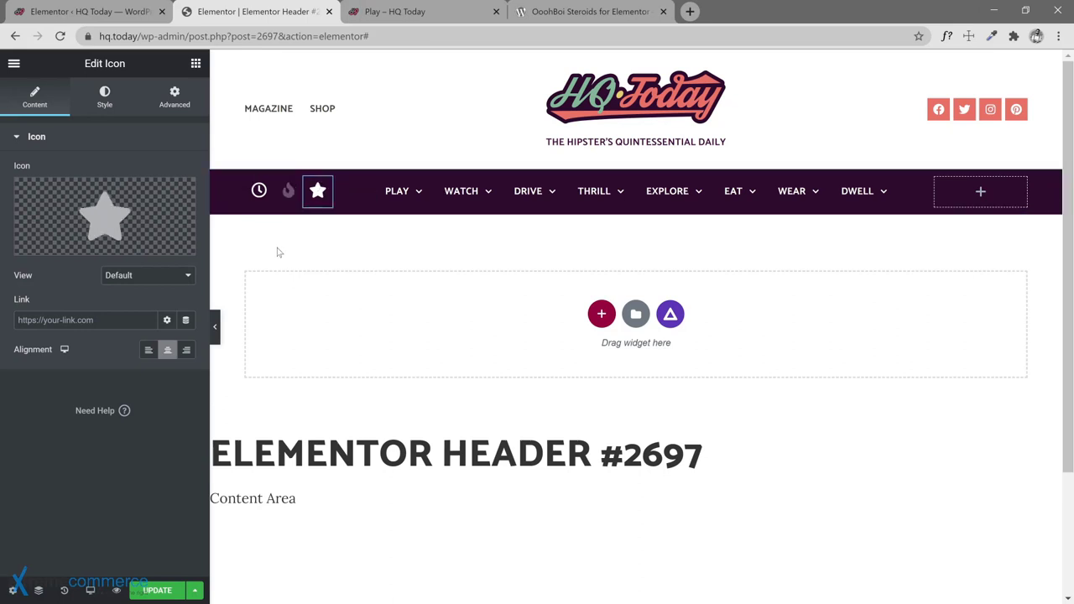
{"action": "mouse_move", "coordinate": [164, 224]}
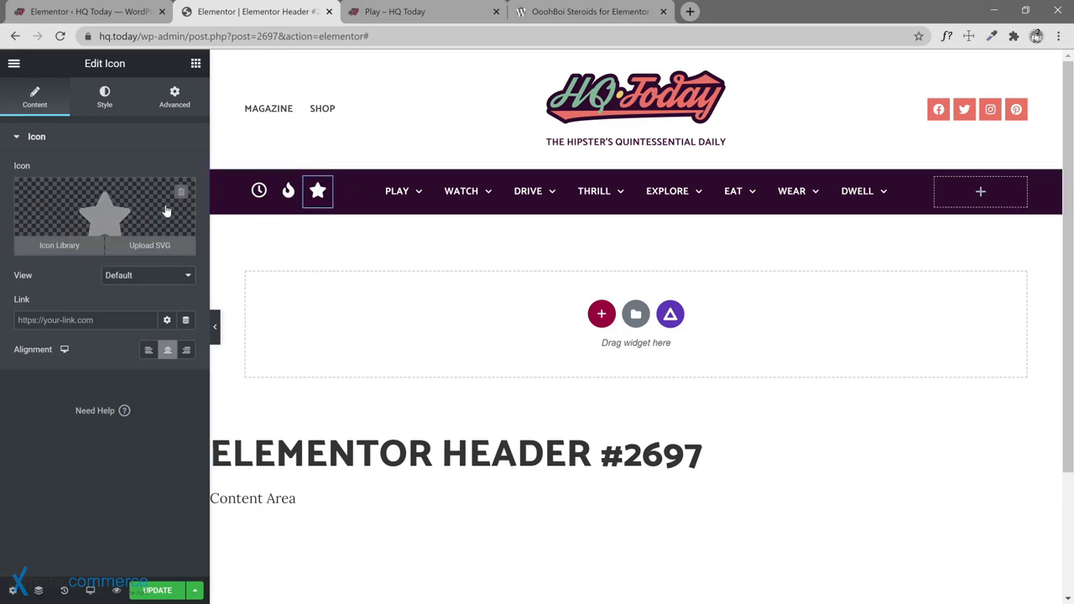
{"action": "left_click", "coordinate": [118, 219]}
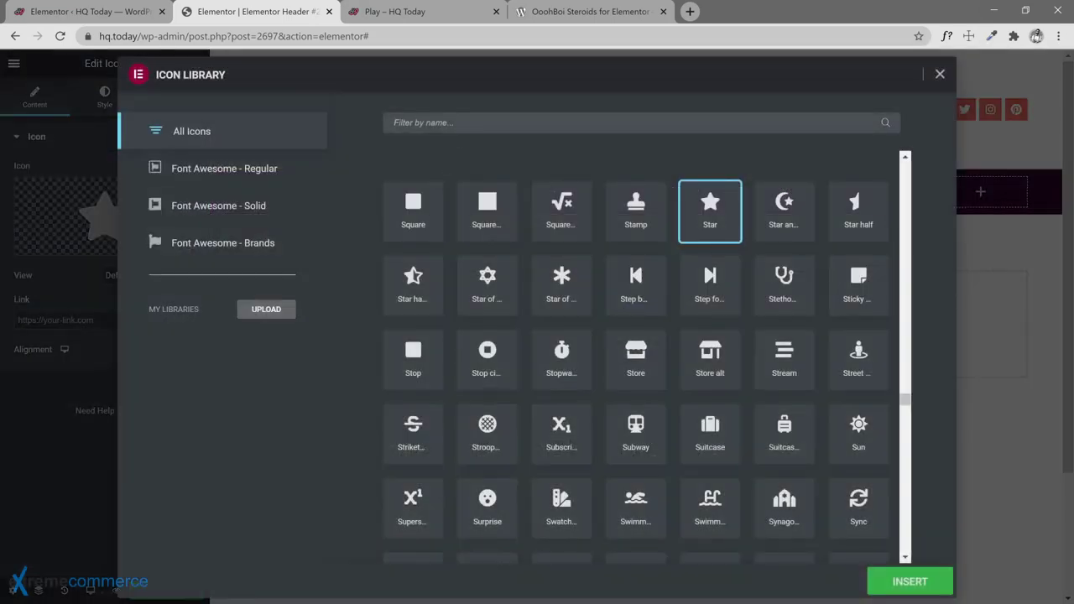
{"action": "type", "text": "hash"}
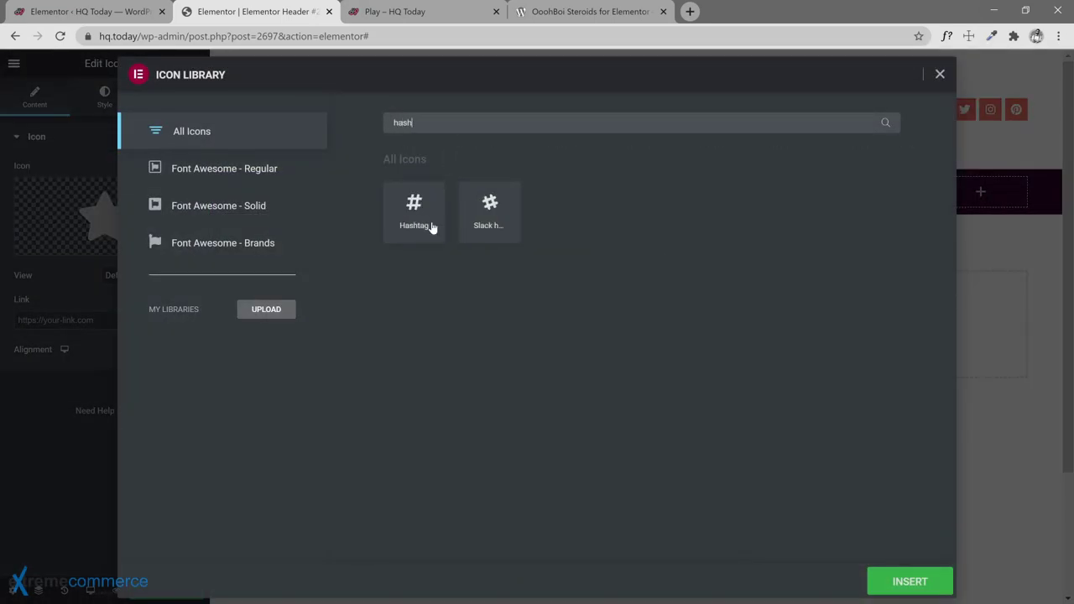
{"action": "left_click", "coordinate": [419, 215]}
{"action": "left_click", "coordinate": [906, 587]}
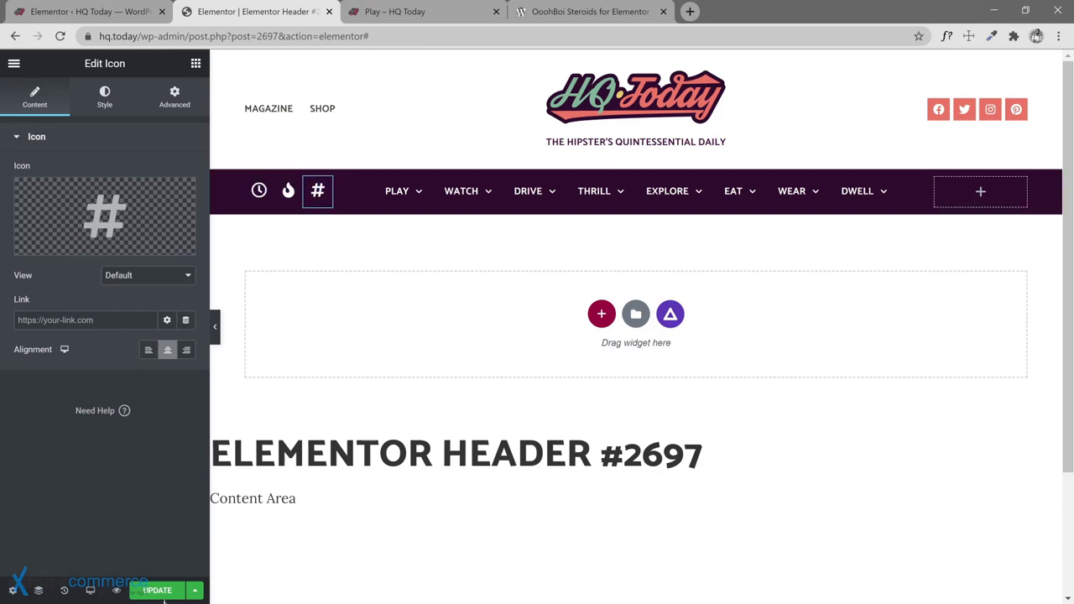
{"action": "left_click", "coordinate": [163, 596]}
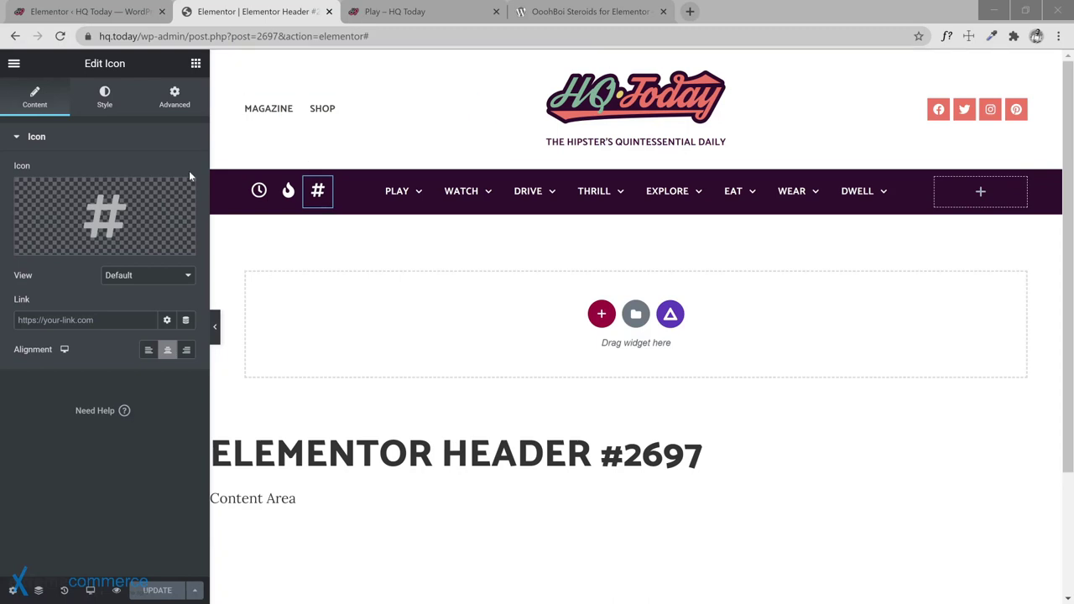
{"action": "left_click", "coordinate": [324, 190]}
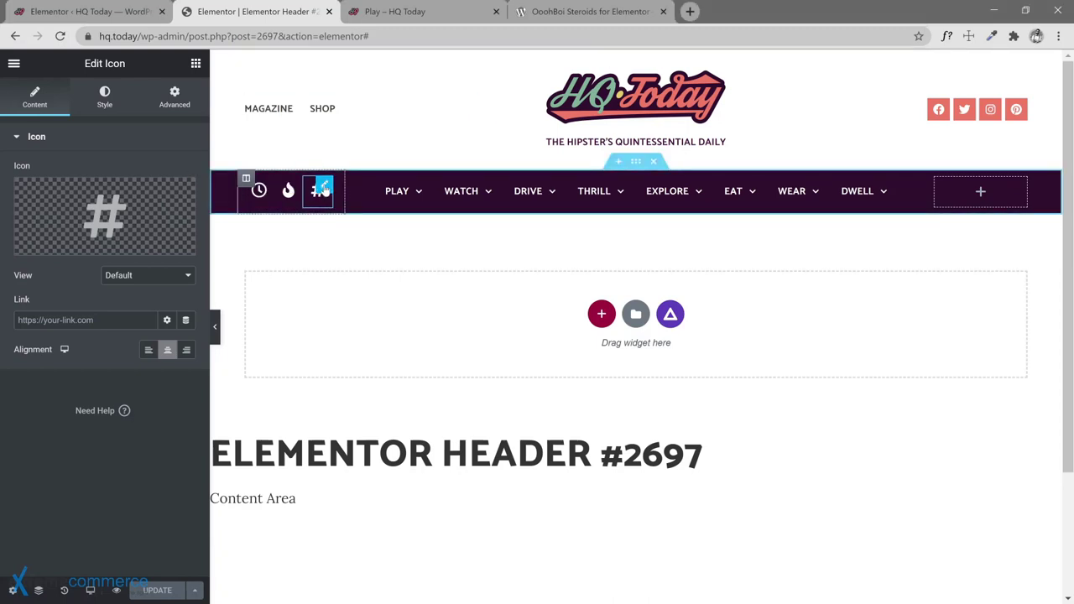
{"action": "left_click", "coordinate": [94, 320]}
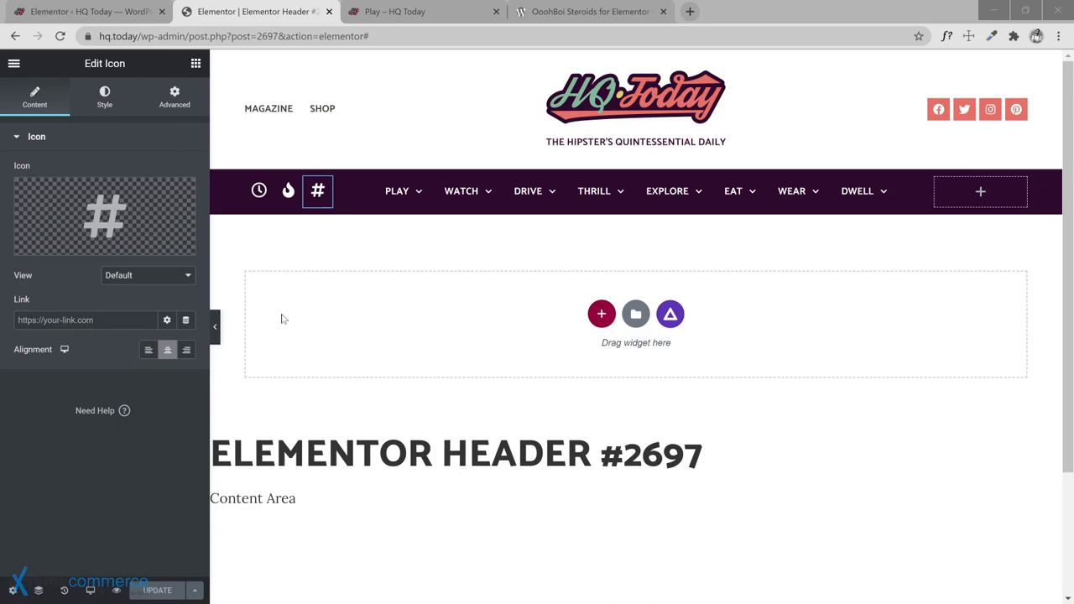
{"action": "left_click", "coordinate": [117, 325]}
{"action": "type", "text": "h"}
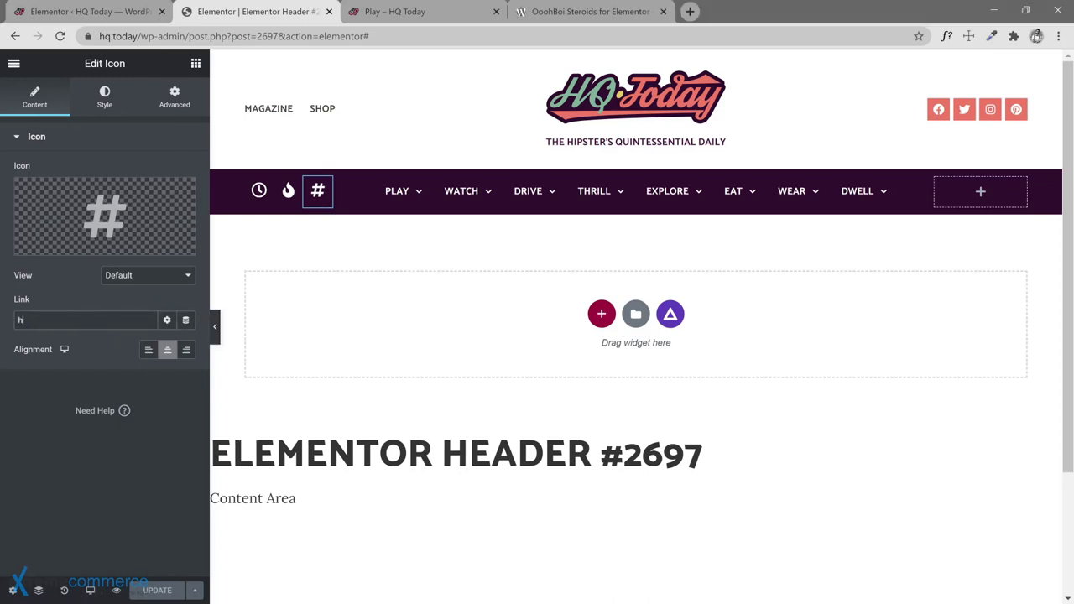
{"action": "type", "text": "ttps:/"}
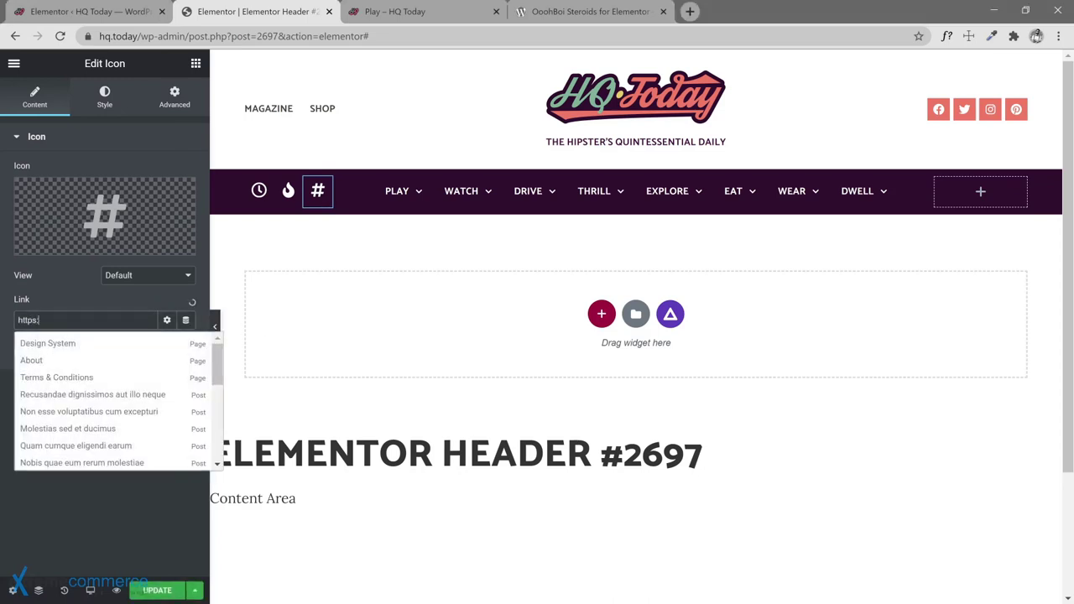
{"action": "type", "text": "/hq"}
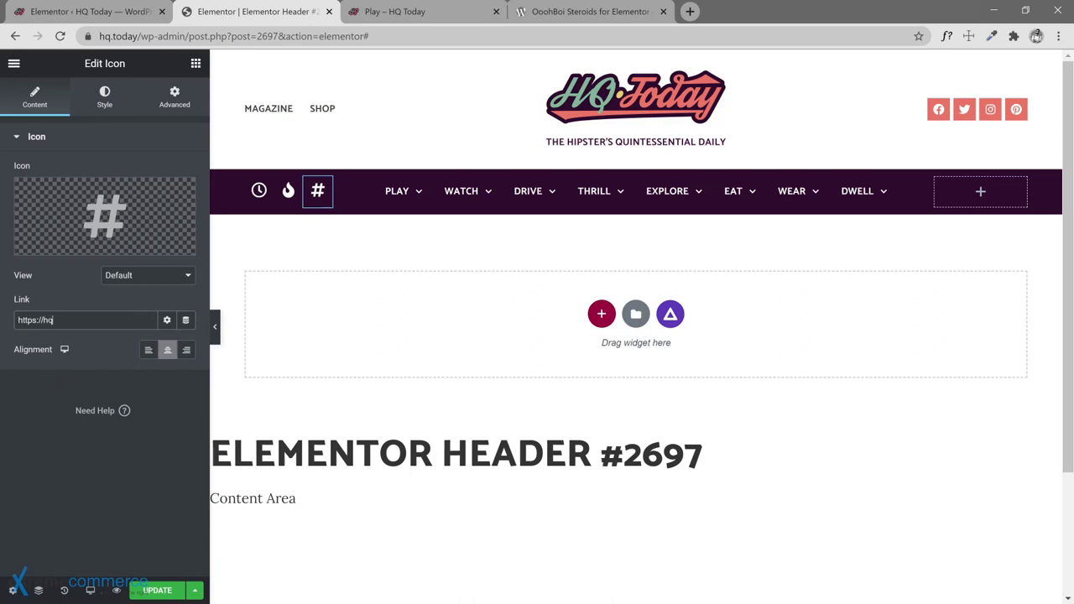
{"action": "type", "text": ".today"}
{"action": "type", "text": "/latest"}
{"action": "key", "text": "BackSpace"}
{"action": "key", "text": "BackSpace"}
{"action": "key", "text": "BackSpace"}
{"action": "key", "text": "BackSpace"}
{"action": "key", "text": "BackSpace"}
{"action": "key", "text": "BackSpace"}
{"action": "type", "text": "trending"}
{"action": "key", "text": "ctrl+a"}
{"action": "key", "text": "ctrl+c"}
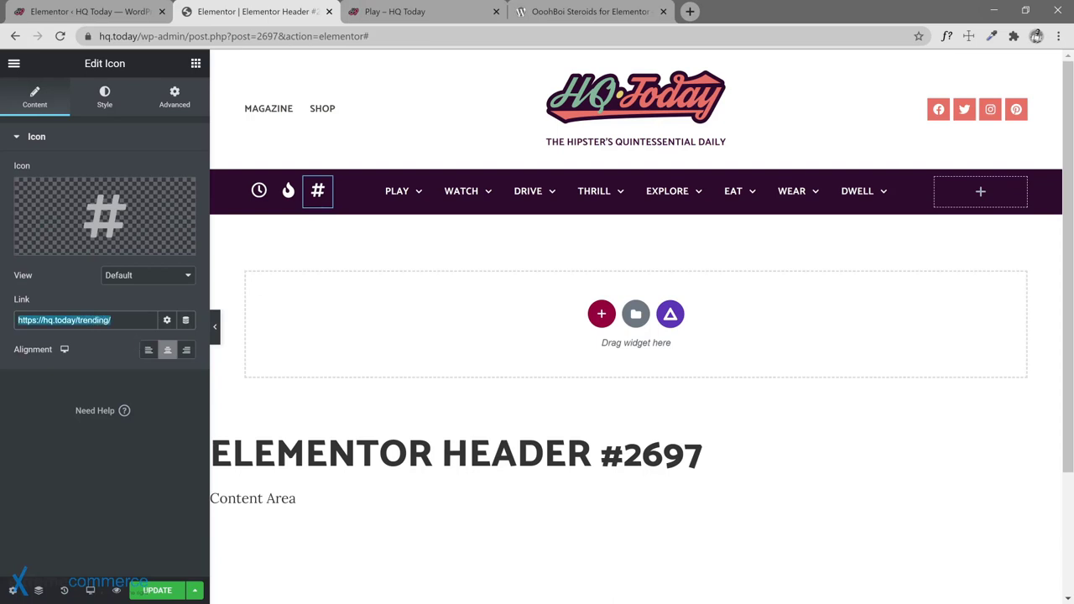
{"action": "left_click", "coordinate": [293, 185]}
{"action": "key", "text": "ctrl+v"}
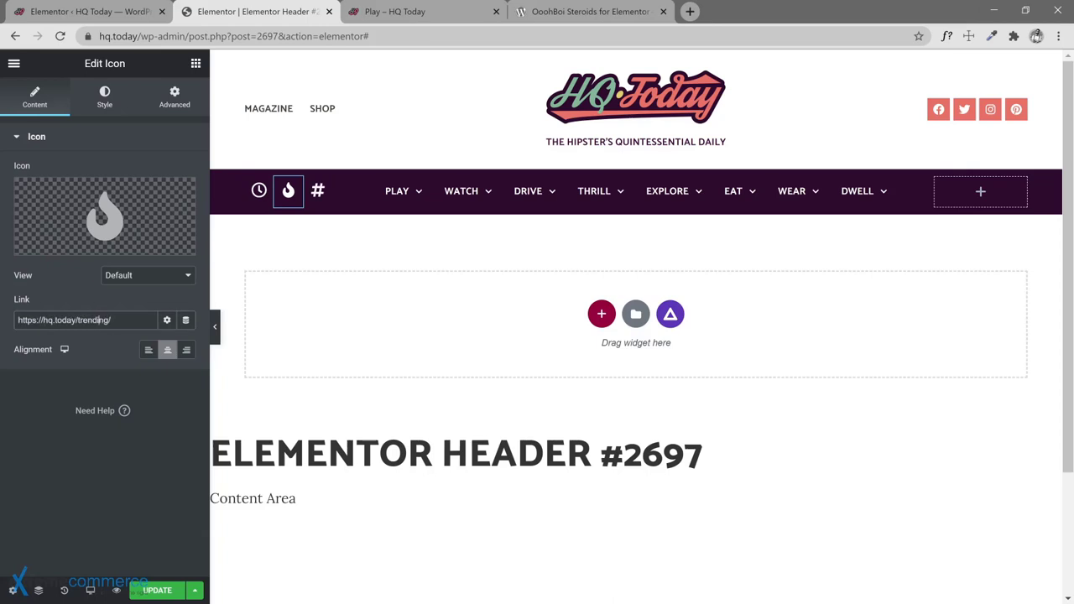
{"action": "double_click", "coordinate": [100, 320]}
{"action": "type", "text": "hot"}
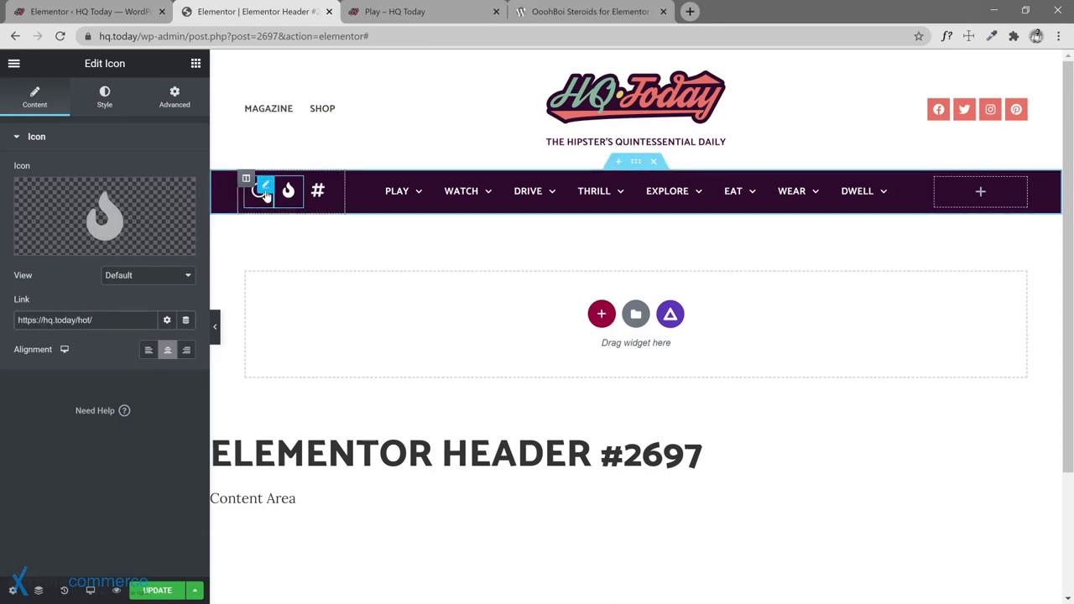
{"action": "left_click", "coordinate": [260, 191]}
{"action": "double_click", "coordinate": [93, 319]}
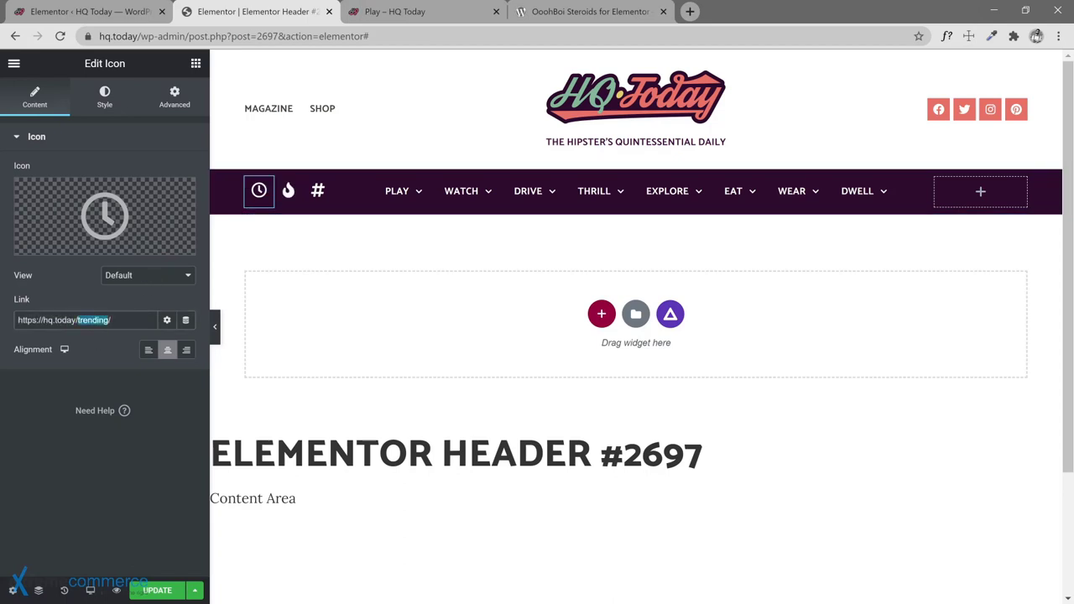
{"action": "type", "text": "latest"}
Step: Add the custom attribute 'title|Latest' to the clock icon's link
{"action": "left_click", "coordinate": [166, 319]}
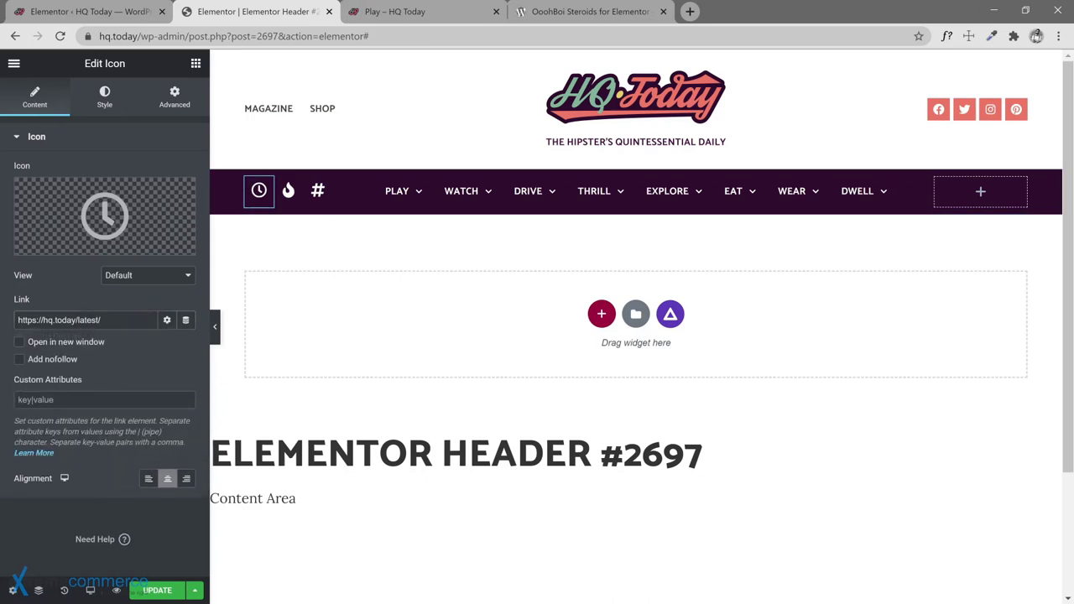
{"action": "left_click", "coordinate": [104, 400]}
{"action": "type", "text": "title"}
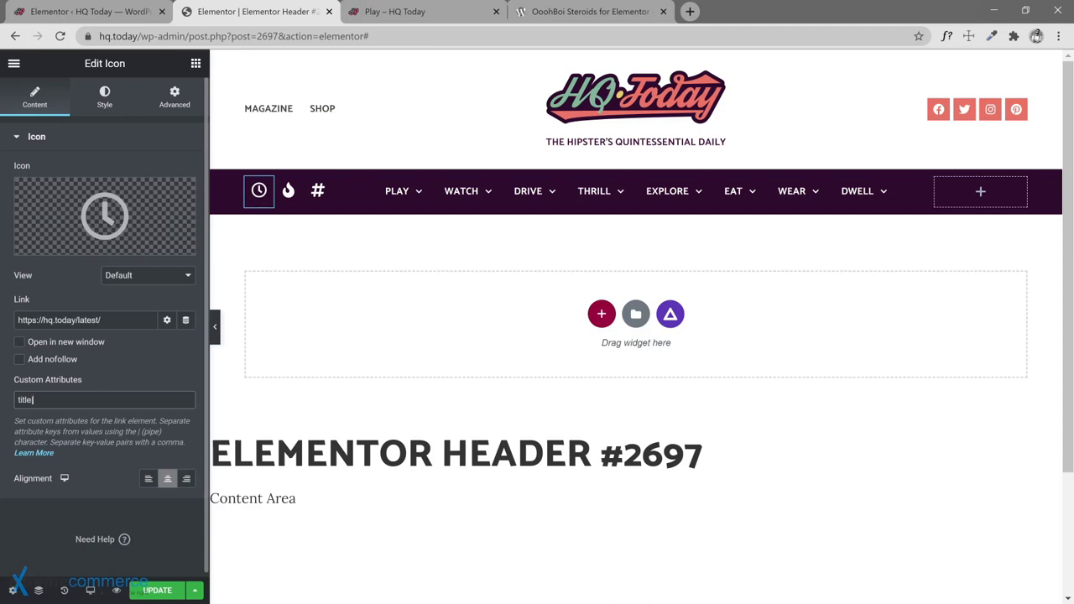
{"action": "type", "text": "|Latest"}
{"action": "key", "text": "ctrl+a"}
{"action": "key", "text": "ctrl+c"}
Step: Add the custom attribute 'title|Hot' to the fire icon's link
{"action": "left_click", "coordinate": [288, 191]}
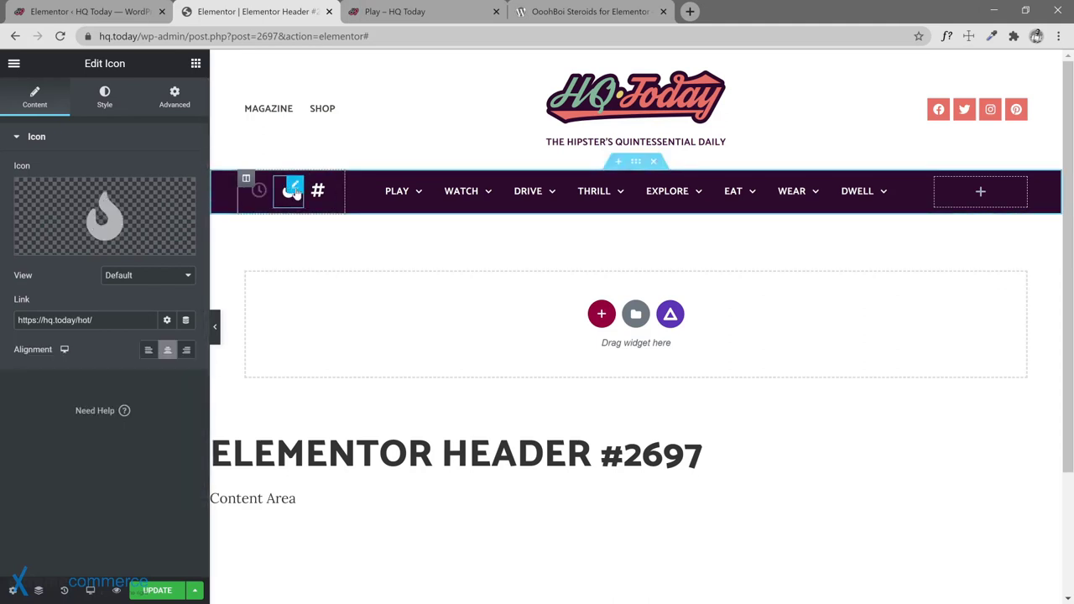
{"action": "left_click", "coordinate": [167, 319]}
{"action": "key", "text": "ctrl+v"}
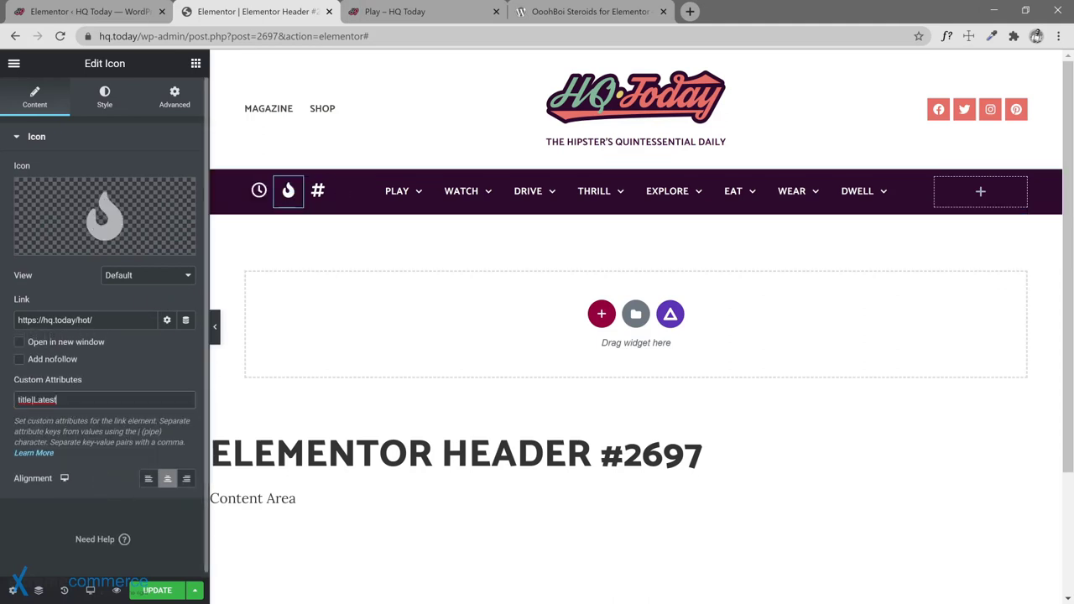
{"action": "key", "text": "ctrl+shift+Left"}
{"action": "type", "text": "Ho"}
Step: Paste the copied title attribute into the hashtag icon's Custom Attributes and begin replacing 'Latest'
{"action": "left_click", "coordinate": [318, 191]}
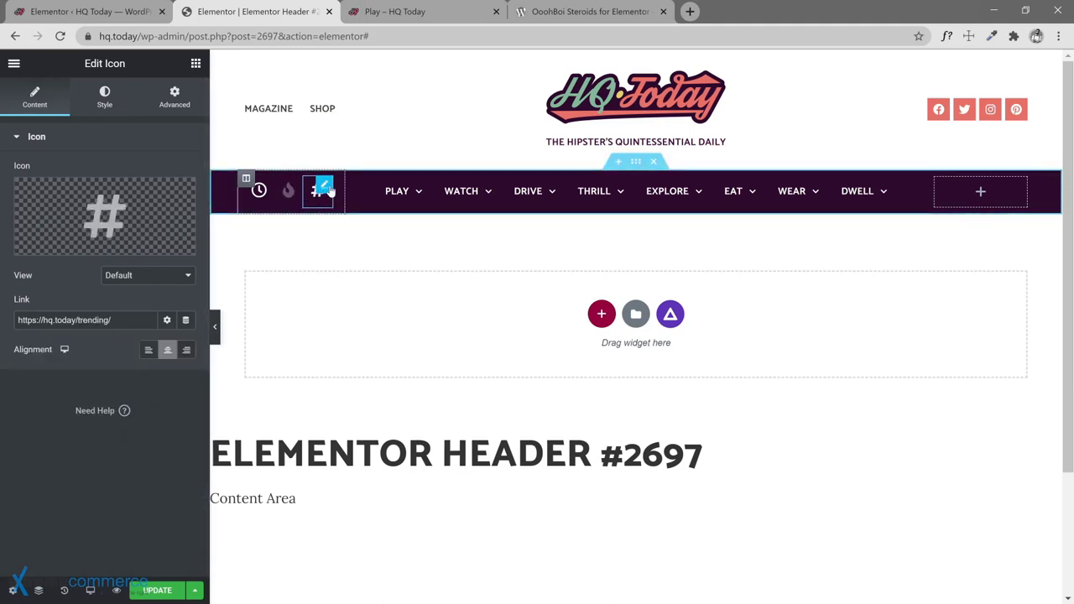
{"action": "left_click", "coordinate": [167, 320]}
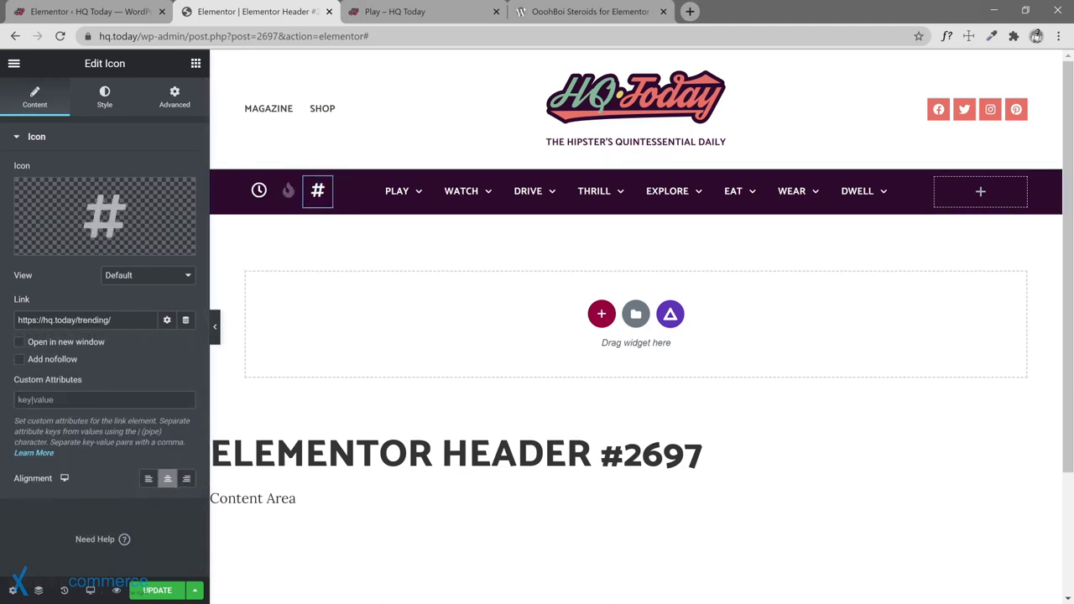
{"action": "left_click", "coordinate": [104, 399]}
{"action": "key", "text": "ctrl+v"}
{"action": "key", "text": "ctrl+shift+Left"}
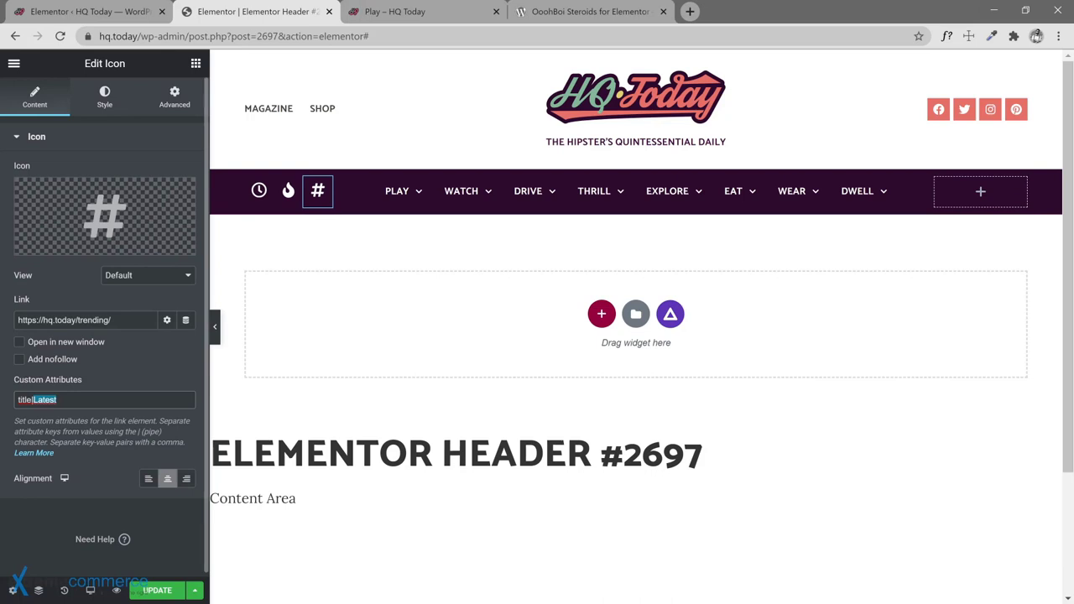
{"action": "type", "text": "Trending alt|Trending"}
Step: Correct the attribute to 'title|Trending', delete the extra alt text, and update the header
{"action": "left_click_drag", "start_coordinate": [91, 399], "coordinate": [112, 400]}
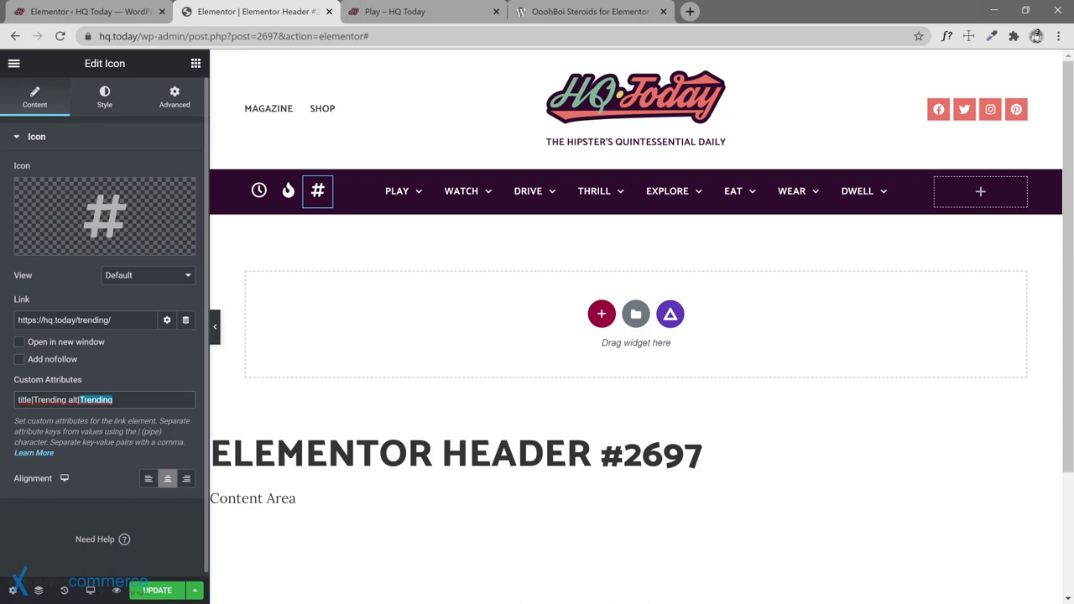
{"action": "type", "text": "T"}
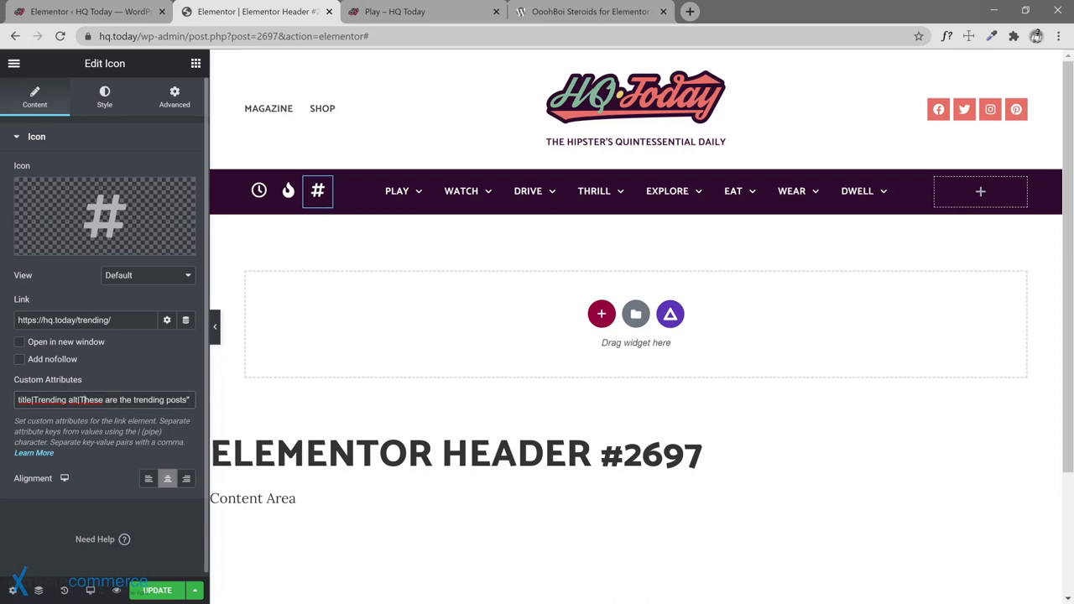
{"action": "type", "text": "\""}
{"action": "left_click_drag", "start_coordinate": [67, 399], "coordinate": [192, 401]}
{"action": "key", "text": "BackSpace"}
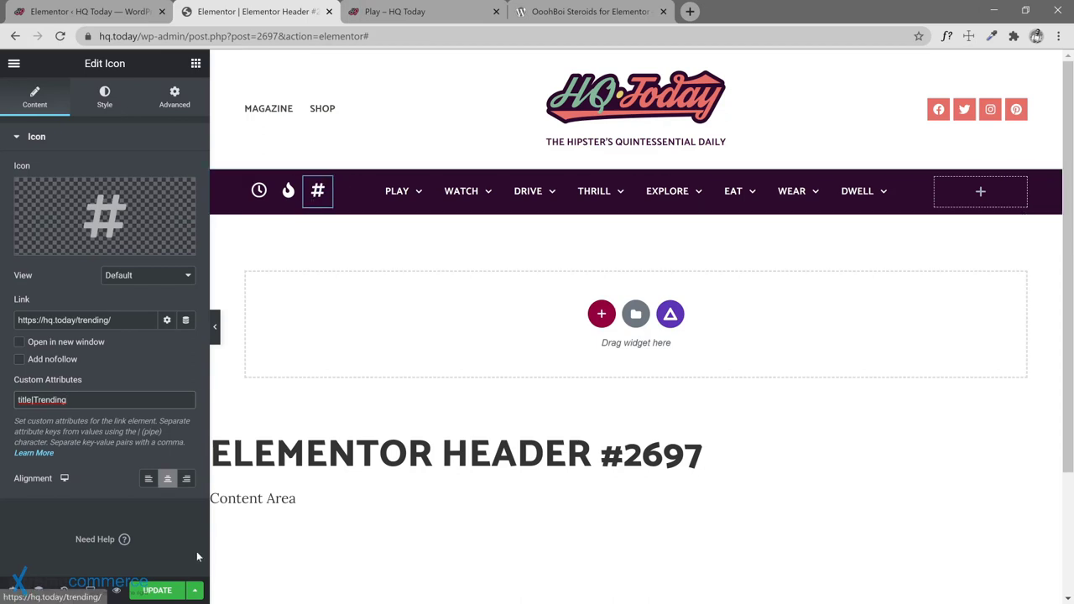
{"action": "left_click", "coordinate": [176, 589]}
{"action": "left_click", "coordinate": [474, 15]}
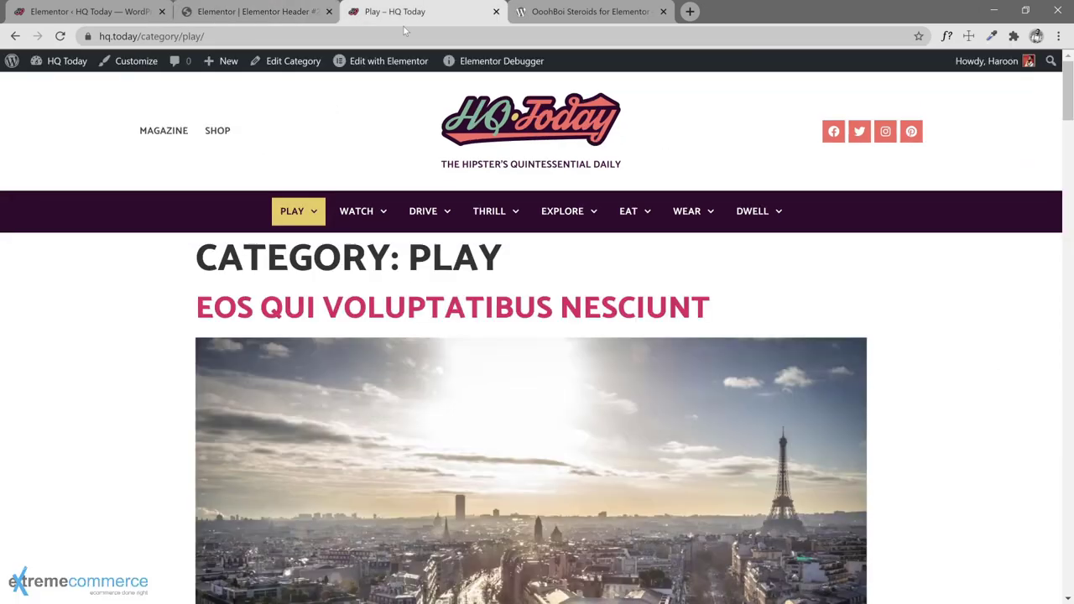
{"action": "left_click", "coordinate": [61, 36]}
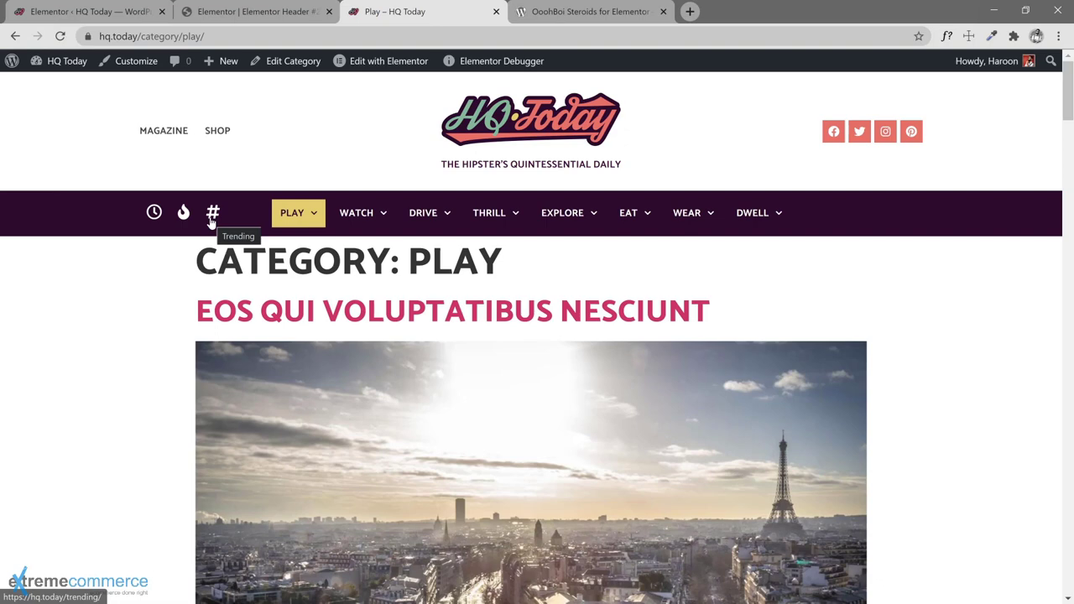
{"action": "left_click", "coordinate": [266, 11]}
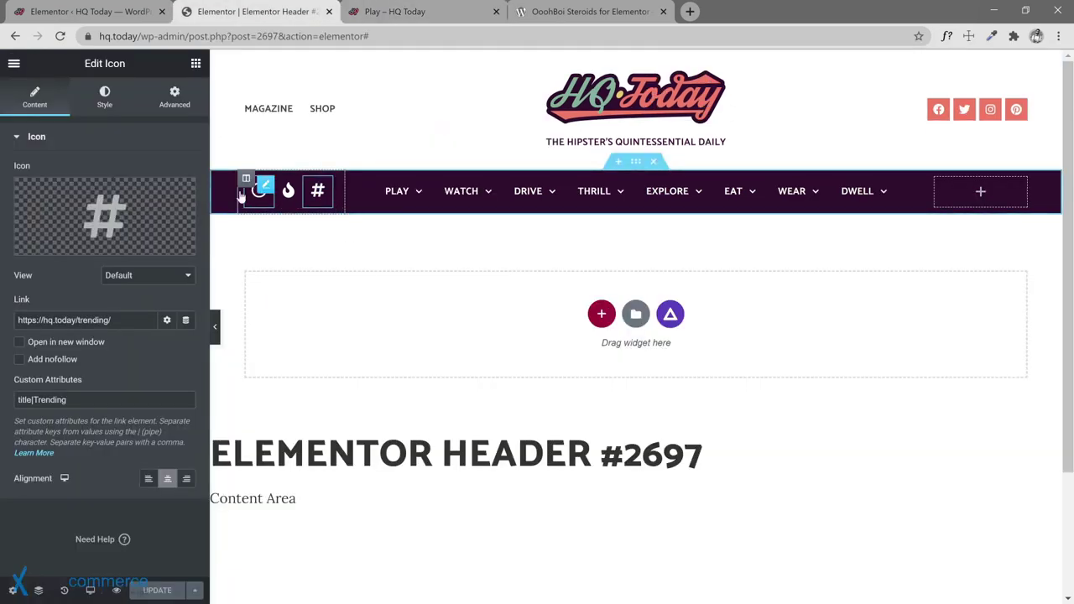
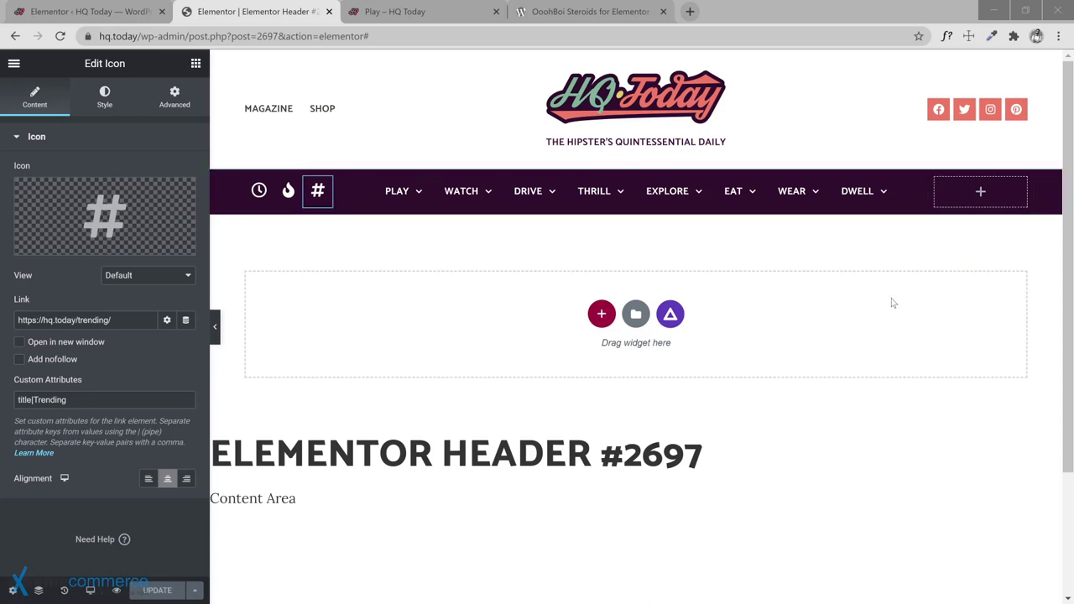
Step: Add the Menu Cart widget to the header's right column and update the page
{"action": "left_click", "coordinate": [196, 63]}
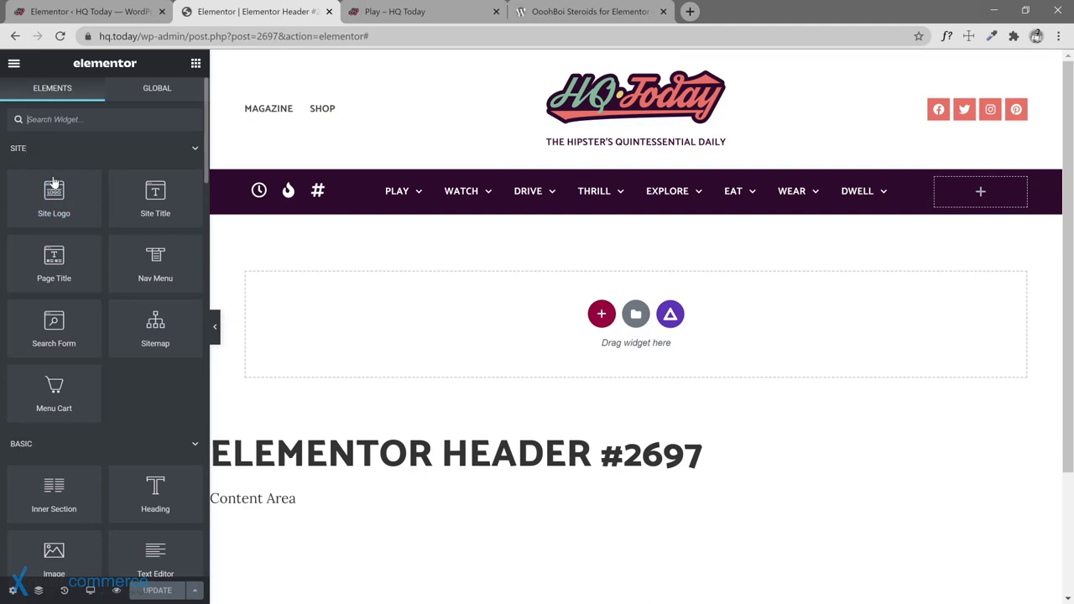
{"action": "left_click_drag", "start_coordinate": [61, 396], "coordinate": [956, 198]}
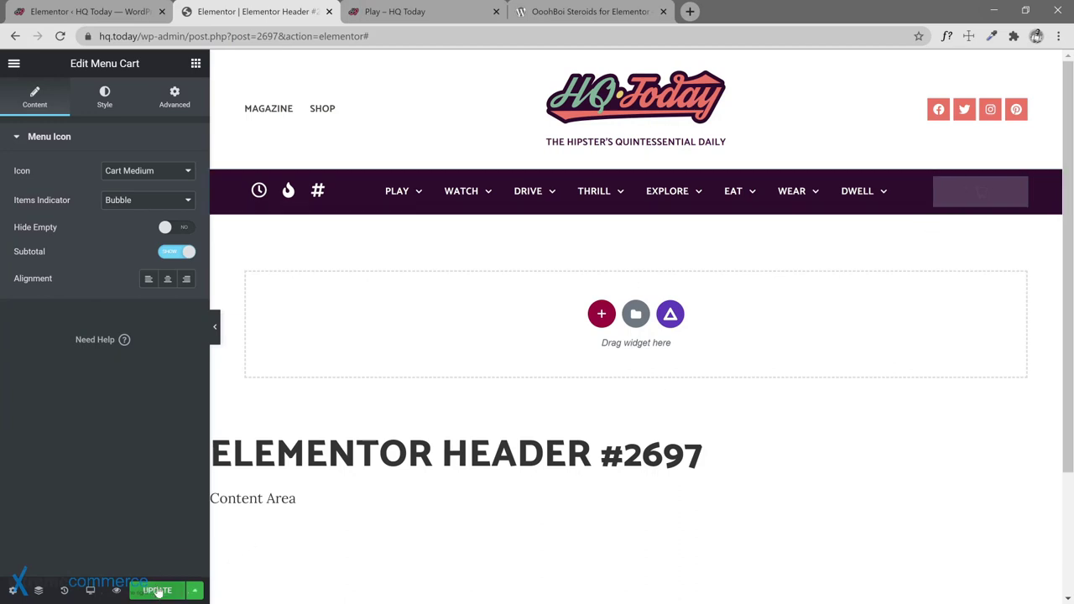
{"action": "left_click", "coordinate": [157, 590]}
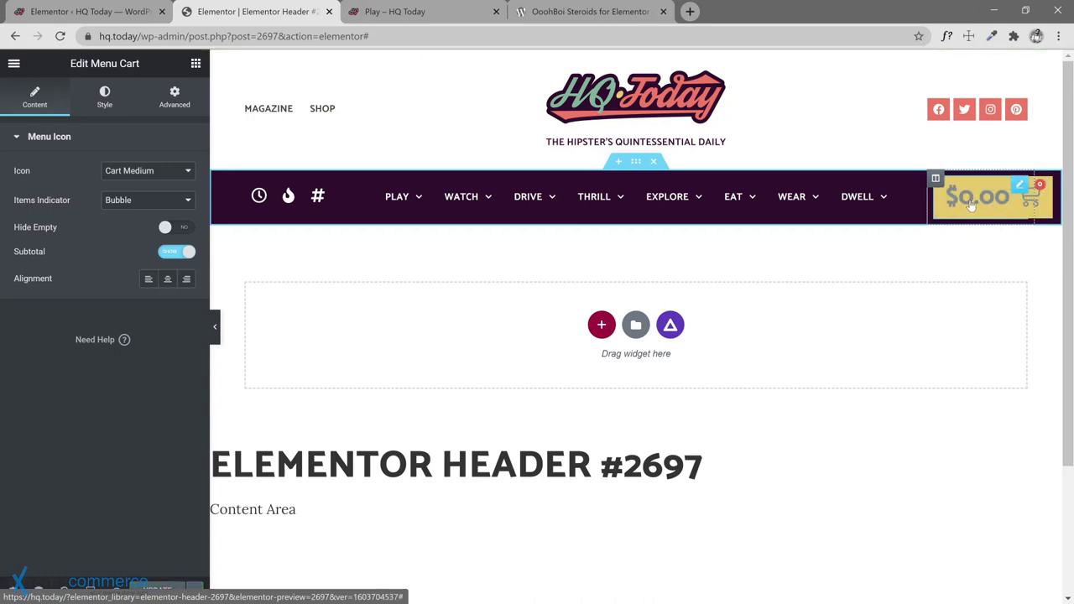
Step: Keep the Bubble items indicator and hide the cart subtotal
{"action": "left_click", "coordinate": [140, 206]}
{"action": "left_click", "coordinate": [140, 206]}
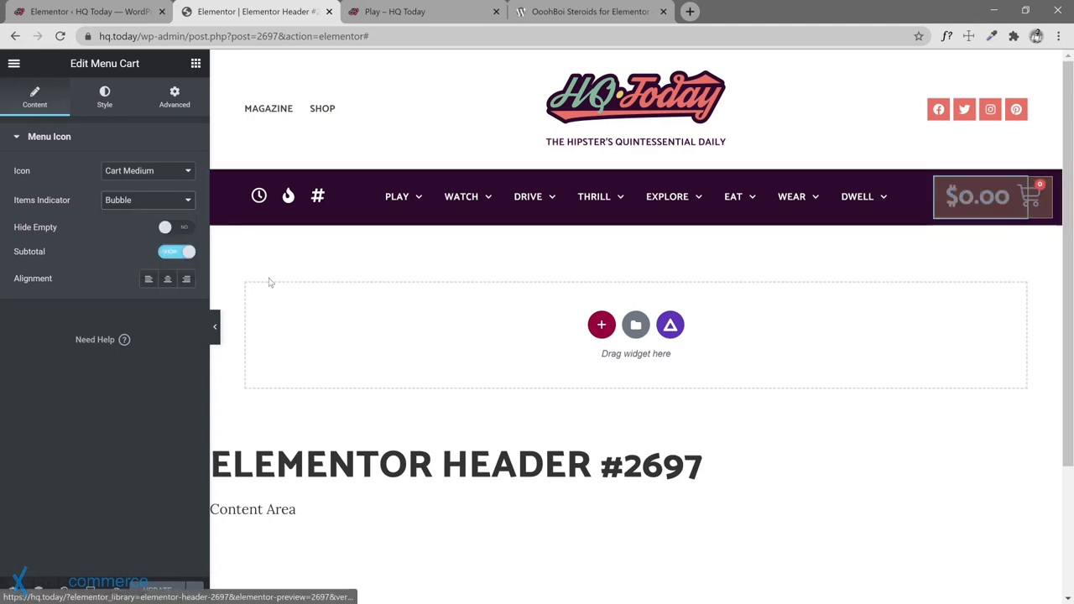
{"action": "left_click", "coordinate": [166, 253]}
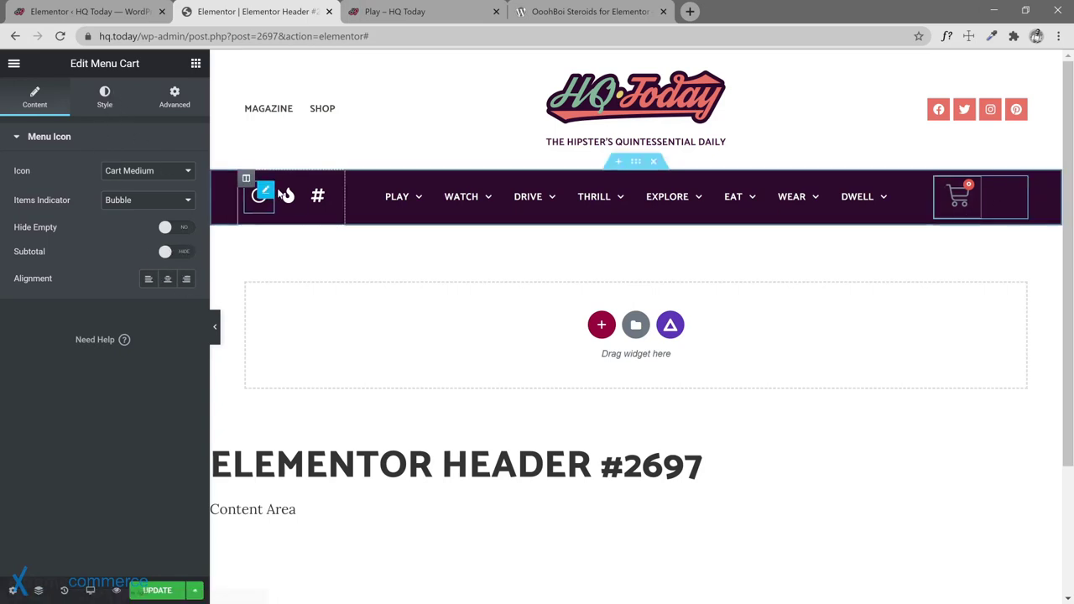
{"action": "left_click", "coordinate": [100, 103]}
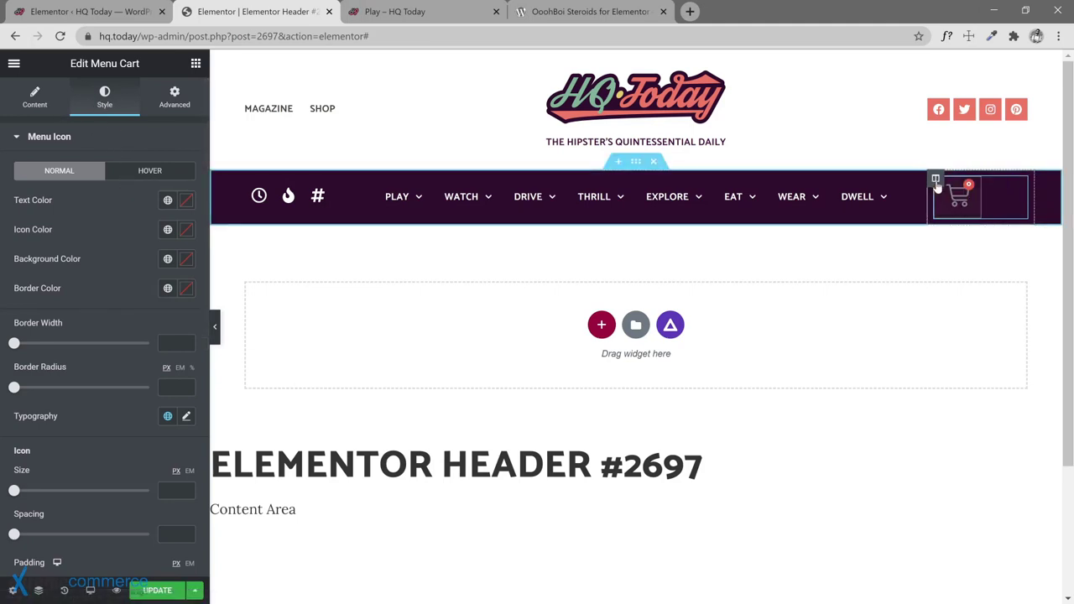
Step: Set the cart column's Horizontal Align to End
{"action": "left_click", "coordinate": [936, 179]}
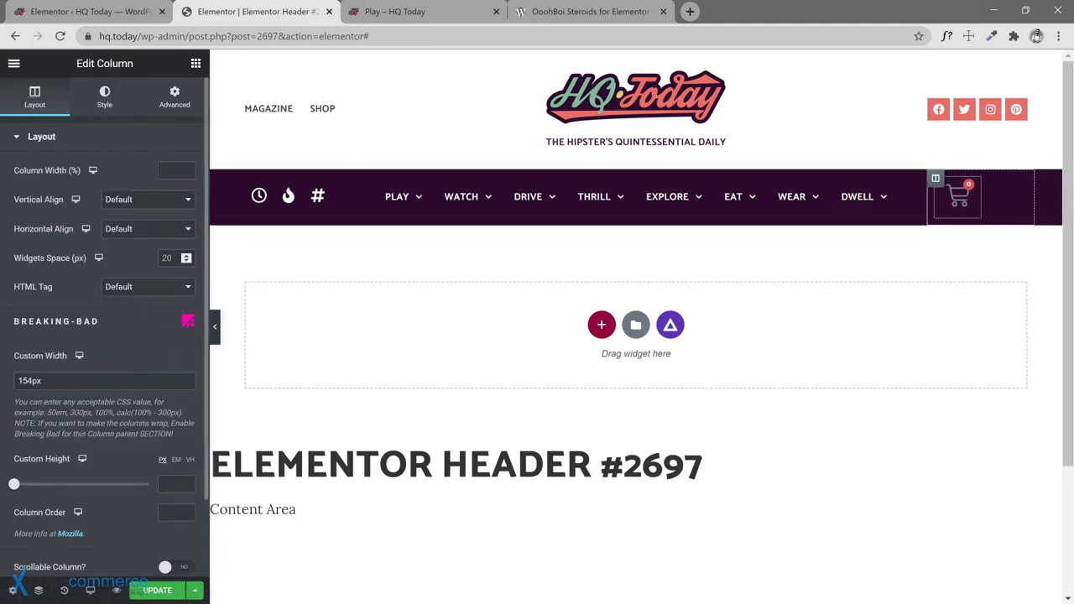
{"action": "left_click", "coordinate": [161, 231]}
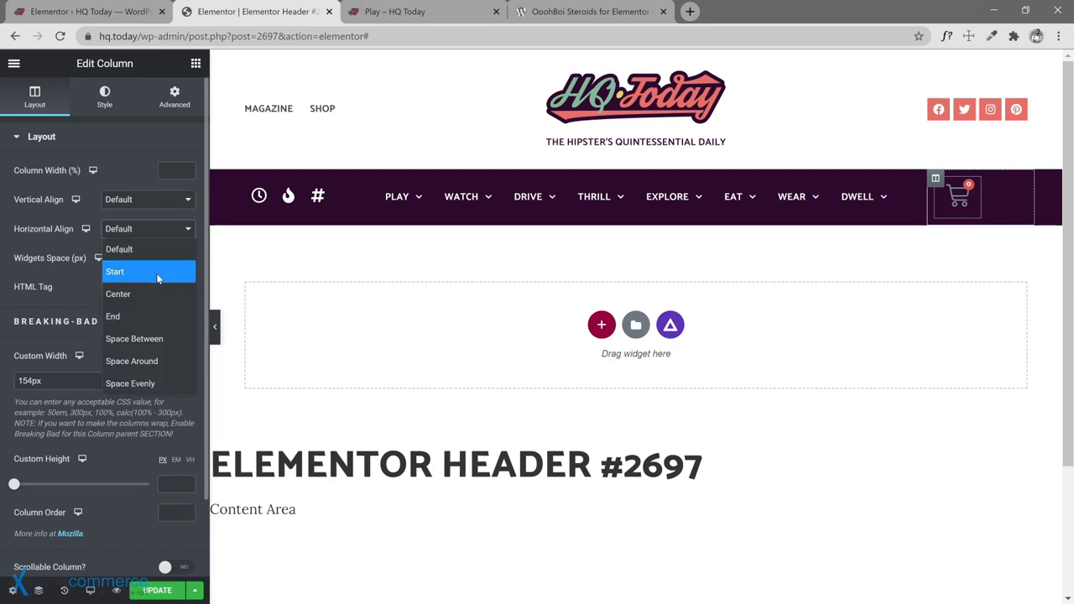
{"action": "left_click", "coordinate": [150, 314]}
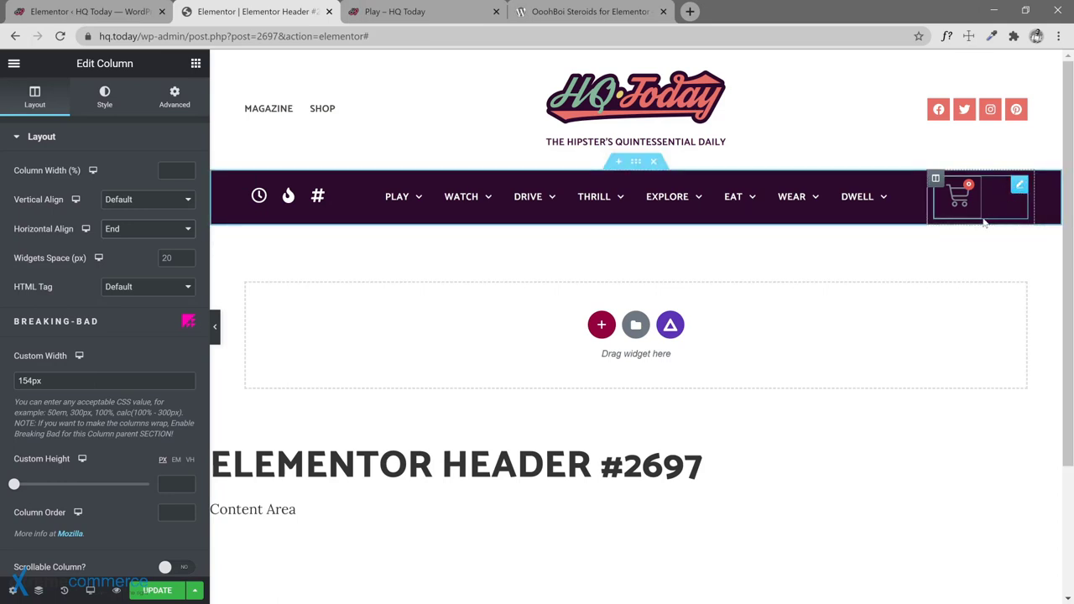
{"action": "right_click", "coordinate": [1020, 195]}
{"action": "key", "text": "Escape"}
{"action": "left_click", "coordinate": [174, 99]}
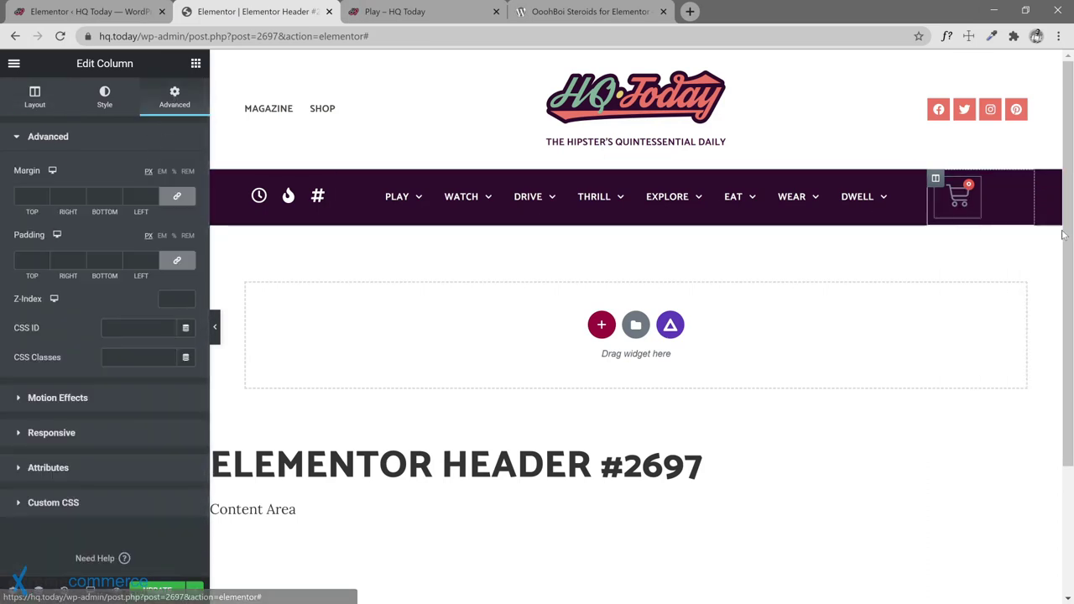
{"action": "left_click", "coordinate": [1016, 194]}
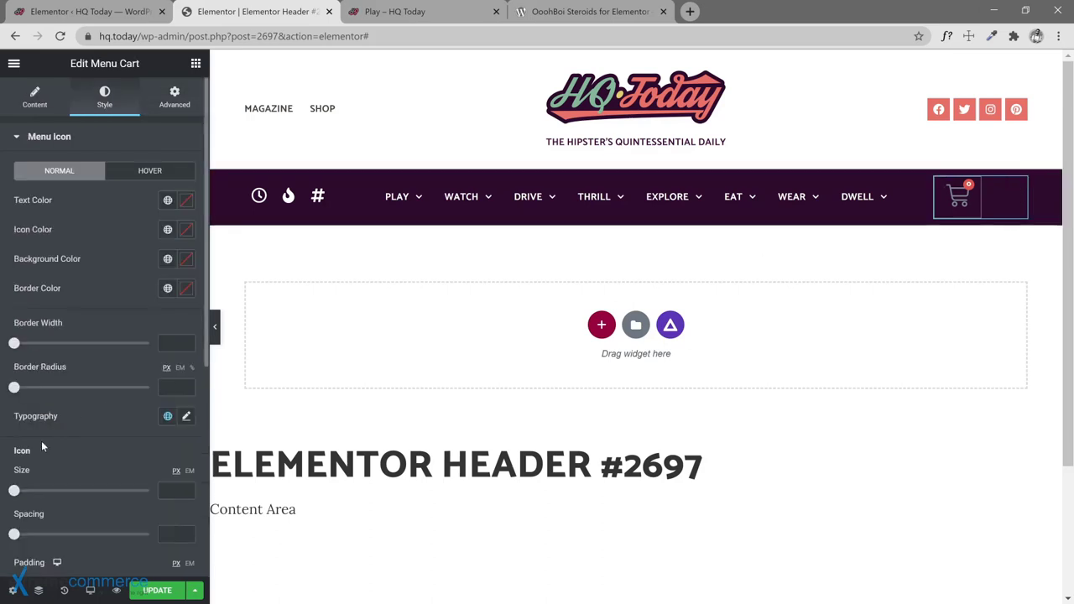
Step: Set the Menu Cart's Positioning width to Inline (auto)
{"action": "scroll", "coordinate": [100, 419], "scroll_direction": "down", "scroll_amount": 5}
{"action": "scroll", "coordinate": [117, 335], "scroll_direction": "up", "scroll_amount": 5}
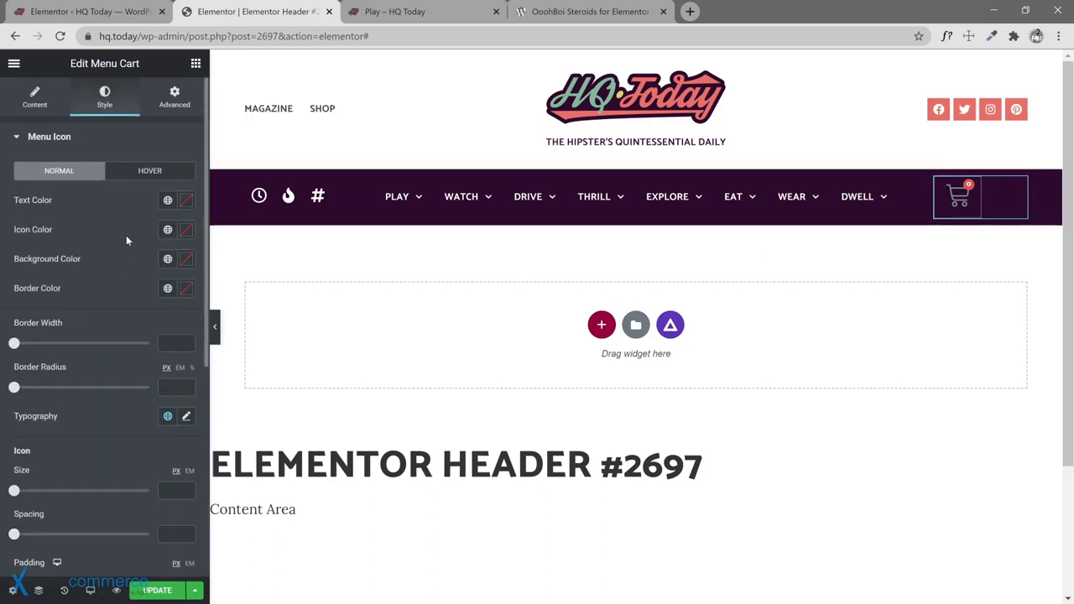
{"action": "left_click", "coordinate": [174, 99]}
{"action": "scroll", "coordinate": [126, 415], "scroll_direction": "down", "scroll_amount": 3}
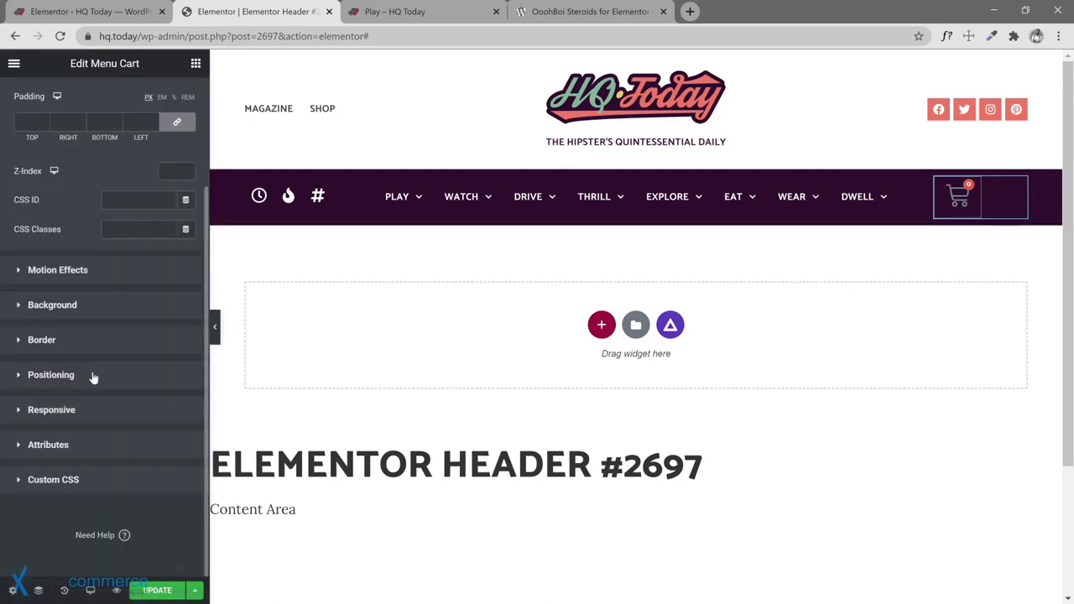
{"action": "left_click", "coordinate": [92, 375]}
{"action": "left_click", "coordinate": [140, 311]}
{"action": "left_click", "coordinate": [132, 376]}
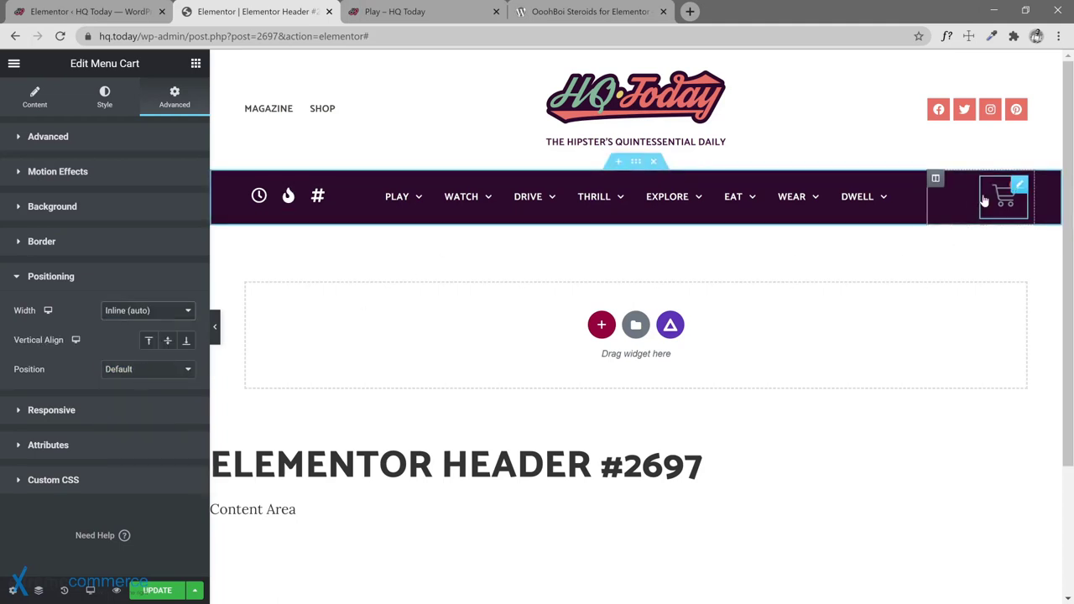
Step: Try other column alignments, then set Horizontal Align back to End
{"action": "left_click", "coordinate": [936, 180]}
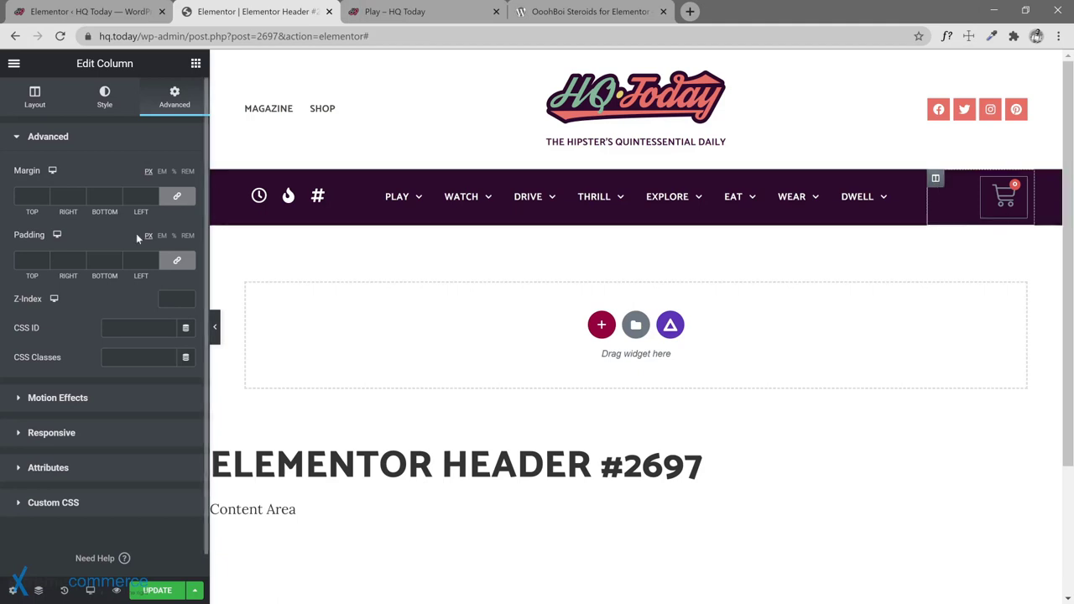
{"action": "left_click", "coordinate": [142, 227]}
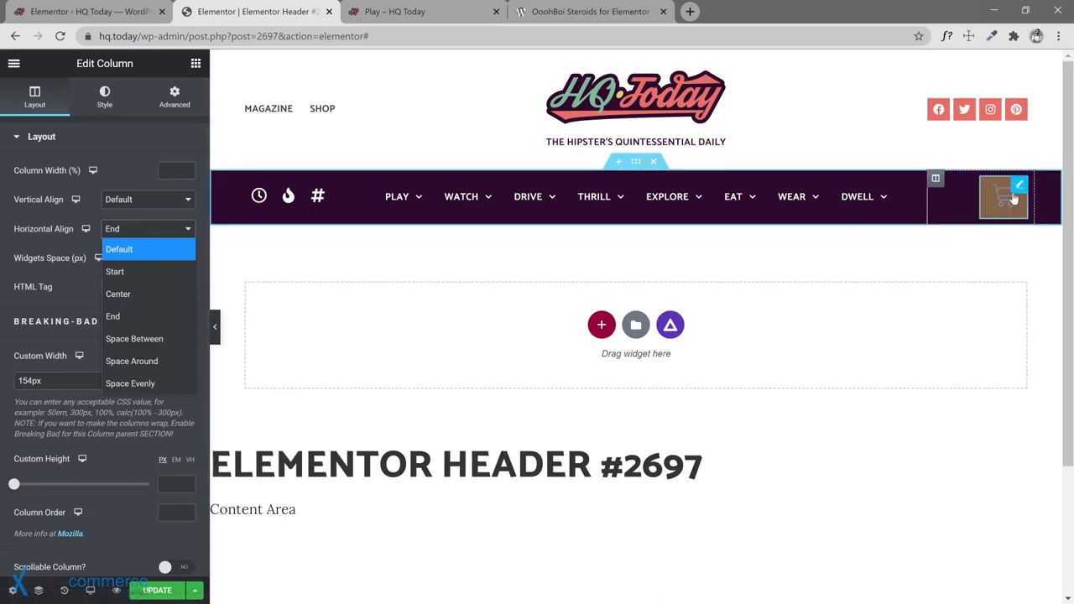
{"action": "left_click", "coordinate": [146, 267]}
{"action": "left_click", "coordinate": [168, 228]}
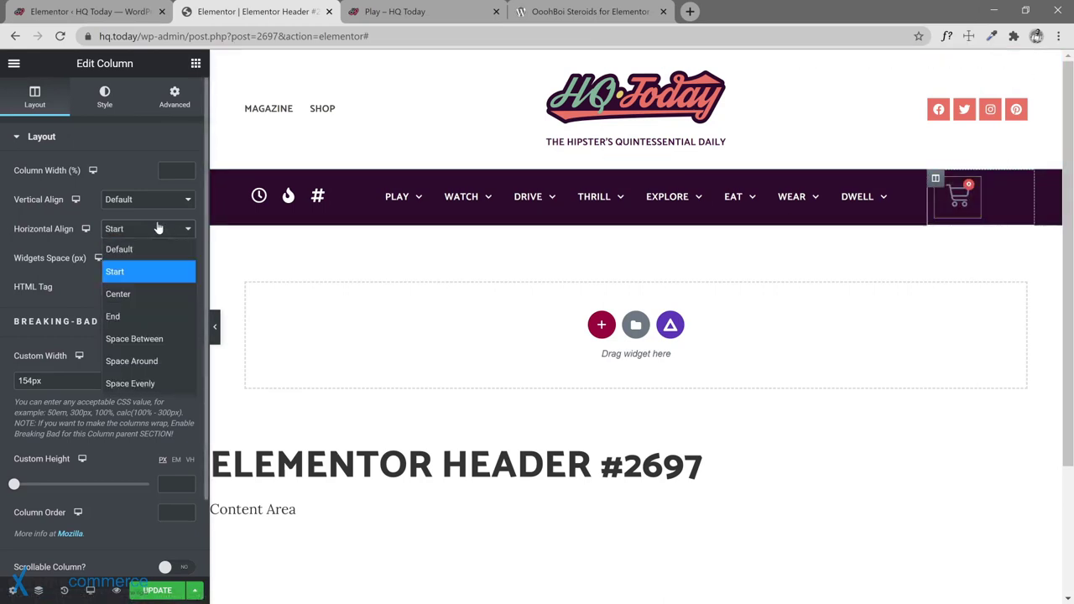
{"action": "left_click", "coordinate": [159, 248]}
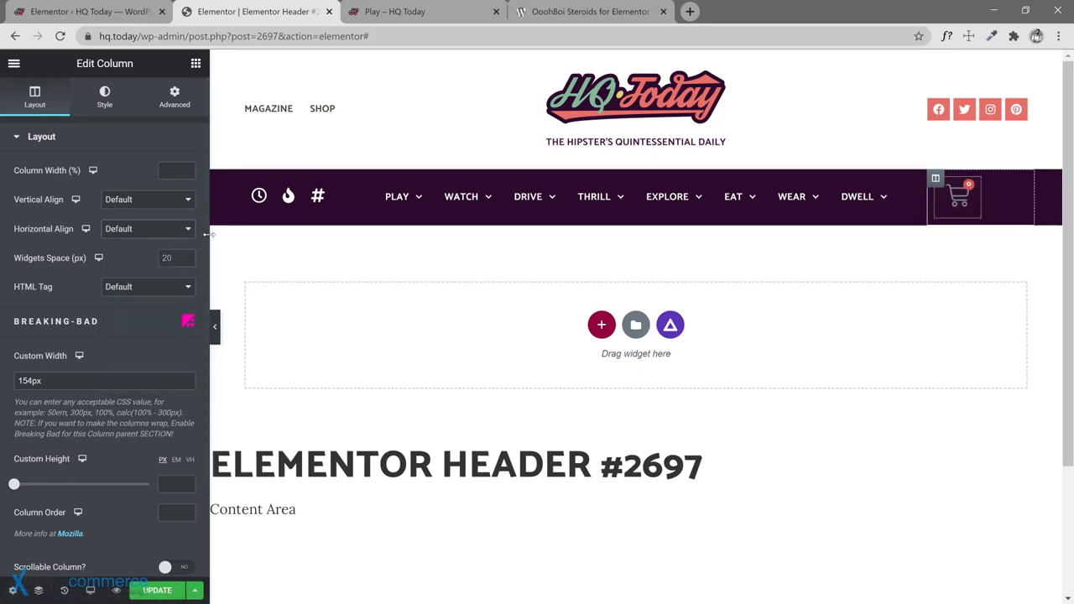
{"action": "left_click", "coordinate": [144, 228]}
{"action": "left_click", "coordinate": [141, 314]}
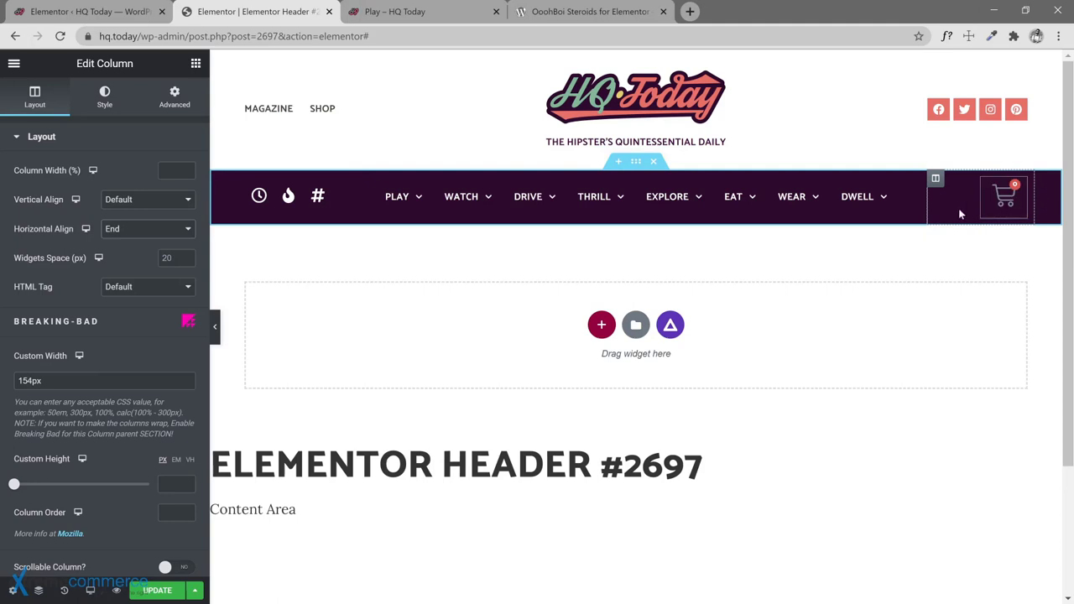
Step: Set the menu cart icon size to 22
{"action": "left_click", "coordinate": [1019, 190]}
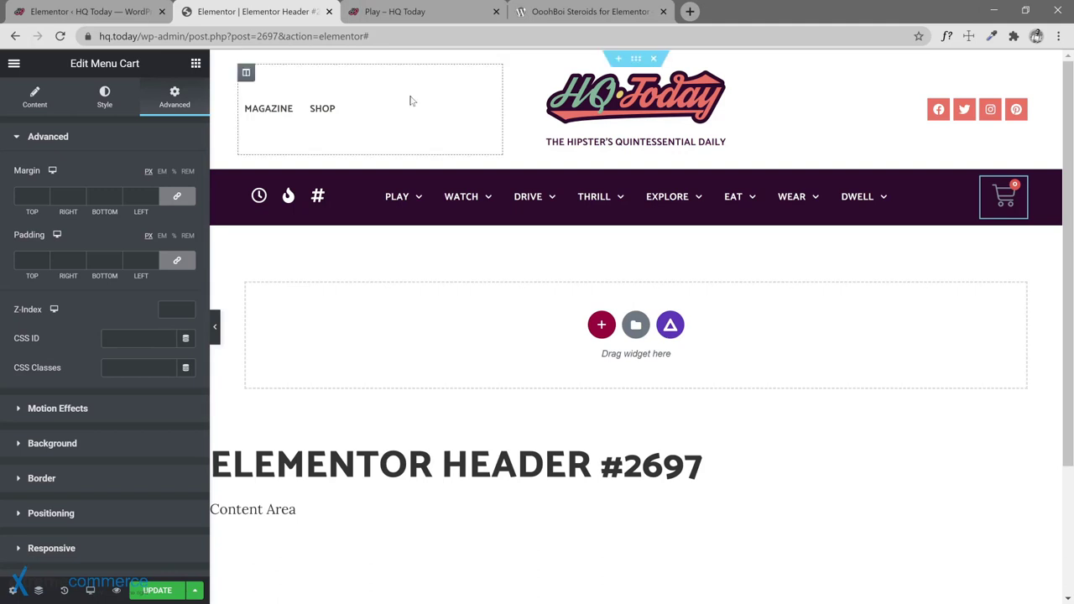
{"action": "left_click", "coordinate": [102, 99]}
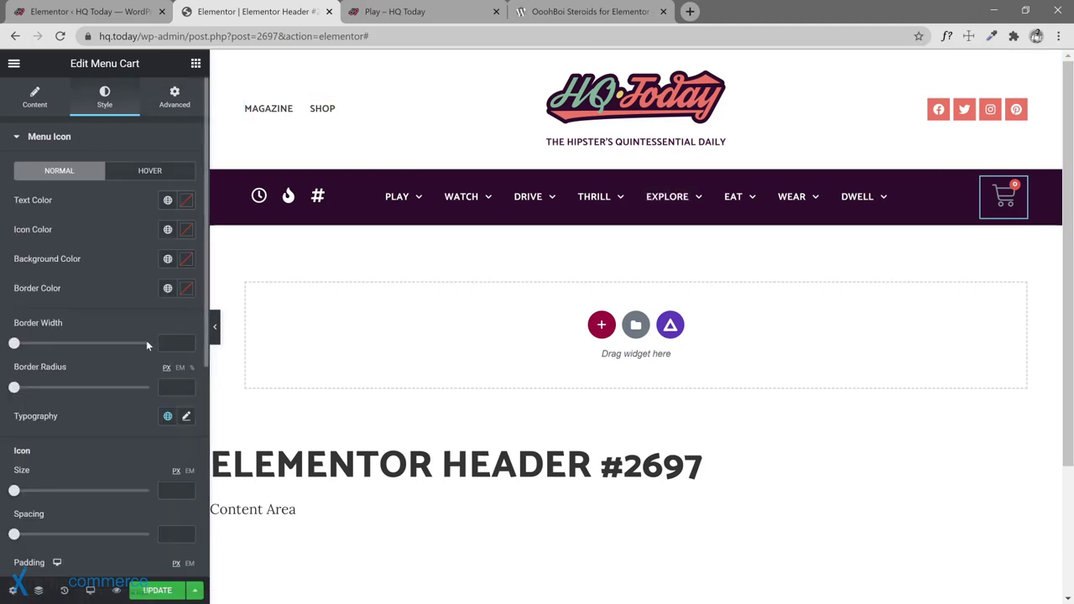
{"action": "scroll", "coordinate": [122, 399], "scroll_direction": "down", "scroll_amount": 2}
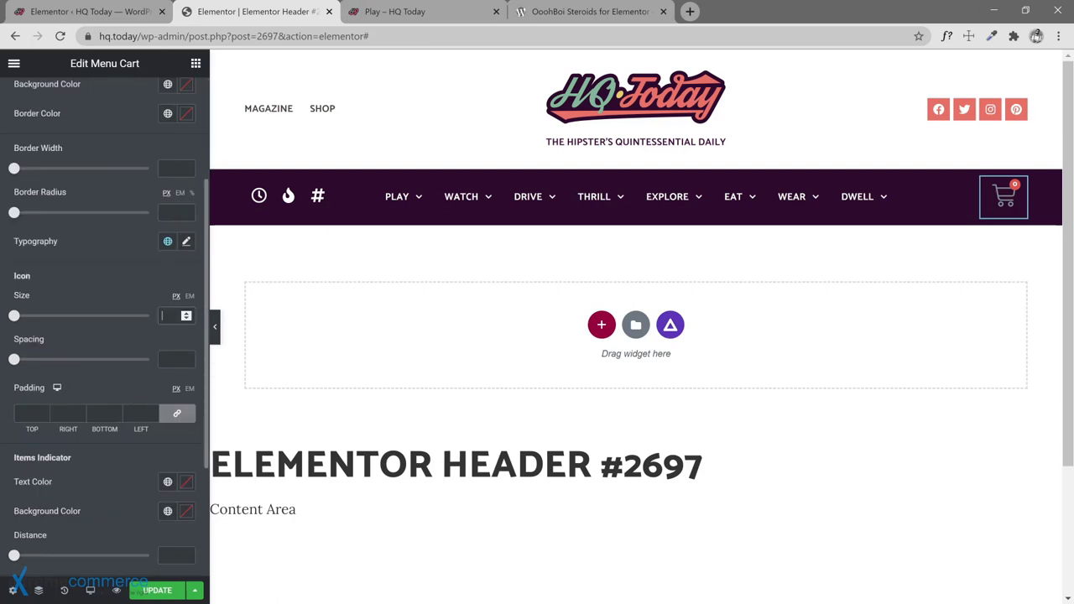
{"action": "left_click", "coordinate": [73, 315]}
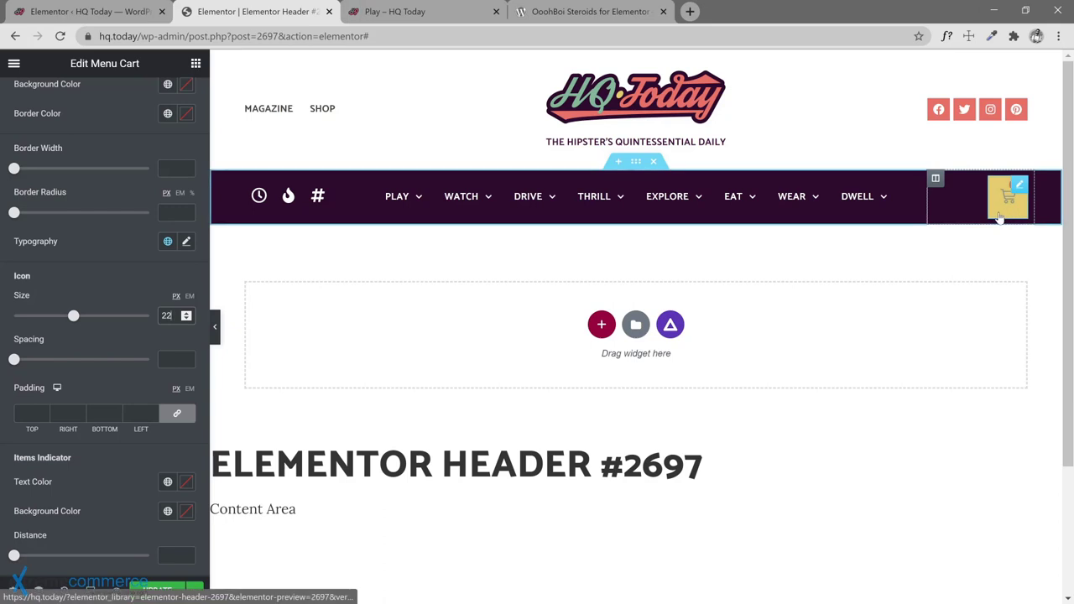
{"action": "scroll", "coordinate": [134, 268], "scroll_direction": "up", "scroll_amount": 2}
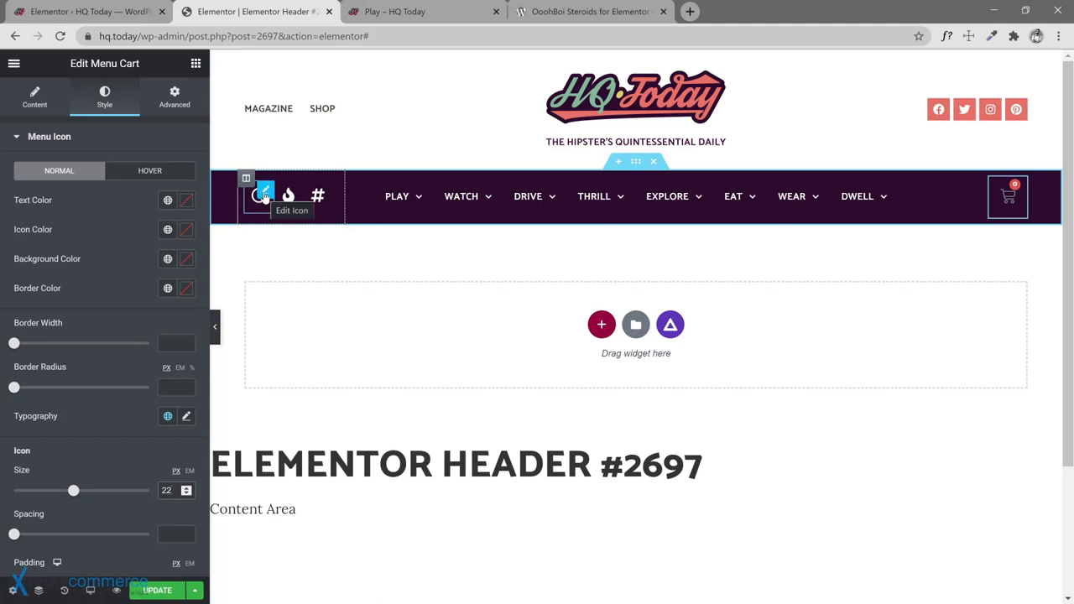
Step: Give the header clock icon the global Accent Alt hover colour
{"action": "left_click", "coordinate": [263, 195]}
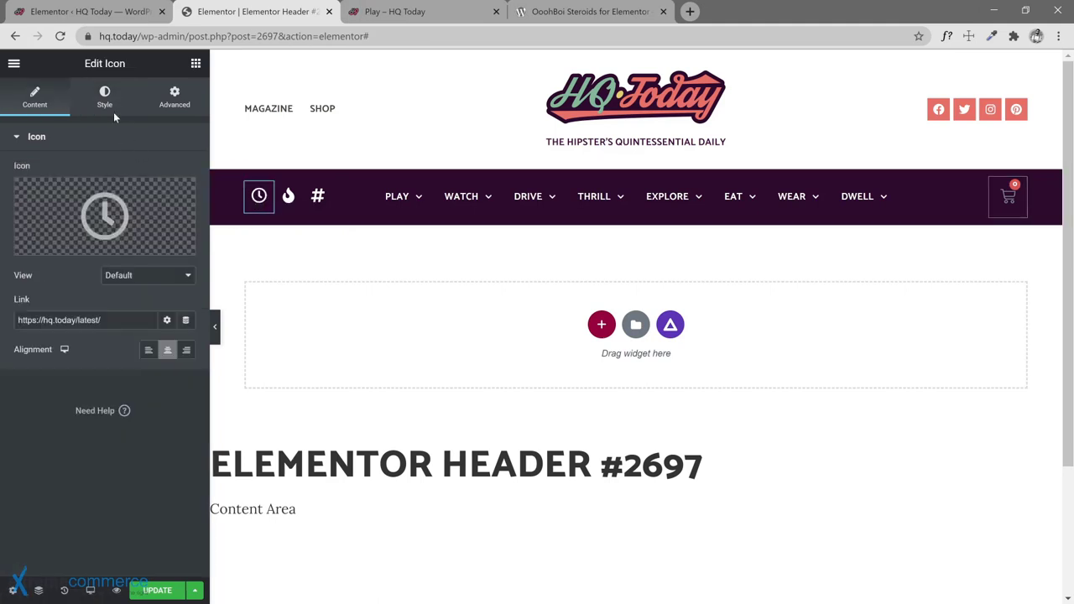
{"action": "left_click", "coordinate": [107, 104]}
{"action": "left_click", "coordinate": [149, 171]}
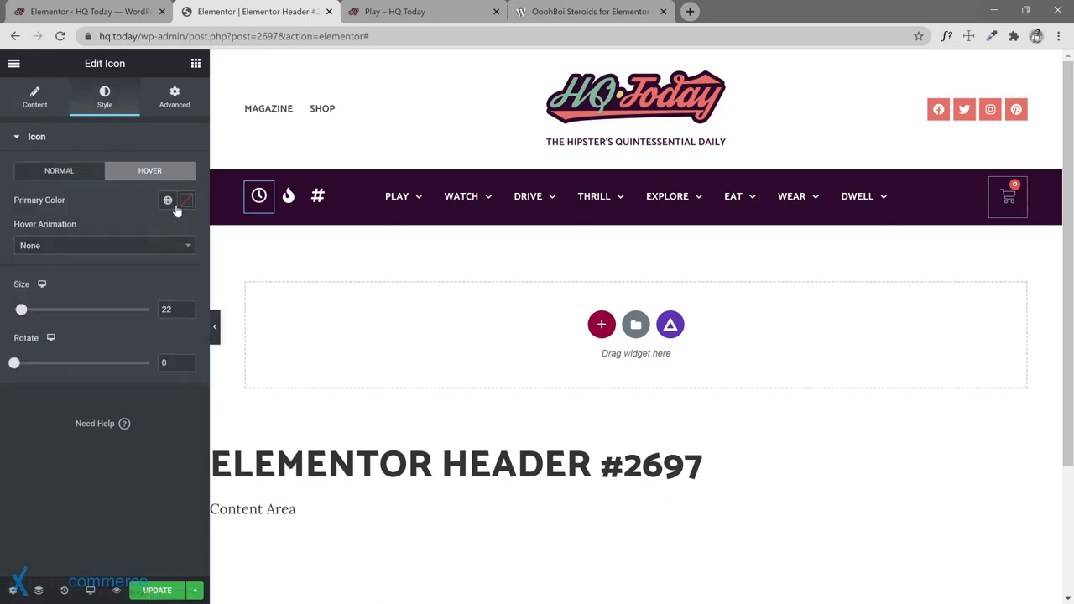
{"action": "left_click", "coordinate": [168, 200]}
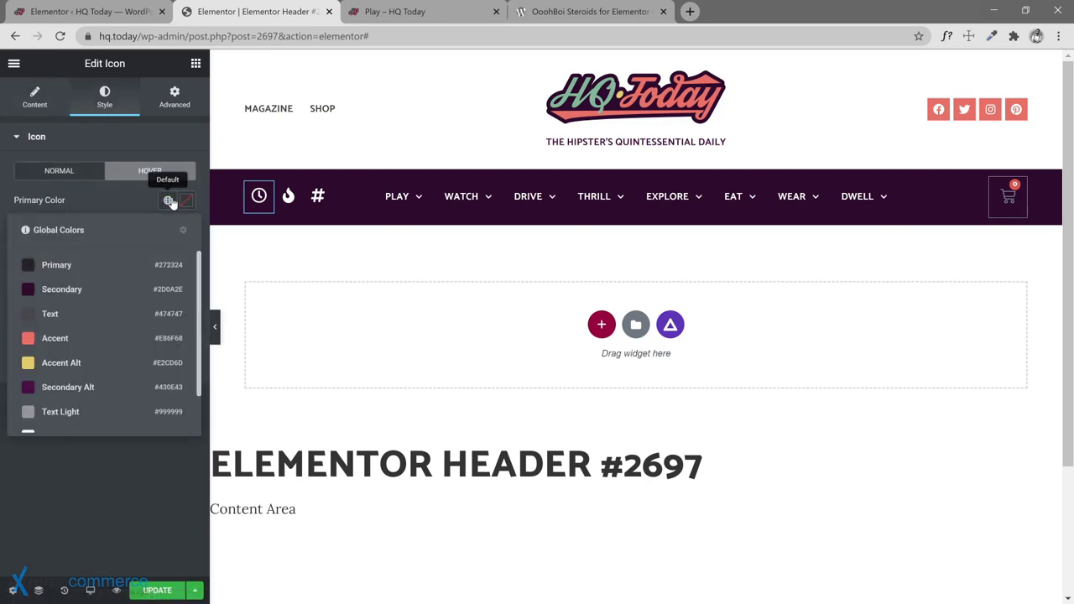
{"action": "left_click", "coordinate": [29, 364]}
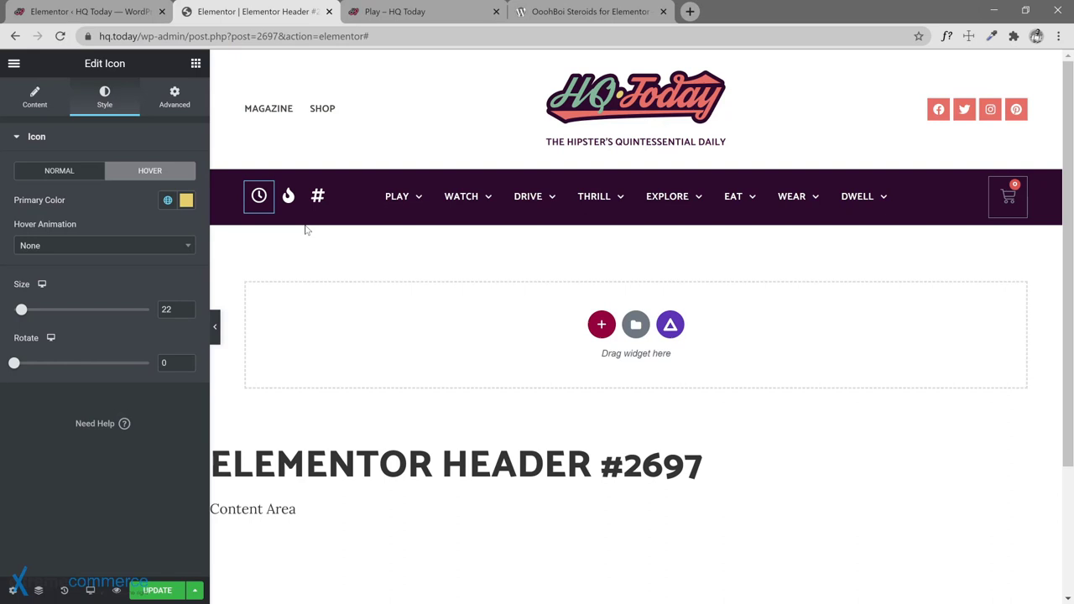
Step: Clear the clock icon's hover and normal colours, then select its parent icon column
{"action": "left_click", "coordinate": [168, 200]}
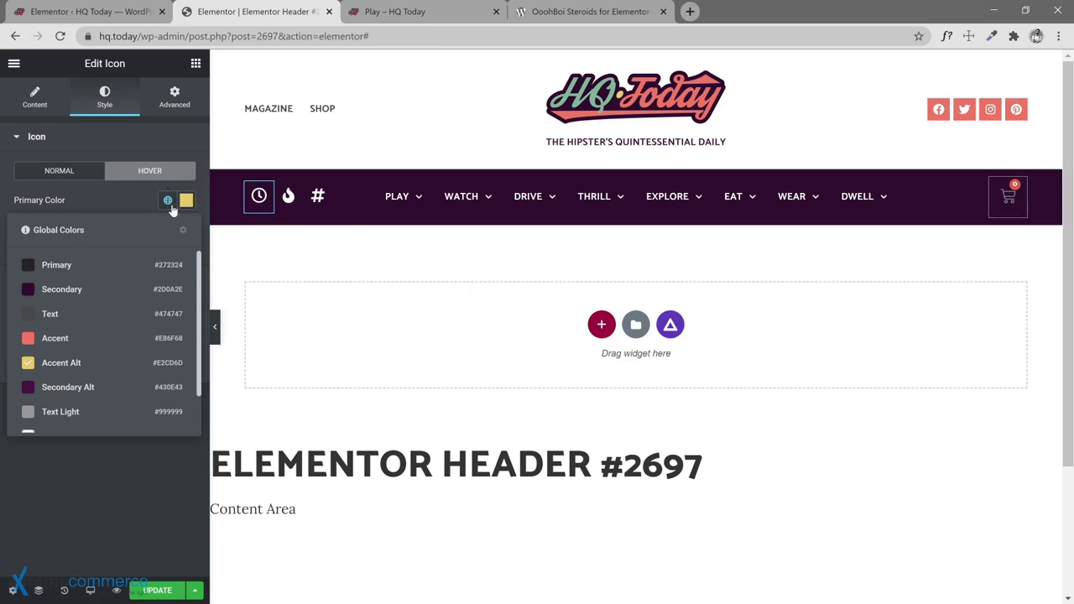
{"action": "left_click", "coordinate": [187, 200]}
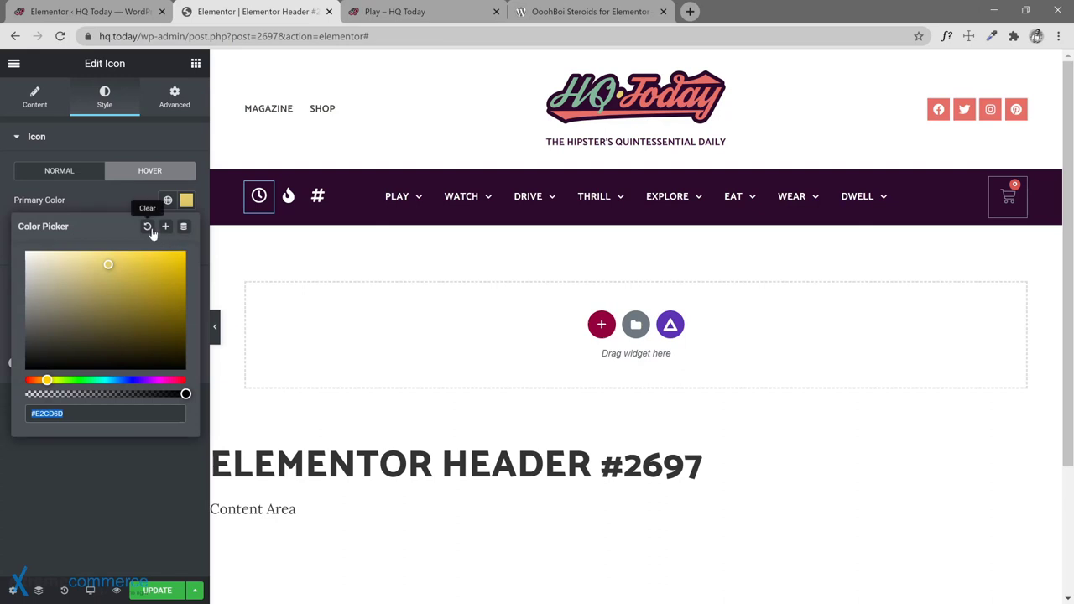
{"action": "left_click", "coordinate": [147, 227]}
{"action": "left_click", "coordinate": [167, 200]}
{"action": "left_click", "coordinate": [66, 171]}
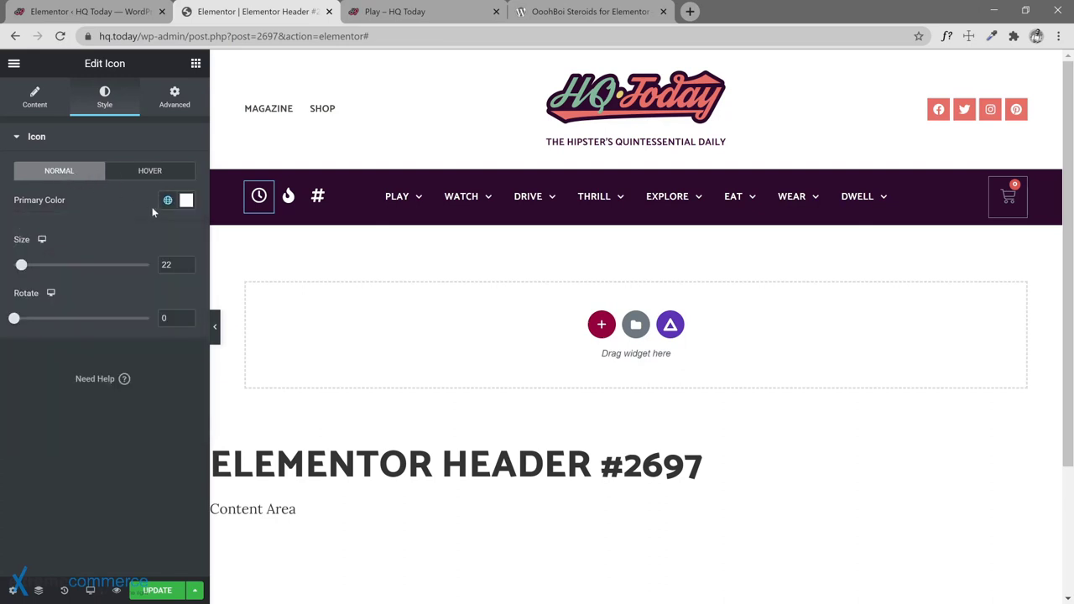
{"action": "left_click", "coordinate": [187, 201]}
{"action": "left_click", "coordinate": [148, 227]}
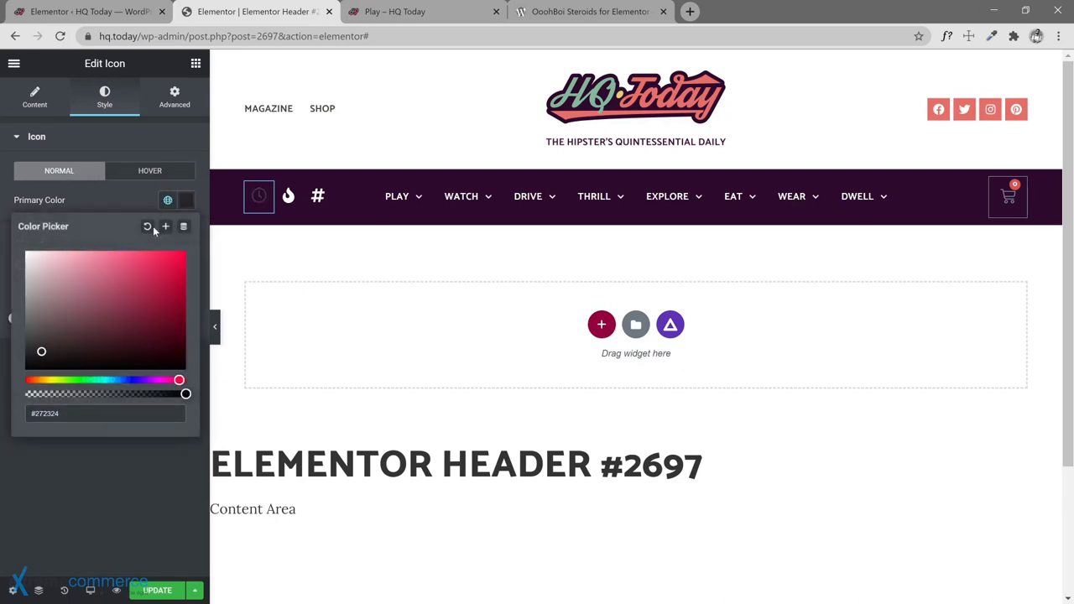
{"action": "left_click", "coordinate": [210, 206]}
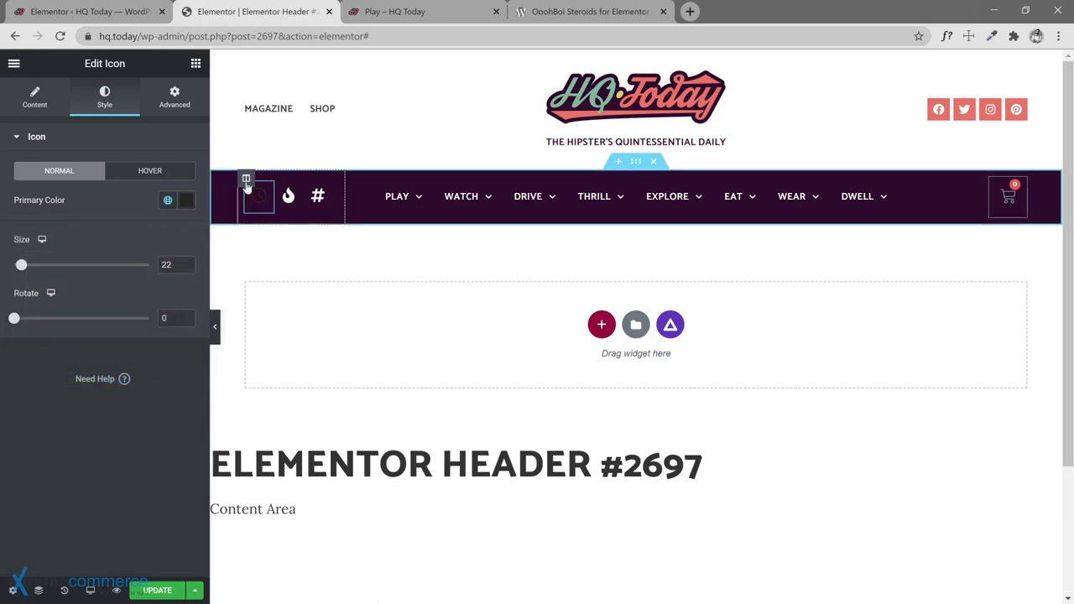
{"action": "left_click", "coordinate": [246, 179]}
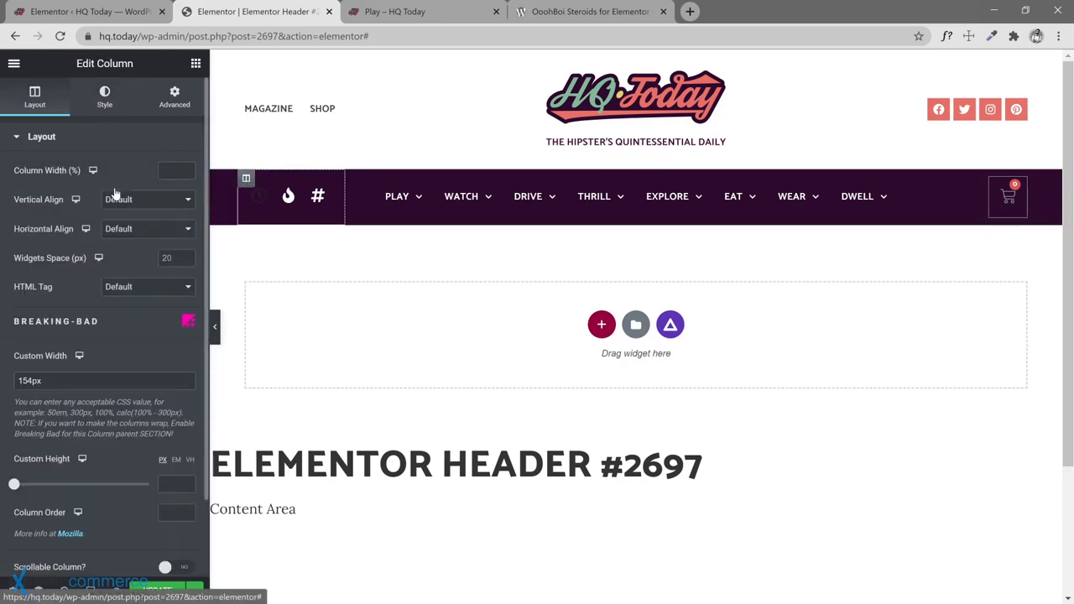
Step: Set the icon column's Link Color to the global Blank white
{"action": "left_click", "coordinate": [104, 101]}
{"action": "left_click", "coordinate": [66, 277]}
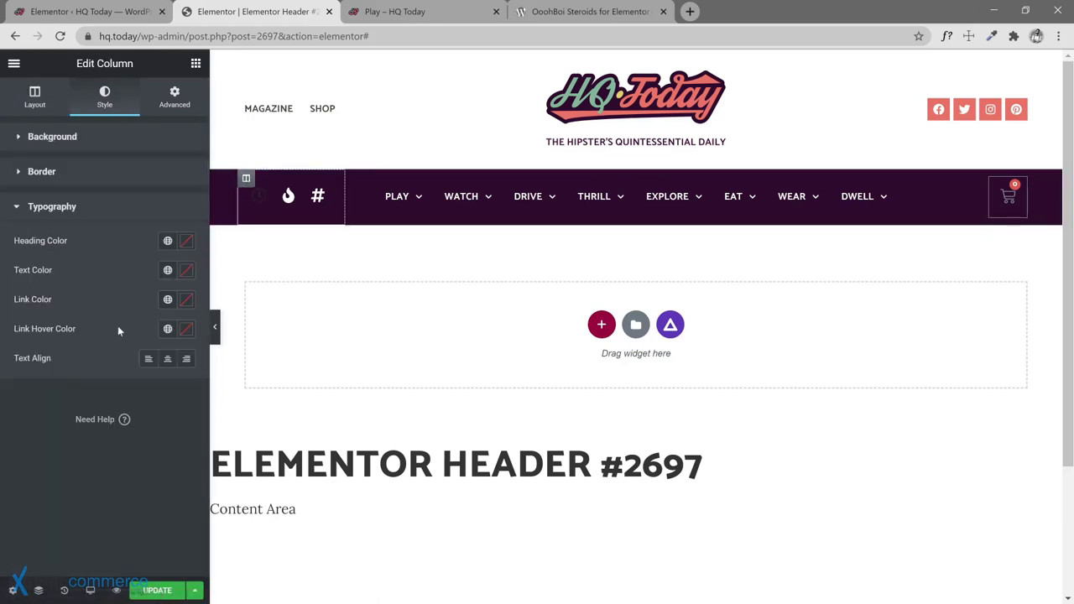
{"action": "left_click", "coordinate": [167, 299]}
{"action": "scroll", "coordinate": [76, 478], "scroll_direction": "down", "scroll_amount": 1}
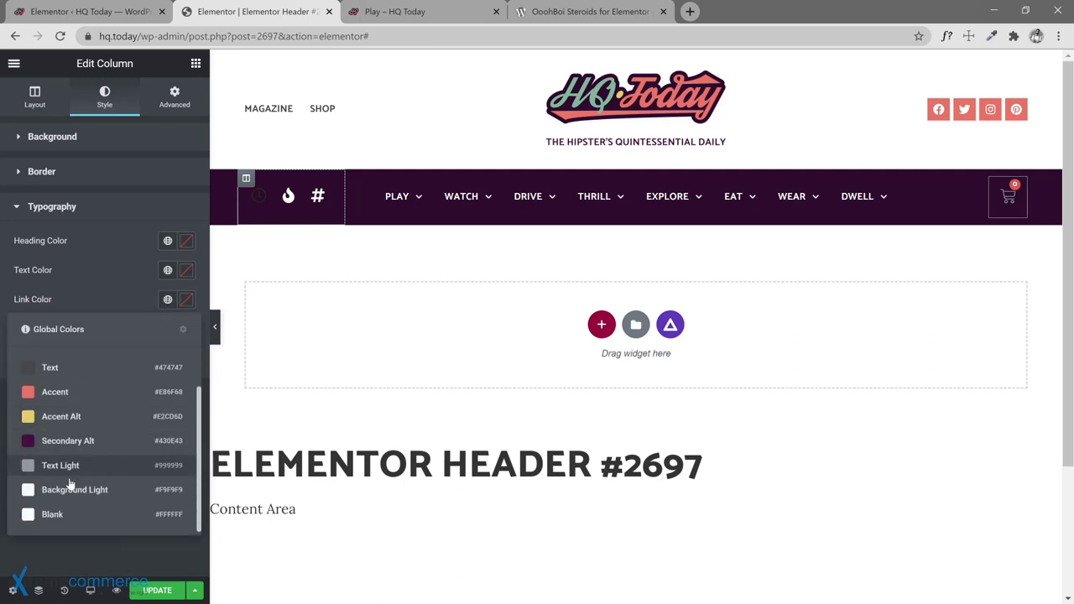
{"action": "left_click", "coordinate": [43, 514]}
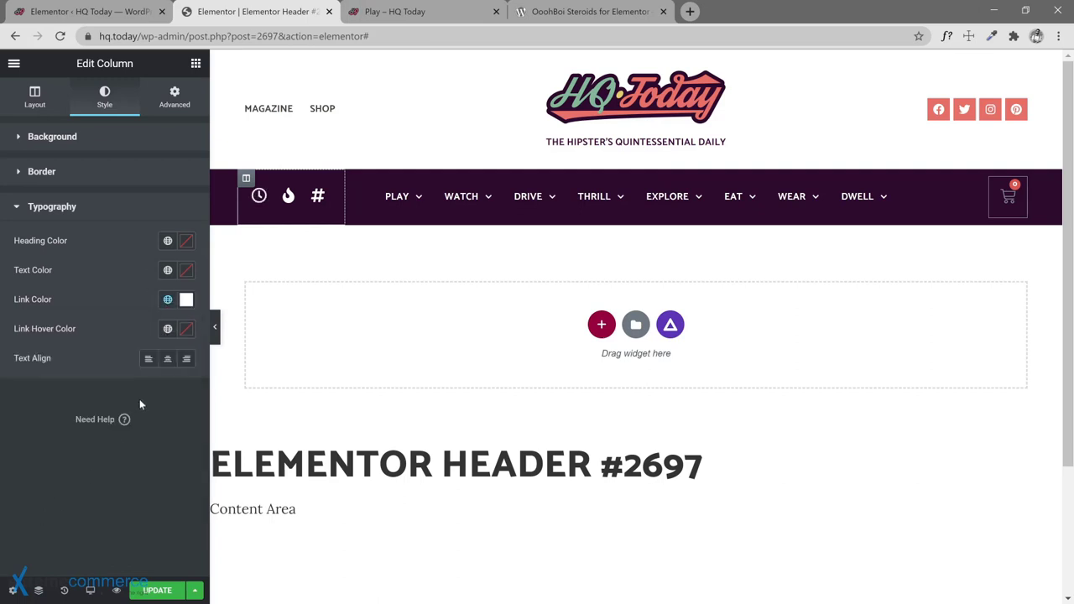
Step: Set the icon column's Link Hover Color to global Accent Alt
{"action": "left_click", "coordinate": [168, 329]}
{"action": "scroll", "coordinate": [97, 461], "scroll_direction": "down", "scroll_amount": 1}
{"action": "scroll", "coordinate": [97, 457], "scroll_direction": "up", "scroll_amount": 1}
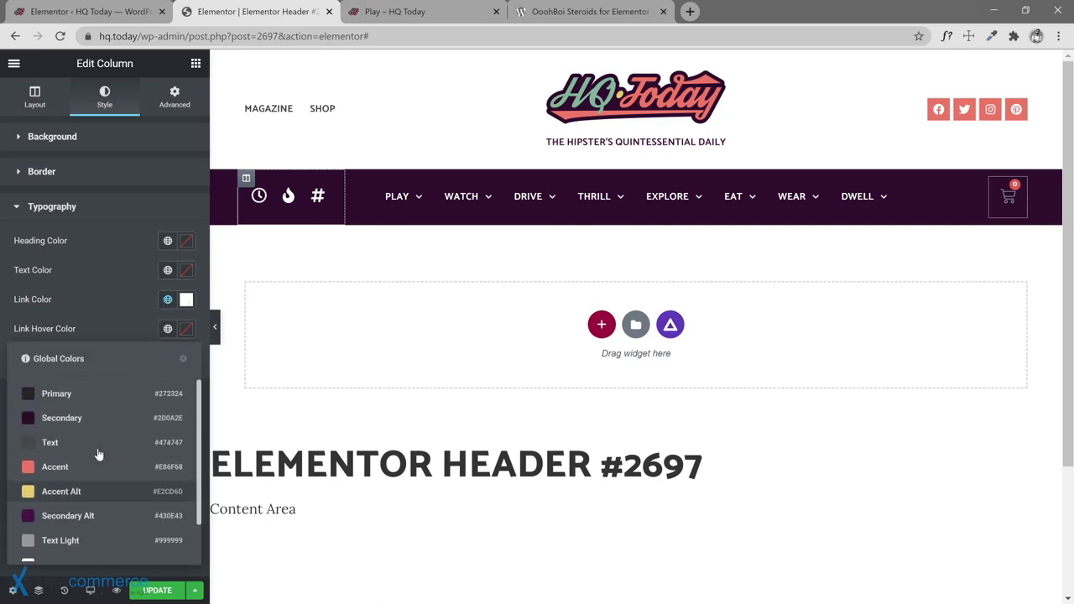
{"action": "left_click", "coordinate": [36, 495]}
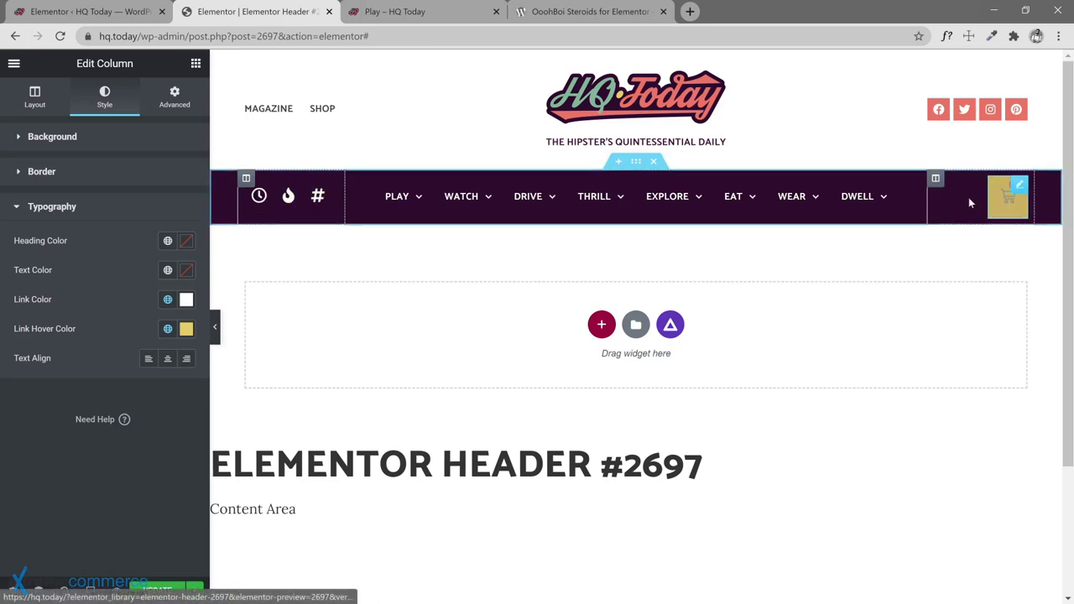
{"action": "left_click", "coordinate": [936, 178]}
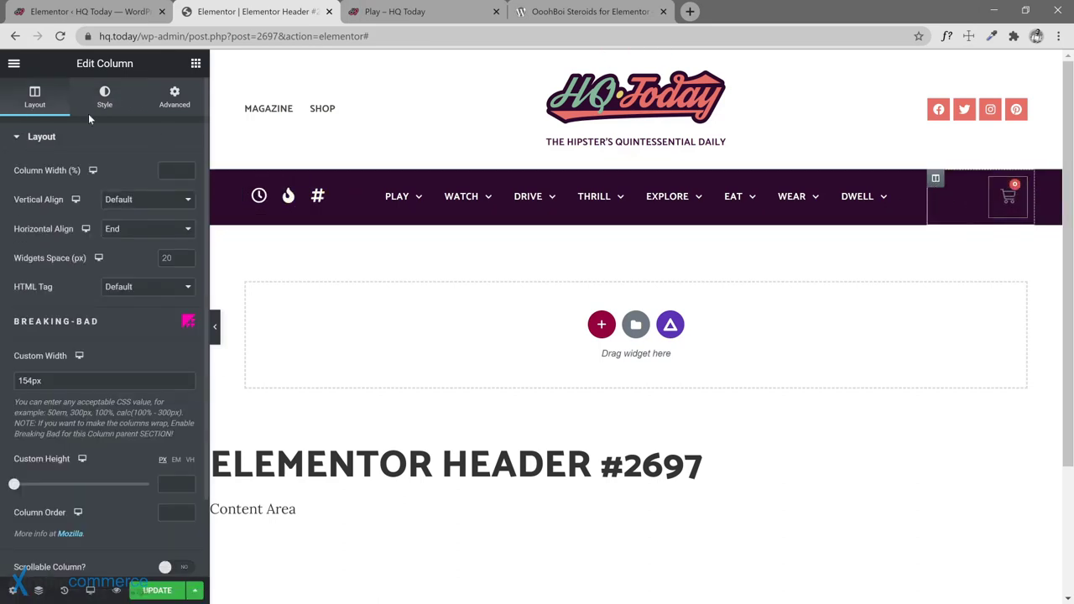
{"action": "left_click", "coordinate": [104, 99]}
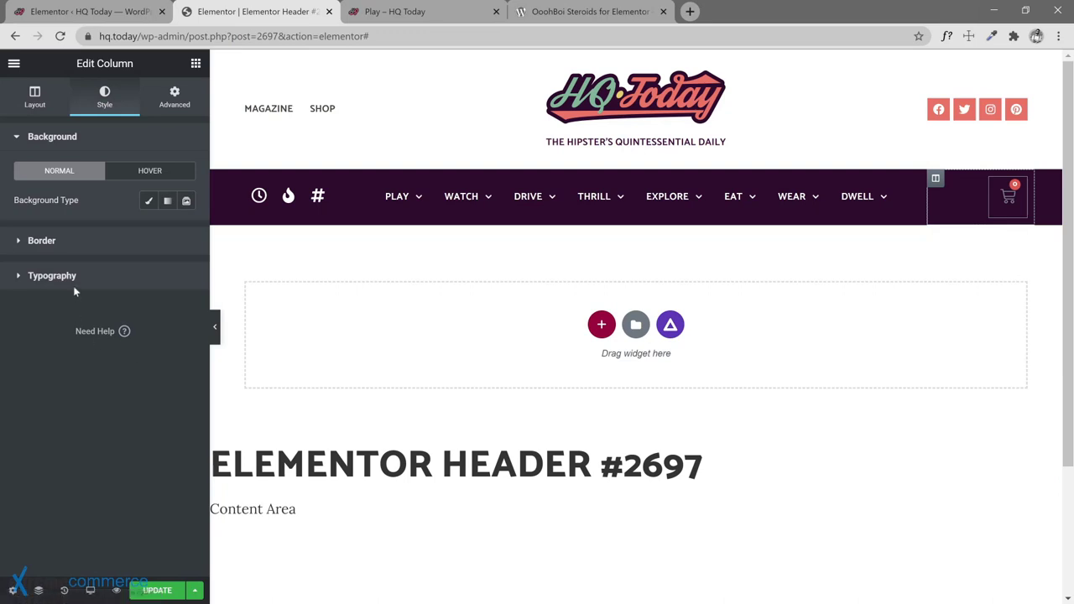
Step: Copy the left icon column and paste its style onto the cart column
{"action": "right_click", "coordinate": [254, 190]}
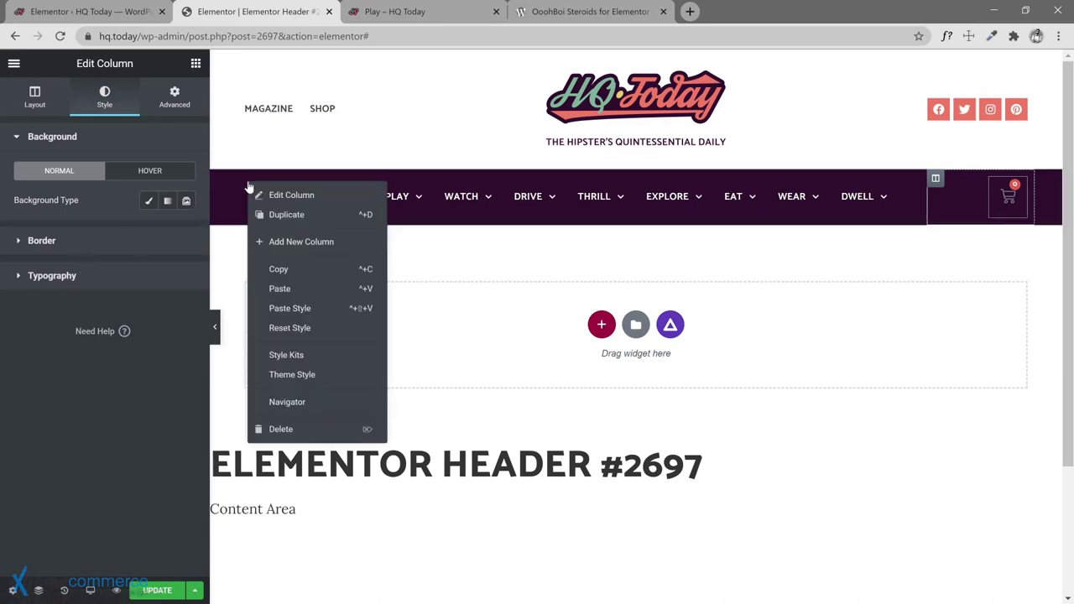
{"action": "left_click", "coordinate": [279, 270]}
{"action": "right_click", "coordinate": [936, 179]}
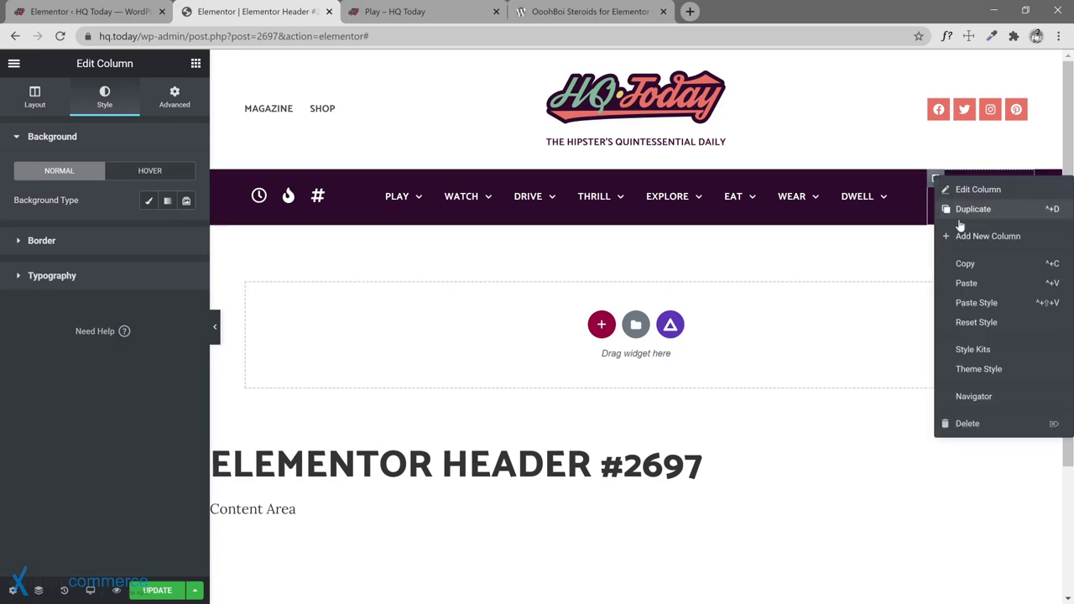
{"action": "left_click", "coordinate": [989, 304]}
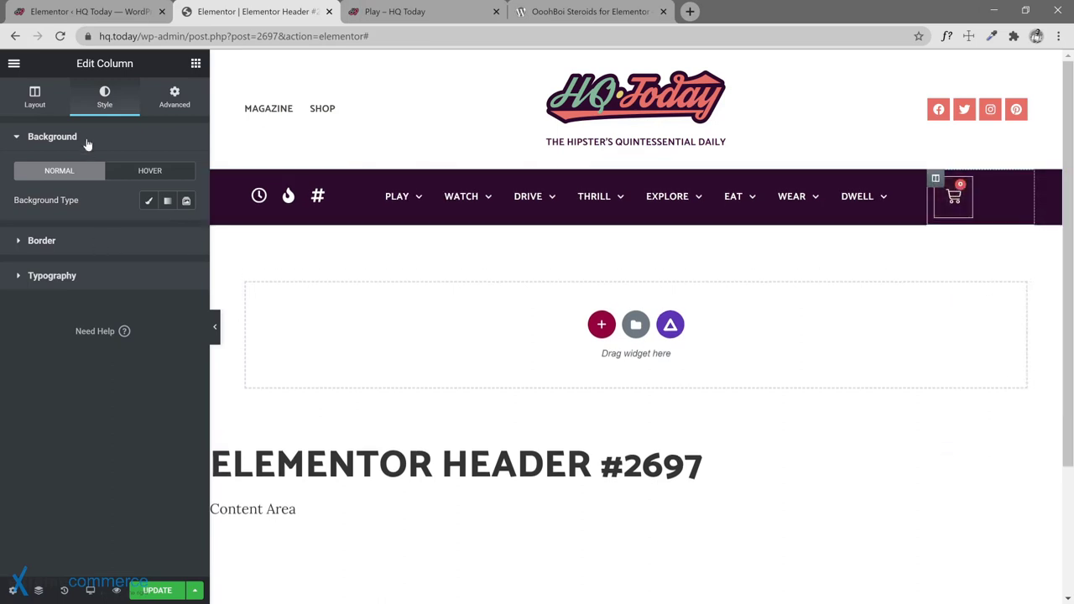
Step: Set the cart column's Horizontal Align to End and select the Menu Cart's hover style
{"action": "left_click", "coordinate": [34, 97]}
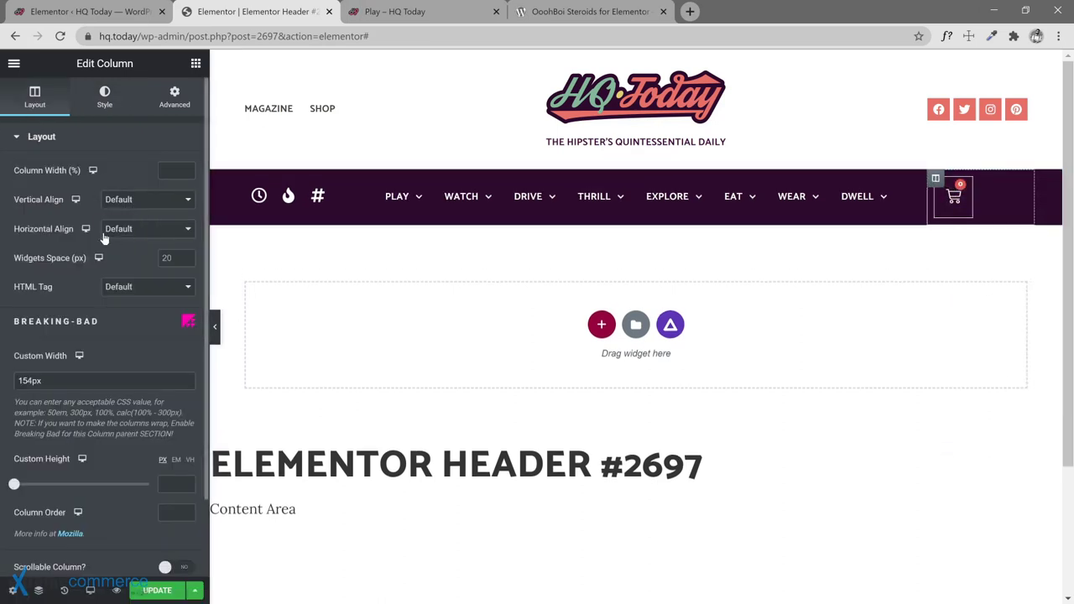
{"action": "left_click", "coordinate": [162, 229]}
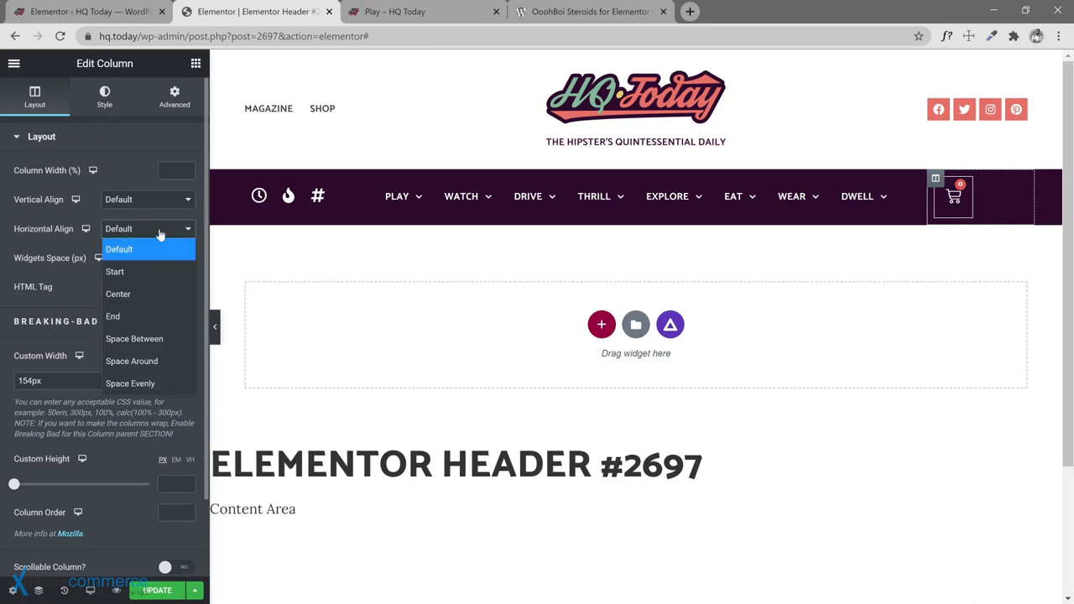
{"action": "left_click", "coordinate": [144, 314]}
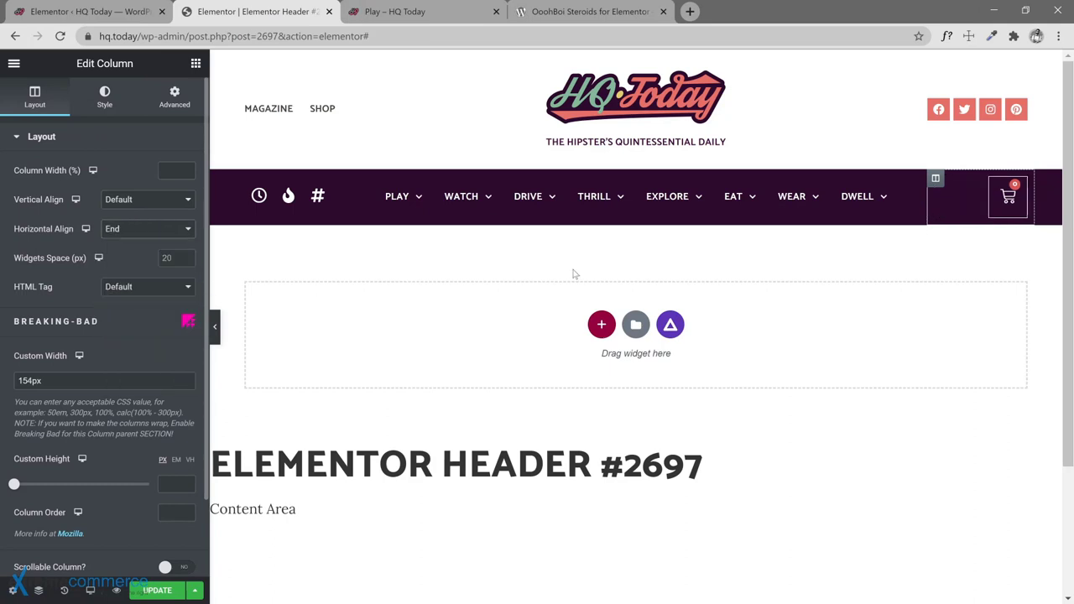
{"action": "left_click", "coordinate": [1003, 196]}
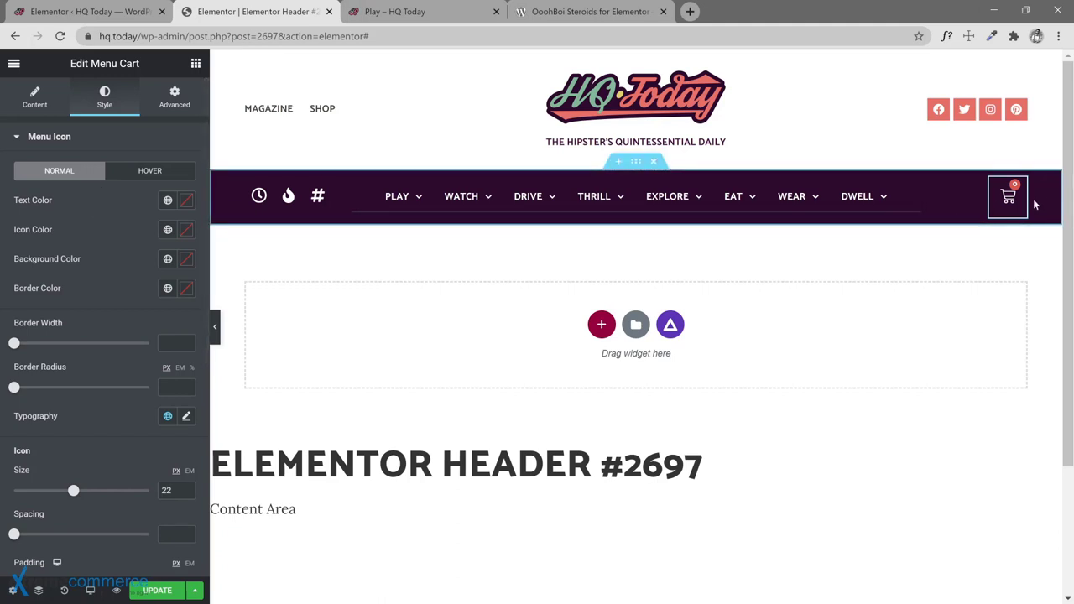
{"action": "left_click", "coordinate": [141, 172]}
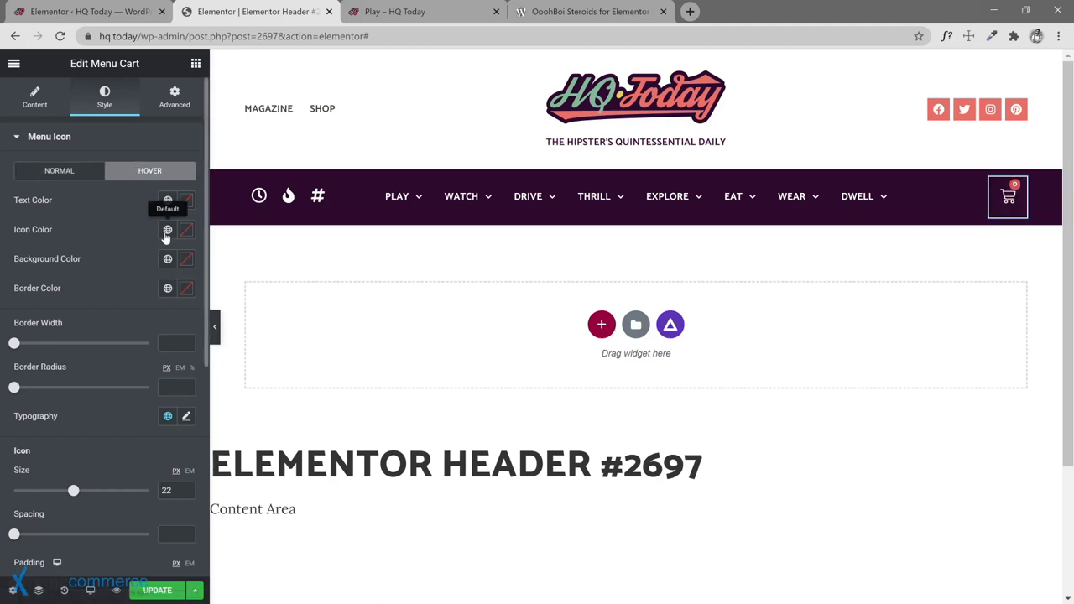
Step: Set the cart's hover Icon Color to #FFFFFF with zero opacity (#FFFFFF00)
{"action": "left_click", "coordinate": [167, 231]}
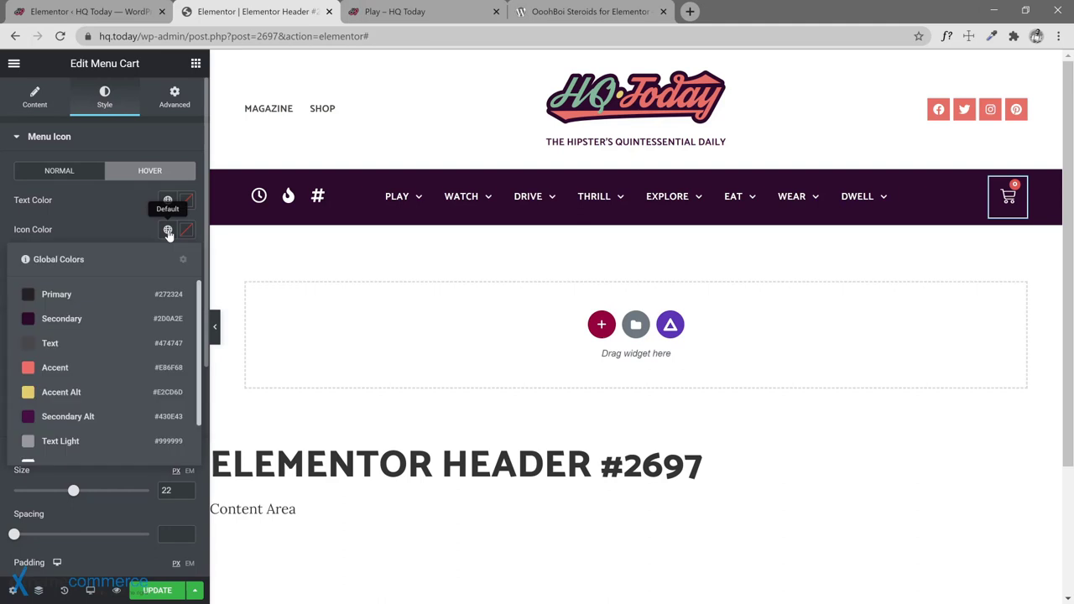
{"action": "scroll", "coordinate": [124, 352], "scroll_direction": "down", "scroll_amount": 1}
{"action": "scroll", "coordinate": [124, 352], "scroll_direction": "up", "scroll_amount": 1}
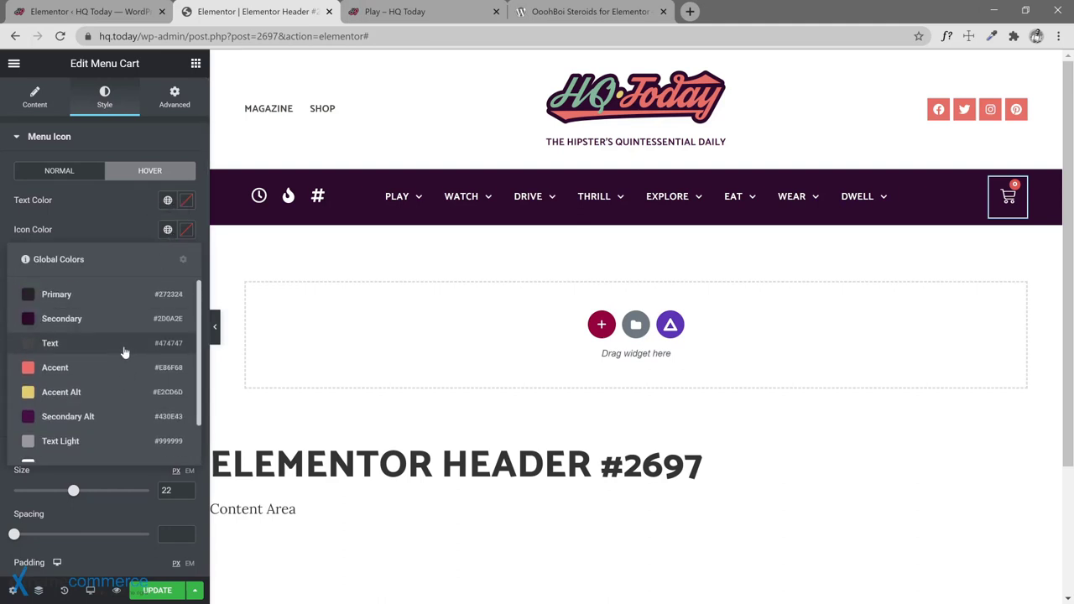
{"action": "scroll", "coordinate": [125, 352], "scroll_direction": "down", "scroll_amount": 1}
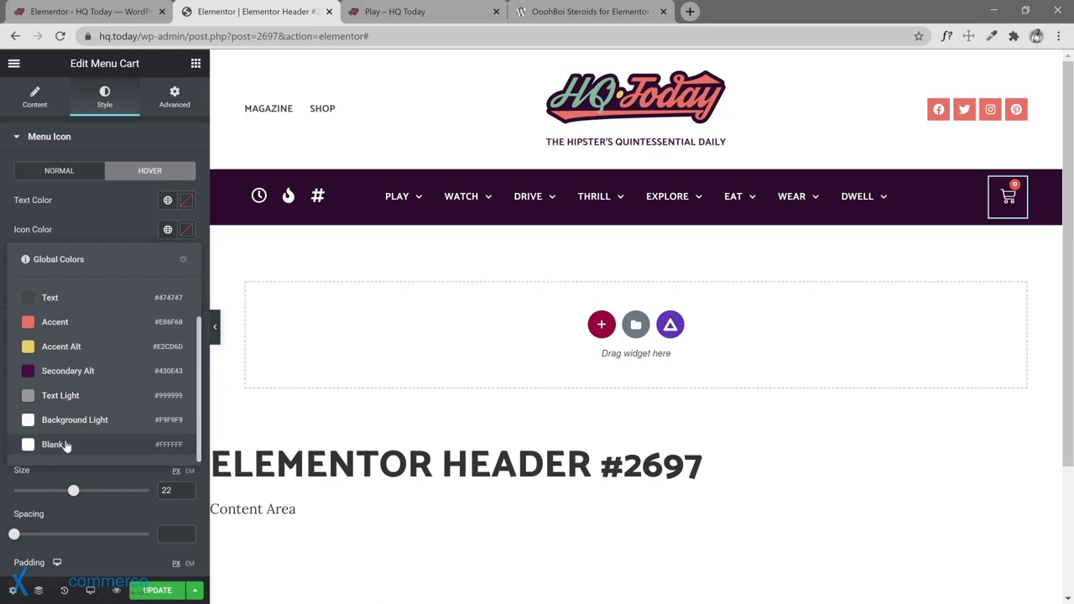
{"action": "scroll", "coordinate": [125, 367], "scroll_direction": "up", "scroll_amount": 1}
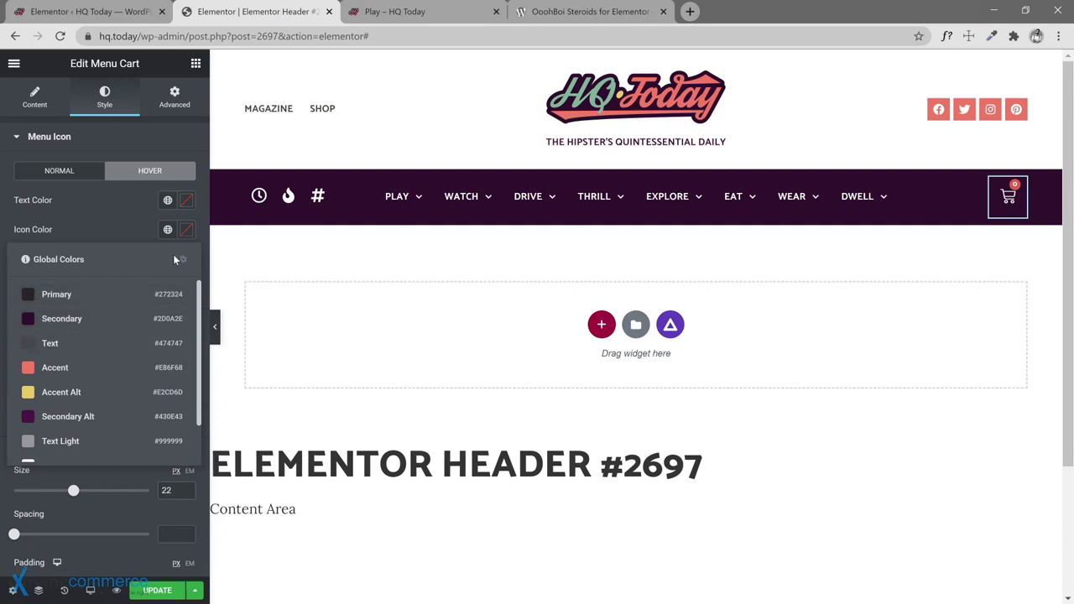
{"action": "left_click", "coordinate": [188, 231]}
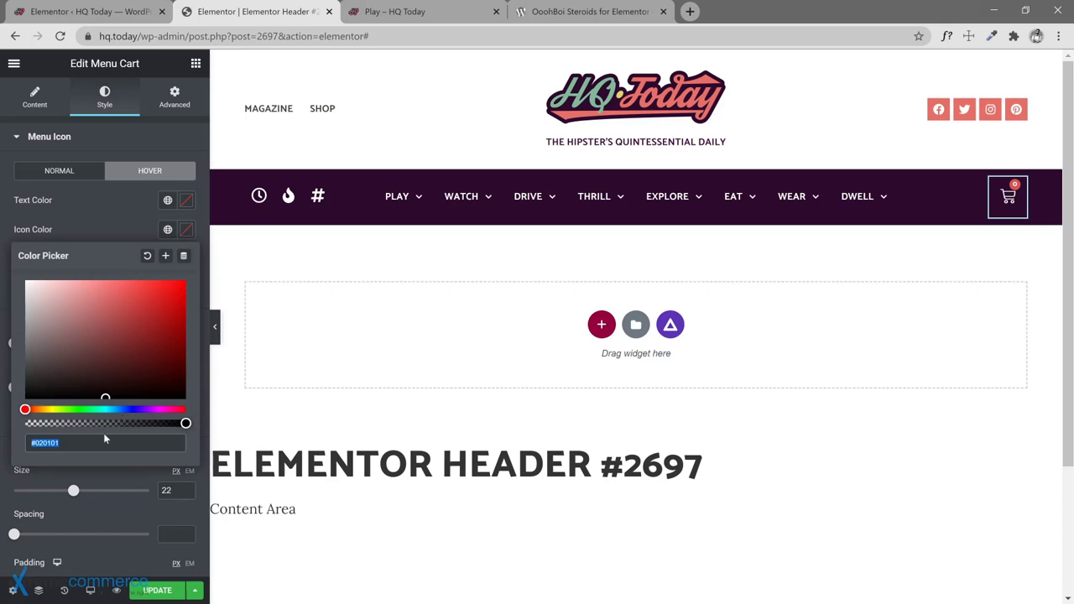
{"action": "type", "text": "#FFFFFFED"}
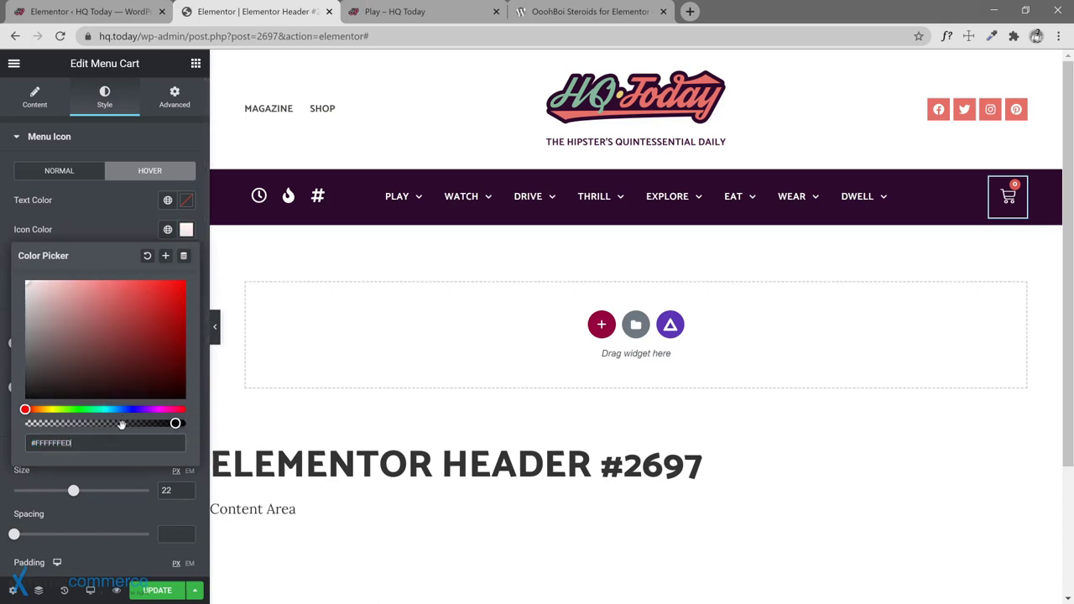
{"action": "left_click_drag", "start_coordinate": [122, 425], "coordinate": [25, 424]}
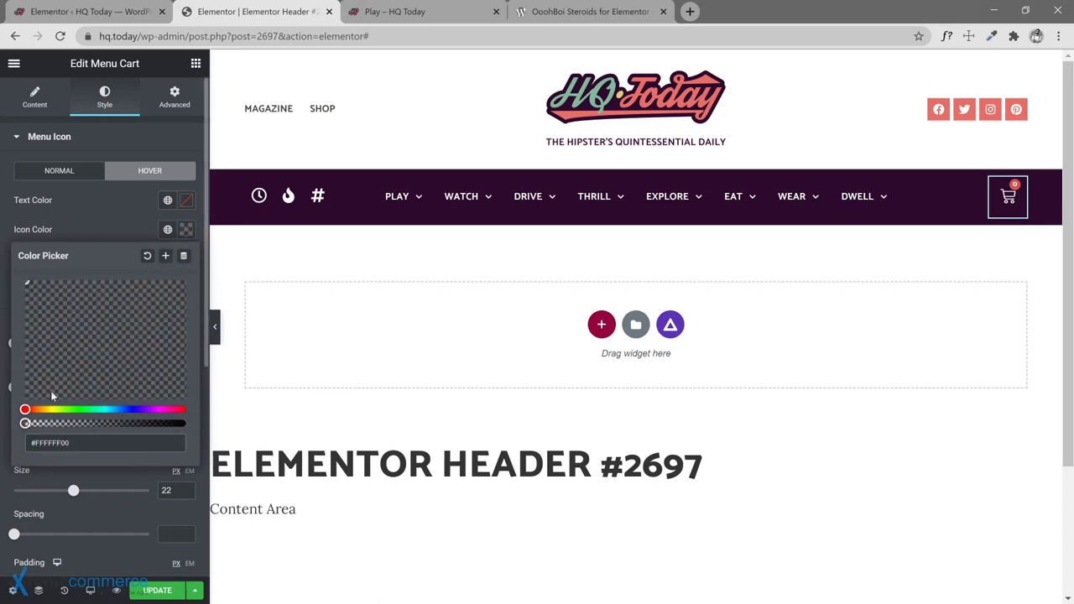
{"action": "left_click", "coordinate": [186, 234]}
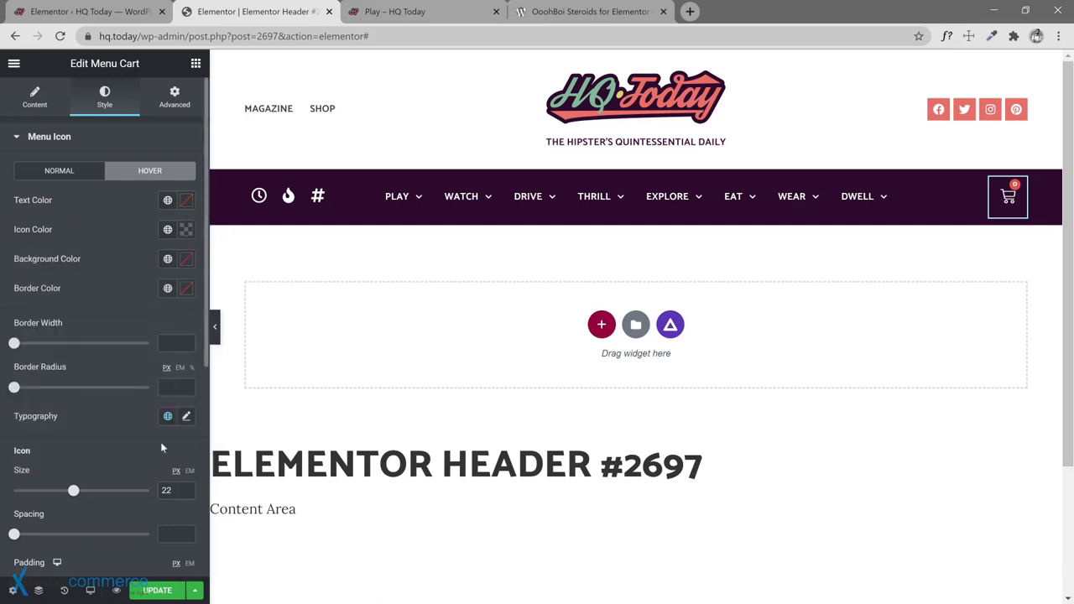
{"action": "left_click", "coordinate": [157, 590]}
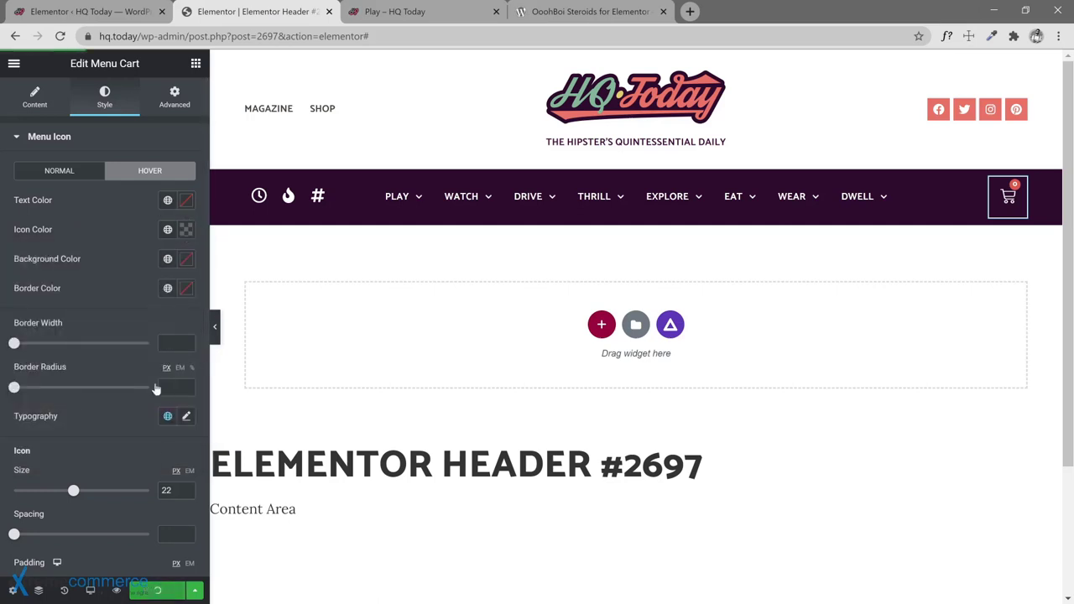
Step: In Site Settings > Global Colors, add a new colour set to transparent #00000000
{"action": "left_click", "coordinate": [13, 67]}
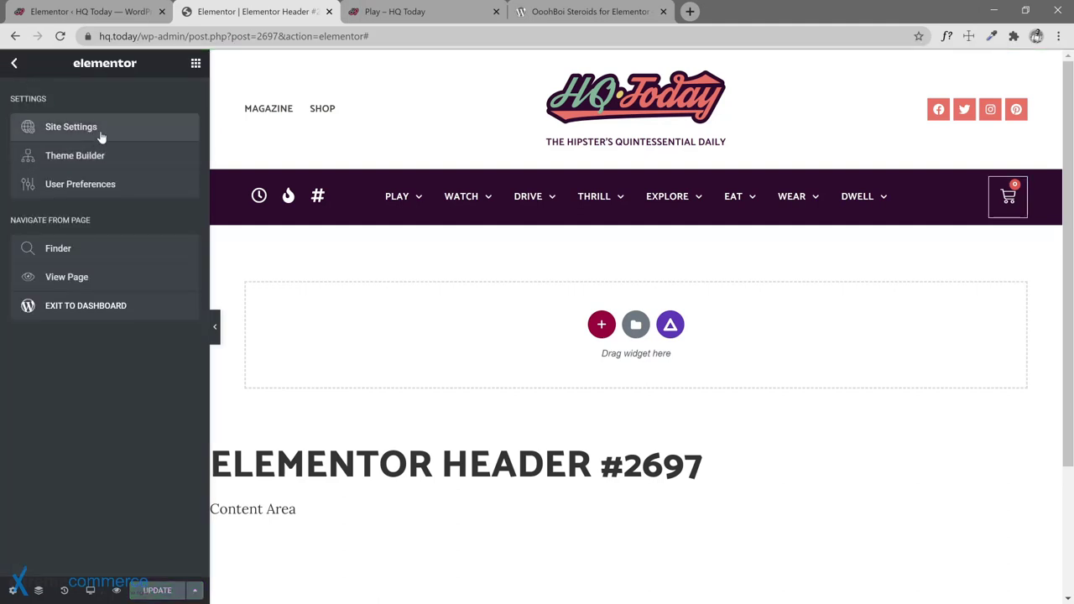
{"action": "left_click", "coordinate": [72, 128]}
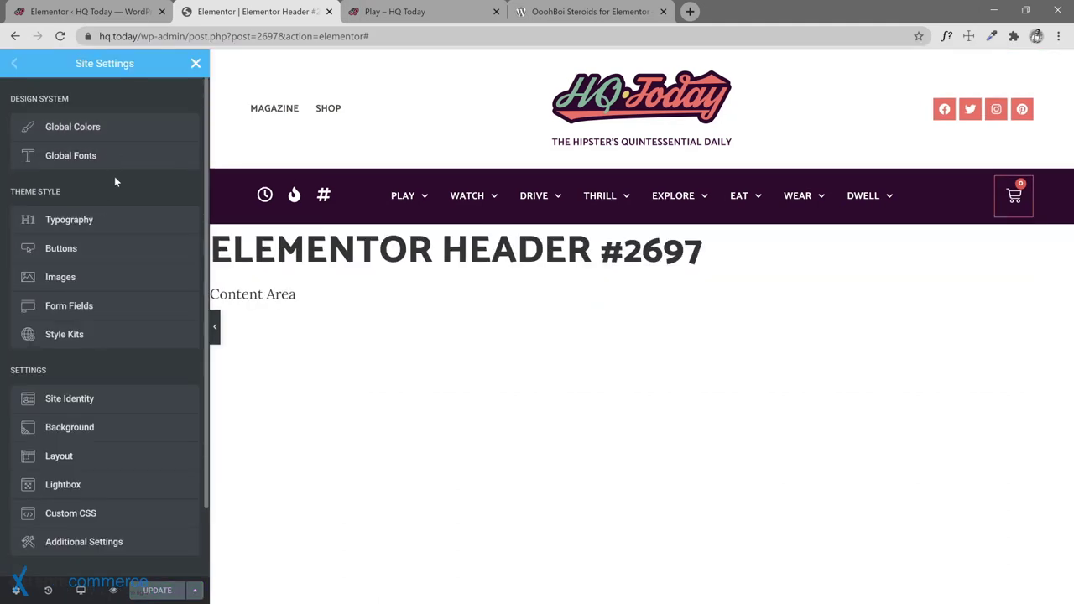
{"action": "left_click", "coordinate": [110, 134]}
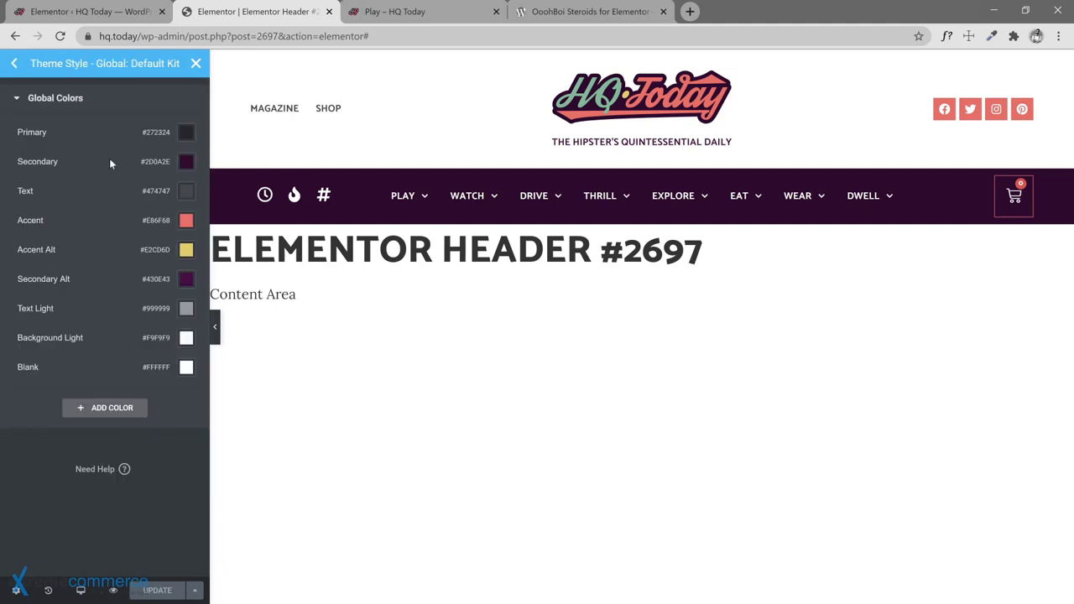
{"action": "left_click", "coordinate": [109, 410]}
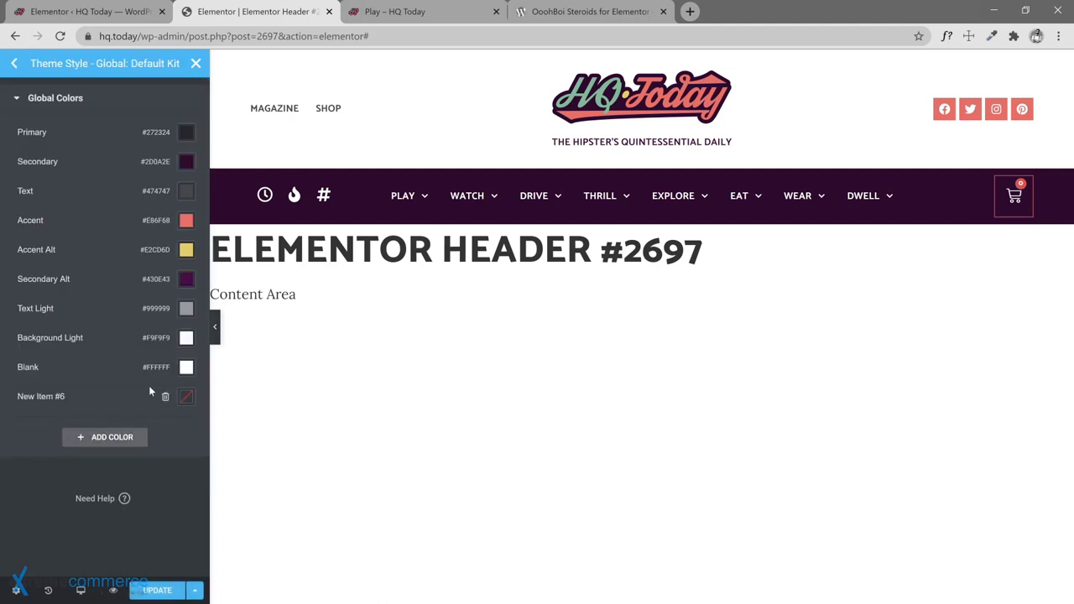
{"action": "left_click", "coordinate": [185, 402]}
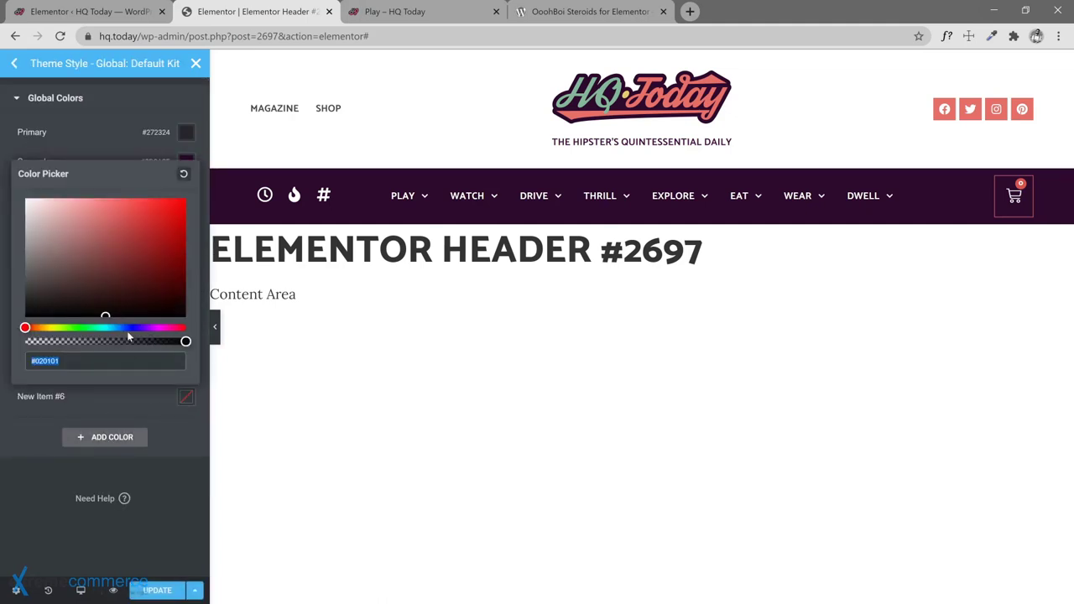
{"action": "type", "text": "#FFFFFF"}
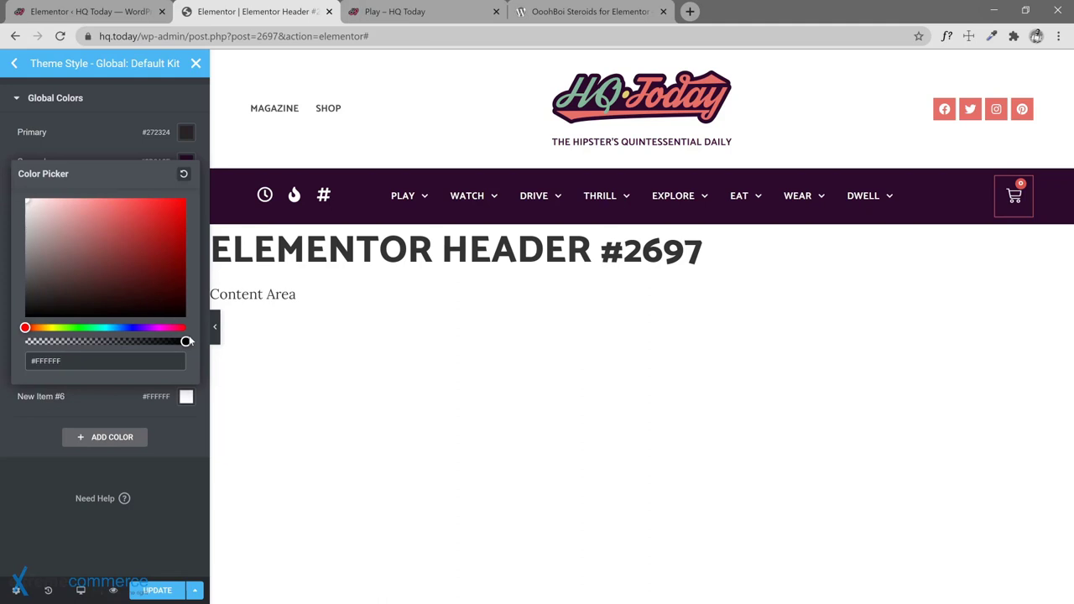
{"action": "left_click_drag", "start_coordinate": [114, 342], "coordinate": [1, 344]}
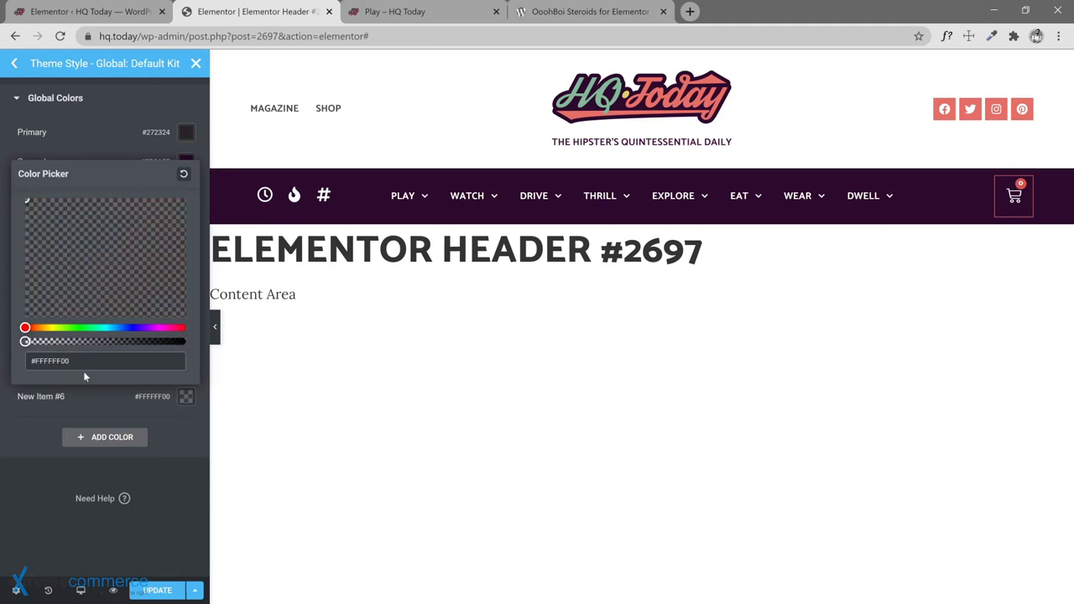
{"action": "left_click_drag", "start_coordinate": [27, 202], "coordinate": [226, 349]}
{"action": "left_click_drag", "start_coordinate": [124, 316], "coordinate": [187, 326]}
{"action": "left_click_drag", "start_coordinate": [25, 341], "coordinate": [17, 345]}
{"action": "left_click", "coordinate": [185, 396]}
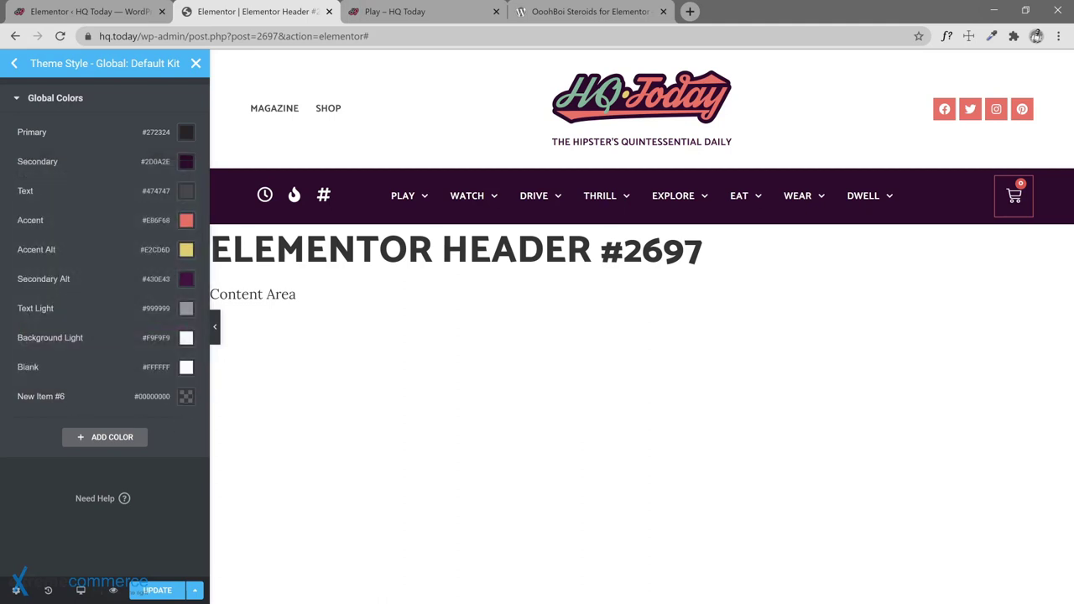
Step: Name the new global colour 'Transparent' and close the kit settings
{"action": "left_click", "coordinate": [63, 396]}
{"action": "key", "text": "ctrl+a"}
{"action": "type", "text": "T"}
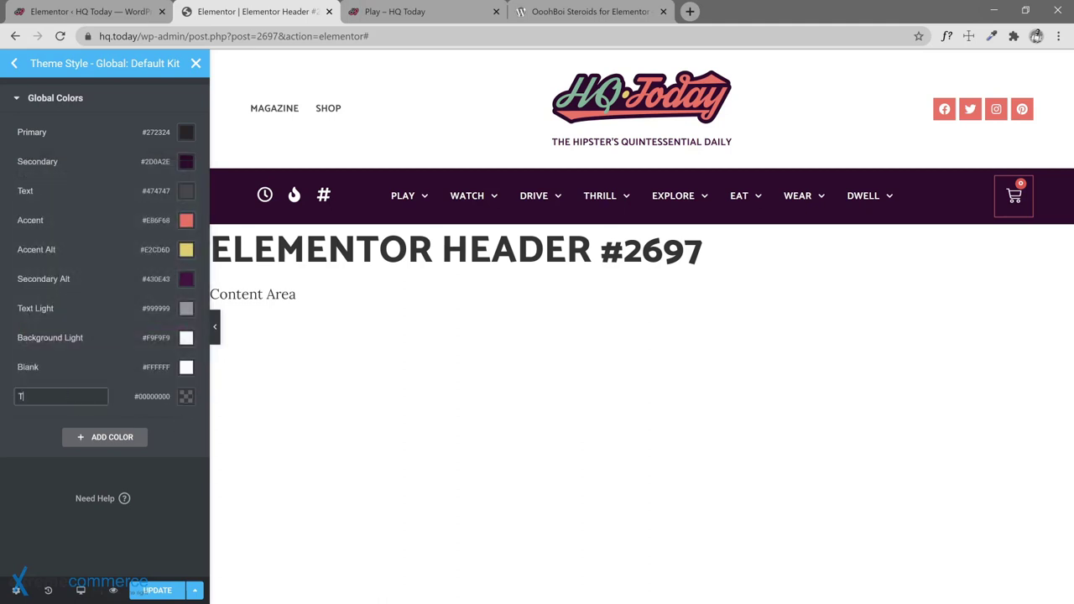
{"action": "type", "text": "ransparent"}
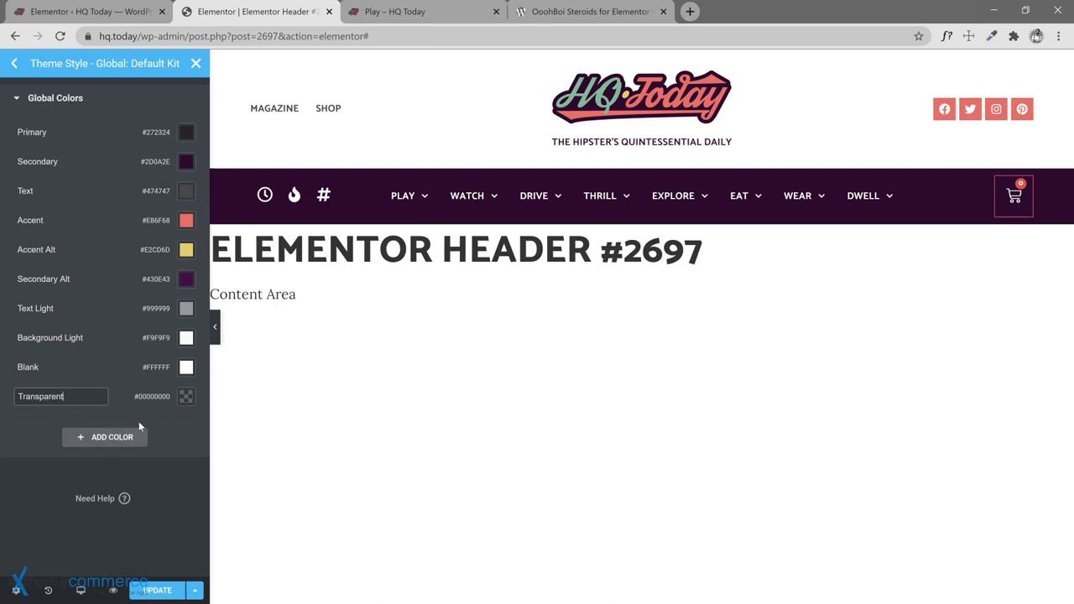
{"action": "left_click", "coordinate": [139, 421]}
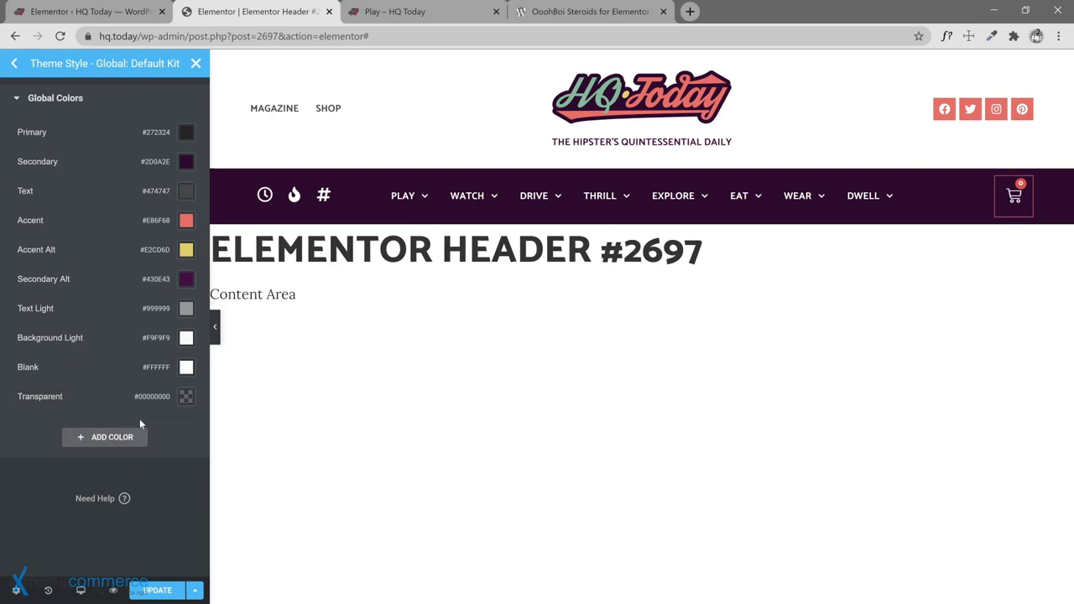
{"action": "left_click", "coordinate": [195, 63]}
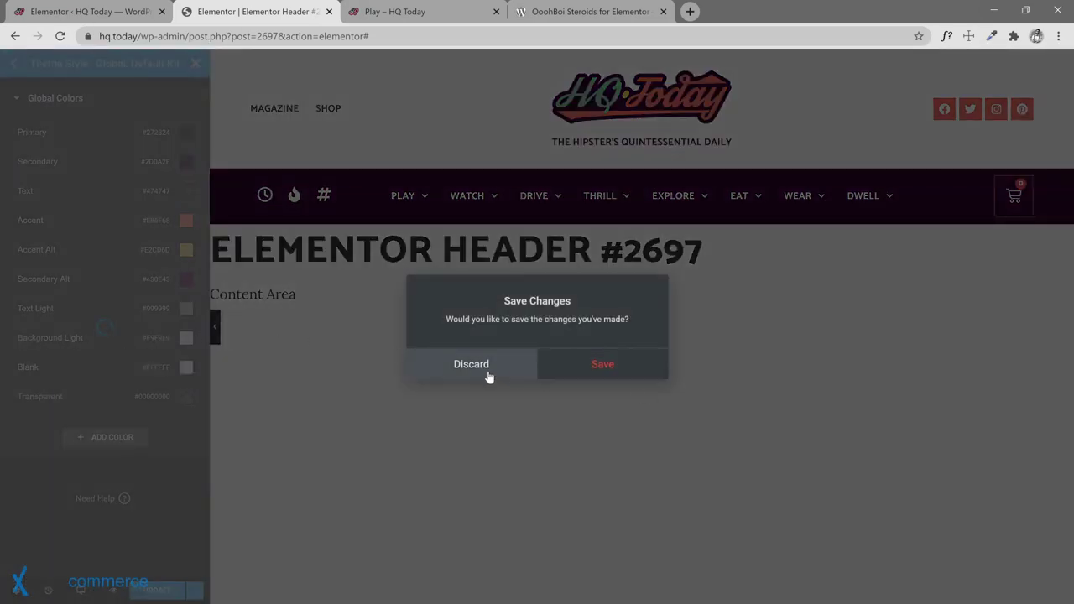
Step: Save the kit and set the cart's hover icon colour to global Transparent
{"action": "left_click", "coordinate": [582, 367]}
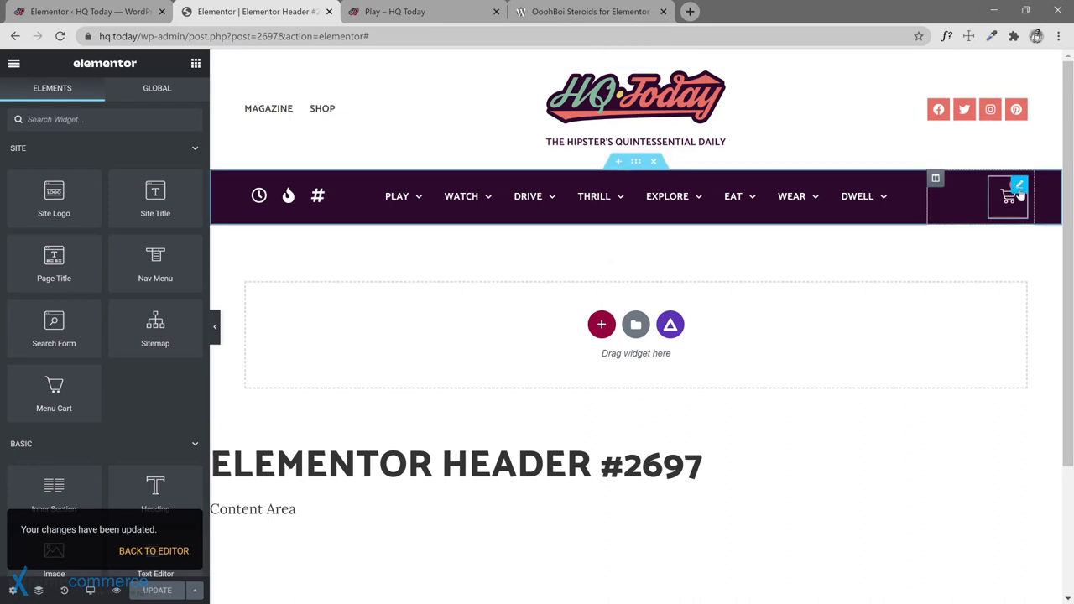
{"action": "left_click", "coordinate": [1015, 187]}
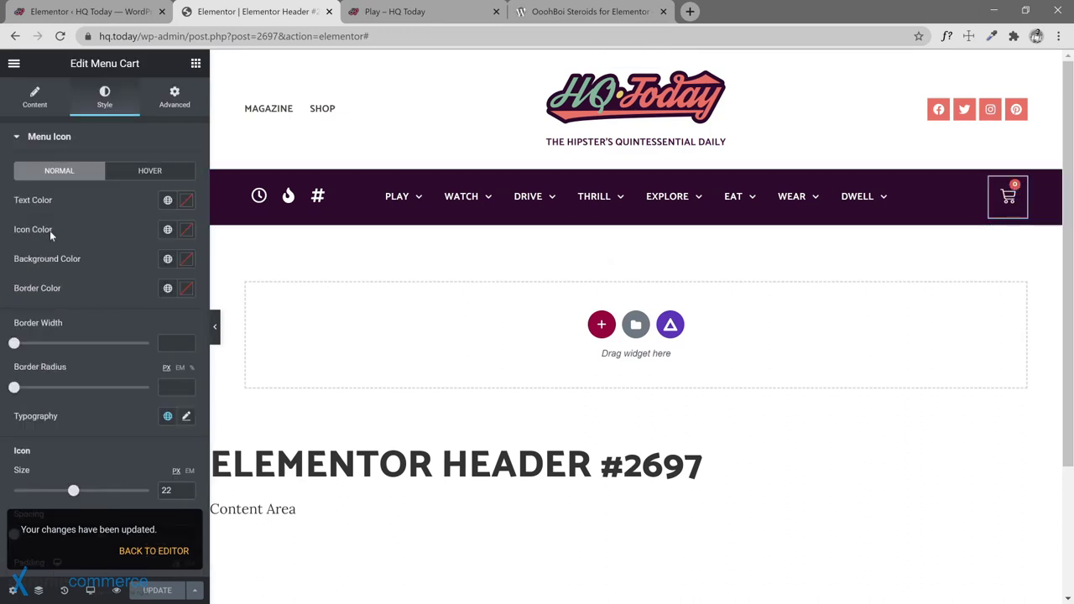
{"action": "left_click", "coordinate": [146, 174]}
{"action": "left_click", "coordinate": [168, 229]}
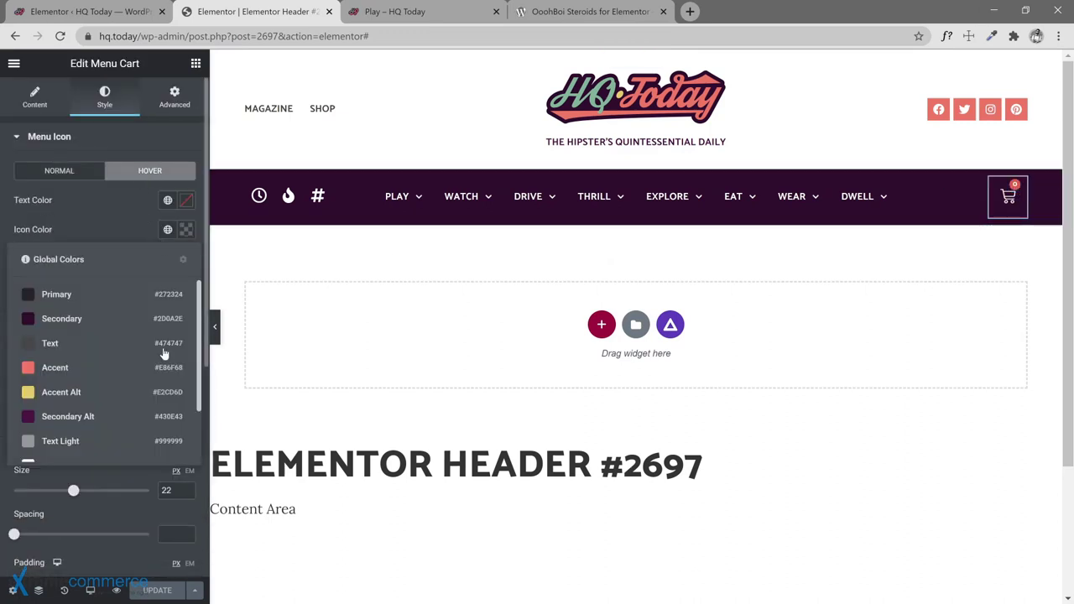
{"action": "scroll", "coordinate": [101, 411], "scroll_direction": "down", "scroll_amount": 2}
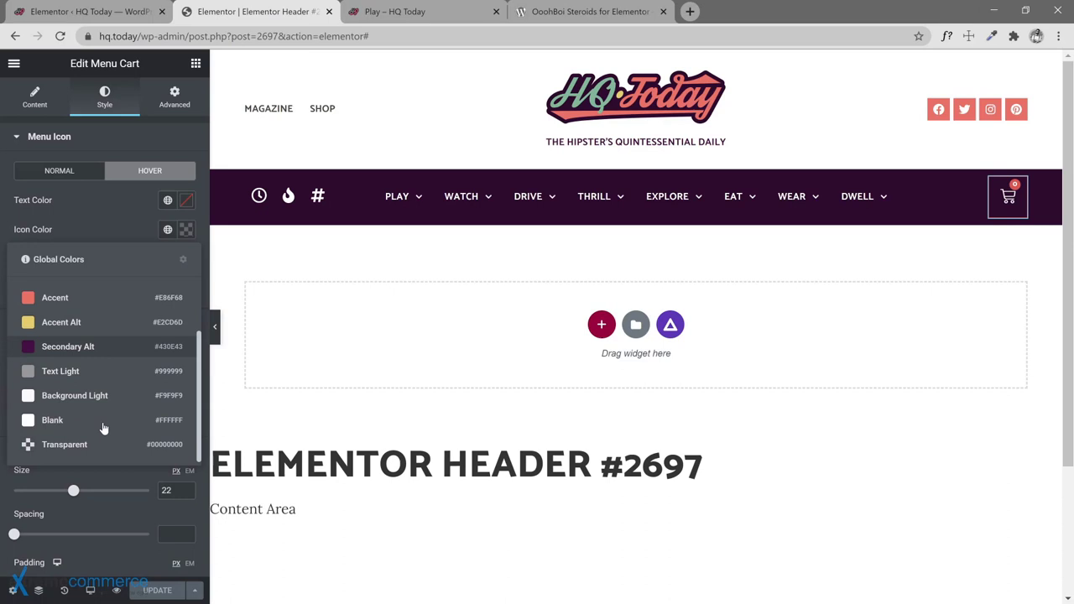
{"action": "left_click", "coordinate": [35, 452]}
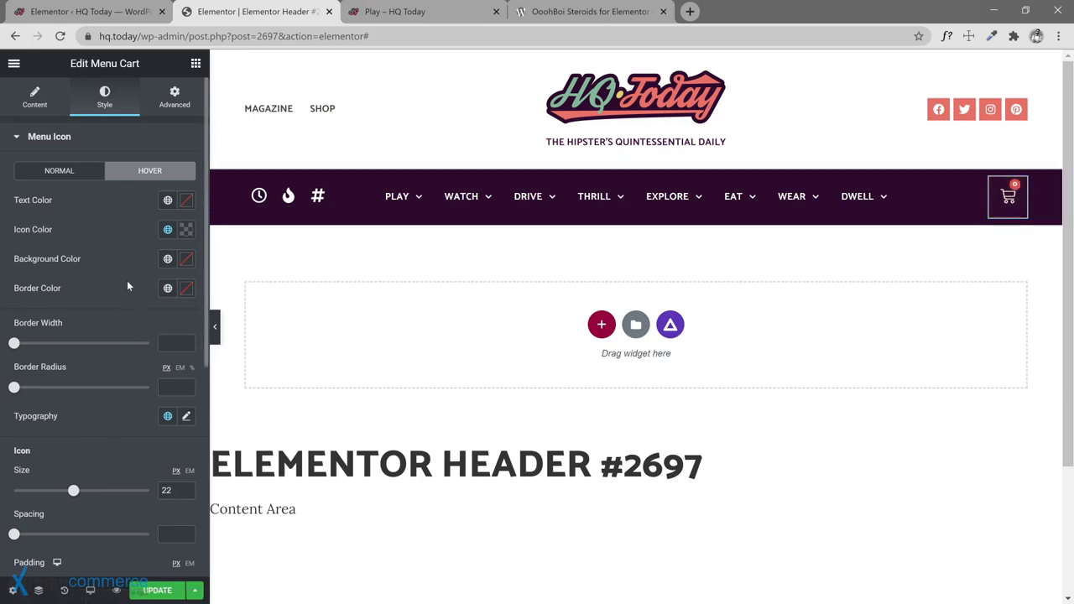
Step: Clear the cart's hover icon colour again
{"action": "left_click", "coordinate": [167, 229]}
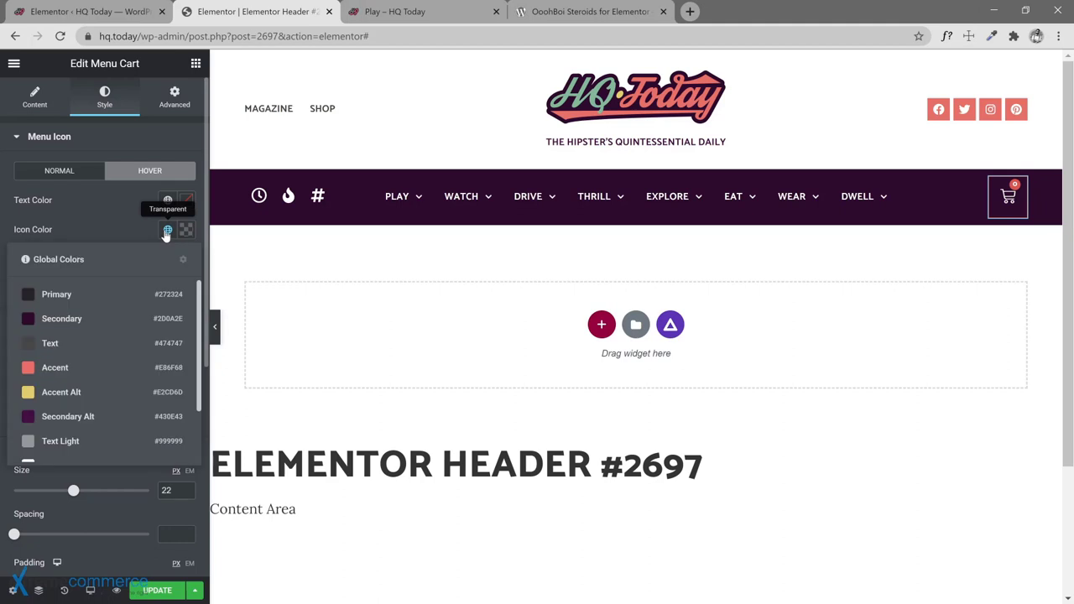
{"action": "left_click", "coordinate": [186, 229]}
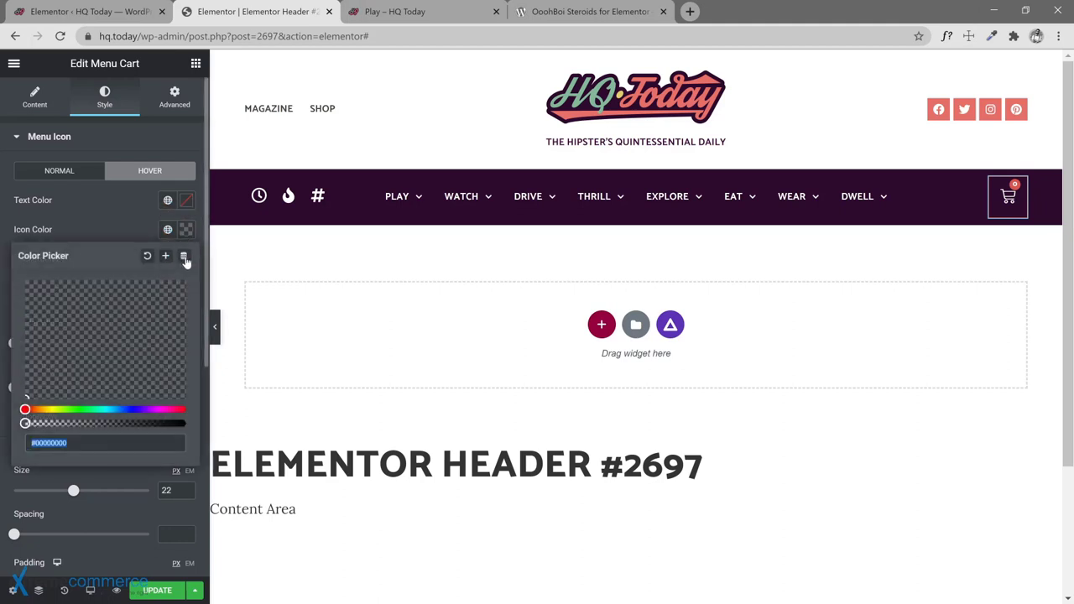
{"action": "left_click", "coordinate": [149, 256]}
{"action": "left_click", "coordinate": [168, 229]}
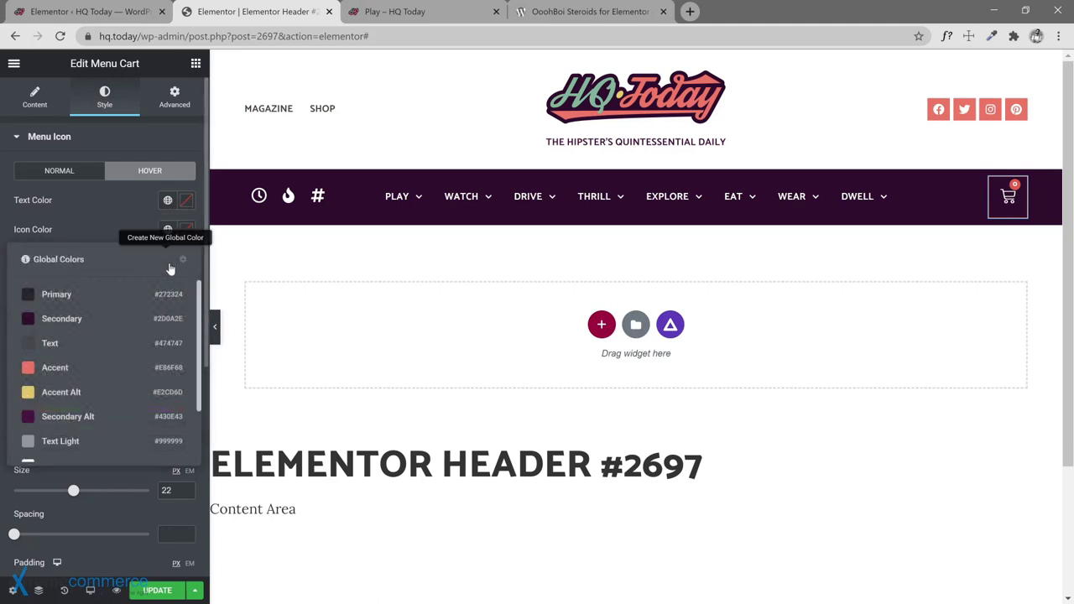
{"action": "left_click", "coordinate": [170, 232]}
Step: Set the cart's hover background to global Transparent and border width to 0
{"action": "left_click", "coordinate": [168, 258]}
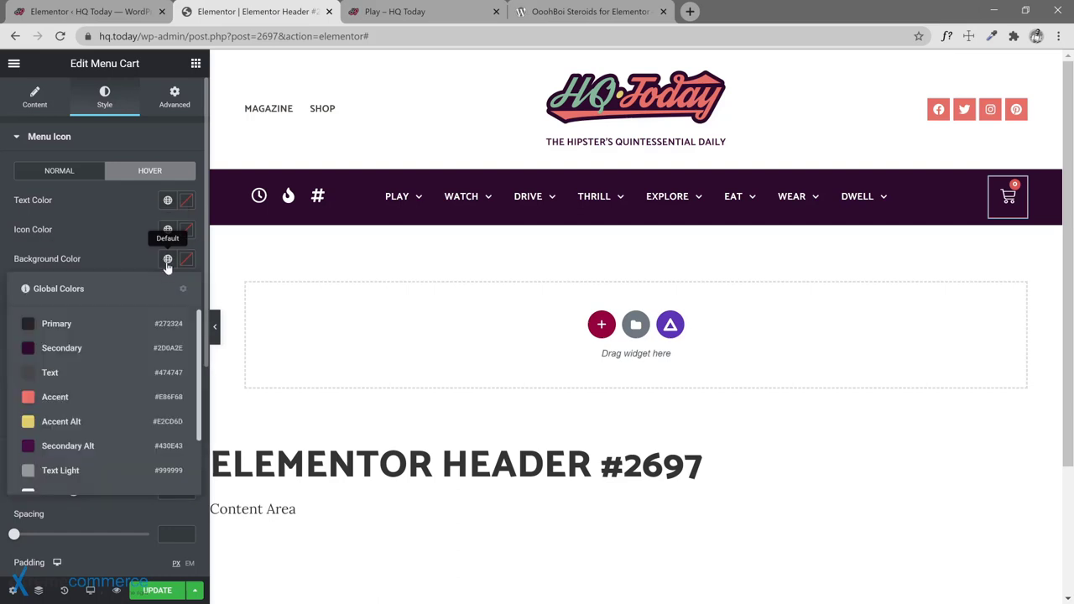
{"action": "scroll", "coordinate": [114, 428], "scroll_direction": "down", "scroll_amount": 2}
{"action": "left_click", "coordinate": [59, 474]}
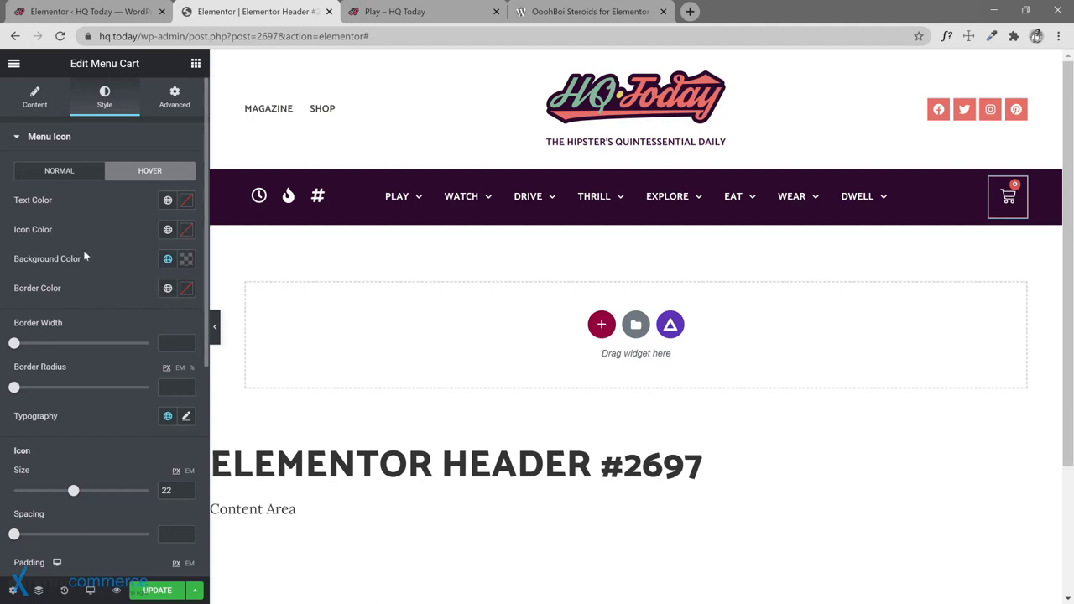
{"action": "scroll", "coordinate": [86, 254], "scroll_direction": "down", "scroll_amount": 2}
{"action": "scroll", "coordinate": [99, 261], "scroll_direction": "down", "scroll_amount": 2}
{"action": "scroll", "coordinate": [99, 262], "scroll_direction": "up", "scroll_amount": 4}
{"action": "type", "text": "0"}
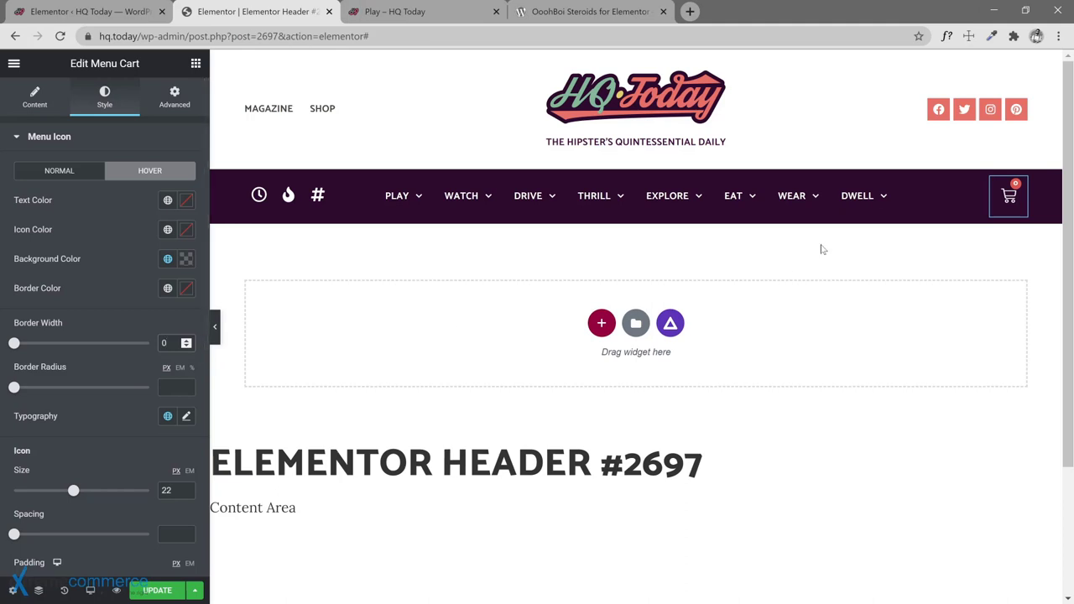
Step: Try 0 padding on the cart icon, revert it, and select the header's # icon
{"action": "left_click", "coordinate": [911, 192]}
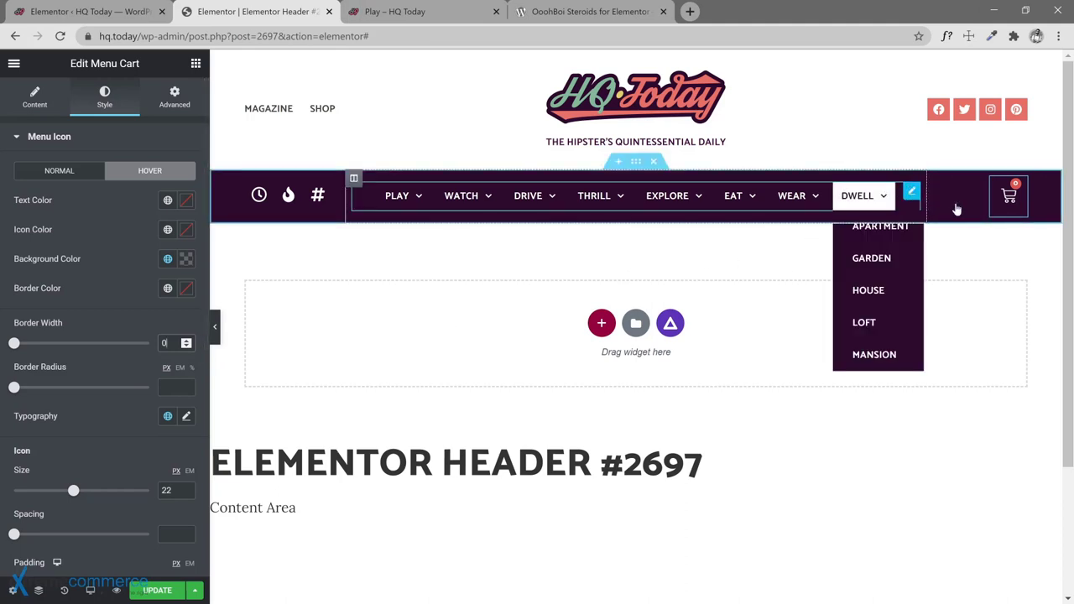
{"action": "left_click", "coordinate": [1011, 191]}
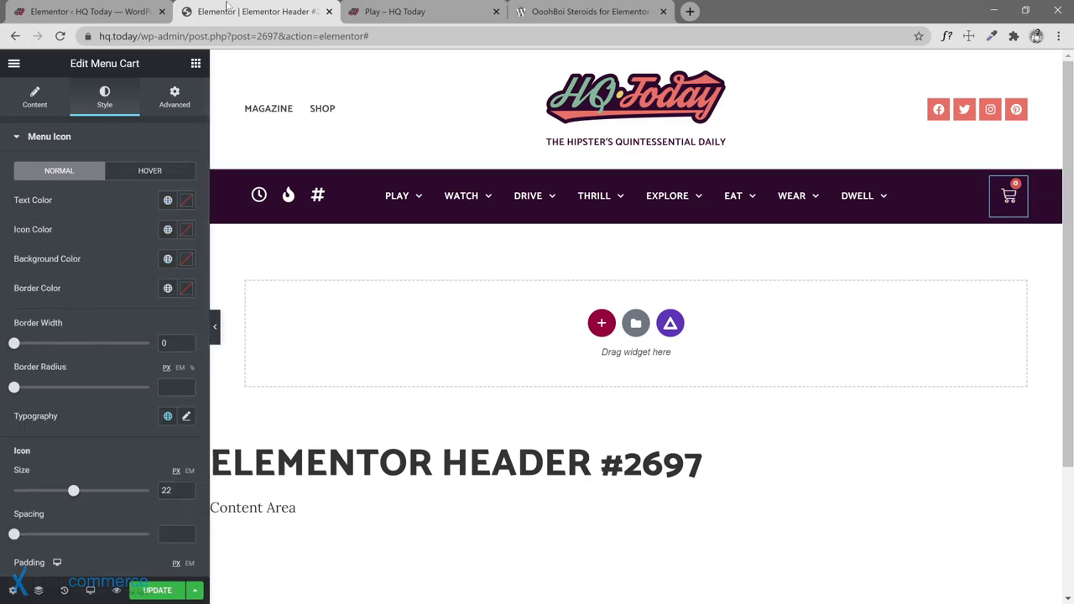
{"action": "scroll", "coordinate": [133, 376], "scroll_direction": "down", "scroll_amount": 2}
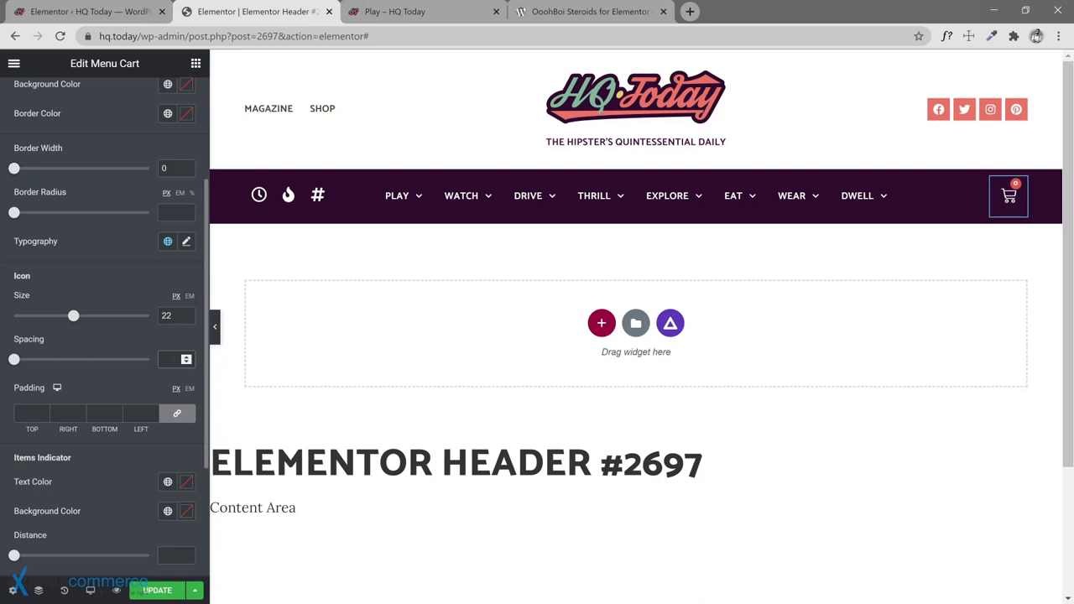
{"action": "left_click", "coordinate": [42, 412]}
{"action": "type", "text": "0"}
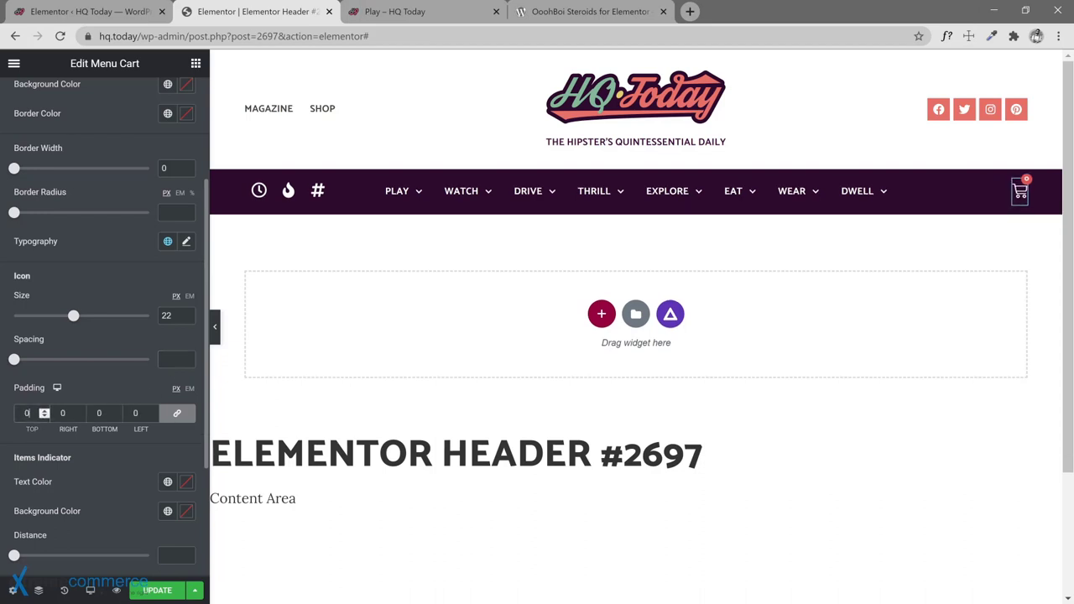
{"action": "key", "text": "BackSpace"}
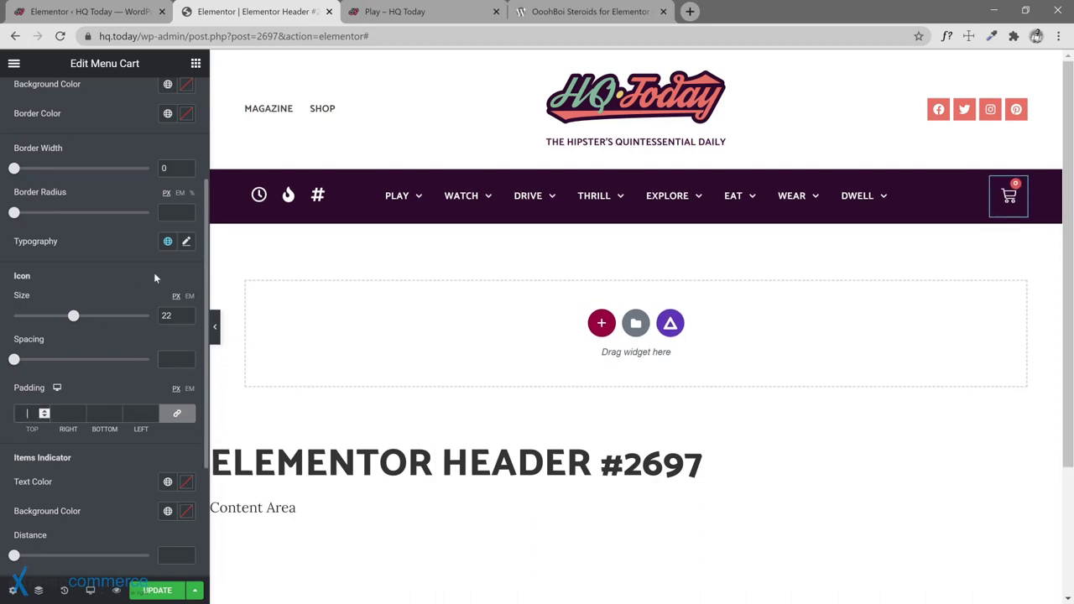
{"action": "left_click", "coordinate": [317, 195]}
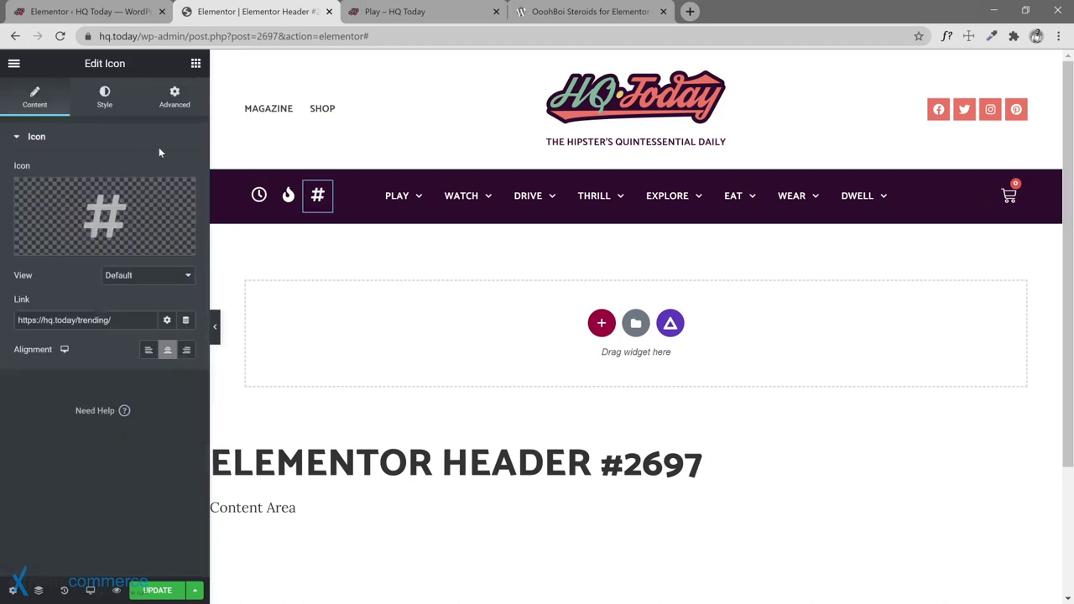
Step: Unlink the menu cart icon padding and enter right 10, bottom 6 and left 10
{"action": "left_click", "coordinate": [109, 102]}
{"action": "left_click", "coordinate": [171, 104]}
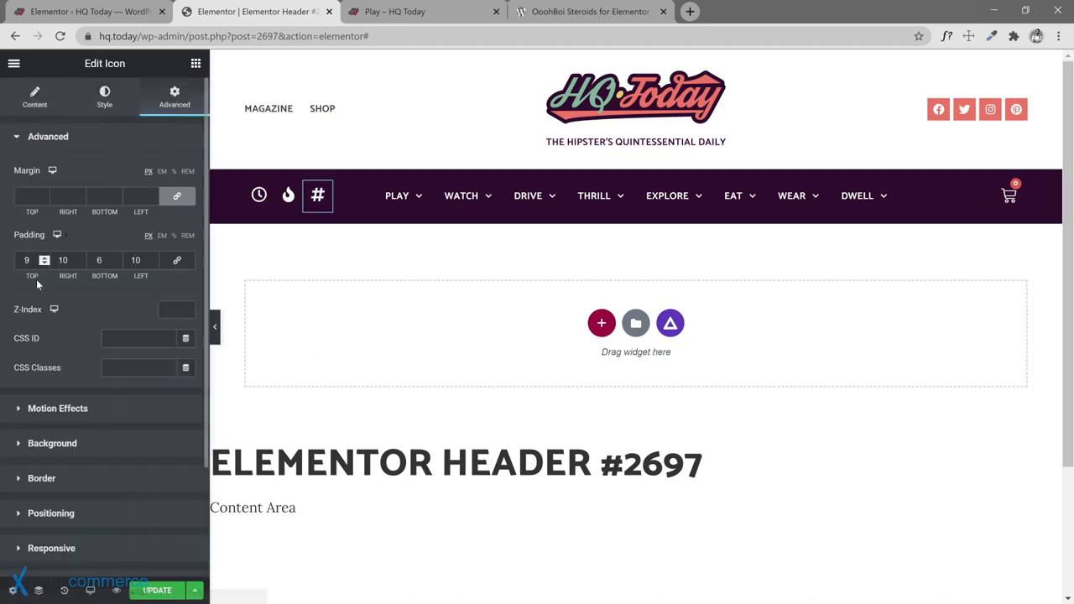
{"action": "left_click", "coordinate": [1009, 194]}
{"action": "scroll", "coordinate": [91, 457], "scroll_direction": "down", "scroll_amount": 5}
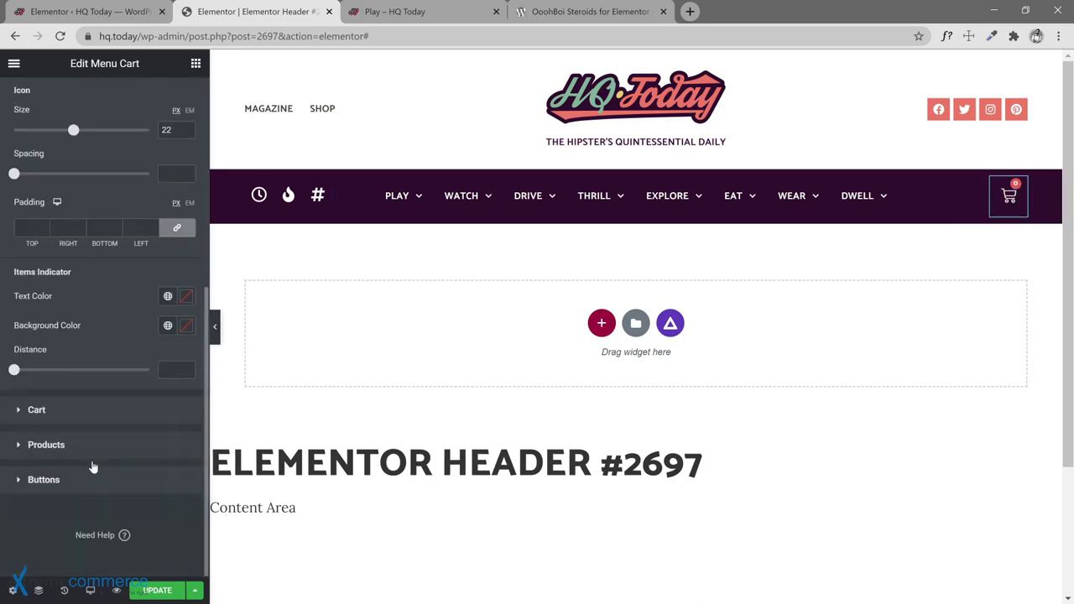
{"action": "type", "text": "9"}
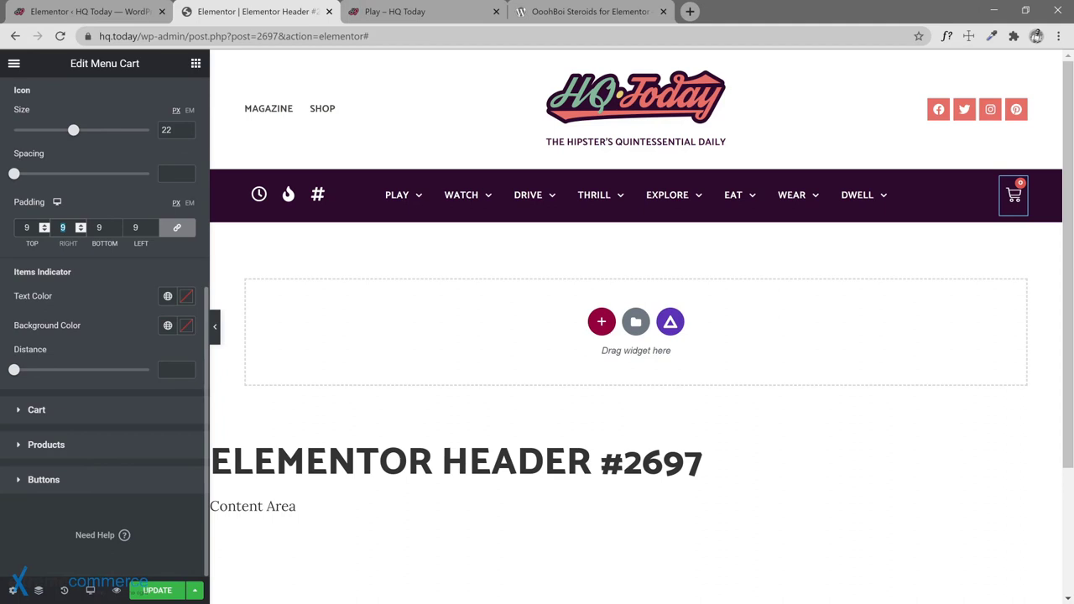
{"action": "left_click", "coordinate": [177, 228]}
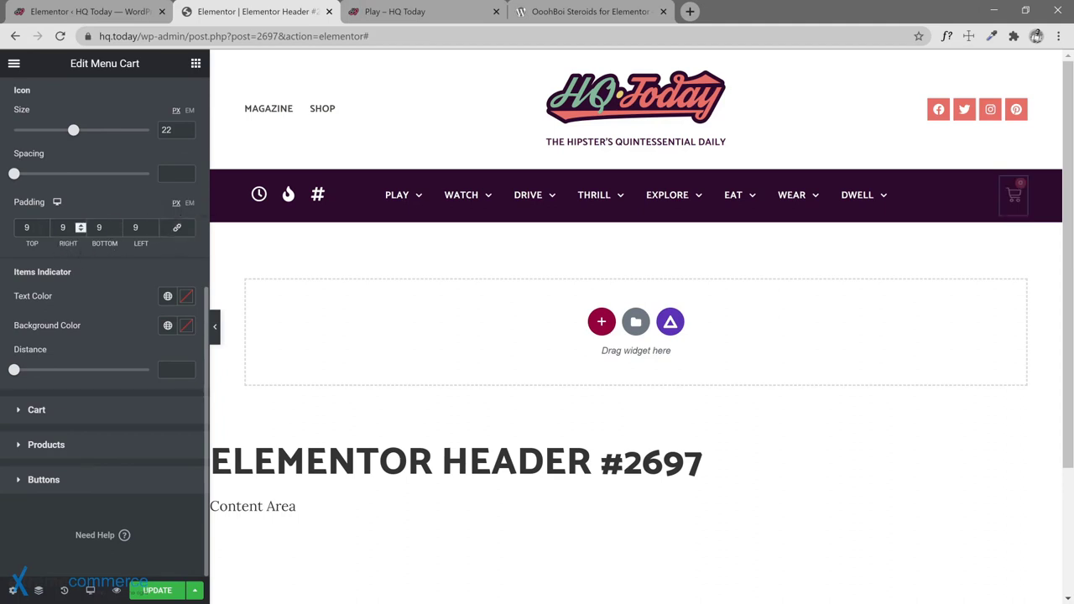
{"action": "double_click", "coordinate": [67, 230]}
{"action": "type", "text": "10"}
{"action": "key", "text": "Tab"}
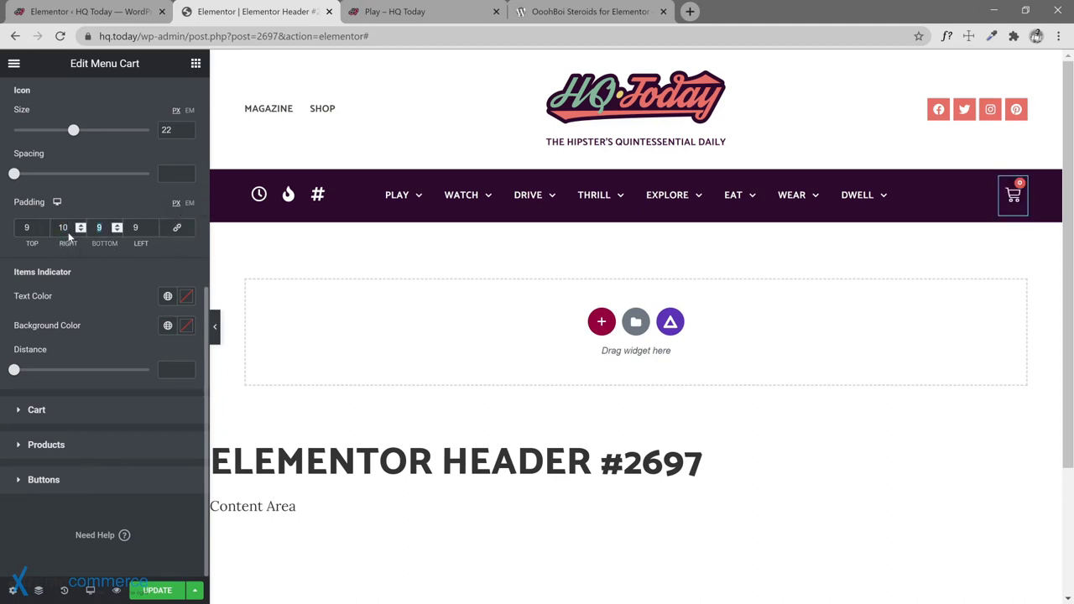
{"action": "type", "text": "6"}
{"action": "key", "text": "Tab"}
{"action": "type", "text": "10"}
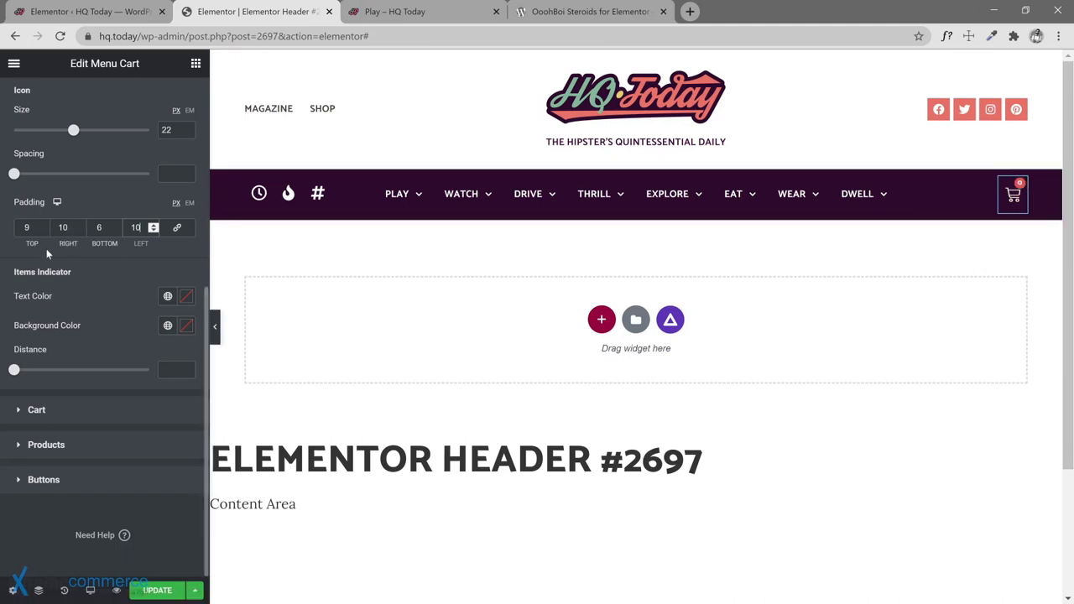
Step: Rework the top and bottom values until the padding reads 6, 10, 0, 10
{"action": "double_click", "coordinate": [26, 228]}
{"action": "type", "text": "5"}
{"action": "left_click", "coordinate": [116, 231]}
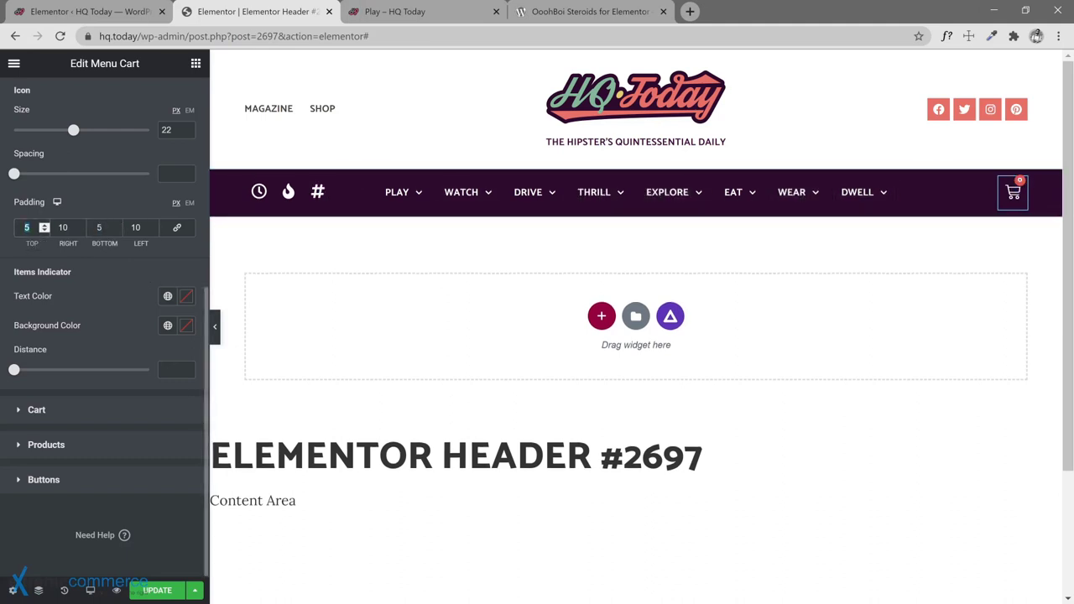
{"action": "left_click", "coordinate": [44, 231]}
{"action": "type", "text": "4"}
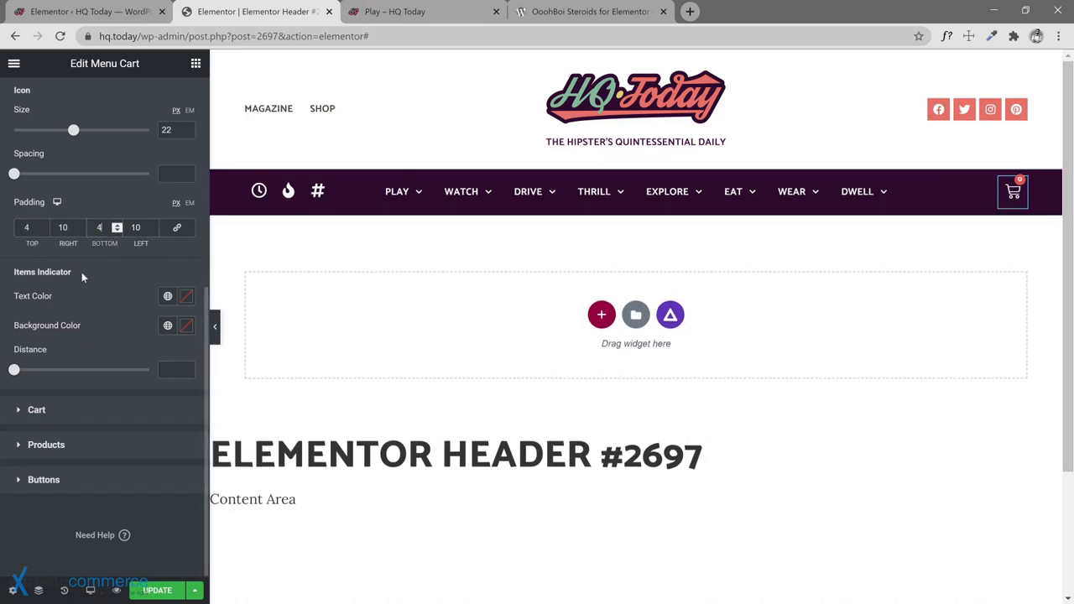
{"action": "left_click_drag", "start_coordinate": [33, 227], "coordinate": [2, 226]}
{"action": "type", "text": "0"}
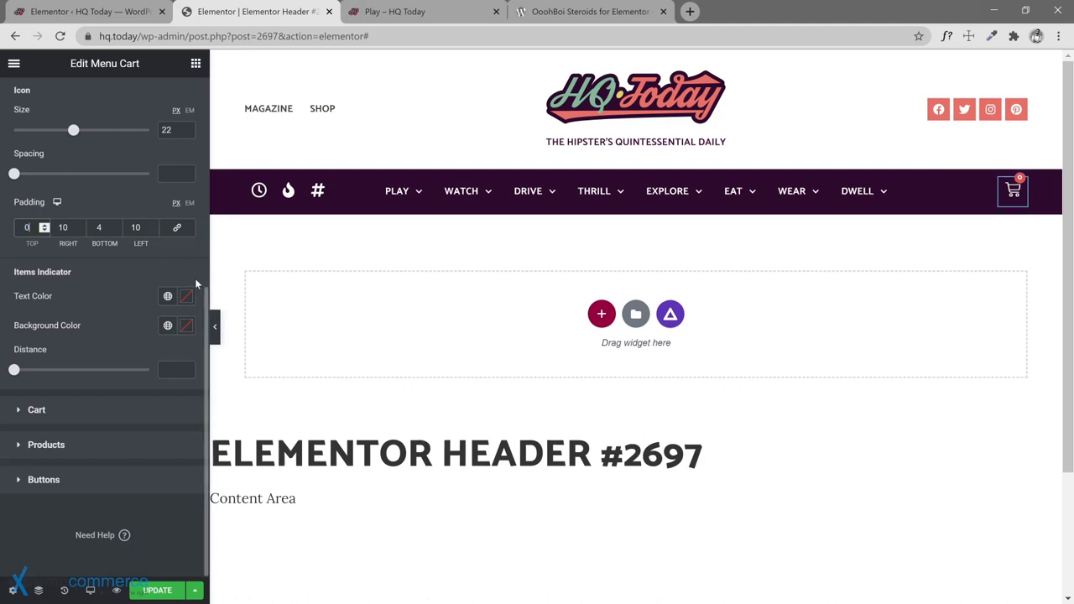
{"action": "type", "text": "4"}
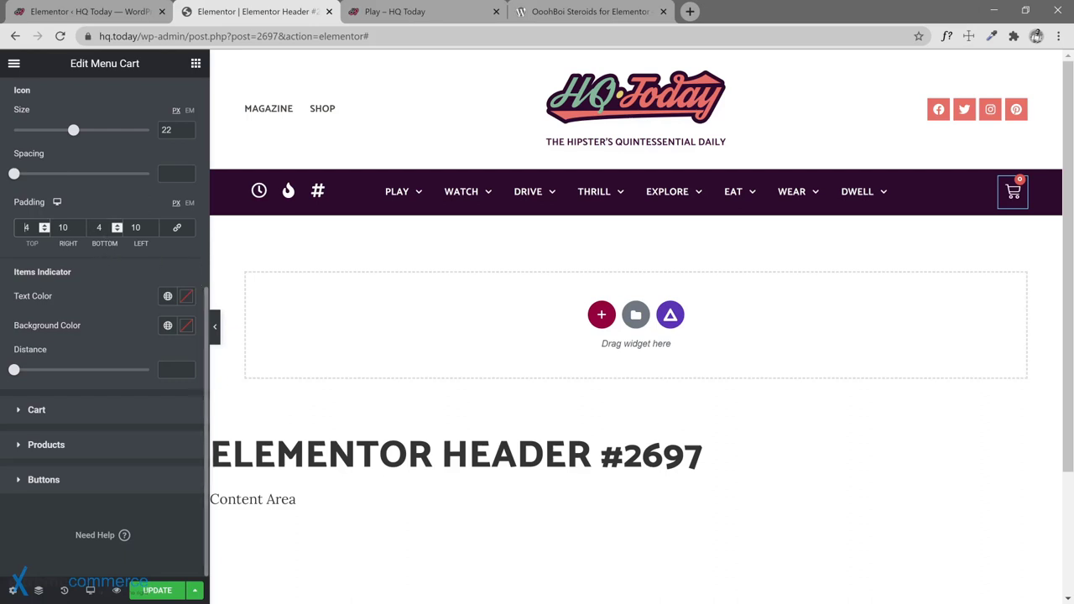
{"action": "key", "text": "Tab"}
{"action": "key", "text": "Tab"}
{"action": "type", "text": "2"}
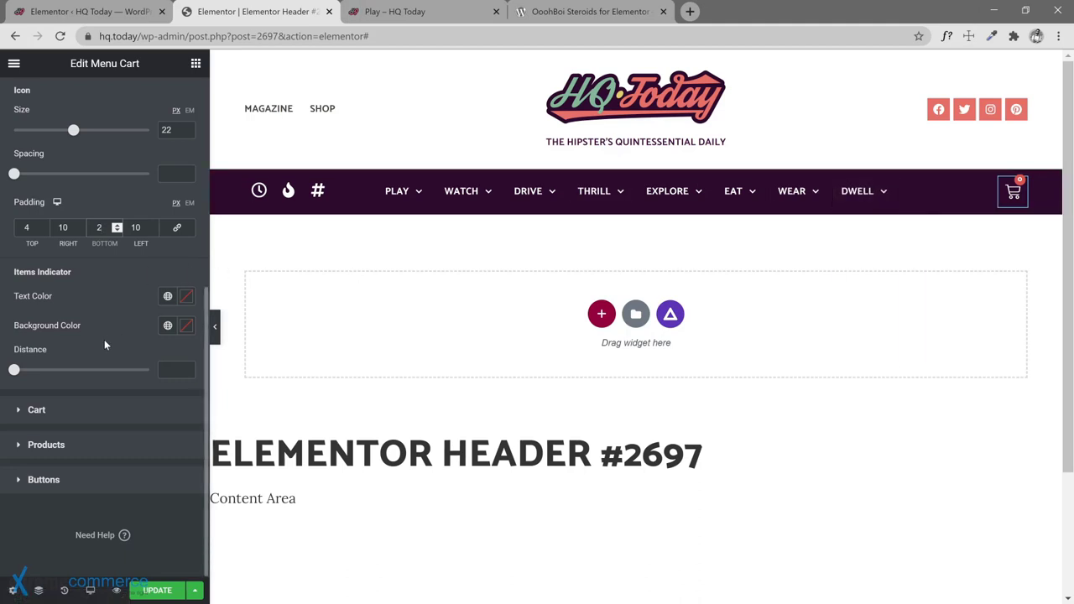
{"action": "key", "text": "BackSpace"}
{"action": "type", "text": "0"}
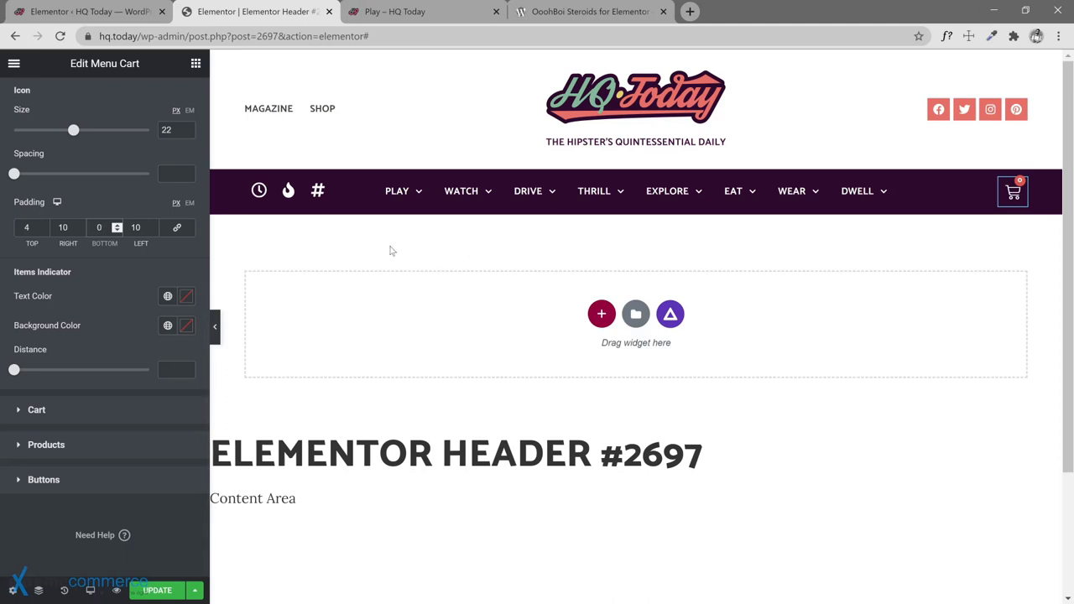
{"action": "left_click_drag", "start_coordinate": [31, 227], "coordinate": [1, 231]}
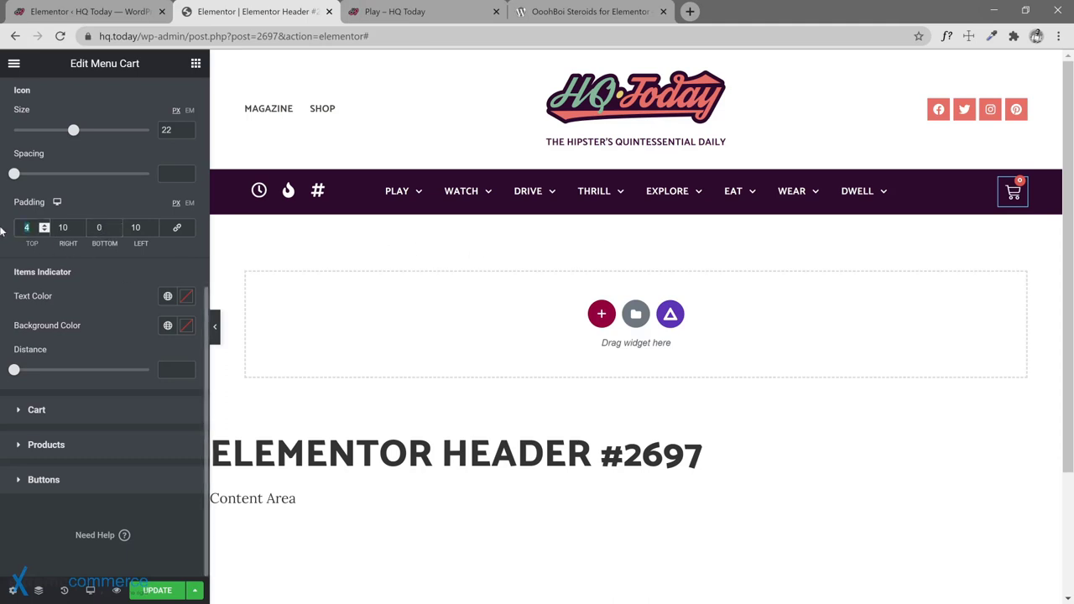
{"action": "type", "text": "0"}
{"action": "type", "text": "4"}
{"action": "type", "text": "6"}
{"action": "type", "text": "8"}
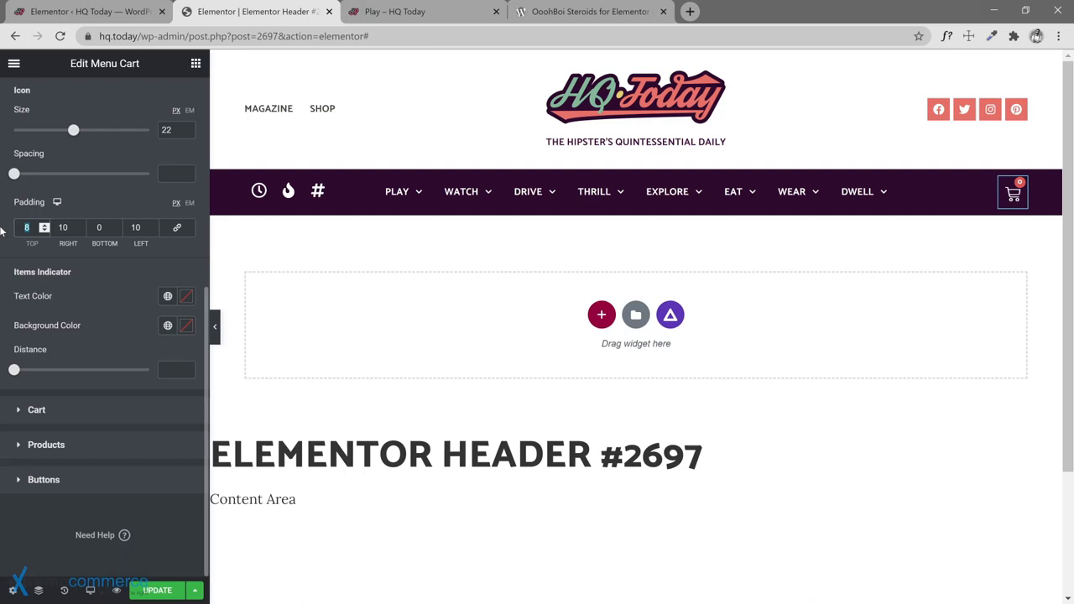
{"action": "type", "text": "0"}
{"action": "type", "text": "6"}
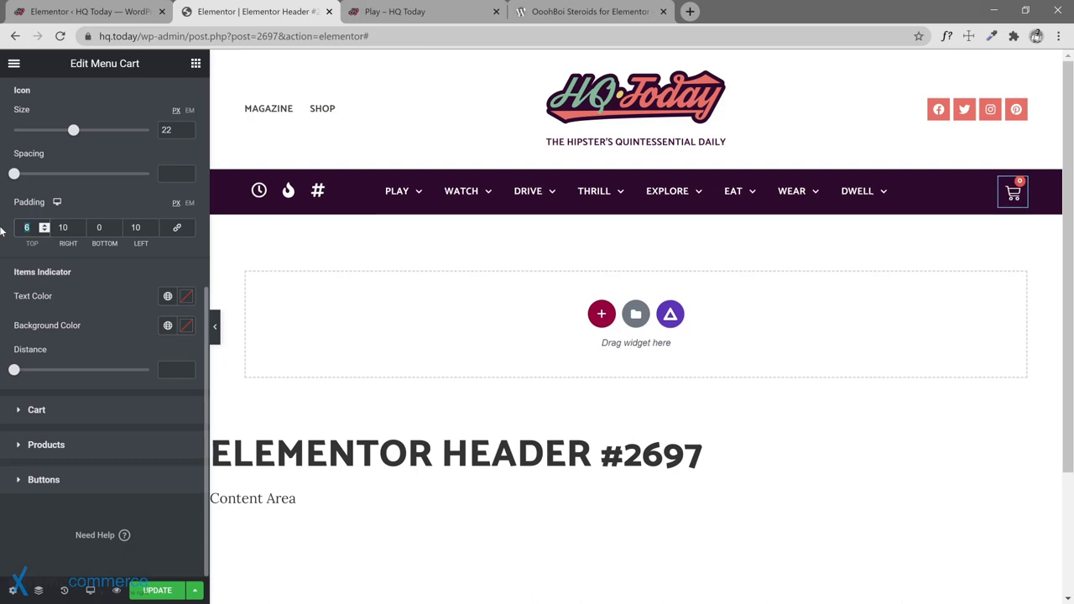
{"action": "type", "text": "0"}
{"action": "type", "text": "6"}
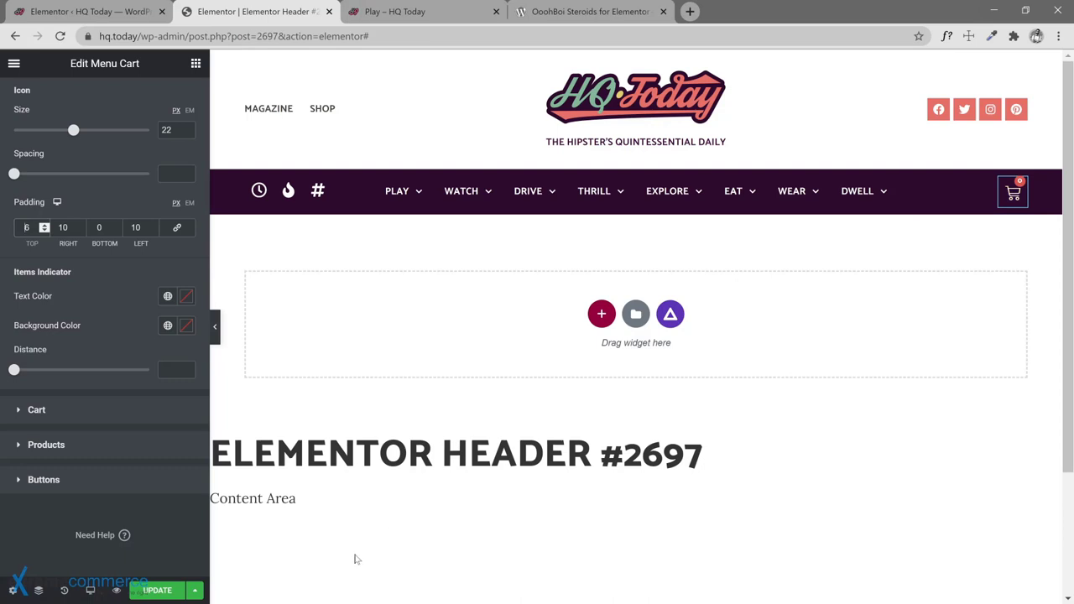
Step: Save the header and paste a copy of the hashtag icon widget beside the menu cart
{"action": "left_click", "coordinate": [168, 588]}
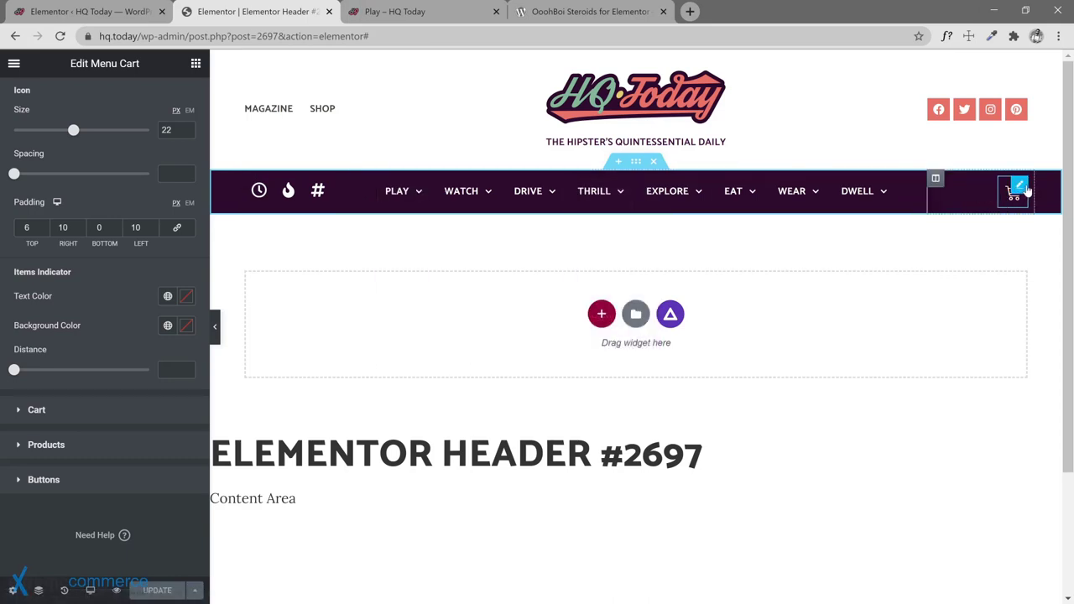
{"action": "right_click", "coordinate": [322, 190]}
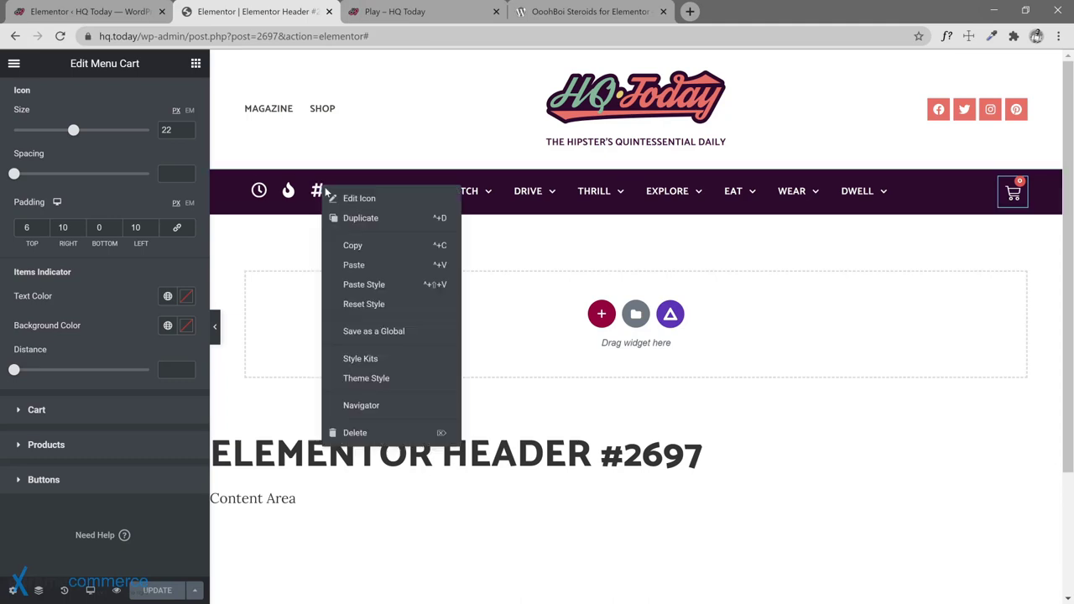
{"action": "left_click", "coordinate": [359, 242]}
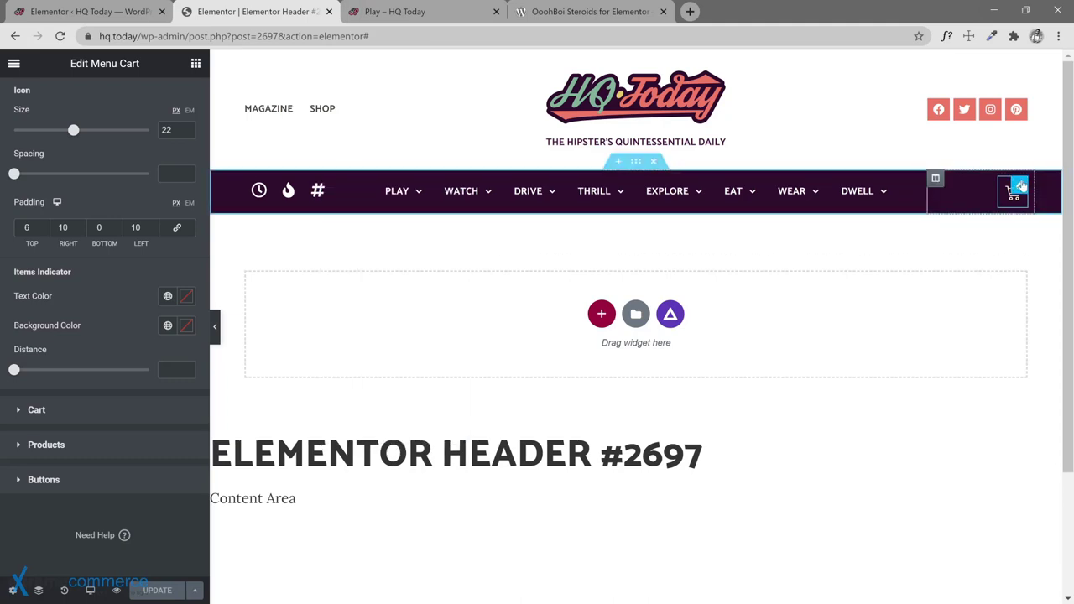
{"action": "right_click", "coordinate": [1016, 188]}
{"action": "left_click", "coordinate": [996, 259]}
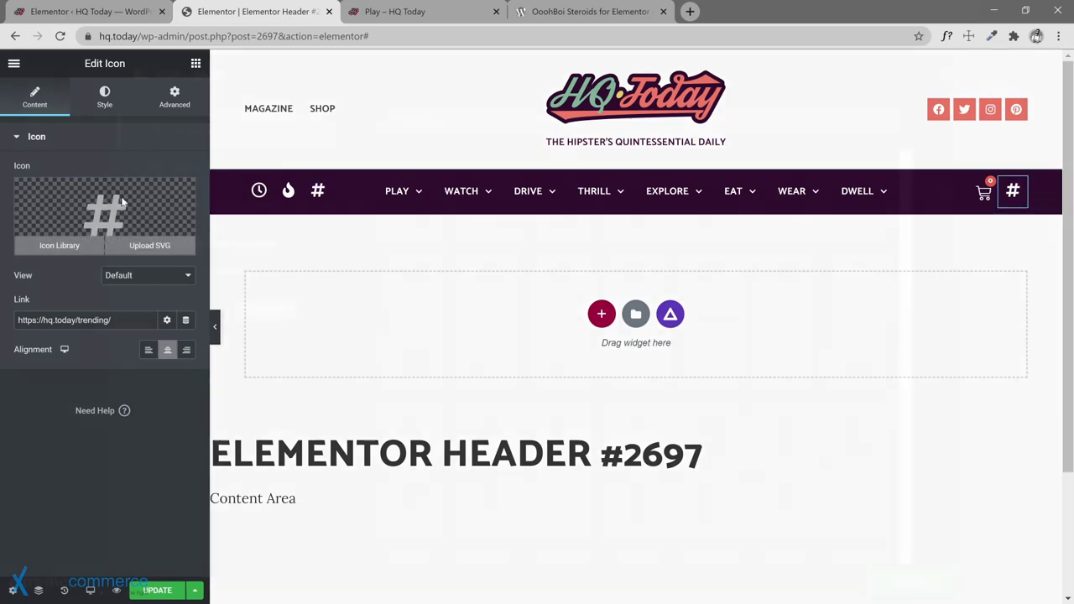
Step: Replace the pasted icon with 'User circle' from the icon library
{"action": "left_click", "coordinate": [61, 243]}
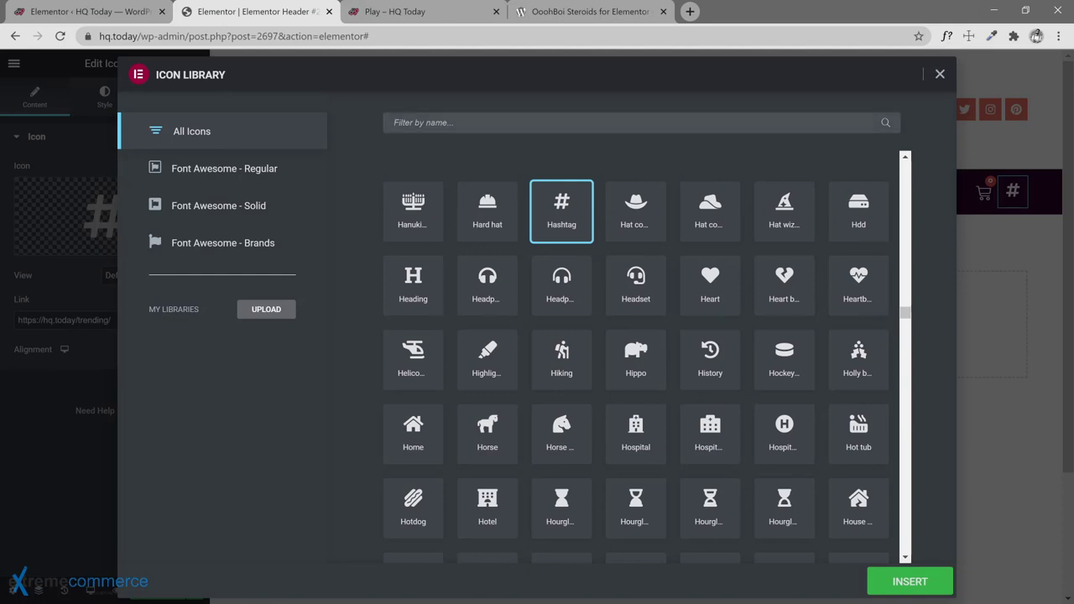
{"action": "type", "text": "user"}
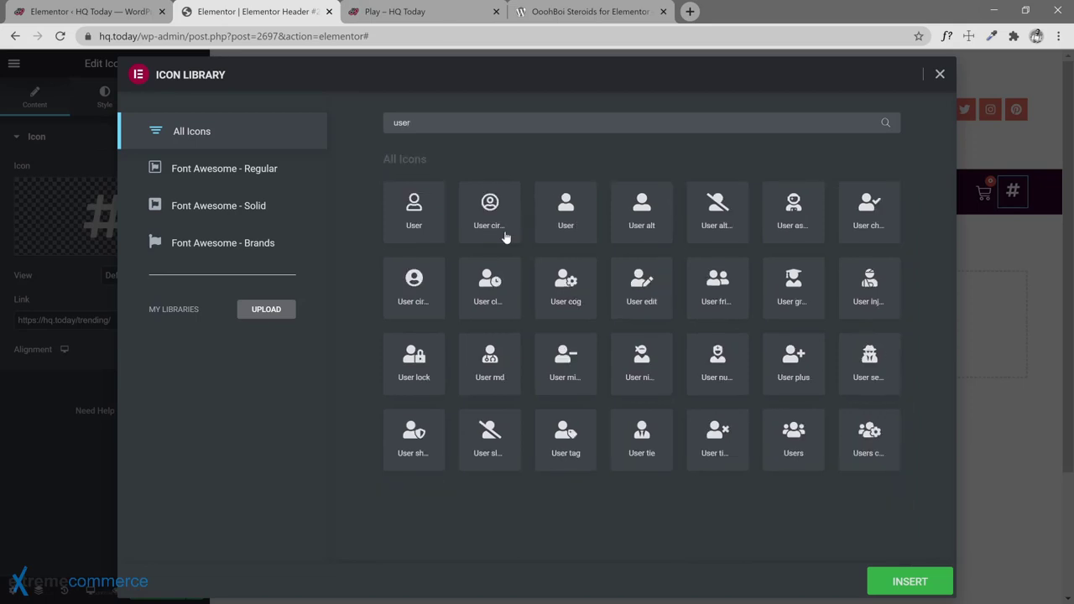
{"action": "left_click", "coordinate": [496, 231]}
{"action": "left_click", "coordinate": [902, 580]}
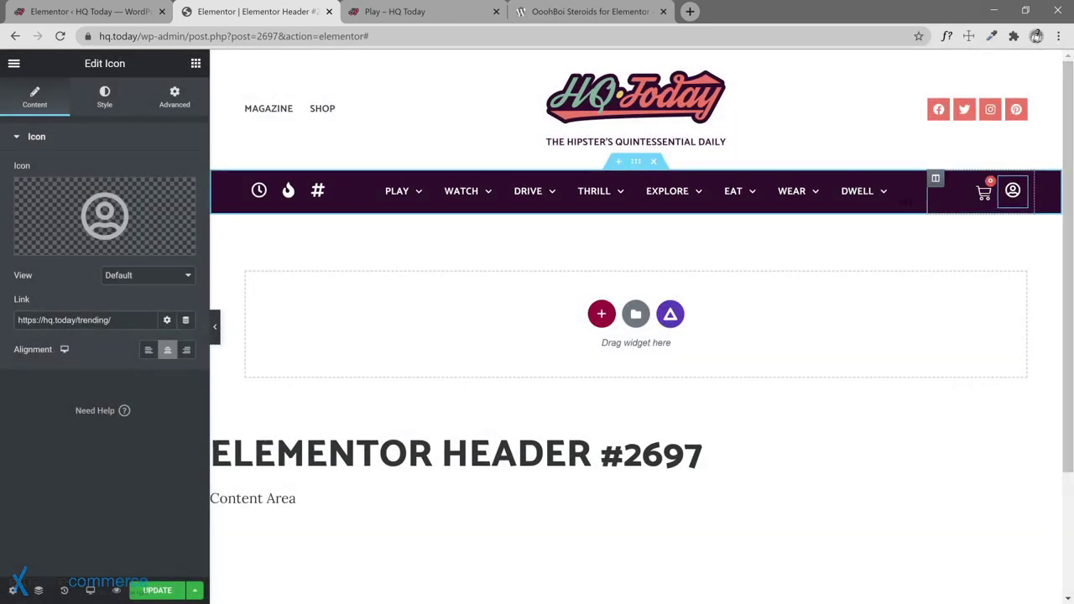
{"action": "left_click", "coordinate": [195, 63]}
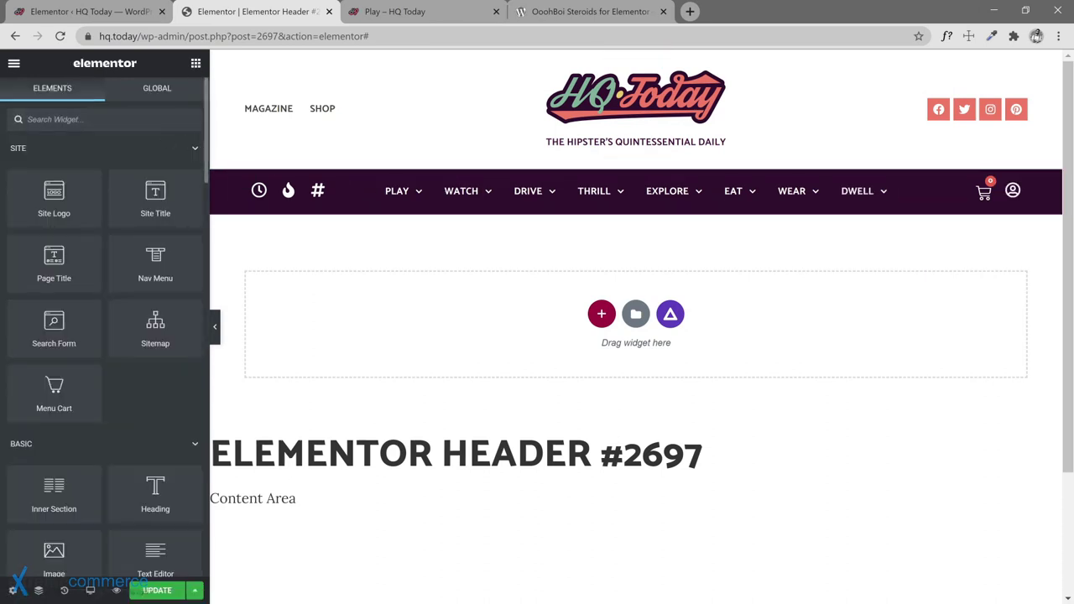
Step: Drop a Search Form beside the cart, keep its icon button, and choose the Full Screen skin
{"action": "type", "text": "search"}
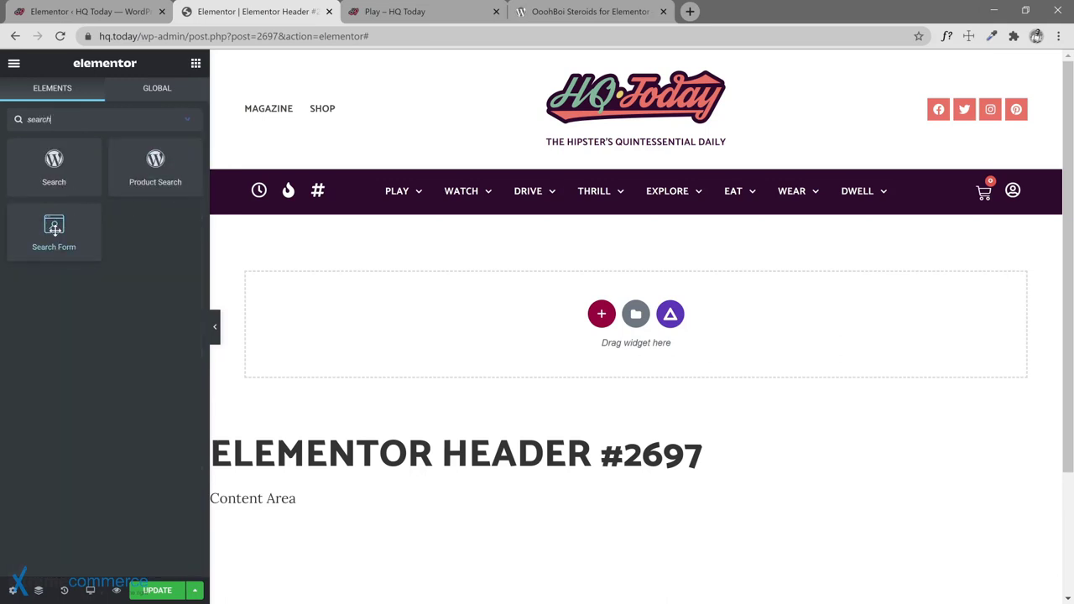
{"action": "left_click_drag", "start_coordinate": [83, 220], "coordinate": [978, 202]}
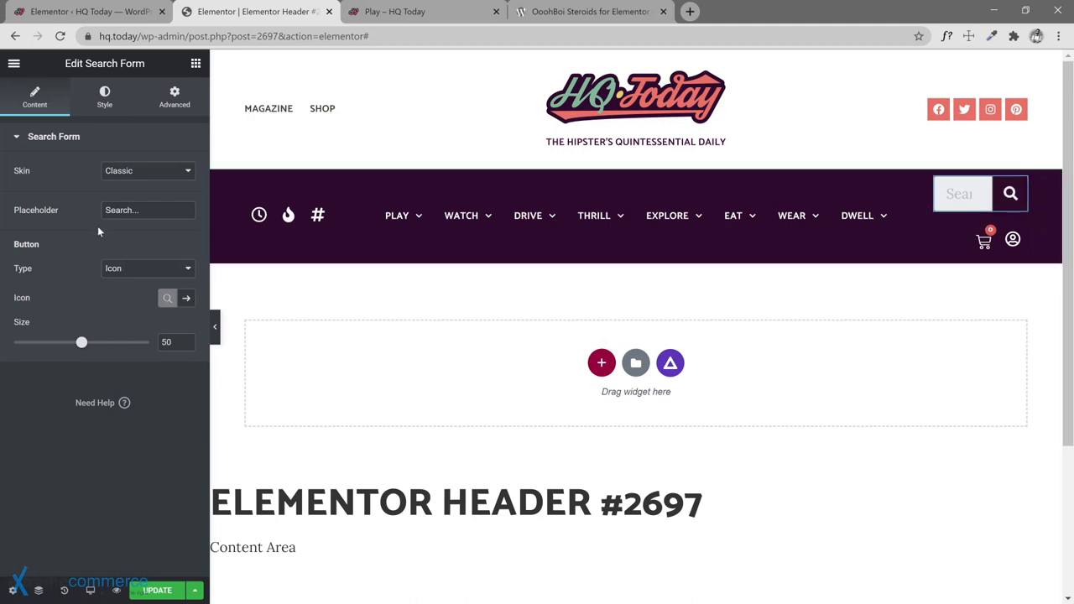
{"action": "left_click", "coordinate": [147, 271]}
{"action": "left_click", "coordinate": [145, 276]}
{"action": "left_click", "coordinate": [155, 179]}
{"action": "left_click", "coordinate": [153, 211]}
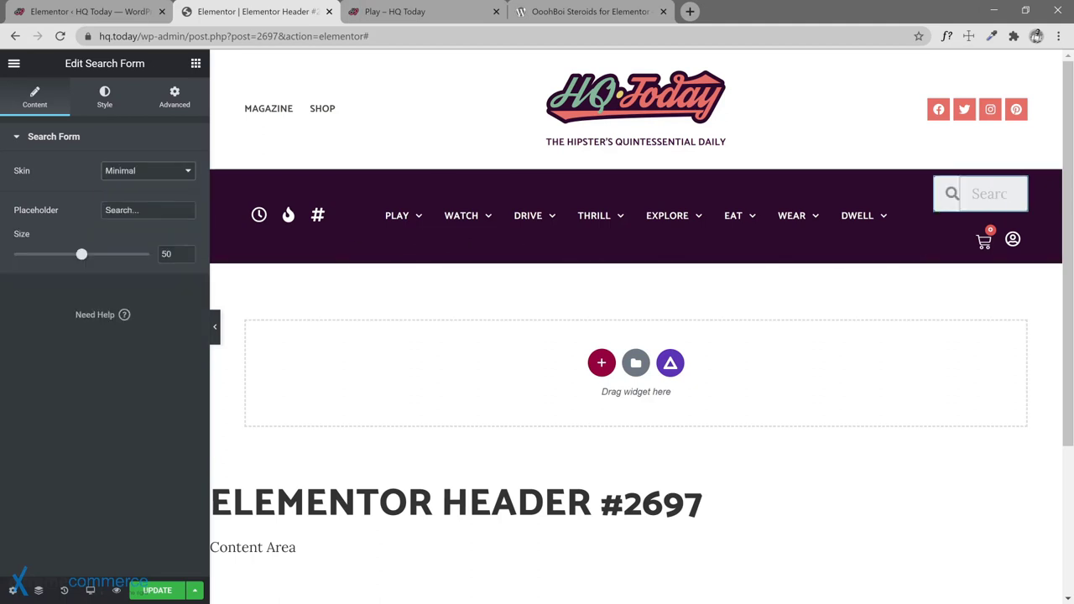
{"action": "left_click", "coordinate": [134, 174]}
{"action": "left_click", "coordinate": [136, 234]}
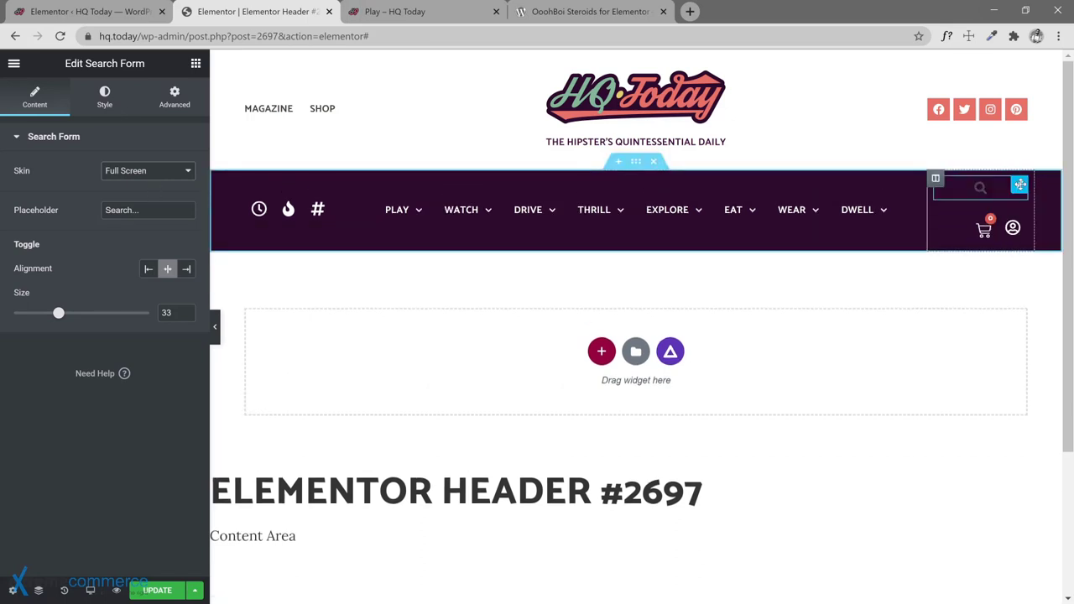
Step: Set the Search Form's Positioning width to Inline (auto)
{"action": "left_click", "coordinate": [174, 99]}
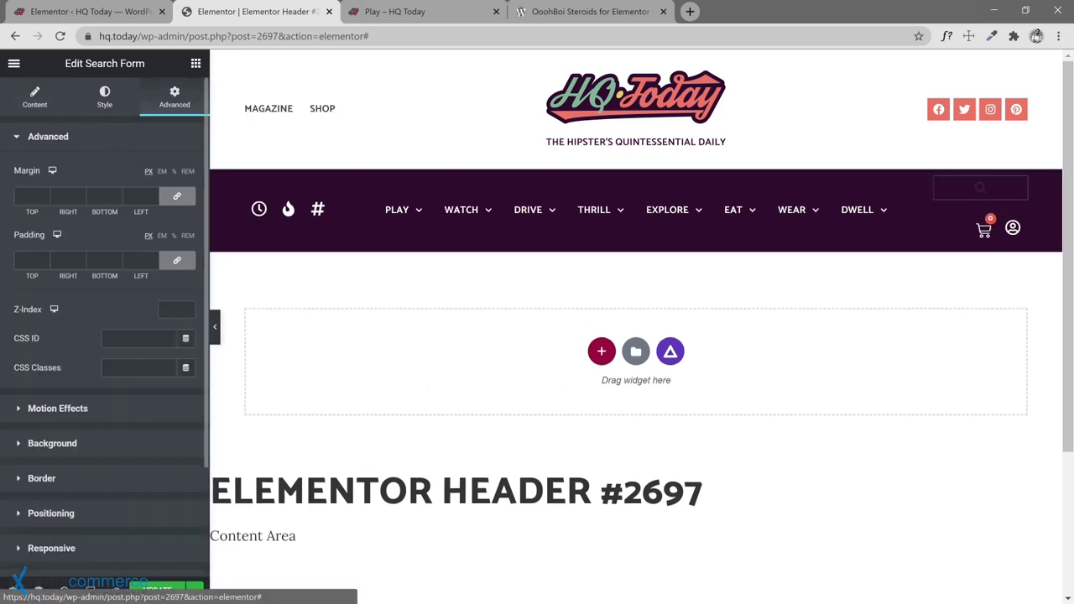
{"action": "scroll", "coordinate": [159, 410], "scroll_direction": "down", "scroll_amount": 3}
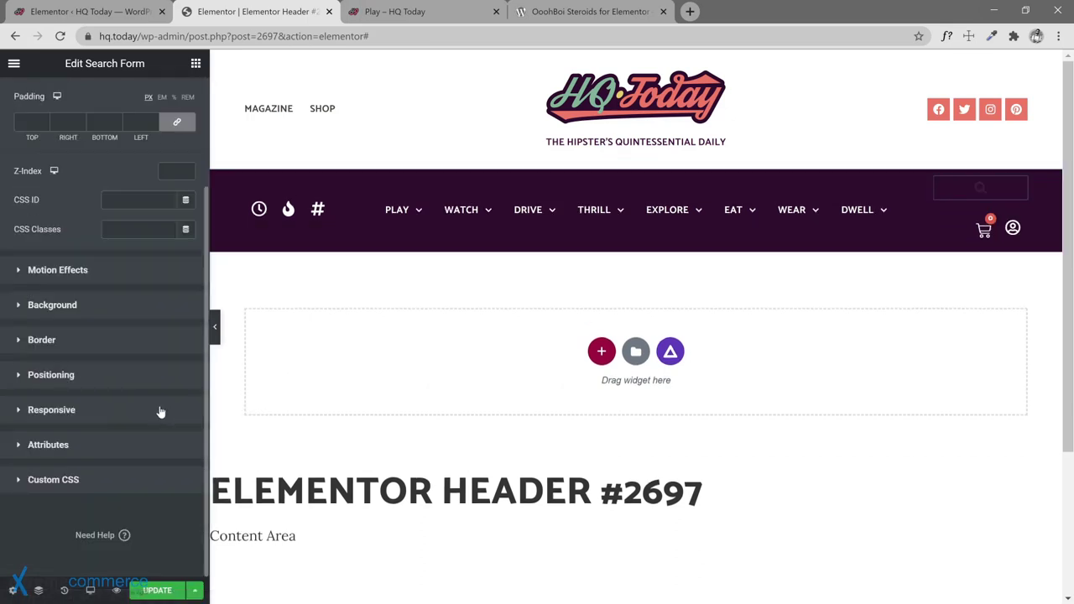
{"action": "left_click", "coordinate": [97, 383]}
{"action": "left_click", "coordinate": [151, 312]}
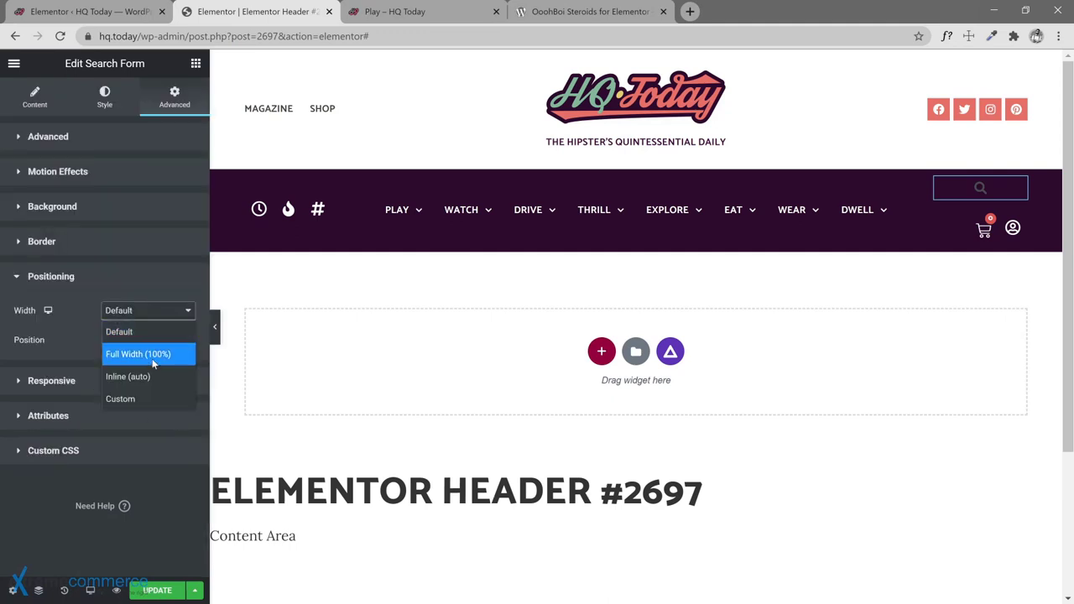
{"action": "left_click", "coordinate": [143, 377]}
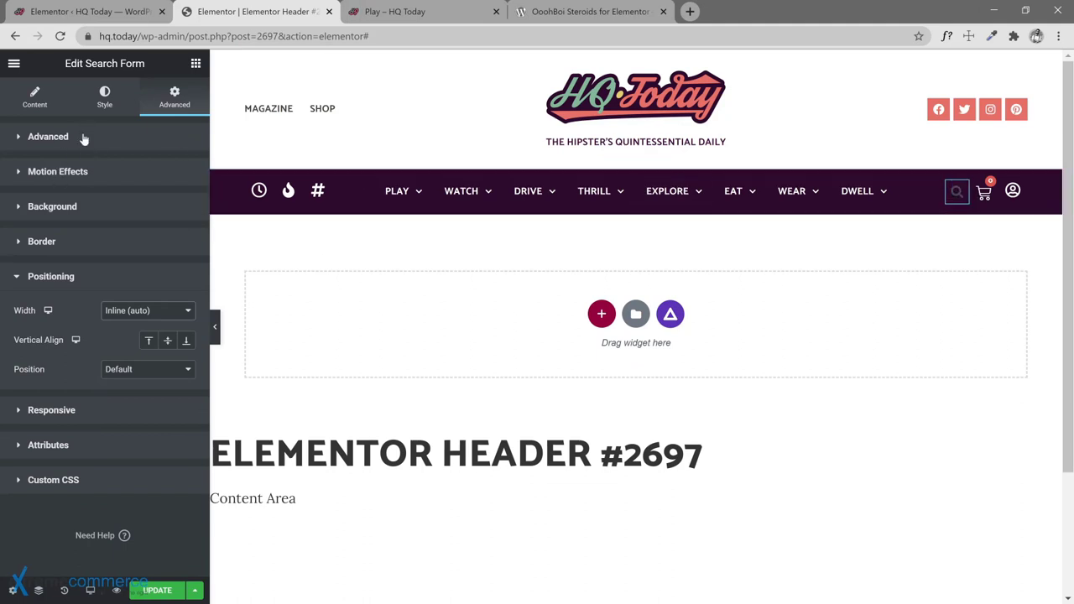
{"action": "left_click", "coordinate": [103, 99]}
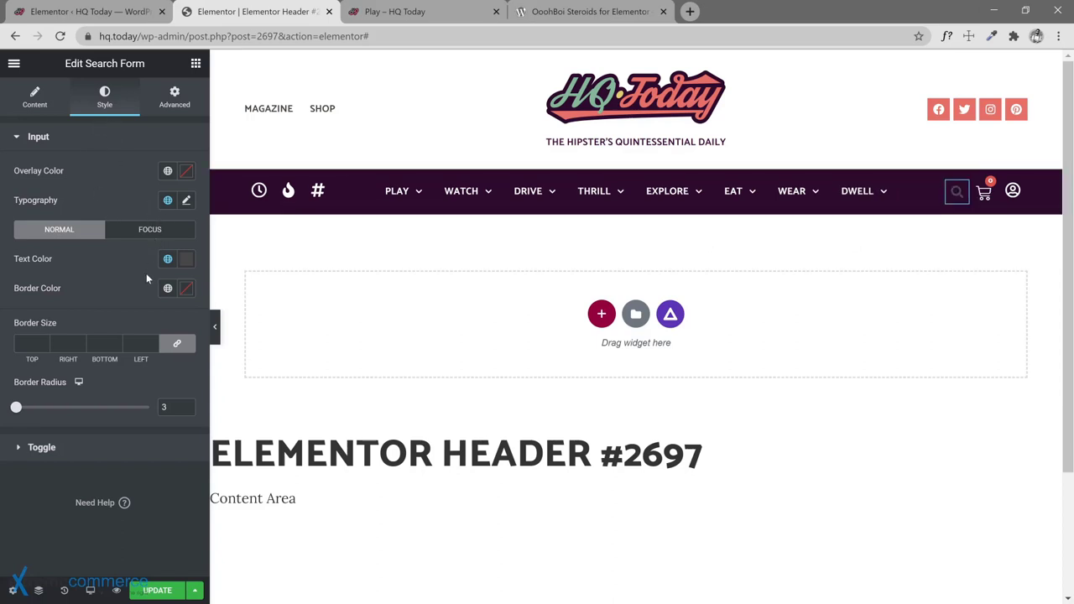
Step: Color the search toggle icon with the global White, leave icon size at default, and save
{"action": "left_click", "coordinate": [90, 451]}
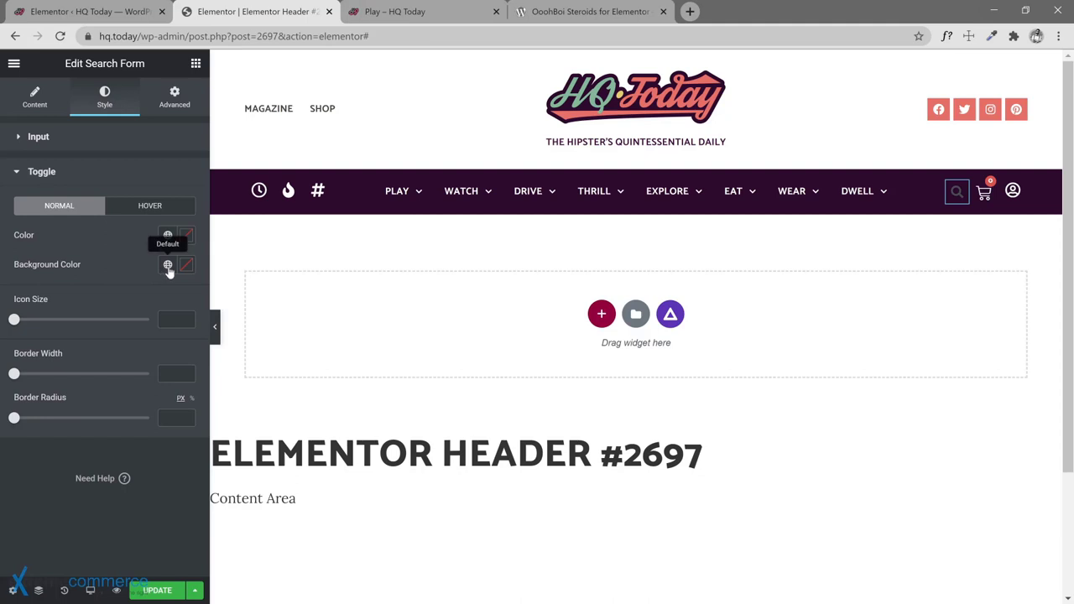
{"action": "left_click", "coordinate": [167, 236]}
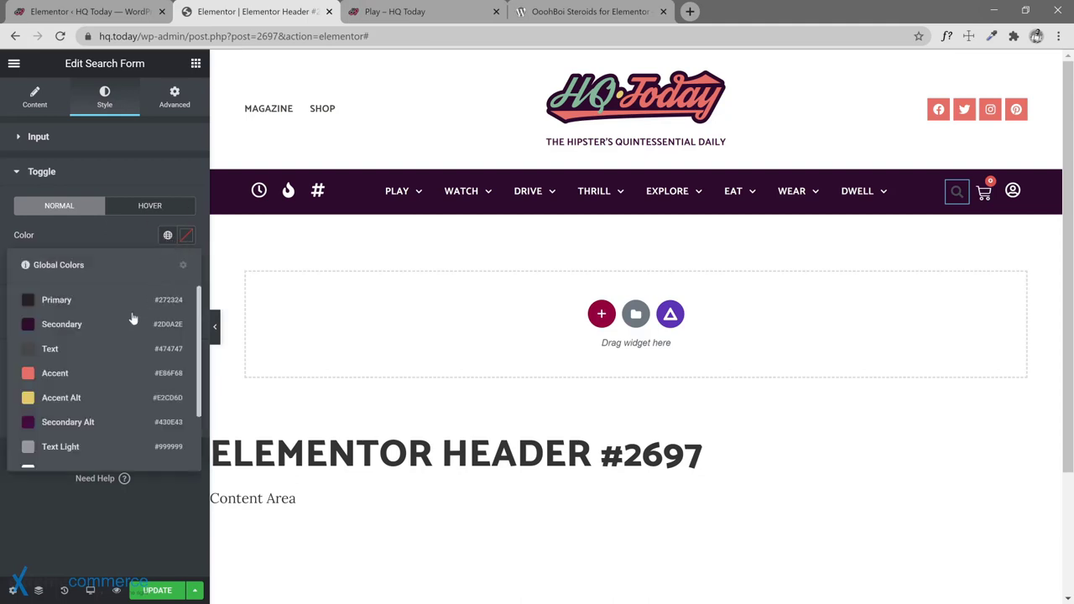
{"action": "scroll", "coordinate": [92, 352], "scroll_direction": "down", "scroll_amount": 3}
{"action": "left_click", "coordinate": [32, 436]}
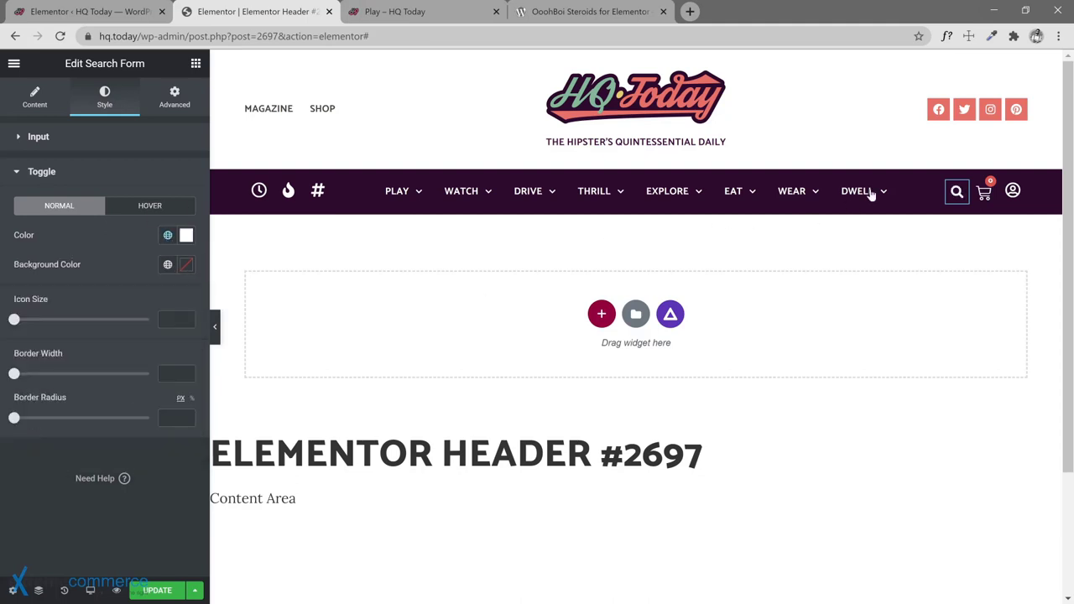
{"action": "left_click", "coordinate": [183, 319]}
{"action": "type", "text": "22"}
{"action": "key", "text": "BackSpace"}
{"action": "key", "text": "BackSpace"}
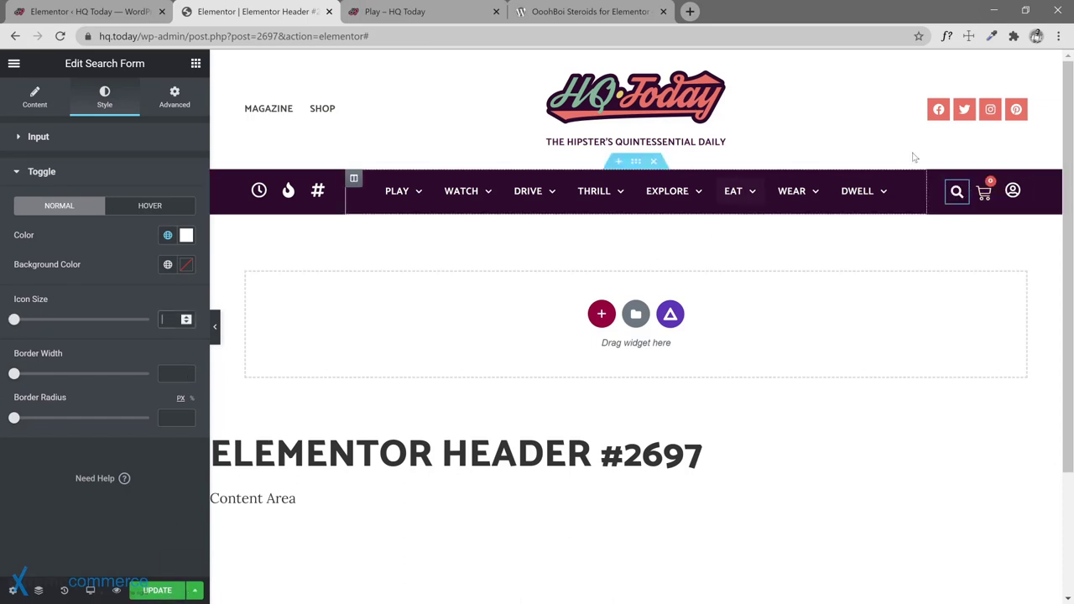
{"action": "left_click", "coordinate": [151, 591]}
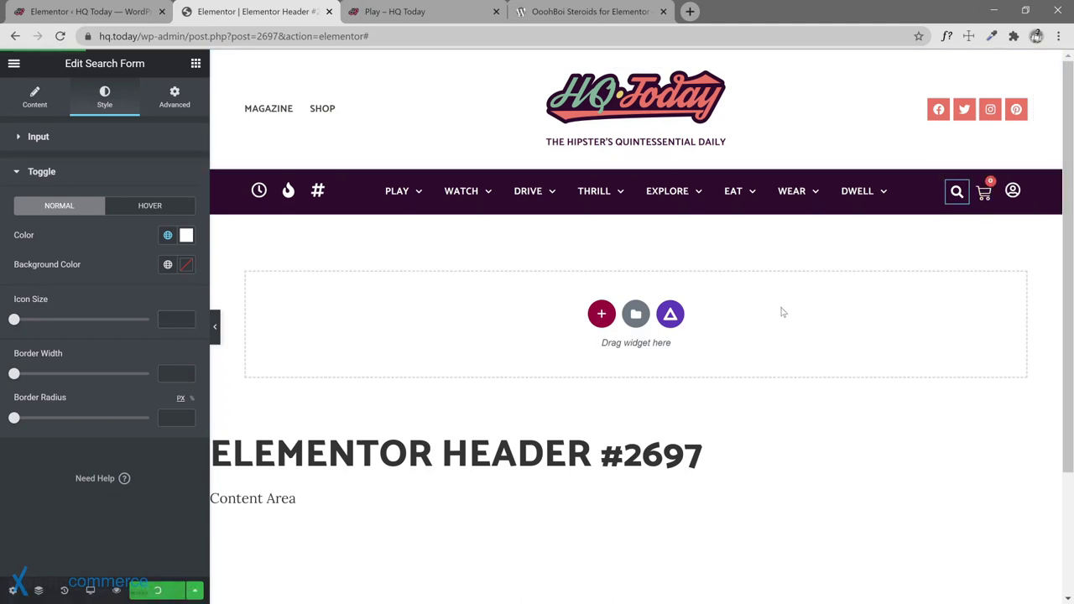
Step: Test the full-screen search overlay with sample text, then clear it
{"action": "left_click", "coordinate": [952, 200]}
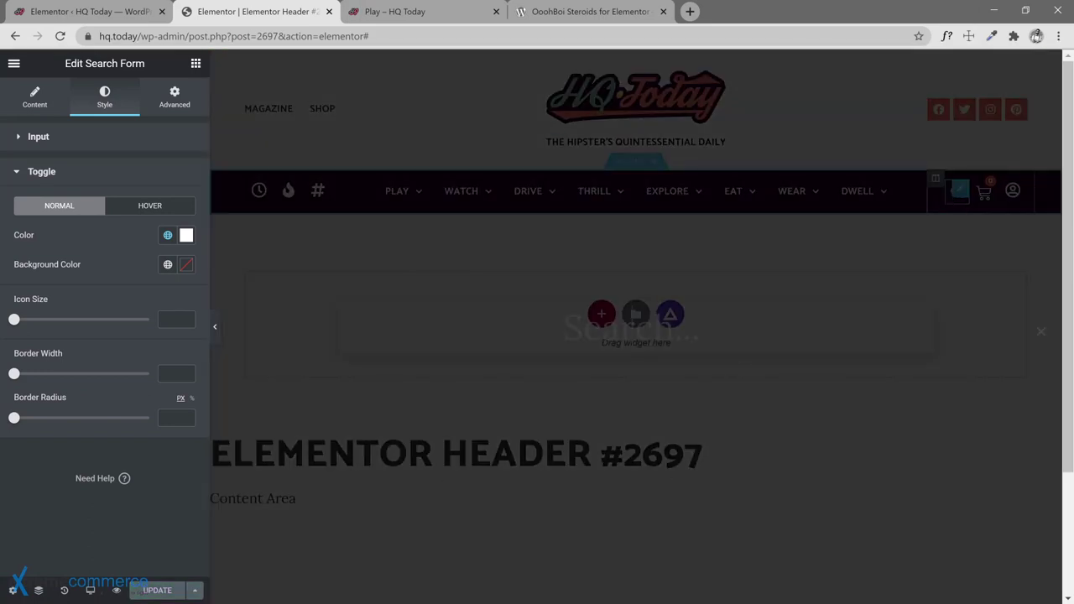
{"action": "type", "text": "sfsdfsdfsd"}
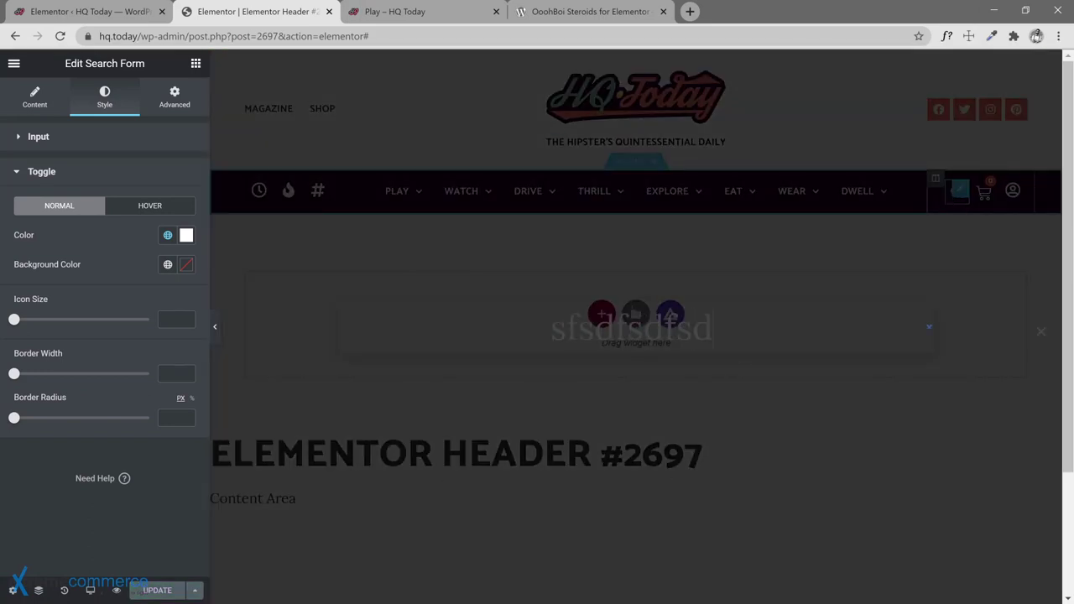
{"action": "key", "text": "ctrl+a"}
{"action": "key", "text": "BackSpace"}
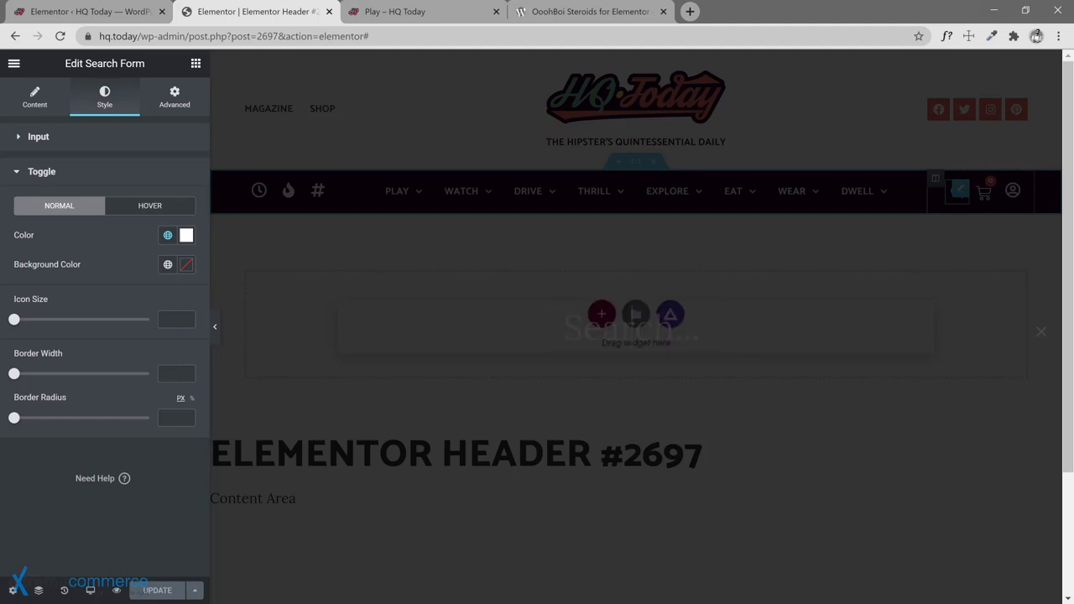
Step: Give the search input white global text color and the Primary global font, then save
{"action": "left_click", "coordinate": [80, 138]}
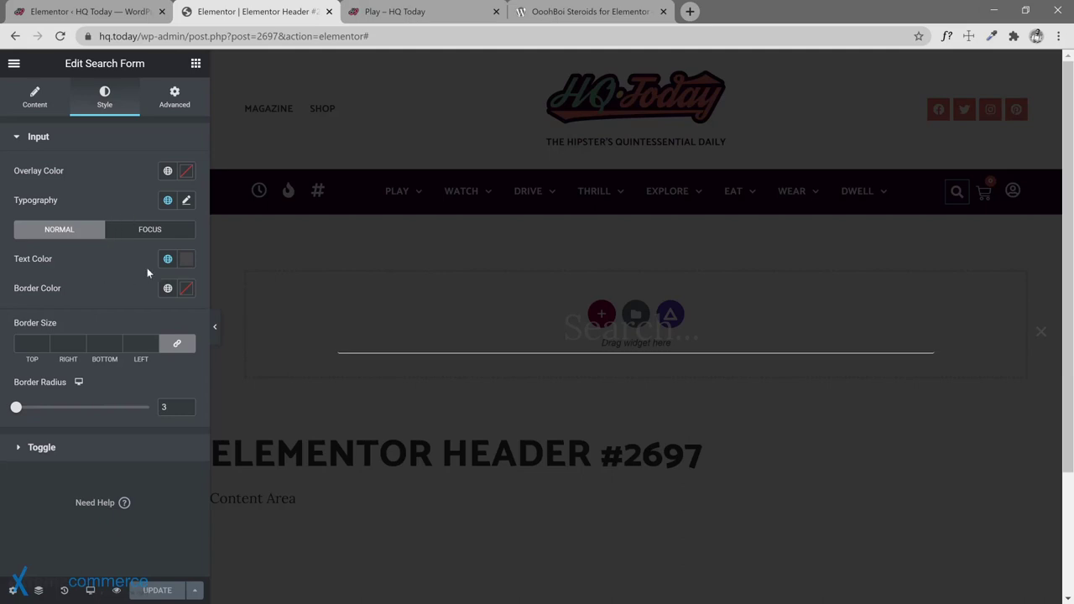
{"action": "left_click", "coordinate": [167, 259]}
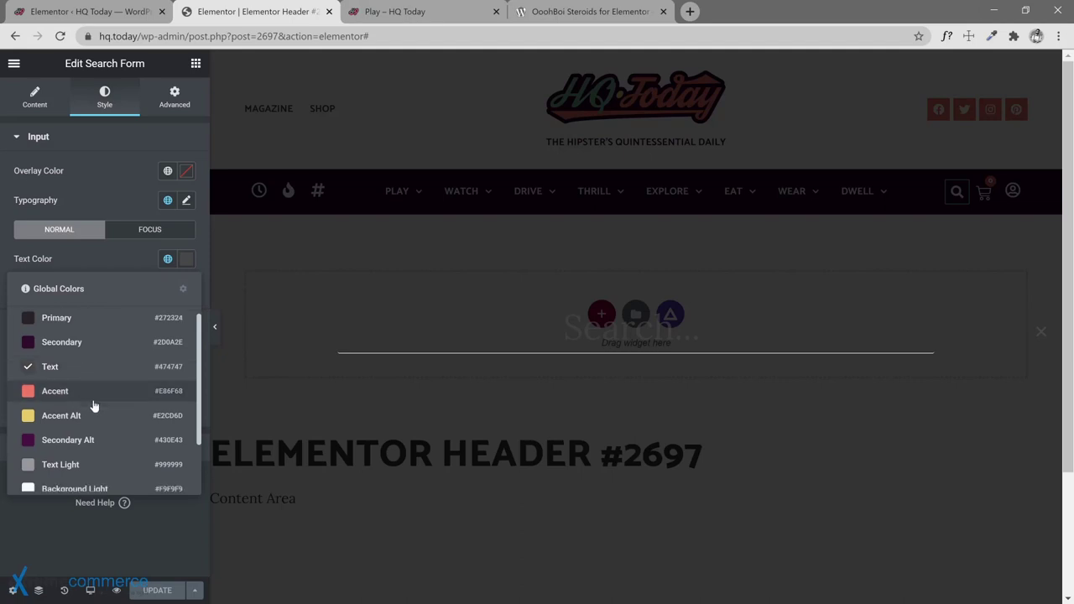
{"action": "scroll", "coordinate": [93, 402], "scroll_direction": "down", "scroll_amount": 2}
{"action": "left_click", "coordinate": [31, 457]}
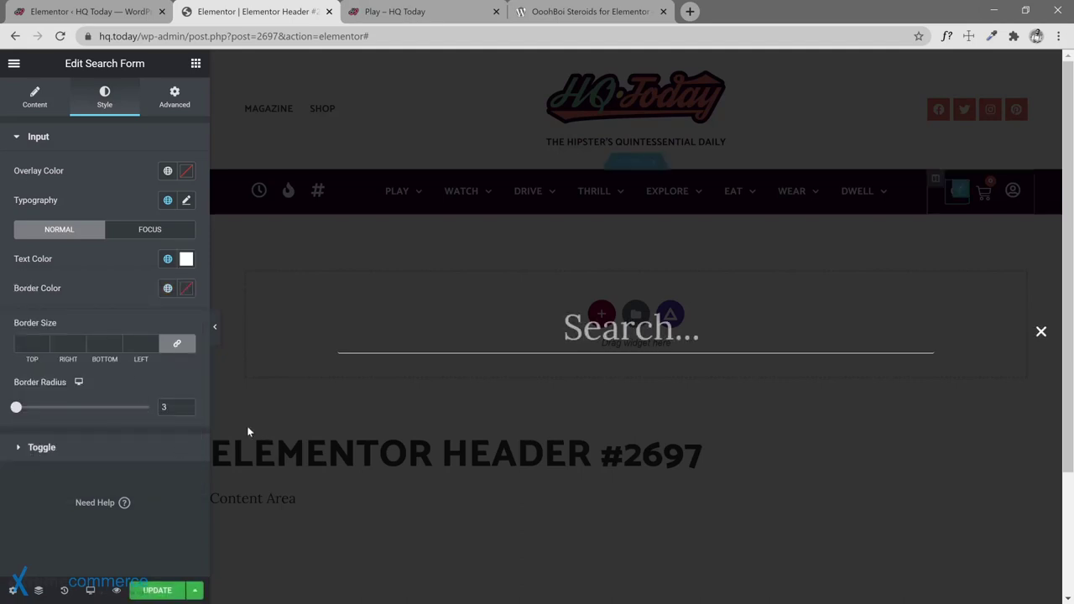
{"action": "left_click", "coordinate": [168, 200]}
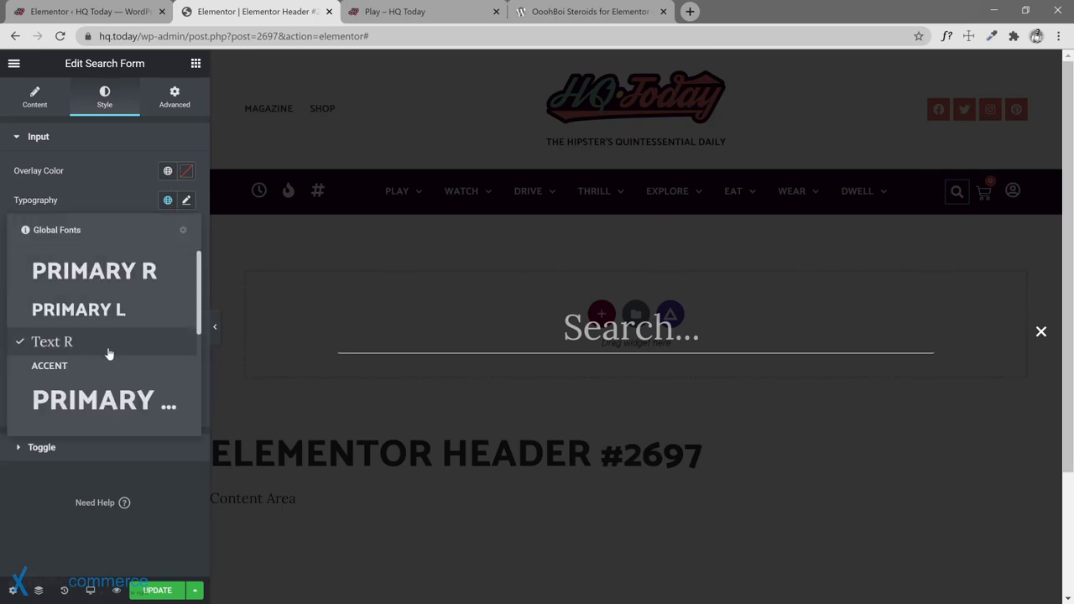
{"action": "scroll", "coordinate": [118, 382], "scroll_direction": "down", "scroll_amount": 1}
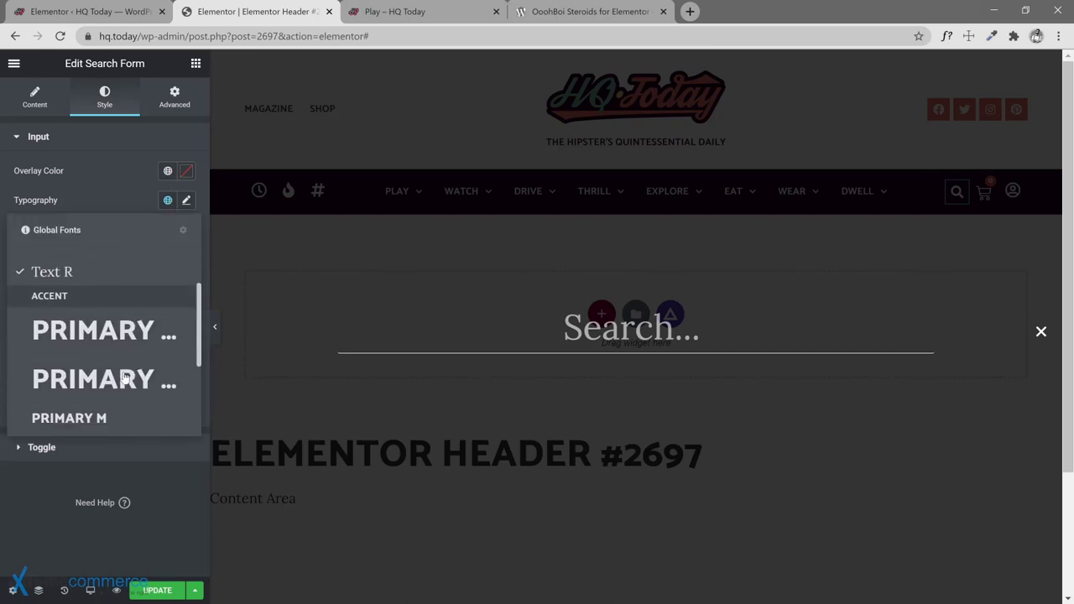
{"action": "left_click", "coordinate": [114, 380]}
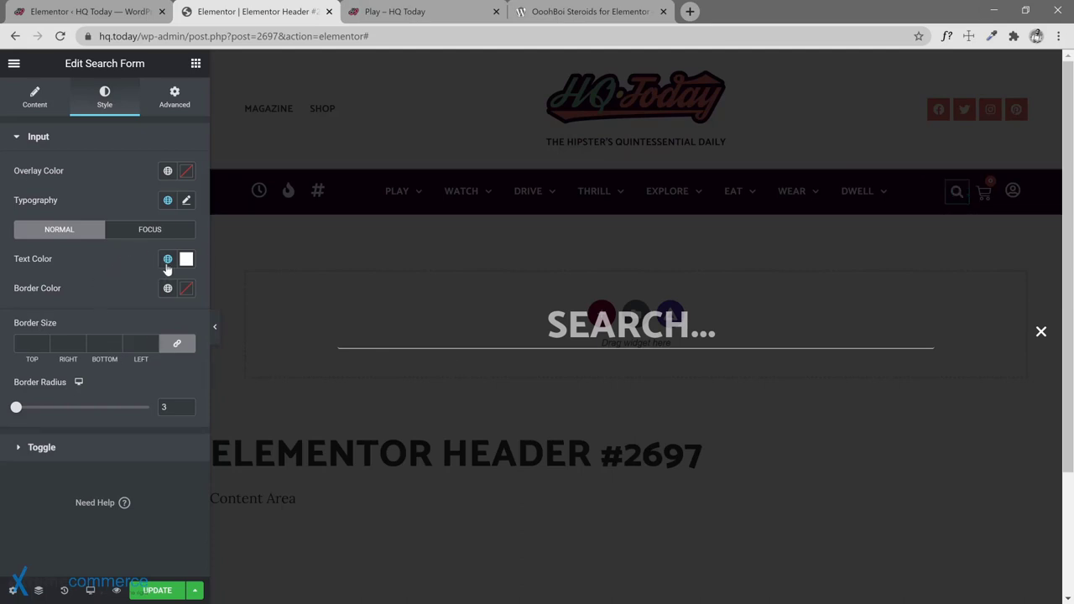
{"action": "left_click", "coordinate": [159, 590]}
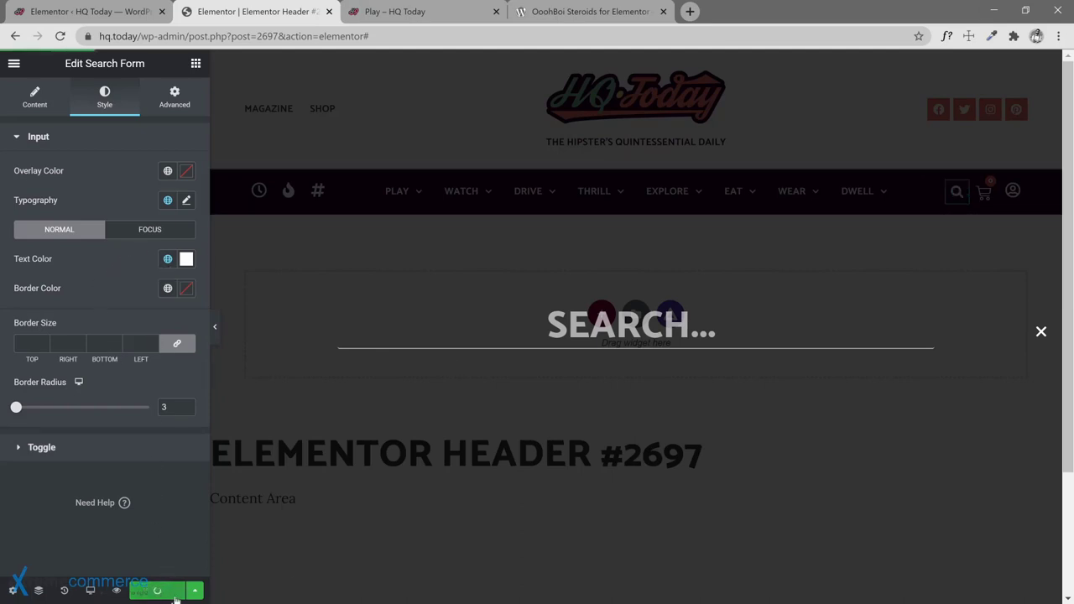
Step: Try typing in the search field, then switch its typography to the Text L global font
{"action": "left_click", "coordinate": [633, 328]}
{"action": "type", "text": "ASKHDASKFJH"}
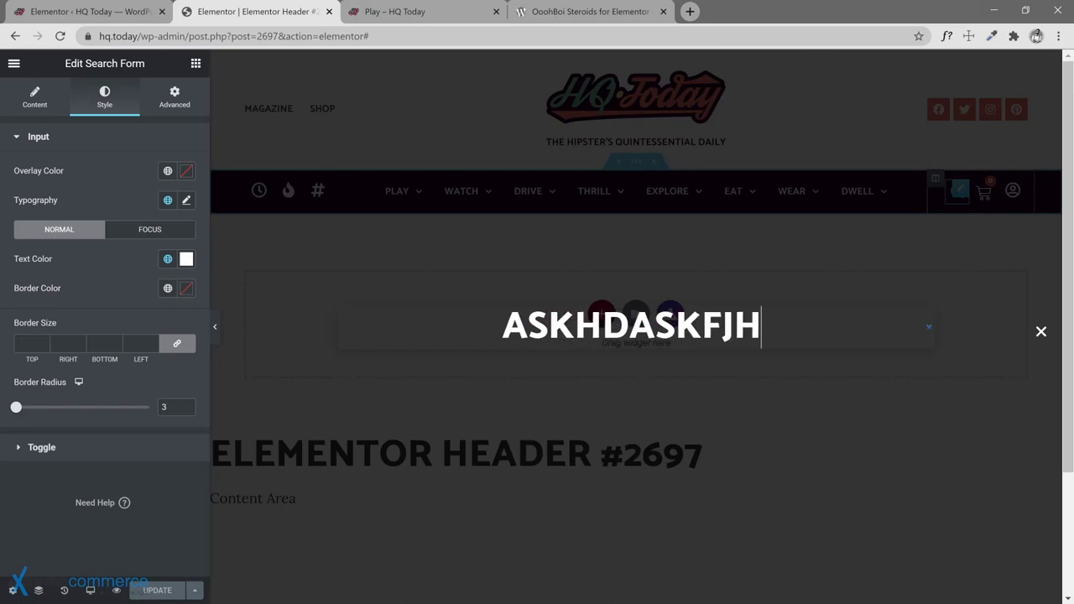
{"action": "type", "text": "===="}
{"action": "key", "text": "BackSpace"}
{"action": "key", "text": "BackSpace"}
{"action": "key", "text": "BackSpace"}
{"action": "key", "text": "BackSpace"}
{"action": "key", "text": "BackSpace"}
{"action": "key", "text": "BackSpace"}
{"action": "key", "text": "BackSpace"}
{"action": "key", "text": "BackSpace"}
{"action": "key", "text": "BackSpace"}
{"action": "key", "text": "BackSpace"}
{"action": "key", "text": "BackSpace"}
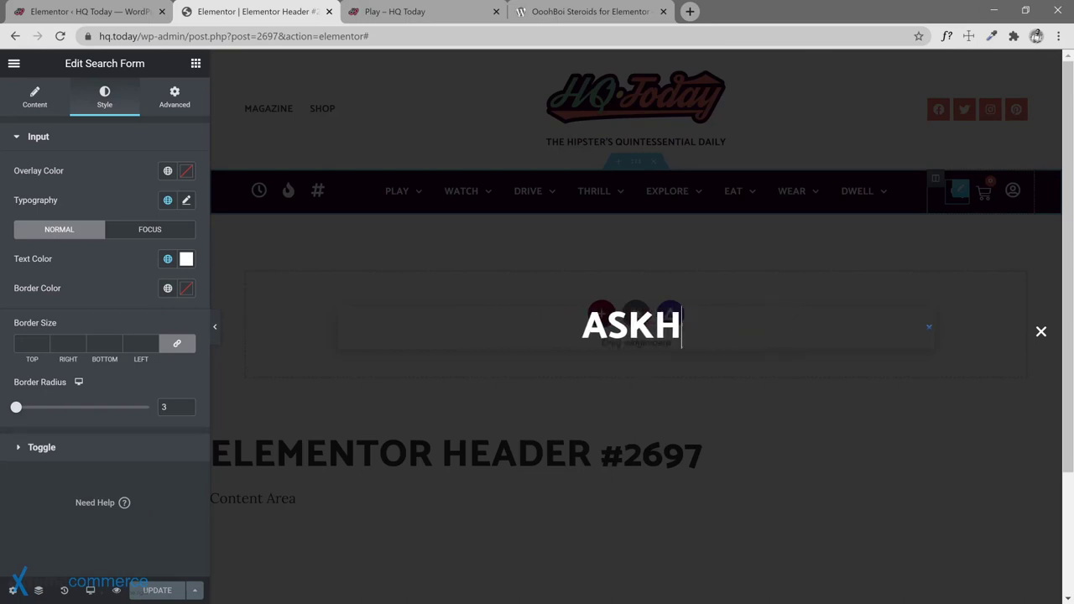
{"action": "key", "text": "BackSpace"}
{"action": "key", "text": "BackSpace"}
{"action": "key", "text": "BackSpace"}
{"action": "key", "text": "BackSpace"}
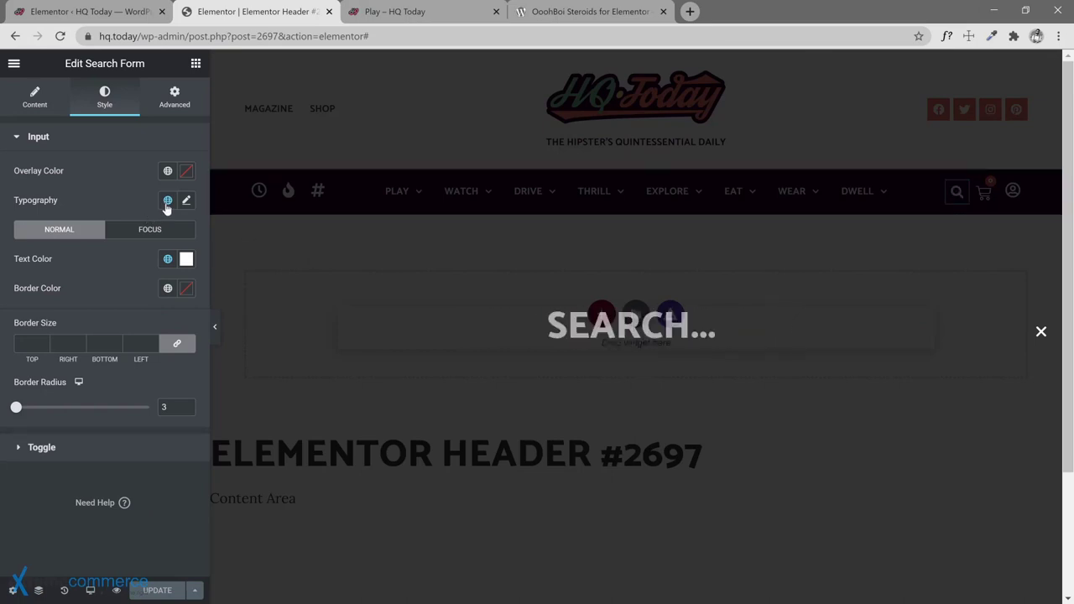
{"action": "left_click", "coordinate": [168, 200]}
{"action": "scroll", "coordinate": [137, 322], "scroll_direction": "down", "scroll_amount": 2}
{"action": "scroll", "coordinate": [134, 335], "scroll_direction": "down", "scroll_amount": 3}
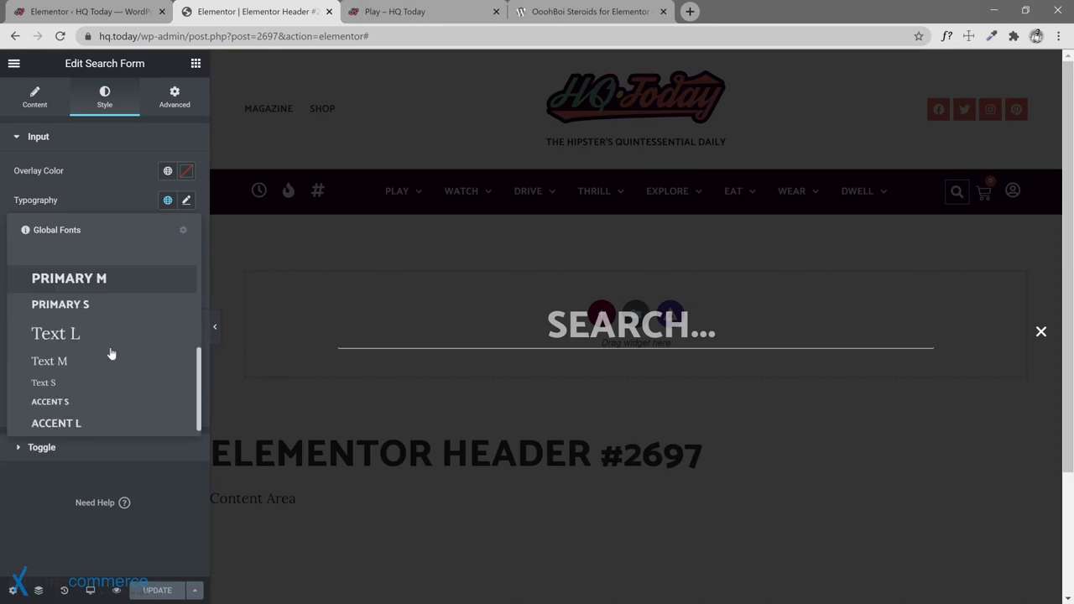
{"action": "left_click", "coordinate": [94, 344]}
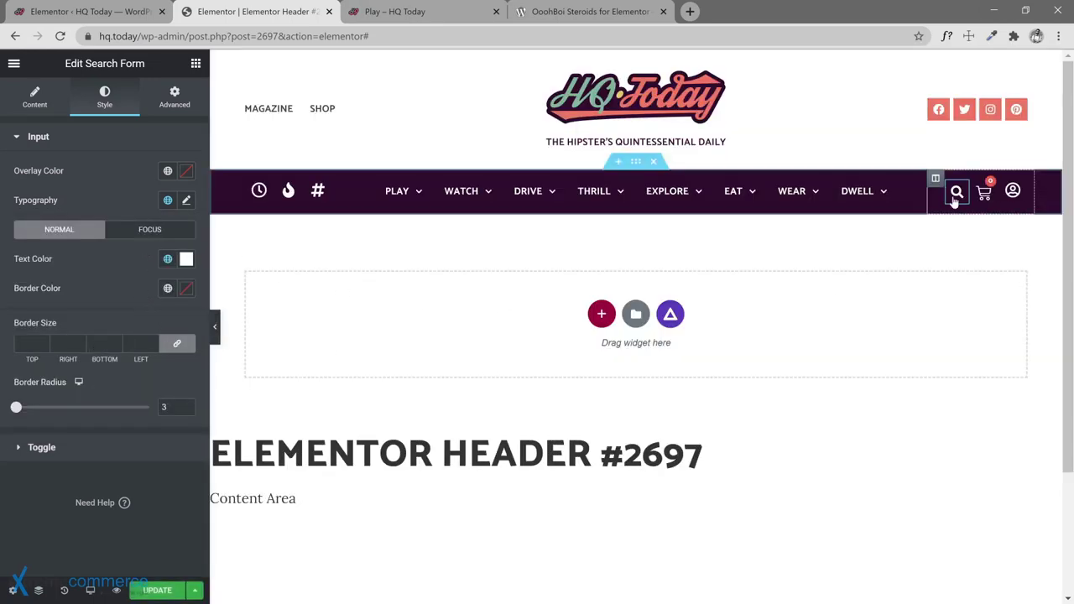
Step: Preview the search overlay with test text, save the header, and close the overlay
{"action": "mouse_move", "coordinate": [954, 201]}
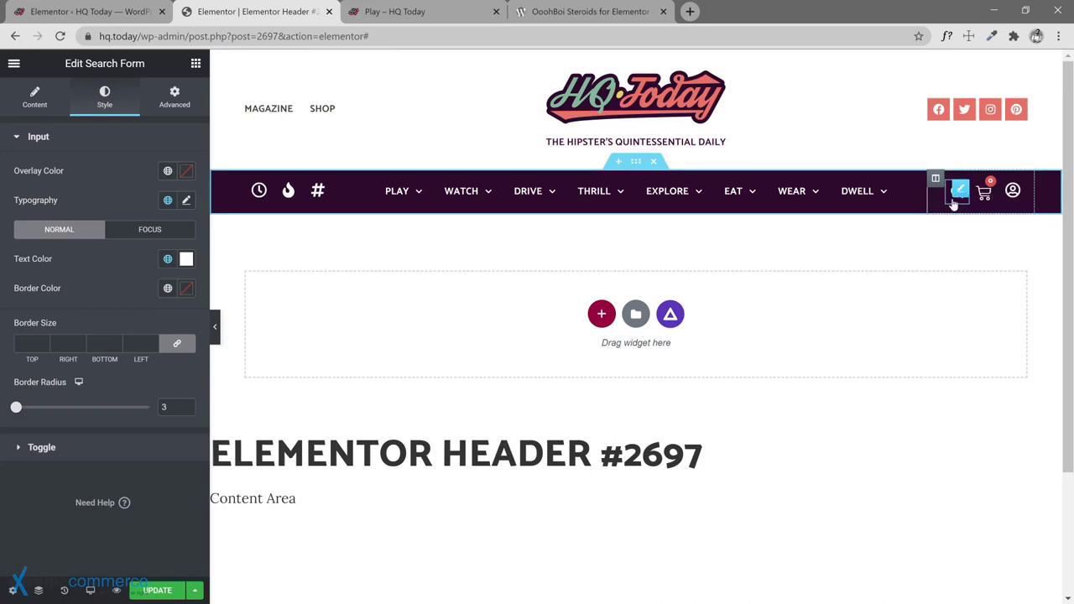
{"action": "left_click", "coordinate": [954, 201]}
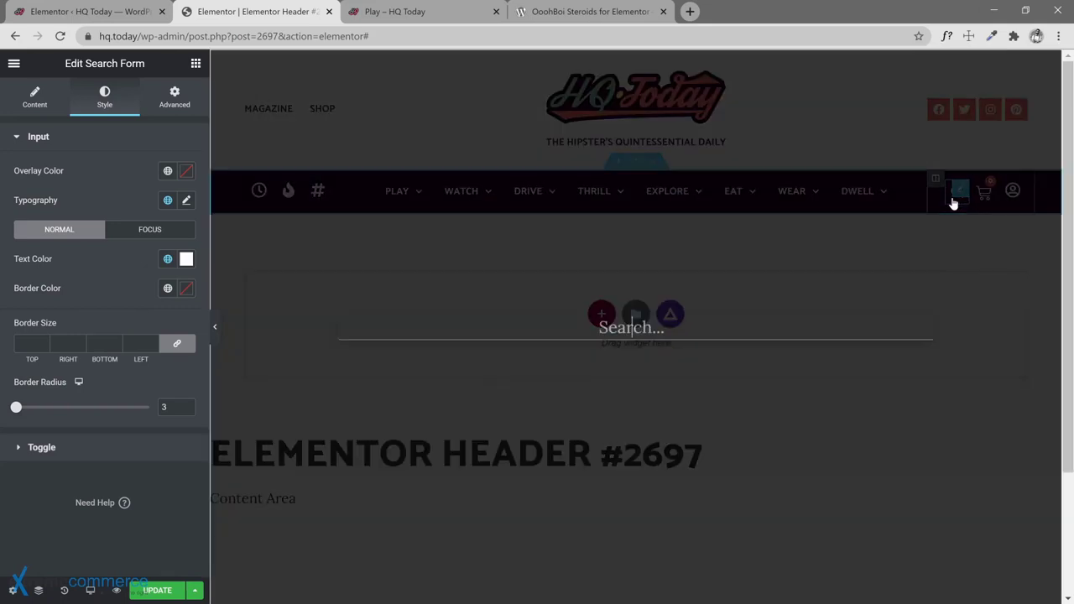
{"action": "type", "text": "sdfjkhsdf"}
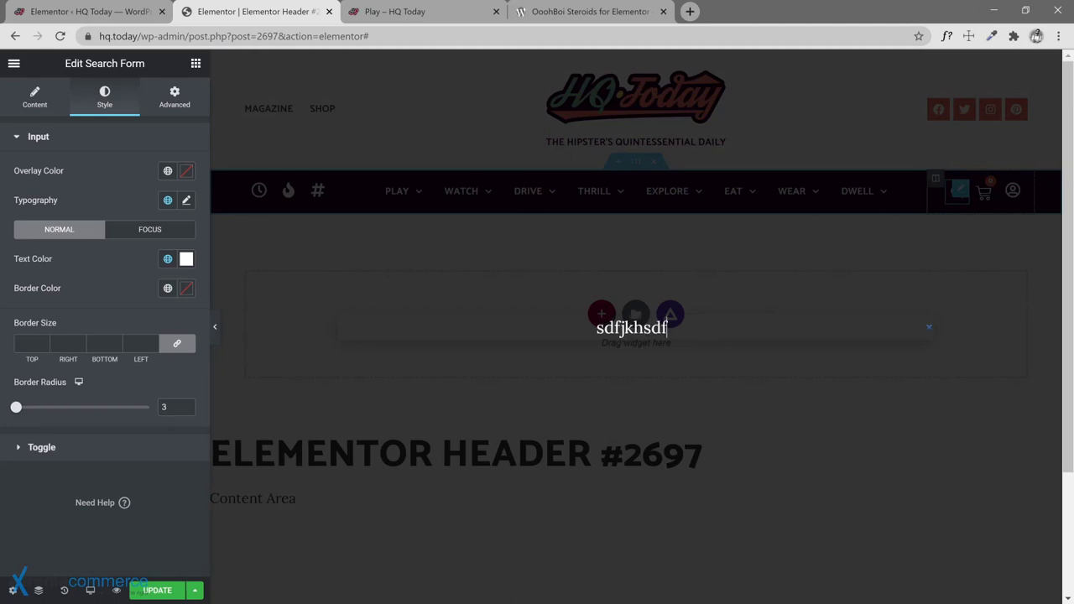
{"action": "key", "text": "BackSpace"}
{"action": "key", "text": "BackSpace"}
{"action": "key", "text": "BackSpace"}
{"action": "key", "text": "BackSpace"}
{"action": "key", "text": "BackSpace"}
{"action": "key", "text": "BackSpace"}
{"action": "key", "text": "BackSpace"}
{"action": "key", "text": "BackSpace"}
{"action": "key", "text": "BackSpace"}
{"action": "left_click", "coordinate": [157, 590]}
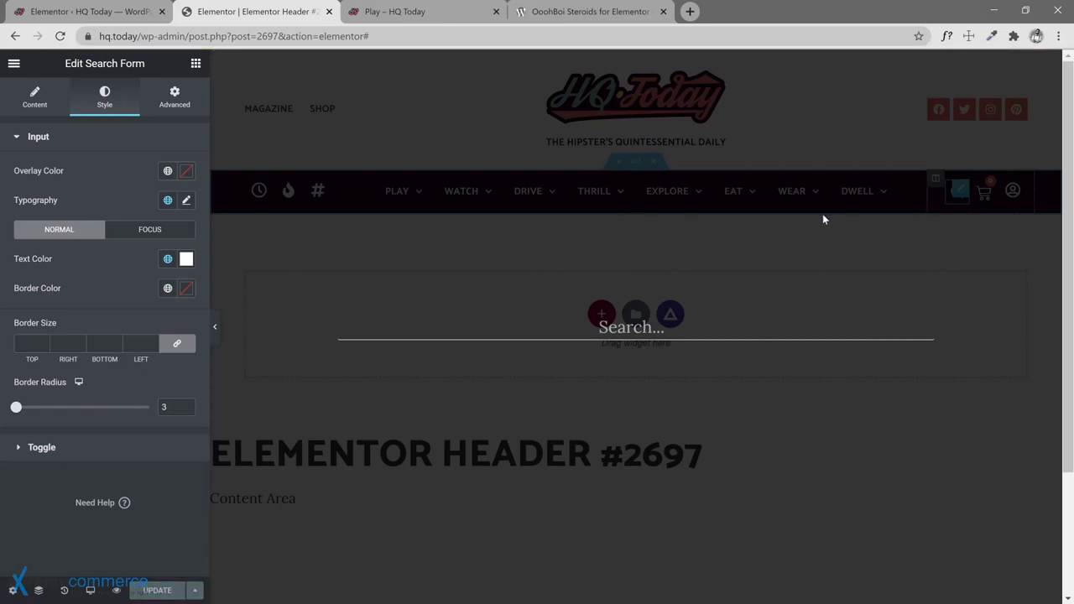
{"action": "left_click", "coordinate": [809, 247]}
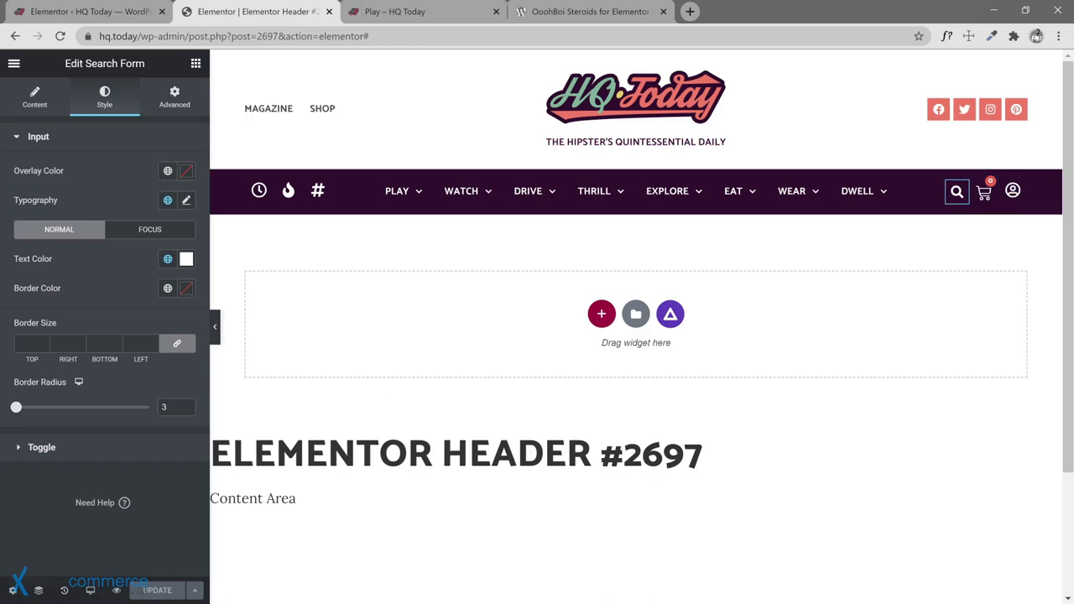
Step: Reload the live Play category page and check the empty cart side panel
{"action": "left_click", "coordinate": [425, 14]}
{"action": "left_click", "coordinate": [59, 36]}
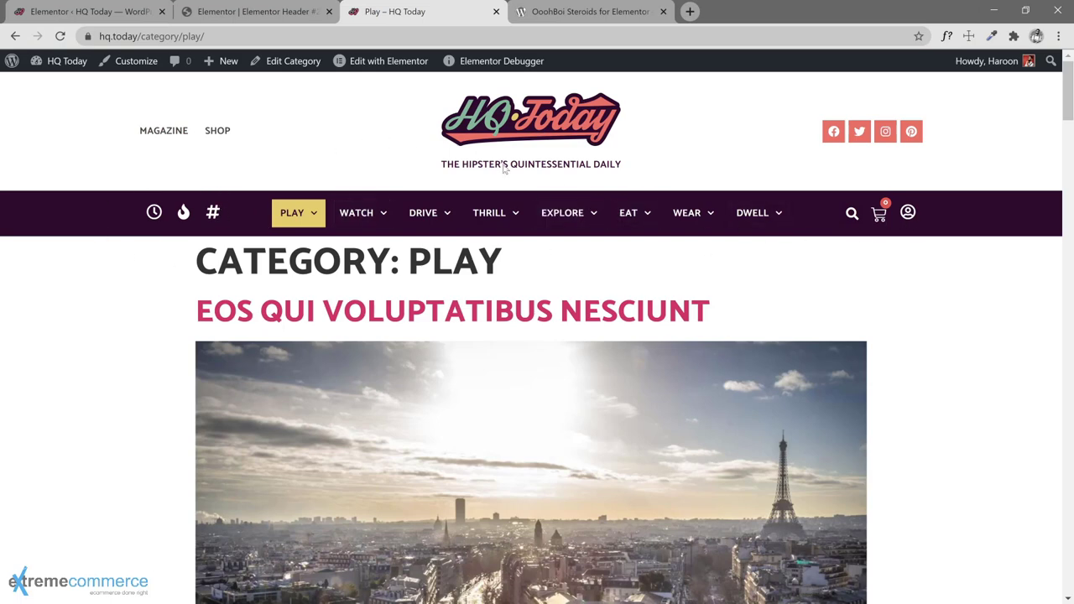
{"action": "scroll", "coordinate": [600, 275], "scroll_direction": "down", "scroll_amount": 8}
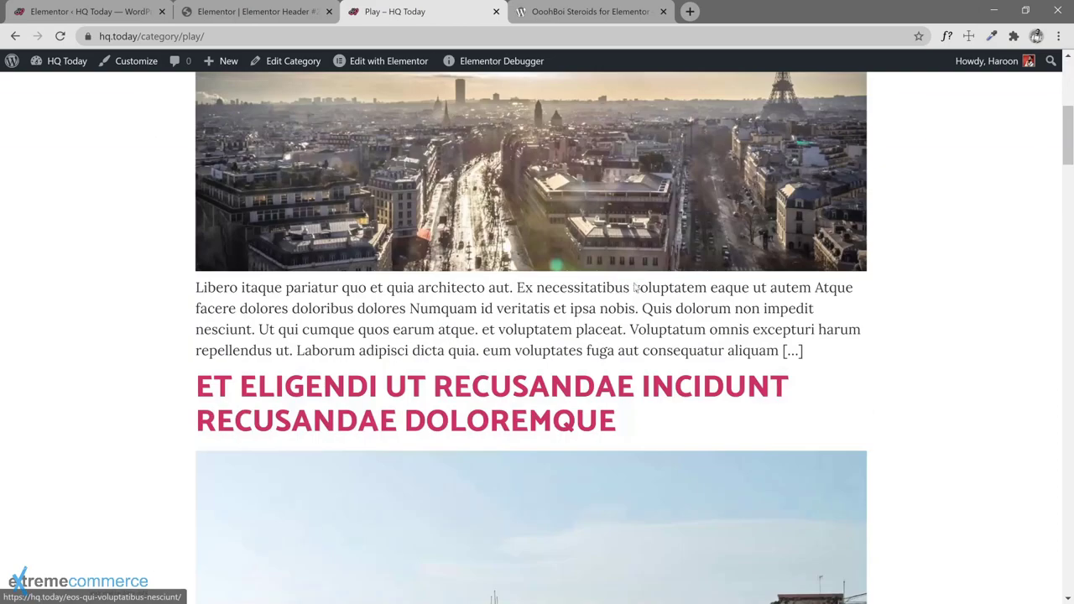
{"action": "left_click_drag", "start_coordinate": [1070, 179], "coordinate": [1069, 109]}
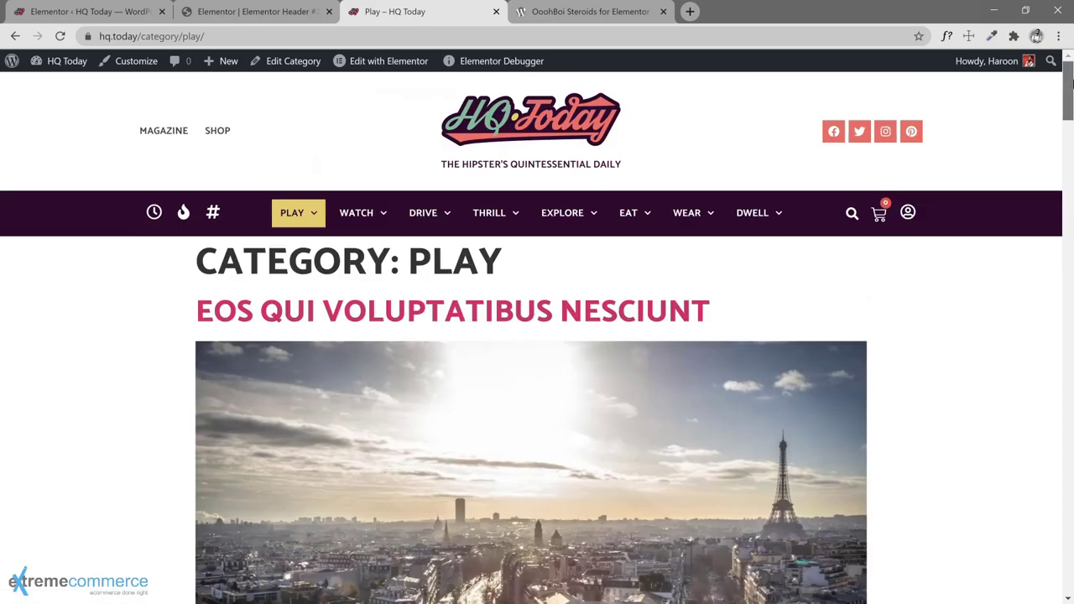
{"action": "left_click", "coordinate": [881, 214]}
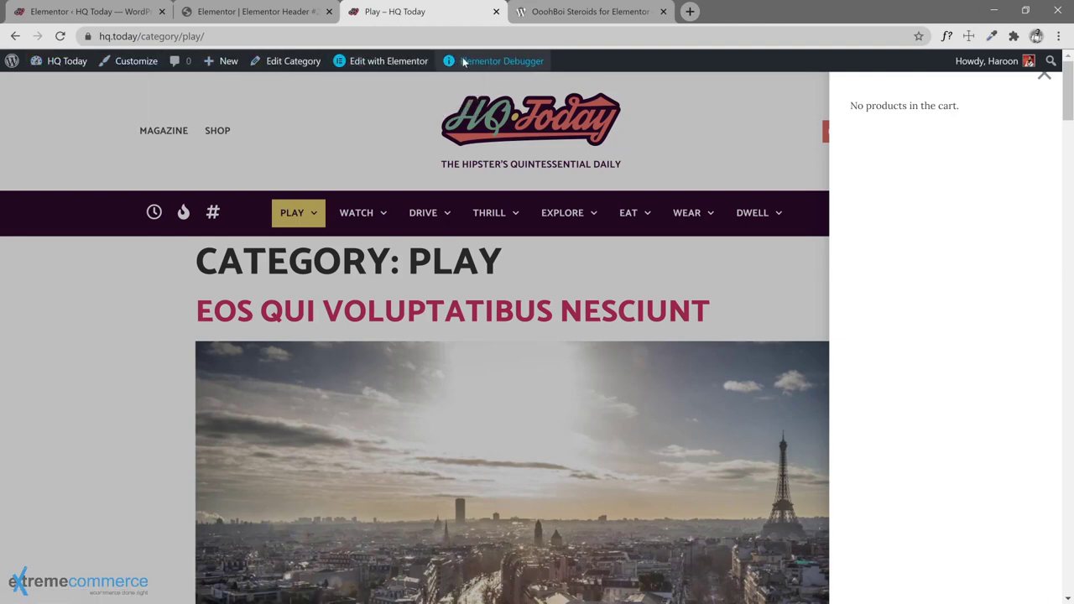
{"action": "mouse_move", "coordinate": [464, 63]}
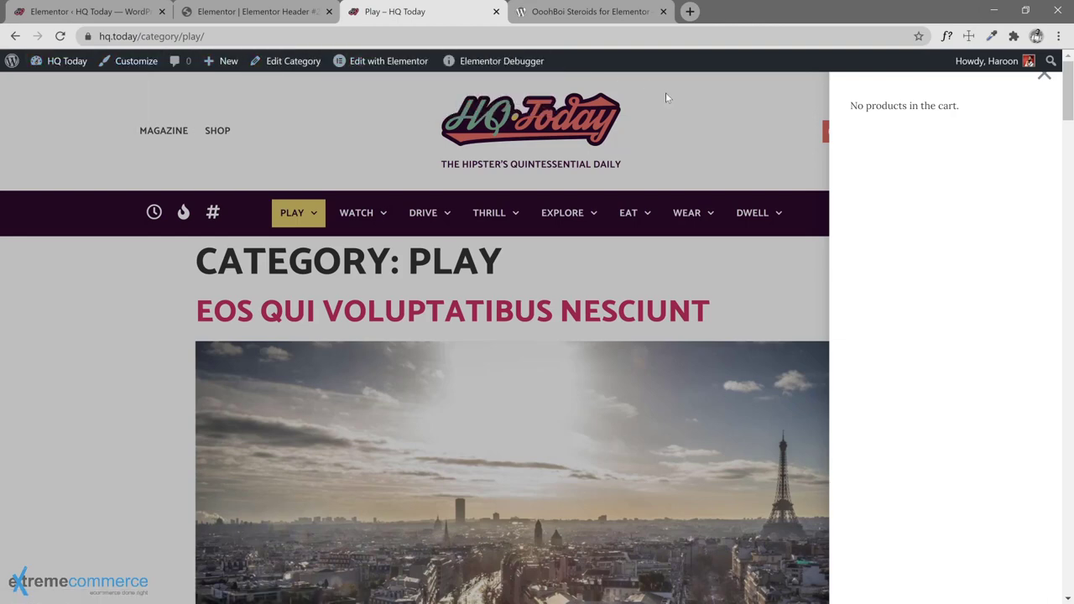
{"action": "left_click", "coordinate": [824, 98]}
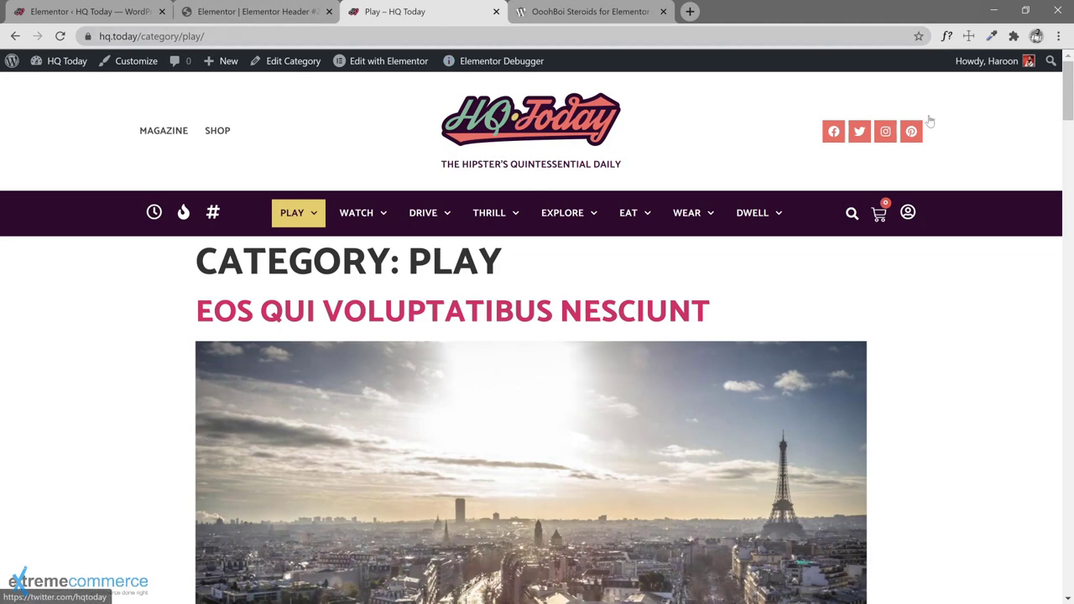
Step: Disable 'Show Toolbar when viewing site' in the profile, save, and reload the live Play page
{"action": "left_click", "coordinate": [94, 12]}
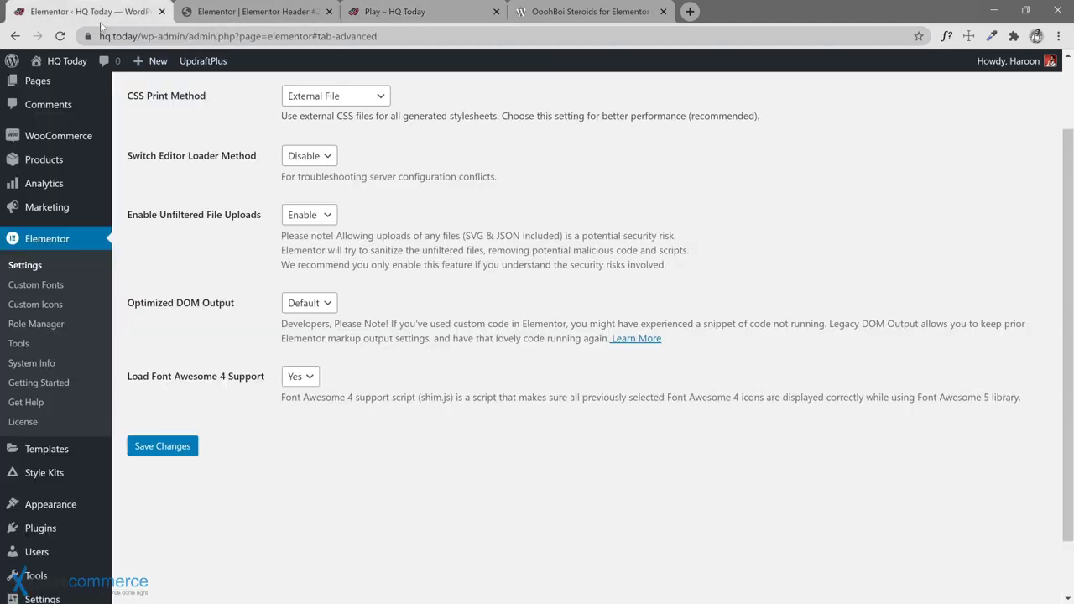
{"action": "scroll", "coordinate": [75, 495], "scroll_direction": "down", "scroll_amount": 1}
{"action": "mouse_move", "coordinate": [74, 489]}
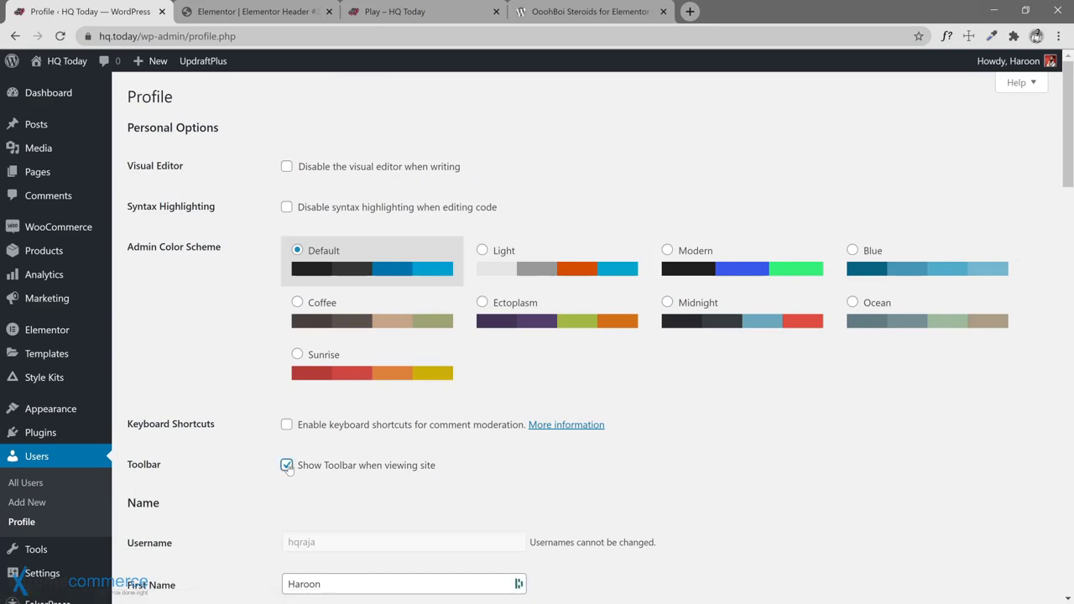
{"action": "scroll", "coordinate": [267, 449], "scroll_direction": "down", "scroll_amount": 15}
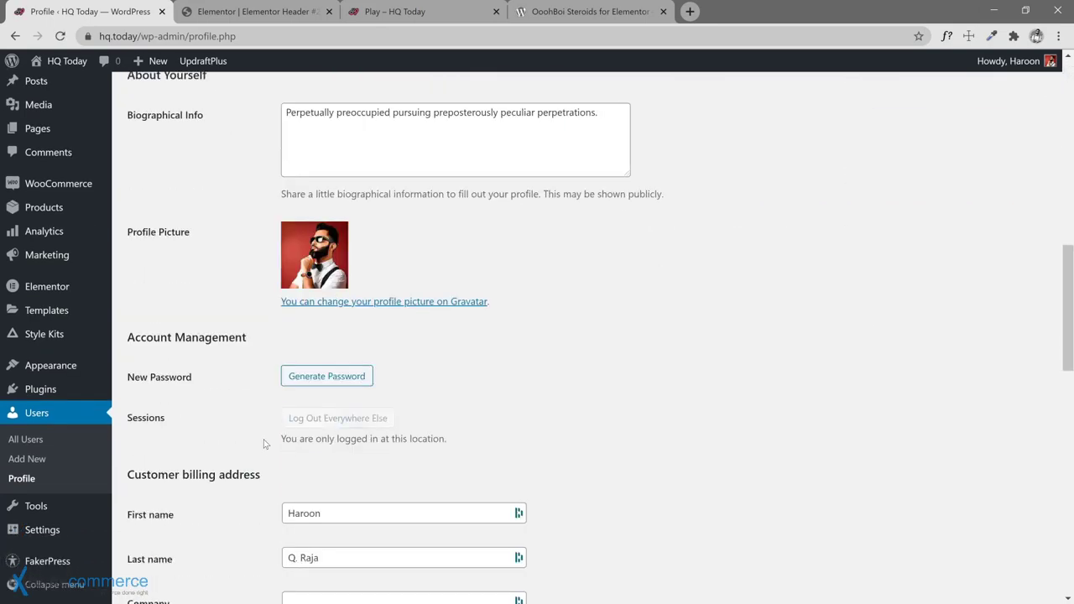
{"action": "scroll", "coordinate": [262, 448], "scroll_direction": "down", "scroll_amount": 7}
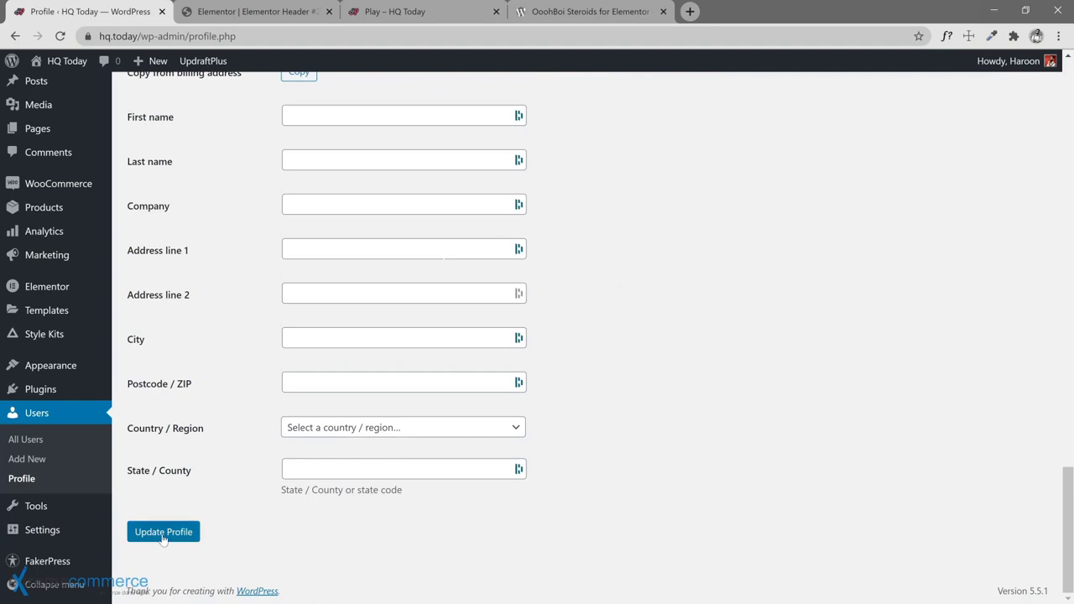
{"action": "left_click", "coordinate": [162, 532]}
{"action": "left_click", "coordinate": [427, 18]}
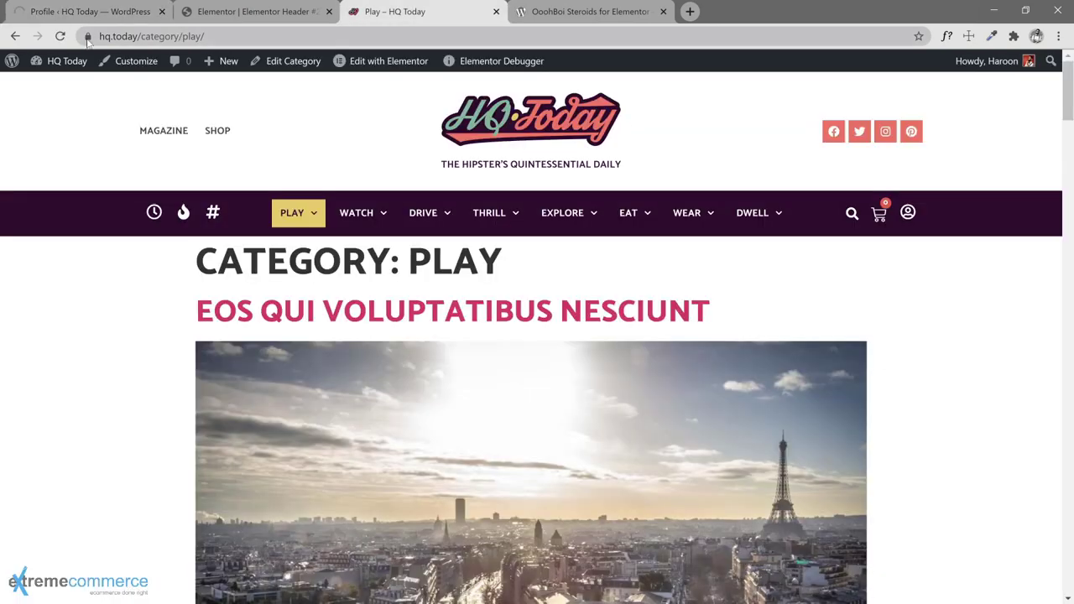
{"action": "left_click", "coordinate": [60, 36]}
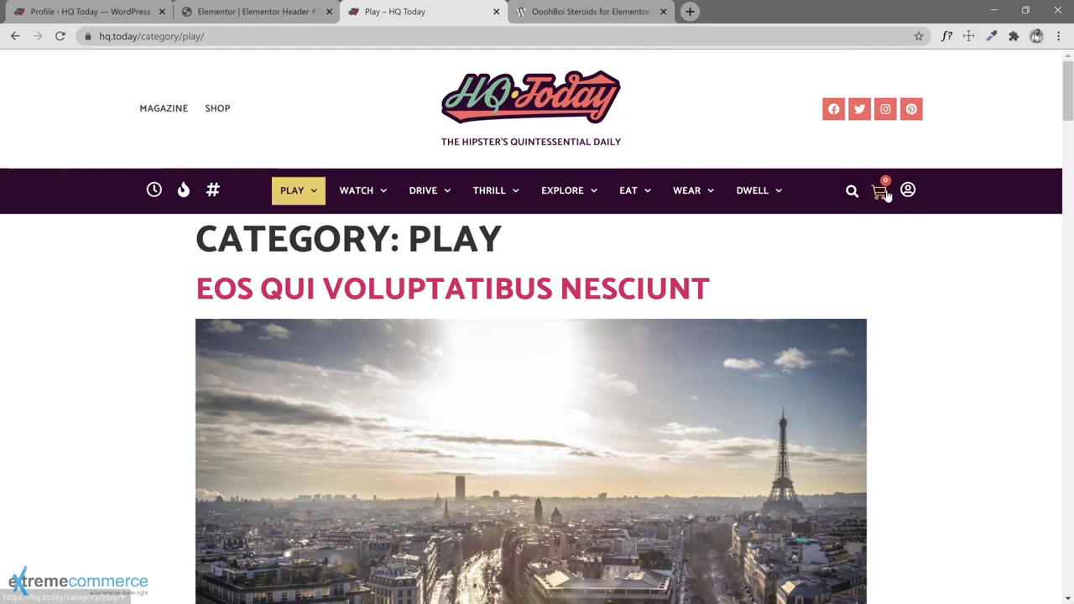
{"action": "key", "text": "ctrl+shift+Tab"}
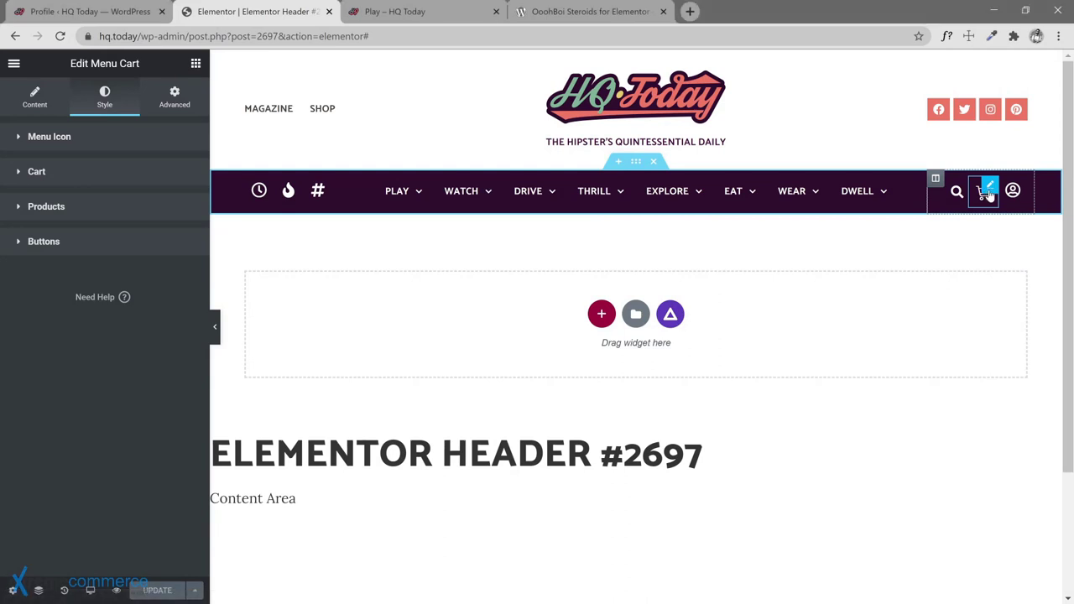
Step: Preview the editor's cart side panel and browse the Menu Icon and Cart style sections
{"action": "left_click", "coordinate": [985, 193]}
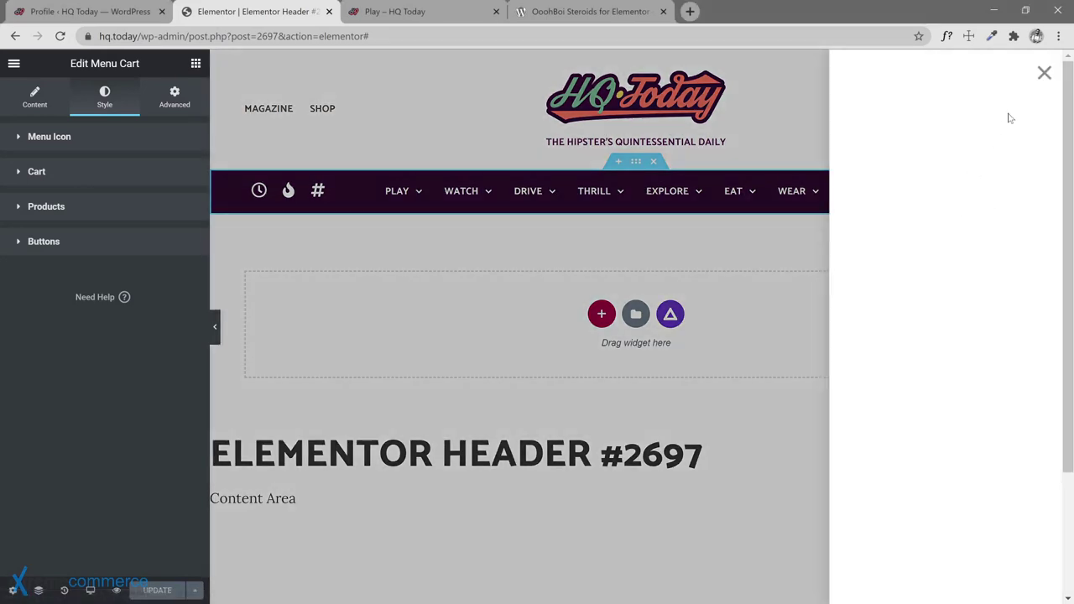
{"action": "left_click", "coordinate": [1043, 75]}
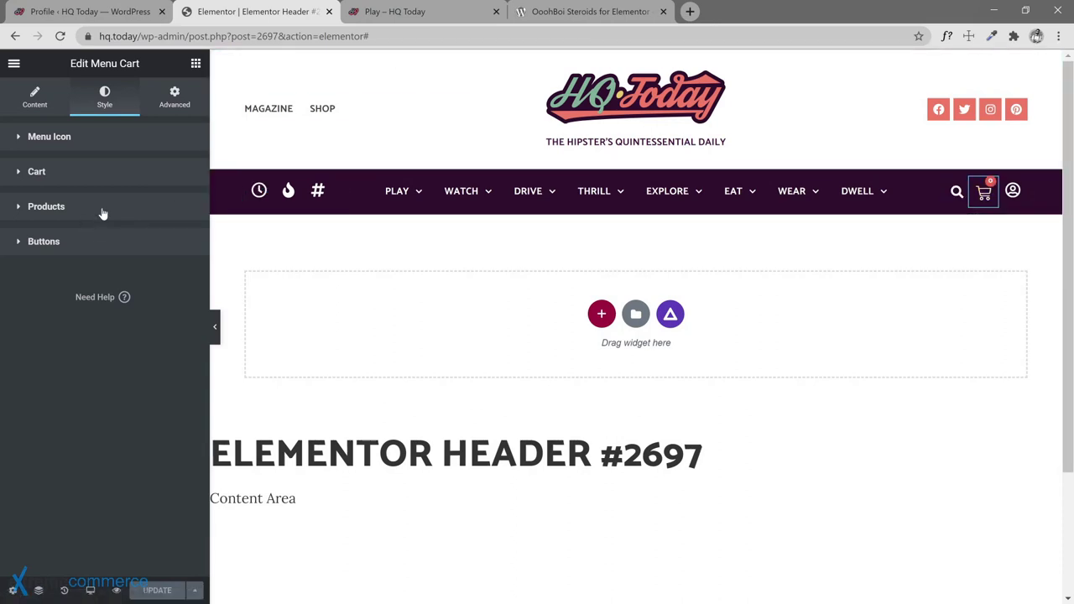
{"action": "left_click", "coordinate": [89, 140]}
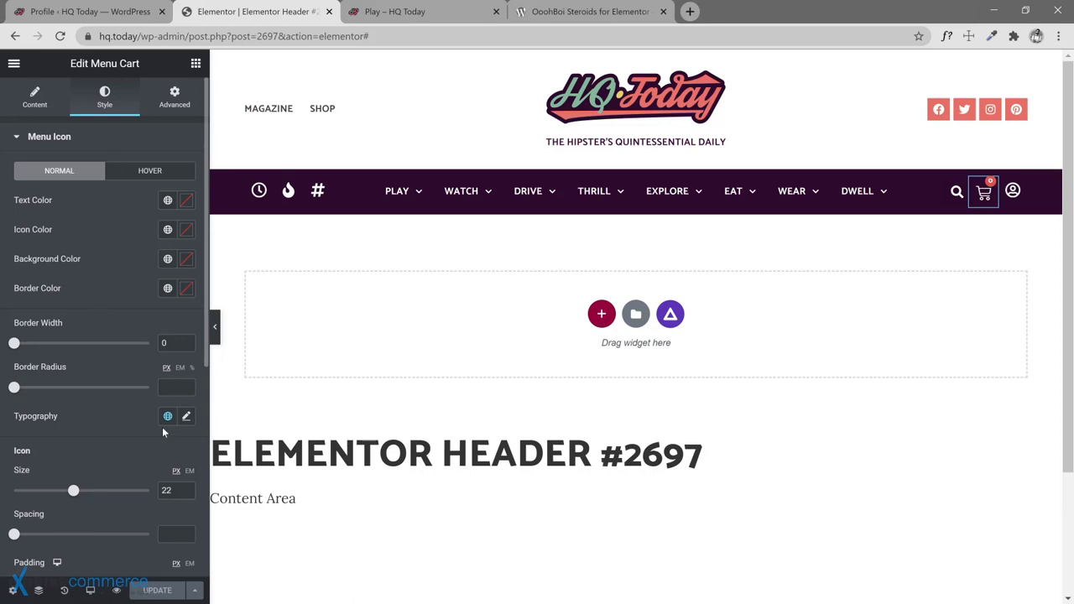
{"action": "left_click", "coordinate": [118, 138]}
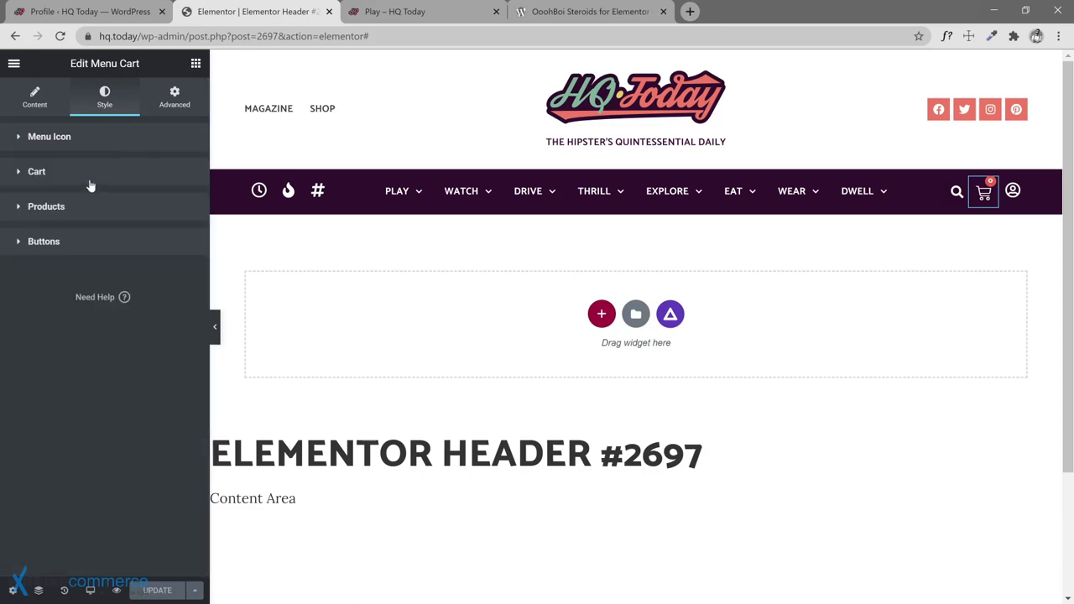
{"action": "left_click", "coordinate": [91, 176]}
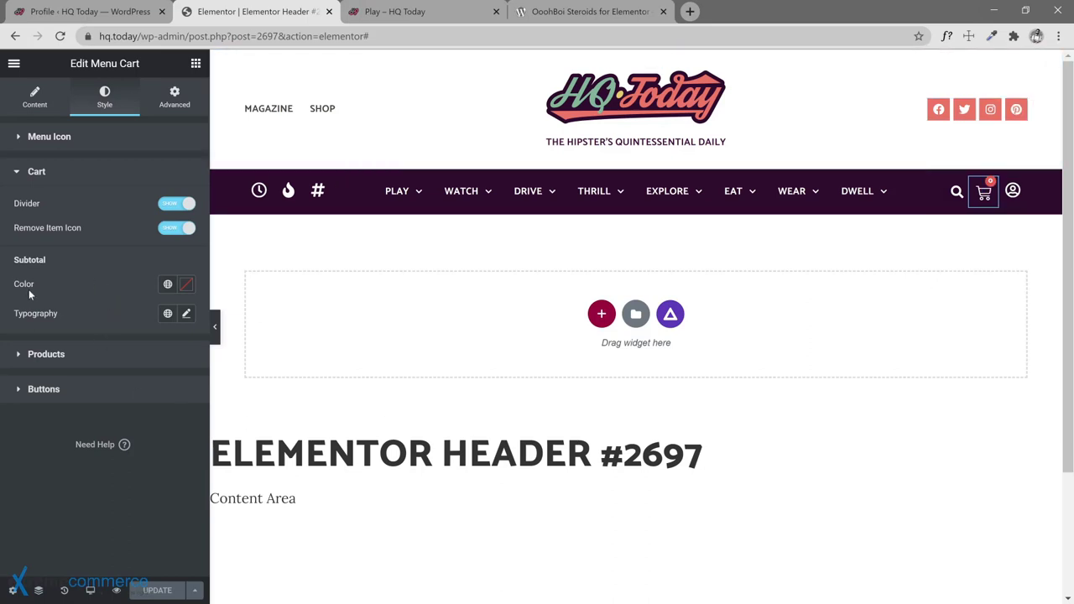
Step: Inspect the menu cart's Products style options, then bring up the live Play page
{"action": "left_click", "coordinate": [84, 354]}
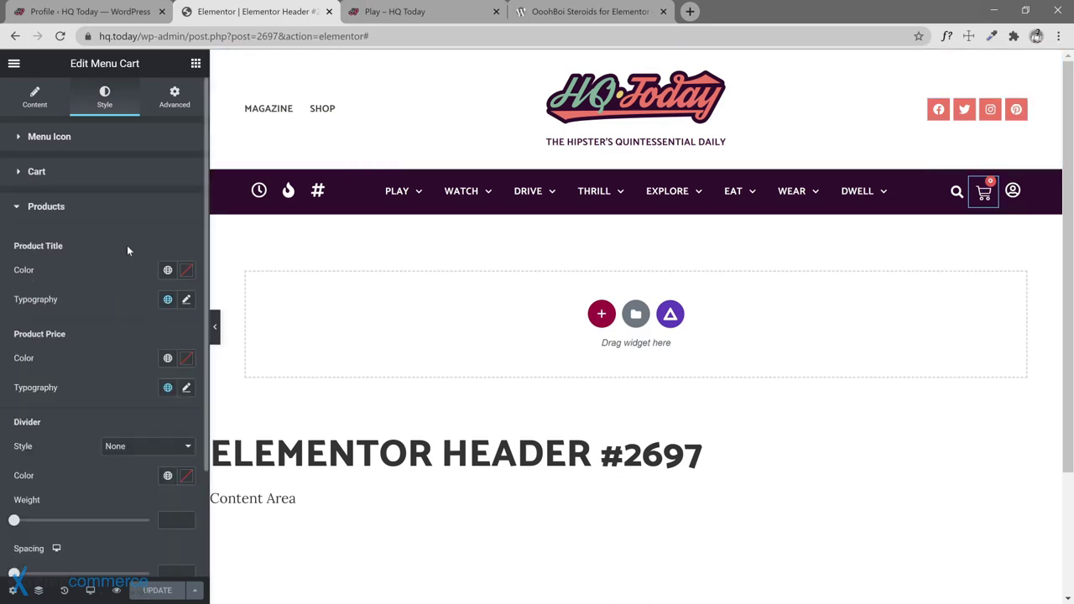
{"action": "scroll", "coordinate": [95, 446], "scroll_direction": "down", "scroll_amount": 3}
{"action": "scroll", "coordinate": [117, 408], "scroll_direction": "up", "scroll_amount": 3}
{"action": "left_click", "coordinate": [107, 207]}
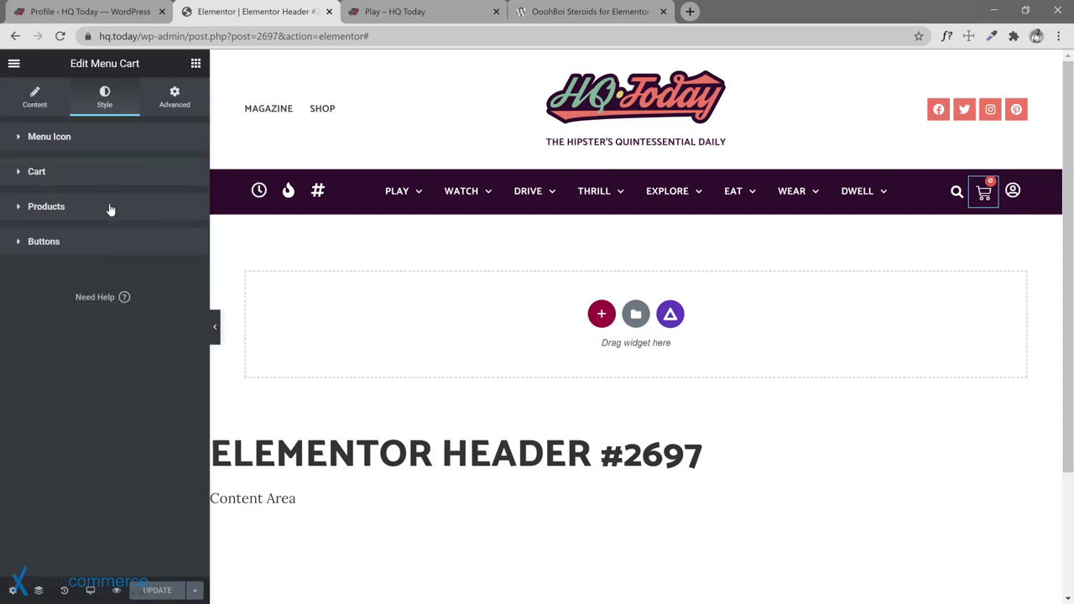
{"action": "left_click", "coordinate": [411, 25]}
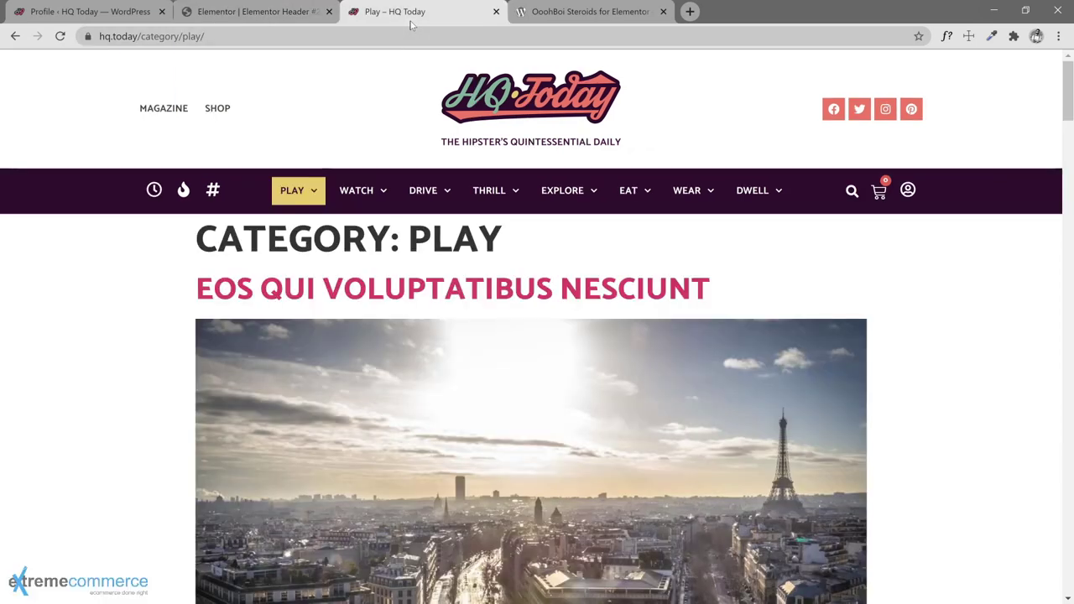
Step: Confirm the live shop is empty, then start a product import from WooCommerce's All Products
{"action": "left_click", "coordinate": [217, 111]}
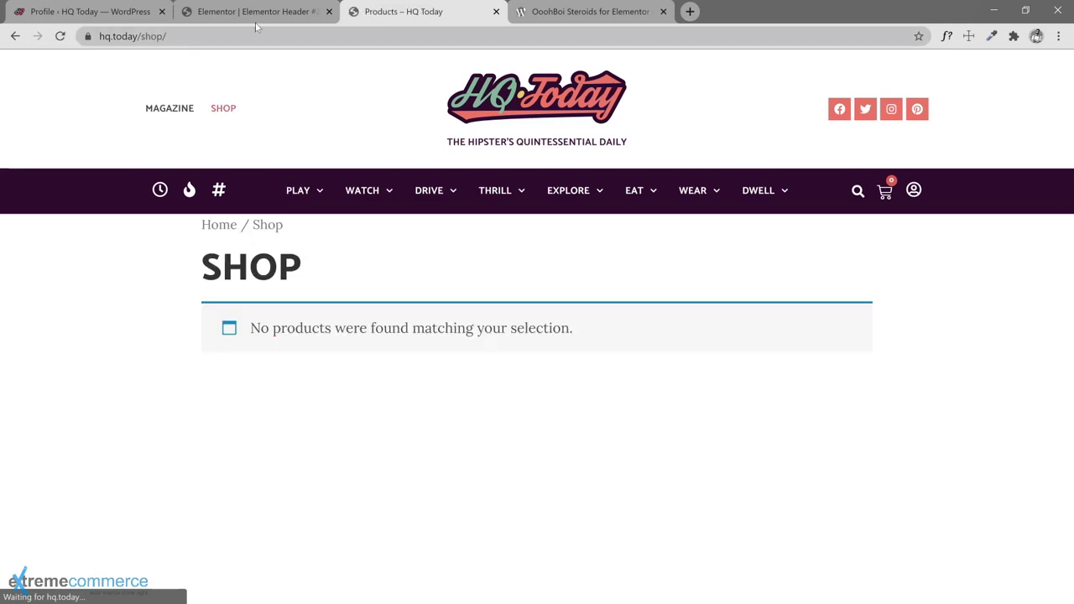
{"action": "left_click", "coordinate": [250, 12]}
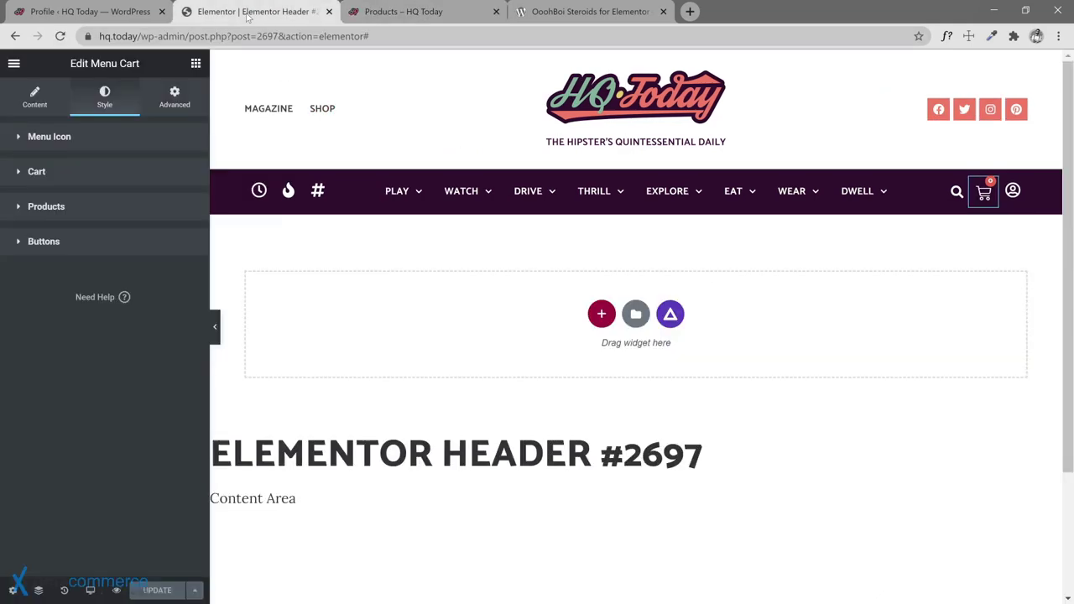
{"action": "left_click", "coordinate": [117, 14]}
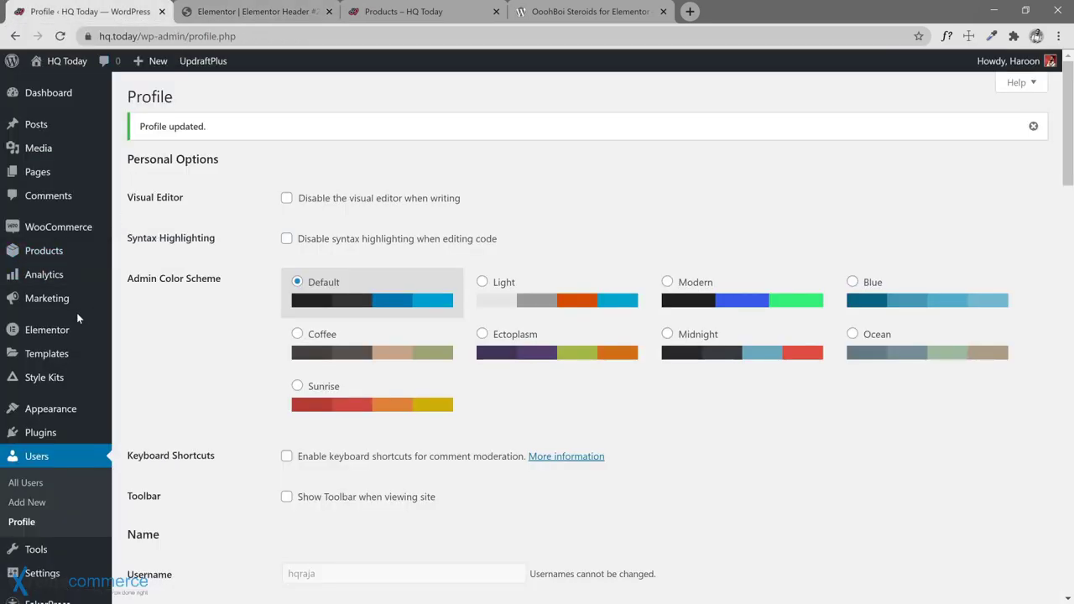
{"action": "mouse_move", "coordinate": [84, 247]}
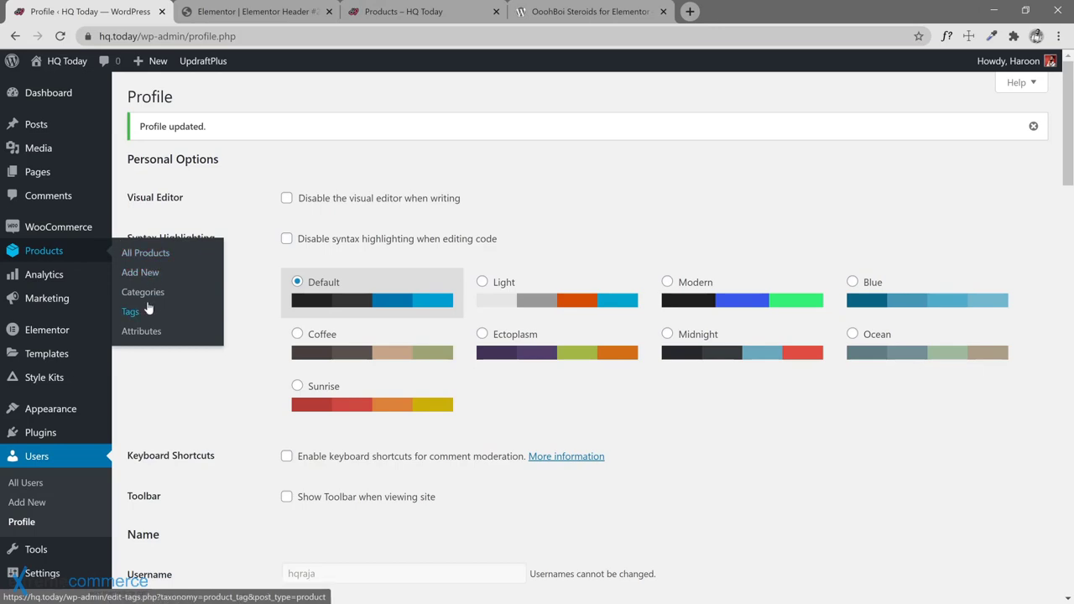
{"action": "left_click", "coordinate": [147, 261]}
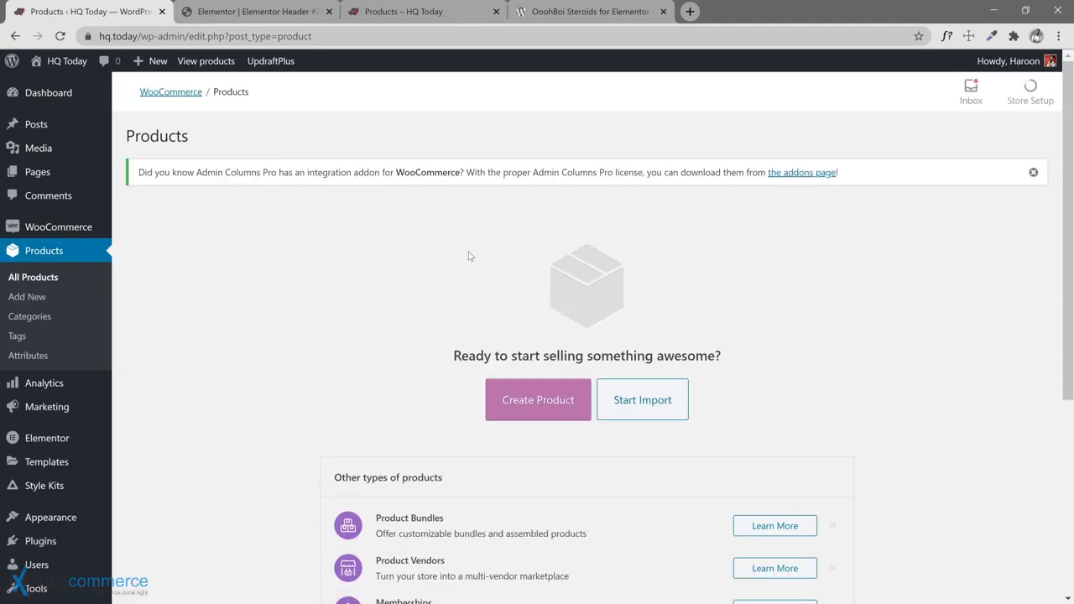
{"action": "left_click", "coordinate": [642, 411]}
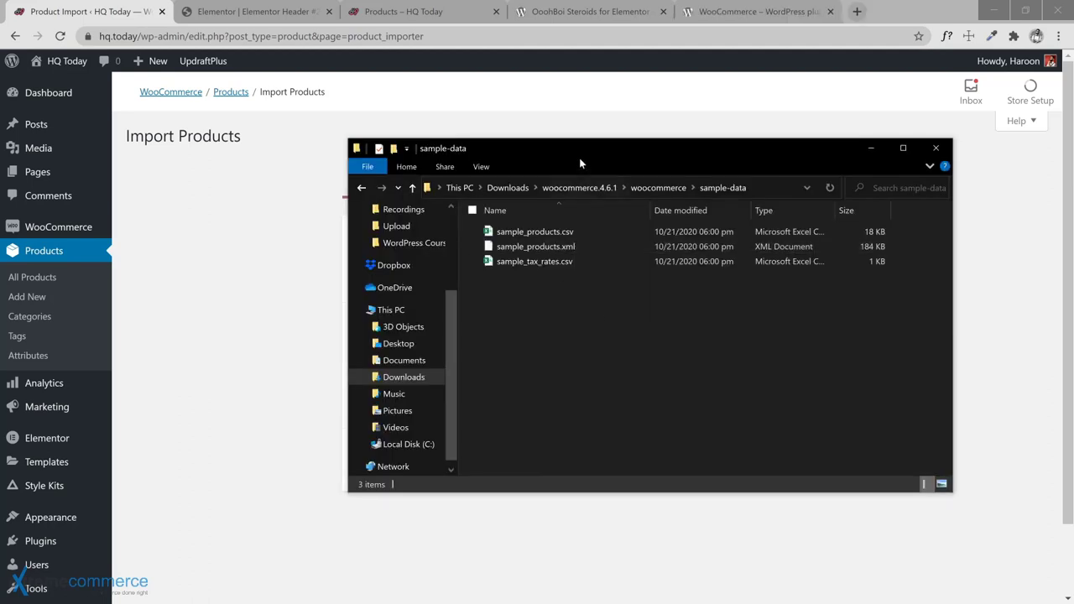
Step: Attach sample_products.csv to the WooCommerce product importer and show the advanced options
{"action": "left_click_drag", "start_coordinate": [579, 158], "coordinate": [583, 423]}
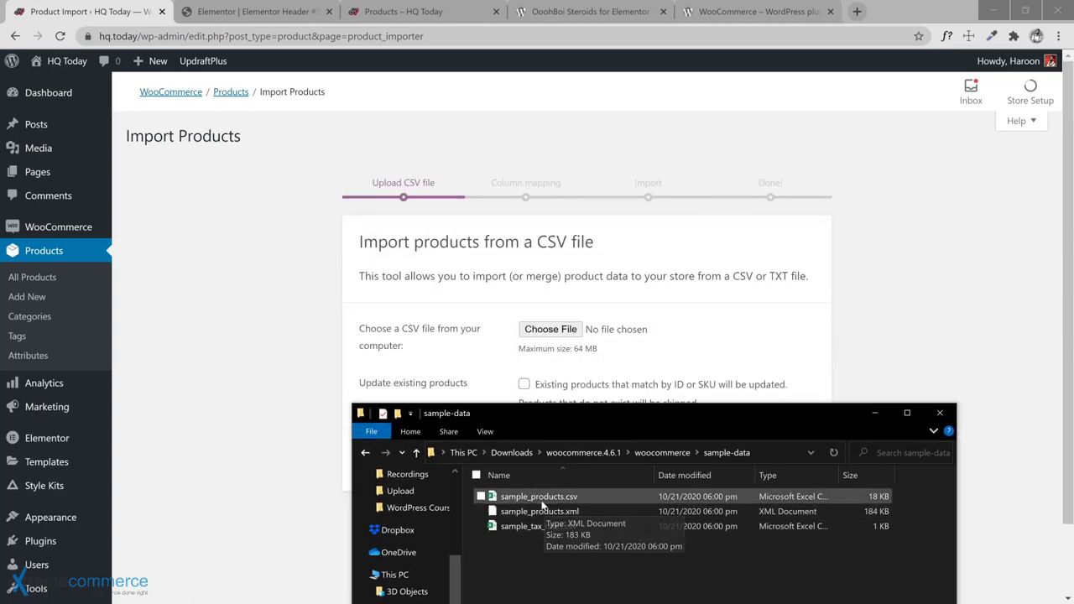
{"action": "left_click_drag", "start_coordinate": [541, 502], "coordinate": [551, 329]}
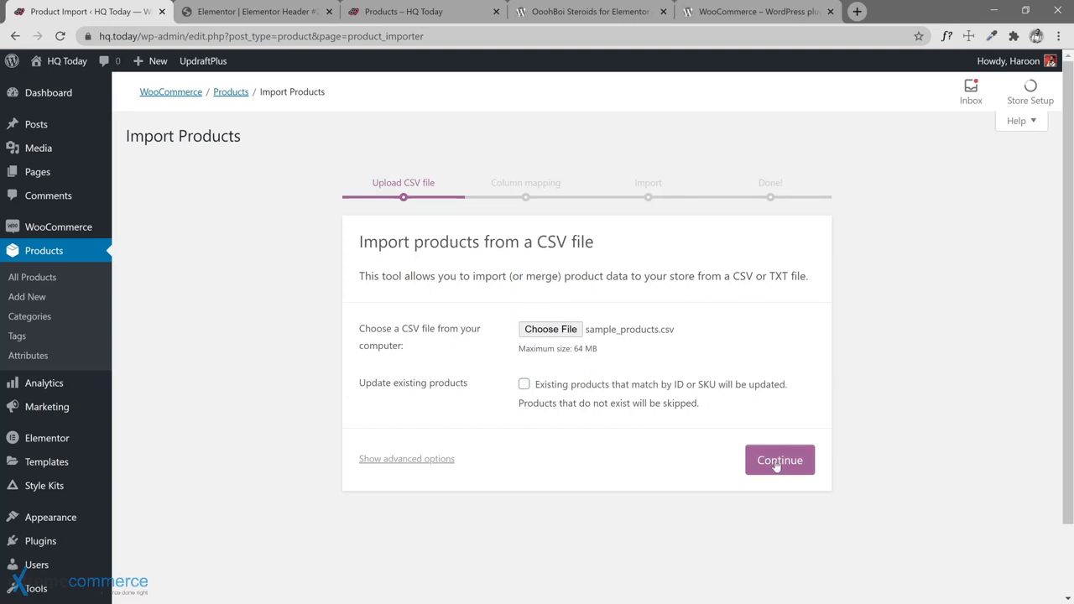
{"action": "left_click", "coordinate": [422, 458]}
{"action": "scroll", "coordinate": [483, 368], "scroll_direction": "down", "scroll_amount": 3}
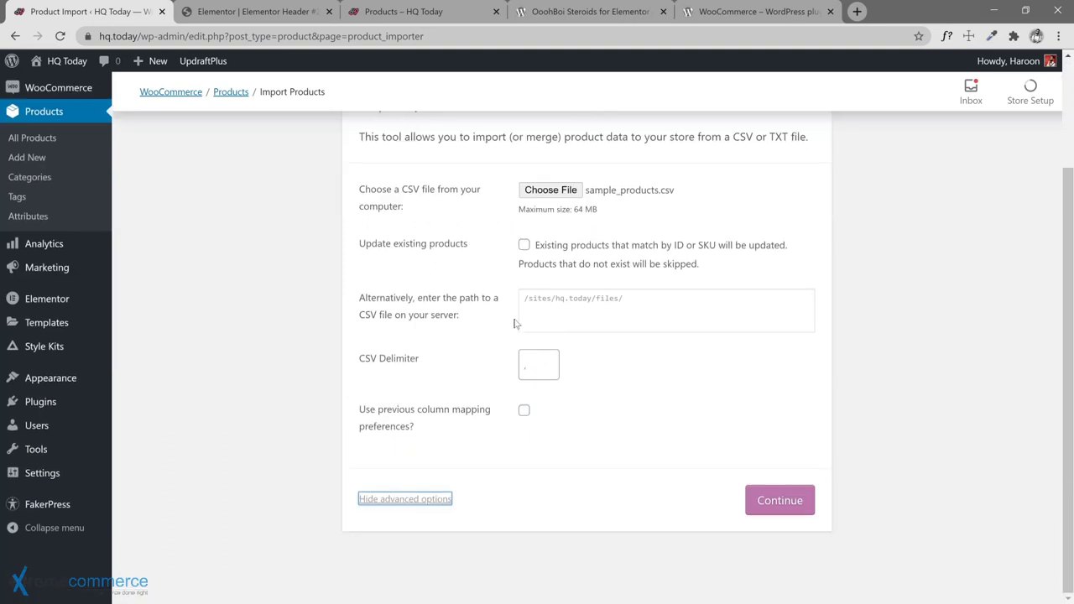
{"action": "scroll", "coordinate": [501, 416], "scroll_direction": "up", "scroll_amount": 3}
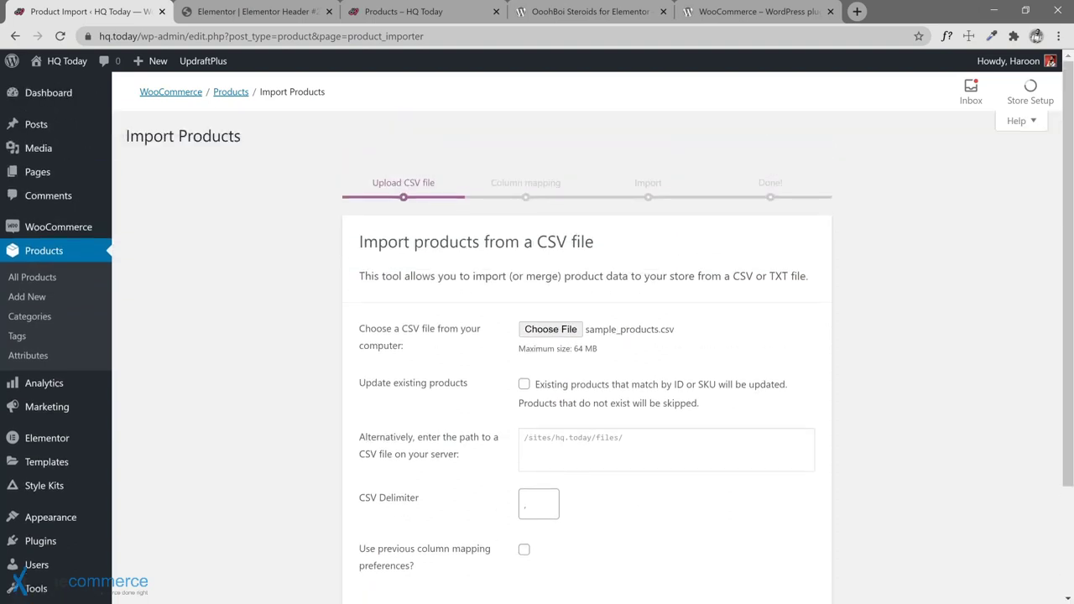
{"action": "scroll", "coordinate": [592, 436], "scroll_direction": "down", "scroll_amount": 3}
Step: Continue past column mapping and run the import of the 25 sample products
{"action": "left_click", "coordinate": [779, 503]}
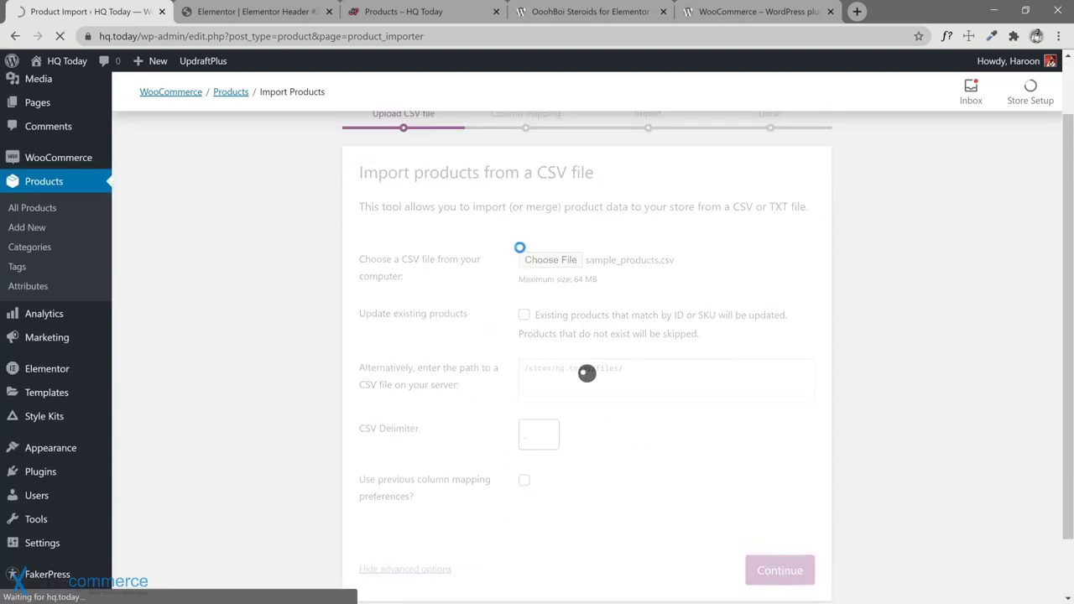
{"action": "scroll", "coordinate": [612, 290], "scroll_direction": "down", "scroll_amount": 12}
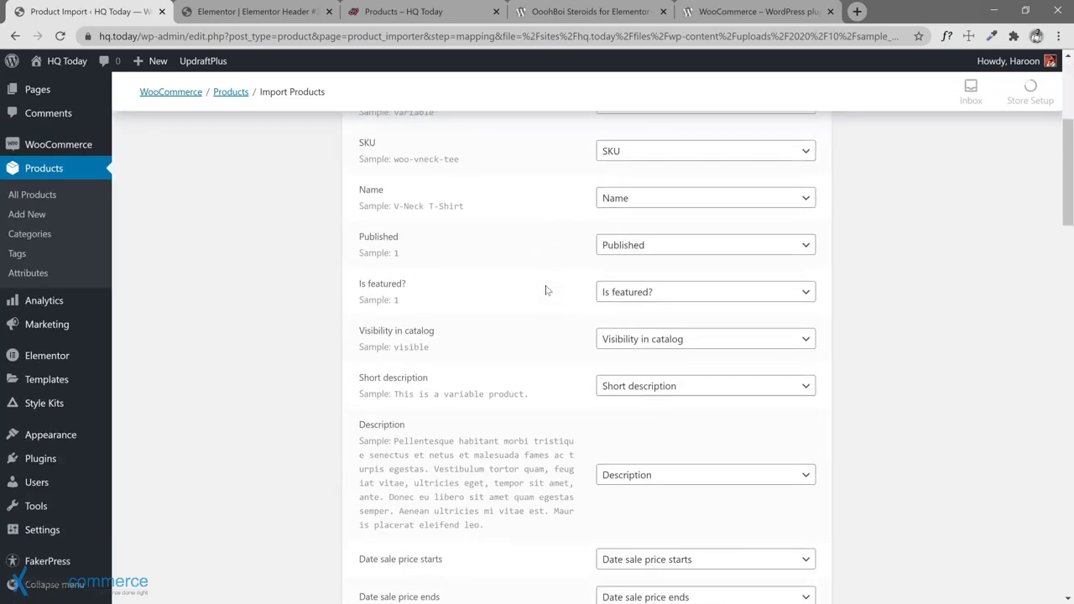
{"action": "scroll", "coordinate": [545, 291], "scroll_direction": "down", "scroll_amount": 12}
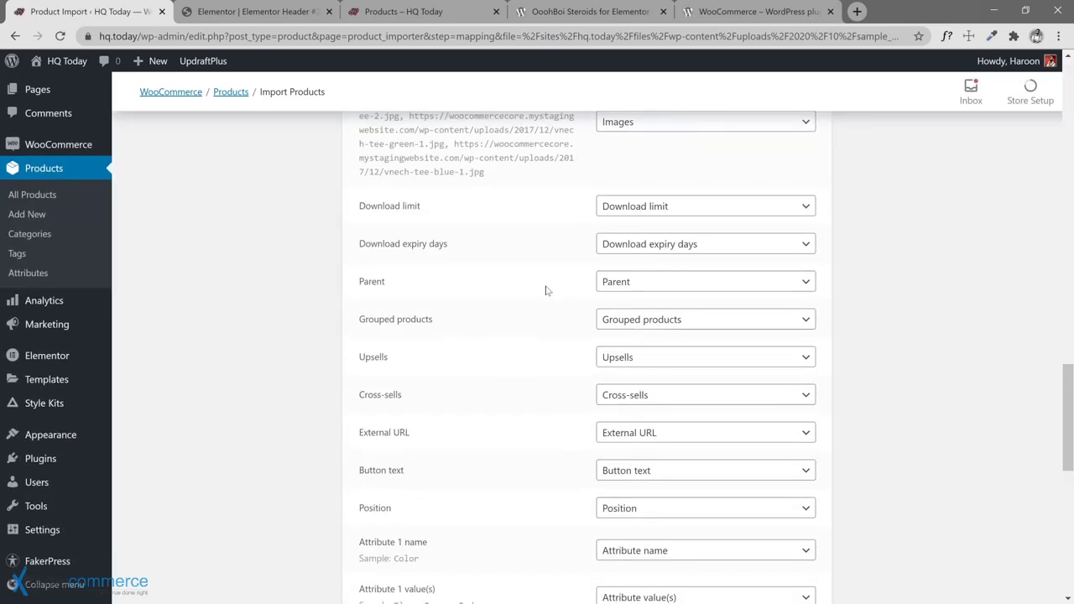
{"action": "scroll", "coordinate": [545, 291], "scroll_direction": "down", "scroll_amount": 2}
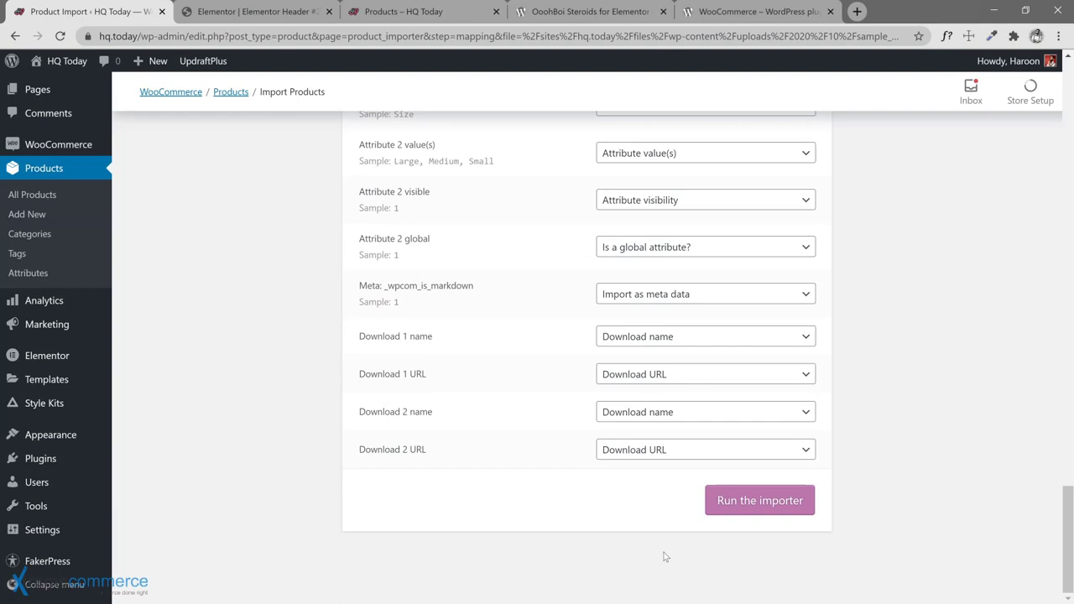
{"action": "left_click", "coordinate": [755, 503]}
{"action": "scroll", "coordinate": [494, 368], "scroll_direction": "up", "scroll_amount": 12}
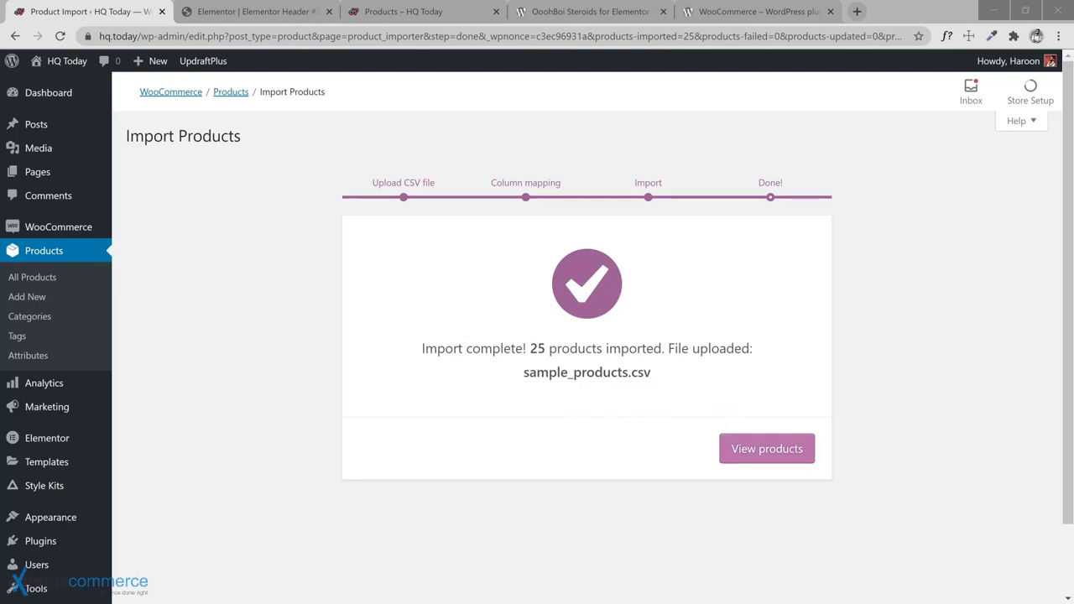
Step: View the imported products, dismiss the Admin Columns notice, and reload the live shop
{"action": "left_click", "coordinate": [754, 453]}
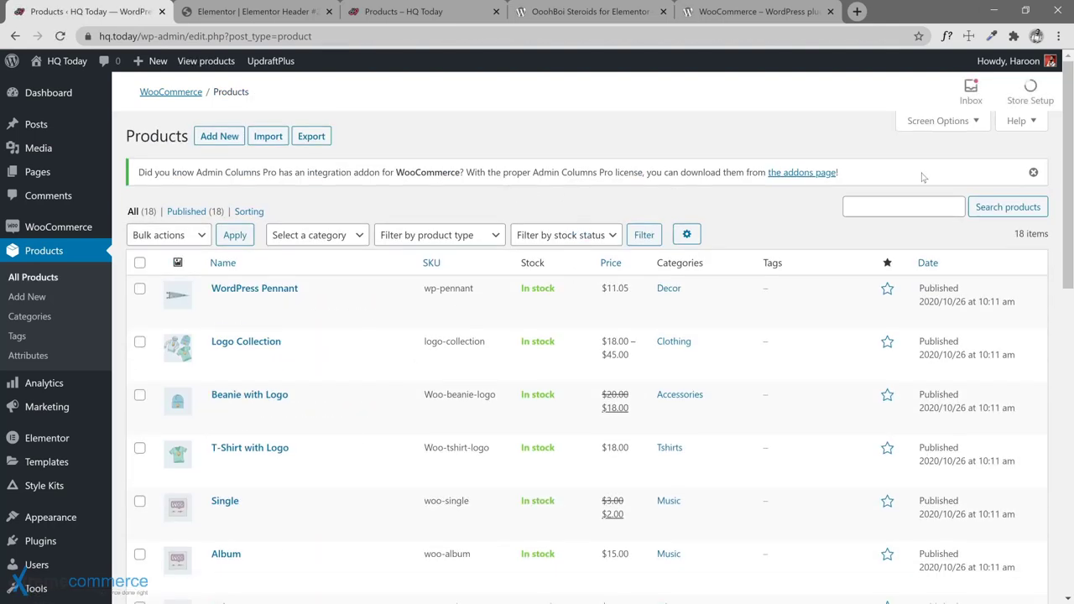
{"action": "left_click", "coordinate": [1033, 173]}
{"action": "left_click", "coordinate": [463, 12]}
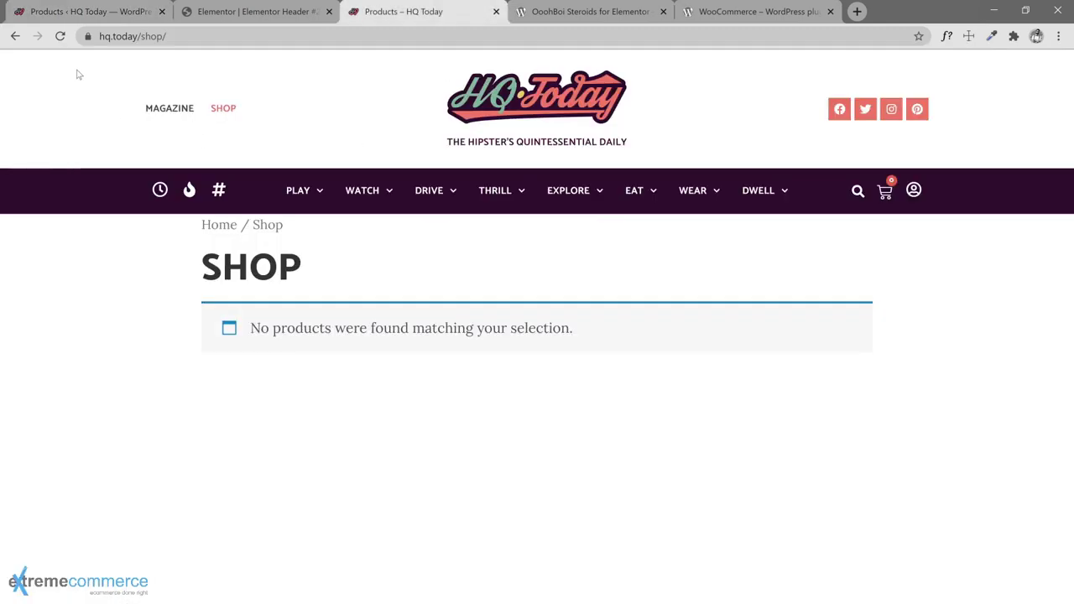
{"action": "left_click", "coordinate": [59, 38]}
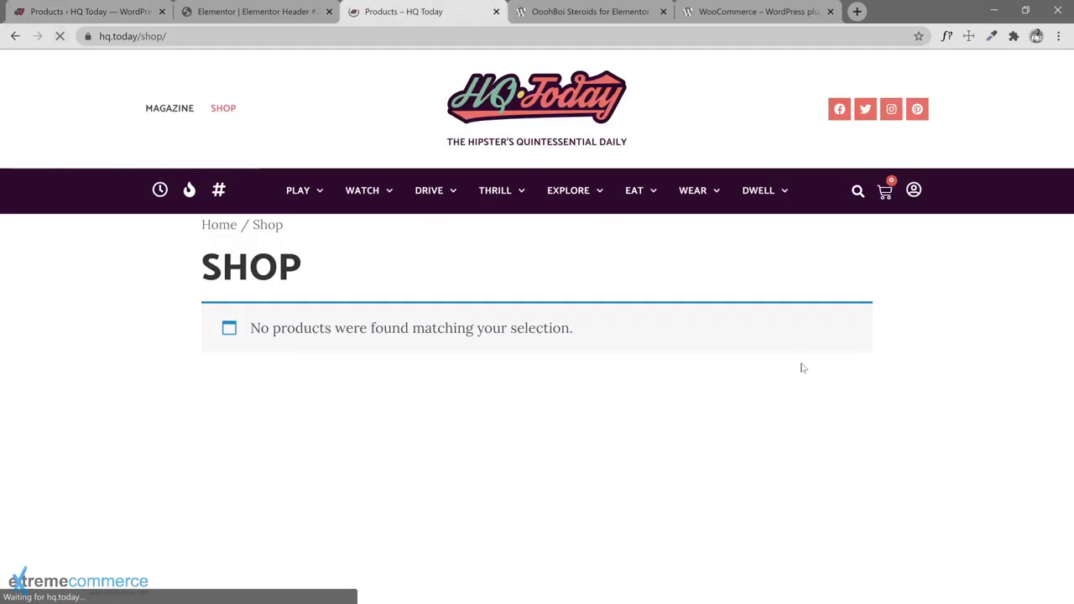
Step: Add Album and Hoodie with Logo to the cart and open the mini-cart showing $60.00
{"action": "scroll", "coordinate": [735, 293], "scroll_direction": "down", "scroll_amount": 2}
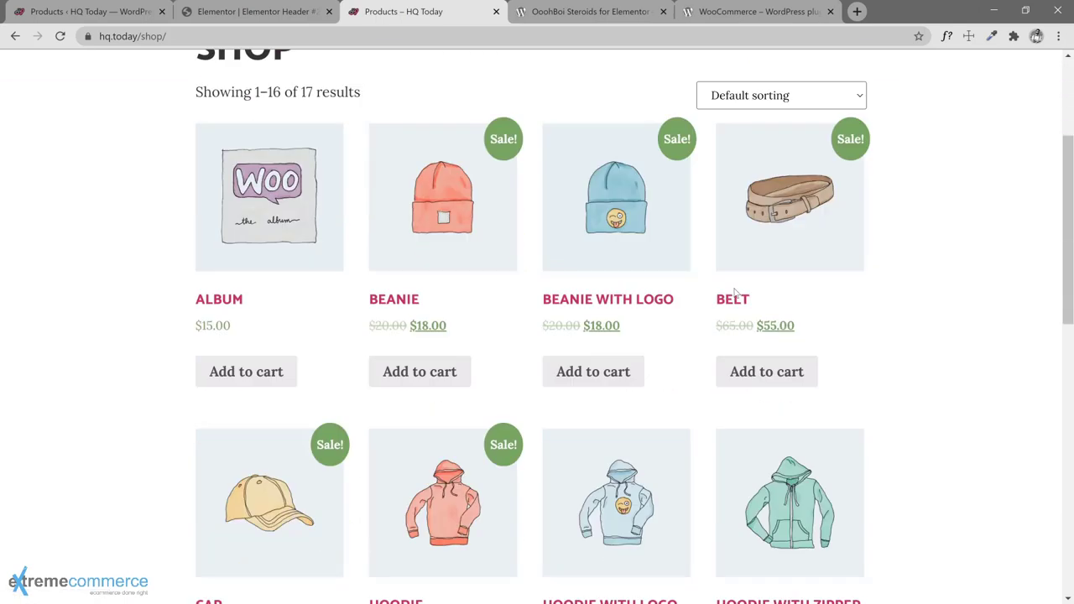
{"action": "scroll", "coordinate": [685, 299], "scroll_direction": "down", "scroll_amount": 3}
{"action": "scroll", "coordinate": [686, 300], "scroll_direction": "up", "scroll_amount": 4}
{"action": "scroll", "coordinate": [686, 300], "scroll_direction": "down", "scroll_amount": 1}
{"action": "scroll", "coordinate": [686, 299], "scroll_direction": "up", "scroll_amount": 3}
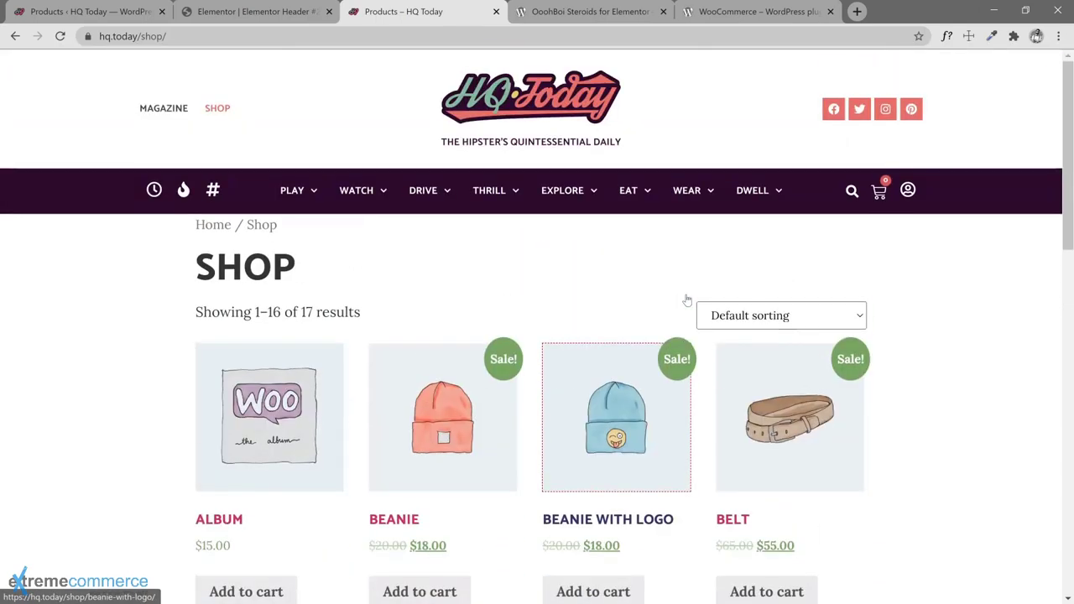
{"action": "scroll", "coordinate": [662, 314], "scroll_direction": "down", "scroll_amount": 2}
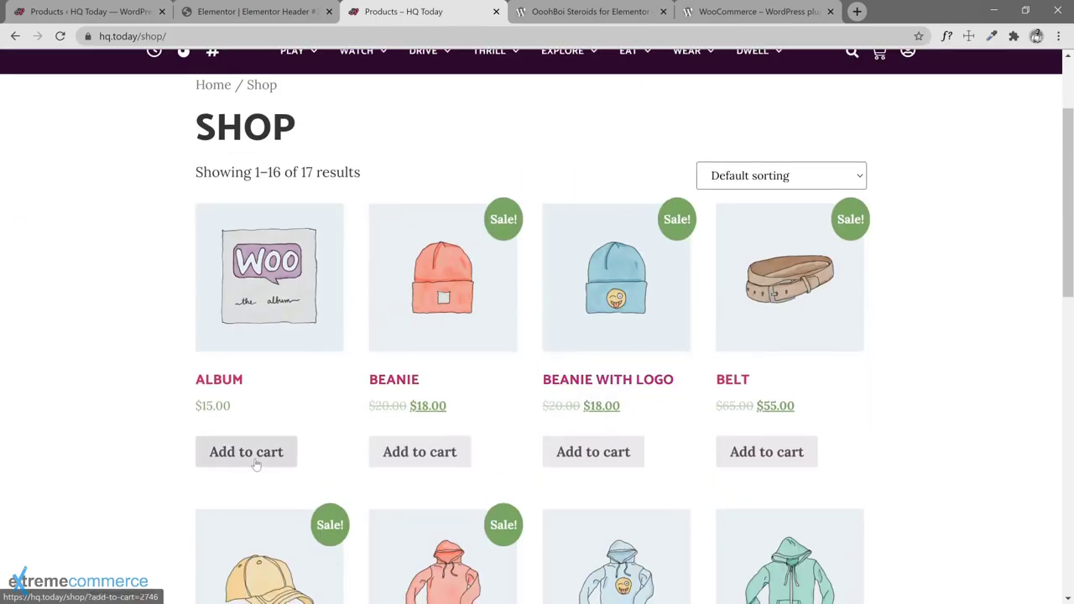
{"action": "left_click", "coordinate": [256, 464]}
{"action": "scroll", "coordinate": [514, 434], "scroll_direction": "down", "scroll_amount": 2}
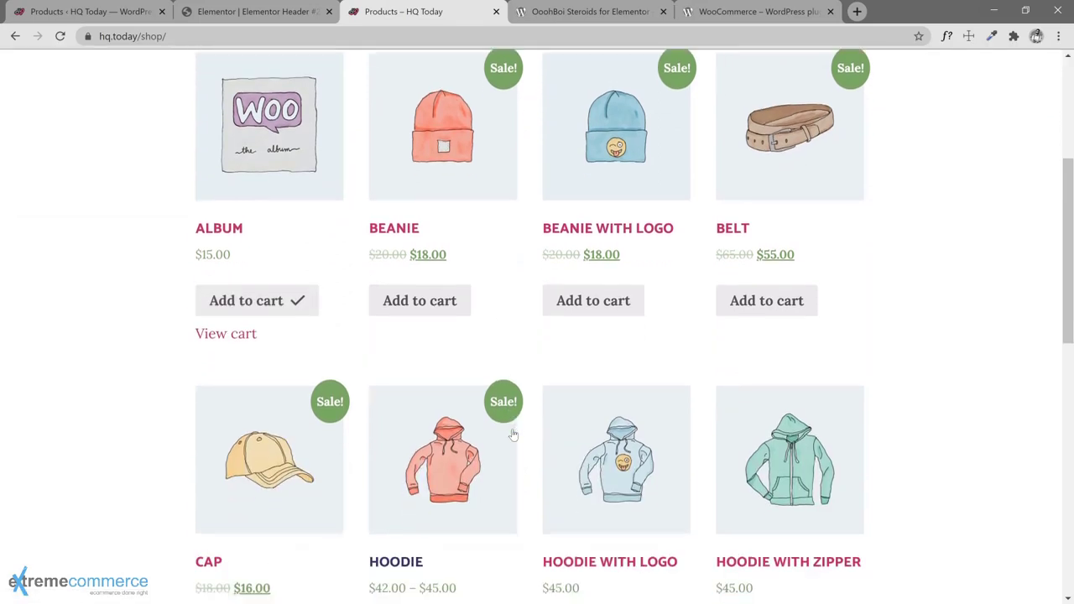
{"action": "scroll", "coordinate": [514, 434], "scroll_direction": "down", "scroll_amount": 1}
{"action": "left_click", "coordinate": [579, 584]}
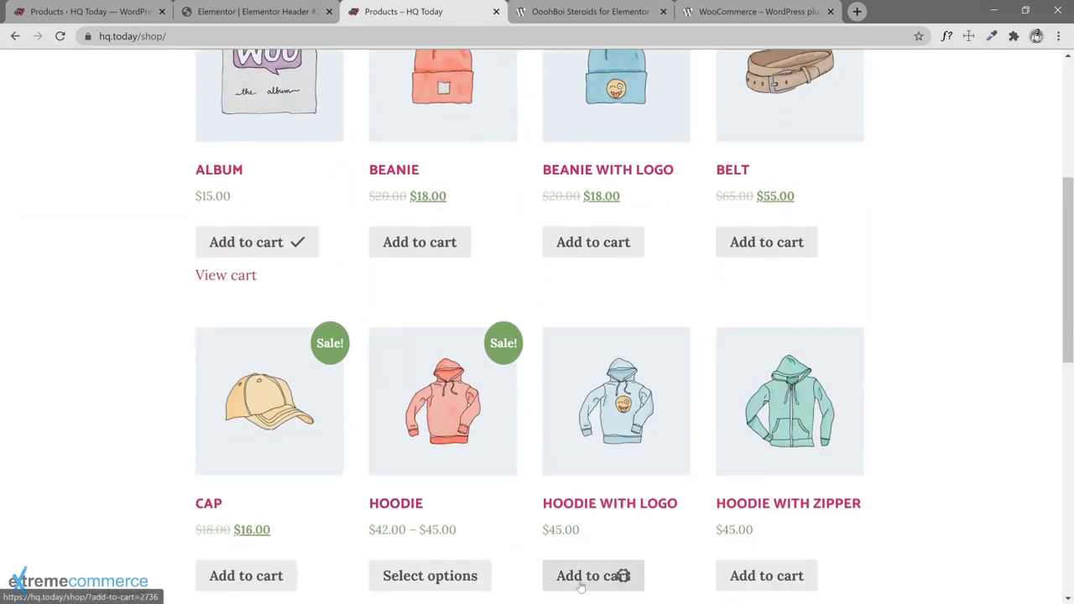
{"action": "scroll", "coordinate": [680, 416], "scroll_direction": "up", "scroll_amount": 4}
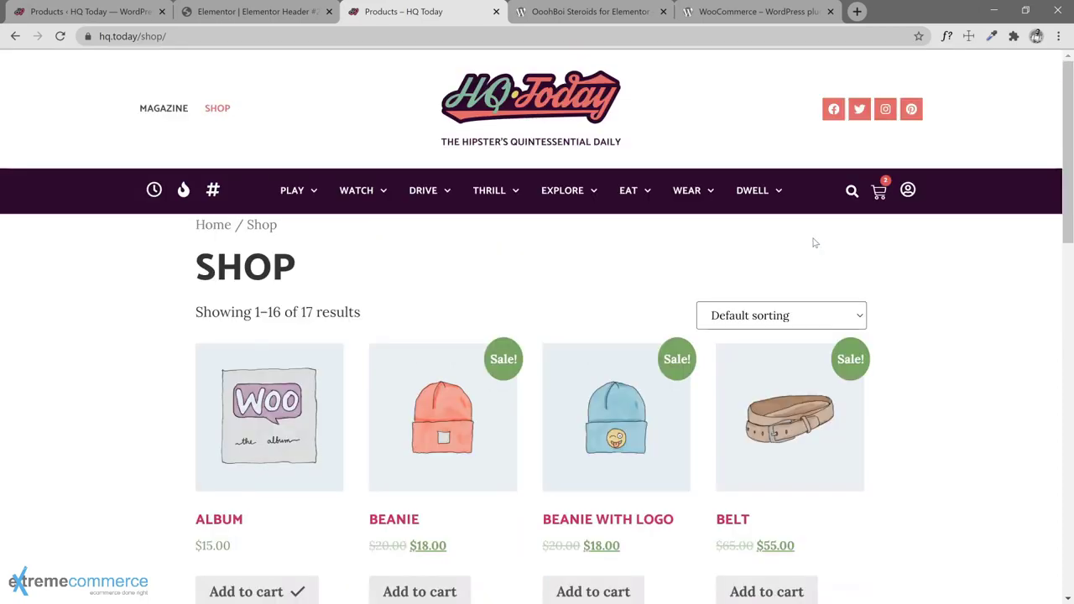
{"action": "left_click", "coordinate": [878, 192]}
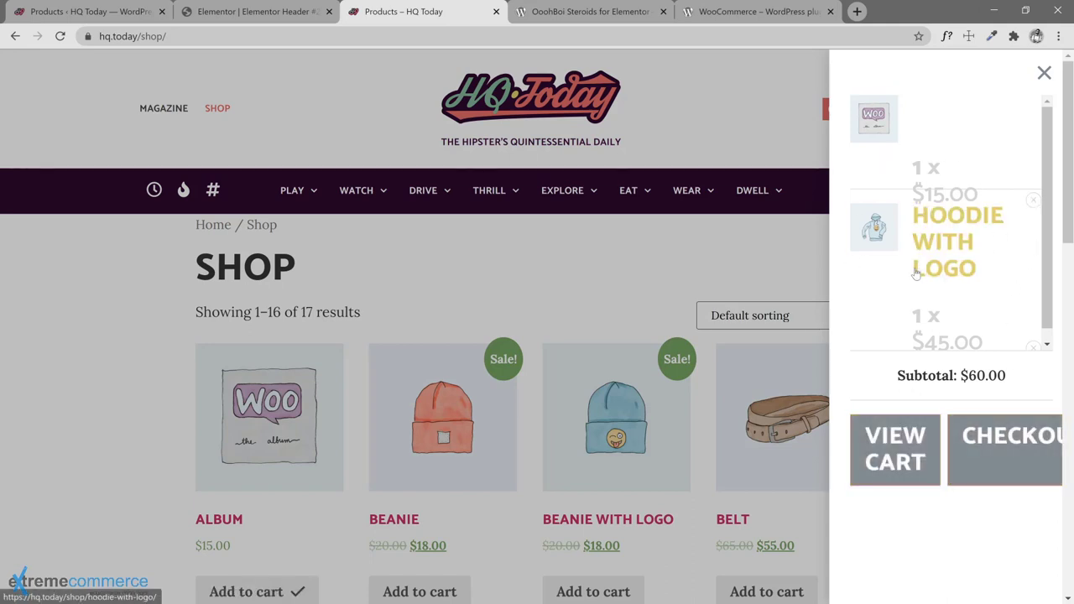
Step: Reload the Elementor Header #2697 editor page from the browser's address bar
{"action": "left_click", "coordinate": [252, 14]}
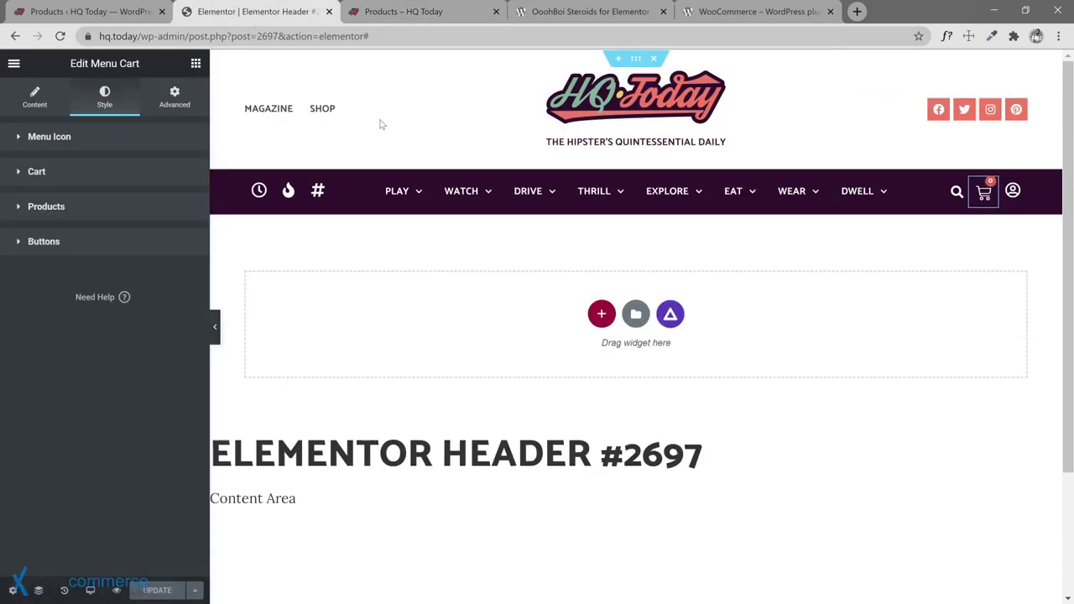
{"action": "left_click", "coordinate": [394, 36]}
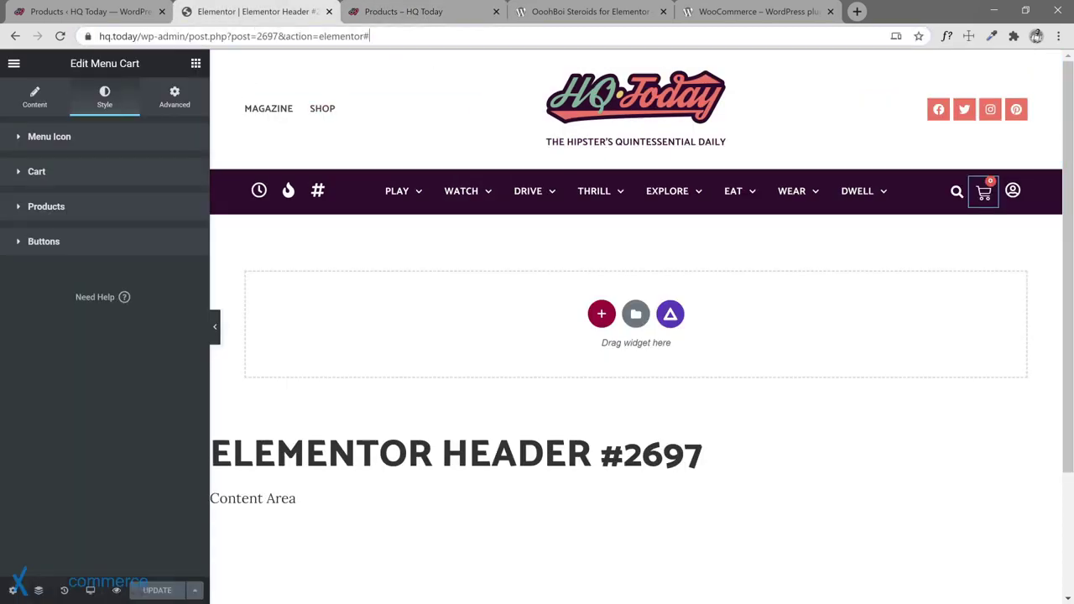
{"action": "key", "text": "Return"}
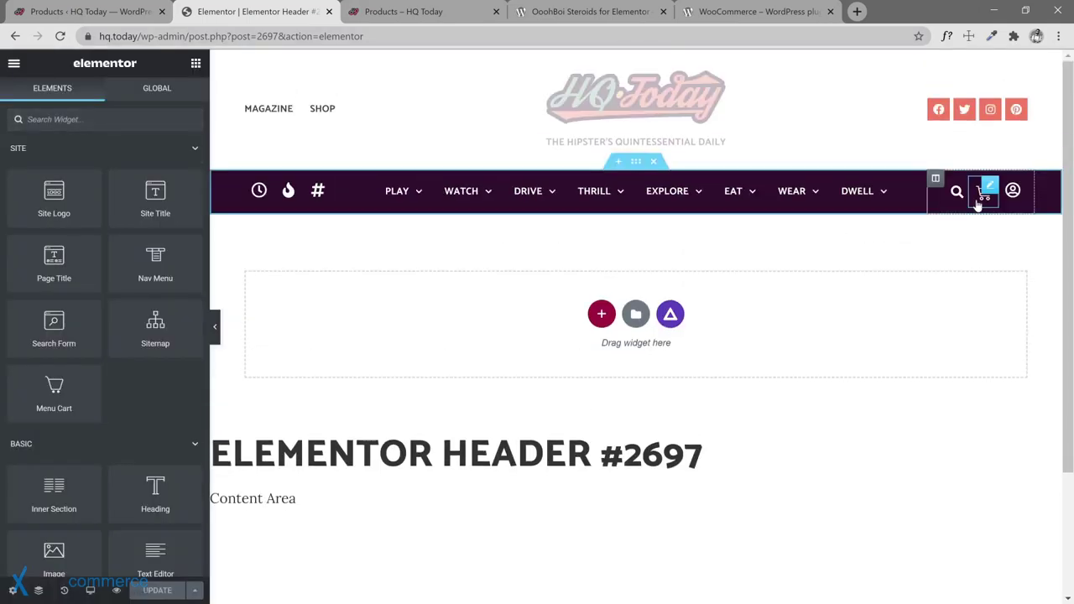
Step: Select the header's Menu Cart widget and expand its Style > Cart settings
{"action": "left_click", "coordinate": [982, 199]}
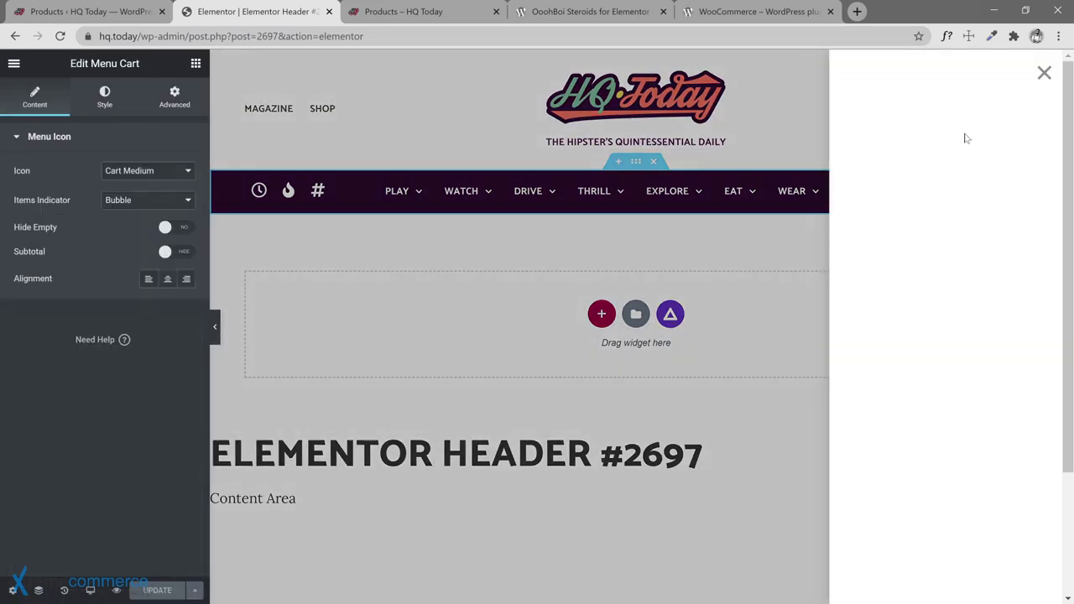
{"action": "left_click", "coordinate": [1043, 74]}
{"action": "left_click", "coordinate": [104, 96]}
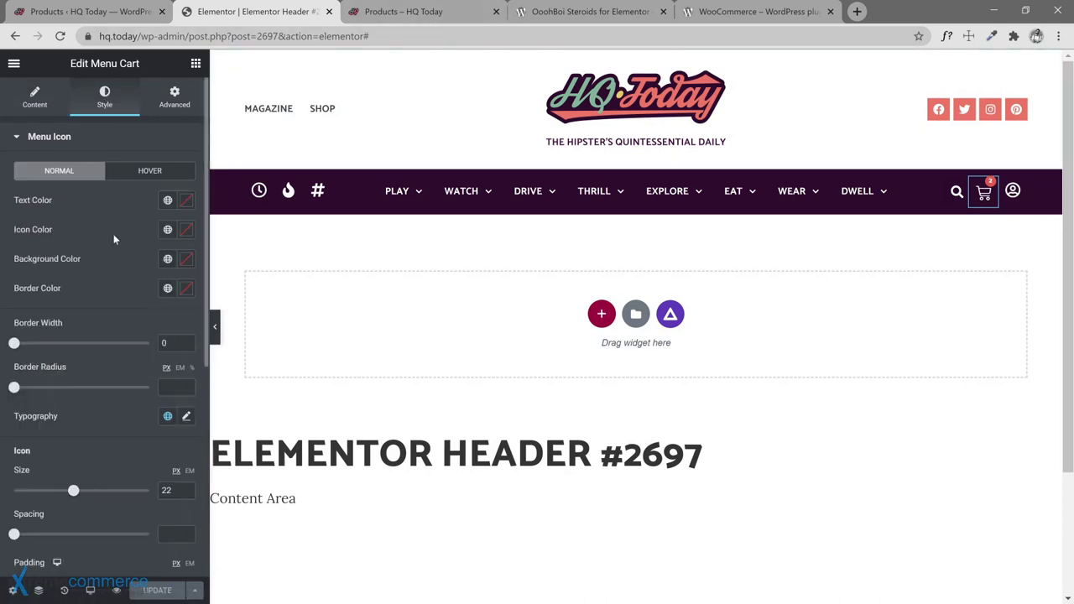
{"action": "scroll", "coordinate": [117, 235], "scroll_direction": "down", "scroll_amount": 4}
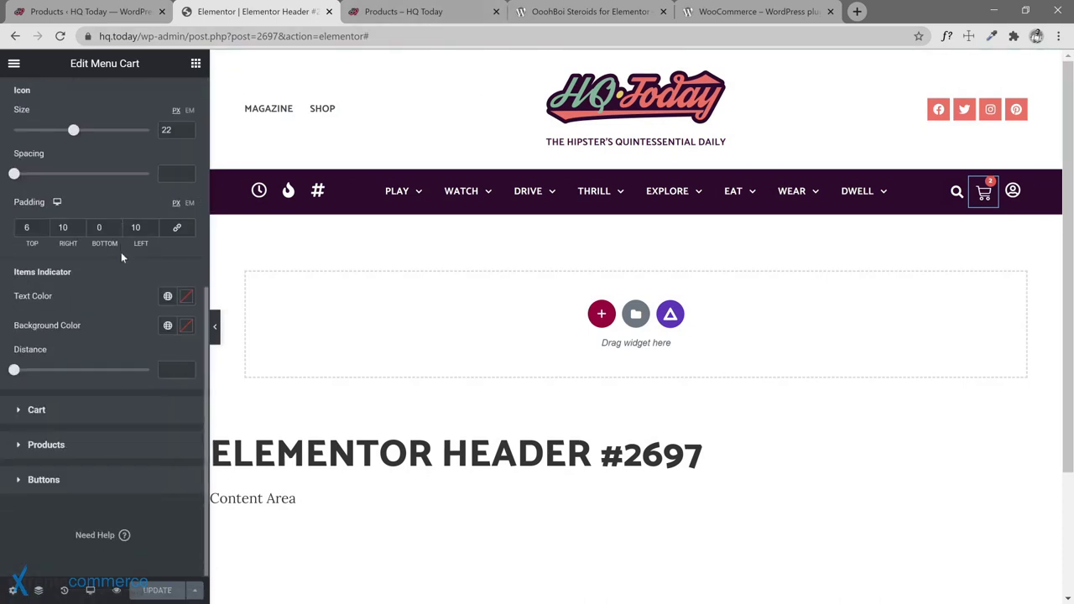
{"action": "left_click", "coordinate": [97, 411]}
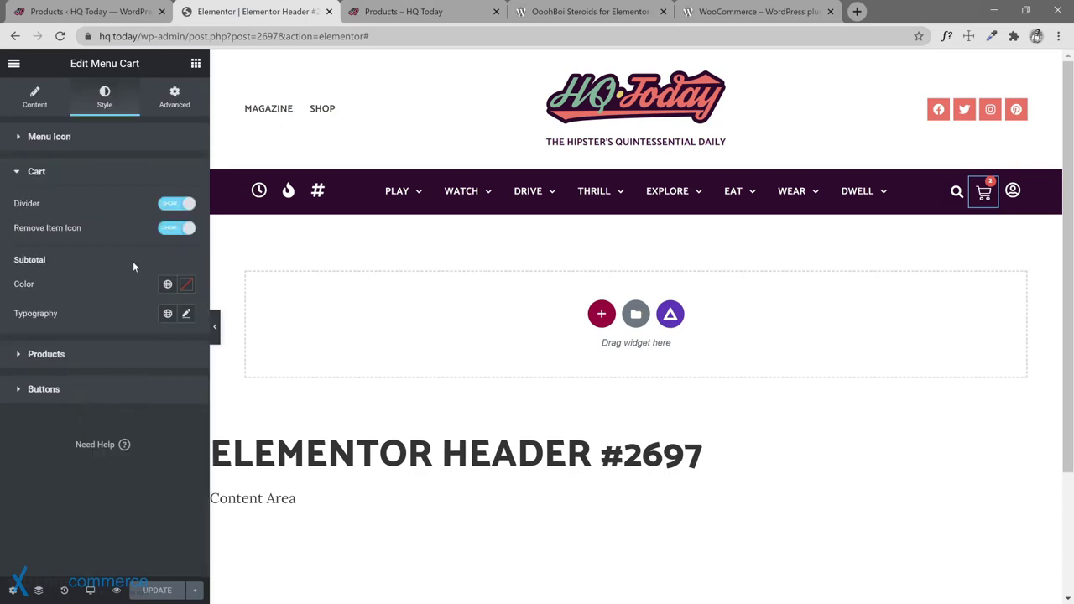
Step: Give the mini-cart subtotal typography the PRIMARY M global font
{"action": "left_click", "coordinate": [167, 285]}
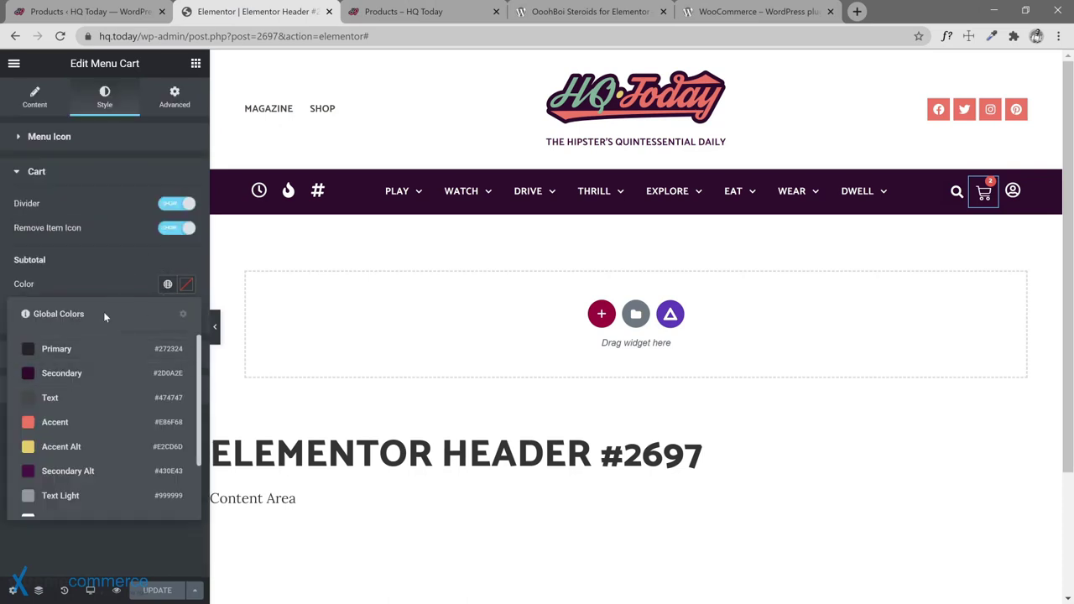
{"action": "left_click", "coordinate": [168, 286]}
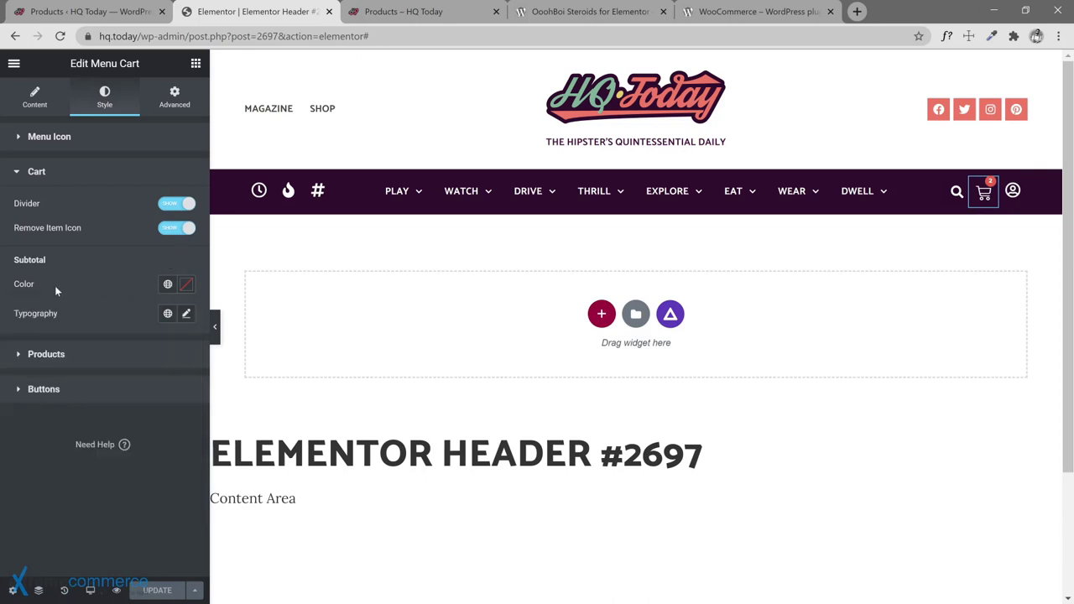
{"action": "left_click", "coordinate": [168, 312]}
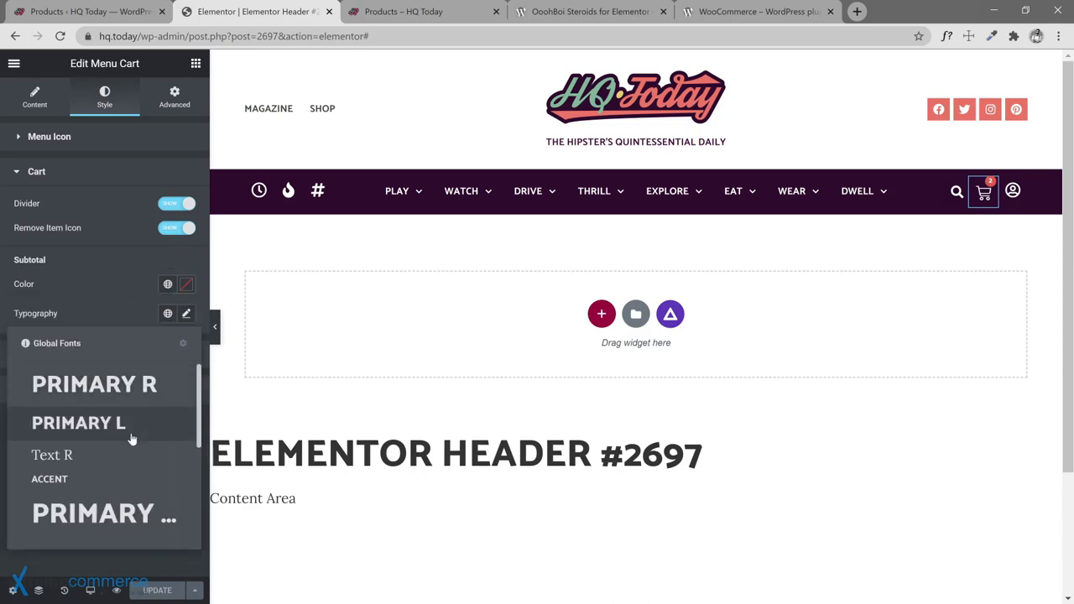
{"action": "scroll", "coordinate": [131, 438], "scroll_direction": "down", "scroll_amount": 2}
{"action": "scroll", "coordinate": [125, 453], "scroll_direction": "down", "scroll_amount": 2}
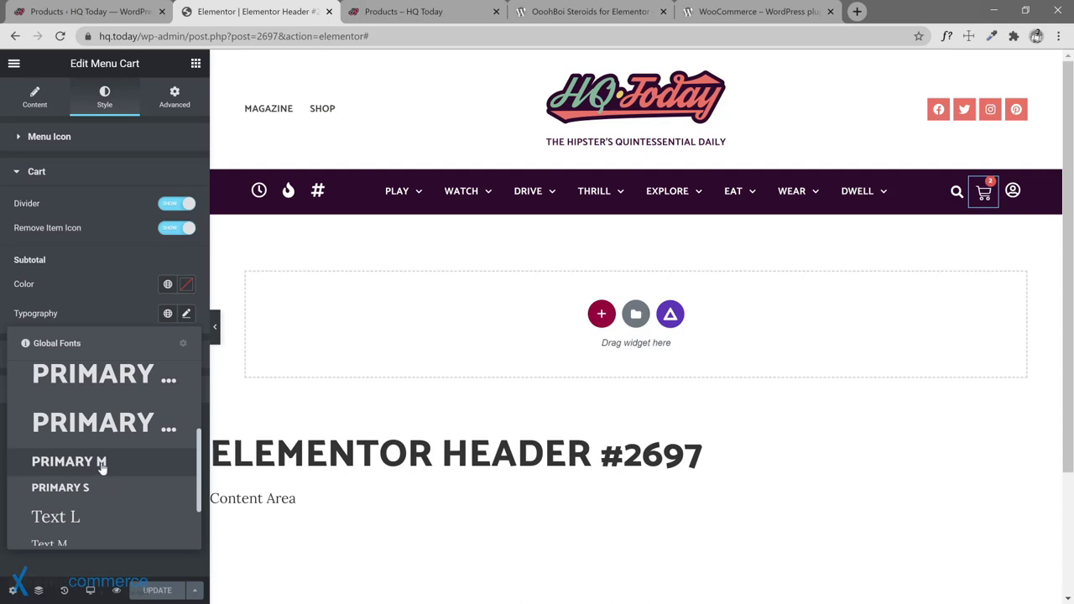
{"action": "left_click", "coordinate": [99, 462]}
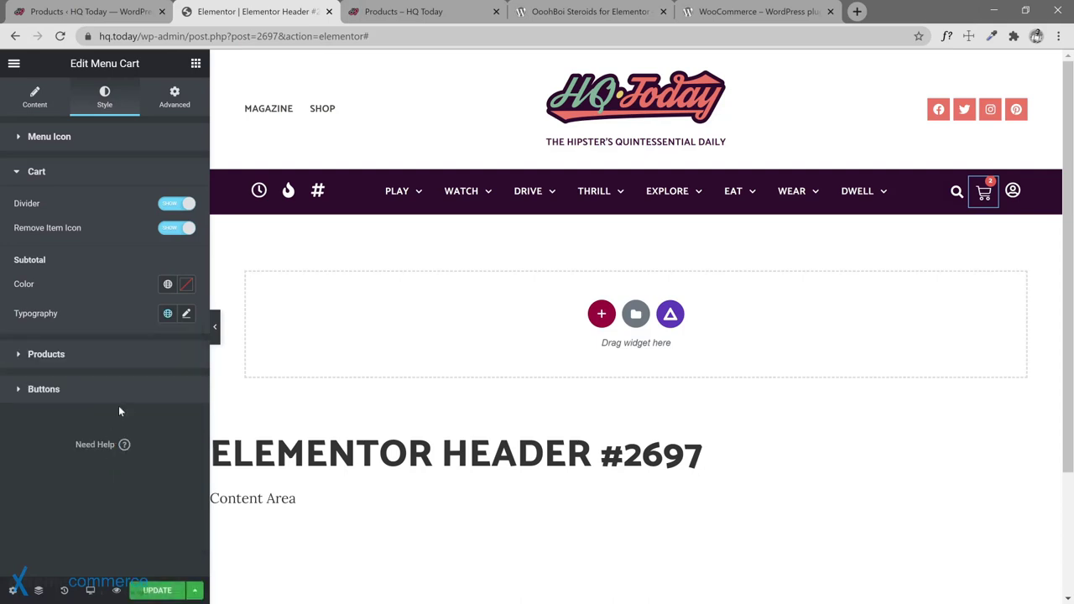
{"action": "left_click", "coordinate": [103, 362]}
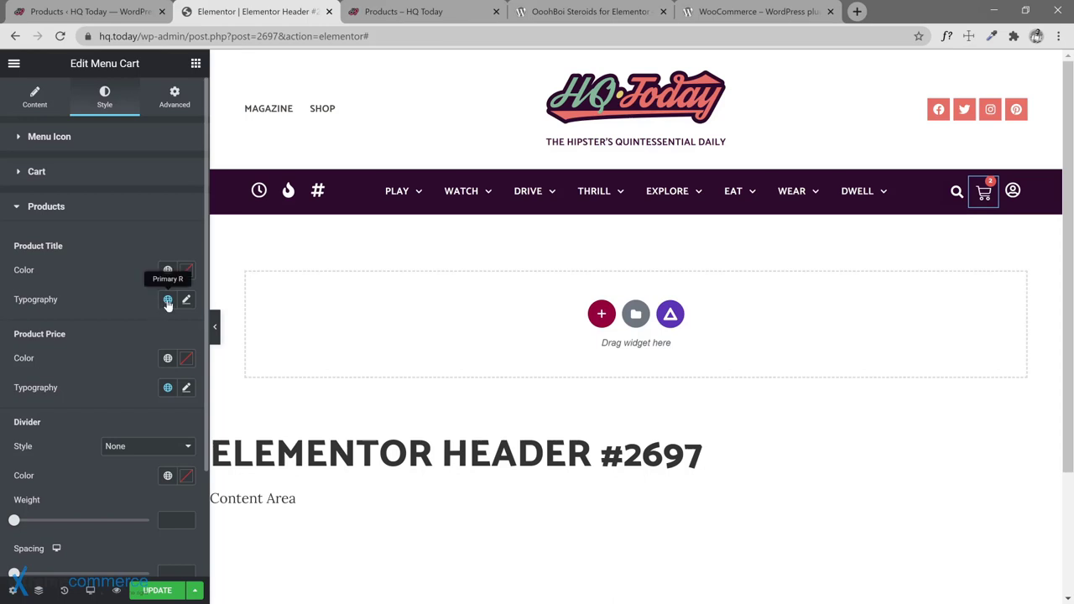
Step: Check the mini-cart on the live shop, then set product title typography to PRIMARY S
{"action": "left_click", "coordinate": [402, 11]}
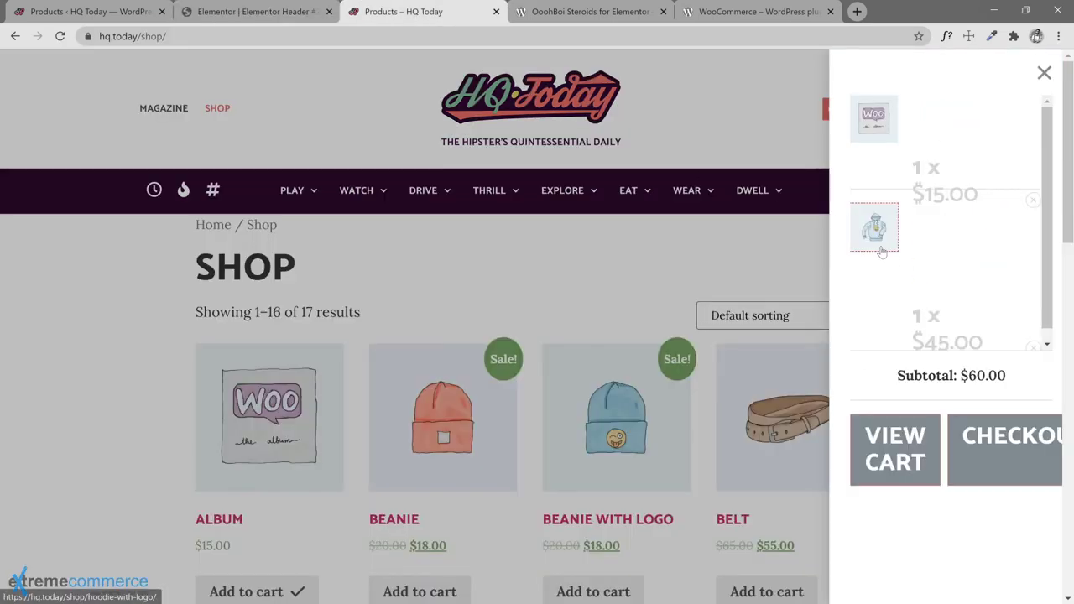
{"action": "left_click", "coordinate": [216, 12]}
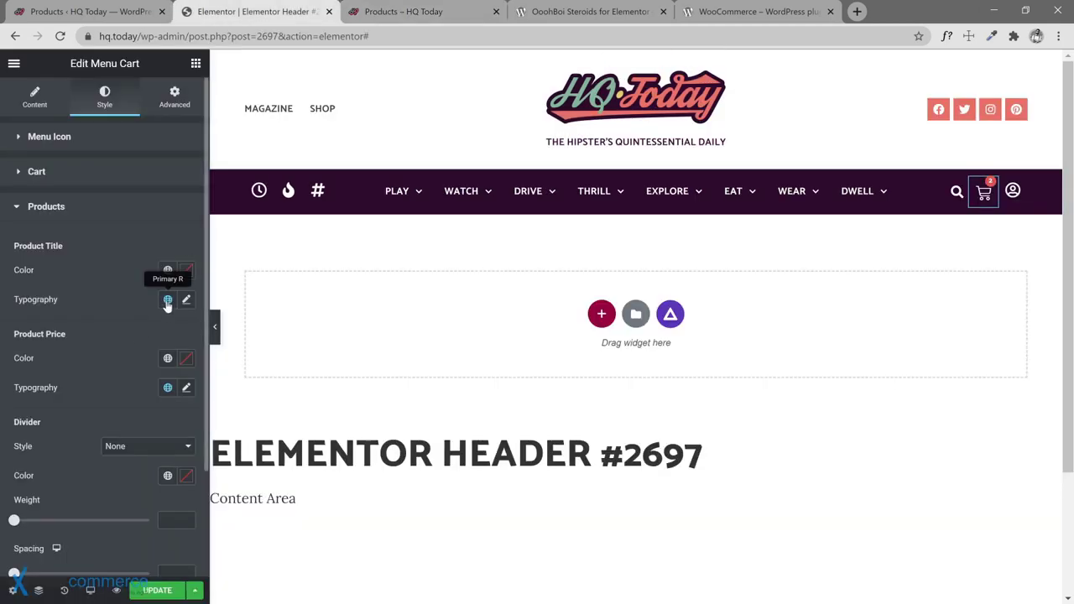
{"action": "left_click", "coordinate": [167, 300]}
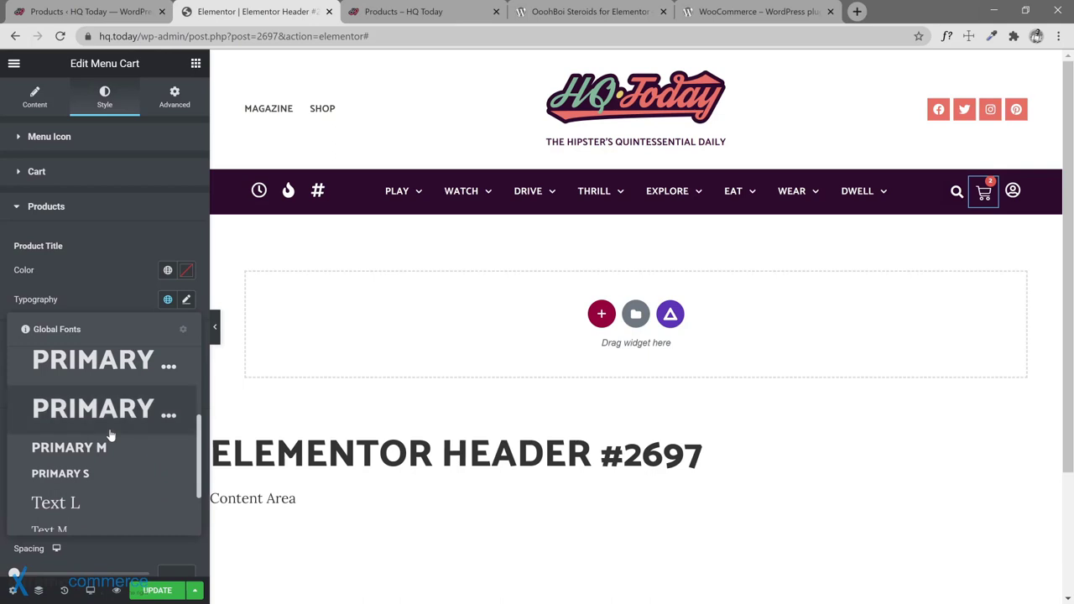
{"action": "left_click", "coordinate": [84, 474]}
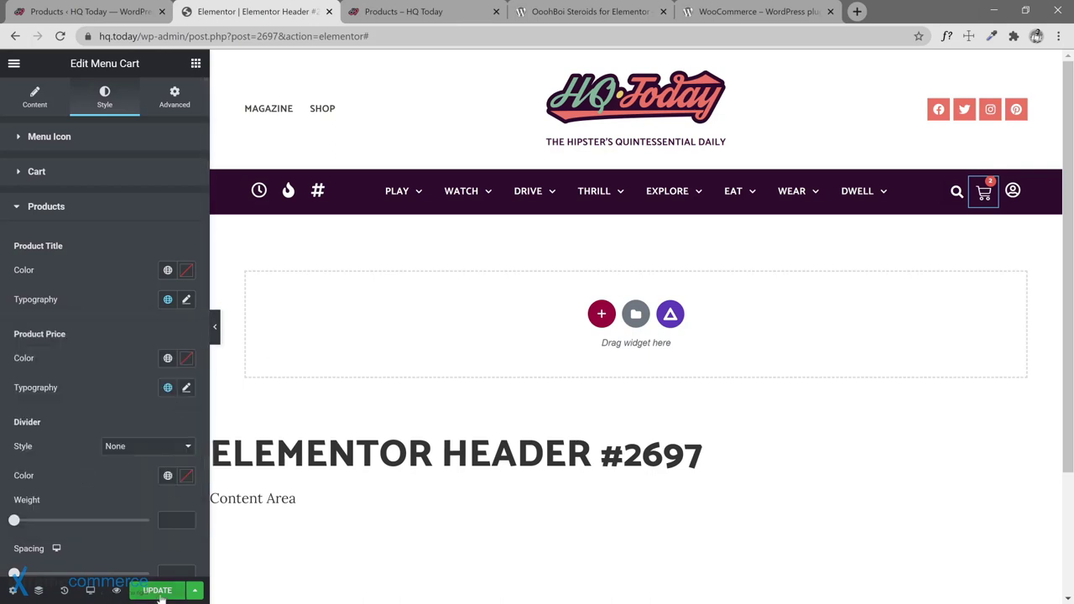
Step: Set product price typography to PRIMARY S and save the header with UPDATE
{"action": "left_click", "coordinate": [168, 388]}
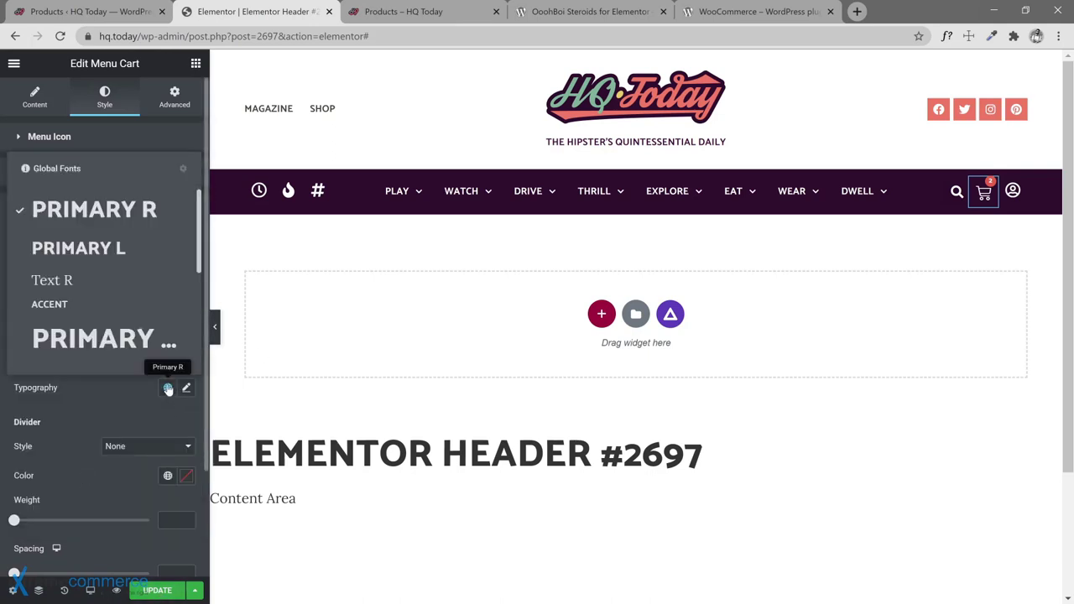
{"action": "scroll", "coordinate": [118, 306], "scroll_direction": "down", "scroll_amount": 3}
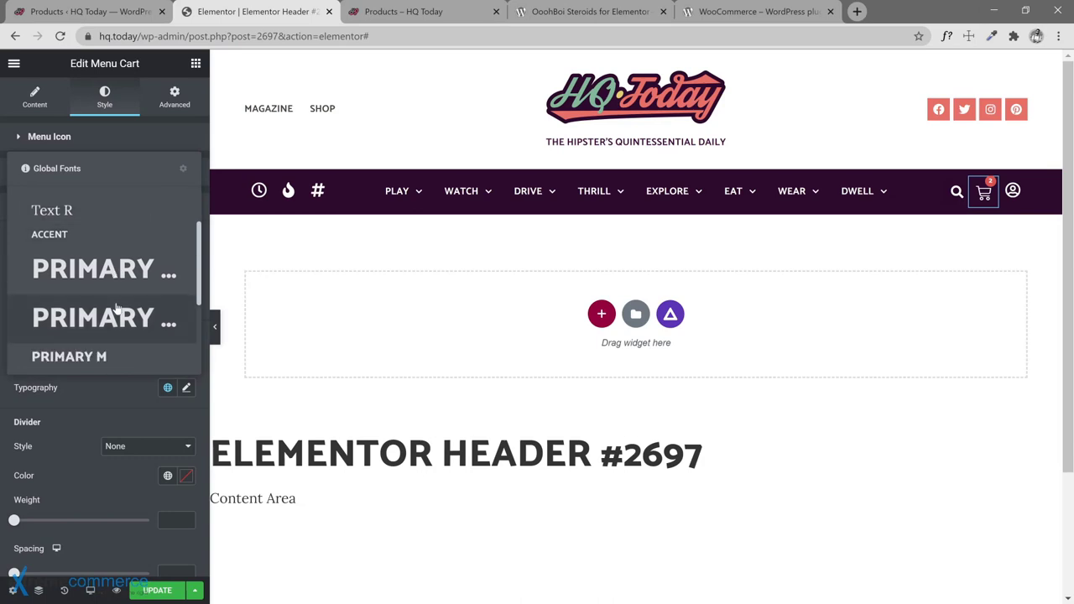
{"action": "left_click", "coordinate": [109, 314]}
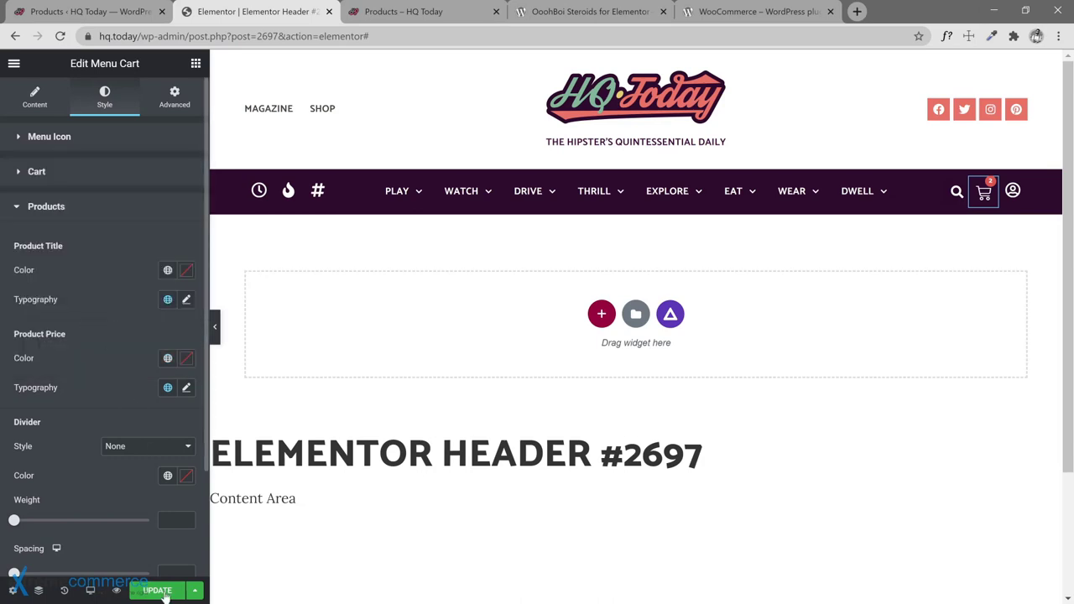
{"action": "left_click", "coordinate": [402, 11]}
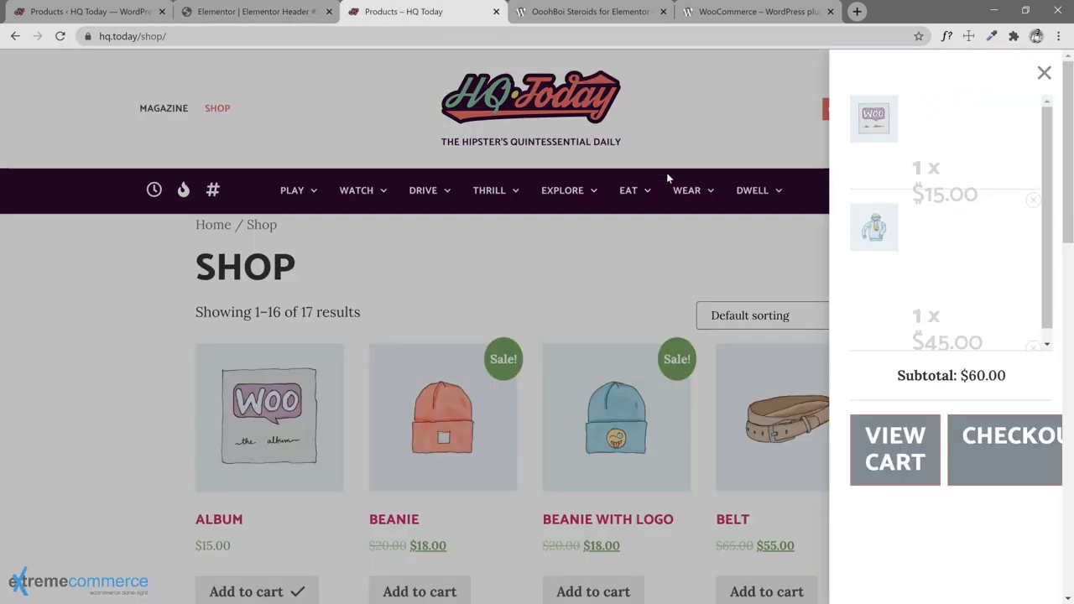
Step: Reload the live shop and open the mini-cart to see the uppercase 'SUBTOTAL: $60.00' styling
{"action": "left_click", "coordinate": [60, 37]}
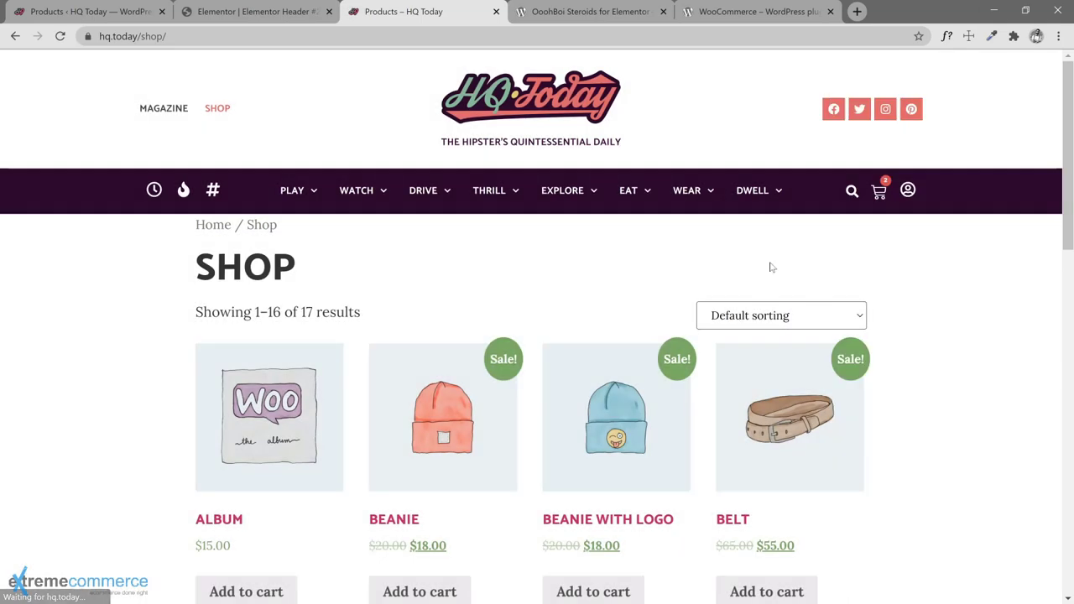
{"action": "left_click", "coordinate": [878, 192]}
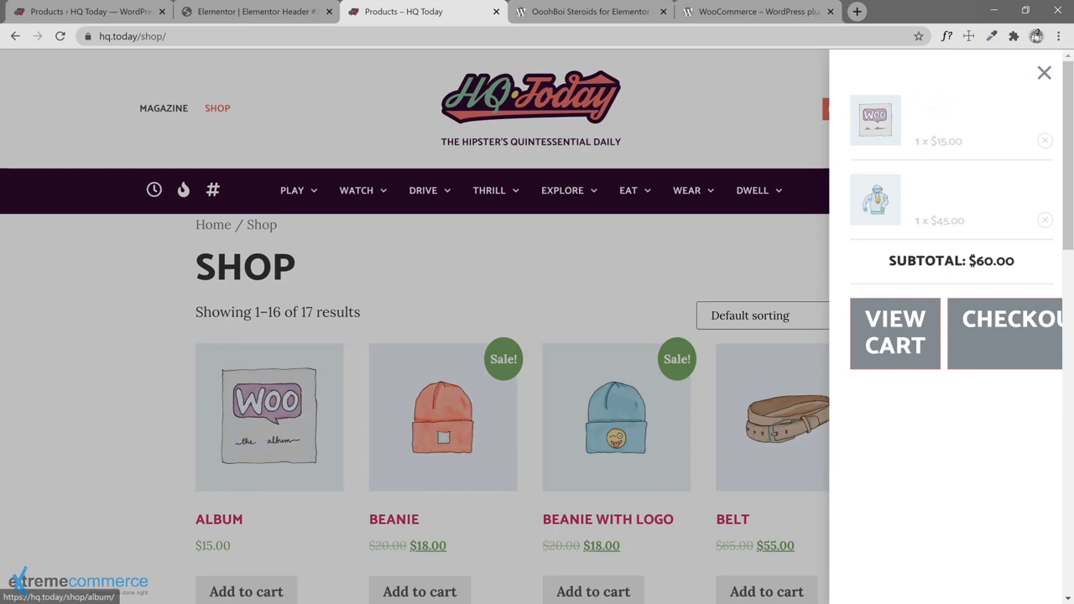
{"action": "left_click", "coordinate": [279, 21]}
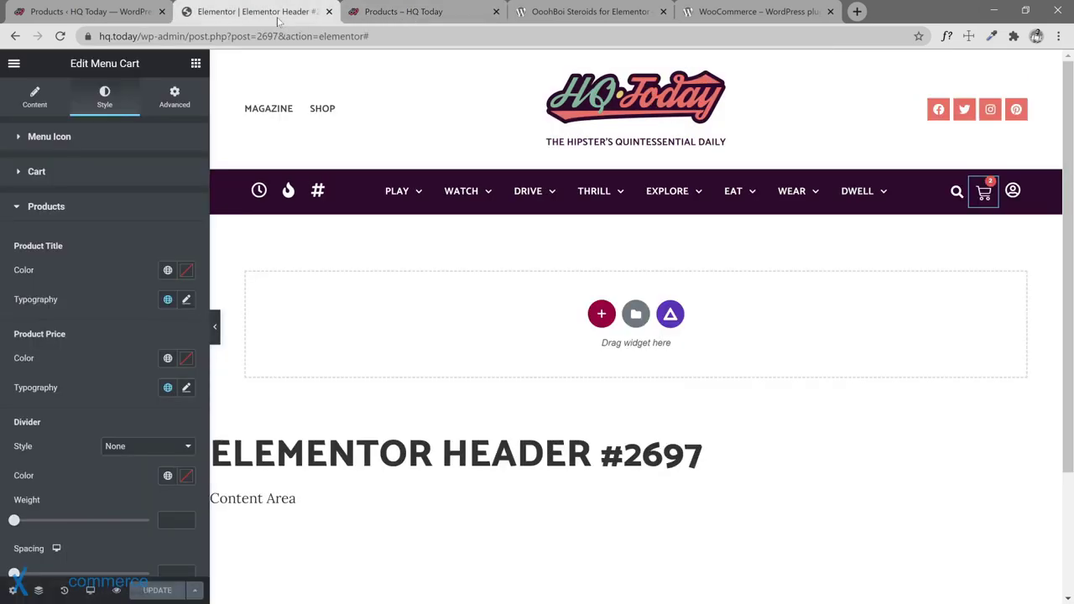
Step: Make mini-cart product titles the Accent salmon colour and prices Primary, then preview on the shop
{"action": "left_click", "coordinate": [167, 273]}
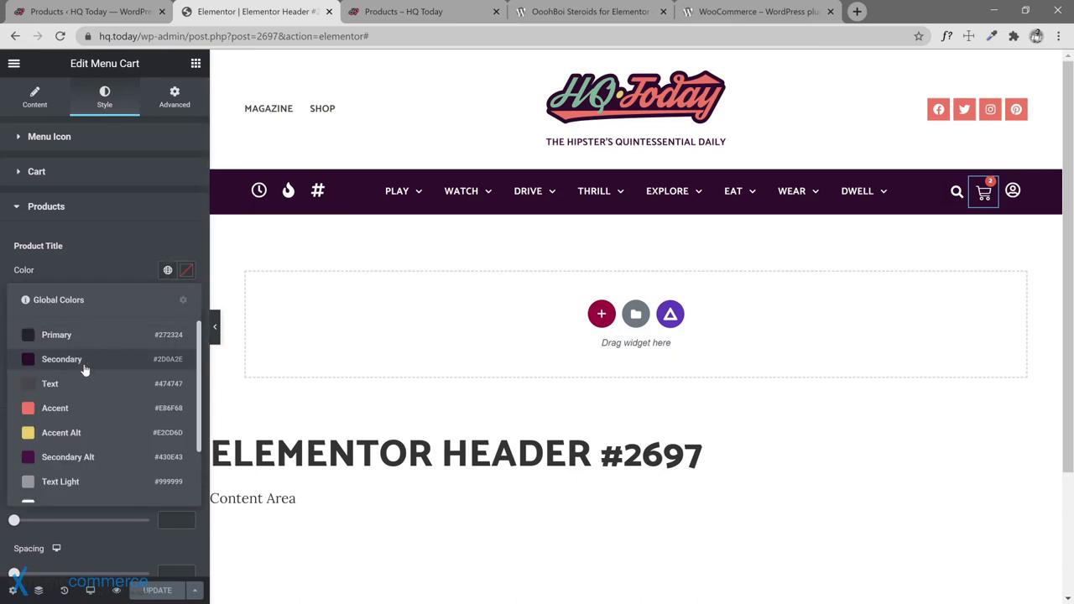
{"action": "left_click", "coordinate": [57, 408]}
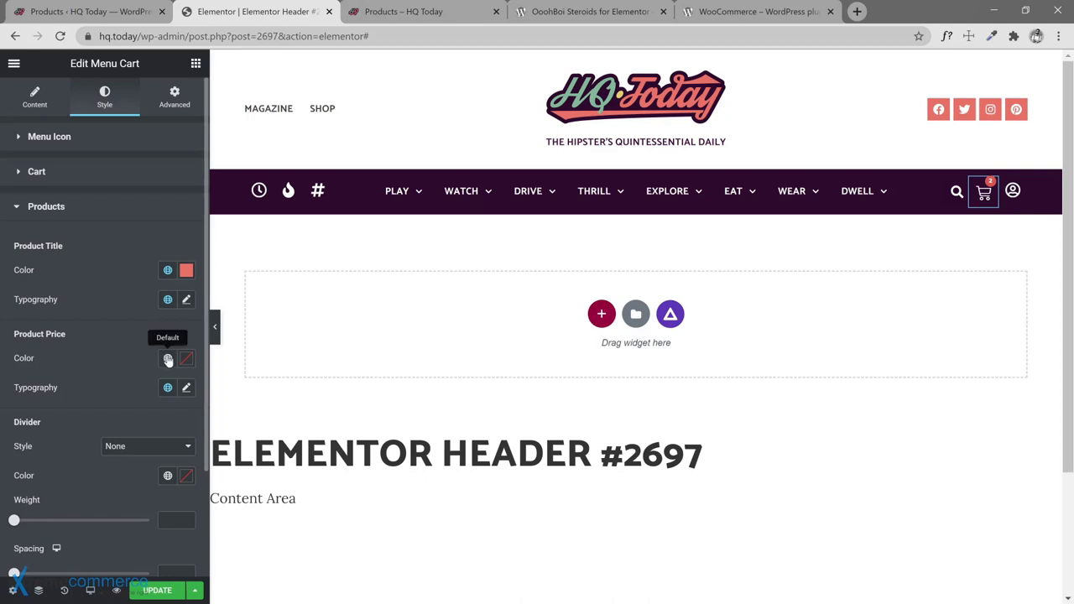
{"action": "left_click", "coordinate": [167, 363]}
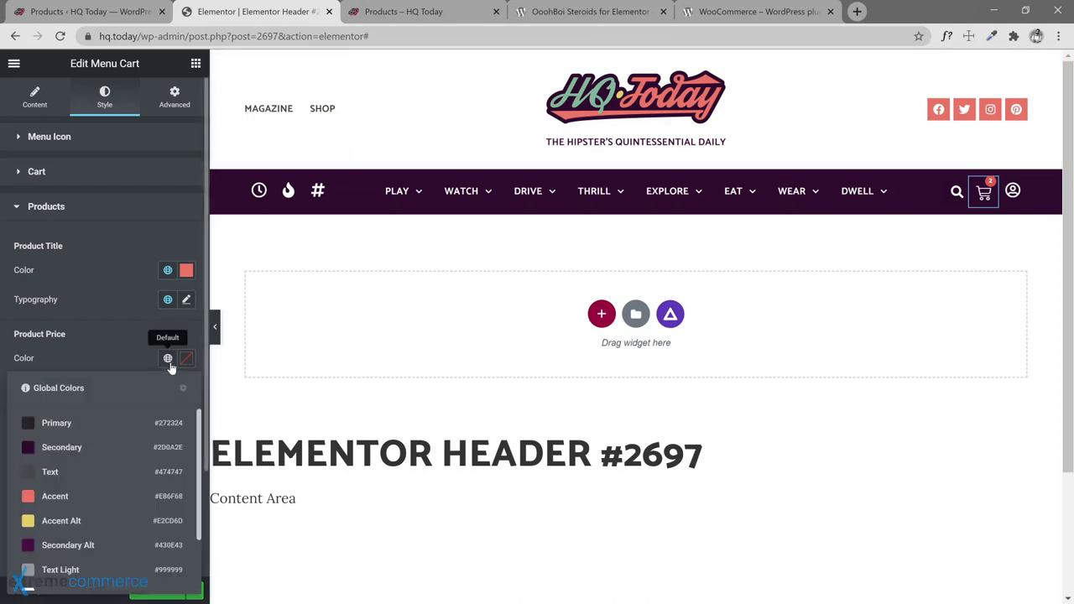
{"action": "left_click", "coordinate": [55, 426]}
{"action": "scroll", "coordinate": [134, 443], "scroll_direction": "down", "scroll_amount": 3}
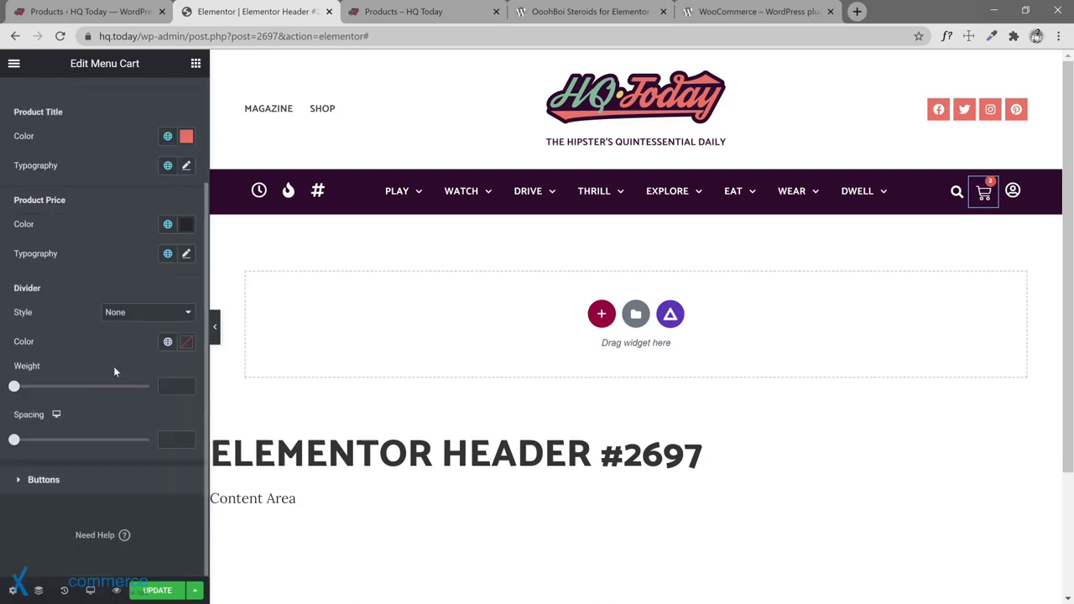
{"action": "left_click", "coordinate": [427, 19]}
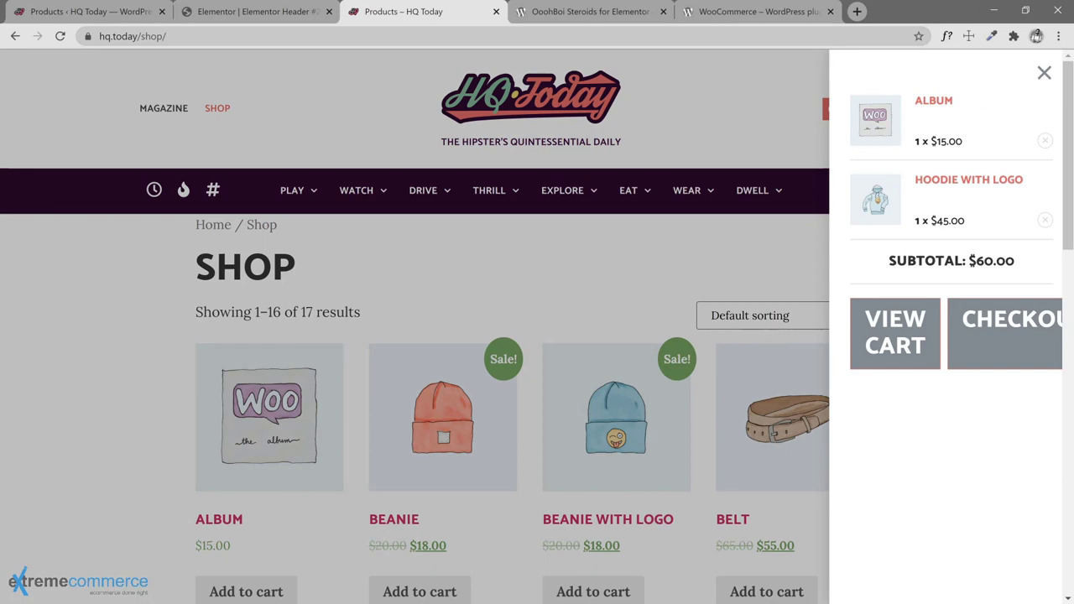
{"action": "left_click", "coordinate": [268, 11]}
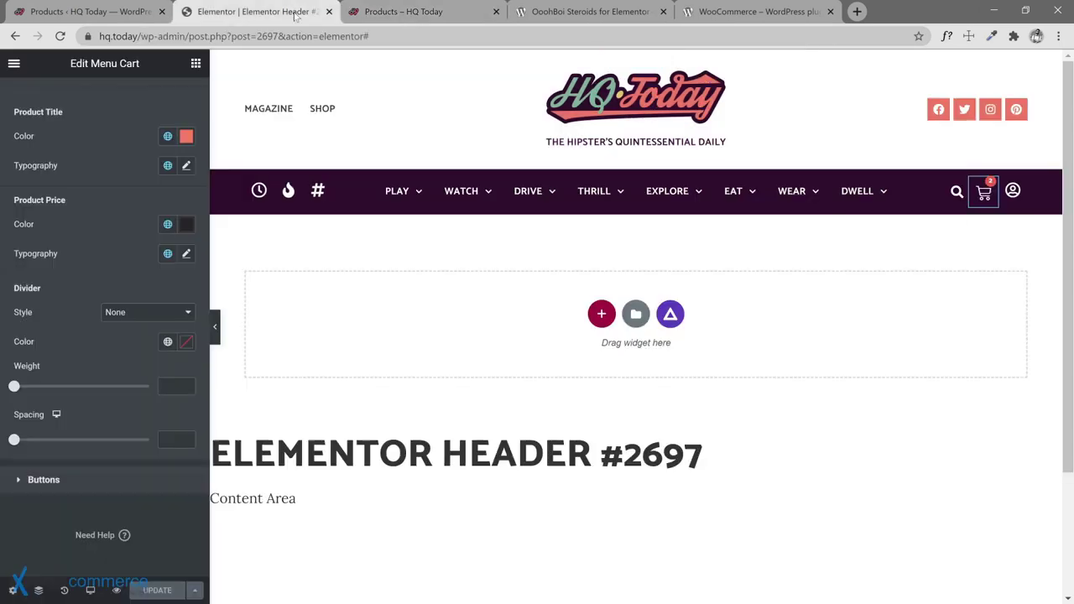
Step: Change the product price colour to the grey Text Light global and view the shop's mini-cart
{"action": "left_click", "coordinate": [166, 259]}
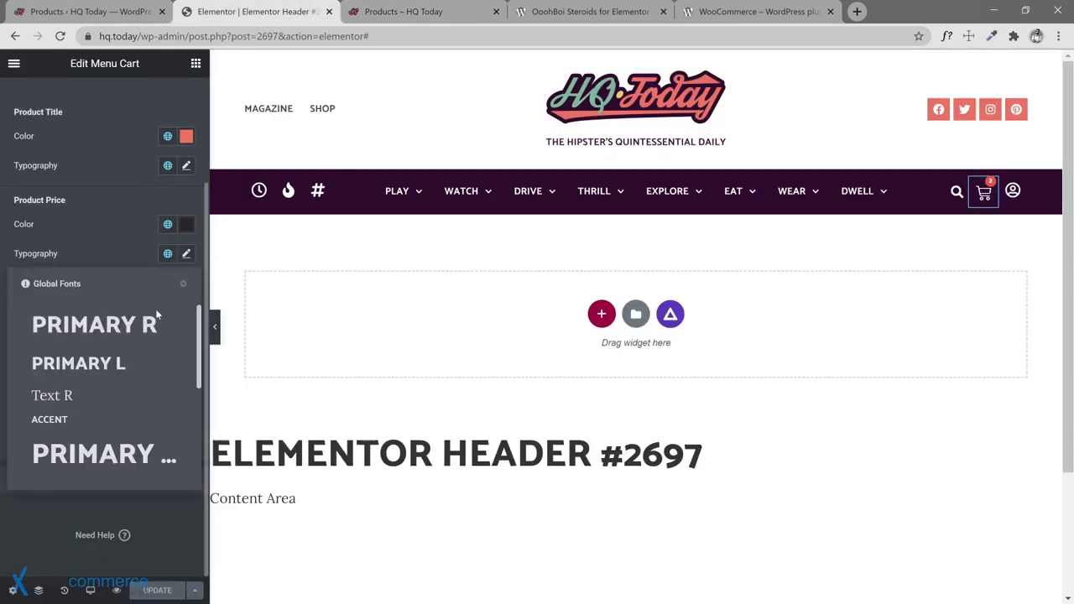
{"action": "scroll", "coordinate": [137, 371], "scroll_direction": "down", "scroll_amount": 2}
{"action": "scroll", "coordinate": [137, 372], "scroll_direction": "up", "scroll_amount": 2}
{"action": "left_click", "coordinate": [168, 224]}
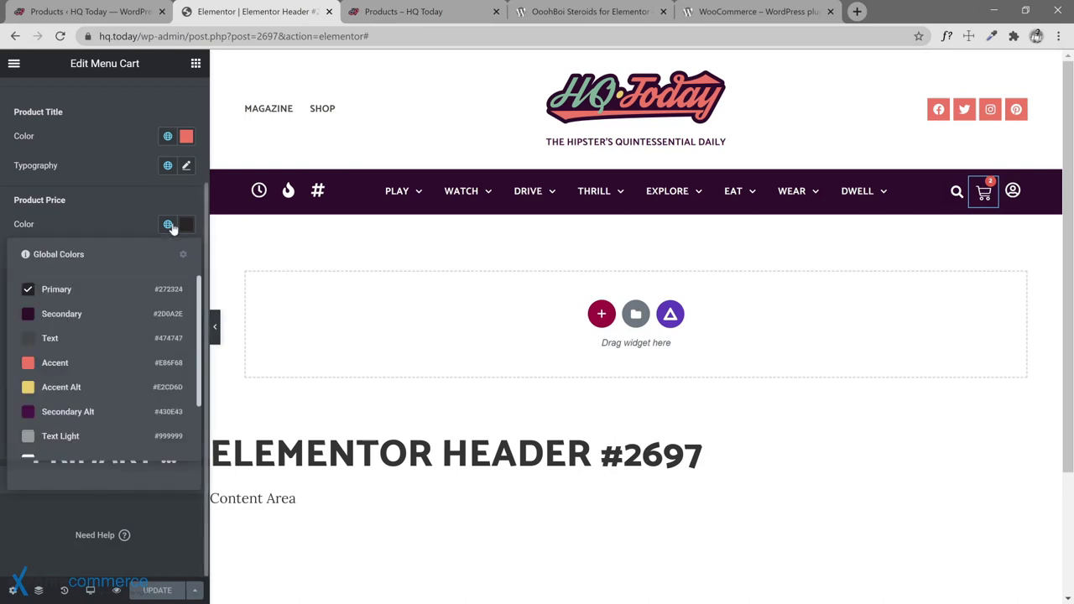
{"action": "scroll", "coordinate": [120, 369], "scroll_direction": "down", "scroll_amount": 2}
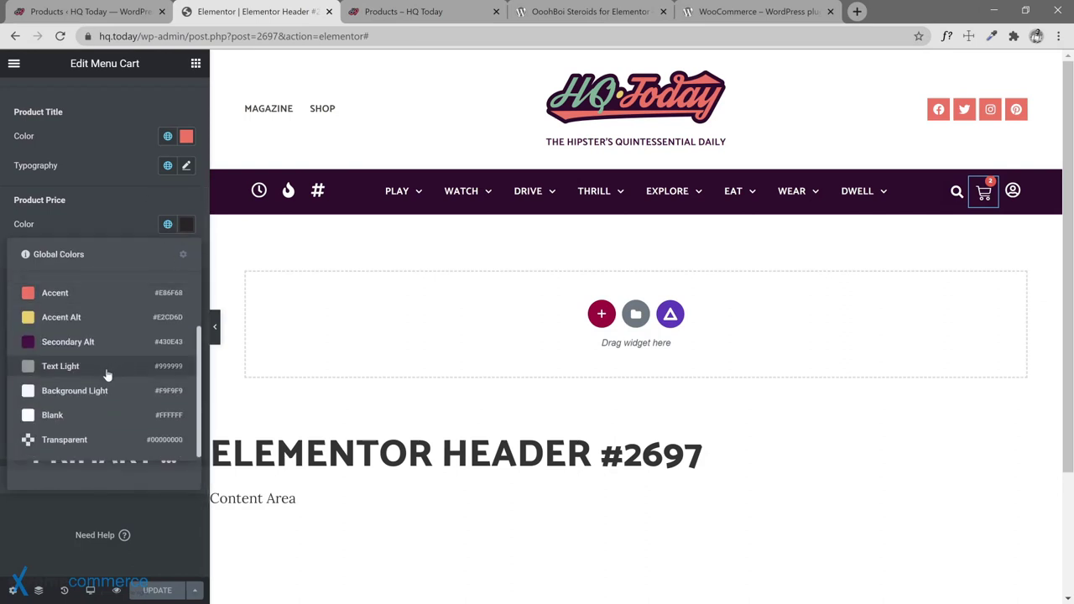
{"action": "left_click", "coordinate": [76, 371]}
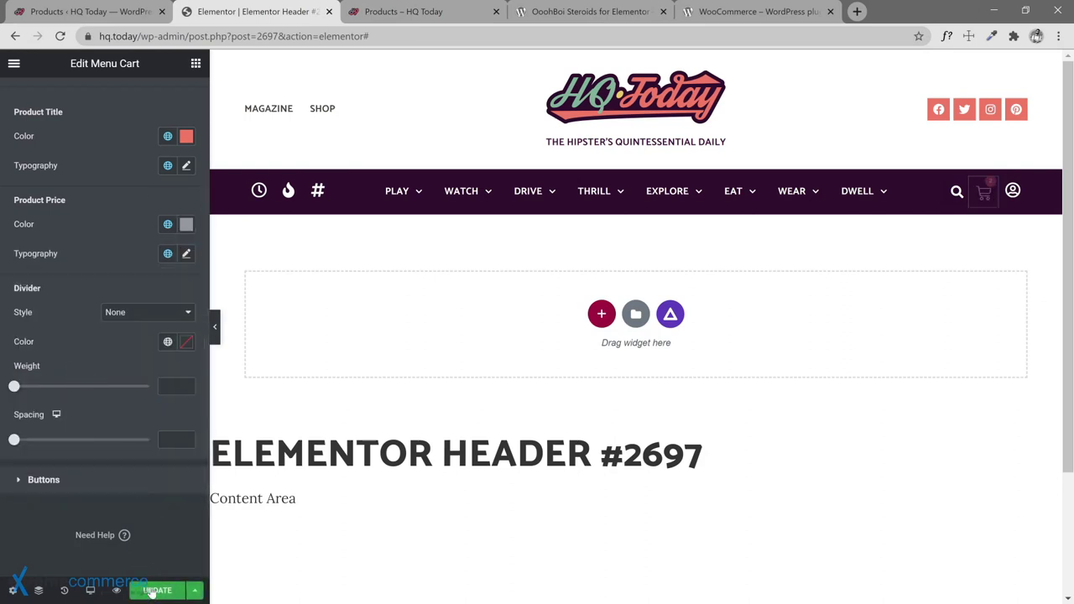
{"action": "left_click", "coordinate": [436, 12]}
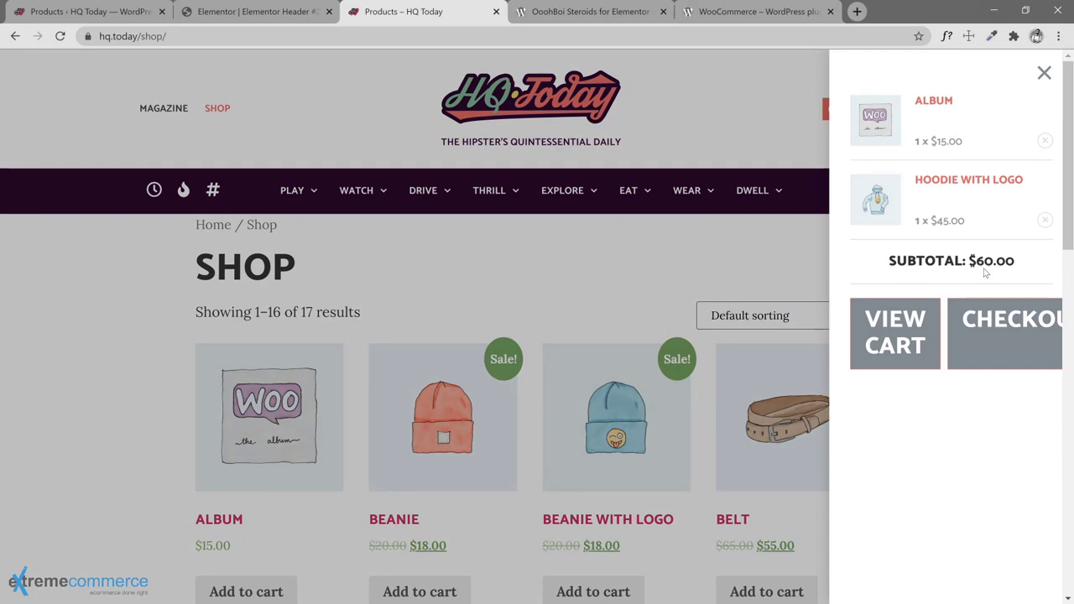
Step: Back in the header editor, expand the menu cart's Style > Cart settings
{"action": "left_click", "coordinate": [295, 20]}
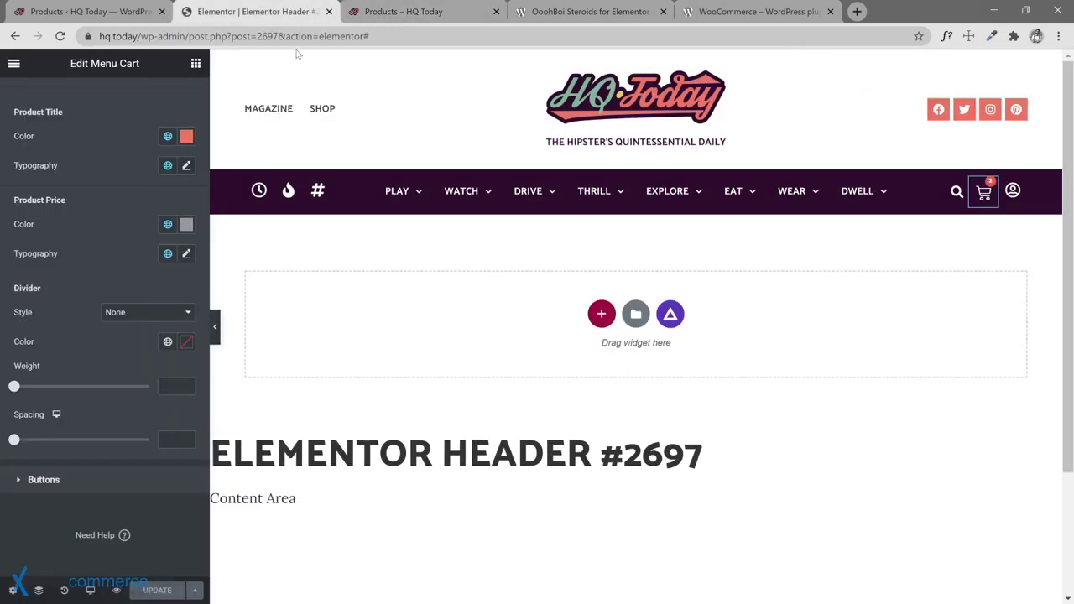
{"action": "scroll", "coordinate": [93, 181], "scroll_direction": "up", "scroll_amount": 3}
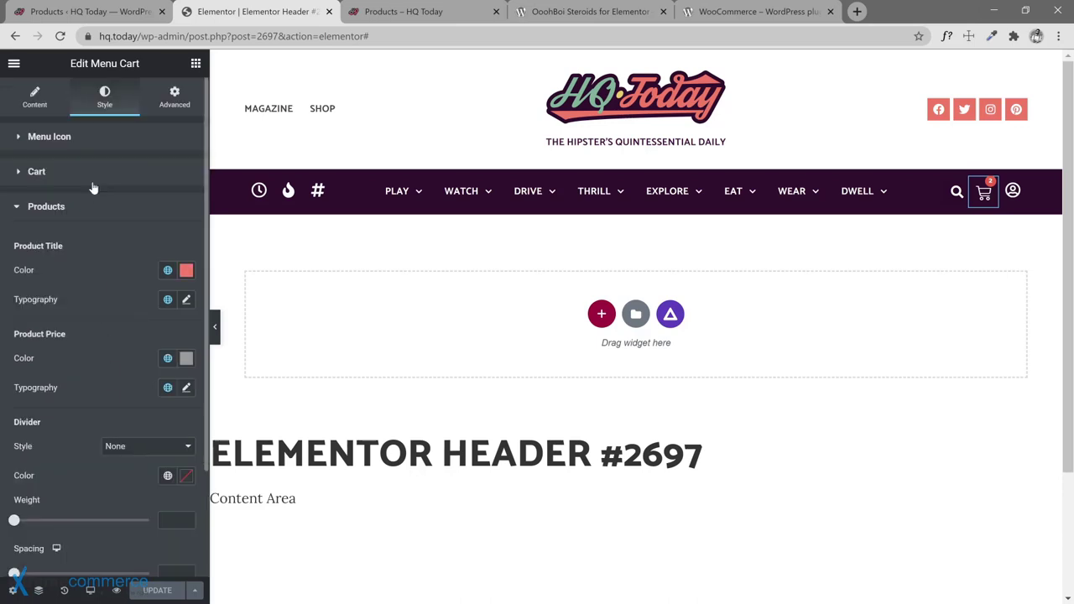
{"action": "left_click", "coordinate": [84, 141]}
{"action": "scroll", "coordinate": [115, 341], "scroll_direction": "down", "scroll_amount": 5}
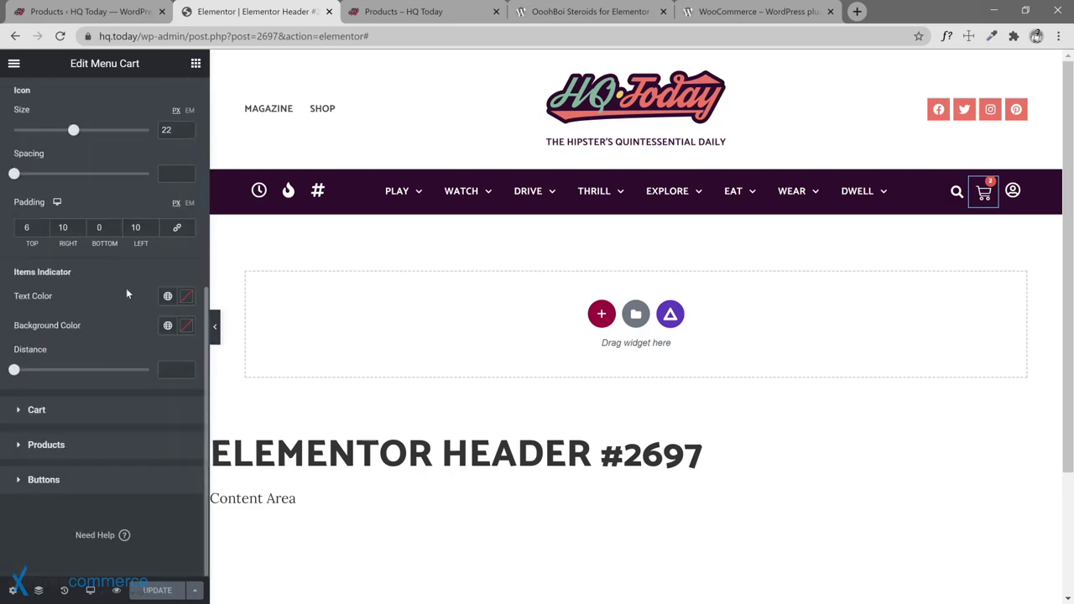
{"action": "scroll", "coordinate": [124, 280], "scroll_direction": "up", "scroll_amount": 5}
{"action": "scroll", "coordinate": [124, 281], "scroll_direction": "down", "scroll_amount": 5}
{"action": "left_click", "coordinate": [99, 410]}
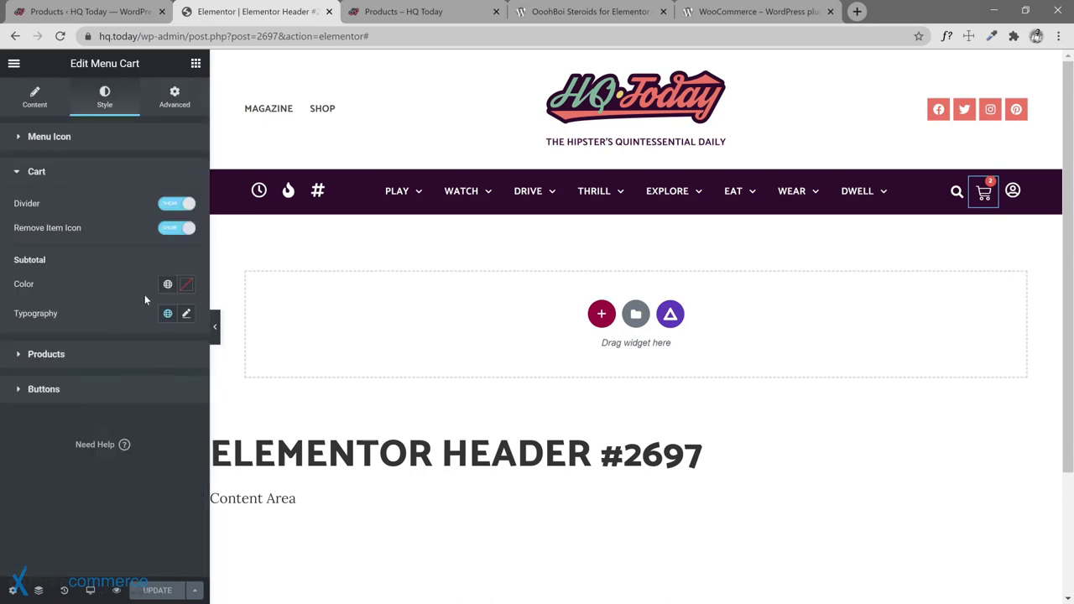
Step: Switch the subtotal typography to the PRIMARY S global font and reload the live shop to check it
{"action": "left_click", "coordinate": [167, 313]}
{"action": "scroll", "coordinate": [135, 420], "scroll_direction": "down", "scroll_amount": 2}
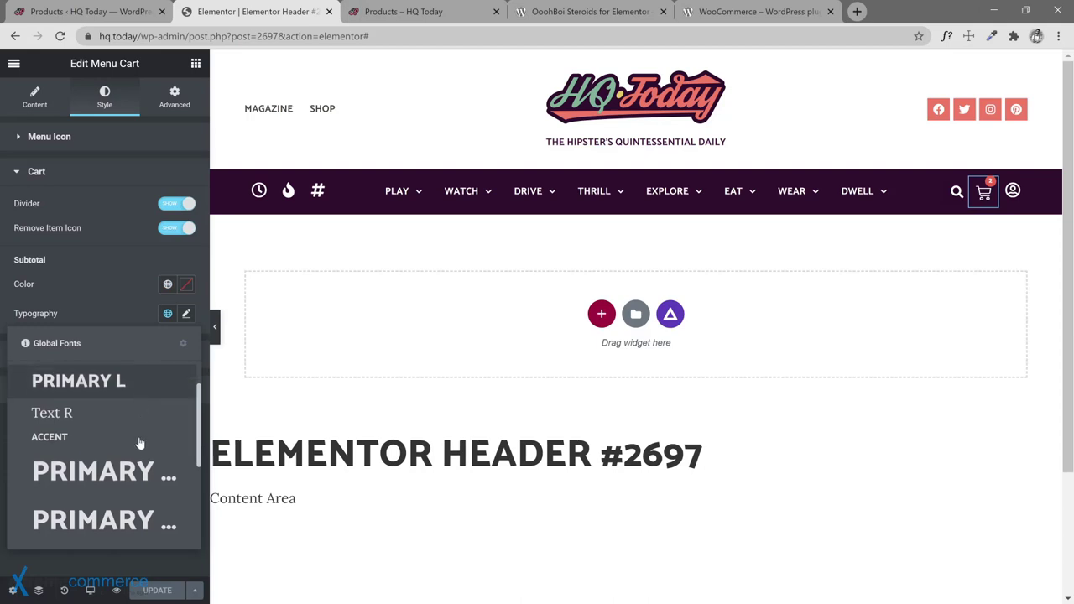
{"action": "left_click", "coordinate": [117, 428]}
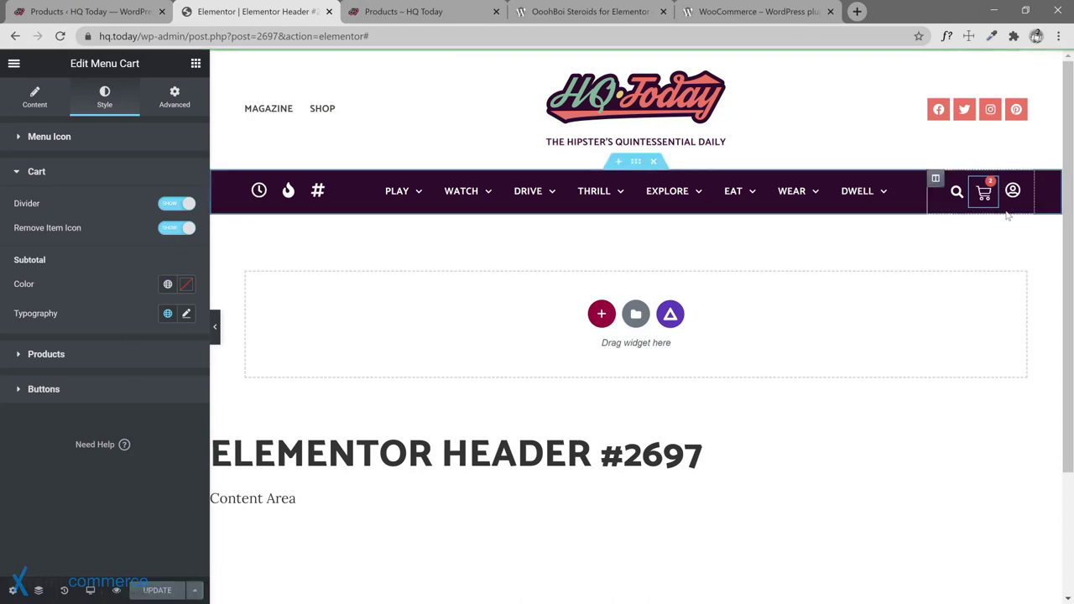
{"action": "left_click", "coordinate": [411, 11]}
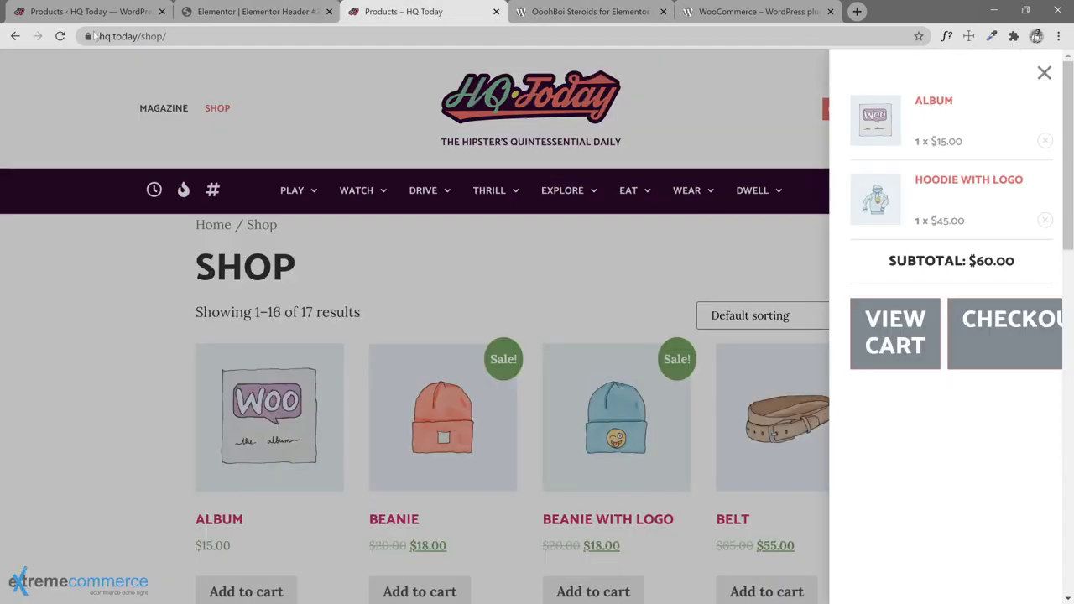
{"action": "left_click", "coordinate": [61, 38]}
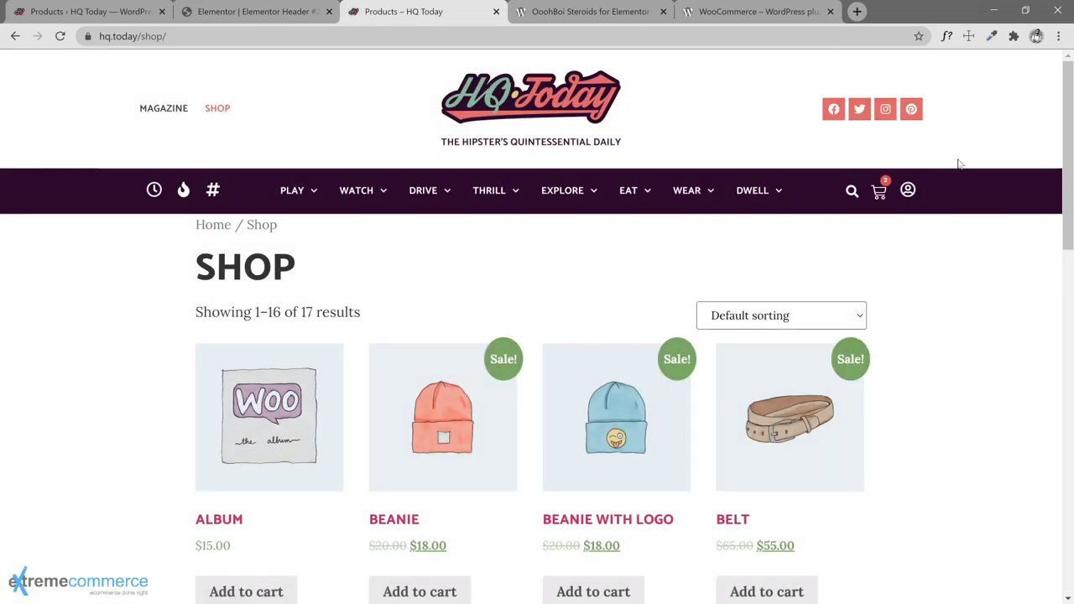
{"action": "left_click", "coordinate": [297, 15]}
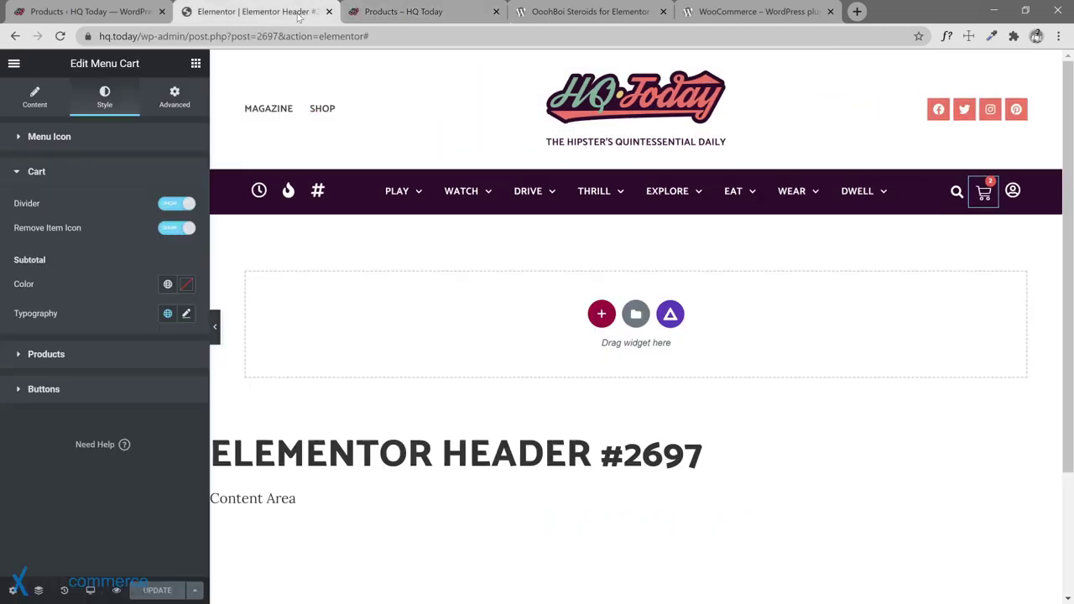
Step: Give the mini-cart View Cart and Checkout buttons the ACCENT S global font, replacing ACCENT, and save
{"action": "left_click", "coordinate": [104, 394]}
{"action": "scroll", "coordinate": [110, 339], "scroll_direction": "down", "scroll_amount": 2}
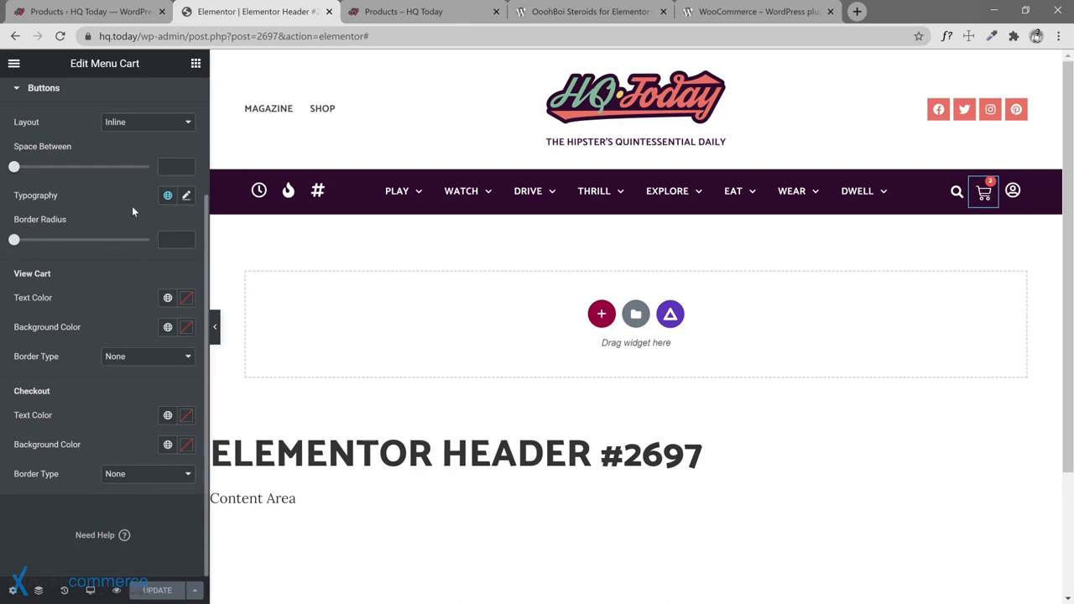
{"action": "left_click", "coordinate": [167, 196]}
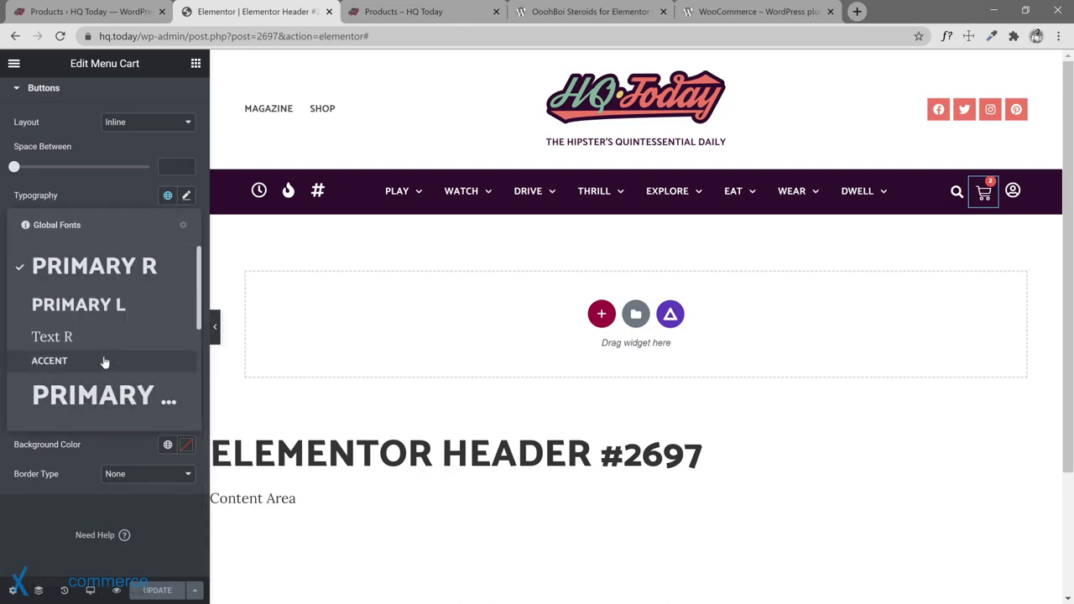
{"action": "left_click", "coordinate": [105, 362]}
{"action": "left_click", "coordinate": [157, 590]}
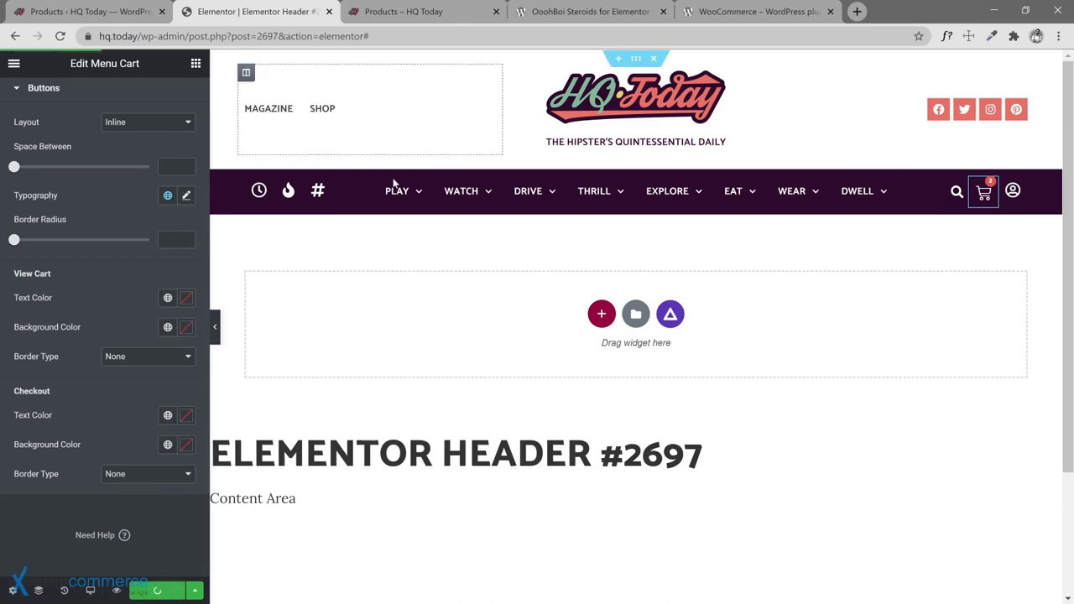
{"action": "left_click", "coordinate": [167, 195]}
{"action": "scroll", "coordinate": [118, 318], "scroll_direction": "down", "scroll_amount": 2}
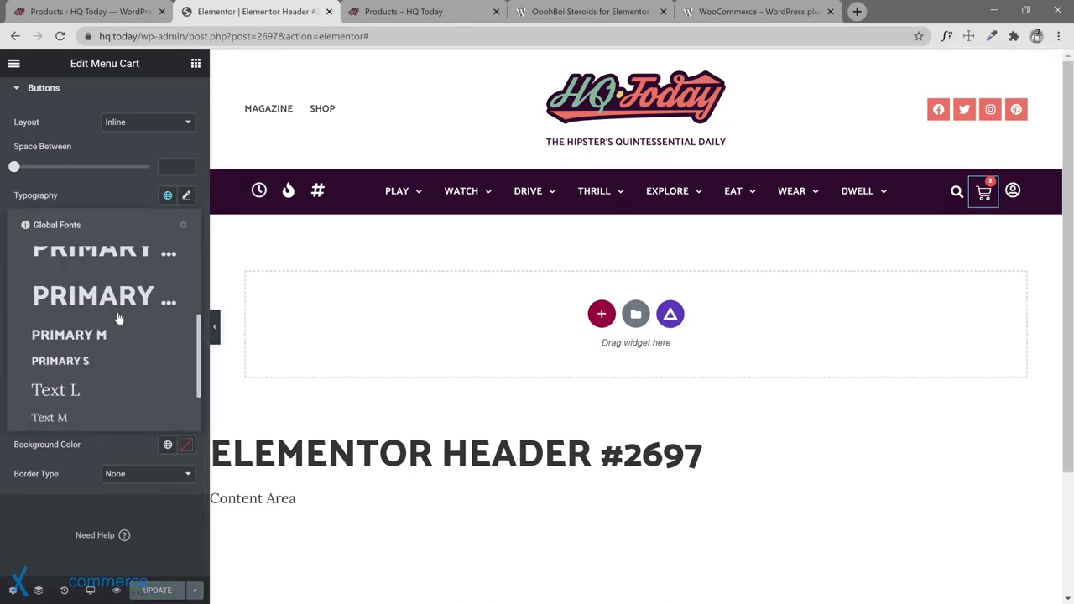
{"action": "scroll", "coordinate": [118, 318], "scroll_direction": "down", "scroll_amount": 1}
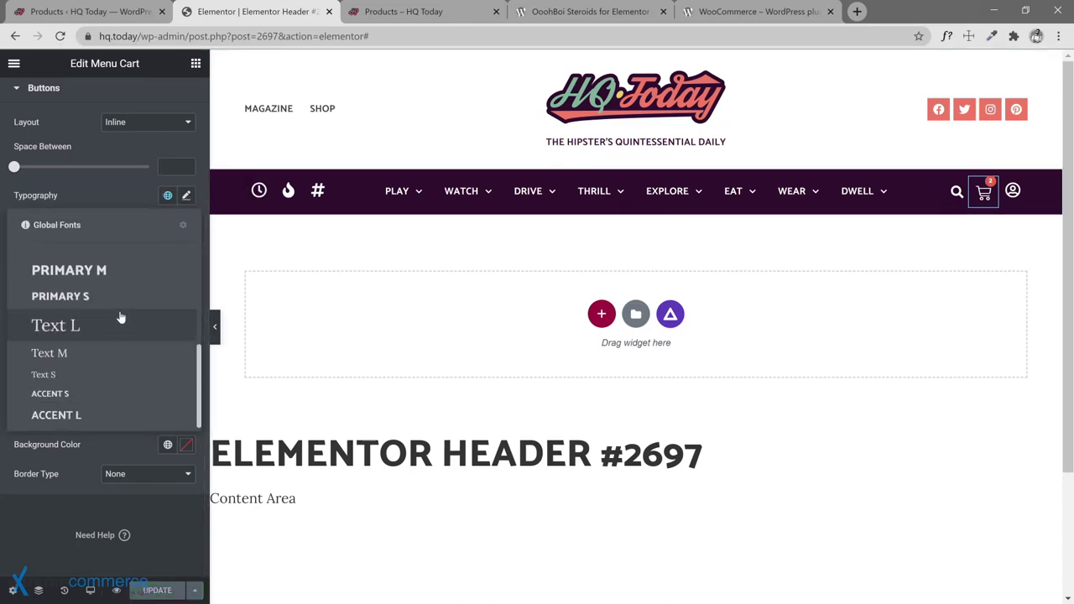
{"action": "left_click", "coordinate": [92, 394]}
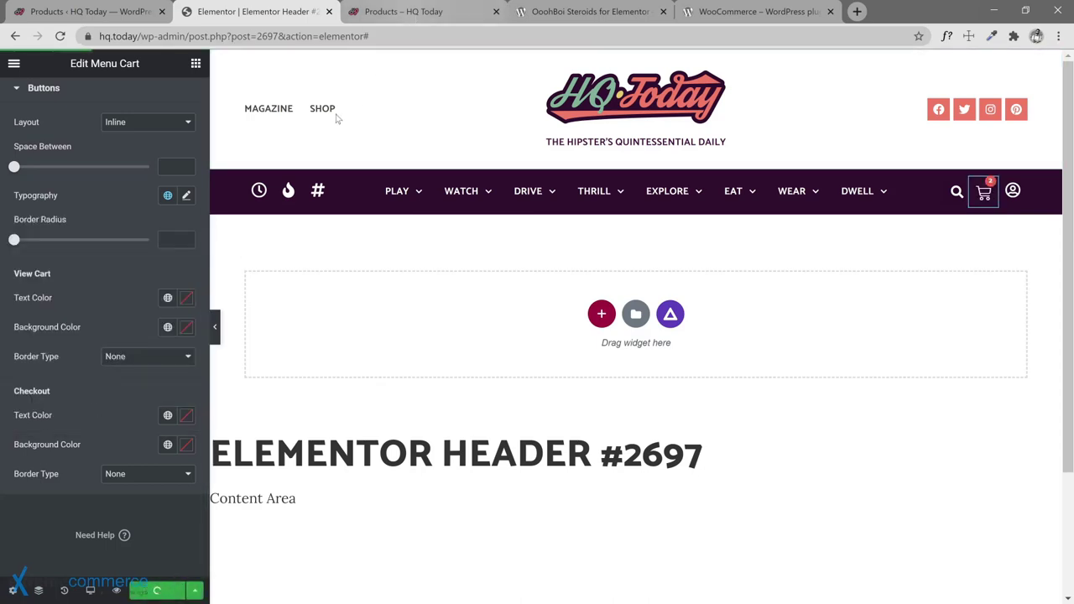
{"action": "left_click", "coordinate": [418, 13]}
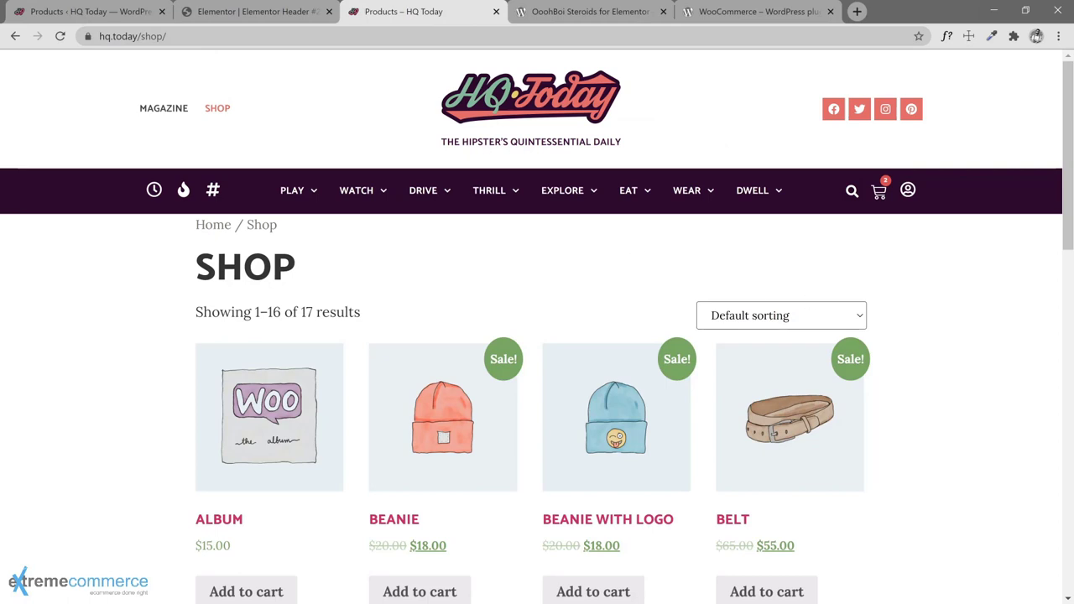
Step: Reload the shop and open the mini-cart to inspect the smaller uppercase VIEW CART and CHECKOUT buttons
{"action": "left_click", "coordinate": [59, 37]}
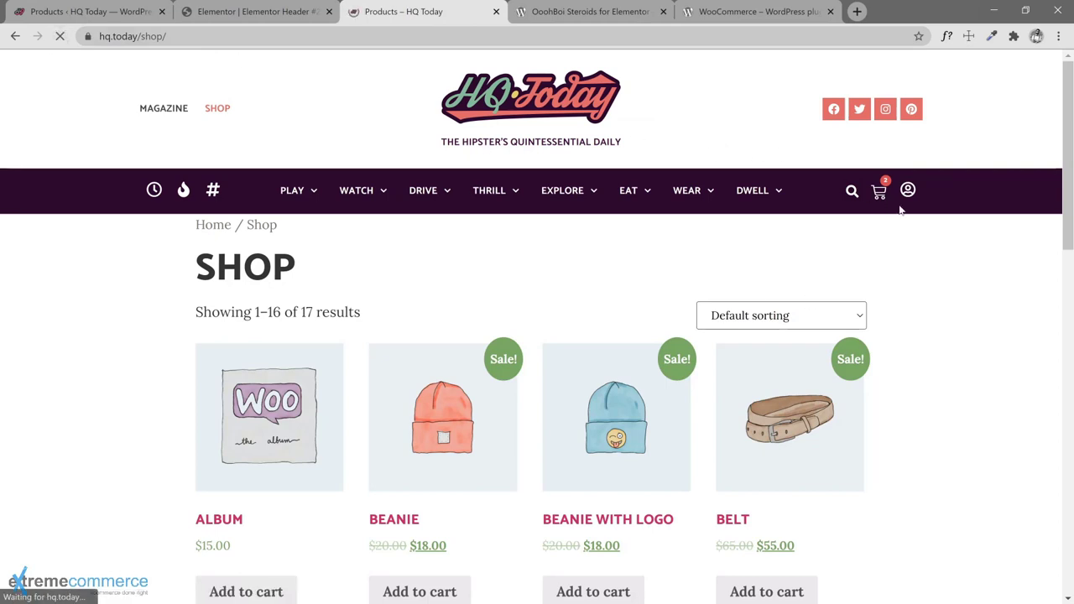
{"action": "scroll", "coordinate": [871, 201], "scroll_direction": "down", "scroll_amount": 2}
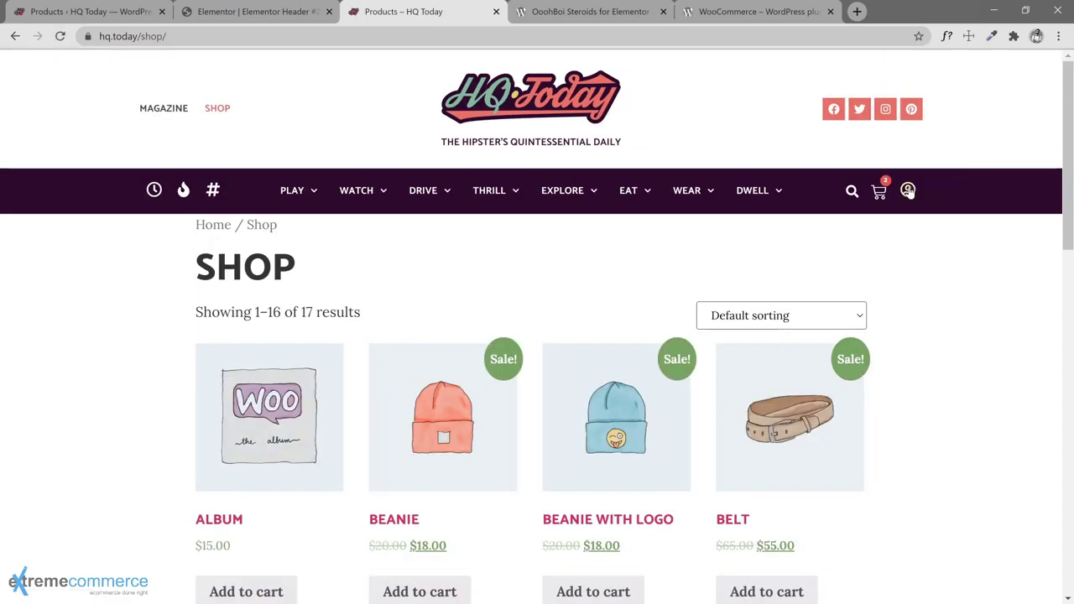
{"action": "left_click", "coordinate": [878, 191]}
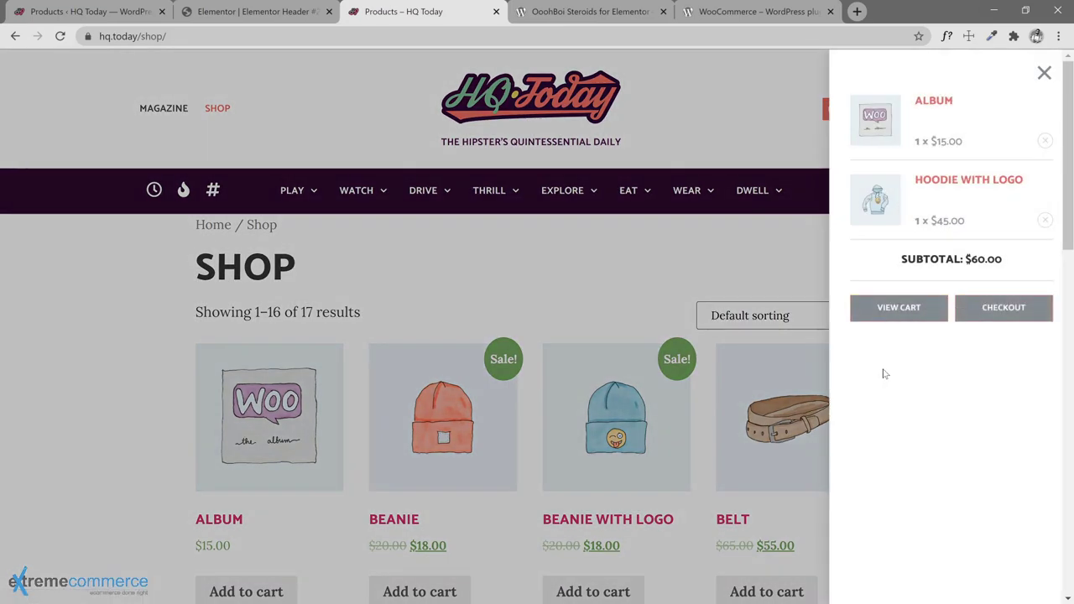
{"action": "left_click", "coordinate": [289, 13]}
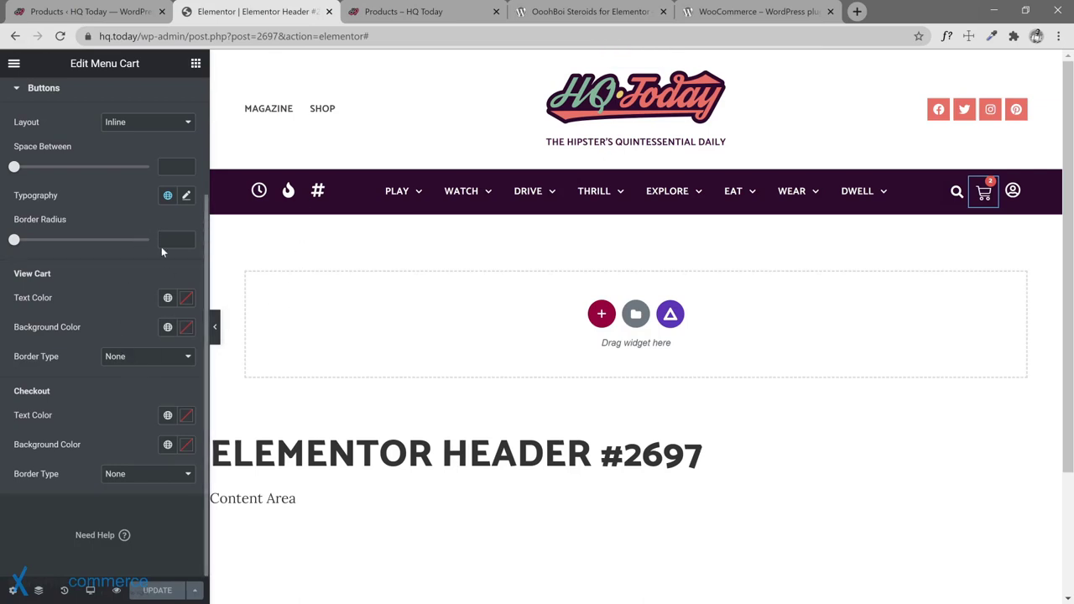
Step: Apply a global font to the cart buttons and give View Cart the Secondary Alt purple background
{"action": "left_click", "coordinate": [168, 194]}
{"action": "left_click", "coordinate": [86, 356]}
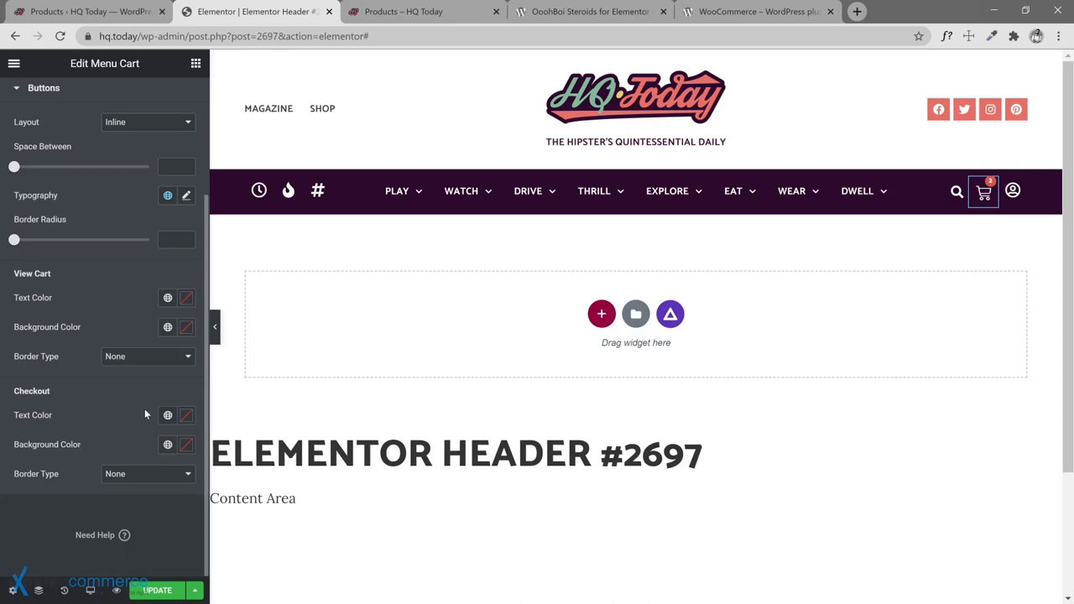
{"action": "left_click", "coordinate": [168, 327]}
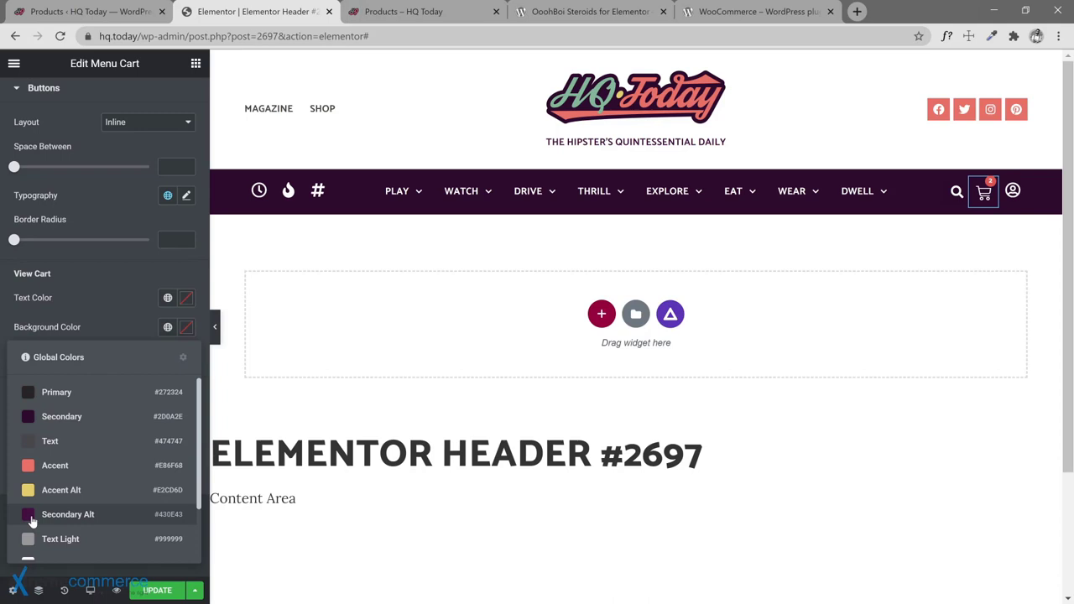
{"action": "left_click", "coordinate": [28, 465]}
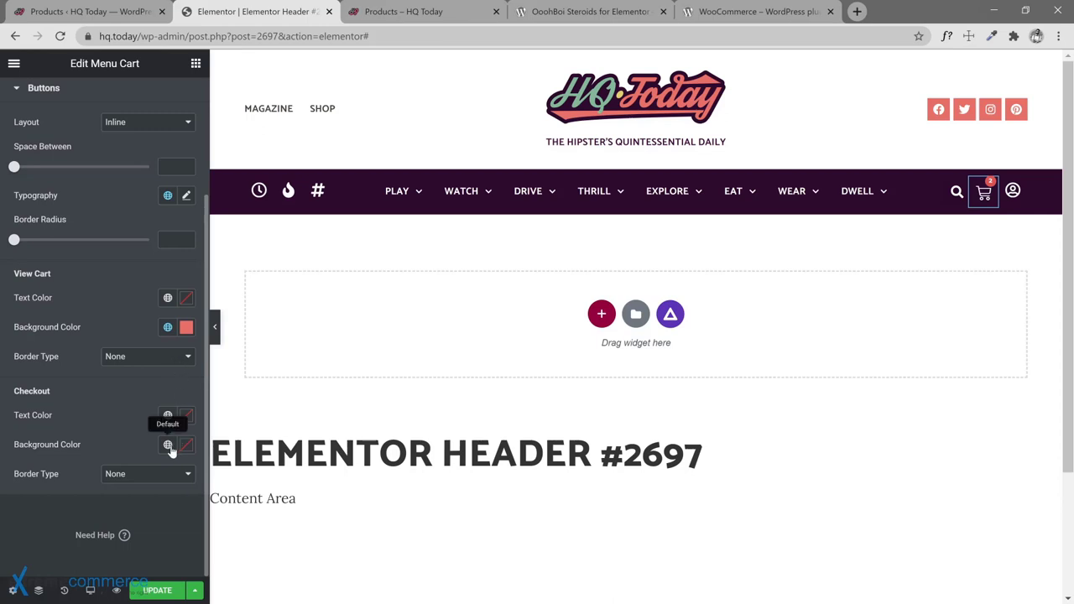
{"action": "left_click", "coordinate": [167, 328]}
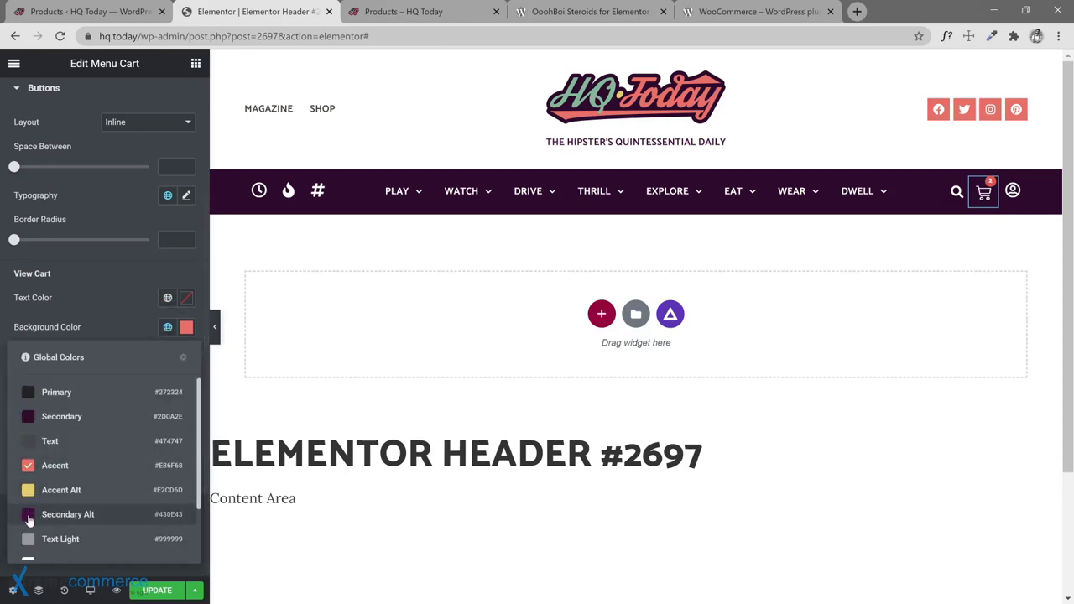
{"action": "left_click", "coordinate": [29, 511]}
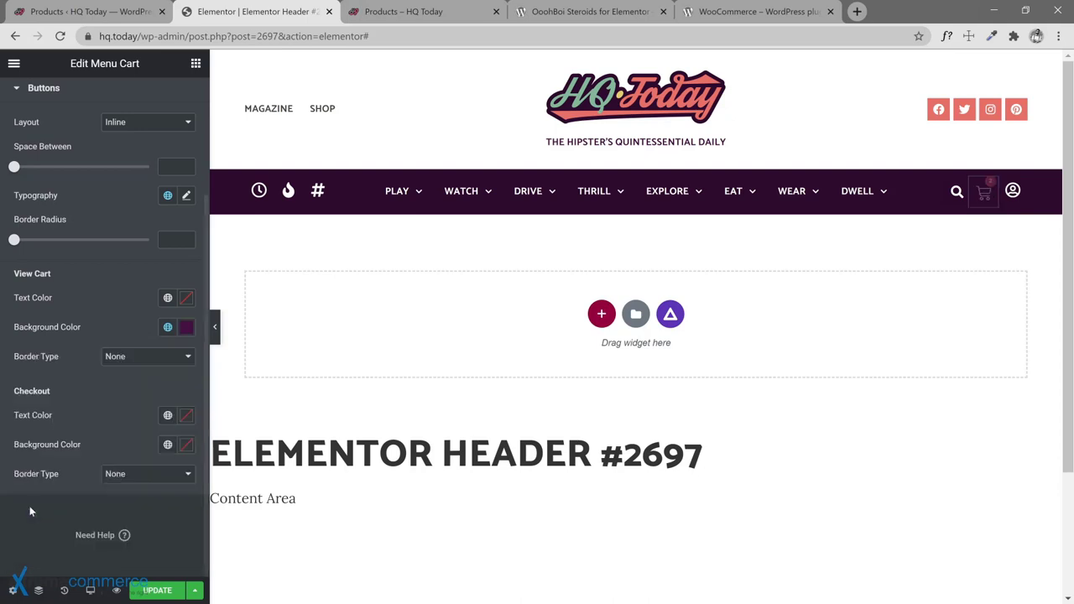
Step: Set the Checkout button background to the coral Accent global colour
{"action": "left_click", "coordinate": [168, 444]}
{"action": "scroll", "coordinate": [64, 409], "scroll_direction": "down", "scroll_amount": 1}
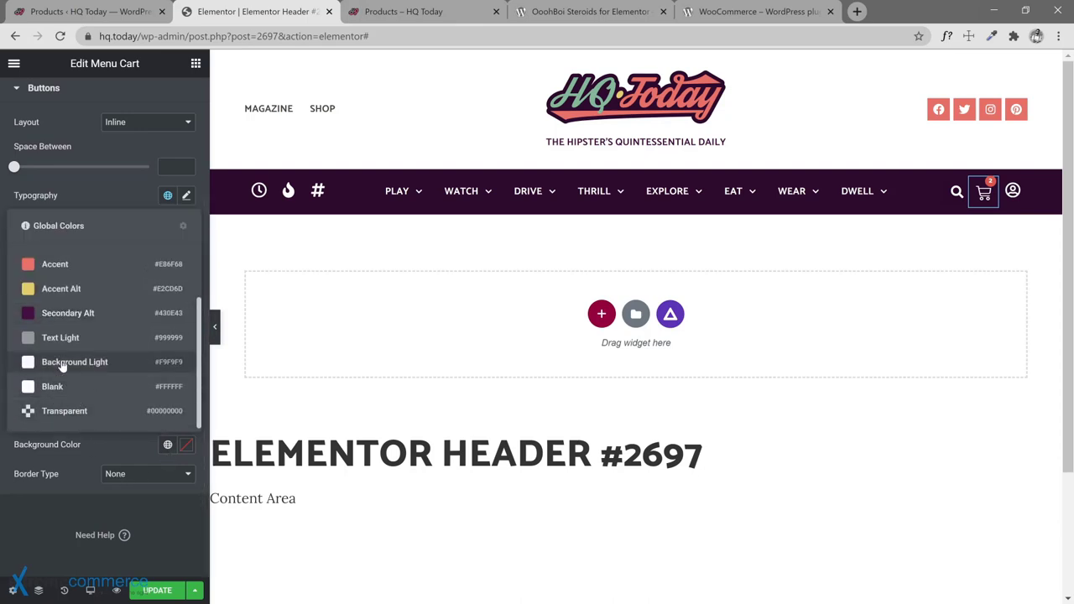
{"action": "scroll", "coordinate": [63, 365], "scroll_direction": "up", "scroll_amount": 1}
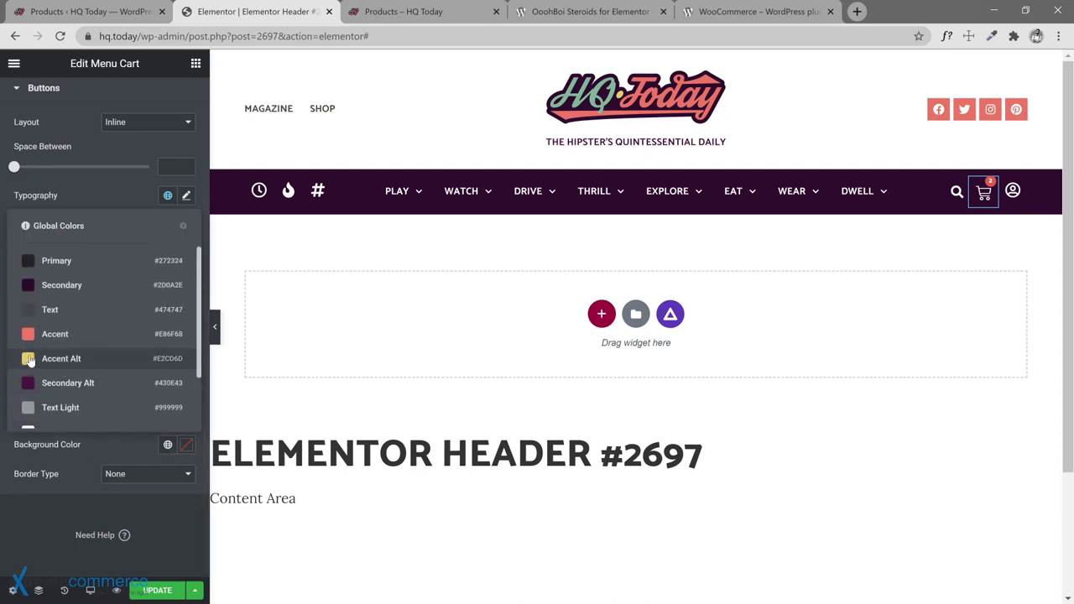
{"action": "left_click", "coordinate": [26, 331]}
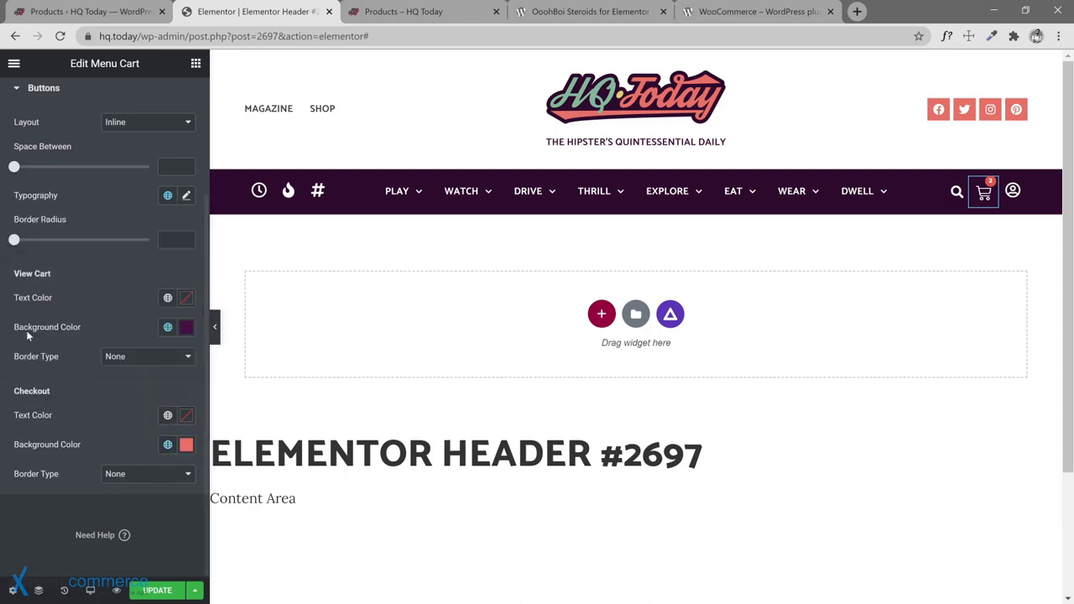
Step: Make the Checkout and View Cart button text white and save the header with Ctrl+S
{"action": "left_click", "coordinate": [167, 414]}
{"action": "scroll", "coordinate": [33, 387], "scroll_direction": "down", "scroll_amount": 1}
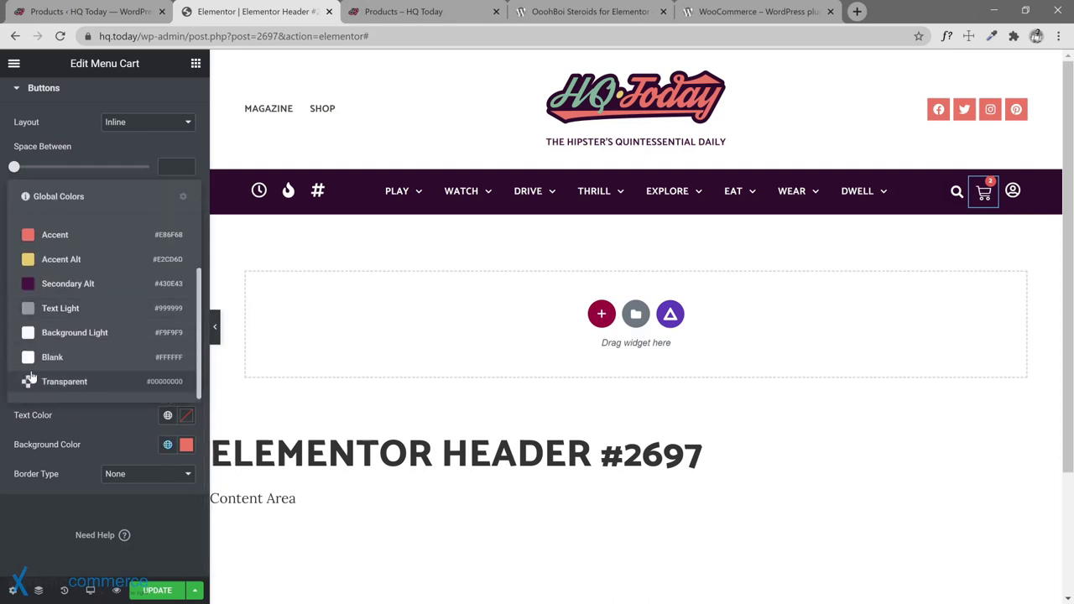
{"action": "left_click", "coordinate": [29, 358]}
{"action": "left_click", "coordinate": [167, 297]}
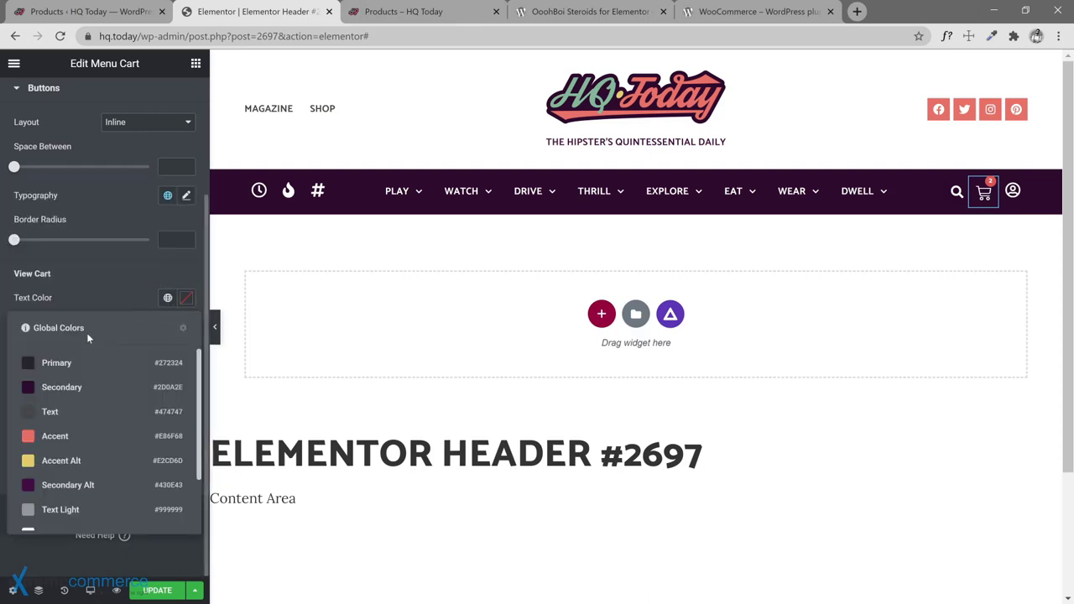
{"action": "scroll", "coordinate": [50, 436], "scroll_direction": "down", "scroll_amount": 1}
{"action": "left_click", "coordinate": [50, 489]}
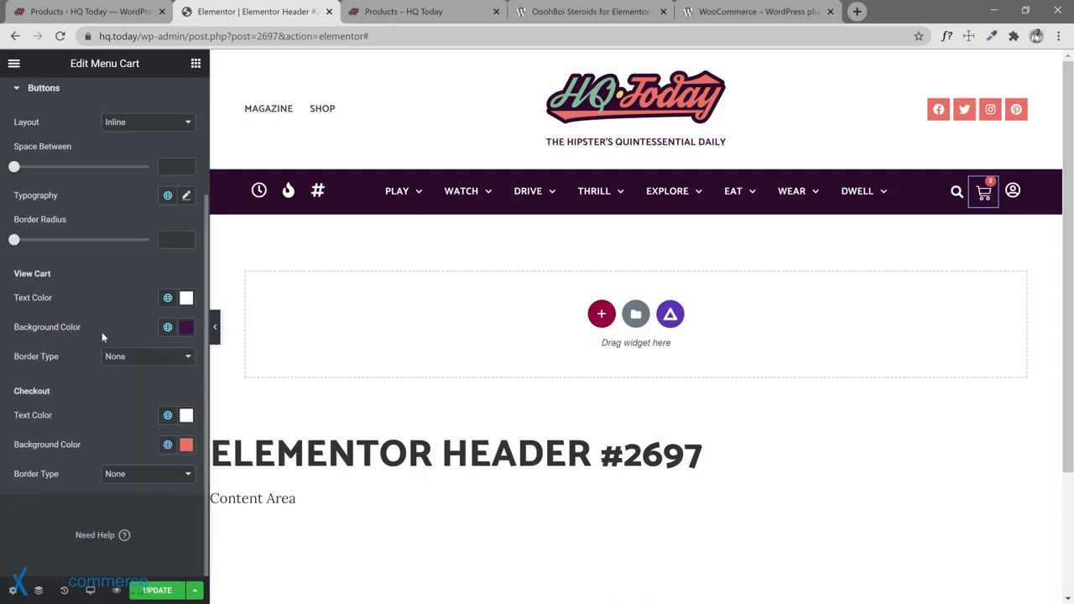
{"action": "key", "text": "ctrl+s"}
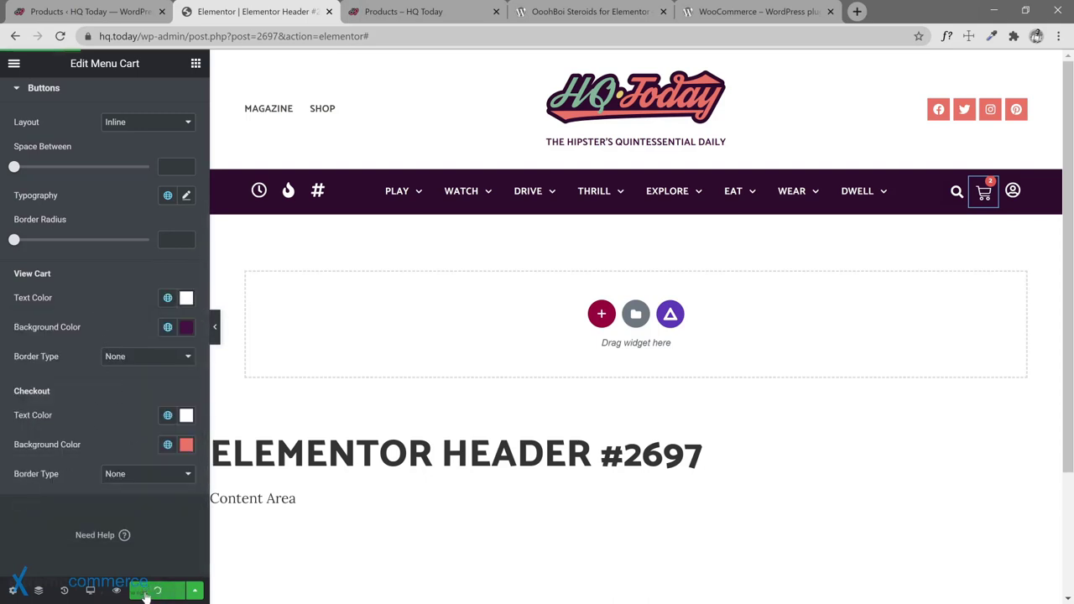
{"action": "scroll", "coordinate": [140, 270], "scroll_direction": "up", "scroll_amount": 3}
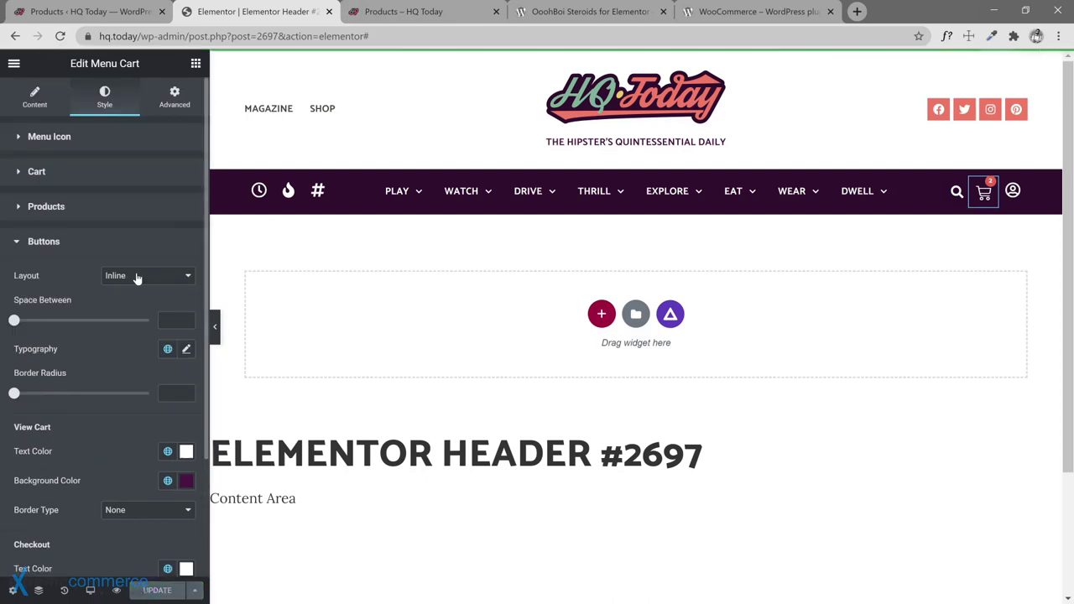
Step: Reload the live shop and open its mini-cart to confirm the purple View Cart and coral Checkout buttons
{"action": "left_click", "coordinate": [462, 16]}
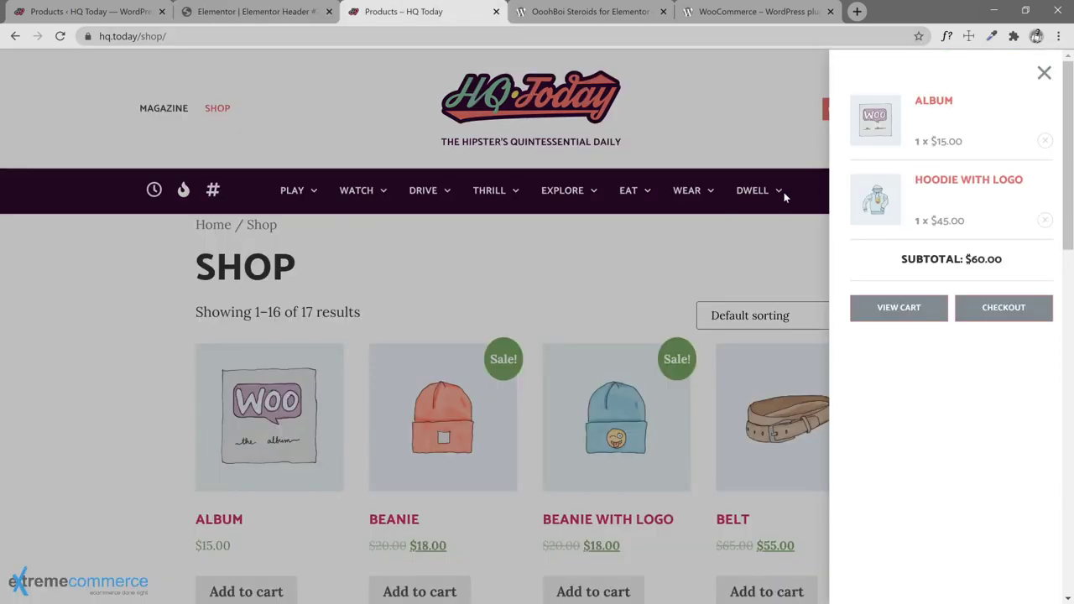
{"action": "left_click", "coordinate": [62, 33]}
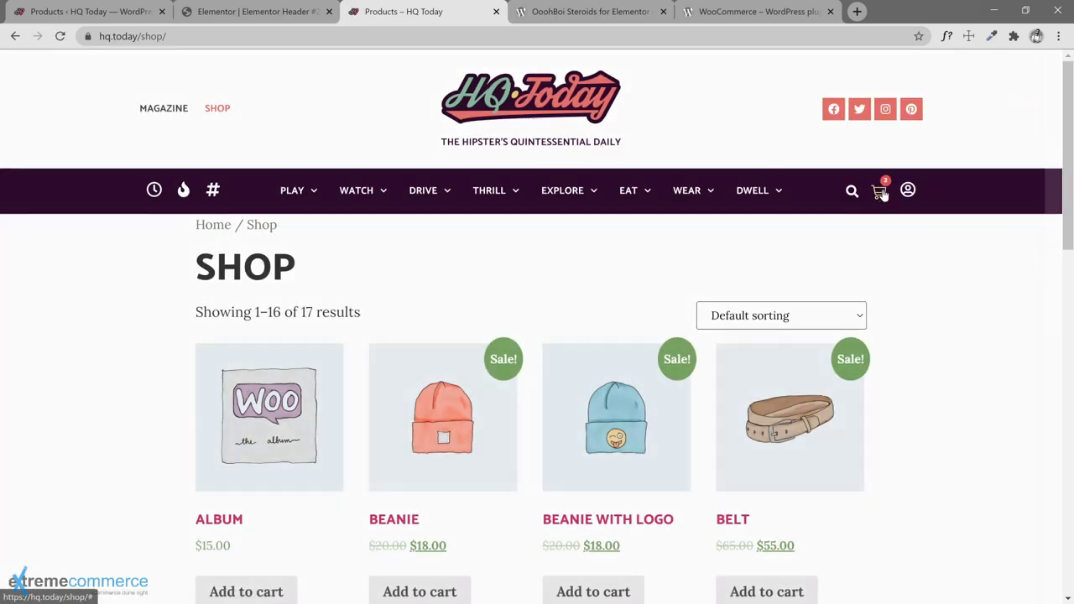
{"action": "left_click", "coordinate": [881, 194]}
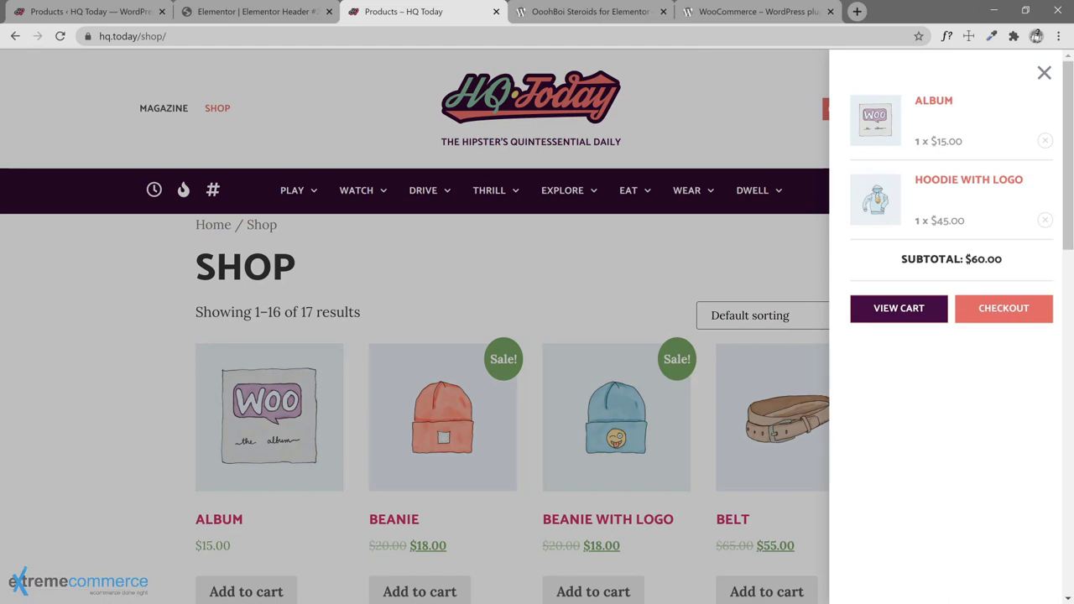
{"action": "left_click", "coordinate": [256, 11]}
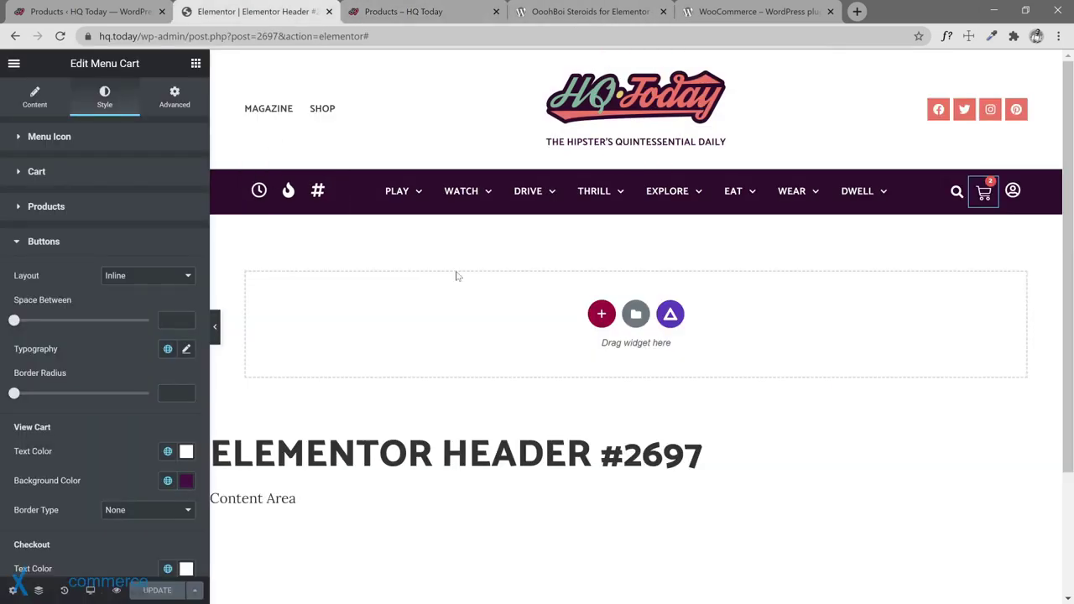
Step: Expand the menu cart's Cart and Products style sections and glance at the Content tab settings
{"action": "left_click", "coordinate": [93, 212]}
{"action": "left_click", "coordinate": [94, 179]}
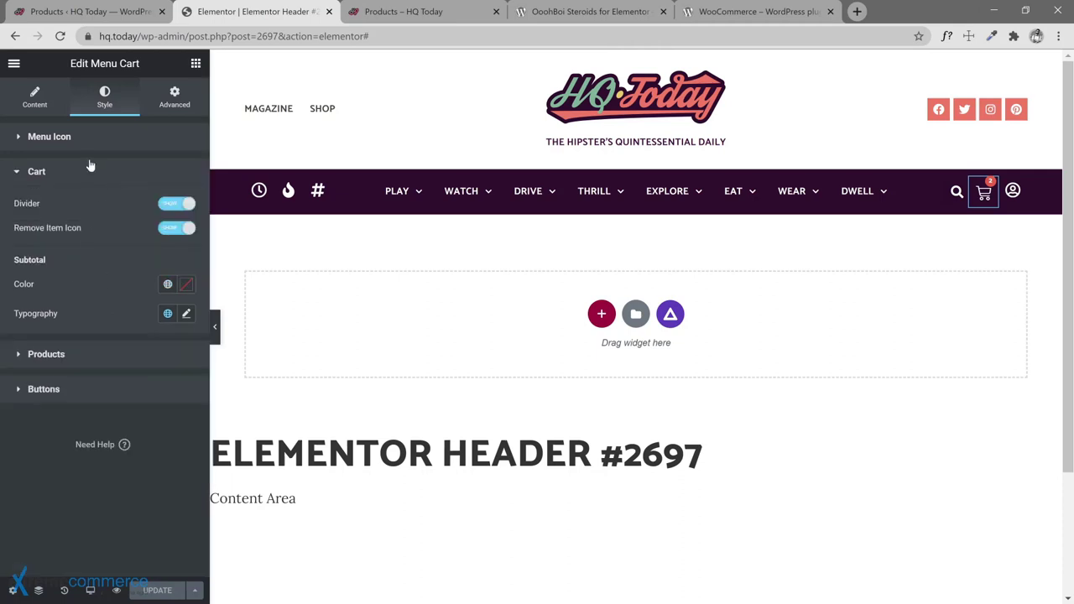
{"action": "left_click", "coordinate": [89, 168]}
{"action": "left_click", "coordinate": [89, 211]}
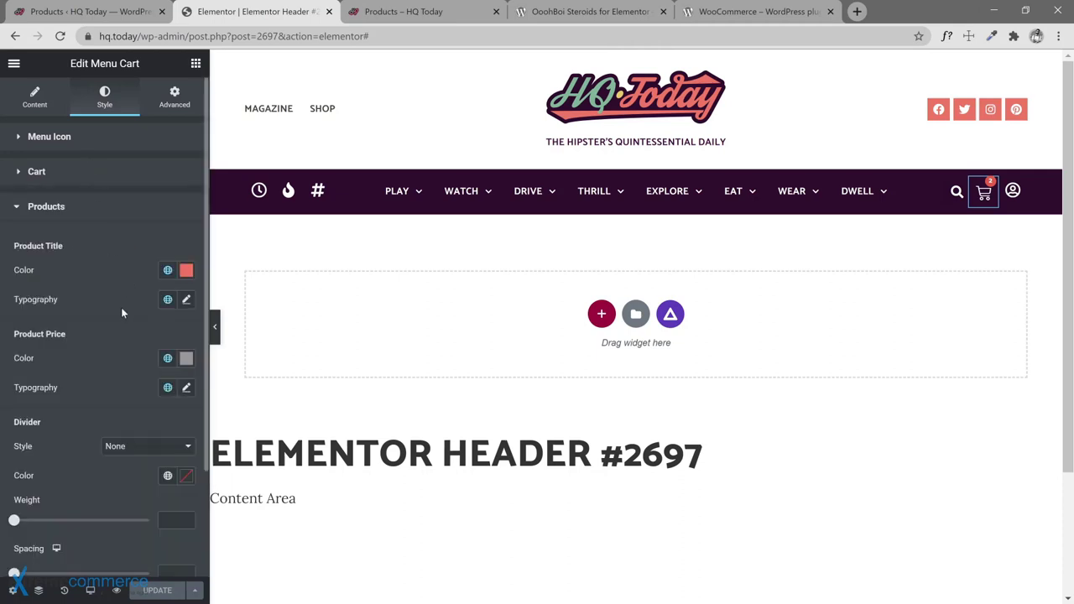
{"action": "scroll", "coordinate": [103, 278], "scroll_direction": "down", "scroll_amount": 2}
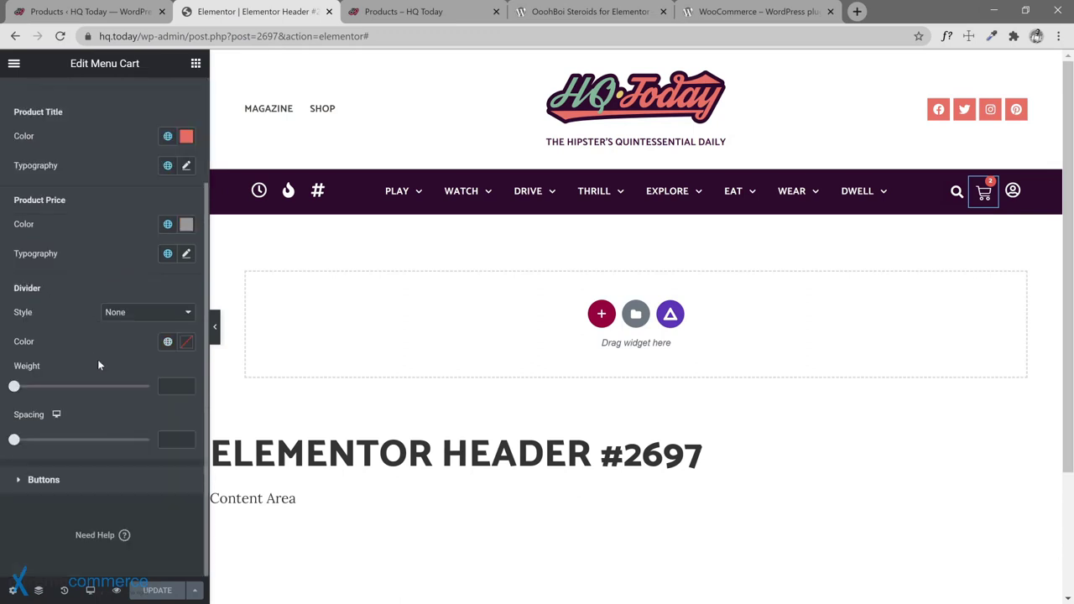
{"action": "scroll", "coordinate": [118, 183], "scroll_direction": "up", "scroll_amount": 2}
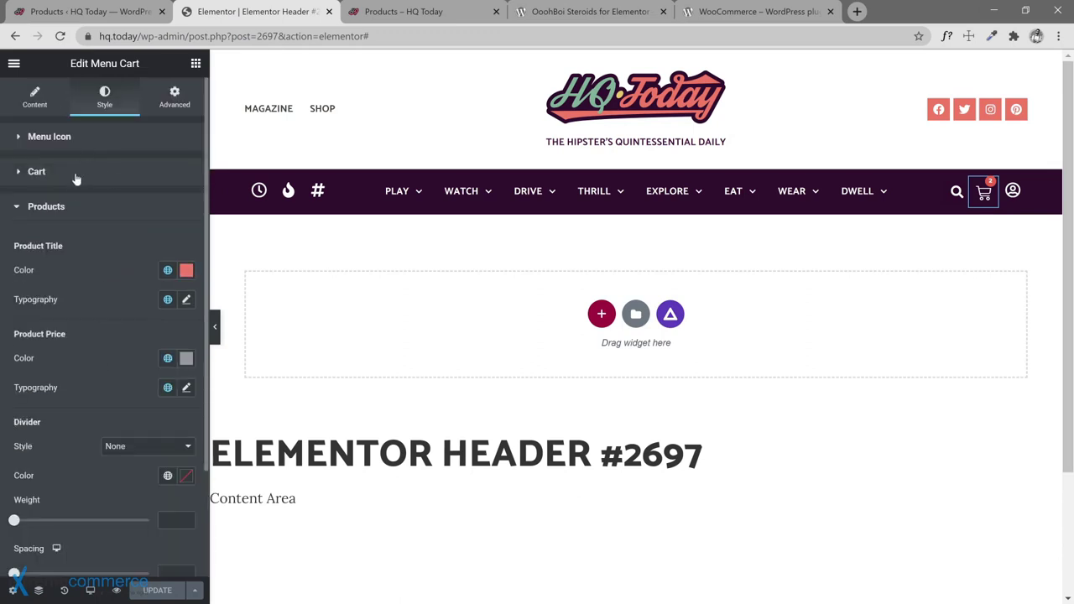
{"action": "left_click", "coordinate": [35, 108]}
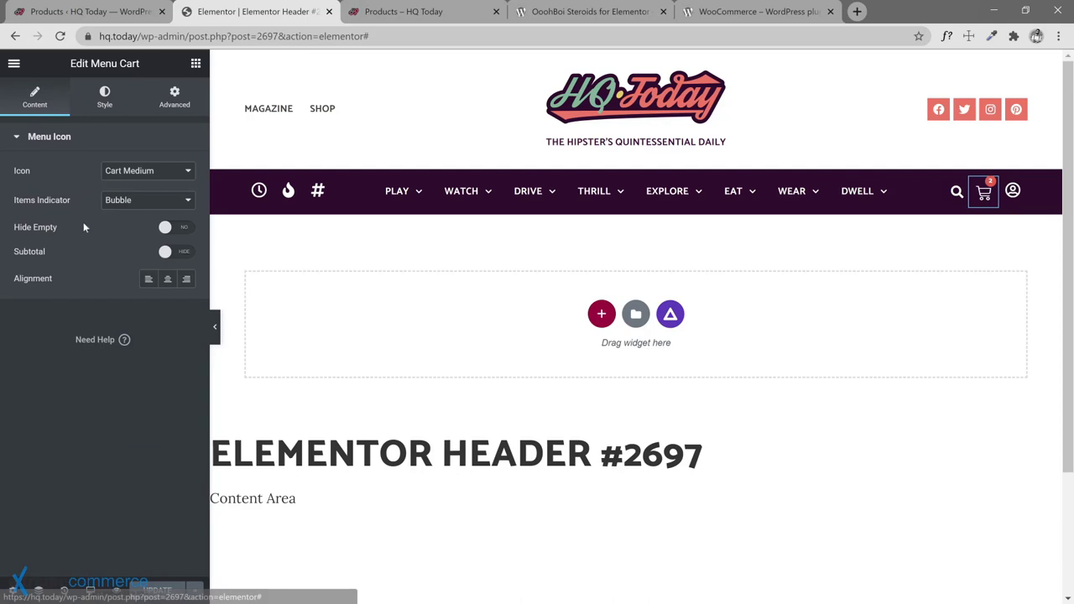
{"action": "left_click", "coordinate": [102, 102]}
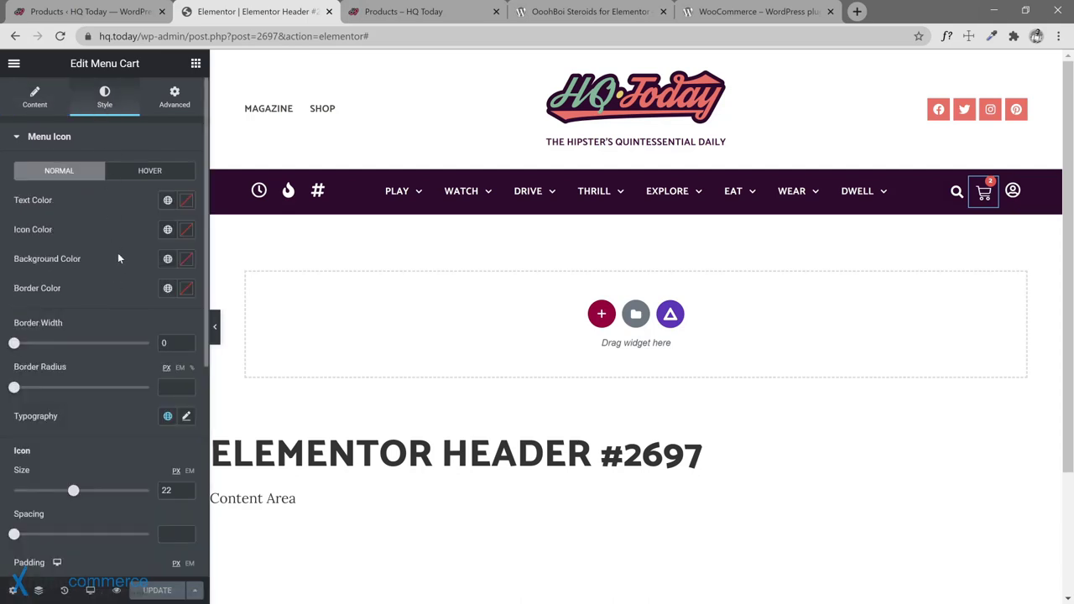
Step: Review the Cart, Products and Buttons style sections, then return to the live shop
{"action": "scroll", "coordinate": [117, 244], "scroll_direction": "down", "scroll_amount": 5}
{"action": "left_click", "coordinate": [100, 408]}
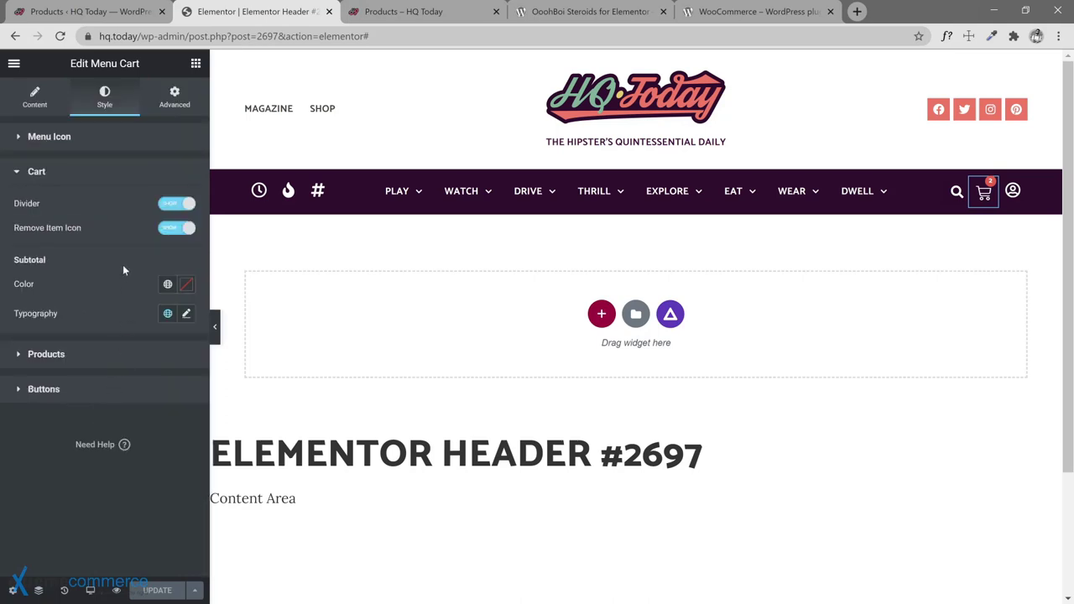
{"action": "left_click", "coordinate": [116, 353]}
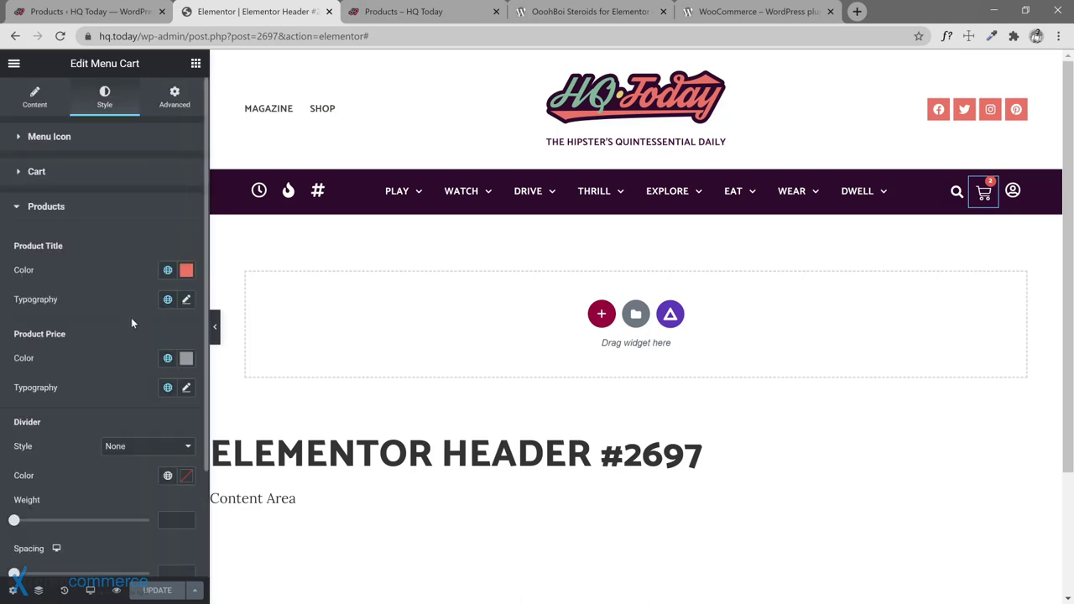
{"action": "scroll", "coordinate": [132, 315], "scroll_direction": "down", "scroll_amount": 2}
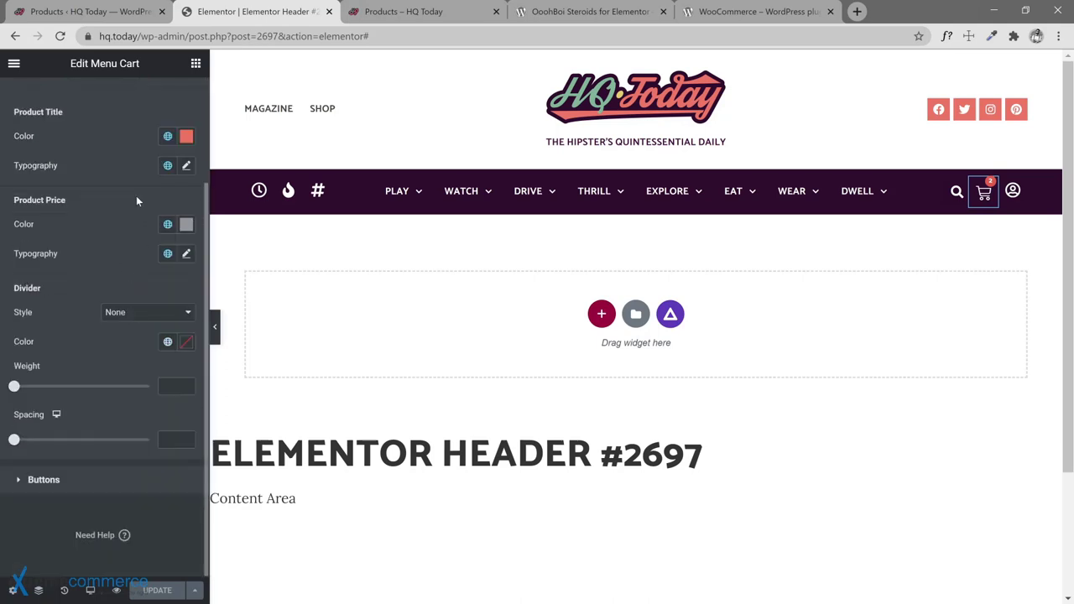
{"action": "left_click", "coordinate": [100, 482]}
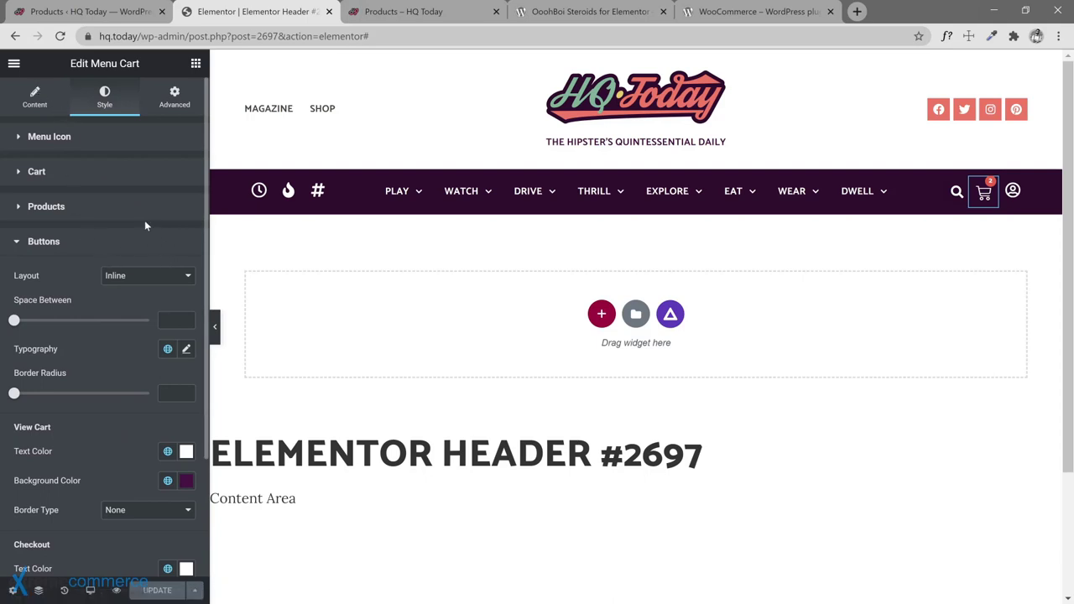
{"action": "left_click", "coordinate": [448, 12]}
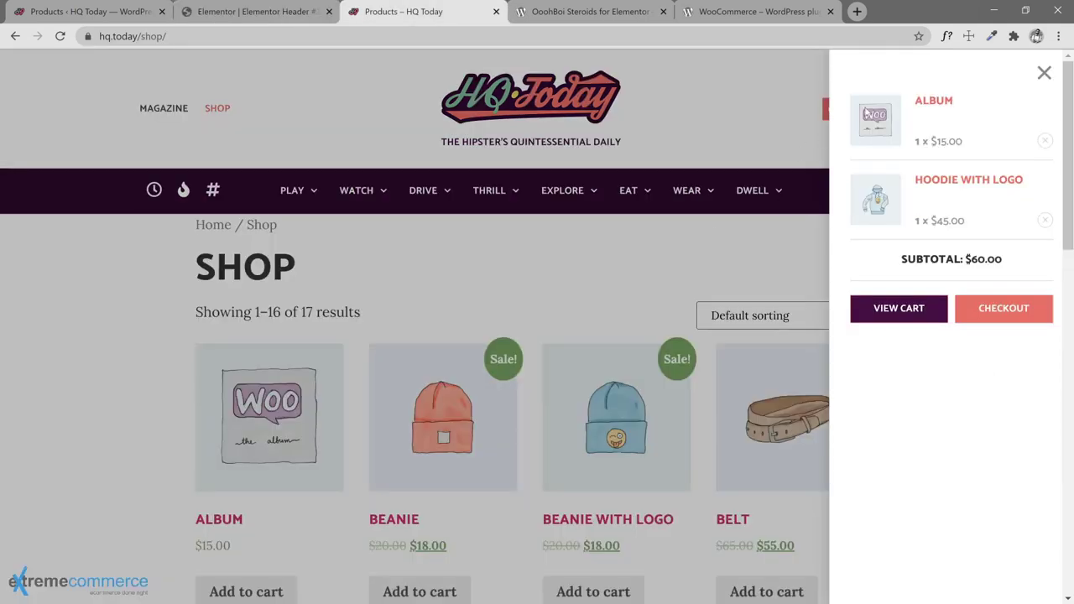
Step: Close, reopen and close the restyled mini-cart panel, leaving the full shop page visible
{"action": "left_click", "coordinate": [1039, 74]}
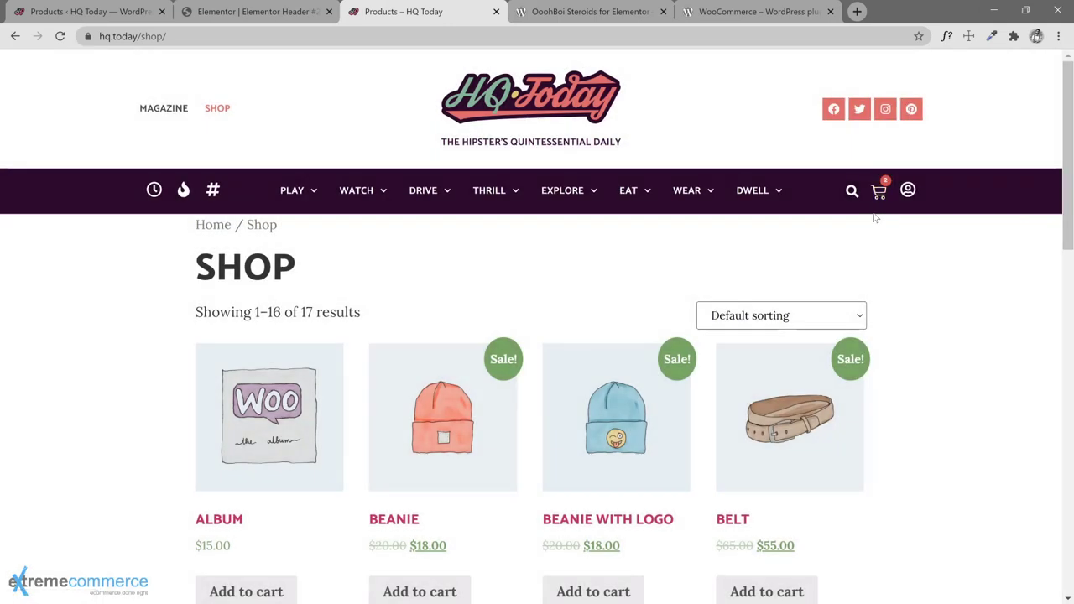
{"action": "left_click", "coordinate": [883, 192]}
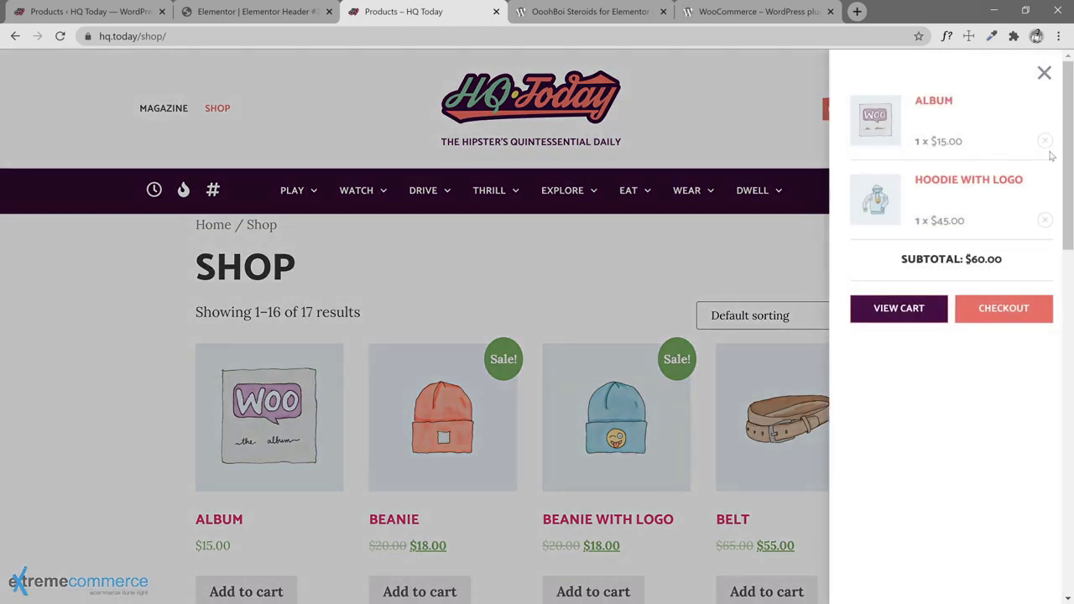
{"action": "left_click", "coordinate": [1044, 73]}
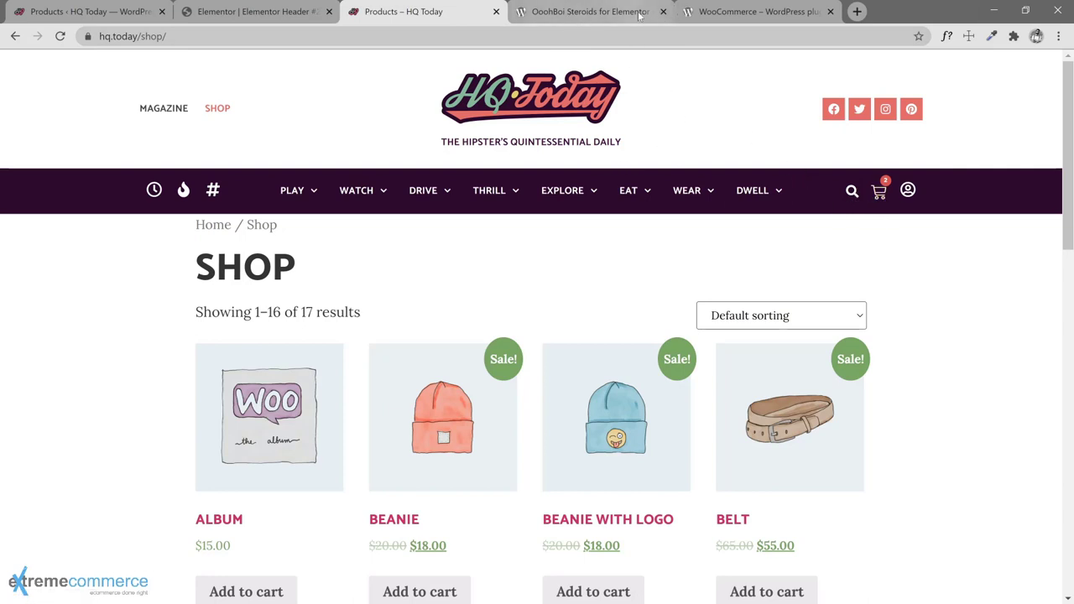
Step: Search 'jetblocks' in a new tab and open Crocoblock's JetBlocks page at its widget list
{"action": "left_click", "coordinate": [855, 11]}
{"action": "type", "text": "j"}
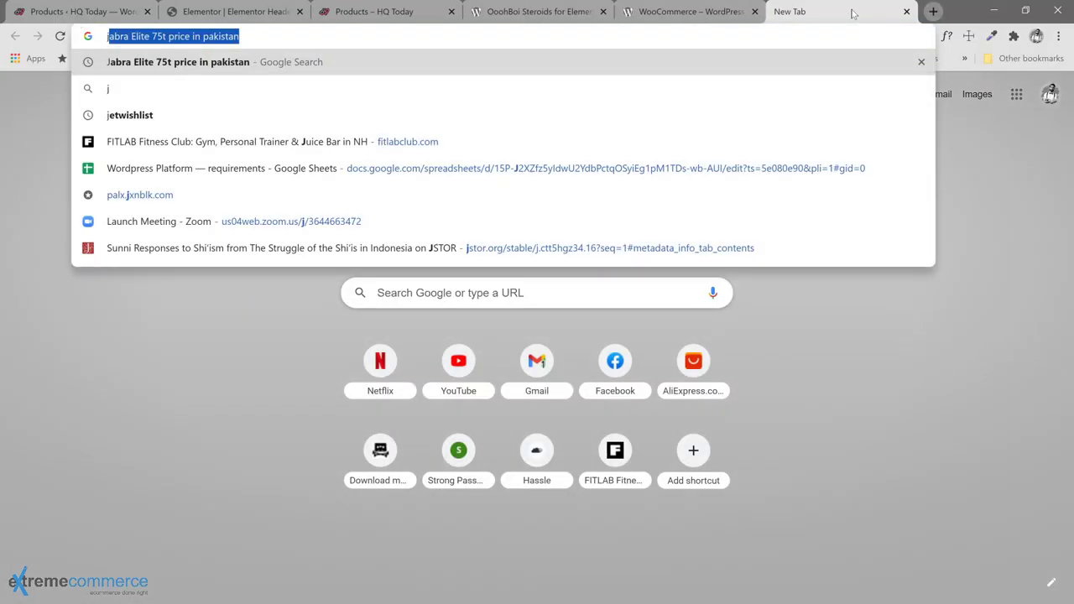
{"action": "type", "text": "etblocks"}
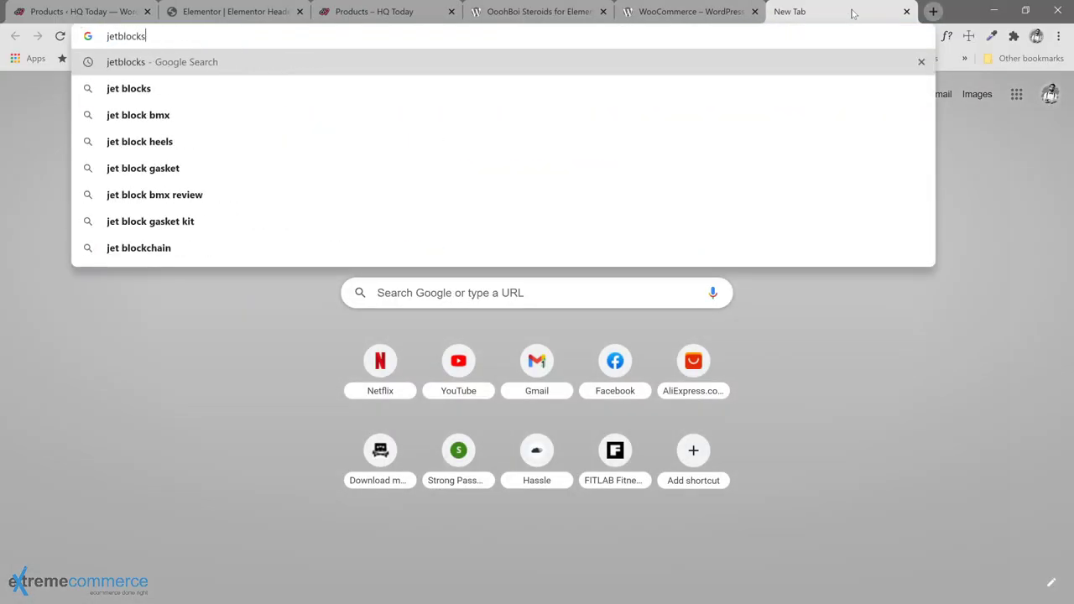
{"action": "key", "text": "Return"}
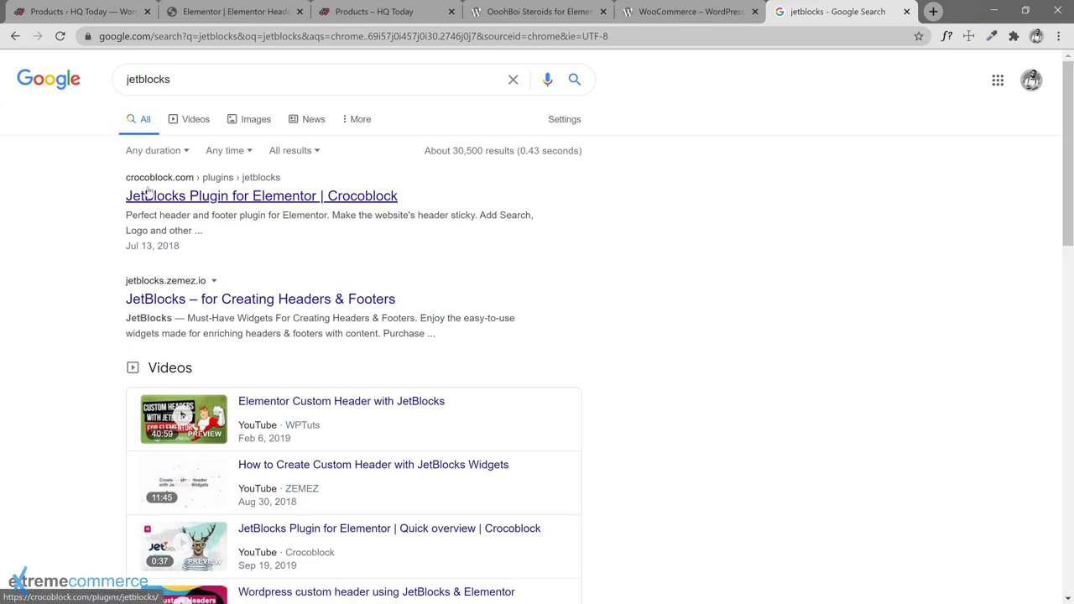
{"action": "left_click", "coordinate": [172, 199]}
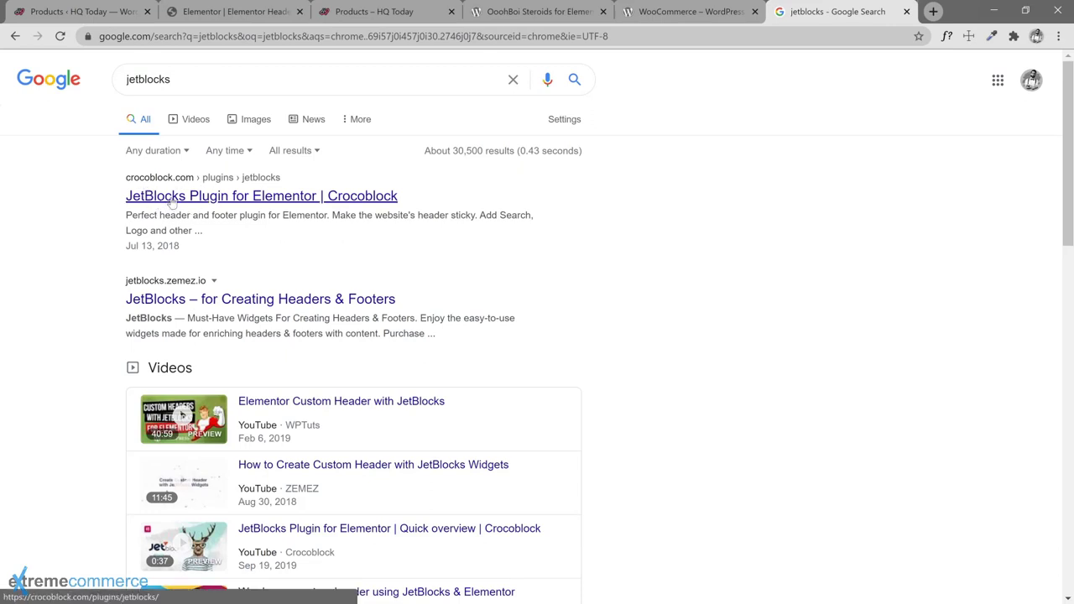
{"action": "left_click", "coordinate": [847, 11]}
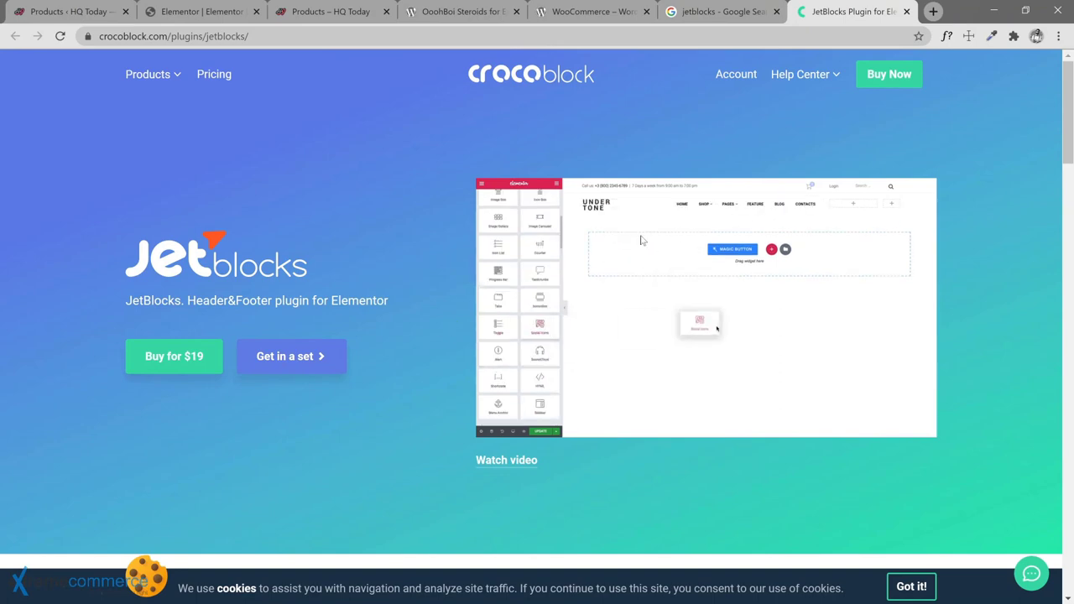
{"action": "scroll", "coordinate": [588, 252], "scroll_direction": "down", "scroll_amount": 6}
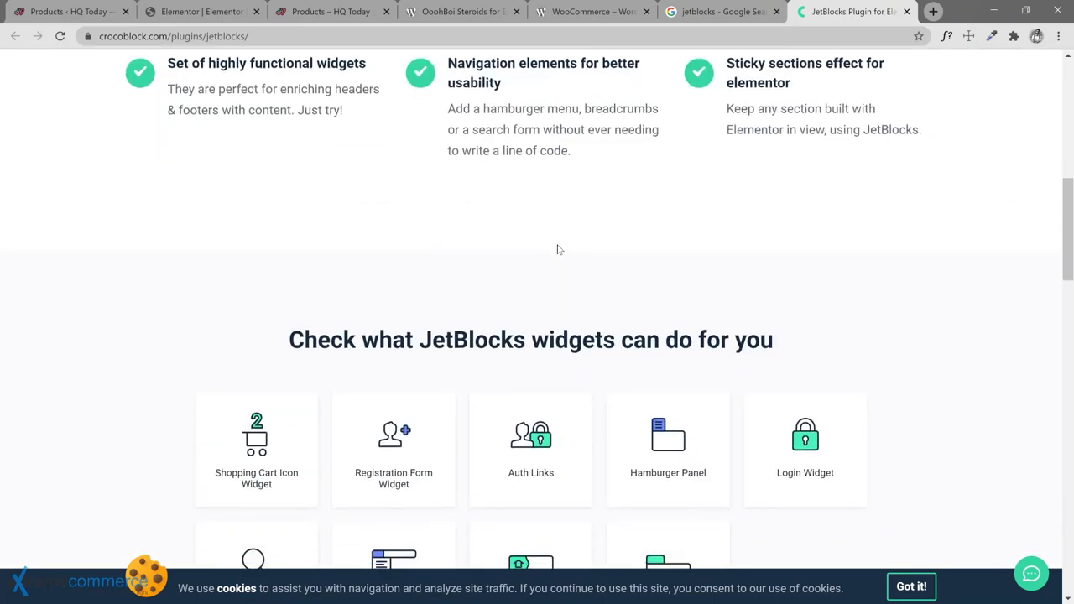
{"action": "scroll", "coordinate": [559, 249], "scroll_direction": "down", "scroll_amount": 3}
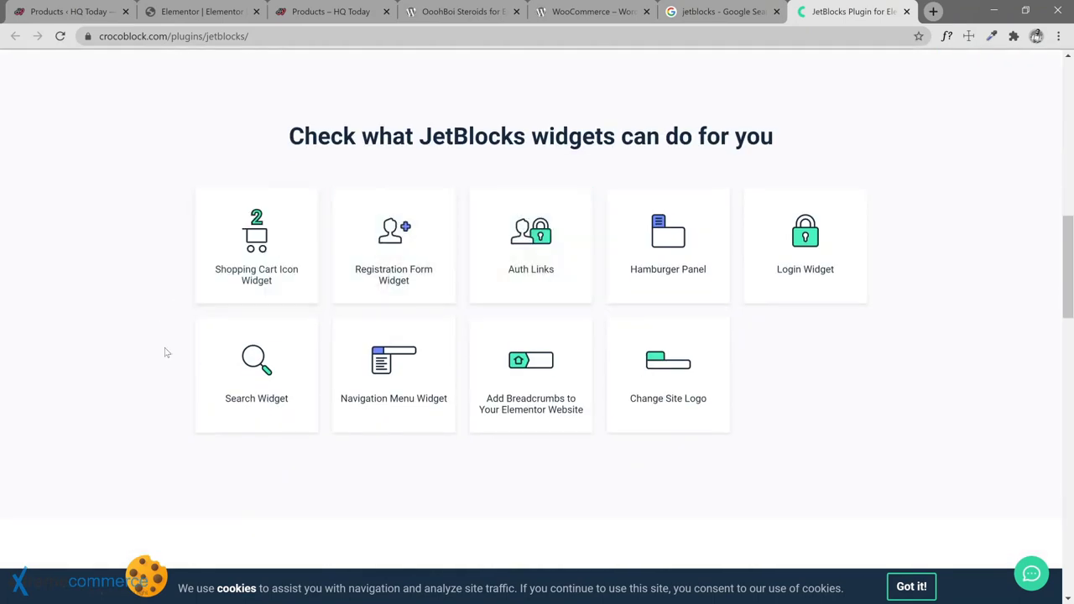
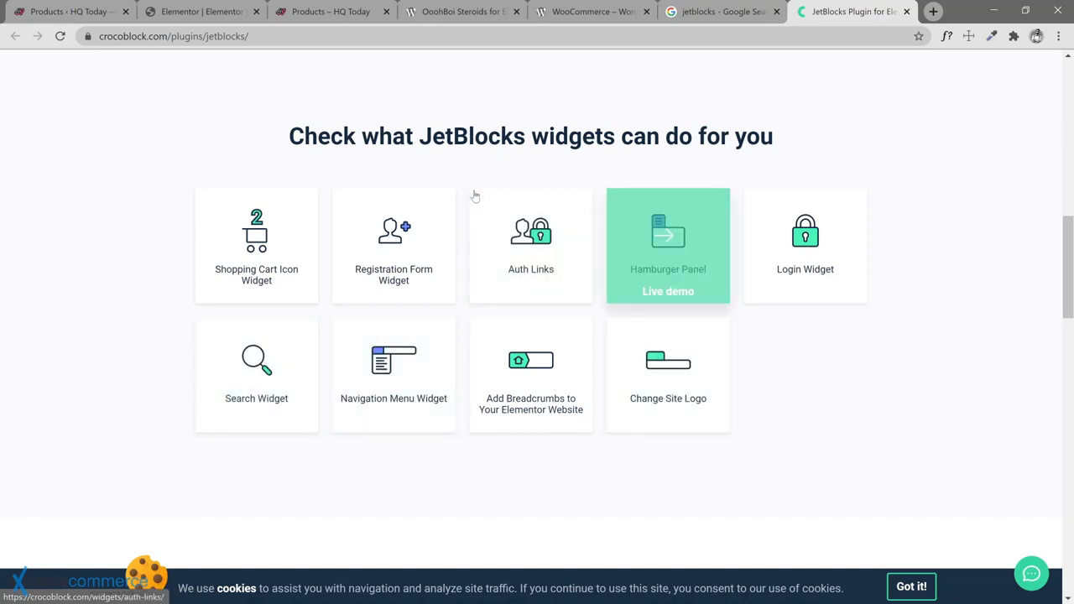
Step: Scroll back to the top of the JetBlocks page and return to the WordPress products tab
{"action": "scroll", "coordinate": [355, 168], "scroll_direction": "up", "scroll_amount": 15}
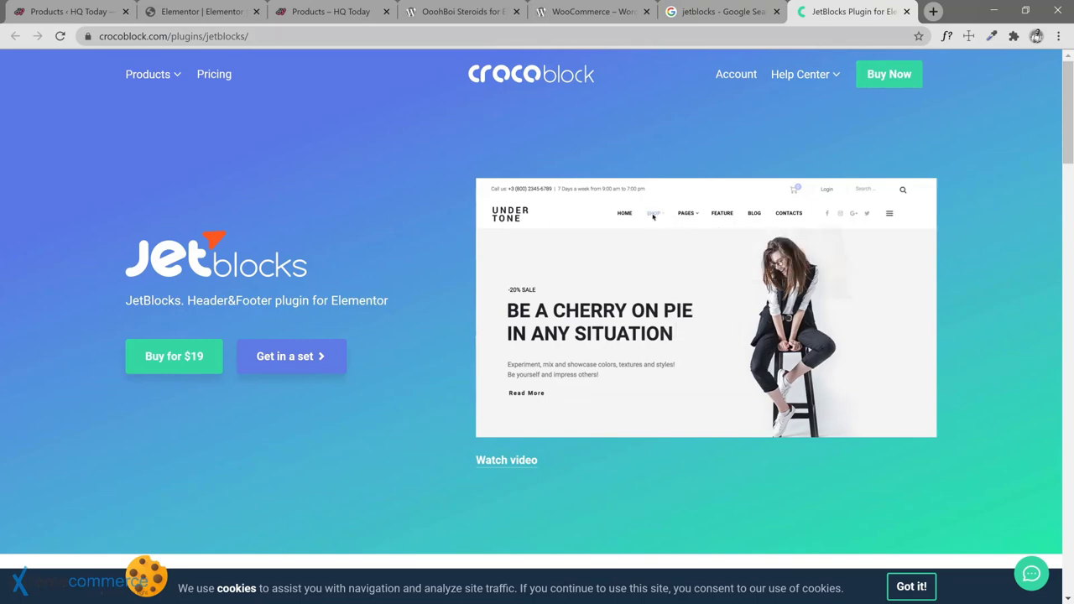
{"action": "left_click", "coordinate": [78, 11]}
Step: Open the Upload Plugin option under Plugins > Add New
{"action": "scroll", "coordinate": [55, 474], "scroll_direction": "down", "scroll_amount": 1}
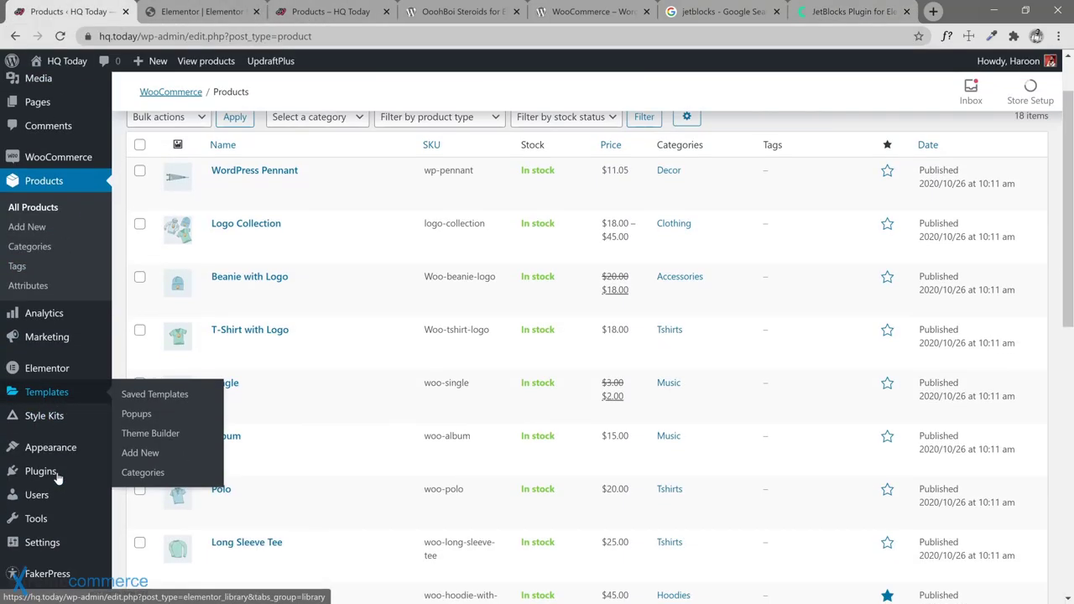
{"action": "mouse_move", "coordinate": [66, 460]}
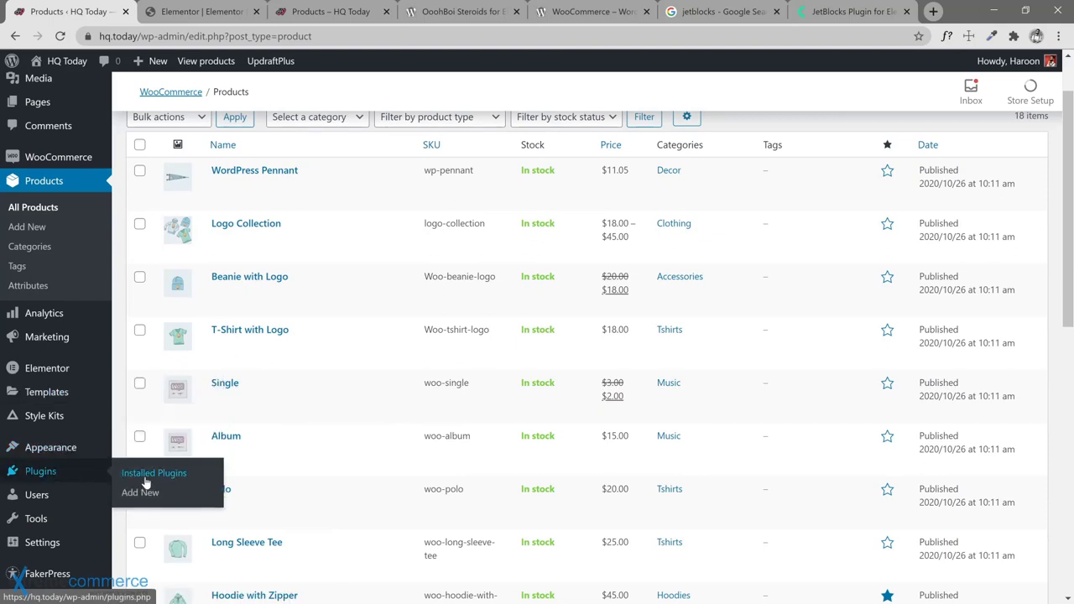
{"action": "left_click", "coordinate": [146, 481]}
{"action": "left_click", "coordinate": [140, 492]}
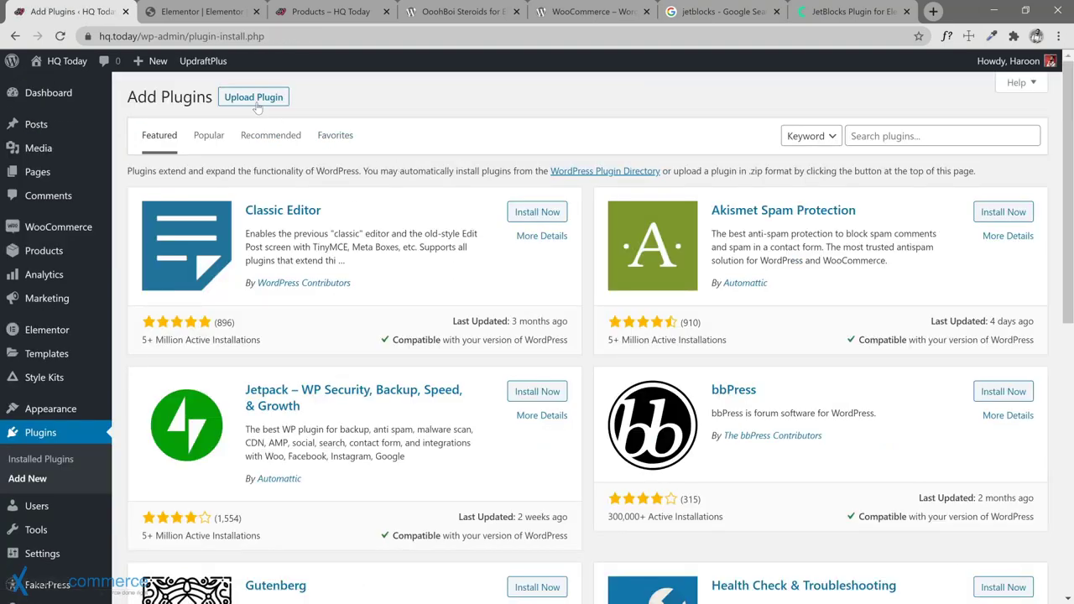
{"action": "left_click", "coordinate": [255, 102]}
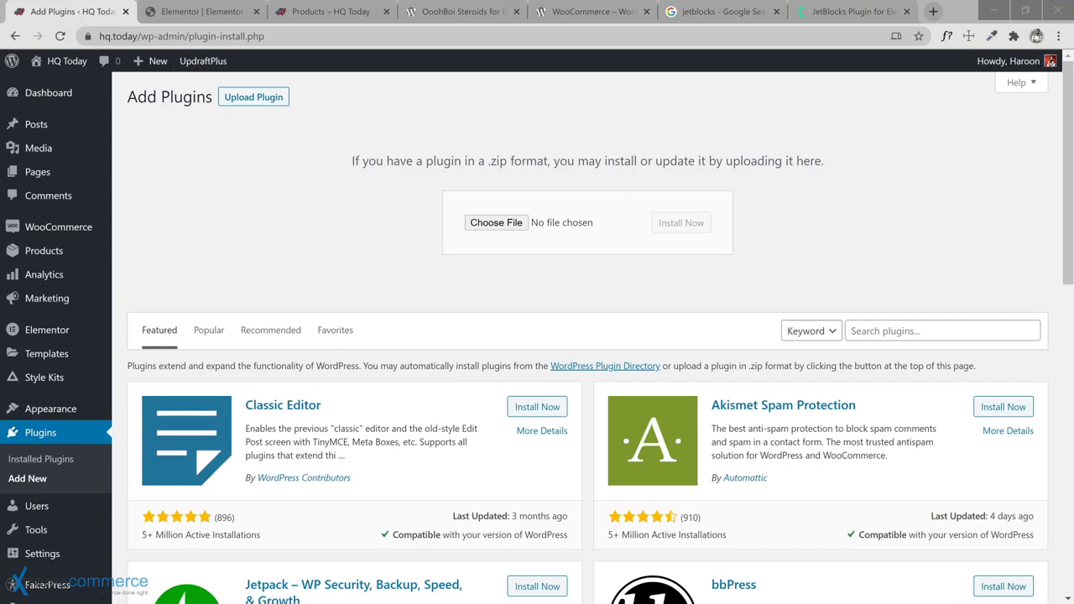
Step: Upload jet-blocks.zip, install it and activate the JetBlocks plugin
{"action": "left_click_drag", "start_coordinate": [497, 23], "coordinate": [482, 224]}
{"action": "left_click", "coordinate": [675, 227]}
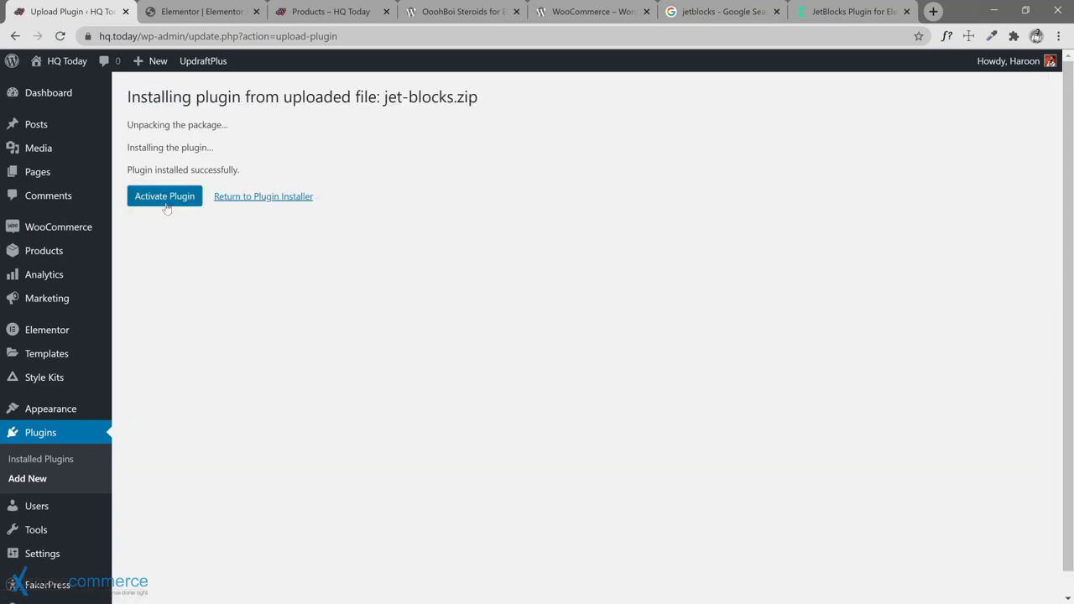
{"action": "left_click", "coordinate": [165, 198]}
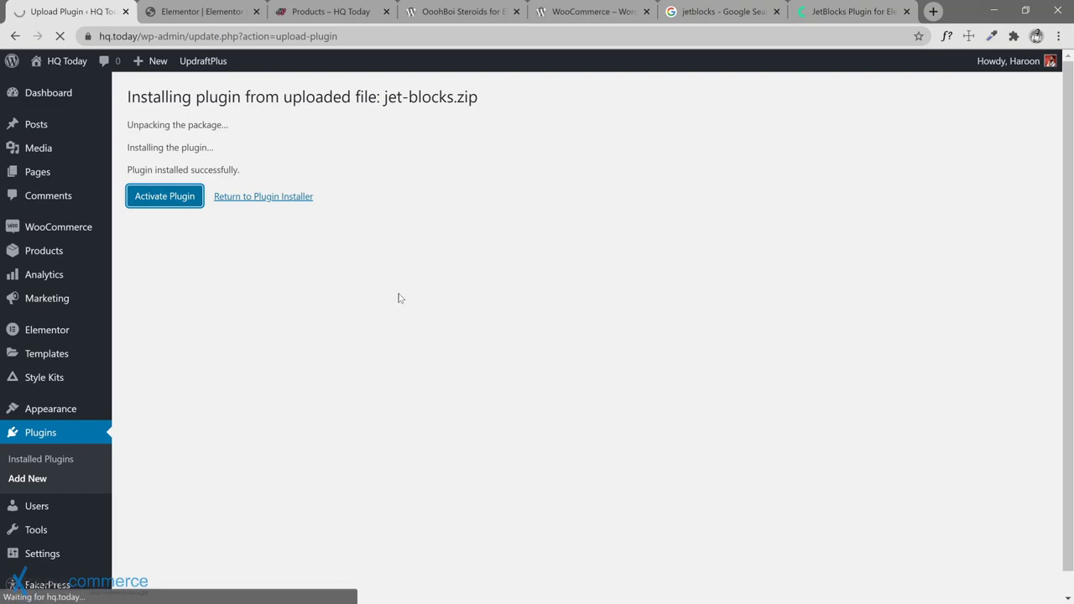
Step: Go to the JetPlugins dashboard in the admin menu
{"action": "scroll", "coordinate": [153, 422], "scroll_direction": "down", "scroll_amount": 3}
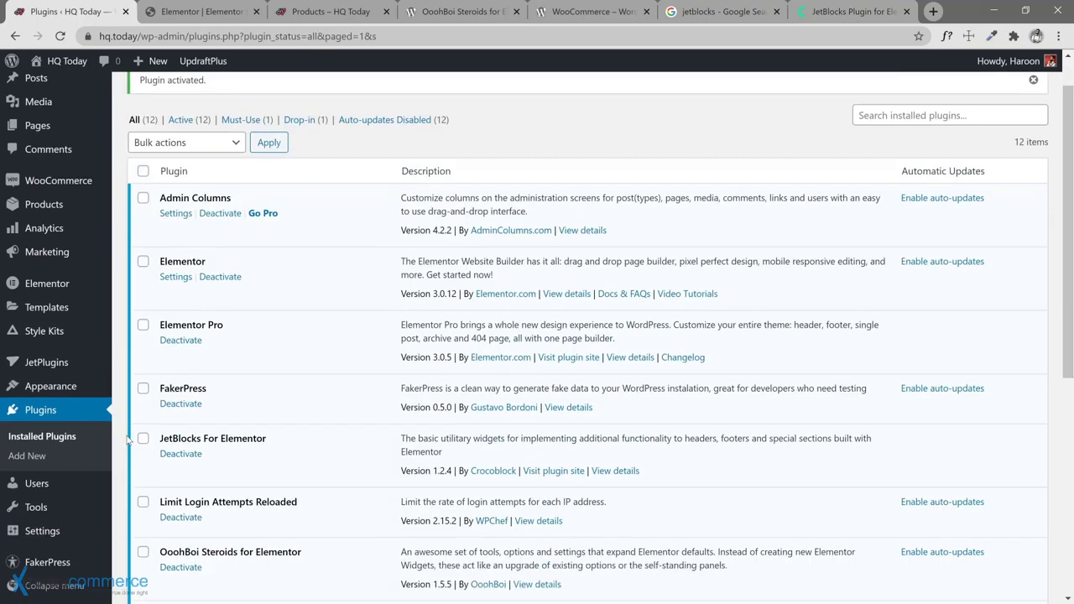
{"action": "scroll", "coordinate": [107, 422], "scroll_direction": "down", "scroll_amount": 1}
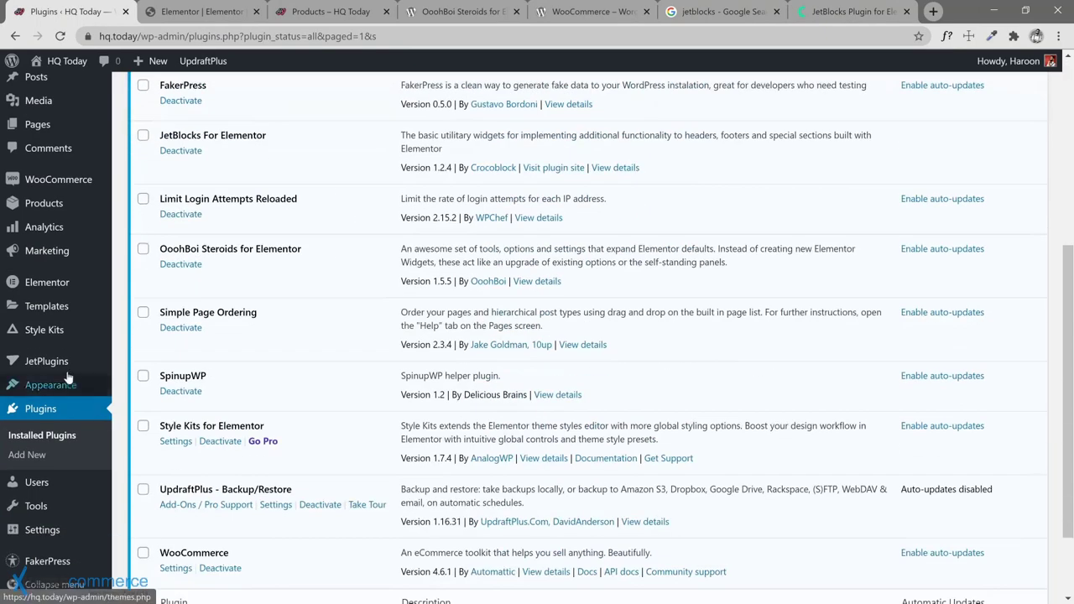
{"action": "mouse_move", "coordinate": [69, 361]}
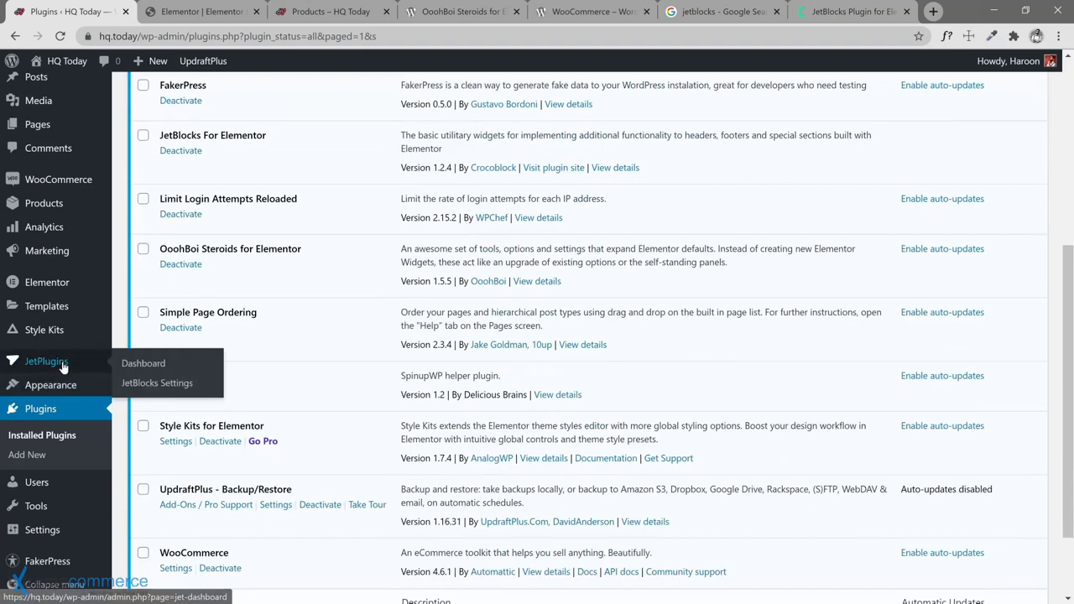
{"action": "left_click", "coordinate": [148, 385]}
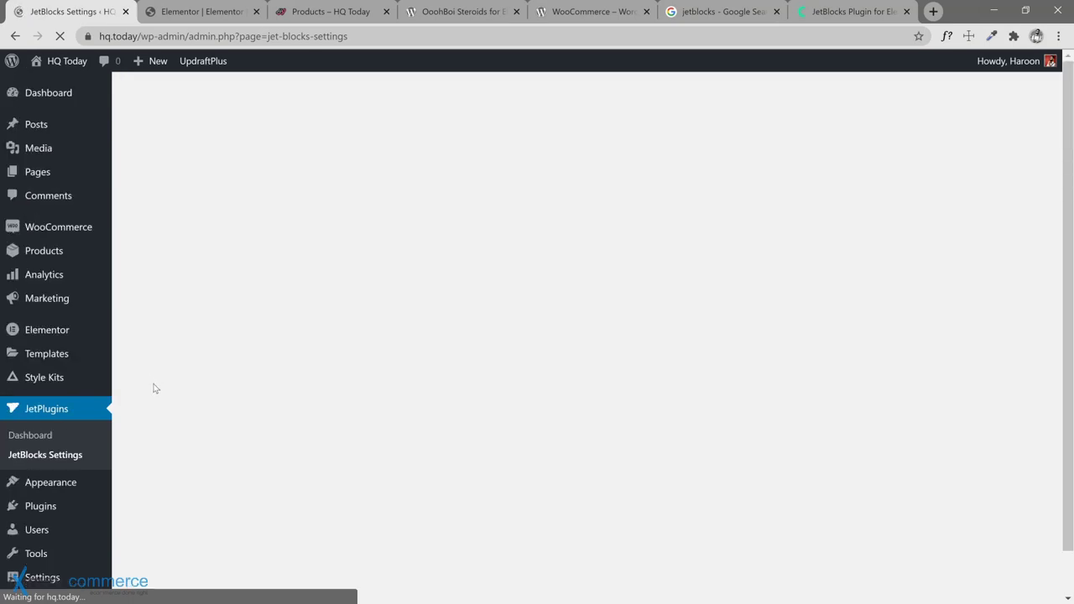
{"action": "left_click", "coordinate": [37, 435]}
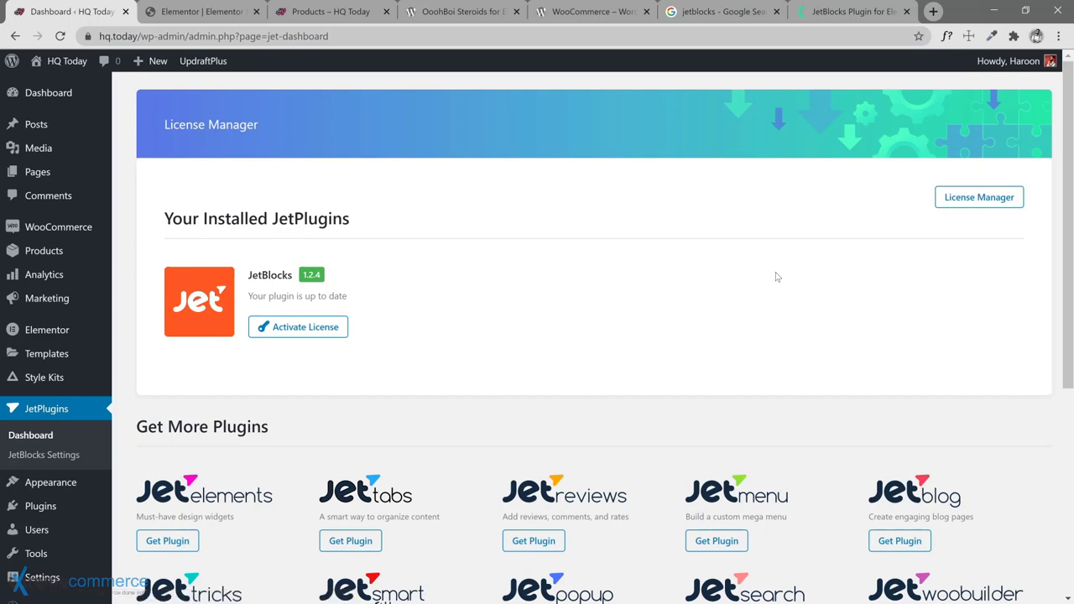
Step: Activate the JetBlocks license by pasting the license key, then dismiss the confirmation
{"action": "left_click", "coordinate": [300, 333]}
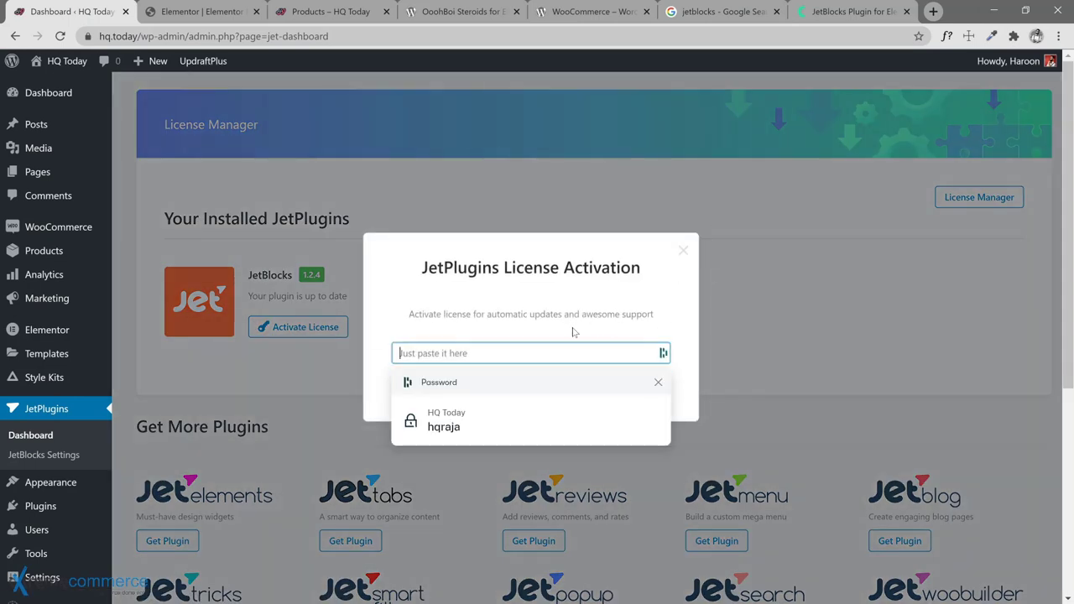
{"action": "key", "text": "ctrl+v"}
{"action": "left_click", "coordinate": [530, 383]}
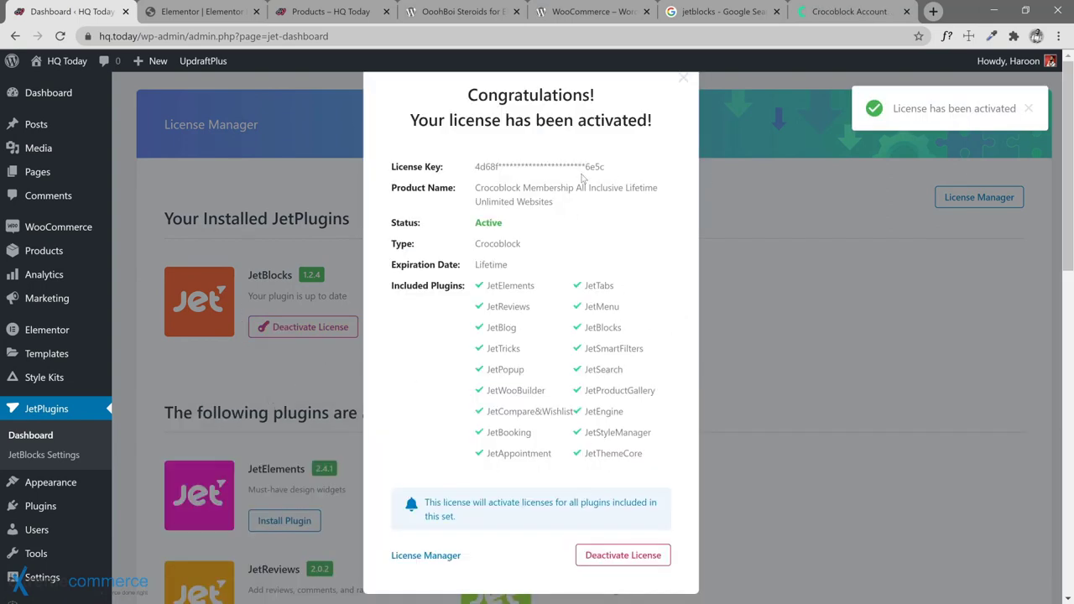
{"action": "scroll", "coordinate": [503, 245], "scroll_direction": "down", "scroll_amount": 2}
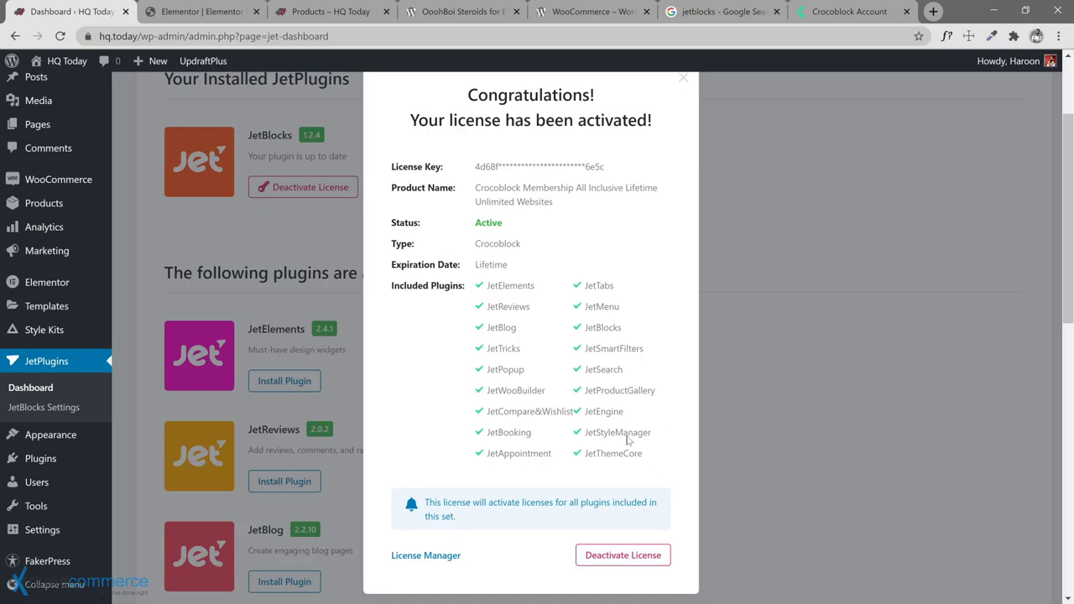
{"action": "scroll", "coordinate": [627, 438], "scroll_direction": "up", "scroll_amount": 2}
{"action": "left_click", "coordinate": [683, 78]}
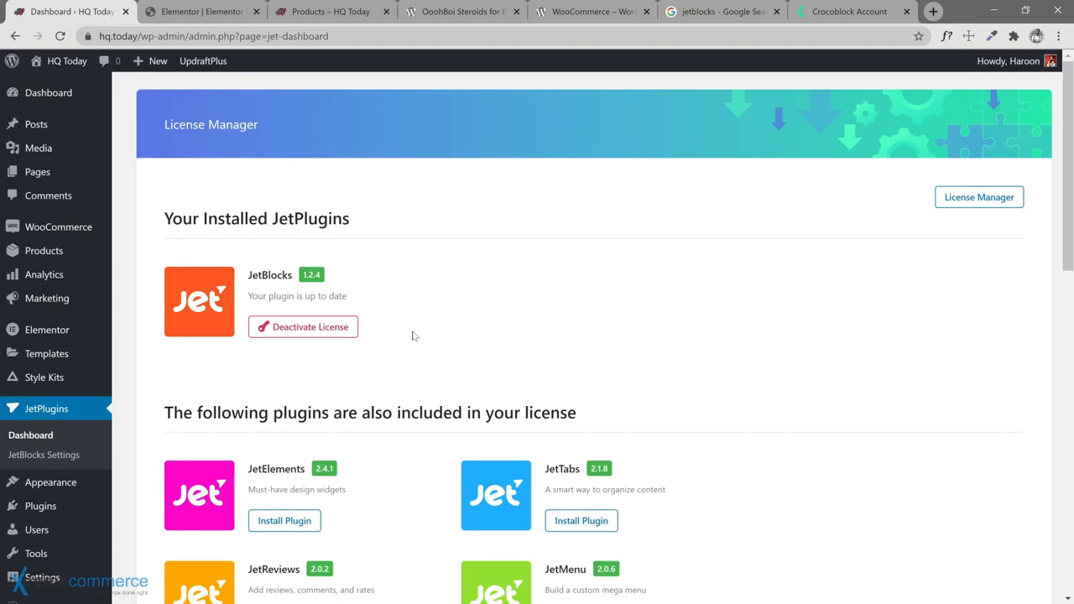
Step: Open JetPlugins > JetBlocks Settings
{"action": "scroll", "coordinate": [342, 352], "scroll_direction": "down", "scroll_amount": 3}
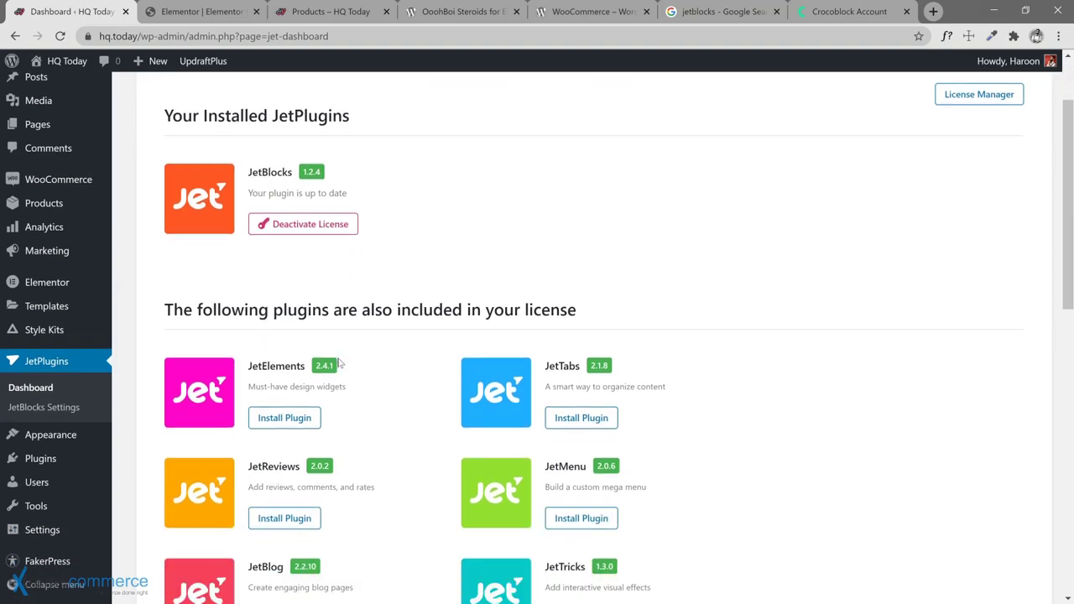
{"action": "scroll", "coordinate": [378, 319], "scroll_direction": "down", "scroll_amount": 1}
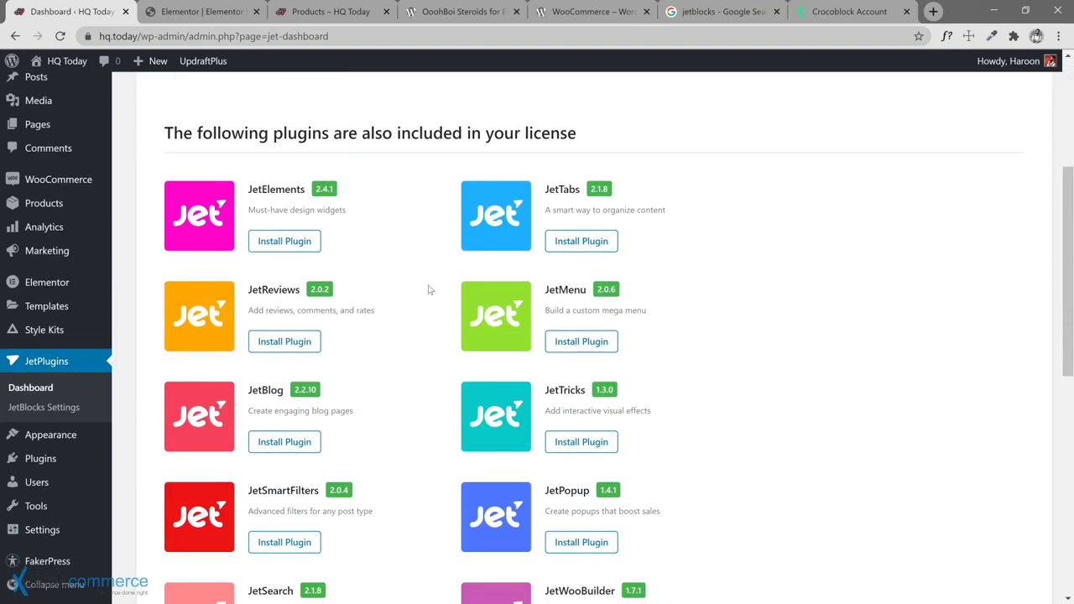
{"action": "scroll", "coordinate": [428, 289], "scroll_direction": "down", "scroll_amount": 1}
{"action": "scroll", "coordinate": [444, 240], "scroll_direction": "down", "scroll_amount": 3}
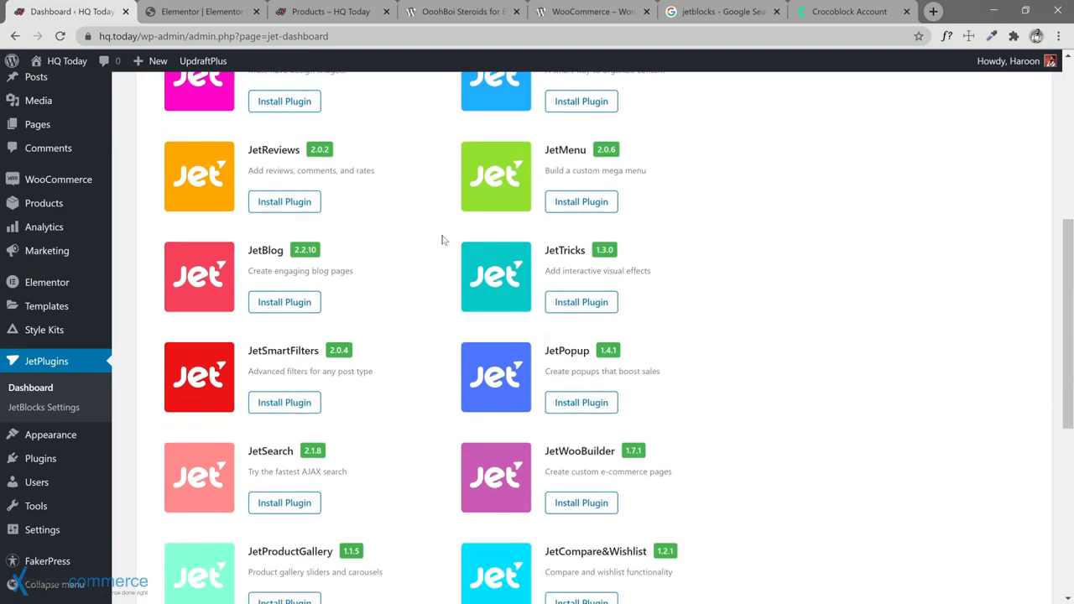
{"action": "scroll", "coordinate": [443, 270], "scroll_direction": "down", "scroll_amount": 1}
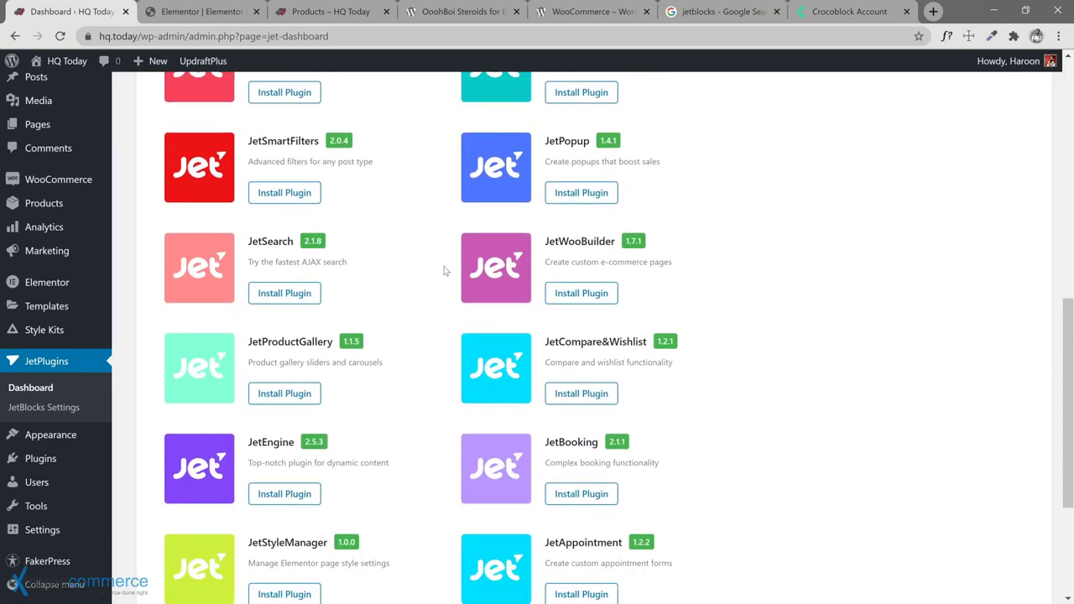
{"action": "scroll", "coordinate": [444, 270], "scroll_direction": "up", "scroll_amount": 9}
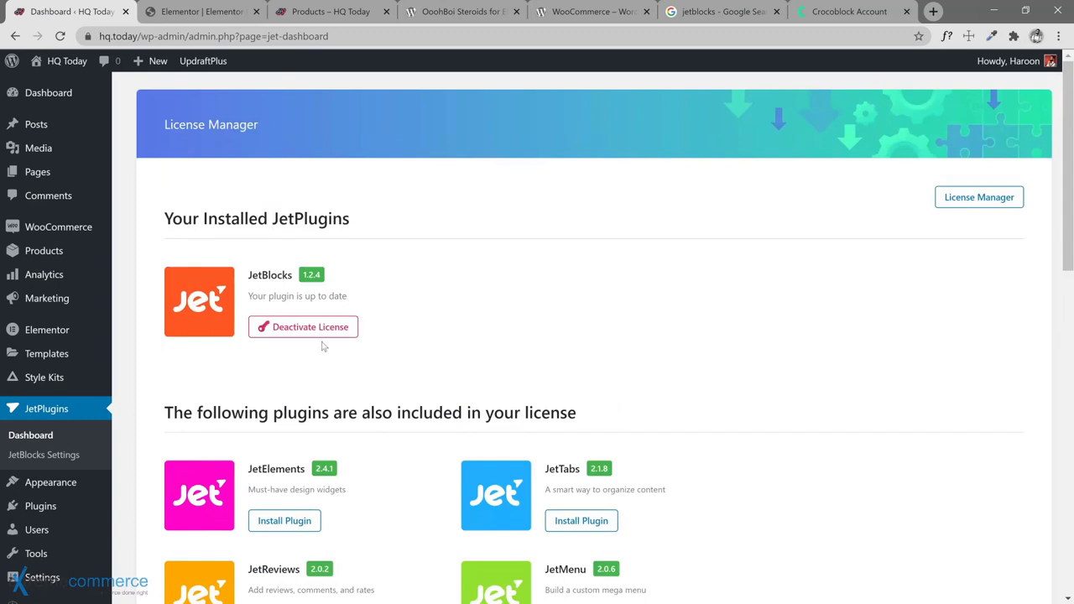
{"action": "scroll", "coordinate": [323, 346], "scroll_direction": "down", "scroll_amount": 2}
{"action": "left_click", "coordinate": [44, 406]}
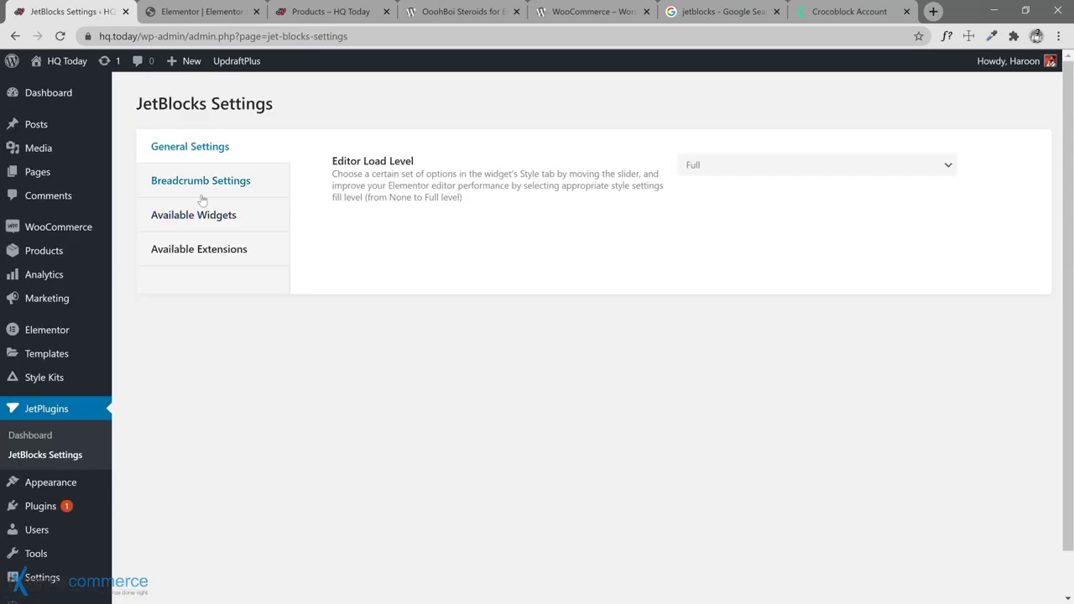
Step: Turn off the Column Order and Sticky Section extensions
{"action": "left_click", "coordinate": [204, 253]}
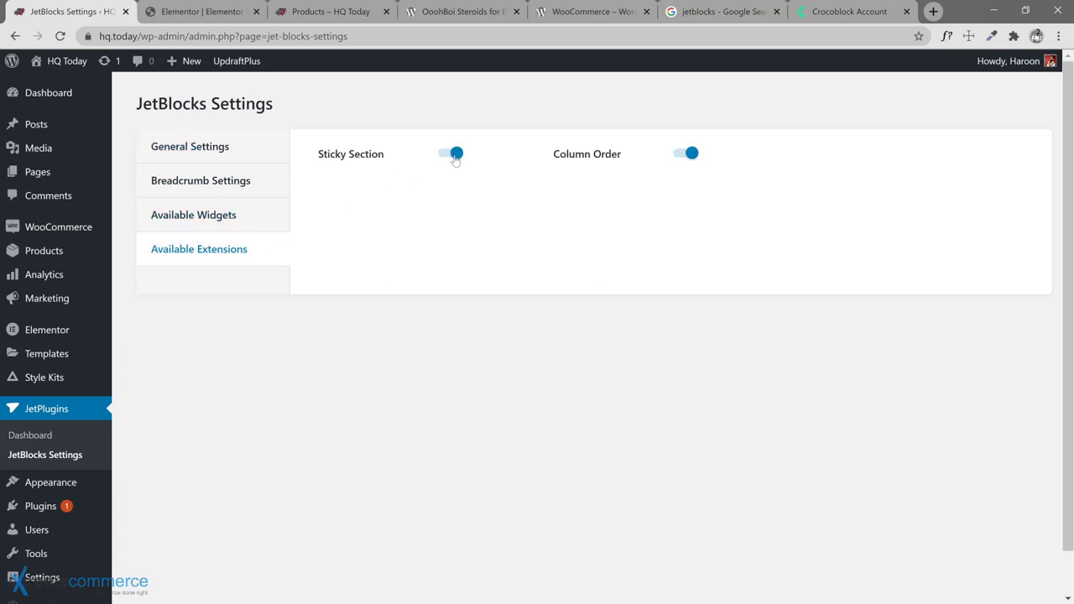
{"action": "left_click", "coordinate": [683, 154]}
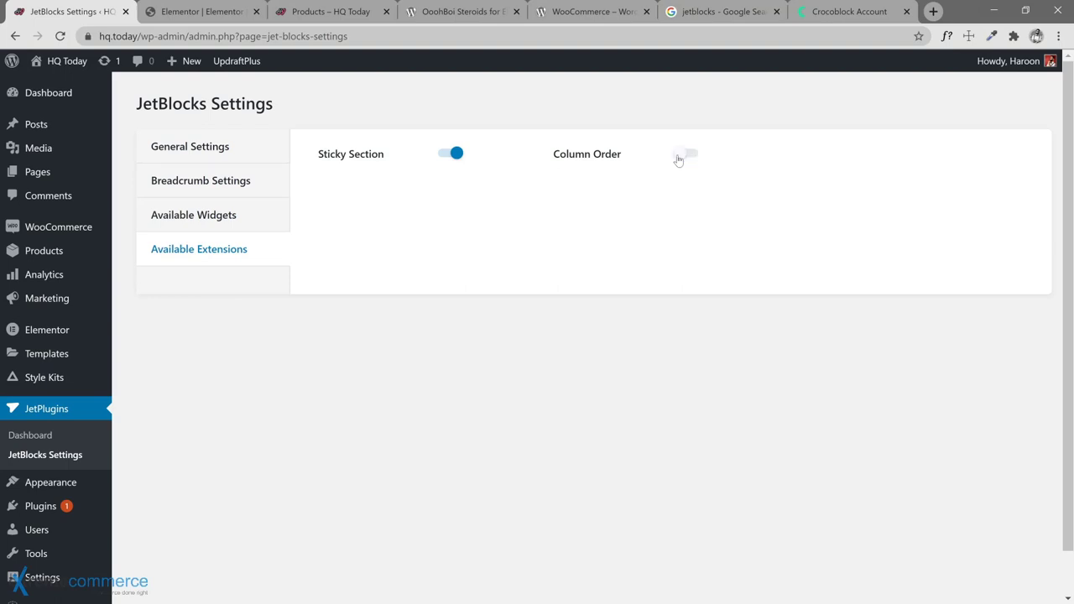
{"action": "left_click", "coordinate": [449, 156]}
Step: Disable the Breadcrumbs, Logo, Hamburger Panel and Nav Menu widgets, then recheck the extensions
{"action": "left_click", "coordinate": [194, 225]}
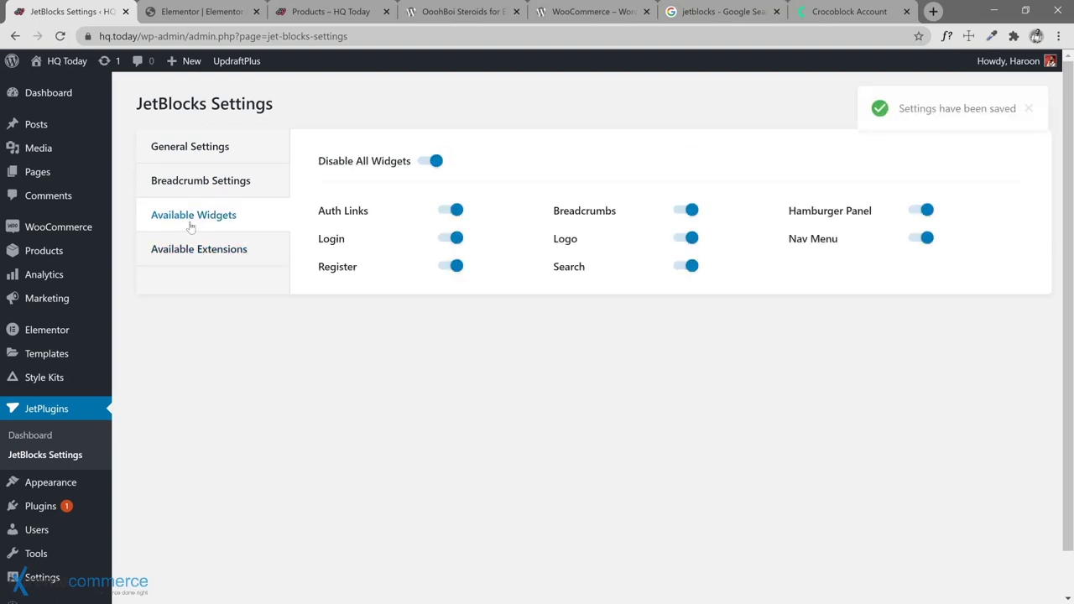
{"action": "left_click", "coordinate": [240, 183]}
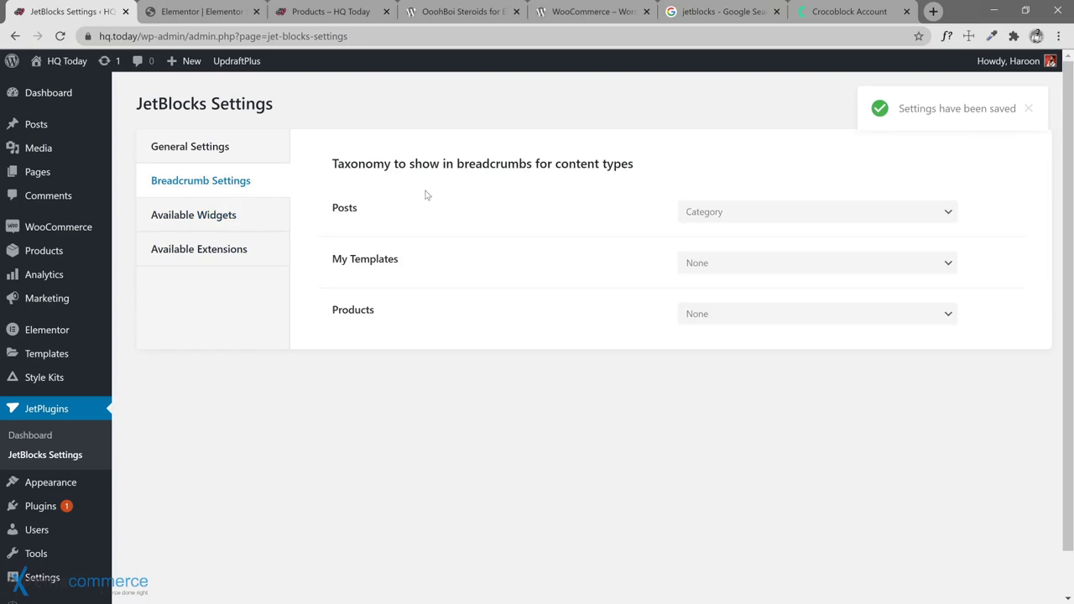
{"action": "left_click", "coordinate": [223, 151]}
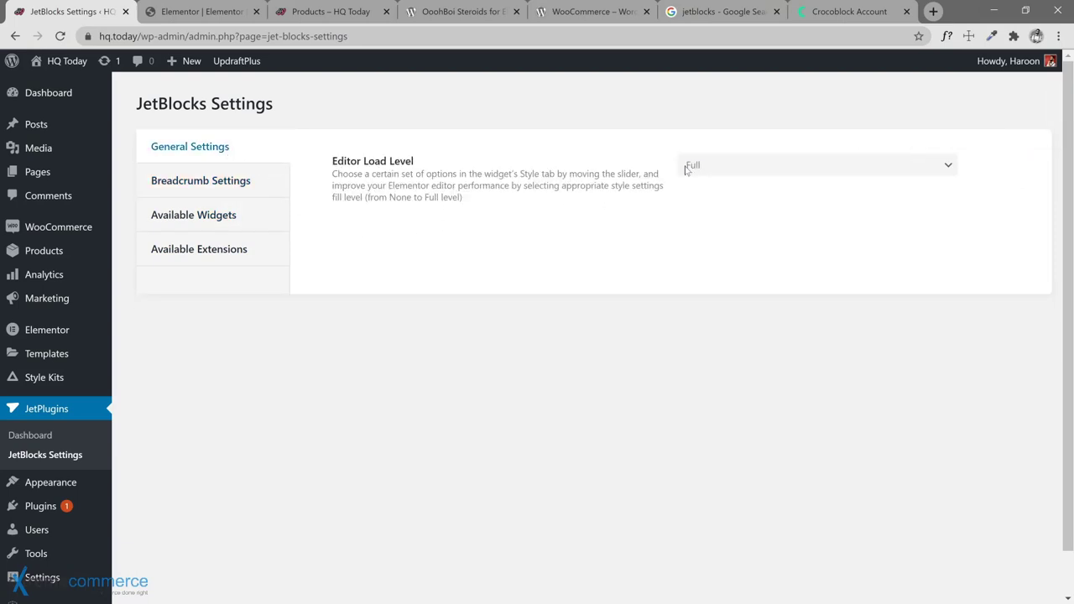
{"action": "left_click", "coordinate": [200, 218]}
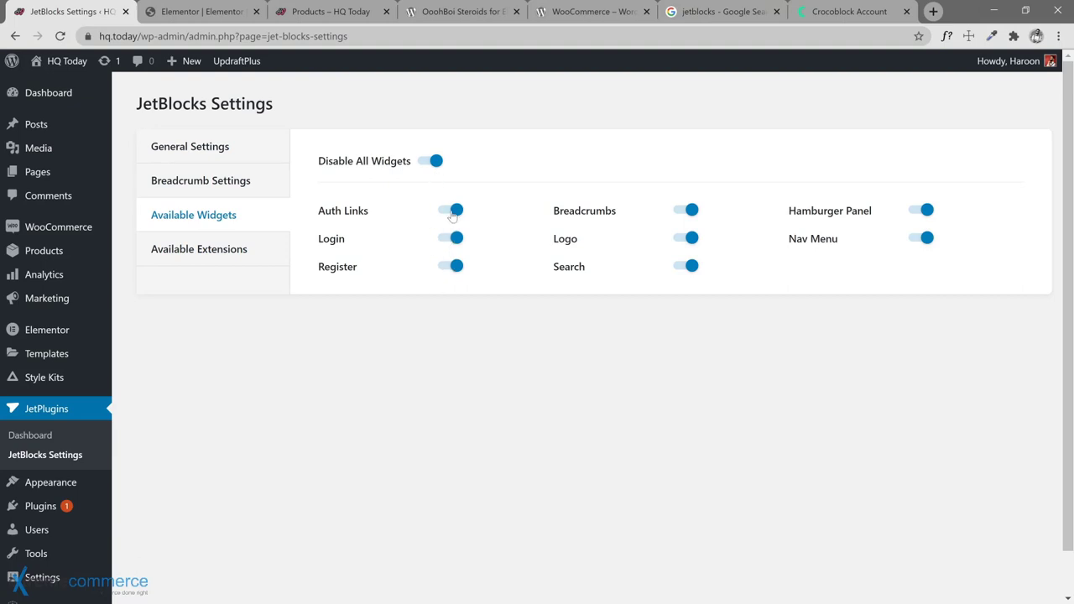
{"action": "left_click", "coordinate": [684, 211]}
{"action": "left_click", "coordinate": [687, 238]}
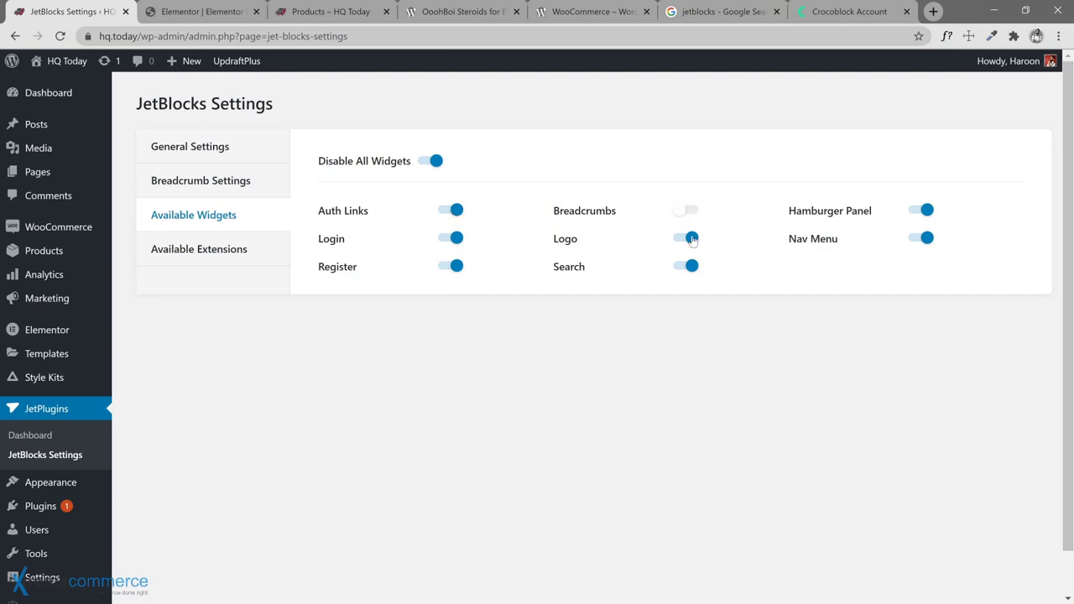
{"action": "left_click", "coordinate": [924, 214]}
{"action": "left_click", "coordinate": [926, 239]}
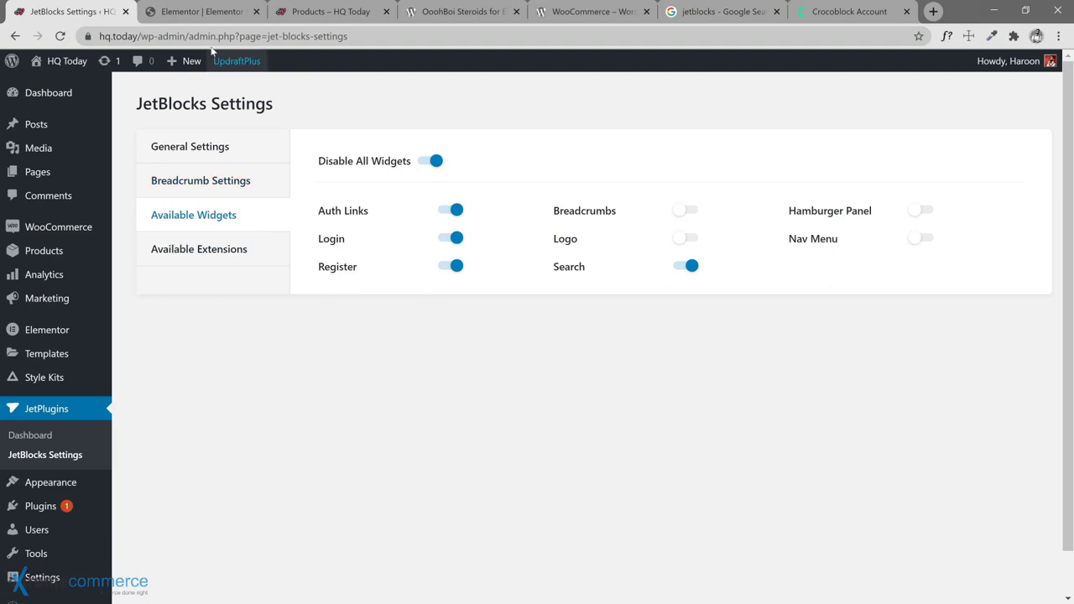
{"action": "left_click", "coordinate": [184, 252]}
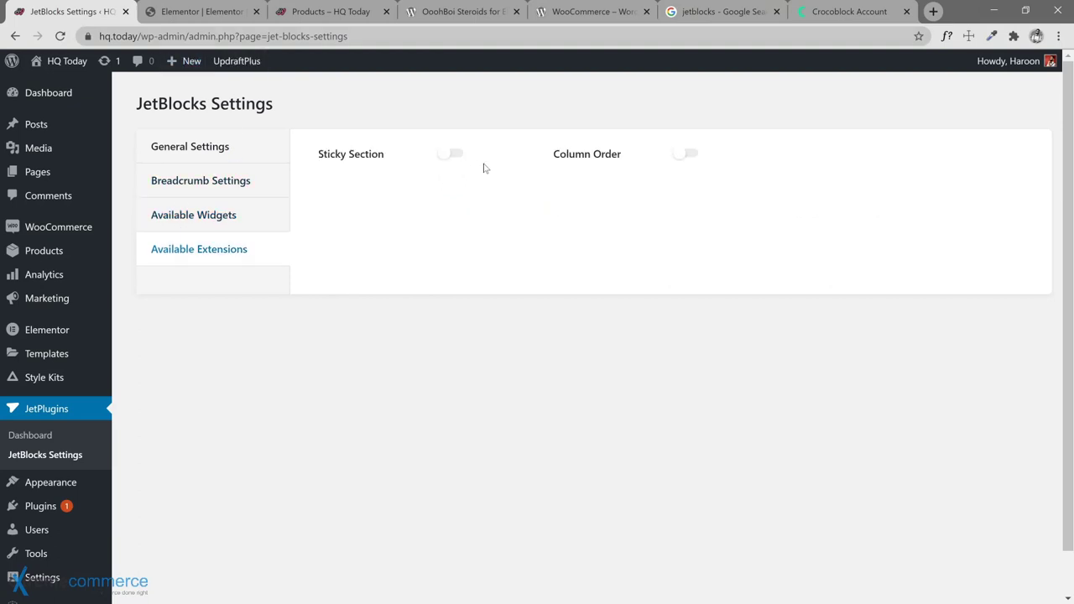
Step: Reload the Elementor Header #2697 editor after removing the trailing # from its URL
{"action": "left_click", "coordinate": [222, 11]}
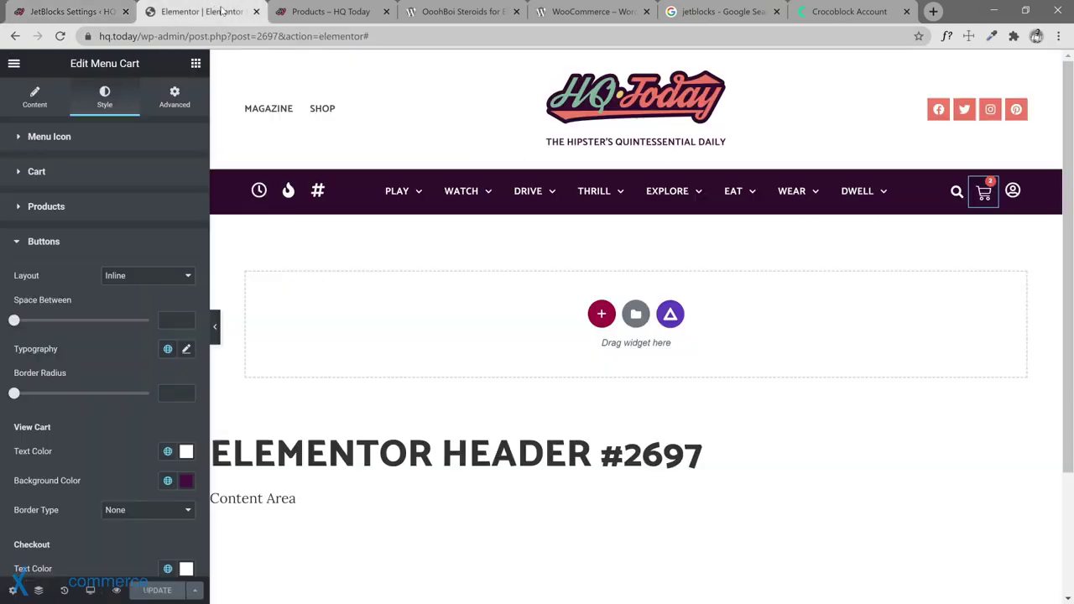
{"action": "left_click", "coordinate": [424, 36]}
{"action": "key", "text": "End"}
{"action": "key", "text": "BackSpace"}
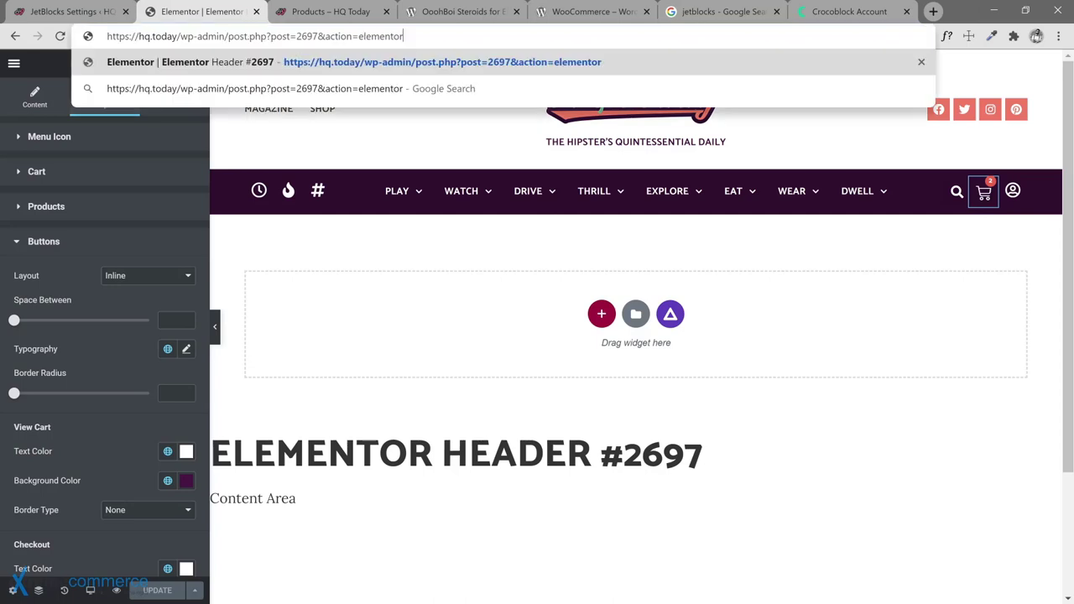
{"action": "key", "text": "Return"}
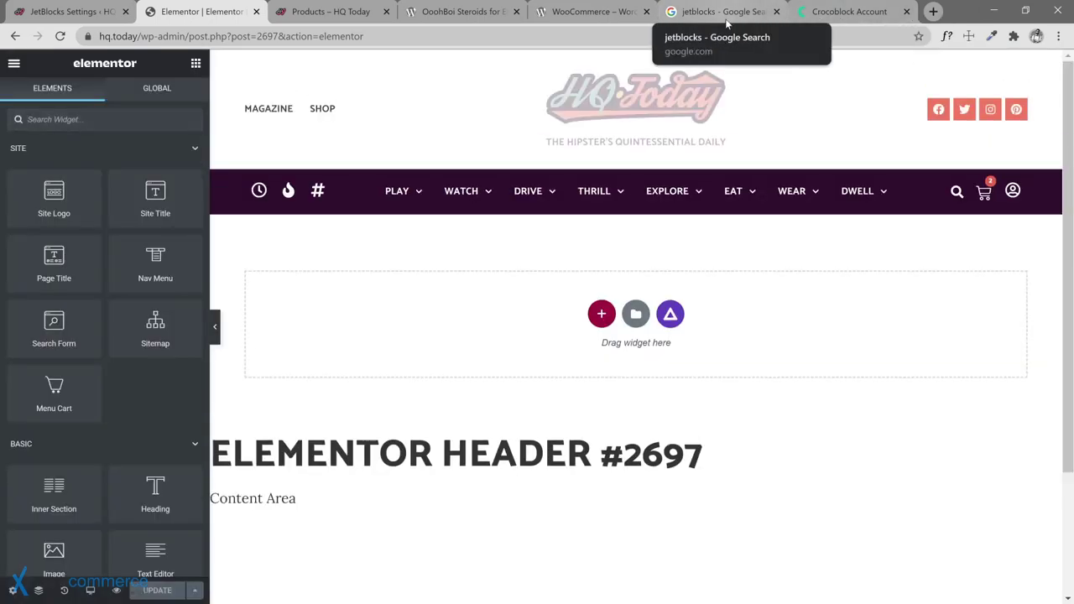
Step: Browse the JetBlocks Plugin page's widget grid from the Google results, then return to Elementor
{"action": "left_click", "coordinate": [726, 19]}
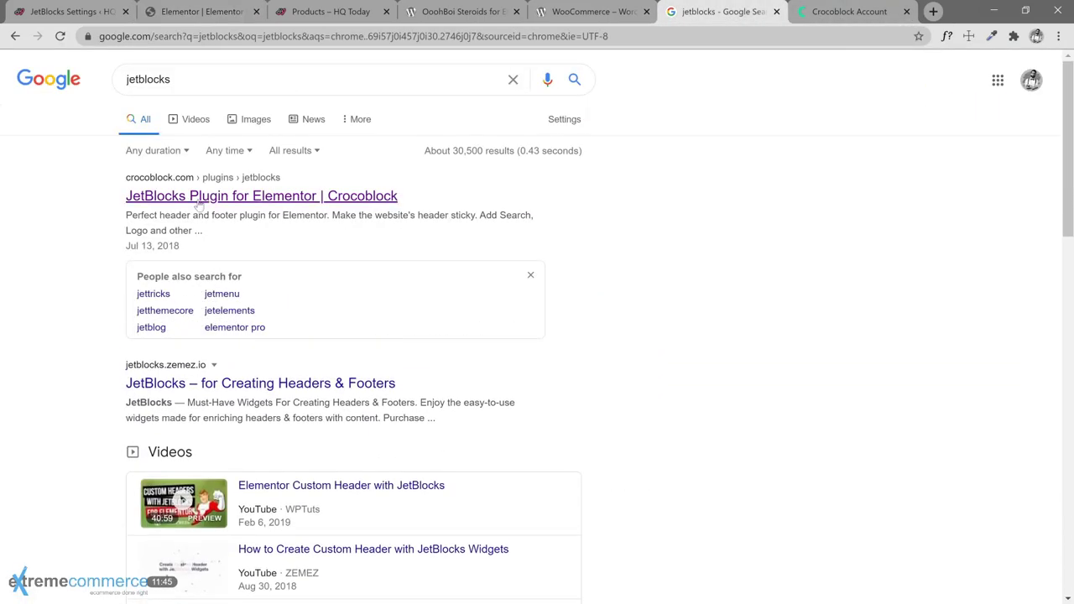
{"action": "left_click", "coordinate": [198, 201]}
{"action": "scroll", "coordinate": [638, 293], "scroll_direction": "down", "scroll_amount": 5}
{"action": "scroll", "coordinate": [597, 312], "scroll_direction": "down", "scroll_amount": 10}
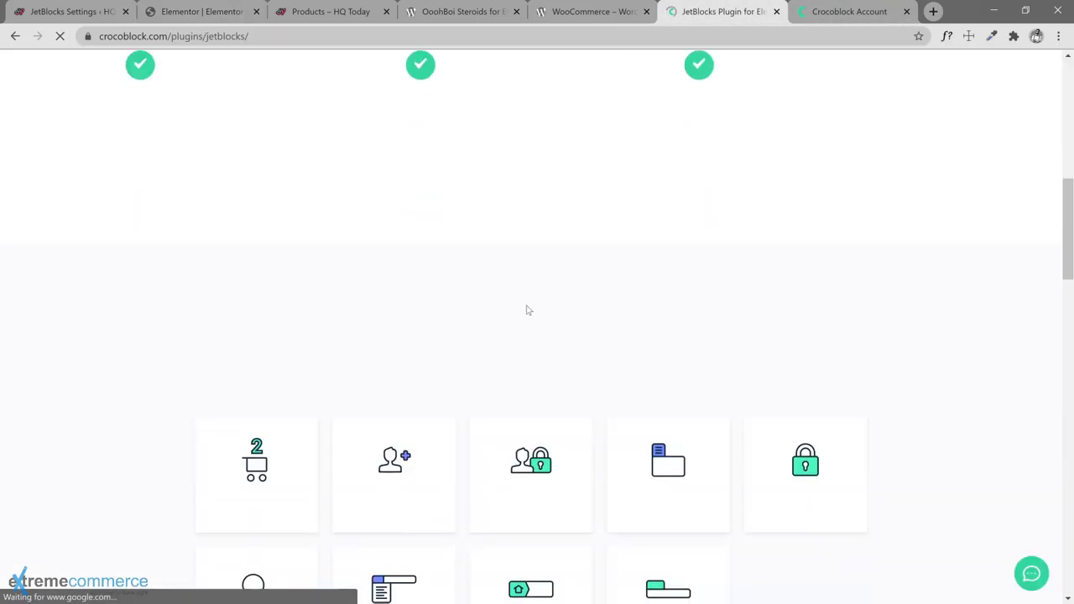
{"action": "scroll", "coordinate": [462, 327], "scroll_direction": "up", "scroll_amount": 5}
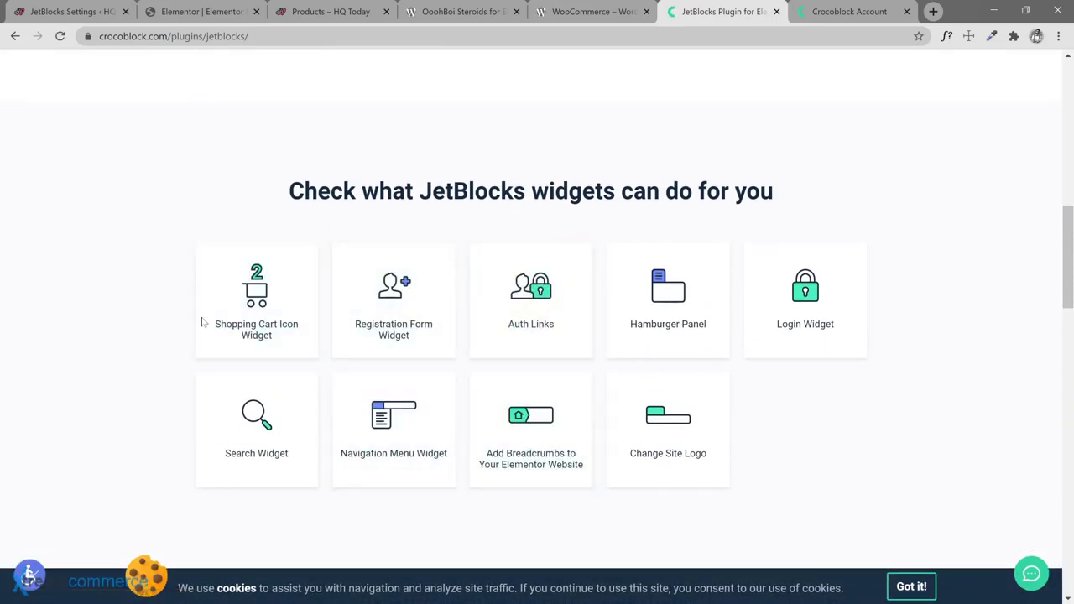
{"action": "left_click", "coordinate": [176, 13]}
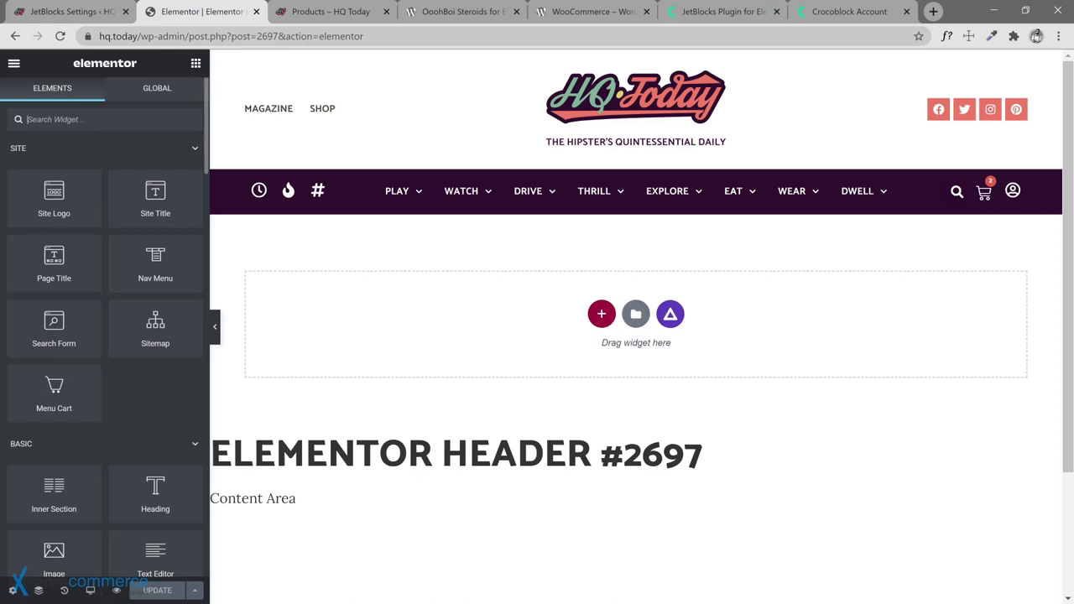
Step: Search widgets for 'cart' and place a WooCommerce Shopping Cart in the header nav bar
{"action": "type", "text": "shop"}
{"action": "type", "text": " j"}
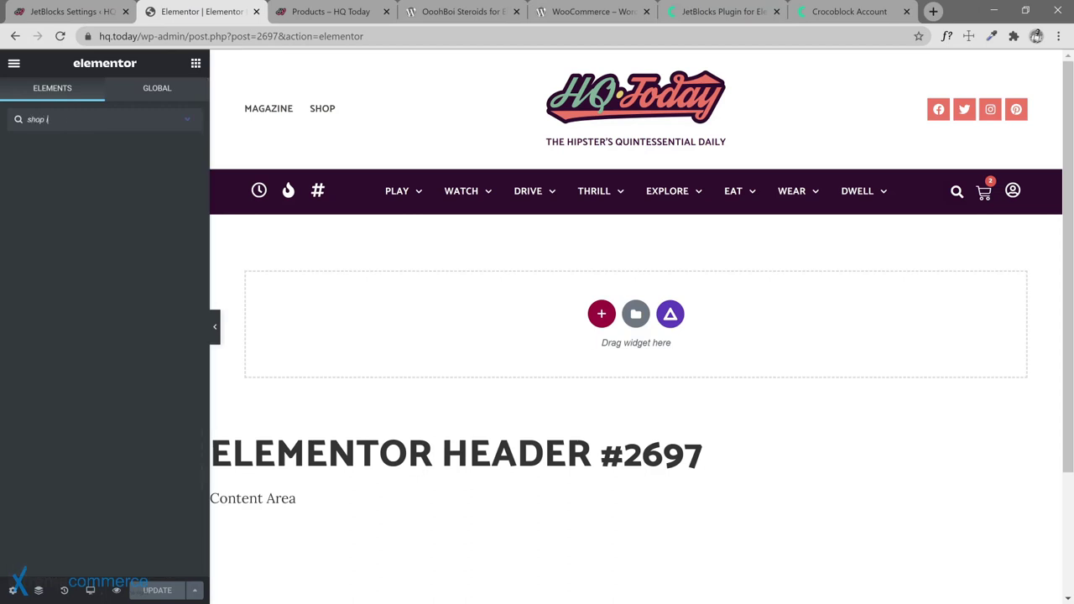
{"action": "type", "text": "co"}
{"action": "key", "text": "ctrl+a"}
{"action": "type", "text": "cart"}
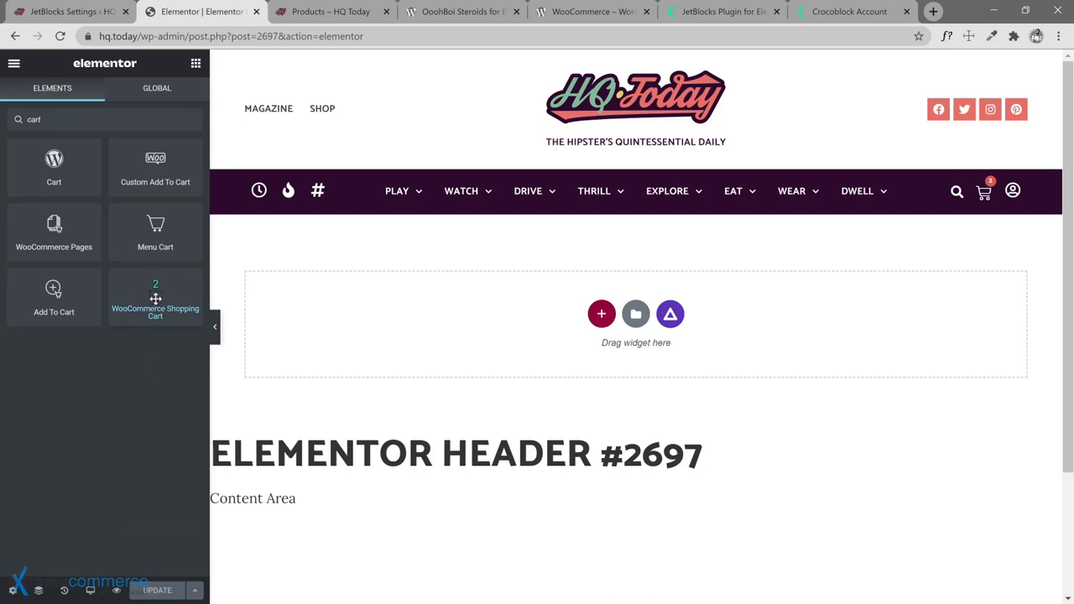
{"action": "left_click_drag", "start_coordinate": [155, 297], "coordinate": [974, 198]}
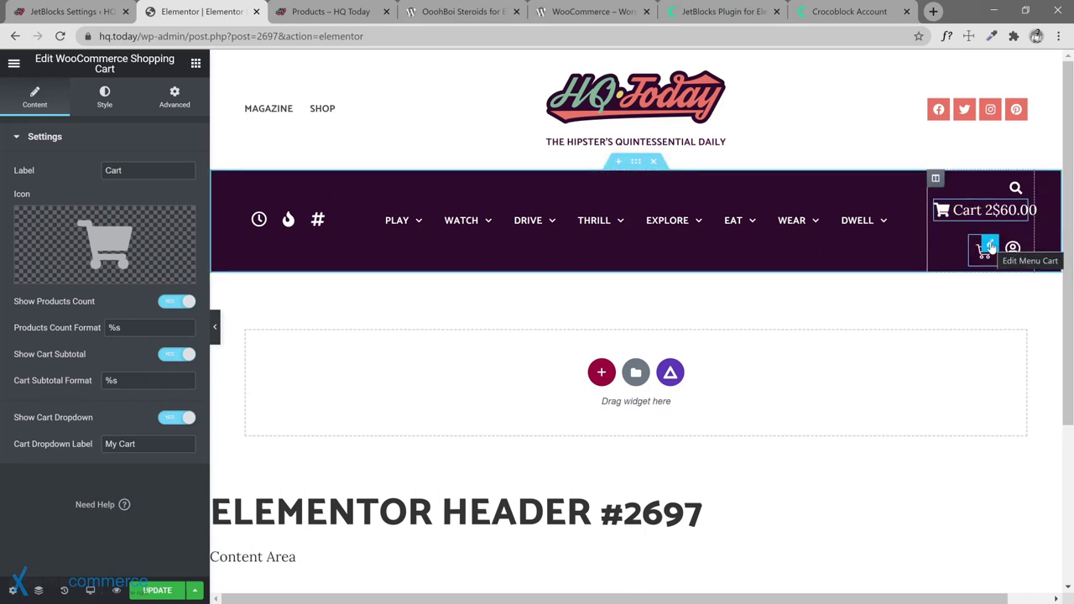
Step: Delete the old Menu Cart from the header
{"action": "right_click", "coordinate": [990, 246]}
{"action": "left_click", "coordinate": [978, 494]}
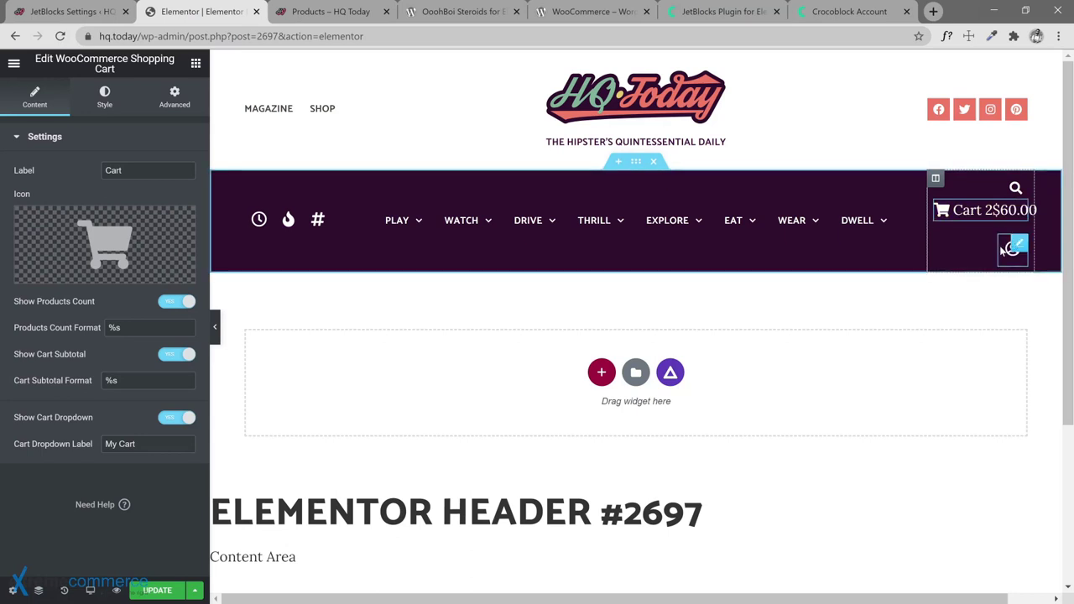
{"action": "mouse_move", "coordinate": [687, 238]}
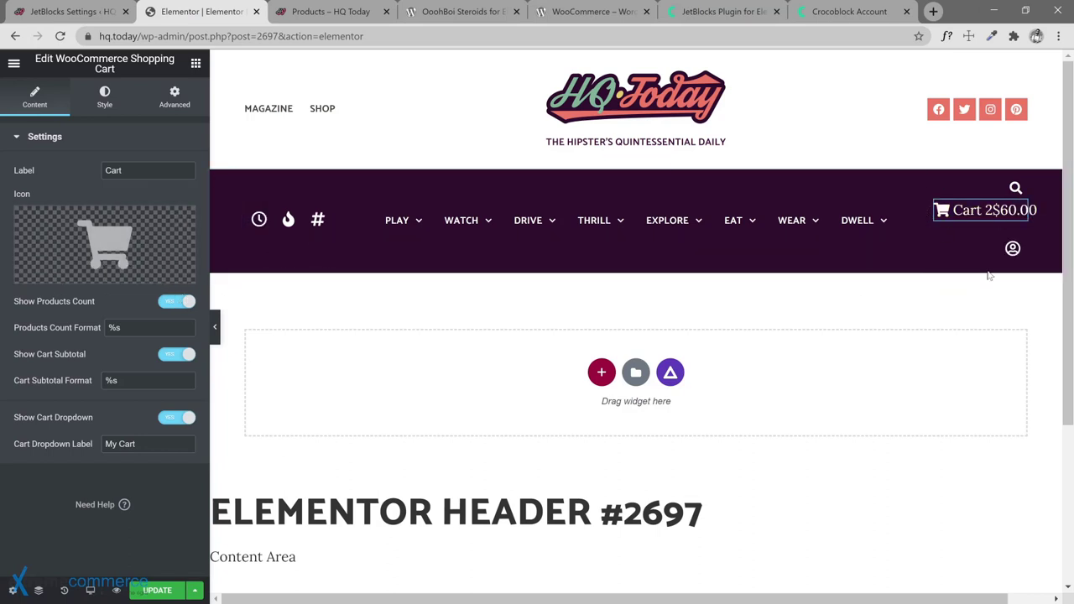
Step: Save the header, switch off the cart subtotal and delete the 'Cart' label text
{"action": "mouse_move", "coordinate": [994, 212]}
{"action": "left_click", "coordinate": [160, 594]}
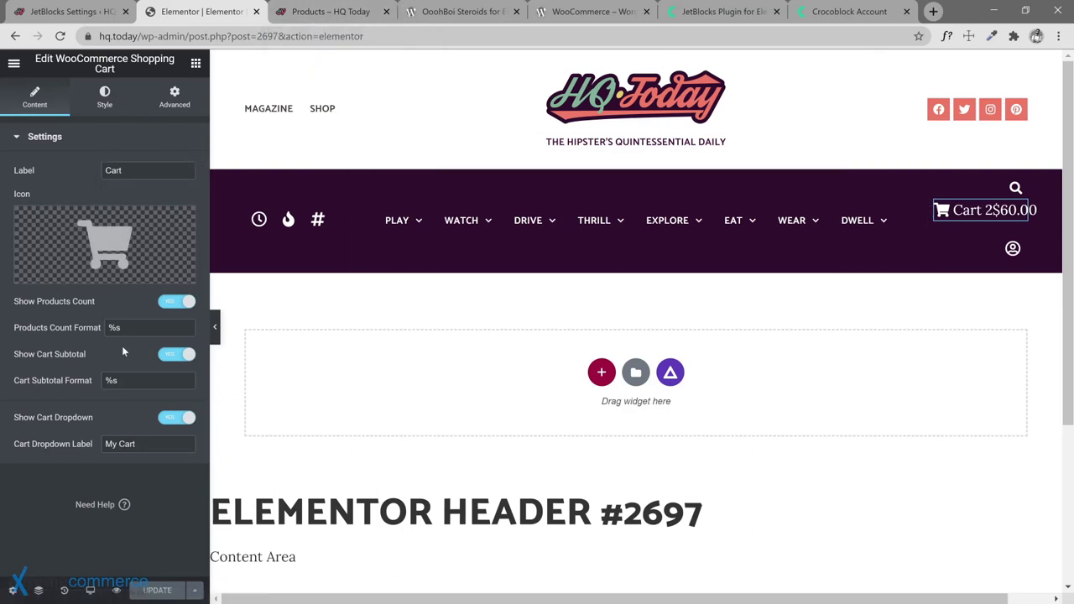
{"action": "left_click", "coordinate": [183, 357]}
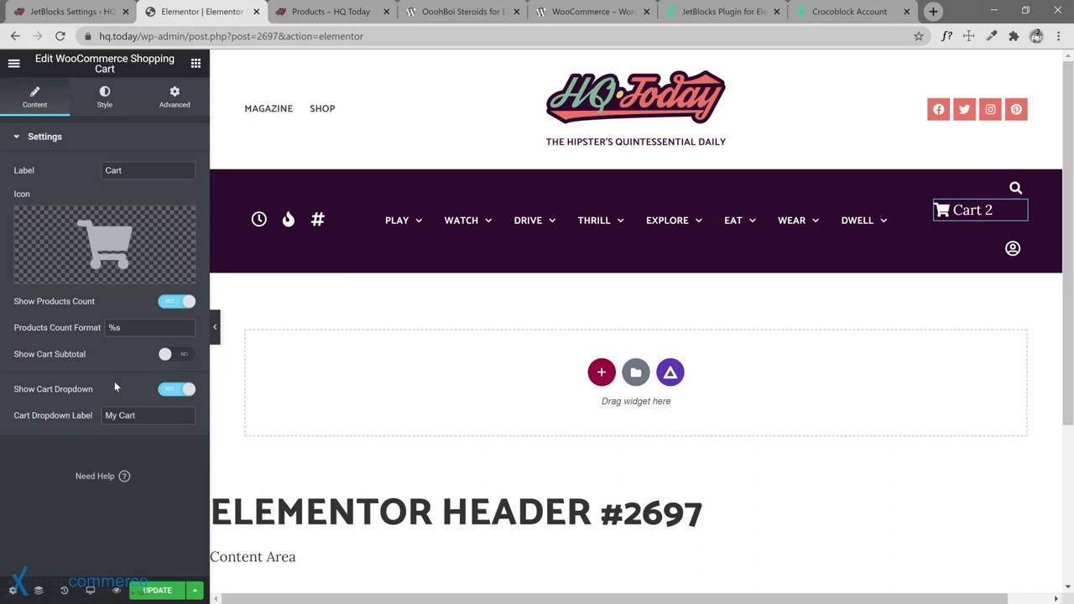
{"action": "double_click", "coordinate": [113, 170]}
{"action": "key", "text": "BackSpace"}
{"action": "key", "text": "BackSpace"}
{"action": "key", "text": "BackSpace"}
{"action": "key", "text": "BackSpace"}
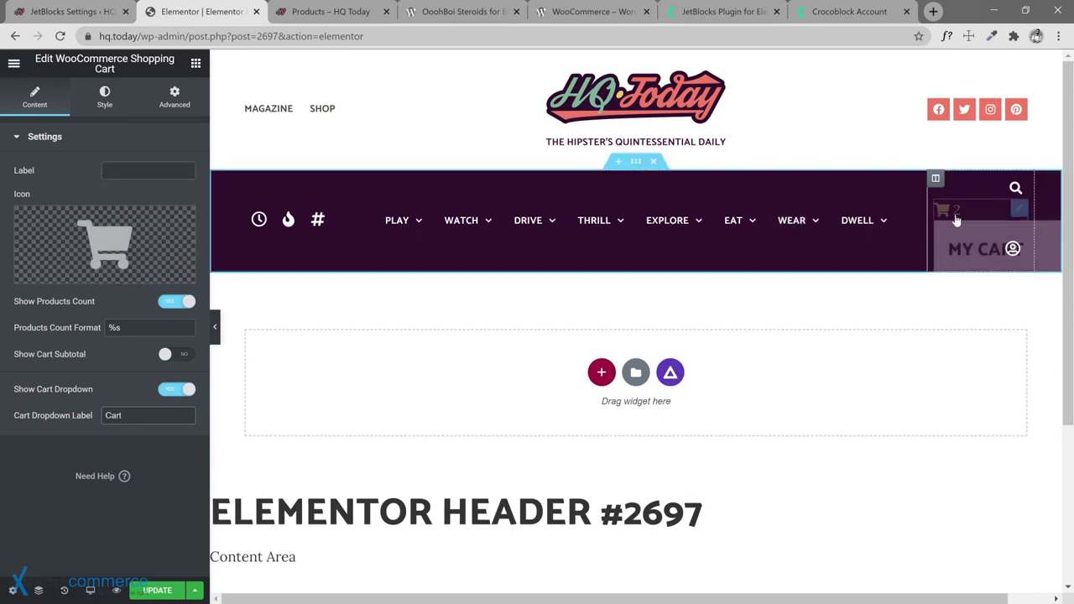
Step: Save the header and set the cart's Positioning Width to Inline (auto)
{"action": "left_click", "coordinate": [104, 96]}
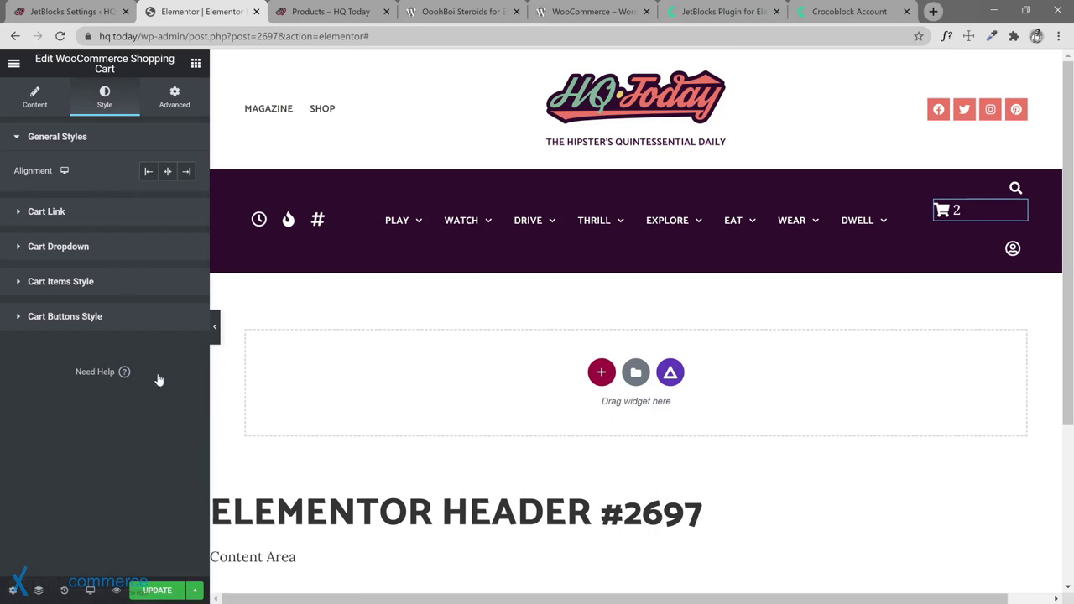
{"action": "left_click", "coordinate": [159, 592]}
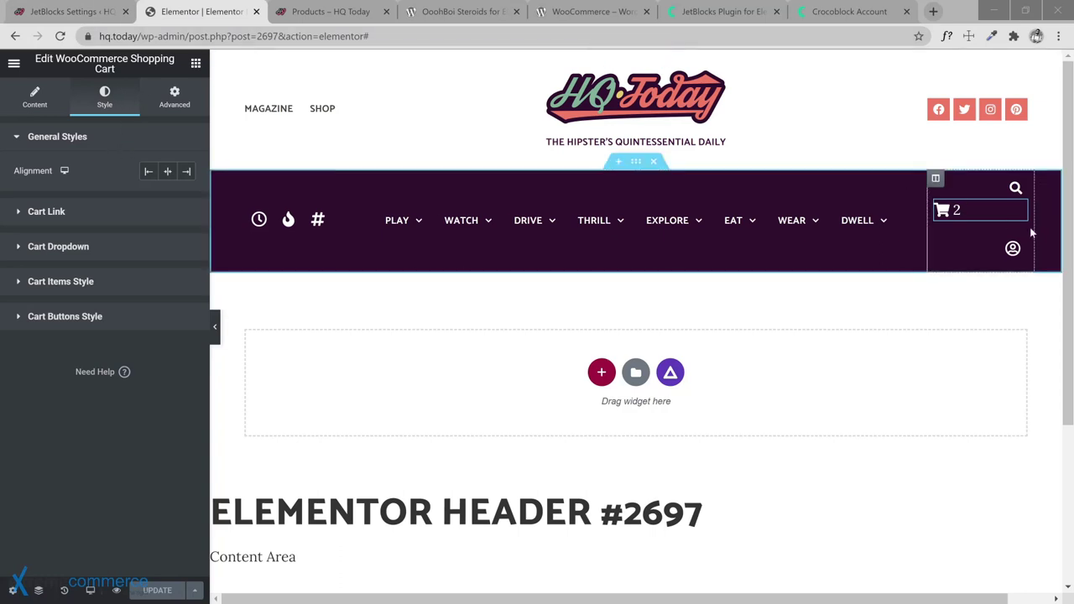
{"action": "left_click", "coordinate": [151, 101]}
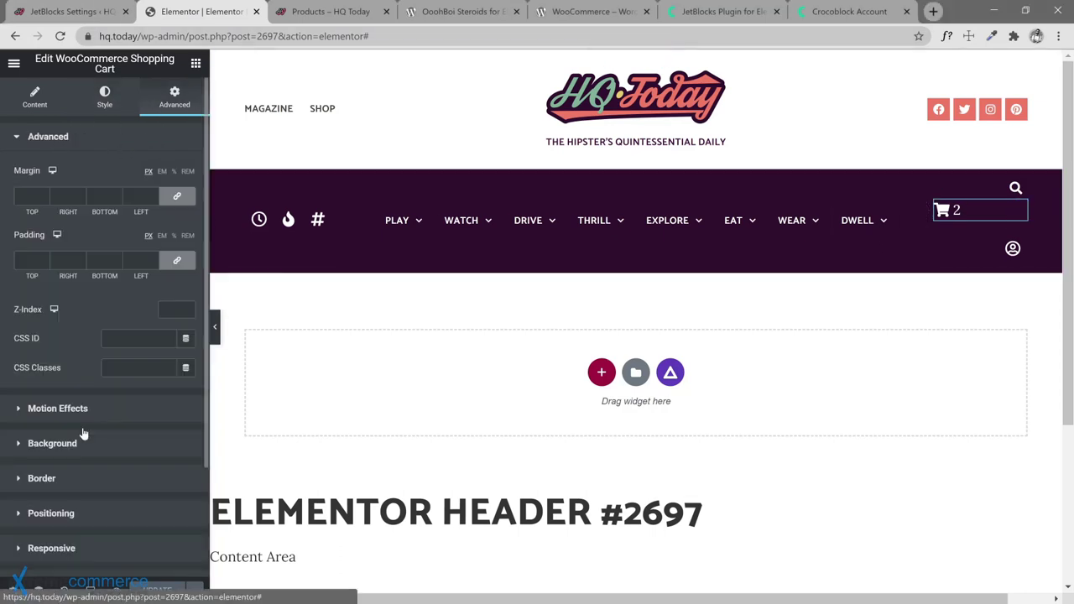
{"action": "scroll", "coordinate": [84, 438], "scroll_direction": "down", "scroll_amount": 2}
{"action": "left_click", "coordinate": [96, 384]}
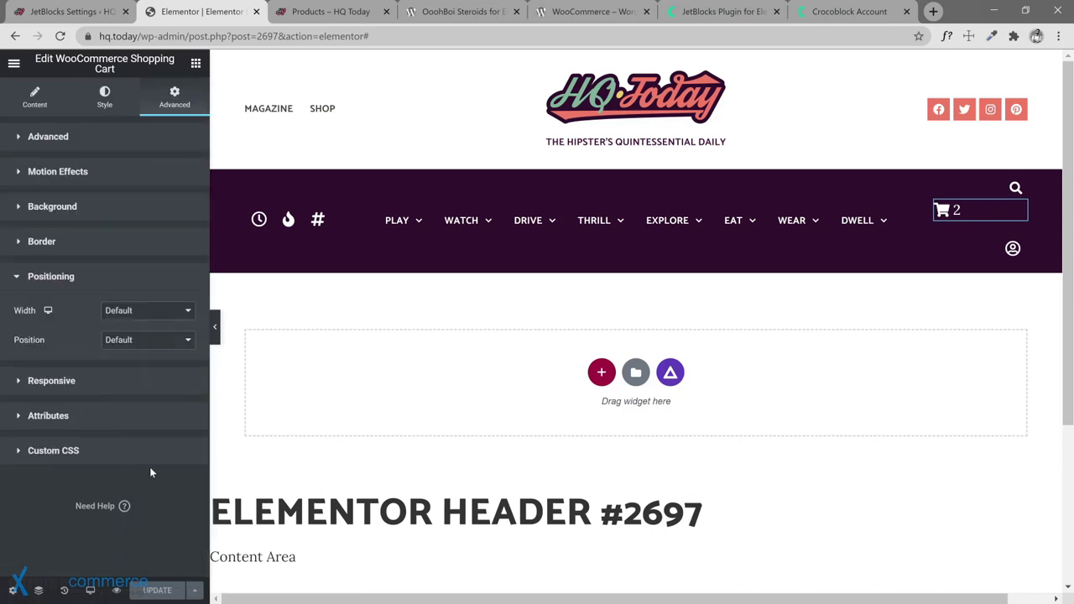
{"action": "left_click", "coordinate": [151, 315]}
{"action": "left_click", "coordinate": [146, 375]}
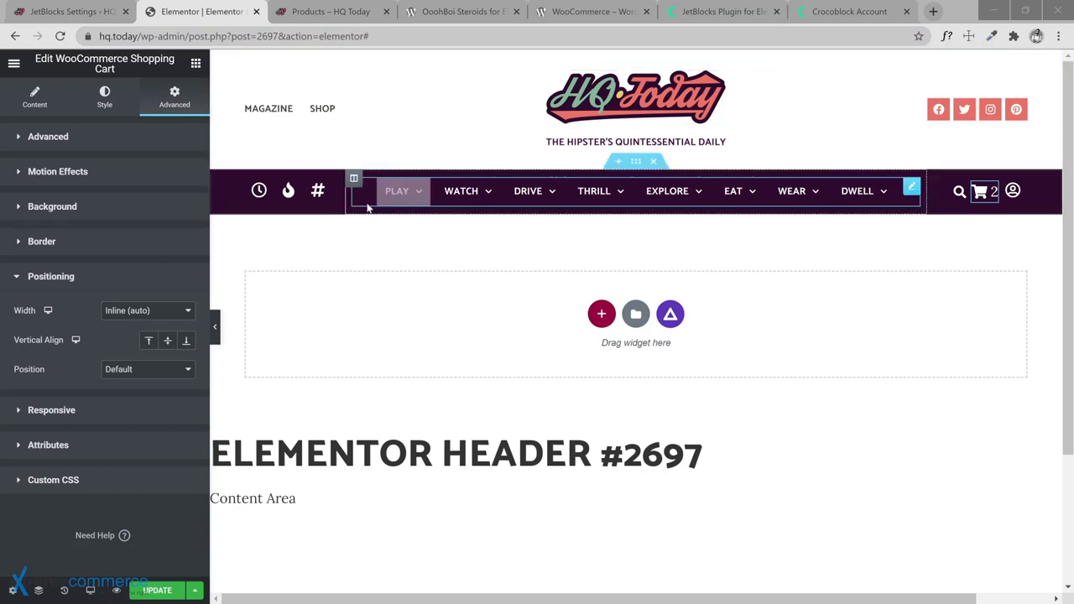
{"action": "left_click", "coordinate": [98, 104]}
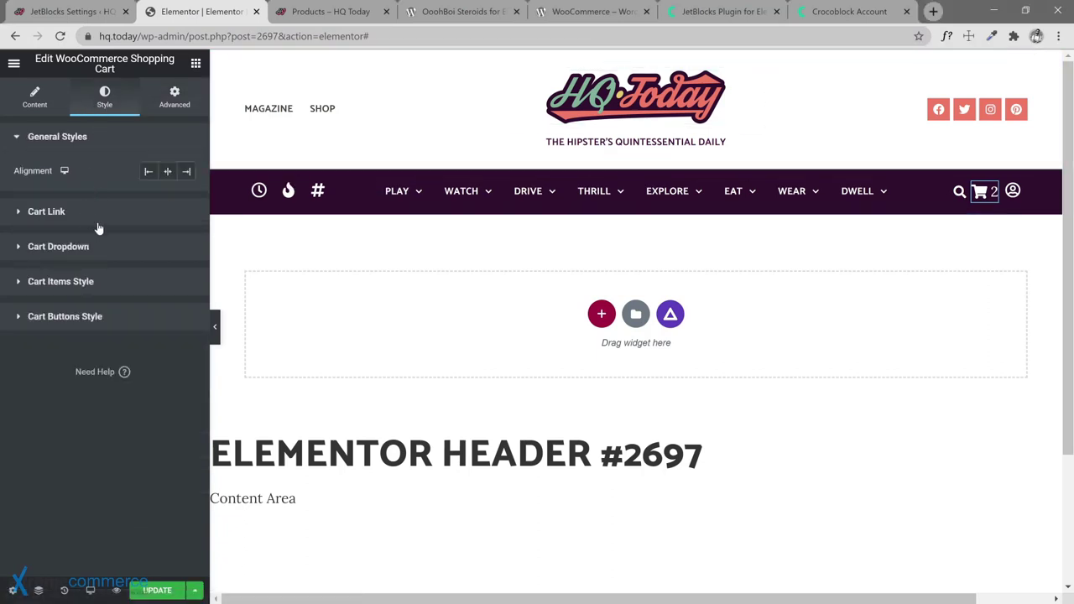
Step: Set unlinked Cart Link padding: top 8, right 4, left 10
{"action": "left_click", "coordinate": [98, 212]}
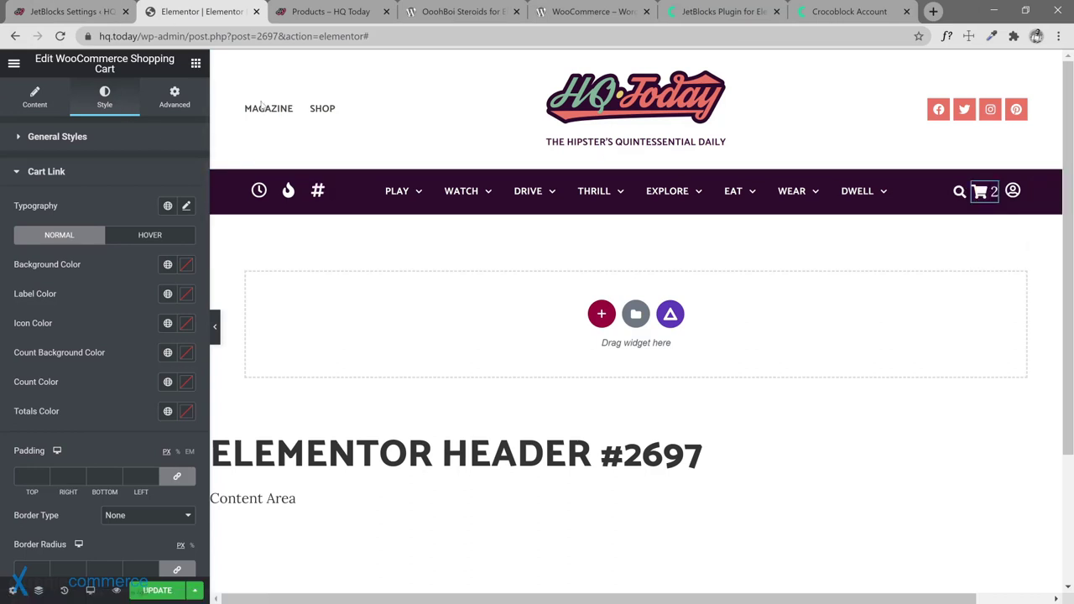
{"action": "scroll", "coordinate": [151, 353], "scroll_direction": "down", "scroll_amount": 2}
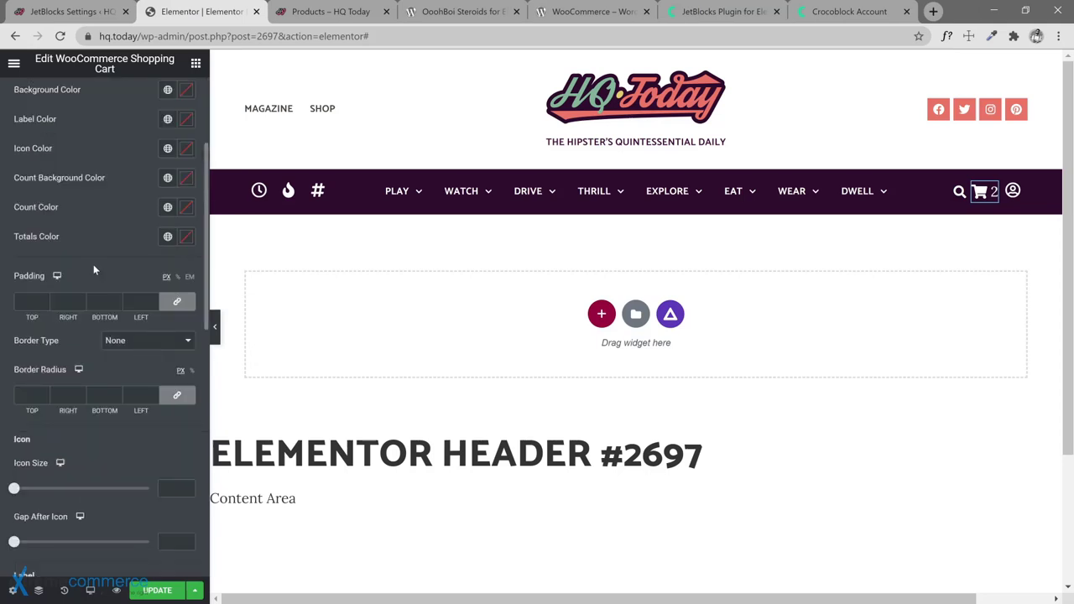
{"action": "scroll", "coordinate": [95, 271], "scroll_direction": "down", "scroll_amount": 2}
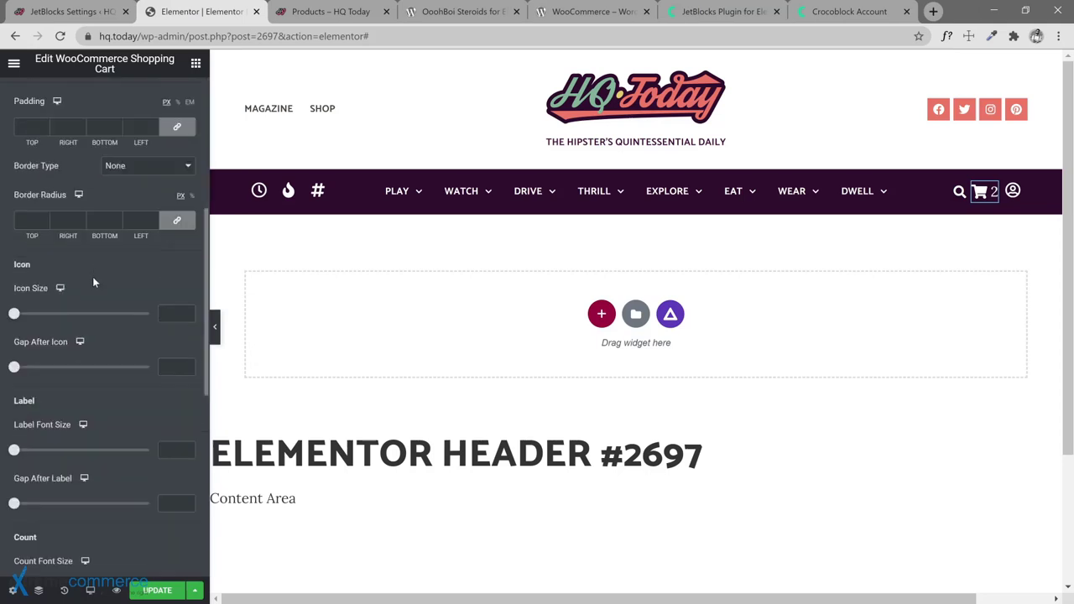
{"action": "scroll", "coordinate": [42, 347], "scroll_direction": "up", "scroll_amount": 4}
{"action": "scroll", "coordinate": [34, 459], "scroll_direction": "down", "scroll_amount": 2}
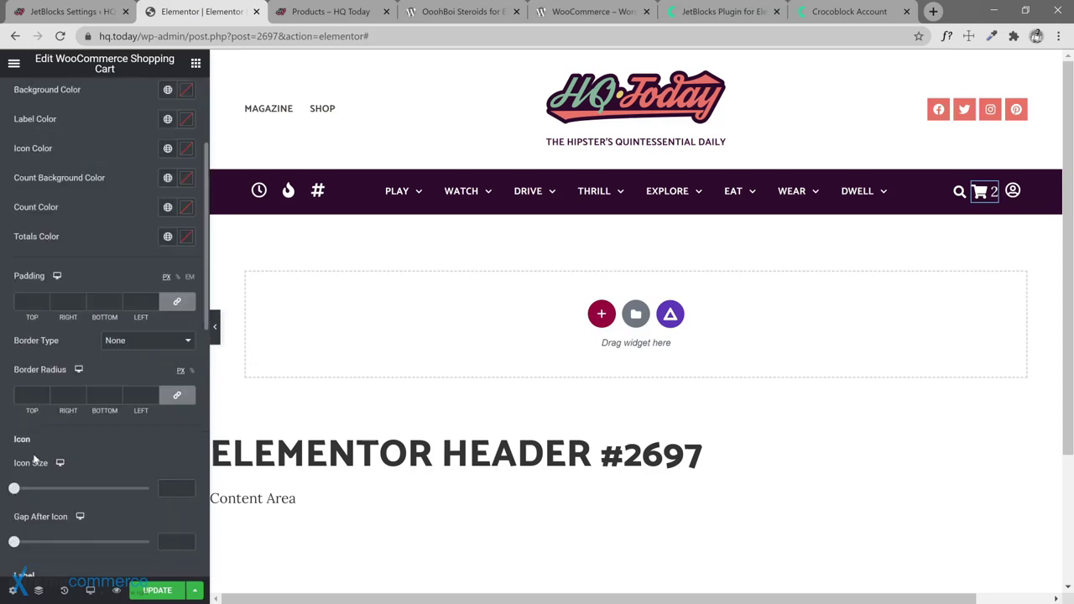
{"action": "left_click", "coordinate": [28, 302]}
{"action": "type", "text": "8"}
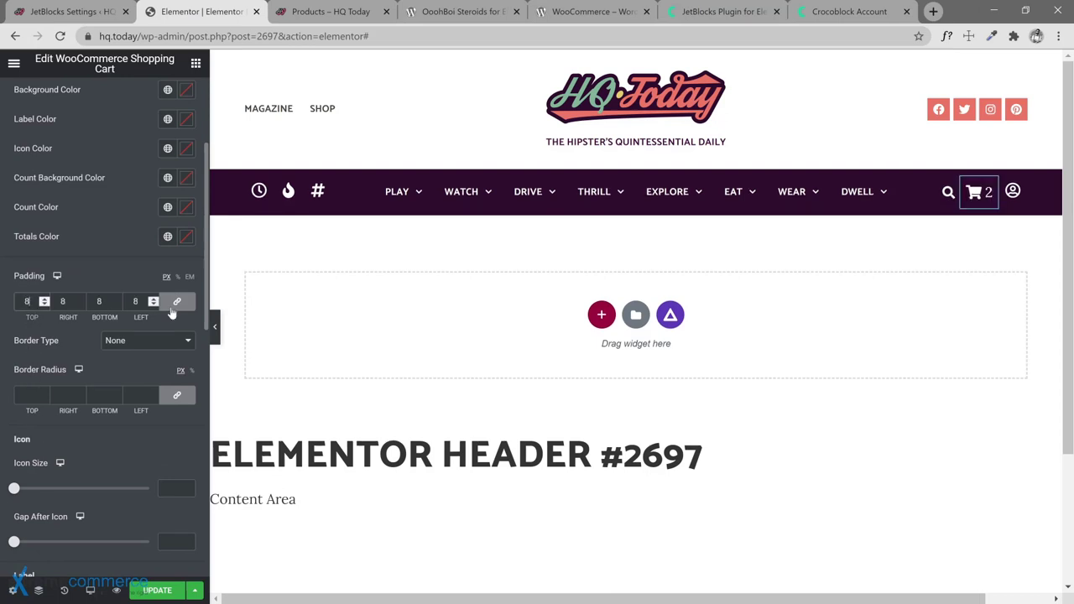
{"action": "left_click", "coordinate": [176, 301]}
{"action": "double_click", "coordinate": [63, 301]}
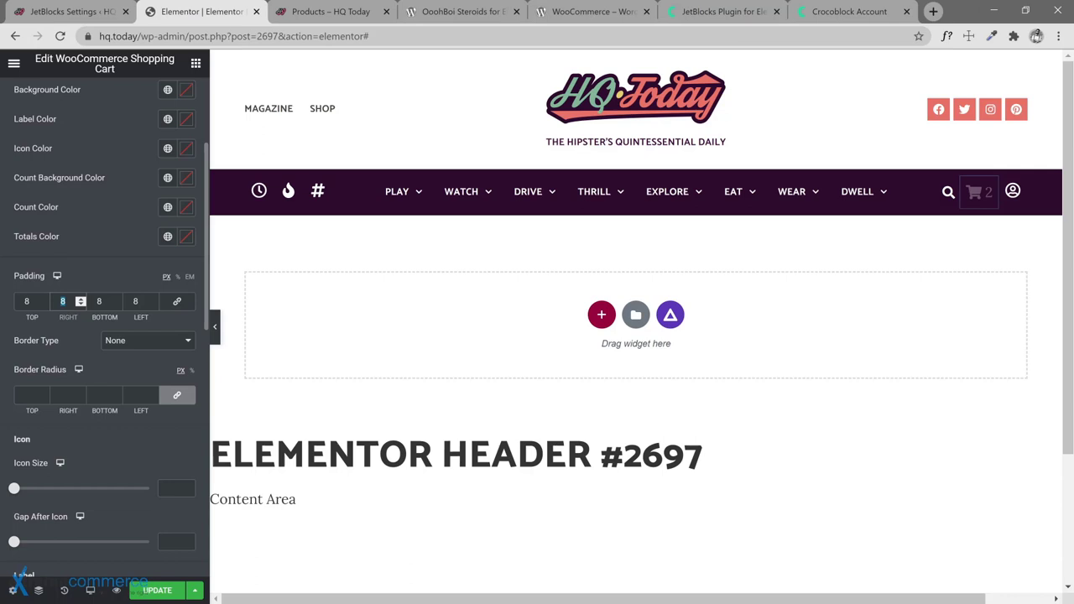
{"action": "type", "text": "4"}
{"action": "key", "text": "Tab"}
{"action": "key", "text": "Tab"}
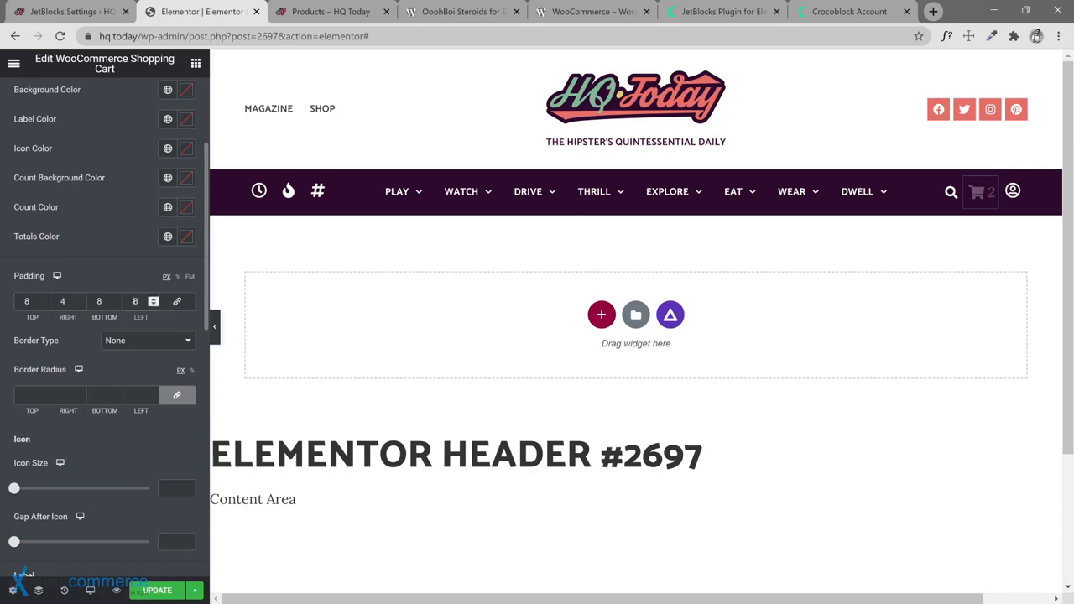
{"action": "type", "text": "010"}
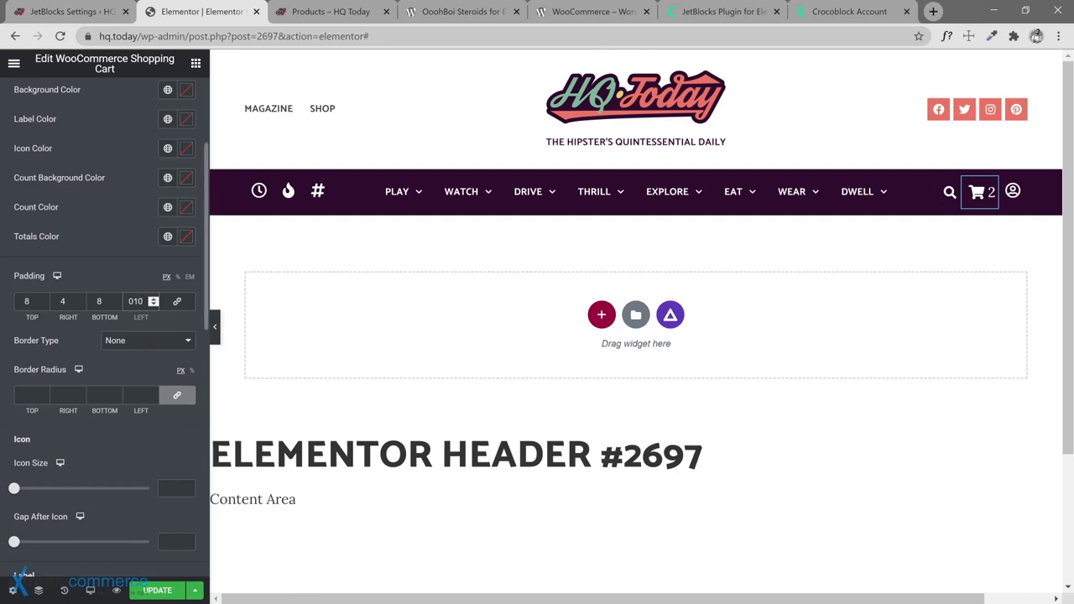
Step: Adjust the cart icon size and give the count font size 8 and box size 16
{"action": "left_click", "coordinate": [168, 487]}
{"action": "type", "text": "20"}
{"action": "key", "text": "BackSpace"}
{"action": "key", "text": "BackSpace"}
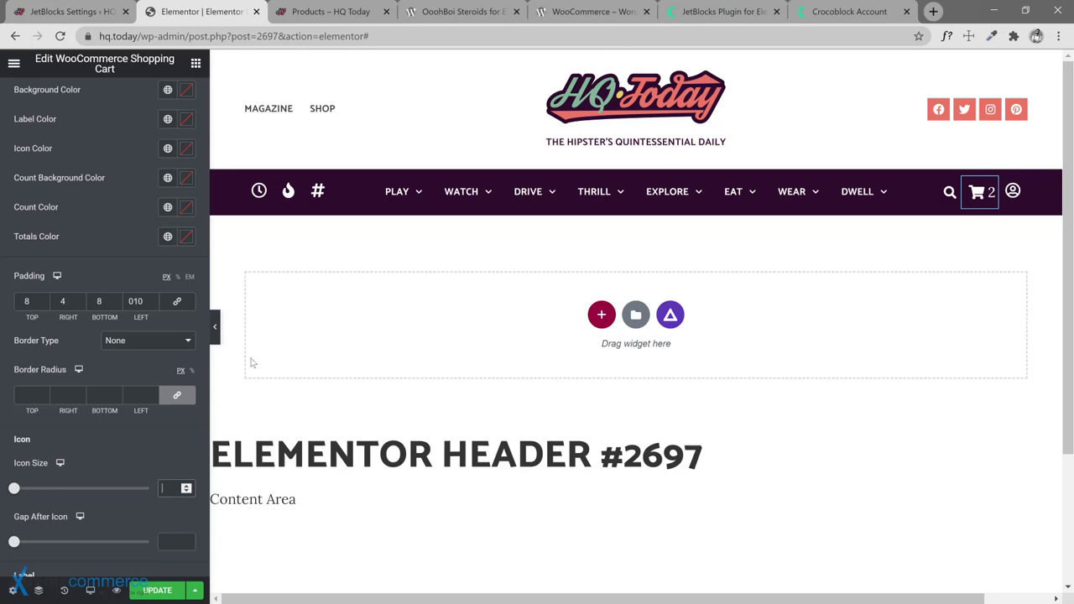
{"action": "scroll", "coordinate": [176, 400], "scroll_direction": "down", "scroll_amount": 4}
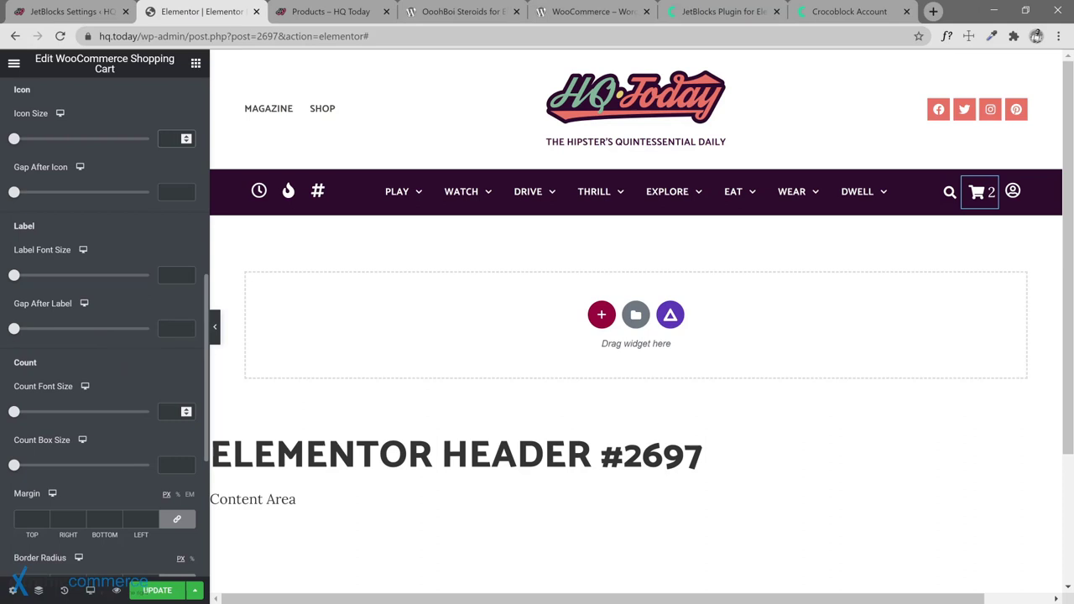
{"action": "left_click", "coordinate": [172, 411]}
{"action": "type", "text": "8"}
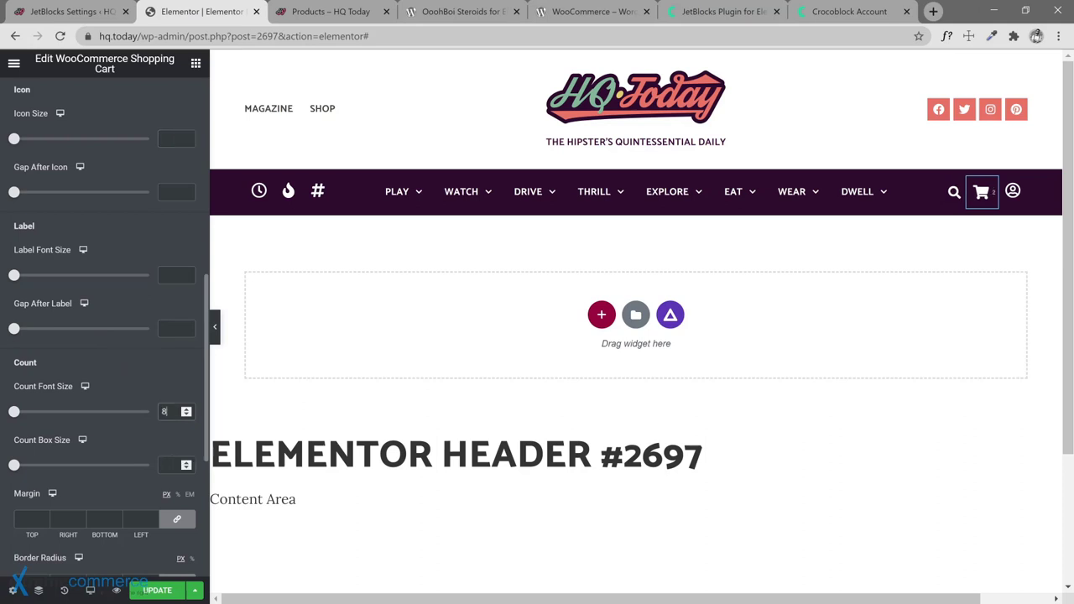
{"action": "left_click", "coordinate": [172, 465]}
{"action": "type", "text": "16"}
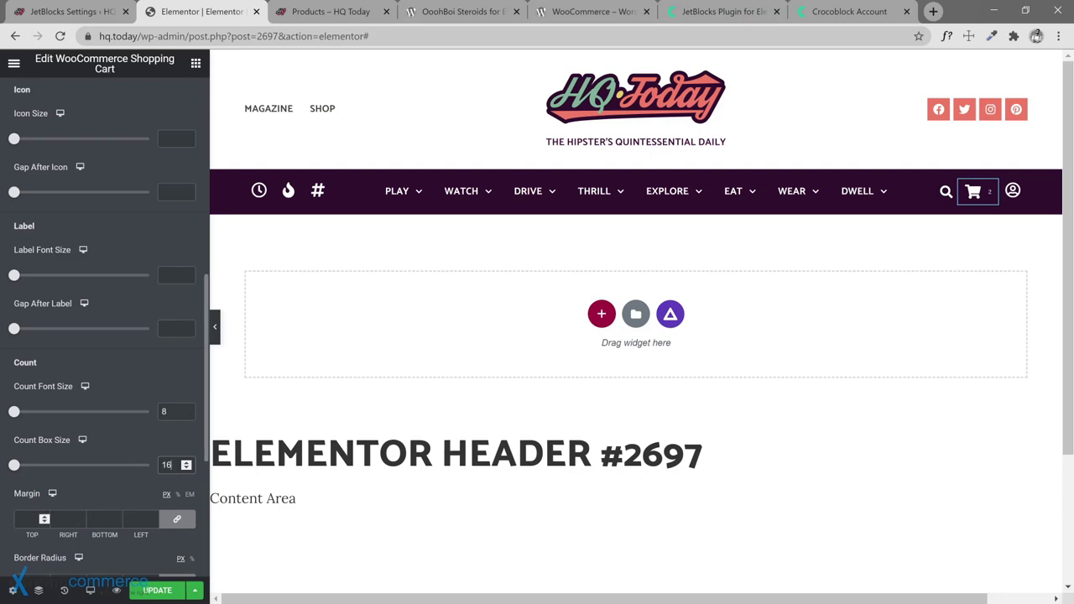
Step: Set the count badge's linked Border Radius to 50 on all corners
{"action": "scroll", "coordinate": [37, 513], "scroll_direction": "down", "scroll_amount": 2}
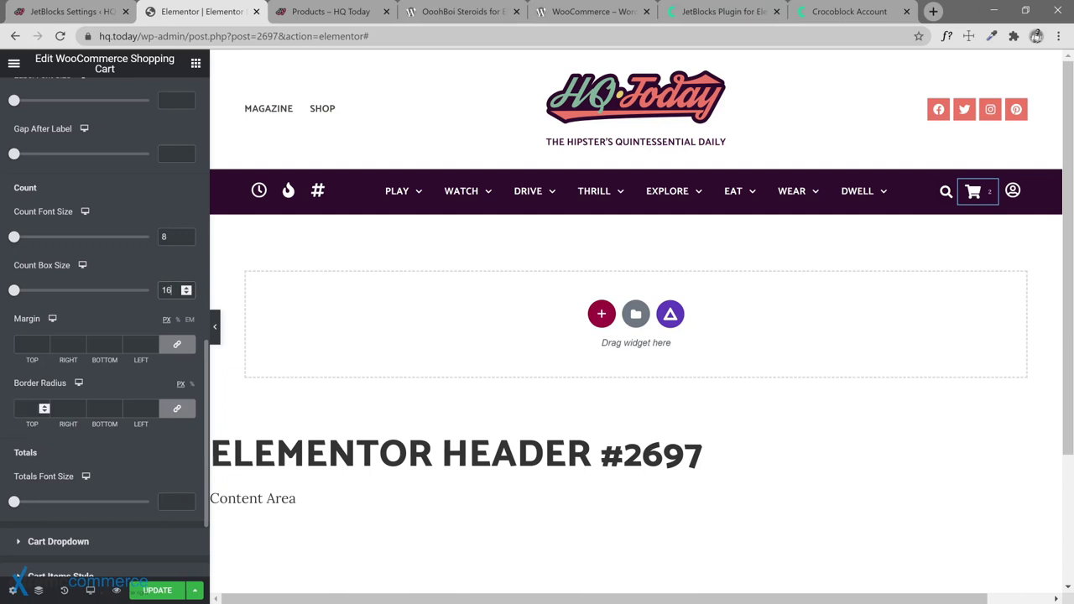
{"action": "left_click", "coordinate": [34, 408]}
{"action": "type", "text": "50"}
{"action": "scroll", "coordinate": [122, 223], "scroll_direction": "up", "scroll_amount": 8}
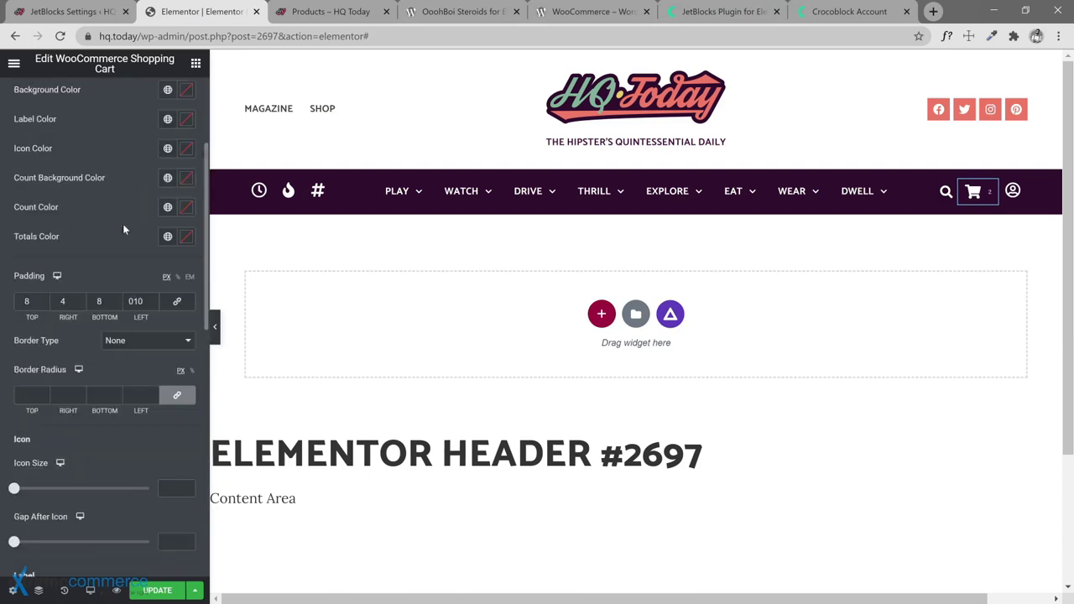
{"action": "scroll", "coordinate": [121, 260], "scroll_direction": "up", "scroll_amount": 2}
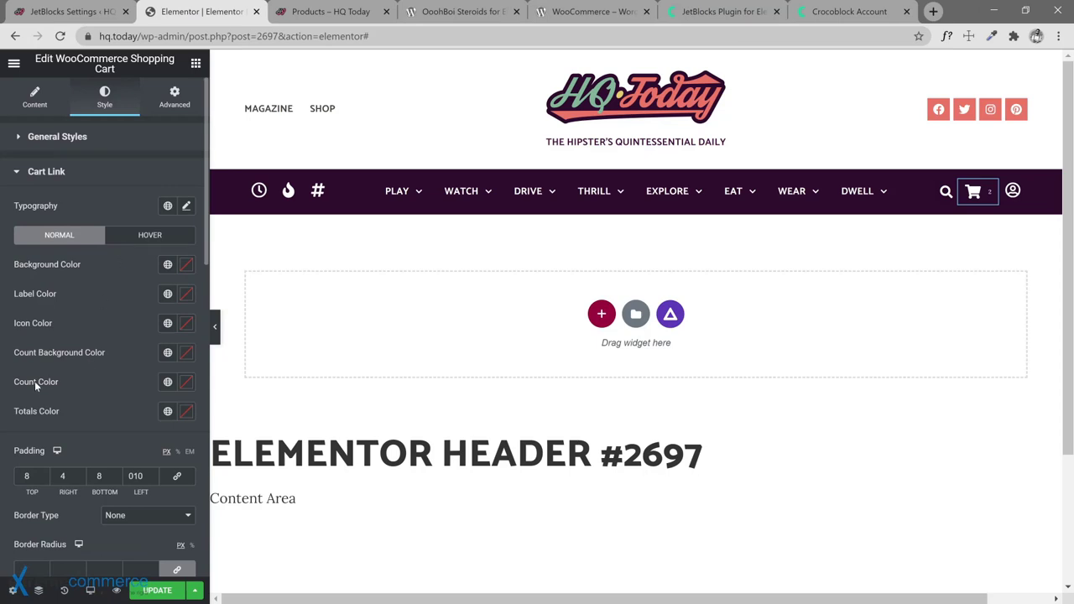
Step: Give the cart count badge the global Accent background and a font size of 10
{"action": "left_click", "coordinate": [168, 352]}
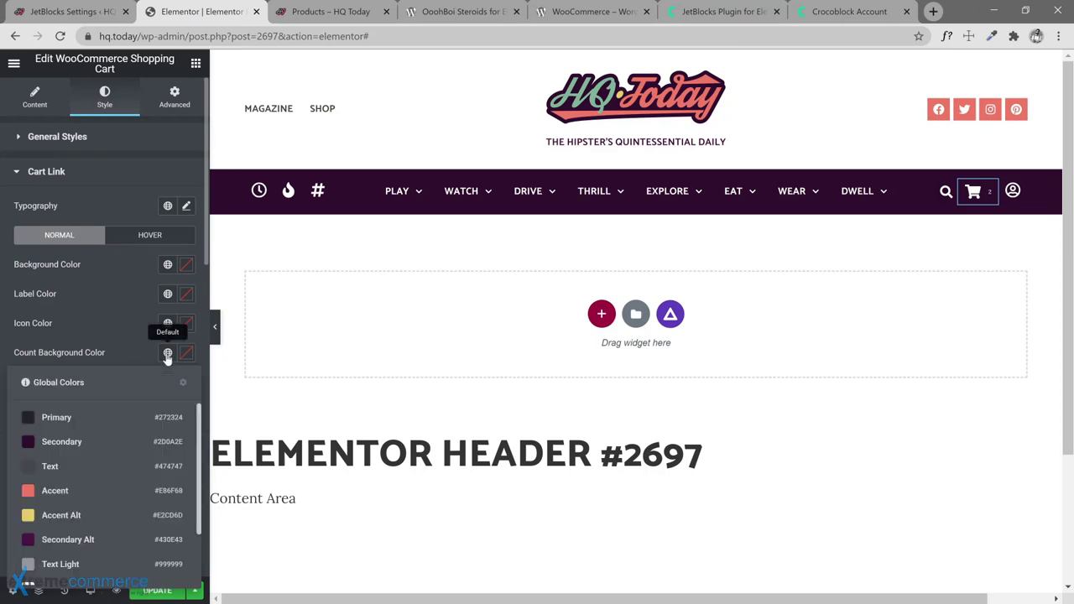
{"action": "left_click", "coordinate": [38, 493]}
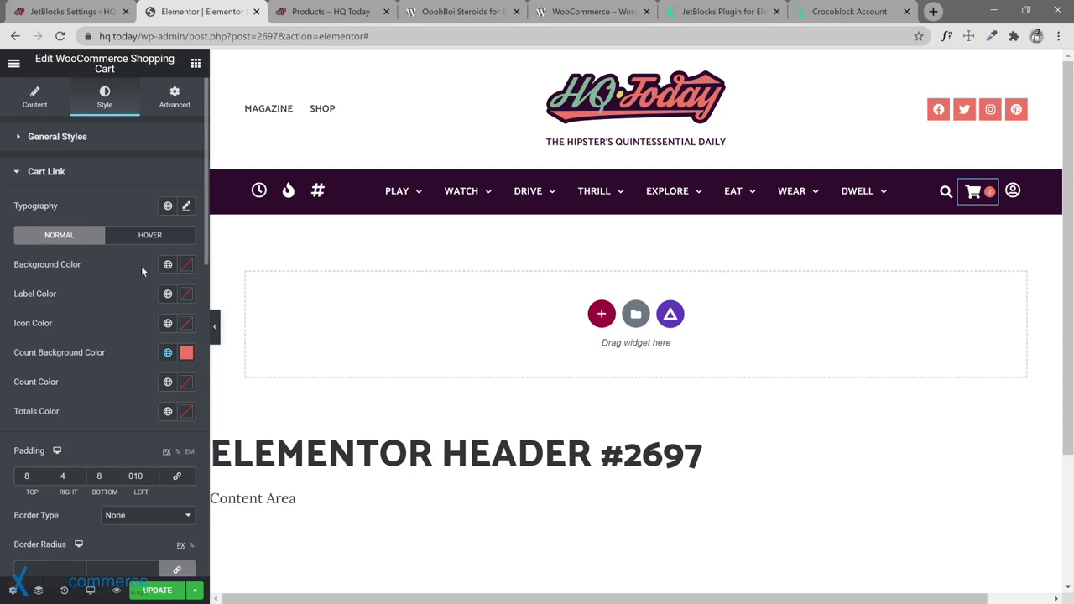
{"action": "scroll", "coordinate": [125, 353], "scroll_direction": "down", "scroll_amount": 6}
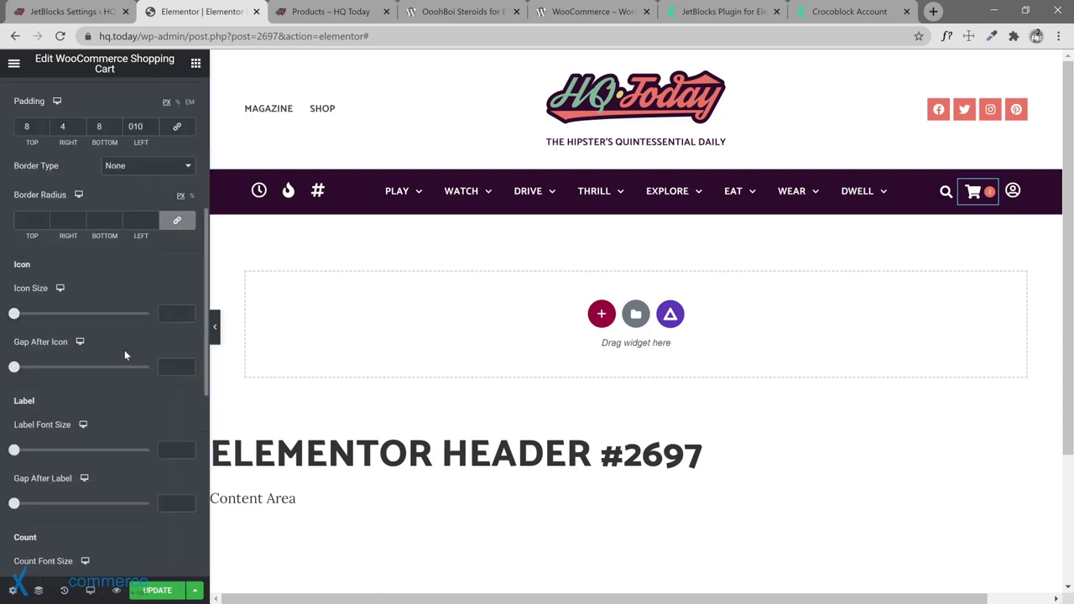
{"action": "scroll", "coordinate": [126, 361], "scroll_direction": "down", "scroll_amount": 2}
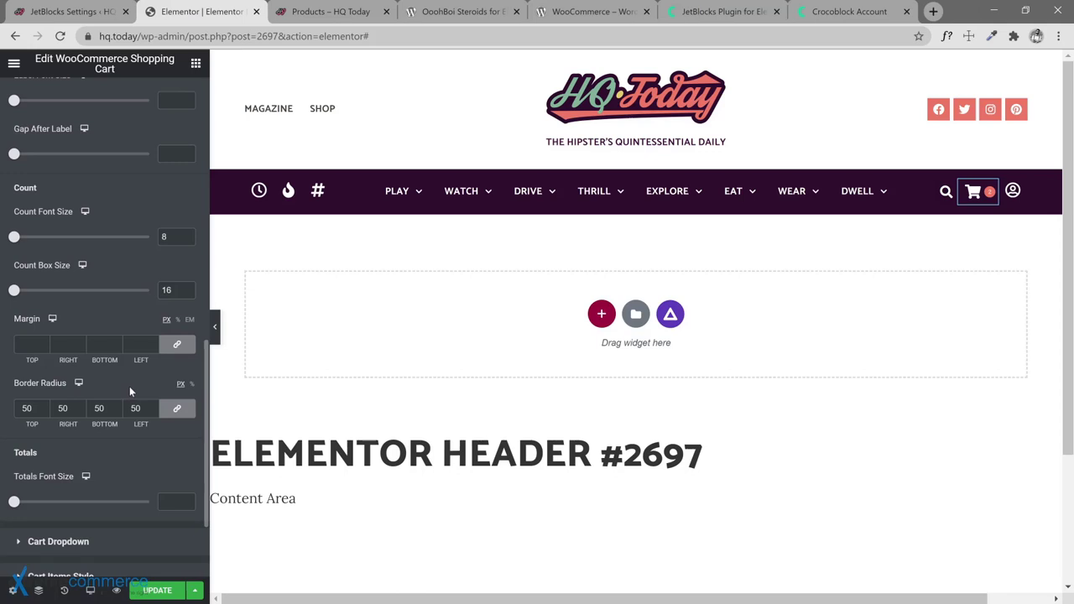
{"action": "scroll", "coordinate": [150, 340], "scroll_direction": "down", "scroll_amount": 2}
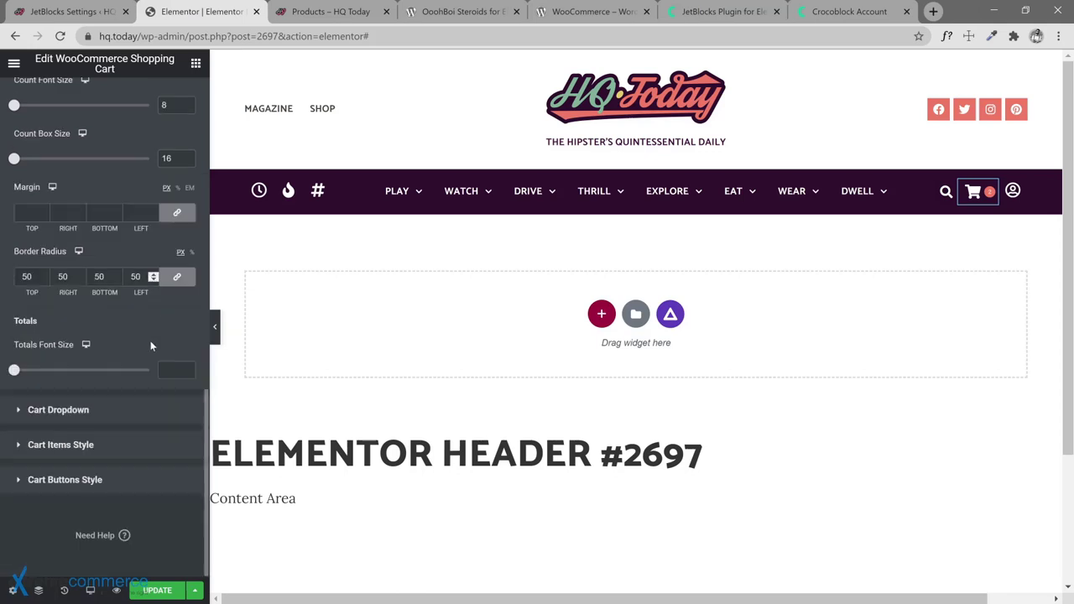
{"action": "scroll", "coordinate": [156, 374], "scroll_direction": "up", "scroll_amount": 3}
{"action": "double_click", "coordinate": [168, 281]}
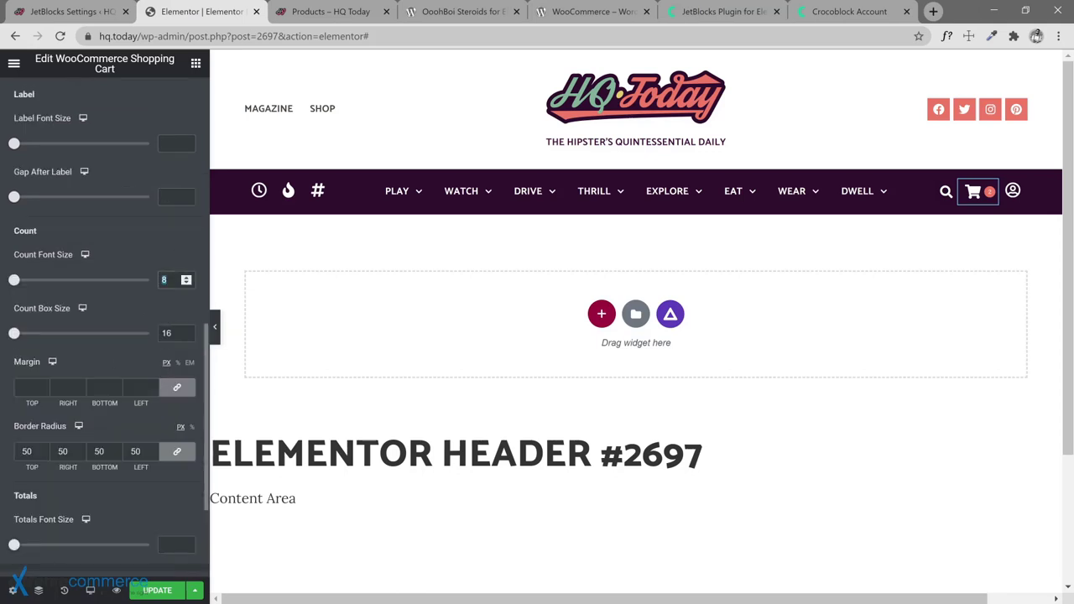
{"action": "type", "text": "10"}
Step: Unlink the count margin and set Bottom to 12 and Left to -8
{"action": "left_click", "coordinate": [176, 386]}
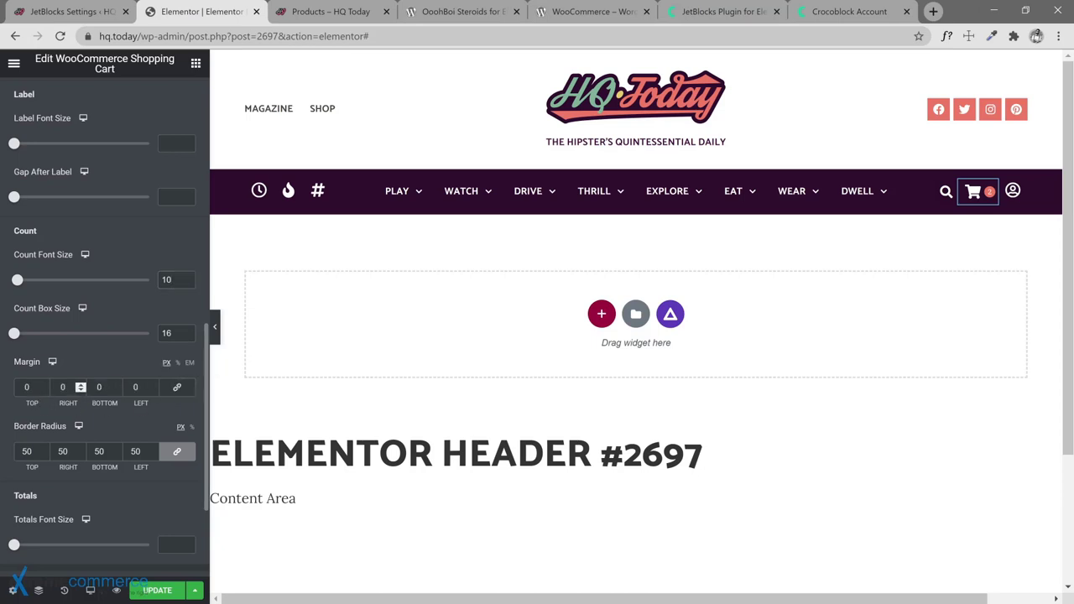
{"action": "double_click", "coordinate": [99, 387]}
{"action": "type", "text": "12"}
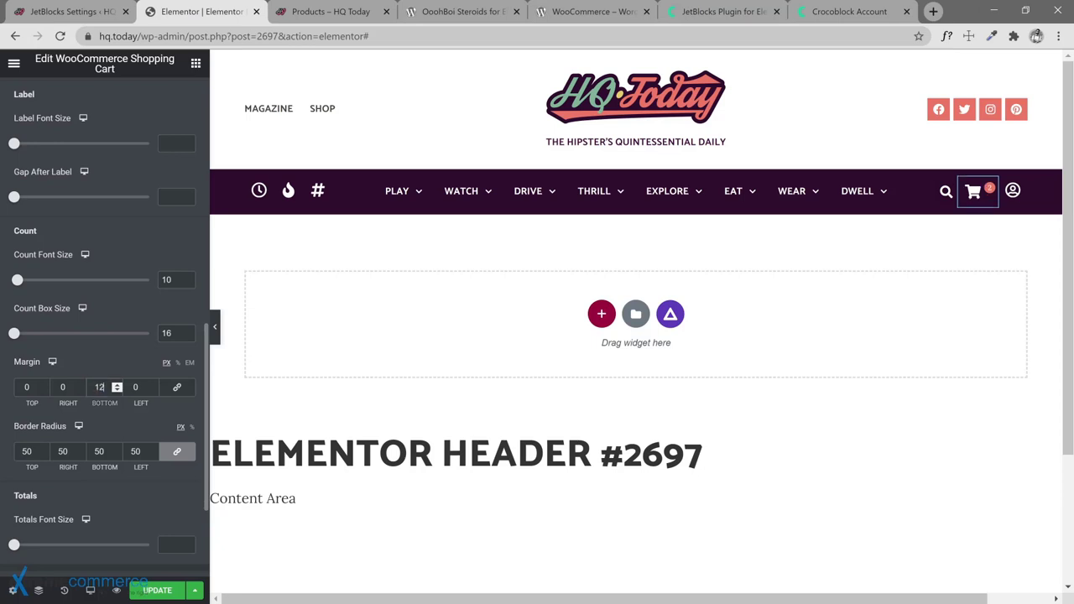
{"action": "double_click", "coordinate": [136, 387]}
{"action": "type", "text": "08"}
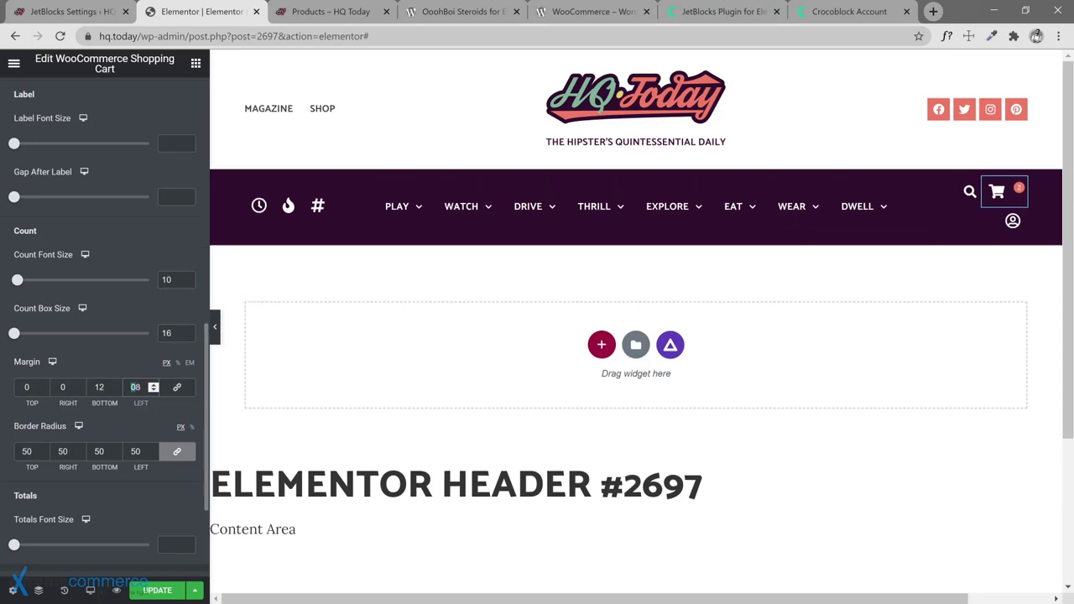
{"action": "type", "text": "-"}
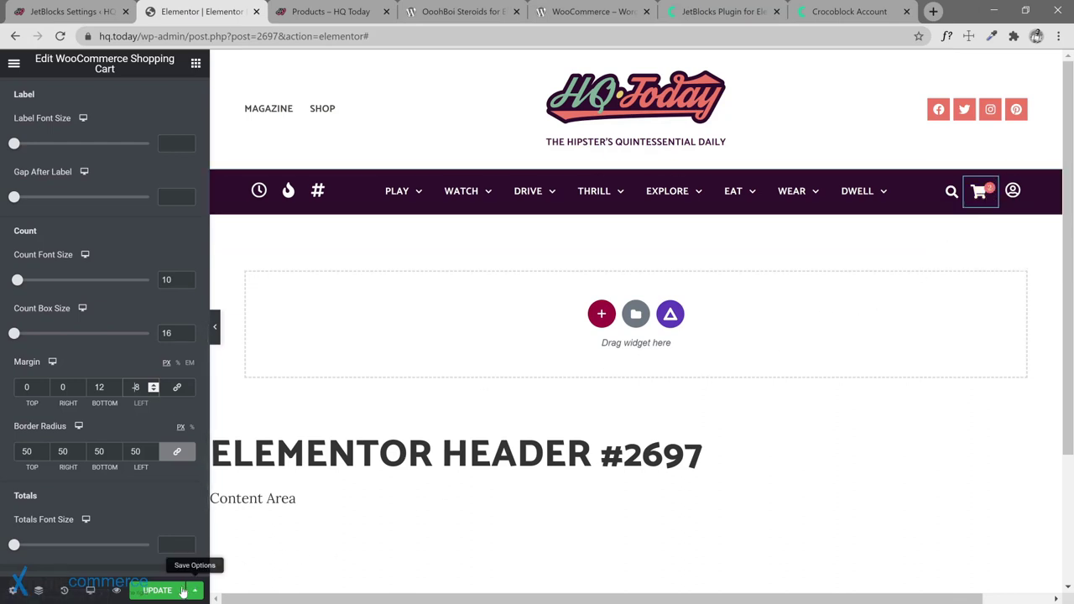
Step: Save the header, reload the HQ Today Shop page to check the red count badge, then return to the editor
{"action": "left_click", "coordinate": [180, 590]}
{"action": "left_click", "coordinate": [364, 15]}
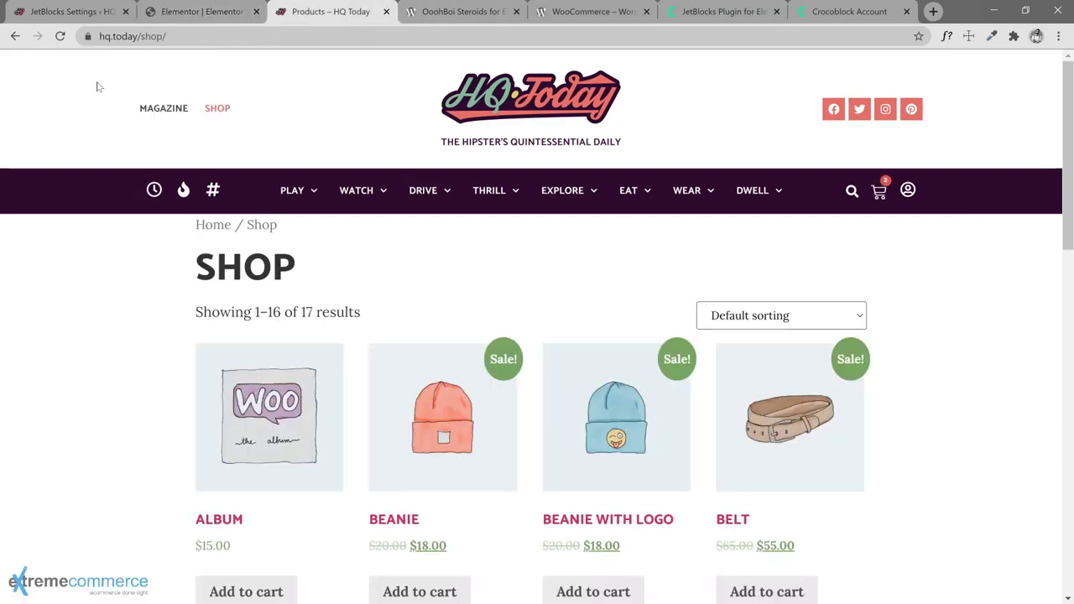
{"action": "left_click", "coordinate": [60, 36]}
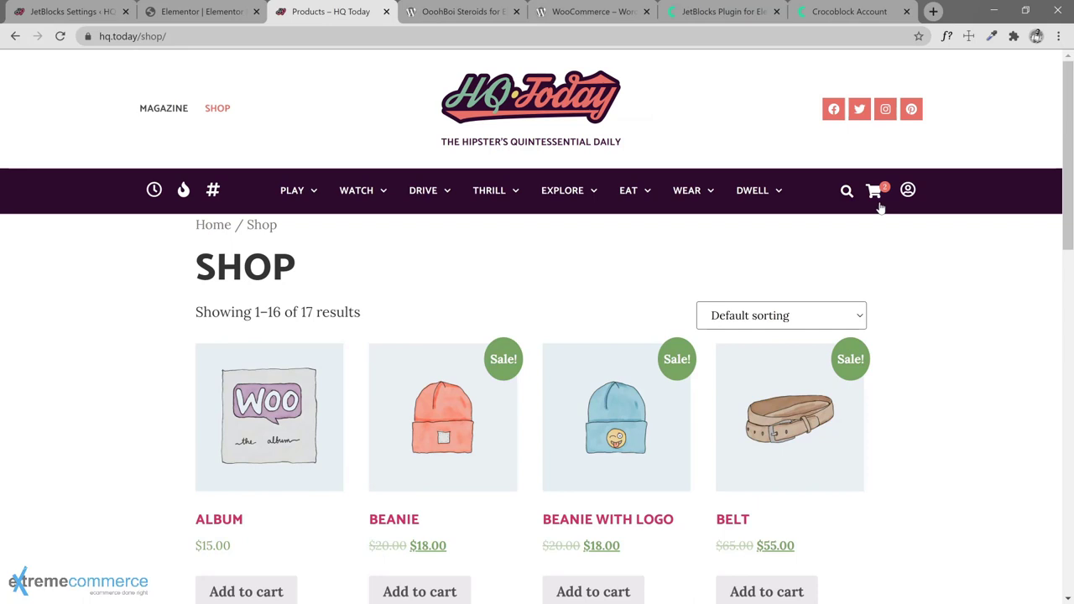
{"action": "mouse_move", "coordinate": [880, 208]}
{"action": "mouse_move", "coordinate": [876, 189]}
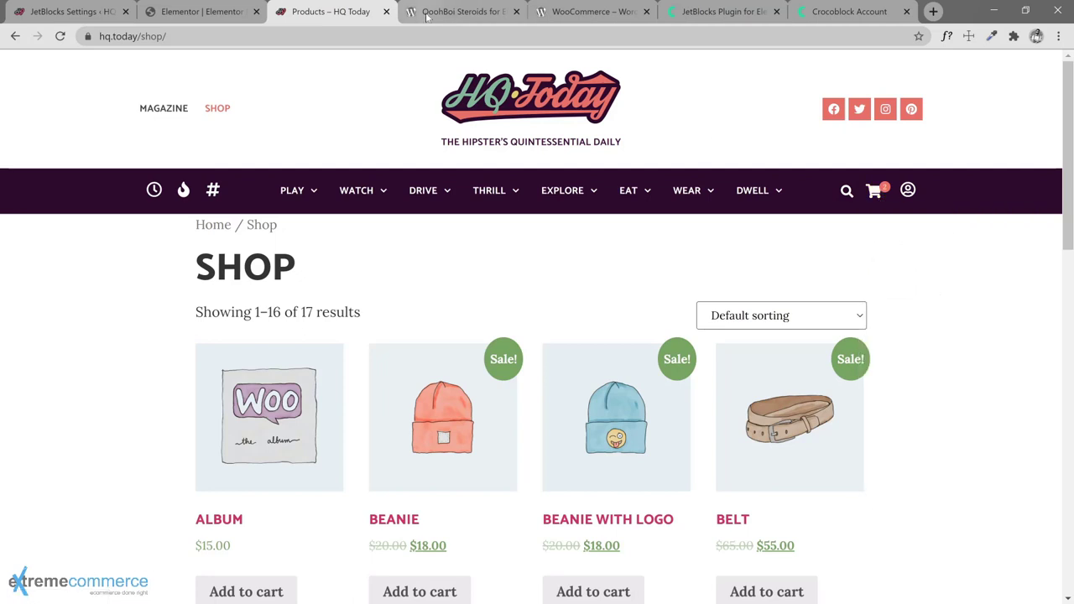
{"action": "left_click", "coordinate": [198, 12]}
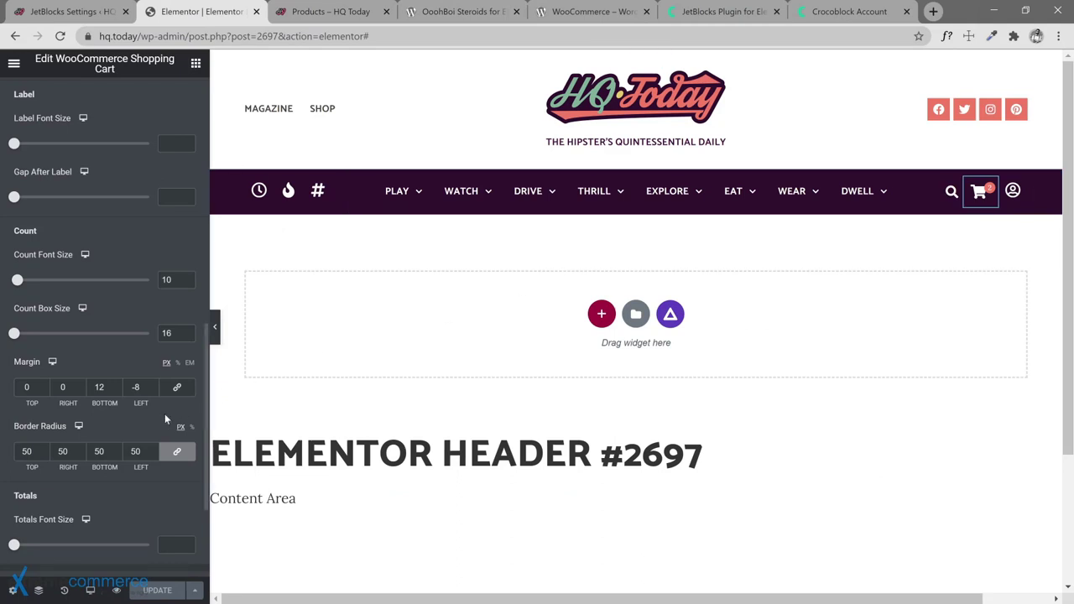
Step: Make the cart dropdown 200 px wide with the global Secondary dark purple background
{"action": "scroll", "coordinate": [143, 422], "scroll_direction": "down", "scroll_amount": 2}
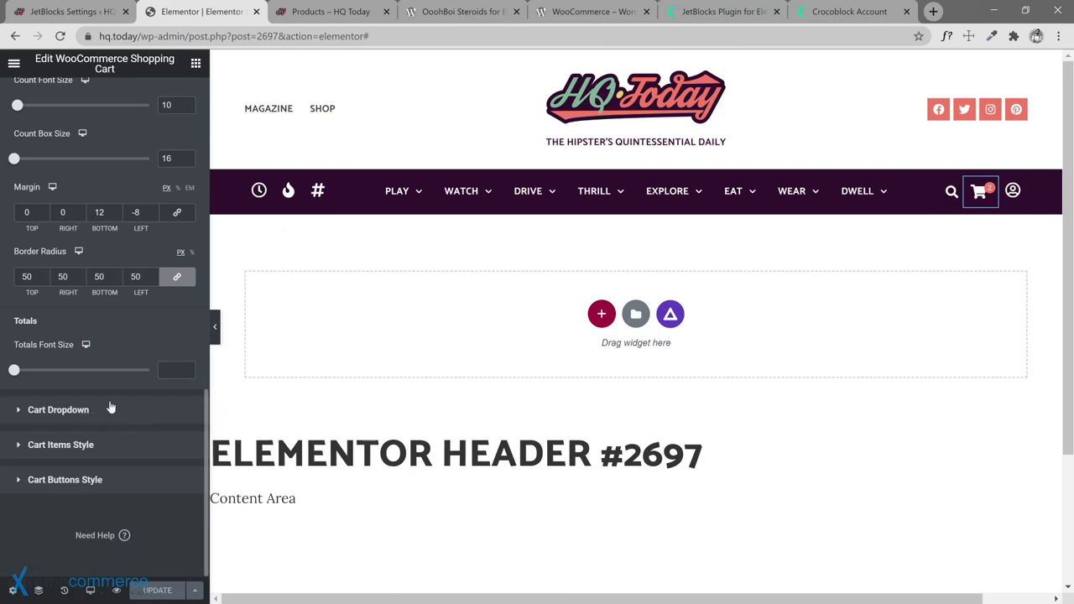
{"action": "left_click", "coordinate": [109, 409]}
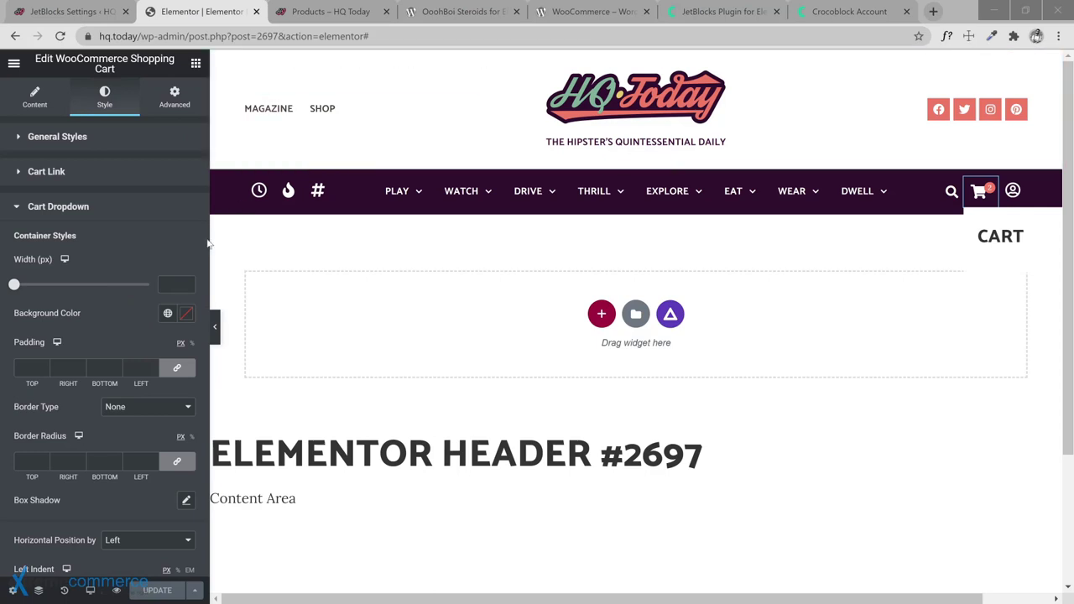
{"action": "left_click", "coordinate": [172, 285]}
{"action": "type", "text": "200"}
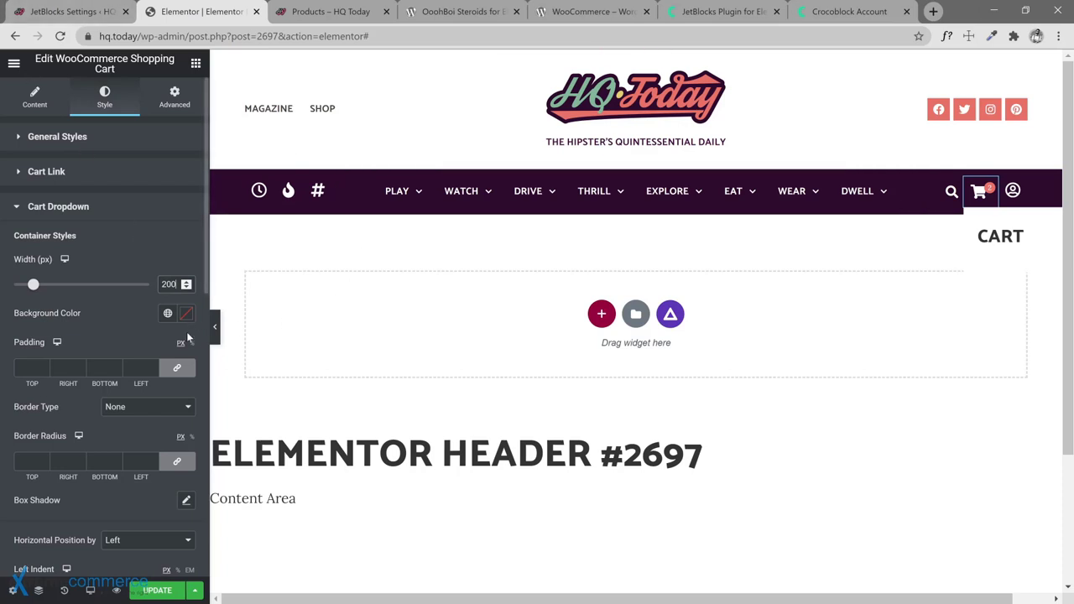
{"action": "left_click", "coordinate": [168, 315]}
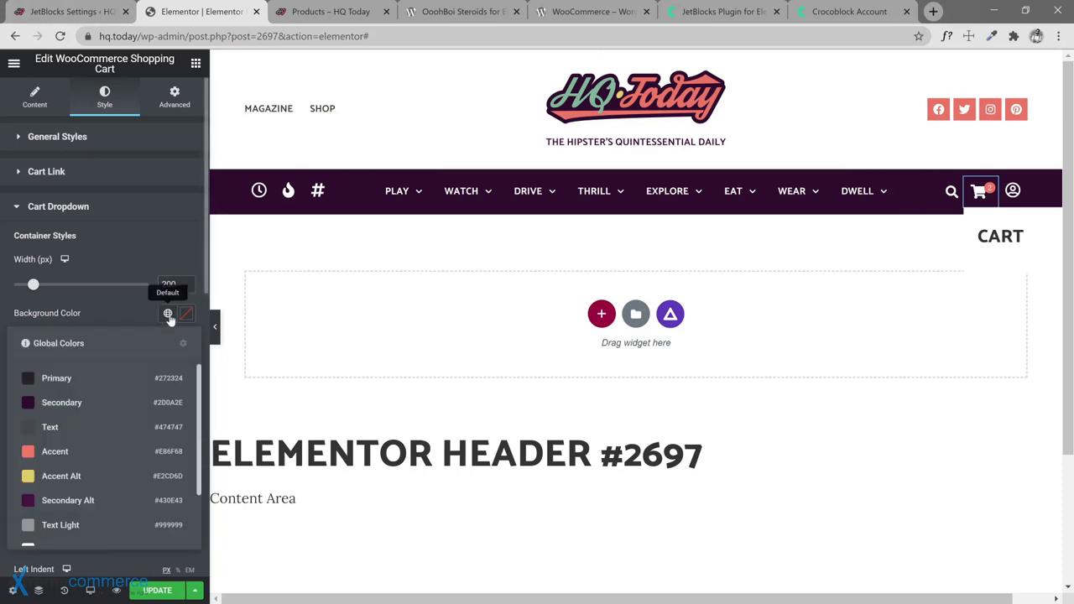
{"action": "left_click", "coordinate": [78, 405]}
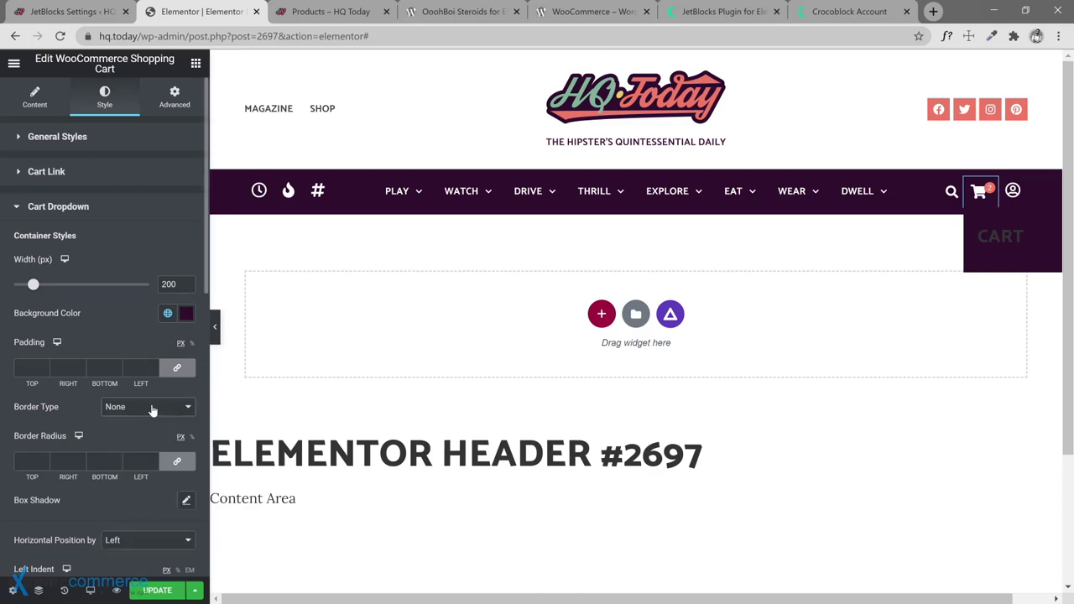
Step: Position the cart dropdown horizontally from the Right and save the header
{"action": "scroll", "coordinate": [135, 424], "scroll_direction": "down", "scroll_amount": 2}
{"action": "left_click", "coordinate": [146, 367]}
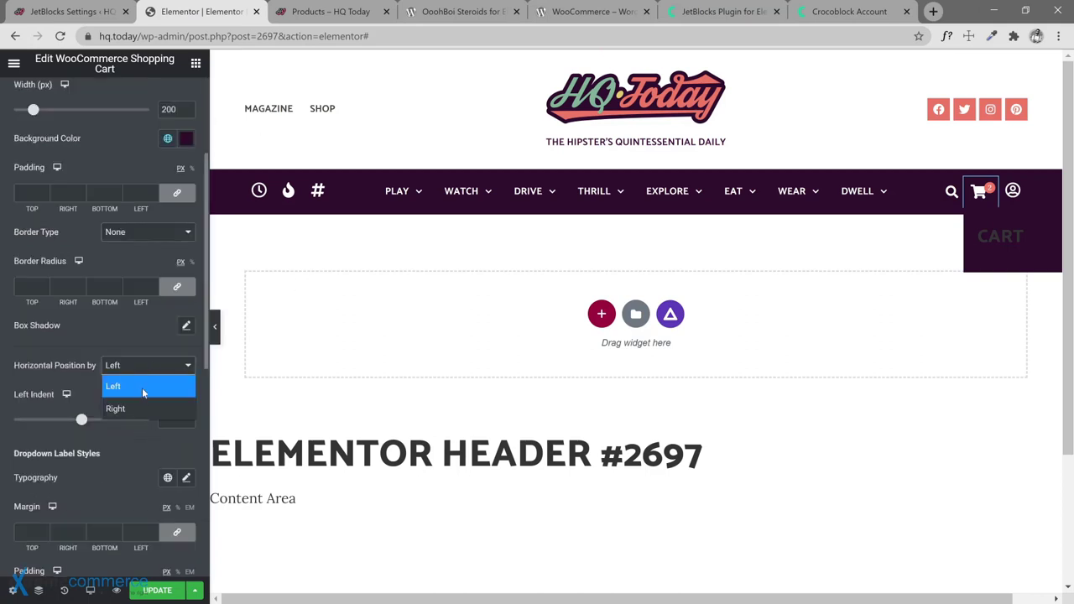
{"action": "left_click", "coordinate": [141, 407]}
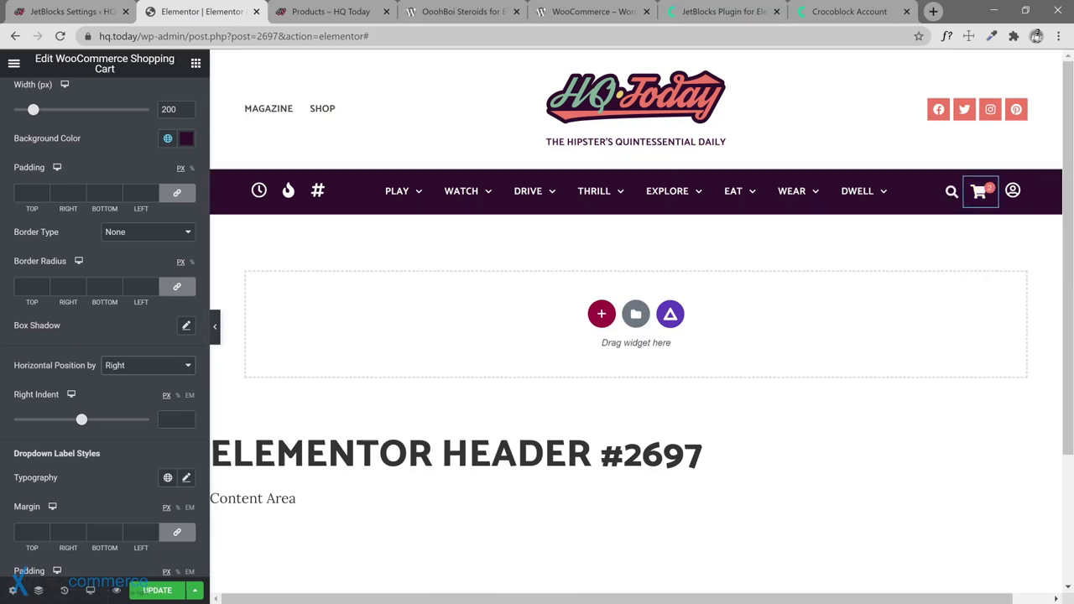
{"action": "left_click", "coordinate": [156, 589]}
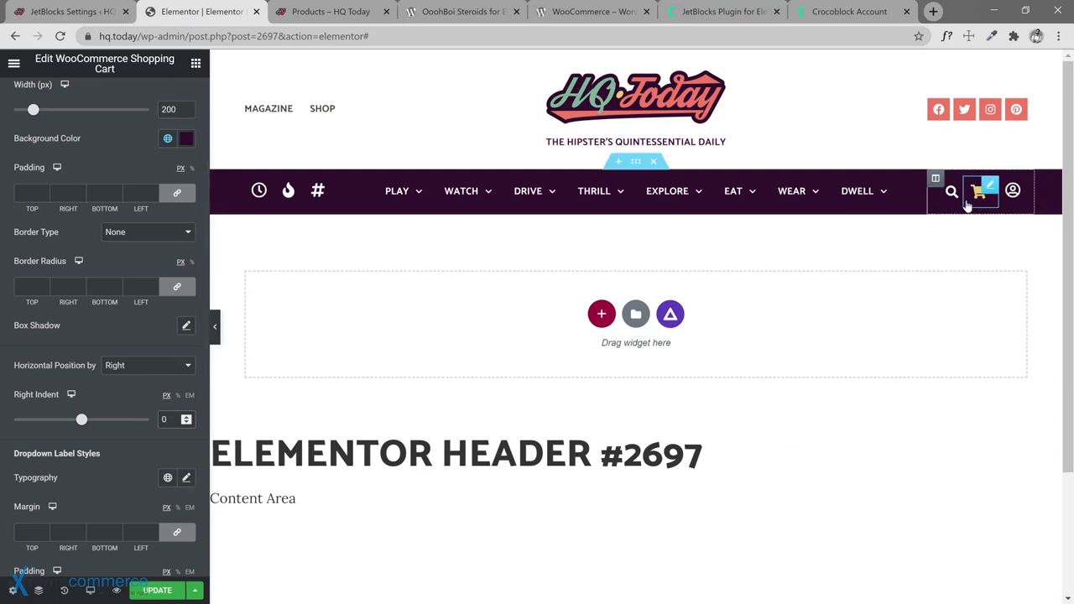
{"action": "mouse_move", "coordinate": [974, 193]}
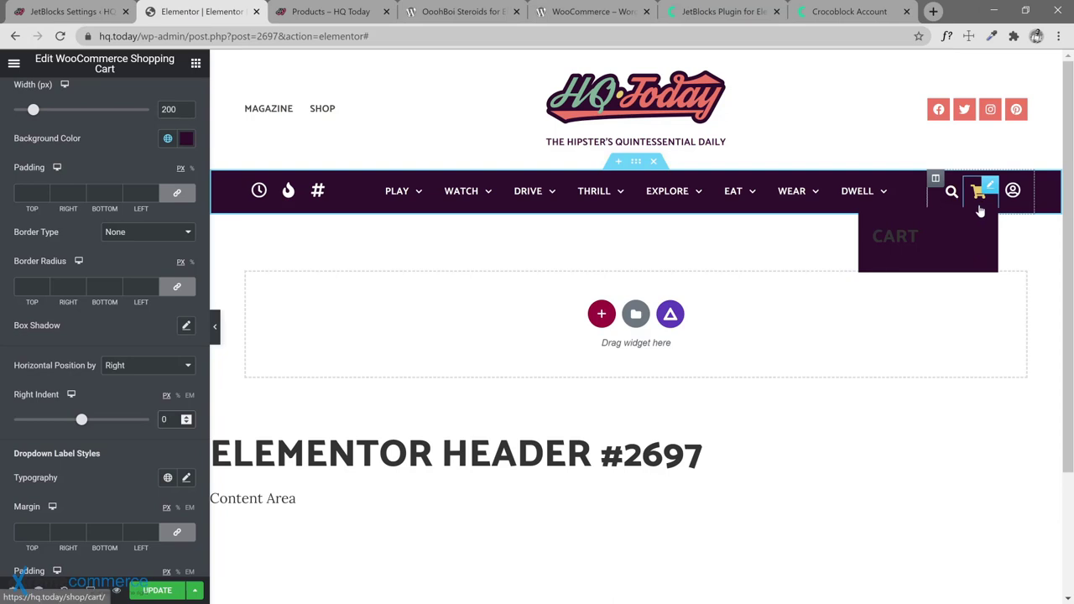
{"action": "left_click", "coordinate": [149, 590]}
Step: Apply the PRIMARY L global font to the cart dropdown labels, save, and switch to the Shop tab
{"action": "scroll", "coordinate": [128, 390], "scroll_direction": "down", "scroll_amount": 5}
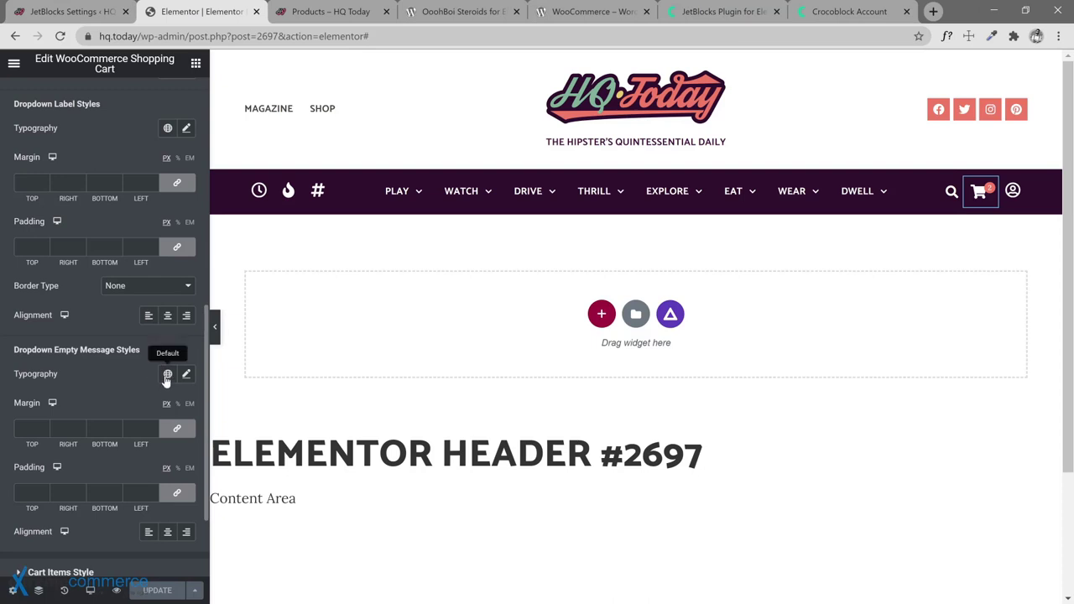
{"action": "scroll", "coordinate": [146, 352], "scroll_direction": "up", "scroll_amount": 2}
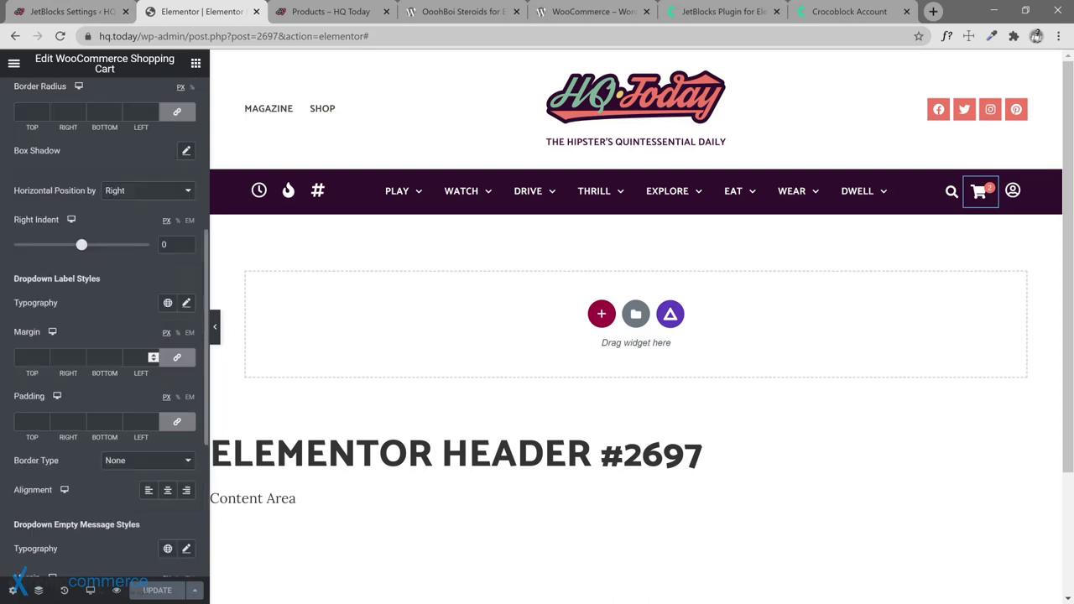
{"action": "scroll", "coordinate": [133, 298], "scroll_direction": "up", "scroll_amount": 2}
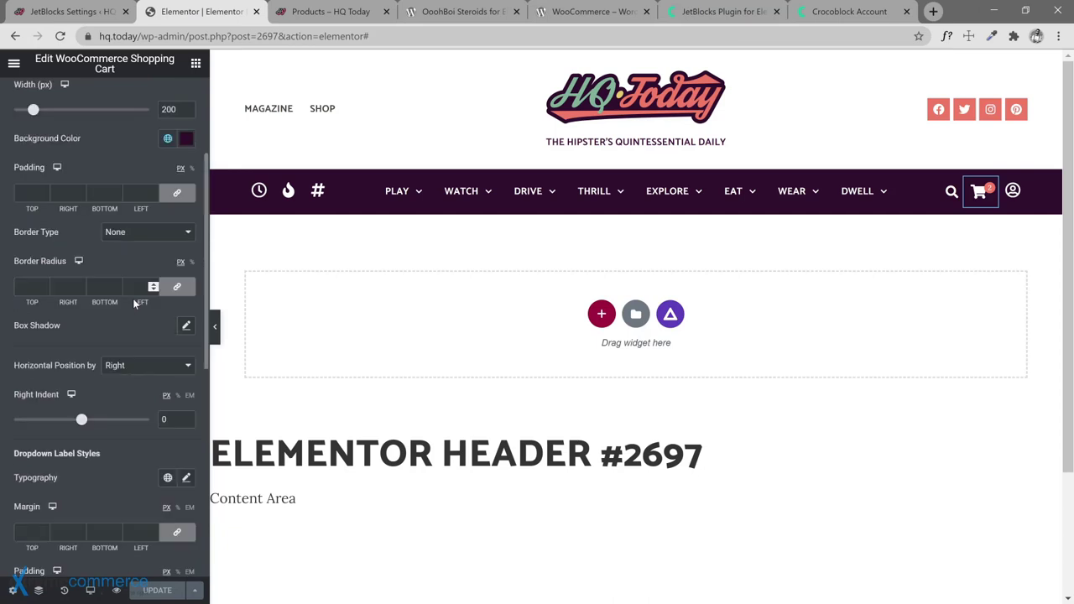
{"action": "scroll", "coordinate": [132, 298], "scroll_direction": "down", "scroll_amount": 2}
{"action": "scroll", "coordinate": [133, 298], "scroll_direction": "up", "scroll_amount": 4}
{"action": "scroll", "coordinate": [119, 273], "scroll_direction": "down", "scroll_amount": 2}
{"action": "scroll", "coordinate": [105, 361], "scroll_direction": "down", "scroll_amount": 2}
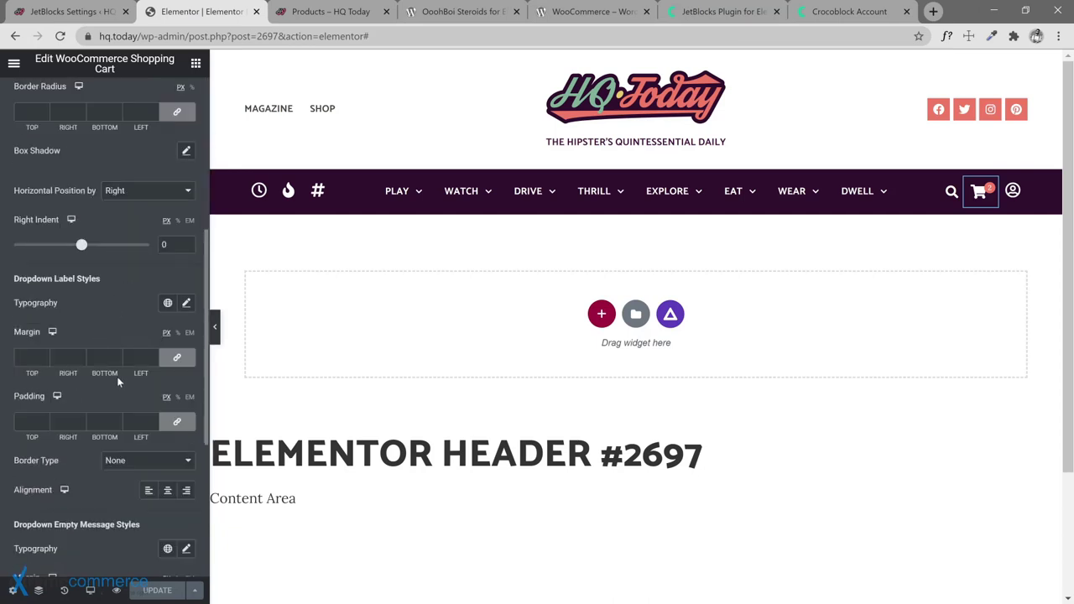
{"action": "left_click", "coordinate": [168, 304]}
{"action": "scroll", "coordinate": [147, 424], "scroll_direction": "down", "scroll_amount": 2}
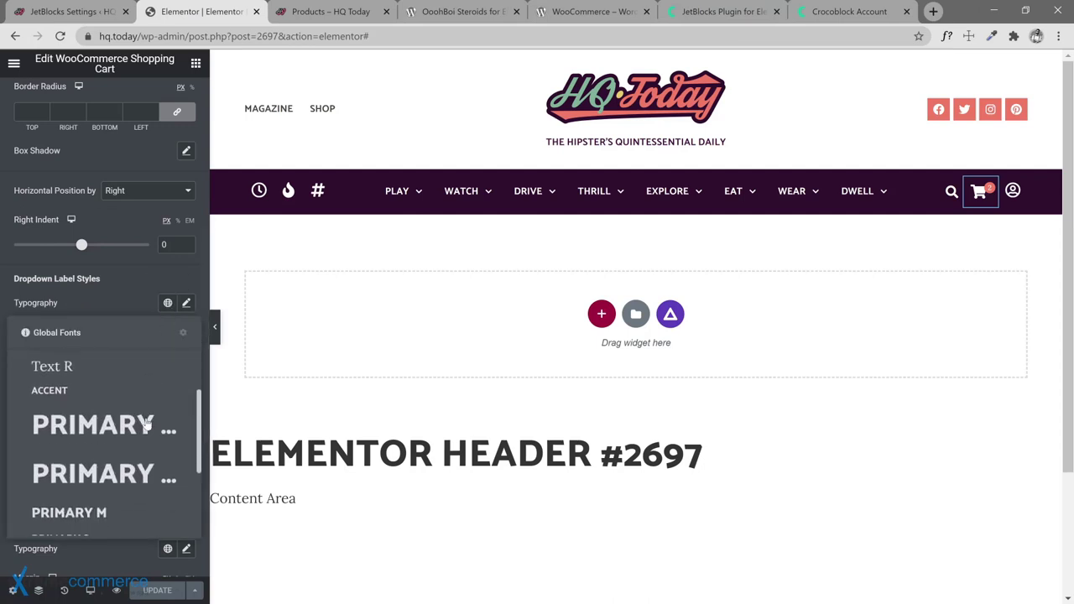
{"action": "scroll", "coordinate": [147, 423], "scroll_direction": "down", "scroll_amount": 1}
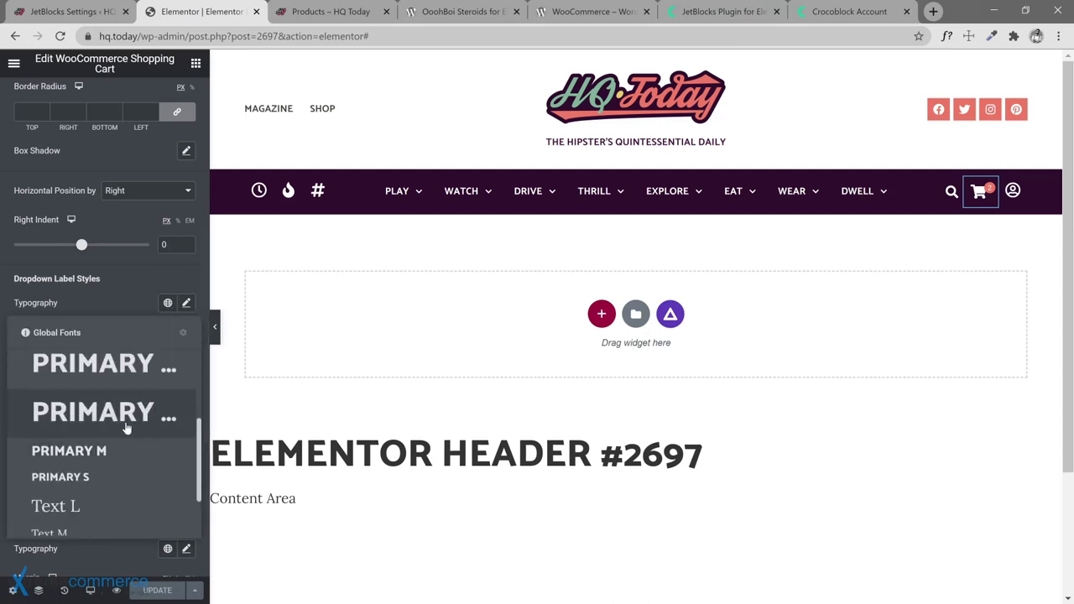
{"action": "scroll", "coordinate": [124, 432], "scroll_direction": "up", "scroll_amount": 2}
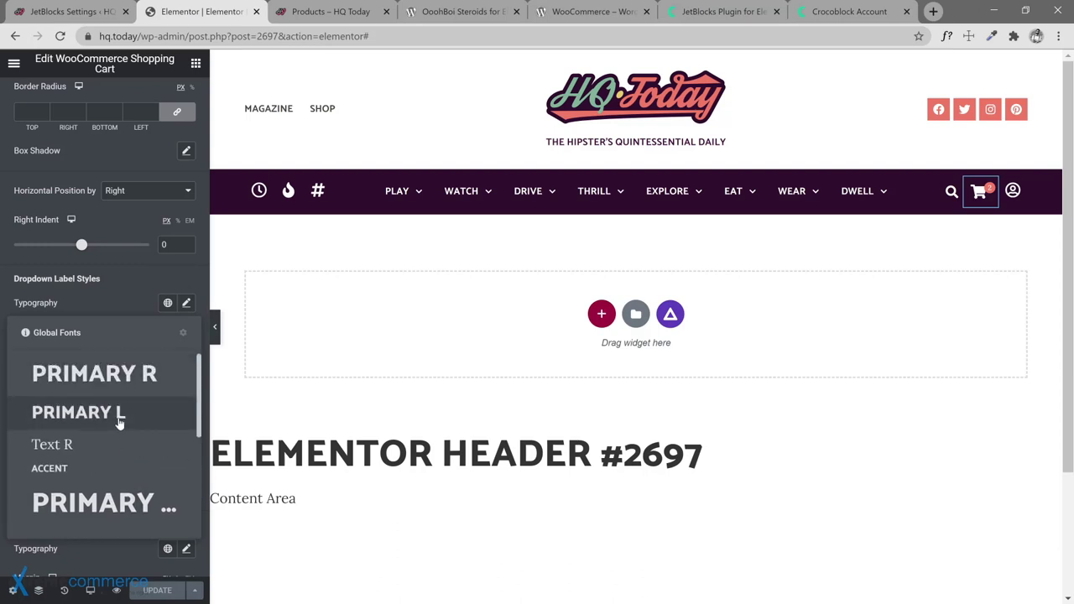
{"action": "left_click", "coordinate": [119, 415]}
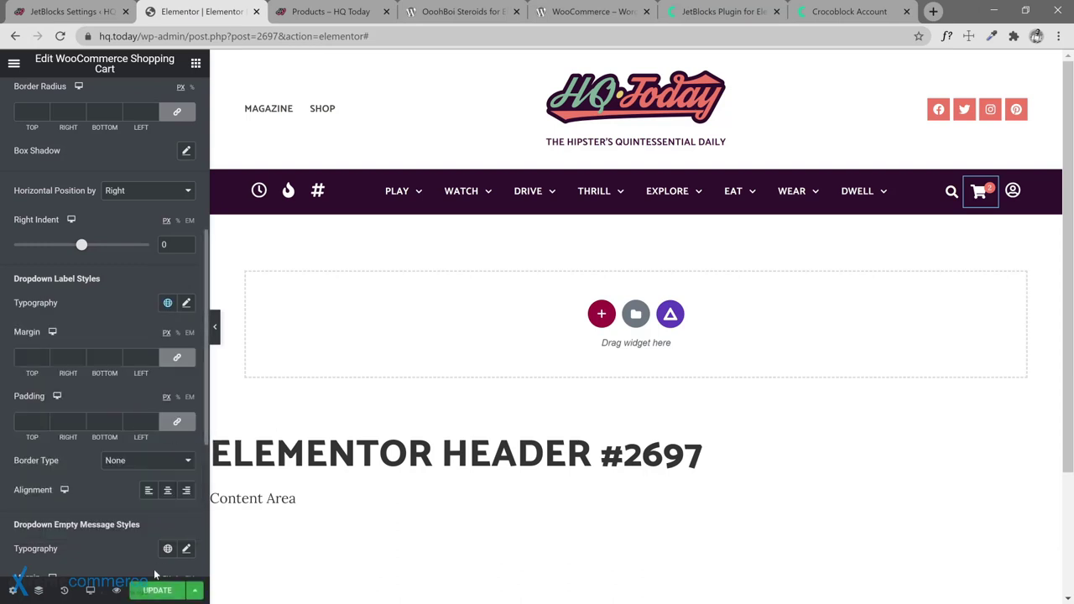
{"action": "left_click", "coordinate": [146, 592]}
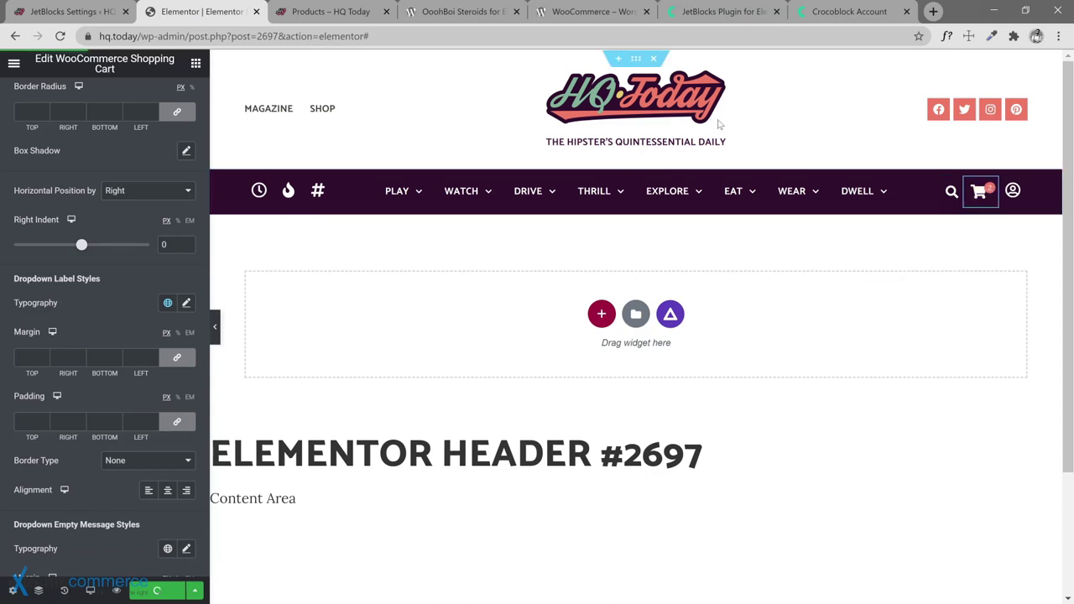
{"action": "left_click", "coordinate": [330, 11]}
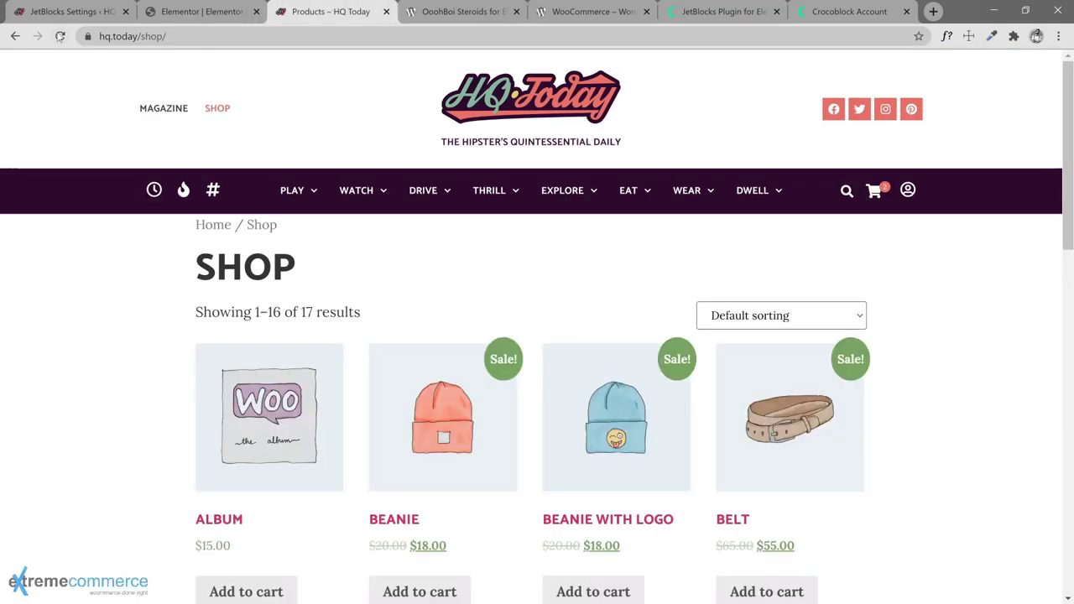
Step: Preview the shop's mini-cart, then change the Cart Dropdown width to 300 and save
{"action": "left_click", "coordinate": [60, 36]}
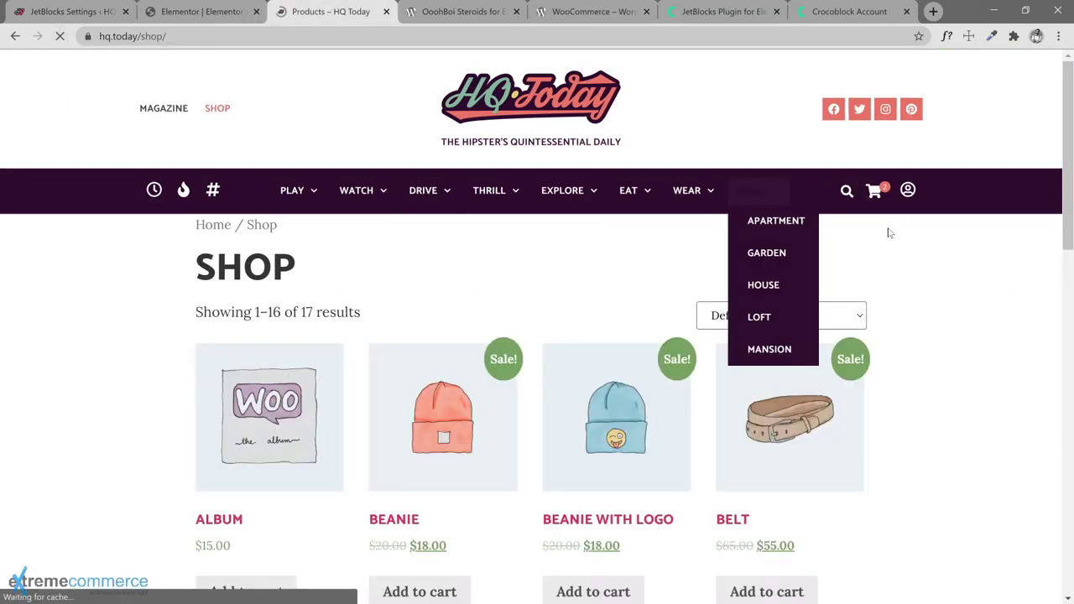
{"action": "mouse_move", "coordinate": [873, 192]}
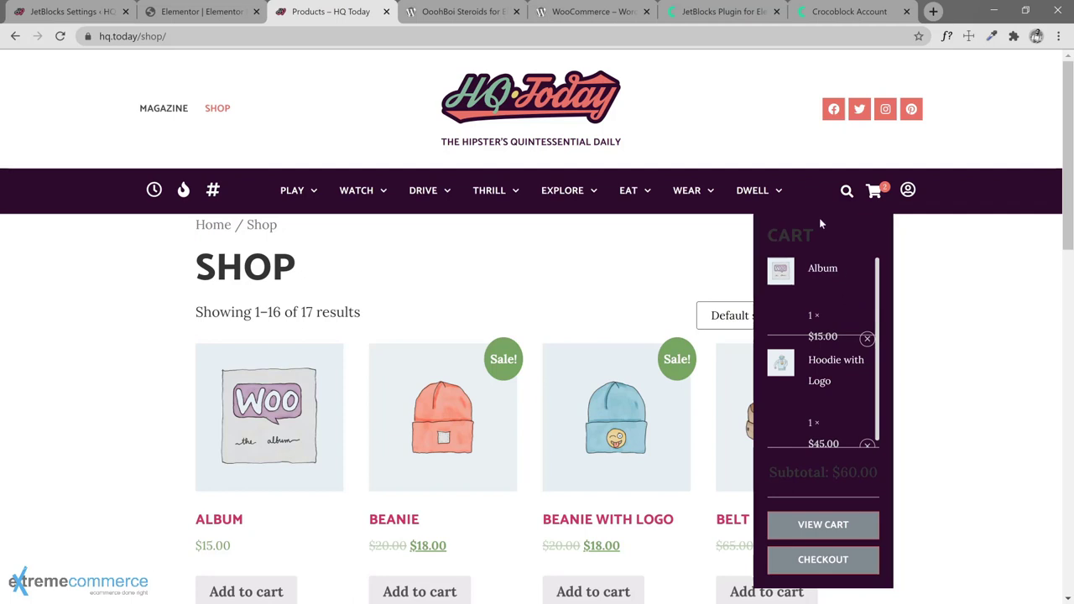
{"action": "left_click", "coordinate": [216, 19]}
{"action": "left_click", "coordinate": [112, 281]}
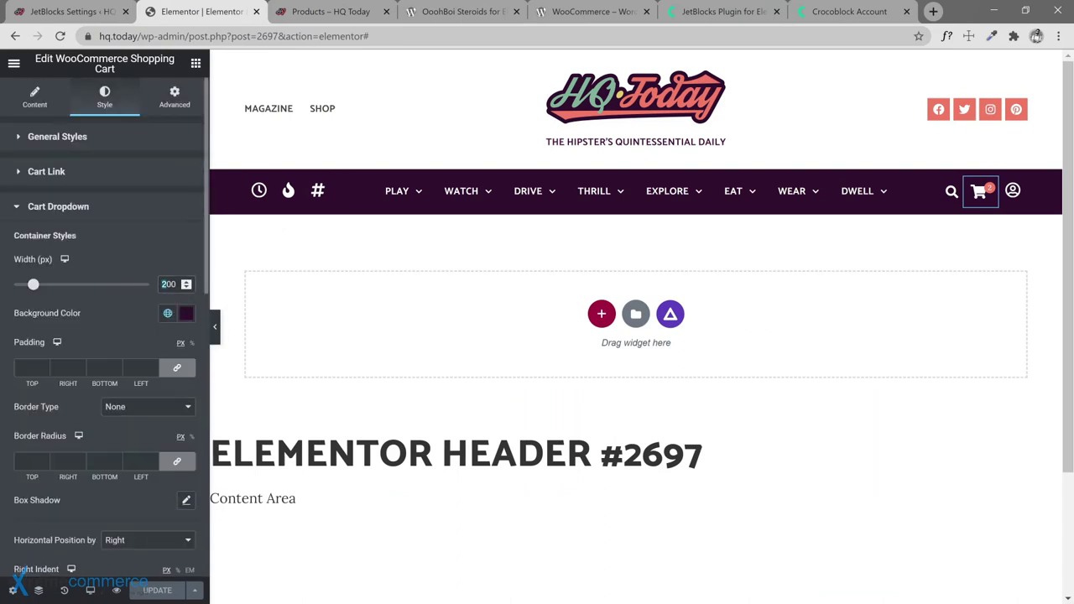
{"action": "type", "text": "4"}
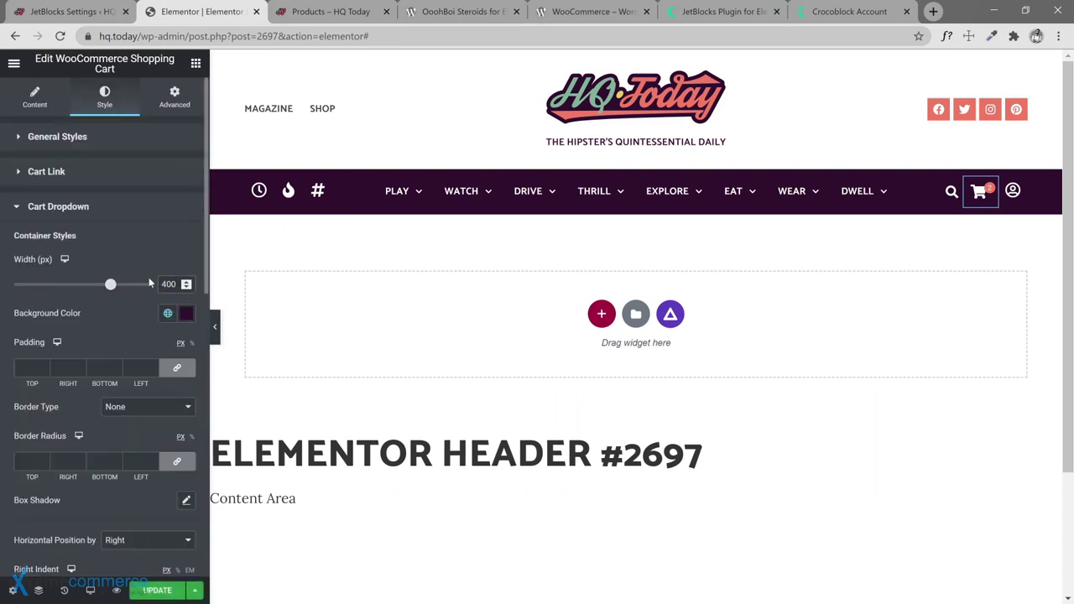
{"action": "type", "text": "3"}
{"action": "left_click", "coordinate": [156, 590]}
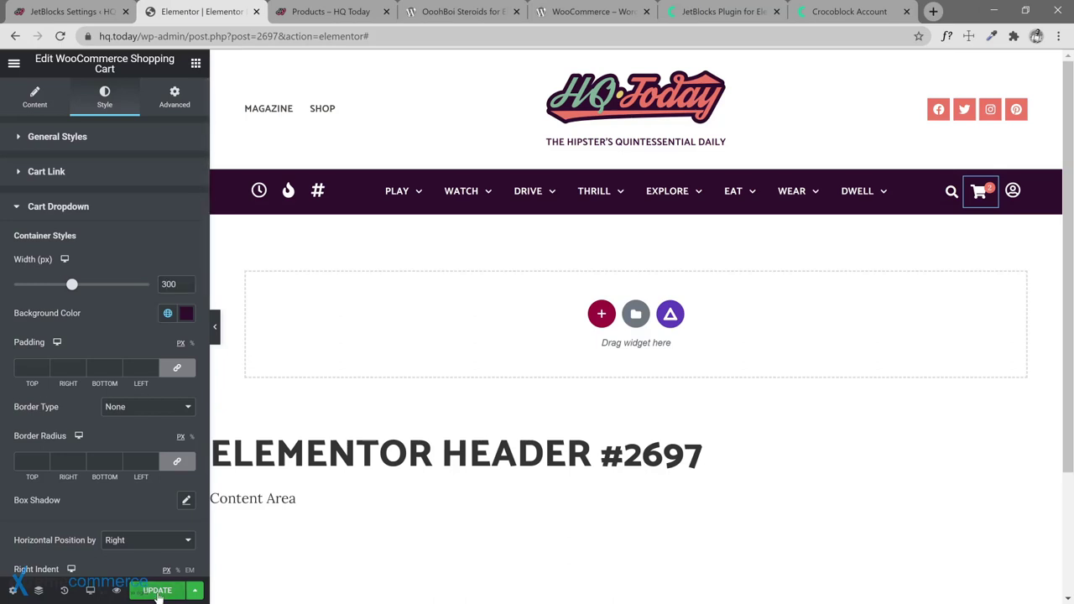
Step: Reload the shop page to check the 300 px mini-cart, then return to the header editor
{"action": "left_click", "coordinate": [332, 12]}
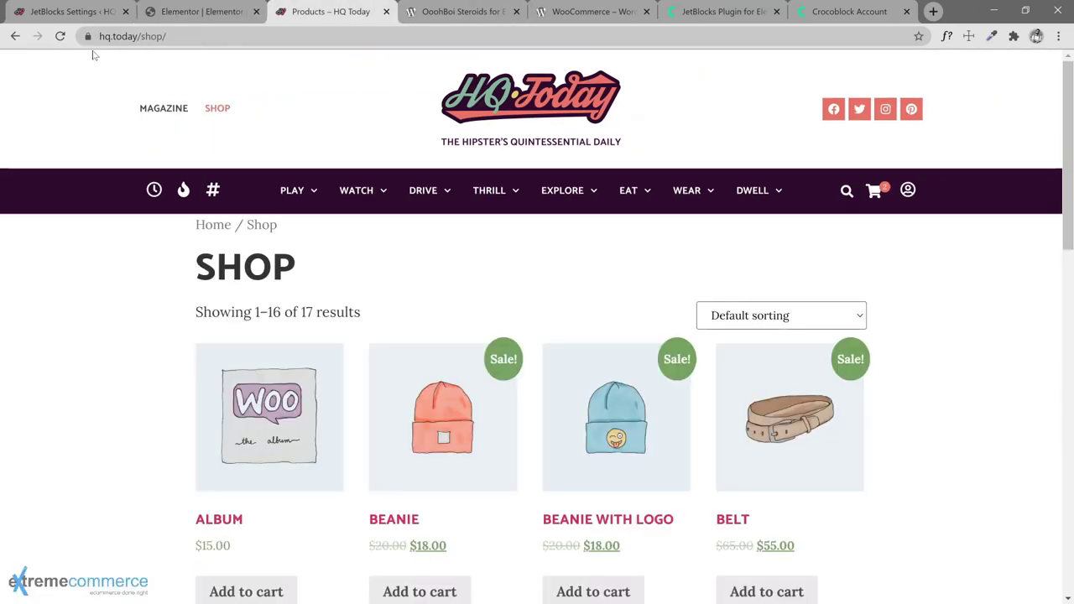
{"action": "key", "text": "F5"}
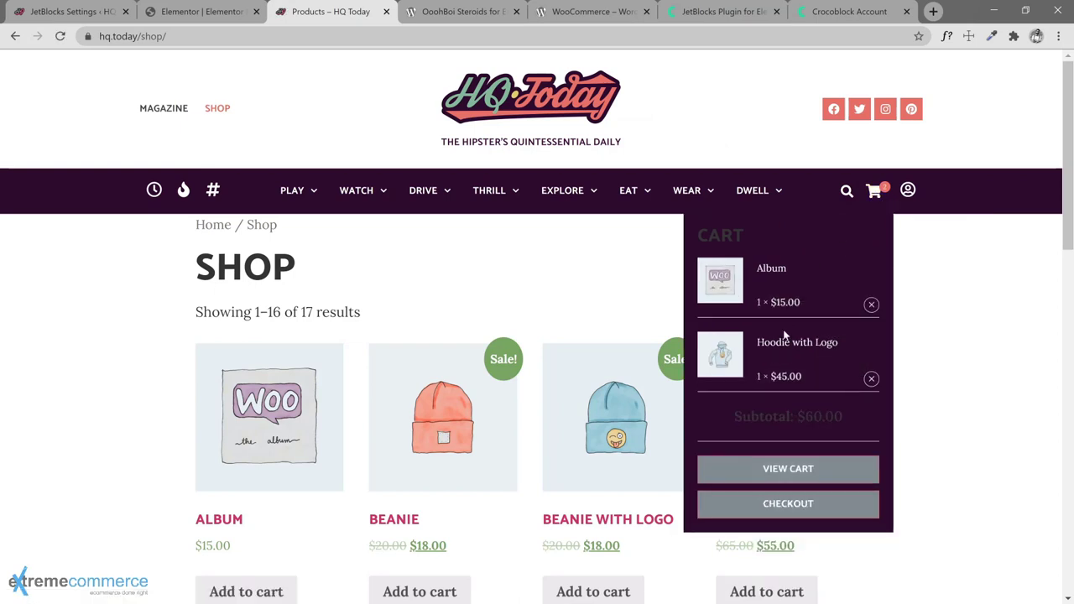
{"action": "left_click", "coordinate": [202, 12]}
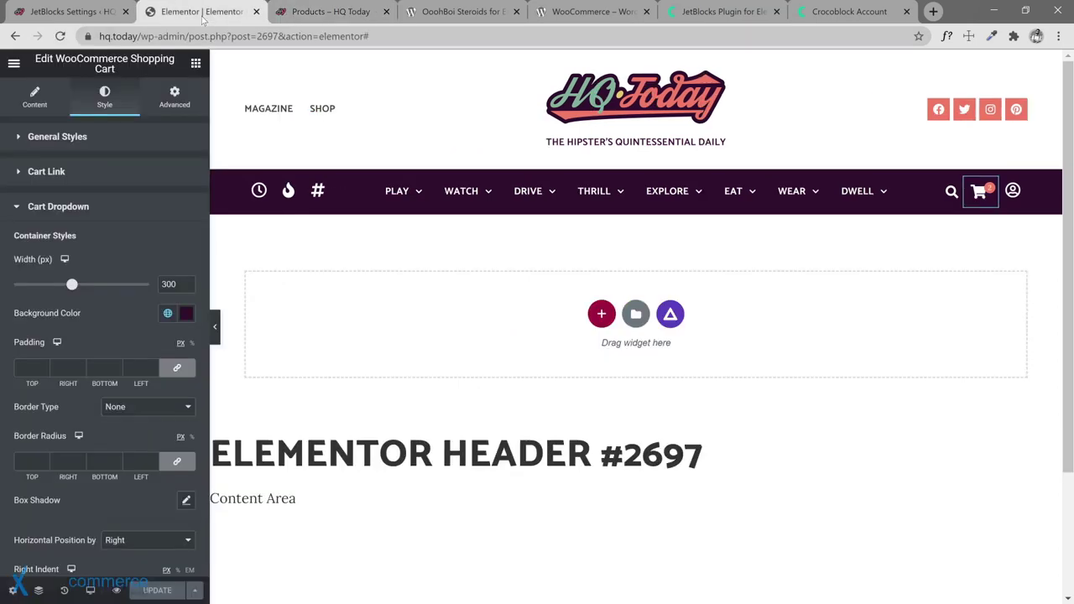
{"action": "scroll", "coordinate": [109, 218], "scroll_direction": "down", "scroll_amount": 6}
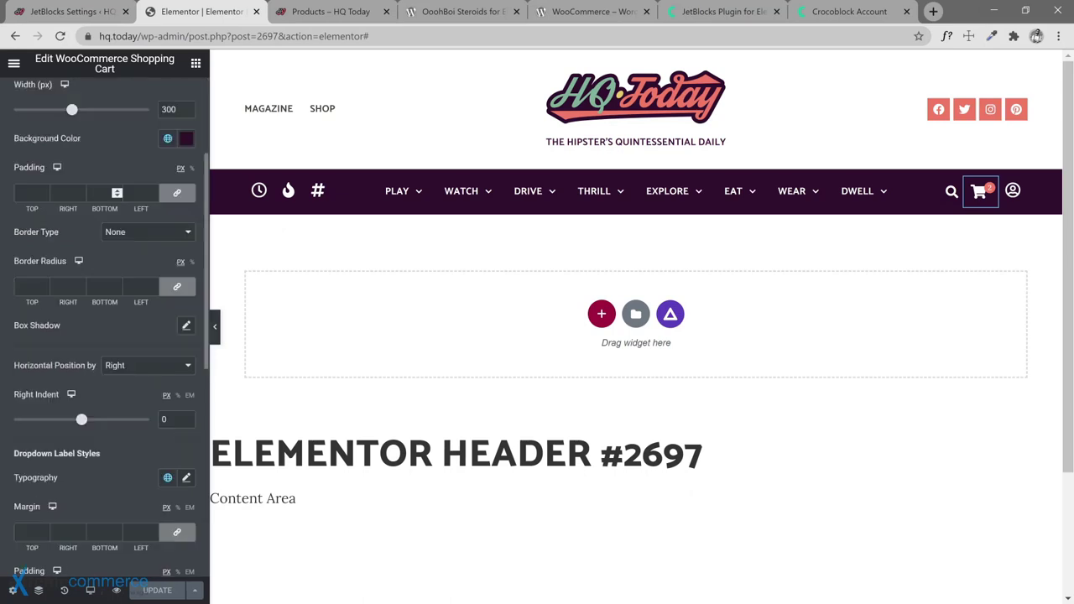
{"action": "scroll", "coordinate": [123, 307], "scroll_direction": "down", "scroll_amount": 2}
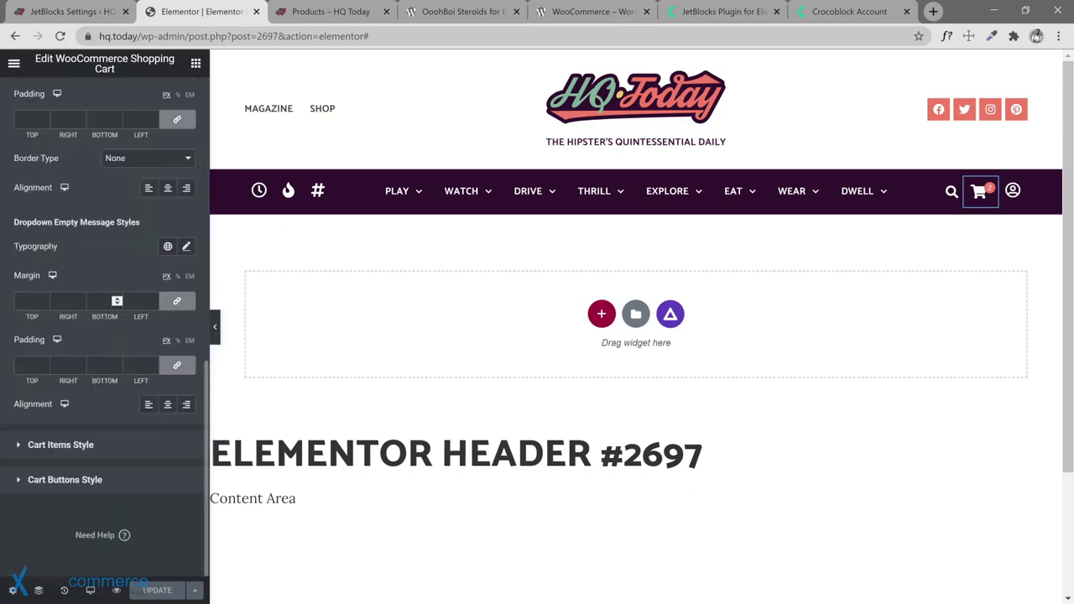
{"action": "scroll", "coordinate": [118, 313], "scroll_direction": "up", "scroll_amount": 4}
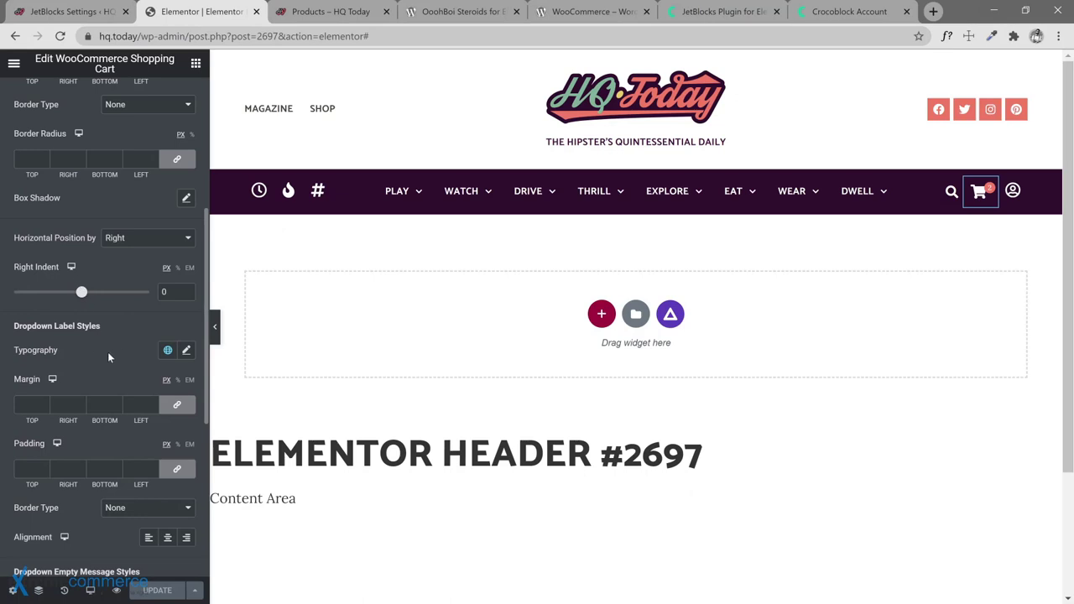
{"action": "scroll", "coordinate": [146, 327], "scroll_direction": "up", "scroll_amount": 4}
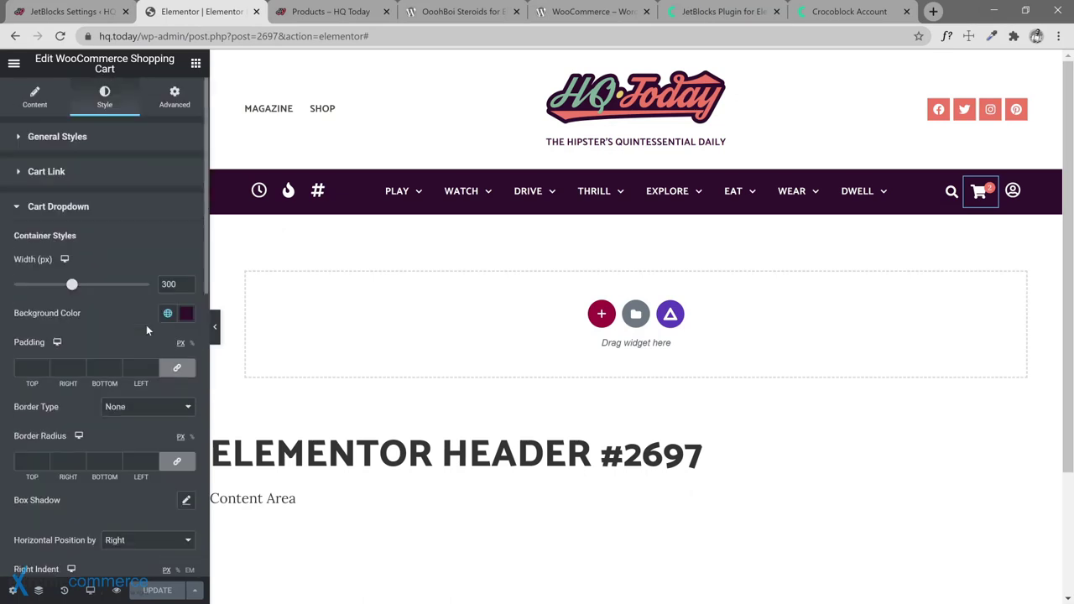
{"action": "scroll", "coordinate": [127, 328], "scroll_direction": "down", "scroll_amount": 2}
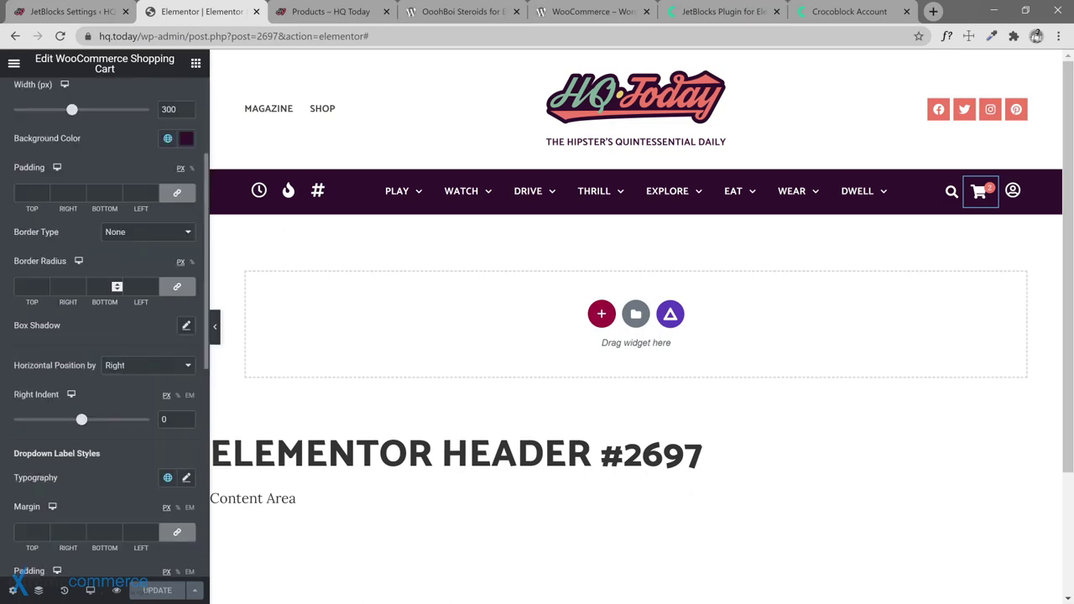
{"action": "scroll", "coordinate": [114, 285], "scroll_direction": "down", "scroll_amount": 2}
{"action": "scroll", "coordinate": [121, 311], "scroll_direction": "down", "scroll_amount": 2}
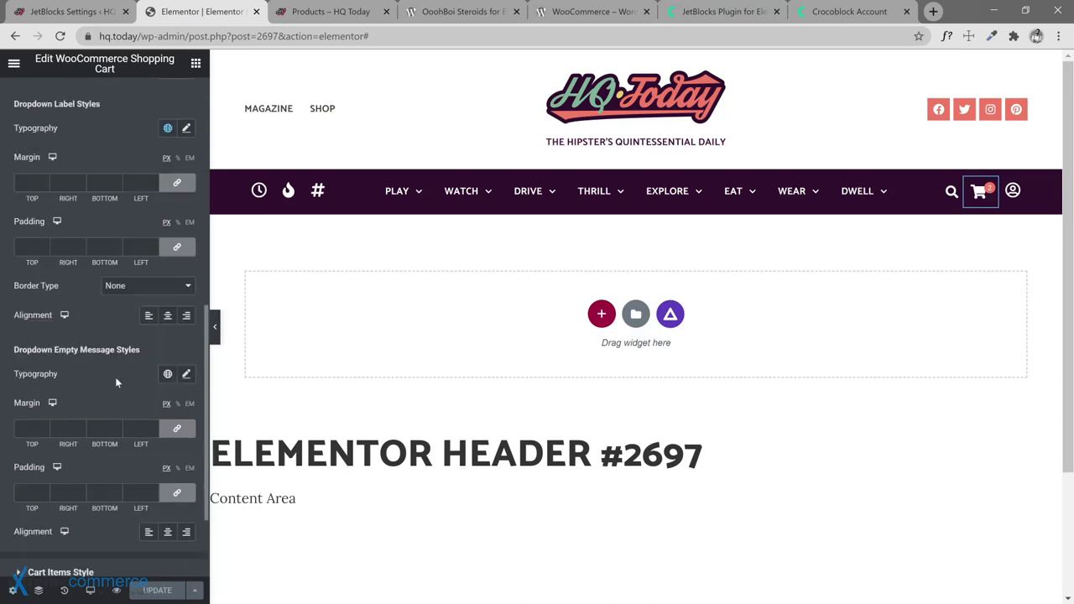
{"action": "scroll", "coordinate": [115, 377], "scroll_direction": "up", "scroll_amount": 2}
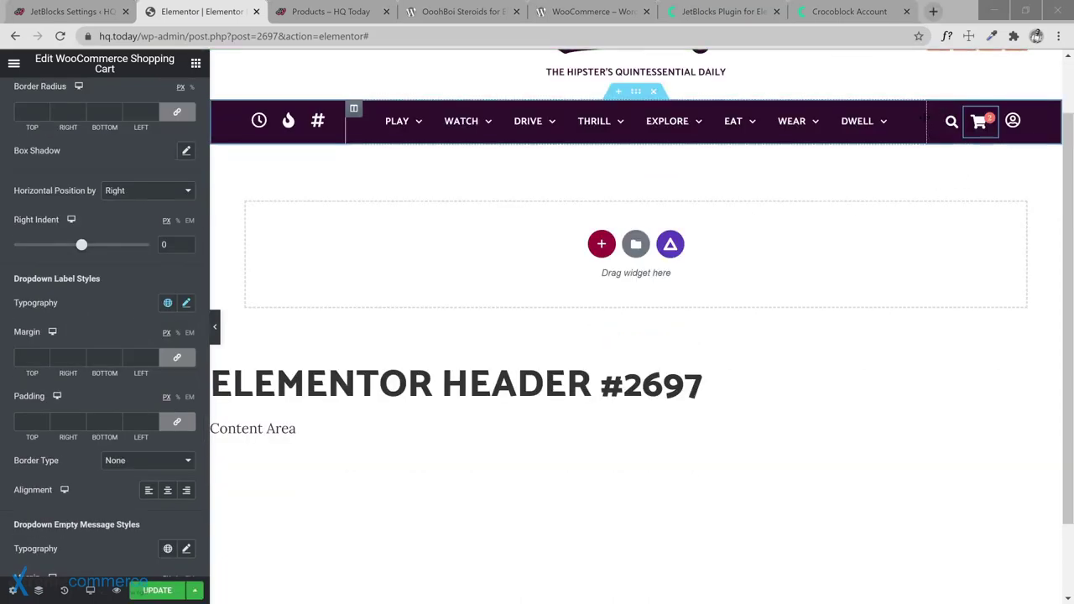
Step: Set the right header column's Heading Color to the Blank white global colour
{"action": "left_click", "coordinate": [936, 112]}
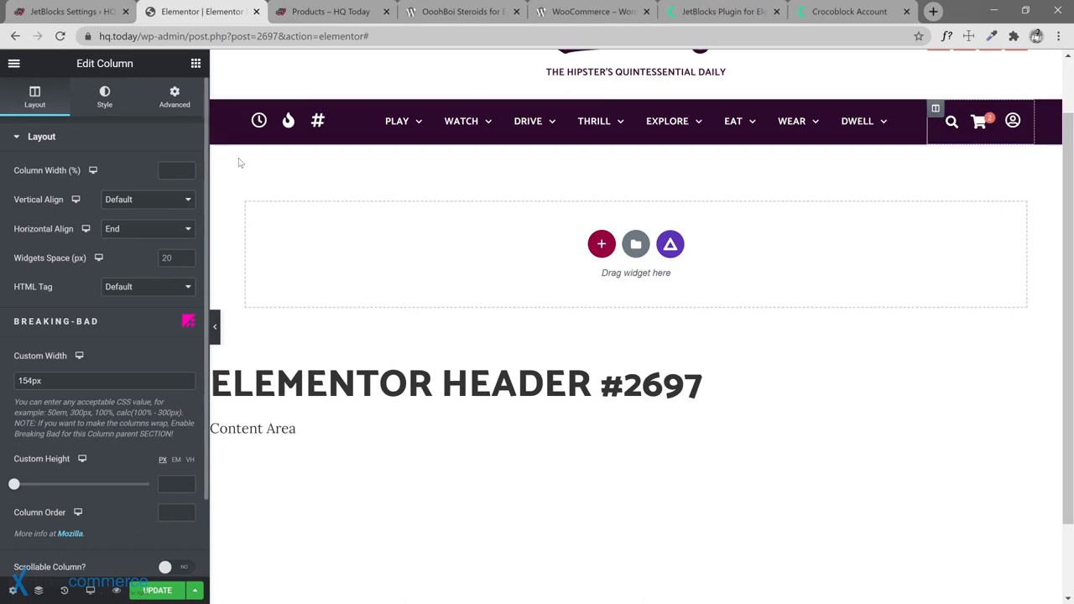
{"action": "left_click", "coordinate": [104, 99]}
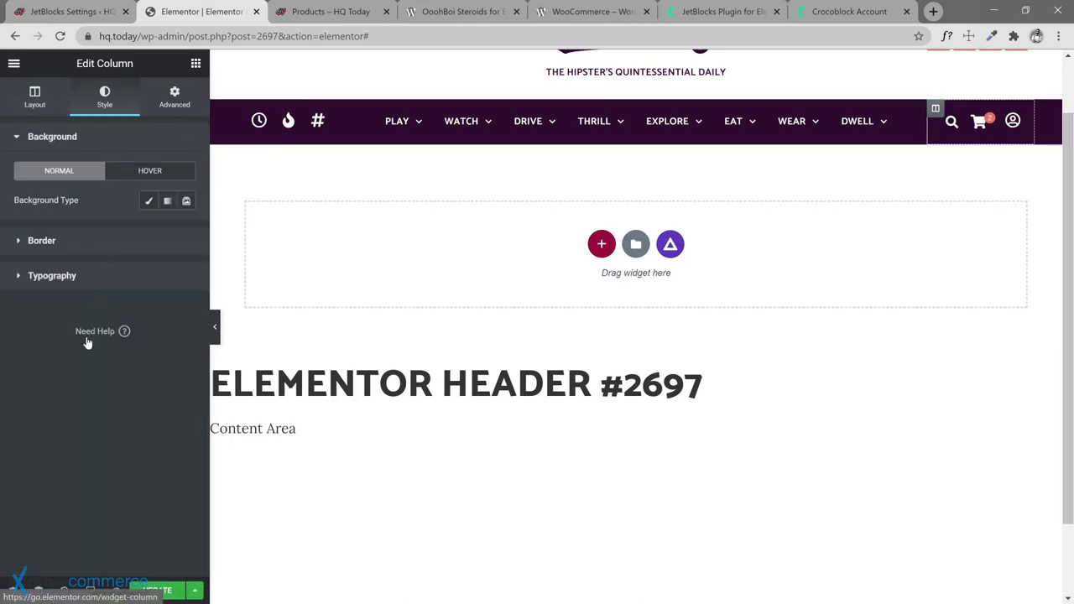
{"action": "left_click", "coordinate": [79, 278]}
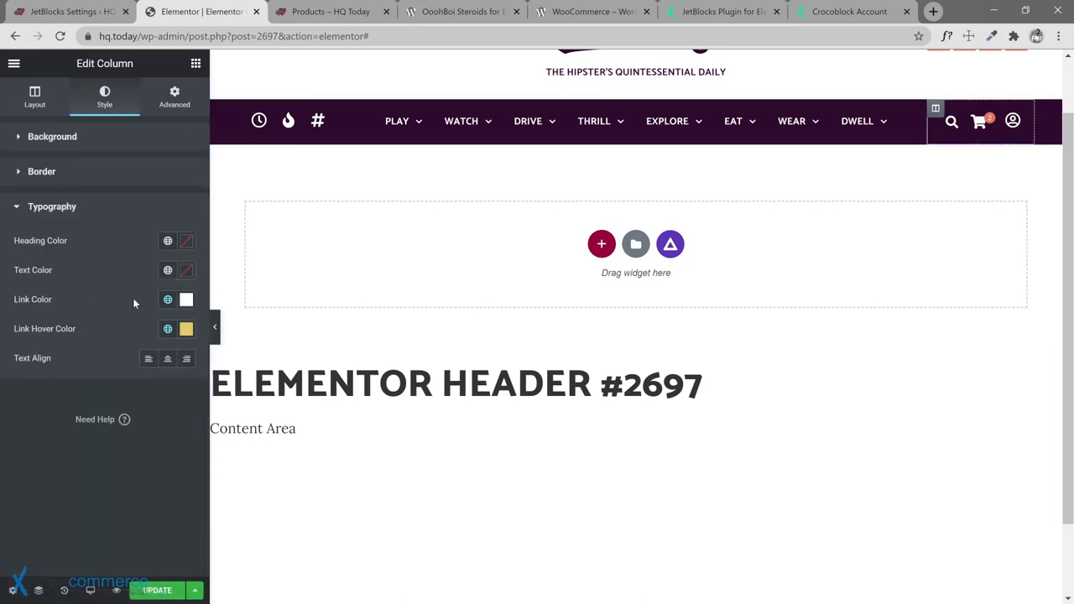
{"action": "left_click", "coordinate": [168, 242]}
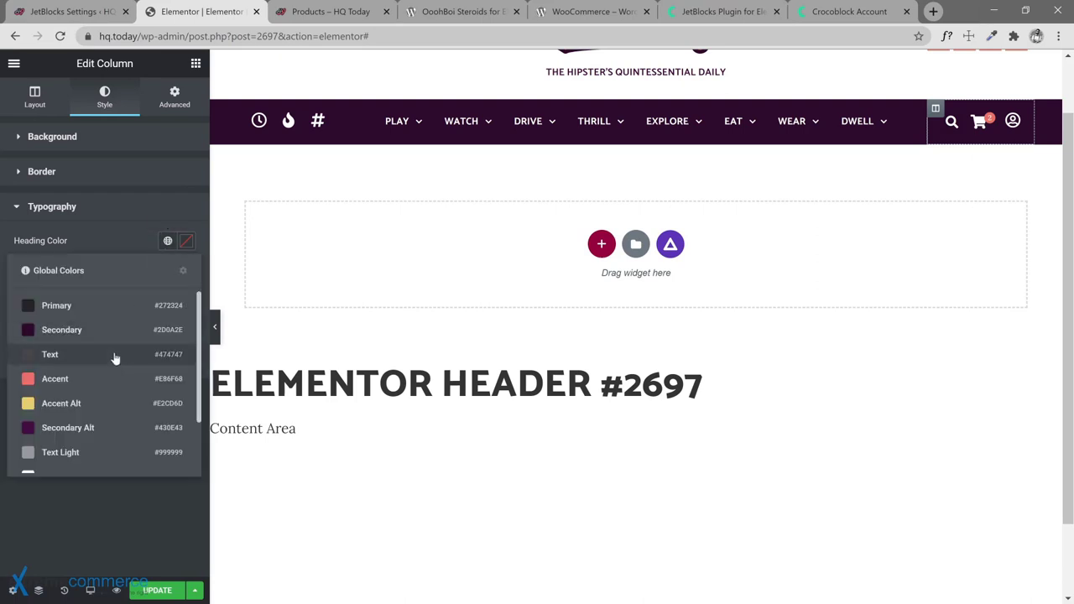
{"action": "scroll", "coordinate": [115, 358], "scroll_direction": "down", "scroll_amount": 2}
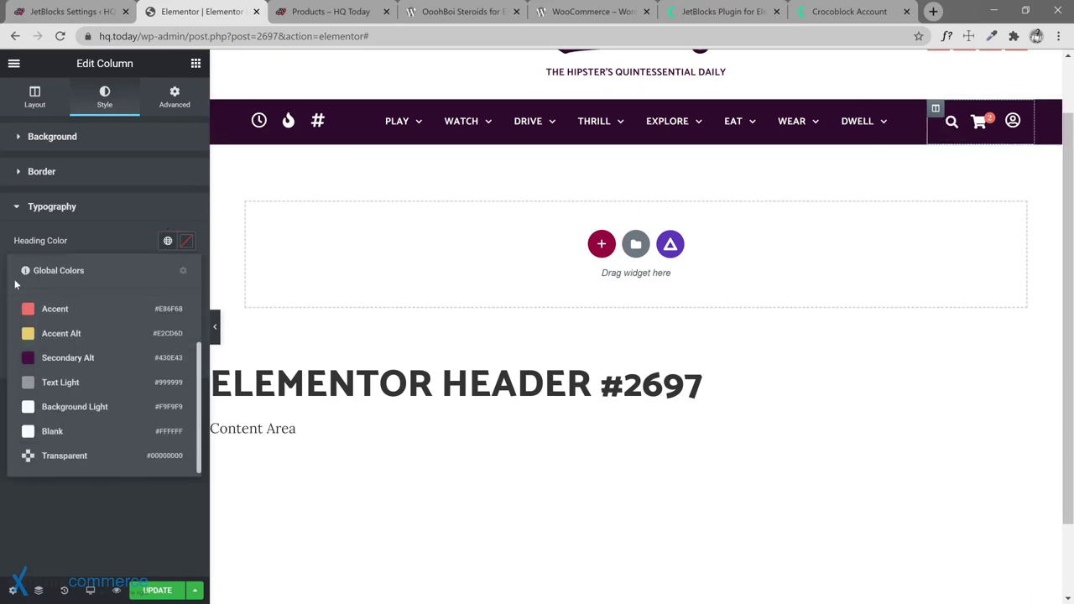
{"action": "left_click", "coordinate": [53, 433]}
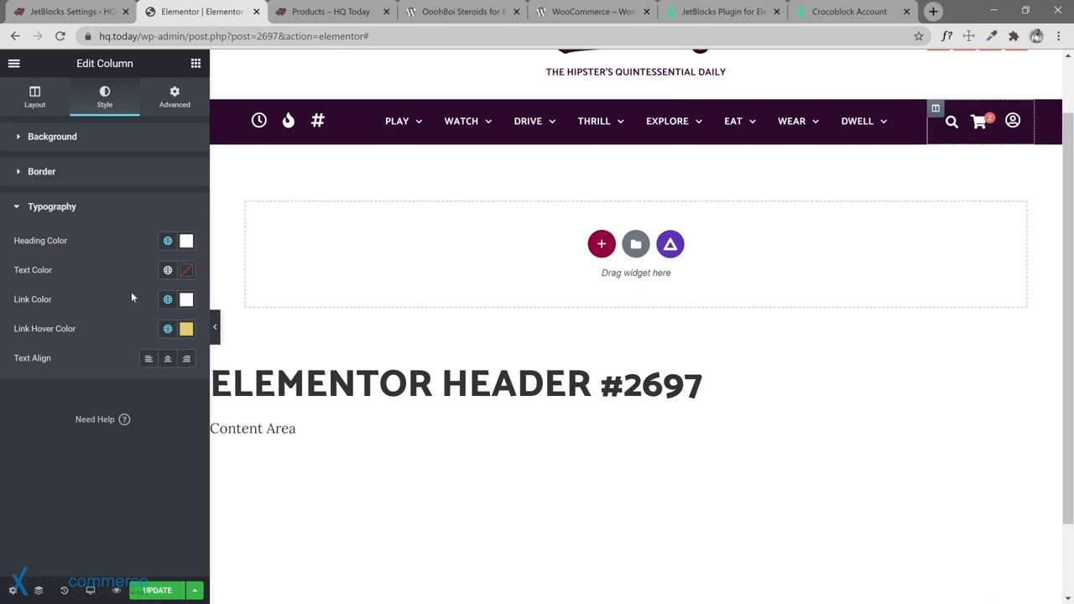
Step: Set the column's Text Color to Blank white as well and save the header
{"action": "left_click", "coordinate": [166, 271]}
{"action": "scroll", "coordinate": [94, 423], "scroll_direction": "down", "scroll_amount": 3}
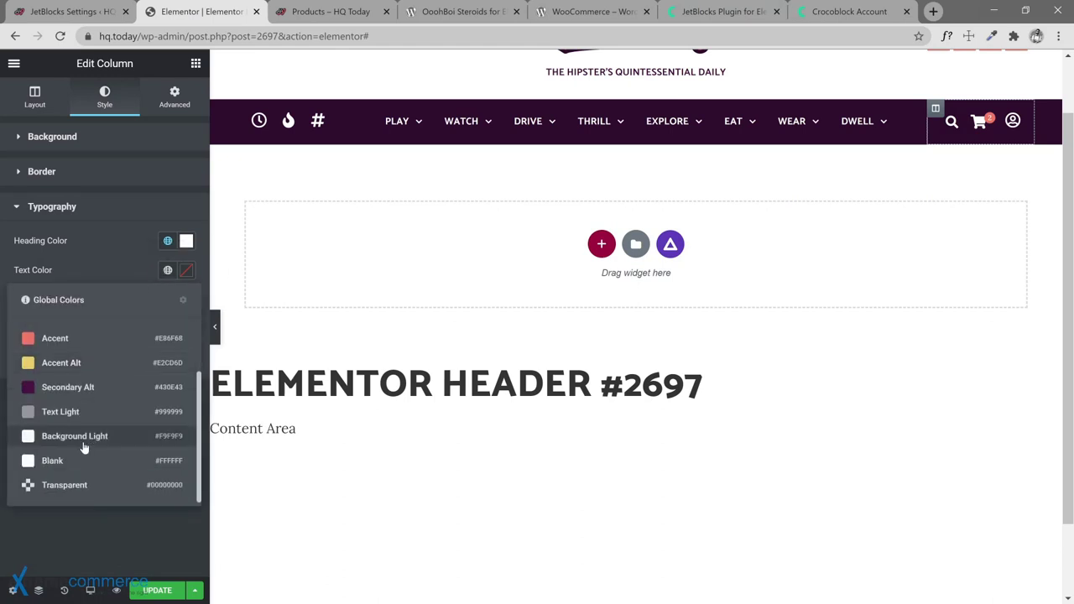
{"action": "left_click", "coordinate": [30, 463]}
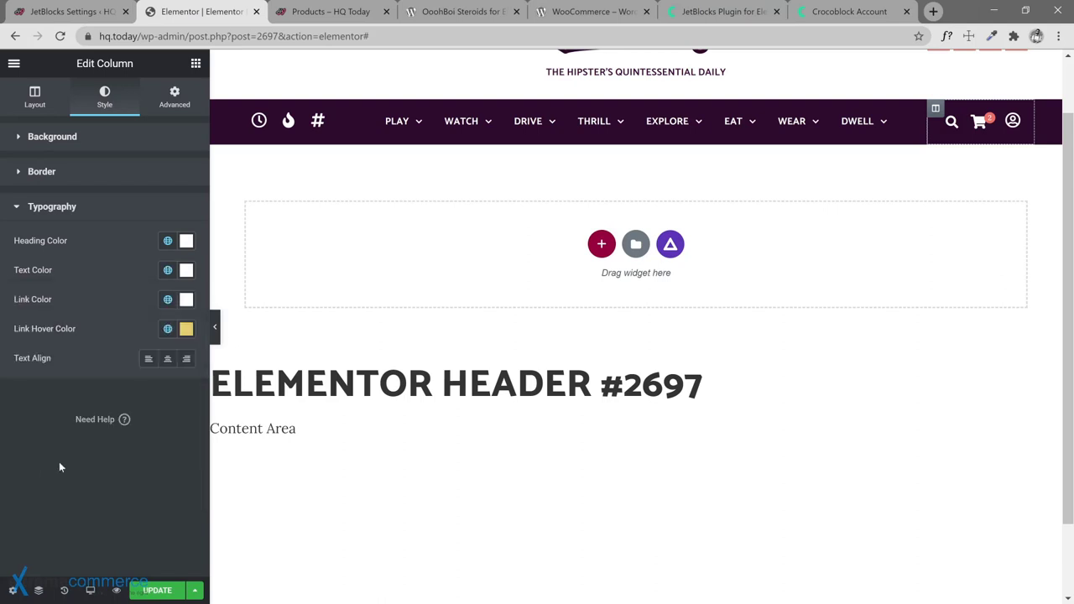
{"action": "left_click", "coordinate": [159, 591]}
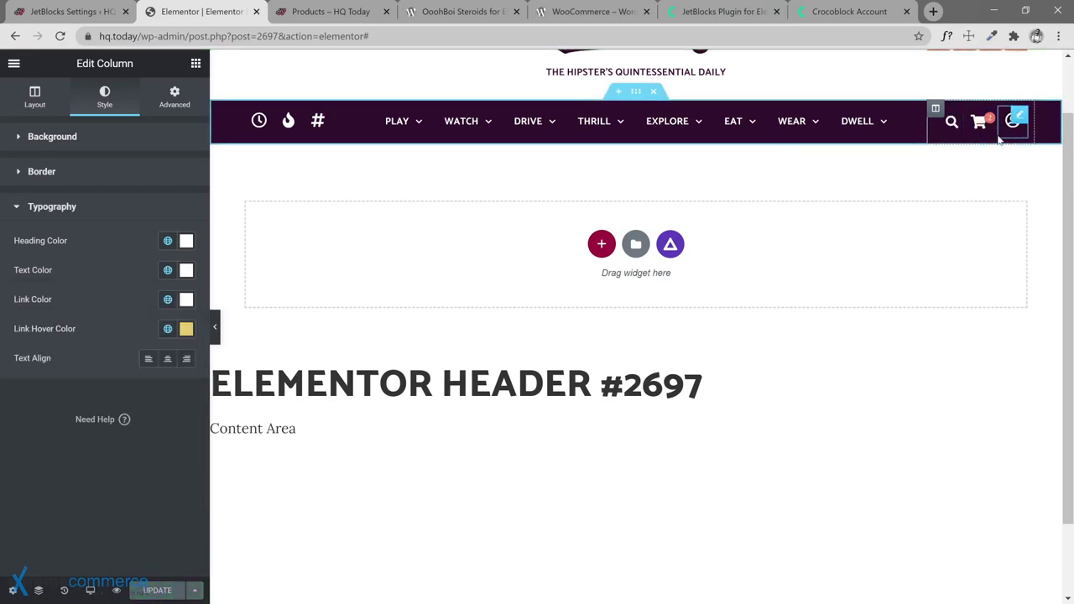
Step: Check the header cart on the shop page, then return and select the header cart widget
{"action": "mouse_move", "coordinate": [980, 127]}
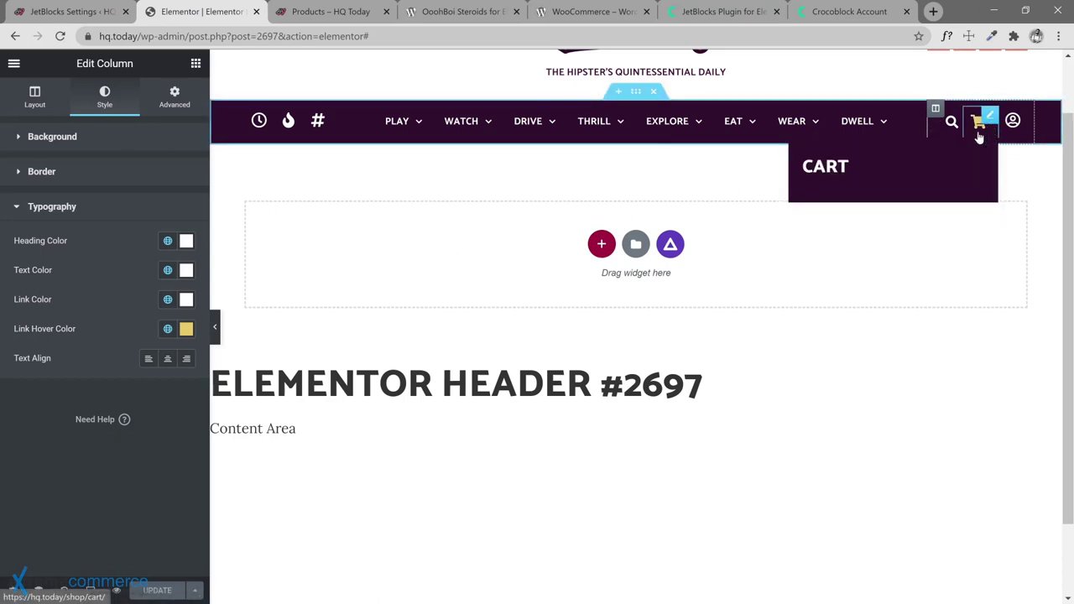
{"action": "left_click", "coordinate": [339, 10]}
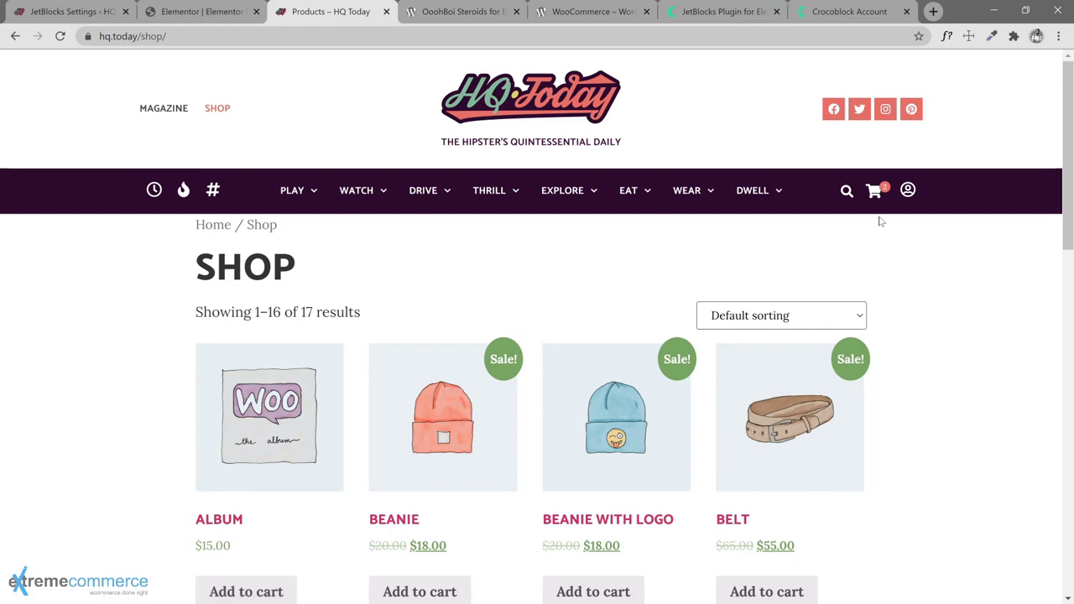
{"action": "mouse_move", "coordinate": [874, 193]}
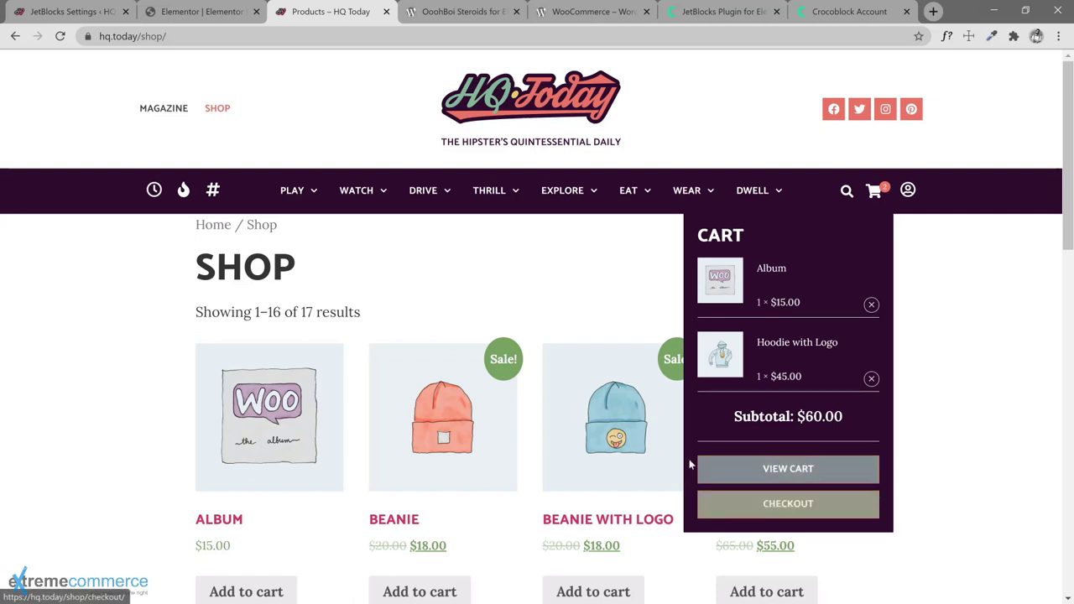
{"action": "left_click", "coordinate": [222, 17]}
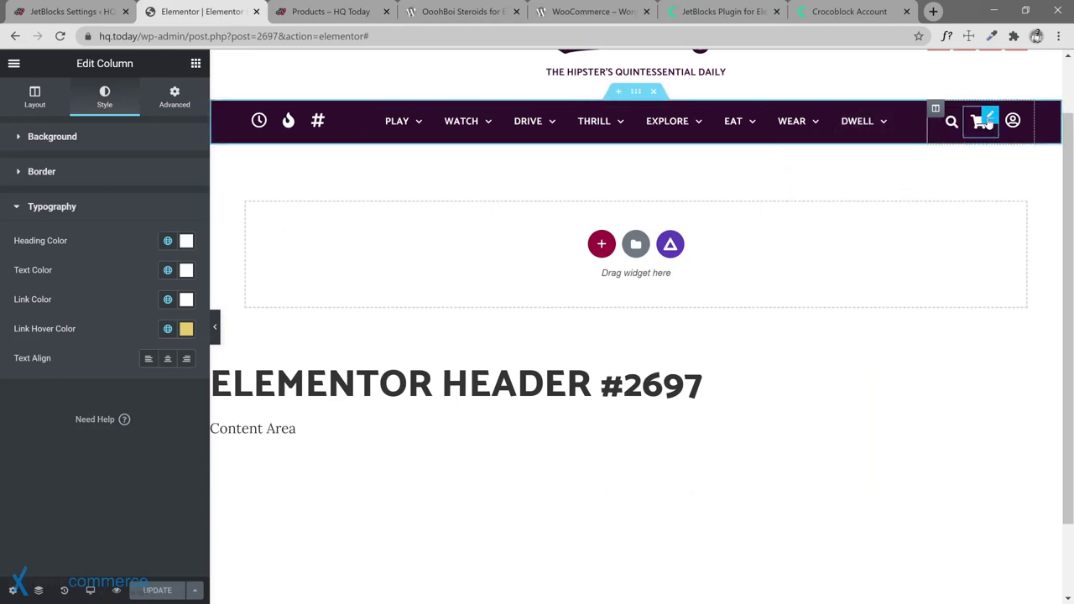
{"action": "left_click", "coordinate": [980, 122]}
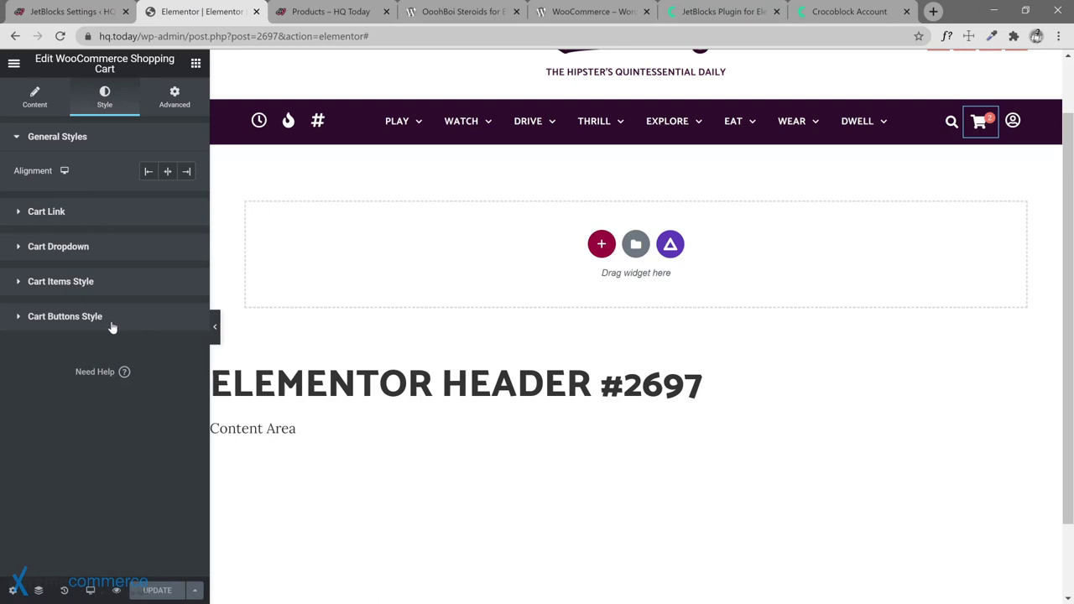
Step: Expand Cart Buttons Style and bring the View Cart and Checkout button styles into view
{"action": "left_click", "coordinate": [111, 326]}
{"action": "scroll", "coordinate": [149, 396], "scroll_direction": "down", "scroll_amount": 8}
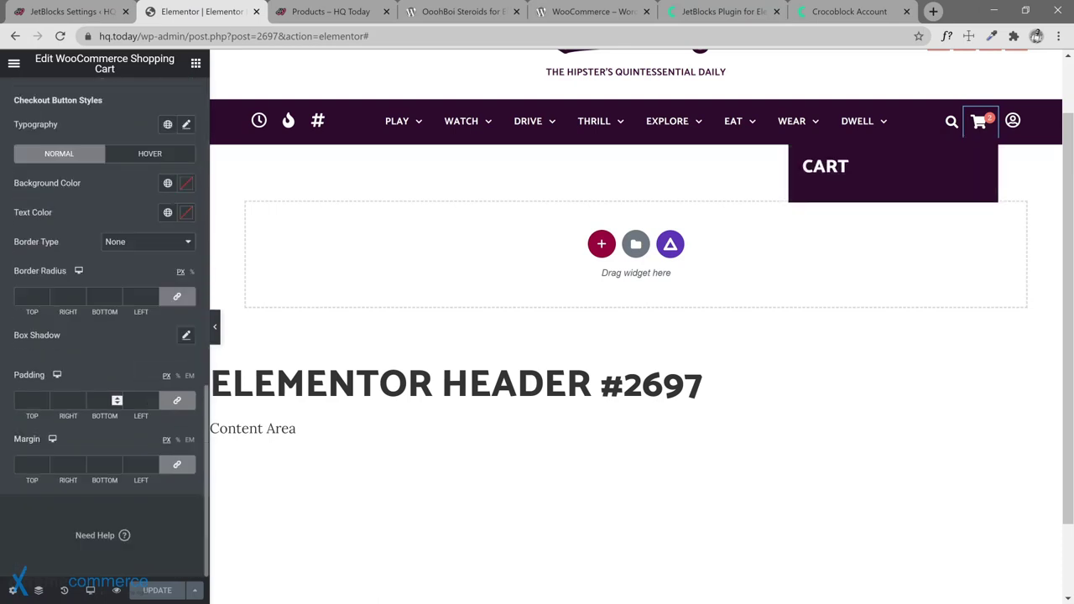
{"action": "scroll", "coordinate": [116, 400], "scroll_direction": "down", "scroll_amount": 1}
{"action": "scroll", "coordinate": [119, 394], "scroll_direction": "up", "scroll_amount": 6}
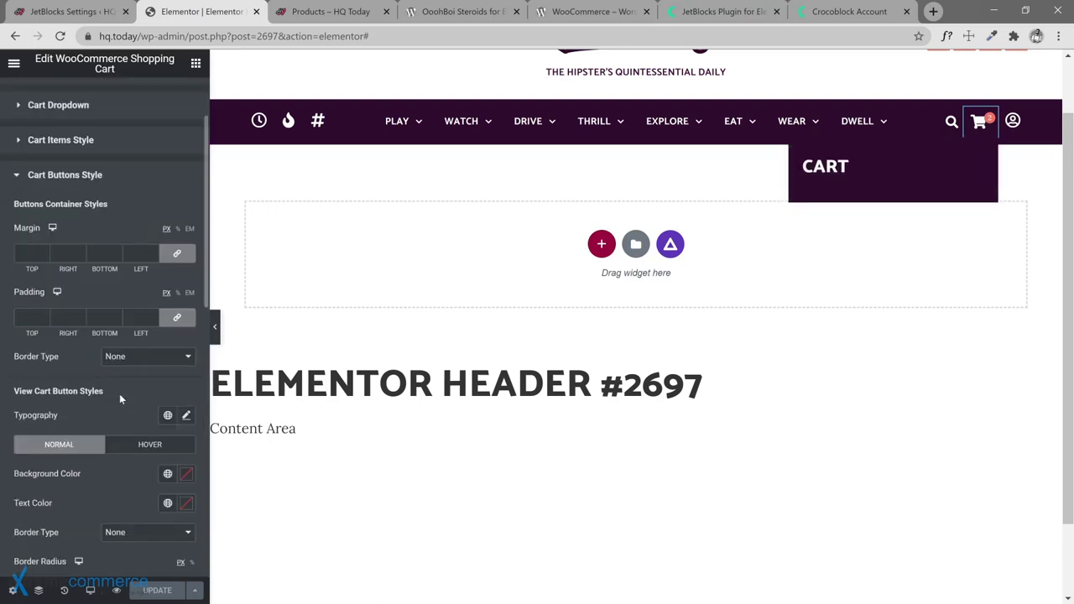
{"action": "scroll", "coordinate": [119, 394], "scroll_direction": "down", "scroll_amount": 3}
{"action": "scroll", "coordinate": [137, 361], "scroll_direction": "up", "scroll_amount": 3}
{"action": "scroll", "coordinate": [153, 424], "scroll_direction": "down", "scroll_amount": 3}
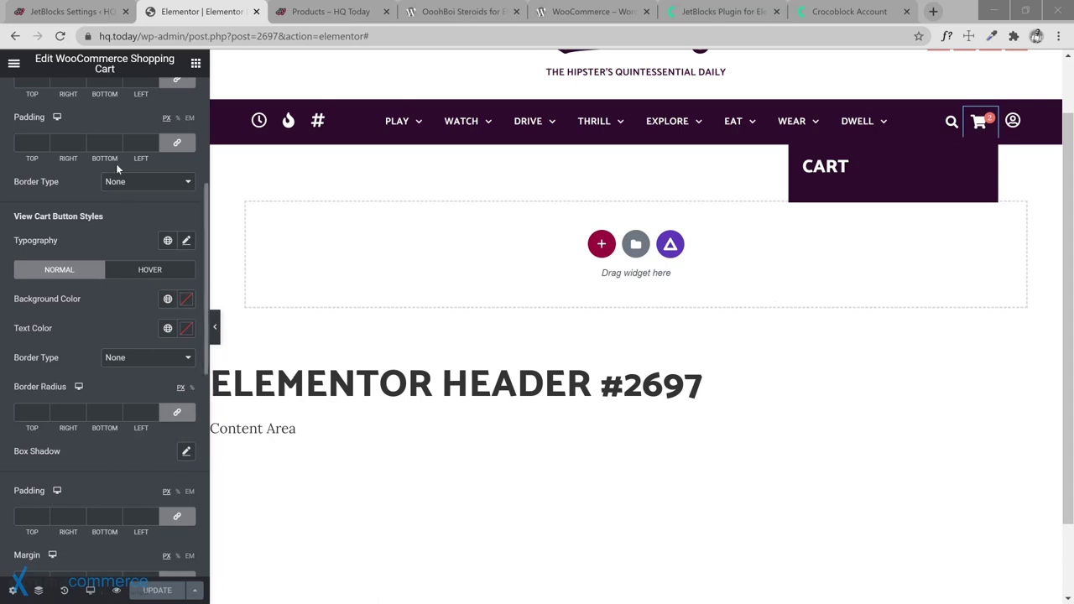
{"action": "scroll", "coordinate": [116, 193], "scroll_direction": "down", "scroll_amount": 4}
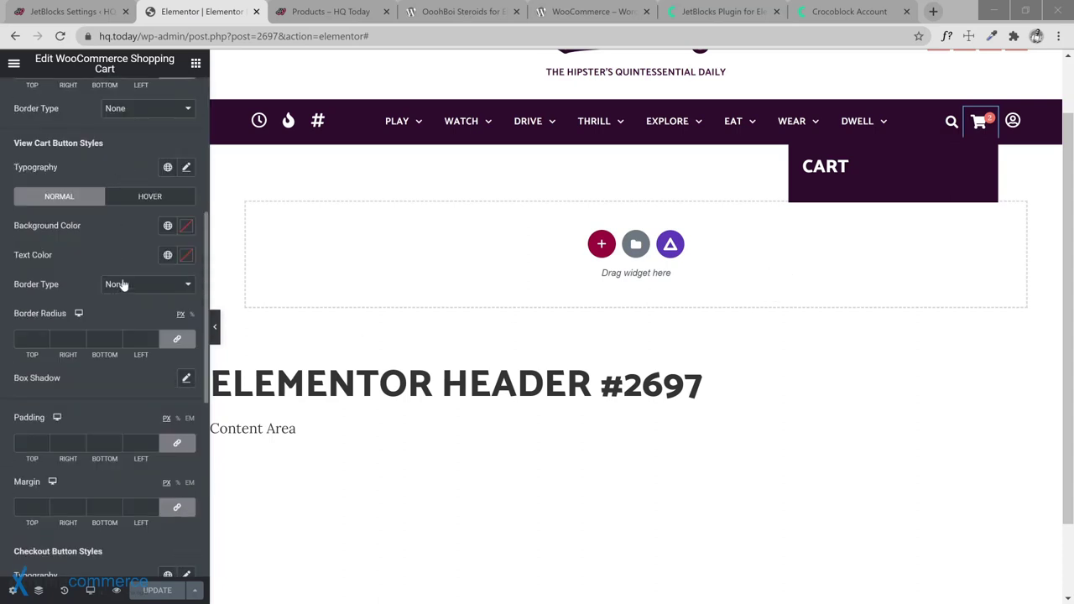
{"action": "scroll", "coordinate": [85, 256], "scroll_direction": "down", "scroll_amount": 5}
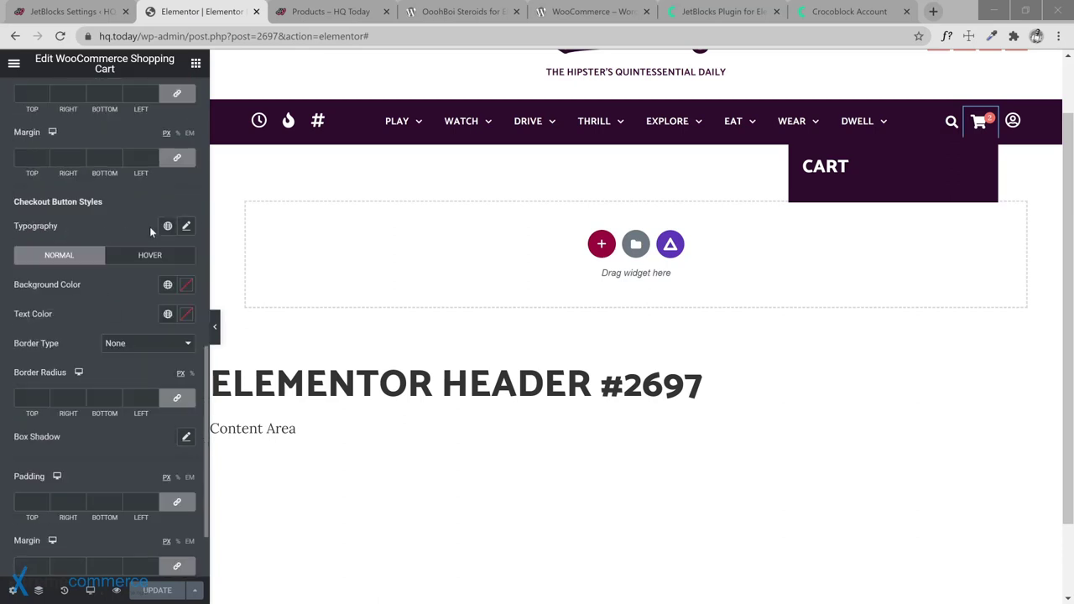
Step: Give the Checkout button the global Accent background and save
{"action": "left_click", "coordinate": [167, 286]}
{"action": "scroll", "coordinate": [122, 401], "scroll_direction": "down", "scroll_amount": 1}
{"action": "scroll", "coordinate": [119, 404], "scroll_direction": "up", "scroll_amount": 1}
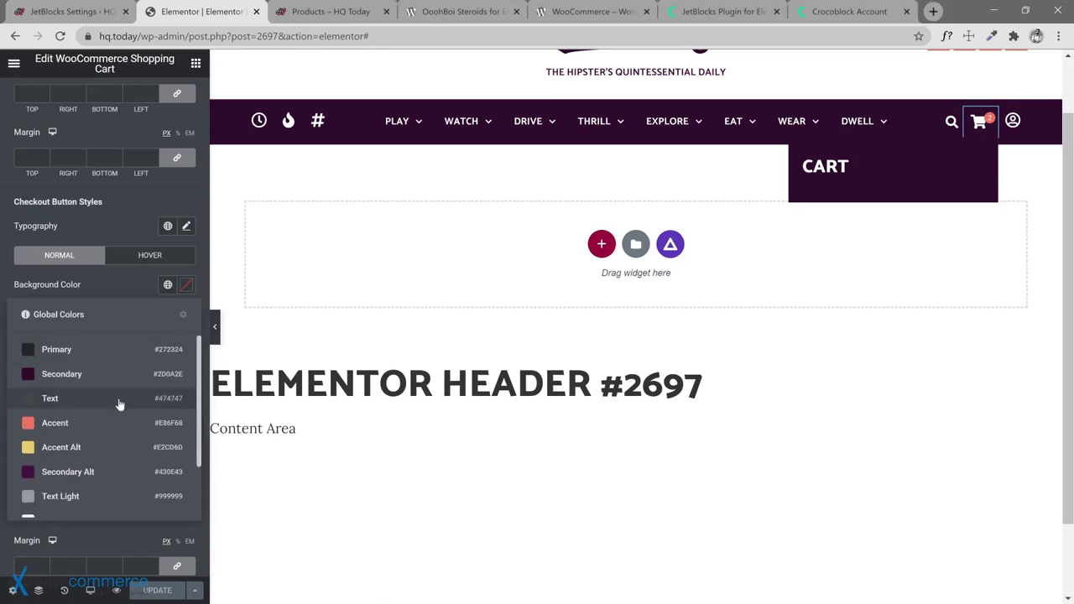
{"action": "left_click", "coordinate": [47, 424]}
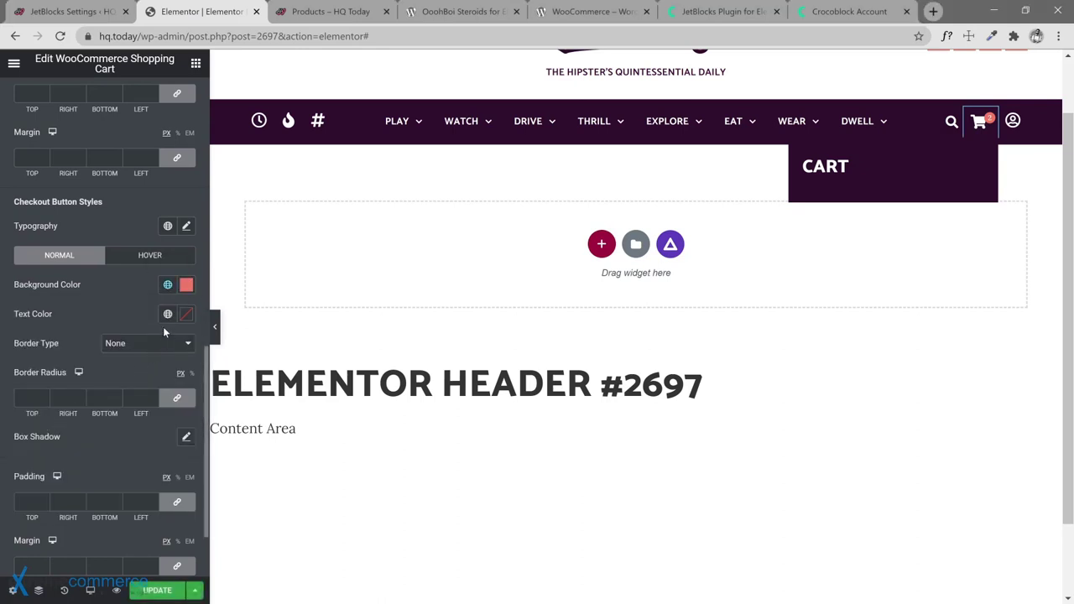
{"action": "left_click", "coordinate": [151, 592]}
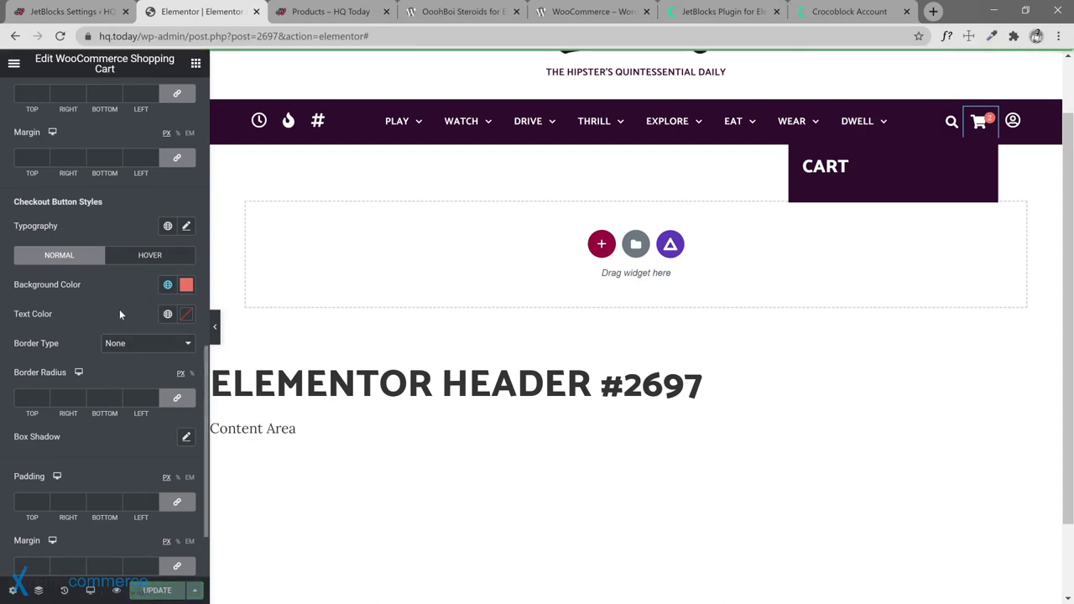
Step: Give the View Cart button the Accent Alt background in its normal state and save
{"action": "scroll", "coordinate": [137, 286], "scroll_direction": "up", "scroll_amount": 5}
{"action": "scroll", "coordinate": [137, 291], "scroll_direction": "up", "scroll_amount": 2}
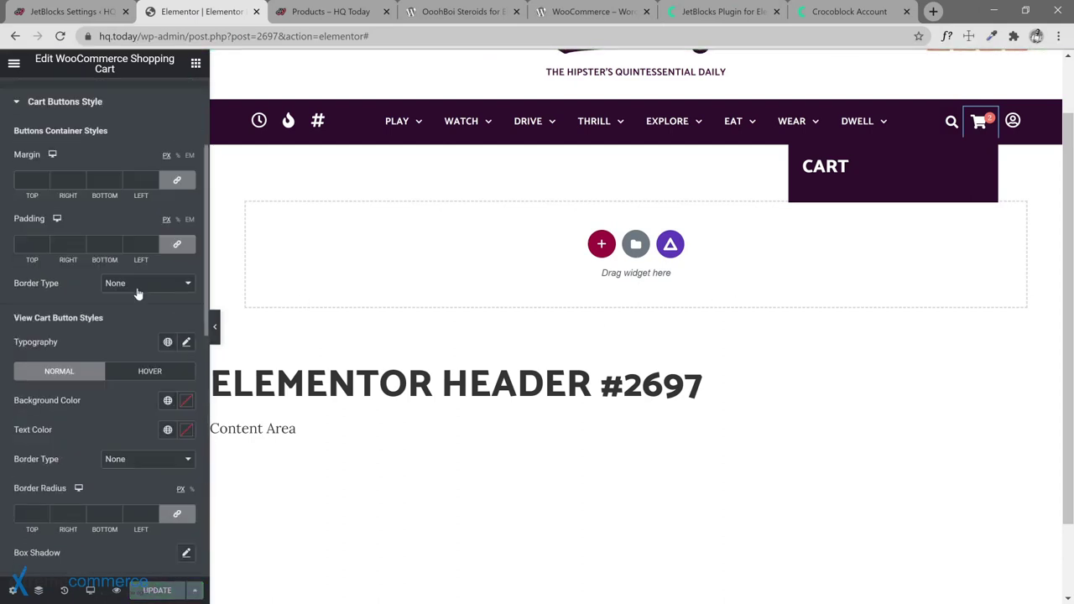
{"action": "scroll", "coordinate": [95, 333], "scroll_direction": "down", "scroll_amount": 6}
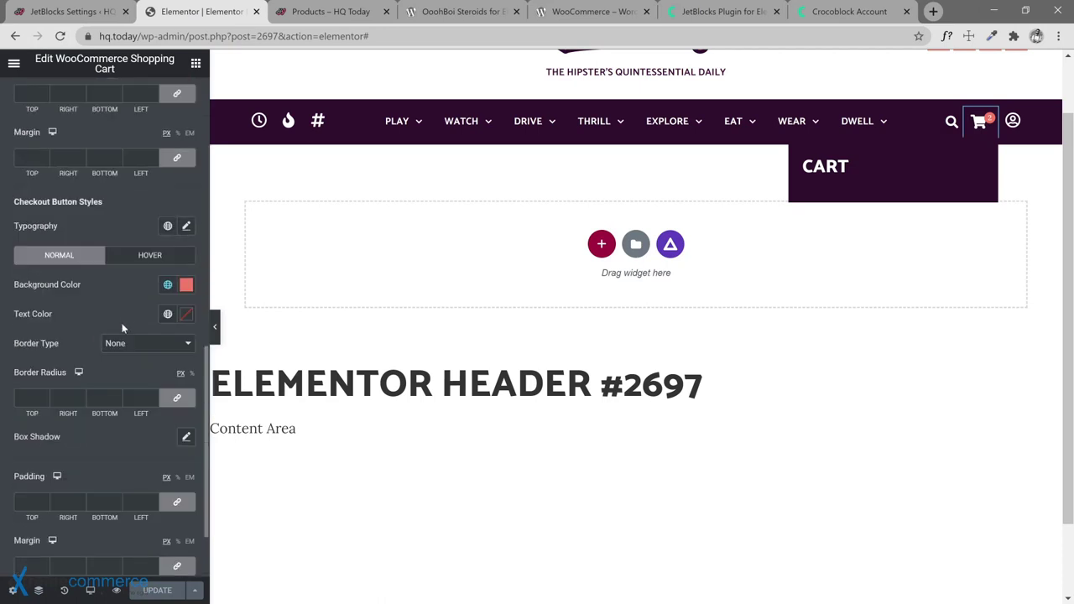
{"action": "scroll", "coordinate": [124, 314], "scroll_direction": "up", "scroll_amount": 2}
{"action": "scroll", "coordinate": [148, 335], "scroll_direction": "up", "scroll_amount": 2}
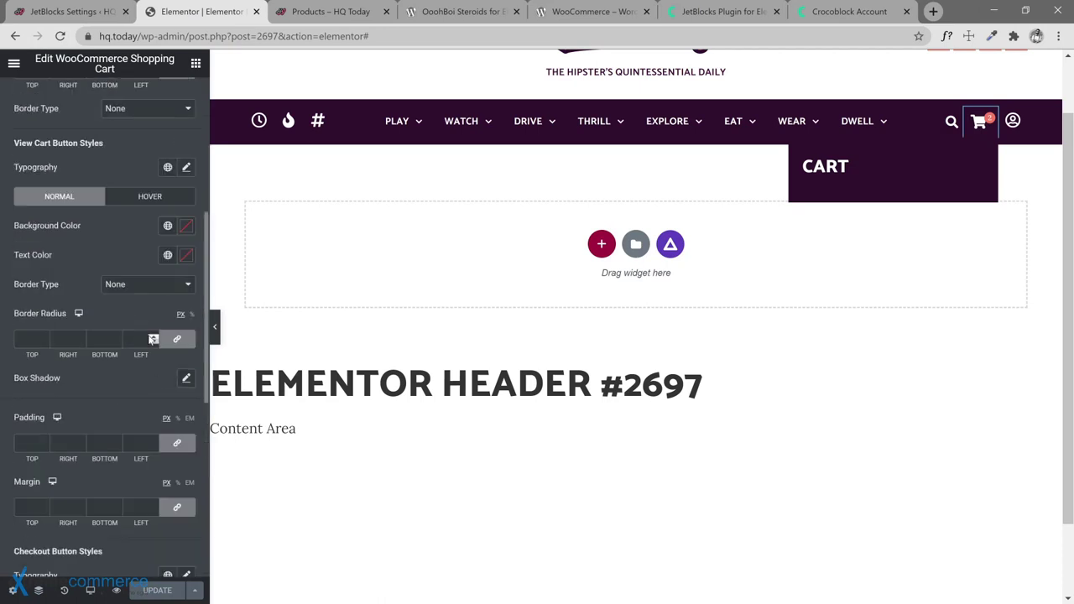
{"action": "left_click", "coordinate": [147, 198]}
{"action": "left_click", "coordinate": [74, 200]}
{"action": "left_click", "coordinate": [169, 255]}
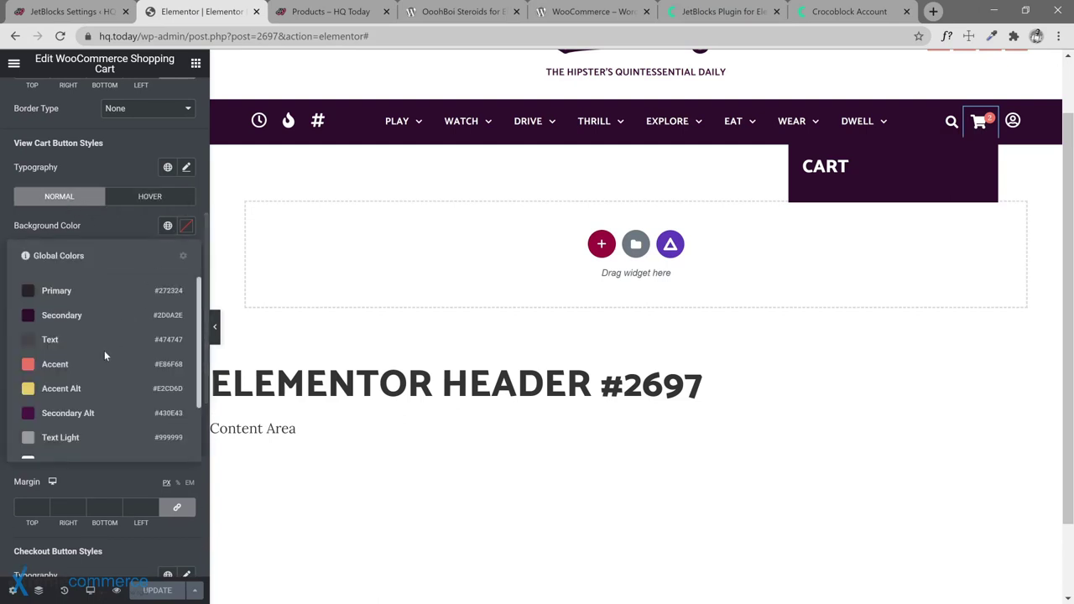
{"action": "left_click", "coordinate": [28, 391]}
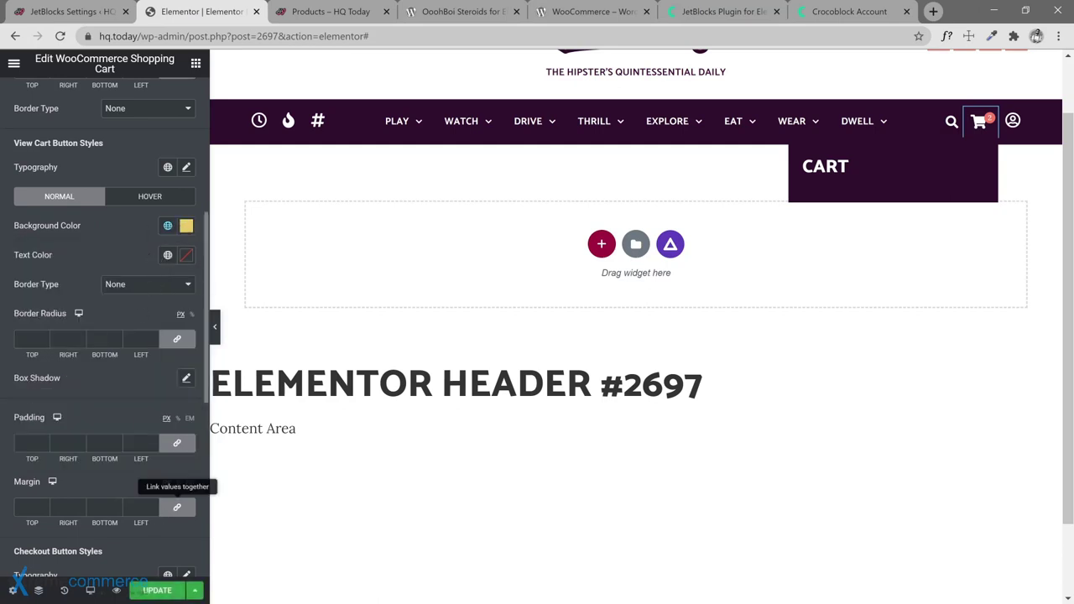
{"action": "left_click", "coordinate": [157, 589]}
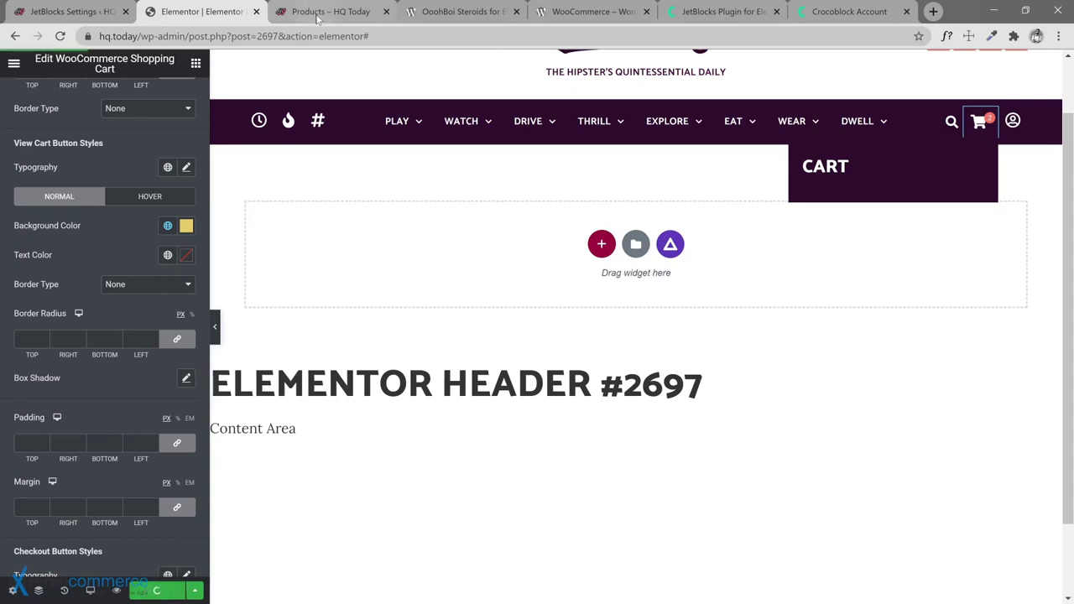
{"action": "left_click", "coordinate": [318, 16]}
{"action": "key", "text": "F5"}
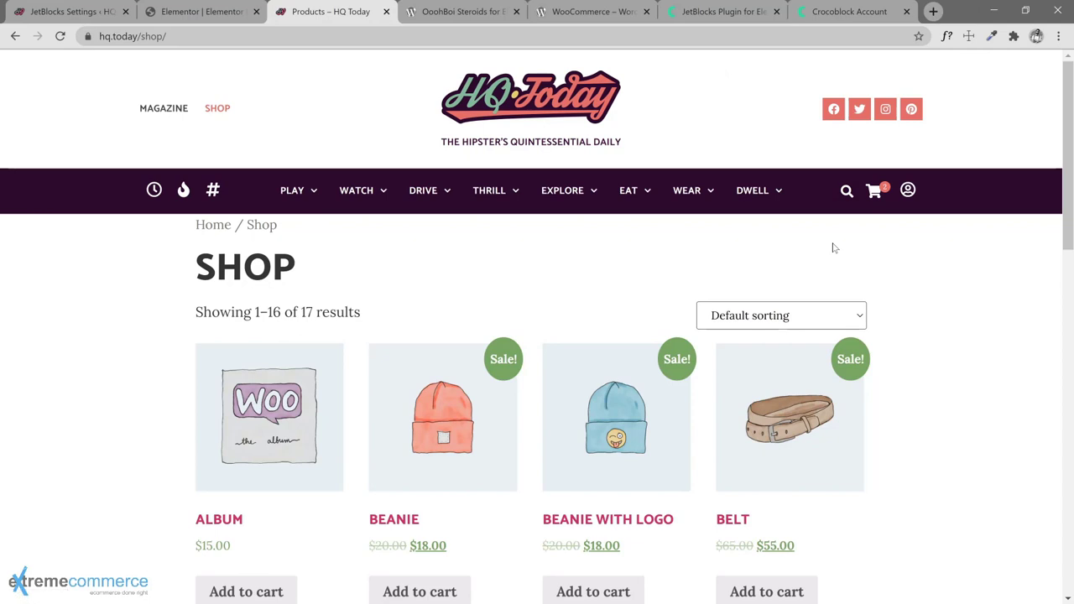
{"action": "left_click", "coordinate": [874, 191]}
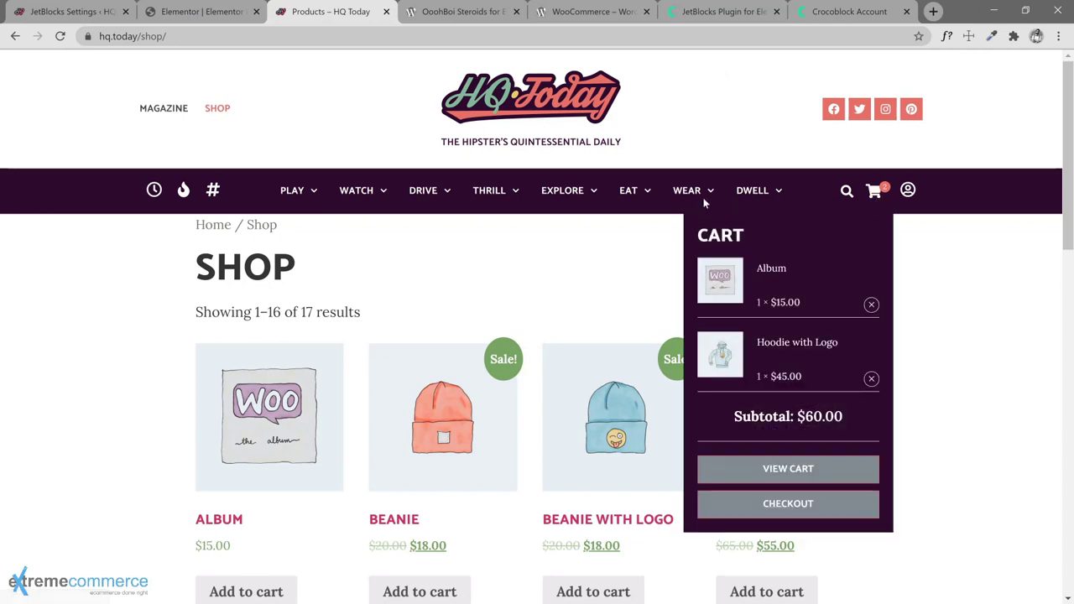
{"action": "left_click", "coordinate": [61, 37]}
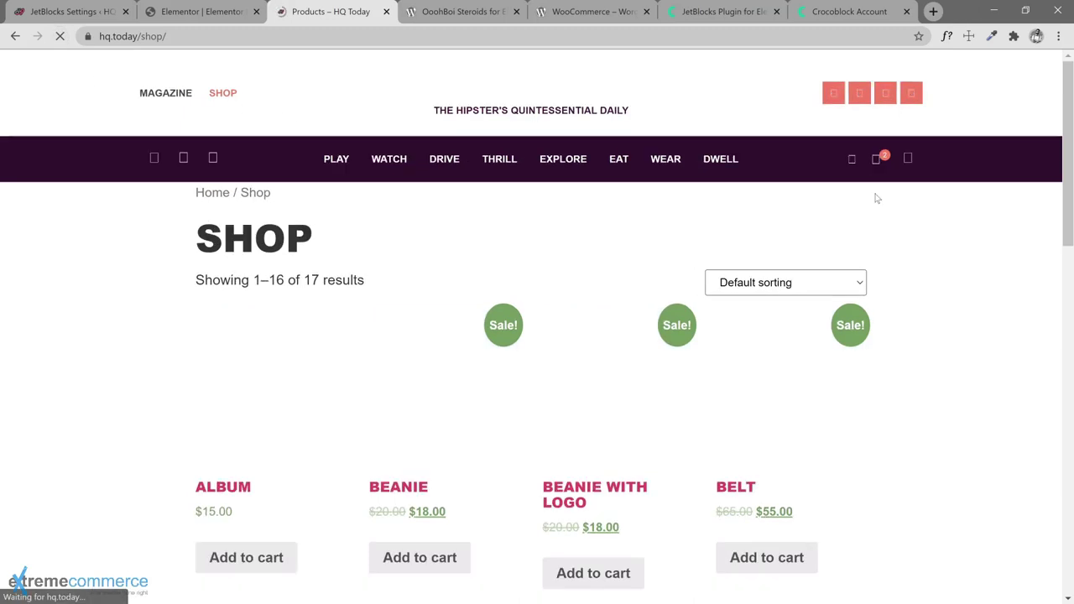
{"action": "mouse_move", "coordinate": [876, 198]}
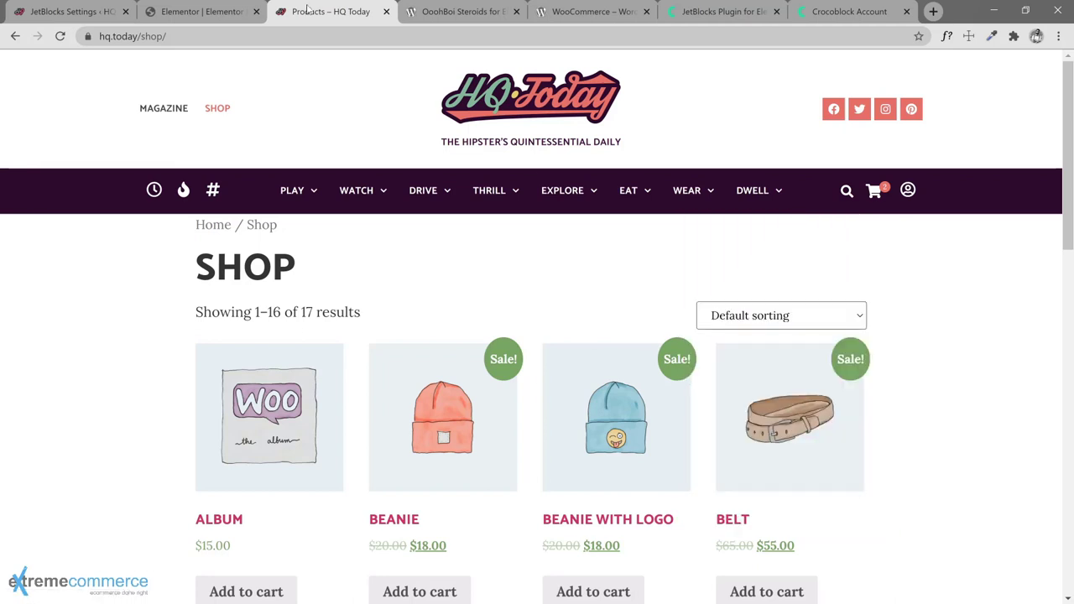
{"action": "left_click", "coordinate": [212, 14]}
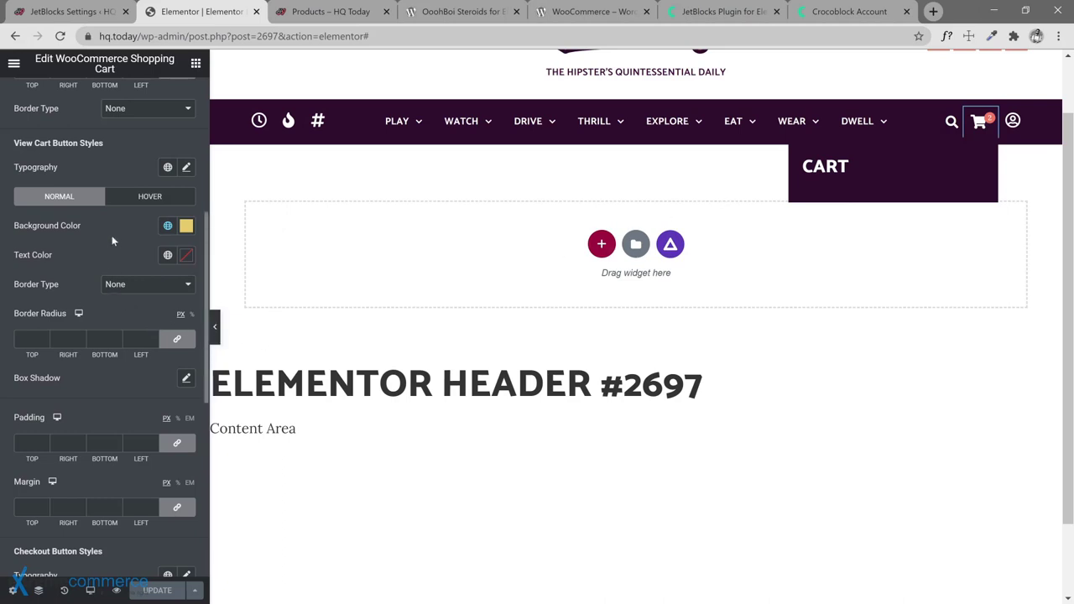
{"action": "scroll", "coordinate": [124, 156], "scroll_direction": "up", "scroll_amount": 2}
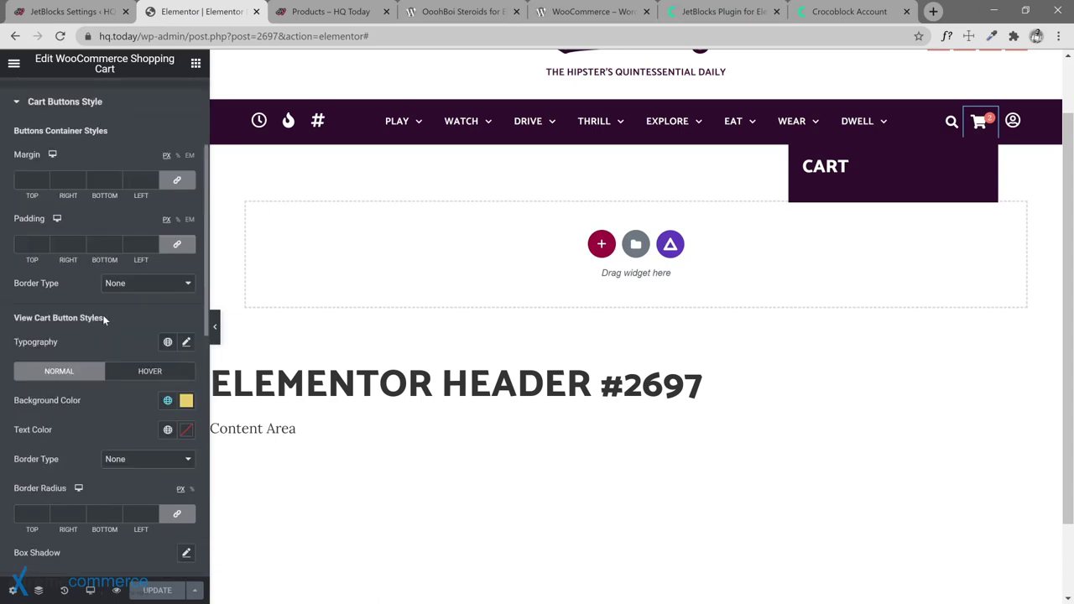
{"action": "scroll", "coordinate": [103, 318], "scroll_direction": "down", "scroll_amount": 2}
{"action": "scroll", "coordinate": [102, 314], "scroll_direction": "down", "scroll_amount": 4}
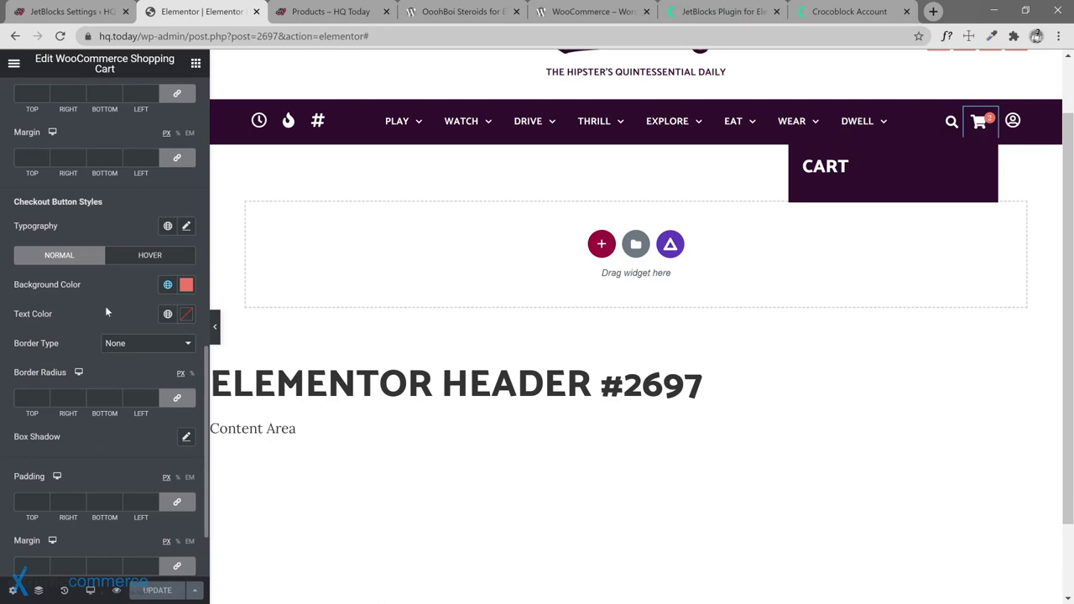
{"action": "scroll", "coordinate": [105, 312], "scroll_direction": "down", "scroll_amount": 2}
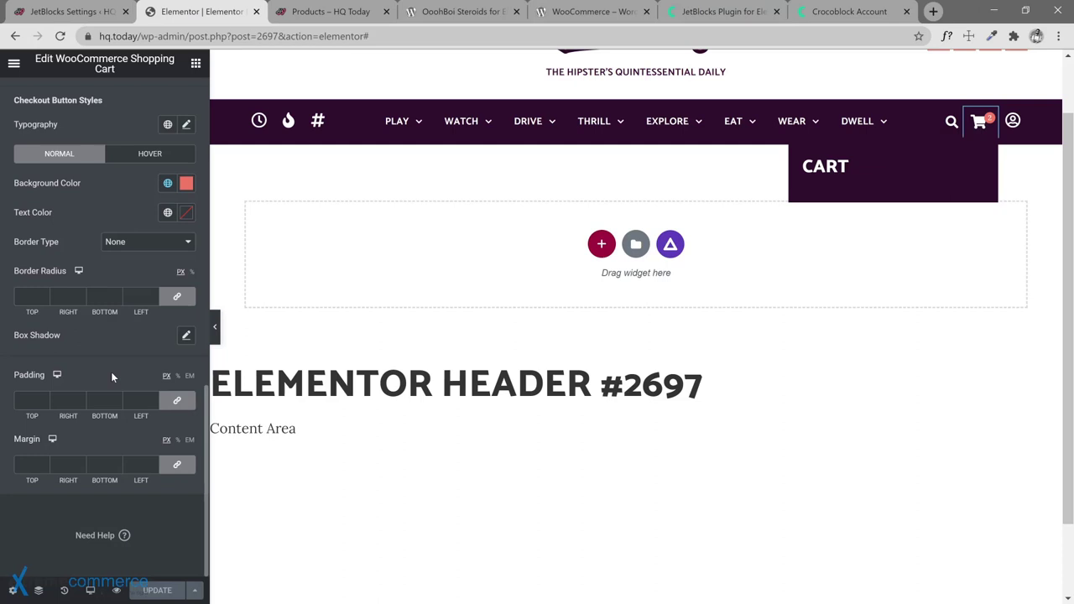
{"action": "scroll", "coordinate": [111, 377], "scroll_direction": "up", "scroll_amount": 2}
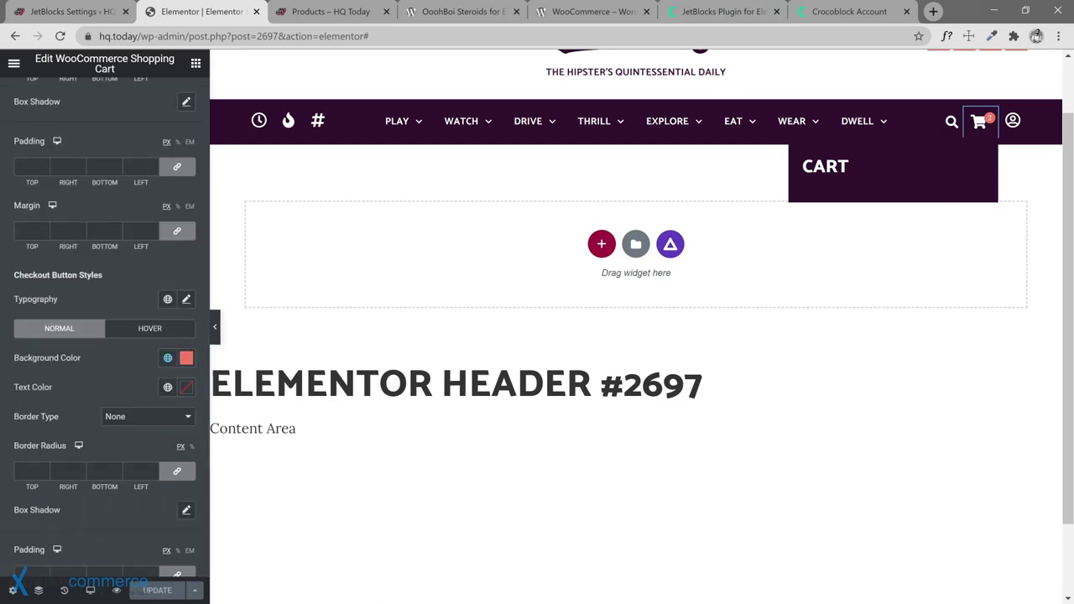
{"action": "key", "text": "ctrl+Tab"}
{"action": "mouse_move", "coordinate": [931, 192]}
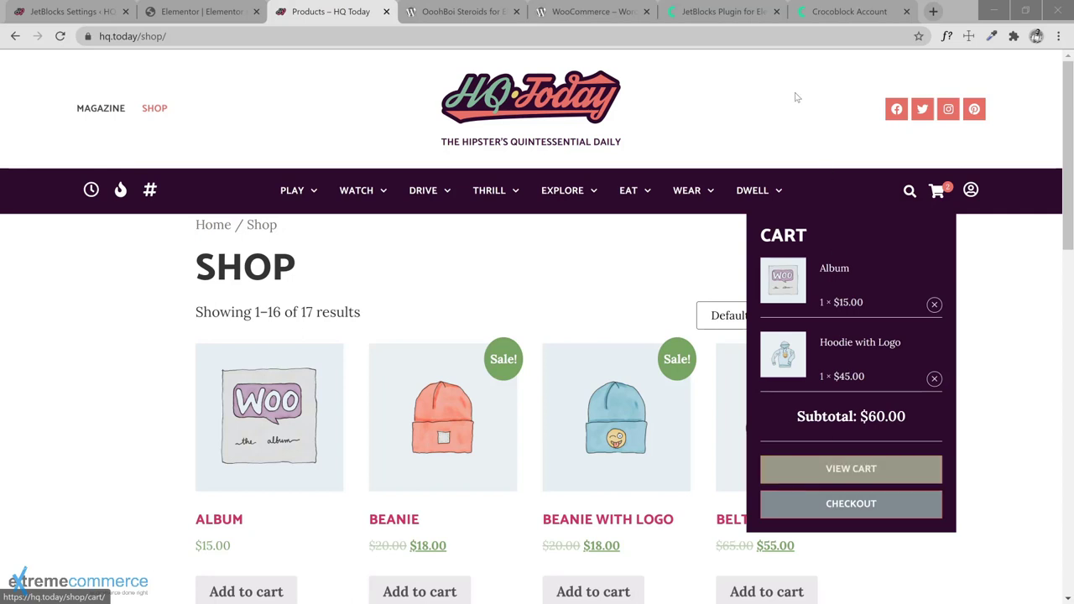
{"action": "left_click", "coordinate": [208, 15]}
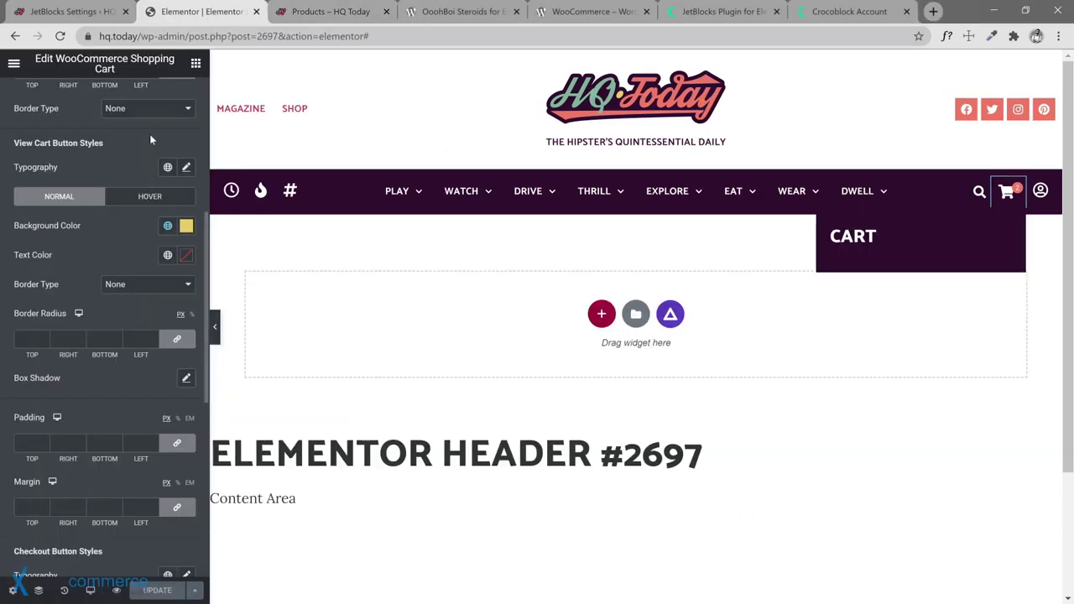
{"action": "scroll", "coordinate": [126, 142], "scroll_direction": "up", "scroll_amount": 5}
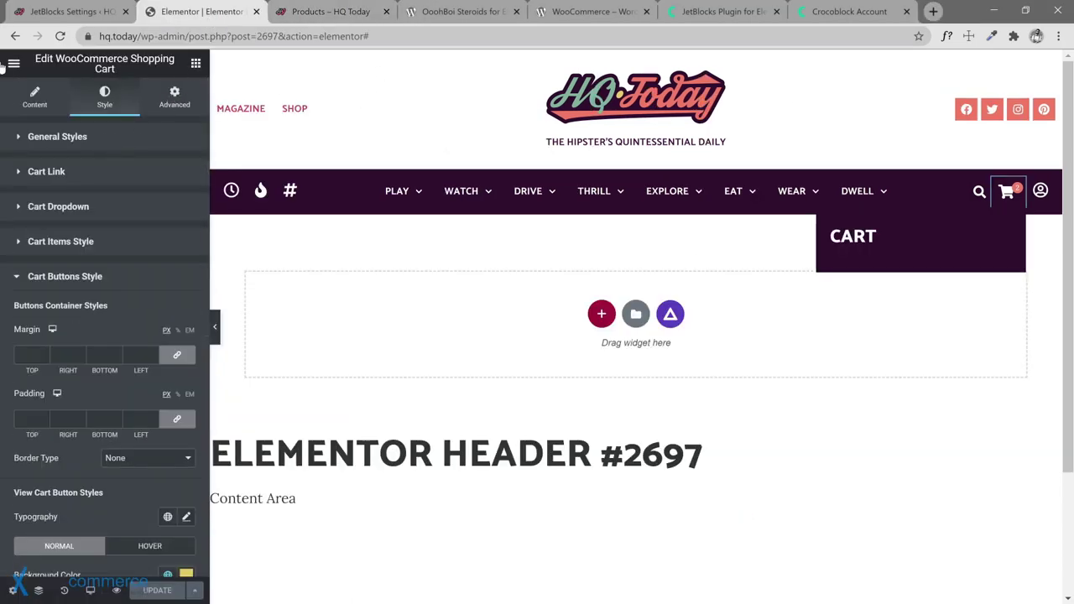
Step: Reload the header editor with the trailing # removed from the address
{"action": "key", "text": "ctrl+l"}
{"action": "key", "text": "End"}
{"action": "key", "text": "BackSpace"}
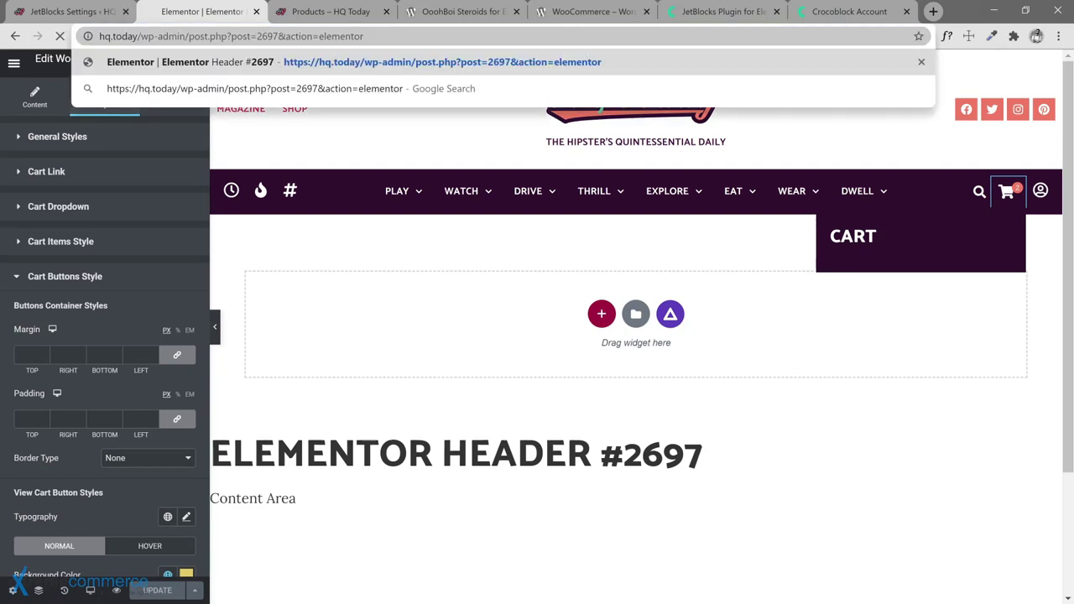
{"action": "key", "text": "Return"}
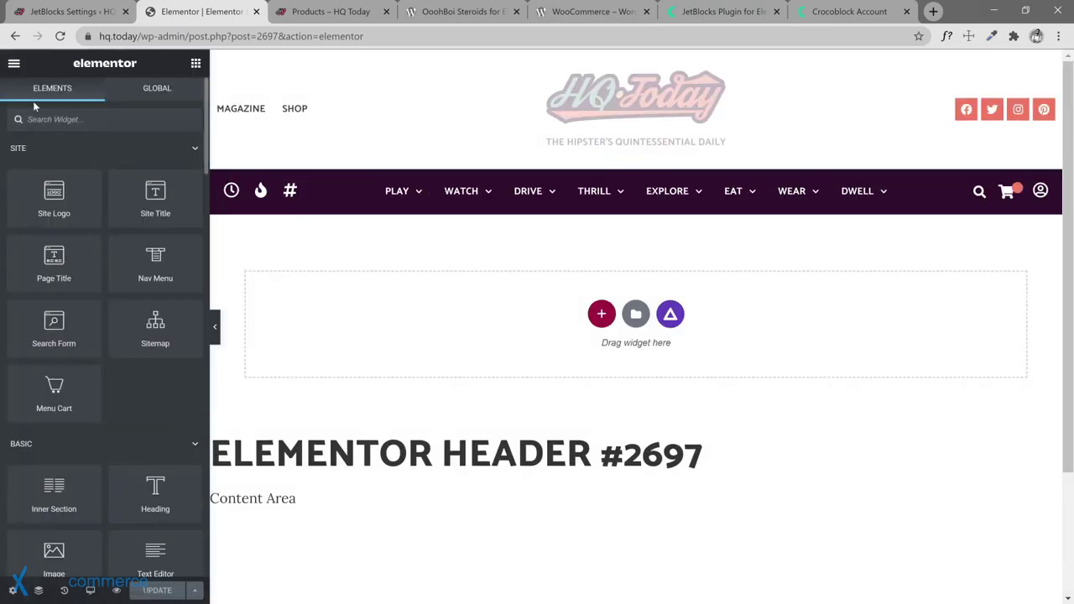
Step: Open Site Settings > Theme Style > Buttons, then open Elementor's settings page in a new tab
{"action": "left_click", "coordinate": [14, 65]}
{"action": "left_click", "coordinate": [84, 131]}
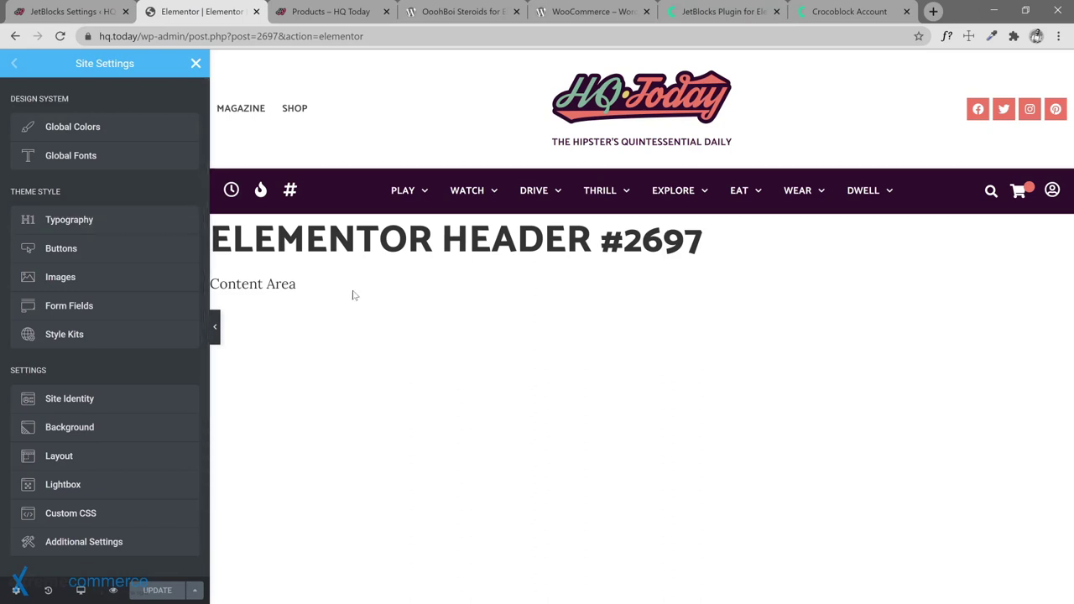
{"action": "left_click", "coordinate": [97, 261]}
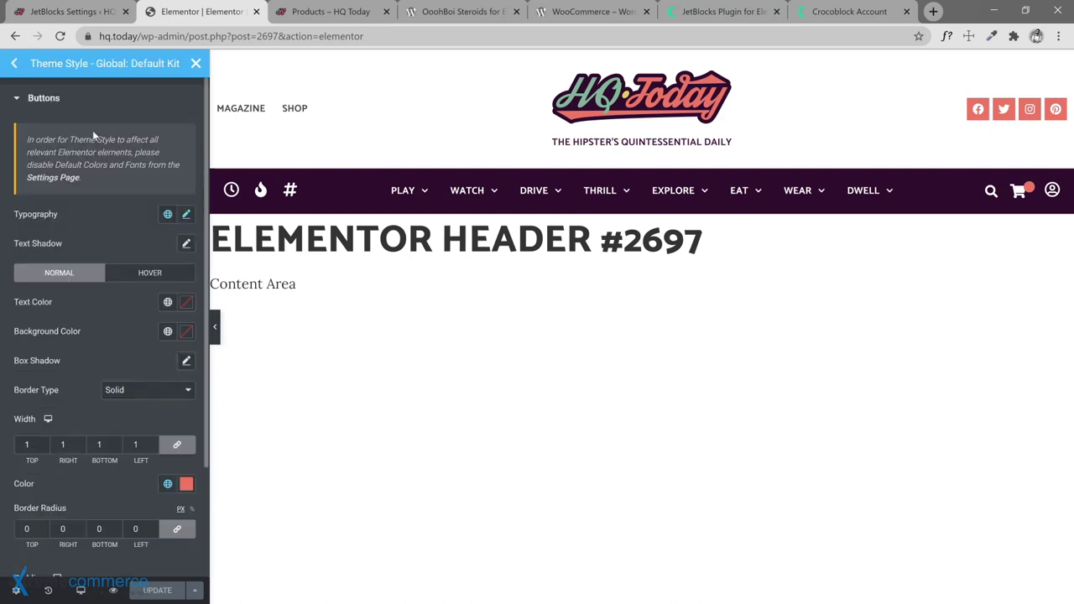
{"action": "right_click", "coordinate": [62, 183]}
{"action": "left_click", "coordinate": [71, 186]}
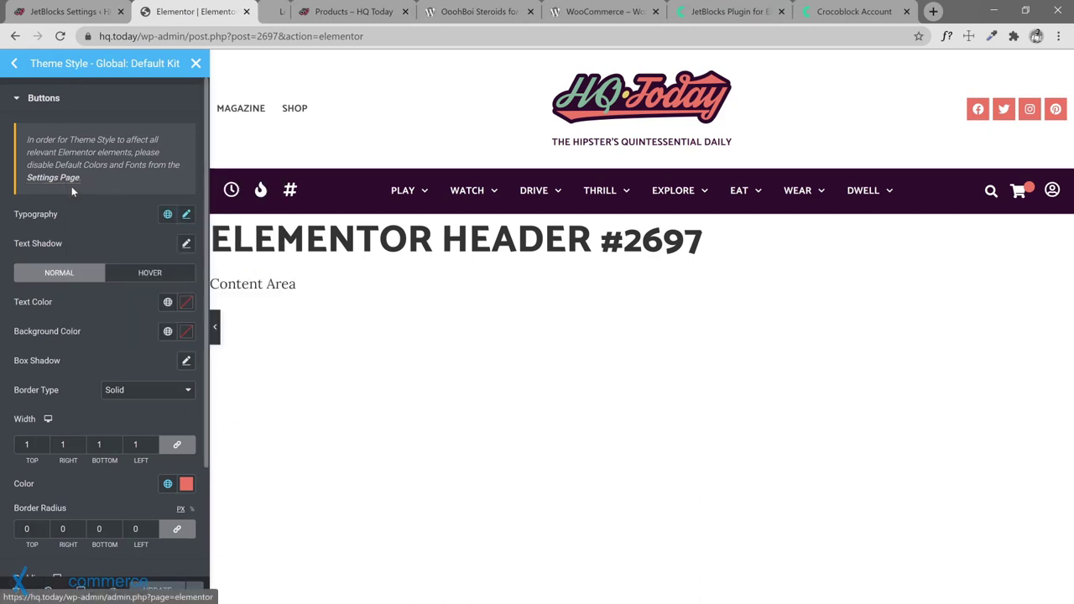
Step: Tick Disable Default Colors and Disable Default Fonts in Elementor's General settings and save
{"action": "left_click", "coordinate": [287, 11]}
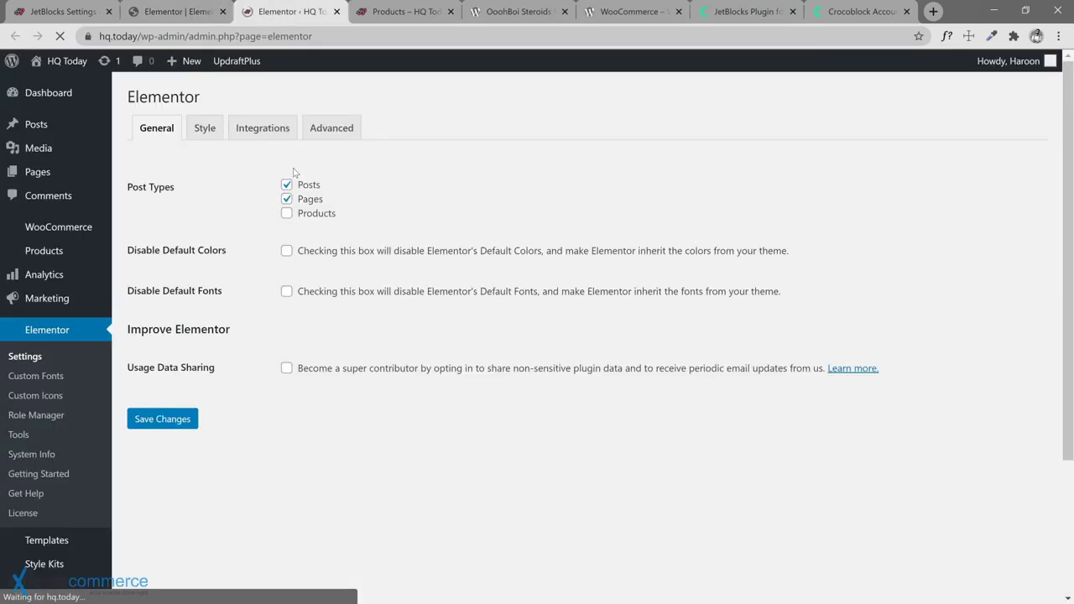
{"action": "left_click", "coordinate": [286, 251]}
{"action": "left_click", "coordinate": [286, 291]}
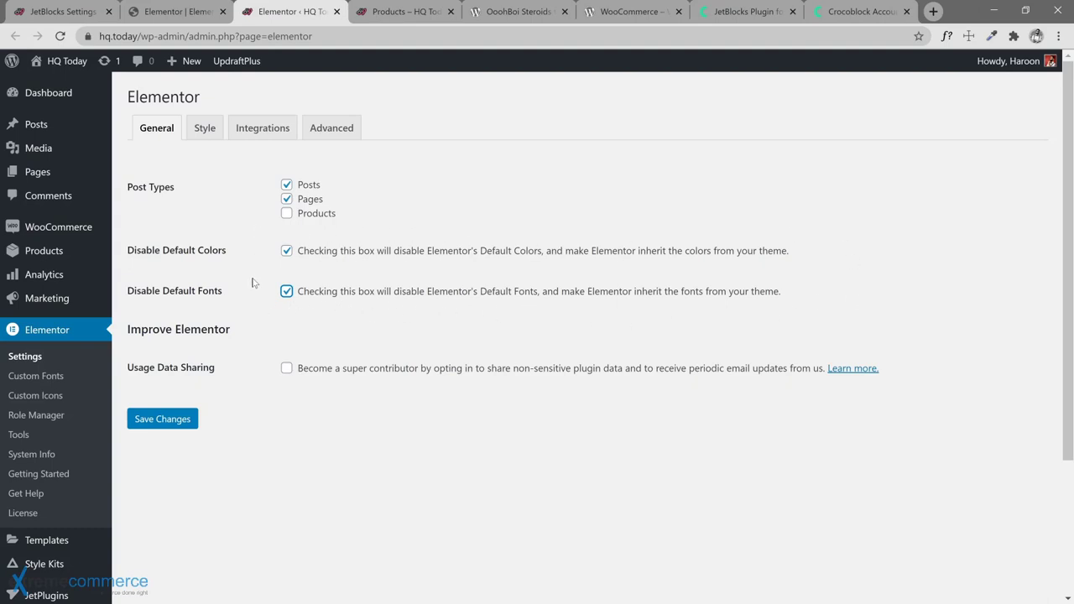
{"action": "left_click", "coordinate": [176, 12]}
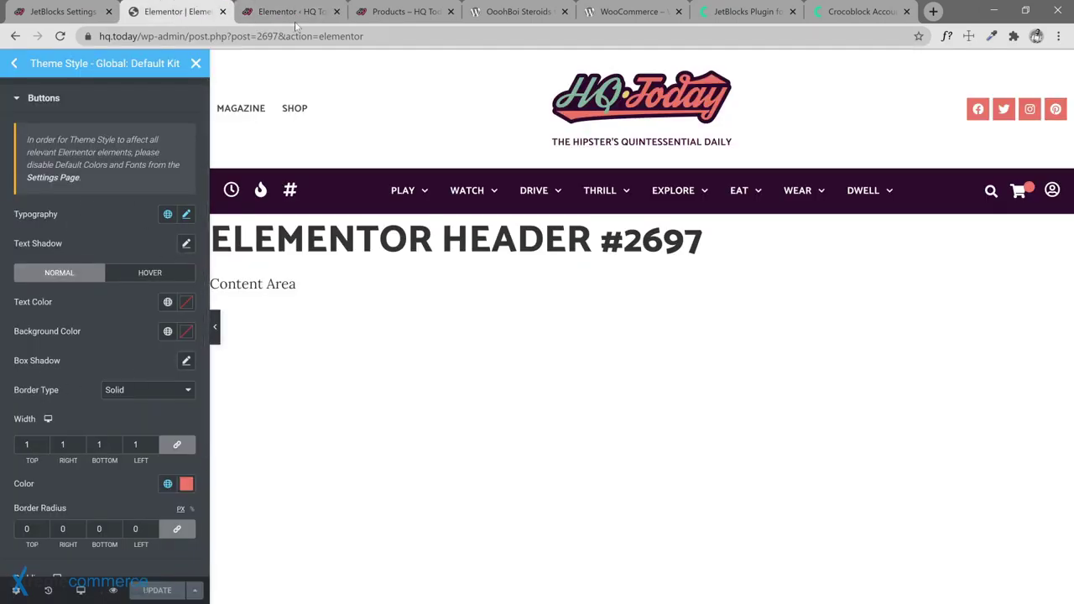
{"action": "left_click", "coordinate": [281, 10]}
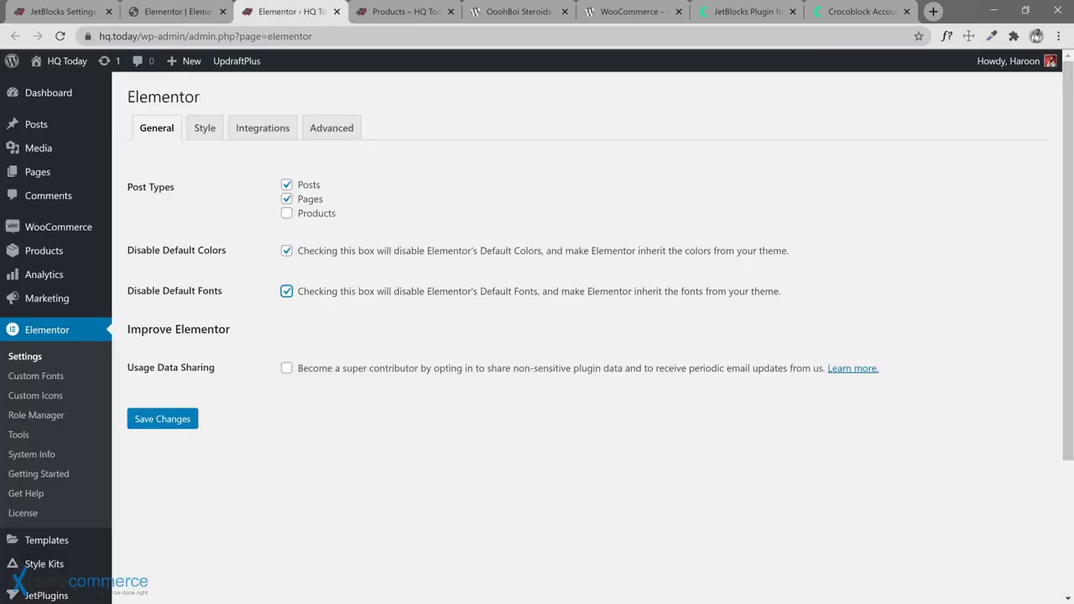
{"action": "left_click", "coordinate": [173, 424]}
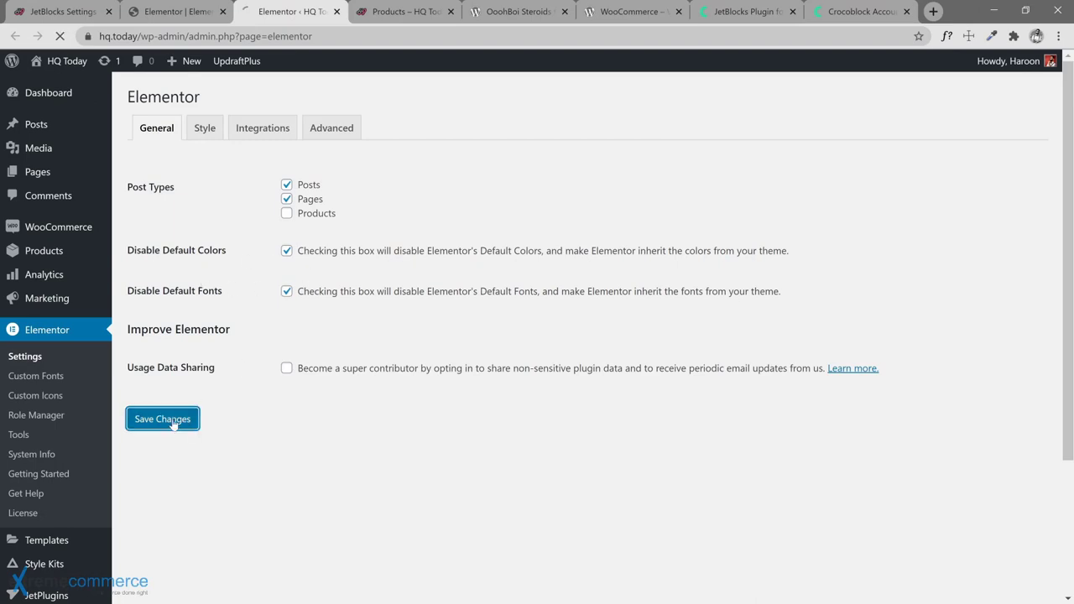
{"action": "left_click", "coordinate": [190, 13]}
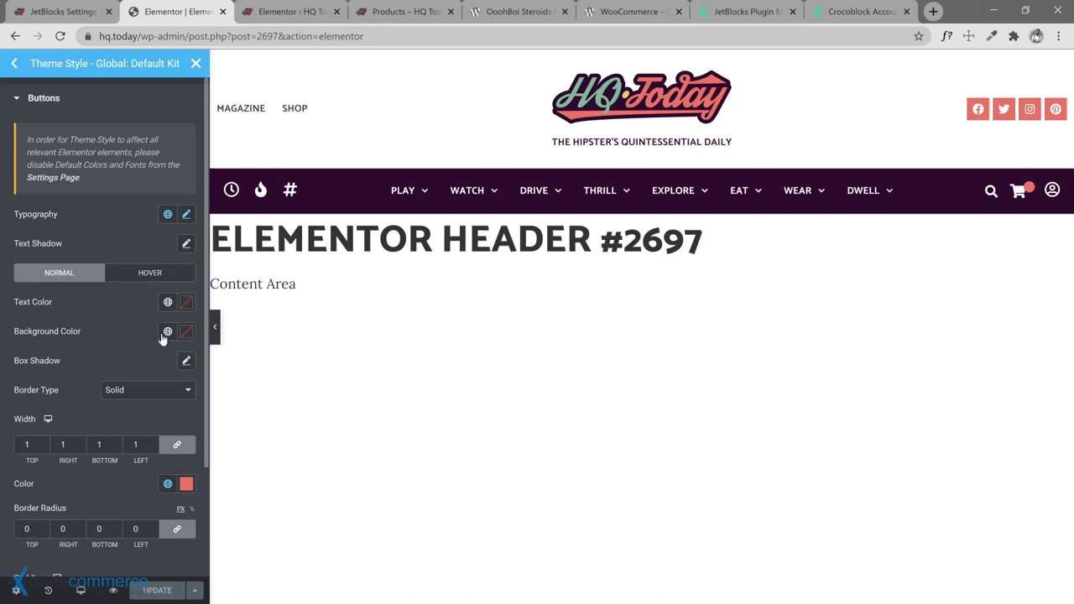
Step: Set the theme-style button background to the red Accent global colour and update the kit
{"action": "scroll", "coordinate": [127, 352], "scroll_direction": "down", "scroll_amount": 2}
{"action": "scroll", "coordinate": [127, 352], "scroll_direction": "up", "scroll_amount": 2}
{"action": "left_click", "coordinate": [167, 332]}
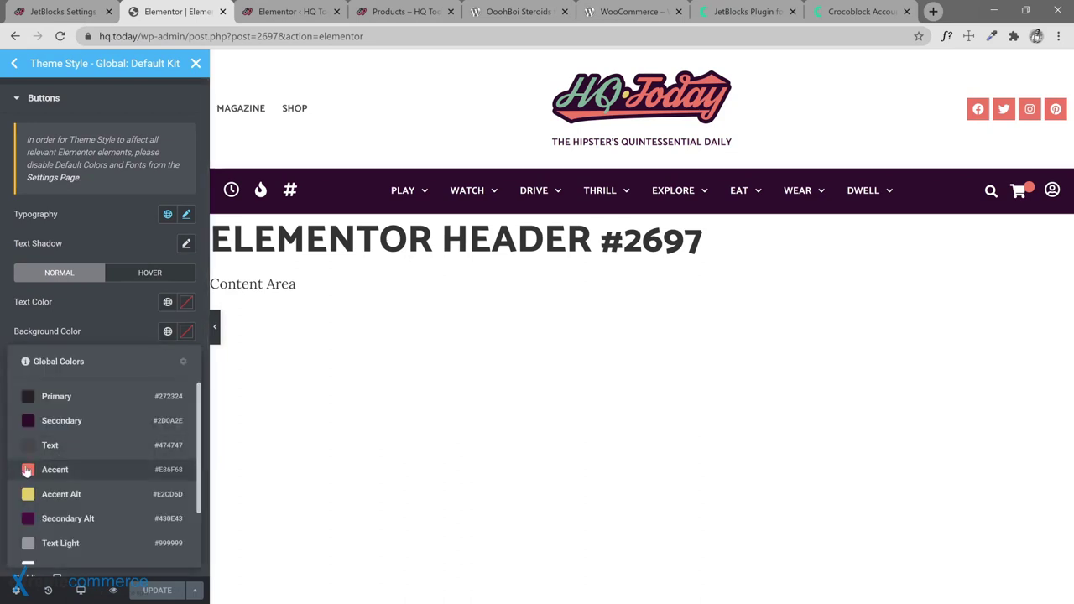
{"action": "left_click", "coordinate": [84, 469]}
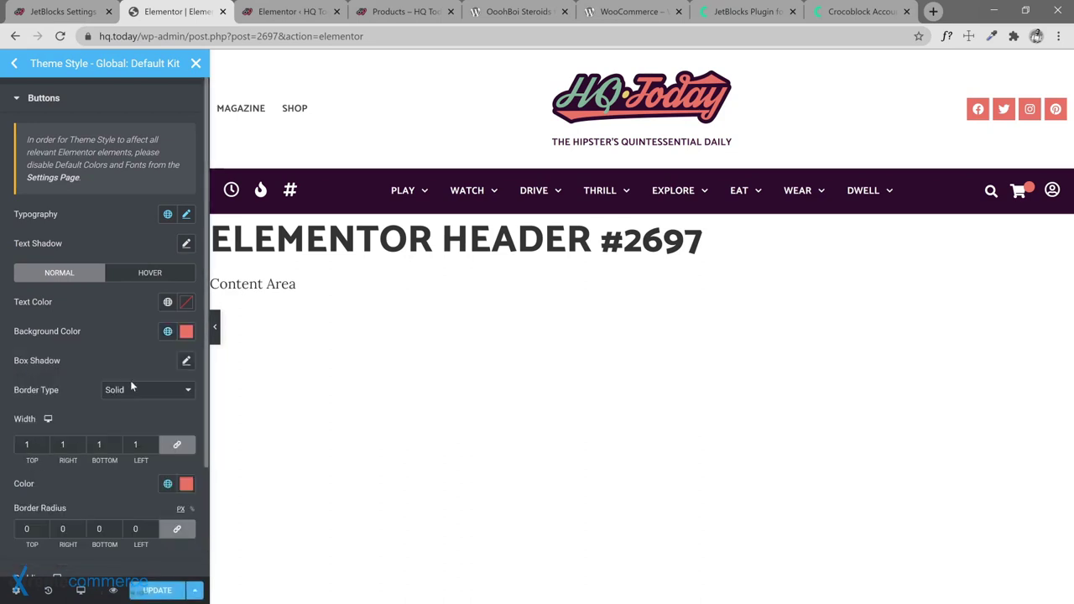
{"action": "left_click", "coordinate": [157, 589]}
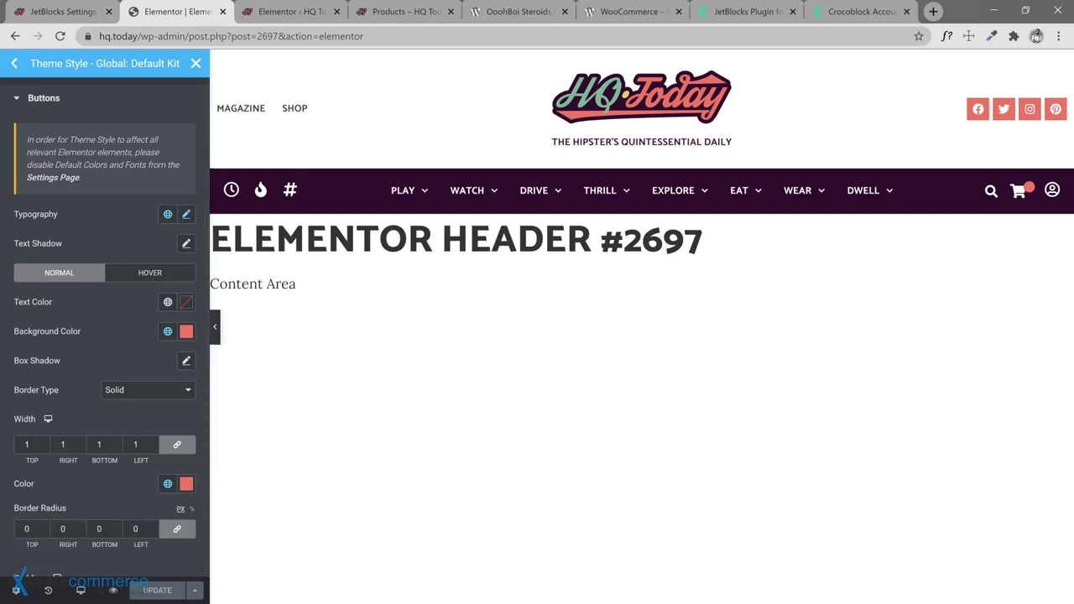
Step: Close the Elementor settings tab and bring up the shop page
{"action": "left_click", "coordinate": [289, 13]}
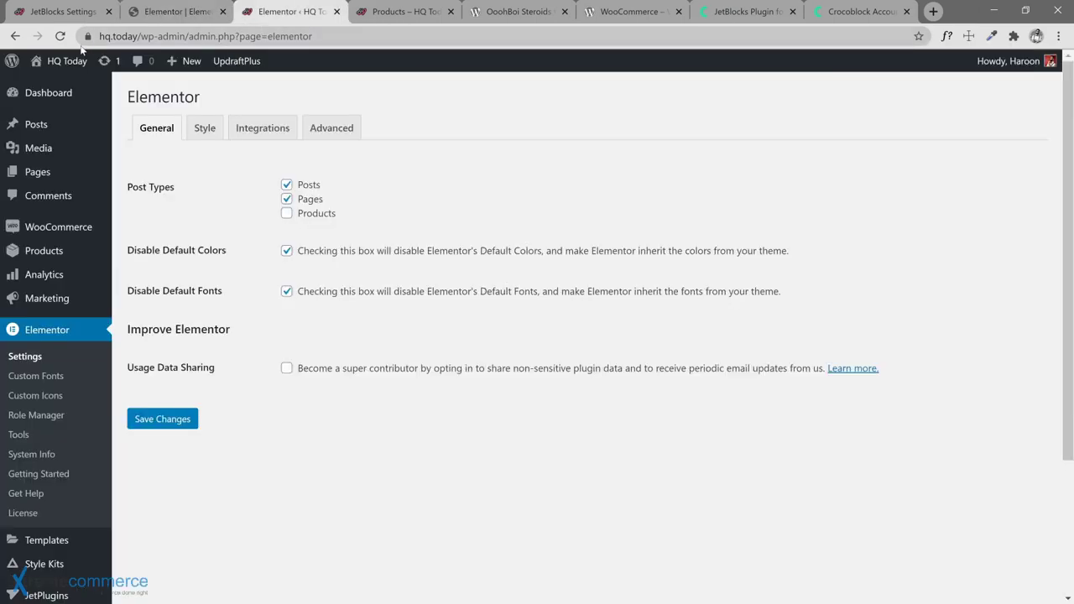
{"action": "left_click", "coordinate": [336, 12]}
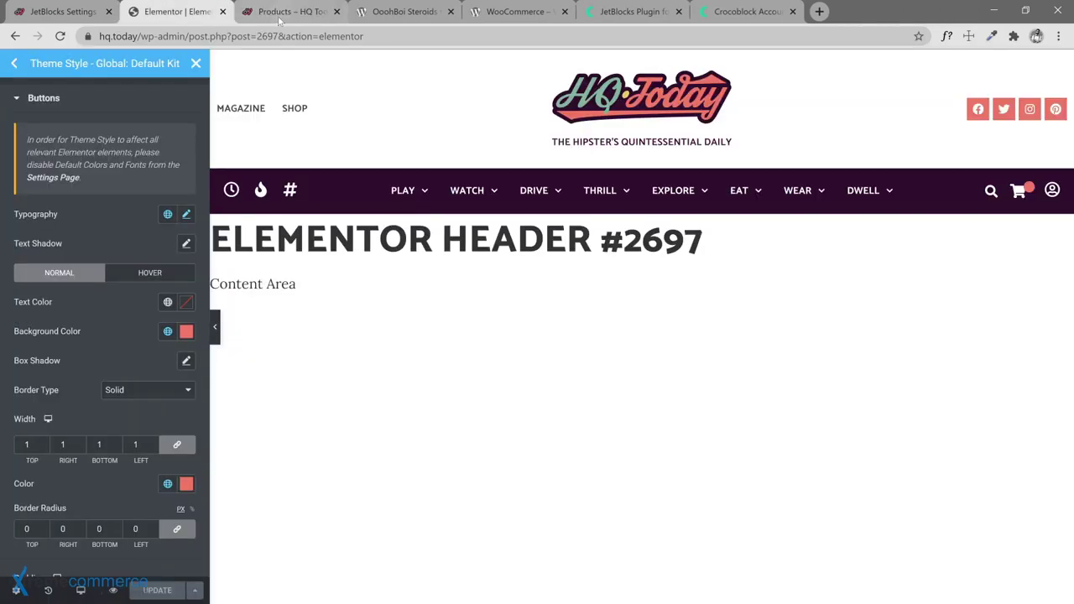
{"action": "left_click", "coordinate": [302, 11]}
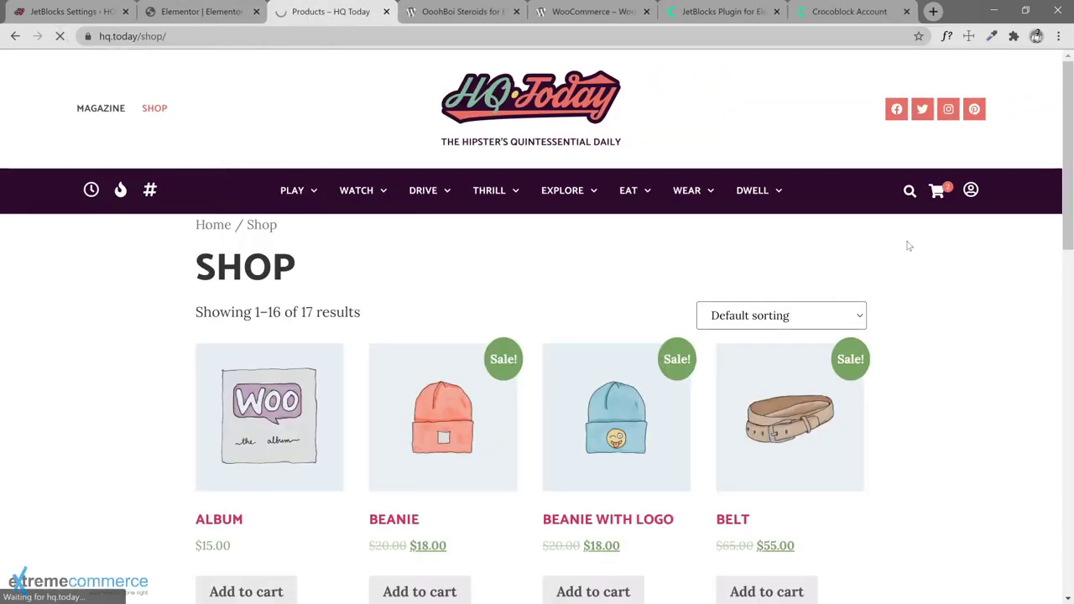
Step: Compare the shop page buttons with the theme's Buttons Normal and Hover colours, then close Theme Style
{"action": "mouse_move", "coordinate": [940, 196]}
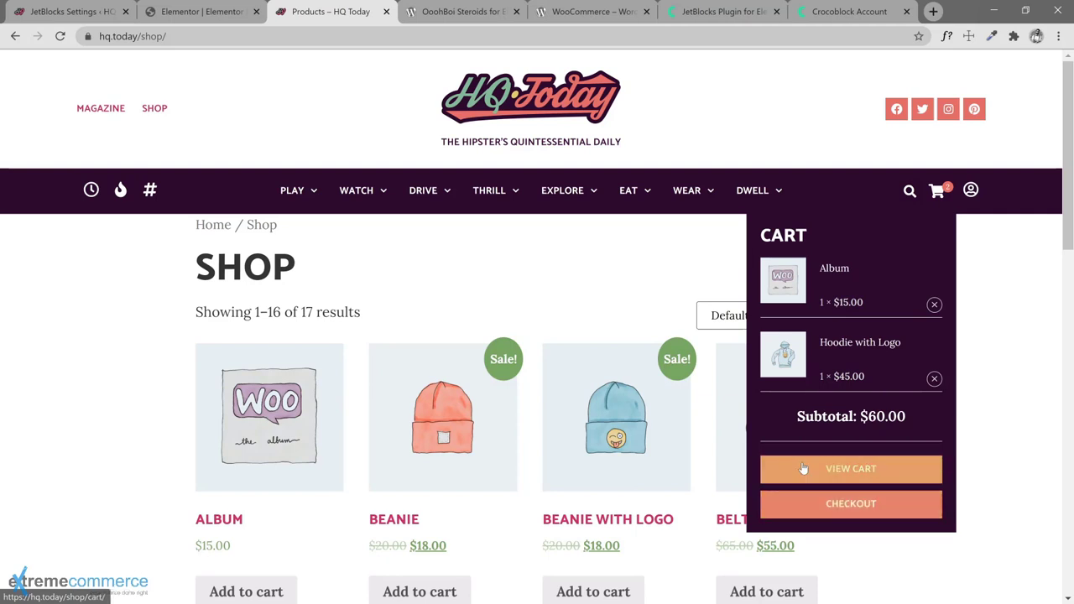
{"action": "left_click", "coordinate": [225, 20]}
{"action": "left_click", "coordinate": [138, 277]}
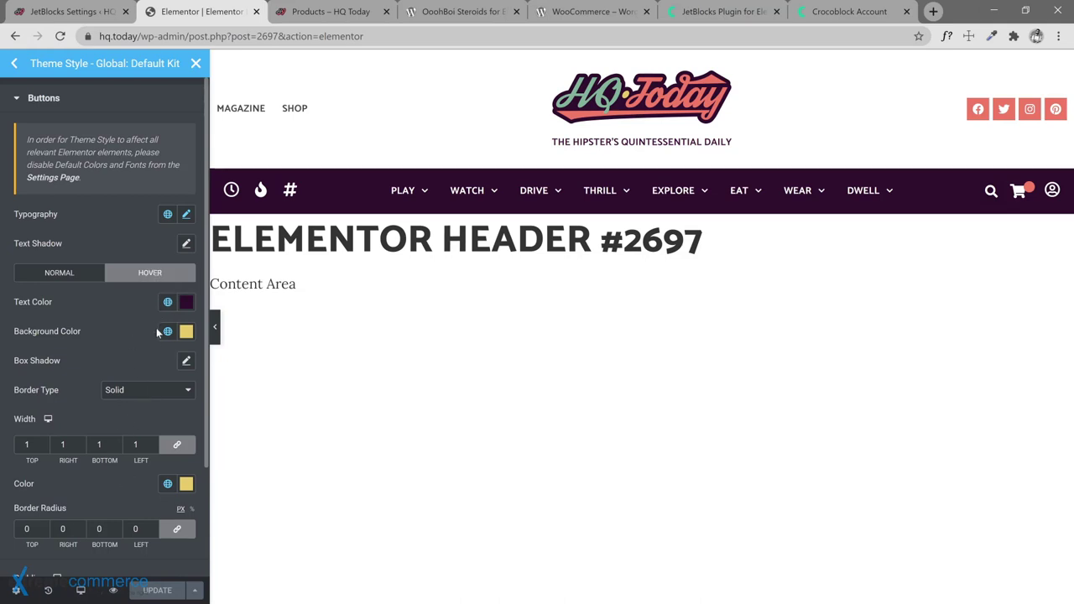
{"action": "left_click", "coordinate": [324, 12]}
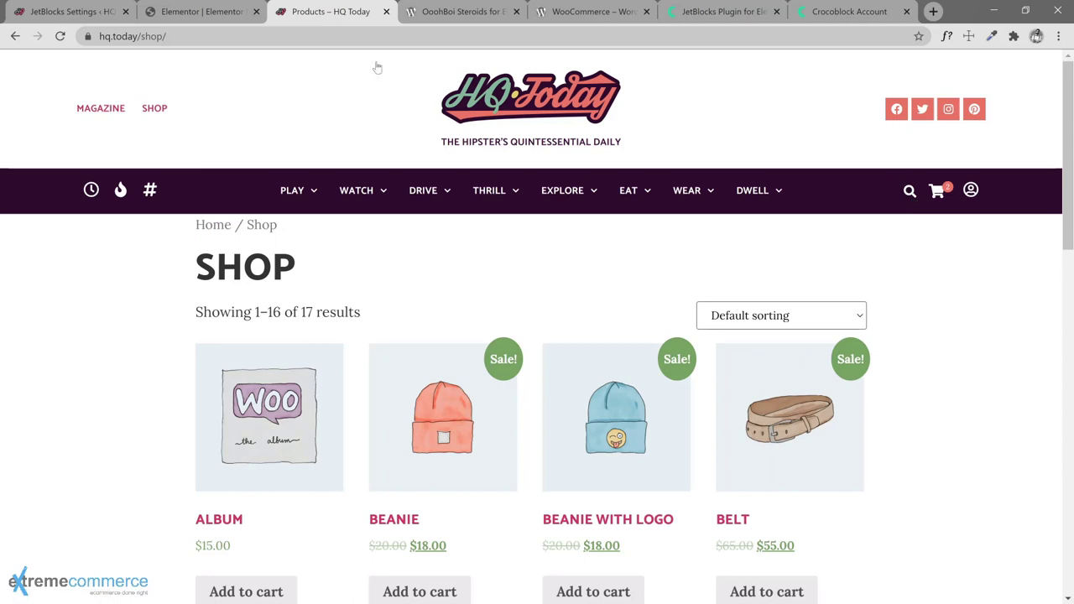
{"action": "left_click", "coordinate": [206, 13]}
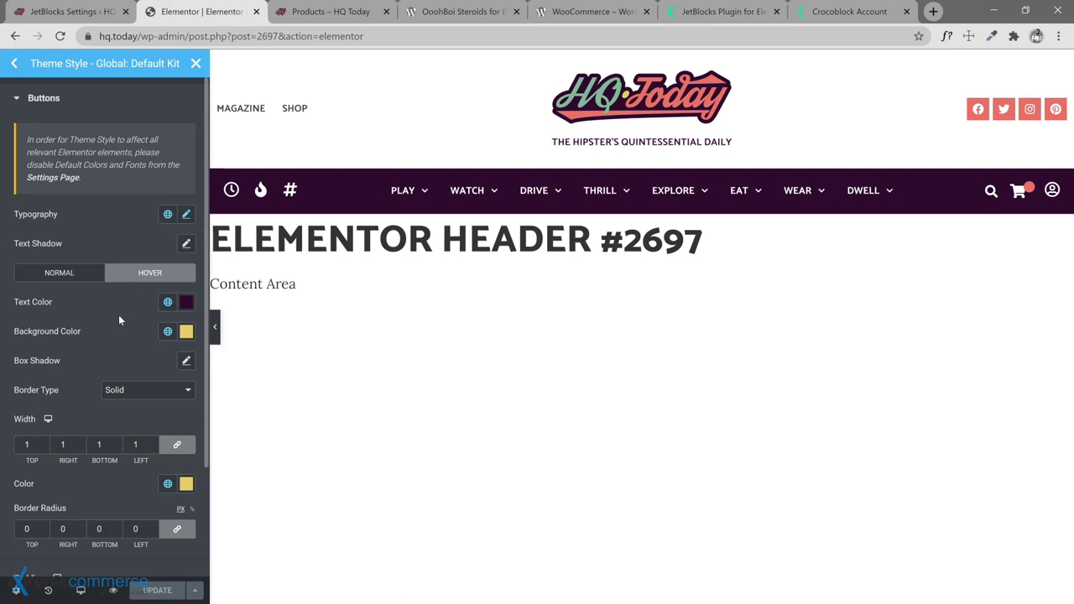
{"action": "left_click", "coordinate": [71, 277]}
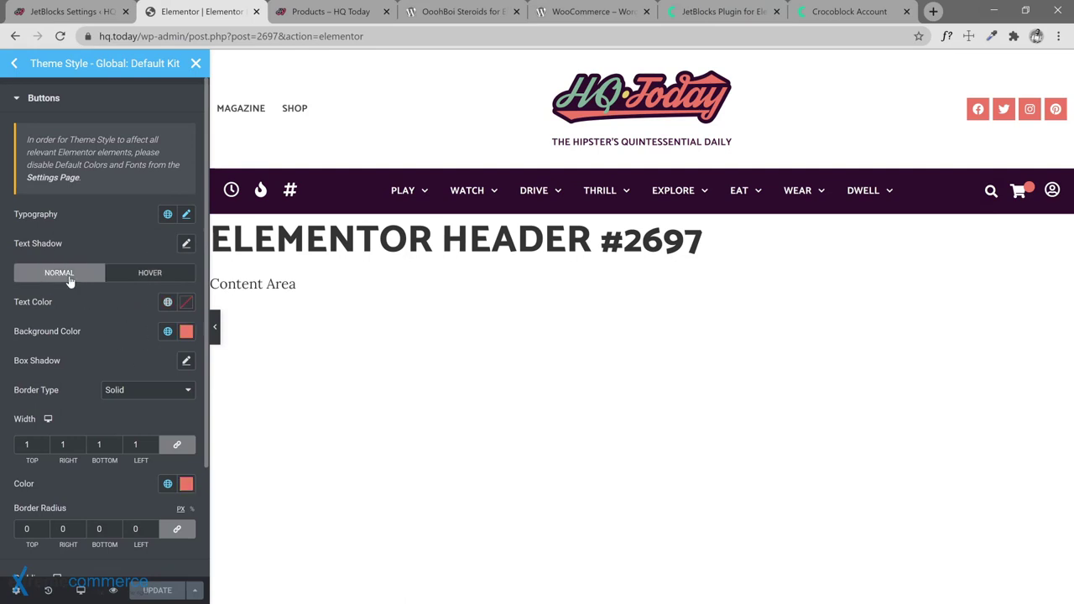
{"action": "left_click", "coordinate": [130, 275]}
{"action": "left_click", "coordinate": [195, 63]}
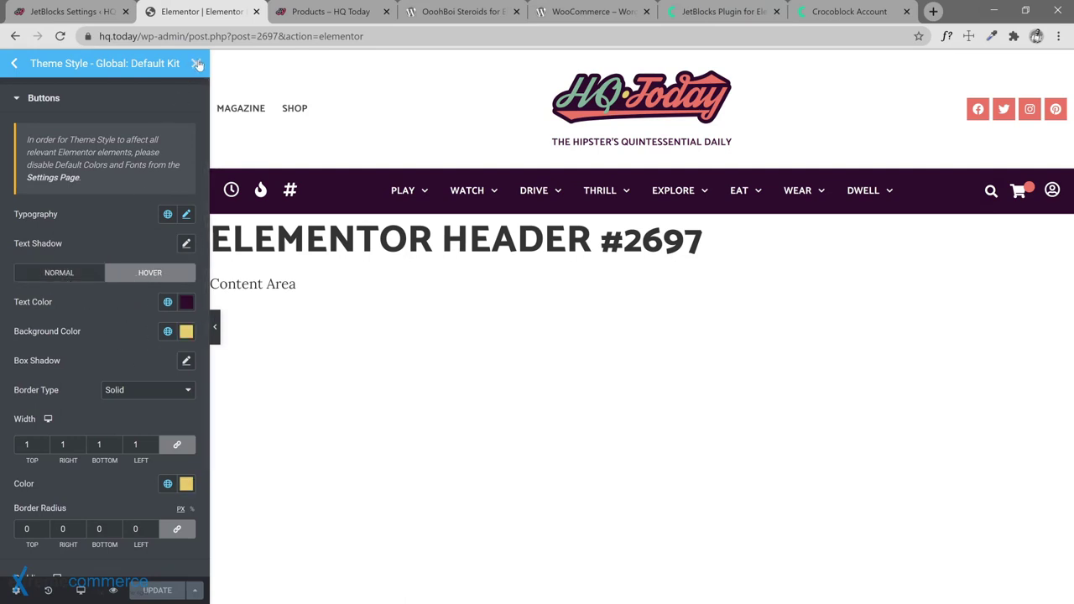
Step: Clear the Link Hover Color in the Typography style of the header's search-and-cart column
{"action": "left_click", "coordinate": [1018, 195]}
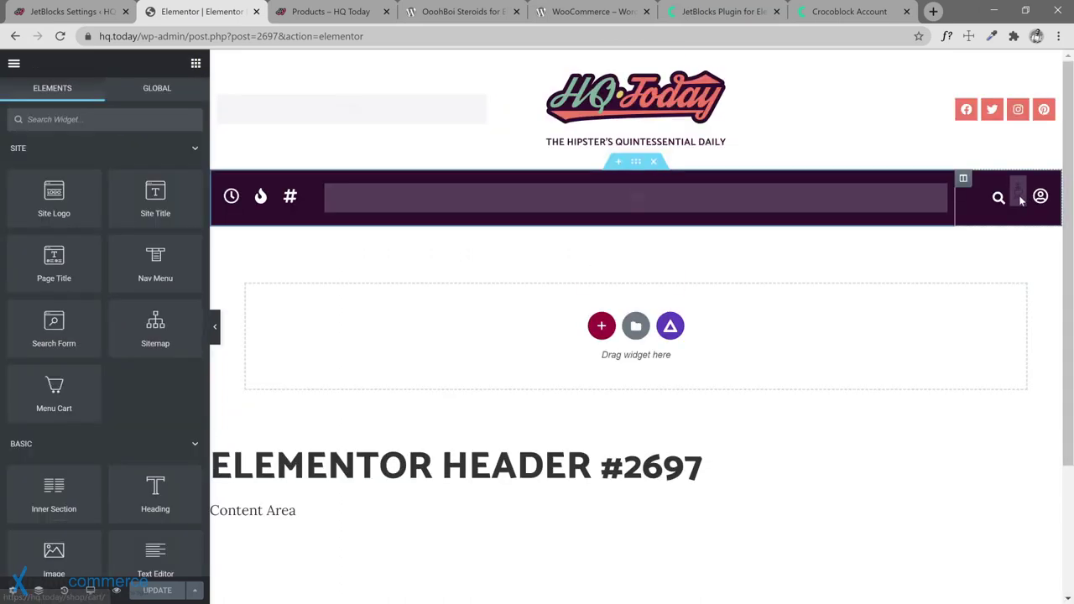
{"action": "left_click", "coordinate": [963, 179]}
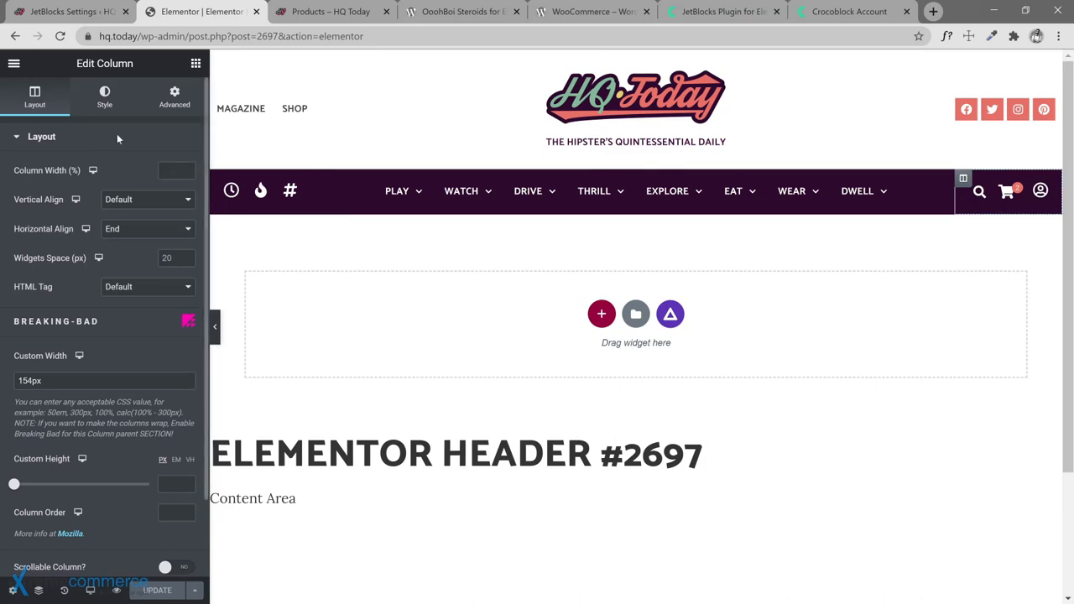
{"action": "left_click", "coordinate": [104, 95]}
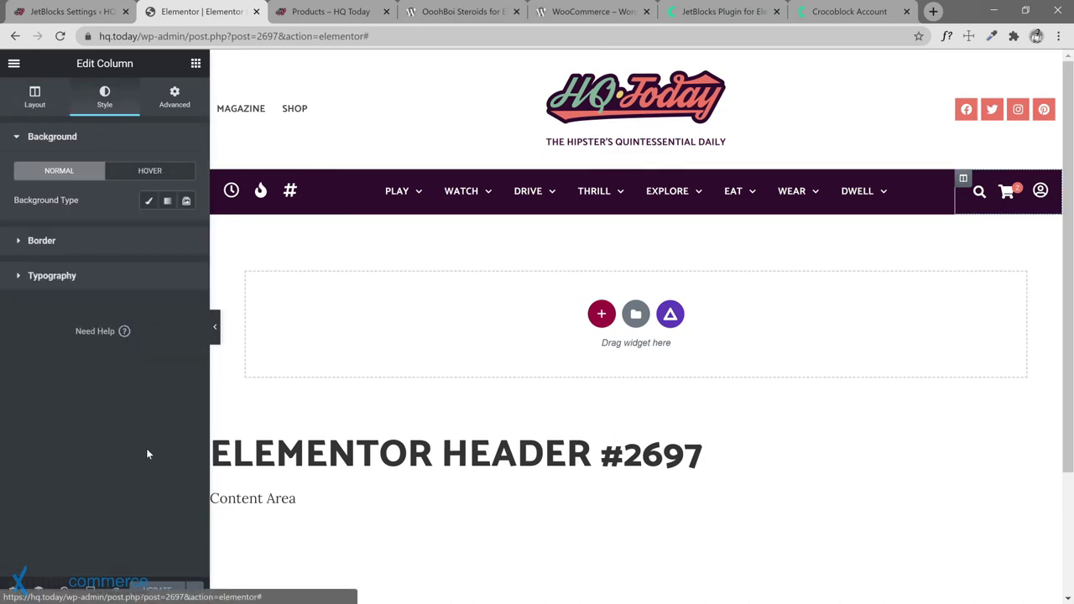
{"action": "left_click", "coordinate": [81, 275]}
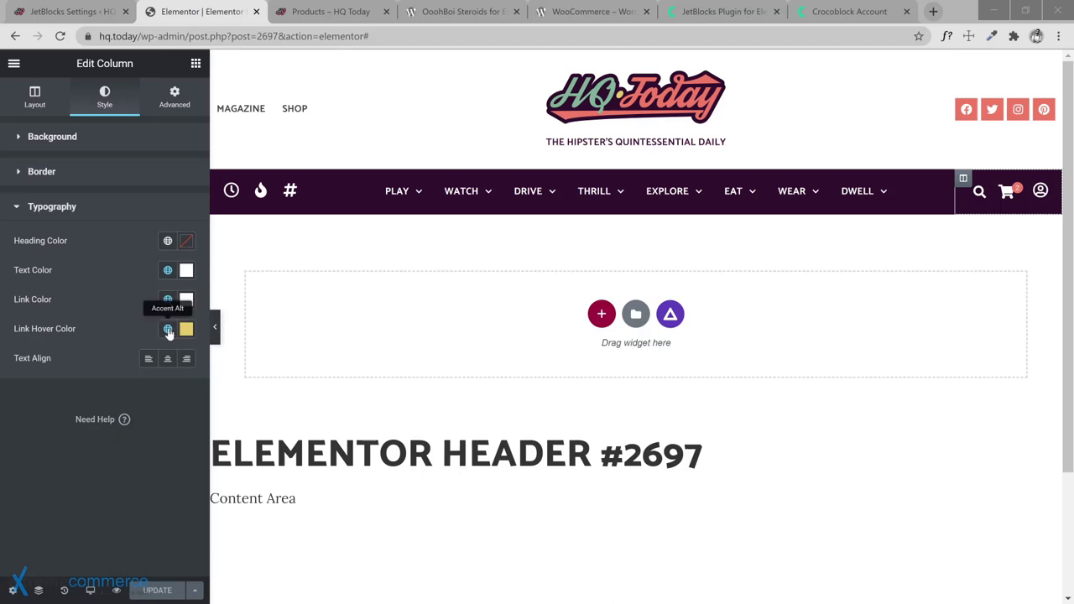
{"action": "left_click", "coordinate": [169, 331]}
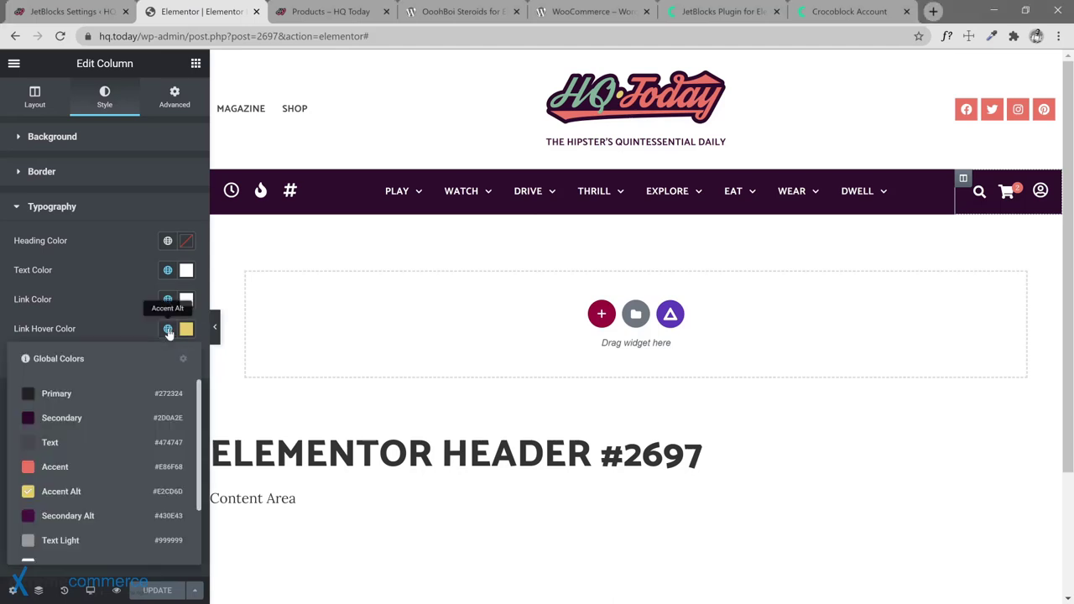
{"action": "left_click", "coordinate": [185, 331]}
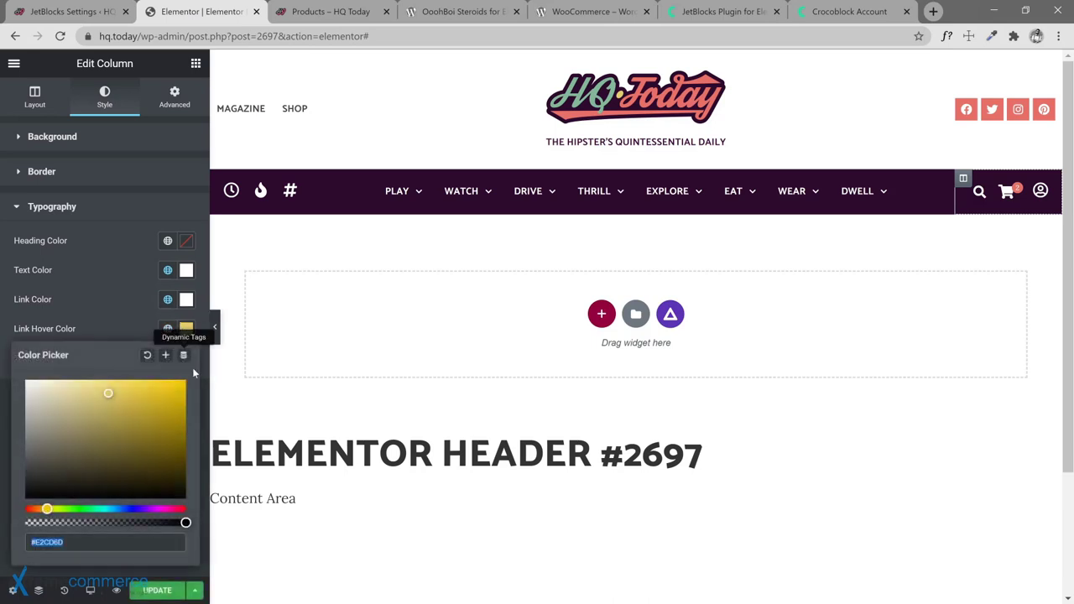
{"action": "left_click", "coordinate": [146, 356]}
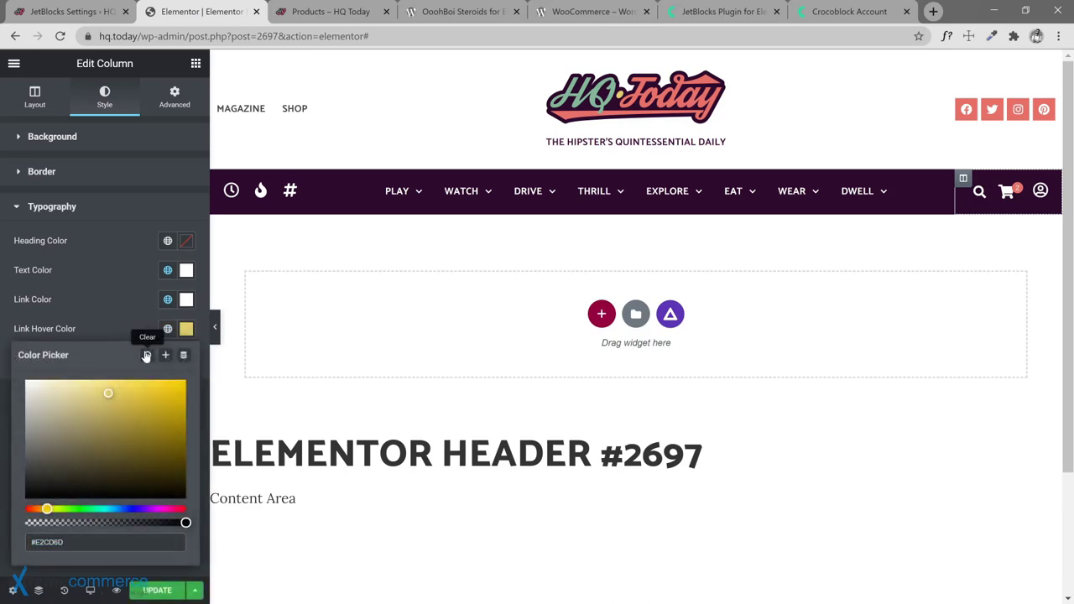
Step: Make the header search toggle icon turn Accent Alt on hover
{"action": "left_click", "coordinate": [979, 192]}
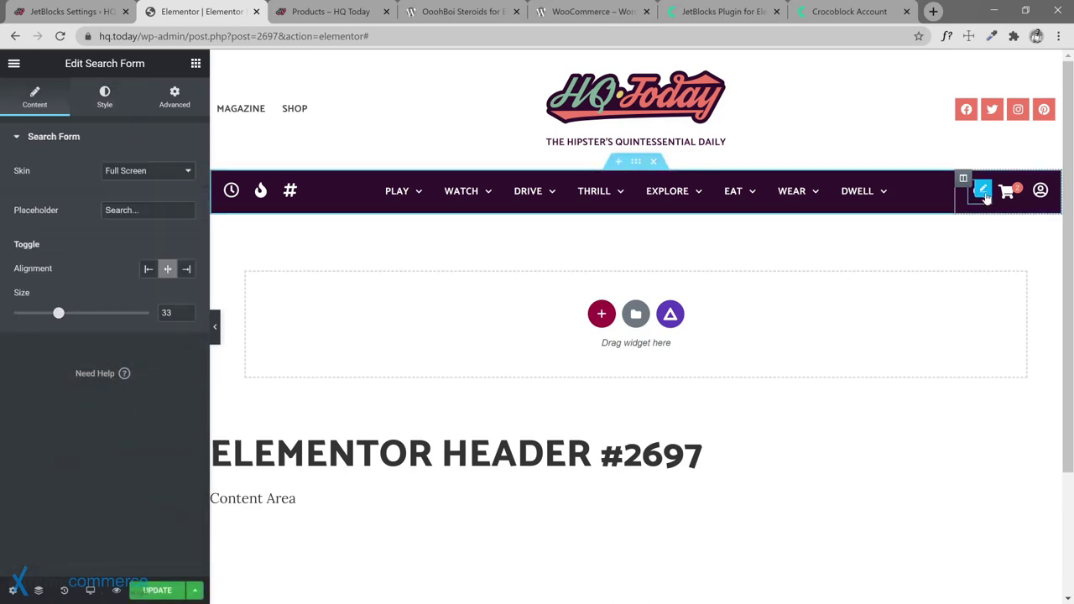
{"action": "left_click", "coordinate": [105, 97]}
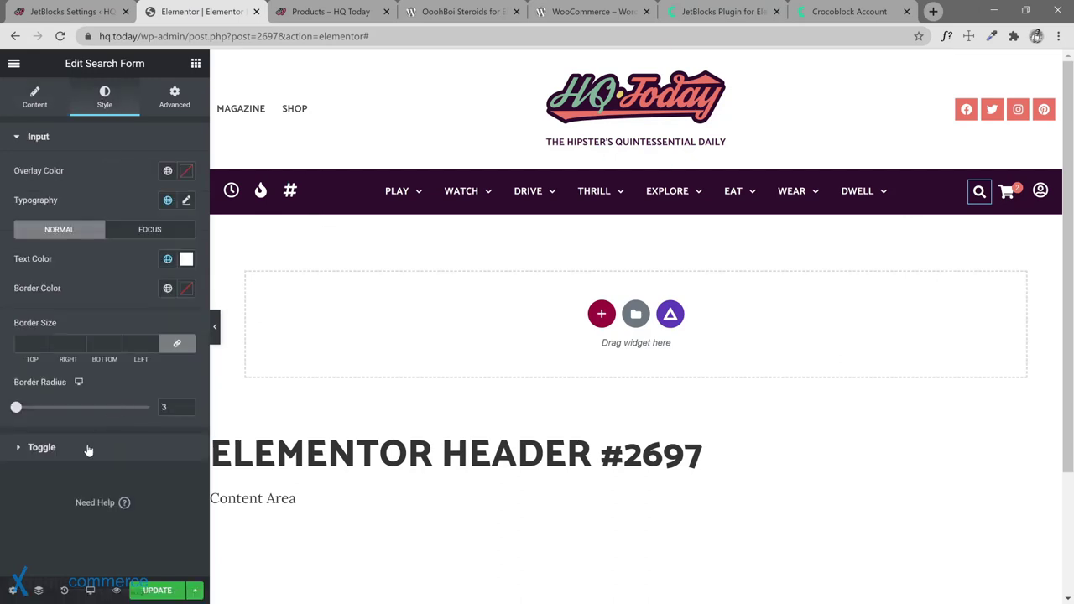
{"action": "left_click", "coordinate": [88, 448]}
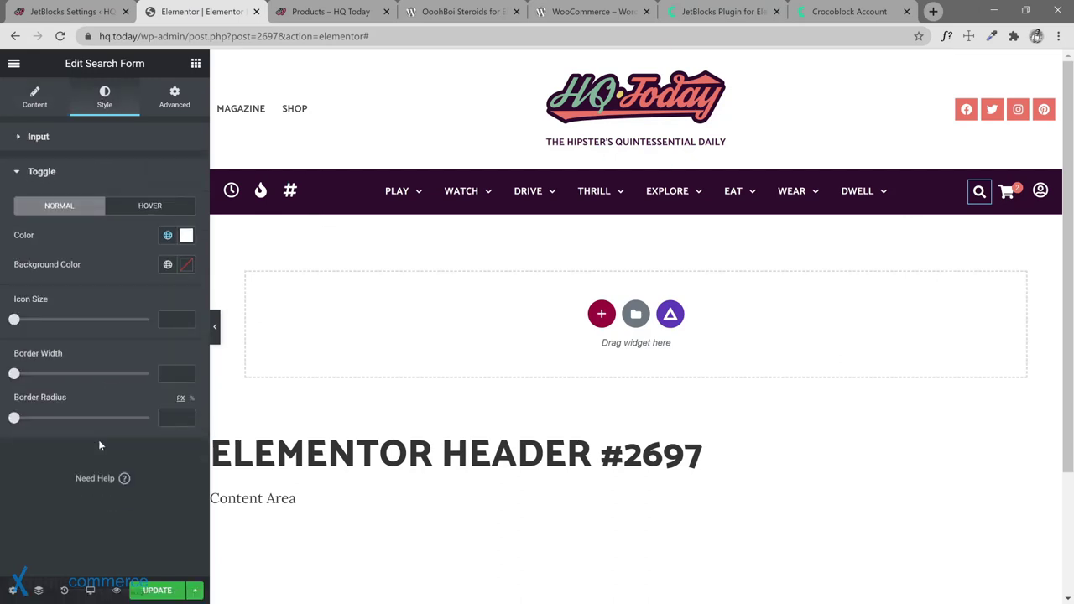
{"action": "left_click", "coordinate": [150, 207]}
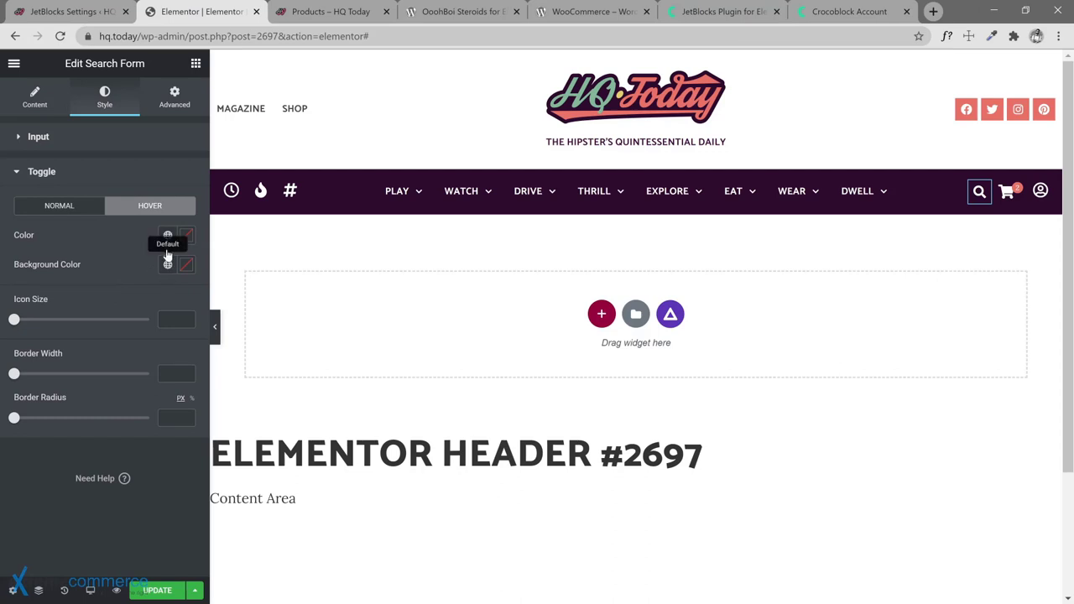
{"action": "left_click", "coordinate": [167, 235]}
{"action": "left_click", "coordinate": [71, 397]}
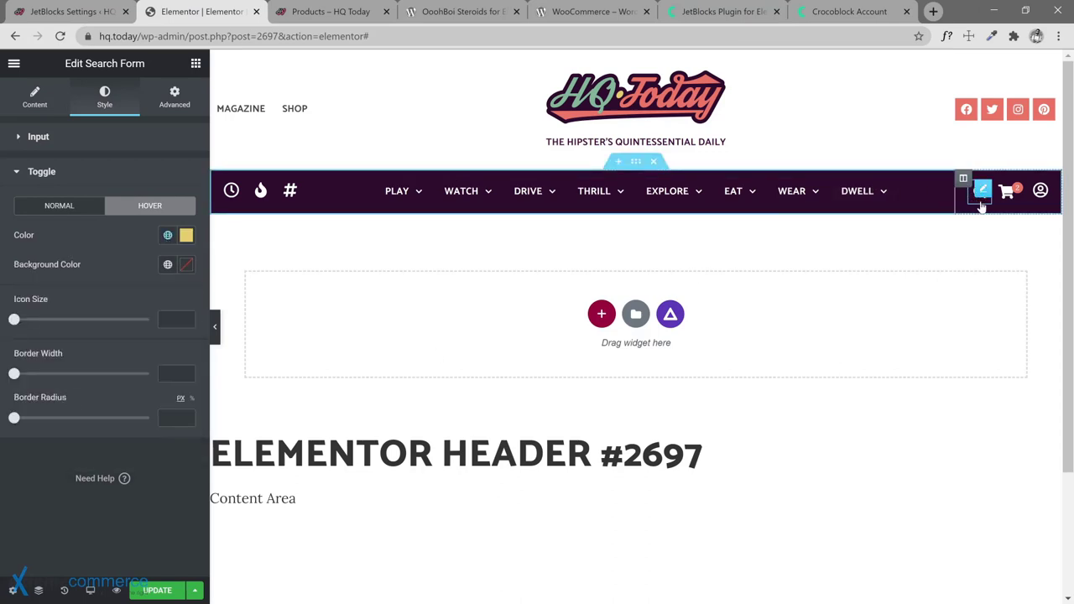
Step: Set the cart link's hover icon colour to the Accent Alt global colour
{"action": "left_click", "coordinate": [1009, 192]}
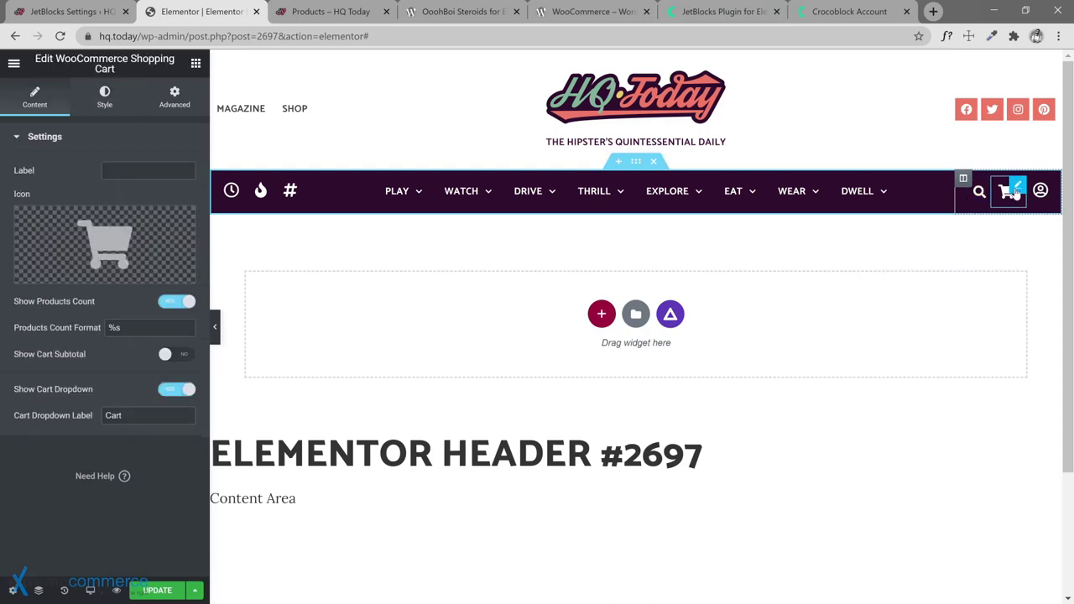
{"action": "left_click", "coordinate": [104, 97]}
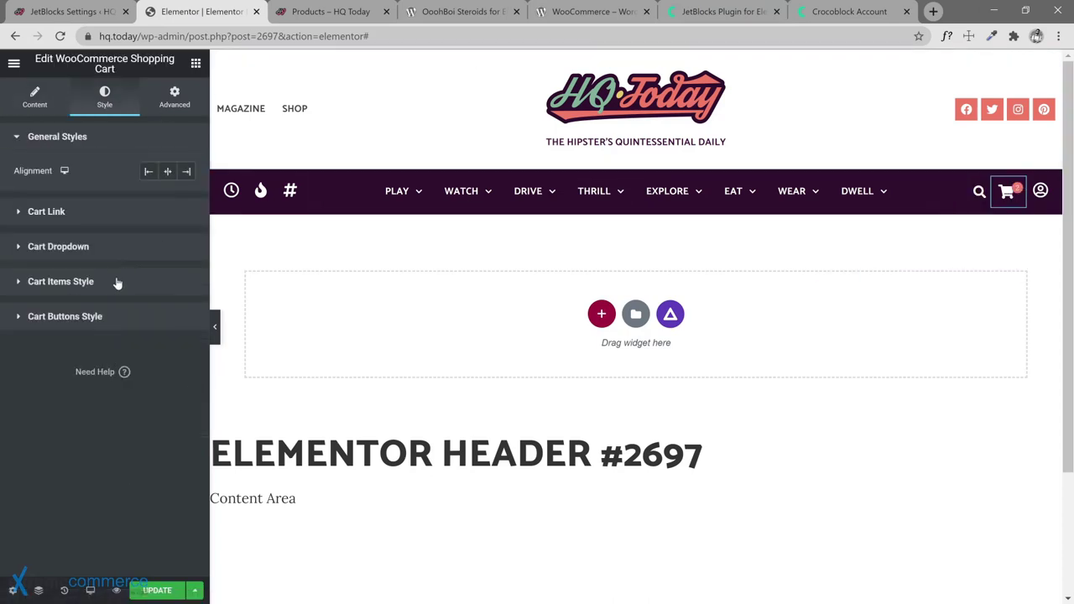
{"action": "left_click", "coordinate": [107, 216]}
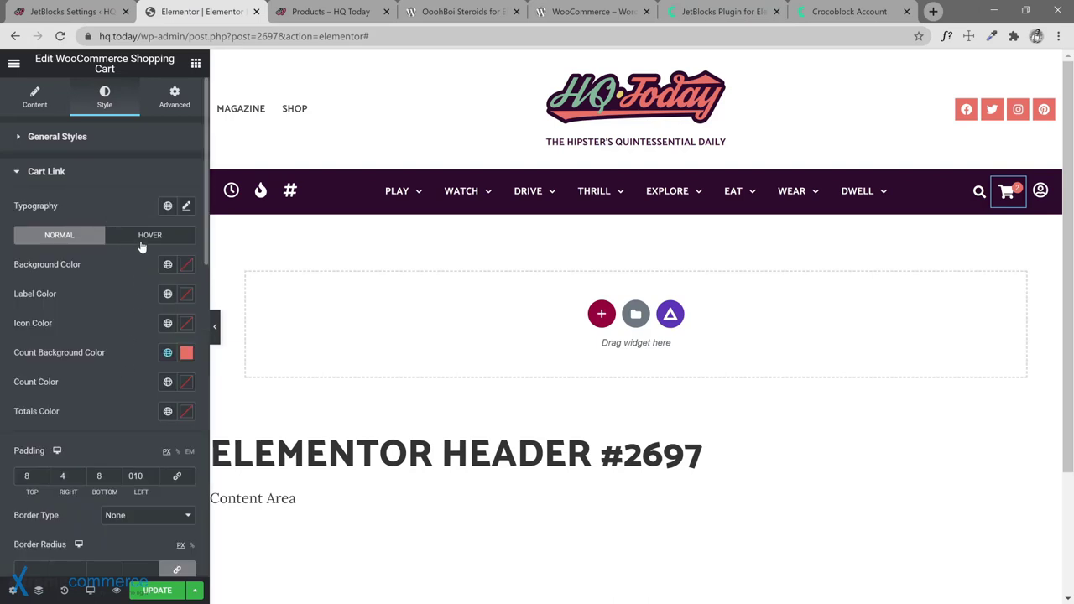
{"action": "left_click", "coordinate": [144, 238]}
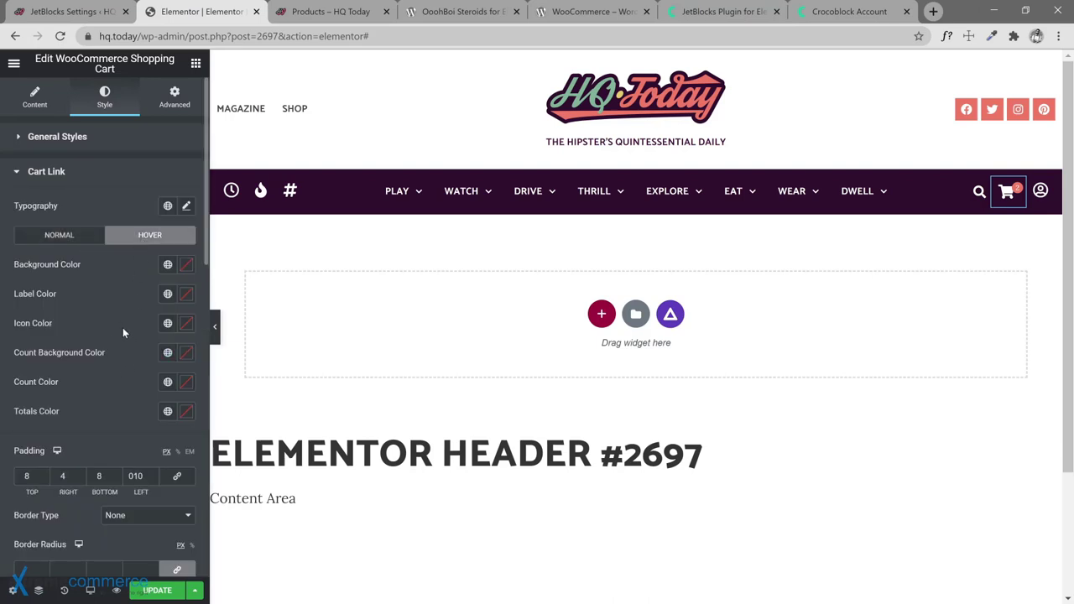
{"action": "left_click", "coordinate": [168, 323]}
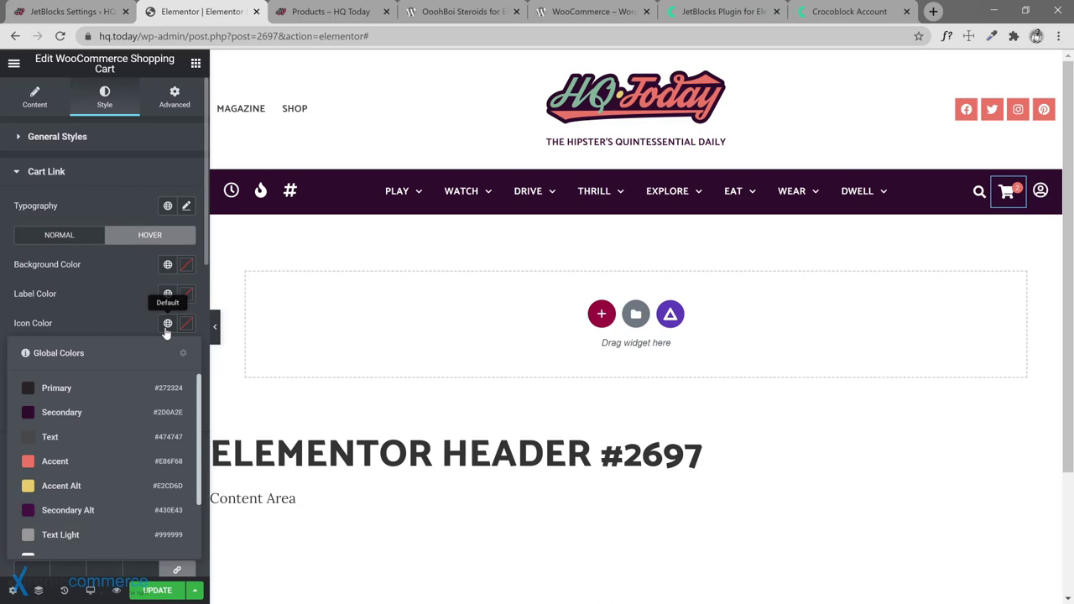
{"action": "left_click", "coordinate": [76, 487]}
{"action": "mouse_move", "coordinate": [1004, 201]}
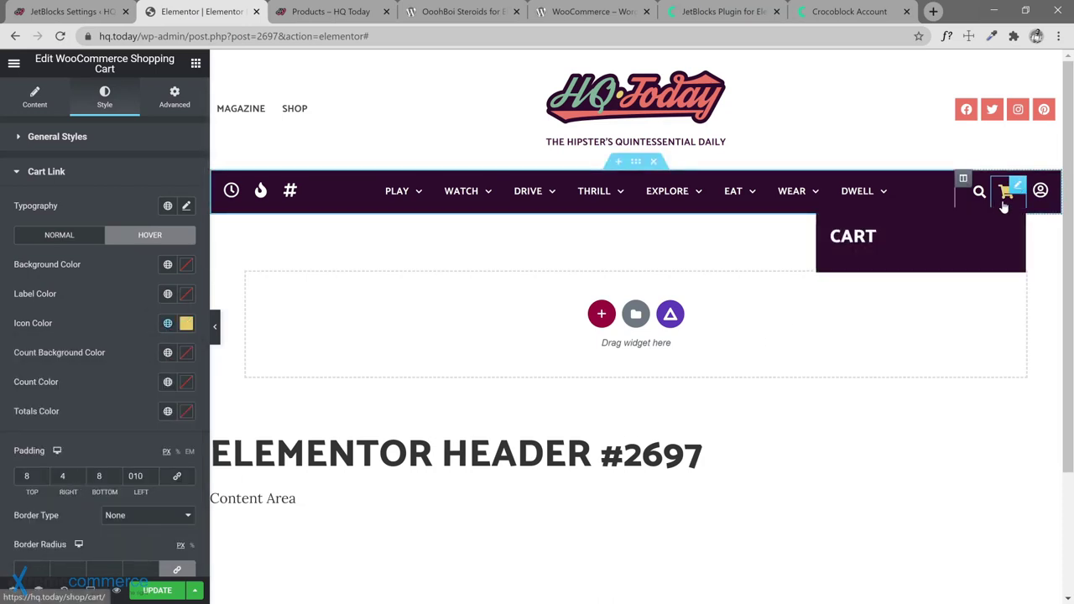
Step: Give the account icon an Accent Alt hover Primary Color and update the header
{"action": "left_click", "coordinate": [1046, 187]}
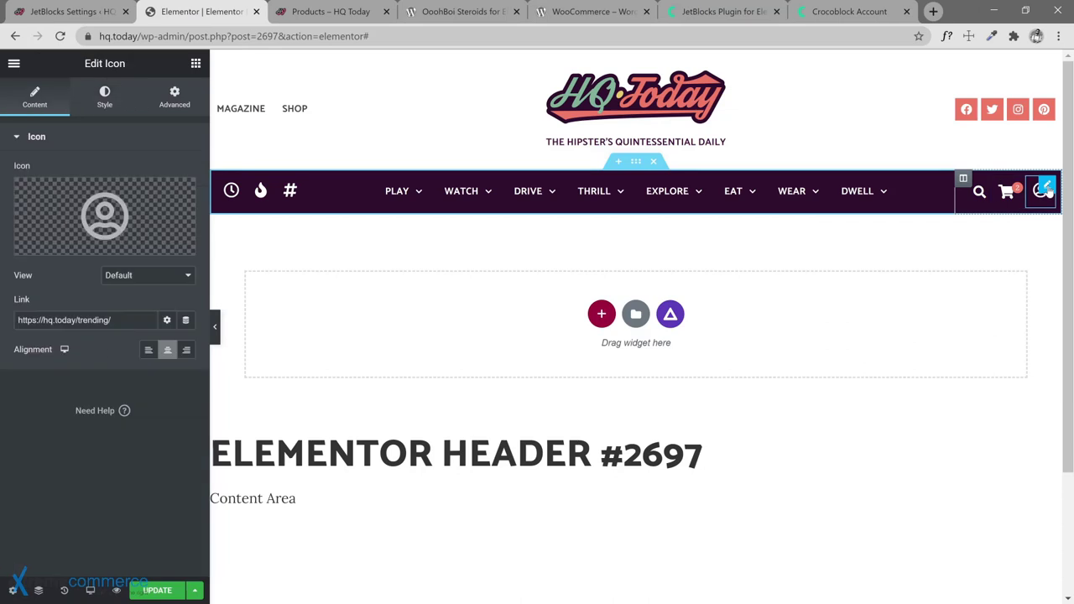
{"action": "left_click", "coordinate": [102, 102]}
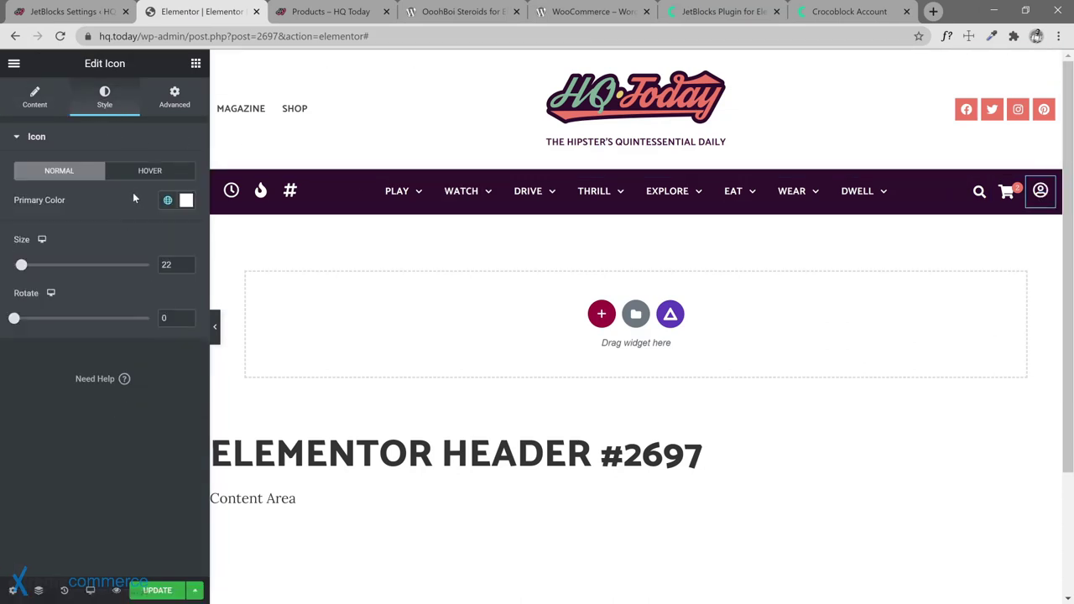
{"action": "left_click", "coordinate": [142, 172]}
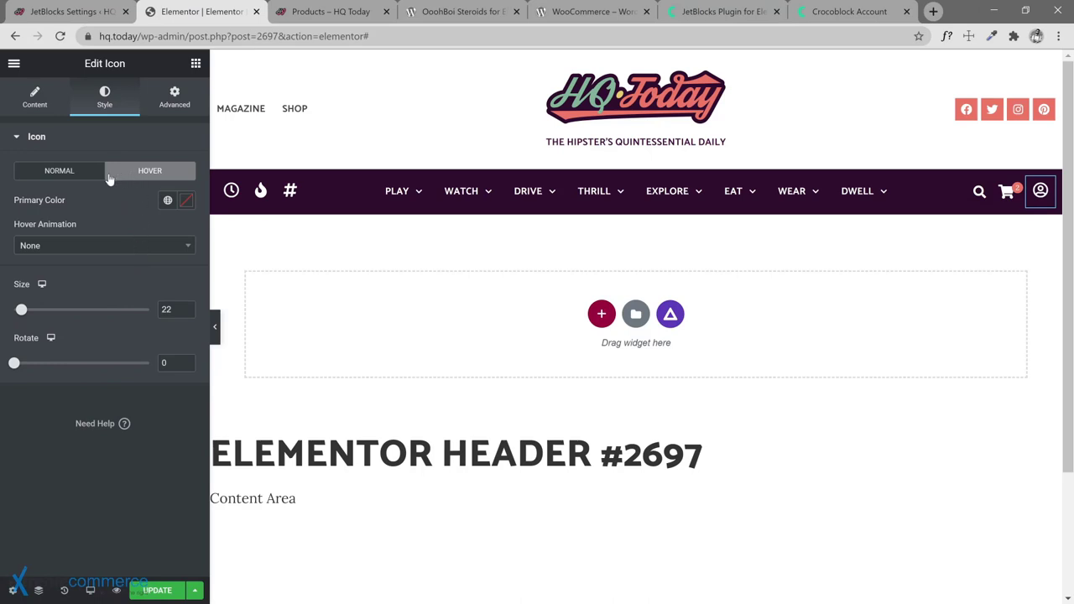
{"action": "left_click", "coordinate": [166, 201]}
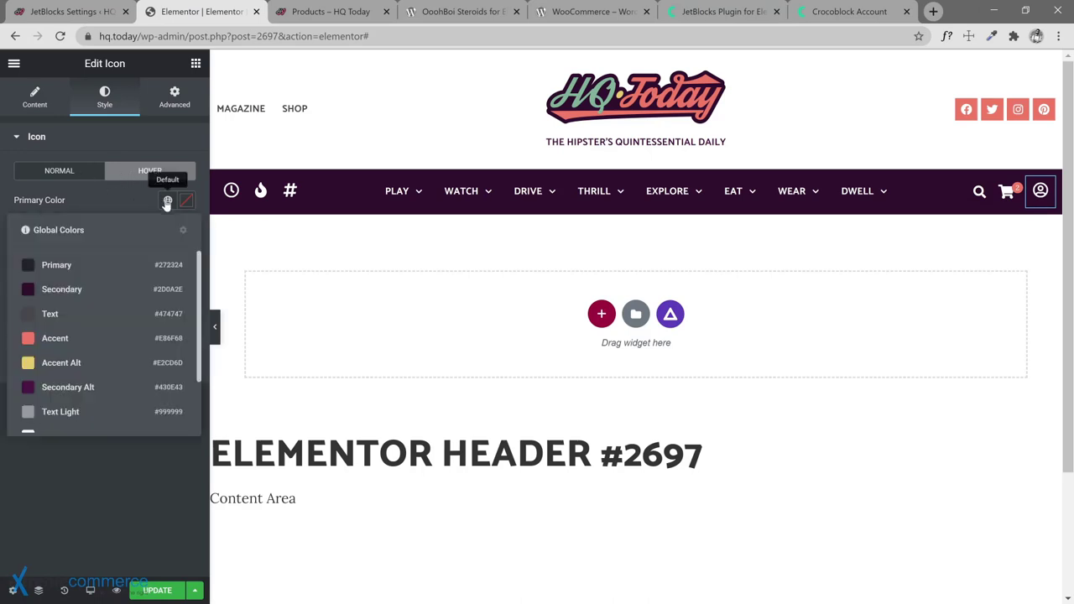
{"action": "left_click", "coordinate": [73, 362]}
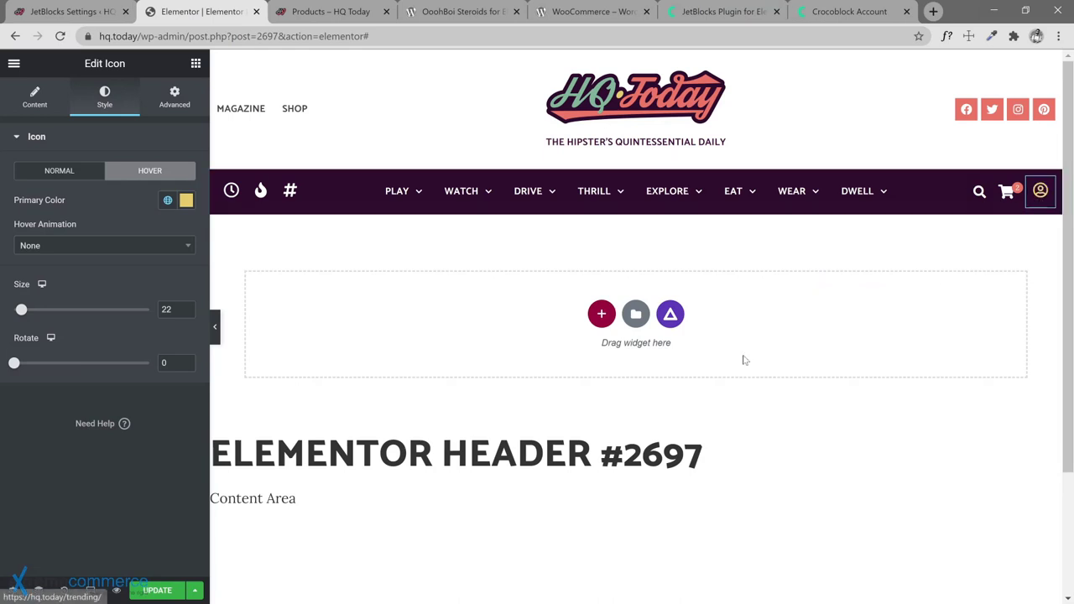
{"action": "left_click", "coordinate": [158, 591]}
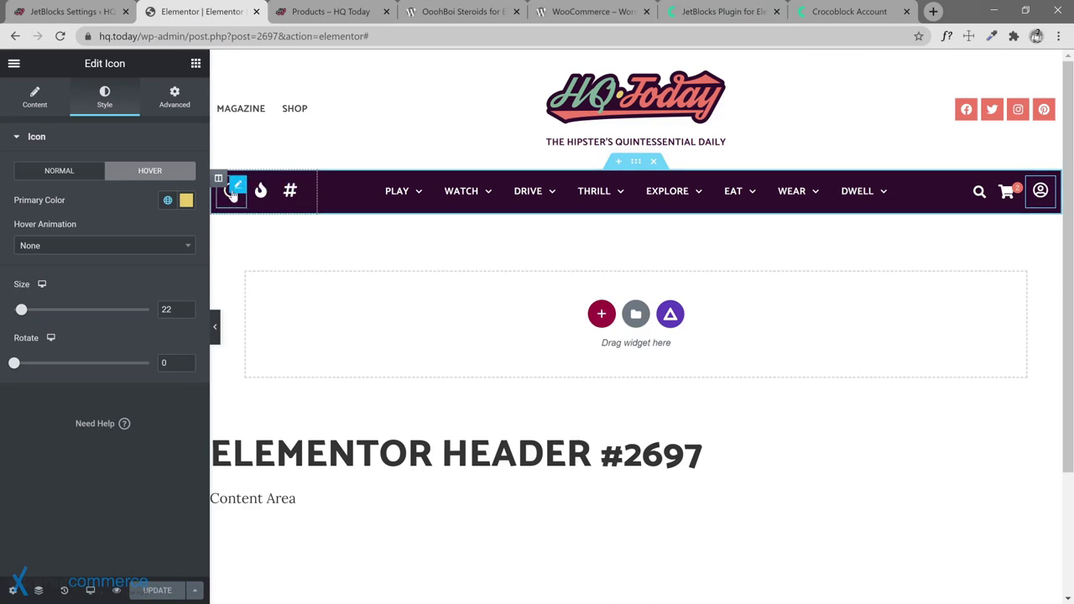
Step: Check the Link and Link Hover colours on the header's left and right icon columns
{"action": "left_click", "coordinate": [218, 179]}
{"action": "scroll", "coordinate": [99, 289], "scroll_direction": "down", "scroll_amount": 2}
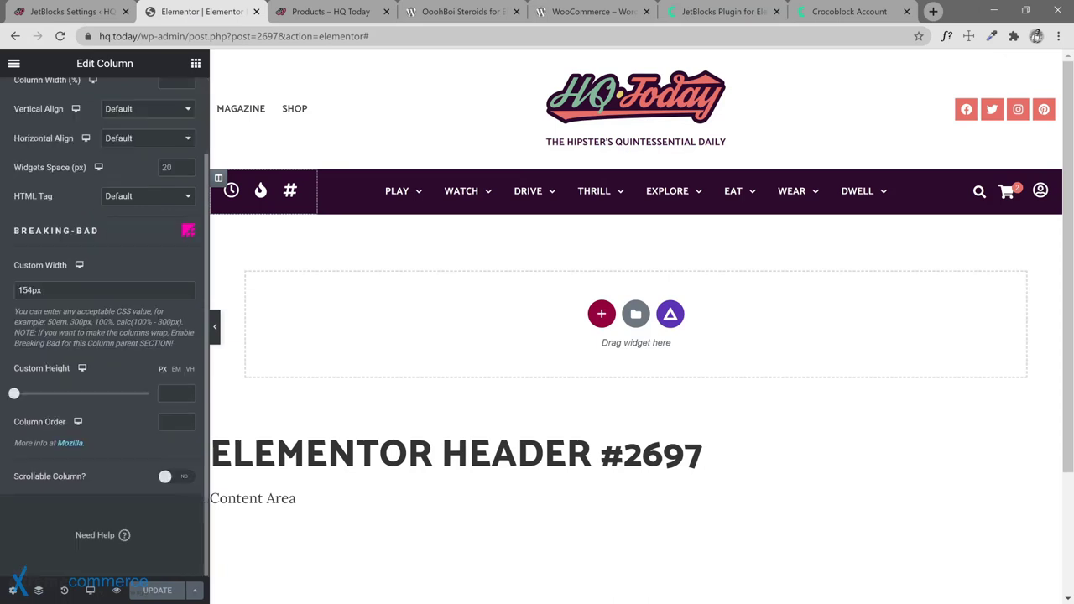
{"action": "scroll", "coordinate": [99, 289], "scroll_direction": "up", "scroll_amount": 2}
{"action": "left_click", "coordinate": [104, 99]}
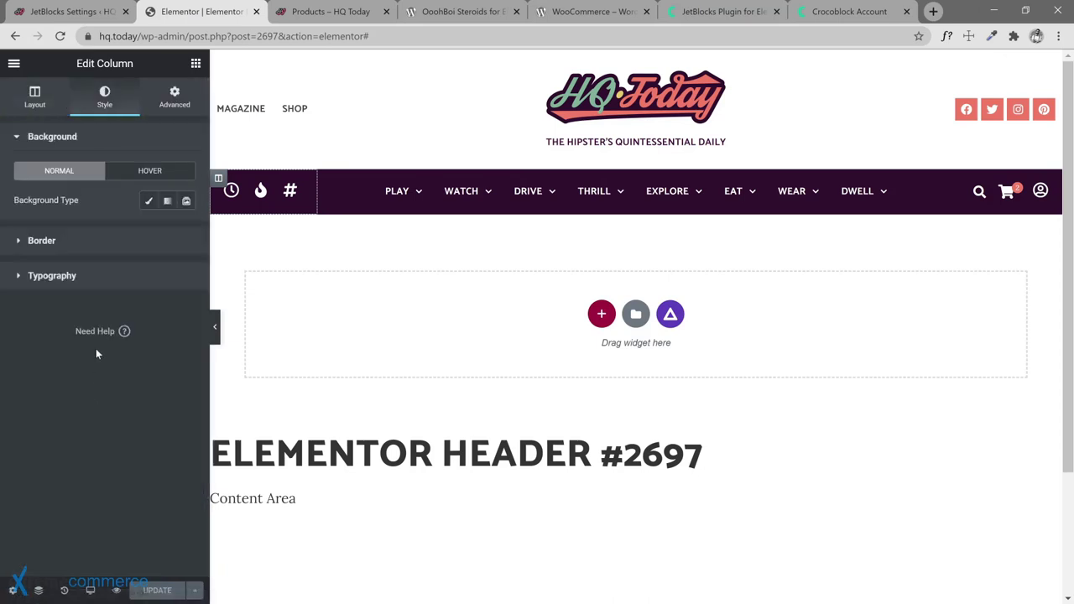
{"action": "left_click", "coordinate": [88, 277]}
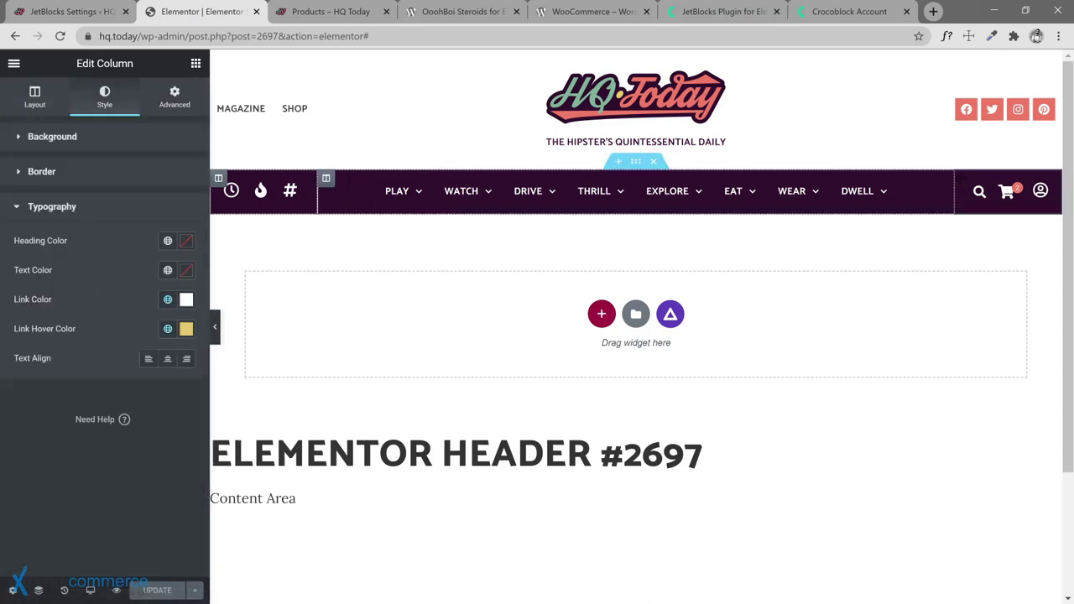
{"action": "left_click", "coordinate": [962, 178]}
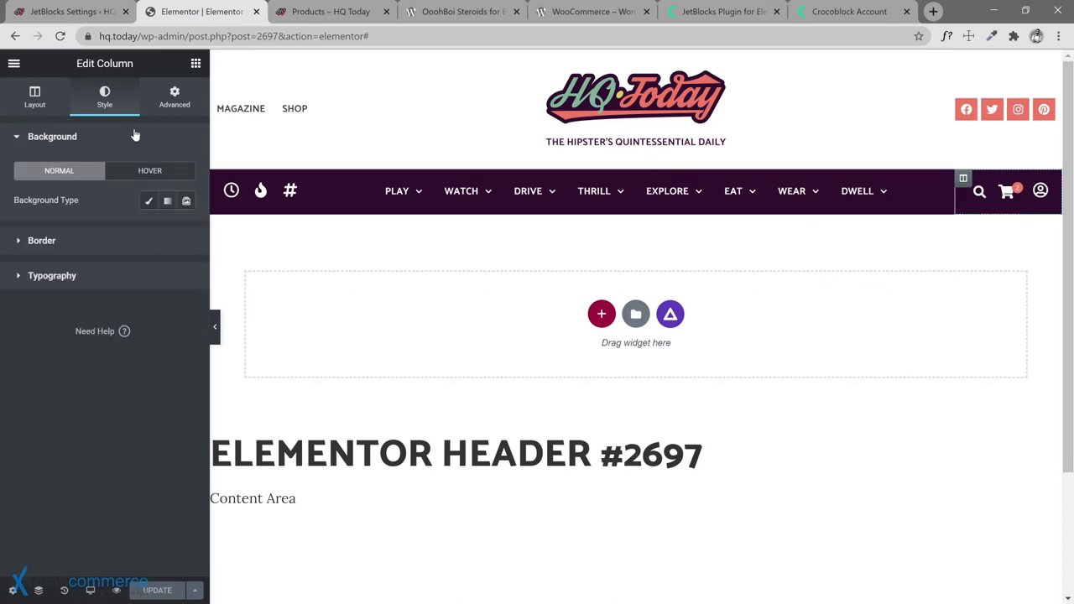
{"action": "left_click", "coordinate": [29, 276]}
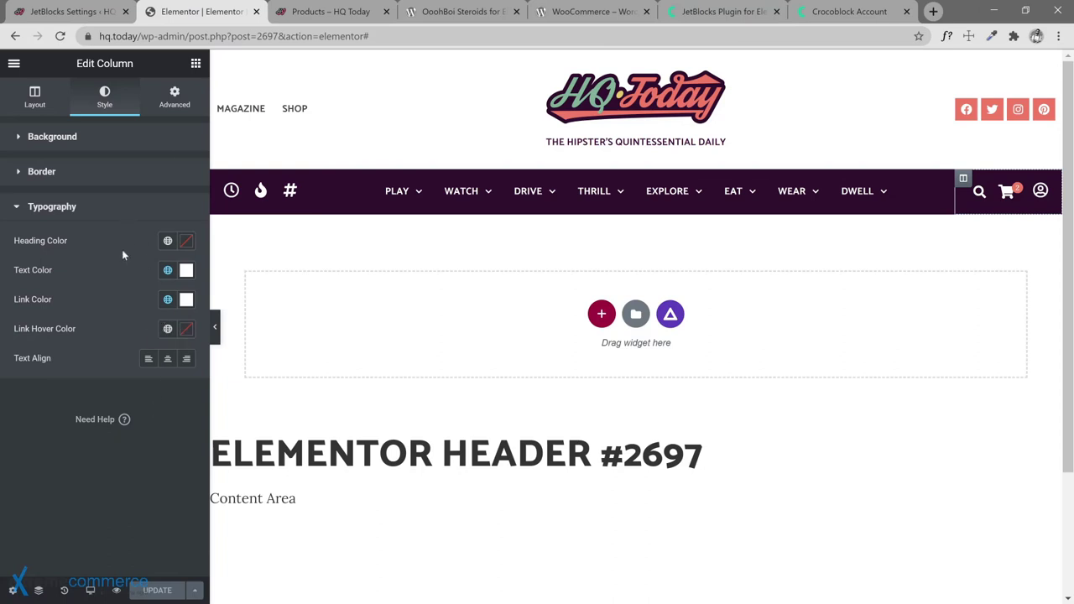
{"action": "left_click", "coordinate": [288, 14]}
Step: Reload the shop page and preview the header cart dropdown with its $60.00 subtotal
{"action": "left_click", "coordinate": [60, 37]}
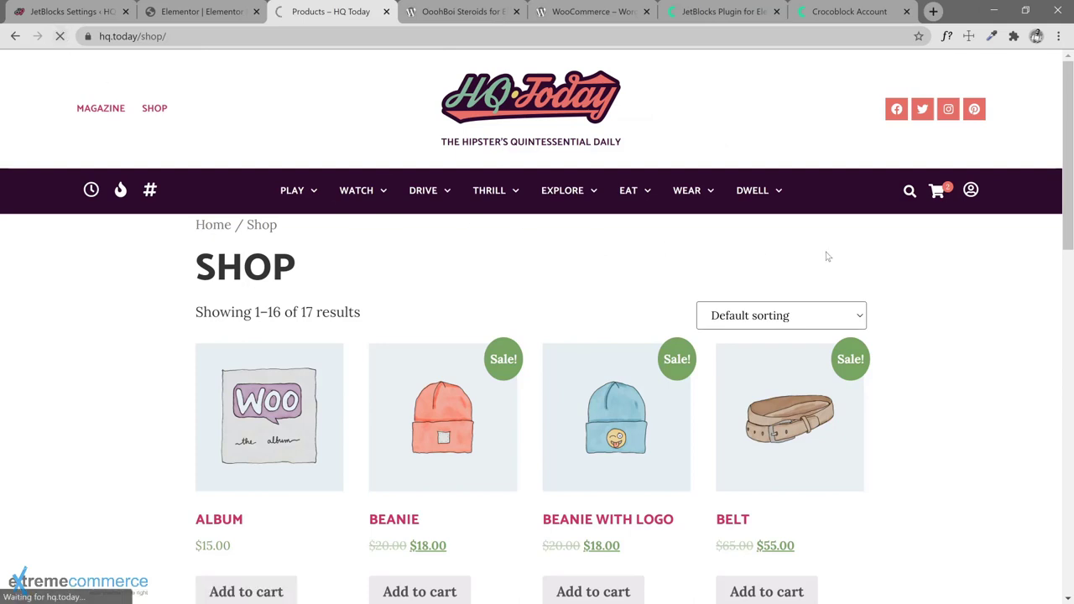
{"action": "mouse_move", "coordinate": [935, 195]}
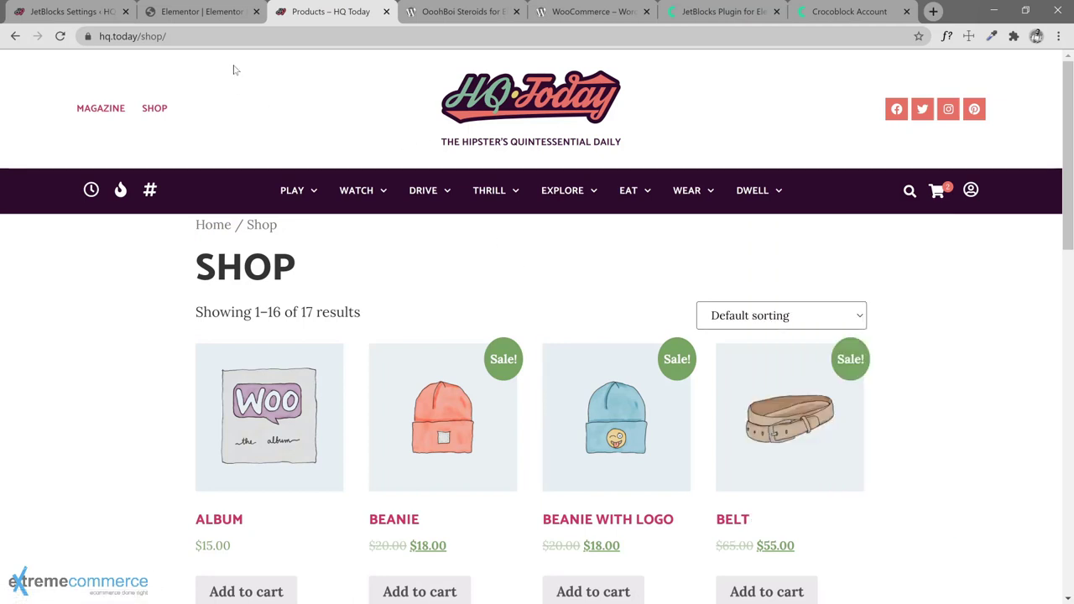
{"action": "left_click", "coordinate": [202, 12]}
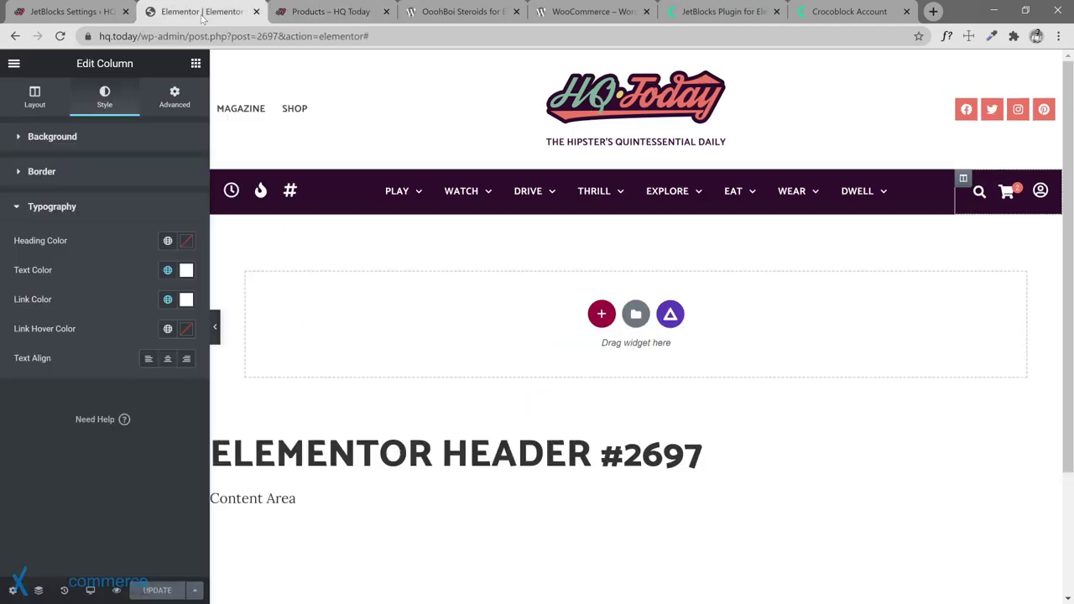
Step: Look over the Site Settings Buttons styles and their Hover colours
{"action": "left_click", "coordinate": [13, 64]}
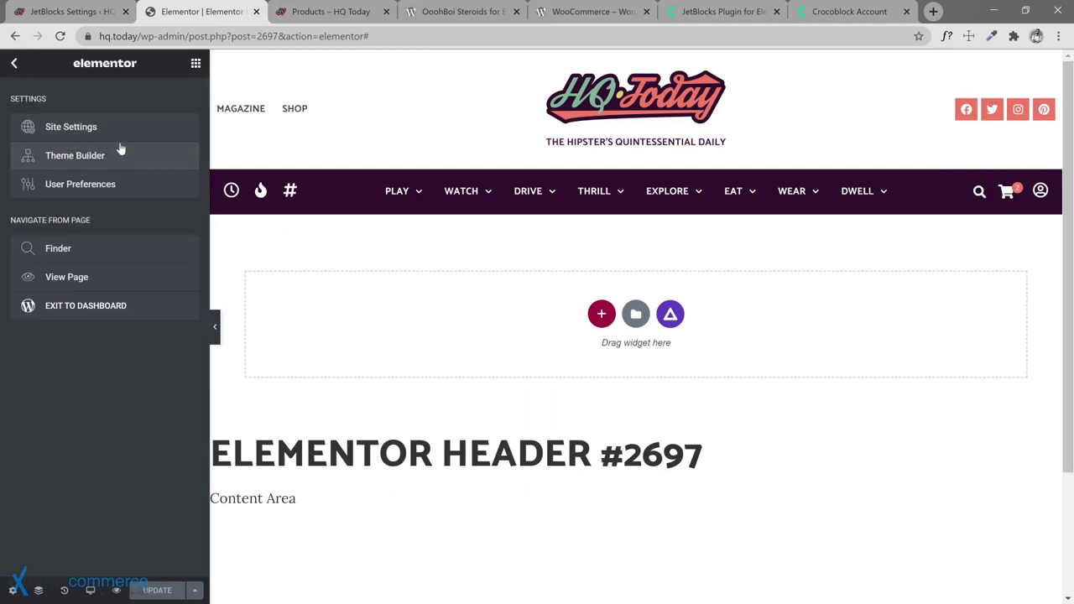
{"action": "left_click", "coordinate": [123, 133]}
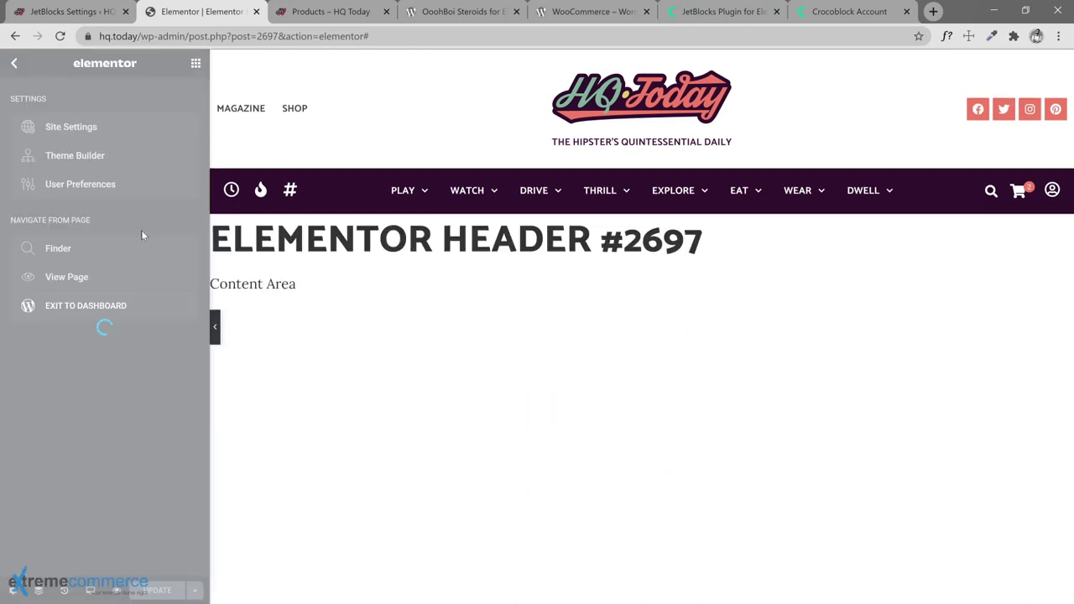
{"action": "left_click", "coordinate": [114, 252]}
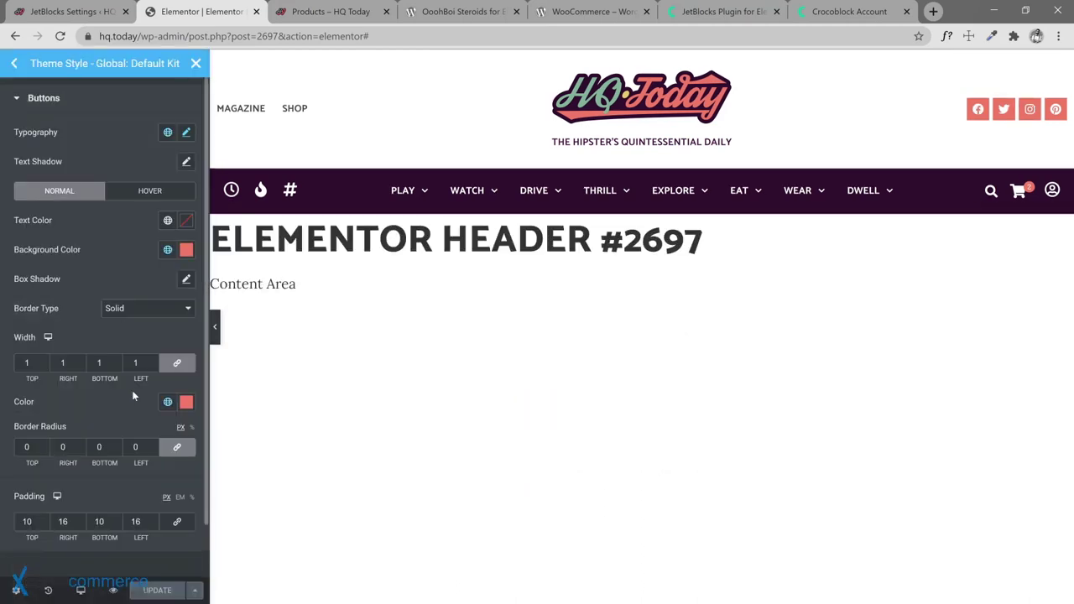
{"action": "left_click", "coordinate": [150, 193]}
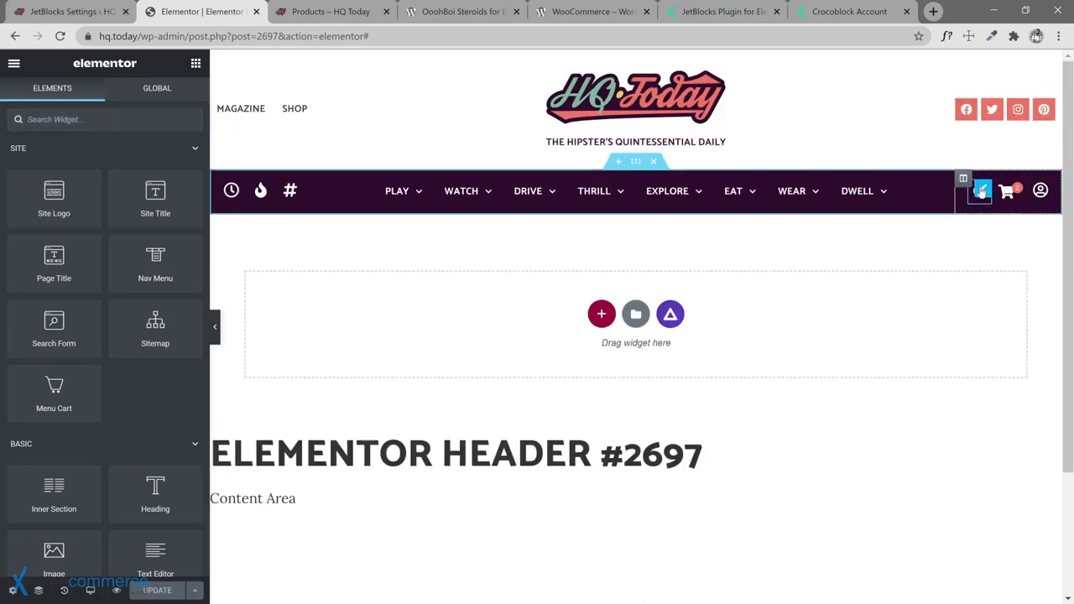
Step: Clear the white Link Color from the search-and-cart column's Typography settings
{"action": "left_click", "coordinate": [963, 179]}
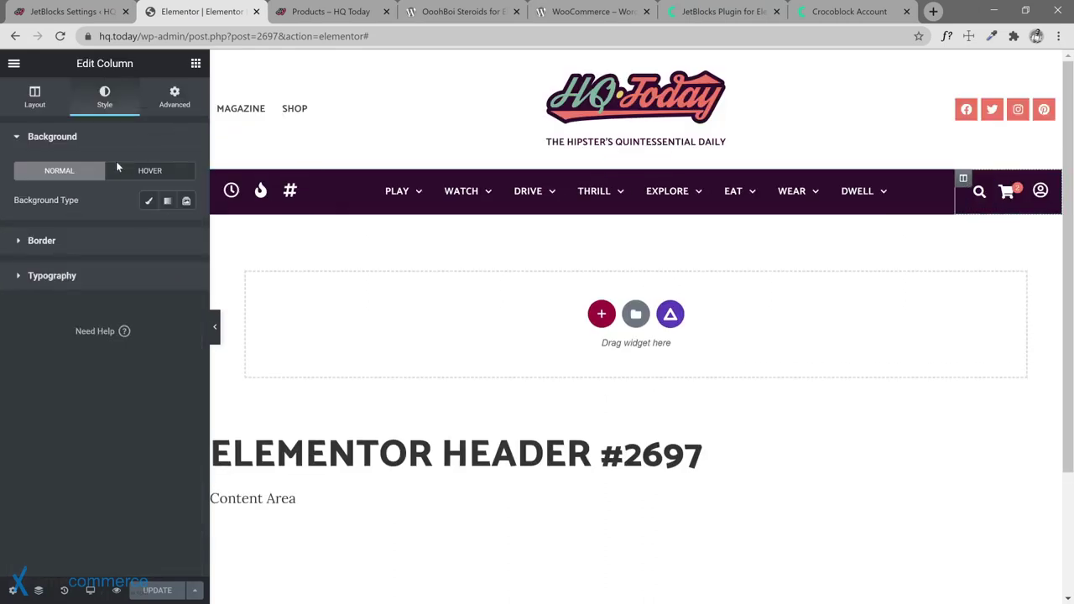
{"action": "left_click", "coordinate": [83, 276]}
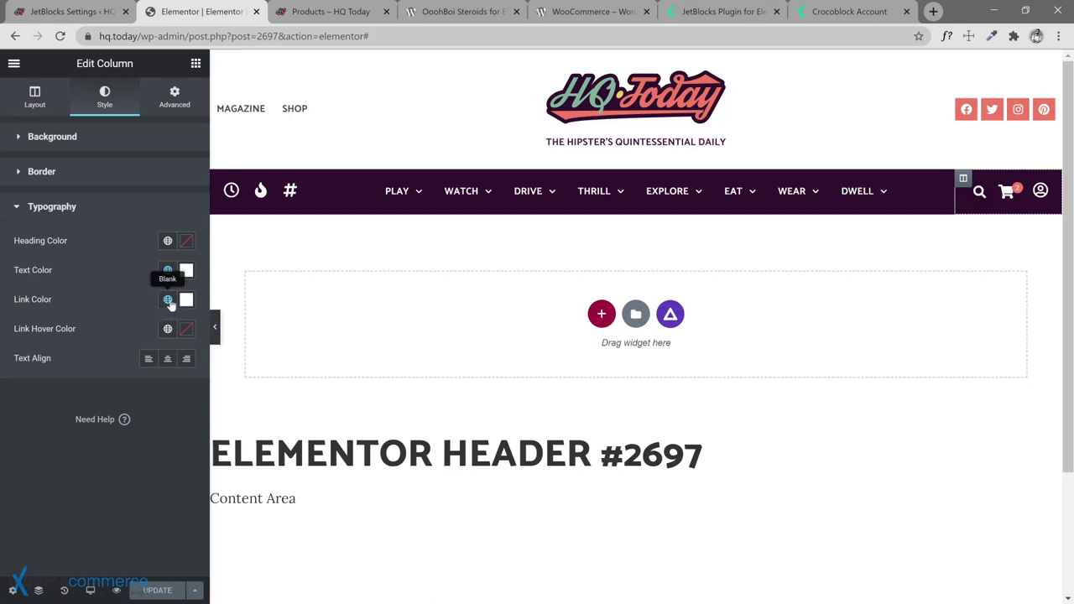
{"action": "left_click", "coordinate": [167, 301]}
{"action": "left_click", "coordinate": [168, 299]}
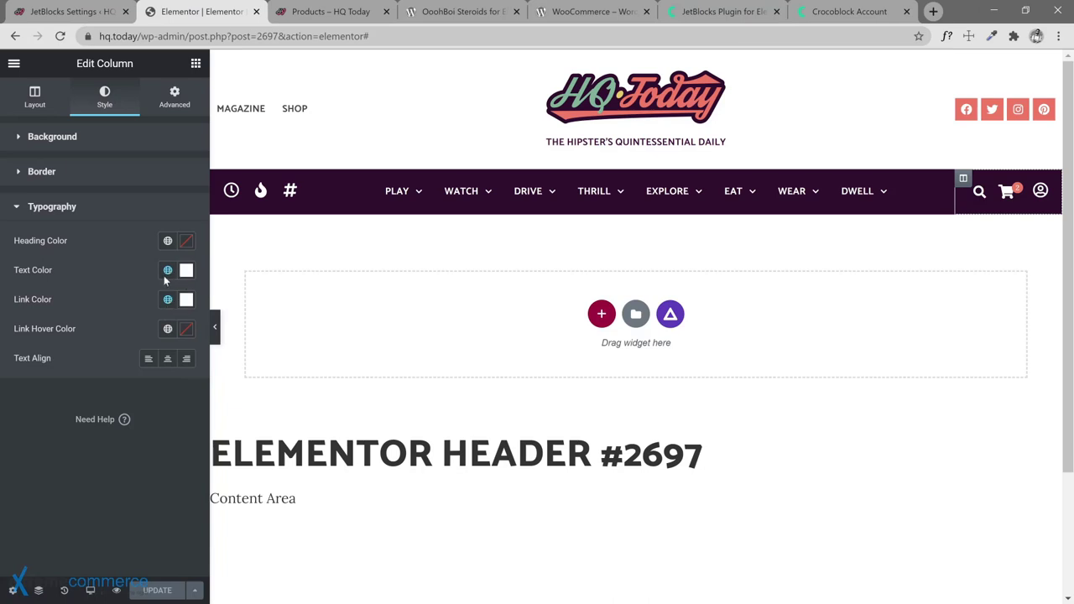
{"action": "left_click", "coordinate": [186, 300]}
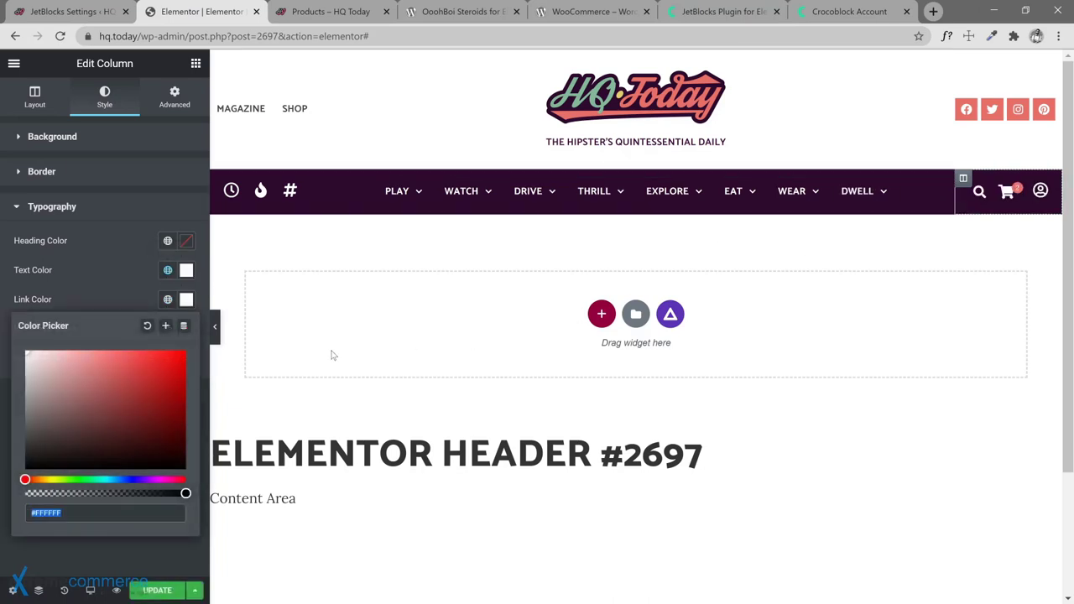
{"action": "left_click", "coordinate": [148, 327]}
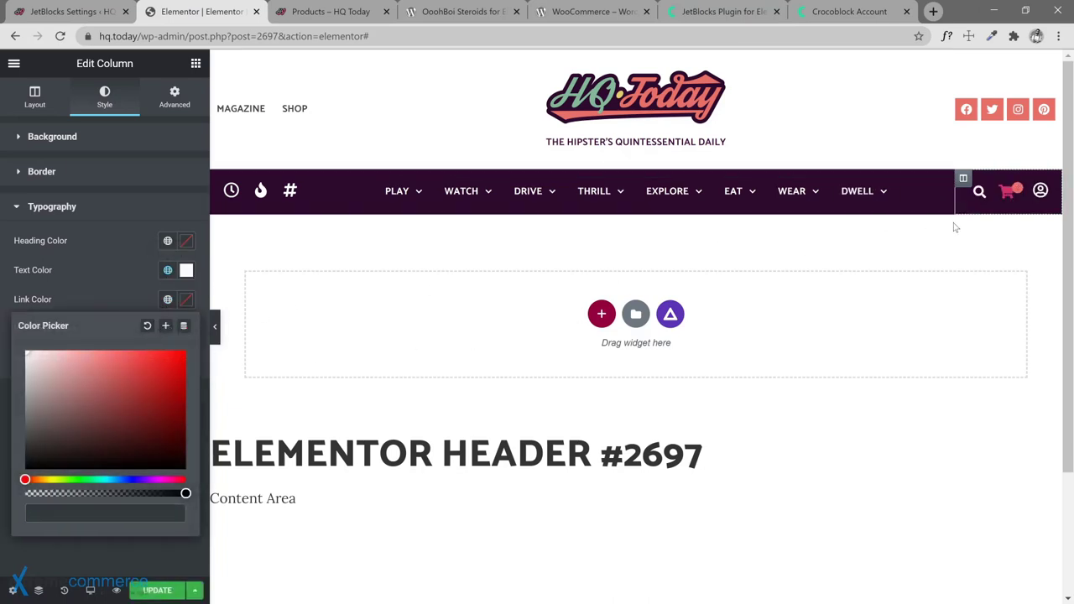
{"action": "mouse_move", "coordinate": [1005, 191]}
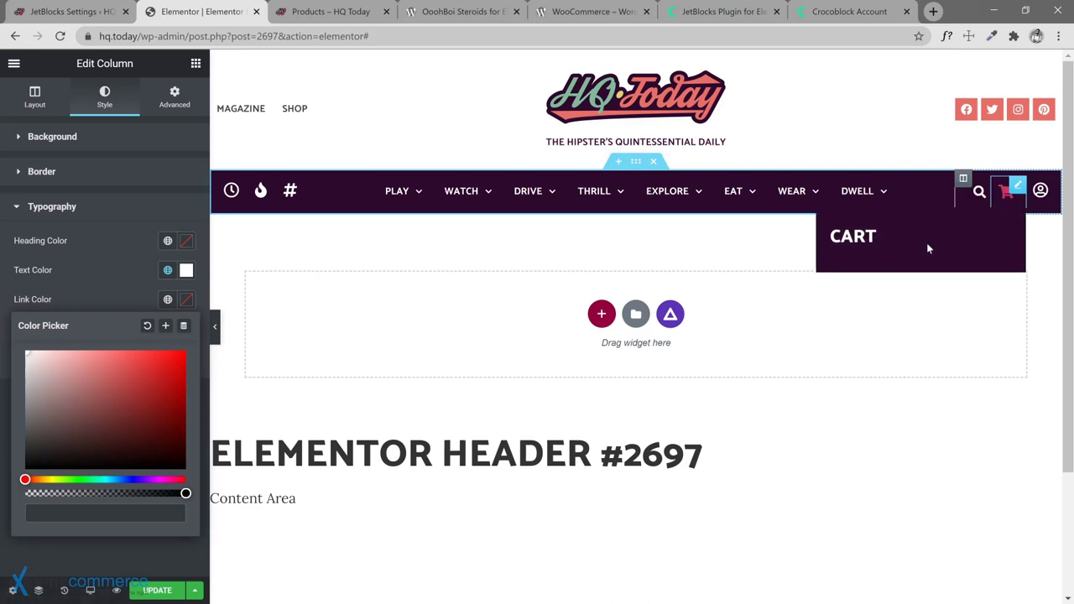
{"action": "left_click", "coordinate": [126, 279]}
{"action": "left_click", "coordinate": [984, 192]}
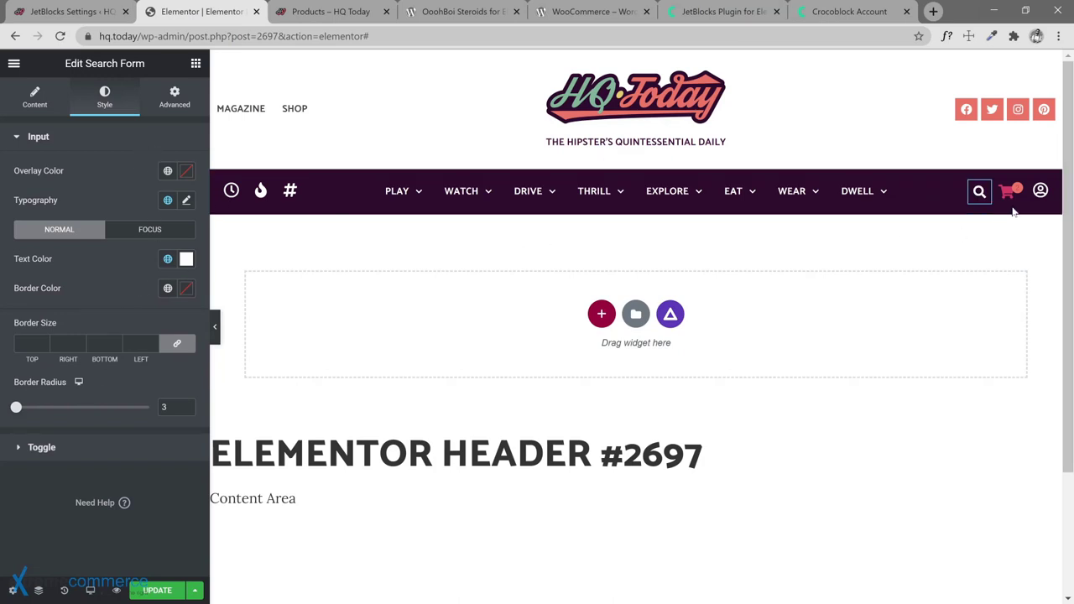
Step: Set the cart link icon colour to the white Blank global colour and update the header
{"action": "left_click", "coordinate": [1013, 192]}
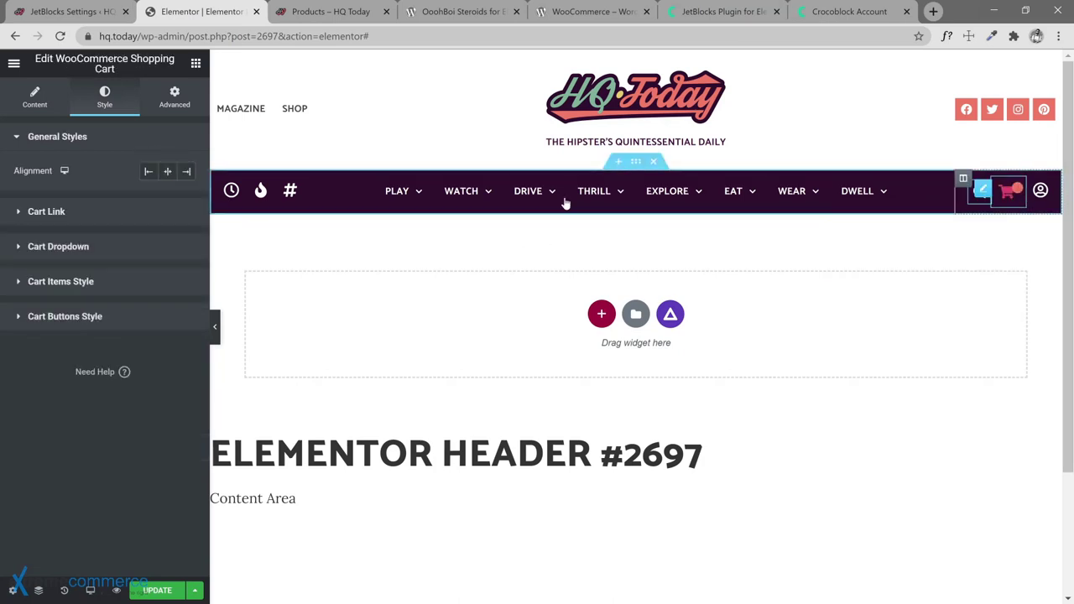
{"action": "left_click", "coordinate": [97, 218]}
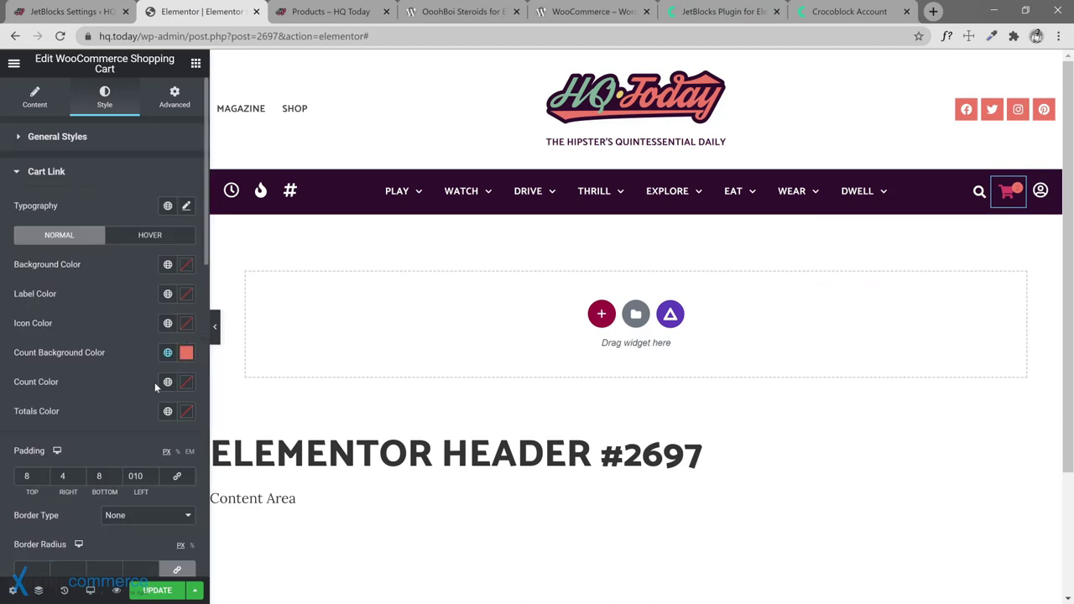
{"action": "left_click", "coordinate": [168, 325]}
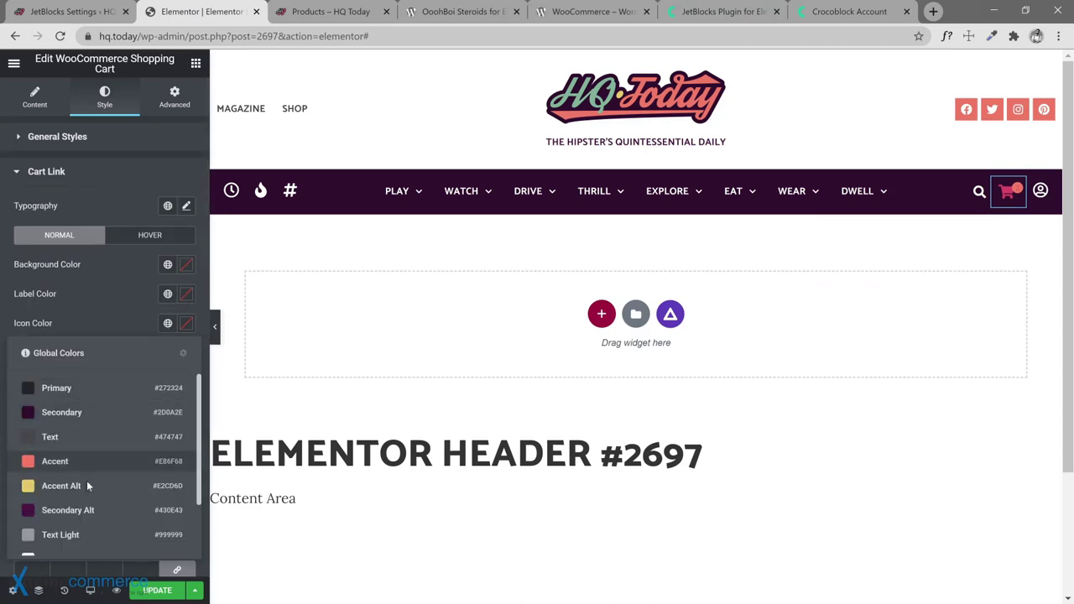
{"action": "scroll", "coordinate": [68, 525], "scroll_direction": "down", "scroll_amount": 2}
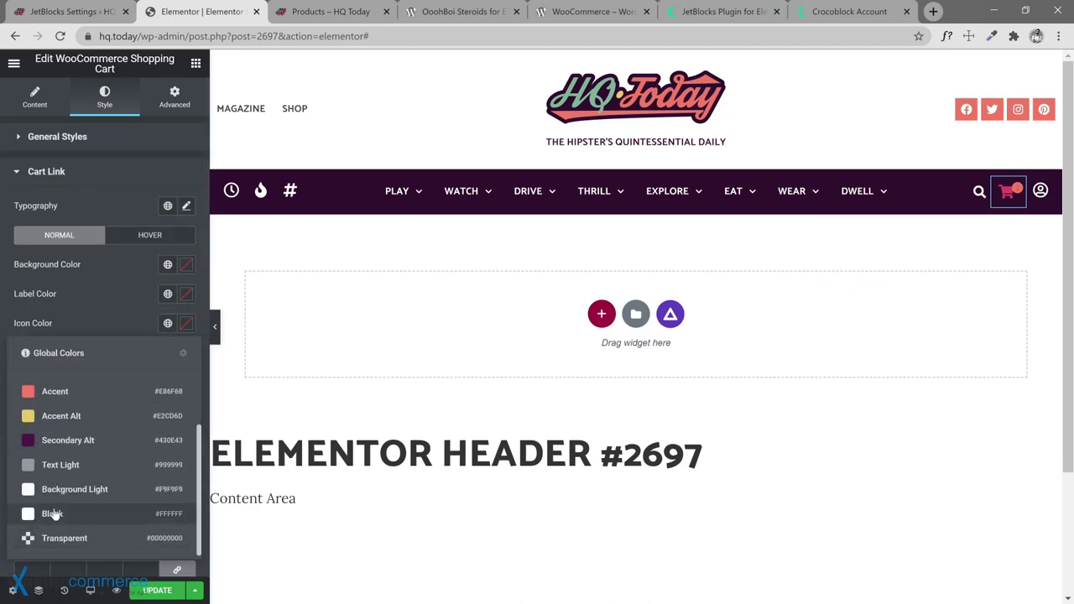
{"action": "left_click", "coordinate": [52, 515]}
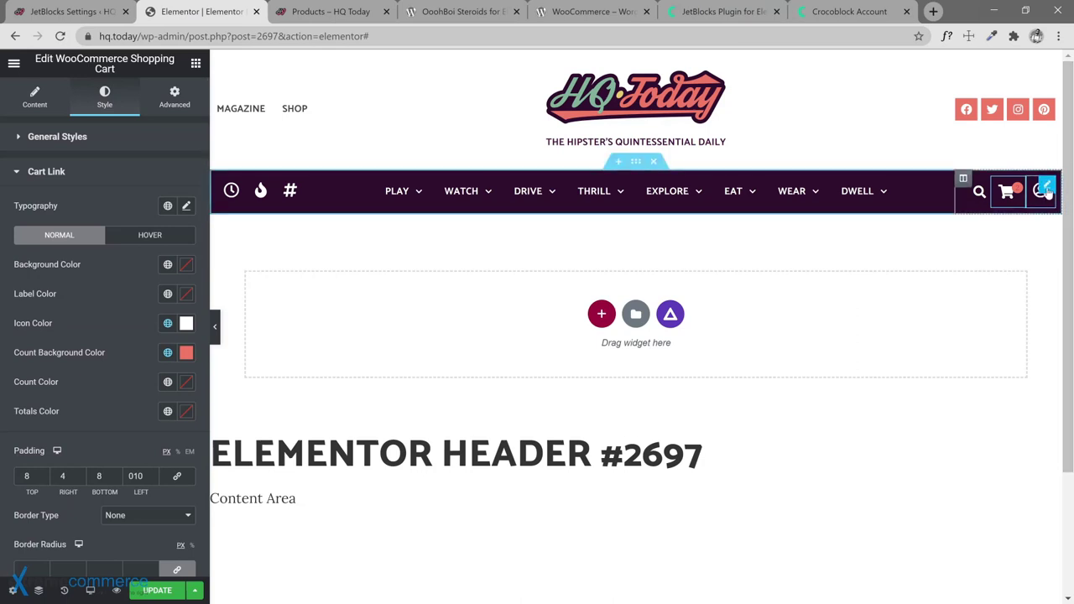
{"action": "left_click", "coordinate": [1046, 189]}
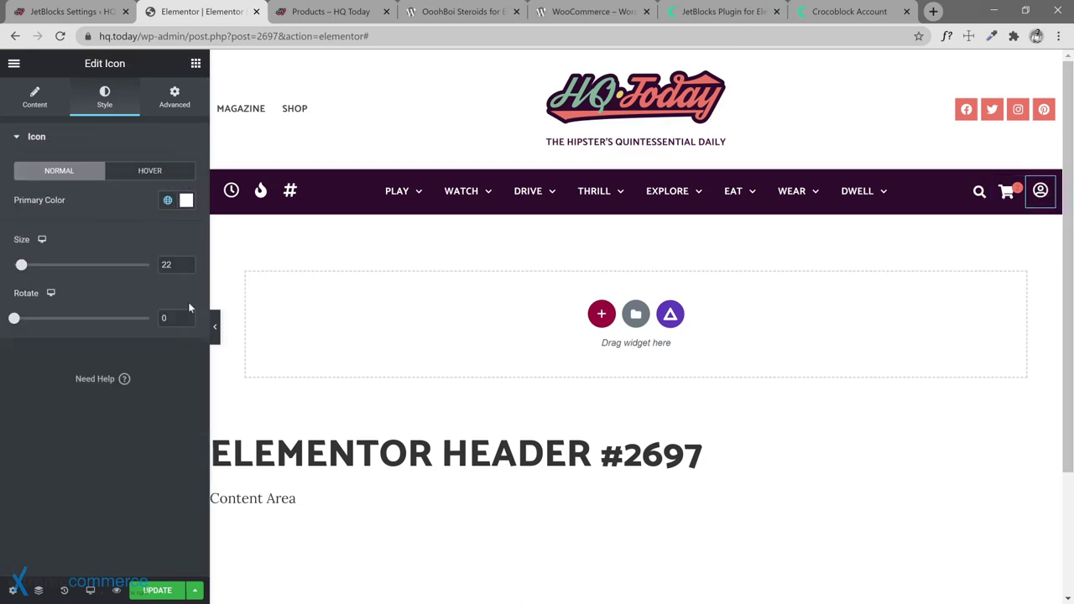
{"action": "left_click", "coordinate": [149, 591]}
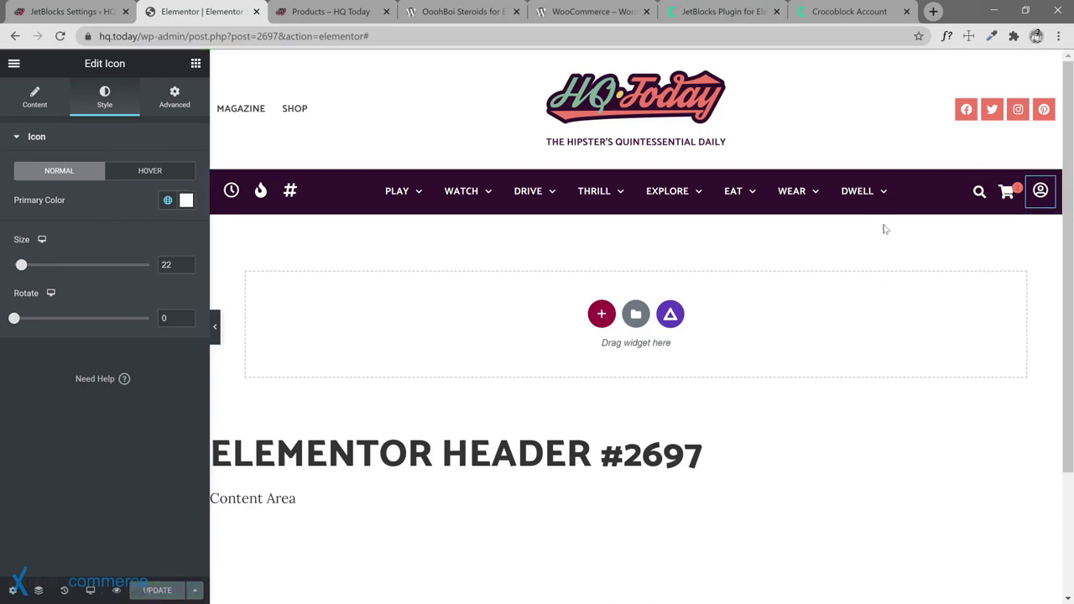
{"action": "left_click", "coordinate": [332, 18]}
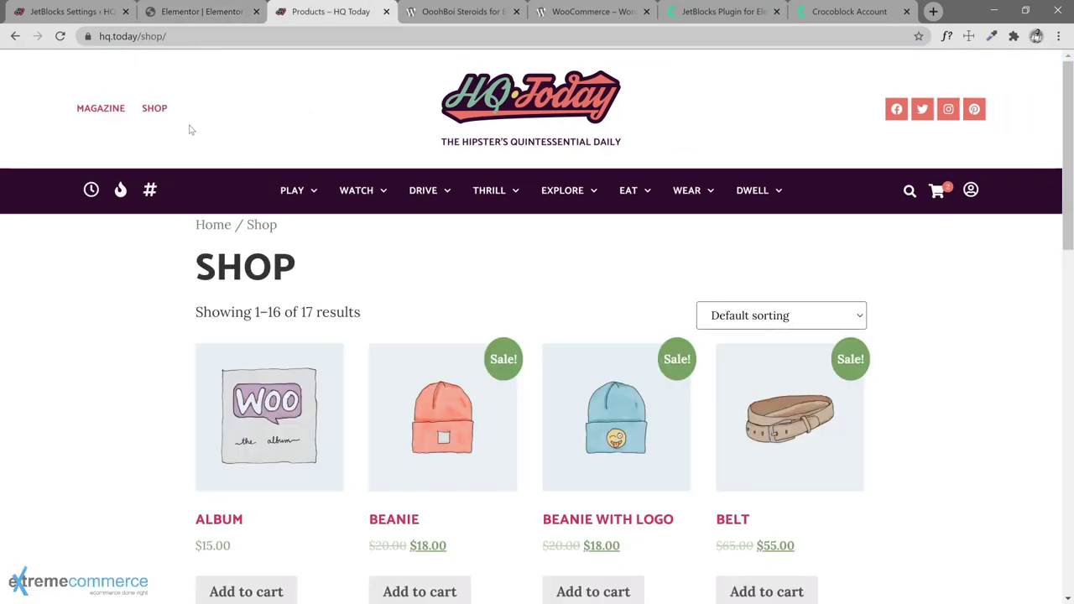
Step: Reload the HQ Today shop page to check the white cart icon and $60.00 dropdown, then return to the header editor
{"action": "left_click", "coordinate": [60, 36]}
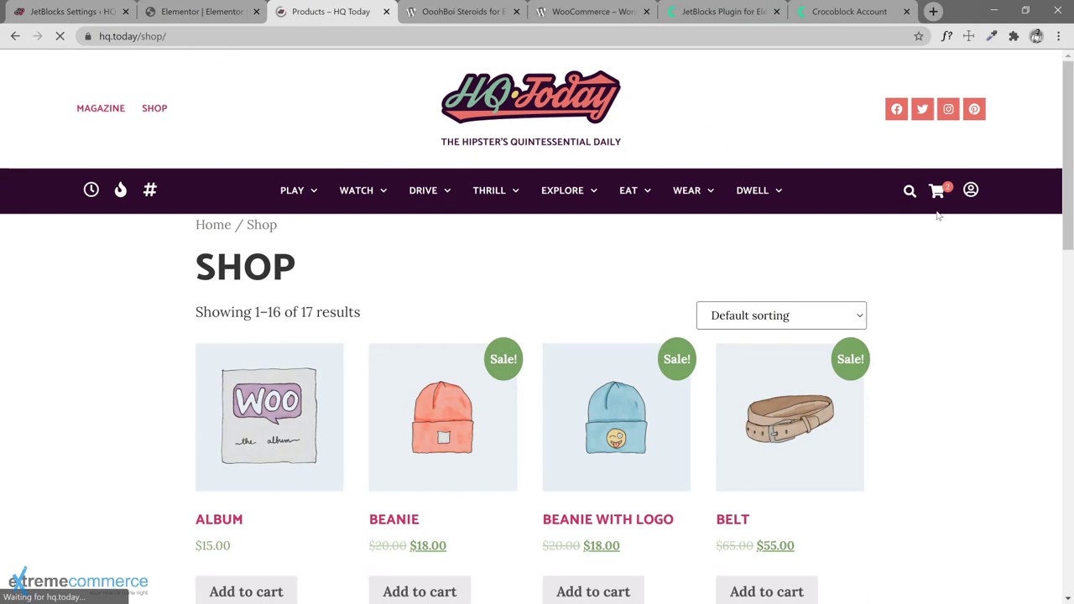
{"action": "mouse_move", "coordinate": [938, 202]}
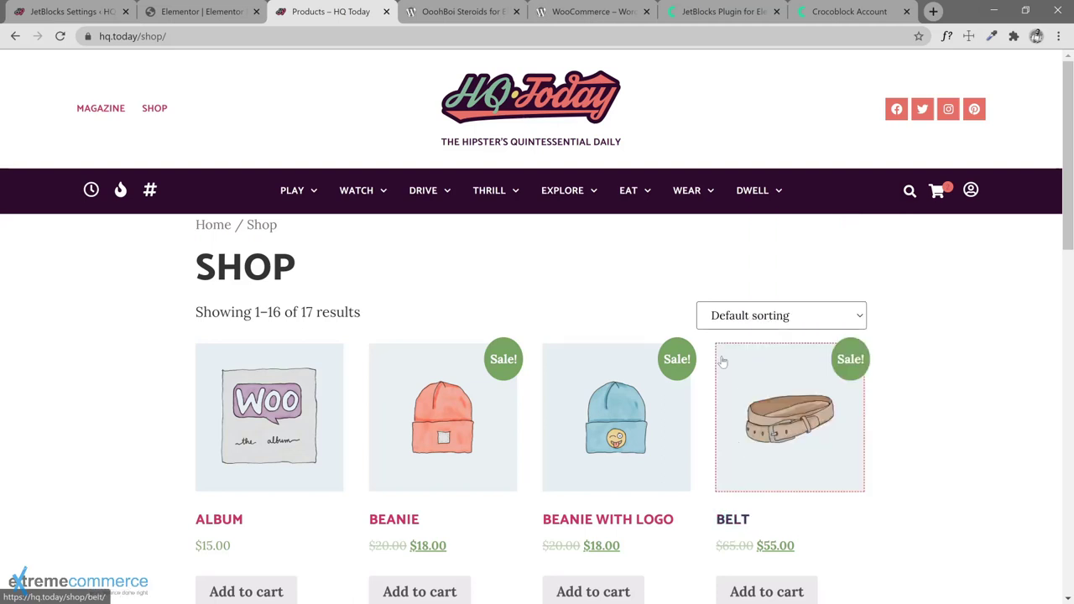
{"action": "left_click", "coordinate": [201, 11]}
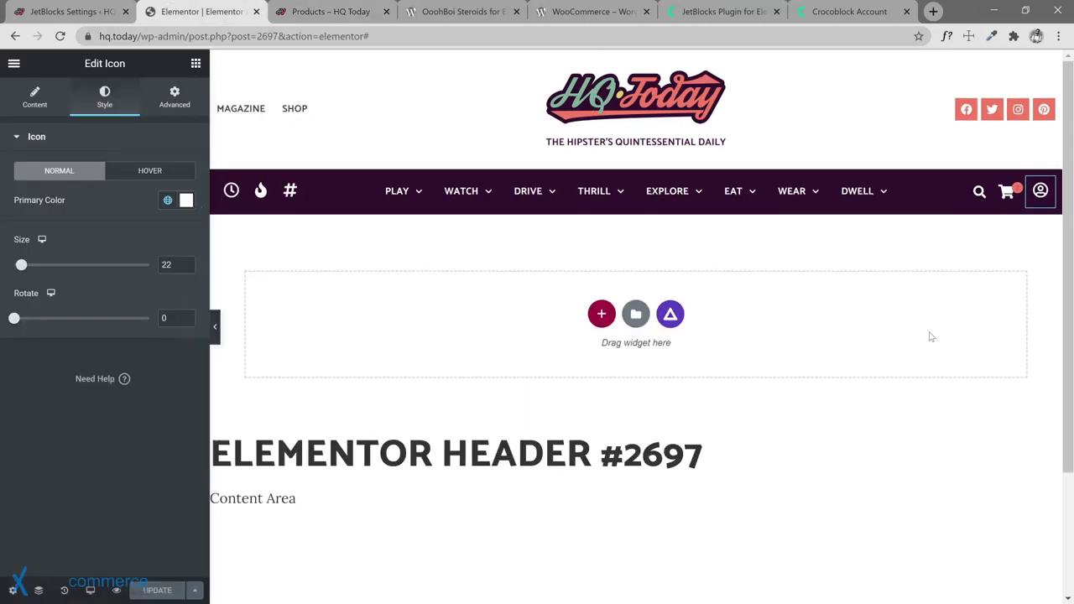
Step: Open the cart widget's Cart Buttons Style settings
{"action": "left_click", "coordinate": [14, 63]}
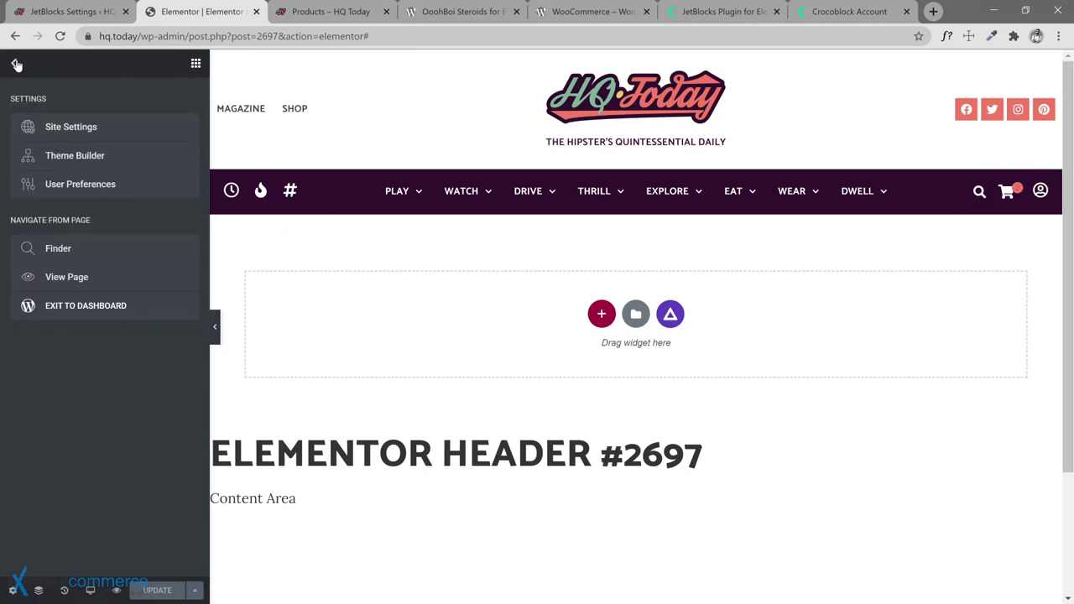
{"action": "left_click", "coordinate": [1013, 188]}
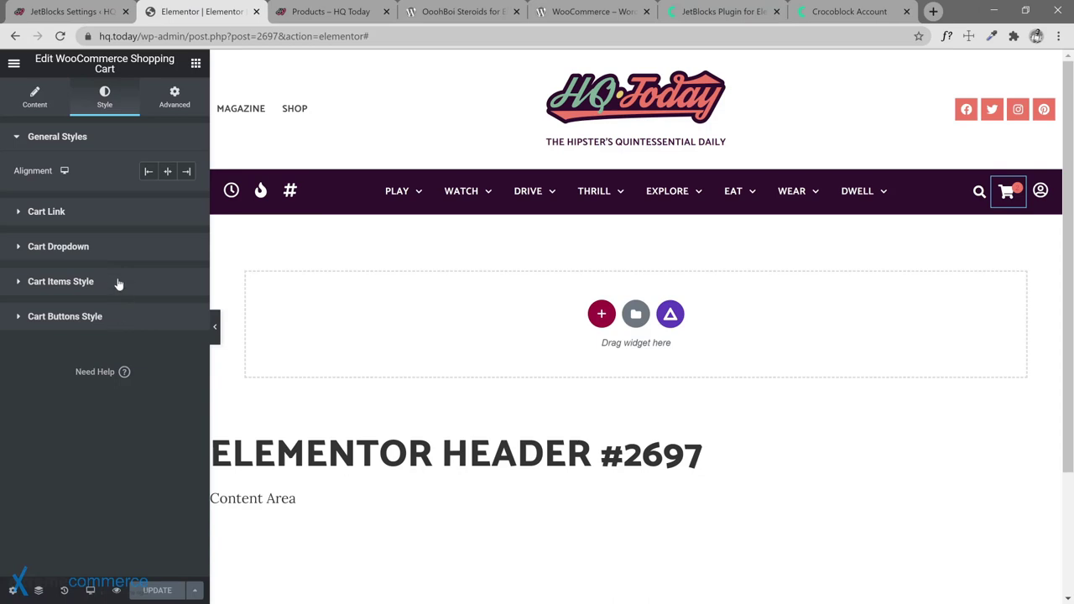
{"action": "left_click", "coordinate": [125, 327]}
{"action": "scroll", "coordinate": [121, 361], "scroll_direction": "down", "scroll_amount": 4}
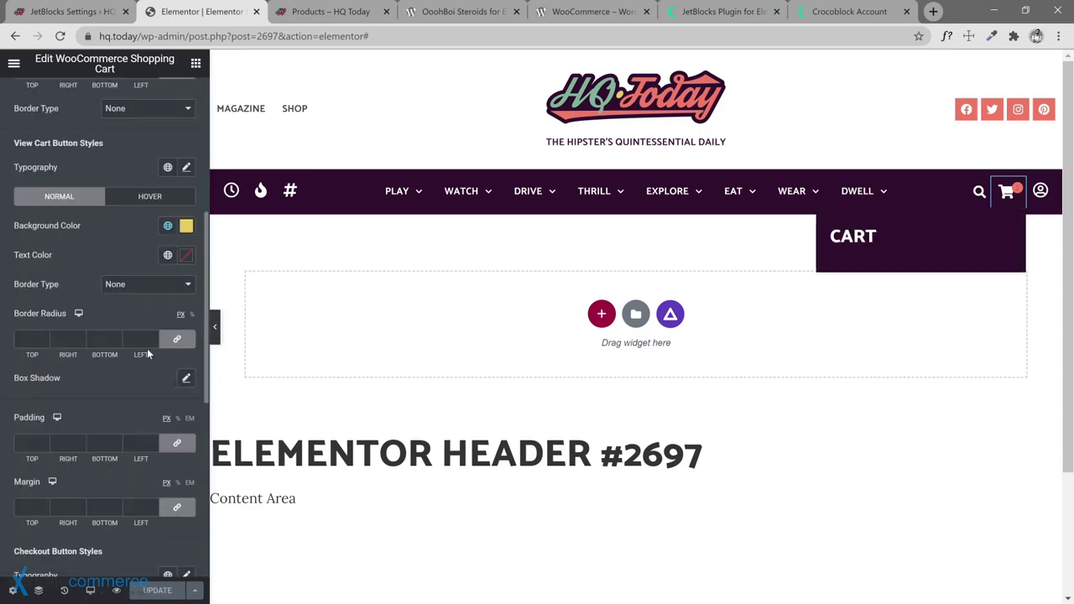
{"action": "scroll", "coordinate": [172, 397], "scroll_direction": "down", "scroll_amount": 4}
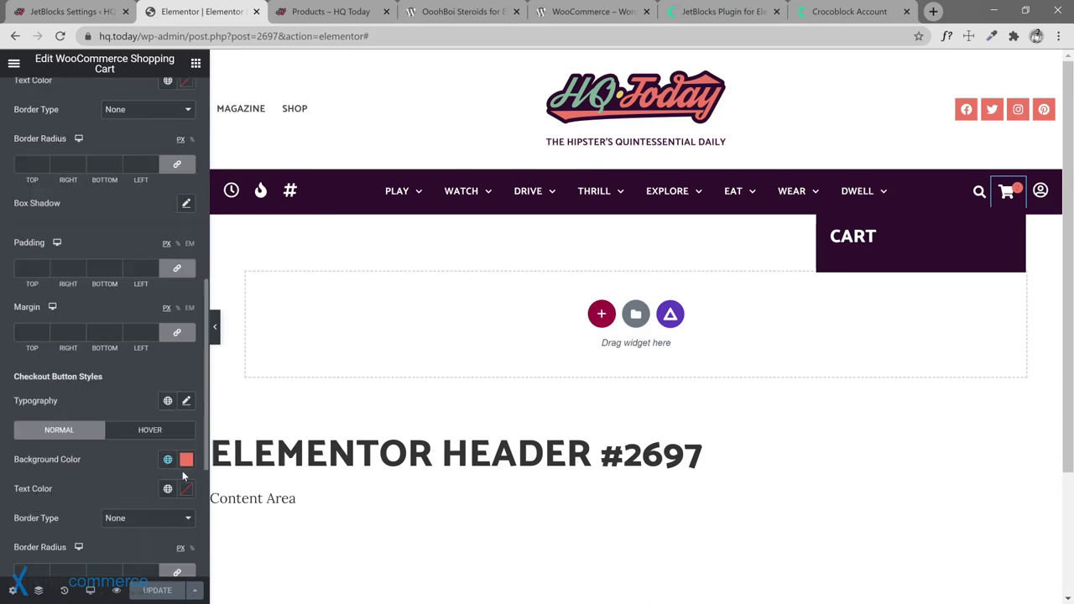
{"action": "scroll", "coordinate": [160, 378], "scroll_direction": "up", "scroll_amount": 4}
{"action": "scroll", "coordinate": [163, 396], "scroll_direction": "down", "scroll_amount": 2}
{"action": "scroll", "coordinate": [151, 464], "scroll_direction": "down", "scroll_amount": 2}
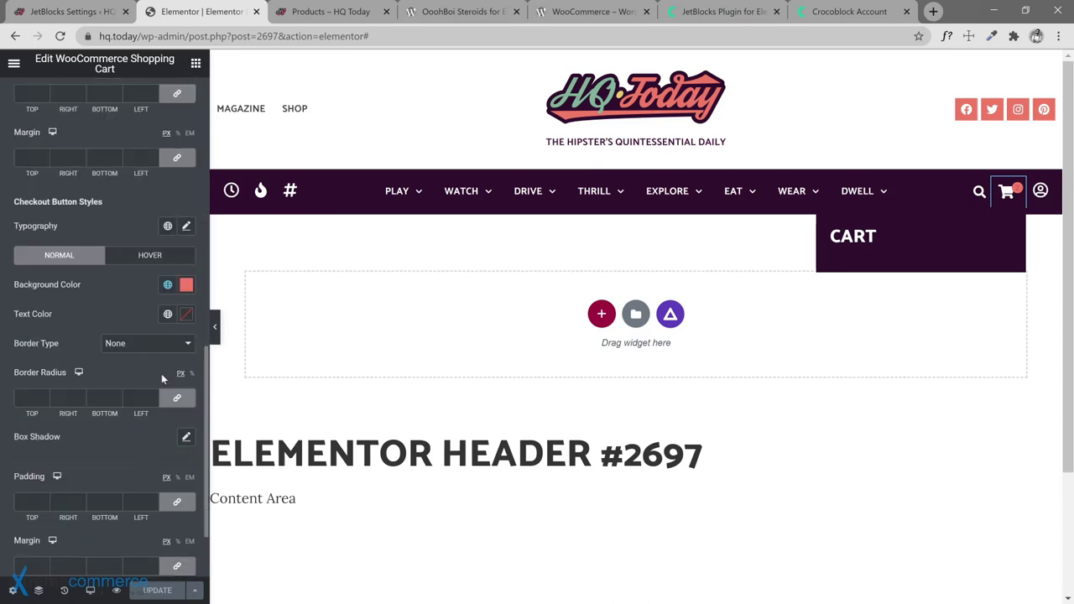
Step: Clear the Checkout and View Cart button background colours
{"action": "left_click", "coordinate": [168, 284]}
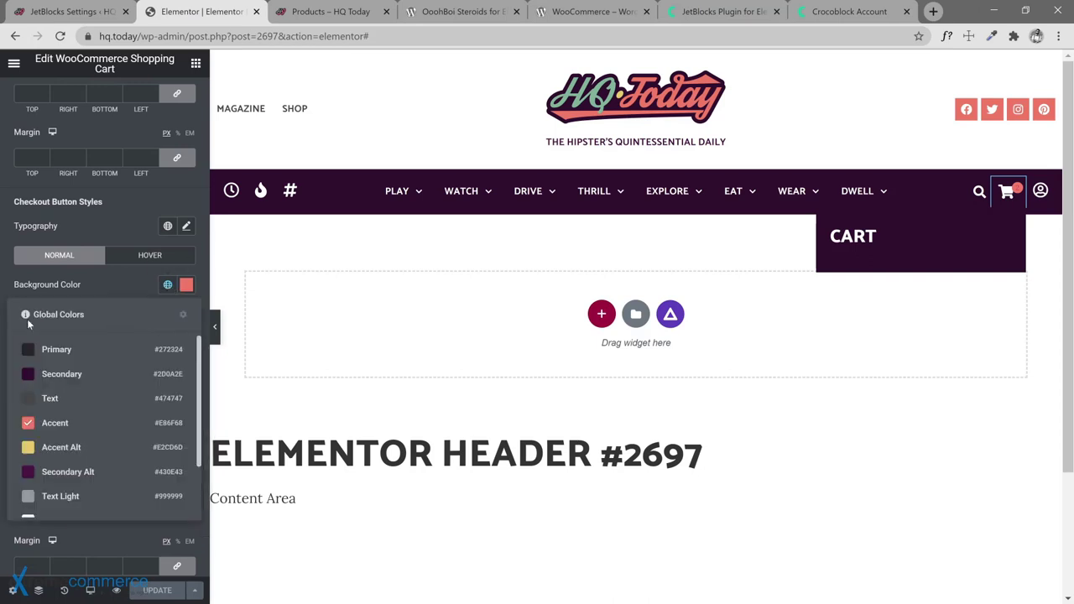
{"action": "left_click", "coordinate": [186, 285]}
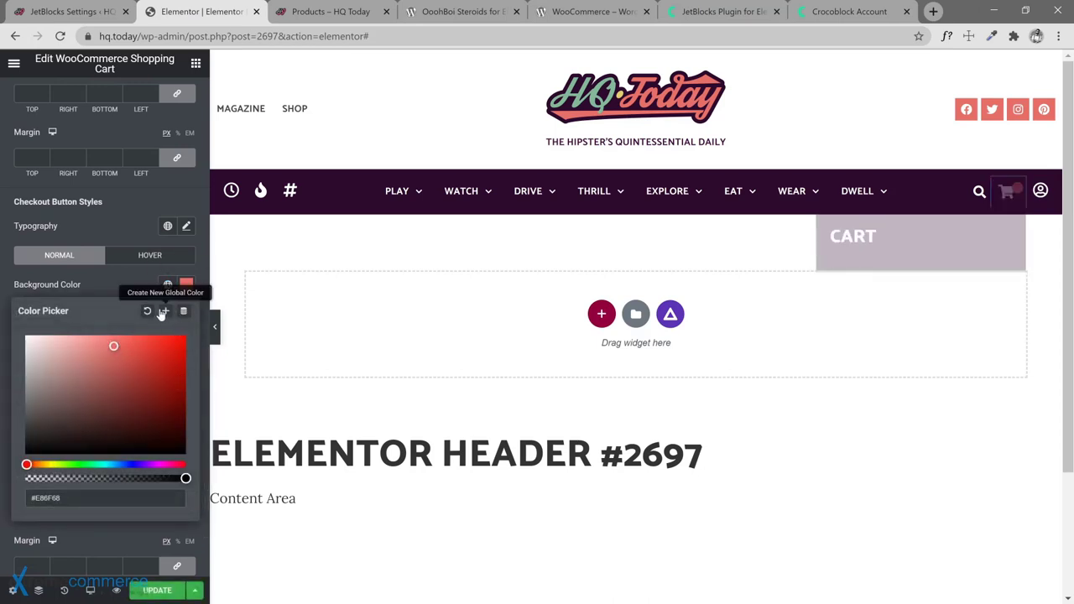
{"action": "left_click", "coordinate": [147, 310]}
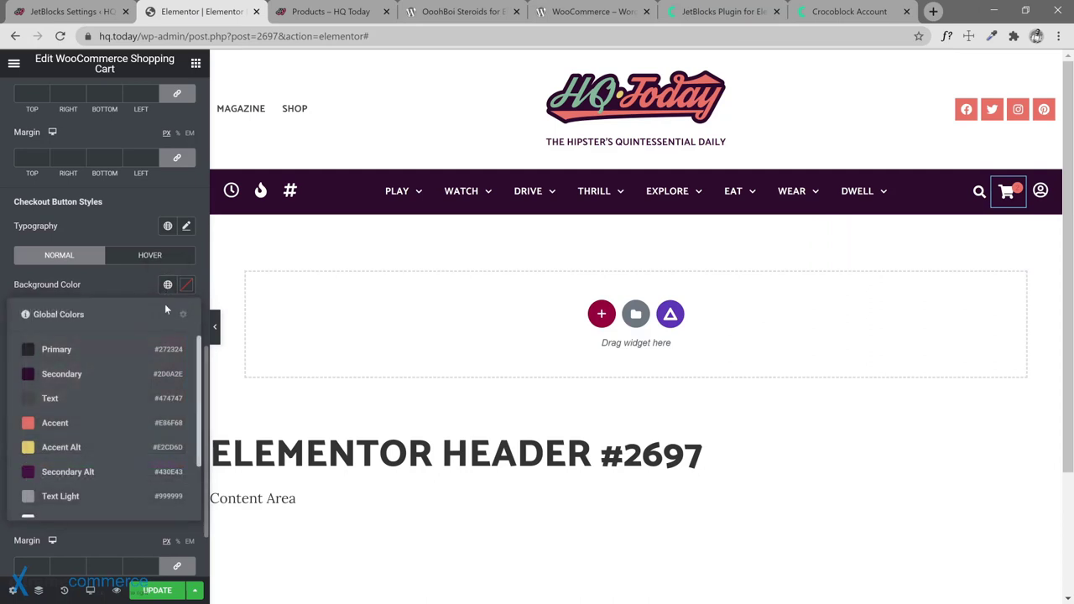
{"action": "left_click", "coordinate": [153, 280]}
{"action": "scroll", "coordinate": [166, 286], "scroll_direction": "up", "scroll_amount": 4}
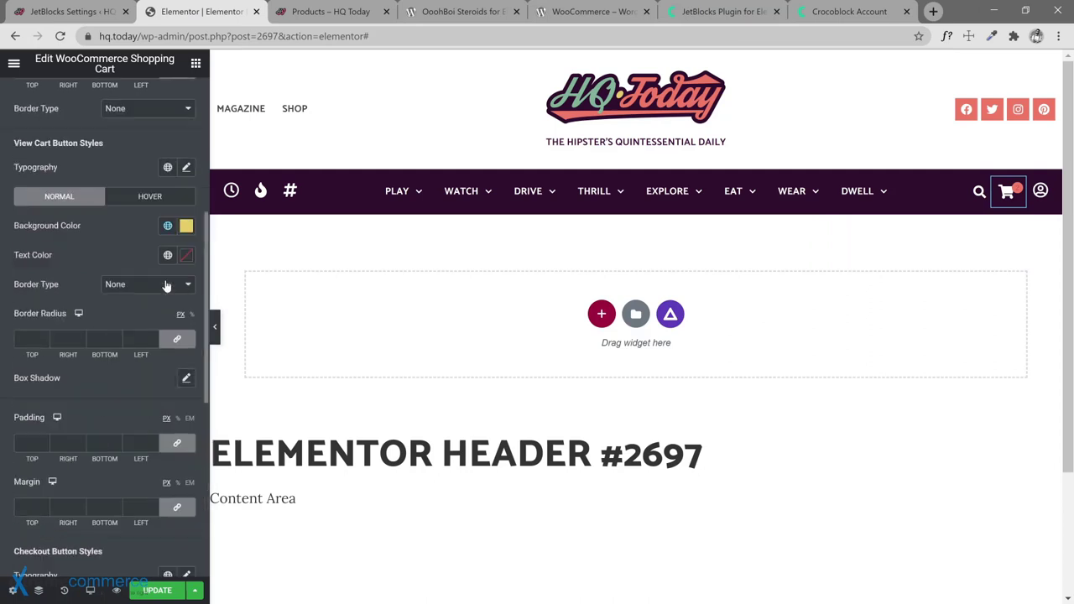
{"action": "left_click", "coordinate": [186, 226]}
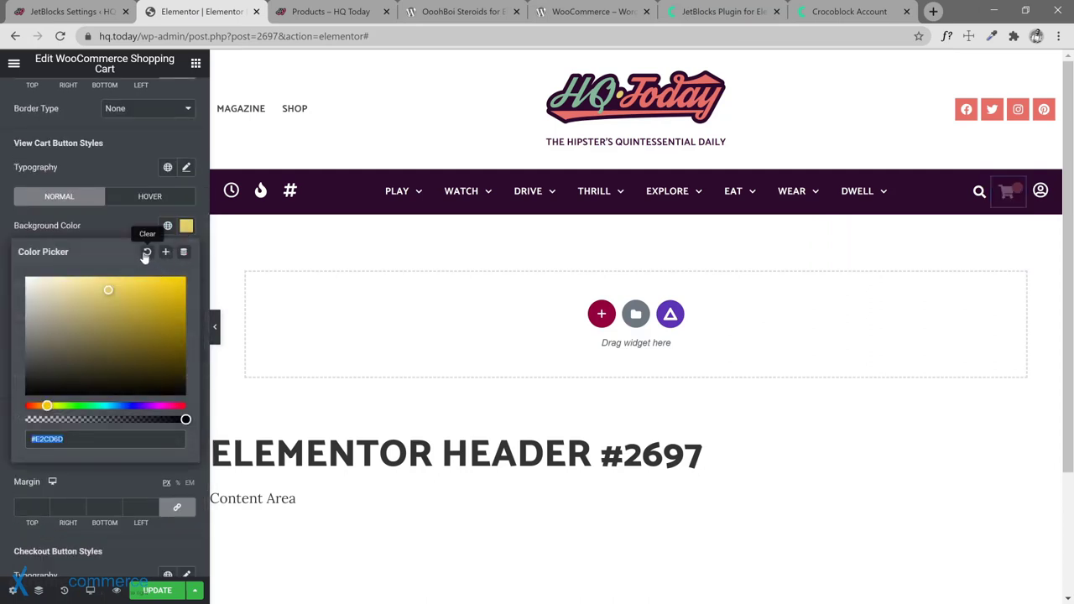
{"action": "left_click", "coordinate": [147, 252]}
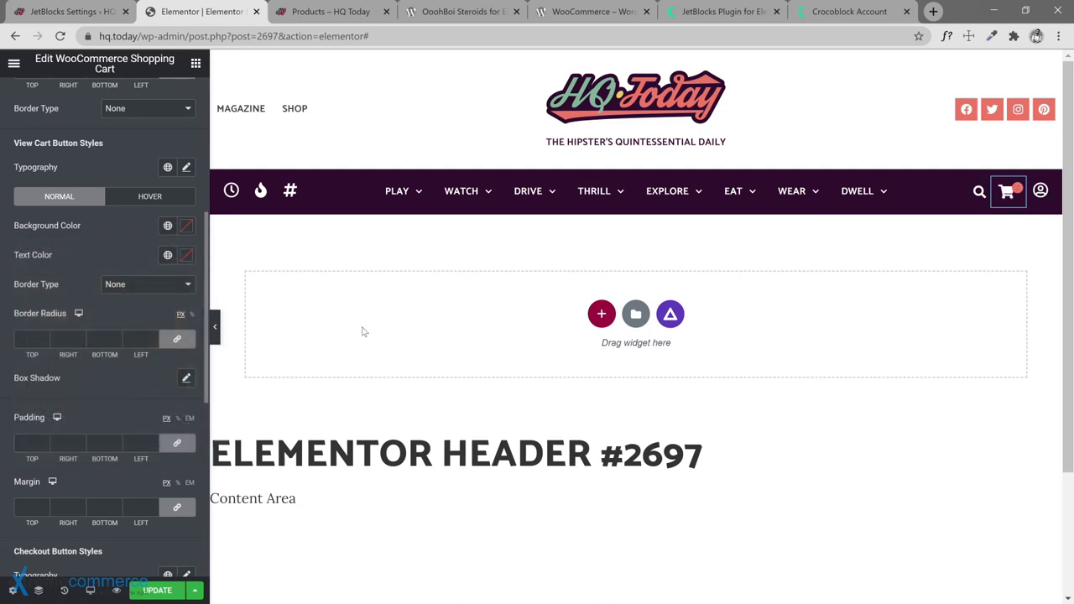
Step: Save the header and go to the shop page tab
{"action": "left_click", "coordinate": [157, 590]}
{"action": "scroll", "coordinate": [141, 370], "scroll_direction": "down", "scroll_amount": 5}
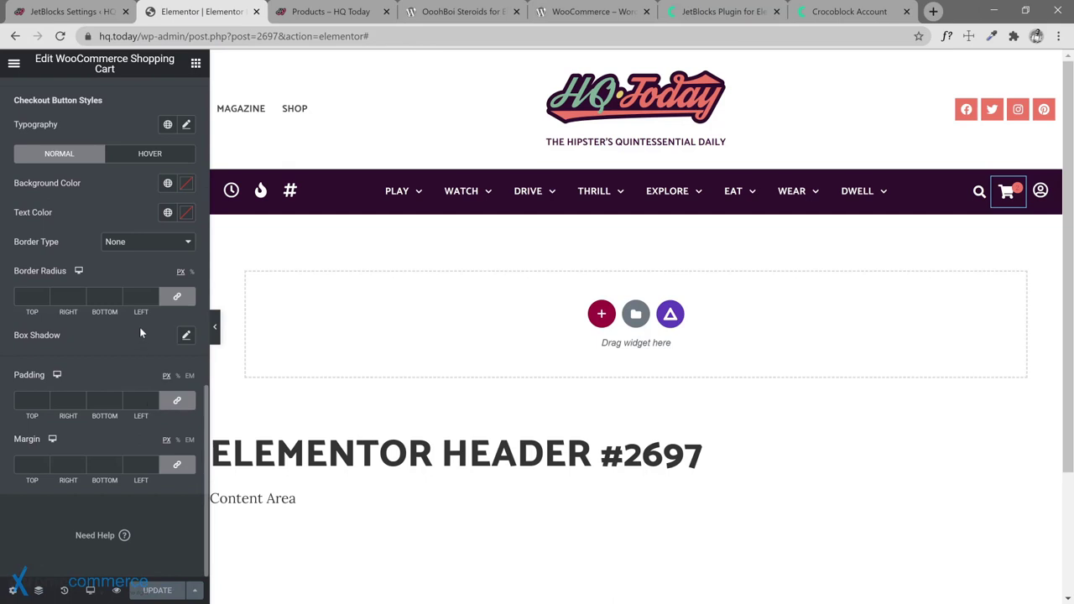
{"action": "scroll", "coordinate": [165, 312], "scroll_direction": "up", "scroll_amount": 8}
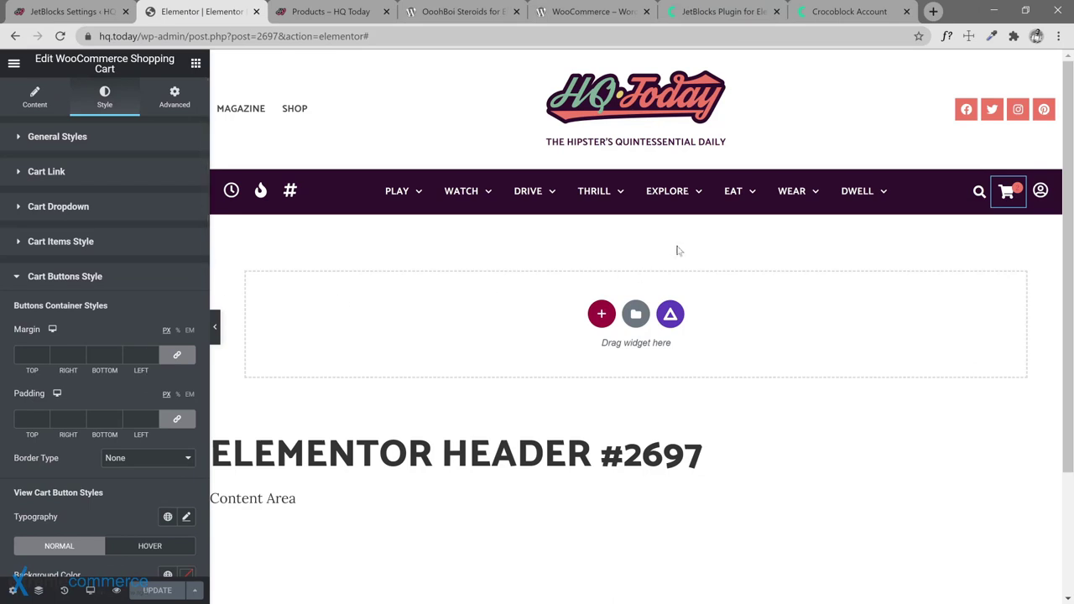
{"action": "left_click", "coordinate": [348, 8]}
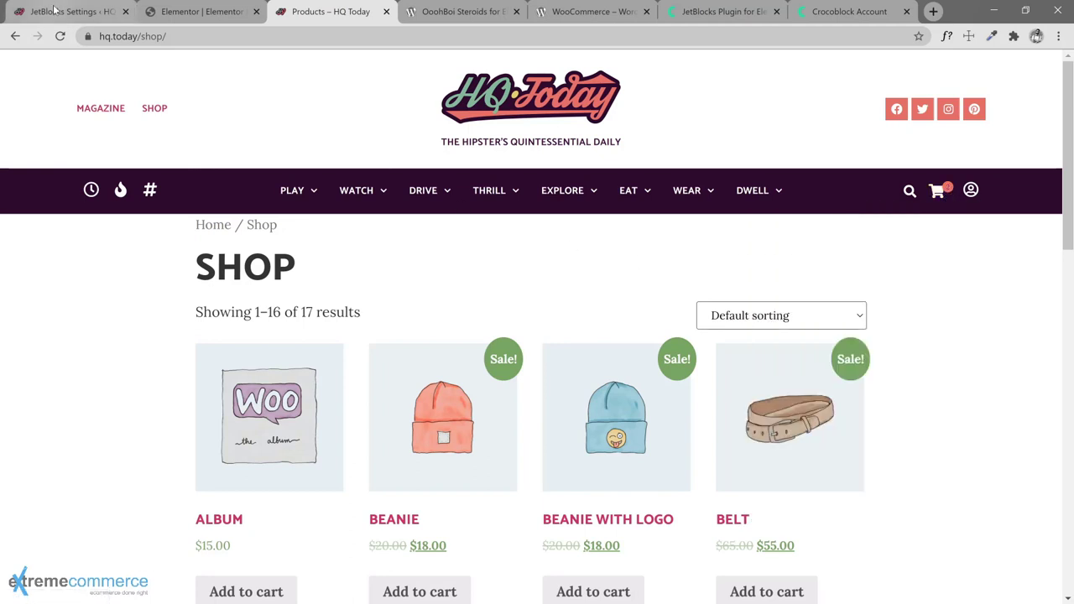
Step: Set the Cart Link count colour to the white Blank global colour
{"action": "left_click", "coordinate": [194, 11]}
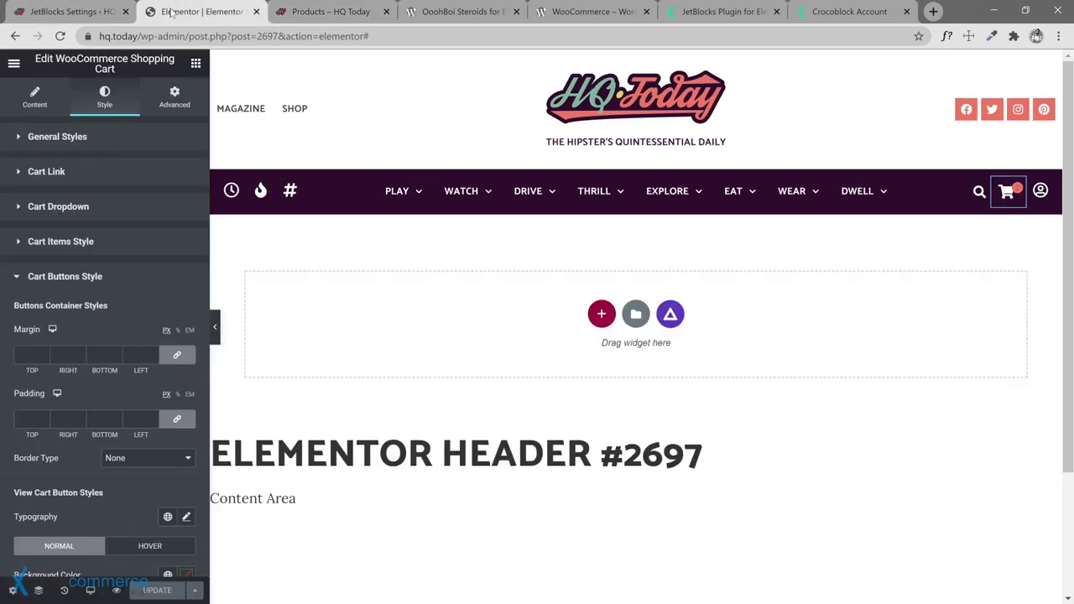
{"action": "left_click", "coordinate": [119, 173]}
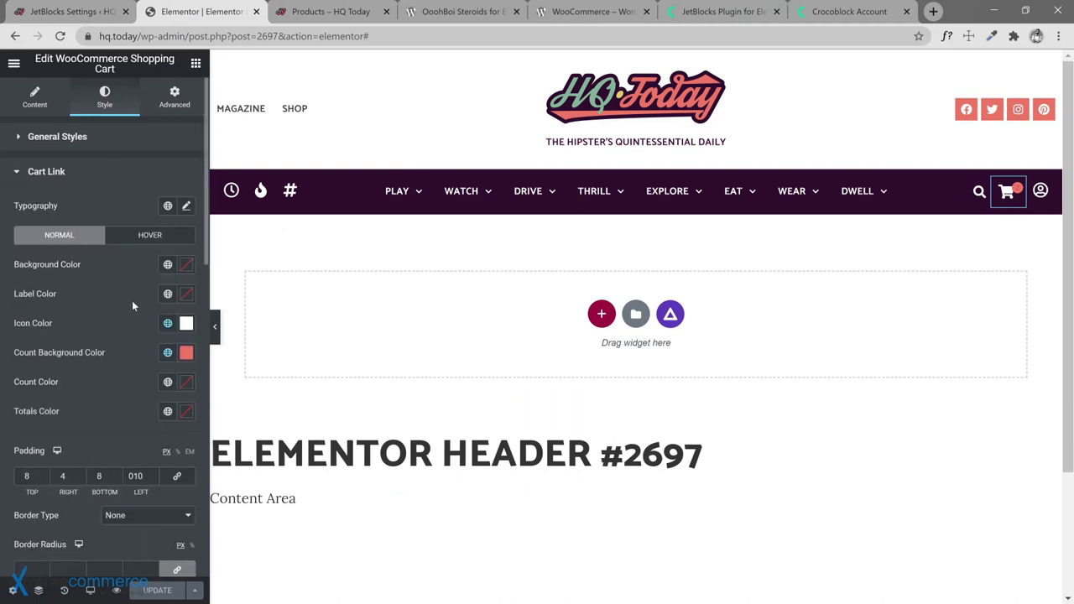
{"action": "left_click", "coordinate": [167, 382]}
{"action": "scroll", "coordinate": [100, 294], "scroll_direction": "down", "scroll_amount": 2}
{"action": "left_click", "coordinate": [46, 323]}
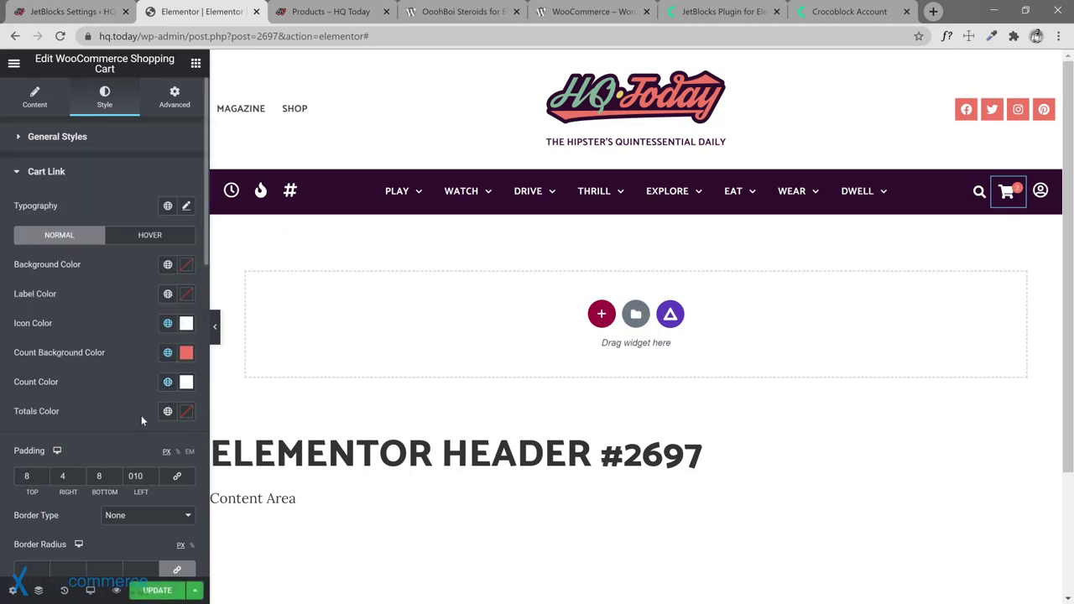
Step: Review the cart link hover colours, then reload the shop page to check the cart
{"action": "left_click", "coordinate": [144, 241]}
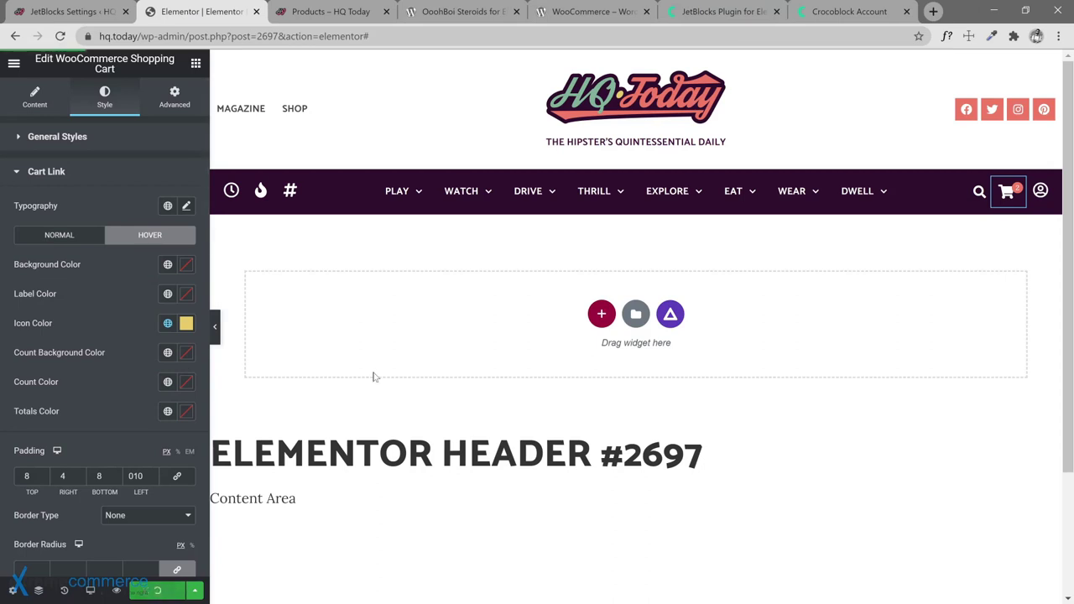
{"action": "left_click", "coordinate": [323, 13]}
{"action": "left_click", "coordinate": [60, 36]}
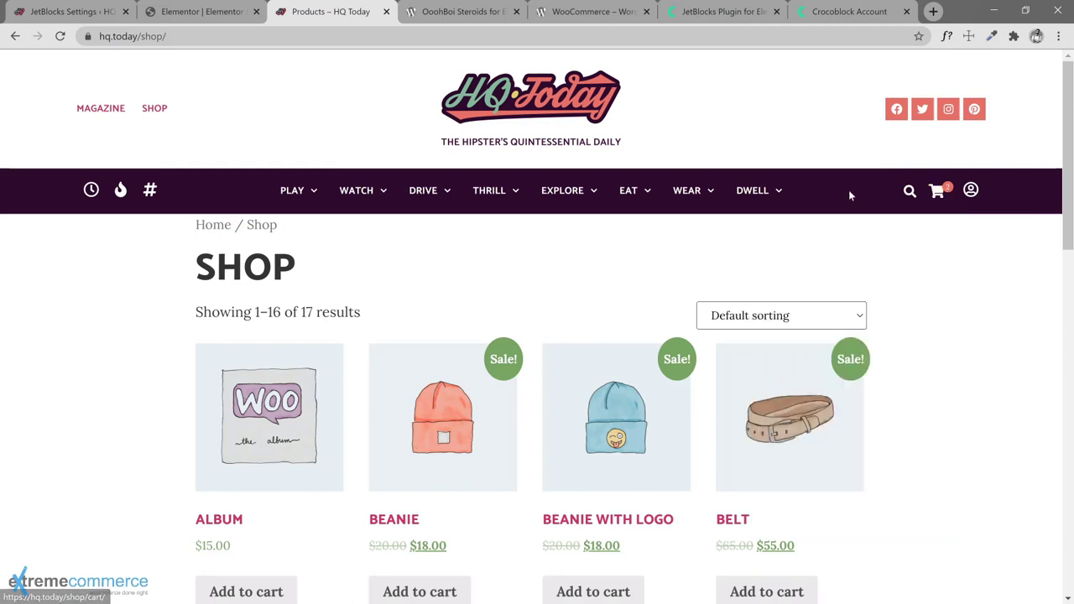
Step: Change the Cart Link left padding from 010 to 10 and save the header
{"action": "left_click", "coordinate": [197, 12]}
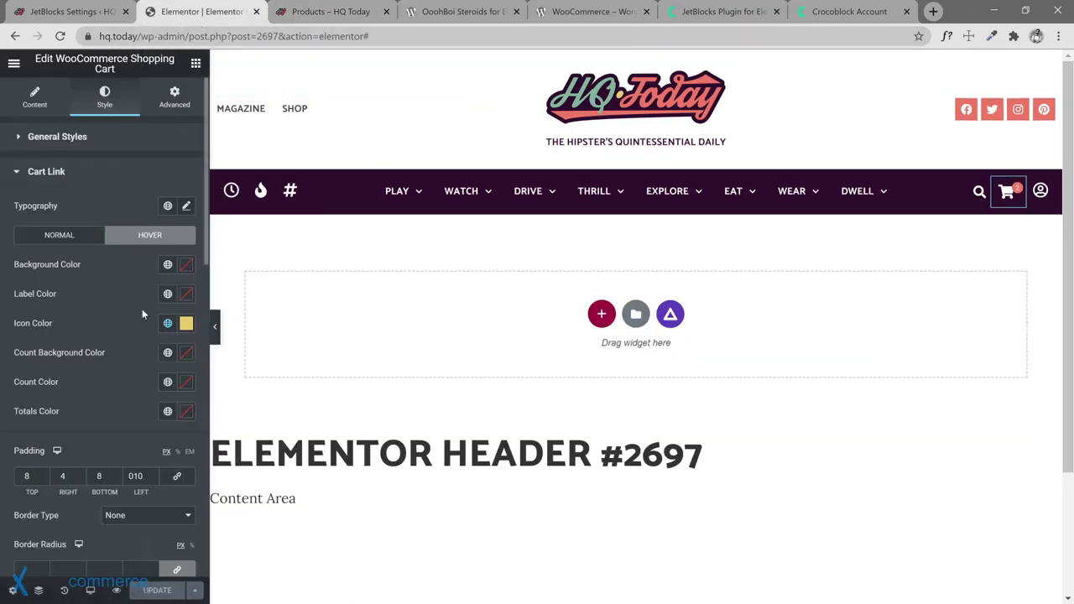
{"action": "scroll", "coordinate": [135, 316], "scroll_direction": "down", "scroll_amount": 2}
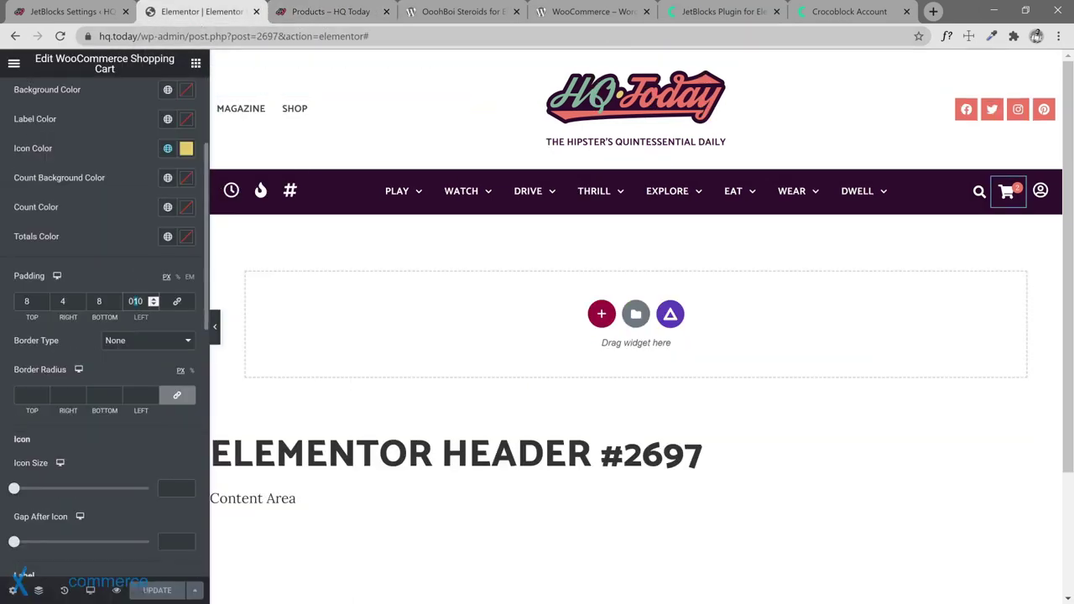
{"action": "type", "text": "0"}
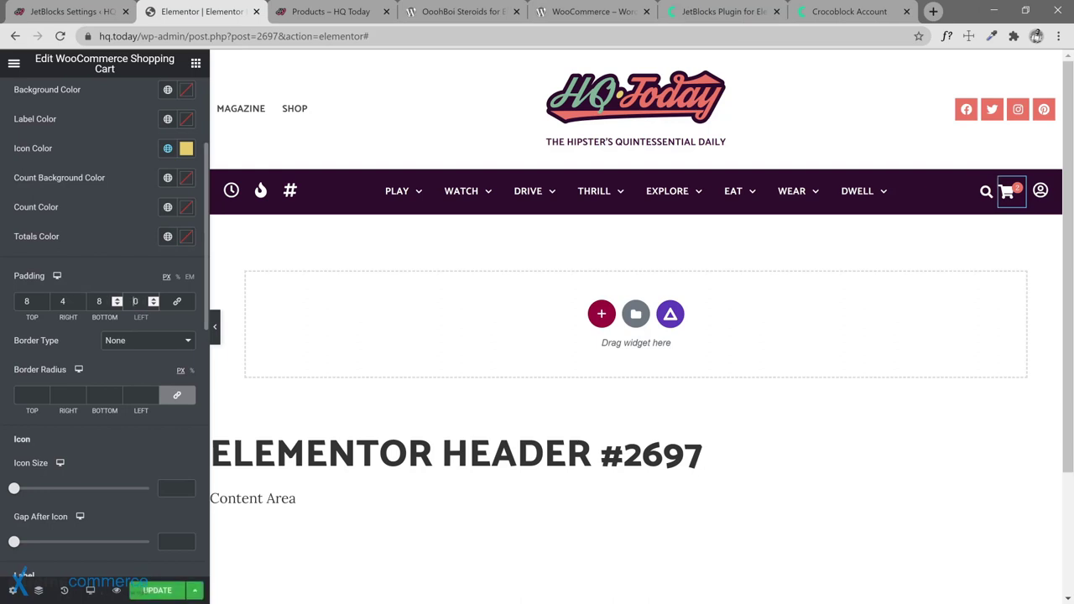
{"action": "key", "text": "ctrl+z"}
{"action": "key", "text": "Delete"}
{"action": "left_click", "coordinate": [162, 596]}
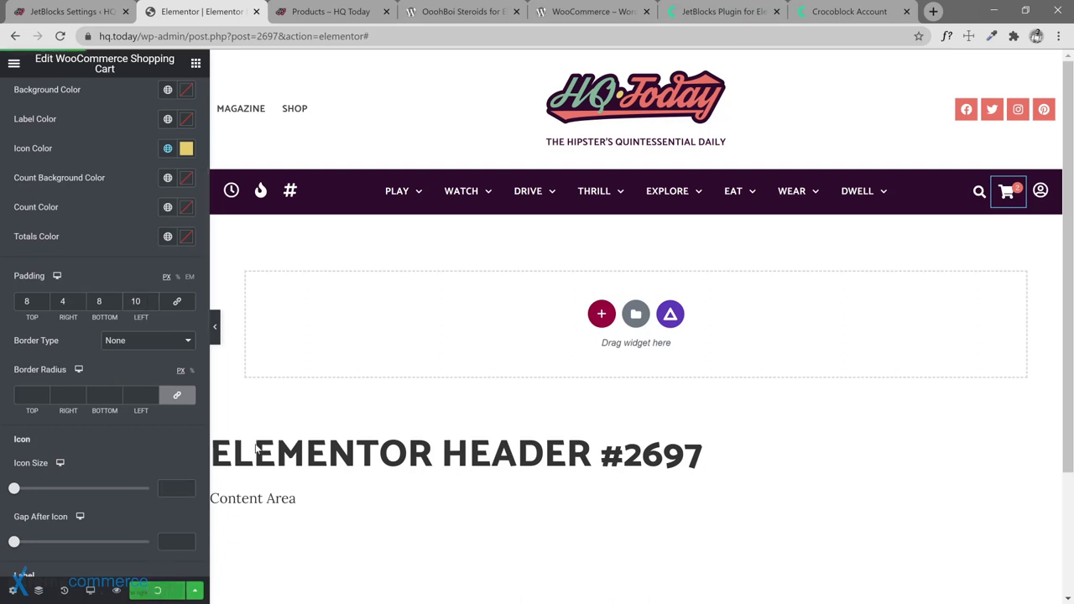
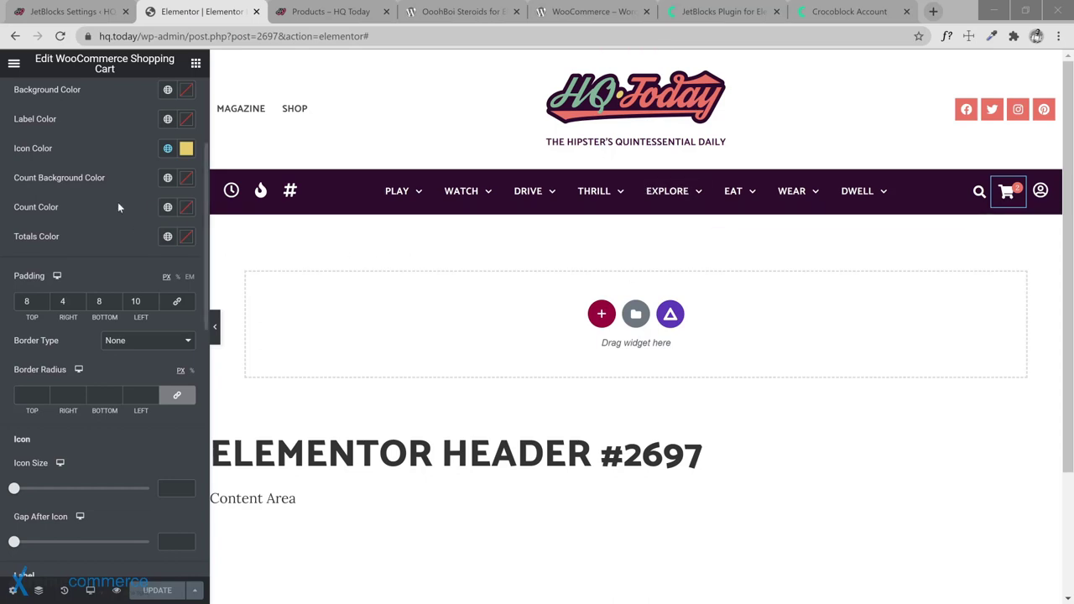
Step: Try the ACCENT S global font preset on the cart link
{"action": "scroll", "coordinate": [110, 173], "scroll_direction": "up", "scroll_amount": 3}
{"action": "left_click", "coordinate": [169, 207]}
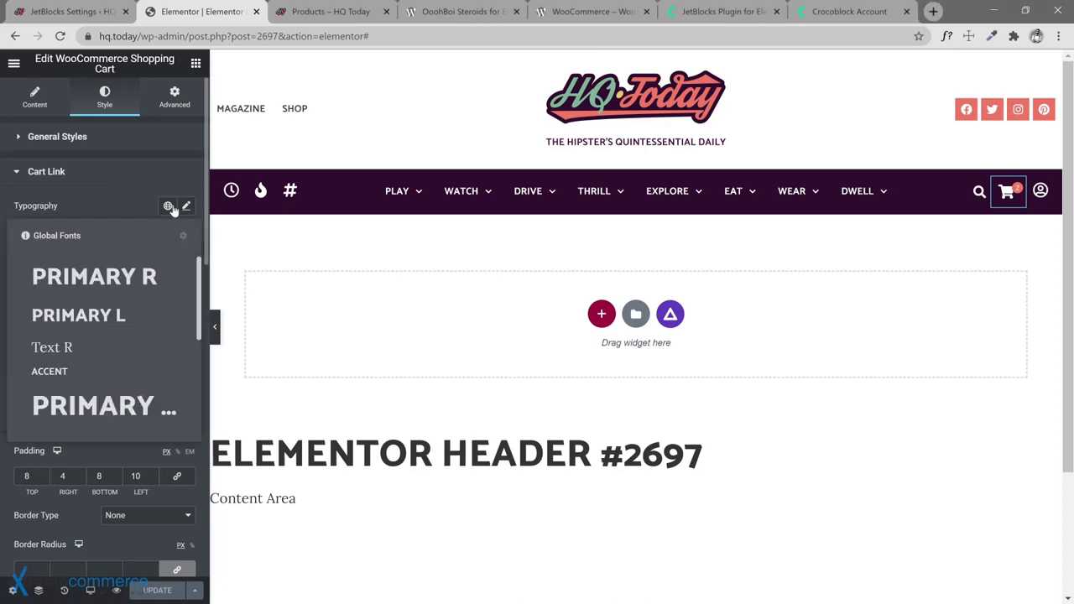
{"action": "left_click", "coordinate": [185, 208]}
{"action": "left_click", "coordinate": [168, 206]}
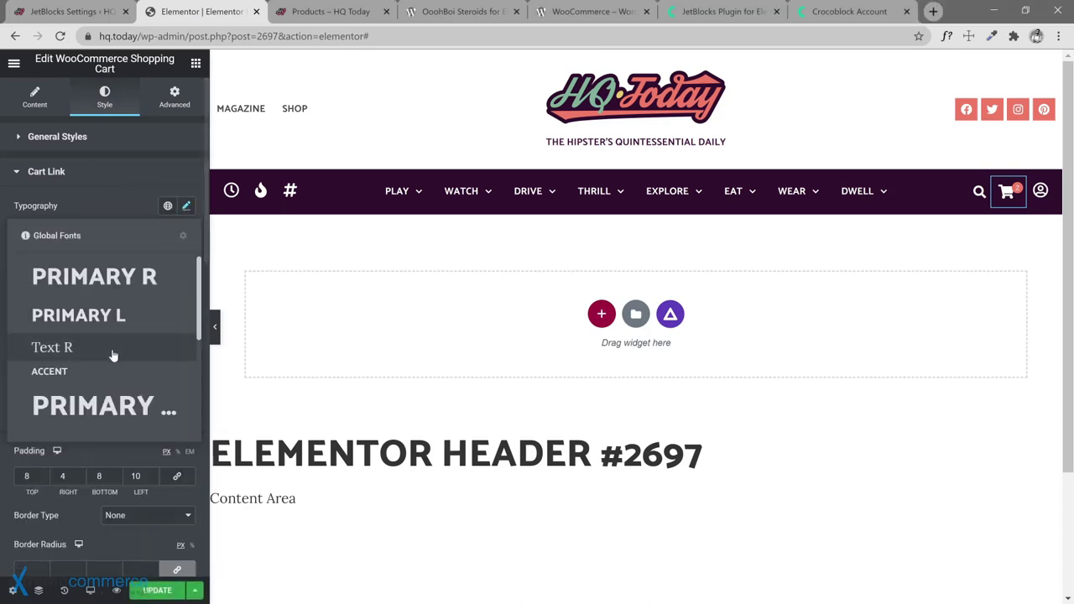
{"action": "scroll", "coordinate": [115, 363], "scroll_direction": "down", "scroll_amount": 2}
{"action": "left_click", "coordinate": [100, 407]}
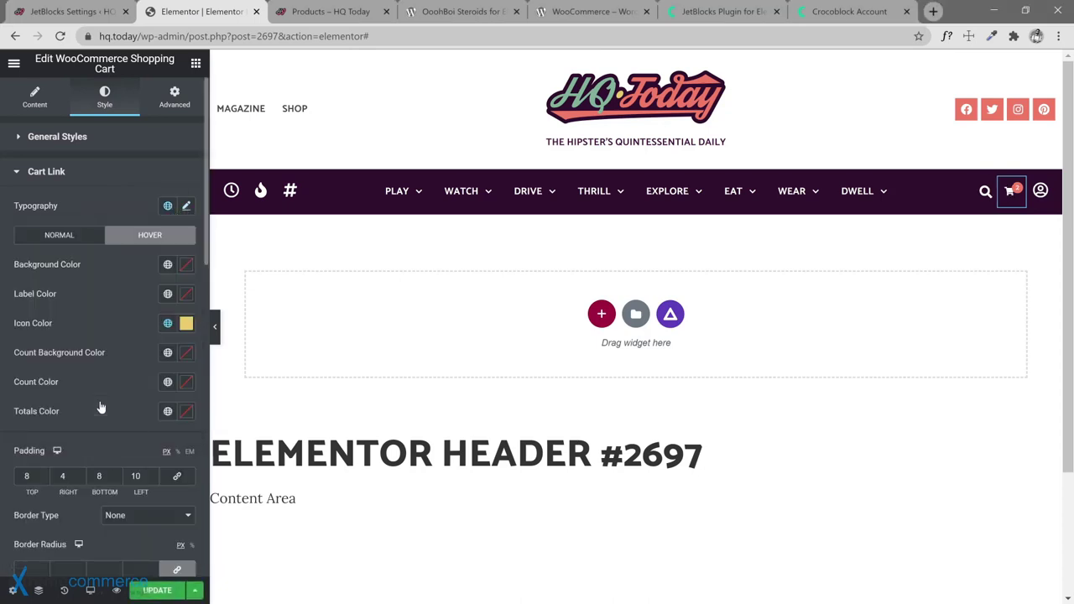
Step: Reset the cart link typography to its default font
{"action": "left_click", "coordinate": [168, 208]}
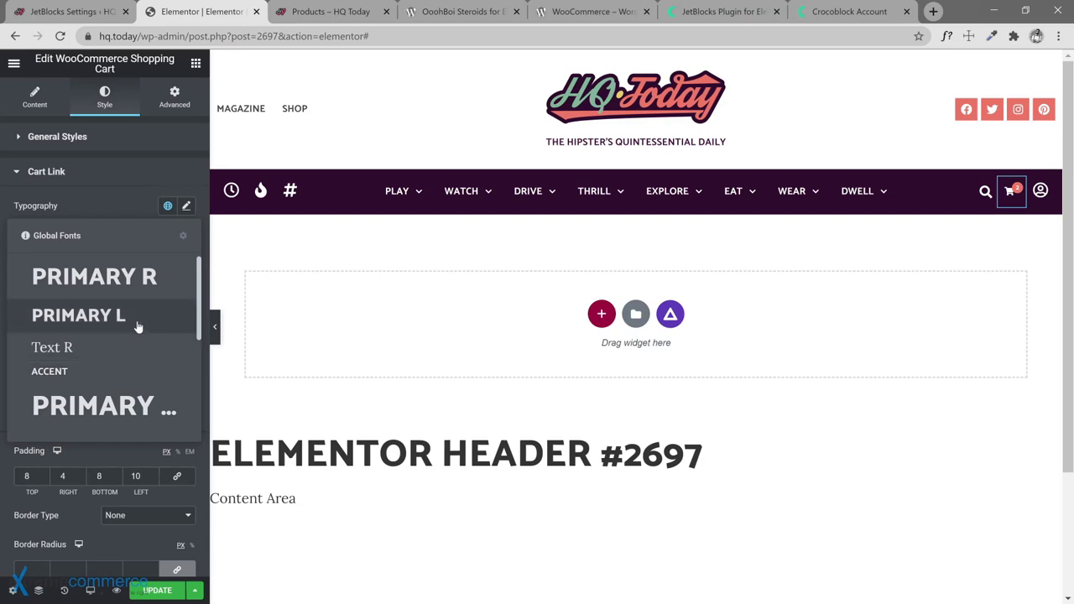
{"action": "scroll", "coordinate": [137, 324], "scroll_direction": "down", "scroll_amount": 5}
{"action": "scroll", "coordinate": [136, 319], "scroll_direction": "up", "scroll_amount": 1}
{"action": "scroll", "coordinate": [147, 285], "scroll_direction": "down", "scroll_amount": 1}
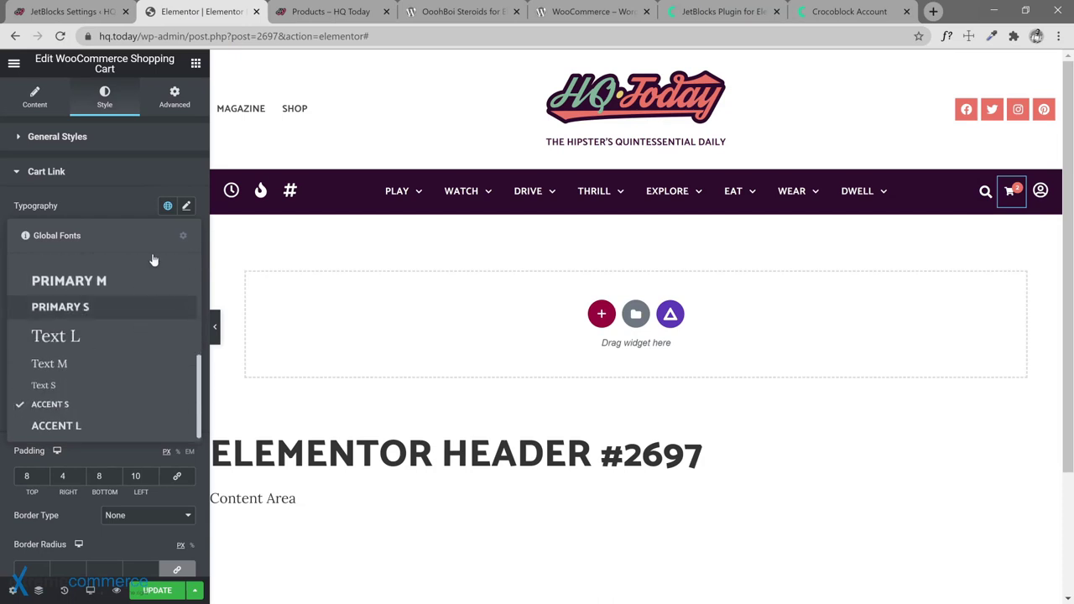
{"action": "left_click", "coordinate": [186, 206]}
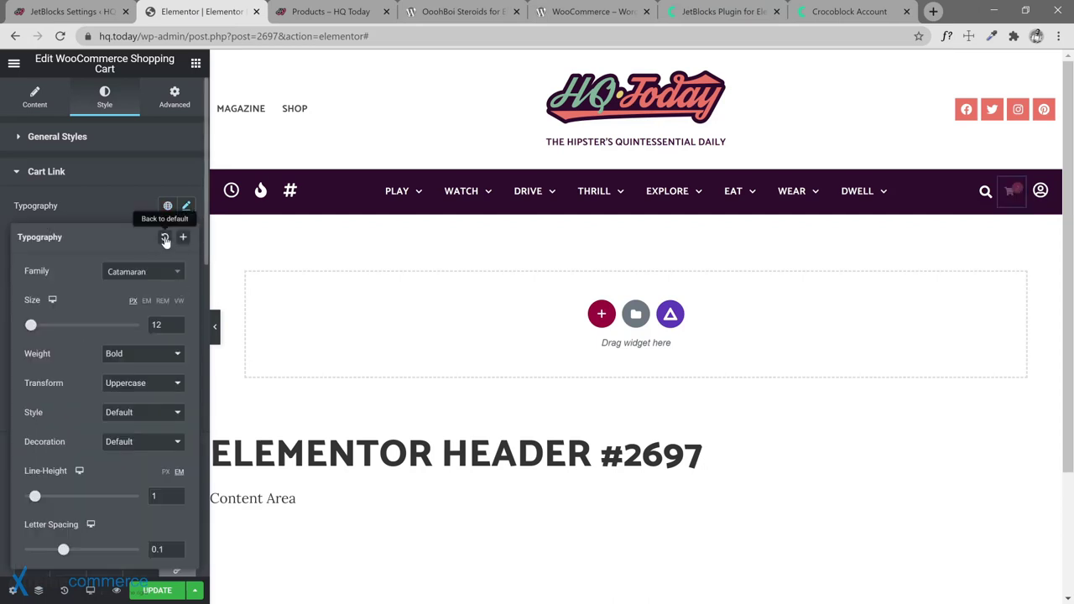
{"action": "left_click", "coordinate": [165, 239]}
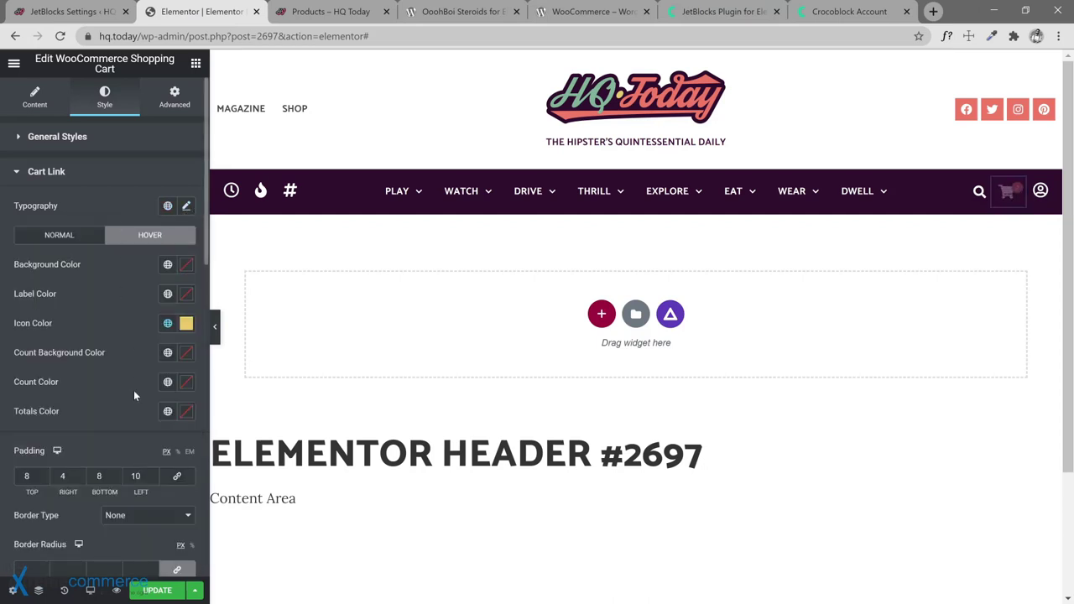
Step: Raise the cart count font size from 10 to 12
{"action": "scroll", "coordinate": [134, 390], "scroll_direction": "down", "scroll_amount": 2}
{"action": "scroll", "coordinate": [131, 368], "scroll_direction": "down", "scroll_amount": 2}
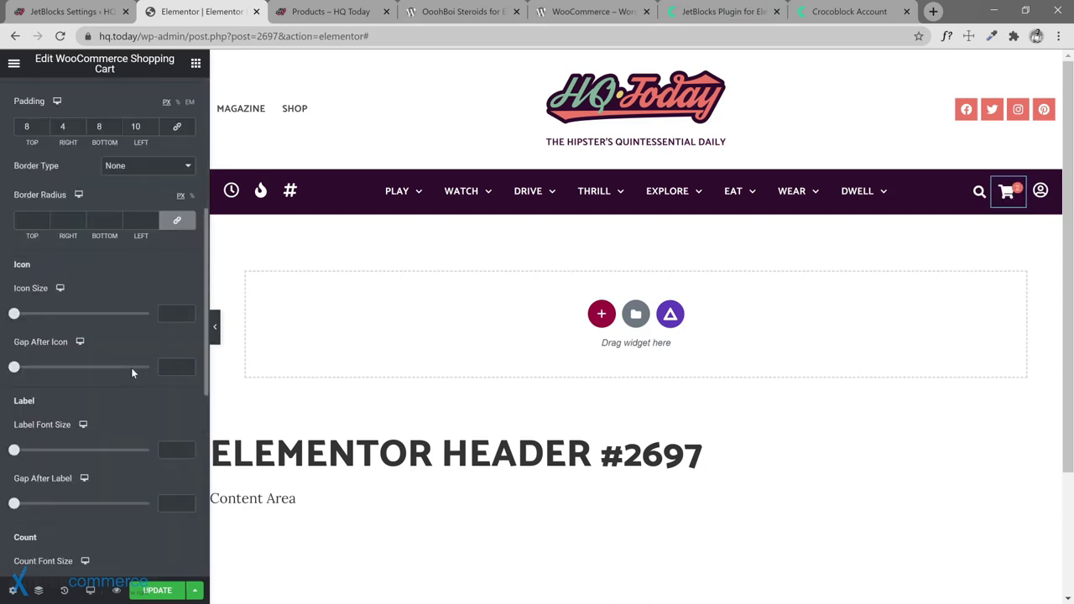
{"action": "scroll", "coordinate": [103, 330], "scroll_direction": "down", "scroll_amount": 2}
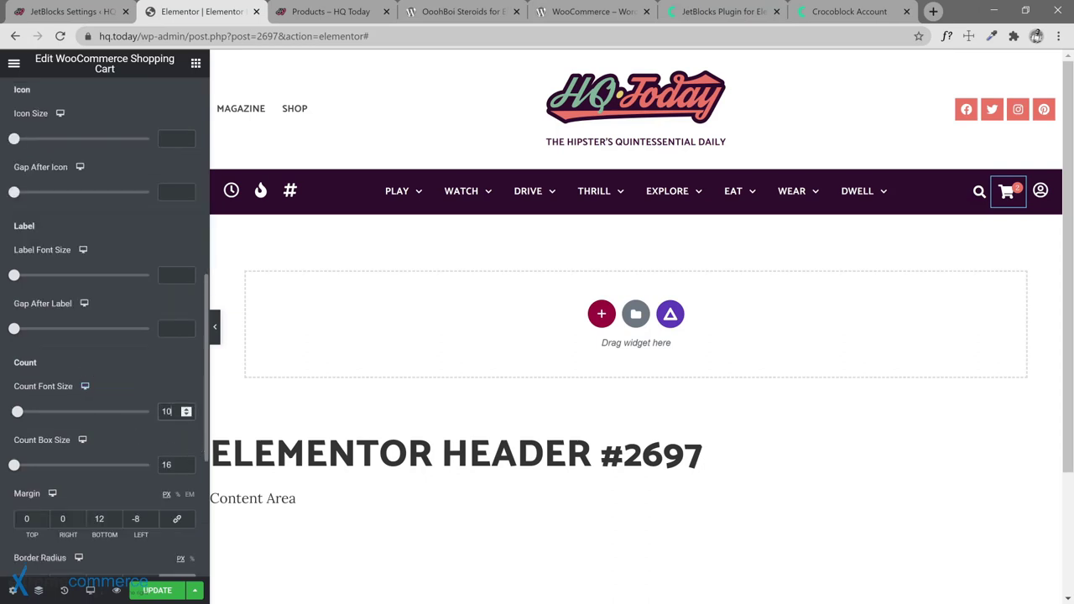
{"action": "left_click", "coordinate": [188, 409]}
{"action": "left_click", "coordinate": [188, 409]}
Step: Try the Accent L and then ACCENT S global fonts on the cart link
{"action": "scroll", "coordinate": [133, 470], "scroll_direction": "down", "scroll_amount": 2}
{"action": "scroll", "coordinate": [143, 418], "scroll_direction": "up", "scroll_amount": 12}
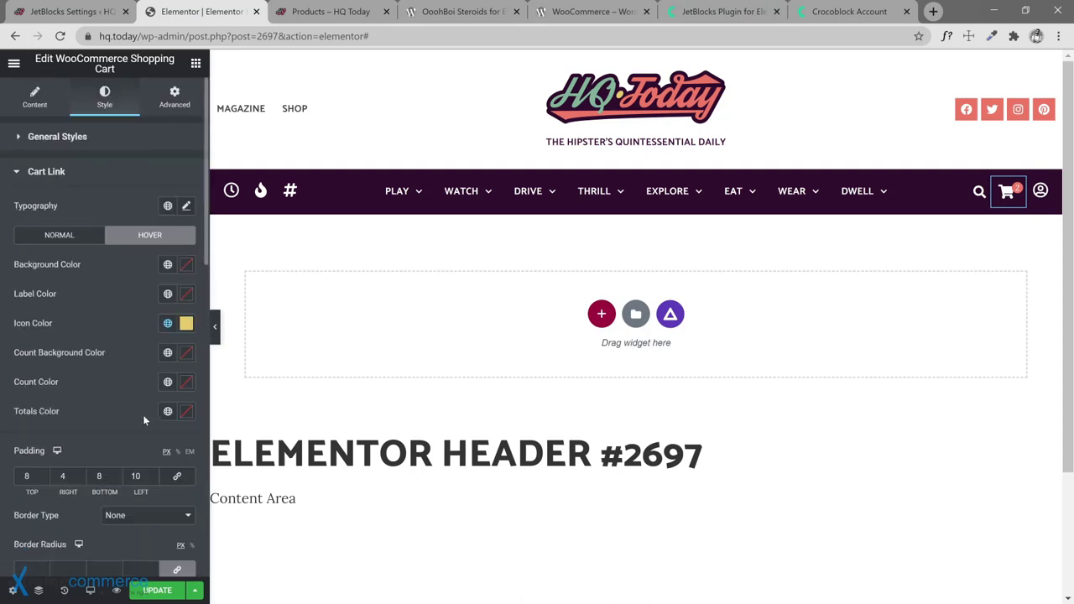
{"action": "left_click", "coordinate": [168, 206]}
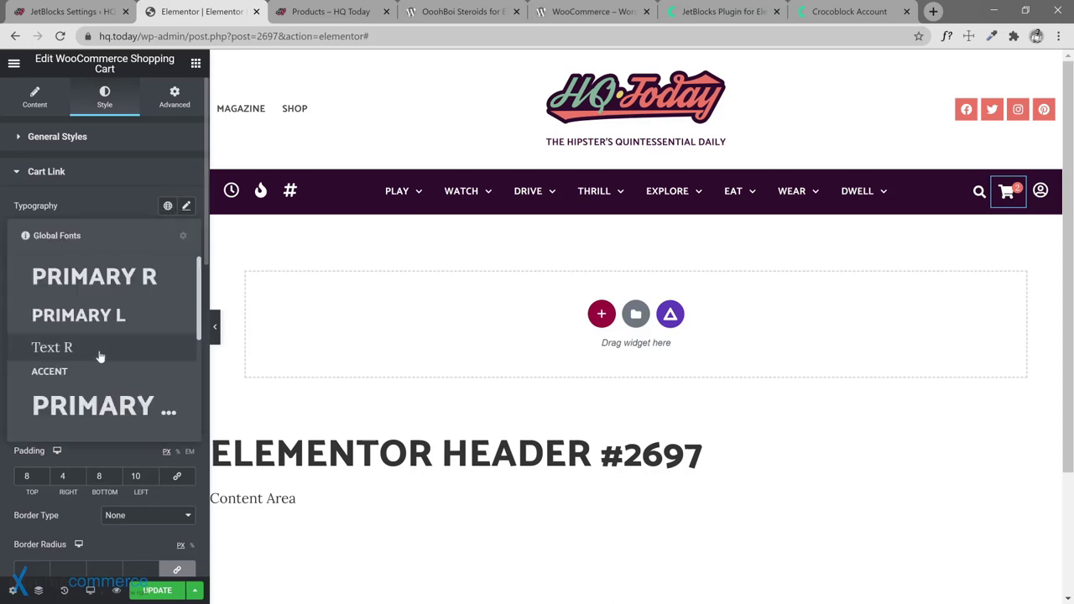
{"action": "scroll", "coordinate": [107, 351], "scroll_direction": "down", "scroll_amount": 5}
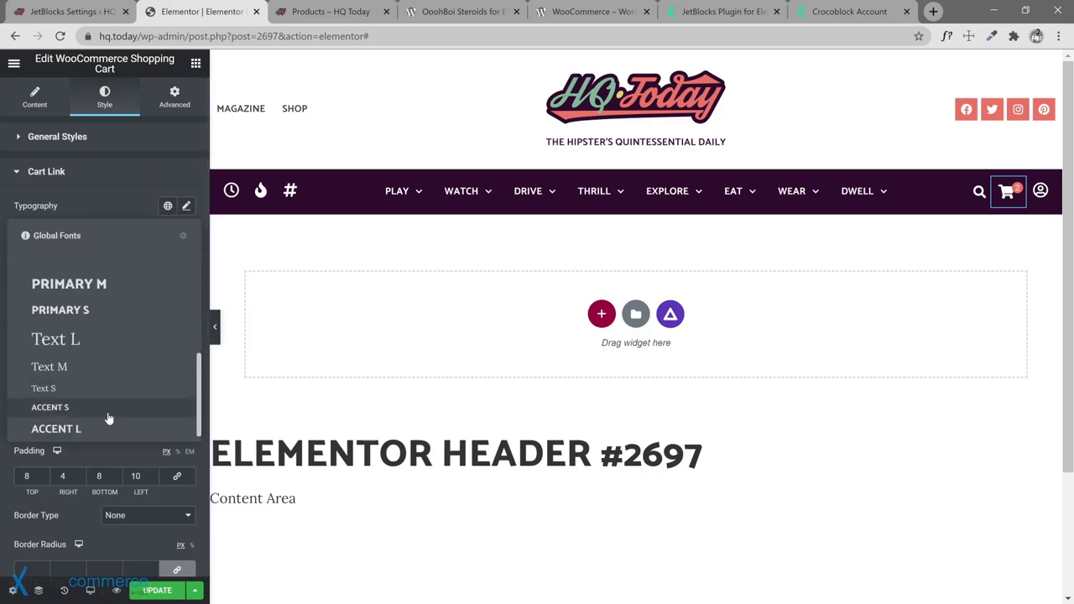
{"action": "left_click", "coordinate": [106, 427]}
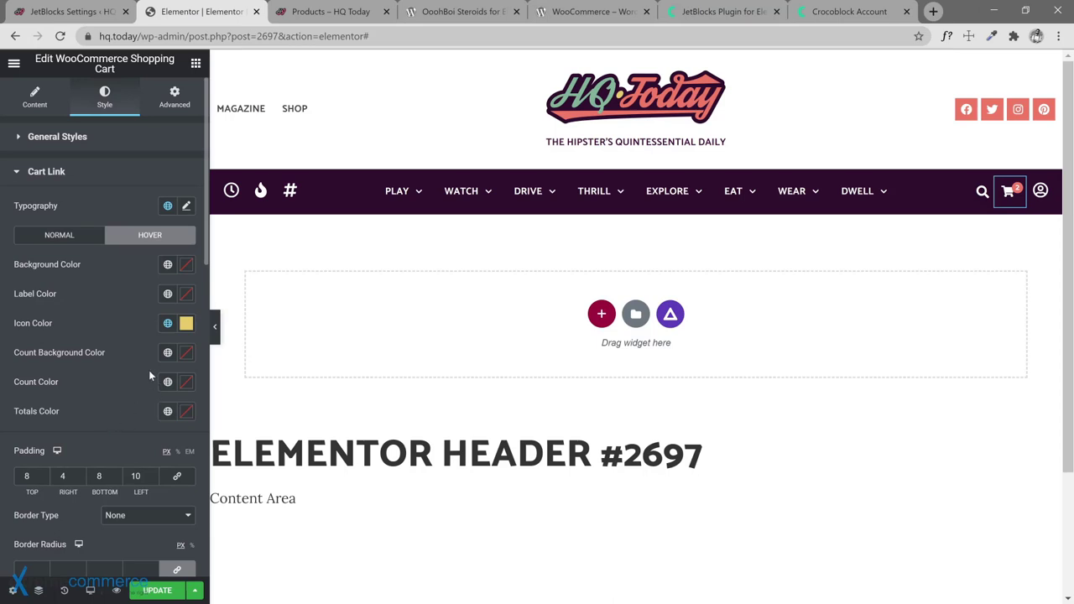
{"action": "scroll", "coordinate": [138, 317], "scroll_direction": "down", "scroll_amount": 2}
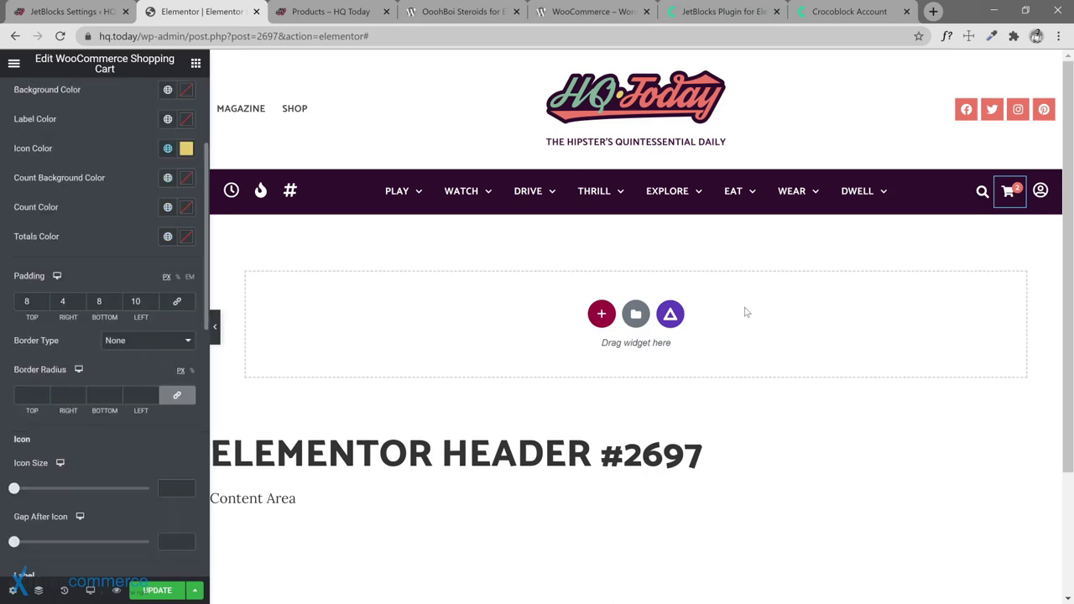
{"action": "mouse_move", "coordinate": [1015, 217]}
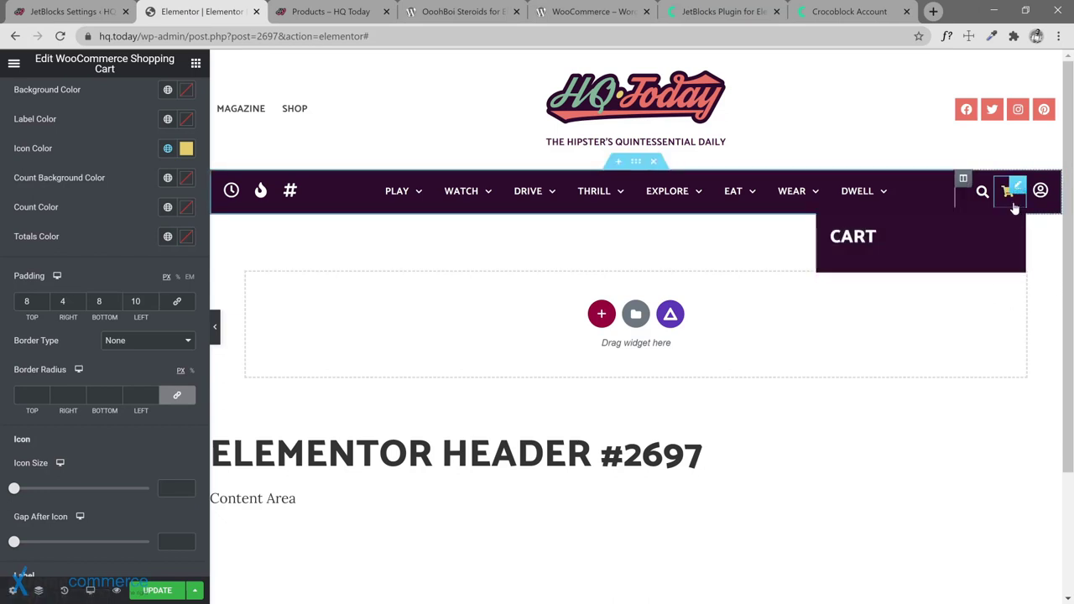
{"action": "scroll", "coordinate": [61, 142], "scroll_direction": "up", "scroll_amount": 5}
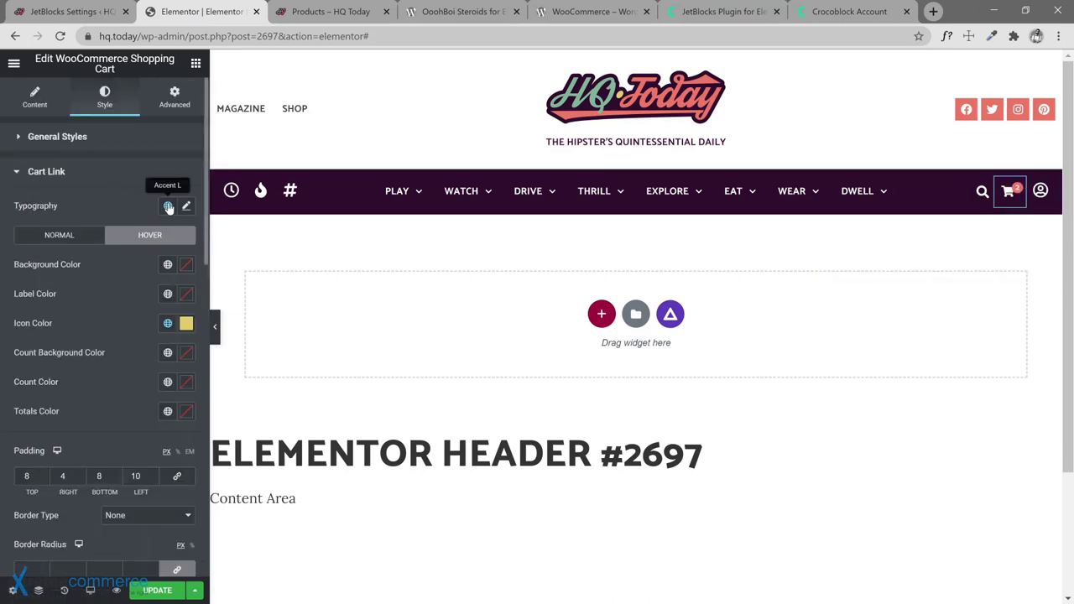
{"action": "left_click", "coordinate": [168, 206]}
{"action": "scroll", "coordinate": [163, 361], "scroll_direction": "down", "scroll_amount": 5}
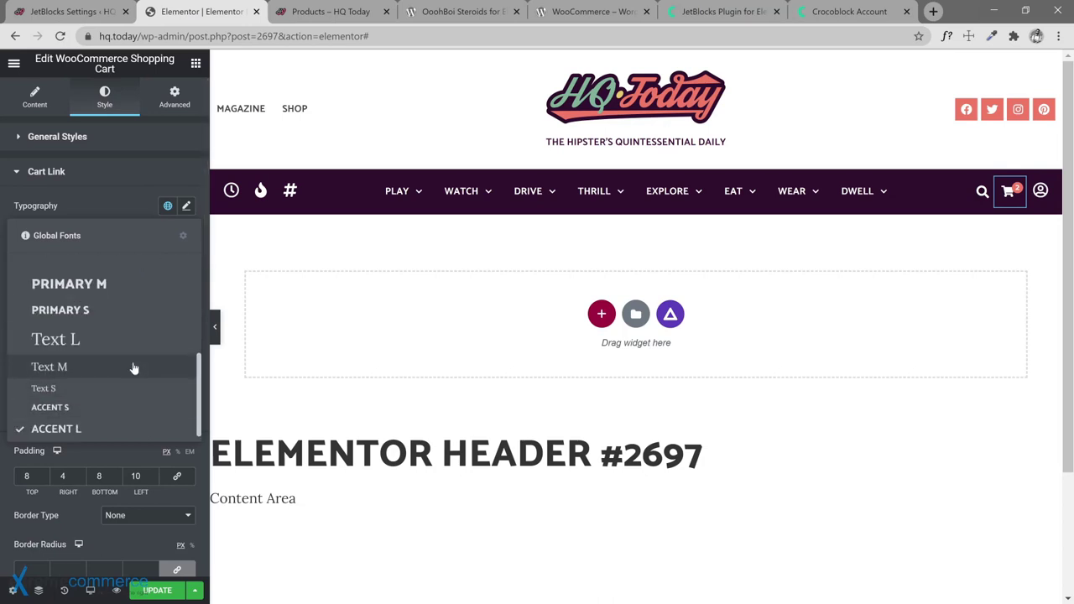
{"action": "left_click", "coordinate": [130, 407]}
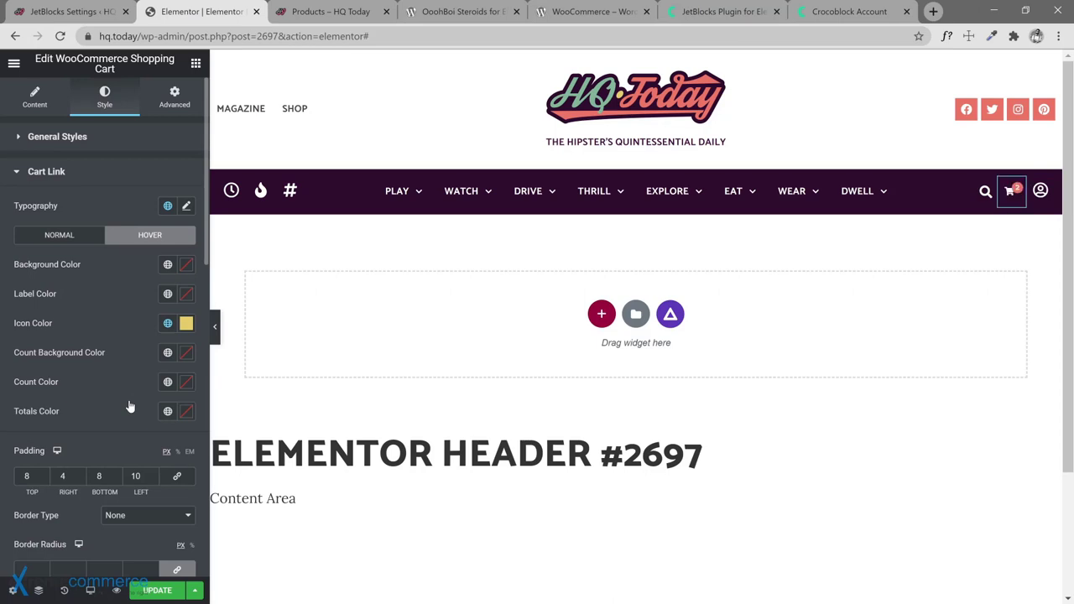
Step: Close the font presets, leaving the cart link typography on default
{"action": "left_click", "coordinate": [168, 206]}
{"action": "scroll", "coordinate": [139, 356], "scroll_direction": "down", "scroll_amount": 4}
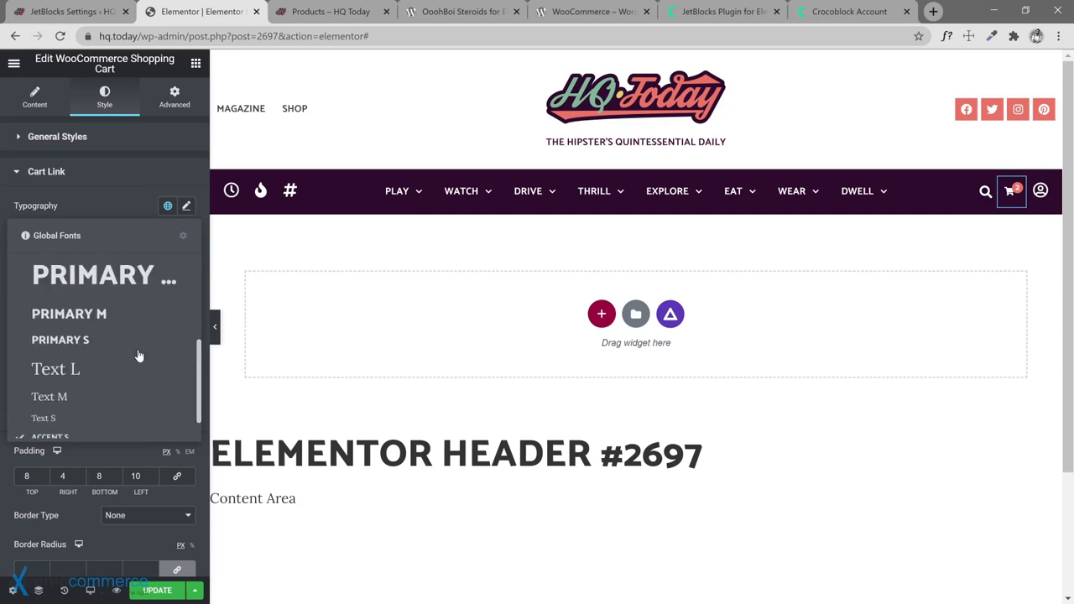
{"action": "scroll", "coordinate": [120, 377], "scroll_direction": "up", "scroll_amount": 4}
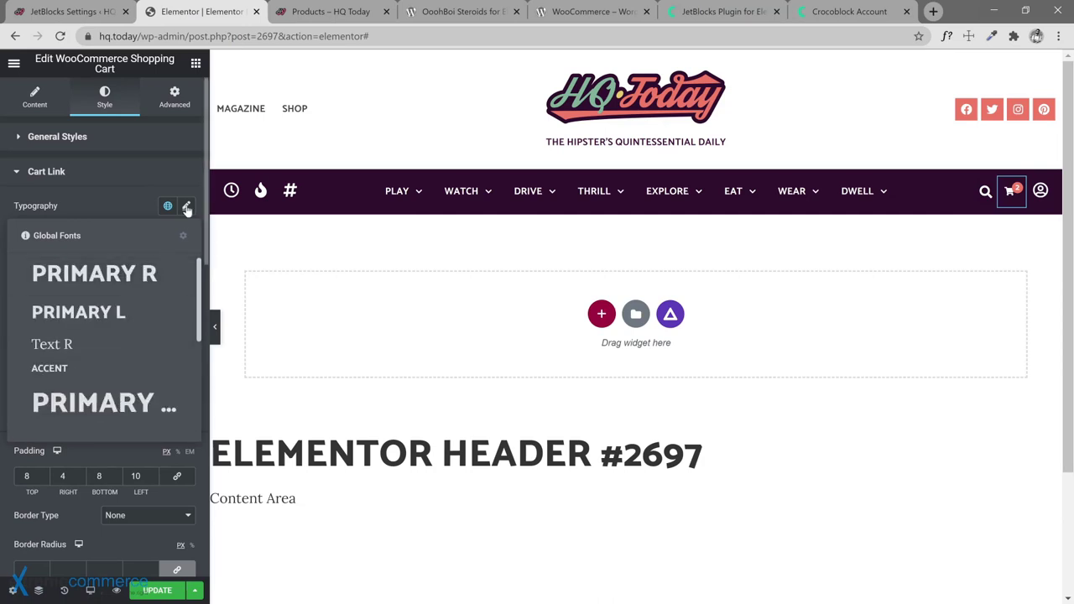
{"action": "left_click", "coordinate": [187, 206]}
{"action": "left_click", "coordinate": [186, 207]}
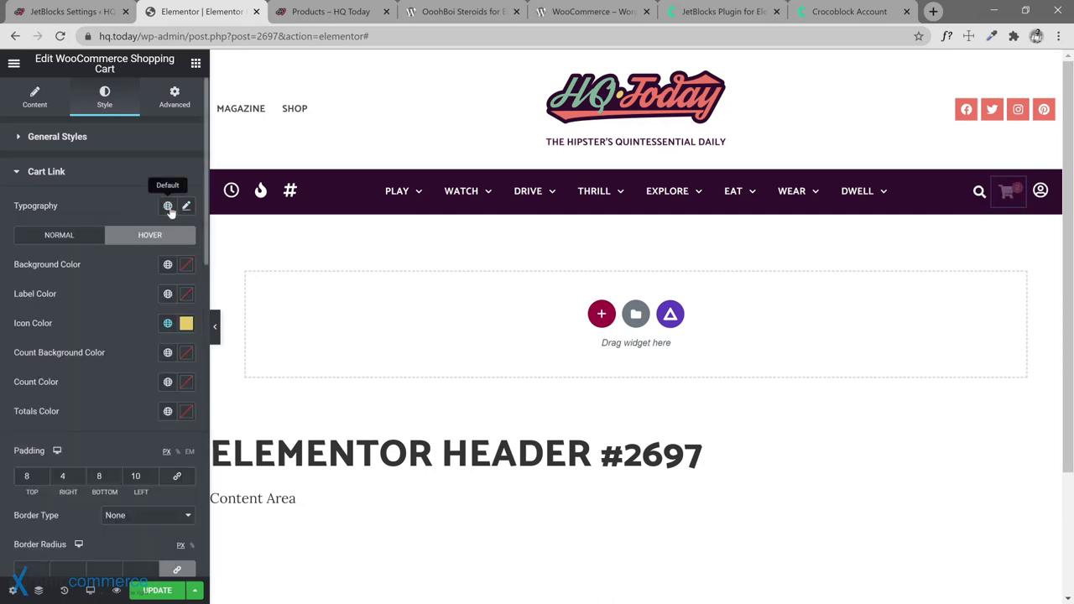
{"action": "left_click", "coordinate": [168, 206]}
{"action": "left_click", "coordinate": [168, 205]}
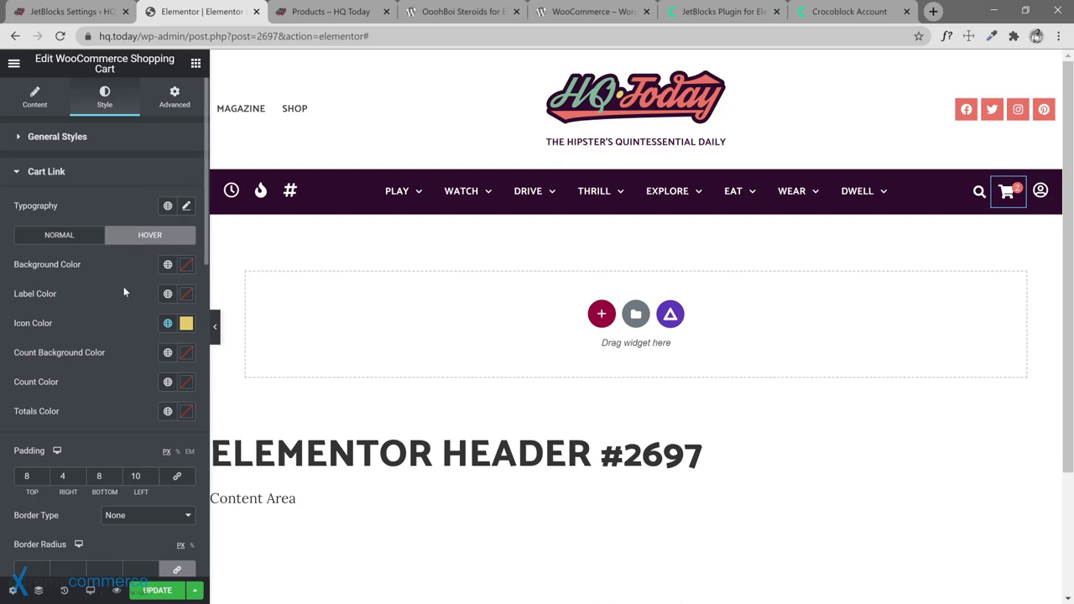
Step: Save the current header template changes
{"action": "scroll", "coordinate": [94, 466], "scroll_direction": "down", "scroll_amount": 6}
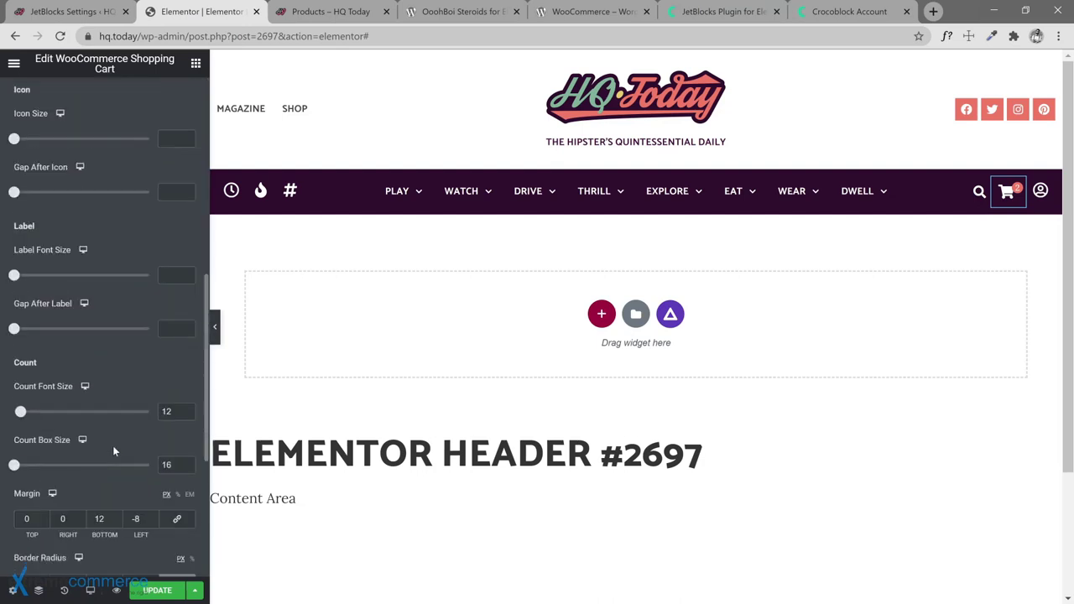
{"action": "scroll", "coordinate": [137, 400], "scroll_direction": "down", "scroll_amount": 4}
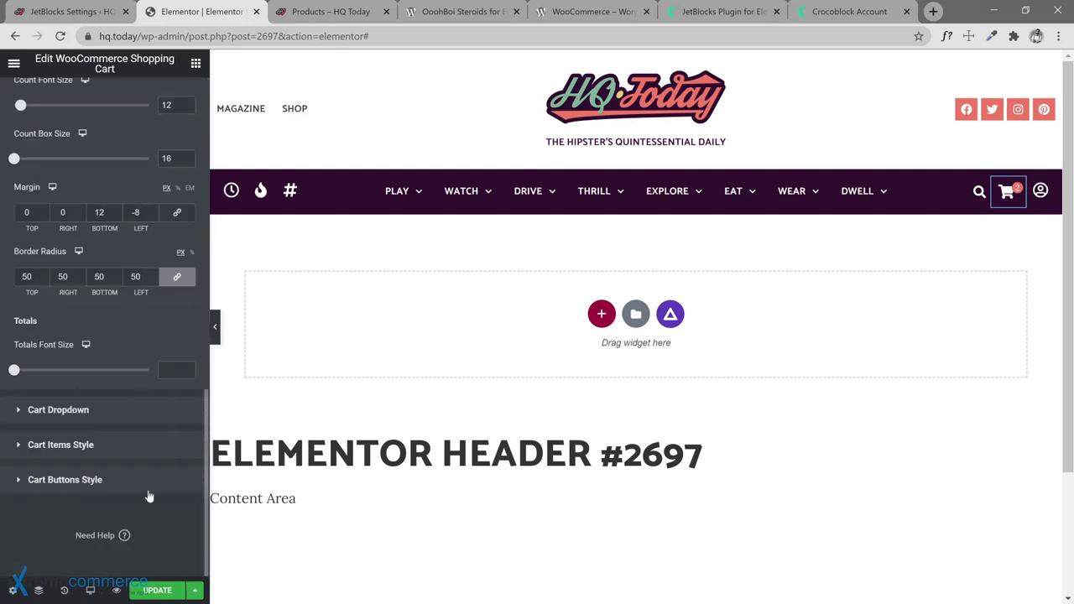
{"action": "left_click", "coordinate": [157, 589]}
{"action": "mouse_move", "coordinate": [1006, 191]}
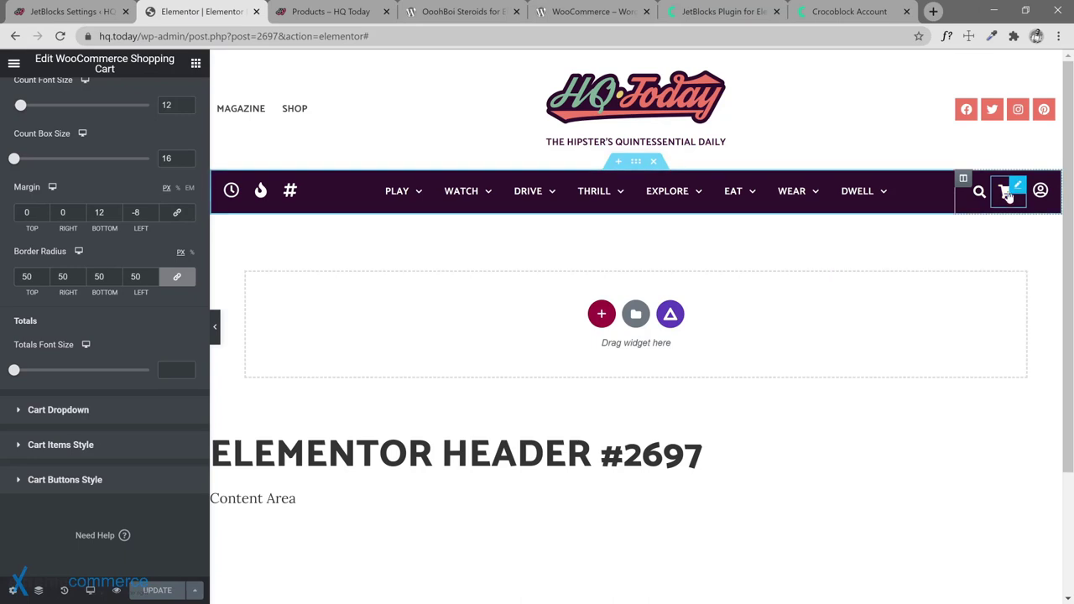
{"action": "scroll", "coordinate": [169, 229], "scroll_direction": "up", "scroll_amount": 5}
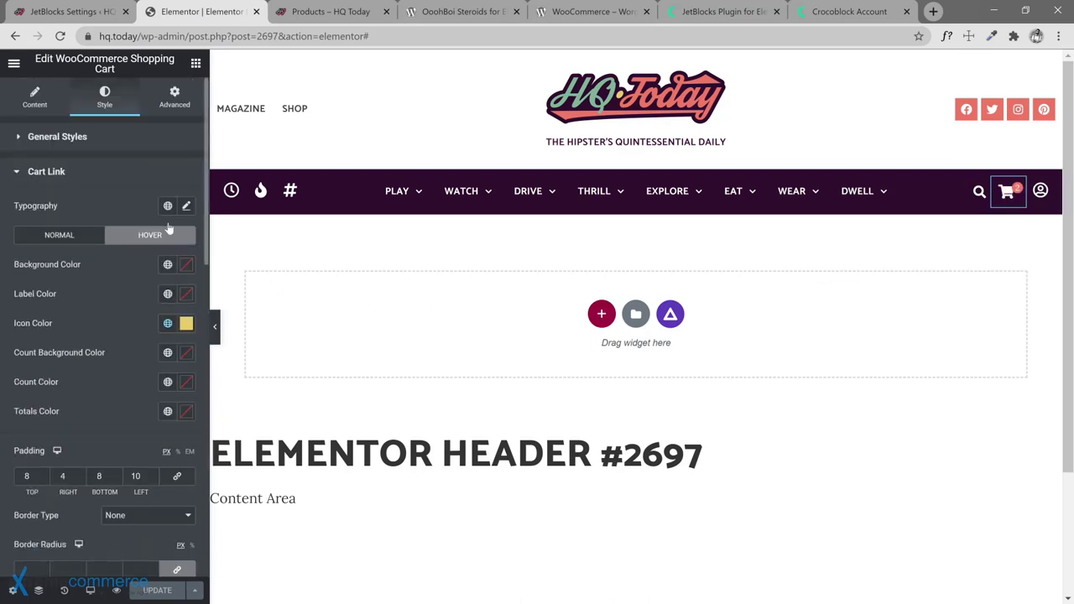
Step: Apply the ACCENT global font to the cart link
{"action": "left_click", "coordinate": [168, 206]}
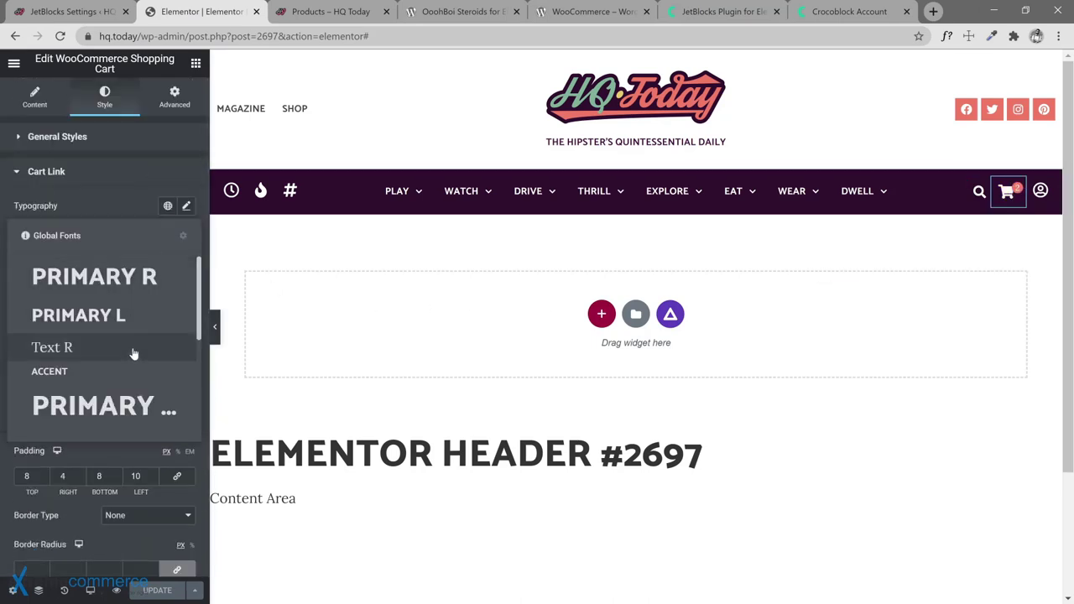
{"action": "scroll", "coordinate": [132, 355], "scroll_direction": "down", "scroll_amount": 2}
{"action": "scroll", "coordinate": [118, 358], "scroll_direction": "up", "scroll_amount": 2}
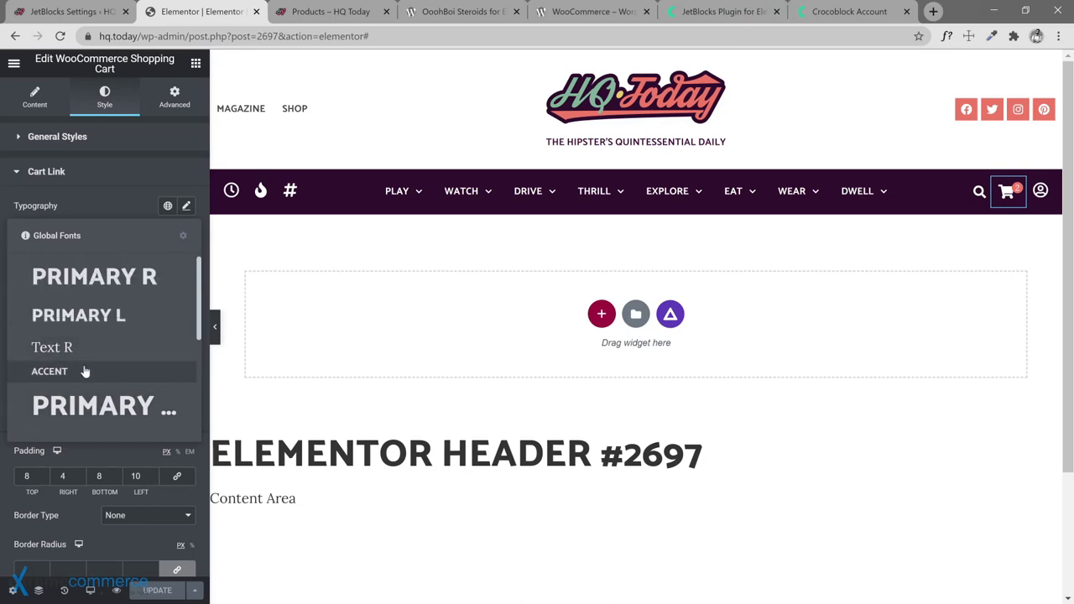
{"action": "left_click", "coordinate": [84, 371]}
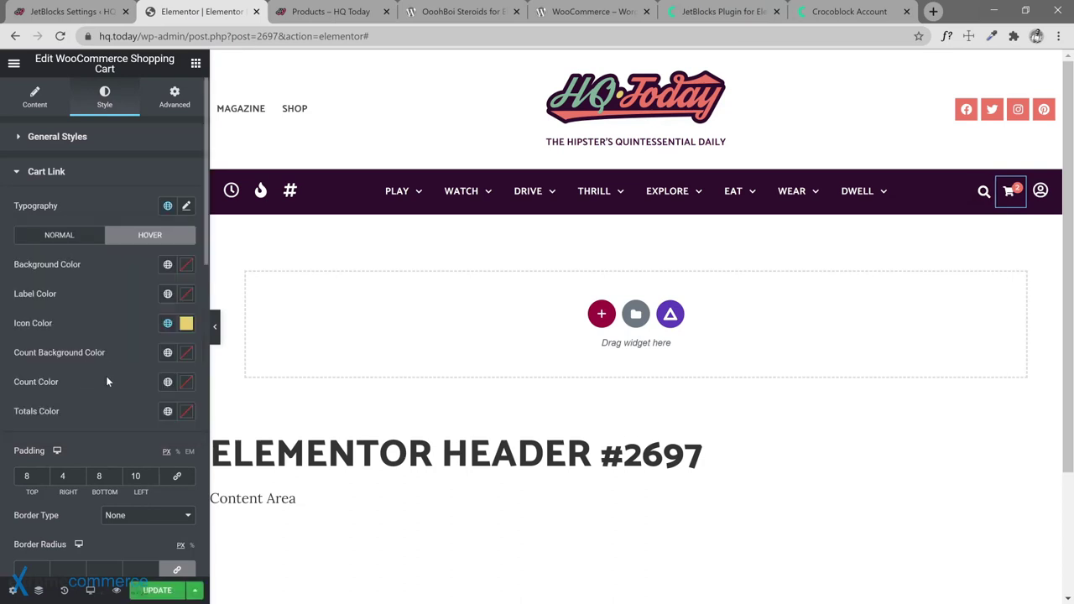
Step: Change the cart icon size from 22 to 20 and update the header template
{"action": "scroll", "coordinate": [106, 376], "scroll_direction": "down", "scroll_amount": 2}
{"action": "scroll", "coordinate": [105, 443], "scroll_direction": "down", "scroll_amount": 2}
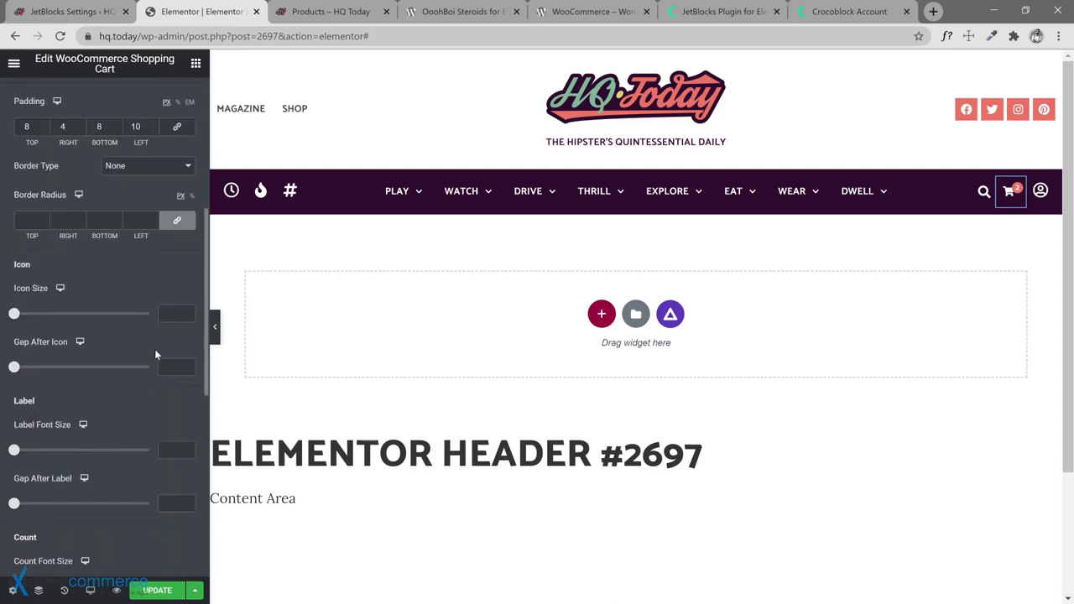
{"action": "left_click_drag", "start_coordinate": [13, 313], "coordinate": [32, 313]}
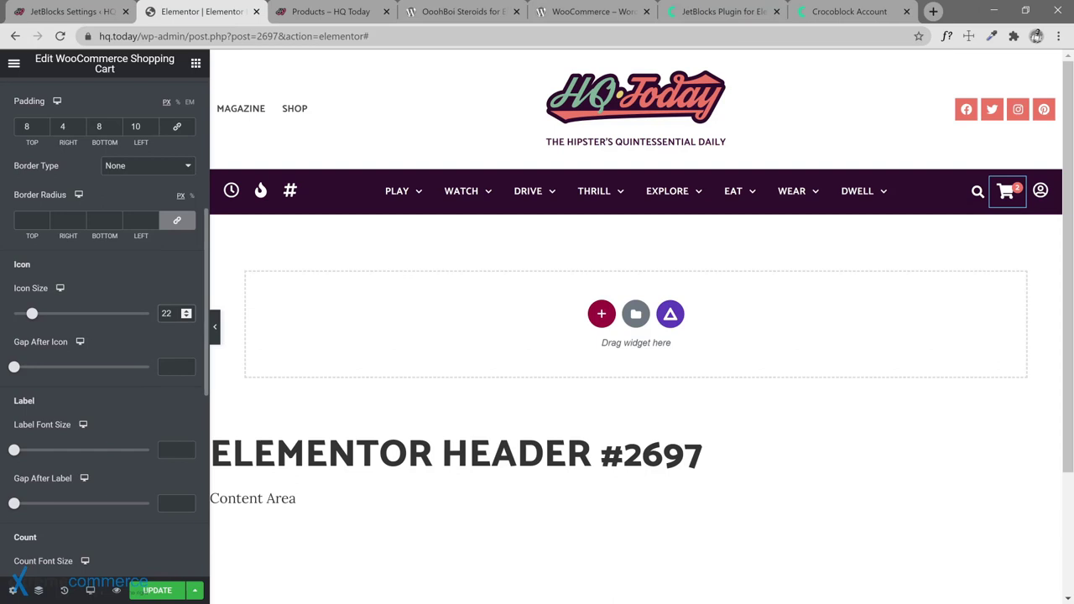
{"action": "key", "text": "BackSpace"}
{"action": "type", "text": "0"}
{"action": "left_click", "coordinate": [164, 590]}
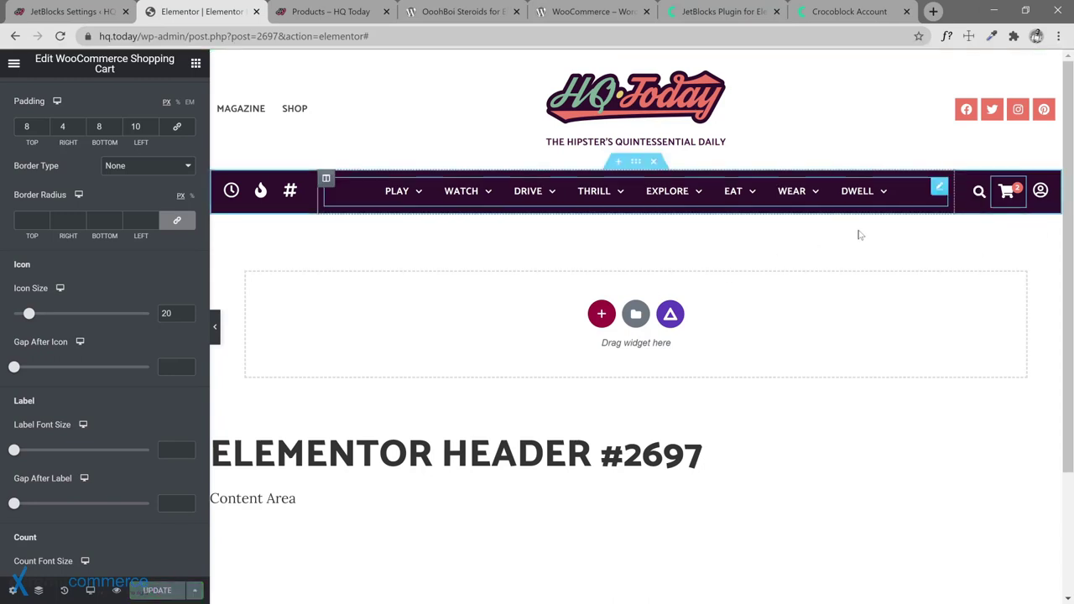
{"action": "scroll", "coordinate": [106, 309], "scroll_direction": "down", "scroll_amount": 2}
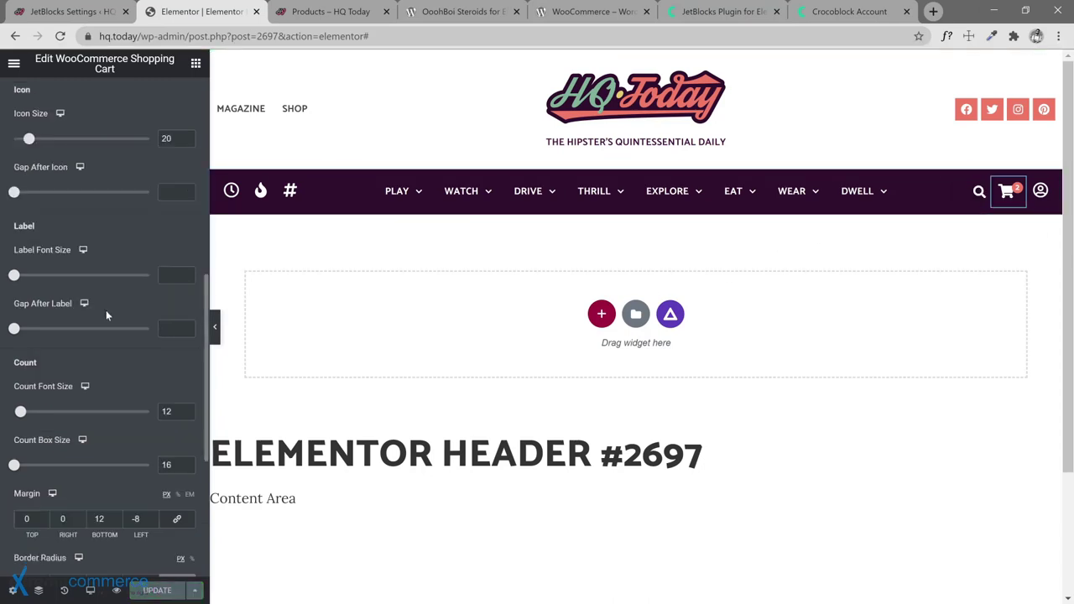
{"action": "left_click", "coordinate": [315, 12]}
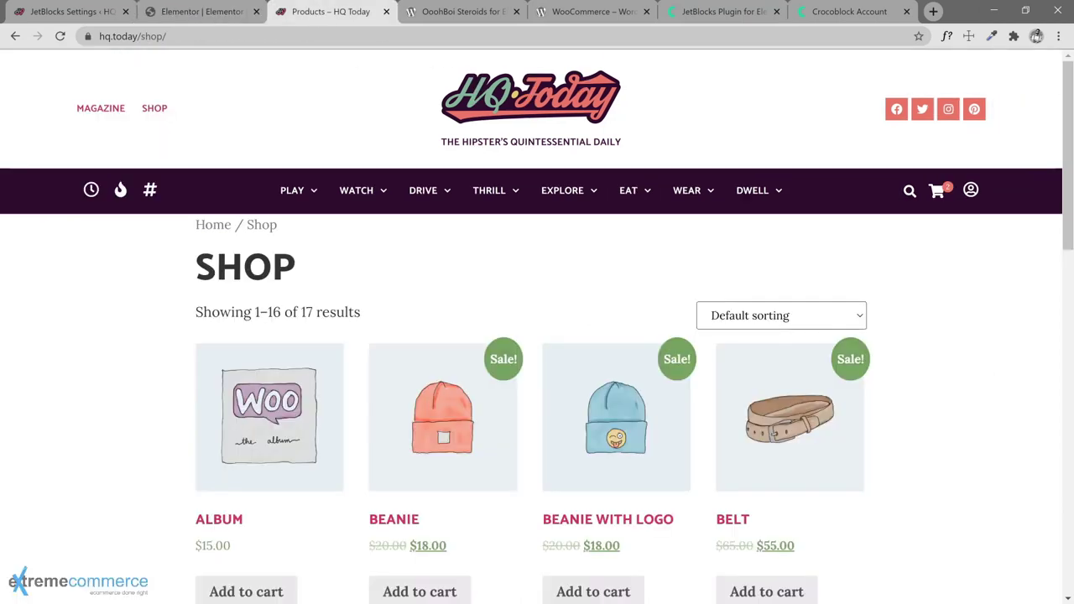
{"action": "left_click", "coordinate": [59, 36]}
{"action": "left_click", "coordinate": [215, 14]}
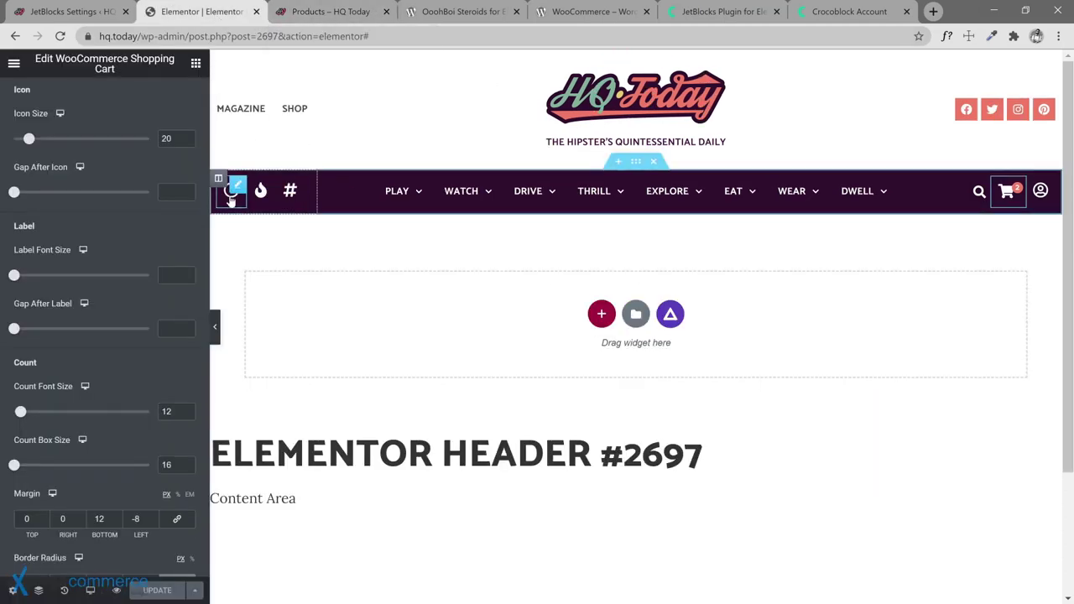
Step: Select the header's left column with the clock, flame and hashtag icons and view its Layout settings
{"action": "left_click", "coordinate": [218, 179]}
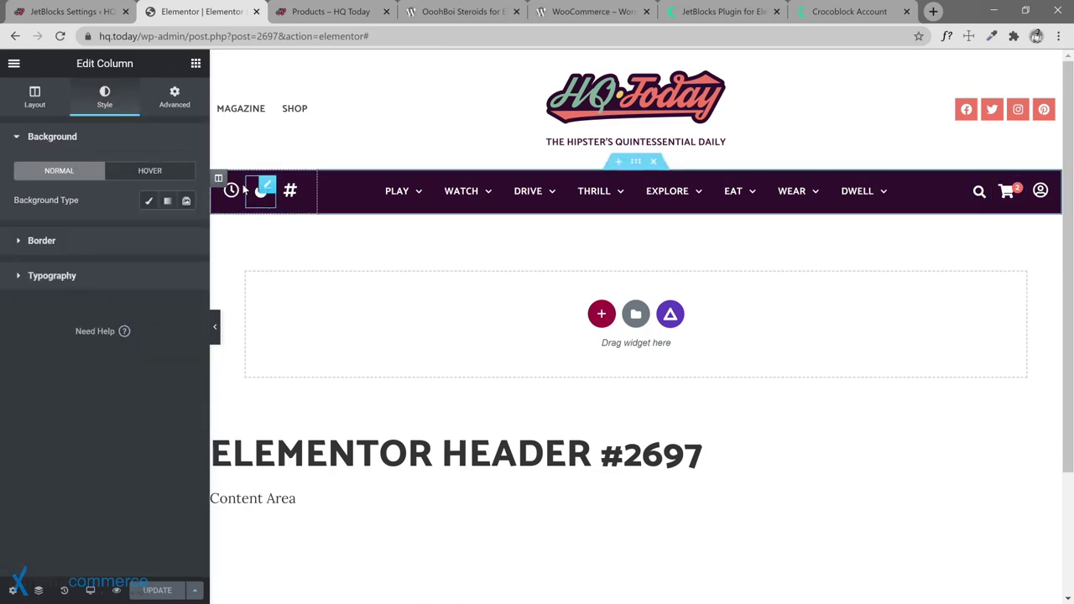
{"action": "left_click", "coordinate": [40, 101]}
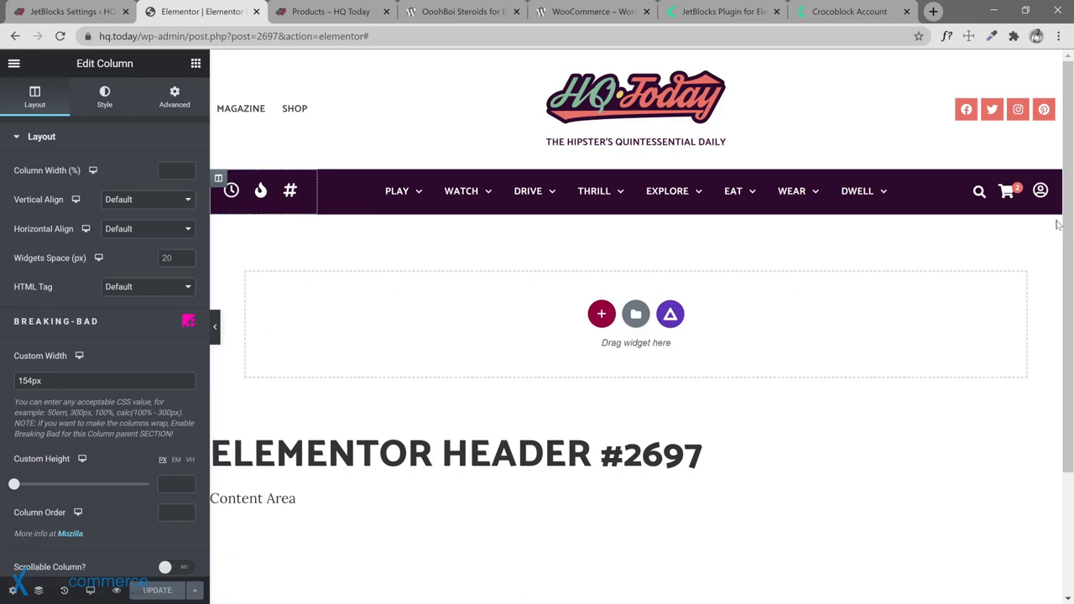
{"action": "mouse_move", "coordinate": [1004, 195]}
Step: Open and close the existing header search overlay, then show the widgets list
{"action": "left_click", "coordinate": [978, 191]}
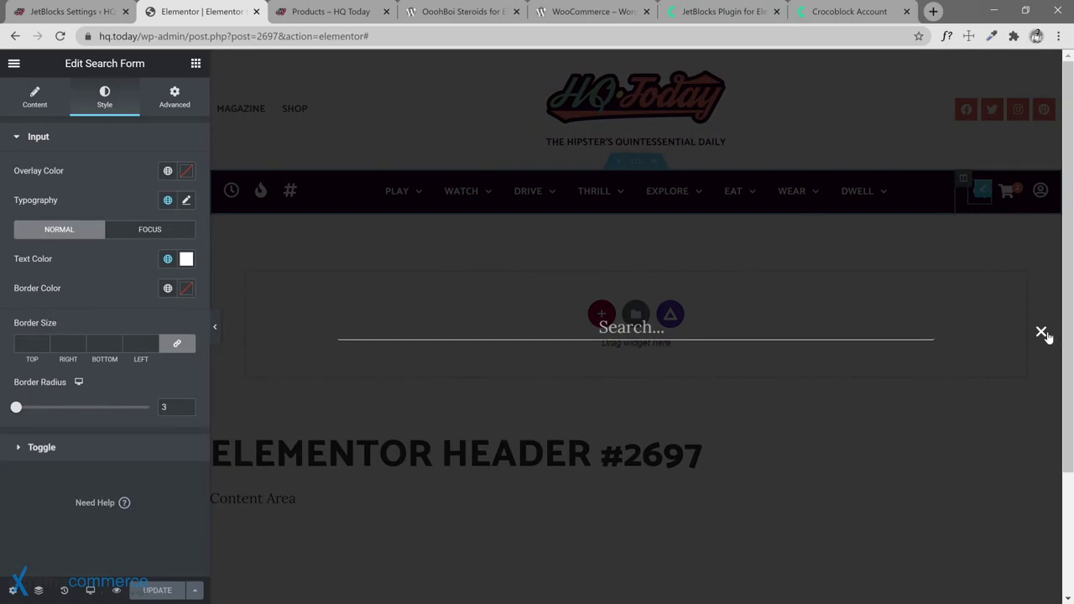
{"action": "left_click", "coordinate": [1040, 334]}
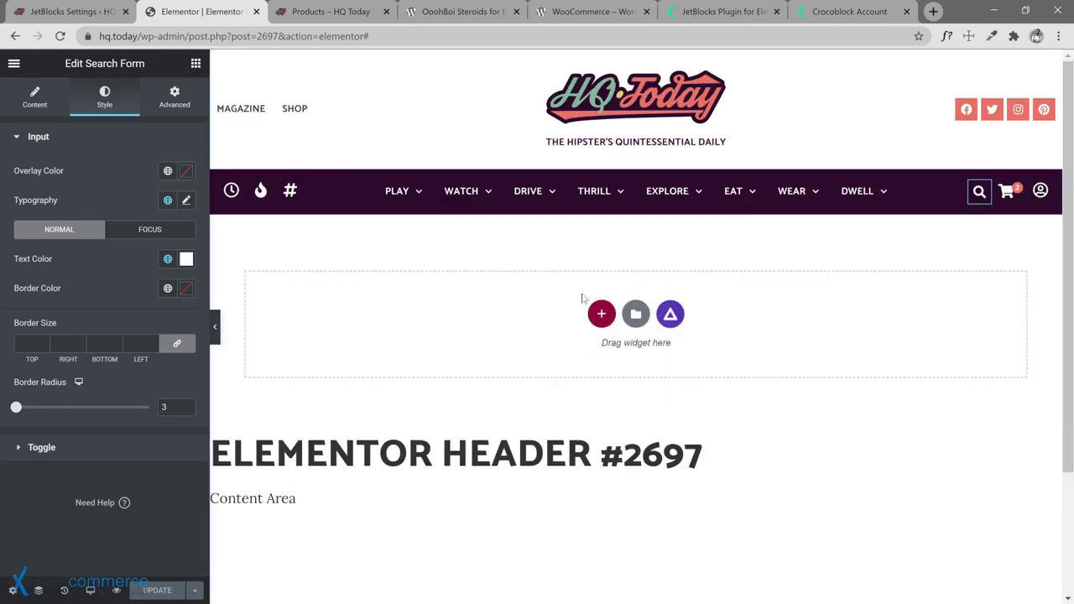
{"action": "left_click", "coordinate": [10, 65]}
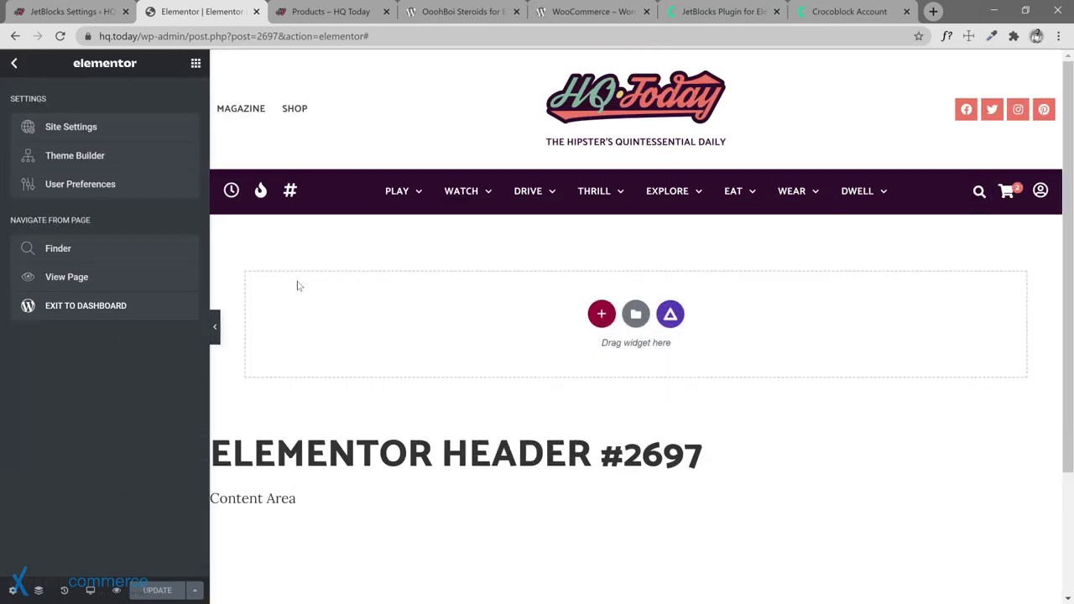
{"action": "left_click", "coordinate": [195, 63]}
Step: Find the Search widget and drop it into the header's right column
{"action": "type", "text": "sear"}
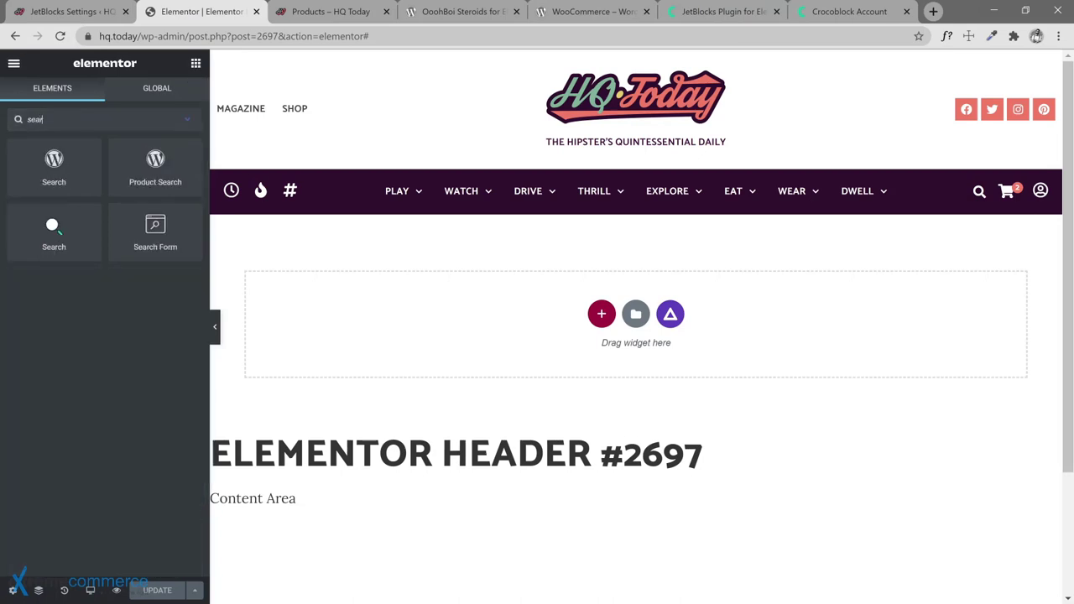
{"action": "type", "text": "ch"}
{"action": "left_click_drag", "start_coordinate": [66, 245], "coordinate": [970, 183]}
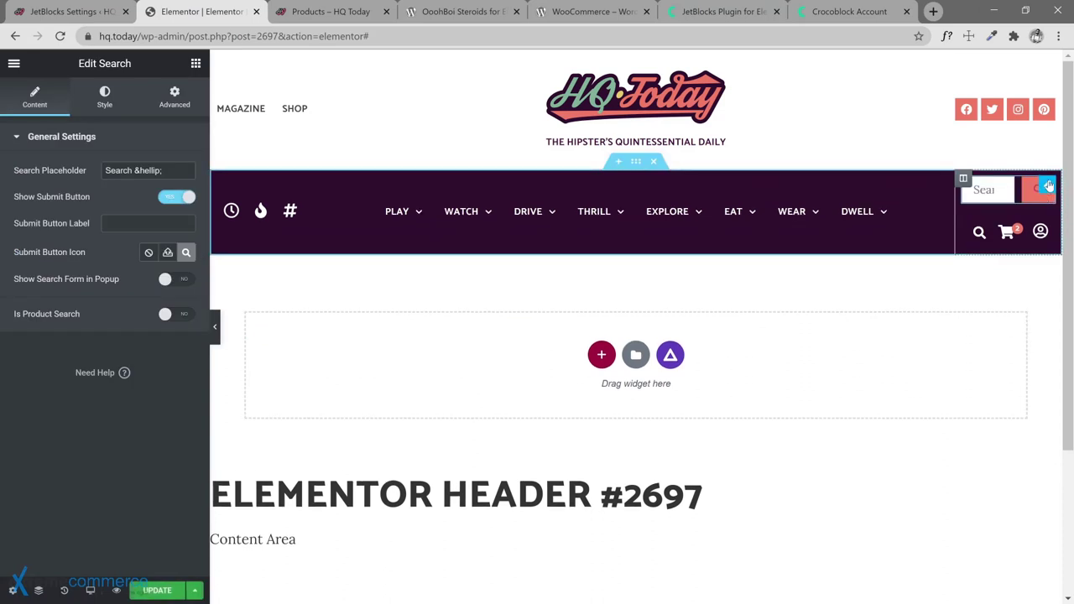
Step: Set the new search widget's width to Inline (auto) and delete the old search icon
{"action": "left_click", "coordinate": [176, 102]}
{"action": "scroll", "coordinate": [126, 453], "scroll_direction": "down", "scroll_amount": 2}
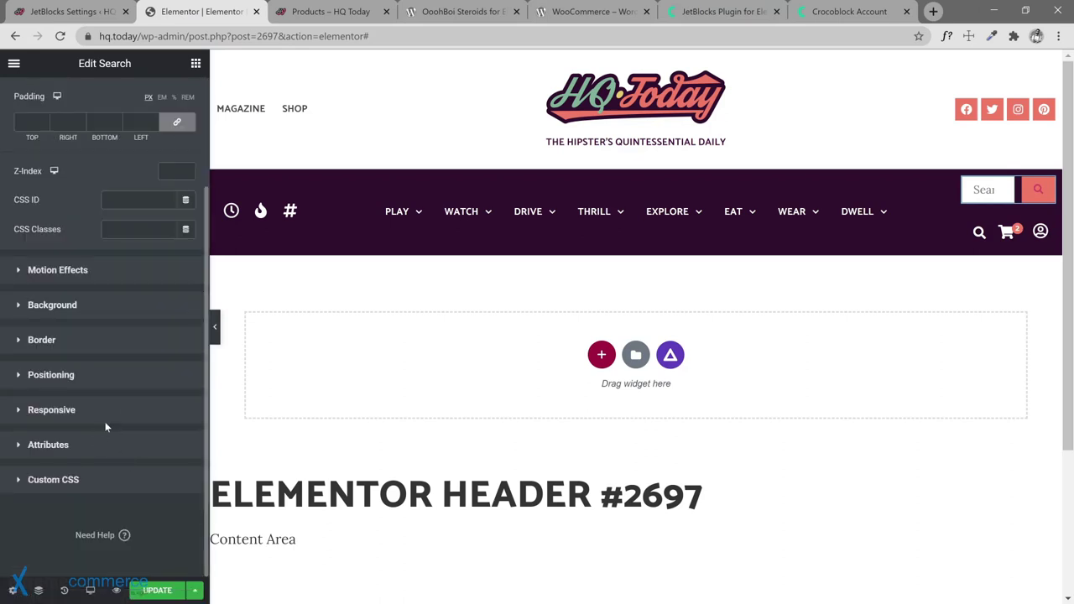
{"action": "left_click", "coordinate": [114, 382]}
{"action": "left_click", "coordinate": [144, 311]}
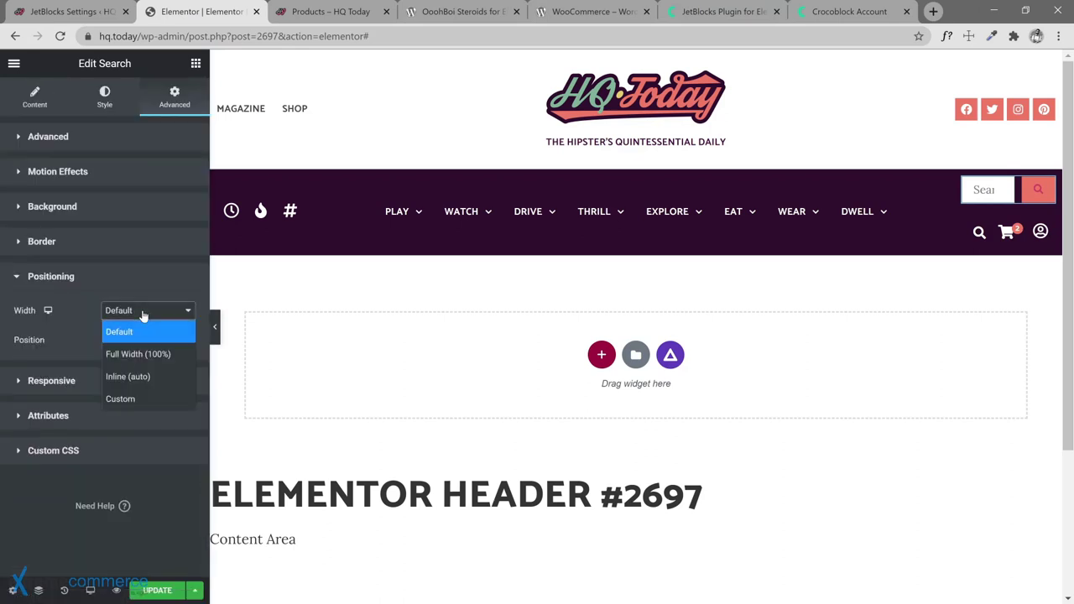
{"action": "left_click", "coordinate": [138, 380]}
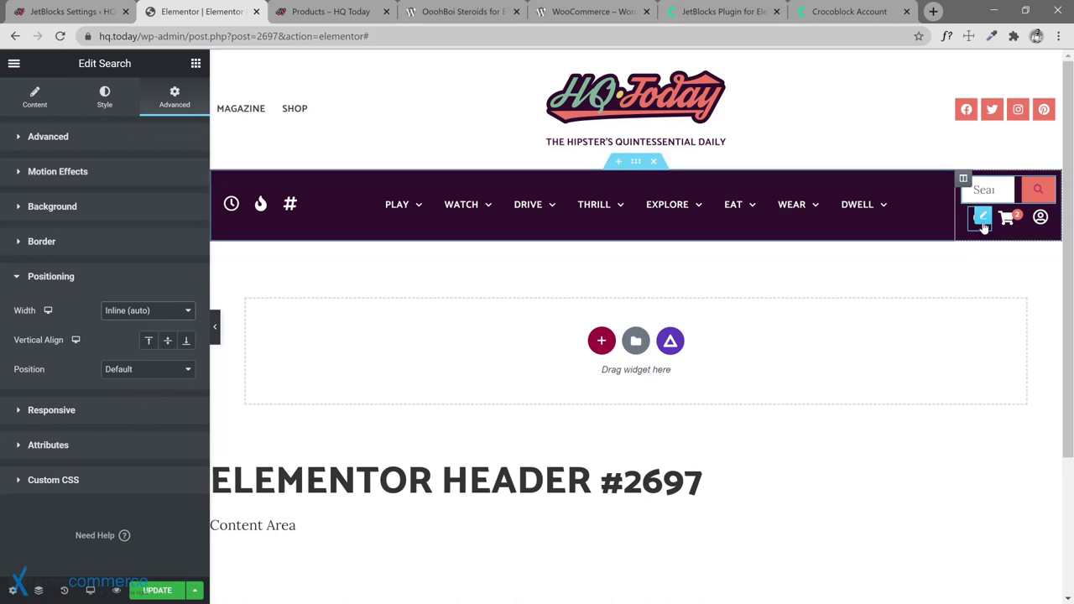
{"action": "right_click", "coordinate": [982, 220]}
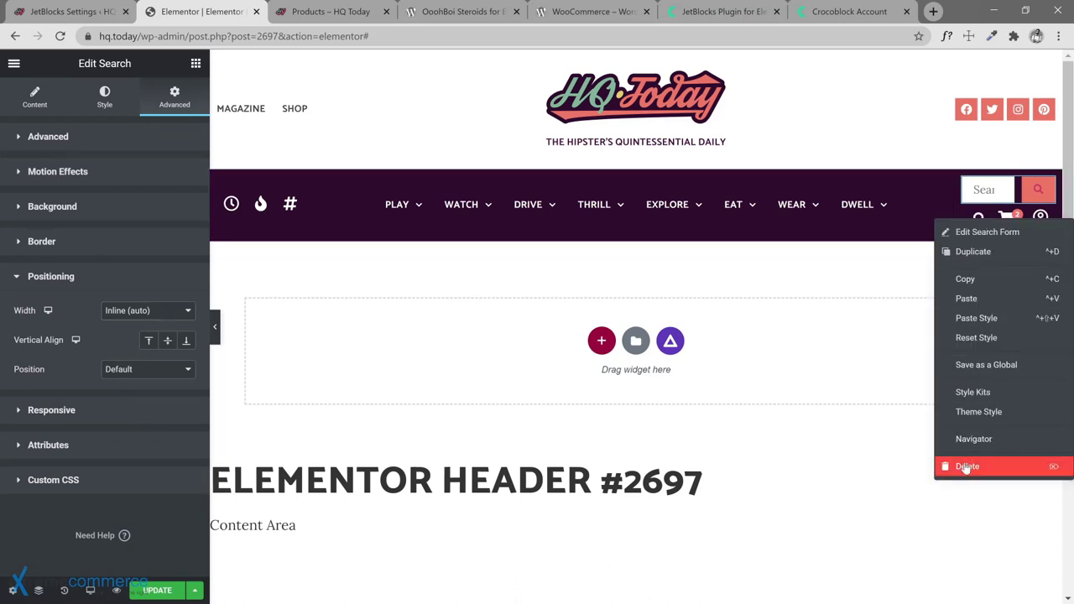
{"action": "left_click", "coordinate": [966, 465]}
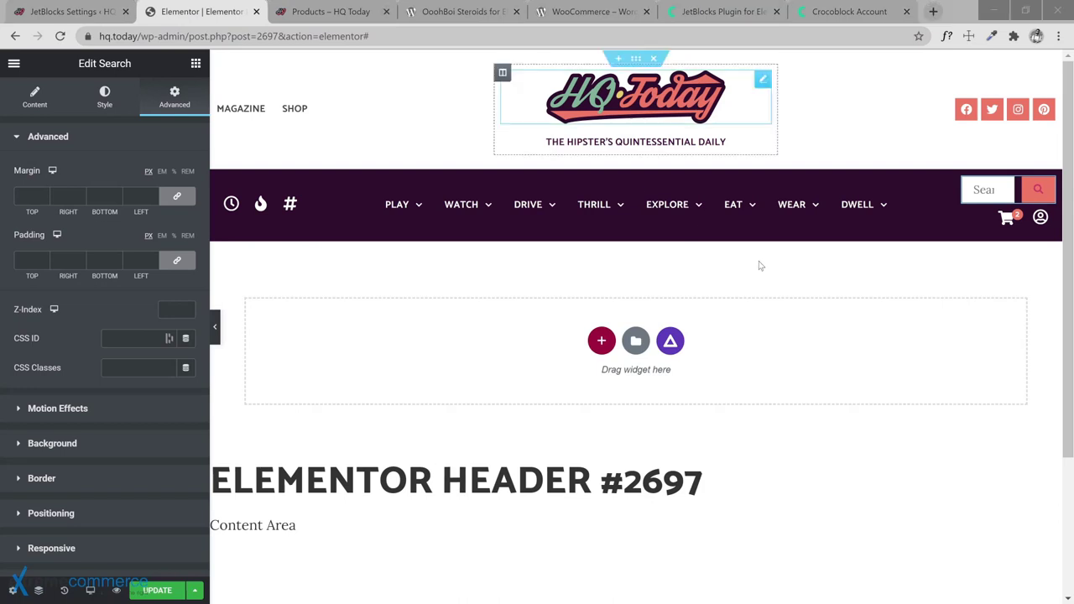
Step: Enable Show Search Form in Popup and test opening and closing it in the header
{"action": "mouse_move", "coordinate": [1005, 218]}
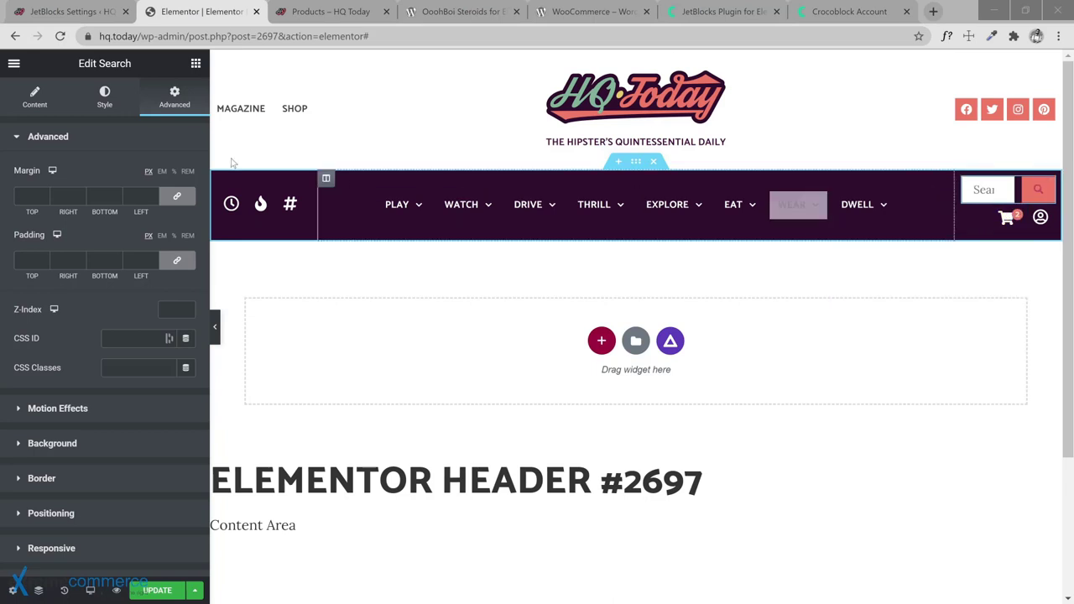
{"action": "left_click", "coordinate": [35, 99]}
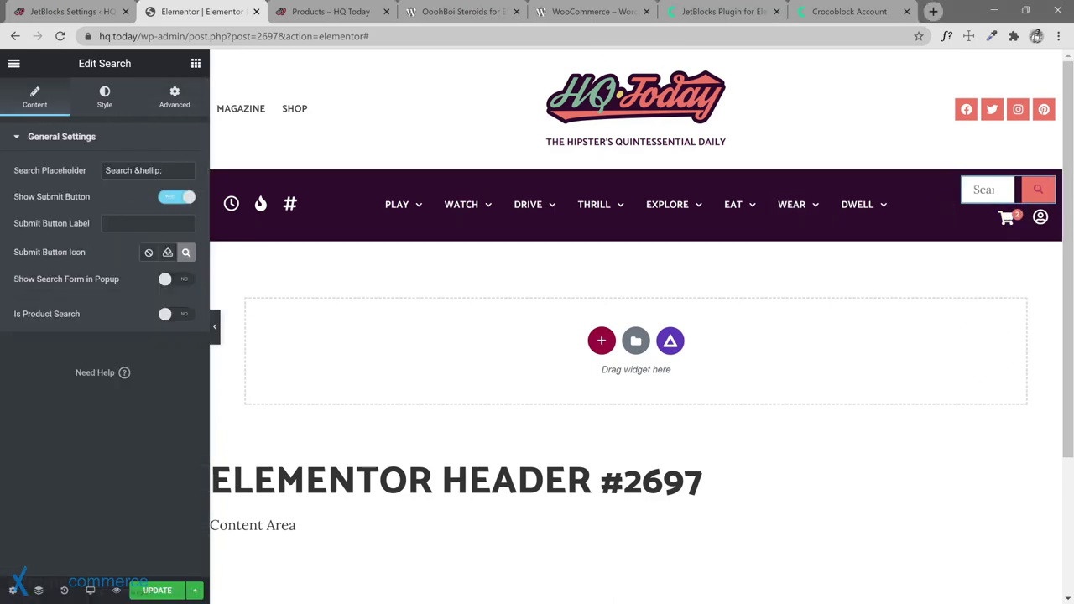
{"action": "left_click", "coordinate": [162, 170]}
{"action": "left_click", "coordinate": [182, 280]}
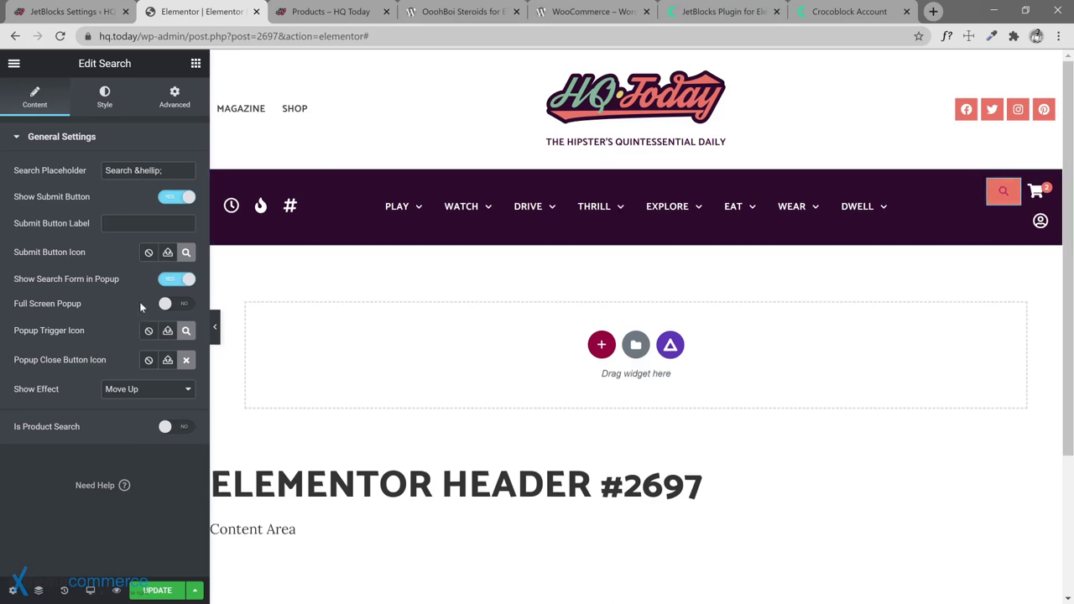
{"action": "left_click", "coordinate": [1003, 201]}
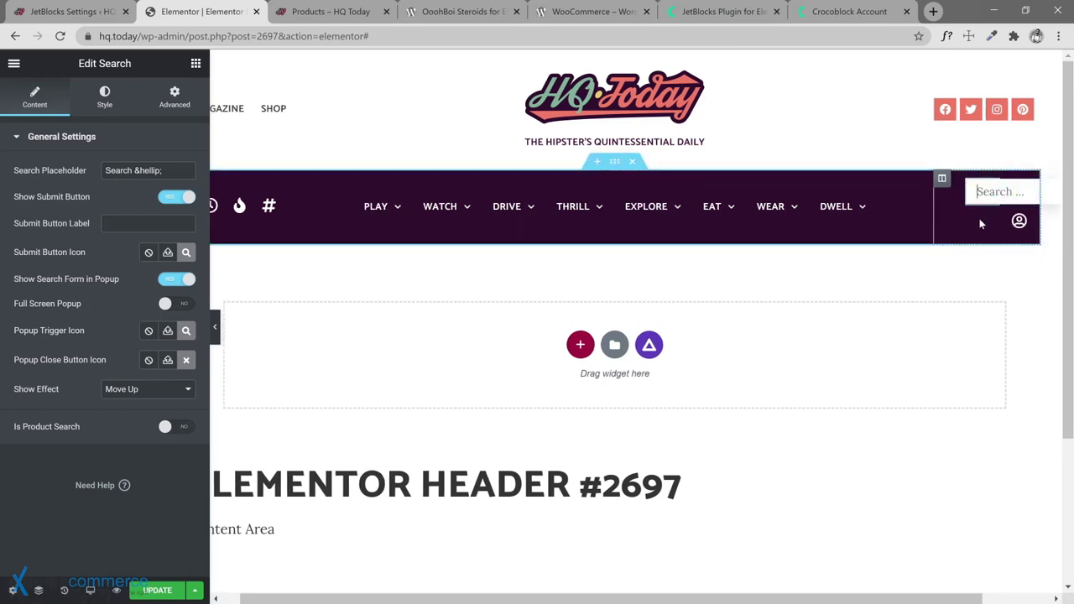
{"action": "left_click", "coordinate": [966, 225]}
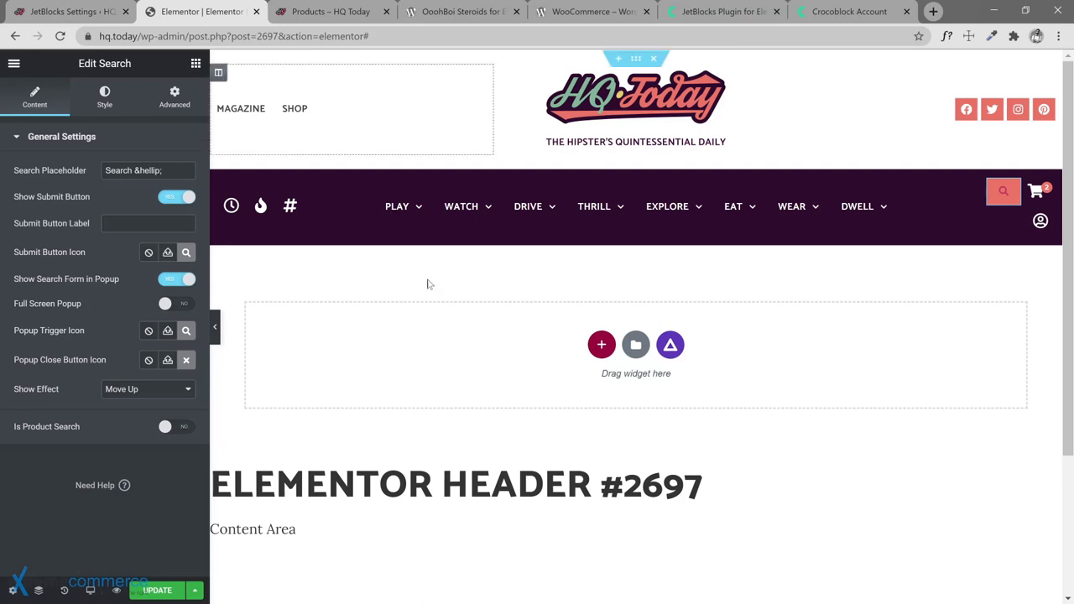
Step: Set the popup Show Effect to Fade
{"action": "left_click", "coordinate": [158, 390]}
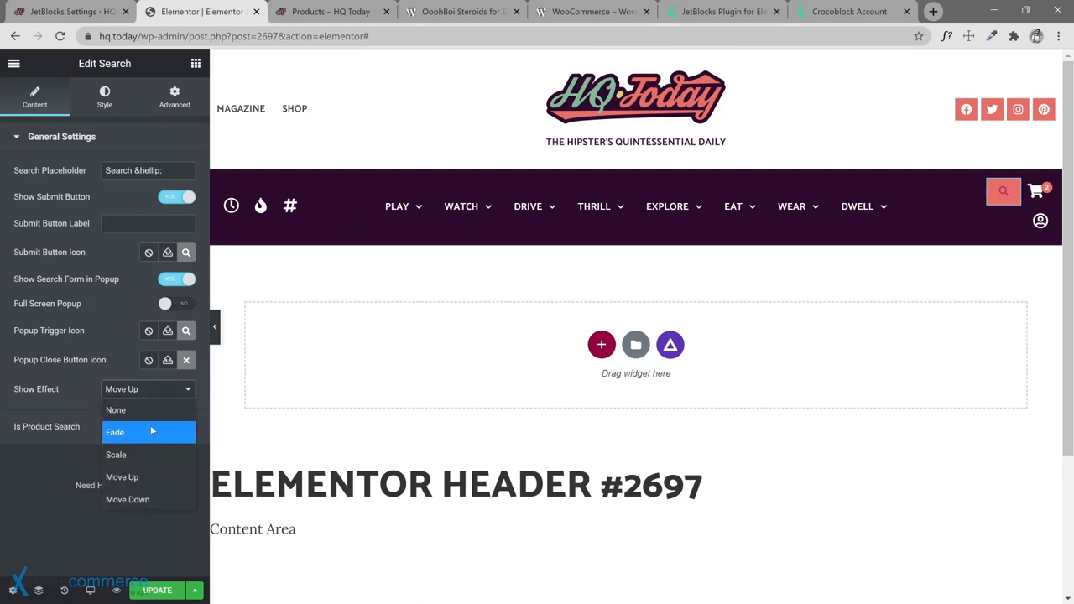
{"action": "left_click", "coordinate": [152, 431]}
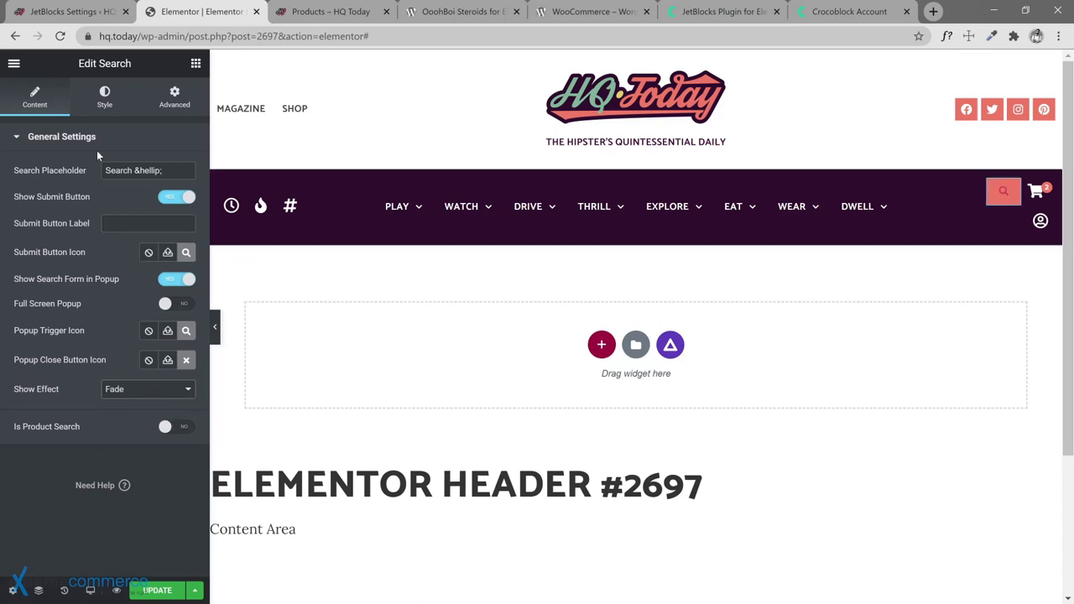
{"action": "left_click", "coordinate": [104, 98]}
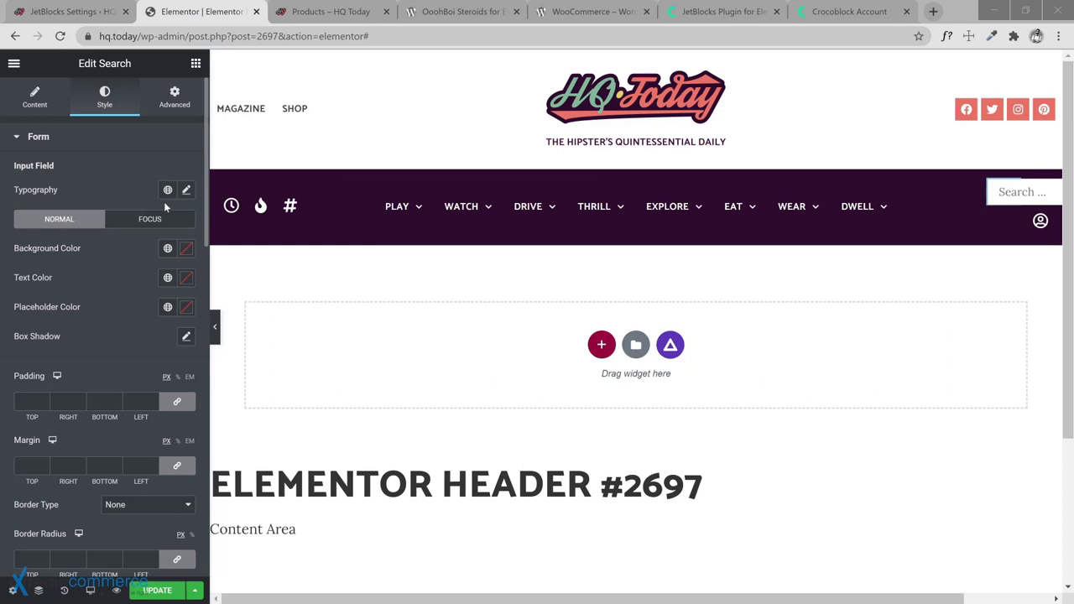
Step: Give the input field a dark purple background and white text colour
{"action": "left_click", "coordinate": [168, 249]}
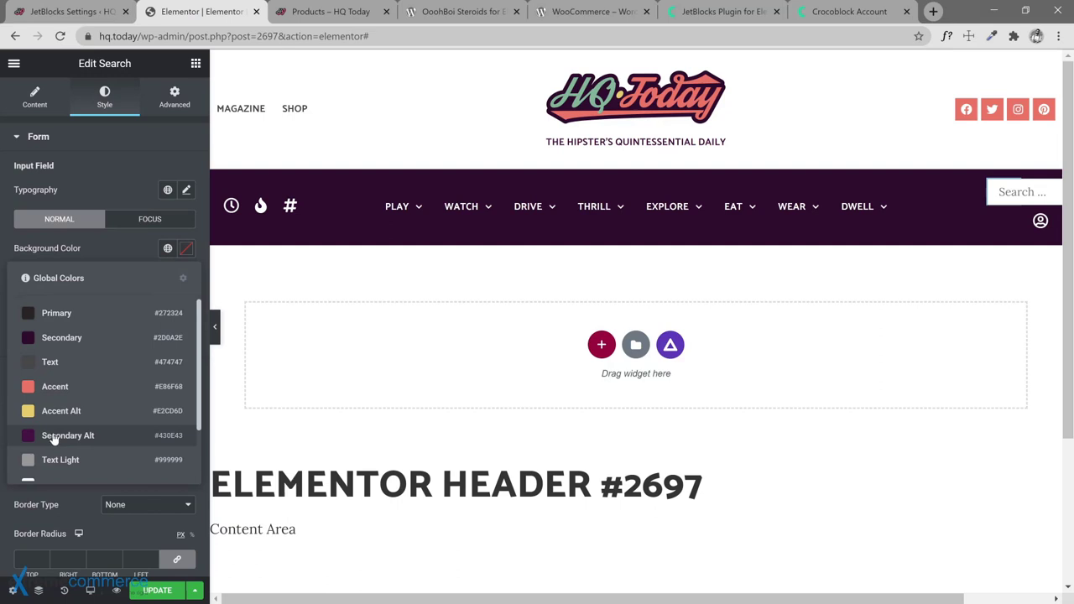
{"action": "left_click", "coordinate": [72, 339]}
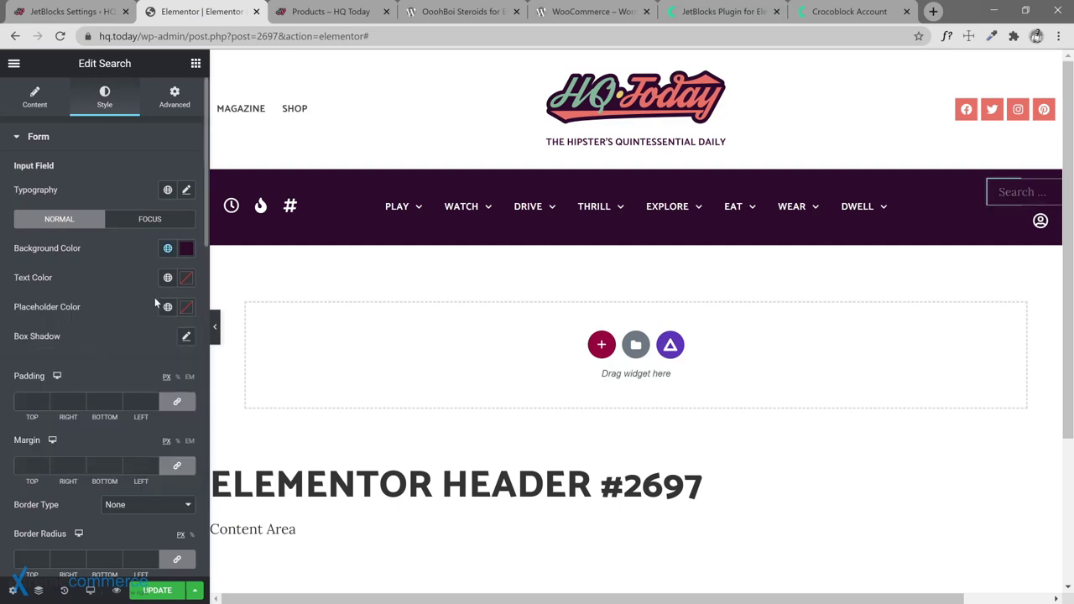
{"action": "left_click", "coordinate": [168, 278]}
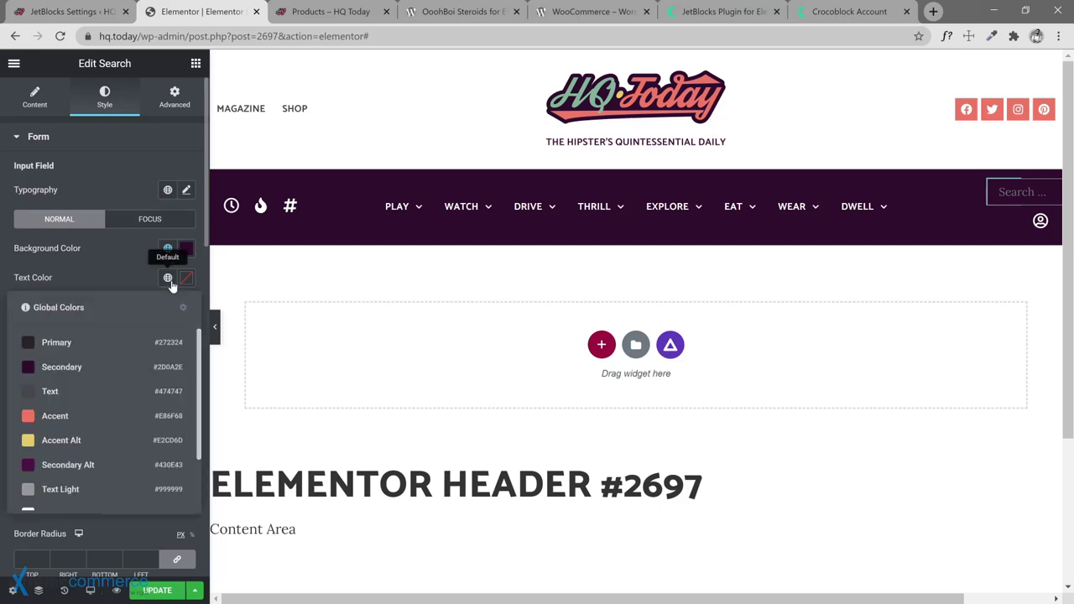
{"action": "scroll", "coordinate": [97, 405], "scroll_direction": "down", "scroll_amount": 1}
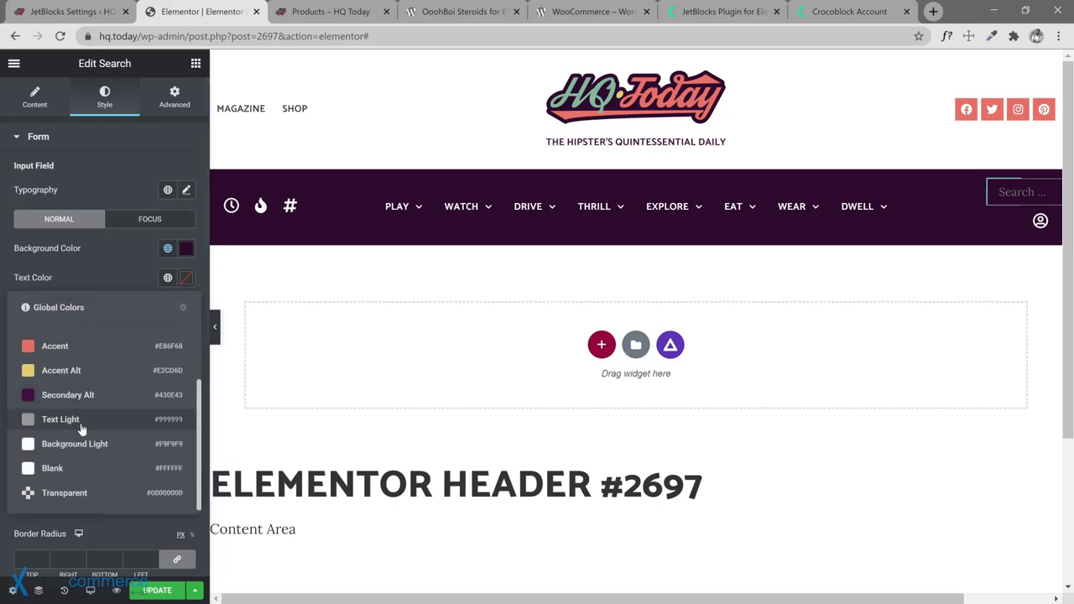
{"action": "left_click", "coordinate": [47, 466]}
Step: Set the placeholder colour to the white Blank global colour
{"action": "left_click", "coordinate": [169, 309]}
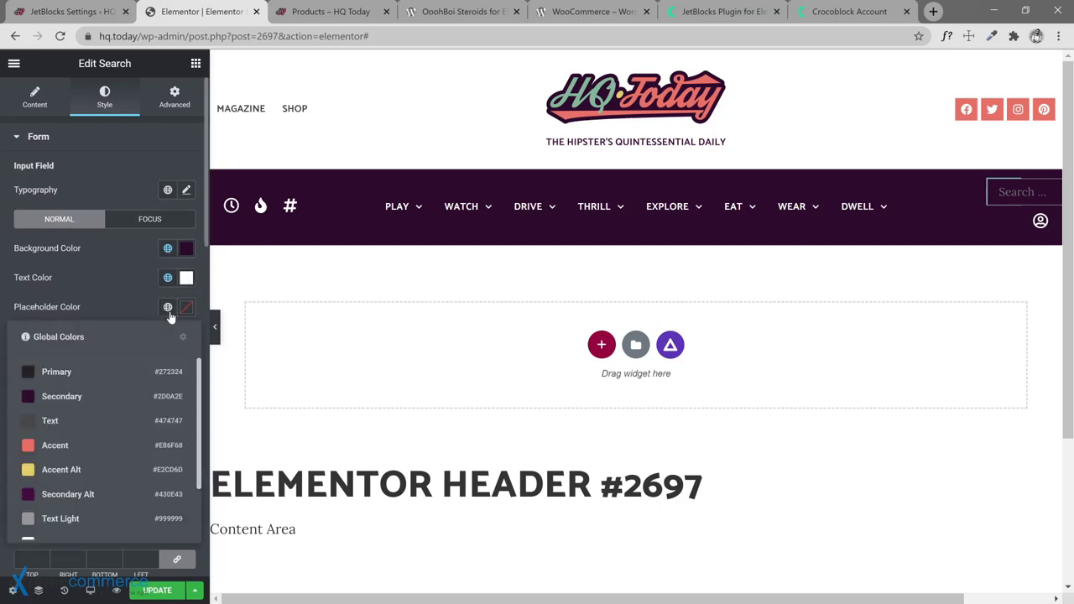
{"action": "scroll", "coordinate": [80, 411], "scroll_direction": "down", "scroll_amount": 2}
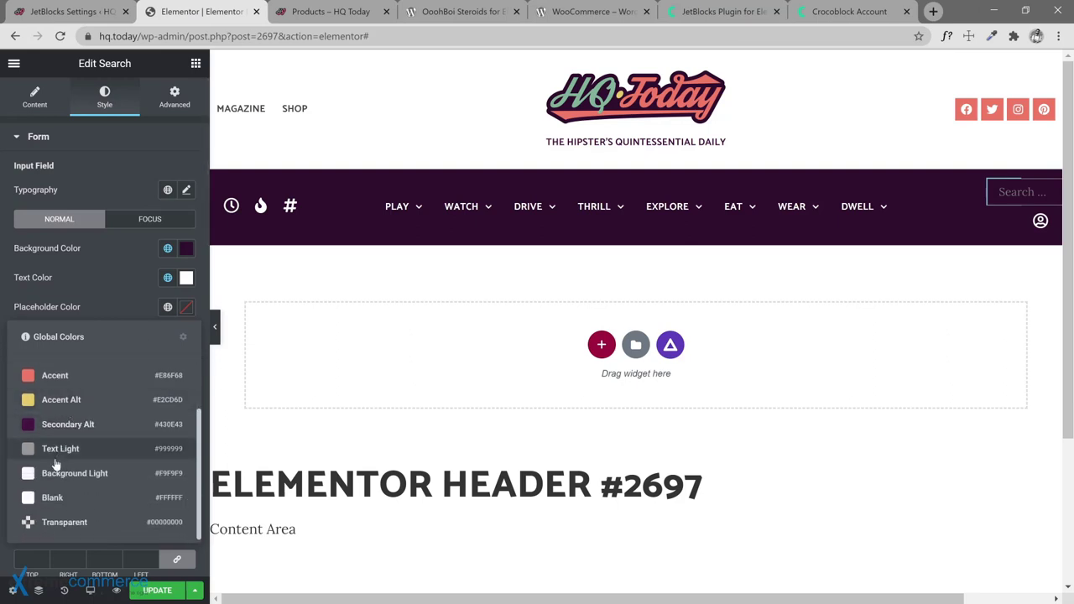
{"action": "left_click", "coordinate": [30, 500]}
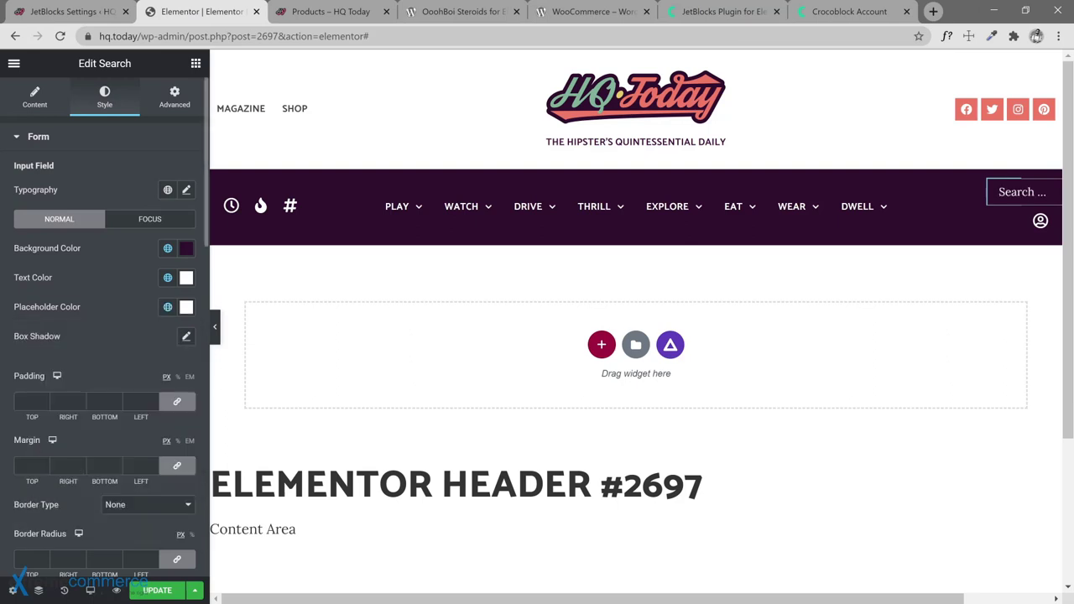
{"action": "left_click", "coordinate": [167, 308]}
{"action": "scroll", "coordinate": [67, 498], "scroll_direction": "down", "scroll_amount": 2}
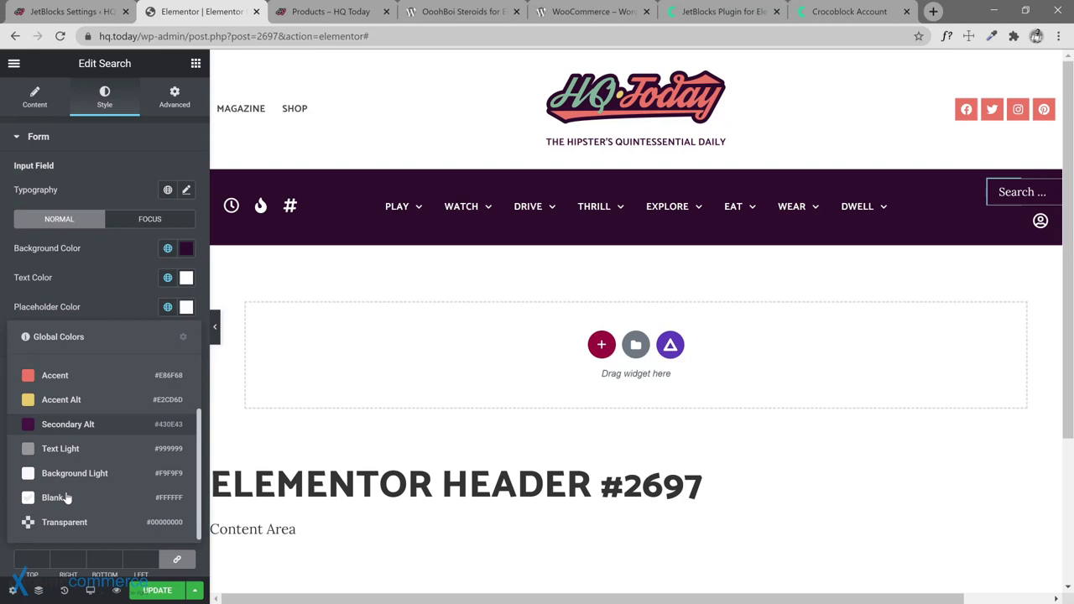
{"action": "left_click", "coordinate": [27, 475]}
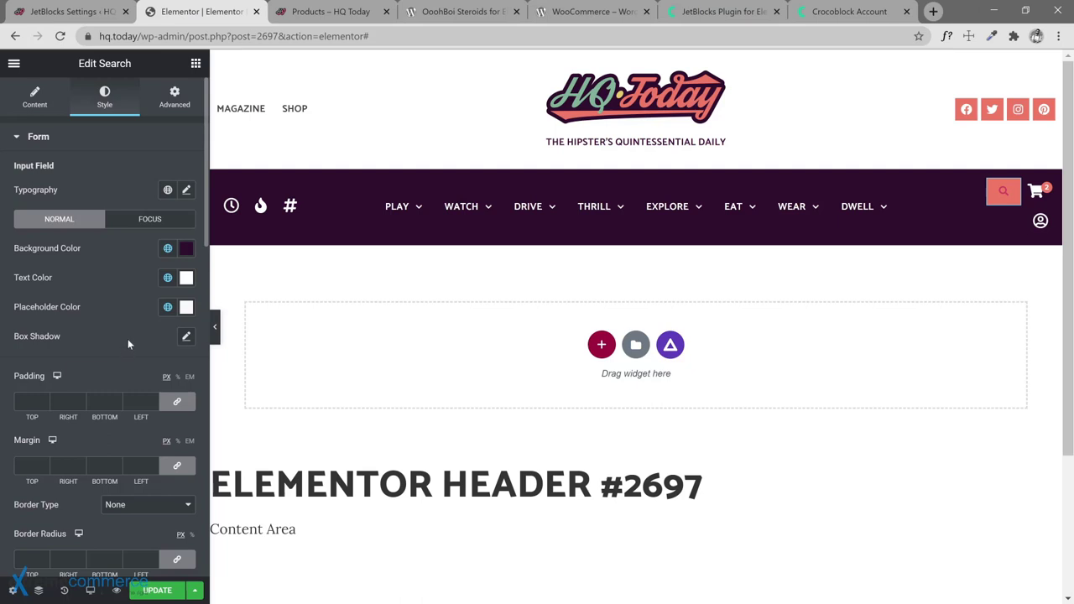
Step: Give the search input 8 padding, a solid border and 0 border radius
{"action": "scroll", "coordinate": [129, 343], "scroll_direction": "down", "scroll_amount": 2}
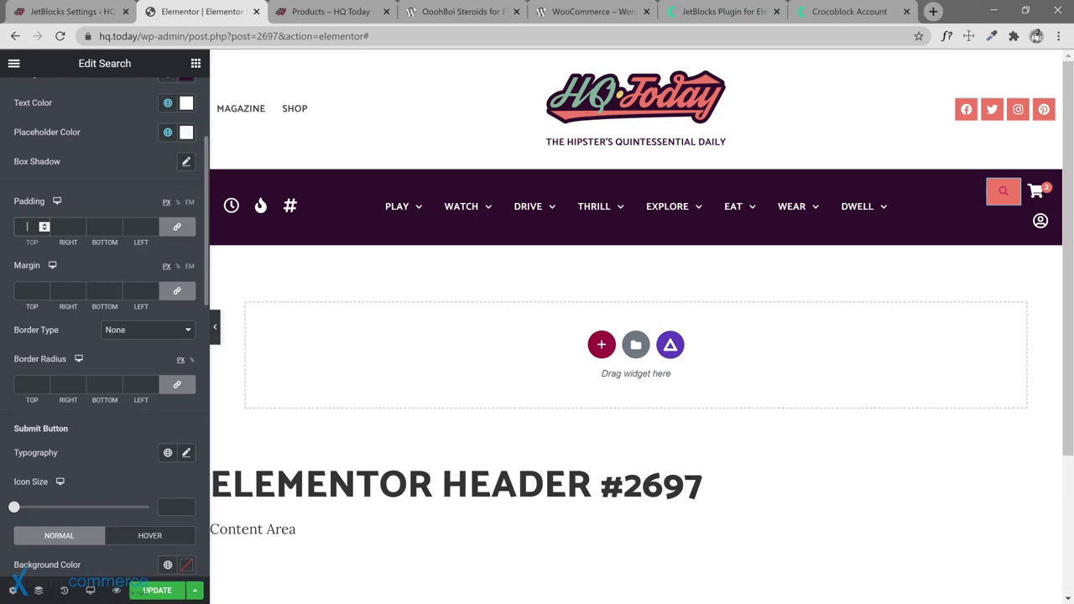
{"action": "type", "text": "8"}
{"action": "left_click", "coordinate": [147, 339]}
{"action": "left_click", "coordinate": [138, 369]}
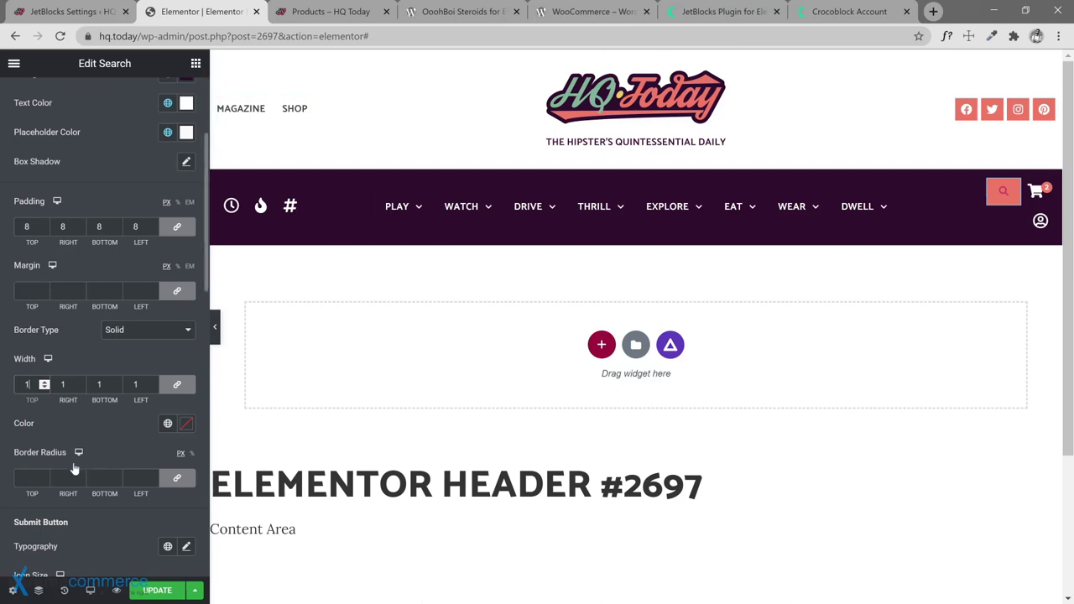
{"action": "left_click", "coordinate": [41, 479]}
{"action": "type", "text": "0"}
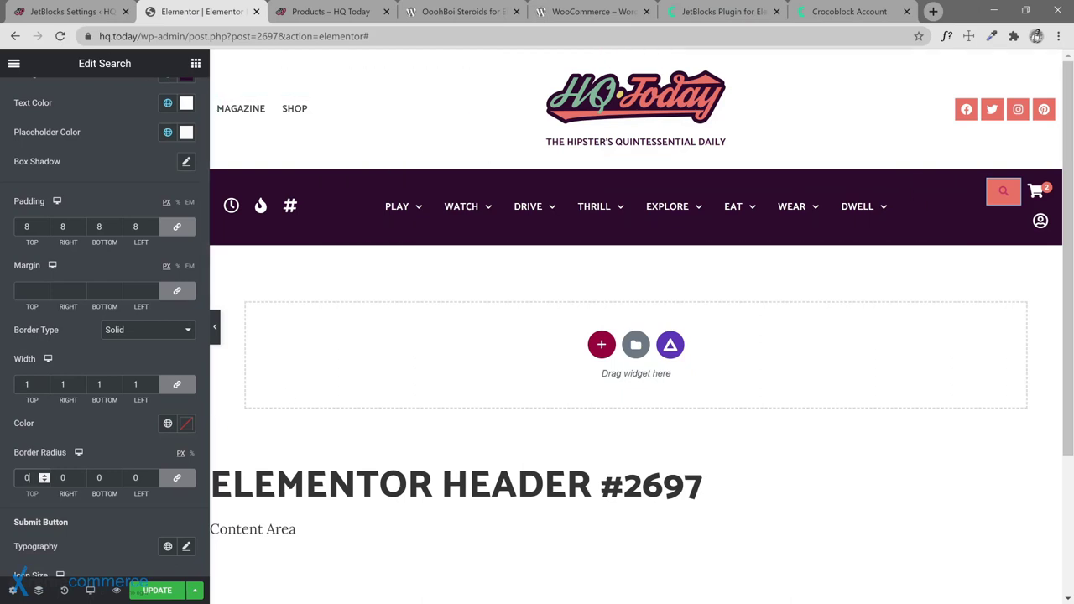
Step: Enter 20 as the submit button's icon size, then clear the value again
{"action": "scroll", "coordinate": [288, 215], "scroll_direction": "down", "scroll_amount": 1}
{"action": "scroll", "coordinate": [151, 319], "scroll_direction": "down", "scroll_amount": 6}
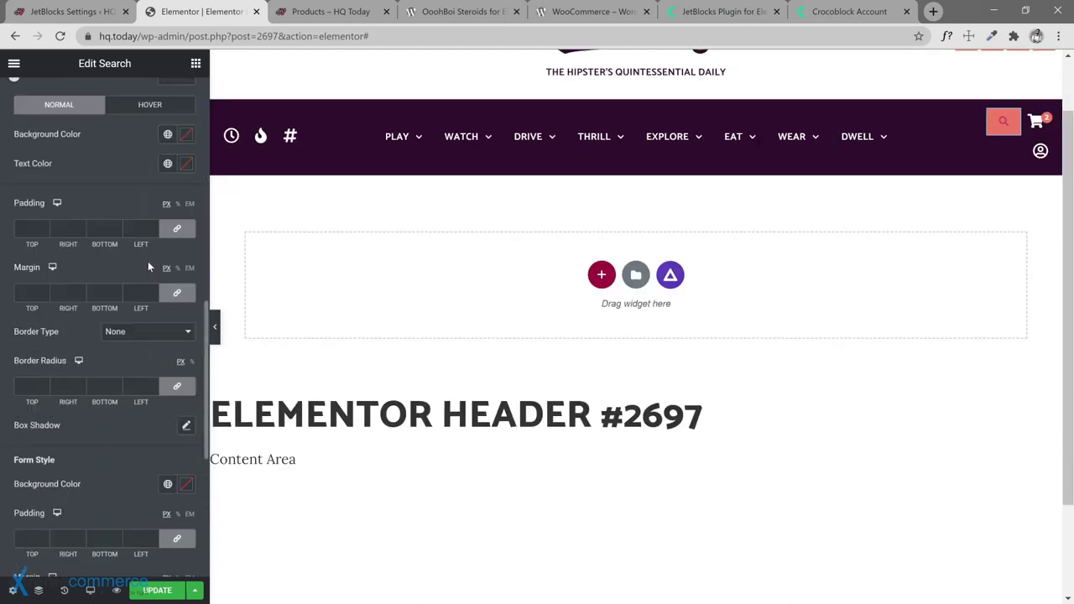
{"action": "scroll", "coordinate": [140, 251], "scroll_direction": "up", "scroll_amount": 2}
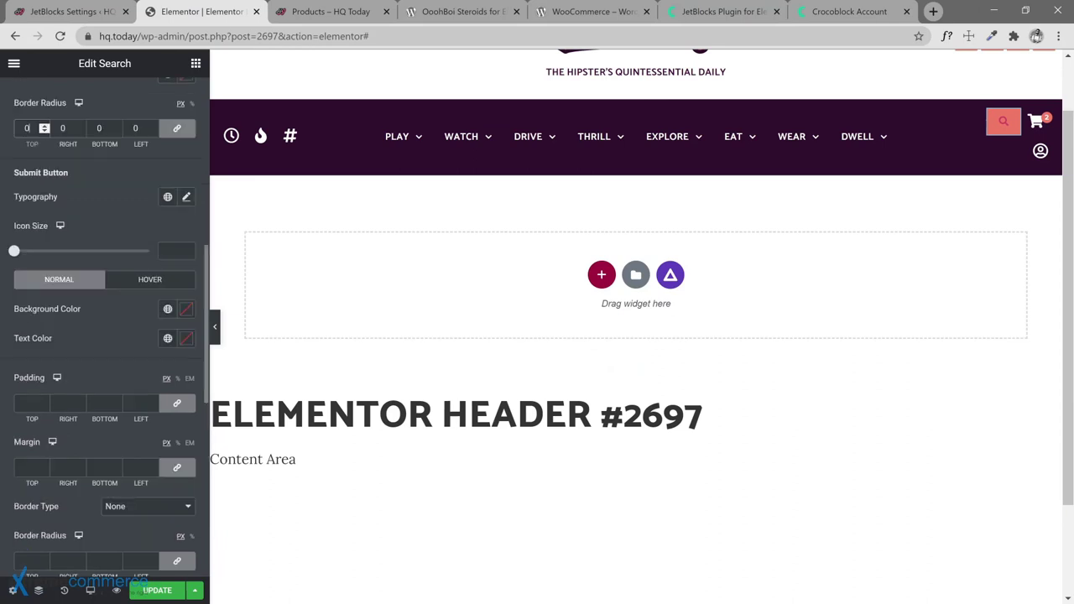
{"action": "left_click", "coordinate": [168, 251]}
{"action": "type", "text": "20"}
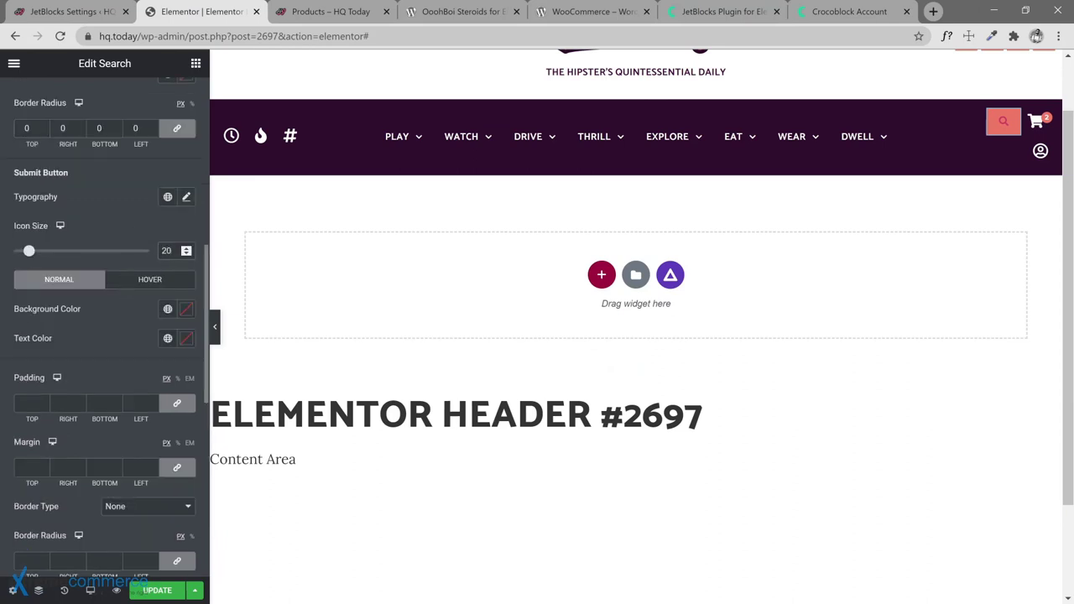
{"action": "key", "text": "BackSpace"}
{"action": "key", "text": "BackSpace"}
{"action": "type", "text": "20"}
{"action": "key", "text": "ctrl+a"}
{"action": "key", "text": "BackSpace"}
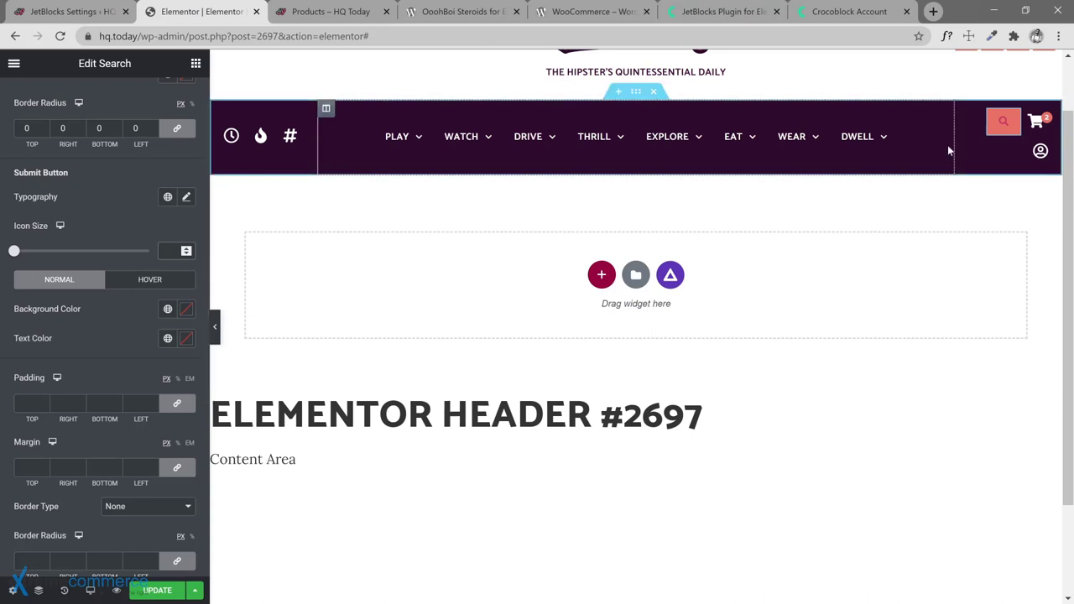
{"action": "left_click", "coordinate": [996, 128]}
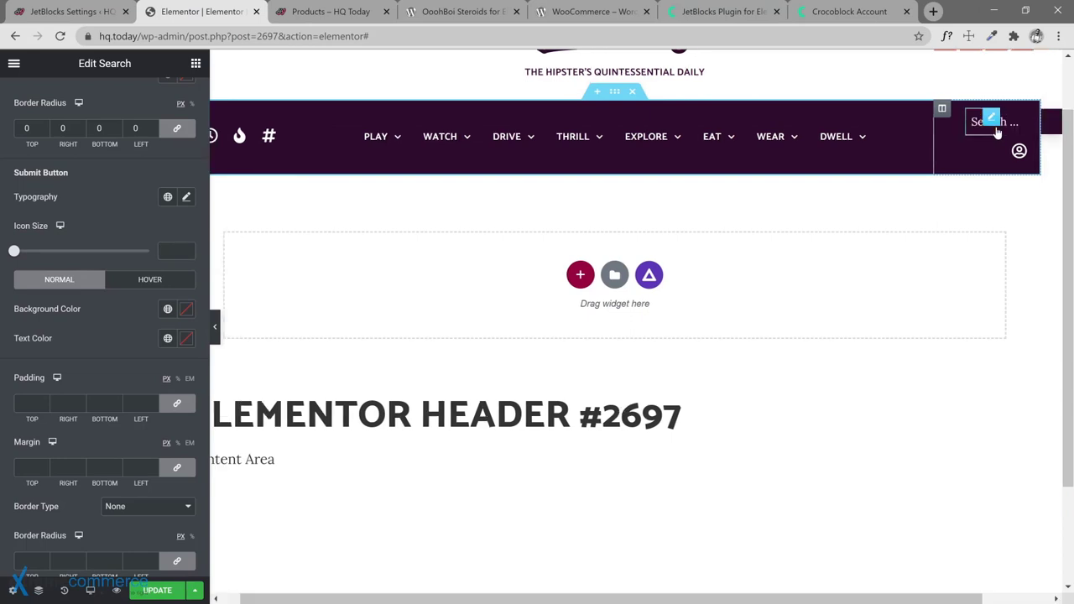
{"action": "left_click_drag", "start_coordinate": [873, 600], "coordinate": [940, 601]}
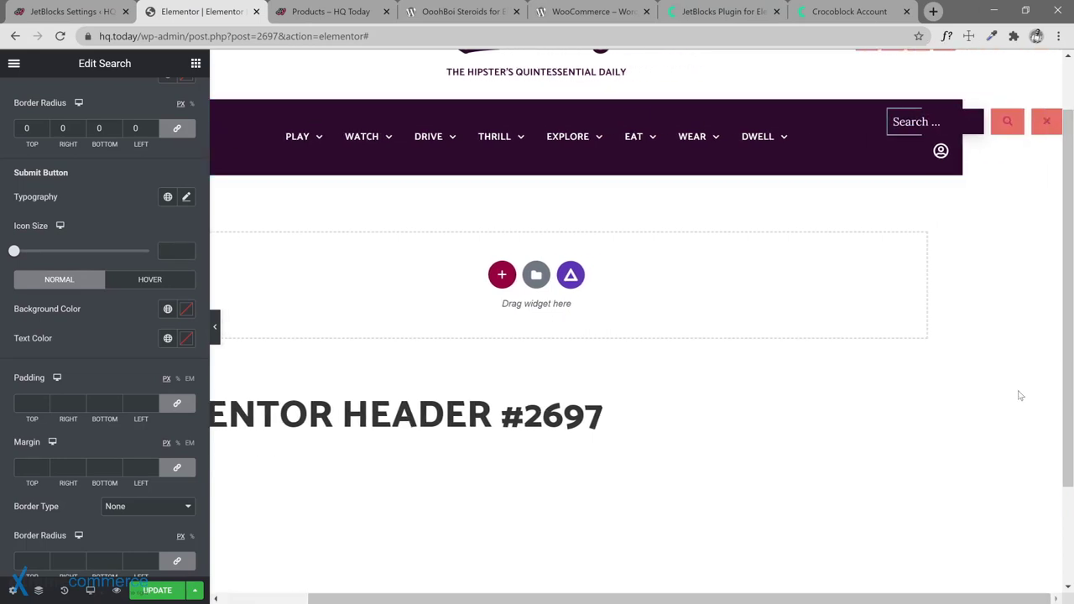
{"action": "left_click", "coordinate": [1042, 126]}
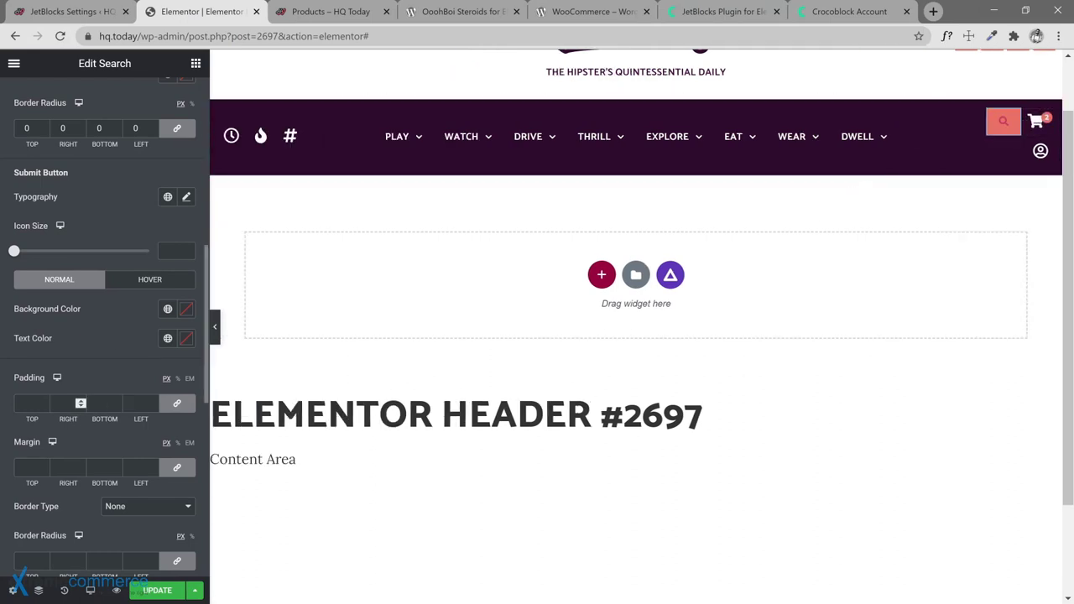
{"action": "scroll", "coordinate": [113, 334], "scroll_direction": "down", "scroll_amount": 5}
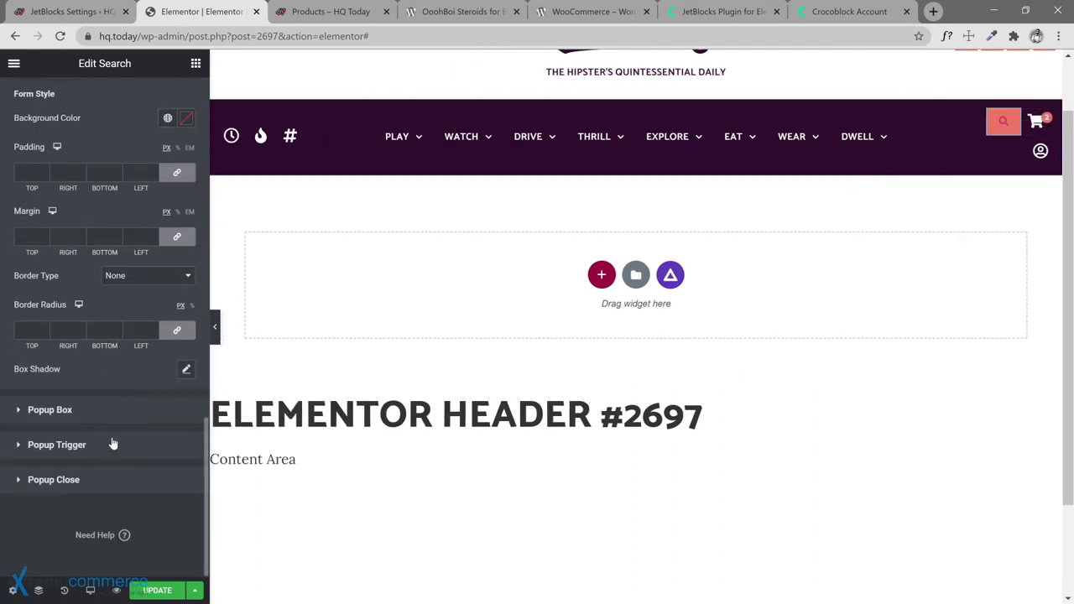
{"action": "scroll", "coordinate": [134, 307], "scroll_direction": "up", "scroll_amount": 5}
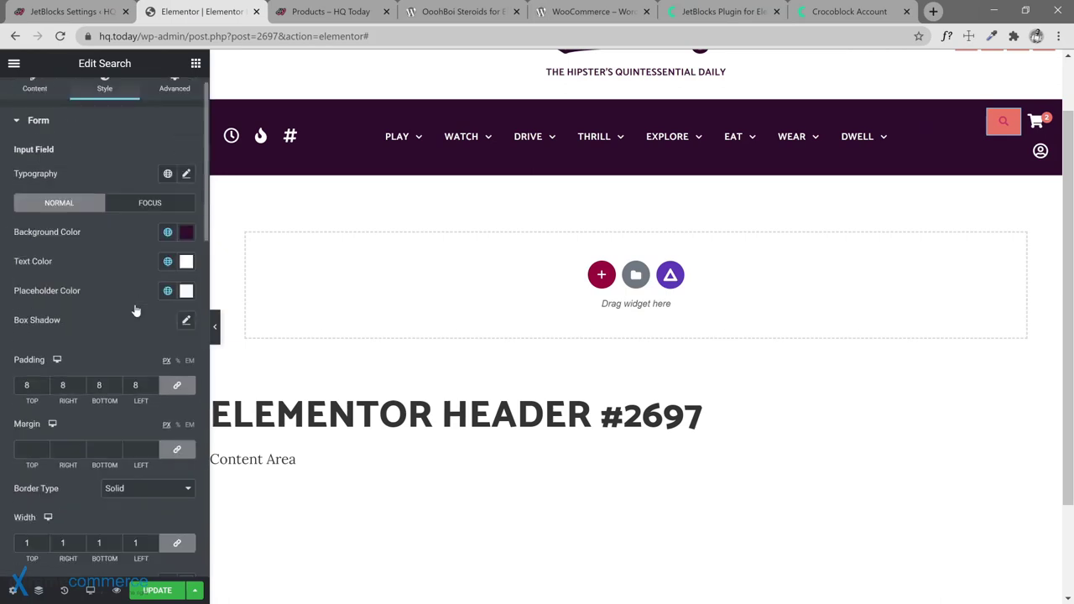
{"action": "scroll", "coordinate": [134, 306], "scroll_direction": "down", "scroll_amount": 5}
Step: Set the popup trigger icon size to 20 and padding to 12/10/8/10
{"action": "left_click", "coordinate": [112, 453]}
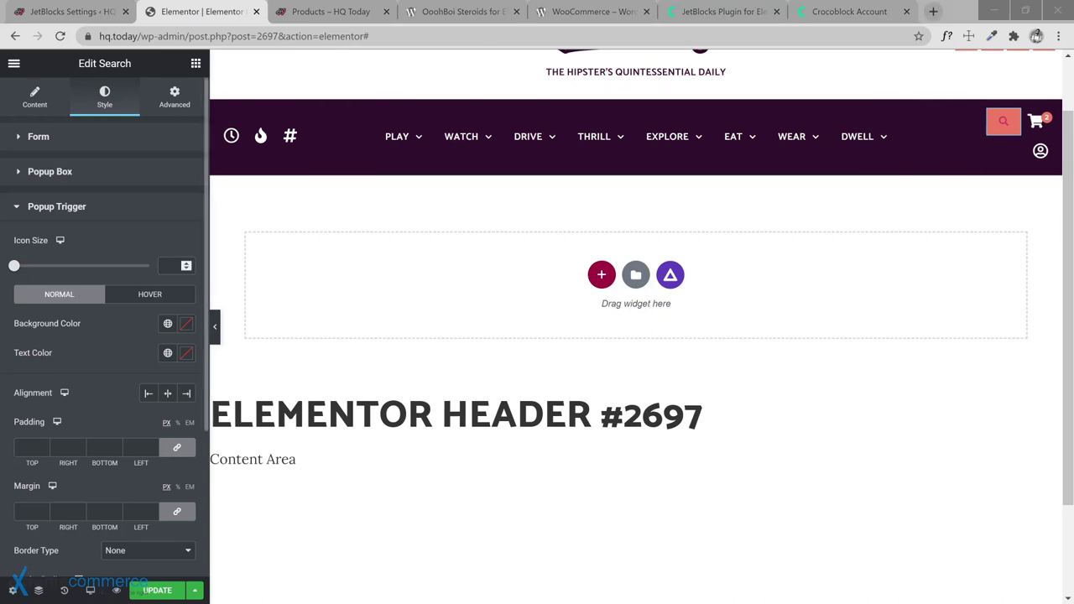
{"action": "left_click", "coordinate": [164, 265]}
{"action": "type", "text": "20"}
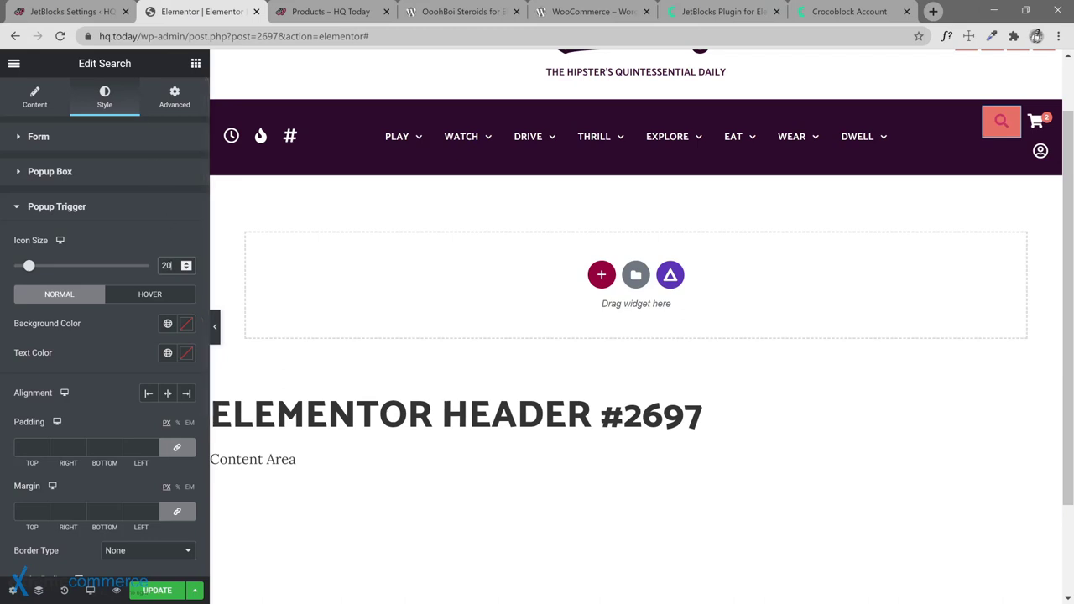
{"action": "left_click", "coordinate": [176, 447]}
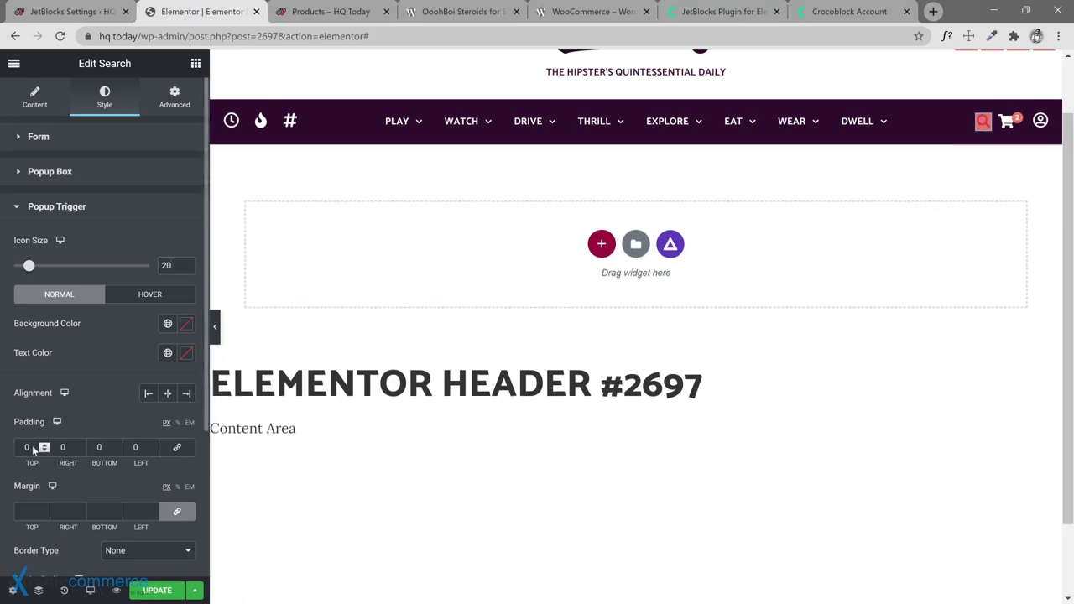
{"action": "double_click", "coordinate": [28, 447]}
{"action": "type", "text": "12"}
{"action": "key", "text": "Tab"}
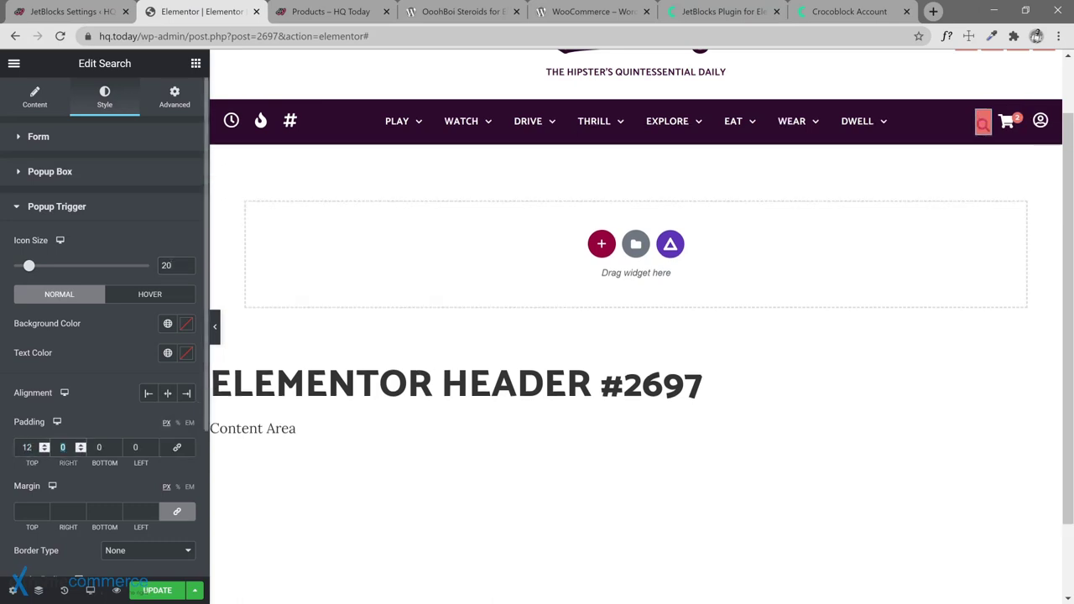
{"action": "type", "text": "10"}
{"action": "key", "text": "Tab"}
{"action": "type", "text": "8"}
{"action": "key", "text": "Tab"}
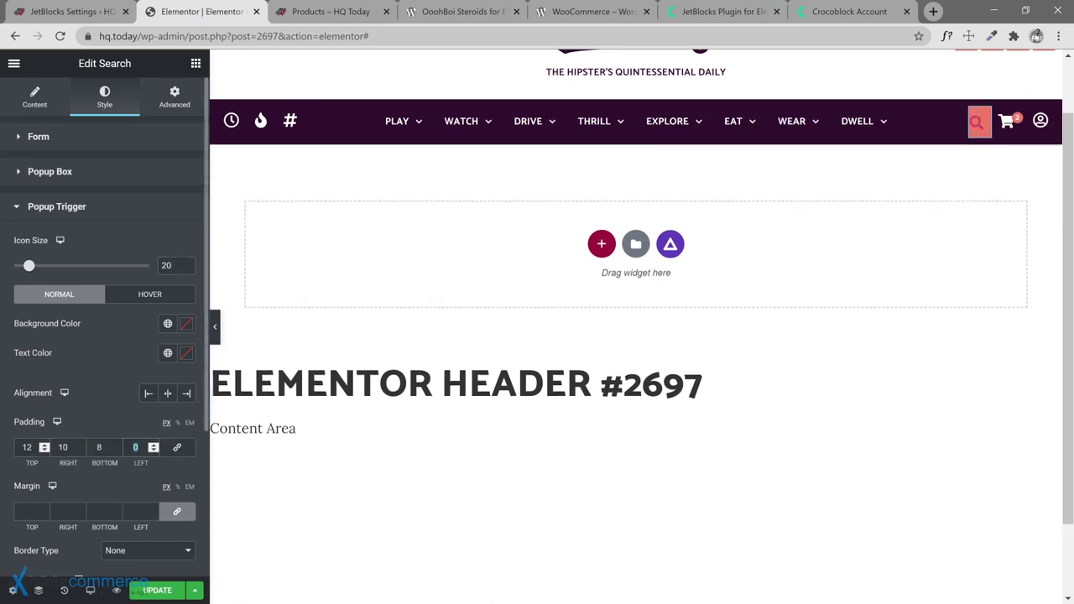
{"action": "type", "text": "10"}
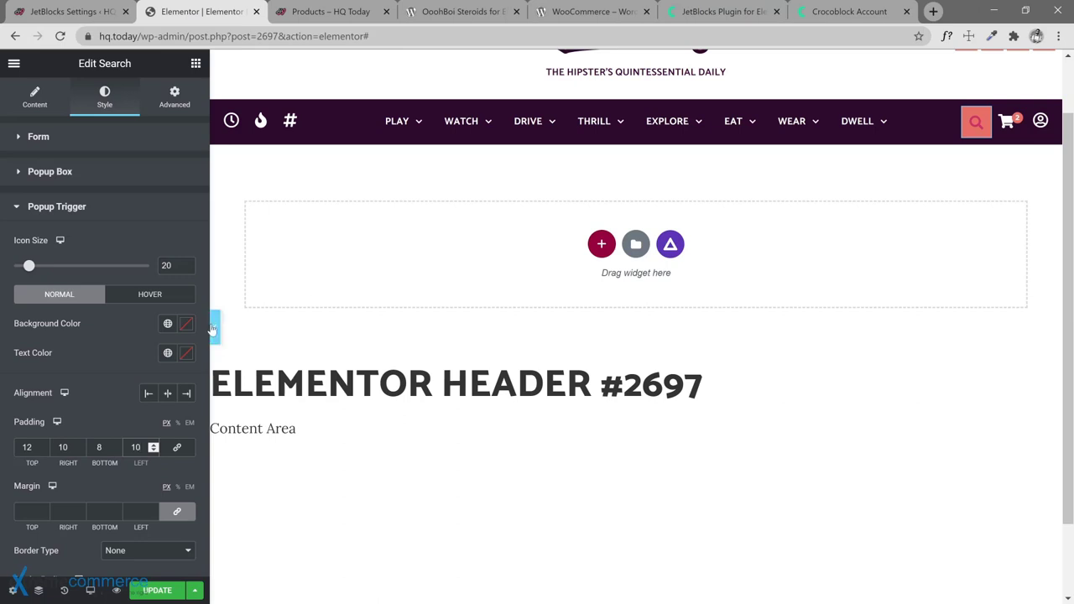
Step: Give the trigger a transparent background and a white icon
{"action": "left_click", "coordinate": [168, 323]}
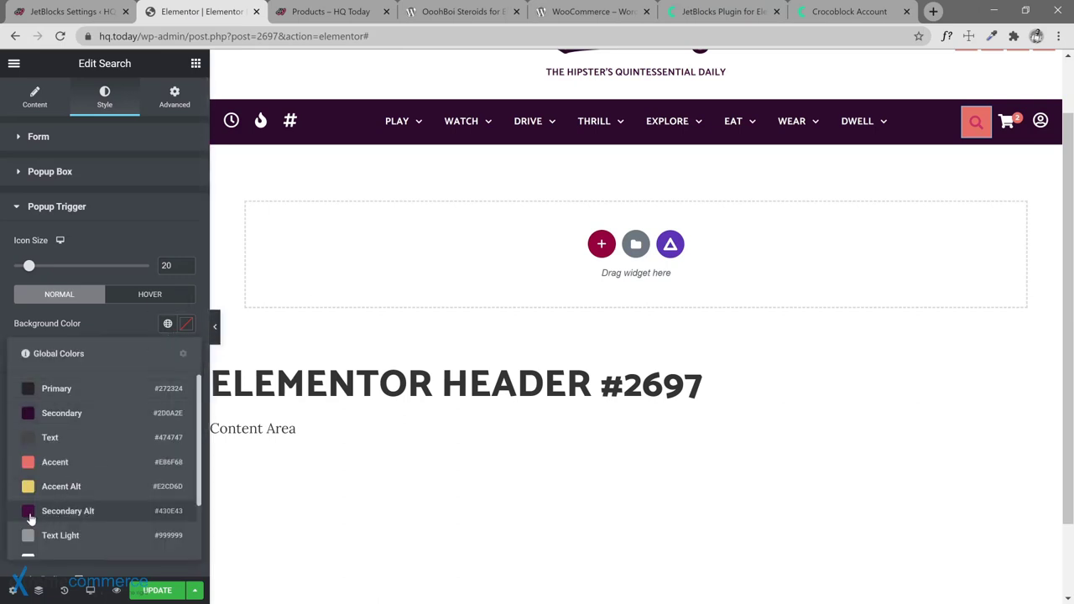
{"action": "scroll", "coordinate": [30, 518], "scroll_direction": "down", "scroll_amount": 1}
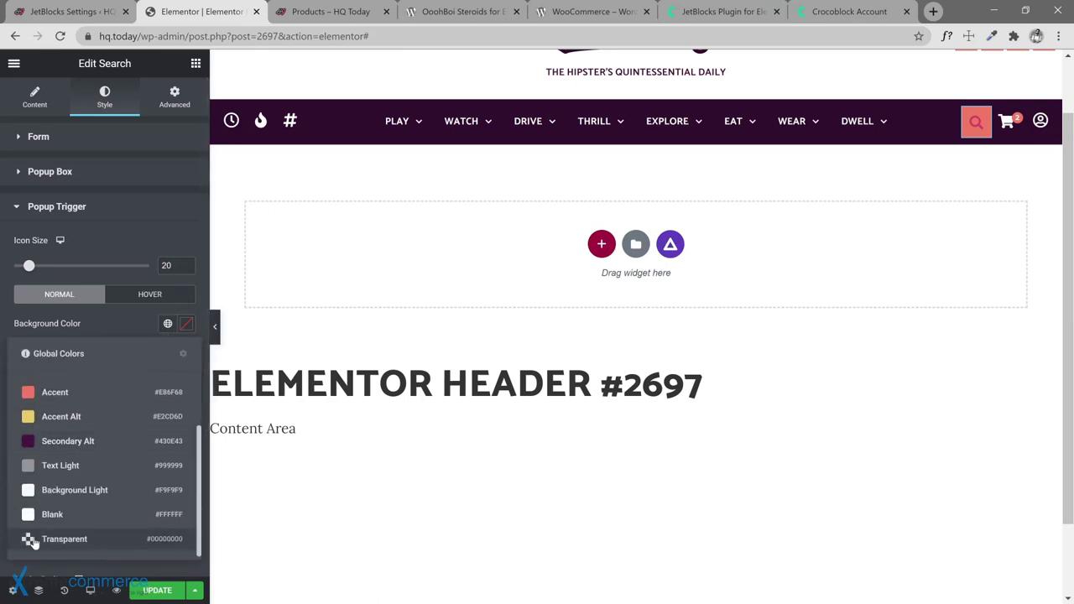
{"action": "left_click", "coordinate": [33, 544]}
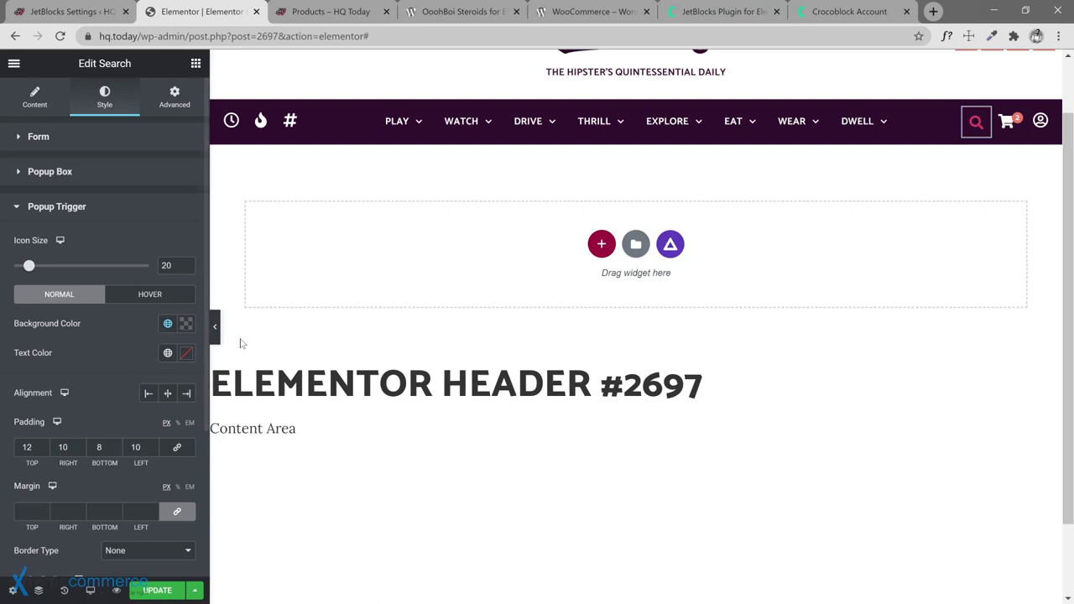
{"action": "left_click", "coordinate": [168, 355]}
{"action": "scroll", "coordinate": [94, 457], "scroll_direction": "down", "scroll_amount": 2}
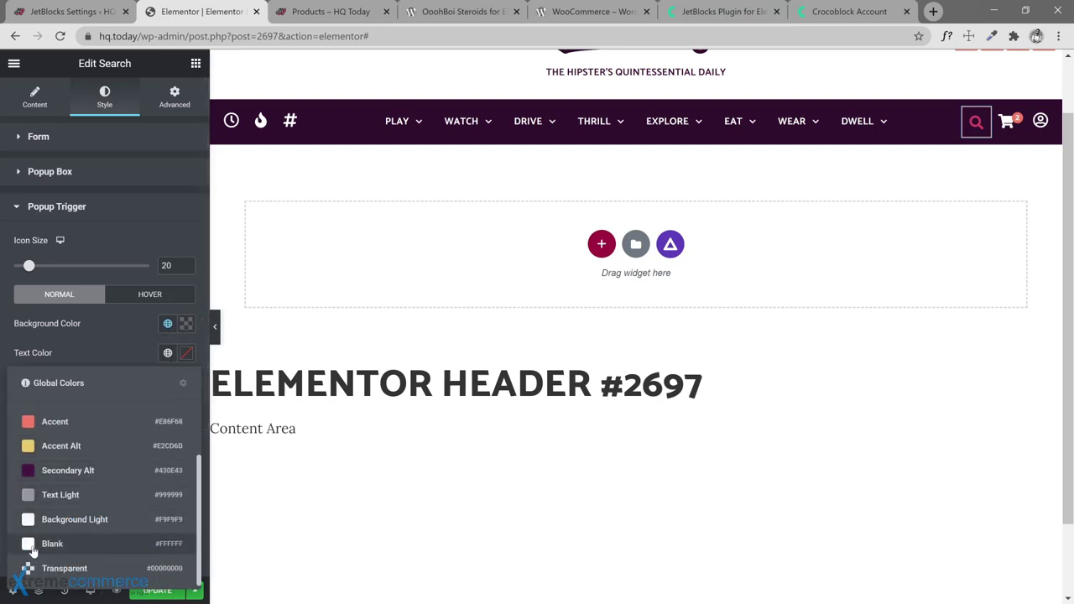
{"action": "left_click", "coordinate": [63, 550]}
Step: Make the trigger icon turn yellow on hover and update the header template
{"action": "left_click", "coordinate": [138, 295]}
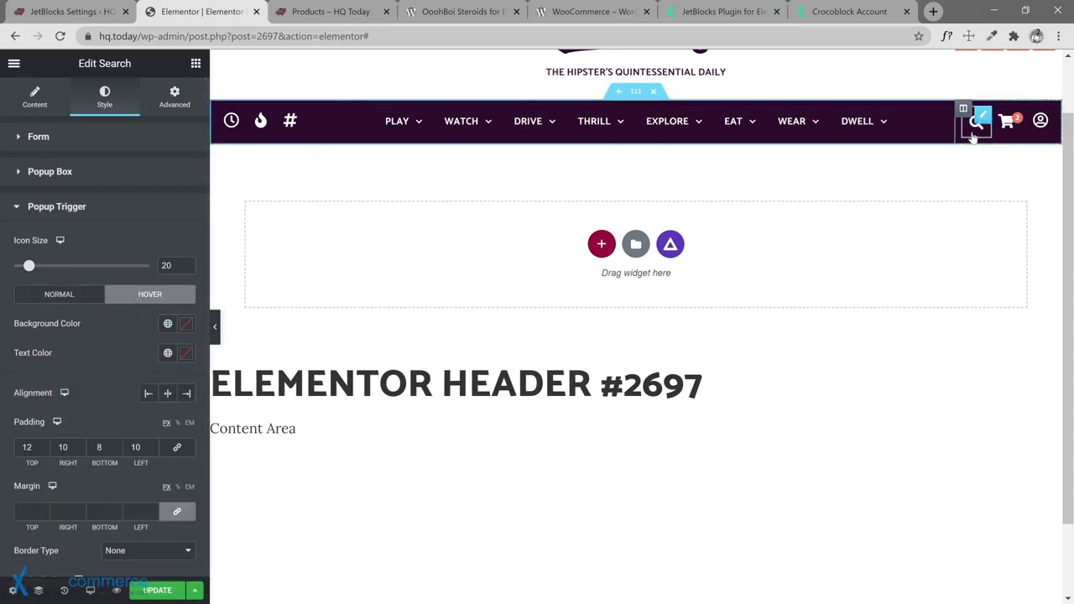
{"action": "left_click", "coordinate": [168, 352]}
{"action": "left_click", "coordinate": [38, 515]}
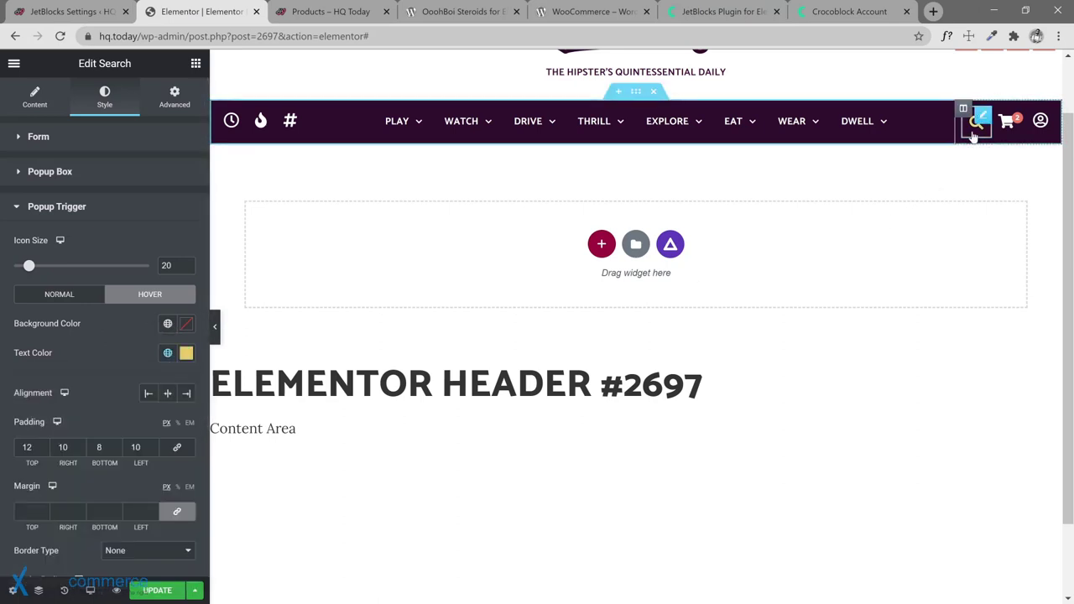
{"action": "left_click", "coordinate": [187, 589]}
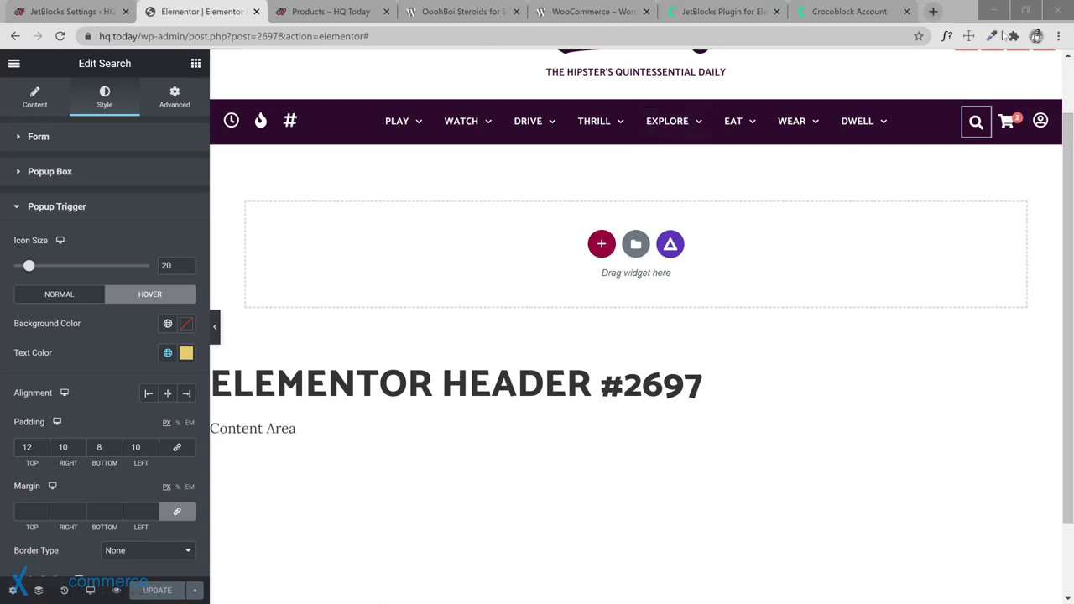
Step: Open the header search popup in the preview and review the search form's style settings
{"action": "left_click", "coordinate": [975, 123]}
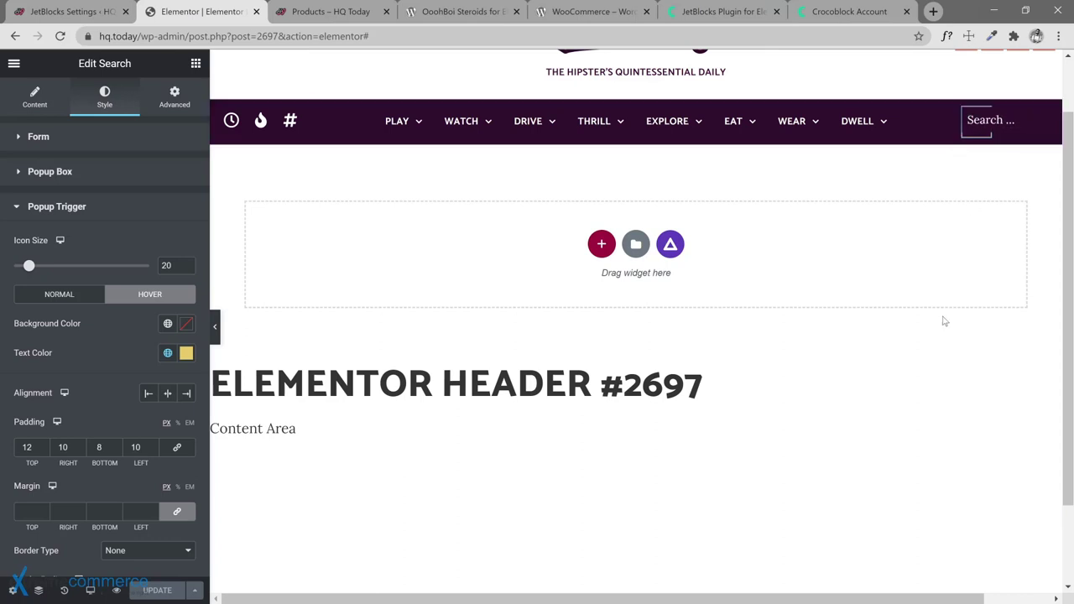
{"action": "left_click_drag", "start_coordinate": [837, 602], "coordinate": [910, 602]}
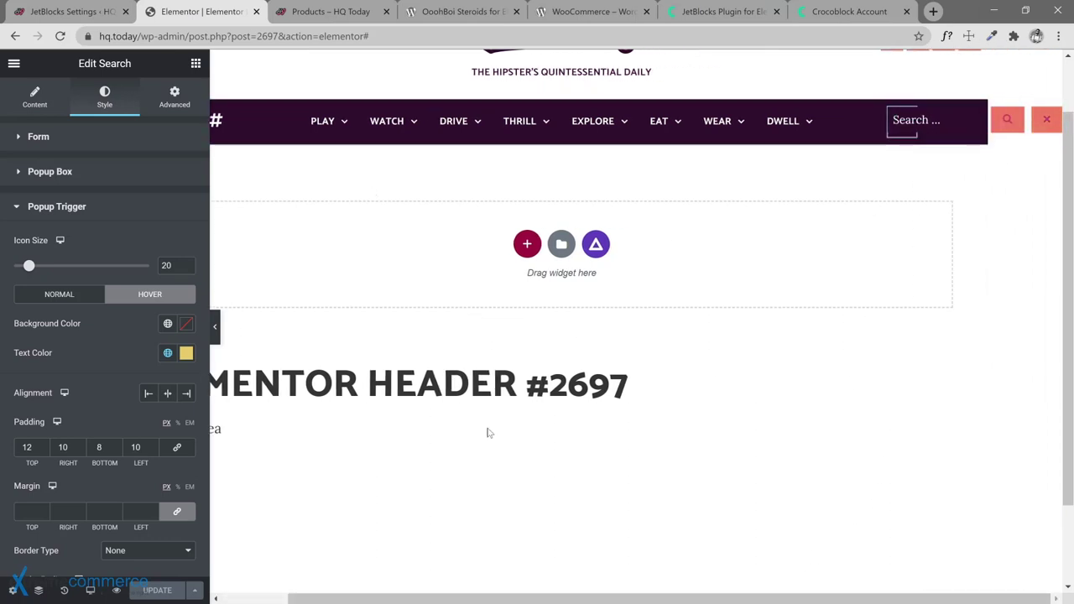
{"action": "scroll", "coordinate": [50, 356], "scroll_direction": "down", "scroll_amount": 2}
{"action": "scroll", "coordinate": [92, 272], "scroll_direction": "up", "scroll_amount": 2}
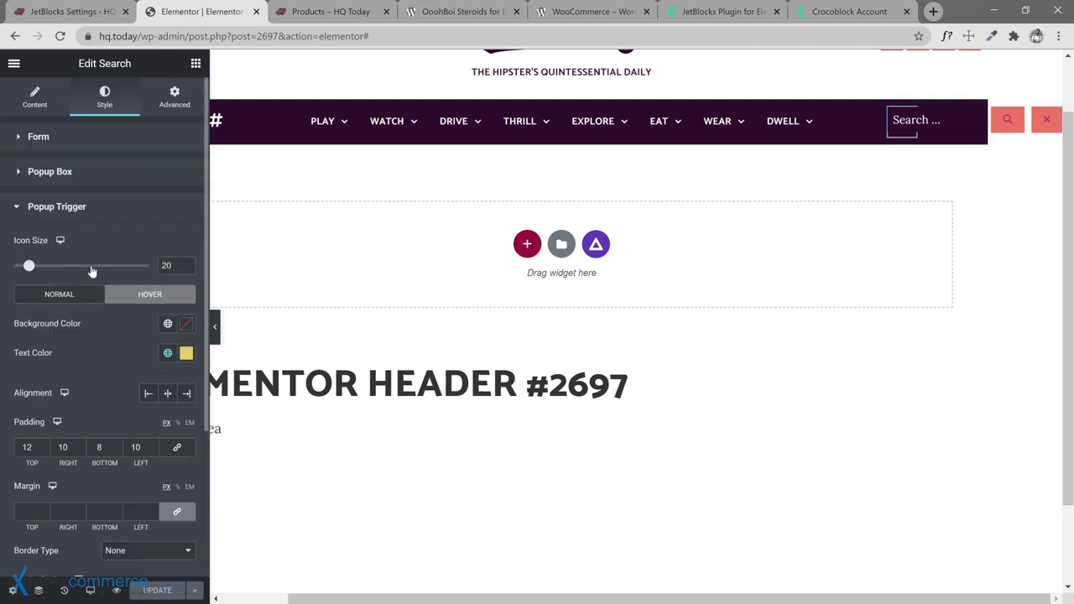
{"action": "left_click", "coordinate": [92, 171]}
{"action": "scroll", "coordinate": [120, 336], "scroll_direction": "down", "scroll_amount": 6}
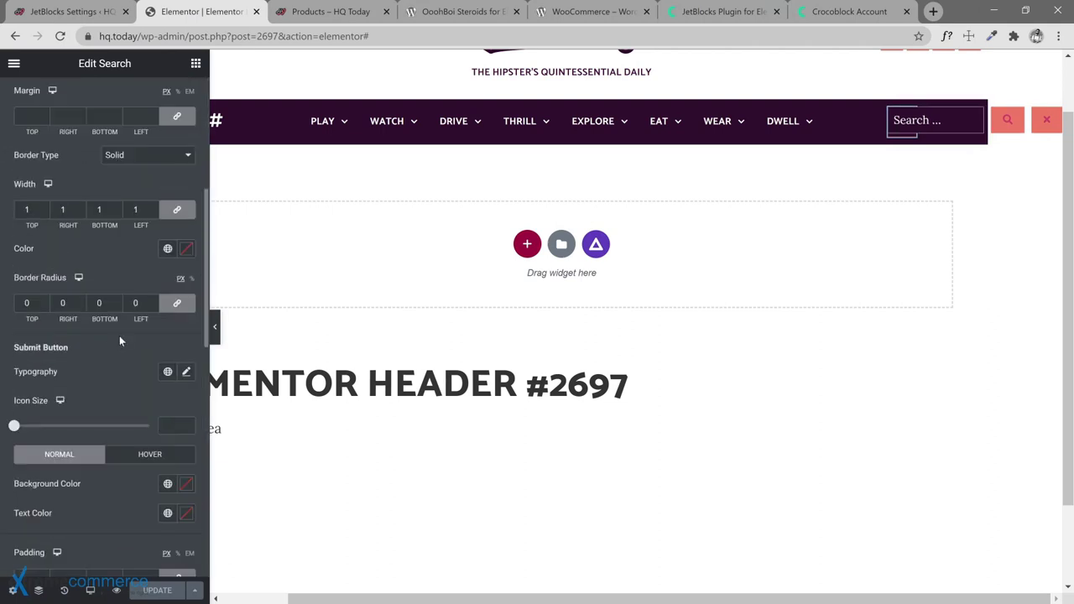
{"action": "scroll", "coordinate": [119, 342], "scroll_direction": "down", "scroll_amount": 2}
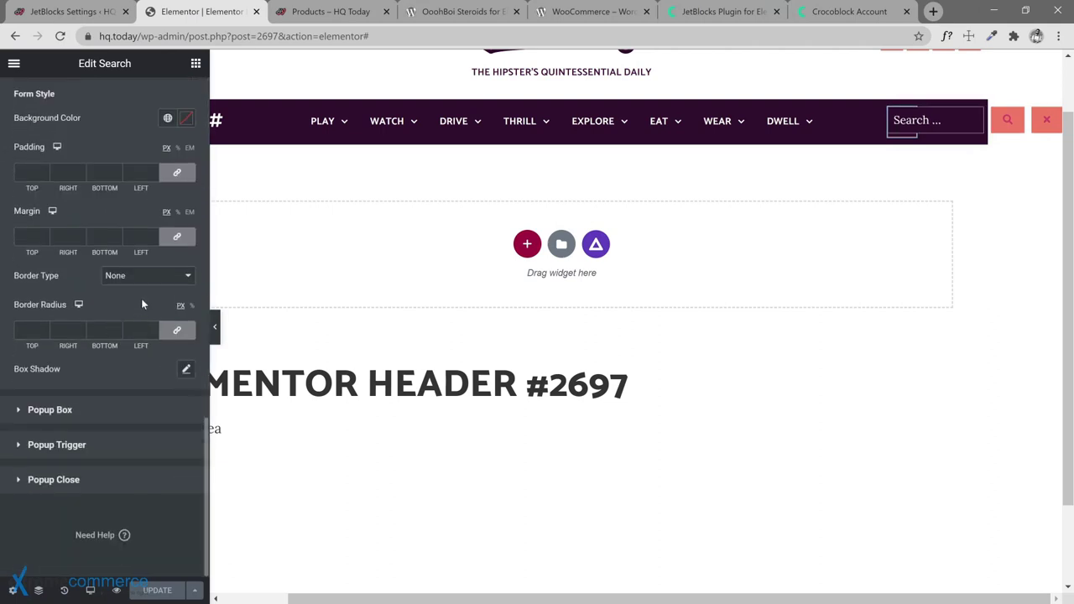
{"action": "scroll", "coordinate": [141, 297], "scroll_direction": "up", "scroll_amount": 8}
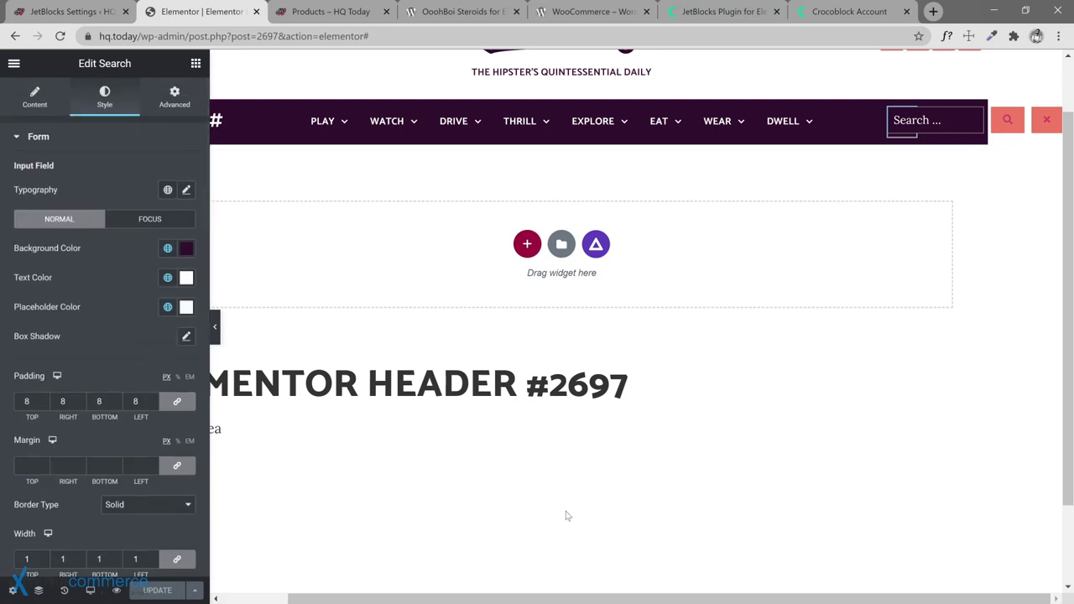
Step: Open and close the search on the live Shop page, then collapse the preview's search to its icon
{"action": "left_click", "coordinate": [330, 11]}
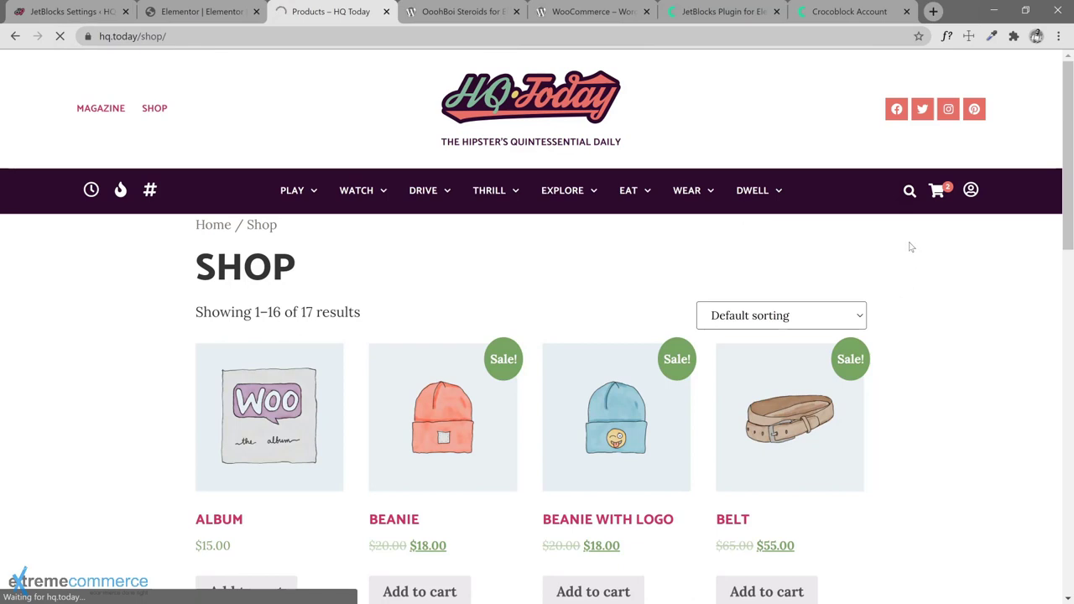
{"action": "left_click", "coordinate": [905, 192]}
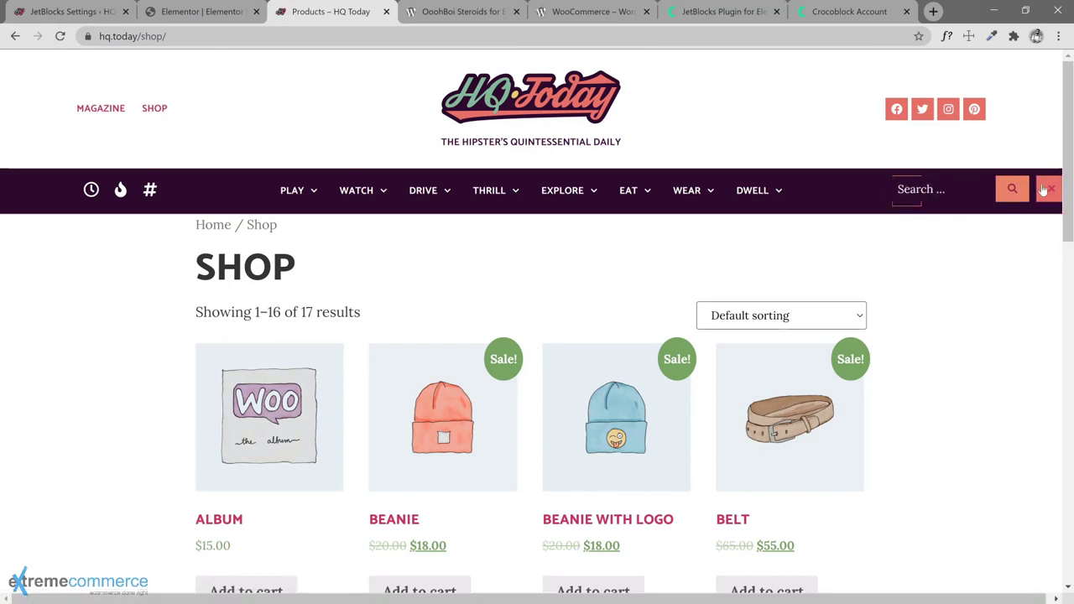
{"action": "left_click", "coordinate": [940, 248]}
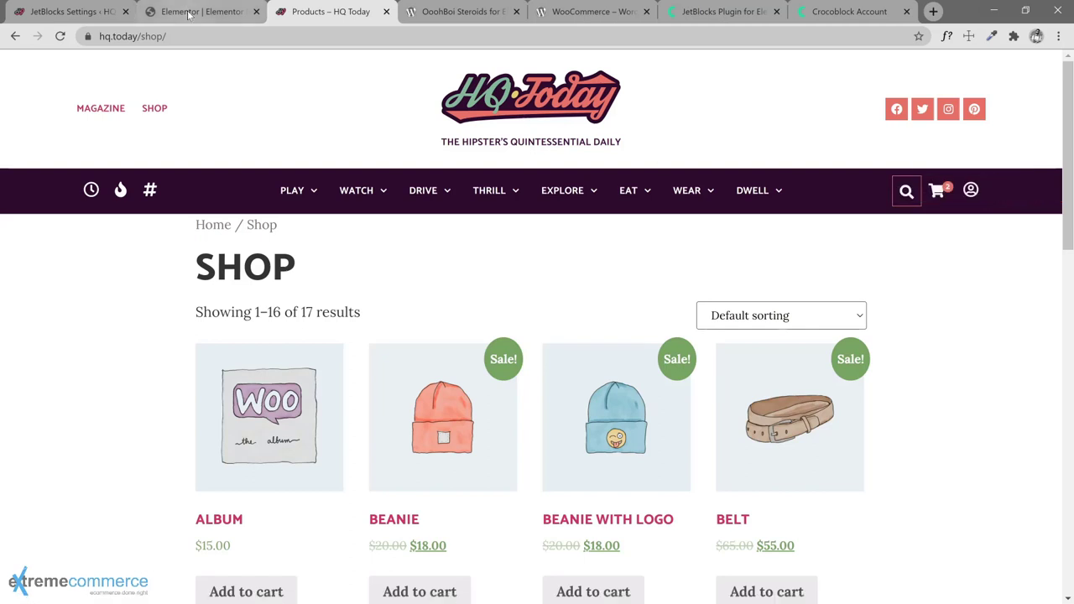
{"action": "left_click", "coordinate": [189, 13]}
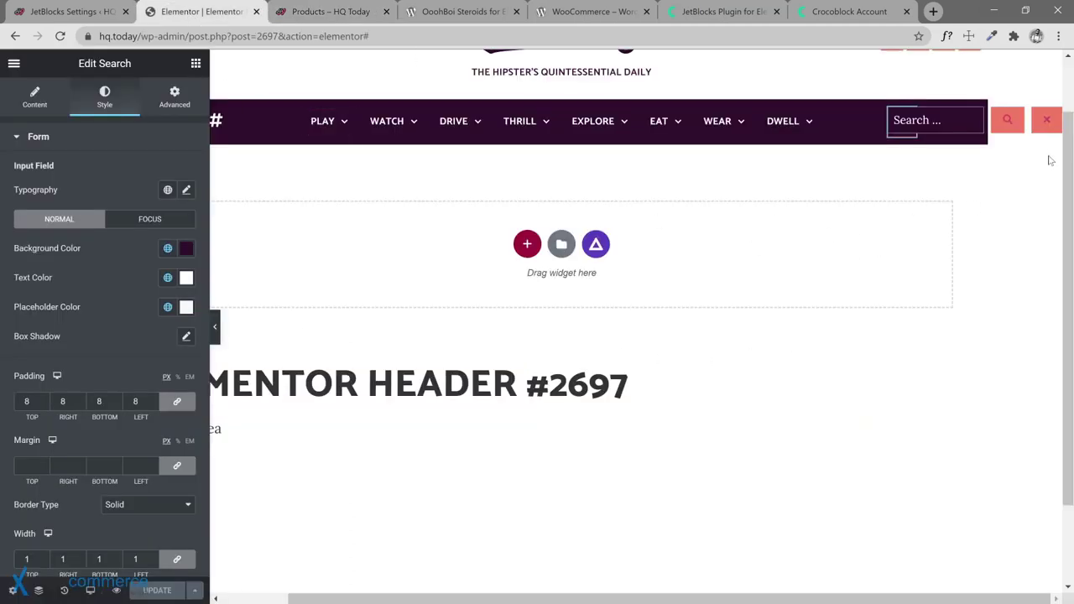
{"action": "left_click", "coordinate": [1047, 120]}
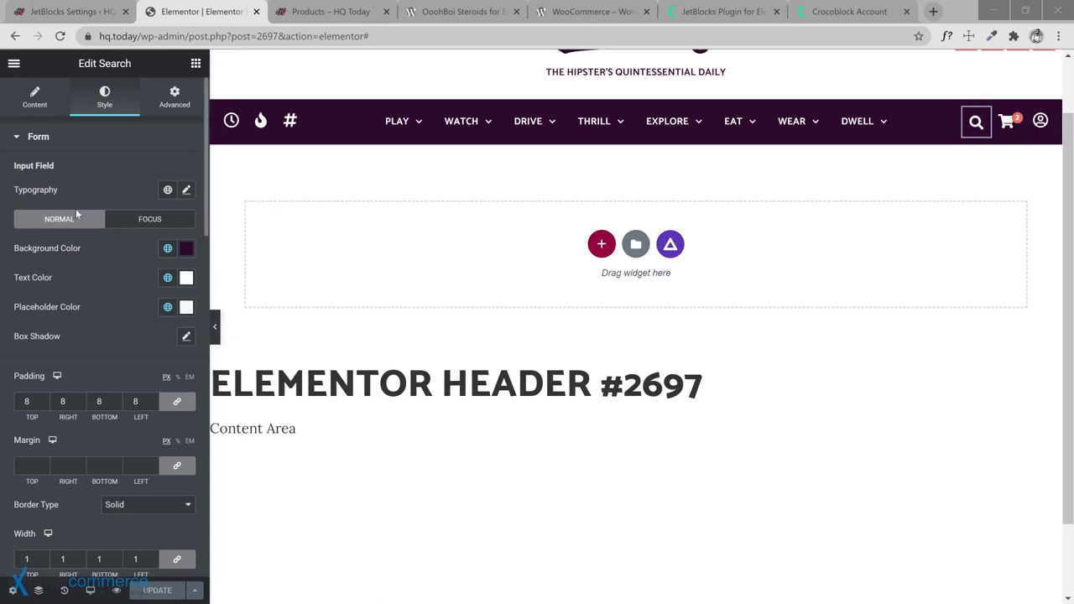
Step: Scroll the Style tab past Form Style and expand the Popup Box style section
{"action": "scroll", "coordinate": [341, 450], "scroll_direction": "down", "scroll_amount": 1}
{"action": "scroll", "coordinate": [163, 403], "scroll_direction": "down", "scroll_amount": 10}
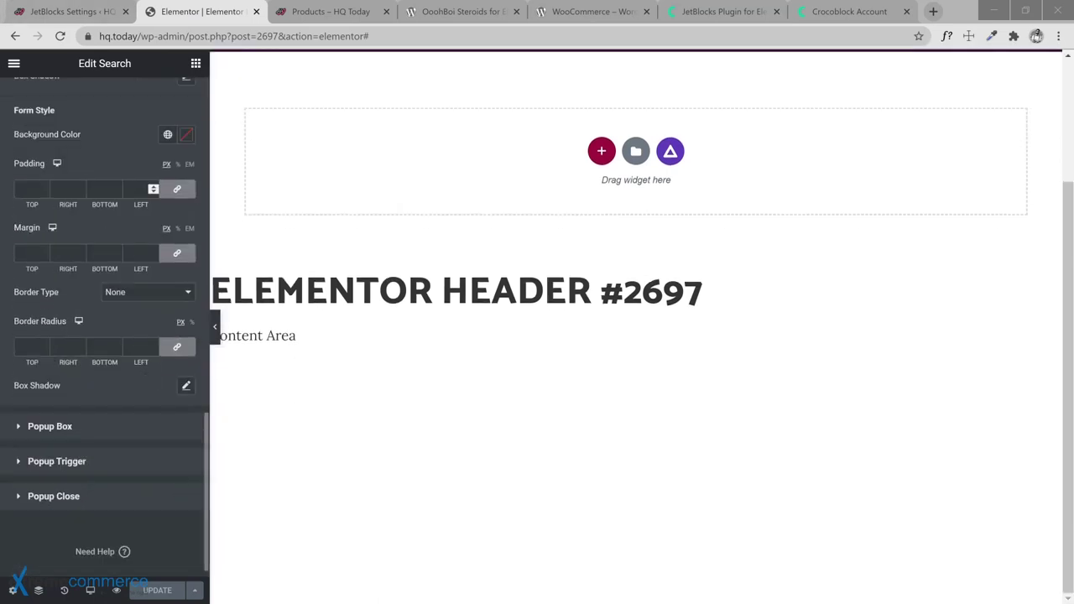
{"action": "scroll", "coordinate": [85, 319], "scroll_direction": "up", "scroll_amount": 4}
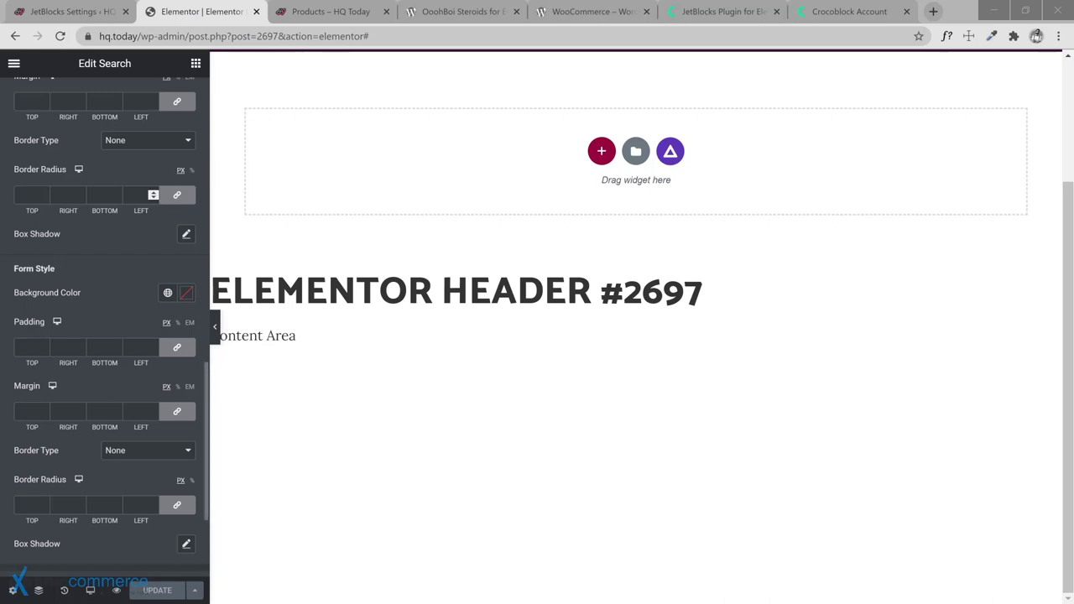
{"action": "scroll", "coordinate": [144, 193], "scroll_direction": "up", "scroll_amount": 6}
{"action": "scroll", "coordinate": [125, 190], "scroll_direction": "up", "scroll_amount": 2}
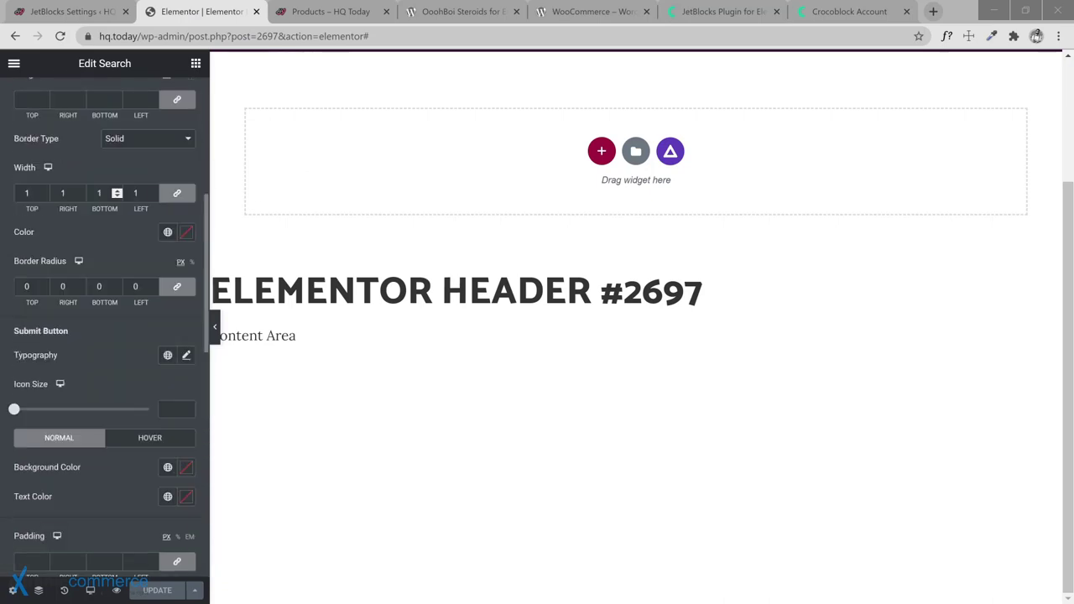
{"action": "scroll", "coordinate": [51, 247], "scroll_direction": "up", "scroll_amount": 2}
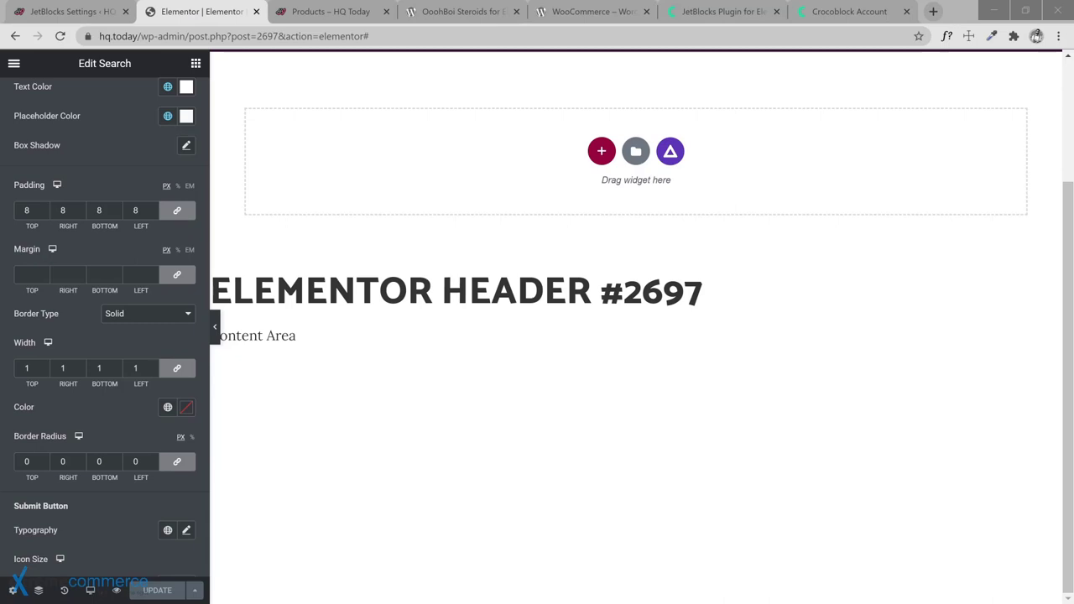
{"action": "scroll", "coordinate": [111, 272], "scroll_direction": "down", "scroll_amount": 10}
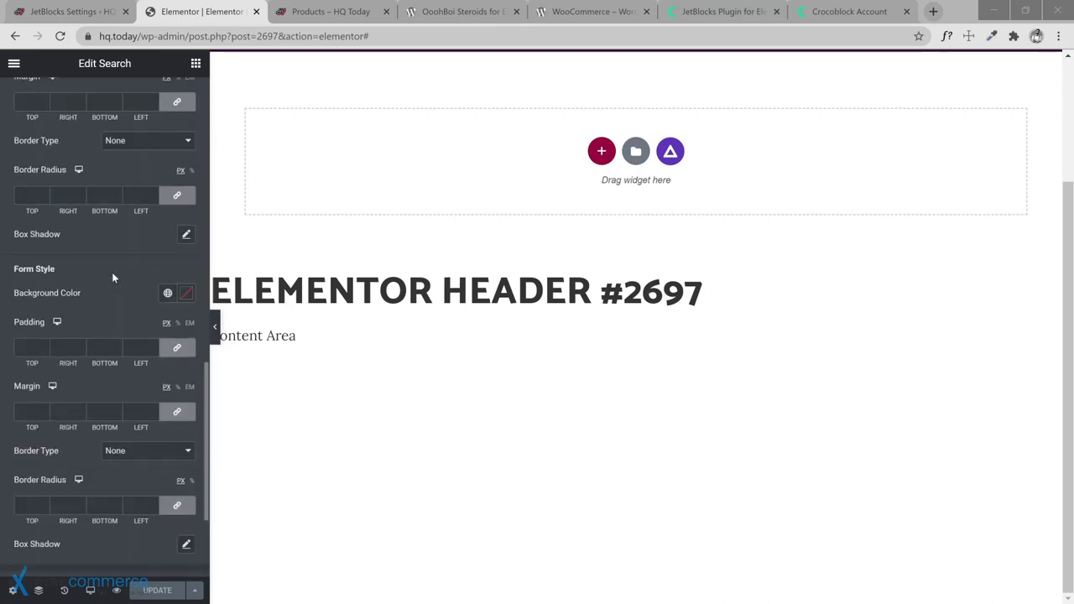
{"action": "scroll", "coordinate": [106, 406], "scroll_direction": "down", "scroll_amount": 3}
{"action": "left_click", "coordinate": [100, 410]}
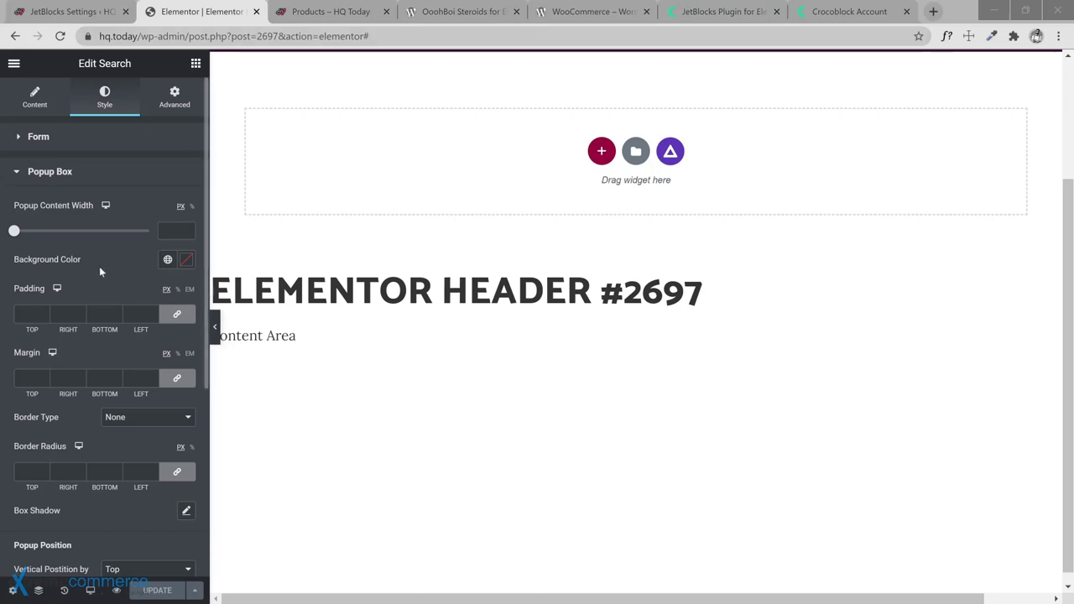
Step: Set Popup Content Width to 320 and the popup background to the Secondary global colour
{"action": "scroll", "coordinate": [101, 259], "scroll_direction": "down", "scroll_amount": 2}
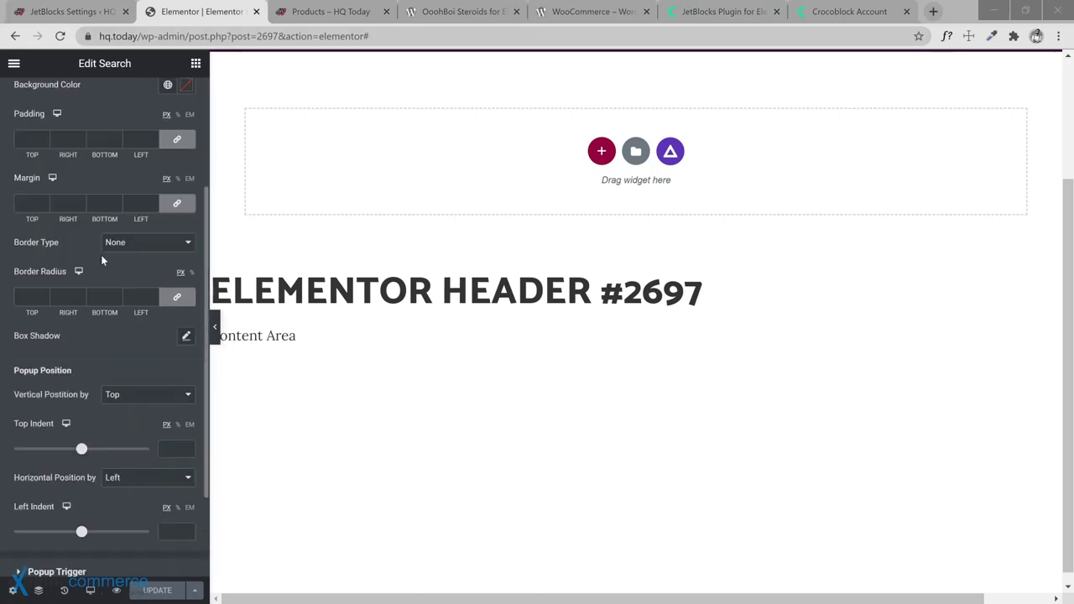
{"action": "scroll", "coordinate": [101, 260], "scroll_direction": "up", "scroll_amount": 2}
{"action": "left_click", "coordinate": [164, 231]}
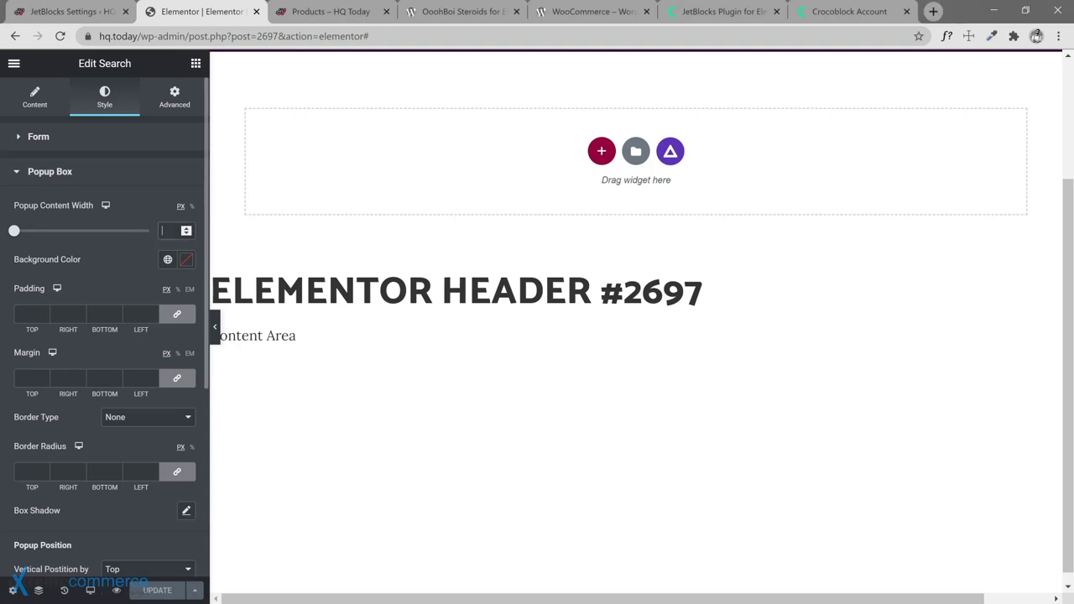
{"action": "type", "text": "320"}
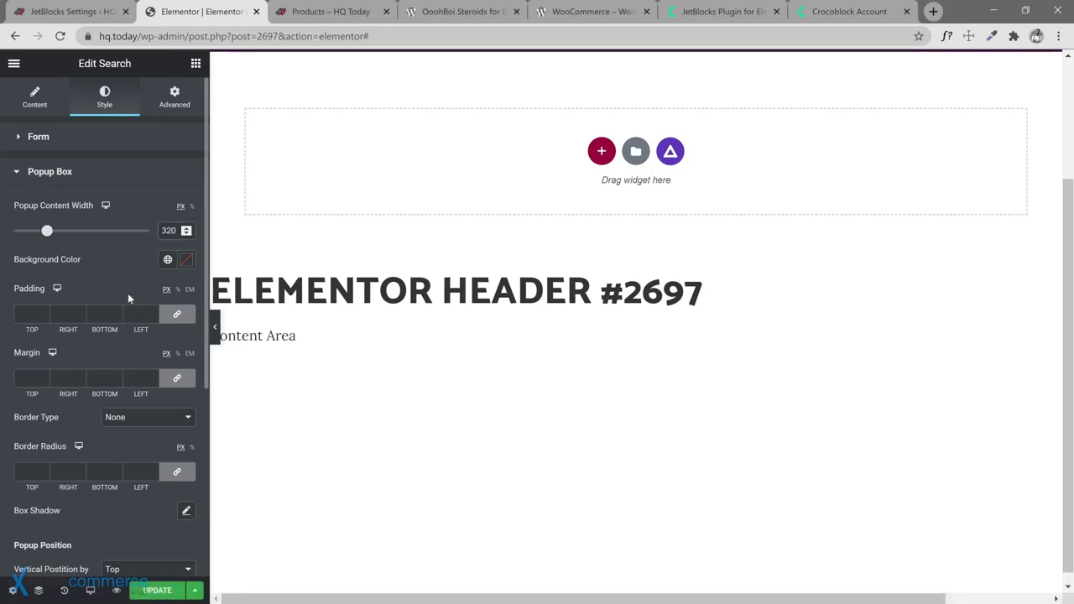
{"action": "left_click", "coordinate": [168, 260]}
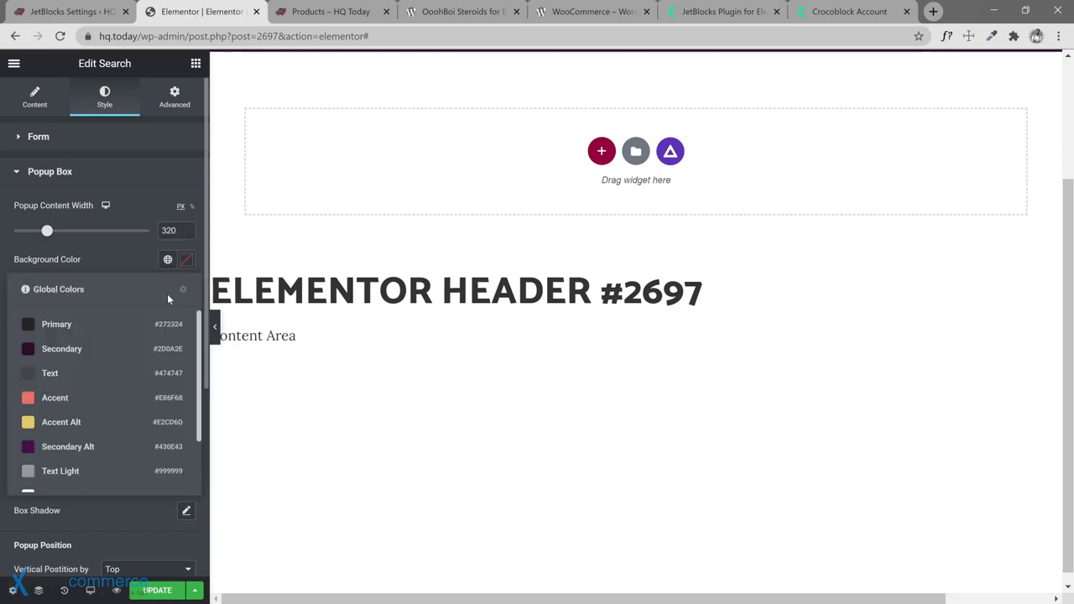
{"action": "left_click", "coordinate": [72, 351]}
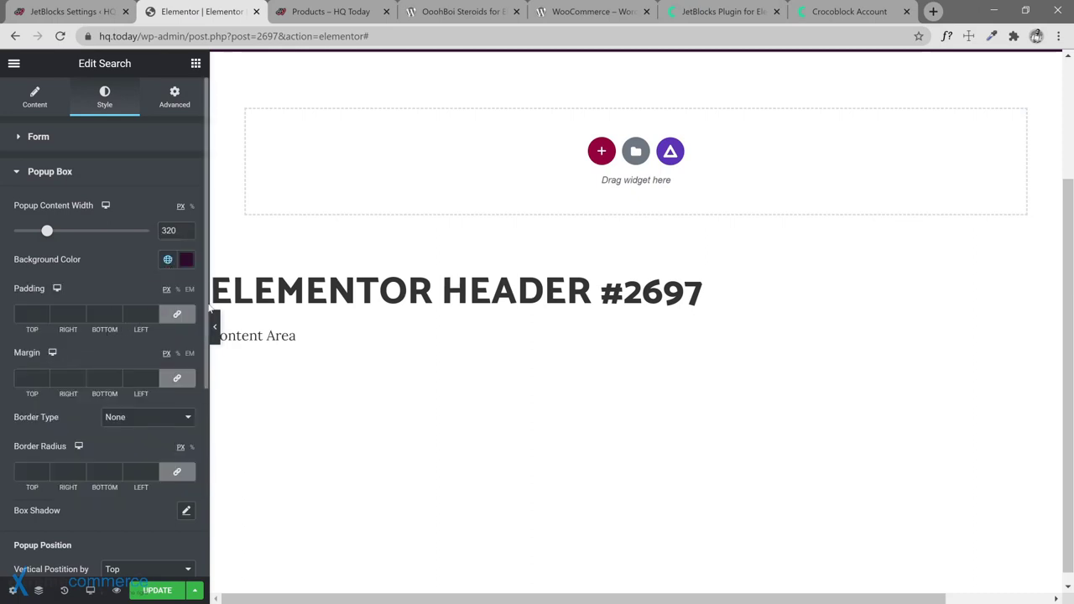
{"action": "scroll", "coordinate": [376, 263], "scroll_direction": "up", "scroll_amount": 2}
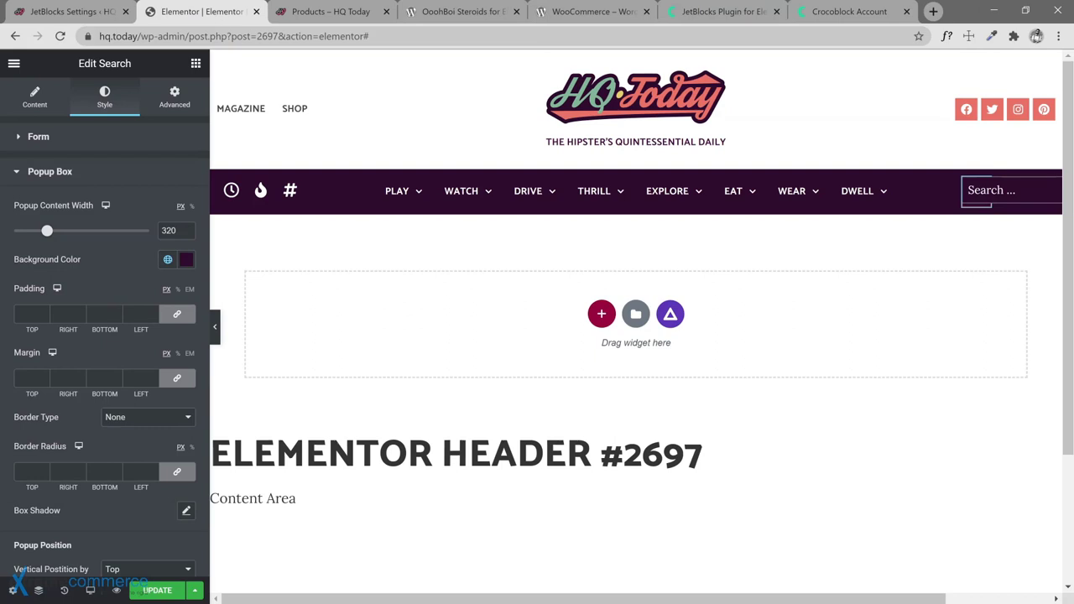
{"action": "scroll", "coordinate": [137, 297], "scroll_direction": "down", "scroll_amount": 4}
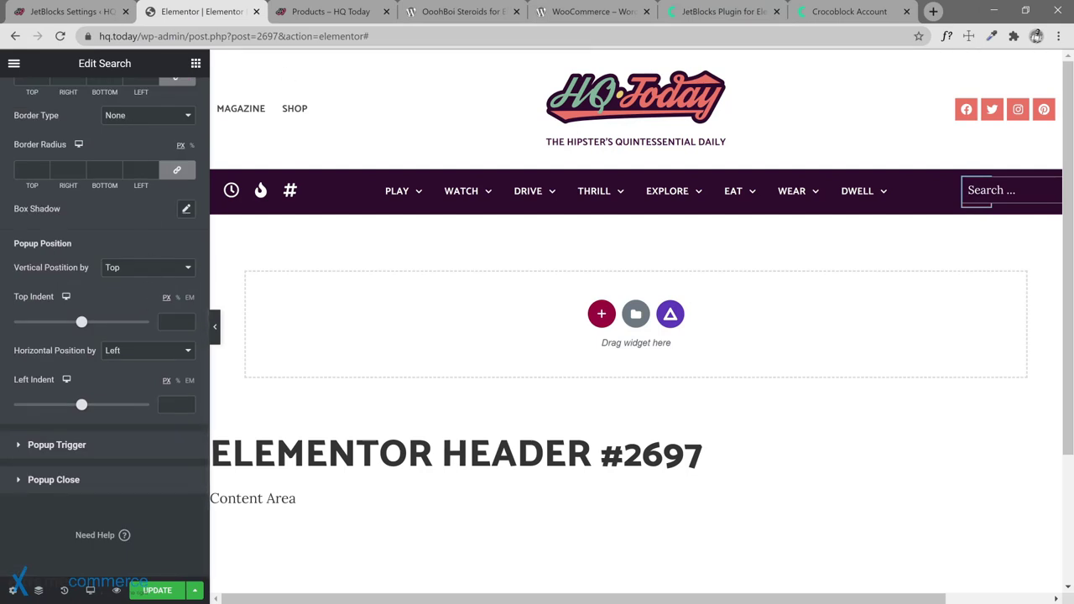
Step: Position the popup horizontally by Right with a 0 right indent, and save the template
{"action": "left_click", "coordinate": [146, 355]}
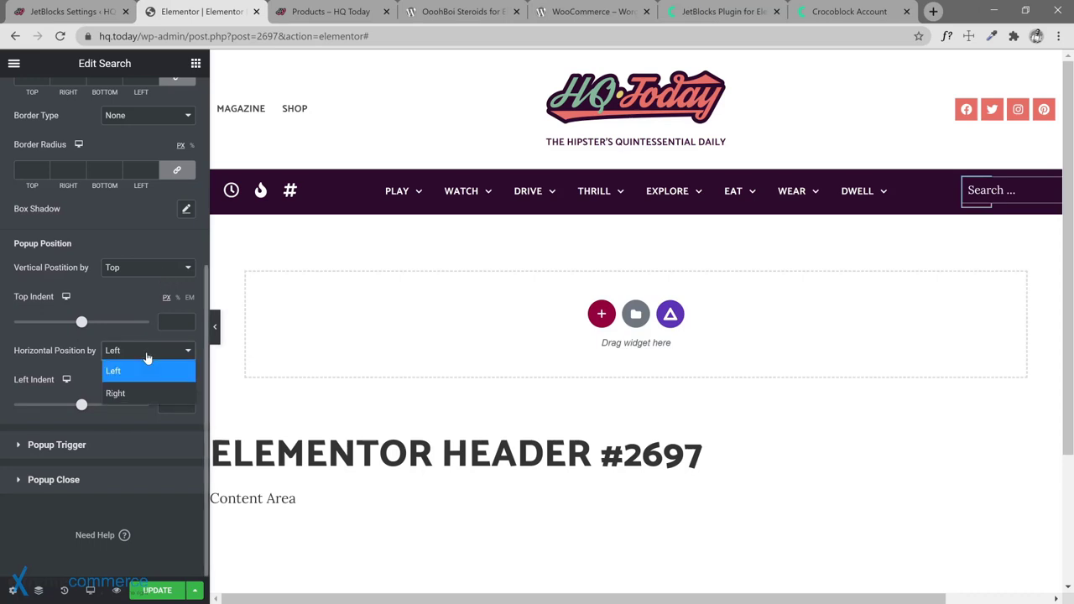
{"action": "left_click", "coordinate": [144, 394]}
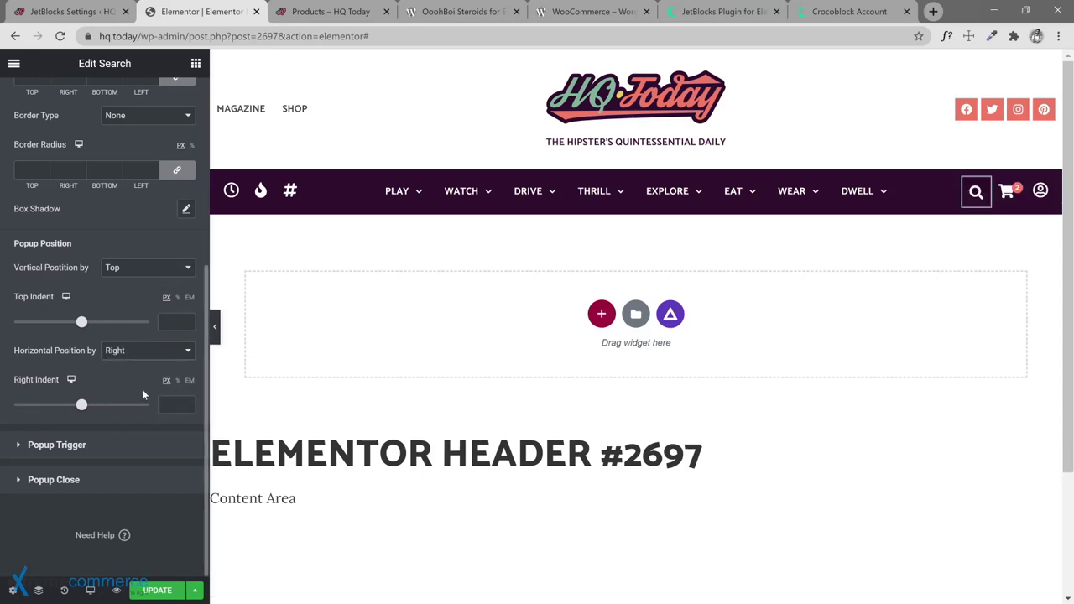
{"action": "left_click", "coordinate": [170, 405]}
{"action": "type", "text": "0"}
{"action": "left_click", "coordinate": [159, 589]}
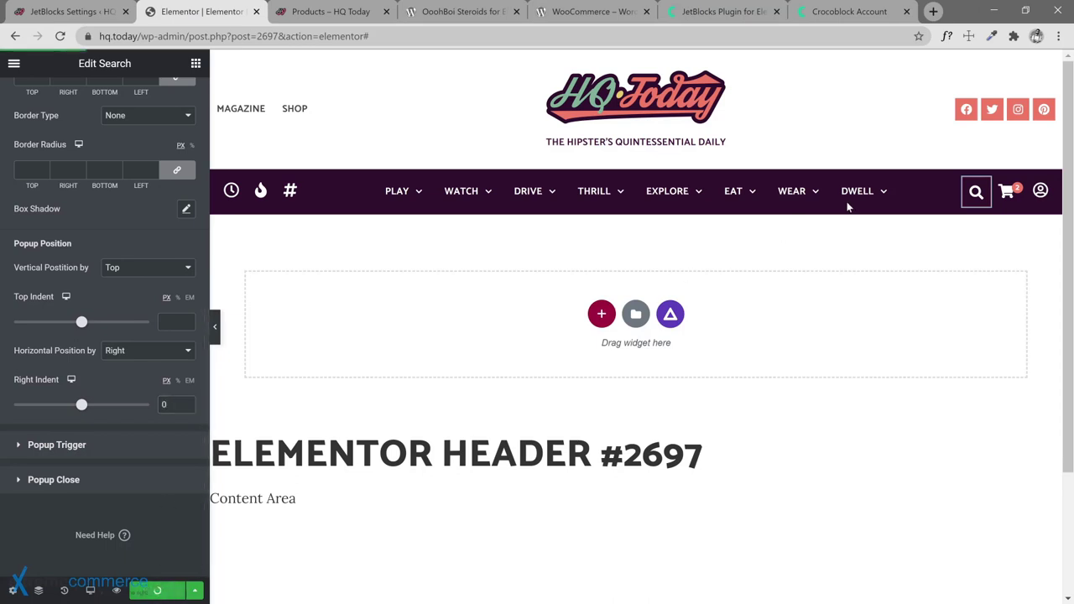
Step: Test the header search popup by toggling it repeatedly, then expand the input field styling
{"action": "left_click", "coordinate": [971, 198]}
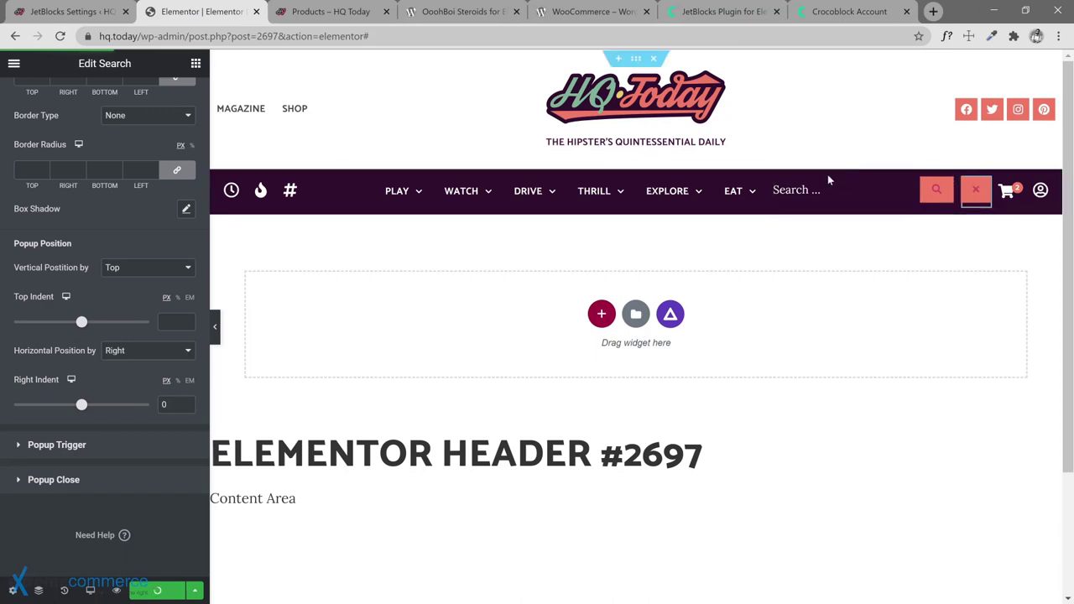
{"action": "left_click", "coordinate": [971, 198]}
{"action": "left_click", "coordinate": [971, 198]}
{"action": "left_click", "coordinate": [970, 198]}
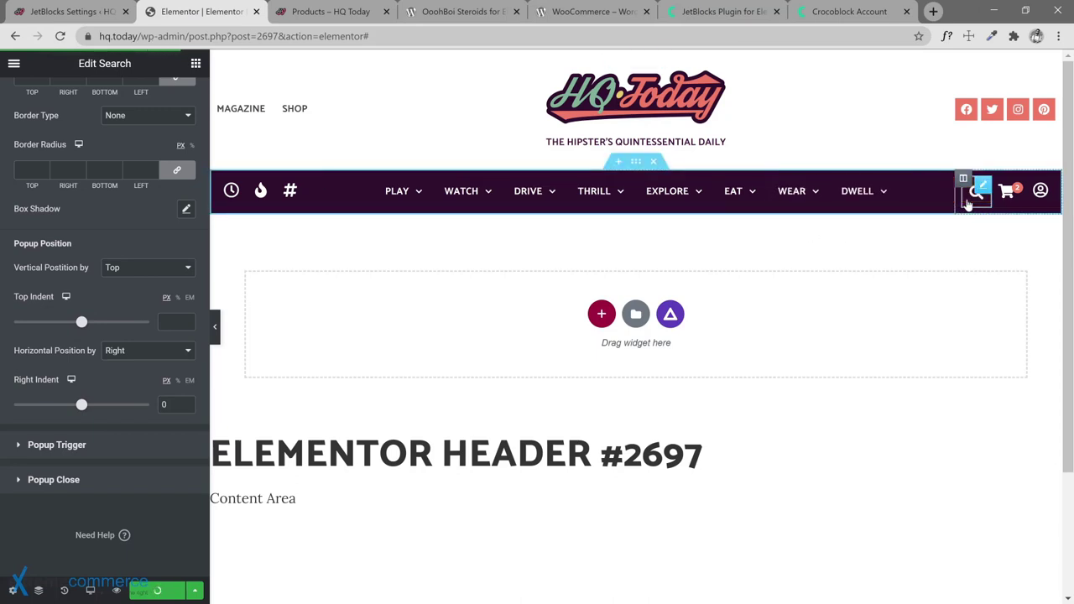
{"action": "left_click", "coordinate": [971, 198]}
{"action": "left_click", "coordinate": [969, 199]}
{"action": "left_click", "coordinate": [969, 200]}
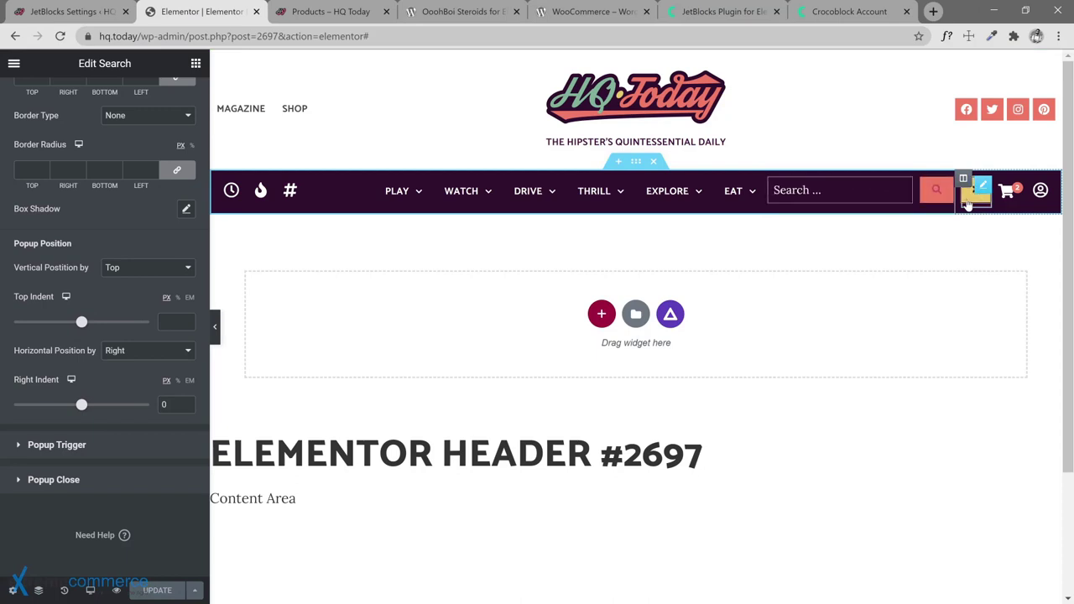
{"action": "left_click", "coordinate": [969, 200]}
{"action": "left_click", "coordinate": [969, 200]}
{"action": "left_click", "coordinate": [969, 199]}
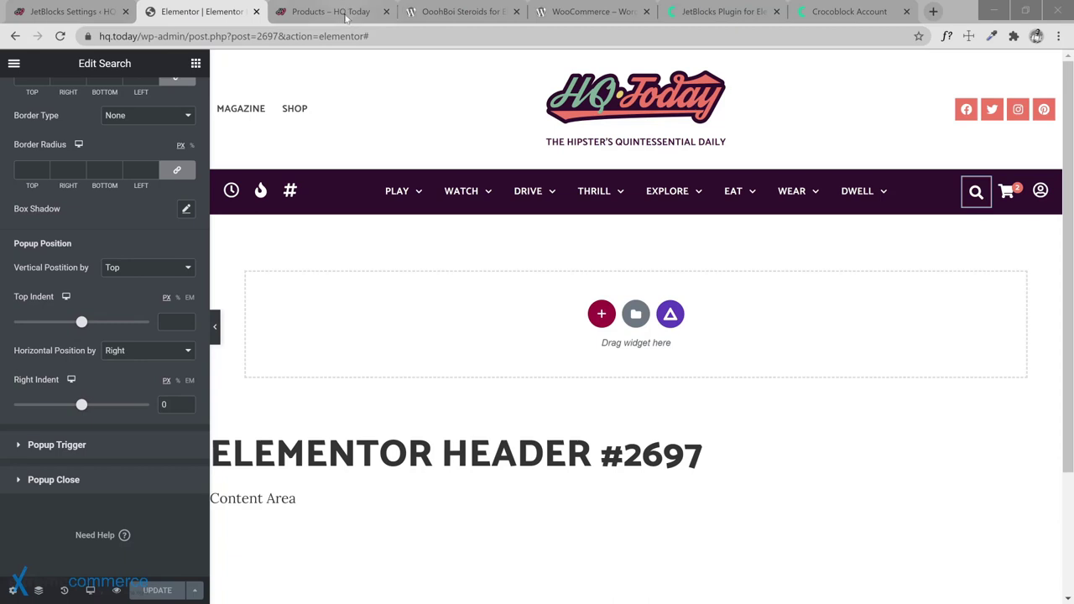
{"action": "scroll", "coordinate": [126, 109], "scroll_direction": "up", "scroll_amount": 5}
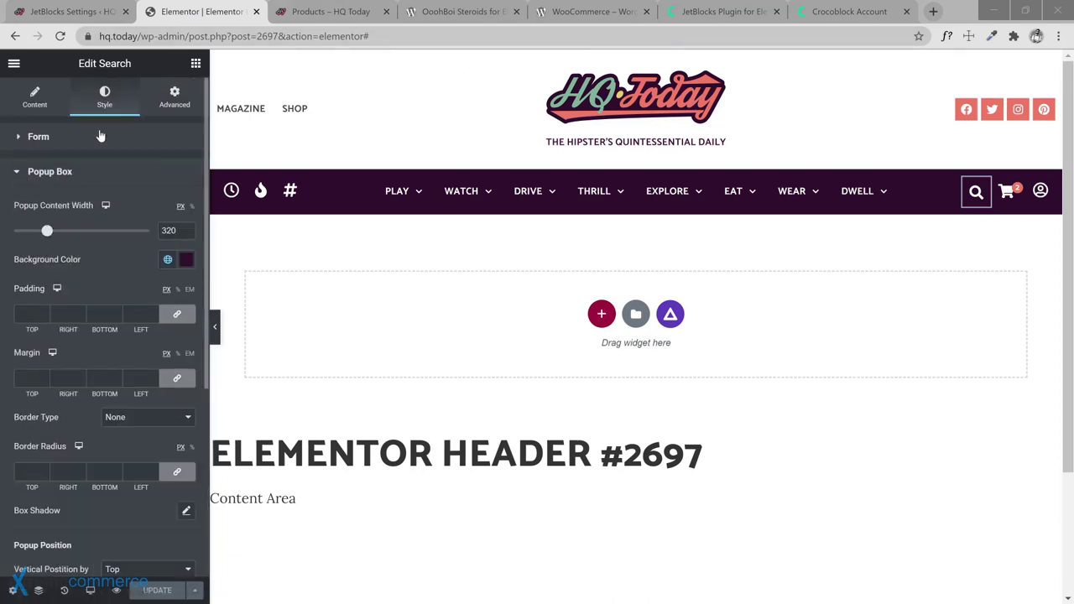
{"action": "left_click", "coordinate": [98, 136]}
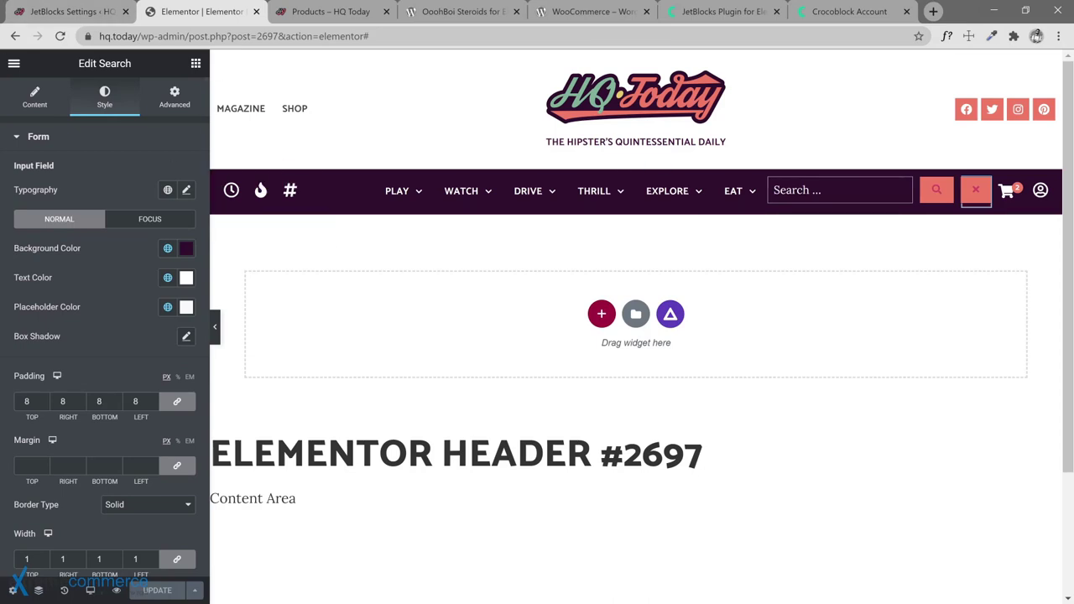
{"action": "scroll", "coordinate": [222, 307], "scroll_direction": "down", "scroll_amount": 1}
Step: Set the submit button Icon Size to 20 and its linked padding to 10 px on all sides
{"action": "scroll", "coordinate": [131, 340], "scroll_direction": "down", "scroll_amount": 5}
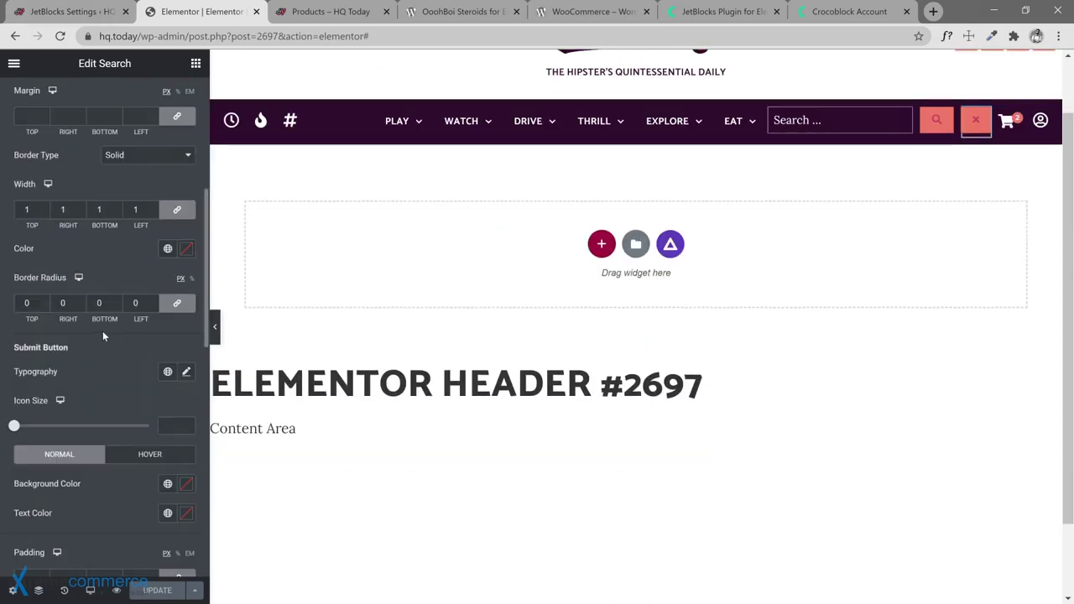
{"action": "scroll", "coordinate": [98, 294], "scroll_direction": "down", "scroll_amount": 4}
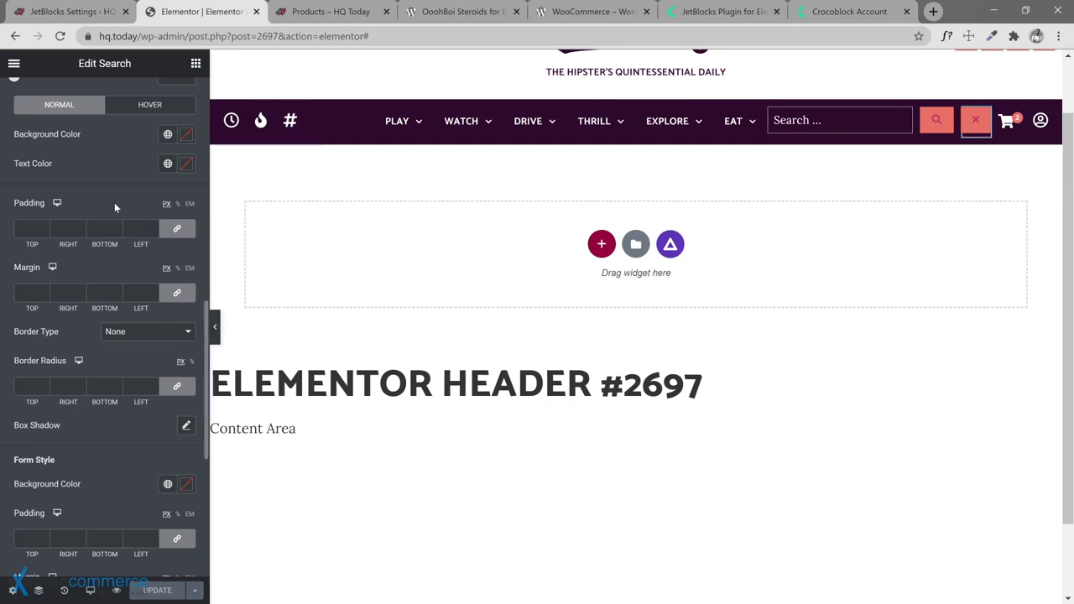
{"action": "scroll", "coordinate": [115, 207], "scroll_direction": "up", "scroll_amount": 2}
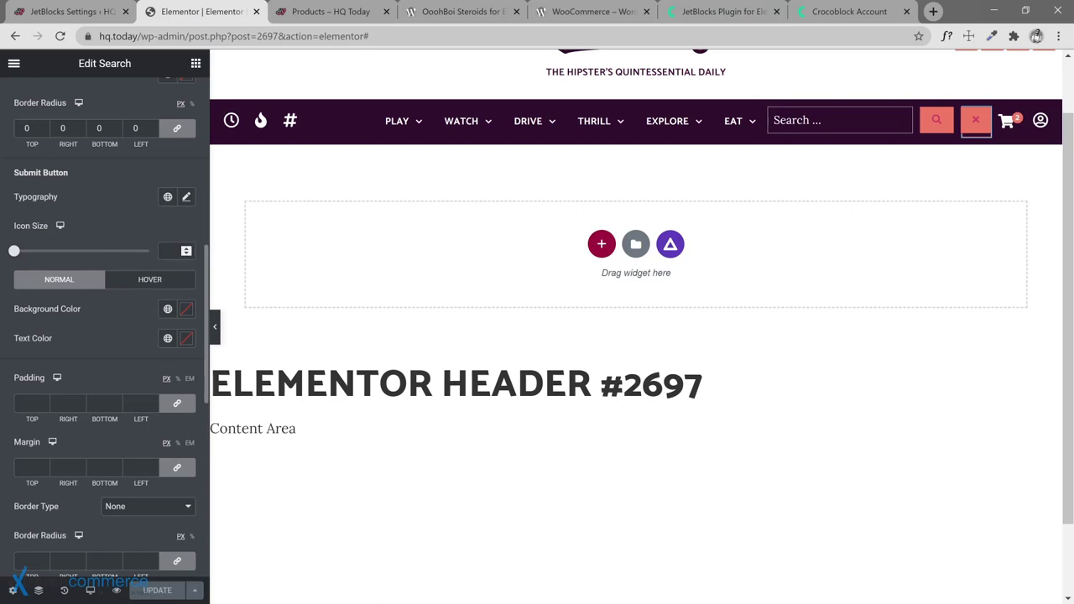
{"action": "type", "text": "20"}
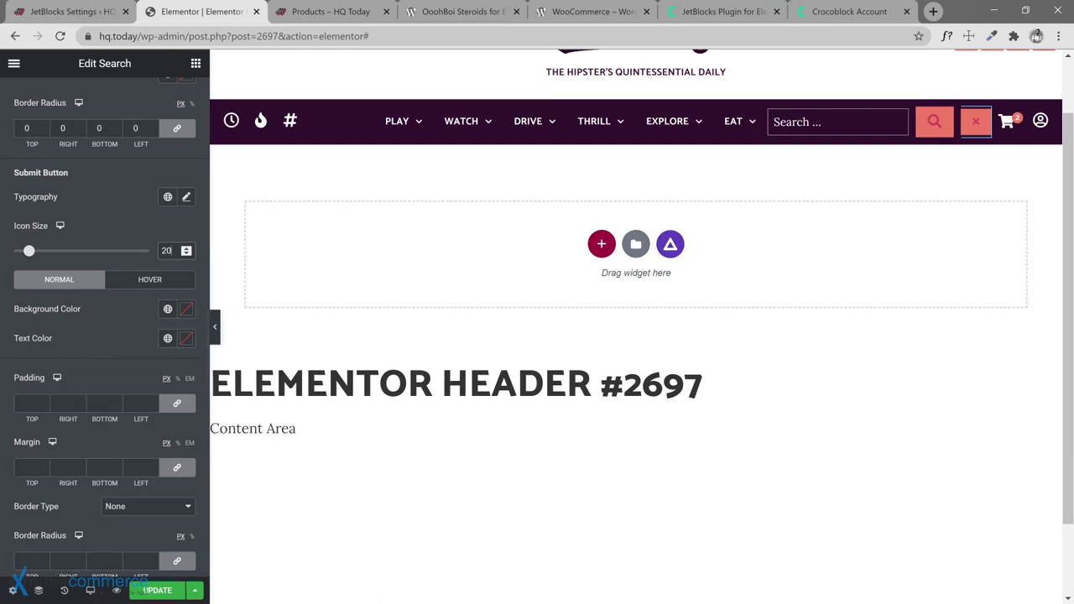
{"action": "left_click", "coordinate": [26, 402]}
{"action": "type", "text": "10"}
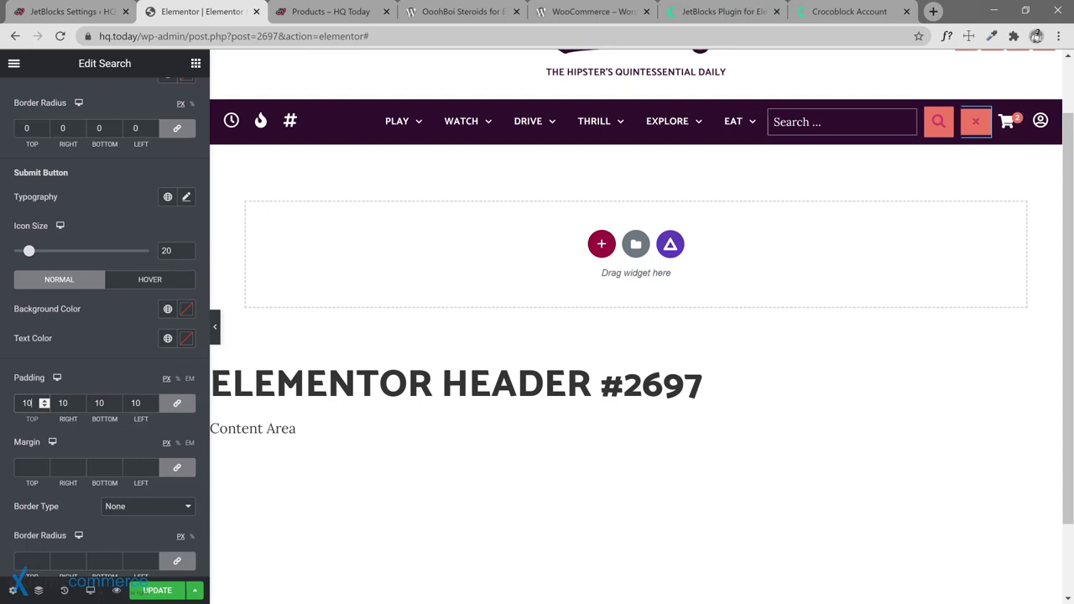
{"action": "scroll", "coordinate": [96, 322], "scroll_direction": "down", "scroll_amount": 10}
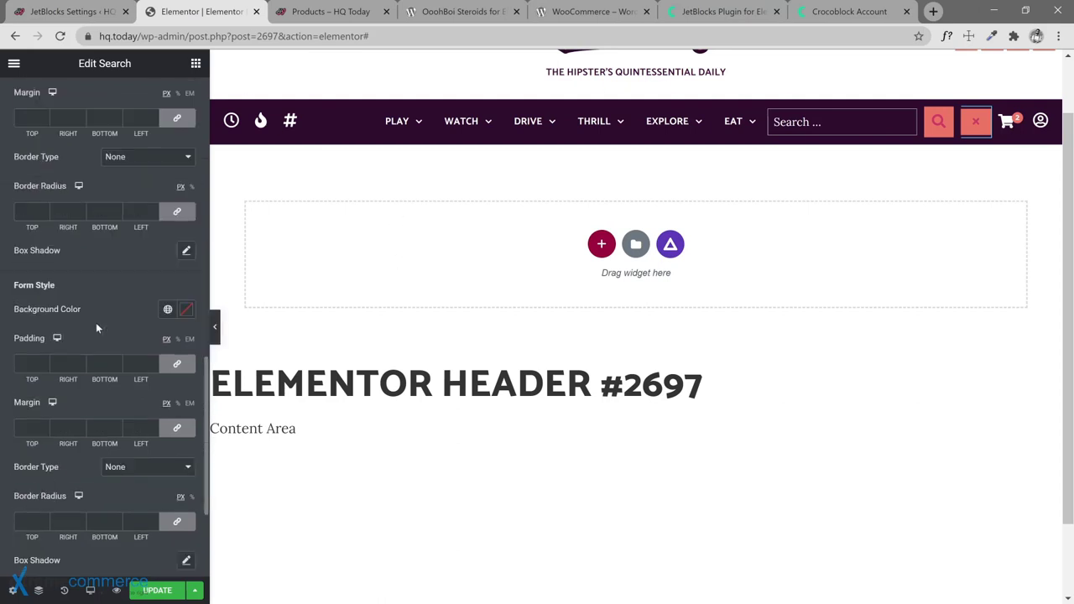
Step: Save the template, then expand the Popup Trigger and Popup Close style sections
{"action": "left_click", "coordinate": [157, 590]}
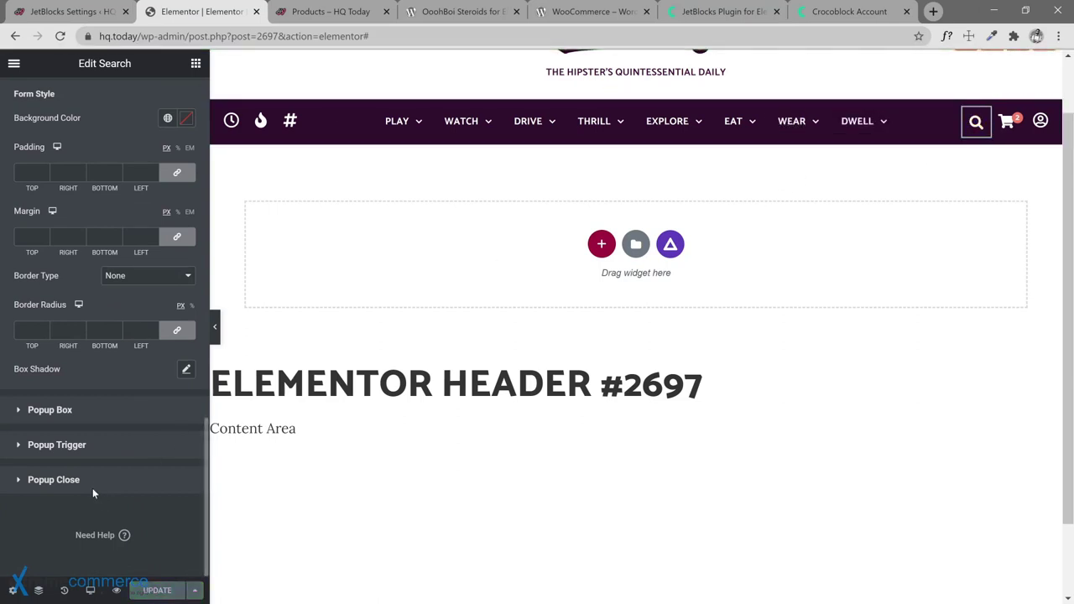
{"action": "left_click", "coordinate": [113, 445]}
{"action": "scroll", "coordinate": [123, 386], "scroll_direction": "down", "scroll_amount": 4}
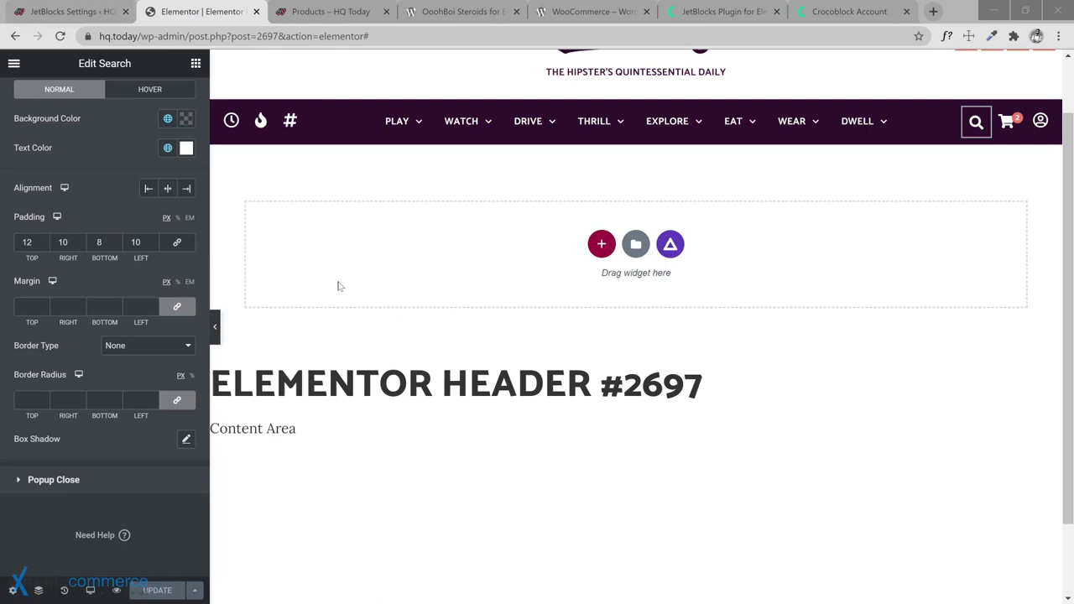
{"action": "left_click", "coordinate": [134, 479]}
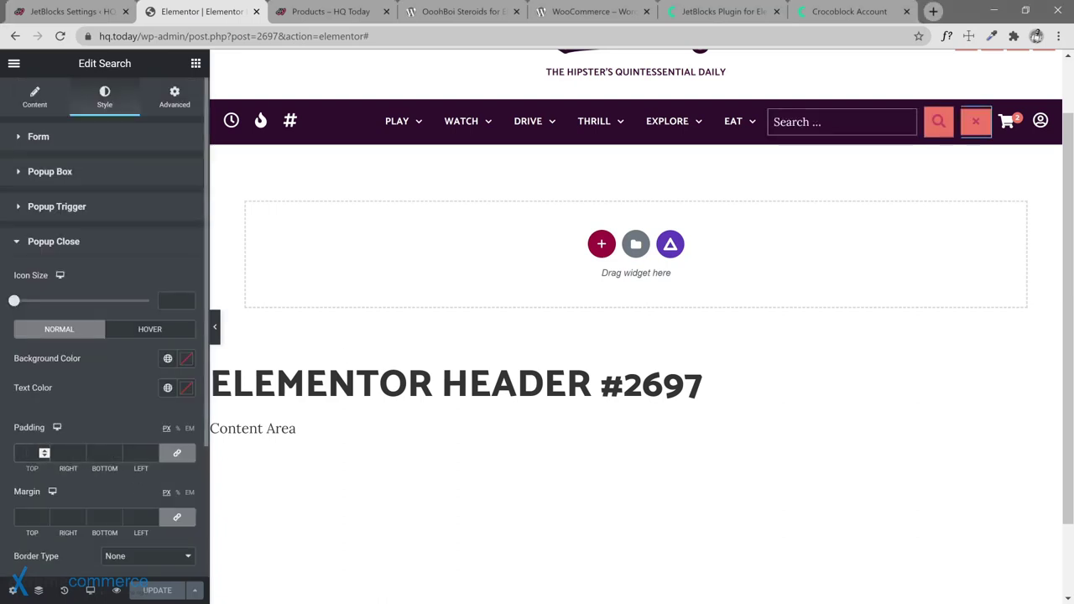
Step: Unlink the close button's padding and set it to 12, 10, 8, 8
{"action": "left_click", "coordinate": [176, 453]}
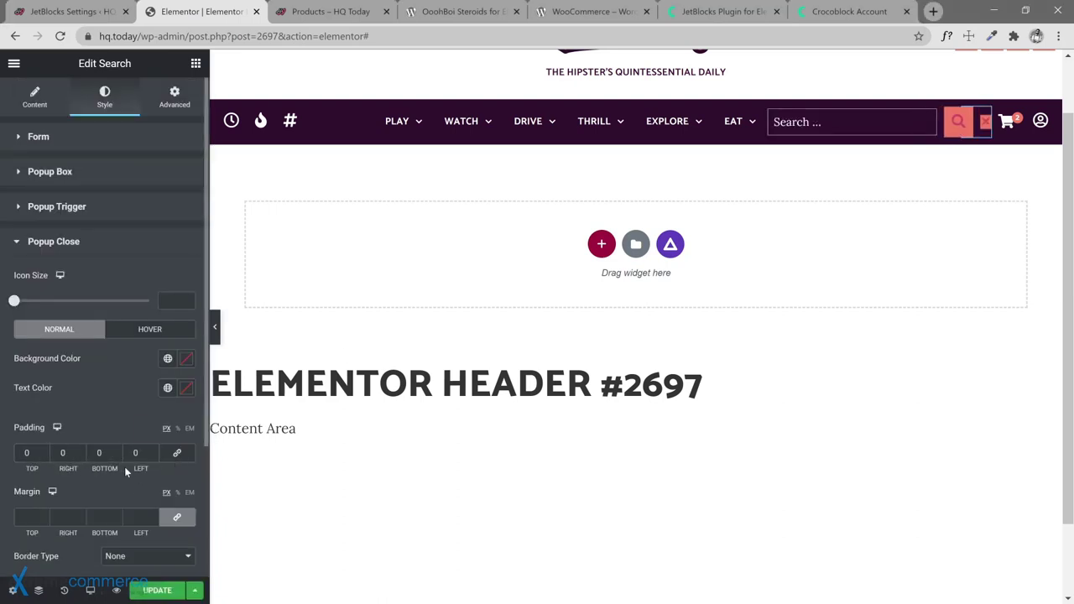
{"action": "left_click", "coordinate": [27, 453]}
{"action": "type", "text": "12"}
{"action": "key", "text": "Tab"}
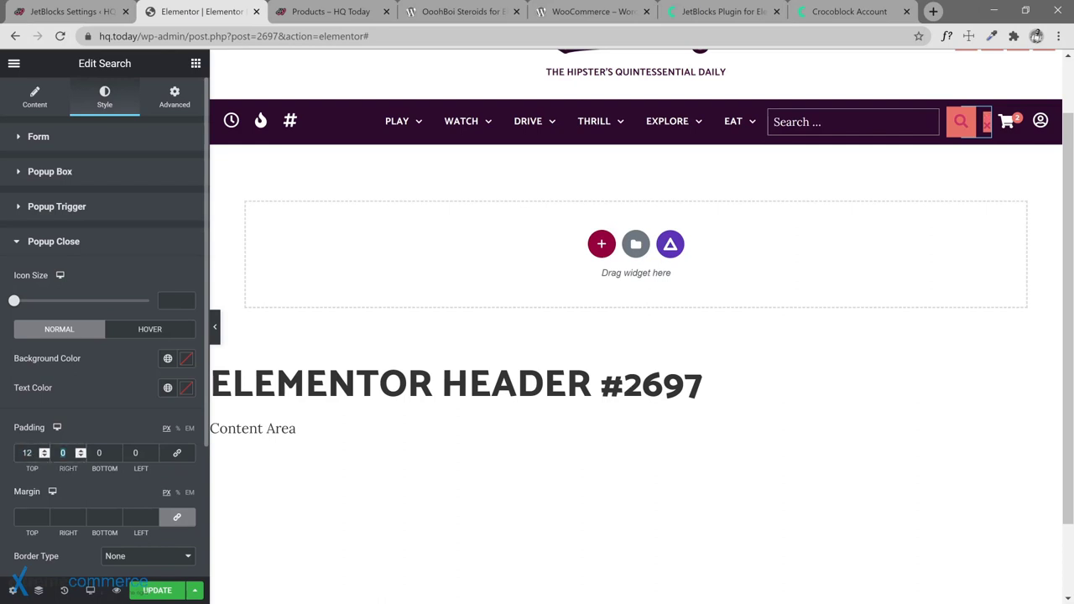
{"action": "type", "text": "10"}
{"action": "key", "text": "Tab"}
{"action": "type", "text": "8"}
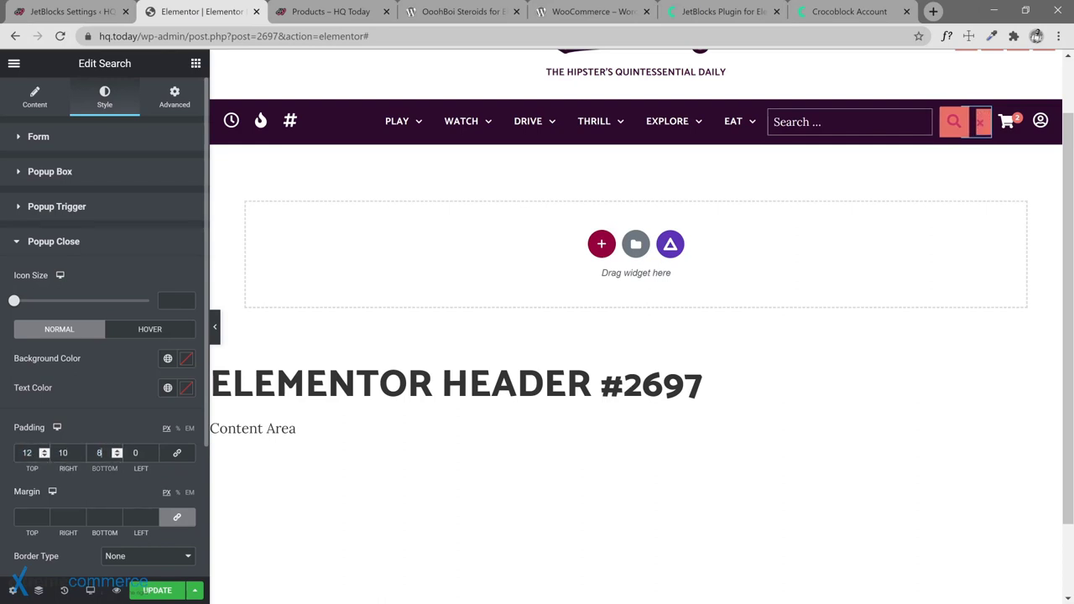
{"action": "key", "text": "Tab"}
{"action": "type", "text": "8"}
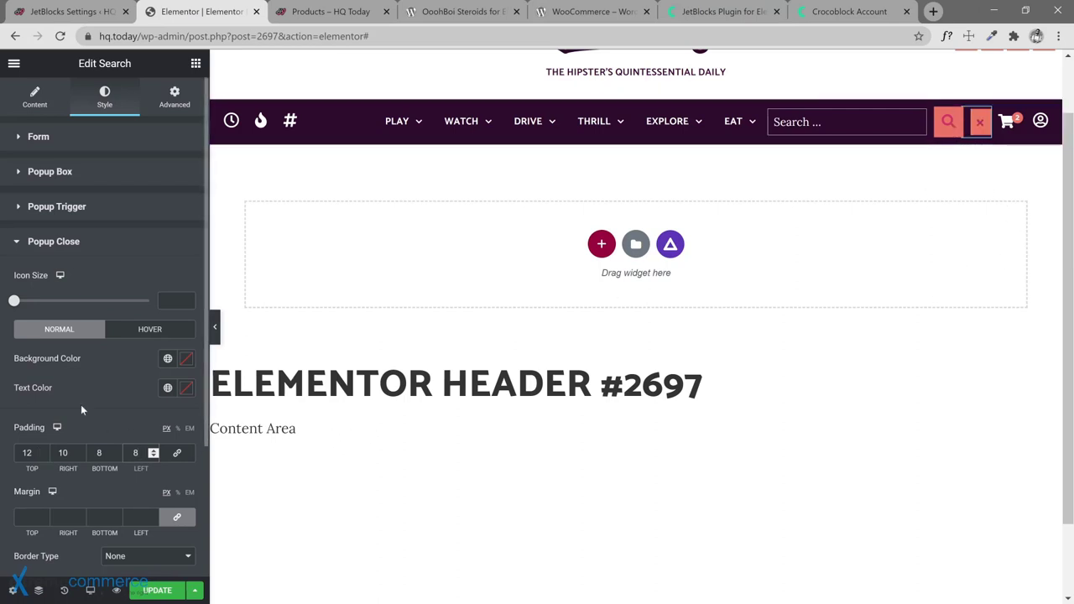
Step: Give the close button a transparent background and a solid border of width 0, then save
{"action": "scroll", "coordinate": [81, 404], "scroll_direction": "down", "scroll_amount": 3}
{"action": "left_click", "coordinate": [159, 588]}
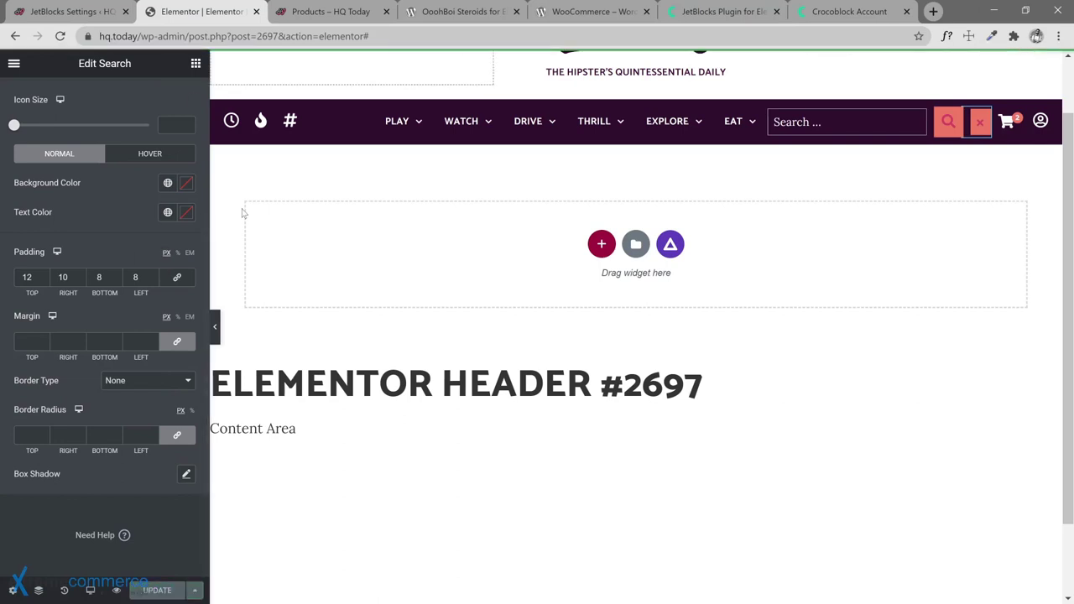
{"action": "left_click", "coordinate": [168, 183]}
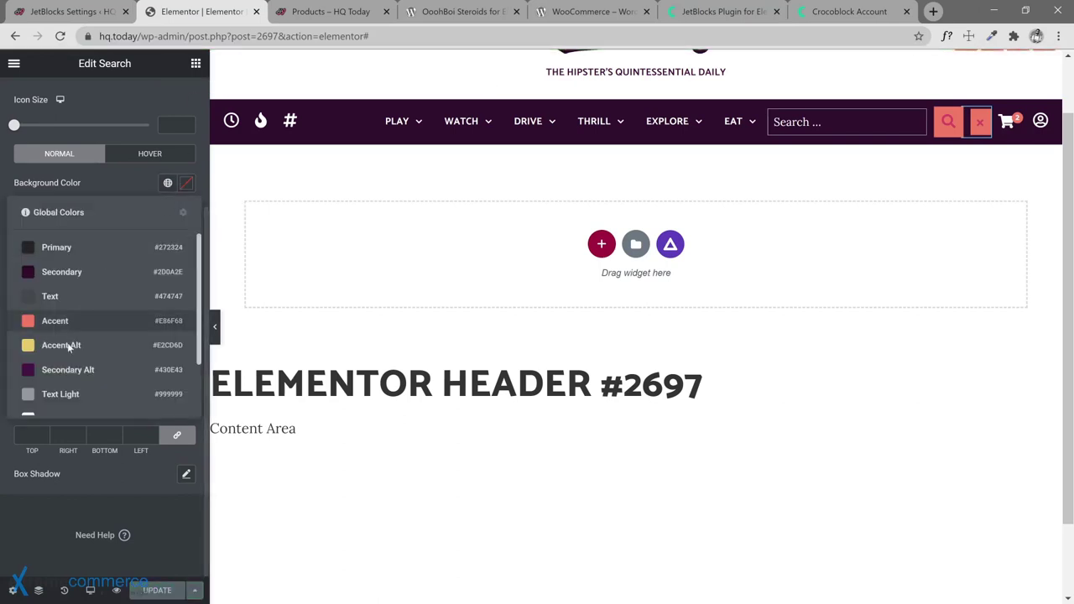
{"action": "scroll", "coordinate": [69, 349], "scroll_direction": "down", "scroll_amount": 1}
{"action": "left_click", "coordinate": [56, 392]}
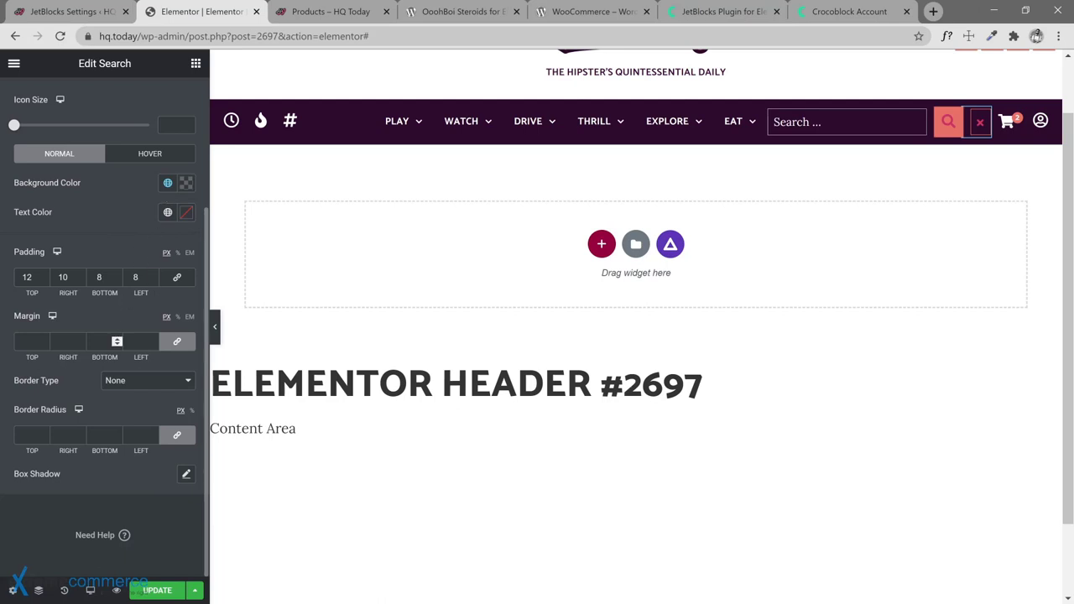
{"action": "left_click", "coordinate": [132, 382]}
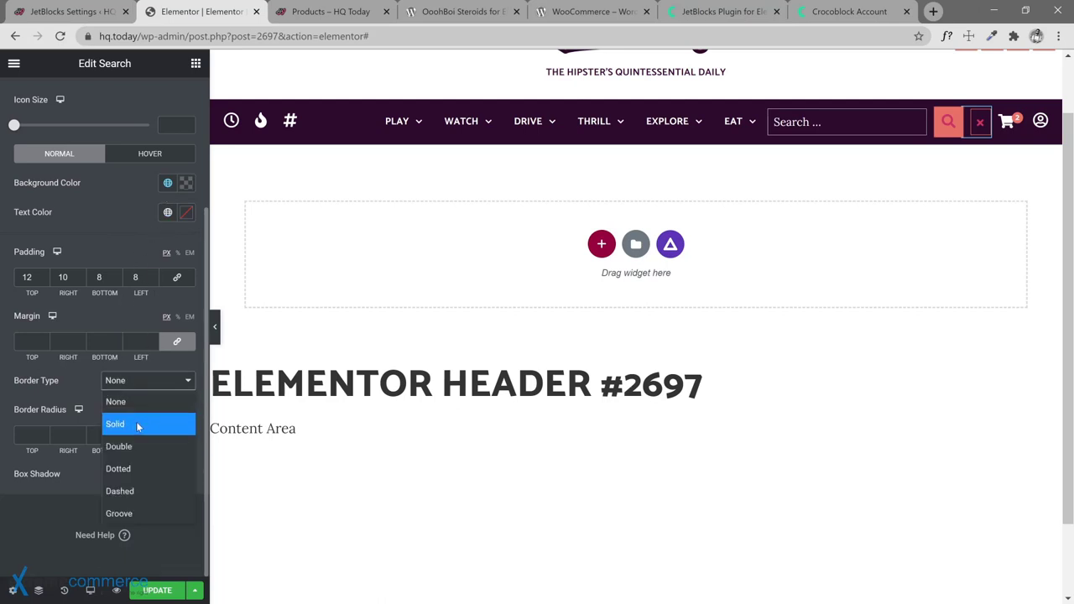
{"action": "left_click", "coordinate": [138, 425]}
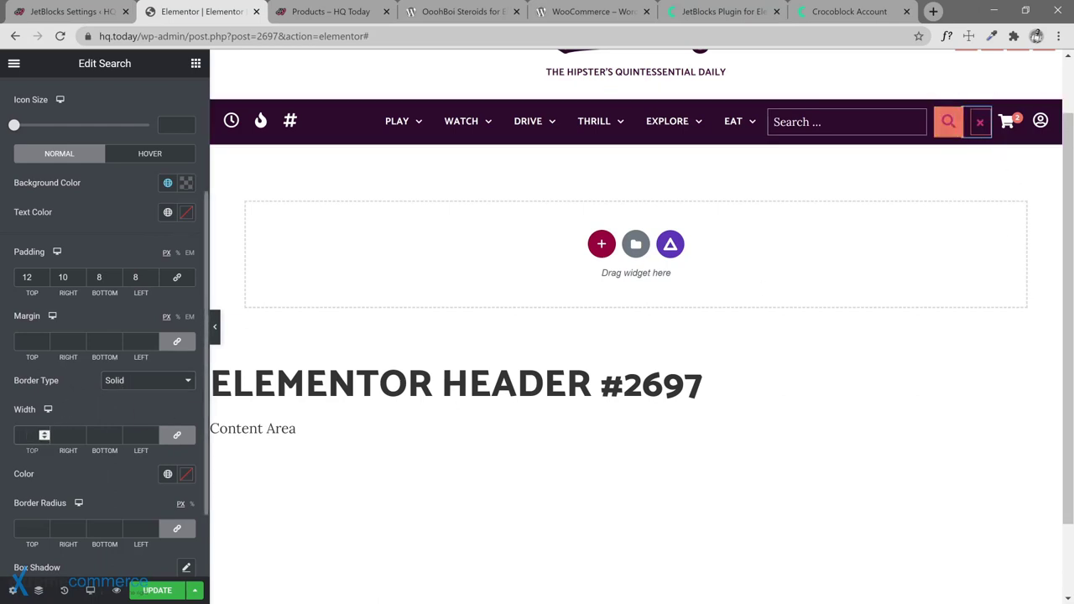
{"action": "left_click", "coordinate": [45, 435]}
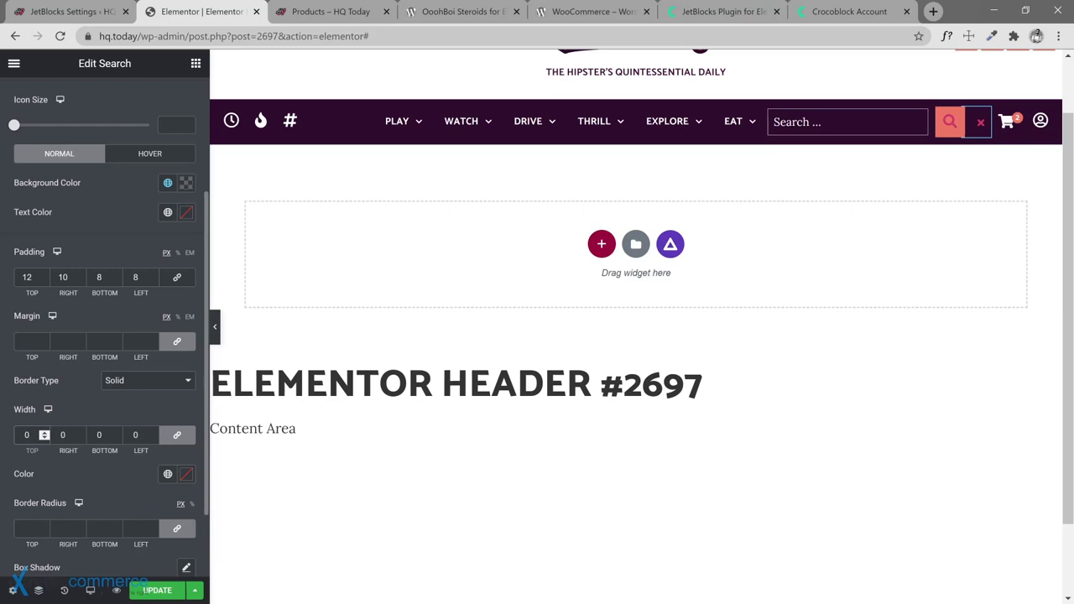
{"action": "left_click", "coordinate": [153, 588]}
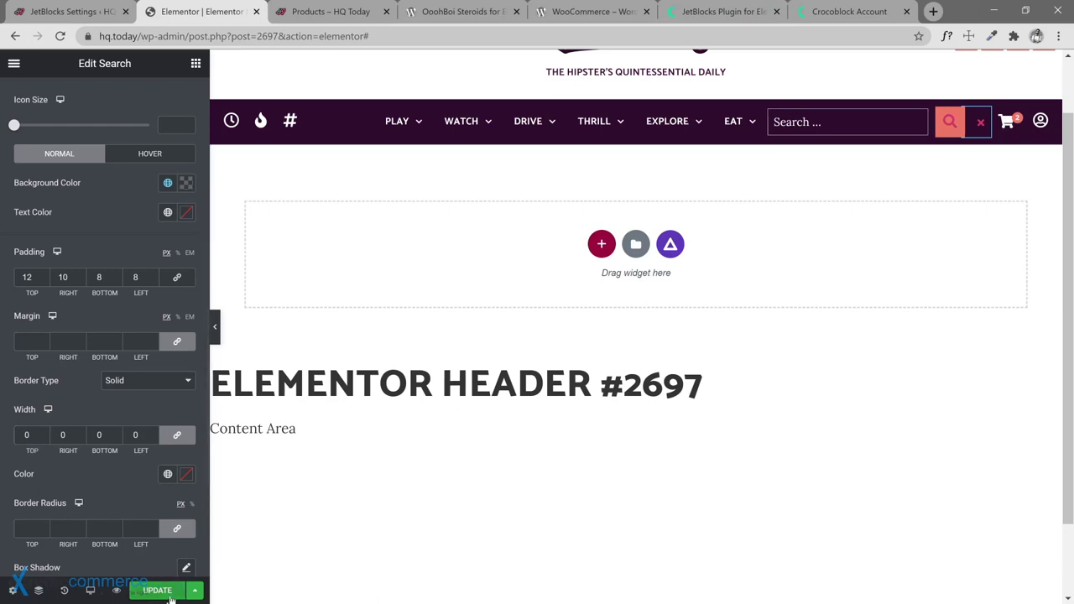
Step: Set the close icon size to 20, save, close the preview popup and switch to the live Shop page
{"action": "scroll", "coordinate": [142, 277], "scroll_direction": "up", "scroll_amount": 2}
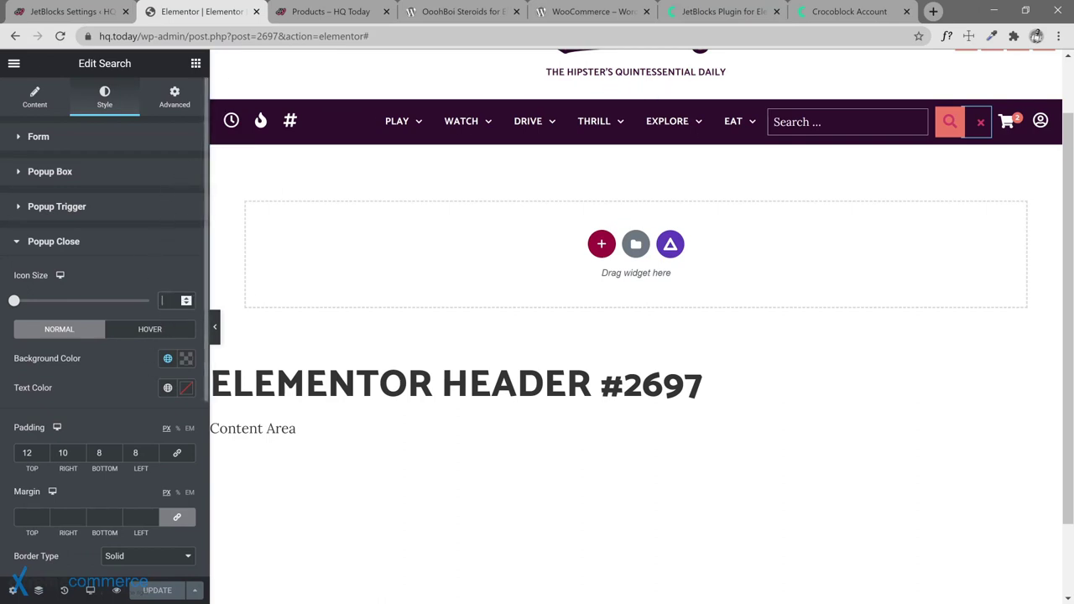
{"action": "type", "text": "20"}
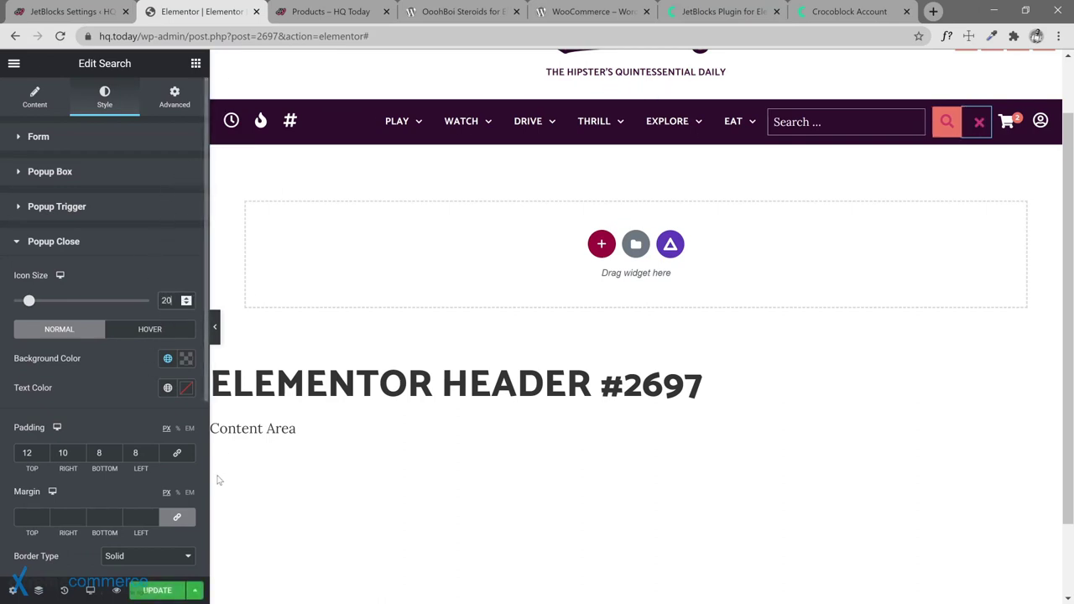
{"action": "left_click", "coordinate": [157, 590]}
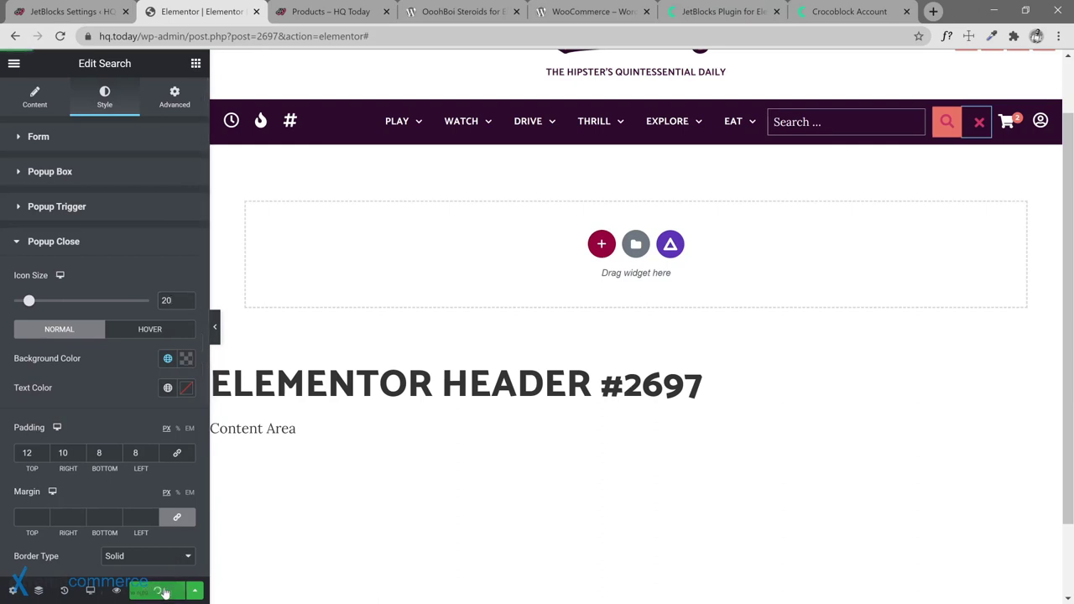
{"action": "left_click", "coordinate": [979, 130]}
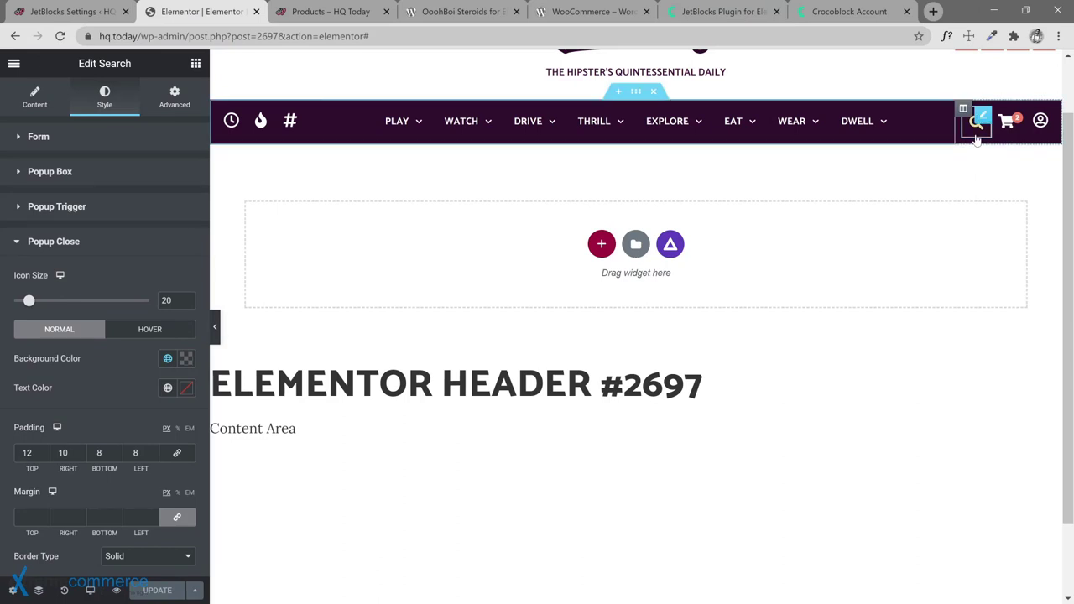
{"action": "left_click", "coordinate": [329, 12]}
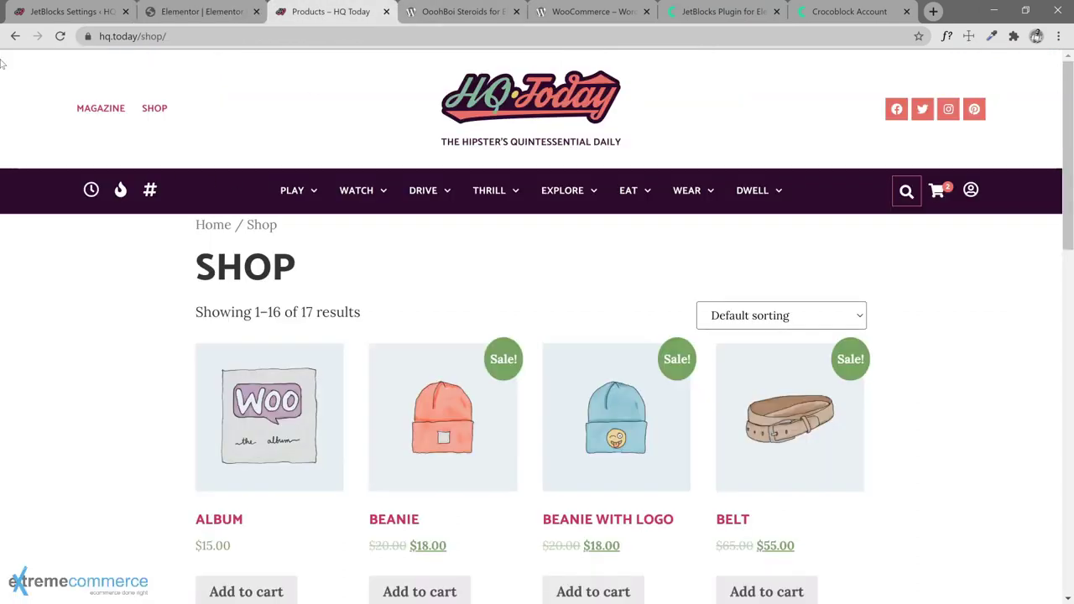
Step: Reload the live Shop page, open and close the header search twice, then return to Elementor
{"action": "left_click", "coordinate": [60, 36]}
{"action": "left_click", "coordinate": [906, 193]}
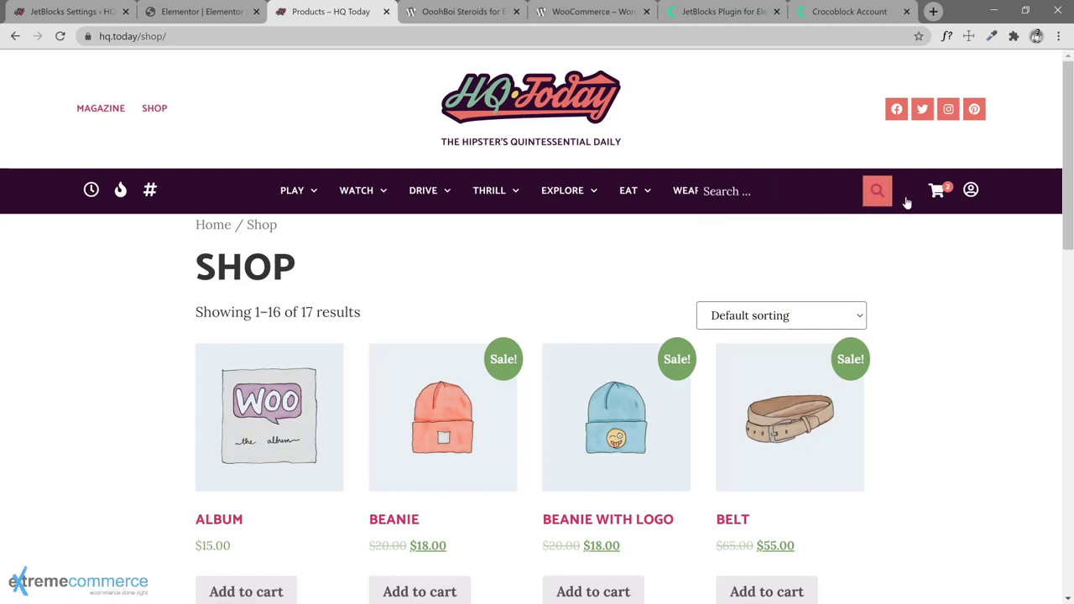
{"action": "left_click", "coordinate": [906, 195]}
{"action": "left_click", "coordinate": [906, 191]}
{"action": "left_click", "coordinate": [906, 193]}
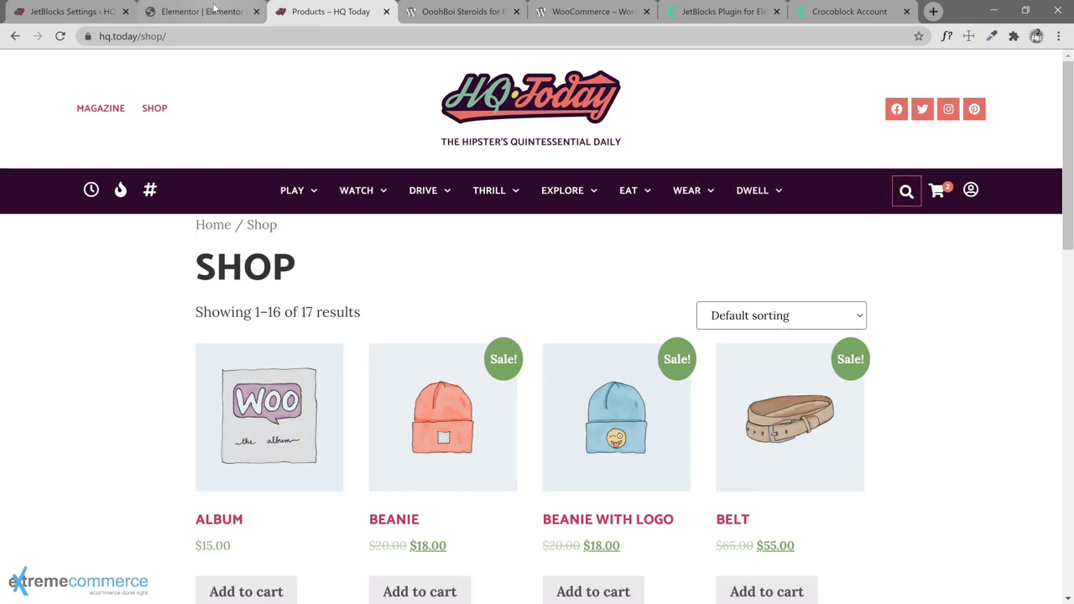
{"action": "left_click", "coordinate": [209, 11]}
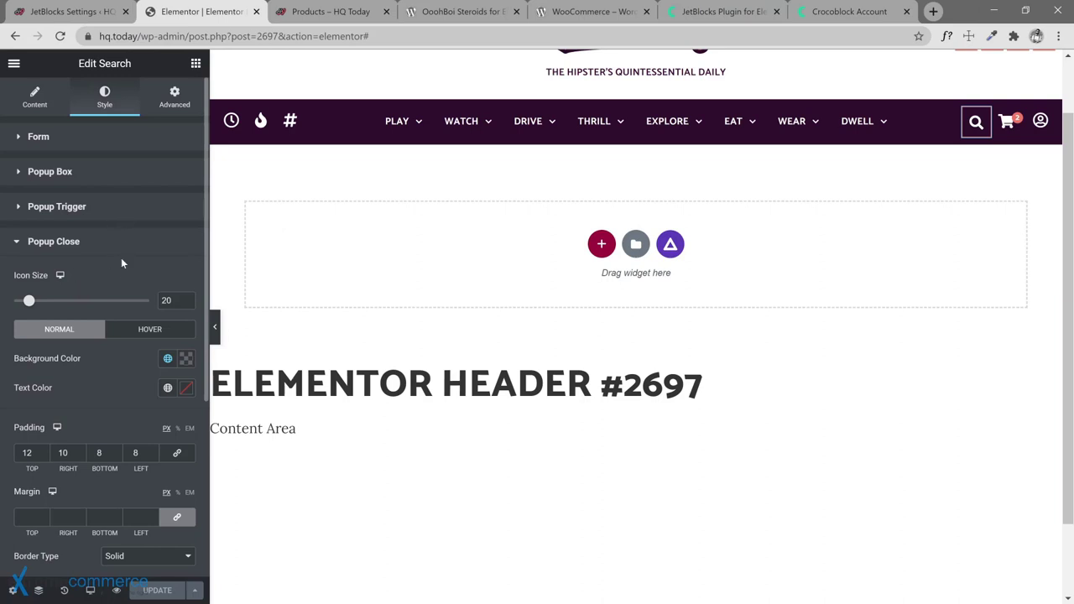
Step: Give the Popup Trigger a solid 0-width border, save, and switch to the live shop tab
{"action": "left_click", "coordinate": [57, 206]}
{"action": "scroll", "coordinate": [116, 394], "scroll_direction": "down", "scroll_amount": 2}
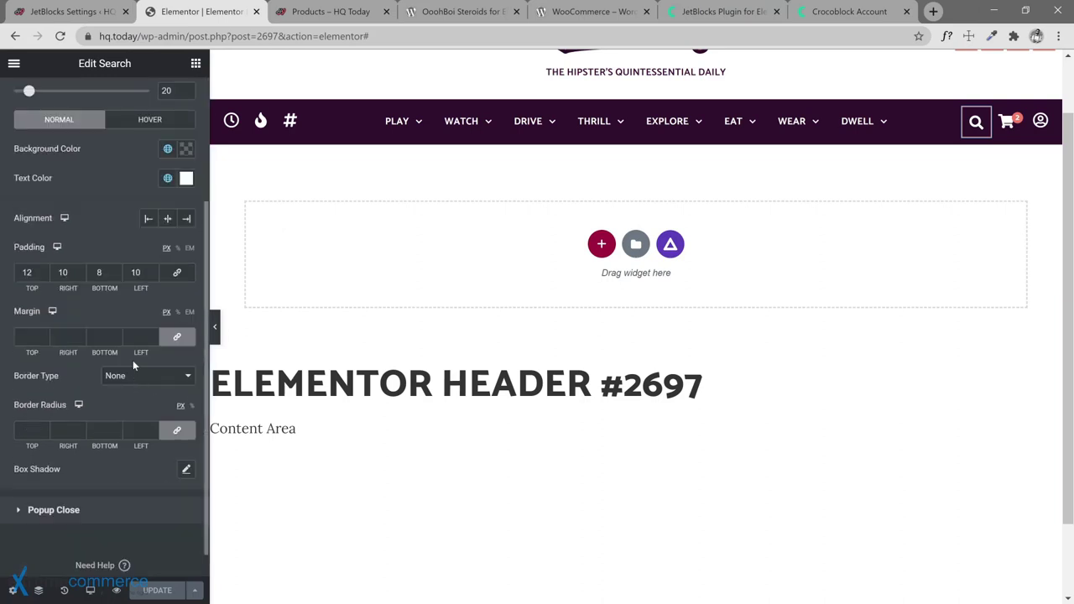
{"action": "left_click", "coordinate": [136, 375]}
{"action": "left_click", "coordinate": [134, 419]}
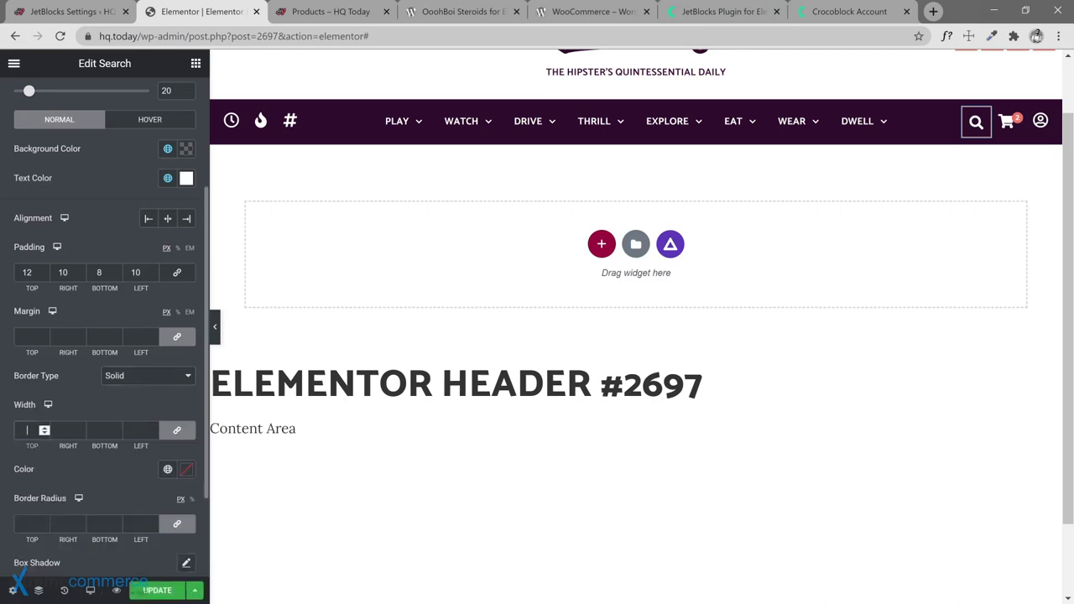
{"action": "type", "text": "0"}
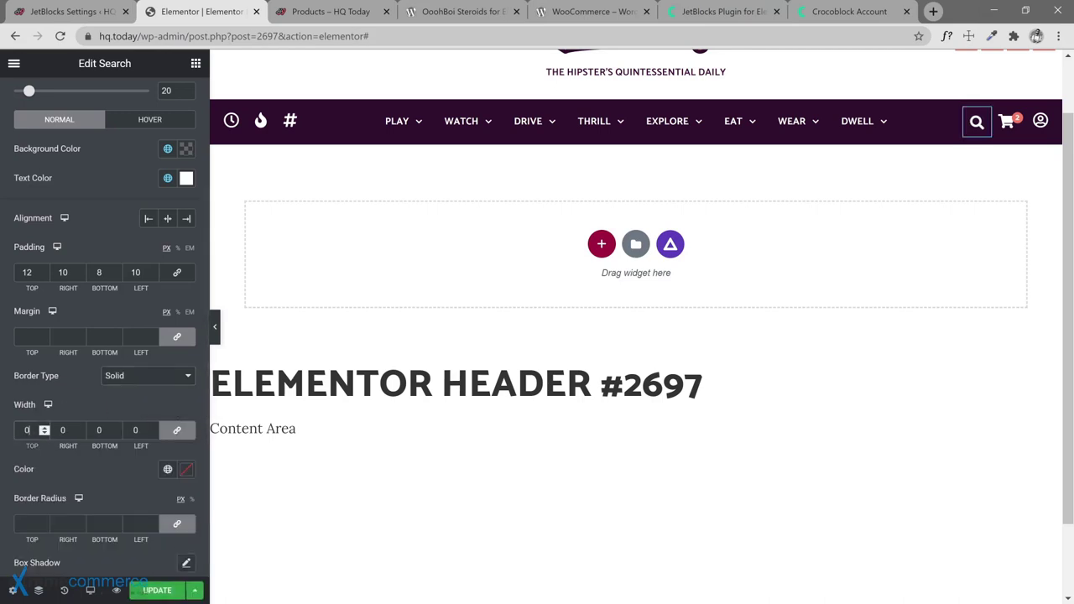
{"action": "left_click", "coordinate": [161, 596]}
{"action": "key", "text": "ctrl+Tab"}
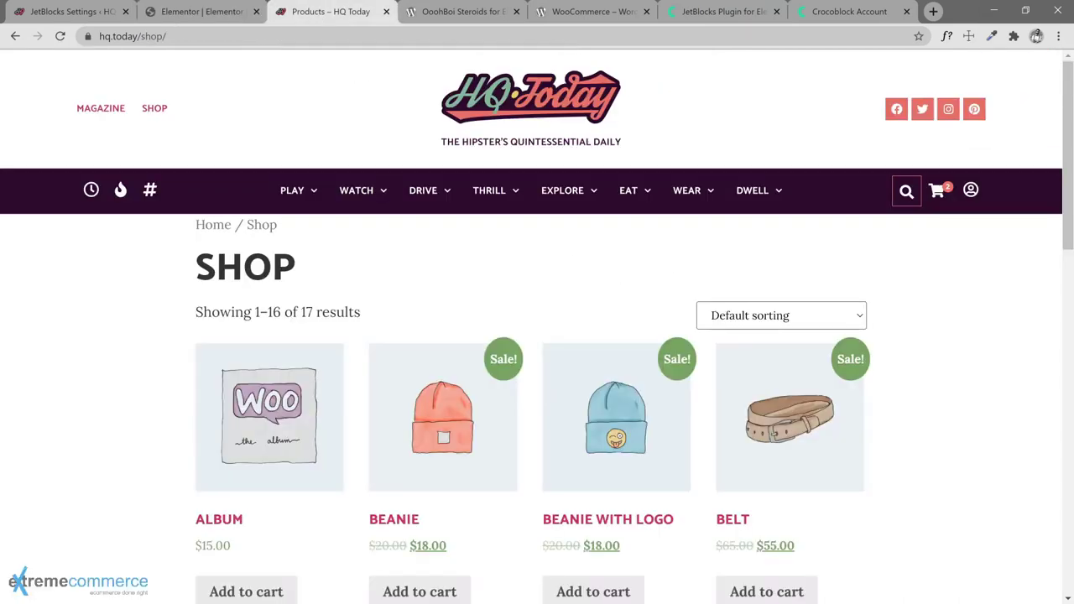
Step: Reload the Shop page, open and close the header search, then return to the Elementor editor
{"action": "left_click", "coordinate": [60, 36]}
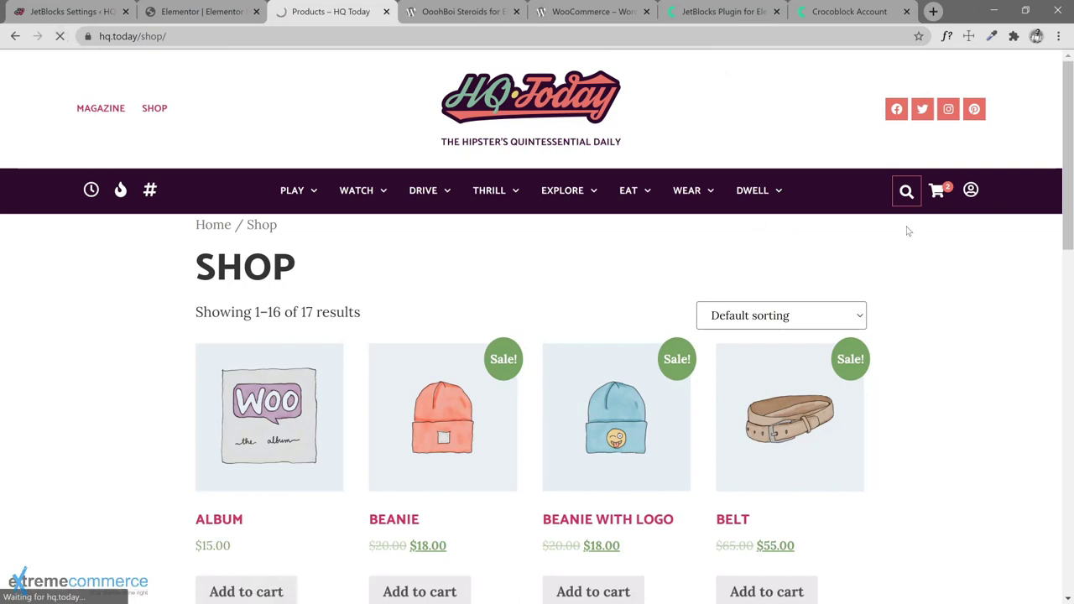
{"action": "left_click", "coordinate": [908, 200]}
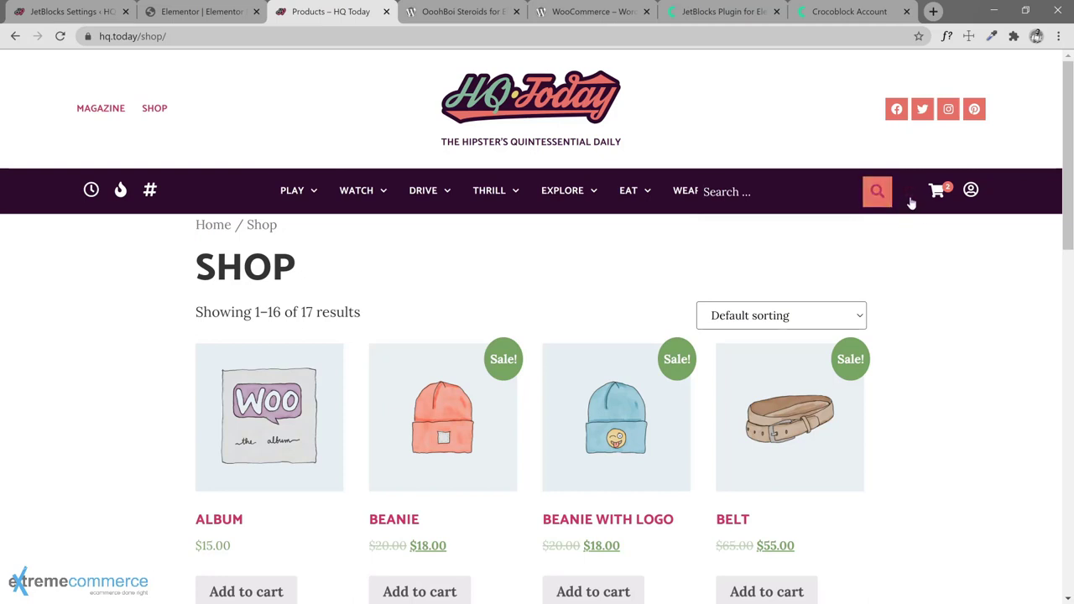
{"action": "left_click", "coordinate": [911, 202]}
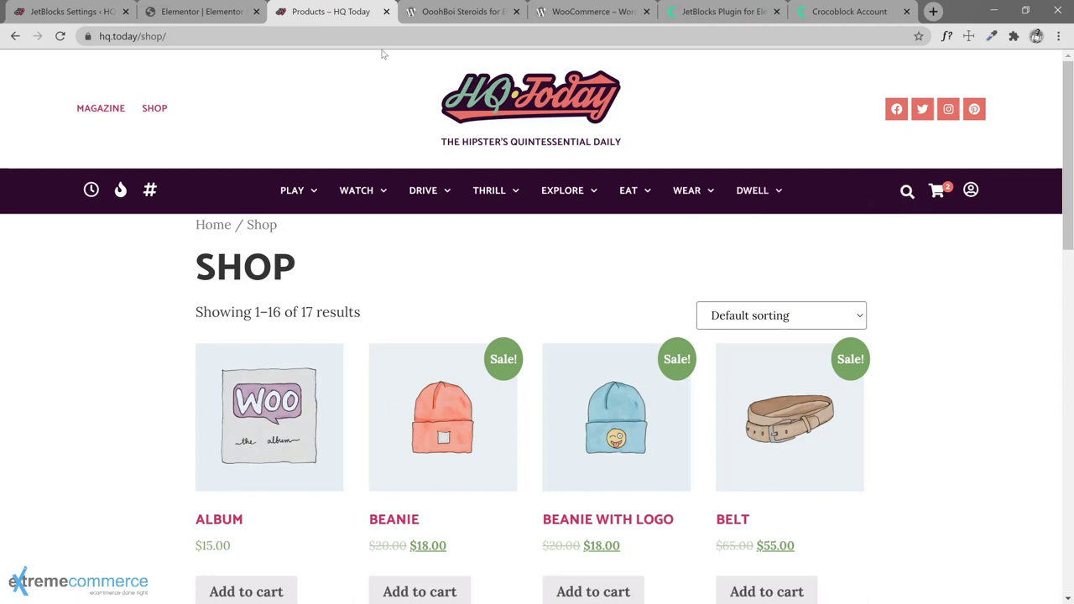
{"action": "left_click", "coordinate": [235, 11]}
{"action": "scroll", "coordinate": [120, 450], "scroll_direction": "down", "scroll_amount": 3}
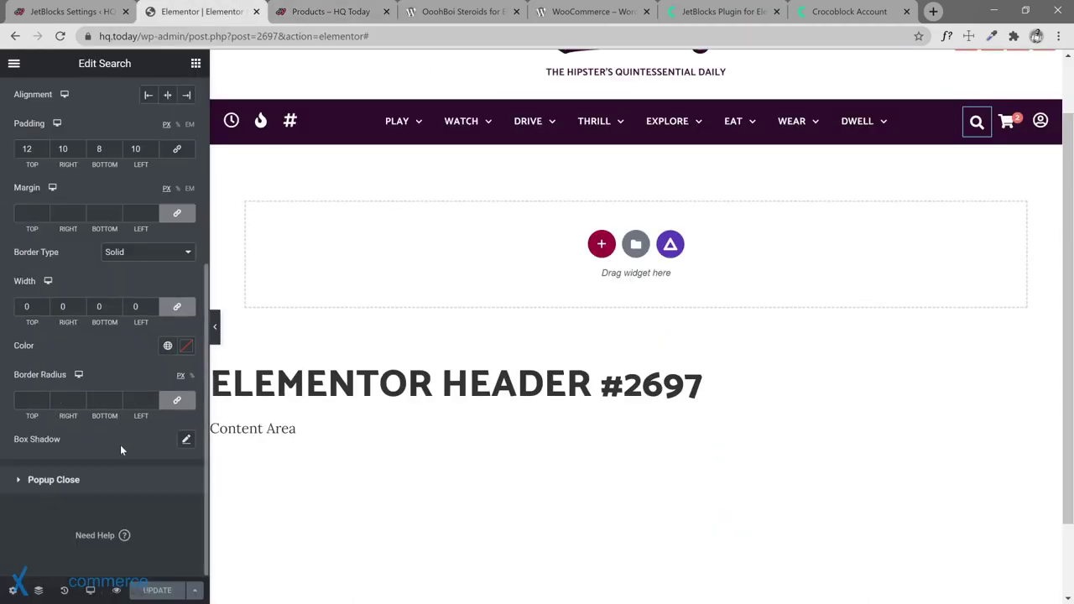
Step: Under Popup Close, set the close icon colour to global Blank and its hover colour to Accent Alt
{"action": "left_click", "coordinate": [130, 486]}
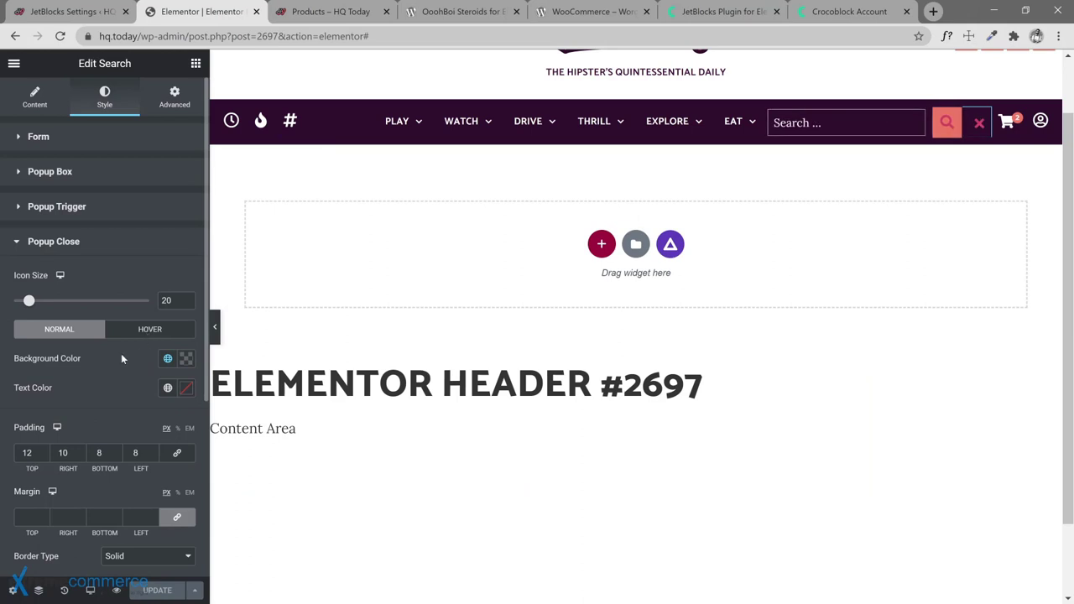
{"action": "scroll", "coordinate": [120, 355], "scroll_direction": "down", "scroll_amount": 2}
{"action": "scroll", "coordinate": [120, 311], "scroll_direction": "up", "scroll_amount": 2}
{"action": "left_click", "coordinate": [167, 390]}
{"action": "scroll", "coordinate": [72, 302], "scroll_direction": "down", "scroll_amount": 2}
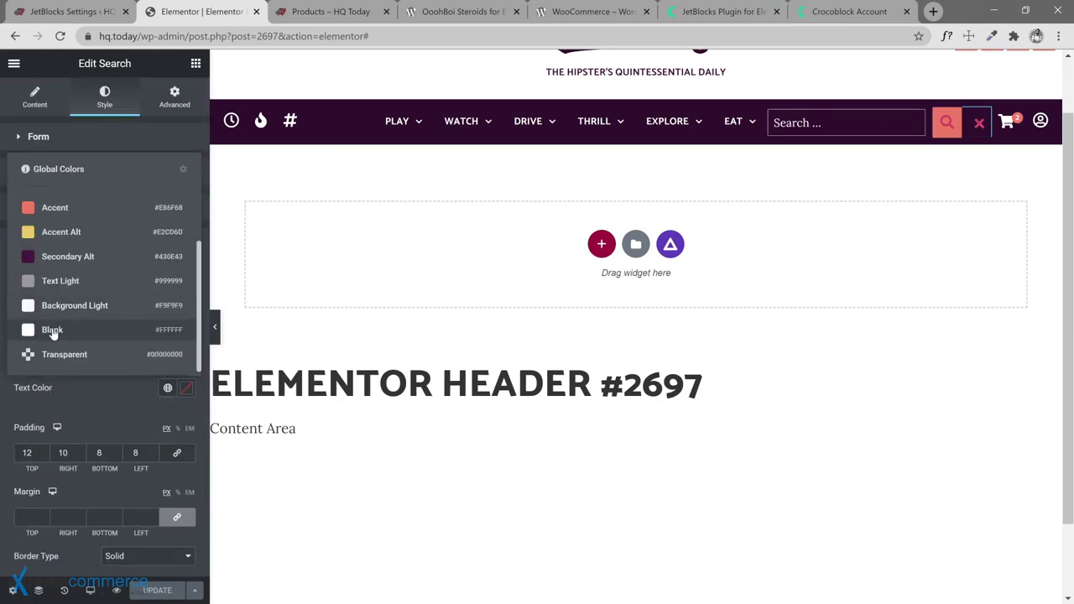
{"action": "left_click", "coordinate": [55, 334]}
{"action": "left_click", "coordinate": [148, 330]}
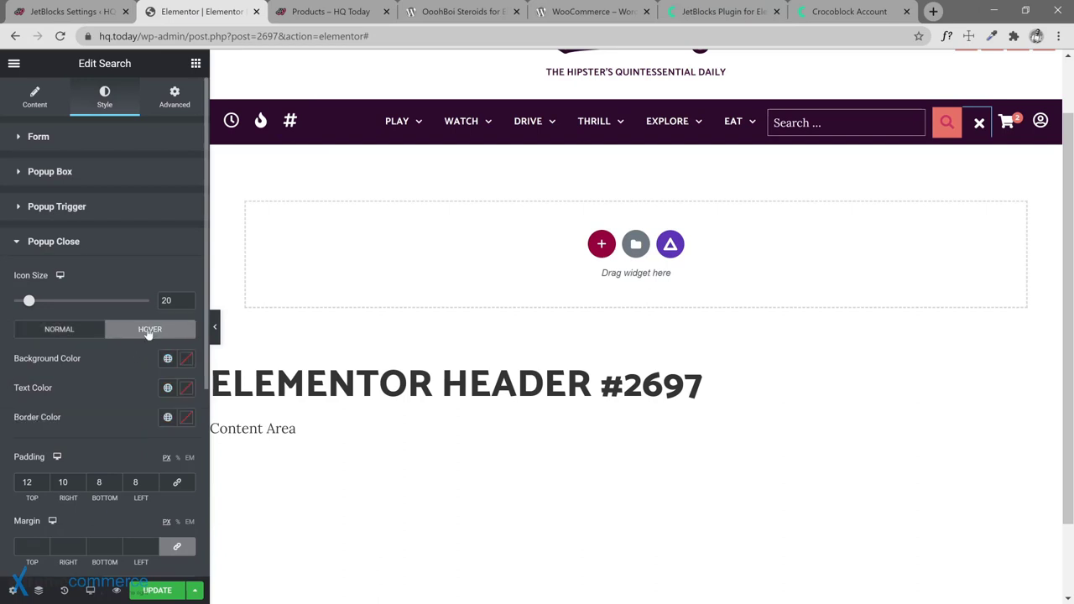
{"action": "left_click", "coordinate": [167, 388]}
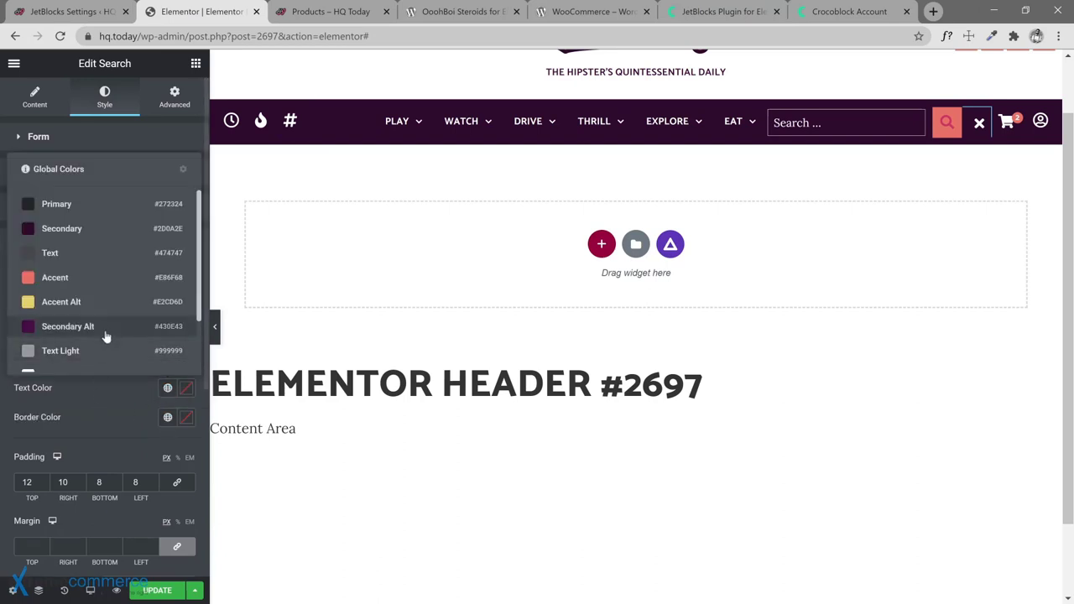
{"action": "left_click", "coordinate": [113, 302]}
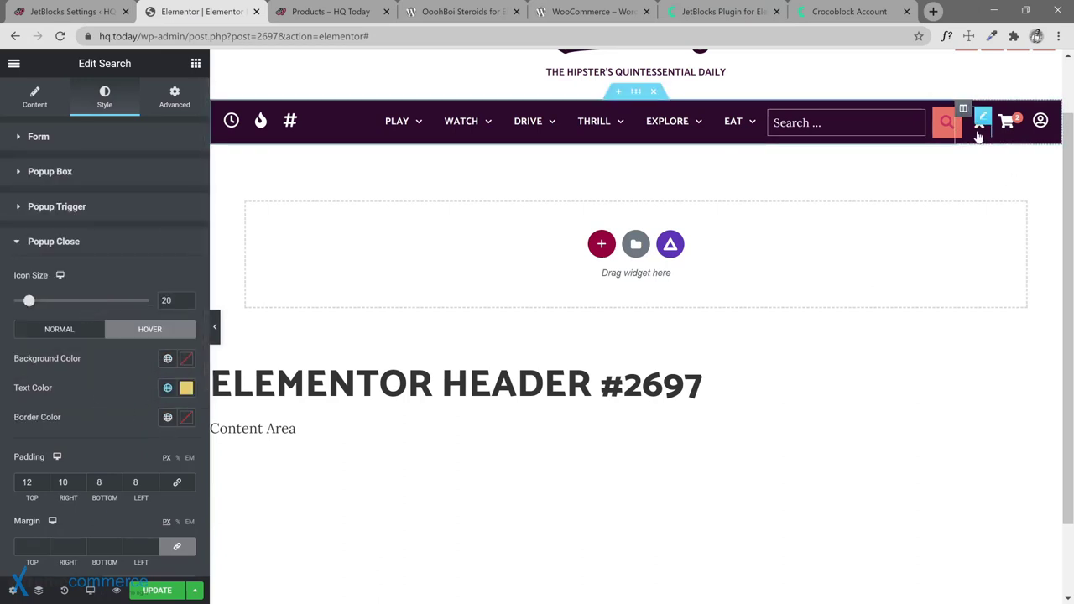
Step: In the Form style settings, set the submit button icon colour to global Blank white
{"action": "left_click", "coordinate": [107, 242]}
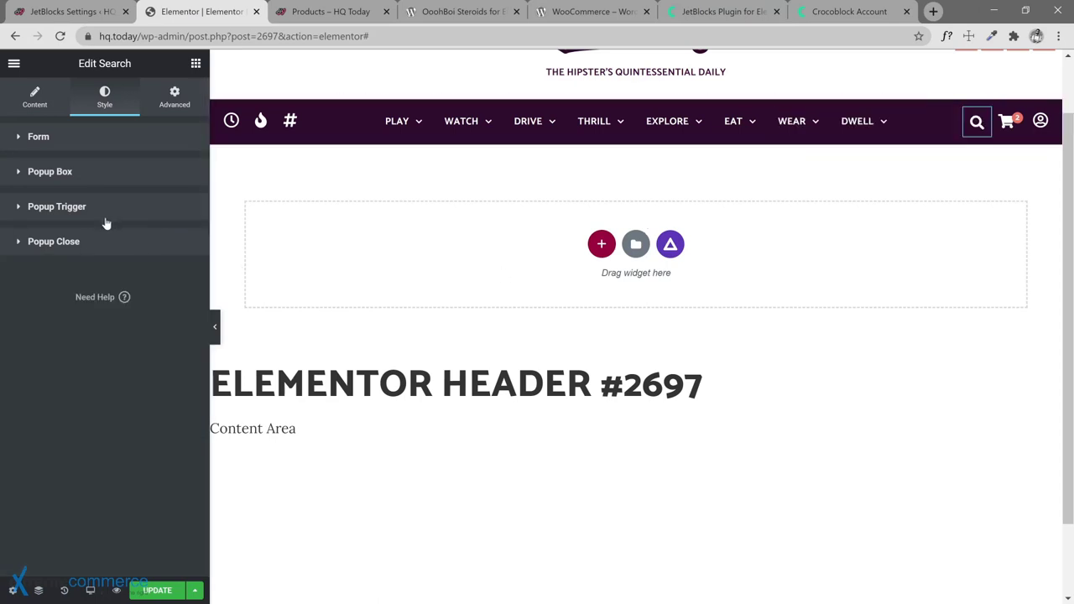
{"action": "left_click", "coordinate": [101, 145]}
{"action": "scroll", "coordinate": [136, 386], "scroll_direction": "down", "scroll_amount": 5}
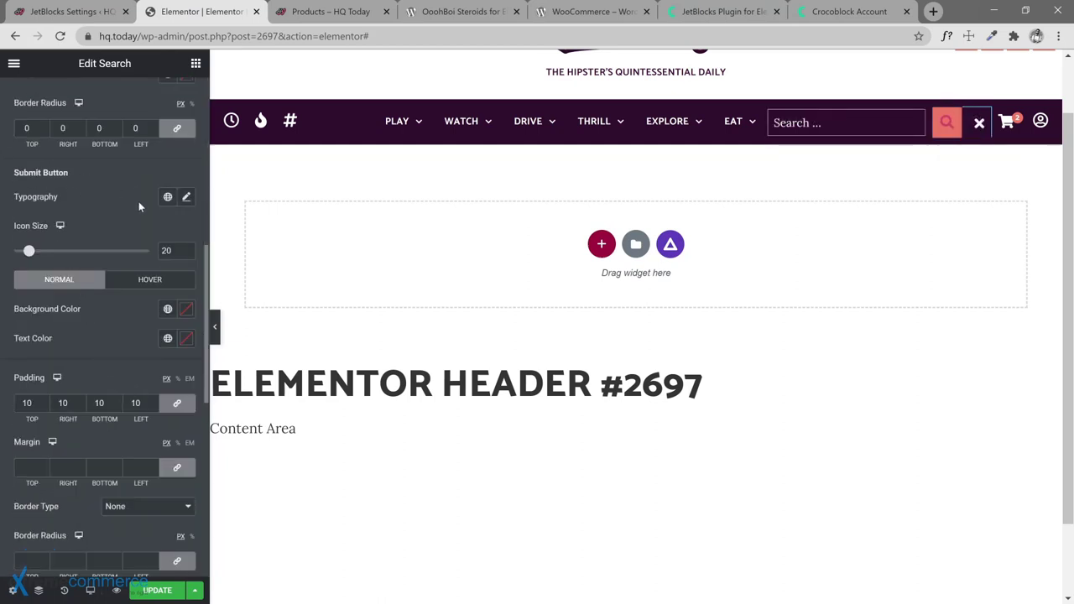
{"action": "left_click", "coordinate": [167, 344]}
{"action": "scroll", "coordinate": [67, 470], "scroll_direction": "down", "scroll_amount": 2}
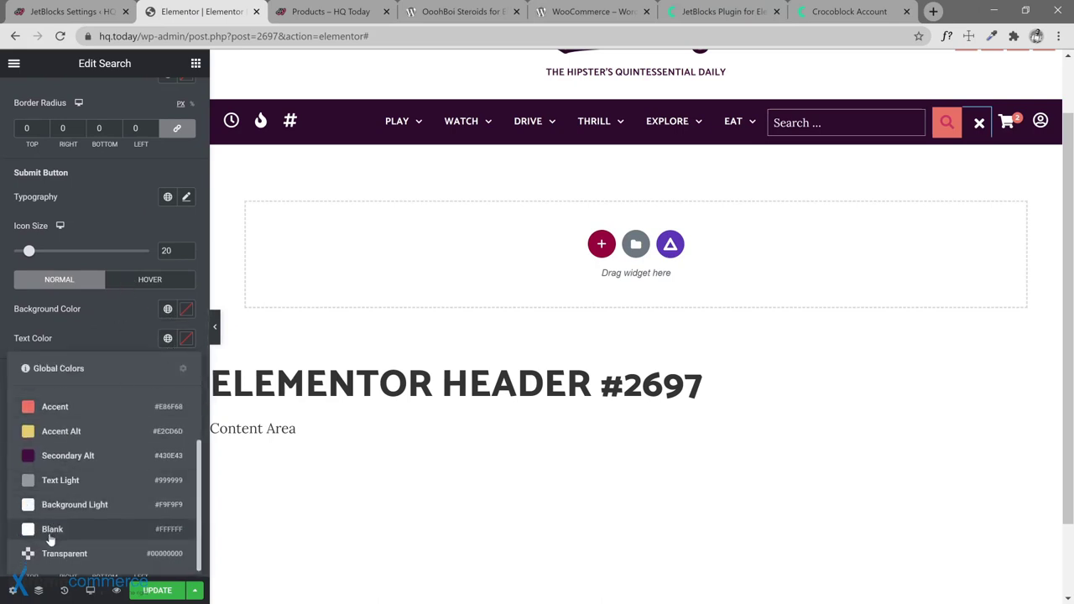
{"action": "left_click", "coordinate": [51, 529]}
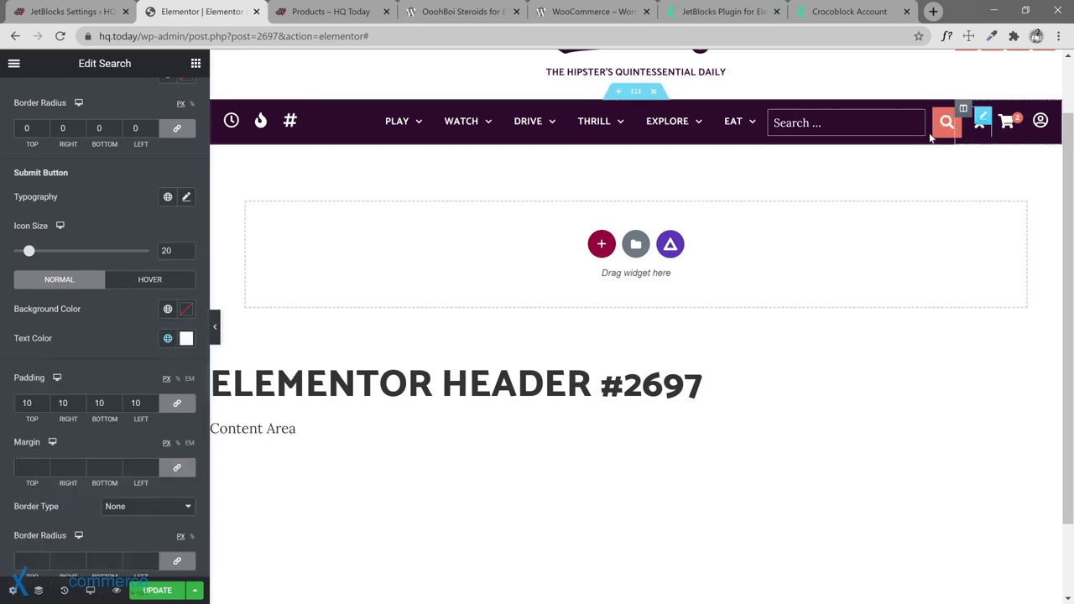
Step: Make the submit icon Secondary dark purple on hover and save the header template
{"action": "left_click", "coordinate": [149, 281]}
{"action": "left_click", "coordinate": [168, 340]}
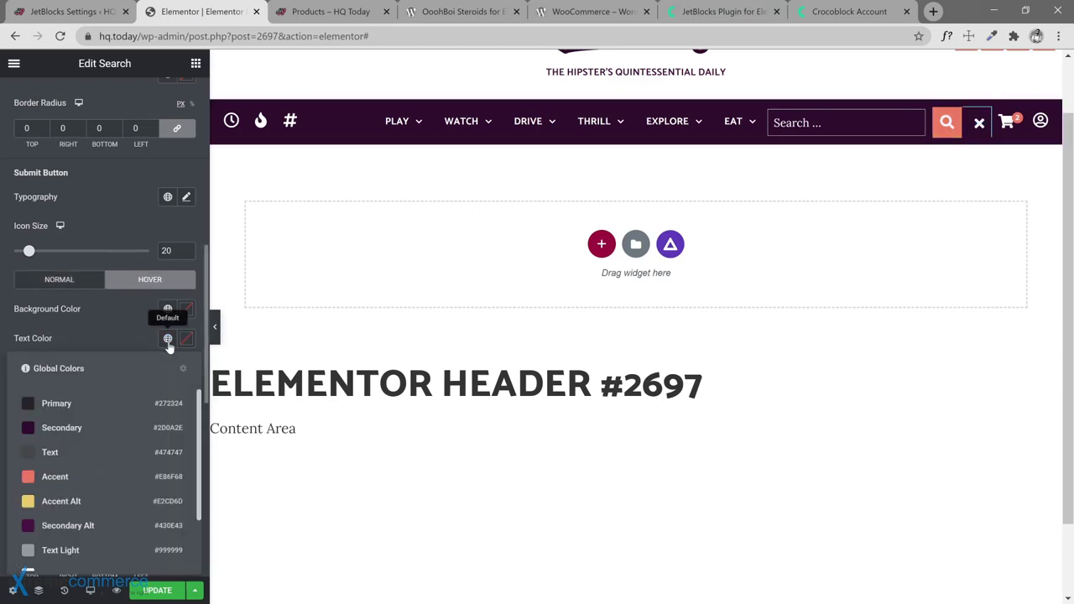
{"action": "left_click", "coordinate": [60, 427]}
{"action": "left_click", "coordinate": [156, 591]}
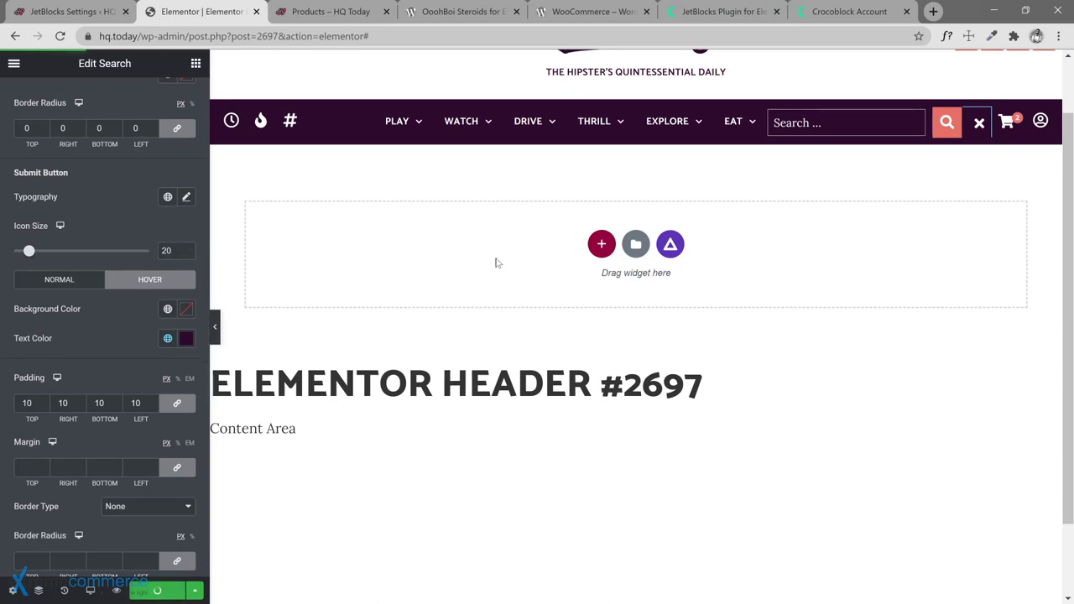
{"action": "left_click", "coordinate": [341, 17]}
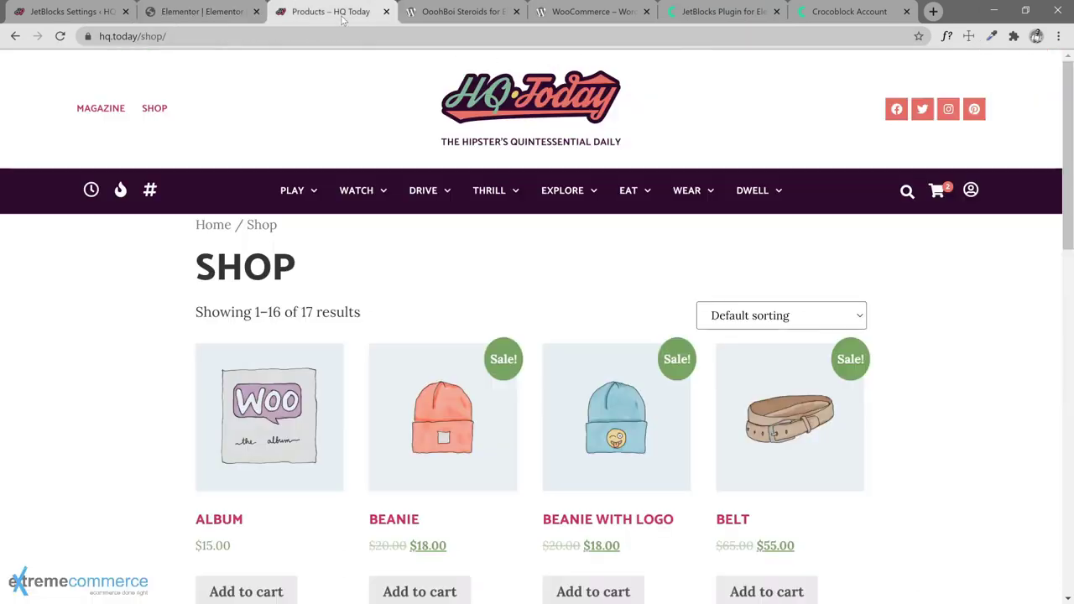
{"action": "left_click", "coordinate": [59, 36]}
{"action": "left_click", "coordinate": [907, 198]}
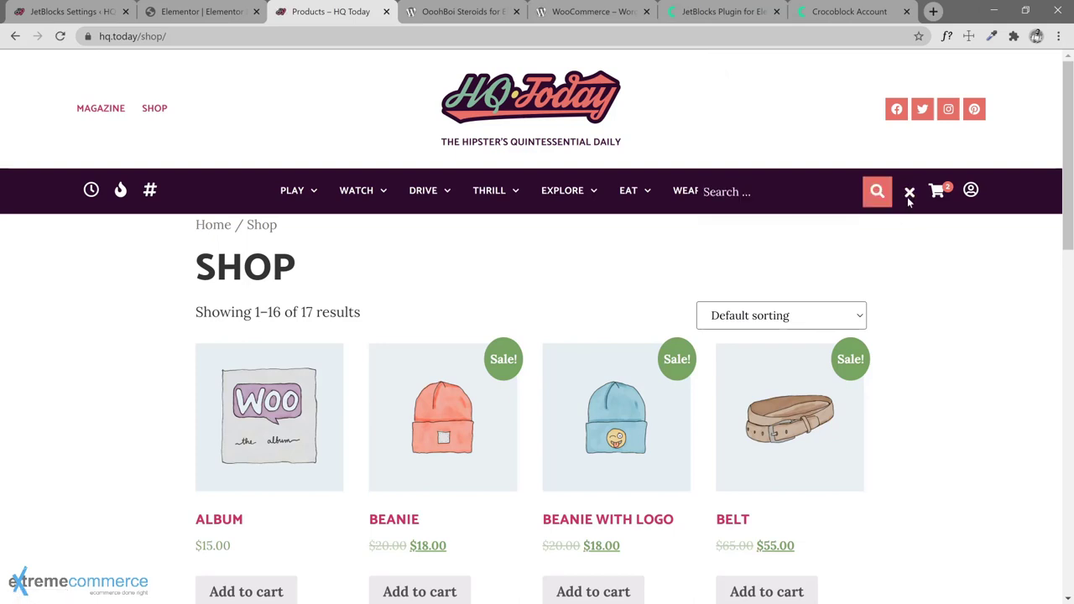
{"action": "left_click", "coordinate": [909, 193]}
{"action": "left_click", "coordinate": [908, 192]}
{"action": "left_click", "coordinate": [908, 192]}
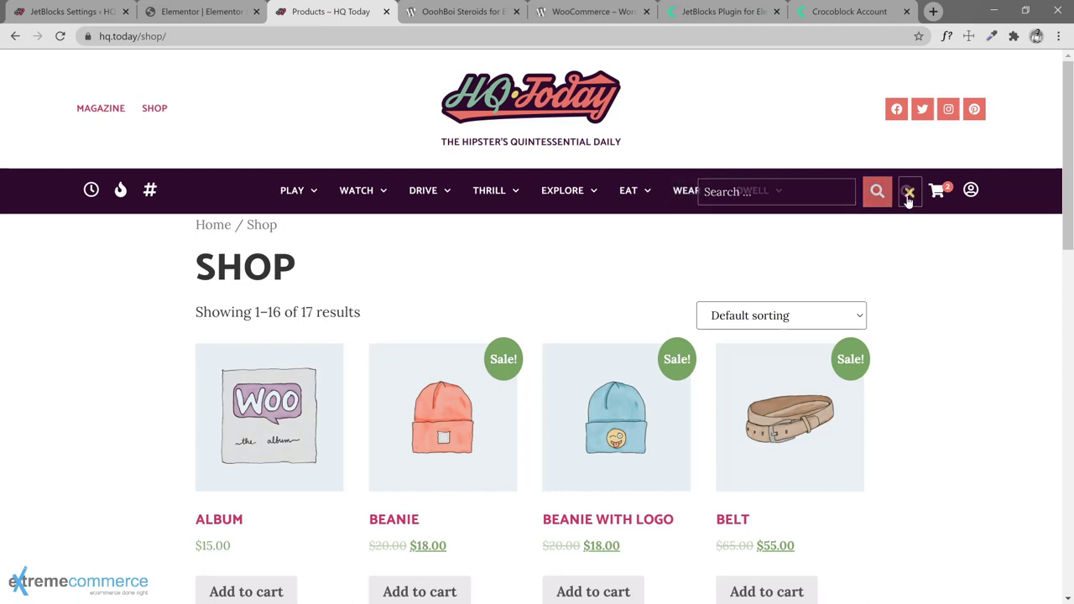
{"action": "left_click", "coordinate": [907, 191]}
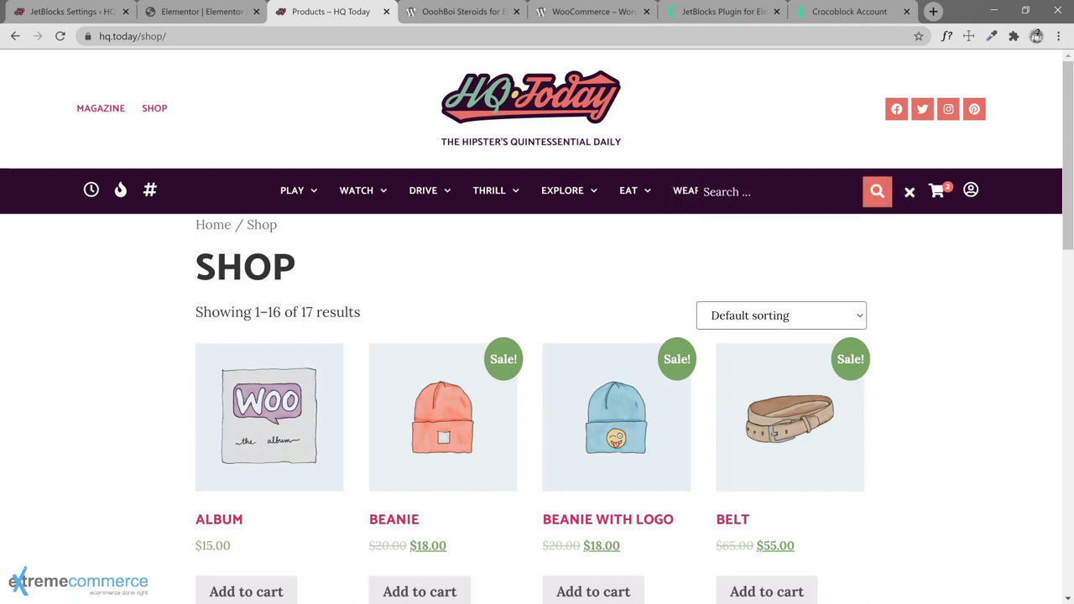
{"action": "mouse_move", "coordinate": [692, 211]}
{"action": "left_click", "coordinate": [908, 195]}
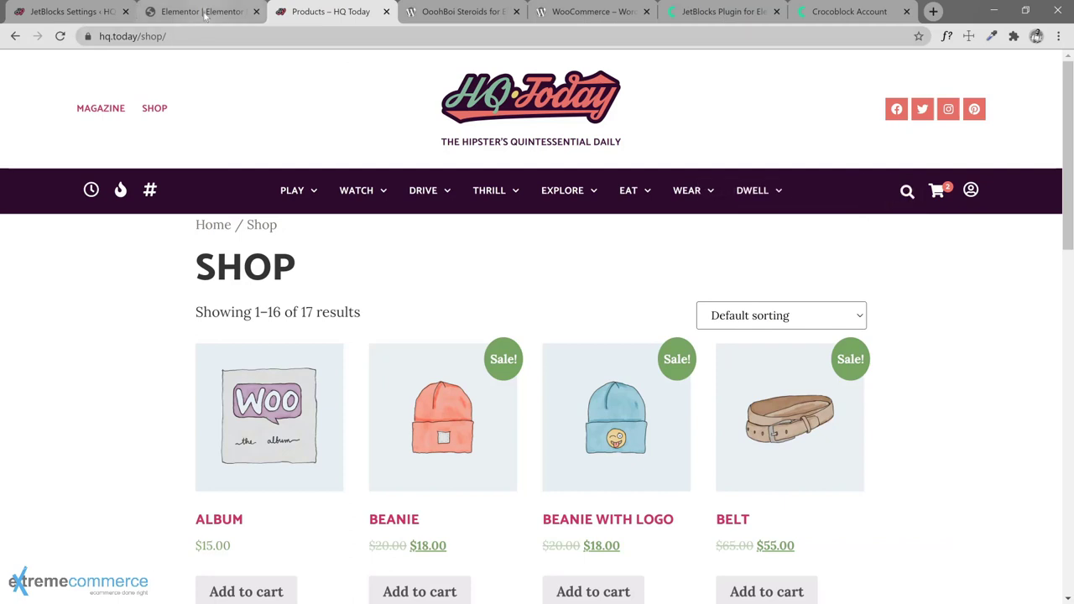
{"action": "left_click", "coordinate": [202, 11]}
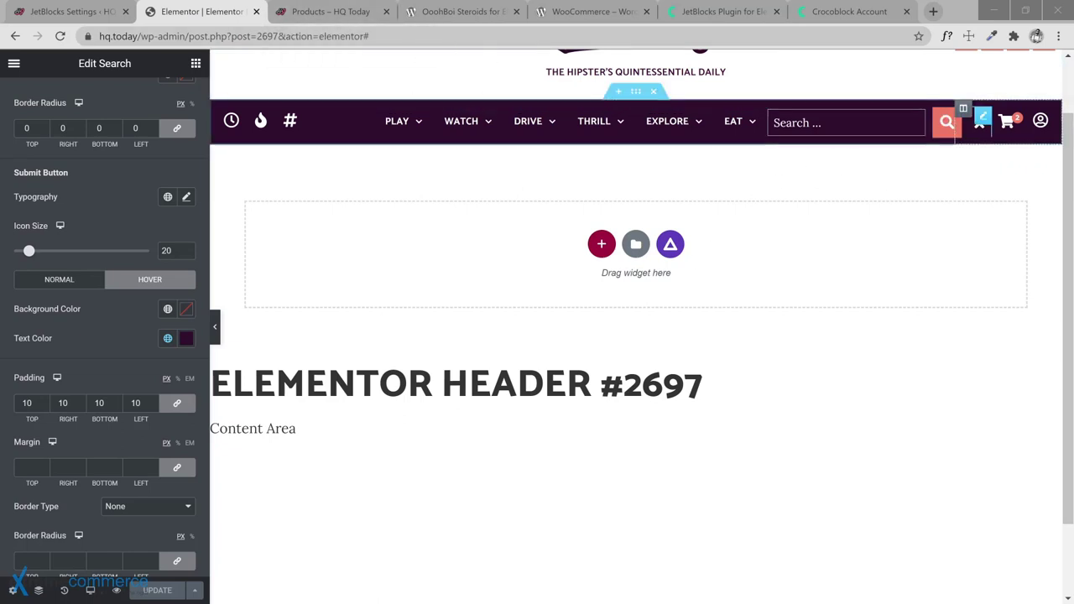
{"action": "left_click", "coordinate": [331, 12]}
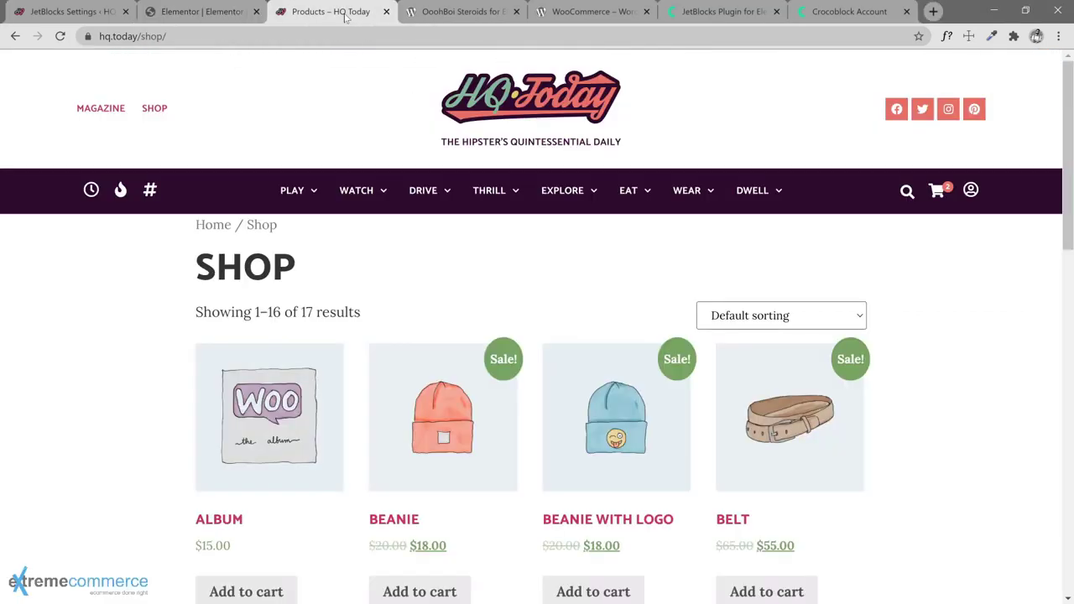
{"action": "left_click", "coordinate": [921, 190]}
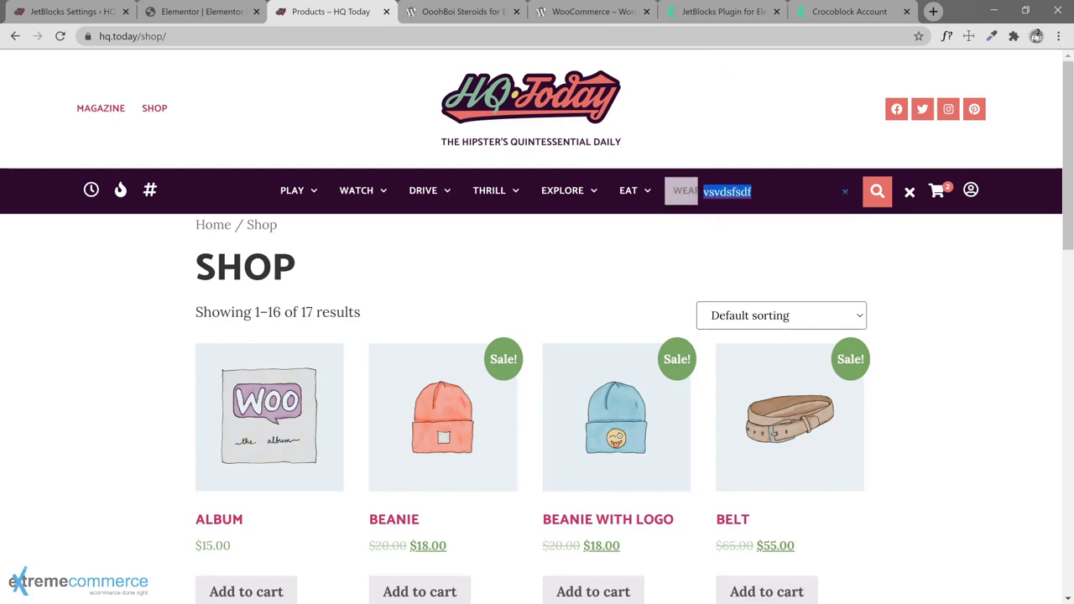
{"action": "left_click", "coordinate": [908, 192]}
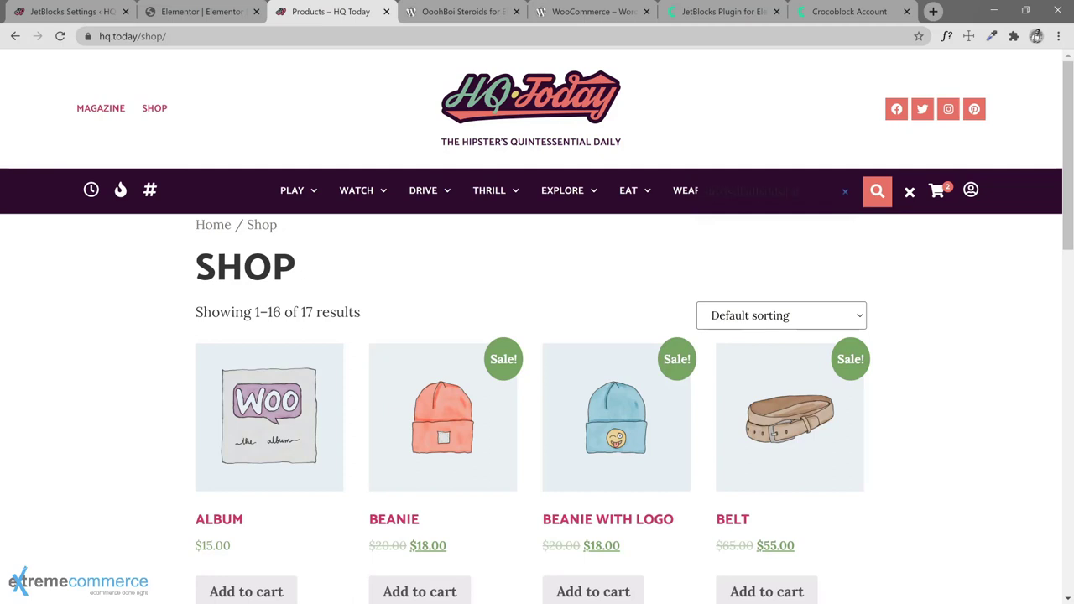
{"action": "key", "text": "shift+Left"}
{"action": "key", "text": "shift+Left"}
{"action": "key", "text": "shift+Left"}
{"action": "key", "text": "shift+Left"}
{"action": "key", "text": "shift+Left"}
{"action": "key", "text": "shift+Left"}
{"action": "key", "text": "shift+Left"}
{"action": "key", "text": "shift+Left"}
{"action": "key", "text": "shift+Left"}
{"action": "key", "text": "shift+Left"}
{"action": "key", "text": "shift+Left"}
{"action": "key", "text": "shift+Left"}
{"action": "key", "text": "shift+Left"}
{"action": "key", "text": "shift+Left"}
{"action": "key", "text": "shift+Left"}
{"action": "key", "text": "shift+Left"}
{"action": "key", "text": "shift+Left"}
{"action": "key", "text": "shift+Left"}
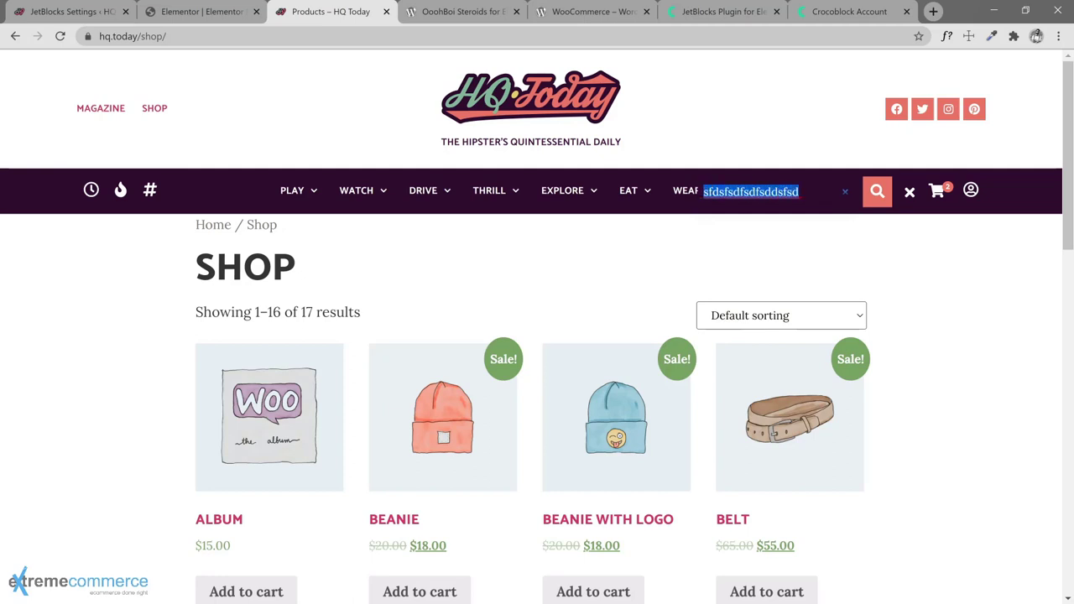
{"action": "key", "text": "BackSpace"}
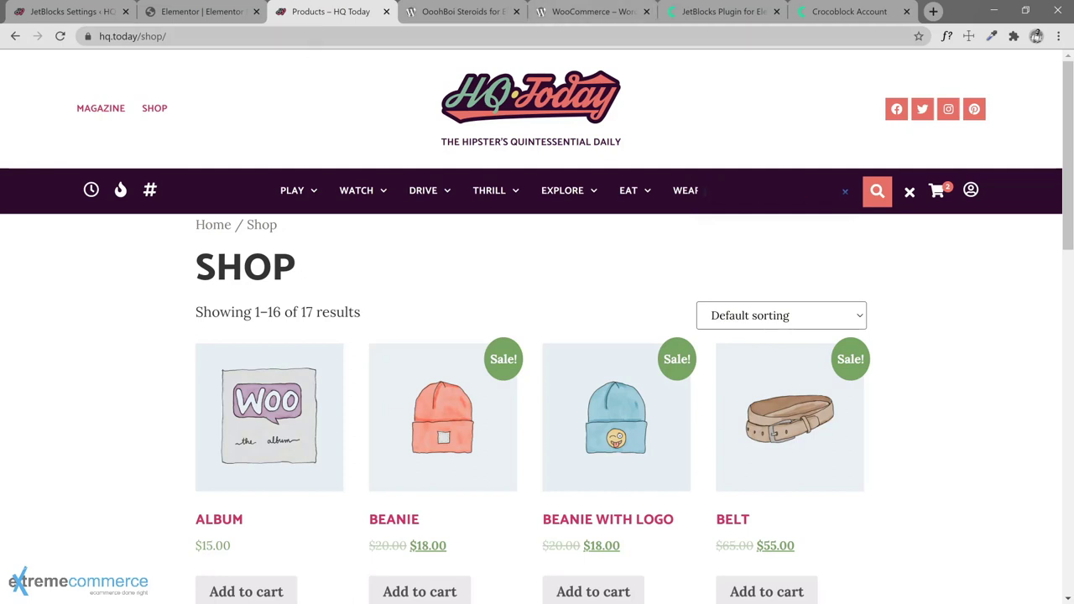
{"action": "left_click", "coordinate": [196, 12]}
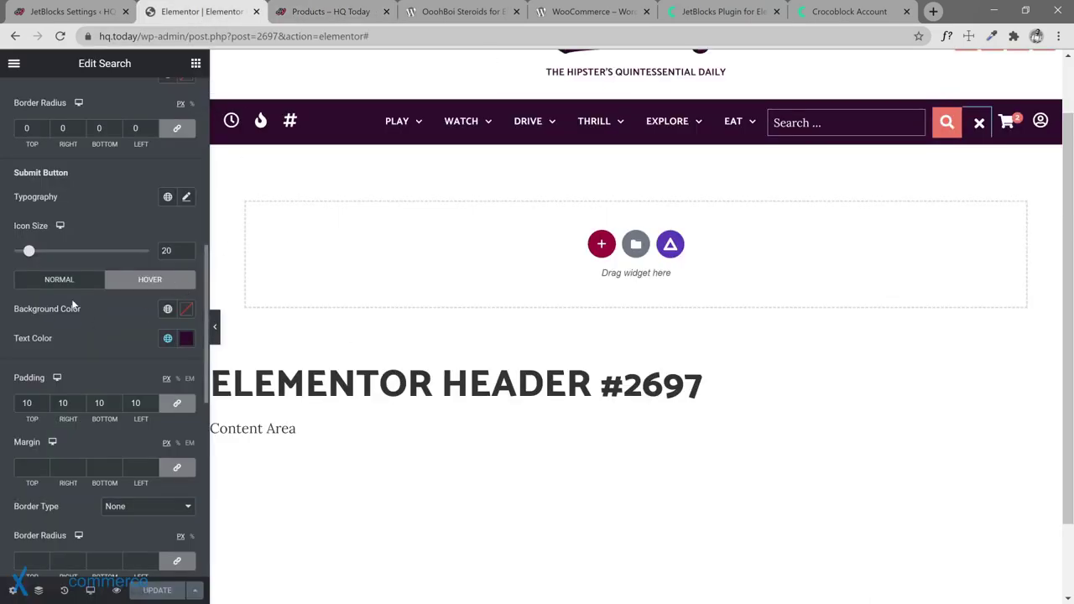
Step: Set the focused input text colour to global Blank white, then test with typed text and clear it
{"action": "scroll", "coordinate": [72, 305], "scroll_direction": "up", "scroll_amount": 5}
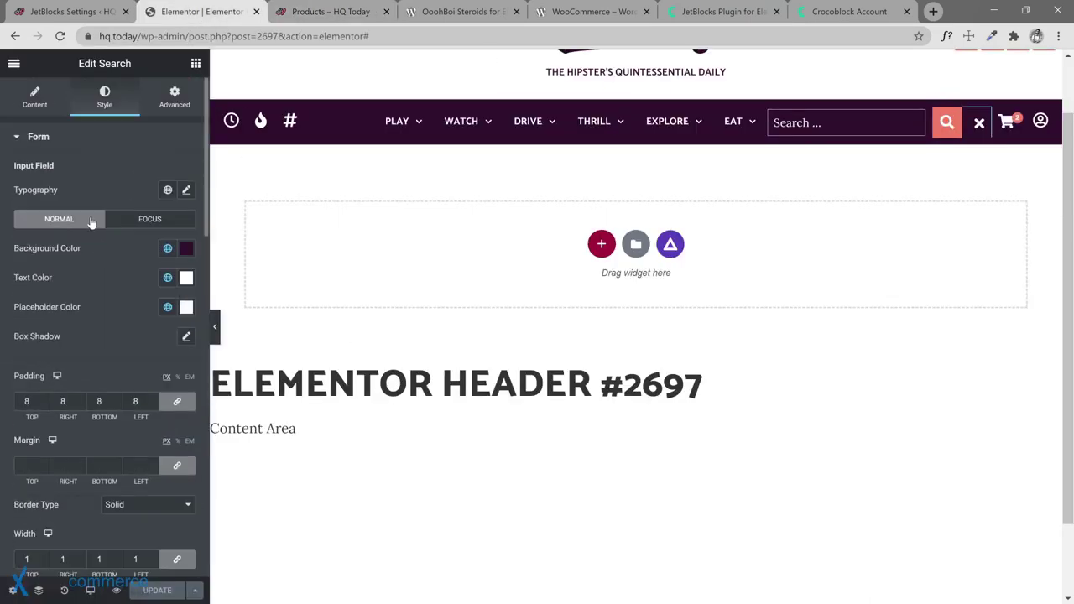
{"action": "scroll", "coordinate": [94, 219], "scroll_direction": "down", "scroll_amount": 3}
{"action": "scroll", "coordinate": [96, 209], "scroll_direction": "up", "scroll_amount": 3}
{"action": "left_click", "coordinate": [156, 220]}
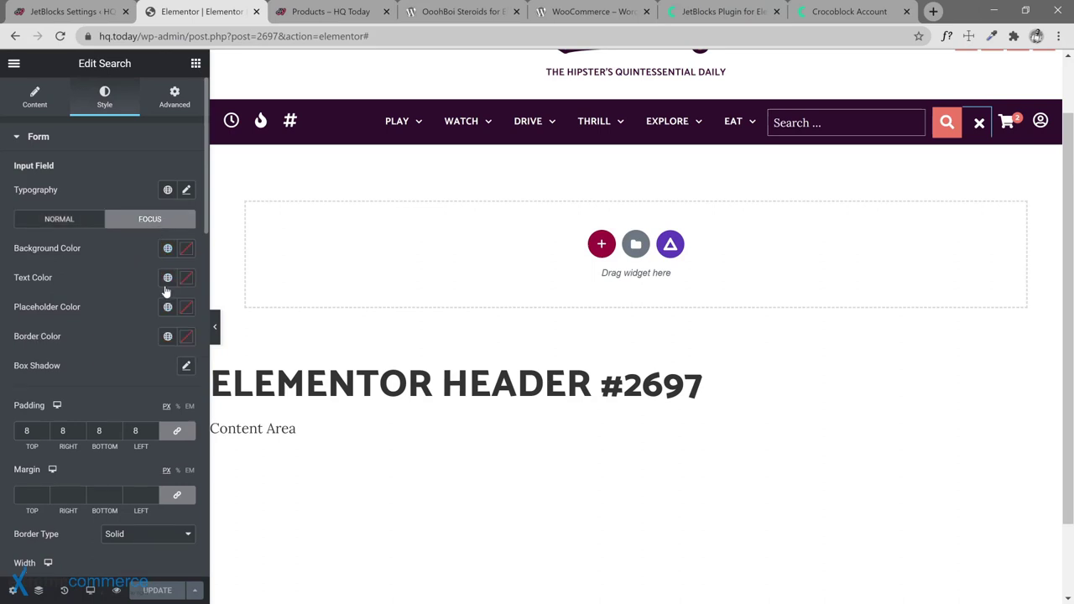
{"action": "left_click", "coordinate": [168, 280]}
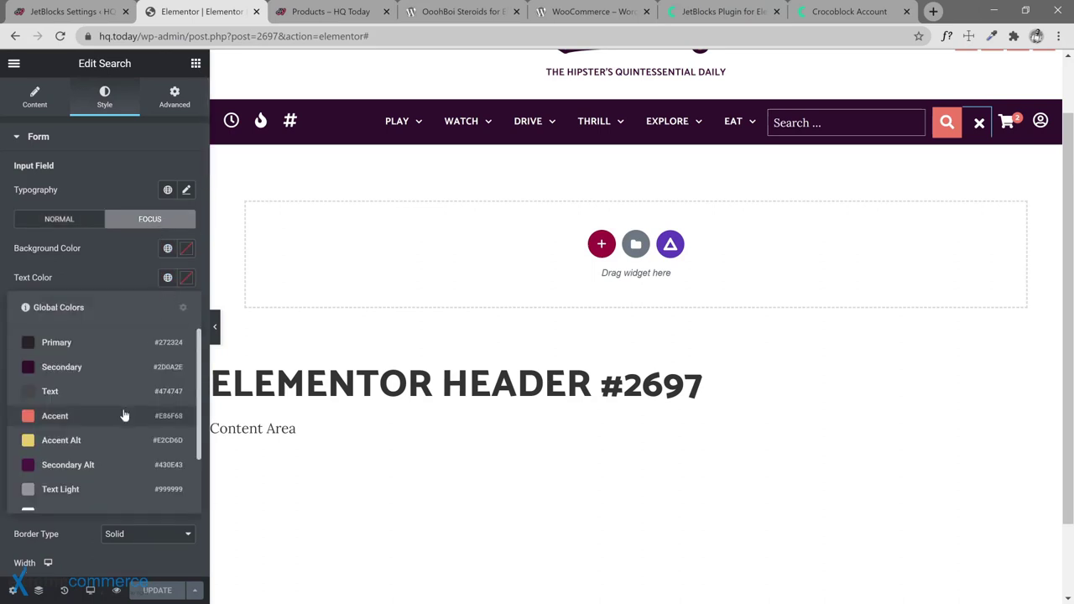
{"action": "scroll", "coordinate": [101, 420], "scroll_direction": "down", "scroll_amount": 2}
{"action": "left_click", "coordinate": [30, 470]}
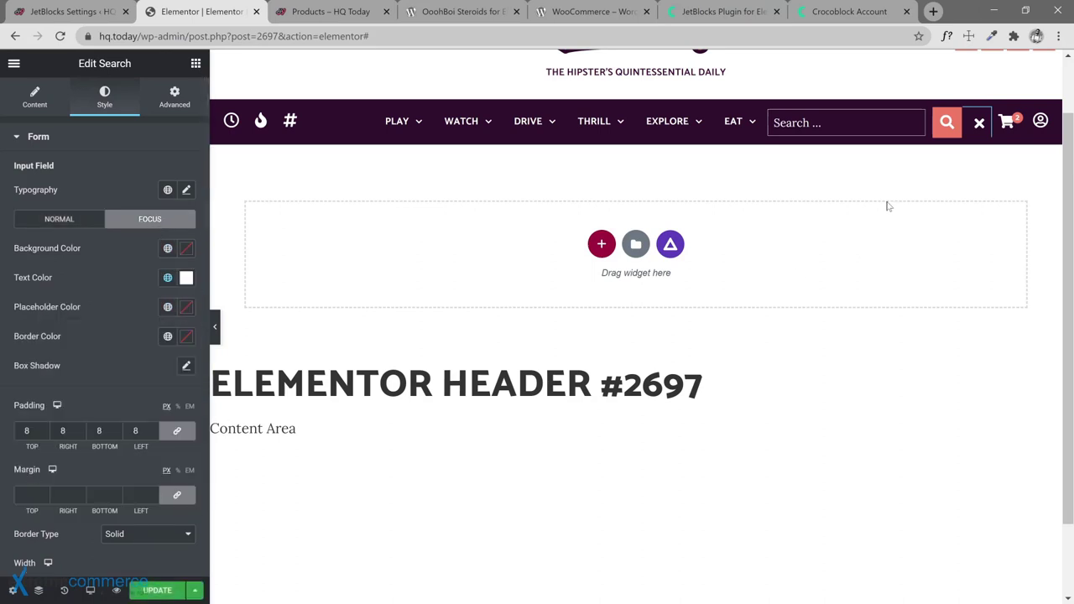
{"action": "type", "text": "dfsdfsdf"}
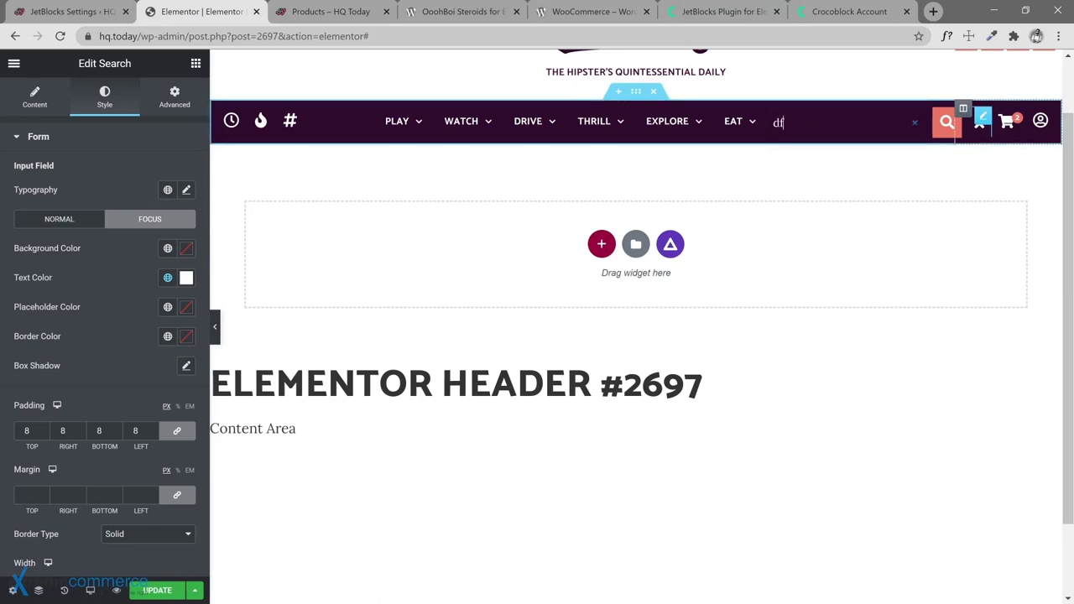
{"action": "left_click", "coordinate": [914, 123]}
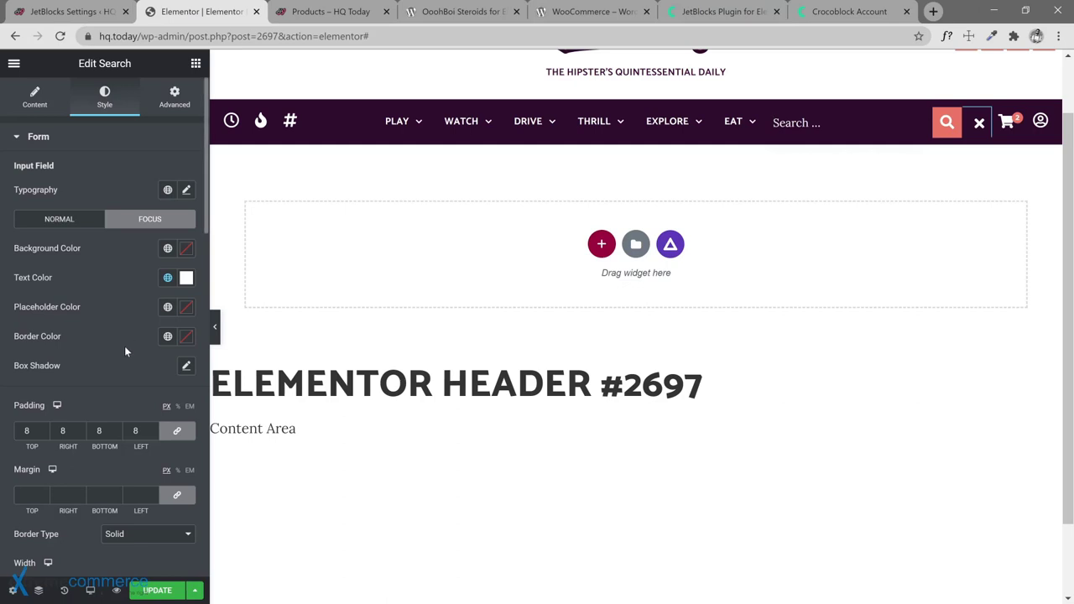
Step: Save the header template with its current changes
{"action": "scroll", "coordinate": [120, 285], "scroll_direction": "down", "scroll_amount": 4}
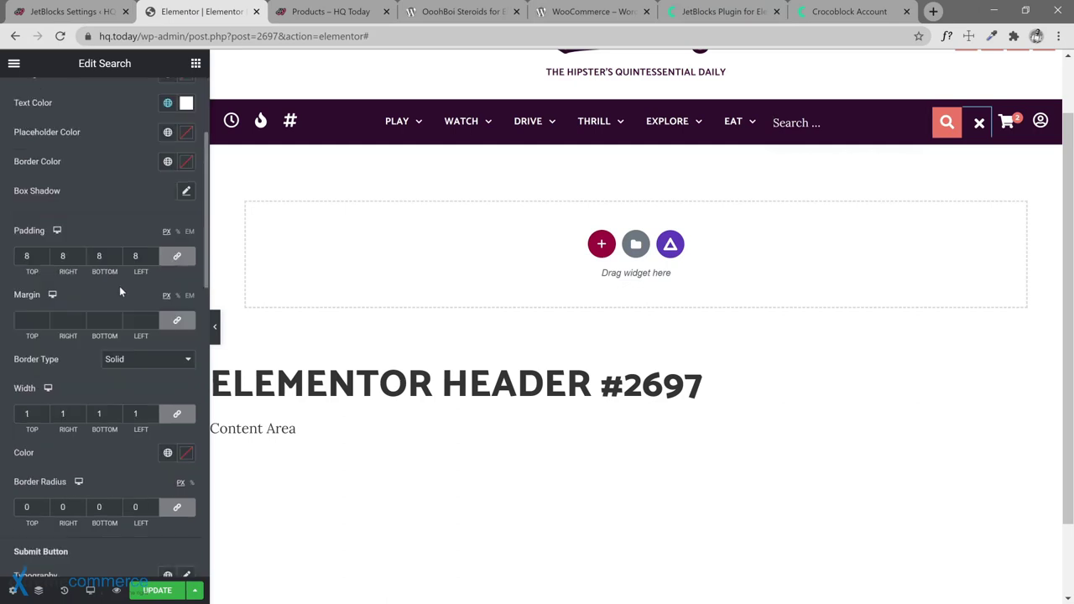
{"action": "scroll", "coordinate": [117, 405], "scroll_direction": "down", "scroll_amount": 2}
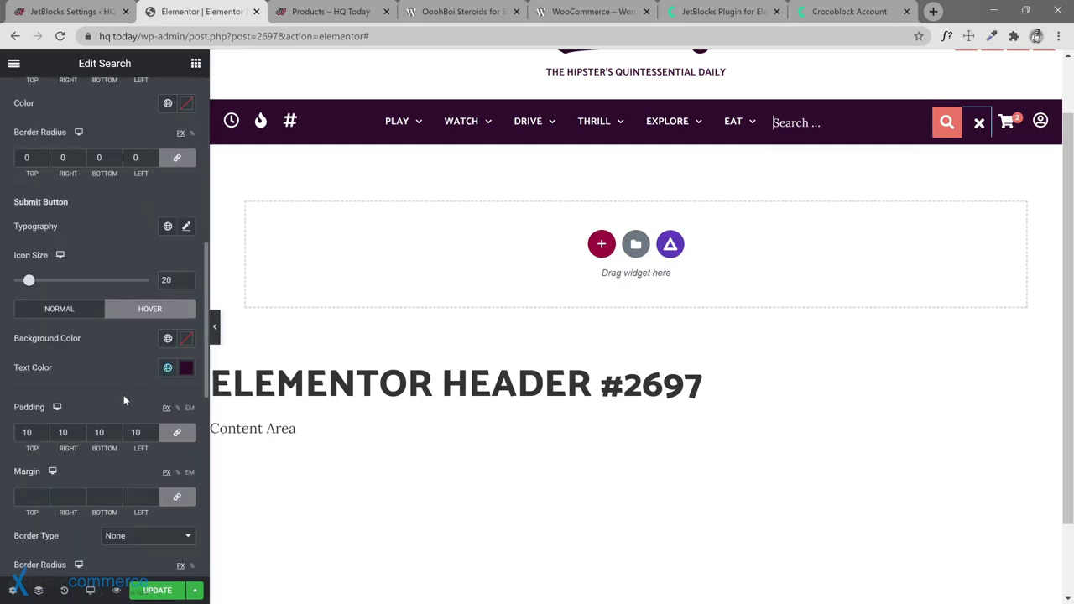
{"action": "left_click", "coordinate": [156, 591]}
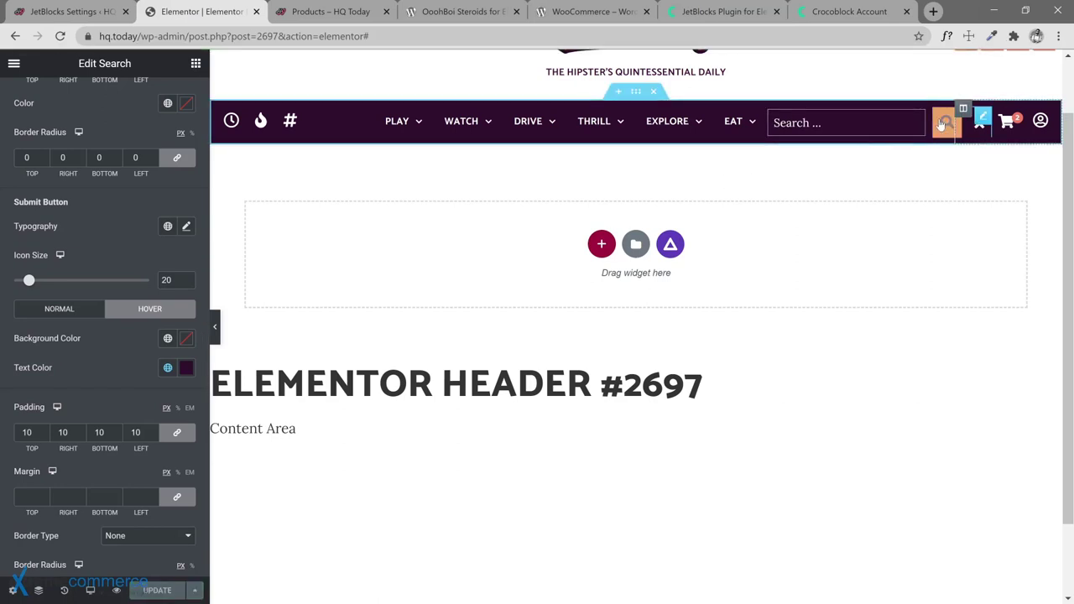
Step: Unlink the form padding, set it to 0/0/0/20 px, and save the template
{"action": "scroll", "coordinate": [63, 167], "scroll_direction": "up", "scroll_amount": 10}
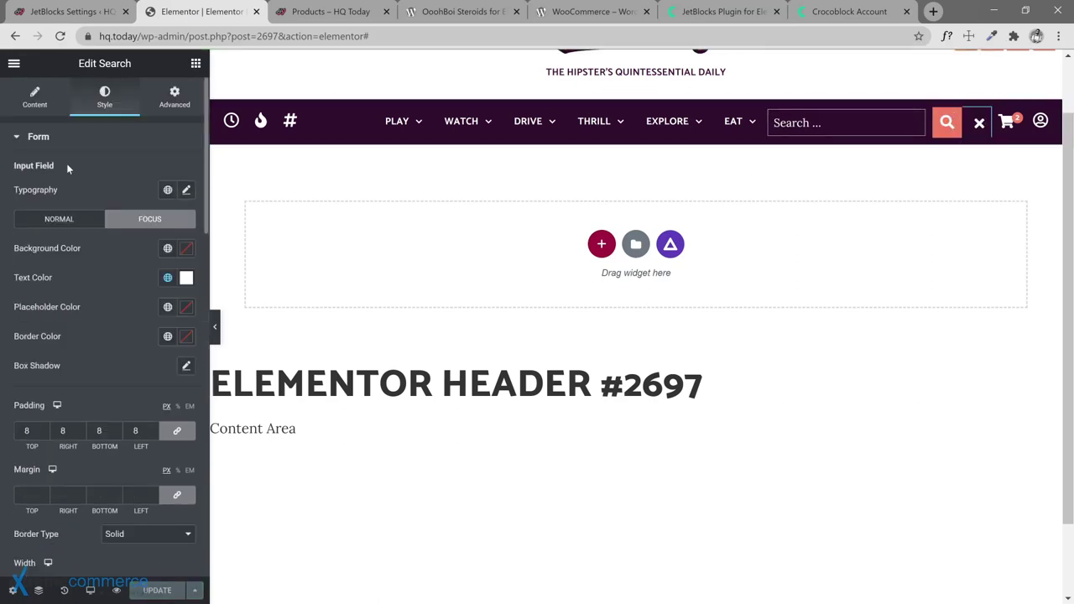
{"action": "scroll", "coordinate": [124, 151], "scroll_direction": "down", "scroll_amount": 15}
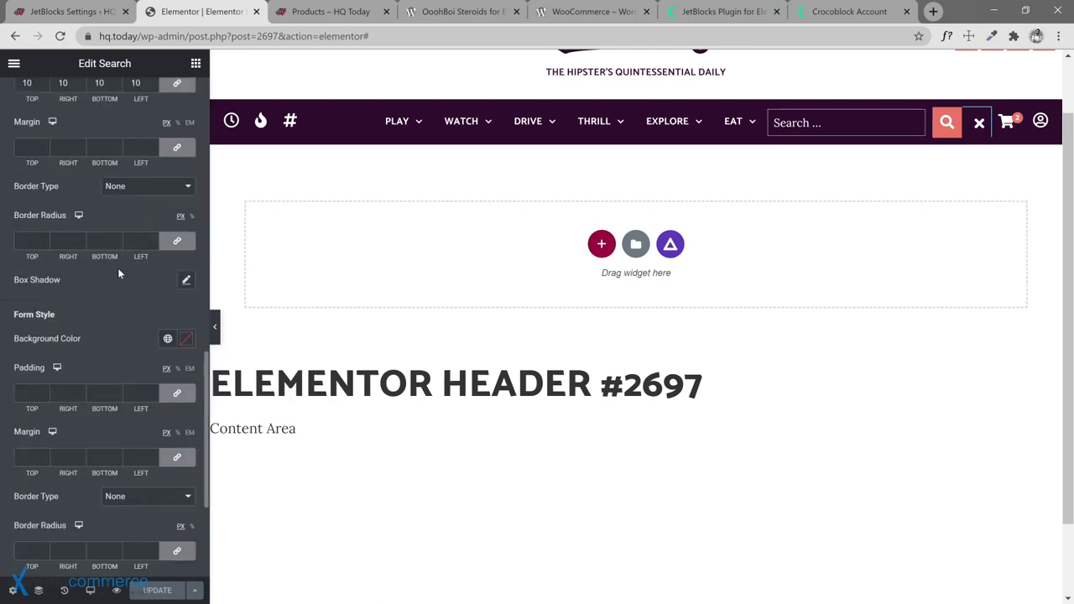
{"action": "scroll", "coordinate": [112, 214], "scroll_direction": "up", "scroll_amount": 15}
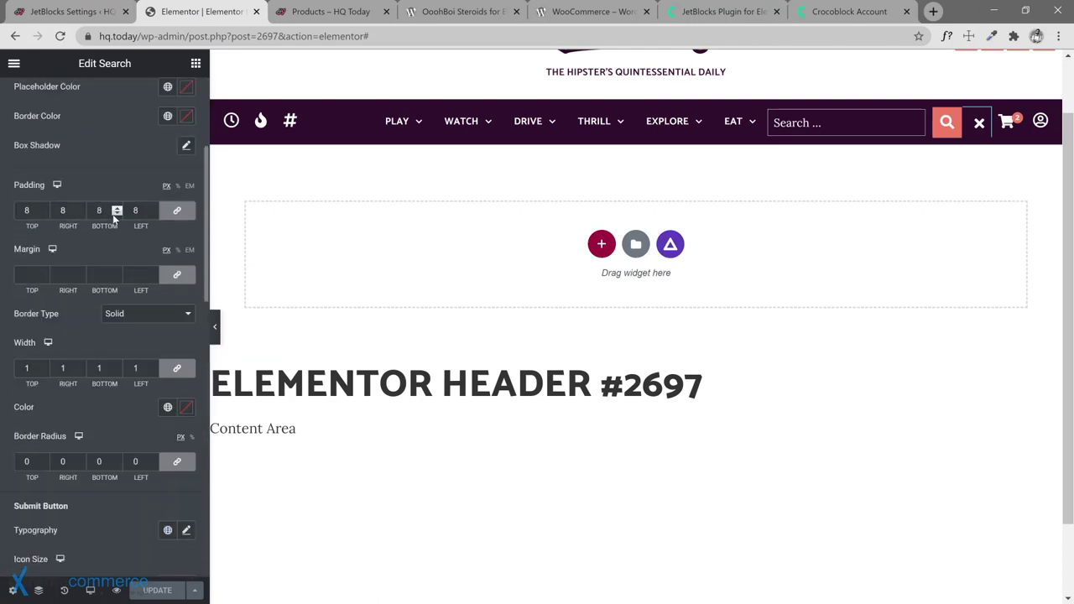
{"action": "scroll", "coordinate": [113, 218], "scroll_direction": "down", "scroll_amount": 4}
{"action": "scroll", "coordinate": [118, 387], "scroll_direction": "down", "scroll_amount": 1}
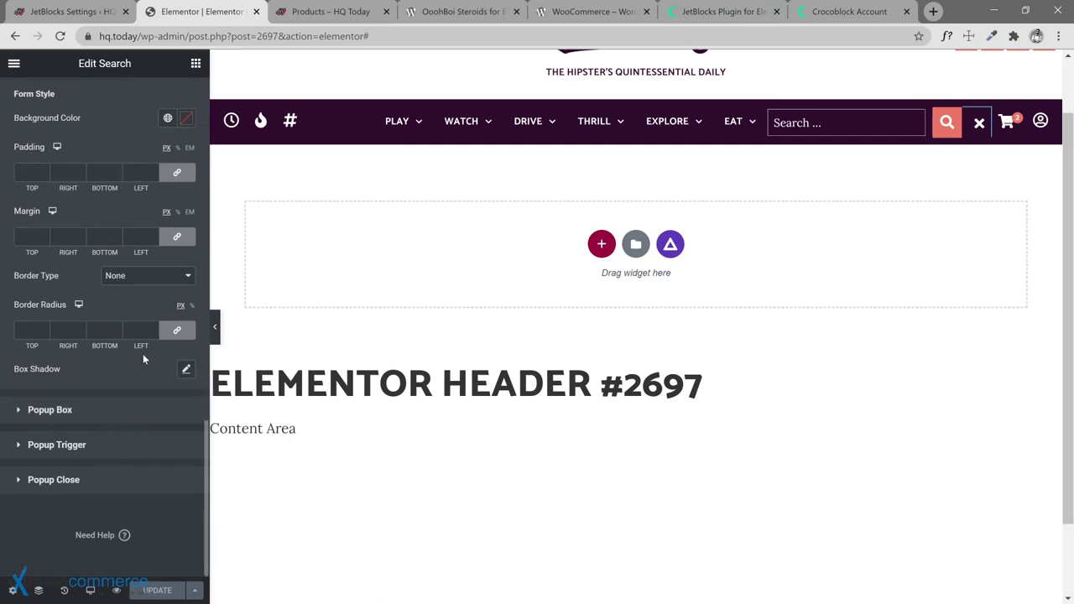
{"action": "scroll", "coordinate": [108, 288], "scroll_direction": "up", "scroll_amount": 4}
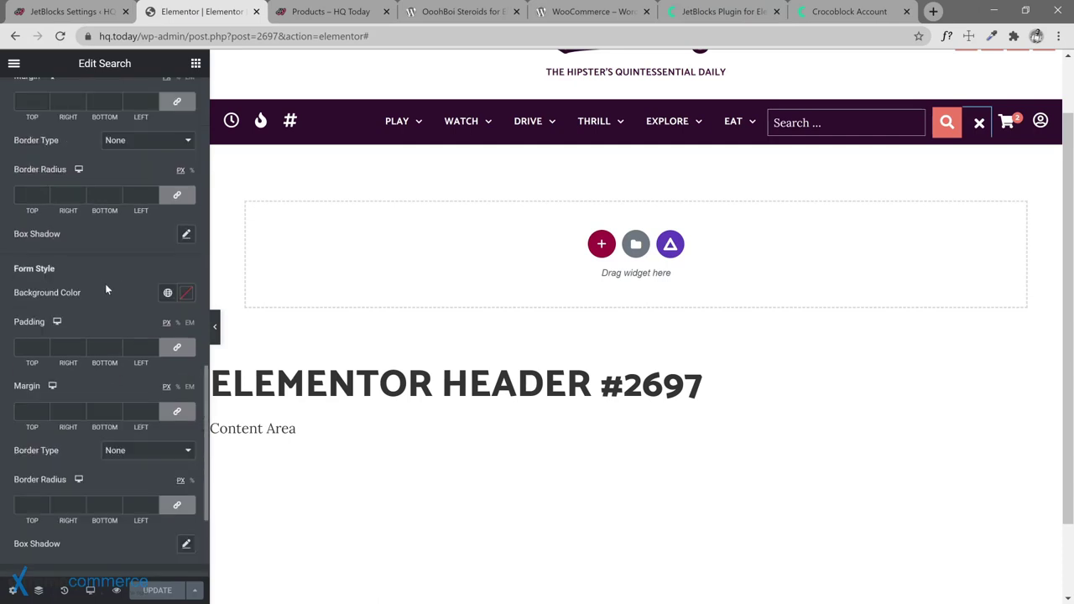
{"action": "left_click", "coordinate": [175, 349]}
{"action": "double_click", "coordinate": [63, 347]}
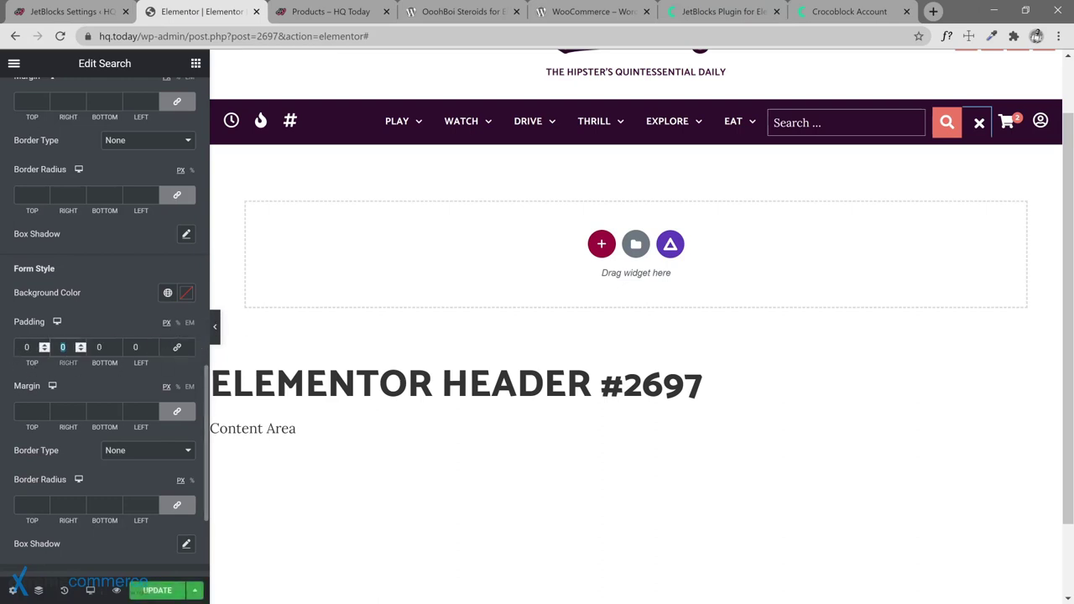
{"action": "left_click", "coordinate": [130, 347]}
{"action": "type", "text": "10"}
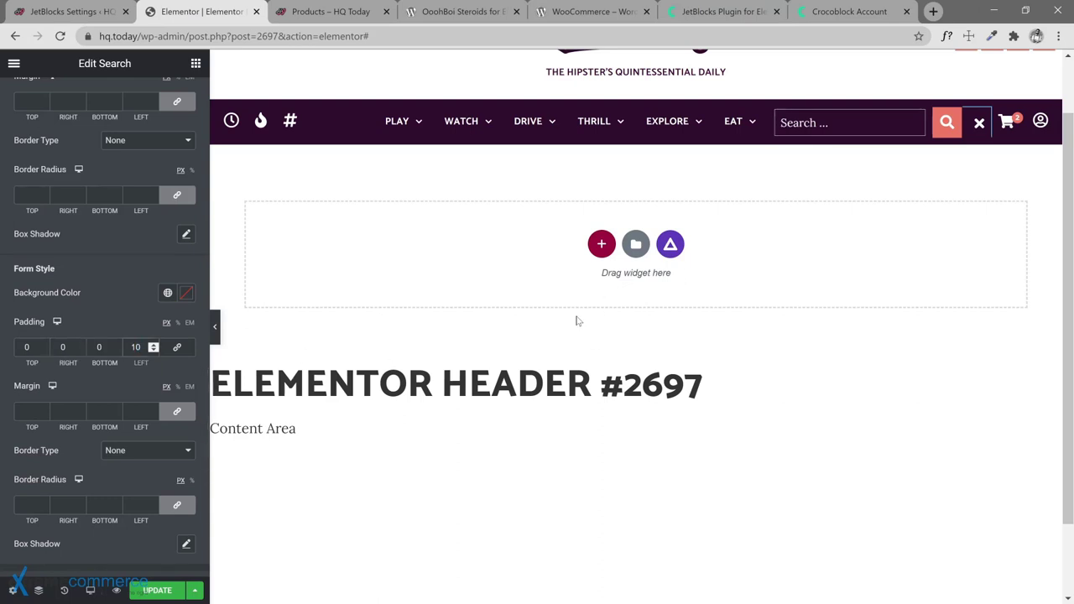
{"action": "type", "text": "20"}
{"action": "left_click", "coordinate": [145, 589]}
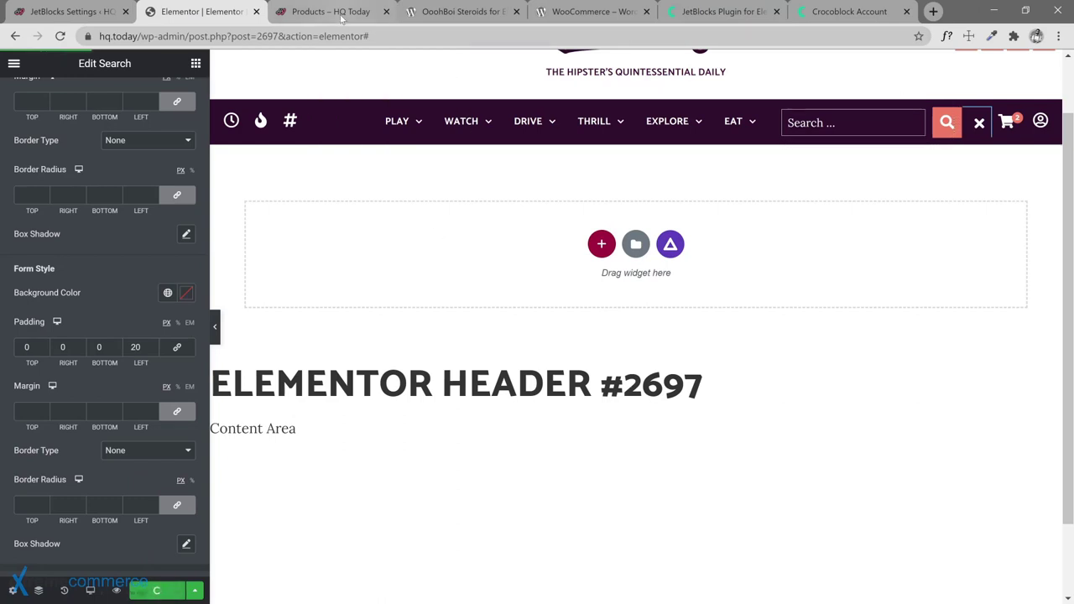
{"action": "left_click", "coordinate": [341, 19]}
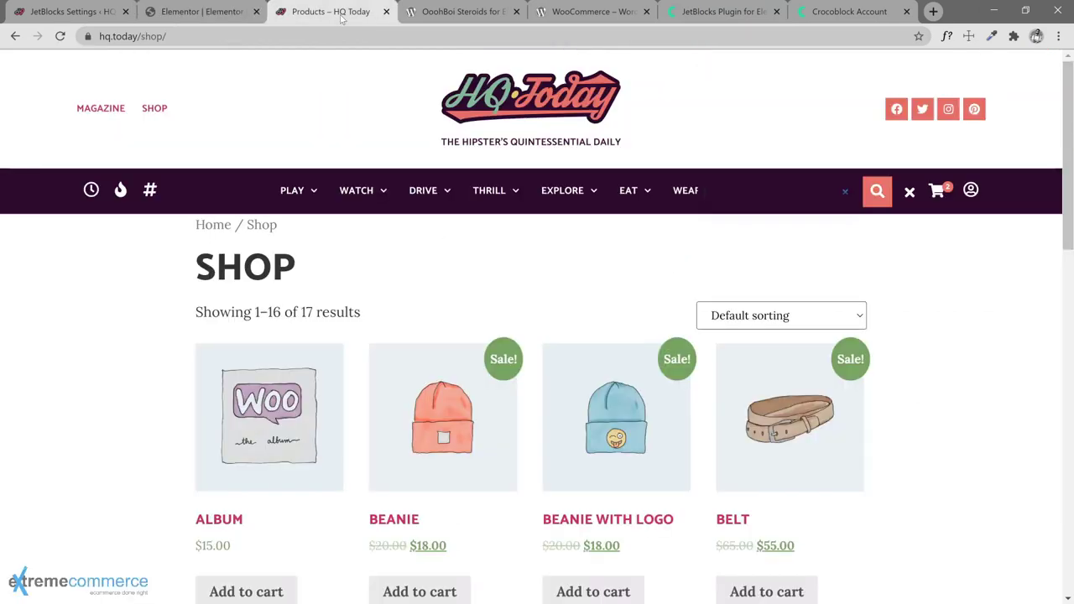
Step: Reload the live HQ Today shop, try typing in the popup search, and submit a search
{"action": "left_click", "coordinate": [62, 36]}
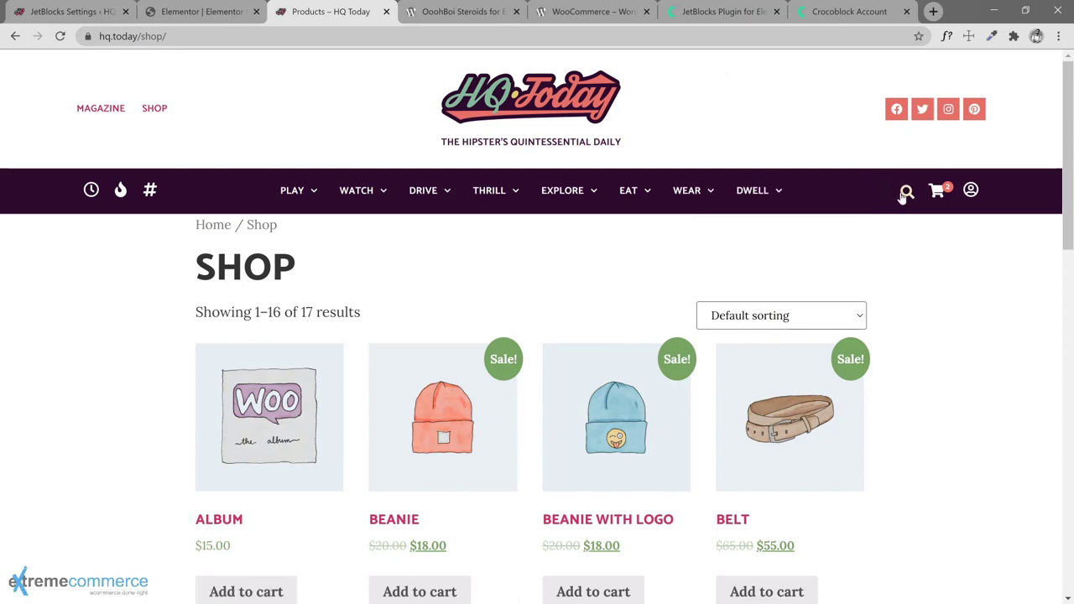
{"action": "left_click", "coordinate": [904, 194]}
{"action": "mouse_move", "coordinate": [705, 199]}
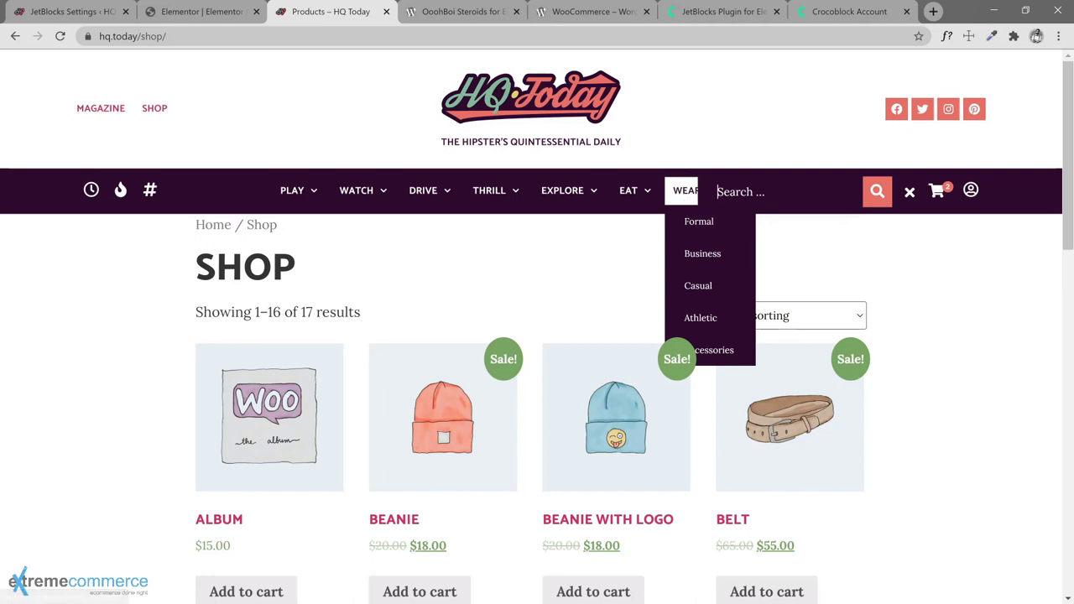
{"action": "type", "text": "gdgdfgdfgdf"}
{"action": "type", "text": "gdfgdfgdf"}
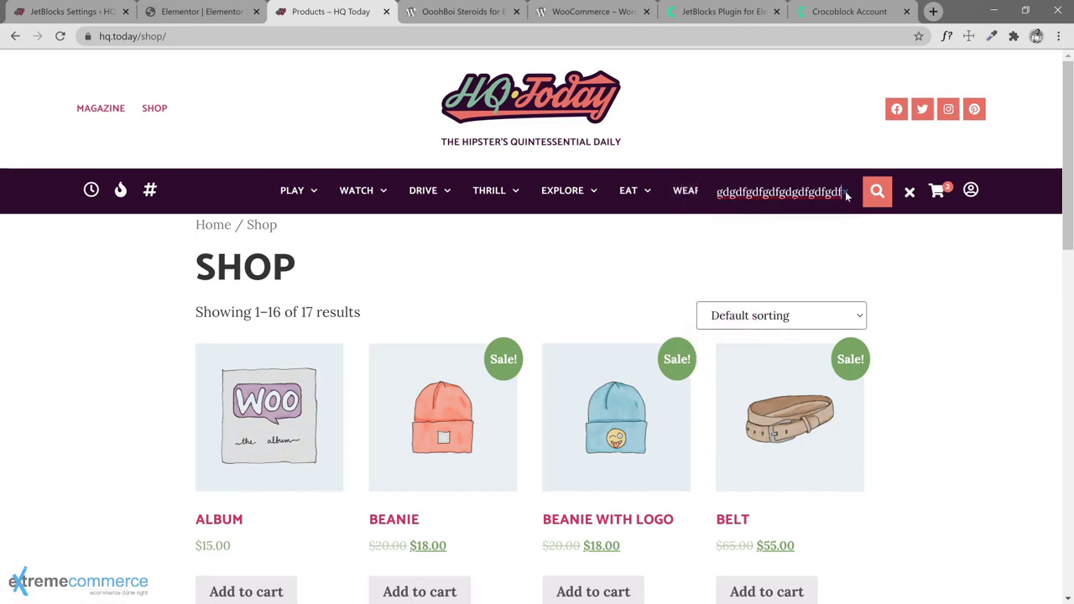
{"action": "key", "text": "ctrl+a"}
{"action": "key", "text": "BackSpace"}
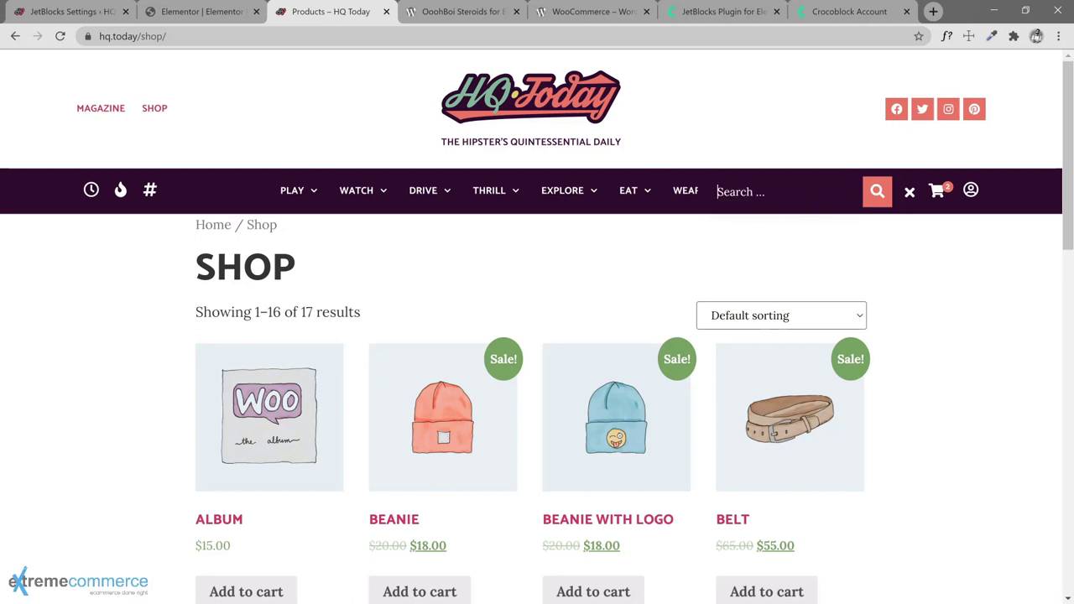
{"action": "left_click", "coordinate": [876, 192]}
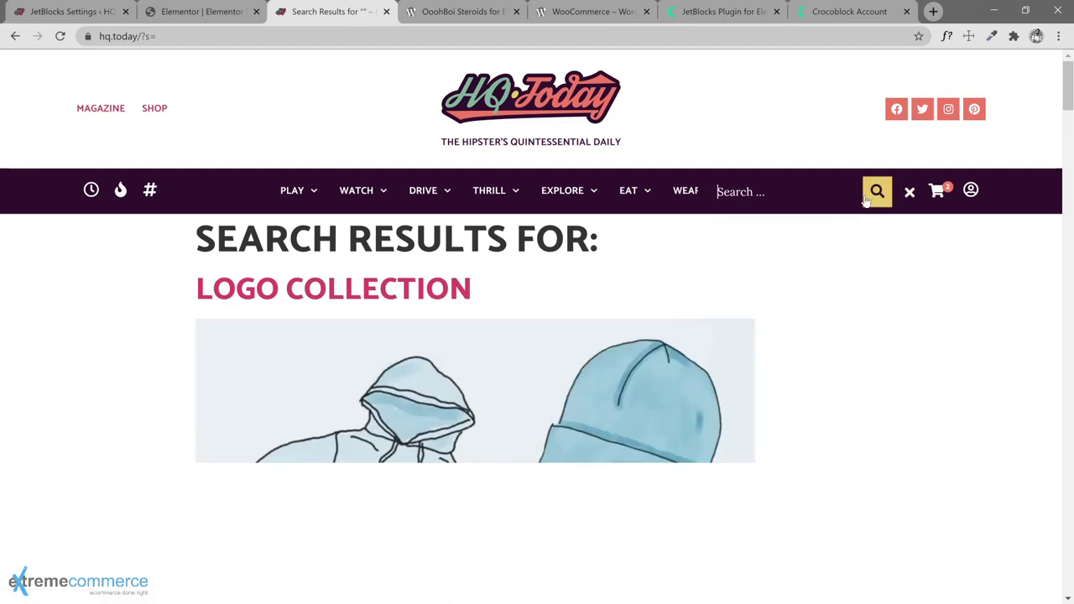
{"action": "left_click", "coordinate": [877, 192]}
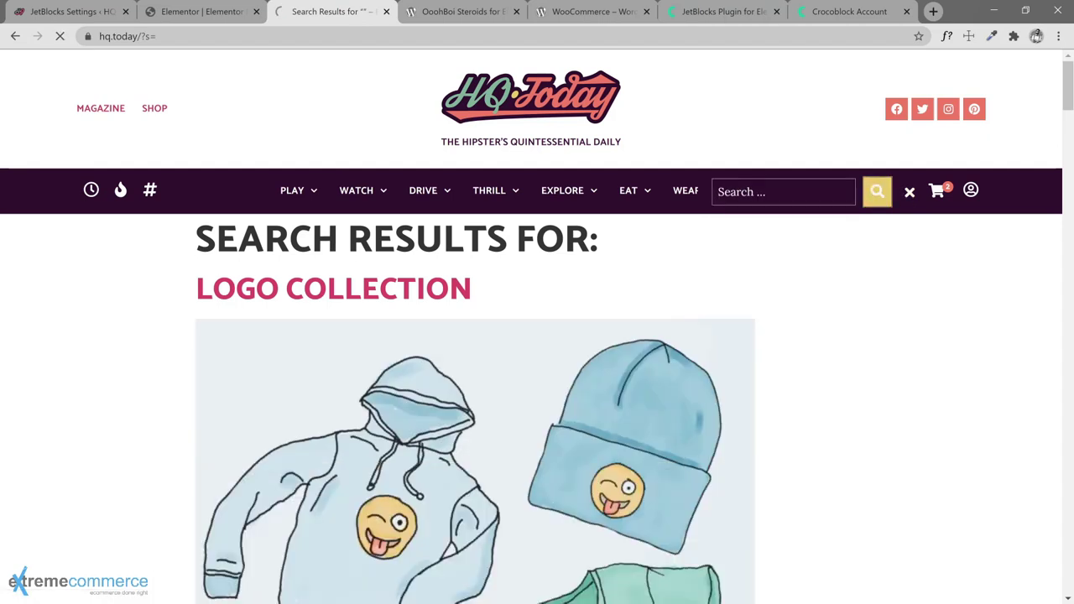
Step: Back in the header editor, set the focused search input's border colour to global Transparent
{"action": "left_click", "coordinate": [219, 14]}
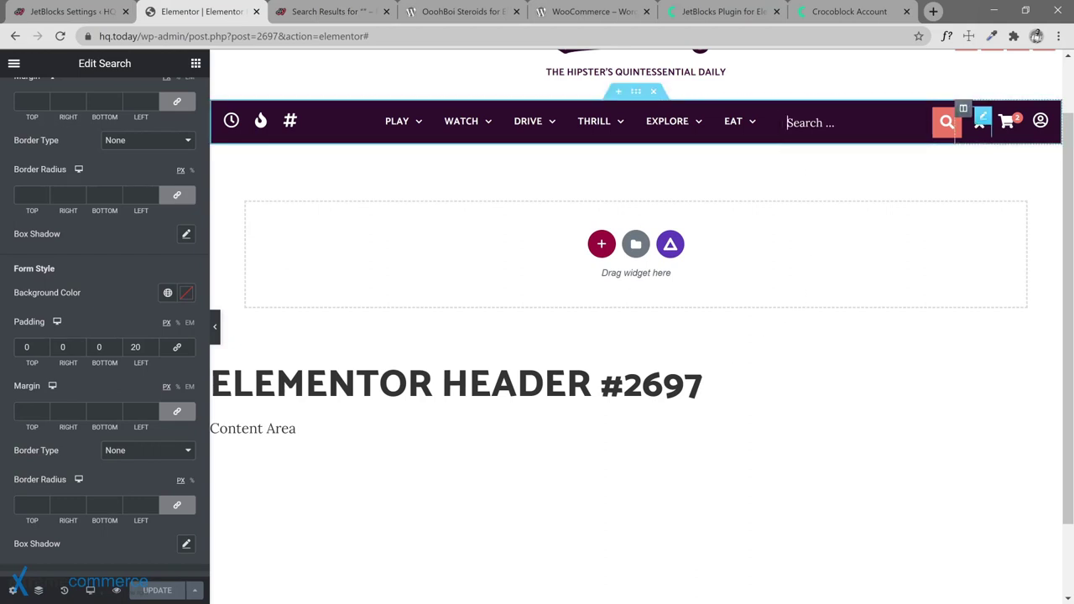
{"action": "scroll", "coordinate": [198, 222], "scroll_direction": "up", "scroll_amount": 2}
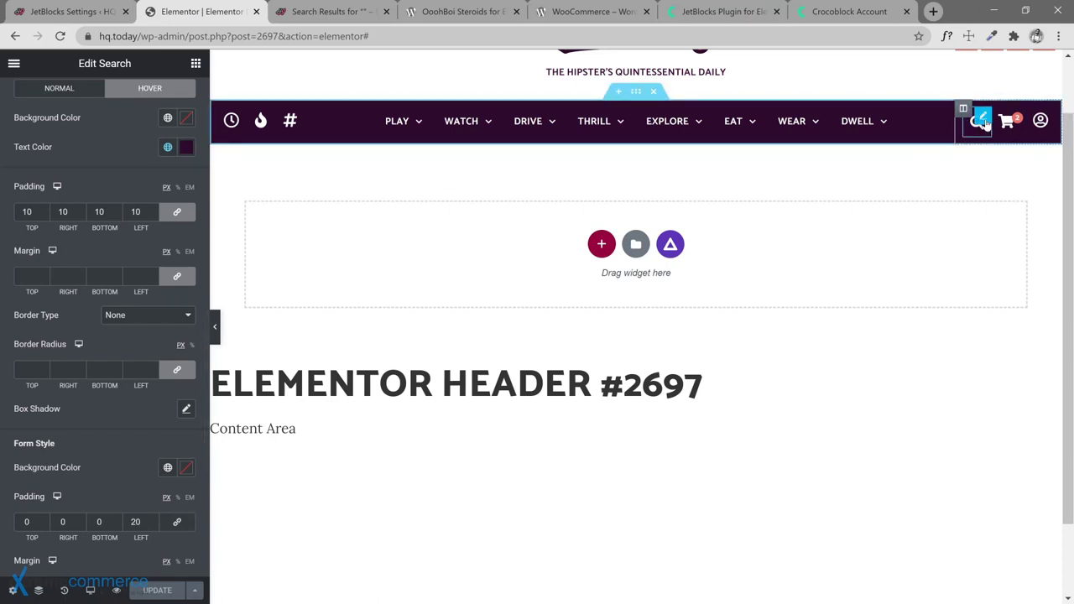
{"action": "left_click", "coordinate": [978, 121]}
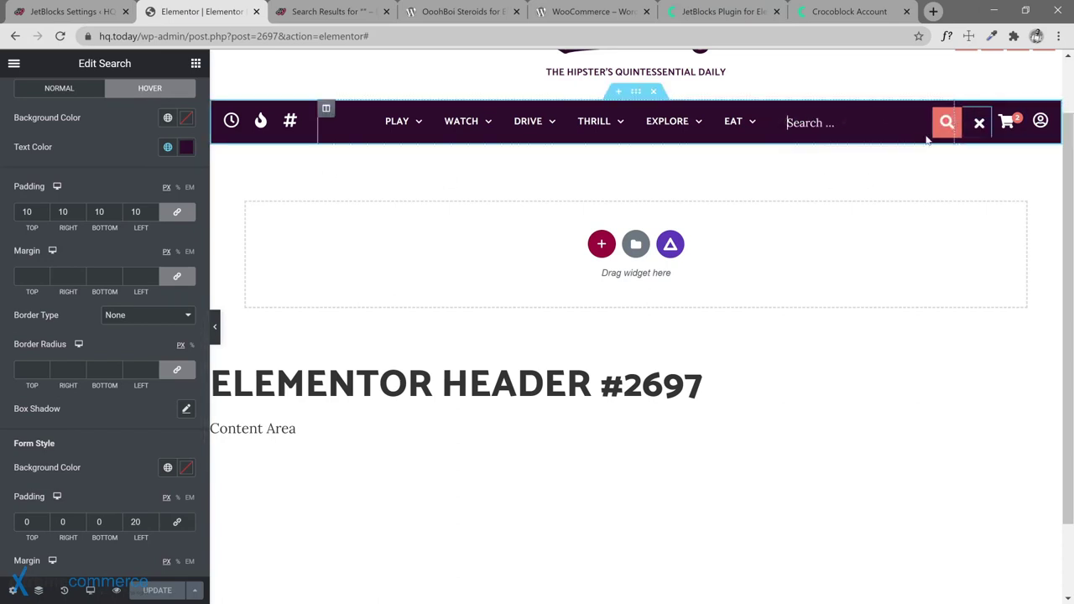
{"action": "scroll", "coordinate": [84, 171], "scroll_direction": "up", "scroll_amount": 5}
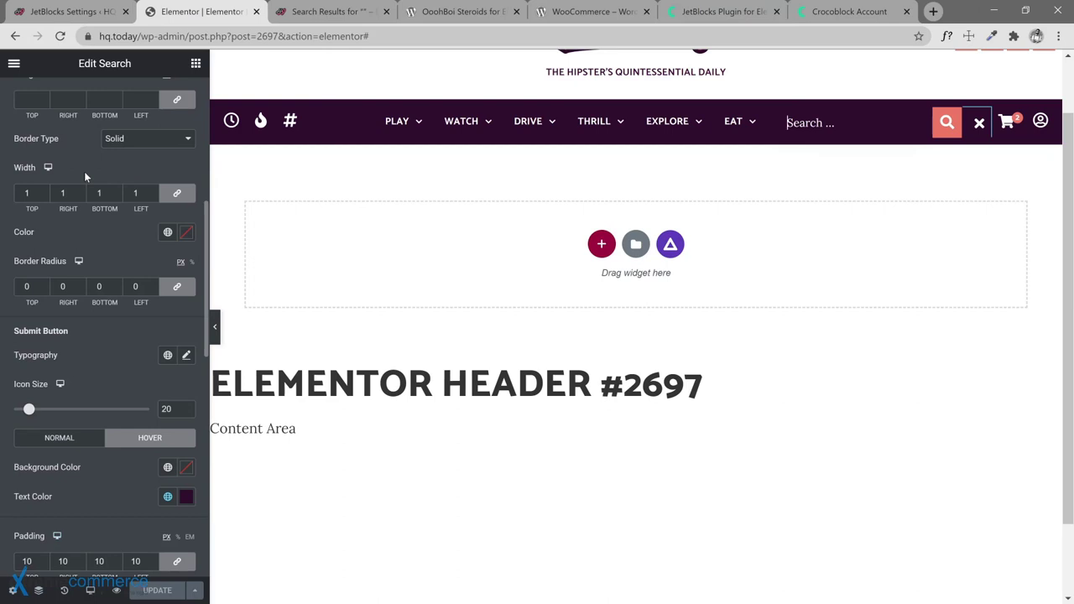
{"action": "scroll", "coordinate": [83, 171], "scroll_direction": "up", "scroll_amount": 5}
{"action": "scroll", "coordinate": [84, 176], "scroll_direction": "up", "scroll_amount": 2}
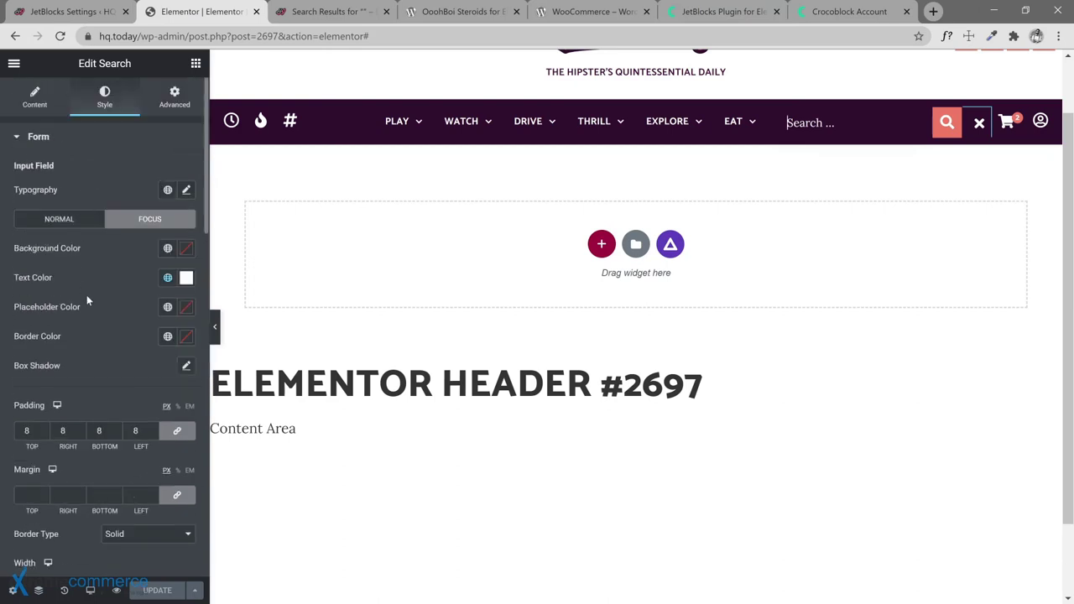
{"action": "scroll", "coordinate": [86, 284], "scroll_direction": "down", "scroll_amount": 2}
{"action": "scroll", "coordinate": [101, 258], "scroll_direction": "up", "scroll_amount": 2}
{"action": "left_click", "coordinate": [168, 336]}
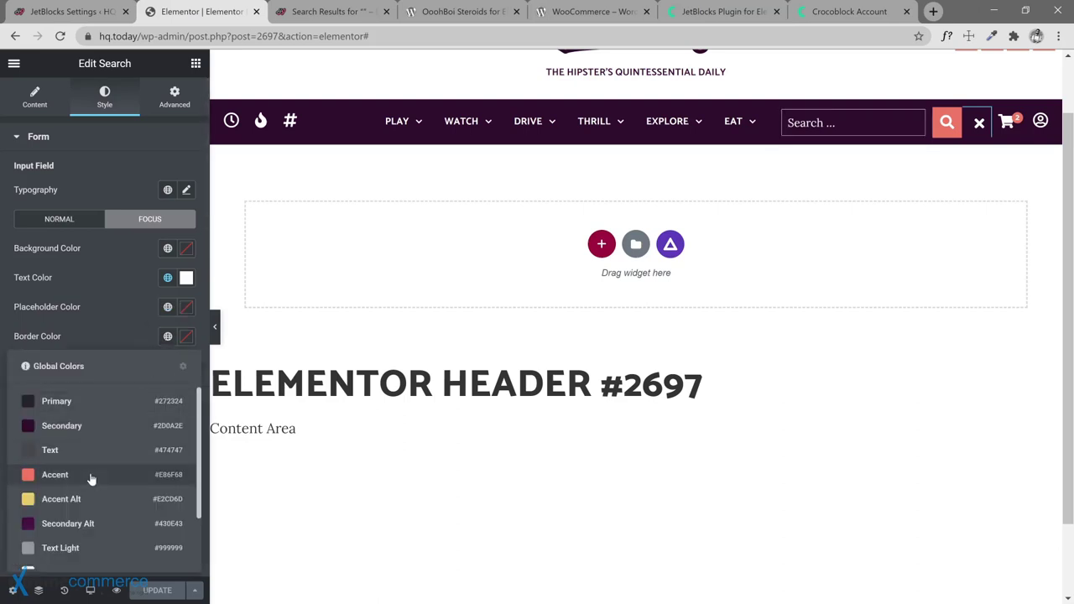
{"action": "scroll", "coordinate": [111, 478], "scroll_direction": "down", "scroll_amount": 1}
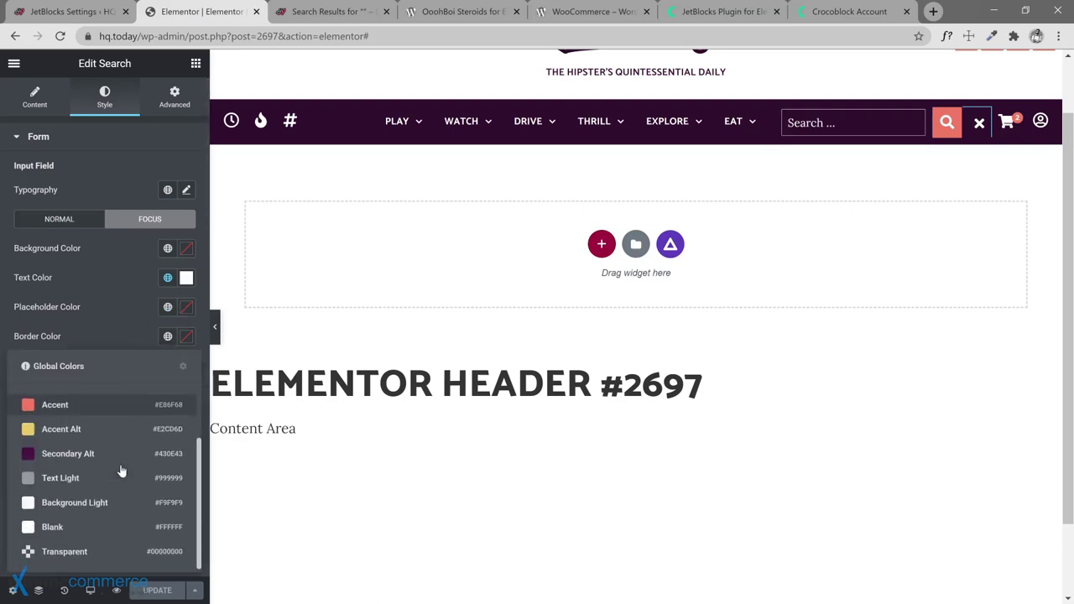
{"action": "left_click", "coordinate": [27, 551]}
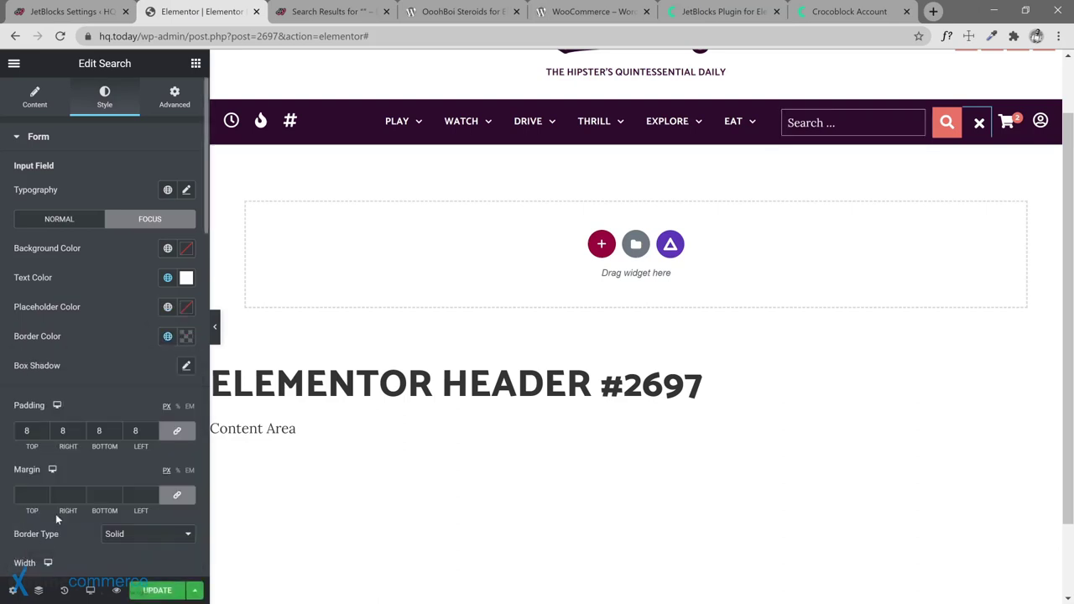
Step: Set the search input's normal-state border colour to global Transparent
{"action": "left_click", "coordinate": [72, 222]}
{"action": "scroll", "coordinate": [134, 334], "scroll_direction": "down", "scroll_amount": 2}
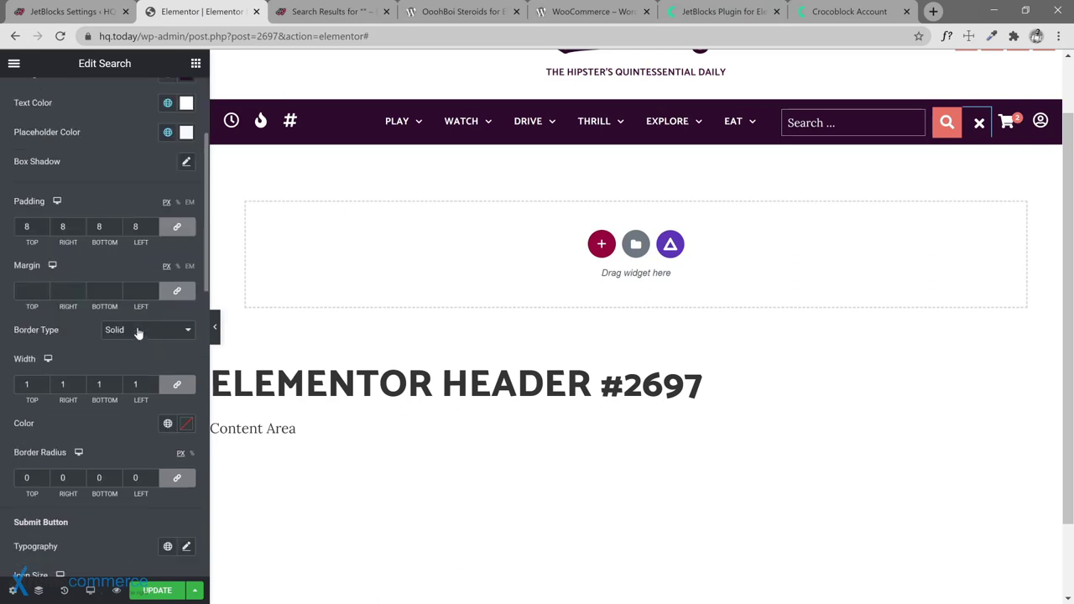
{"action": "scroll", "coordinate": [138, 329], "scroll_direction": "up", "scroll_amount": 2}
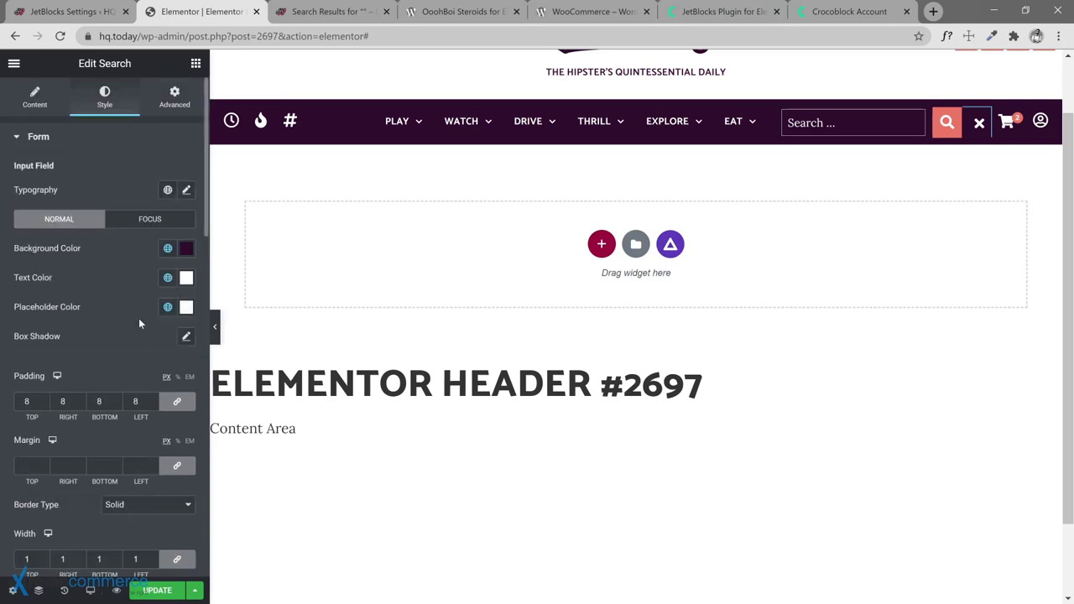
{"action": "scroll", "coordinate": [113, 310], "scroll_direction": "down", "scroll_amount": 4}
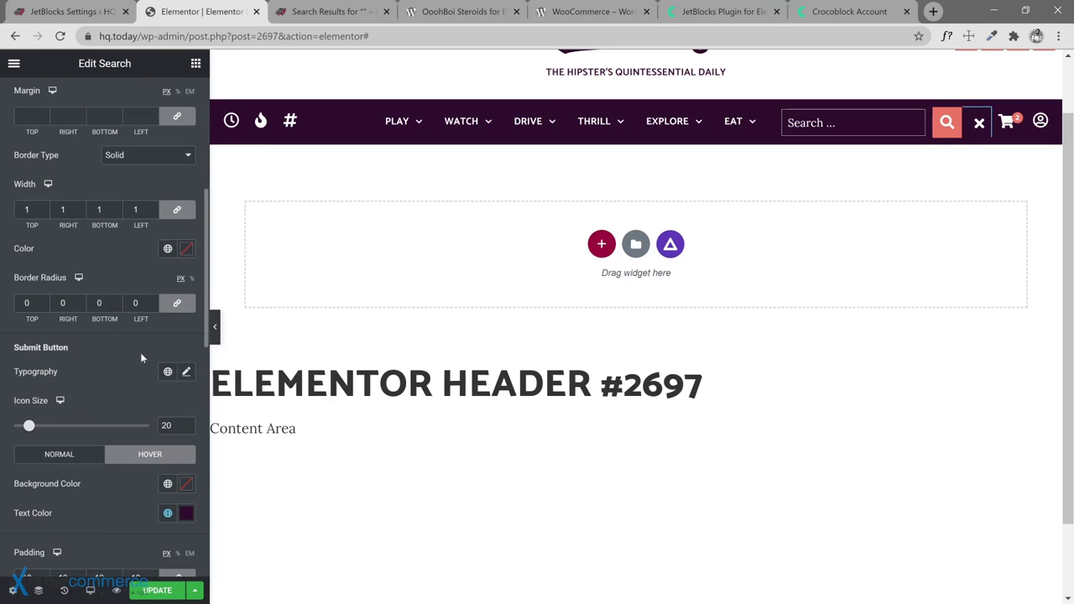
{"action": "left_click", "coordinate": [168, 248]}
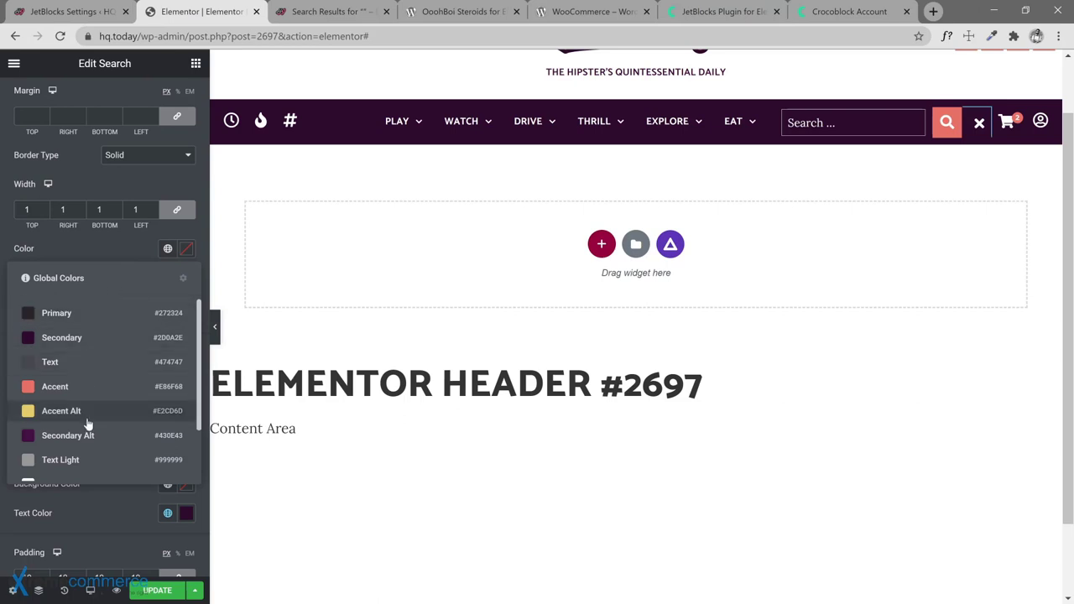
{"action": "scroll", "coordinate": [88, 428], "scroll_direction": "down", "scroll_amount": 1}
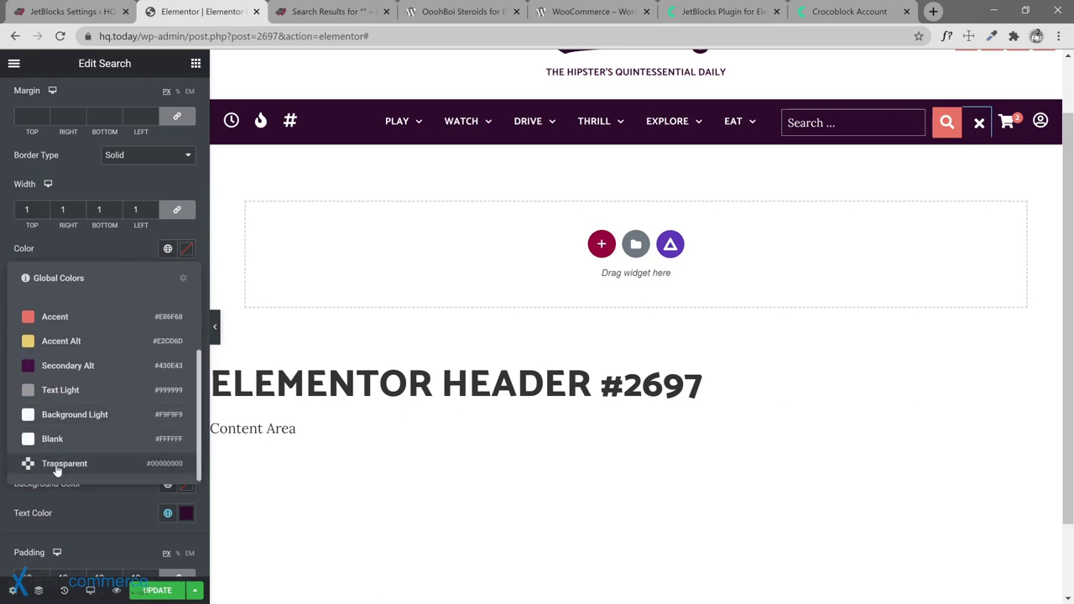
{"action": "left_click", "coordinate": [56, 469]}
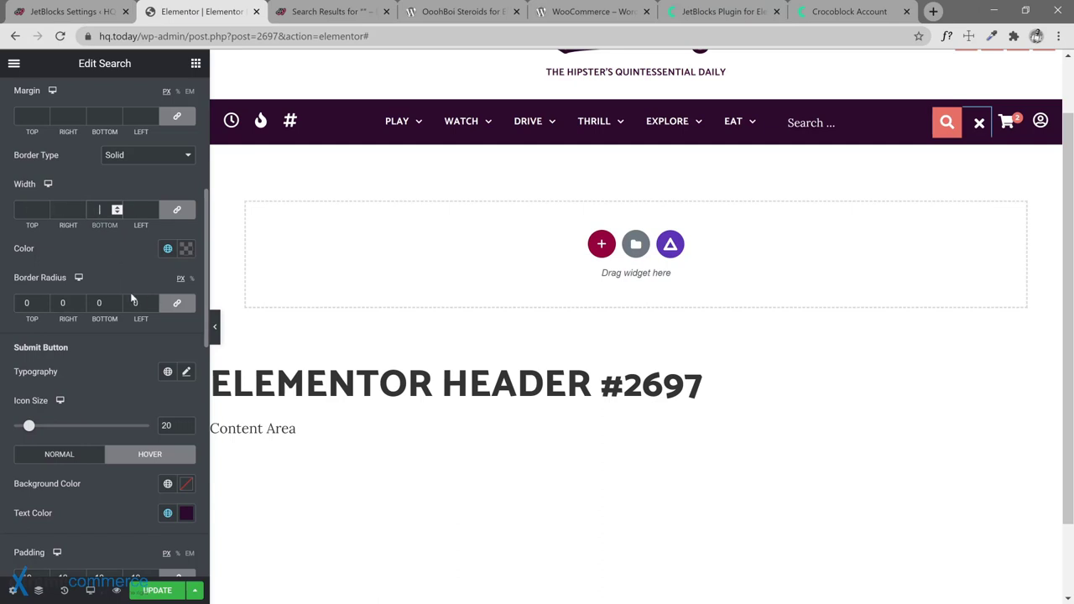
Step: Clear the focus-state border colour in the colour picker and save the header template
{"action": "scroll", "coordinate": [149, 211], "scroll_direction": "up", "scroll_amount": 2}
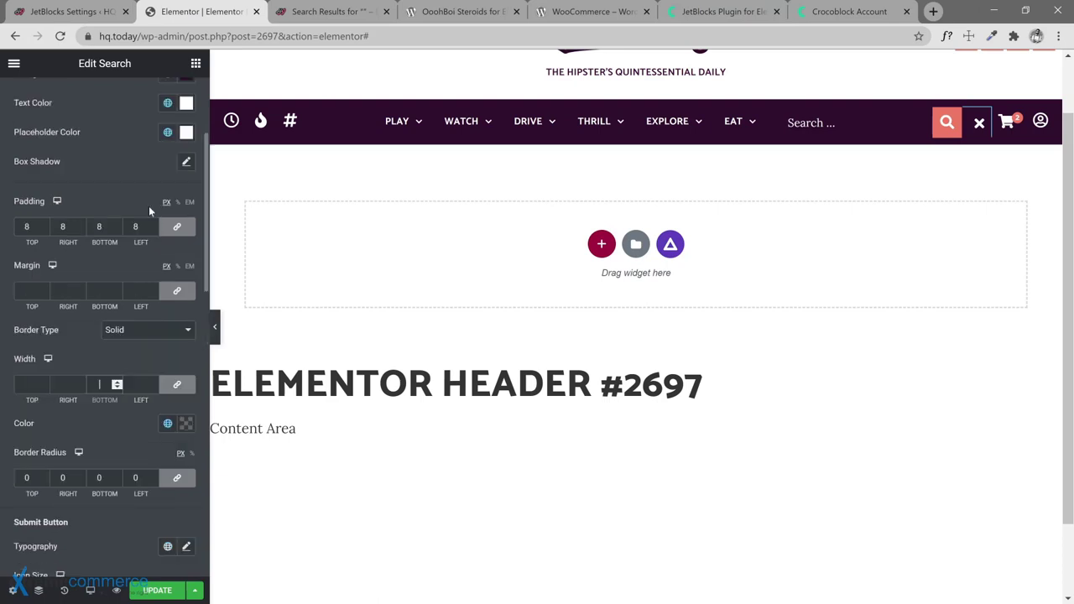
{"action": "scroll", "coordinate": [108, 201], "scroll_direction": "up", "scroll_amount": 2}
{"action": "left_click", "coordinate": [132, 219]}
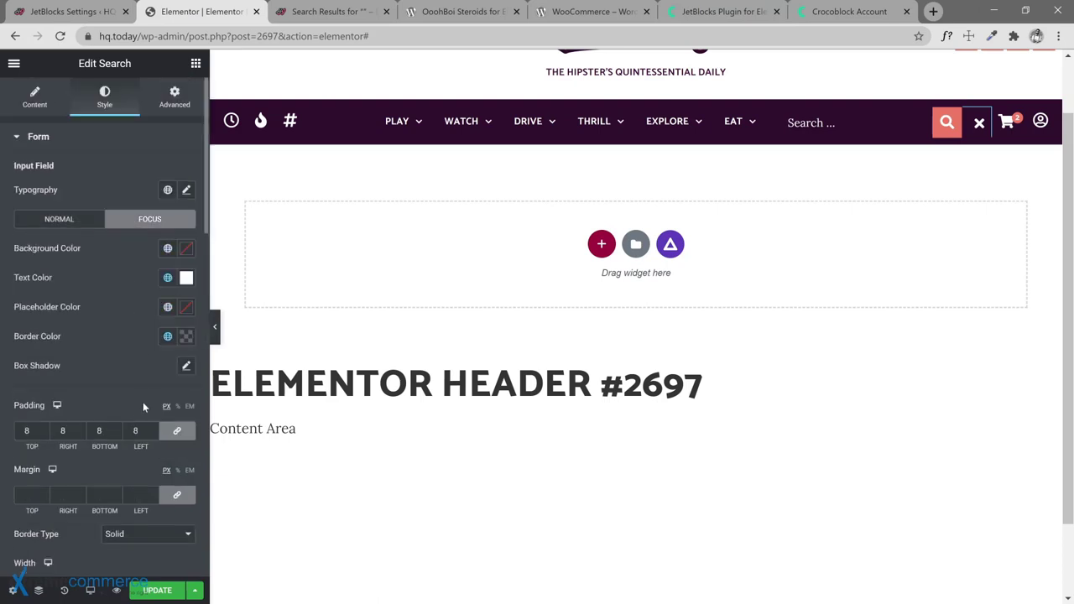
{"action": "left_click", "coordinate": [167, 337]}
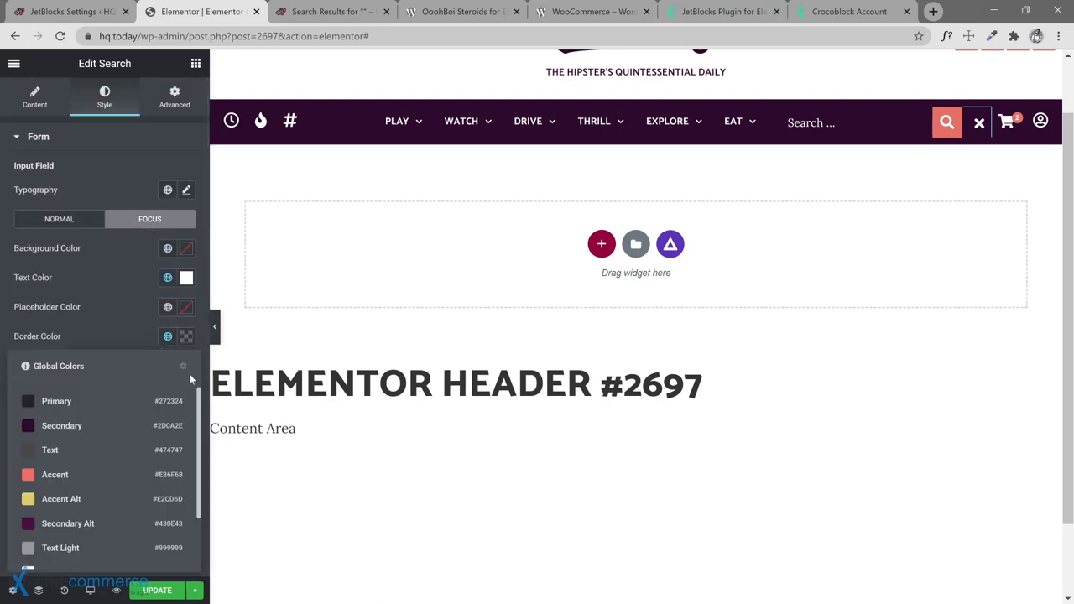
{"action": "left_click", "coordinate": [186, 336]}
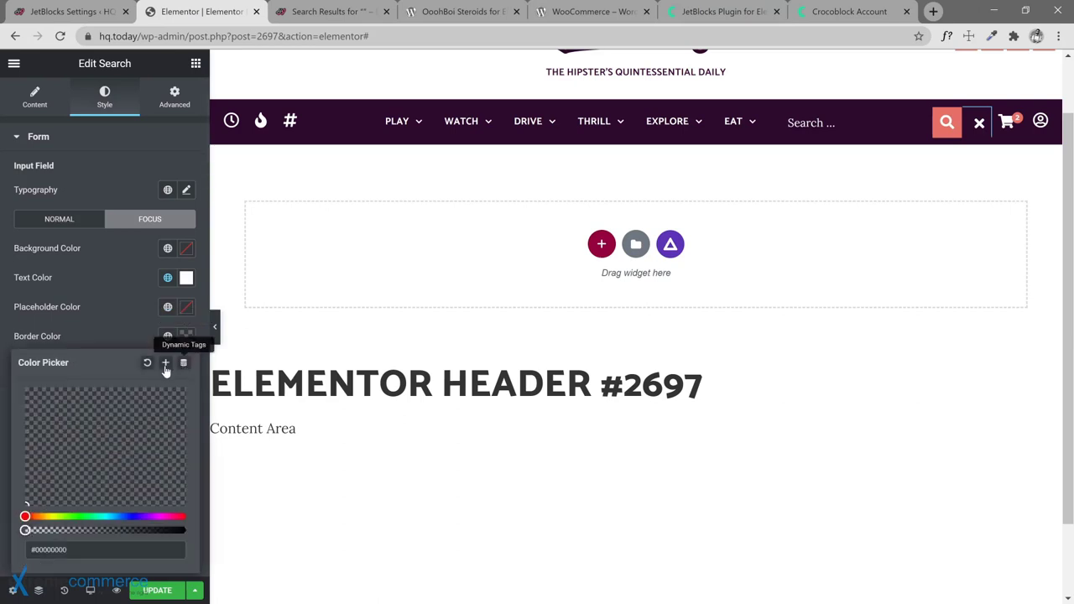
{"action": "left_click", "coordinate": [149, 341]}
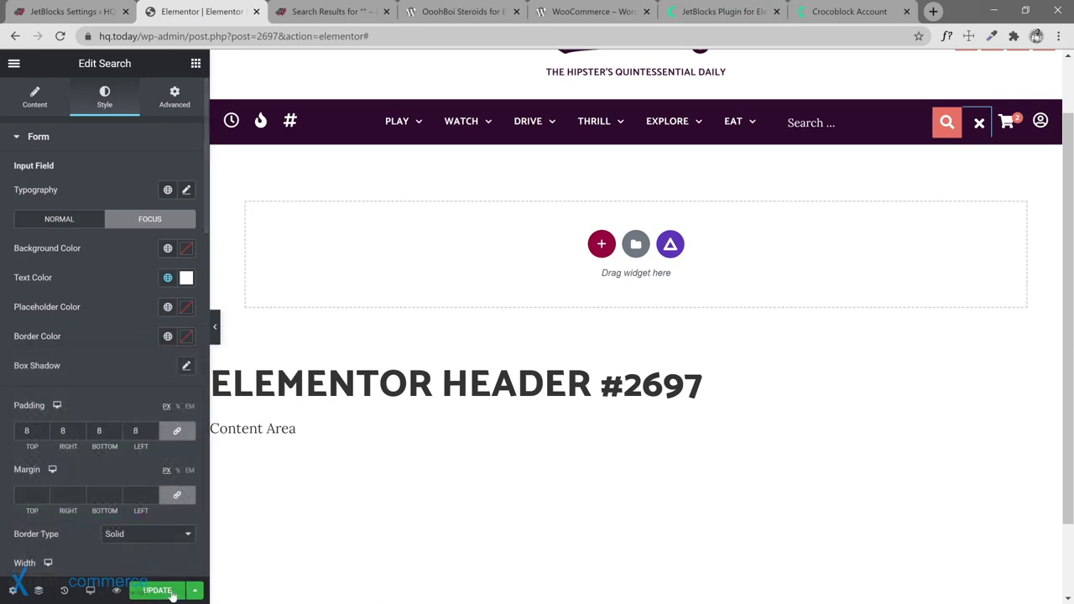
{"action": "left_click", "coordinate": [155, 590]}
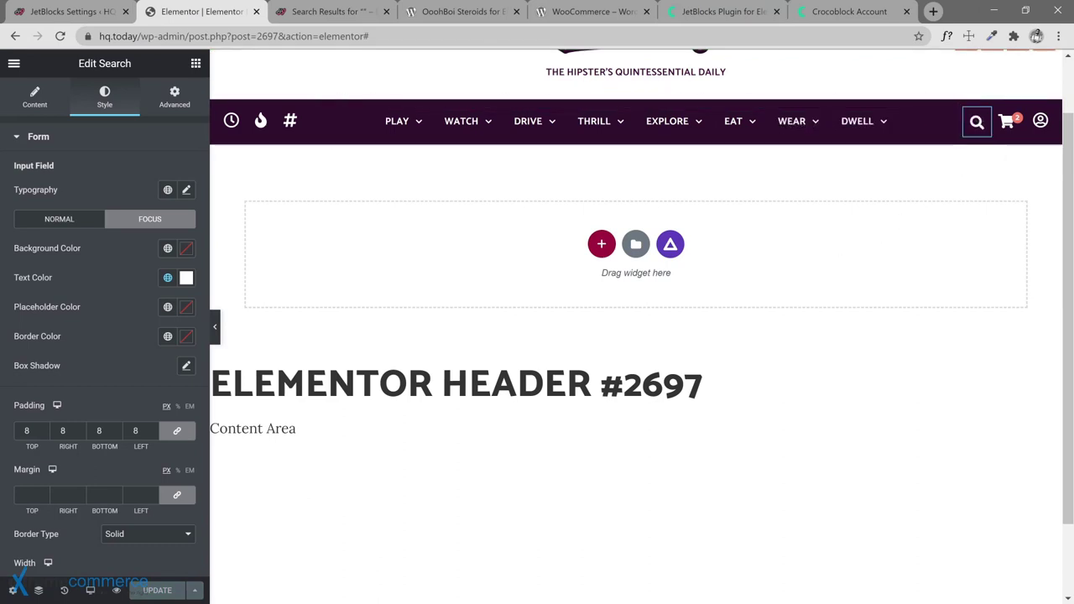
Step: Reload the live site and search for 'Lorem' from the header popup search
{"action": "left_click", "coordinate": [342, 20]}
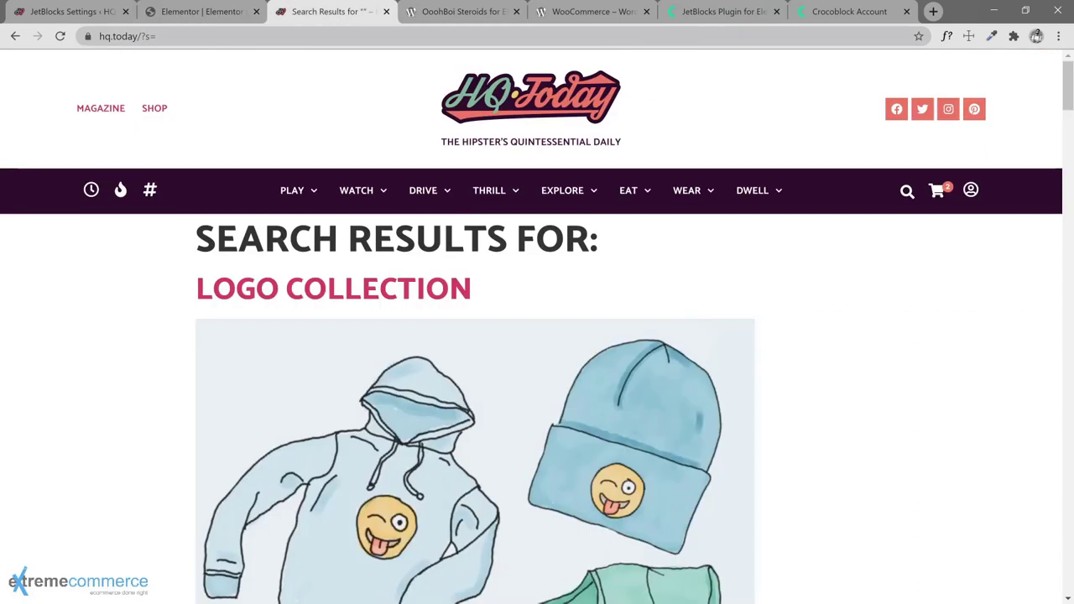
{"action": "left_click", "coordinate": [61, 38]}
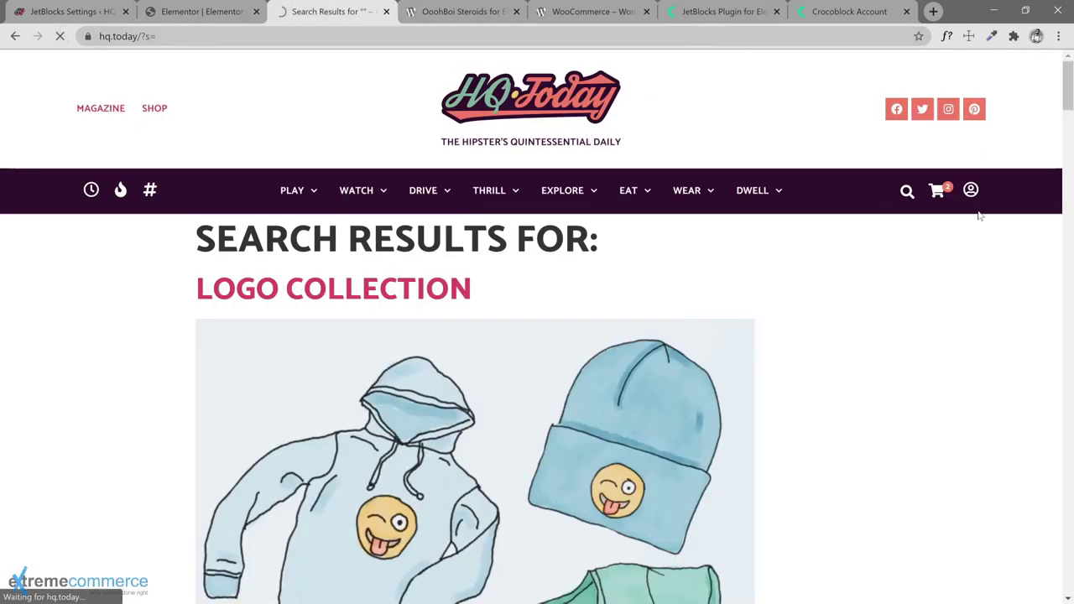
{"action": "mouse_move", "coordinate": [936, 191]}
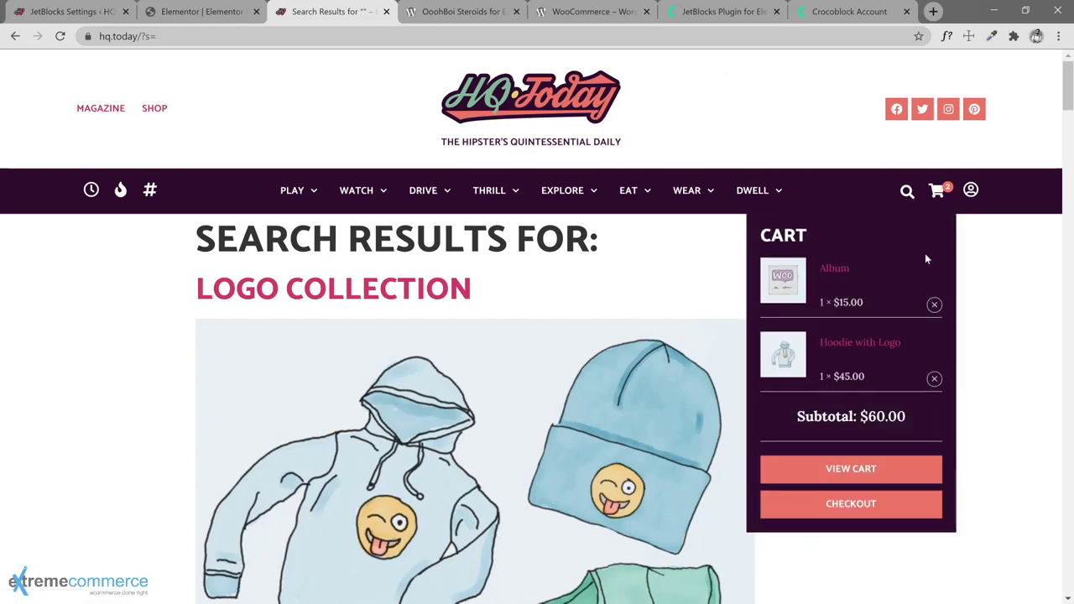
{"action": "left_click", "coordinate": [906, 193]}
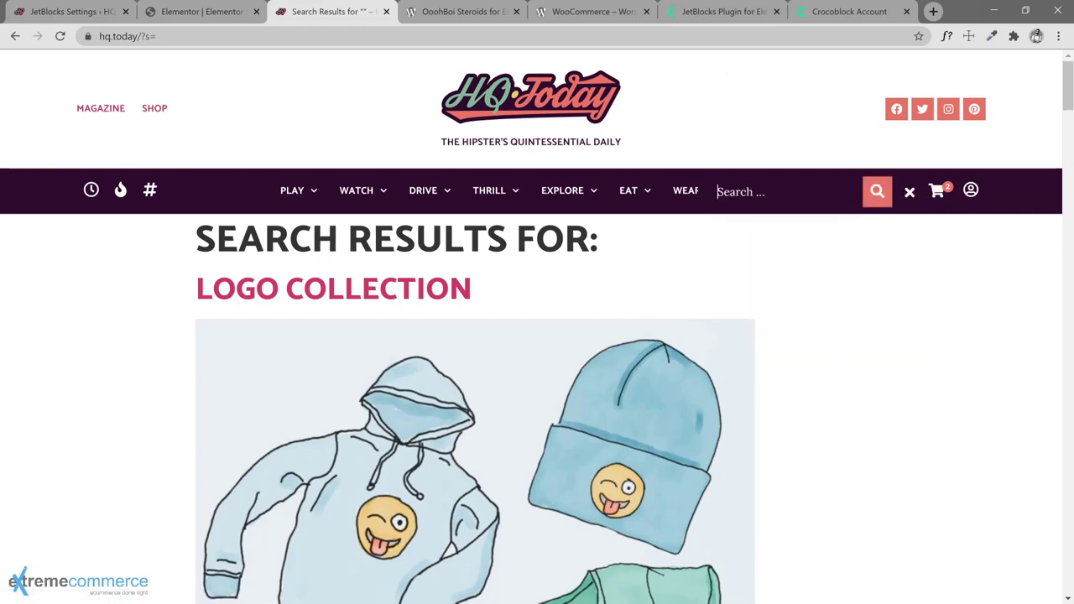
{"action": "type", "text": "sdfsdfgsdfsdf"}
{"action": "key", "text": "ctrl+a"}
{"action": "type", "text": "L"}
{"action": "key", "text": "Return"}
Step: Scroll through the Lorem search results, then follow the header's trending link
{"action": "scroll", "coordinate": [251, 326], "scroll_direction": "down", "scroll_amount": 10}
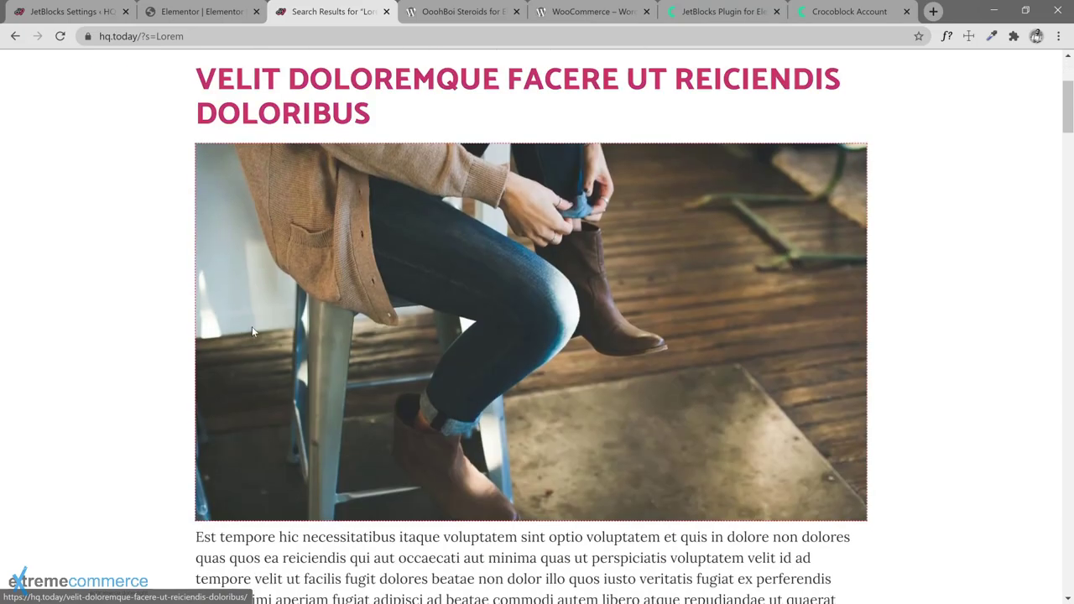
{"action": "scroll", "coordinate": [1042, 507], "scroll_direction": "down", "scroll_amount": 3}
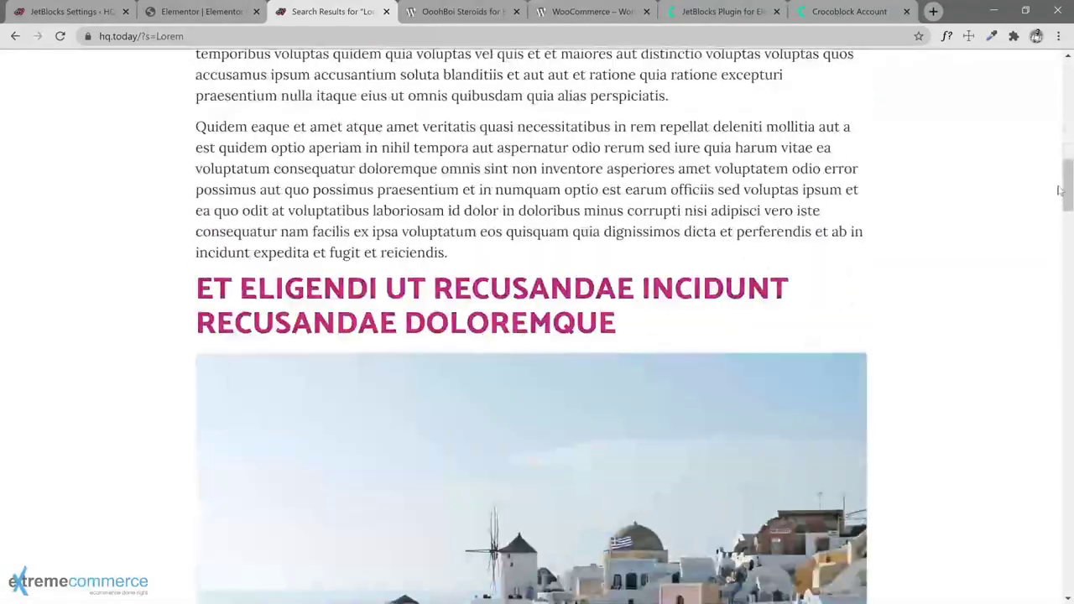
{"action": "scroll", "coordinate": [1042, 508], "scroll_direction": "down", "scroll_amount": 10}
{"action": "scroll", "coordinate": [1042, 508], "scroll_direction": "down", "scroll_amount": 5}
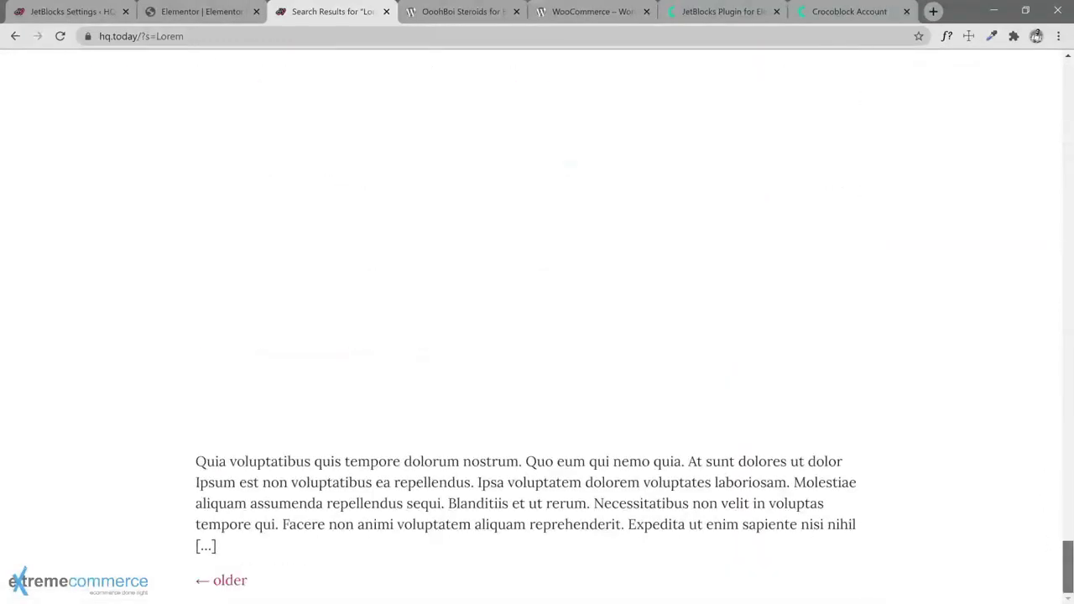
{"action": "left_click_drag", "start_coordinate": [1067, 571], "coordinate": [1071, 30]}
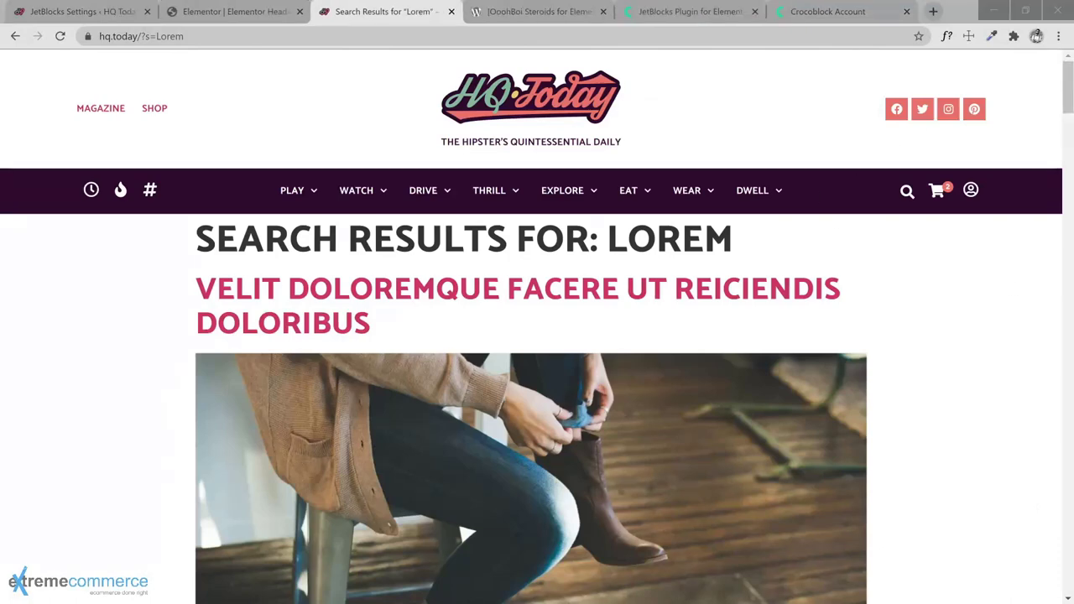
{"action": "left_click", "coordinate": [972, 194]}
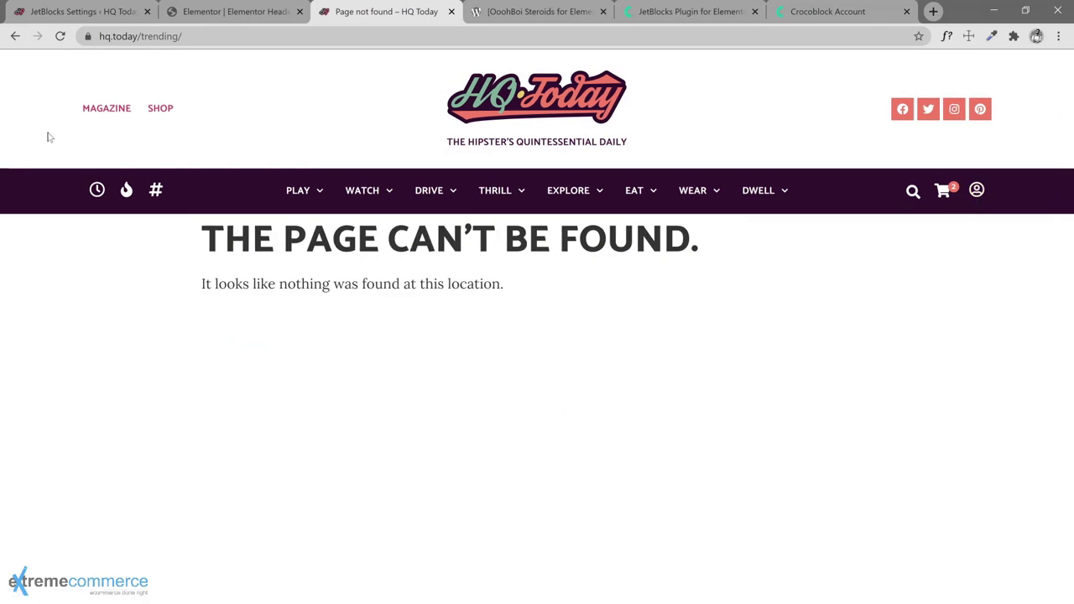
Step: Go back to the 'Search Results for: Lorem' page
{"action": "left_click", "coordinate": [15, 36]}
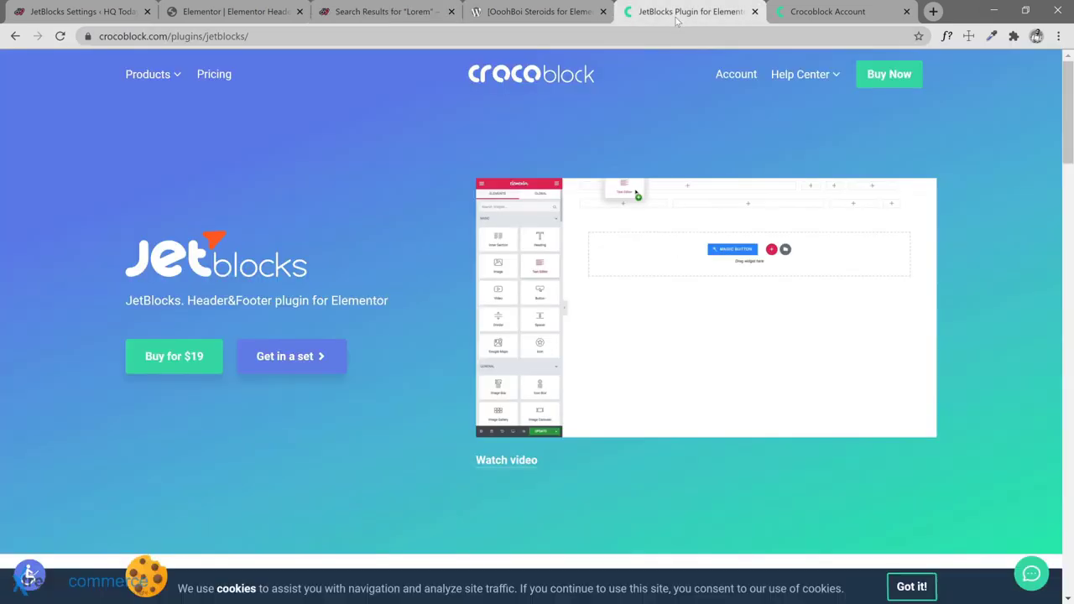
Step: Close the Crocoblock account tab and go to the JetTabs product page
{"action": "left_click", "coordinate": [677, 13]}
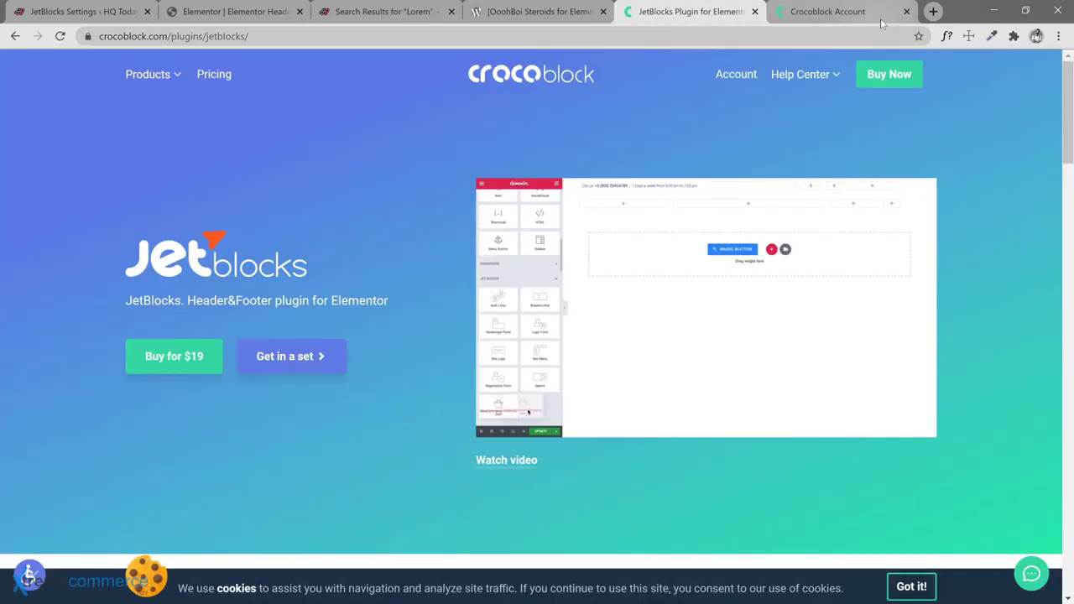
{"action": "left_click", "coordinate": [906, 12]}
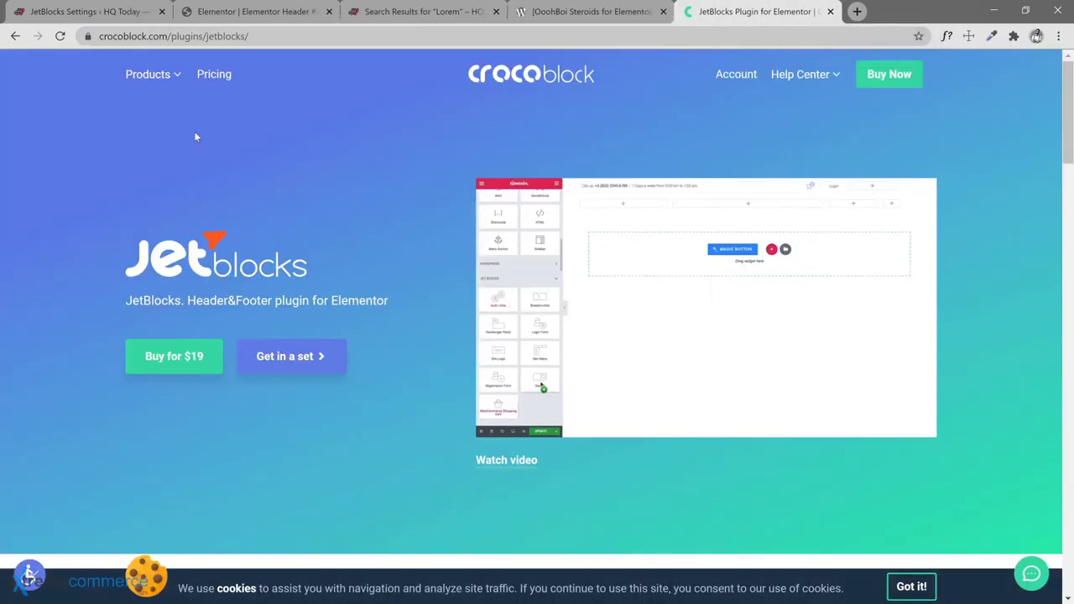
{"action": "left_click", "coordinate": [172, 76]}
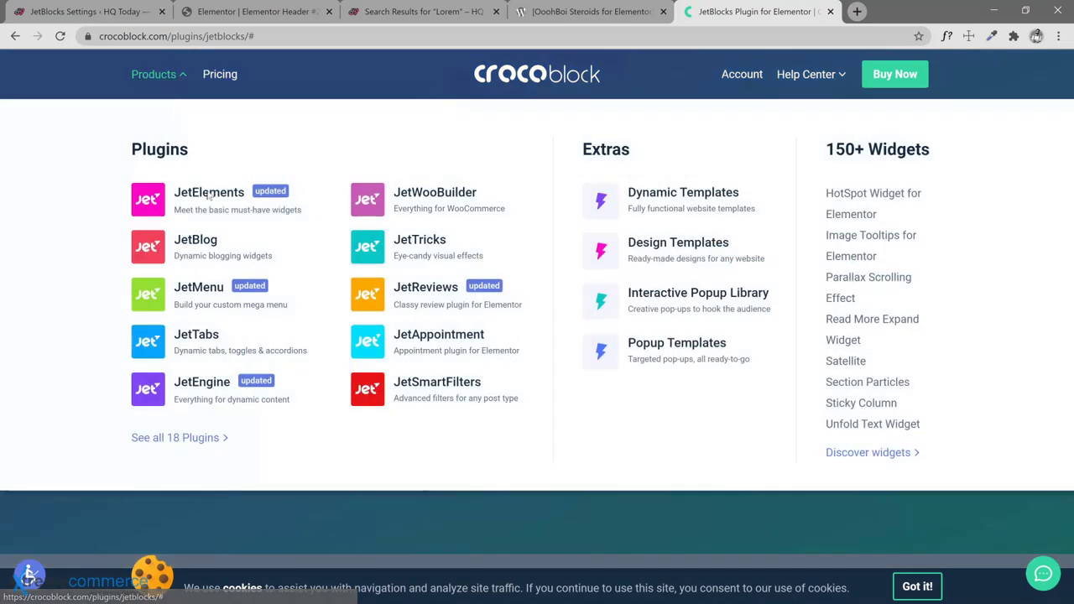
{"action": "left_click", "coordinate": [209, 338]}
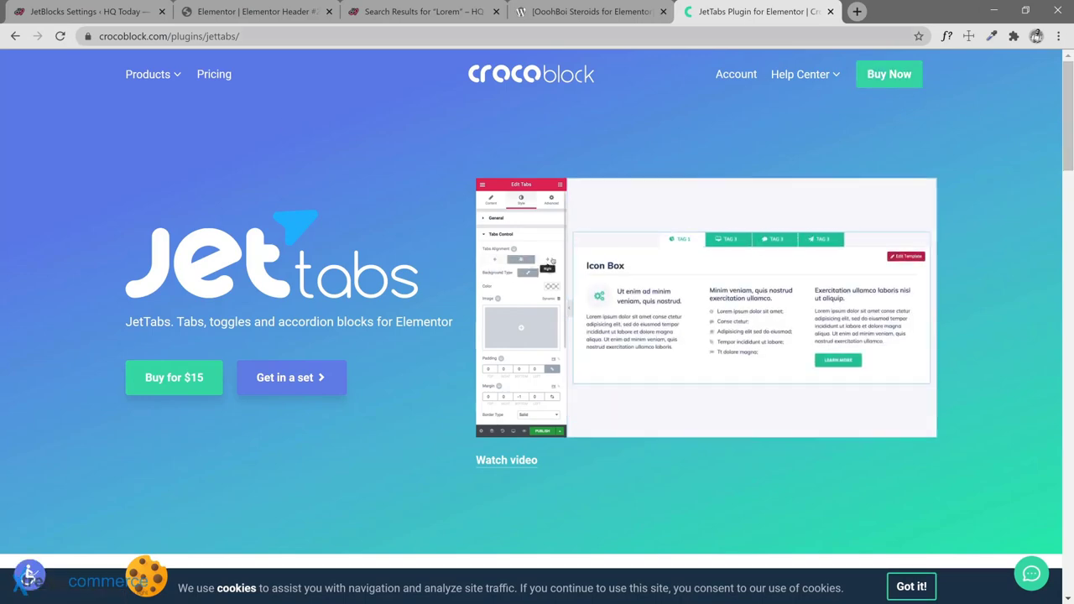
Step: Open Pricing in a new tab and view the plans from $80 to $750
{"action": "right_click", "coordinate": [220, 78]}
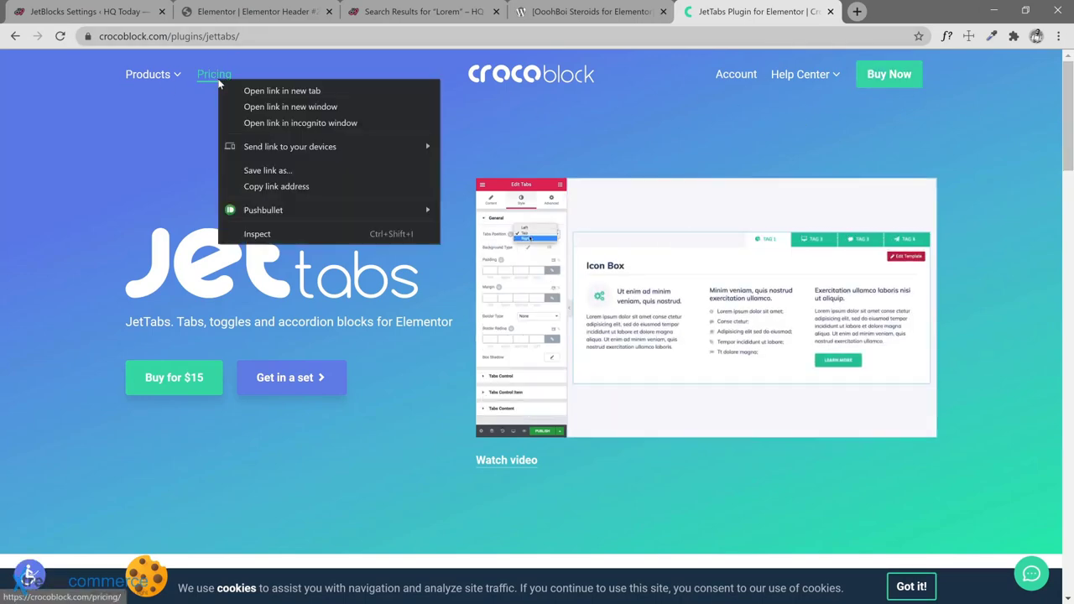
{"action": "key", "text": "Escape"}
{"action": "left_click", "coordinate": [830, 11]}
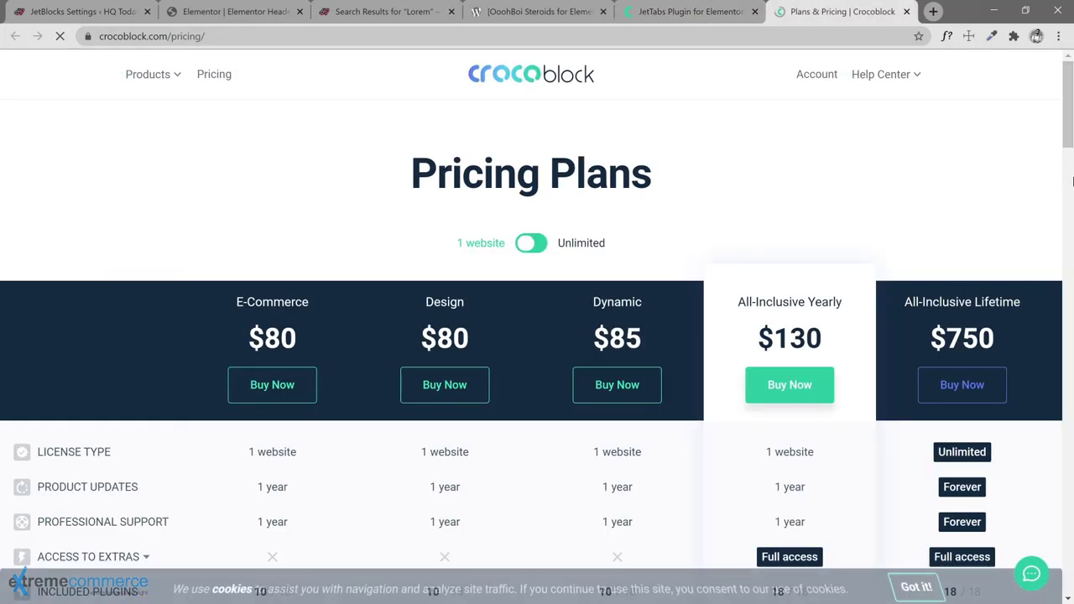
{"action": "left_click_drag", "start_coordinate": [1070, 147], "coordinate": [1069, 176]}
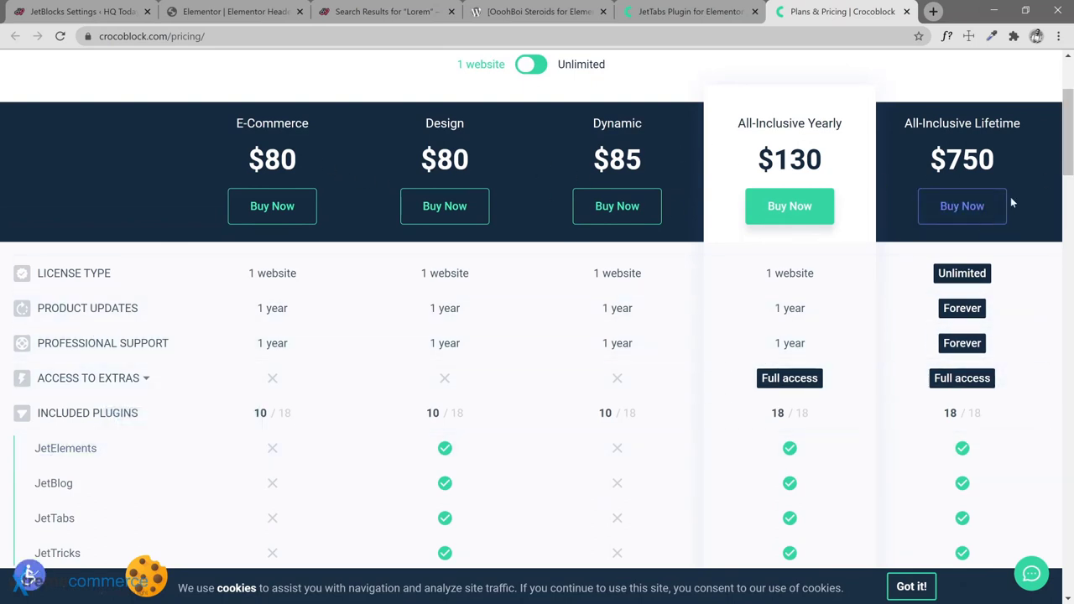
{"action": "left_click_drag", "start_coordinate": [1064, 148], "coordinate": [1064, 119]}
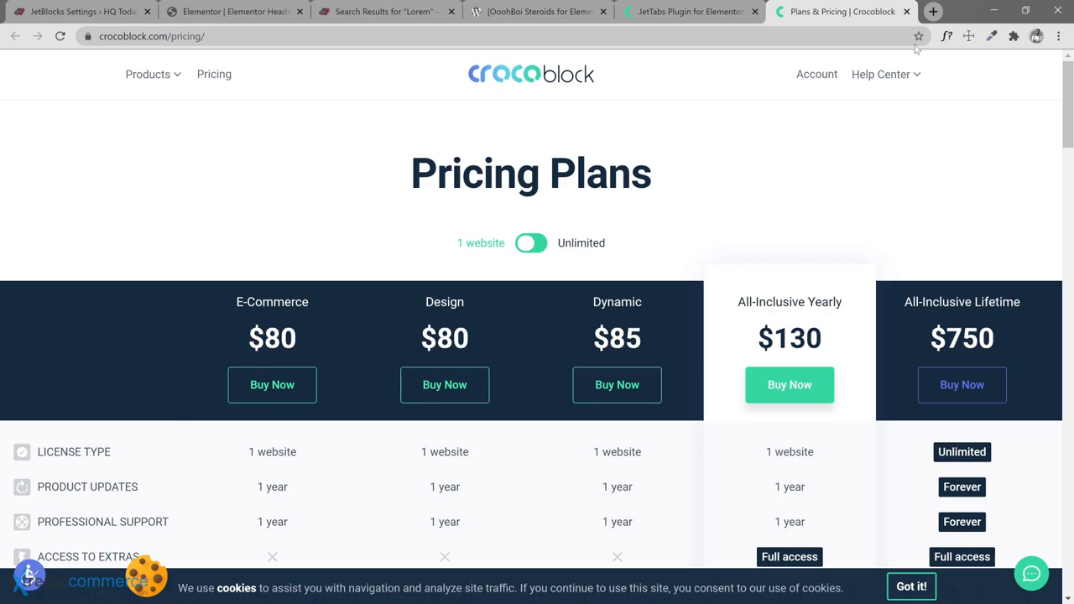
Step: Open the dynamic.ooo (Dynamic Content for Elementor) website in a new browser tab
{"action": "left_click", "coordinate": [933, 12]}
{"action": "type", "text": "dynamic.ooo"}
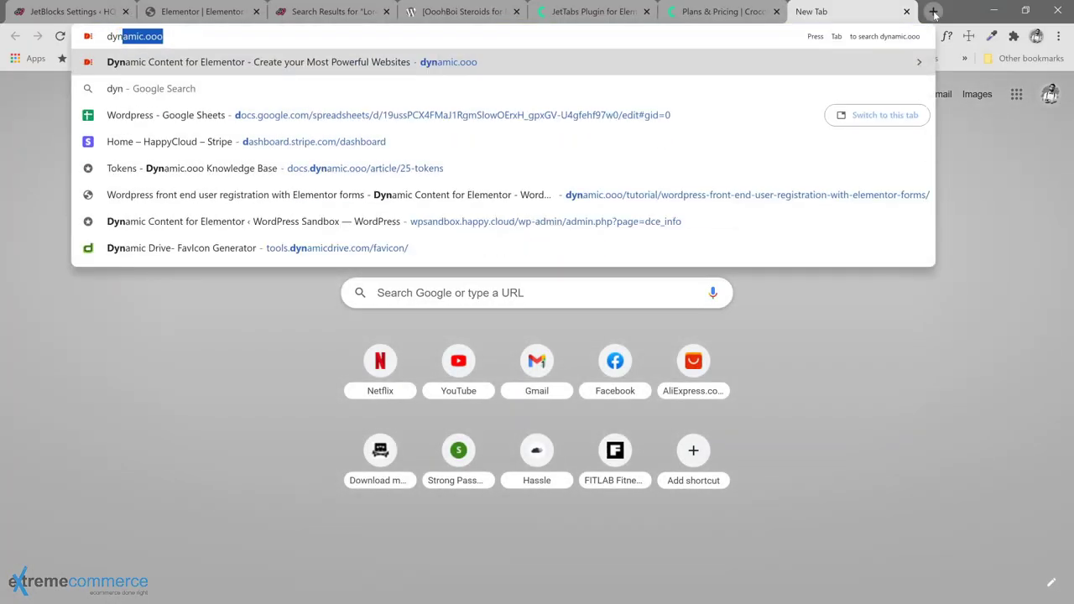
{"action": "key", "text": "Return"}
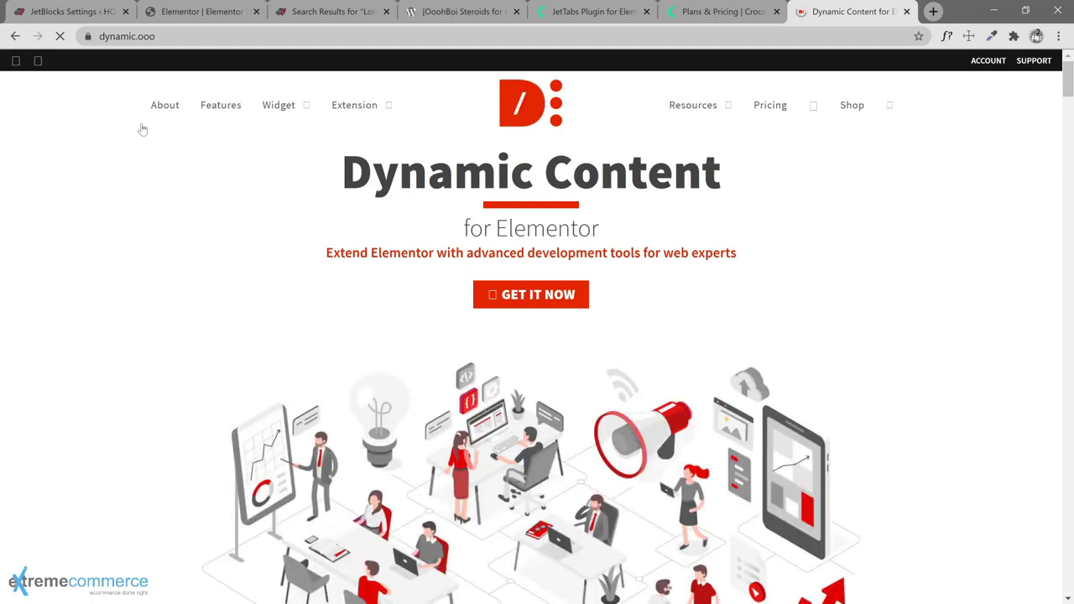
Step: Go through the Crocoblock pricing tab and return to the HQ Today 'Lorem' search results
{"action": "left_click", "coordinate": [709, 14]}
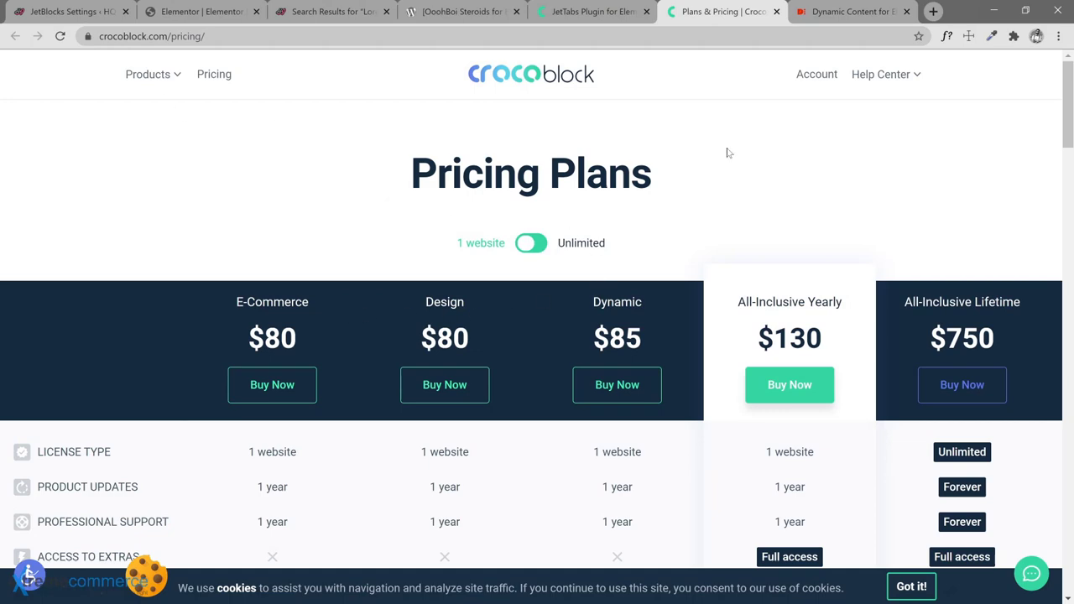
{"action": "left_click", "coordinate": [847, 12]}
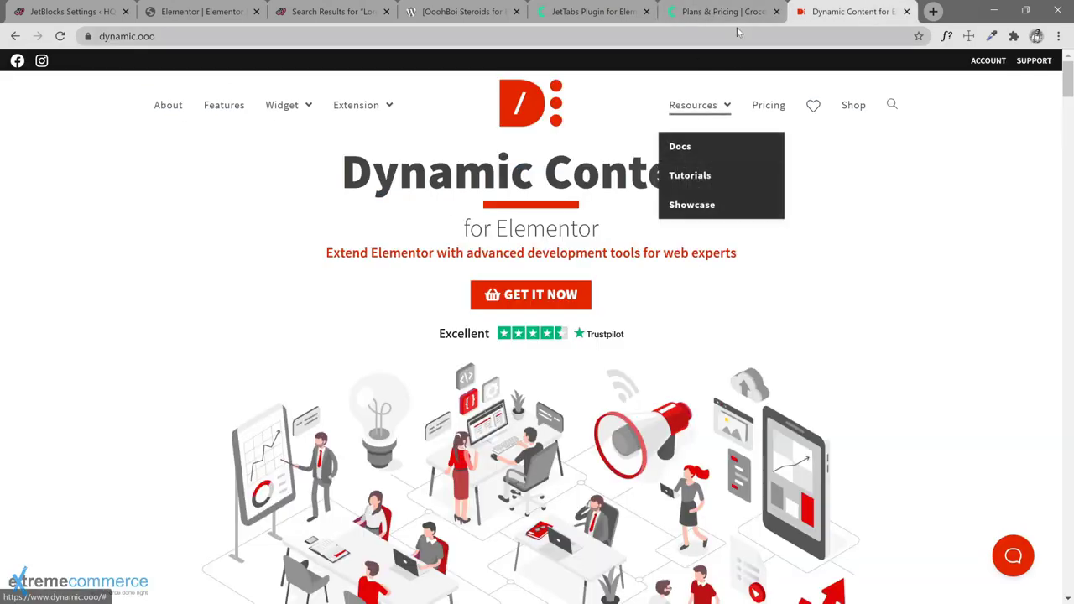
{"action": "left_click", "coordinate": [734, 14]}
{"action": "left_click", "coordinate": [332, 12]}
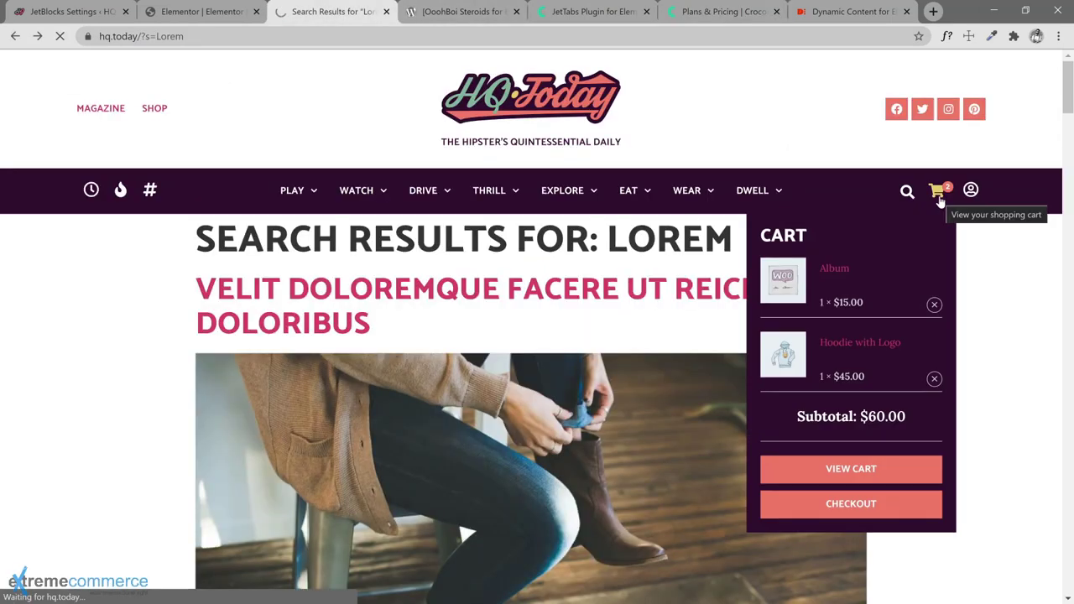
{"action": "left_click", "coordinate": [939, 198]}
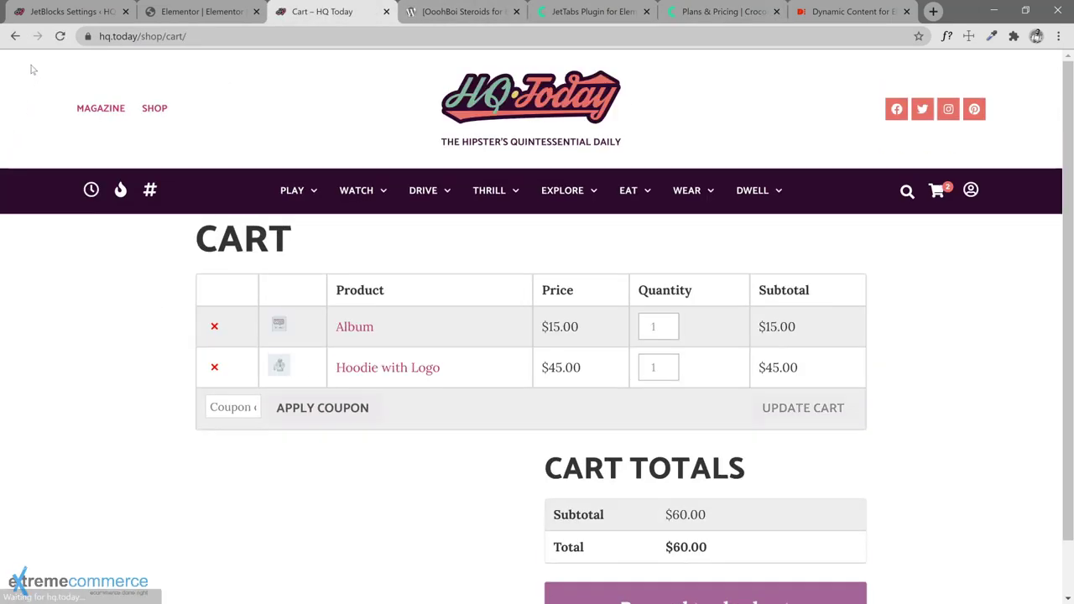
{"action": "left_click", "coordinate": [15, 36]}
{"action": "mouse_move", "coordinate": [936, 192]}
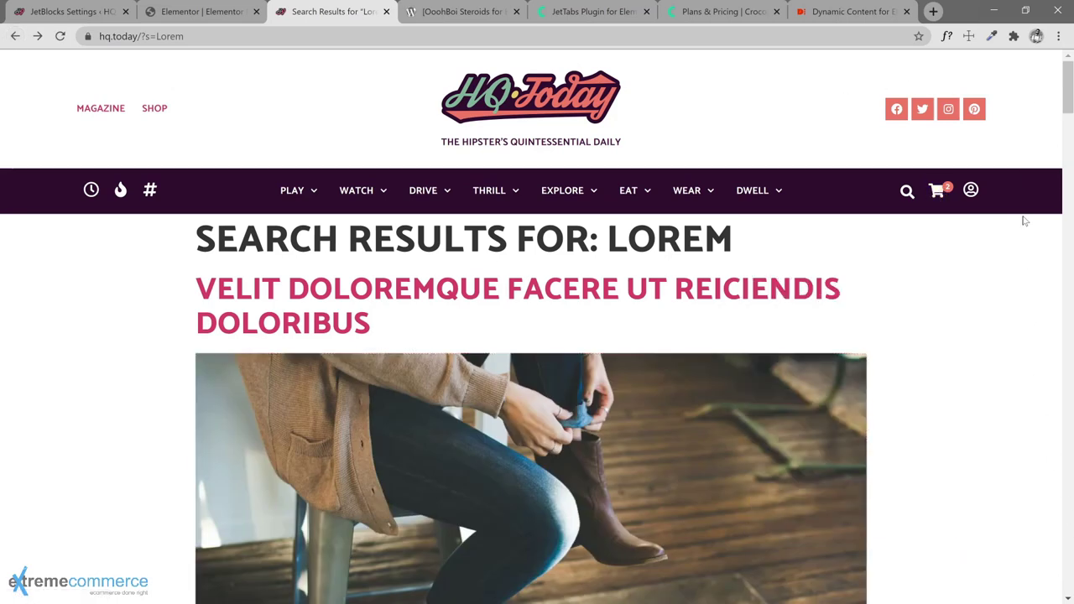
{"action": "mouse_move", "coordinate": [759, 190]}
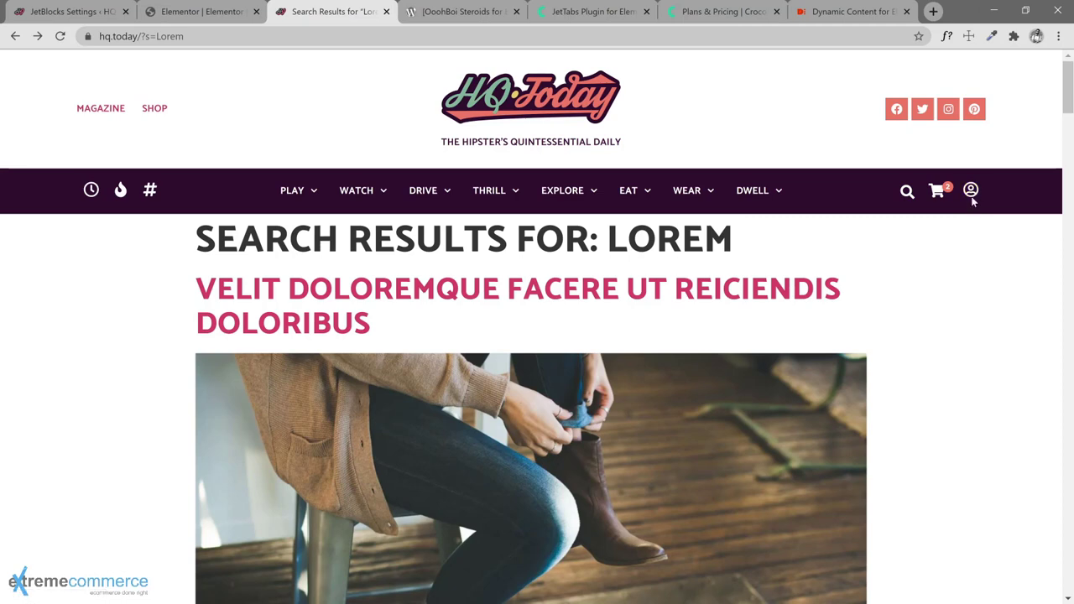
Step: In the header editor, search the widgets for 'tabs' and place a Tabs widget in the header
{"action": "left_click", "coordinate": [198, 15]}
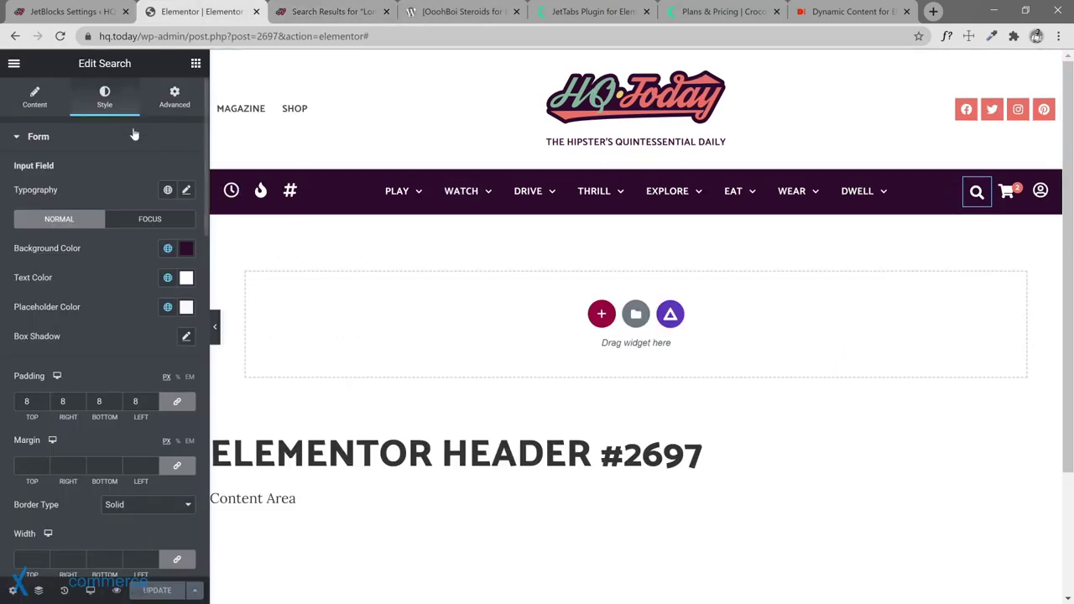
{"action": "left_click", "coordinate": [196, 63]}
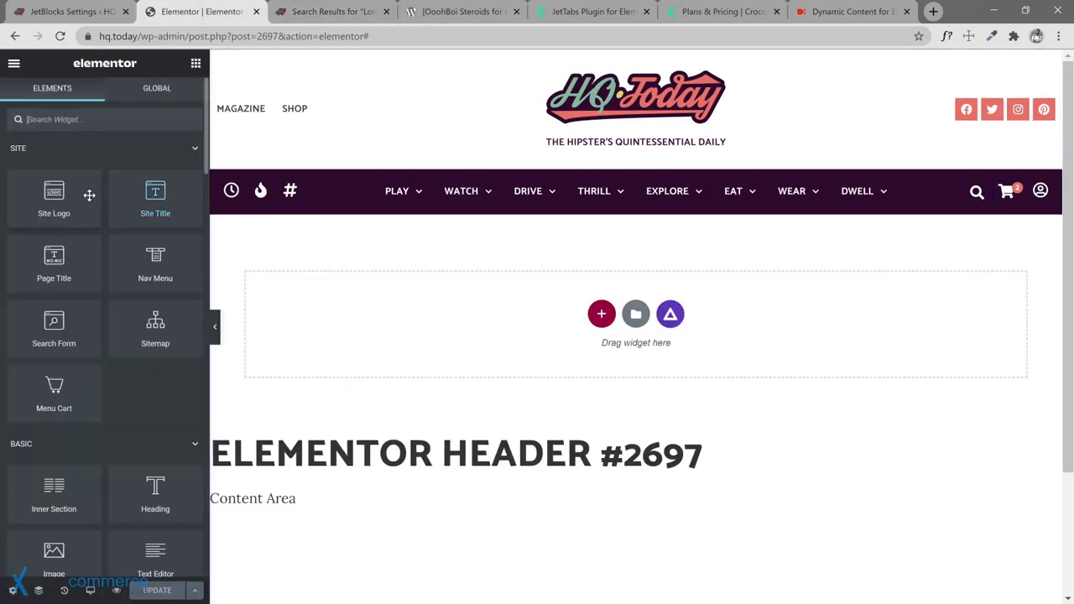
{"action": "type", "text": "a"}
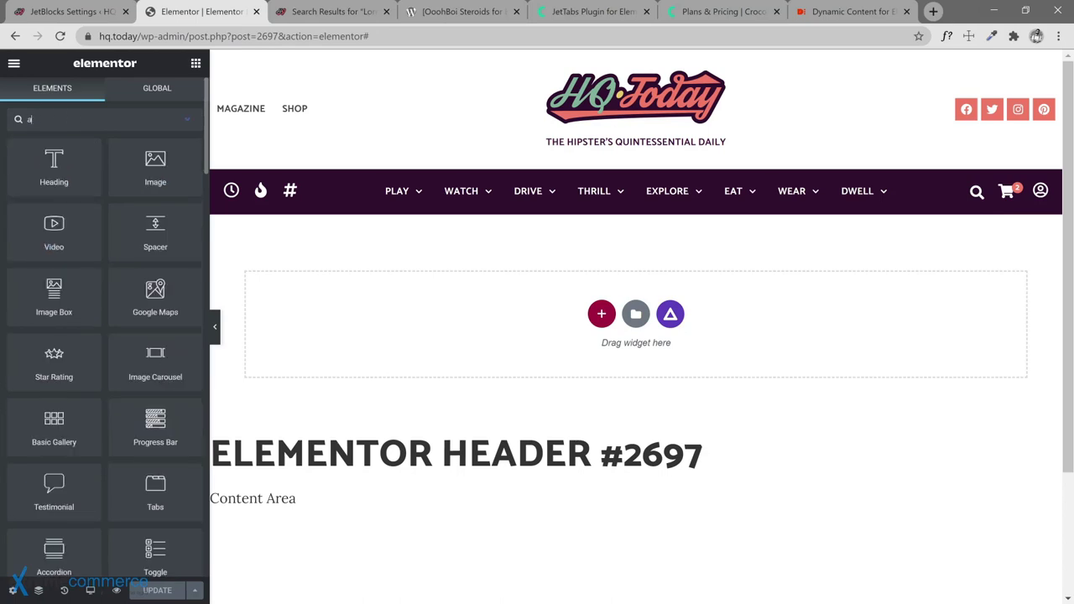
{"action": "key", "text": "BackSpace"}
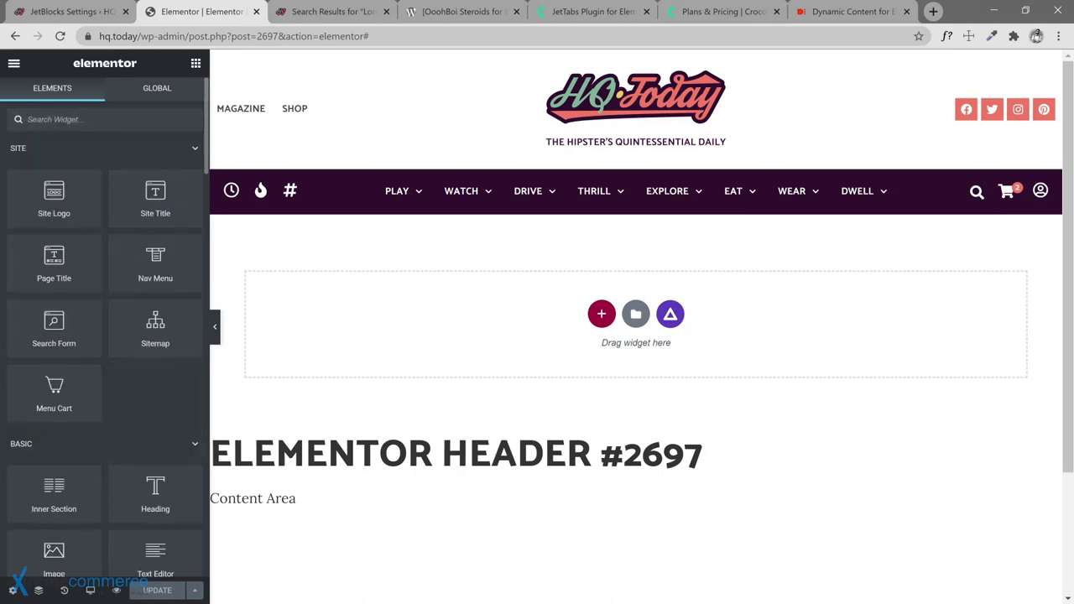
{"action": "type", "text": "tabs"}
{"action": "left_click_drag", "start_coordinate": [80, 168], "coordinate": [575, 325]}
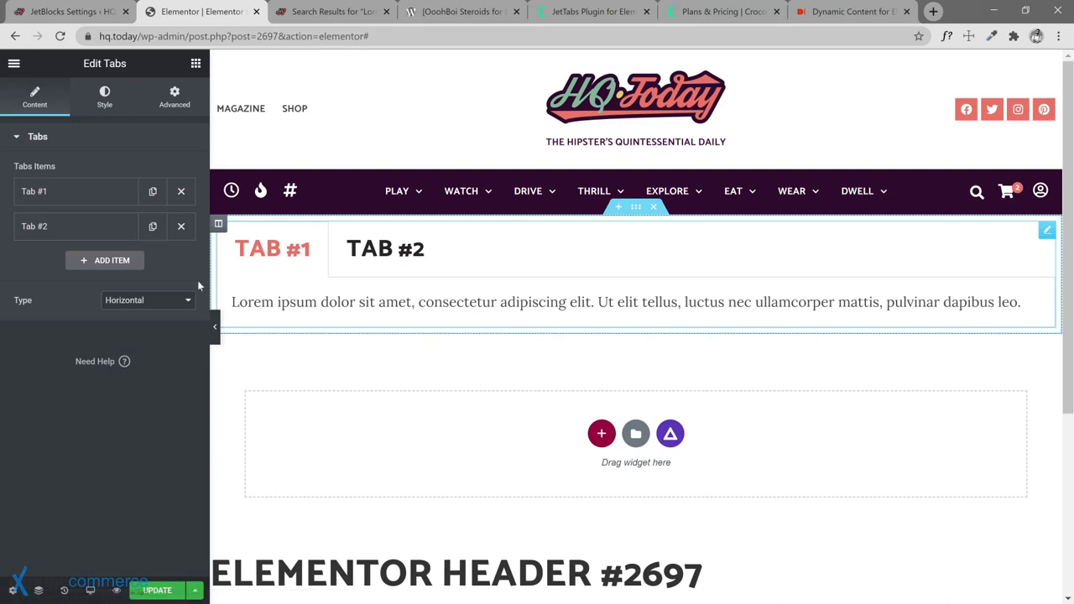
Step: Delete Tab #1's lorem placeholder content and switch its editor to Text mode
{"action": "left_click", "coordinate": [102, 200]}
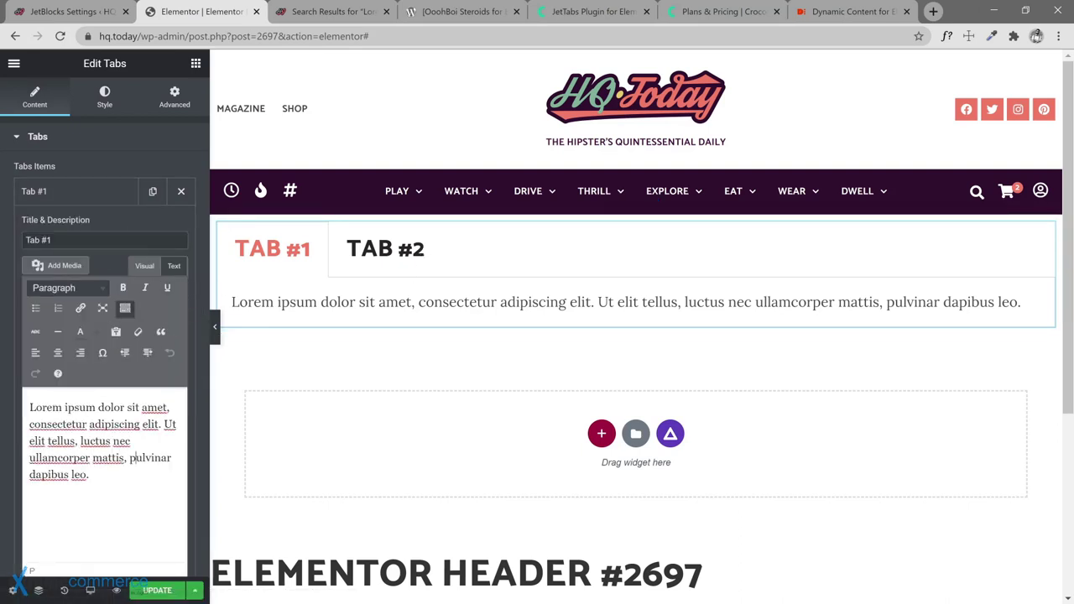
{"action": "key", "text": "ctrl+a"}
{"action": "key", "text": "BackSpace"}
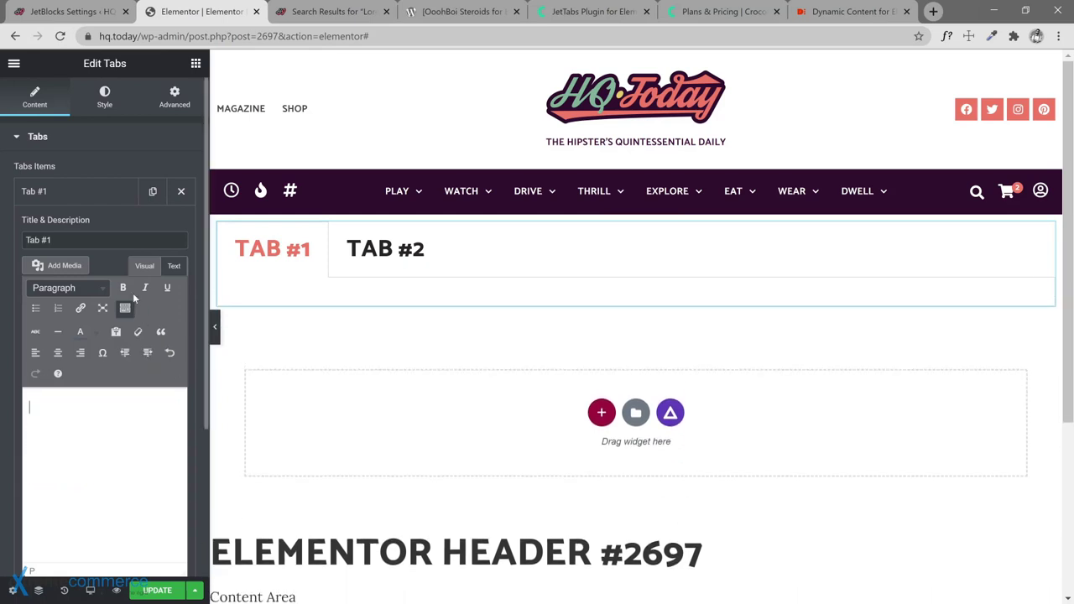
{"action": "left_click", "coordinate": [173, 266]}
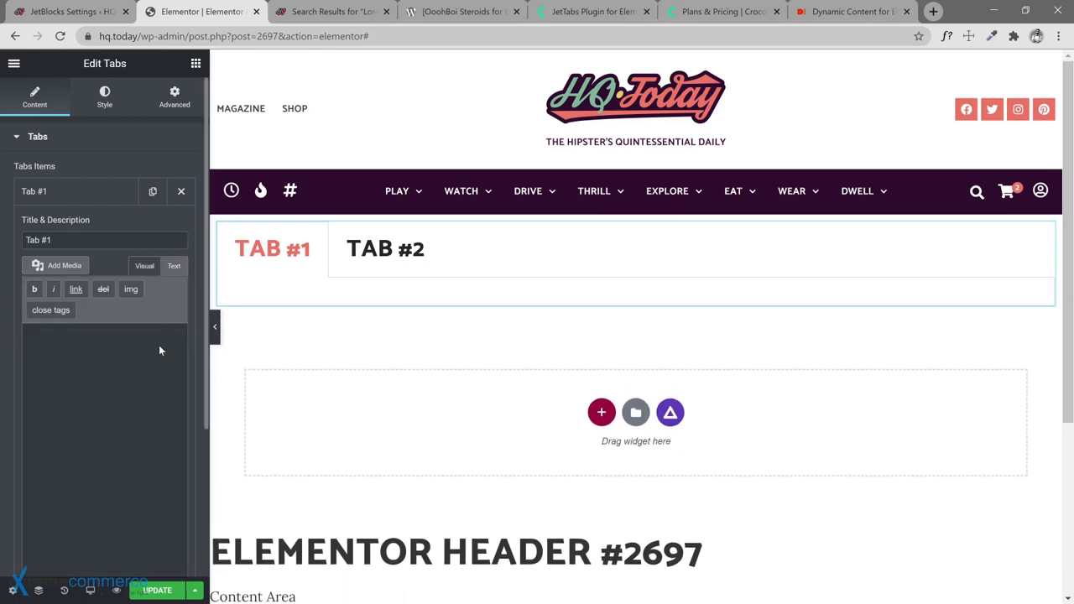
{"action": "scroll", "coordinate": [160, 350], "scroll_direction": "down", "scroll_amount": 2}
{"action": "scroll", "coordinate": [160, 350], "scroll_direction": "up", "scroll_amount": 2}
{"action": "scroll", "coordinate": [160, 349], "scroll_direction": "down", "scroll_amount": 2}
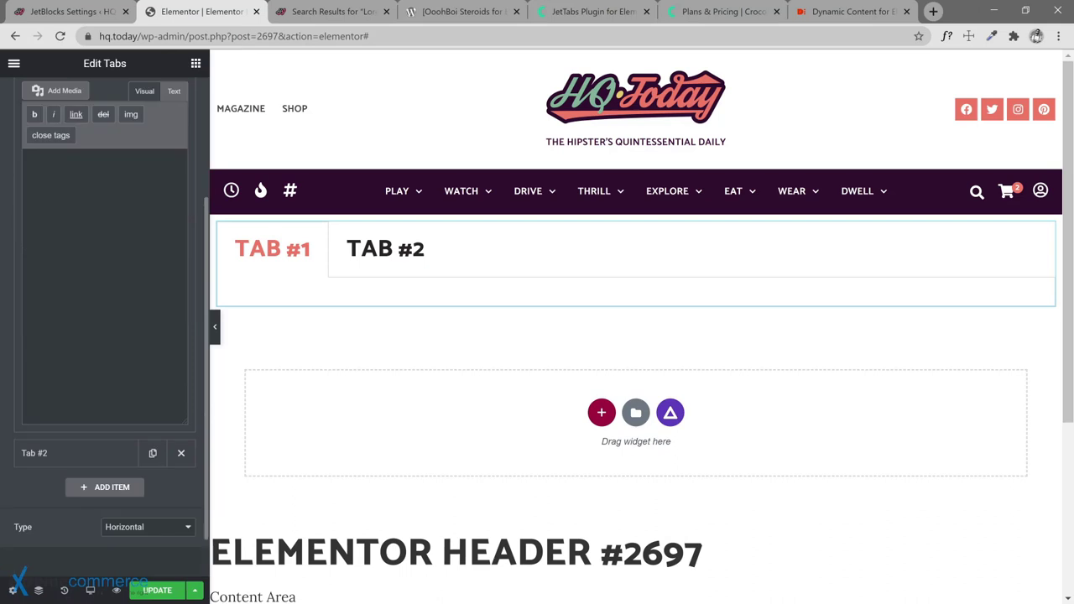
{"action": "scroll", "coordinate": [133, 310], "scroll_direction": "up", "scroll_amount": 2}
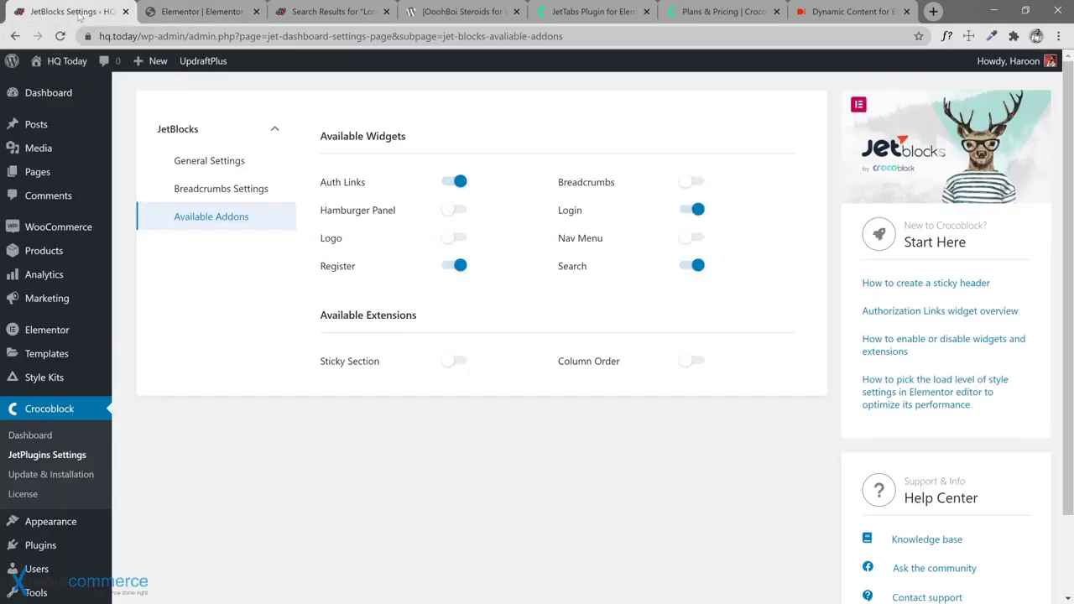
Step: Go to Templates > Saved Templates and start adding a new template
{"action": "left_click", "coordinate": [81, 17]}
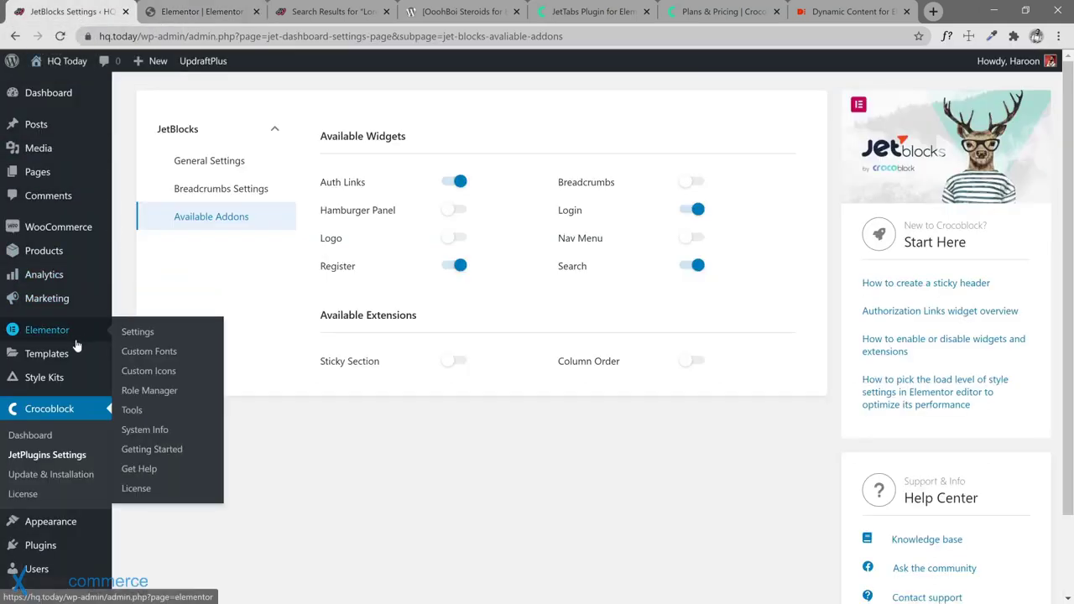
{"action": "mouse_move", "coordinate": [100, 354]}
{"action": "left_click", "coordinate": [136, 358]}
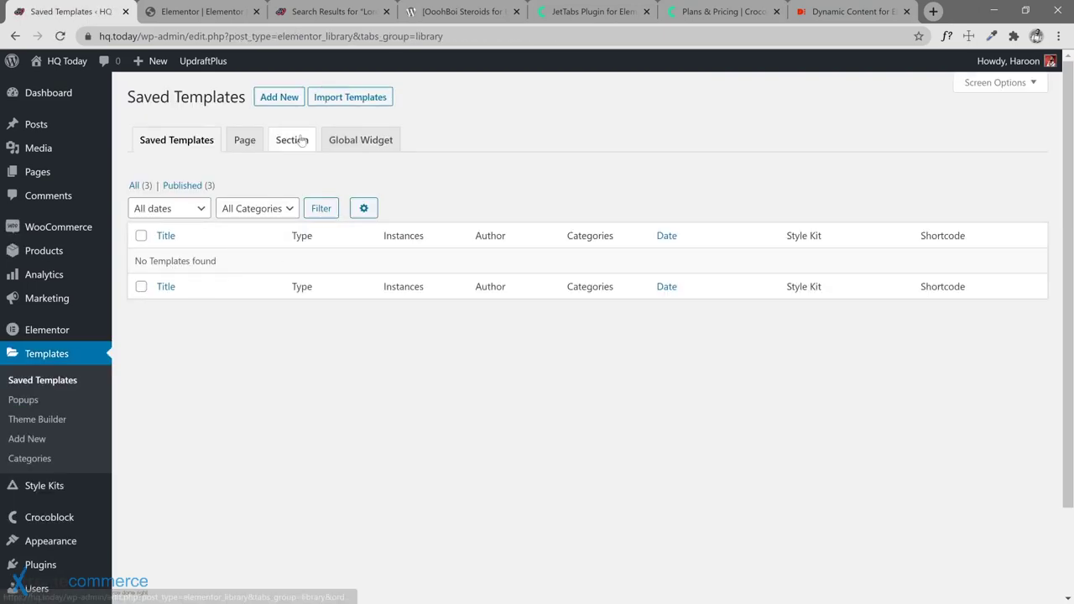
{"action": "left_click", "coordinate": [286, 101]}
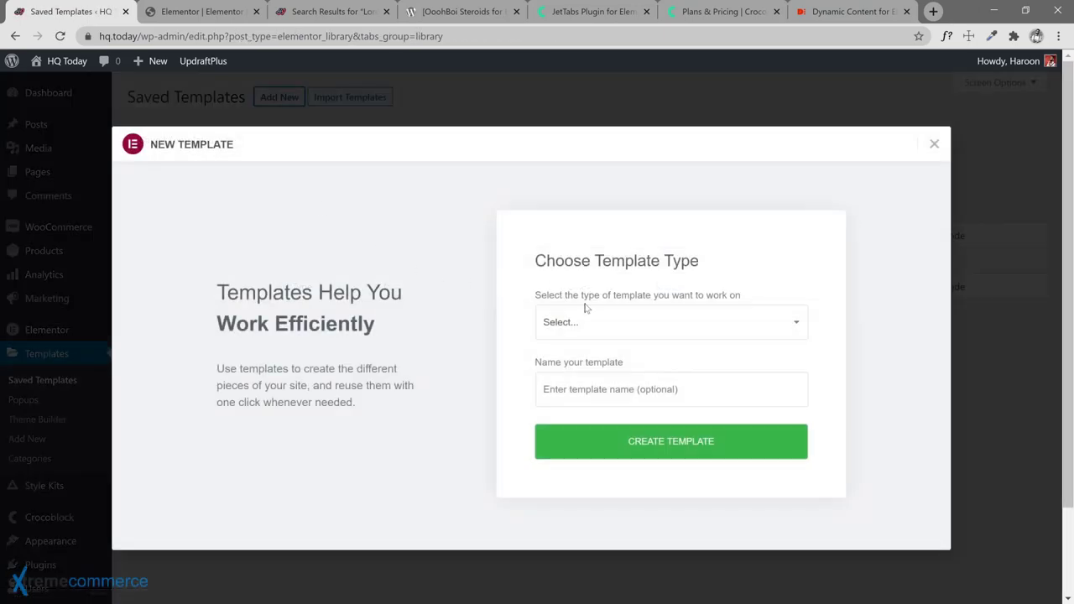
Step: Name the new template Login, set its type to Section, and create it
{"action": "left_click", "coordinate": [631, 331]}
{"action": "left_click", "coordinate": [631, 332]}
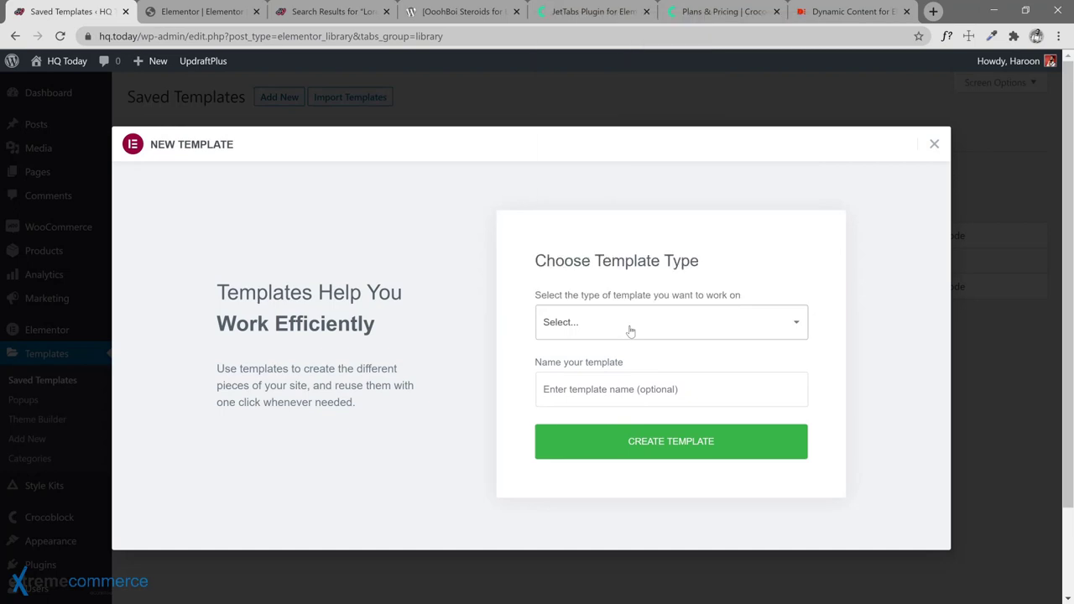
{"action": "key", "text": "Tab"}
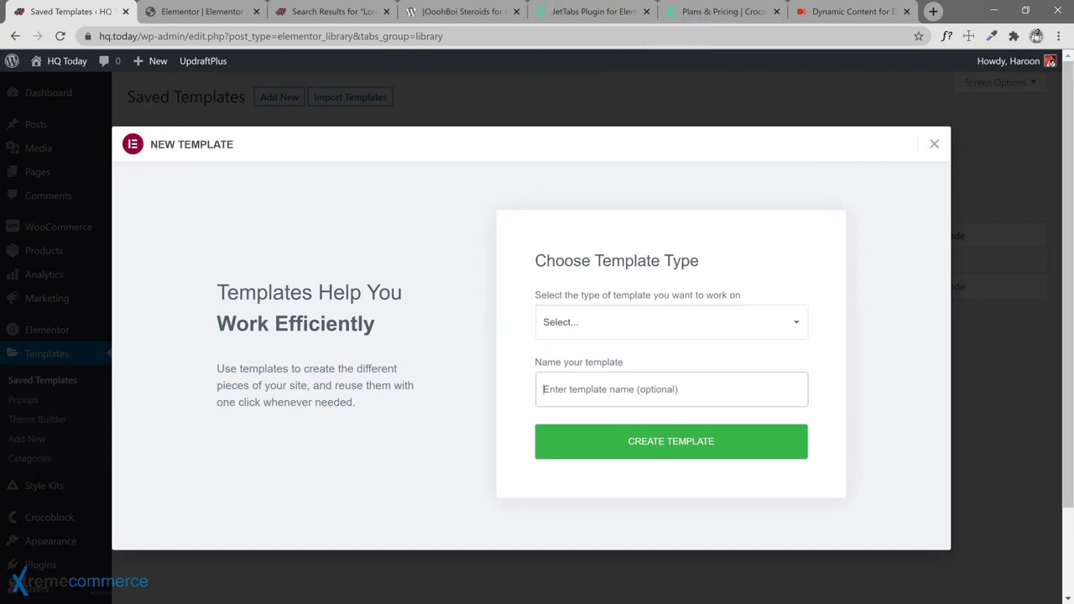
{"action": "type", "text": "Login"}
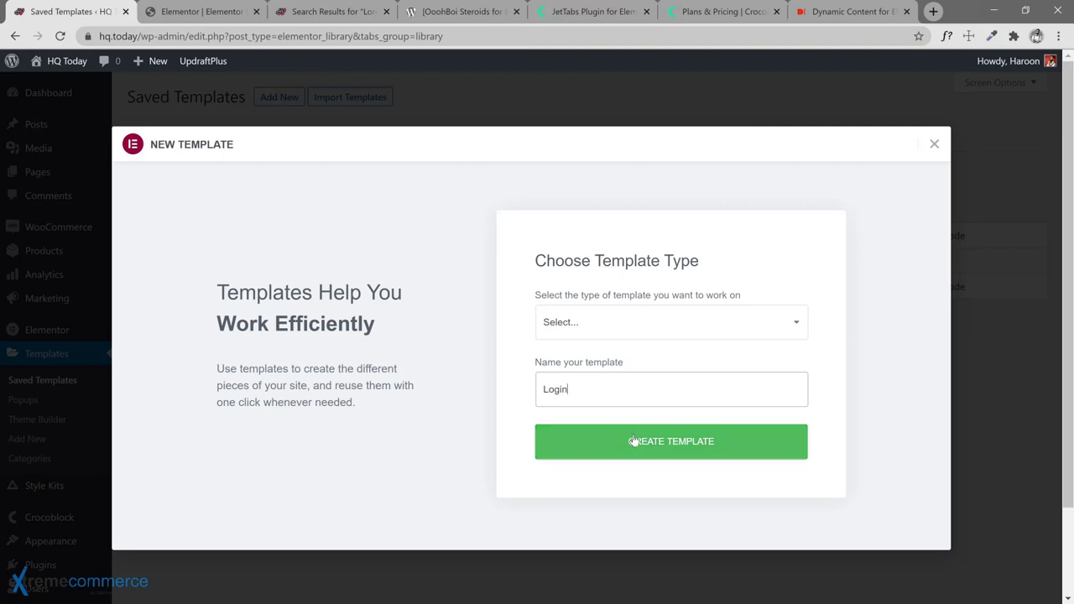
{"action": "left_click", "coordinate": [634, 441]}
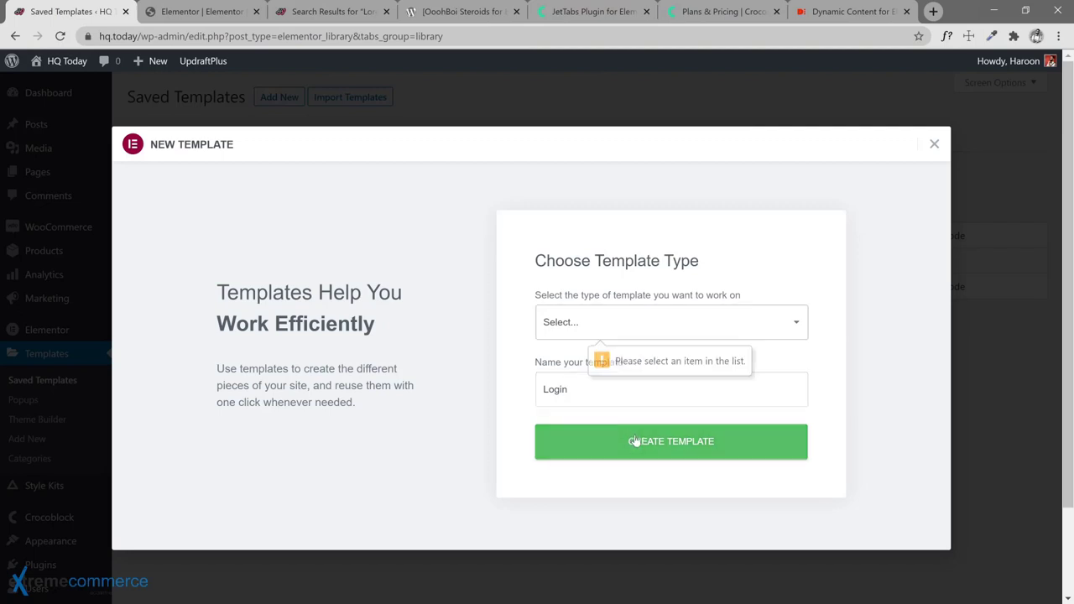
{"action": "left_click", "coordinate": [599, 319]}
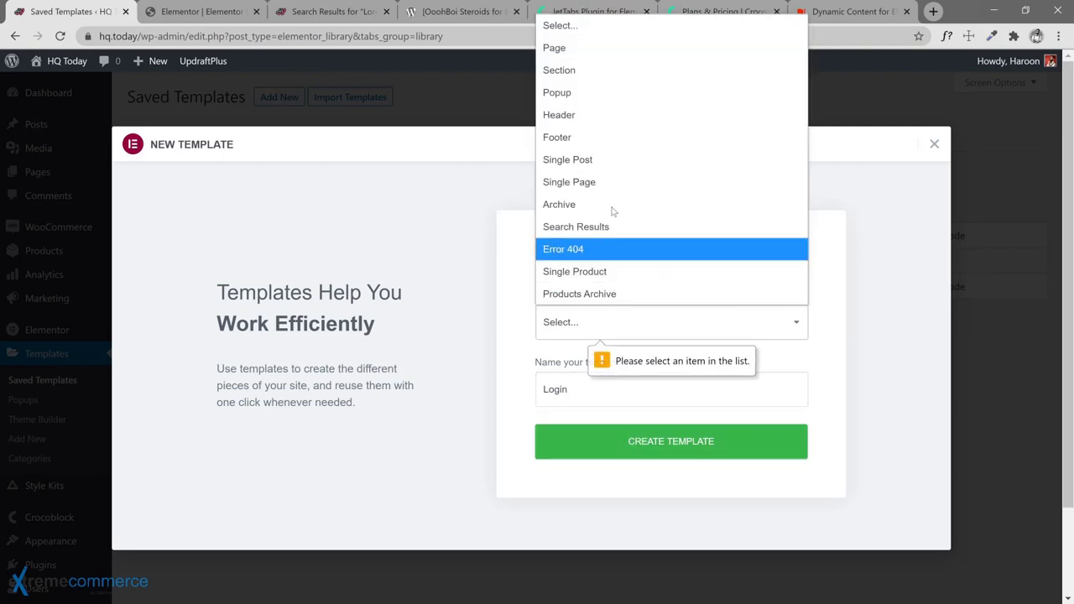
{"action": "left_click", "coordinate": [609, 71]}
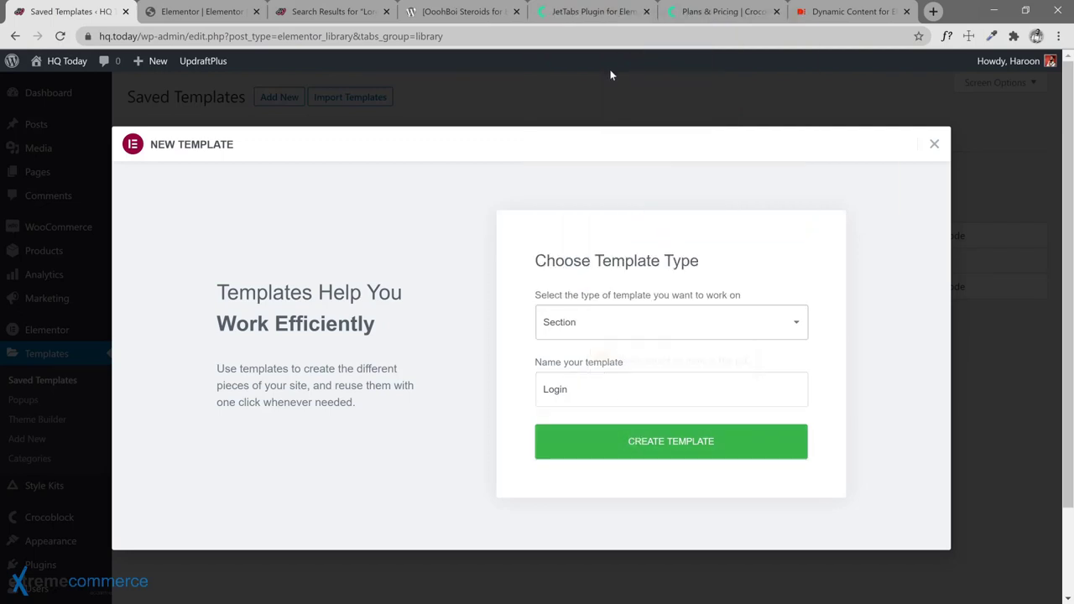
{"action": "left_click", "coordinate": [648, 450]}
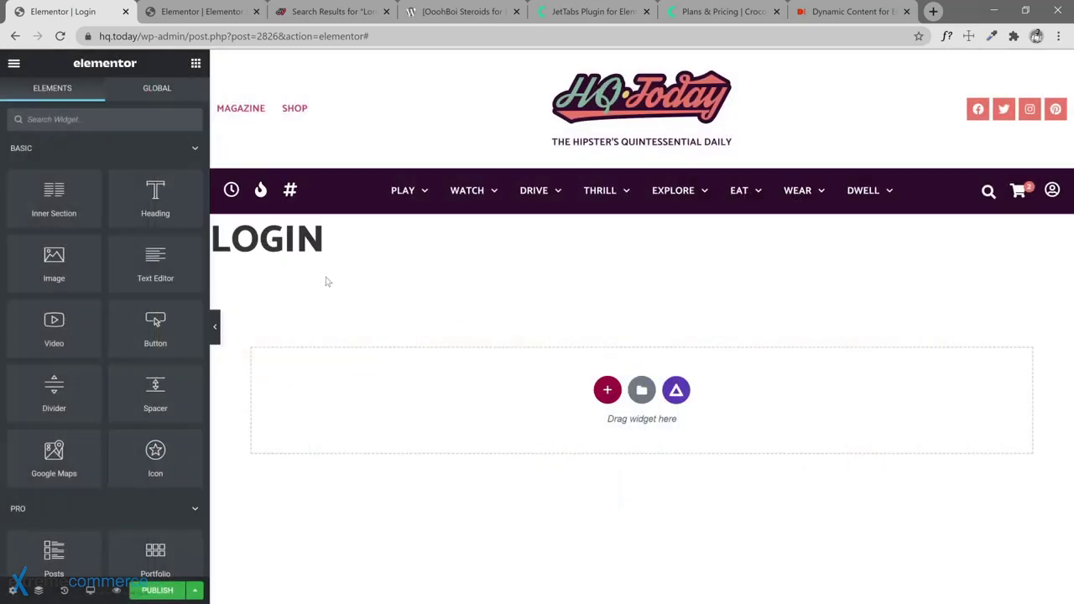
Step: Add a Heading widget to the Login template titled 'This is the login widget'
{"action": "left_click_drag", "start_coordinate": [130, 206], "coordinate": [549, 391]}
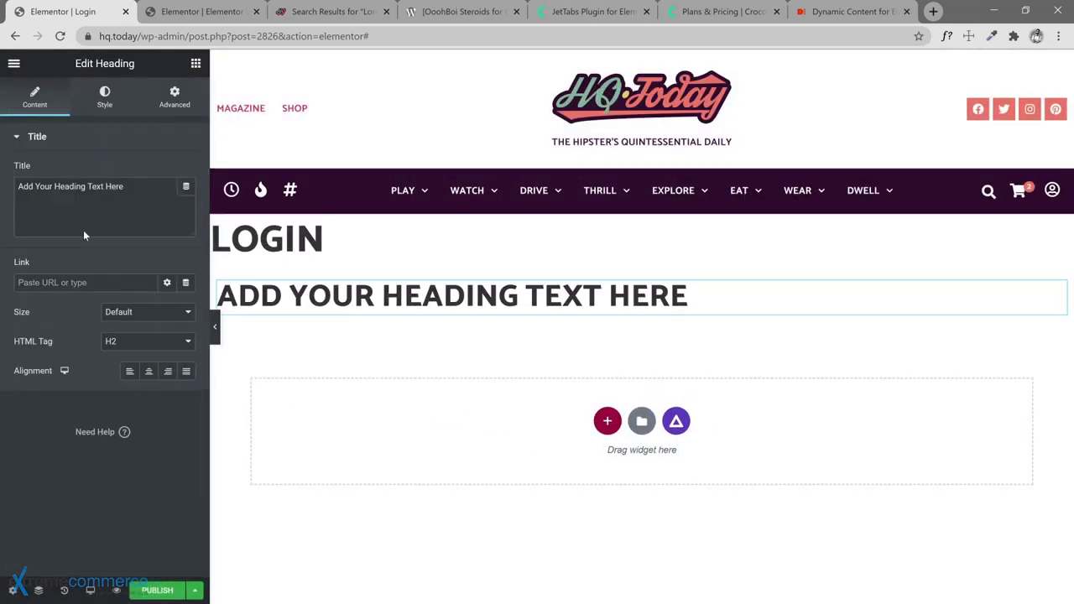
{"action": "left_click_drag", "start_coordinate": [84, 235], "coordinate": [2, 190]}
{"action": "type", "text": "Log"}
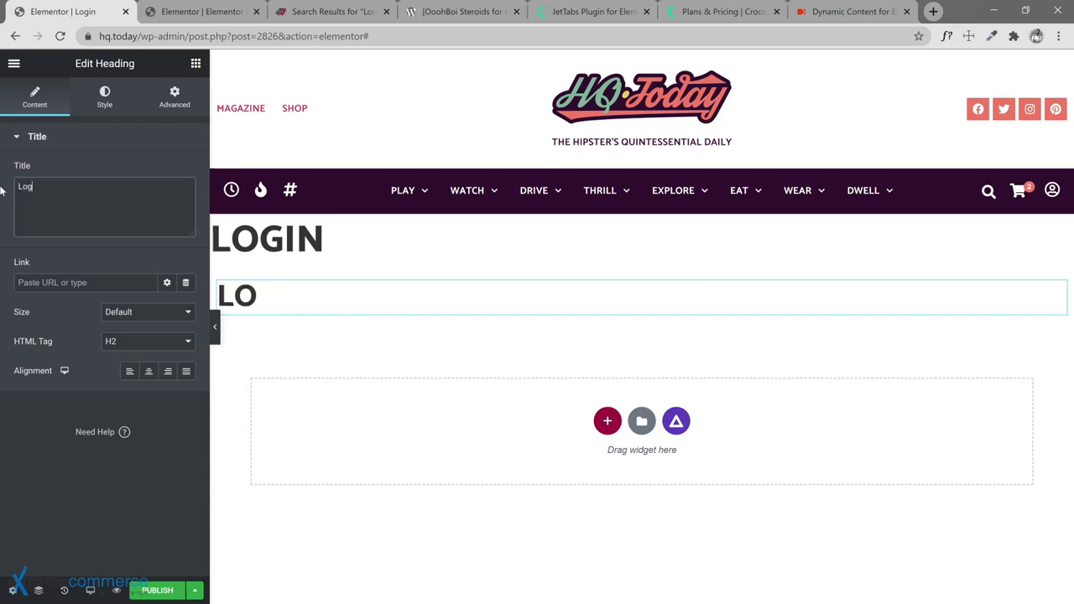
{"action": "key", "text": "BackSpace"}
{"action": "key", "text": "BackSpace"}
{"action": "key", "text": "BackSpace"}
{"action": "type", "text": "This is t"}
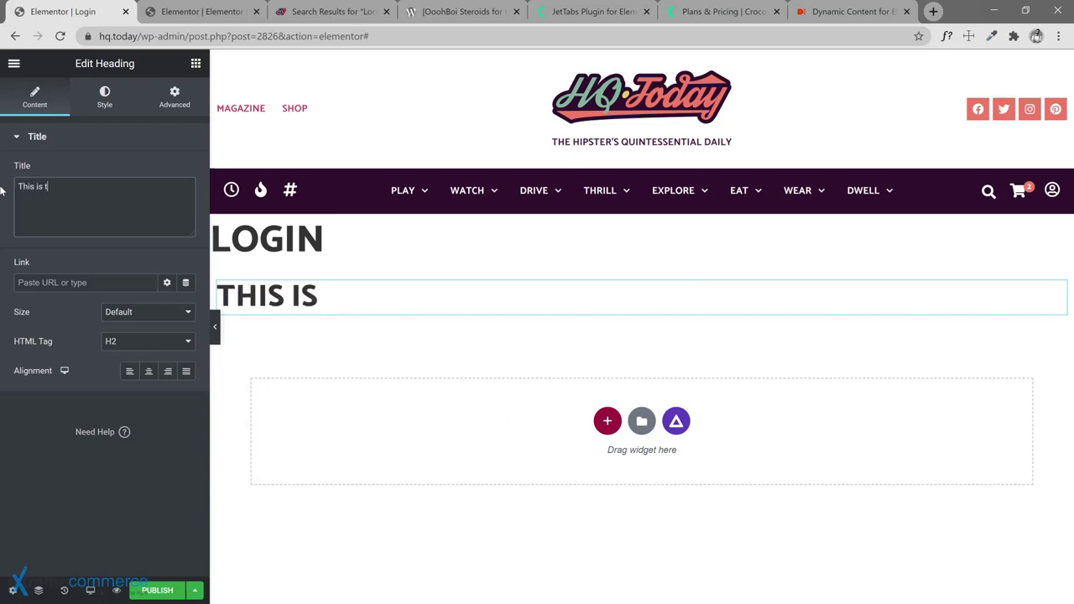
{"action": "type", "text": "he login widget"}
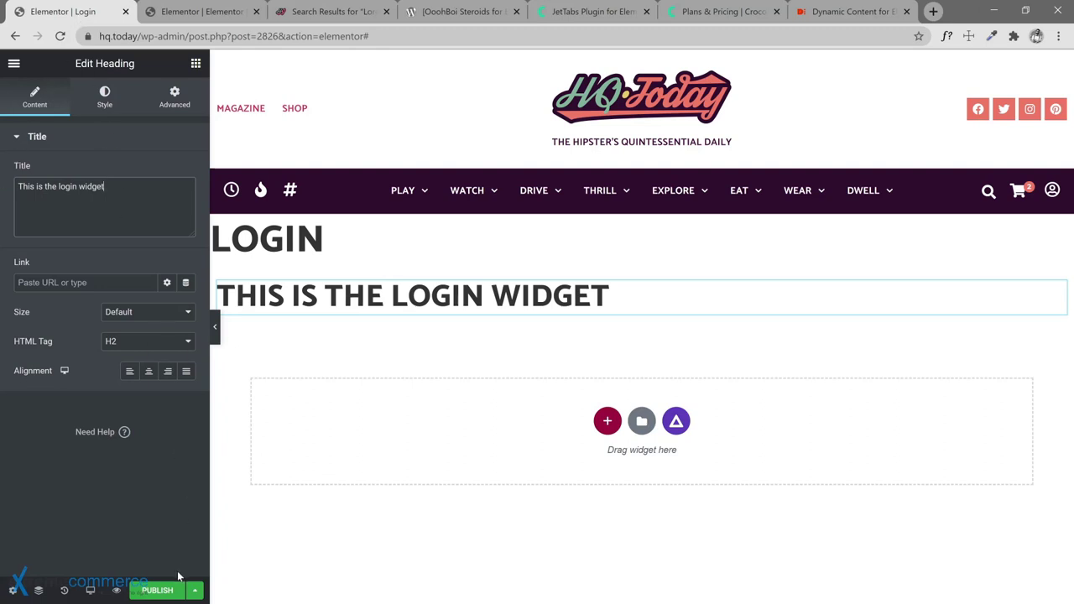
Step: Publish the Login template and exit to the dashboard
{"action": "left_click", "coordinate": [164, 594]}
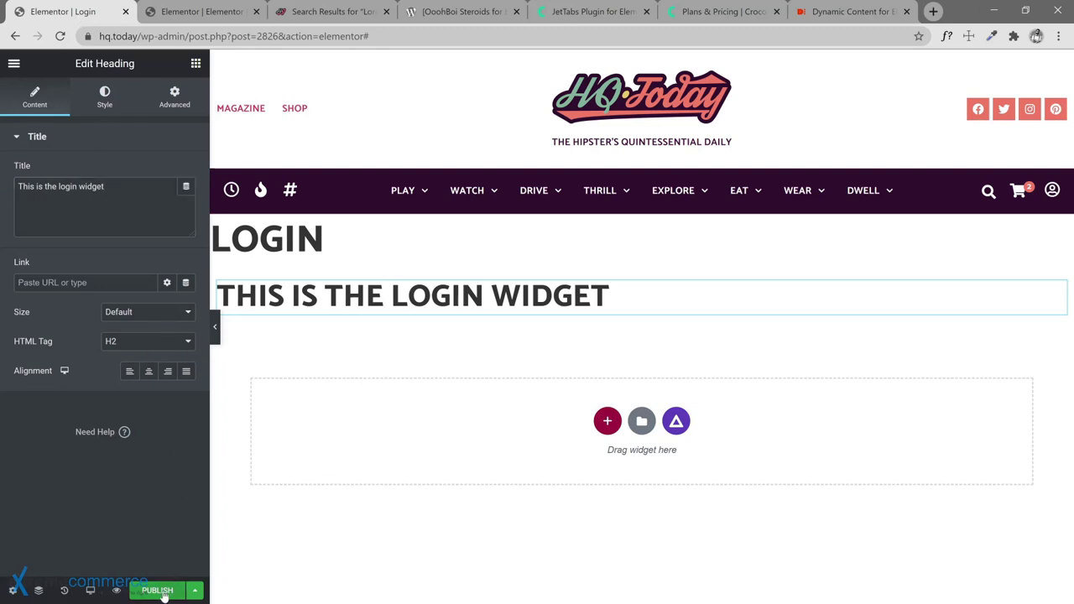
{"action": "left_click", "coordinate": [13, 64]}
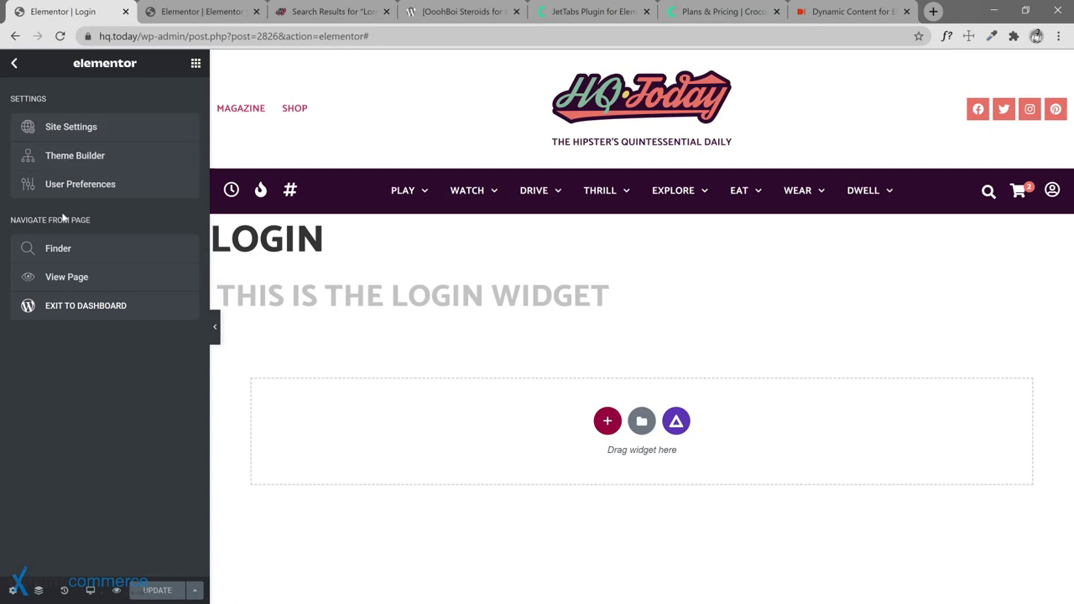
{"action": "left_click", "coordinate": [72, 306]}
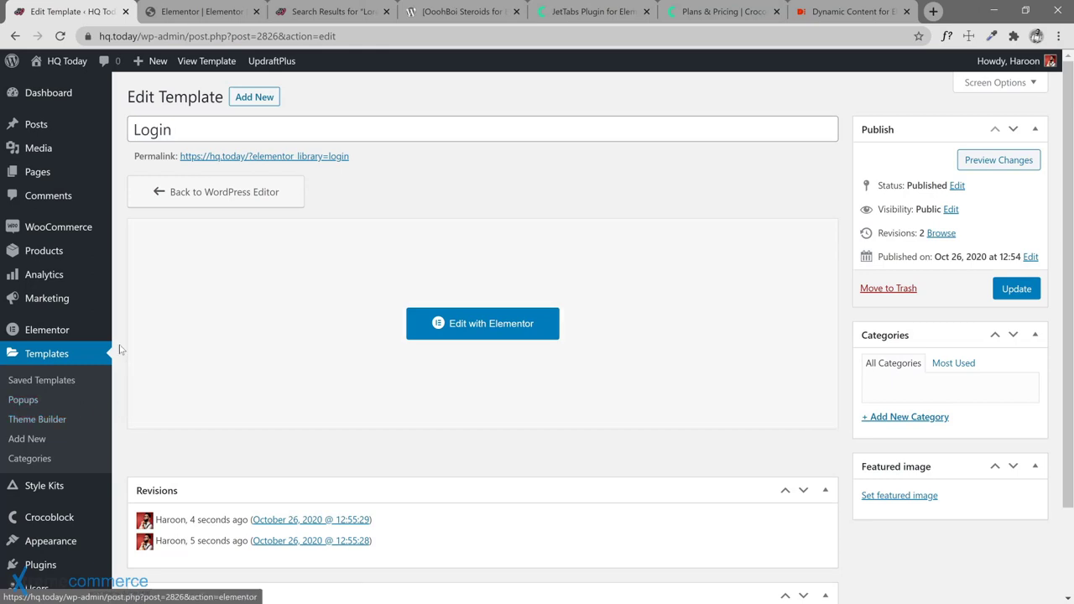
Step: From Saved Templates, add a Section-type template named 'Register' and create it
{"action": "left_click", "coordinate": [43, 382]}
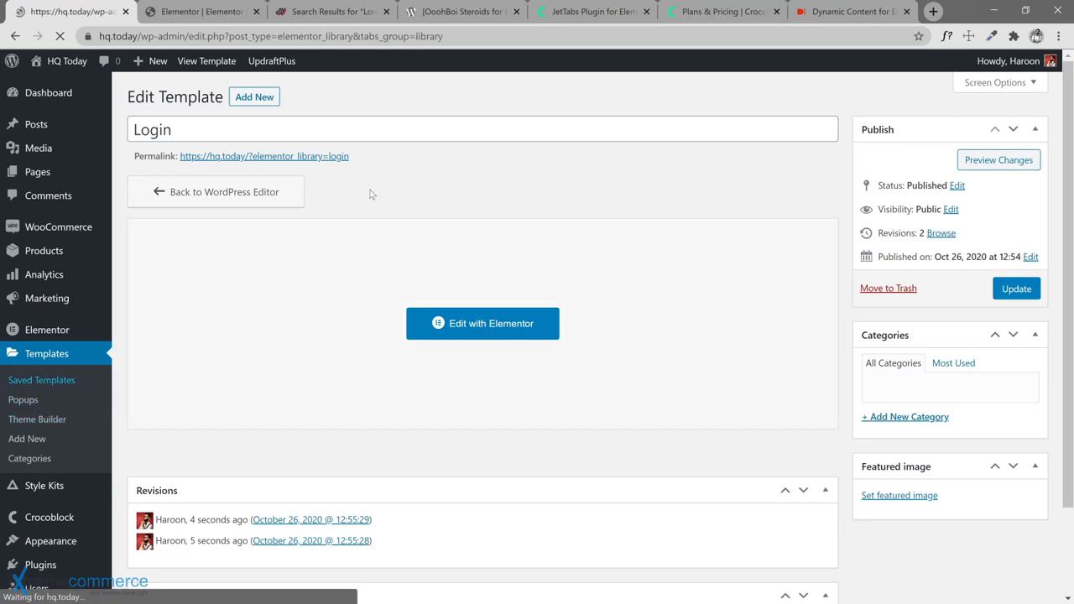
{"action": "left_click", "coordinate": [279, 97]}
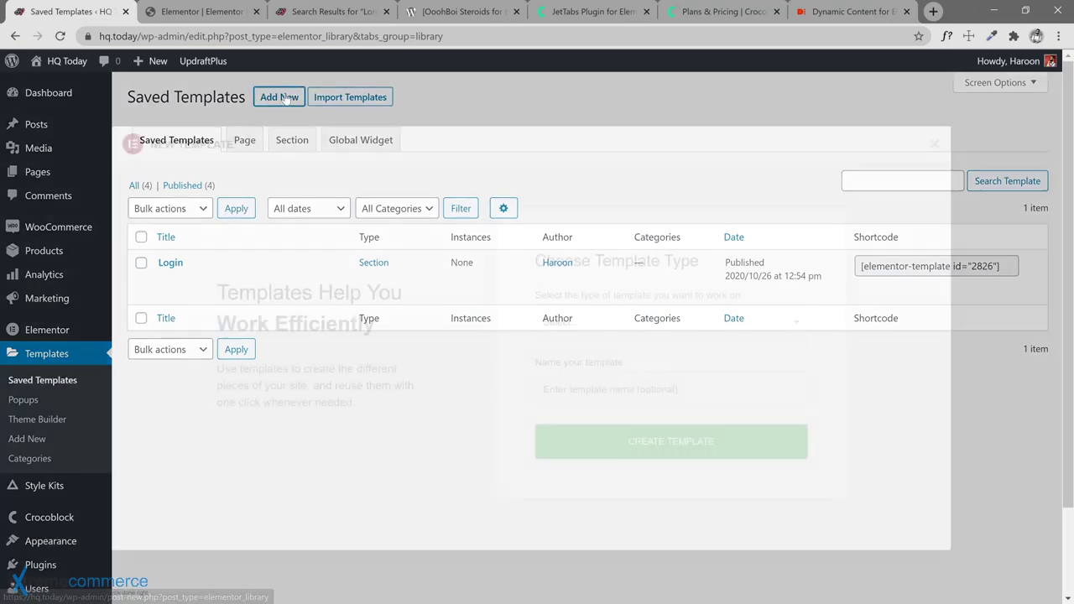
{"action": "left_click", "coordinate": [630, 324]}
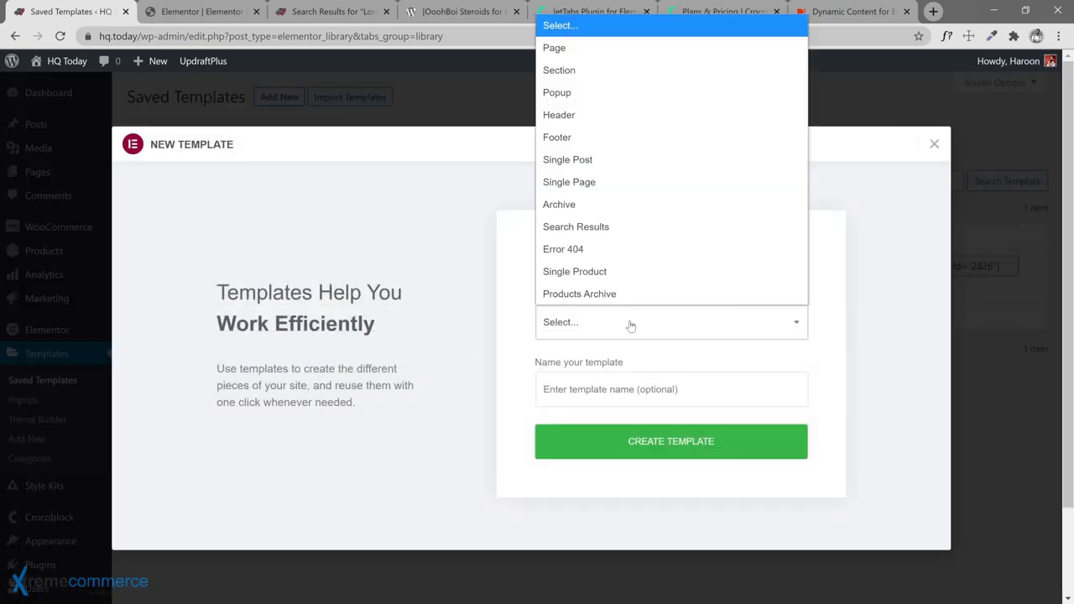
{"action": "left_click", "coordinate": [599, 84]}
{"action": "left_click", "coordinate": [587, 388]}
{"action": "type", "text": "Reg"}
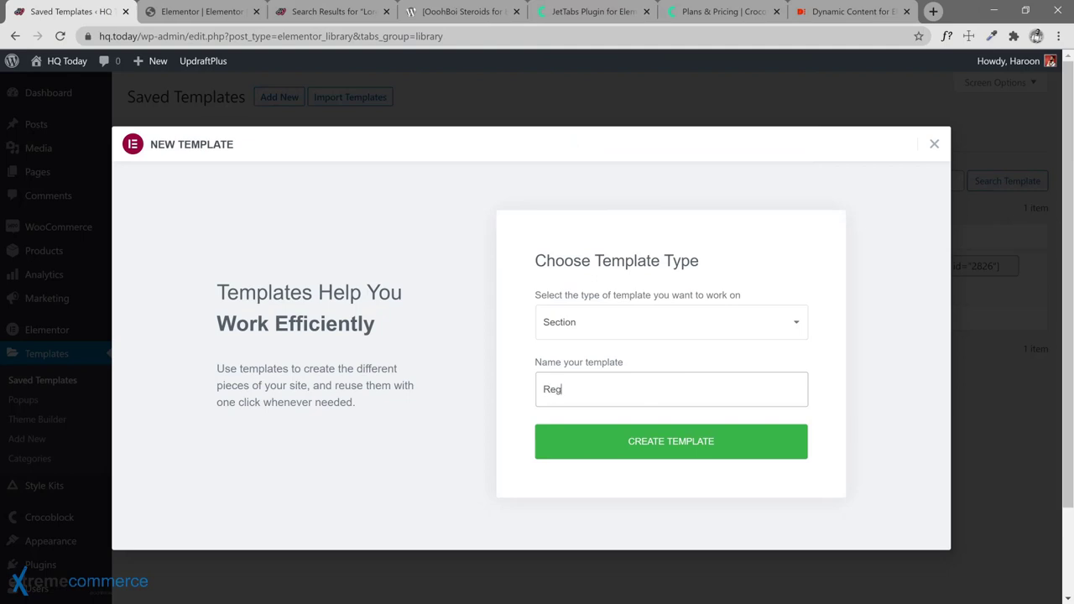
{"action": "type", "text": "ister"}
{"action": "left_click", "coordinate": [637, 444]}
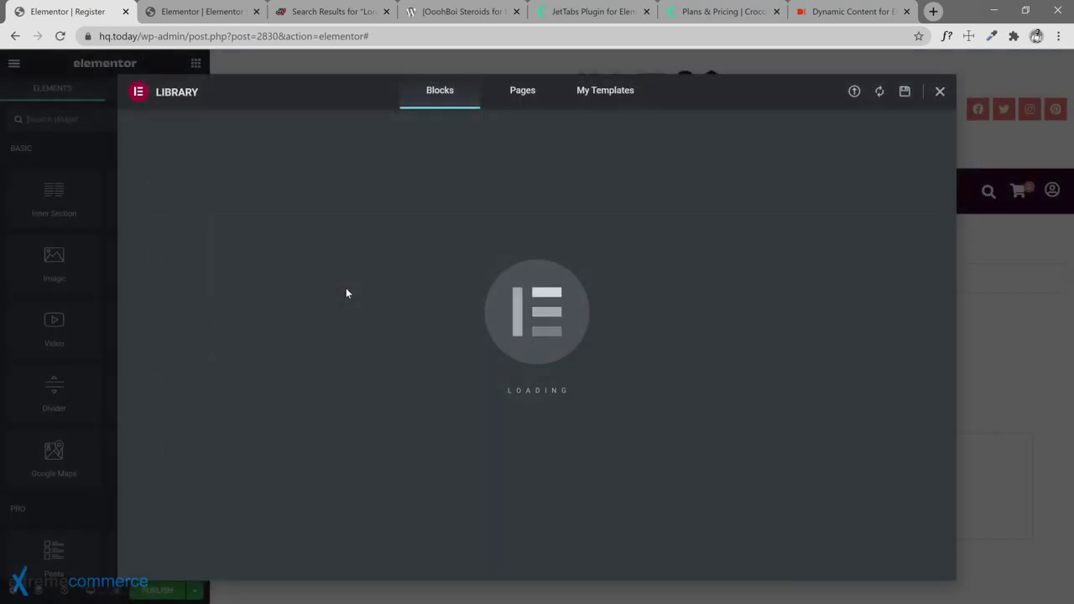
Step: Close the library and add a Heading widget titled 'This is the register section'
{"action": "left_click", "coordinate": [940, 92]}
{"action": "left_click_drag", "start_coordinate": [155, 197], "coordinate": [630, 467]}
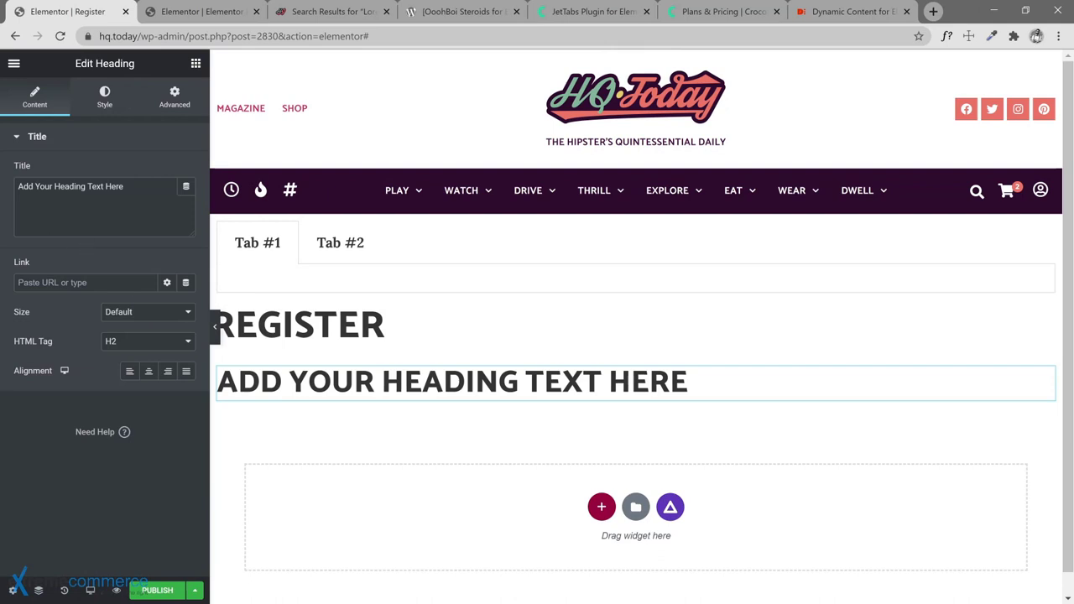
{"action": "triple_click", "coordinate": [71, 186]}
{"action": "type", "text": "This is at"}
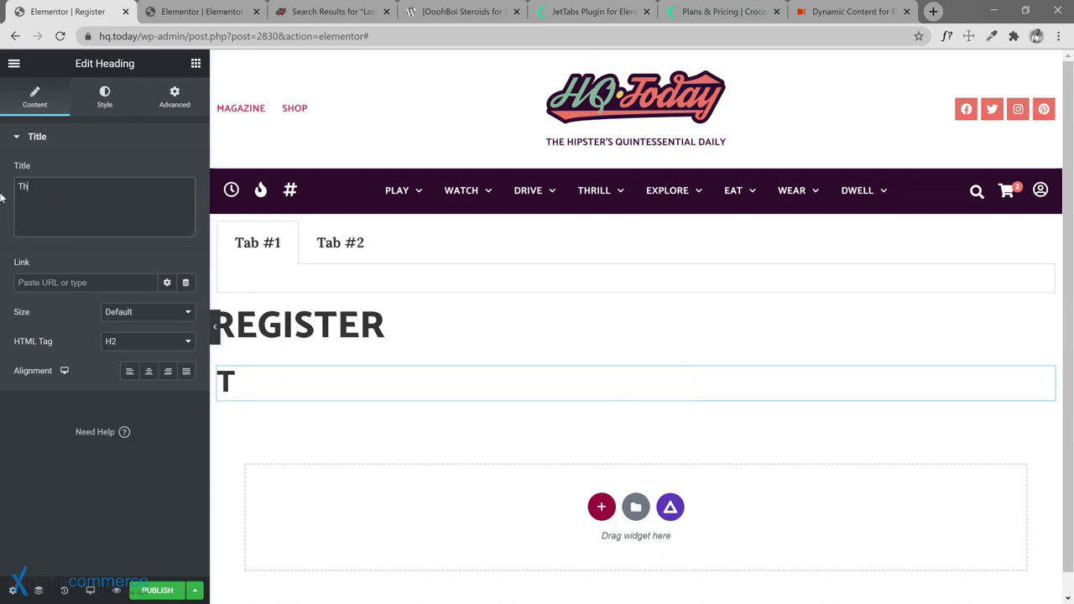
{"action": "key", "text": "BackSpace"}
{"action": "key", "text": "BackSpace"}
{"action": "type", "text": "t"}
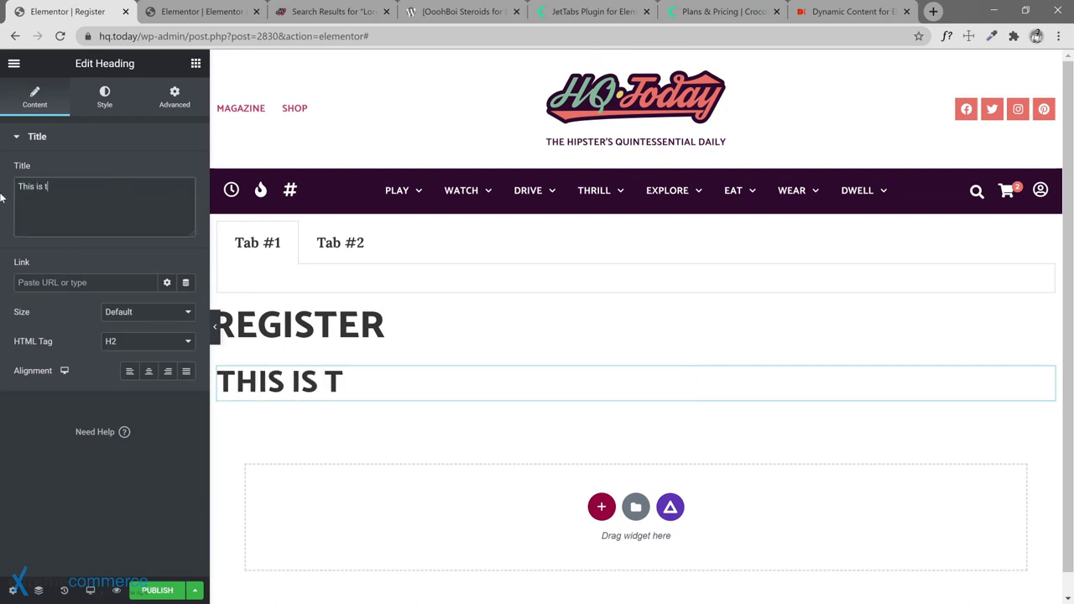
{"action": "type", "text": "he register widget"}
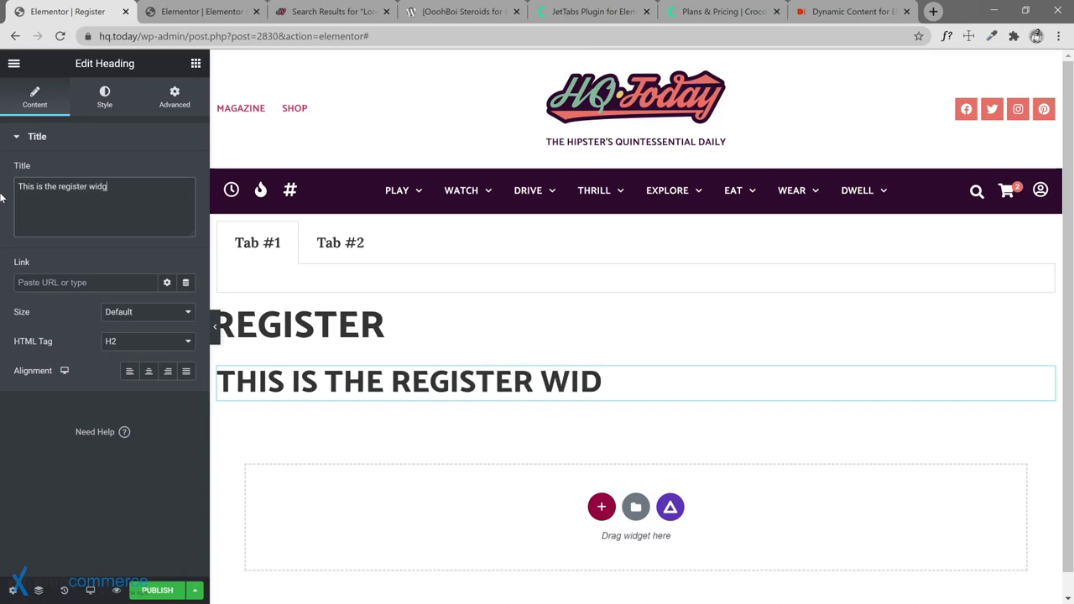
{"action": "key", "text": "BackSpace"}
{"action": "key", "text": "BackSpace"}
{"action": "key", "text": "BackSpace"}
{"action": "key", "text": "BackSpace"}
{"action": "key", "text": "BackSpace"}
{"action": "key", "text": "BackSpace"}
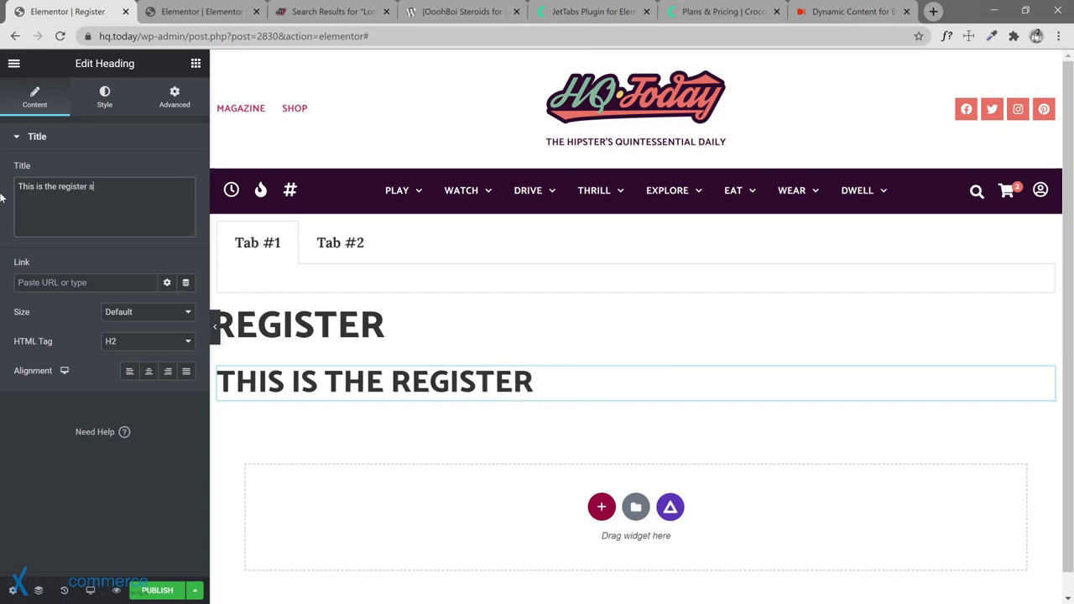
{"action": "type", "text": "sections"}
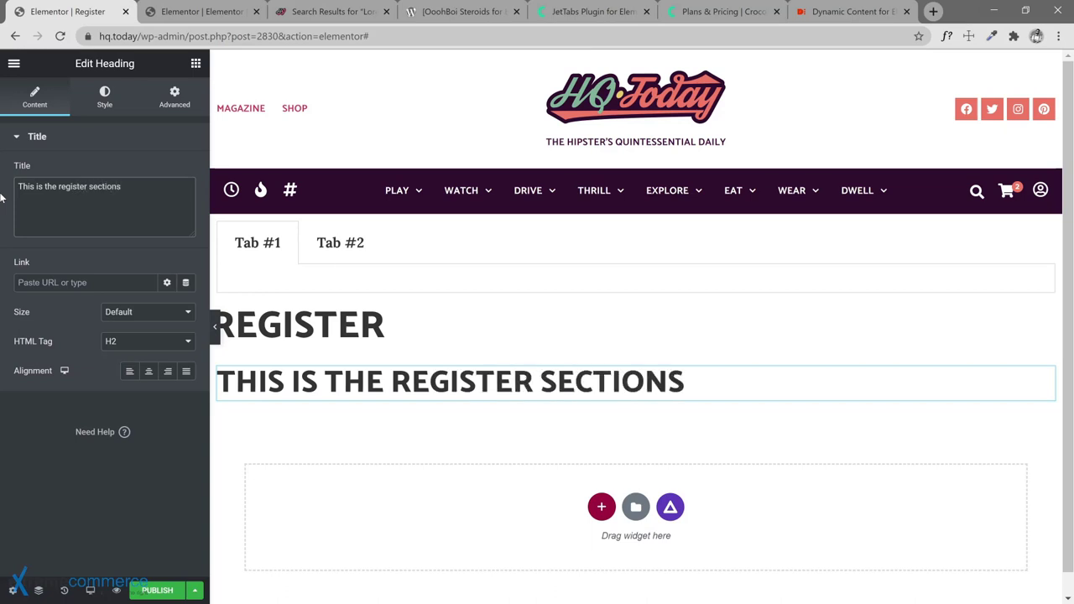
{"action": "key", "text": "BackSpace"}
Step: Publish the Register template and open the editor's main menu
{"action": "left_click", "coordinate": [156, 590]}
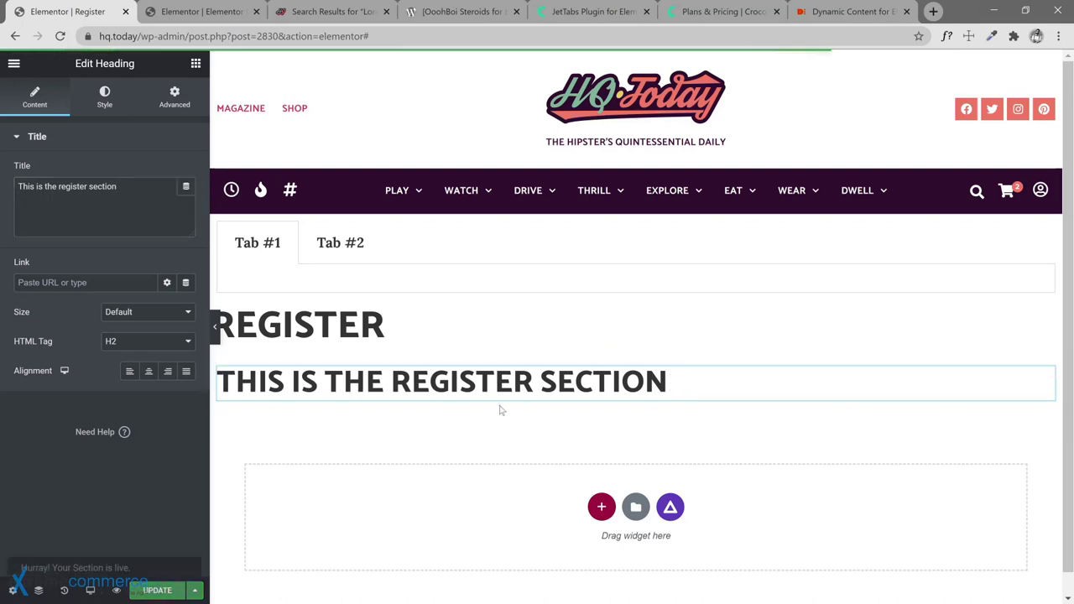
{"action": "left_click", "coordinate": [211, 18]}
{"action": "left_click", "coordinate": [82, 23]}
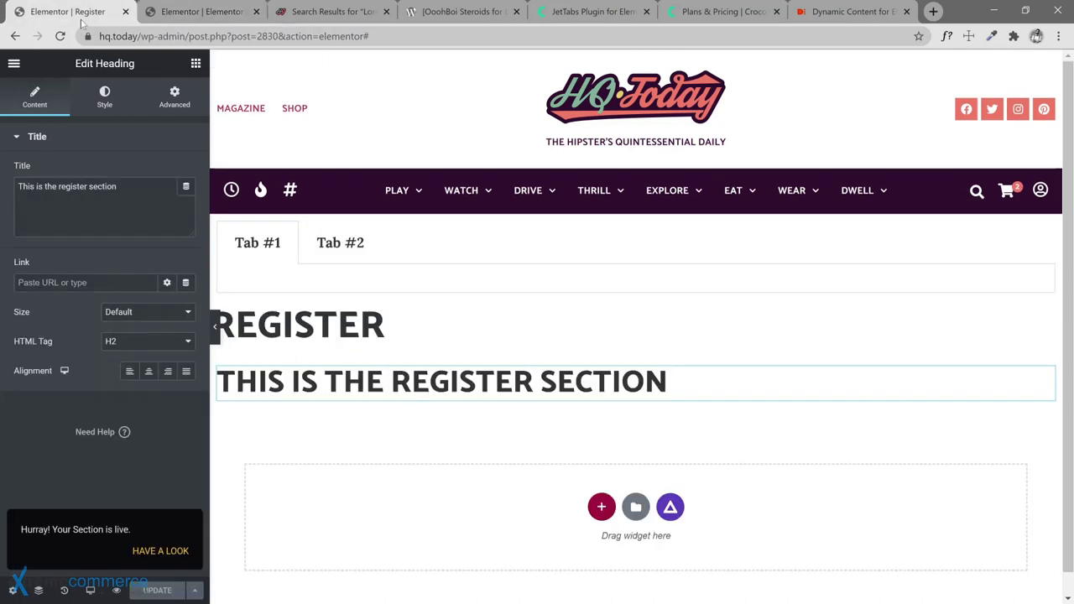
{"action": "left_click", "coordinate": [14, 64]}
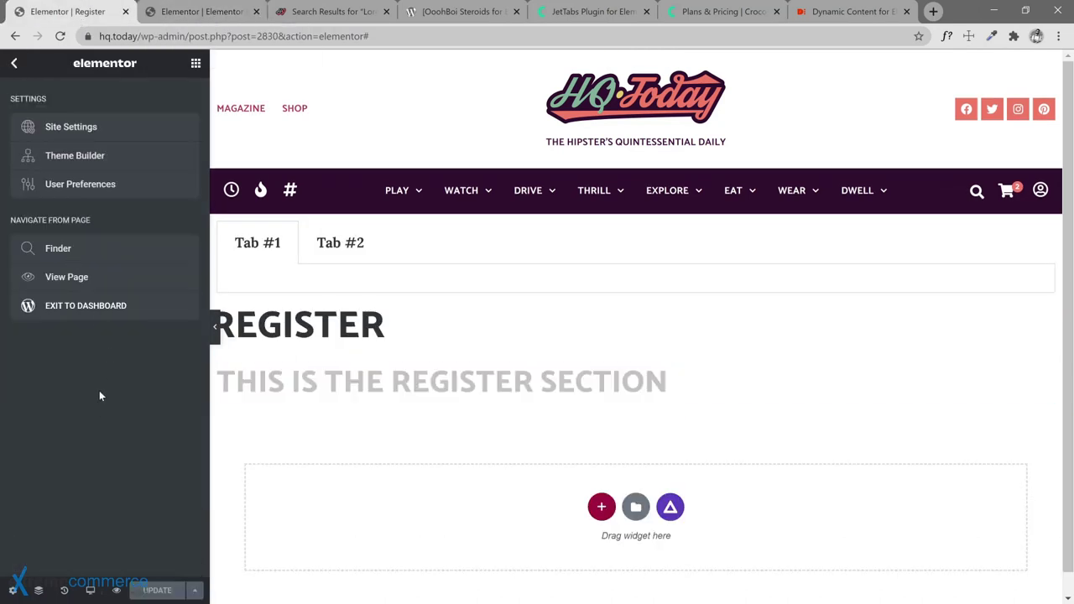
Step: Exit to the dashboard and open the Saved Templates list
{"action": "left_click", "coordinate": [87, 306]}
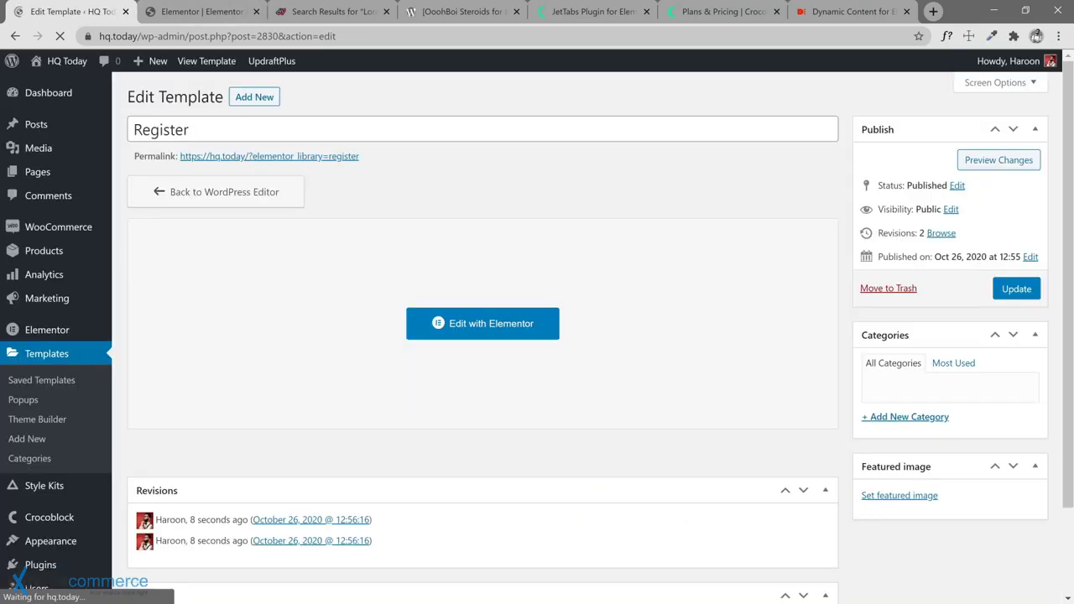
{"action": "left_click", "coordinate": [63, 381]}
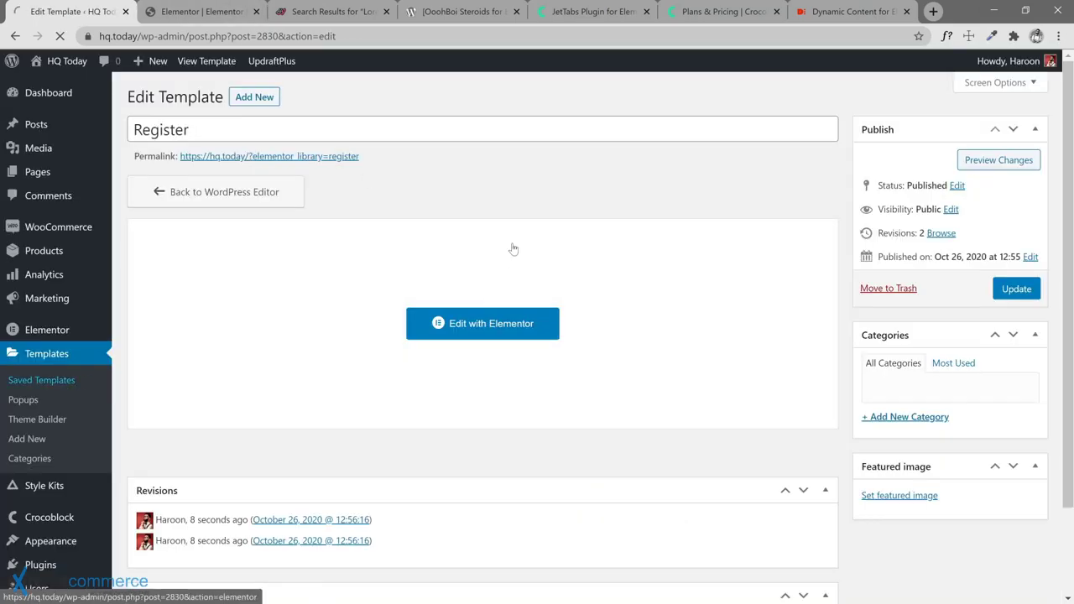
{"action": "left_click", "coordinate": [194, 12]}
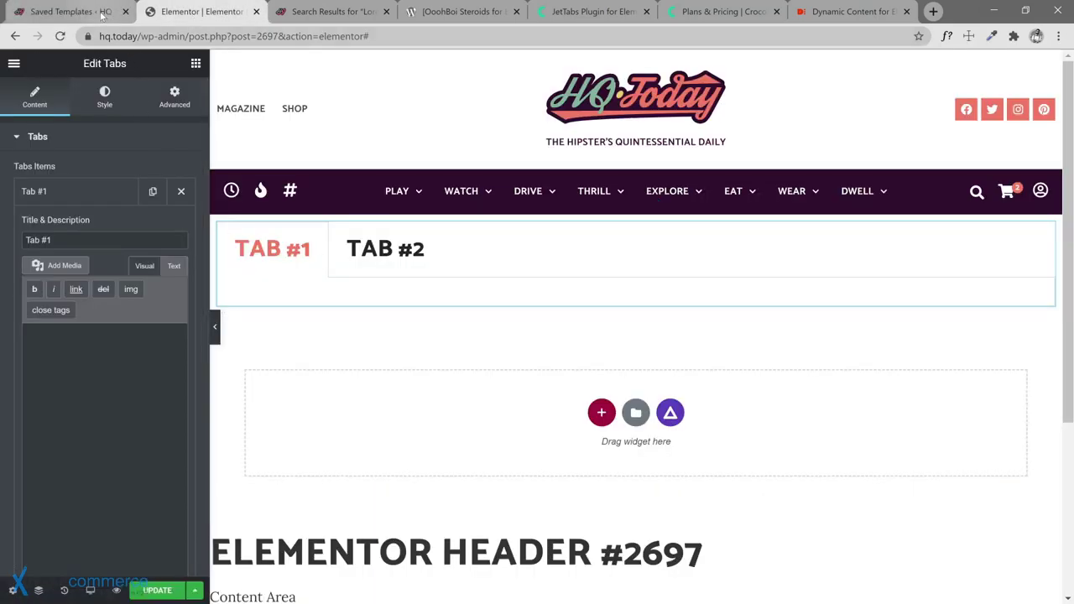
{"action": "left_click", "coordinate": [76, 11]}
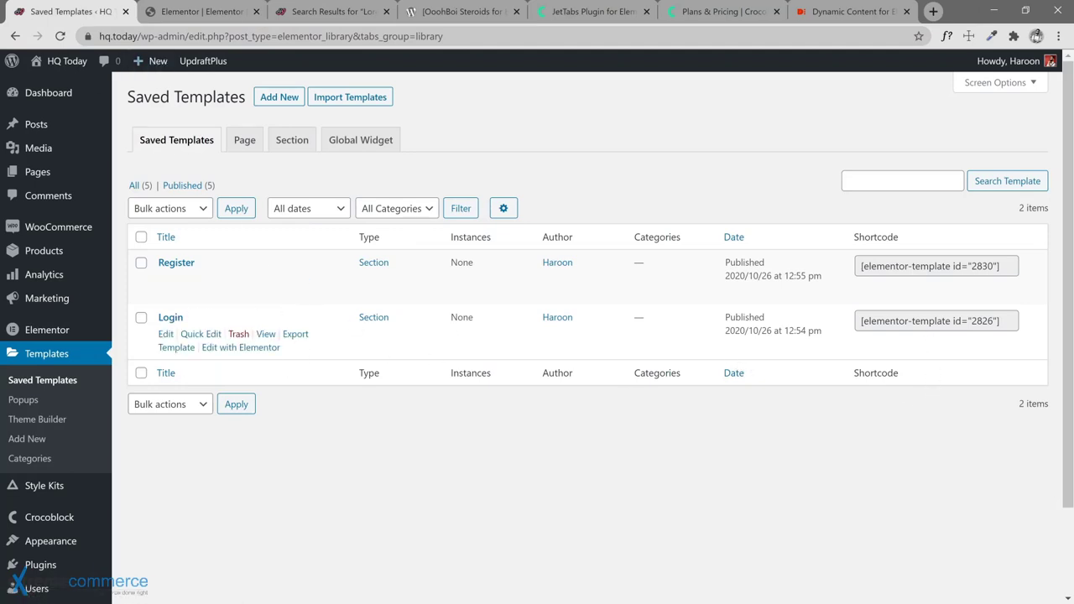
Step: Select and copy the Login template's shortcode, then return to the header editor
{"action": "left_click", "coordinate": [935, 321]}
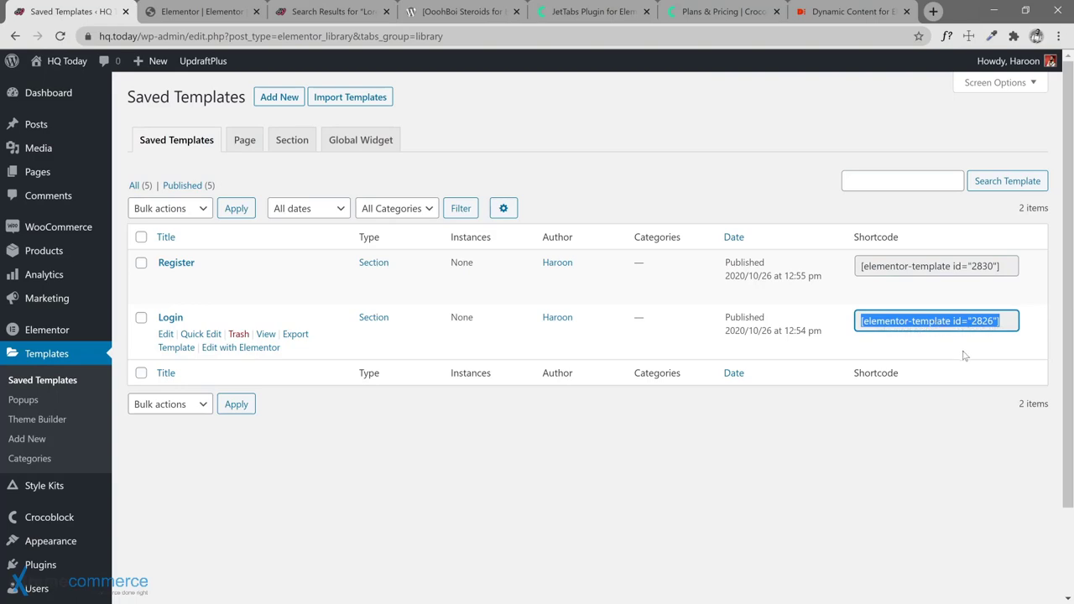
{"action": "left_click", "coordinate": [223, 11]}
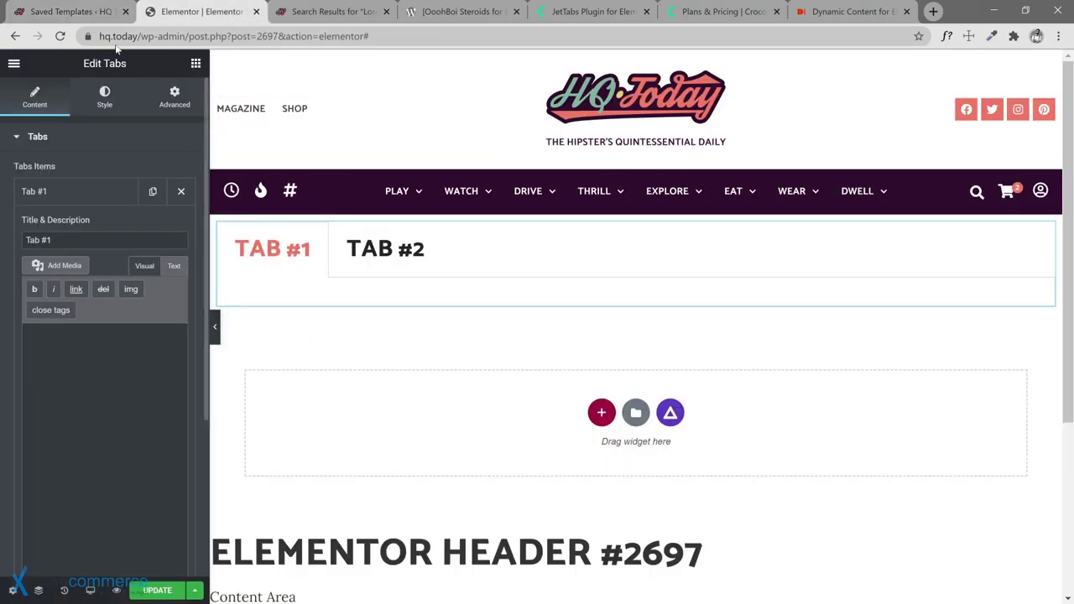
{"action": "left_click", "coordinate": [76, 12]}
{"action": "left_click", "coordinate": [998, 321]}
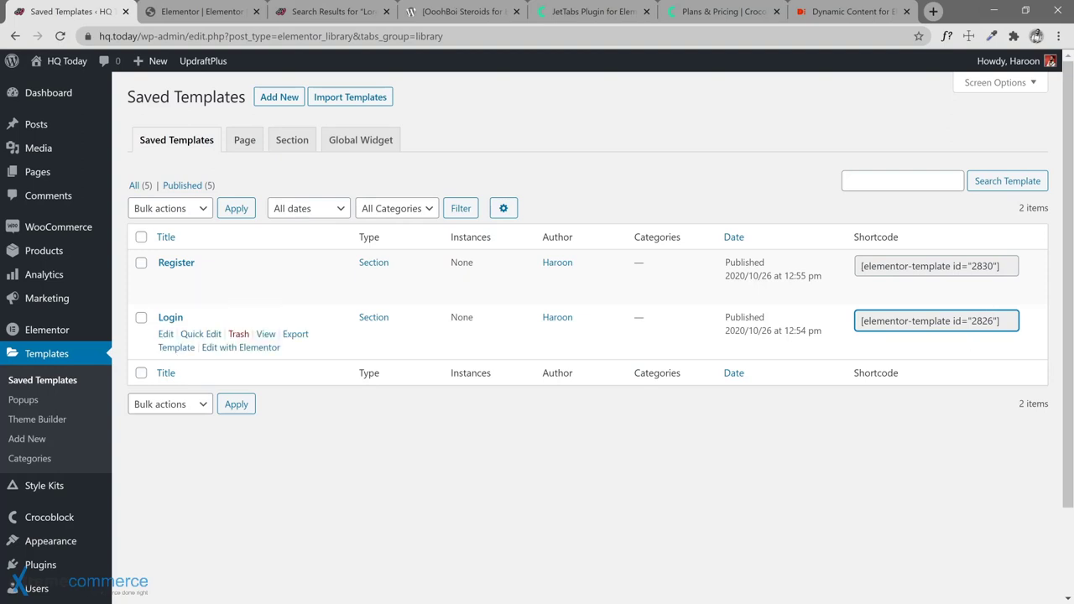
{"action": "left_click_drag", "start_coordinate": [954, 321], "coordinate": [993, 321]}
{"action": "left_click", "coordinate": [994, 321]}
{"action": "left_click_drag", "start_coordinate": [1000, 320], "coordinate": [859, 320]}
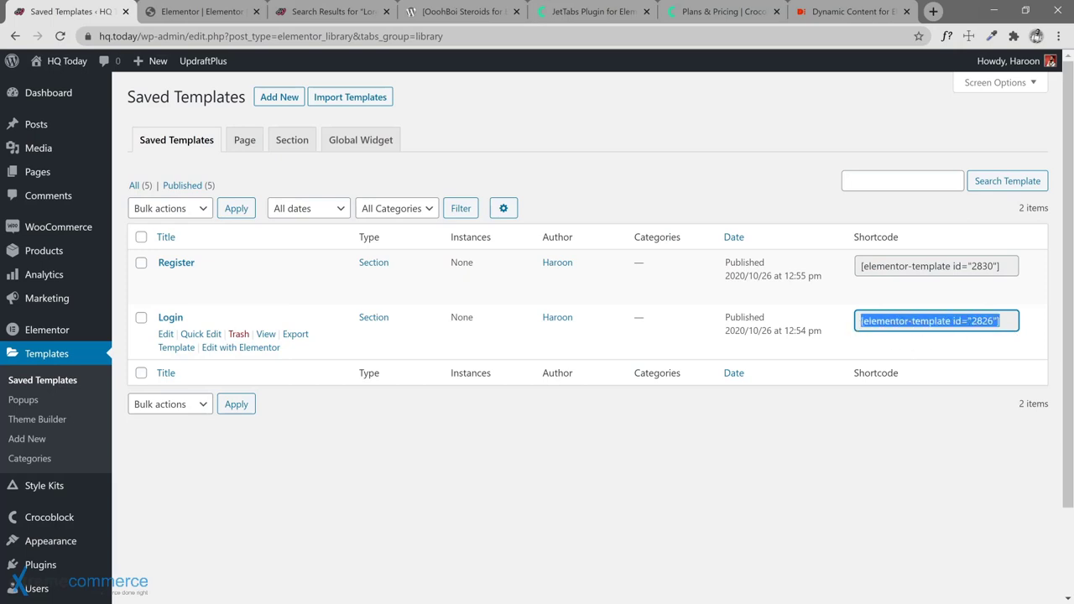
{"action": "left_click", "coordinate": [864, 320]}
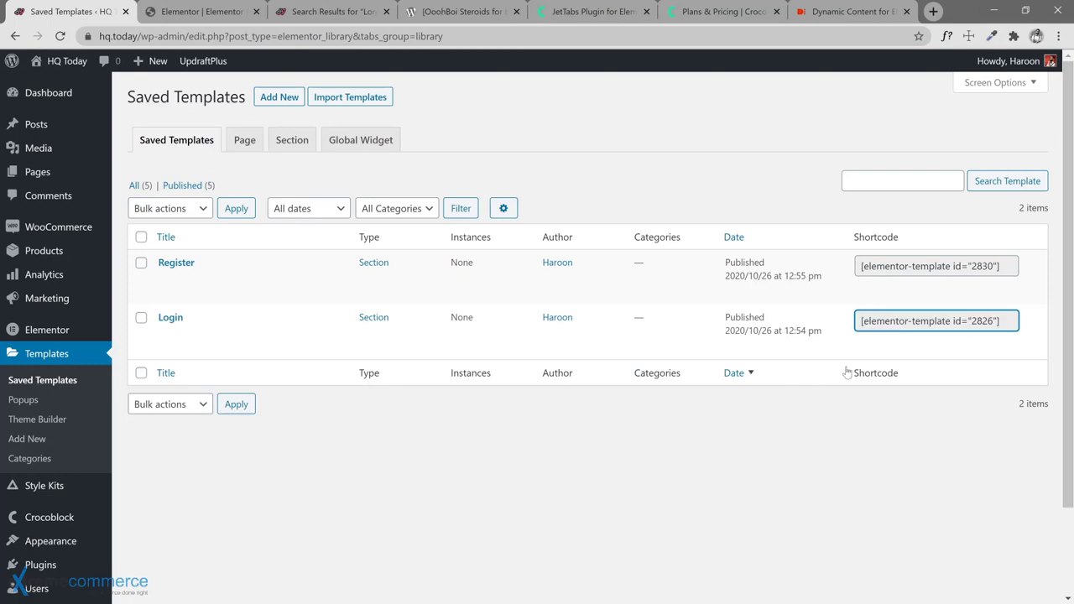
{"action": "left_click_drag", "start_coordinate": [1003, 320], "coordinate": [854, 325]}
{"action": "key", "text": "ctrl+c"}
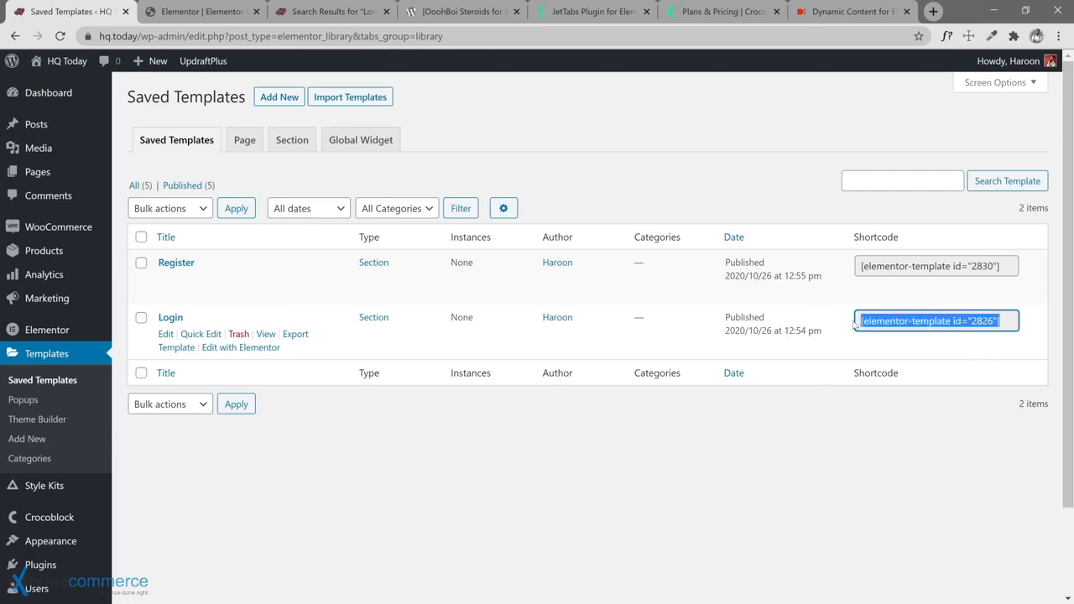
{"action": "left_click", "coordinate": [202, 11]}
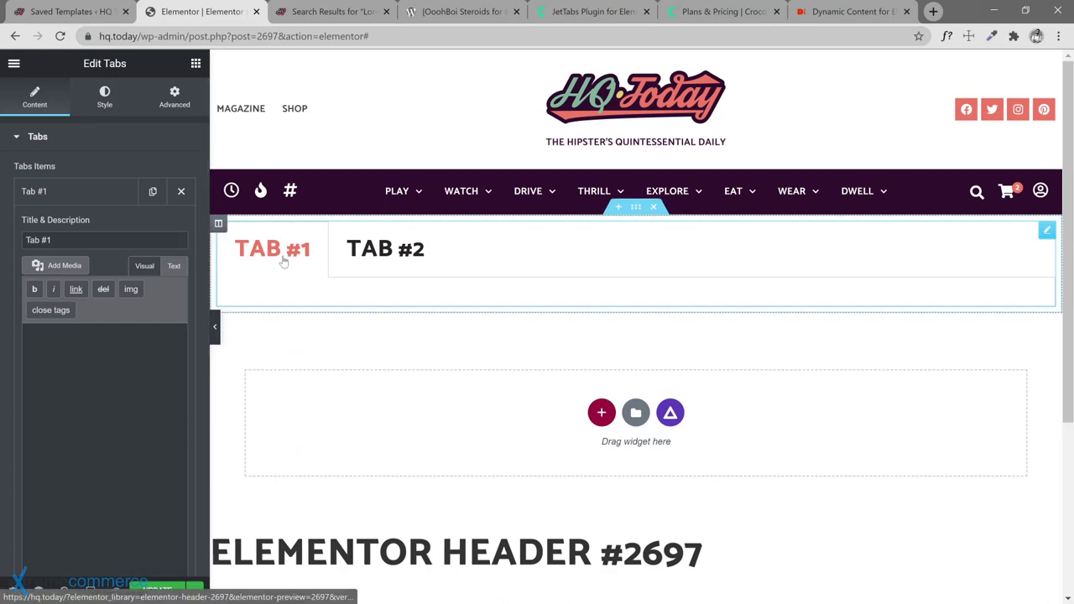
Step: Paste [elementor-template id="2826"] into Tab #1 in Text mode and update the page
{"action": "left_click", "coordinate": [140, 268]}
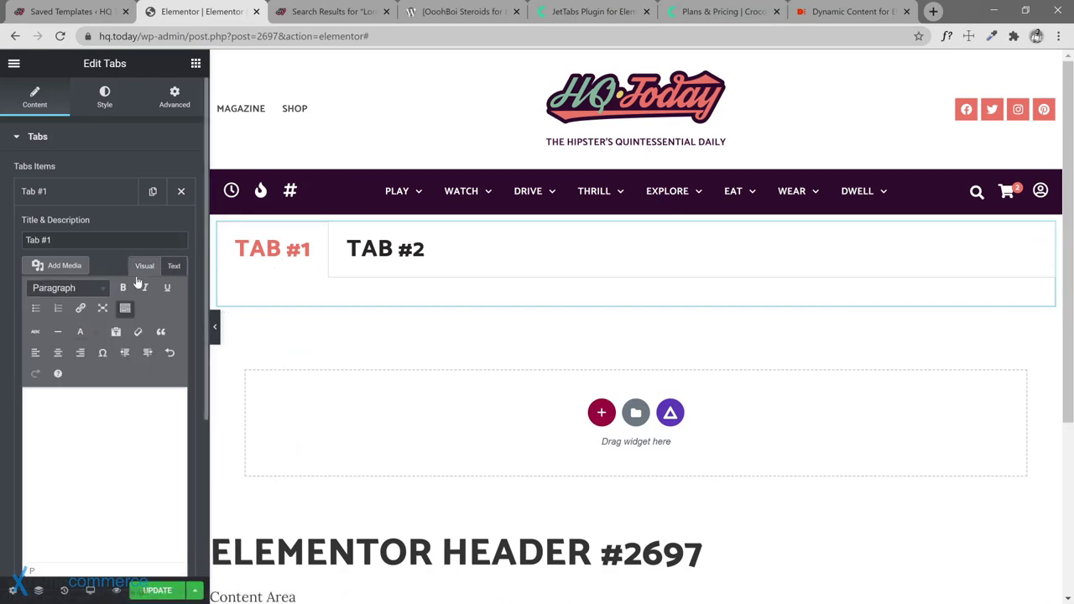
{"action": "left_click", "coordinate": [171, 270]}
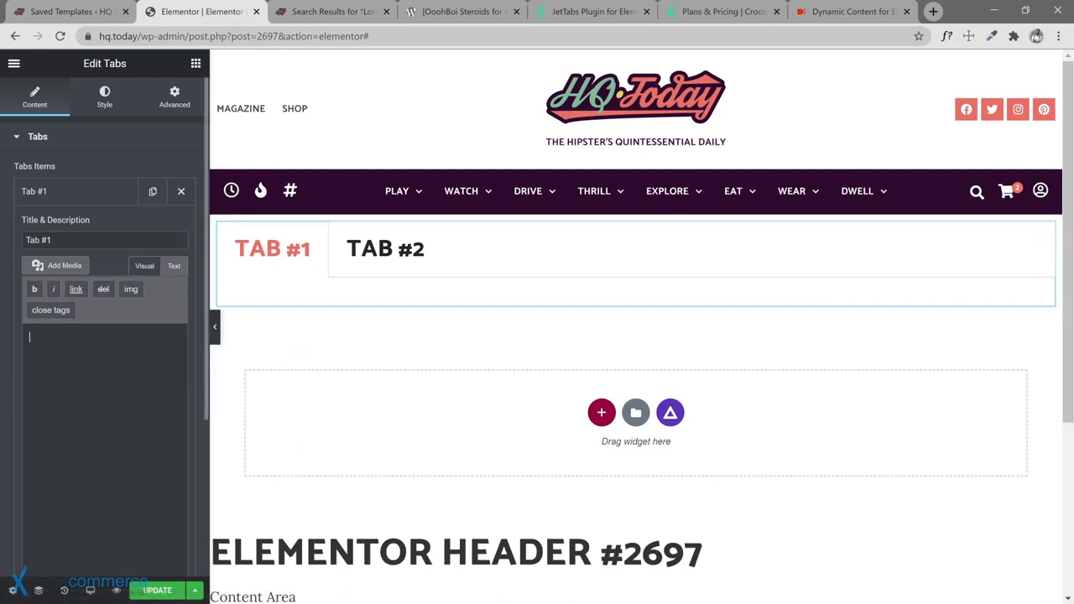
{"action": "key", "text": "ctrl+v"}
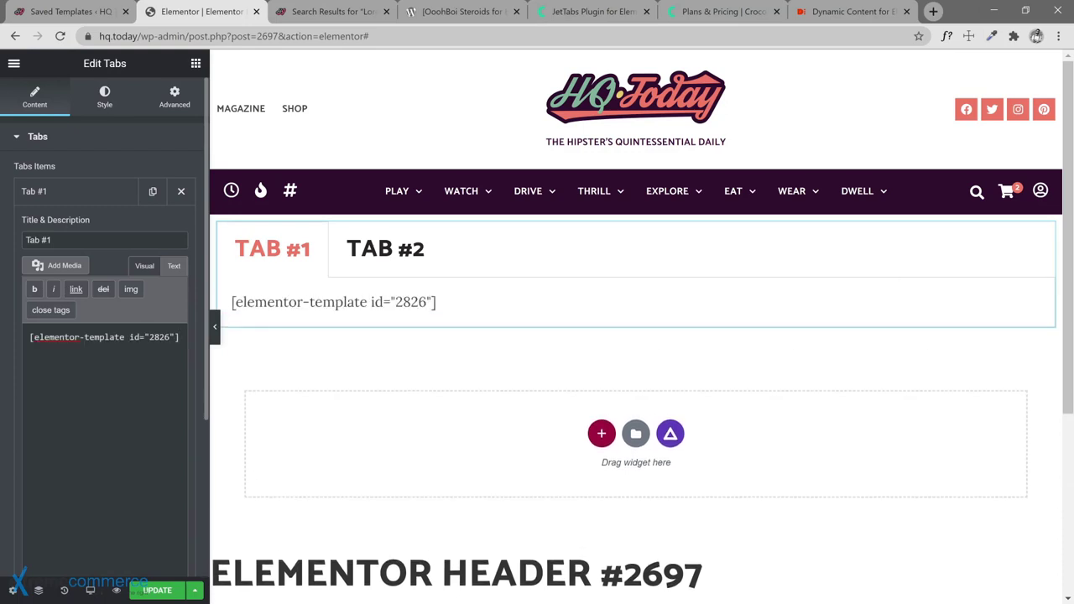
{"action": "left_click", "coordinate": [157, 592]}
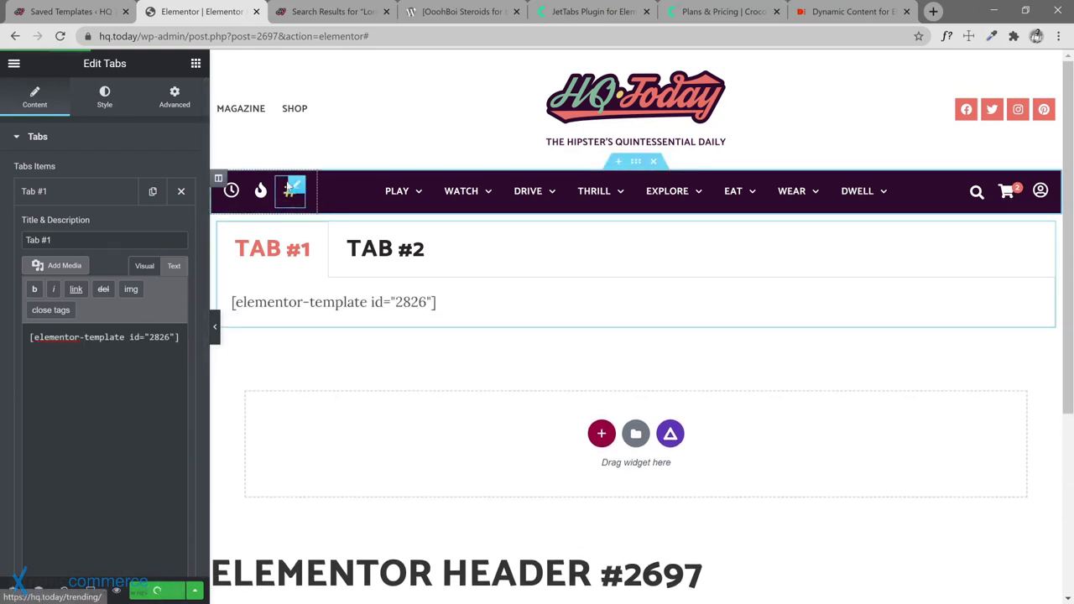
{"action": "left_click", "coordinate": [333, 11]}
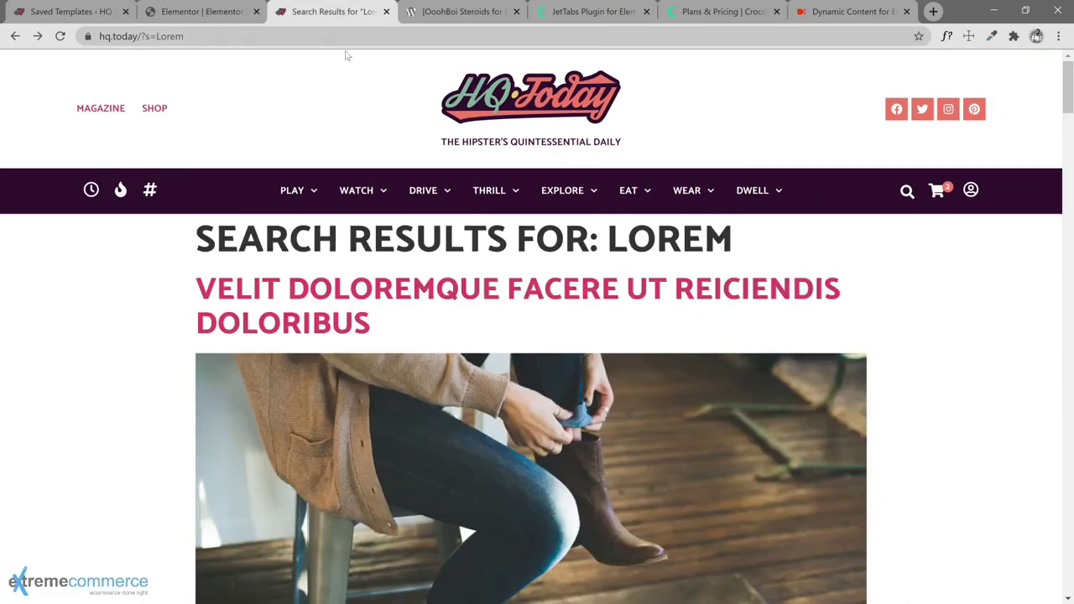
Step: Reload the live HQ Today page to check Tab #1 shows 'This is the login widget'
{"action": "left_click", "coordinate": [60, 37]}
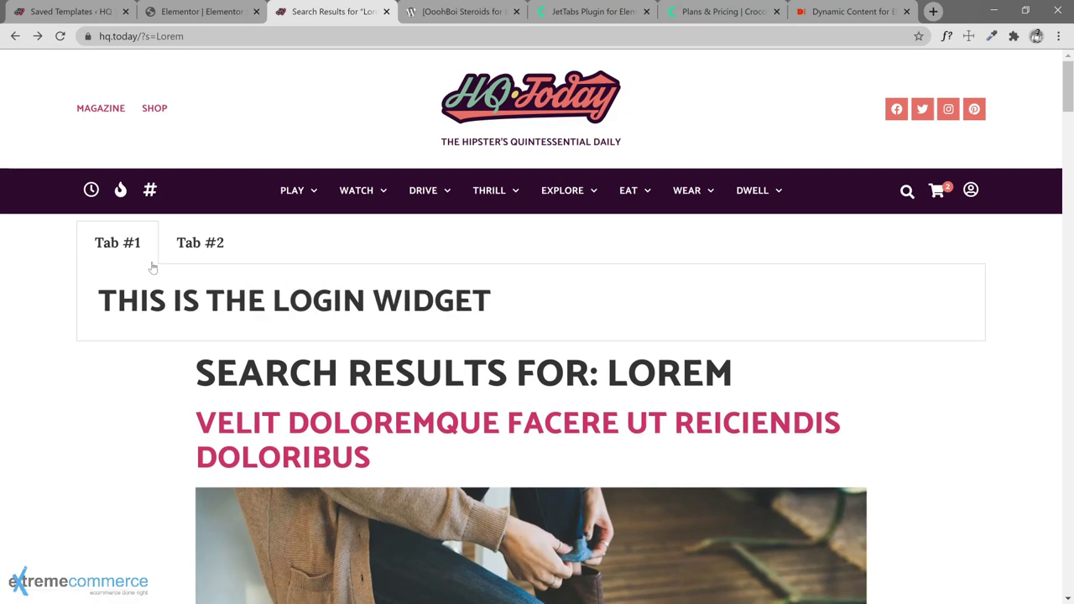
{"action": "left_click", "coordinate": [231, 14]}
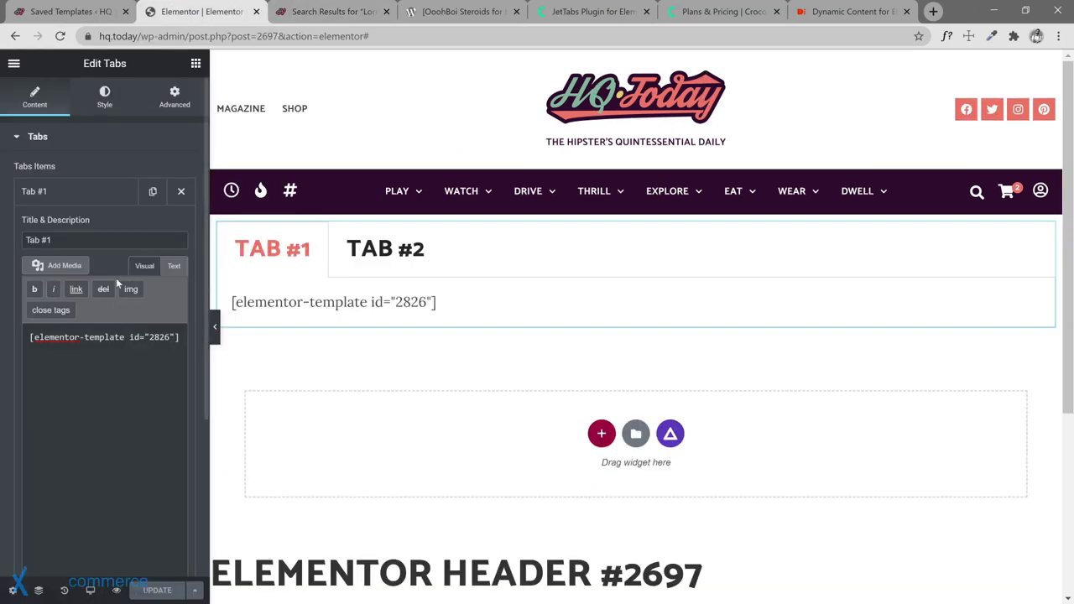
{"action": "key", "text": "ctrl+Tab"}
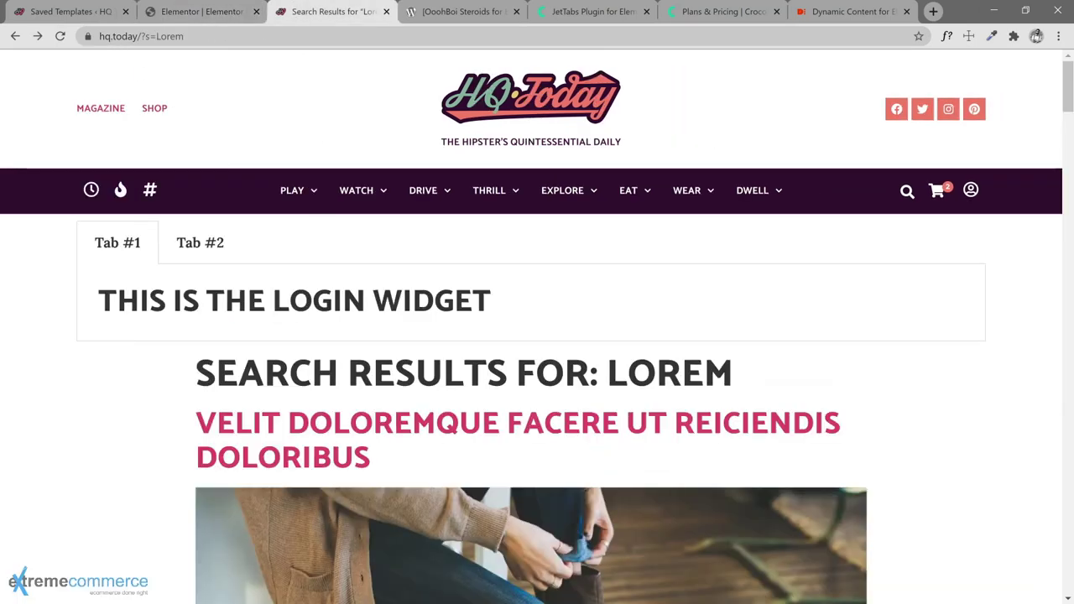
Step: In Saved Templates, select the Register template's shortcode 2830 and go back to the Elementor editor
{"action": "left_click", "coordinate": [72, 11]}
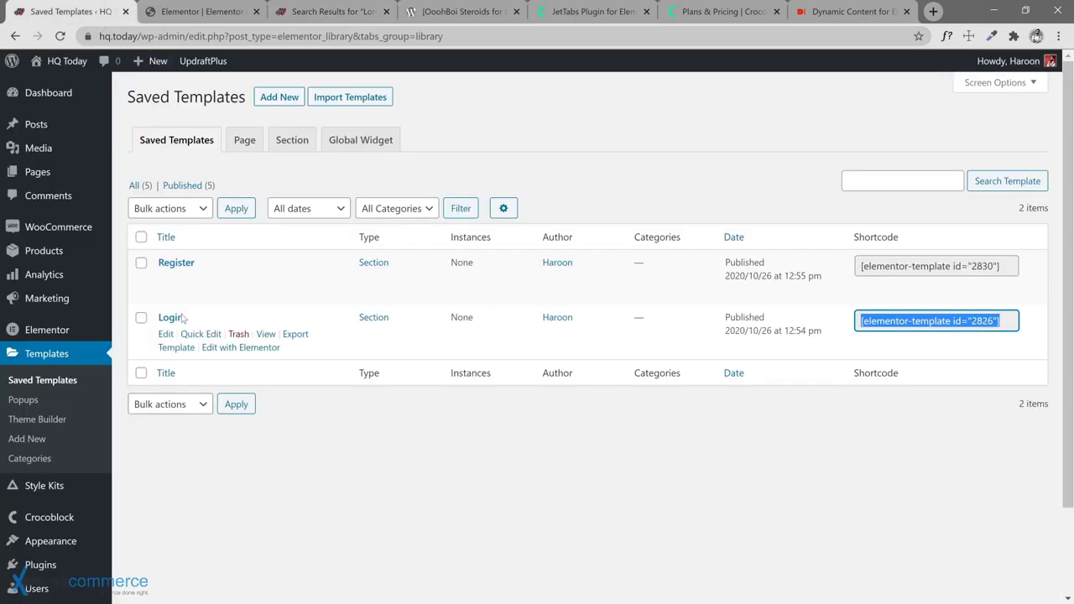
{"action": "left_click", "coordinate": [998, 321]}
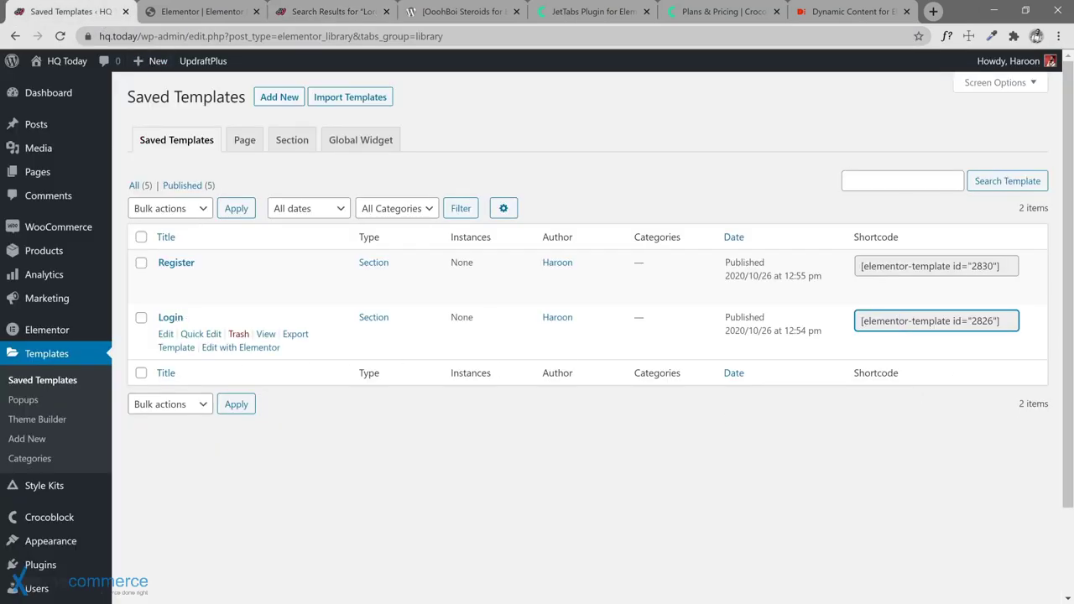
{"action": "left_click", "coordinate": [331, 12]}
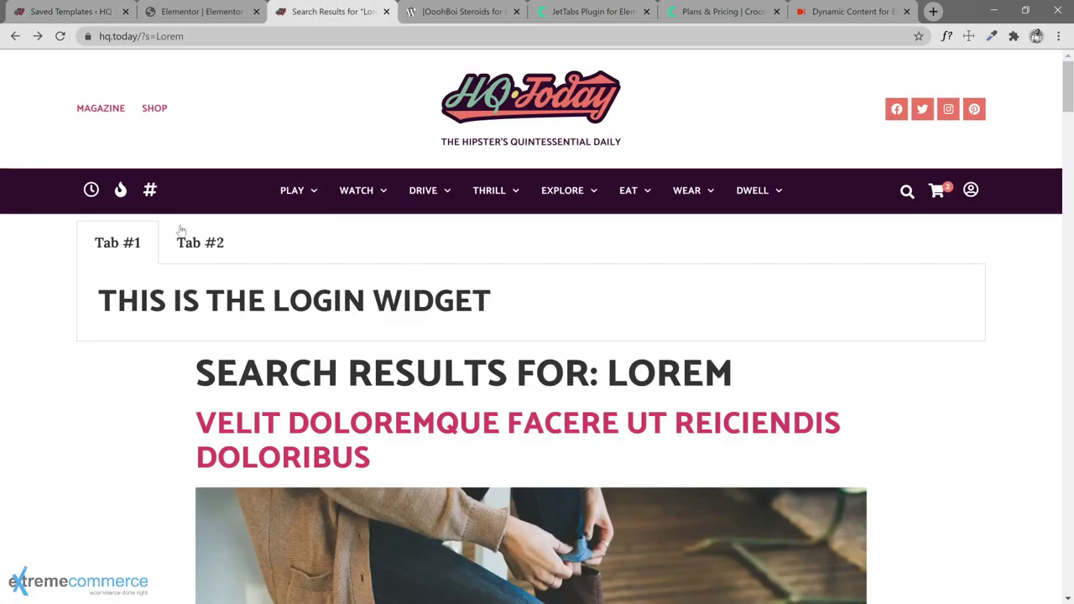
{"action": "left_click", "coordinate": [94, 15]}
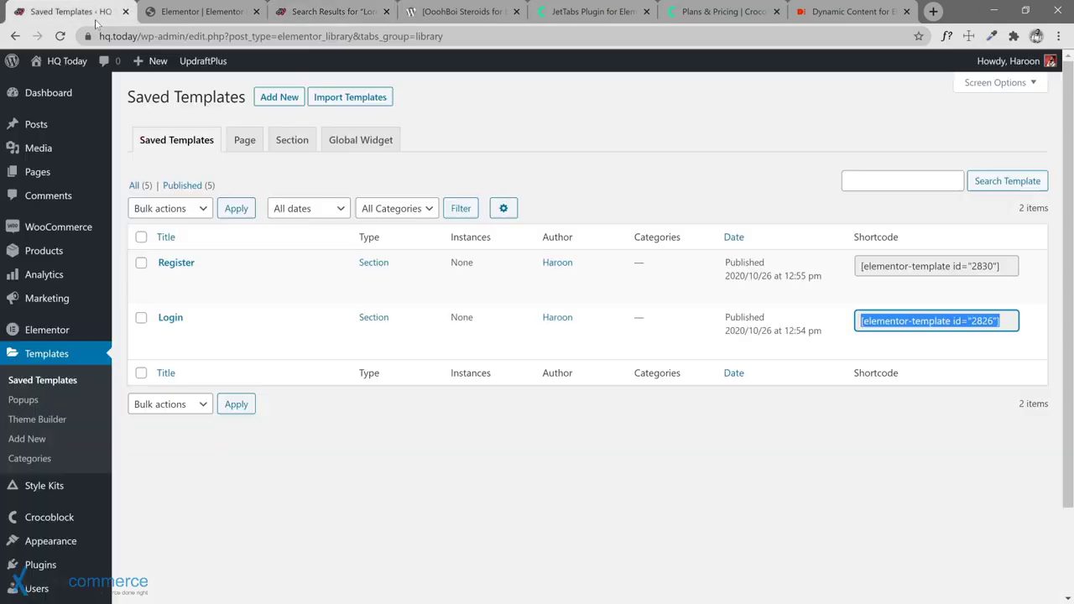
{"action": "left_click", "coordinate": [899, 267]}
{"action": "key", "text": "ctrl+c"}
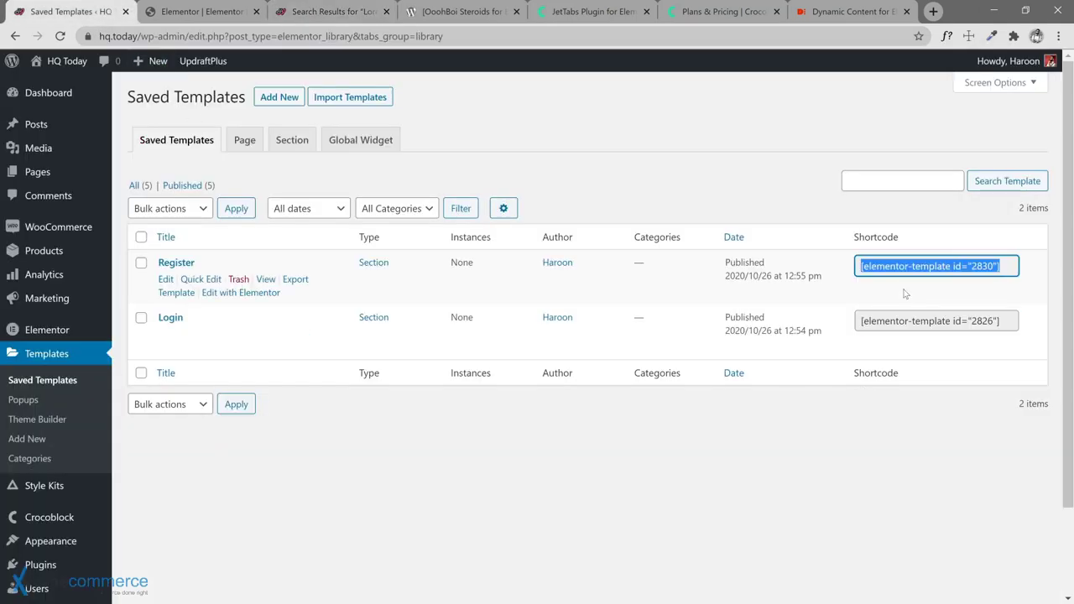
{"action": "left_click", "coordinate": [222, 17]}
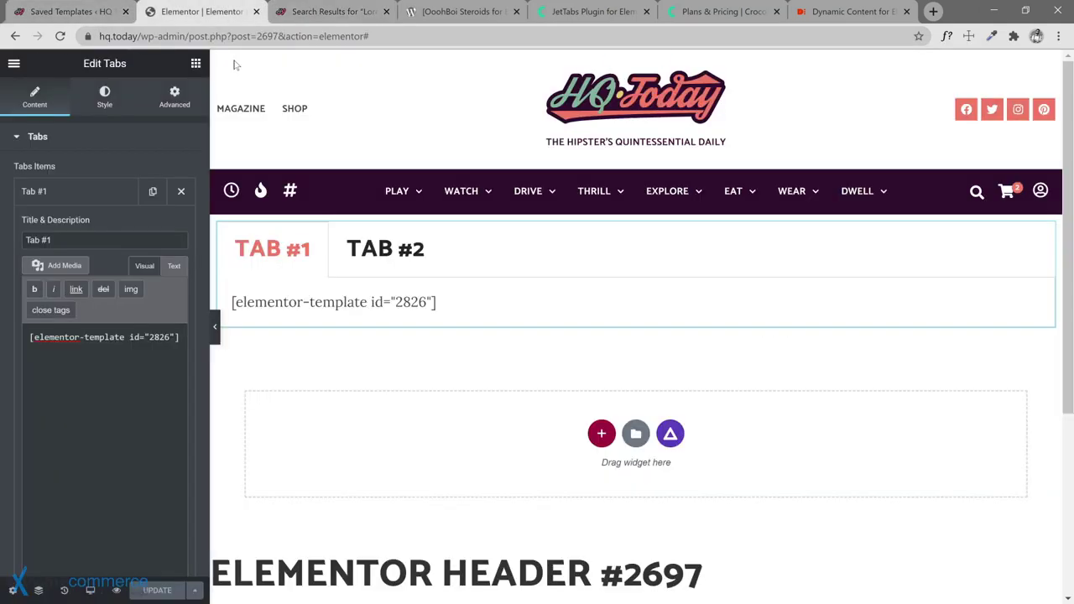
Step: Expand Tab #2 and delete its lorem placeholder content
{"action": "left_click", "coordinate": [88, 201]}
{"action": "left_click", "coordinate": [91, 228]}
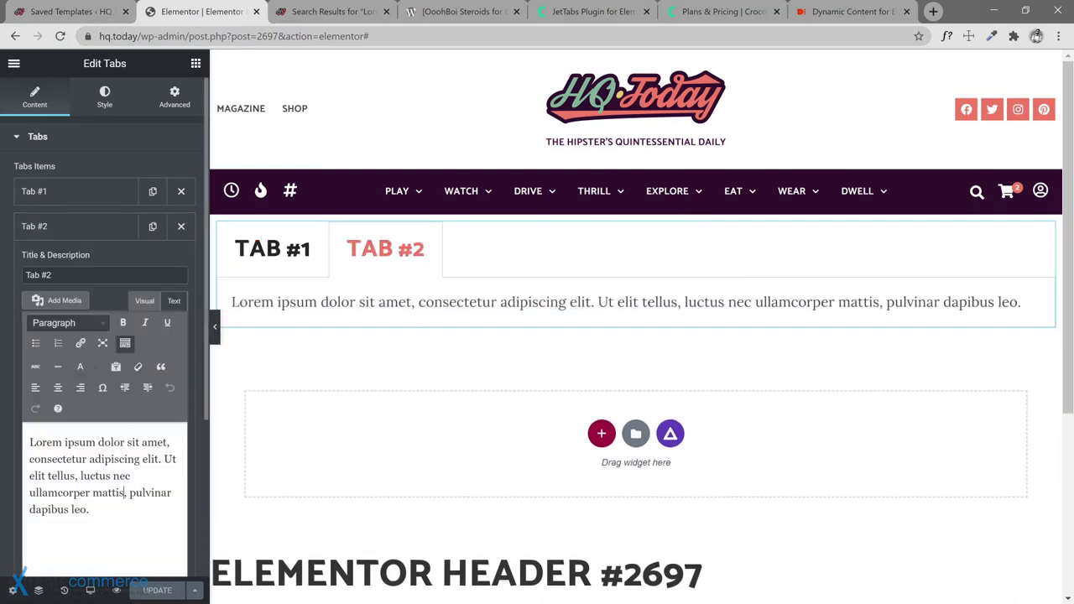
{"action": "left_click", "coordinate": [126, 492]}
{"action": "key", "text": "ctrl+a"}
{"action": "key", "text": "BackSpace"}
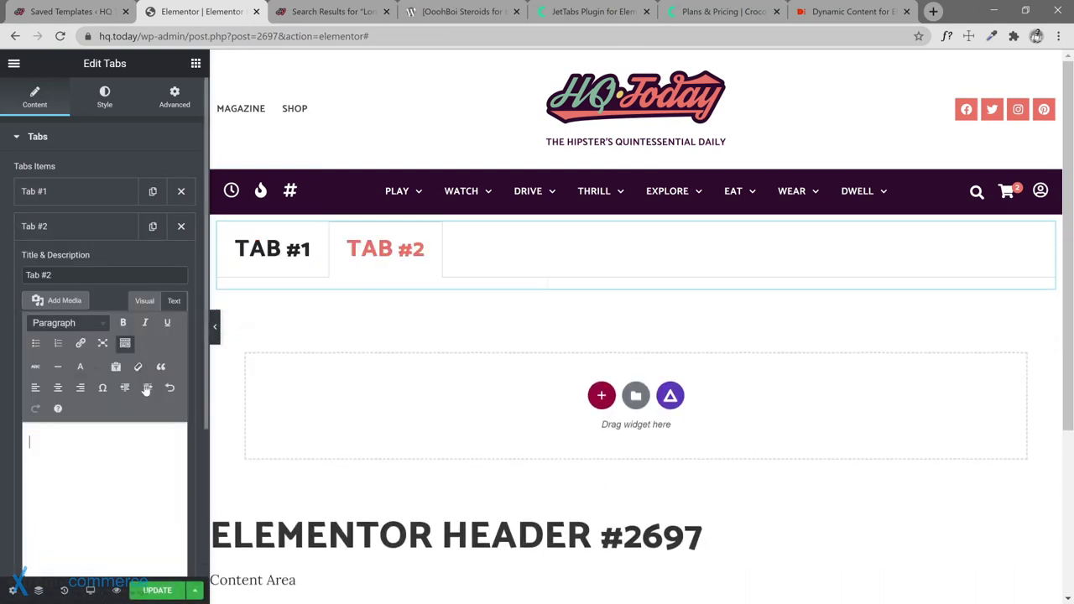
Step: Paste [elementor-template id="2830"] into Tab #2 in Text mode and update the page
{"action": "left_click", "coordinate": [173, 300]}
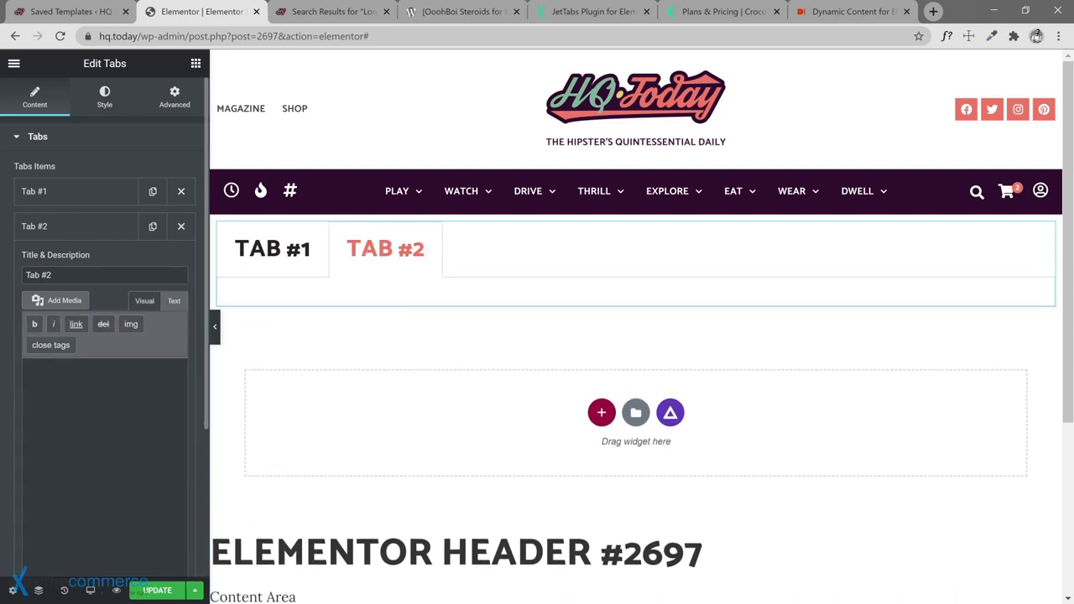
{"action": "key", "text": "ctrl+v"}
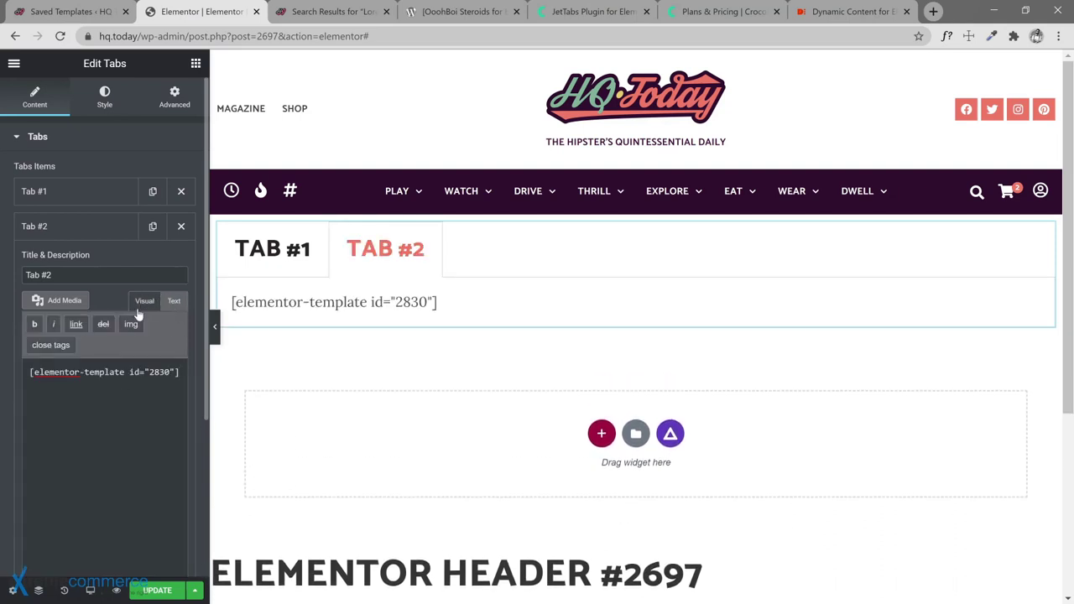
{"action": "left_click", "coordinate": [141, 303]}
{"action": "left_click", "coordinate": [172, 304]}
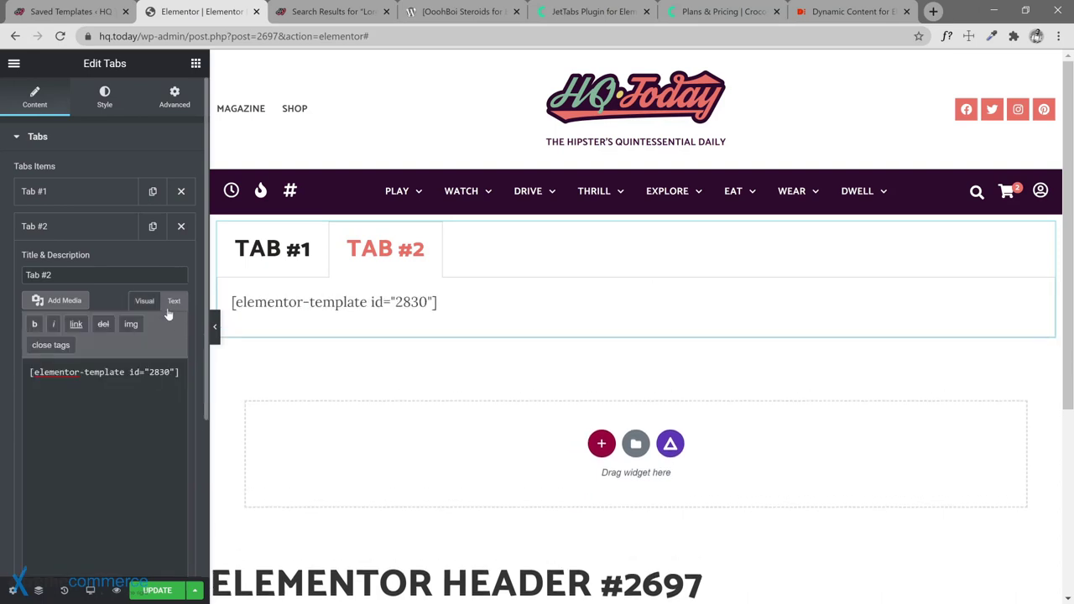
{"action": "scroll", "coordinate": [104, 335], "scroll_direction": "down", "scroll_amount": 2}
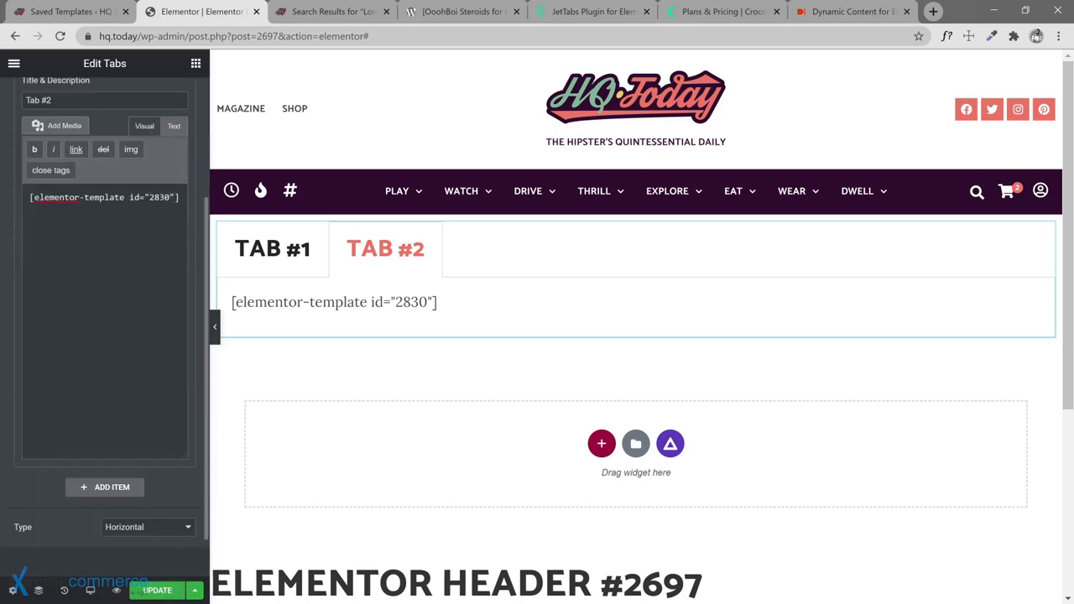
{"action": "left_click", "coordinate": [140, 132]}
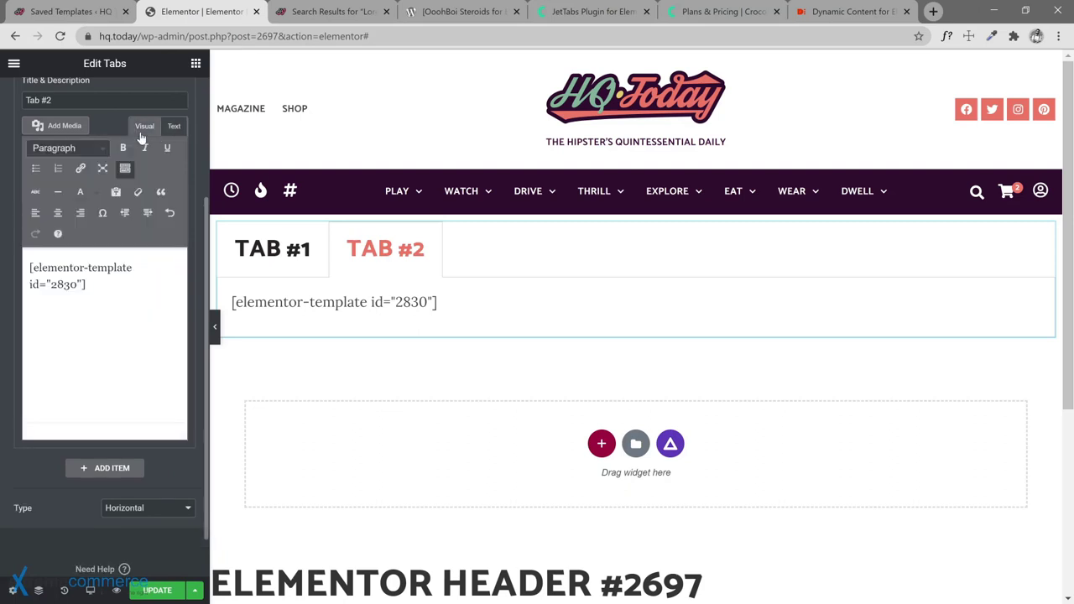
{"action": "left_click", "coordinate": [156, 591]}
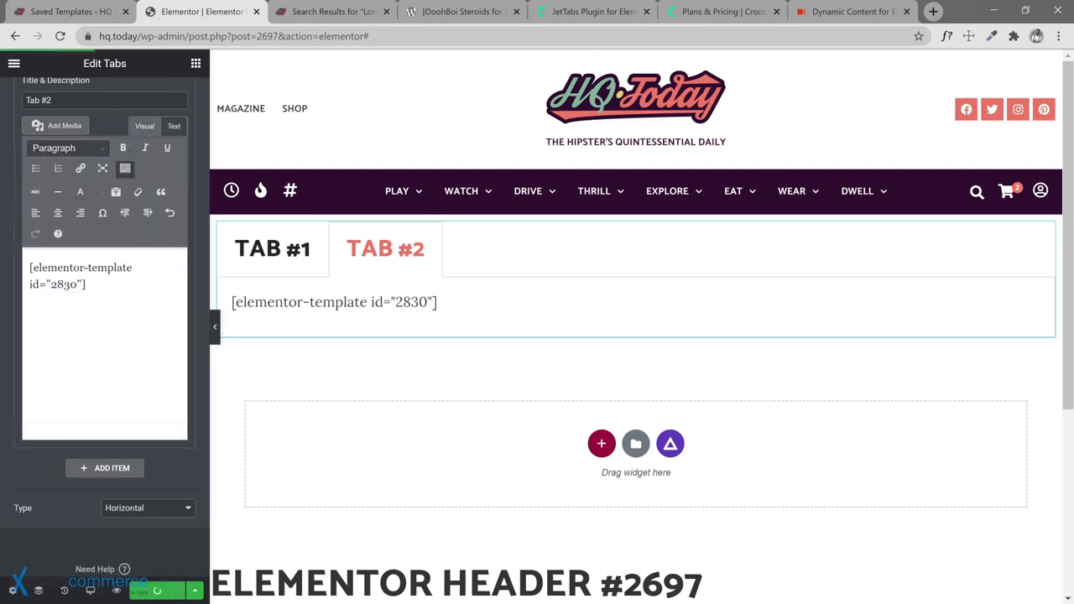
{"action": "left_click", "coordinate": [333, 12]}
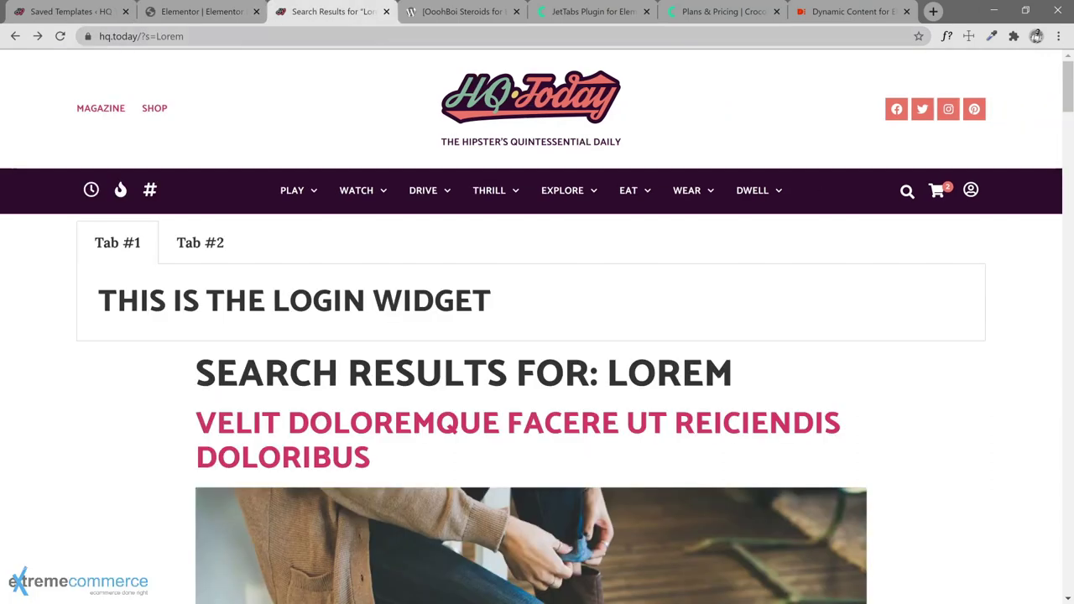
Step: Reload the live HQ Today page, check Tab #2 shows the register section, and return to Elementor
{"action": "left_click", "coordinate": [60, 36]}
{"action": "left_click", "coordinate": [204, 248]}
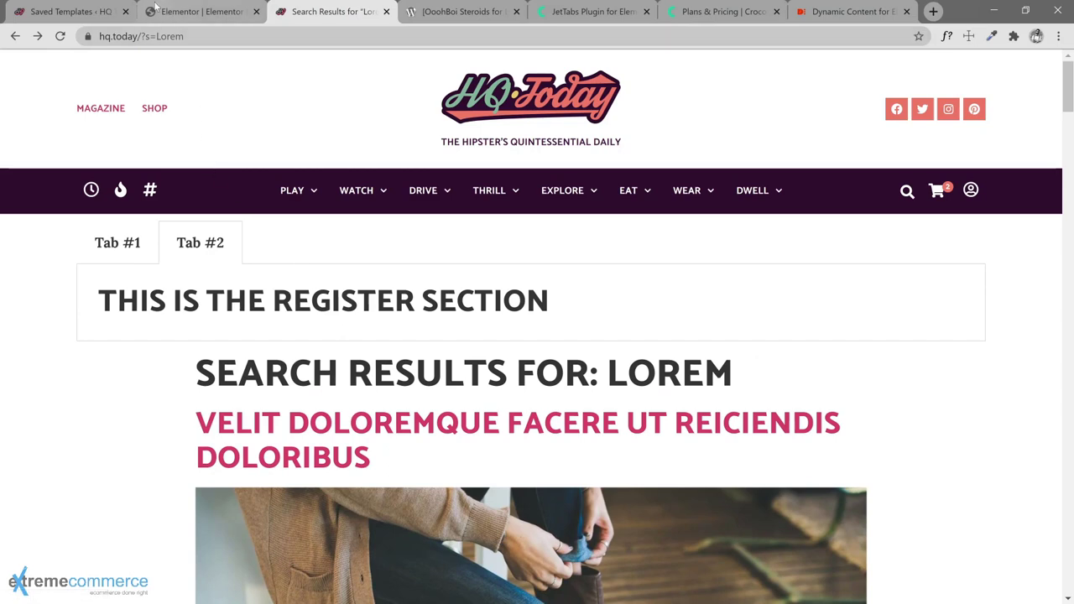
{"action": "left_click", "coordinate": [163, 13]}
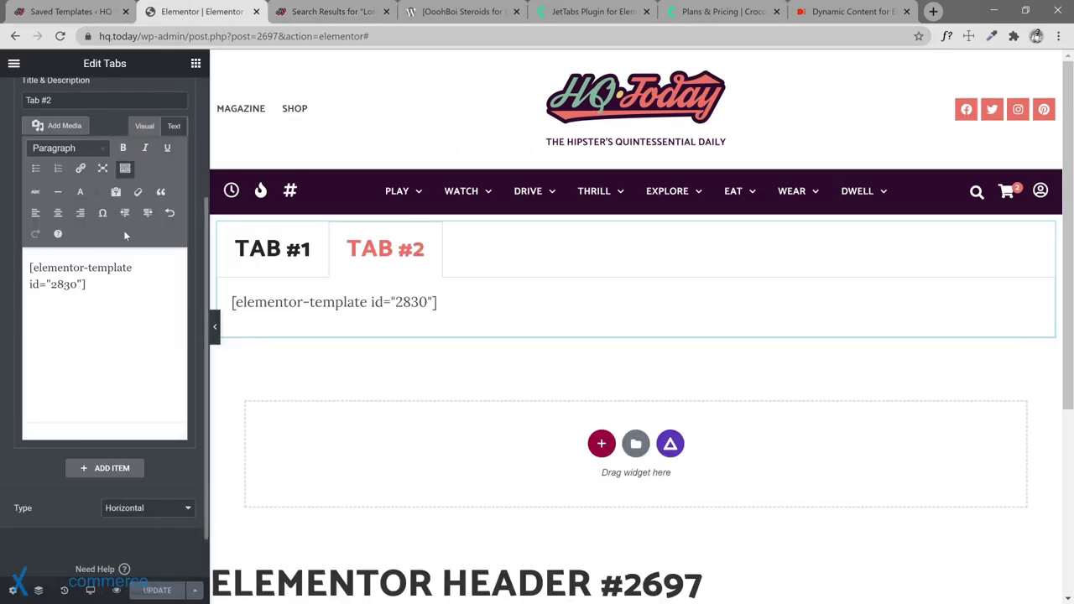
Step: Add a third tab and replace its placeholder with 'This is the tab's directly edited content'
{"action": "left_click", "coordinate": [109, 469]}
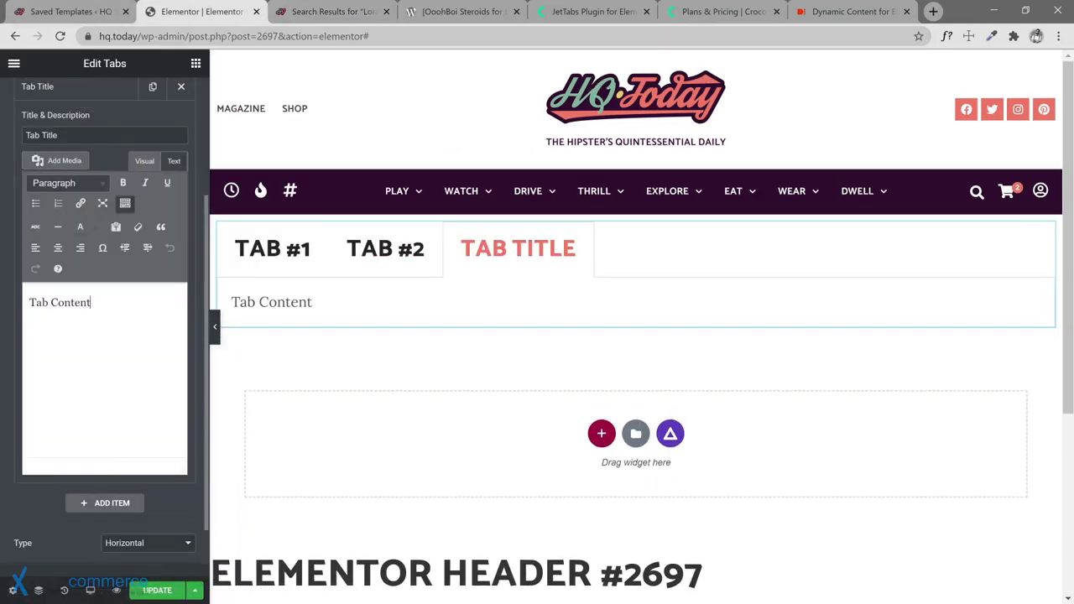
{"action": "left_click_drag", "start_coordinate": [92, 302], "coordinate": [2, 280]}
{"action": "type", "text": "This i"}
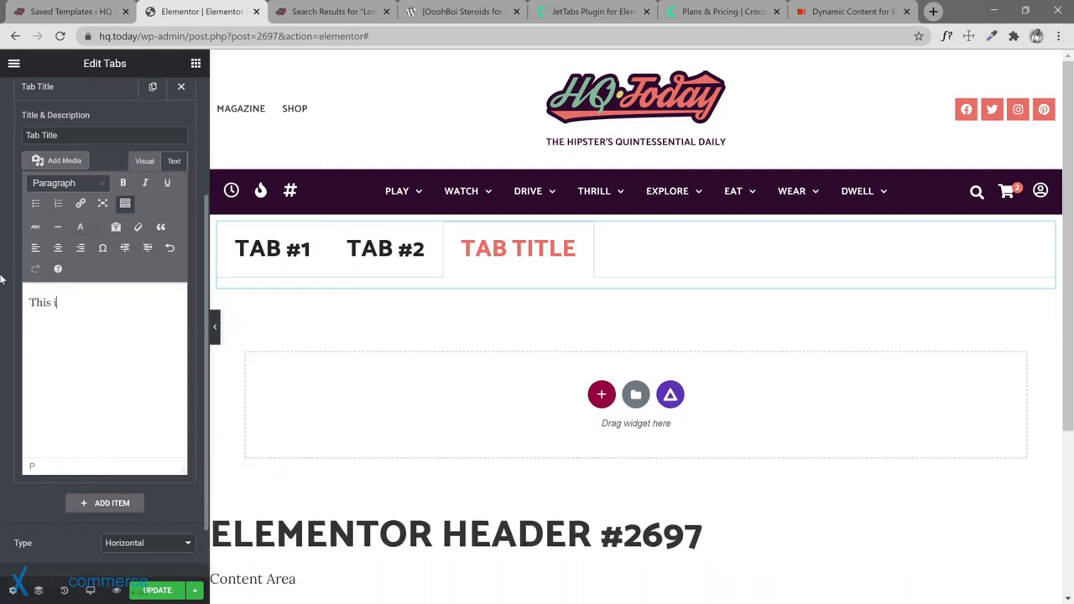
{"action": "type", "text": "s the tab's "}
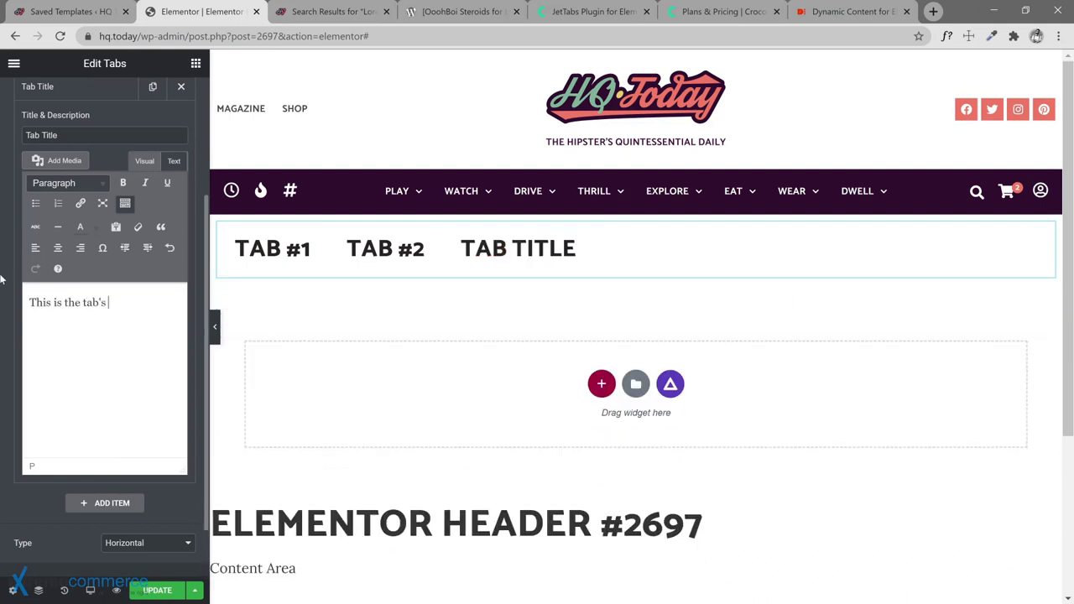
{"action": "type", "text": "directly"}
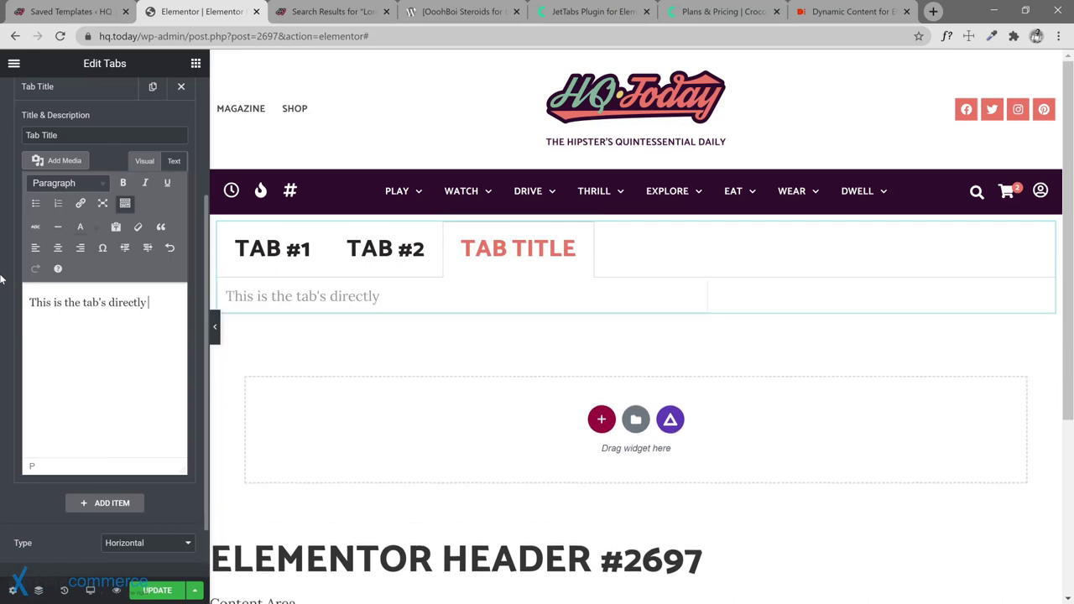
{"action": "type", "text": " edited conted"}
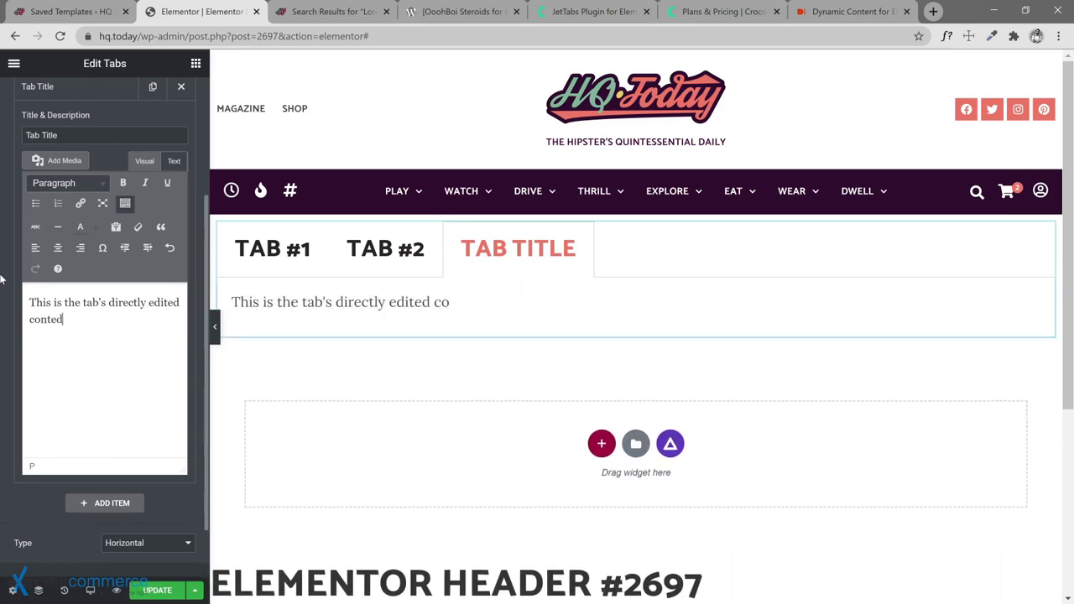
{"action": "key", "text": "BackSpace"}
{"action": "type", "text": "nt"}
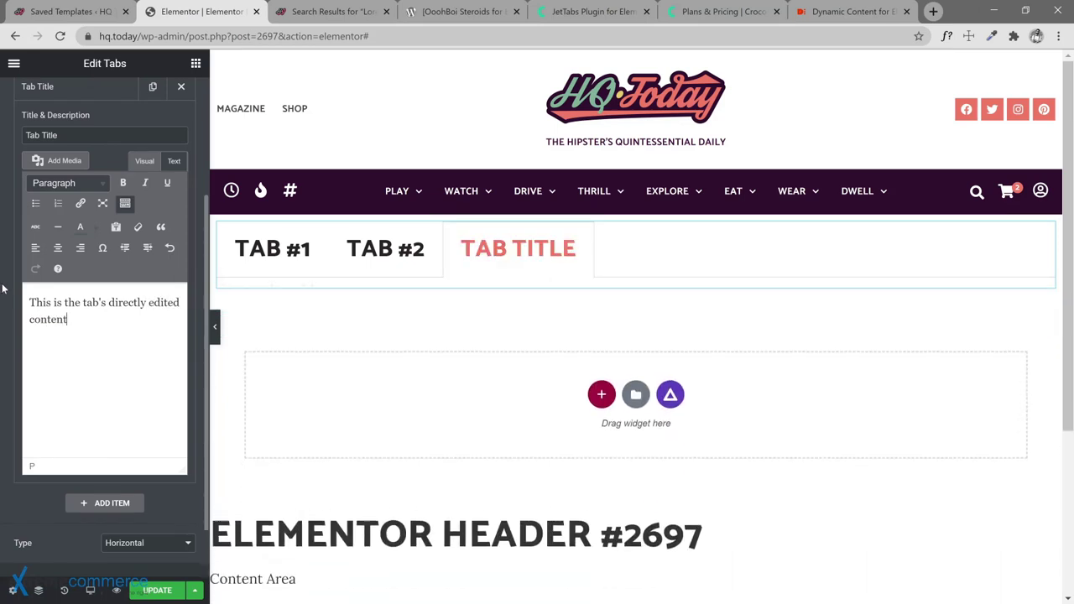
Step: Reload the live page, view the Tab Title tab's edited content, then return to the header editor
{"action": "key", "text": "ctrl+Tab"}
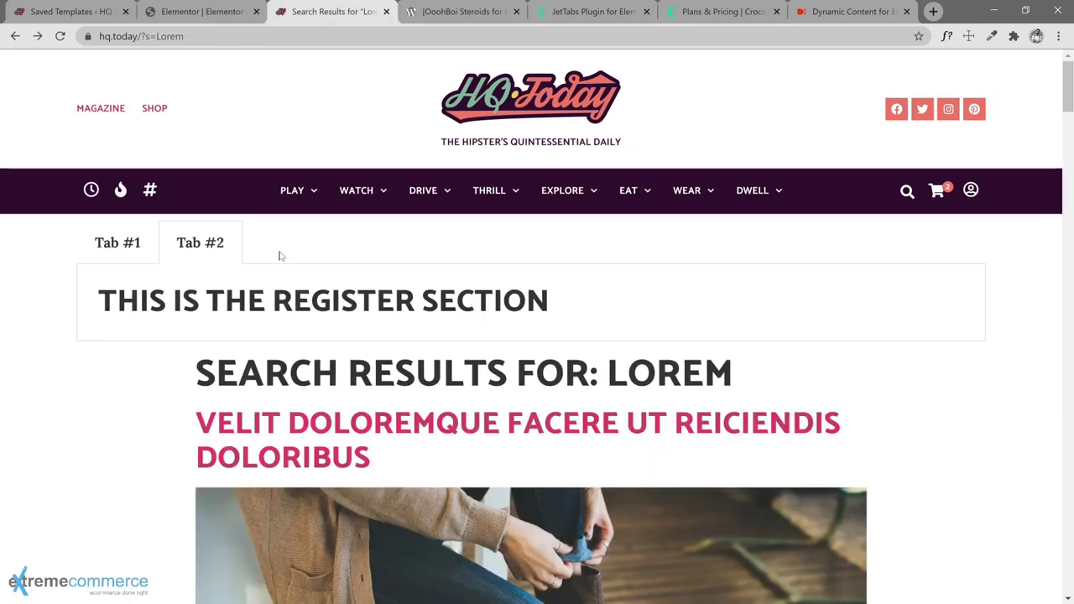
{"action": "left_click", "coordinate": [60, 36]}
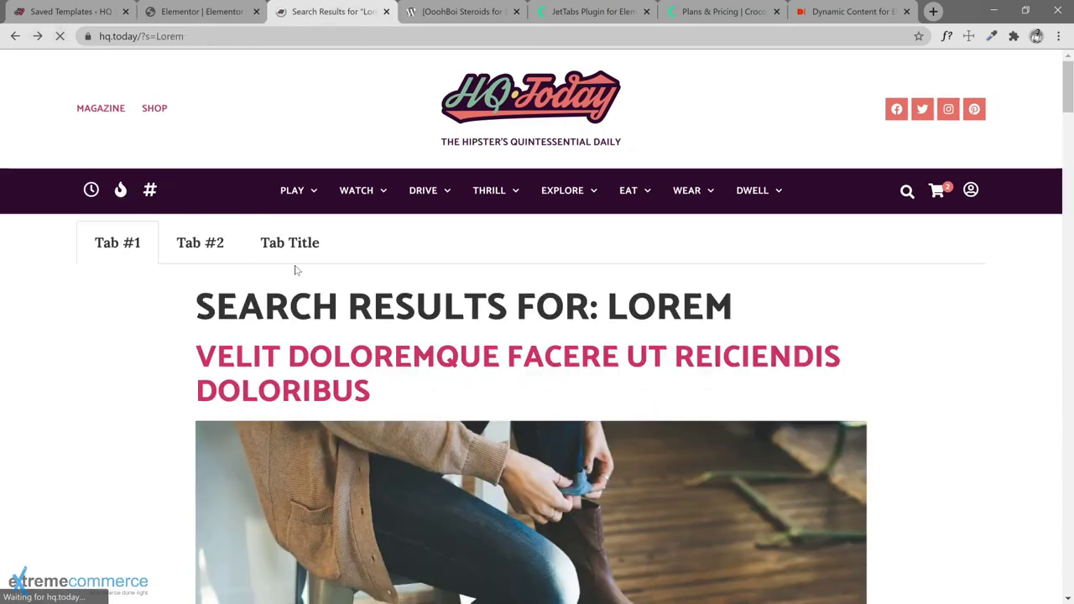
{"action": "left_click", "coordinate": [291, 245]}
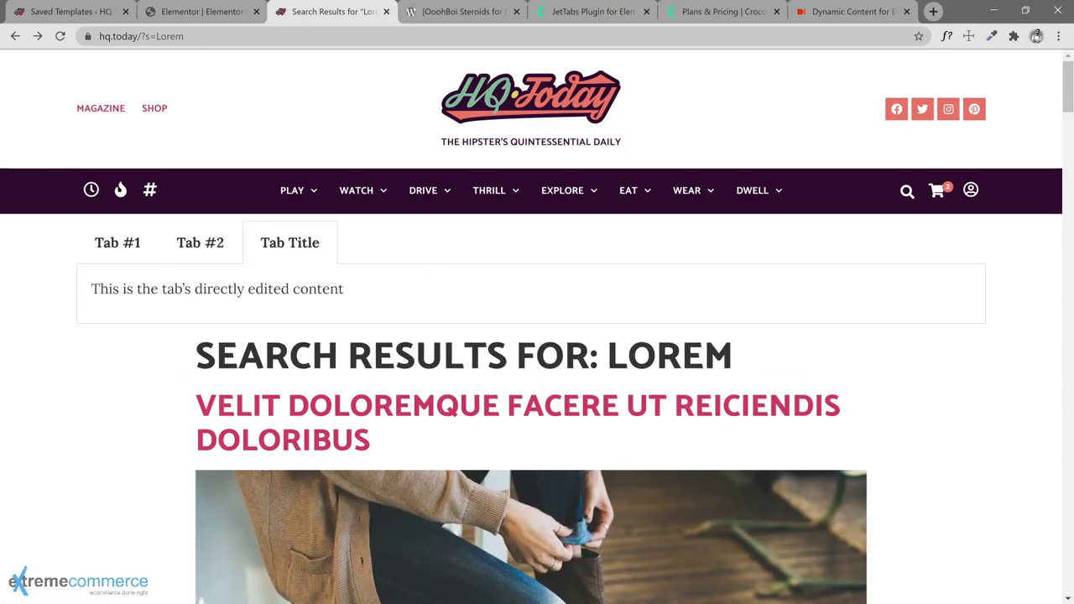
{"action": "left_click", "coordinate": [210, 11]}
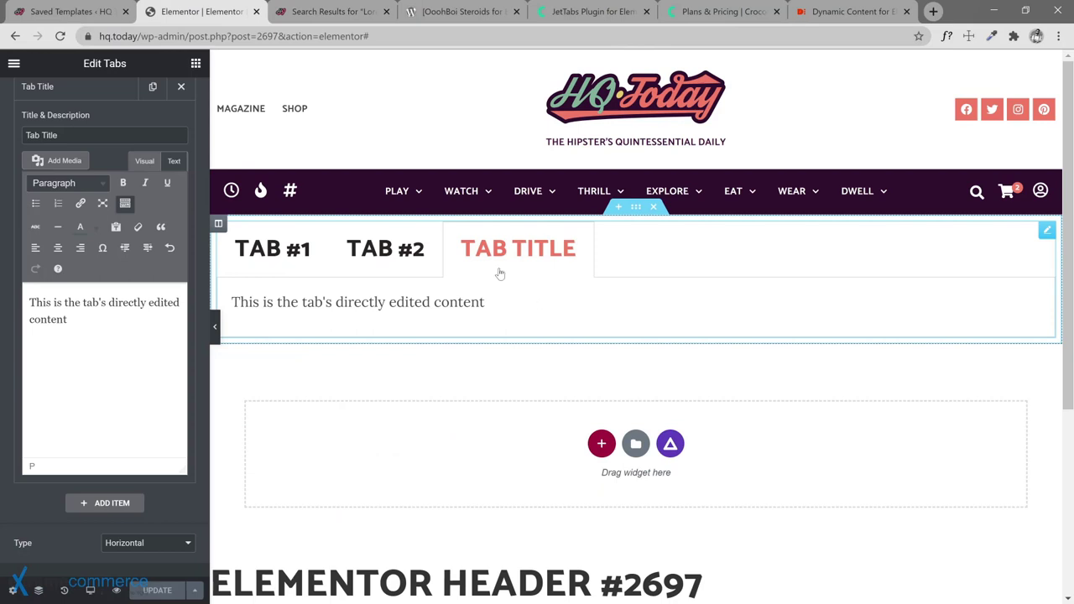
Step: Delete the tabs section from the Elementor header with its X handle
{"action": "scroll", "coordinate": [89, 192], "scroll_direction": "up", "scroll_amount": 3}
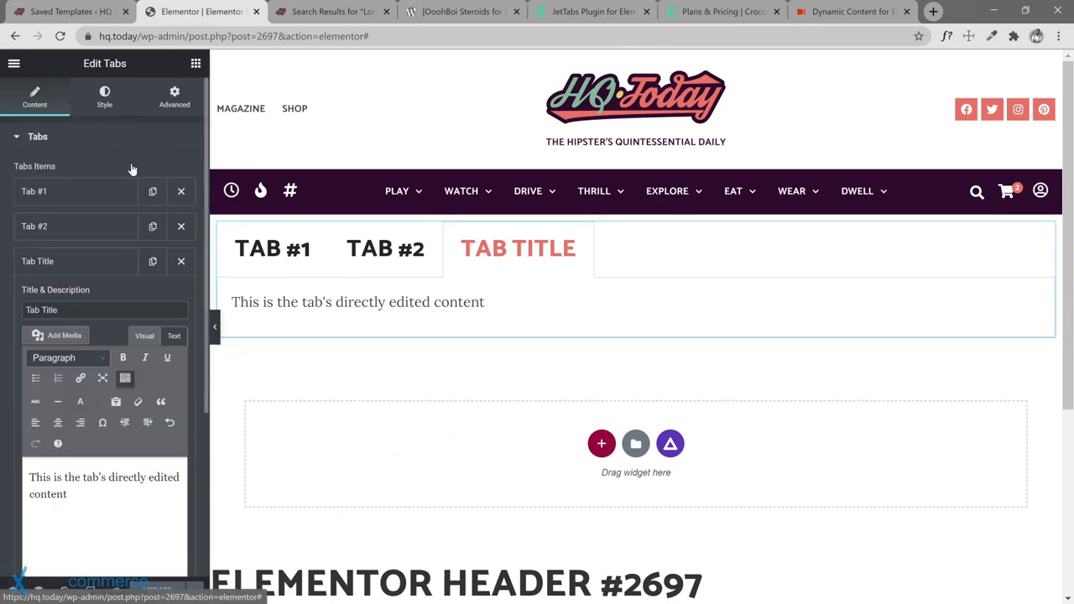
{"action": "left_click", "coordinate": [104, 97]}
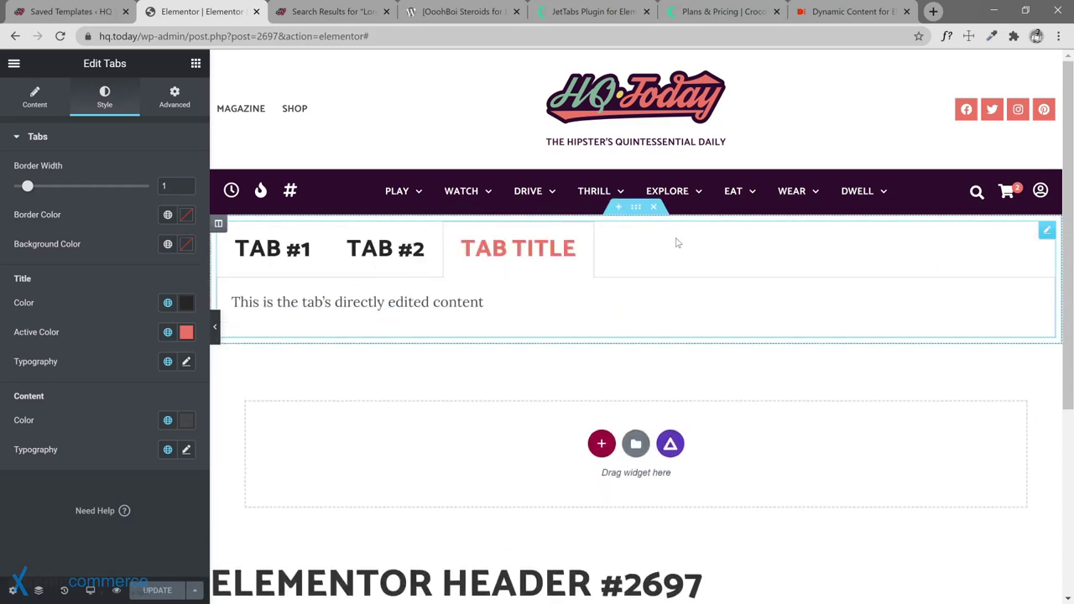
{"action": "left_click", "coordinate": [654, 208]}
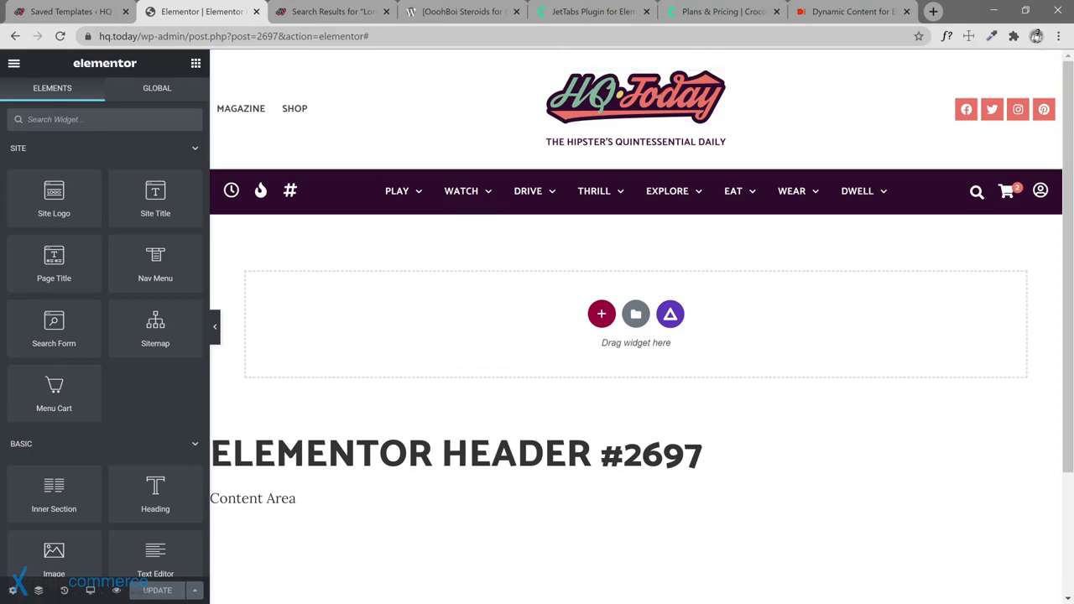
Step: Go from the Elementor editor to the Crocoblock dashboard in WordPress admin
{"action": "left_click", "coordinate": [571, 11]}
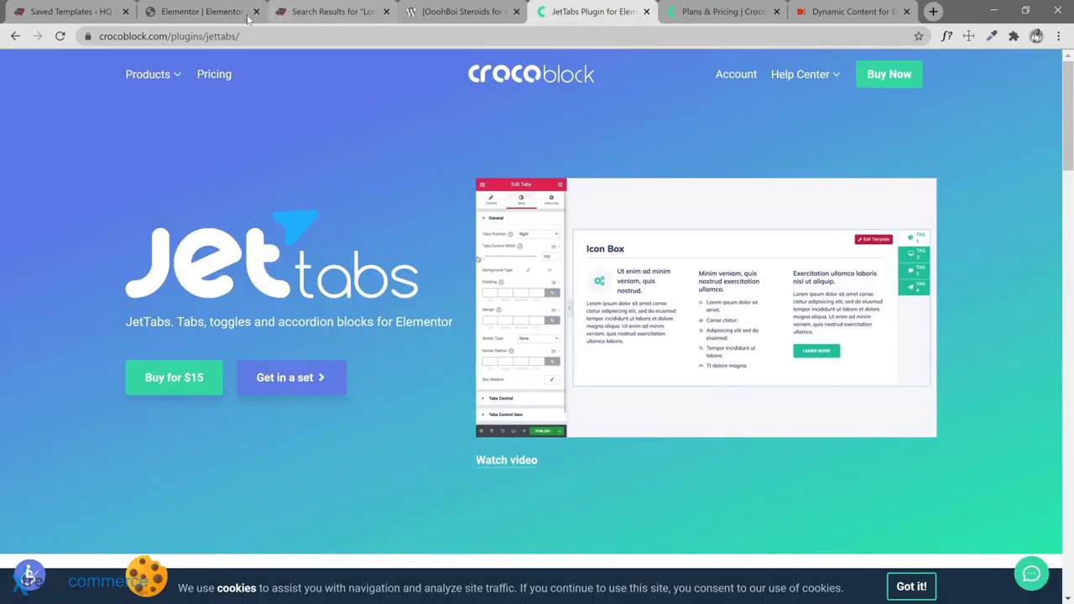
{"action": "left_click", "coordinate": [201, 11]}
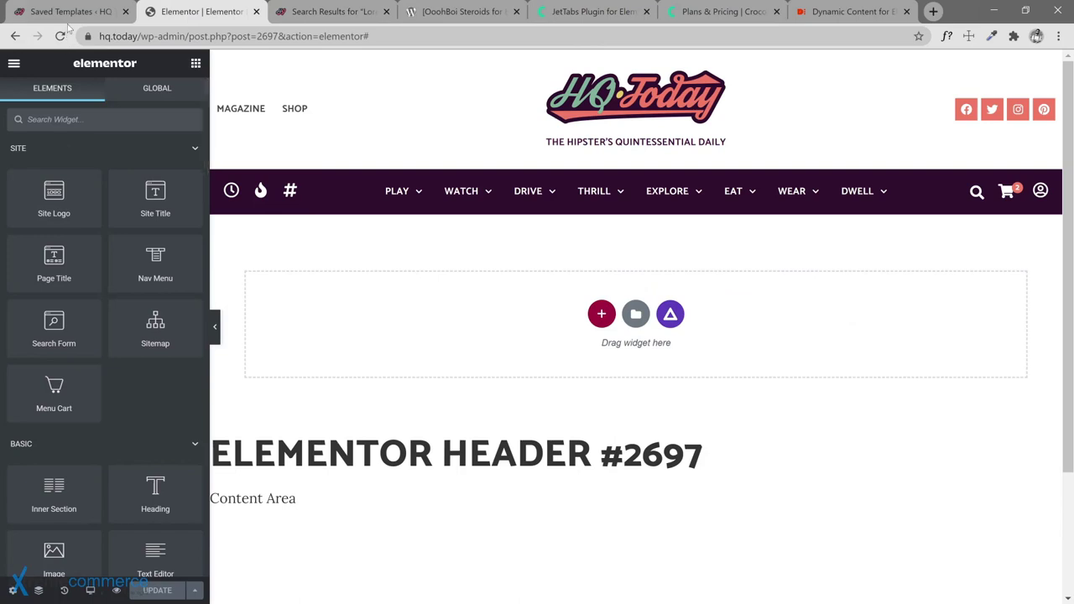
{"action": "left_click", "coordinate": [71, 12]}
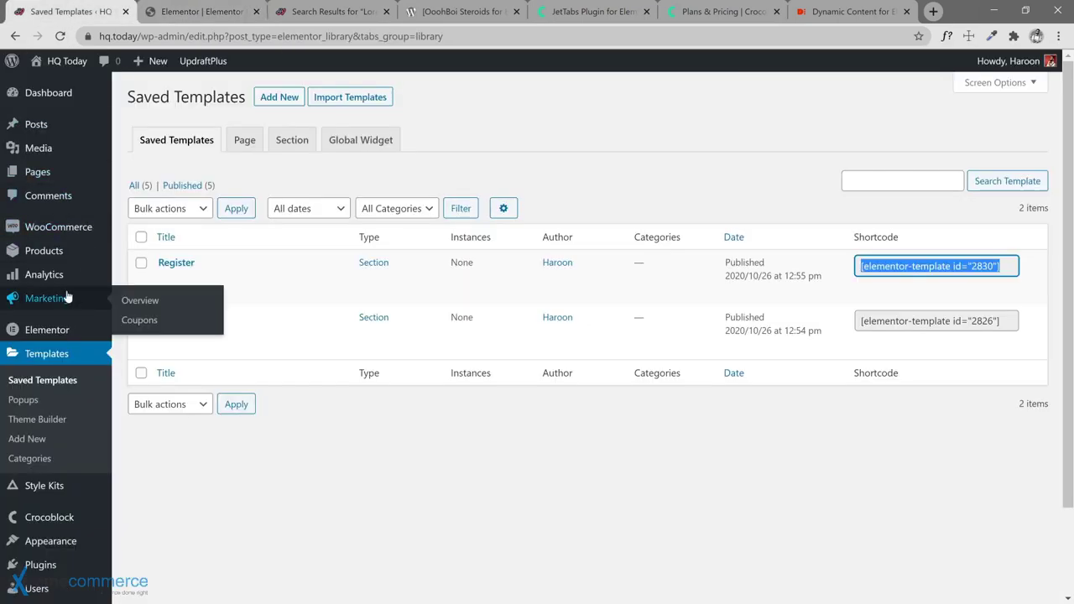
{"action": "mouse_move", "coordinate": [64, 519]}
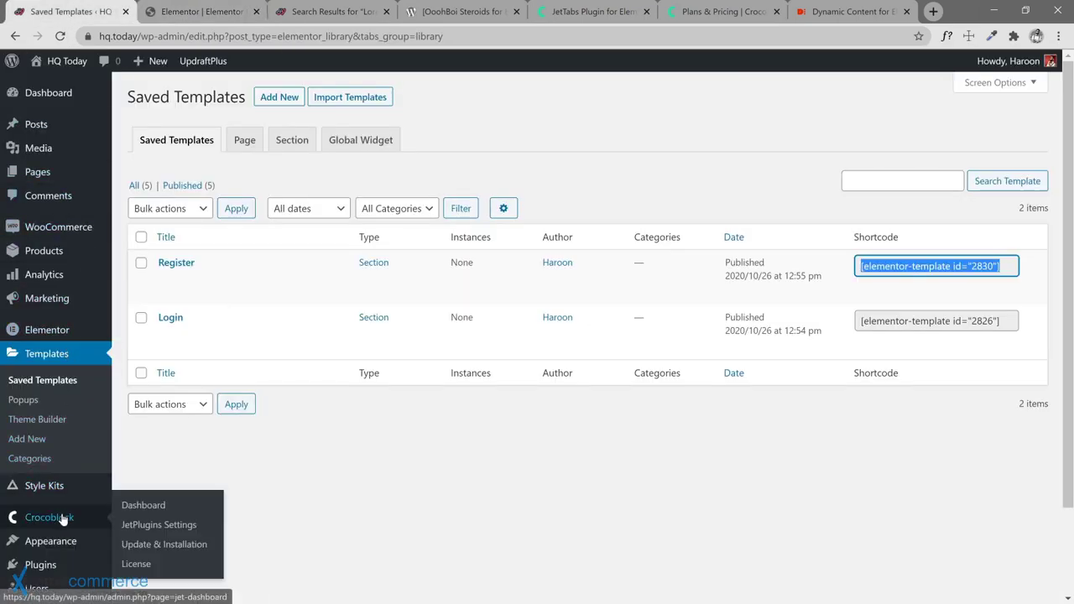
{"action": "left_click", "coordinate": [158, 508]}
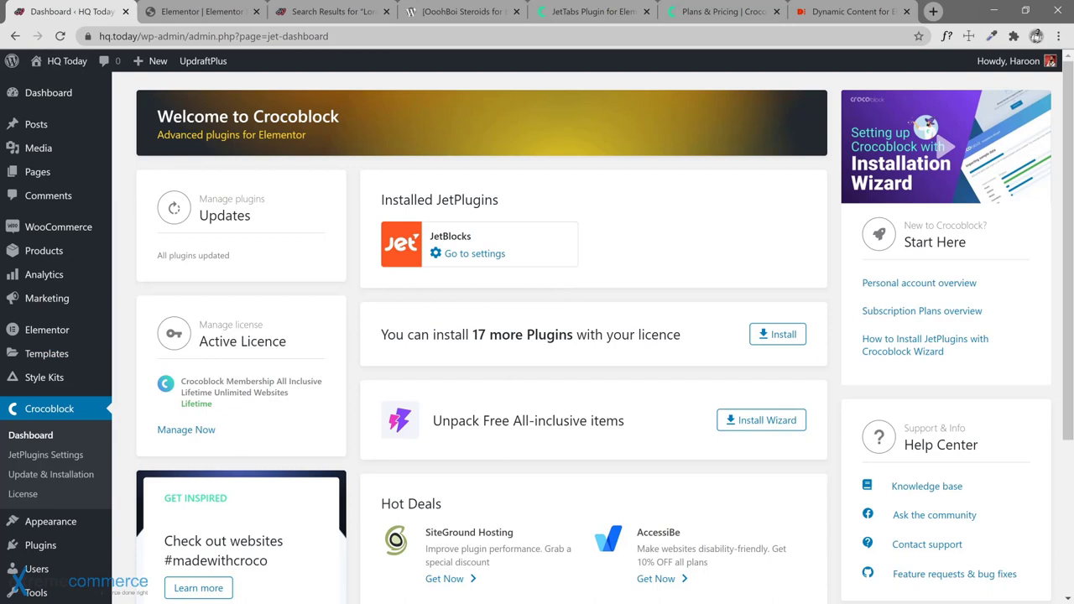
Step: Install and activate the JetTabs 2.1.8 plugin, then go to JetPlugins Settings
{"action": "left_click", "coordinate": [789, 336]}
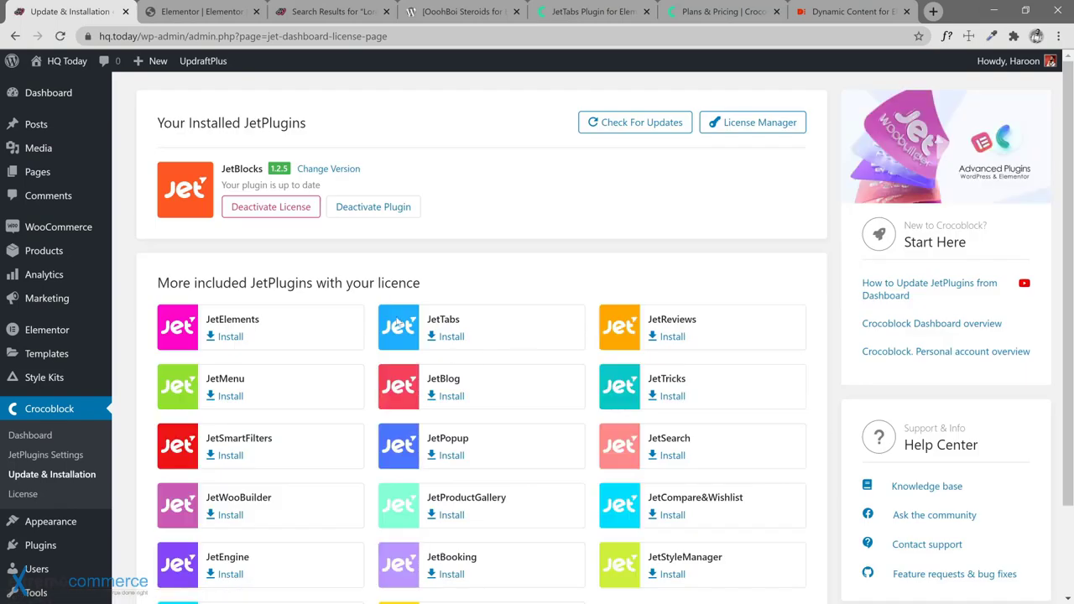
{"action": "left_click", "coordinate": [461, 338]}
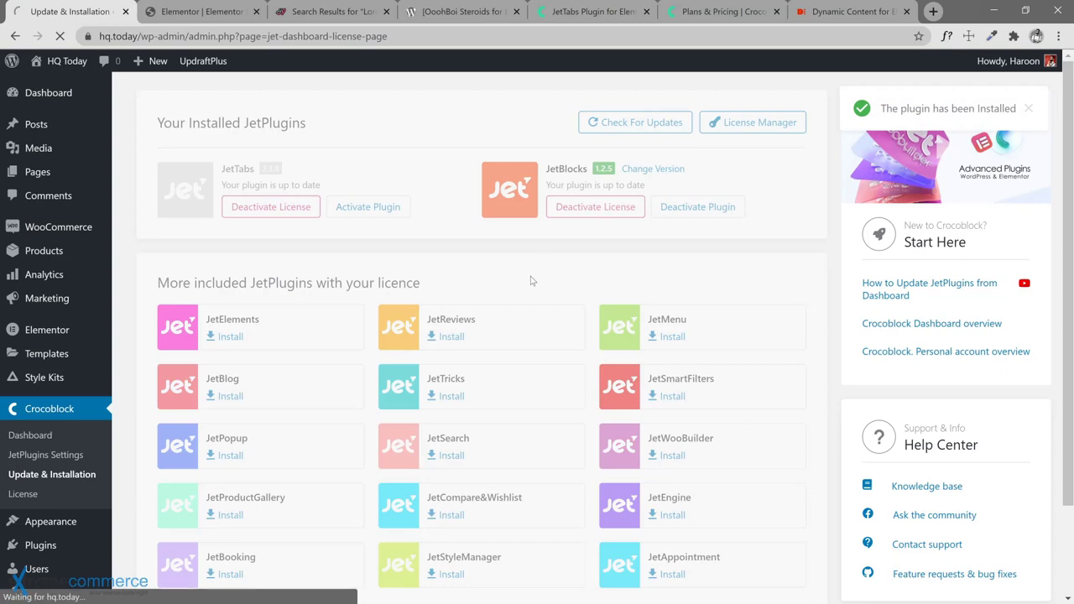
{"action": "left_click", "coordinate": [364, 209]}
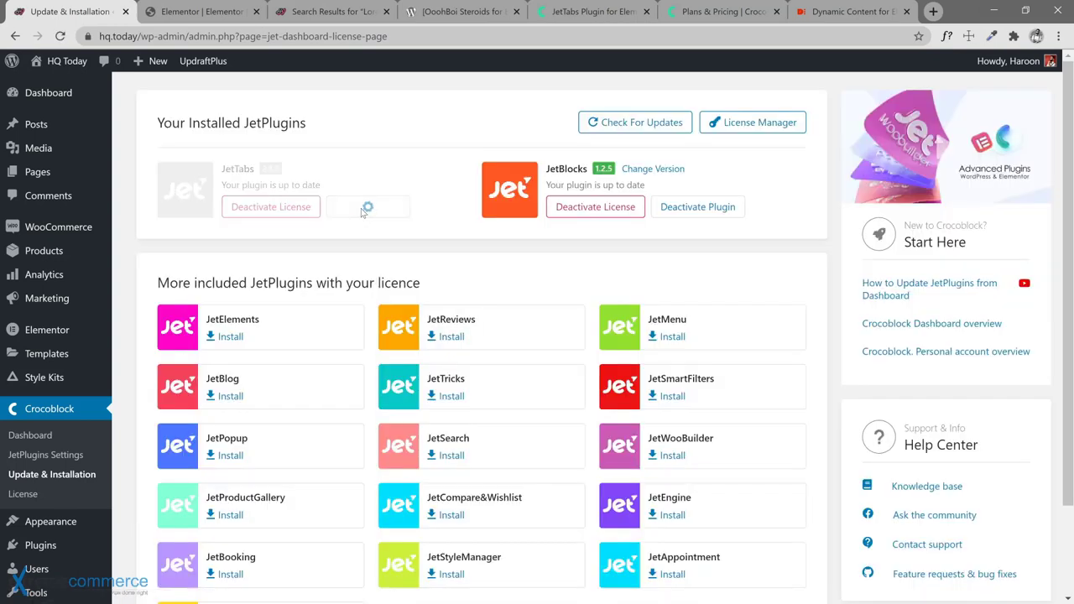
{"action": "left_click", "coordinate": [29, 458]}
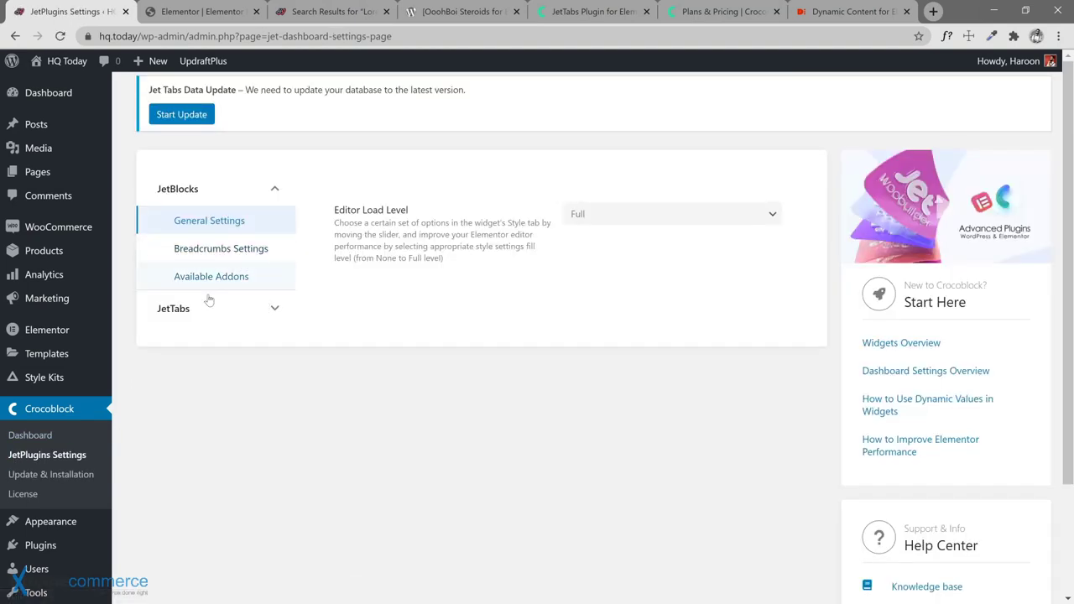
Step: Disable Accordion Widget, Jet Image Accordion and Jet Switcher in JetTabs, then start the database update
{"action": "left_click", "coordinate": [207, 314]}
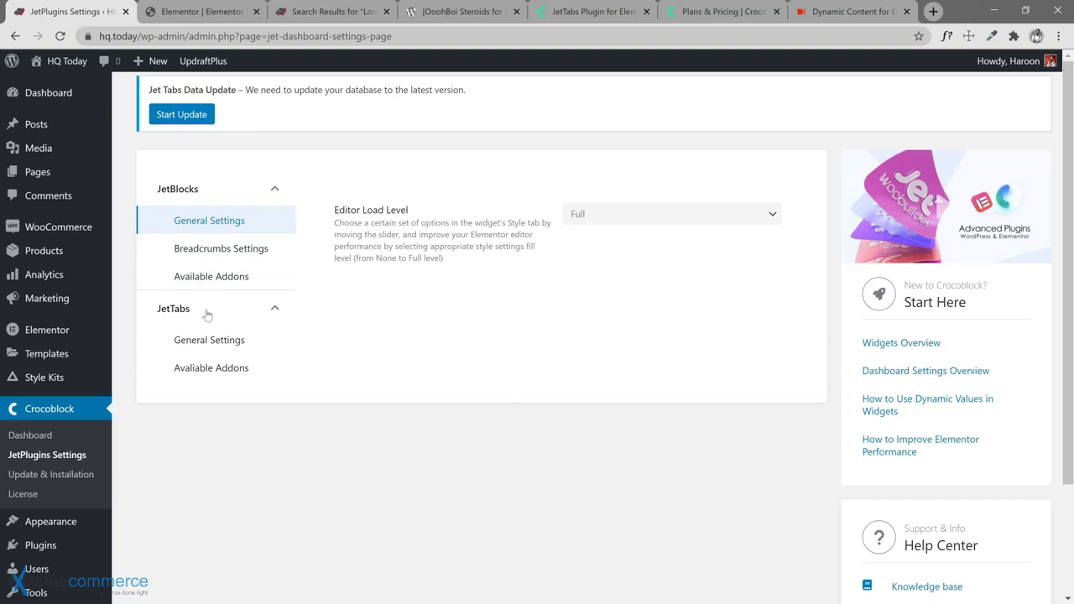
{"action": "left_click", "coordinate": [234, 357]}
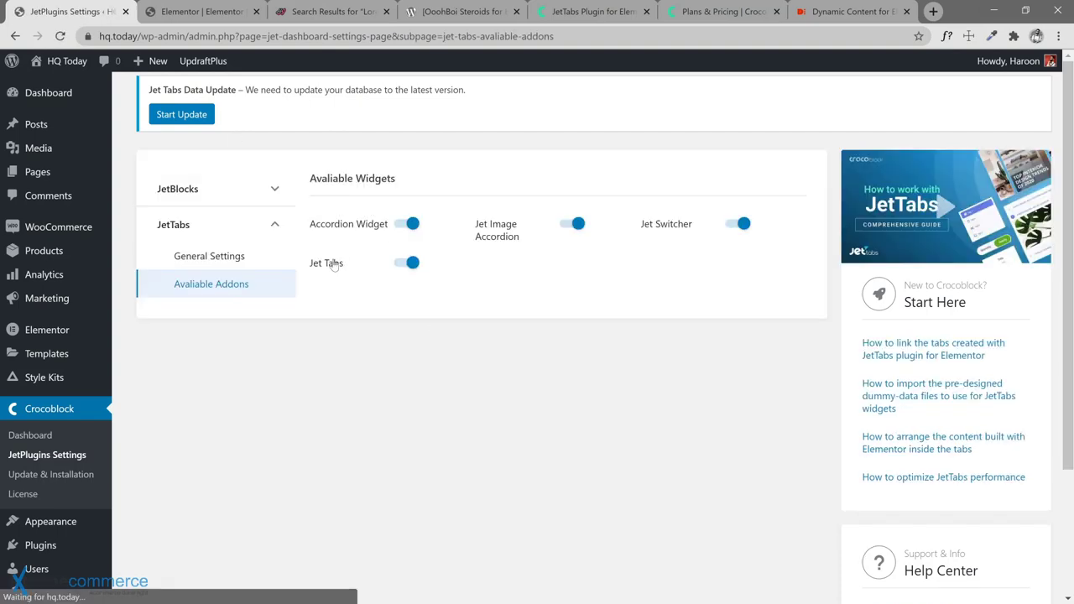
{"action": "left_click", "coordinate": [401, 225]}
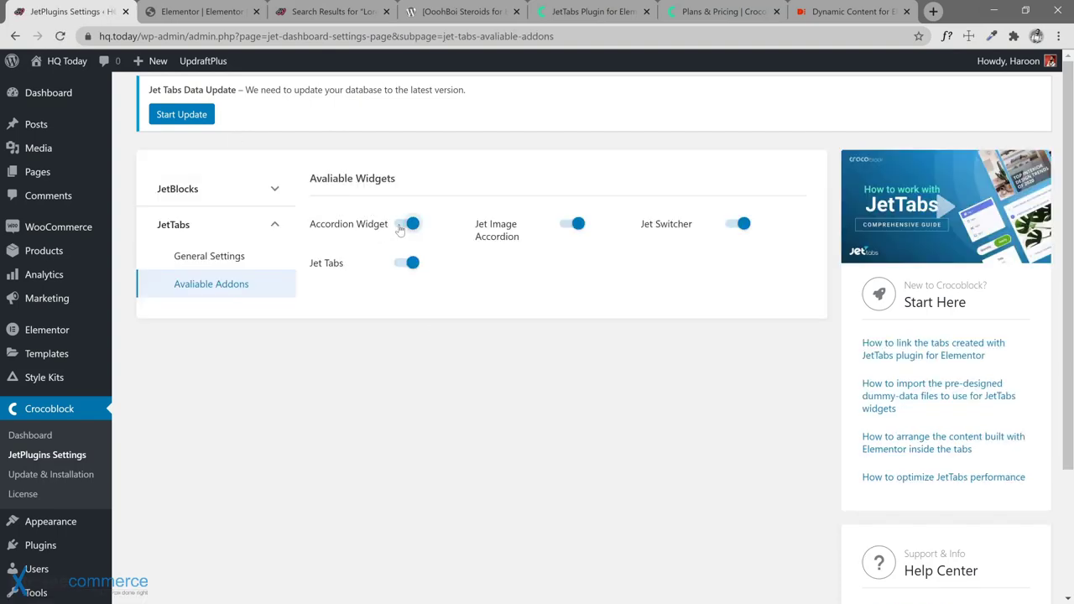
{"action": "left_click", "coordinate": [571, 225]}
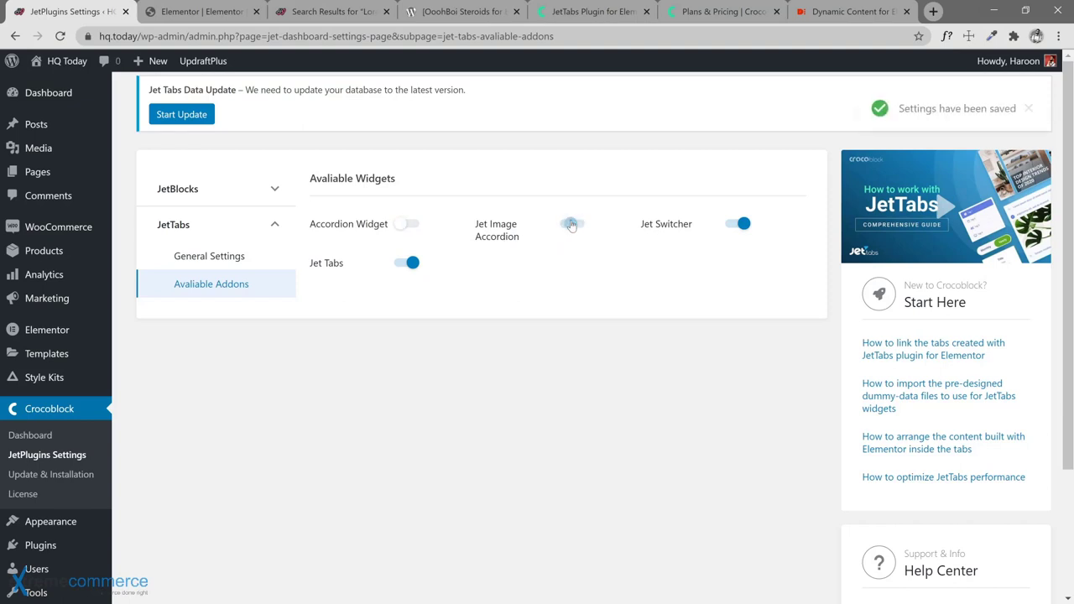
{"action": "left_click", "coordinate": [741, 225]}
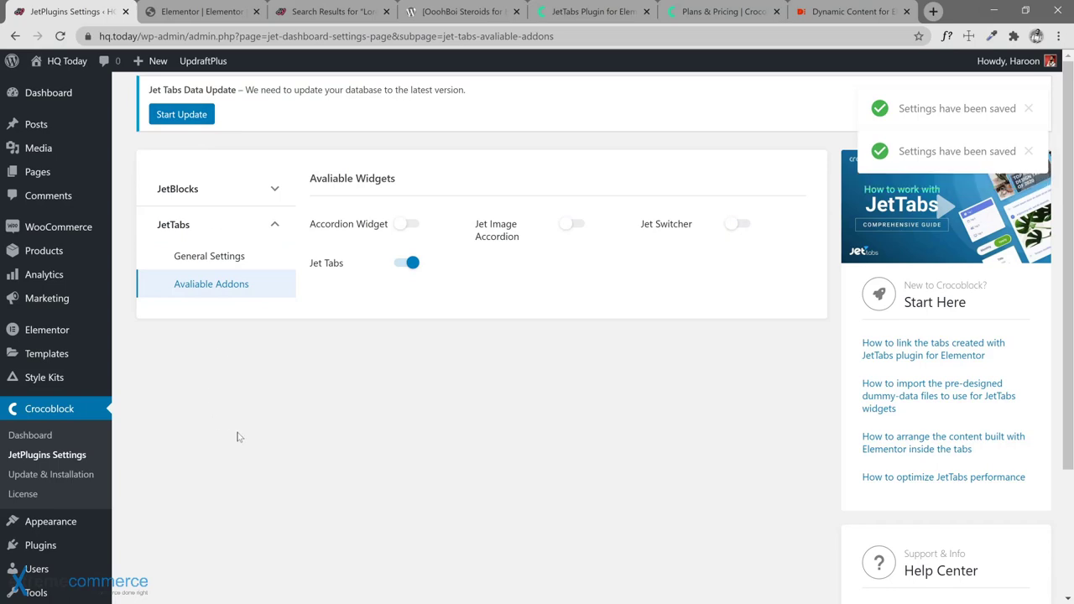
{"action": "scroll", "coordinate": [237, 434], "scroll_direction": "down", "scroll_amount": 2}
{"action": "scroll", "coordinate": [216, 330], "scroll_direction": "up", "scroll_amount": 2}
{"action": "left_click", "coordinate": [188, 115]}
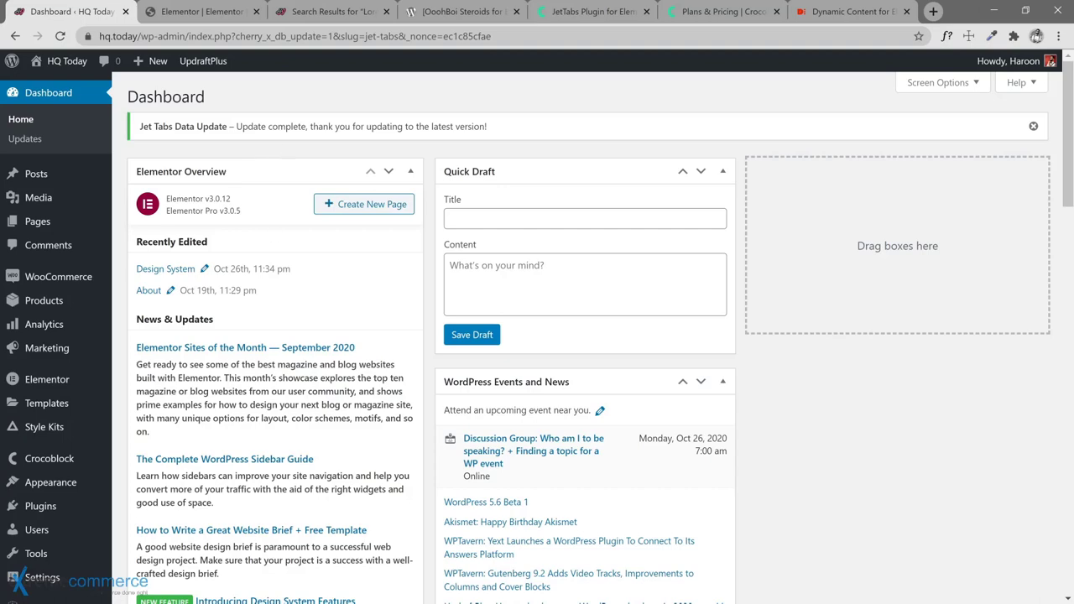
Step: Reload the Elementor header editor from the browser address bar
{"action": "scroll", "coordinate": [250, 298], "scroll_direction": "down", "scroll_amount": 4}
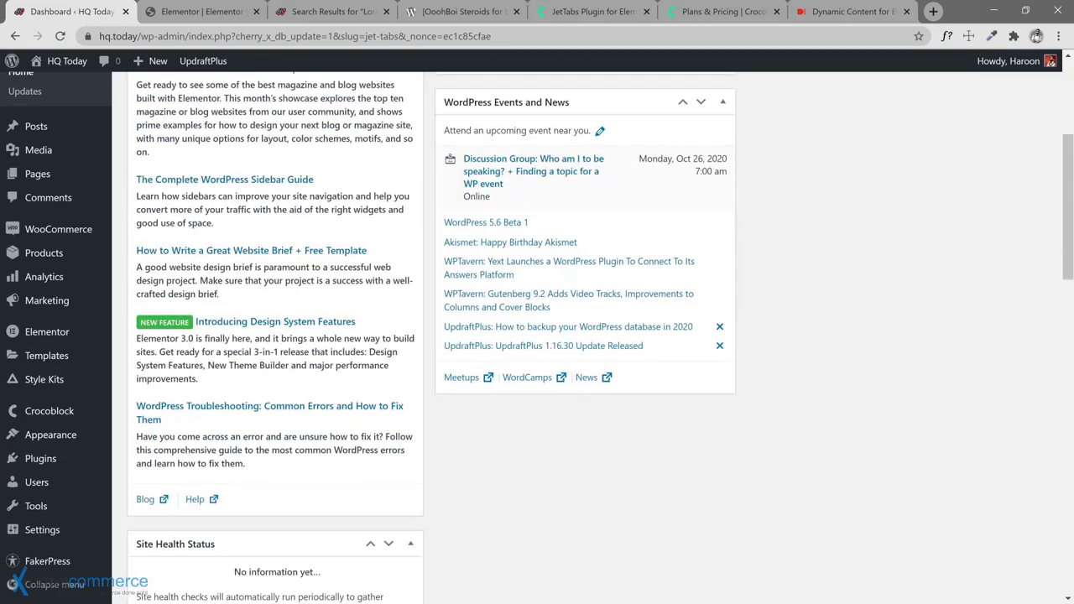
{"action": "scroll", "coordinate": [165, 378], "scroll_direction": "up", "scroll_amount": 4}
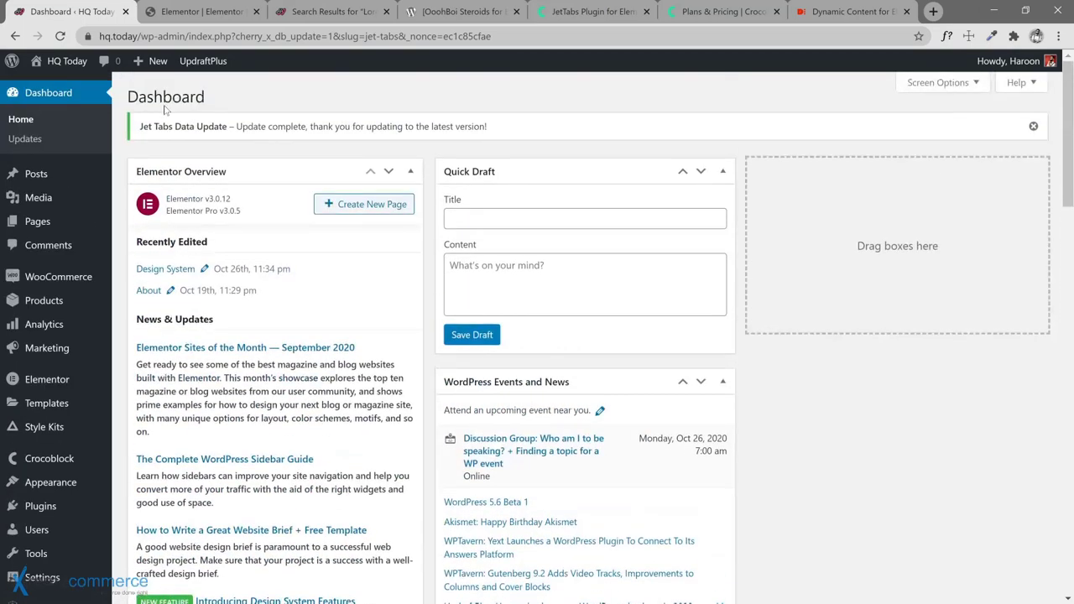
{"action": "left_click", "coordinate": [201, 12]}
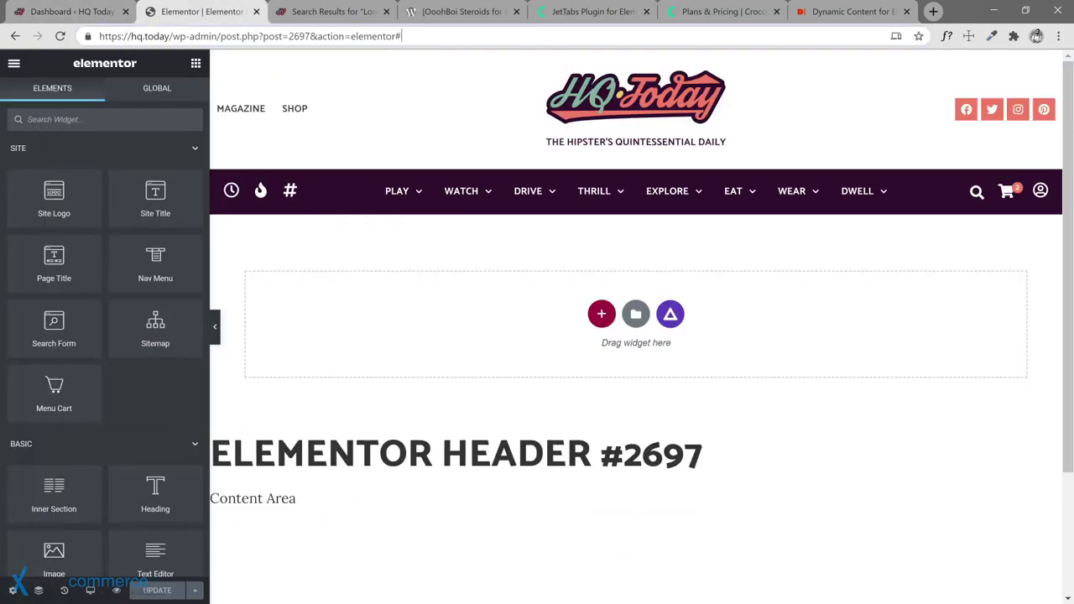
{"action": "key", "text": "BackSpace"}
{"action": "key", "text": "Return"}
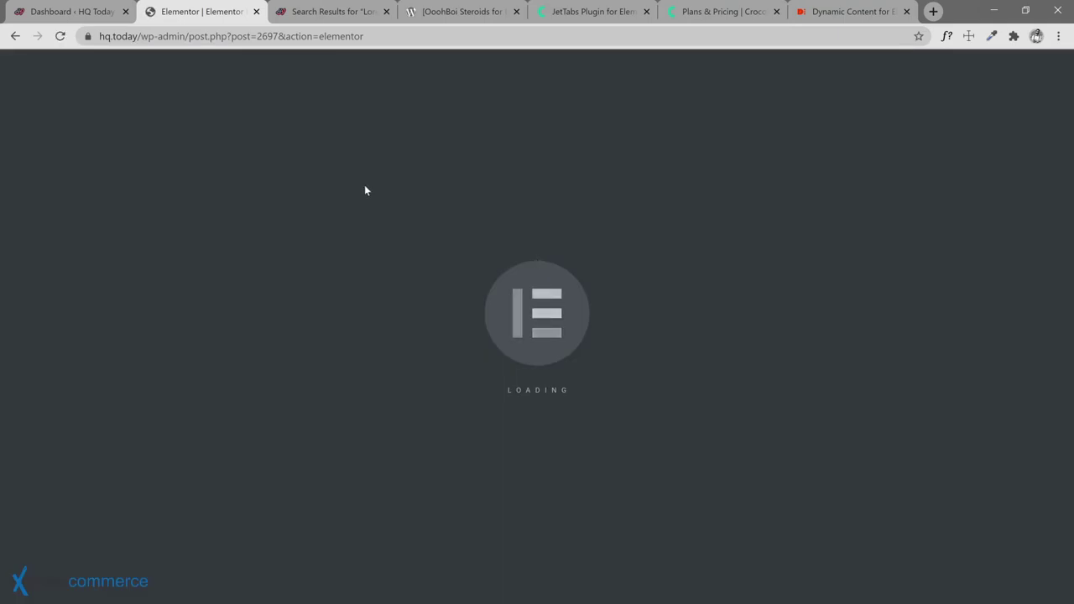
Step: Go to the WordPress dashboard and open Templates > Popups
{"action": "left_click", "coordinate": [107, 13]}
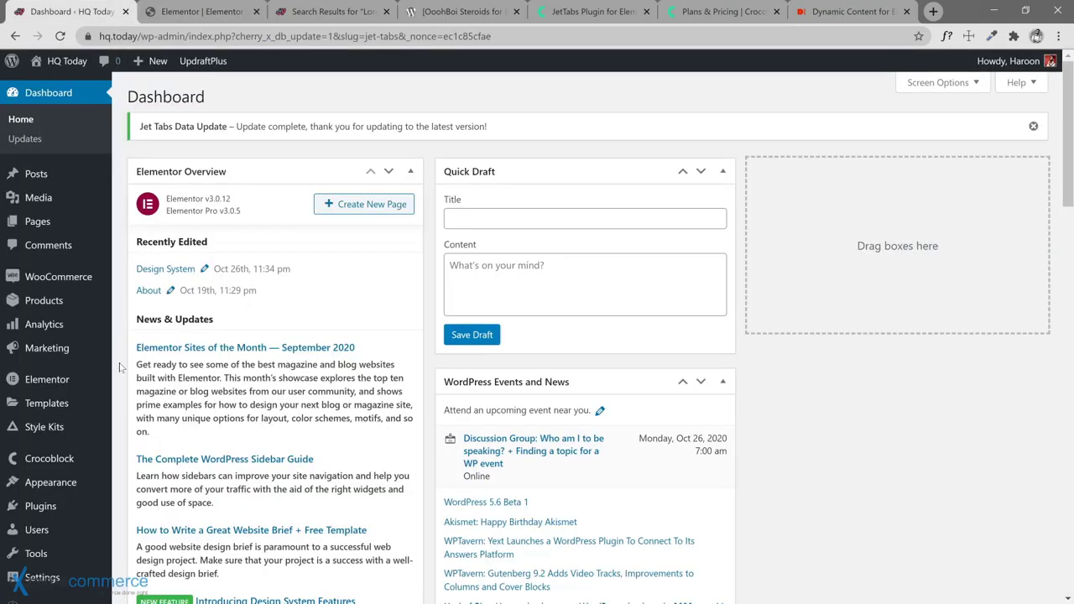
{"action": "mouse_move", "coordinate": [89, 383]}
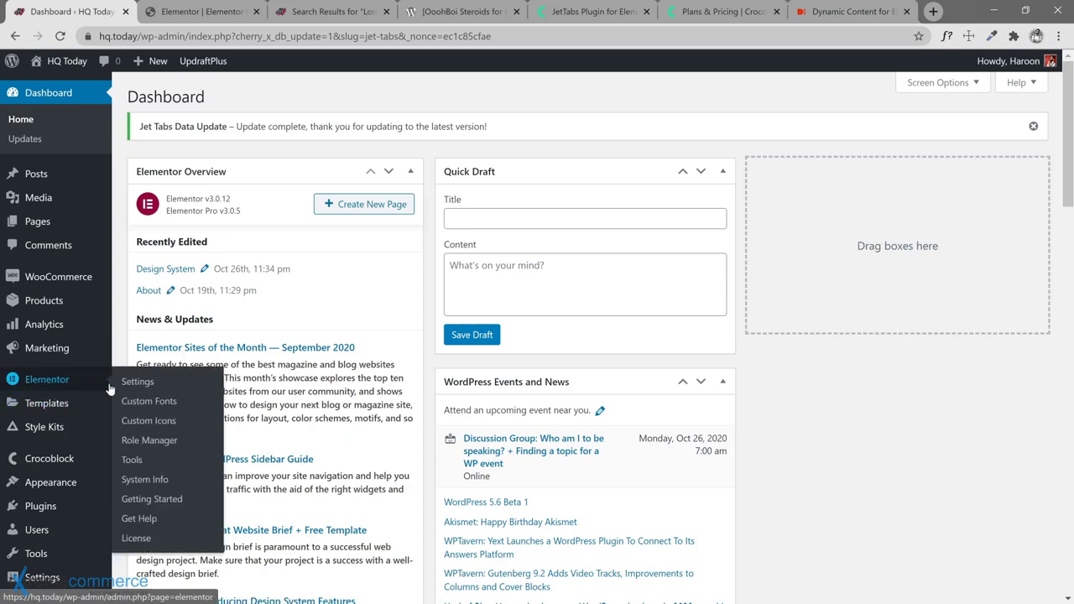
{"action": "mouse_move", "coordinate": [102, 403]}
{"action": "left_click", "coordinate": [132, 425]}
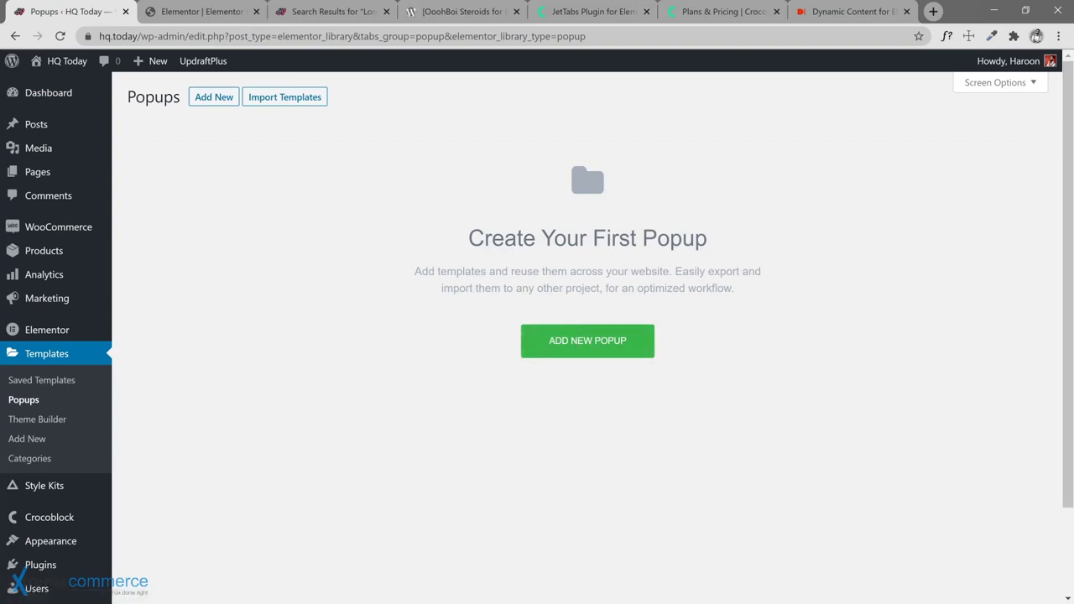
Step: Highlight the 'Create Your First Popup' heading on the Popups page
{"action": "left_click_drag", "start_coordinate": [468, 238], "coordinate": [710, 239]}
{"action": "left_click", "coordinate": [710, 238]}
{"action": "left_click_drag", "start_coordinate": [708, 239], "coordinate": [468, 239]}
{"action": "left_click", "coordinate": [451, 266]}
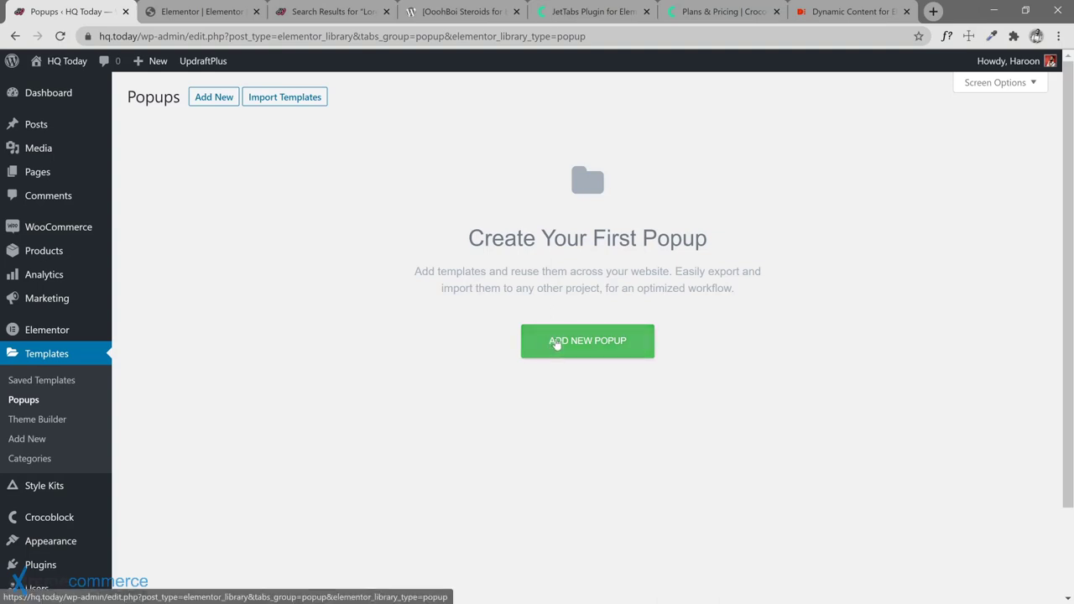
Step: Create a Popup template named 'Login & Register'
{"action": "left_click", "coordinate": [572, 346]}
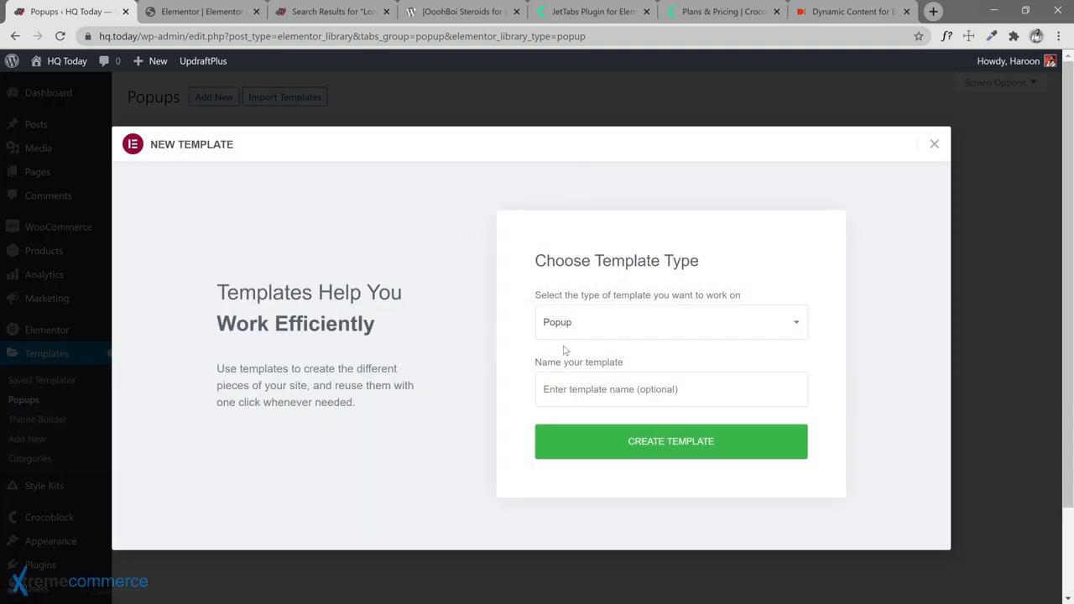
{"action": "left_click", "coordinate": [658, 331]}
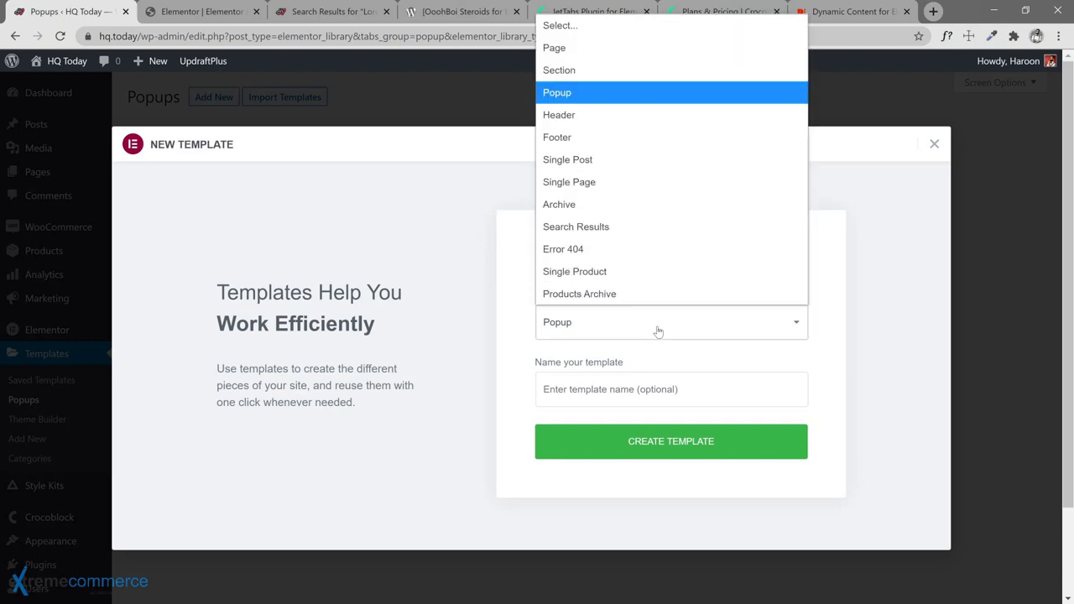
{"action": "left_click", "coordinate": [658, 331]}
{"action": "left_click", "coordinate": [573, 366]}
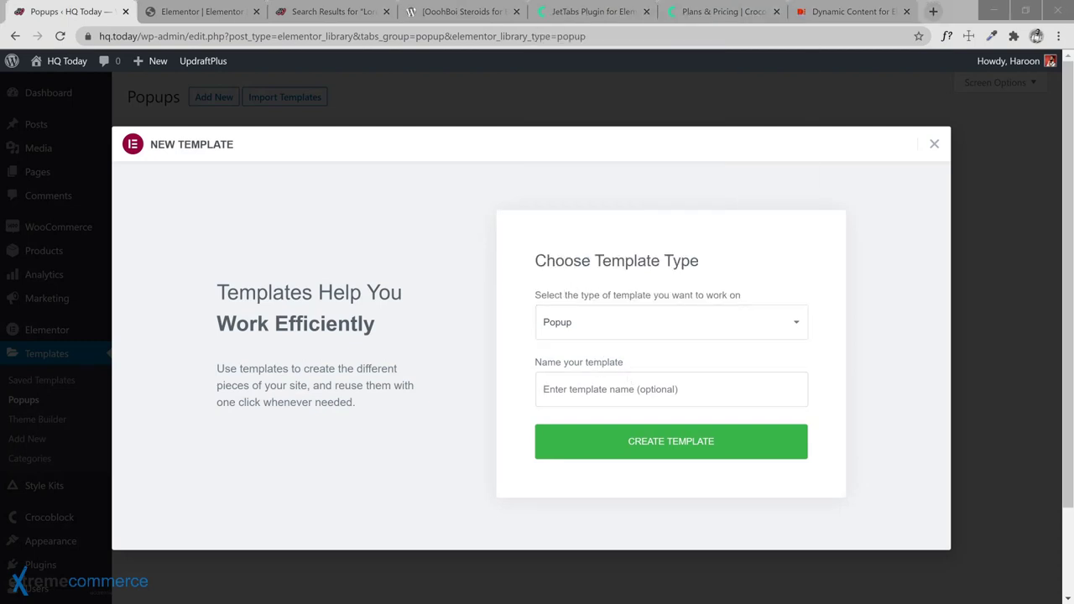
{"action": "type", "text": "Logui"}
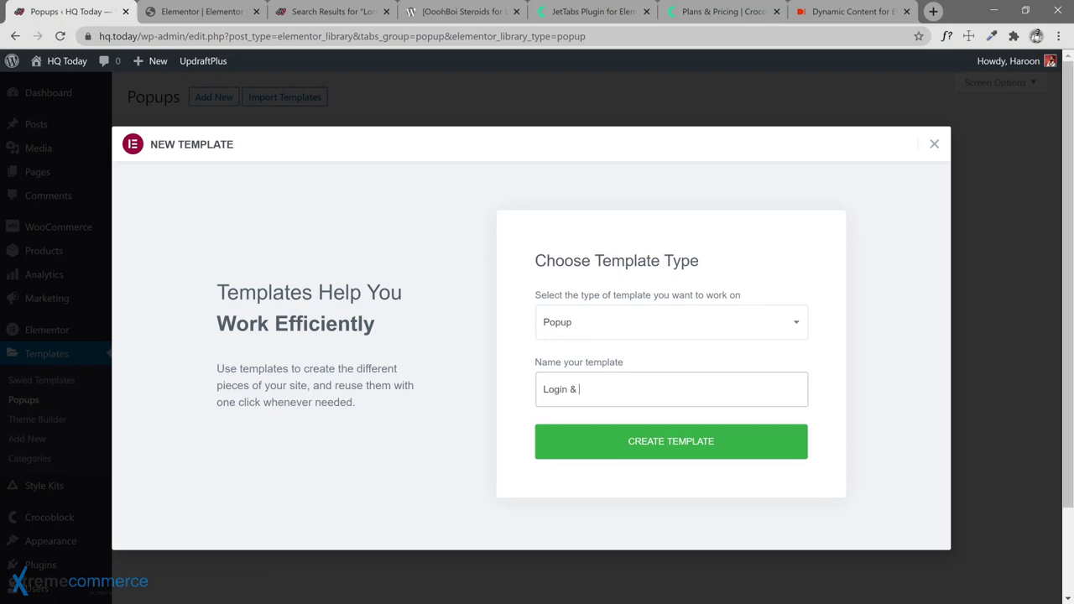
{"action": "type", "text": " & Register"}
{"action": "left_click", "coordinate": [676, 441]}
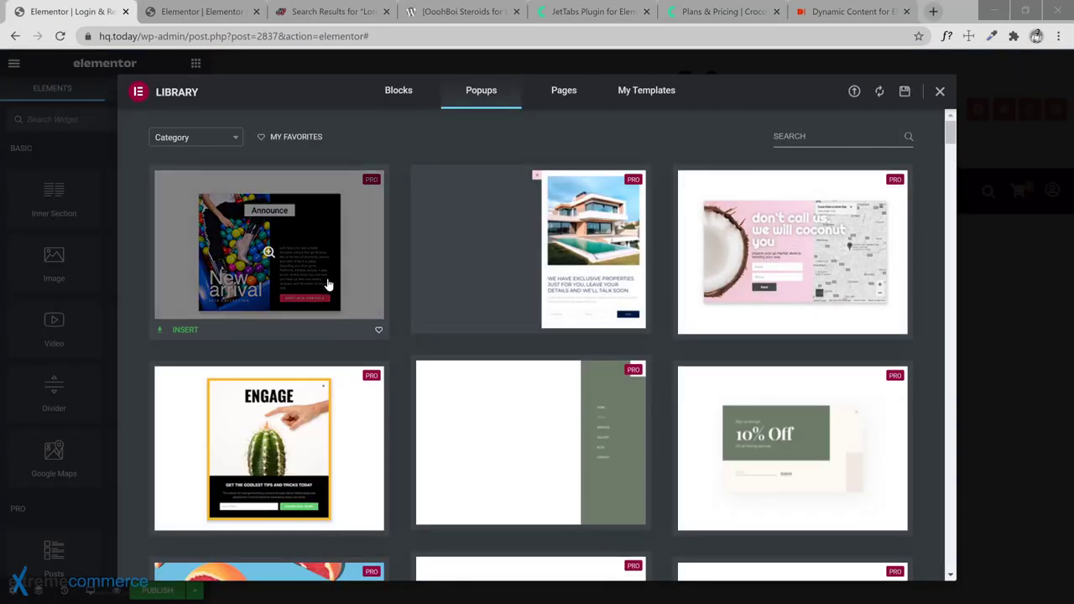
Step: Browse the Library Popups grid, close the library, and open the PUBLISH save options
{"action": "scroll", "coordinate": [328, 285], "scroll_direction": "down", "scroll_amount": 7}
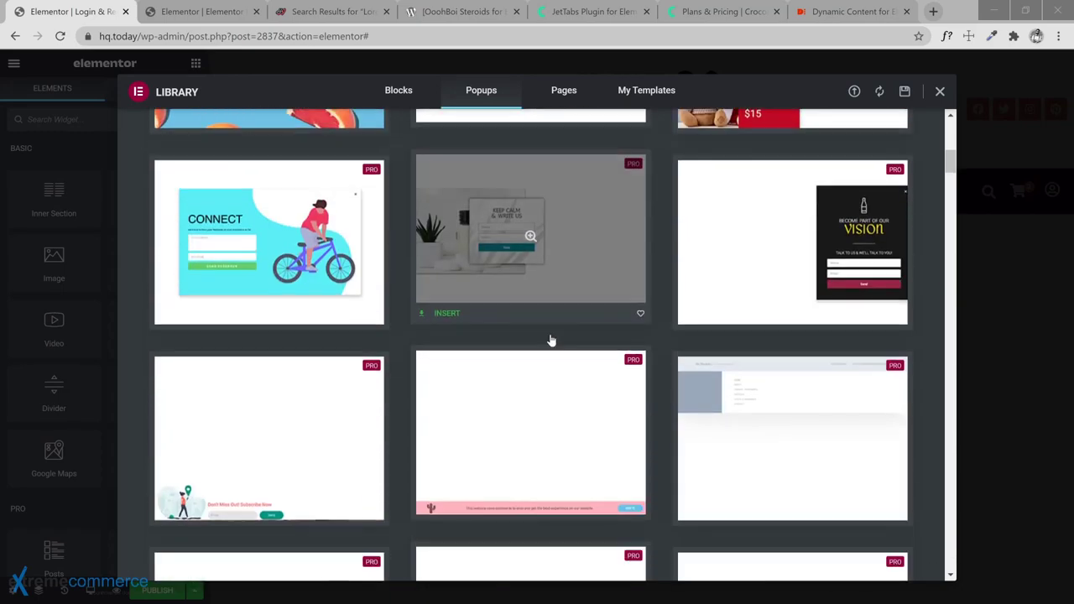
{"action": "scroll", "coordinate": [537, 336], "scroll_direction": "down", "scroll_amount": 2}
{"action": "scroll", "coordinate": [511, 405], "scroll_direction": "down", "scroll_amount": 5}
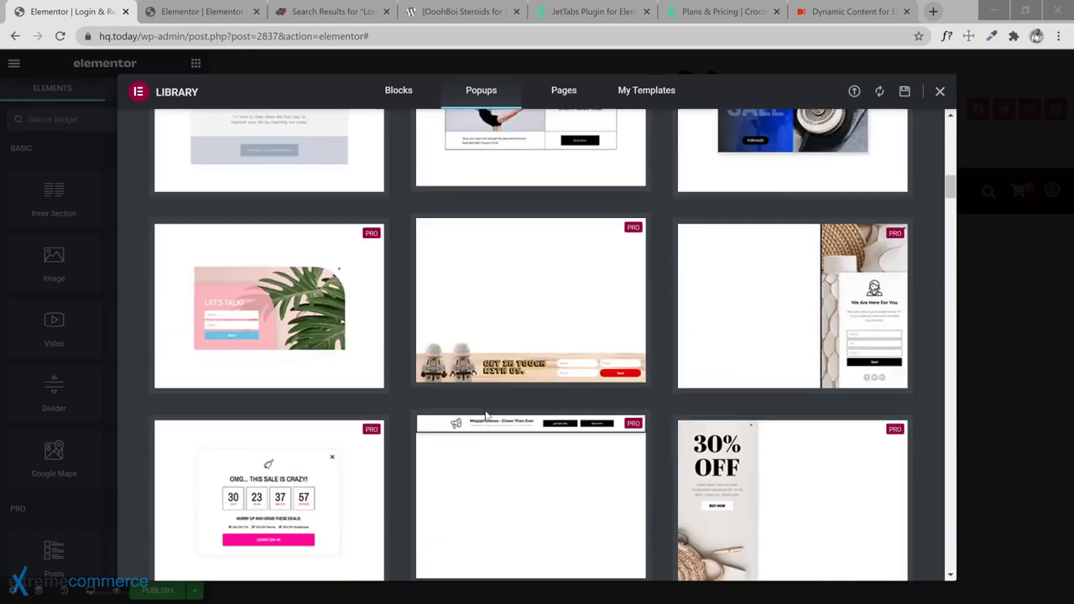
{"action": "scroll", "coordinate": [504, 414], "scroll_direction": "down", "scroll_amount": 3}
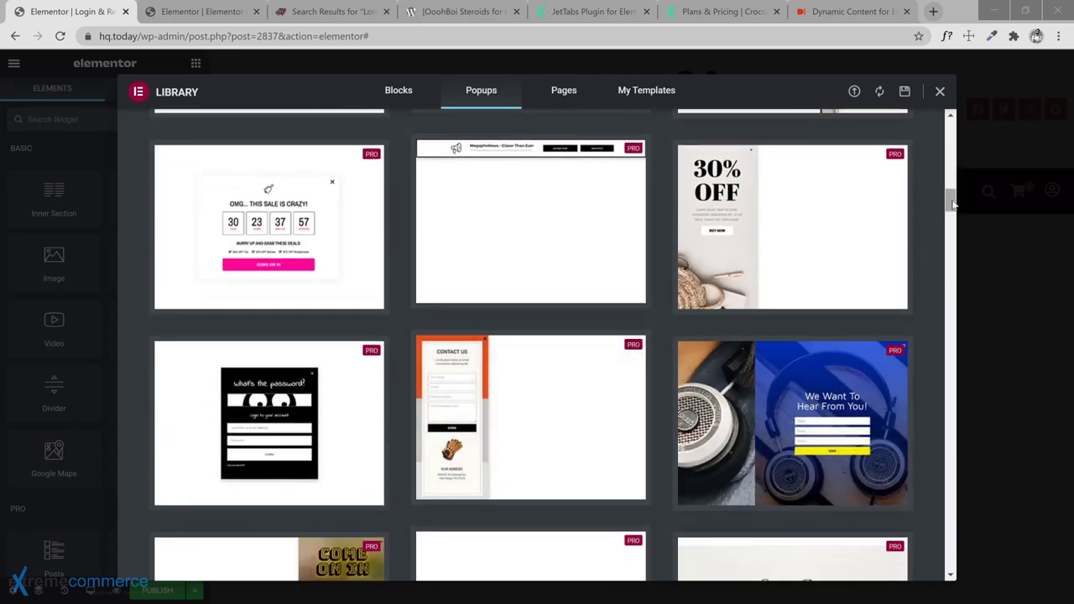
{"action": "left_click_drag", "start_coordinate": [952, 204], "coordinate": [952, 117]}
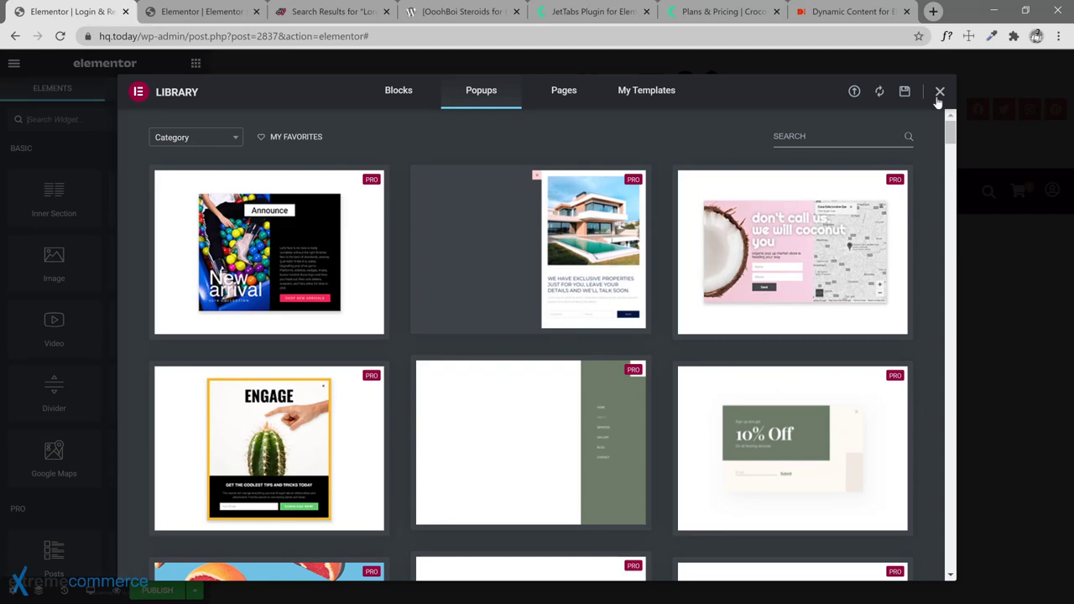
{"action": "left_click", "coordinate": [939, 92]}
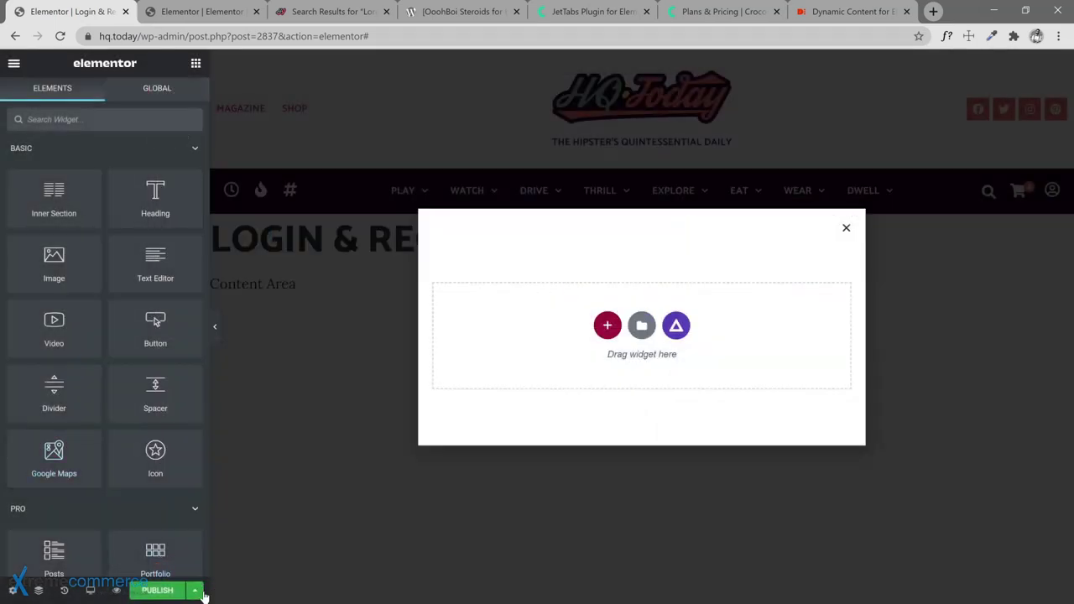
{"action": "left_click", "coordinate": [198, 592]}
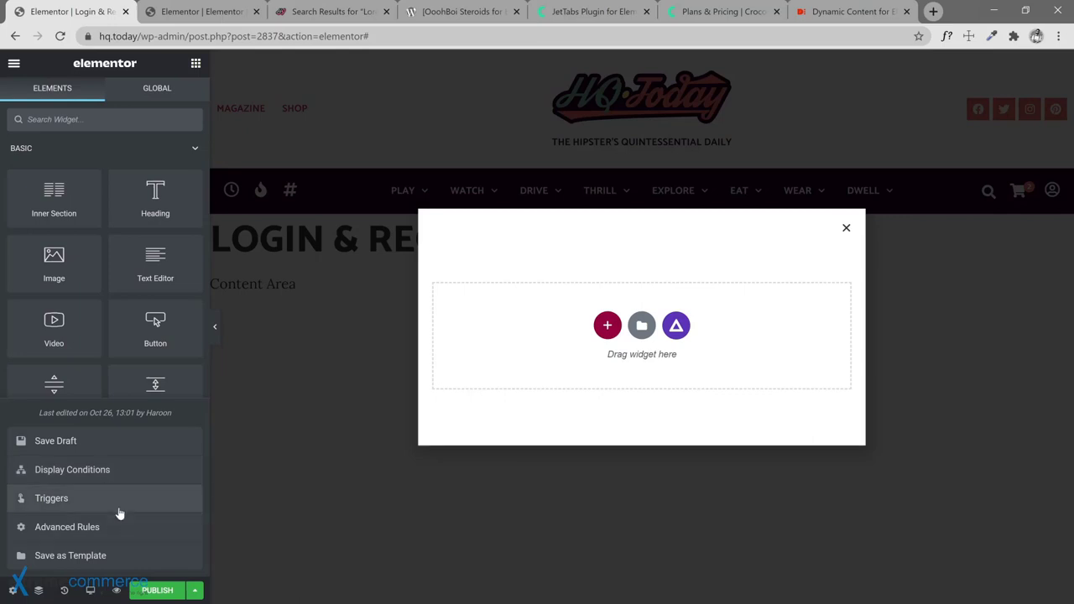
Step: Add an Include / Entire Site display condition for the popup
{"action": "left_click", "coordinate": [115, 476]}
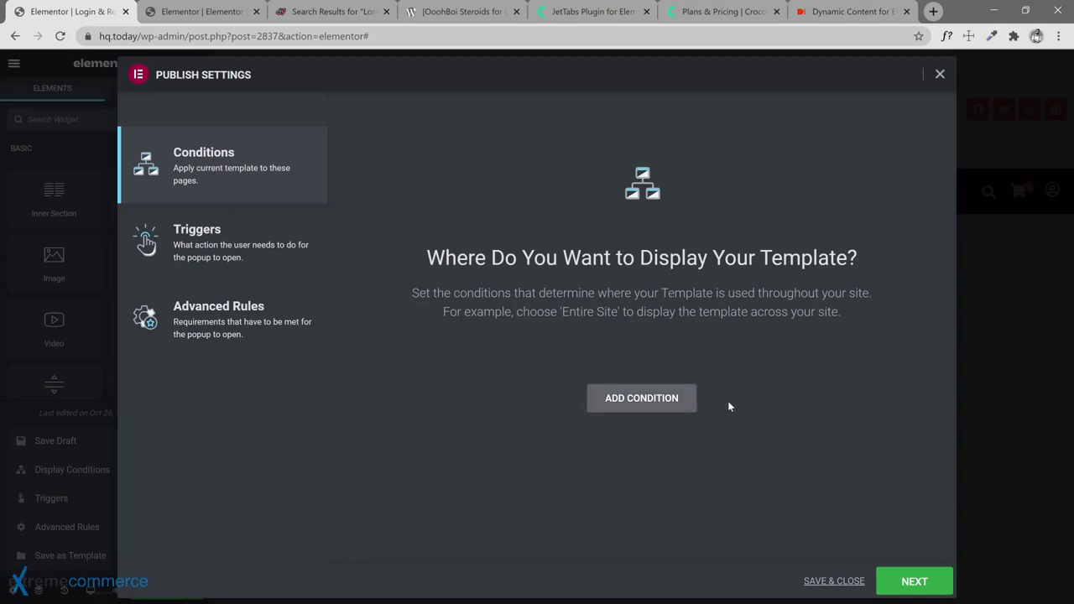
{"action": "left_click", "coordinate": [650, 400]}
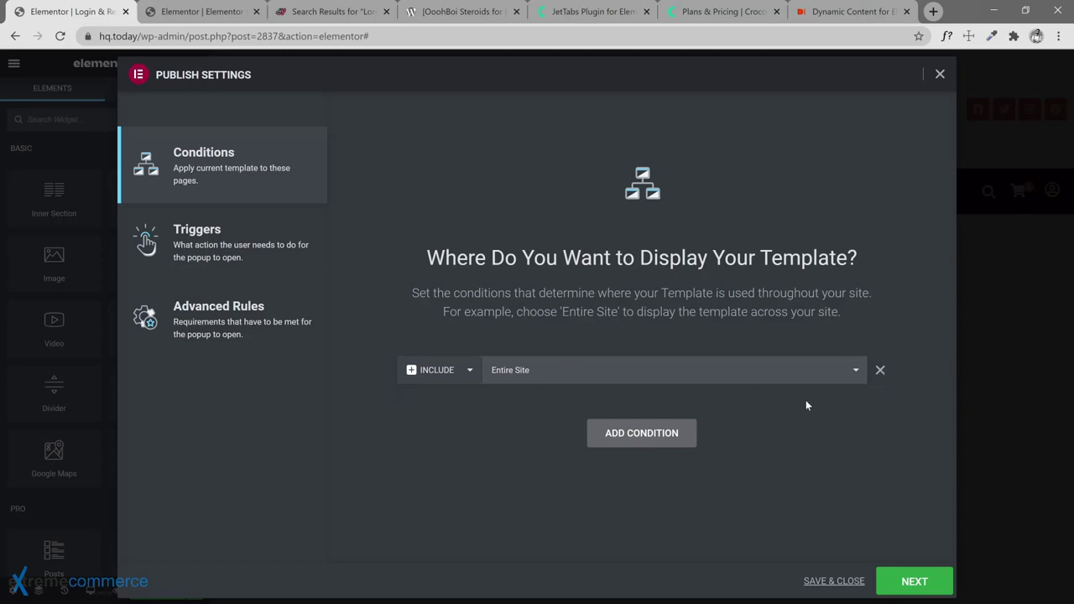
{"action": "left_click", "coordinate": [227, 236]}
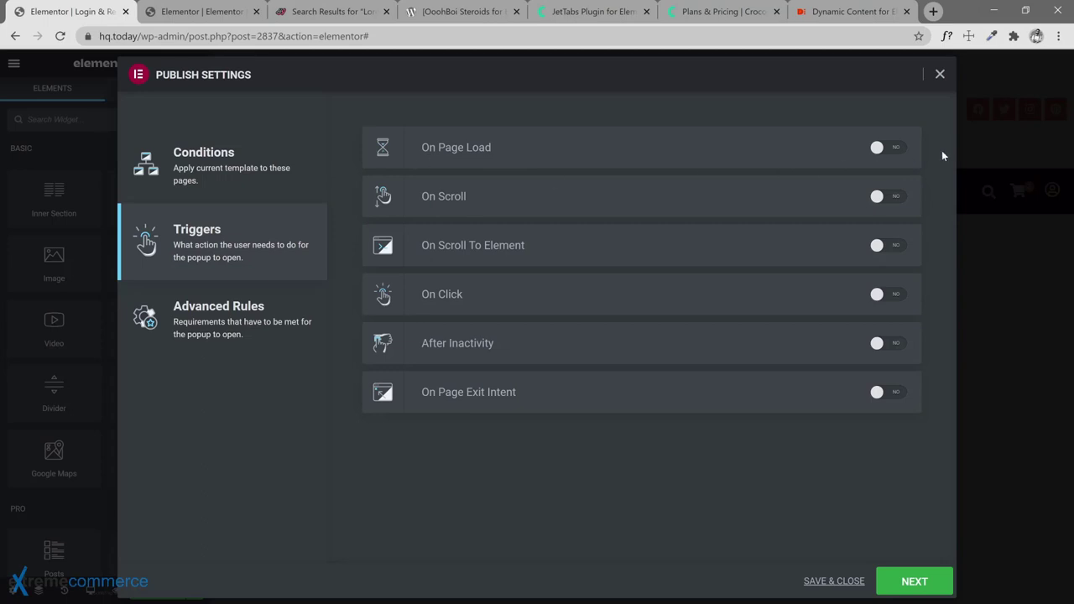
Step: Try the On Page Load and On Scroll triggers, leaving only On Scroll To Element enabled
{"action": "left_click", "coordinate": [896, 149]}
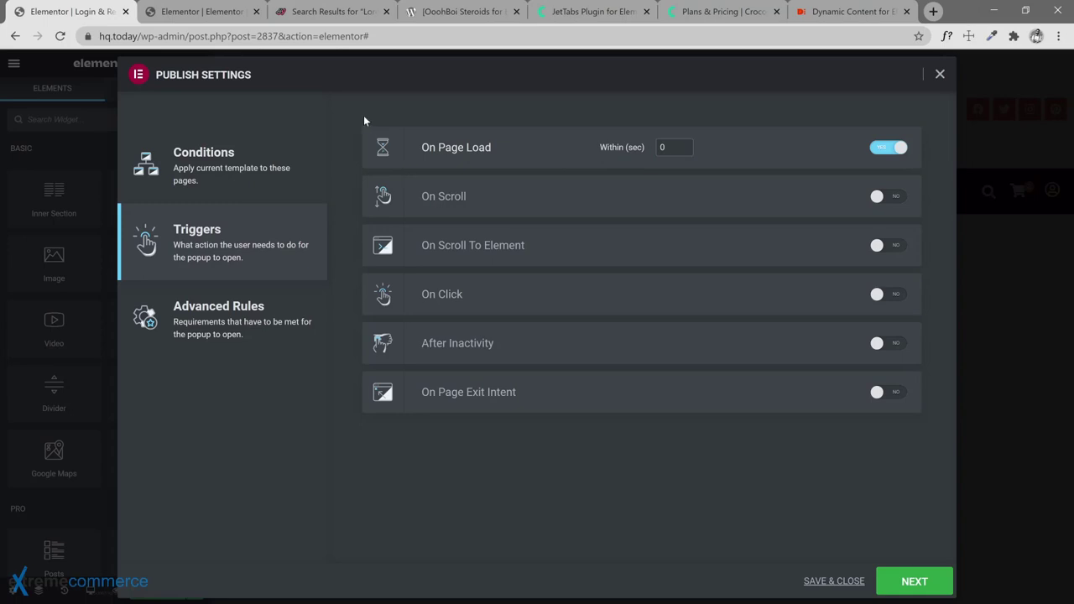
{"action": "left_click", "coordinate": [887, 148]}
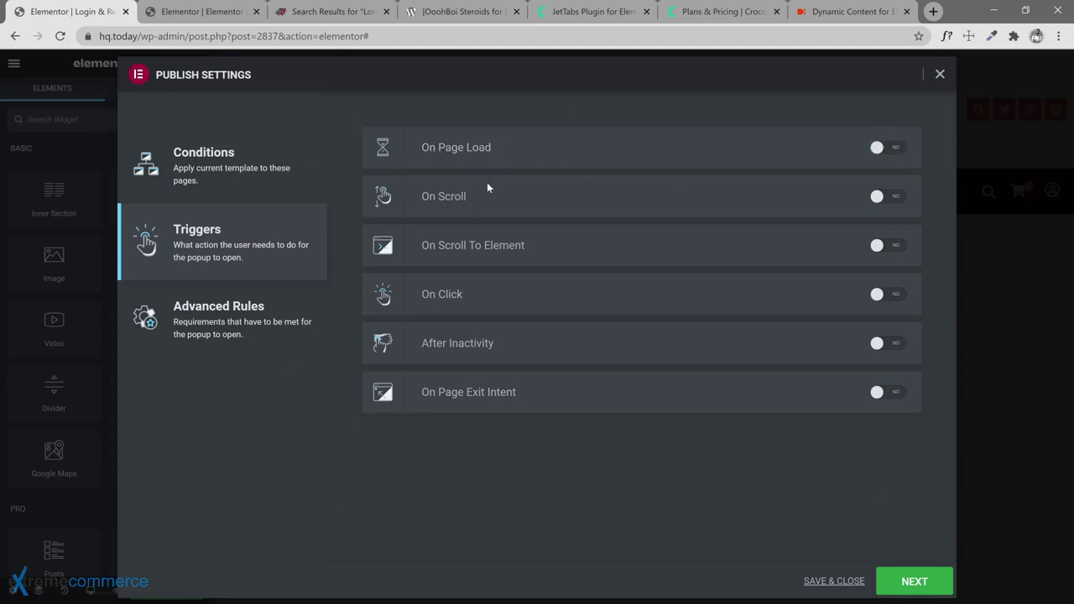
{"action": "left_click", "coordinate": [885, 199]}
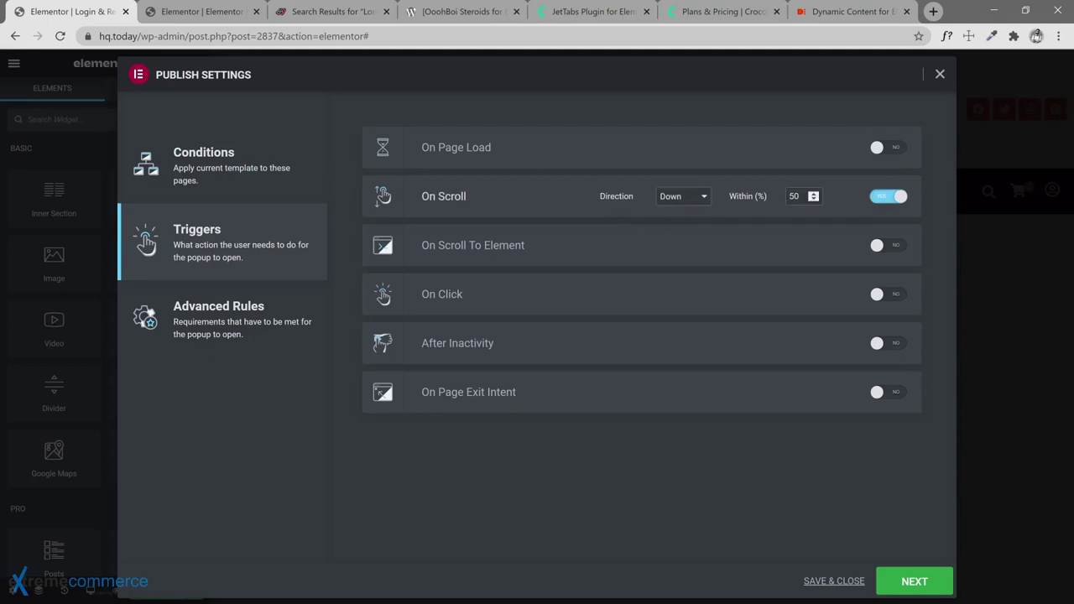
{"action": "left_click", "coordinate": [885, 198]}
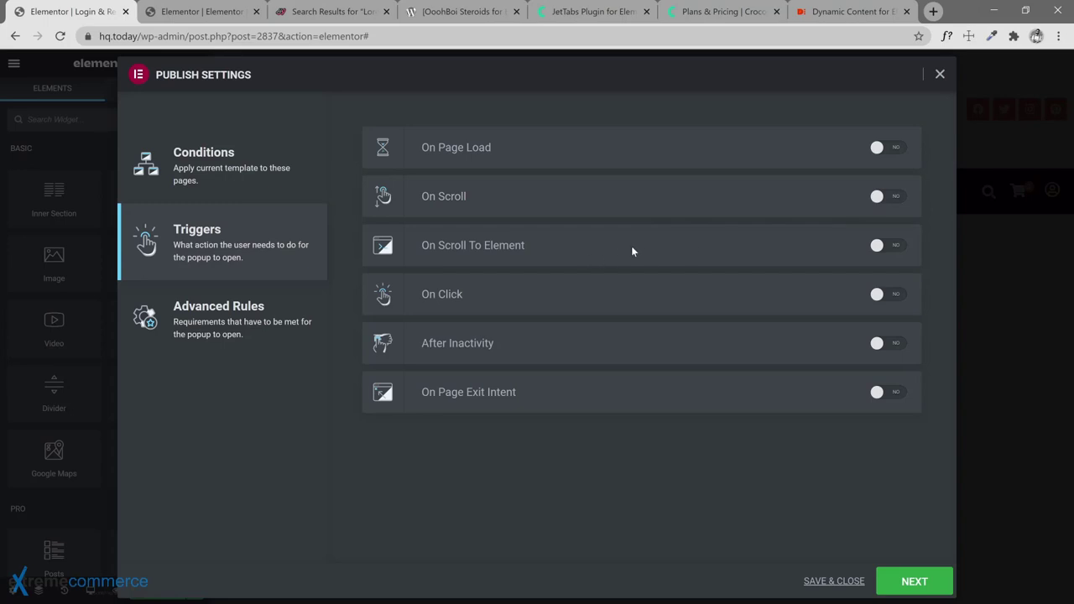
{"action": "left_click", "coordinate": [889, 248]}
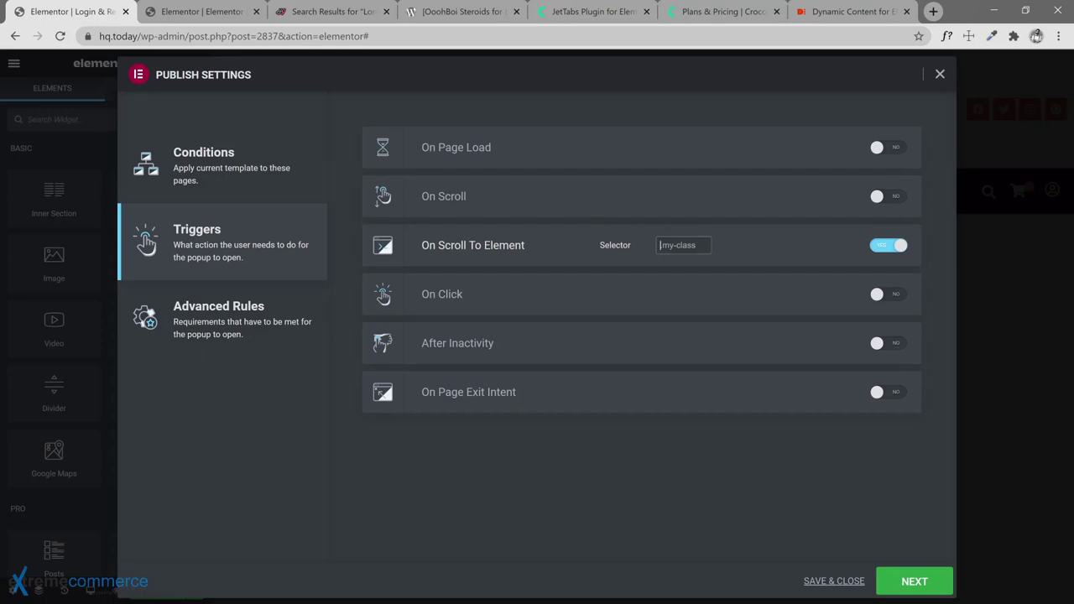
{"action": "left_click", "coordinate": [202, 11]}
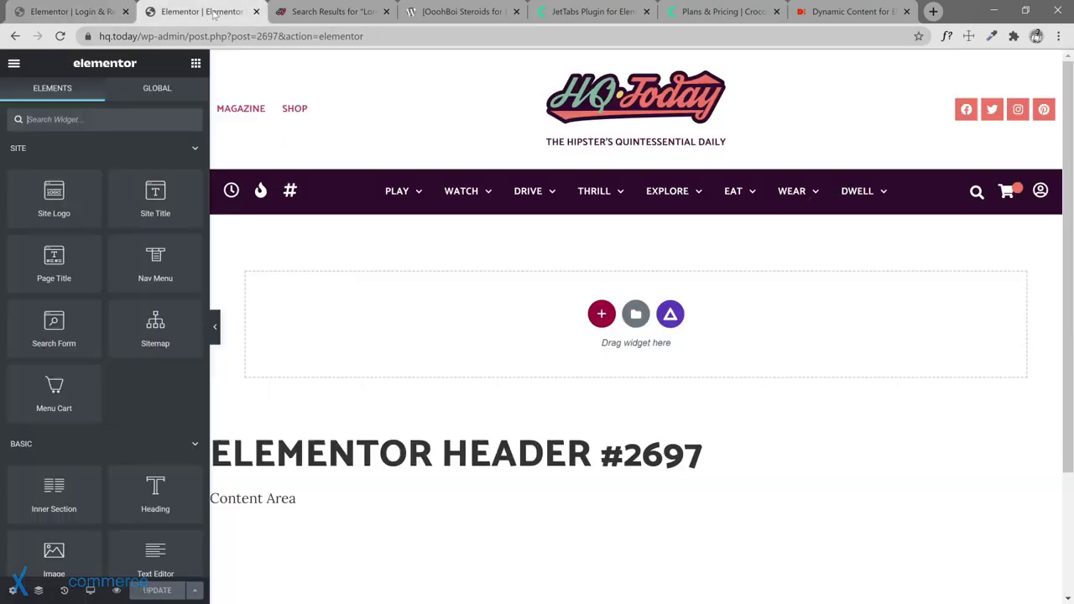
Step: Check the header navigation column's CSS ID and classes, then return to the popup's Selector field
{"action": "left_click", "coordinate": [326, 180]}
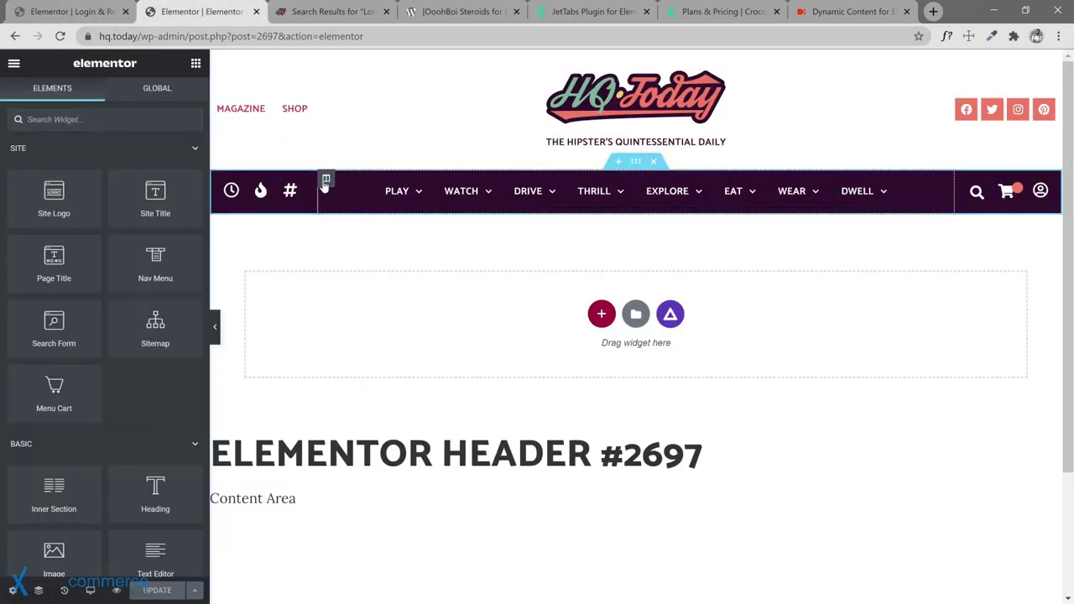
{"action": "left_click", "coordinate": [171, 98]}
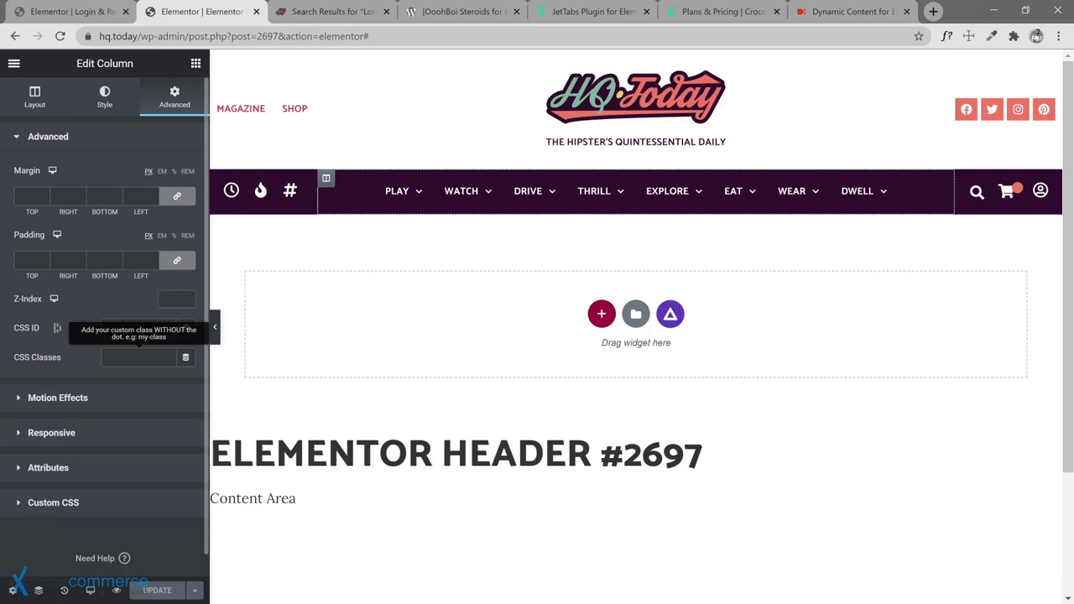
{"action": "left_click", "coordinate": [84, 11]}
{"action": "left_click", "coordinate": [666, 252]}
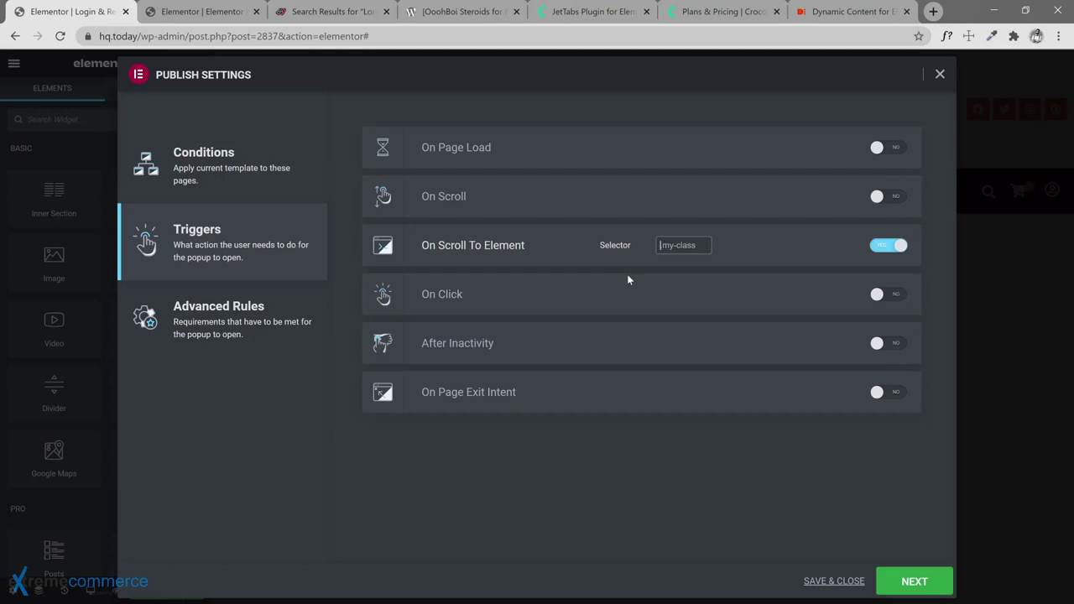
Step: Turn off On Scroll To Element, and try On Click with a clicks count of 1 before disabling it
{"action": "left_click", "coordinate": [893, 247]}
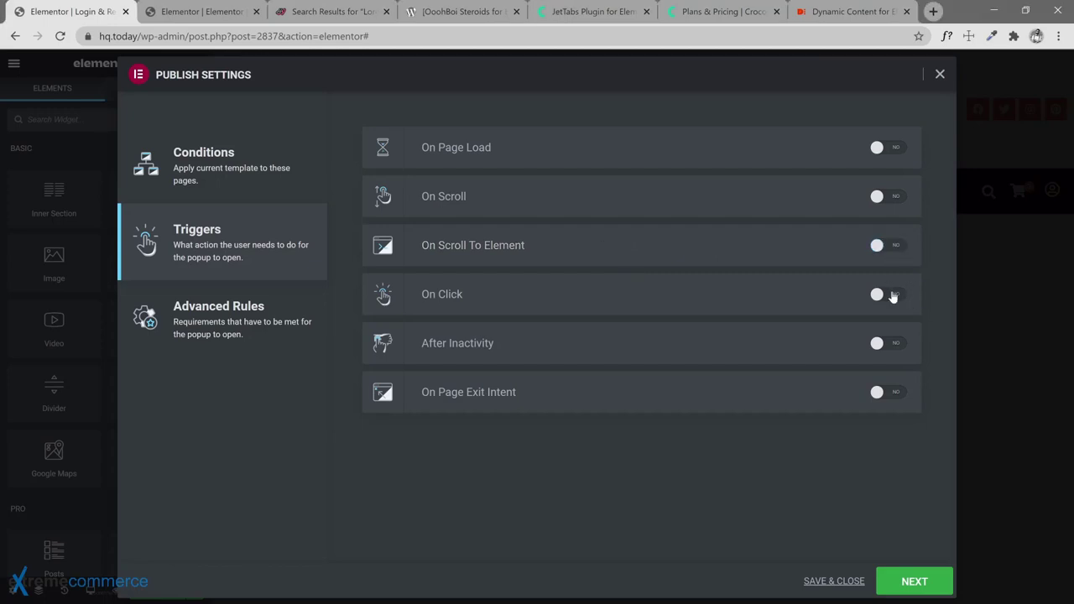
{"action": "left_click", "coordinate": [892, 296]}
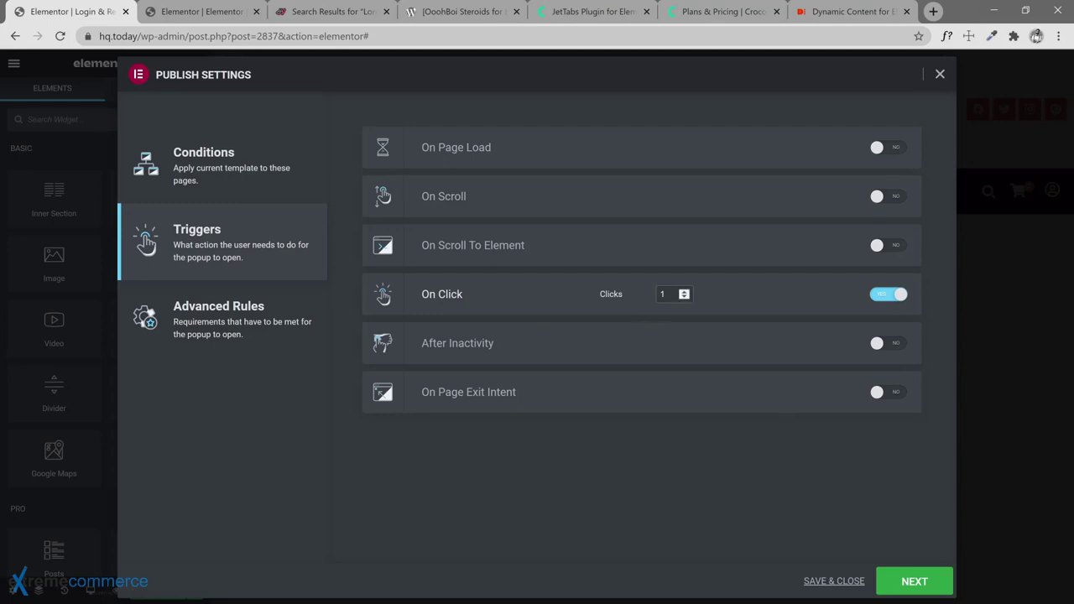
{"action": "double_click", "coordinate": [662, 293]}
{"action": "type", "text": "2"}
{"action": "key", "text": "BackSpace"}
{"action": "type", "text": "1"}
{"action": "left_click", "coordinate": [889, 296]}
Step: Toggle After Inactivity and On Page Exit Intent on and back off, then go to Advanced Rules
{"action": "left_click", "coordinate": [904, 347]}
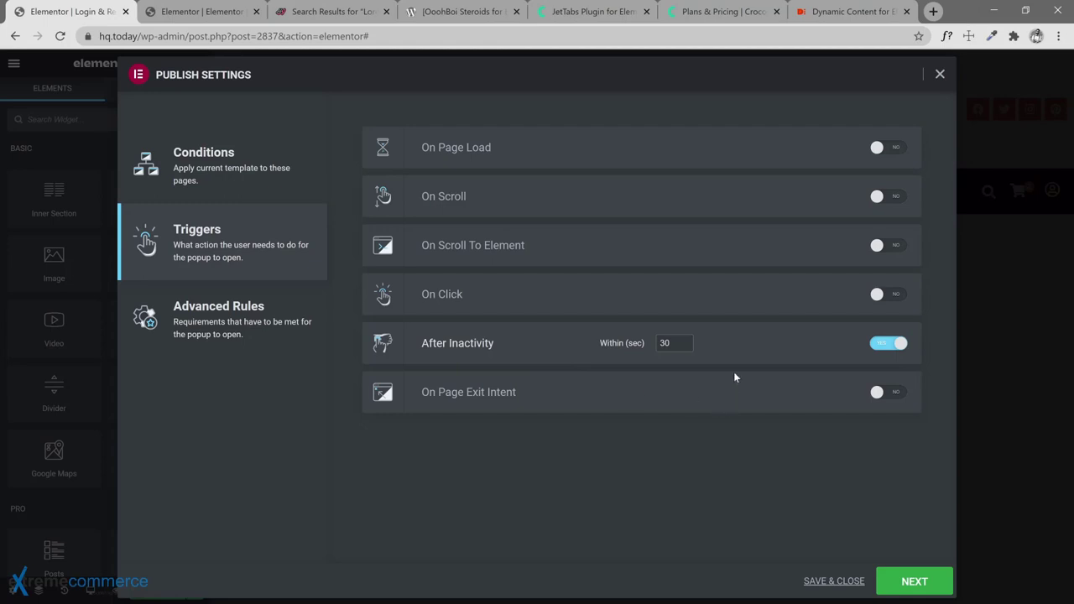
{"action": "left_click", "coordinate": [879, 344]}
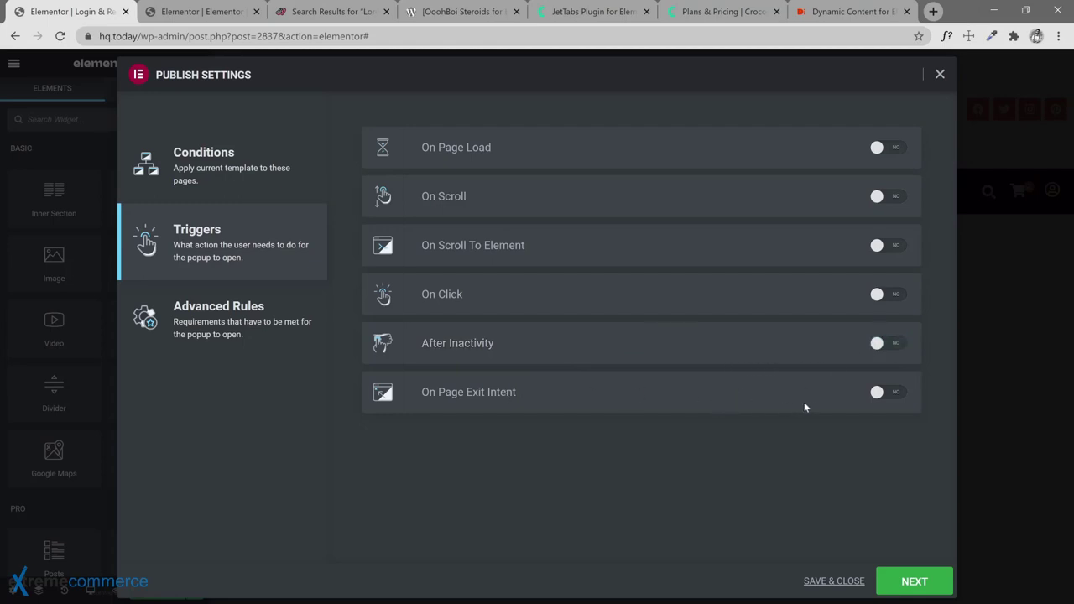
{"action": "left_click", "coordinate": [891, 392]}
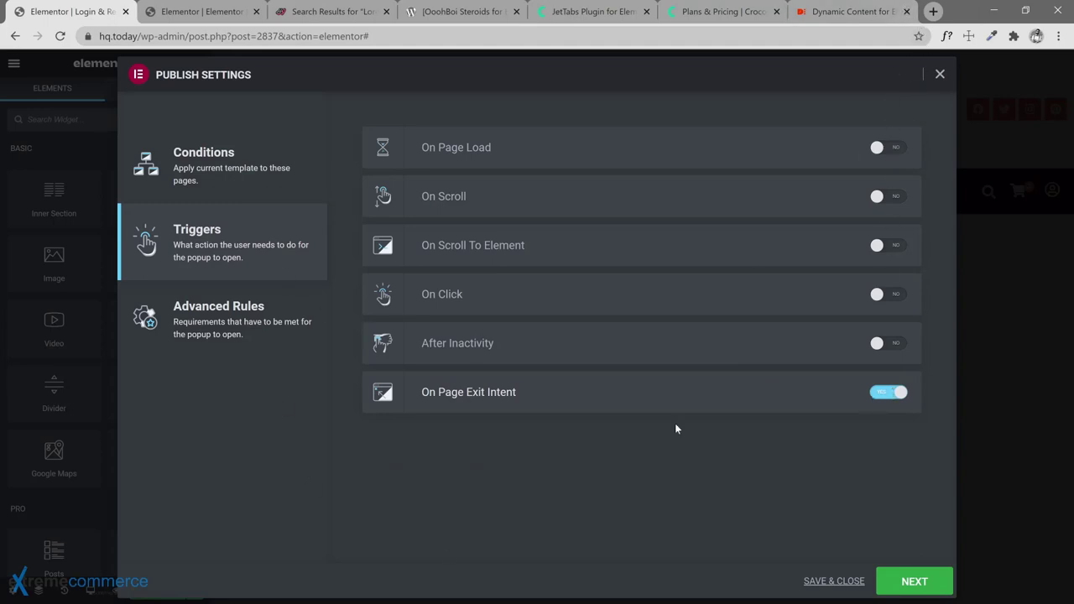
{"action": "left_click", "coordinate": [884, 392]}
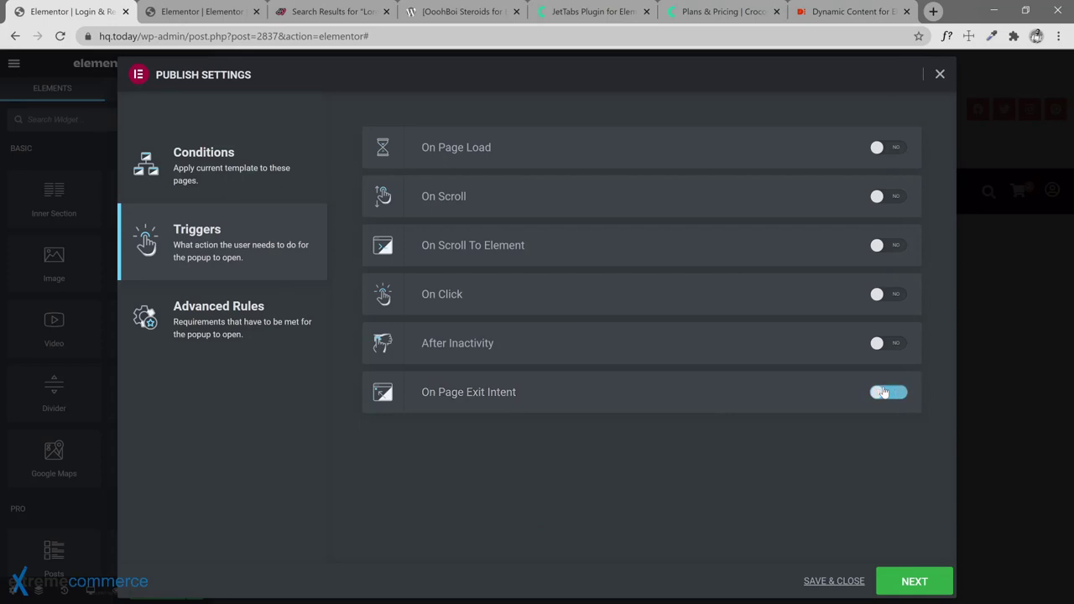
{"action": "left_click", "coordinate": [255, 321]}
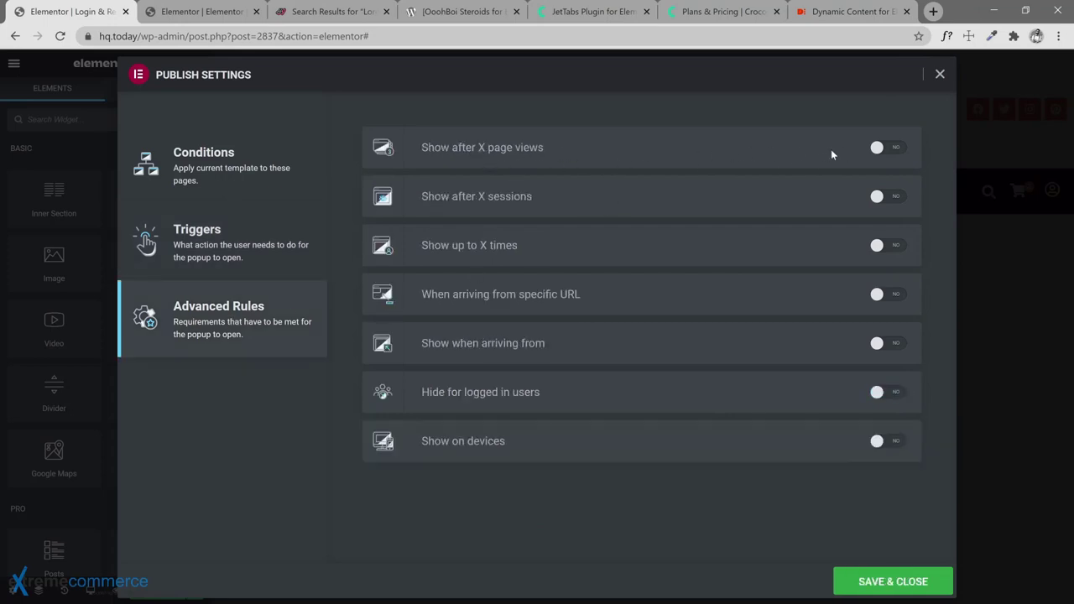
Step: Leave the page-views, sessions and show-up-to-X-times rules off, and enable 'When arriving from specific URL'
{"action": "left_click", "coordinate": [881, 148]}
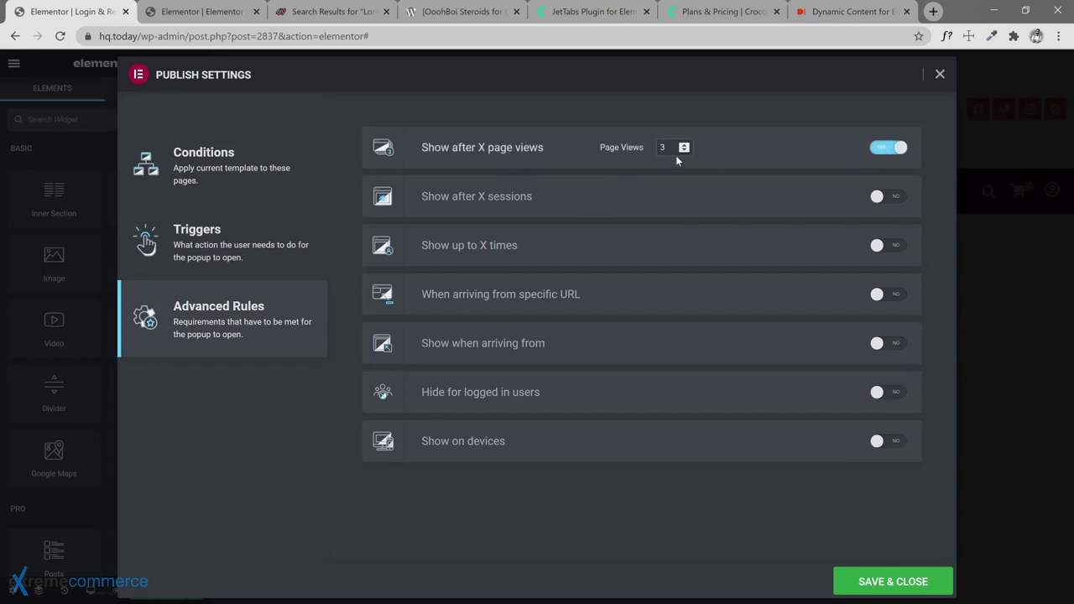
{"action": "left_click", "coordinate": [895, 154]}
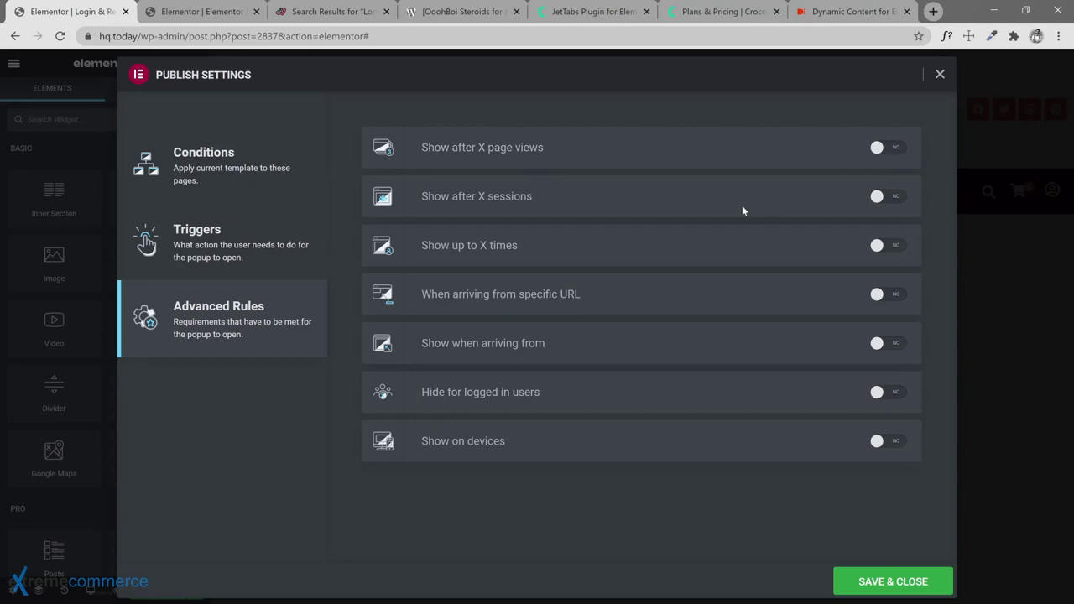
{"action": "left_click", "coordinate": [883, 198]}
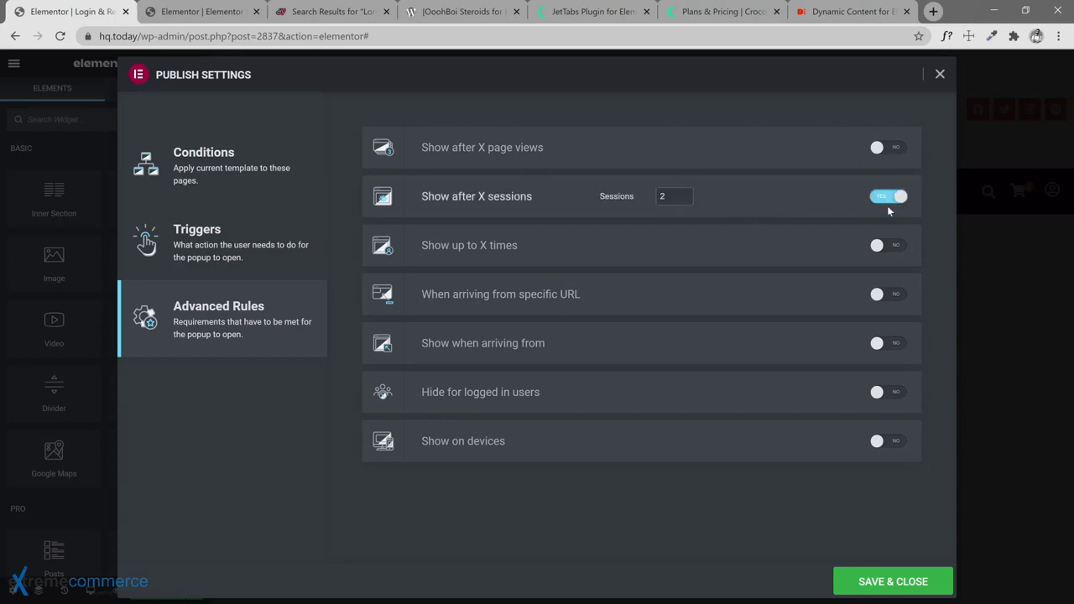
{"action": "left_click", "coordinate": [889, 203]}
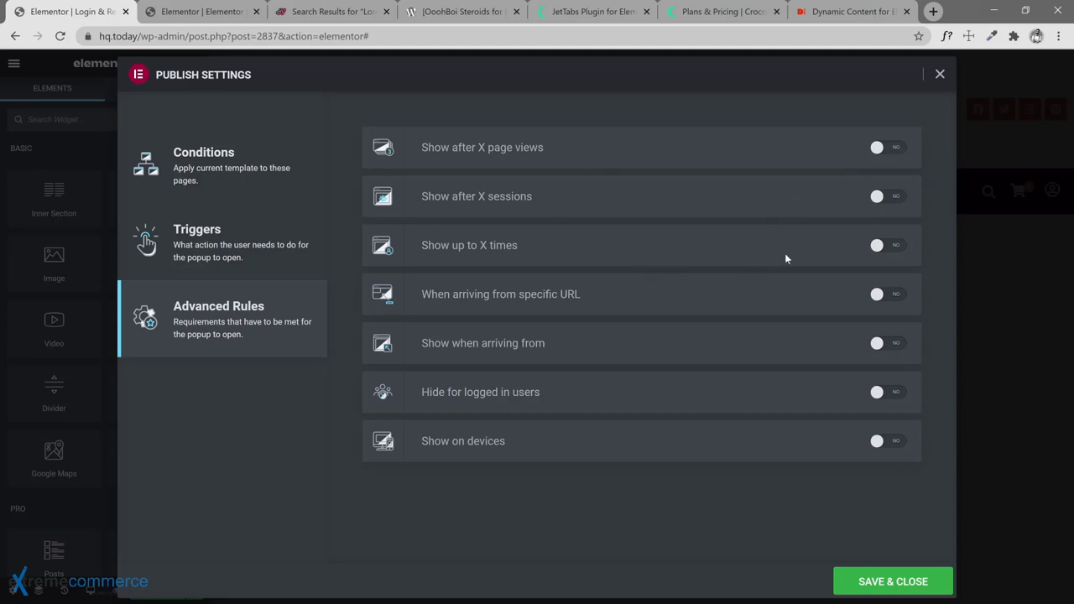
{"action": "left_click", "coordinate": [876, 248]}
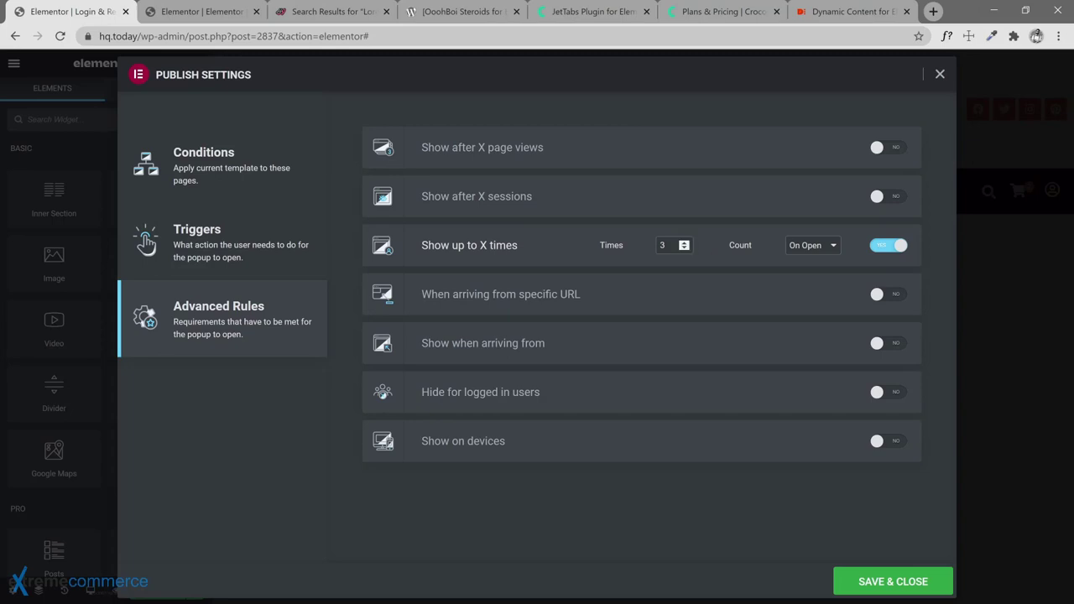
{"action": "left_click", "coordinate": [821, 251]}
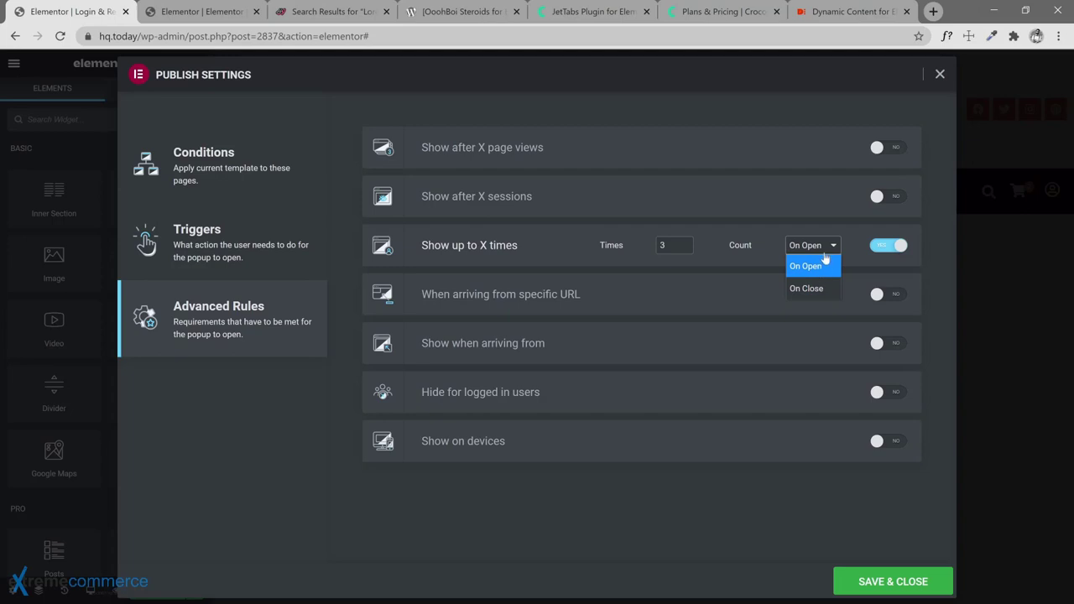
{"action": "left_click", "coordinate": [826, 251]}
{"action": "left_click", "coordinate": [885, 246]}
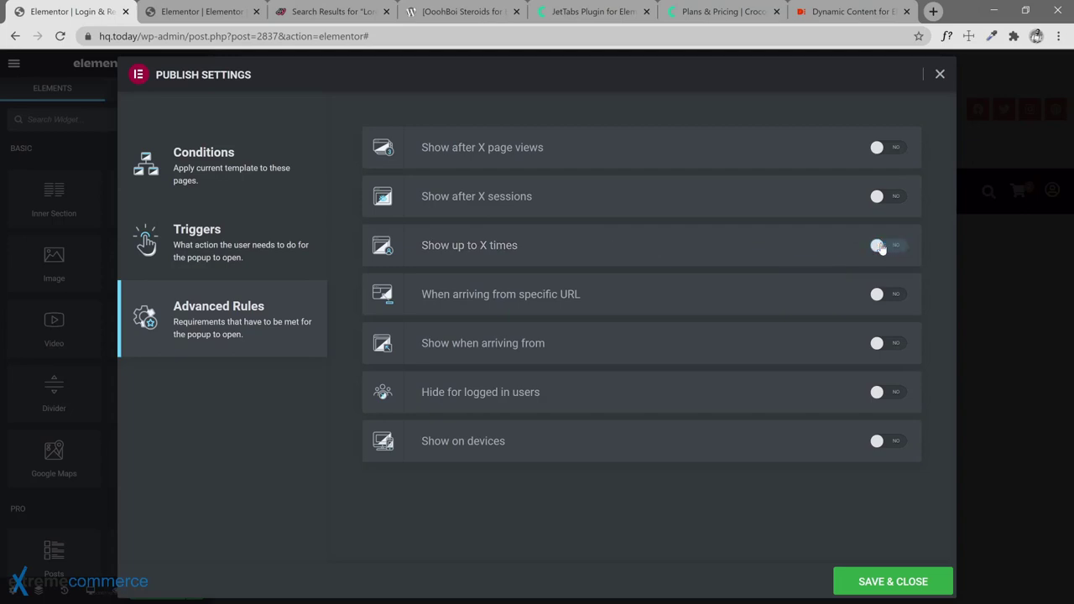
{"action": "left_click", "coordinate": [883, 294]}
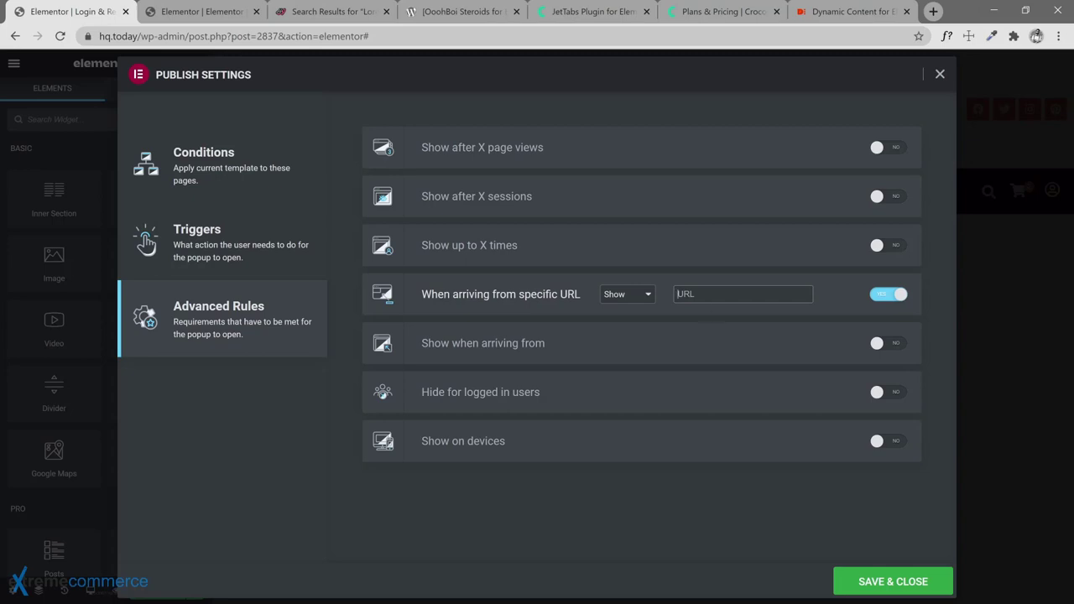
Step: Keep the URL rule on Show, turn it off, and enable 'Show when arriving from'
{"action": "left_click", "coordinate": [627, 297]}
{"action": "left_click", "coordinate": [628, 297]}
{"action": "left_click", "coordinate": [641, 298]}
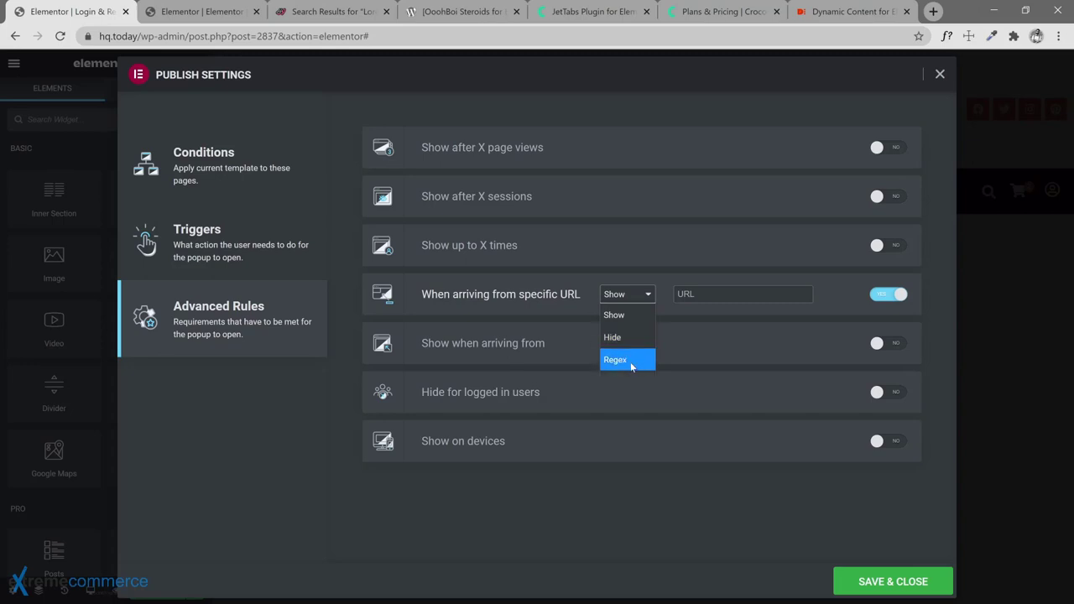
{"action": "left_click", "coordinate": [639, 300]}
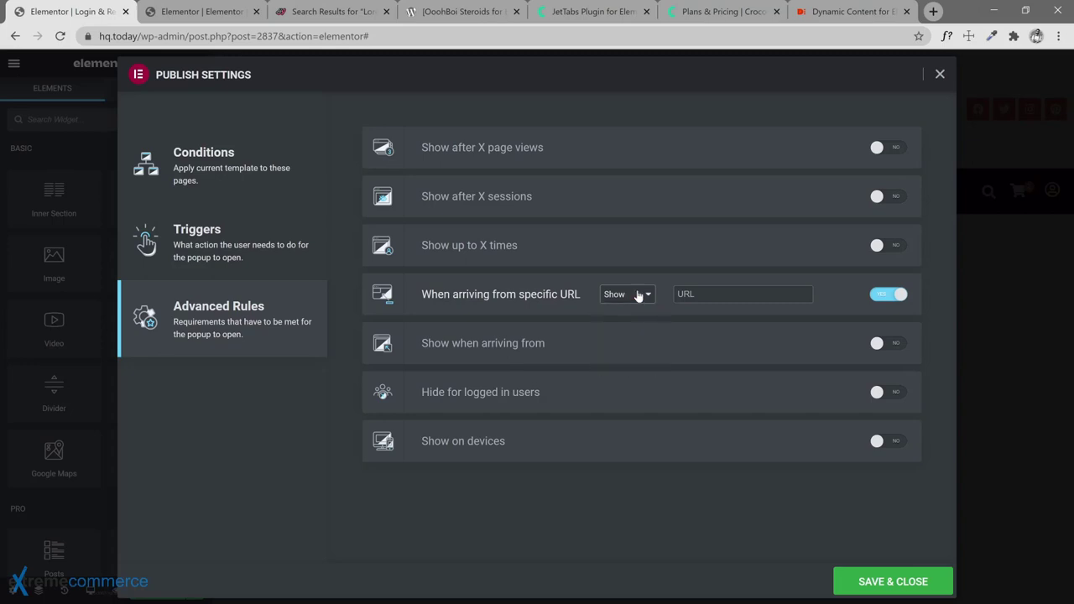
{"action": "left_click", "coordinate": [893, 298]}
{"action": "left_click", "coordinate": [889, 343]}
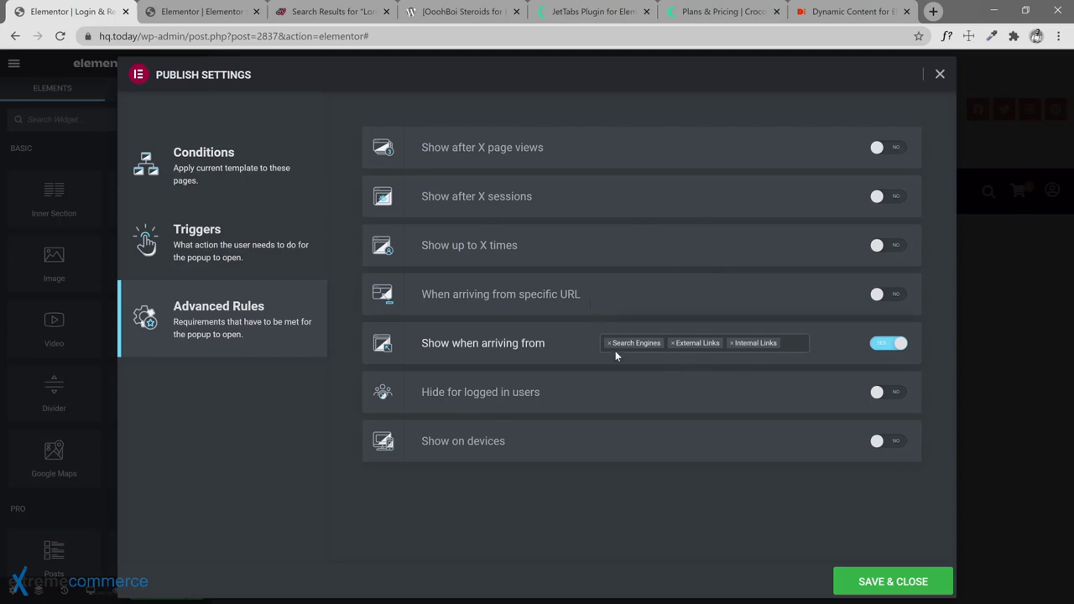
Step: Switch the arriving-from, logged-in users and show-on-devices rules off so no advanced rule is active
{"action": "left_click", "coordinate": [891, 344]}
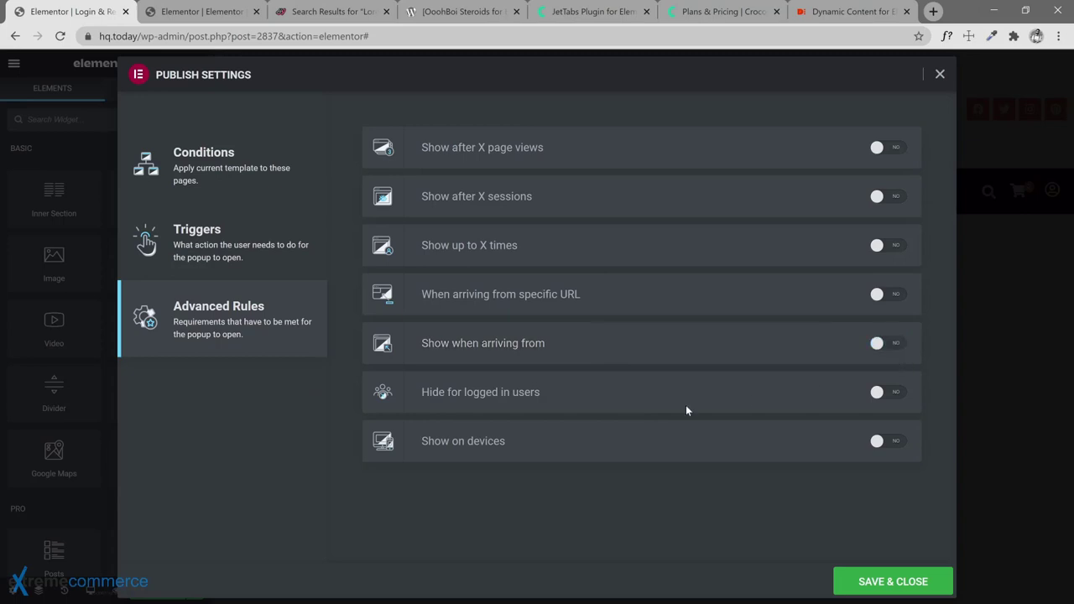
{"action": "left_click", "coordinate": [883, 399]}
{"action": "left_click", "coordinate": [884, 396]}
{"action": "left_click", "coordinate": [890, 443]}
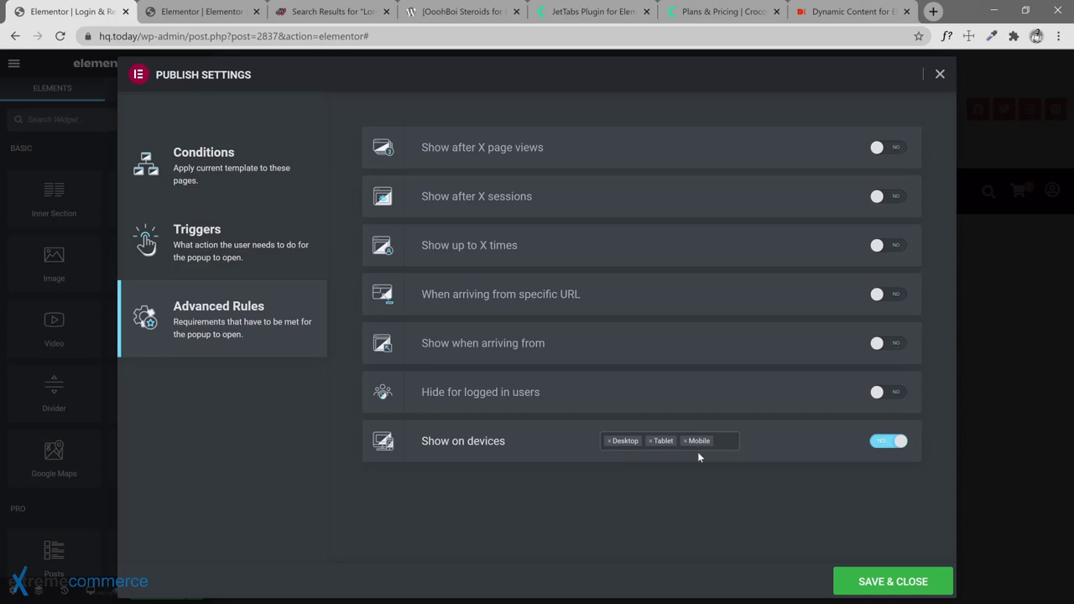
{"action": "left_click", "coordinate": [891, 443]}
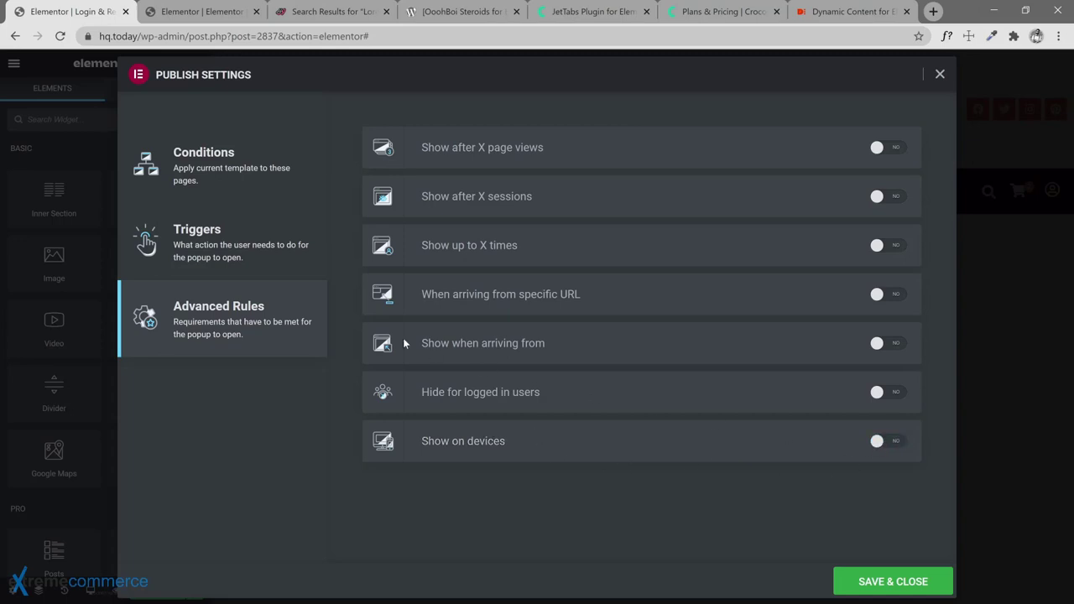
Step: Step through Conditions, Triggers and Advanced Rules, then save and close the publish settings
{"action": "left_click", "coordinate": [223, 170]}
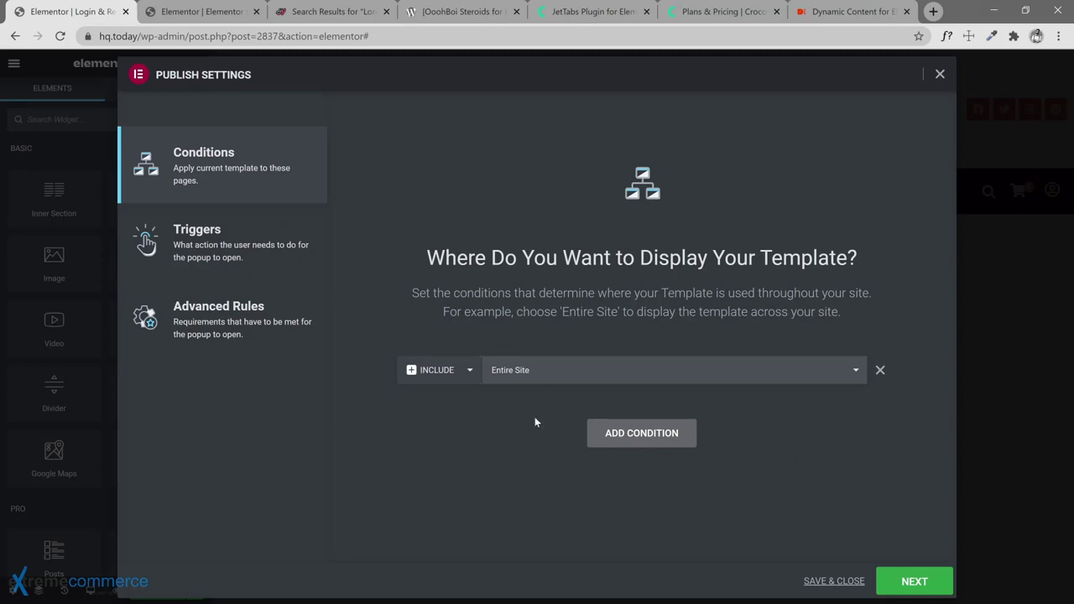
{"action": "left_click", "coordinate": [930, 587]}
{"action": "left_click", "coordinate": [876, 577]}
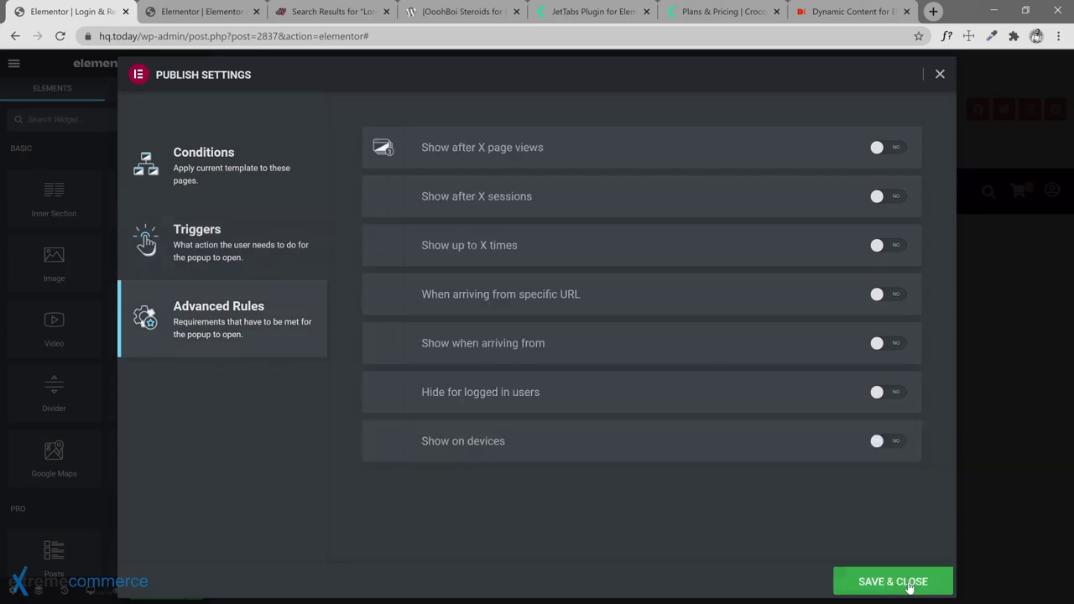
{"action": "left_click", "coordinate": [913, 583]}
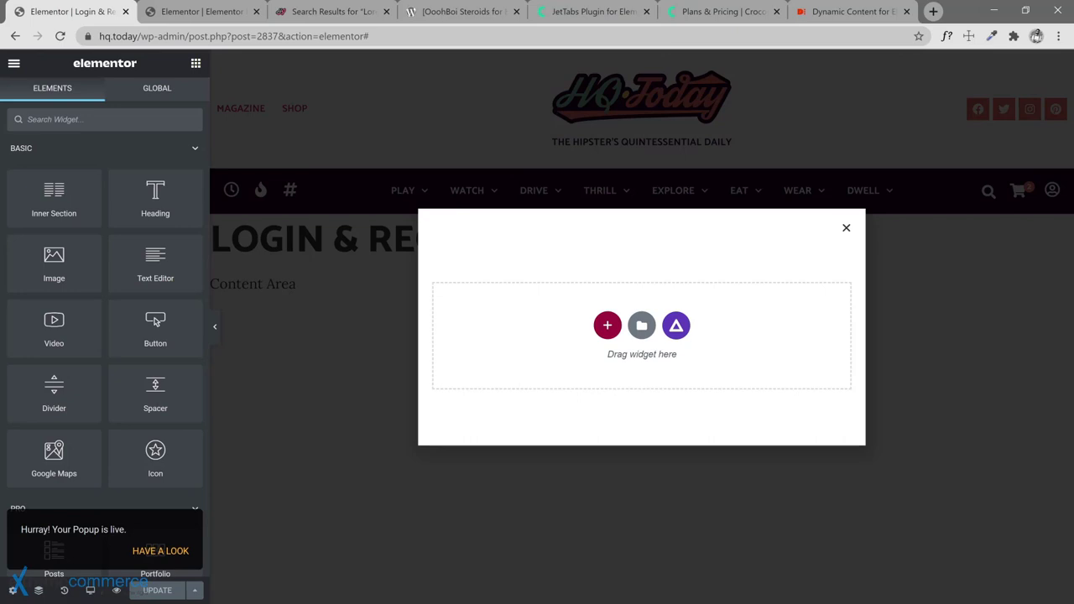
Step: Set the popup's layout width to 320 px and hide its close button
{"action": "left_click", "coordinate": [12, 590]}
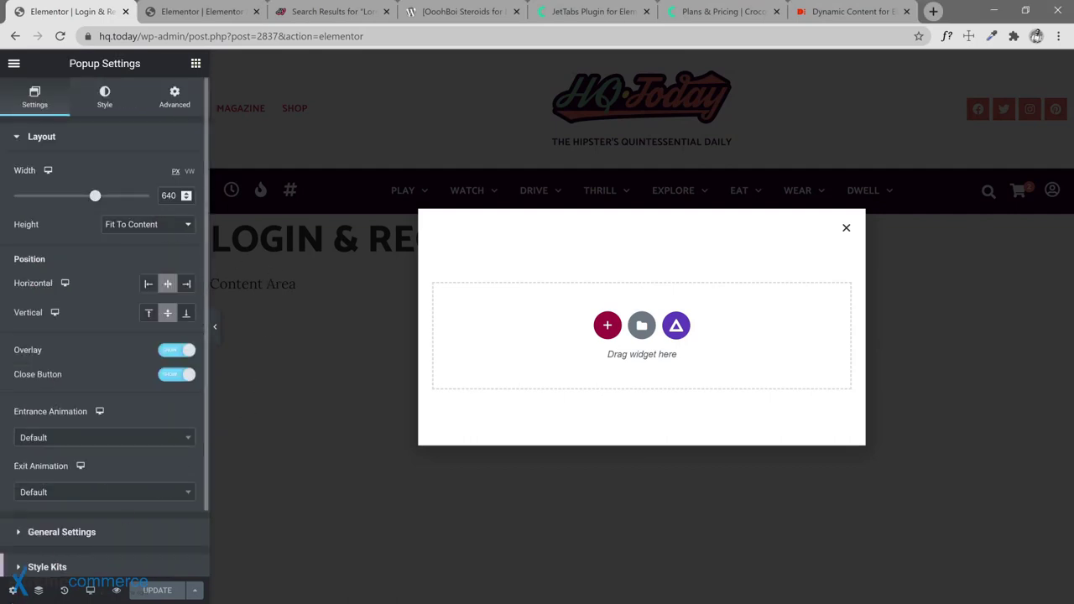
{"action": "double_click", "coordinate": [169, 195]}
{"action": "type", "text": "320"}
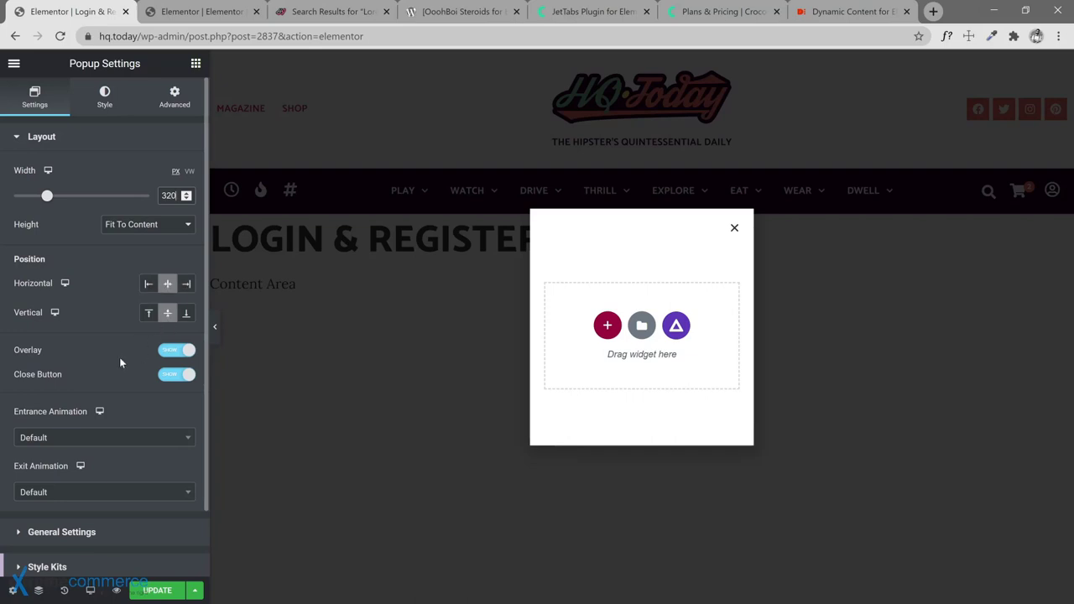
{"action": "left_click", "coordinate": [178, 377]}
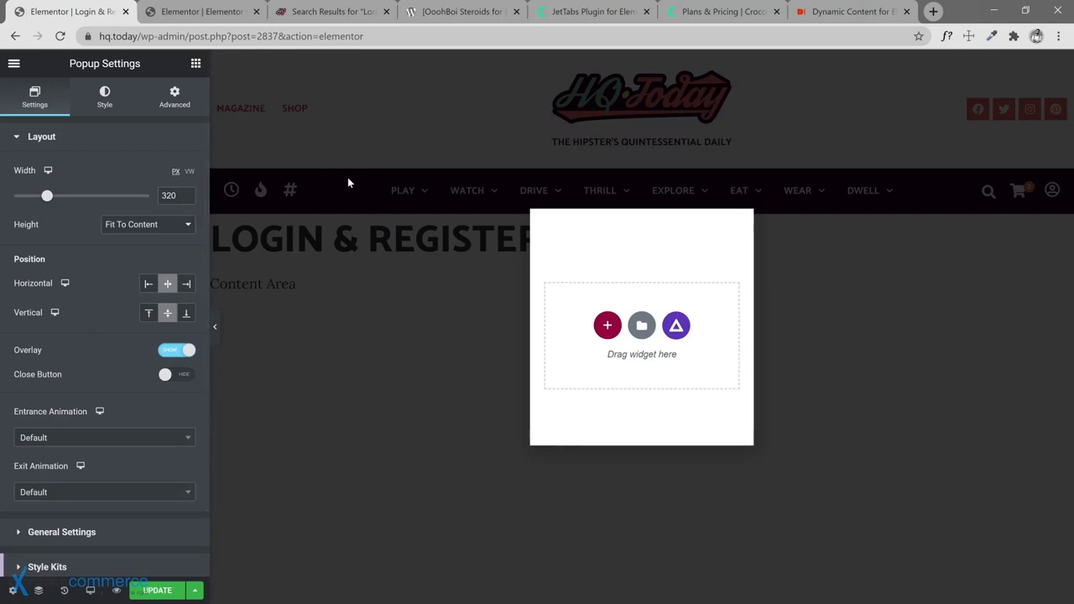
{"action": "scroll", "coordinate": [122, 364], "scroll_direction": "down", "scroll_amount": 1}
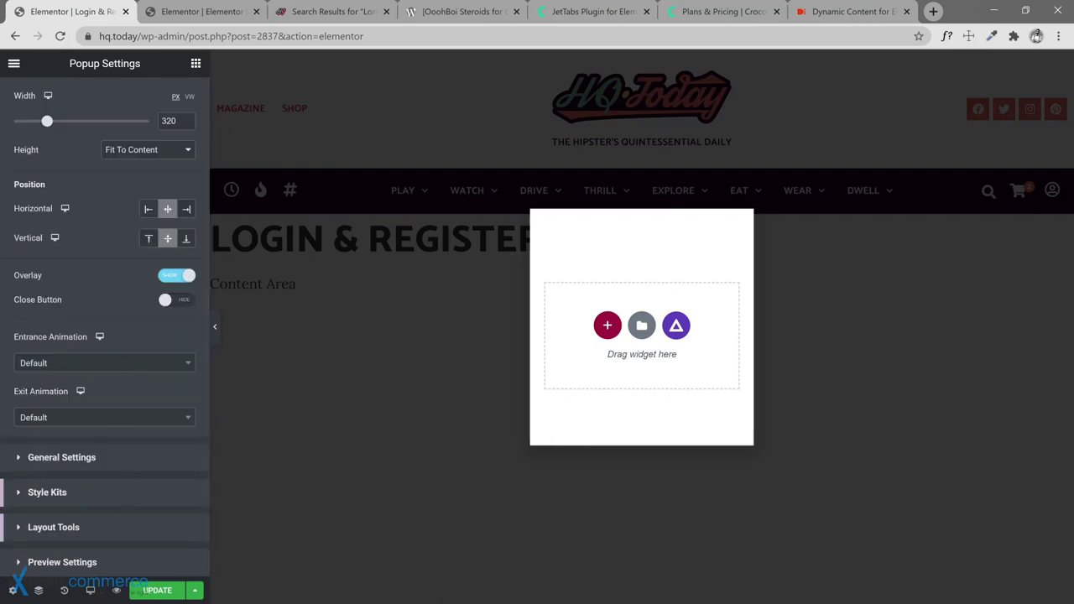
Step: Set the popup's HTML tag to aside in General Settings and update the popup
{"action": "left_click", "coordinate": [125, 463]}
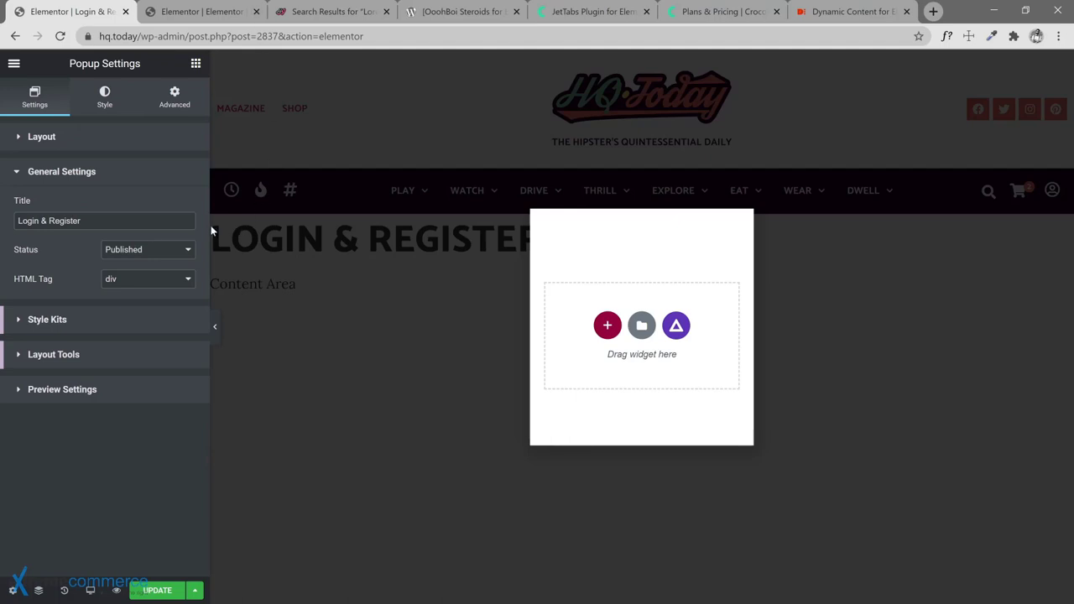
{"action": "left_click", "coordinate": [118, 367]}
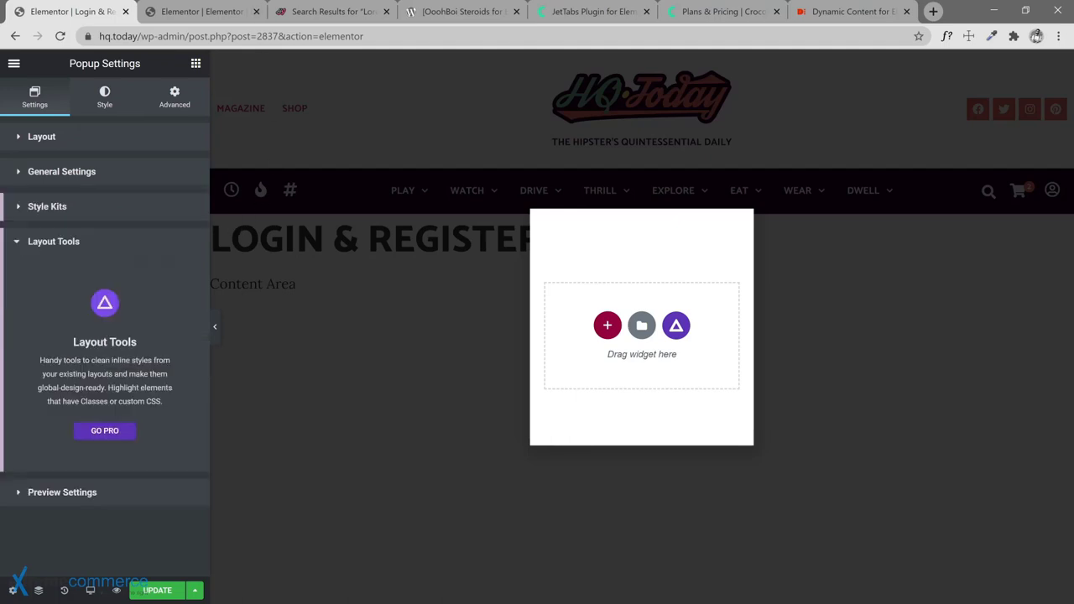
{"action": "left_click", "coordinate": [112, 498]}
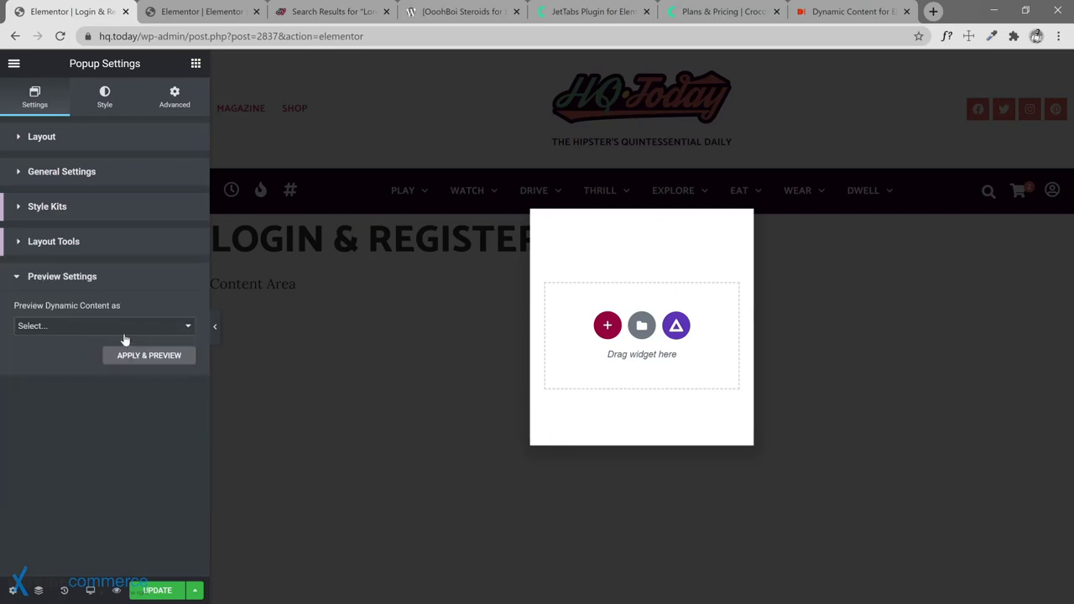
{"action": "left_click", "coordinate": [52, 136]}
{"action": "left_click", "coordinate": [99, 533]}
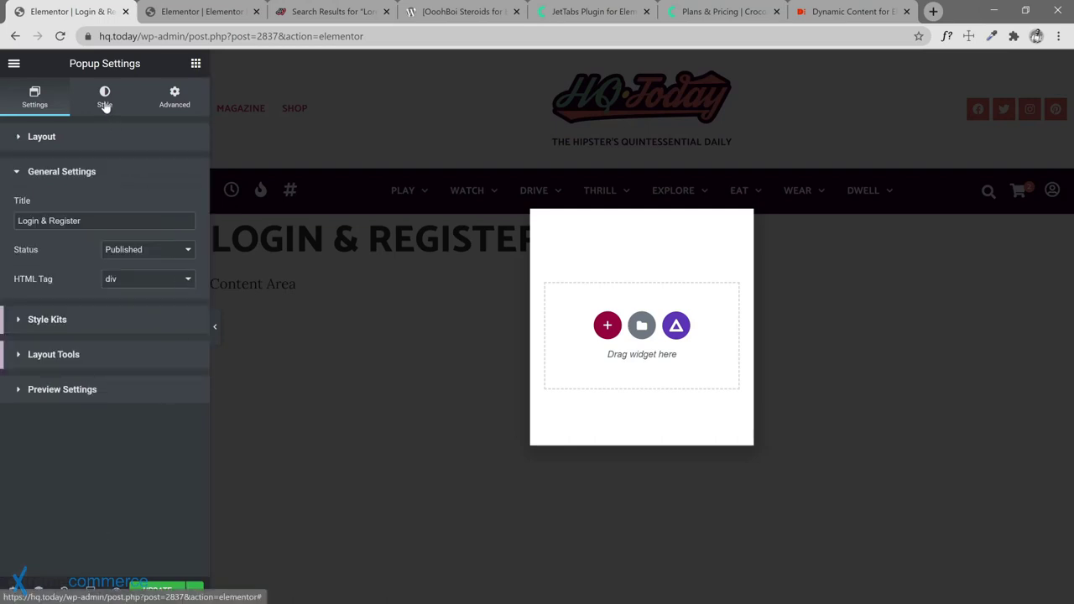
{"action": "left_click", "coordinate": [159, 282]}
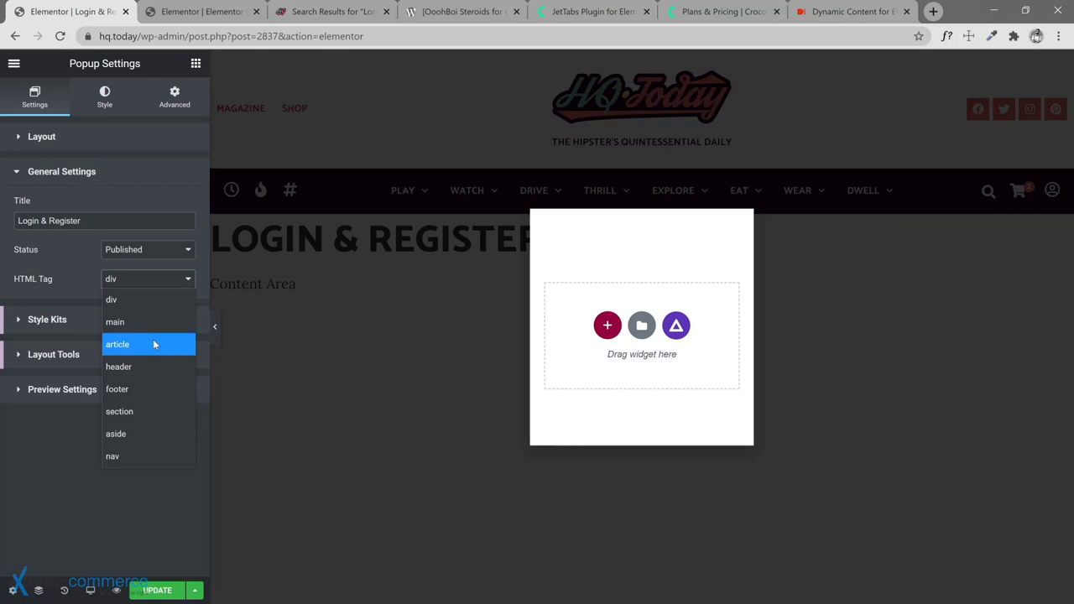
{"action": "left_click", "coordinate": [142, 430]}
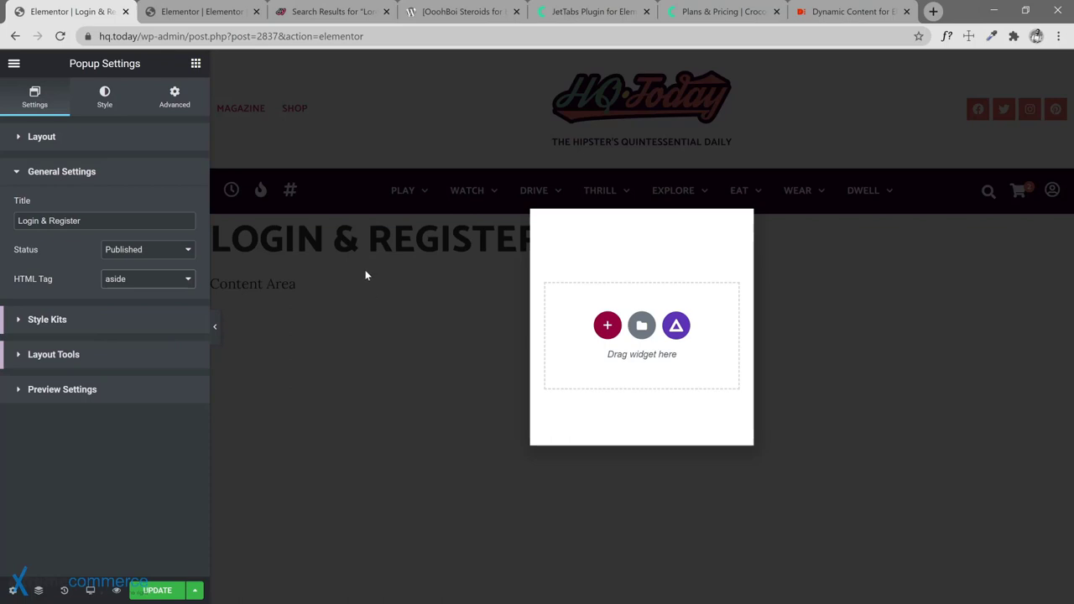
{"action": "left_click", "coordinate": [165, 591]}
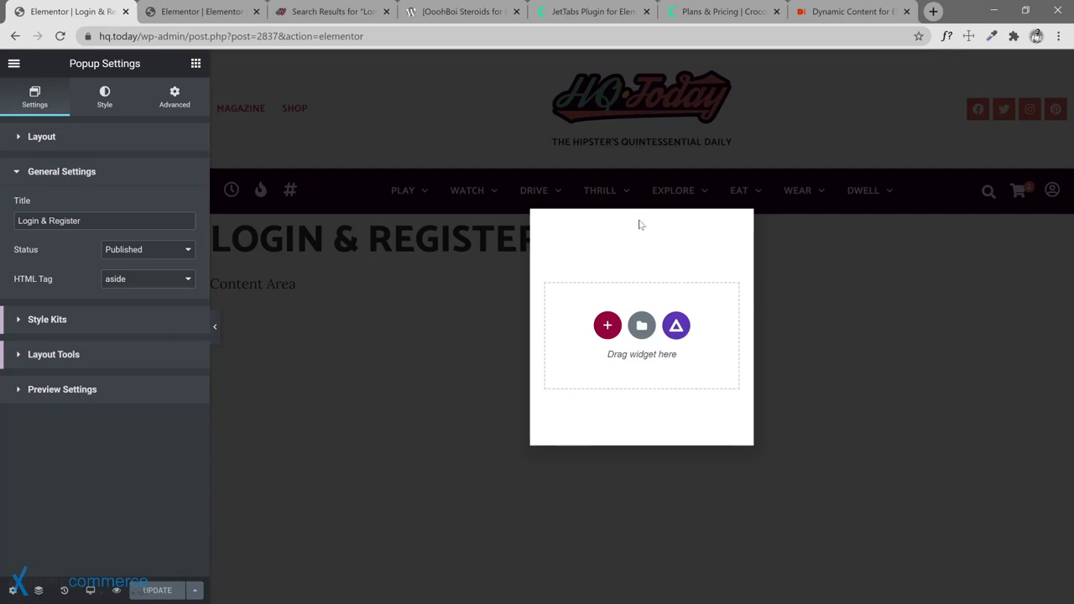
Step: Confirm the HTML tag stays aside, then switch to the popup's Style settings
{"action": "left_click", "coordinate": [152, 285]}
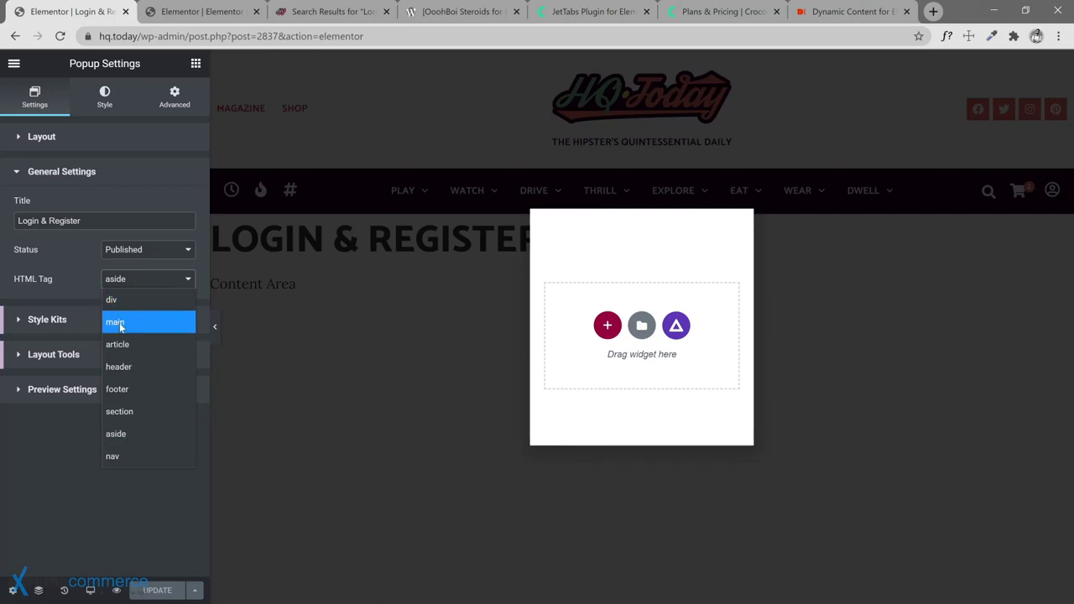
{"action": "left_click", "coordinate": [147, 279]}
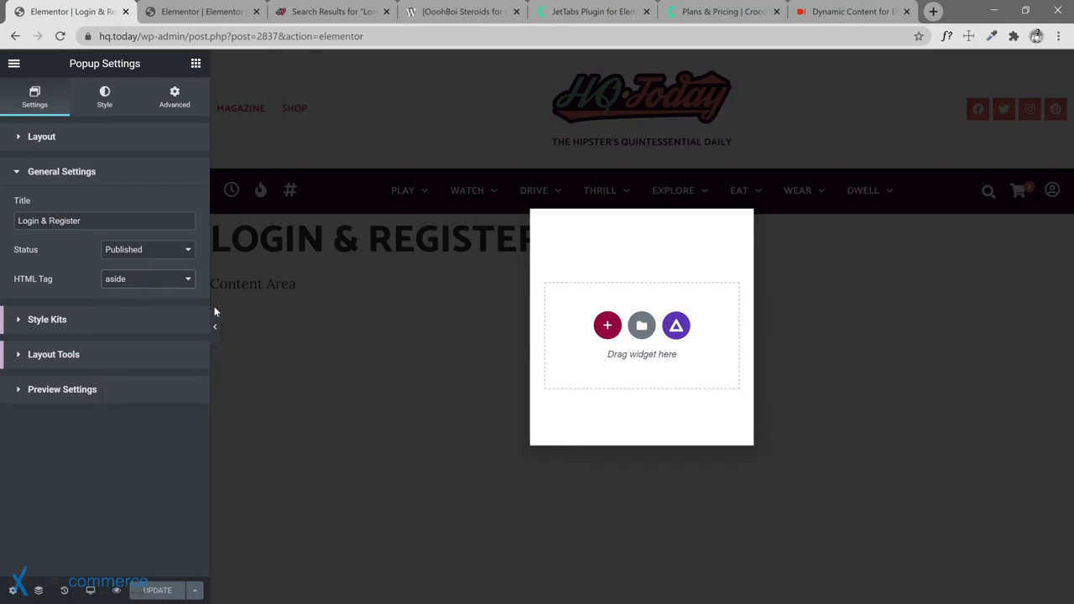
{"action": "left_click", "coordinate": [171, 282]}
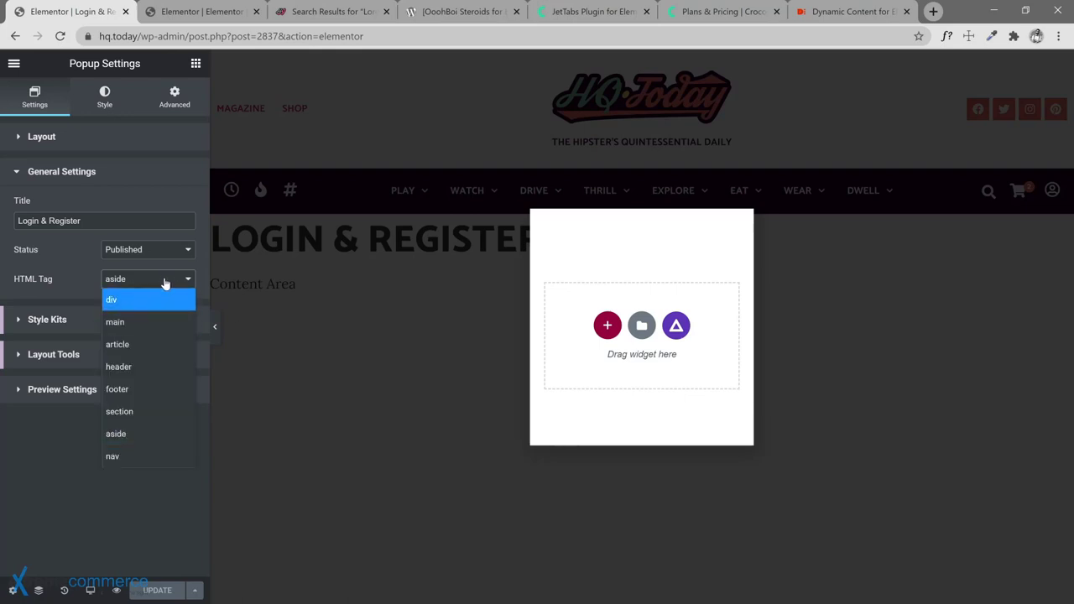
{"action": "left_click", "coordinate": [165, 284]}
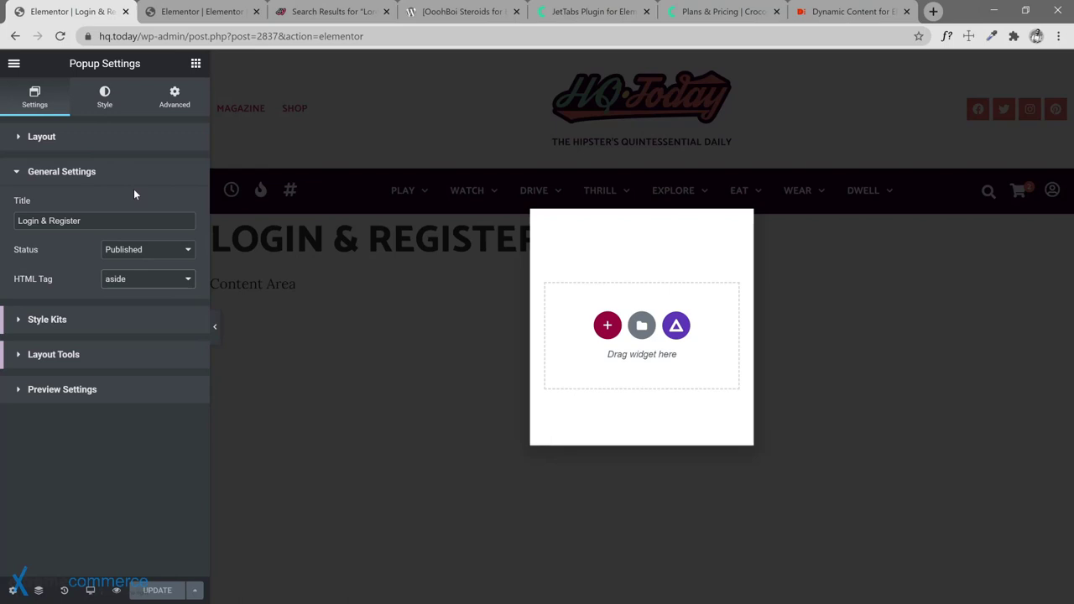
{"action": "left_click", "coordinate": [107, 99]}
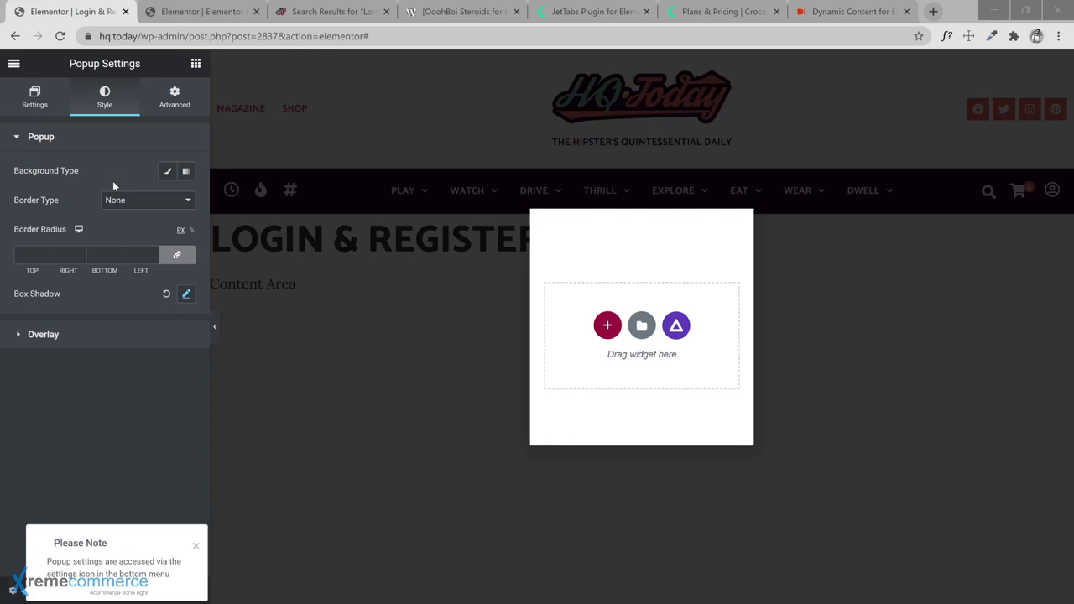
Step: Set the overlay colour to #000000CC by adjusting alpha and hex, then dismiss the notice
{"action": "left_click", "coordinate": [118, 335]}
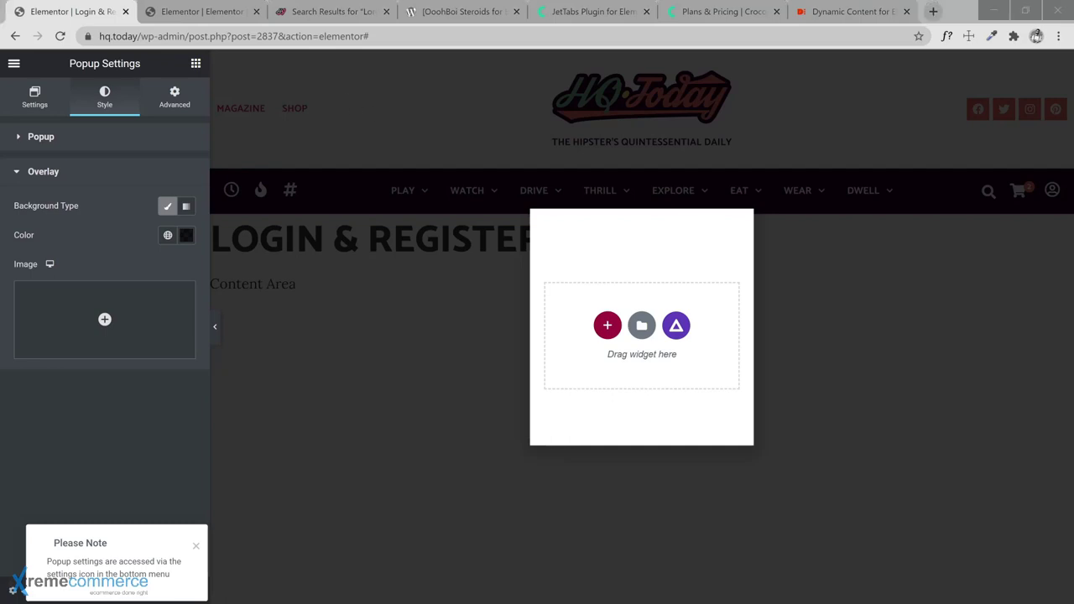
{"action": "left_click", "coordinate": [168, 237]}
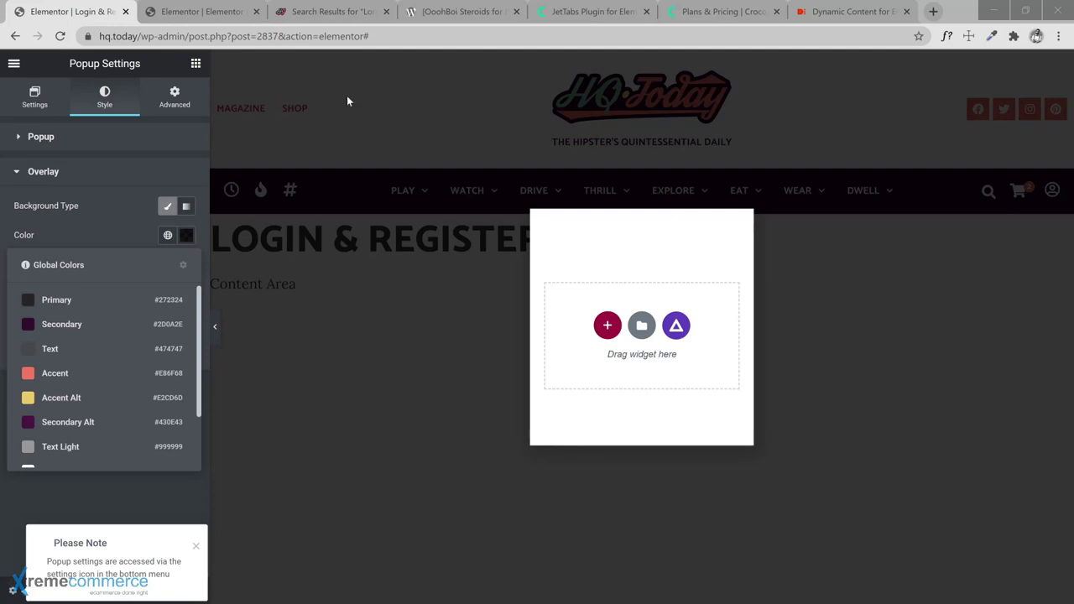
{"action": "left_click", "coordinate": [185, 235]}
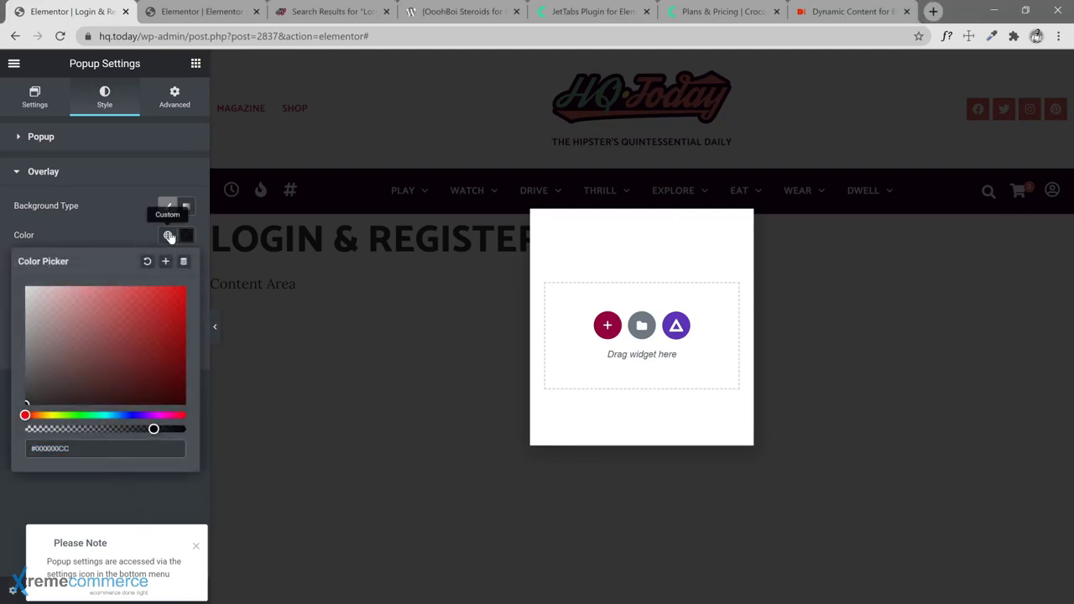
{"action": "left_click", "coordinate": [167, 234]}
{"action": "left_click", "coordinate": [89, 227]}
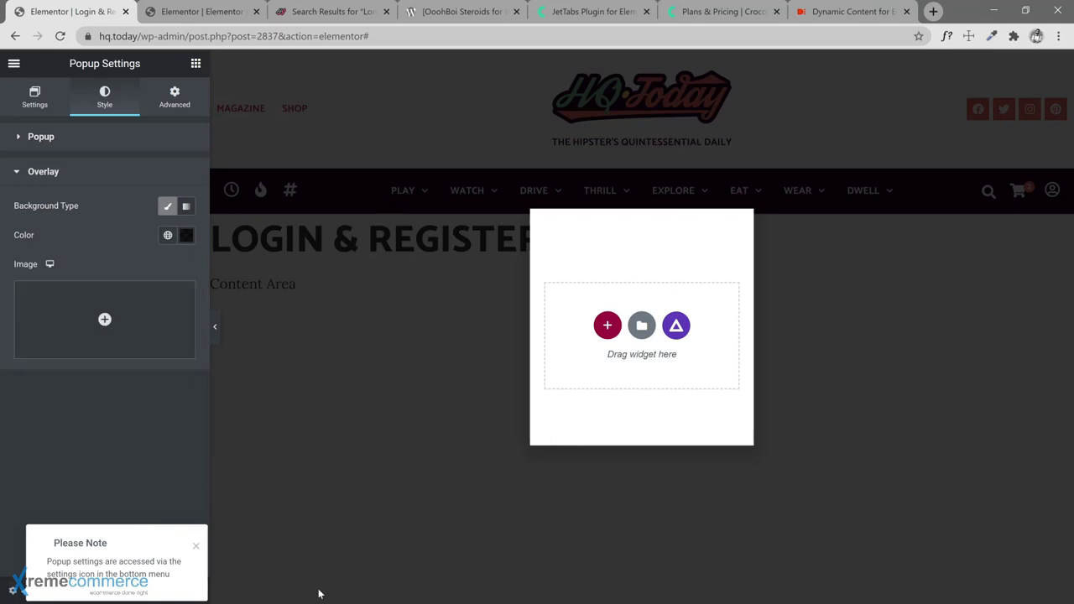
{"action": "left_click", "coordinate": [185, 235]}
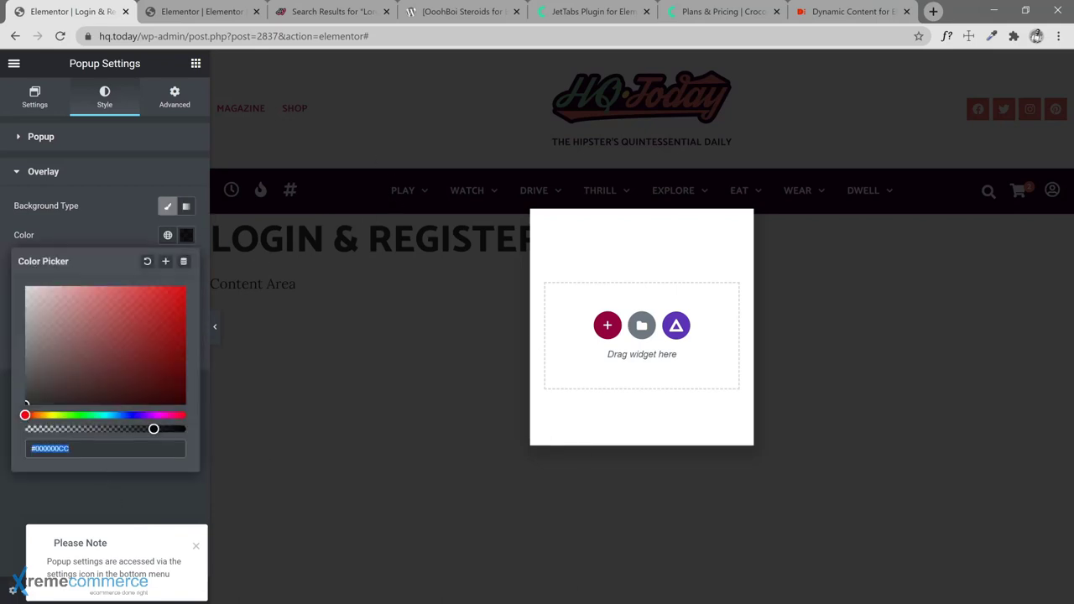
{"action": "left_click_drag", "start_coordinate": [153, 429], "coordinate": [166, 428]}
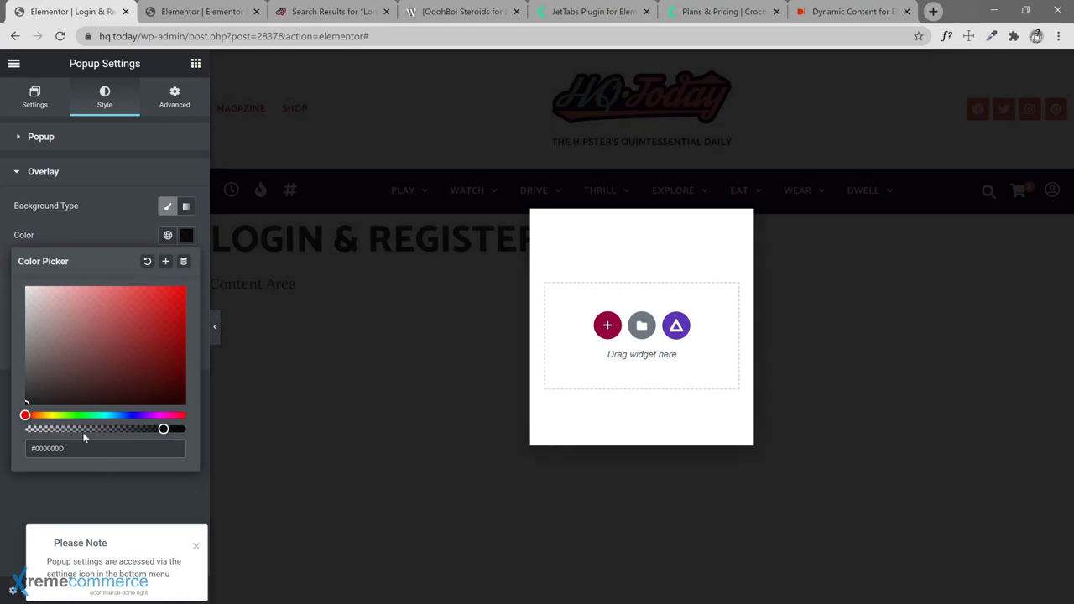
{"action": "key", "text": "BackSpace"}
{"action": "key", "text": "BackSpace"}
{"action": "type", "text": "CC"}
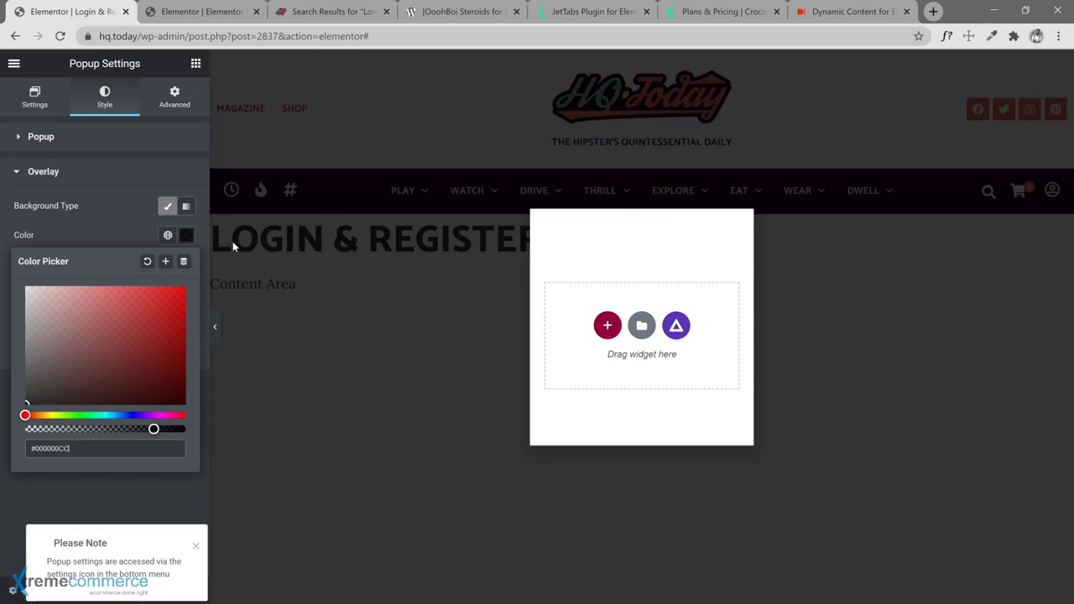
{"action": "left_click", "coordinate": [186, 235]}
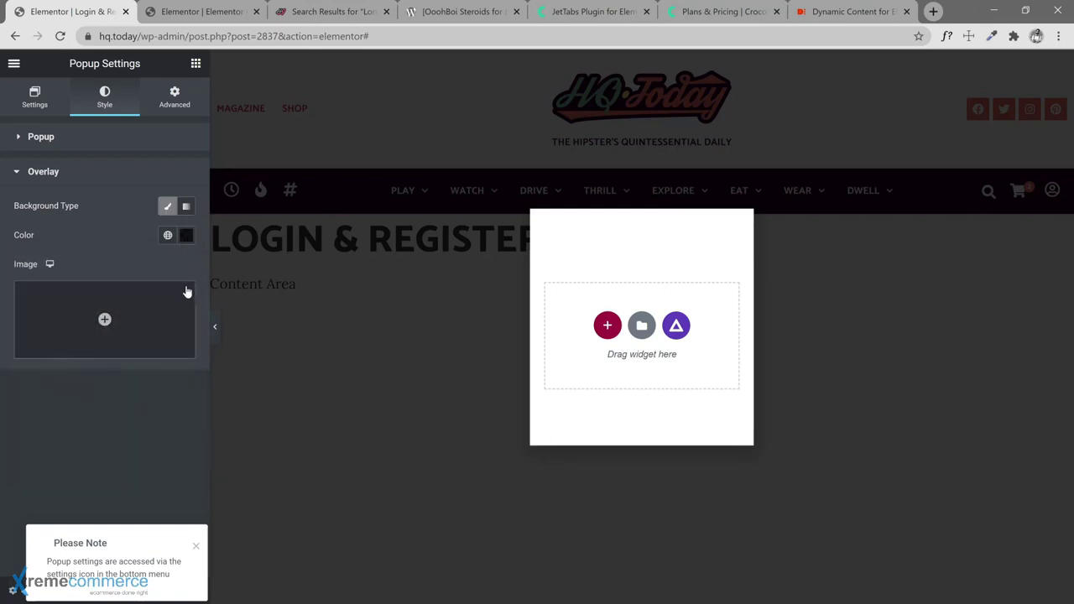
{"action": "left_click", "coordinate": [195, 546]}
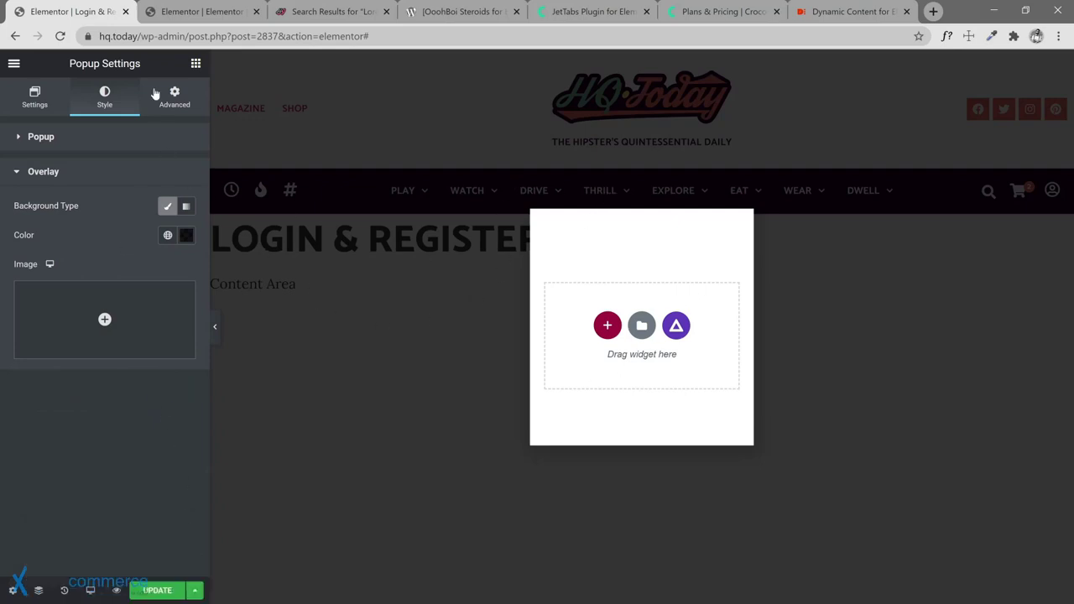
Step: Search 'jettabs', drop the JetTabs Tabs widget into the empty popup, and select its column
{"action": "left_click", "coordinate": [195, 65]}
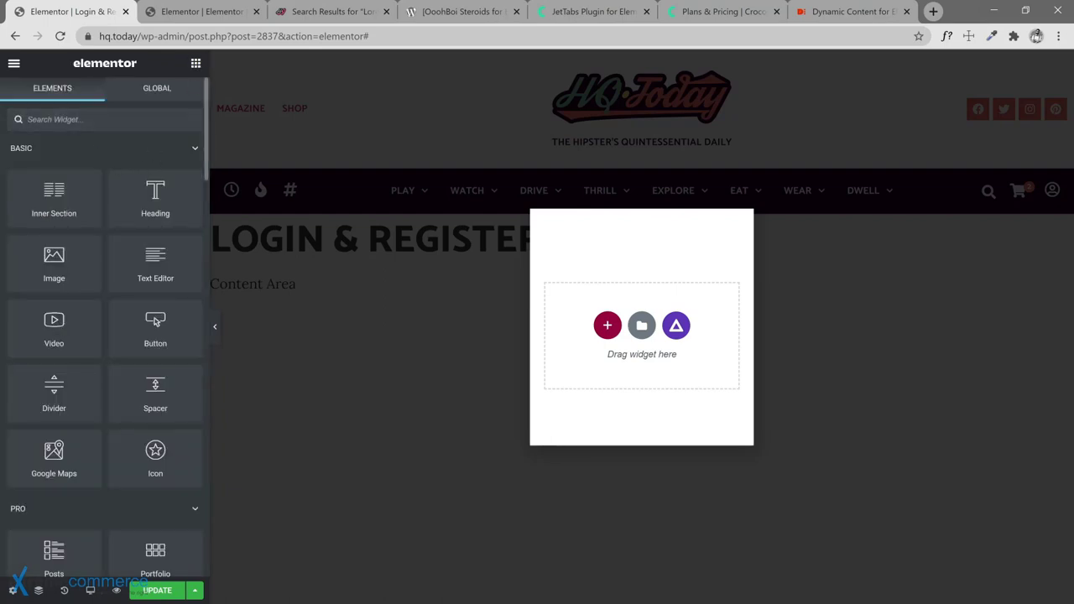
{"action": "type", "text": "jet"}
{"action": "type", "text": "tabs"}
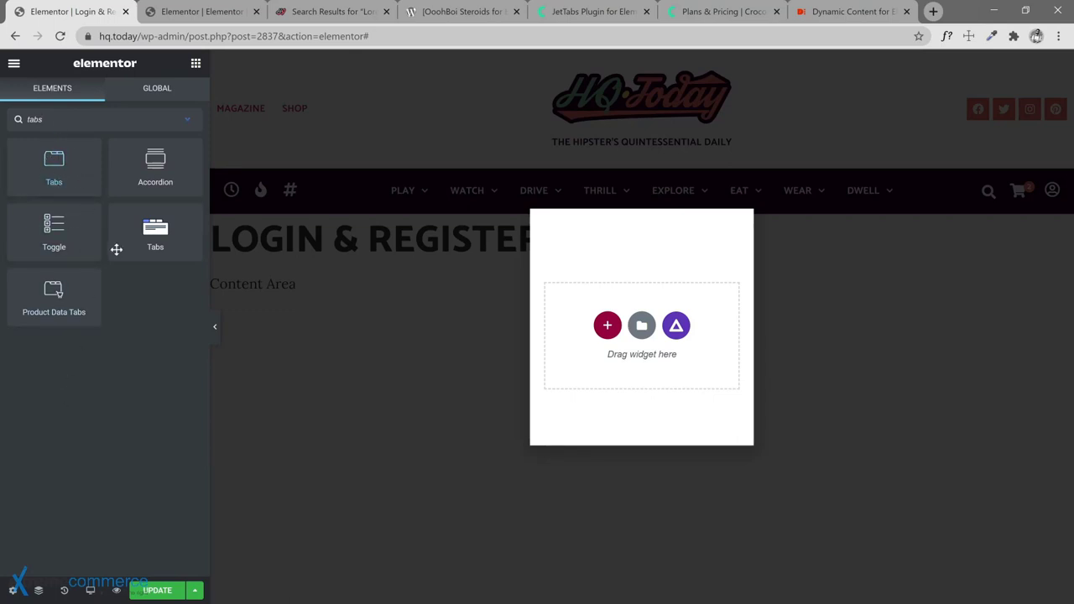
{"action": "left_click_drag", "start_coordinate": [165, 233], "coordinate": [569, 344]}
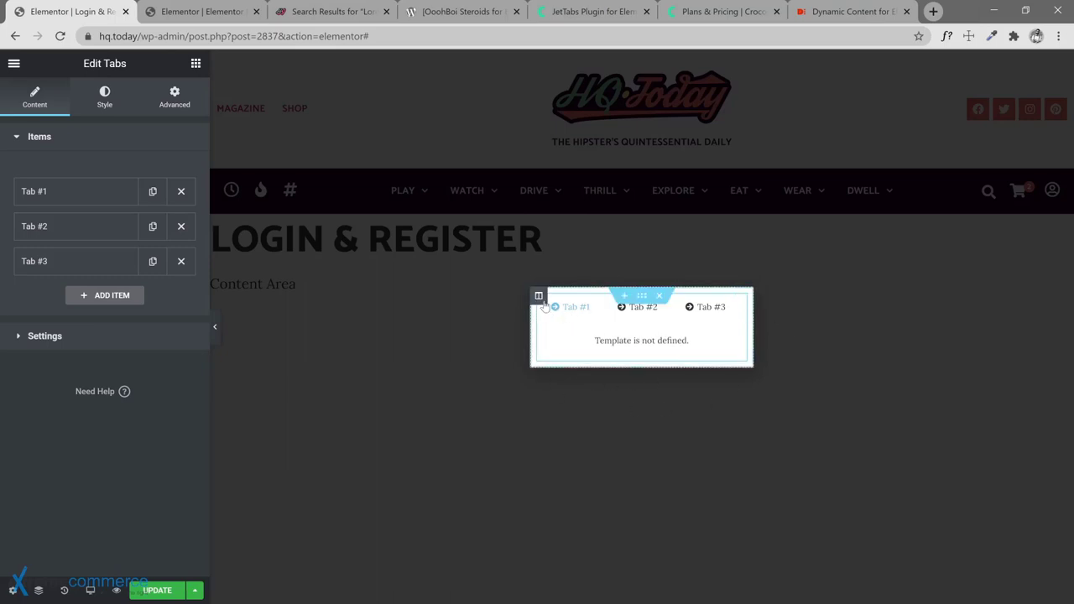
{"action": "left_click", "coordinate": [539, 296]}
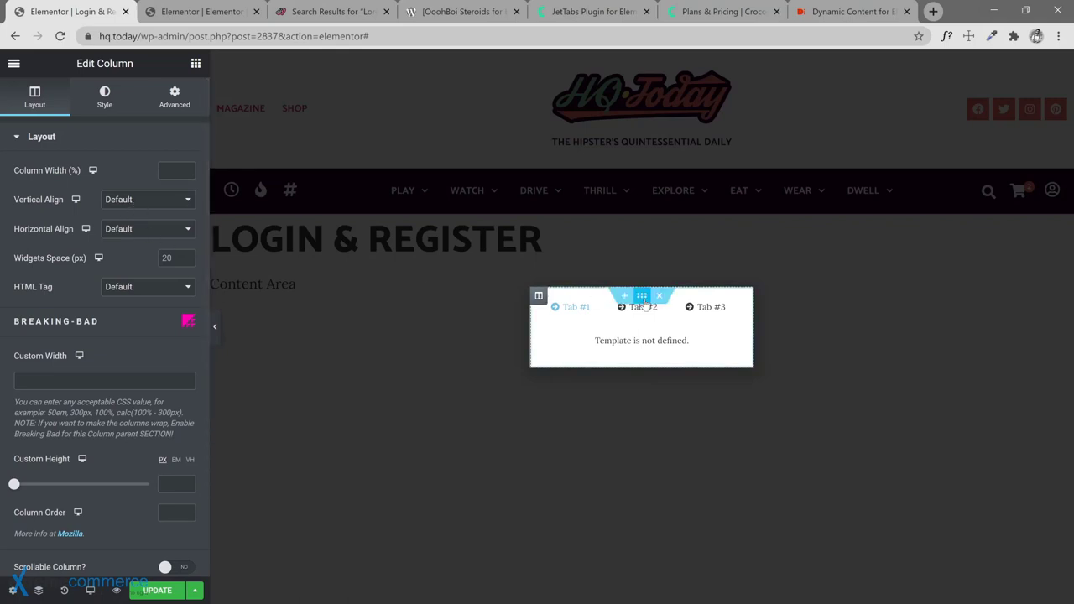
Step: Try No Gap for the section's column gap, restore Default, then edit the Tabs widget
{"action": "left_click", "coordinate": [641, 297]}
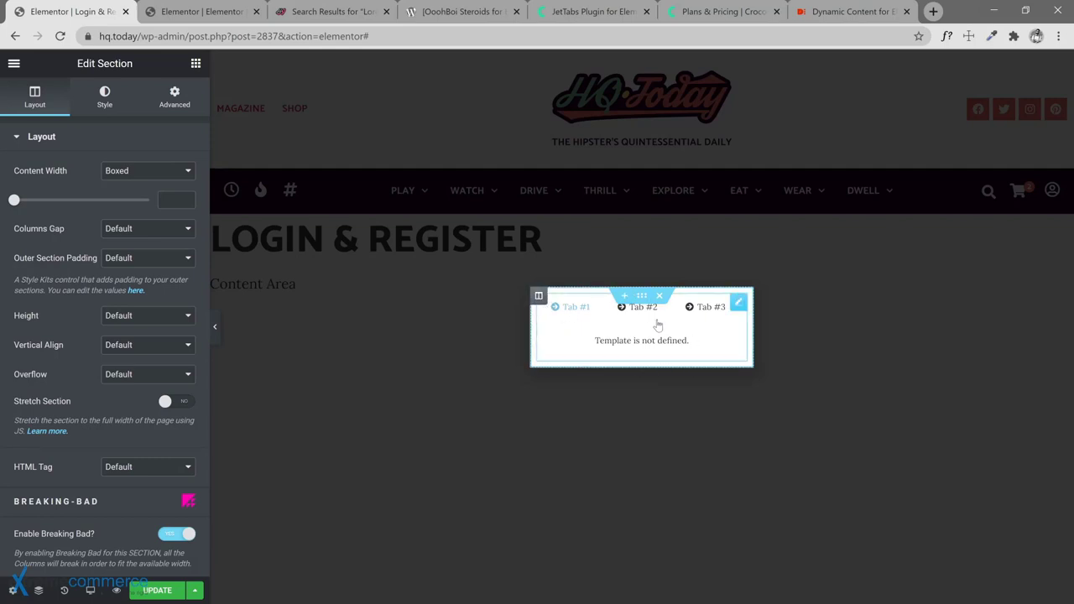
{"action": "left_click", "coordinate": [144, 234]}
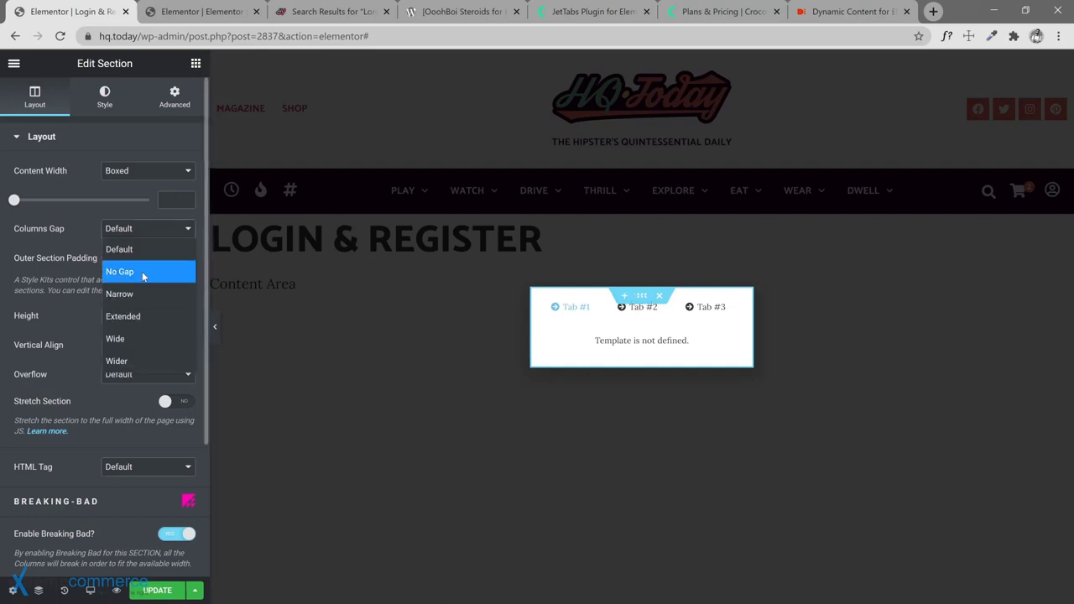
{"action": "left_click", "coordinate": [142, 276]}
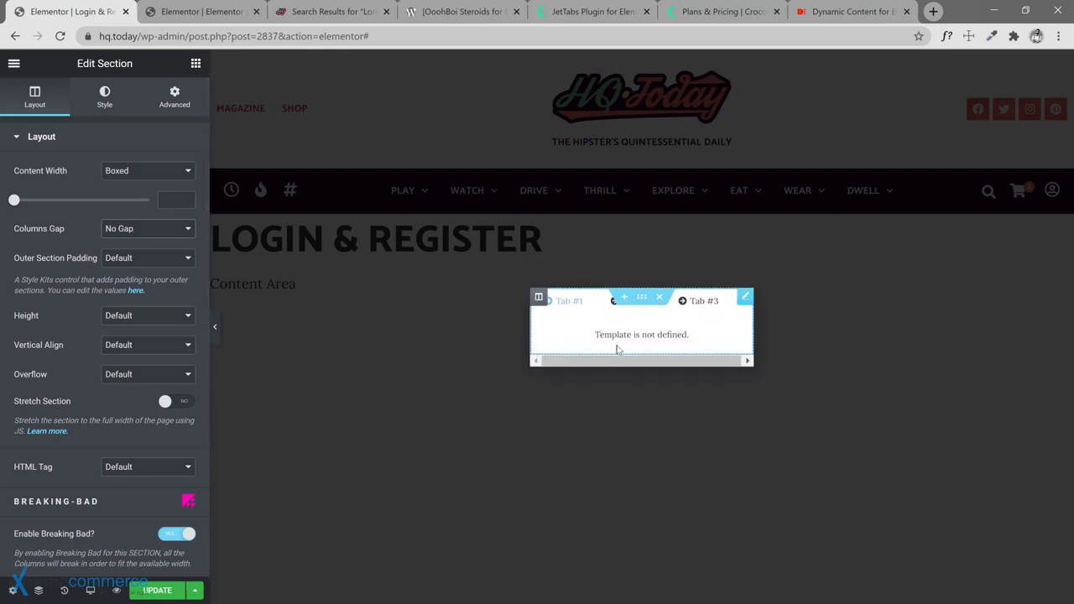
{"action": "left_click", "coordinate": [138, 231]}
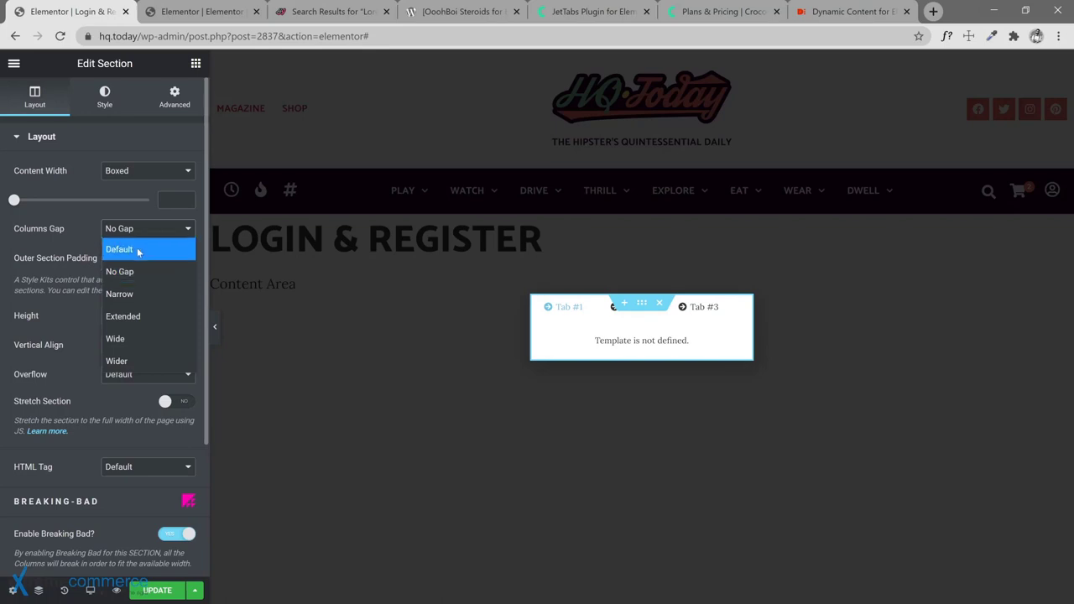
{"action": "left_click", "coordinate": [139, 246]}
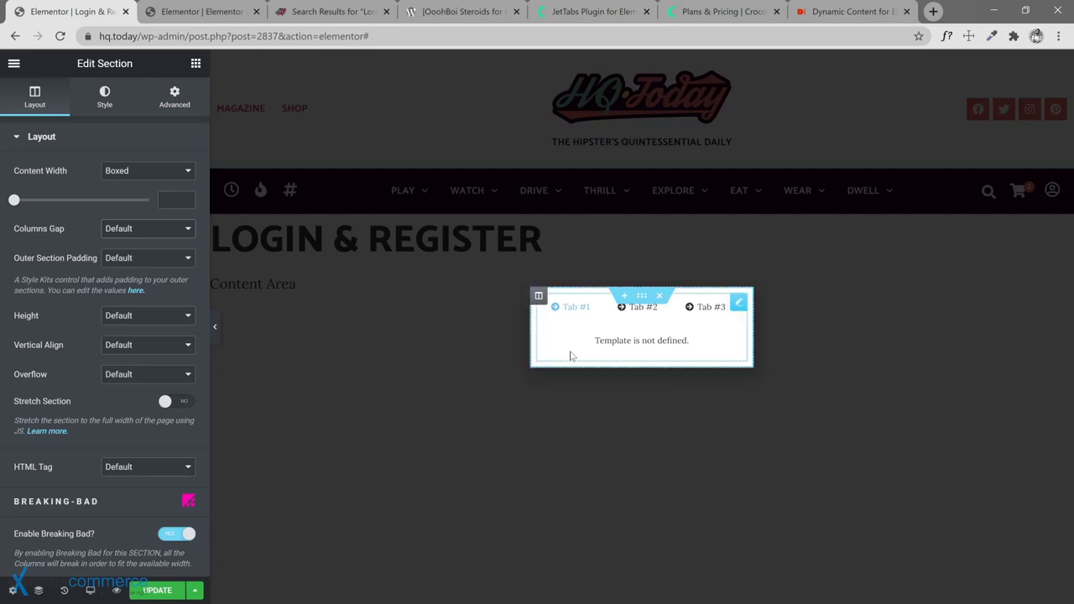
{"action": "left_click", "coordinate": [737, 305]}
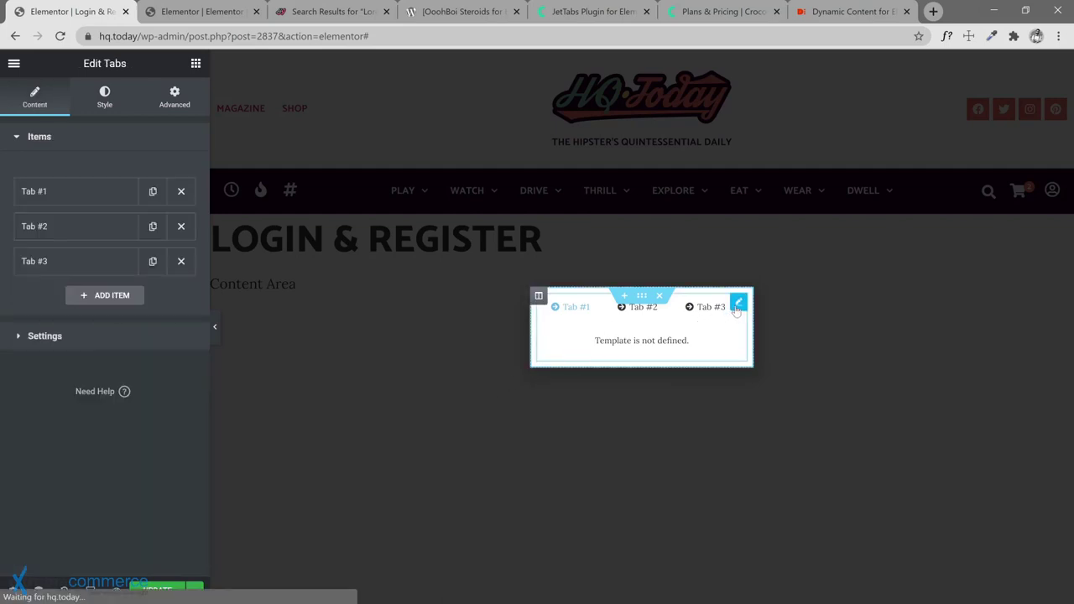
Step: Delete Tab #3 and relabel Tab #1 as 'Login'
{"action": "left_click", "coordinate": [184, 265]}
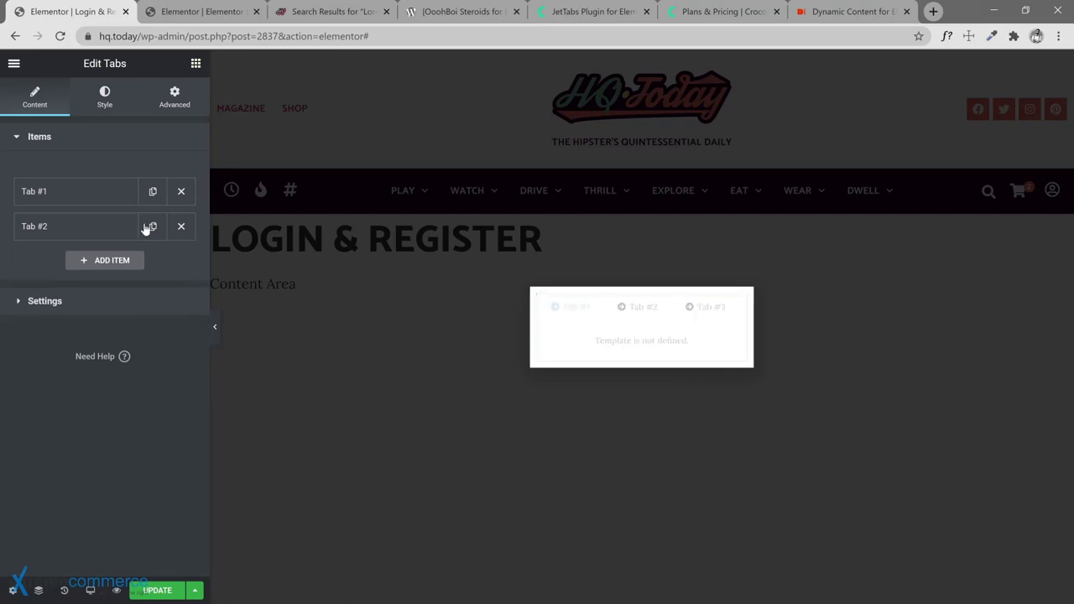
{"action": "left_click", "coordinate": [93, 196]}
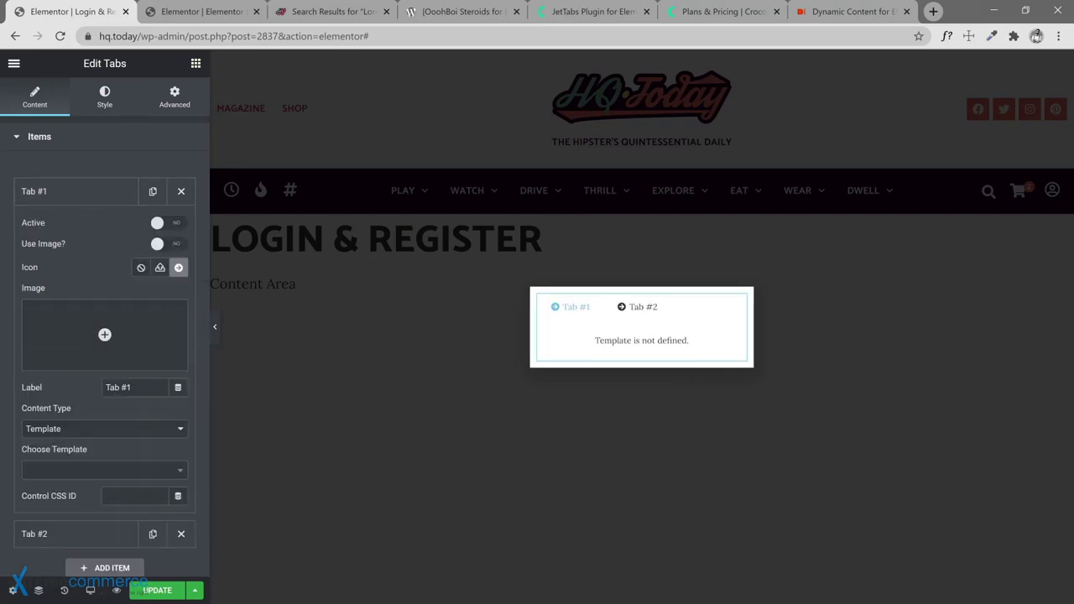
{"action": "left_click_drag", "start_coordinate": [133, 388], "coordinate": [19, 373]}
{"action": "type", "text": "Login"}
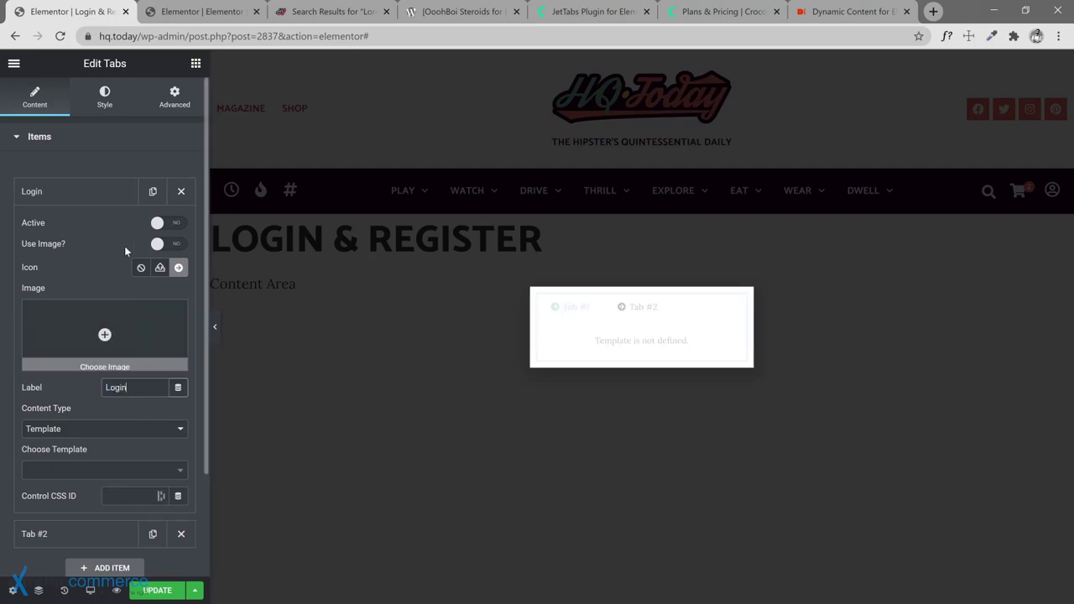
{"action": "left_click", "coordinate": [85, 199]}
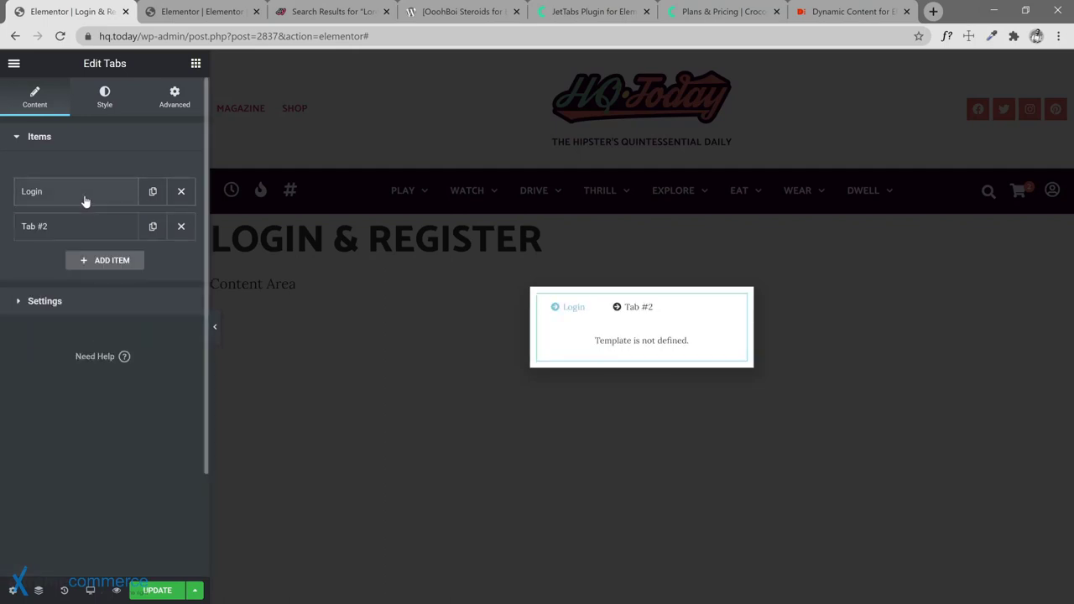
Step: Relabel Tab #2 as 'Register'
{"action": "left_click", "coordinate": [122, 233]}
{"action": "left_click", "coordinate": [150, 422]}
{"action": "key", "text": "ctrl+a"}
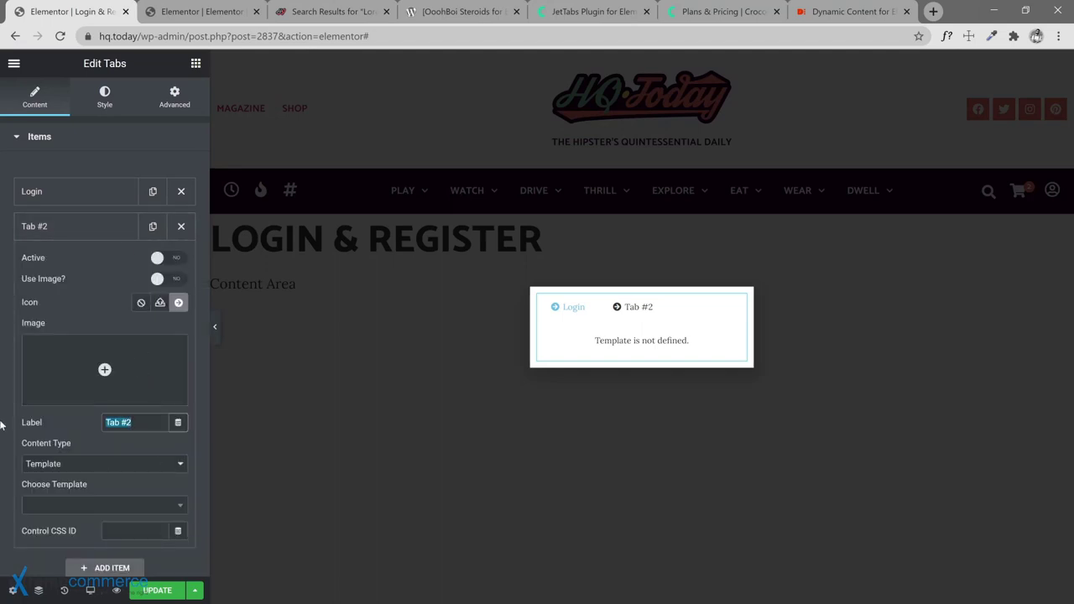
{"action": "type", "text": "Register"}
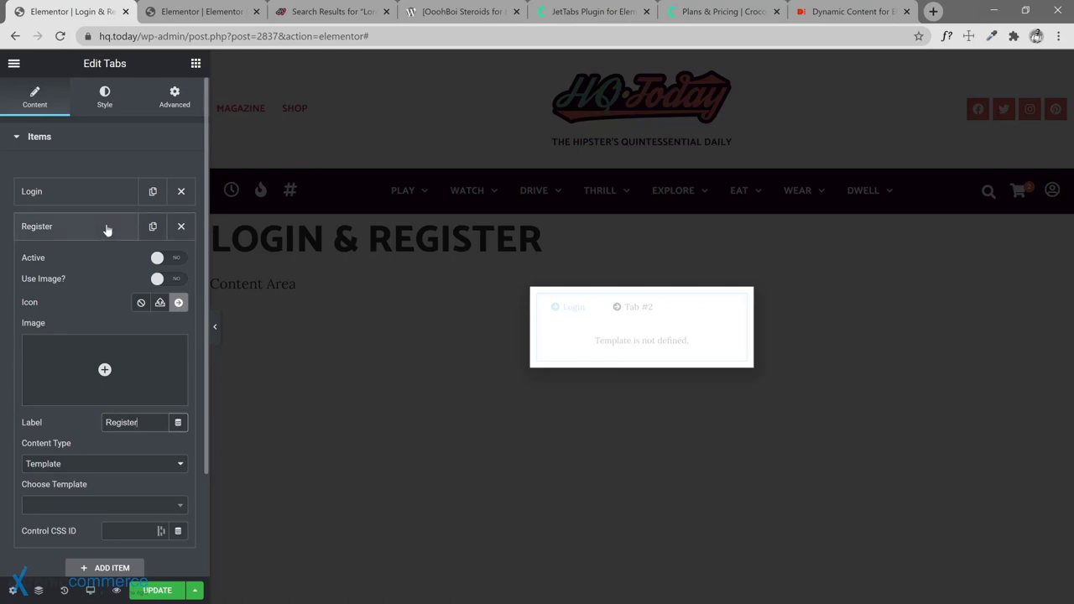
{"action": "left_click", "coordinate": [107, 195]}
{"action": "scroll", "coordinate": [132, 417], "scroll_direction": "down", "scroll_amount": 2}
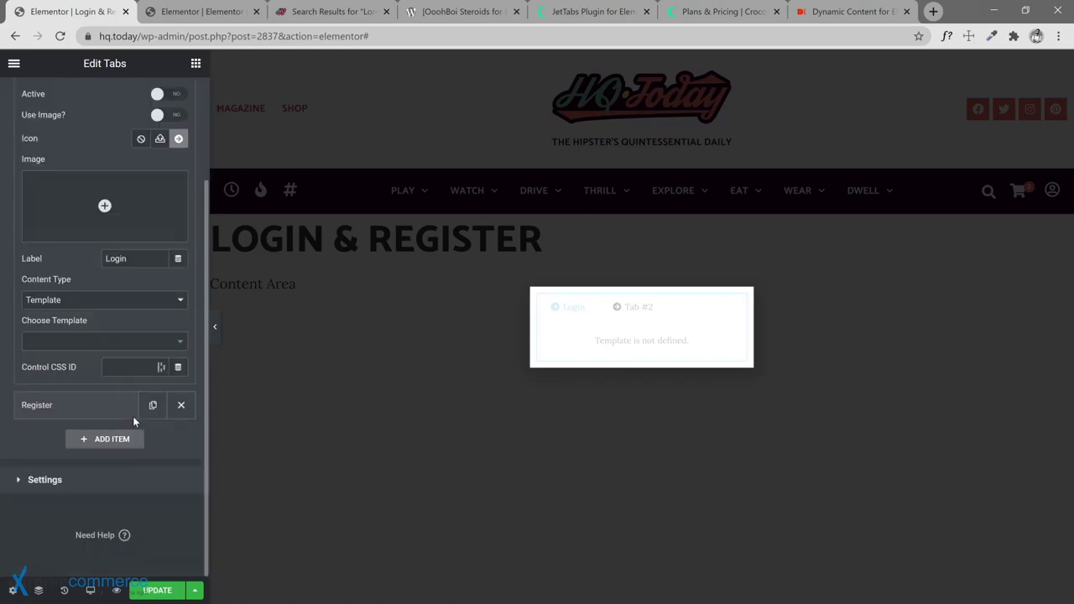
Step: Set the Login tab's content to the Login (section) template
{"action": "left_click", "coordinate": [159, 303]}
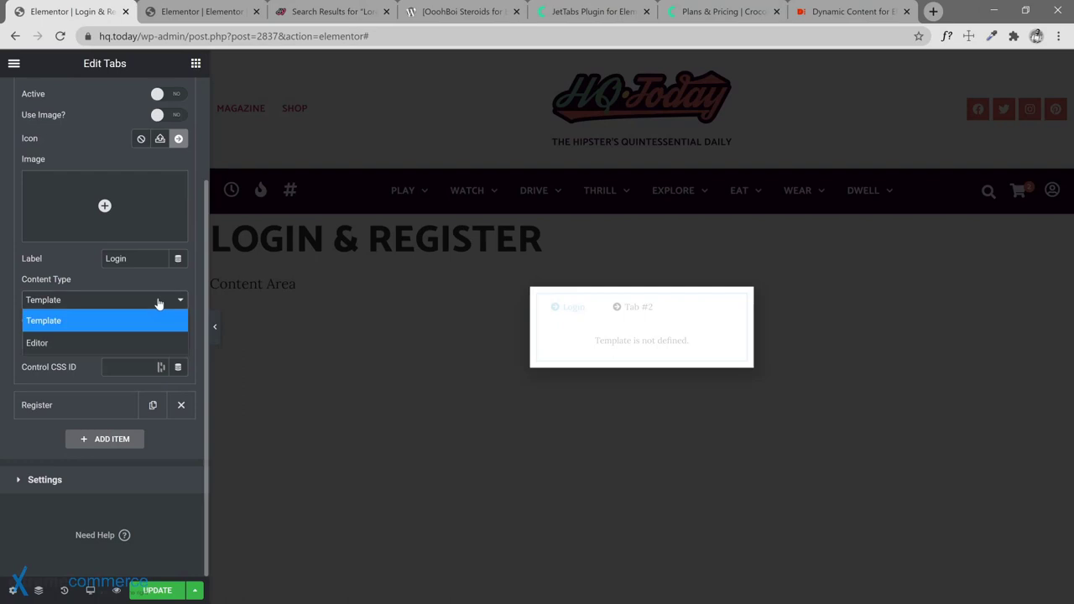
{"action": "left_click", "coordinate": [98, 340]}
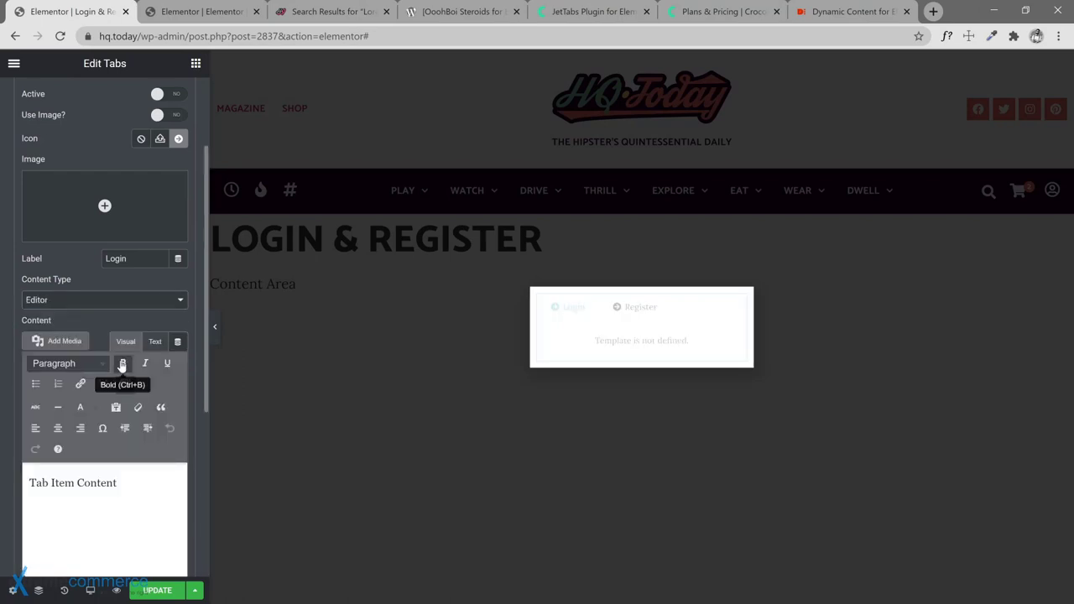
{"action": "left_click", "coordinate": [90, 304]}
{"action": "left_click", "coordinate": [91, 318]}
{"action": "left_click", "coordinate": [132, 342]}
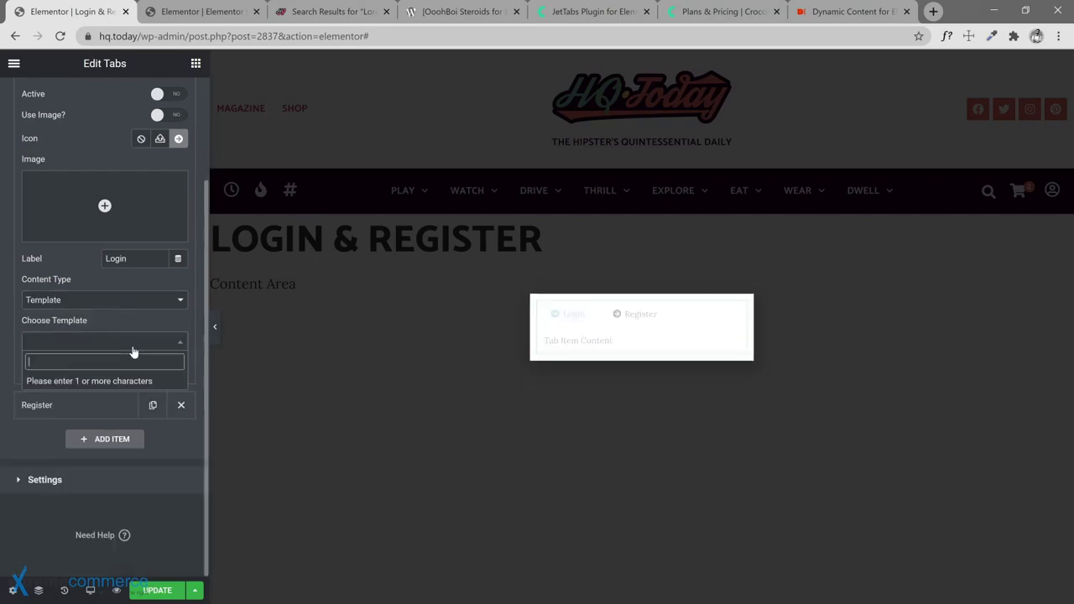
{"action": "left_click", "coordinate": [131, 342]}
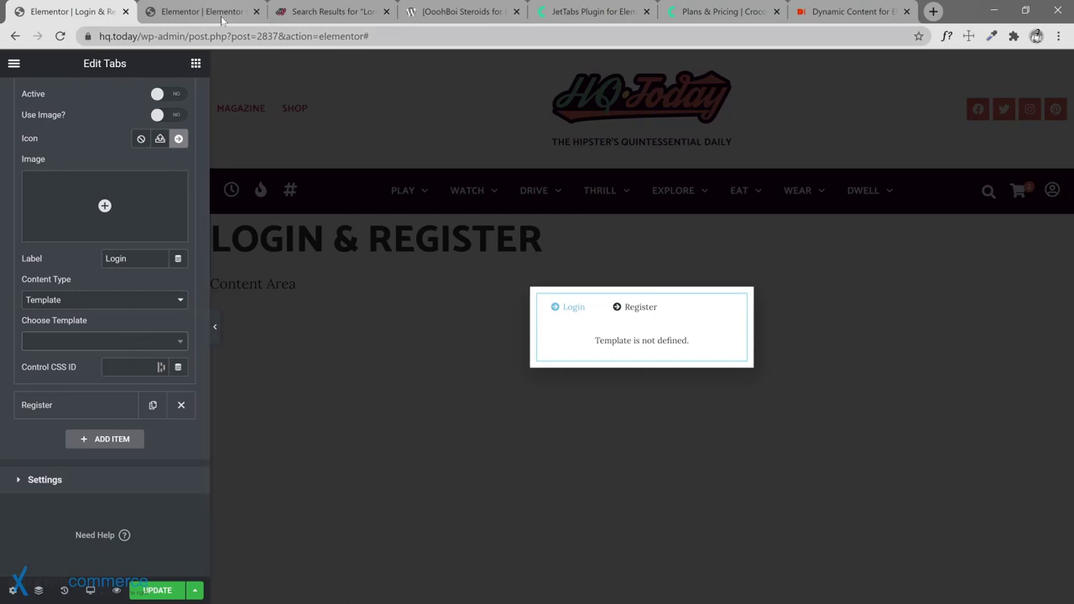
{"action": "left_click", "coordinate": [169, 346]}
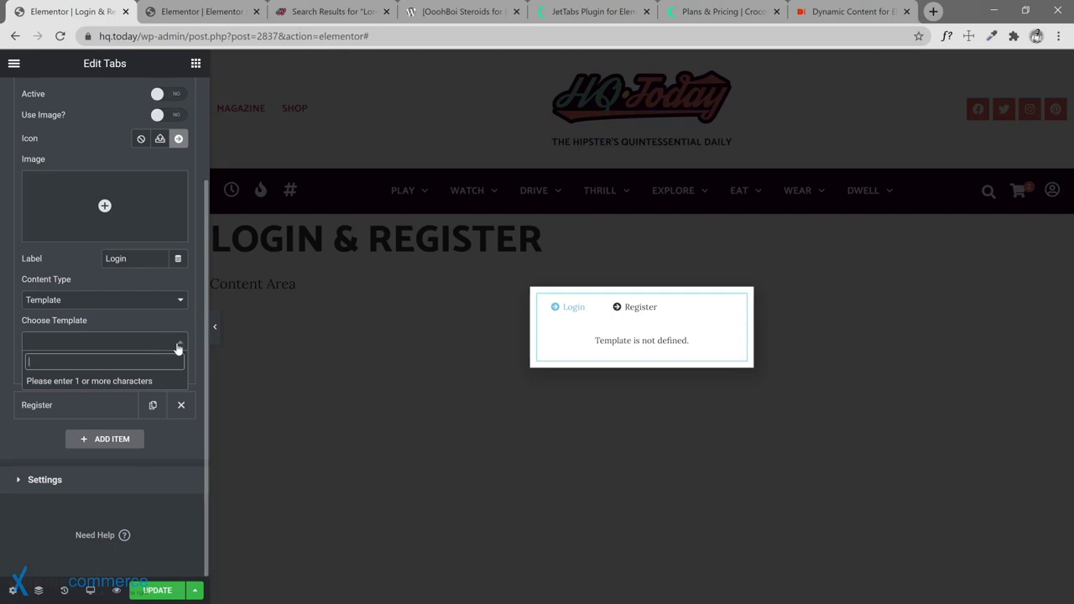
{"action": "type", "text": "login"}
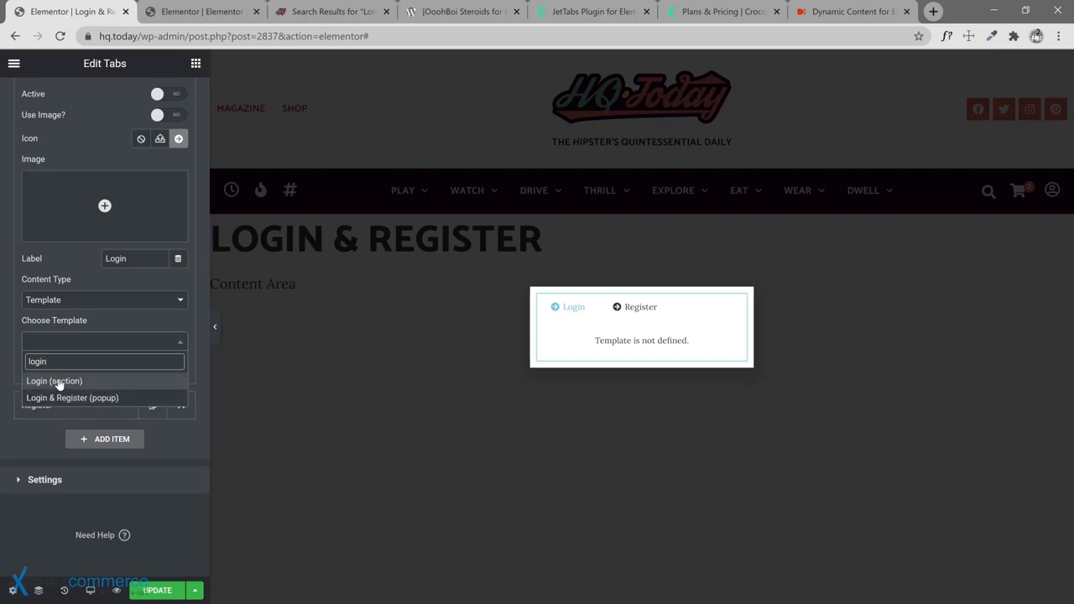
{"action": "left_click", "coordinate": [59, 383]}
Step: Assign the Register (section) template to the Register tab and save the page
{"action": "left_click", "coordinate": [95, 404]}
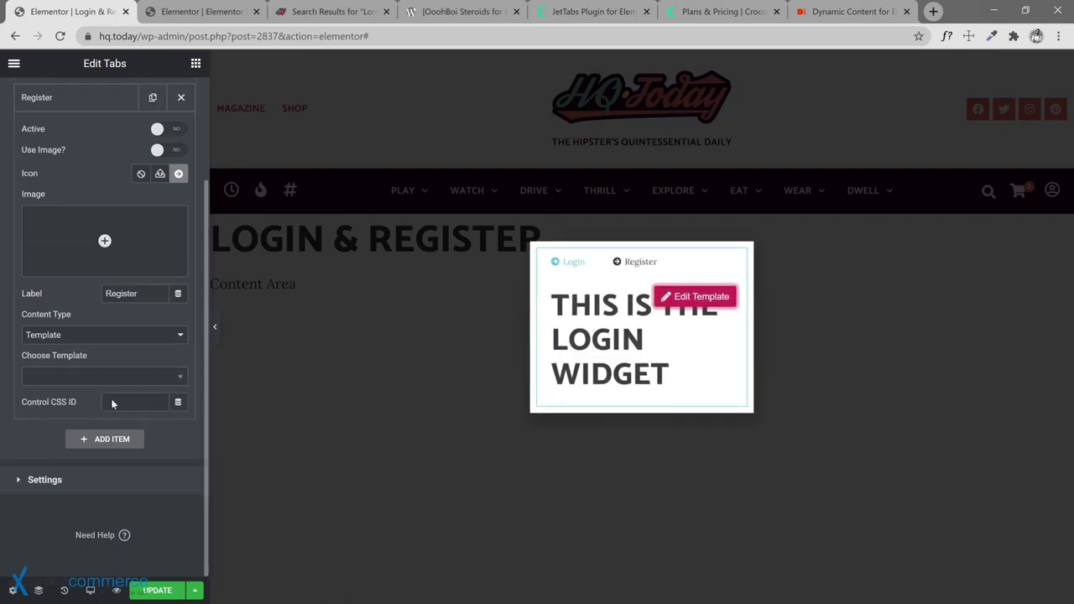
{"action": "left_click", "coordinate": [120, 338]}
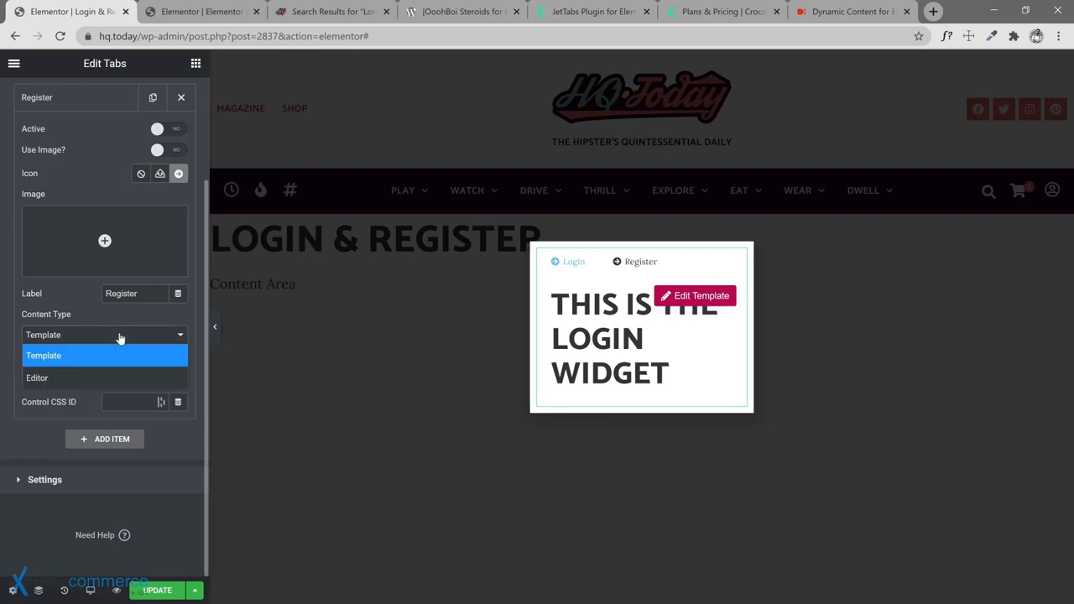
{"action": "left_click", "coordinate": [105, 347]}
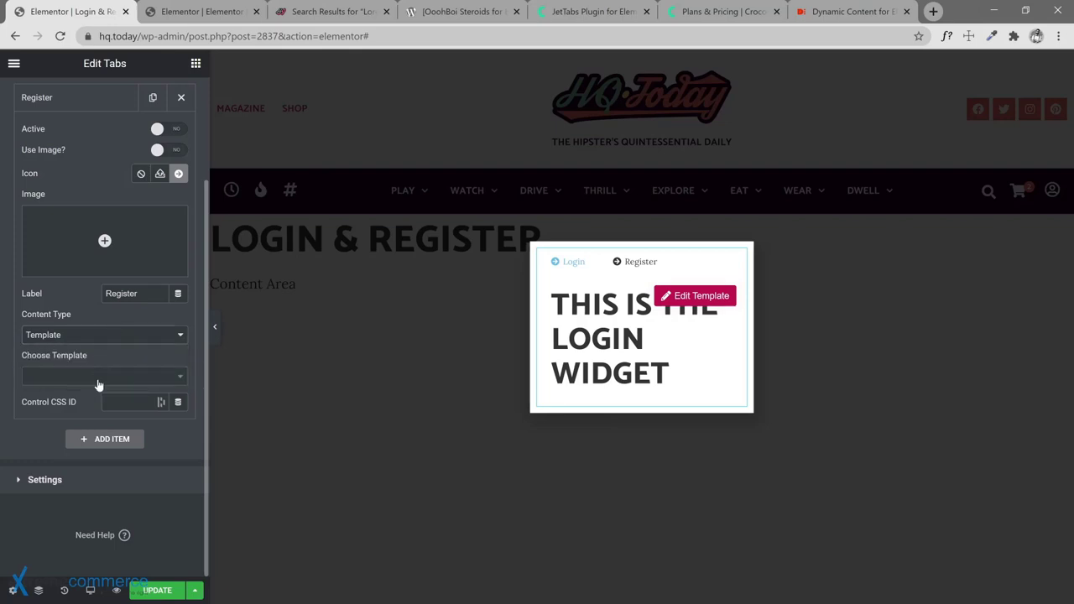
{"action": "left_click", "coordinate": [99, 382]}
{"action": "type", "text": "ergiste"}
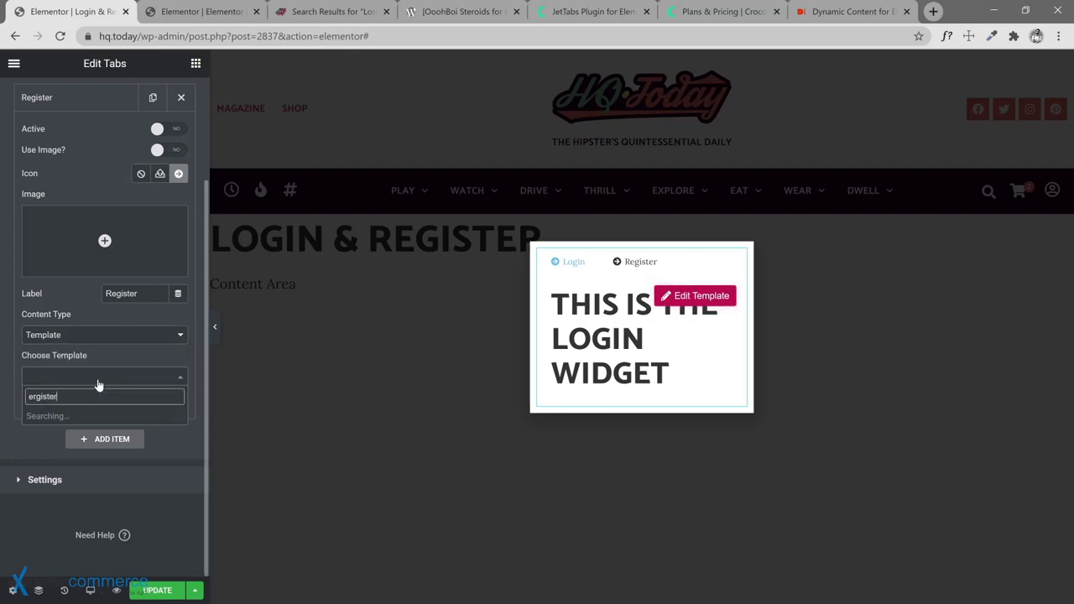
{"action": "type", "text": "r"}
{"action": "key", "text": "ctrl+a"}
{"action": "type", "text": "register"}
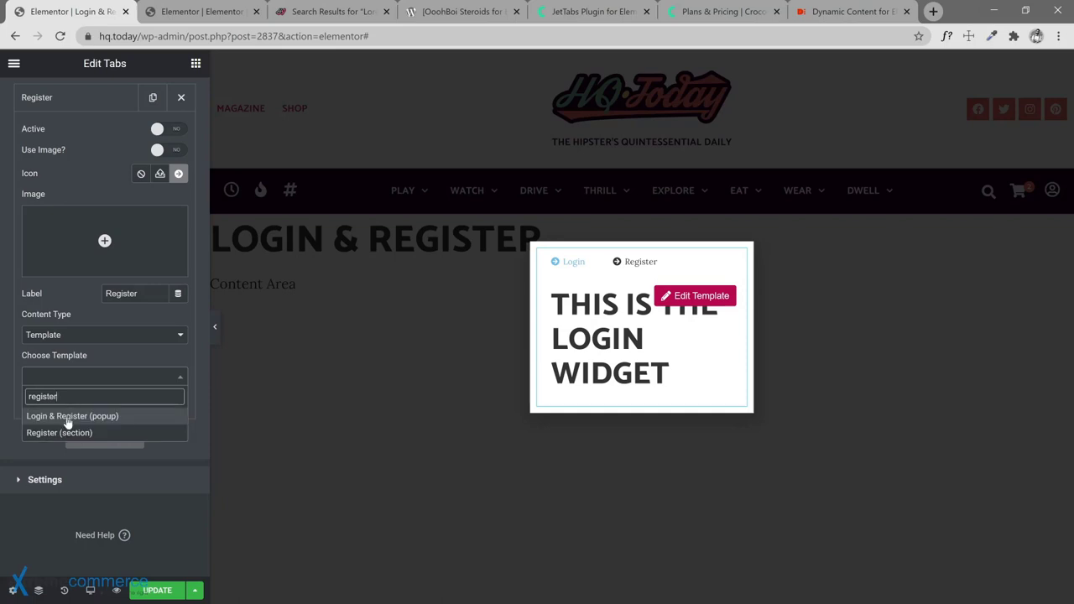
{"action": "left_click", "coordinate": [66, 415]}
{"action": "left_click", "coordinate": [139, 381]}
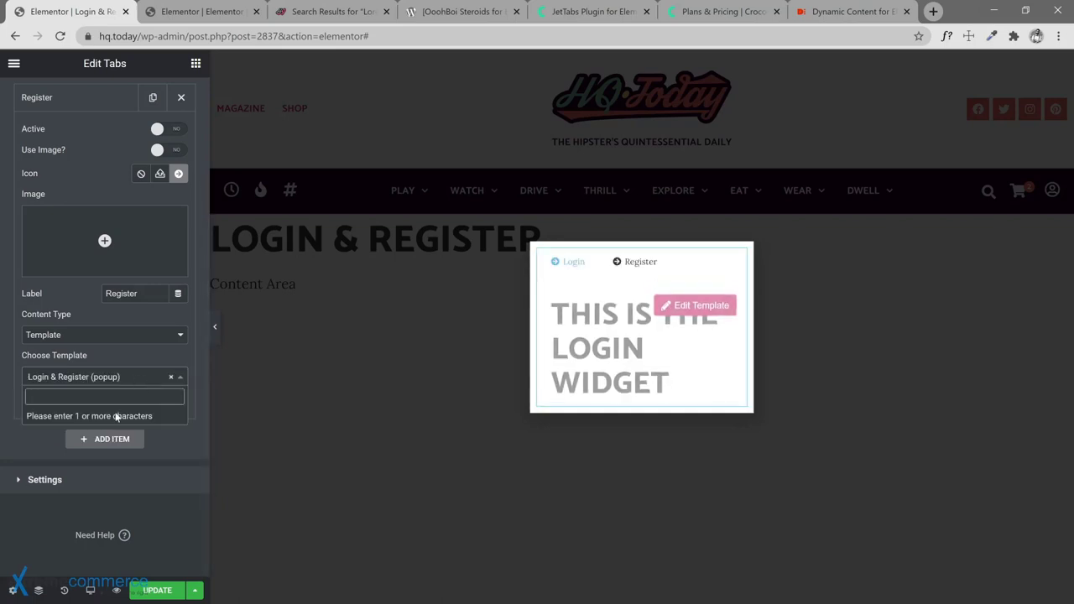
{"action": "type", "text": "register"}
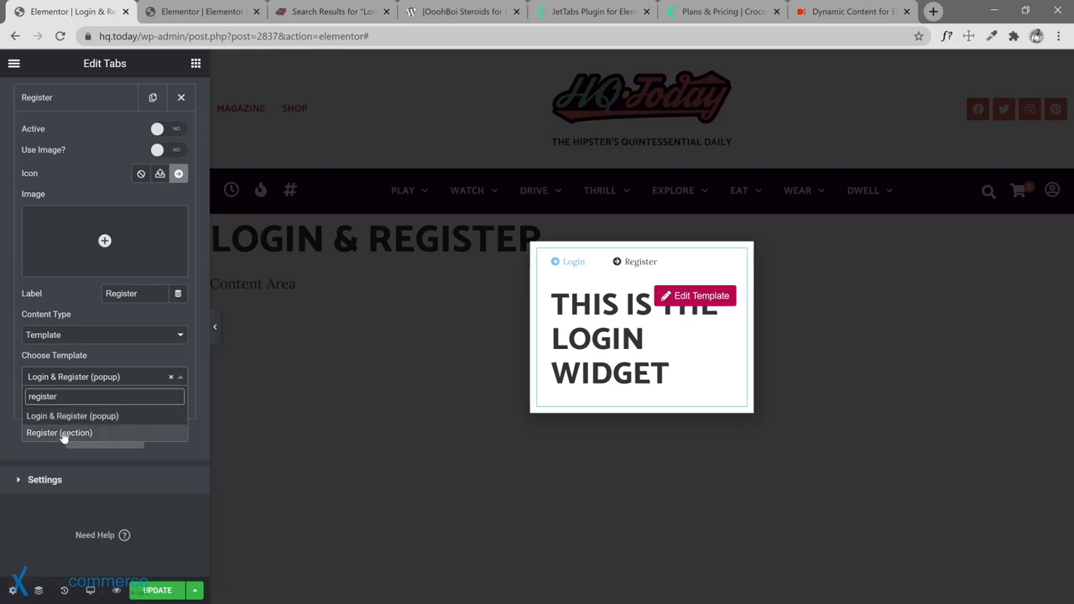
{"action": "left_click", "coordinate": [61, 432]}
{"action": "left_click", "coordinate": [154, 590]}
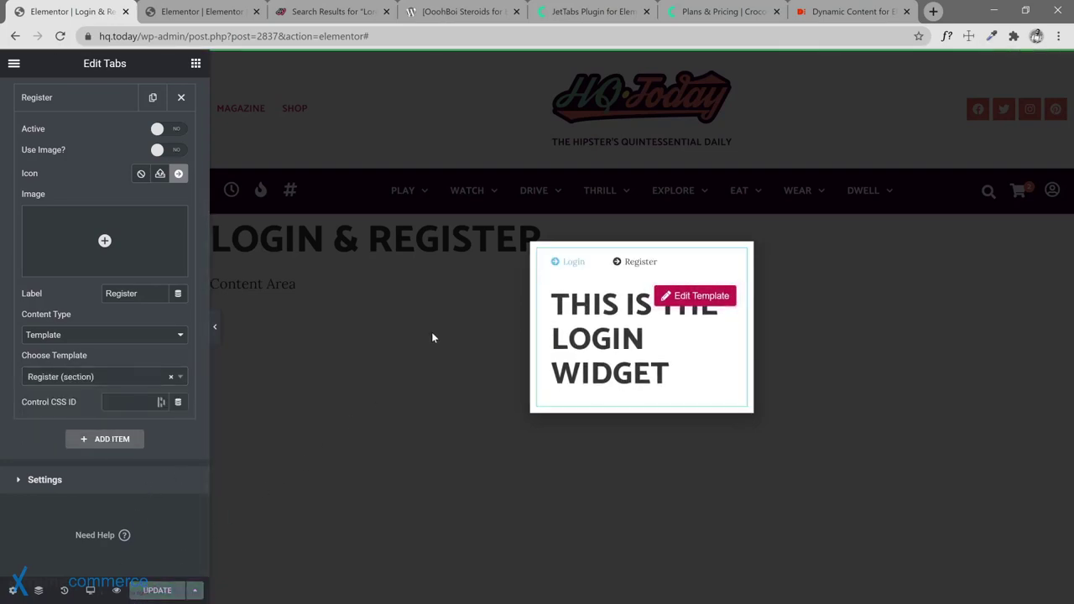
{"action": "scroll", "coordinate": [108, 252], "scroll_direction": "up", "scroll_amount": 2}
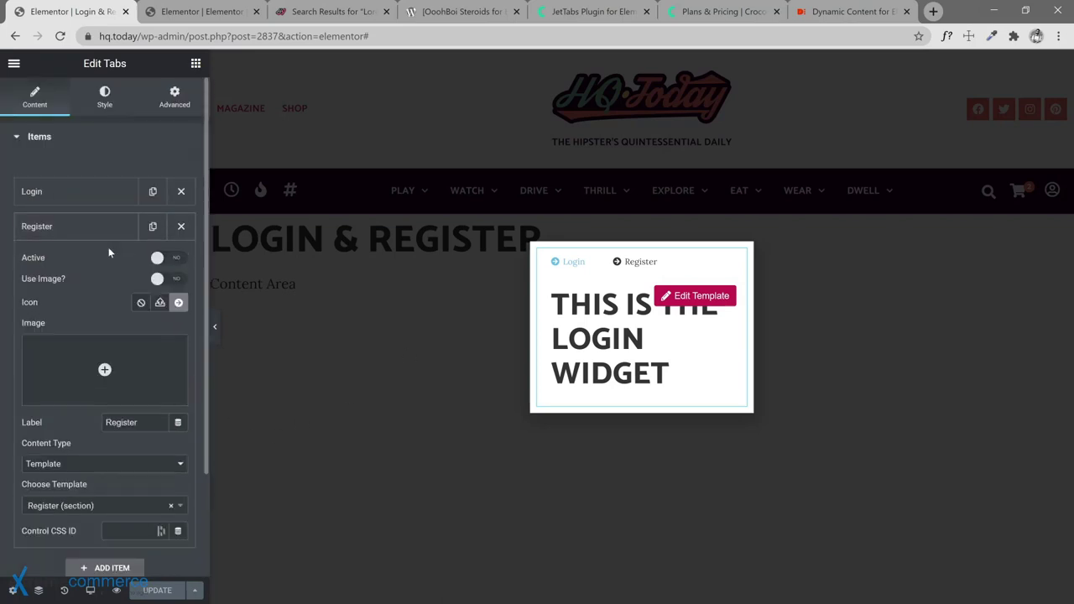
Step: Set the icon to None on both the Register and Login tabs
{"action": "left_click", "coordinate": [141, 302]}
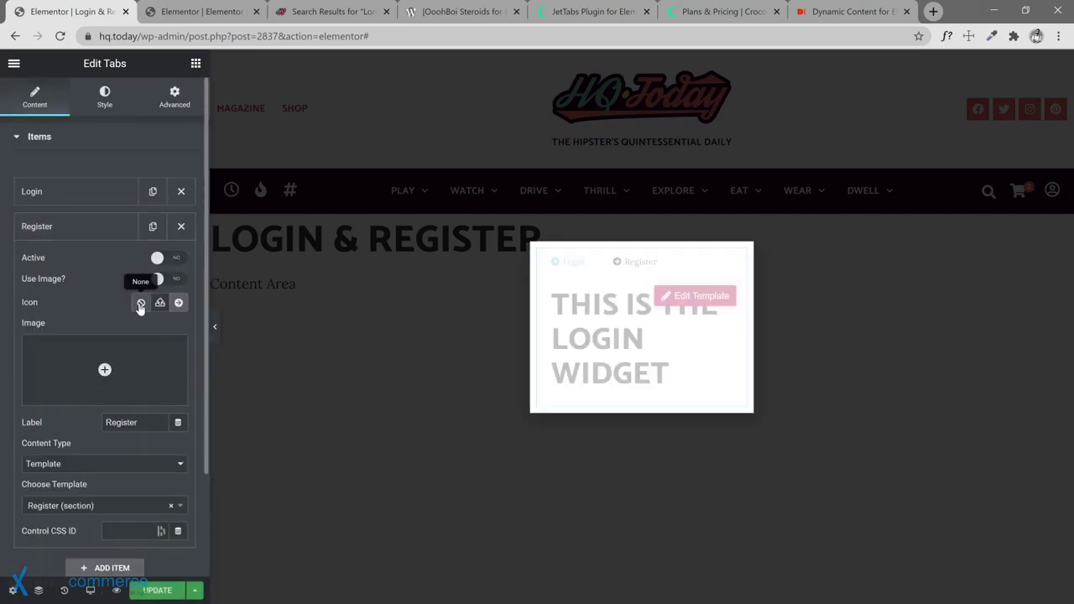
{"action": "left_click", "coordinate": [113, 194]}
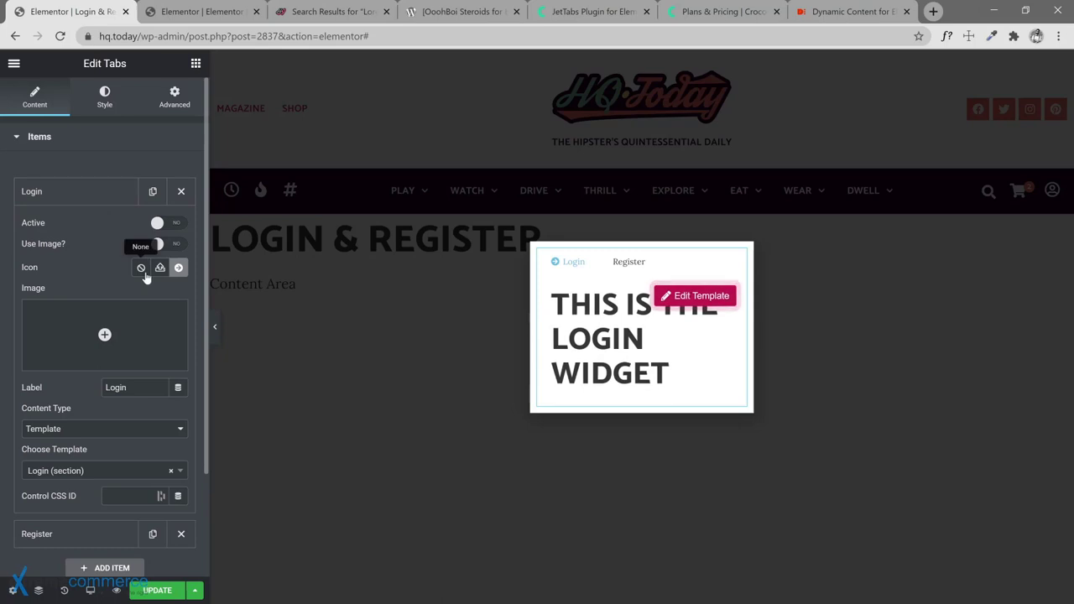
{"action": "left_click", "coordinate": [143, 270]}
{"action": "left_click", "coordinate": [141, 270]}
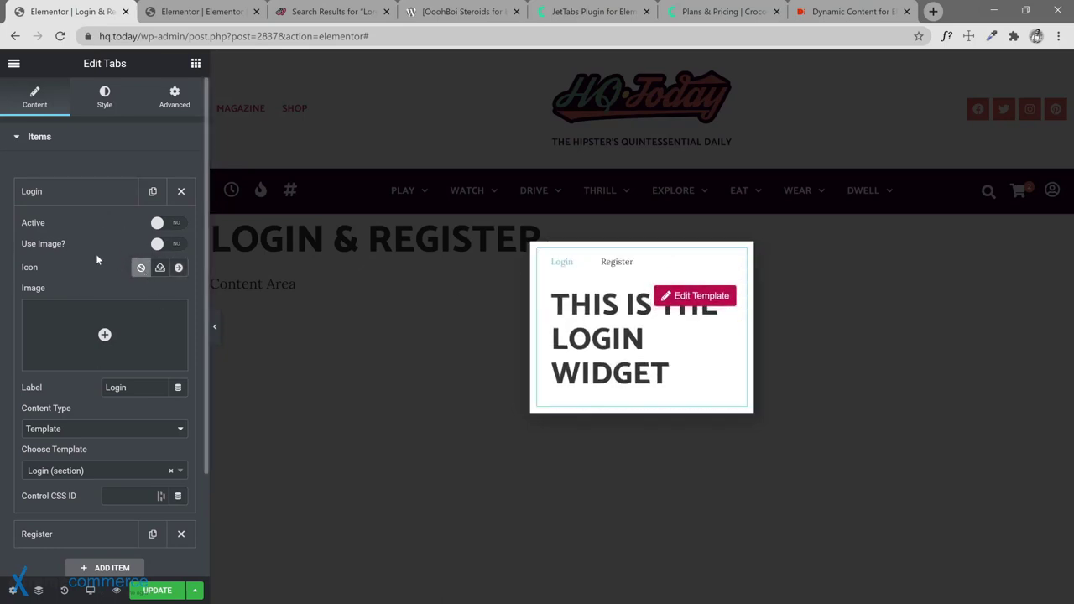
{"action": "scroll", "coordinate": [146, 319], "scroll_direction": "down", "scroll_amount": 2}
{"action": "scroll", "coordinate": [117, 416], "scroll_direction": "up", "scroll_amount": 2}
Step: Set Tabs Container Alignment and Tabs Alignment to Stretch under Style > Tabs Control
{"action": "left_click", "coordinate": [104, 99]}
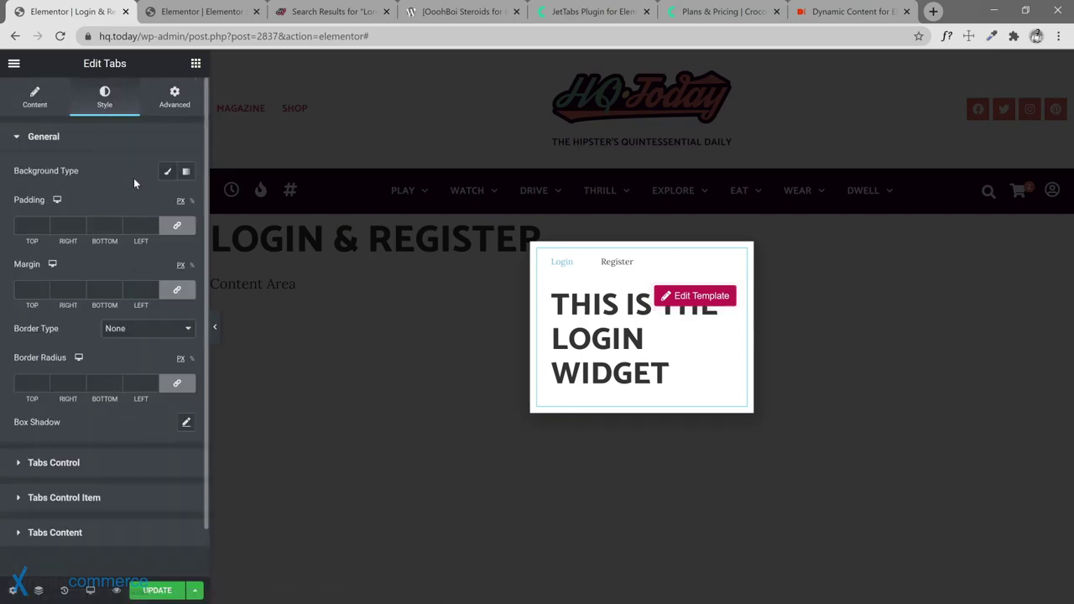
{"action": "left_click", "coordinate": [115, 464]}
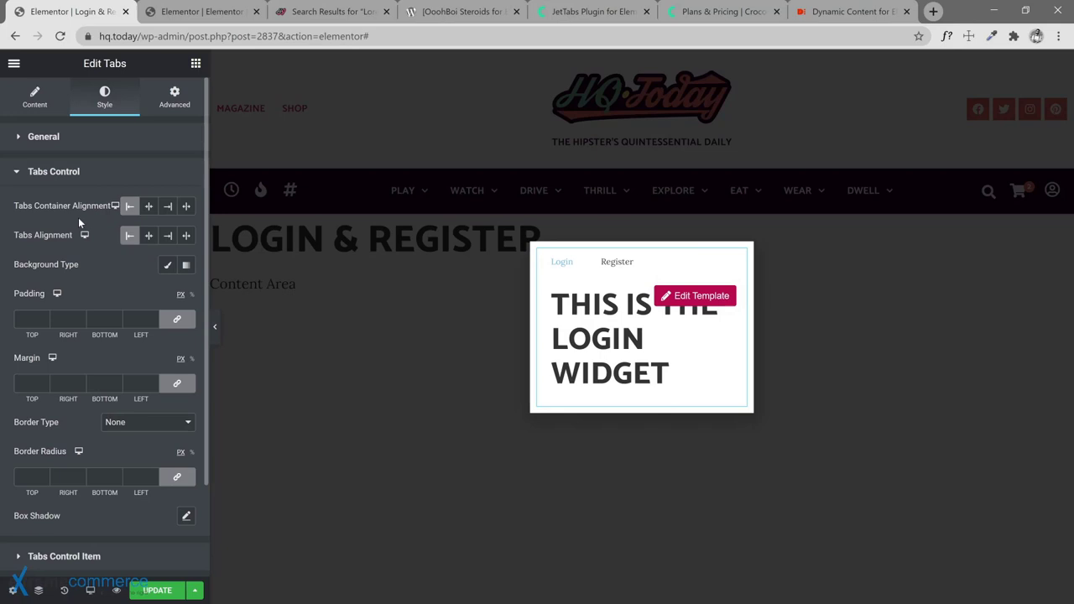
{"action": "left_click", "coordinate": [187, 207]}
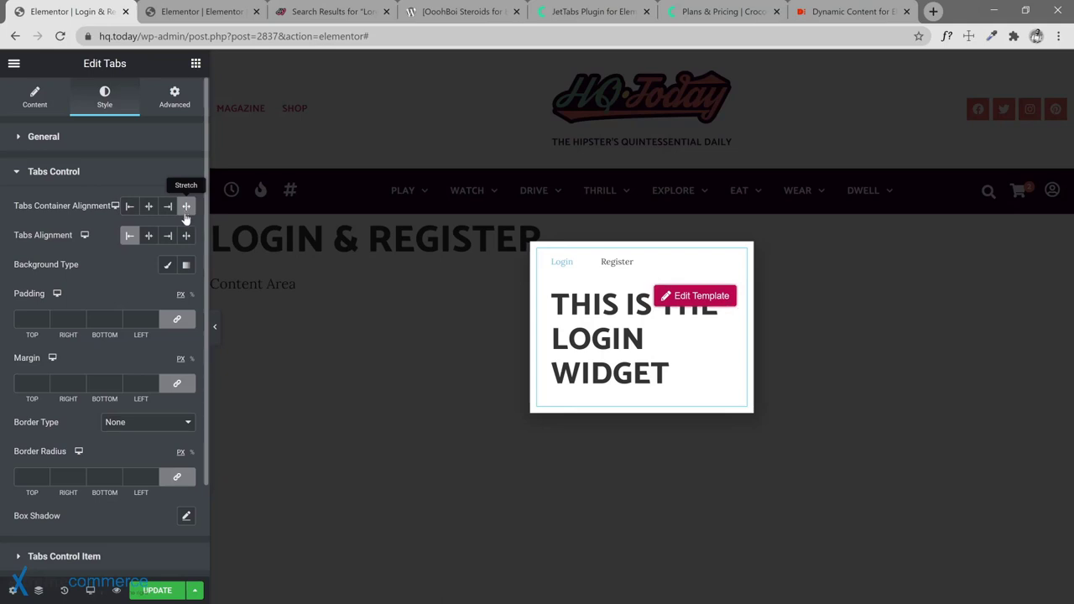
{"action": "left_click", "coordinate": [186, 239]}
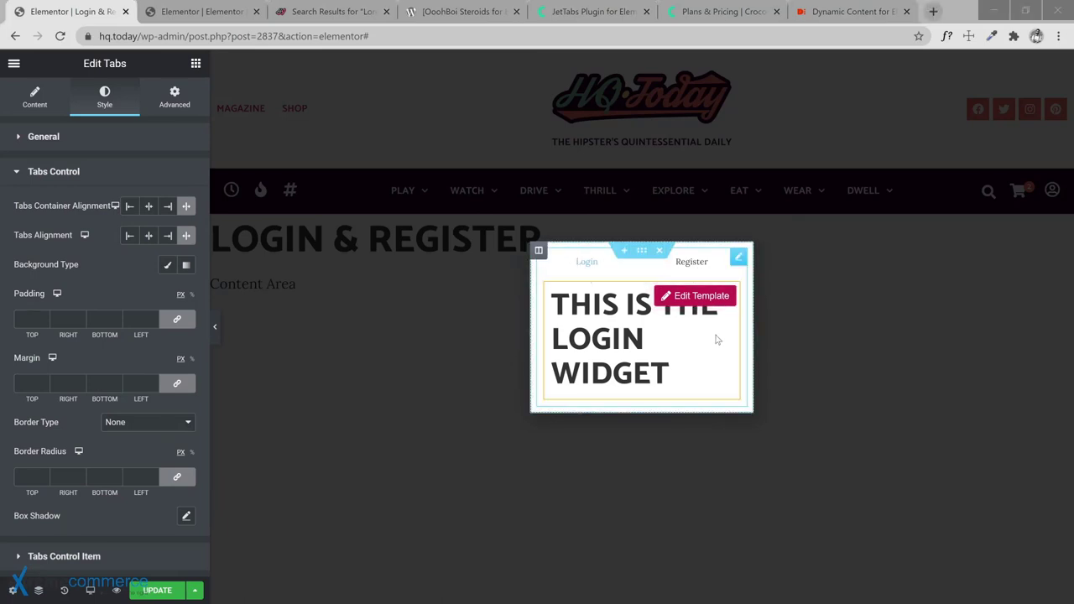
{"action": "left_click", "coordinate": [738, 260]}
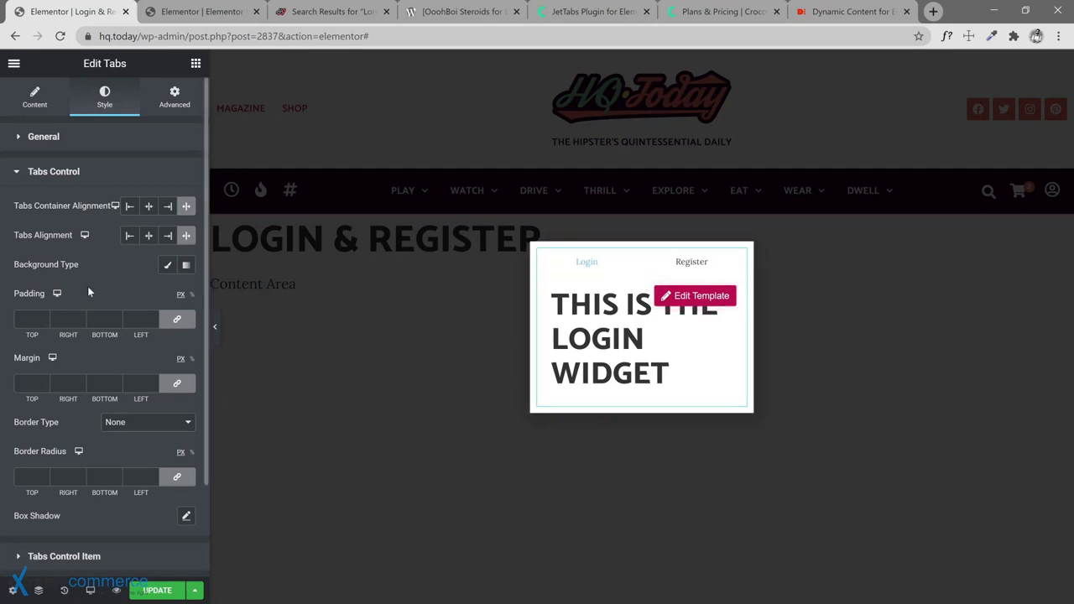
{"action": "scroll", "coordinate": [101, 336], "scroll_direction": "down", "scroll_amount": 2}
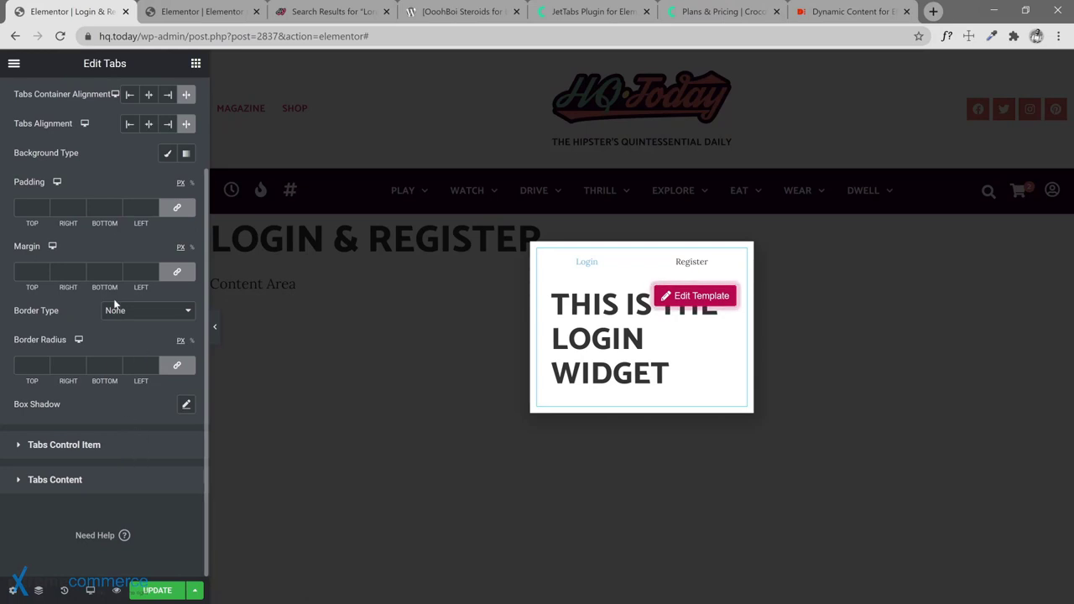
{"action": "scroll", "coordinate": [114, 302], "scroll_direction": "up", "scroll_amount": 2}
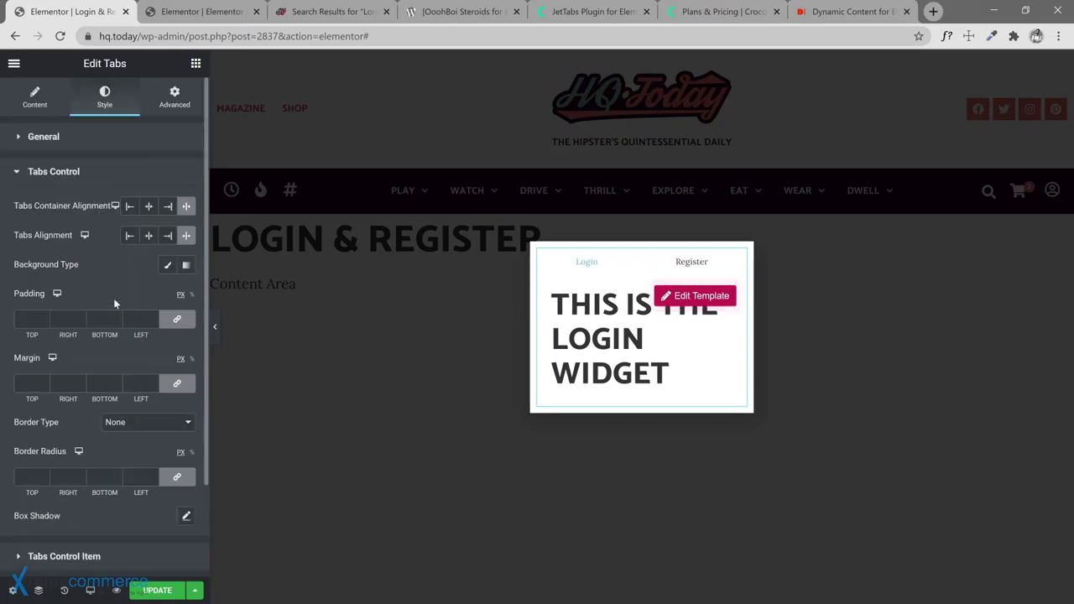
Step: Apply a Classic background in the Secondary Alt global colour under General, then save
{"action": "left_click", "coordinate": [114, 145]}
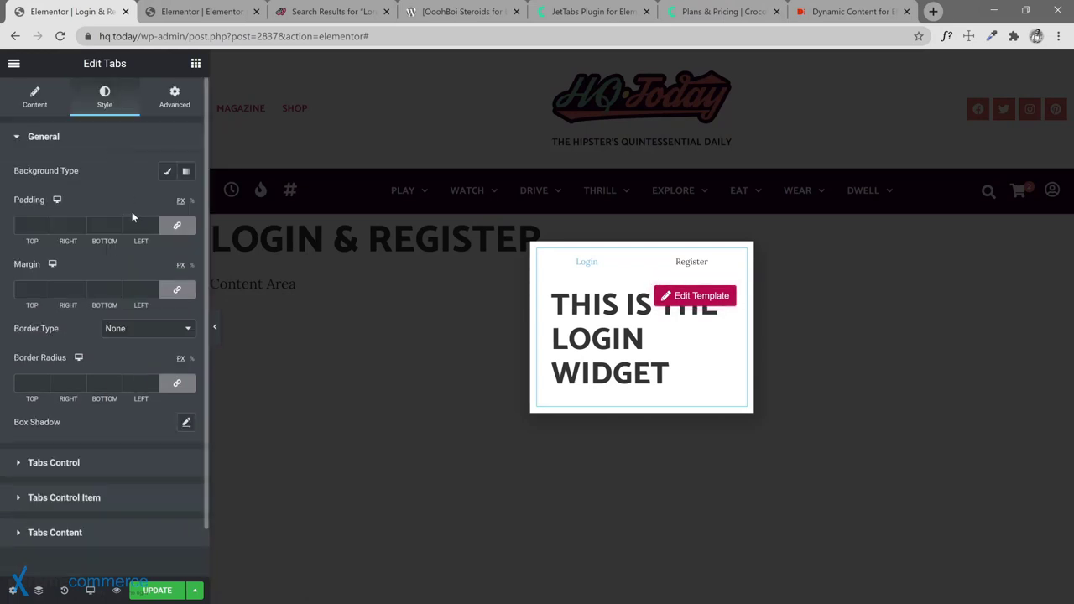
{"action": "left_click", "coordinate": [167, 172]}
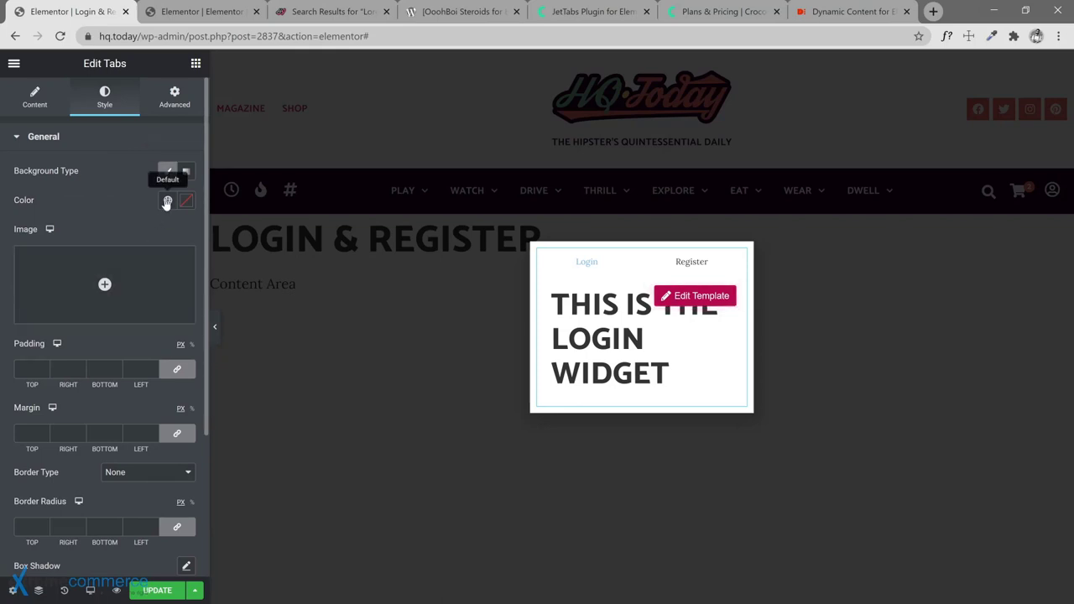
{"action": "left_click", "coordinate": [166, 202]}
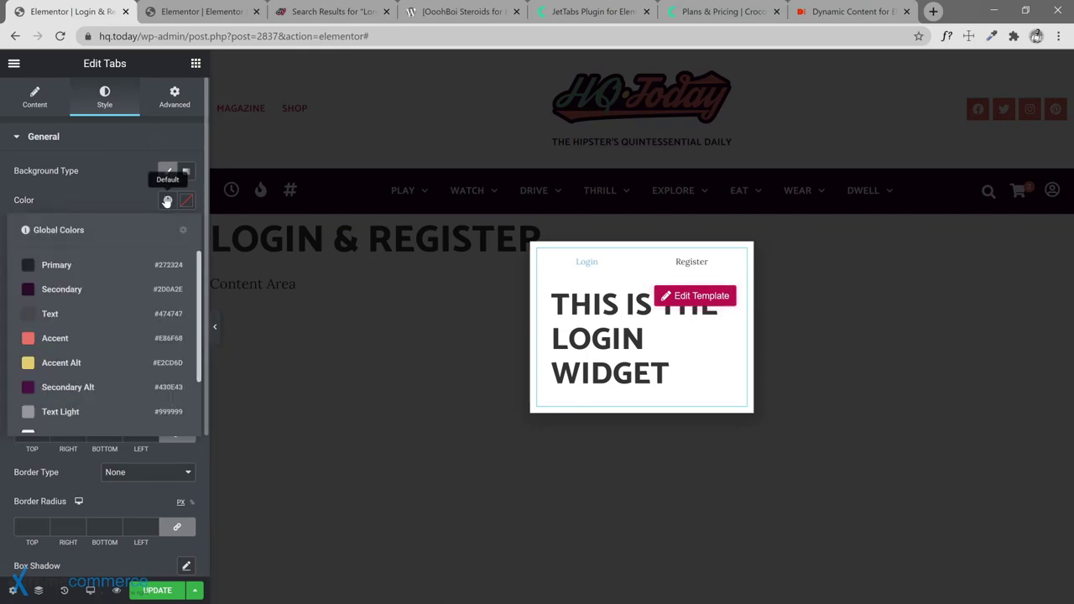
{"action": "left_click", "coordinate": [69, 388]}
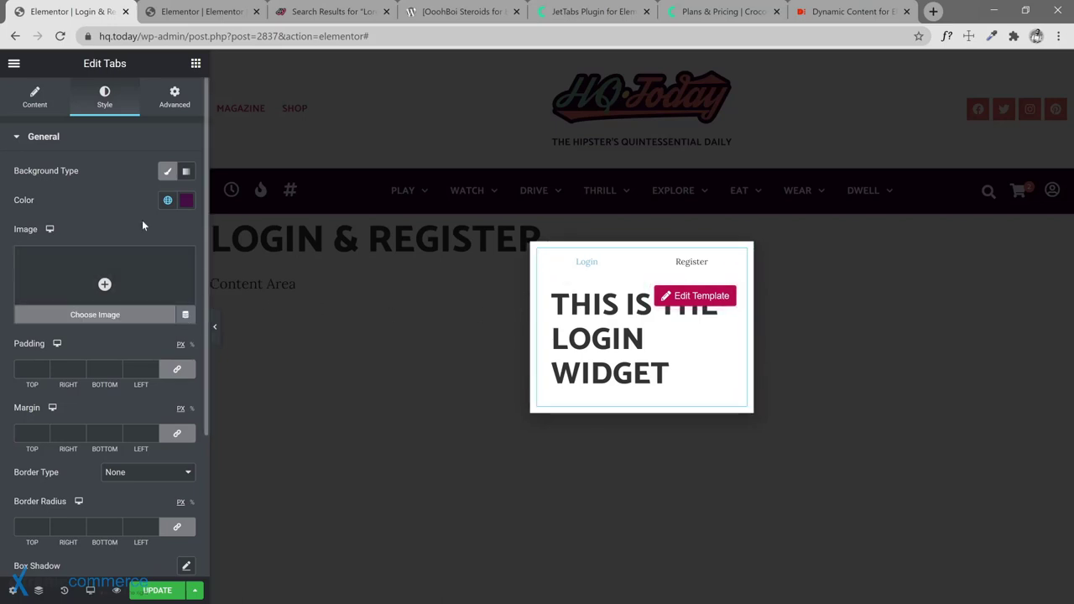
{"action": "left_click", "coordinate": [167, 176]}
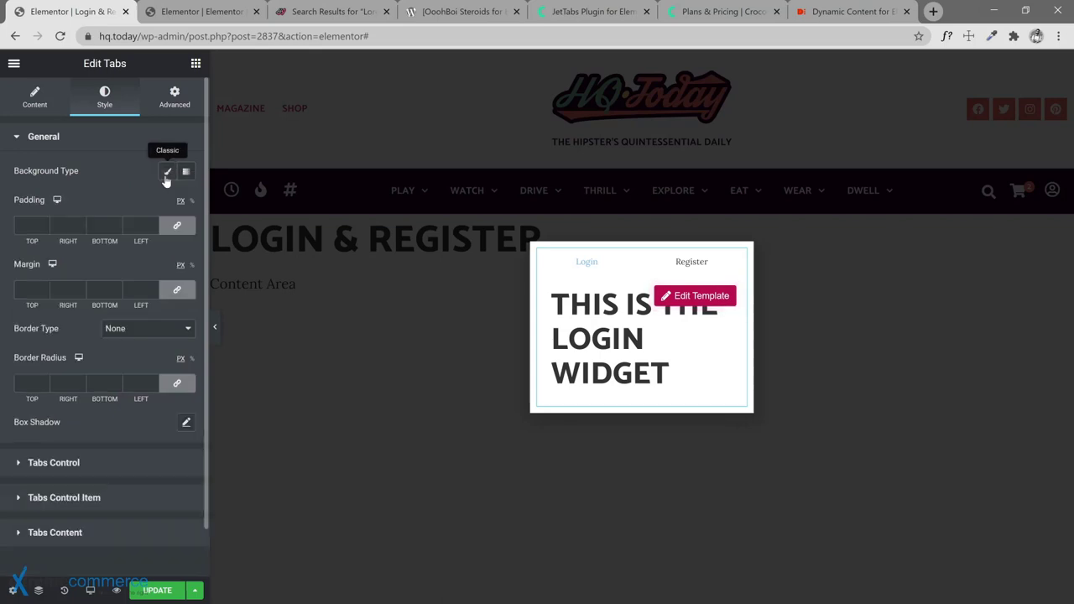
{"action": "left_click", "coordinate": [167, 173]}
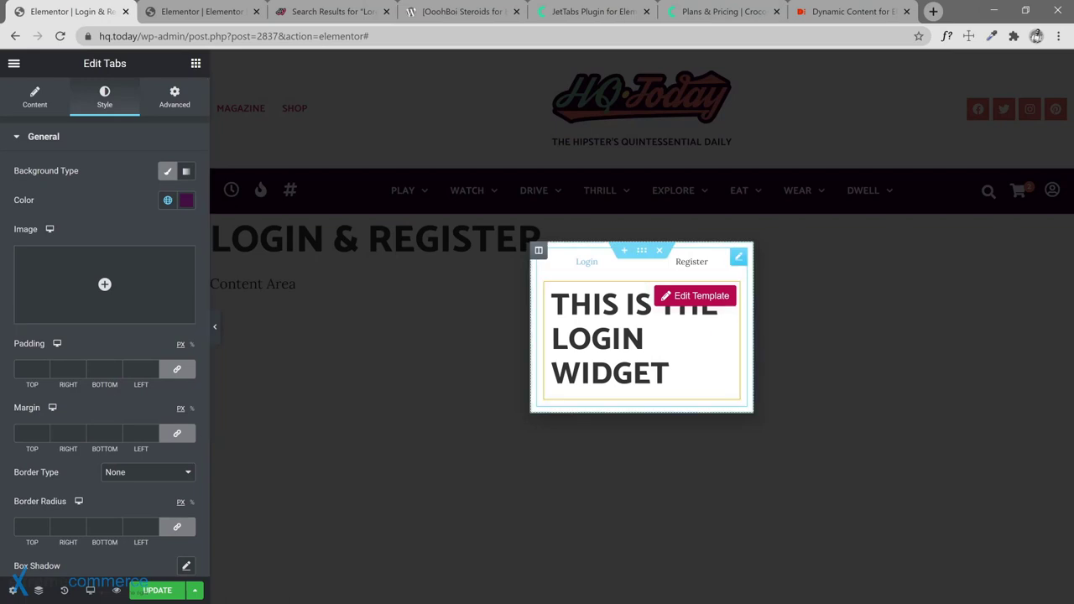
{"action": "left_click", "coordinate": [170, 590]}
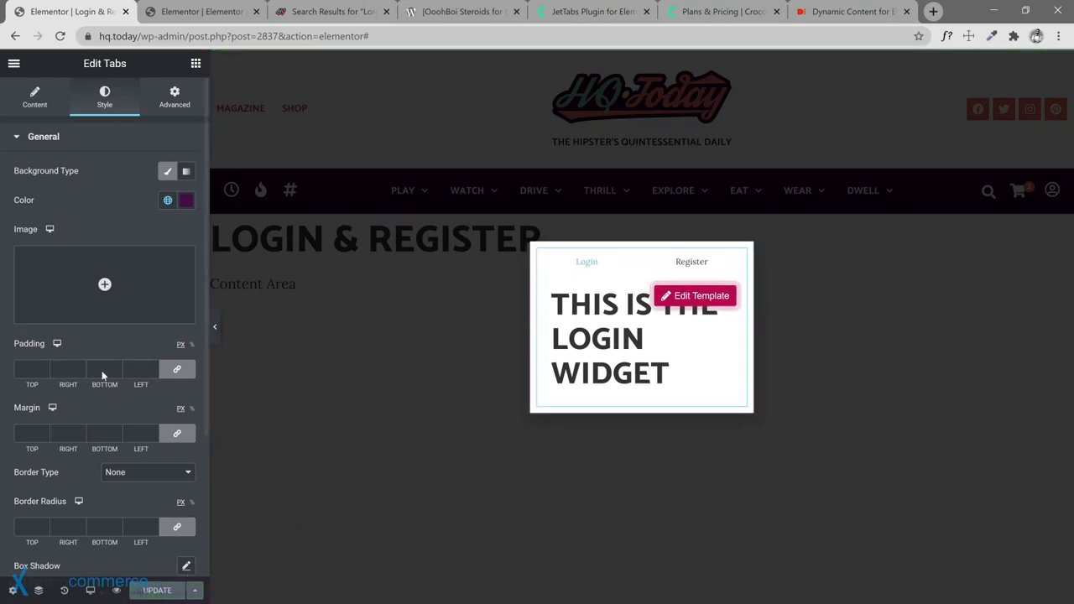
{"action": "scroll", "coordinate": [127, 412], "scroll_direction": "down", "scroll_amount": 3}
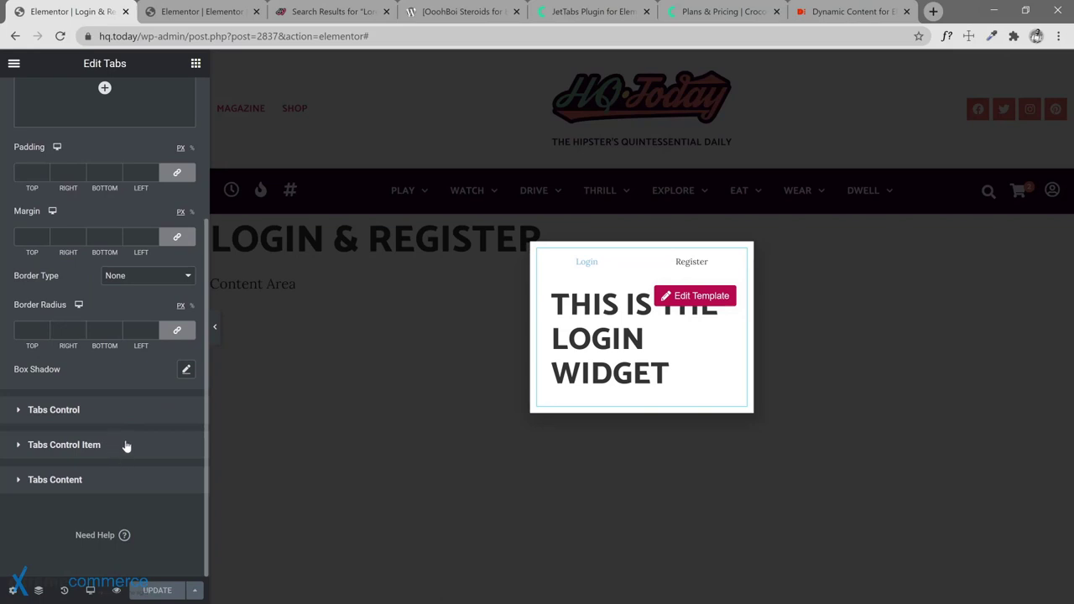
Step: Give the normal tab items a white Classic background in Tabs Control Item
{"action": "left_click", "coordinate": [109, 445]}
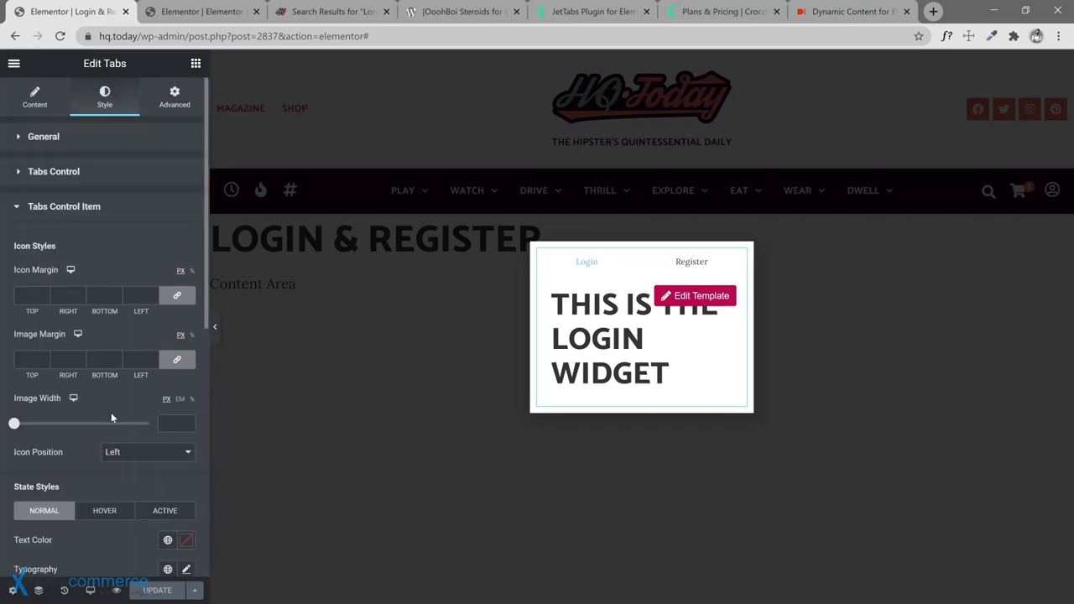
{"action": "scroll", "coordinate": [113, 420], "scroll_direction": "down", "scroll_amount": 5}
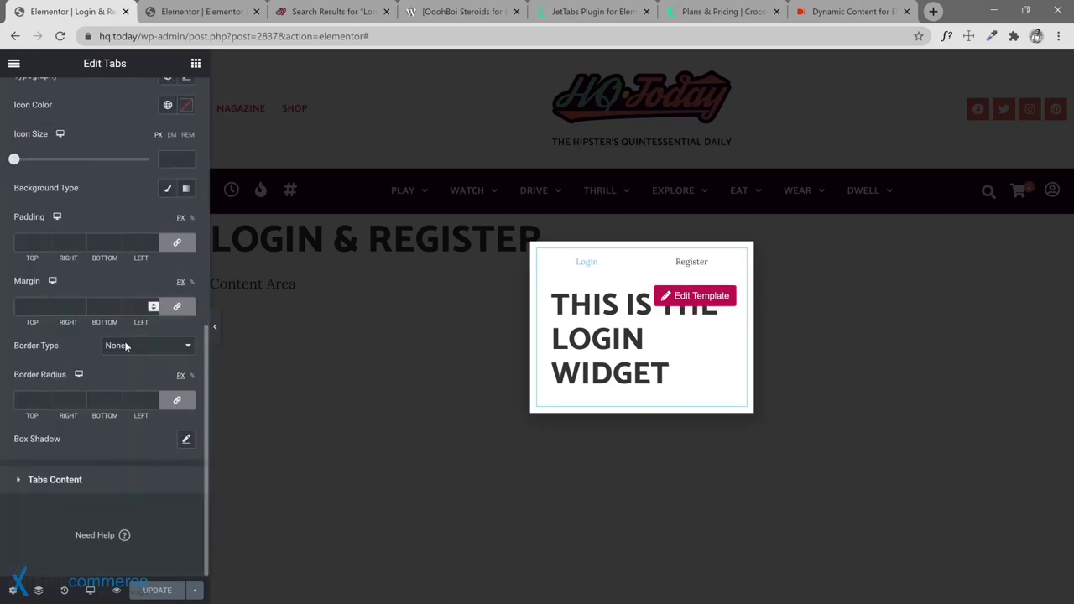
{"action": "scroll", "coordinate": [123, 306], "scroll_direction": "up", "scroll_amount": 4}
{"action": "scroll", "coordinate": [123, 306], "scroll_direction": "down", "scroll_amount": 2}
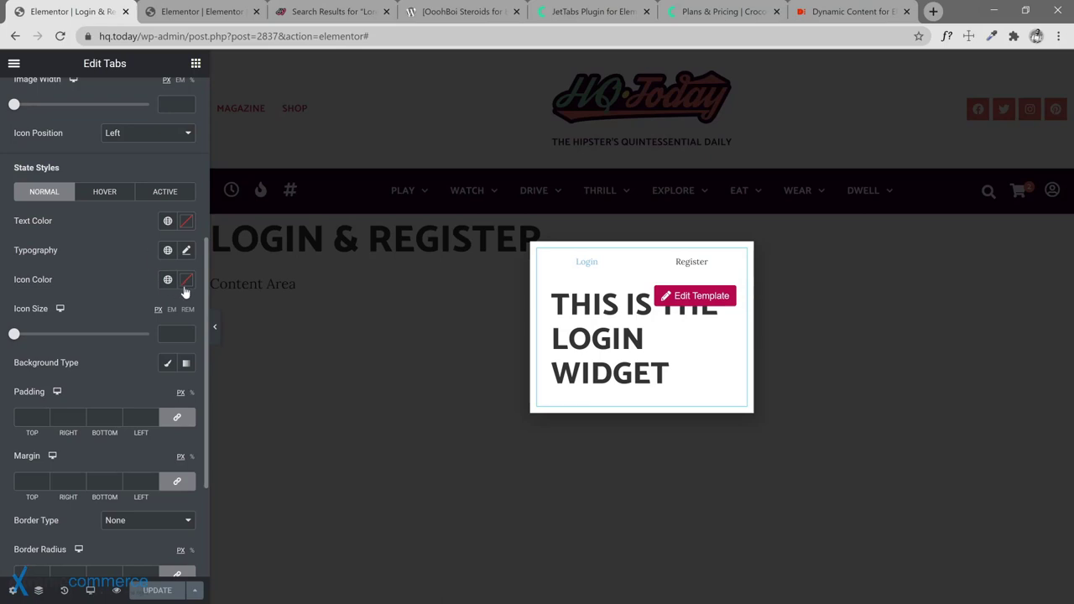
{"action": "left_click", "coordinate": [171, 369]}
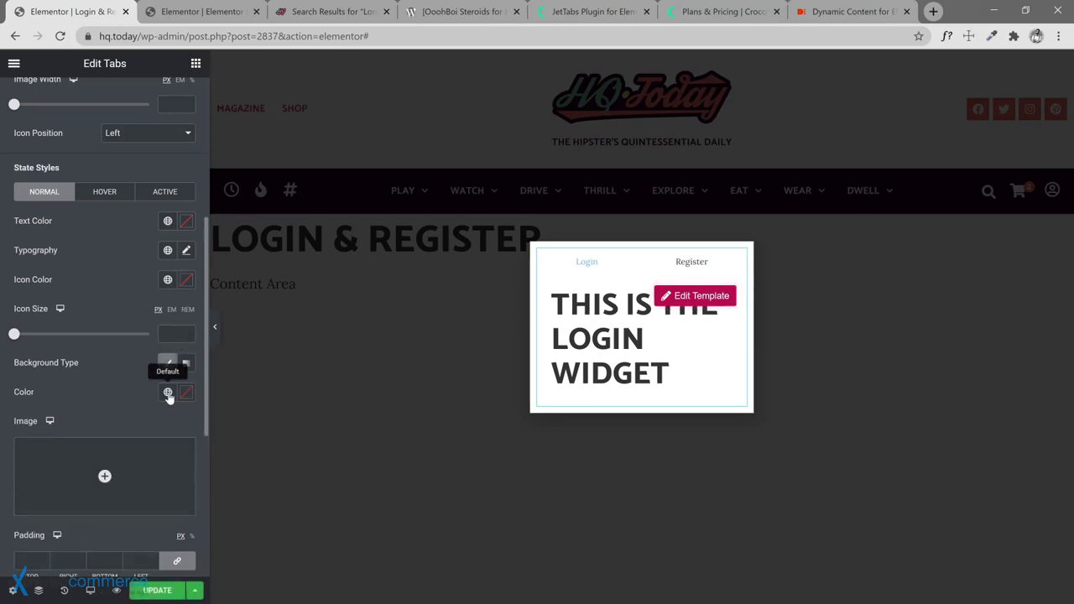
{"action": "left_click", "coordinate": [168, 392]}
{"action": "scroll", "coordinate": [104, 361], "scroll_direction": "down", "scroll_amount": 2}
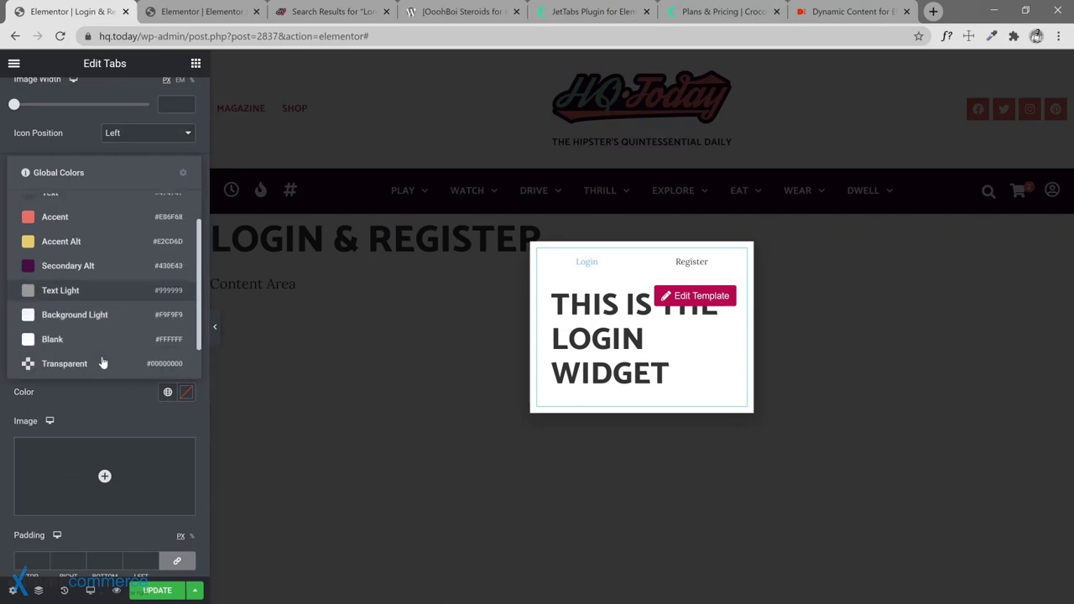
{"action": "left_click", "coordinate": [53, 335]}
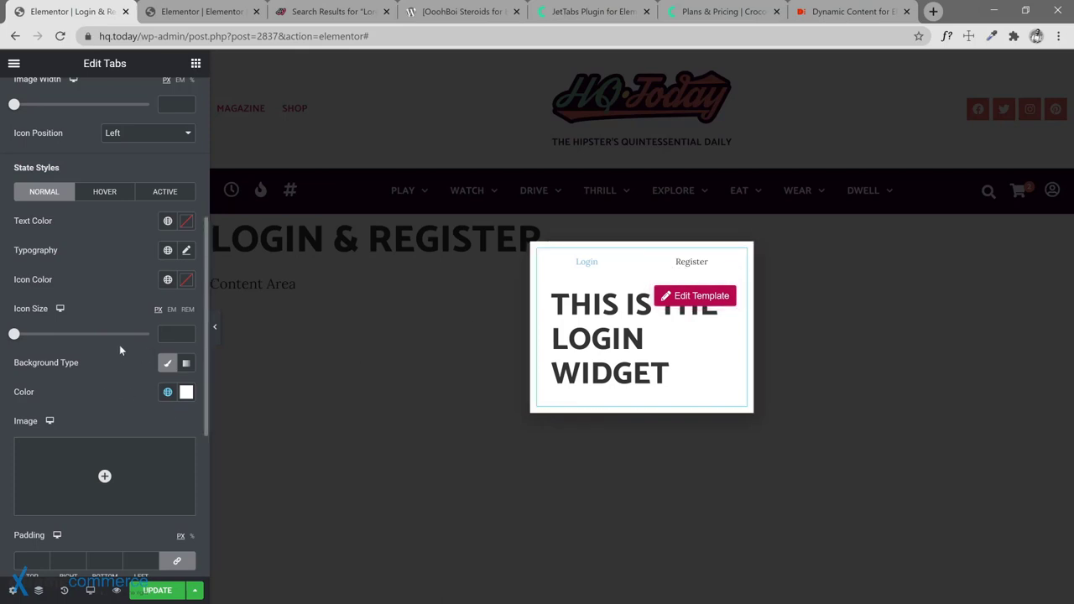
Step: Give the active tab a Classic background in Secondary Alt purple
{"action": "left_click", "coordinate": [105, 193]}
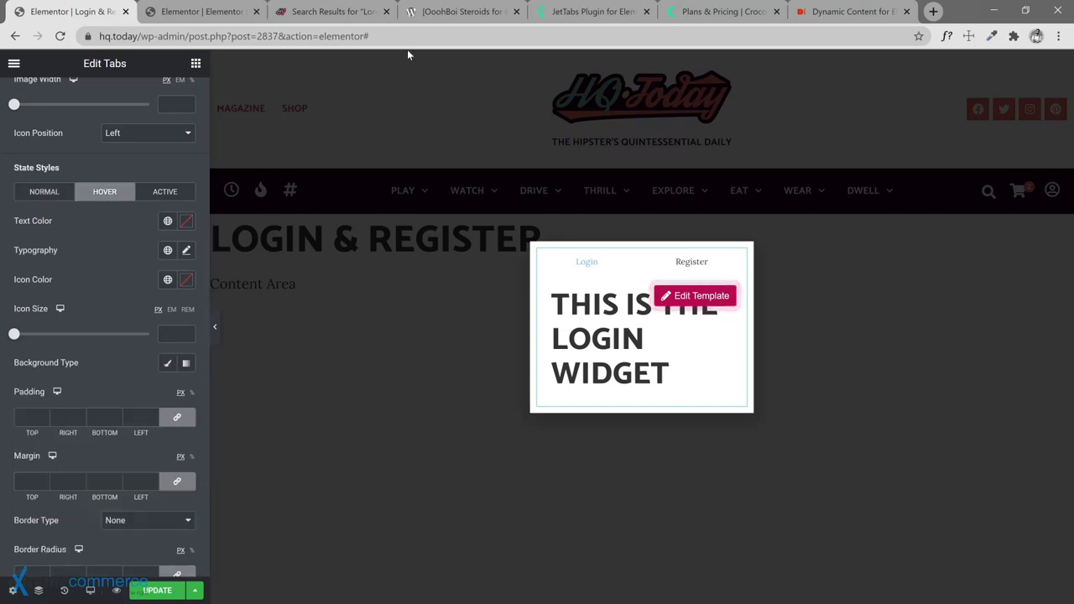
{"action": "left_click", "coordinate": [186, 196]}
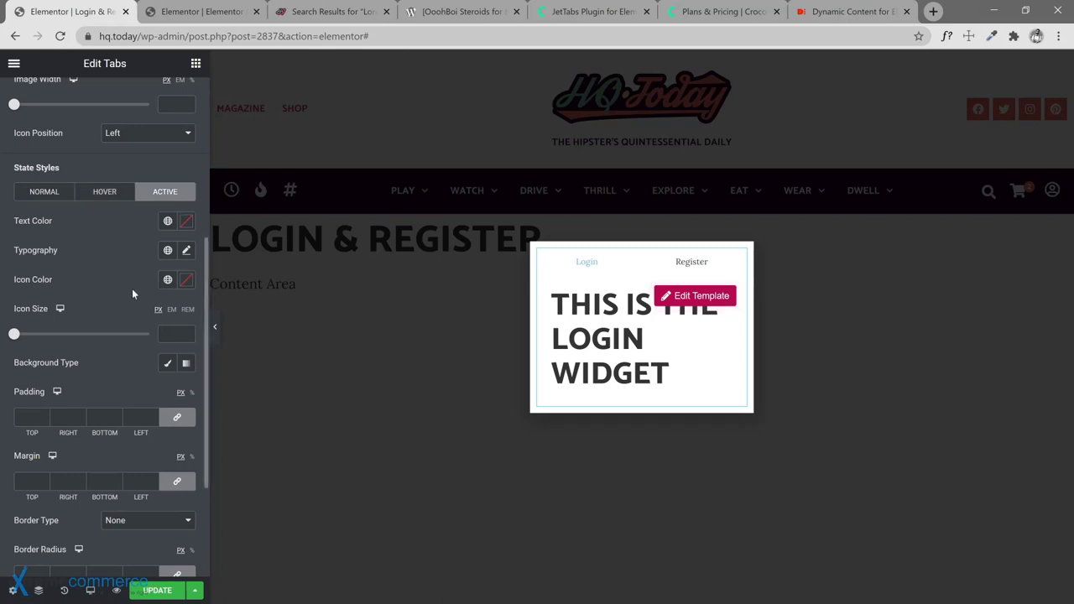
{"action": "left_click", "coordinate": [168, 362]}
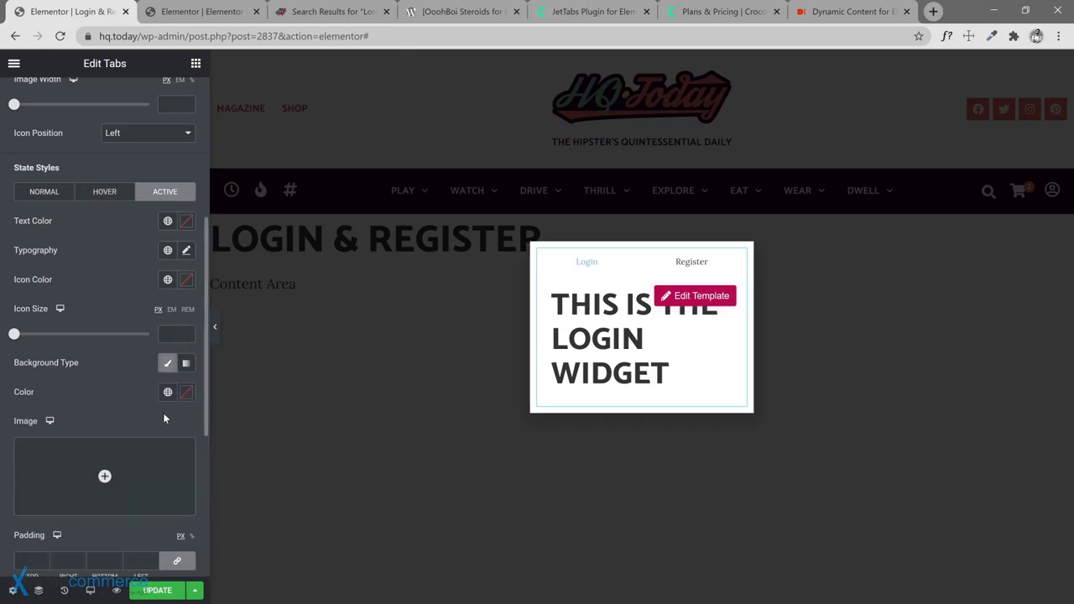
{"action": "left_click", "coordinate": [167, 392]}
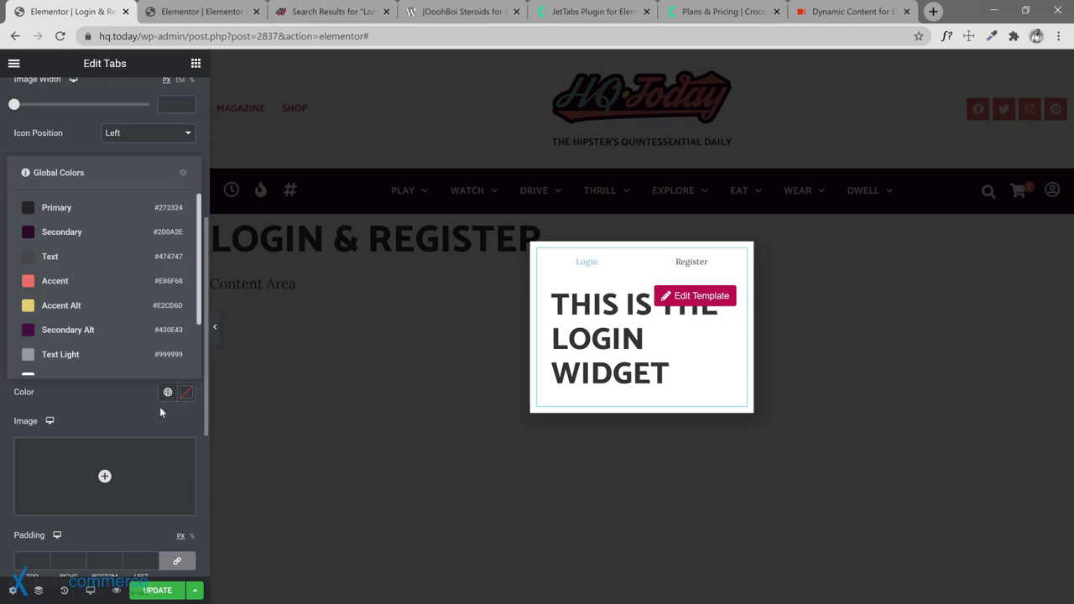
{"action": "left_click", "coordinate": [57, 332]}
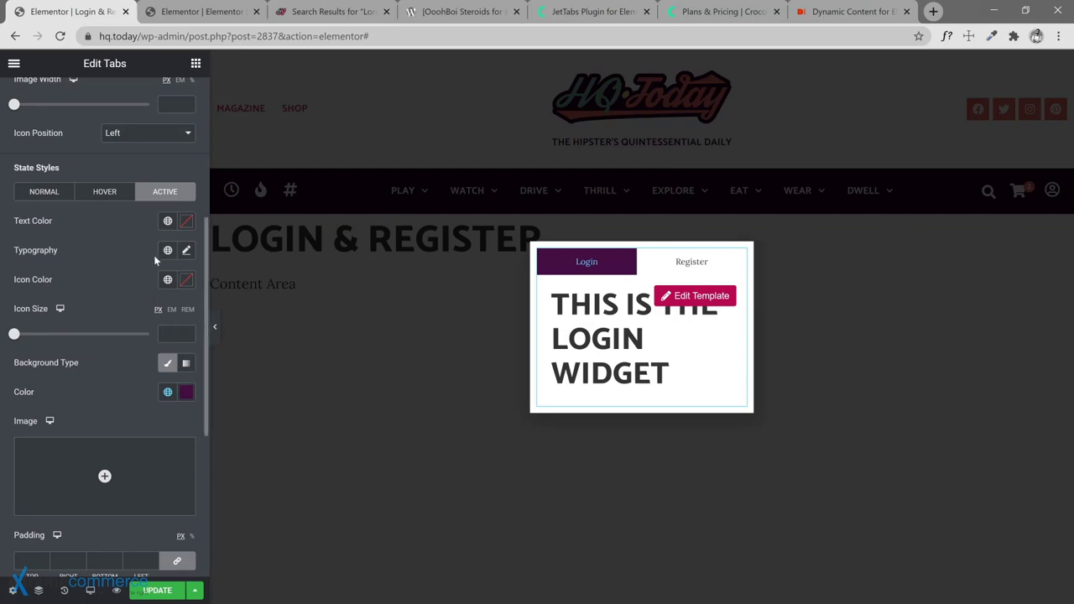
{"action": "left_click", "coordinate": [170, 223]}
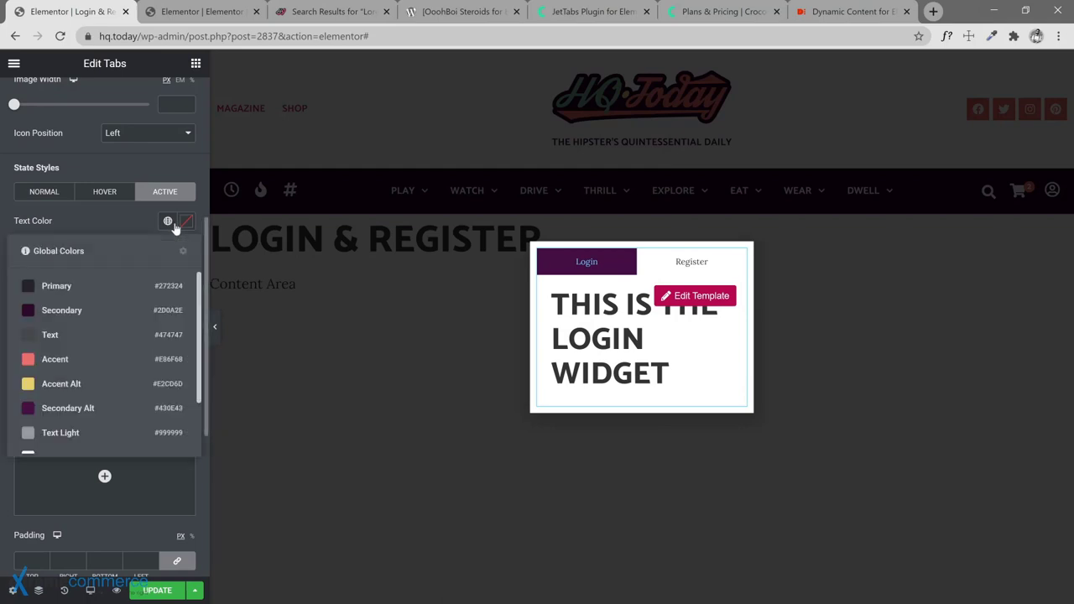
Step: Make the active tab label white and the inactive tab labels purple
{"action": "scroll", "coordinate": [78, 415], "scroll_direction": "down", "scroll_amount": 2}
{"action": "left_click", "coordinate": [67, 417]}
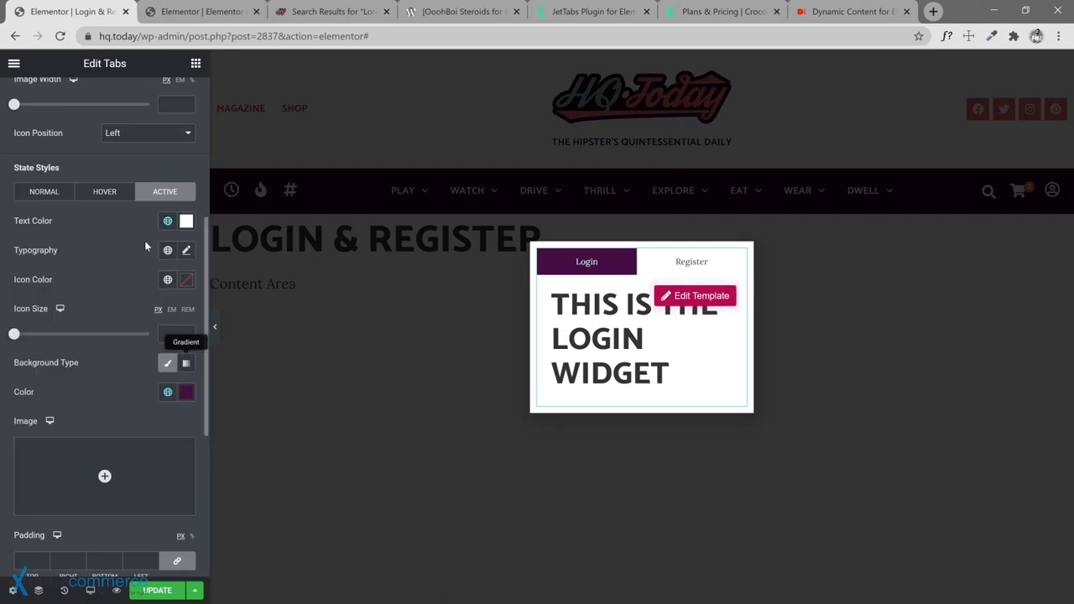
{"action": "left_click", "coordinate": [65, 200]}
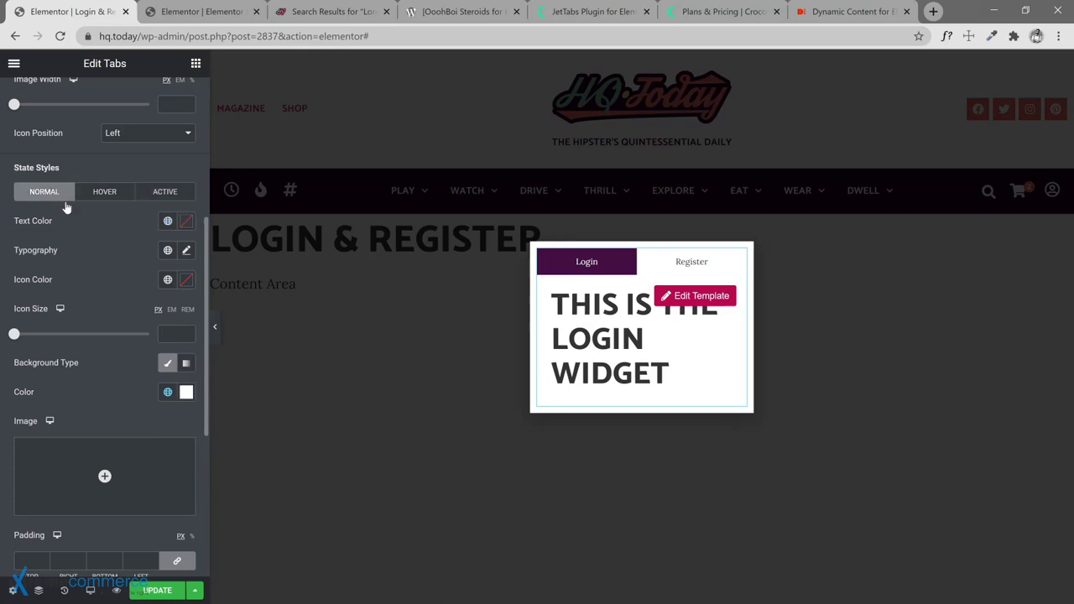
{"action": "left_click", "coordinate": [170, 223]}
{"action": "left_click", "coordinate": [28, 412]}
Step: Set the tab label typography to the PRIMARY M global font
{"action": "left_click", "coordinate": [167, 250]}
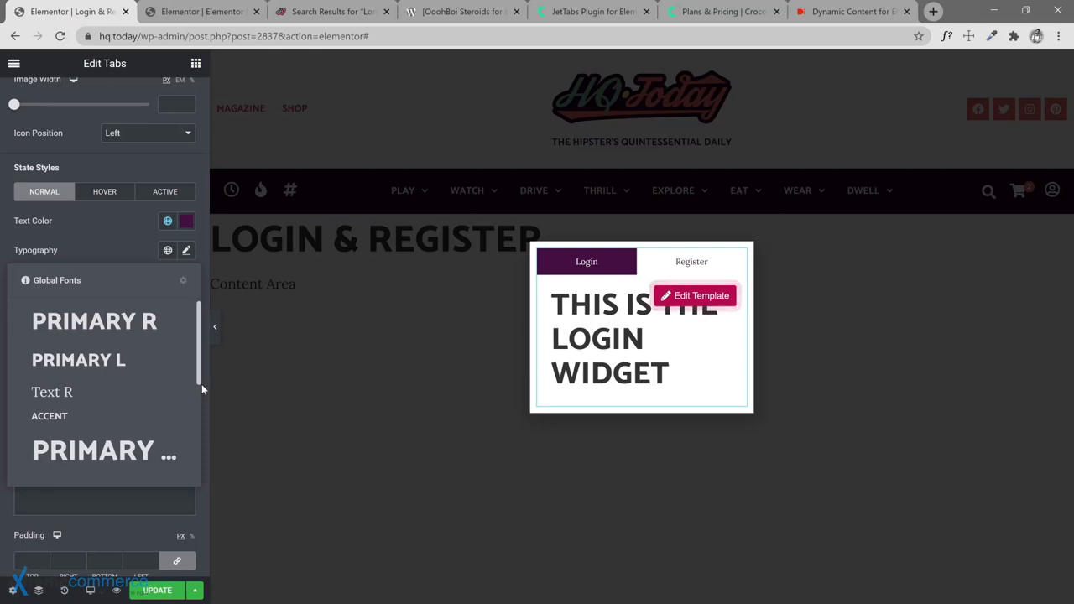
{"action": "scroll", "coordinate": [152, 409], "scroll_direction": "down", "scroll_amount": 1}
{"action": "scroll", "coordinate": [148, 409], "scroll_direction": "down", "scroll_amount": 1}
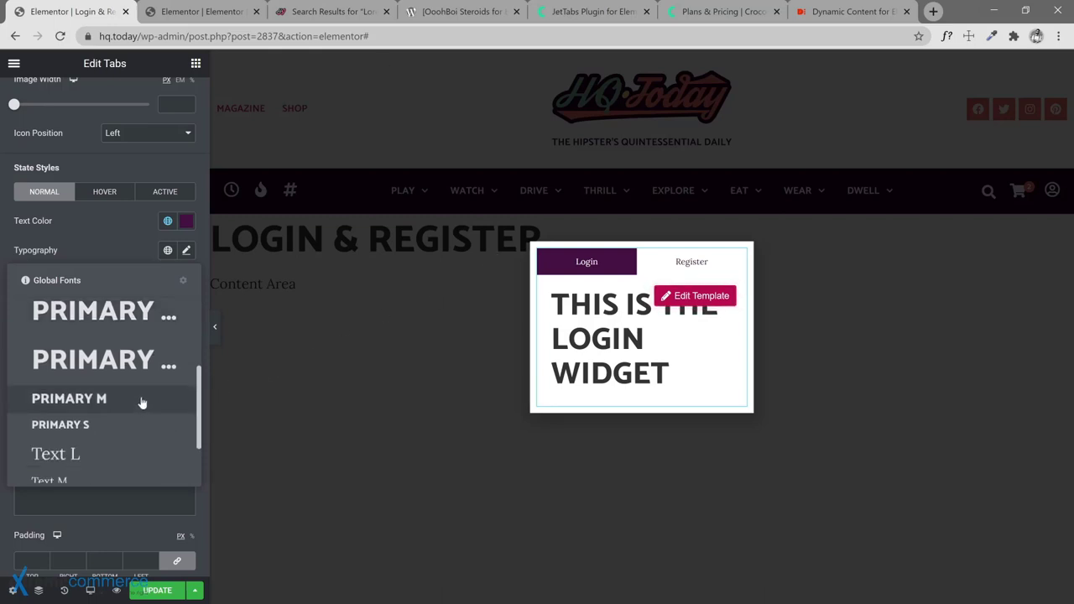
{"action": "left_click", "coordinate": [141, 402]}
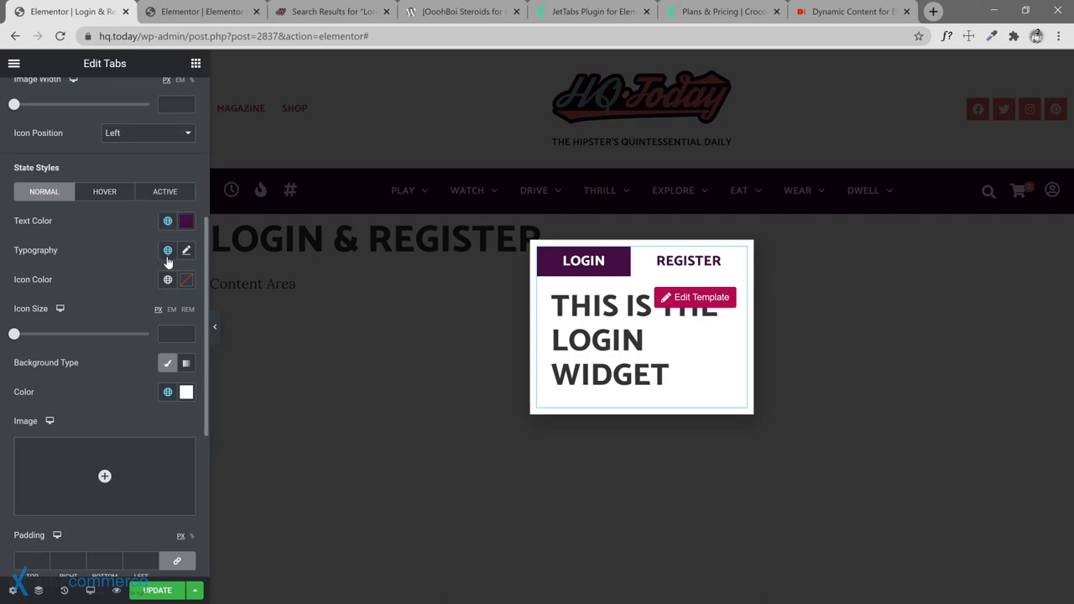
{"action": "left_click", "coordinate": [168, 250]}
{"action": "scroll", "coordinate": [119, 408], "scroll_direction": "down", "scroll_amount": 3}
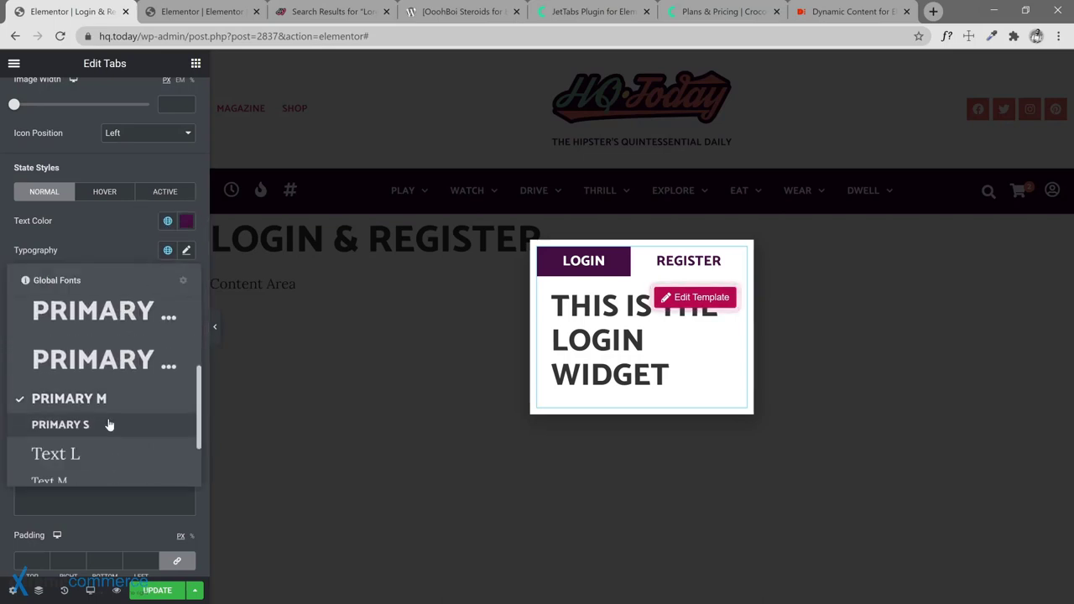
{"action": "left_click", "coordinate": [109, 424]}
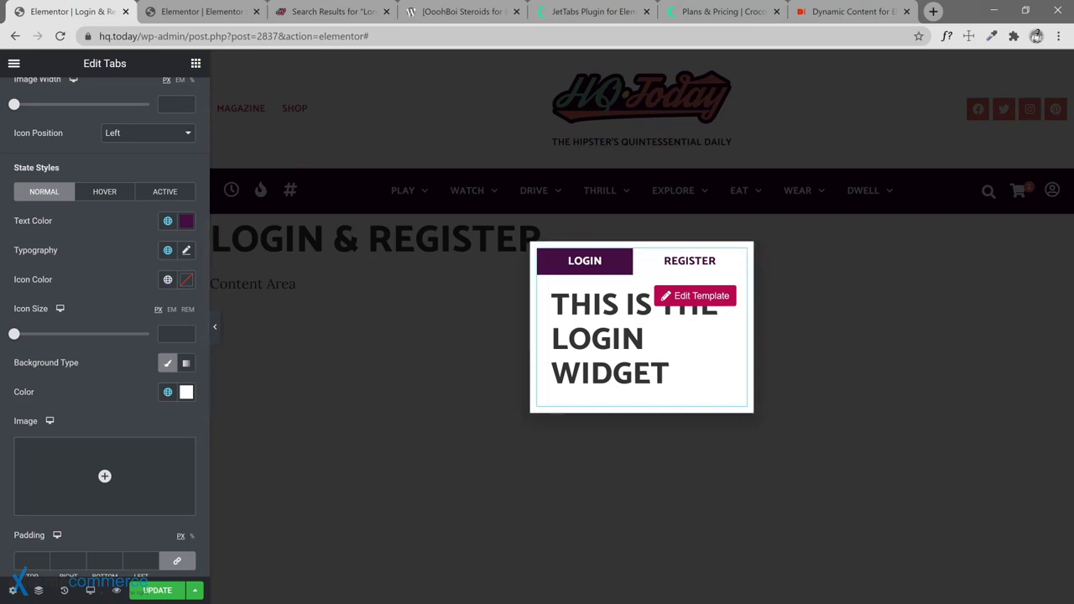
{"action": "left_click", "coordinate": [173, 255]}
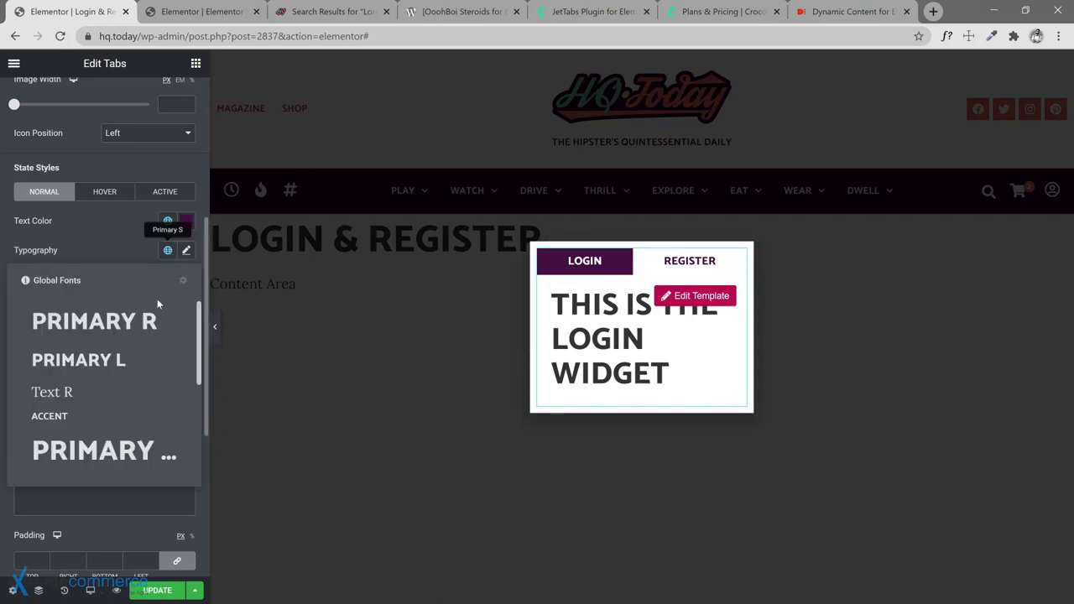
{"action": "scroll", "coordinate": [121, 415], "scroll_direction": "down", "scroll_amount": 3}
{"action": "left_click", "coordinate": [124, 409]}
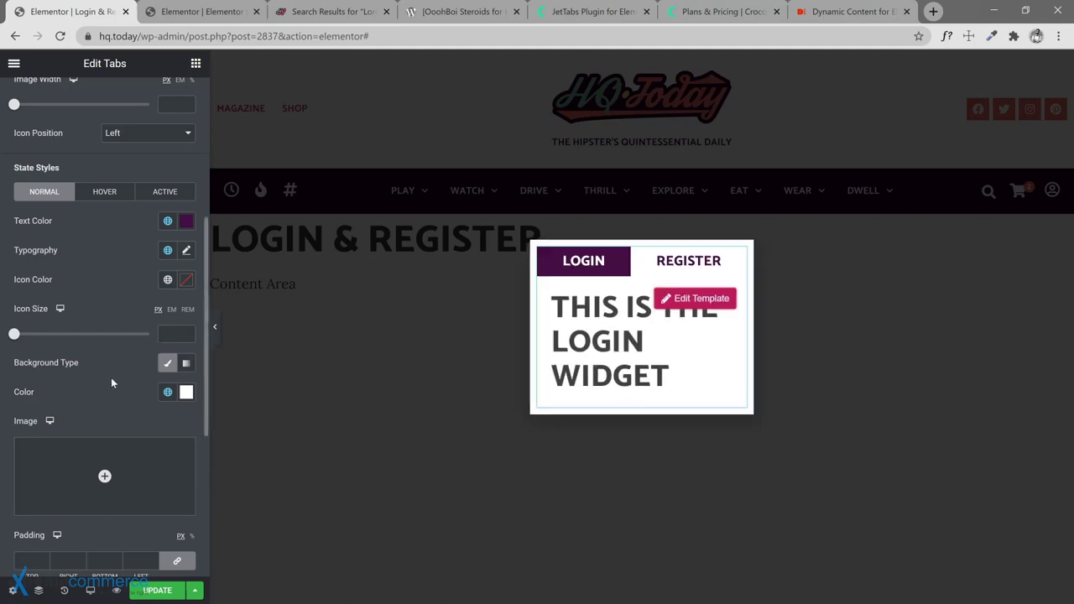
{"action": "scroll", "coordinate": [110, 379], "scroll_direction": "down", "scroll_amount": 4}
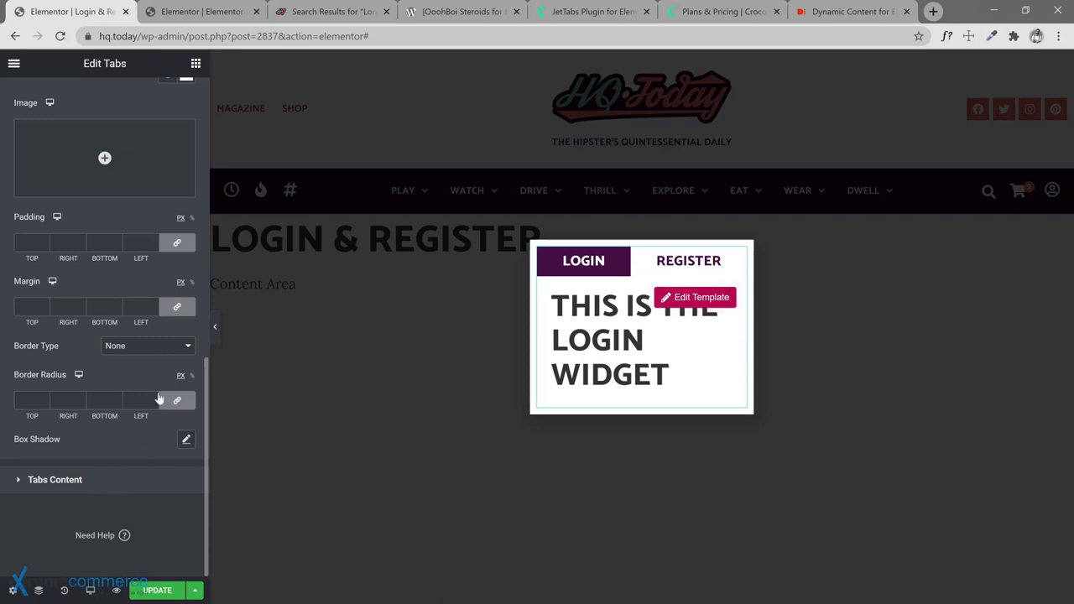
Step: Fill the Tabs Content area with a Secondary Alt purple Classic background
{"action": "left_click", "coordinate": [54, 479]}
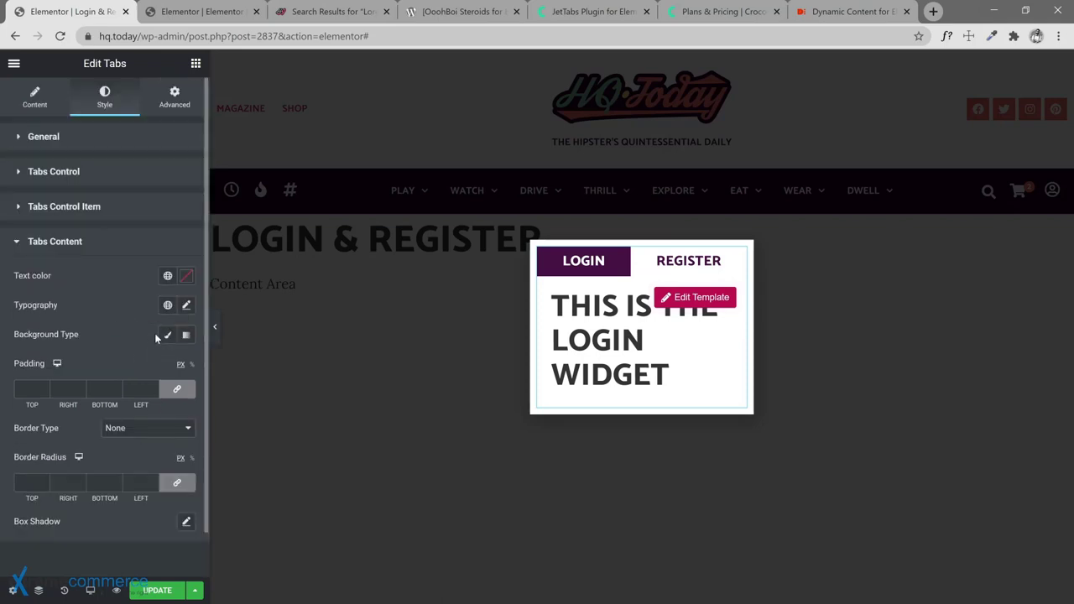
{"action": "left_click", "coordinate": [165, 335]}
{"action": "left_click", "coordinate": [167, 364]}
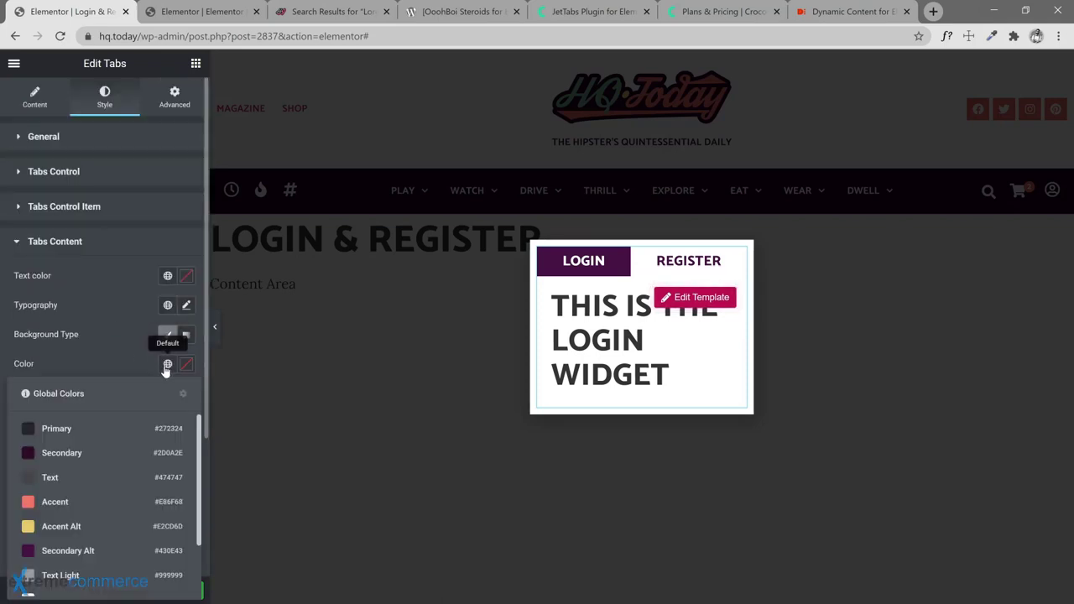
{"action": "left_click", "coordinate": [71, 550]}
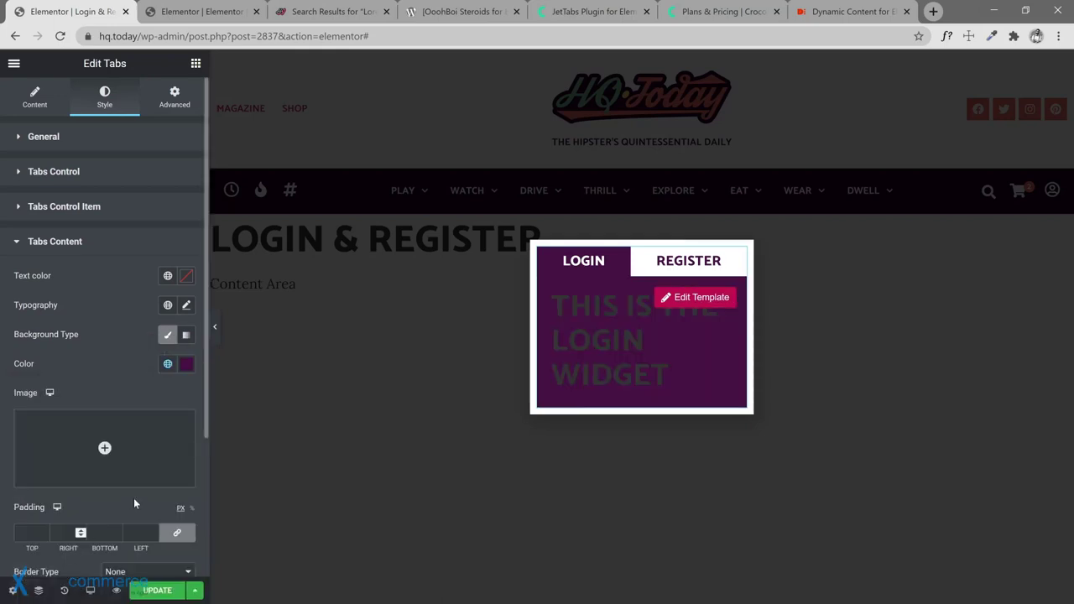
{"action": "left_click", "coordinate": [667, 273]}
{"action": "left_click", "coordinate": [582, 273]}
Step: Clear the General background colour, turn off its Classic background, and save
{"action": "left_click", "coordinate": [125, 136]}
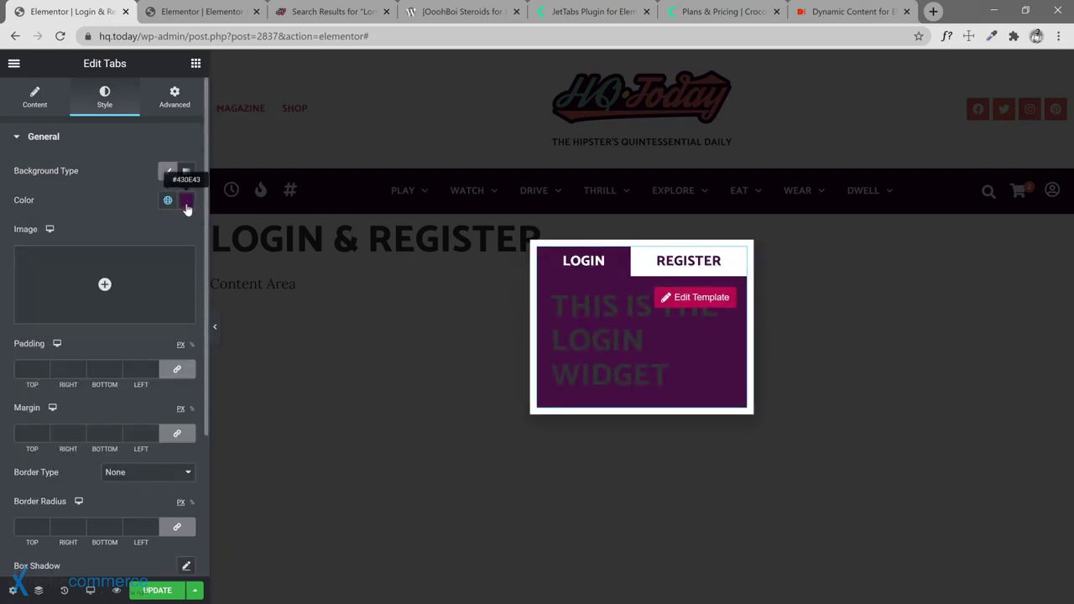
{"action": "left_click", "coordinate": [185, 201]}
{"action": "left_click", "coordinate": [148, 226]}
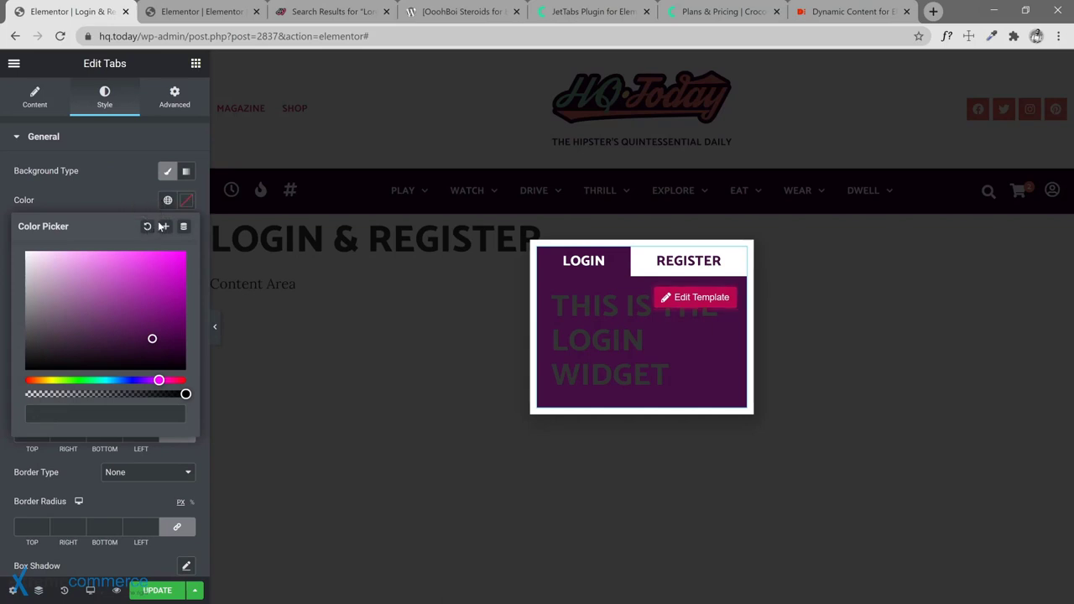
{"action": "left_click", "coordinate": [167, 171]}
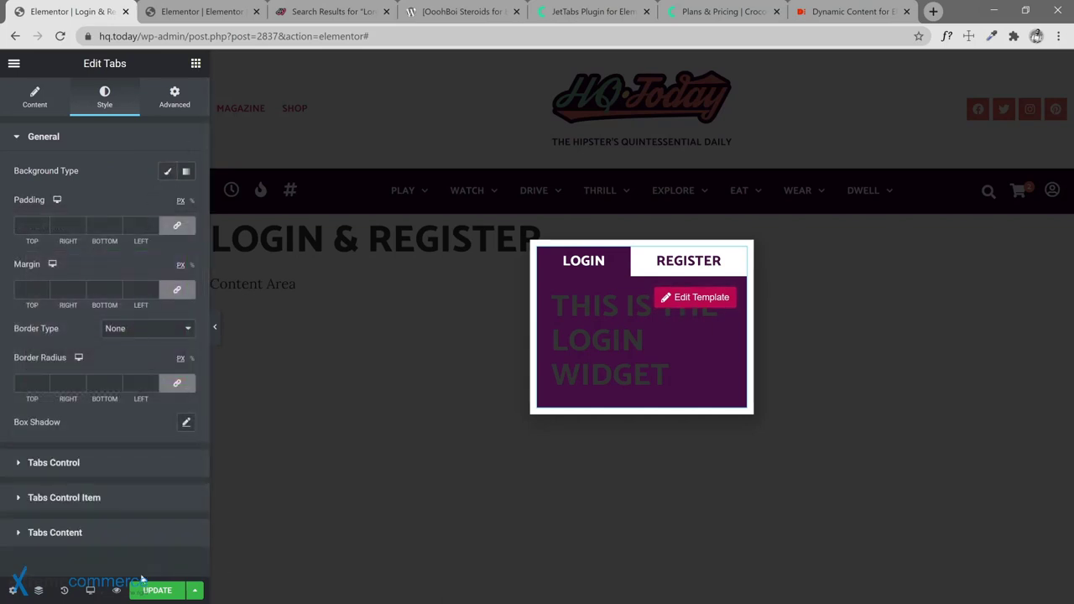
{"action": "left_click", "coordinate": [156, 591]}
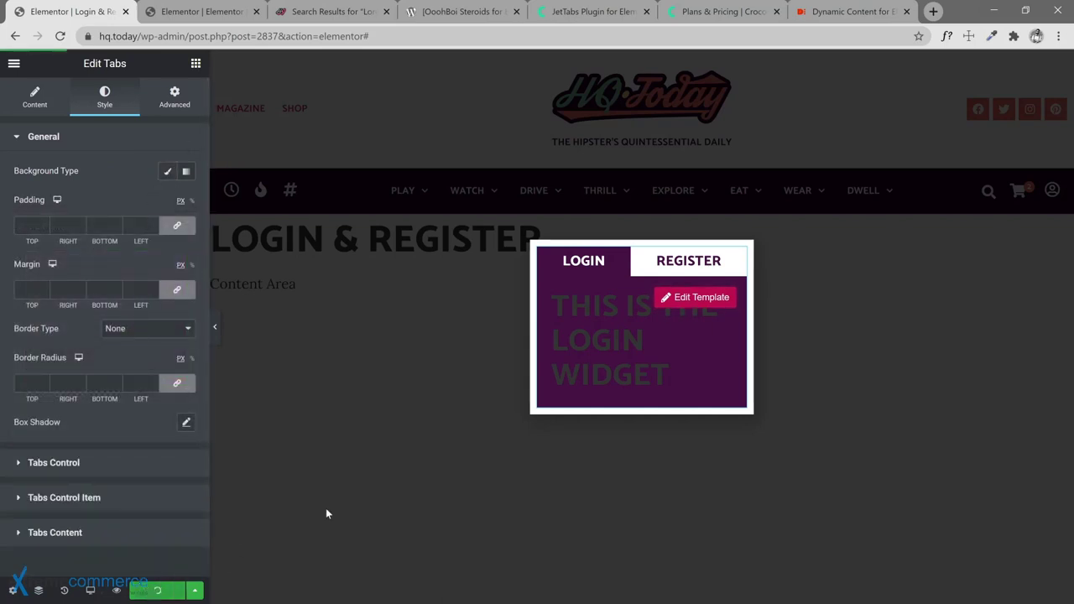
{"action": "left_click", "coordinate": [642, 266]}
{"action": "left_click", "coordinate": [580, 268]}
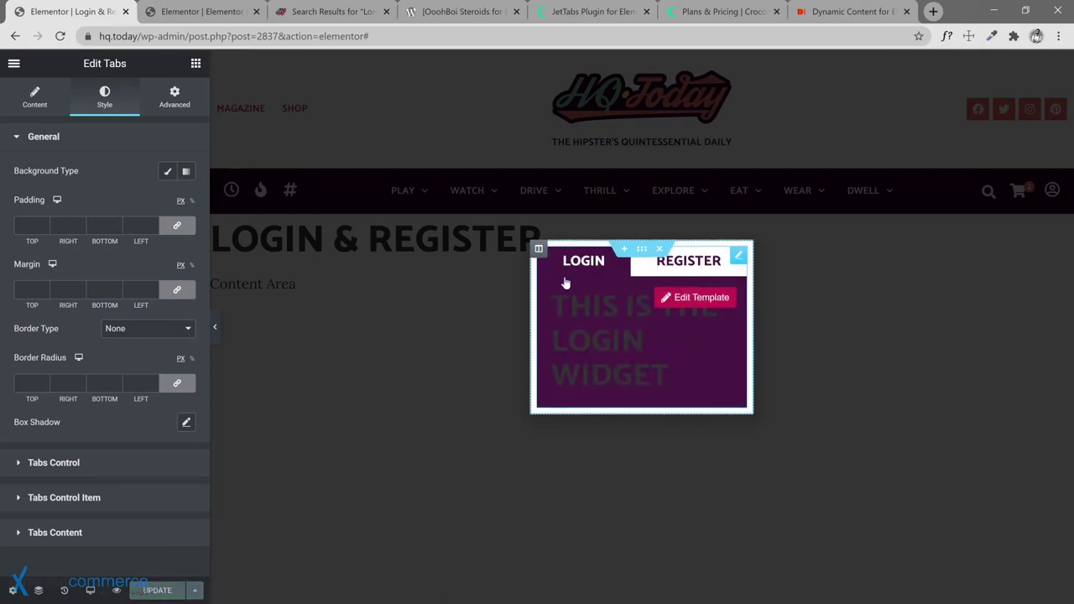
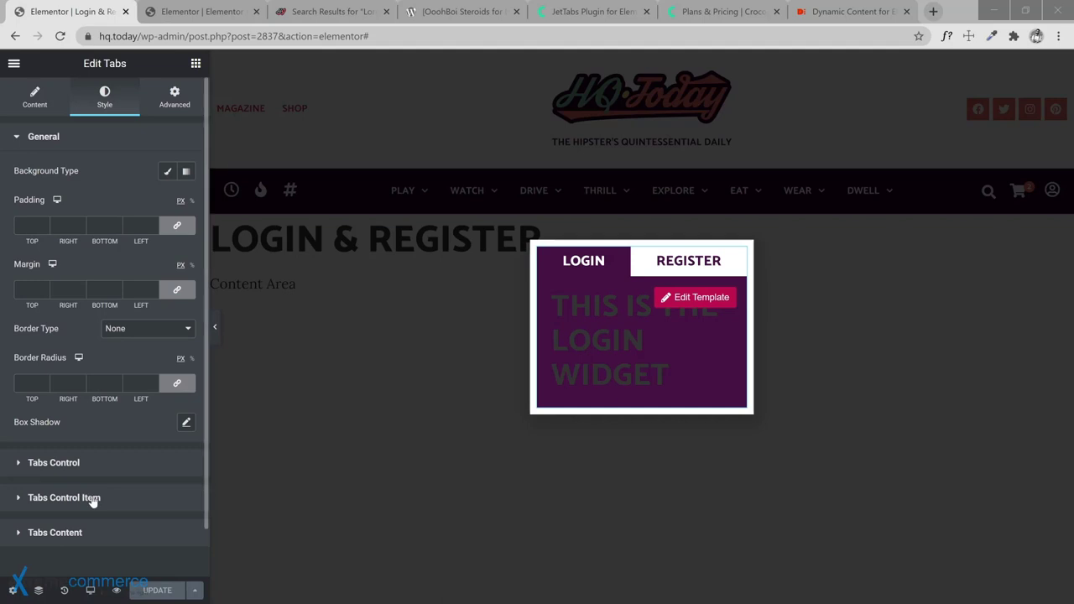
Step: Give the Tabs Control Item 24 px padding on all sides and update the popup
{"action": "left_click", "coordinate": [148, 498]}
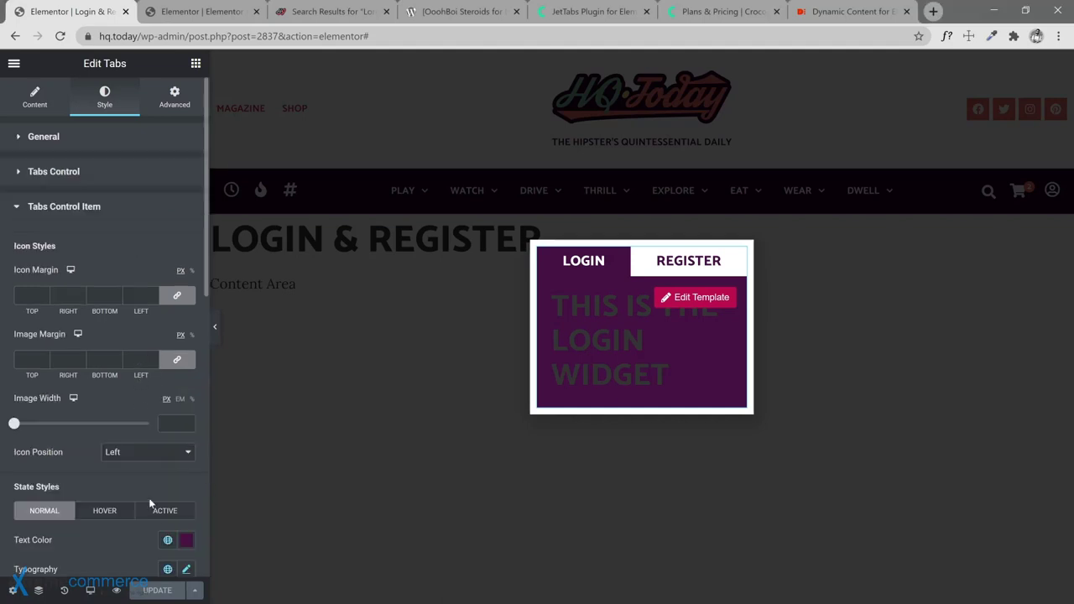
{"action": "scroll", "coordinate": [101, 421], "scroll_direction": "down", "scroll_amount": 2}
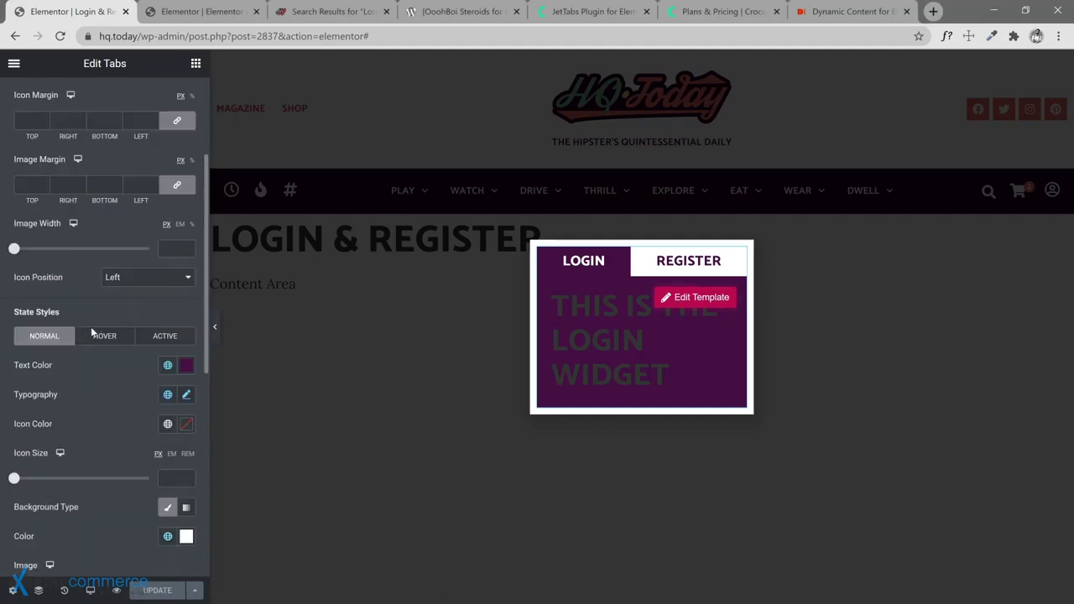
{"action": "scroll", "coordinate": [73, 245], "scroll_direction": "down", "scroll_amount": 5}
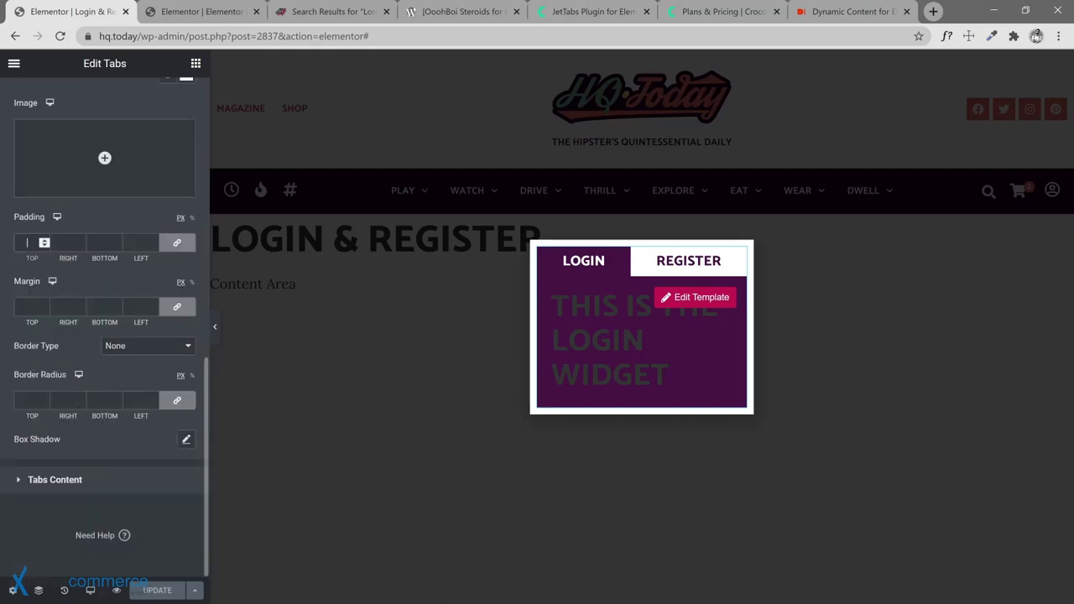
{"action": "left_click", "coordinate": [29, 243]}
{"action": "type", "text": "24"}
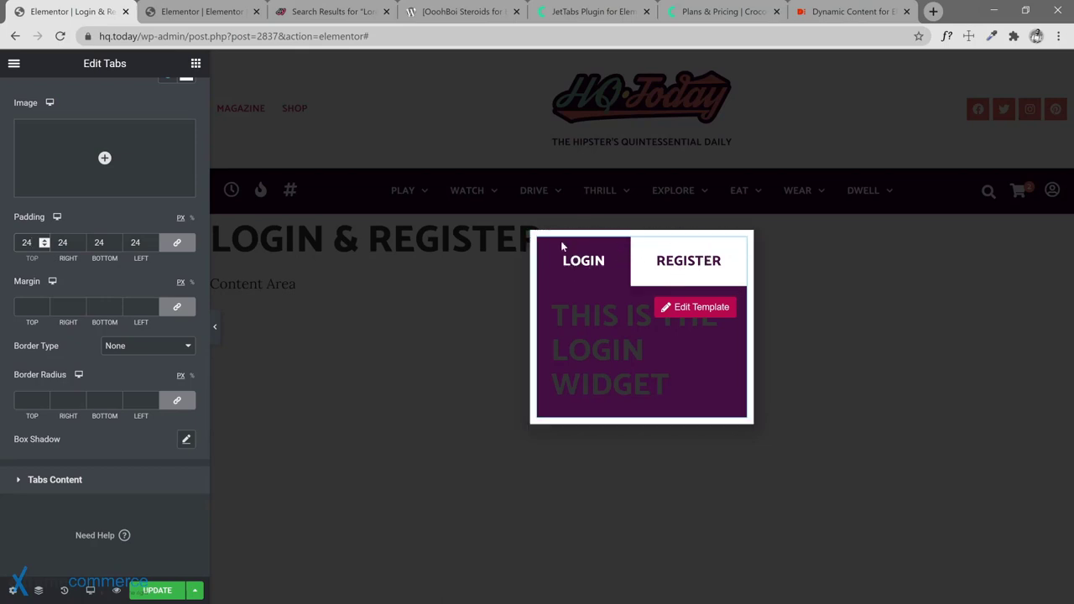
{"action": "left_click", "coordinate": [155, 591]}
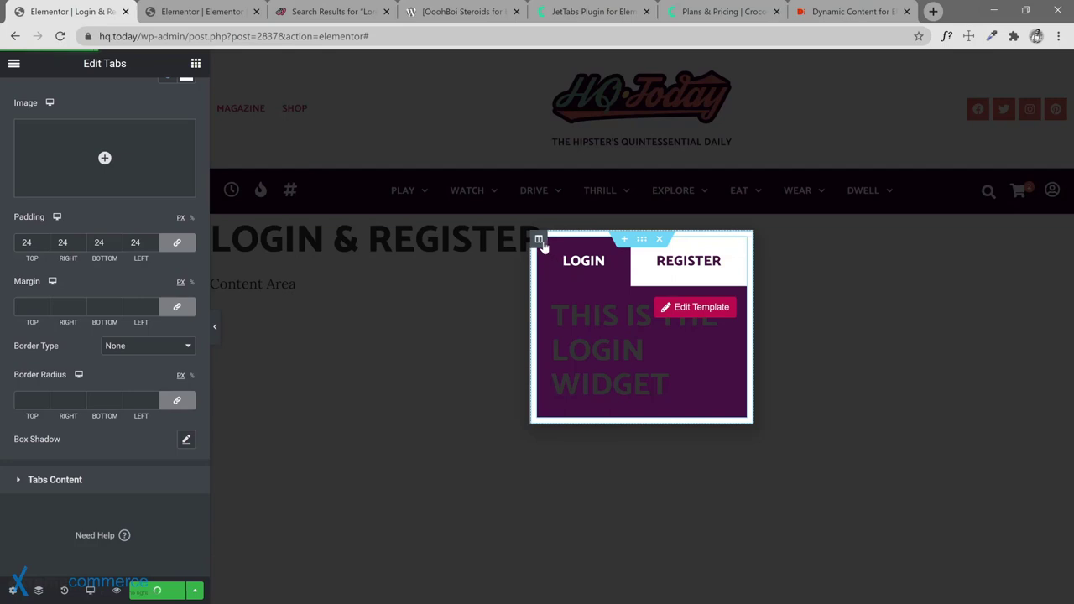
Step: Set the tabs section's Columns Gap to No Gap and update the popup
{"action": "left_click", "coordinate": [641, 240]}
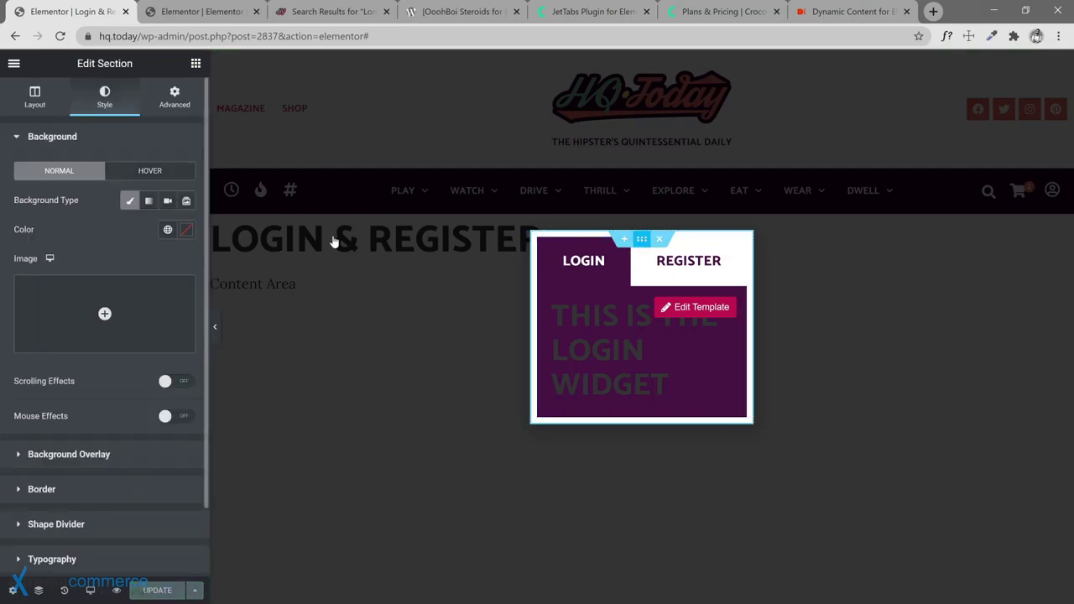
{"action": "left_click", "coordinate": [59, 101]}
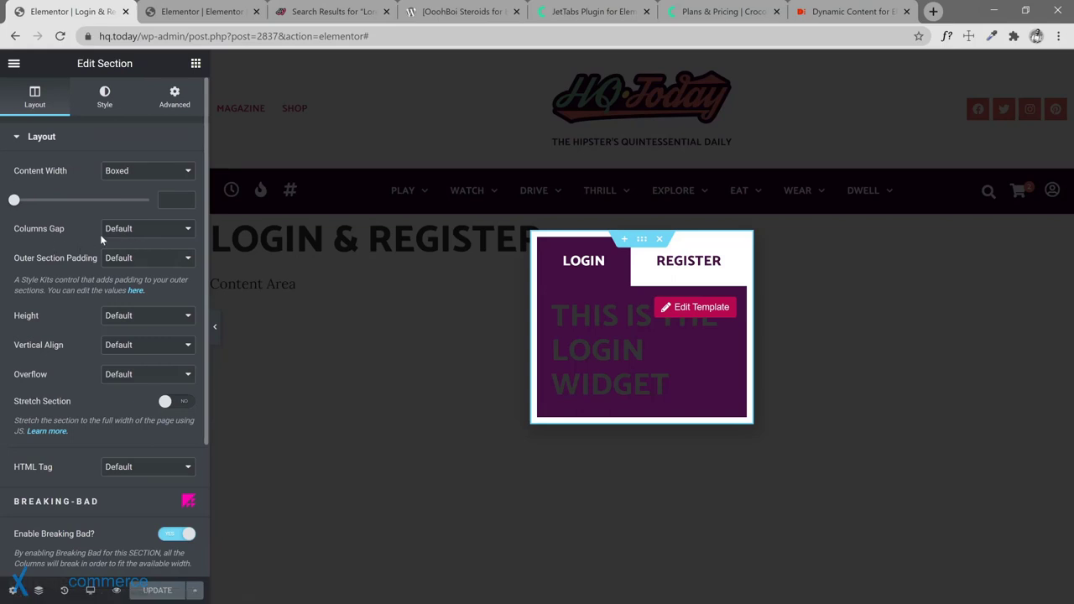
{"action": "left_click", "coordinate": [143, 228]}
{"action": "left_click", "coordinate": [142, 271]}
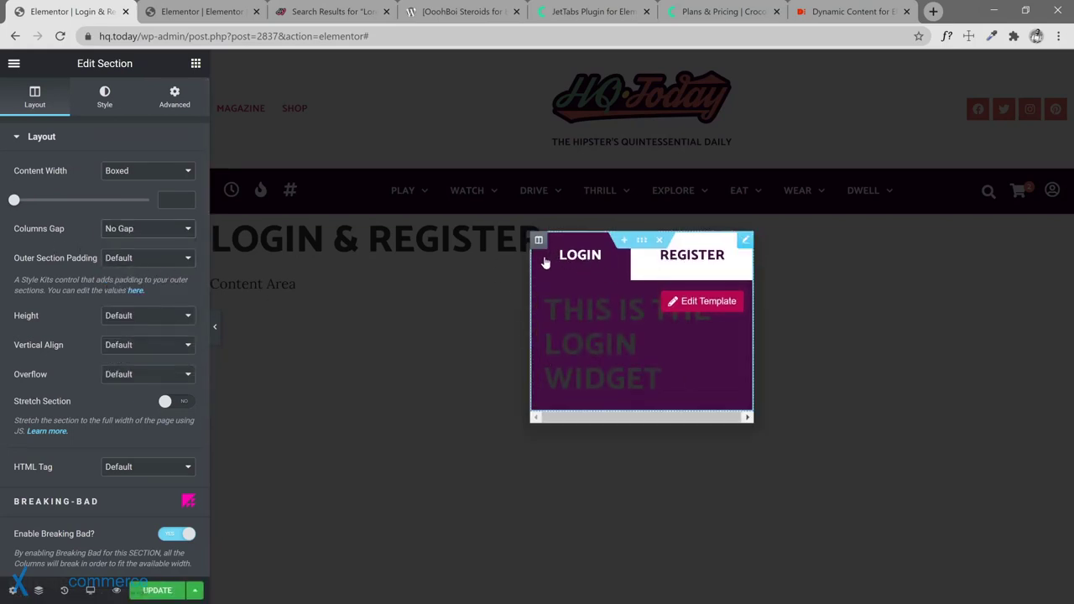
{"action": "left_click", "coordinate": [151, 591]}
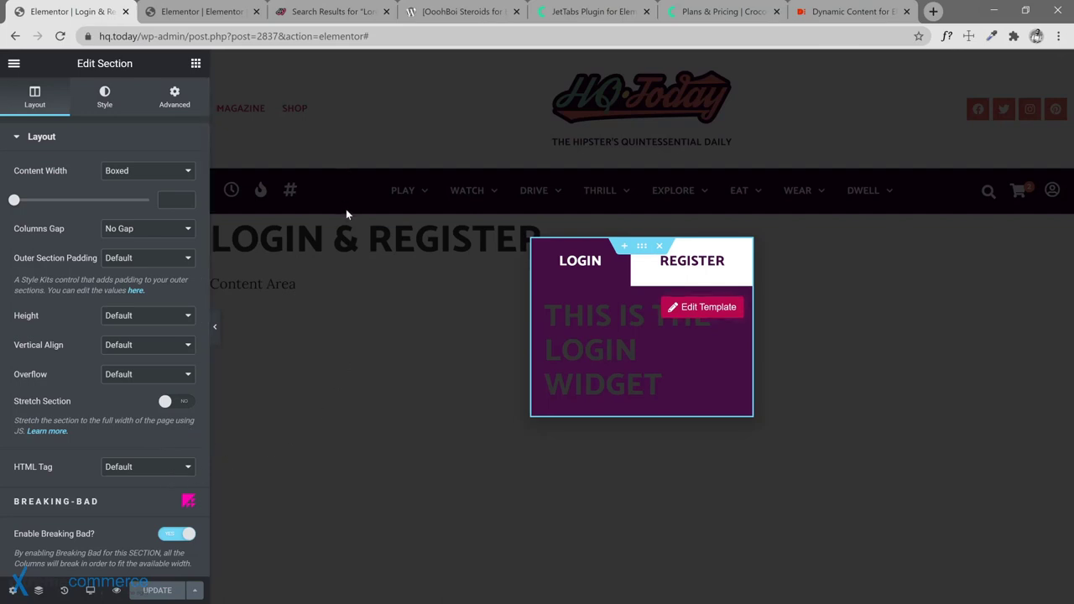
Step: Reload the Header #2697 editor without the trailing # and select the header's user icon
{"action": "left_click", "coordinate": [238, 12]}
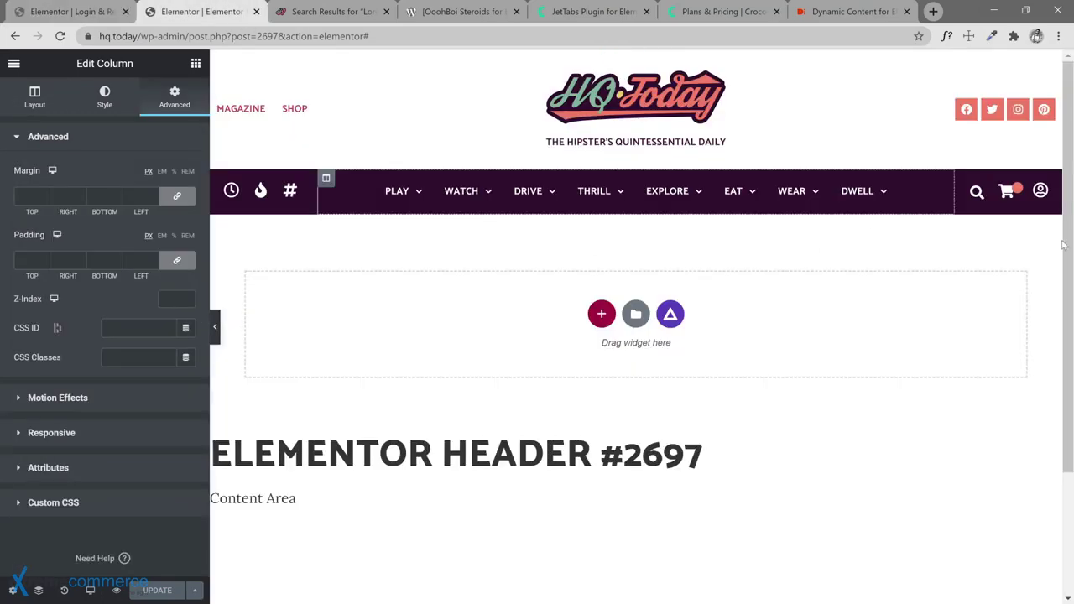
{"action": "left_click", "coordinate": [403, 36]}
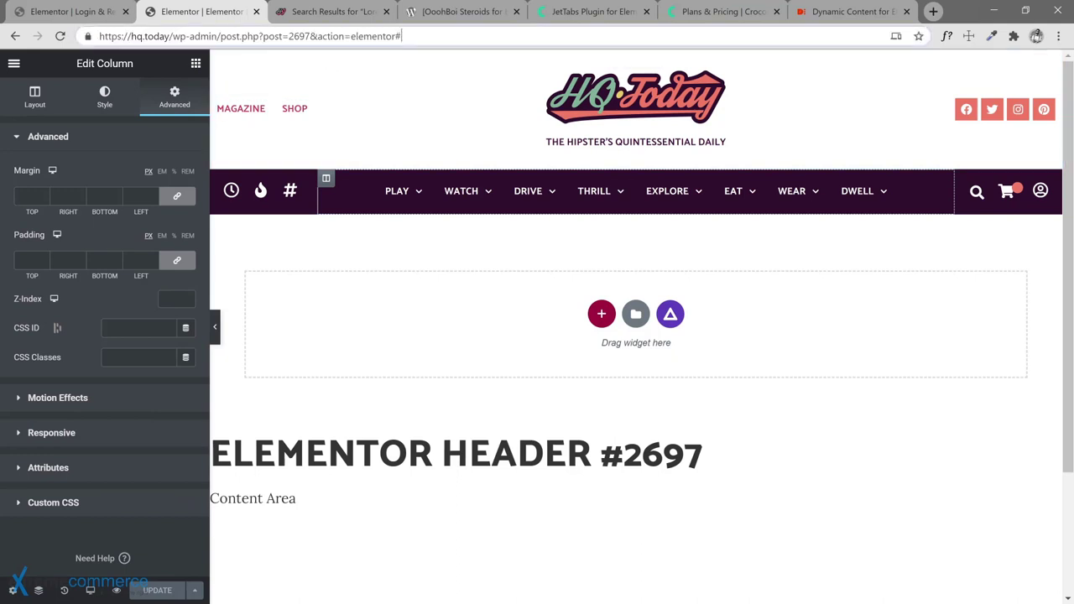
{"action": "key", "text": "BackSpace"}
{"action": "key", "text": "Return"}
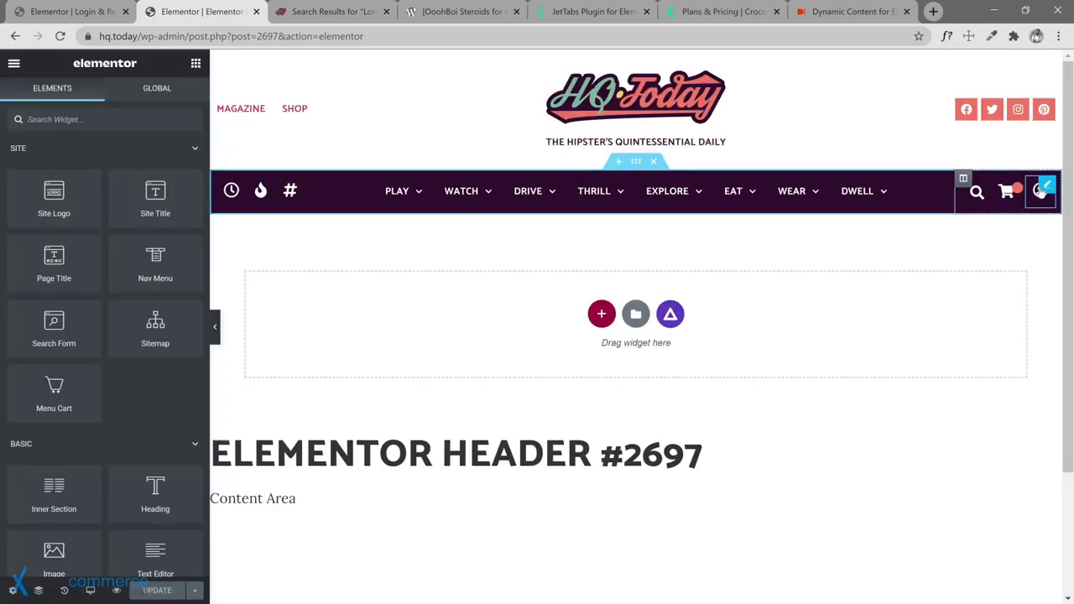
{"action": "left_click", "coordinate": [1042, 189]}
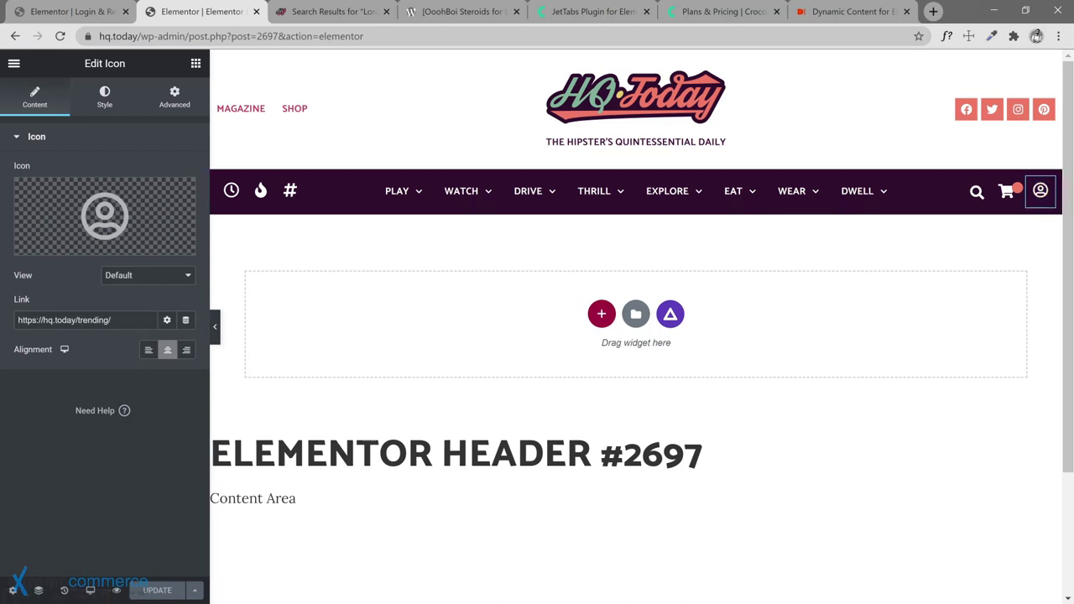
Step: Replace the user icon's trending link with a Popup dynamic tag set to Open Popup
{"action": "left_click_drag", "start_coordinate": [113, 320], "coordinate": [16, 320]}
{"action": "key", "text": "BackSpace"}
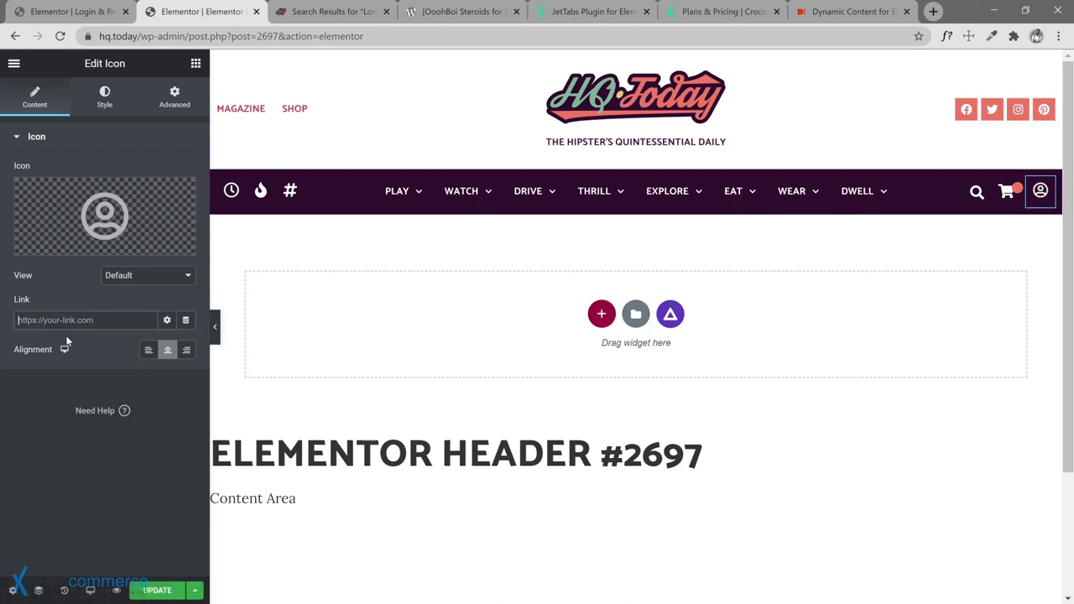
{"action": "left_click", "coordinate": [187, 323]}
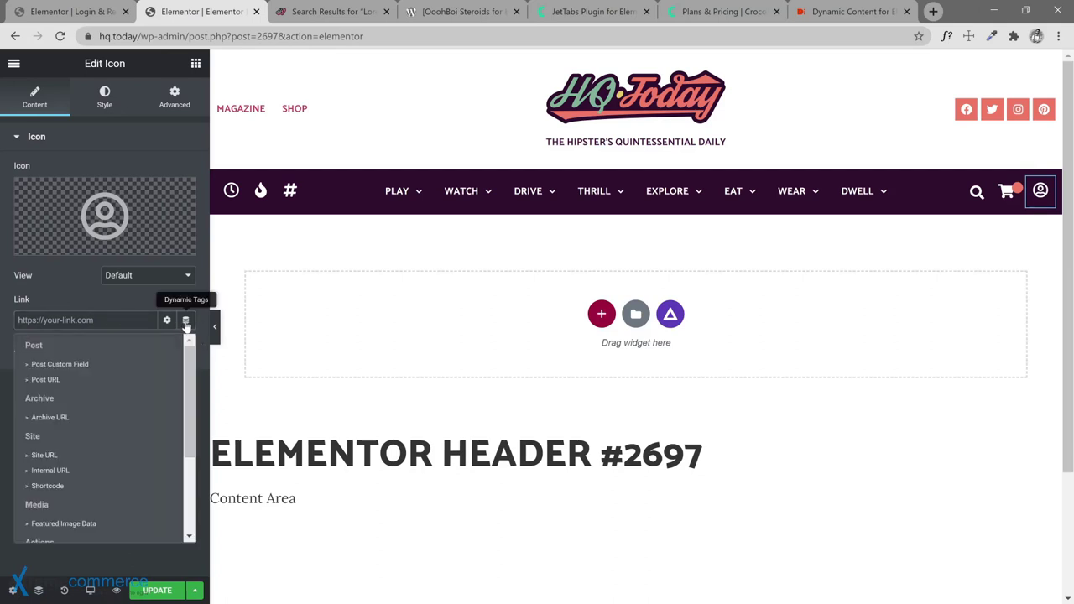
{"action": "scroll", "coordinate": [112, 457], "scroll_direction": "down", "scroll_amount": 3}
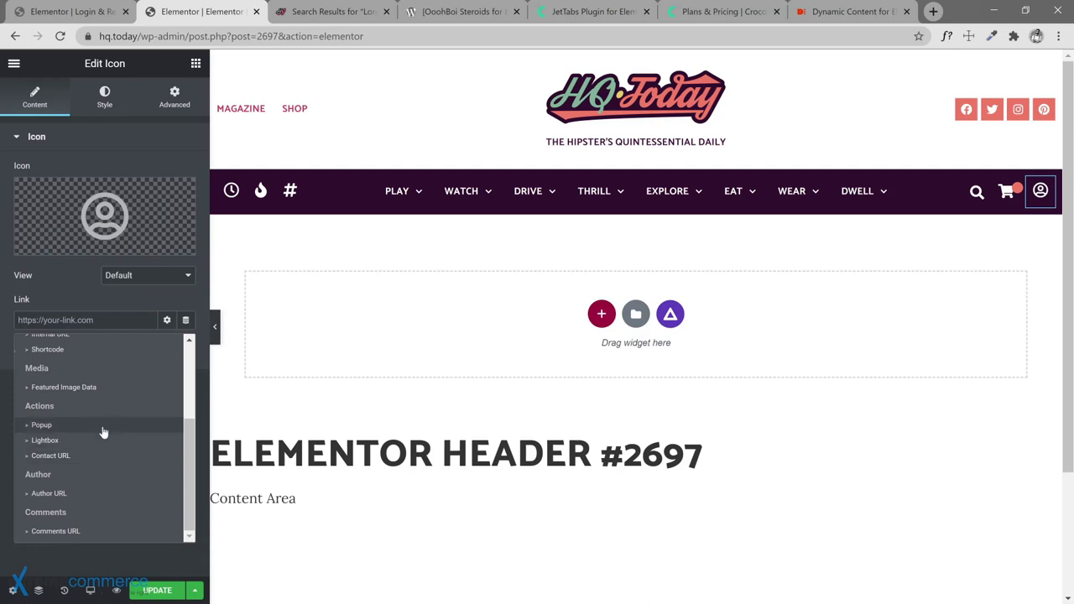
{"action": "left_click", "coordinate": [42, 426]}
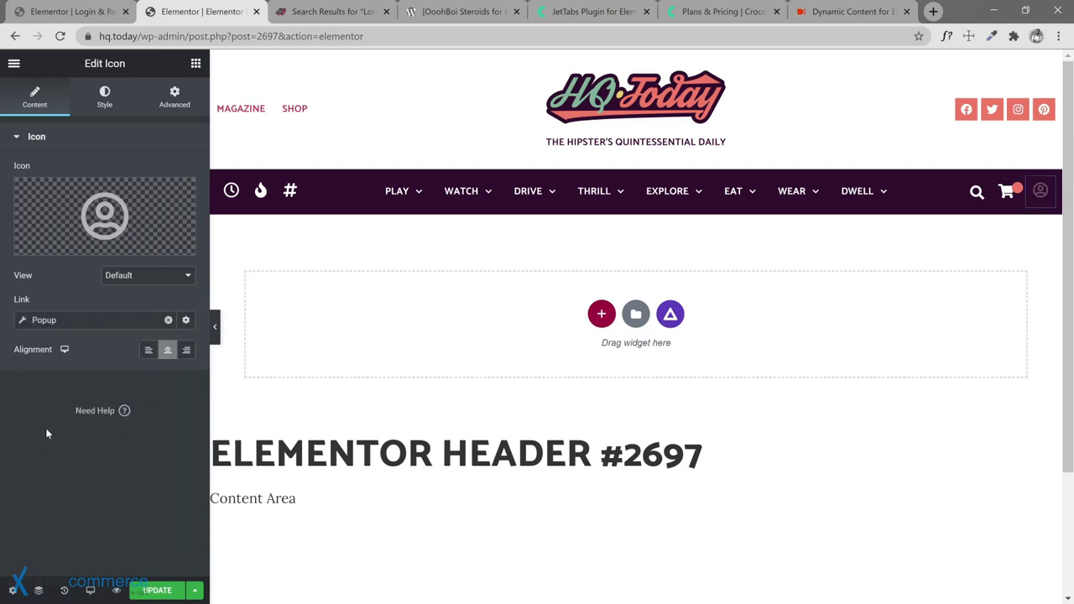
{"action": "left_click", "coordinate": [117, 320]}
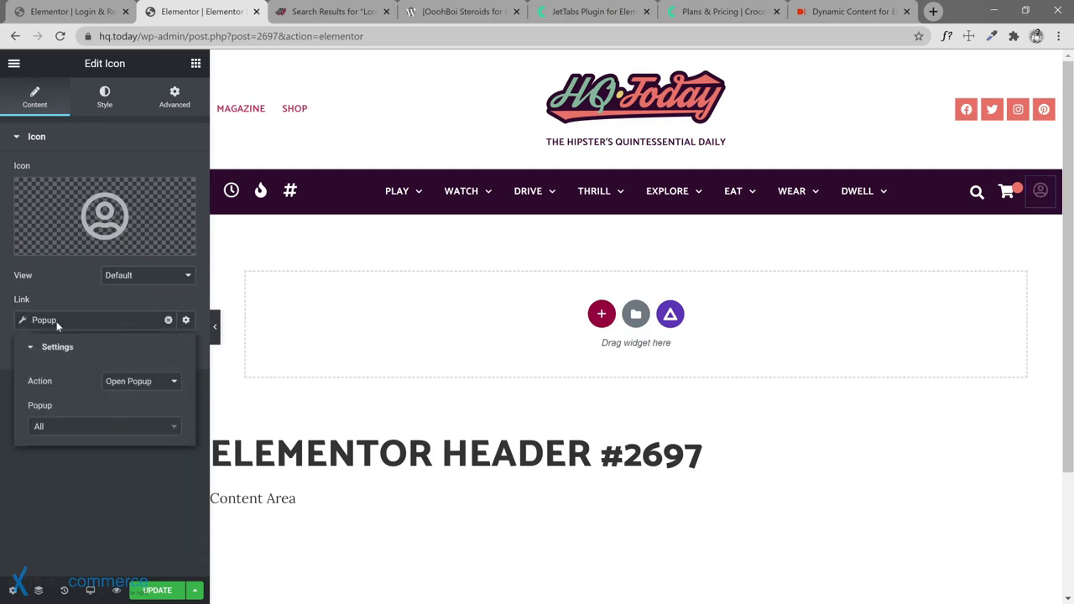
{"action": "left_click", "coordinate": [138, 381]}
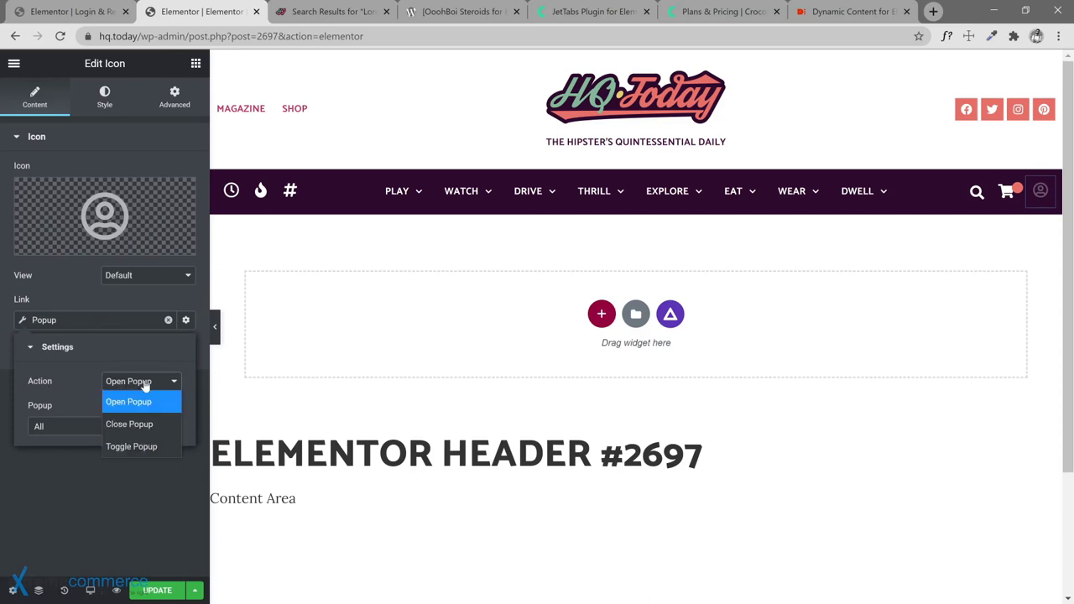
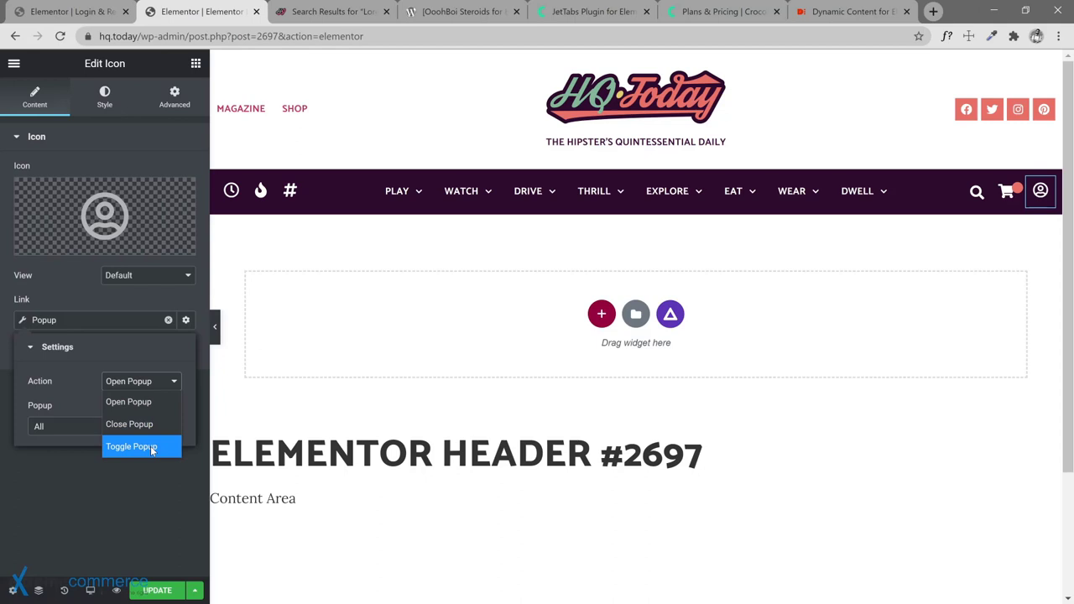
Step: Make the header user icon toggle the Login & Register popup, update the header, and view search results
{"action": "left_click", "coordinate": [151, 448]}
{"action": "left_click", "coordinate": [123, 429]}
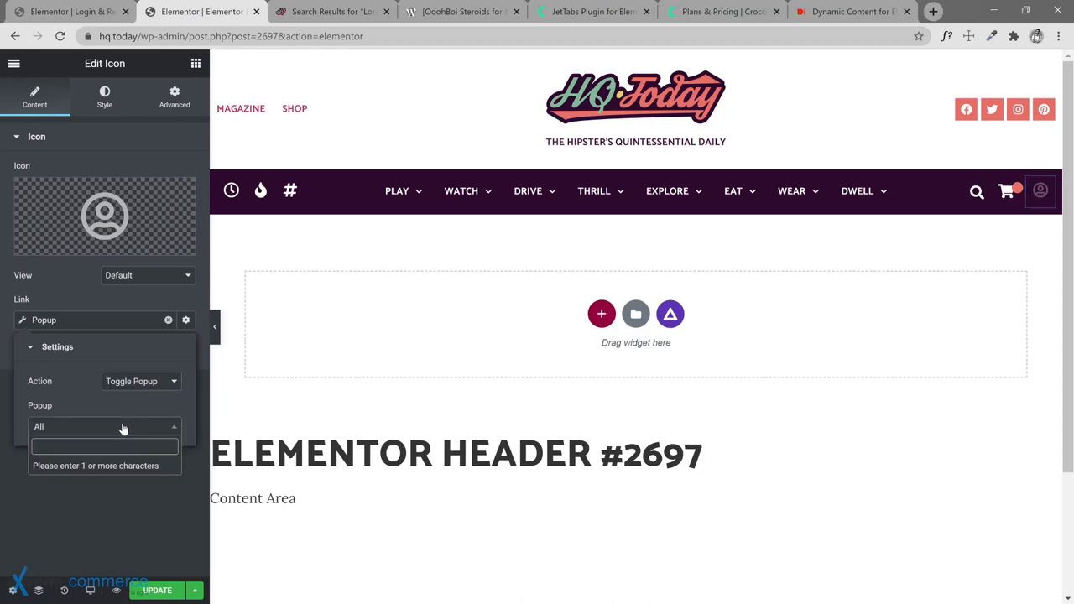
{"action": "type", "text": "Login"}
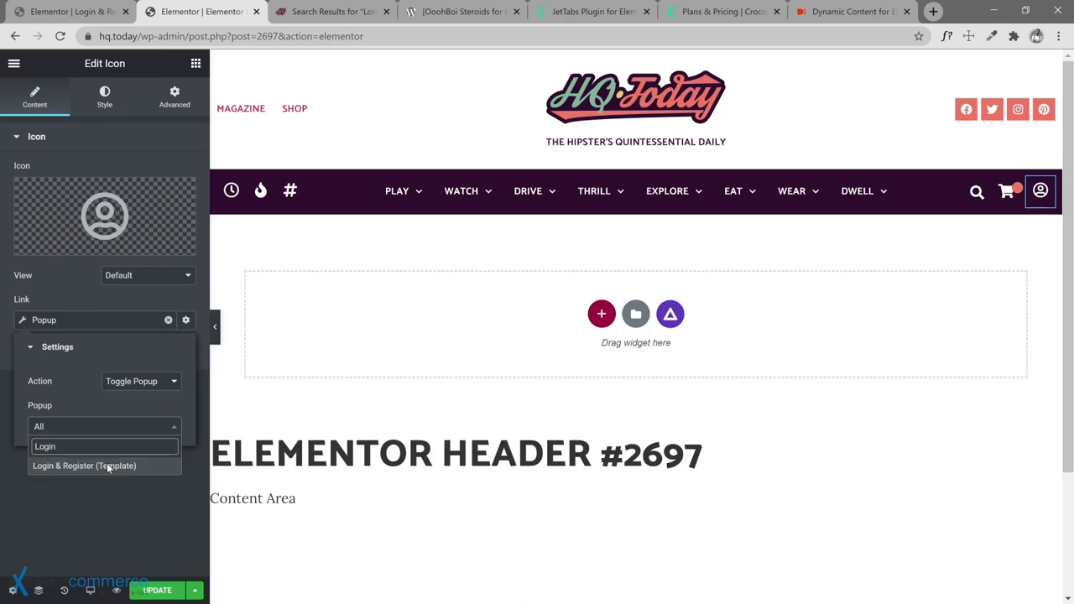
{"action": "left_click", "coordinate": [109, 467]}
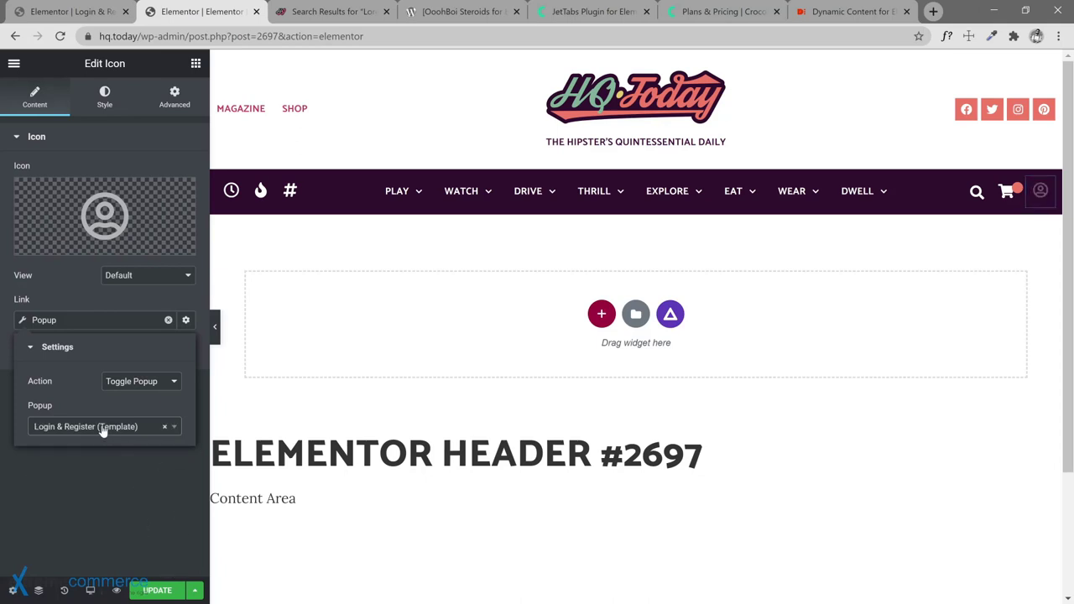
{"action": "left_click", "coordinate": [117, 518]}
{"action": "left_click", "coordinate": [172, 592]}
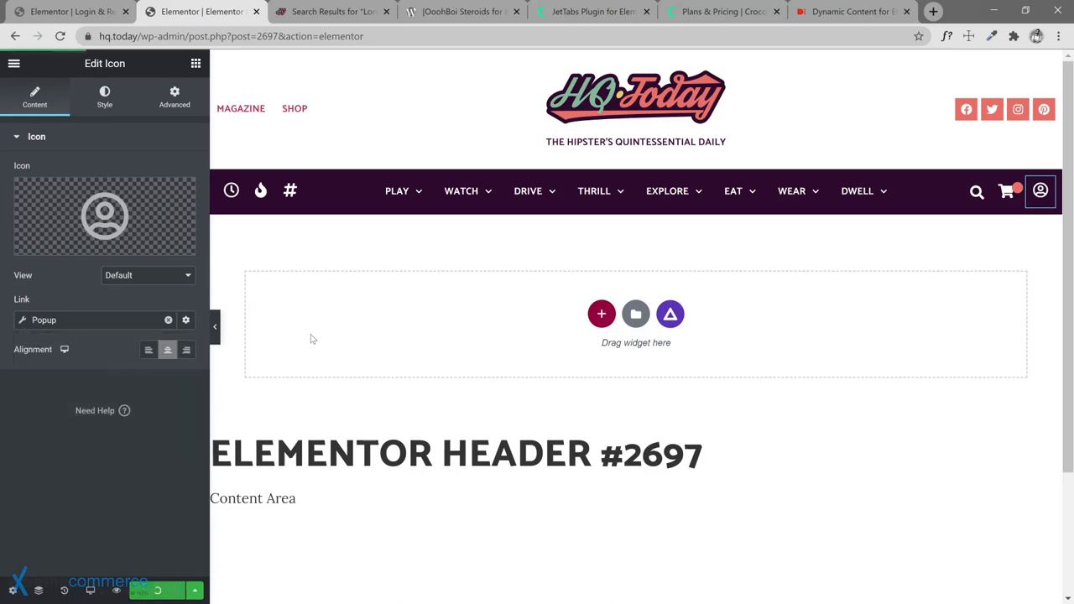
{"action": "left_click", "coordinate": [327, 12]}
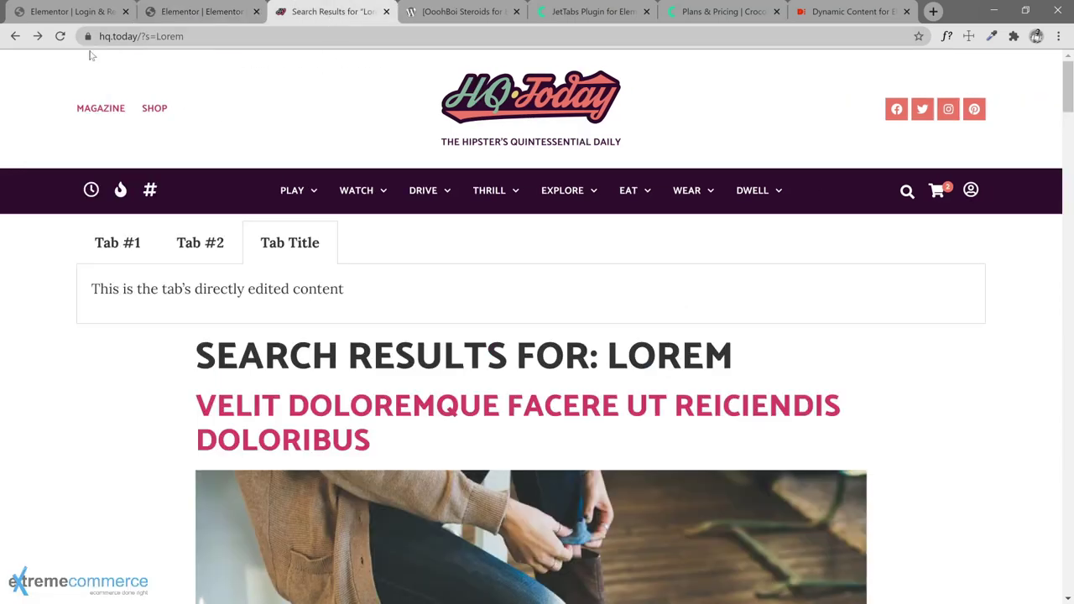
Step: Reload the search results, open the user-icon popup, flip between its Login and Register sections, then close it
{"action": "left_click", "coordinate": [60, 36]}
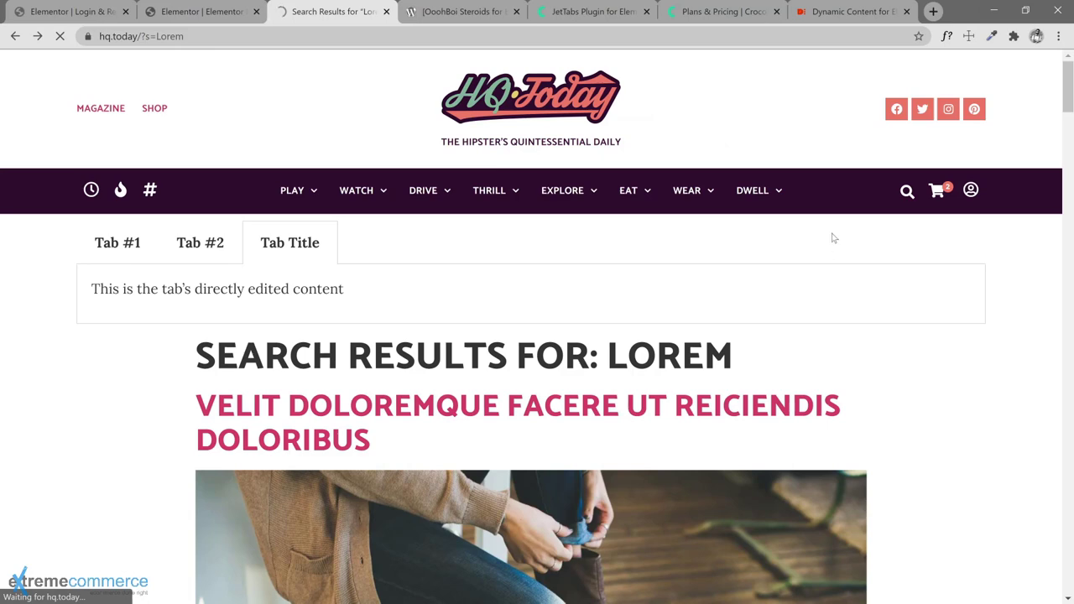
{"action": "left_click", "coordinate": [968, 192]}
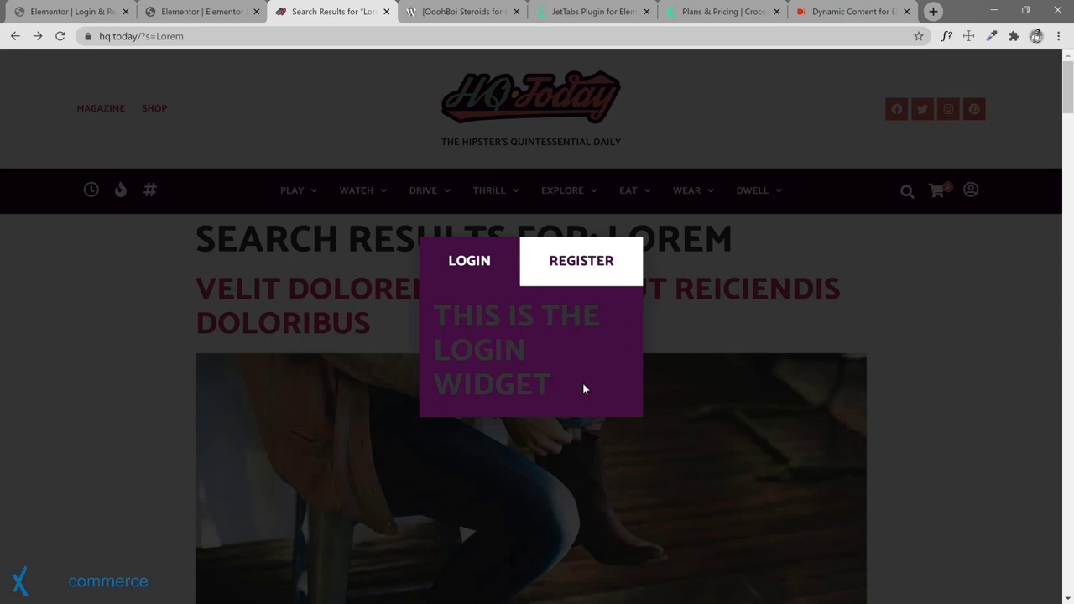
{"action": "left_click", "coordinate": [585, 266]}
{"action": "left_click", "coordinate": [453, 269]}
{"action": "left_click", "coordinate": [542, 265]}
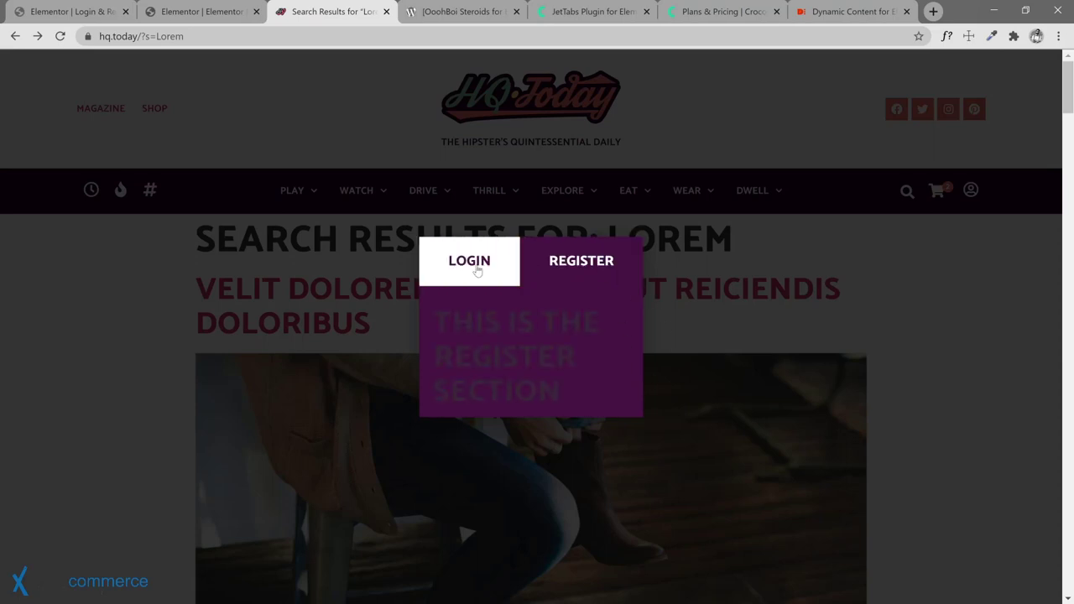
{"action": "left_click", "coordinate": [477, 271]}
{"action": "left_click", "coordinate": [579, 263]}
{"action": "left_click", "coordinate": [474, 269]}
{"action": "left_click", "coordinate": [587, 268]}
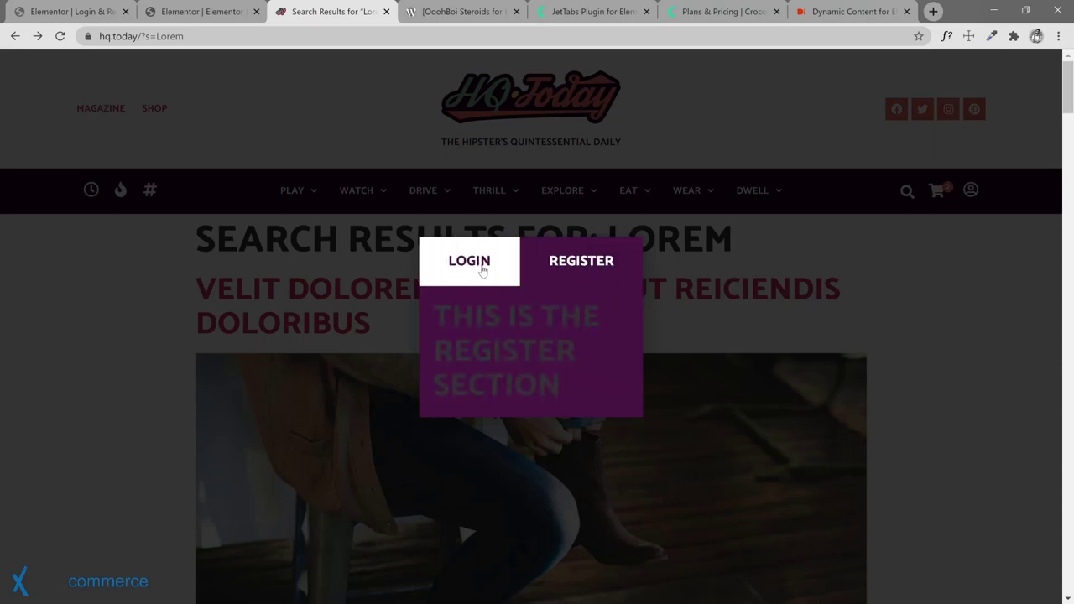
{"action": "left_click", "coordinate": [483, 270]}
{"action": "left_click", "coordinate": [581, 265]}
{"action": "left_click", "coordinate": [479, 265]}
{"action": "left_click", "coordinate": [581, 265]}
{"action": "left_click", "coordinate": [745, 329]}
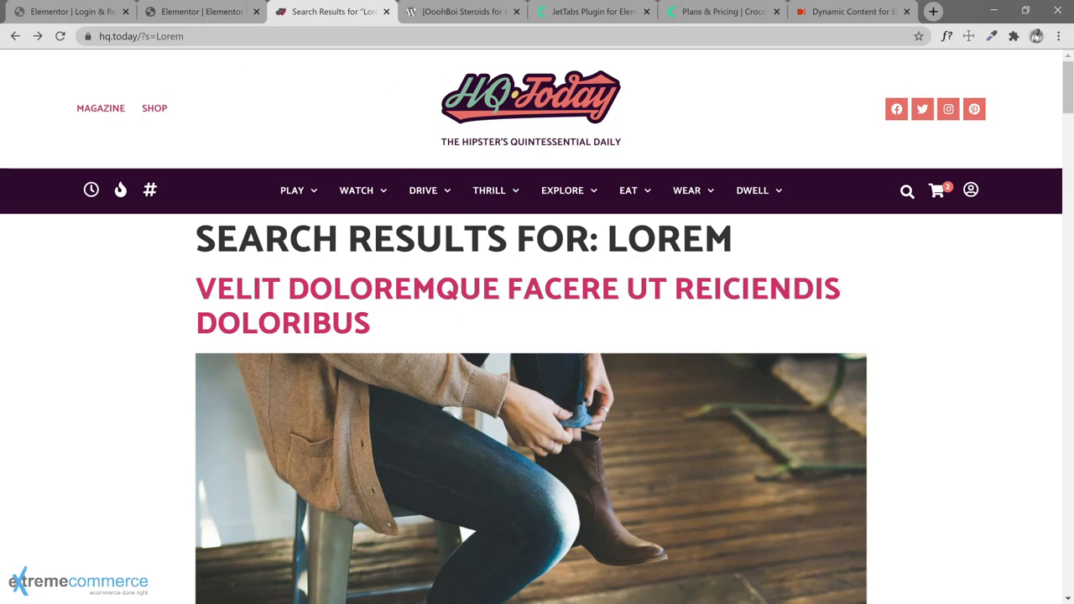
{"action": "left_click", "coordinate": [84, 16]}
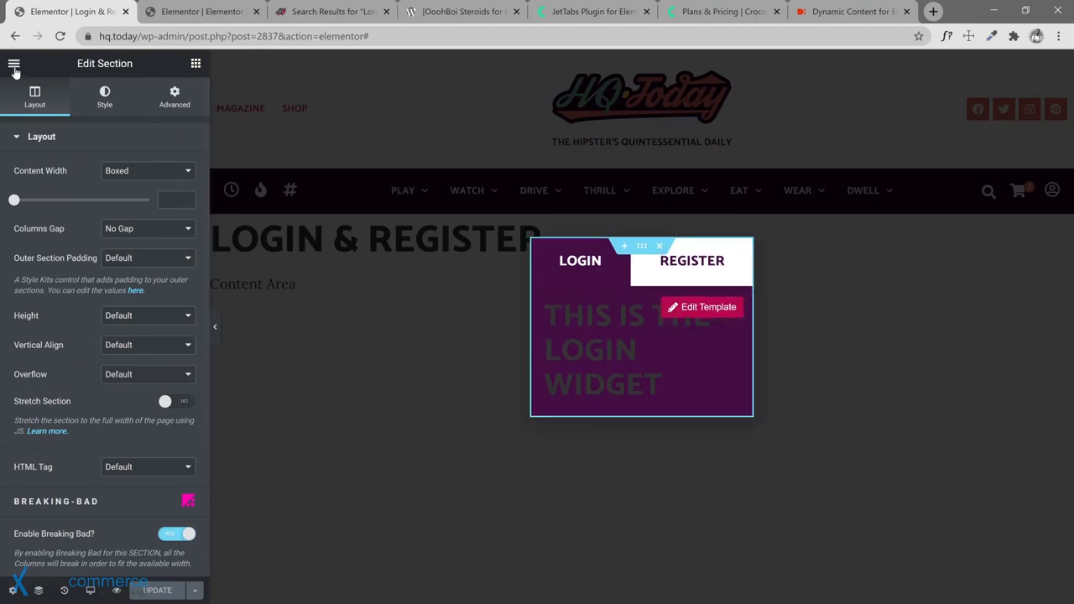
Step: Exit the Login & Register popup editor to its WordPress Edit Template screen
{"action": "left_click", "coordinate": [474, 333]}
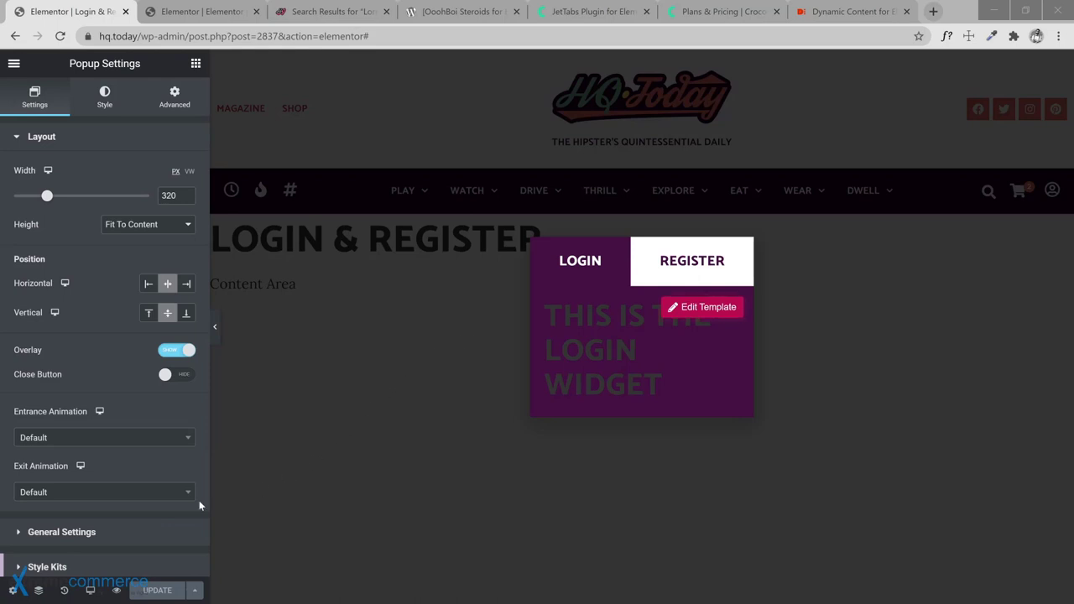
{"action": "left_click", "coordinate": [13, 64]}
{"action": "left_click", "coordinate": [73, 306]}
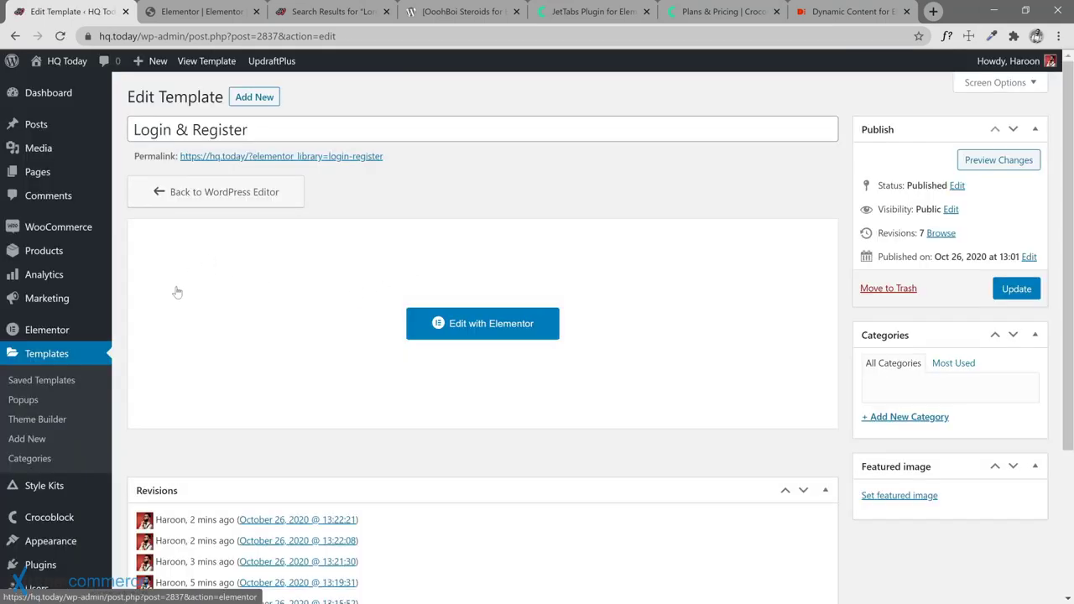
Step: From Saved Templates, open the Login and Register templates in Elementor in separate tabs
{"action": "left_click", "coordinate": [38, 381]}
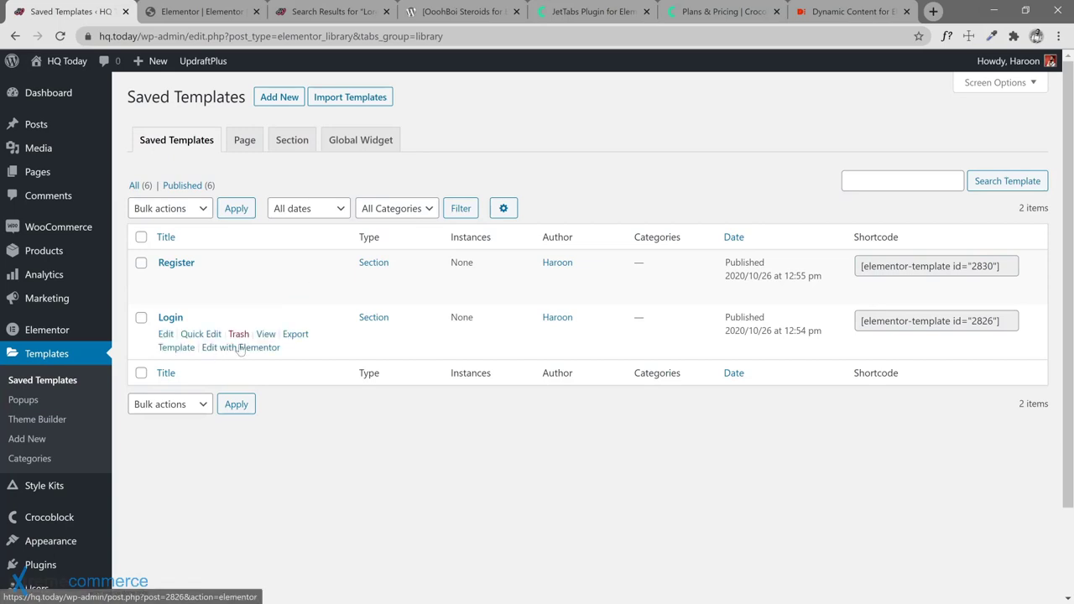
{"action": "left_click", "coordinate": [240, 347]}
{"action": "left_click", "coordinate": [237, 291]}
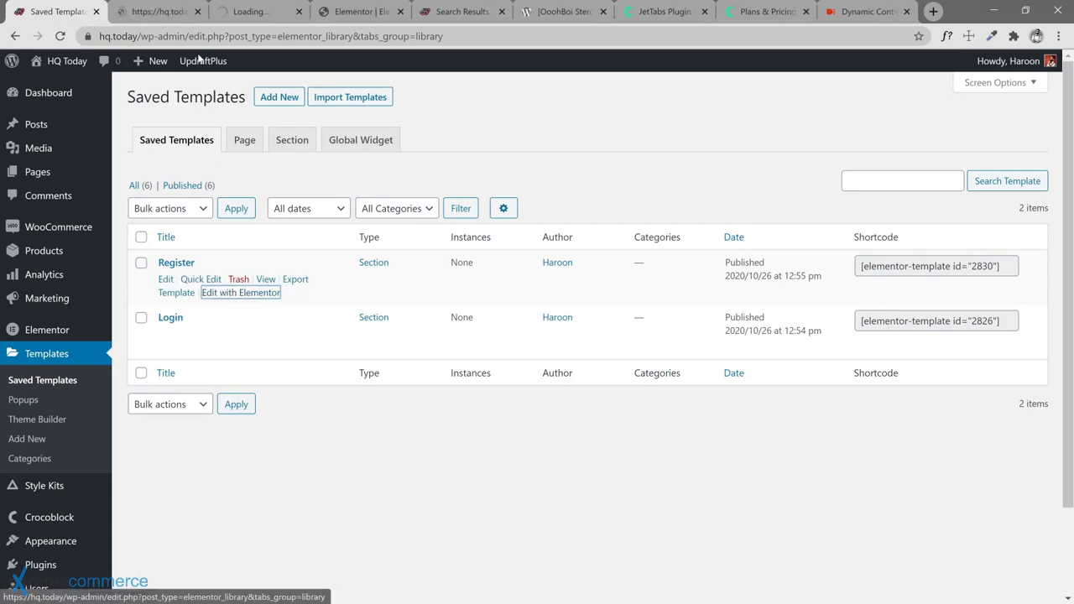
{"action": "left_click", "coordinate": [166, 10]}
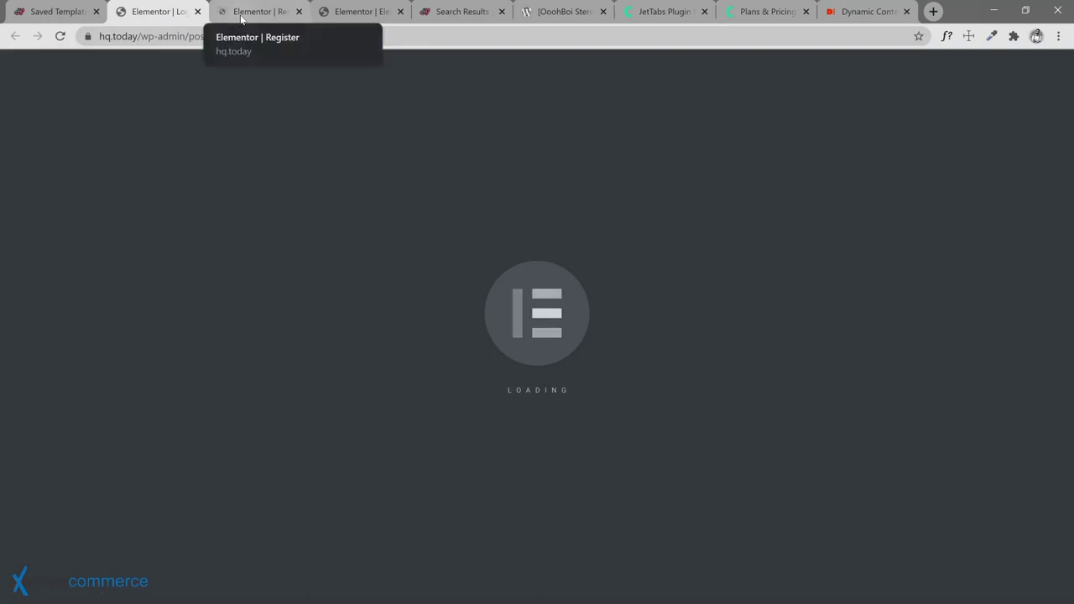
{"action": "left_click", "coordinate": [241, 14]}
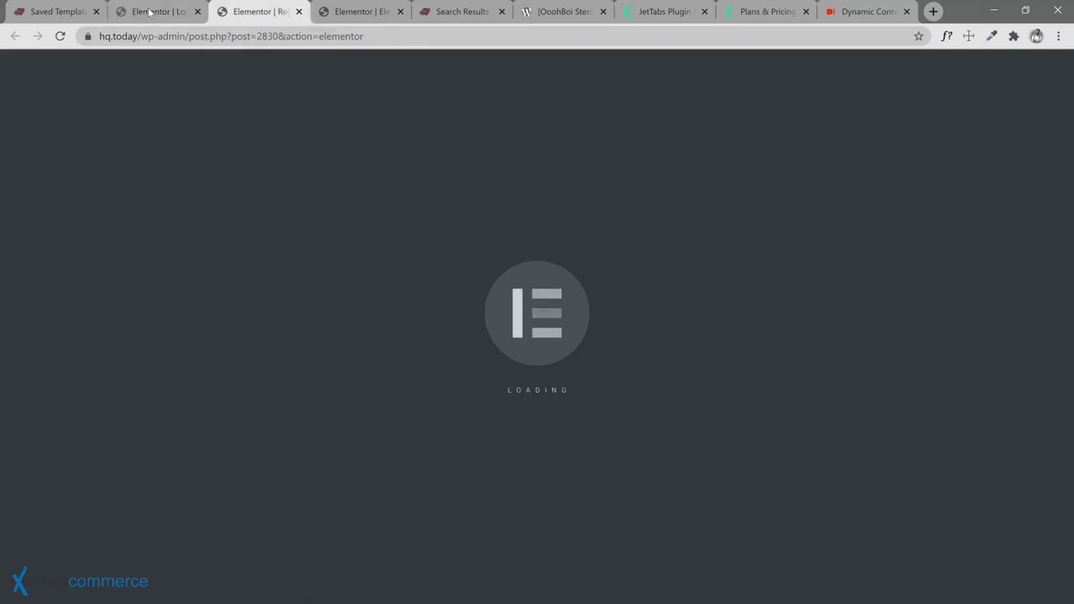
{"action": "left_click", "coordinate": [150, 12]}
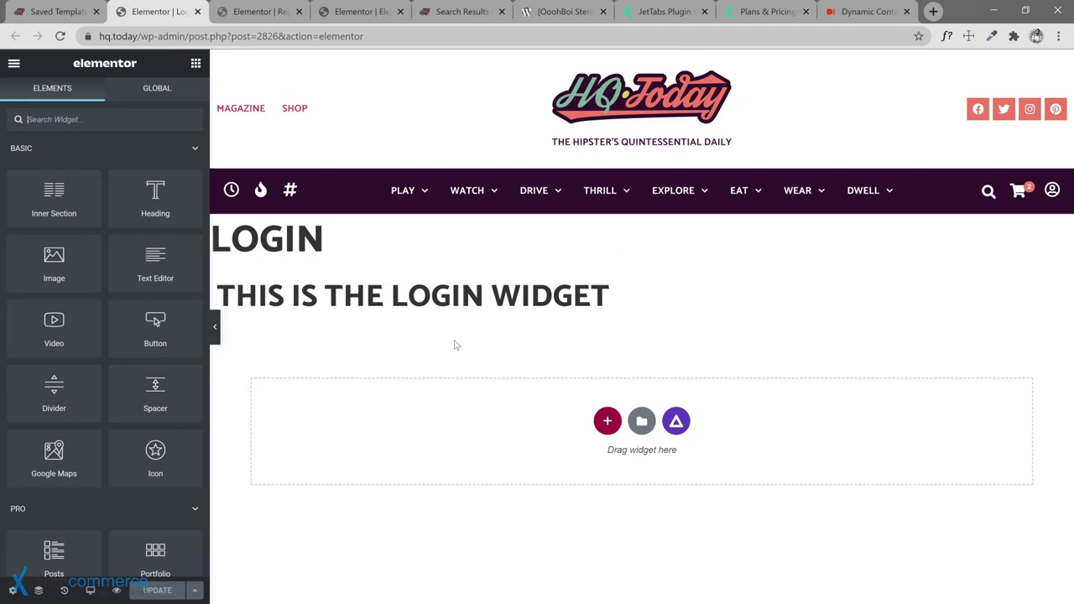
Step: Delete the 'THIS IS THE LOGIN WIDGET' and 'THIS IS THE REGISTER SECTION' placeholder headings
{"action": "right_click", "coordinate": [1024, 290]}
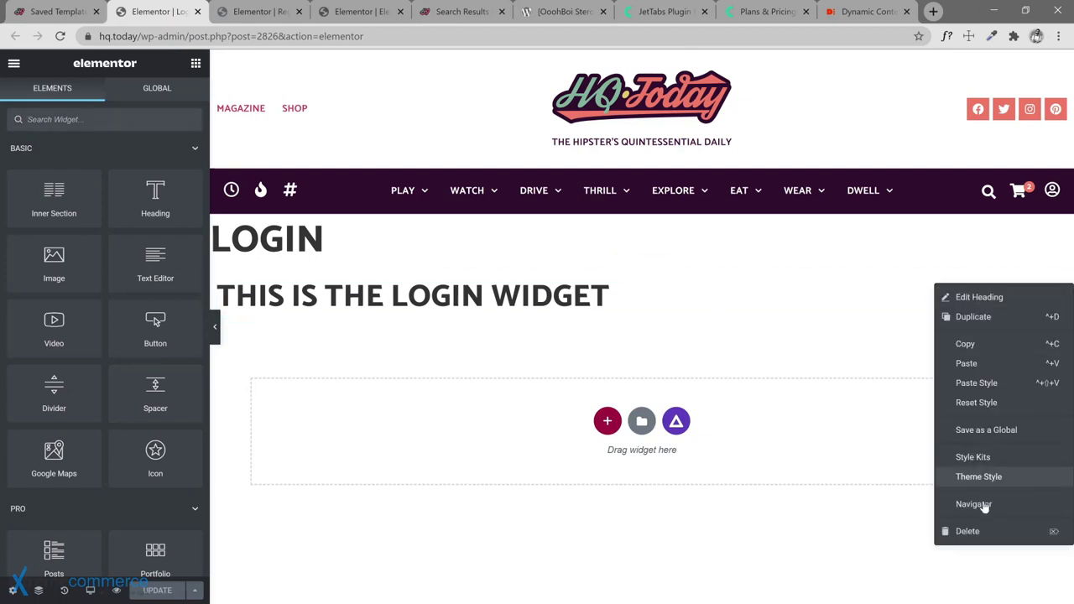
{"action": "left_click", "coordinate": [977, 534]}
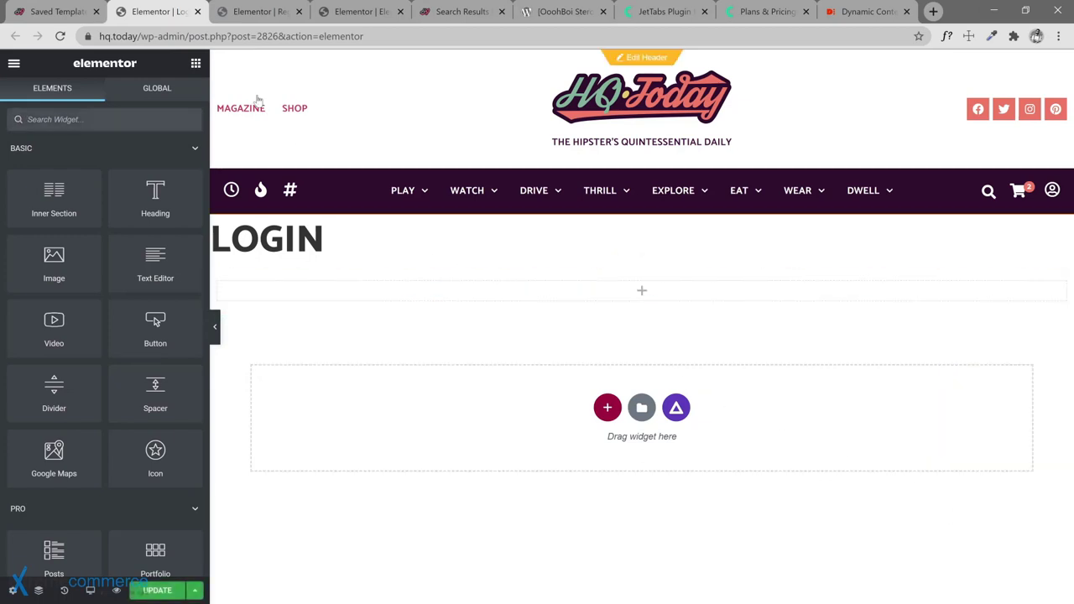
{"action": "left_click", "coordinate": [256, 12]}
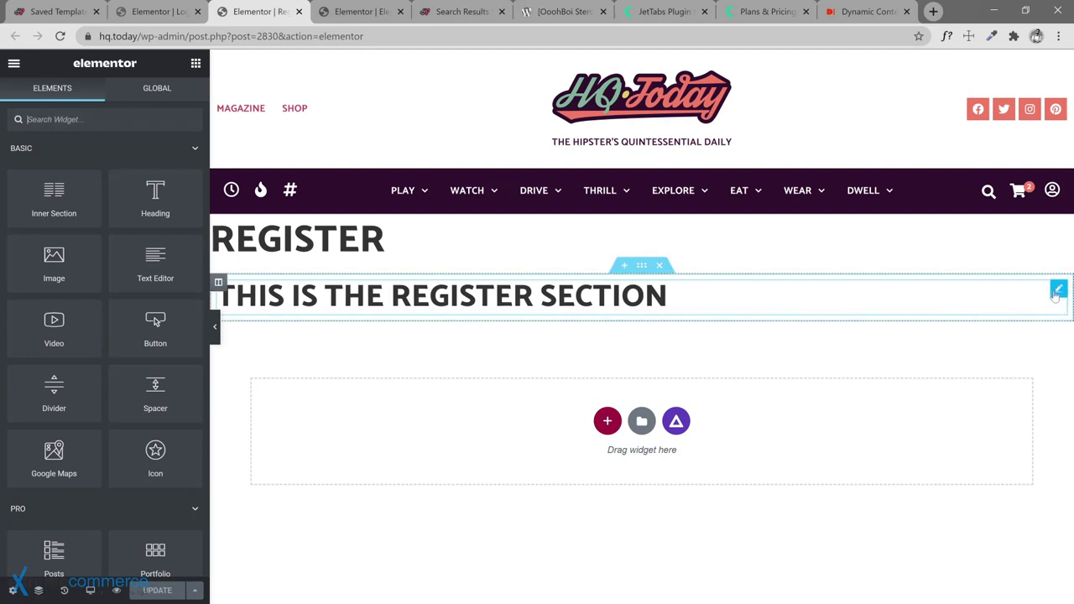
{"action": "right_click", "coordinate": [1053, 292]}
{"action": "left_click", "coordinate": [965, 538]}
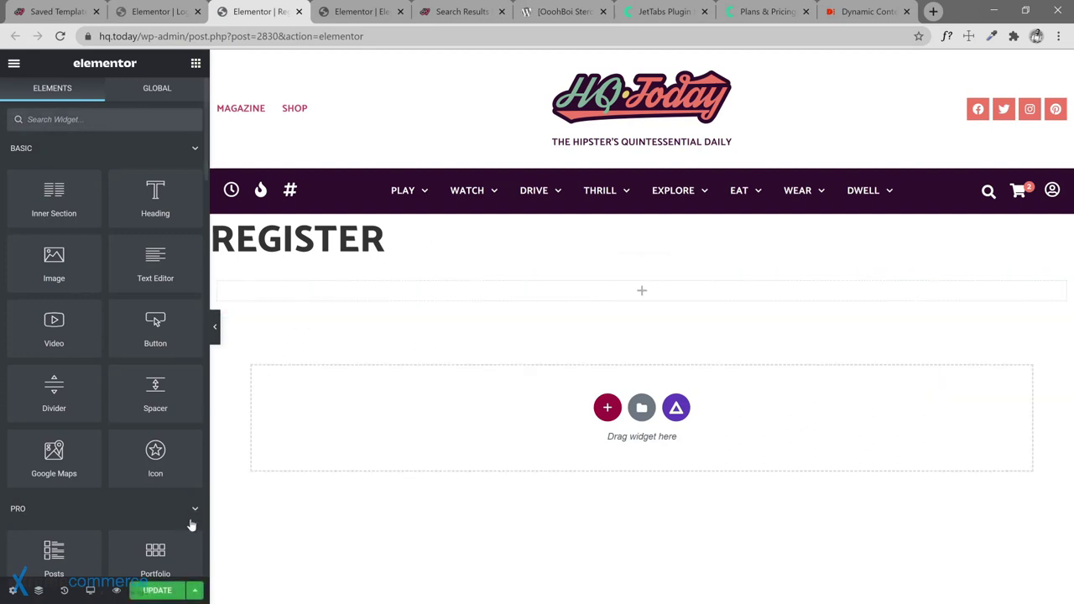
{"action": "left_click", "coordinate": [160, 11]}
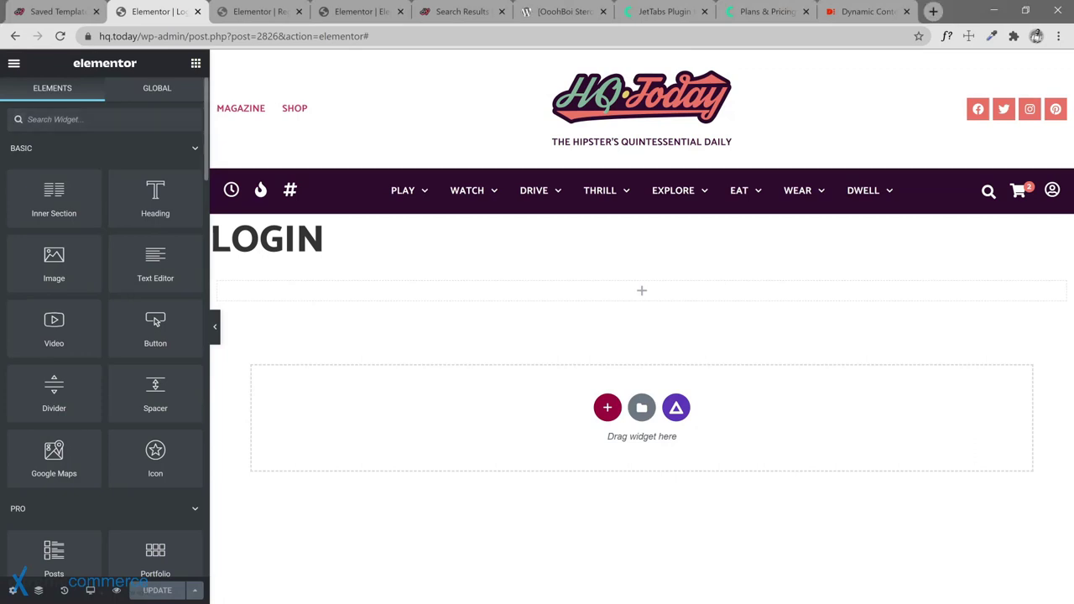
Step: Search the Elements panel for 'login', then 'reg', then 'login' again
{"action": "type", "text": "login"}
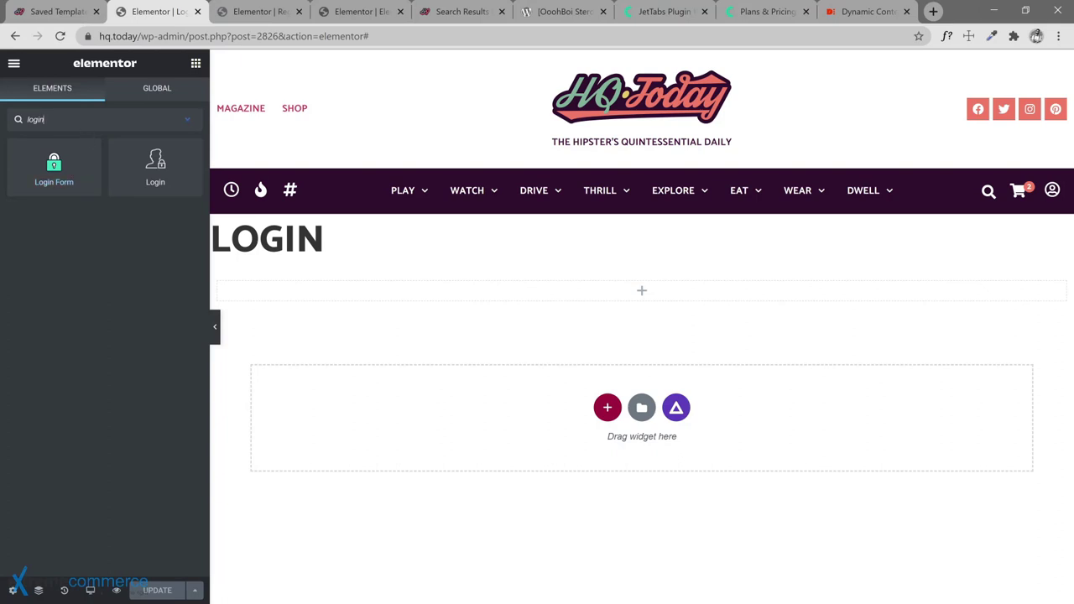
{"action": "double_click", "coordinate": [38, 119]}
{"action": "type", "text": "regis"}
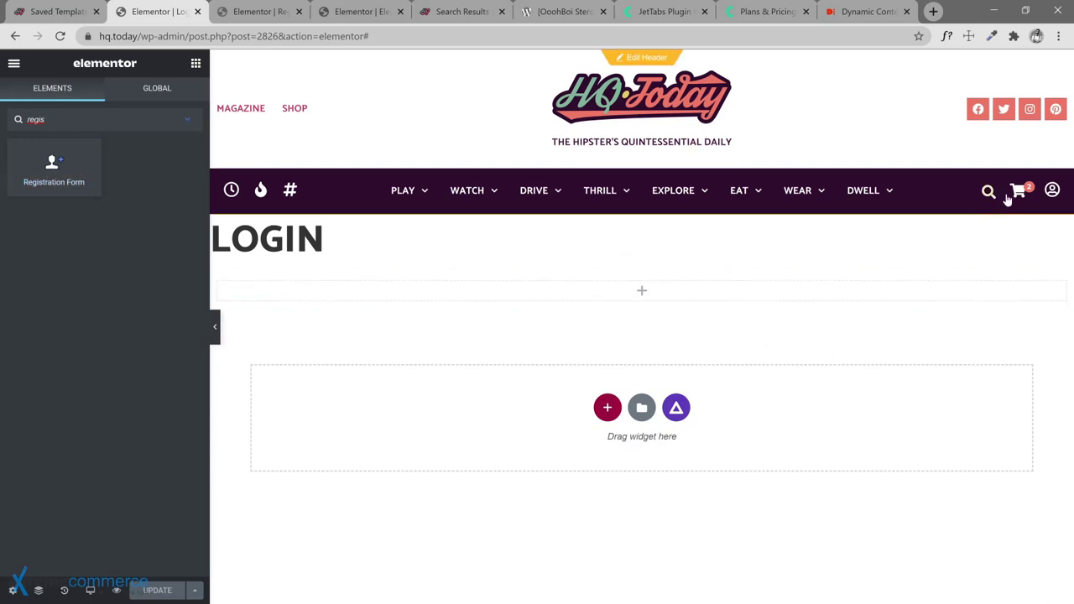
{"action": "mouse_move", "coordinate": [1020, 194]}
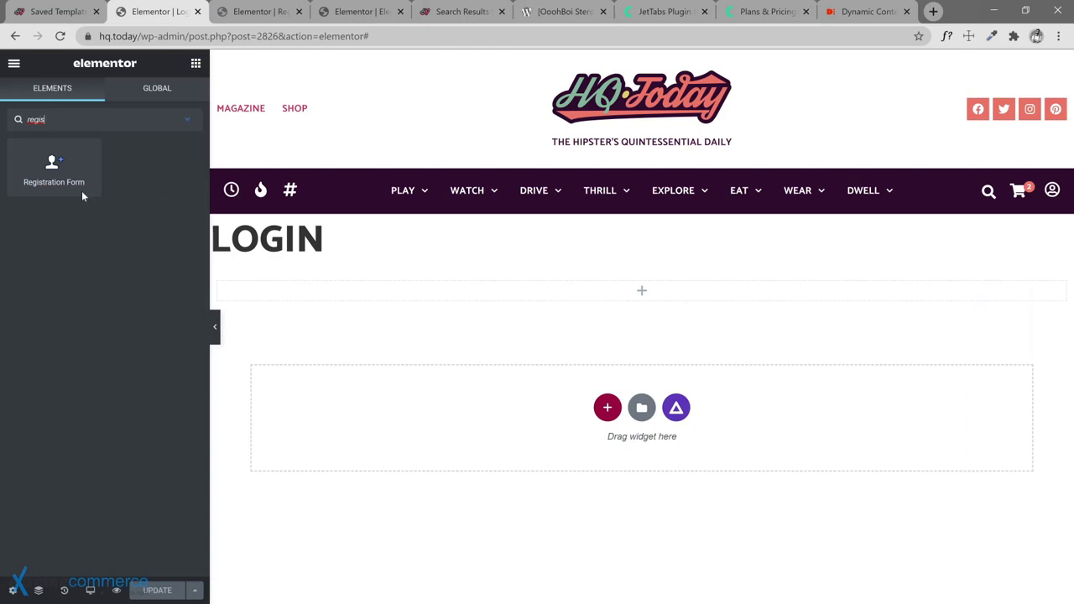
{"action": "key", "text": "ctrl+a"}
{"action": "type", "text": "logi"}
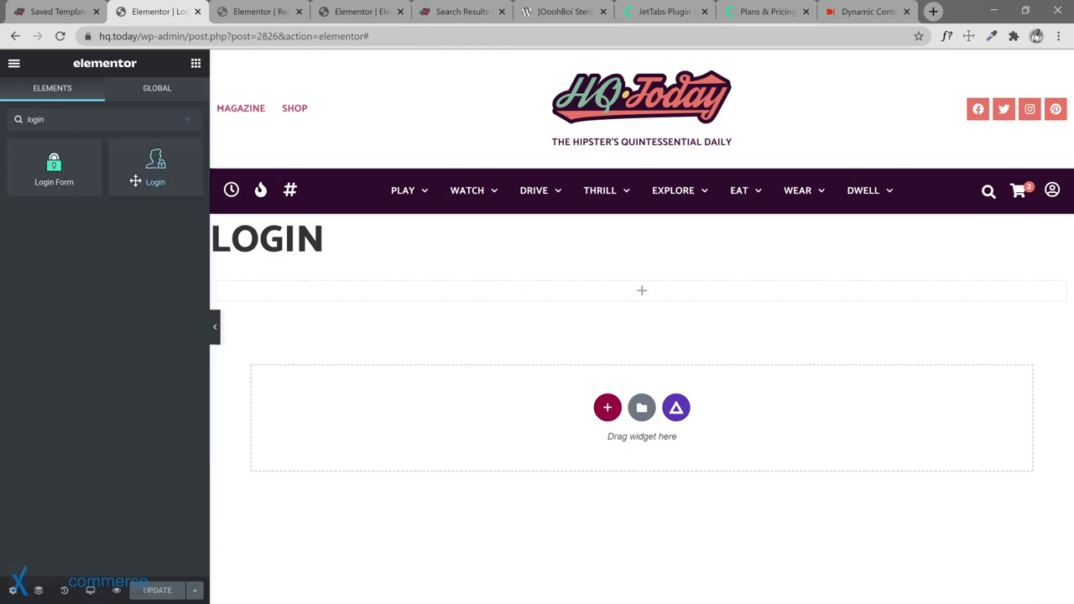
Step: Drop the Login widget into the Login template, then move to the Dynamic Content for Elementor site
{"action": "left_click_drag", "start_coordinate": [151, 168], "coordinate": [448, 292]}
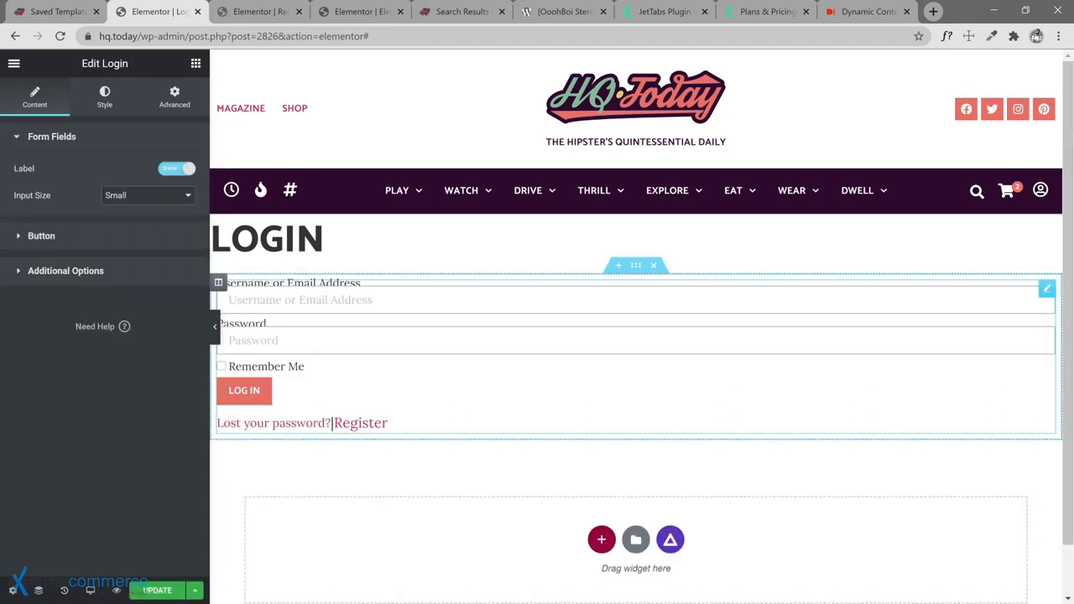
{"action": "left_click", "coordinate": [868, 12]}
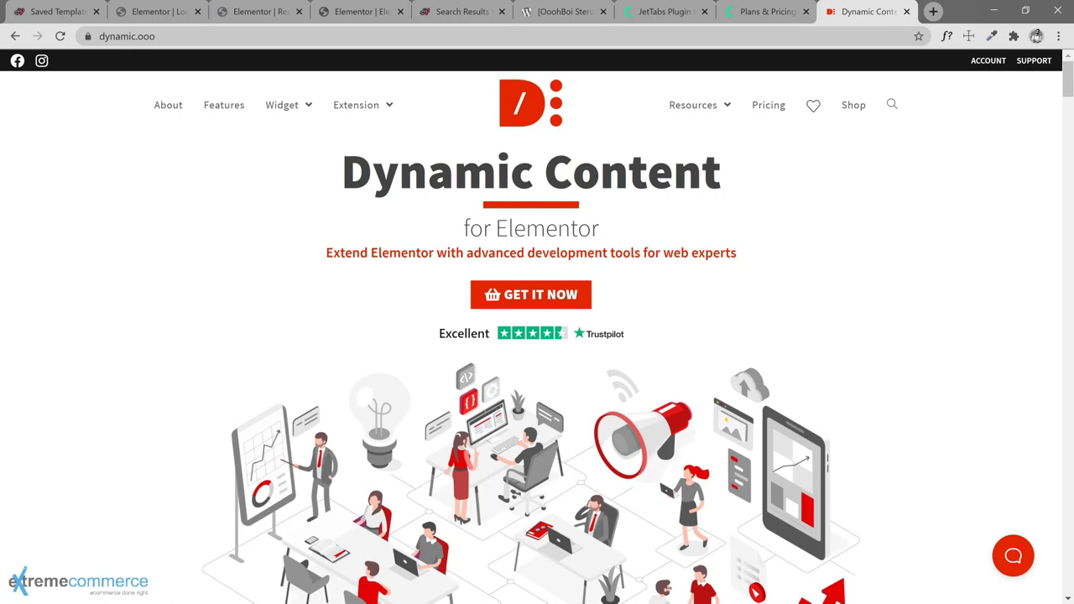
Step: Browse the Widget submenus (Content, Post, ACF, Dev) and the Extension dropdown on dynamic.ooo
{"action": "left_click_drag", "start_coordinate": [342, 172], "coordinate": [721, 174]}
{"action": "left_click", "coordinate": [772, 179]}
{"action": "mouse_move", "coordinate": [285, 109]}
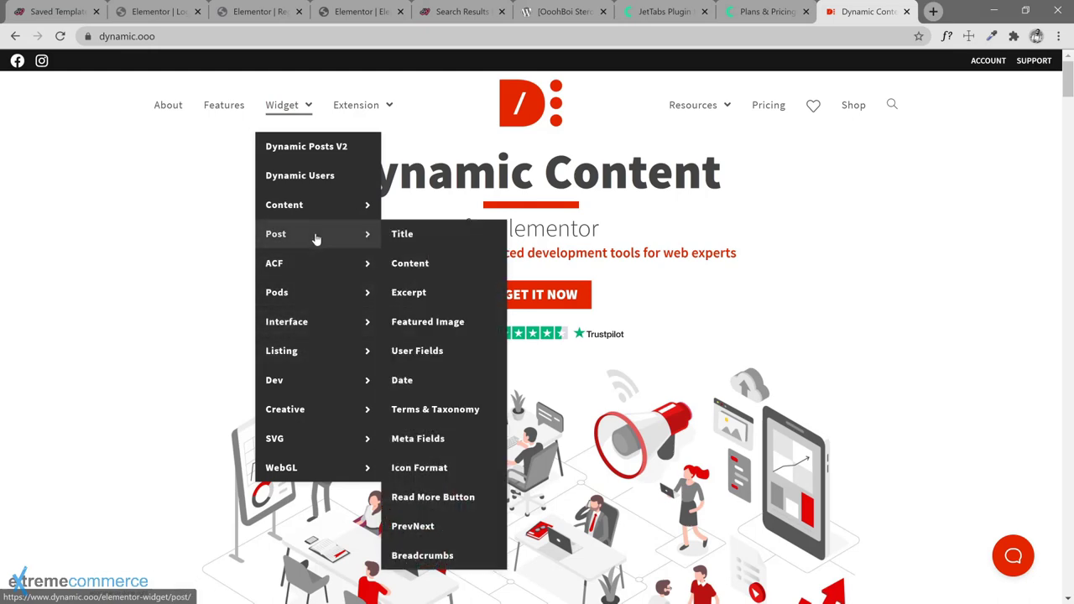
{"action": "mouse_move", "coordinate": [320, 205]}
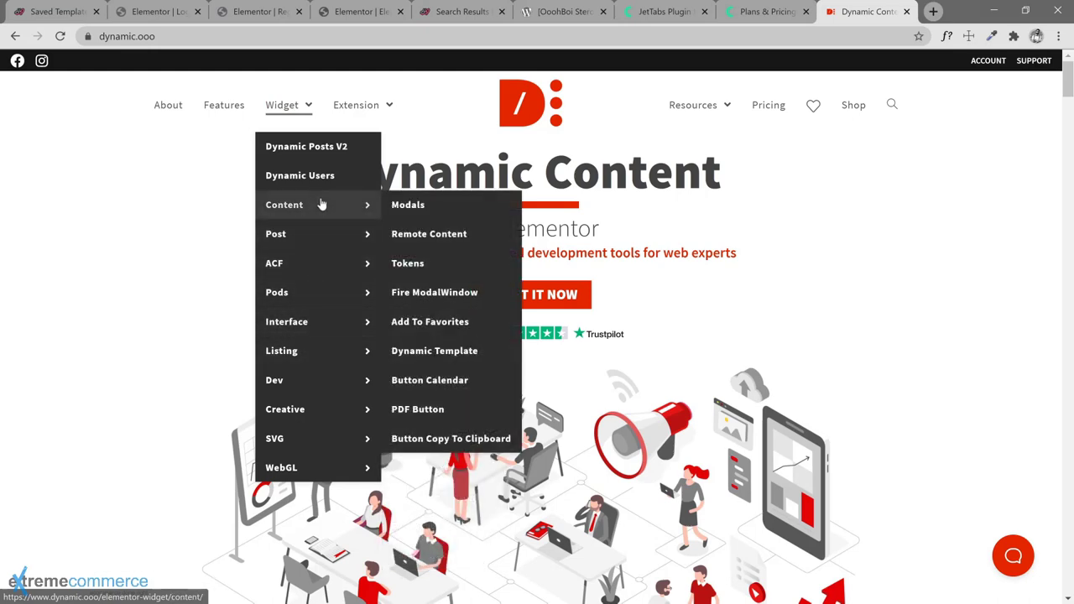
{"action": "mouse_move", "coordinate": [355, 105]}
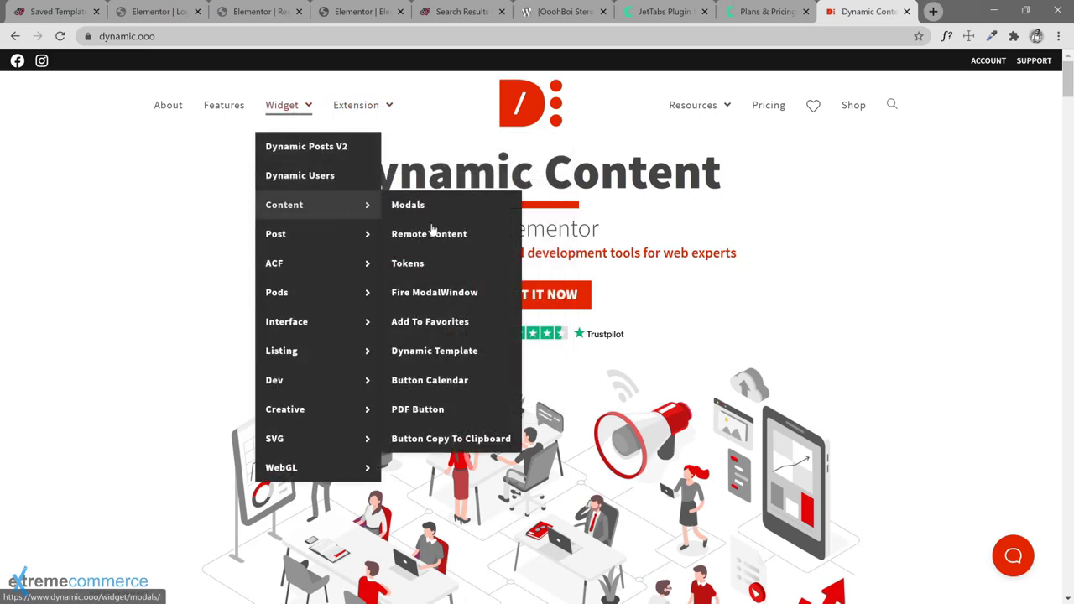
{"action": "mouse_move", "coordinate": [361, 308]}
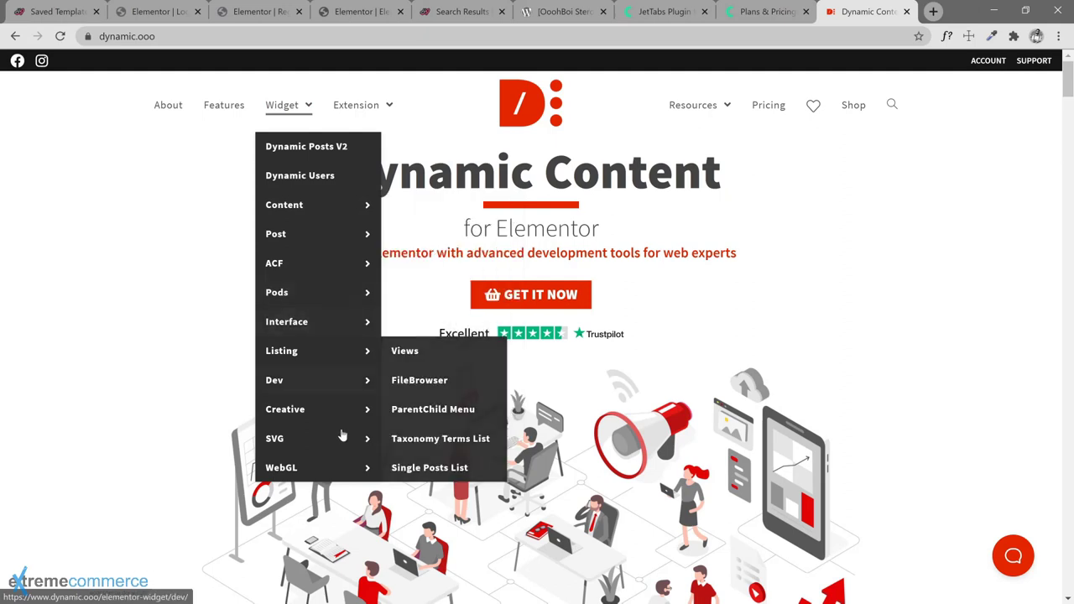
{"action": "mouse_move", "coordinate": [336, 342]}
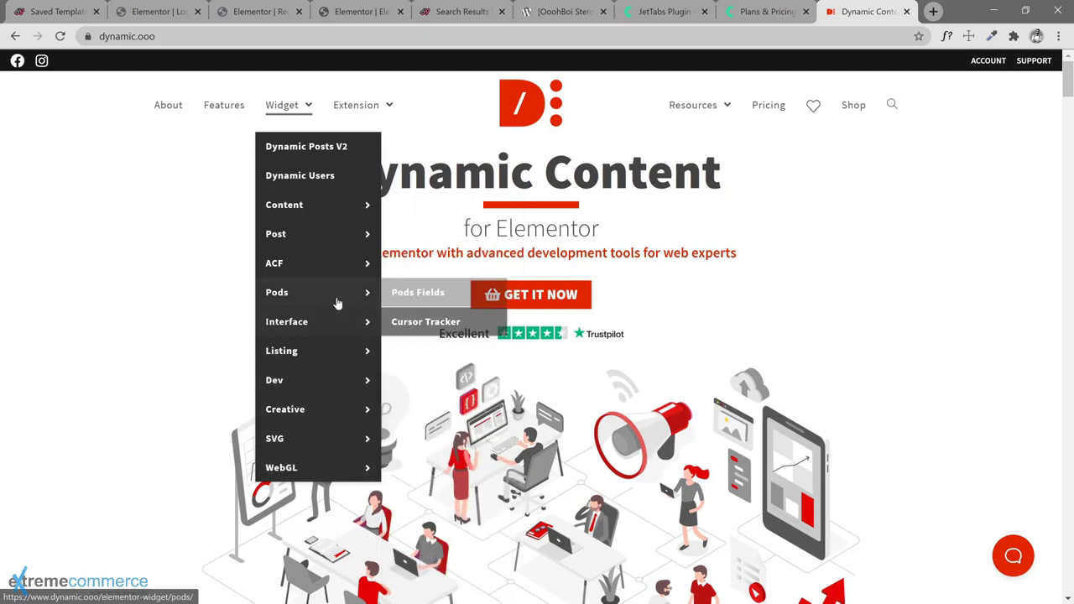
{"action": "mouse_move", "coordinate": [337, 235]}
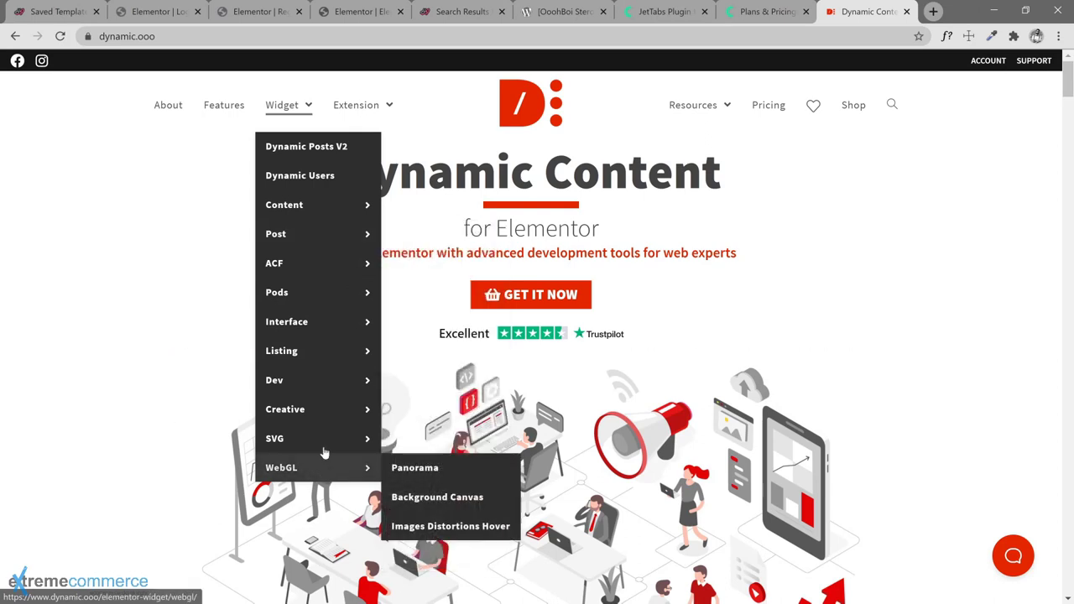
{"action": "mouse_move", "coordinate": [324, 387]}
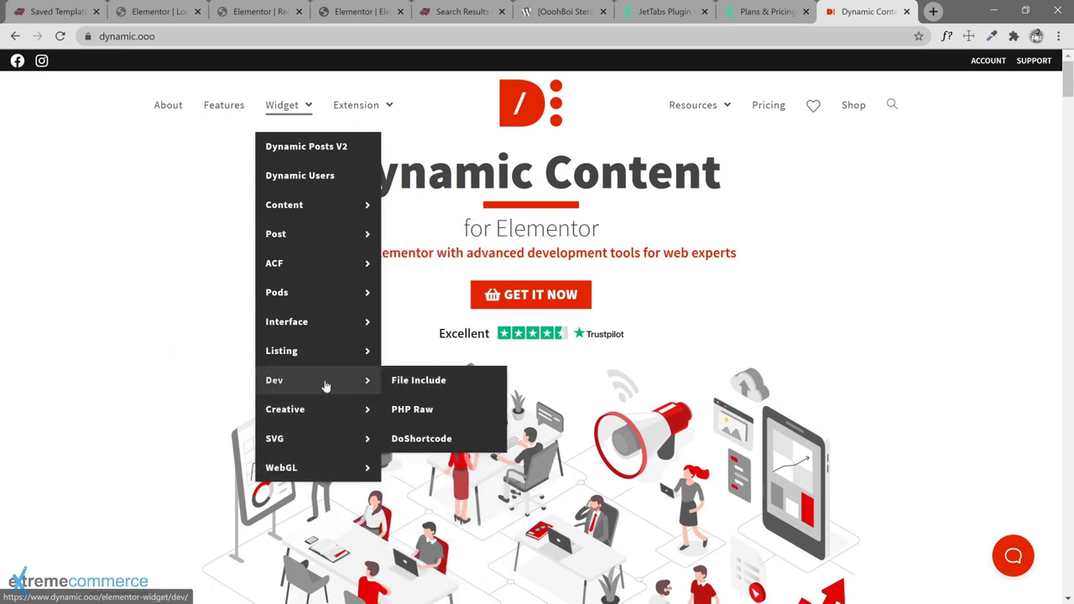
{"action": "mouse_move", "coordinate": [335, 323]}
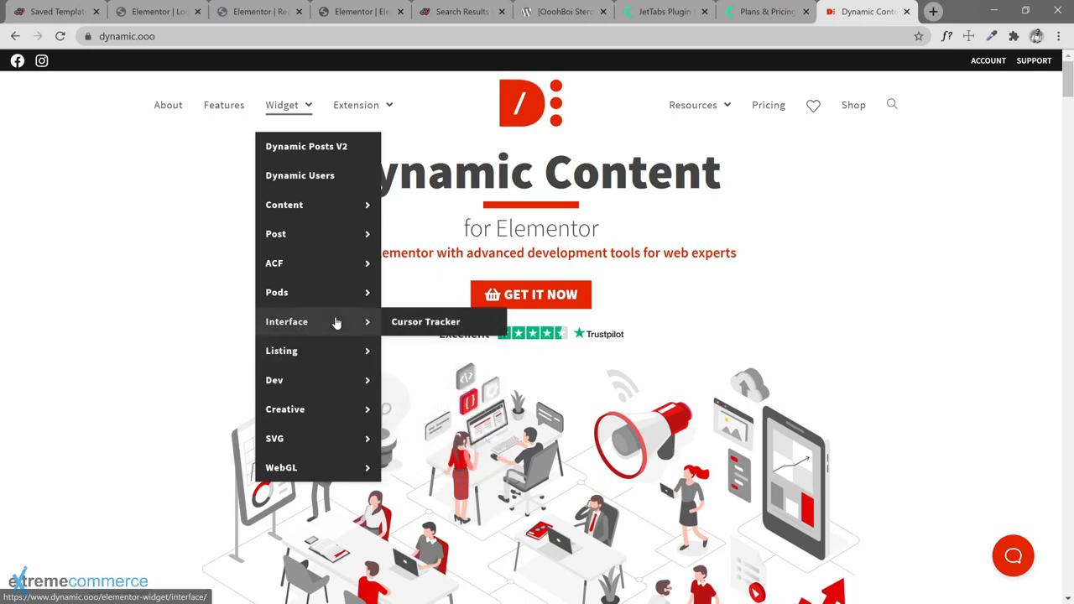
{"action": "mouse_move", "coordinate": [346, 274]}
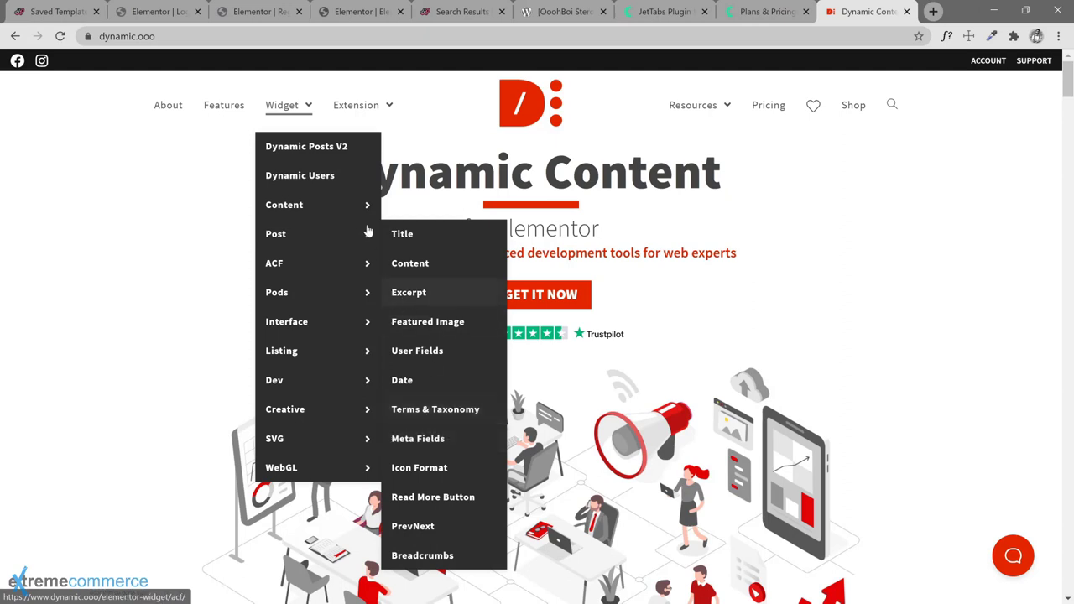
{"action": "mouse_move", "coordinate": [356, 202]}
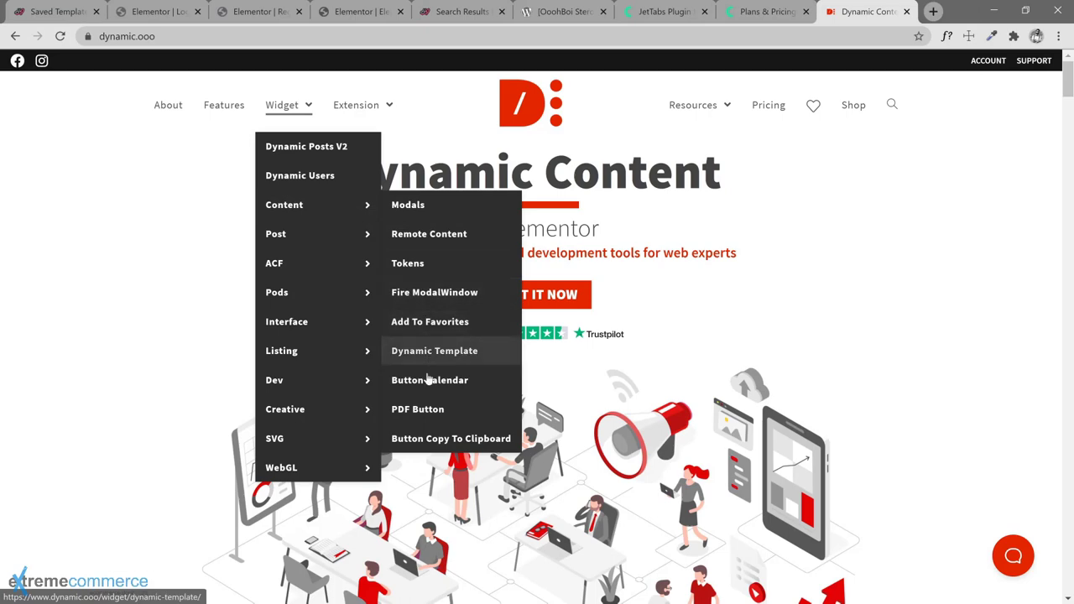
Step: Look over the Resources and Extension menus, then return to HQ Today's 'Lorem' search results
{"action": "mouse_move", "coordinate": [375, 117]}
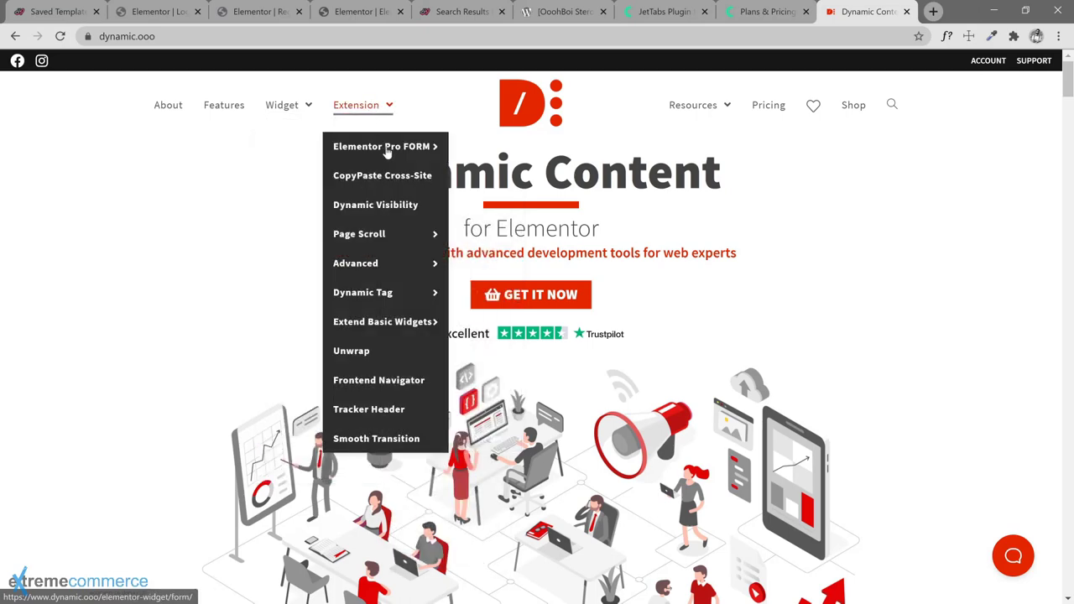
{"action": "mouse_move", "coordinate": [388, 151]}
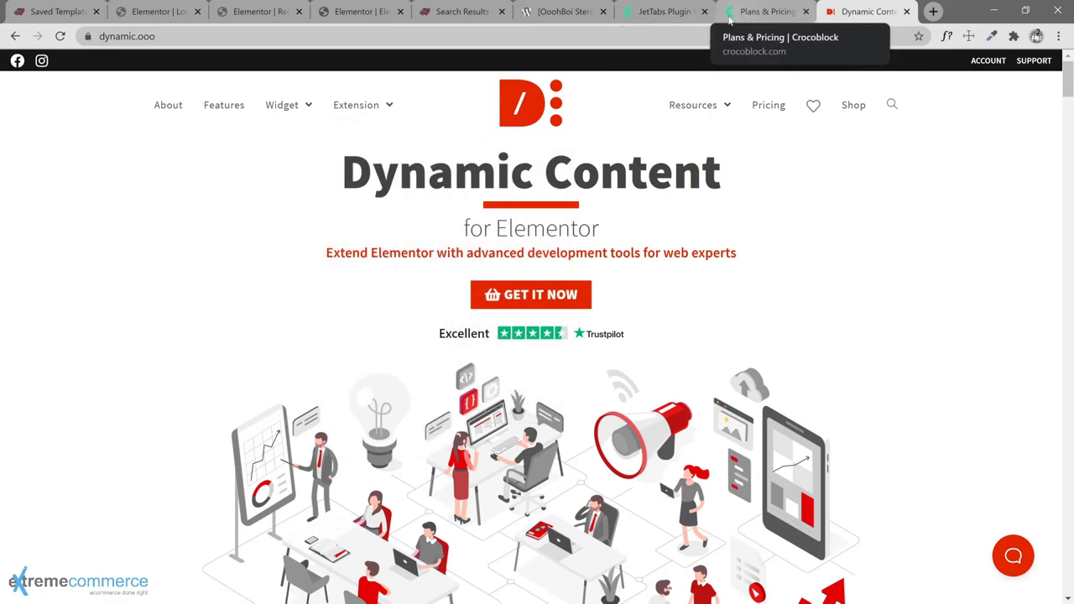
{"action": "mouse_move", "coordinate": [748, 107]}
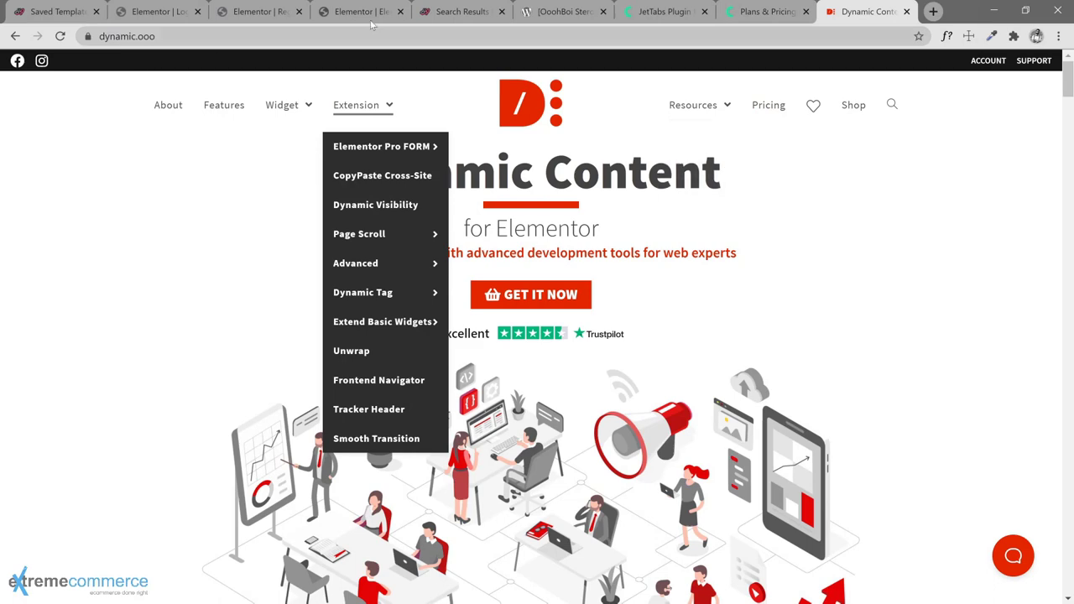
{"action": "left_click", "coordinate": [453, 15]}
Step: Close the HQ Today login popup, view Crocoblock's pricing plans, then return to dynamic.ooo's homepage
{"action": "left_click", "coordinate": [864, 180]}
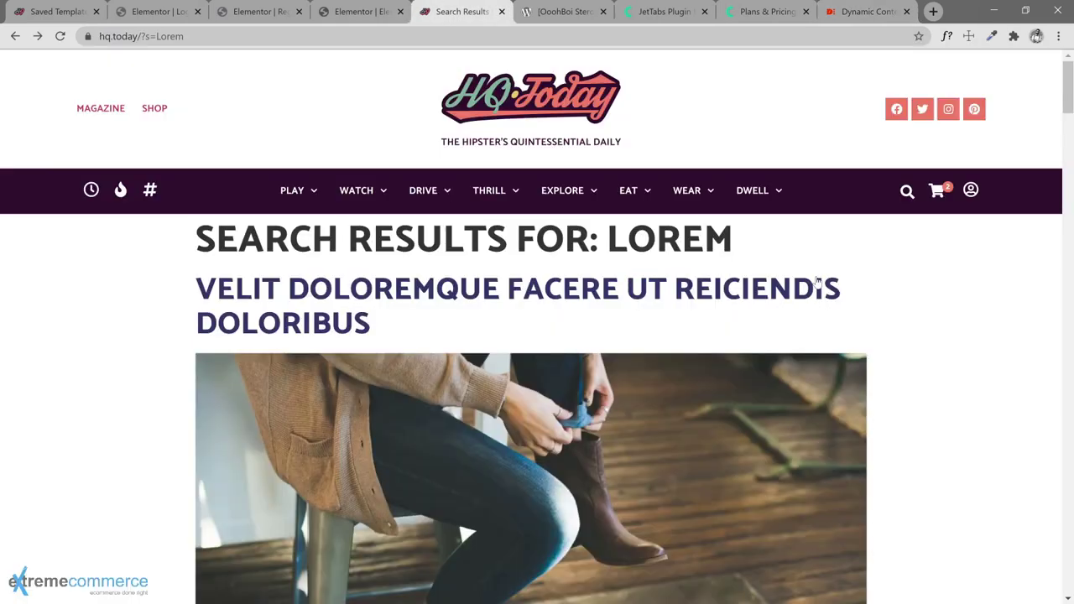
{"action": "left_click", "coordinate": [936, 191]}
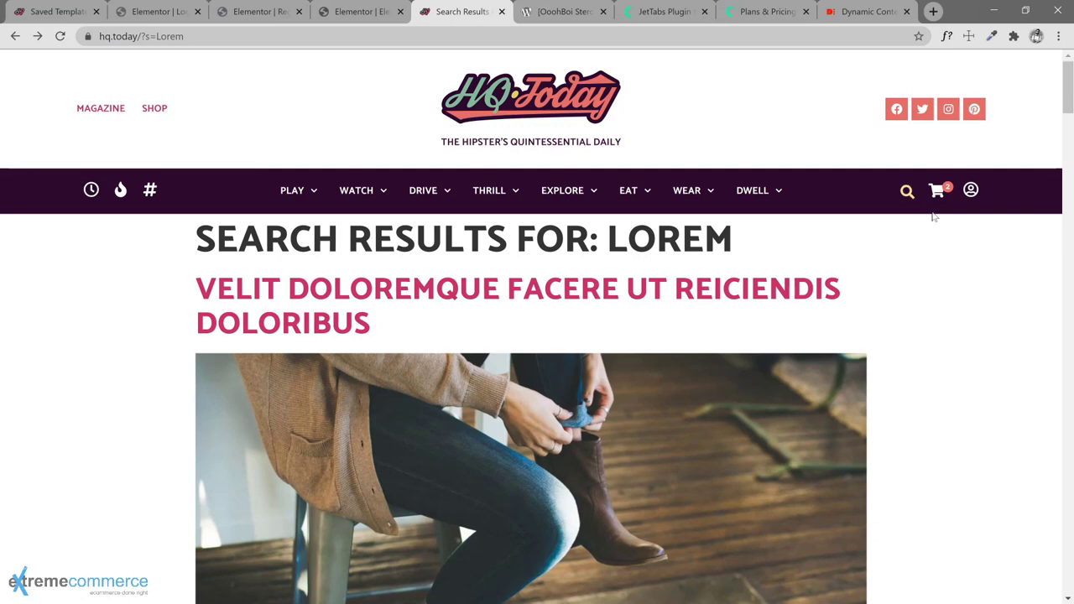
{"action": "mouse_move", "coordinate": [941, 202]}
{"action": "left_click", "coordinate": [767, 14]}
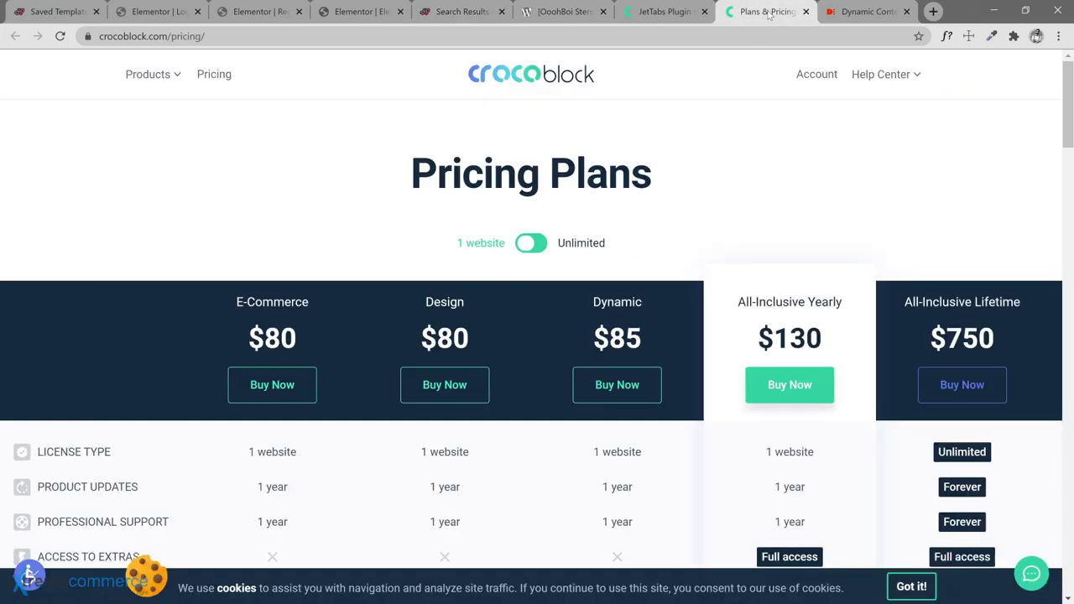
{"action": "left_click", "coordinate": [858, 13]}
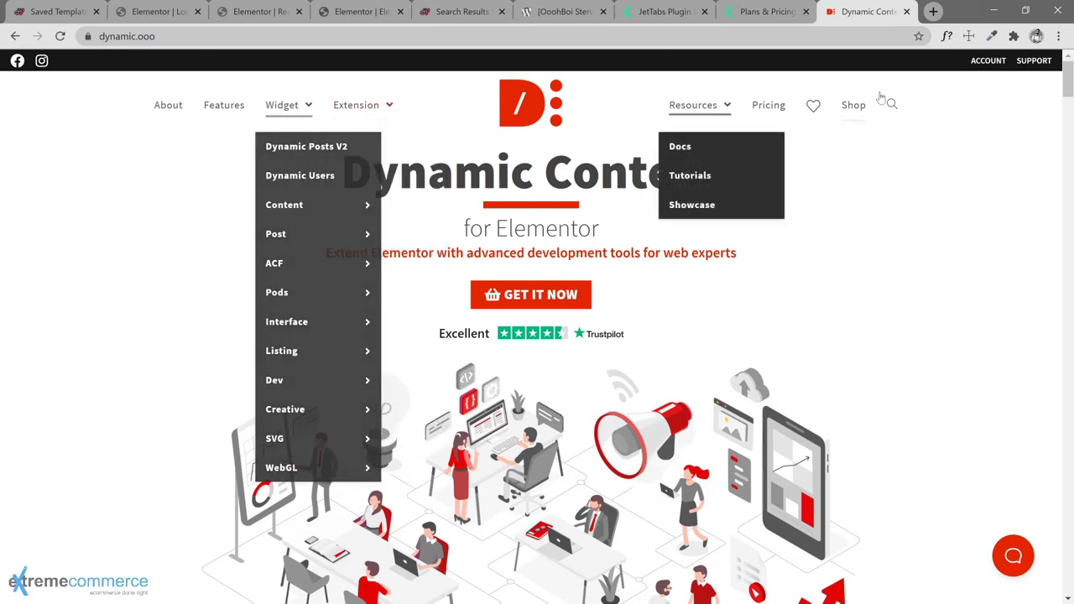
Step: Open the Dynamic Content Pricing page in a new tab and review the Personal plan's 49 price
{"action": "right_click", "coordinate": [780, 111]}
{"action": "left_click", "coordinate": [795, 120]}
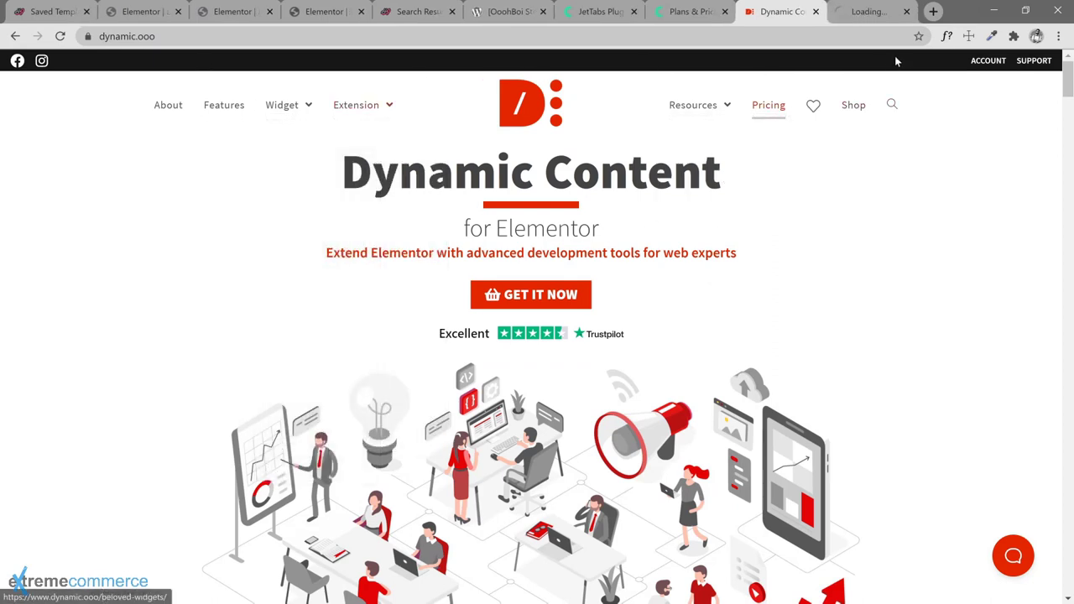
{"action": "left_click", "coordinate": [875, 11]}
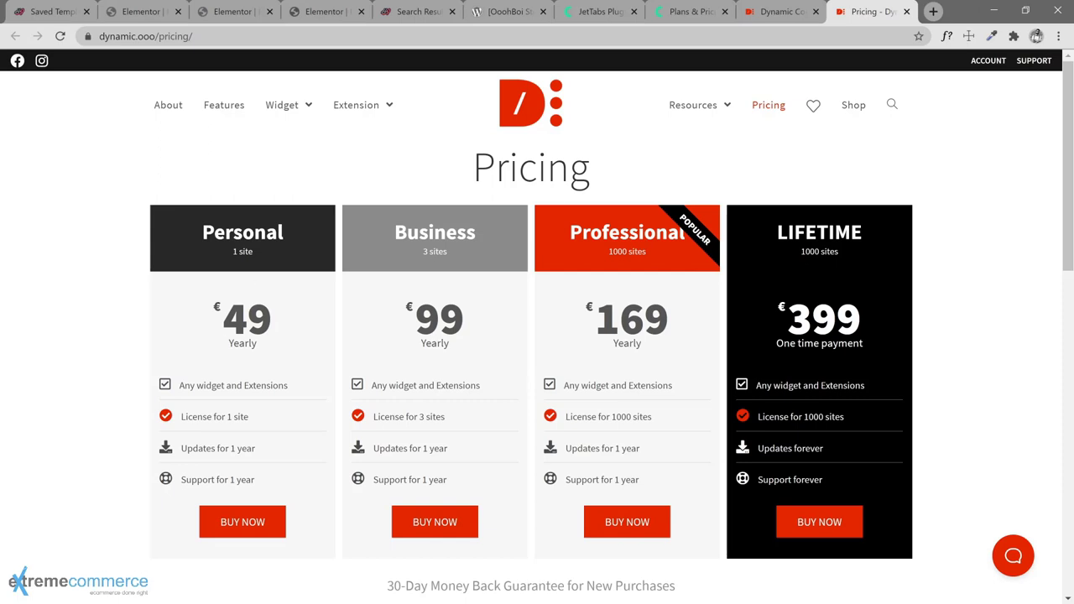
{"action": "left_click_drag", "start_coordinate": [272, 319], "coordinate": [222, 319]}
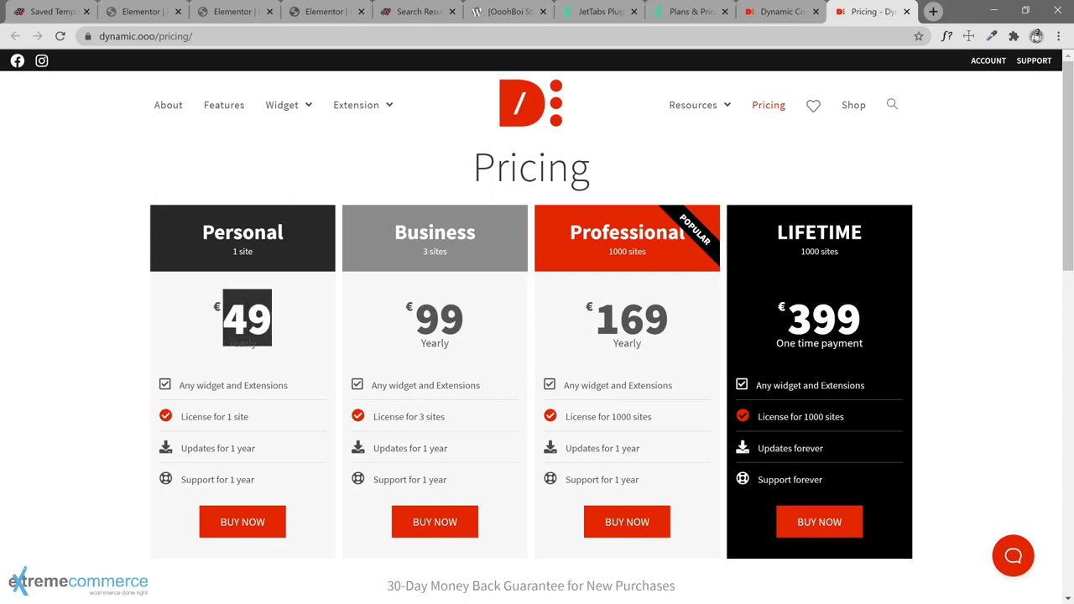
{"action": "left_click", "coordinate": [222, 319]}
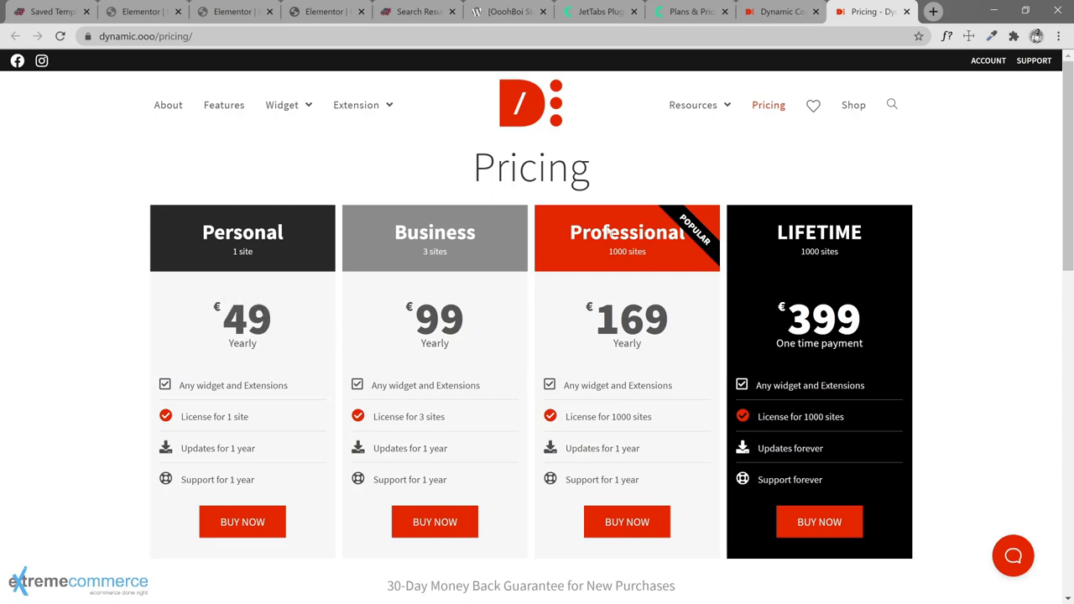
Step: Compare with Crocoblock's plans, then close the JetTabs, Plans & Pricing and Dynamic Content pricing tabs
{"action": "left_click", "coordinate": [676, 10]}
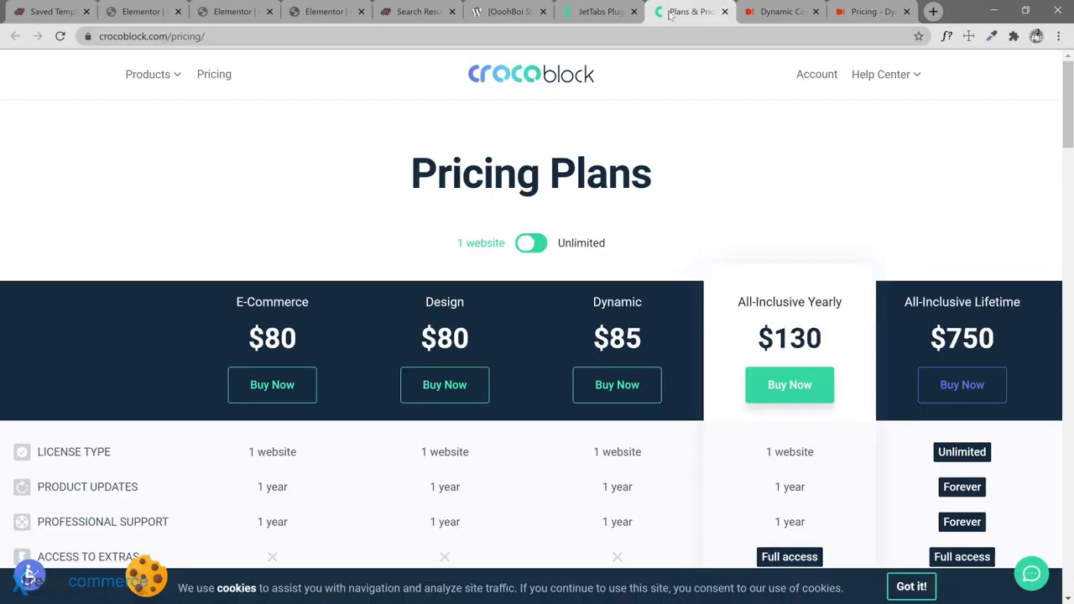
{"action": "left_click", "coordinate": [635, 11]}
{"action": "left_click", "coordinate": [635, 11]}
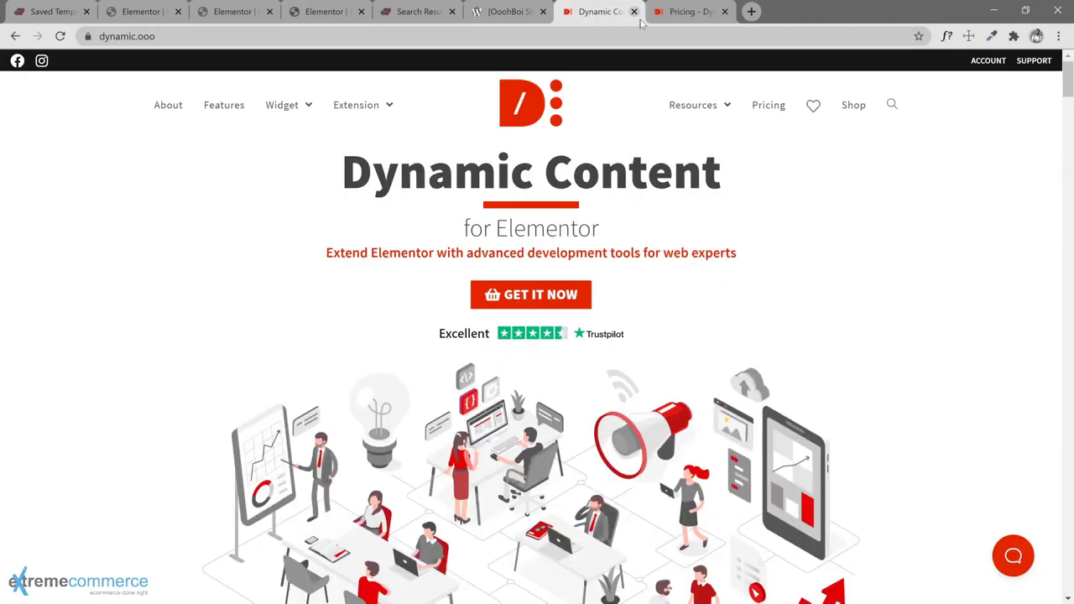
{"action": "left_click", "coordinate": [702, 13]}
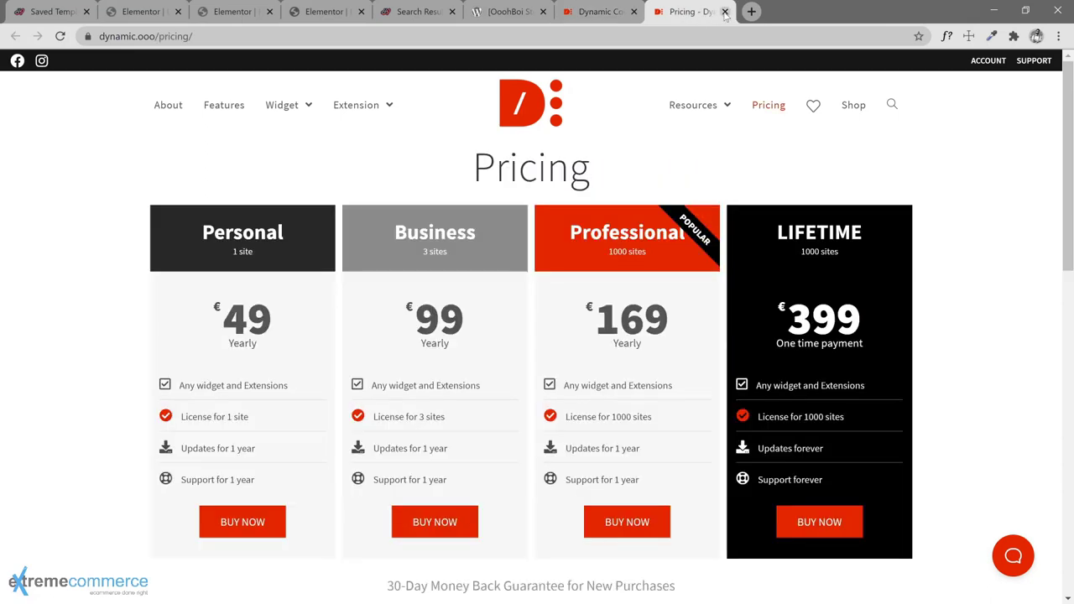
{"action": "left_click", "coordinate": [725, 12]}
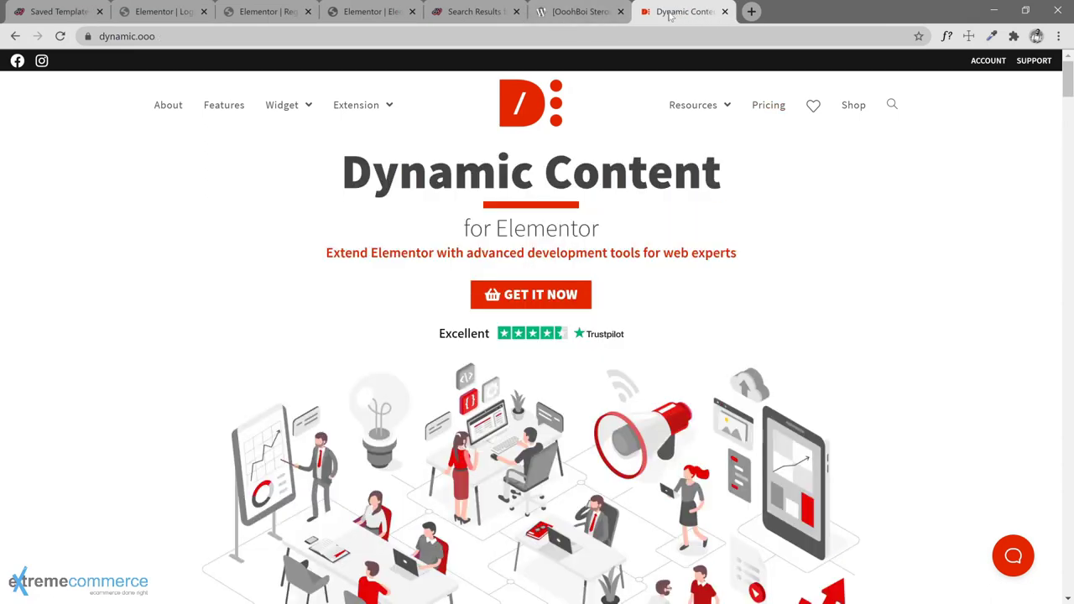
Step: Set the login form's field labels to Hide and the LOG IN button alignment to Justified
{"action": "left_click", "coordinate": [163, 11]}
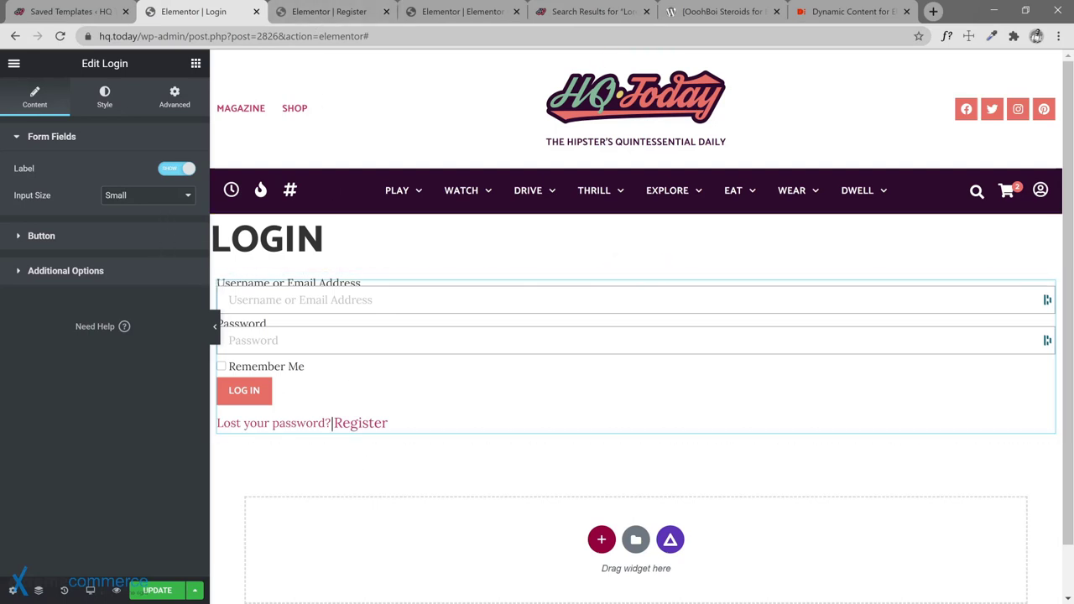
{"action": "left_click", "coordinate": [172, 170]}
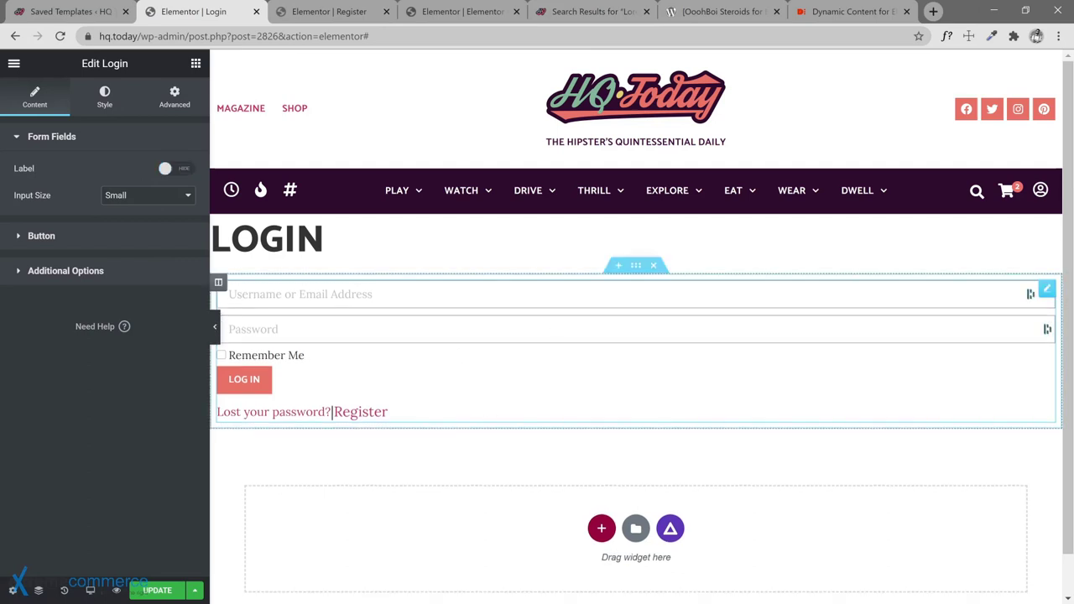
{"action": "left_click", "coordinate": [120, 236]}
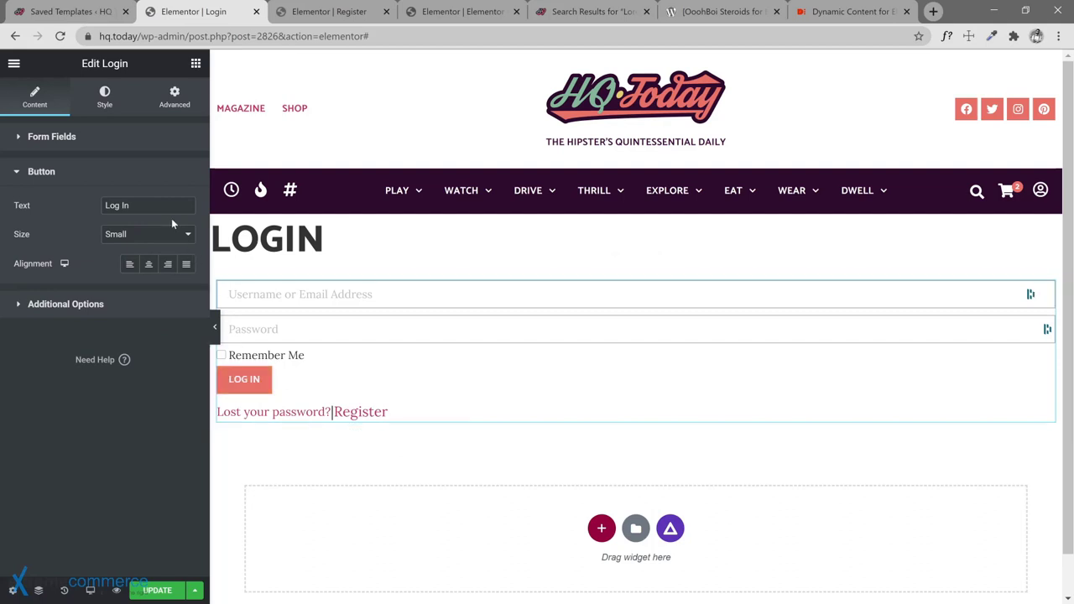
{"action": "left_click", "coordinate": [186, 265]}
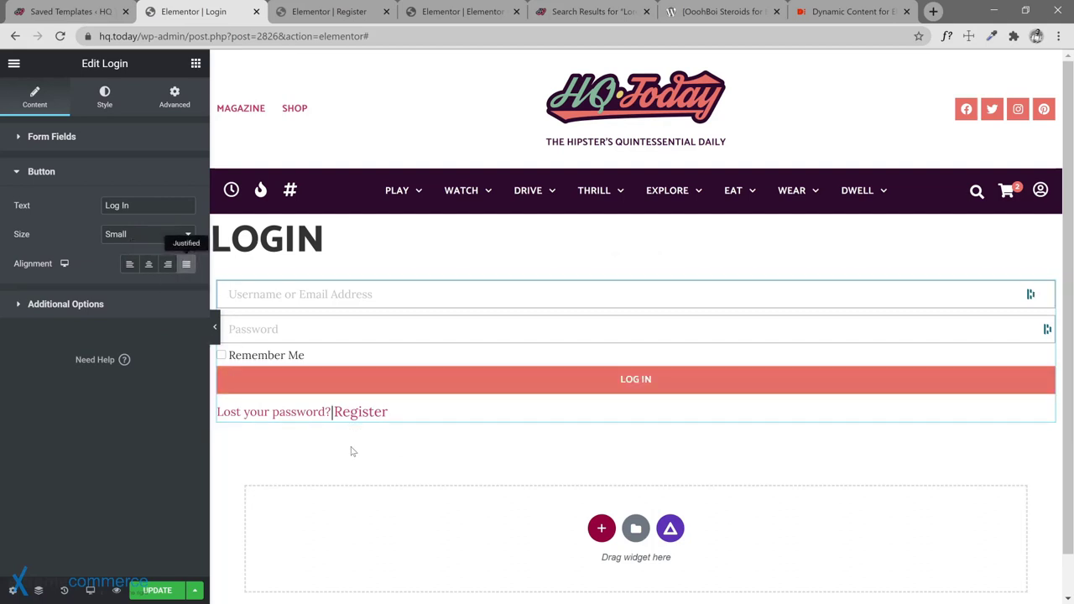
{"action": "left_click", "coordinate": [124, 306]}
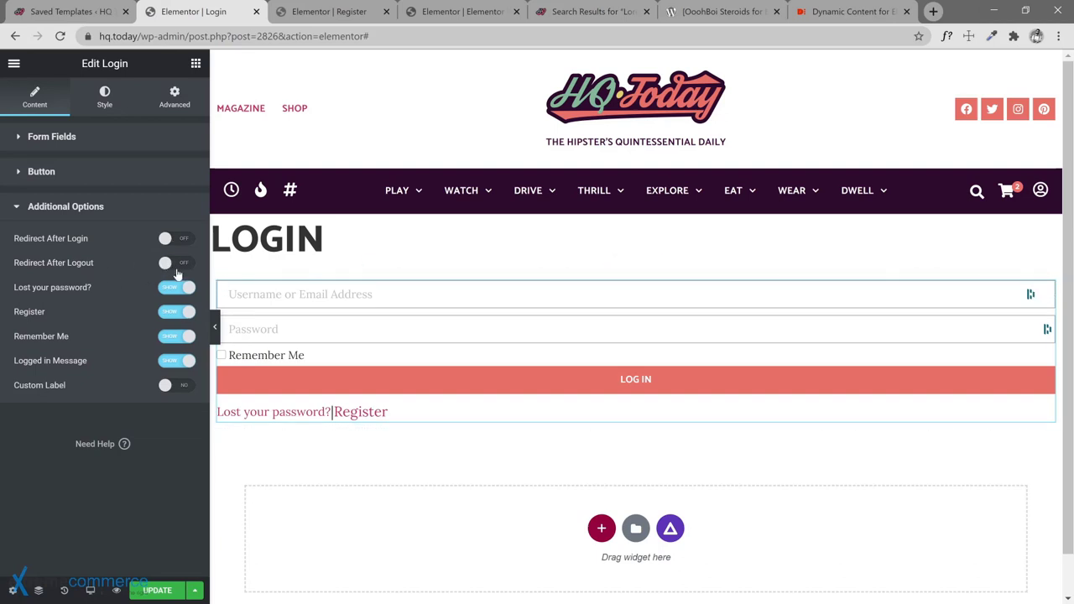
Step: Hide the Register link and Logged in Message, and enable Custom Label
{"action": "left_click", "coordinate": [169, 312]}
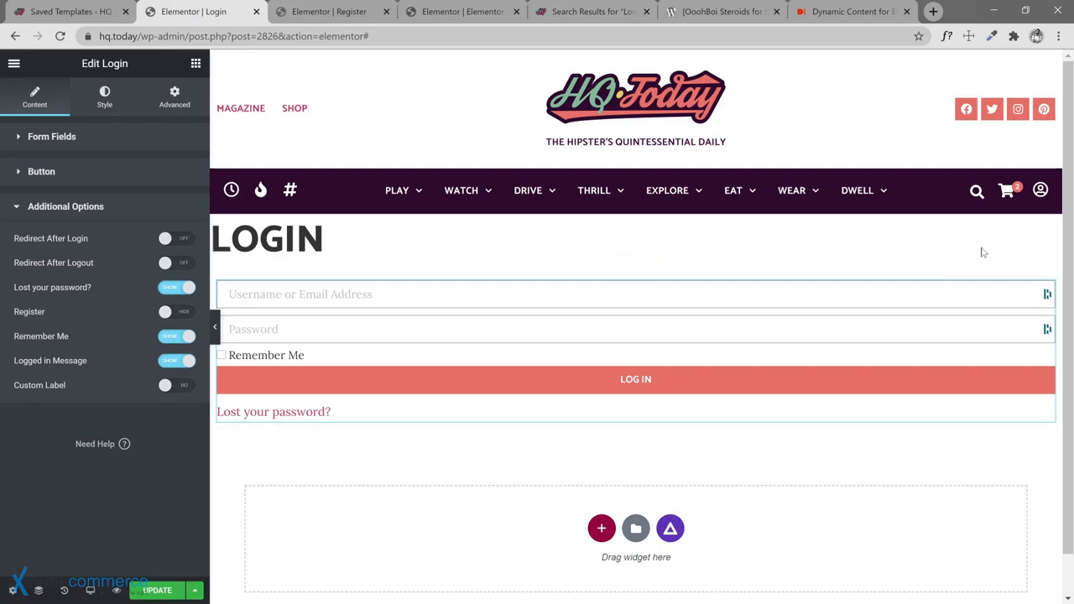
{"action": "left_click", "coordinate": [178, 362]}
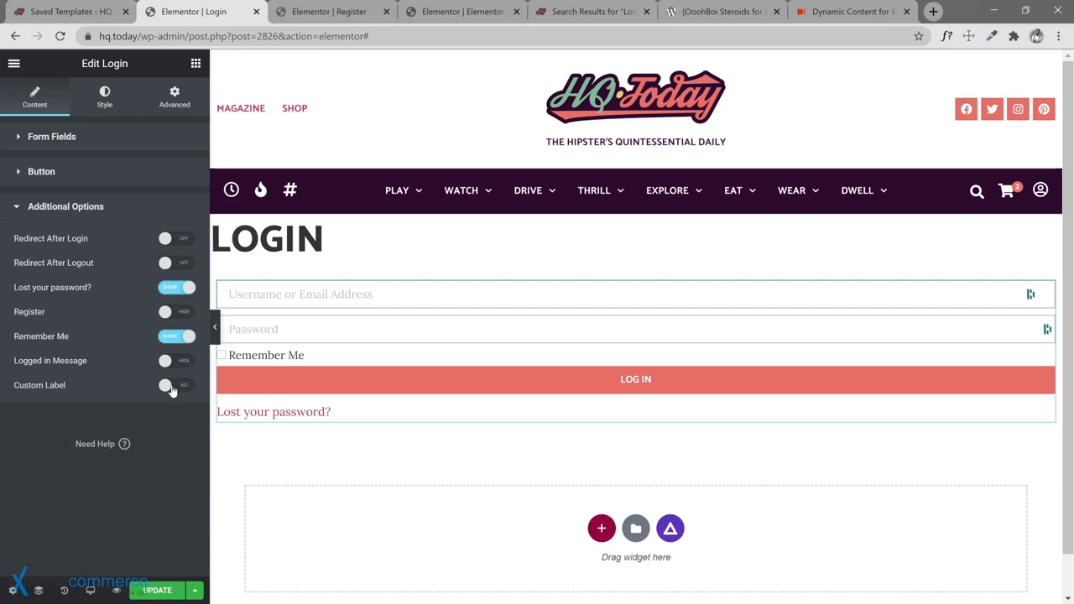
{"action": "left_click", "coordinate": [169, 386]}
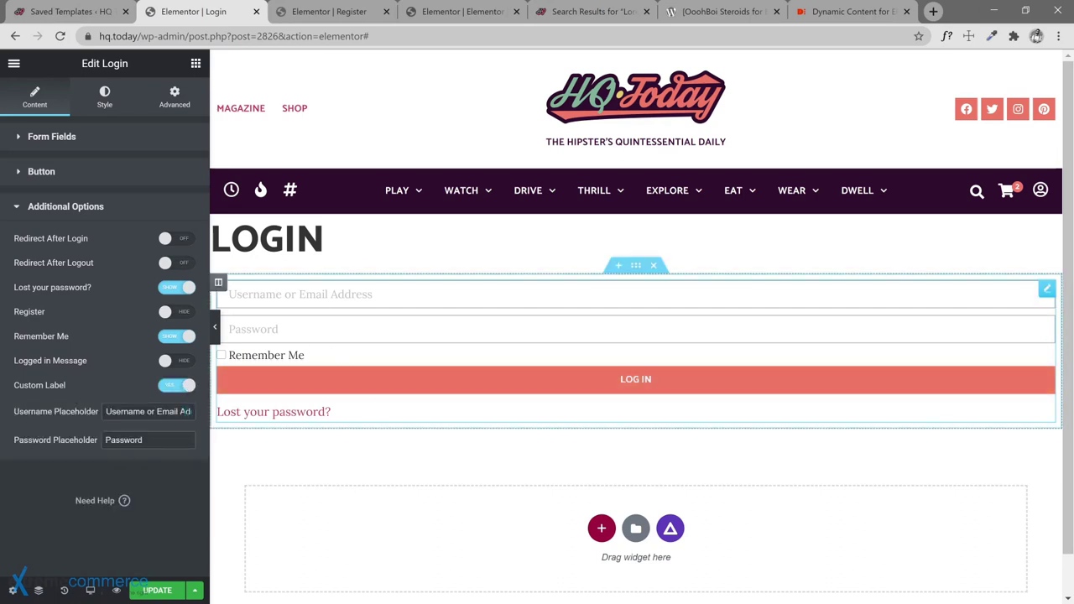
Step: Change the username placeholder to 'Username/Email' and save with UPDATE
{"action": "left_click", "coordinate": [145, 411]}
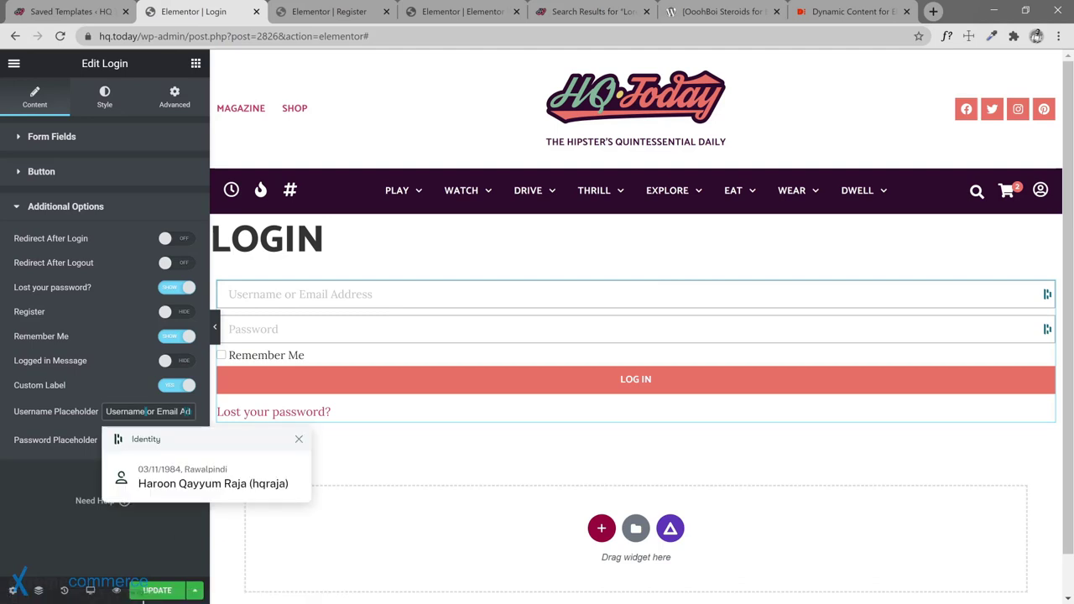
{"action": "key", "text": "Delete"}
{"action": "type", "text": "/"}
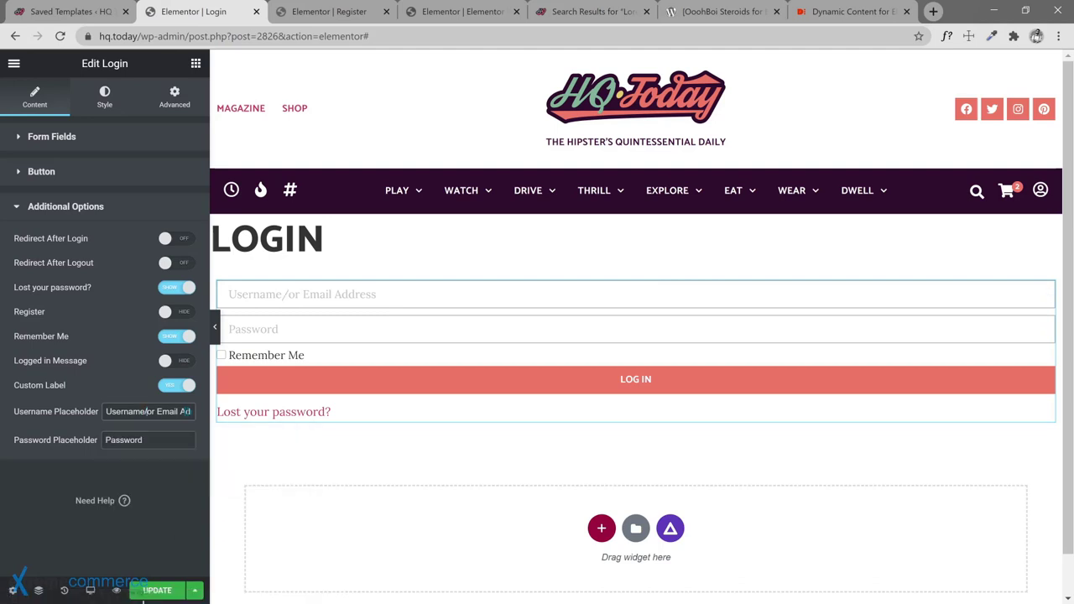
{"action": "key", "text": "Delete"}
{"action": "key", "text": "Delete"}
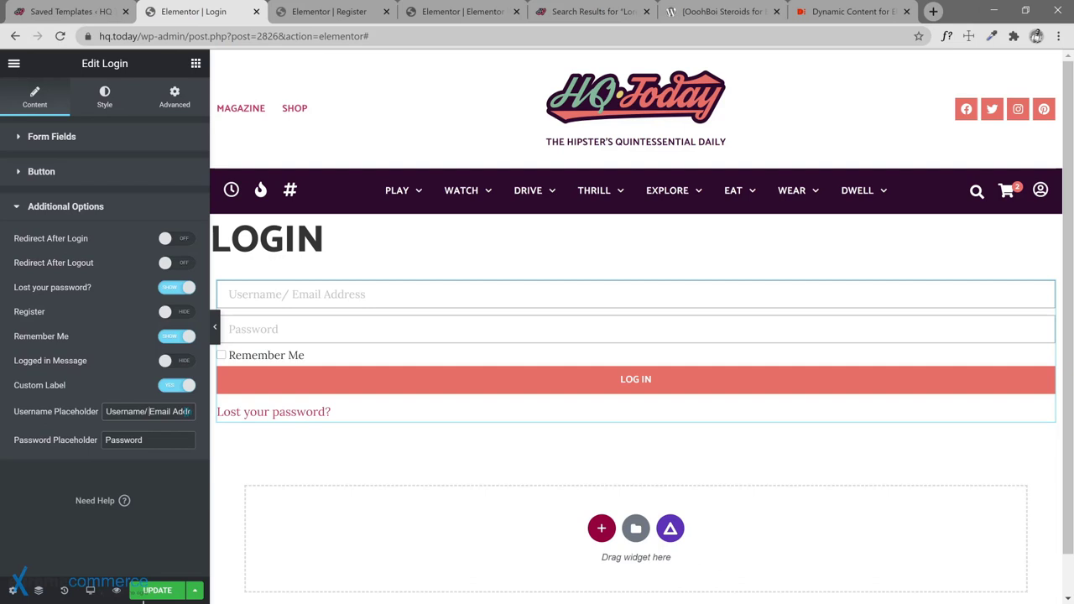
{"action": "key", "text": "Delete"}
{"action": "key", "text": "Delete"}
{"action": "key", "text": "Delete"}
{"action": "key", "text": "Delete"}
{"action": "key", "text": "Delete"}
{"action": "key", "text": "Delete"}
{"action": "key", "text": "Delete"}
{"action": "key", "text": "Delete"}
{"action": "key", "text": "Delete"}
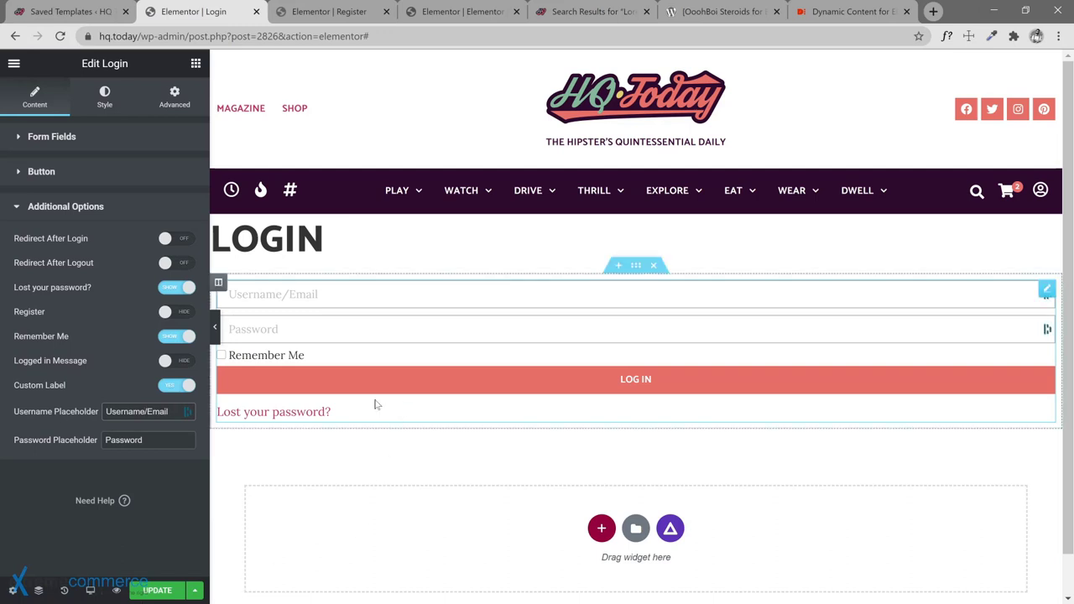
{"action": "left_click", "coordinate": [159, 589]}
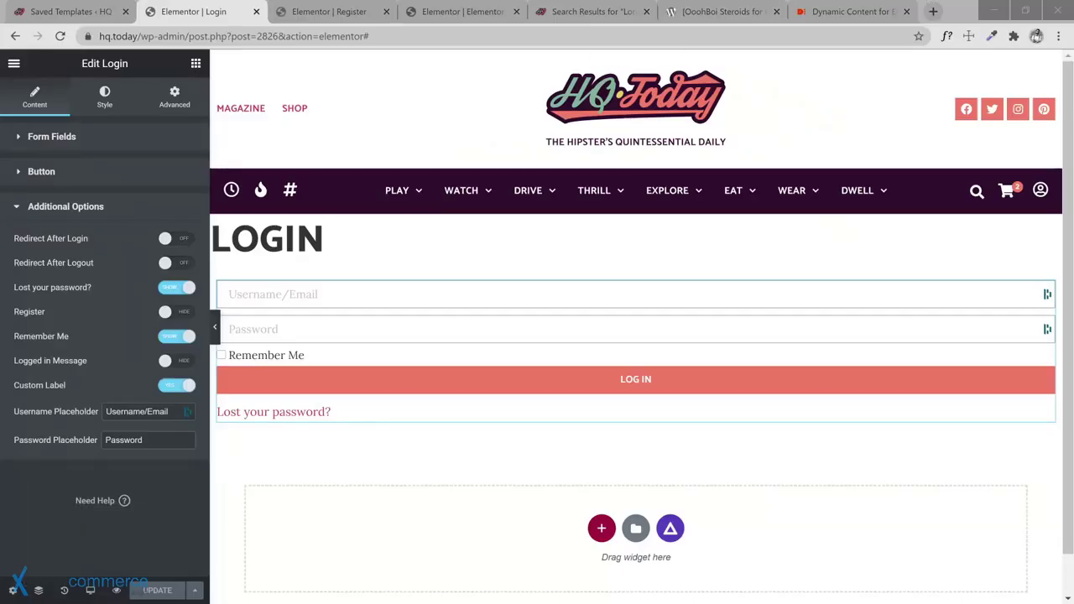
Step: Reload the live HQ Today page and check its login popup from the account icon
{"action": "left_click", "coordinate": [585, 15]}
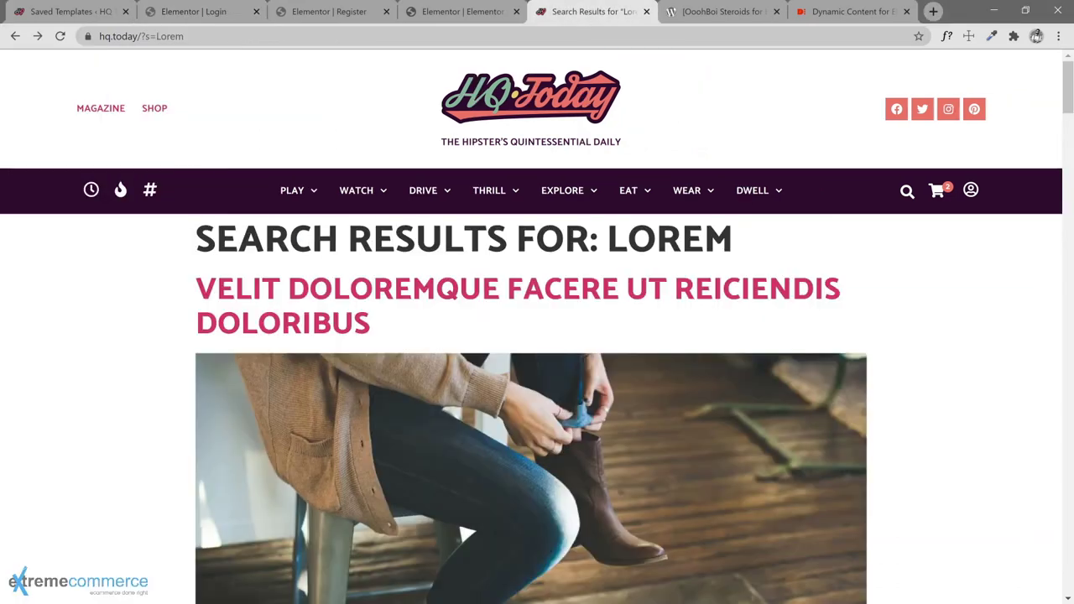
{"action": "left_click", "coordinate": [59, 36]}
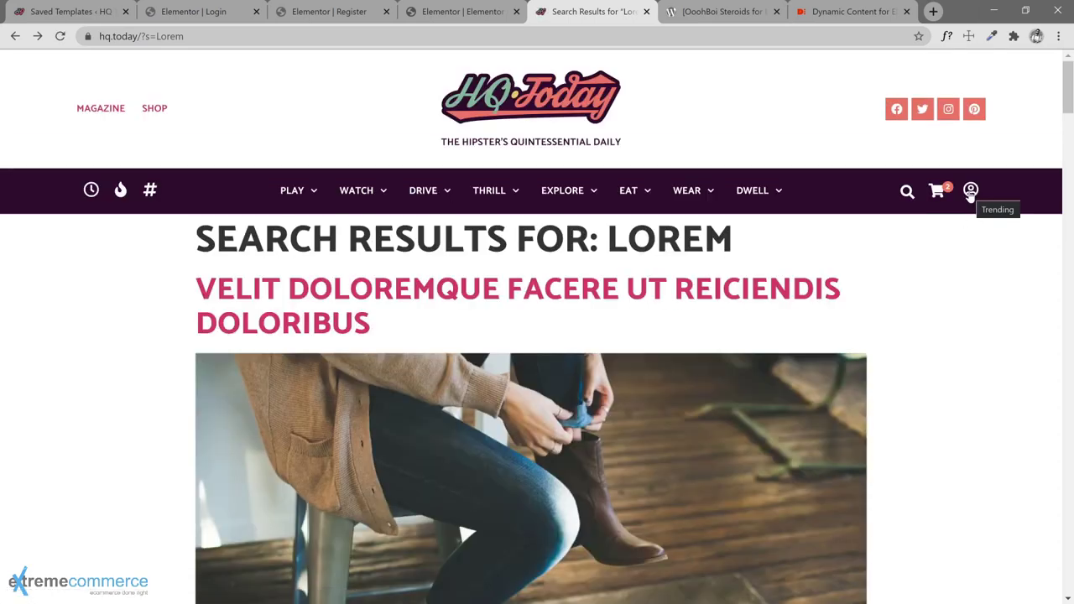
{"action": "left_click", "coordinate": [971, 191]}
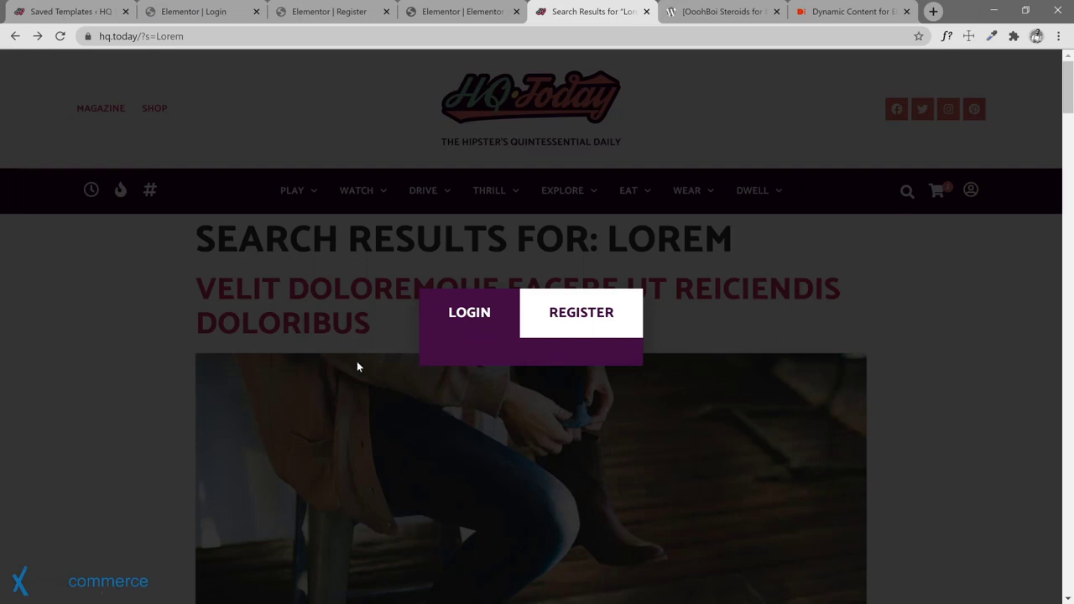
{"action": "left_click", "coordinate": [703, 315]}
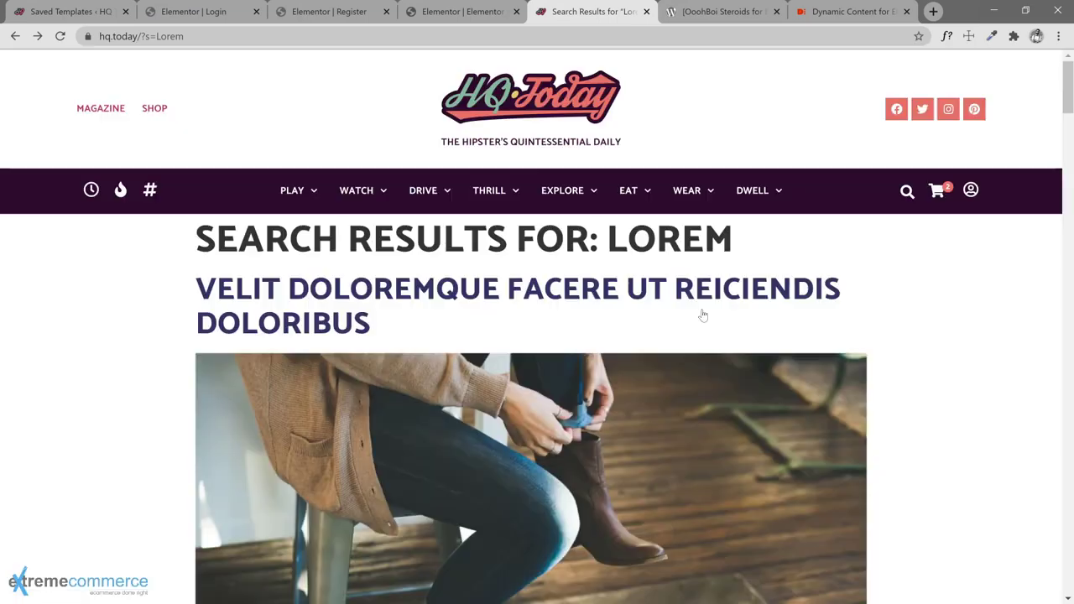
Step: Open hq.today in an incognito window and inspect the logged-out login popup's Remember Me label
{"action": "mouse_move", "coordinate": [689, 190]}
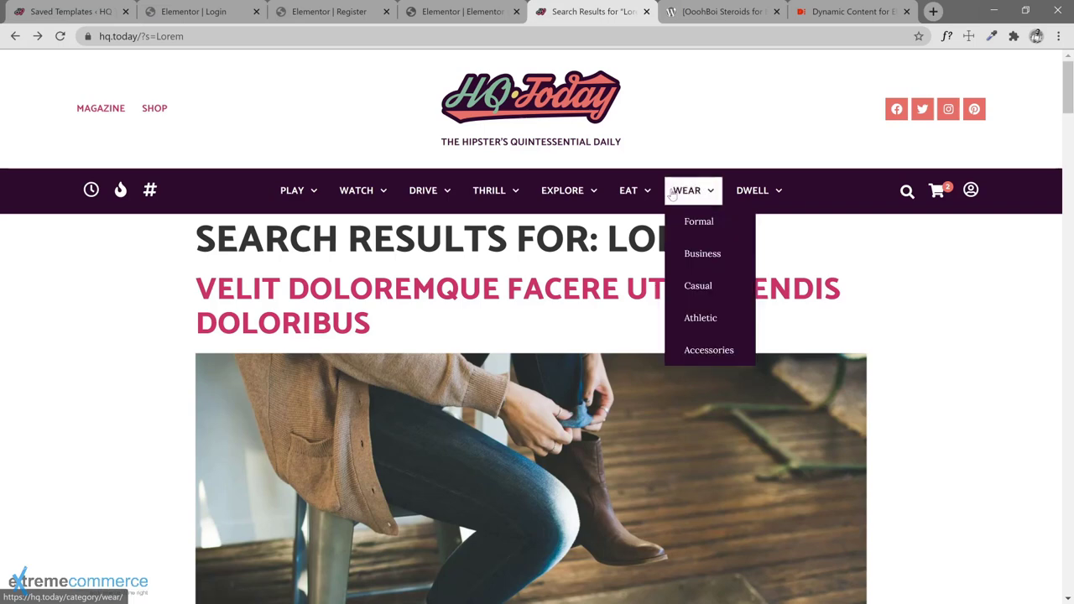
{"action": "right_click", "coordinate": [489, 99]}
{"action": "left_click", "coordinate": [527, 142]}
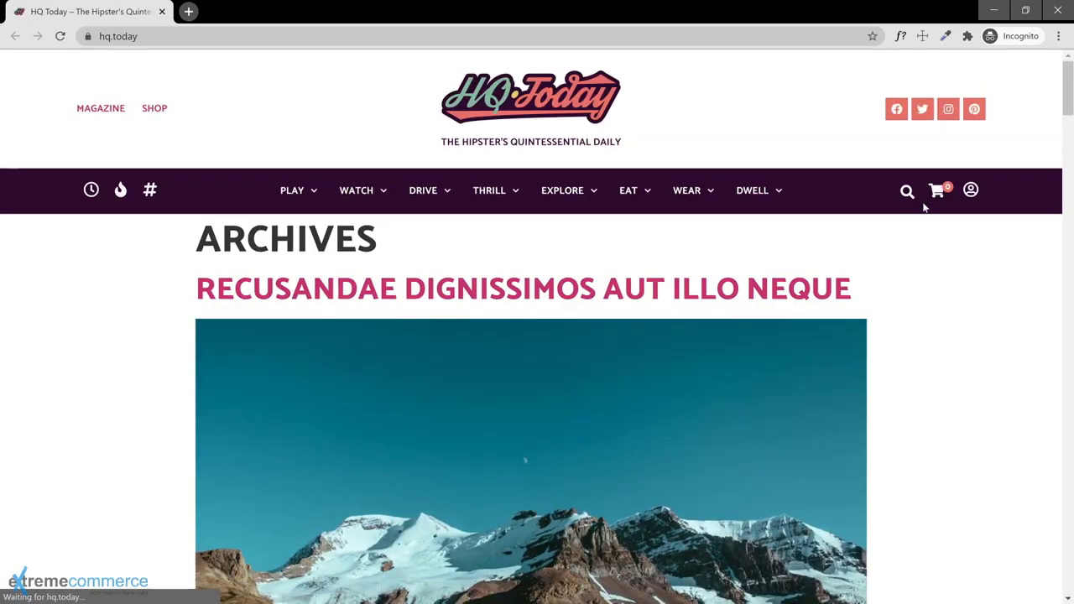
{"action": "left_click", "coordinate": [970, 191]}
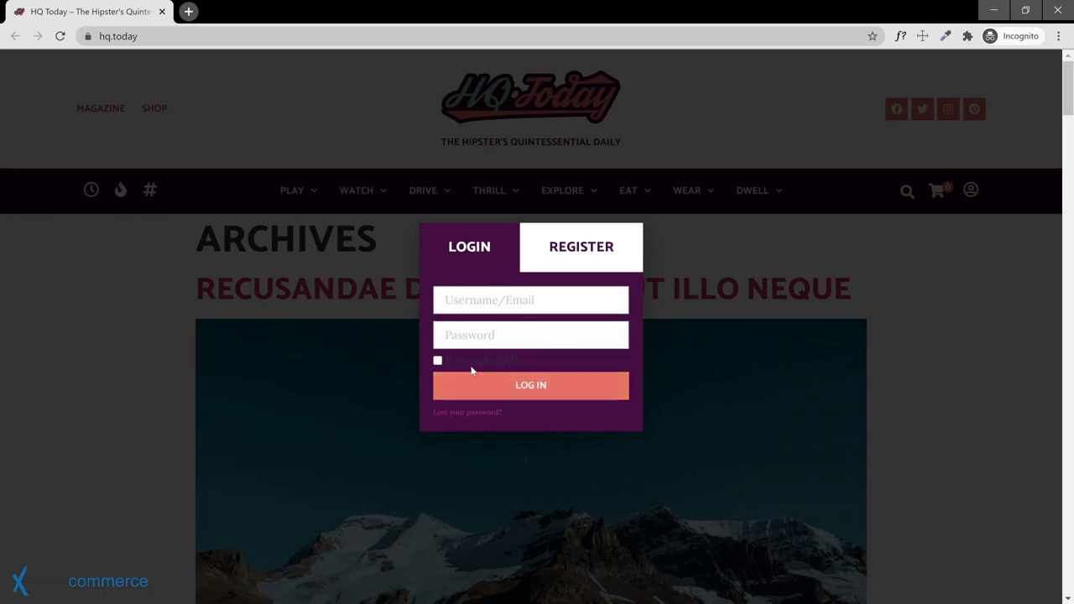
{"action": "left_click_drag", "start_coordinate": [559, 366], "coordinate": [442, 361]}
{"action": "left_click", "coordinate": [501, 370]}
{"action": "left_click_drag", "start_coordinate": [512, 362], "coordinate": [445, 367]}
{"action": "left_click", "coordinate": [556, 367]}
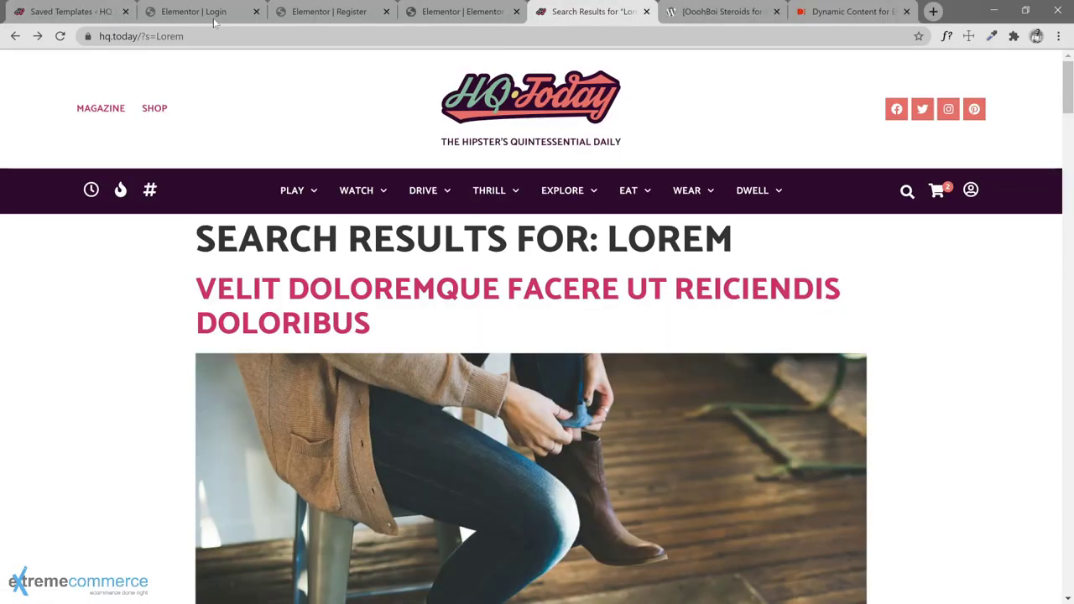
{"action": "left_click", "coordinate": [211, 19]}
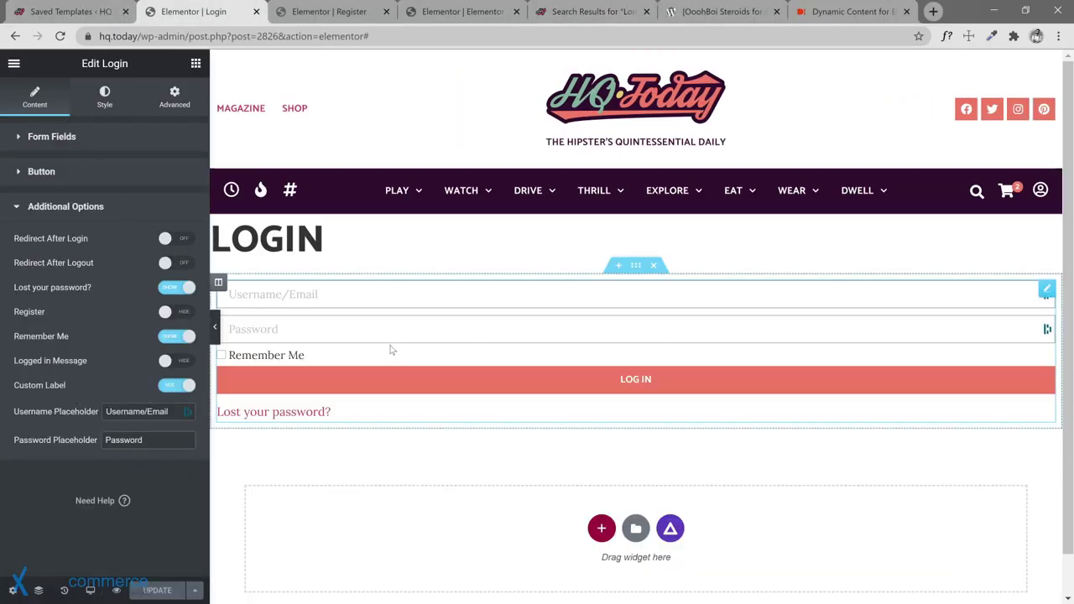
Step: On the Style tab, set Links Color to Blank and Links Hover Color to Accent Alt, then save
{"action": "left_click", "coordinate": [101, 102]}
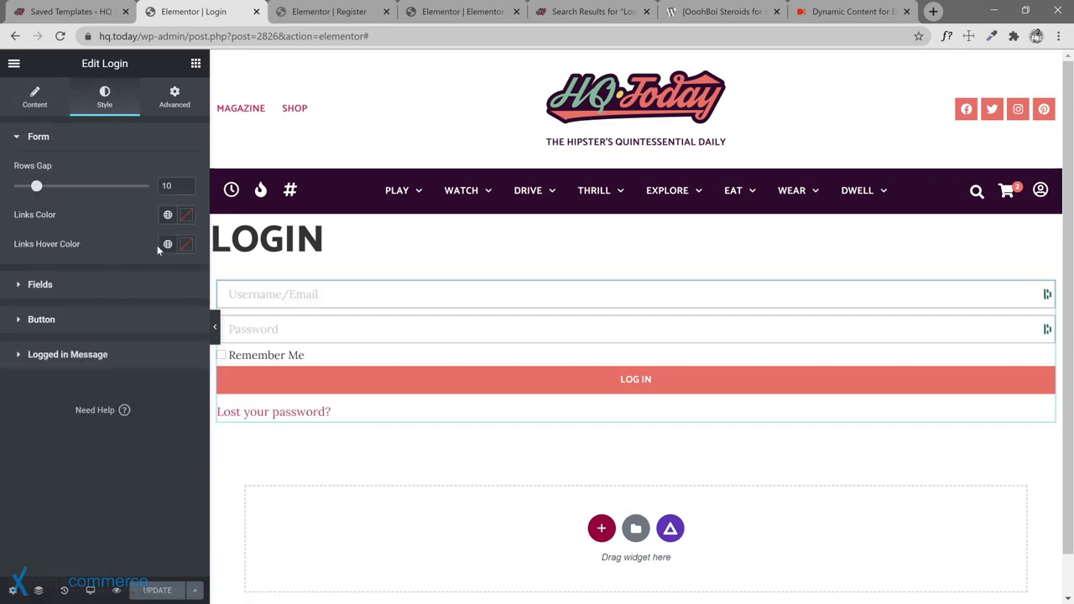
{"action": "left_click", "coordinate": [167, 216]}
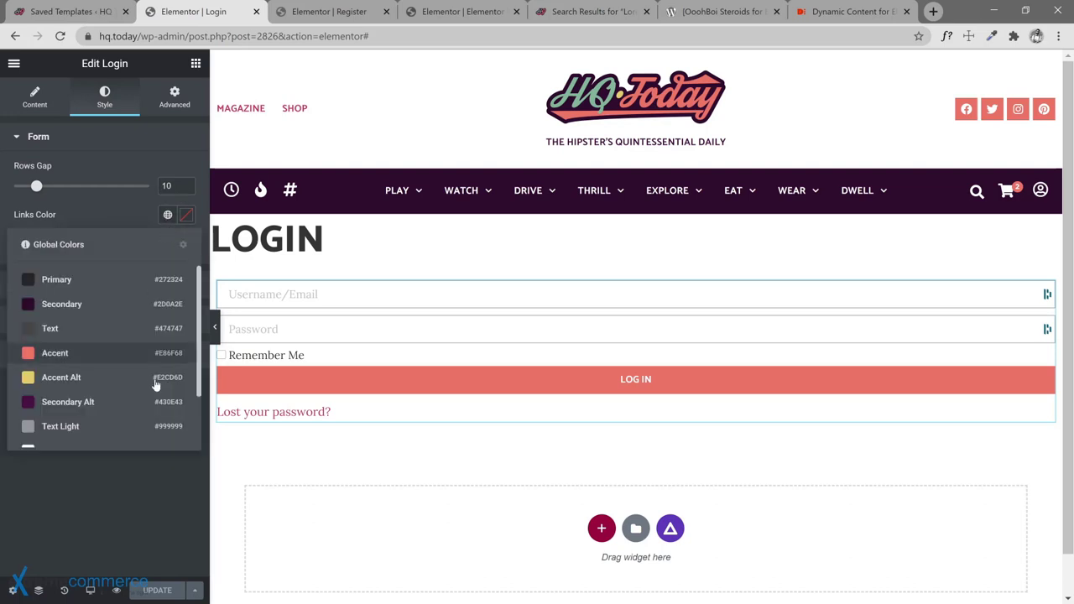
{"action": "scroll", "coordinate": [58, 422], "scroll_direction": "down", "scroll_amount": 1}
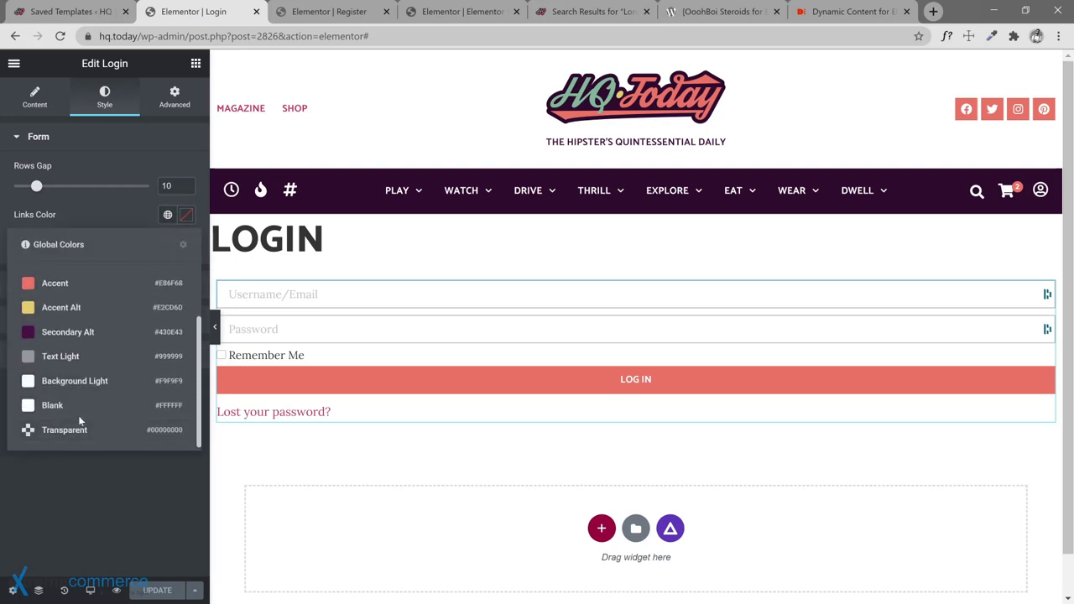
{"action": "left_click", "coordinate": [53, 407]}
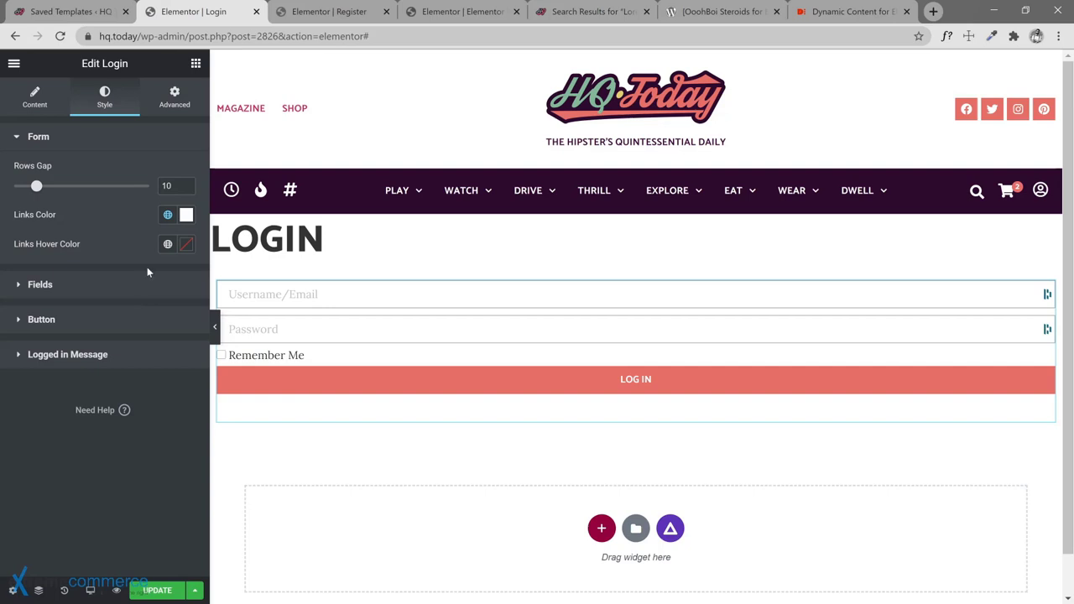
{"action": "left_click", "coordinate": [167, 245]}
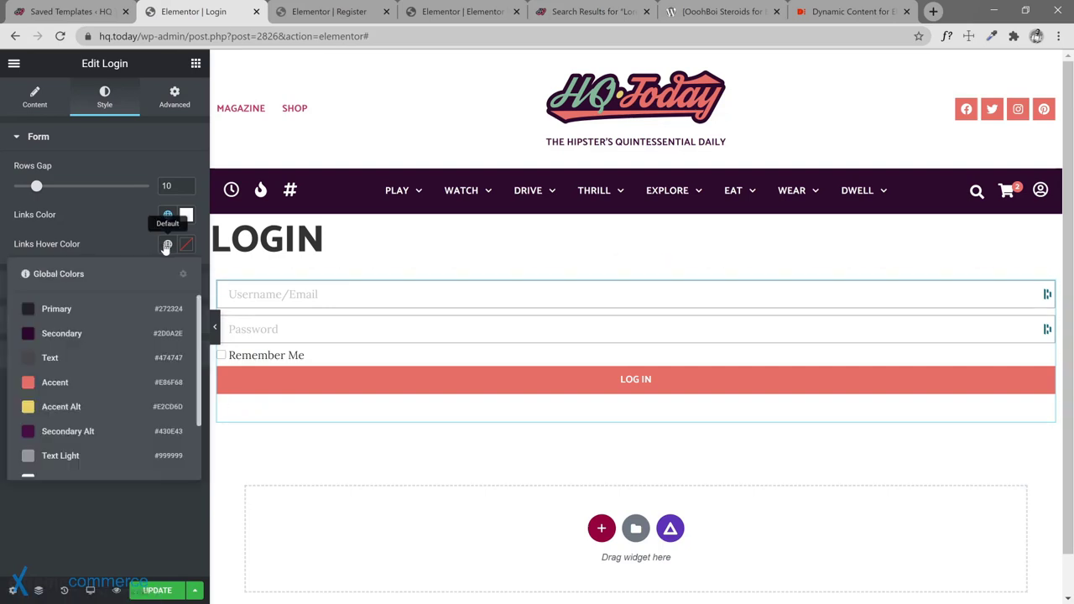
{"action": "left_click", "coordinate": [31, 407]}
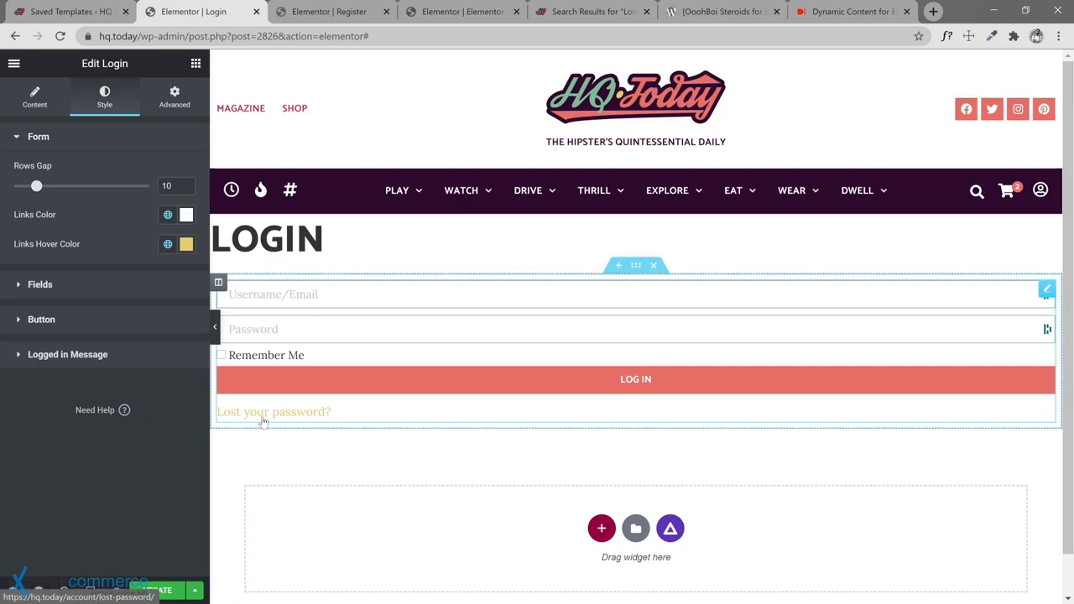
{"action": "left_click", "coordinate": [156, 590]}
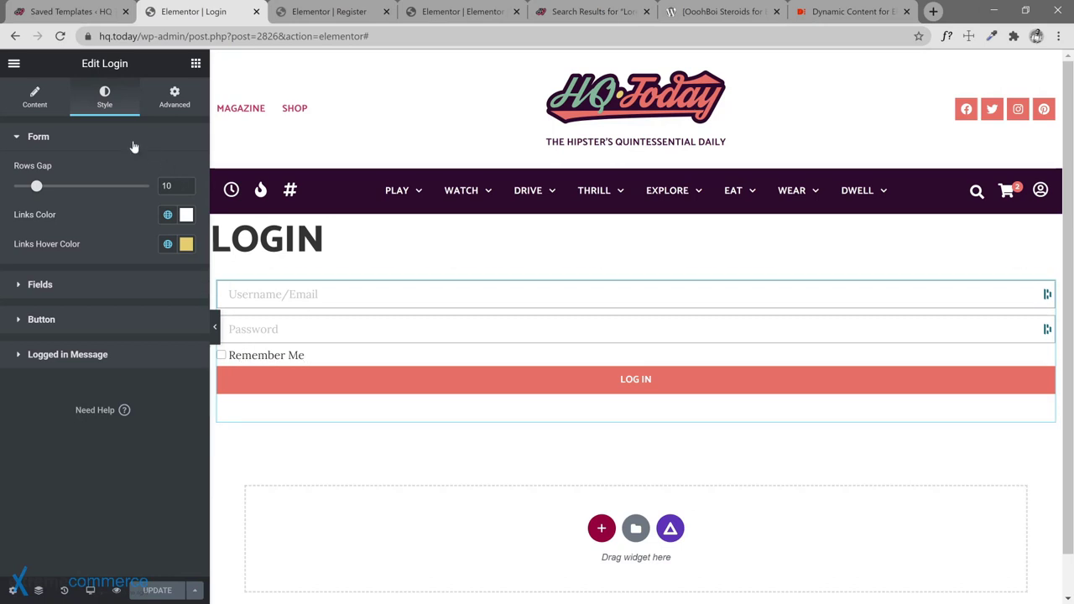
Step: In Site Settings > Form Fields, set the label colour to Text Light and save the kit
{"action": "left_click", "coordinate": [14, 65]}
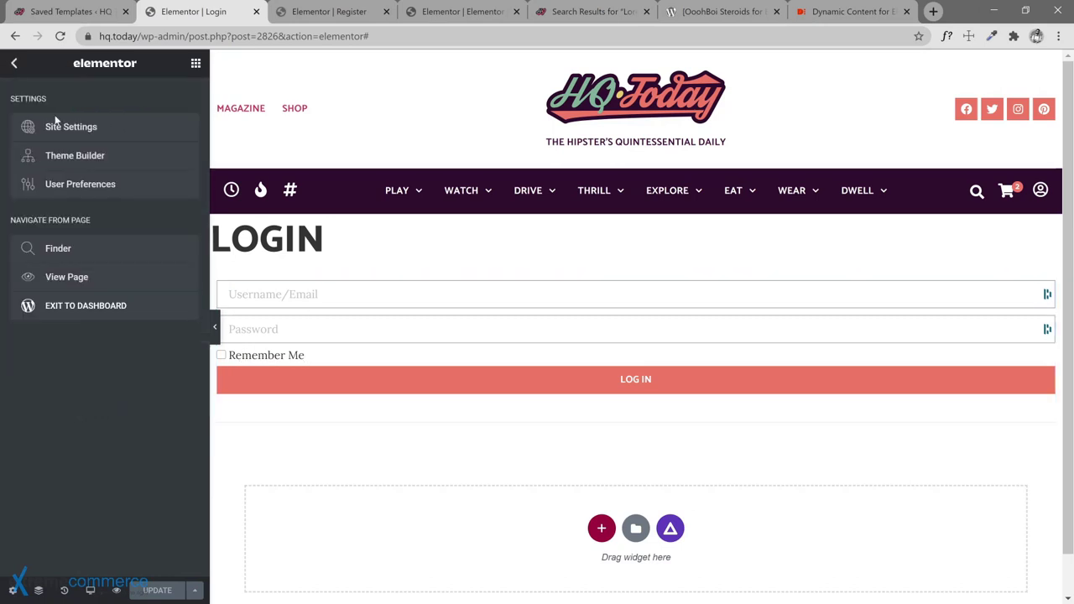
{"action": "left_click", "coordinate": [101, 137]}
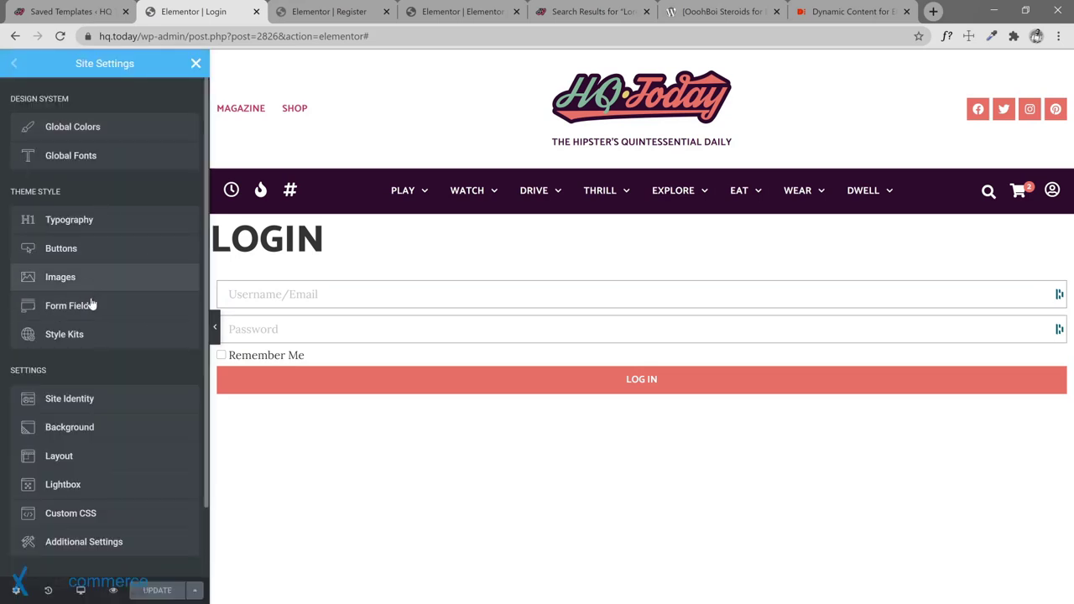
{"action": "left_click", "coordinate": [98, 307]}
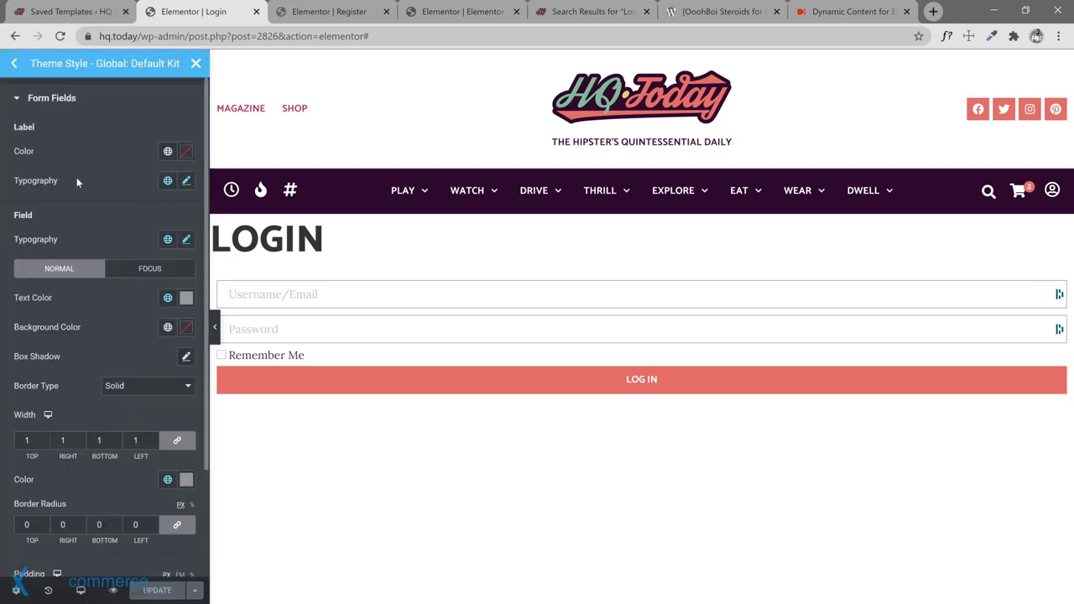
{"action": "left_click", "coordinate": [168, 153]}
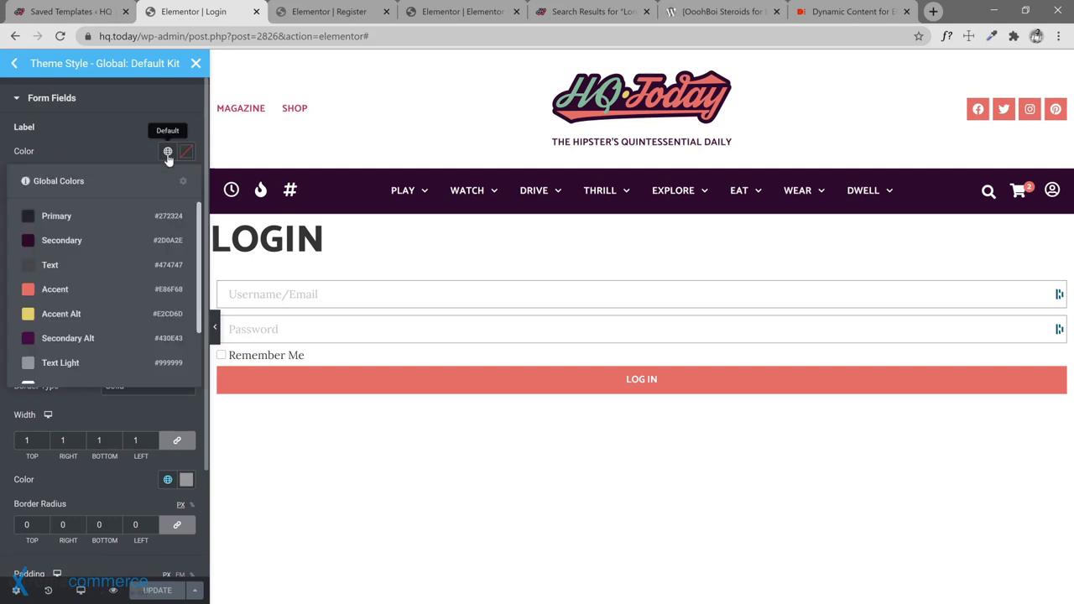
{"action": "scroll", "coordinate": [115, 280], "scroll_direction": "down", "scroll_amount": 2}
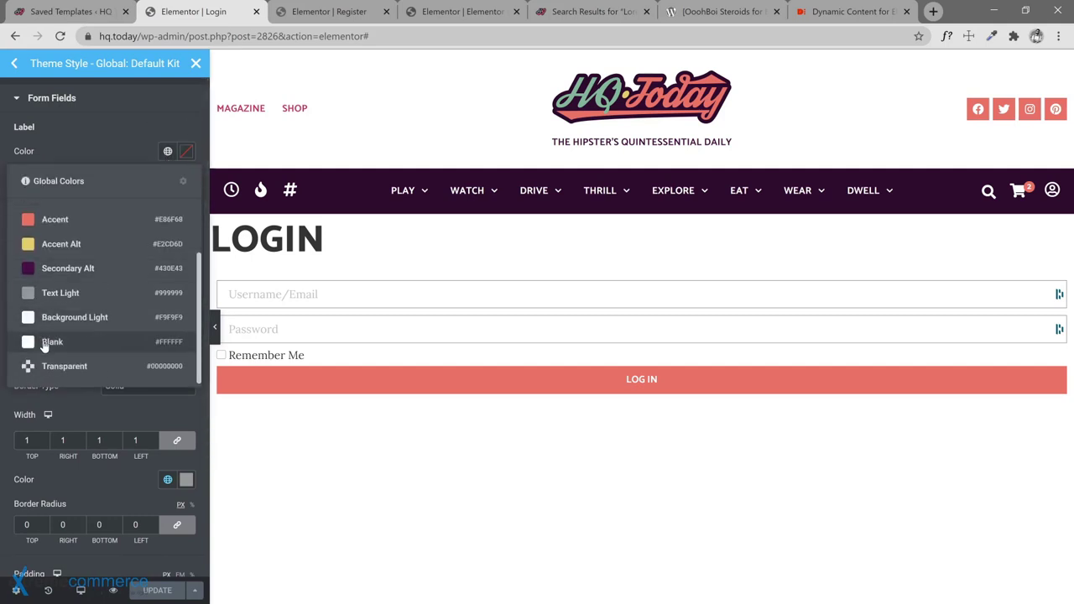
{"action": "left_click", "coordinate": [55, 298]}
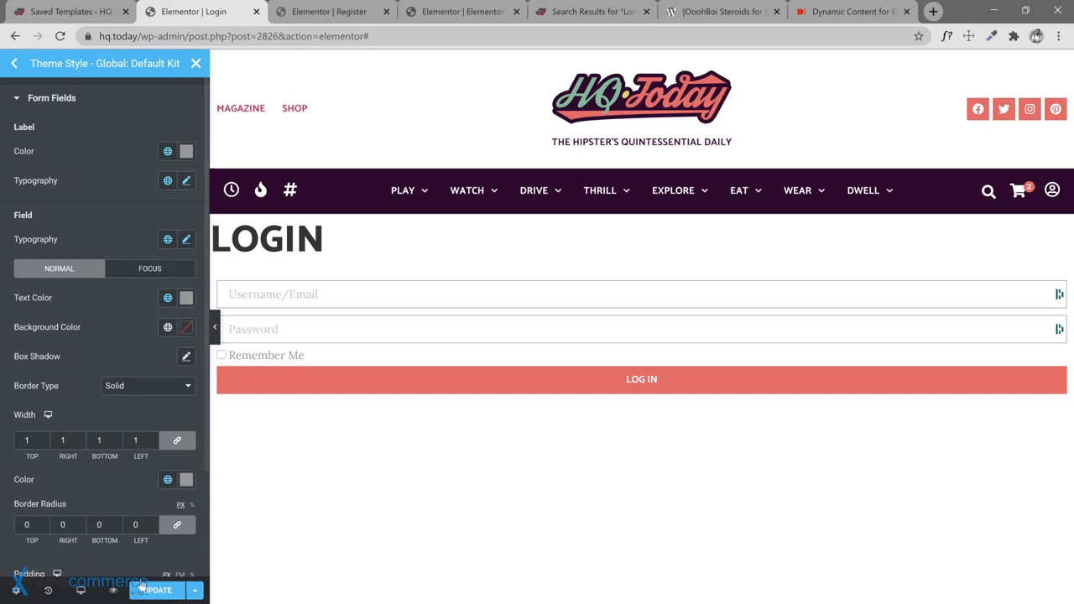
{"action": "left_click", "coordinate": [154, 589]}
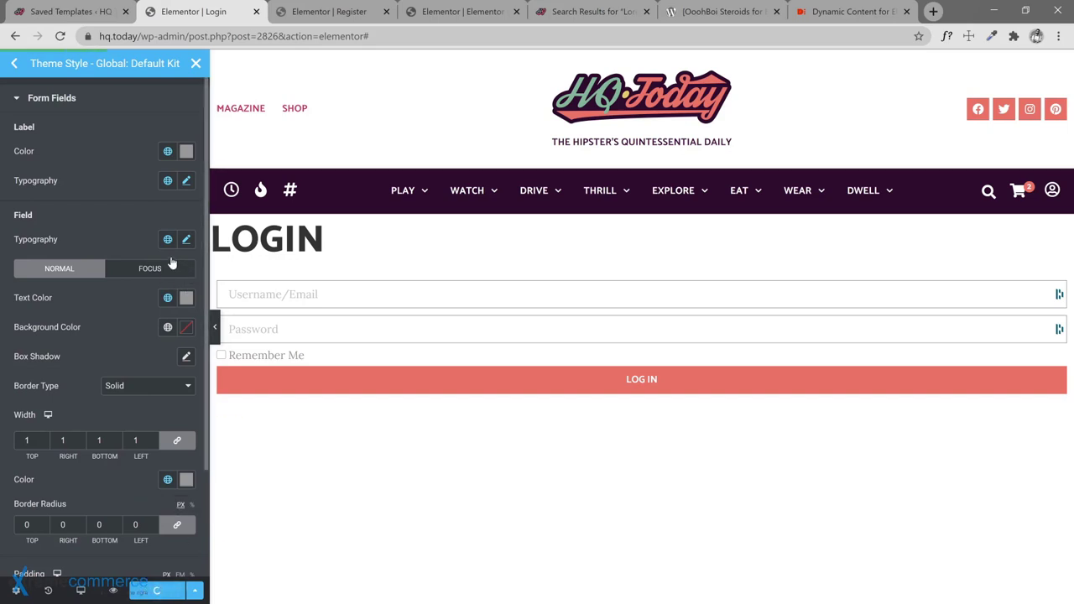
Step: Reset Label Typography to default, then reload the Login editor page
{"action": "left_click", "coordinate": [185, 181]}
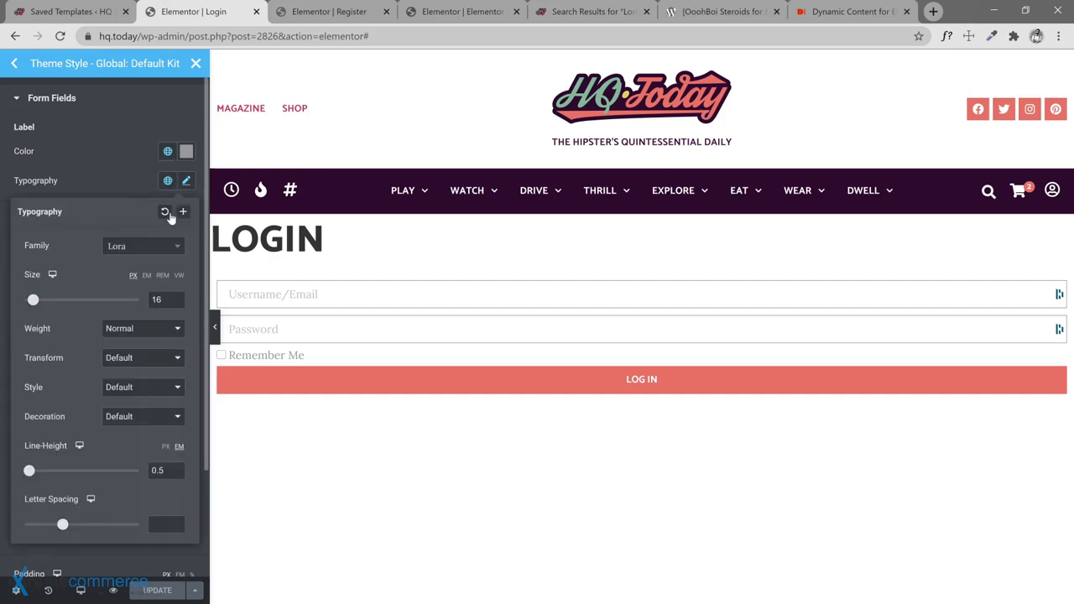
{"action": "left_click", "coordinate": [166, 217]}
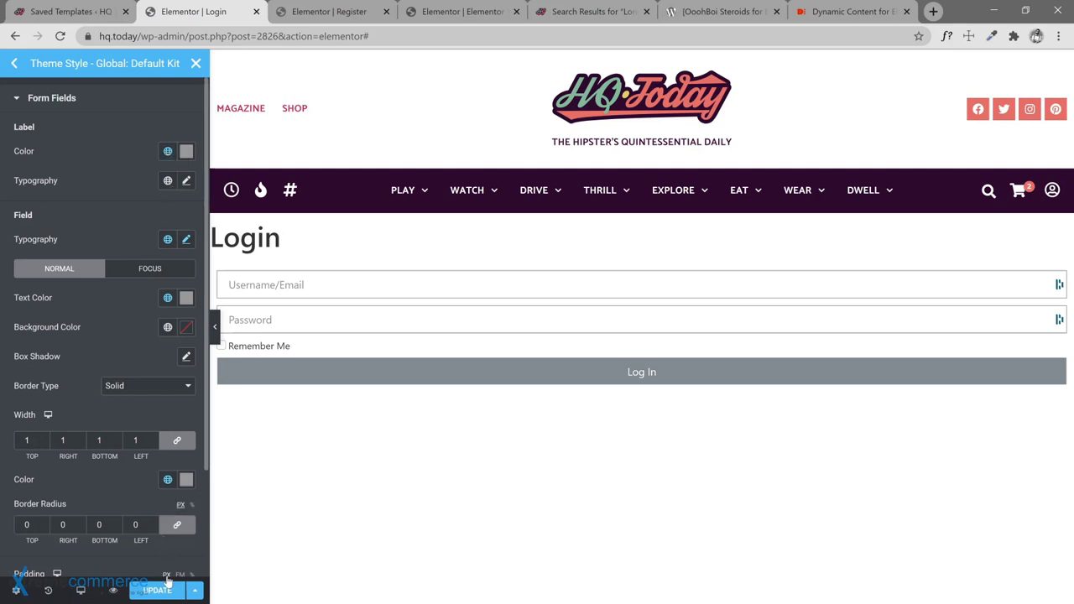
{"action": "left_click", "coordinate": [168, 181]}
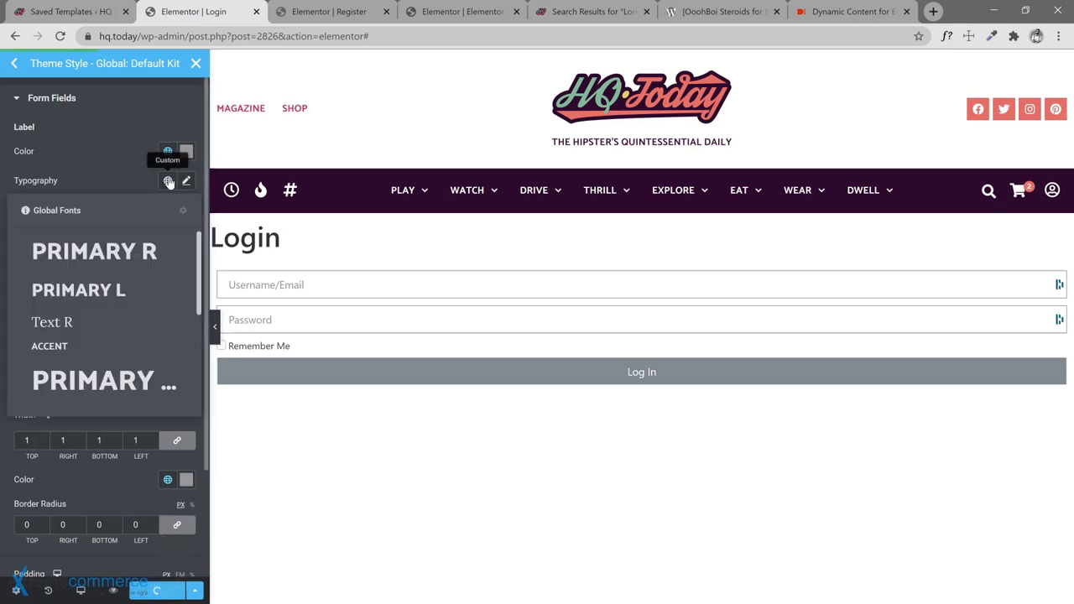
{"action": "scroll", "coordinate": [154, 289], "scroll_direction": "down", "scroll_amount": 2}
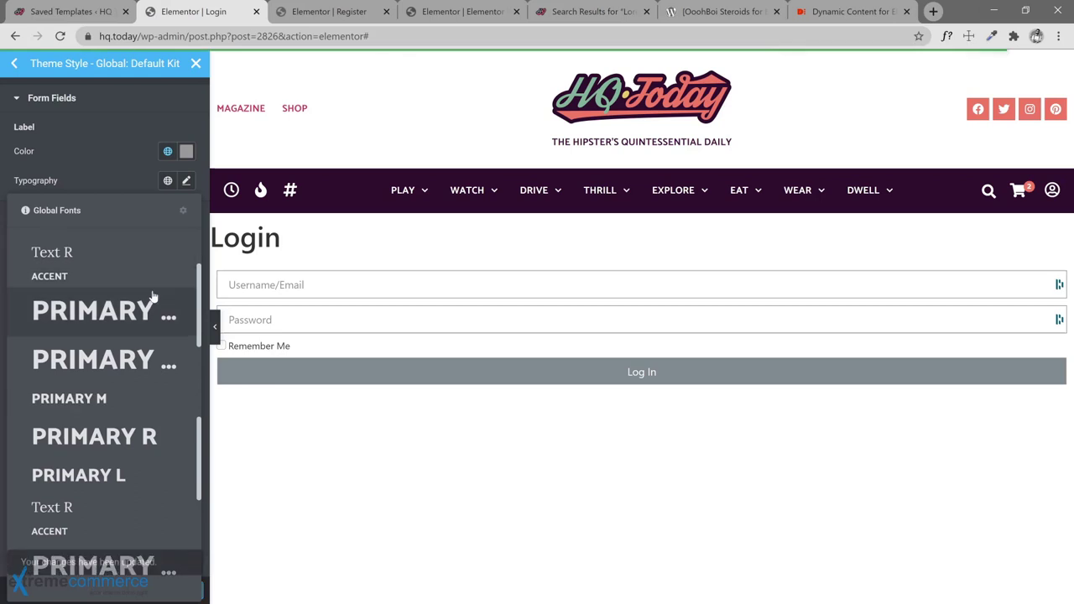
{"action": "scroll", "coordinate": [141, 209], "scroll_direction": "up", "scroll_amount": 1}
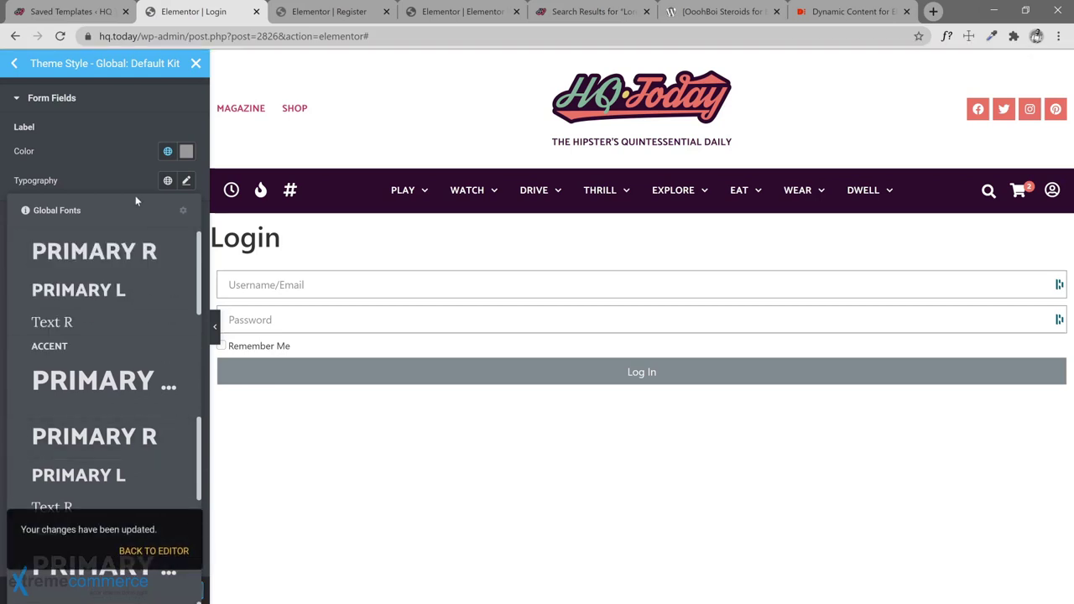
{"action": "left_click", "coordinate": [132, 179]}
{"action": "left_click", "coordinate": [168, 181]}
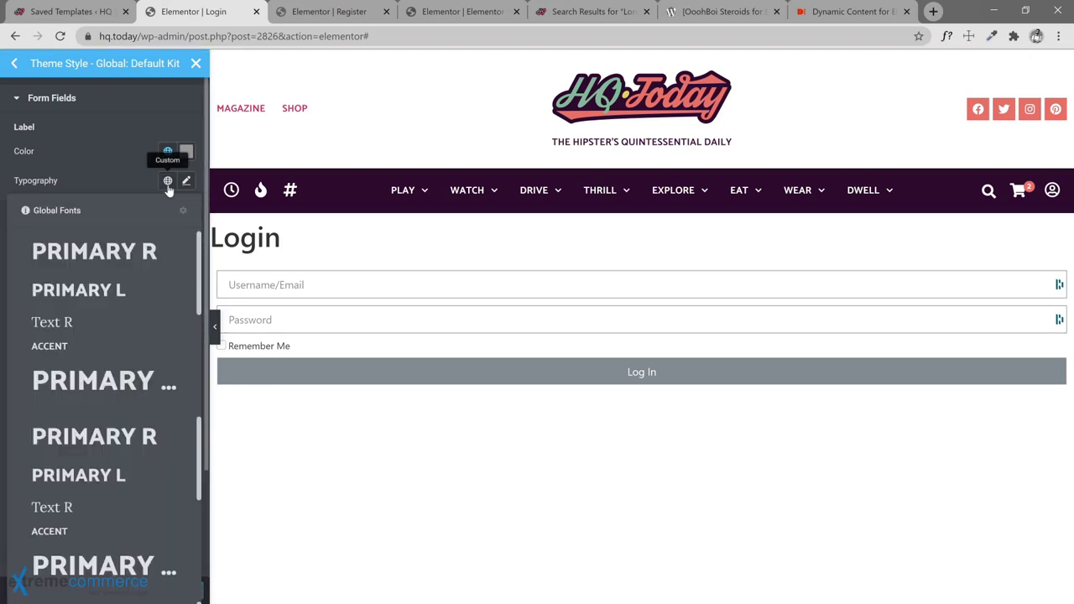
{"action": "left_click", "coordinate": [168, 181]}
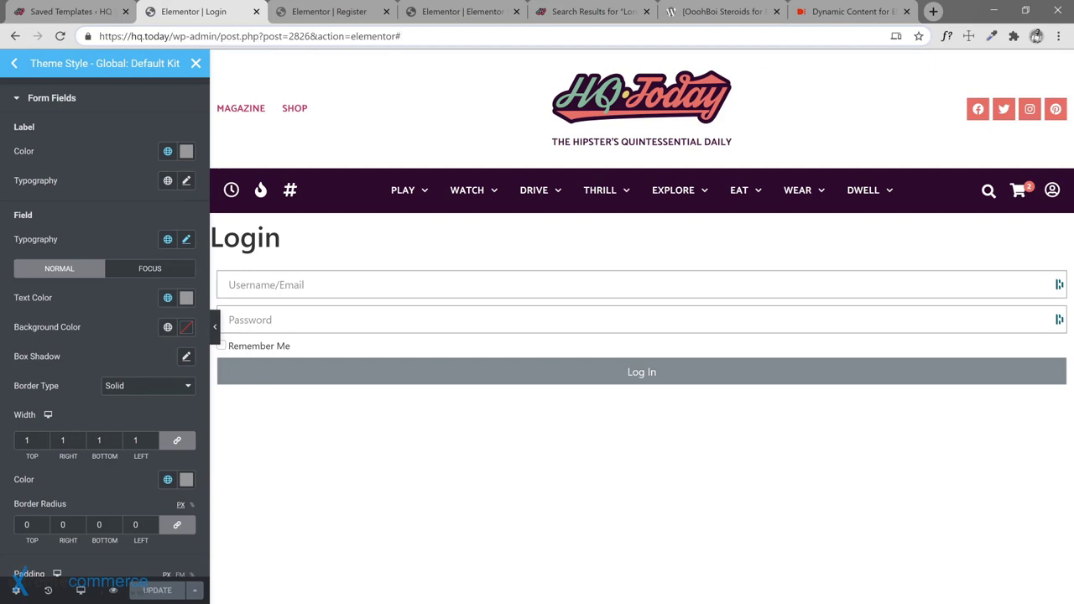
{"action": "key", "text": "BackSpace"}
{"action": "key", "text": "Return"}
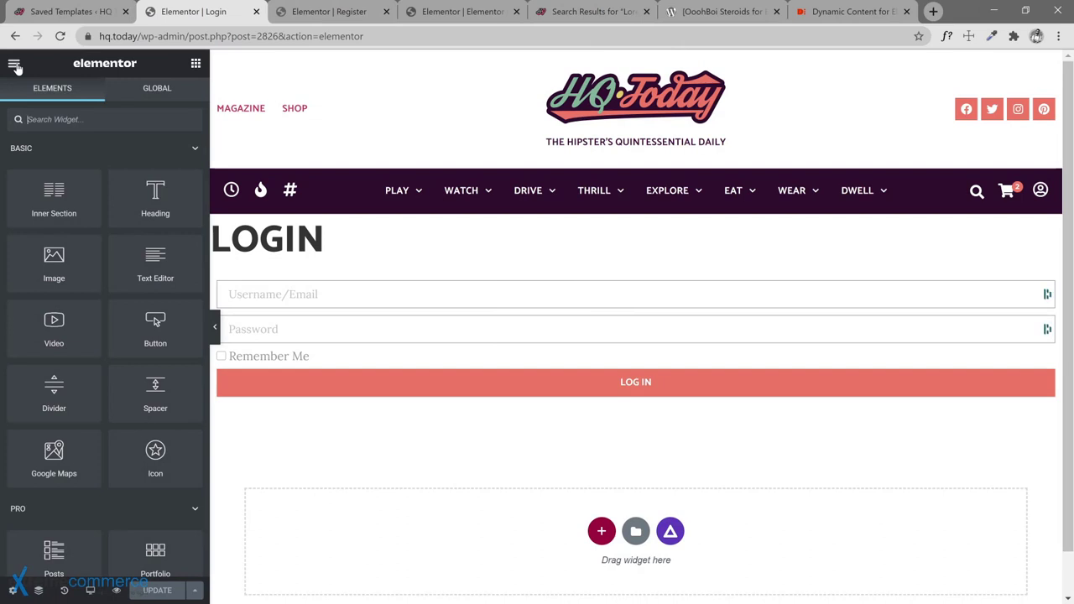
Step: Open the Elementor panel's hamburger menu on the reloaded Login editor
{"action": "left_click", "coordinate": [14, 66]}
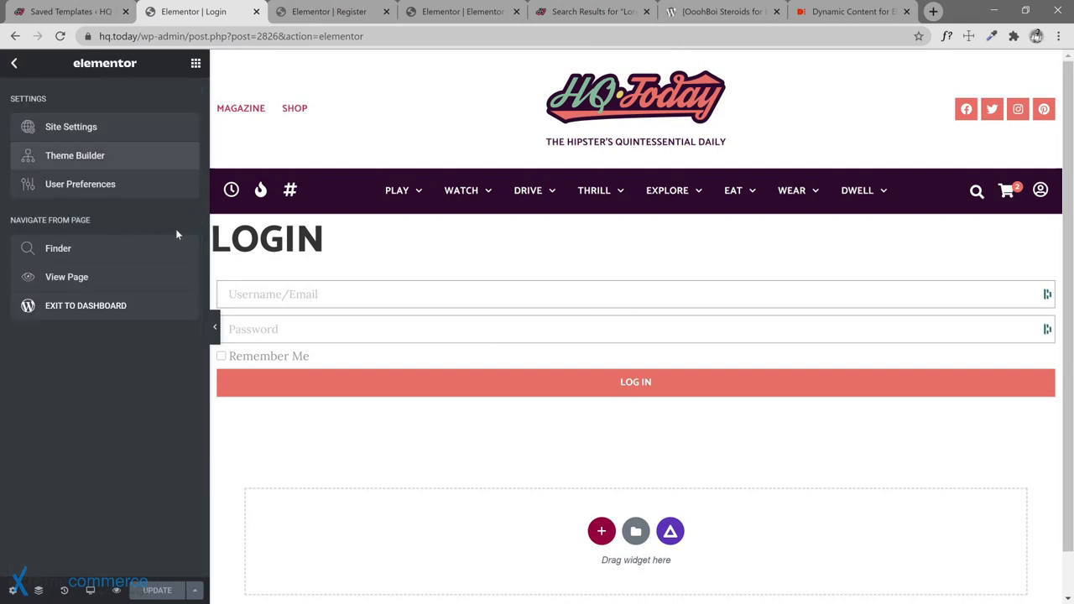
Step: In Site Settings > Form Fields, set label typography to Text M and field typography to Text S
{"action": "left_click", "coordinate": [92, 133]}
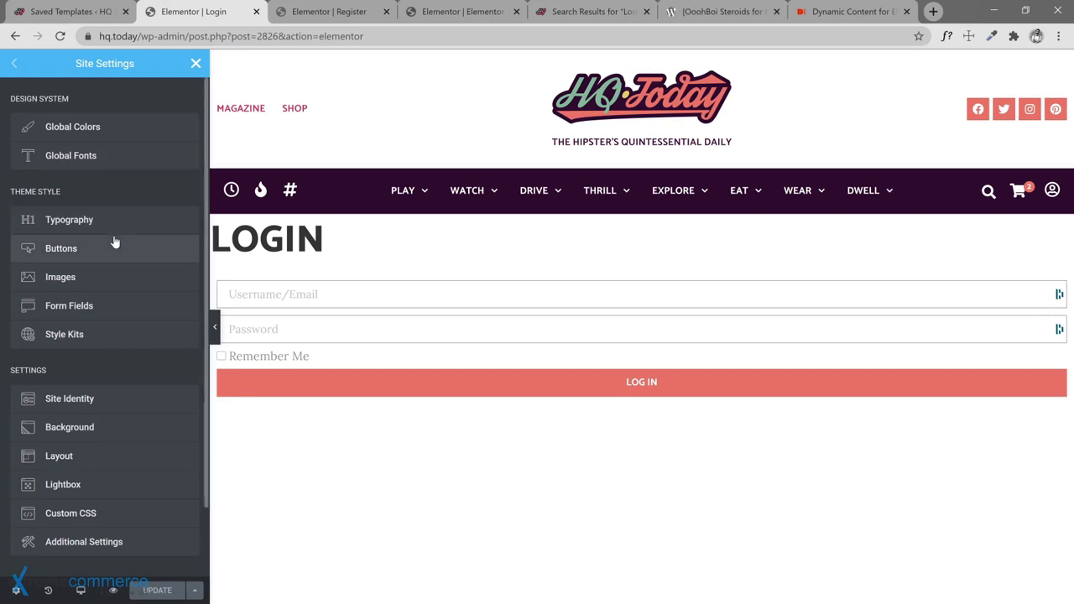
{"action": "left_click", "coordinate": [120, 306]}
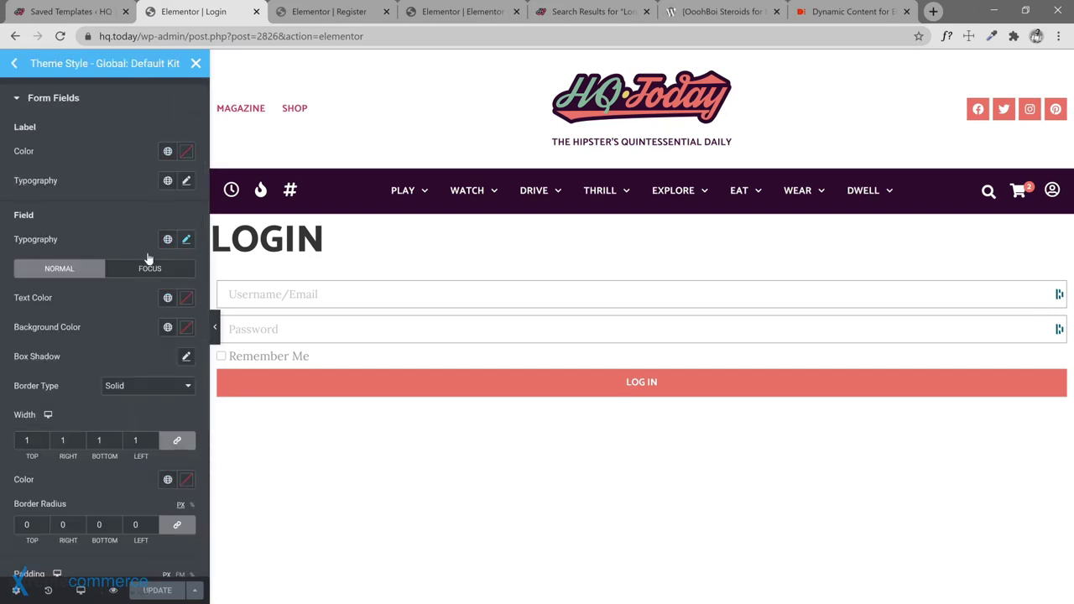
{"action": "left_click", "coordinate": [168, 181]}
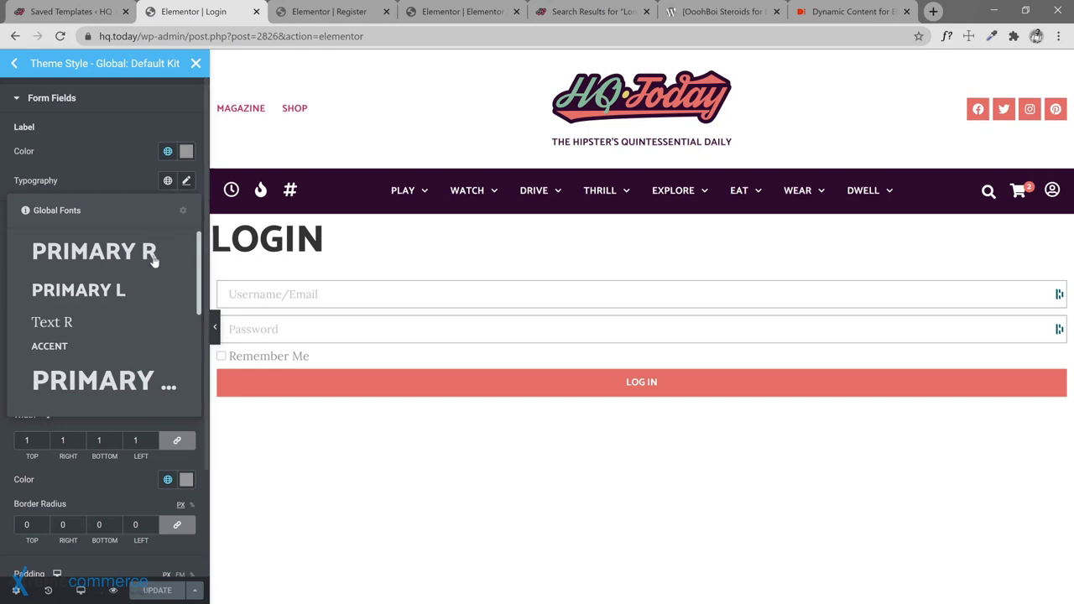
{"action": "scroll", "coordinate": [161, 298], "scroll_direction": "down", "scroll_amount": 1}
{"action": "scroll", "coordinate": [160, 304], "scroll_direction": "down", "scroll_amount": 2}
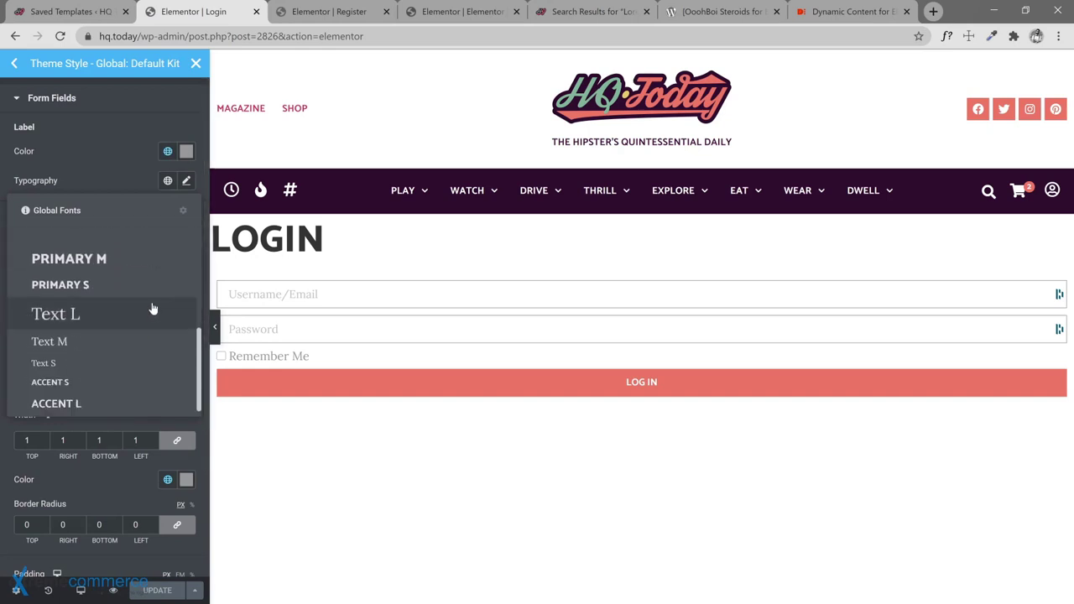
{"action": "left_click", "coordinate": [139, 346]}
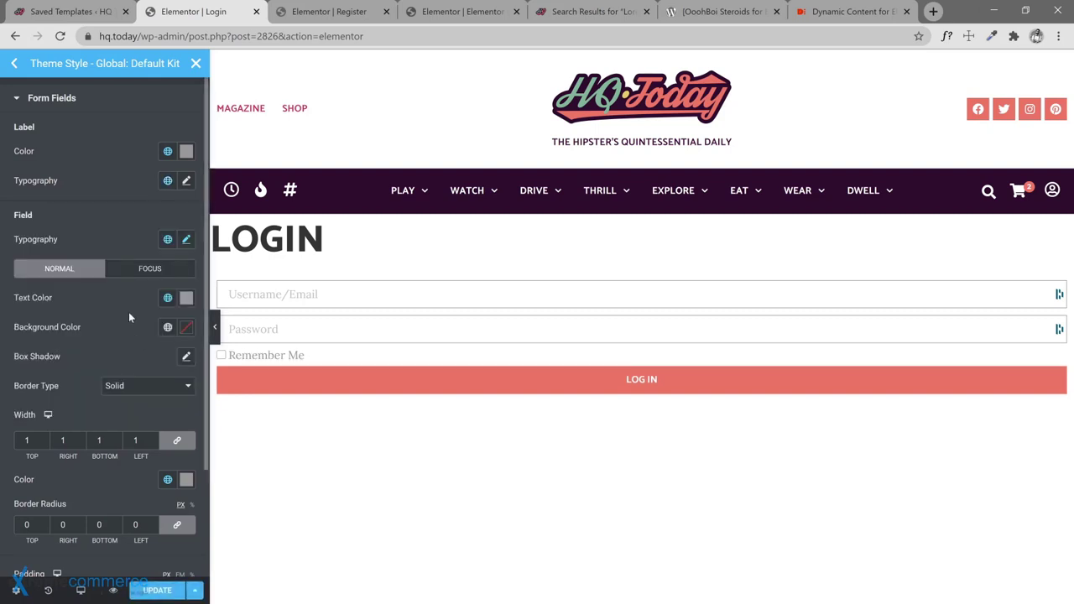
{"action": "left_click", "coordinate": [168, 241]}
{"action": "scroll", "coordinate": [138, 377], "scroll_direction": "down", "scroll_amount": 5}
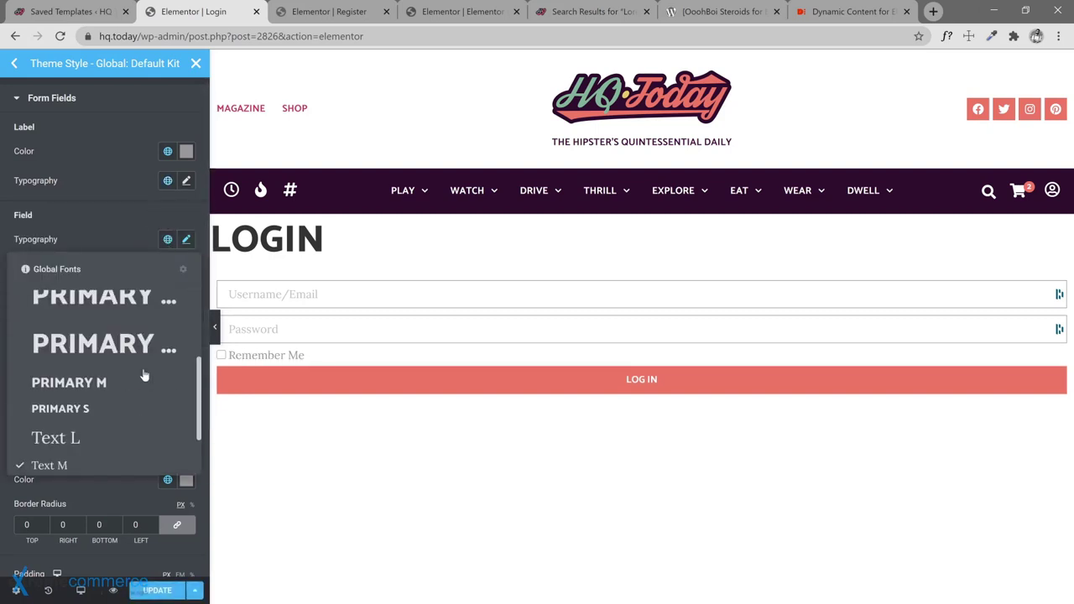
{"action": "left_click", "coordinate": [107, 422]}
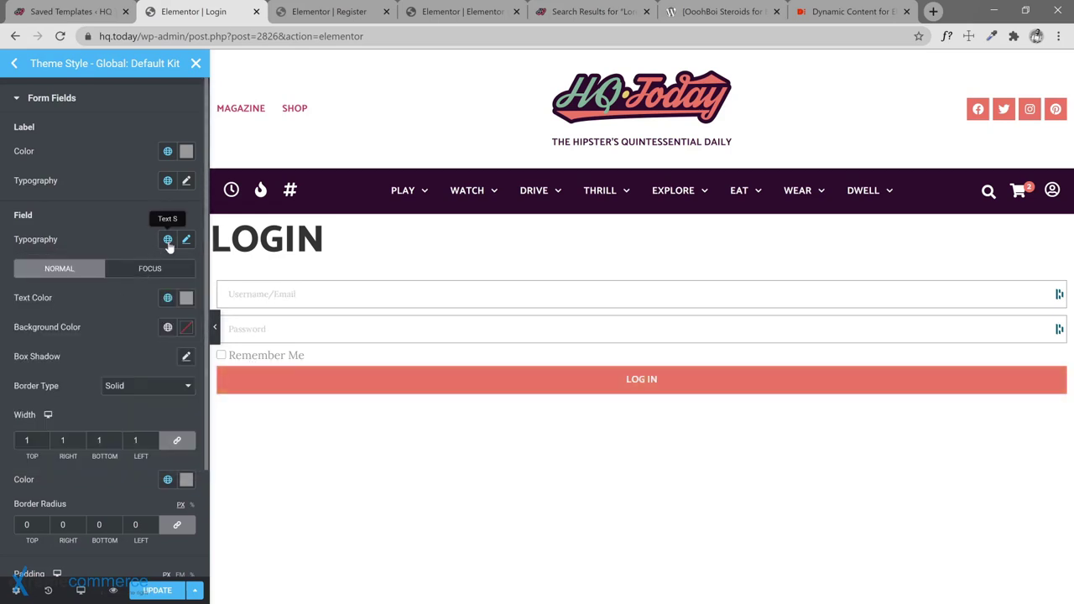
Step: Revert History to 'Kit Global Typography Enabled' and return to Form Fields
{"action": "left_click", "coordinate": [48, 593]}
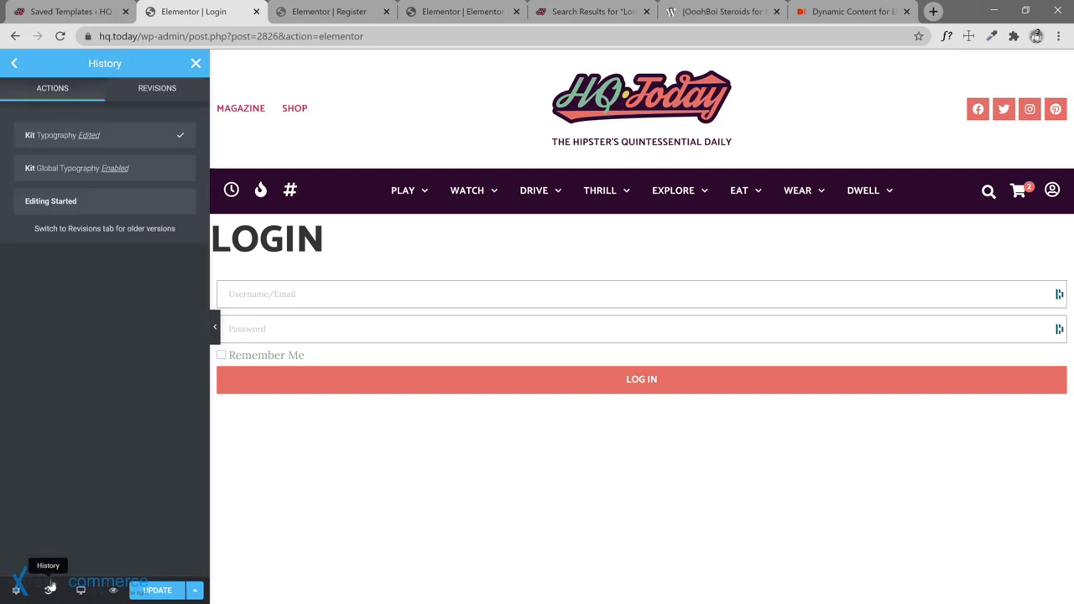
{"action": "left_click", "coordinate": [145, 171]}
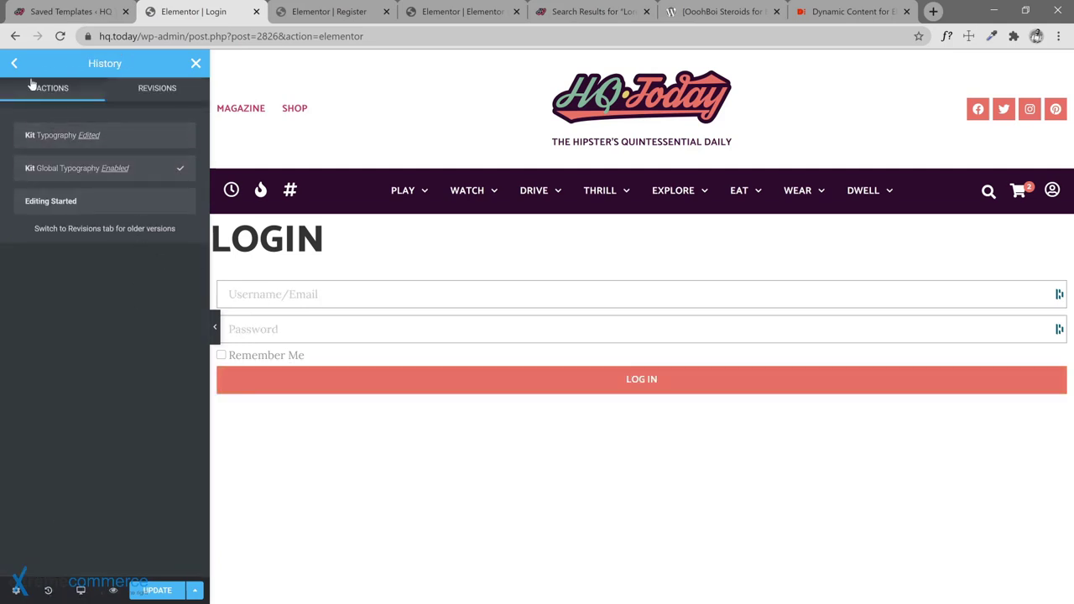
{"action": "left_click", "coordinate": [50, 143]}
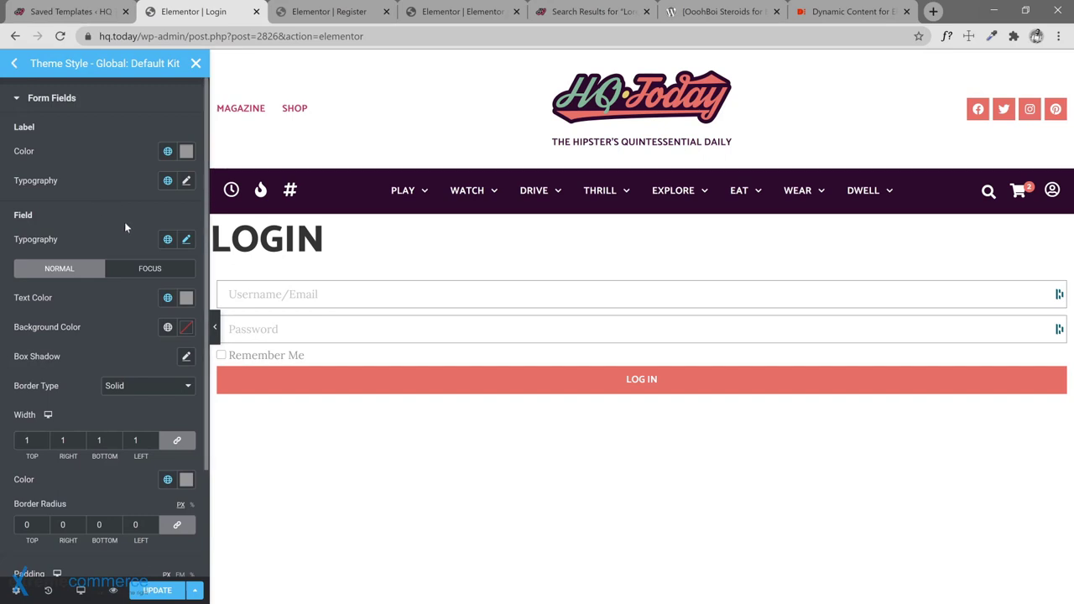
Step: Try Text S for Label Typography, switch back to Text M, and update the kit
{"action": "left_click", "coordinate": [167, 180]}
{"action": "scroll", "coordinate": [125, 320], "scroll_direction": "down", "scroll_amount": 4}
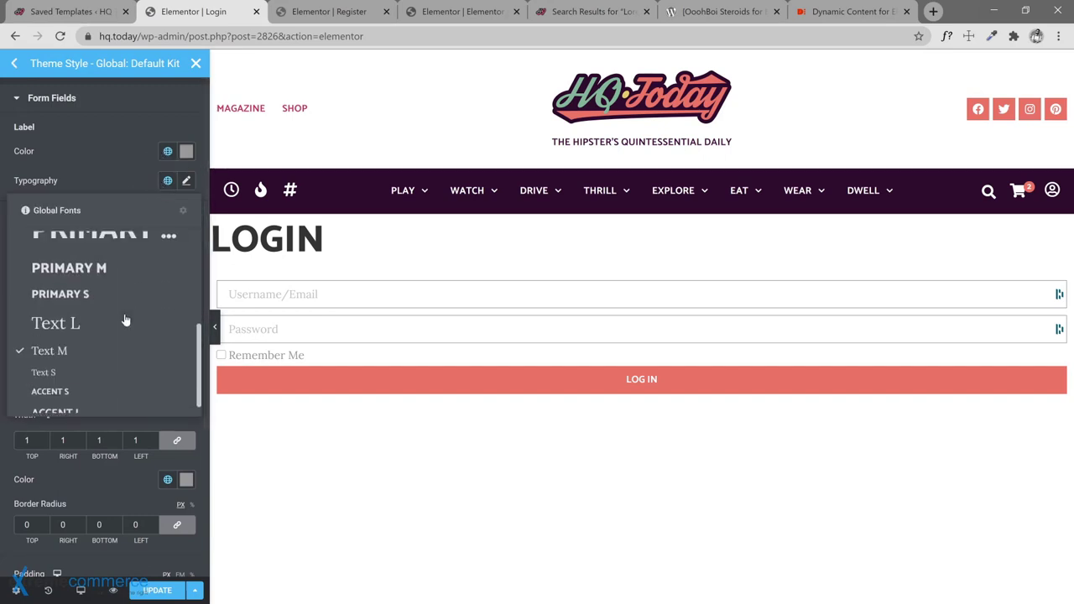
{"action": "scroll", "coordinate": [123, 321], "scroll_direction": "down", "scroll_amount": 1}
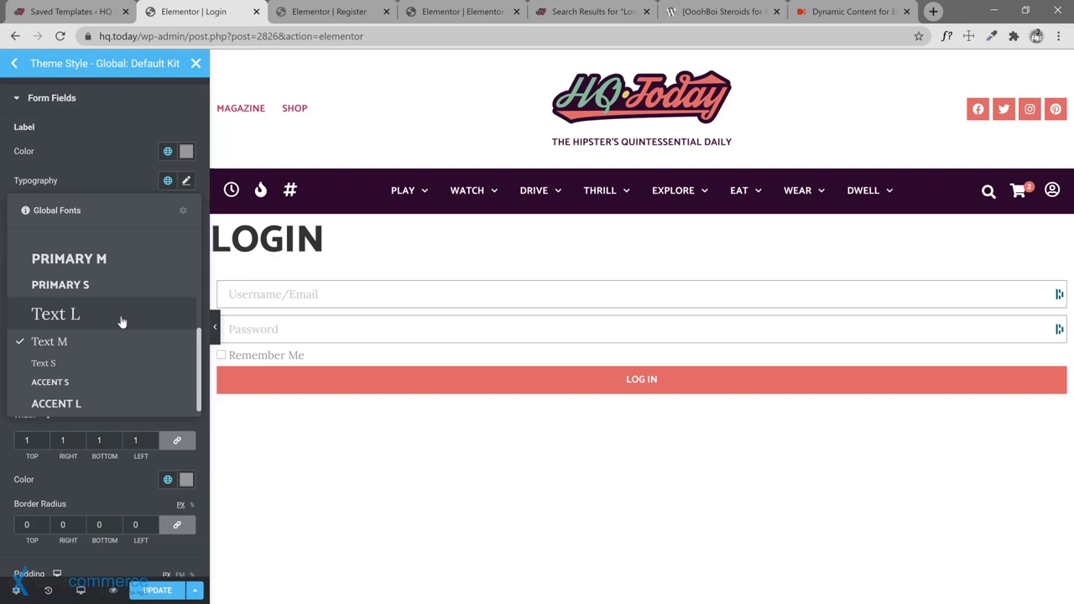
{"action": "left_click", "coordinate": [83, 362]}
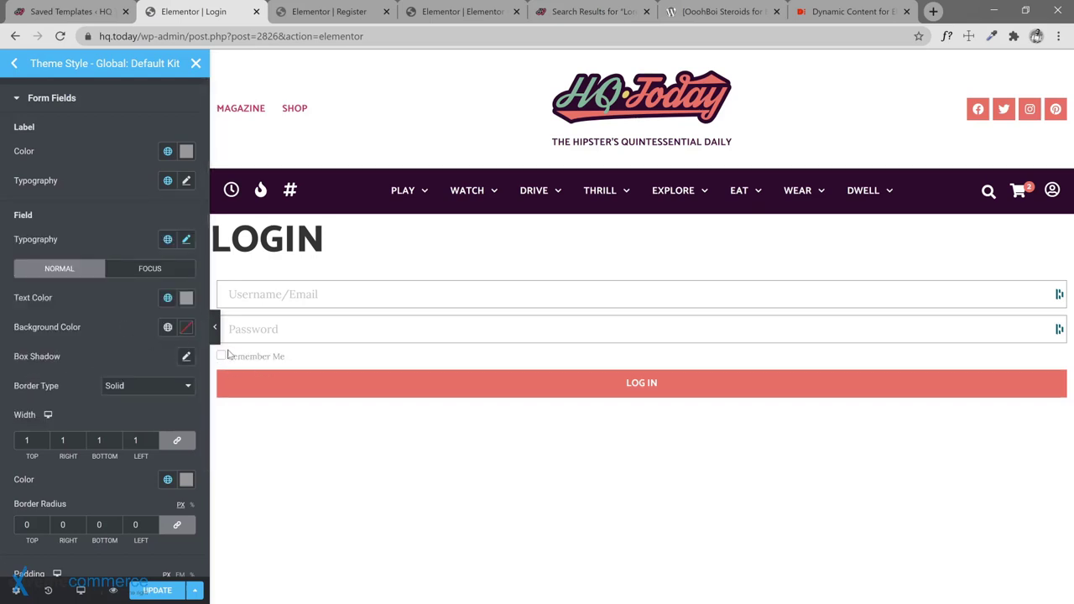
{"action": "left_click", "coordinate": [167, 181]}
{"action": "scroll", "coordinate": [95, 352], "scroll_direction": "down", "scroll_amount": 1}
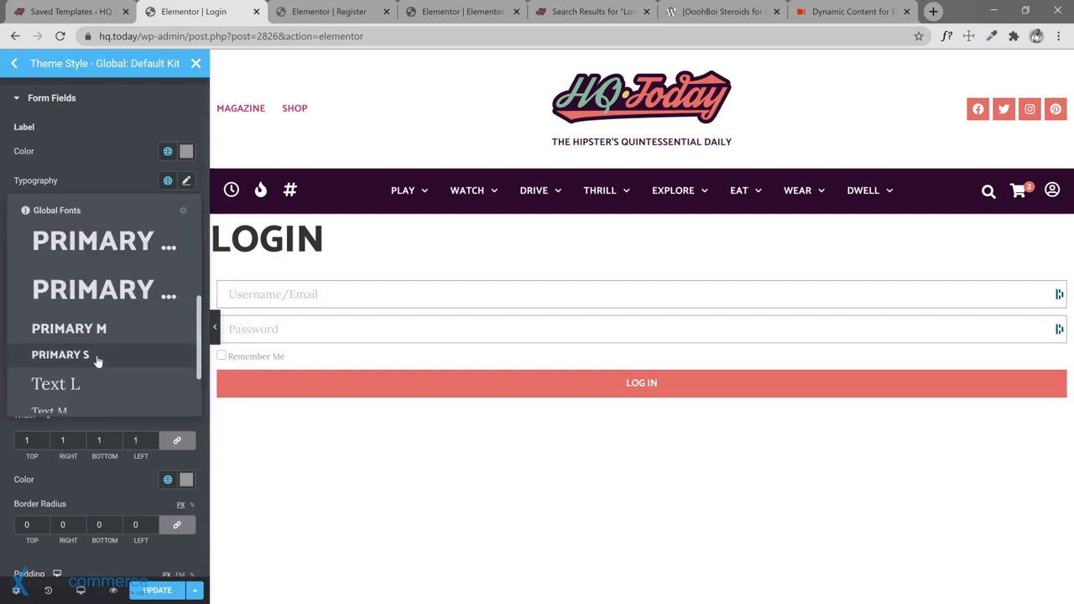
{"action": "scroll", "coordinate": [96, 378], "scroll_direction": "down", "scroll_amount": 2}
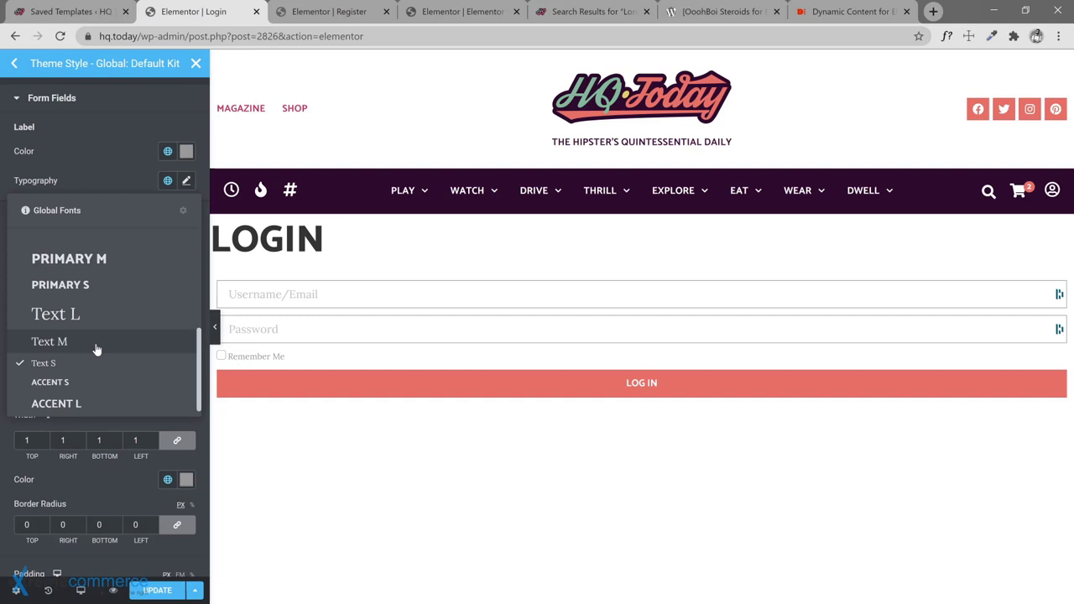
{"action": "left_click", "coordinate": [95, 349]}
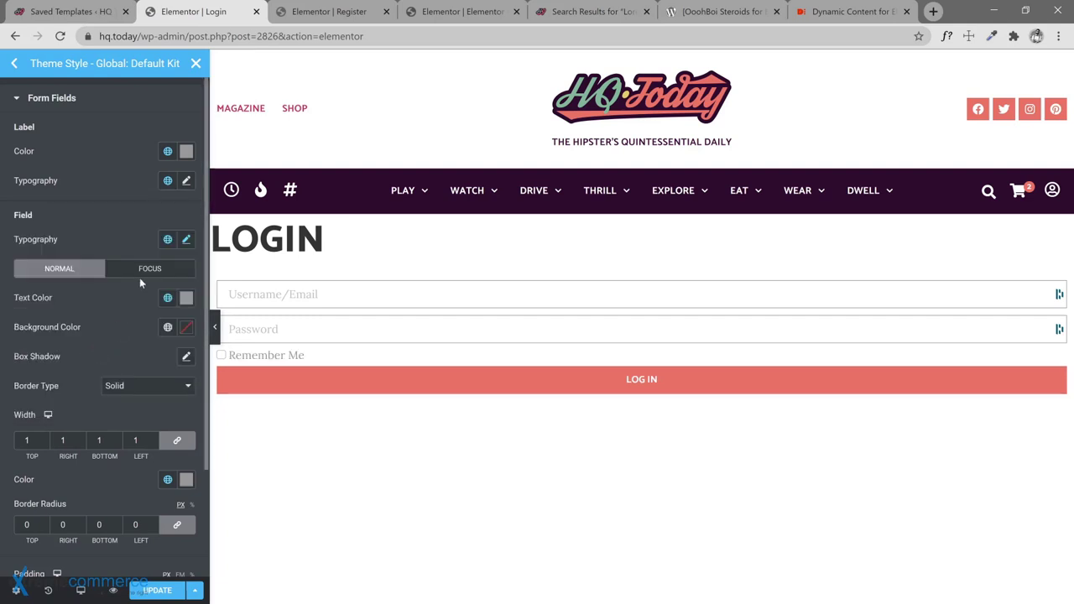
{"action": "left_click", "coordinate": [156, 590]}
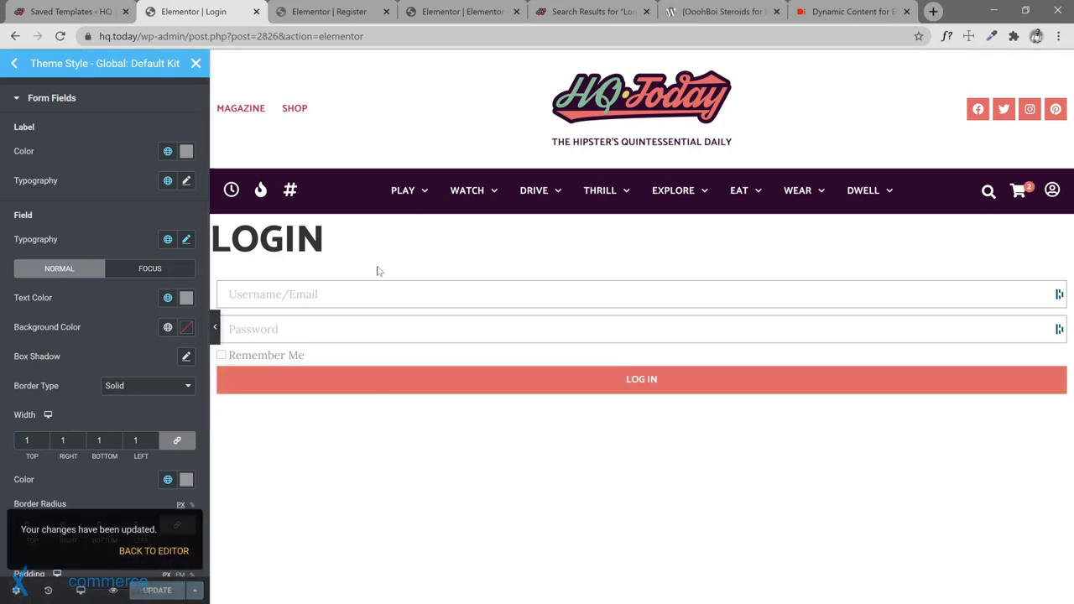
Step: Leave Site Settings, then reload the live HQ Today page and reopen the login and register popup
{"action": "left_click", "coordinate": [195, 63]}
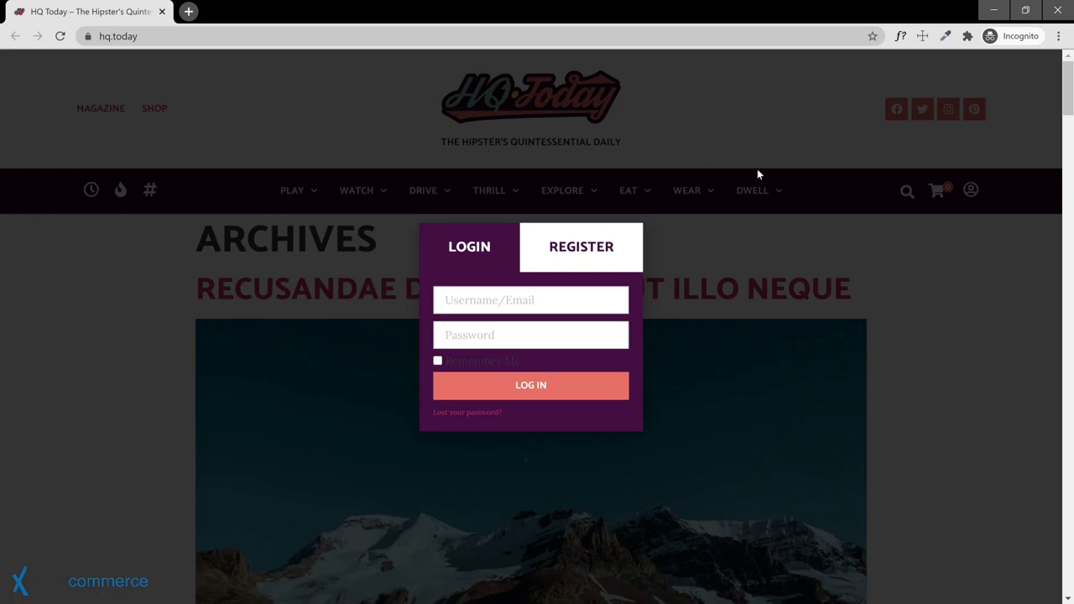
{"action": "left_click", "coordinate": [757, 174]}
{"action": "left_click", "coordinate": [59, 35]}
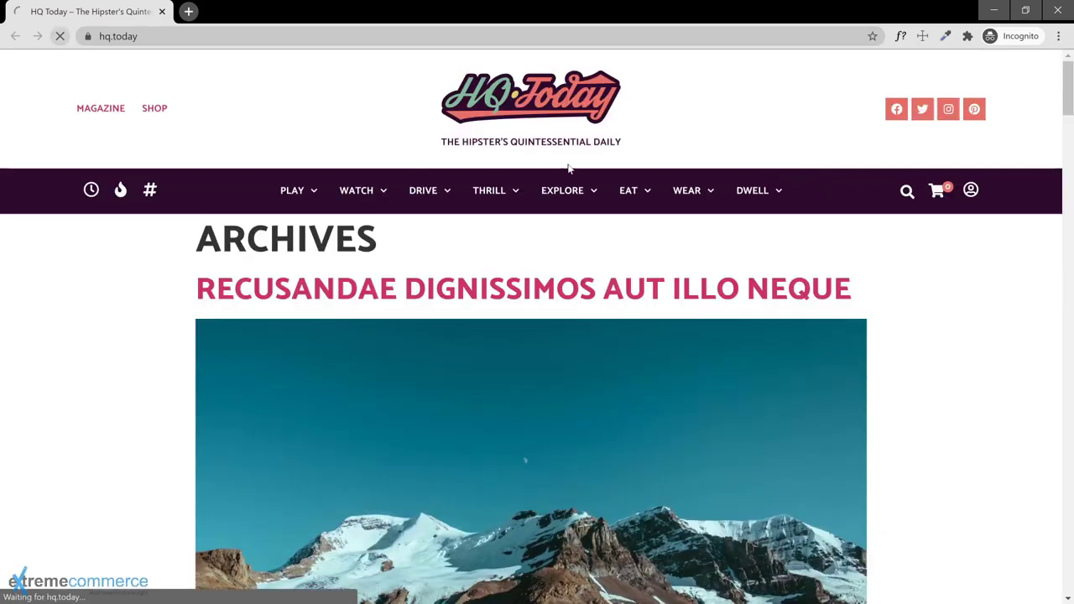
{"action": "left_click", "coordinate": [971, 190]}
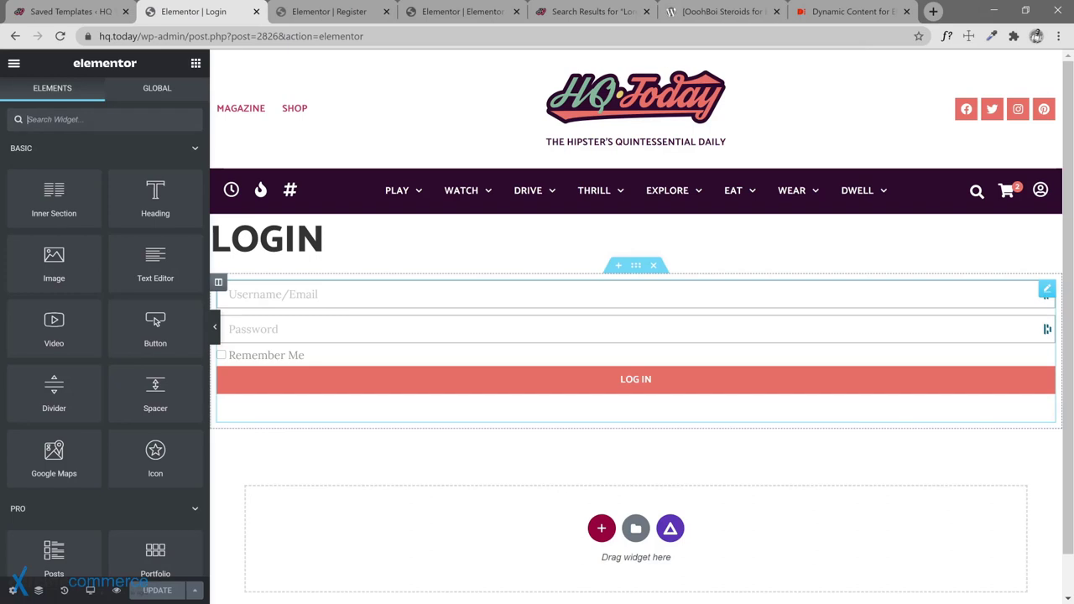
Step: In Site Settings > Form Fields, give form labels the ACCENT L global font
{"action": "left_click", "coordinate": [16, 65]}
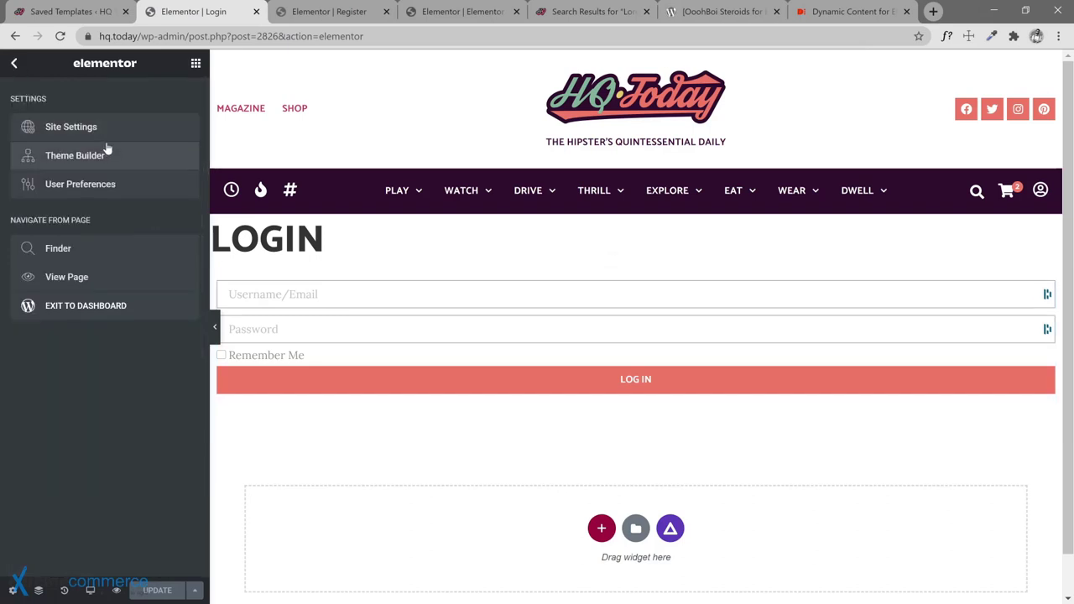
{"action": "left_click", "coordinate": [107, 137]}
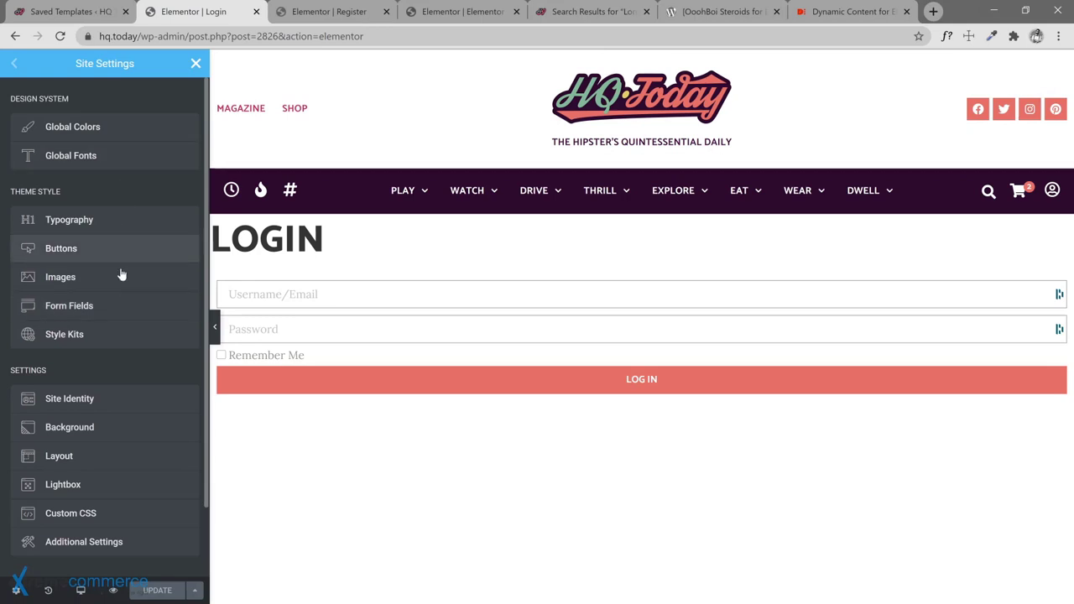
{"action": "left_click", "coordinate": [123, 309]}
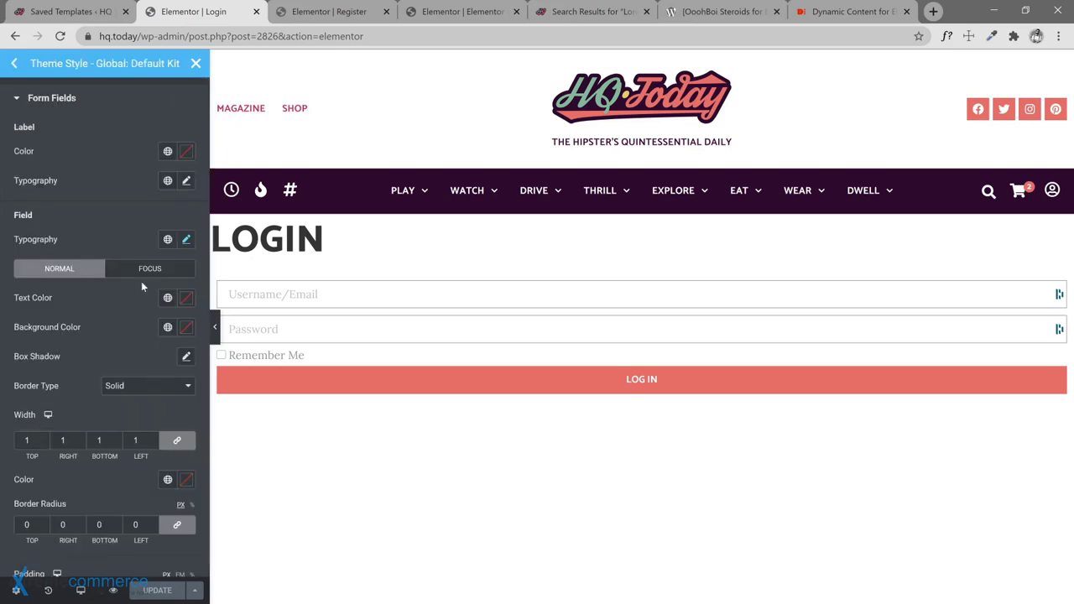
{"action": "left_click", "coordinate": [168, 181]}
{"action": "scroll", "coordinate": [143, 332], "scroll_direction": "down", "scroll_amount": 4}
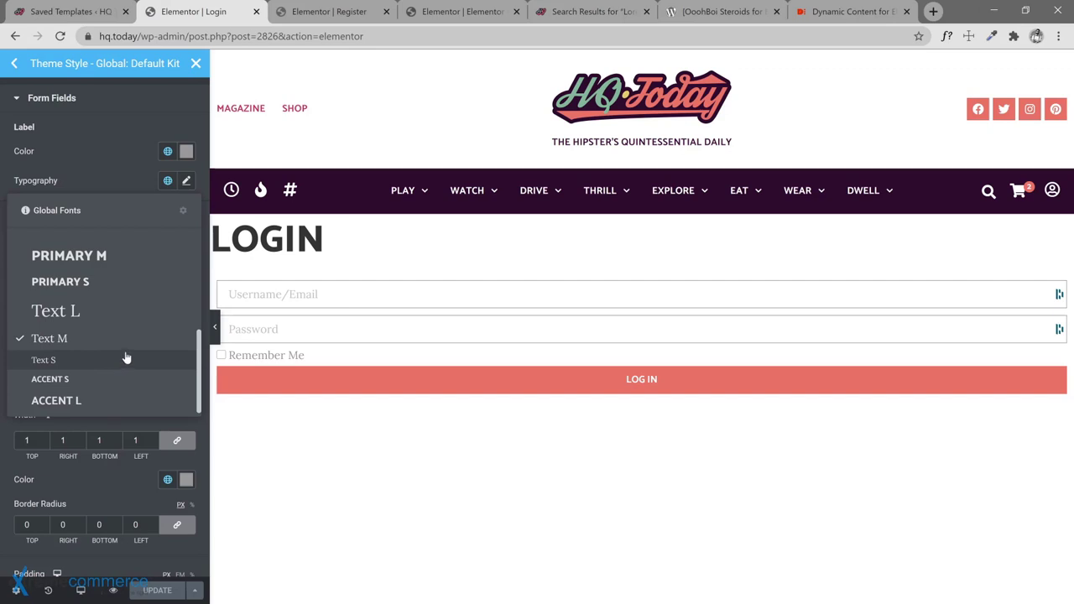
{"action": "left_click", "coordinate": [118, 403]}
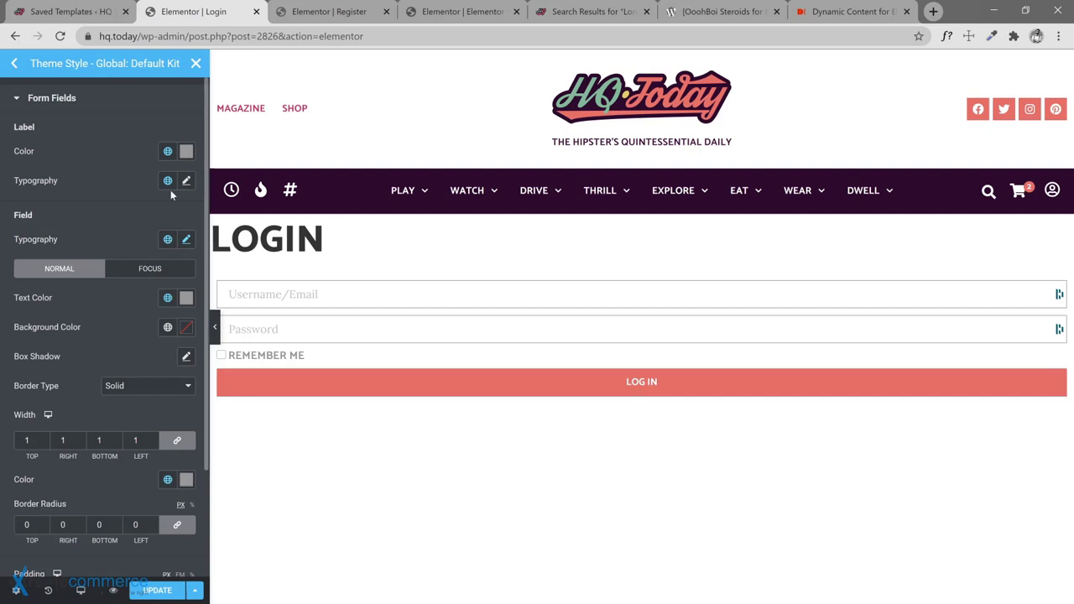
Step: Browse the global label colours without changing them, then reapply the ACCENT font to labels
{"action": "left_click", "coordinate": [168, 151]}
{"action": "scroll", "coordinate": [140, 330], "scroll_direction": "down", "scroll_amount": 1}
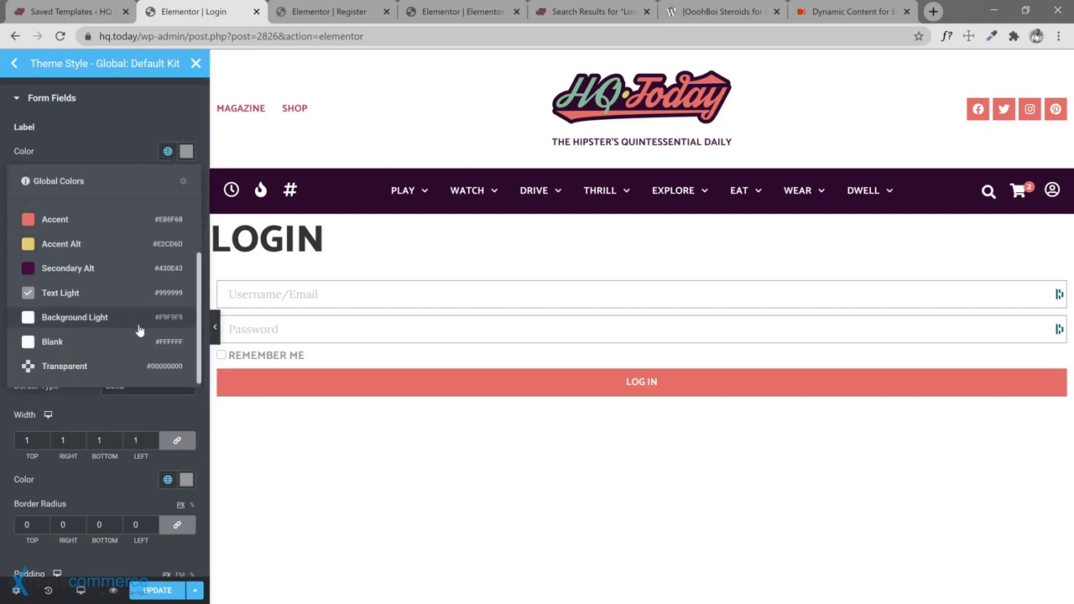
{"action": "scroll", "coordinate": [96, 333], "scroll_direction": "up", "scroll_amount": 1}
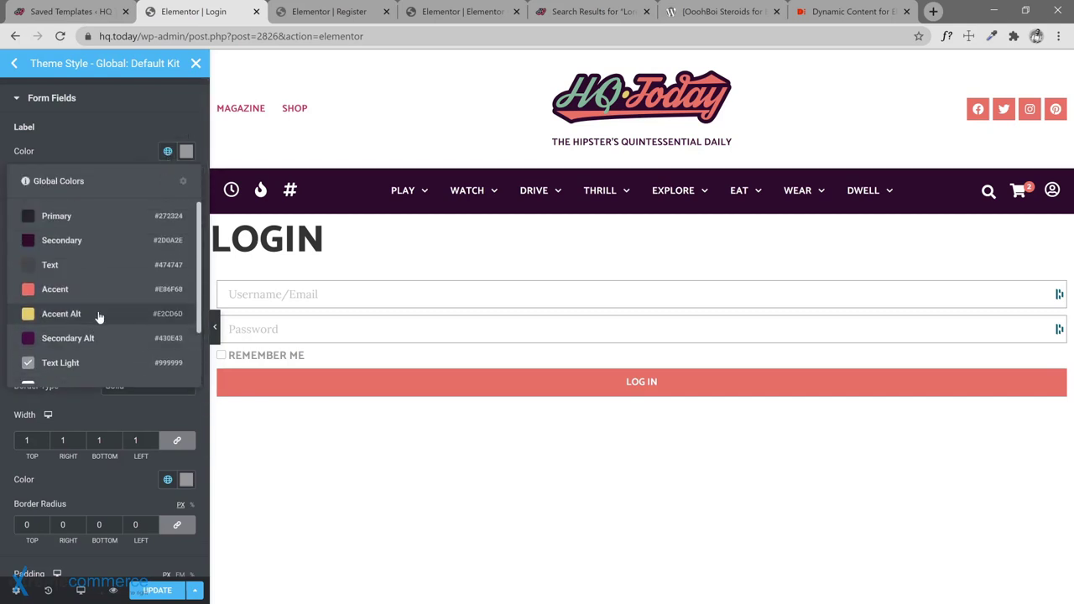
{"action": "scroll", "coordinate": [100, 264], "scroll_direction": "down", "scroll_amount": 1}
{"action": "scroll", "coordinate": [100, 263], "scroll_direction": "up", "scroll_amount": 1}
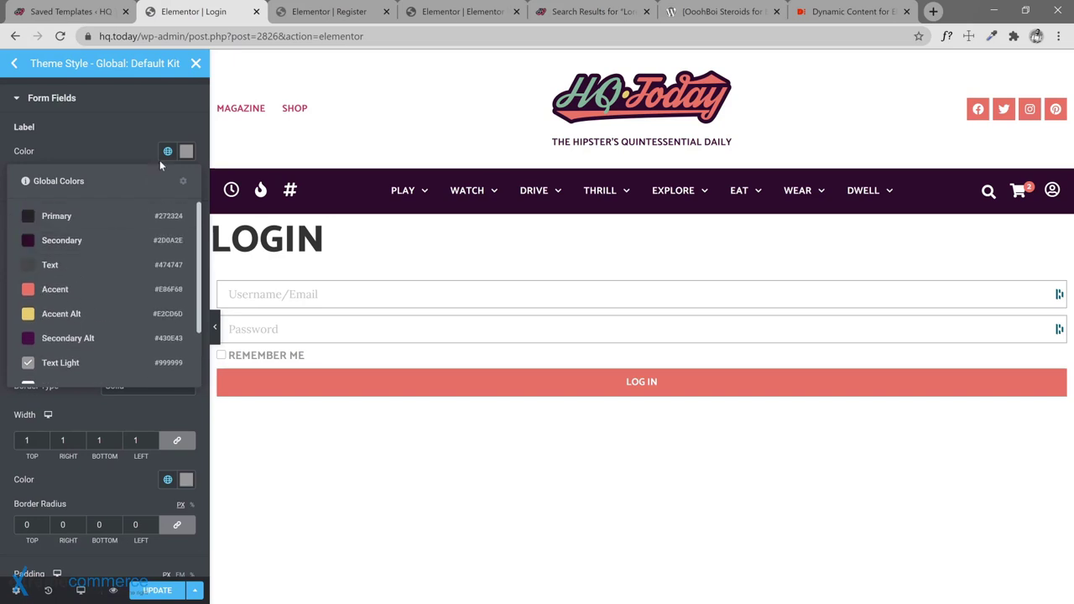
{"action": "left_click", "coordinate": [163, 156]}
{"action": "left_click", "coordinate": [167, 181]}
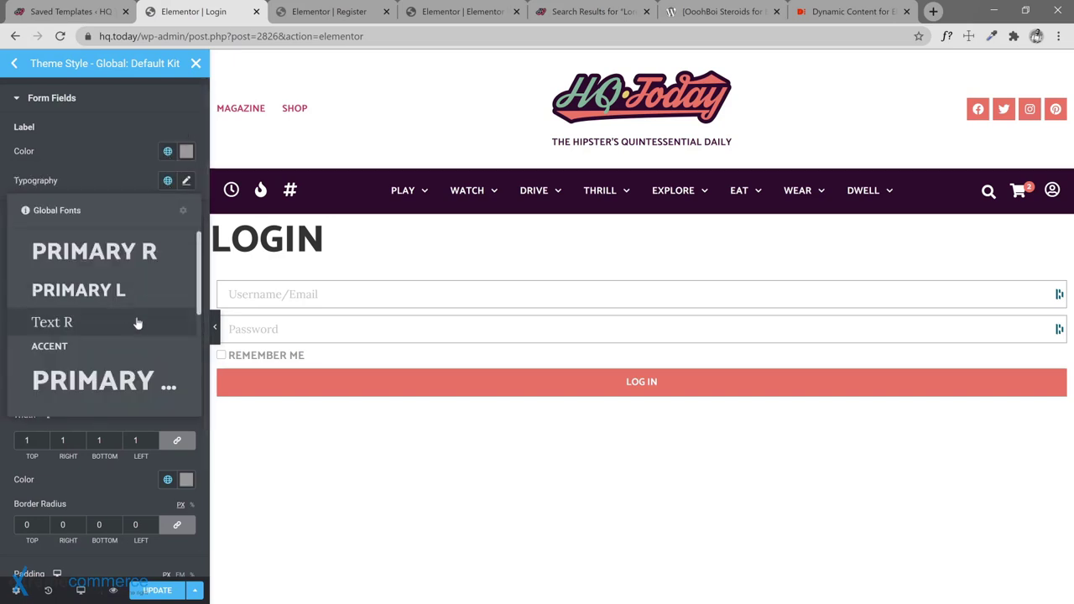
{"action": "scroll", "coordinate": [137, 321], "scroll_direction": "down", "scroll_amount": 2}
{"action": "scroll", "coordinate": [137, 321], "scroll_direction": "up", "scroll_amount": 1}
{"action": "scroll", "coordinate": [138, 322], "scroll_direction": "up", "scroll_amount": 2}
{"action": "left_click", "coordinate": [108, 350]}
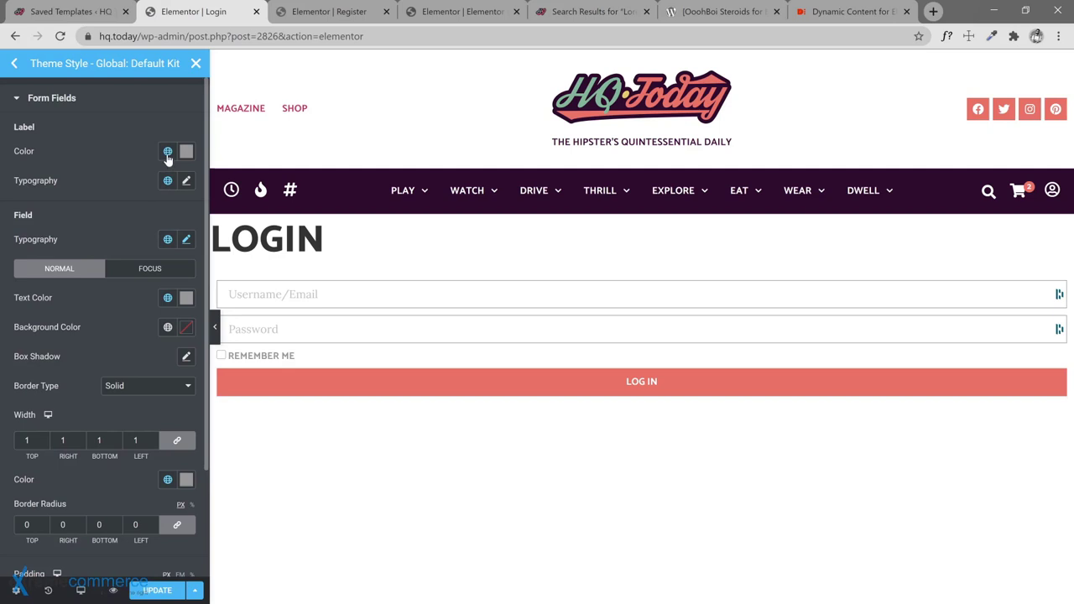
Step: Try the Text M global font for the form labels
{"action": "left_click", "coordinate": [168, 182]}
{"action": "scroll", "coordinate": [143, 294], "scroll_direction": "down", "scroll_amount": 3}
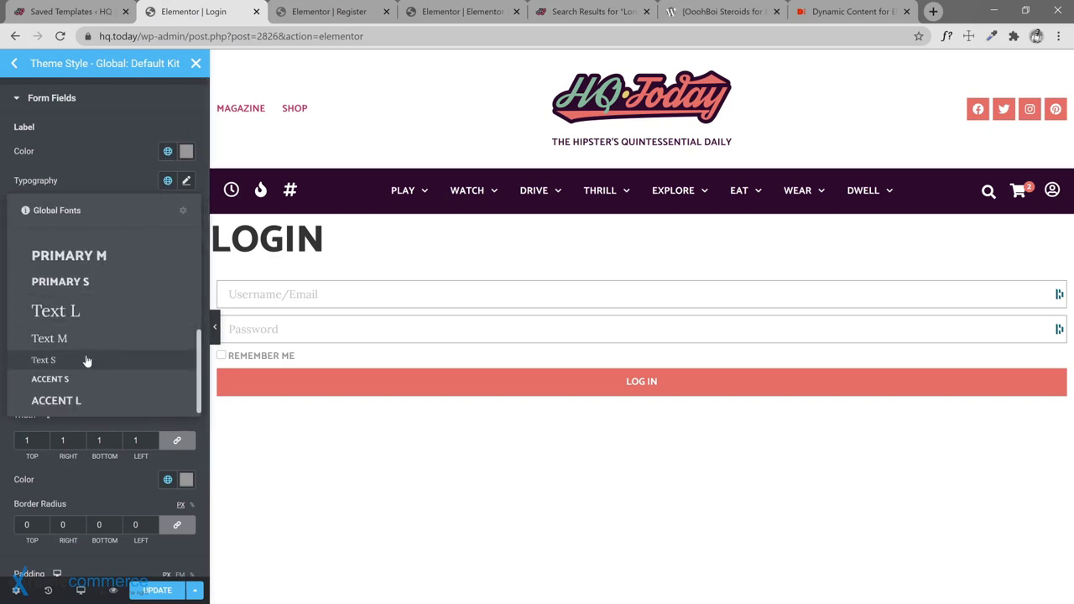
{"action": "scroll", "coordinate": [100, 335], "scroll_direction": "up", "scroll_amount": 5}
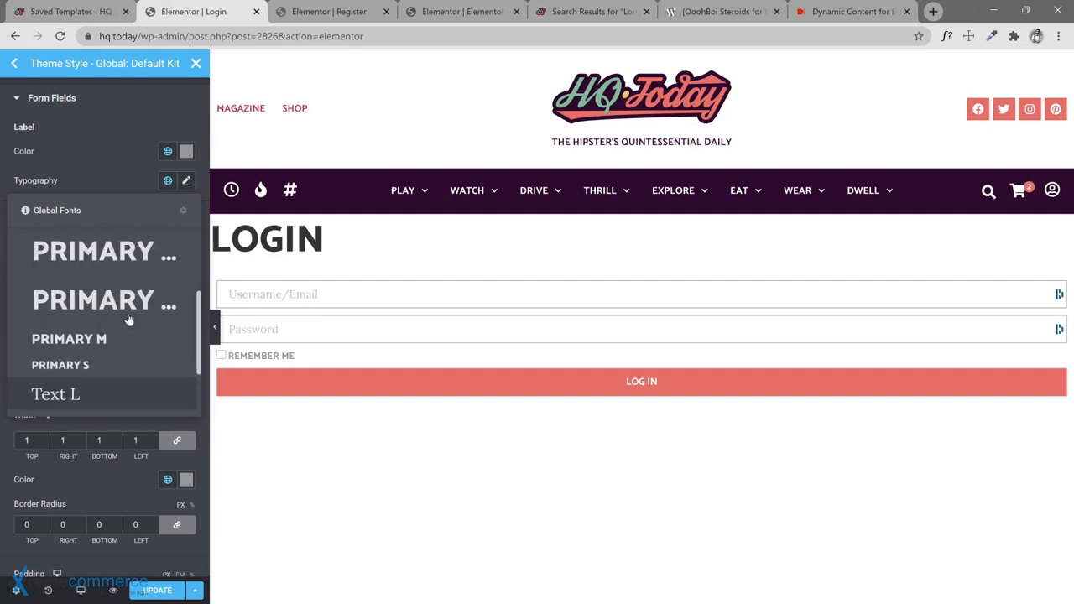
{"action": "scroll", "coordinate": [115, 325], "scroll_direction": "up", "scroll_amount": 1}
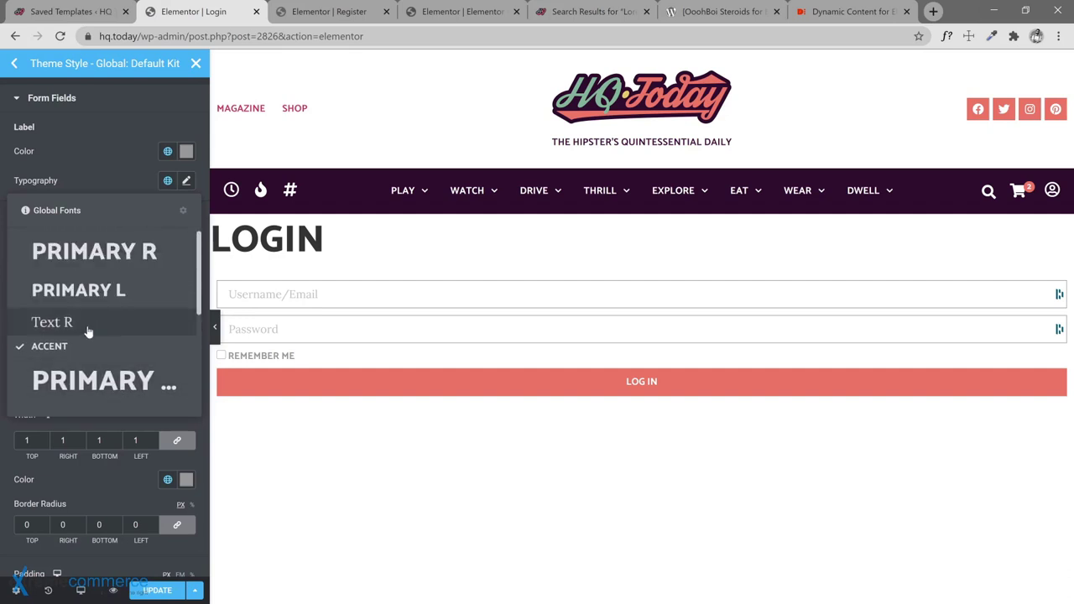
{"action": "scroll", "coordinate": [110, 320], "scroll_direction": "down", "scroll_amount": 3}
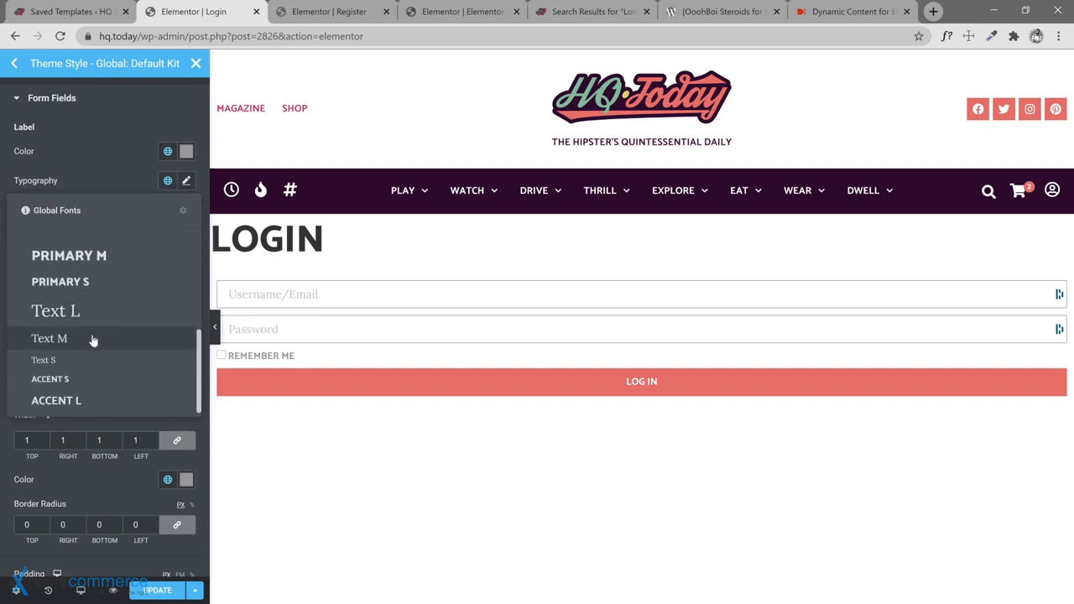
{"action": "left_click", "coordinate": [93, 339]}
Step: Leave label colours unchanged and switch the label font to the smaller Text S global font
{"action": "left_click", "coordinate": [167, 153]}
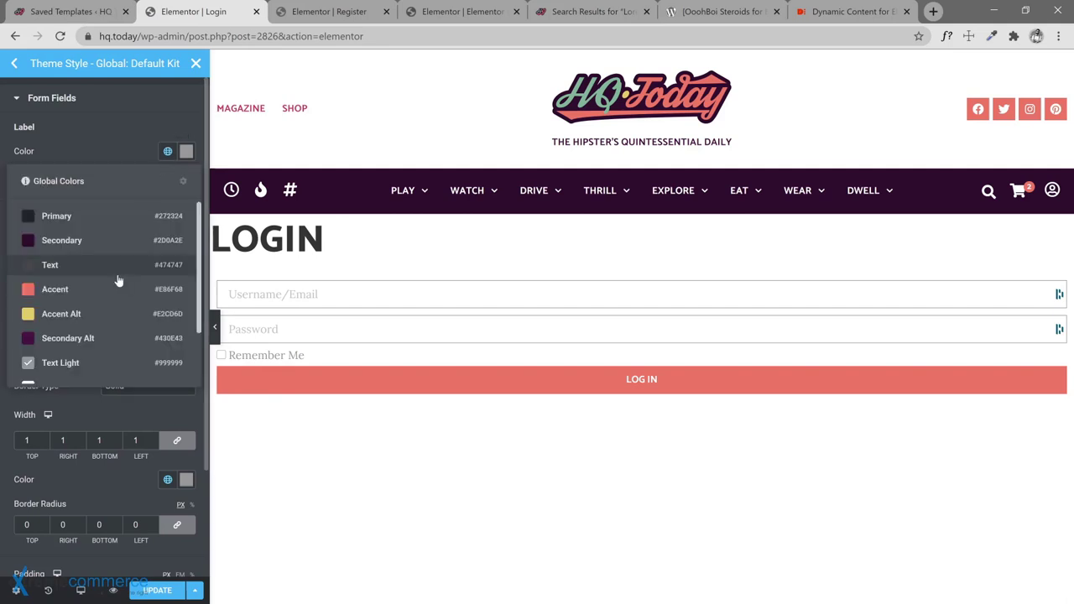
{"action": "scroll", "coordinate": [118, 278], "scroll_direction": "down", "scroll_amount": 3}
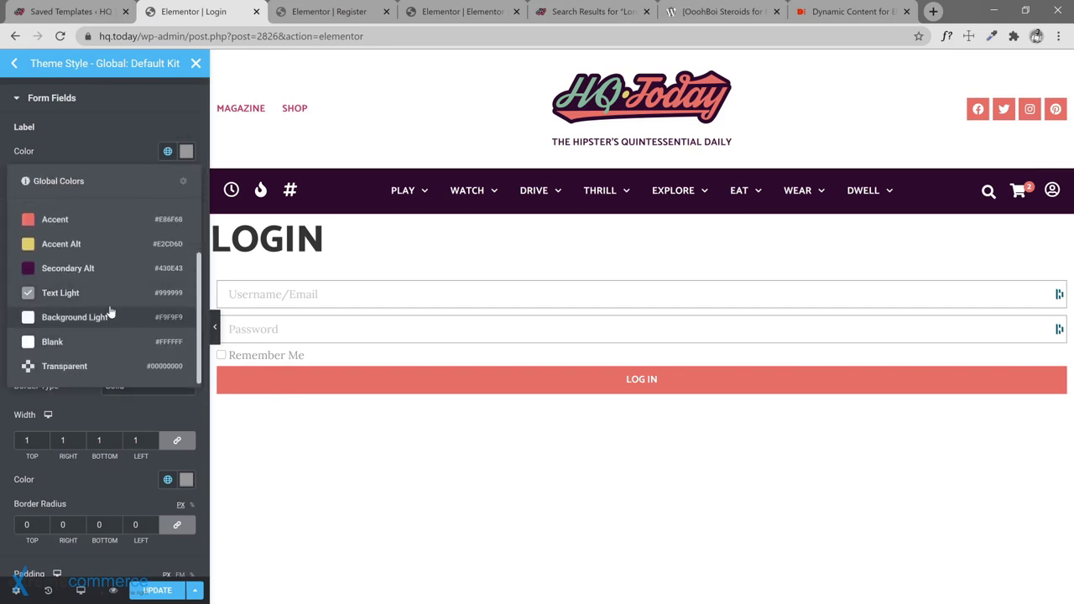
{"action": "scroll", "coordinate": [134, 243], "scroll_direction": "up", "scroll_amount": 3}
{"action": "left_click", "coordinate": [167, 151]}
{"action": "left_click", "coordinate": [167, 182]}
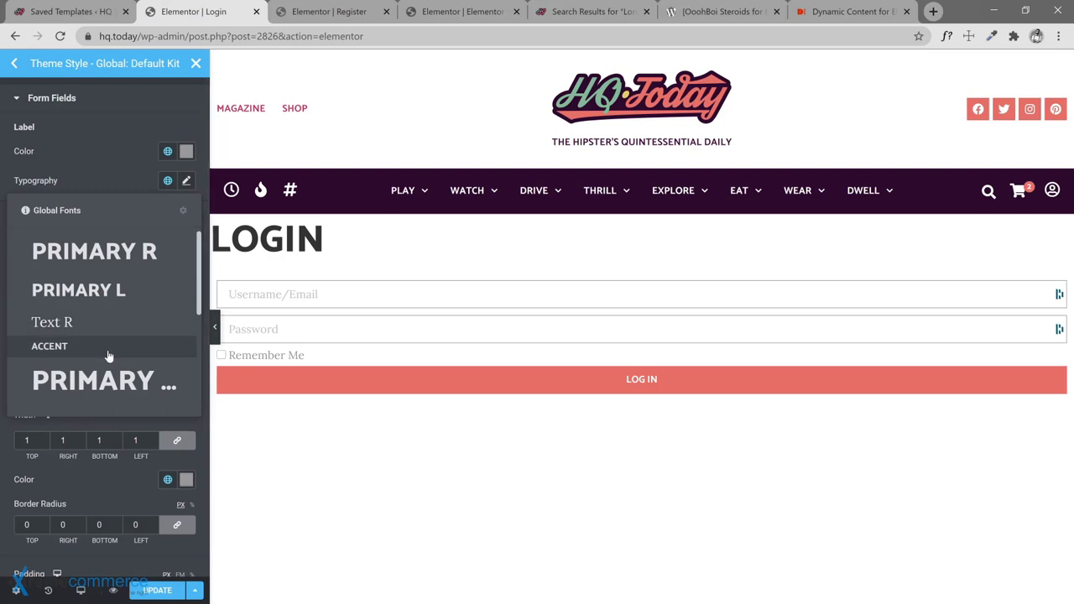
{"action": "scroll", "coordinate": [100, 356], "scroll_direction": "down", "scroll_amount": 3}
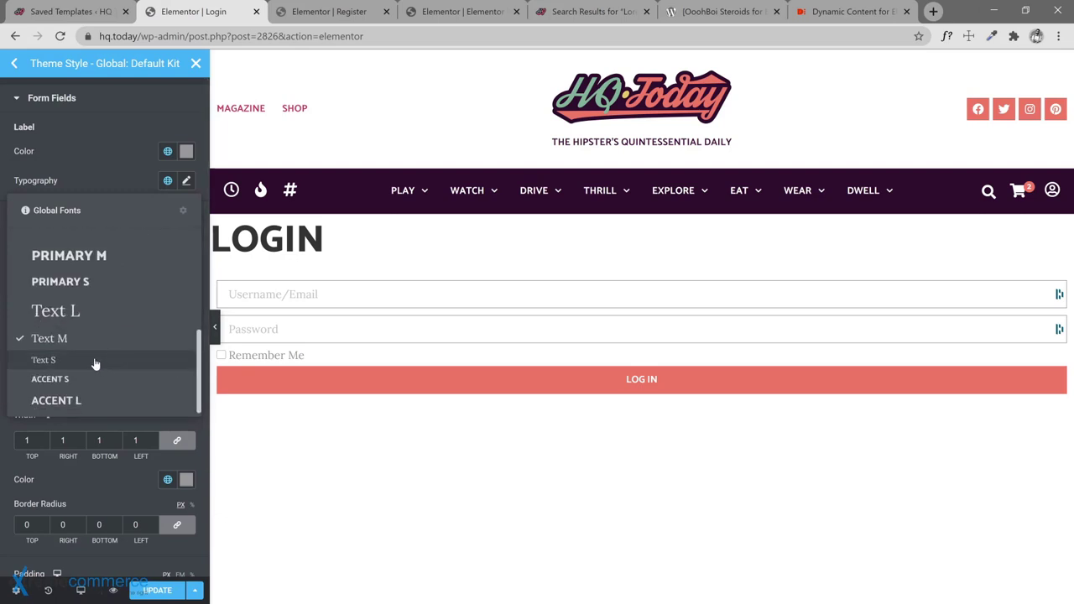
{"action": "left_click", "coordinate": [95, 361]}
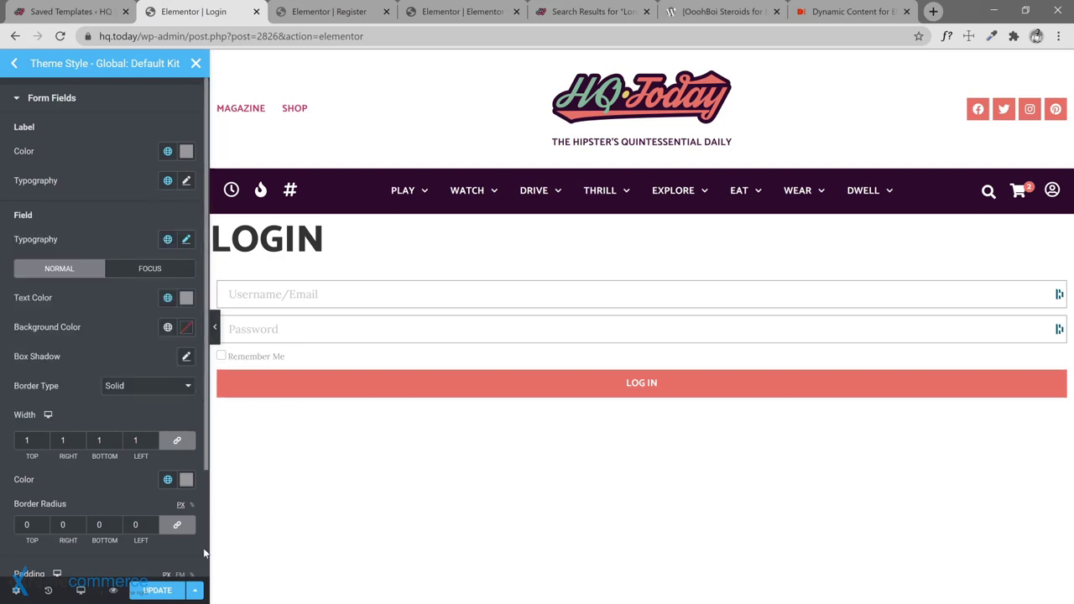
Step: Save the label styling, reload hq.today and reopen the Login & Register popup
{"action": "left_click", "coordinate": [157, 590]}
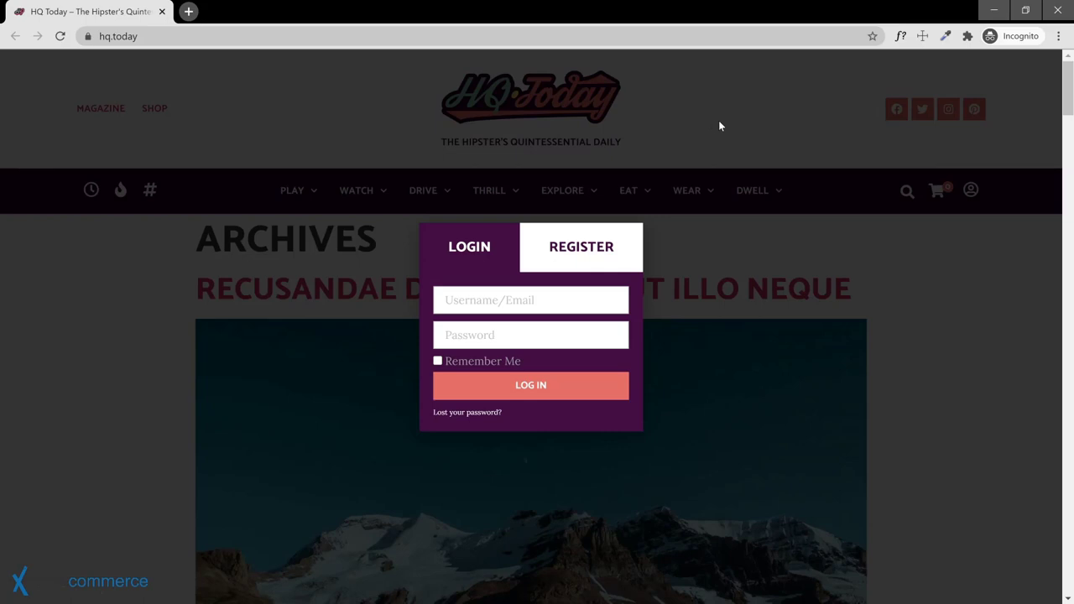
{"action": "left_click", "coordinate": [719, 126]}
{"action": "left_click", "coordinate": [61, 38]}
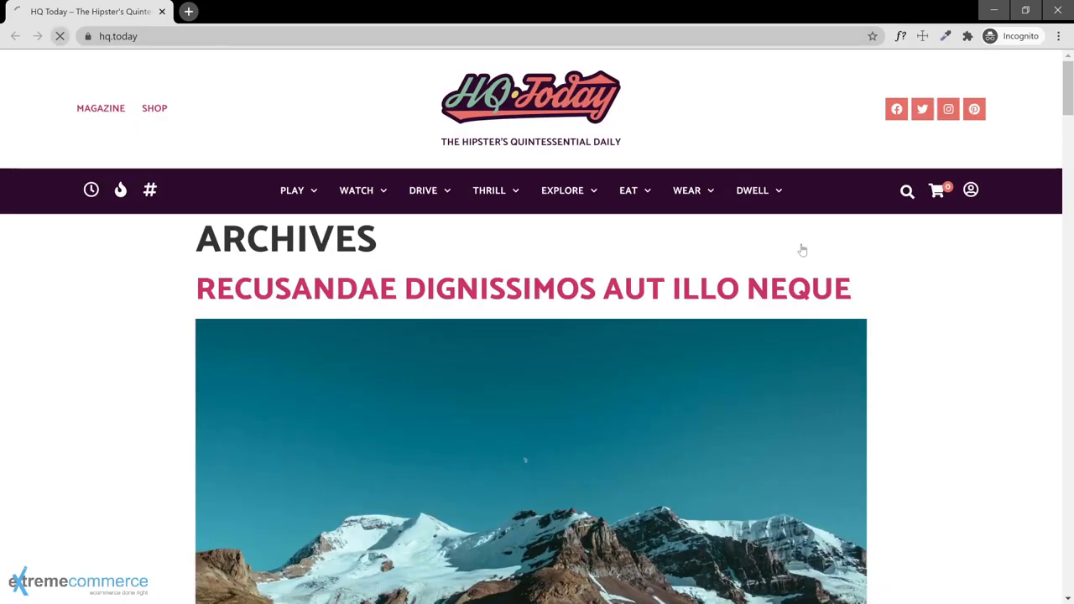
{"action": "left_click", "coordinate": [970, 191]}
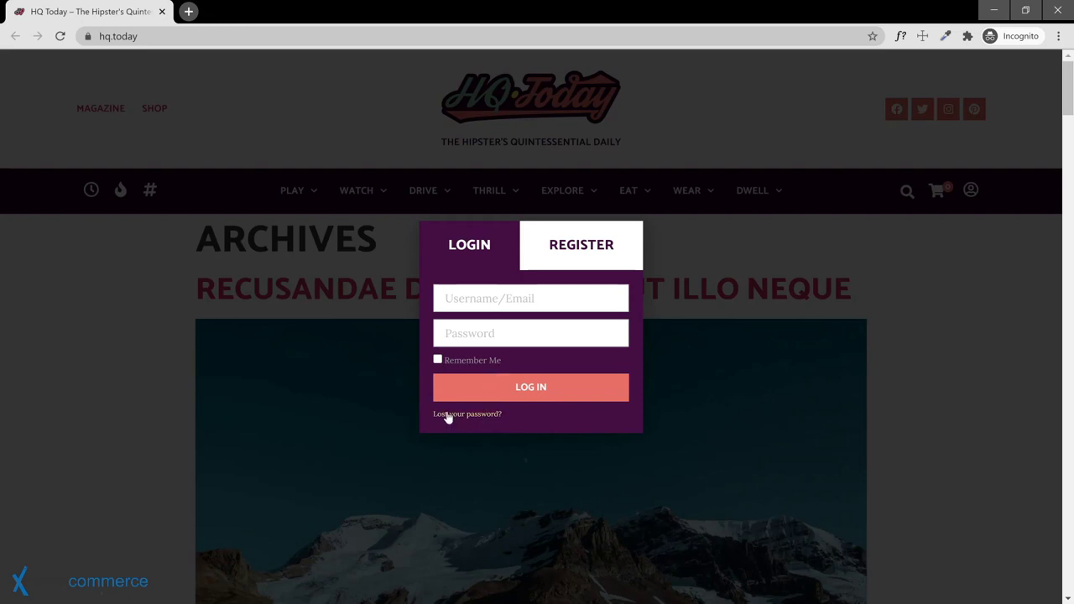
Step: Untick Remember Me to check its label, view the Register form, then close the popup
{"action": "left_click", "coordinate": [438, 361]}
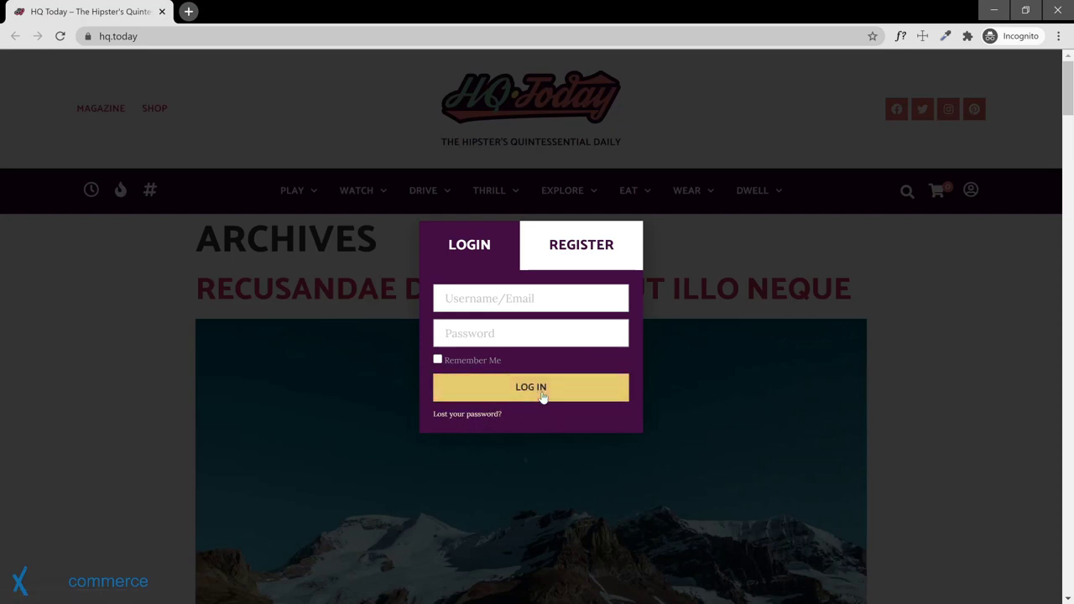
{"action": "left_click", "coordinate": [576, 245]}
{"action": "left_click", "coordinate": [906, 235]}
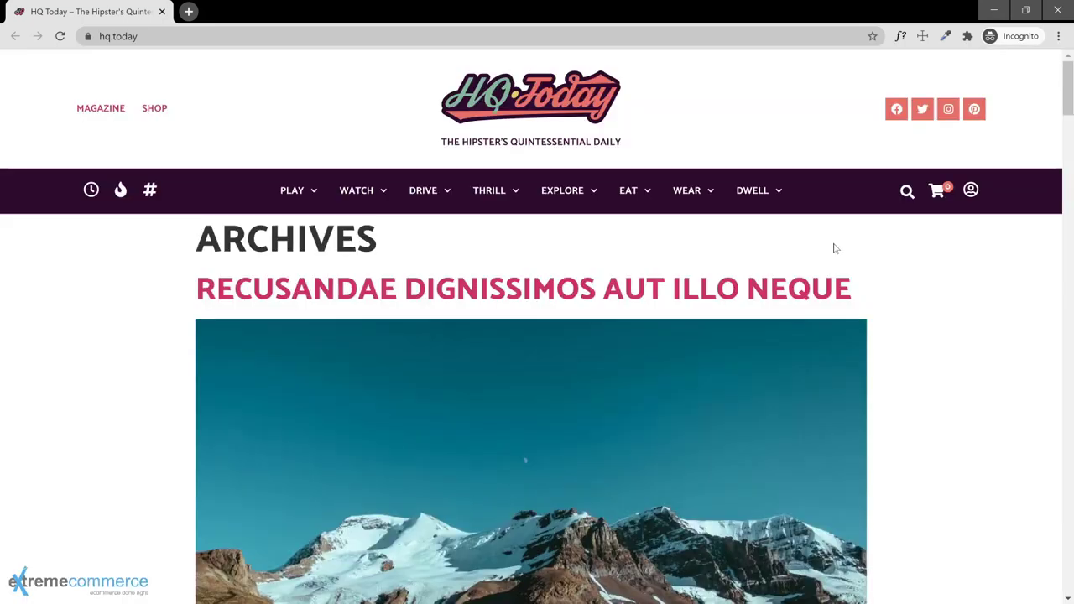
{"action": "mouse_move", "coordinate": [620, 192]}
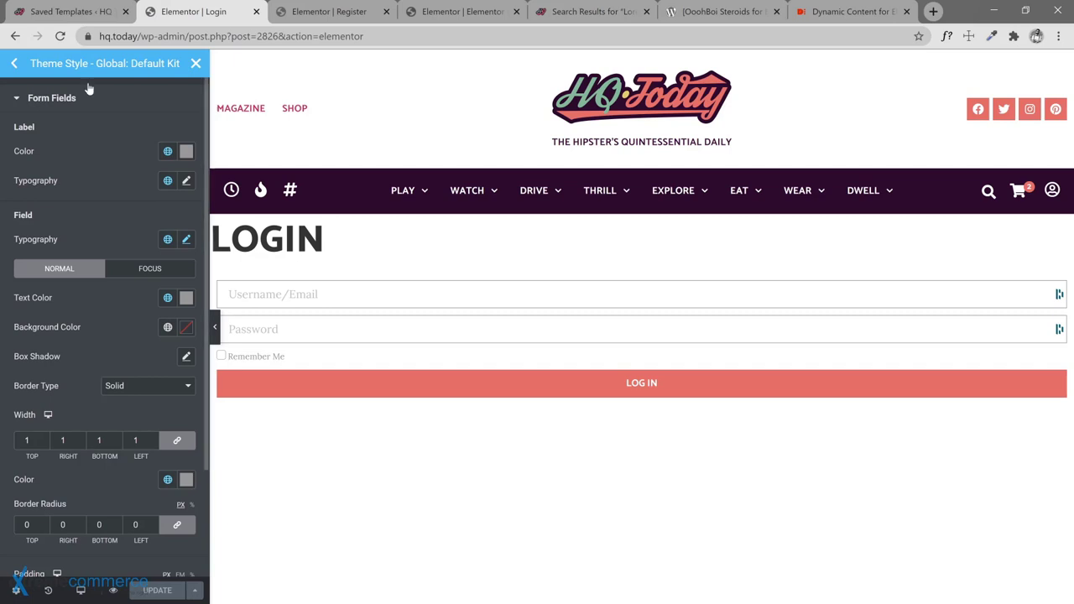
Step: Return to the login form widget, review its input field styling, and save it
{"action": "left_click", "coordinate": [196, 65]}
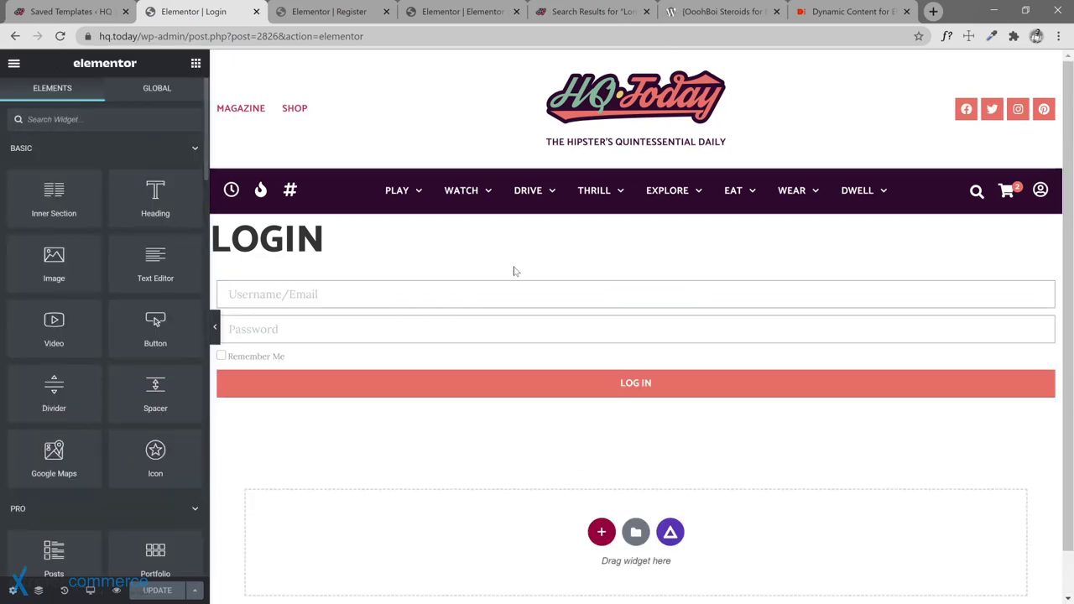
{"action": "left_click", "coordinate": [1046, 288]}
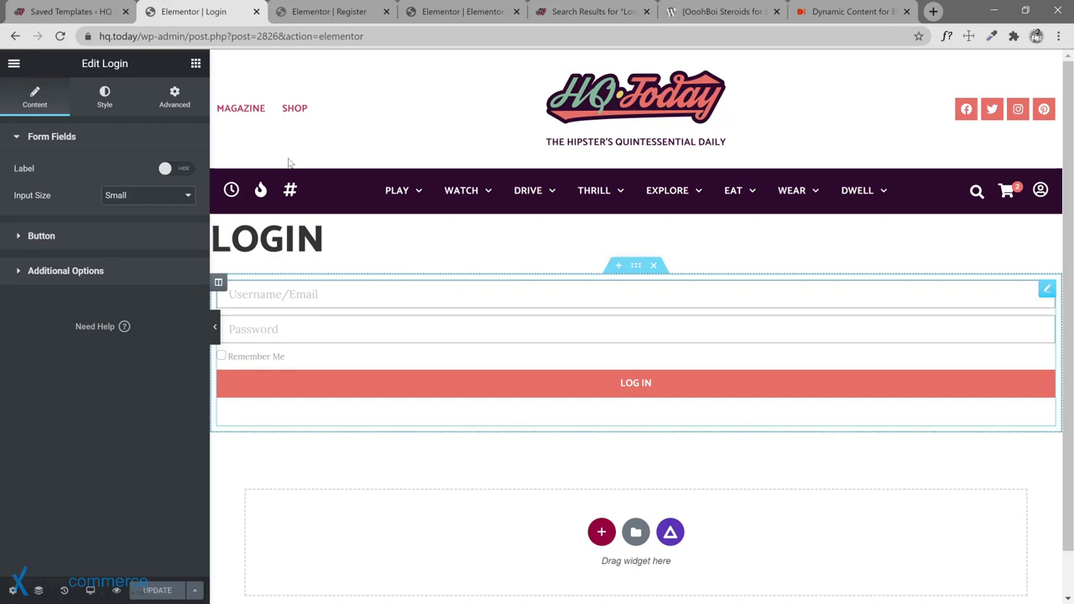
{"action": "left_click", "coordinate": [104, 99]}
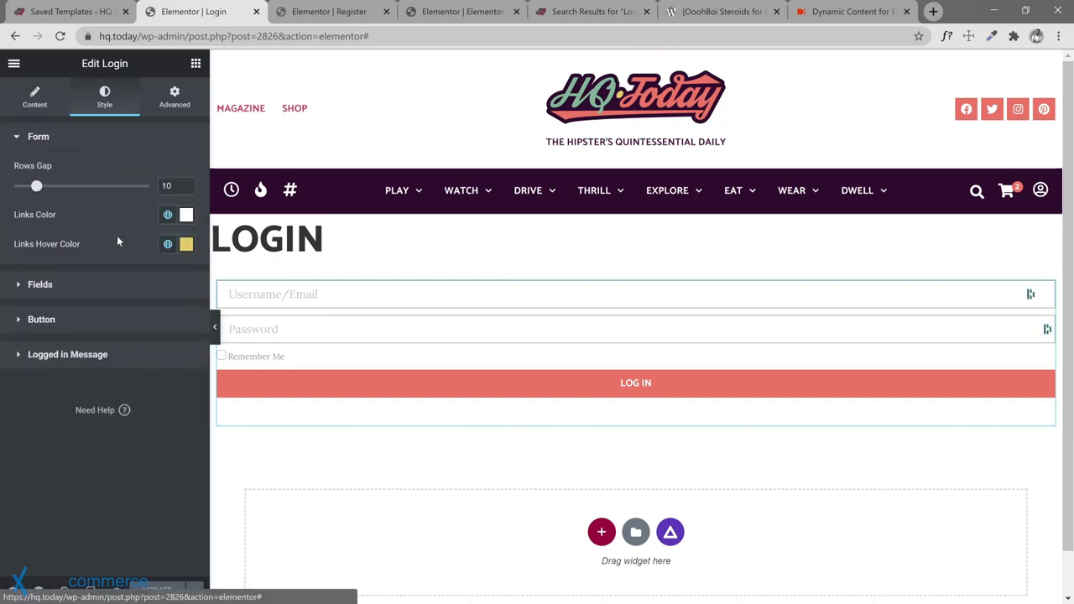
{"action": "left_click", "coordinate": [109, 293]}
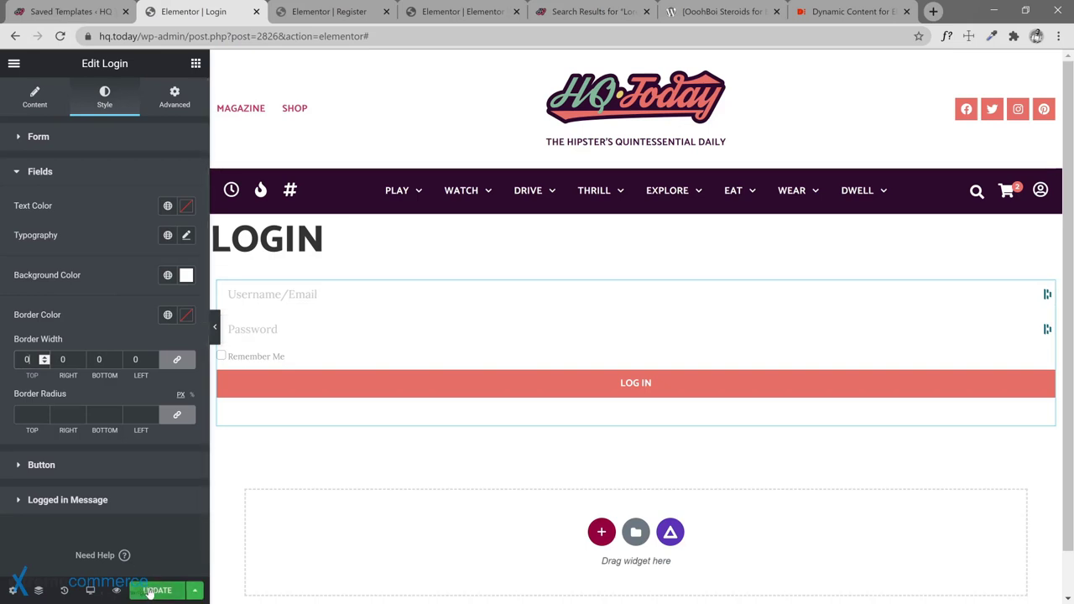
{"action": "left_click", "coordinate": [151, 590]}
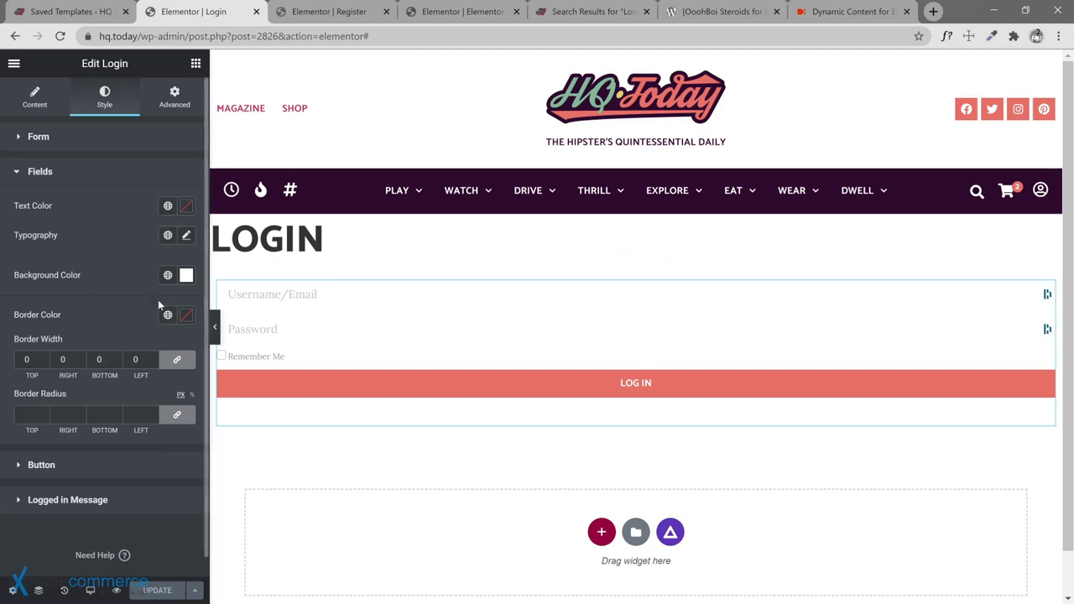
Step: Review the Button and Logged in Message style settings, then go to the Register editor
{"action": "left_click", "coordinate": [114, 466]}
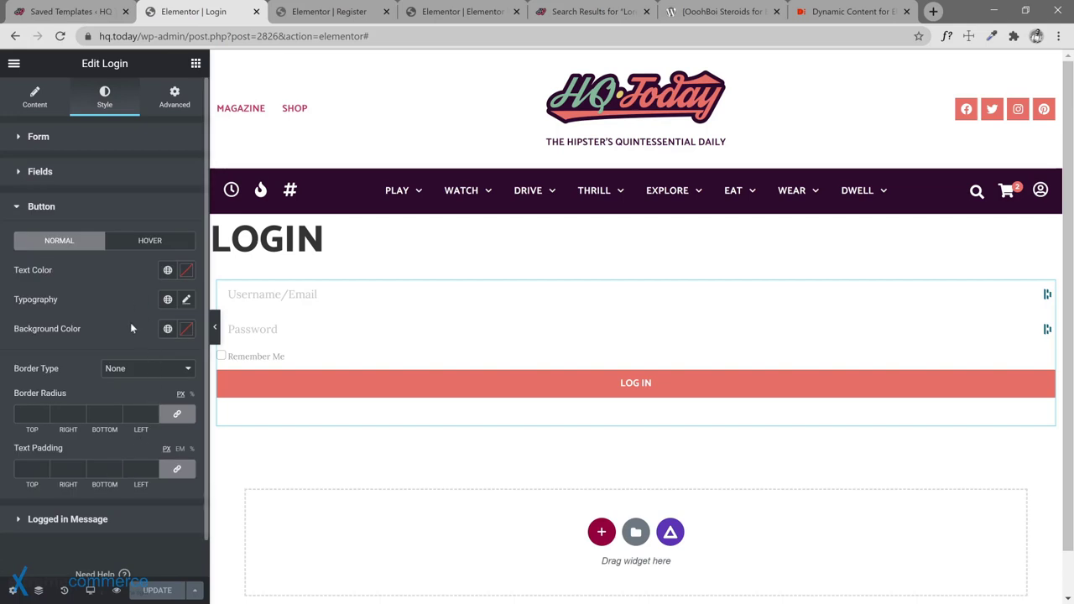
{"action": "scroll", "coordinate": [130, 328], "scroll_direction": "down", "scroll_amount": 1}
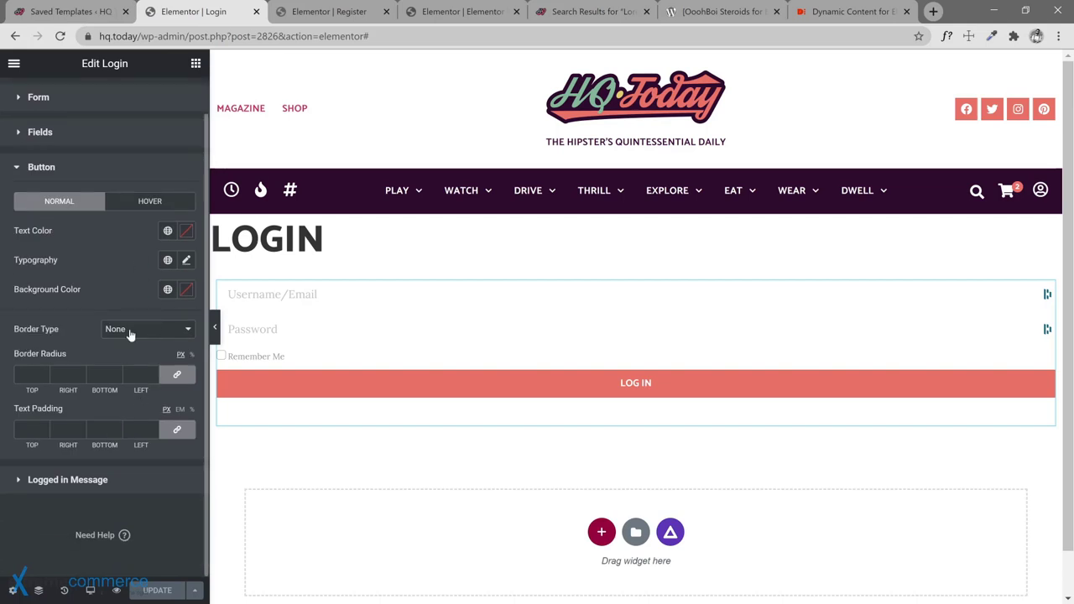
{"action": "left_click", "coordinate": [121, 488]}
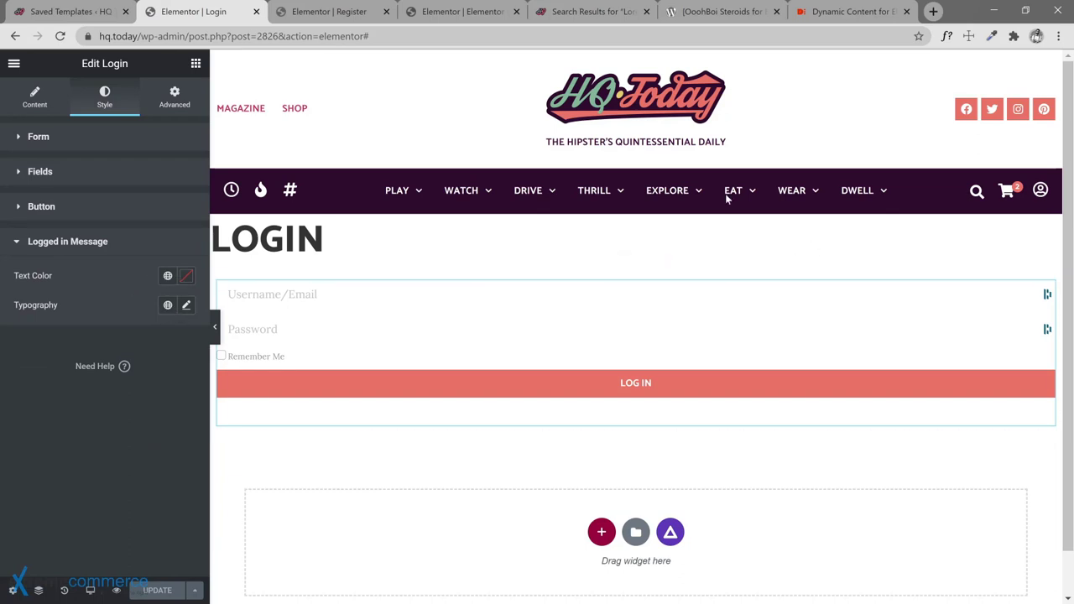
{"action": "left_click", "coordinate": [341, 18]}
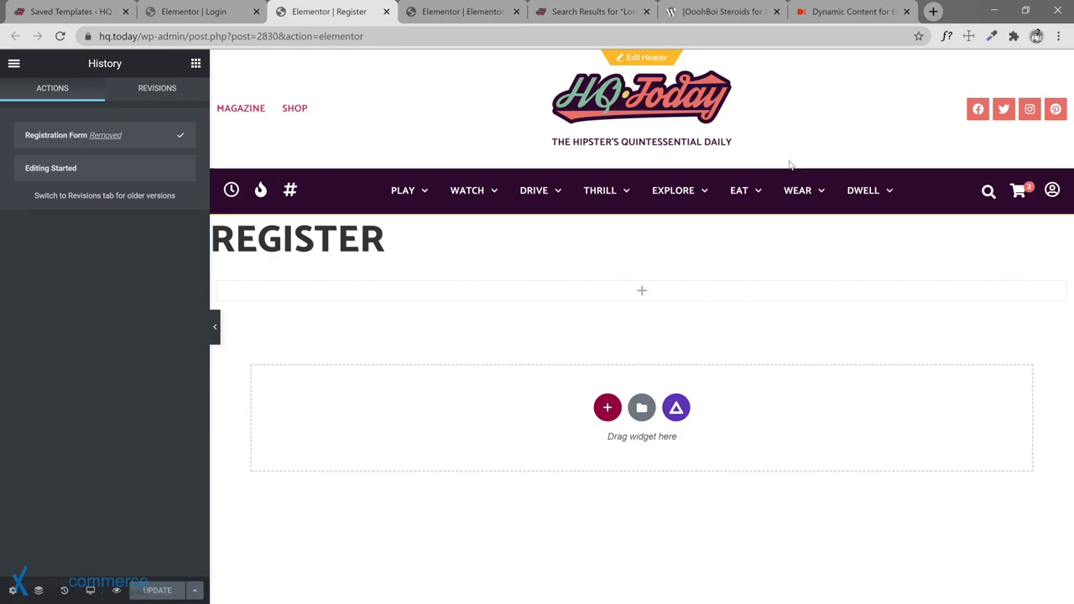
Step: Check the cart and login popups on the live search results page, then reload it
{"action": "left_click", "coordinate": [430, 13]}
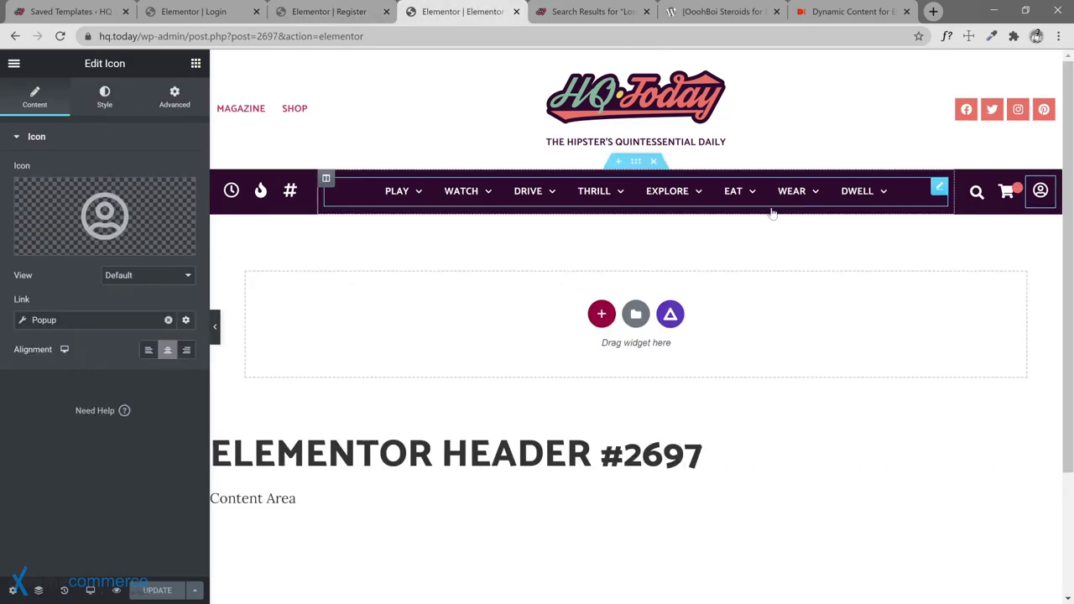
{"action": "left_click", "coordinate": [597, 13]}
{"action": "left_click", "coordinate": [935, 193]}
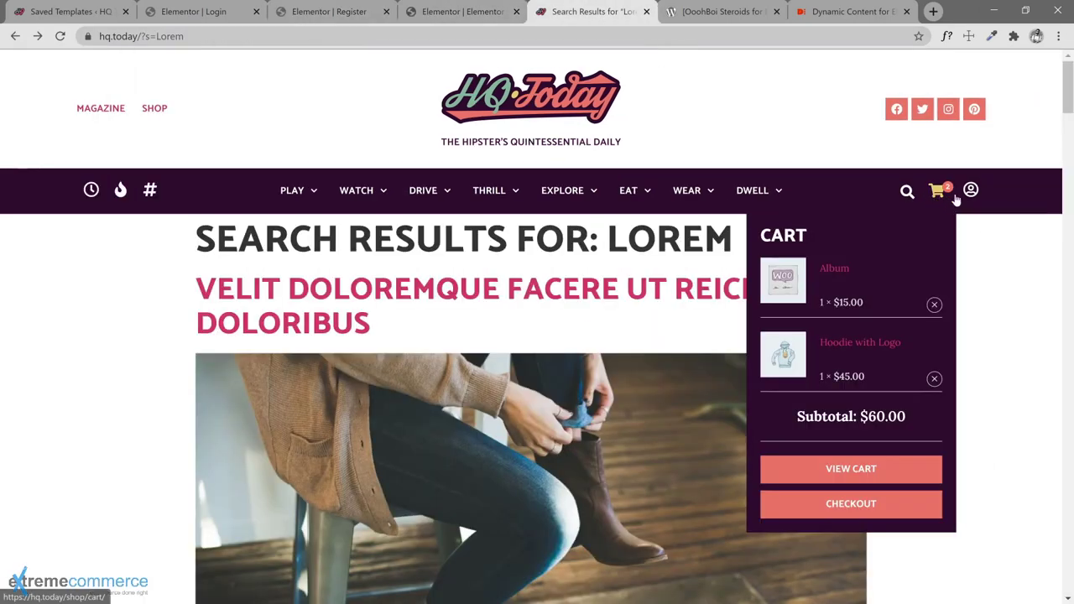
{"action": "left_click", "coordinate": [971, 190]}
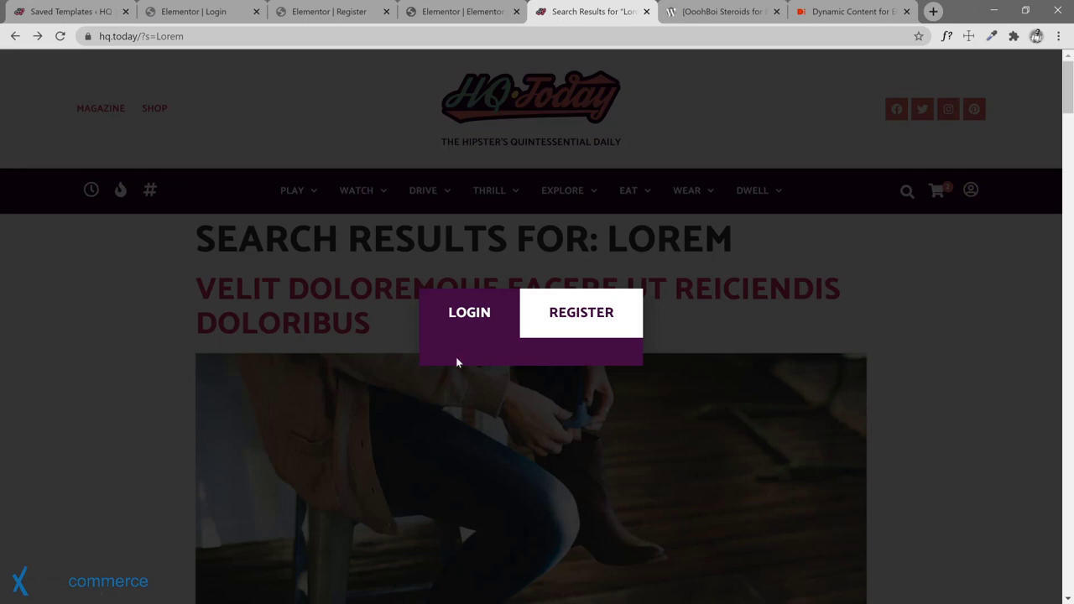
{"action": "left_click", "coordinate": [565, 375]}
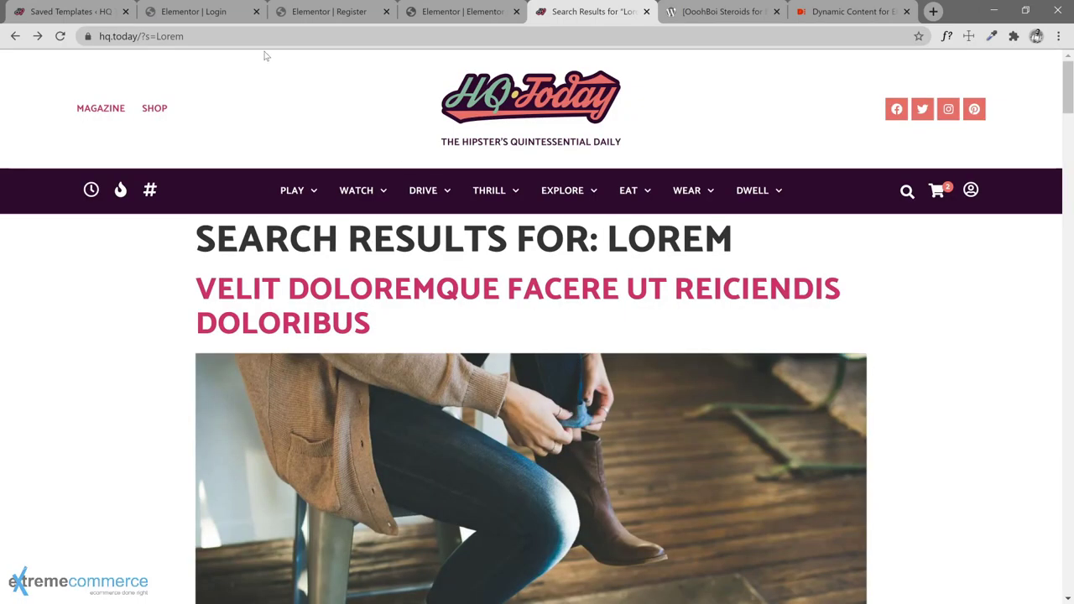
{"action": "left_click", "coordinate": [59, 36]}
Step: On the Login page, set Logged in Message to Show under Additional Options and update
{"action": "left_click", "coordinate": [216, 11]}
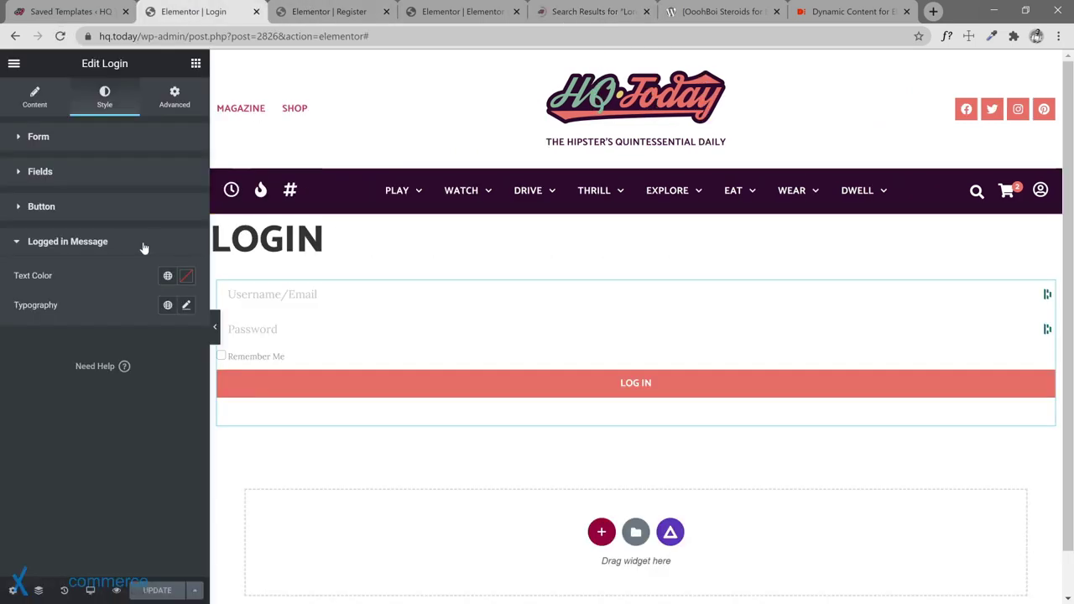
{"action": "left_click", "coordinate": [34, 108]}
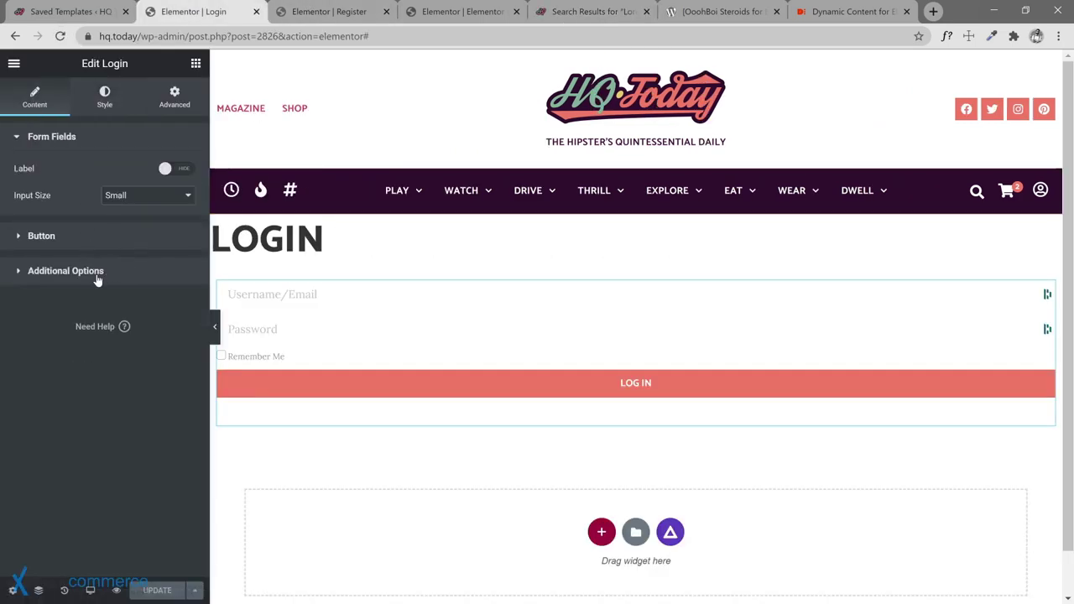
{"action": "left_click", "coordinate": [97, 272]}
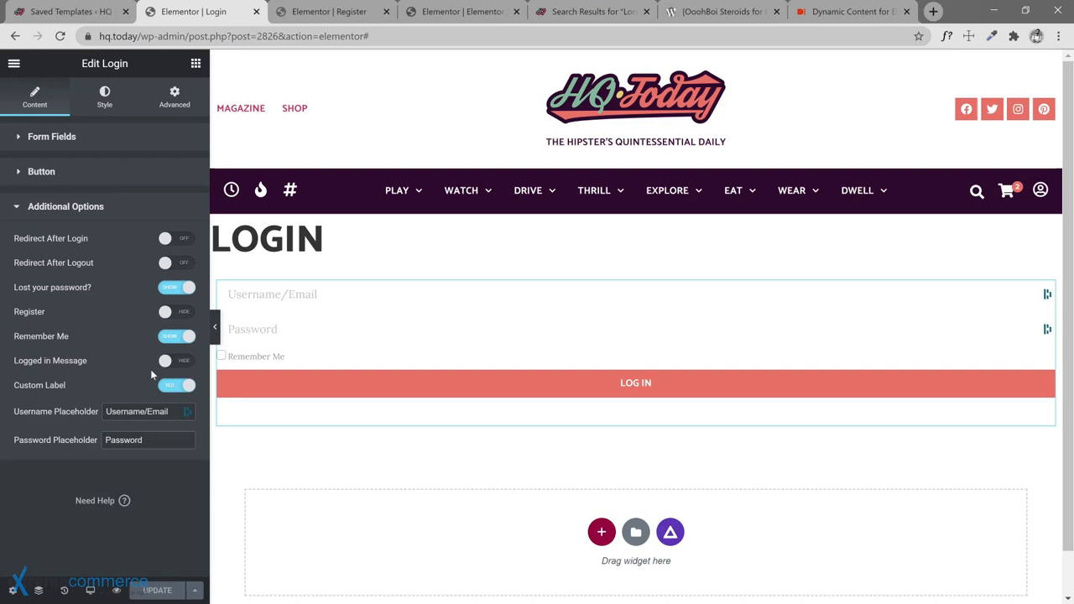
{"action": "left_click", "coordinate": [169, 361]}
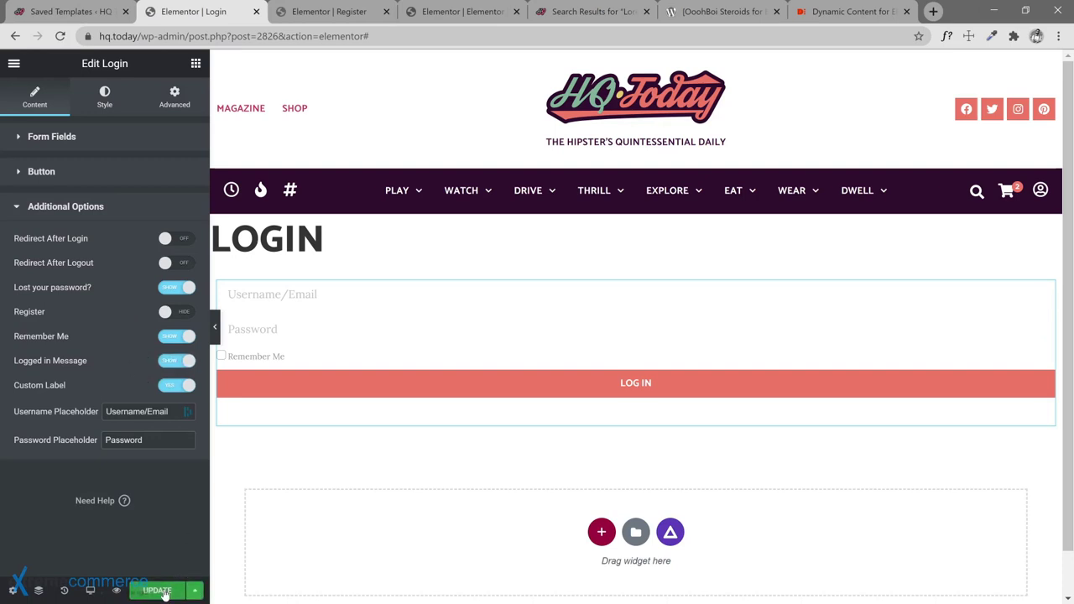
{"action": "left_click", "coordinate": [157, 591]}
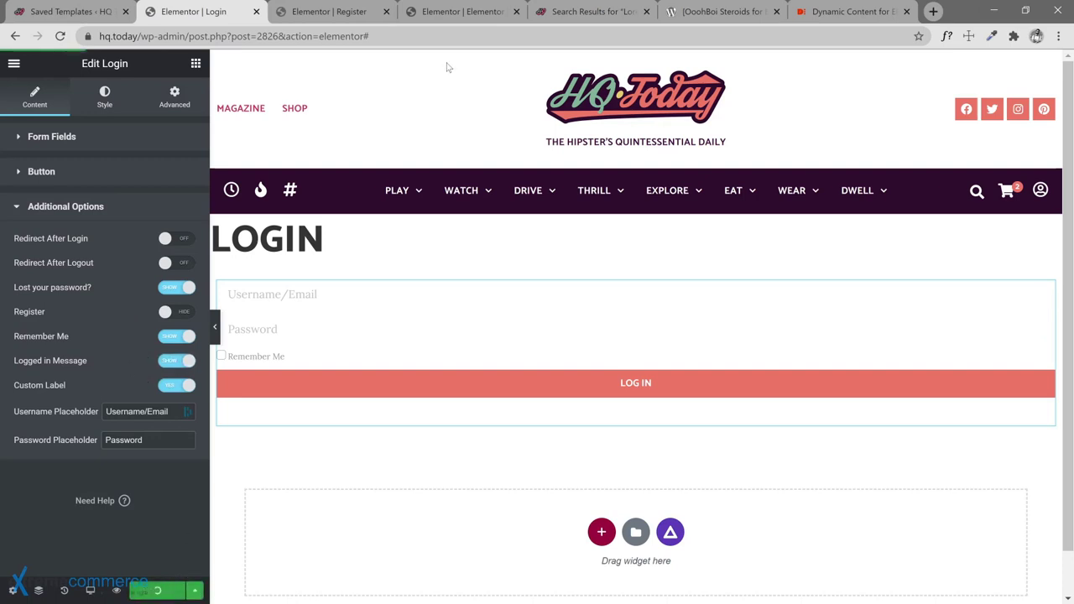
{"action": "left_click", "coordinate": [587, 11]}
Step: Reload the live page and inspect the logged-in message in the login popup
{"action": "left_click", "coordinate": [60, 36]}
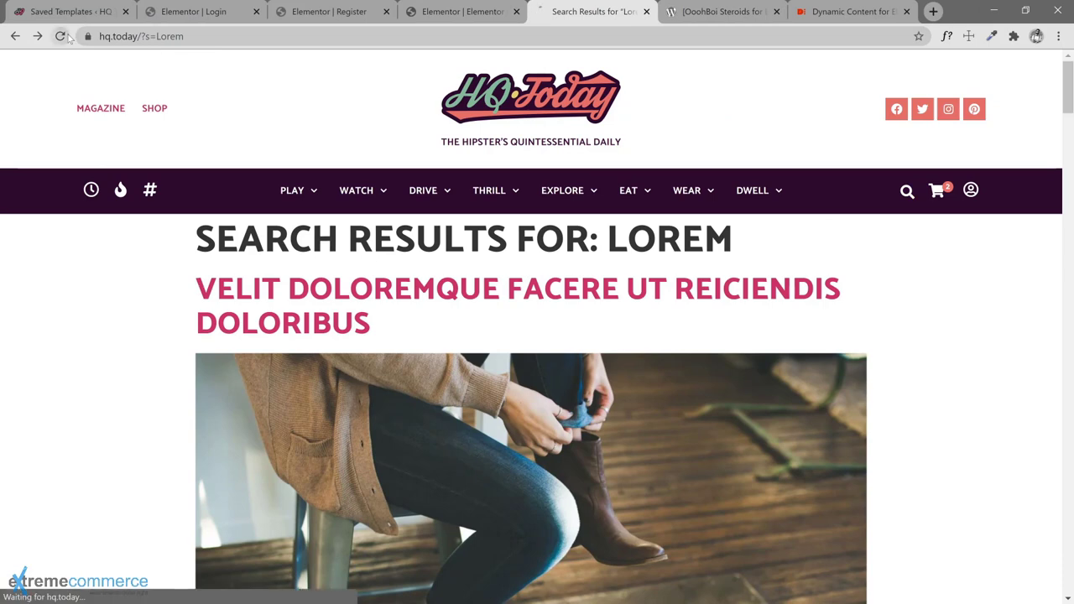
{"action": "left_click", "coordinate": [971, 192]}
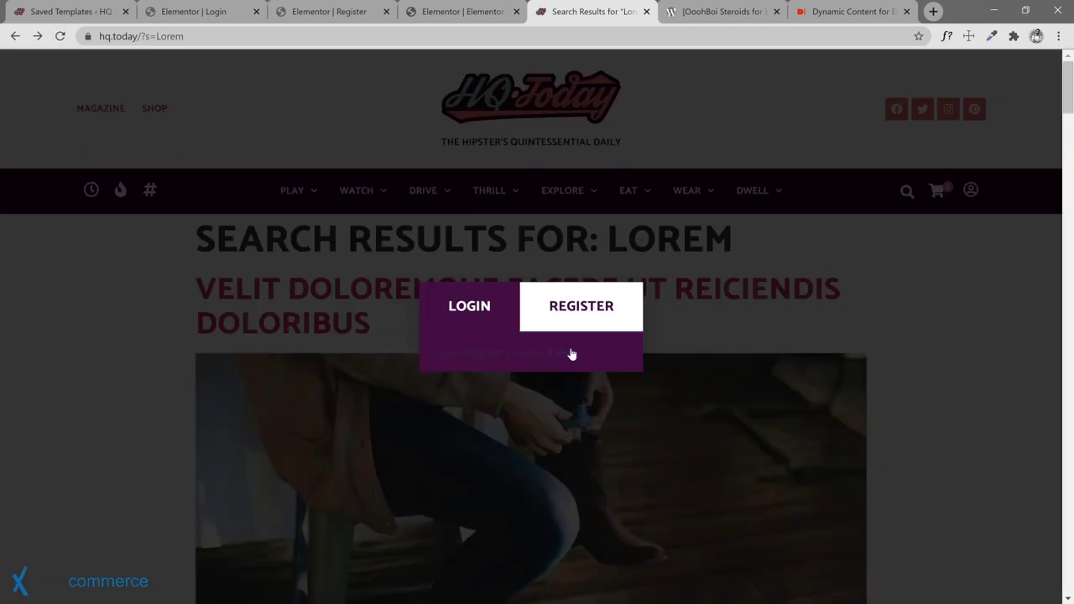
{"action": "left_click", "coordinate": [419, 354]}
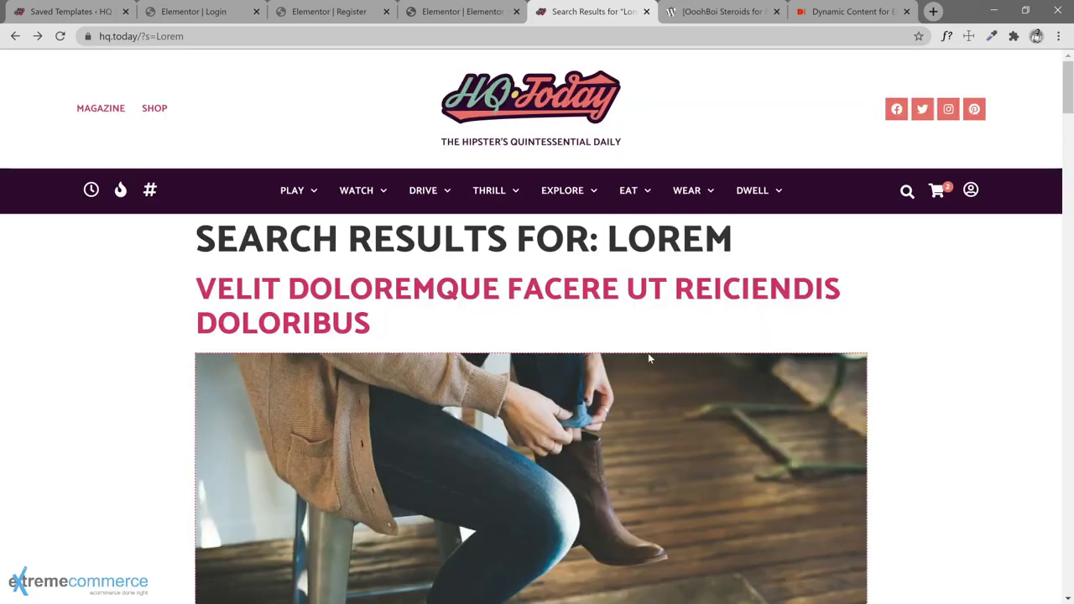
{"action": "left_click", "coordinate": [971, 191]}
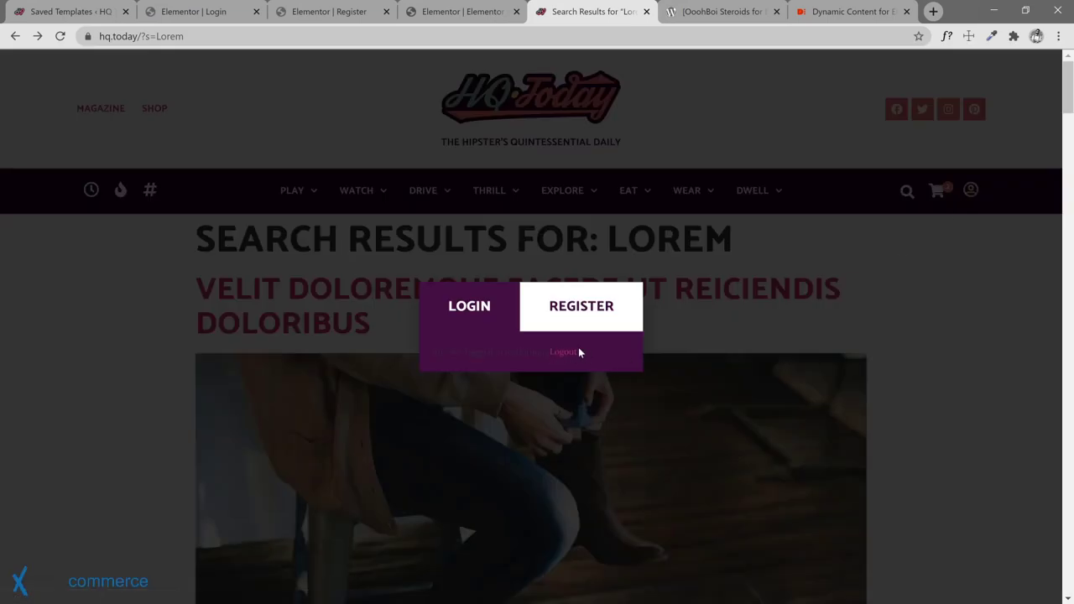
{"action": "left_click_drag", "start_coordinate": [579, 352], "coordinate": [492, 354]}
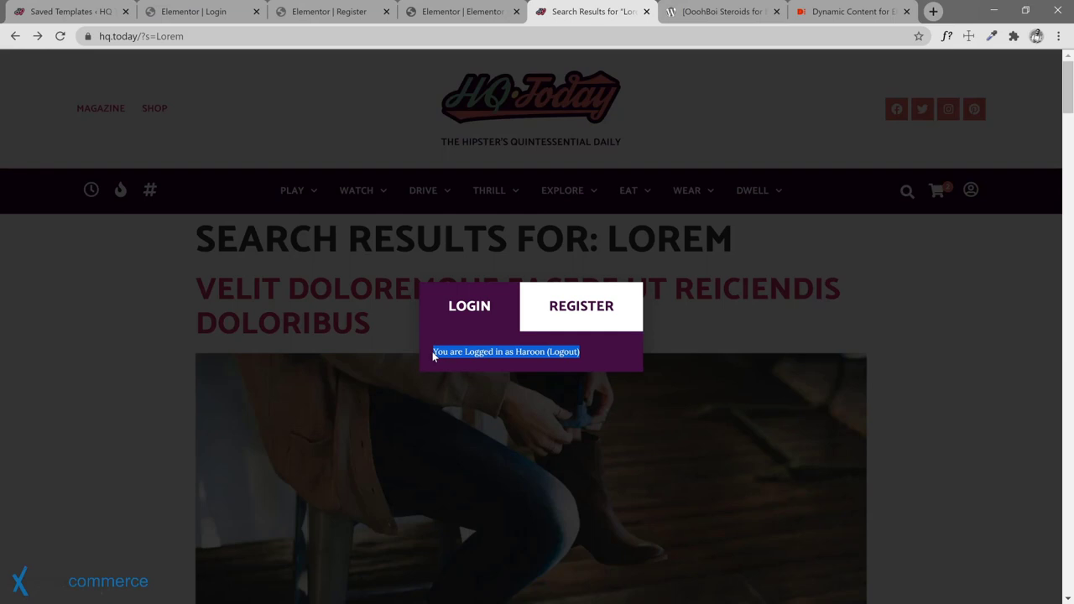
Step: In the Login editor, review the logged-in message style and set the message to Hide
{"action": "left_click", "coordinate": [348, 12]}
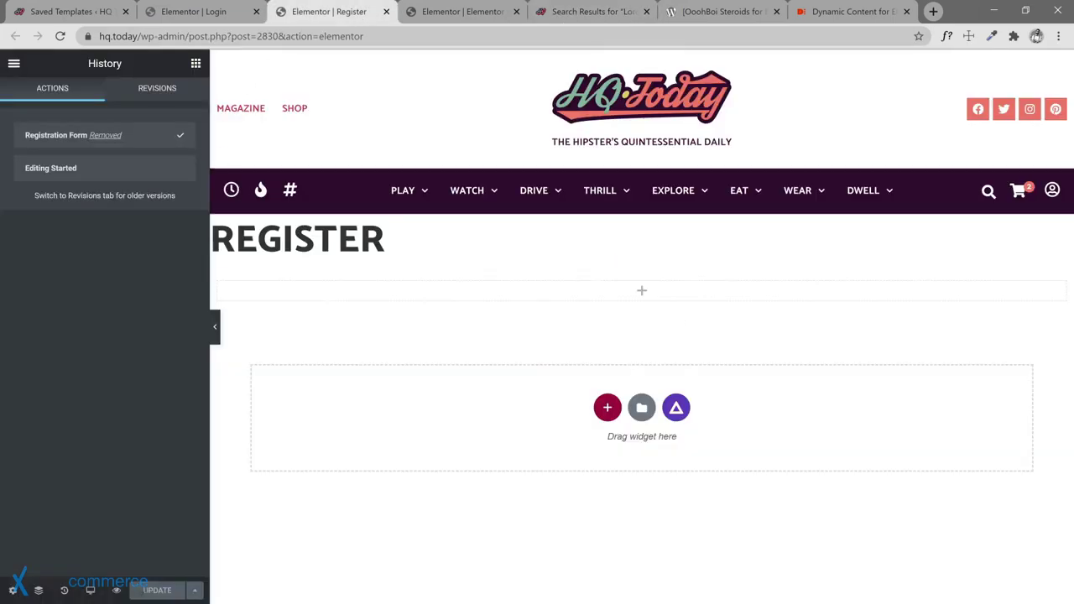
{"action": "left_click", "coordinate": [206, 12]}
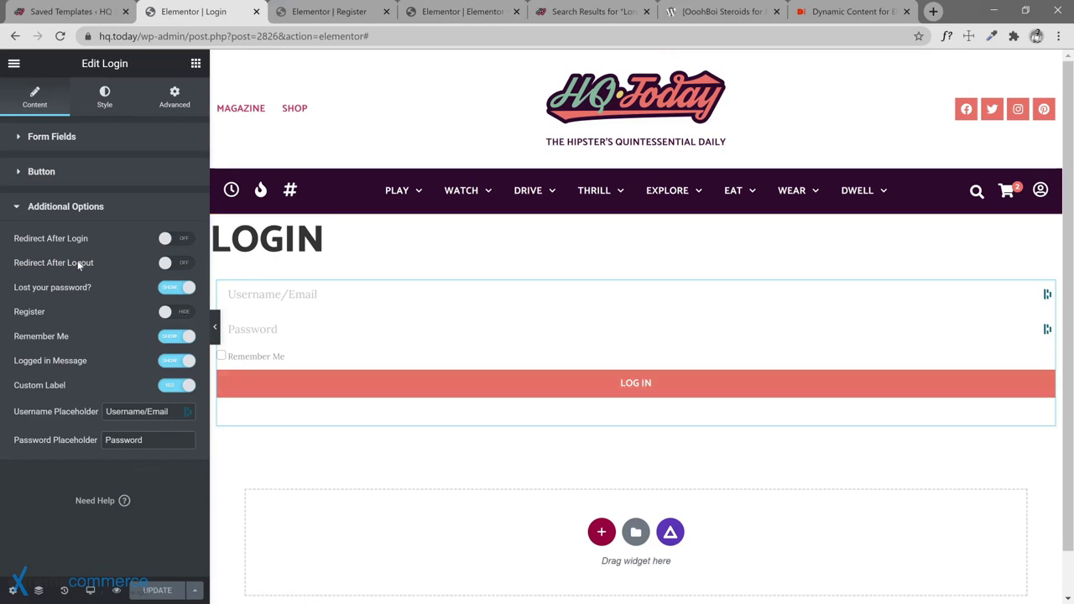
{"action": "left_click", "coordinate": [104, 99]}
{"action": "left_click", "coordinate": [112, 359]}
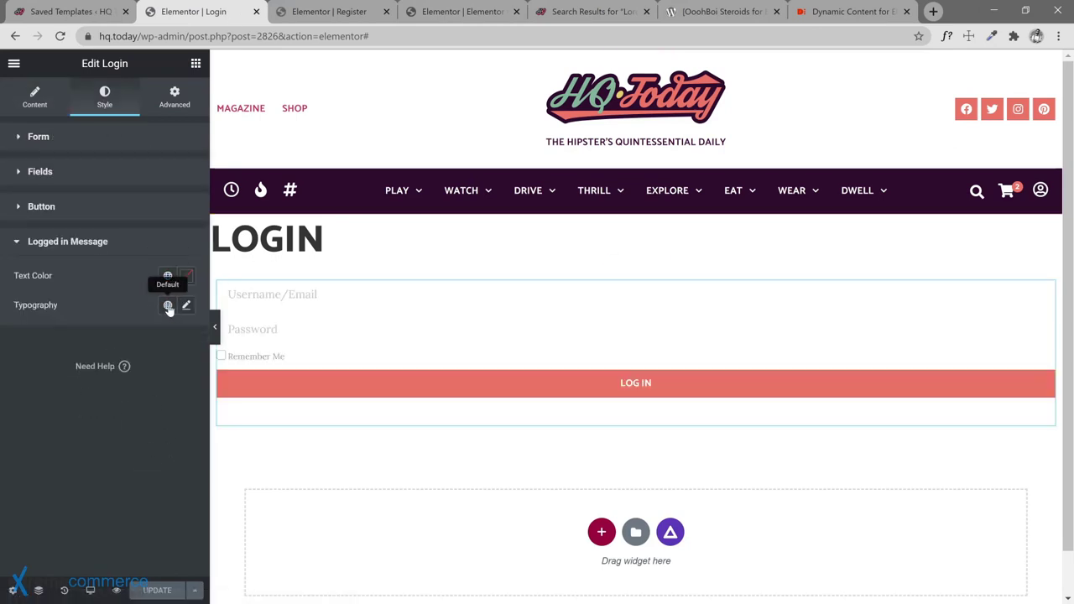
{"action": "left_click", "coordinate": [36, 99]}
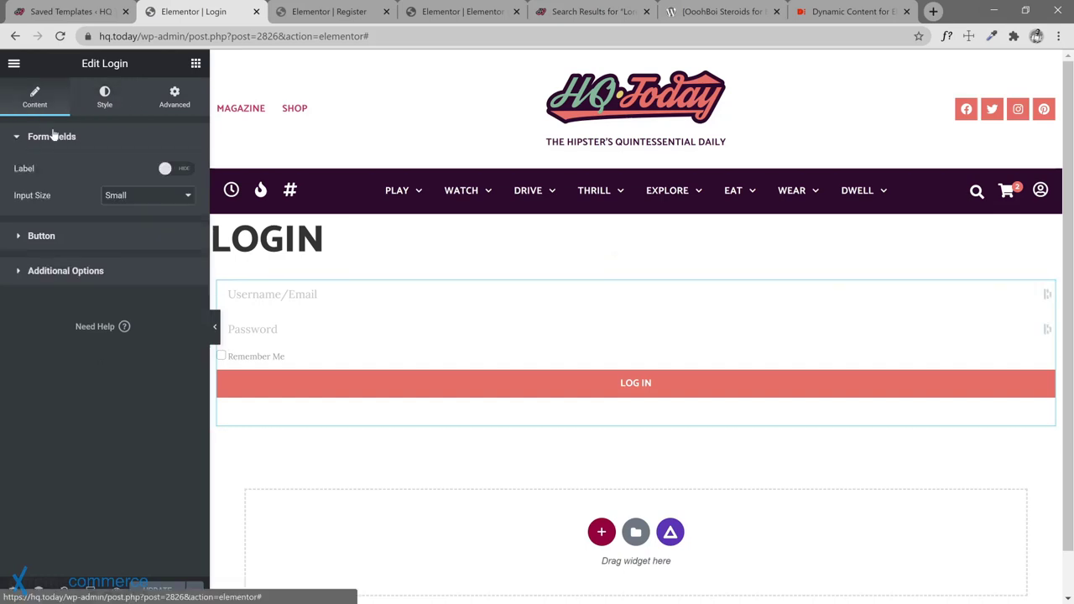
{"action": "left_click", "coordinate": [43, 270]}
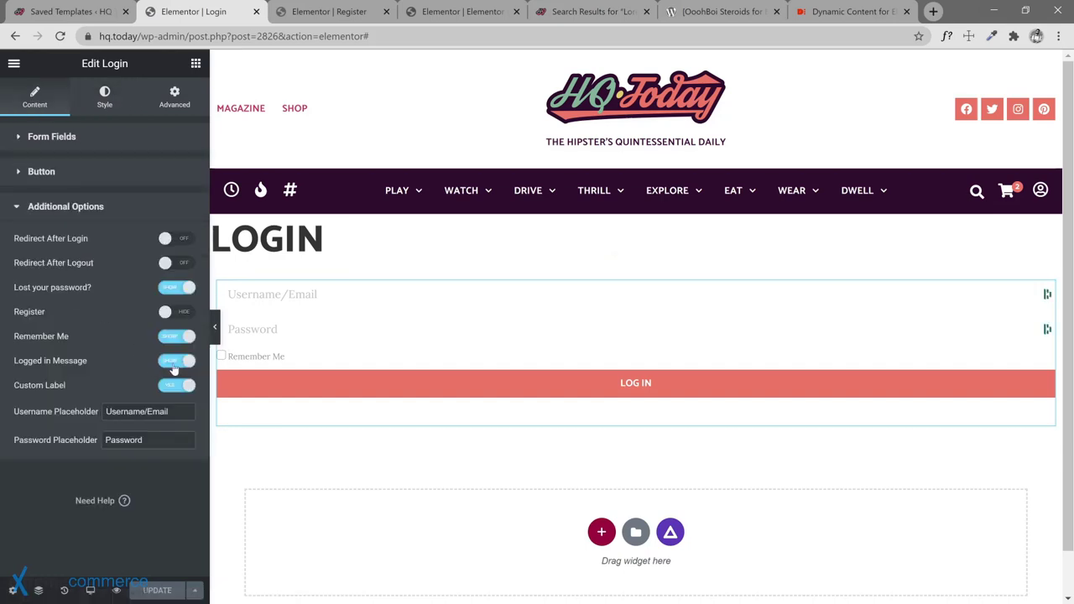
{"action": "left_click", "coordinate": [174, 363]}
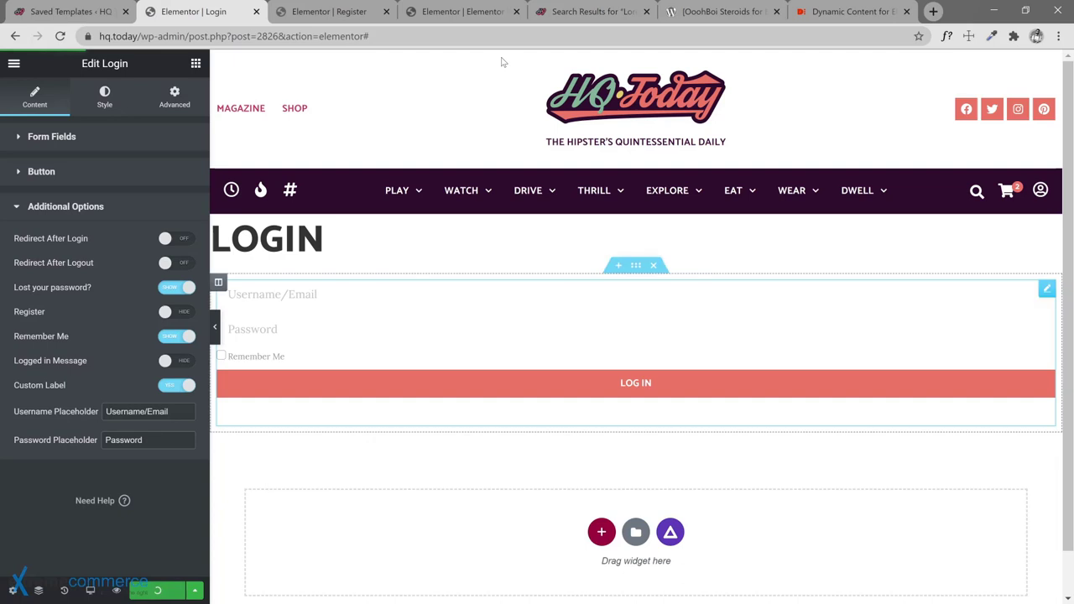
Step: Reload the live page to confirm the message is gone, then return to the Register editor
{"action": "left_click", "coordinate": [592, 16]}
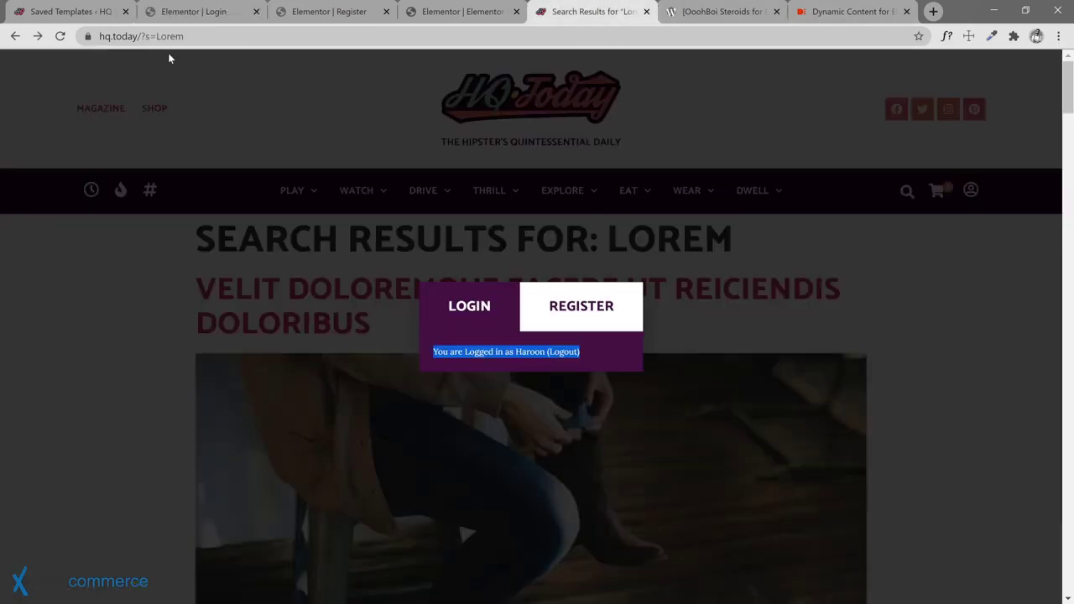
{"action": "left_click", "coordinate": [62, 37]}
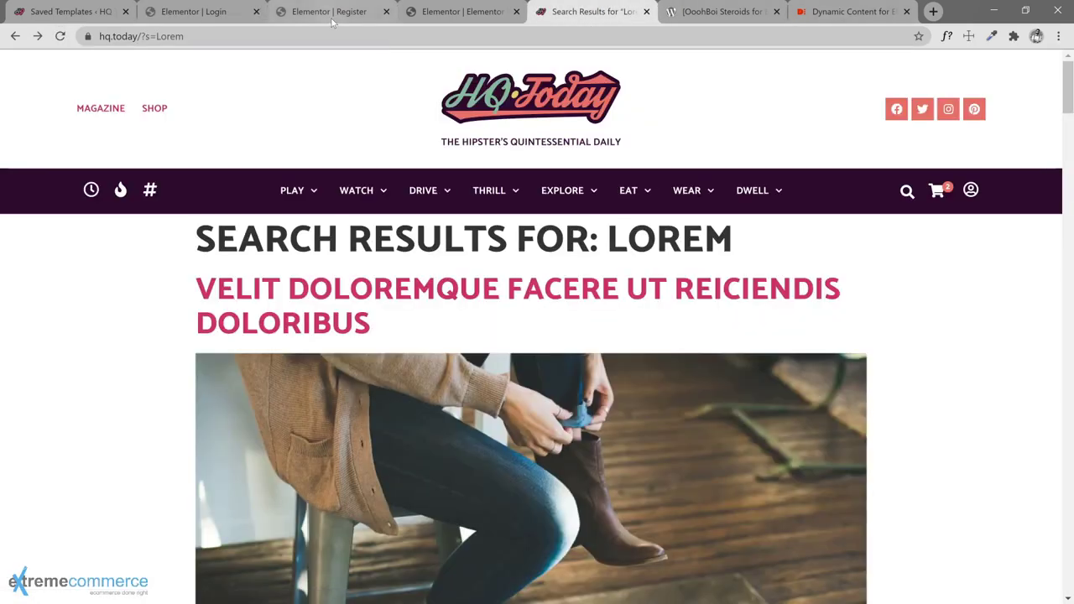
{"action": "left_click", "coordinate": [332, 20]}
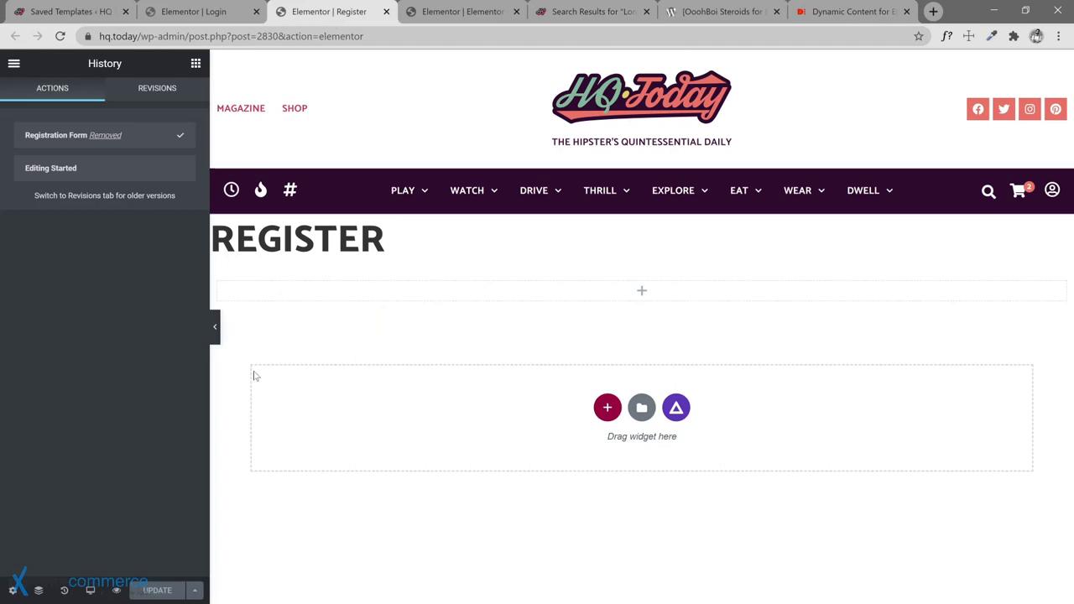
Step: Search the widgets for 'form' and drop a Form widget below the REGISTER heading
{"action": "mouse_move", "coordinate": [186, 173]}
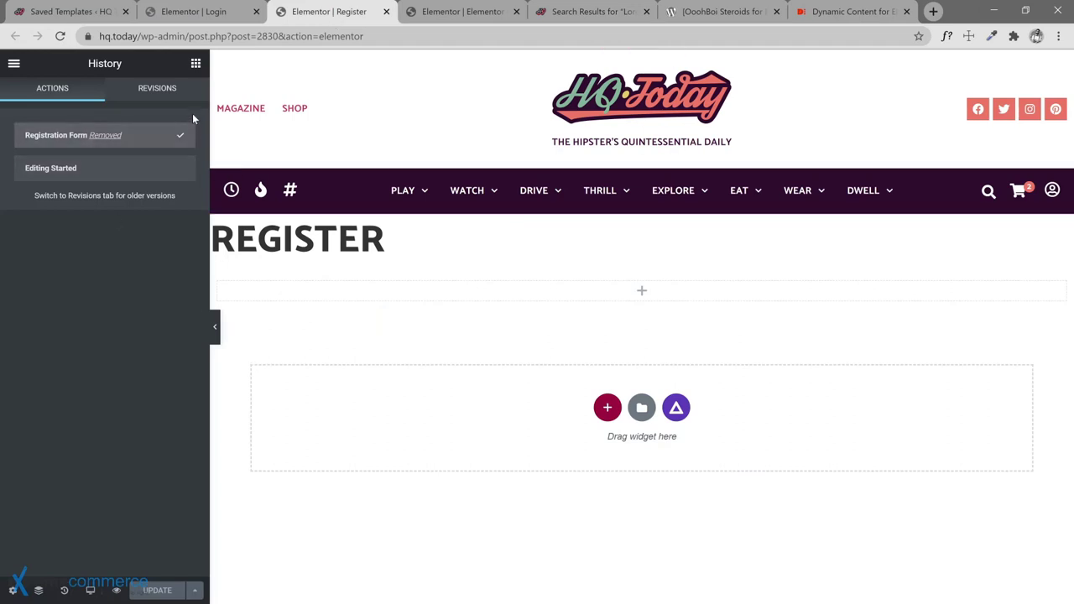
{"action": "left_click", "coordinate": [13, 64]}
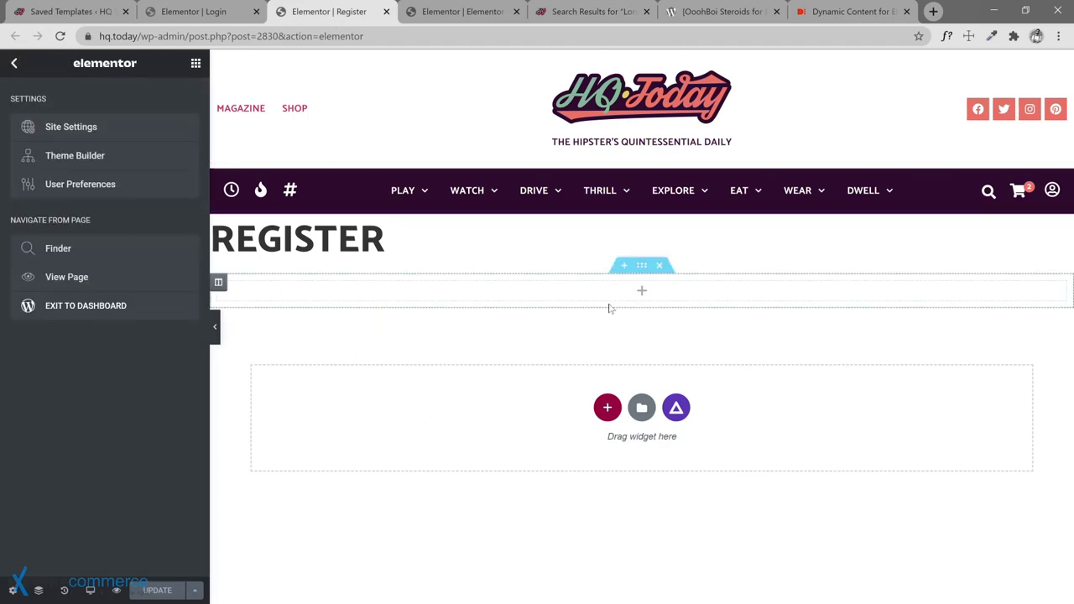
{"action": "left_click", "coordinate": [195, 65]}
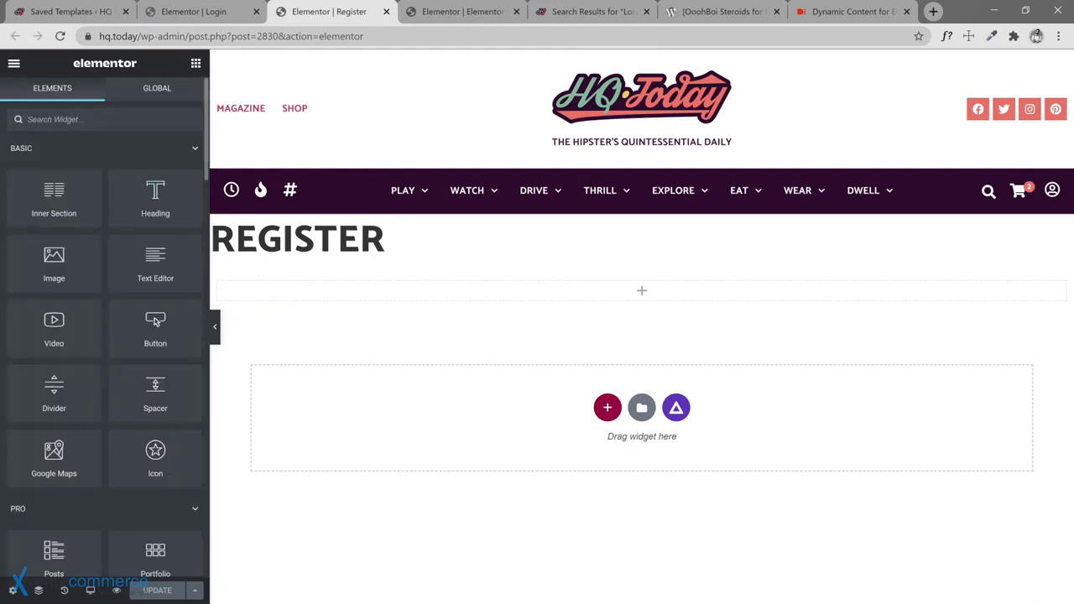
{"action": "type", "text": "element"}
{"action": "key", "text": "BackSpace"}
{"action": "key", "text": "BackSpace"}
{"action": "key", "text": "BackSpace"}
{"action": "key", "text": "BackSpace"}
{"action": "key", "text": "BackSpace"}
{"action": "key", "text": "BackSpace"}
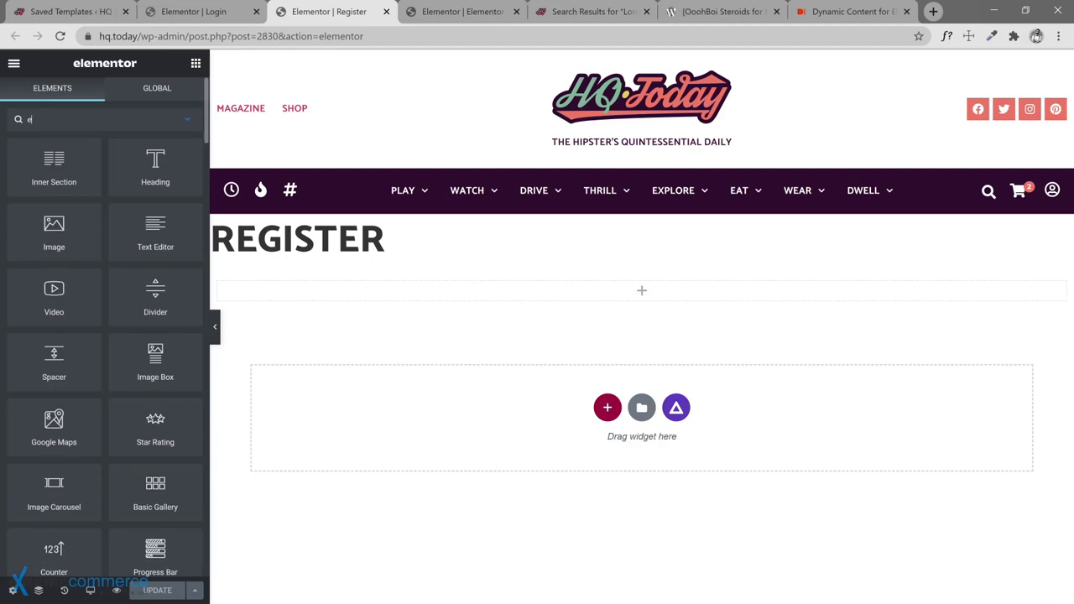
{"action": "key", "text": "BackSpace"}
{"action": "type", "text": "form"}
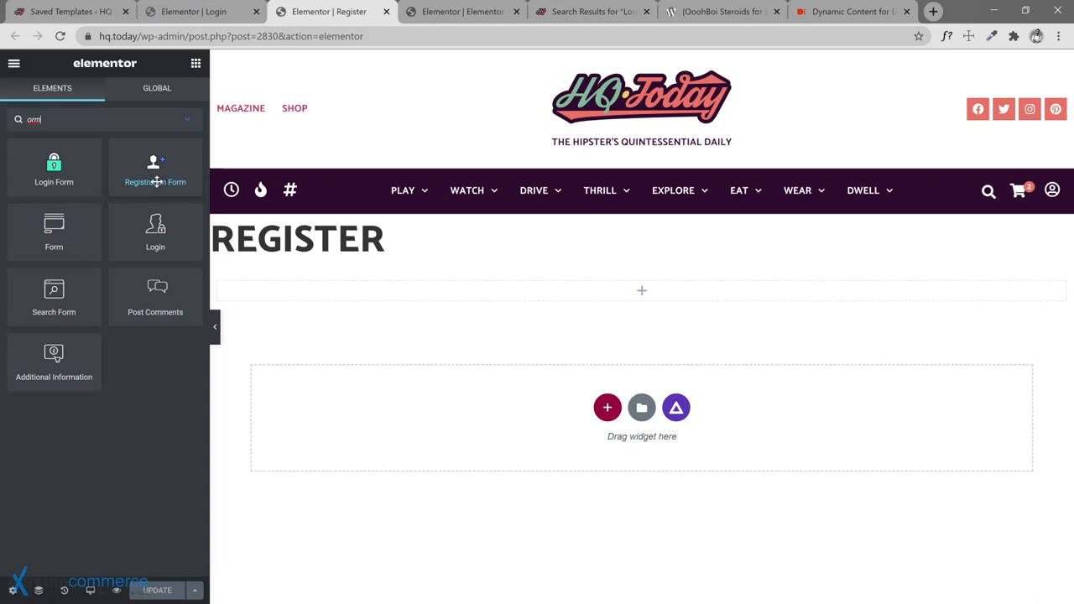
{"action": "left_click_drag", "start_coordinate": [60, 229], "coordinate": [493, 293]}
{"action": "left_click_drag", "start_coordinate": [492, 295], "coordinate": [493, 295]}
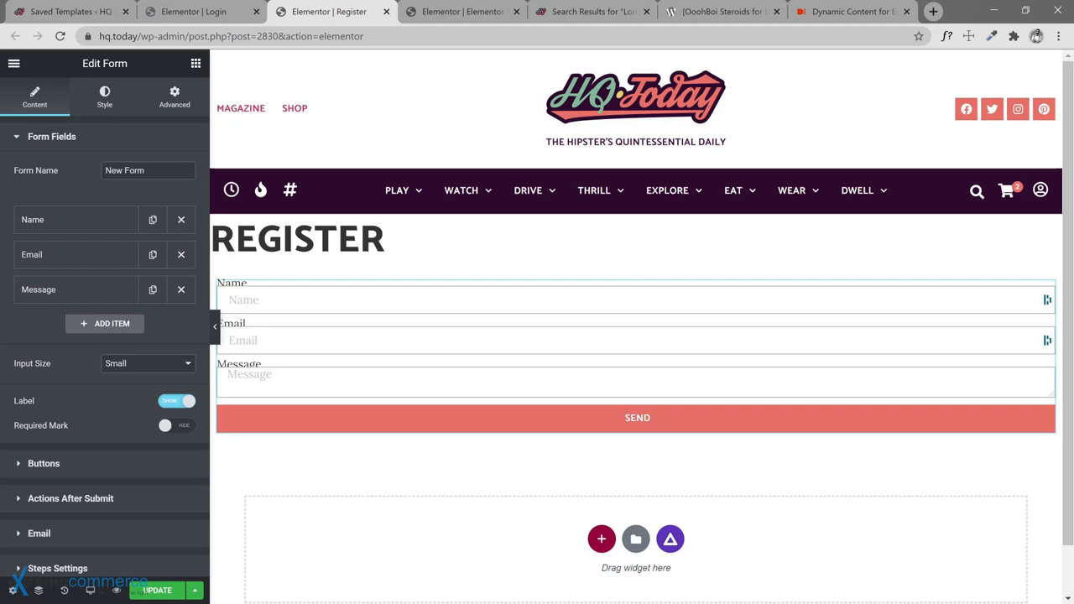
Step: Rename the Name field to Username, using Username as its placeholder too
{"action": "left_click", "coordinate": [101, 222]}
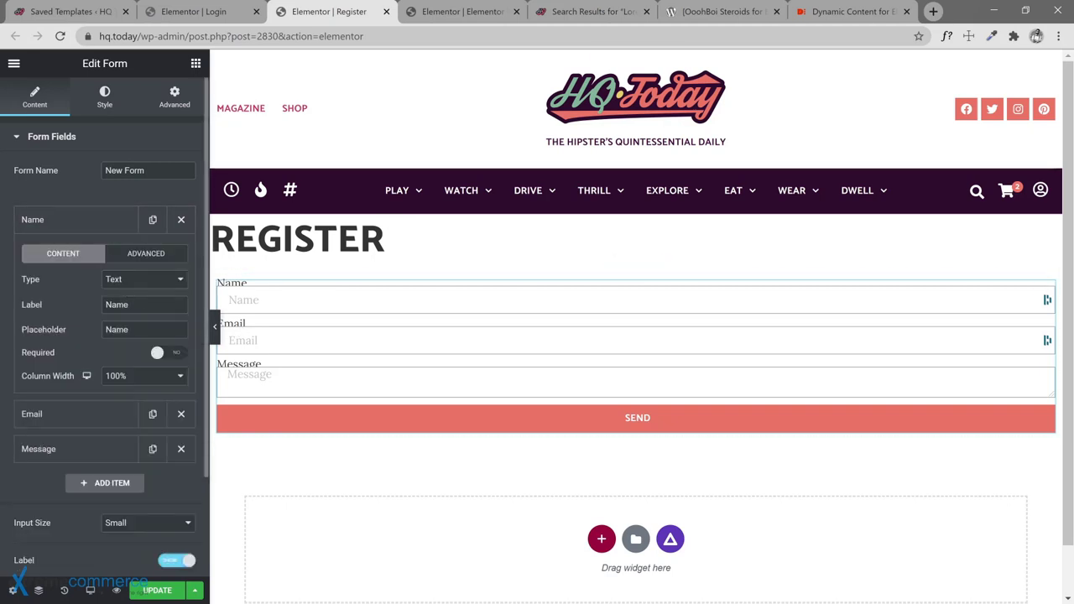
{"action": "left_click", "coordinate": [113, 305]}
{"action": "key", "text": "BackSpace"}
{"action": "type", "text": "Usern"}
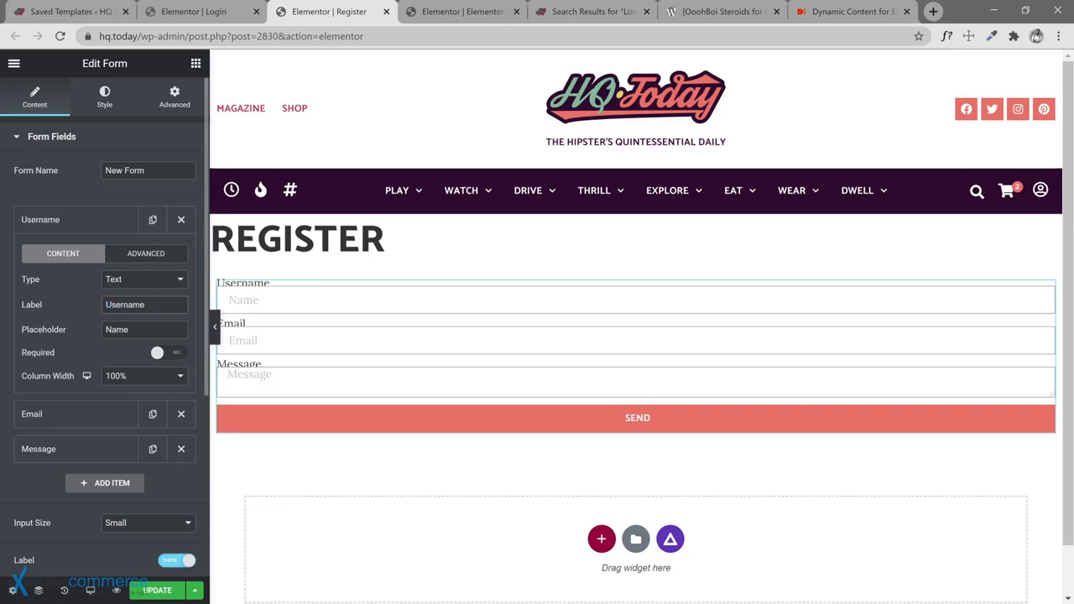
{"action": "key", "text": "ctrl+a"}
{"action": "key", "text": "ctrl+c"}
{"action": "left_click", "coordinate": [141, 329]}
{"action": "key", "text": "ctrl+a"}
{"action": "key", "text": "ctrl+v"}
Step: Set the Username field's ID to user_login
{"action": "left_click", "coordinate": [141, 256]}
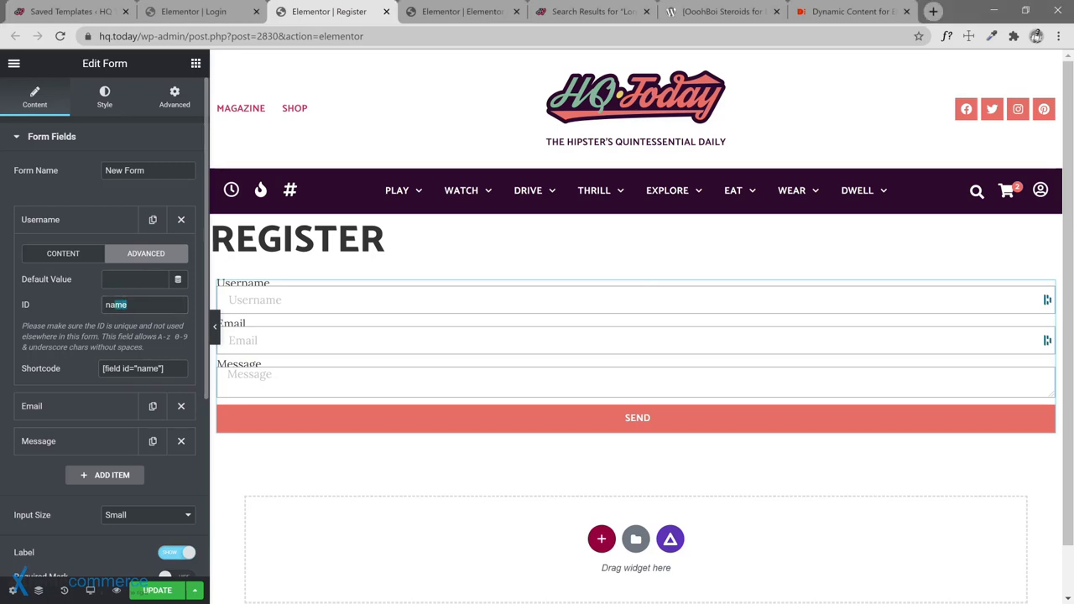
{"action": "left_click_drag", "start_coordinate": [126, 305], "coordinate": [87, 301]}
{"action": "type", "text": "user_login"}
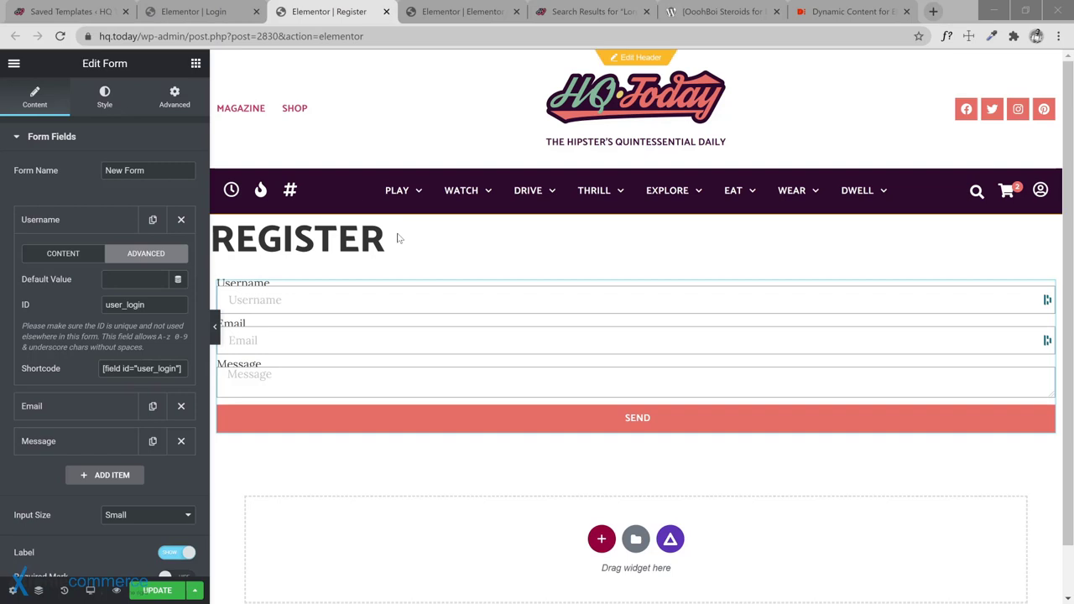
{"action": "left_click", "coordinate": [106, 222]}
Step: Set the Email field's ID to user_email
{"action": "left_click", "coordinate": [97, 251]}
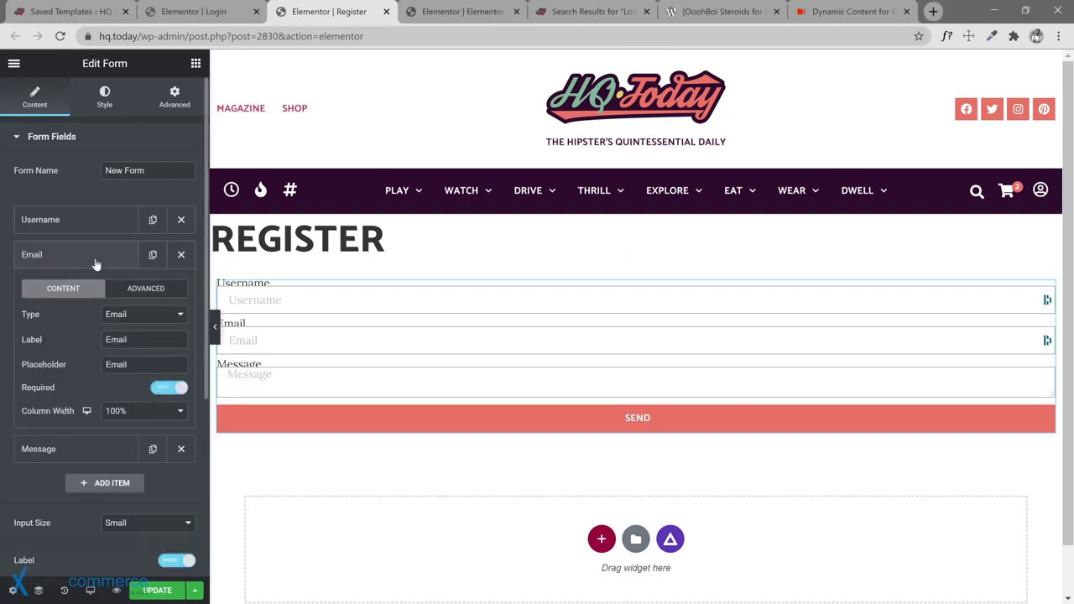
{"action": "left_click", "coordinate": [146, 291]}
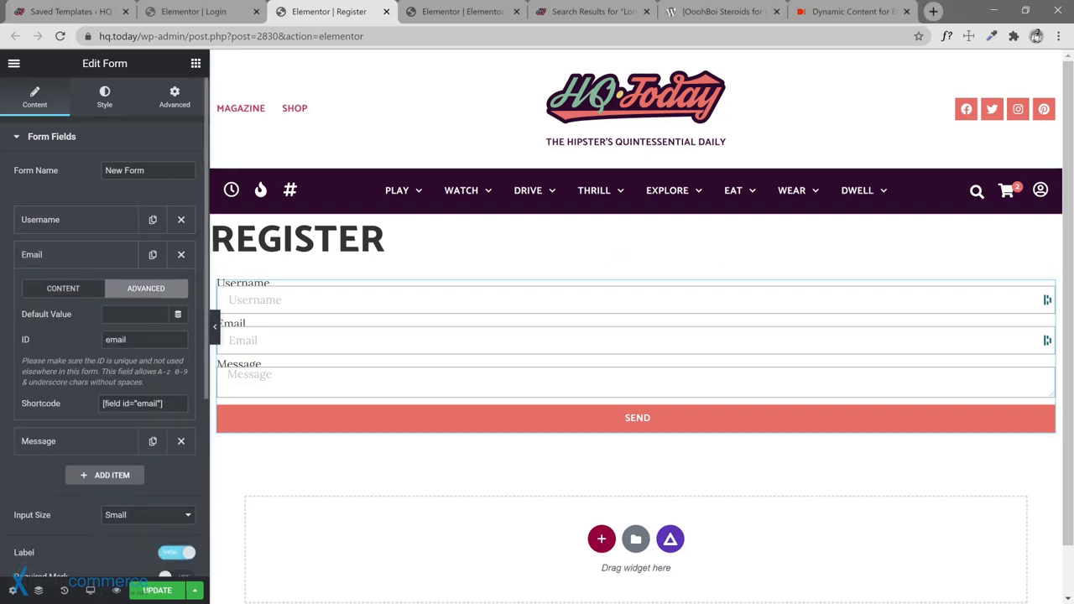
{"action": "type", "text": "user_"}
{"action": "left_click", "coordinate": [92, 256]}
{"action": "left_click", "coordinate": [89, 256]}
{"action": "left_click", "coordinate": [62, 288]}
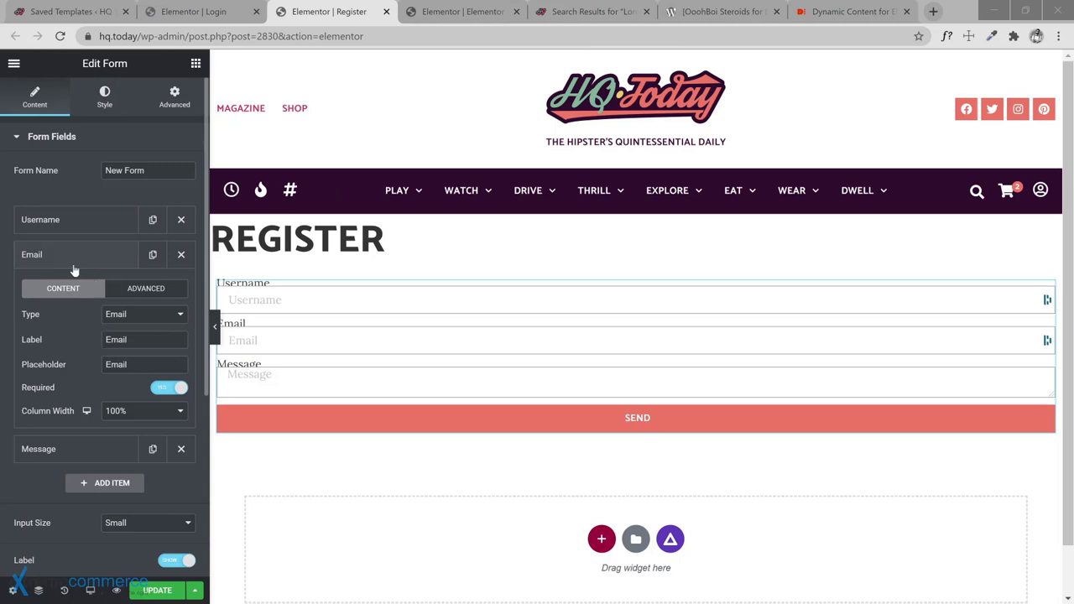
Step: Set the Email field's label and placeholder to 'Email Address'
{"action": "left_click", "coordinate": [134, 339]}
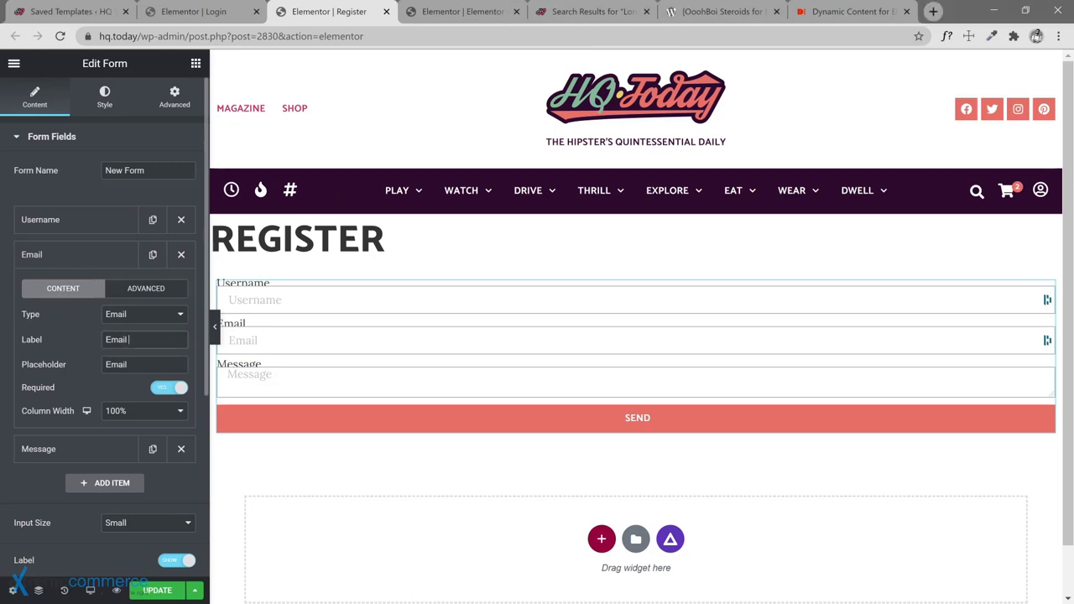
{"action": "type", "text": "Address"}
{"action": "key", "text": "ctrl+a"}
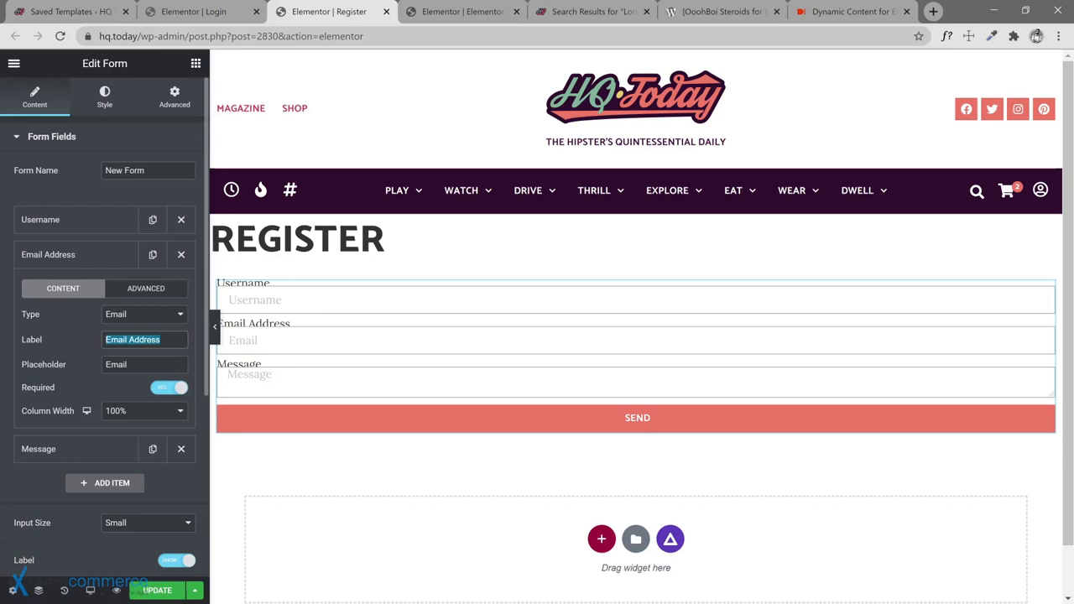
{"action": "key", "text": "ctrl+c"}
{"action": "key", "text": "Tab"}
{"action": "key", "text": "ctrl+v"}
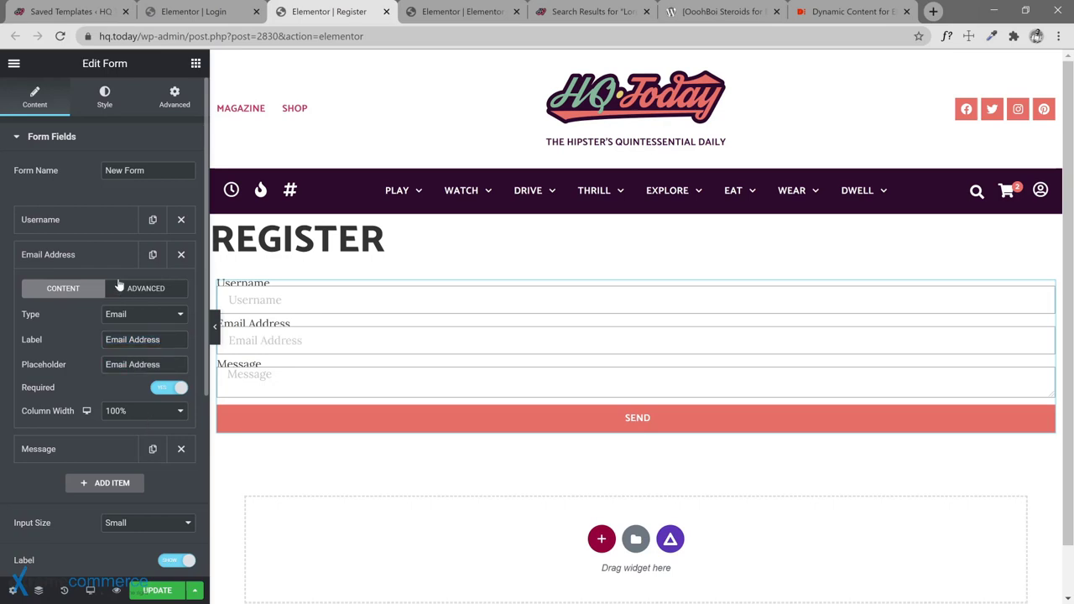
{"action": "left_click", "coordinate": [102, 264]}
{"action": "left_click", "coordinate": [98, 295]}
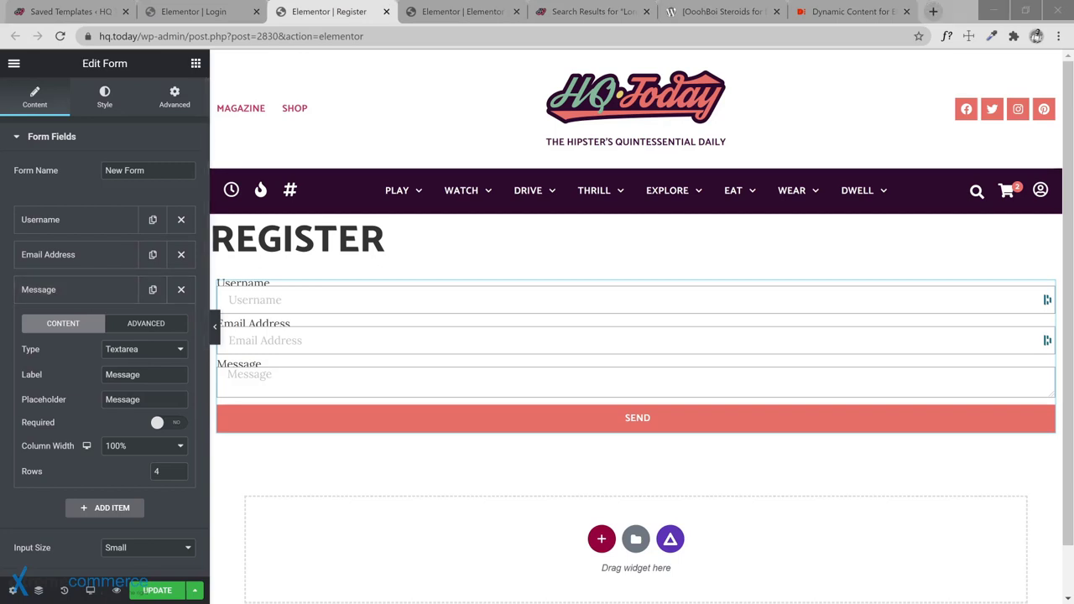
Step: Change the Message field's type to Password
{"action": "left_click", "coordinate": [160, 351]}
{"action": "left_click", "coordinate": [160, 351]}
{"action": "left_click", "coordinate": [159, 350]}
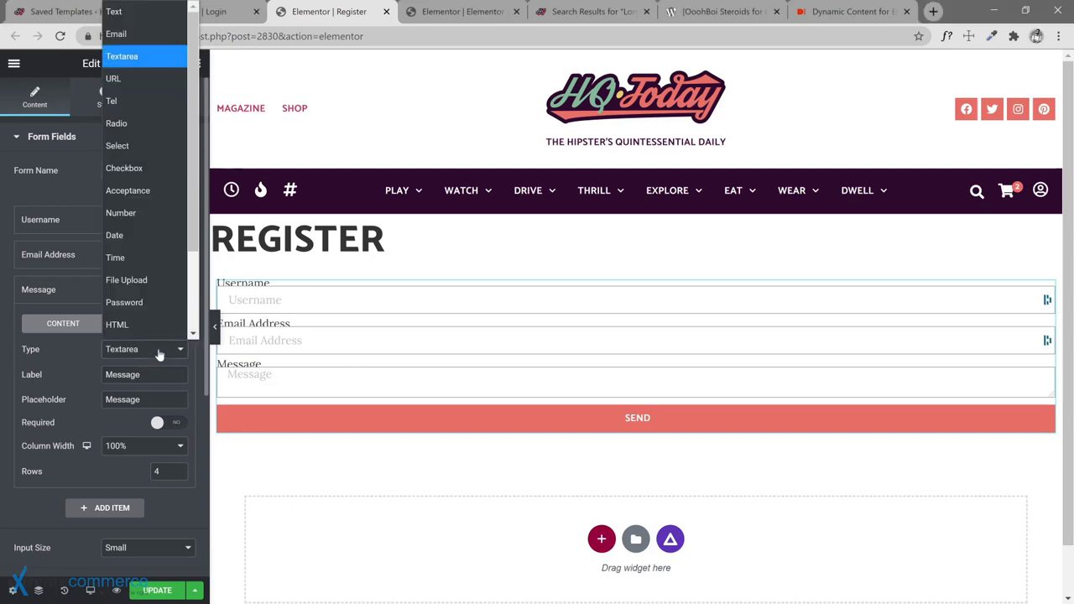
{"action": "scroll", "coordinate": [165, 285], "scroll_direction": "down", "scroll_amount": 1}
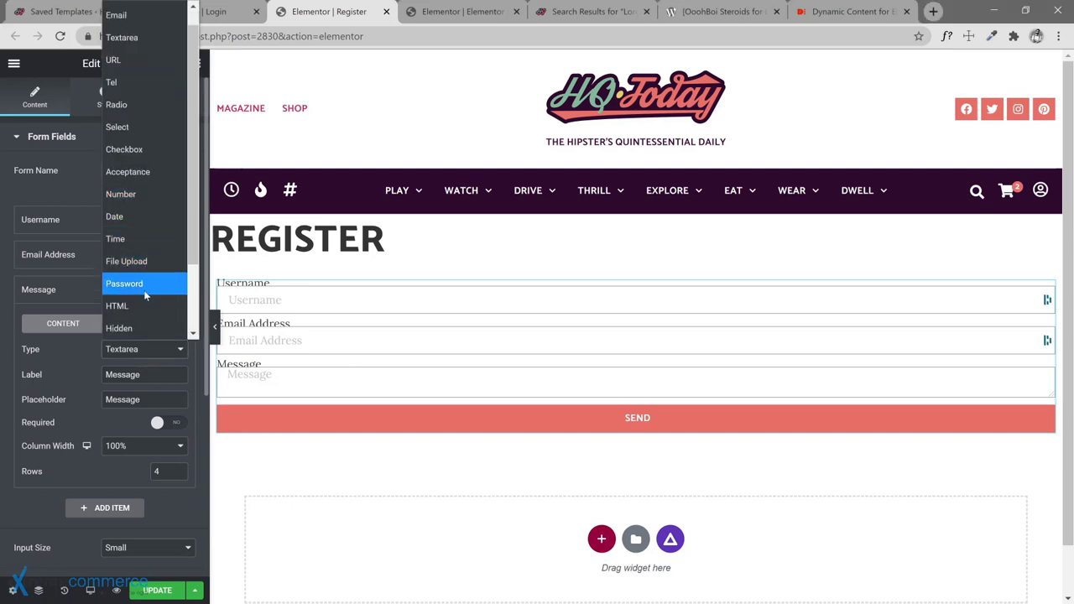
{"action": "left_click", "coordinate": [166, 283]}
Step: Give the field label and placeholder 'Password' and make it required
{"action": "double_click", "coordinate": [122, 375]}
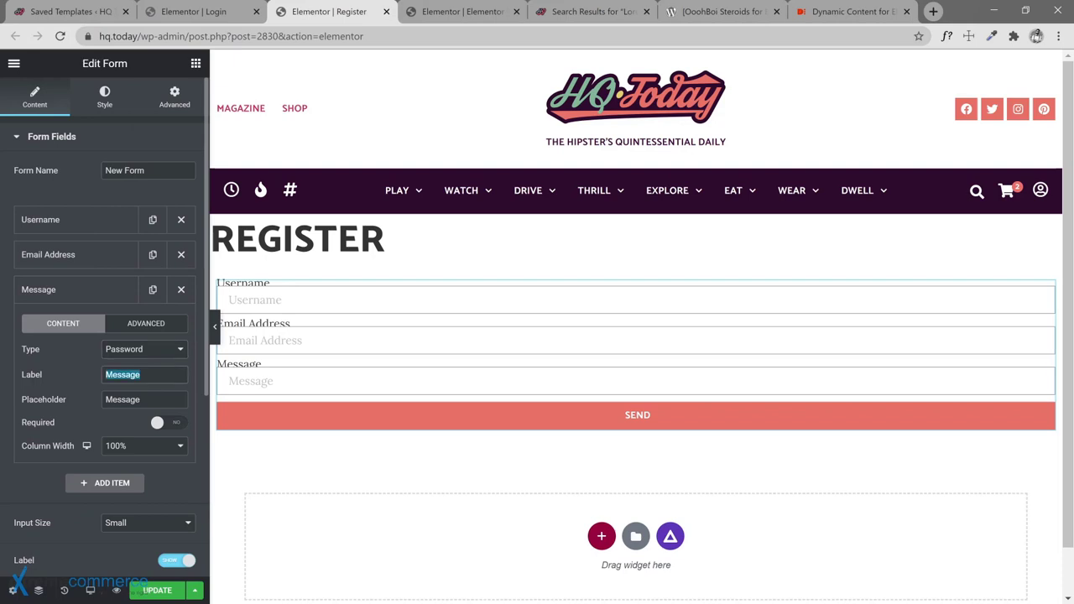
{"action": "type", "text": "Password"}
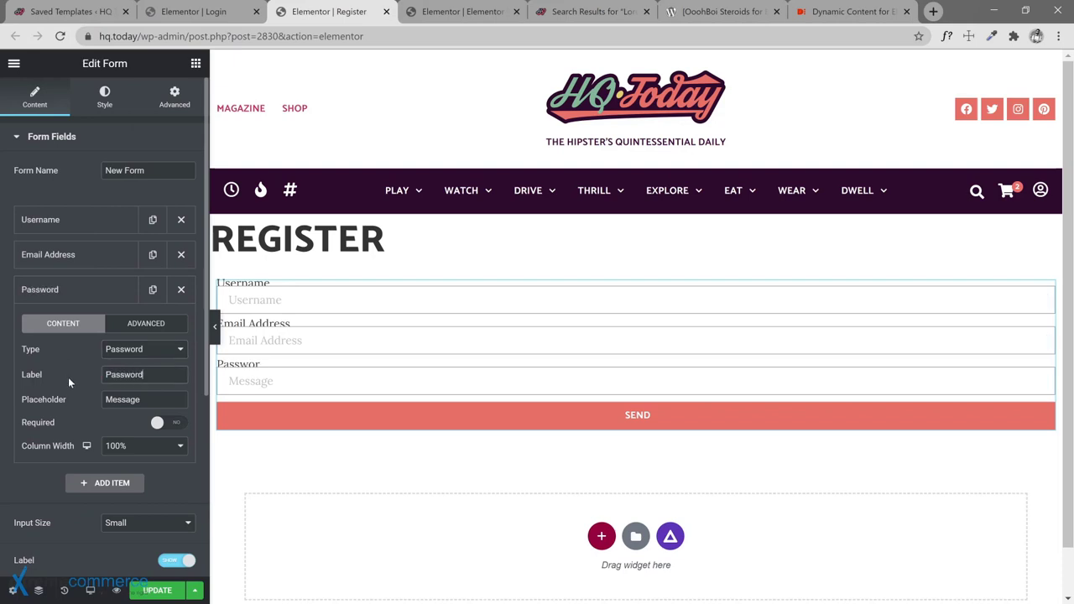
{"action": "key", "text": "ctrl+a"}
{"action": "key", "text": "ctrl+c"}
{"action": "key", "text": "Tab"}
{"action": "key", "text": "ctrl+v"}
{"action": "left_click", "coordinate": [159, 422]}
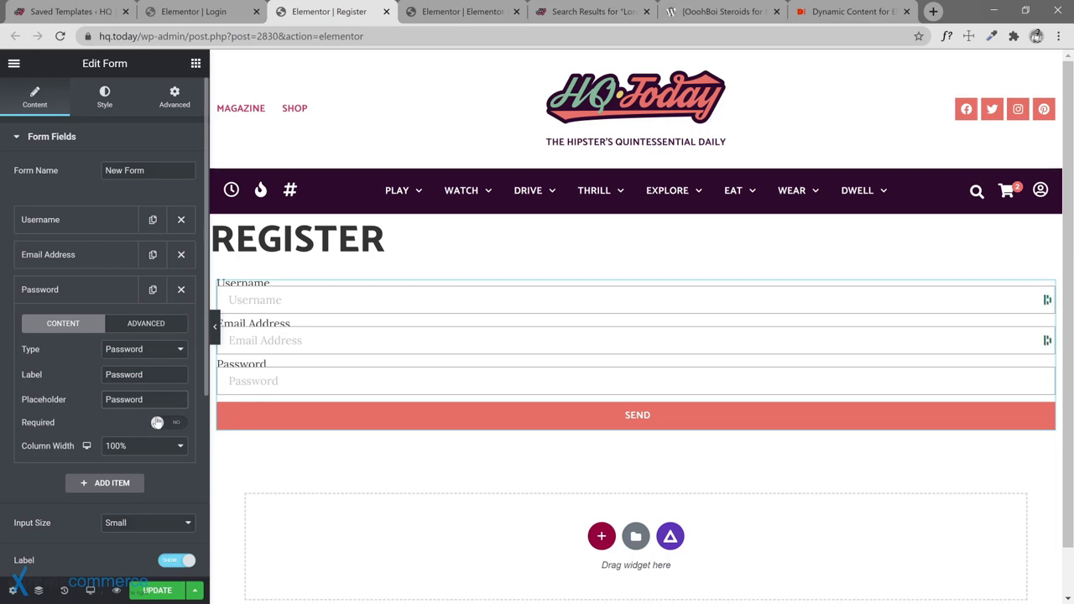
Step: Review the Username, Email Address and Password field settings, then save the page
{"action": "left_click", "coordinate": [94, 254]}
{"action": "left_click", "coordinate": [118, 227]}
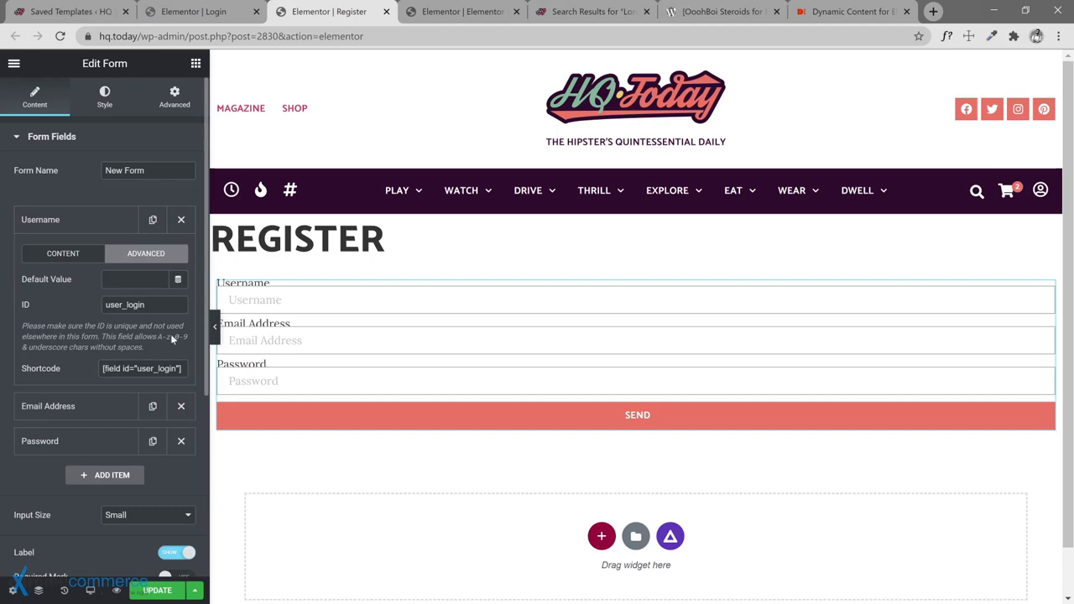
{"action": "left_click", "coordinate": [69, 254]}
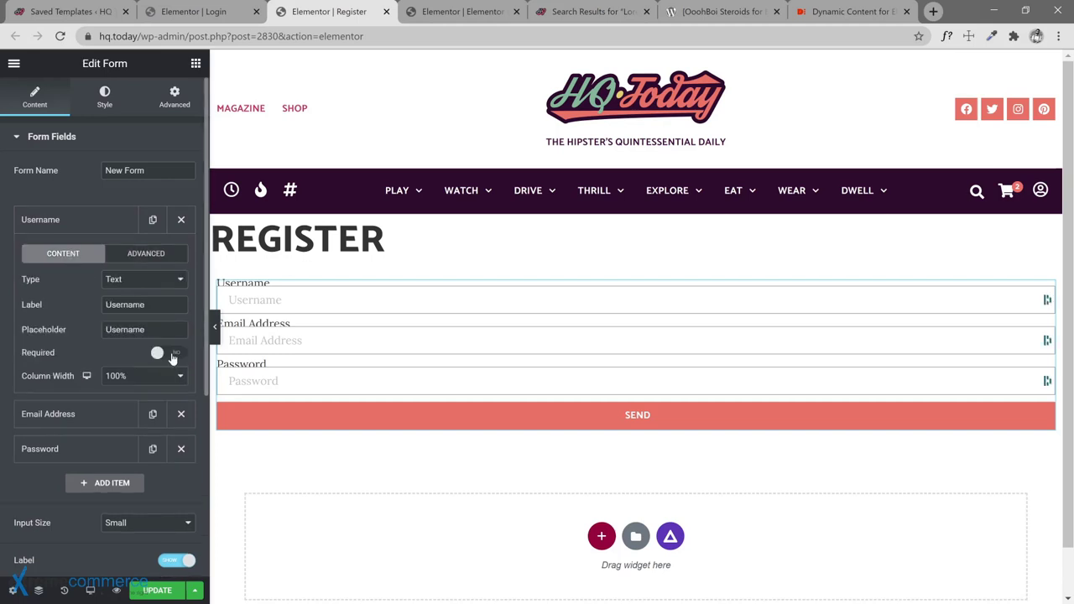
{"action": "left_click", "coordinate": [89, 229]}
{"action": "left_click", "coordinate": [85, 255]}
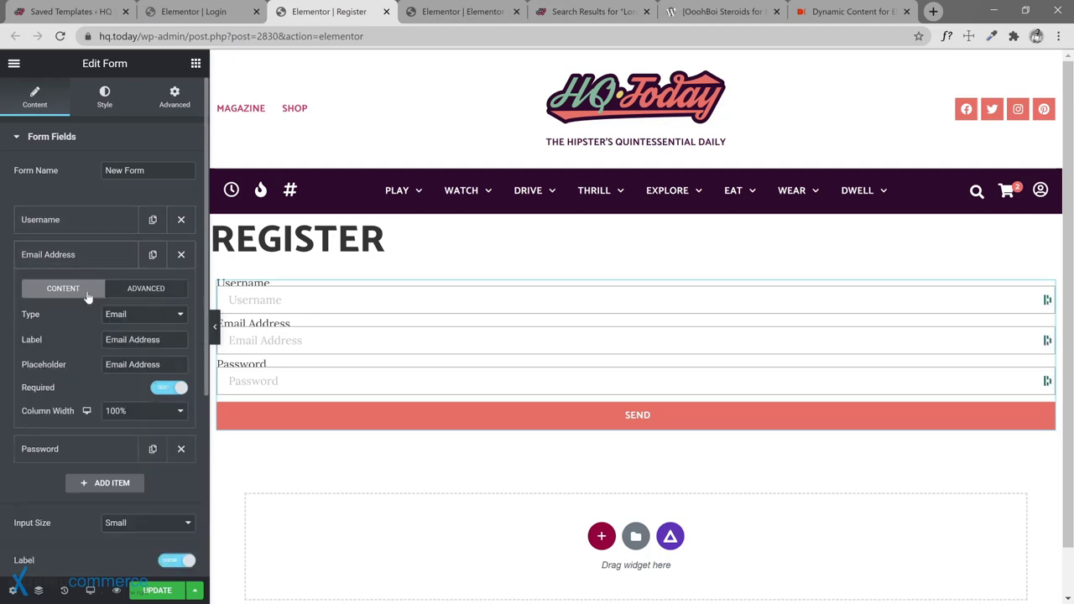
{"action": "left_click", "coordinate": [96, 450]}
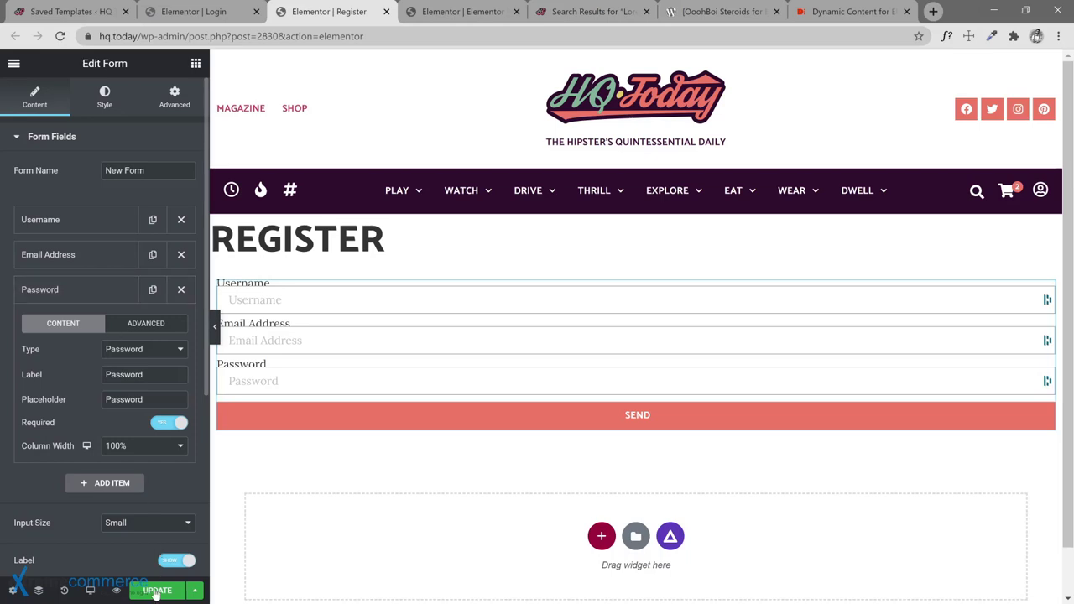
{"action": "left_click", "coordinate": [156, 592]}
Step: Undo an accidental 'Register' entry so the Next step-button text stays Next
{"action": "scroll", "coordinate": [131, 486], "scroll_direction": "down", "scroll_amount": 3}
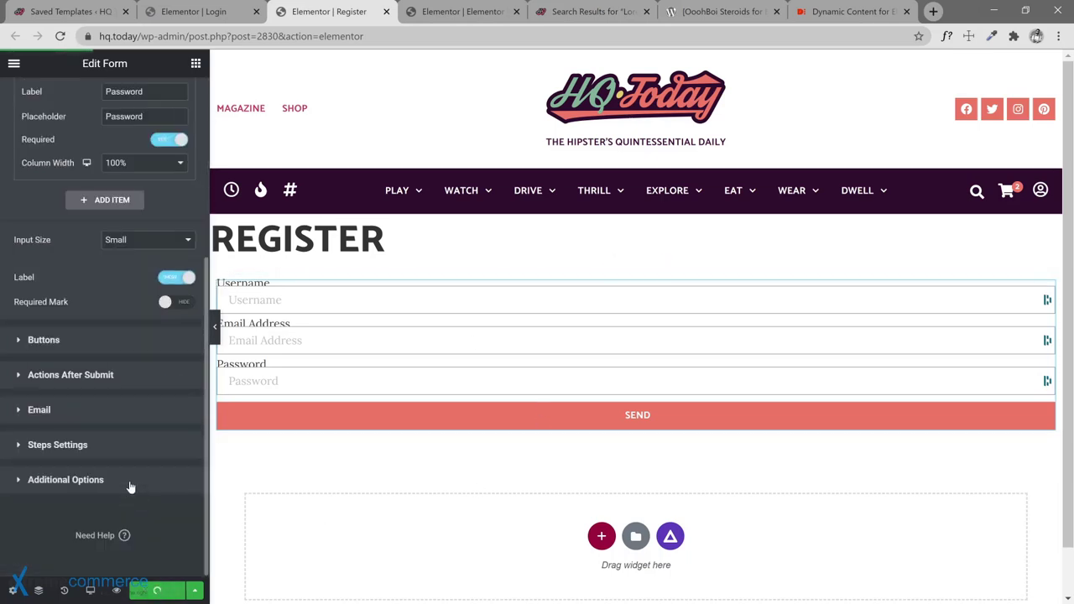
{"action": "left_click", "coordinate": [117, 341]}
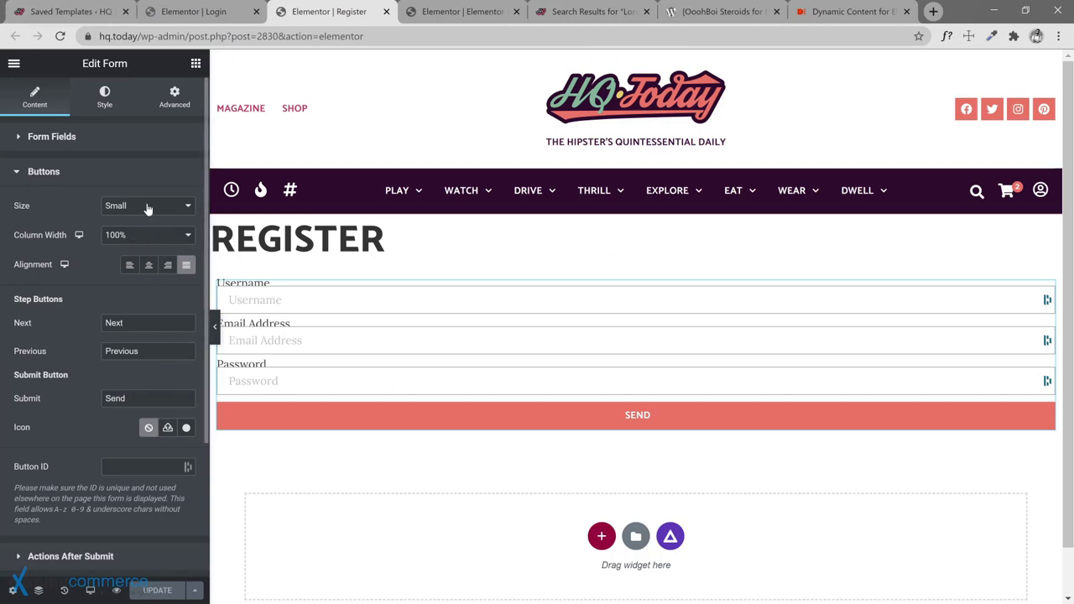
{"action": "left_click_drag", "start_coordinate": [134, 322], "coordinate": [2, 317]}
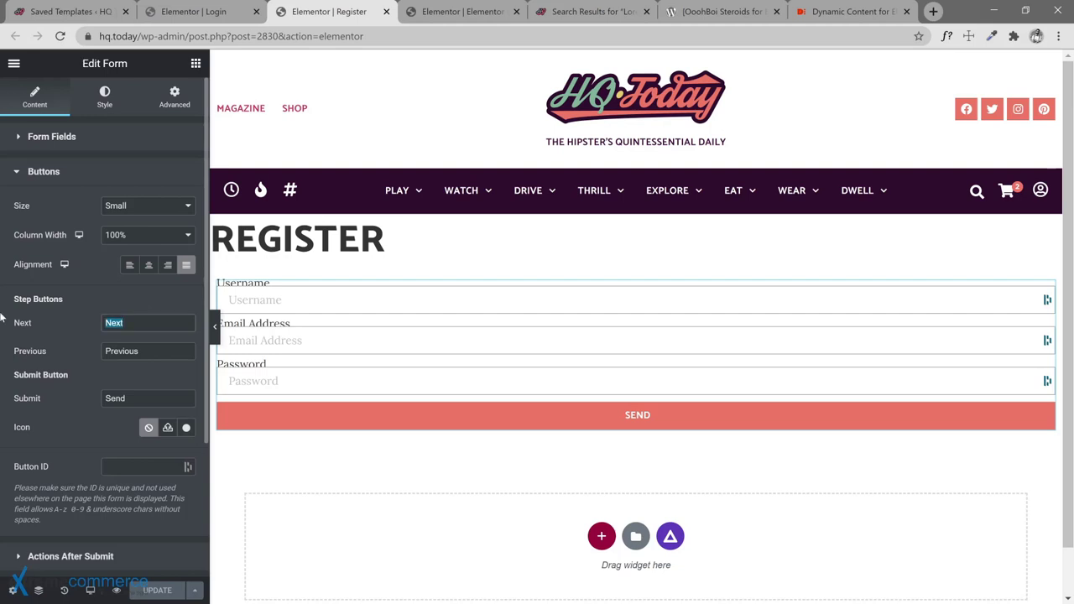
{"action": "type", "text": "Register"}
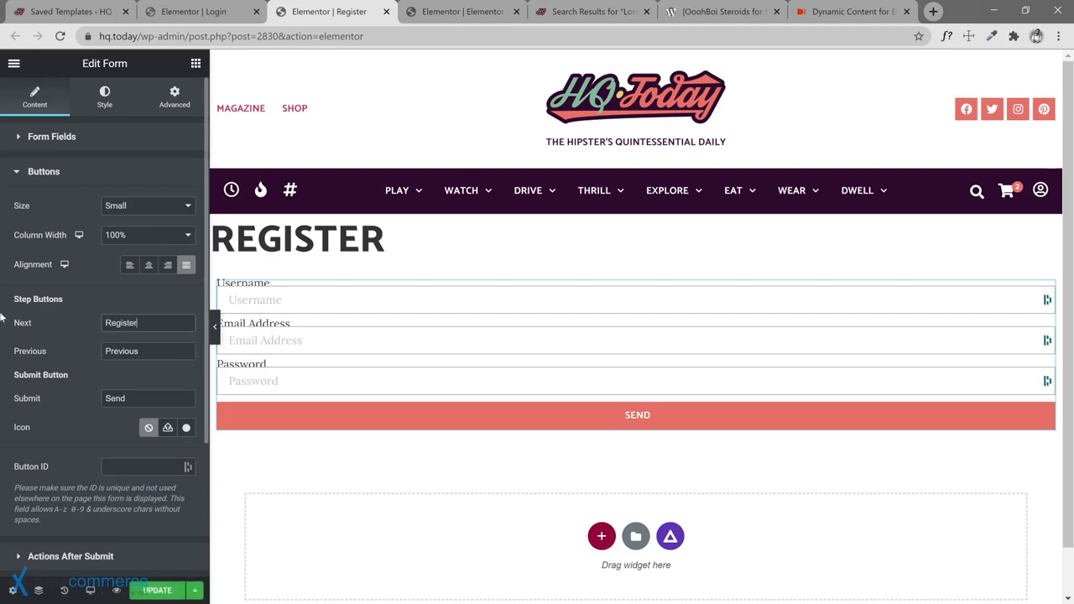
{"action": "left_click", "coordinate": [146, 414]}
{"action": "key", "text": "BackSpace"}
{"action": "key", "text": "BackSpace"}
{"action": "key", "text": "BackSpace"}
{"action": "key", "text": "ctrl+z"}
Step: Change the Submit Button text from Send to 'Register' and save the page
{"action": "left_click", "coordinate": [115, 398]}
{"action": "key", "text": "ctrl+a"}
{"action": "type", "text": "R"}
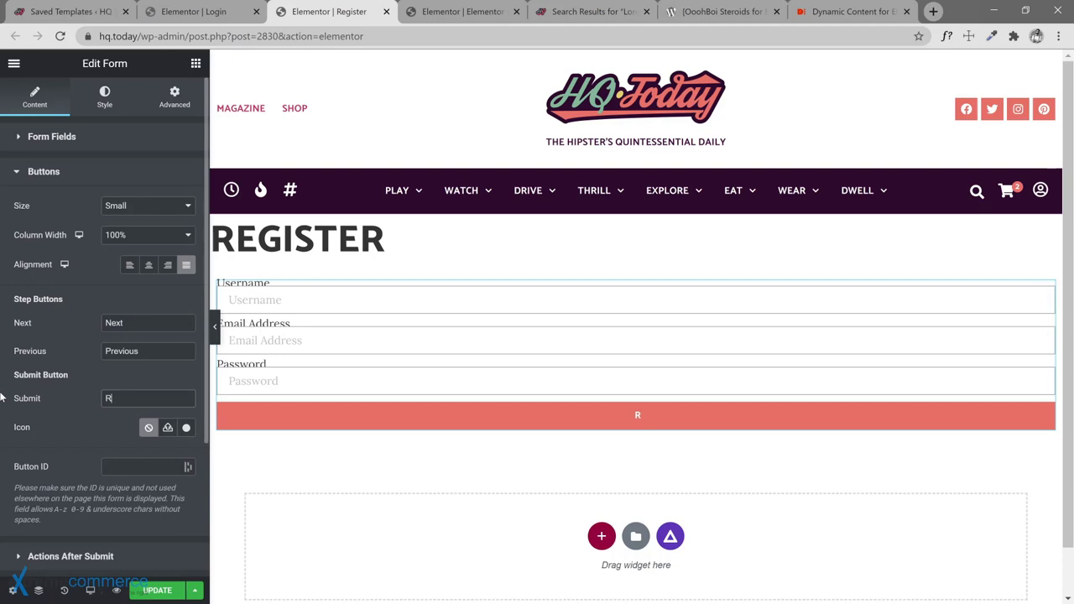
{"action": "type", "text": "egister"}
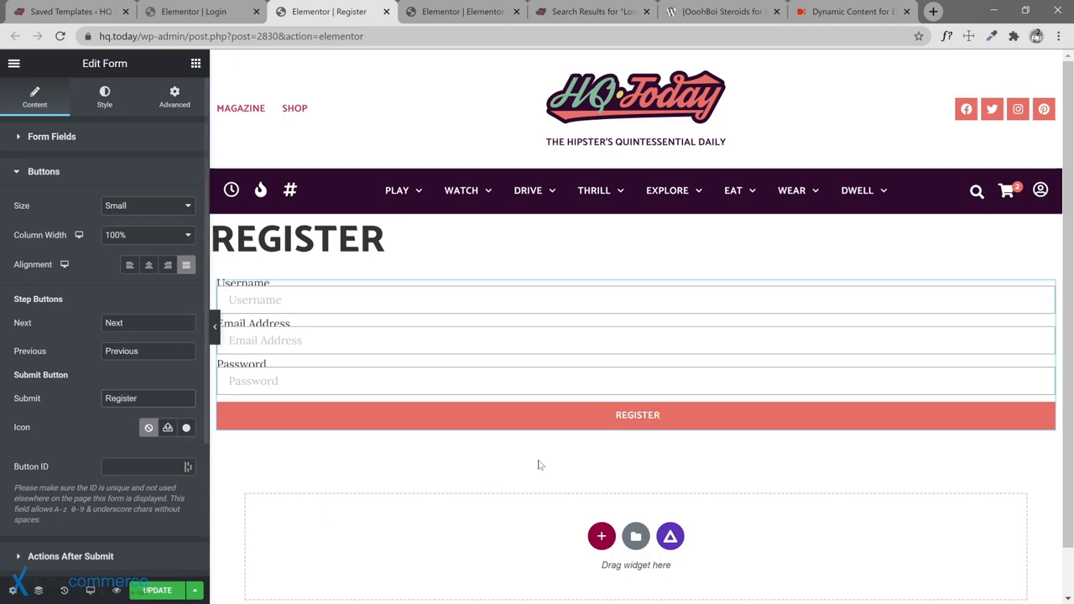
{"action": "left_click", "coordinate": [178, 591]}
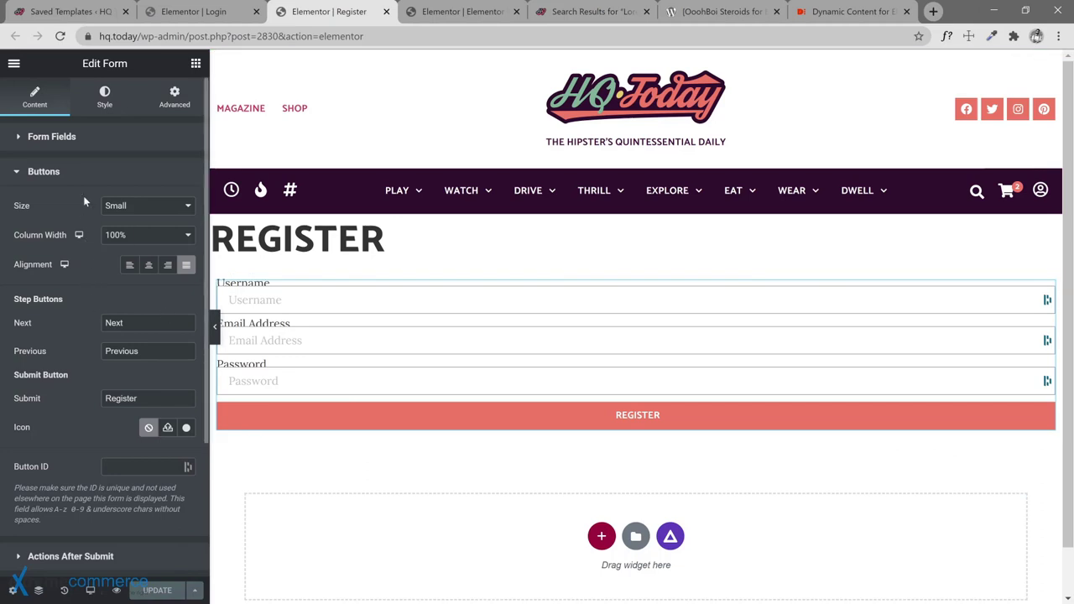
{"action": "scroll", "coordinate": [94, 260], "scroll_direction": "down", "scroll_amount": 3}
{"action": "scroll", "coordinate": [94, 260], "scroll_direction": "up", "scroll_amount": 3}
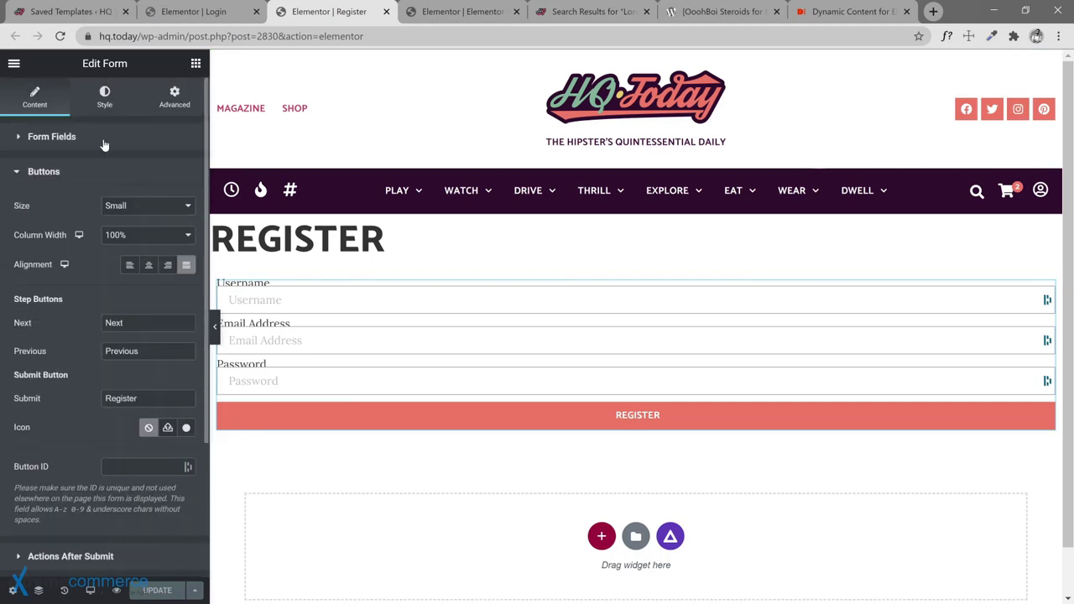
Step: Set field Label to Hide, set the Field Border Width to 0, and save the page
{"action": "left_click", "coordinate": [75, 136]}
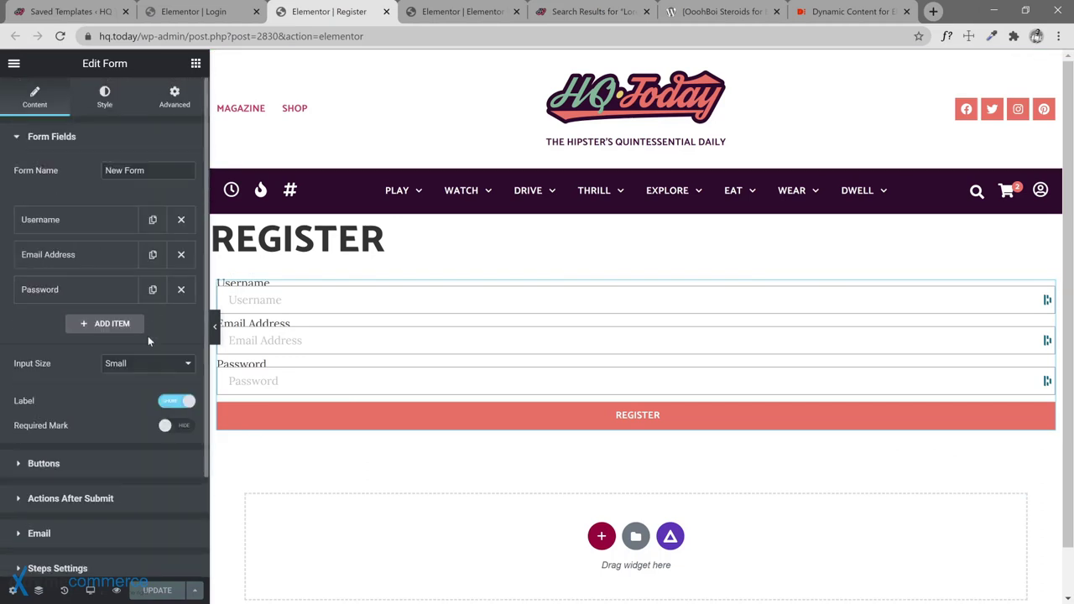
{"action": "left_click", "coordinate": [183, 401]}
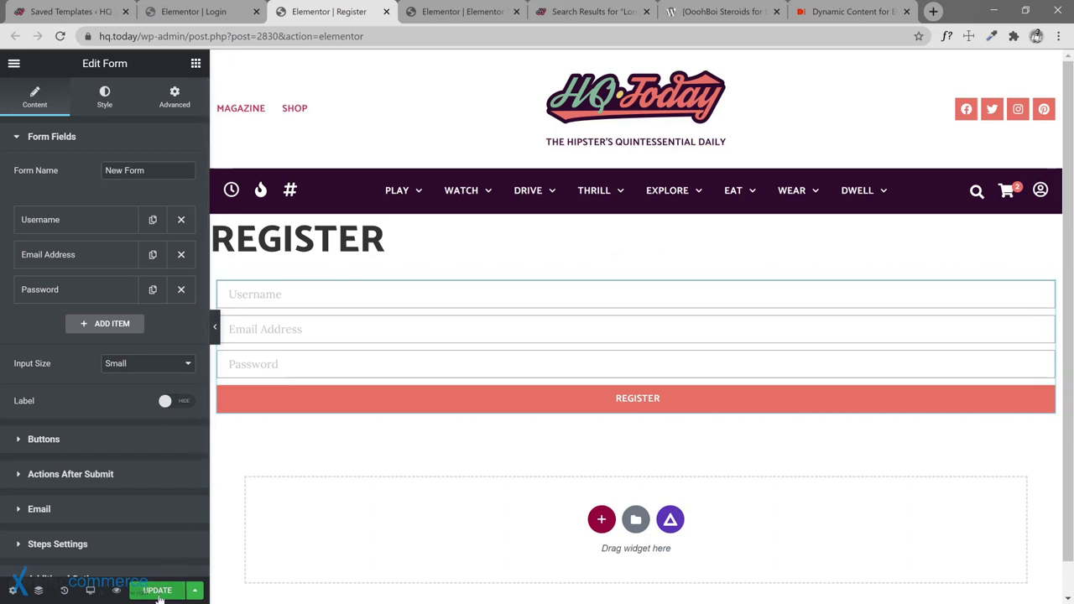
{"action": "left_click", "coordinate": [105, 96]}
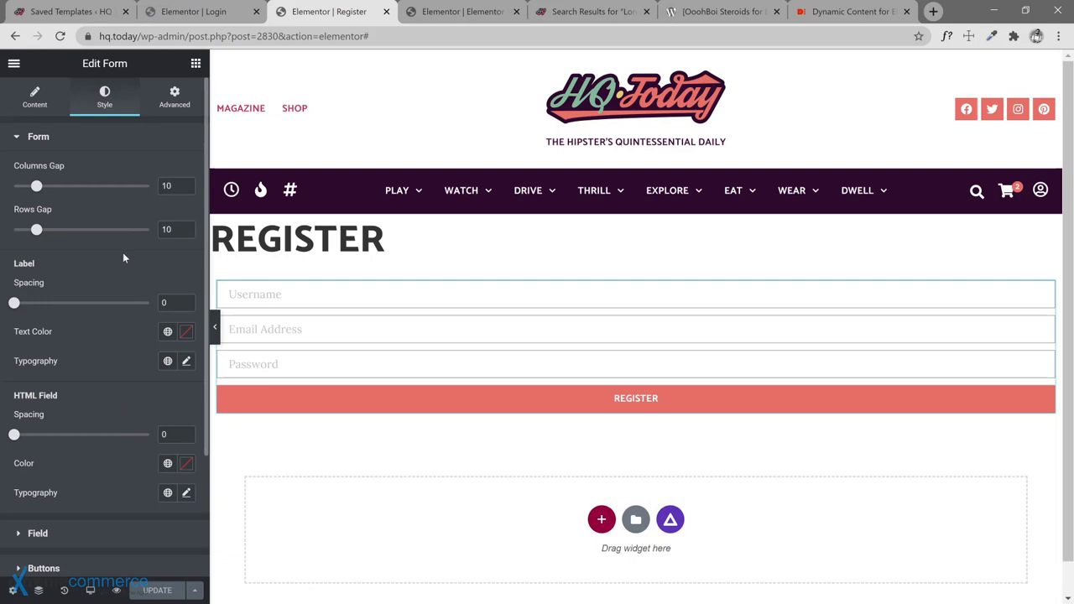
{"action": "scroll", "coordinate": [120, 386], "scroll_direction": "down", "scroll_amount": 2}
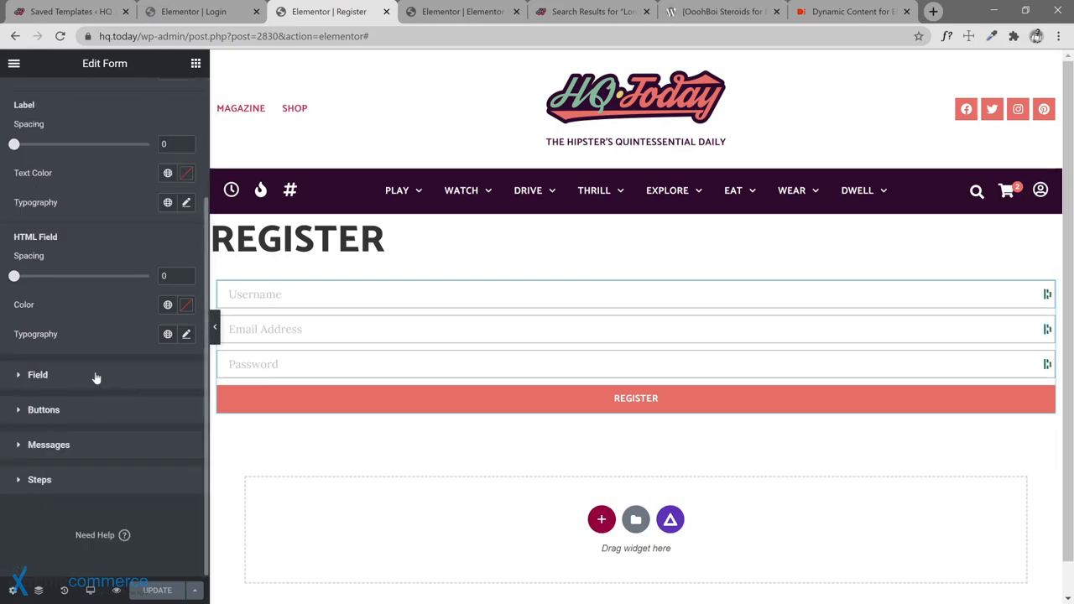
{"action": "left_click", "coordinate": [96, 378]}
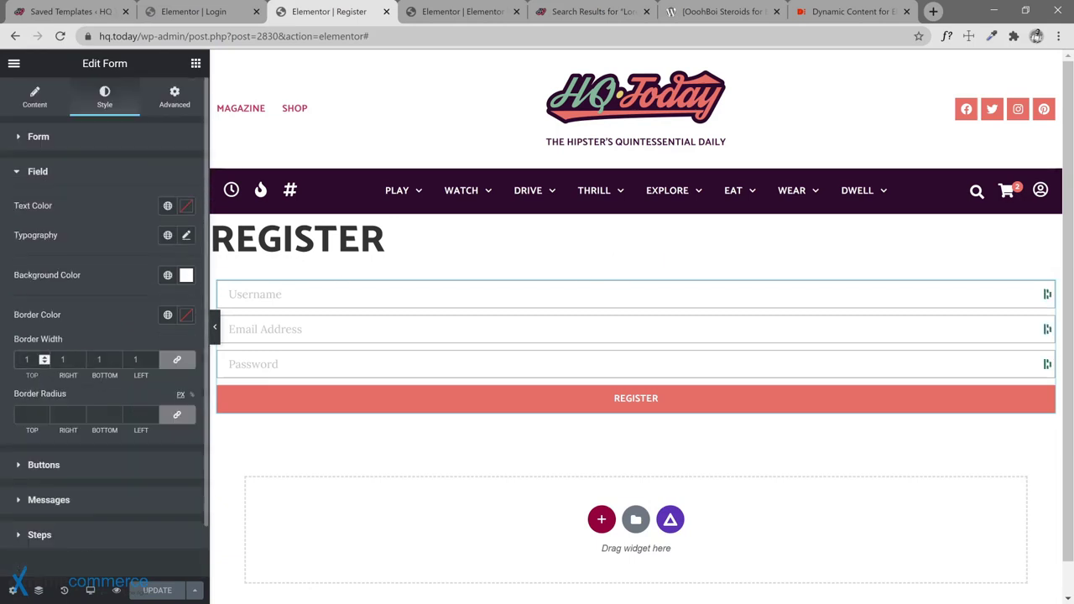
{"action": "left_click", "coordinate": [44, 363]}
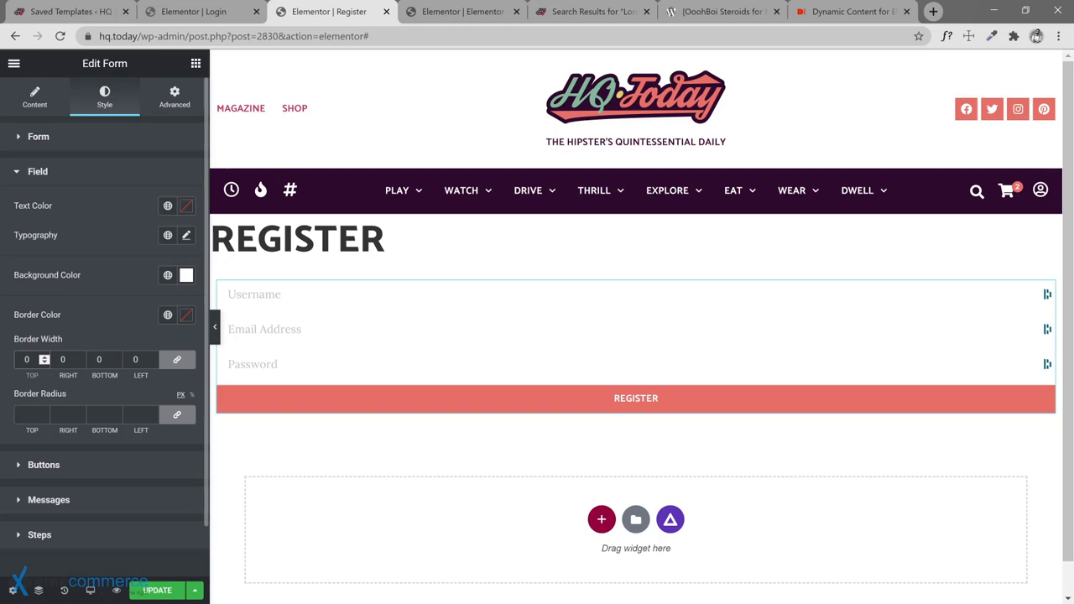
{"action": "left_click", "coordinate": [156, 590]}
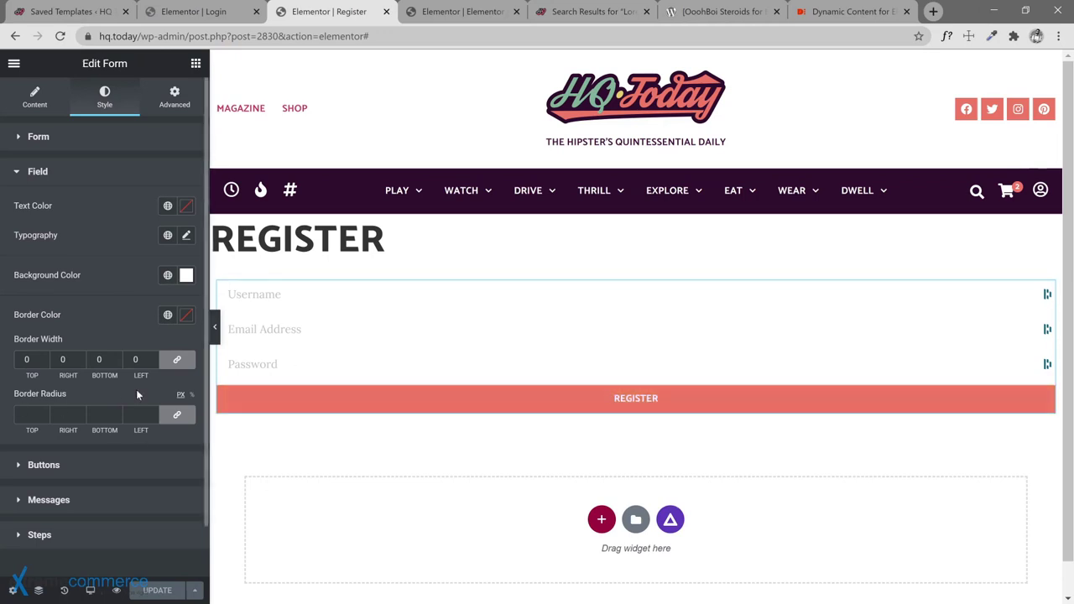
{"action": "scroll", "coordinate": [136, 389], "scroll_direction": "down", "scroll_amount": 1}
{"action": "scroll", "coordinate": [135, 396], "scroll_direction": "up", "scroll_amount": 1}
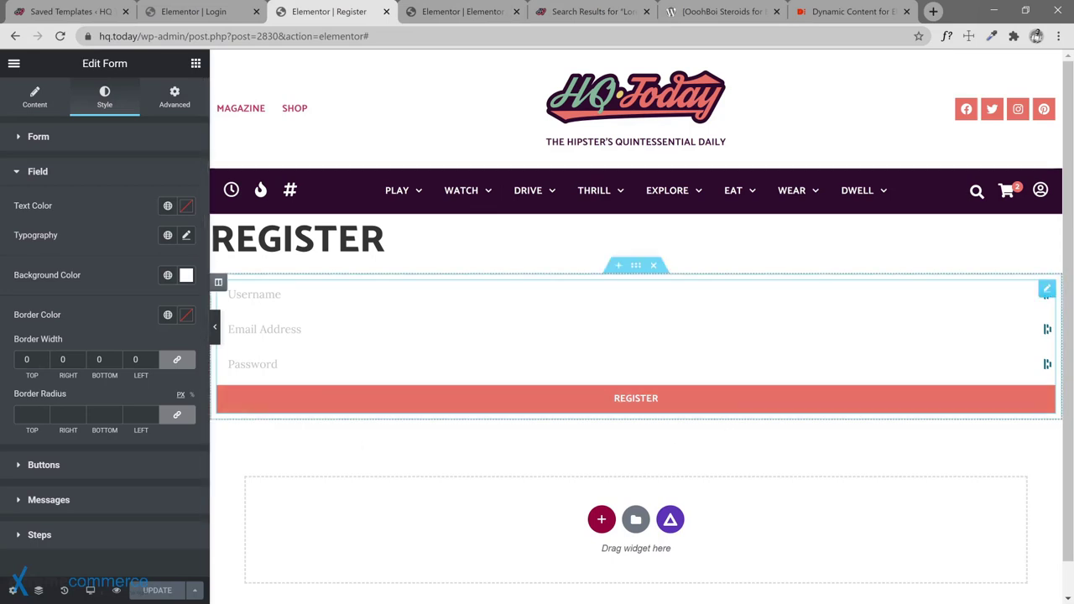
{"action": "scroll", "coordinate": [120, 404], "scroll_direction": "down", "scroll_amount": 2}
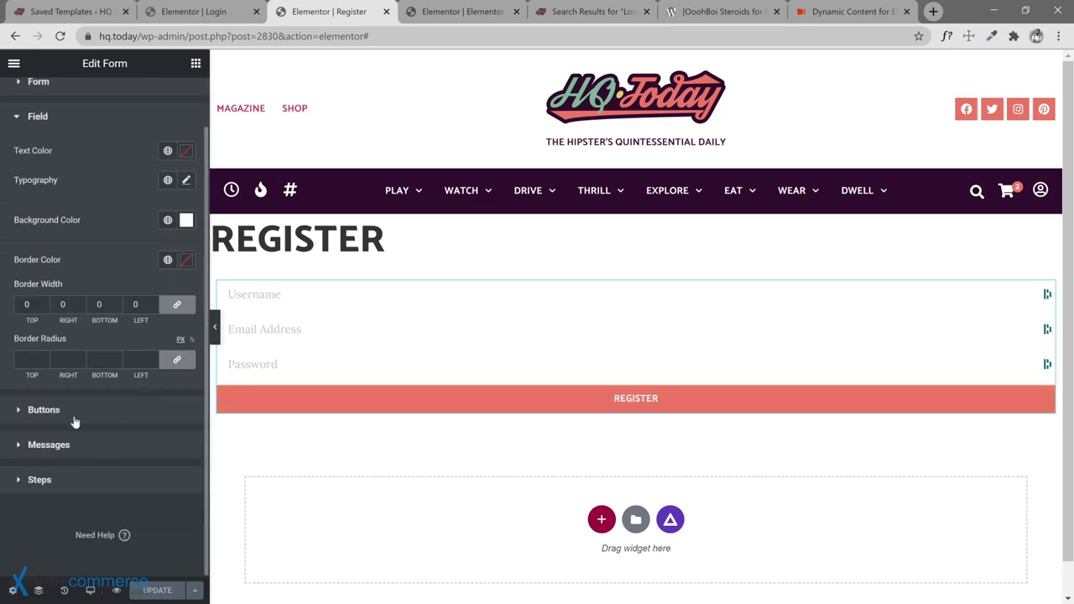
{"action": "scroll", "coordinate": [149, 181], "scroll_direction": "up", "scroll_amount": 2}
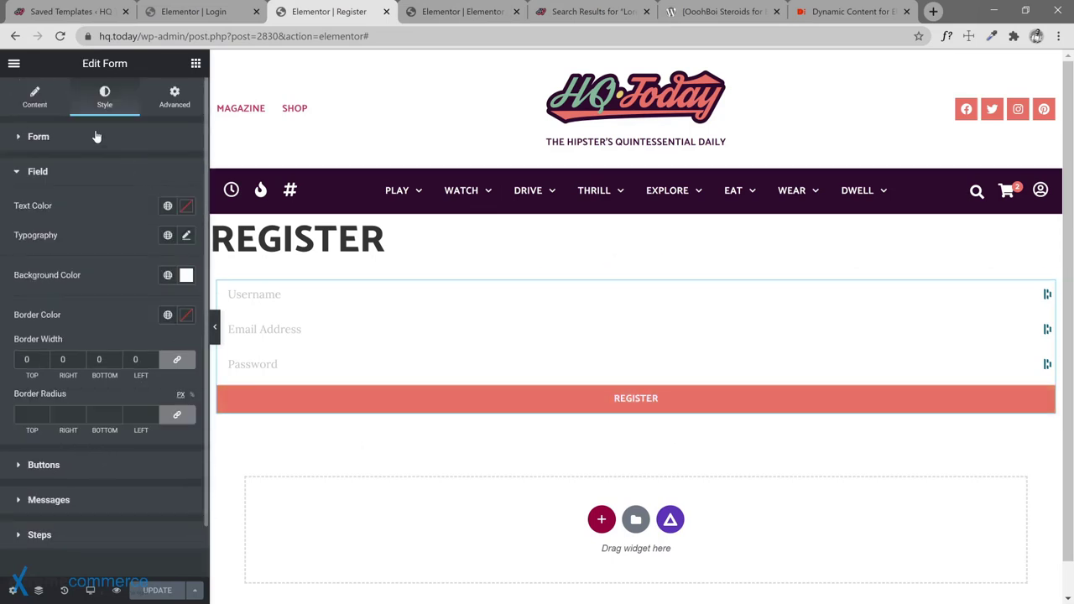
Step: Expand Actions After Submit, where Email is the only action, and browse the other available actions
{"action": "left_click", "coordinate": [34, 96]}
{"action": "scroll", "coordinate": [100, 340], "scroll_direction": "down", "scroll_amount": 3}
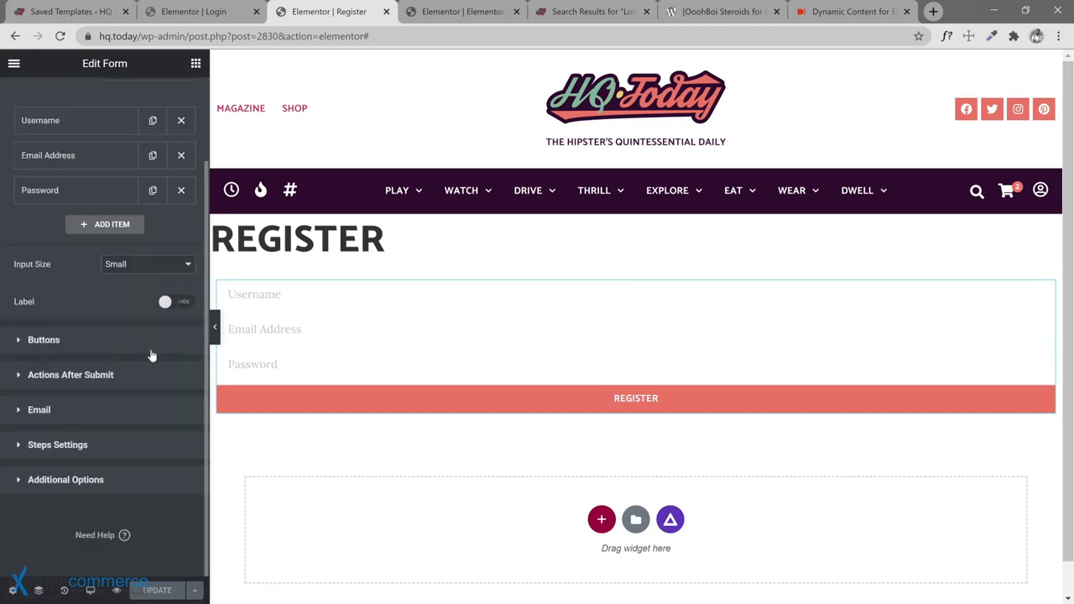
{"action": "left_click", "coordinate": [141, 377]}
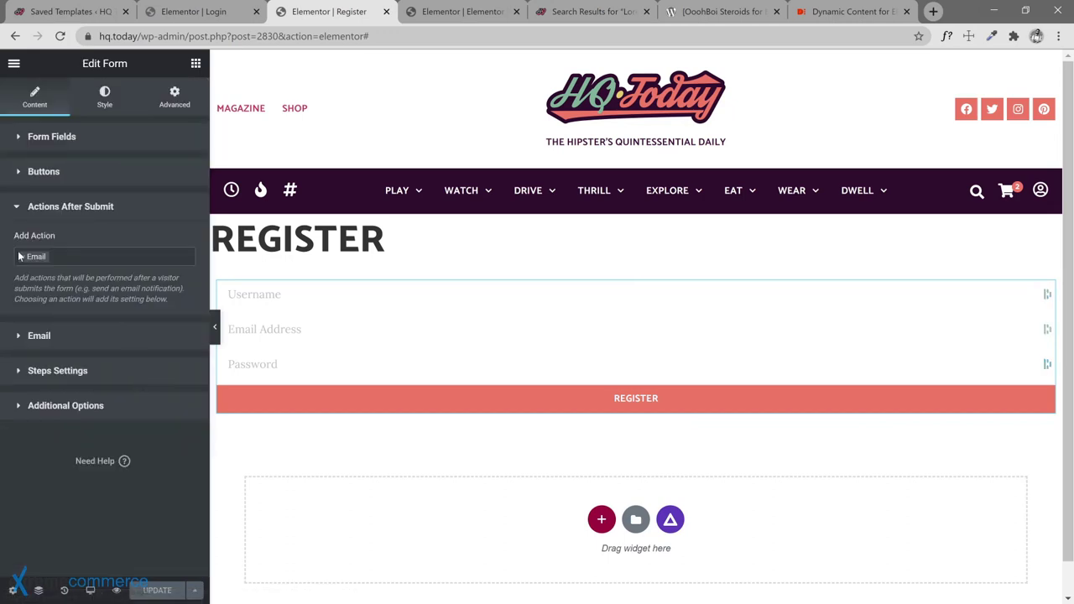
{"action": "left_click", "coordinate": [101, 256]}
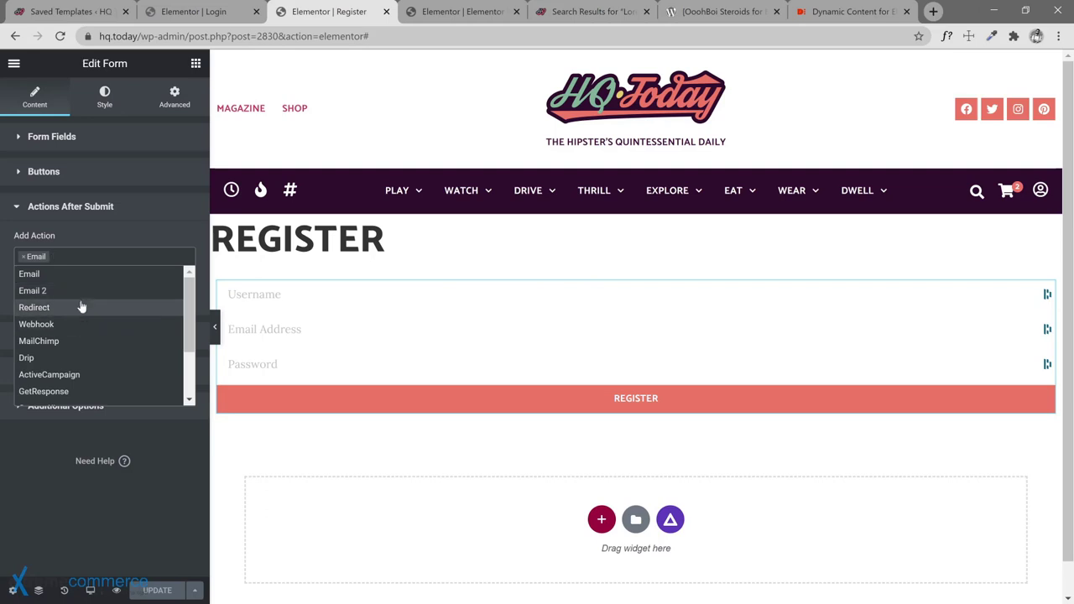
{"action": "scroll", "coordinate": [77, 313], "scroll_direction": "down", "scroll_amount": 1}
{"action": "scroll", "coordinate": [84, 331], "scroll_direction": "down", "scroll_amount": 2}
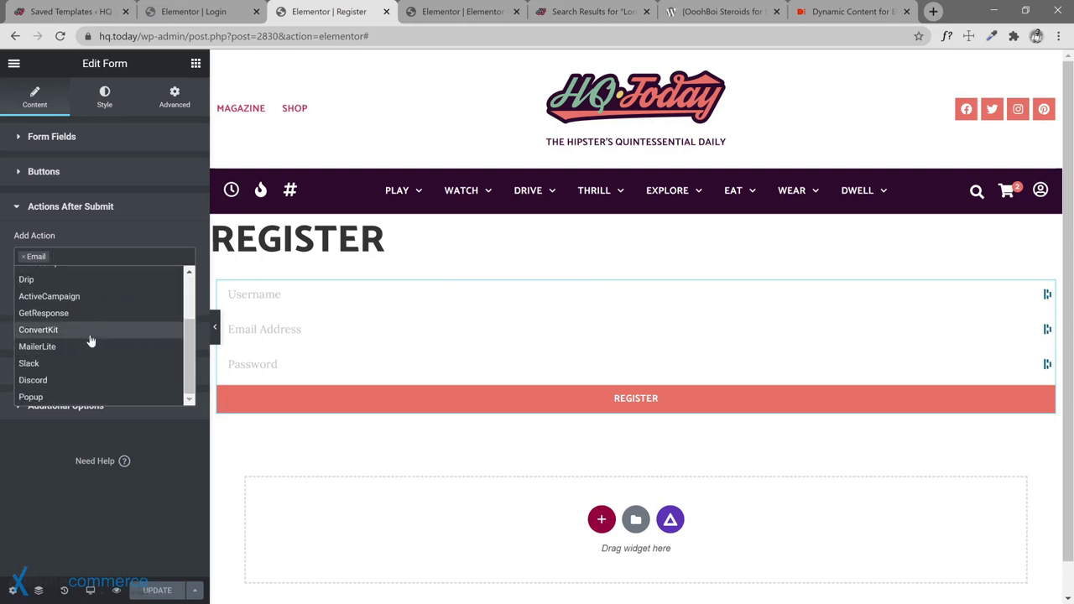
{"action": "scroll", "coordinate": [87, 340], "scroll_direction": "up", "scroll_amount": 3}
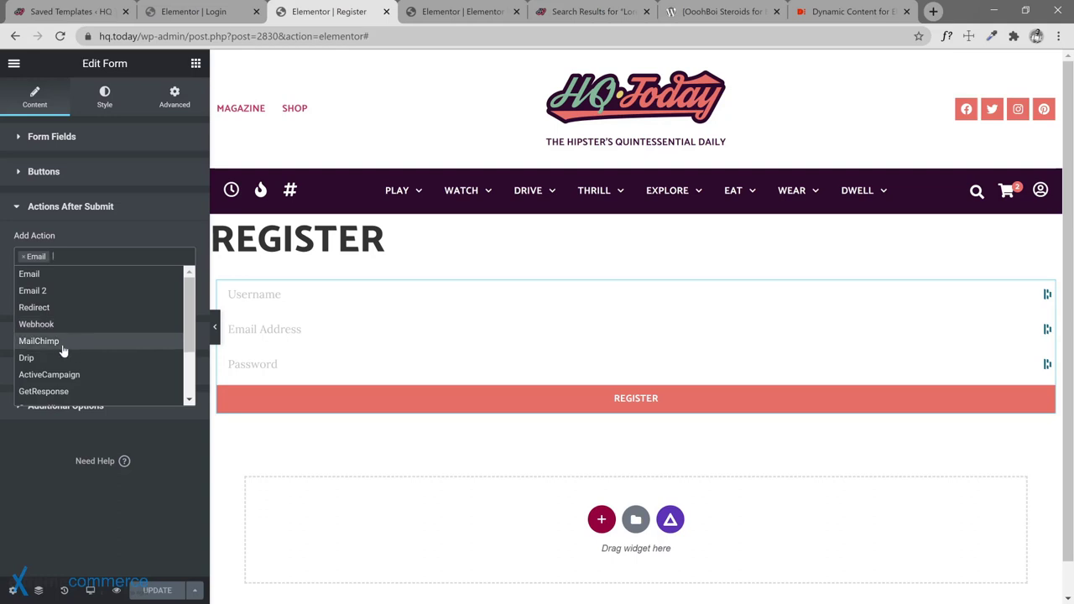
{"action": "scroll", "coordinate": [64, 351], "scroll_direction": "down", "scroll_amount": 2}
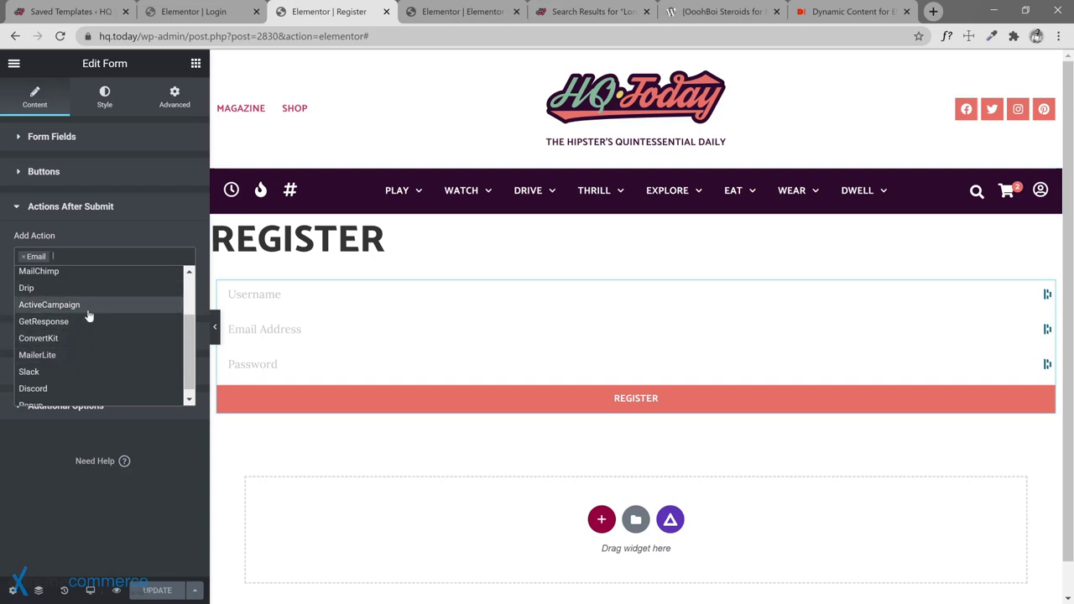
{"action": "scroll", "coordinate": [84, 323], "scroll_direction": "down", "scroll_amount": 1}
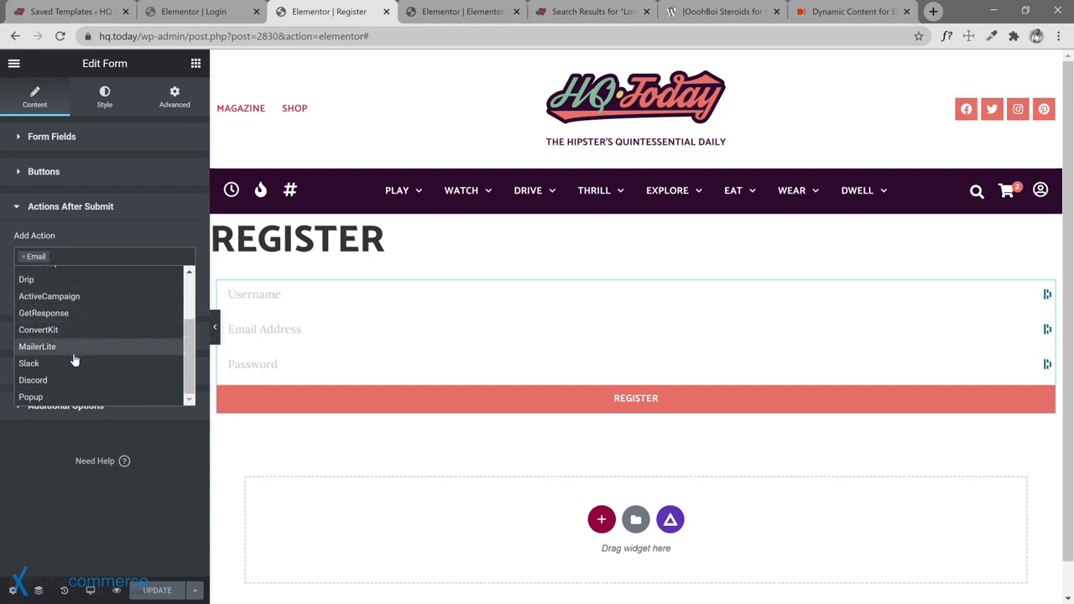
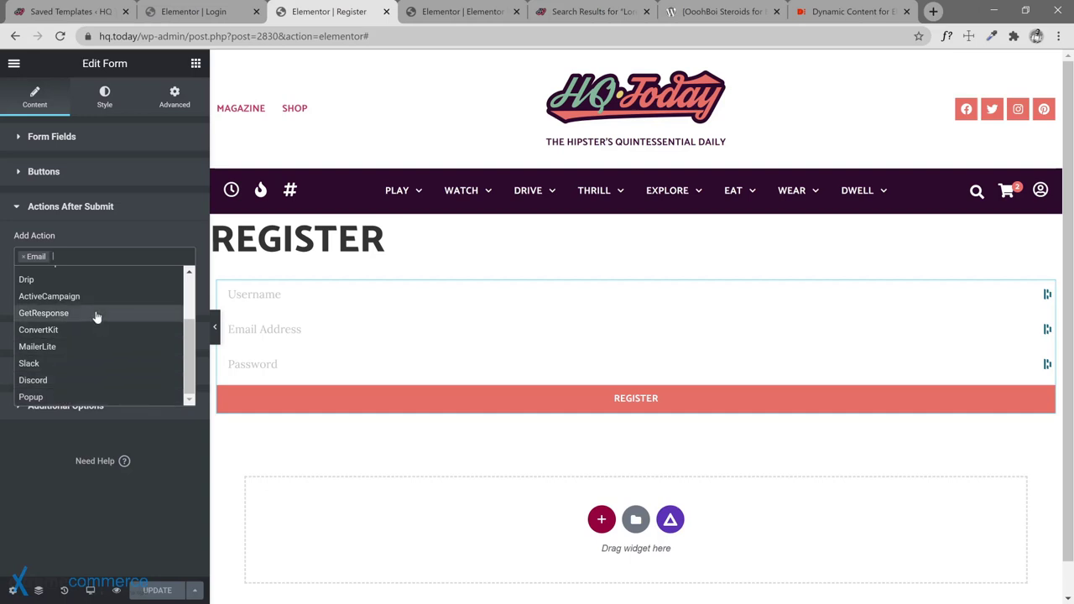
Step: Dismiss the Add Action list without adding anything, keeping Email as the form's only submit action
{"action": "scroll", "coordinate": [47, 315], "scroll_direction": "up", "scroll_amount": 1}
{"action": "scroll", "coordinate": [108, 307], "scroll_direction": "up", "scroll_amount": 1}
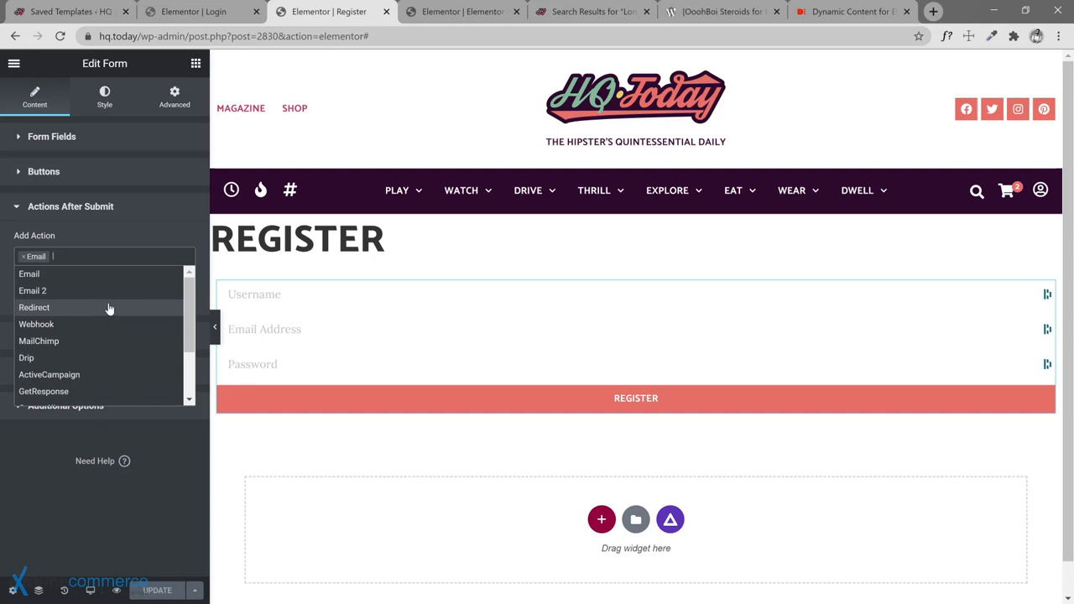
{"action": "left_click", "coordinate": [93, 433]}
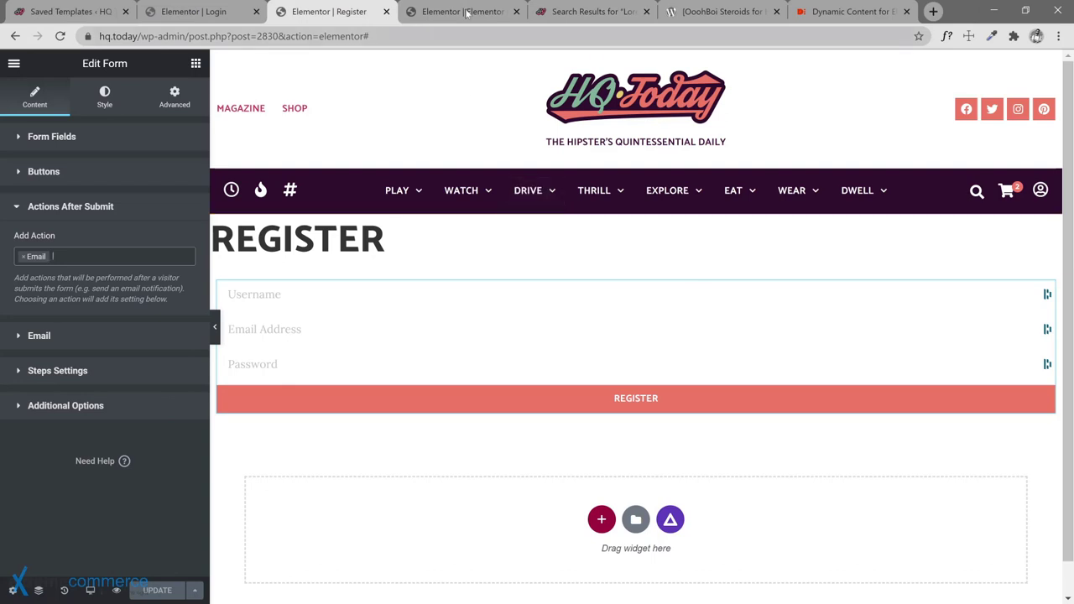
Step: On the Lorem search results page, reload, view the Register form in the login popup, then close it
{"action": "left_click", "coordinate": [577, 17]}
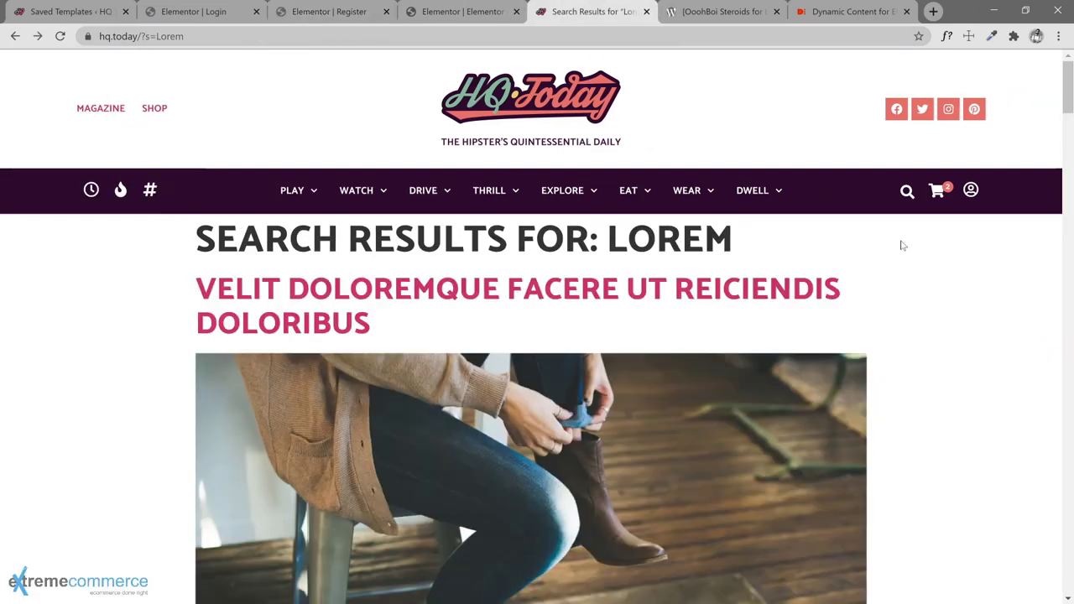
{"action": "left_click", "coordinate": [969, 191]}
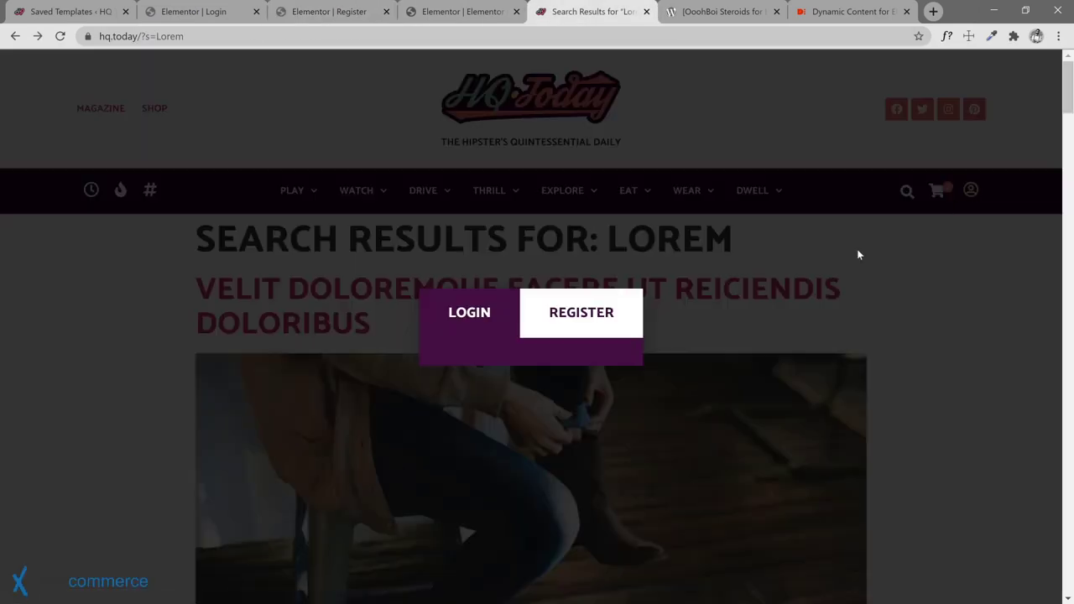
{"action": "left_click", "coordinate": [59, 36]}
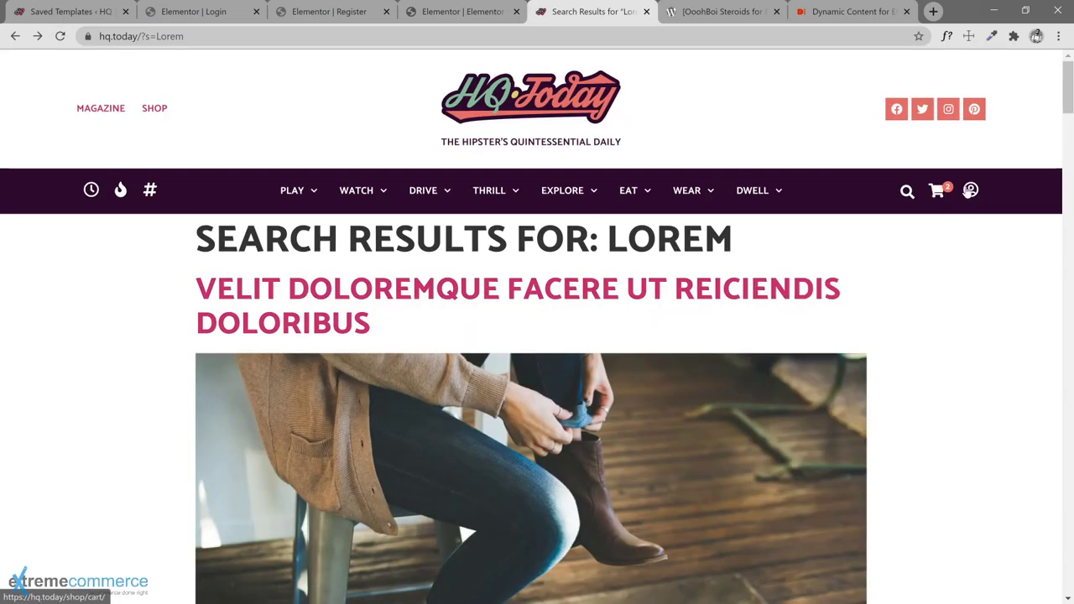
{"action": "left_click", "coordinate": [970, 191]}
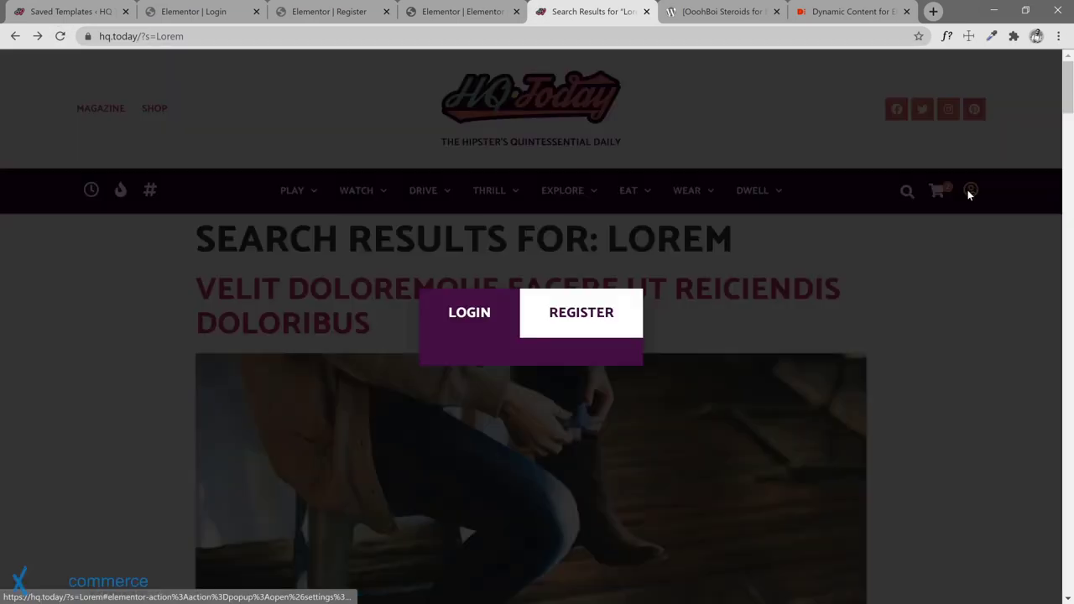
{"action": "left_click", "coordinate": [586, 313]}
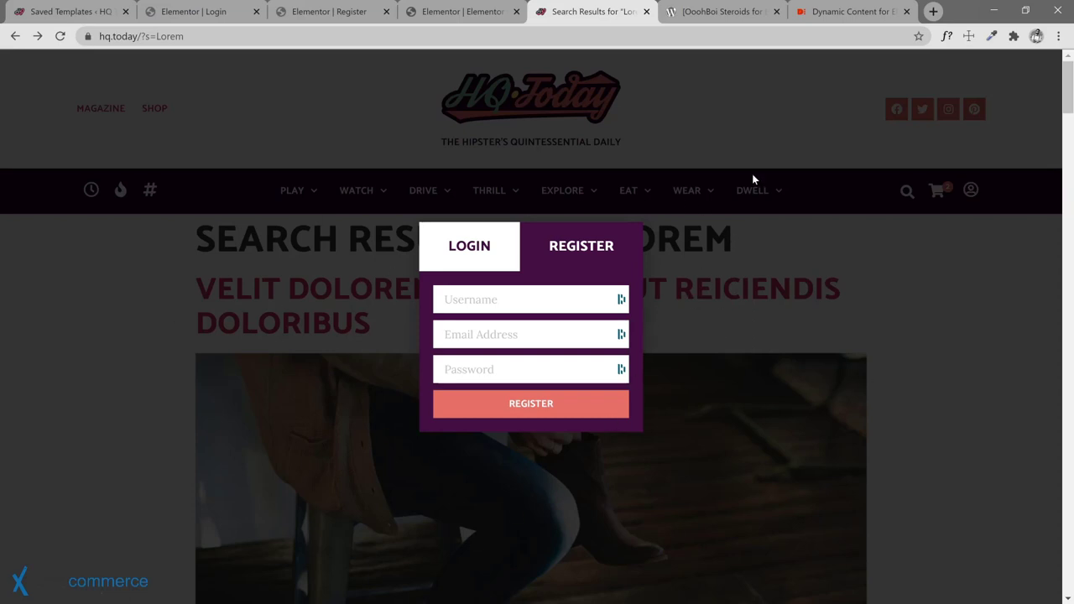
{"action": "left_click", "coordinate": [691, 180]}
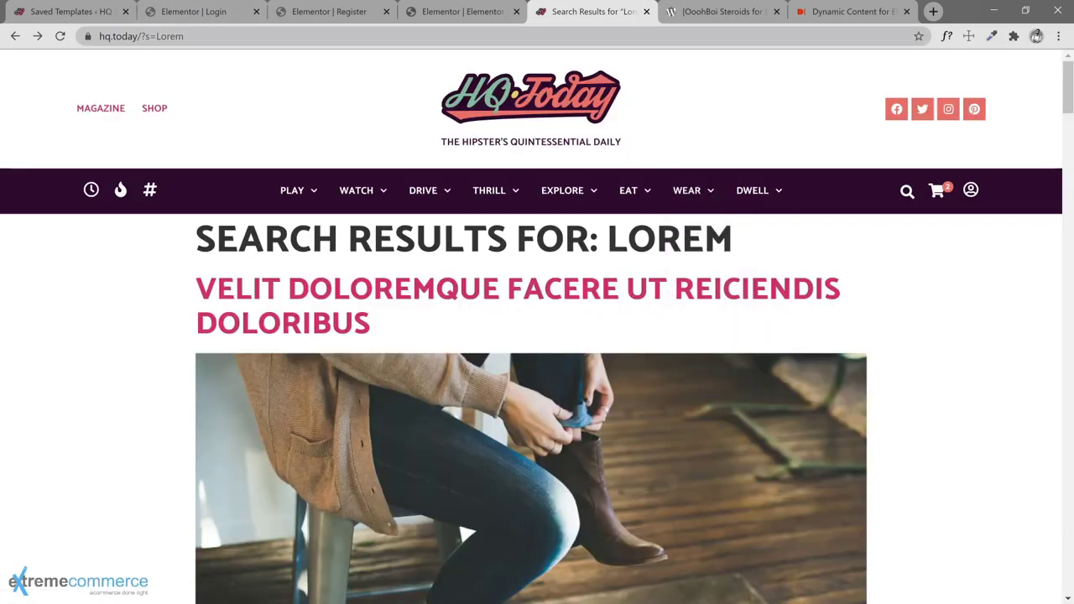
{"action": "left_click", "coordinate": [80, 17]}
Step: Upload dynamic-content-for-elementor.zip under Plugins > Add New, install it and activate it
{"action": "mouse_move", "coordinate": [105, 224]}
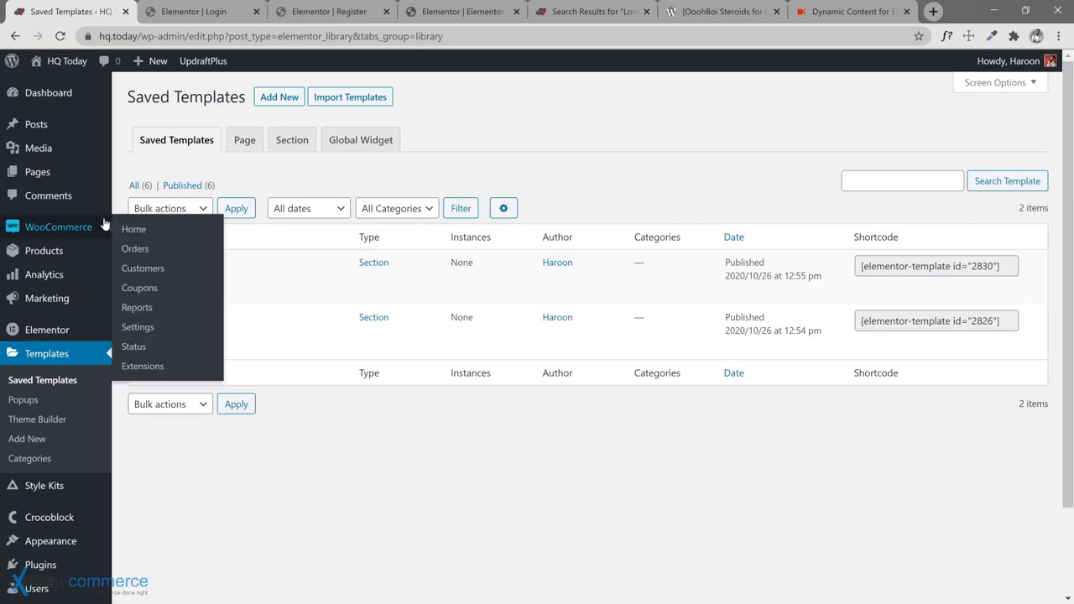
{"action": "mouse_move", "coordinate": [110, 280]}
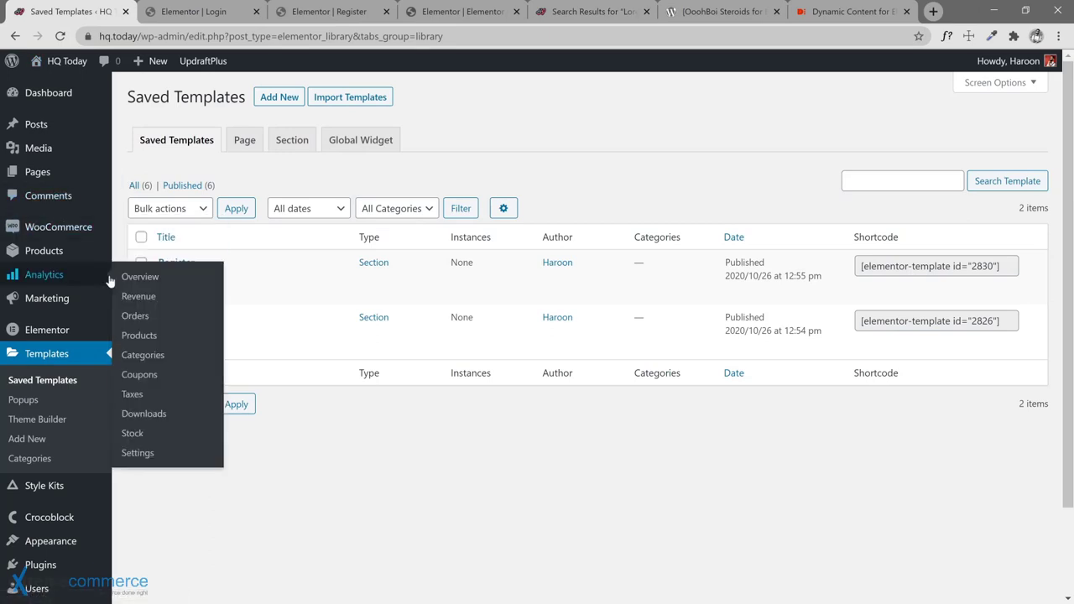
{"action": "scroll", "coordinate": [109, 335], "scroll_direction": "down", "scroll_amount": 2}
{"action": "mouse_move", "coordinate": [84, 463]}
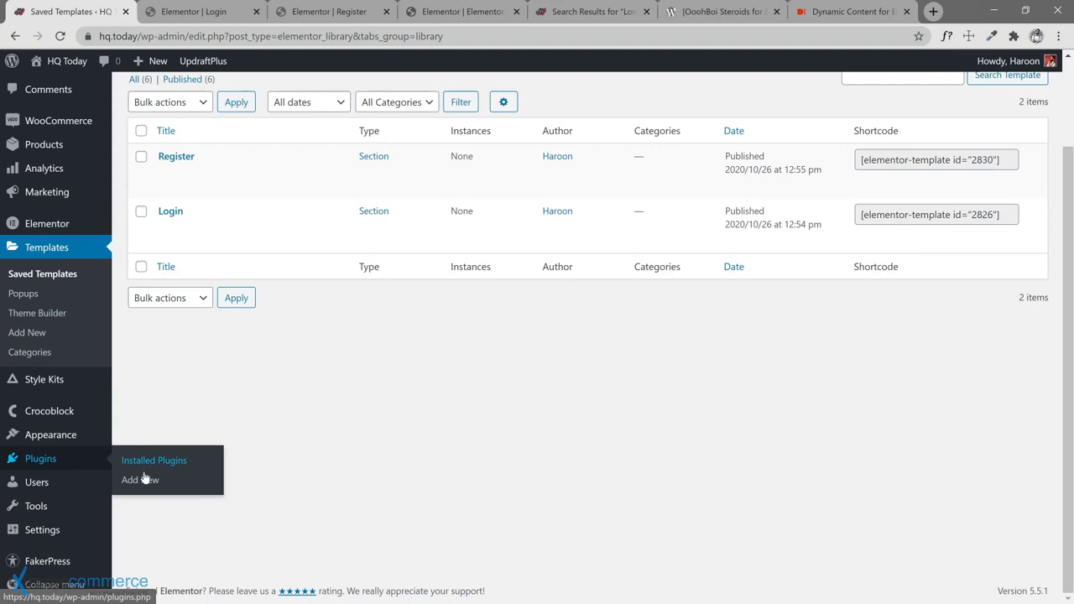
{"action": "left_click", "coordinate": [144, 478]}
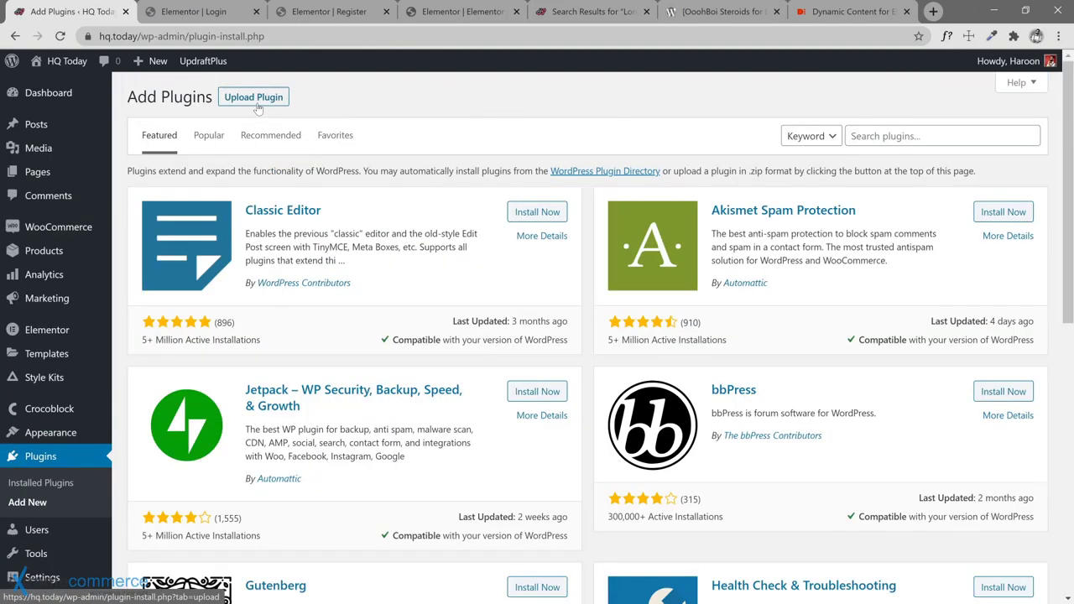
{"action": "left_click", "coordinate": [254, 99]}
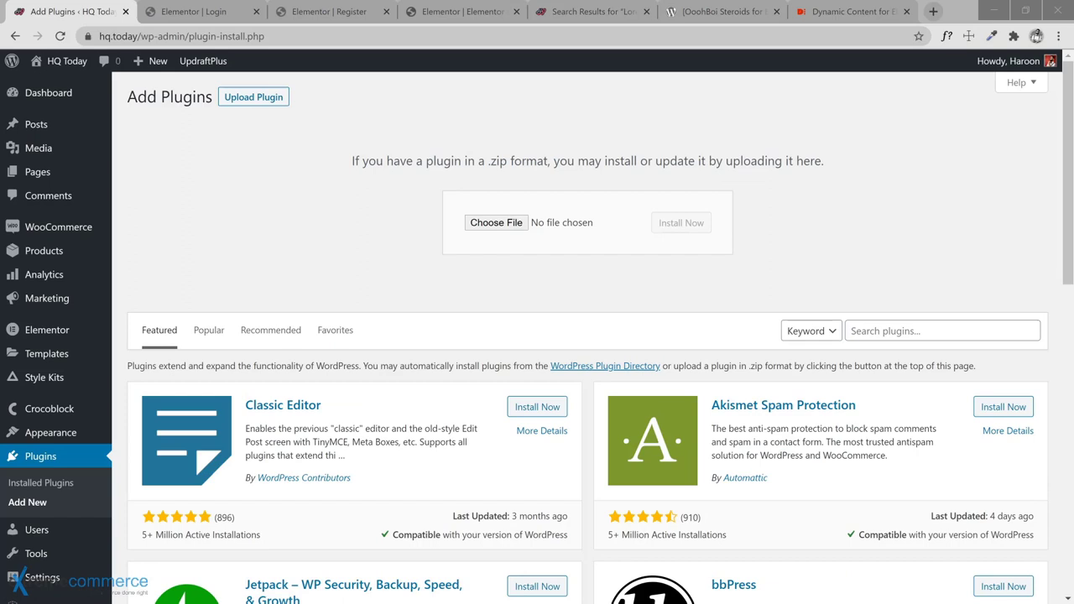
{"action": "left_click_drag", "start_coordinate": [504, 38], "coordinate": [483, 226]}
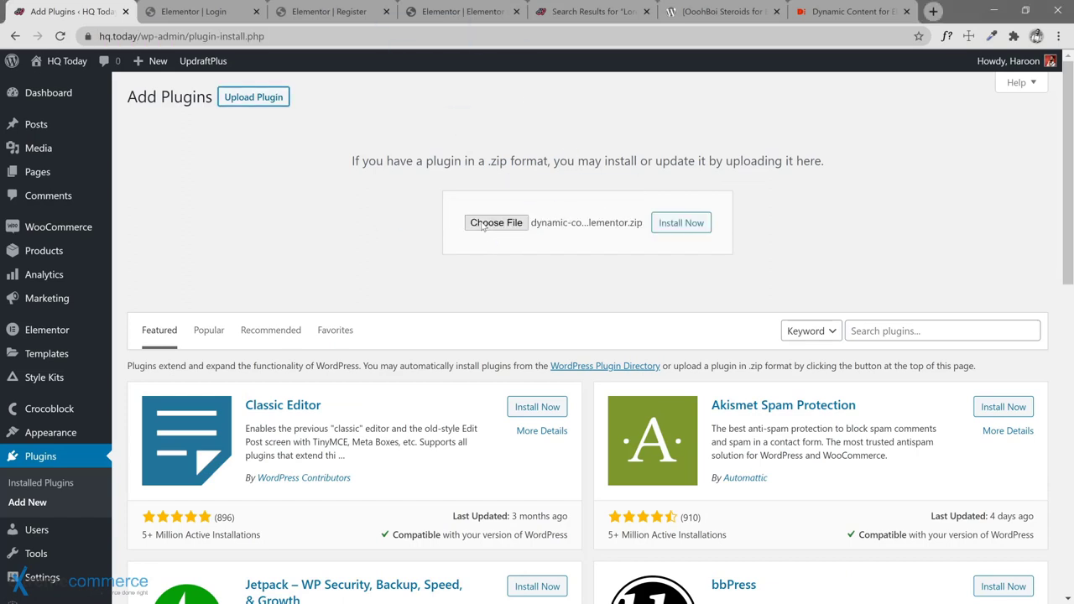
{"action": "left_click", "coordinate": [680, 223]}
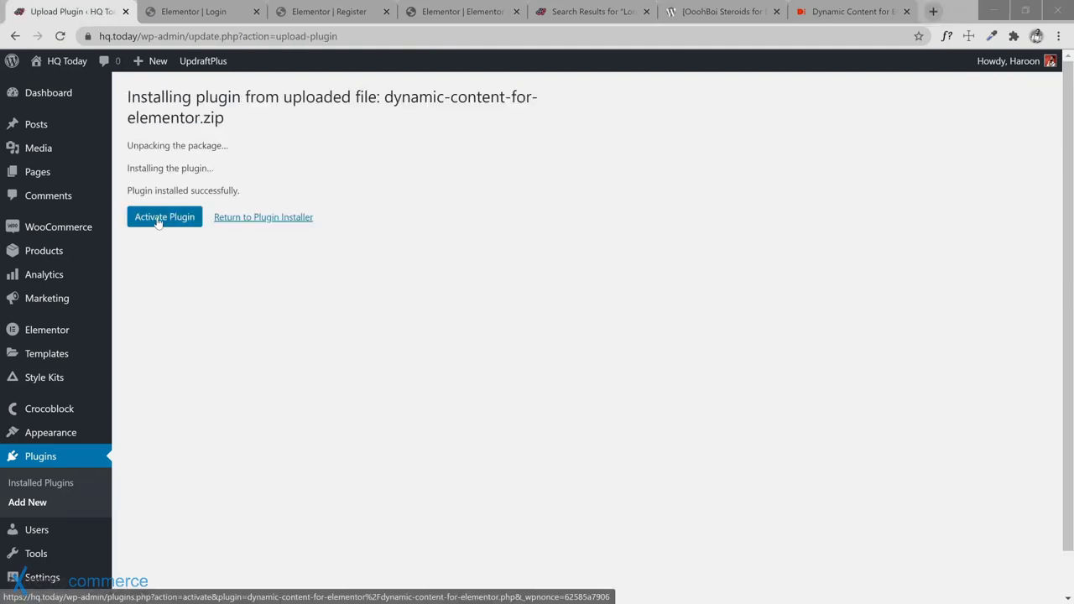
{"action": "left_click", "coordinate": [157, 222]}
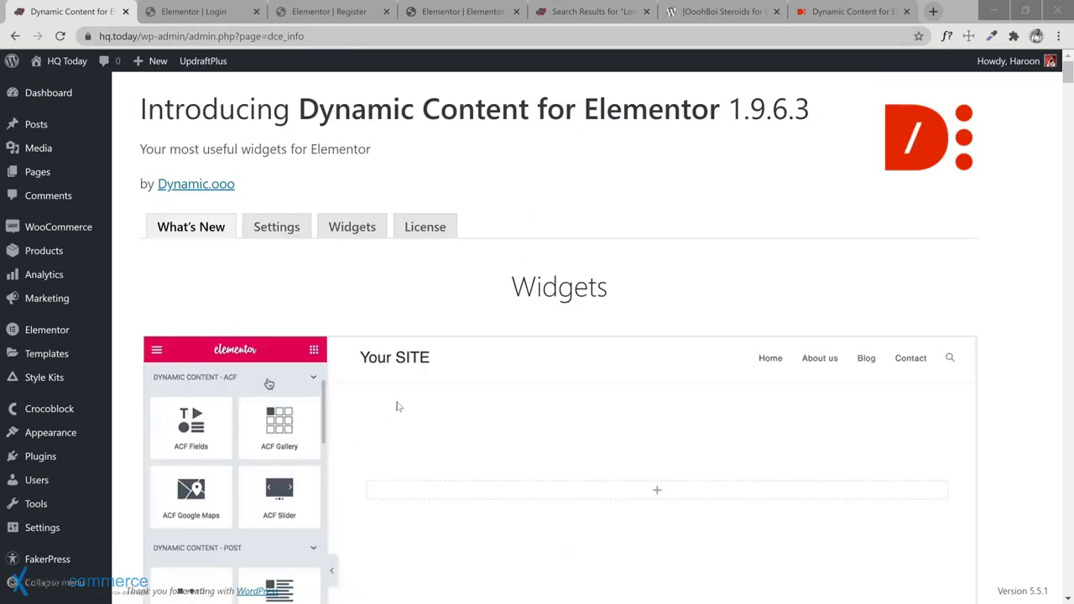
Step: Enter and activate the Dynamic Content licence key on the License tab
{"action": "scroll", "coordinate": [336, 352], "scroll_direction": "down", "scroll_amount": 5}
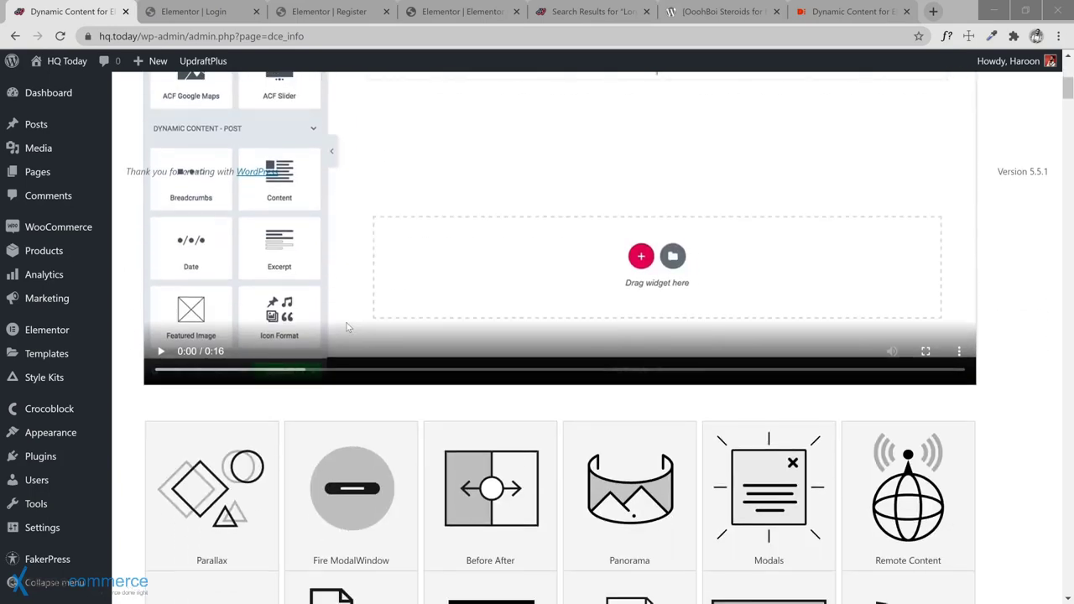
{"action": "scroll", "coordinate": [347, 324], "scroll_direction": "up", "scroll_amount": 3}
{"action": "scroll", "coordinate": [351, 310], "scroll_direction": "up", "scroll_amount": 2}
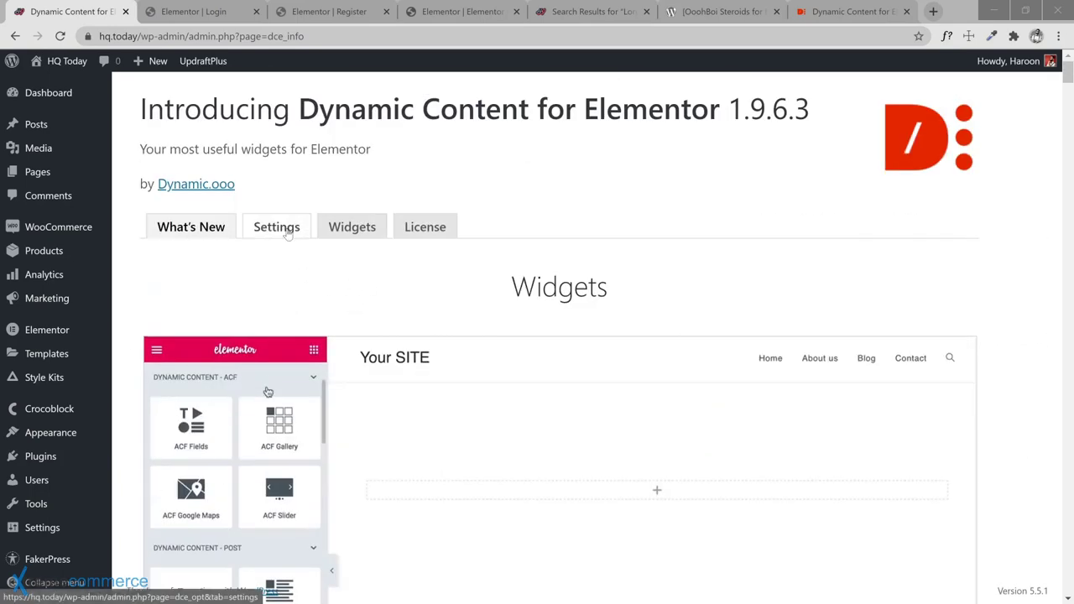
{"action": "left_click", "coordinate": [425, 228]}
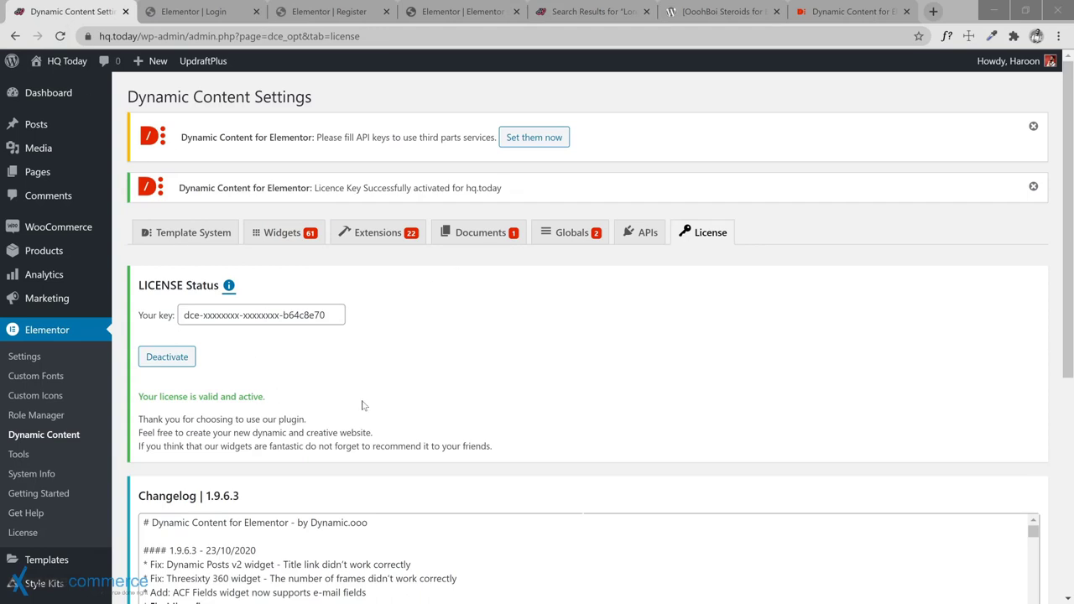
{"action": "scroll", "coordinate": [366, 405], "scroll_direction": "down", "scroll_amount": 1}
{"action": "scroll", "coordinate": [251, 314], "scroll_direction": "down", "scroll_amount": 3}
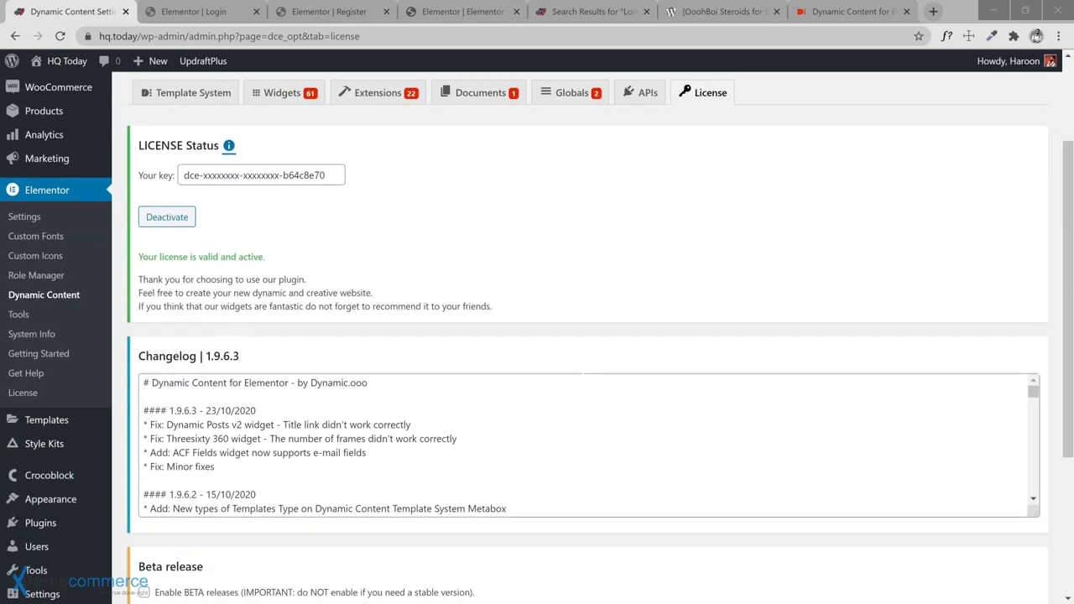
{"action": "scroll", "coordinate": [288, 311], "scroll_direction": "up", "scroll_amount": 4}
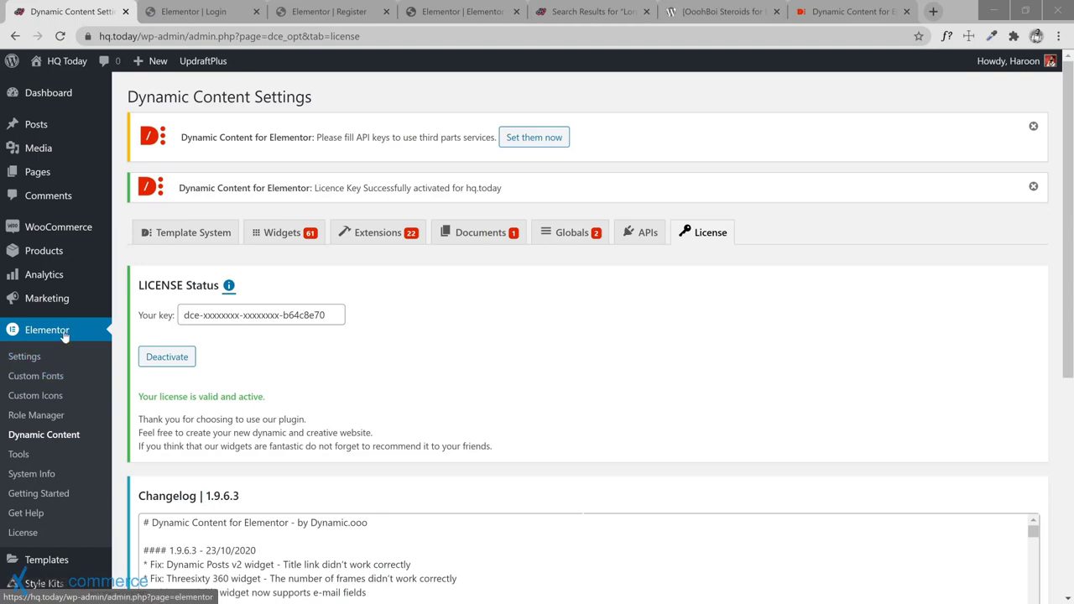
{"action": "scroll", "coordinate": [65, 344], "scroll_direction": "down", "scroll_amount": 1}
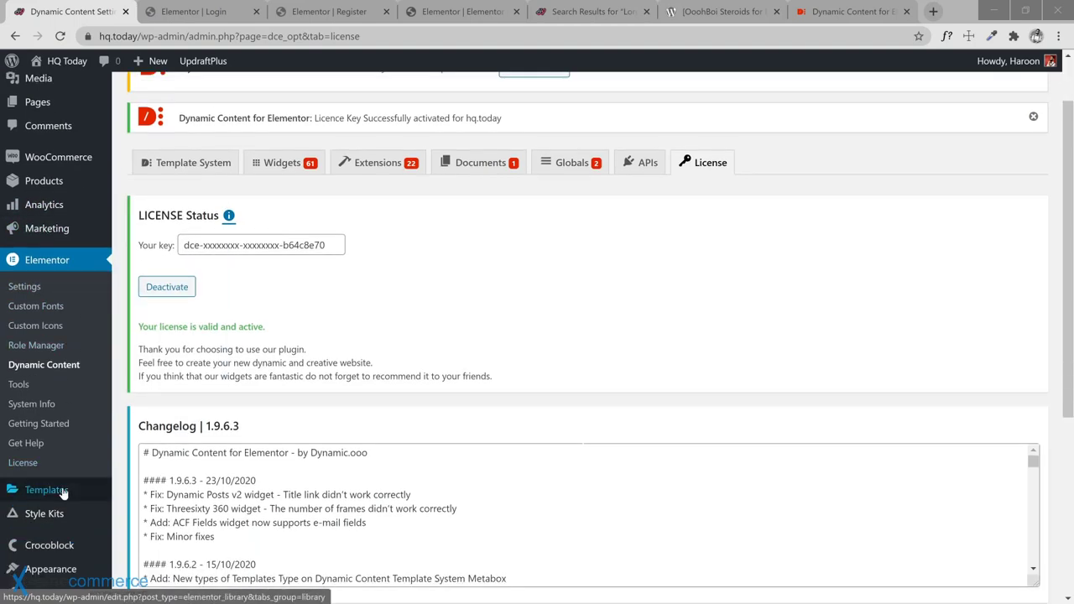
{"action": "mouse_move", "coordinate": [63, 494]}
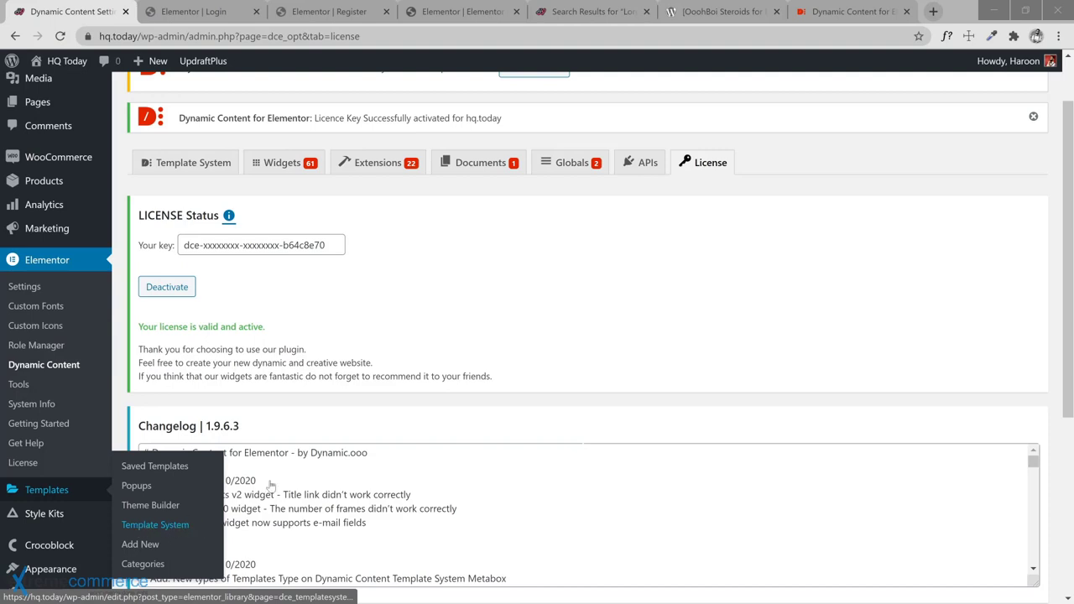
Step: Review the Template System's posts archive options, leaving Before, Template and After set to NO
{"action": "left_click", "coordinate": [193, 167]}
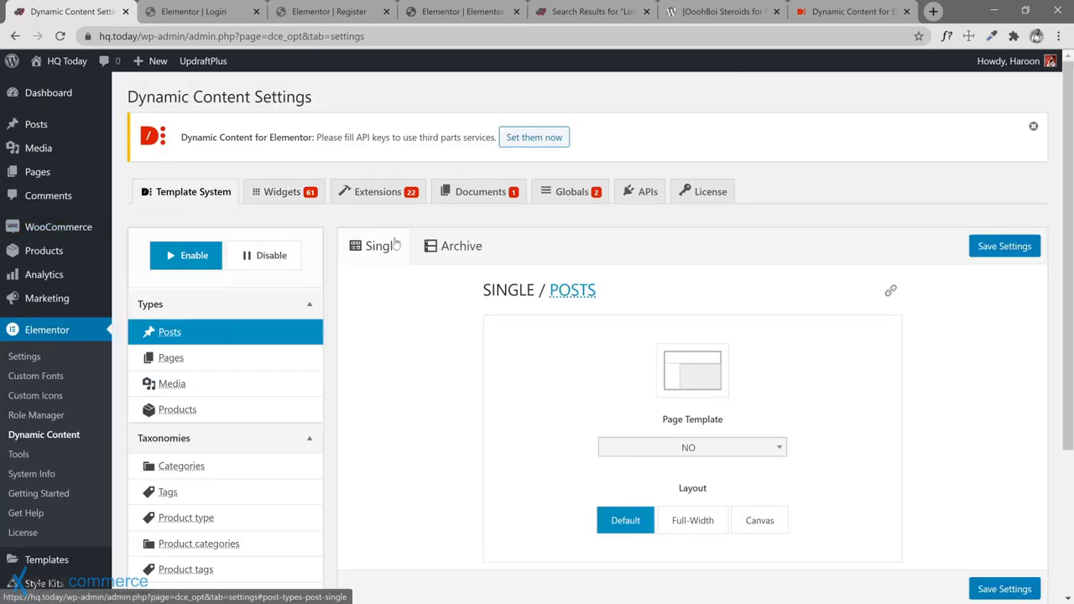
{"action": "scroll", "coordinate": [381, 302], "scroll_direction": "down", "scroll_amount": 2}
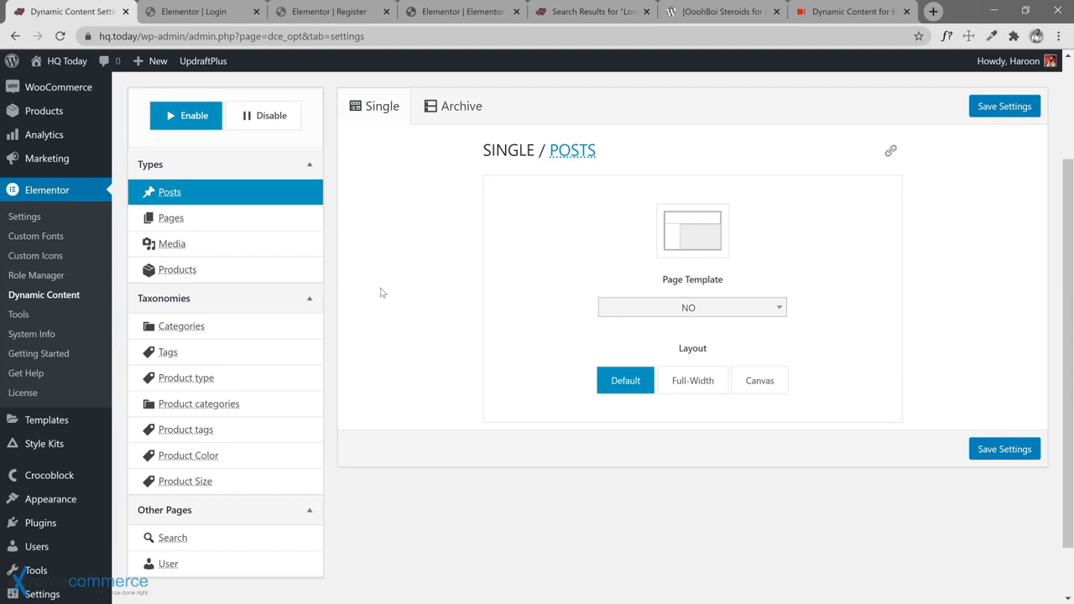
{"action": "scroll", "coordinate": [373, 285], "scroll_direction": "up", "scroll_amount": 1}
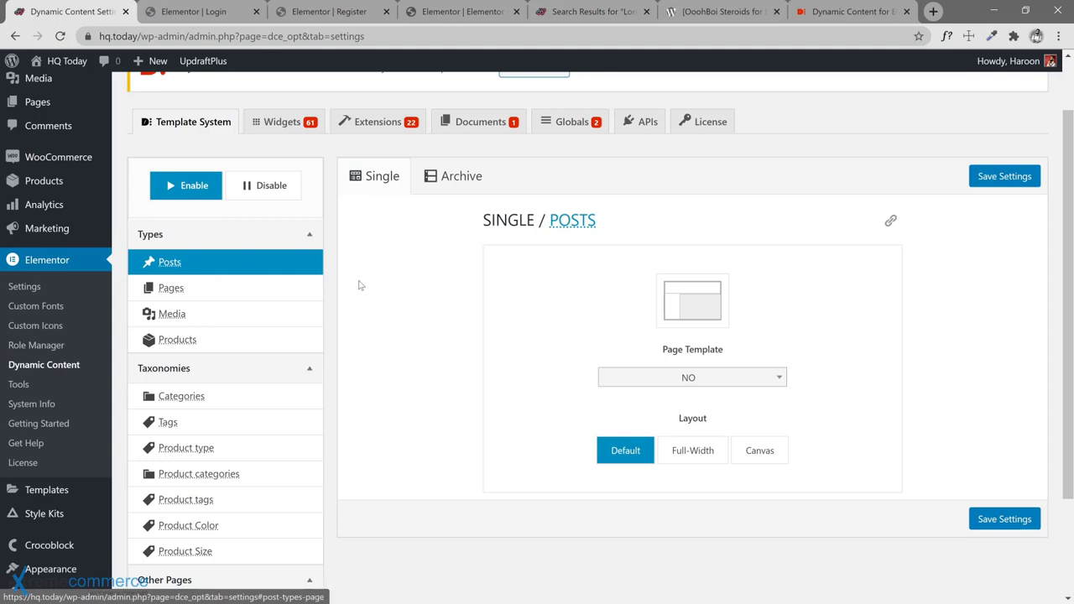
{"action": "left_click", "coordinate": [474, 181]}
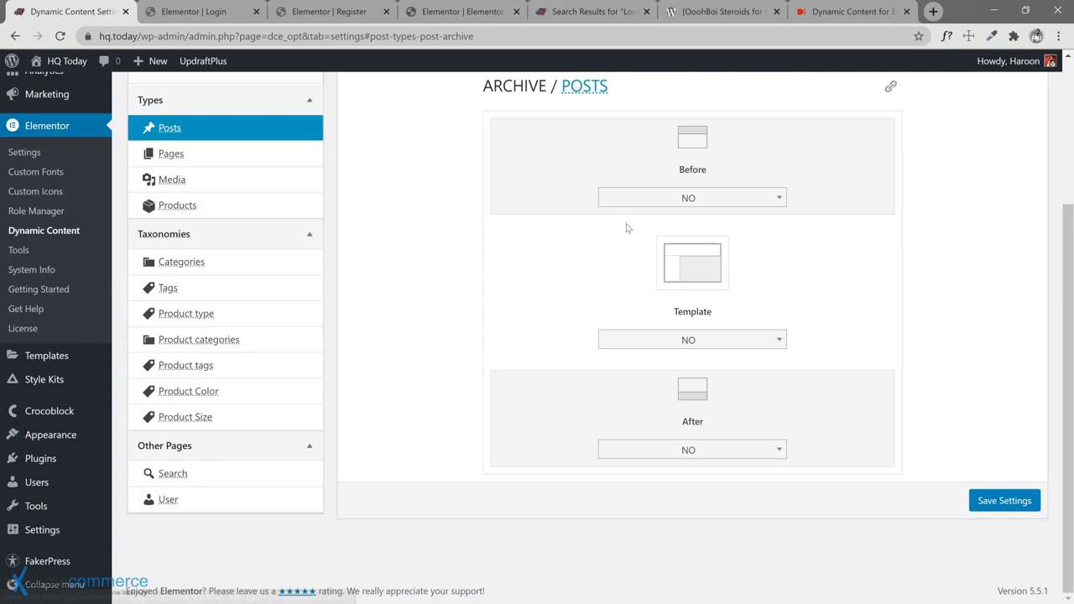
{"action": "left_click", "coordinate": [741, 269]}
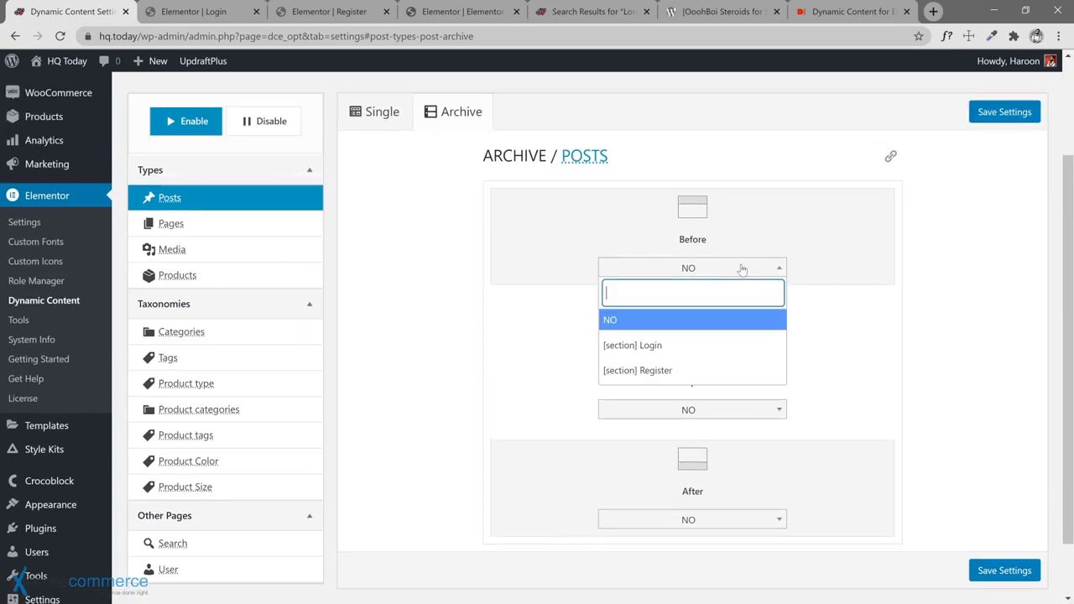
{"action": "left_click", "coordinate": [742, 268]}
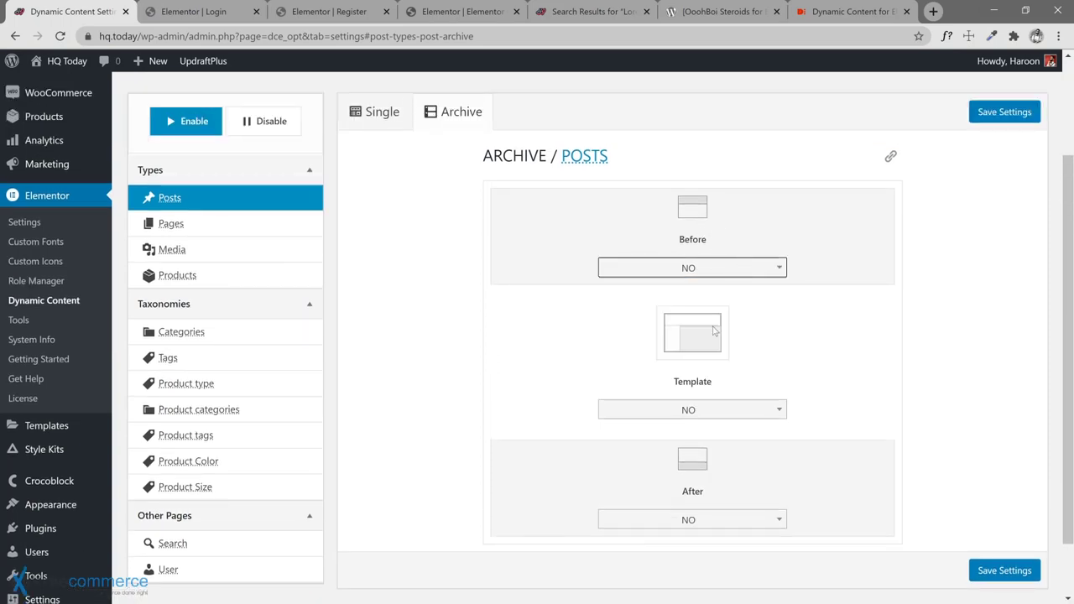
{"action": "left_click", "coordinate": [709, 421]}
{"action": "left_click", "coordinate": [710, 421]}
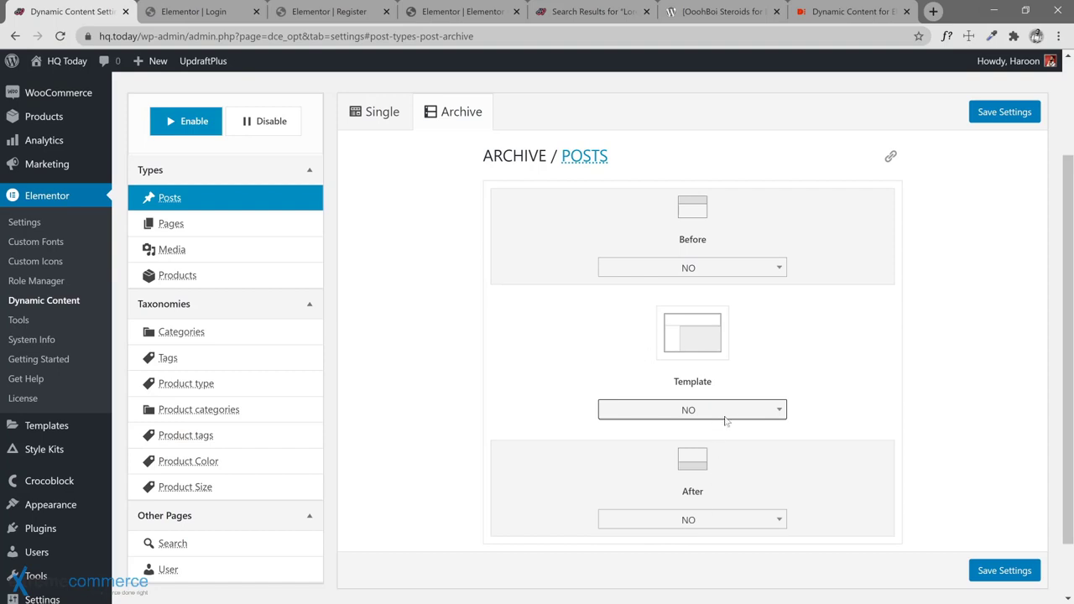
{"action": "left_click", "coordinate": [755, 522]}
{"action": "left_click", "coordinate": [755, 522]}
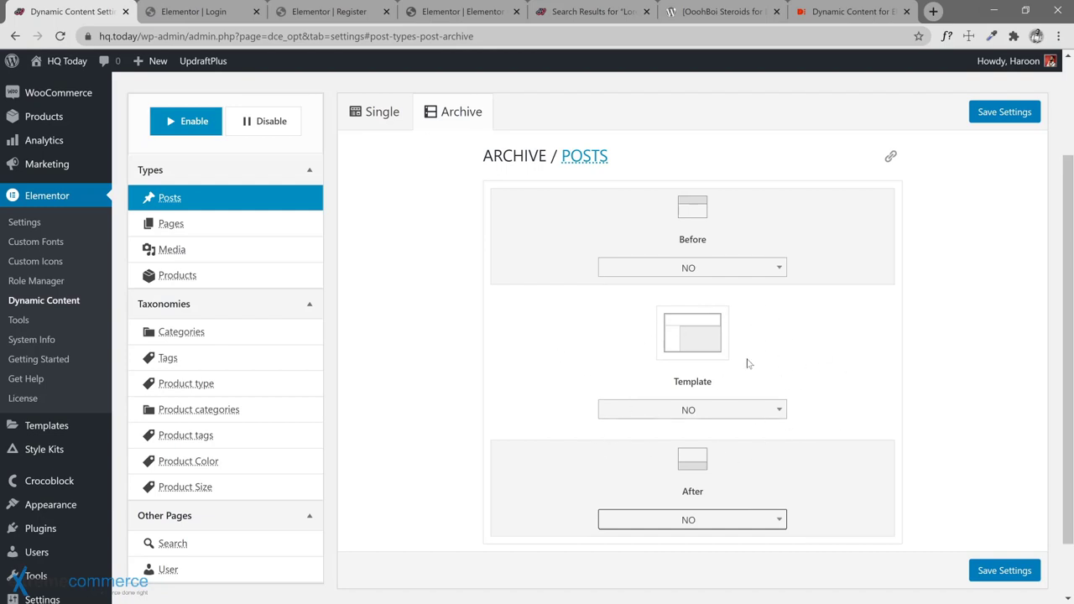
{"action": "left_click", "coordinate": [688, 267]}
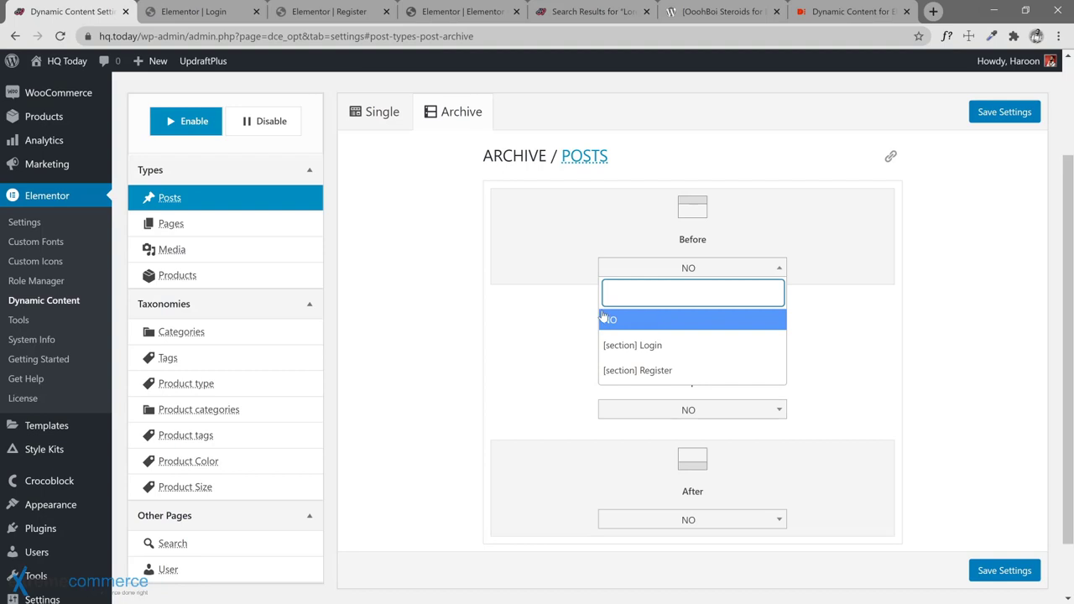
{"action": "left_click", "coordinate": [675, 389]}
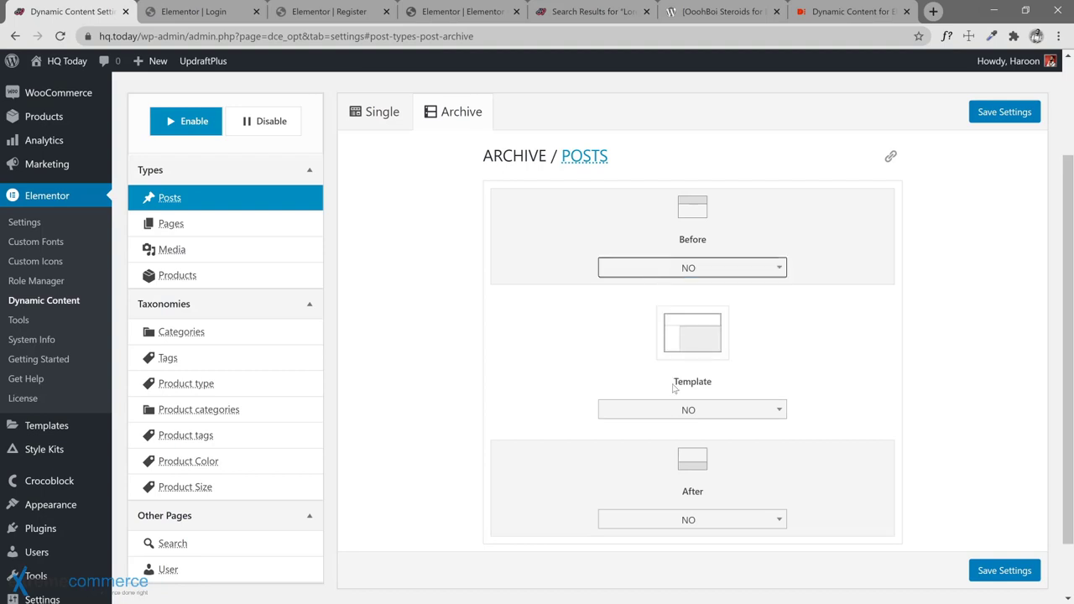
{"action": "left_click", "coordinate": [685, 523]}
{"action": "left_click", "coordinate": [689, 523]}
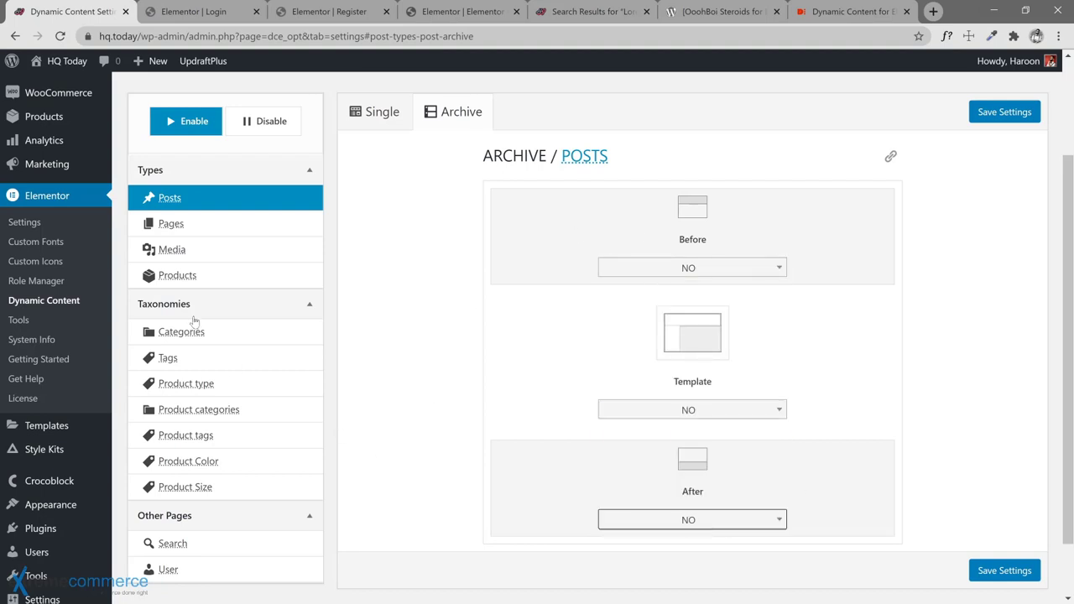
Step: Disable the Template System and save the settings
{"action": "scroll", "coordinate": [297, 293], "scroll_direction": "up", "scroll_amount": 1}
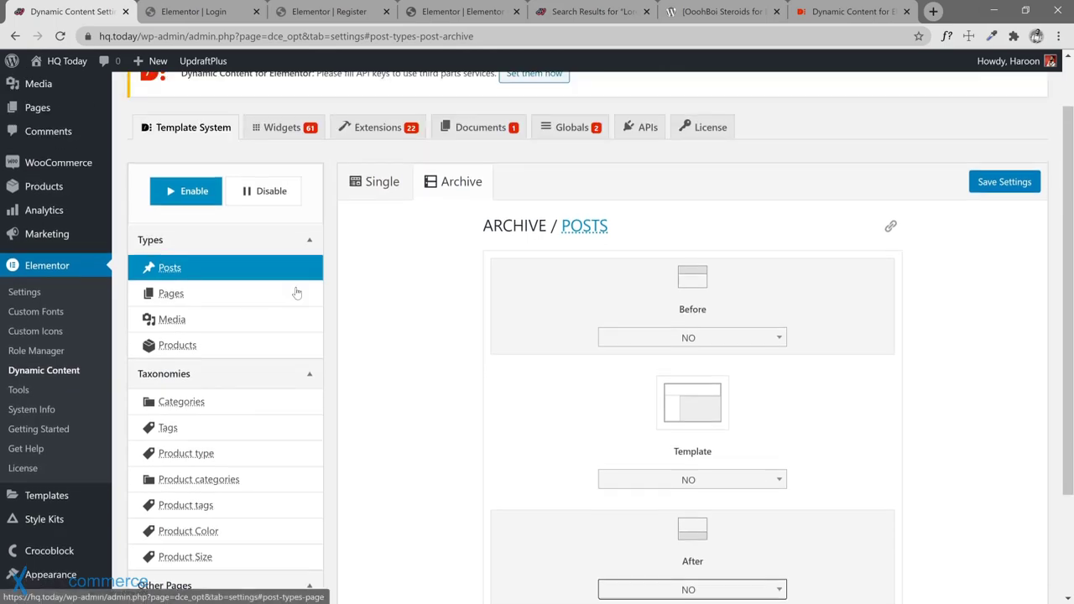
{"action": "scroll", "coordinate": [216, 276], "scroll_direction": "down", "scroll_amount": 1}
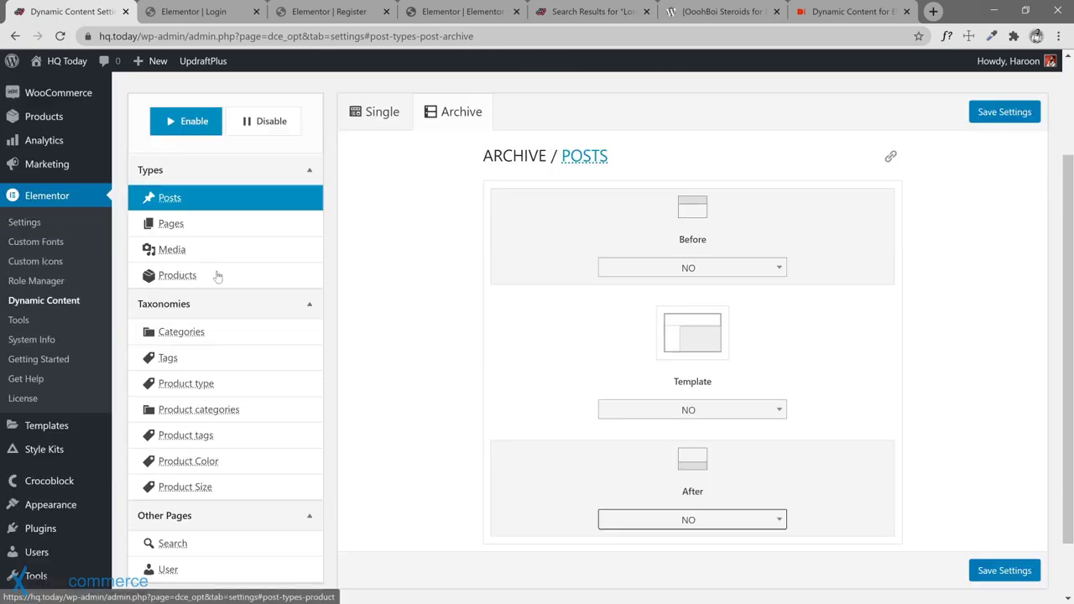
{"action": "scroll", "coordinate": [210, 282], "scroll_direction": "down", "scroll_amount": 1}
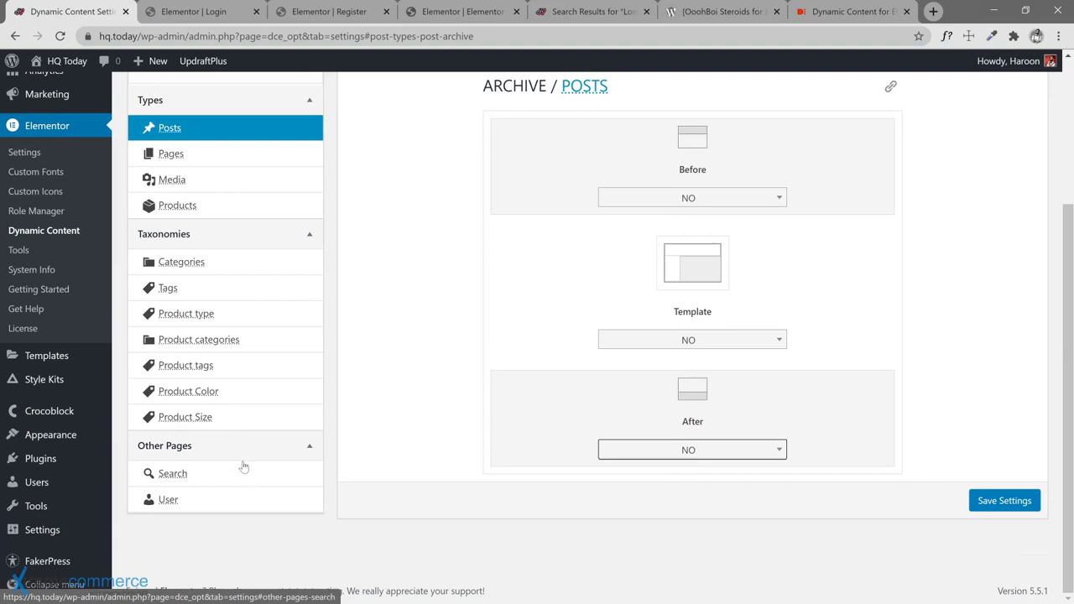
{"action": "scroll", "coordinate": [250, 437], "scroll_direction": "up", "scroll_amount": 3}
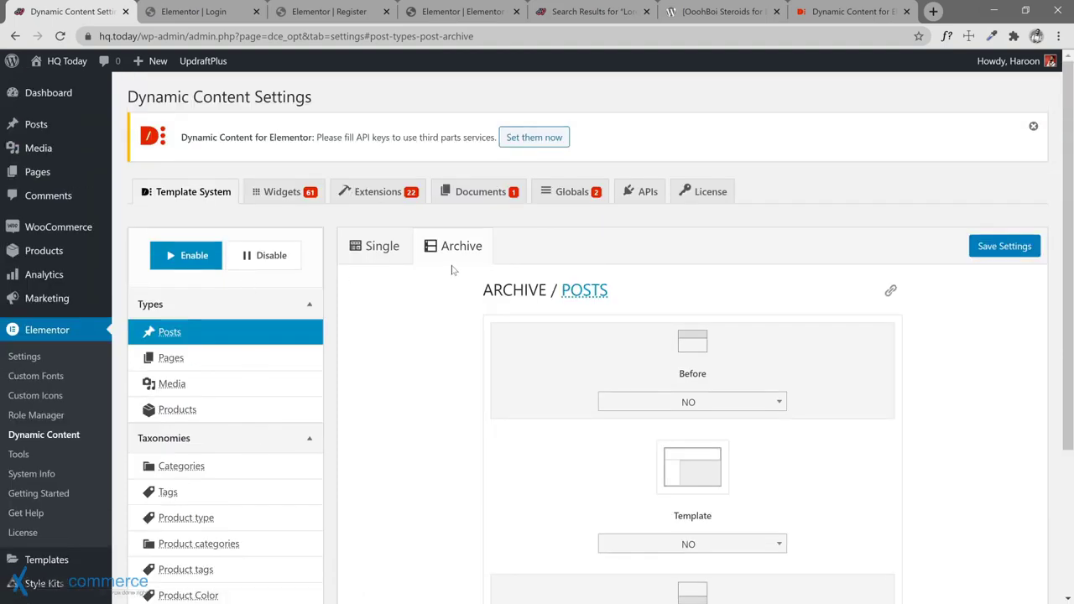
{"action": "left_click", "coordinate": [250, 262]}
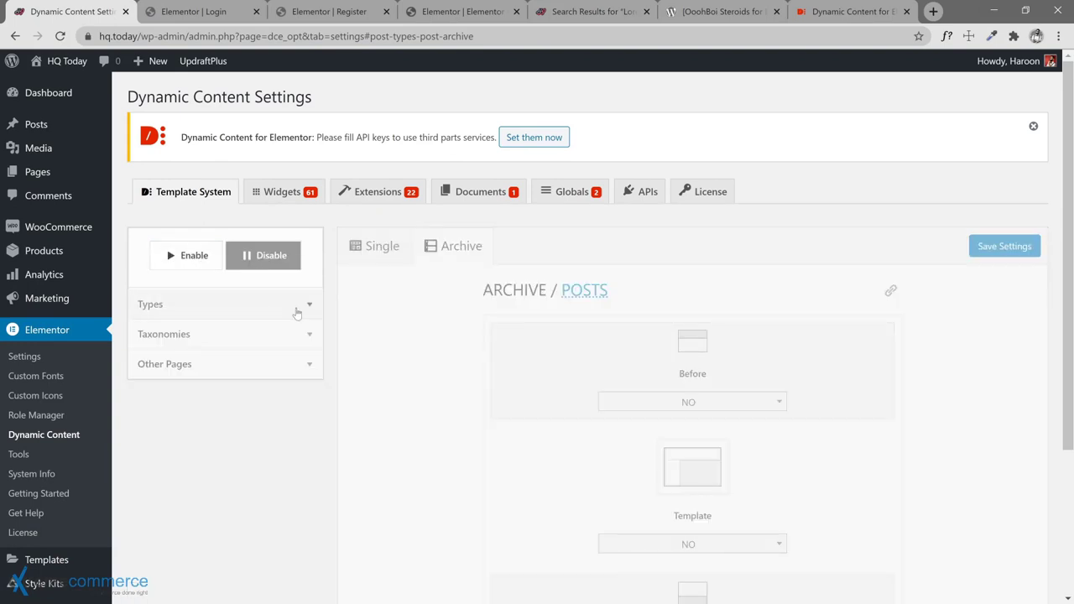
{"action": "left_click", "coordinate": [996, 248]}
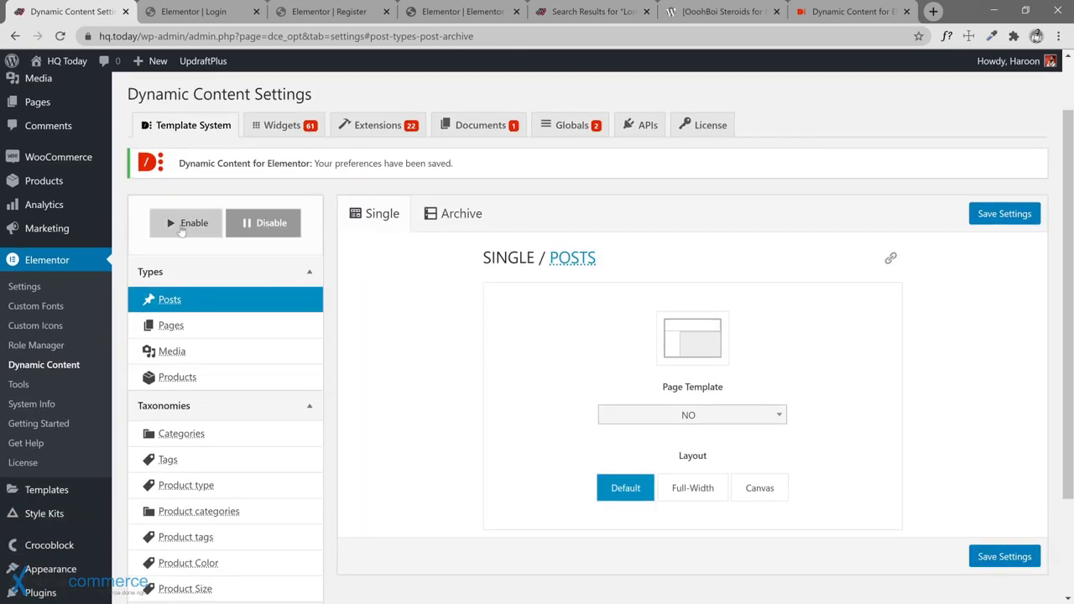
Step: Check the Pages and Media single-template options, then move to the Widgets list
{"action": "scroll", "coordinate": [252, 225], "scroll_direction": "up", "scroll_amount": 1}
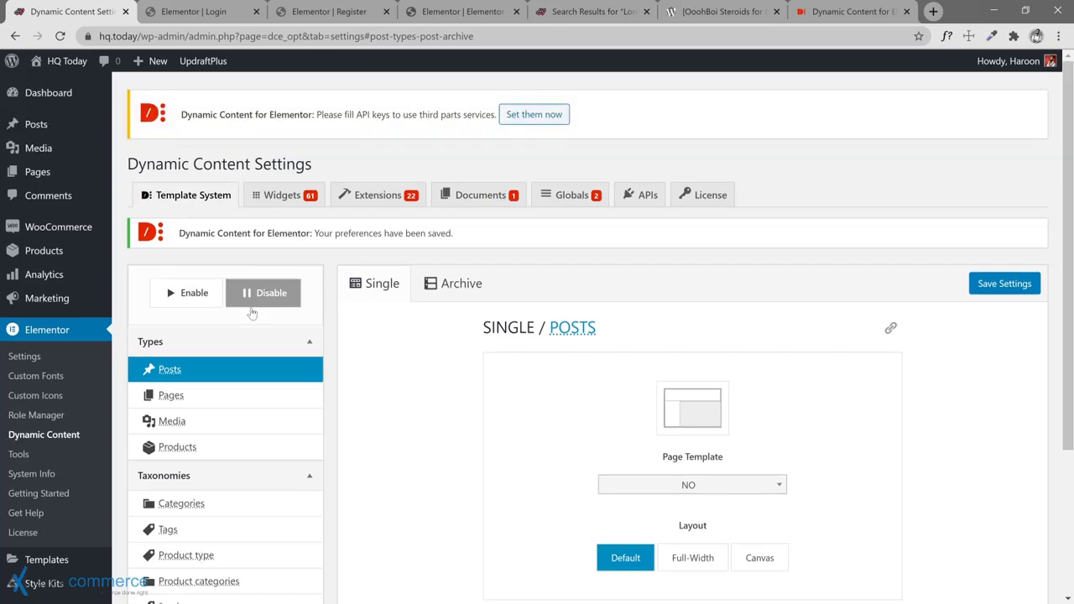
{"action": "left_click", "coordinate": [238, 406]}
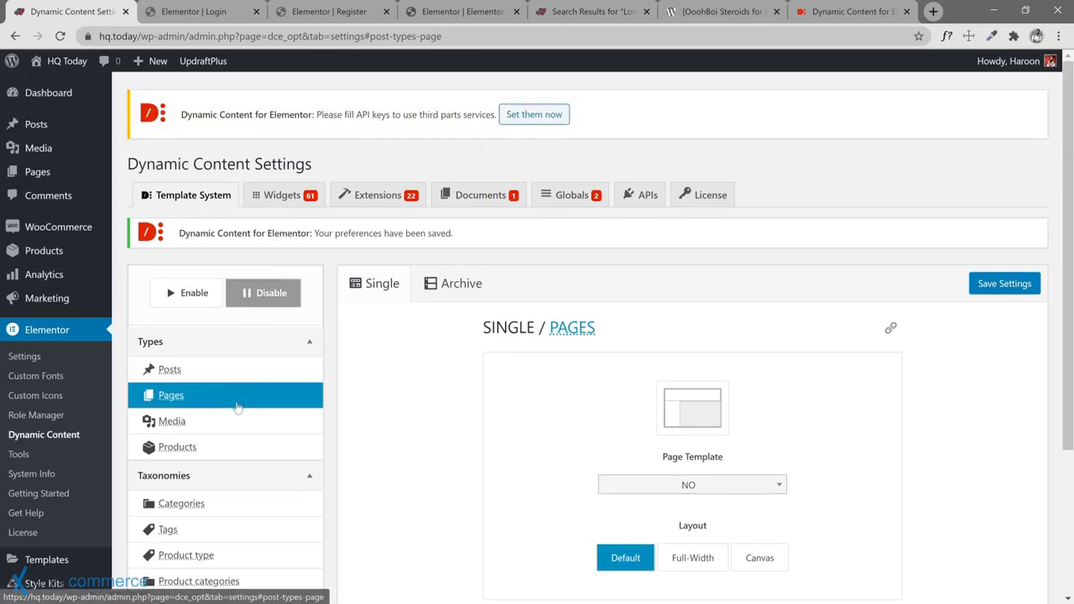
{"action": "left_click", "coordinate": [240, 426]}
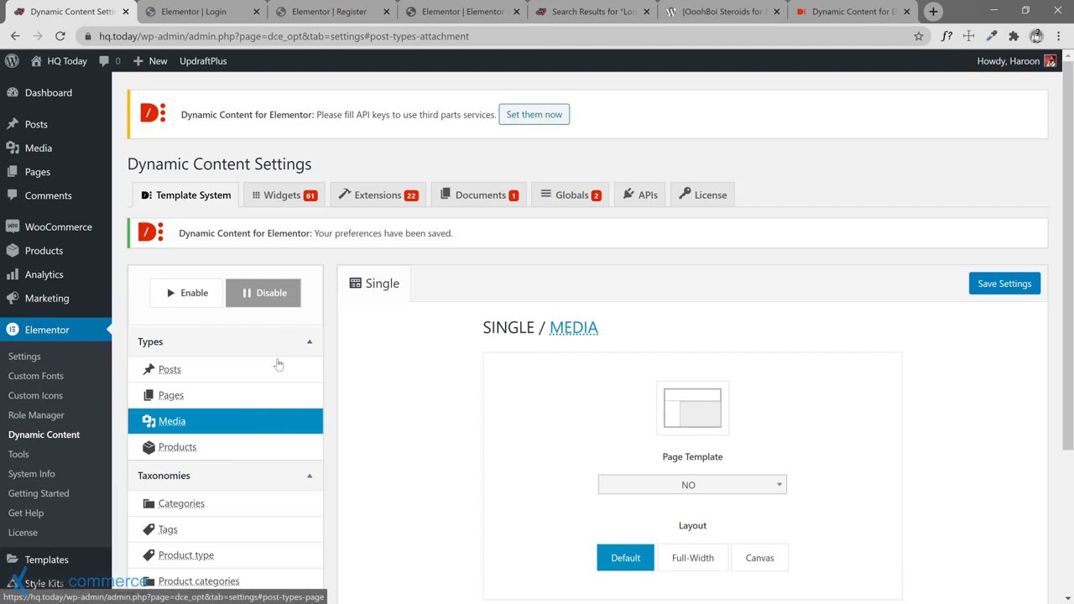
{"action": "left_click", "coordinate": [285, 205]}
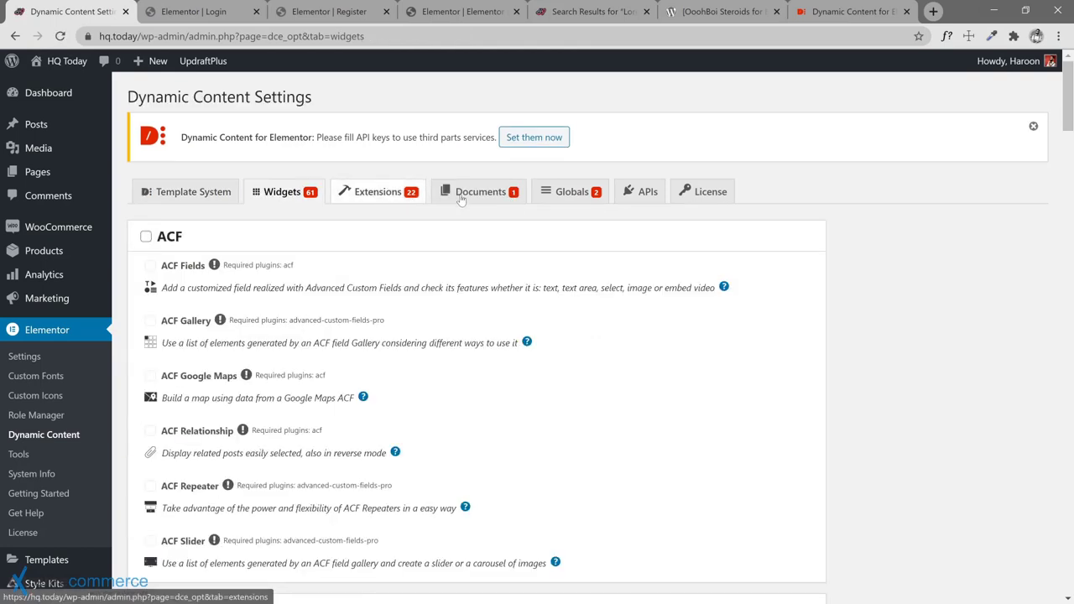
Step: Turn off the Frontend Navigator global and save Globals
{"action": "left_click", "coordinate": [569, 198]}
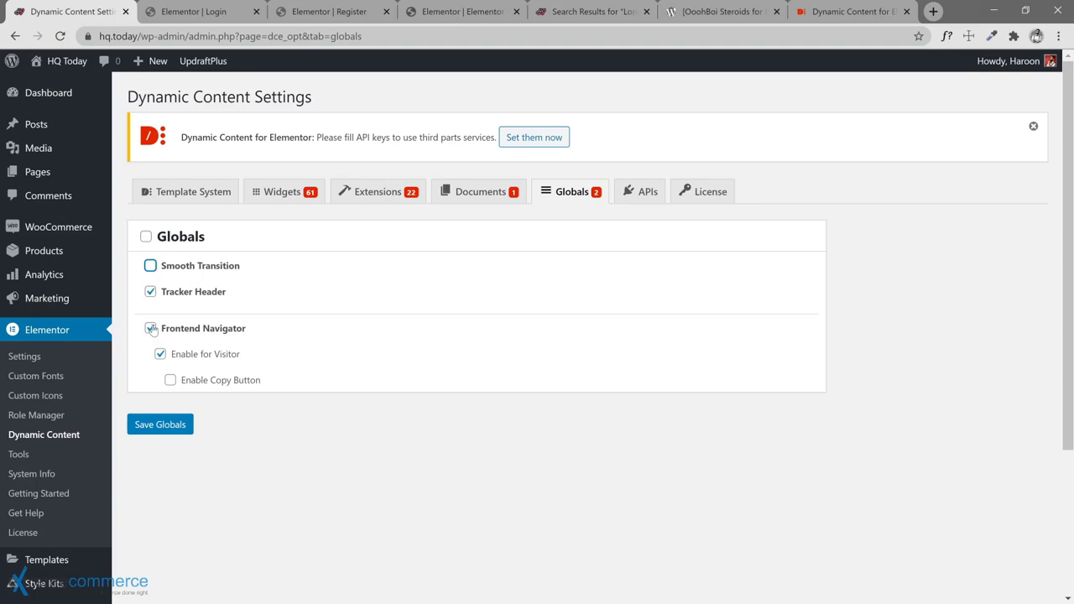
{"action": "left_click", "coordinate": [151, 329]}
{"action": "left_click", "coordinate": [161, 355]}
{"action": "left_click", "coordinate": [159, 424]}
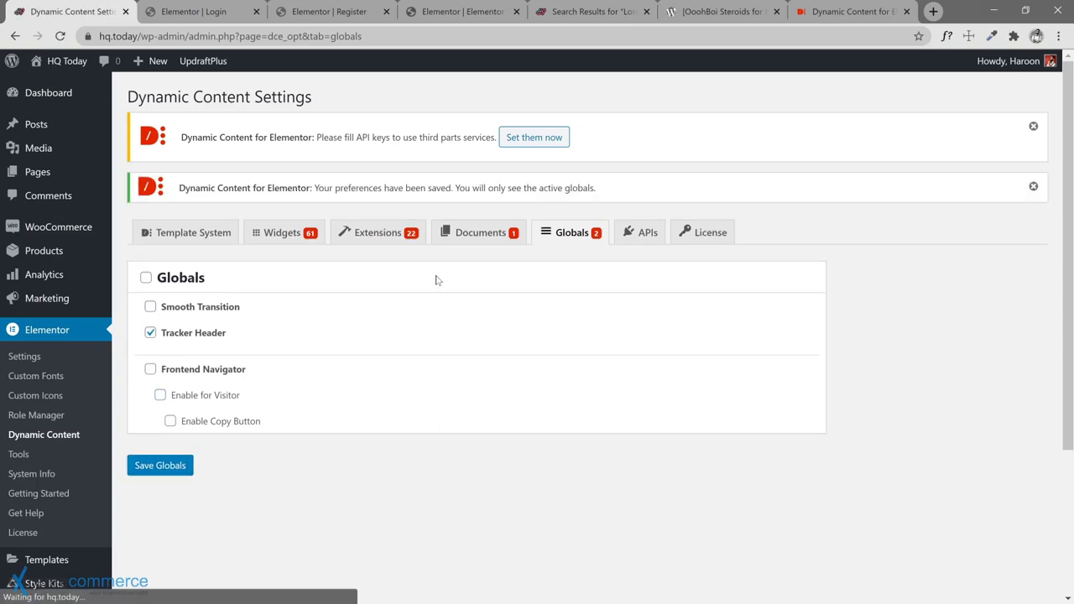
Step: Turn off the Scrolling document feature, save Documents, and look over the APIs settings
{"action": "left_click", "coordinate": [468, 239]}
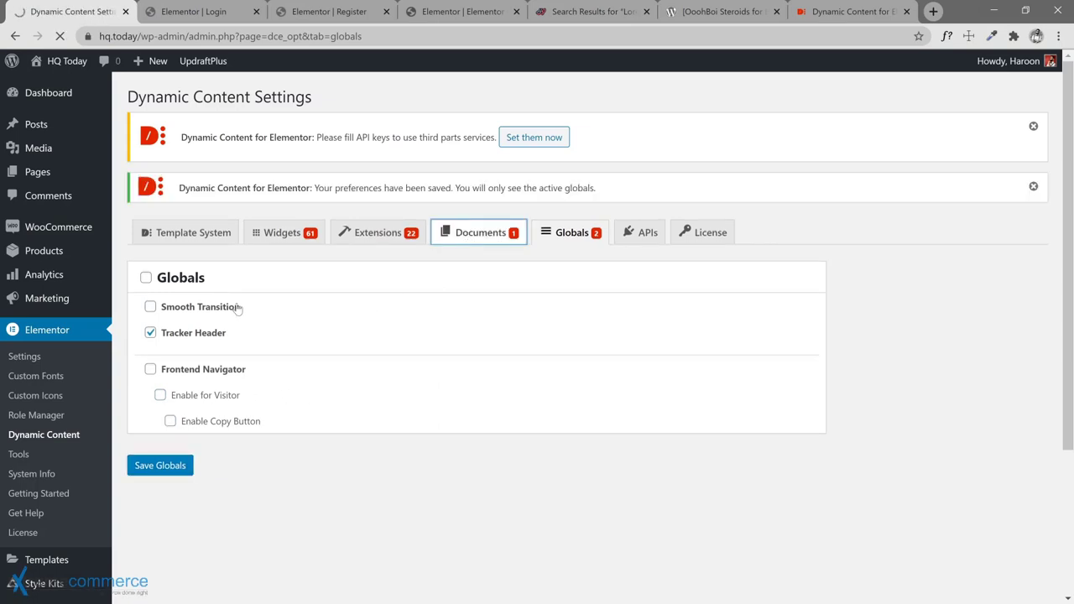
{"action": "left_click", "coordinate": [150, 265]}
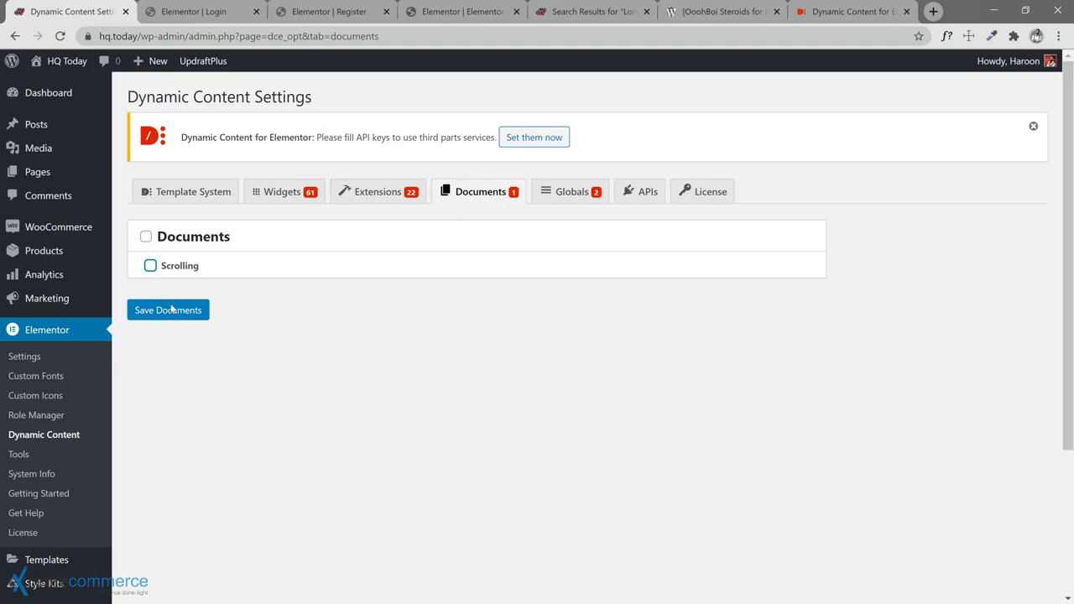
{"action": "left_click", "coordinate": [170, 312]}
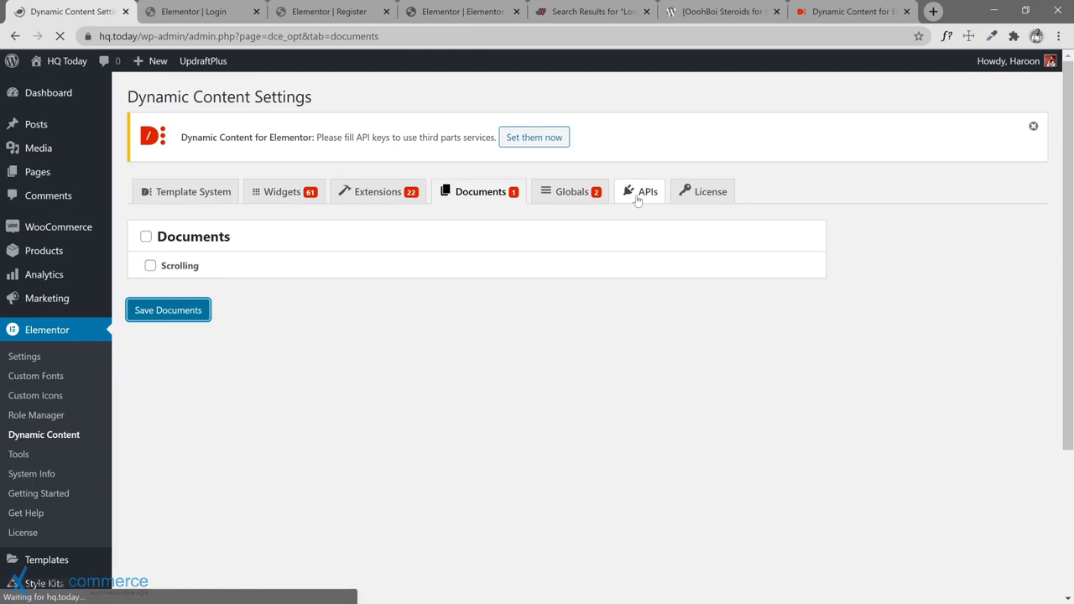
{"action": "left_click", "coordinate": [640, 234]}
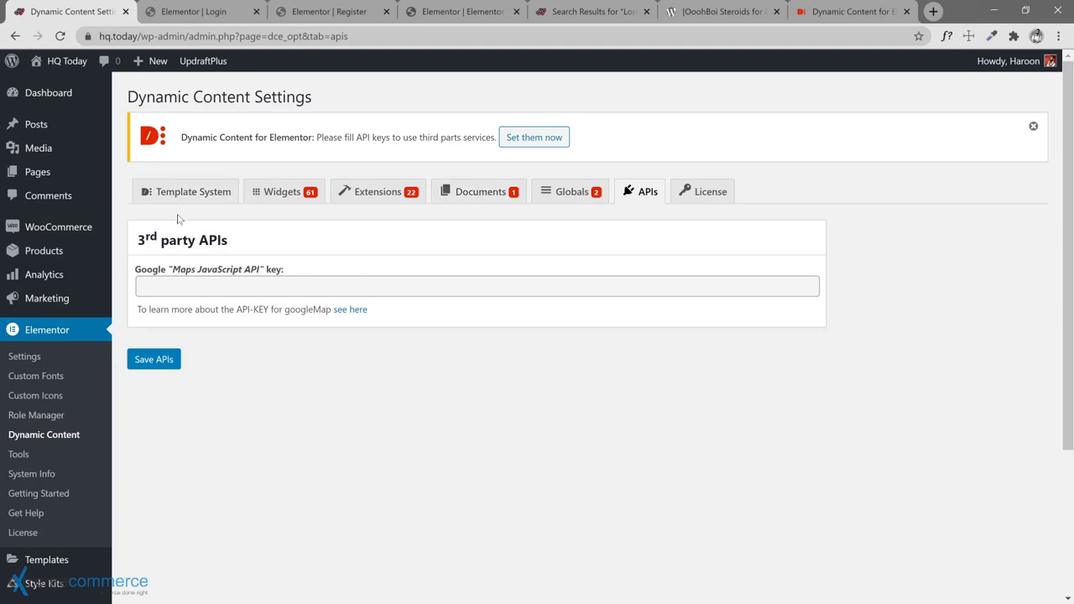
{"action": "left_click", "coordinate": [201, 202]}
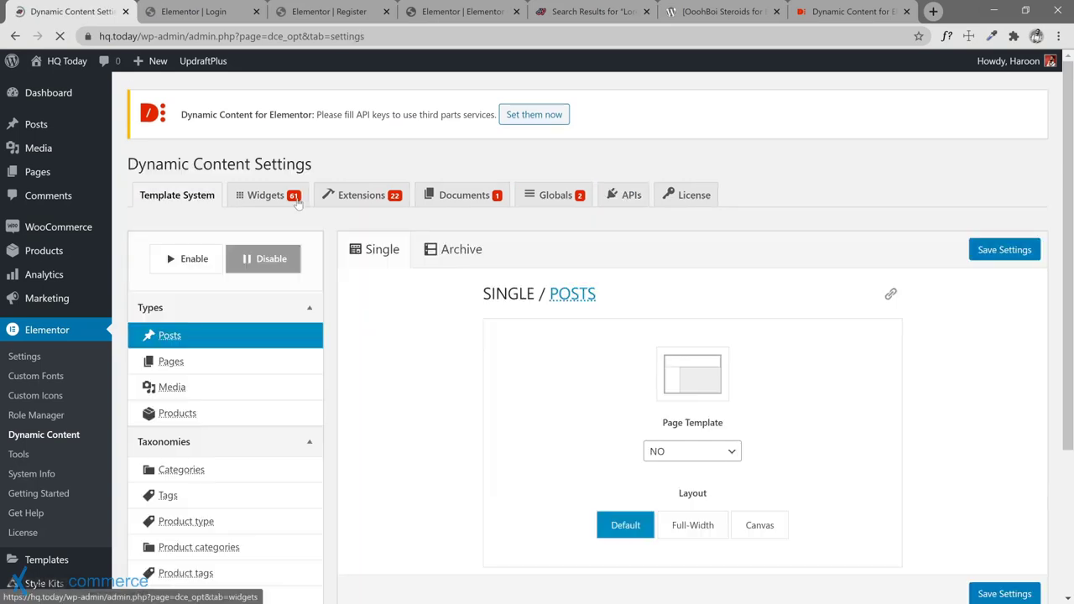
Step: Bring up the Widgets list and scroll down through it to the SVG group
{"action": "left_click", "coordinate": [283, 191]}
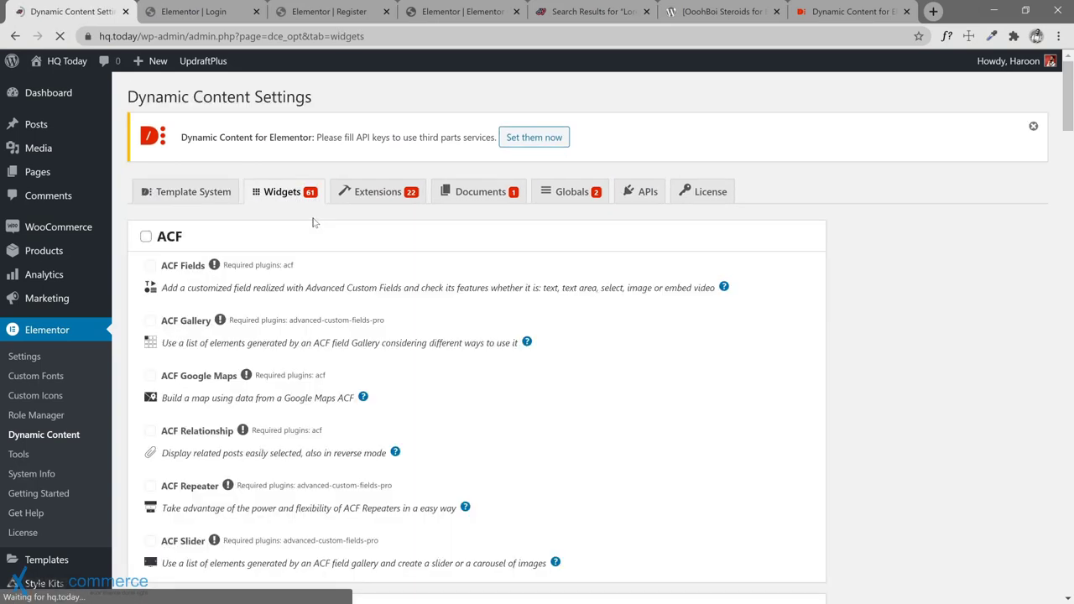
{"action": "scroll", "coordinate": [221, 308], "scroll_direction": "down", "scroll_amount": 6}
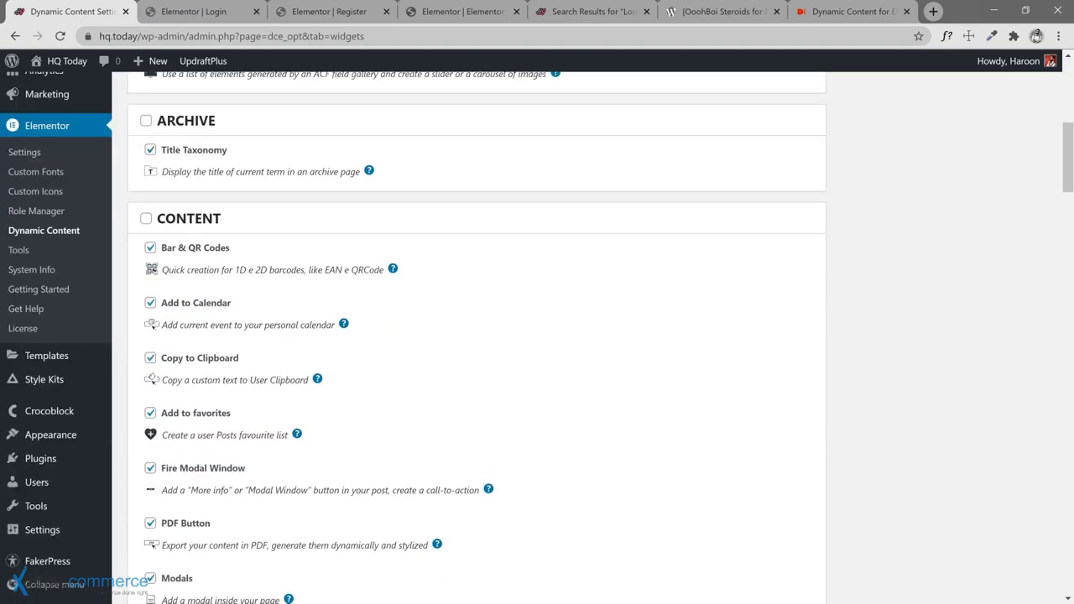
{"action": "scroll", "coordinate": [195, 216], "scroll_direction": "up", "scroll_amount": 4}
{"action": "scroll", "coordinate": [196, 215], "scroll_direction": "down", "scroll_amount": 3}
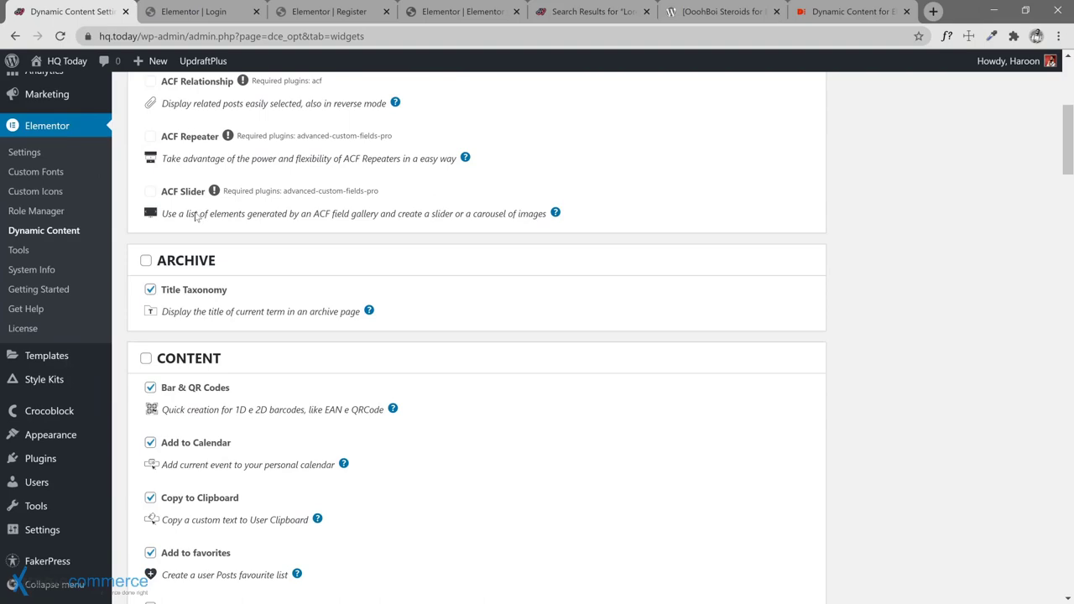
{"action": "scroll", "coordinate": [195, 216], "scroll_direction": "down", "scroll_amount": 6}
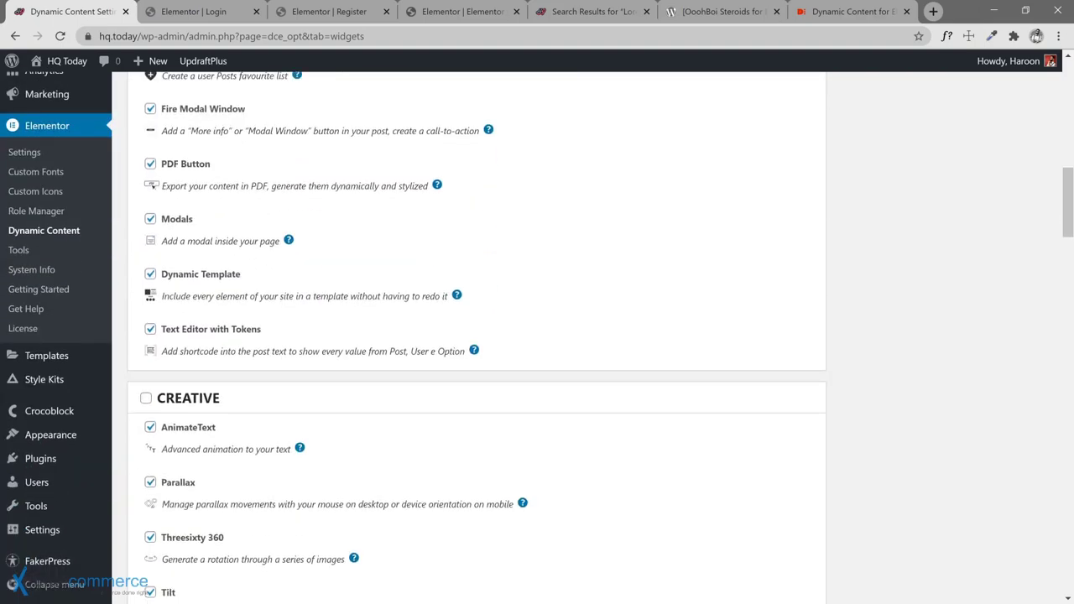
{"action": "scroll", "coordinate": [477, 336], "scroll_direction": "down", "scroll_amount": 14}
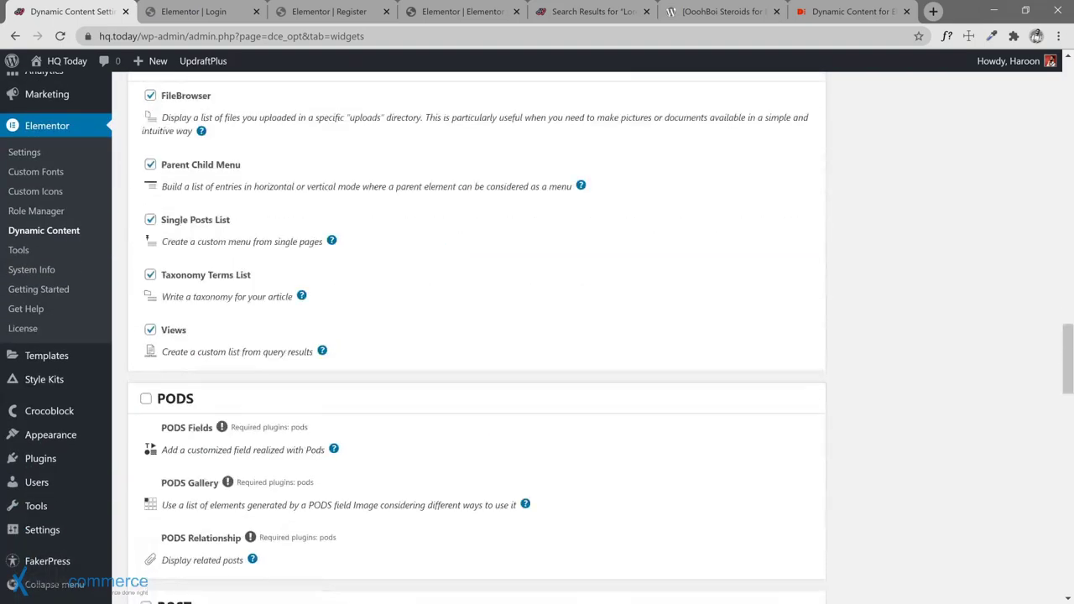
{"action": "scroll", "coordinate": [195, 276], "scroll_direction": "down", "scroll_amount": 12}
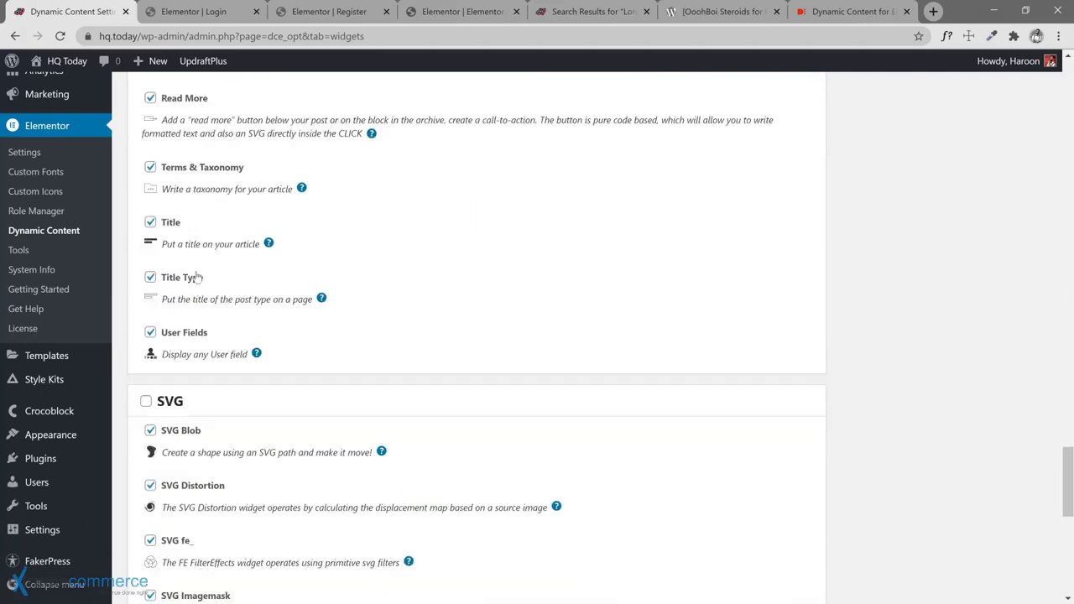
{"action": "scroll", "coordinate": [196, 277], "scroll_direction": "down", "scroll_amount": 6}
Step: Look over the dynamic.ooo product site, then return to the Elementor Register page editor
{"action": "left_click", "coordinate": [826, 21]}
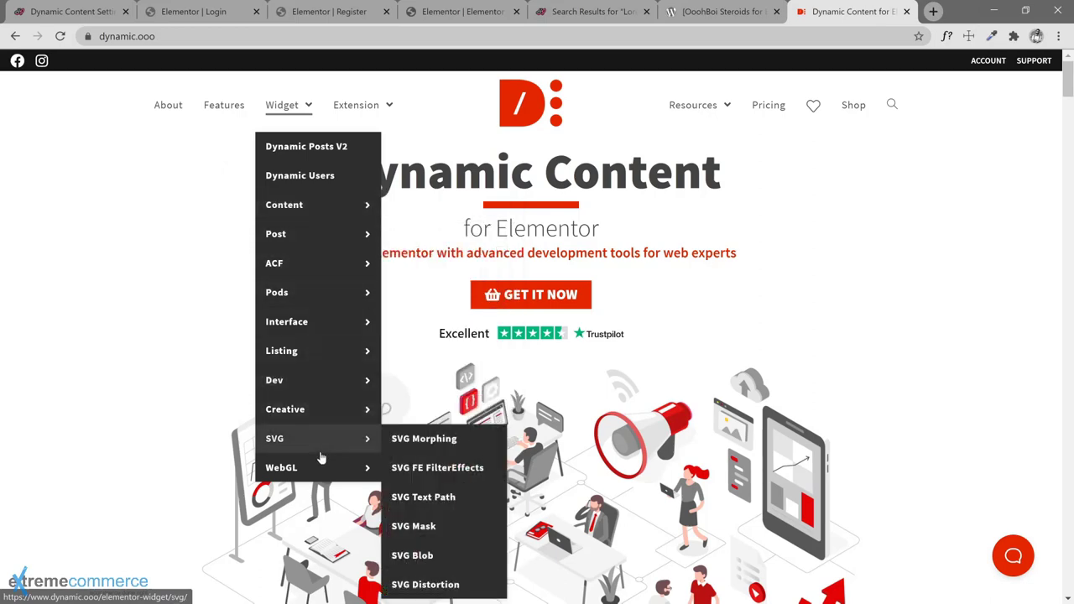
{"action": "mouse_move", "coordinate": [356, 105]}
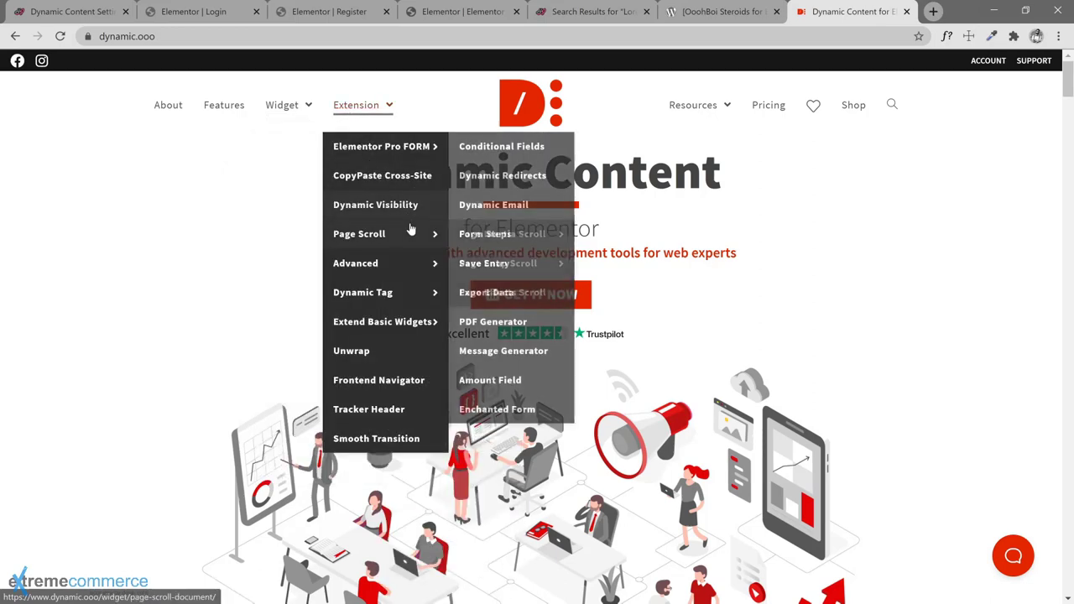
{"action": "mouse_move", "coordinate": [730, 113]}
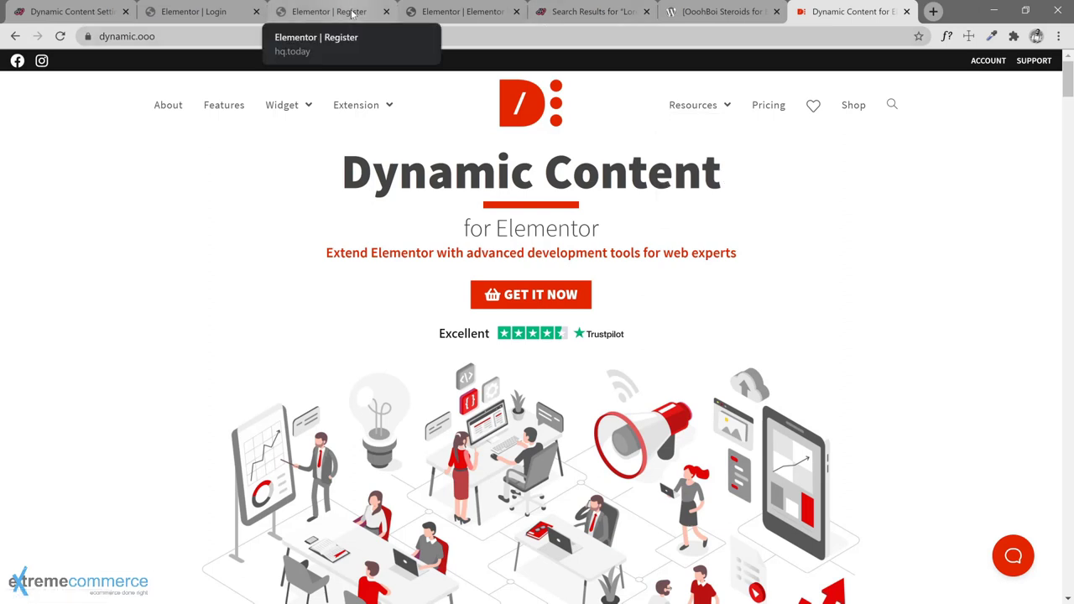
{"action": "left_click", "coordinate": [329, 12]}
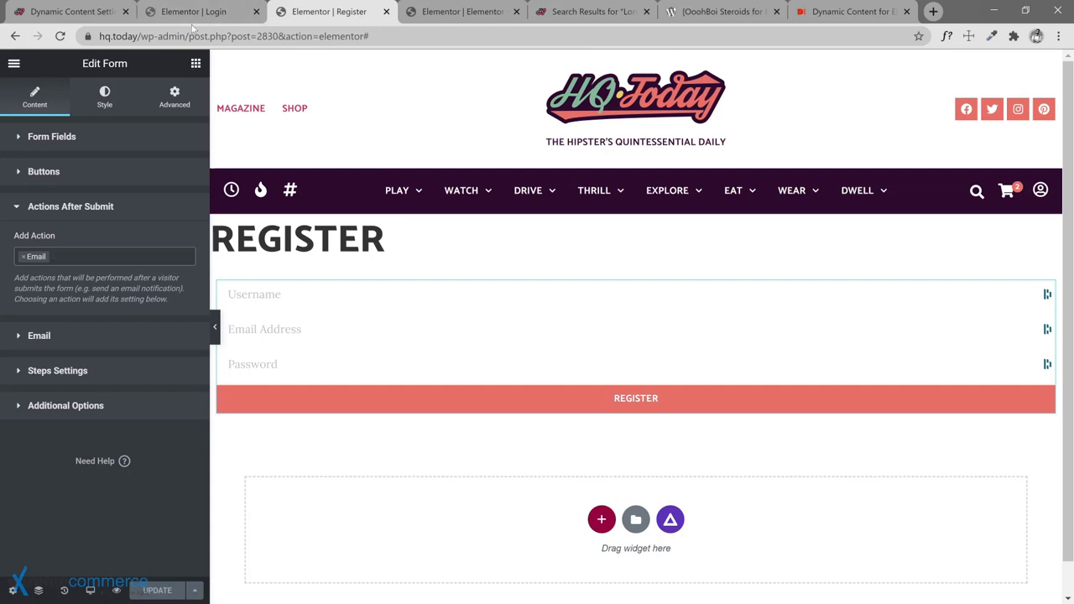
Step: Disable the WebGL widgets BG Canvas, Images Distortion Hover and Panorama
{"action": "left_click", "coordinate": [71, 12]}
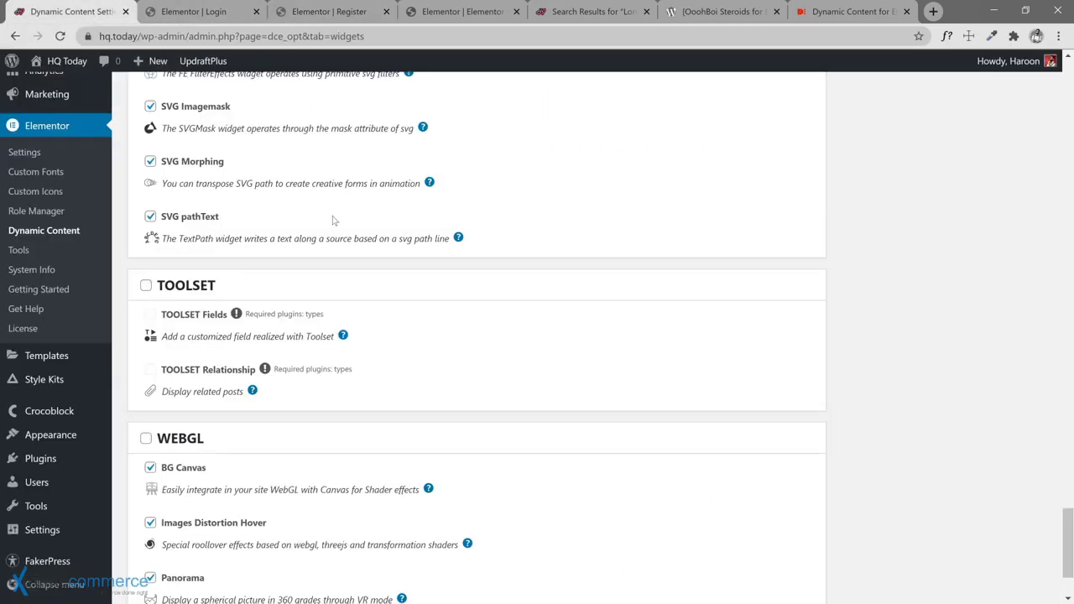
{"action": "scroll", "coordinate": [332, 220], "scroll_direction": "down", "scroll_amount": 3}
{"action": "left_click", "coordinate": [150, 349]}
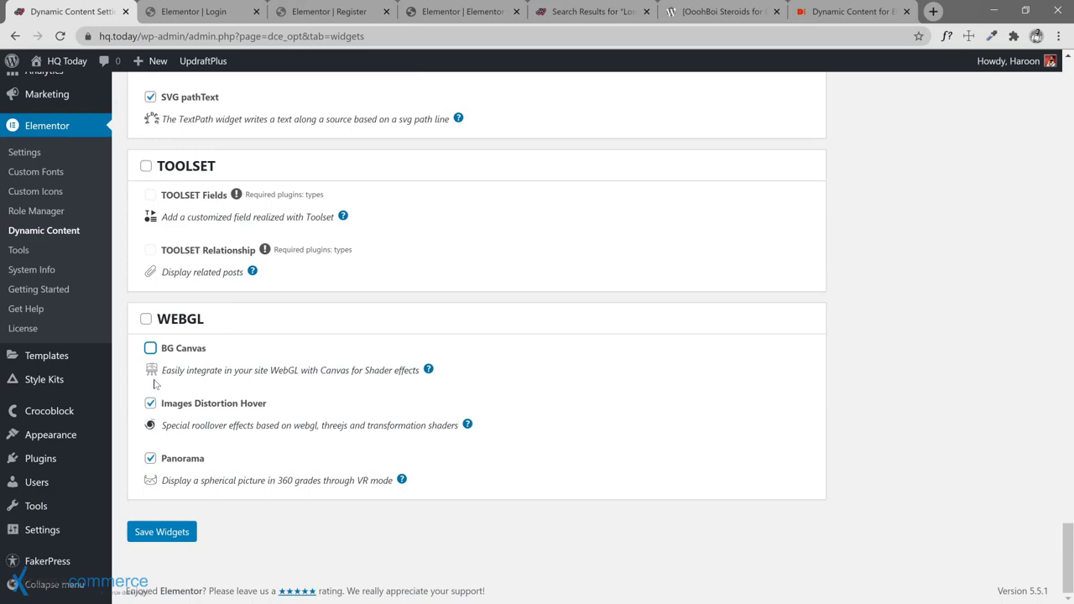
{"action": "left_click", "coordinate": [151, 404]}
{"action": "left_click", "coordinate": [151, 459]}
Step: Disable all six SVG widgets: Blob, Distortion, fe_, Imagemask, Morphing and pathText
{"action": "scroll", "coordinate": [205, 307], "scroll_direction": "up", "scroll_amount": 1}
{"action": "scroll", "coordinate": [206, 402], "scroll_direction": "up", "scroll_amount": 4}
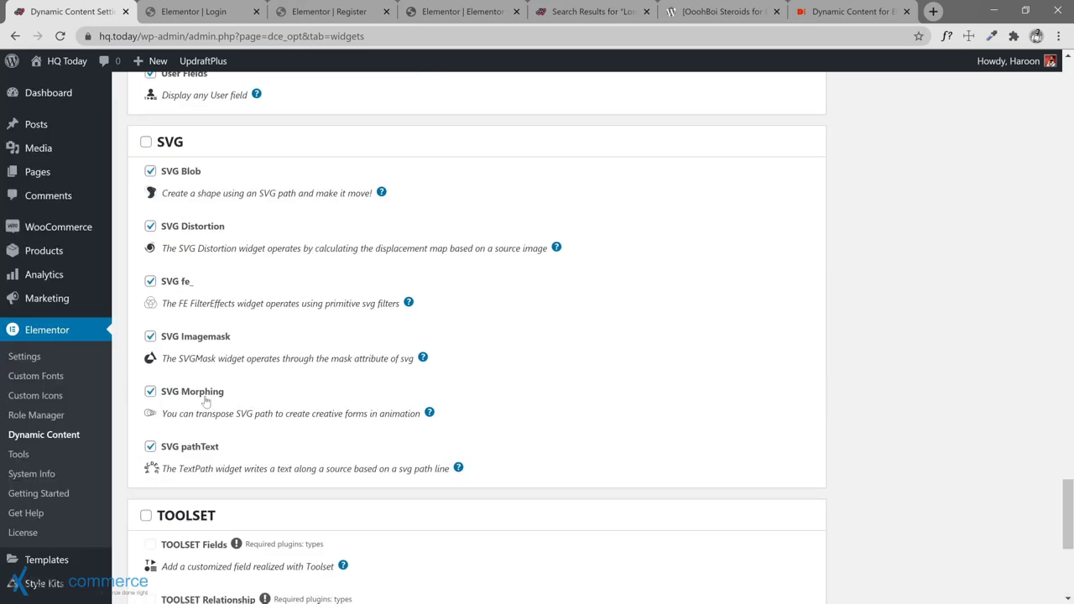
{"action": "left_click", "coordinate": [150, 171]}
{"action": "left_click", "coordinate": [151, 227]}
{"action": "left_click", "coordinate": [150, 281]}
{"action": "left_click", "coordinate": [151, 337]}
{"action": "left_click", "coordinate": [150, 391]}
{"action": "left_click", "coordinate": [150, 446]}
Step: Disable the Breadcrumbs and Date widgets in the Post group
{"action": "scroll", "coordinate": [233, 311], "scroll_direction": "up", "scroll_amount": 8}
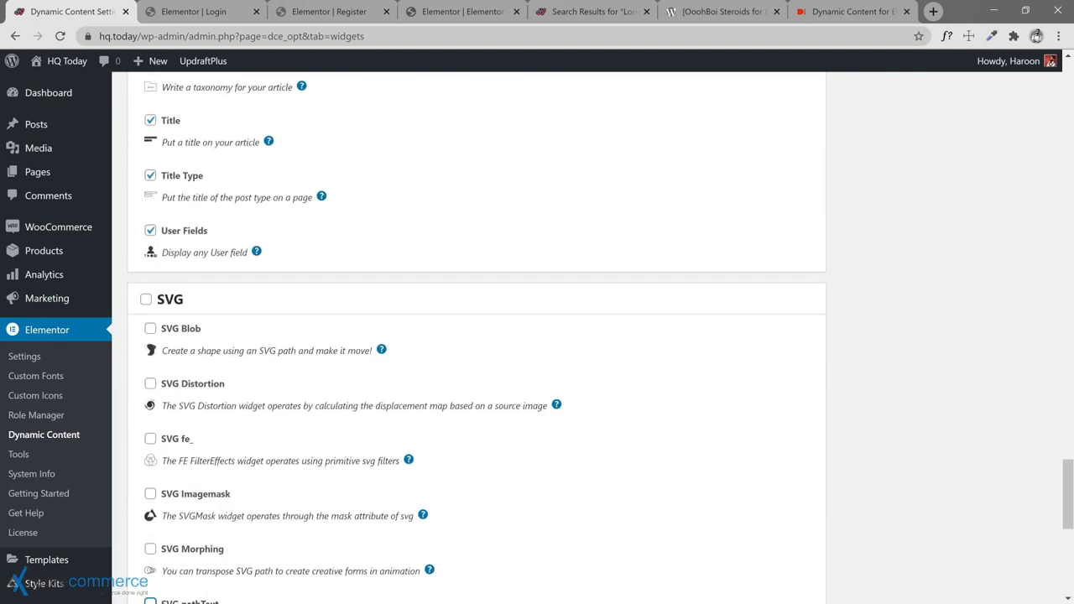
{"action": "scroll", "coordinate": [209, 226], "scroll_direction": "up", "scroll_amount": 2}
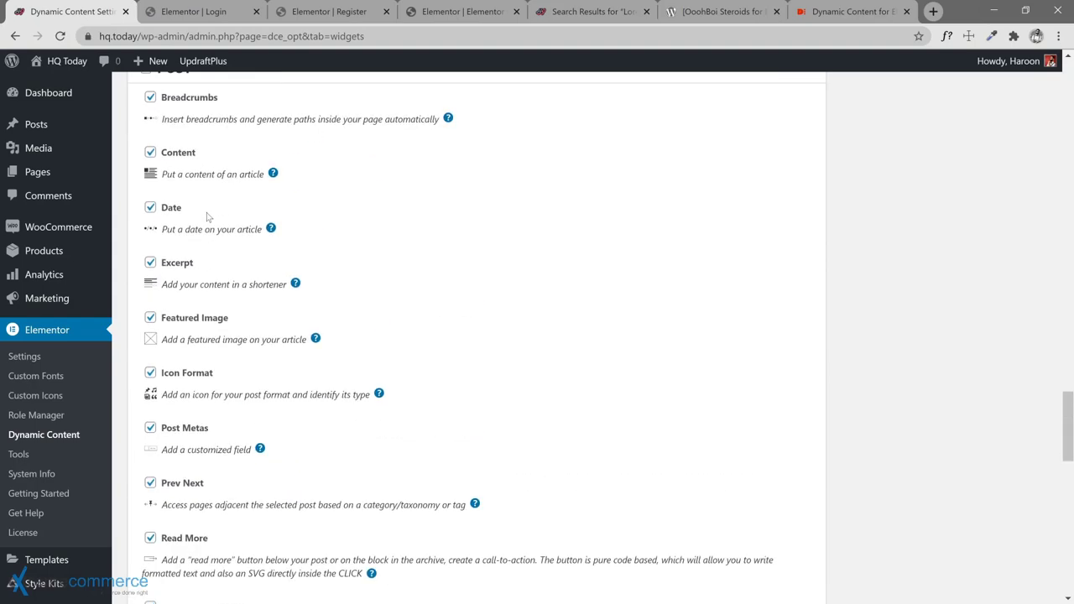
{"action": "scroll", "coordinate": [208, 194], "scroll_direction": "down", "scroll_amount": 2}
{"action": "scroll", "coordinate": [203, 194], "scroll_direction": "up", "scroll_amount": 3}
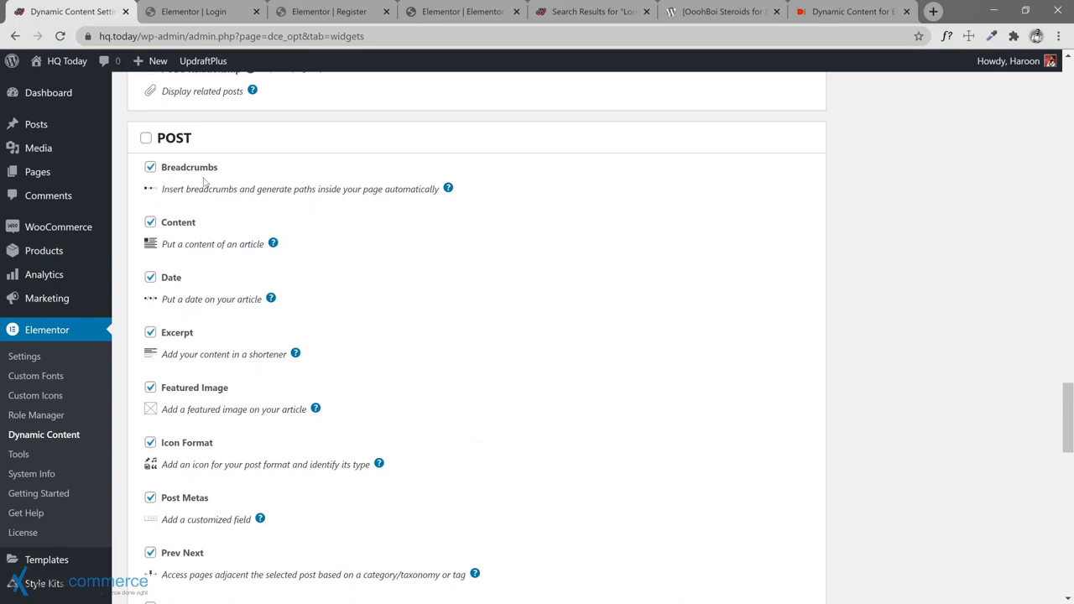
{"action": "left_click", "coordinate": [150, 168]}
{"action": "left_click", "coordinate": [151, 279]}
Step: Disable Post widgets Content, Excerpt, Featured Image, Icon Format, Post Metas and Prev Next
{"action": "left_click", "coordinate": [151, 223]}
{"action": "left_click", "coordinate": [150, 333]}
{"action": "left_click", "coordinate": [151, 387]}
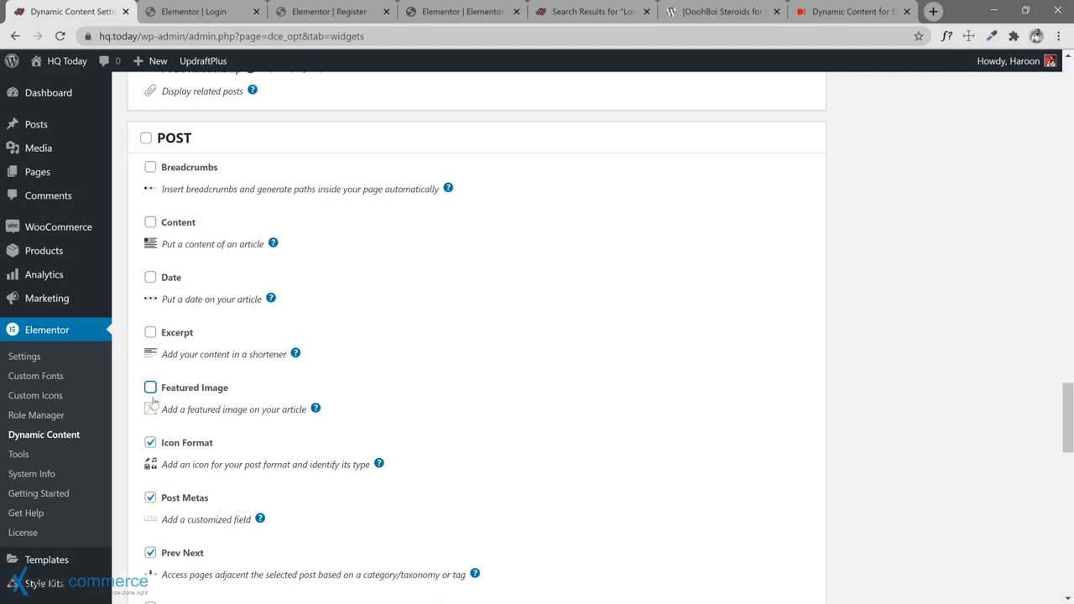
{"action": "left_click", "coordinate": [150, 442]}
{"action": "scroll", "coordinate": [151, 442], "scroll_direction": "down", "scroll_amount": 1}
{"action": "scroll", "coordinate": [151, 437], "scroll_direction": "down", "scroll_amount": 2}
{"action": "left_click", "coordinate": [150, 357]}
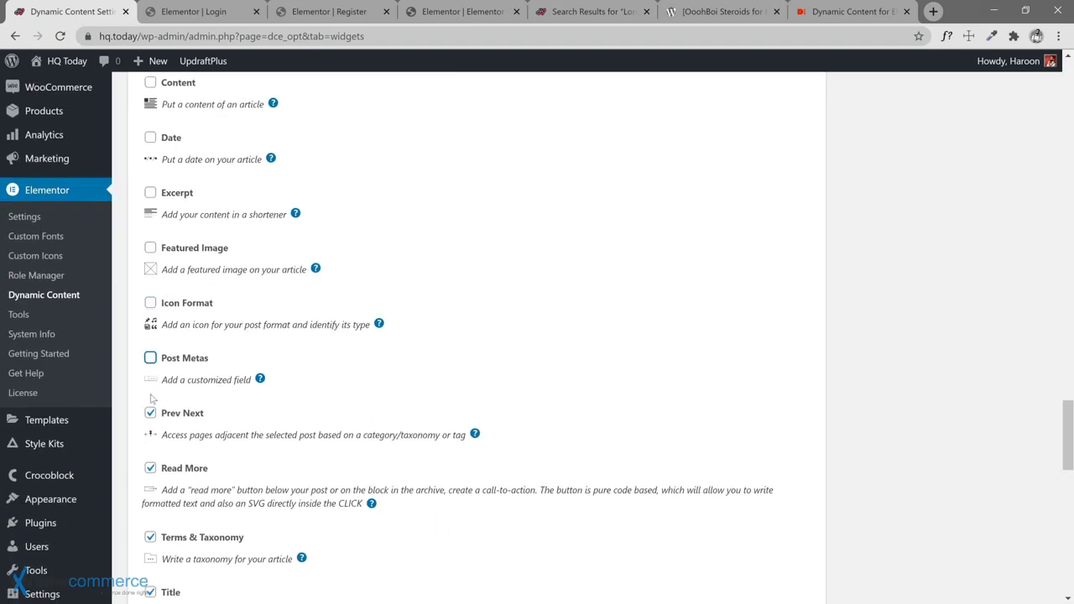
{"action": "left_click", "coordinate": [150, 413]}
Step: Disable Post widgets Read More, Terms & Taxonomy, Title and User Fields
{"action": "scroll", "coordinate": [151, 415], "scroll_direction": "down", "scroll_amount": 1}
{"action": "left_click", "coordinate": [150, 395]}
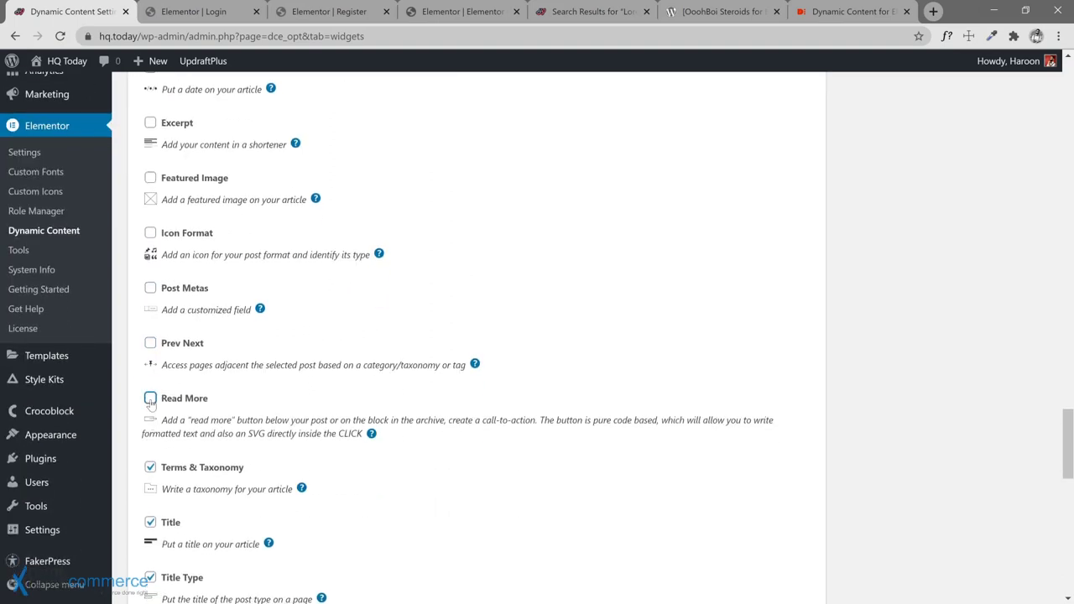
{"action": "scroll", "coordinate": [151, 405], "scroll_direction": "down", "scroll_amount": 1}
{"action": "scroll", "coordinate": [151, 404], "scroll_direction": "down", "scroll_amount": 1}
{"action": "left_click", "coordinate": [150, 328]}
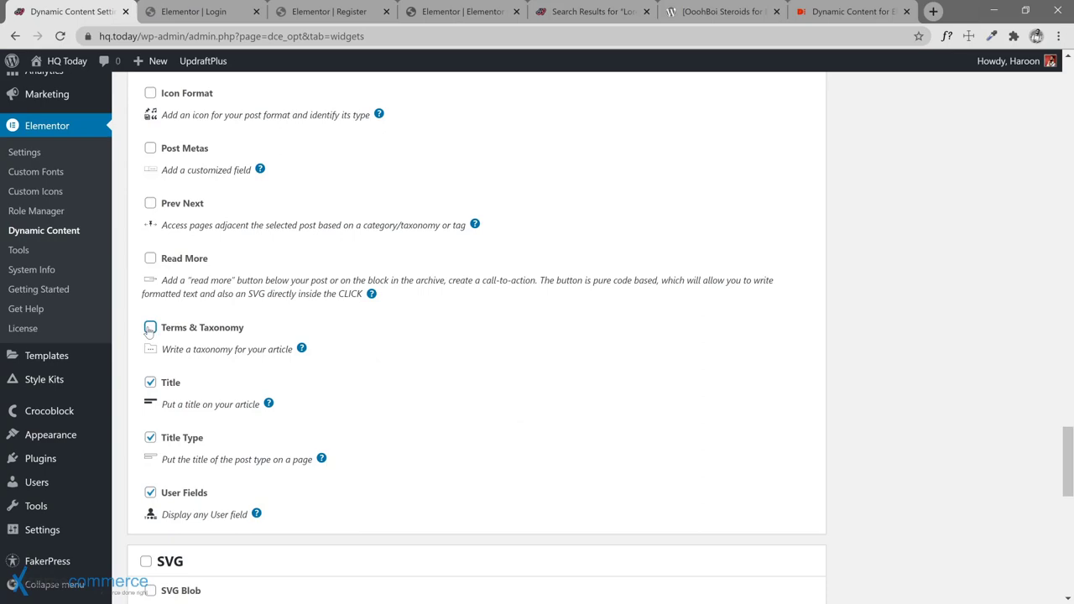
{"action": "left_click", "coordinate": [151, 383]}
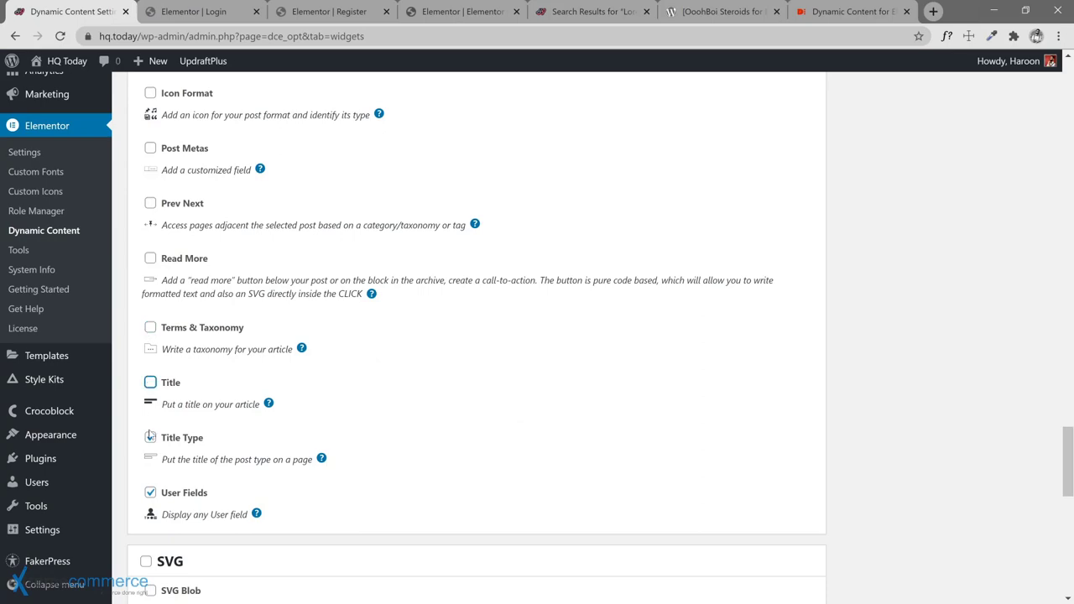
{"action": "left_click", "coordinate": [150, 493]}
Step: Disable List widgets FileBrowser, Parent Child Menu, Single Posts List, Taxonomy Terms List and Views
{"action": "scroll", "coordinate": [225, 321], "scroll_direction": "up", "scroll_amount": 4}
{"action": "scroll", "coordinate": [189, 284], "scroll_direction": "up", "scroll_amount": 4}
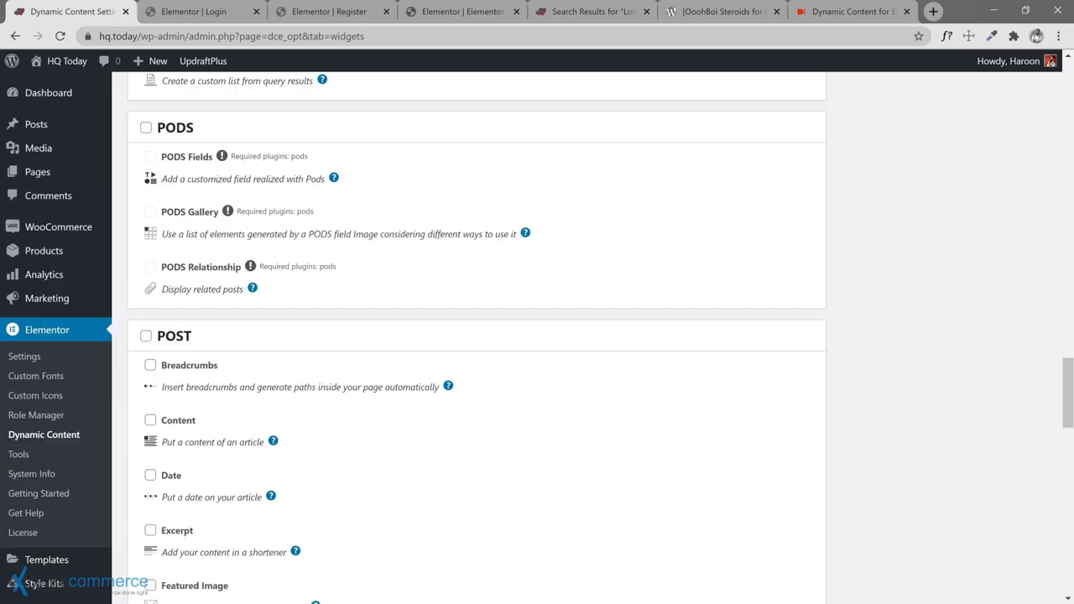
{"action": "scroll", "coordinate": [167, 361], "scroll_direction": "up", "scroll_amount": 3}
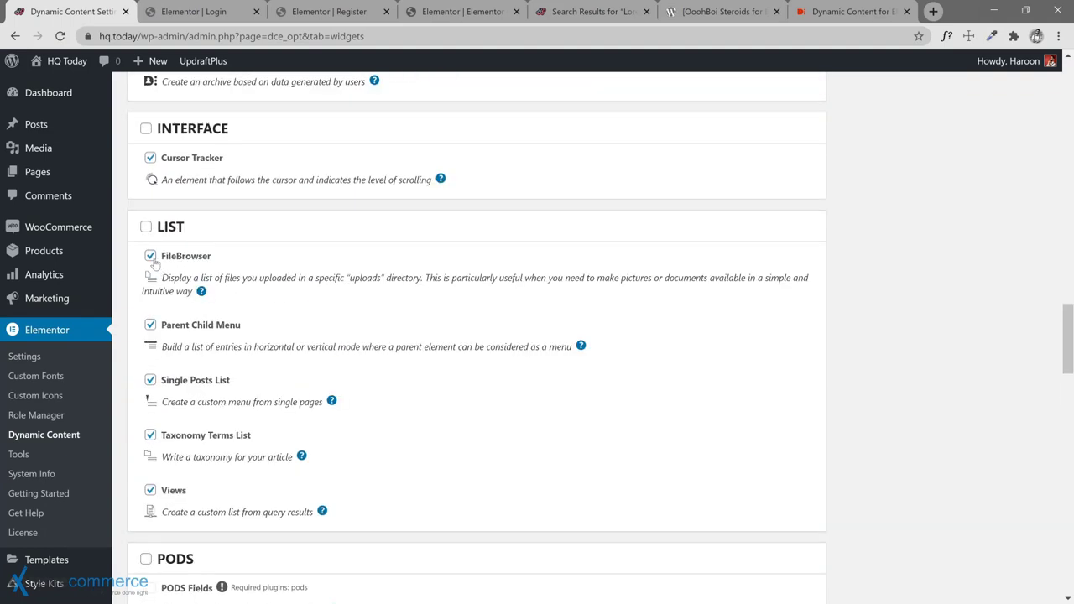
{"action": "left_click", "coordinate": [150, 256]}
{"action": "left_click", "coordinate": [150, 325]}
{"action": "left_click", "coordinate": [150, 380]}
{"action": "left_click", "coordinate": [150, 434]}
{"action": "left_click", "coordinate": [150, 490]}
Step: Disable Cursor Tracker, Dynamic Posts, Dynamic Posts v2, Dynamic Users, DoShortcode and File Include
{"action": "scroll", "coordinate": [283, 268], "scroll_direction": "up", "scroll_amount": 1}
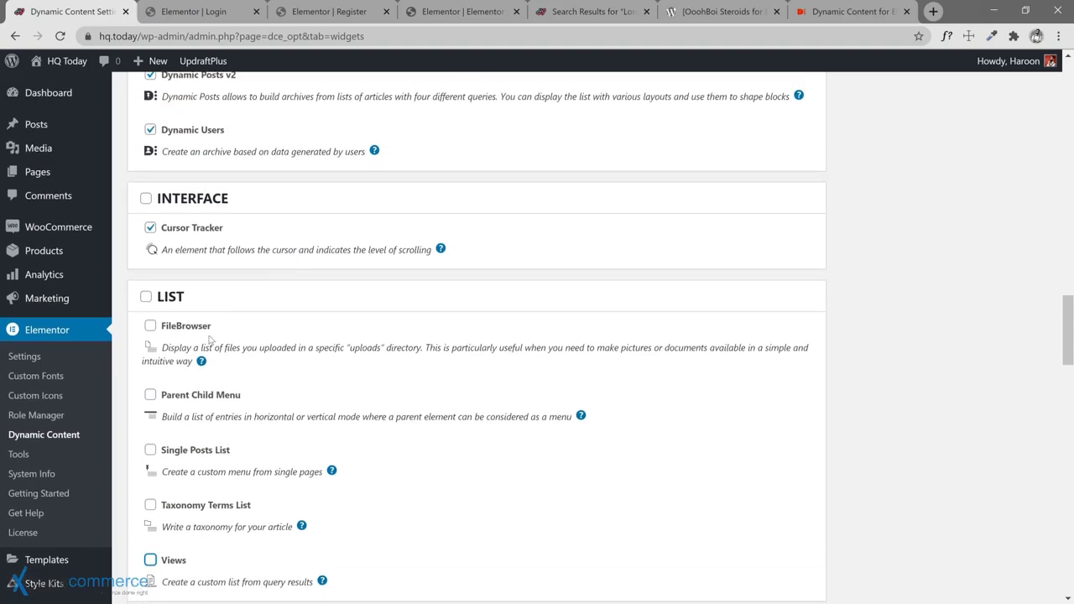
{"action": "scroll", "coordinate": [115, 198], "scroll_direction": "up", "scroll_amount": 1}
{"action": "left_click", "coordinate": [150, 295]}
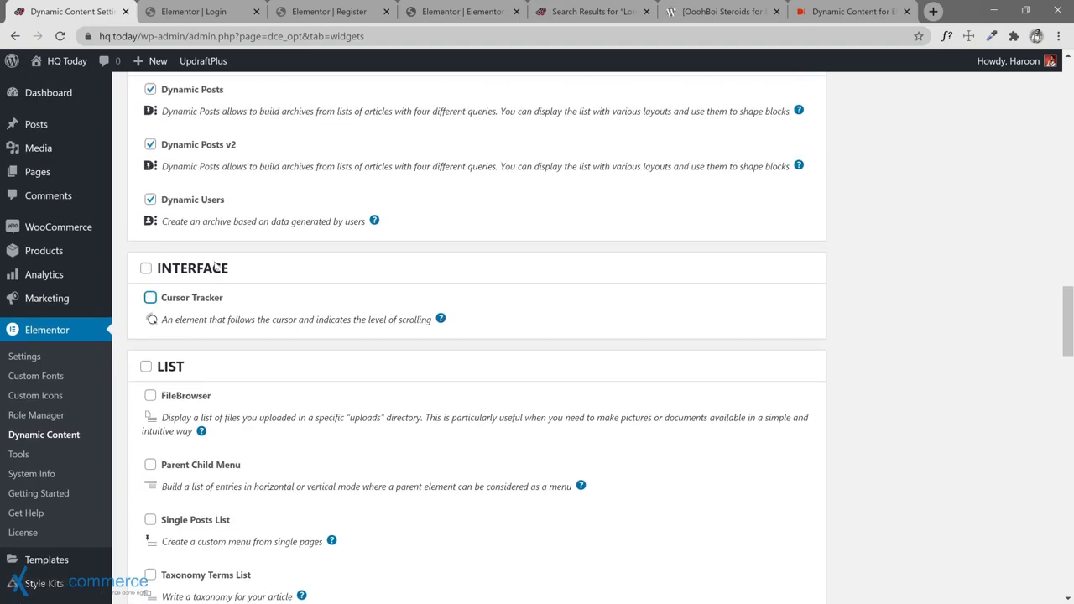
{"action": "scroll", "coordinate": [237, 209], "scroll_direction": "up", "scroll_amount": 1}
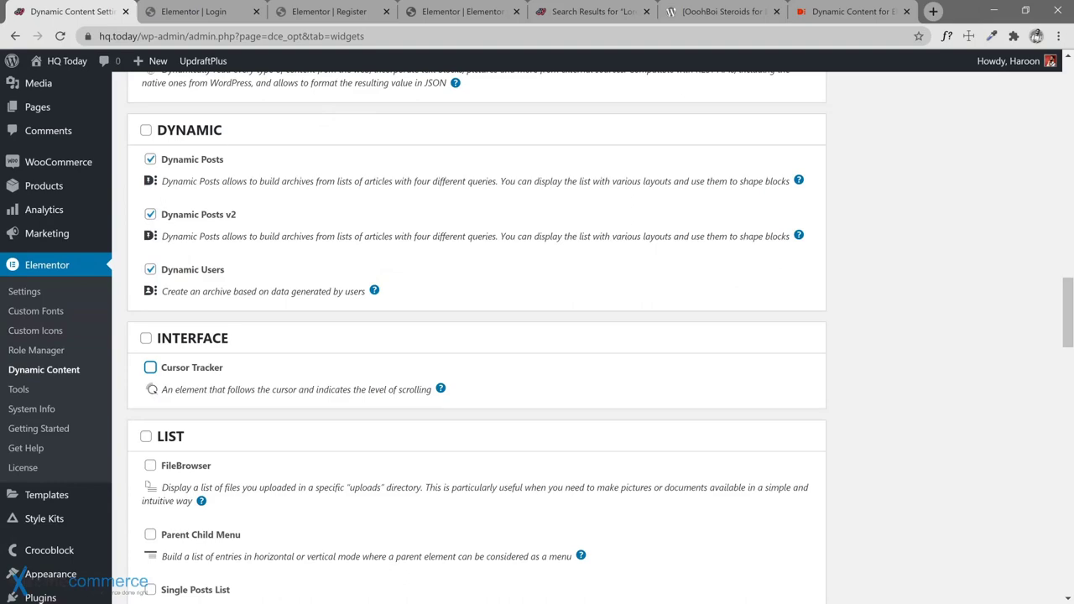
{"action": "left_click", "coordinate": [150, 160]}
{"action": "left_click", "coordinate": [150, 214]}
{"action": "left_click", "coordinate": [150, 270]}
{"action": "scroll", "coordinate": [150, 269], "scroll_direction": "up", "scroll_amount": 3}
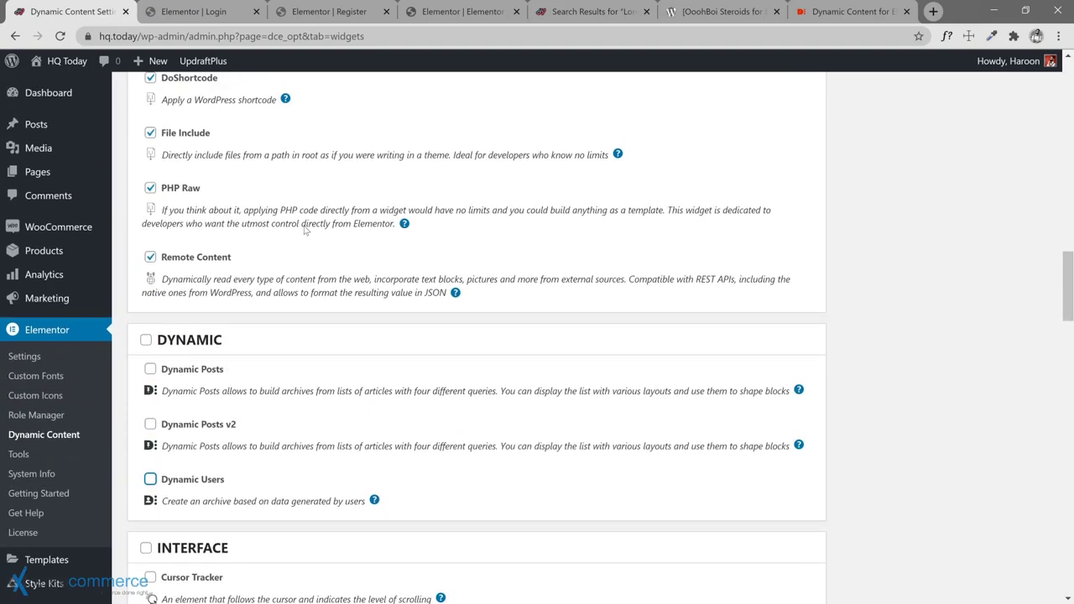
{"action": "left_click", "coordinate": [151, 148]}
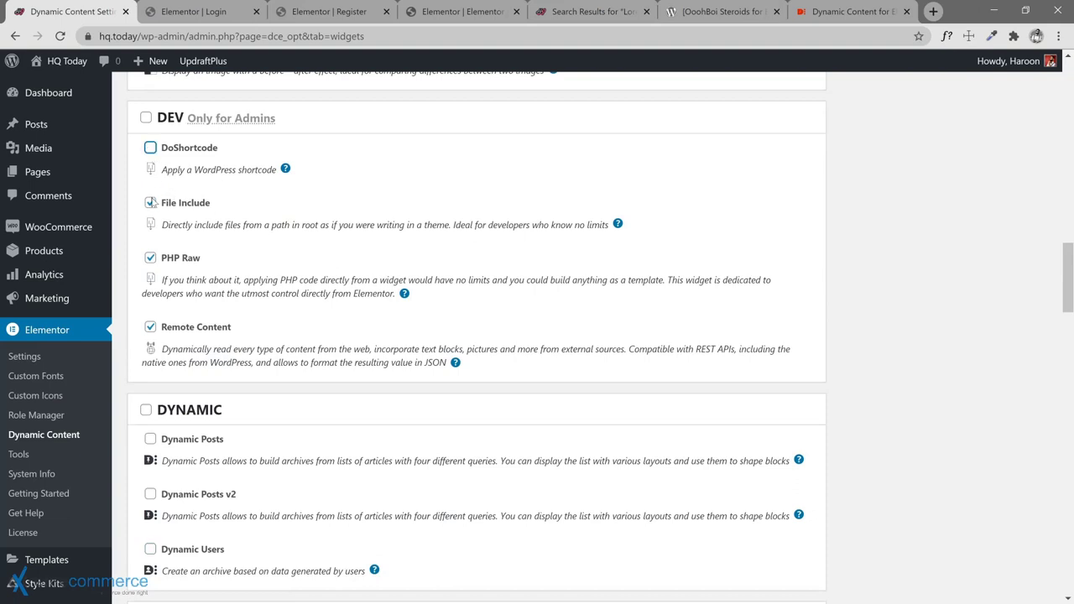
{"action": "left_click", "coordinate": [150, 203]}
Step: Untick the PHP Raw, Remote Content, AnimateText, Parallax, Threesixty 360, Tilt and Before After widgets
{"action": "left_click", "coordinate": [151, 258]}
{"action": "left_click", "coordinate": [150, 327]}
{"action": "scroll", "coordinate": [265, 288], "scroll_direction": "up", "scroll_amount": 5}
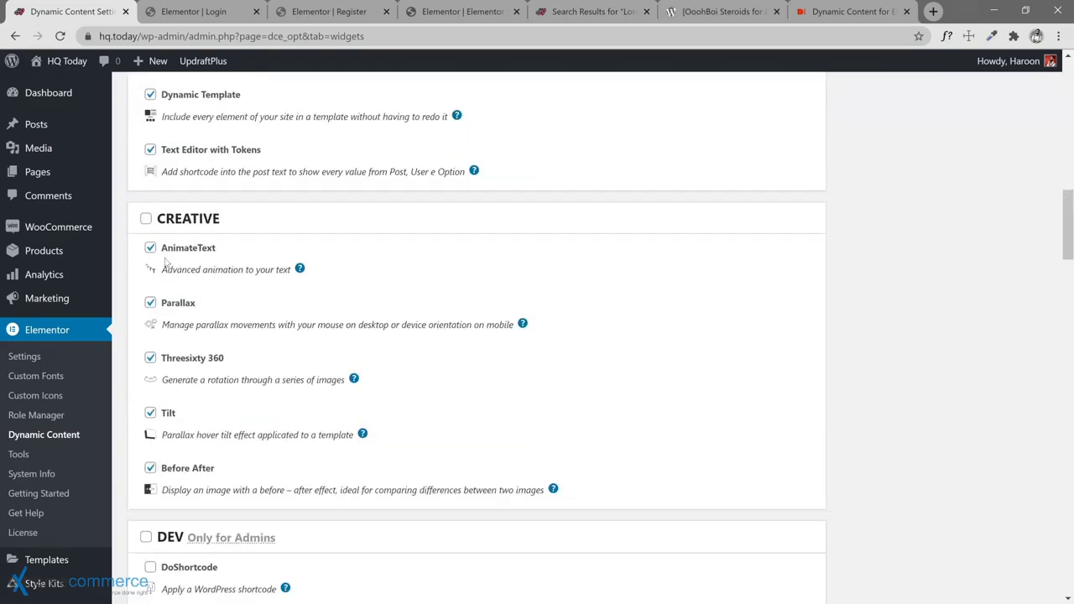
{"action": "left_click", "coordinate": [151, 247]}
{"action": "left_click", "coordinate": [150, 302]}
{"action": "left_click", "coordinate": [151, 358]}
{"action": "left_click", "coordinate": [151, 413]}
{"action": "left_click", "coordinate": [151, 468]}
{"action": "scroll", "coordinate": [336, 310], "scroll_direction": "up", "scroll_amount": 5}
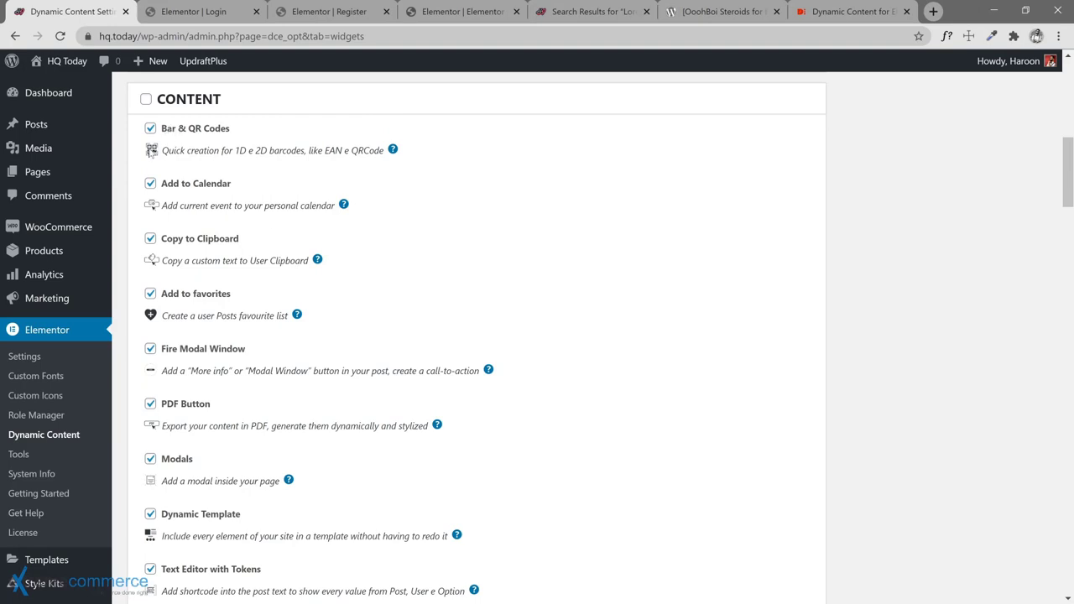
Step: Untick Bar & QR Codes, Add to Calendar, Copy to Clipboard, Add to favorites, Fire Modal Window, PDF Button, Modals and Text Editor with Tokens
{"action": "left_click", "coordinate": [150, 128]}
{"action": "left_click", "coordinate": [150, 185]}
{"action": "left_click", "coordinate": [151, 239]}
{"action": "left_click", "coordinate": [150, 294]}
{"action": "left_click", "coordinate": [153, 349]}
{"action": "left_click", "coordinate": [151, 405]}
{"action": "left_click", "coordinate": [151, 460]}
{"action": "scroll", "coordinate": [150, 463], "scroll_direction": "down", "scroll_amount": 3}
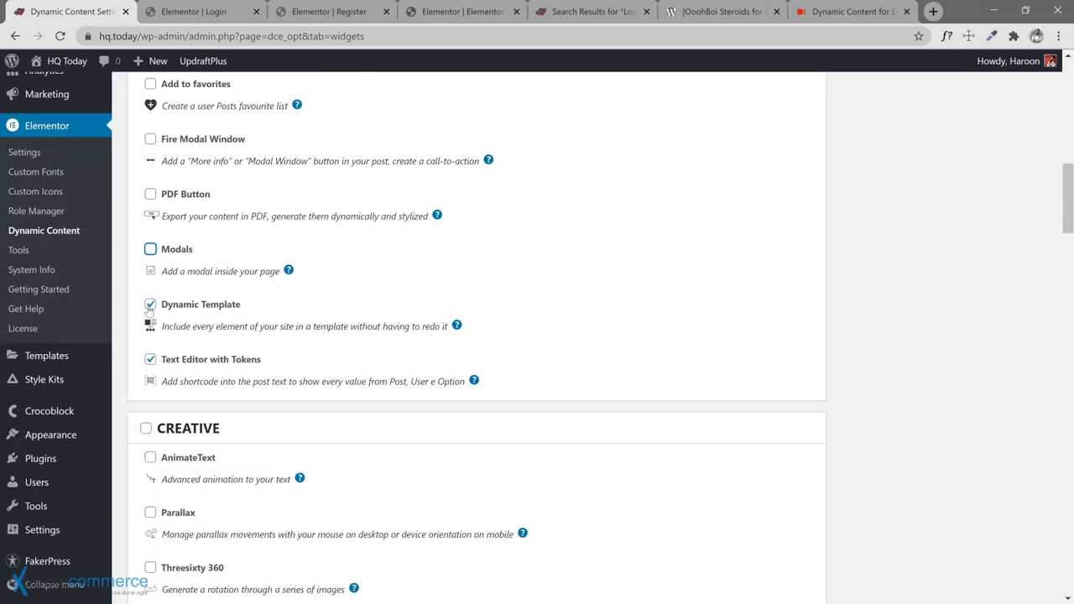
{"action": "left_click", "coordinate": [150, 359]}
Step: Untick the Title Taxonomy widget and save the widget settings
{"action": "scroll", "coordinate": [352, 294], "scroll_direction": "up", "scroll_amount": 1}
{"action": "scroll", "coordinate": [352, 292], "scroll_direction": "up", "scroll_amount": 6}
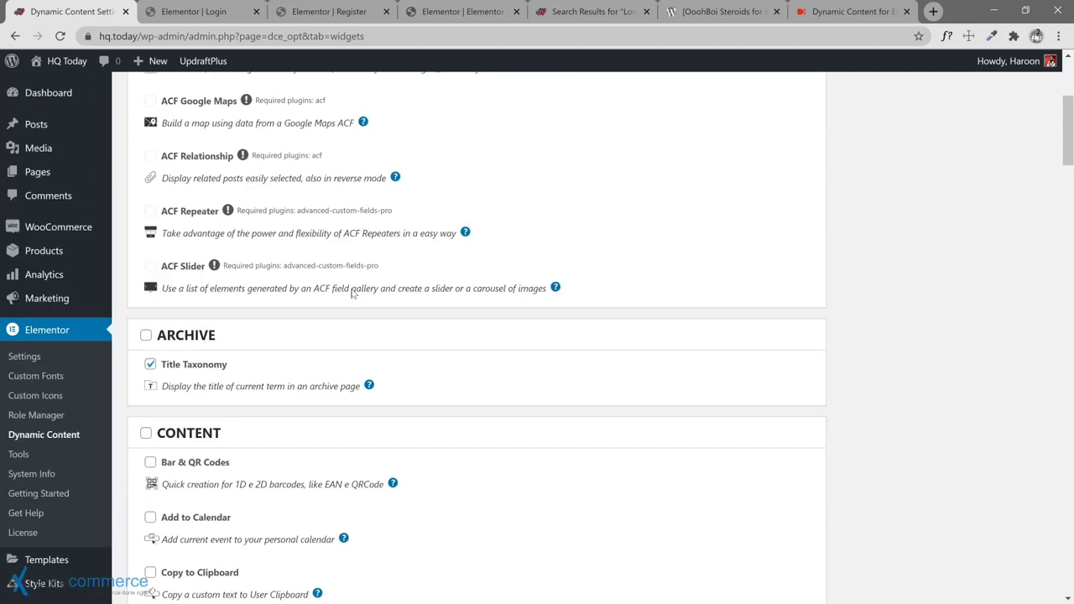
{"action": "left_click", "coordinate": [150, 380]}
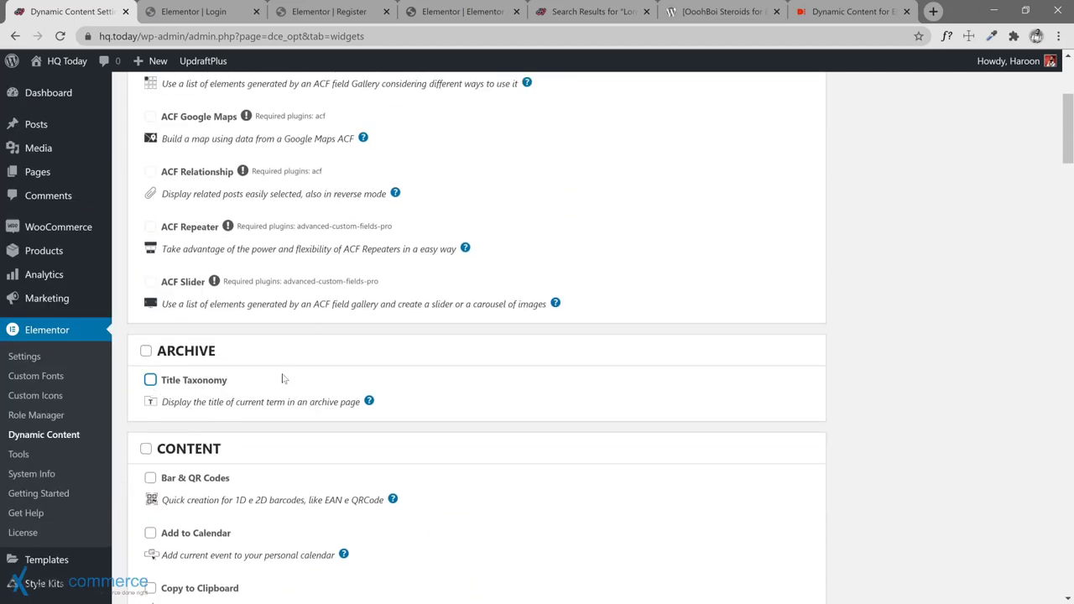
{"action": "scroll", "coordinate": [336, 353], "scroll_direction": "up", "scroll_amount": 3}
{"action": "scroll", "coordinate": [171, 233], "scroll_direction": "down", "scroll_amount": 15}
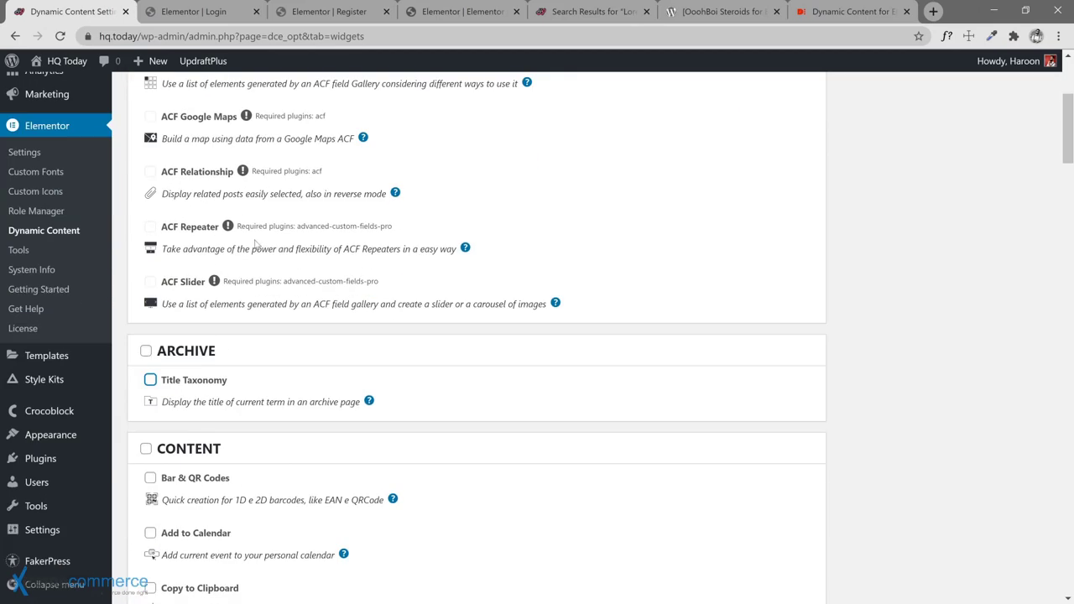
{"action": "scroll", "coordinate": [295, 258], "scroll_direction": "down", "scroll_amount": 15}
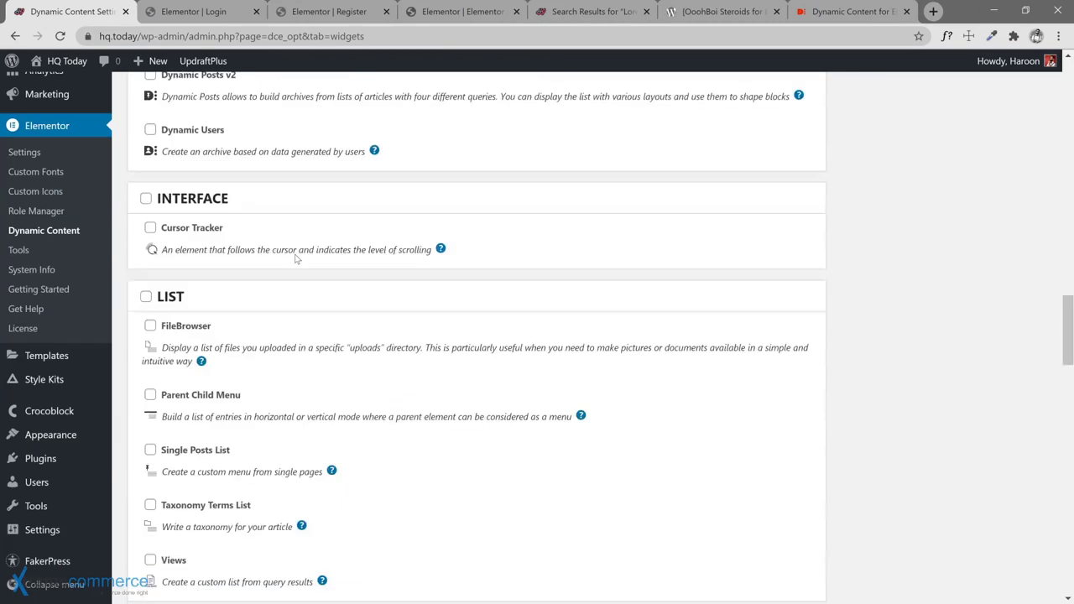
{"action": "scroll", "coordinate": [280, 293], "scroll_direction": "down", "scroll_amount": 10}
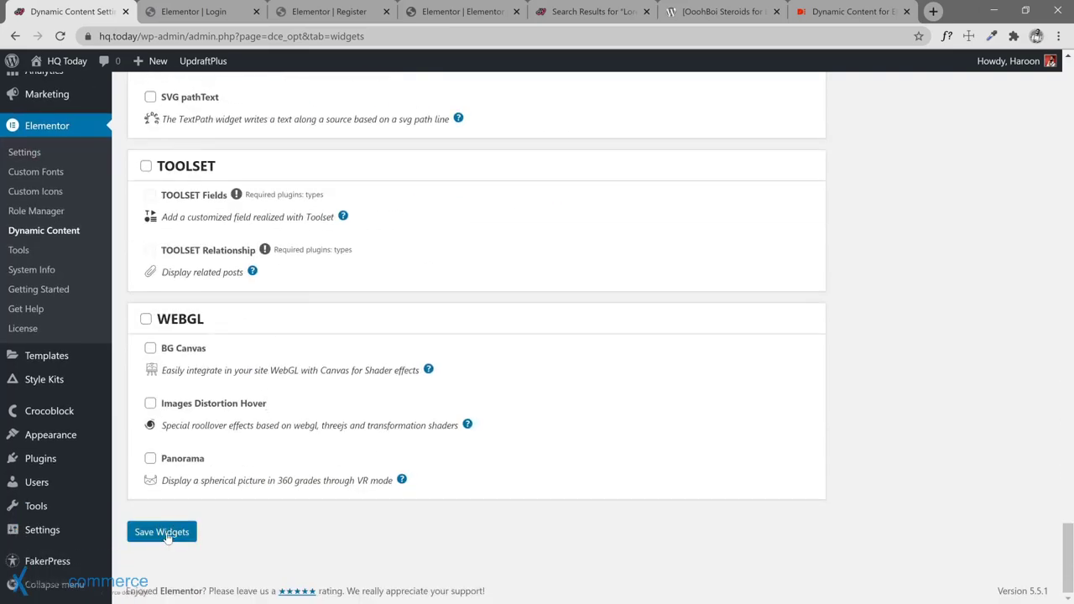
{"action": "left_click", "coordinate": [176, 536]}
{"action": "left_click_drag", "start_coordinate": [1067, 557], "coordinate": [1067, 25]}
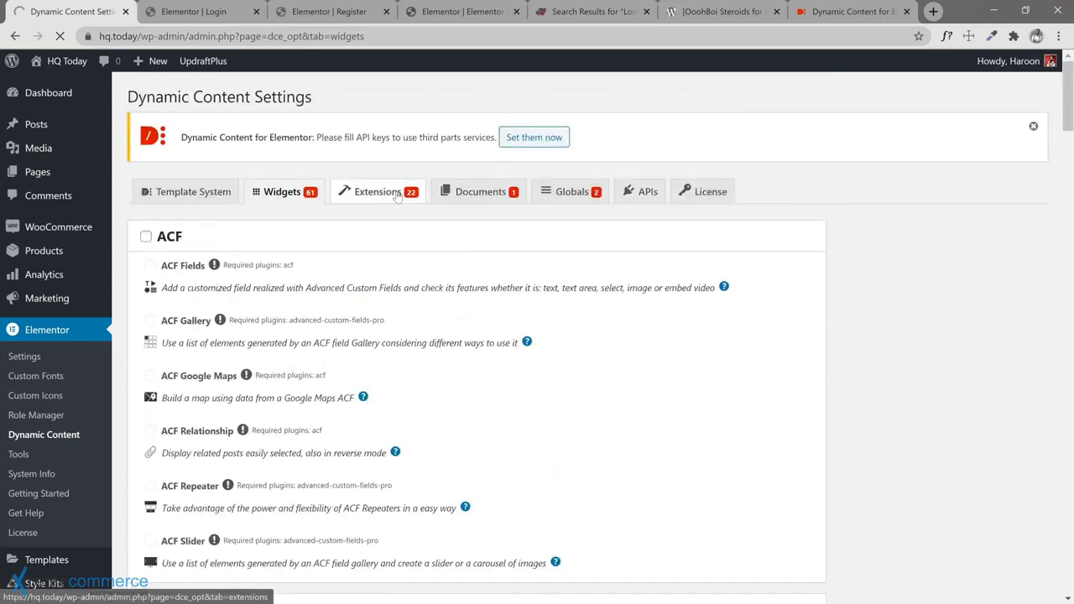
Step: Untick Animations on the Extensions tab and bring up the Elementor Login page editor
{"action": "left_click", "coordinate": [356, 235]}
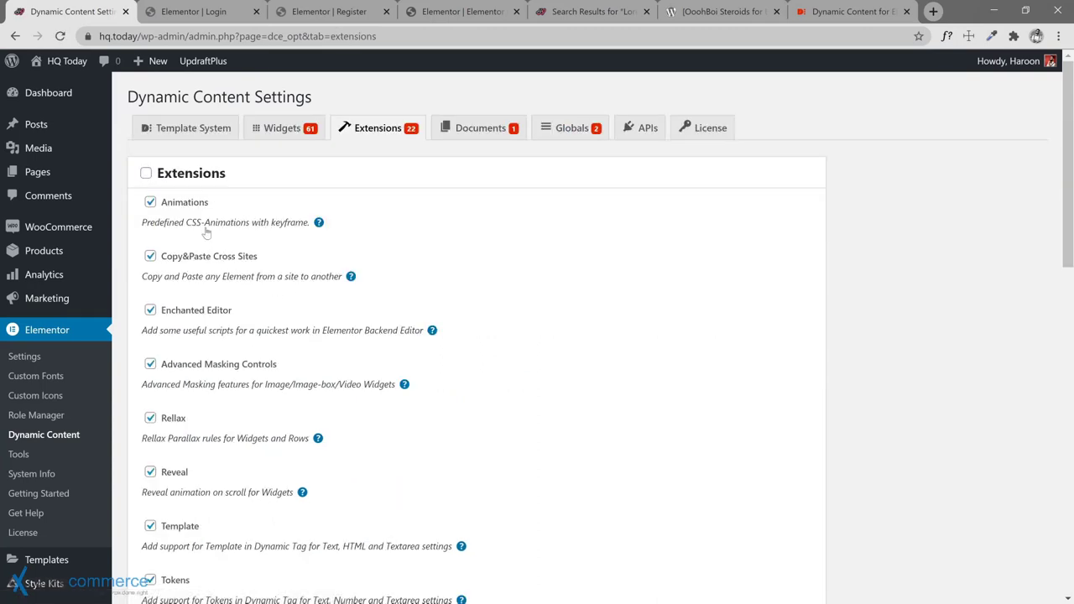
{"action": "left_click", "coordinate": [150, 203]}
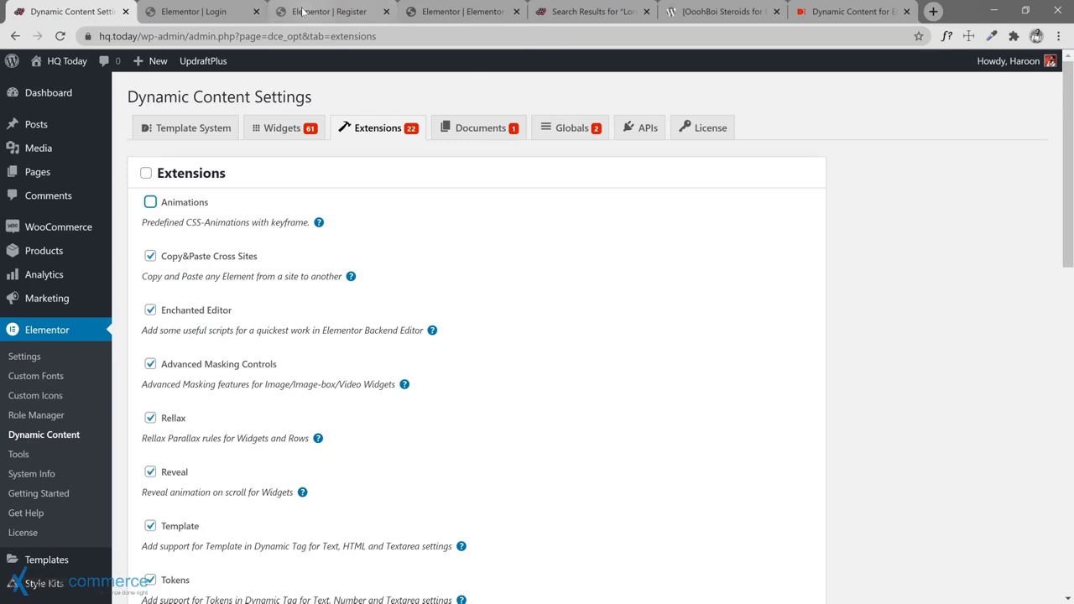
{"action": "left_click", "coordinate": [214, 11]}
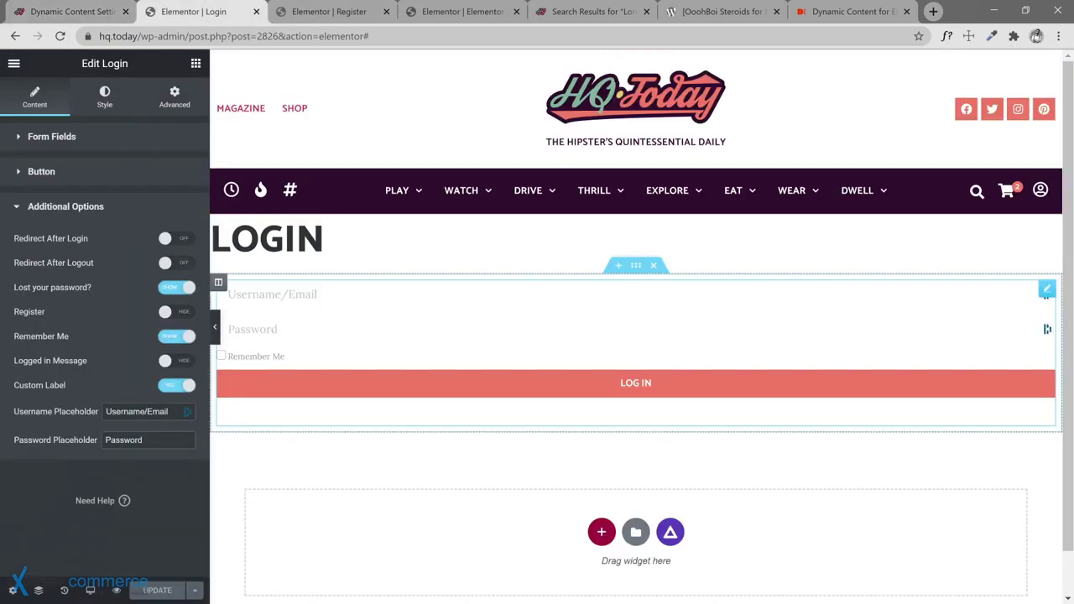
Step: Copy and paste the Login widget, then return to the Dynamic Content settings tab
{"action": "right_click", "coordinate": [1047, 294]}
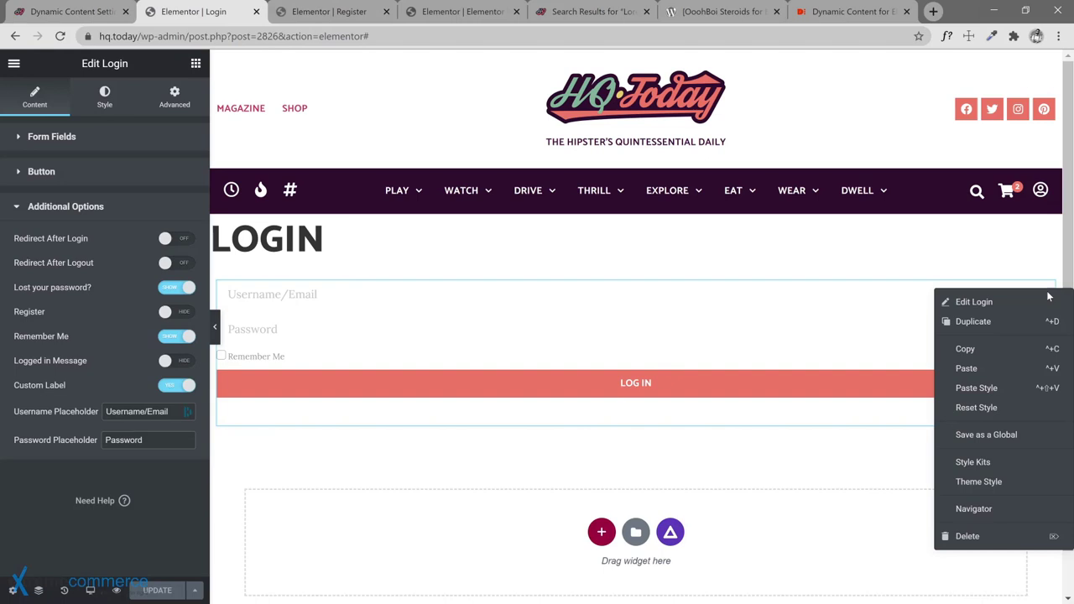
{"action": "left_click", "coordinate": [983, 356]}
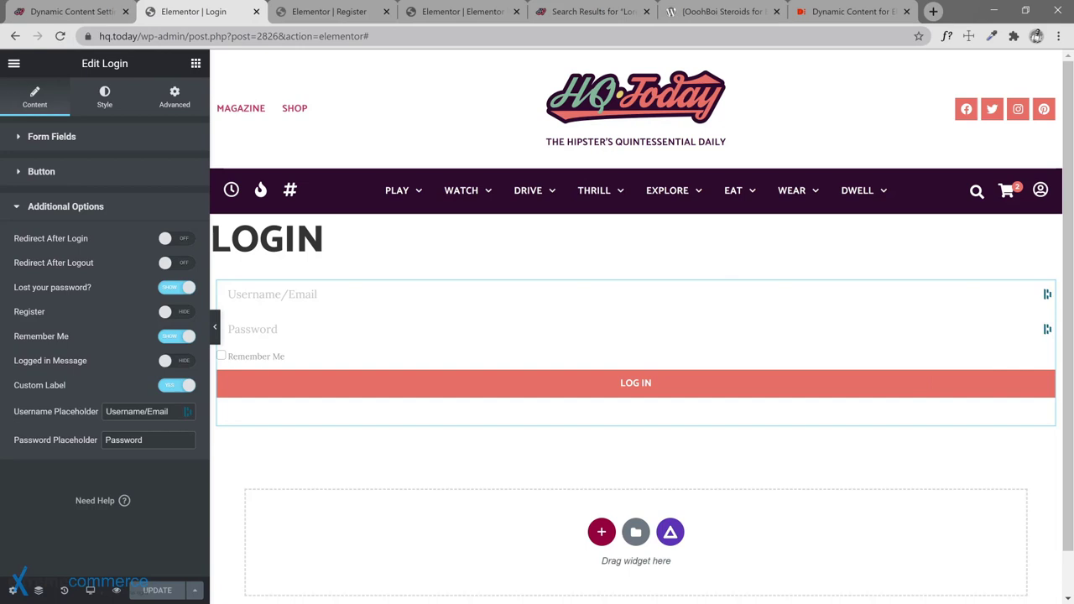
{"action": "right_click", "coordinate": [937, 291]}
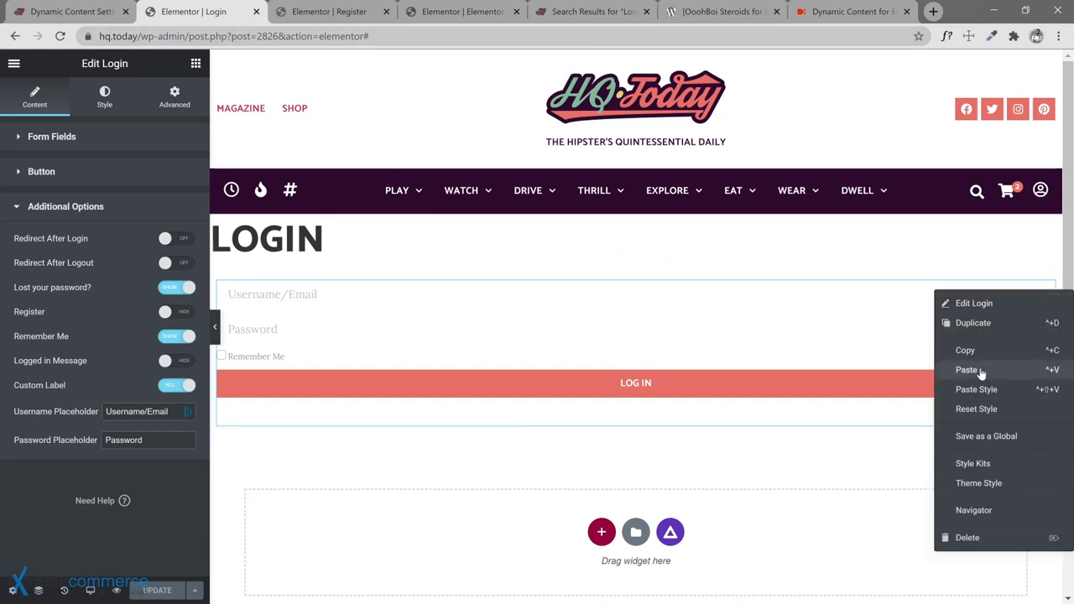
{"action": "left_click", "coordinate": [799, 478]}
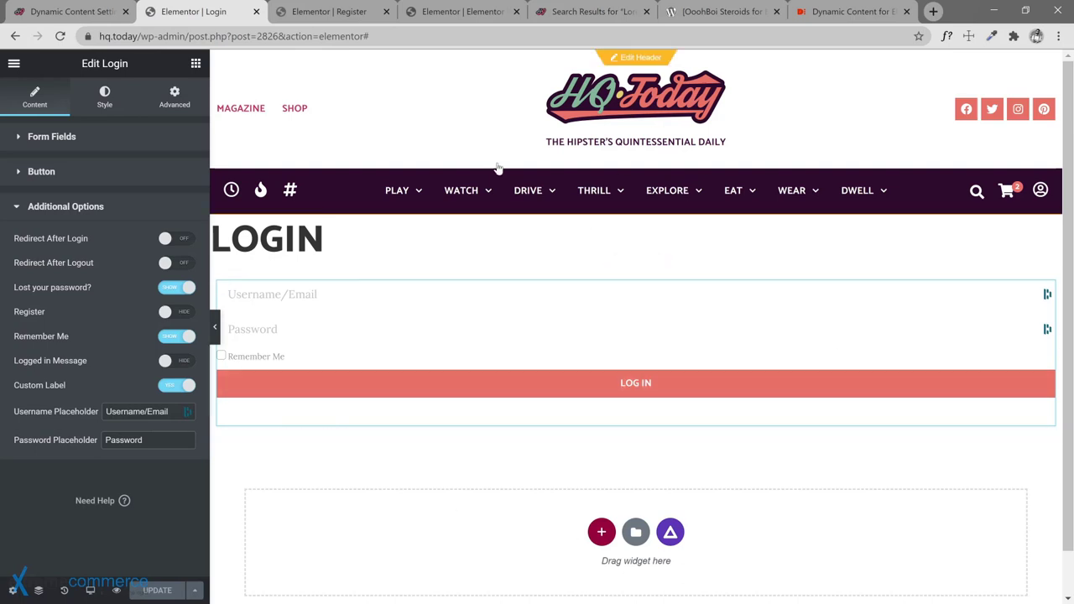
{"action": "left_click", "coordinate": [59, 12]}
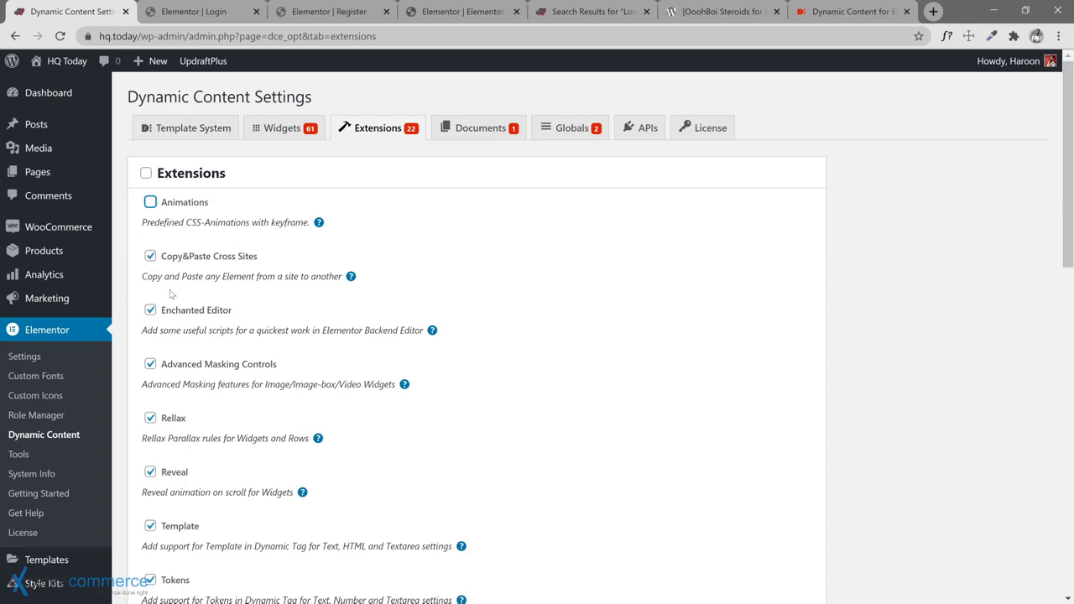
Step: Open the dynamic.ooo help page for the Copy&Paste Cross Sites extension
{"action": "scroll", "coordinate": [267, 311], "scroll_direction": "down", "scroll_amount": 1}
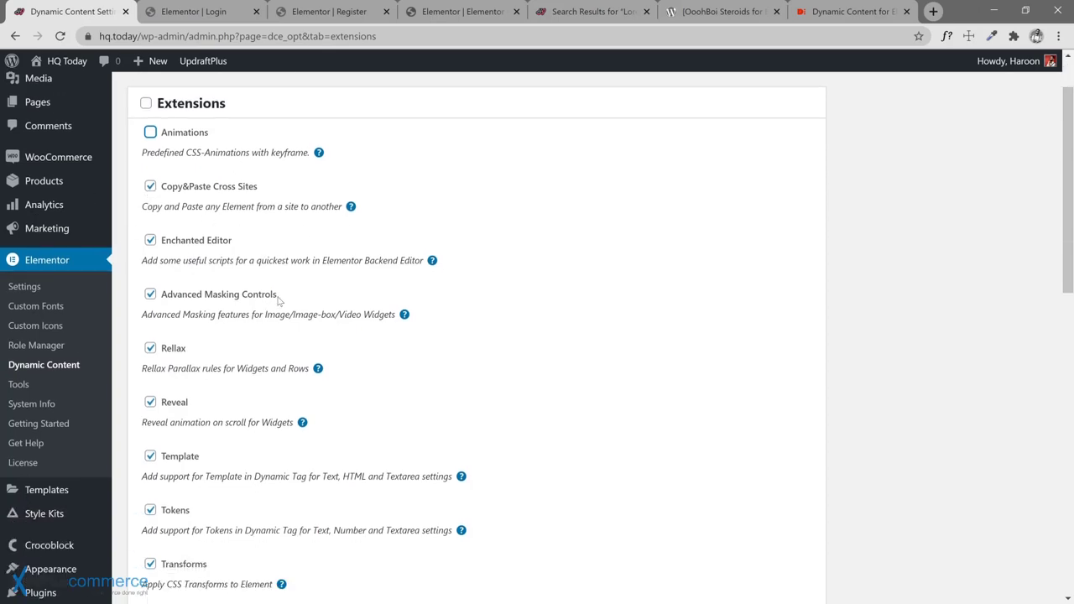
{"action": "left_click", "coordinate": [351, 207]}
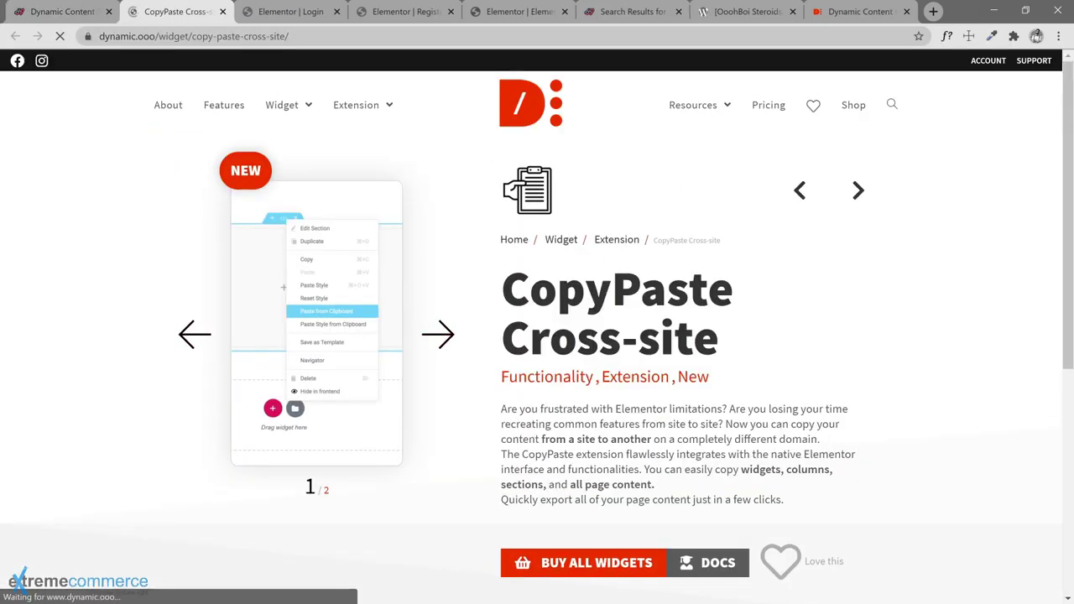
Step: Open the CopyPaste Cross-site DOCS article and read through it
{"action": "scroll", "coordinate": [600, 316], "scroll_direction": "down", "scroll_amount": 2}
{"action": "scroll", "coordinate": [601, 351], "scroll_direction": "up", "scroll_amount": 2}
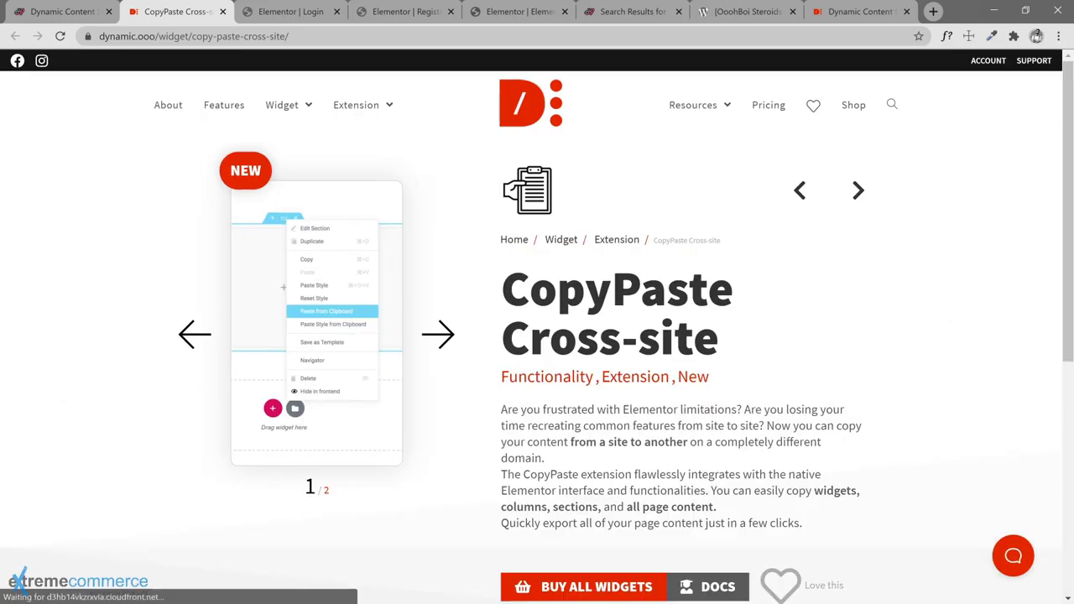
{"action": "scroll", "coordinate": [697, 402], "scroll_direction": "down", "scroll_amount": 5}
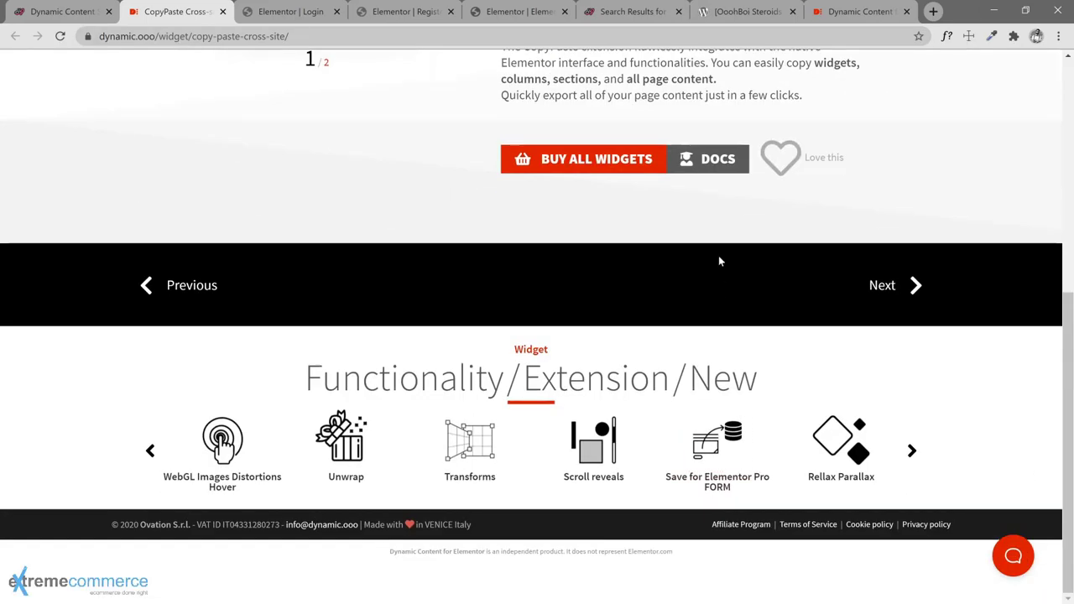
{"action": "left_click", "coordinate": [716, 174]}
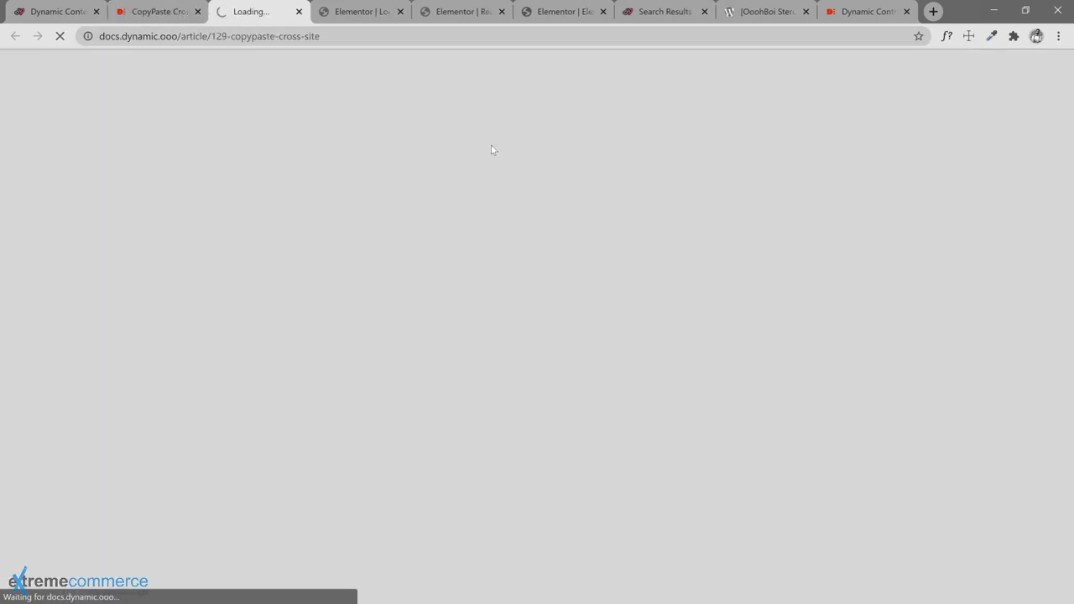
{"action": "scroll", "coordinate": [638, 335], "scroll_direction": "down", "scroll_amount": 5}
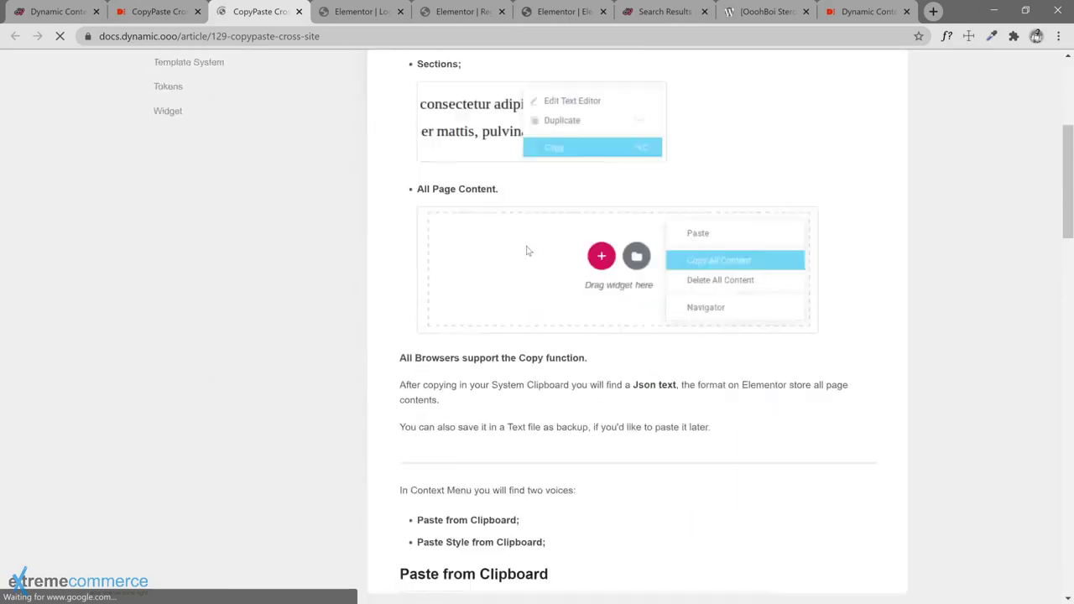
{"action": "scroll", "coordinate": [479, 283], "scroll_direction": "down", "scroll_amount": 5}
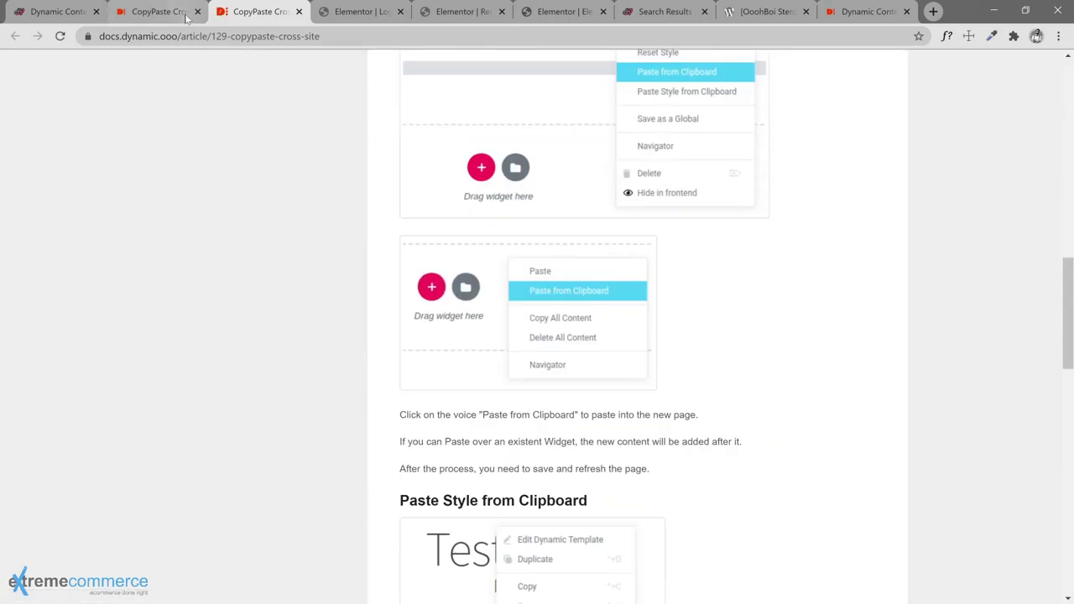
{"action": "scroll", "coordinate": [484, 323], "scroll_direction": "down", "scroll_amount": 3}
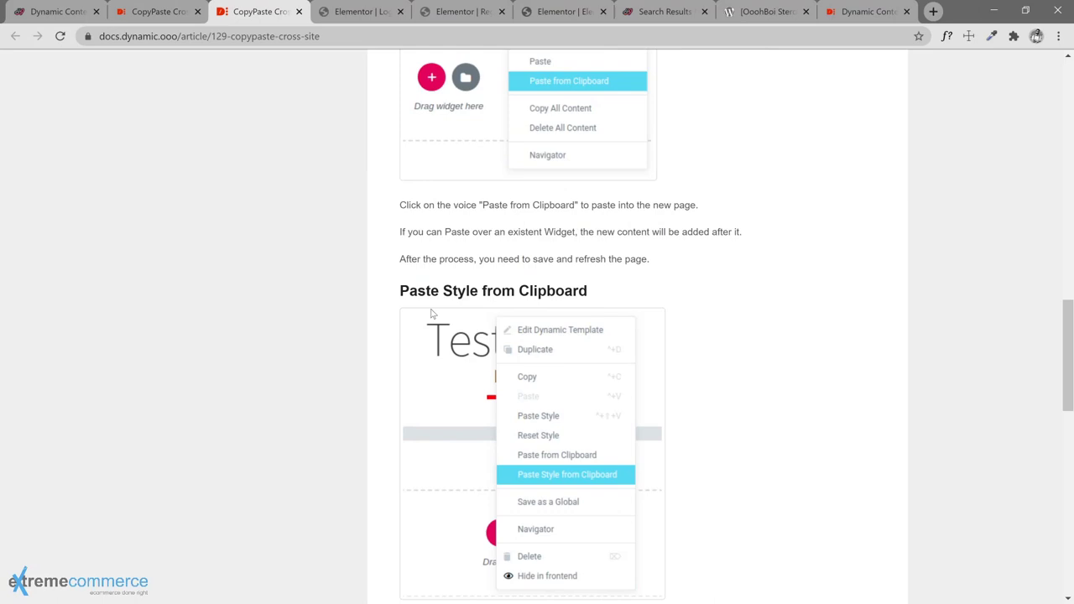
Step: Close both CopyPaste tabs and return to the Dynamic Content extensions settings
{"action": "left_click", "coordinate": [198, 12]}
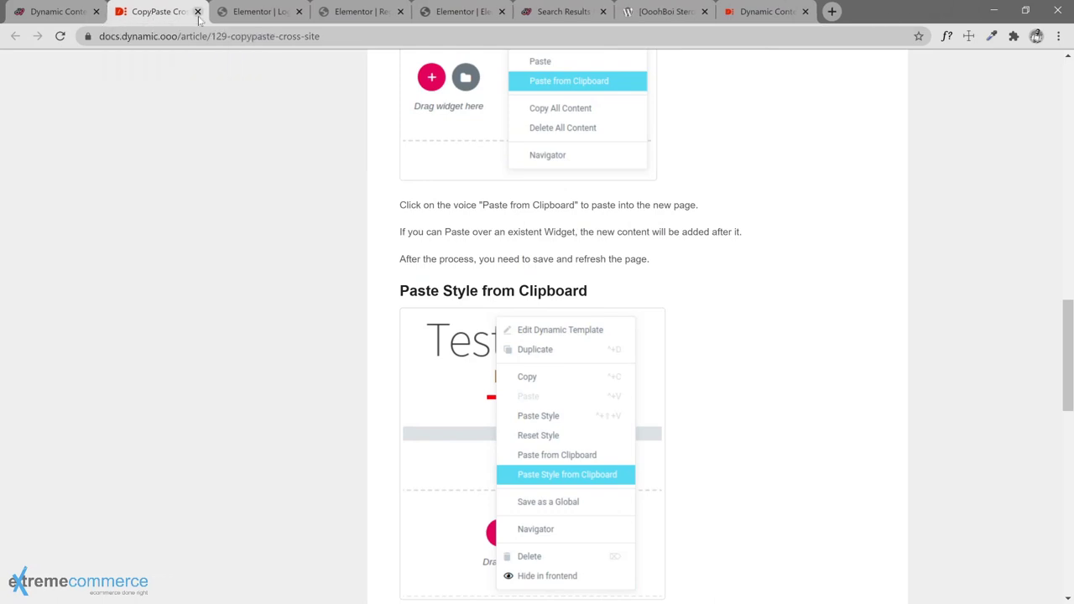
{"action": "left_click", "coordinate": [198, 12]}
{"action": "left_click", "coordinate": [66, 17]}
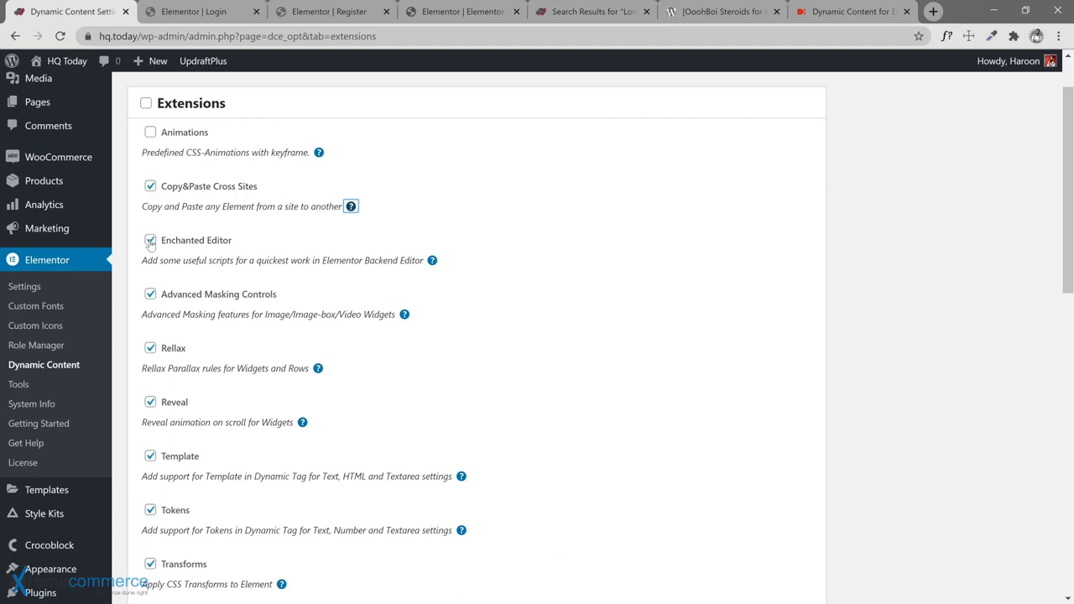
Step: Untick Enchanted Editor, Advanced Masking Controls, Copy&Paste Cross Sites, Rellax, Reveal and Template
{"action": "left_click", "coordinate": [150, 240]}
{"action": "left_click", "coordinate": [150, 294]}
{"action": "left_click", "coordinate": [150, 186]}
{"action": "left_click", "coordinate": [150, 347]}
{"action": "left_click", "coordinate": [150, 402]}
{"action": "scroll", "coordinate": [151, 402], "scroll_direction": "down", "scroll_amount": 2}
{"action": "left_click", "coordinate": [150, 317]}
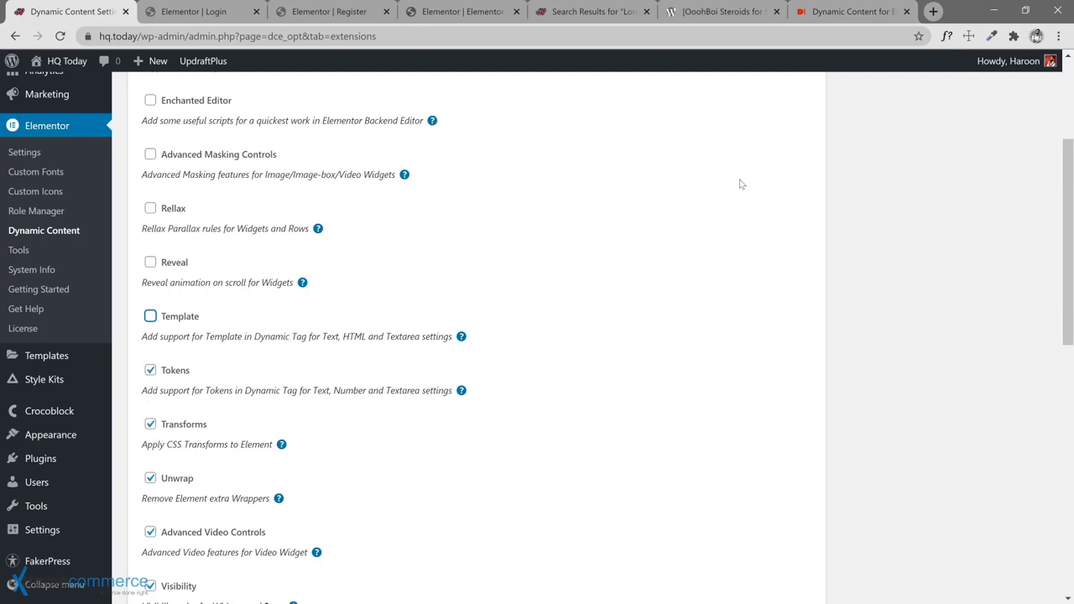
{"action": "scroll", "coordinate": [334, 372], "scroll_direction": "down", "scroll_amount": 1}
{"action": "scroll", "coordinate": [335, 373], "scroll_direction": "down", "scroll_amount": 1}
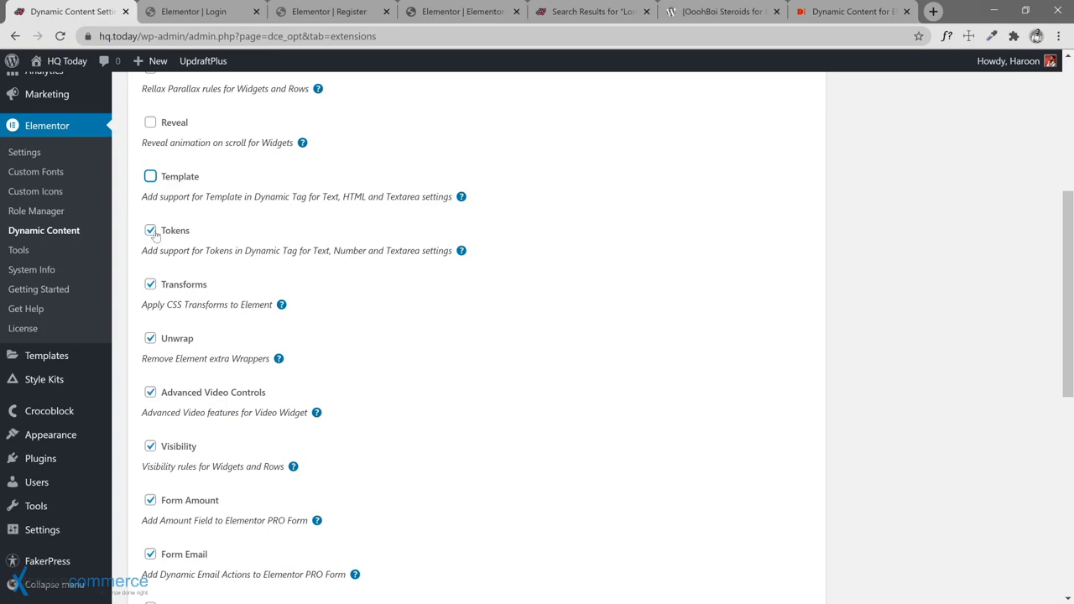
Step: Untick Tokens, Transforms, Unwrap and Advanced Video Controls, keep Visibility on, and save the extensions
{"action": "left_click", "coordinate": [152, 232]}
{"action": "scroll", "coordinate": [147, 292], "scroll_direction": "down", "scroll_amount": 1}
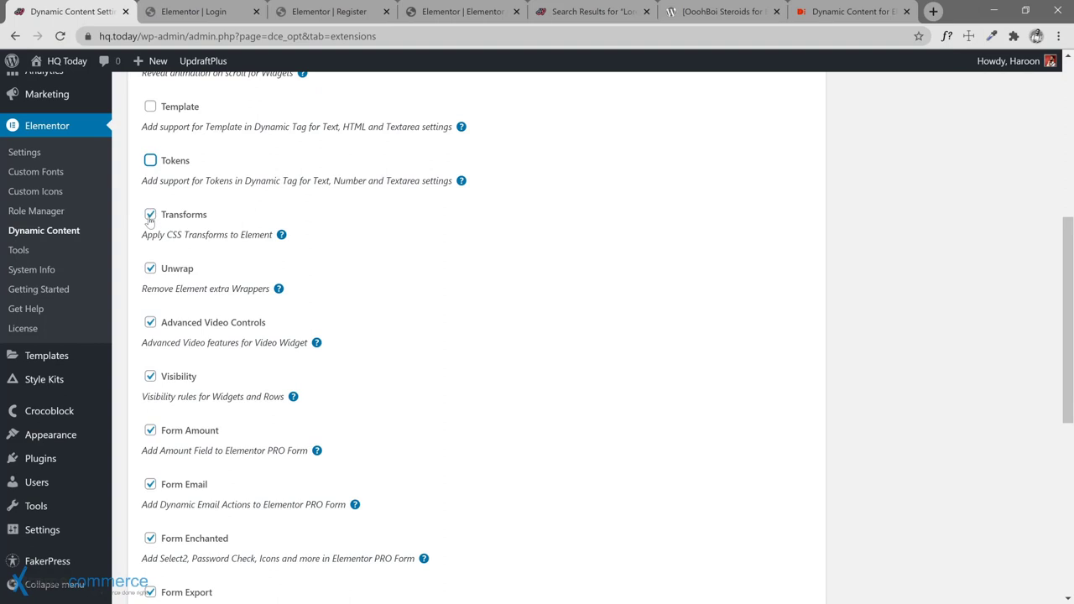
{"action": "left_click", "coordinate": [150, 217]}
{"action": "left_click", "coordinate": [150, 270]}
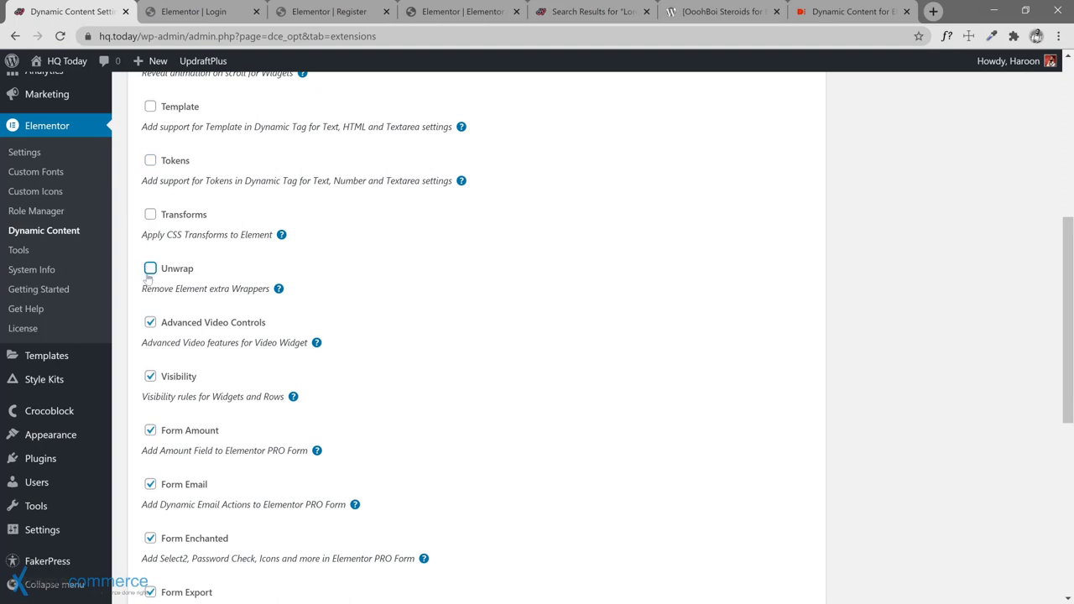
{"action": "left_click", "coordinate": [150, 323]}
{"action": "left_click", "coordinate": [150, 377]}
{"action": "scroll", "coordinate": [359, 357], "scroll_direction": "down", "scroll_amount": 1}
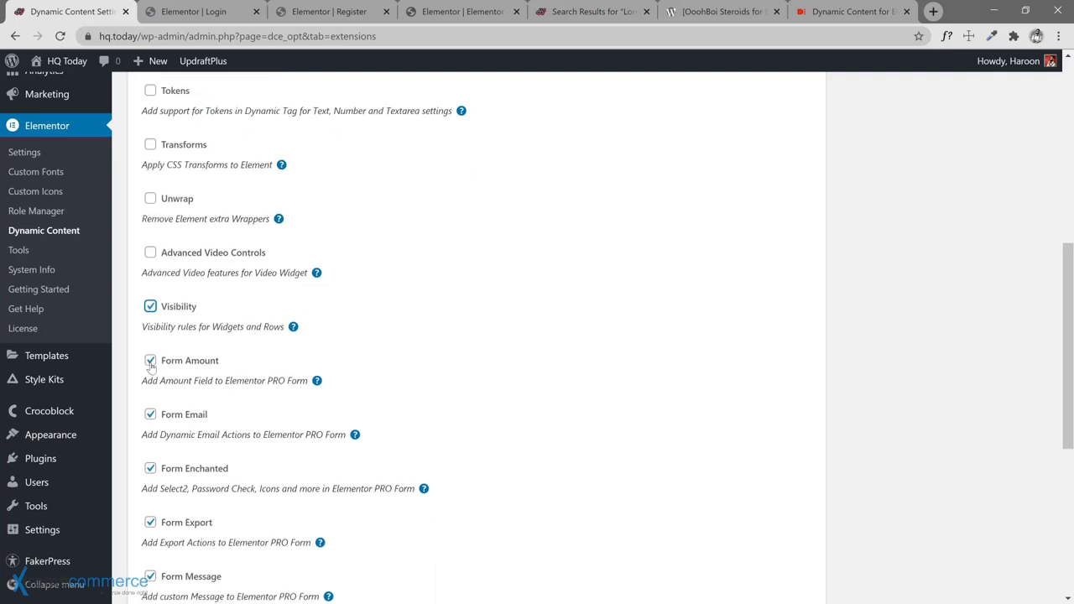
{"action": "scroll", "coordinate": [151, 367], "scroll_direction": "down", "scroll_amount": 1}
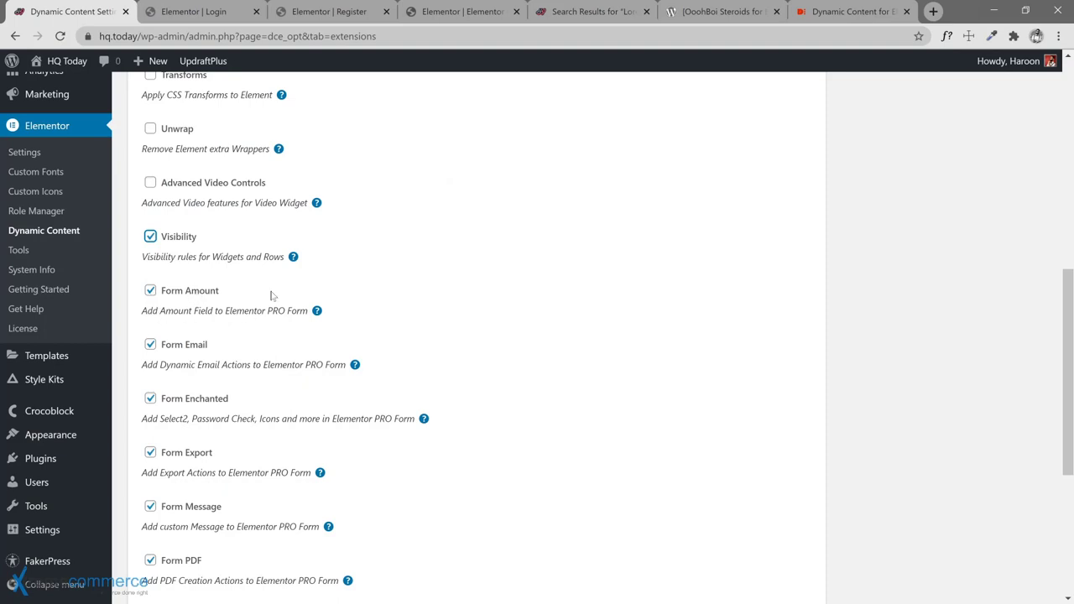
{"action": "scroll", "coordinate": [231, 342], "scroll_direction": "down", "scroll_amount": 1}
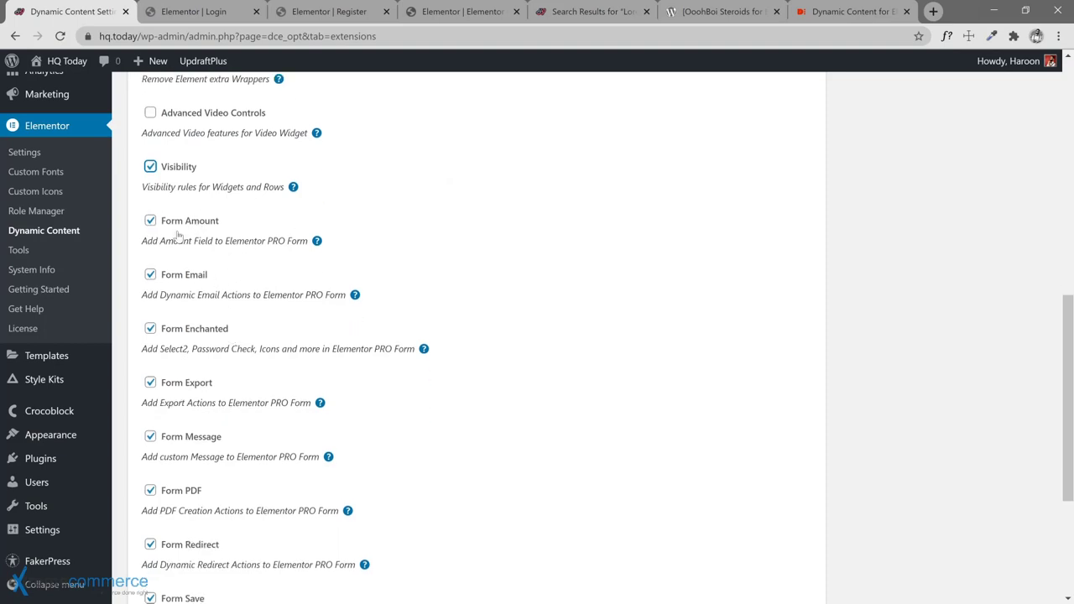
{"action": "scroll", "coordinate": [155, 267], "scroll_direction": "down", "scroll_amount": 1}
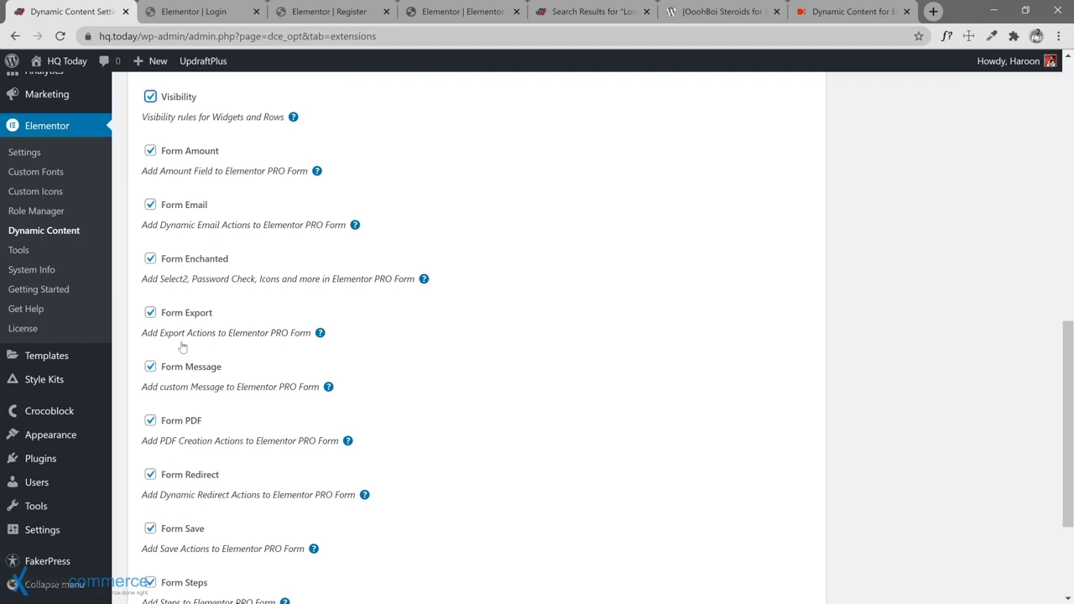
{"action": "scroll", "coordinate": [180, 353], "scroll_direction": "down", "scroll_amount": 2}
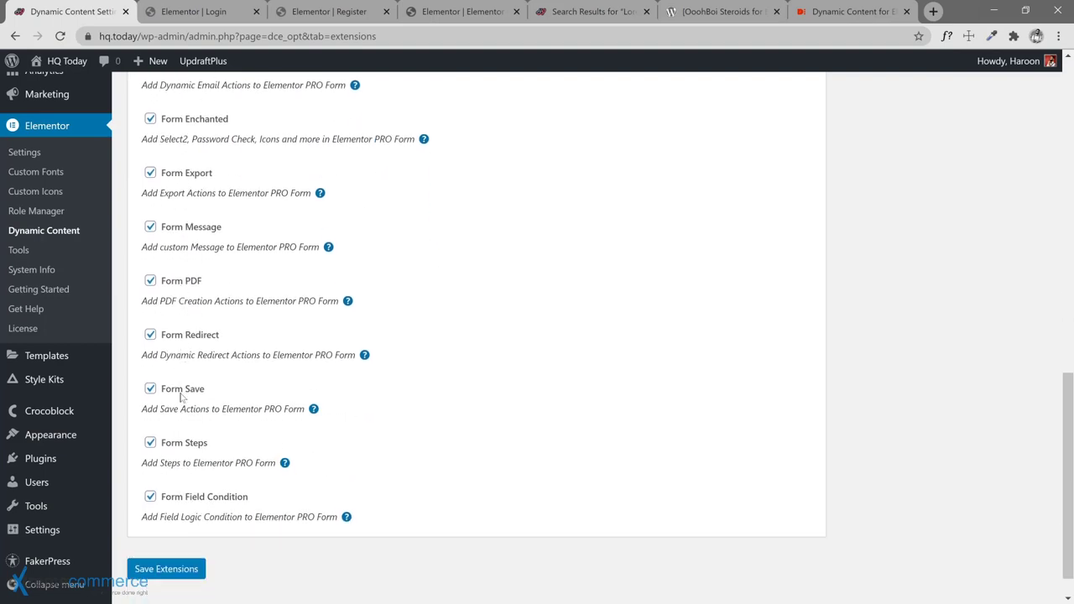
{"action": "left_click", "coordinate": [158, 572]}
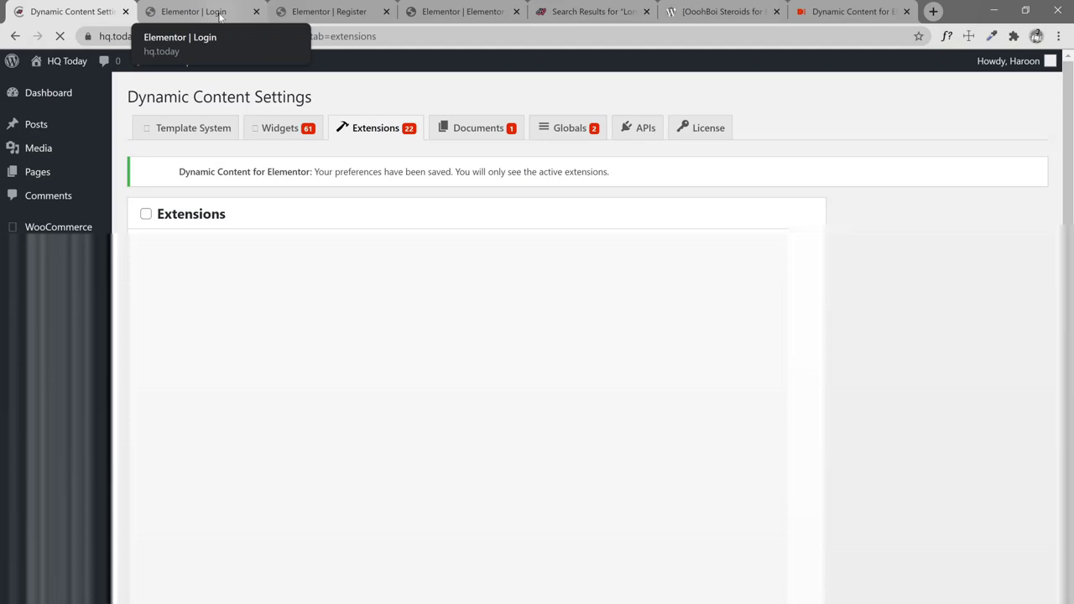
Step: Back in the Register page editor, show the form's Actions After Submit section
{"action": "left_click", "coordinate": [220, 17]}
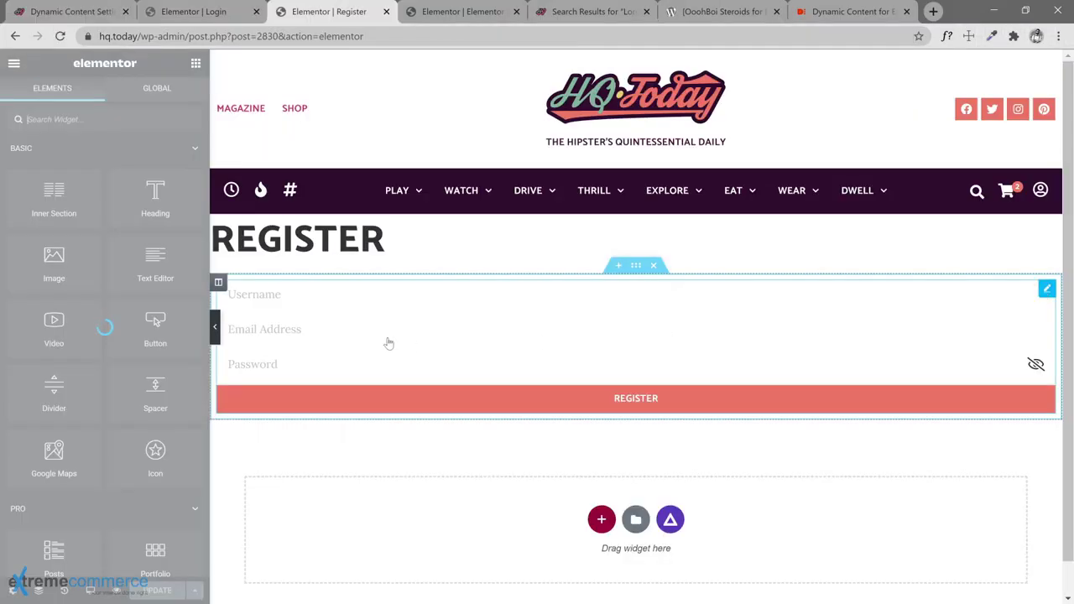
{"action": "left_click", "coordinate": [237, 327]}
{"action": "scroll", "coordinate": [108, 376], "scroll_direction": "down", "scroll_amount": 2}
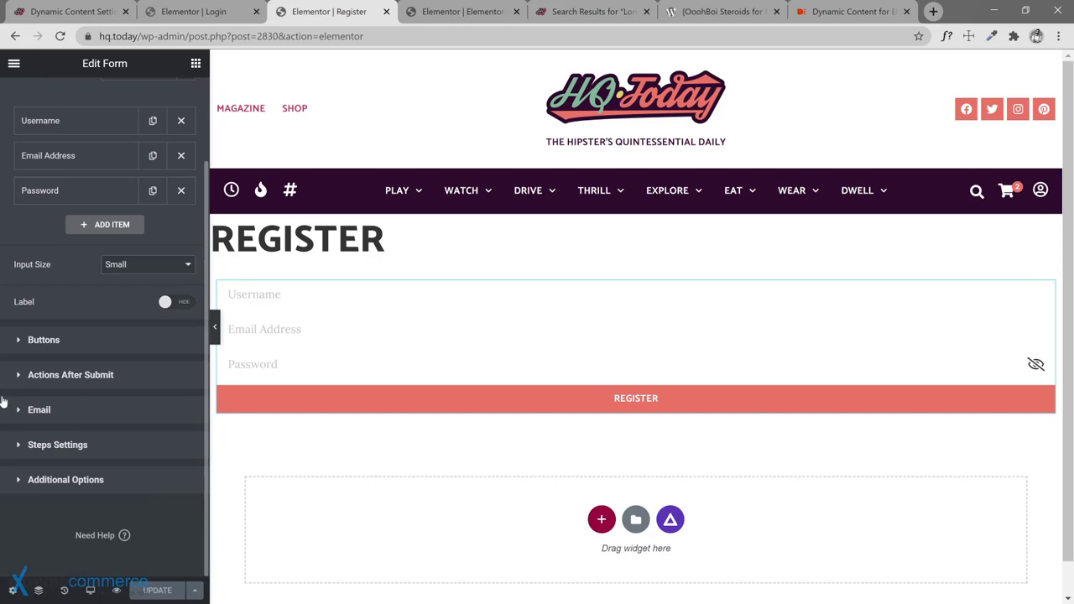
{"action": "left_click", "coordinate": [134, 378]}
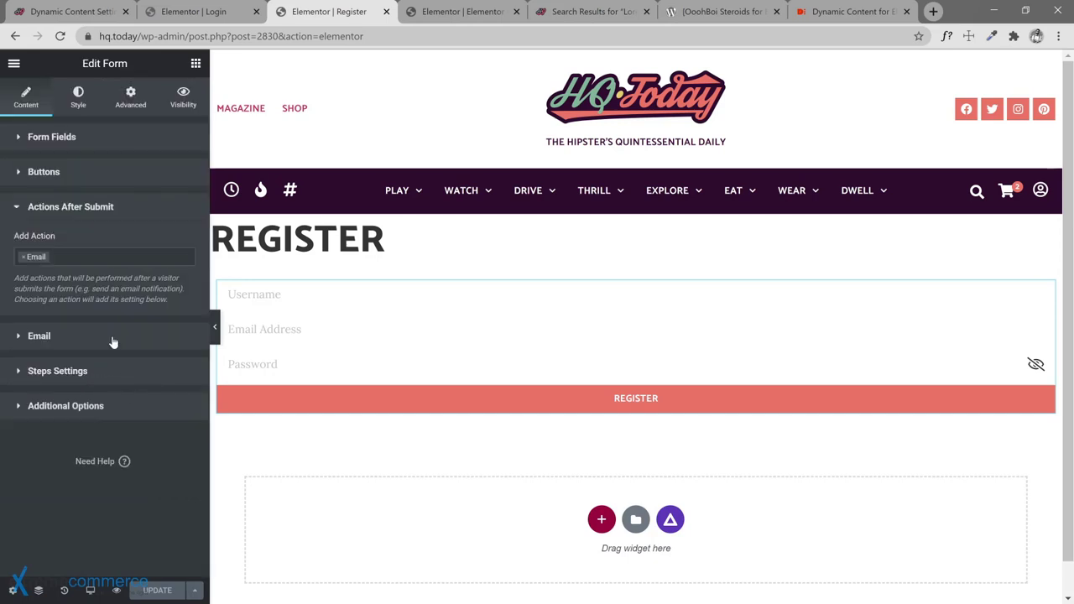
Step: Add the Export after-submit action and review its settings
{"action": "left_click", "coordinate": [118, 256]}
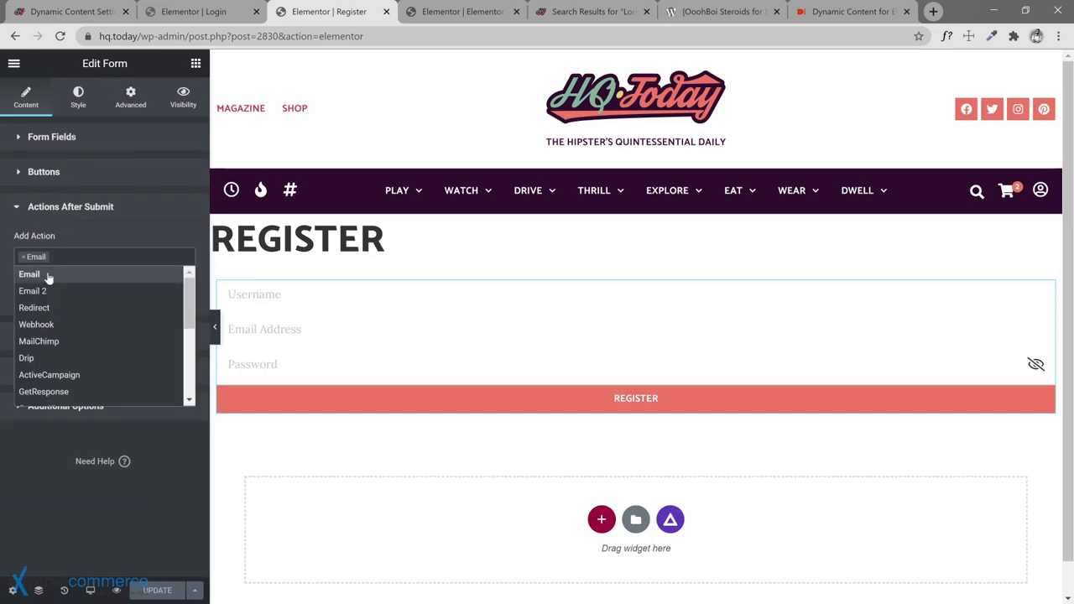
{"action": "scroll", "coordinate": [67, 307], "scroll_direction": "down", "scroll_amount": 1}
{"action": "scroll", "coordinate": [72, 302], "scroll_direction": "up", "scroll_amount": 1}
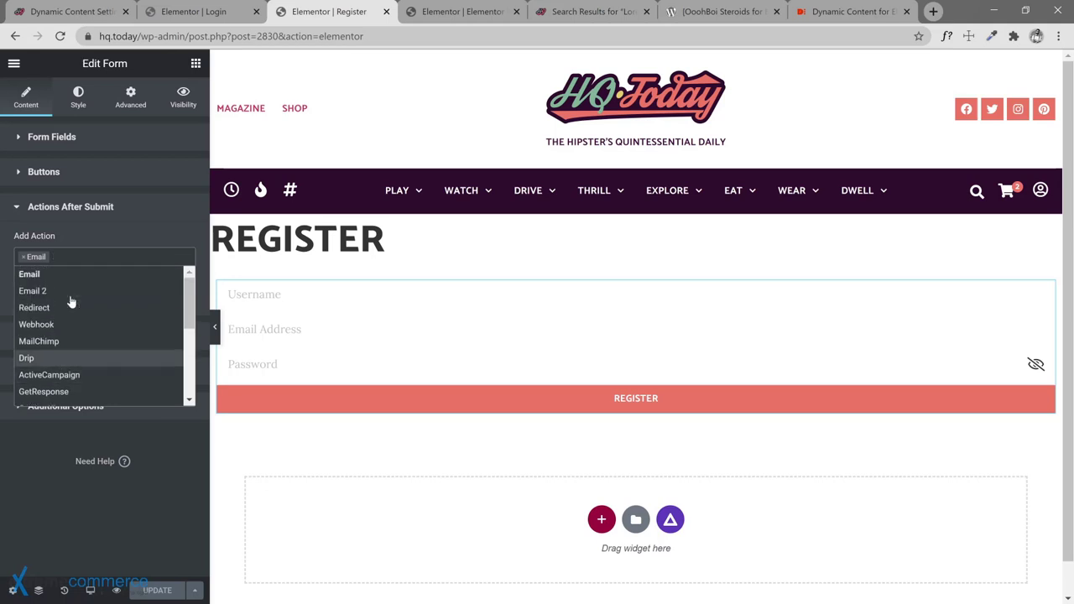
{"action": "scroll", "coordinate": [71, 336], "scroll_direction": "down", "scroll_amount": 1}
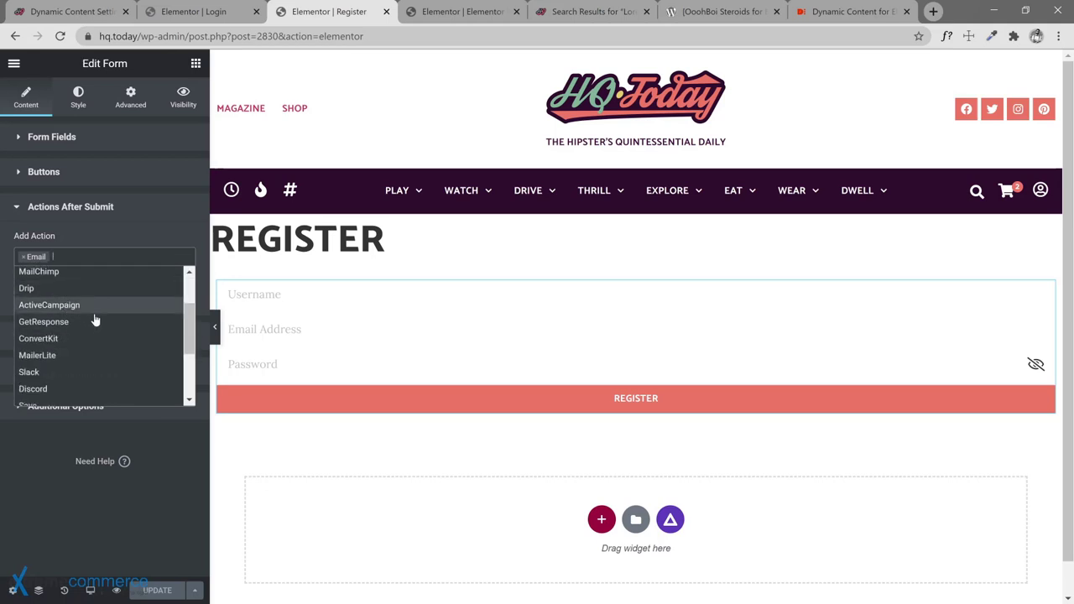
{"action": "scroll", "coordinate": [94, 321], "scroll_direction": "down", "scroll_amount": 1}
{"action": "scroll", "coordinate": [74, 312], "scroll_direction": "down", "scroll_amount": 1}
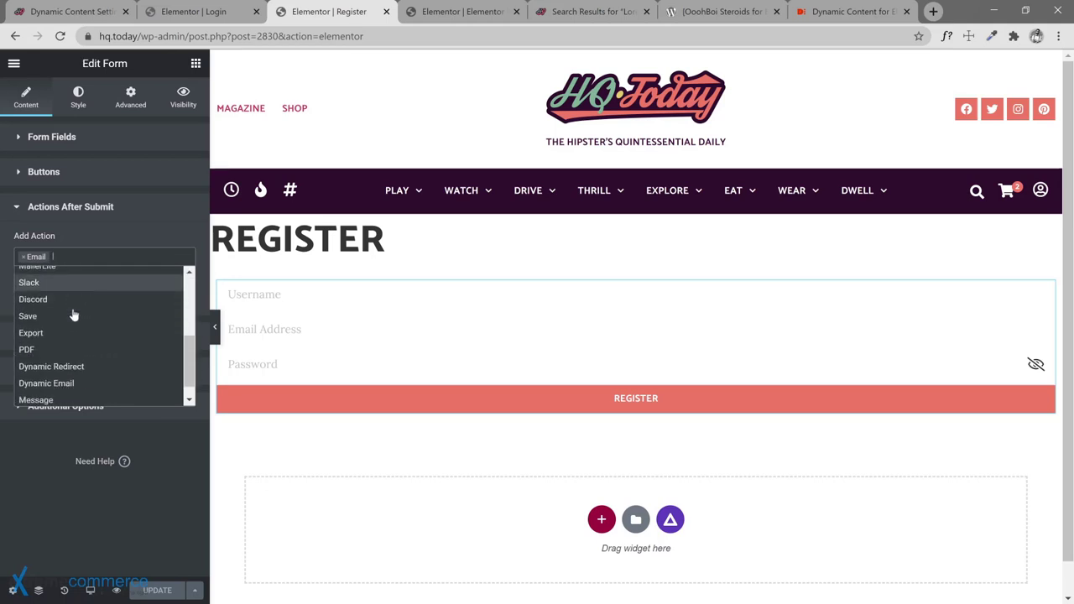
{"action": "scroll", "coordinate": [74, 314], "scroll_direction": "down", "scroll_amount": 1}
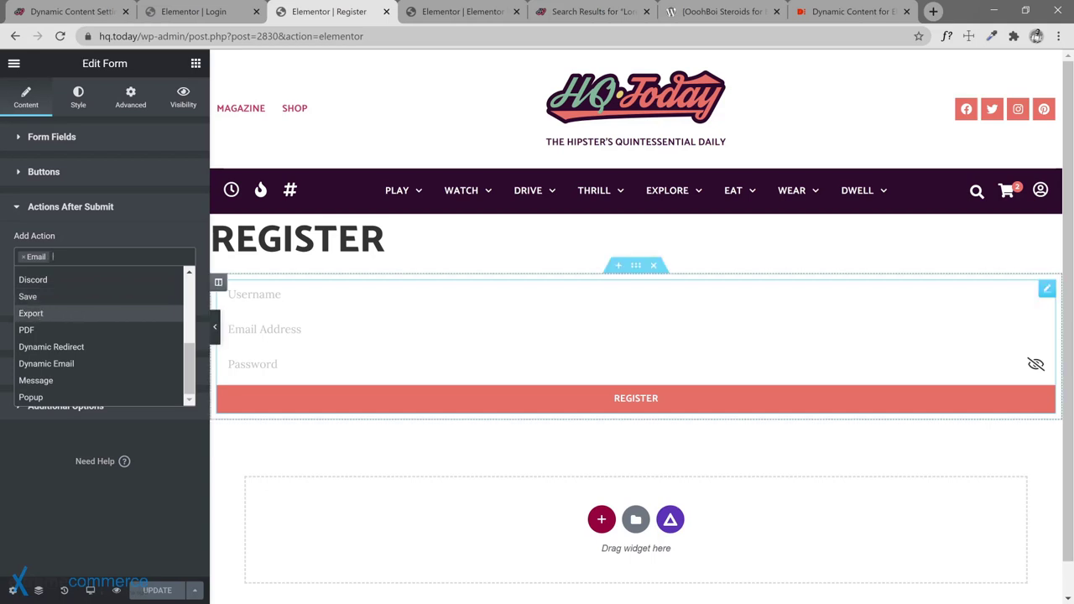
{"action": "left_click", "coordinate": [60, 314]}
{"action": "left_click", "coordinate": [89, 373]}
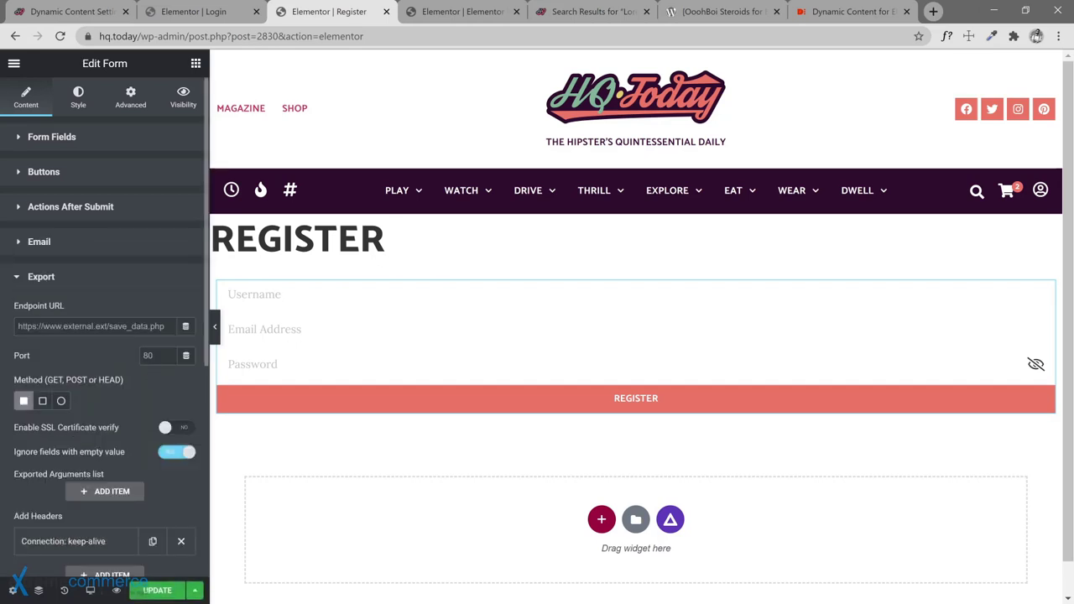
{"action": "scroll", "coordinate": [126, 355], "scroll_direction": "down", "scroll_amount": 3}
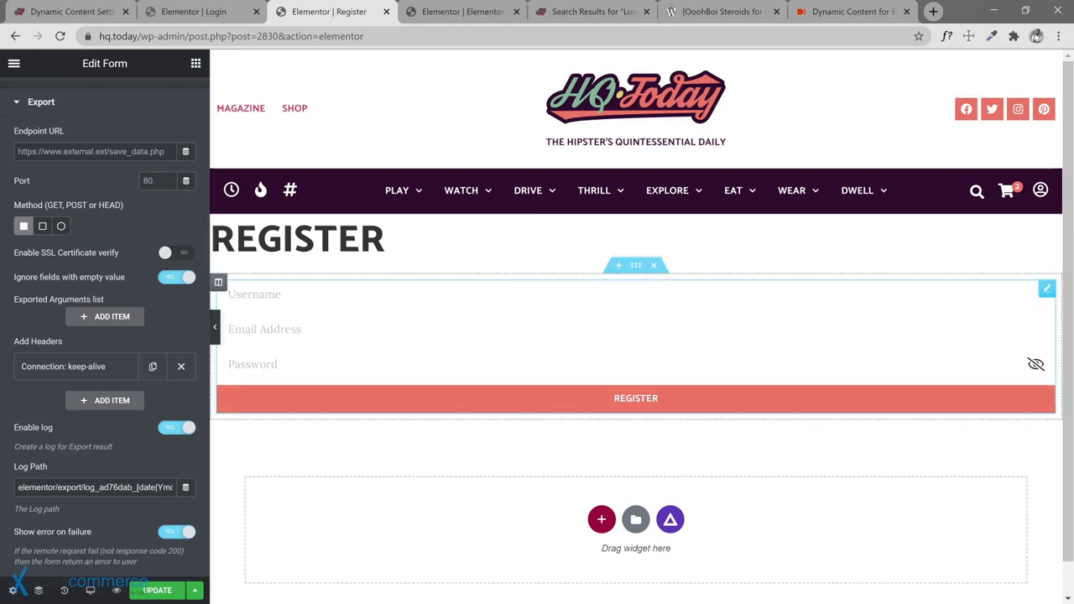
{"action": "scroll", "coordinate": [84, 348], "scroll_direction": "down", "scroll_amount": 3}
{"action": "scroll", "coordinate": [84, 344], "scroll_direction": "up", "scroll_amount": 6}
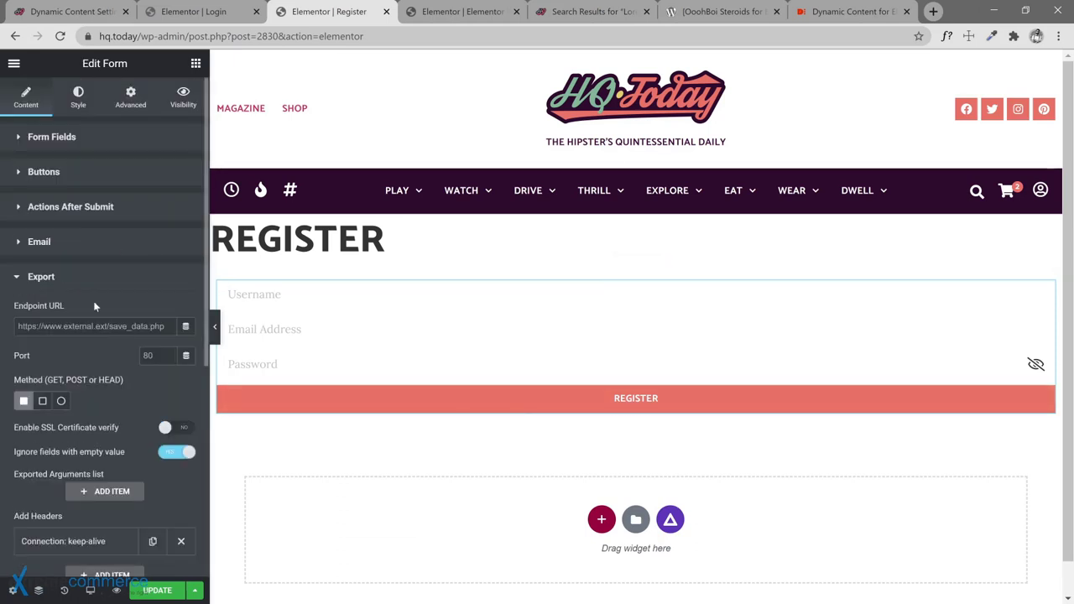
{"action": "left_click", "coordinate": [93, 276]}
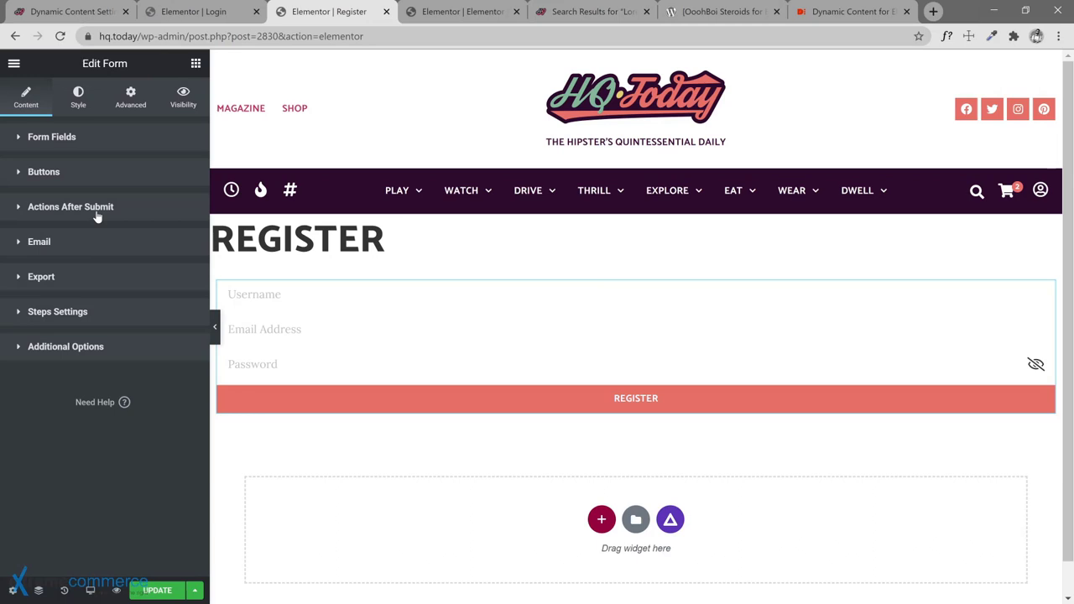
Step: Remove the Email action from Actions After Submit
{"action": "left_click", "coordinate": [97, 210]}
{"action": "left_click", "coordinate": [60, 260]}
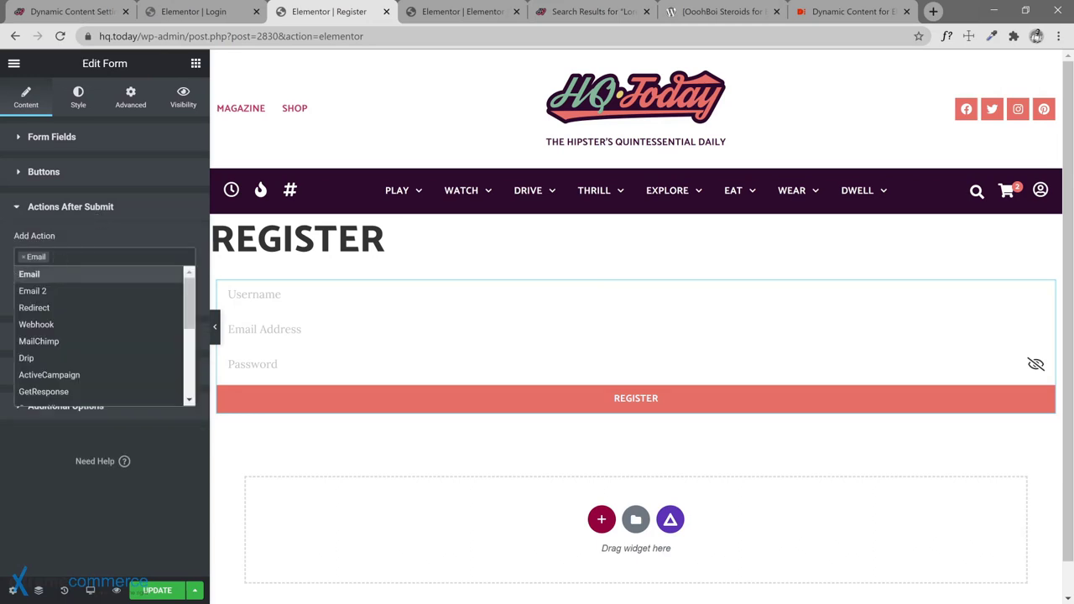
{"action": "left_click", "coordinate": [60, 260]}
{"action": "left_click", "coordinate": [24, 256]}
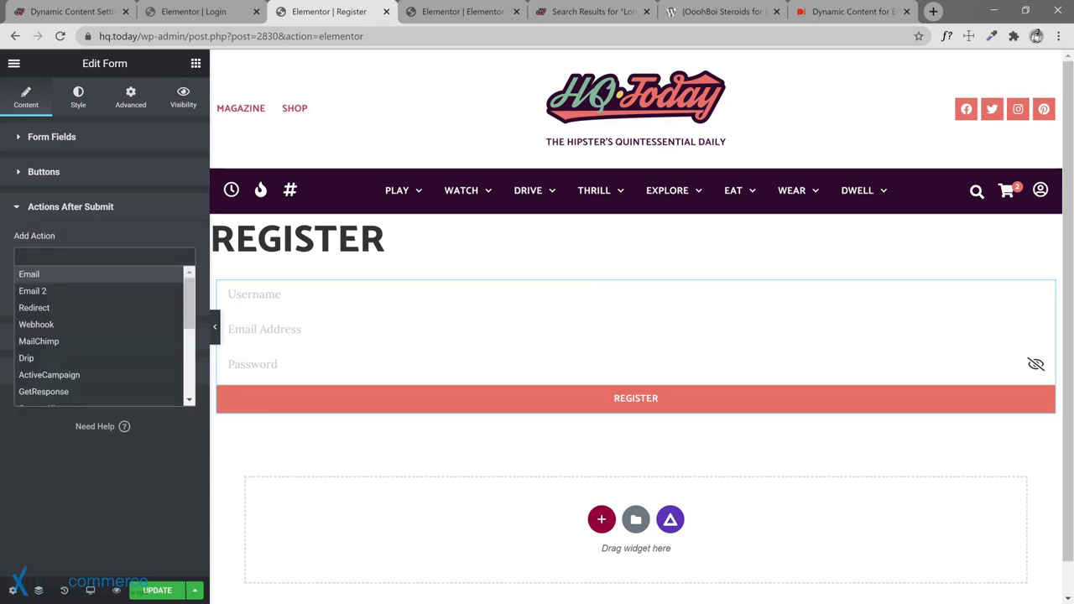
{"action": "scroll", "coordinate": [77, 329], "scroll_direction": "down", "scroll_amount": 5}
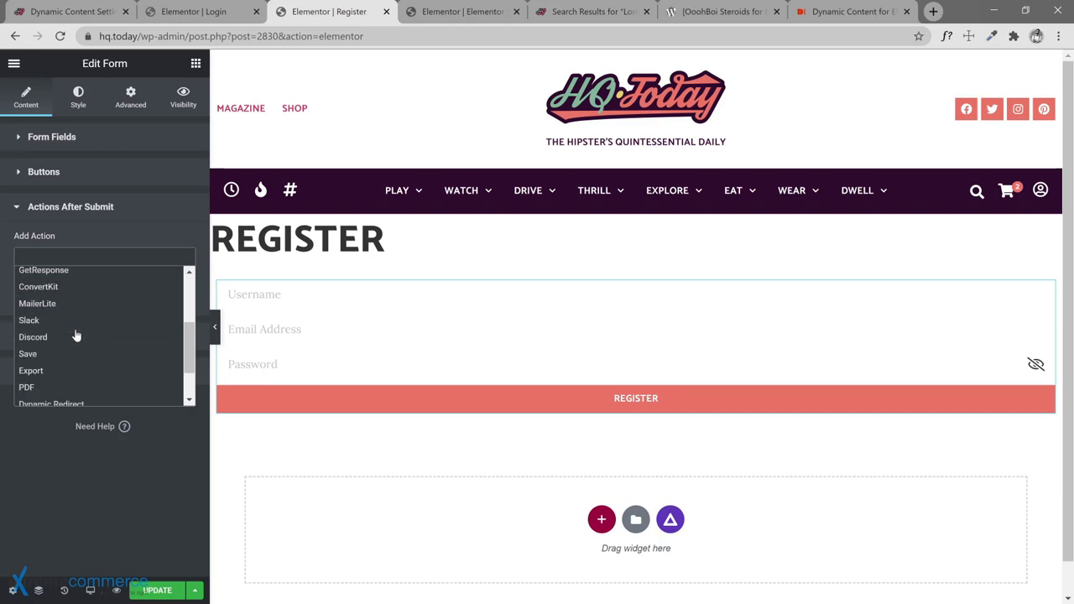
Step: Add the PDF action and browse its settings, including the PDF template list
{"action": "left_click", "coordinate": [72, 331]}
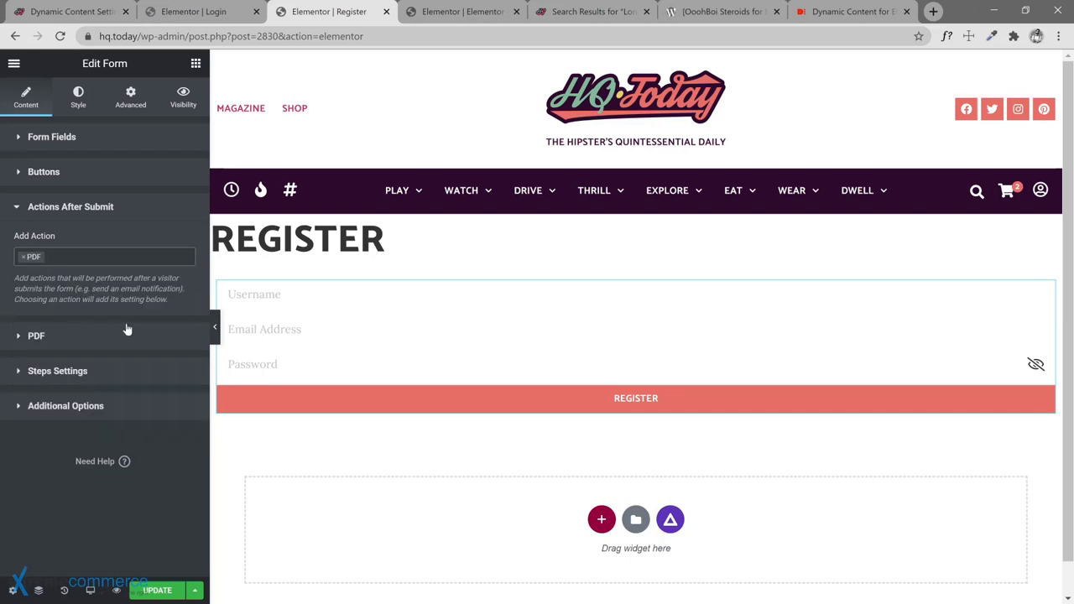
{"action": "left_click", "coordinate": [79, 345]}
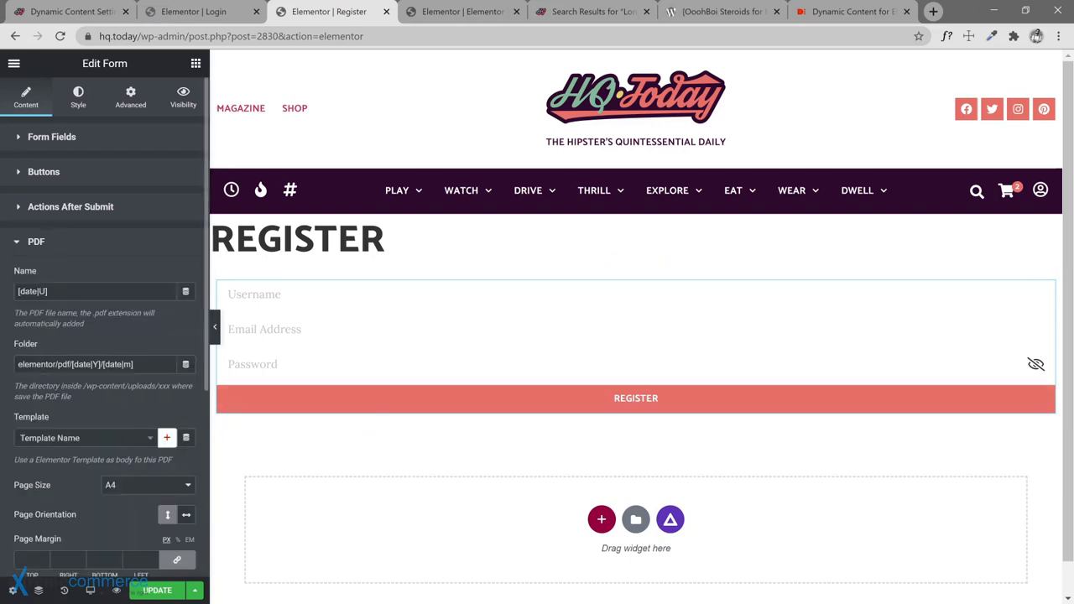
{"action": "scroll", "coordinate": [57, 285], "scroll_direction": "down", "scroll_amount": 2}
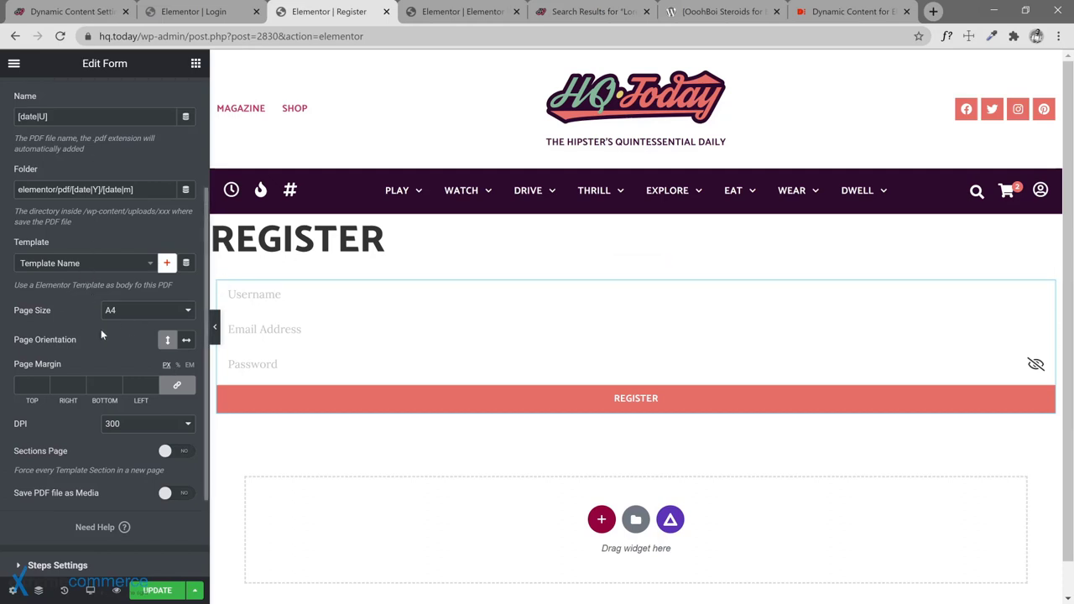
{"action": "scroll", "coordinate": [101, 328], "scroll_direction": "down", "scroll_amount": 2}
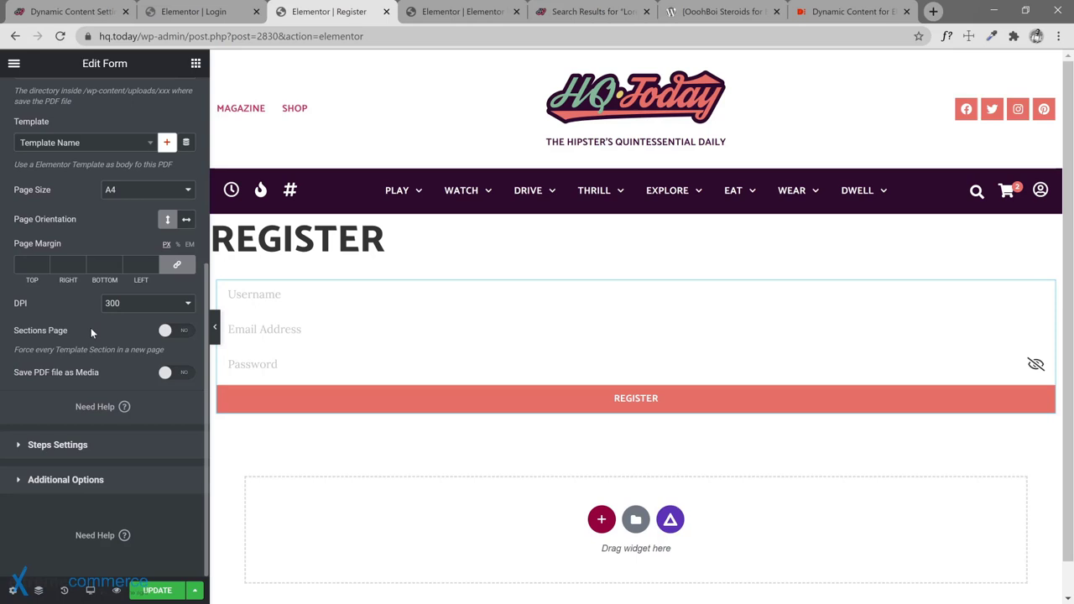
{"action": "scroll", "coordinate": [90, 328], "scroll_direction": "up", "scroll_amount": 5}
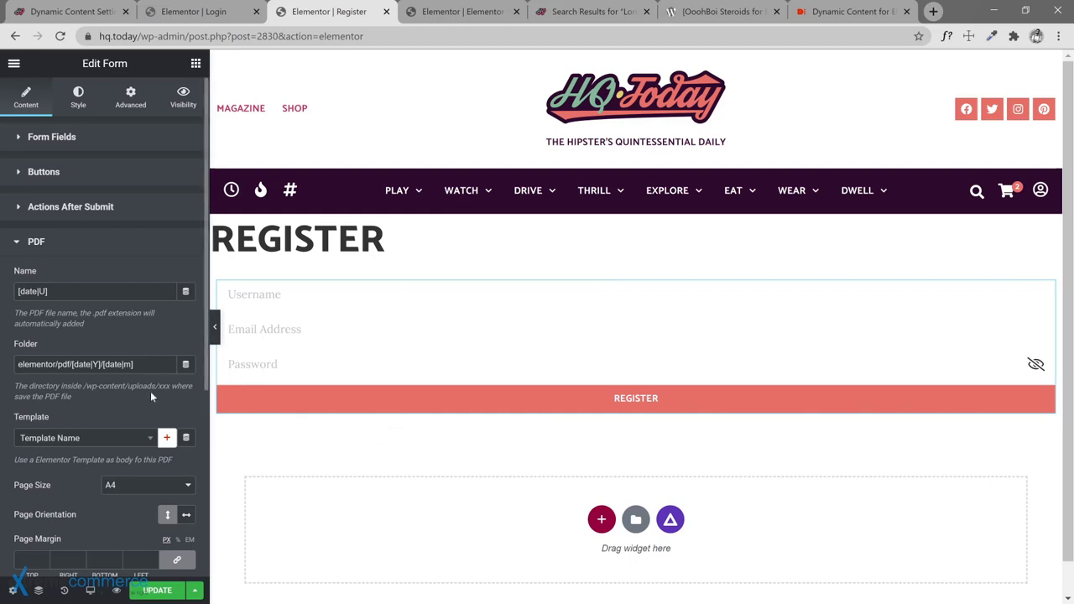
{"action": "scroll", "coordinate": [151, 391], "scroll_direction": "down", "scroll_amount": 2}
{"action": "scroll", "coordinate": [132, 265], "scroll_direction": "up", "scroll_amount": 2}
{"action": "scroll", "coordinate": [95, 391], "scroll_direction": "down", "scroll_amount": 2}
{"action": "left_click", "coordinate": [99, 263]}
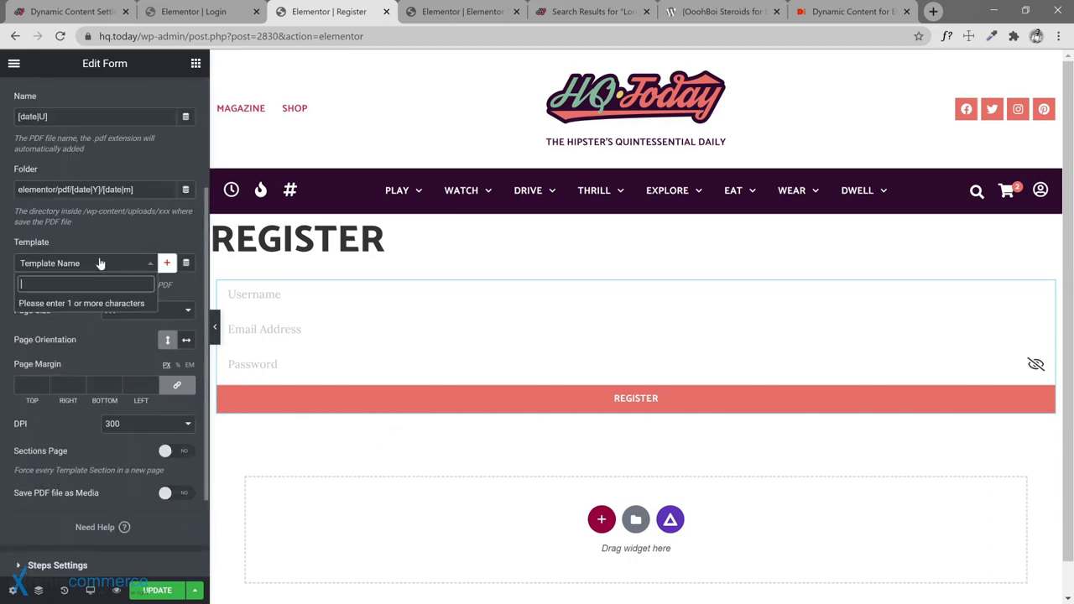
{"action": "left_click", "coordinate": [99, 263]}
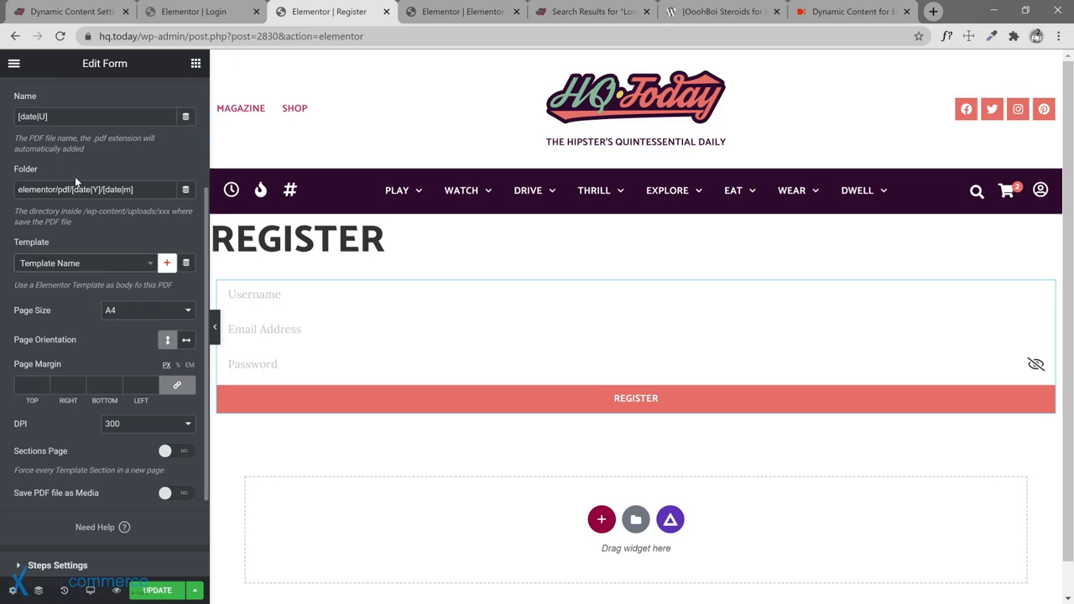
{"action": "scroll", "coordinate": [74, 176], "scroll_direction": "up", "scroll_amount": 2}
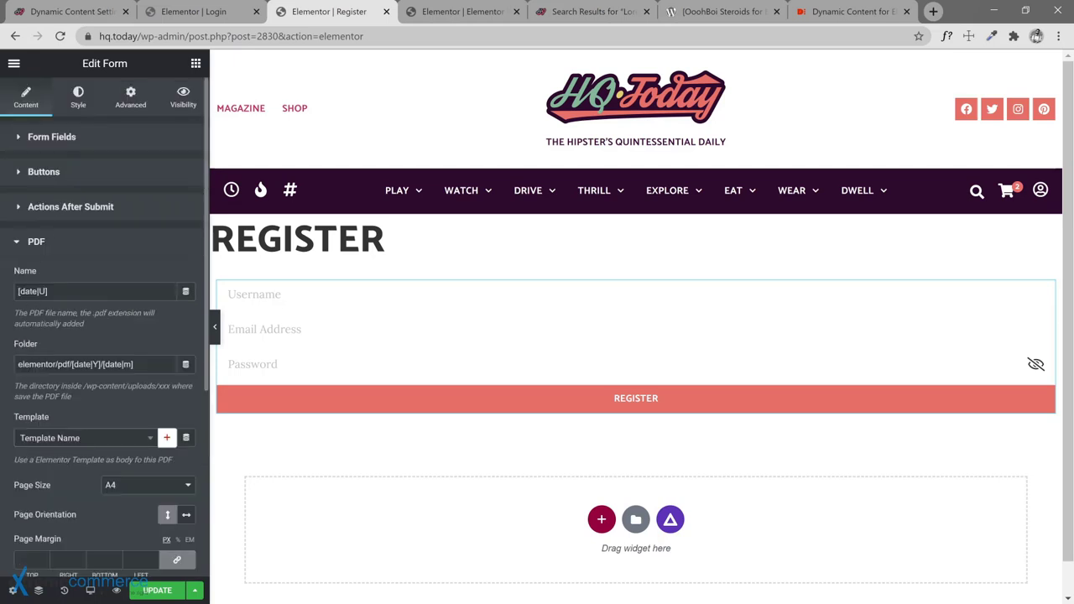
{"action": "scroll", "coordinate": [108, 358], "scroll_direction": "down", "scroll_amount": 2}
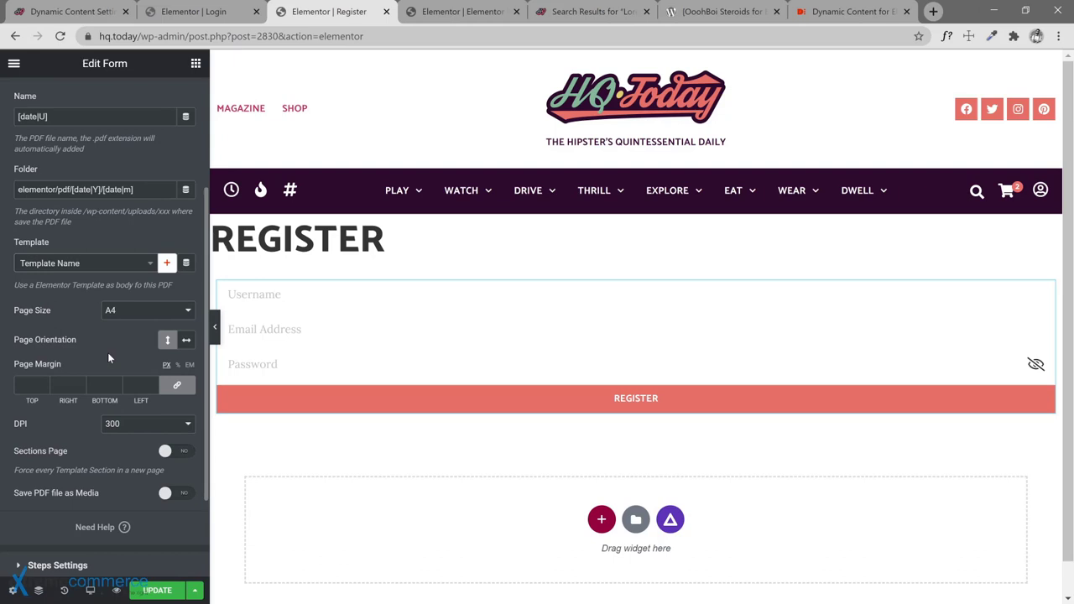
{"action": "scroll", "coordinate": [108, 349], "scroll_direction": "down", "scroll_amount": 2}
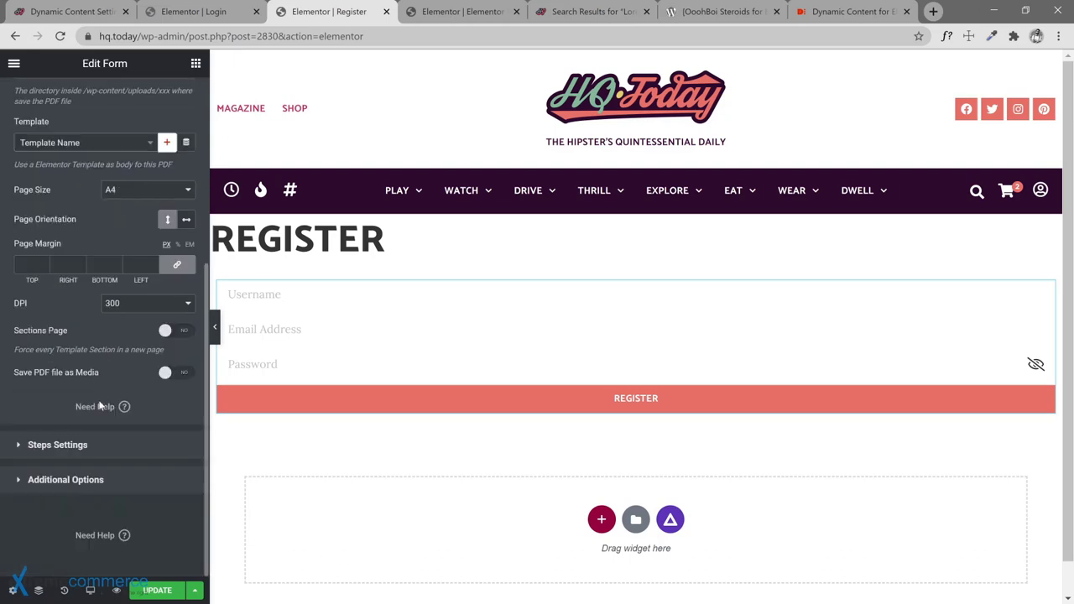
{"action": "scroll", "coordinate": [108, 367], "scroll_direction": "up", "scroll_amount": 3}
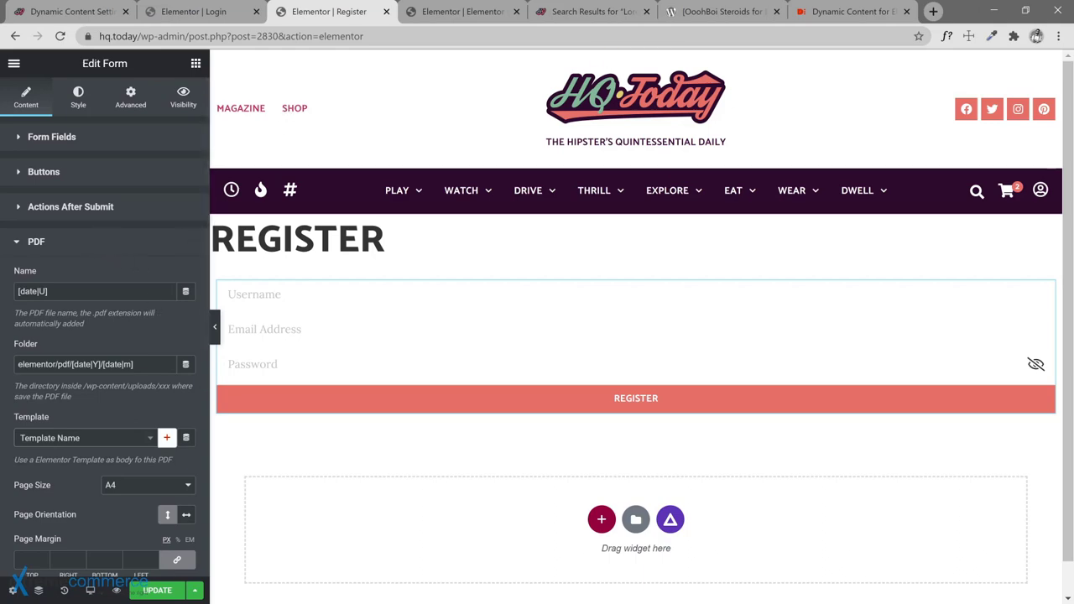
Step: Open the Form PDF extension's product page from the Dynamic Content settings
{"action": "left_click", "coordinate": [76, 13]}
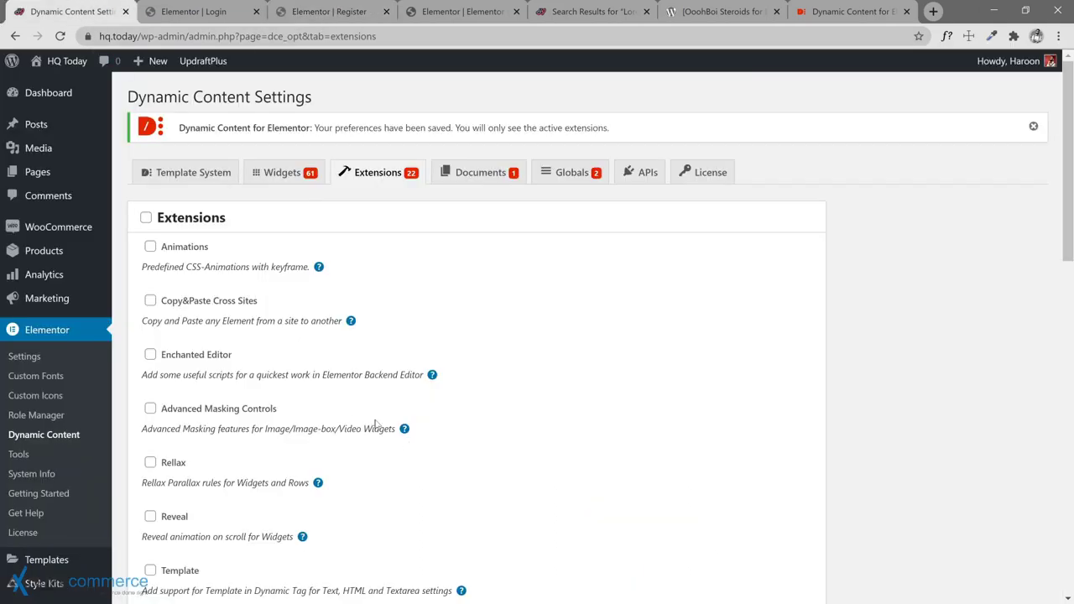
{"action": "scroll", "coordinate": [375, 424], "scroll_direction": "down", "scroll_amount": 10}
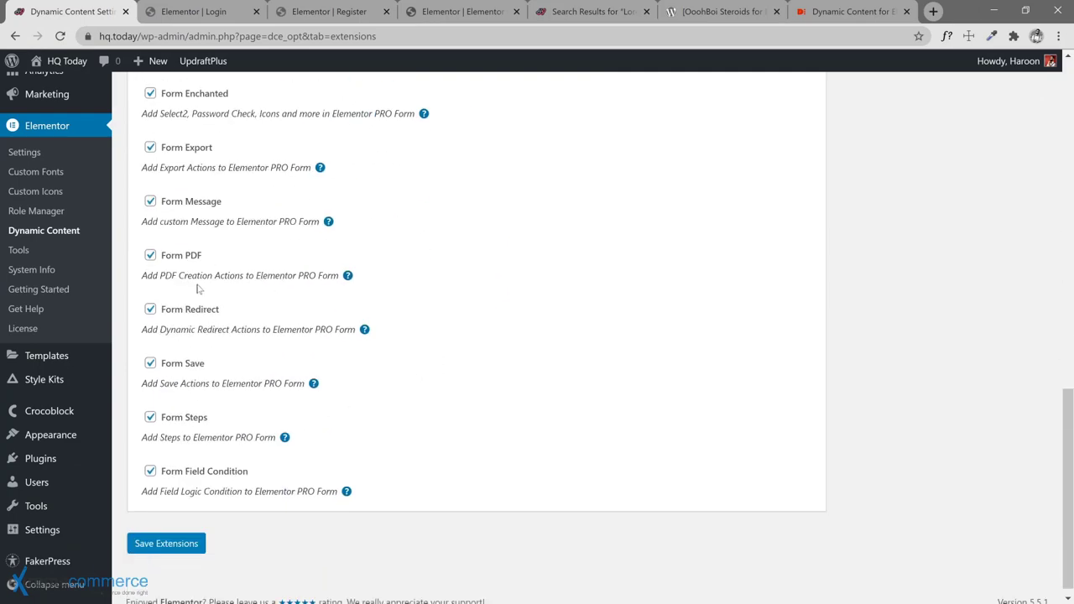
{"action": "left_click", "coordinate": [347, 275]}
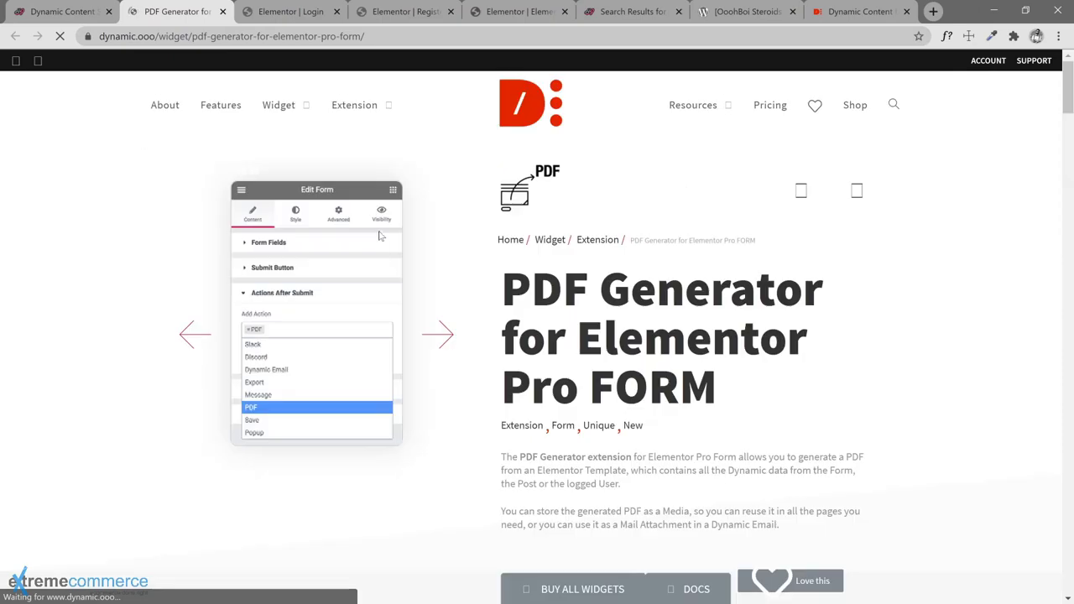
Step: Read the PDF for Elementor Pro Form DOCS article, then close the PDF Generator page
{"action": "scroll", "coordinate": [744, 497], "scroll_direction": "down", "scroll_amount": 10}
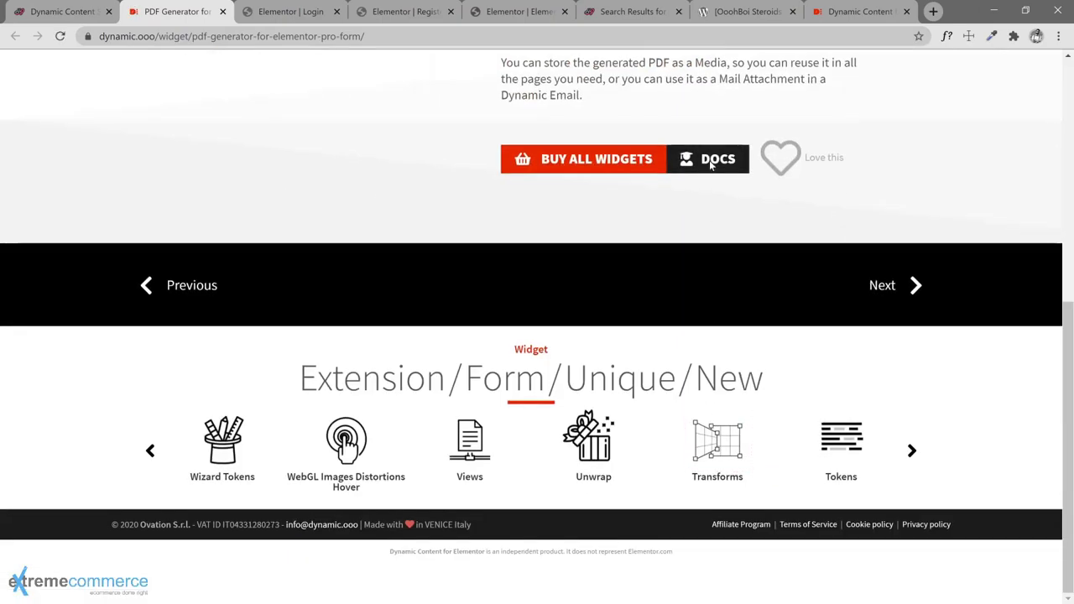
{"action": "left_click", "coordinate": [708, 159]}
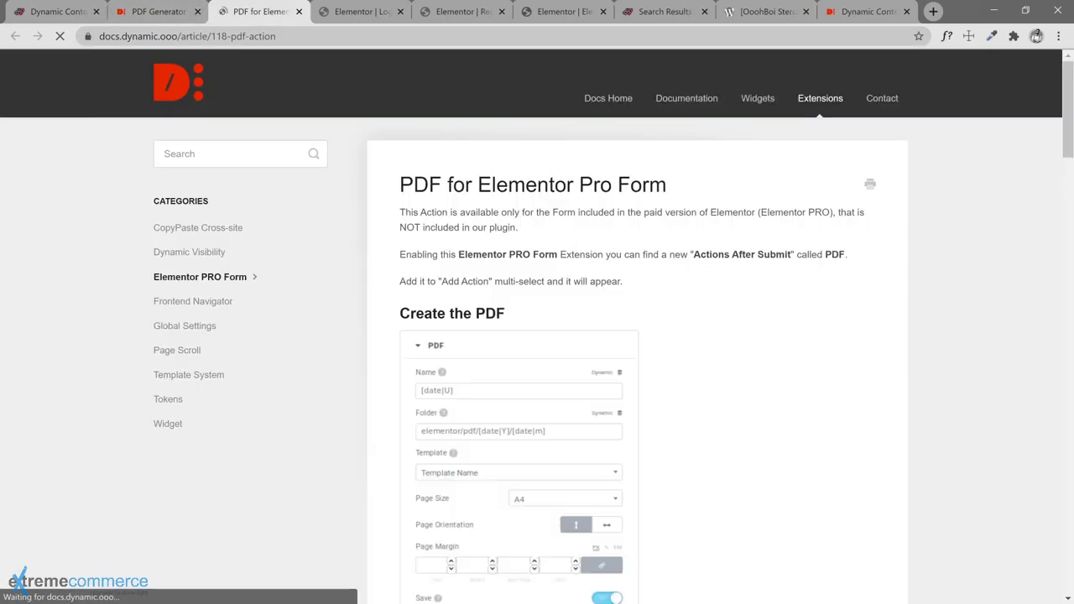
{"action": "scroll", "coordinate": [485, 254], "scroll_direction": "down", "scroll_amount": 5}
{"action": "scroll", "coordinate": [485, 253], "scroll_direction": "down", "scroll_amount": 13}
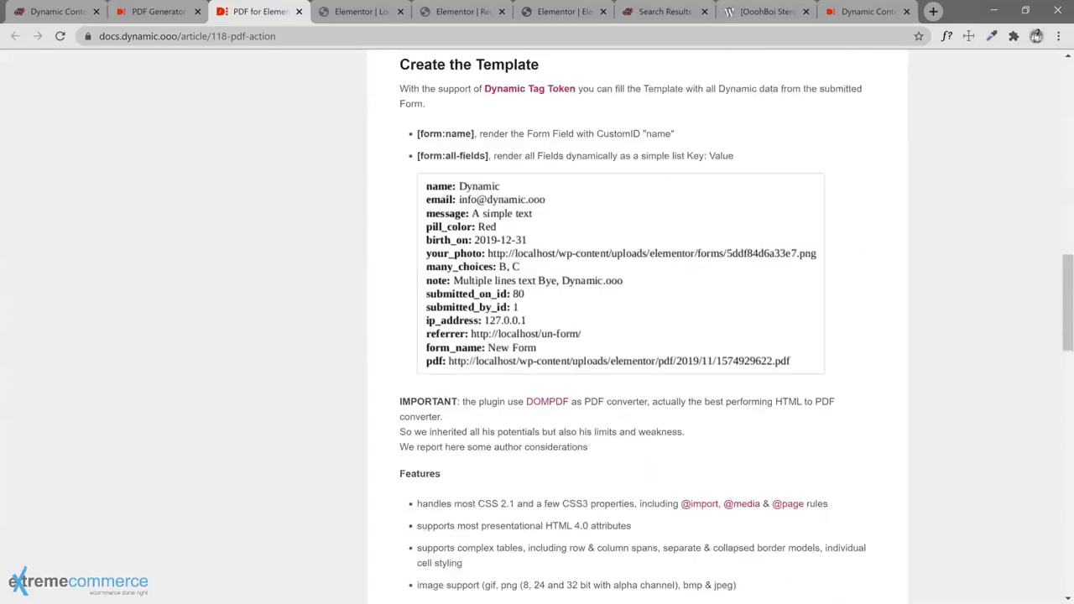
{"action": "scroll", "coordinate": [566, 251], "scroll_direction": "down", "scroll_amount": 15}
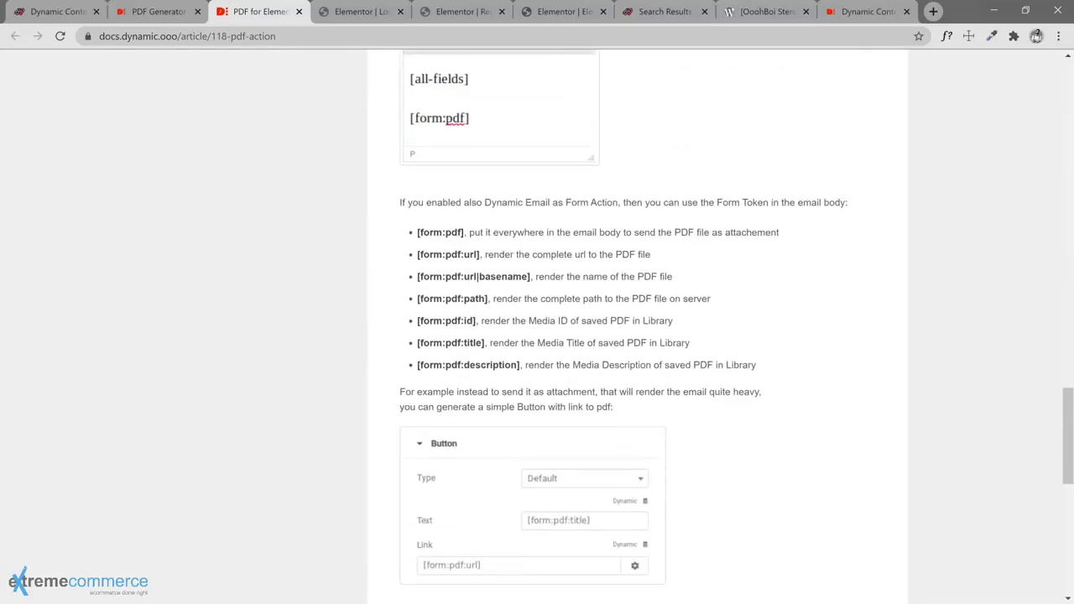
{"action": "scroll", "coordinate": [609, 266], "scroll_direction": "up", "scroll_amount": 14}
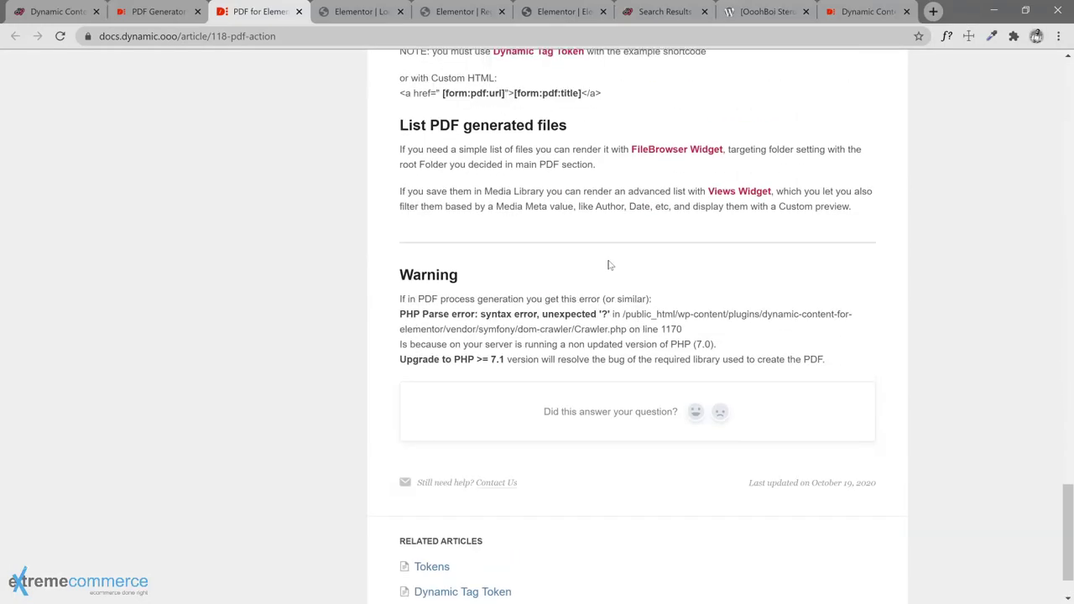
{"action": "scroll", "coordinate": [605, 266], "scroll_direction": "up", "scroll_amount": 2}
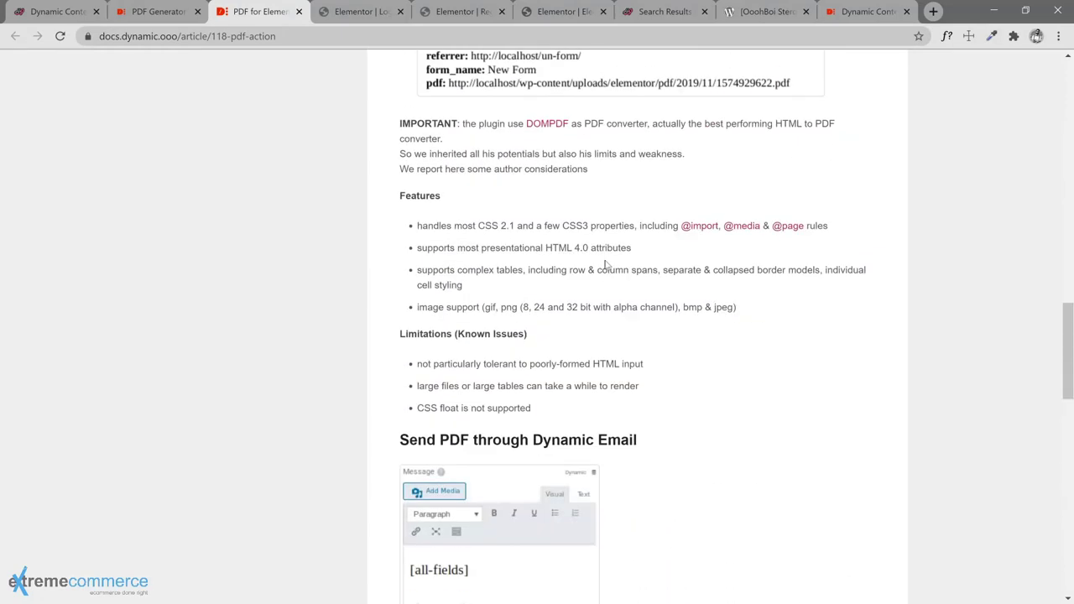
{"action": "left_click", "coordinate": [155, 12]}
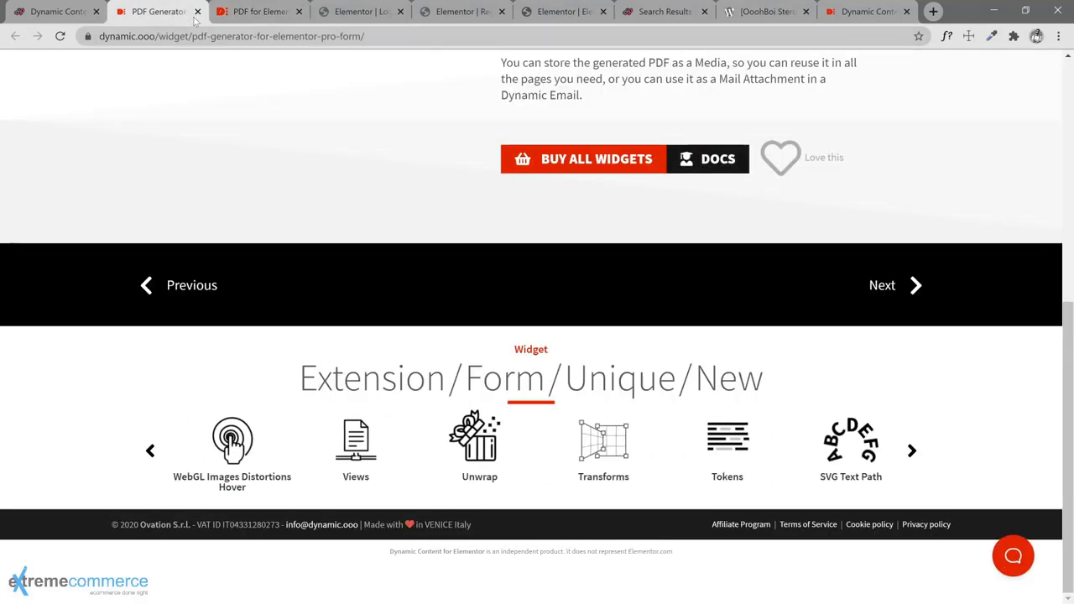
{"action": "left_click", "coordinate": [198, 11]}
Step: Close the PDF docs tab and go back to the Elementor Register page editor
{"action": "left_click", "coordinate": [198, 12]}
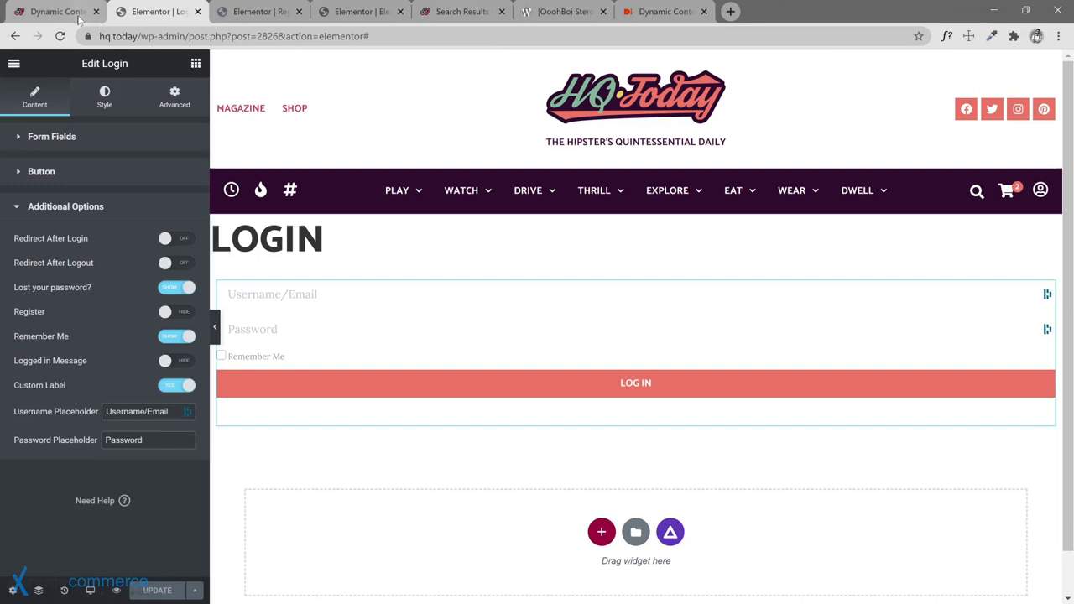
{"action": "left_click", "coordinate": [75, 14]}
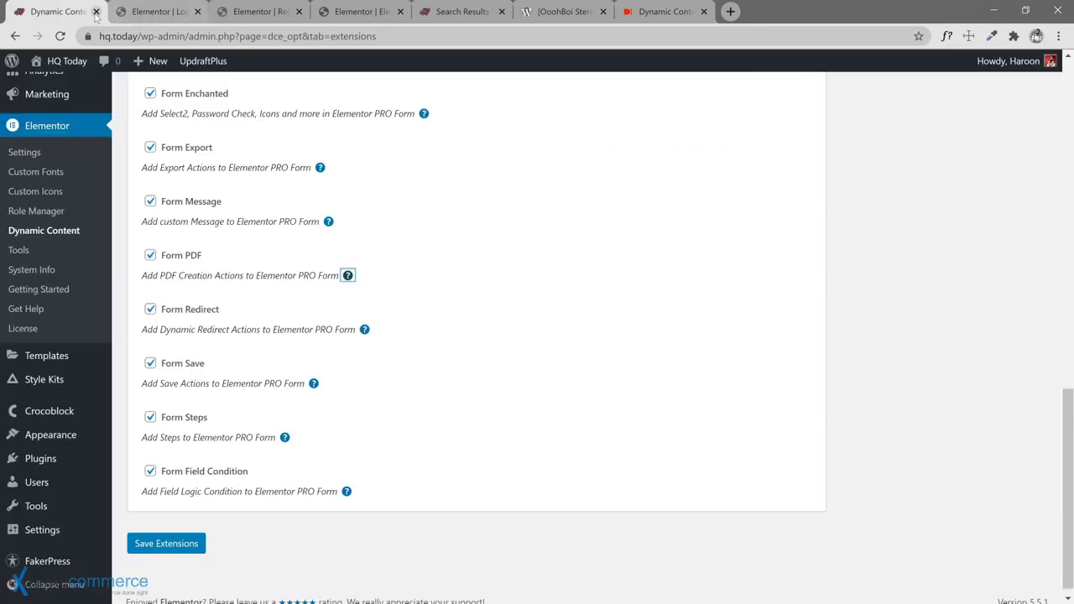
{"action": "left_click", "coordinate": [201, 17]}
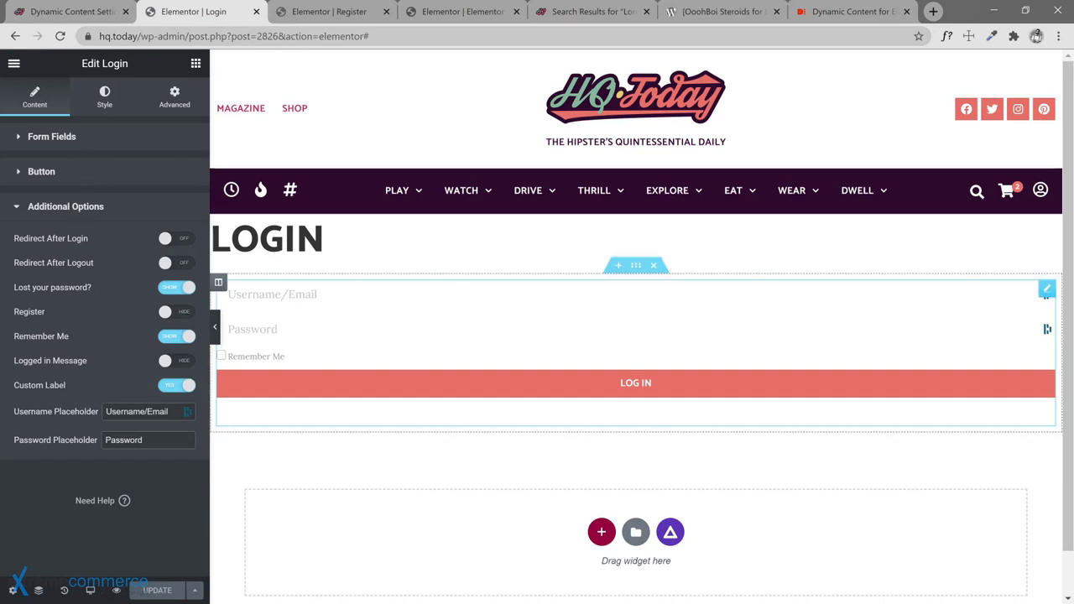
{"action": "left_click", "coordinate": [344, 17]}
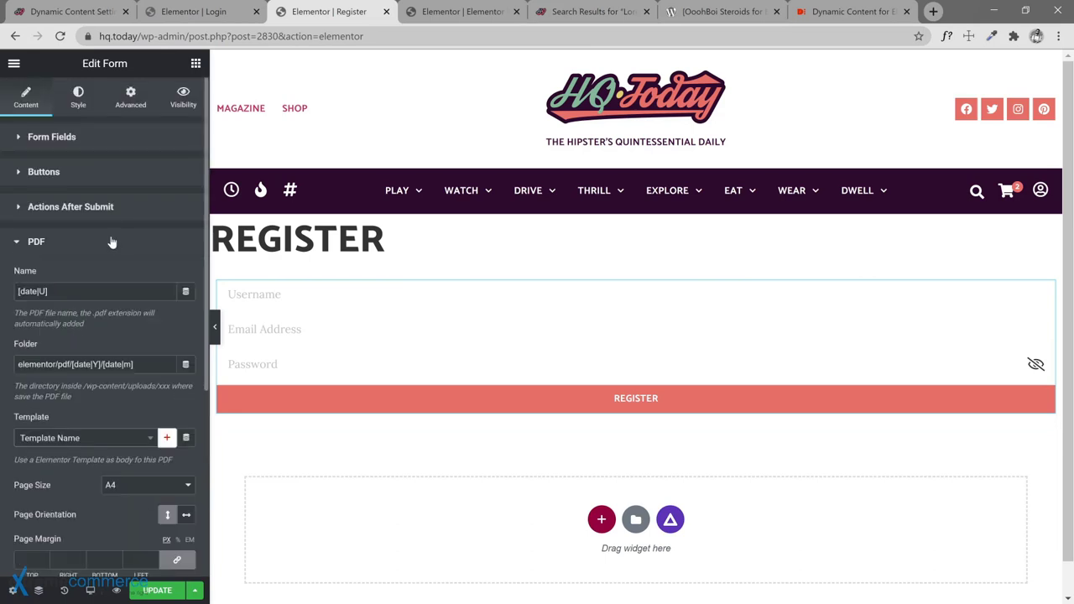
Step: Replace PDF with Dynamic Redirect as the Register form's after-submit action
{"action": "left_click", "coordinate": [126, 207]}
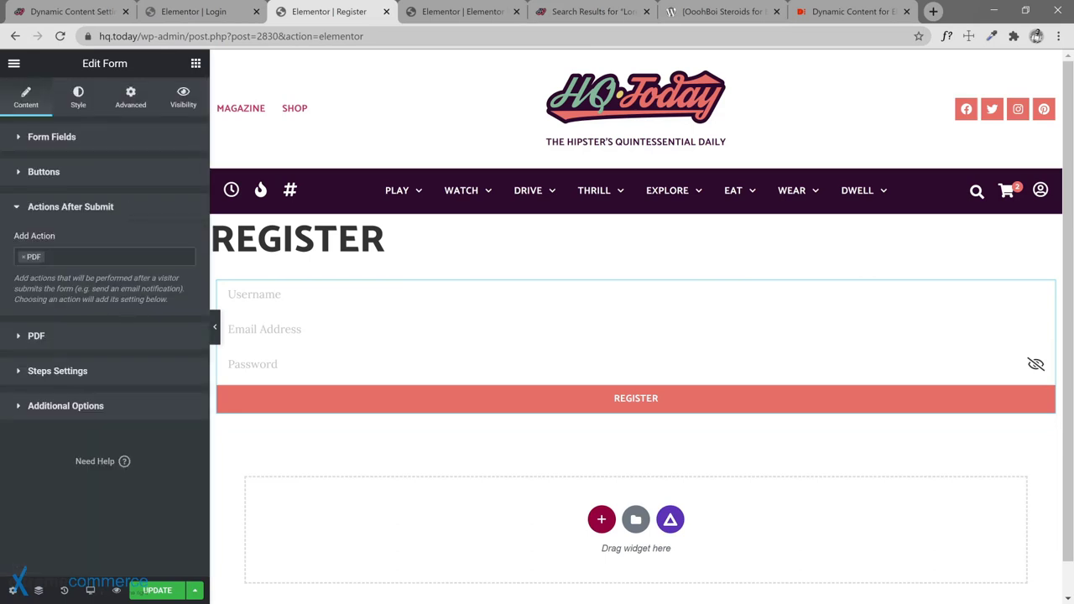
{"action": "left_click", "coordinate": [25, 260]}
{"action": "scroll", "coordinate": [116, 344], "scroll_direction": "down", "scroll_amount": 5}
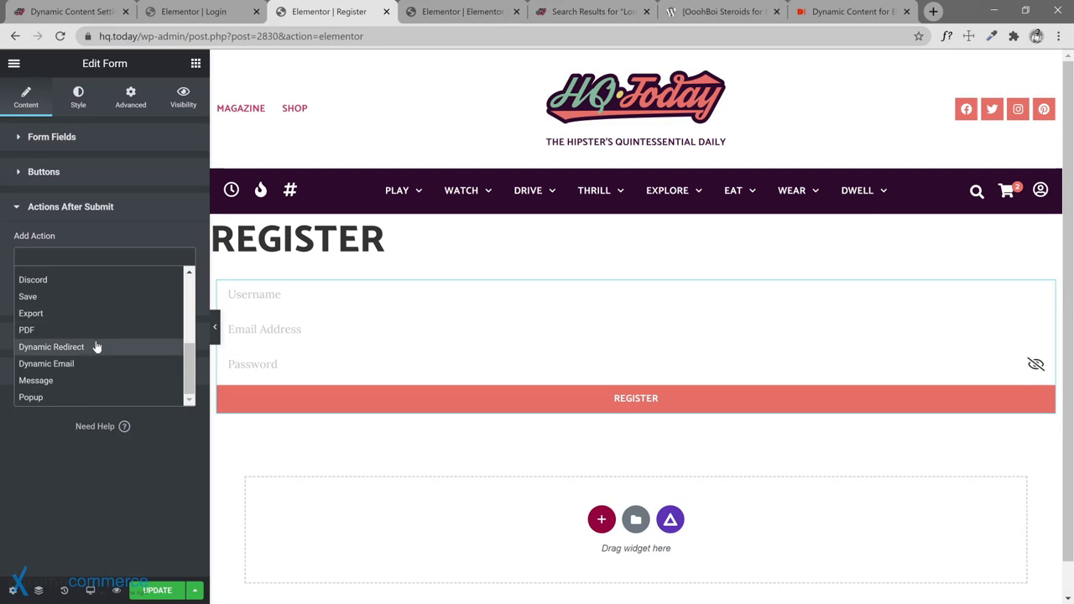
{"action": "left_click", "coordinate": [96, 346]}
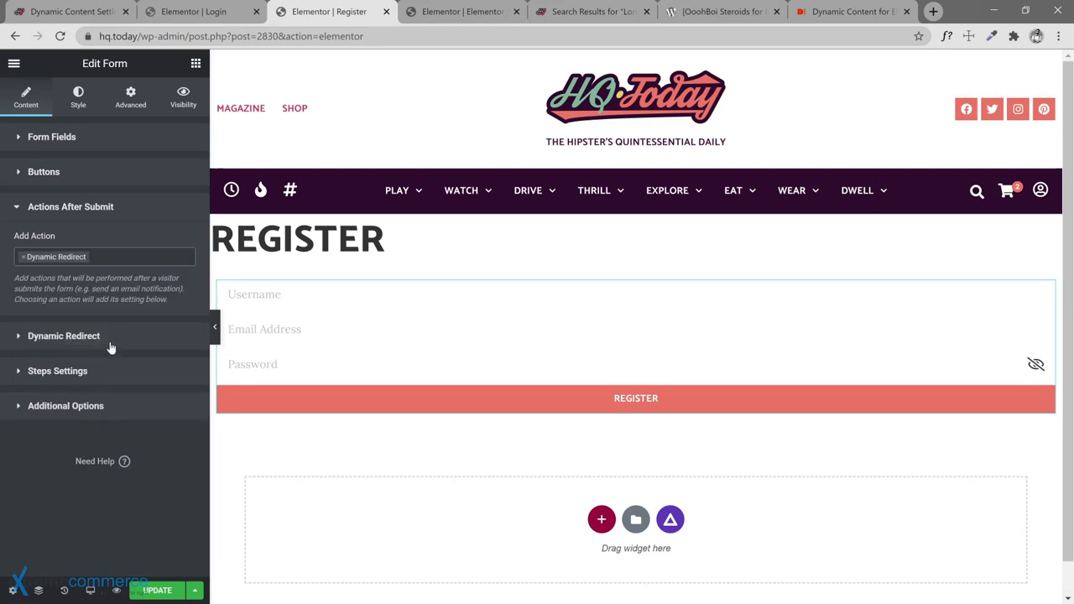
{"action": "left_click", "coordinate": [109, 344]}
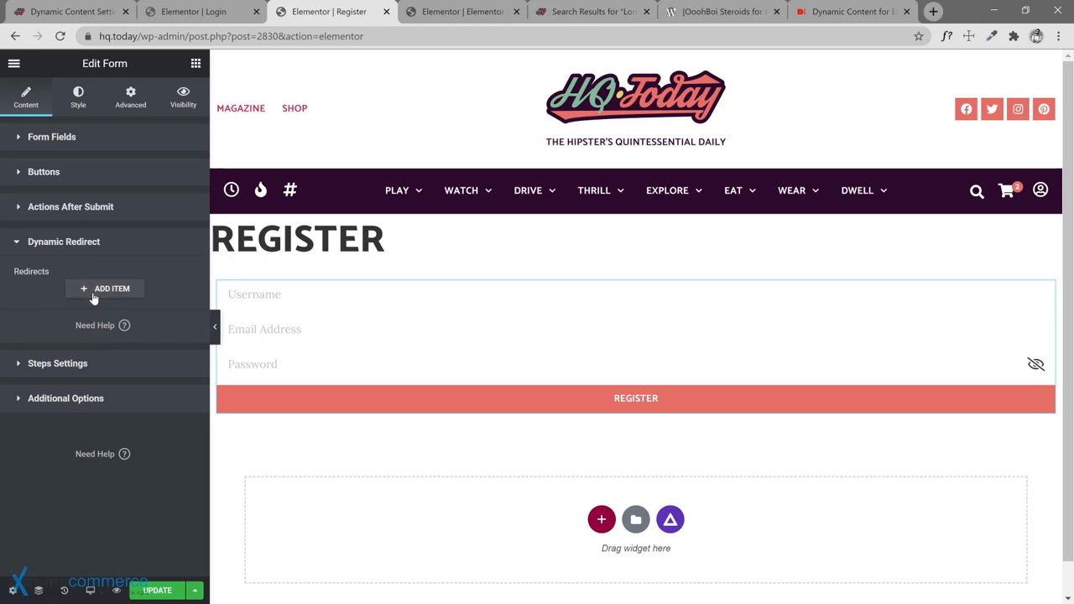
Step: Add one Dynamic Redirect item and leave its Condition on No field
{"action": "left_click", "coordinate": [88, 291]}
{"action": "left_click", "coordinate": [143, 331]}
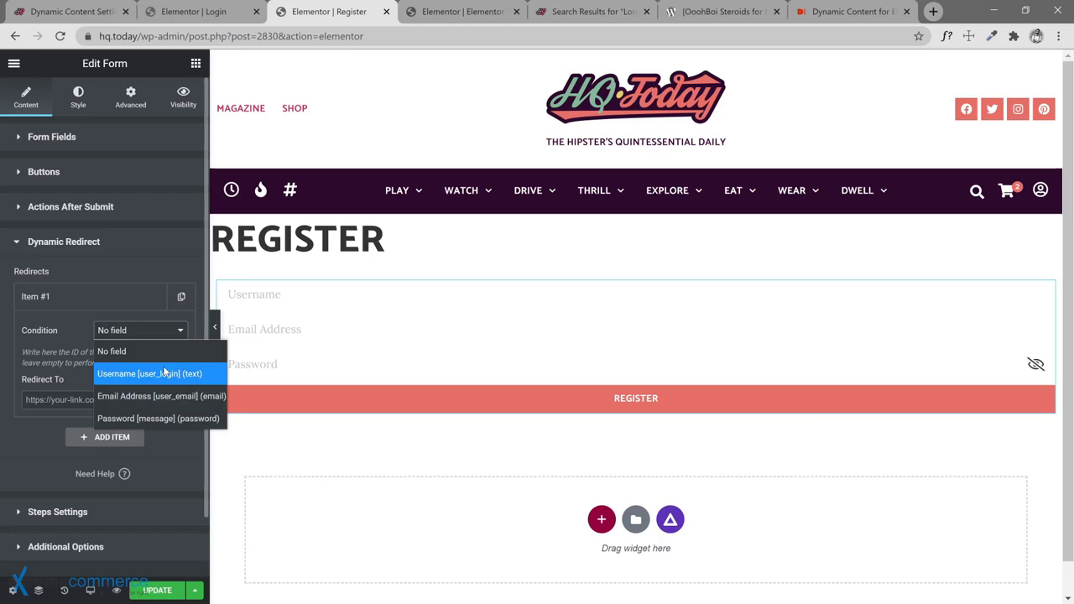
{"action": "left_click", "coordinate": [163, 345]}
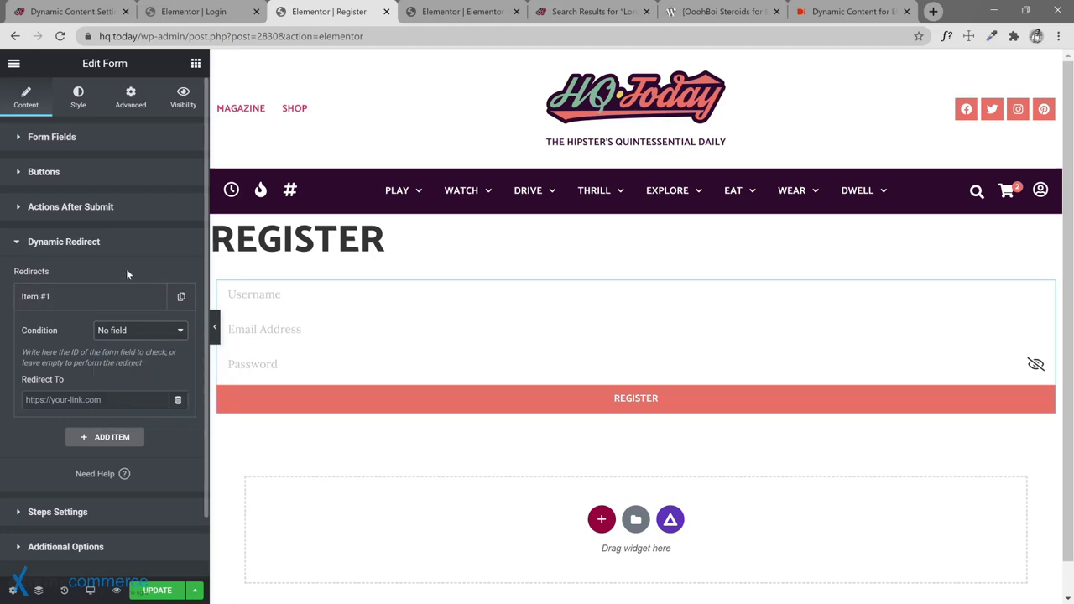
{"action": "left_click", "coordinate": [109, 243]}
{"action": "left_click", "coordinate": [119, 210]}
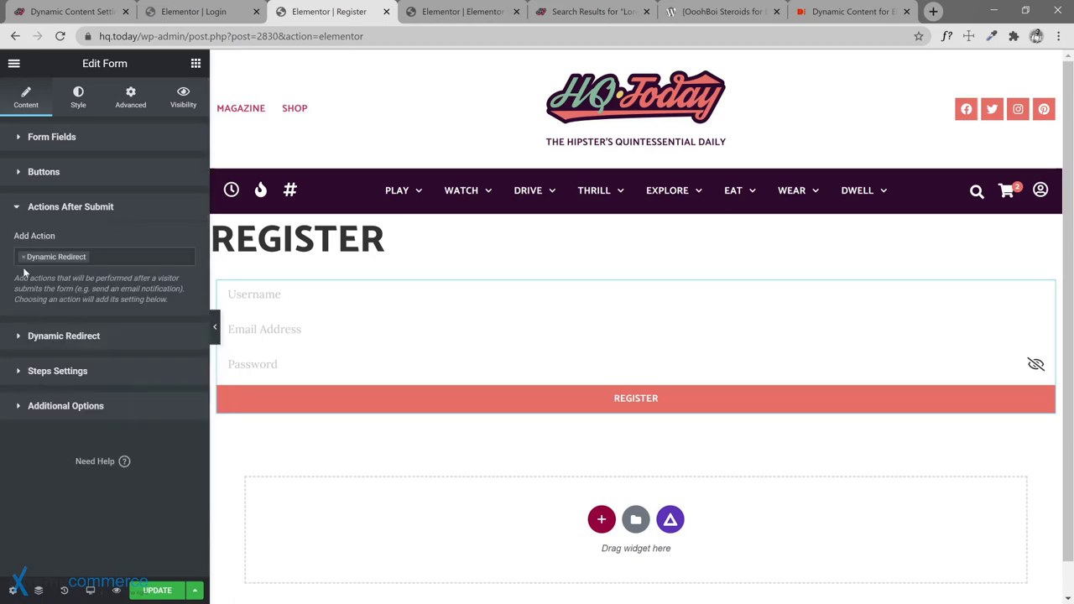
Step: Switch the after-submit action to Message and review its settings
{"action": "left_click", "coordinate": [109, 257]}
{"action": "scroll", "coordinate": [101, 350], "scroll_direction": "down", "scroll_amount": 5}
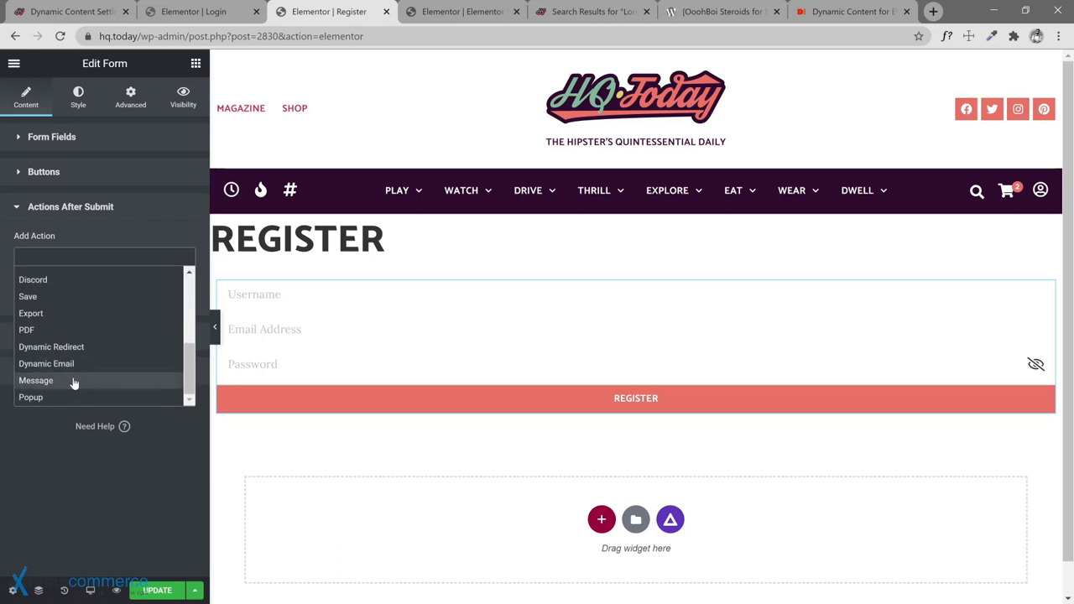
{"action": "left_click", "coordinate": [74, 381]}
{"action": "left_click", "coordinate": [83, 336]}
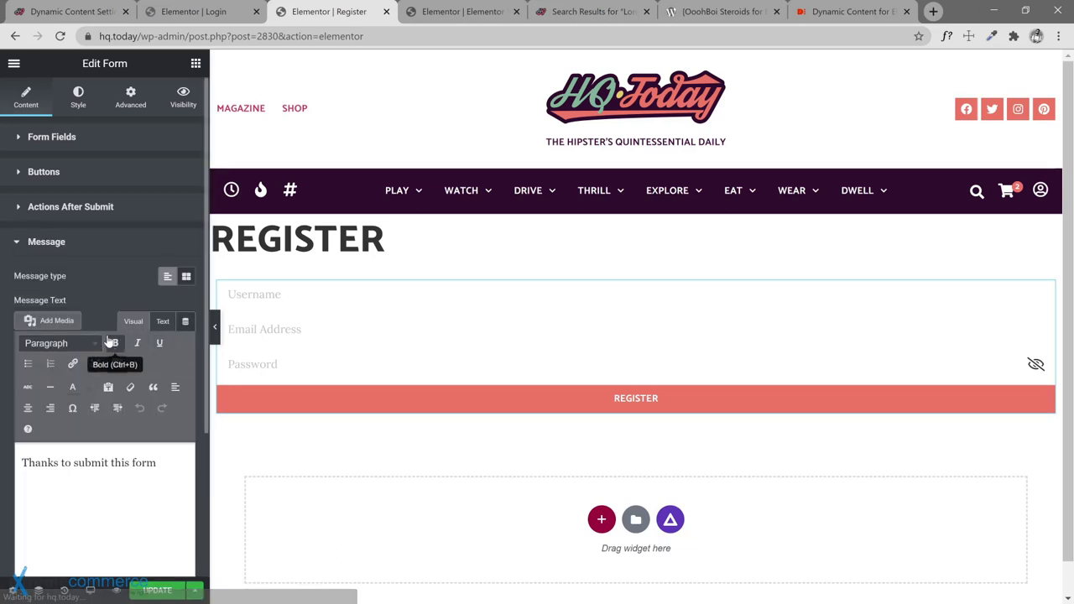
{"action": "scroll", "coordinate": [101, 277], "scroll_direction": "down", "scroll_amount": 2}
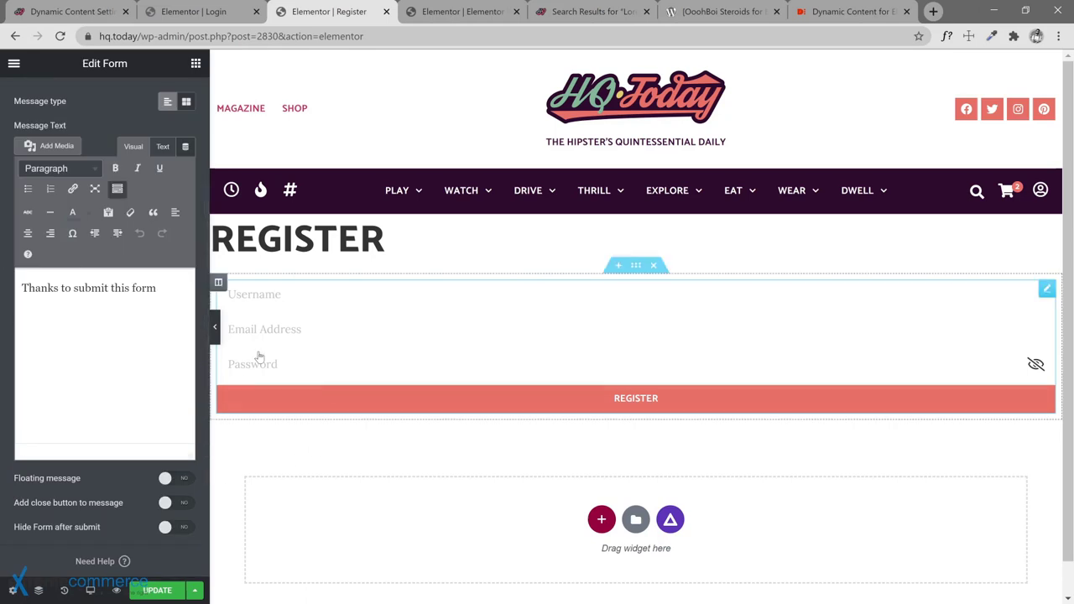
{"action": "scroll", "coordinate": [116, 296], "scroll_direction": "up", "scroll_amount": 3}
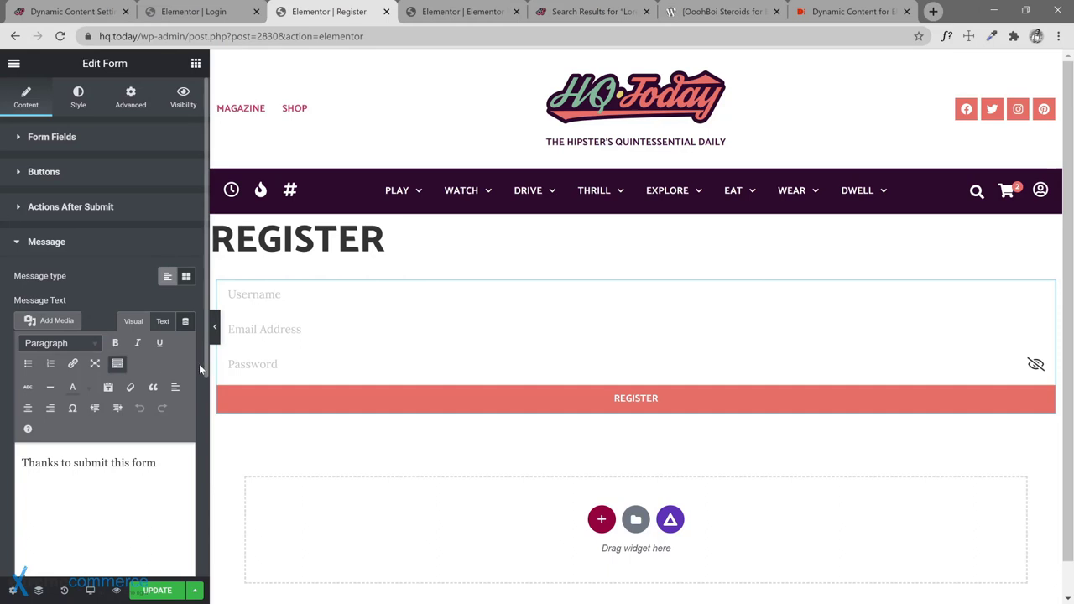
{"action": "left_click", "coordinate": [91, 242]}
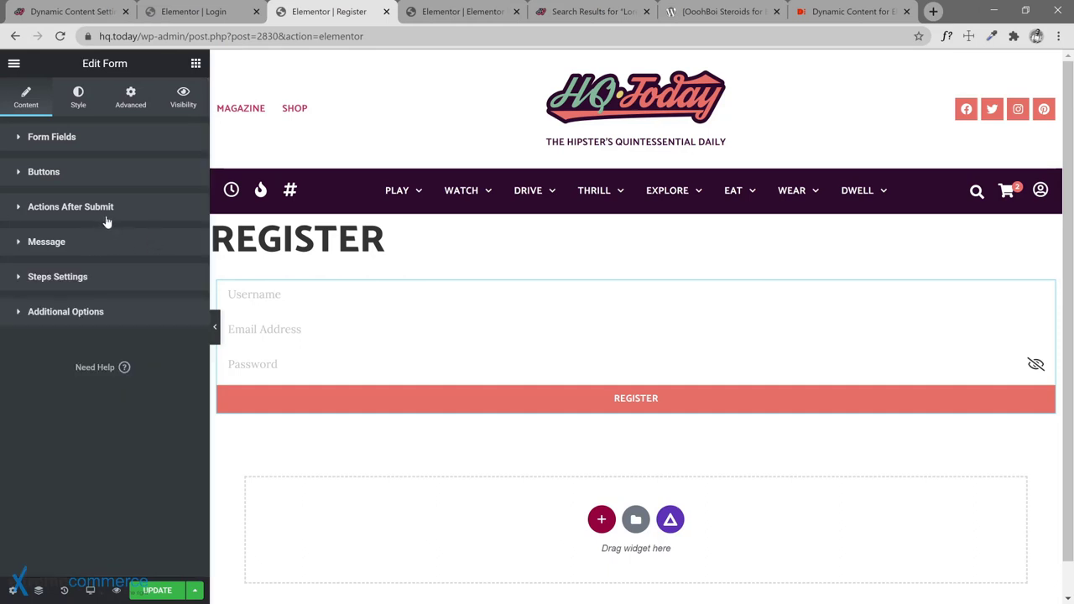
{"action": "left_click", "coordinate": [107, 216]}
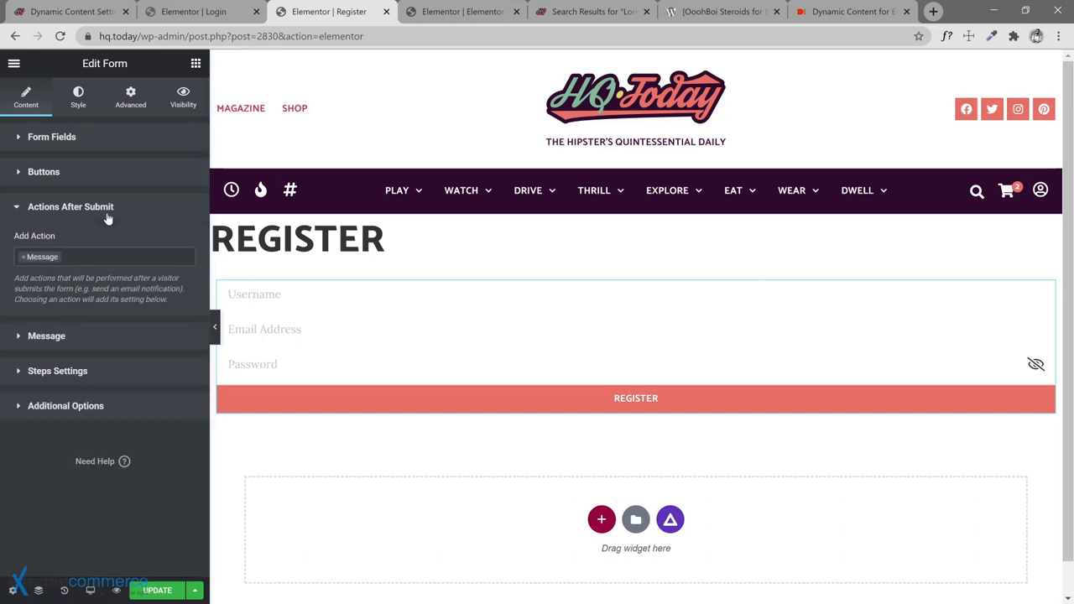
Step: Replace Message with Save as the after-submit action
{"action": "left_click", "coordinate": [23, 264]}
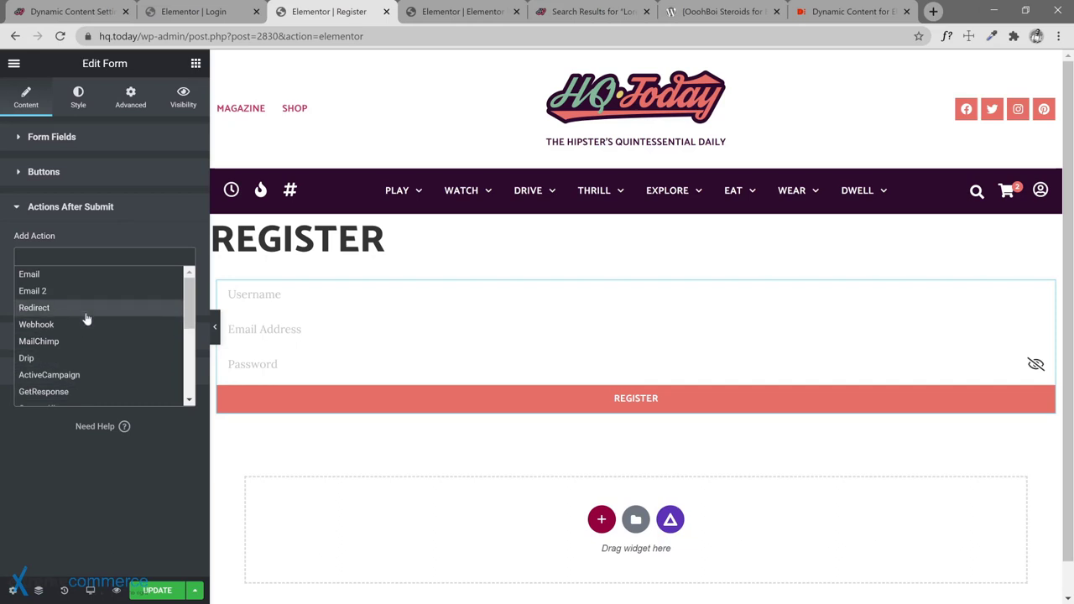
{"action": "scroll", "coordinate": [84, 315], "scroll_direction": "down", "scroll_amount": 5}
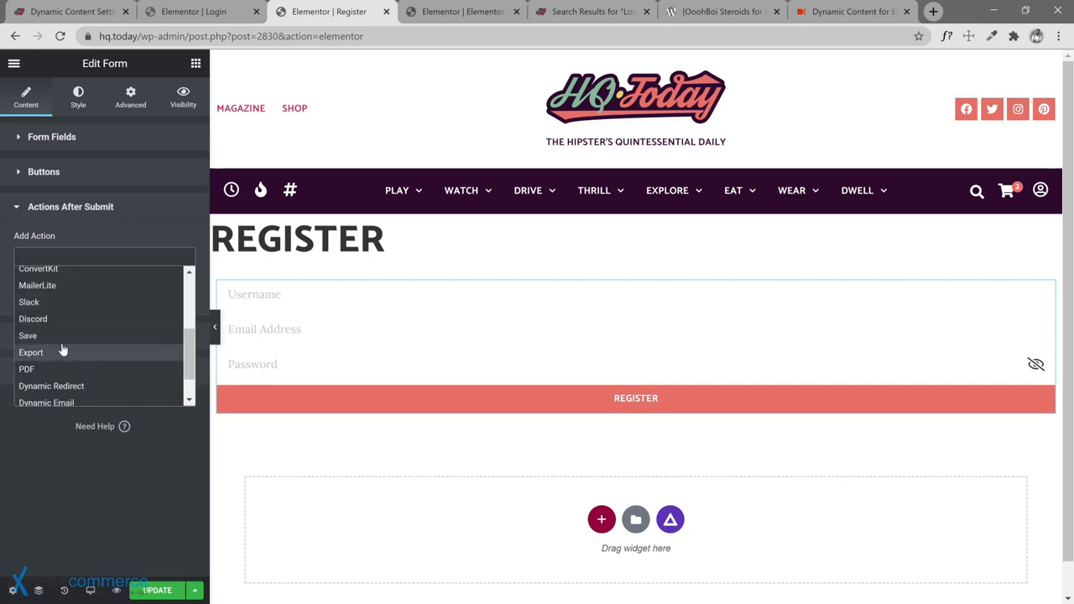
{"action": "left_click", "coordinate": [59, 336]}
Step: Uncheck Form Field Condition, Steps, Redirect, PDF and Message, keeping Form Save enabled
{"action": "left_click", "coordinate": [73, 12]}
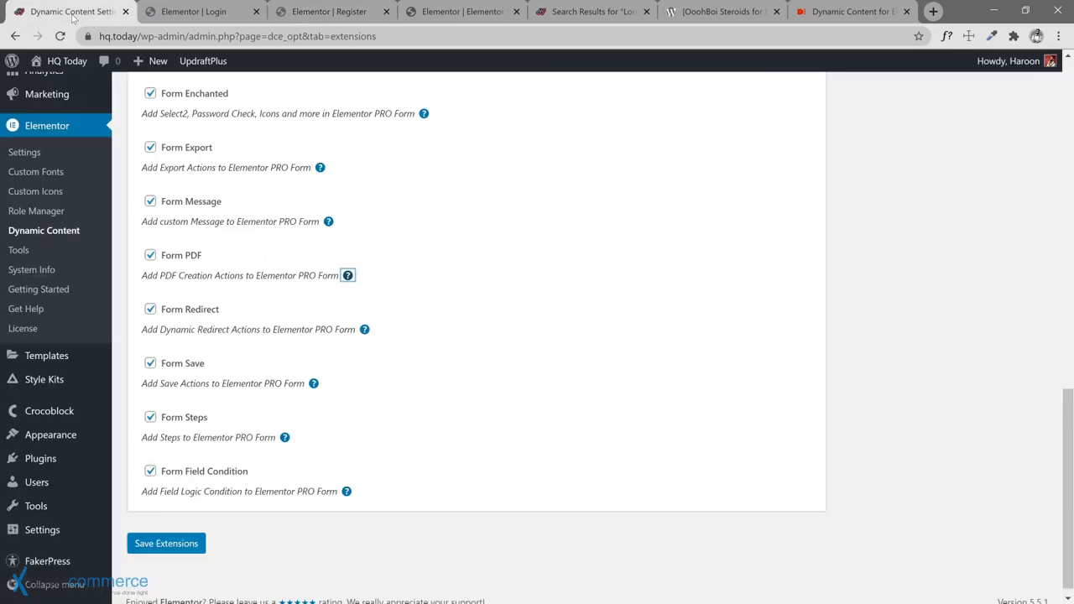
{"action": "left_click", "coordinate": [150, 472]}
{"action": "left_click", "coordinate": [152, 415]}
{"action": "left_click", "coordinate": [150, 363]}
{"action": "left_click", "coordinate": [150, 364]}
{"action": "left_click", "coordinate": [150, 310]}
{"action": "left_click", "coordinate": [150, 255]}
{"action": "left_click", "coordinate": [150, 202]}
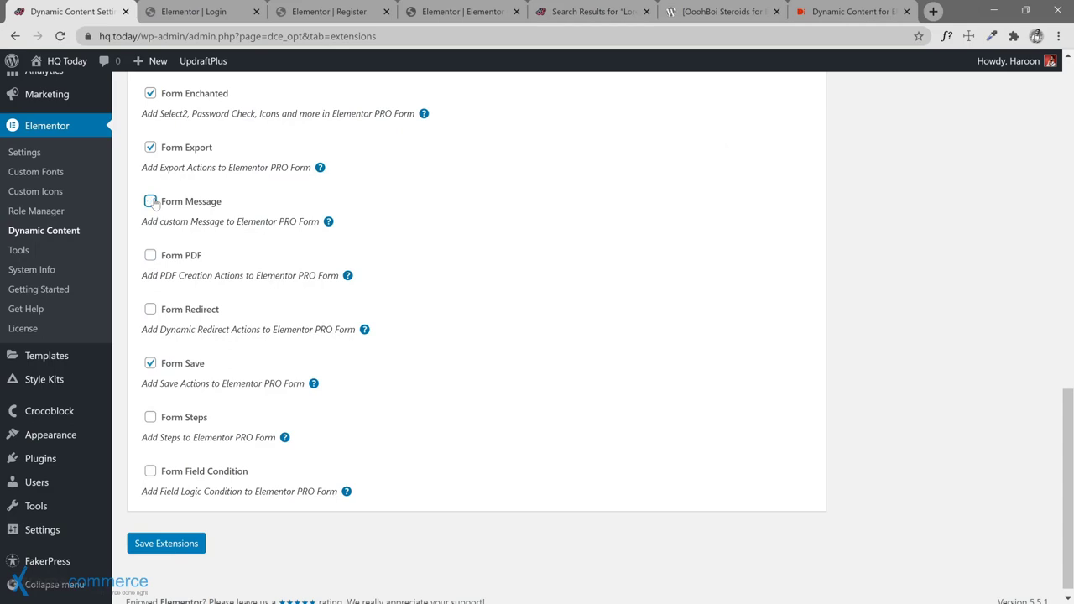
Step: Uncheck Form Export, Email and Amount, then save the extensions
{"action": "scroll", "coordinate": [153, 147], "scroll_direction": "up", "scroll_amount": 1}
{"action": "left_click", "coordinate": [150, 218]}
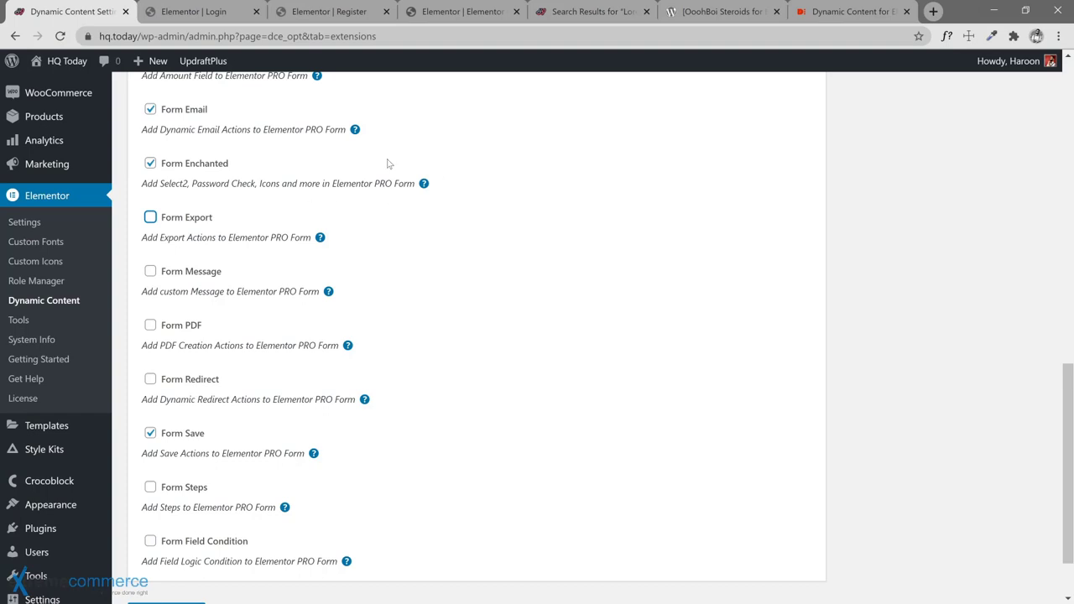
{"action": "scroll", "coordinate": [194, 172], "scroll_direction": "up", "scroll_amount": 2}
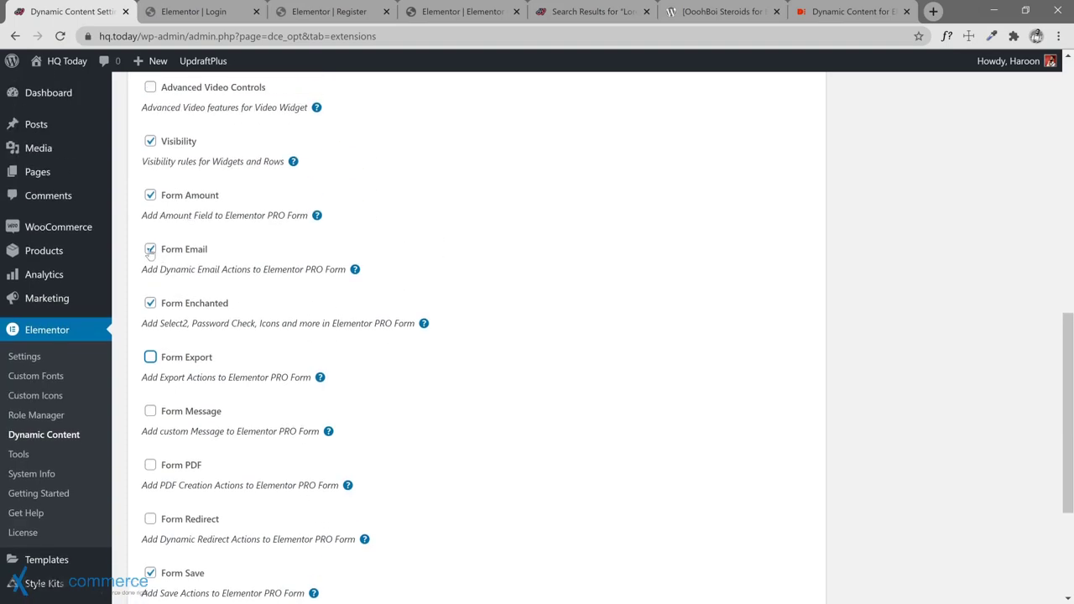
{"action": "left_click", "coordinate": [150, 250]}
{"action": "left_click", "coordinate": [150, 197]}
{"action": "scroll", "coordinate": [151, 150], "scroll_direction": "down", "scroll_amount": 5}
{"action": "left_click", "coordinate": [165, 542]}
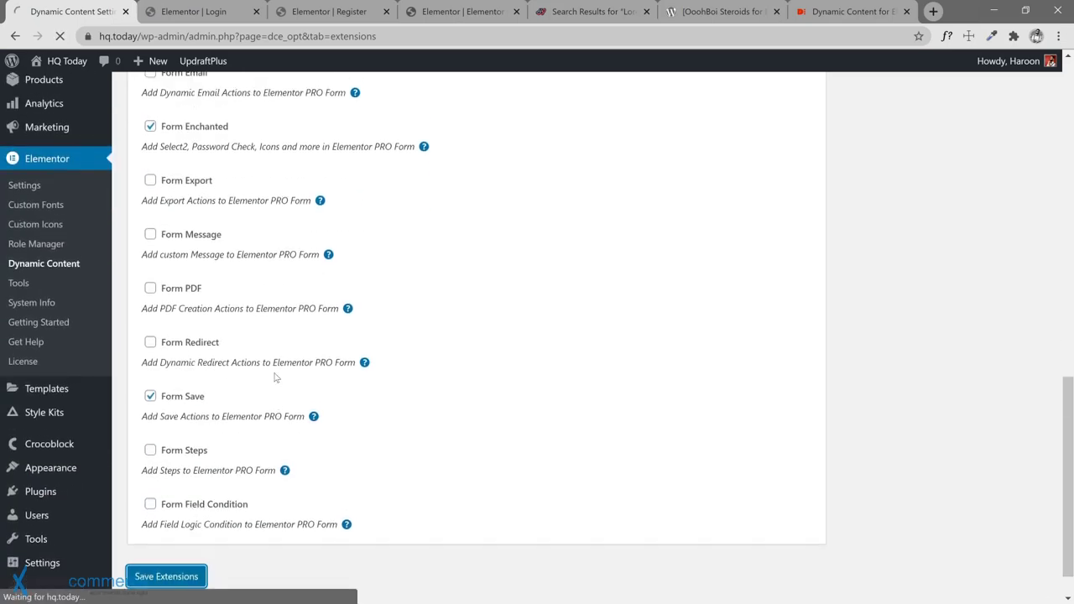
Step: Also disable Form Enchanted and save the extension settings again
{"action": "scroll", "coordinate": [263, 302], "scroll_direction": "up", "scroll_amount": 10}
{"action": "scroll", "coordinate": [252, 303], "scroll_direction": "down", "scroll_amount": 1}
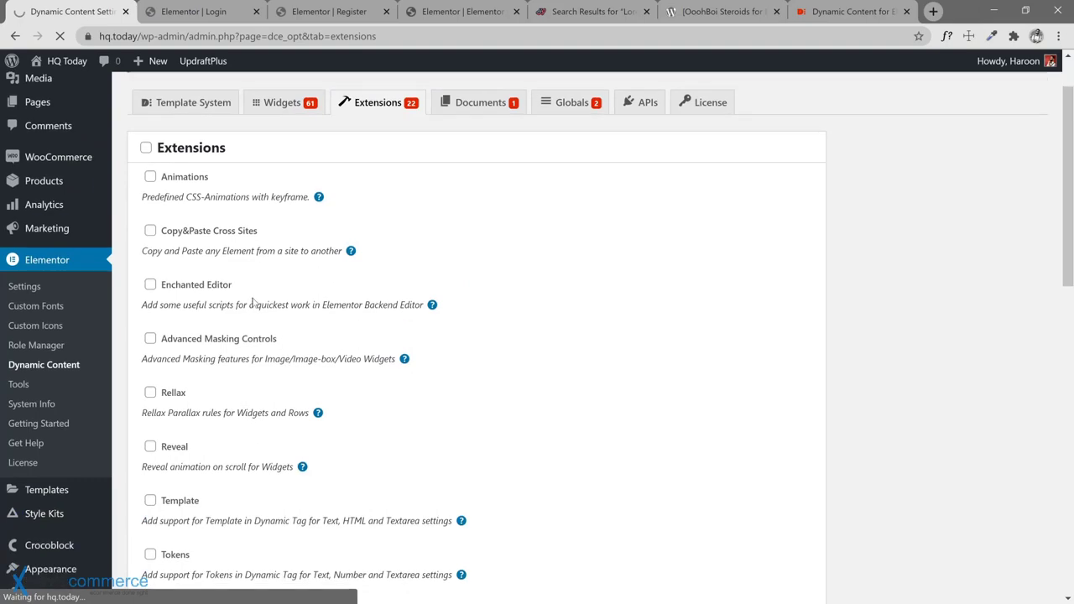
{"action": "scroll", "coordinate": [174, 202], "scroll_direction": "down", "scroll_amount": 8}
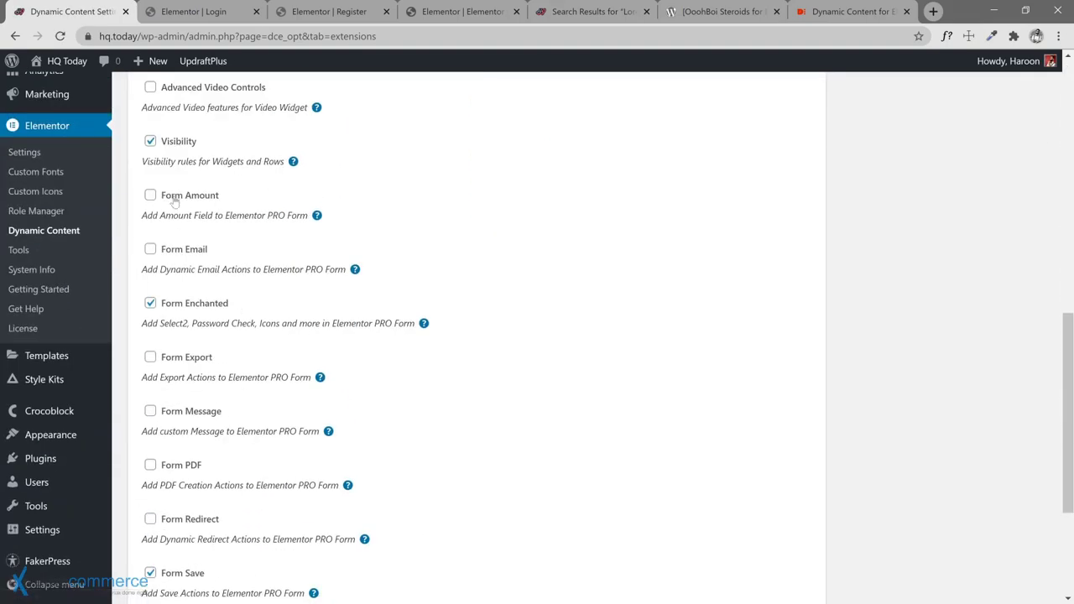
{"action": "scroll", "coordinate": [189, 307], "scroll_direction": "down", "scroll_amount": 3}
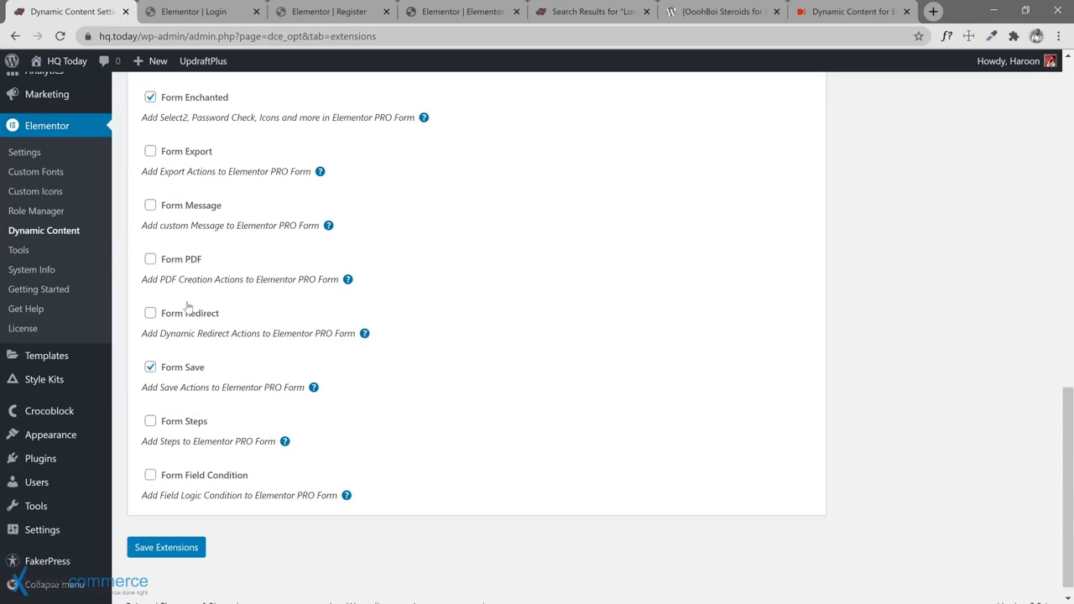
{"action": "scroll", "coordinate": [193, 356], "scroll_direction": "up", "scroll_amount": 3}
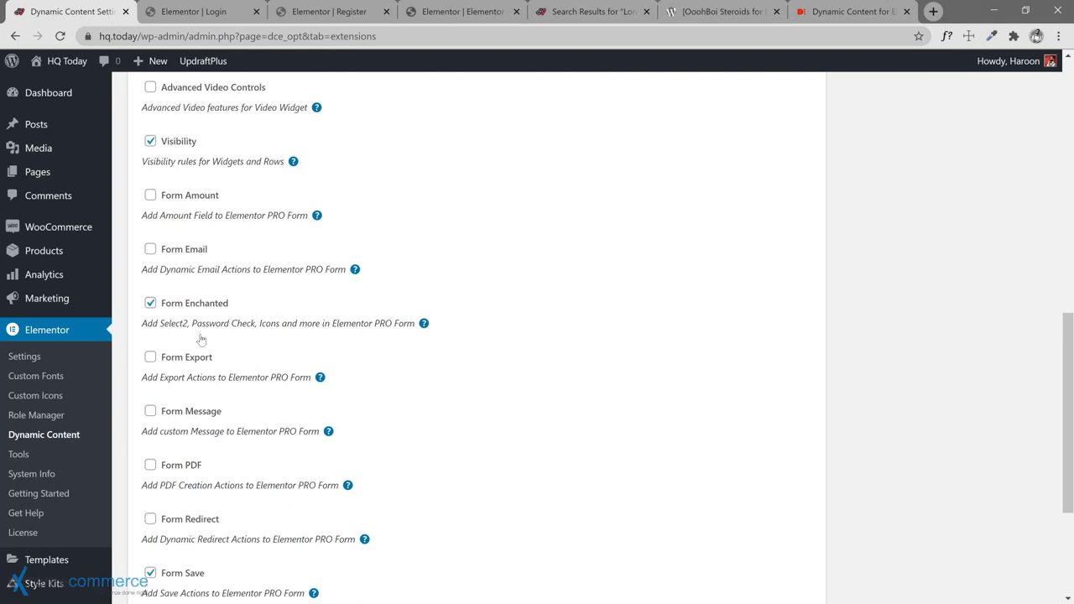
{"action": "scroll", "coordinate": [201, 339], "scroll_direction": "up", "scroll_amount": 2}
{"action": "scroll", "coordinate": [176, 250], "scroll_direction": "down", "scroll_amount": 3}
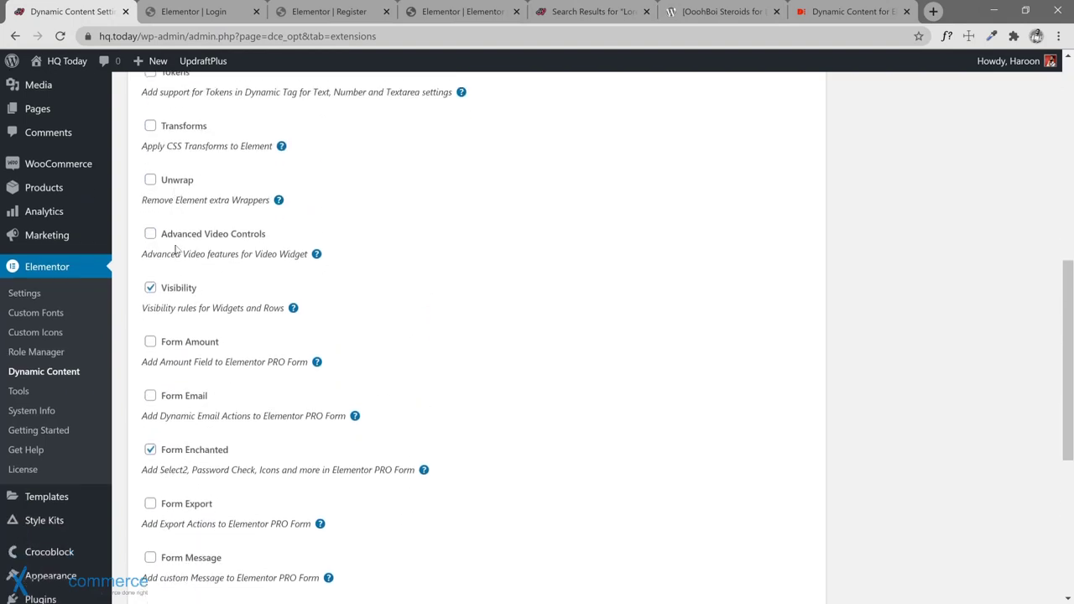
{"action": "left_click", "coordinate": [150, 234]}
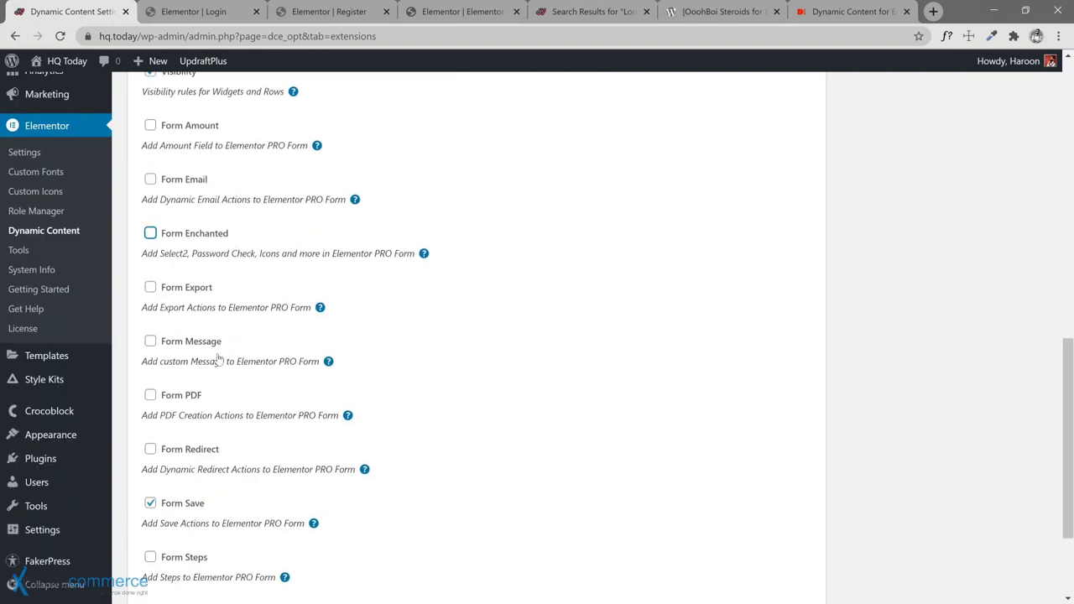
{"action": "scroll", "coordinate": [155, 239], "scroll_direction": "down", "scroll_amount": 2}
{"action": "left_click", "coordinate": [166, 532]}
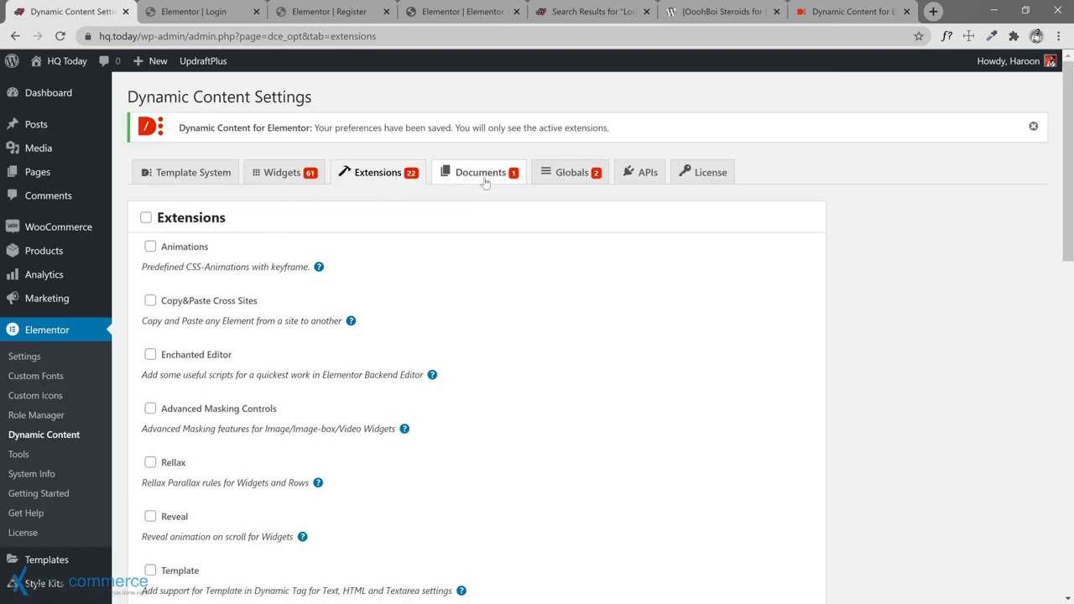
Step: Update the Register page, reload its editor, then go back to the Dynamic Content settings
{"action": "left_click", "coordinate": [195, 14]}
{"action": "left_click", "coordinate": [337, 15]}
{"action": "left_click", "coordinate": [360, 36]}
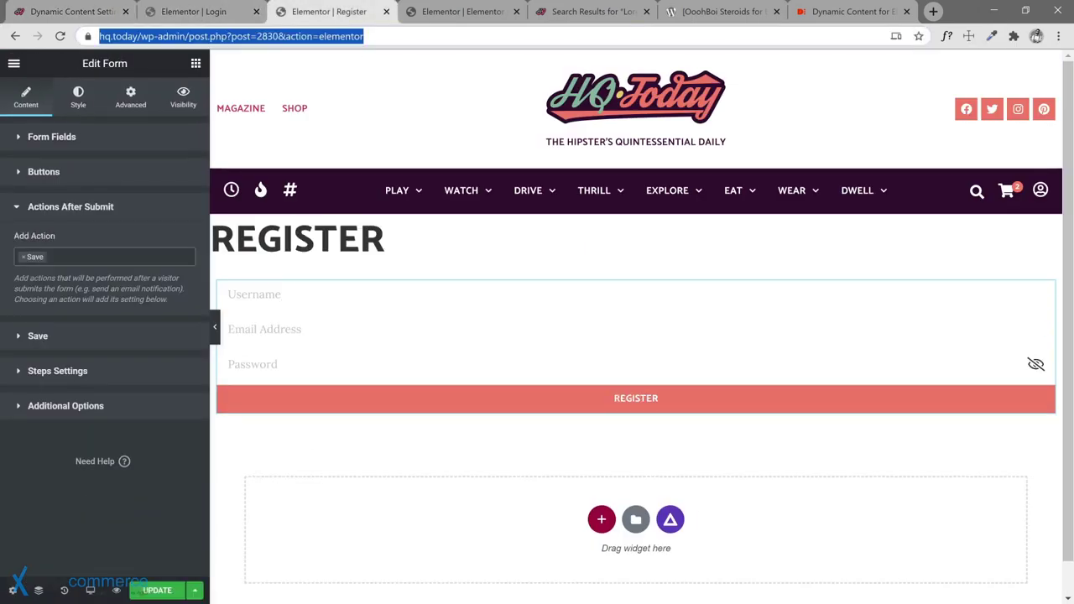
{"action": "left_click", "coordinate": [157, 590]}
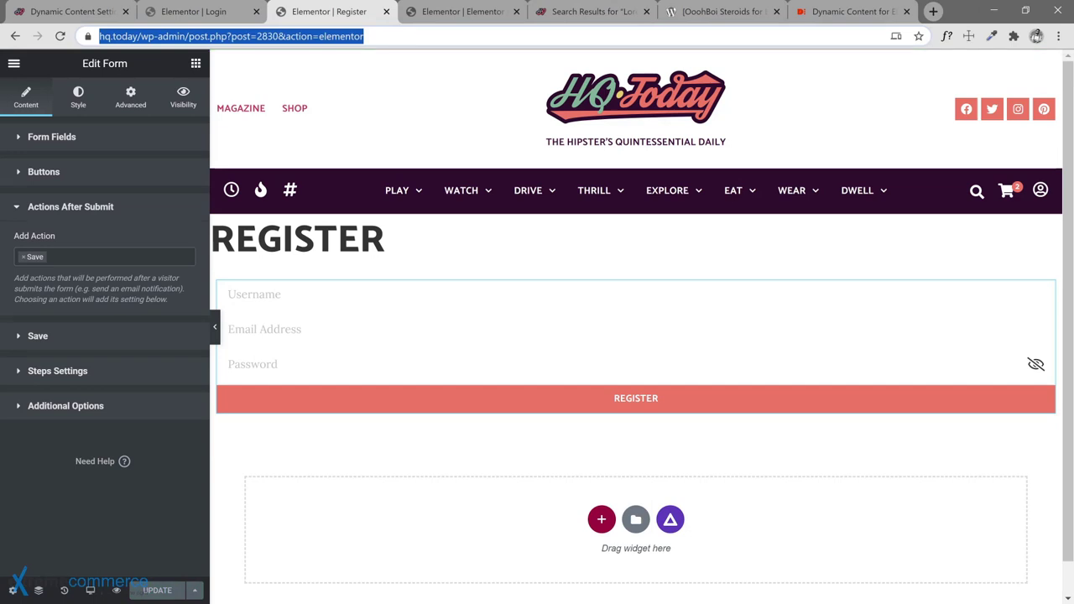
{"action": "key", "text": "Return"}
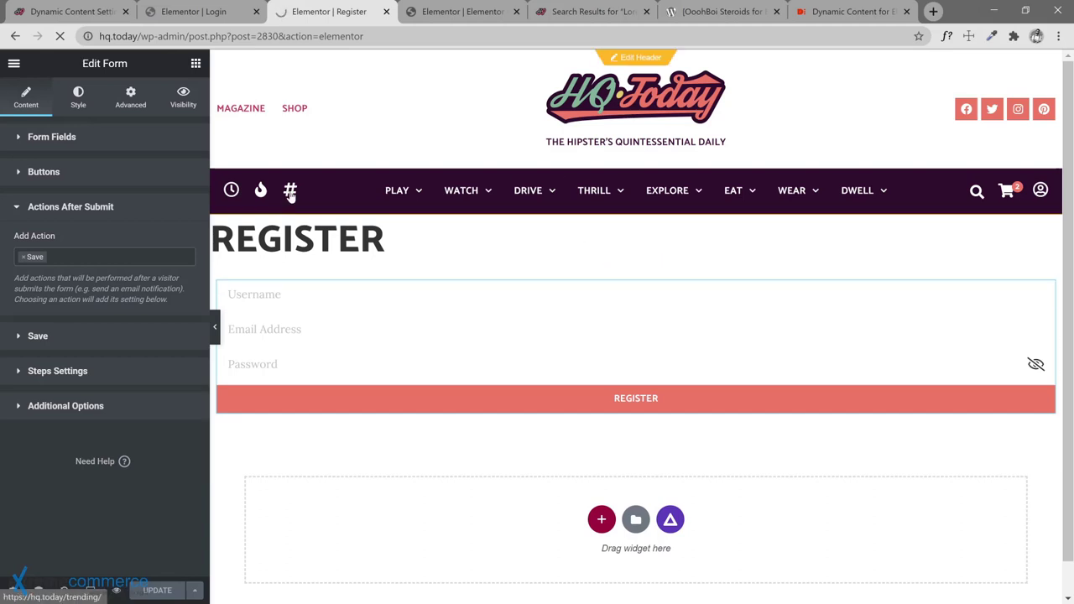
{"action": "left_click", "coordinate": [193, 11]}
{"action": "left_click", "coordinate": [75, 12]}
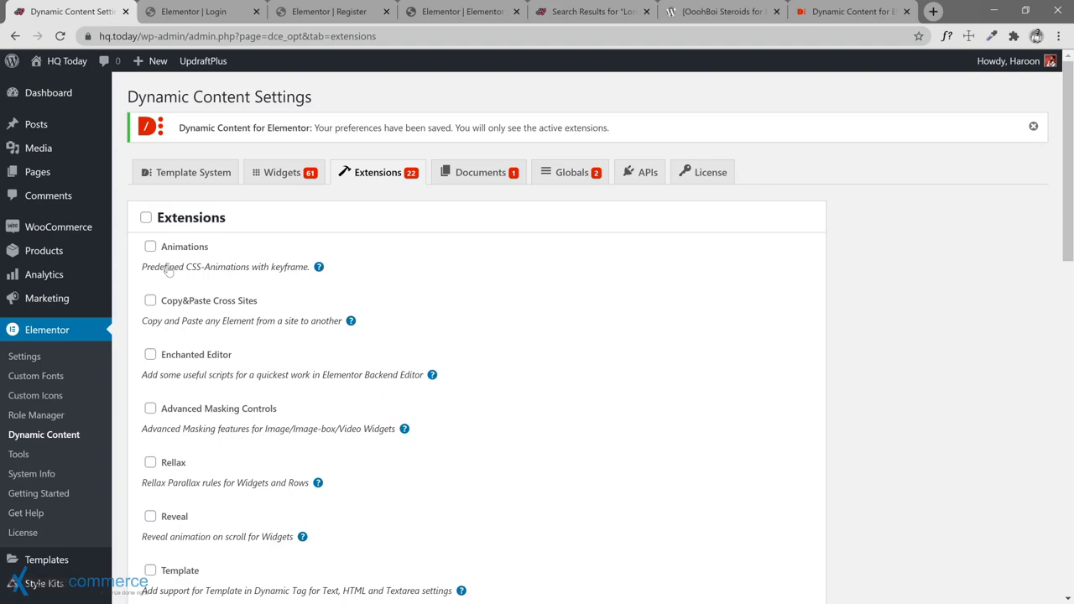
{"action": "scroll", "coordinate": [208, 255], "scroll_direction": "down", "scroll_amount": 1}
{"action": "left_click", "coordinate": [344, 11]}
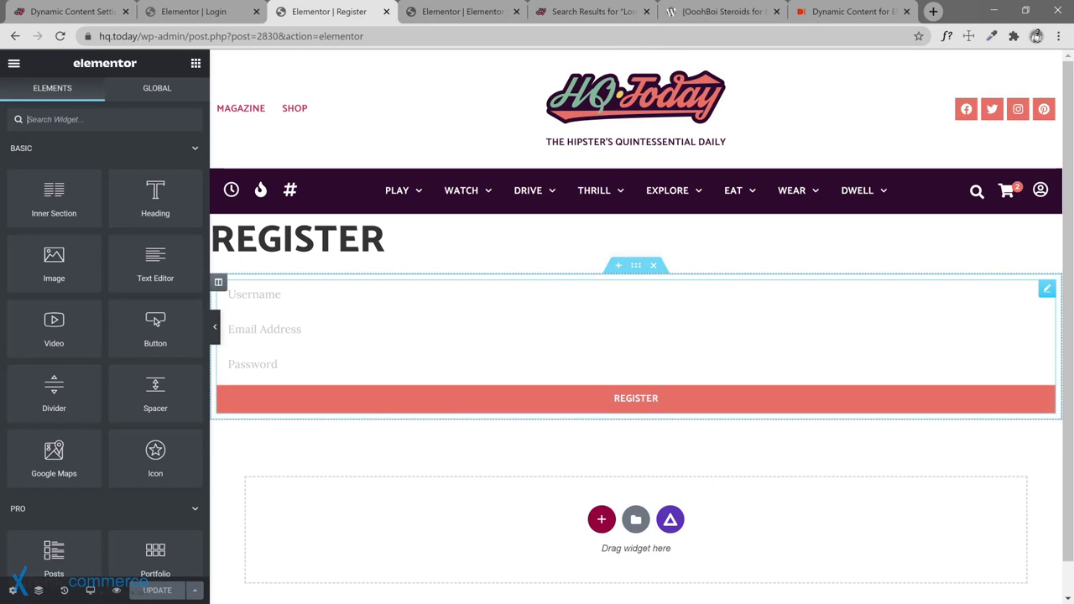
{"action": "scroll", "coordinate": [154, 376], "scroll_direction": "down", "scroll_amount": 6}
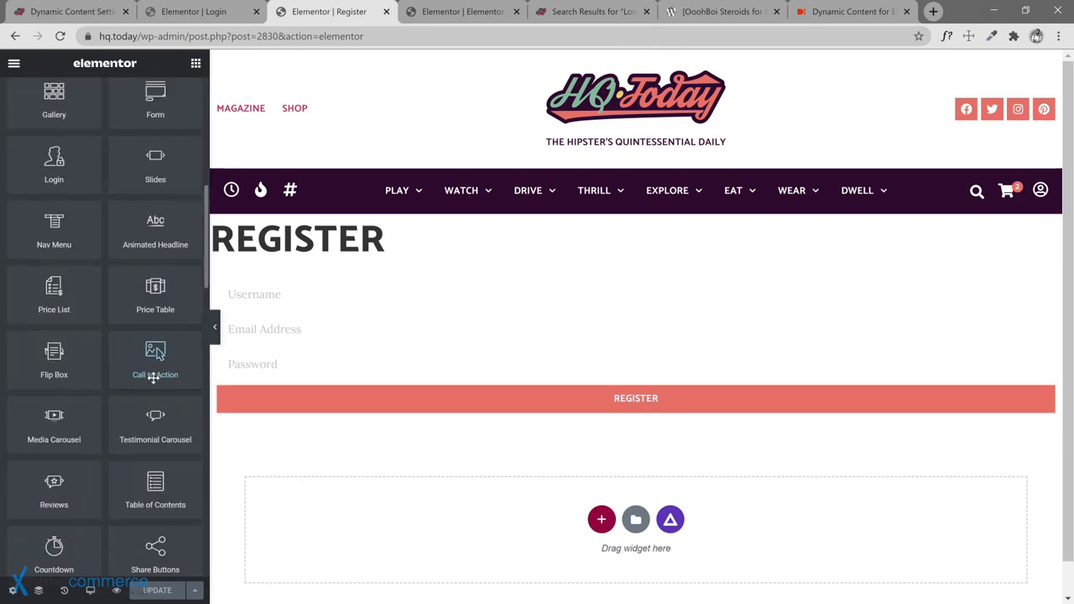
{"action": "scroll", "coordinate": [154, 376], "scroll_direction": "up", "scroll_amount": 8}
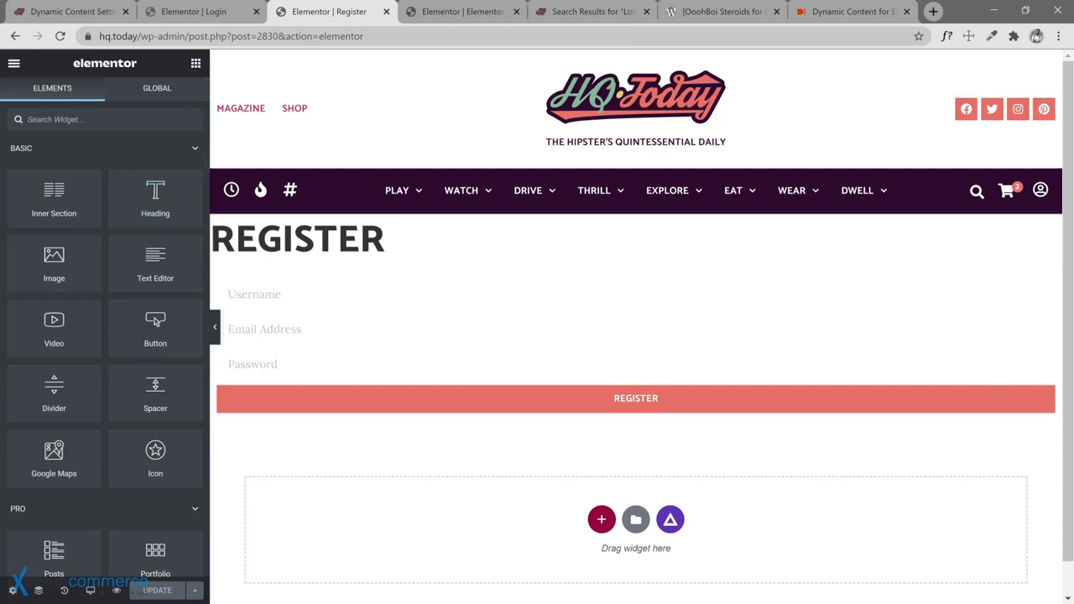
{"action": "left_click", "coordinate": [82, 14]}
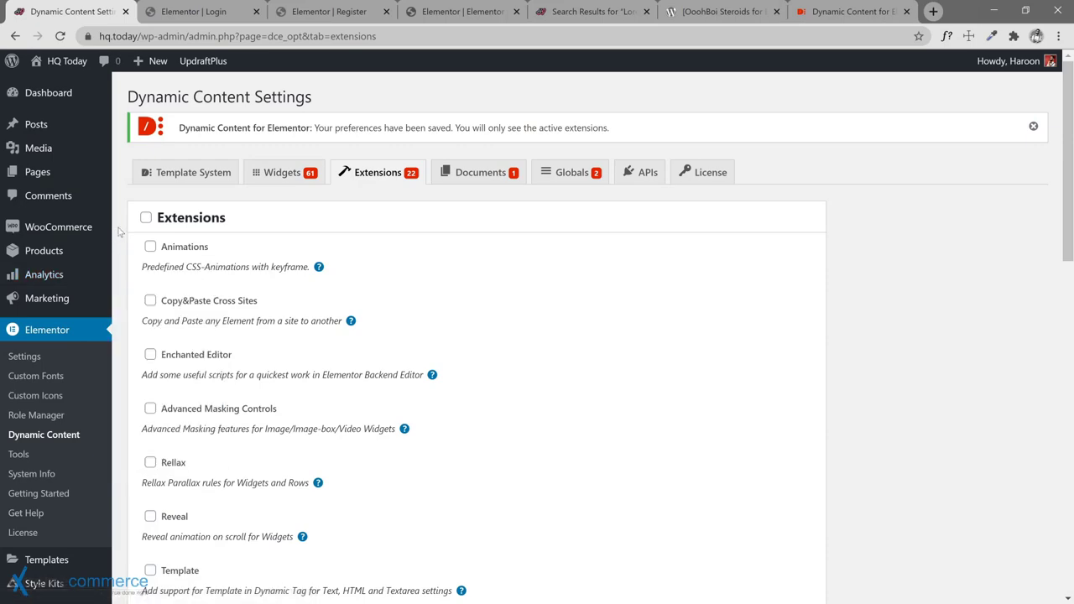
Step: In JetPlugins Settings' Available Addons, switch off the Auth Links, Register and Login widgets
{"action": "scroll", "coordinate": [119, 231], "scroll_direction": "down", "scroll_amount": 2}
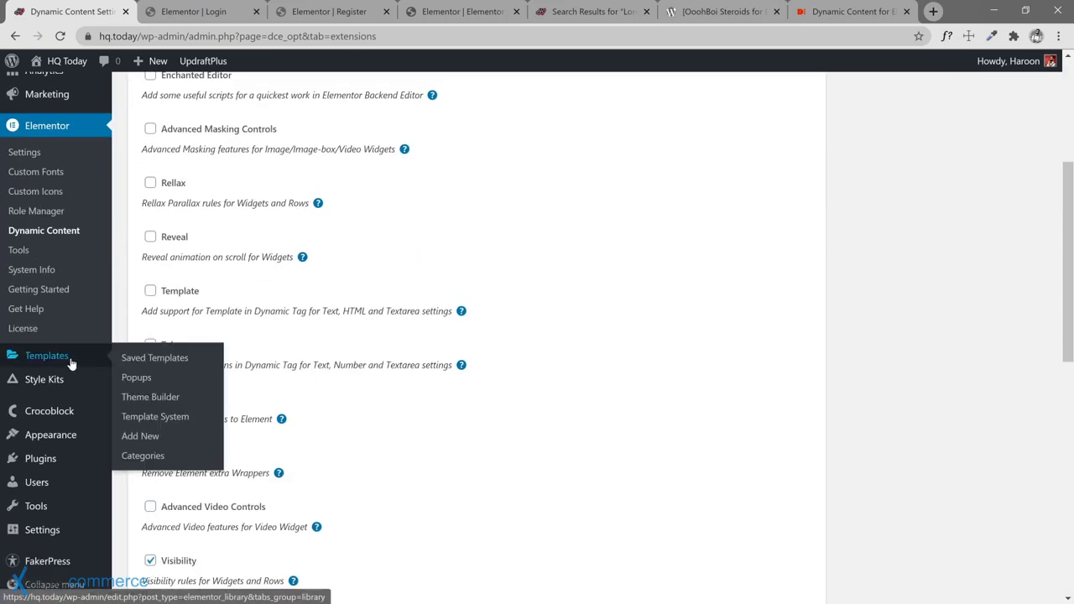
{"action": "mouse_move", "coordinate": [72, 409]}
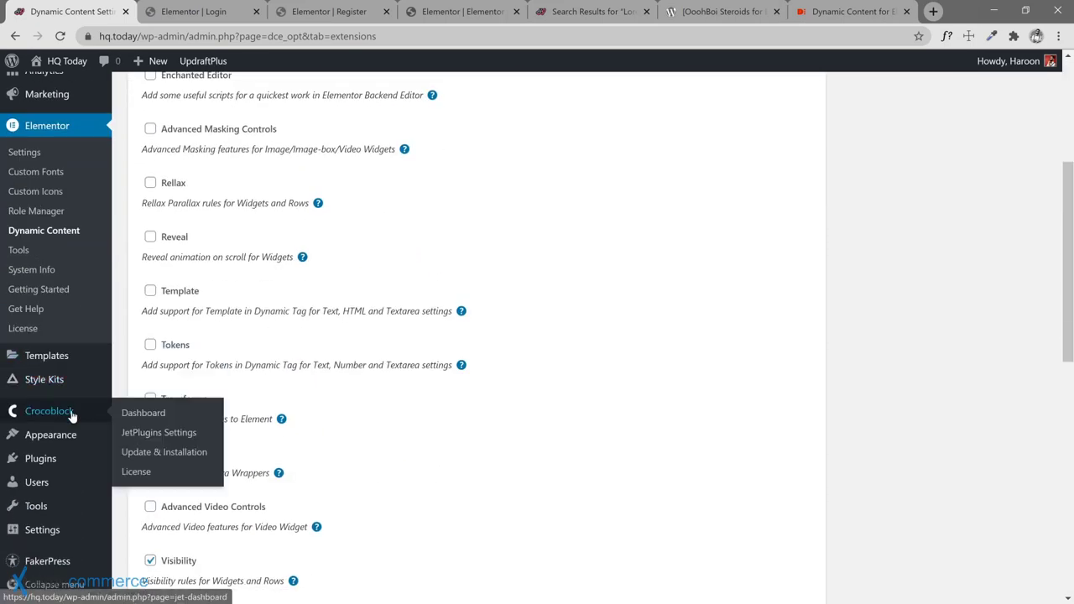
{"action": "left_click", "coordinate": [160, 434]}
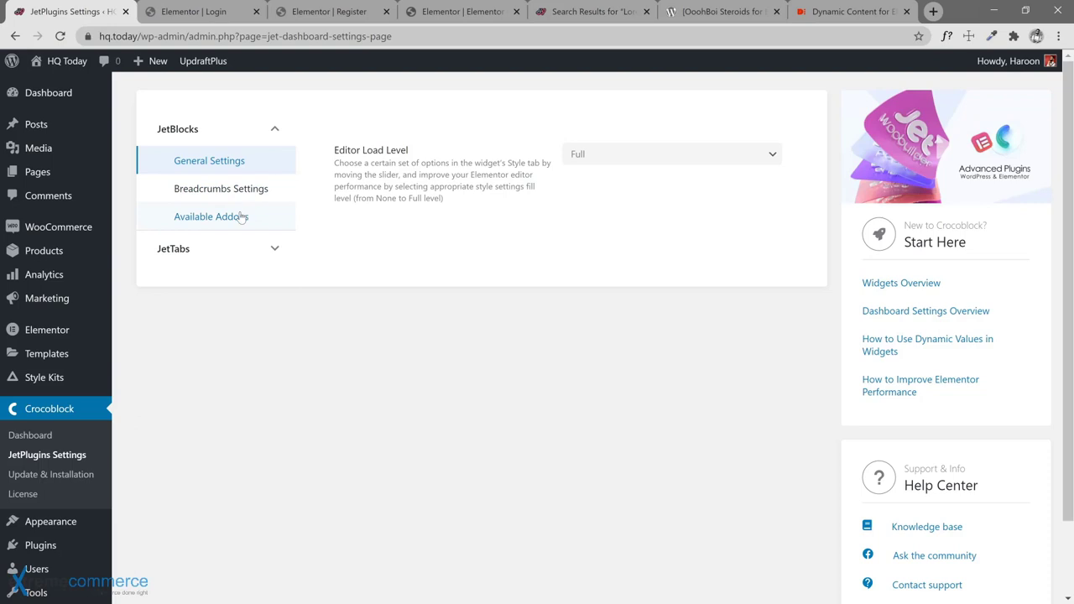
{"action": "left_click", "coordinate": [237, 218]}
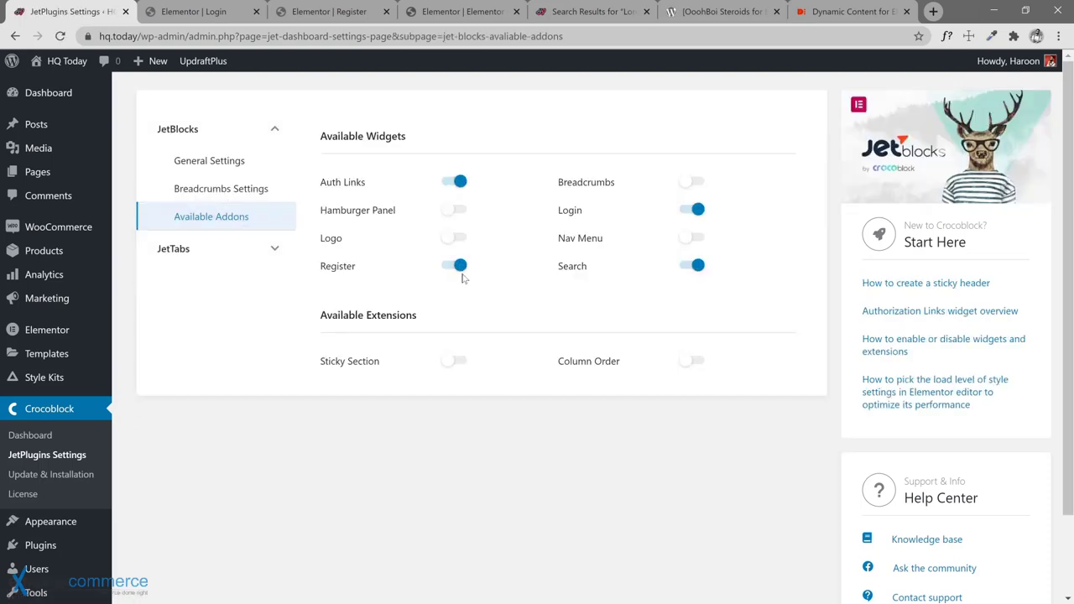
{"action": "left_click", "coordinate": [455, 183]}
{"action": "left_click", "coordinate": [460, 267]}
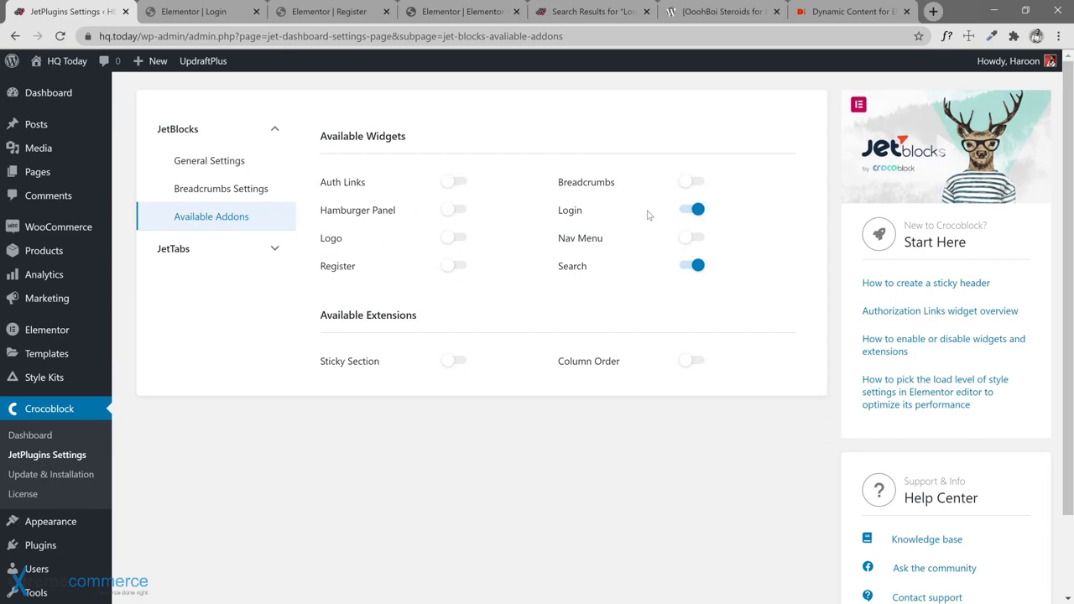
{"action": "left_click", "coordinate": [690, 209]}
{"action": "left_click", "coordinate": [193, 11]}
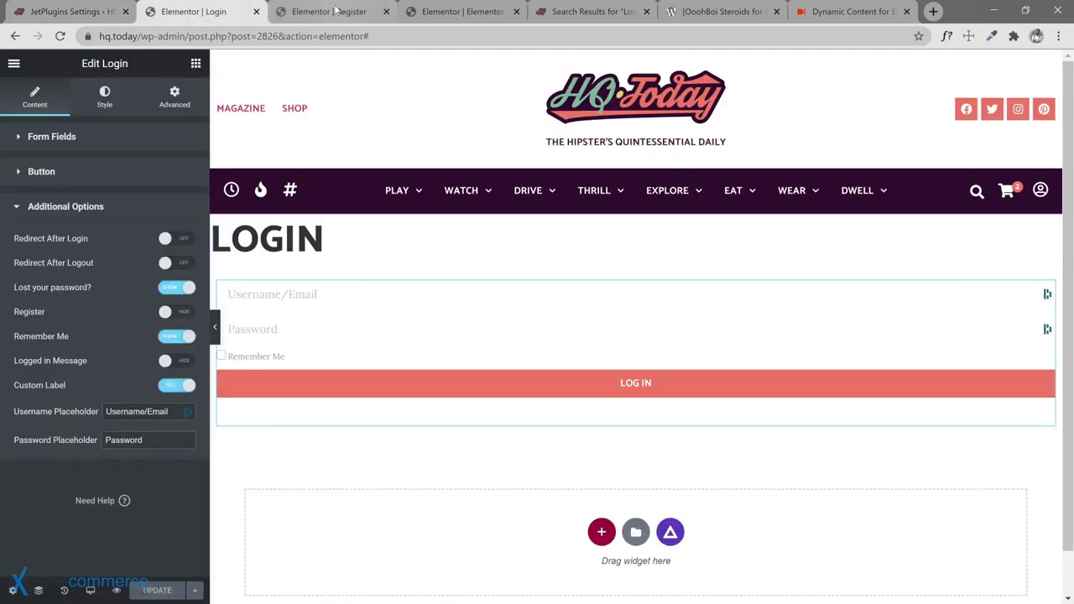
Step: Open the Register form's Save action and set Save fields as to User
{"action": "left_click", "coordinate": [328, 12]}
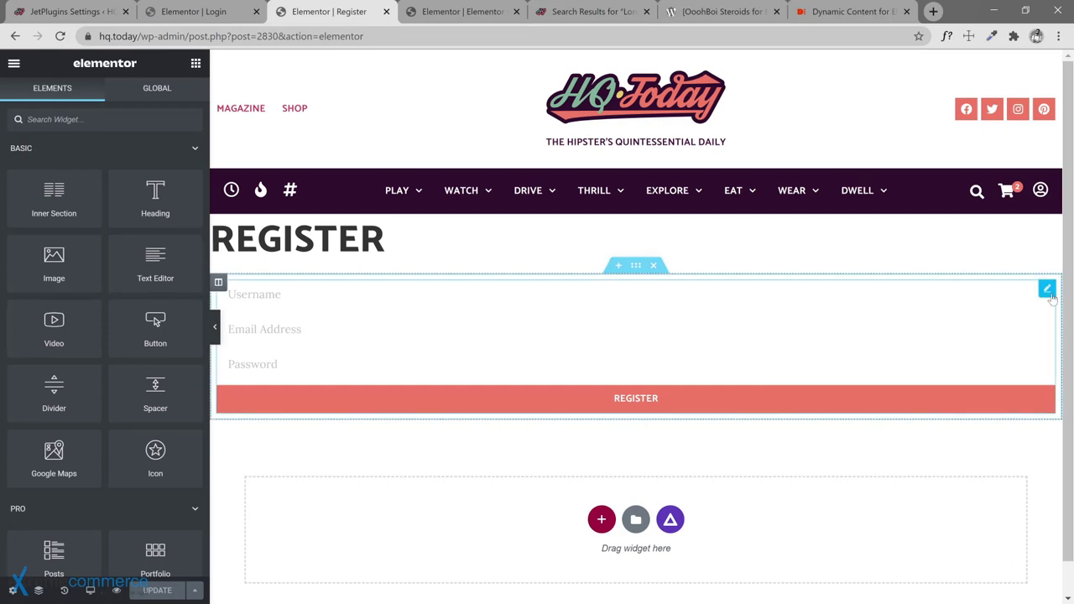
{"action": "left_click", "coordinate": [1046, 290]}
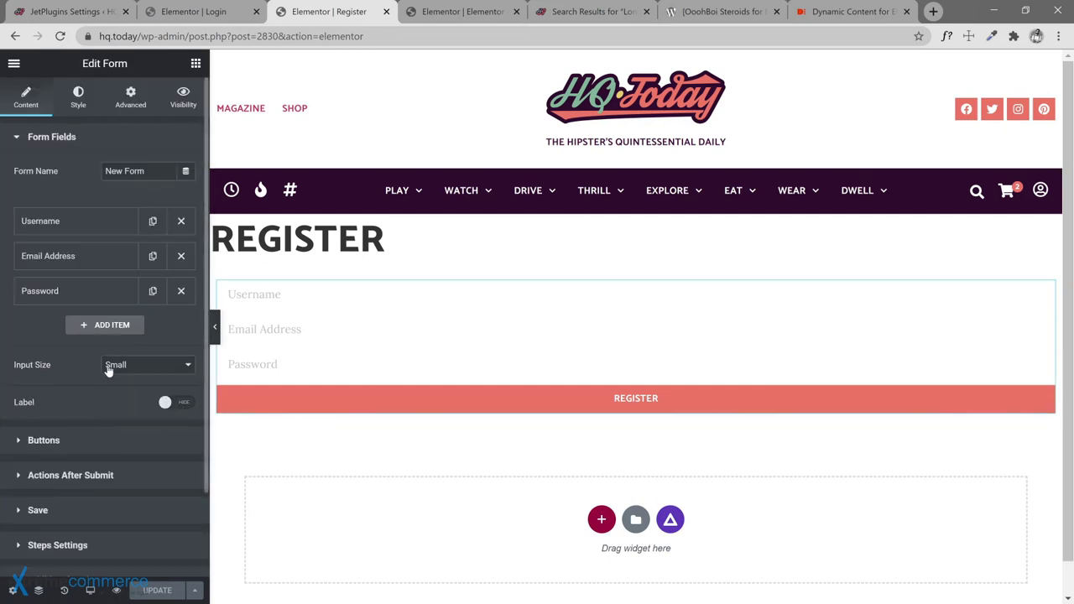
{"action": "scroll", "coordinate": [105, 382], "scroll_direction": "down", "scroll_amount": 2}
{"action": "left_click", "coordinate": [108, 376]}
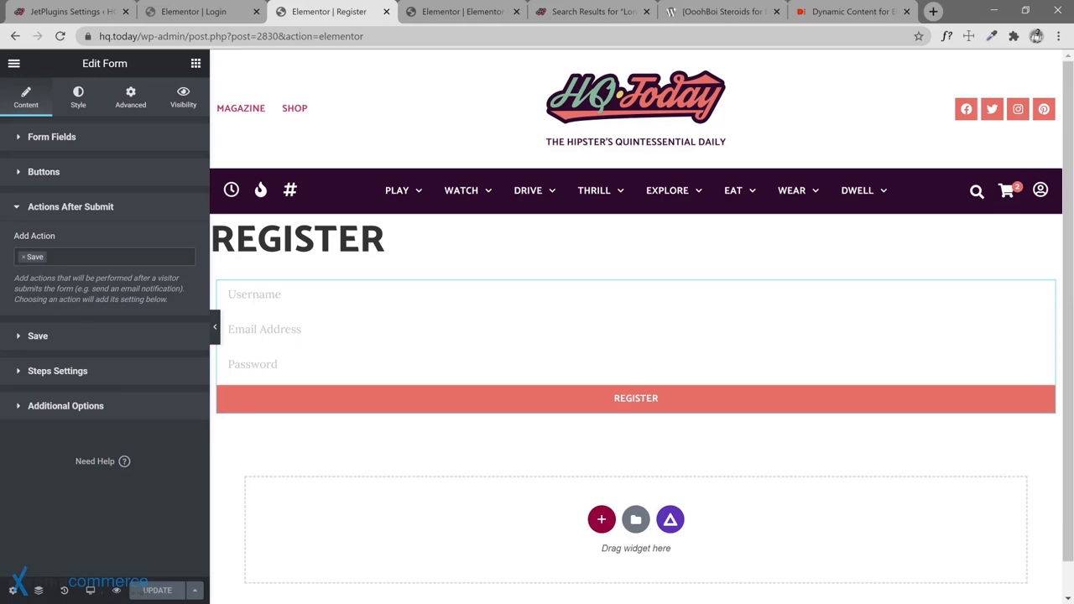
{"action": "left_click", "coordinate": [103, 345]}
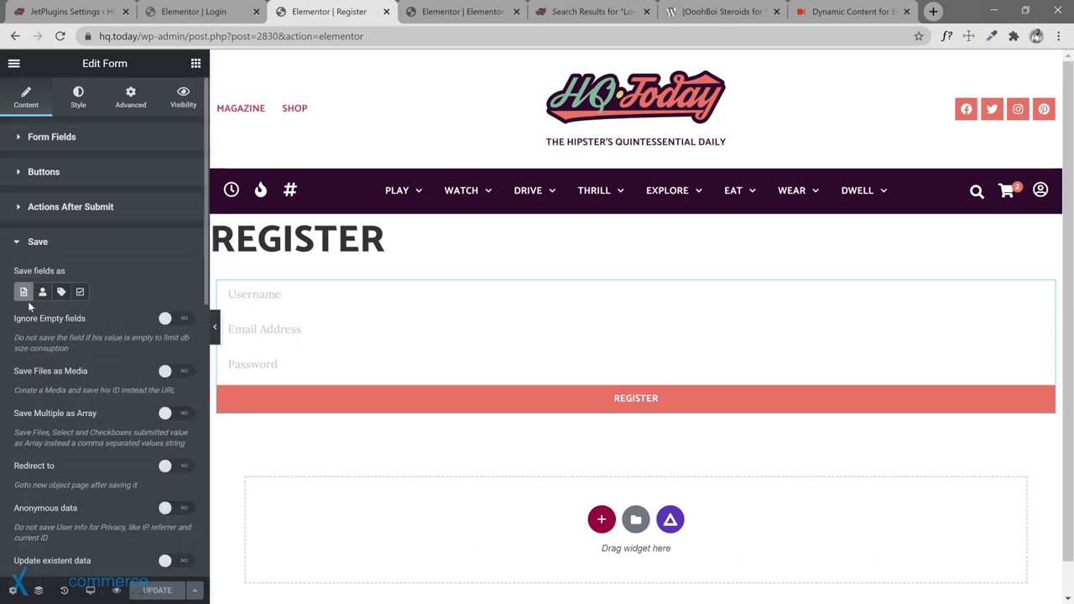
{"action": "scroll", "coordinate": [66, 314], "scroll_direction": "down", "scroll_amount": 2}
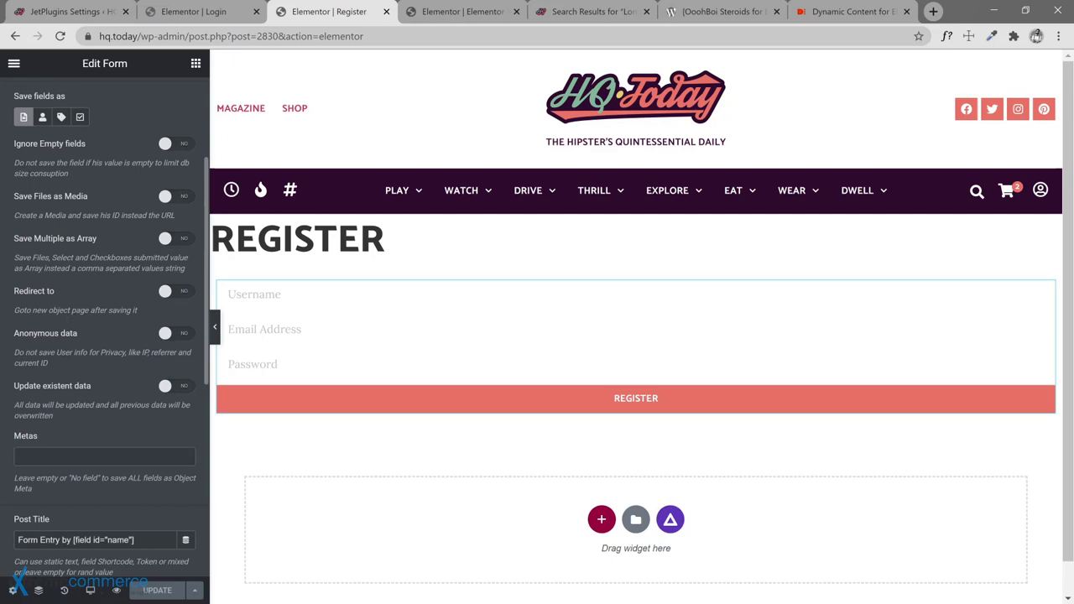
{"action": "scroll", "coordinate": [53, 233], "scroll_direction": "up", "scroll_amount": 2}
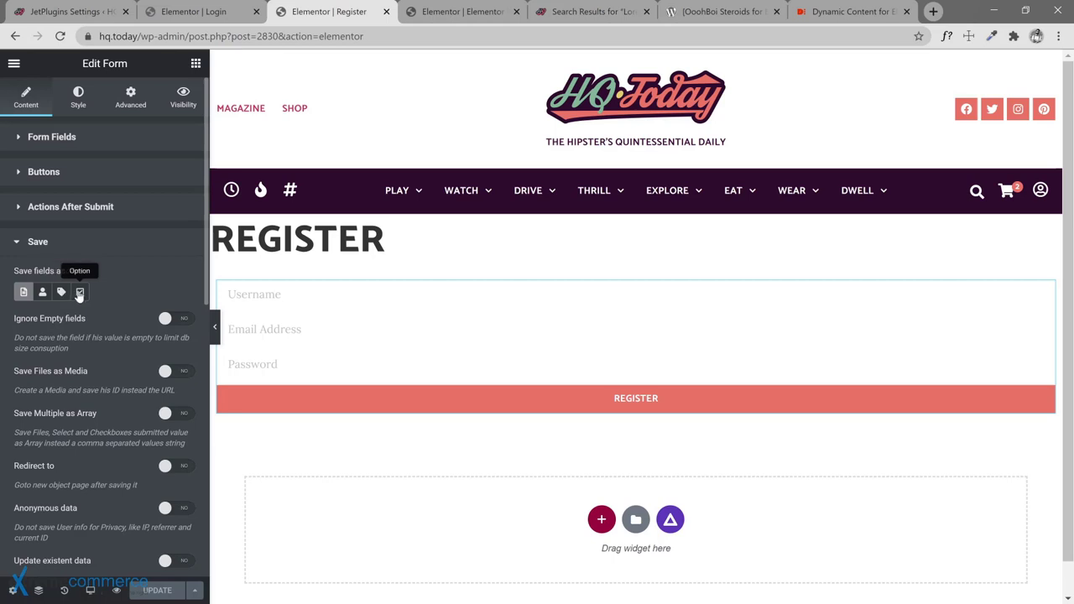
{"action": "left_click", "coordinate": [79, 292]}
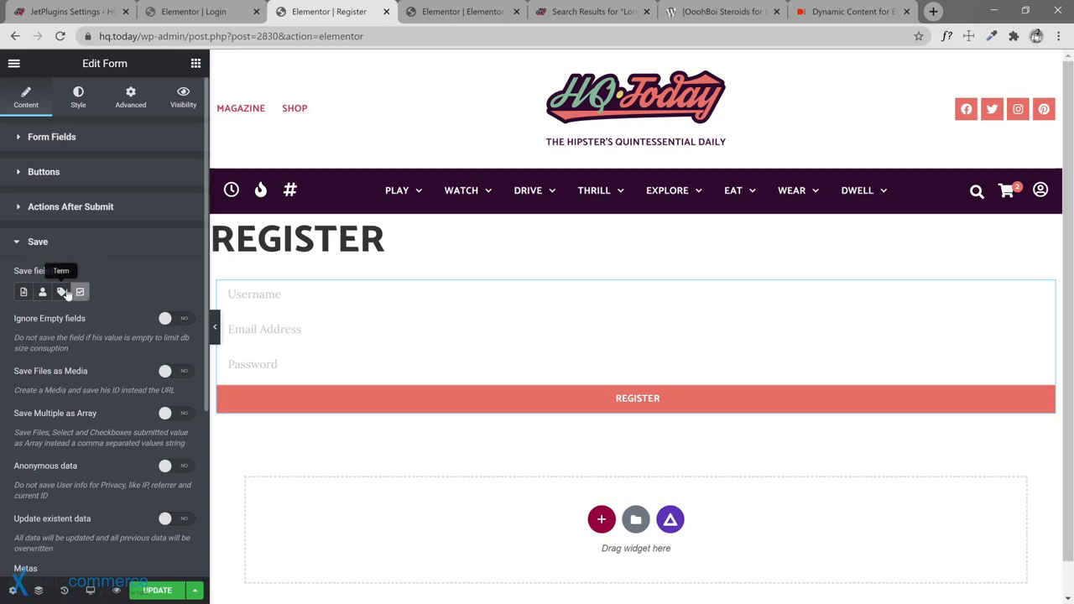
{"action": "left_click", "coordinate": [61, 292]}
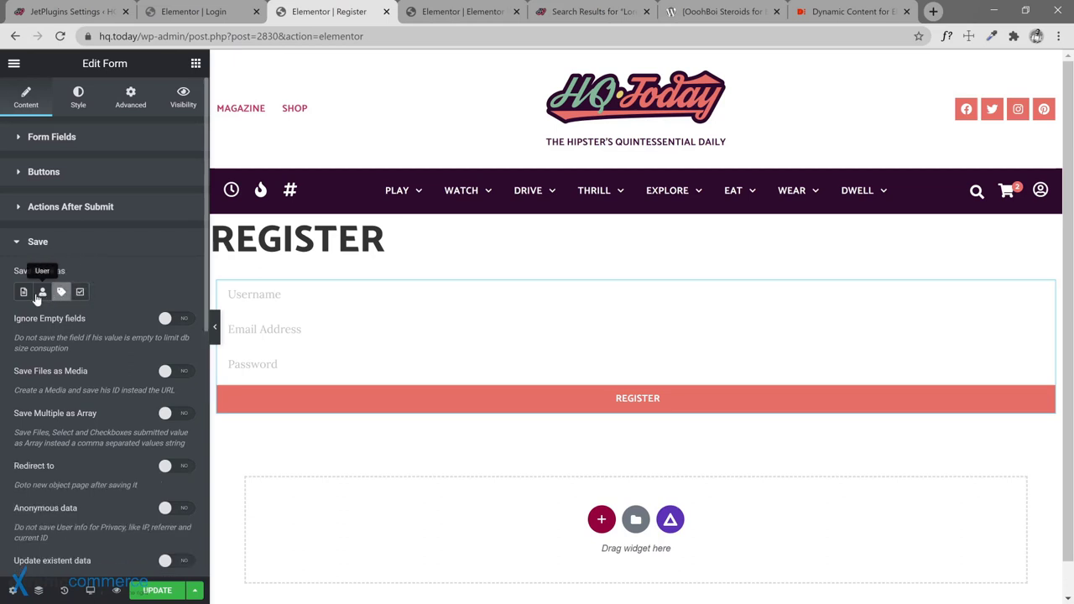
{"action": "left_click", "coordinate": [42, 294]}
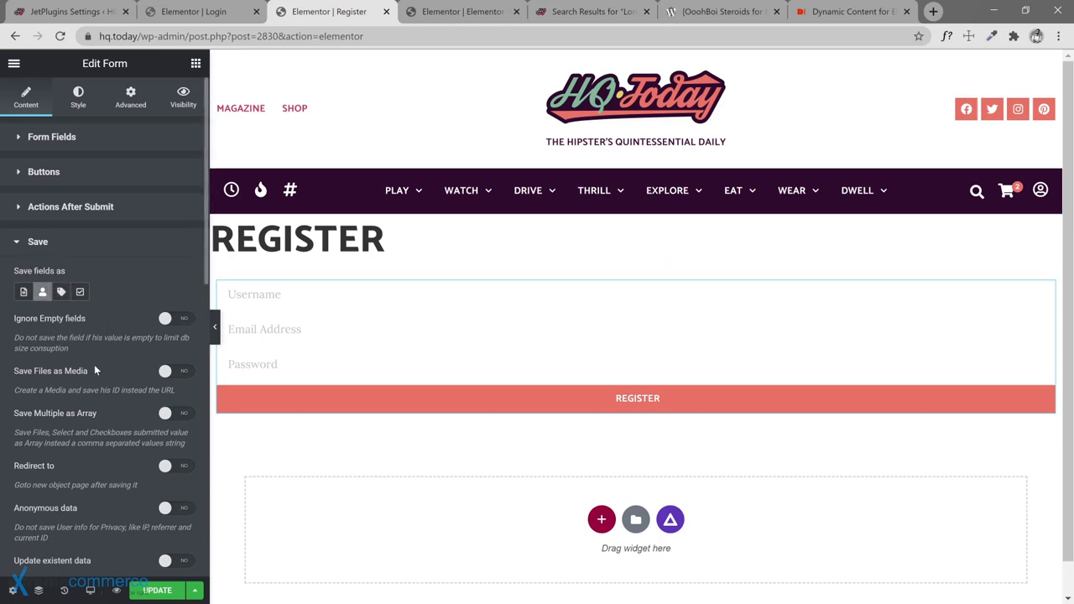
{"action": "scroll", "coordinate": [110, 367], "scroll_direction": "down", "scroll_amount": 2}
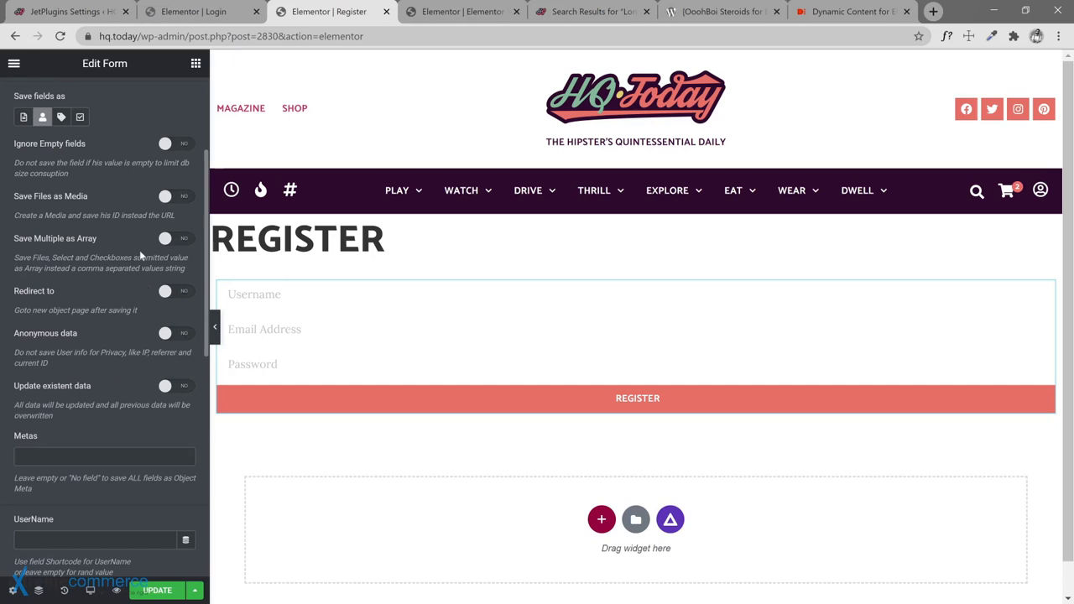
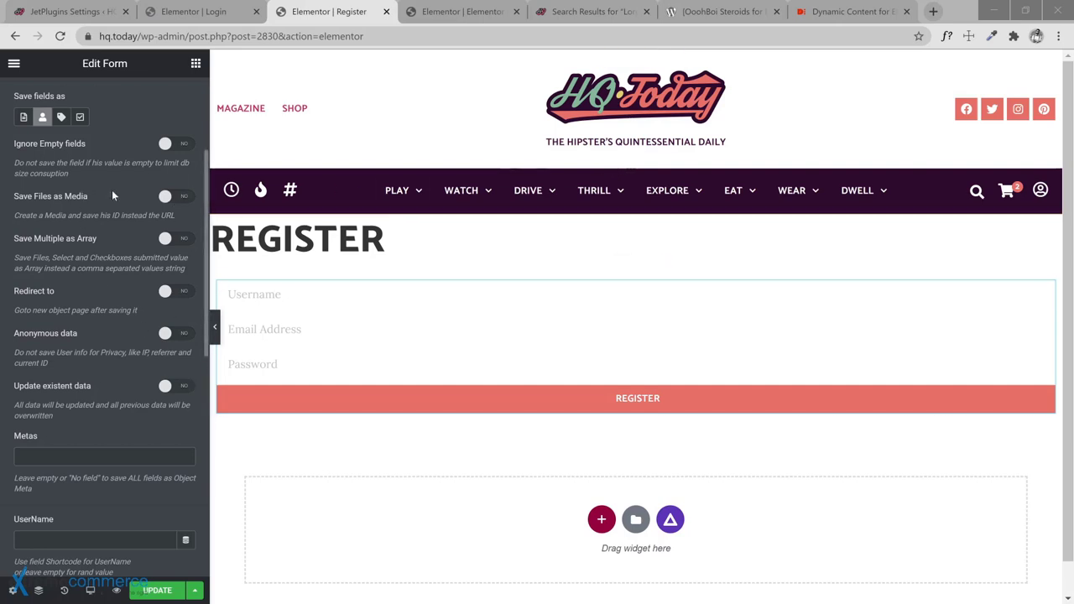
Step: Type into the Metas save setting, then clear it again so it stays empty
{"action": "scroll", "coordinate": [113, 189], "scroll_direction": "up", "scroll_amount": 3}
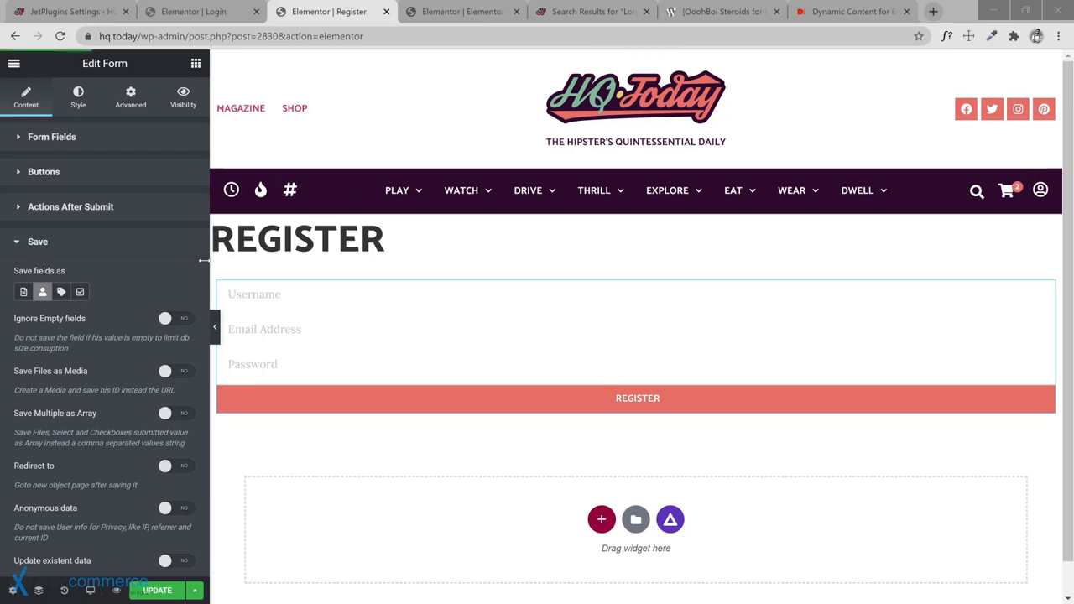
{"action": "scroll", "coordinate": [105, 336], "scroll_direction": "down", "scroll_amount": 2}
{"action": "scroll", "coordinate": [151, 251], "scroll_direction": "down", "scroll_amount": 4}
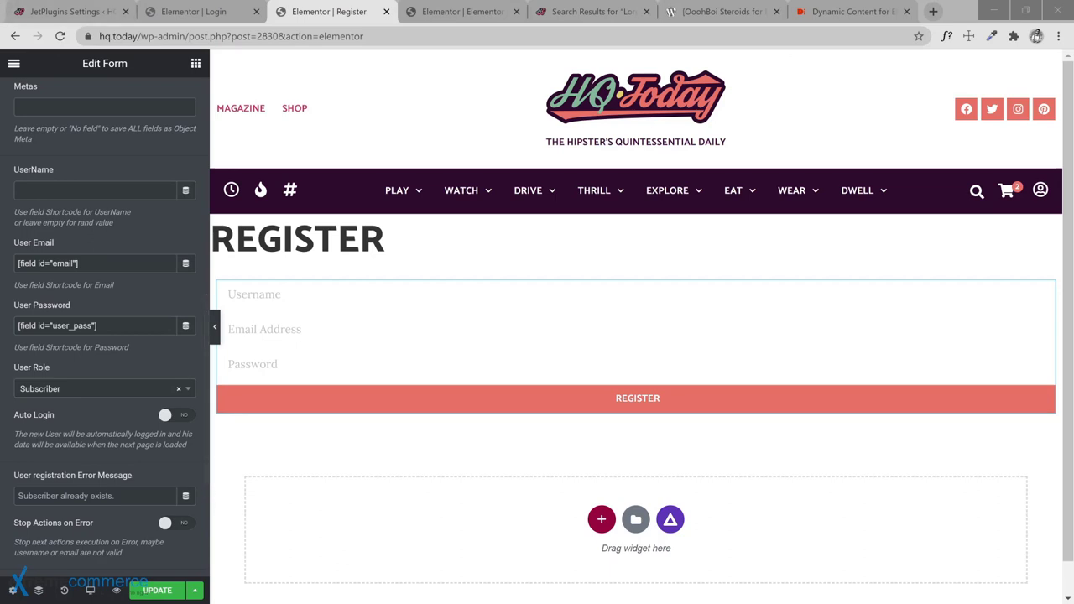
{"action": "scroll", "coordinate": [113, 120], "scroll_direction": "up", "scroll_amount": 2}
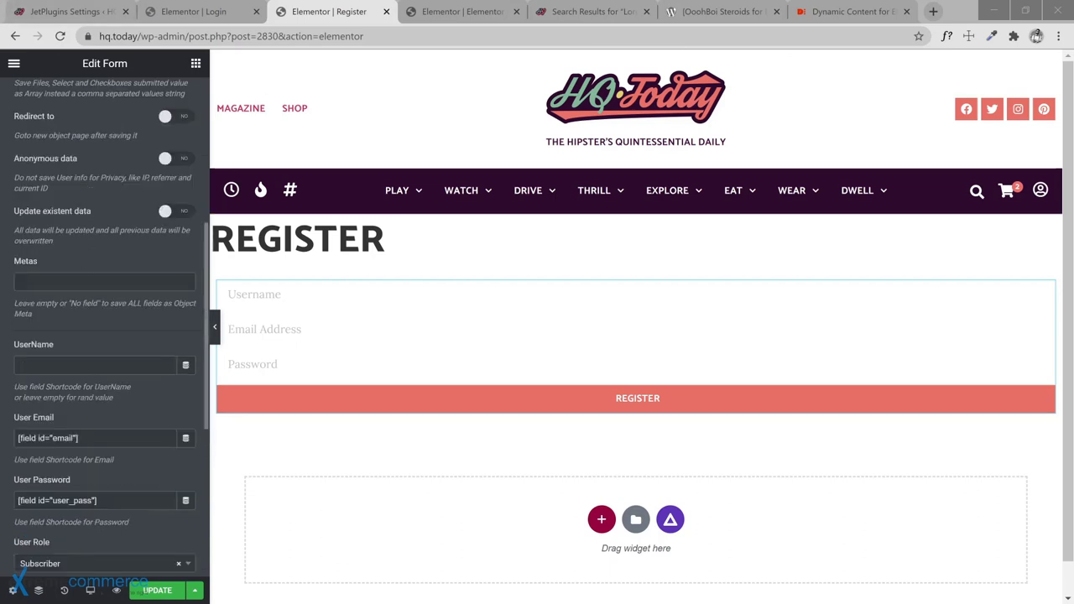
{"action": "left_click", "coordinate": [75, 282]}
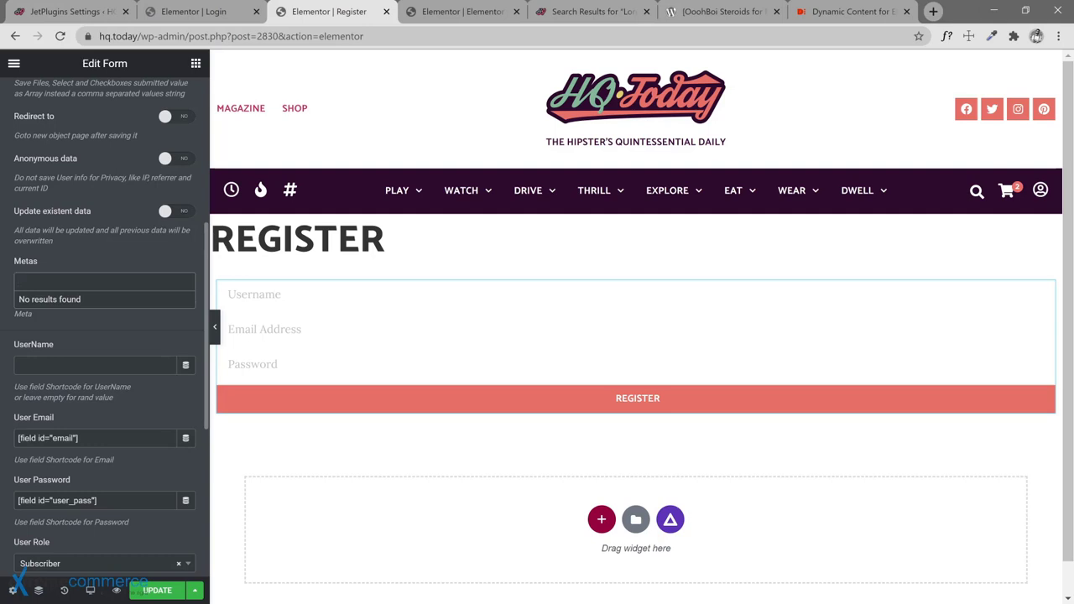
{"action": "type", "text": "No"}
{"action": "key", "text": "BackSpace"}
{"action": "key", "text": "BackSpace"}
{"action": "left_click", "coordinate": [97, 365]}
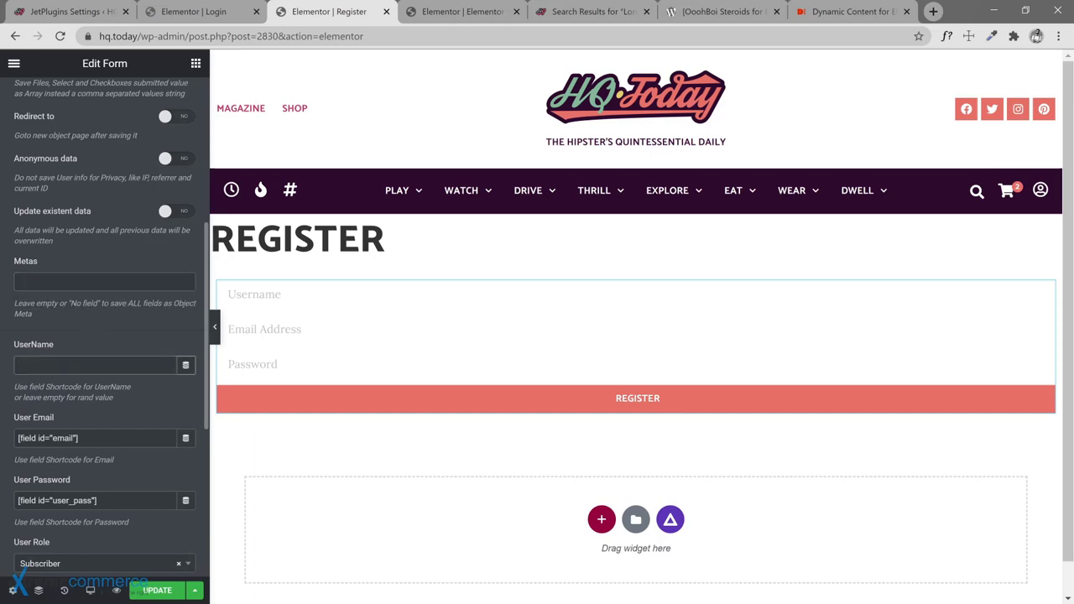
Step: Paste the Username field's user_login shortcode into the Save > UserName setting
{"action": "scroll", "coordinate": [104, 314], "scroll_direction": "up", "scroll_amount": 5}
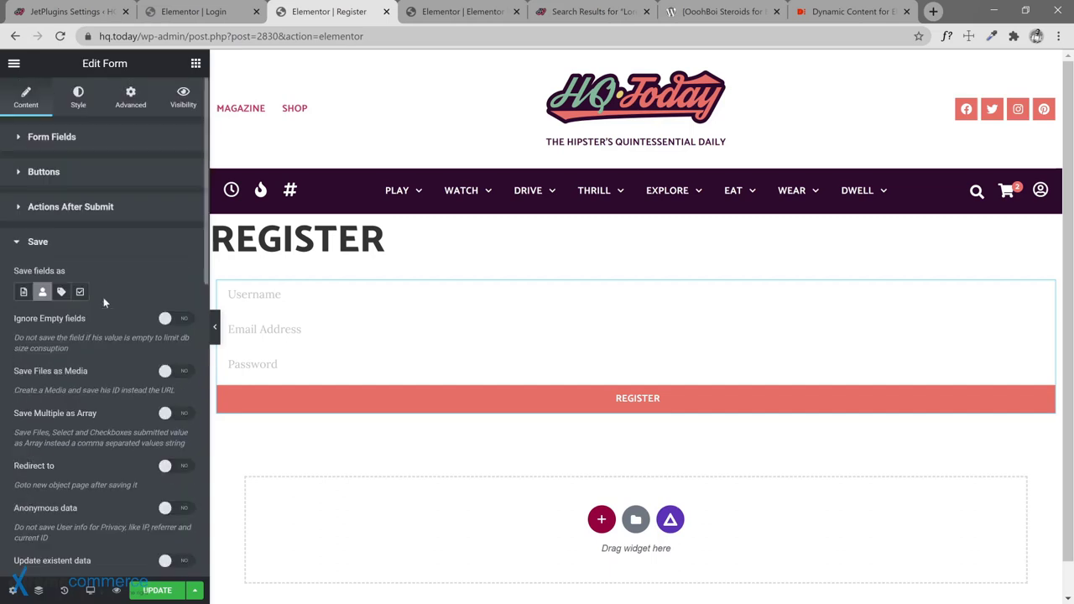
{"action": "left_click", "coordinate": [105, 140]}
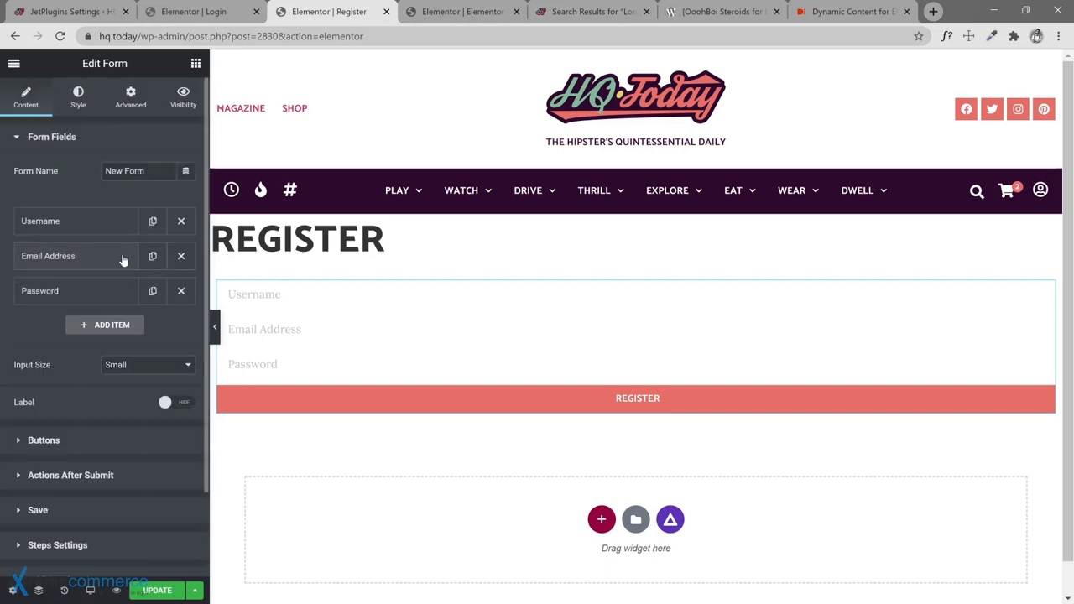
{"action": "left_click", "coordinate": [76, 227]}
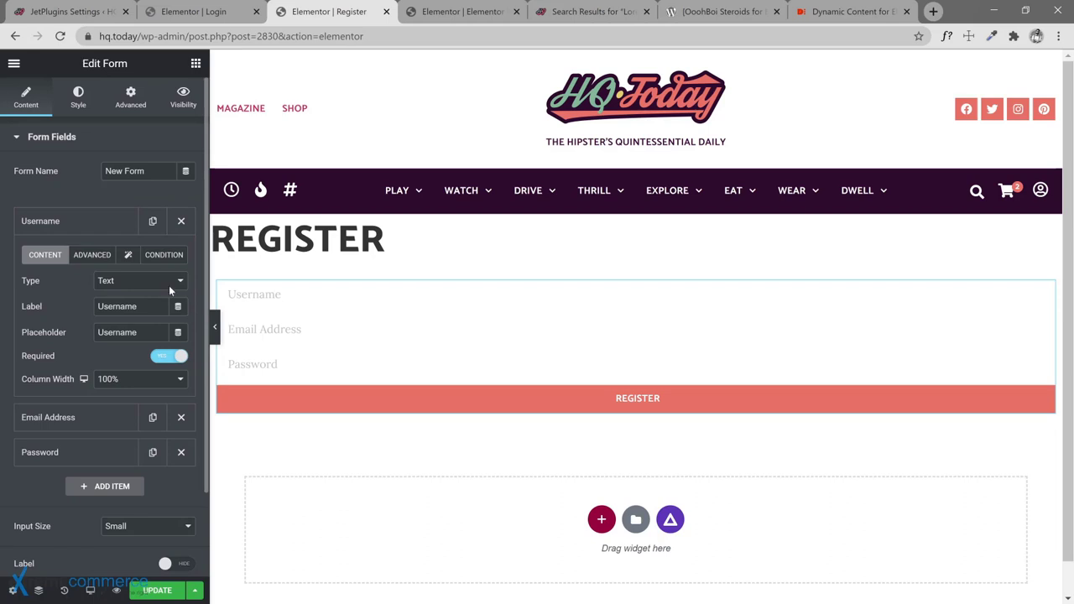
{"action": "left_click", "coordinate": [104, 259]}
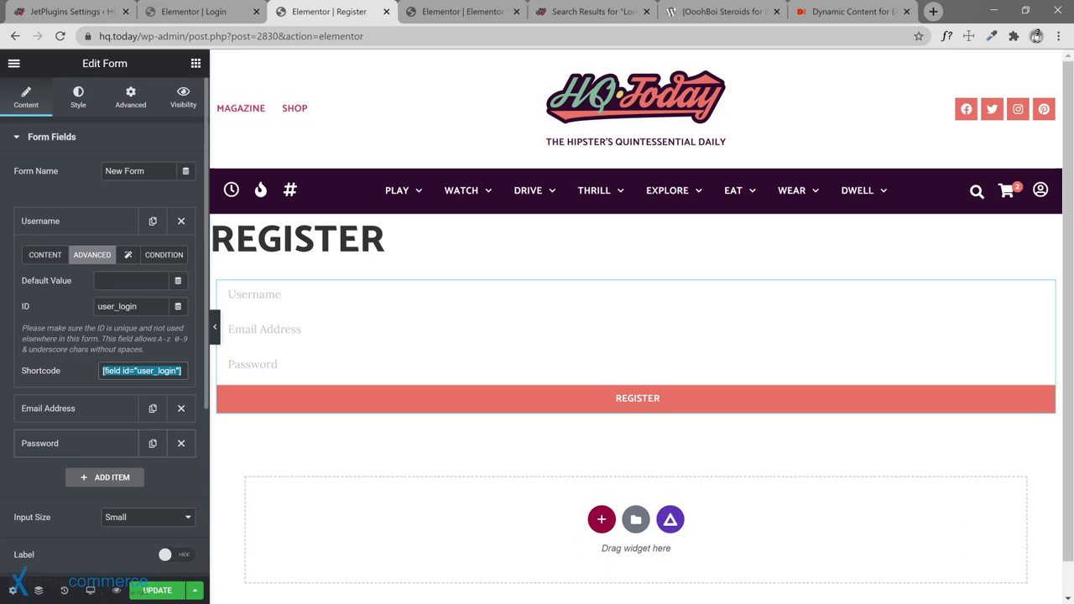
{"action": "scroll", "coordinate": [130, 358], "scroll_direction": "down", "scroll_amount": 3}
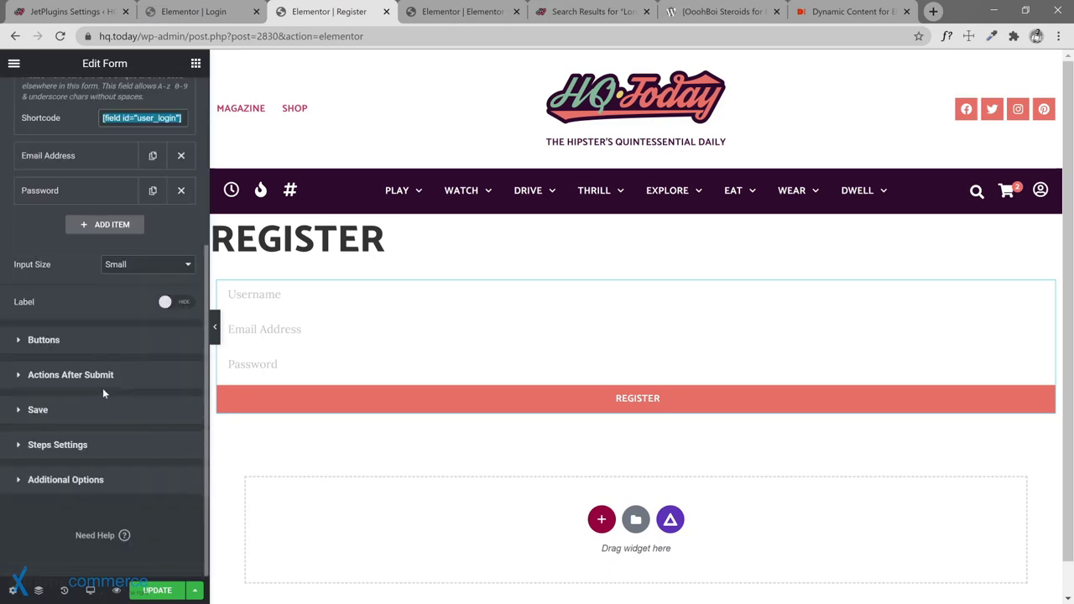
{"action": "left_click", "coordinate": [111, 379]}
{"action": "left_click", "coordinate": [101, 346]}
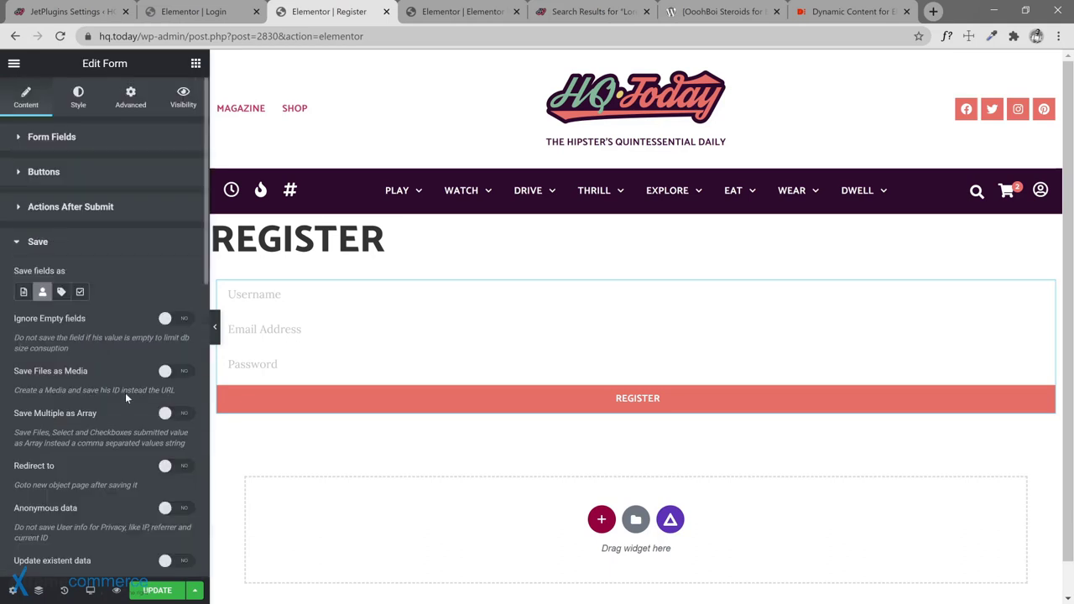
{"action": "scroll", "coordinate": [124, 418], "scroll_direction": "down", "scroll_amount": 5}
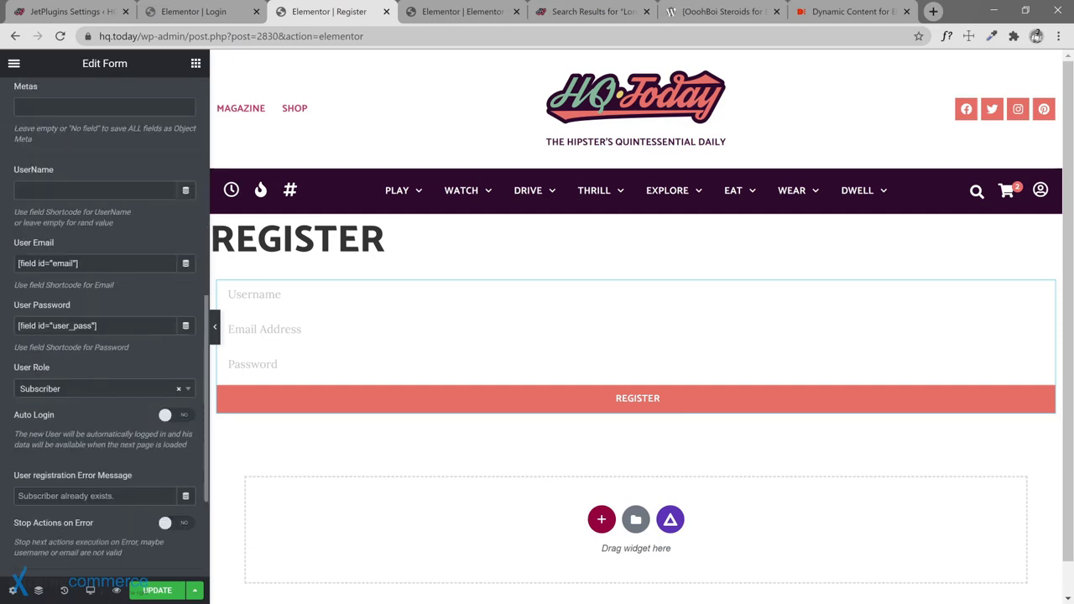
{"action": "left_click", "coordinate": [18, 190]}
{"action": "type", "text": "[field id=\"user_login\"]"}
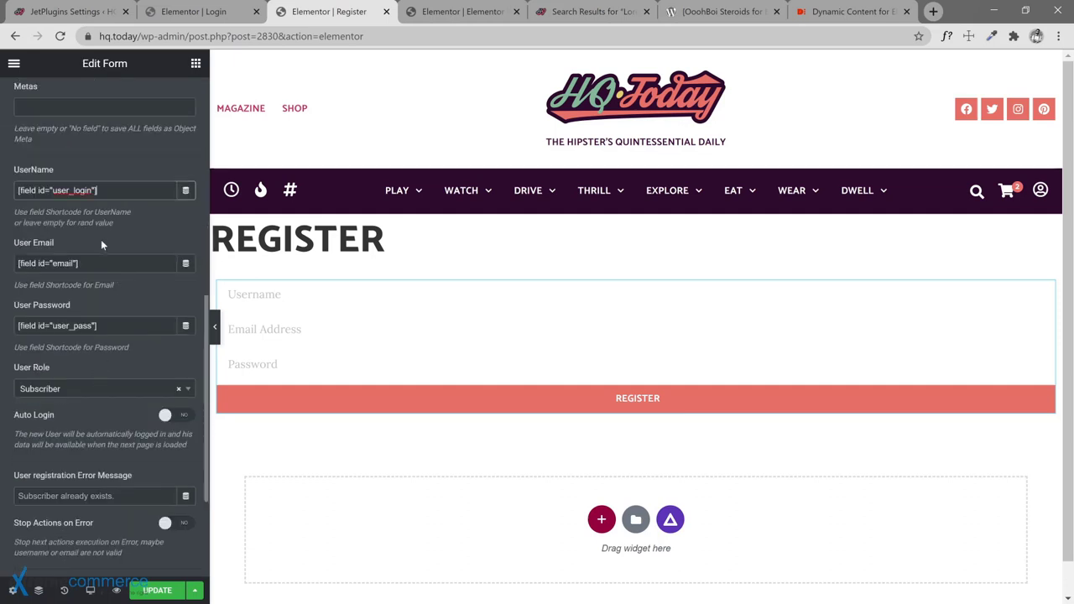
Step: Copy the Email Address field's [field id="user_email"] shortcode into the User Email setting
{"action": "scroll", "coordinate": [132, 245], "scroll_direction": "up", "scroll_amount": 6}
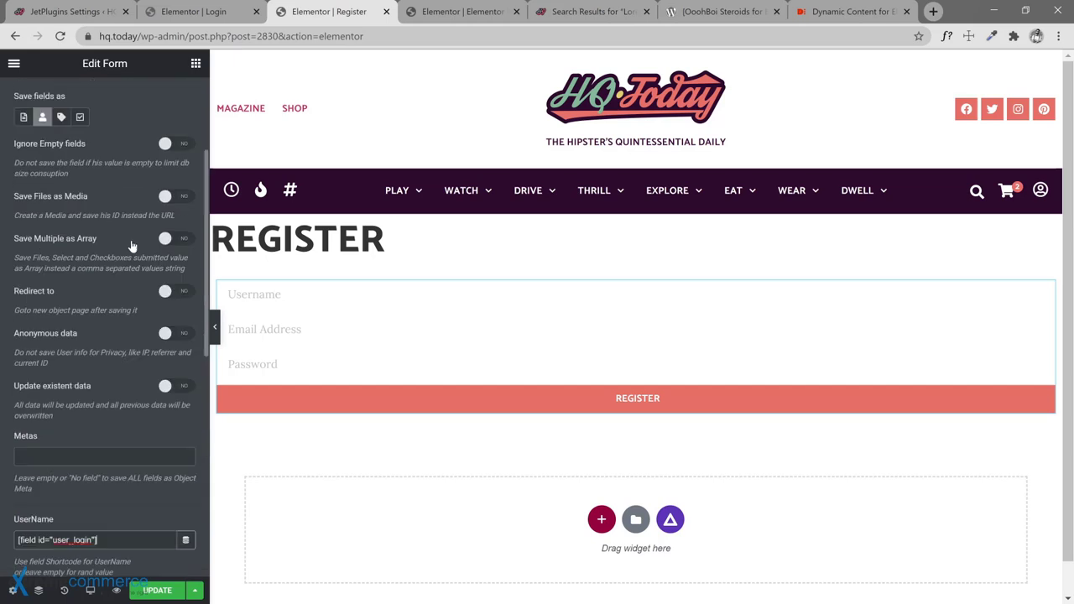
{"action": "scroll", "coordinate": [94, 132], "scroll_direction": "down", "scroll_amount": 2}
{"action": "scroll", "coordinate": [84, 147], "scroll_direction": "up", "scroll_amount": 2}
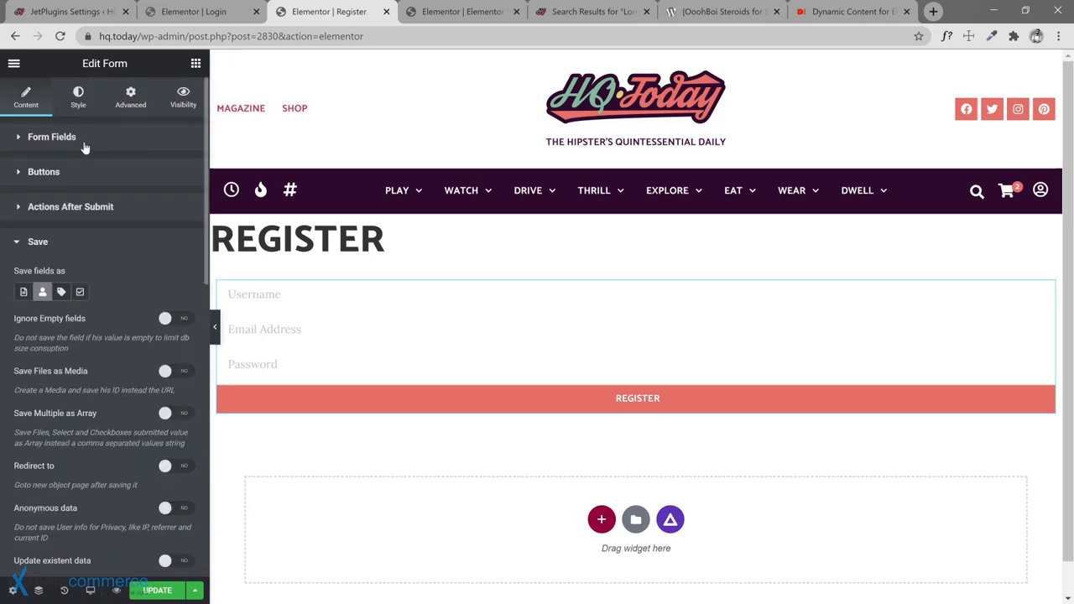
{"action": "left_click", "coordinate": [84, 147]}
{"action": "left_click", "coordinate": [74, 257]}
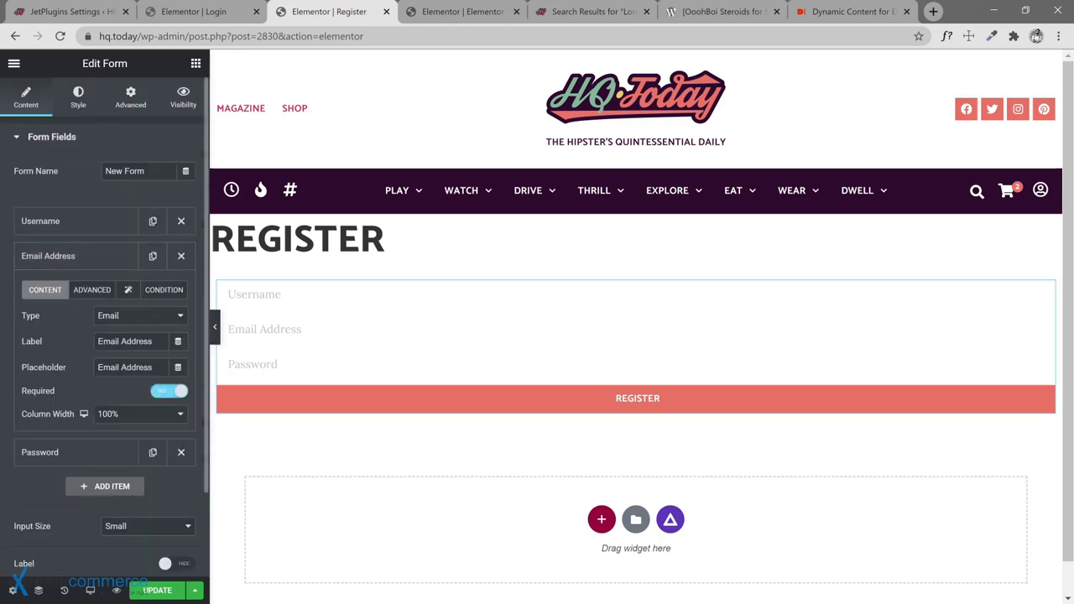
{"action": "left_click", "coordinate": [92, 292]}
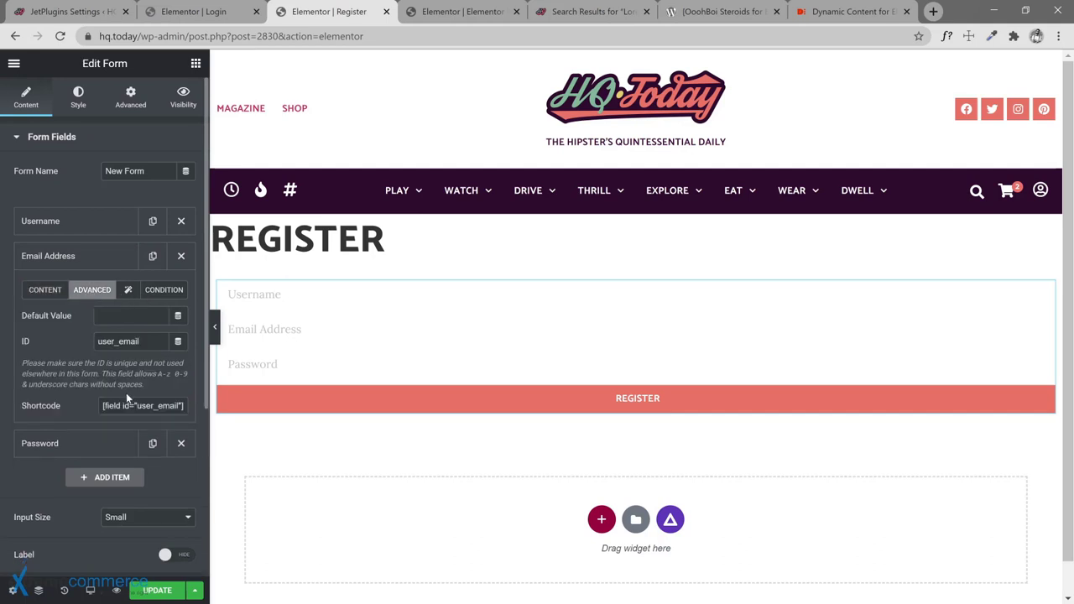
{"action": "left_click", "coordinate": [134, 405]}
{"action": "key", "text": "ctrl+c"}
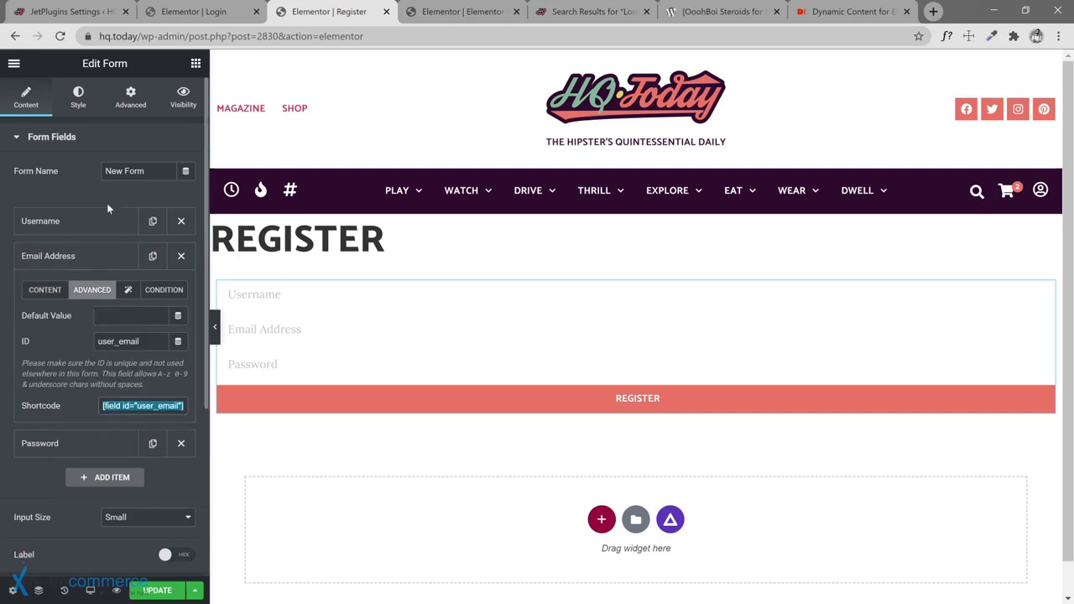
{"action": "left_click", "coordinate": [110, 148]}
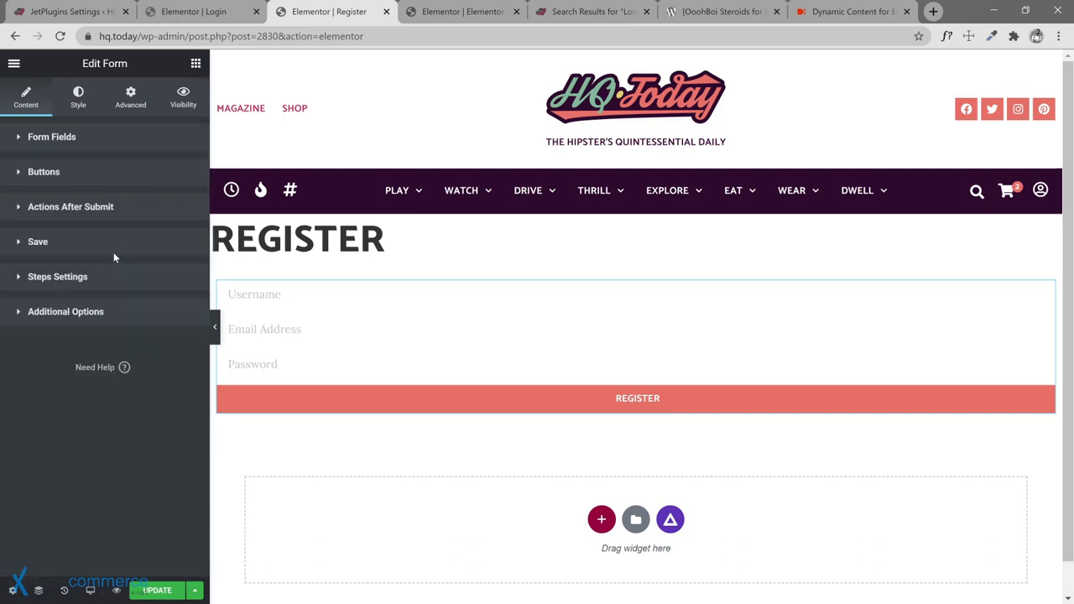
{"action": "left_click", "coordinate": [115, 257]}
{"action": "scroll", "coordinate": [102, 336], "scroll_direction": "down", "scroll_amount": 8}
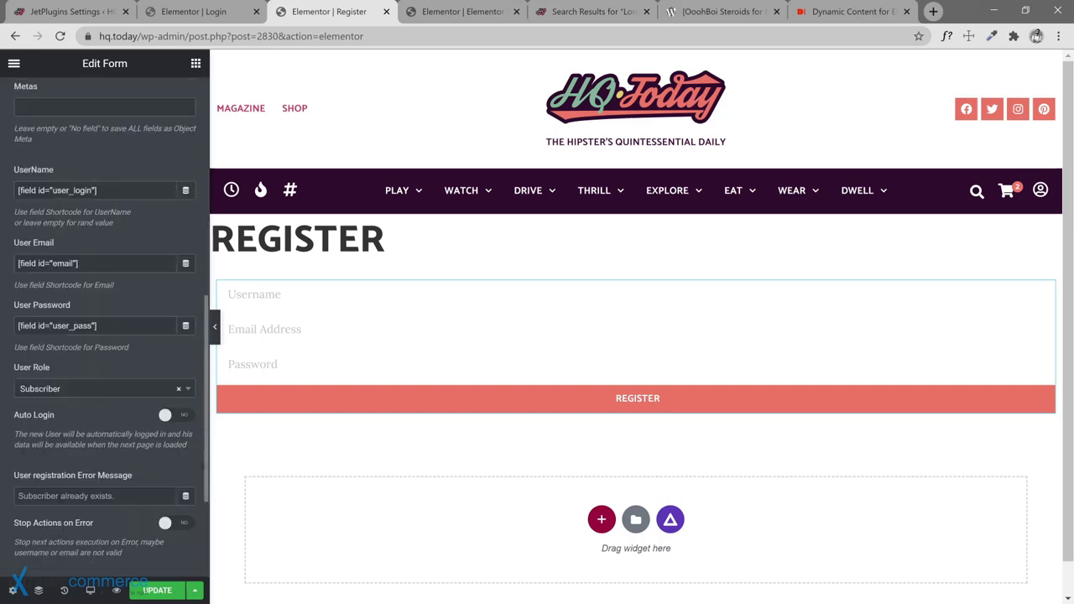
{"action": "triple_click", "coordinate": [44, 263]}
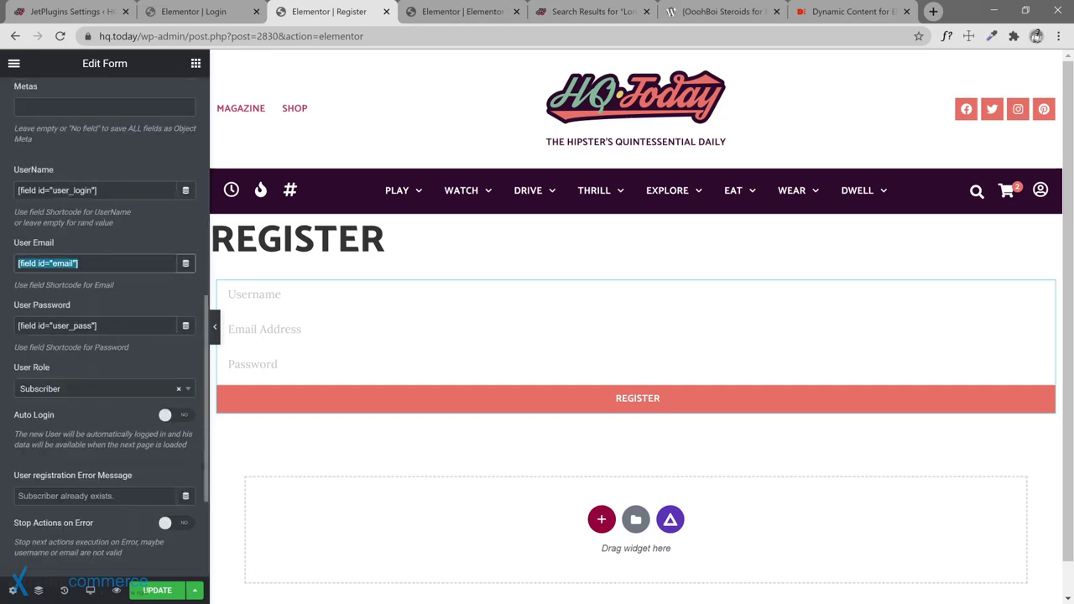
{"action": "key", "text": "ctrl+v"}
Step: Change the Password field's ID to user_pass and select its new shortcode
{"action": "scroll", "coordinate": [133, 279], "scroll_direction": "up", "scroll_amount": 8}
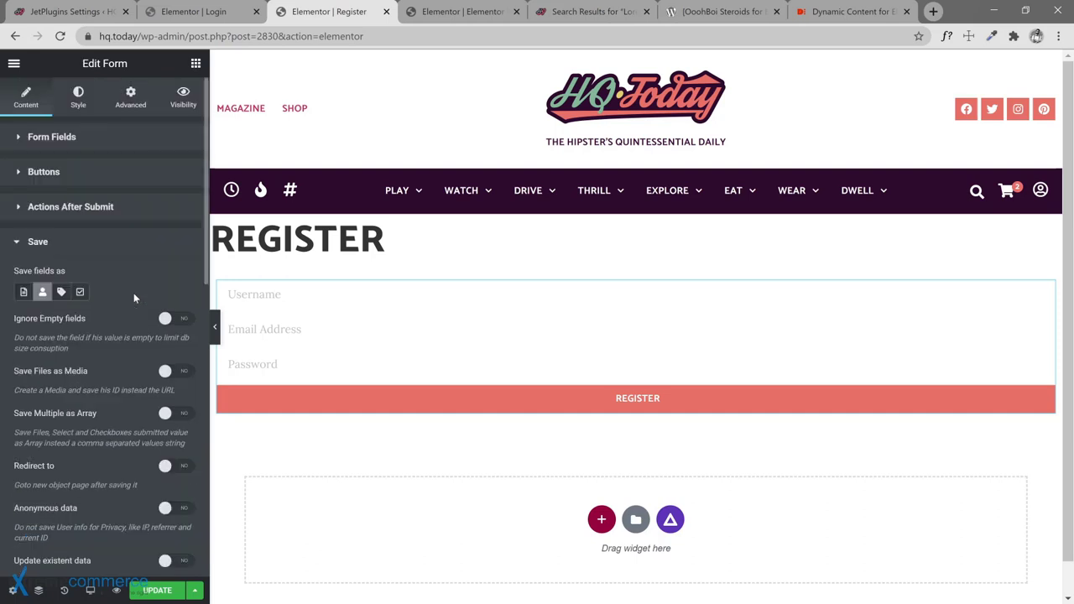
{"action": "left_click", "coordinate": [84, 139]}
{"action": "left_click", "coordinate": [79, 295]}
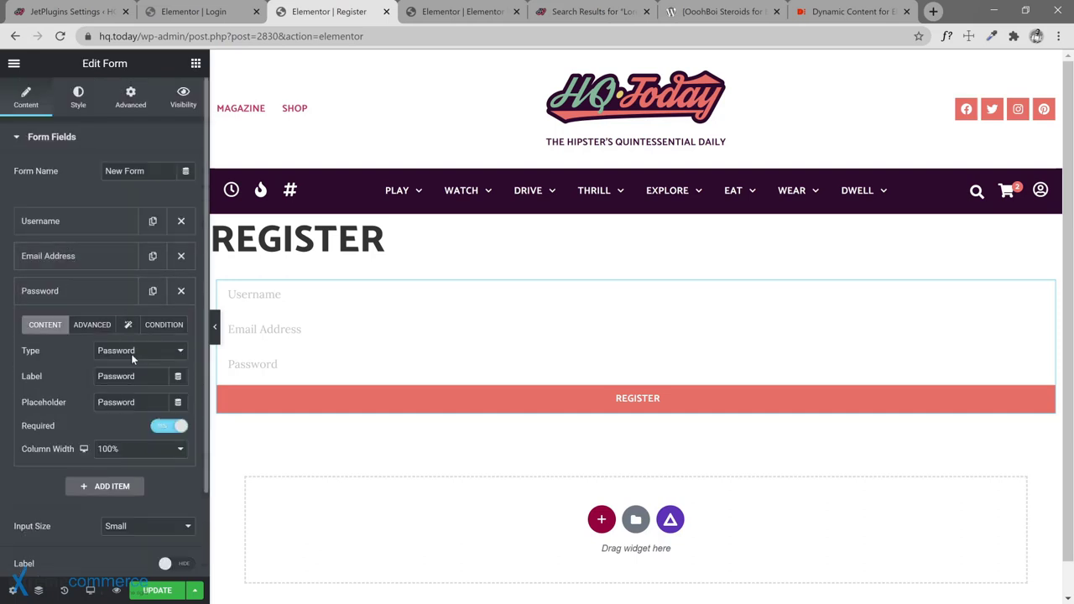
{"action": "left_click", "coordinate": [100, 333]}
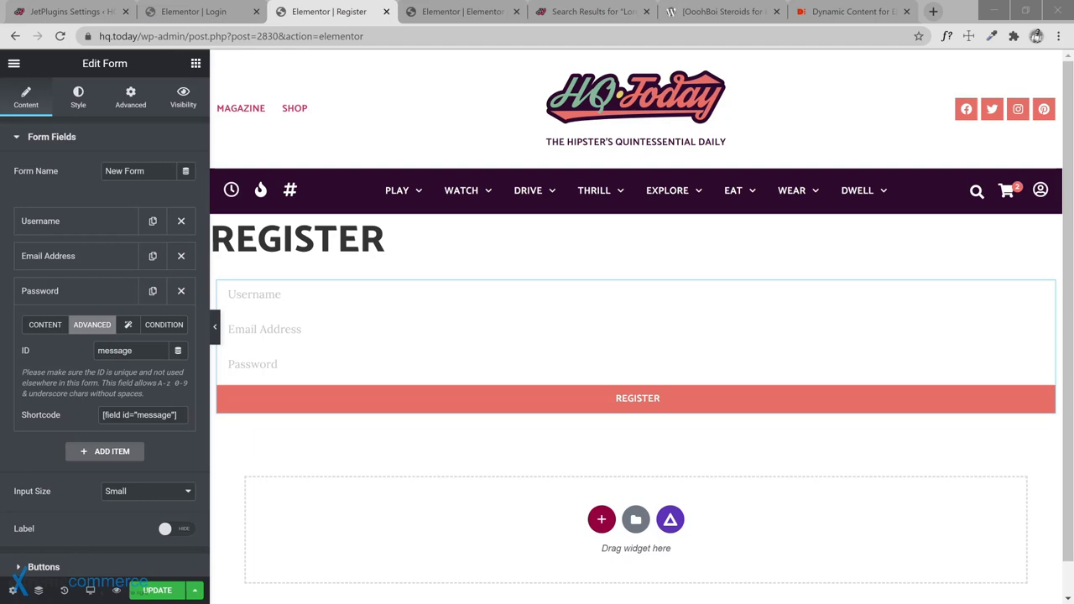
{"action": "double_click", "coordinate": [118, 350]}
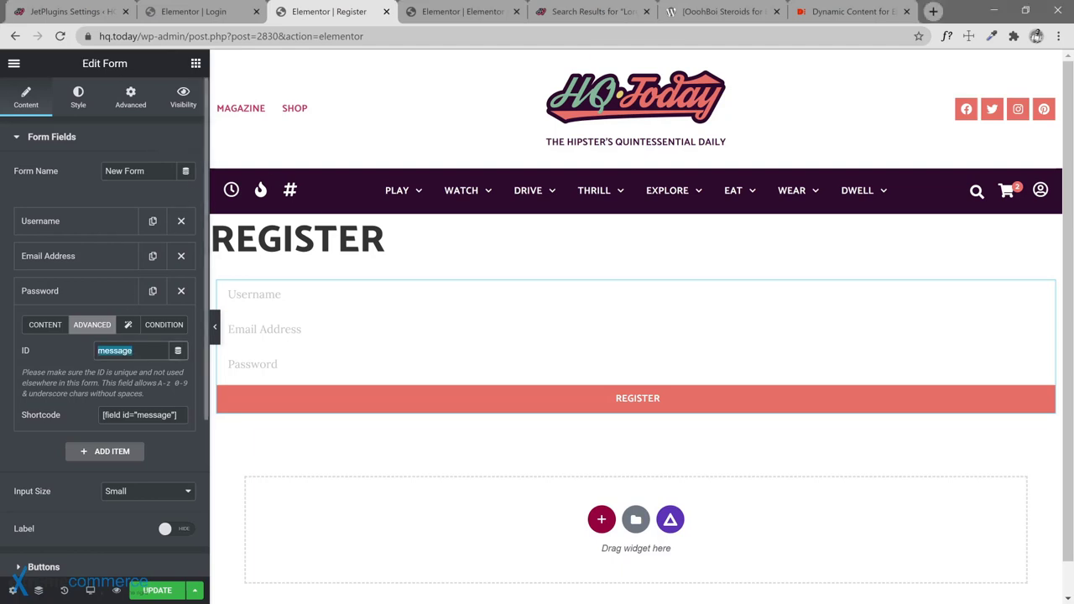
{"action": "type", "text": "user"}
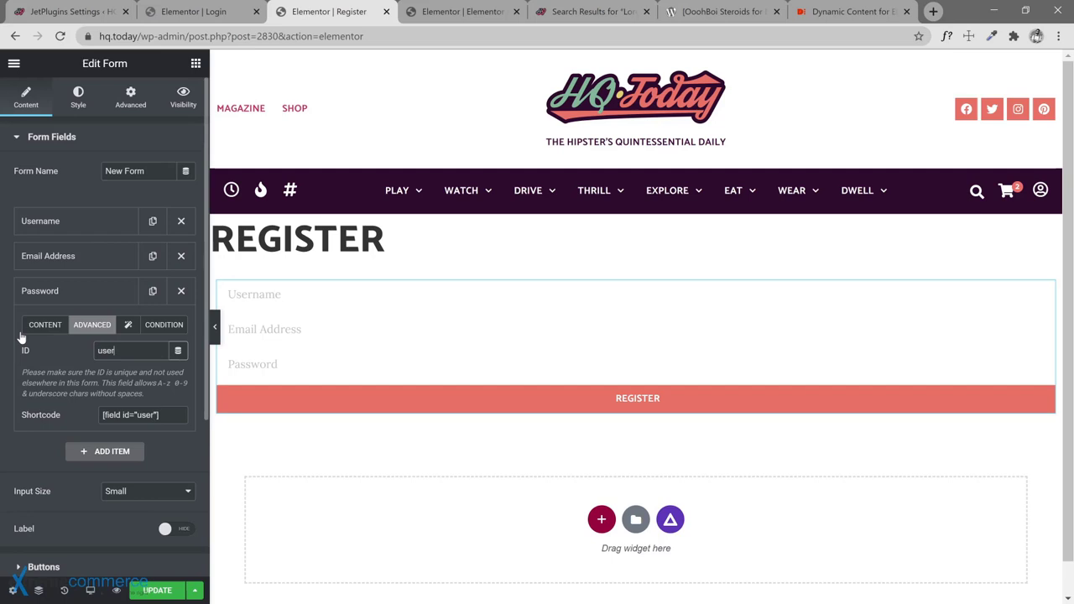
{"action": "type", "text": "_pass"}
{"action": "left_click", "coordinate": [141, 415]}
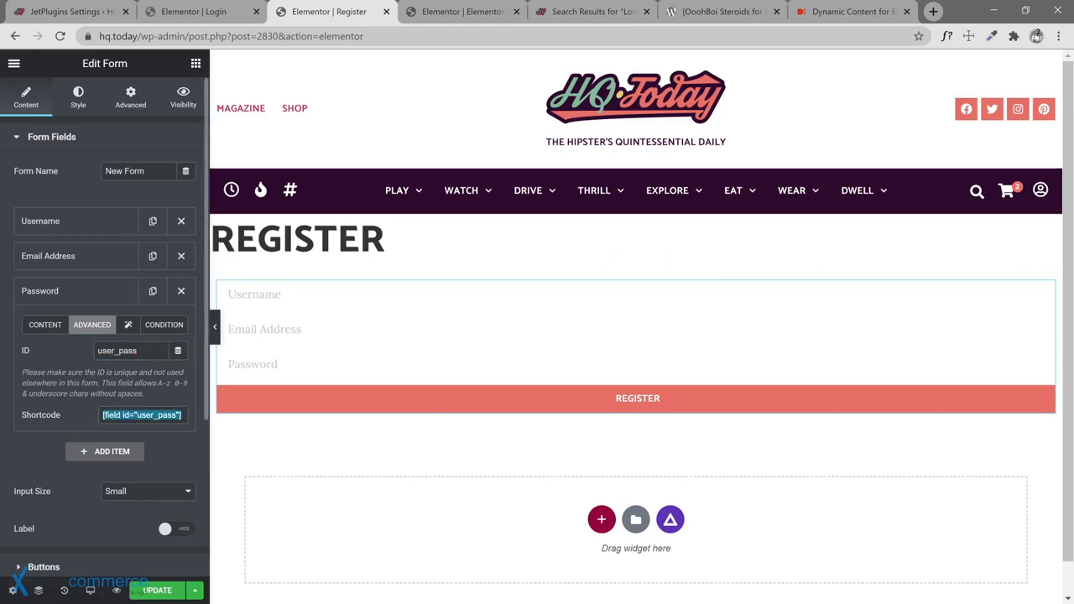
Step: Review the User Password value in the Save settings under Actions After Submit
{"action": "left_click", "coordinate": [90, 288]}
{"action": "scroll", "coordinate": [112, 349], "scroll_direction": "down", "scroll_amount": 2}
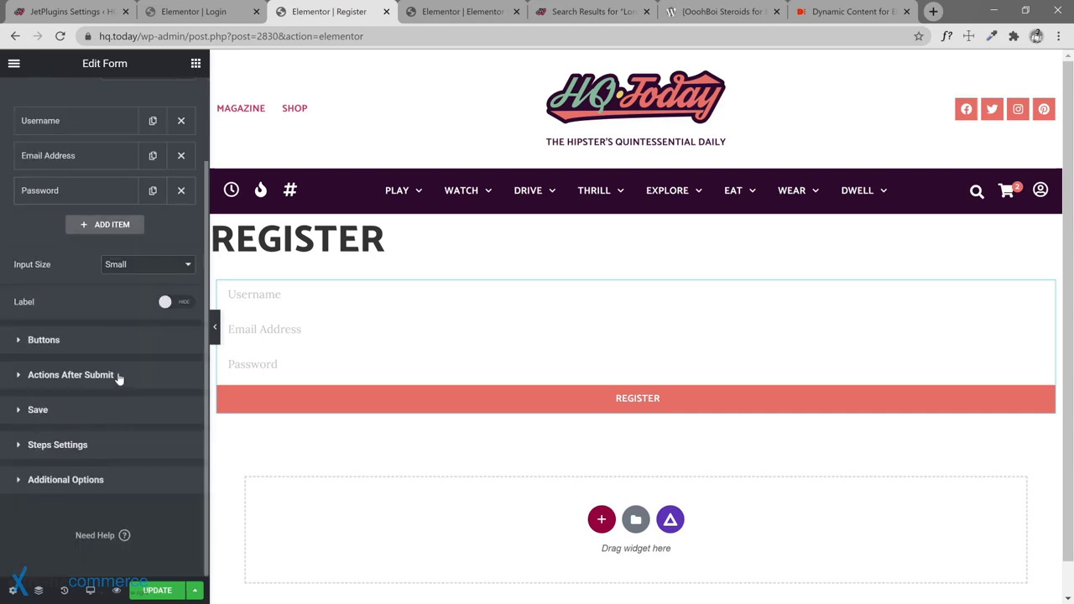
{"action": "left_click", "coordinate": [117, 375]}
{"action": "left_click", "coordinate": [108, 344]}
{"action": "scroll", "coordinate": [101, 370], "scroll_direction": "down", "scroll_amount": 6}
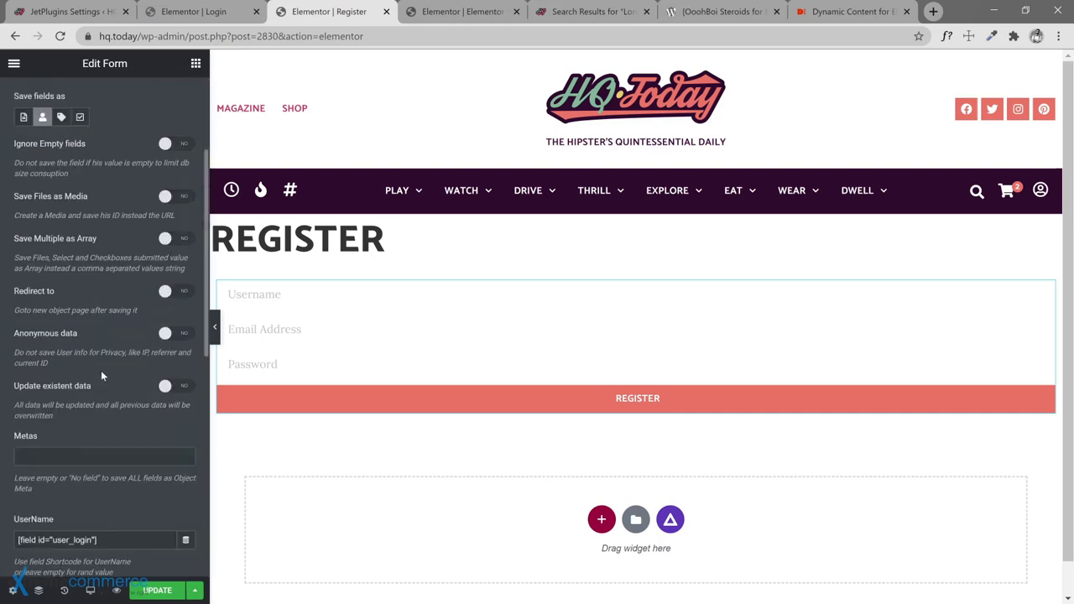
{"action": "left_click_drag", "start_coordinate": [99, 326], "coordinate": [18, 326]}
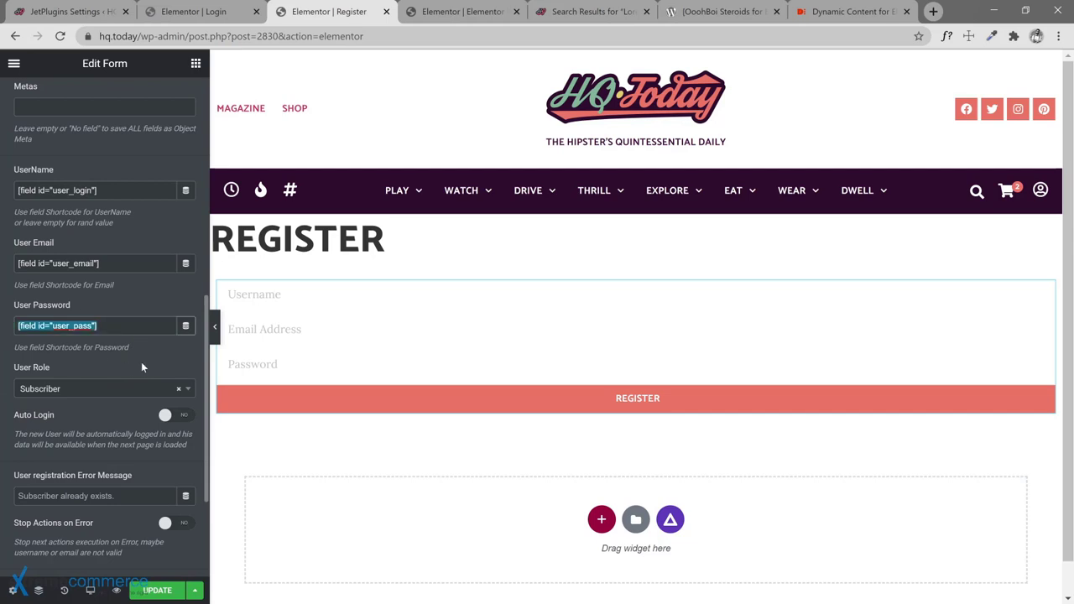
{"action": "left_click", "coordinate": [81, 330]}
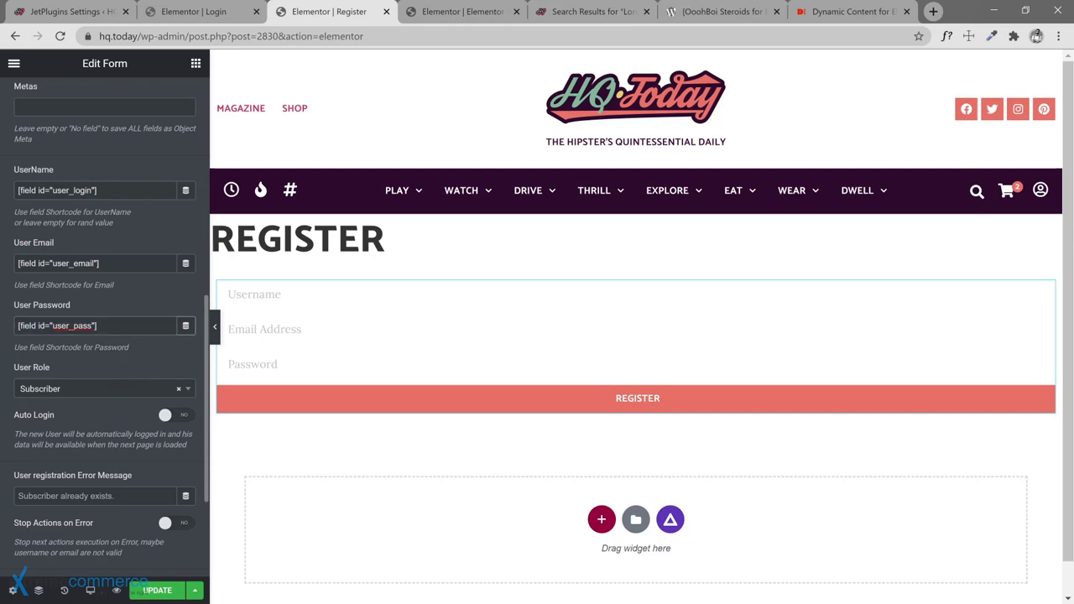
{"action": "scroll", "coordinate": [105, 271], "scroll_direction": "down", "scroll_amount": 2}
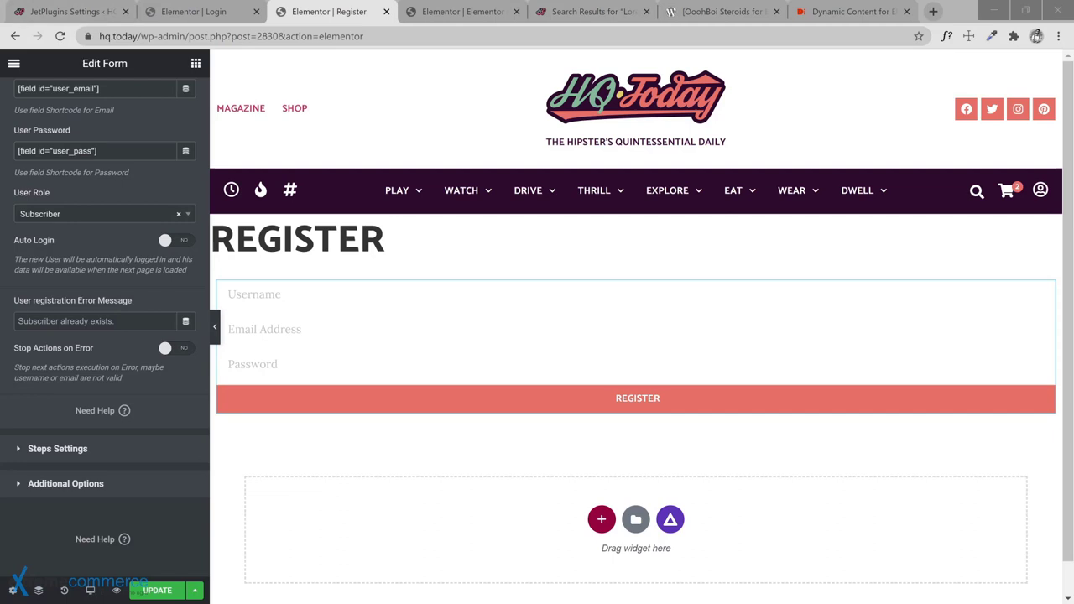
Step: Keep the new user role as Subscriber and switch Auto Login on
{"action": "left_click", "coordinate": [107, 216]}
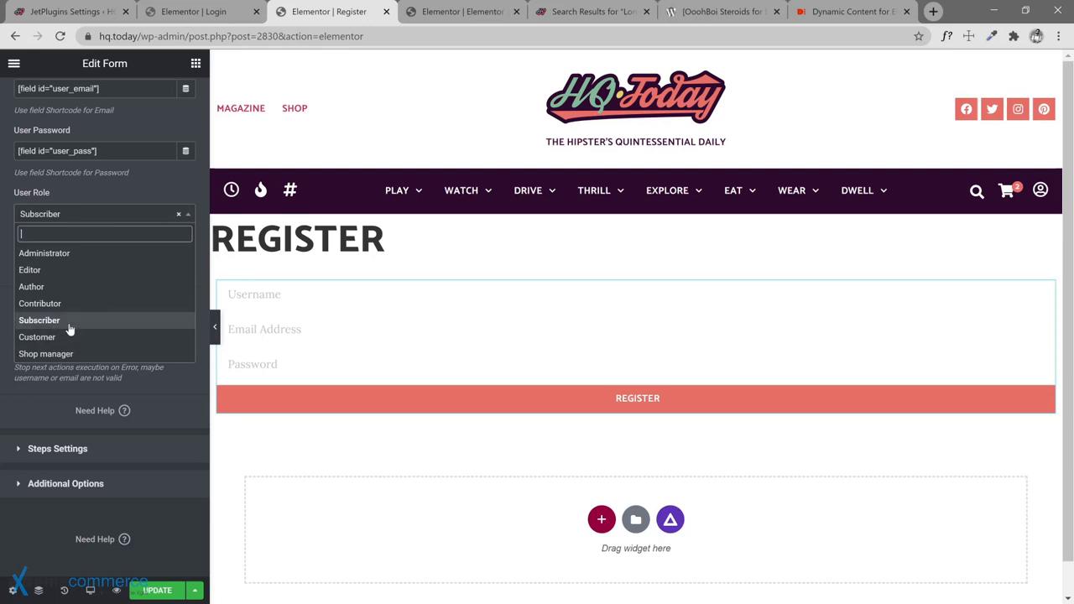
{"action": "left_click", "coordinate": [71, 324]}
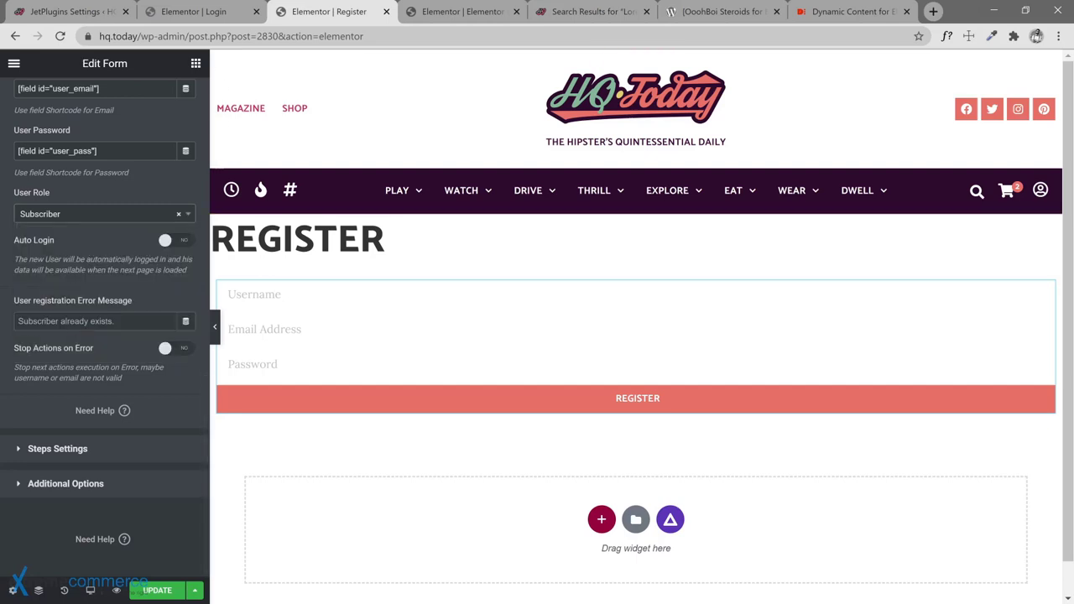
{"action": "left_click", "coordinate": [166, 242]}
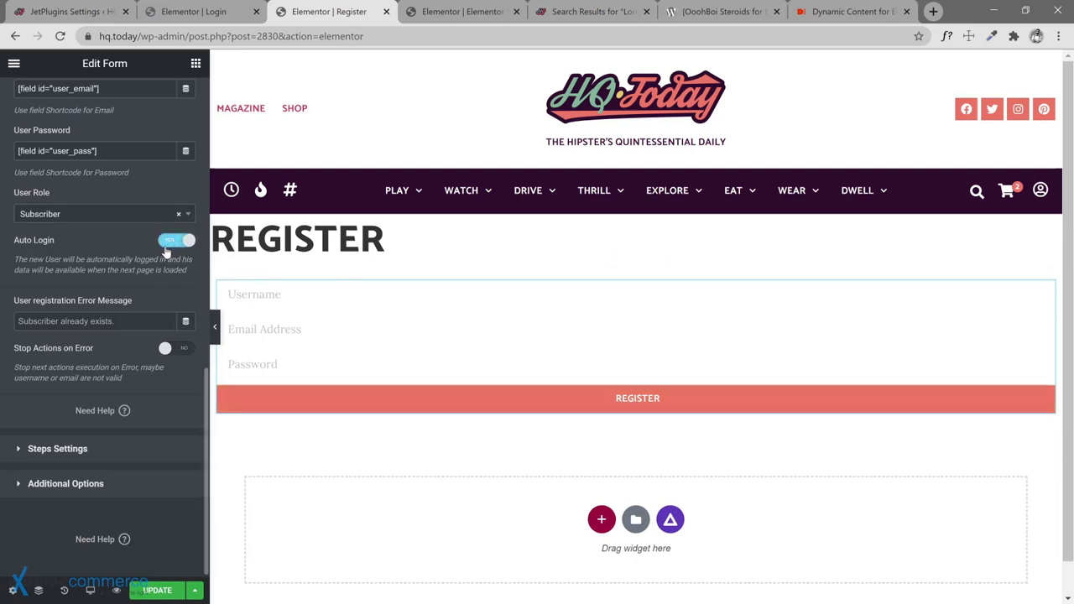
Step: Enter the 'A user already exists…' error message, fix its spelling, and enable Stop Actions on Error
{"action": "left_click", "coordinate": [92, 320]}
{"action": "type", "text": "A user a"}
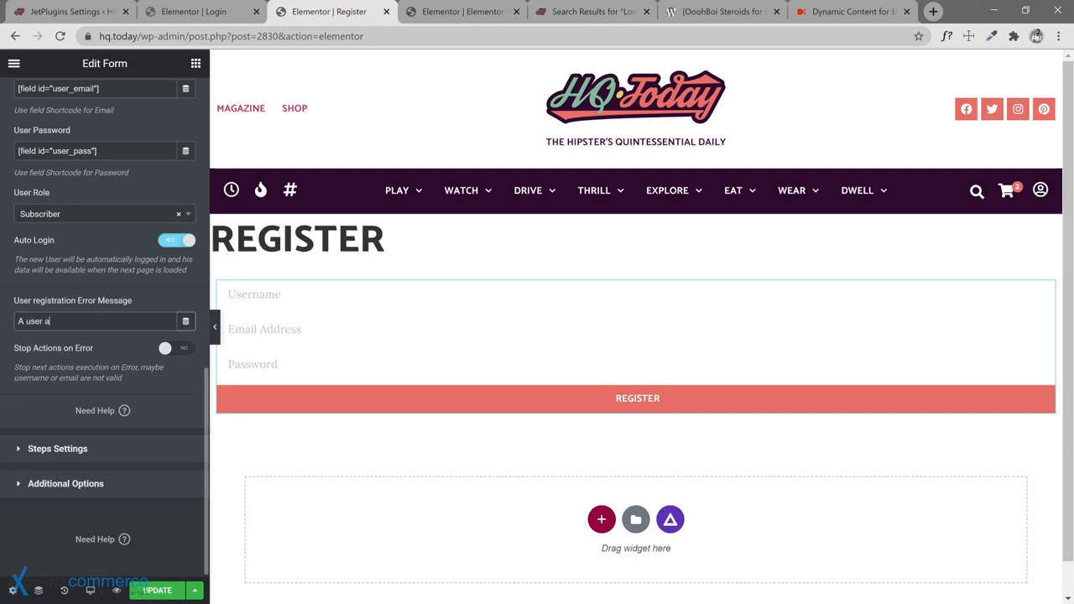
{"action": "type", "text": "lready exists with this username or em"}
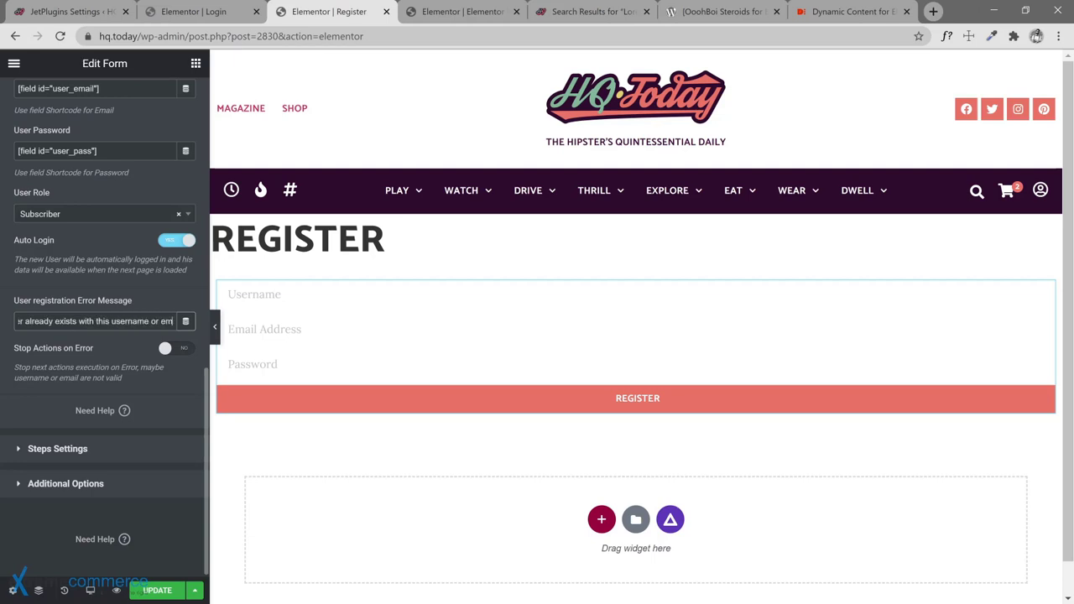
{"action": "type", "text": "ail address. Ple"}
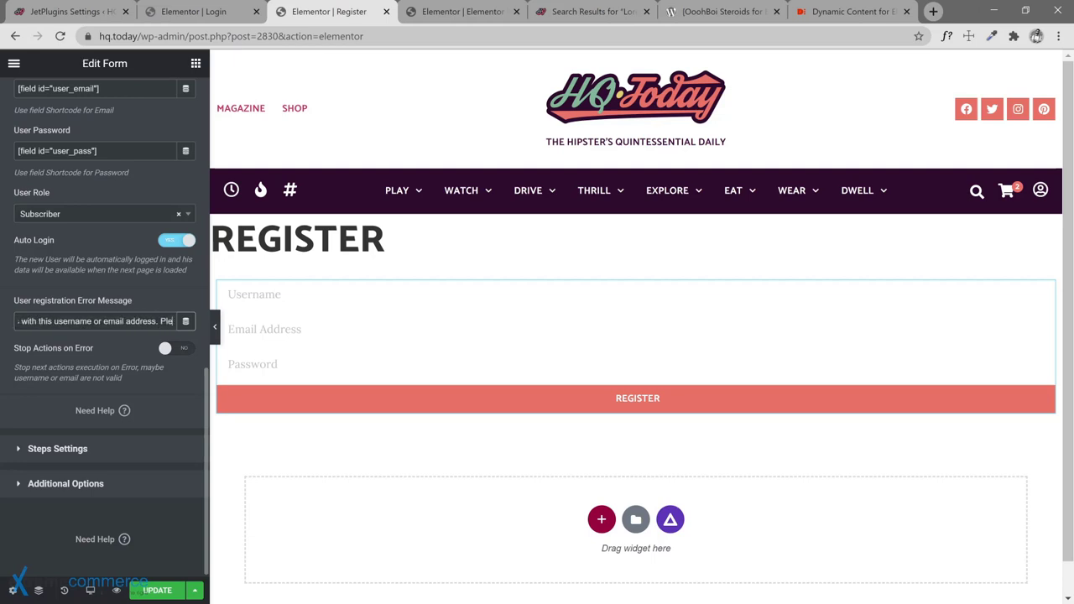
{"action": "type", "text": "ase use another, or if"}
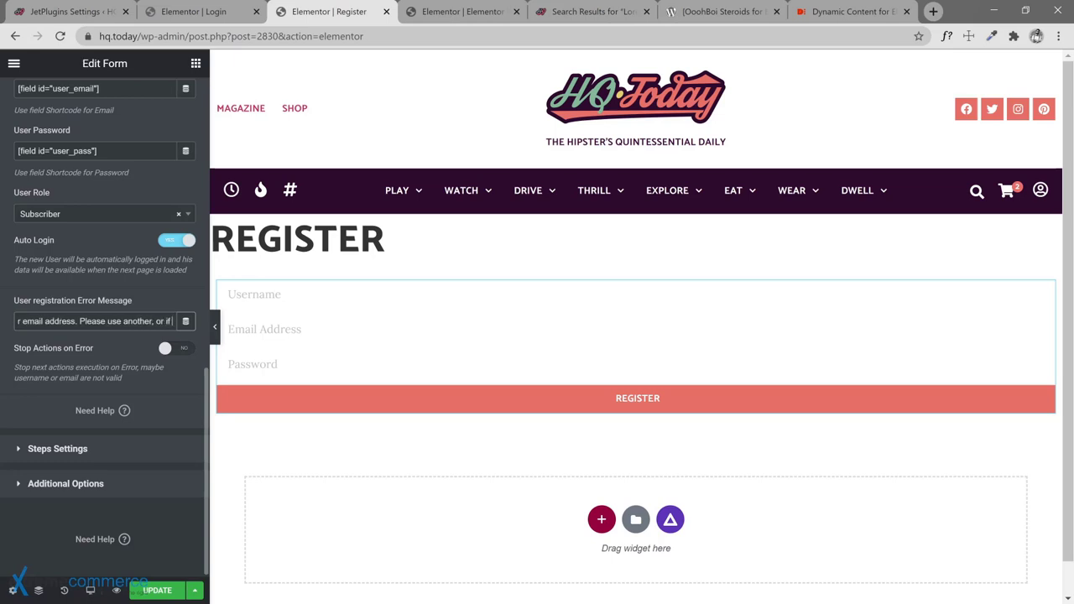
{"action": "type", "text": " you ha"}
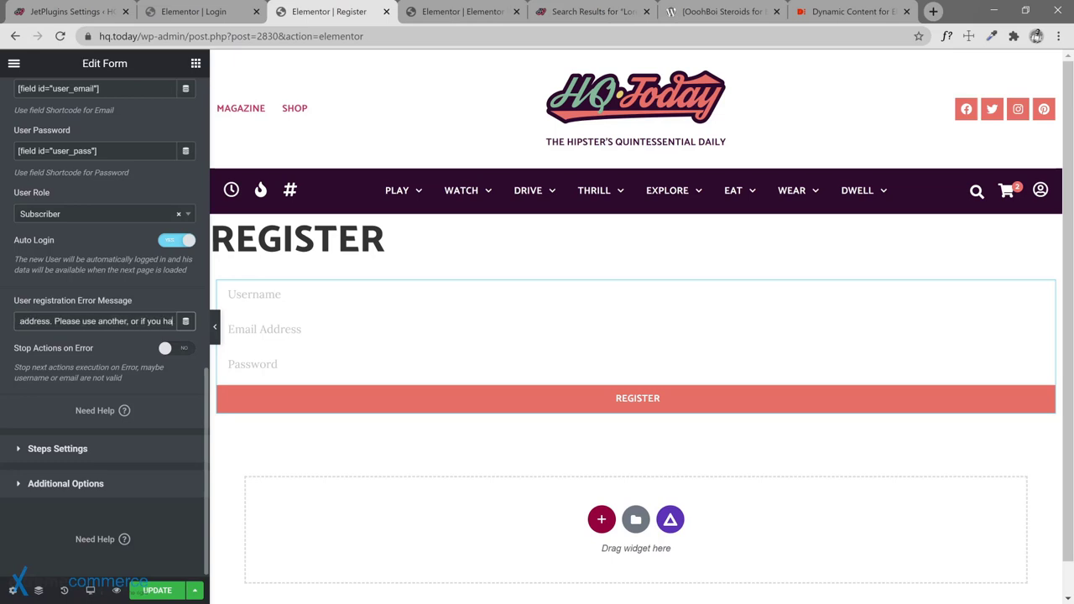
{"action": "type", "text": "ve reigistere"}
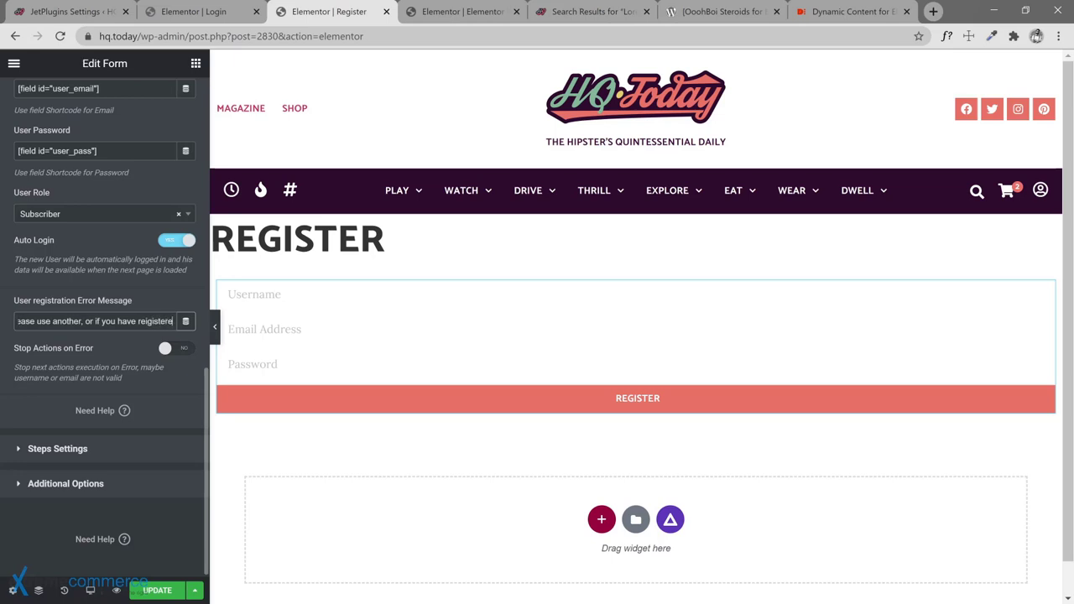
{"action": "type", "text": "d in the past, "}
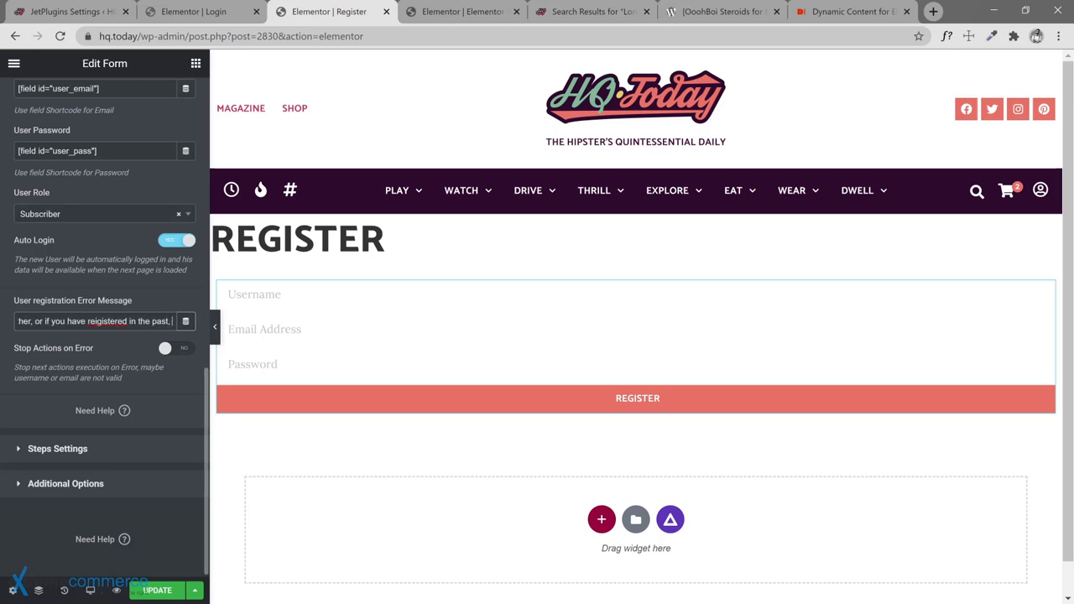
{"action": "type", "text": "sign in"}
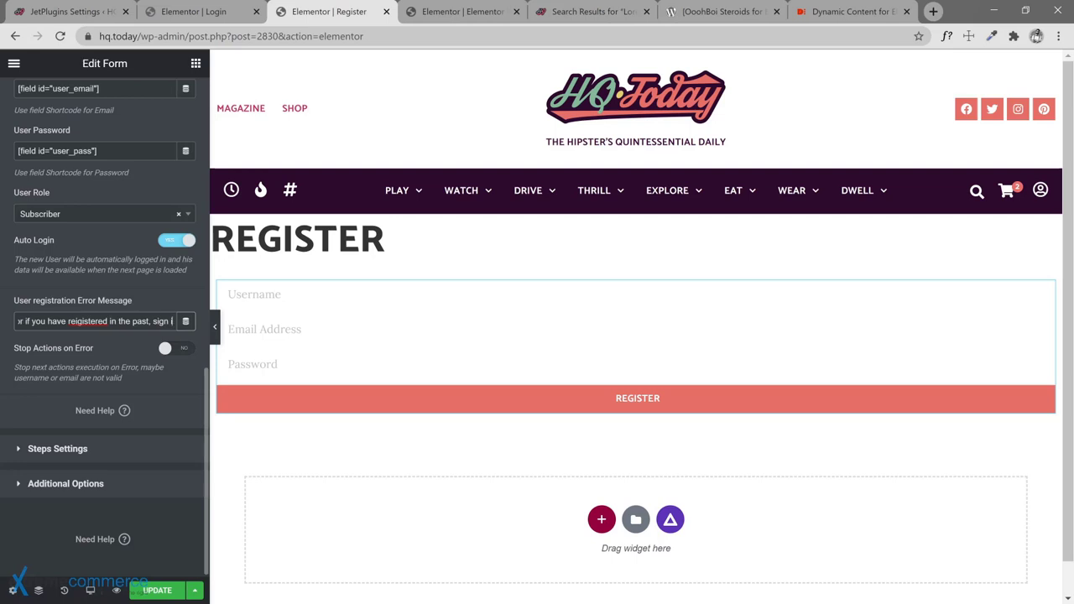
{"action": "key", "text": "BackSpace"}
{"action": "key", "text": "BackSpace"}
{"action": "key", "text": "BackSpace"}
{"action": "key", "text": "BackSpace"}
{"action": "key", "text": "BackSpace"}
{"action": "key", "text": "BackSpace"}
{"action": "key", "text": "BackSpace"}
{"action": "type", "text": "log"}
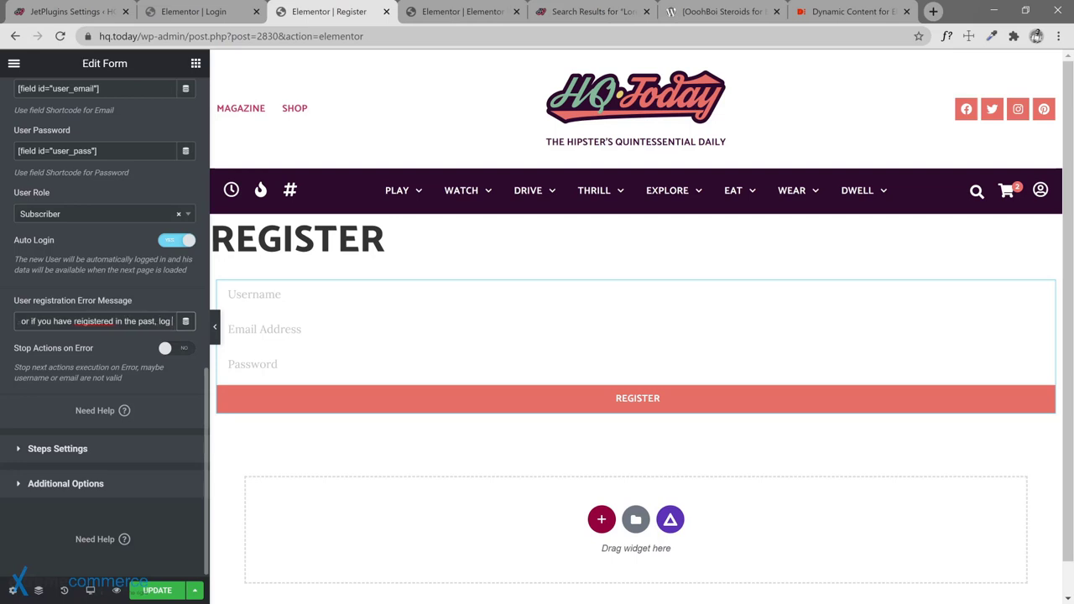
{"action": "type", "text": " in instead."}
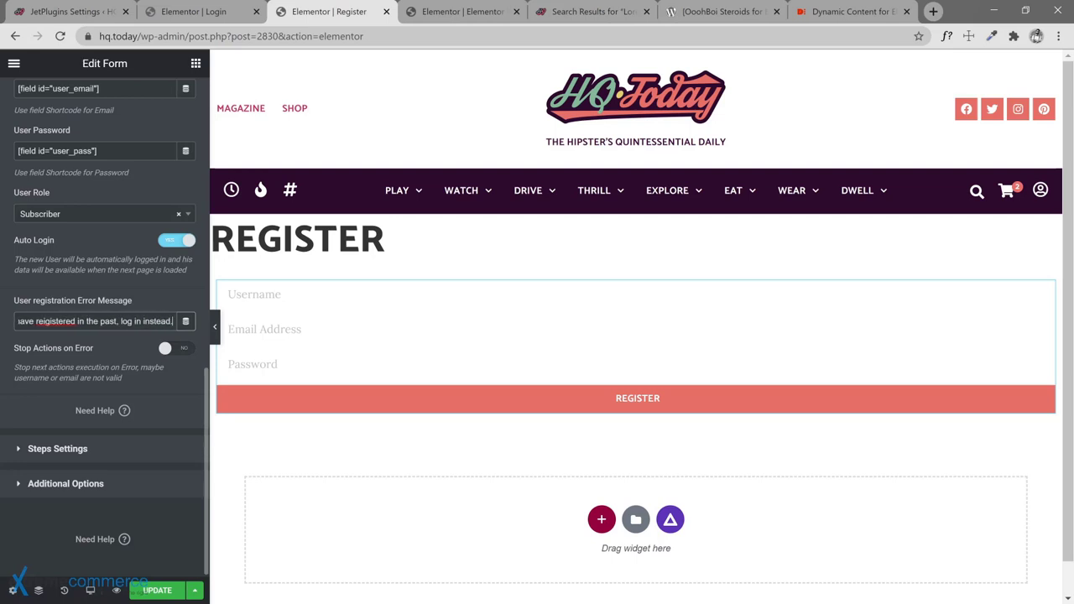
{"action": "right_click", "coordinate": [37, 320]}
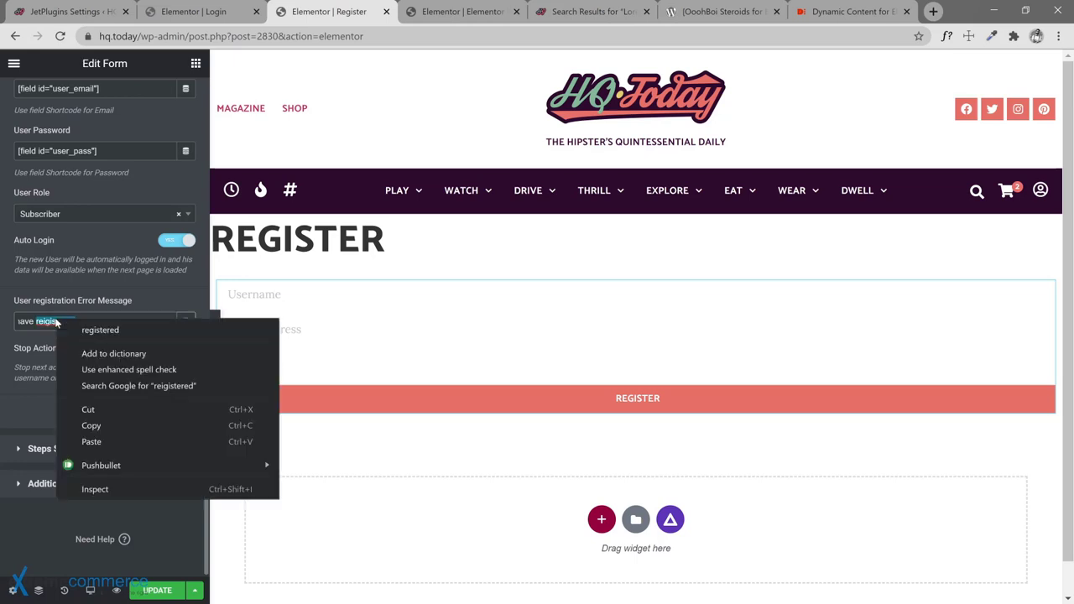
{"action": "left_click", "coordinate": [83, 328]}
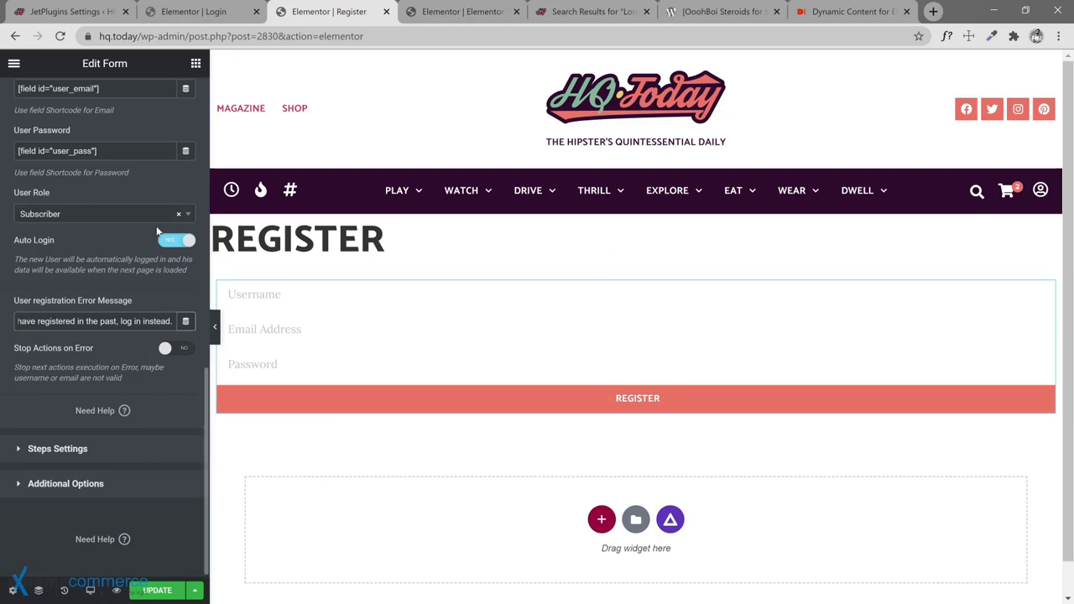
{"action": "left_click", "coordinate": [179, 348]}
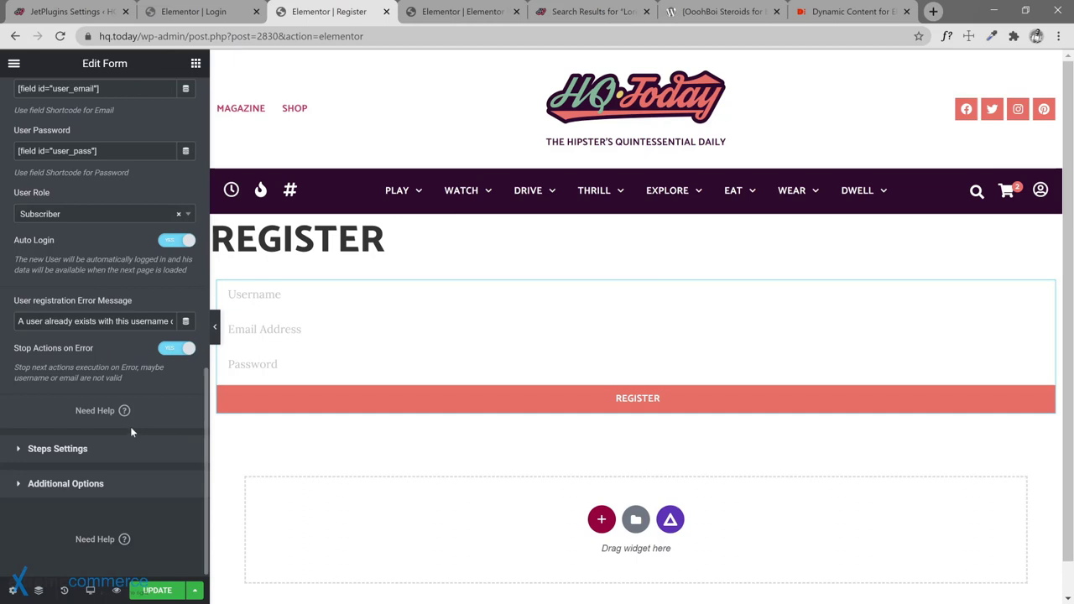
{"action": "scroll", "coordinate": [141, 422], "scroll_direction": "down", "scroll_amount": 1}
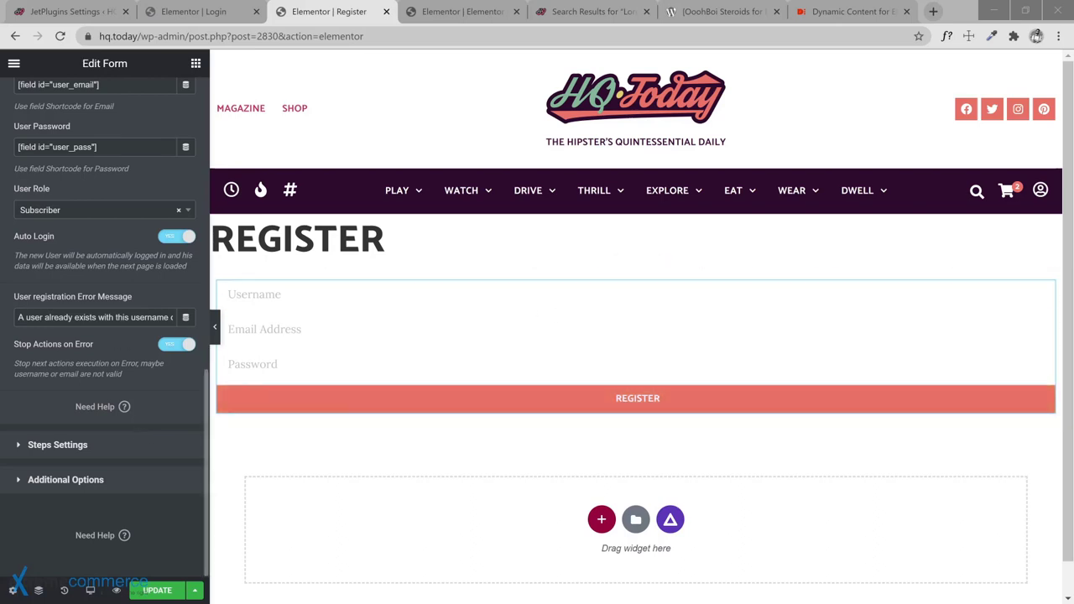
Step: Add a Popup submit action set to Close Popup and update the Register page
{"action": "scroll", "coordinate": [89, 180], "scroll_direction": "up", "scroll_amount": 15}
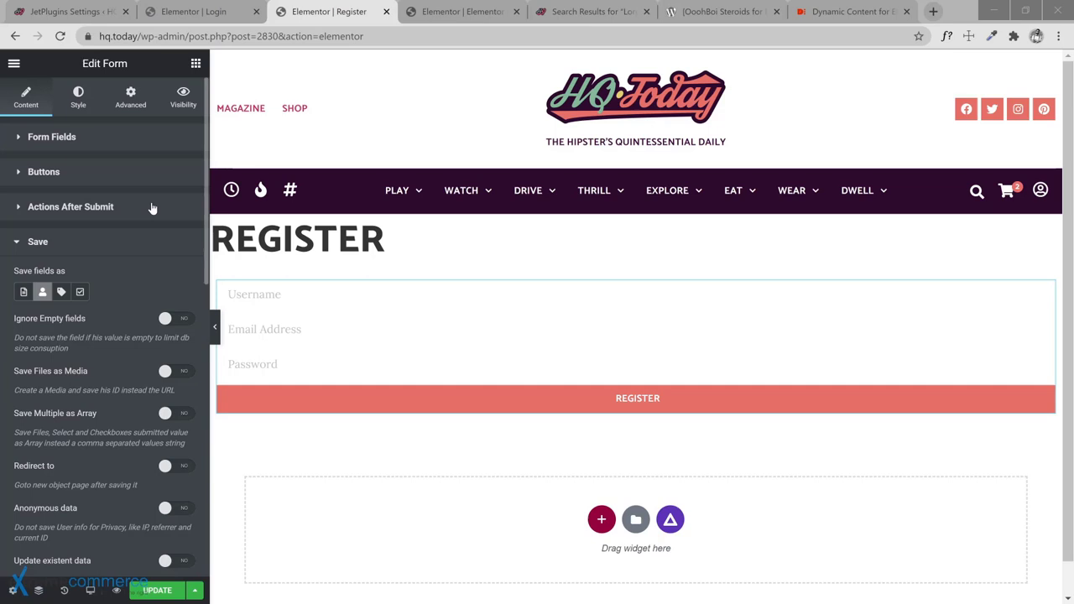
{"action": "left_click", "coordinate": [143, 206]}
{"action": "left_click", "coordinate": [51, 257]}
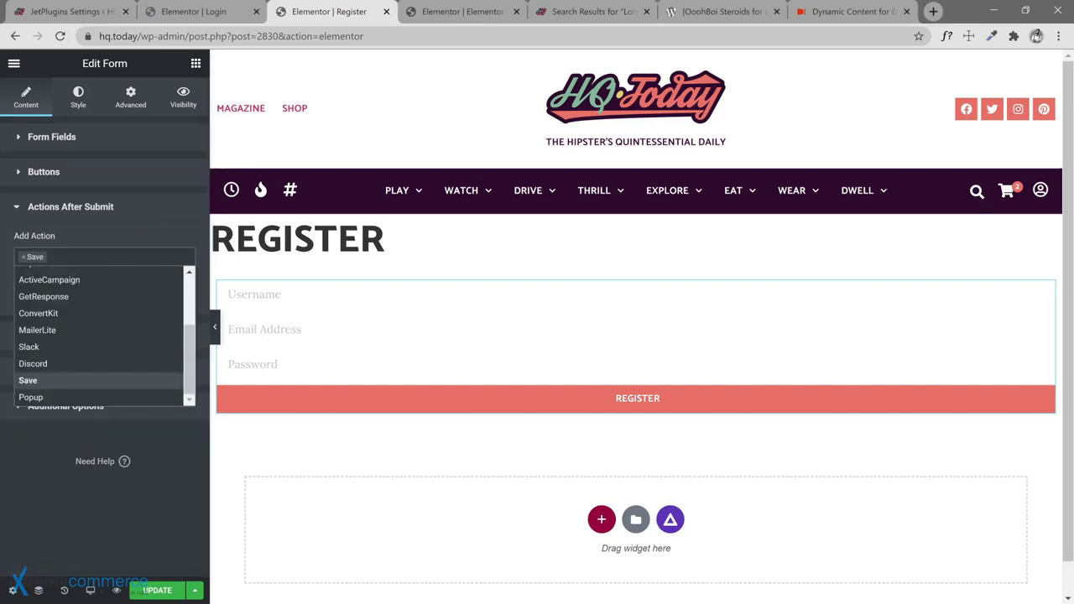
{"action": "left_click", "coordinate": [73, 396]}
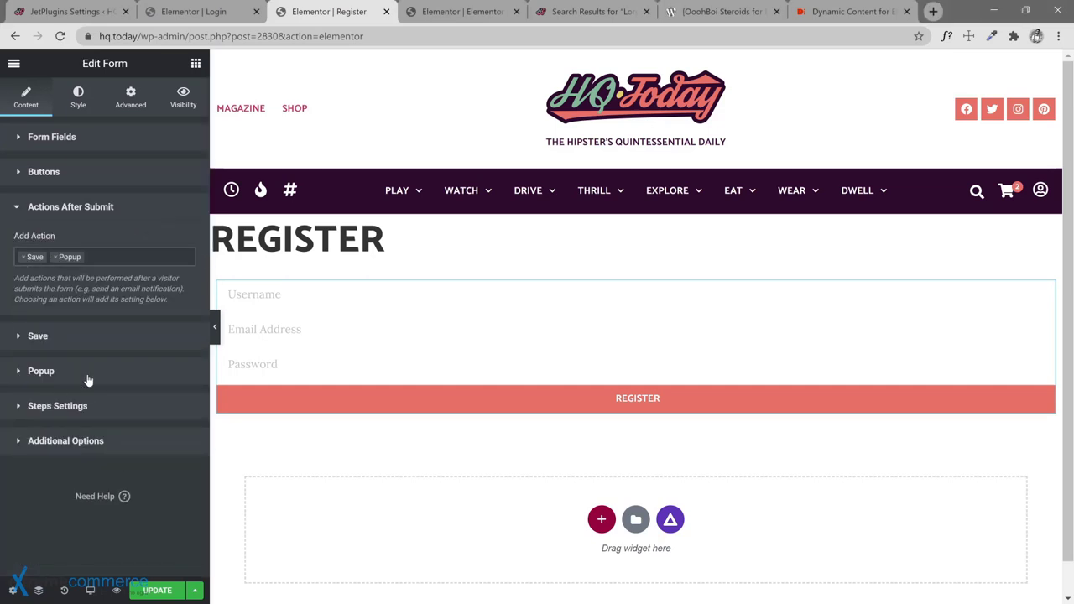
{"action": "left_click", "coordinate": [89, 378]}
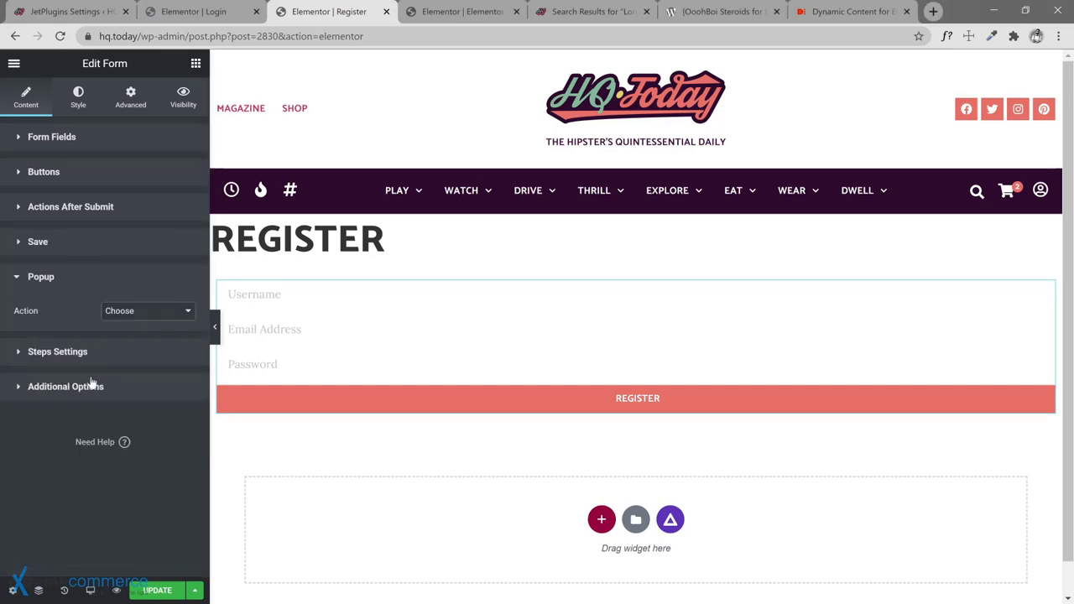
{"action": "left_click", "coordinate": [144, 312]}
{"action": "left_click", "coordinate": [156, 375]}
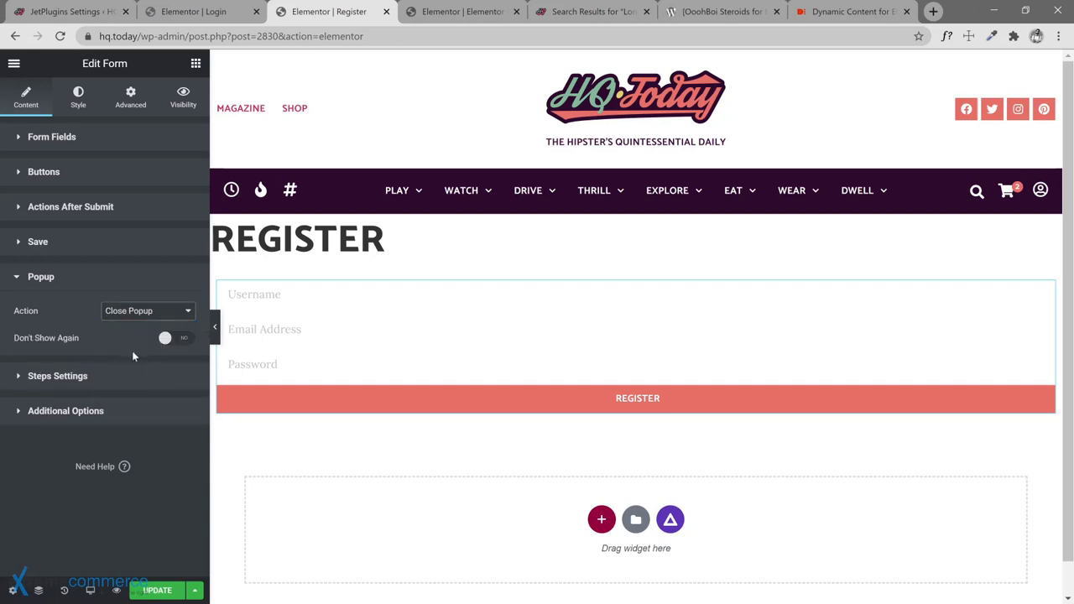
{"action": "left_click", "coordinate": [160, 311]}
{"action": "left_click", "coordinate": [160, 312]}
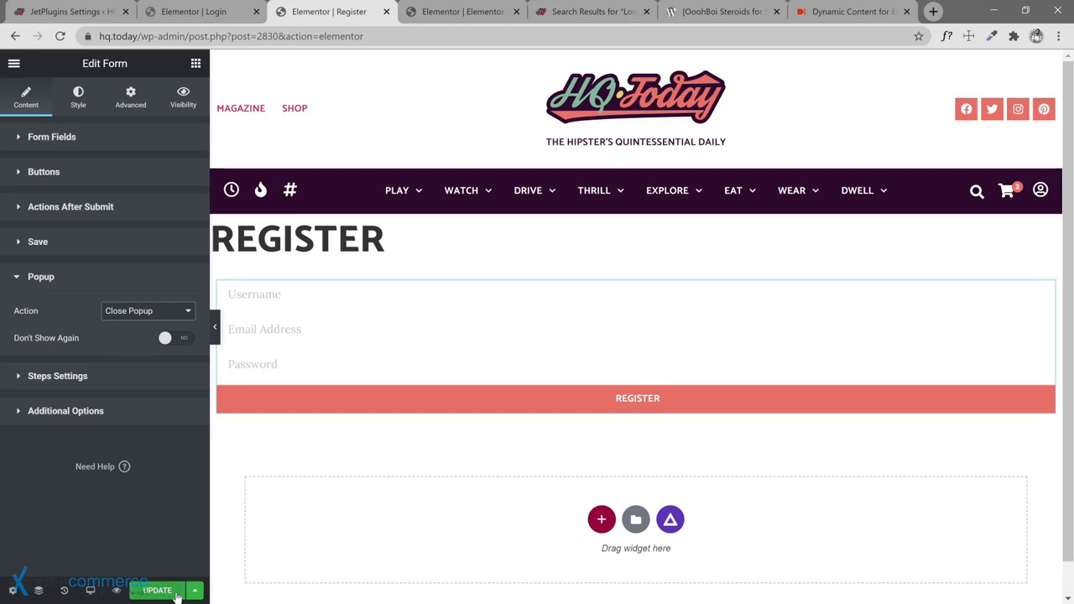
{"action": "left_click", "coordinate": [177, 594]}
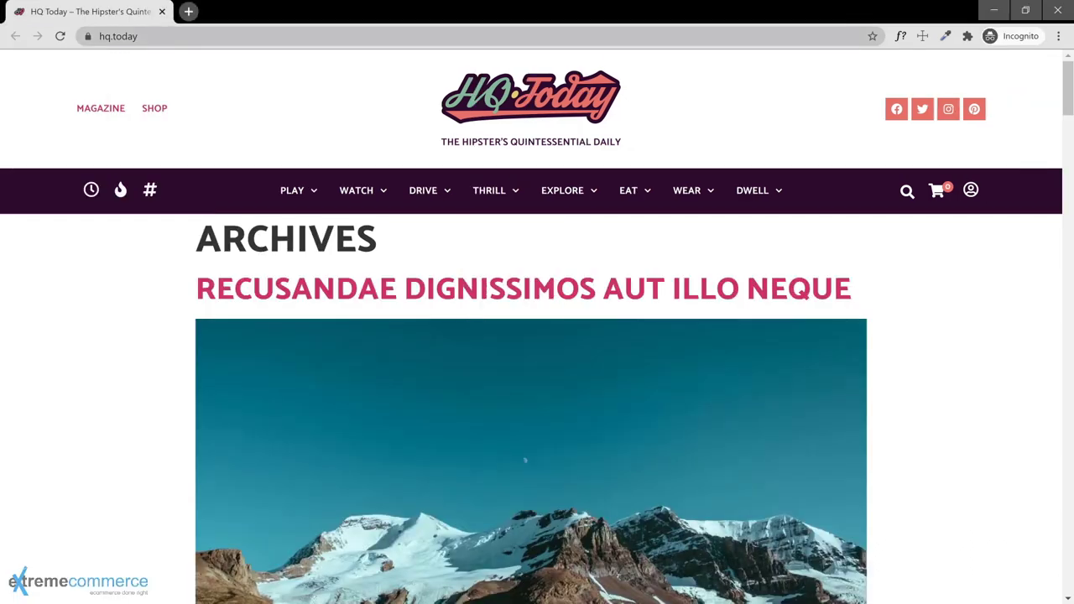
Step: Reload the homepage and open the avatar popup on its Register tab
{"action": "left_click", "coordinate": [59, 36]}
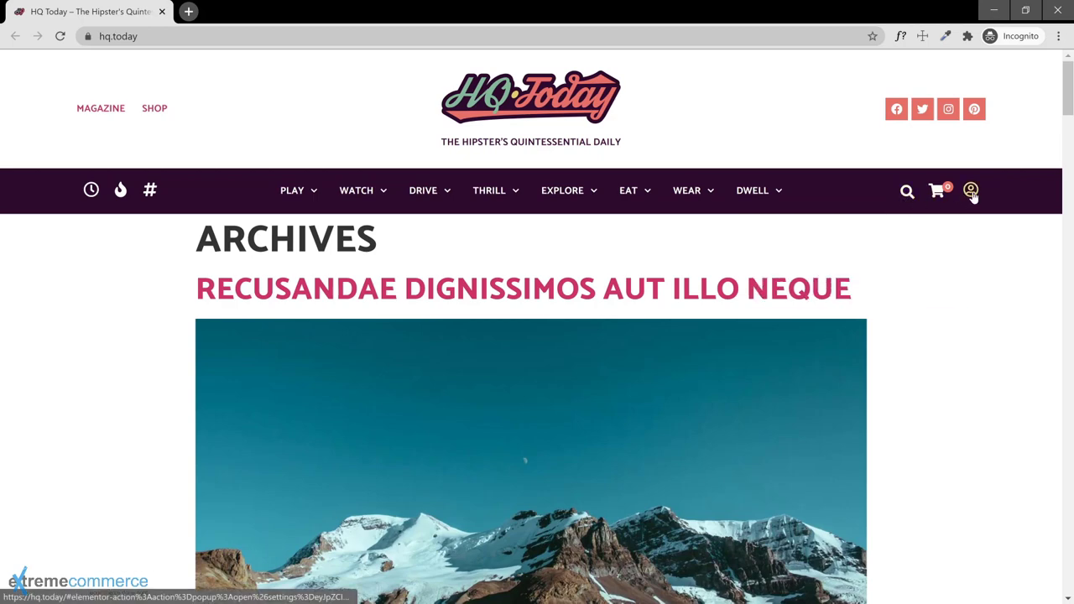
{"action": "left_click", "coordinate": [972, 193]}
{"action": "left_click", "coordinate": [552, 262]}
{"action": "left_click", "coordinate": [481, 250]}
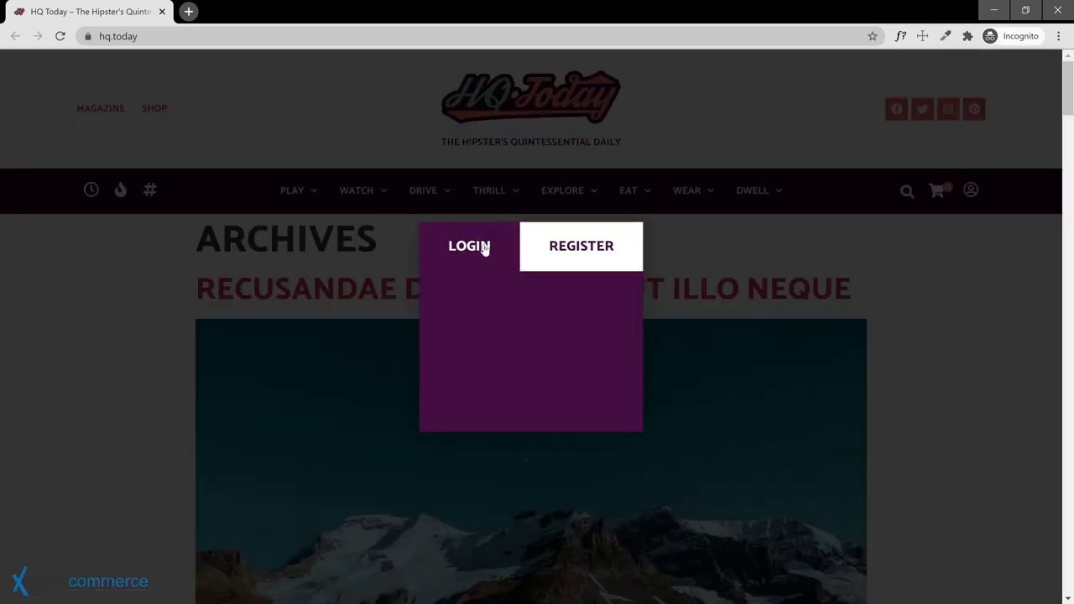
{"action": "left_click", "coordinate": [584, 256]}
{"action": "left_click", "coordinate": [489, 249]}
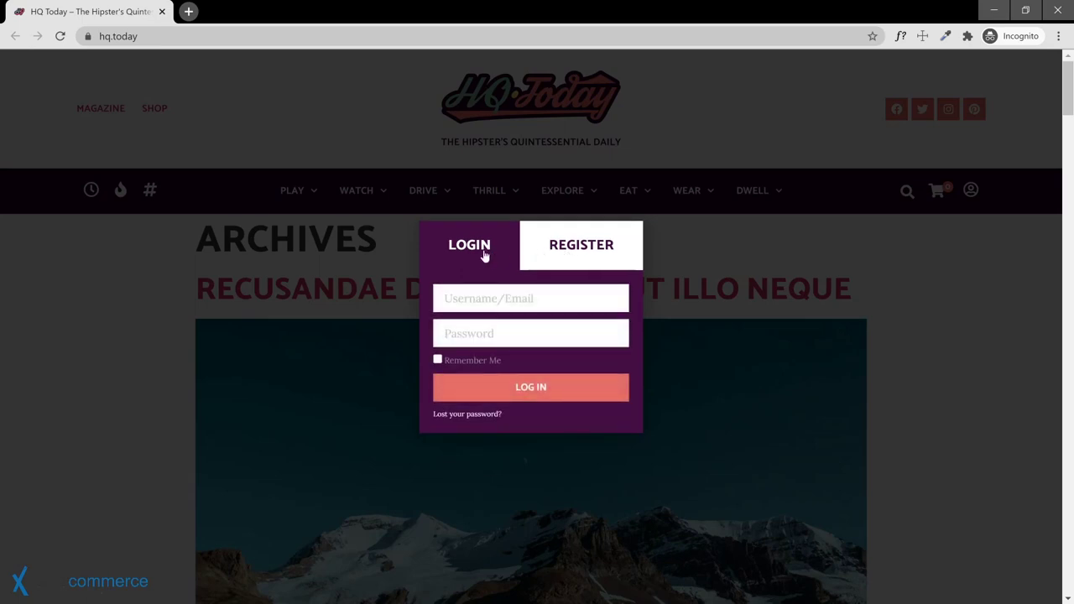
{"action": "left_click", "coordinate": [586, 262]}
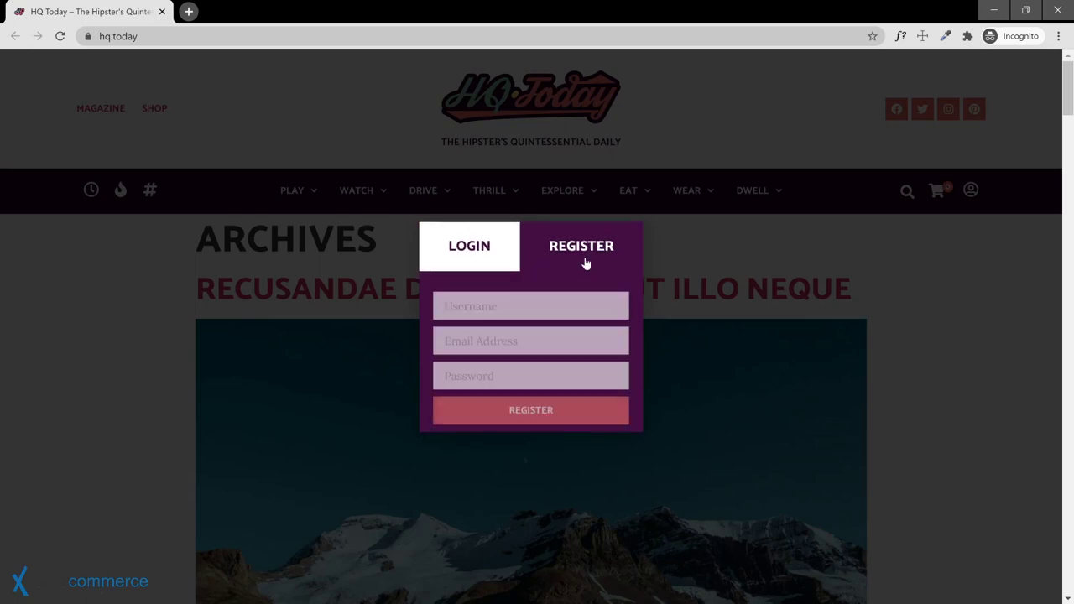
Step: Register a test account with a username, e-mail address and password
{"action": "left_click", "coordinate": [445, 300]}
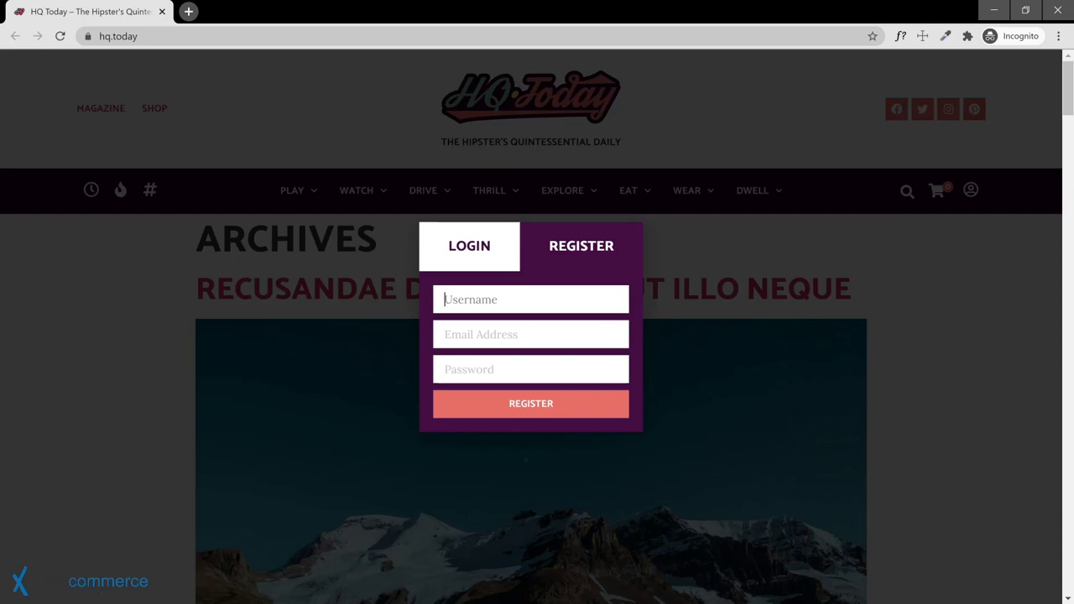
{"action": "type", "text": "hqtest"}
{"action": "key", "text": "Tab"}
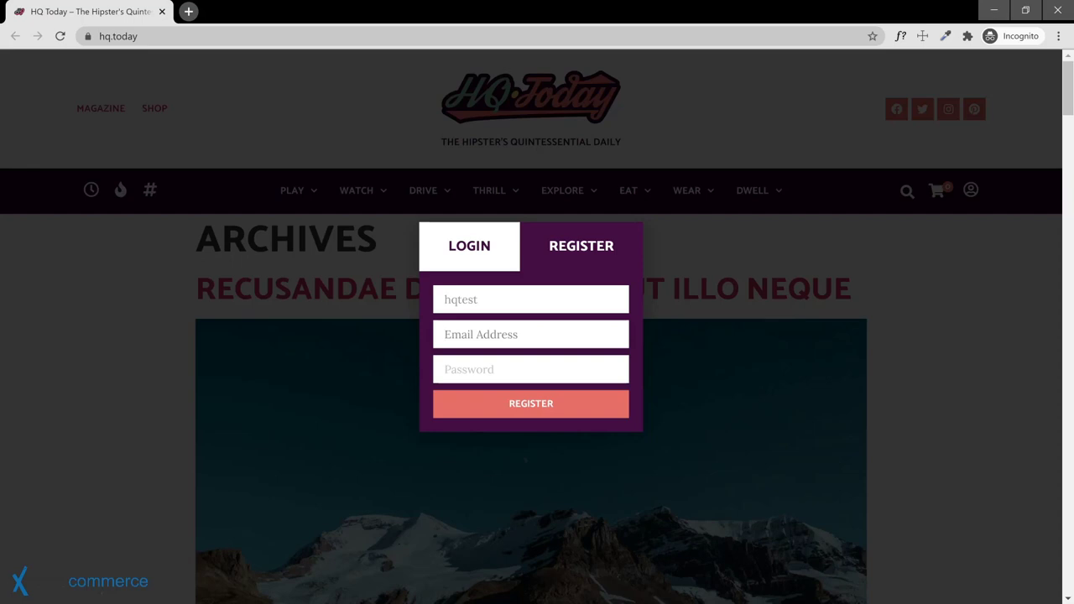
{"action": "type", "text": "haroo"}
{"action": "key", "text": "BackSpace"}
{"action": "key", "text": "BackSpace"}
{"action": "key", "text": "BackSpace"}
{"action": "key", "text": "Tab"}
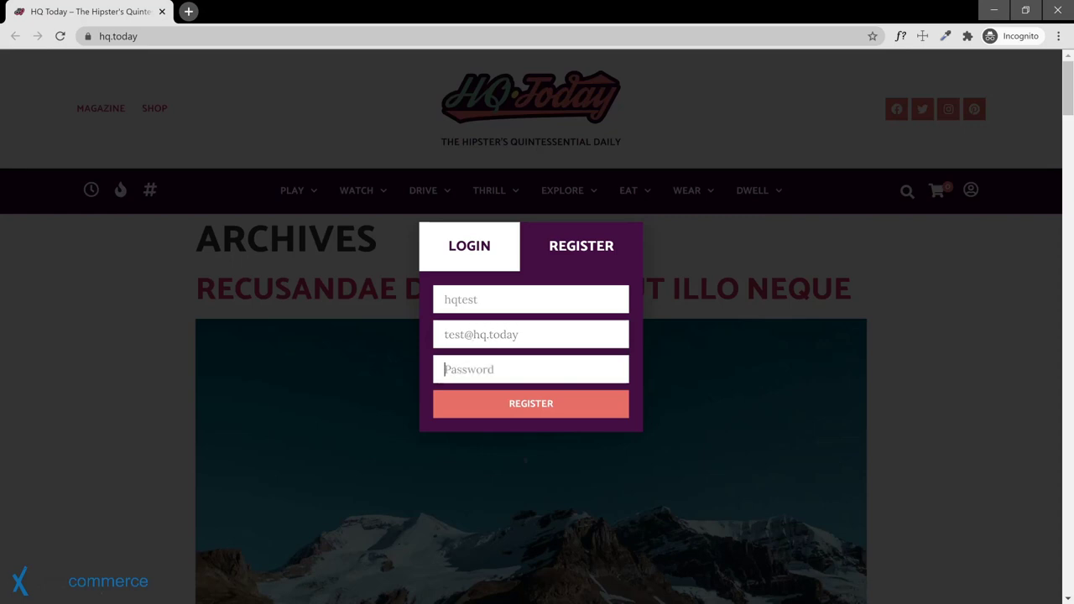
{"action": "type", "text": "••••••"}
{"action": "key", "text": "BackSpace"}
{"action": "left_click", "coordinate": [557, 408]}
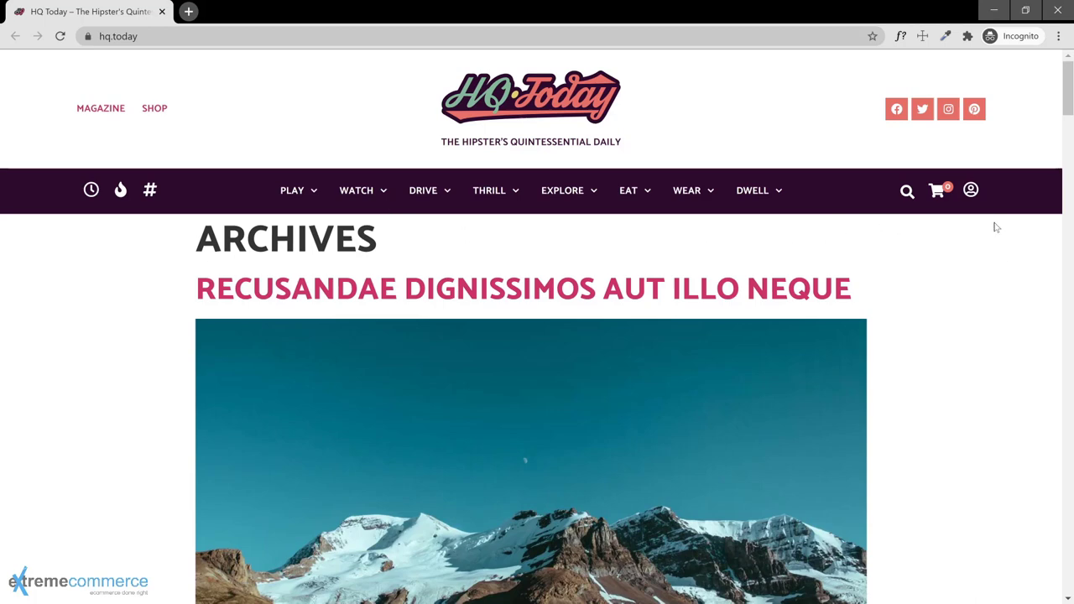
Step: Reload the page and check the avatar popup switches between Login and Register tabs
{"action": "left_click", "coordinate": [972, 192]}
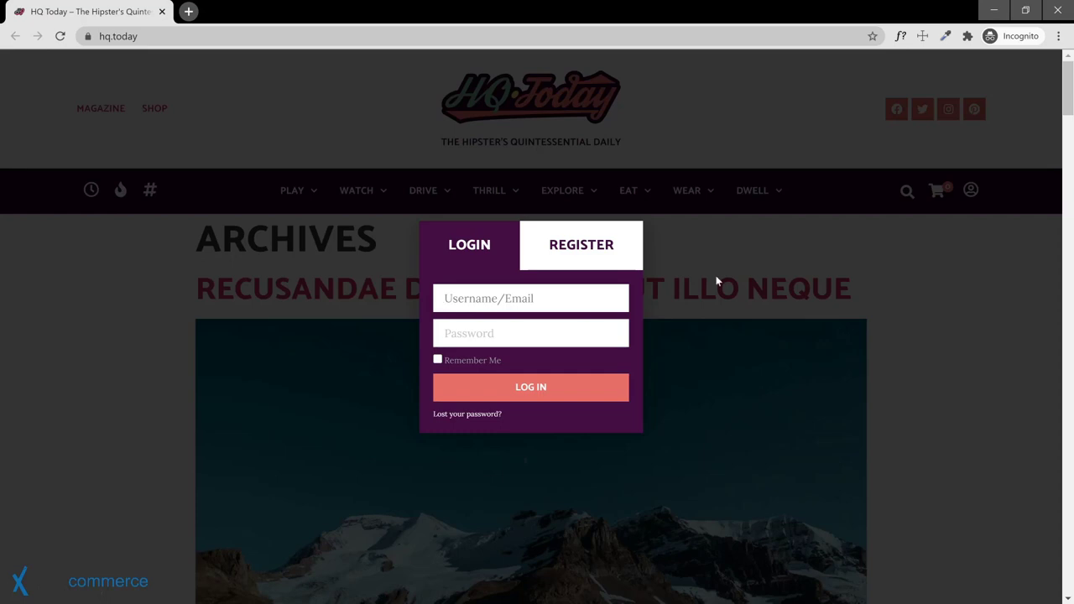
{"action": "left_click", "coordinate": [841, 255]}
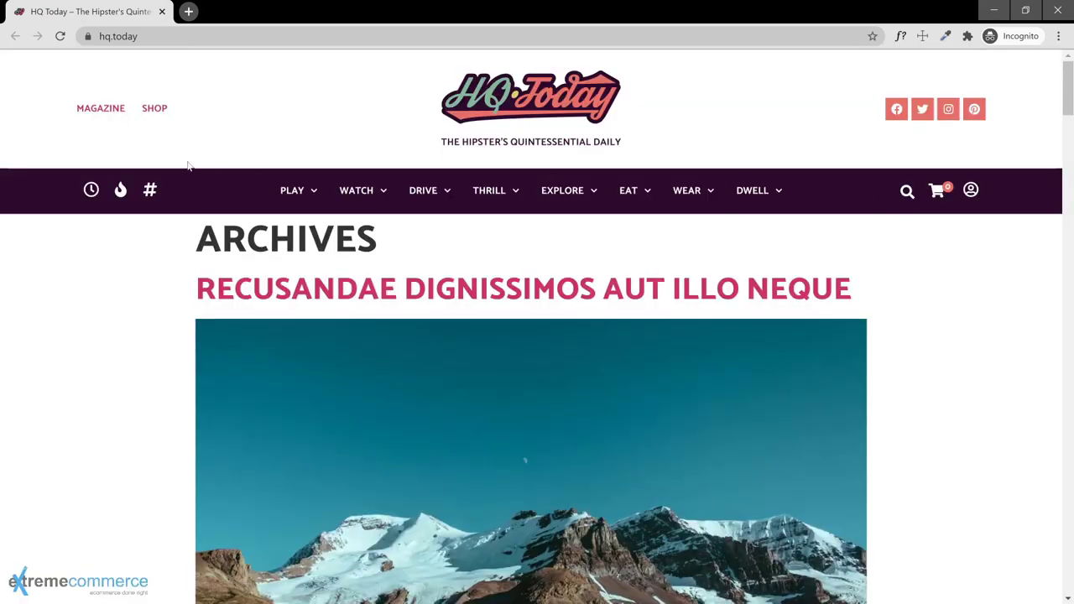
{"action": "left_click", "coordinate": [60, 36]}
{"action": "left_click", "coordinate": [970, 193]}
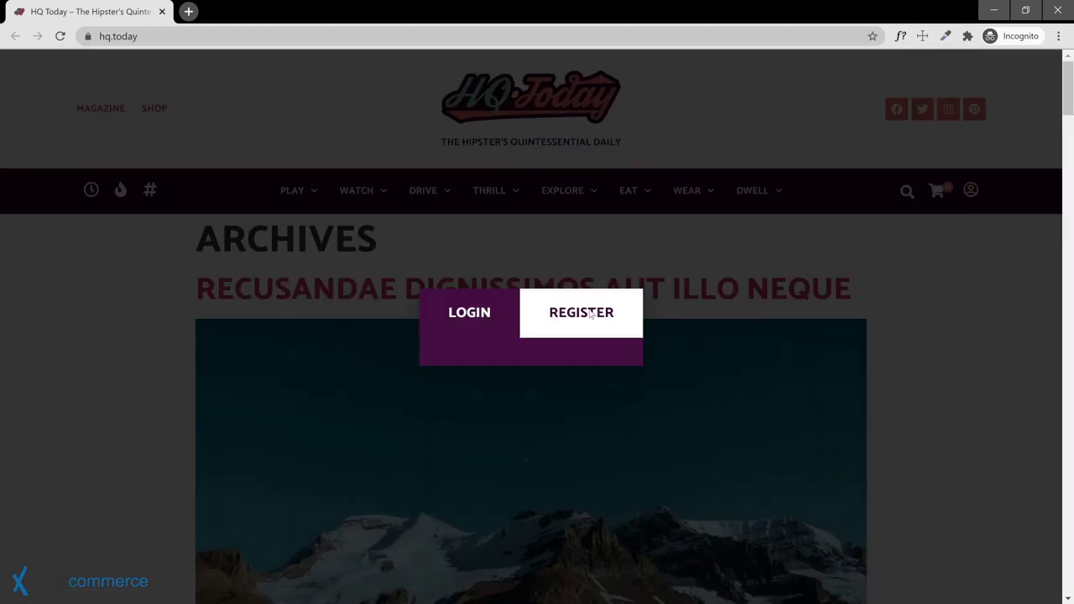
{"action": "left_click", "coordinate": [613, 320]}
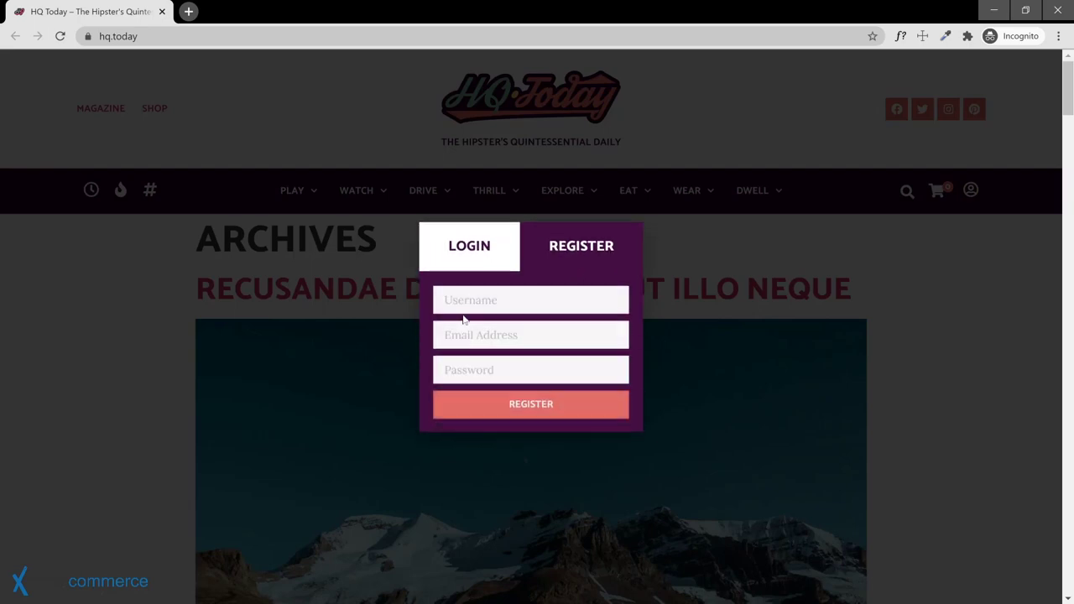
{"action": "left_click", "coordinate": [480, 262]}
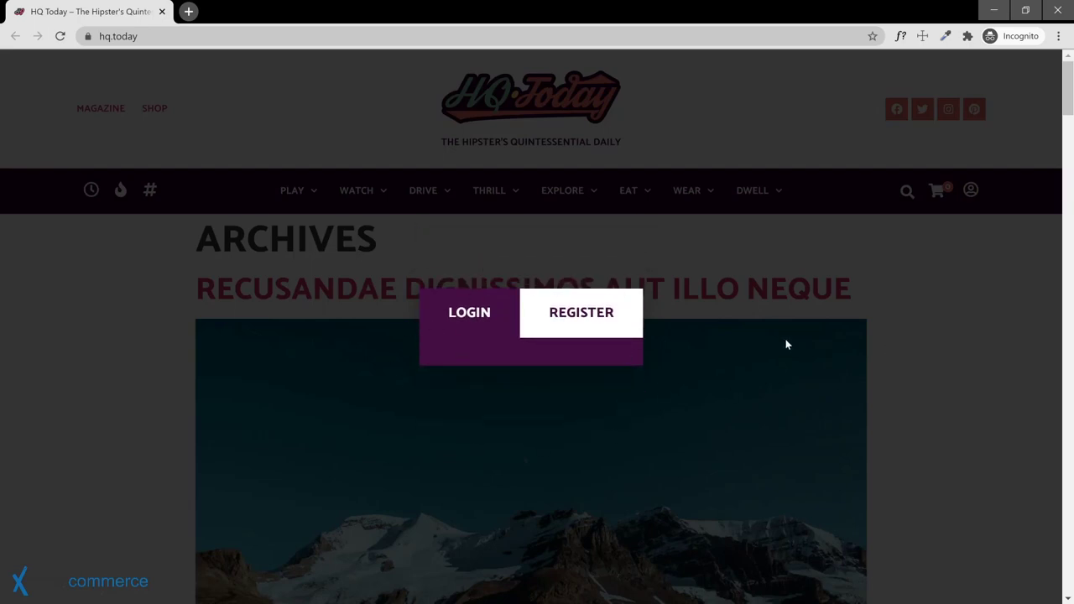
{"action": "left_click", "coordinate": [592, 326]}
{"action": "left_click", "coordinate": [475, 252]}
{"action": "left_click", "coordinate": [574, 325]}
{"action": "left_click", "coordinate": [883, 242]}
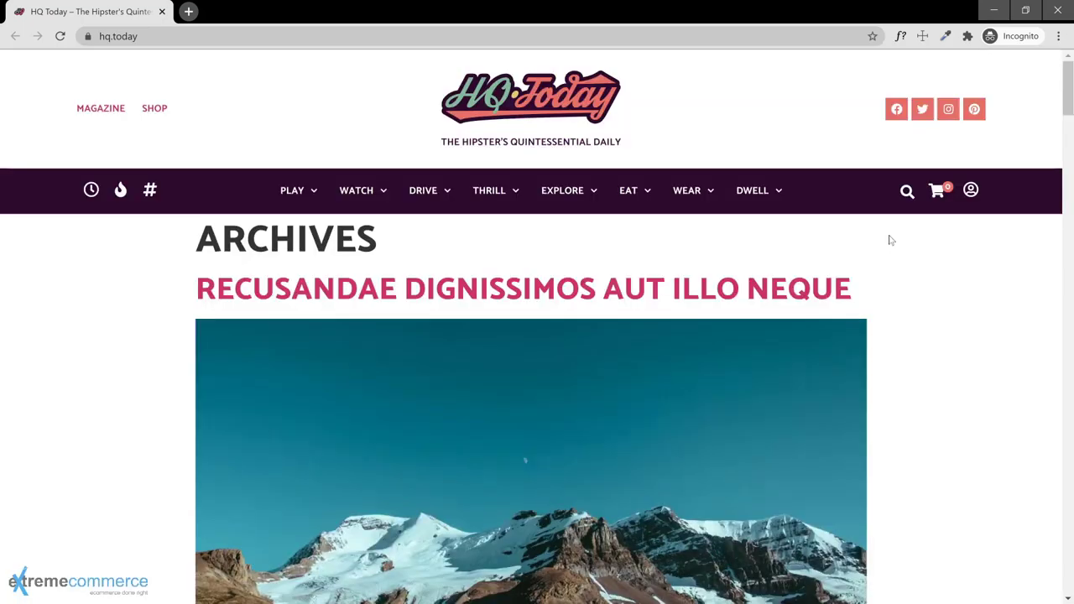
Step: Append /wp-admin to the site address to reach the account dashboard
{"action": "left_click", "coordinate": [167, 36]}
{"action": "left_click", "coordinate": [168, 36]}
{"action": "type", "text": "/wp-admin/"}
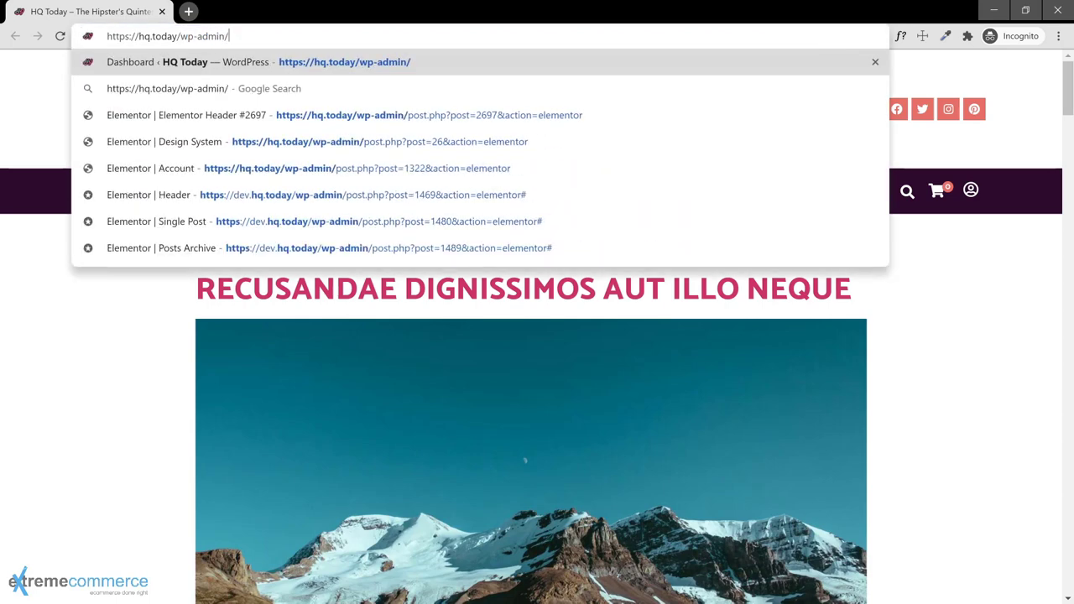
{"action": "key", "text": "Return"}
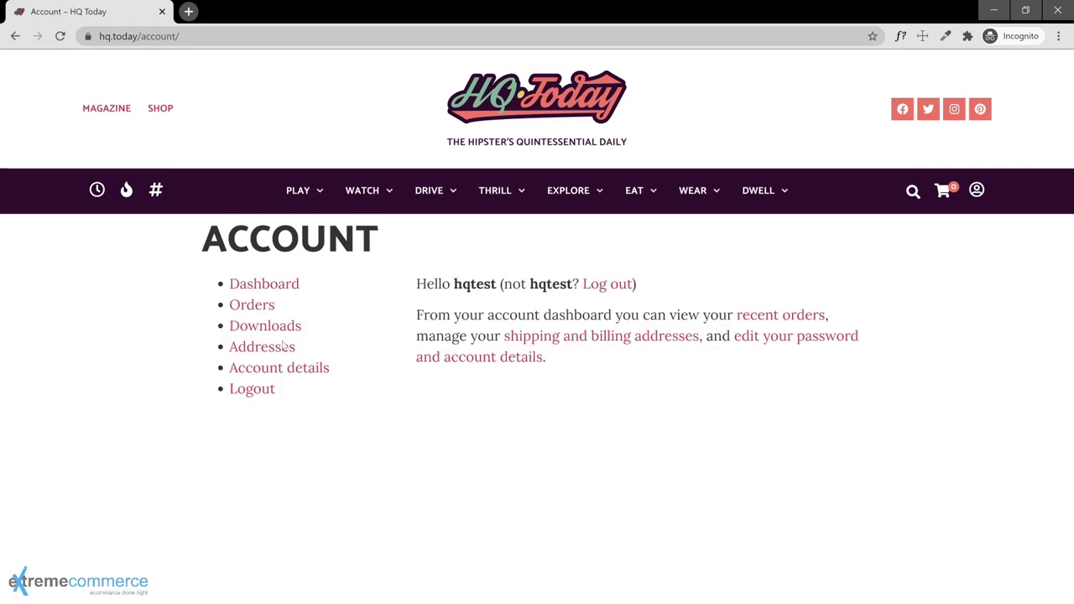
Step: Log out, then log back in through the avatar popup with Remember Me checked
{"action": "left_click", "coordinate": [257, 391]}
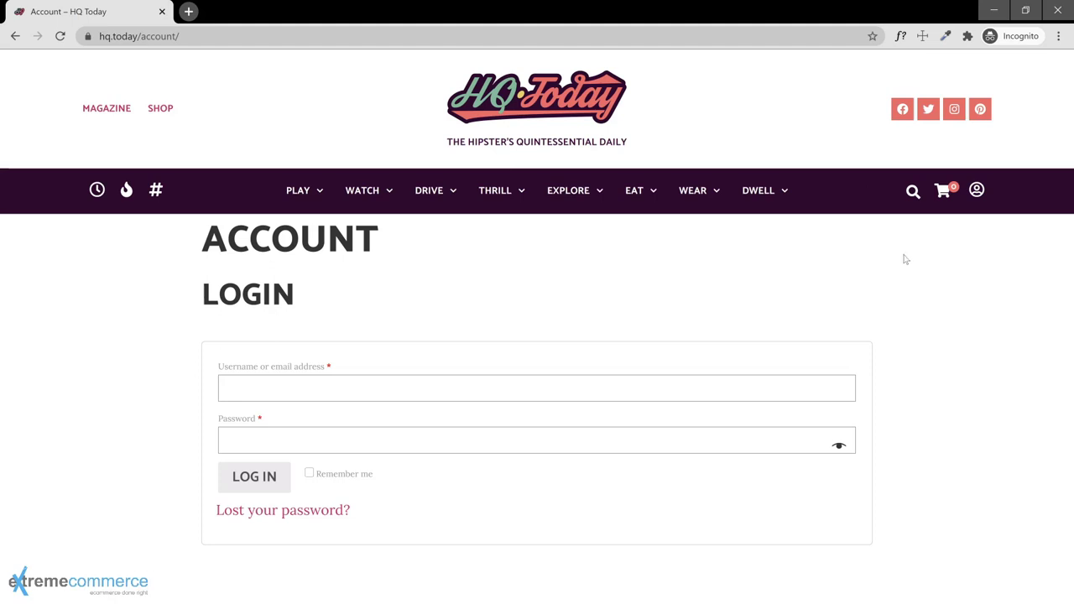
{"action": "left_click", "coordinate": [977, 191]}
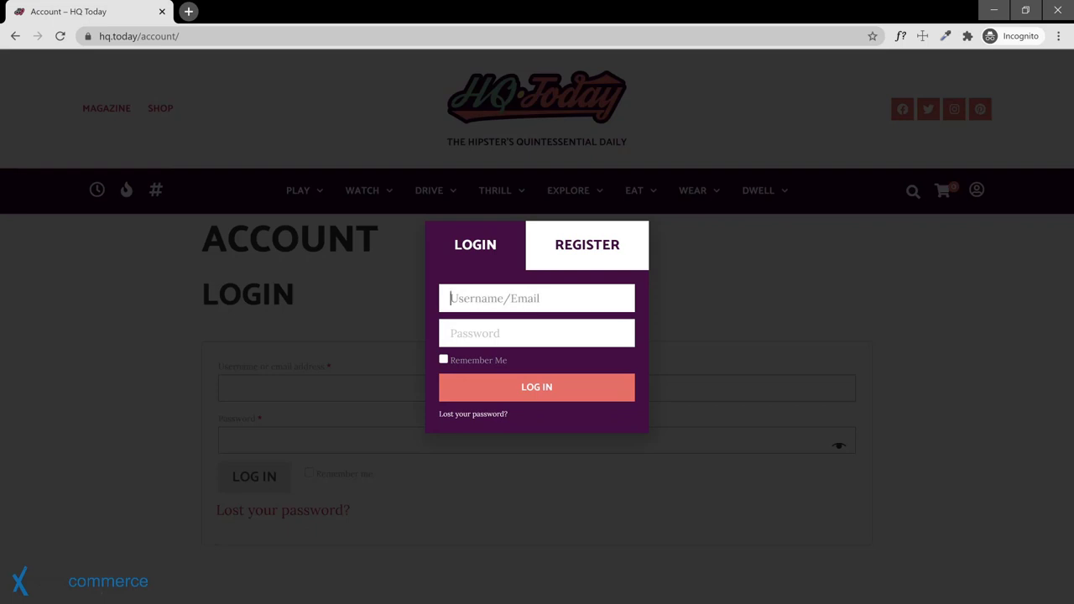
{"action": "type", "text": "hqtest"}
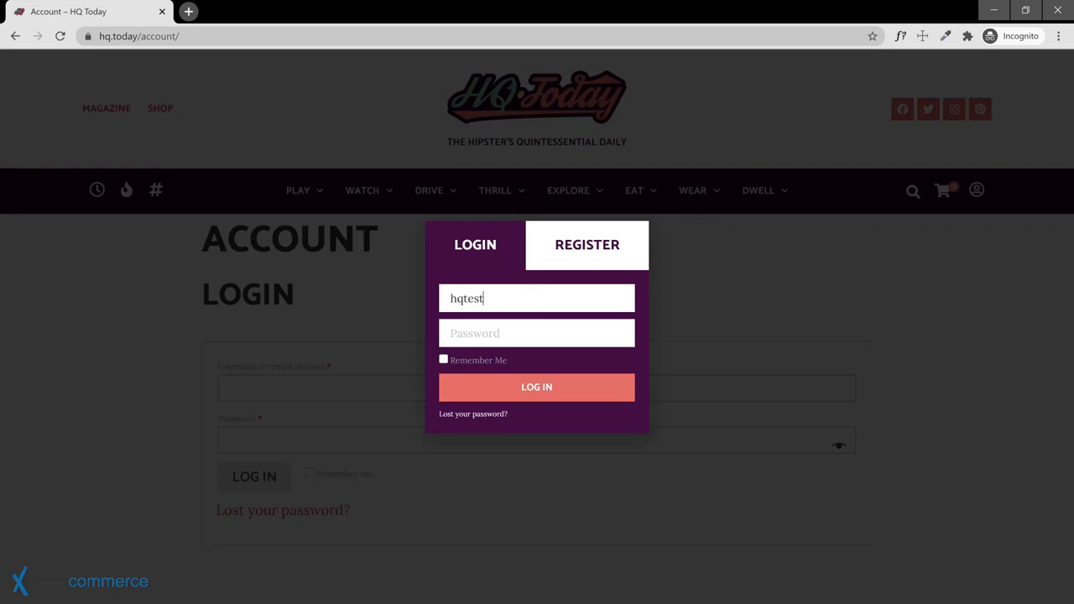
{"action": "key", "text": "Tab"}
{"action": "type", "text": "••••"}
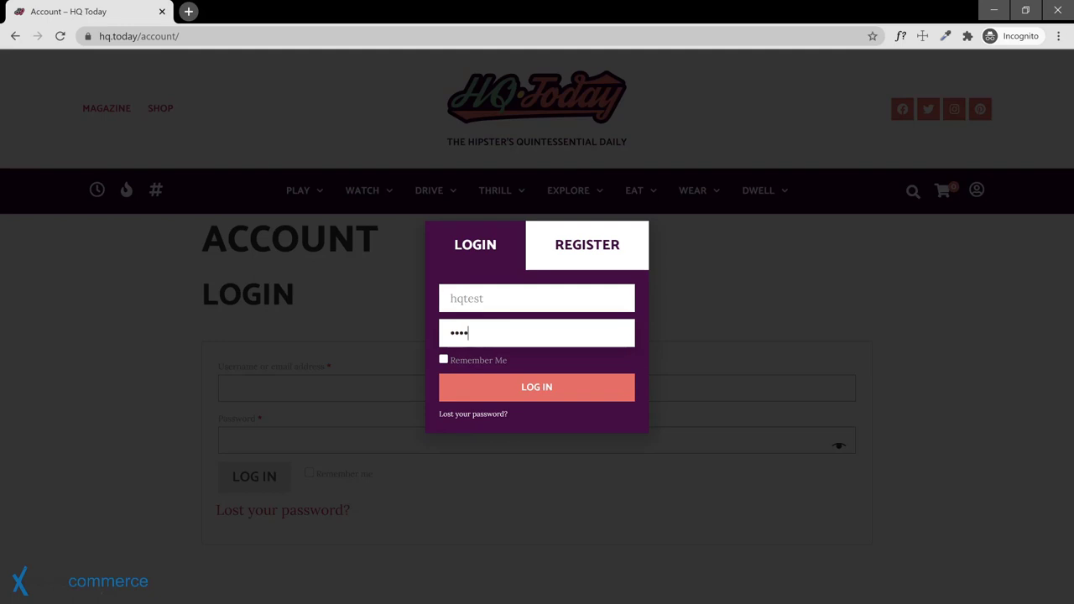
{"action": "type", "text": "••••"}
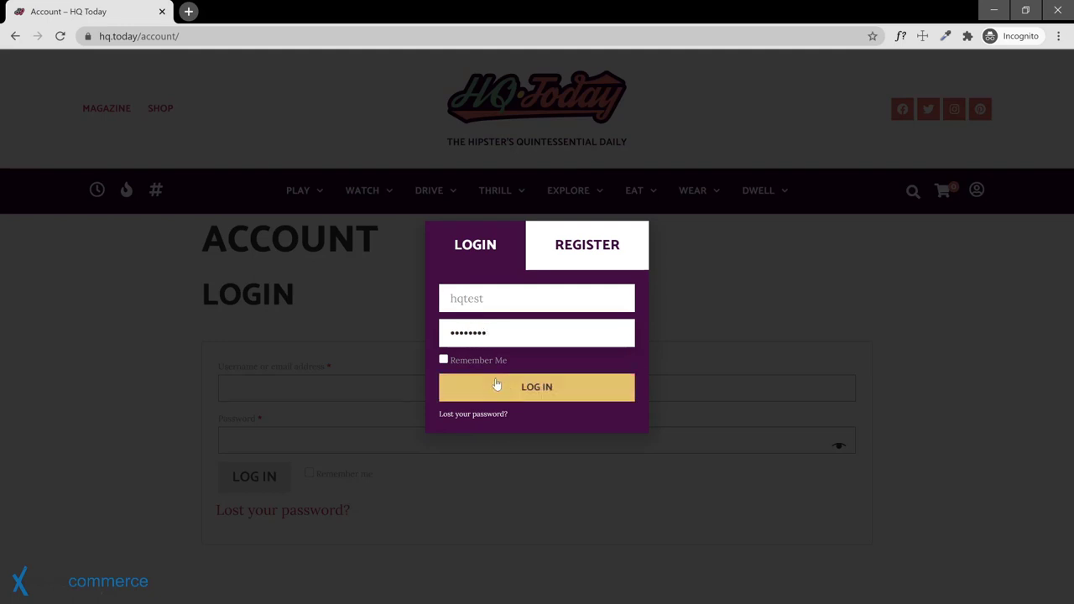
{"action": "left_click", "coordinate": [443, 359]}
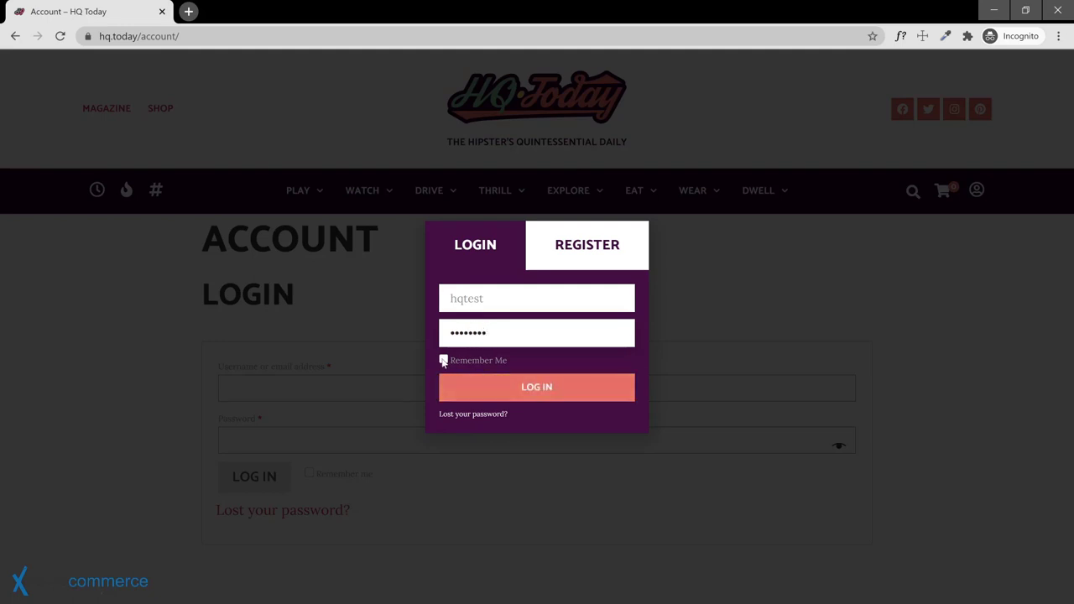
{"action": "left_click", "coordinate": [545, 388]}
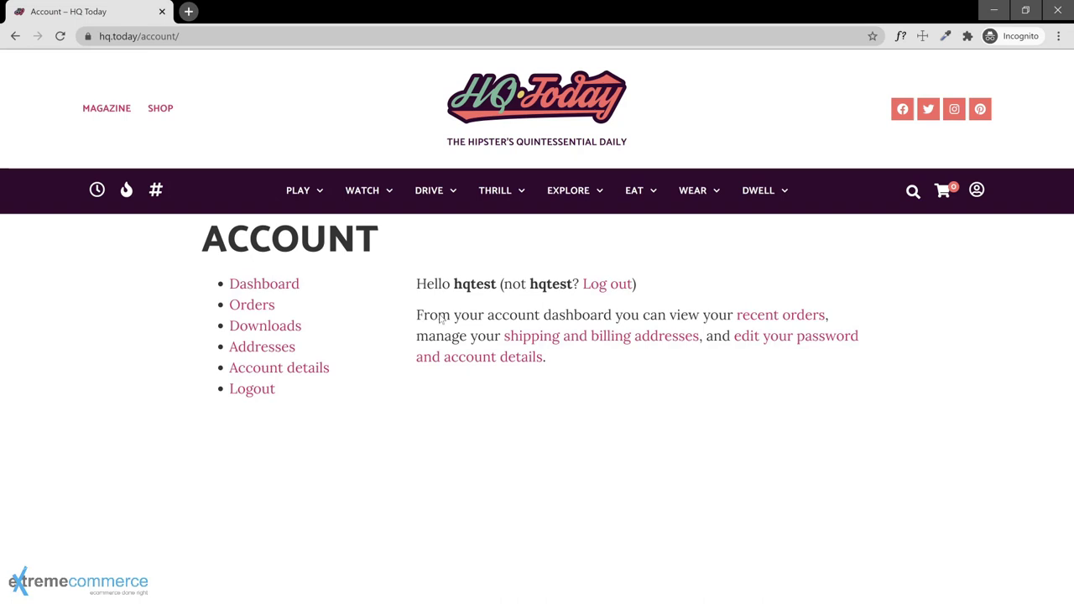
Step: Log out again and log back in from the home page with Remember Me
{"action": "left_click", "coordinate": [263, 391]}
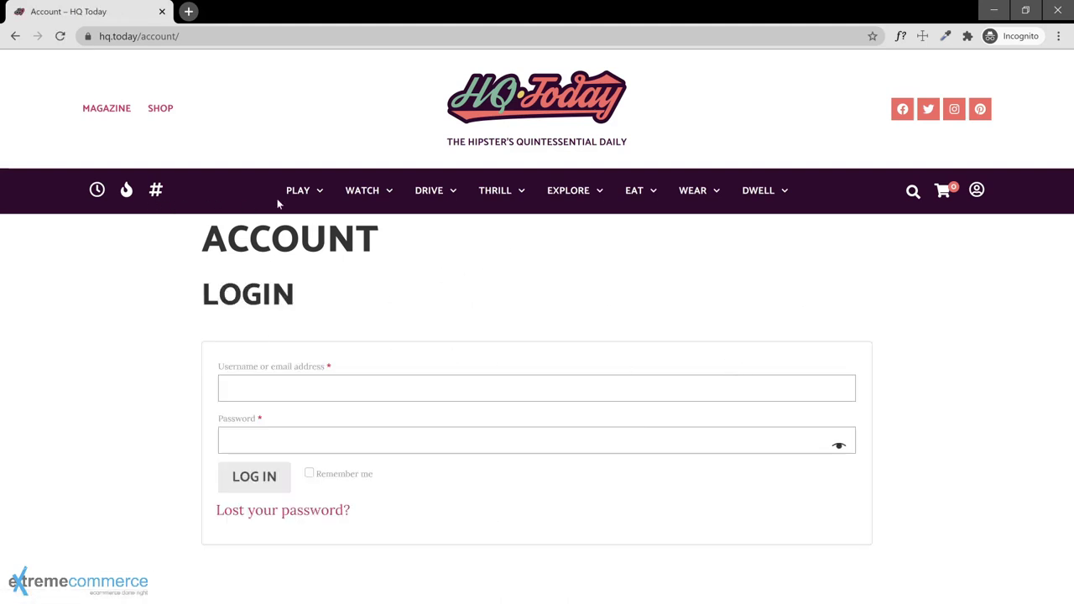
{"action": "mouse_move", "coordinate": [760, 191]}
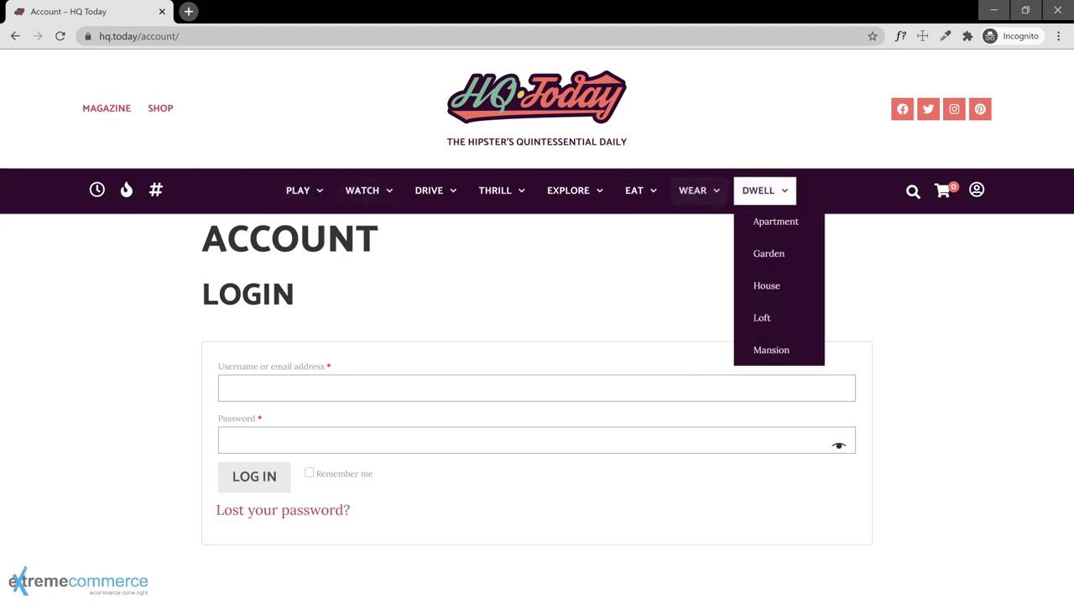
{"action": "left_click", "coordinate": [485, 115]}
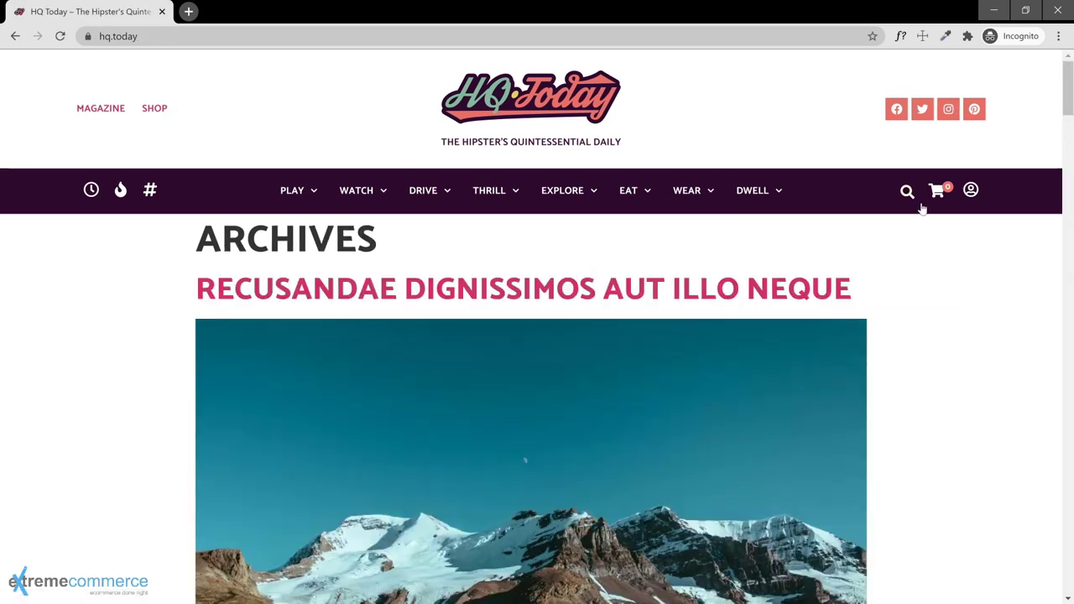
{"action": "mouse_move", "coordinate": [935, 195]}
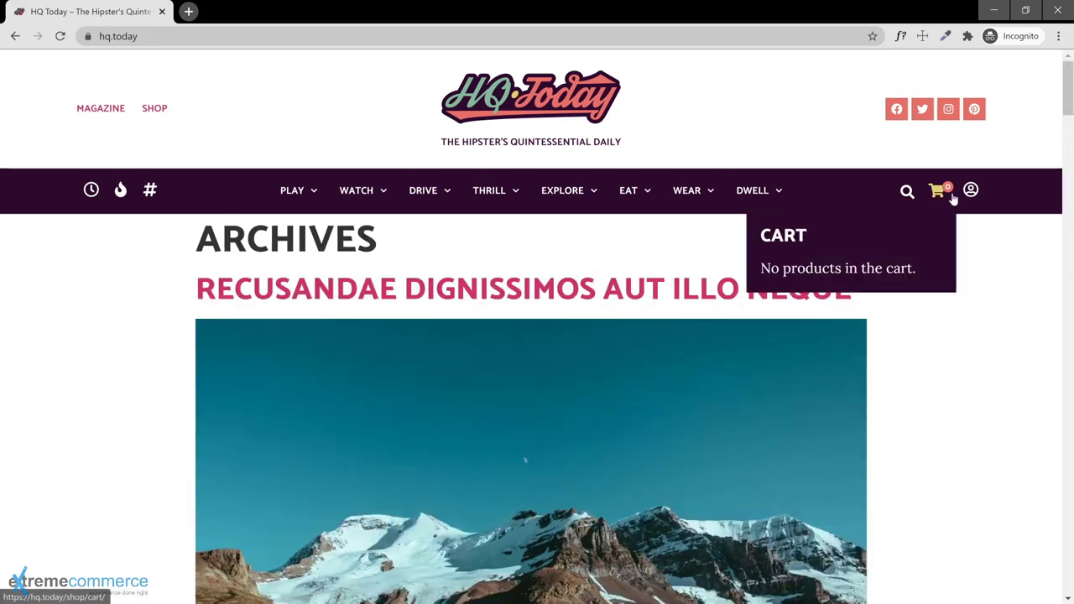
{"action": "left_click", "coordinate": [970, 190]}
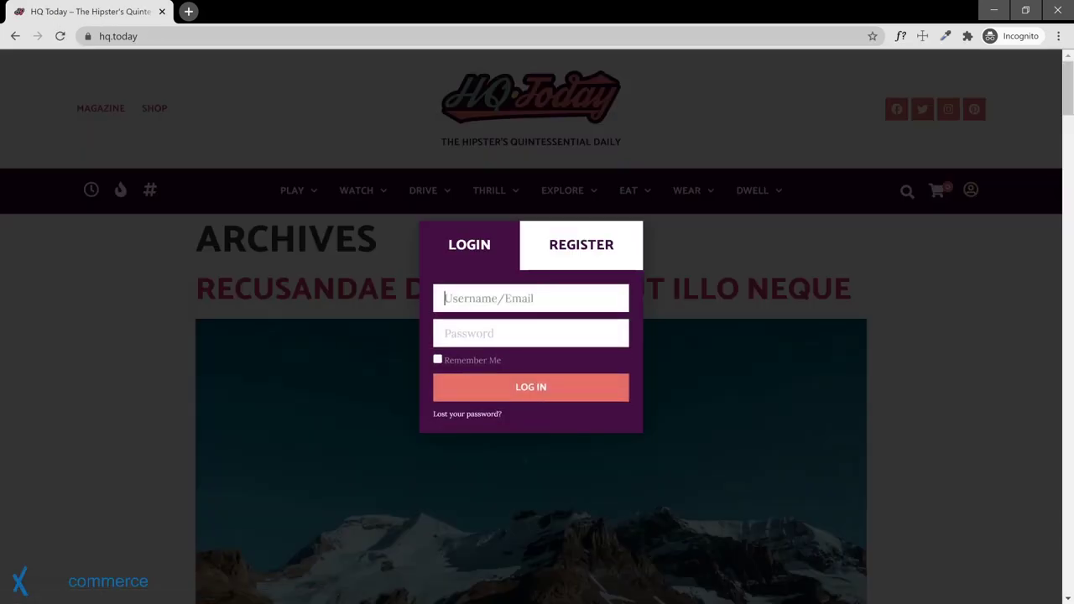
{"action": "type", "text": "hqtest"}
{"action": "key", "text": "Tab"}
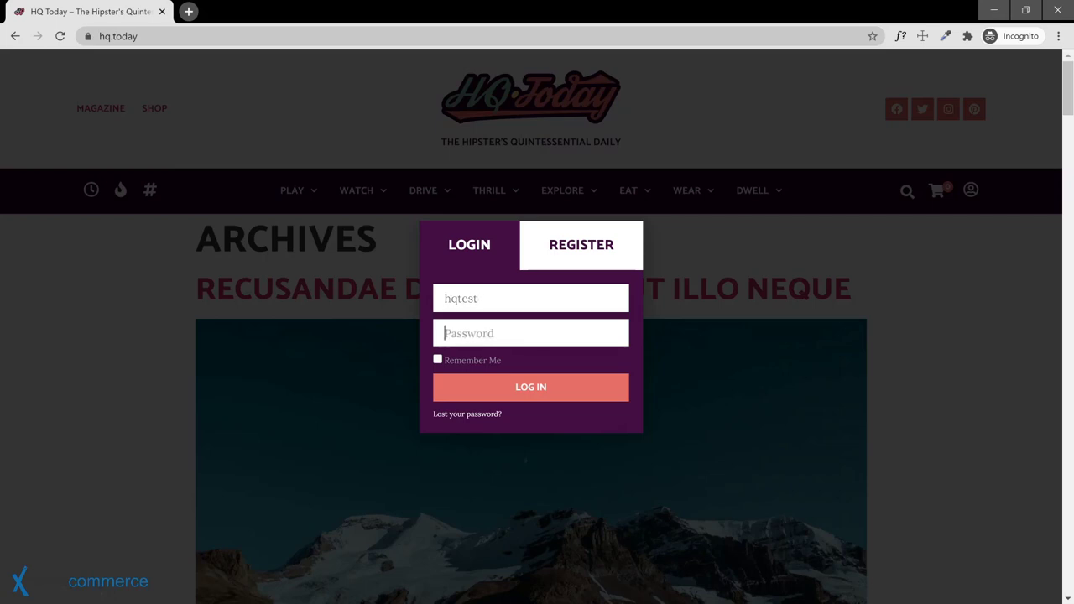
{"action": "type", "text": "hqt"}
{"action": "left_click", "coordinate": [473, 361]}
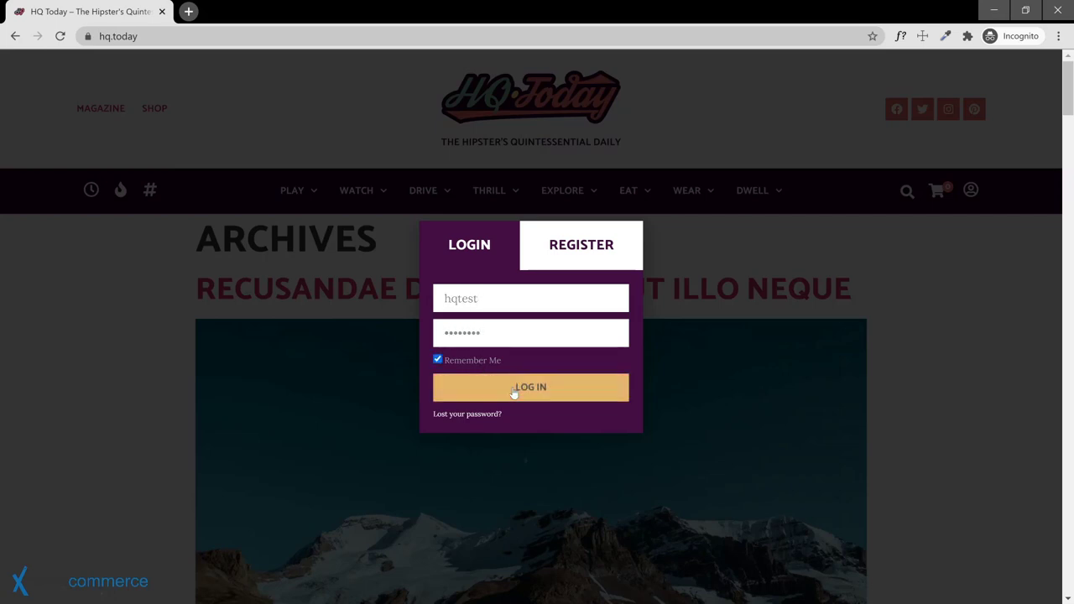
{"action": "left_click", "coordinate": [513, 389]}
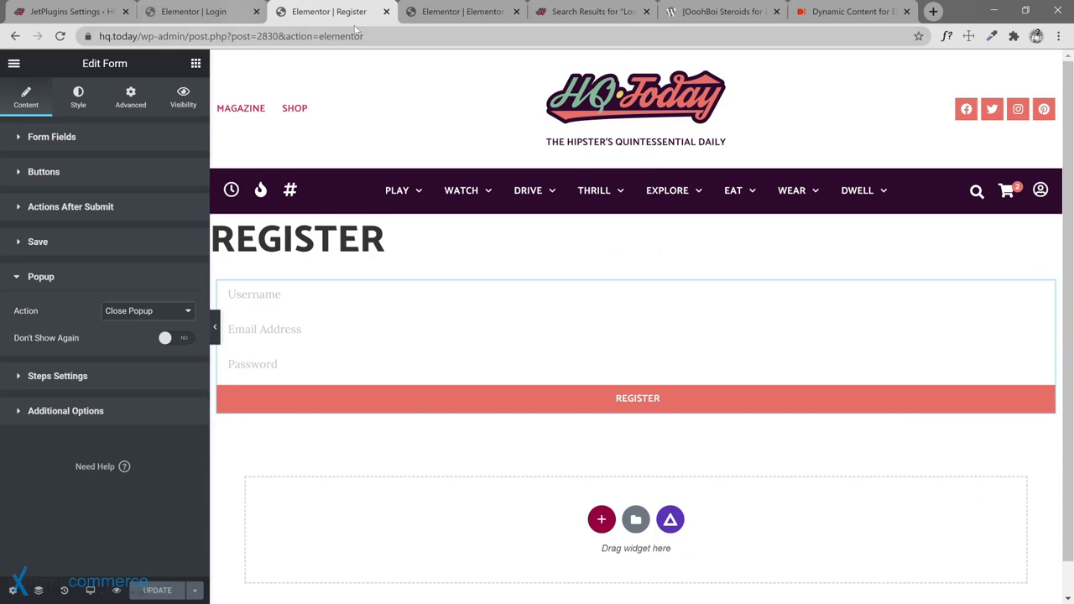
Step: Reload the Elementor Header #2697 editor and look over the open plugin tabs
{"action": "left_click", "coordinate": [466, 13]}
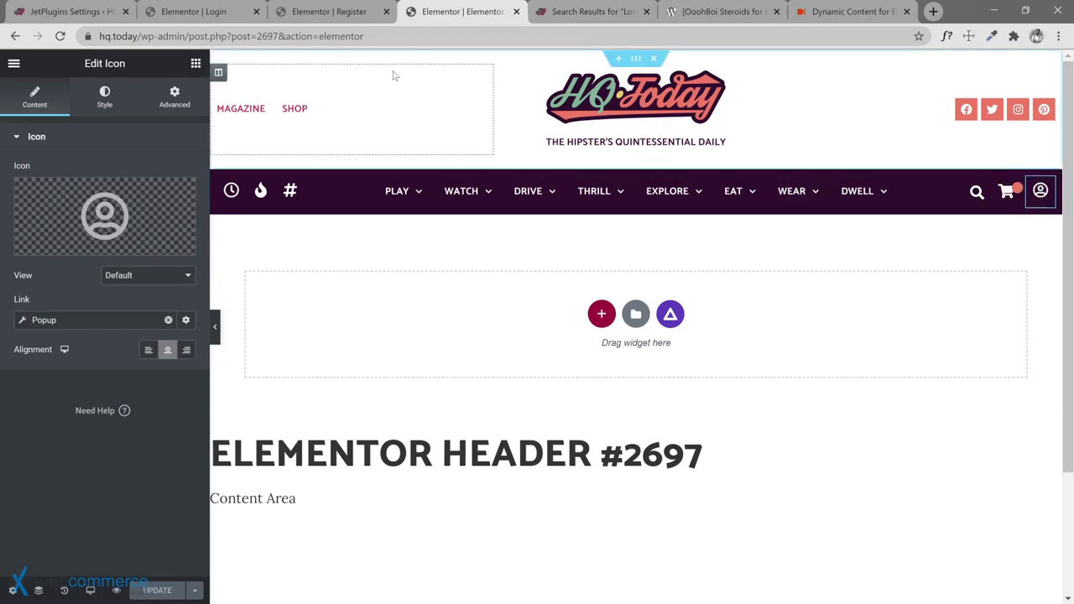
{"action": "left_click", "coordinate": [251, 36]}
{"action": "key", "text": "Return"}
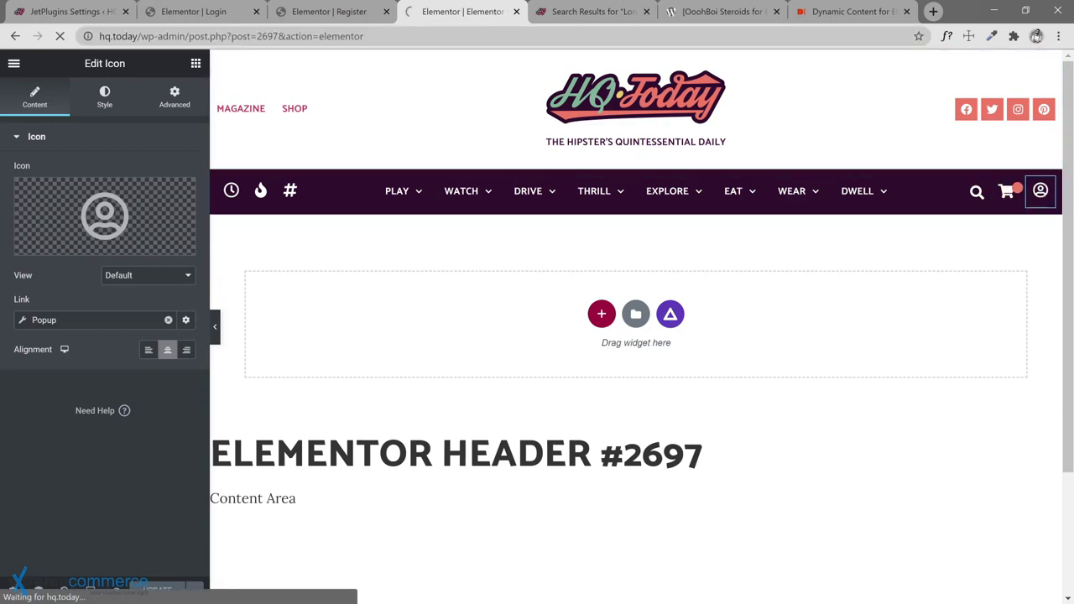
{"action": "left_click", "coordinate": [839, 12]}
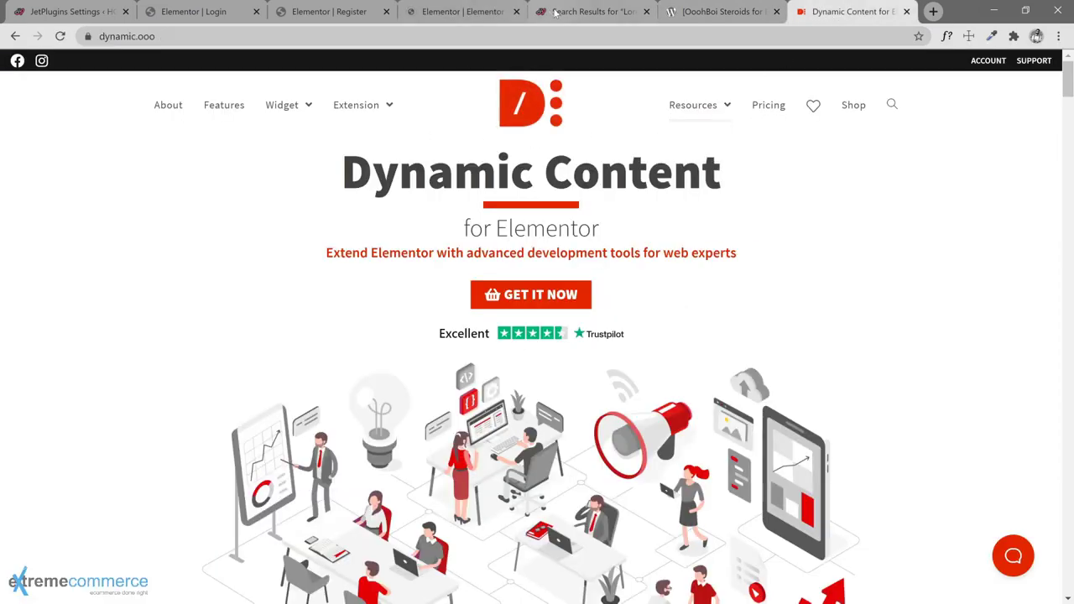
{"action": "left_click", "coordinate": [732, 13]}
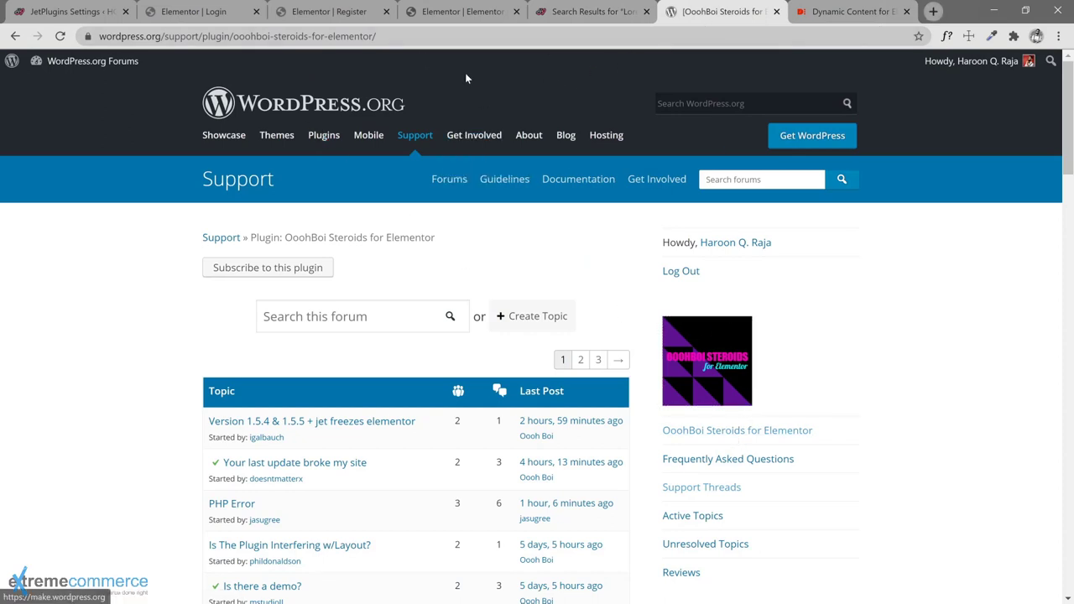
Step: Search WordPress.org plugins for 'dynamic visibility'
{"action": "left_click", "coordinate": [434, 36]}
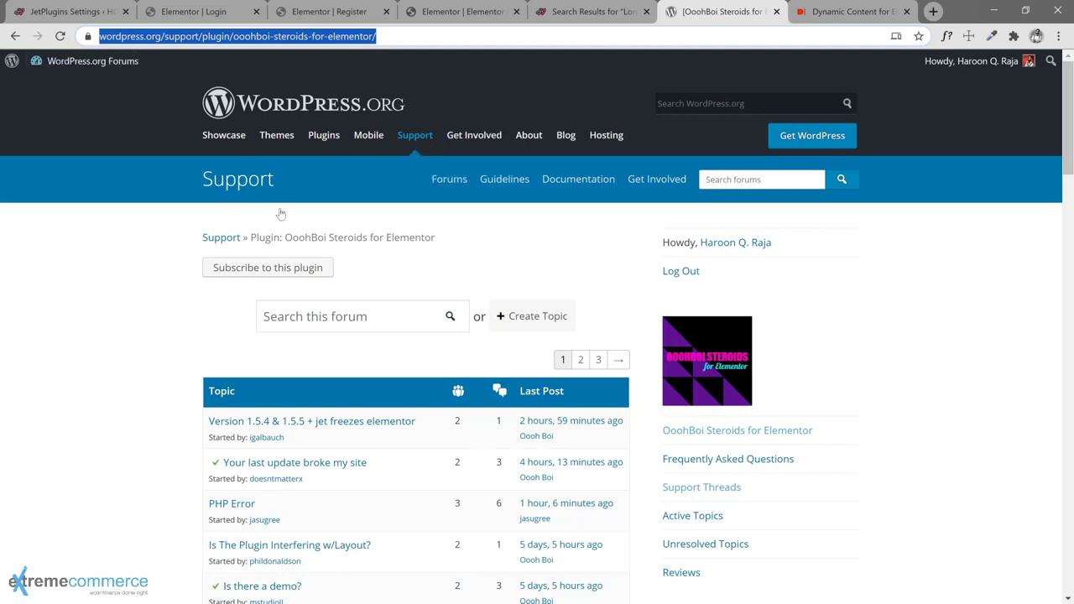
{"action": "left_click", "coordinate": [722, 431]}
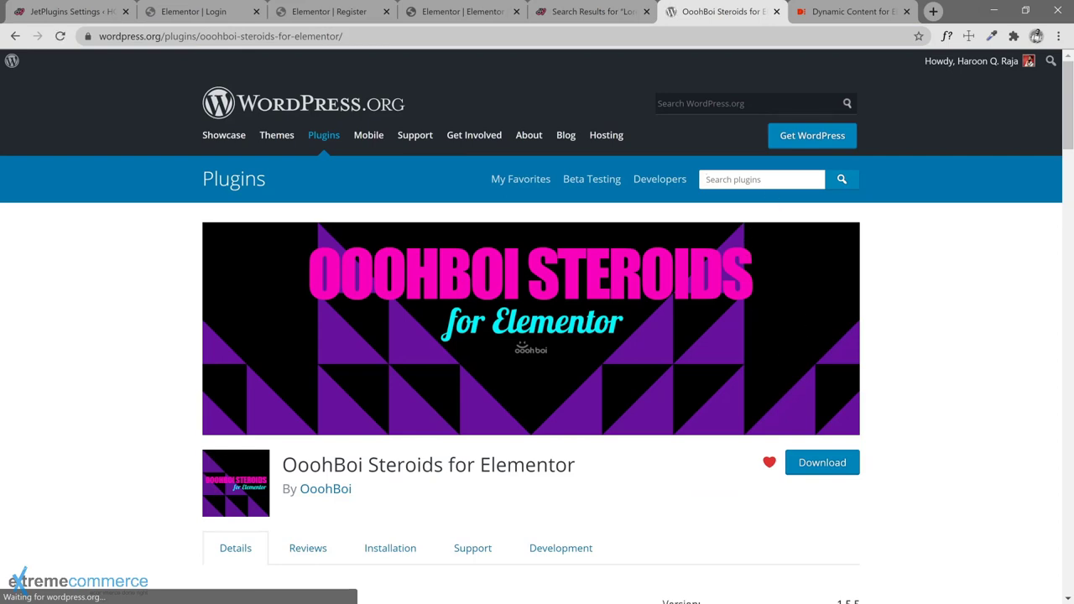
{"action": "type", "text": "dynamic"}
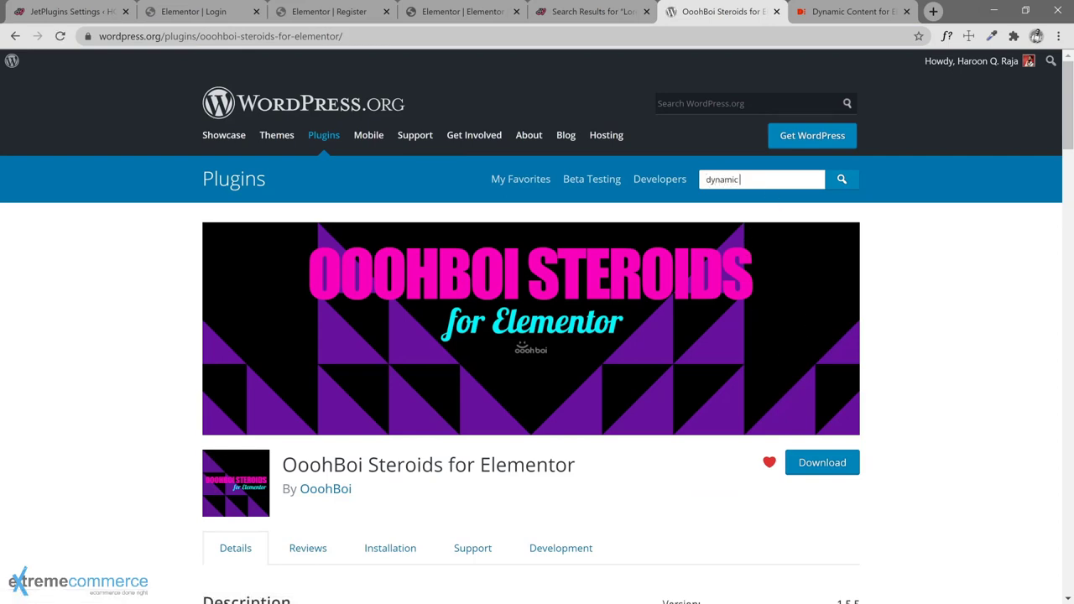
{"action": "type", "text": " visibility"}
{"action": "key", "text": "Return"}
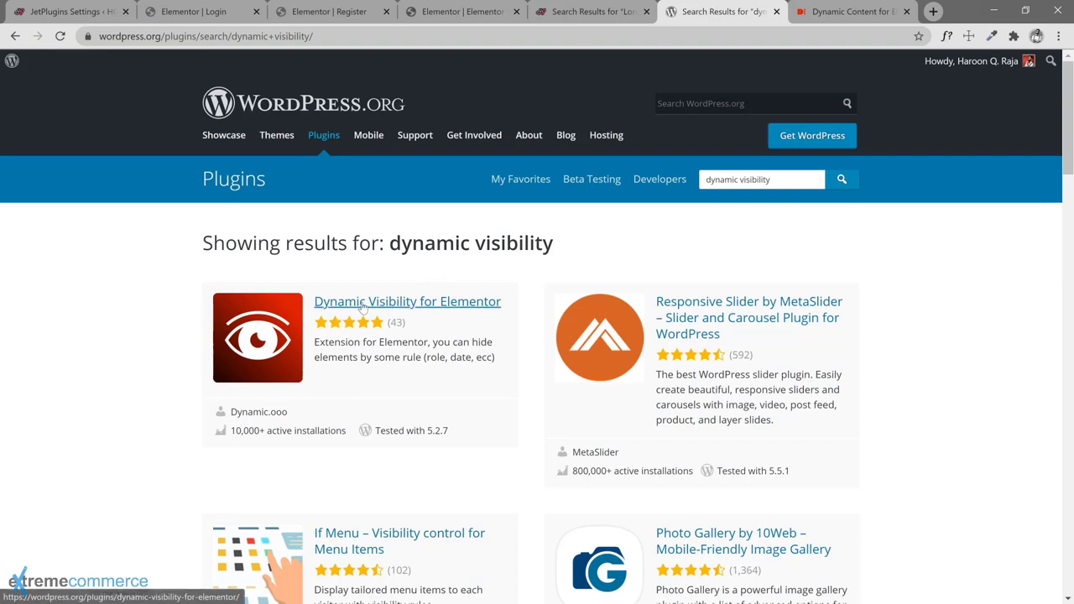
Step: Open the Dynamic Visibility for Elementor plugin page, then view the Dynamic Content for Elementor site
{"action": "middle_click", "coordinate": [407, 302]}
{"action": "left_click", "coordinate": [735, 20]}
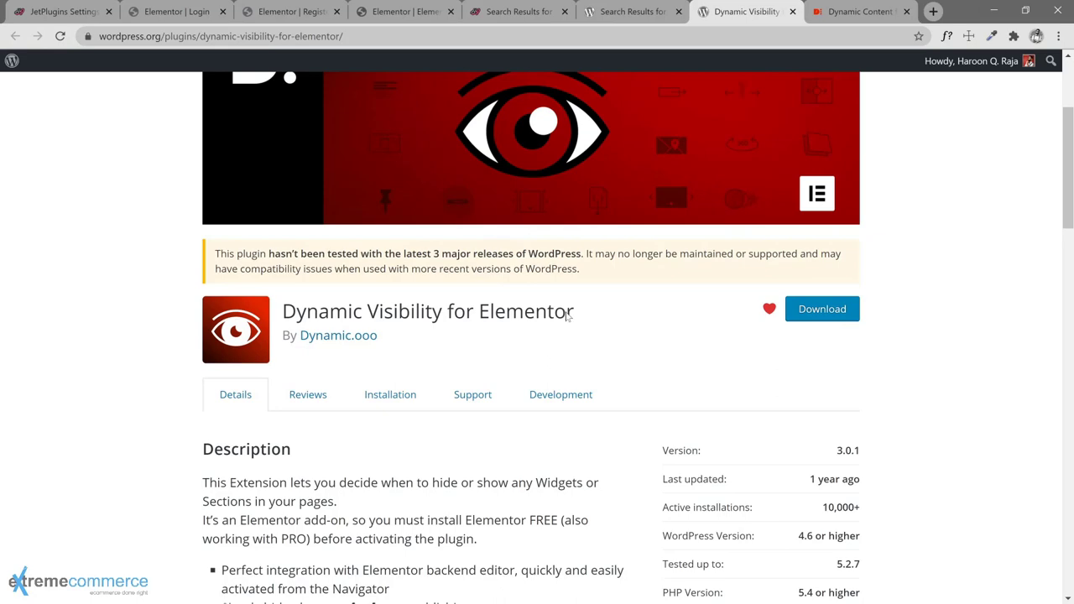
{"action": "scroll", "coordinate": [674, 364], "scroll_direction": "down", "scroll_amount": 1}
{"action": "scroll", "coordinate": [535, 328], "scroll_direction": "down", "scroll_amount": 3}
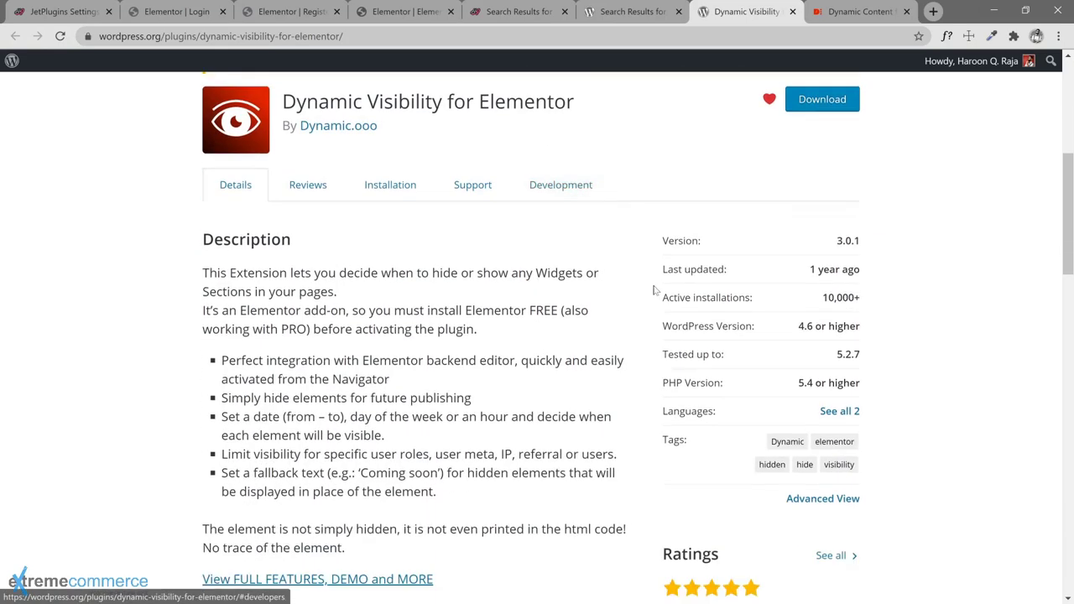
{"action": "left_click", "coordinate": [845, 19]}
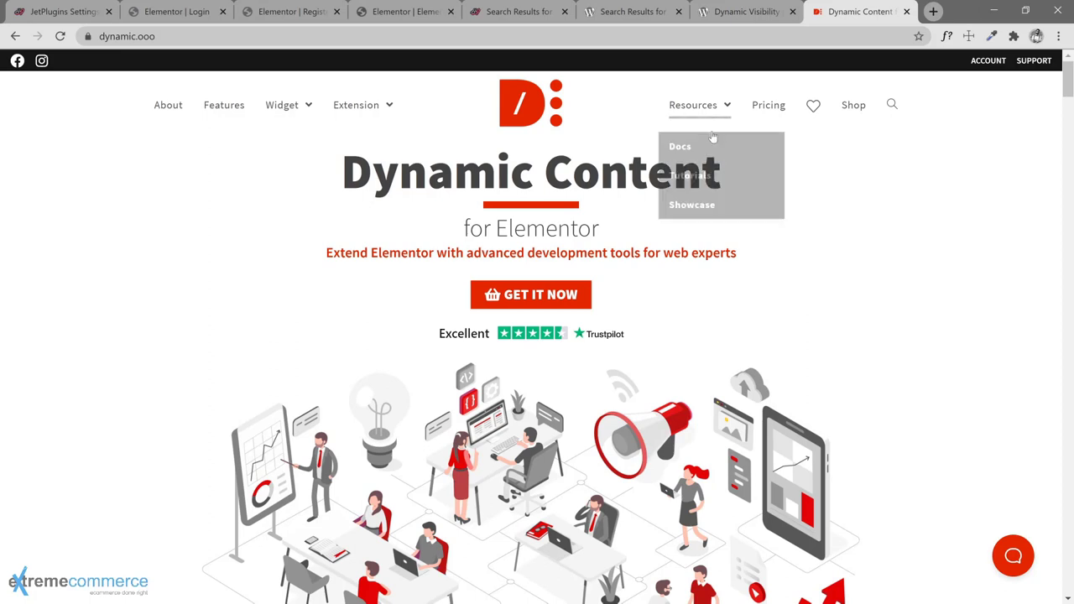
{"action": "mouse_move", "coordinate": [693, 105]}
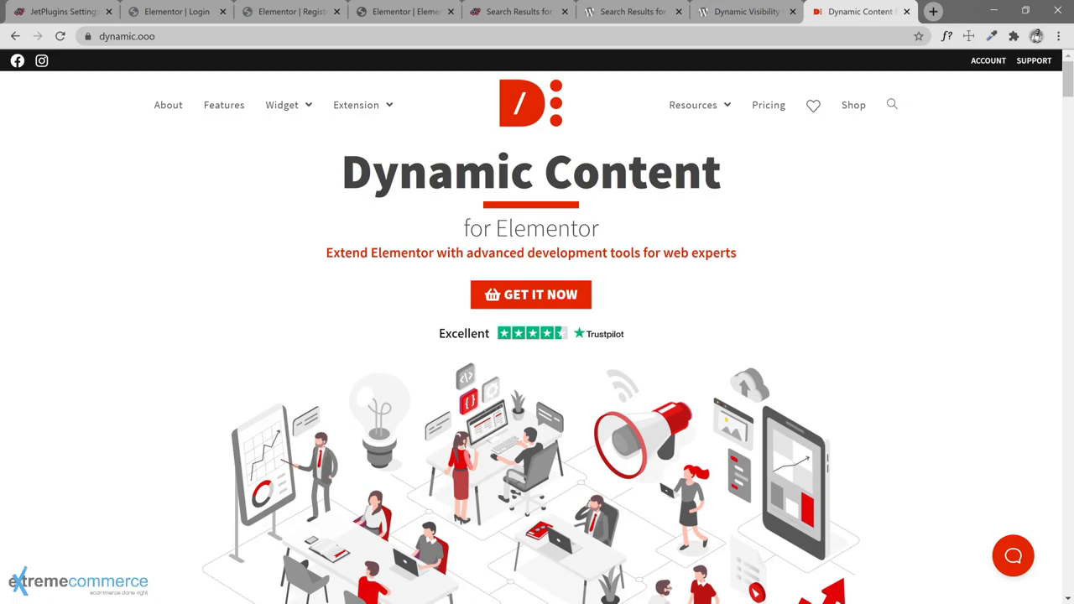
Step: Return to the Dynamic Visibility plugin page and read its description, noting the user meta item
{"action": "left_click", "coordinate": [739, 19]}
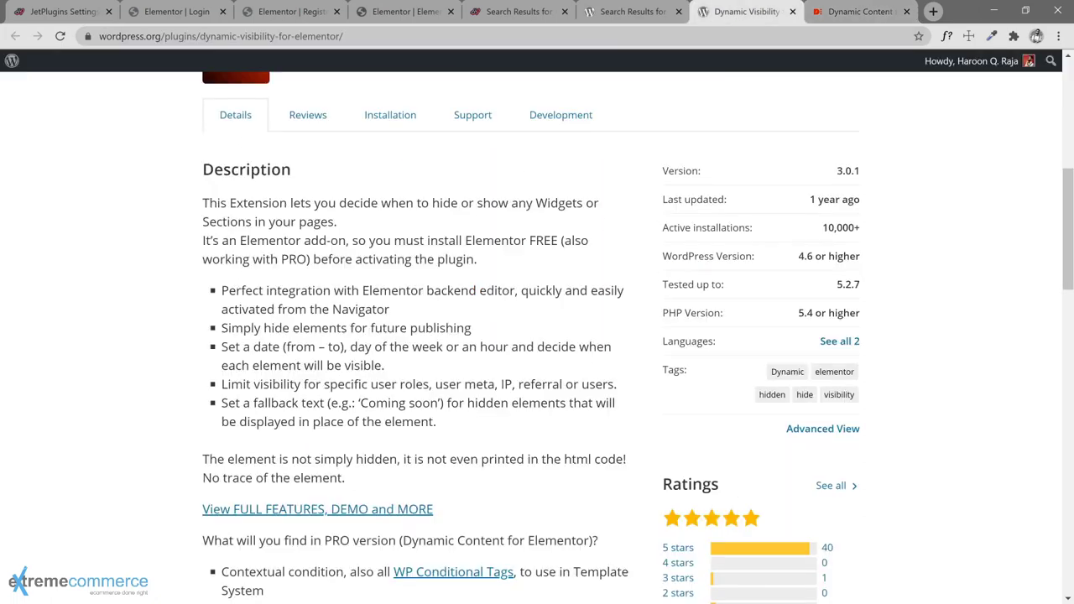
{"action": "scroll", "coordinate": [399, 235], "scroll_direction": "down", "scroll_amount": 3}
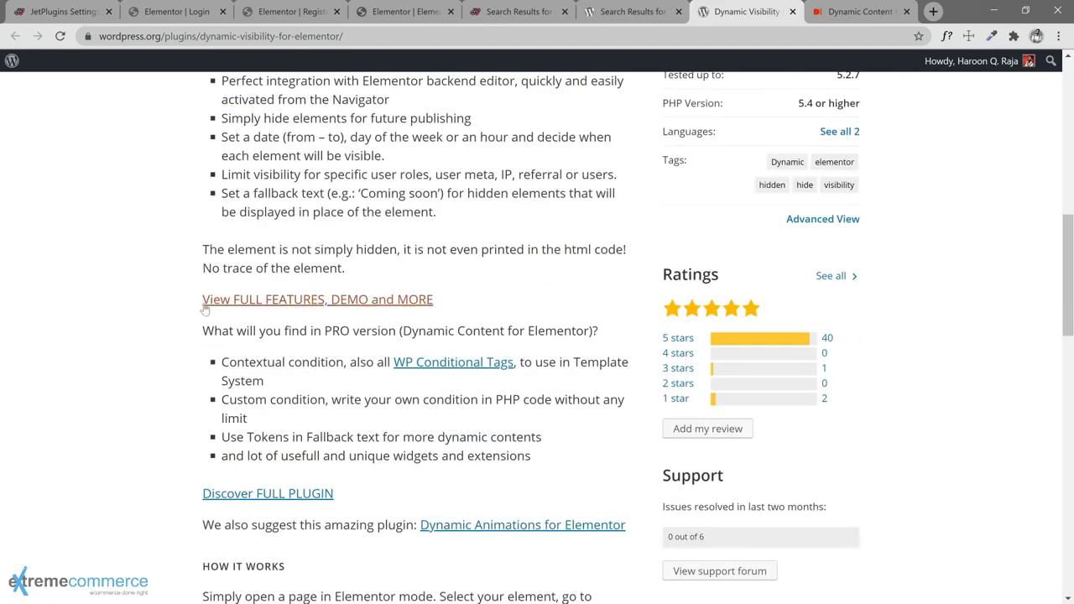
{"action": "scroll", "coordinate": [206, 309], "scroll_direction": "down", "scroll_amount": 4}
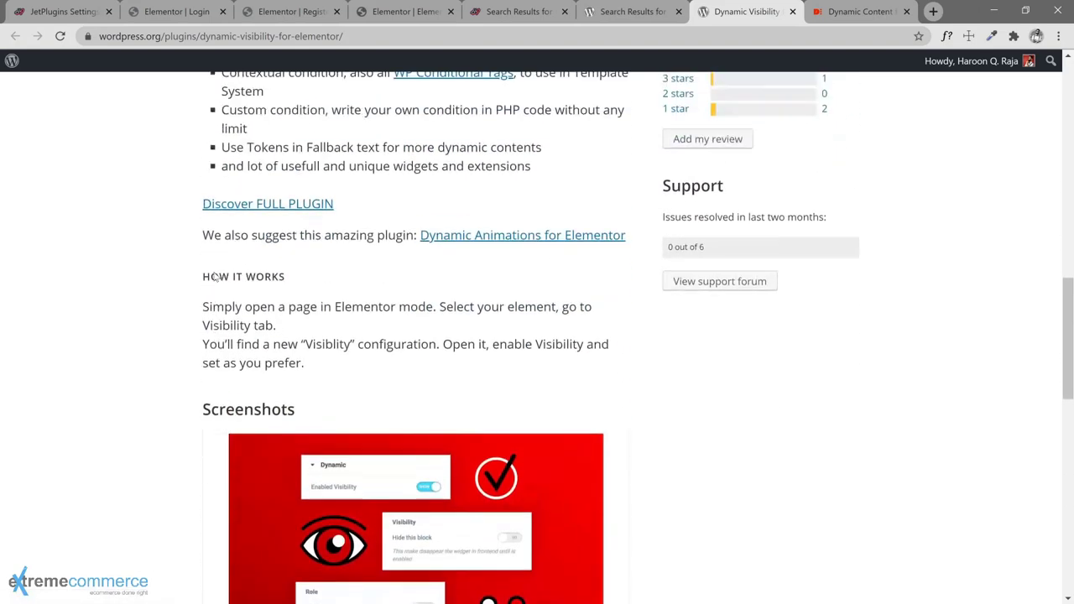
{"action": "scroll", "coordinate": [216, 277], "scroll_direction": "up", "scroll_amount": 2}
{"action": "scroll", "coordinate": [537, 335], "scroll_direction": "down", "scroll_amount": 1}
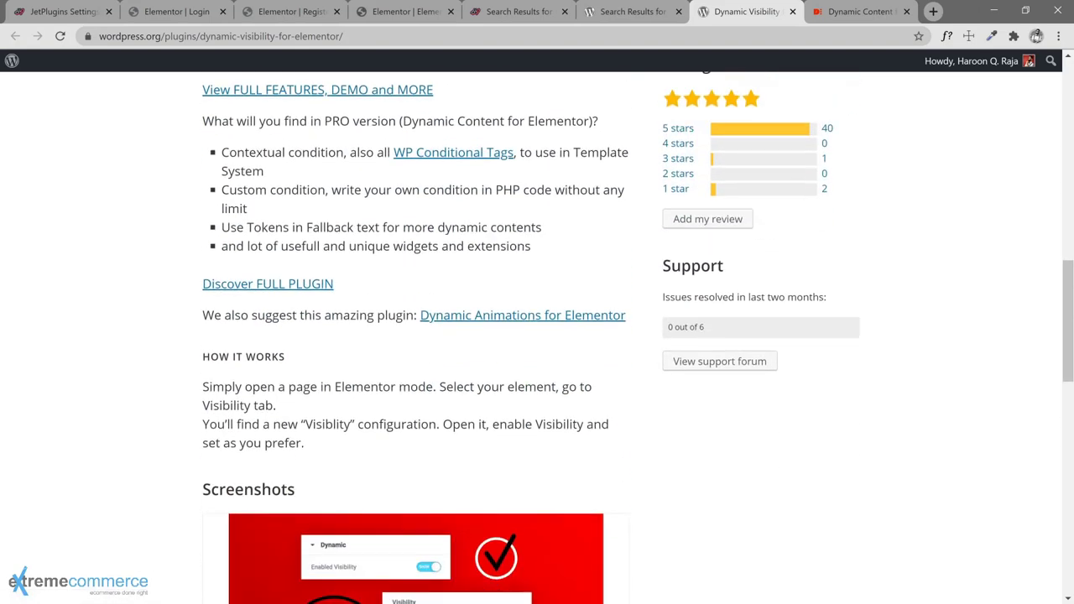
{"action": "scroll", "coordinate": [537, 336], "scroll_direction": "up", "scroll_amount": 4}
{"action": "scroll", "coordinate": [537, 336], "scroll_direction": "up", "scroll_amount": 1}
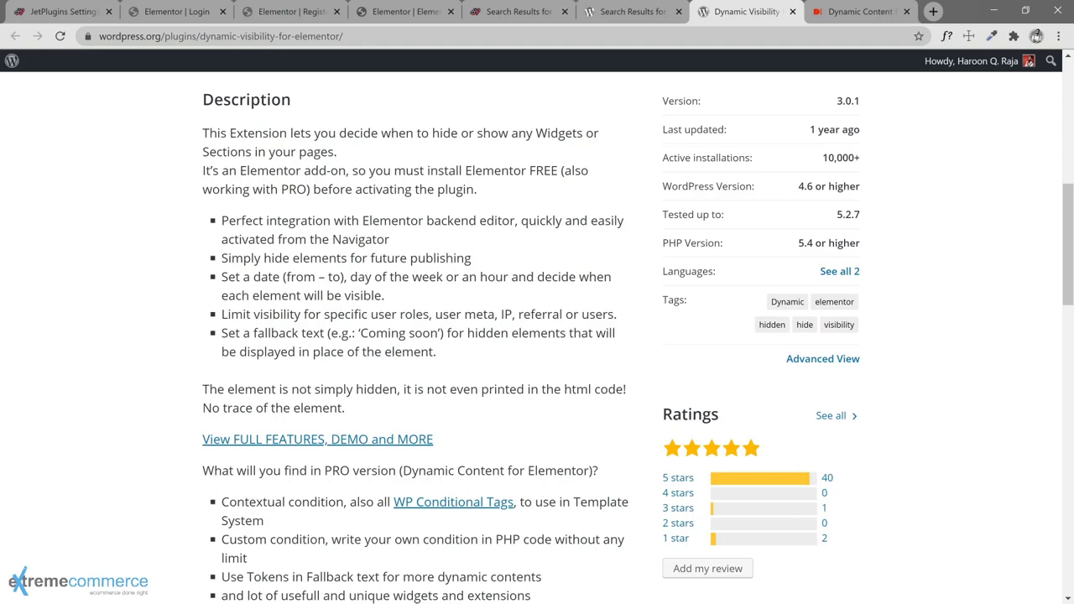
{"action": "left_click_drag", "start_coordinate": [495, 316], "coordinate": [443, 315]}
{"action": "left_click", "coordinate": [443, 316]}
Step: Read through the feature list, noting the fallback option, then close the Dynamic Visibility page
{"action": "left_click_drag", "start_coordinate": [253, 333], "coordinate": [299, 333]}
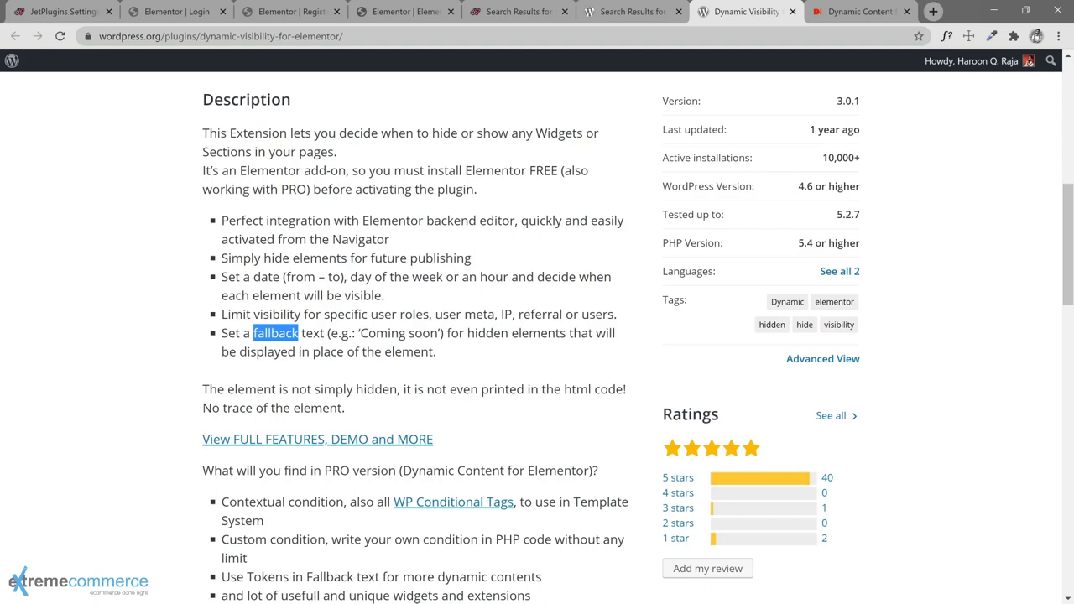
{"action": "scroll", "coordinate": [490, 354], "scroll_direction": "down", "scroll_amount": 1}
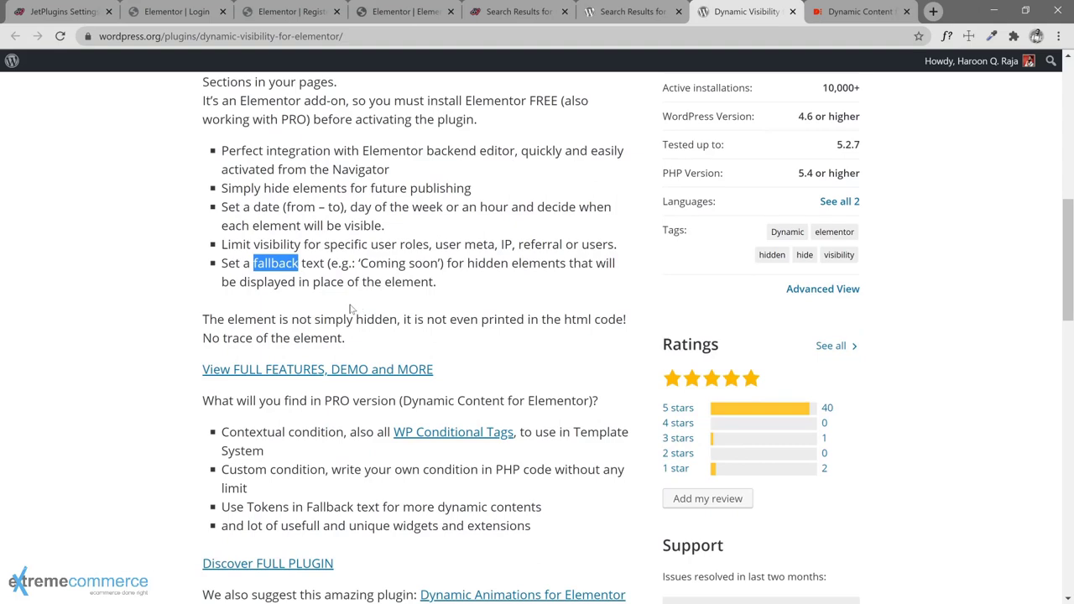
{"action": "scroll", "coordinate": [351, 309], "scroll_direction": "down", "scroll_amount": 1}
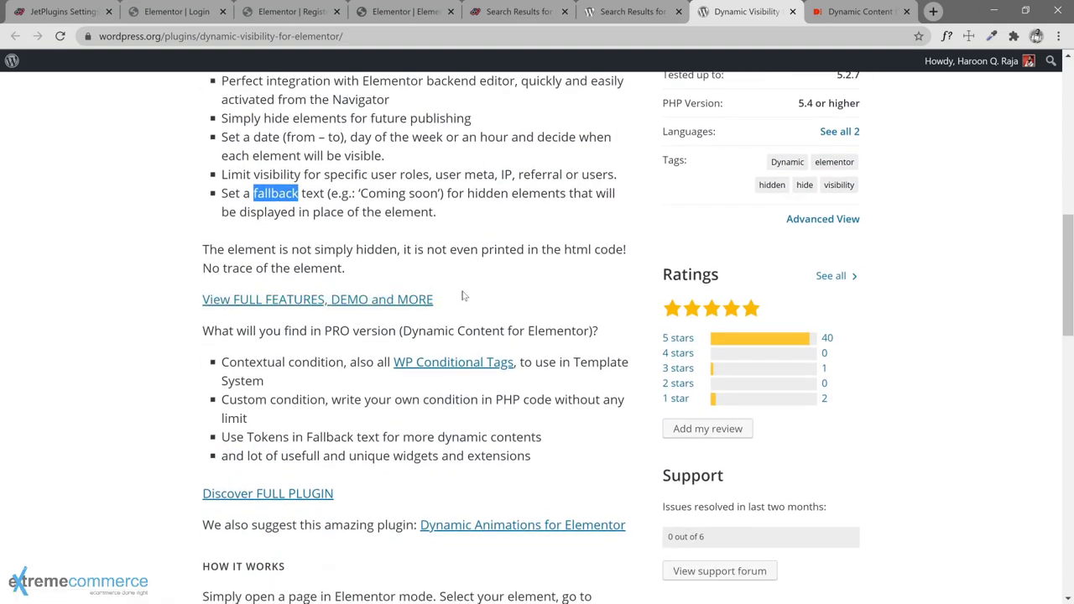
{"action": "scroll", "coordinate": [302, 349], "scroll_direction": "down", "scroll_amount": 1}
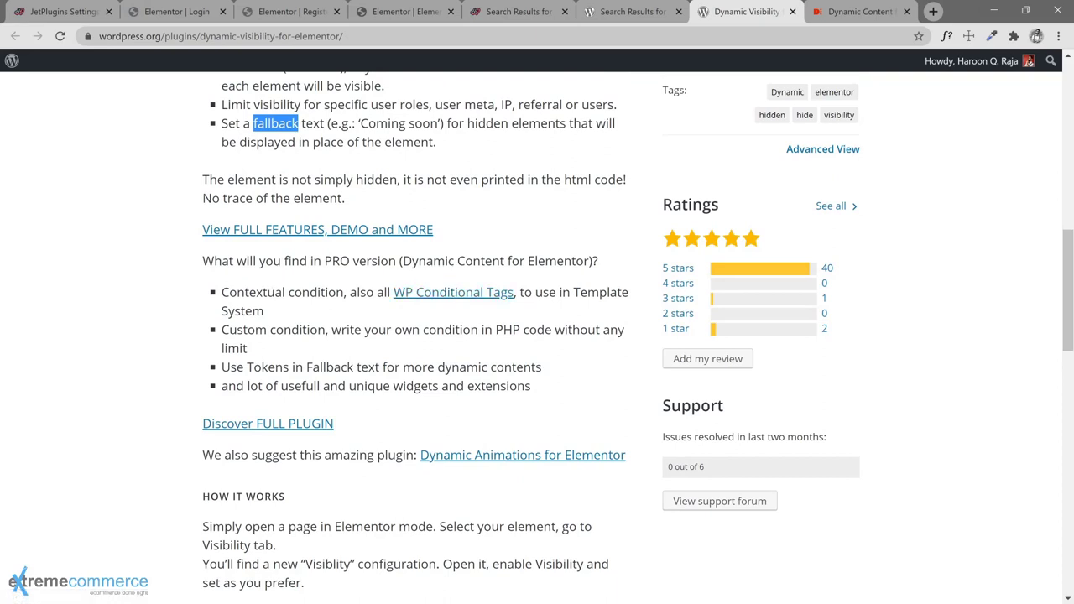
{"action": "scroll", "coordinate": [428, 360], "scroll_direction": "down", "scroll_amount": 2}
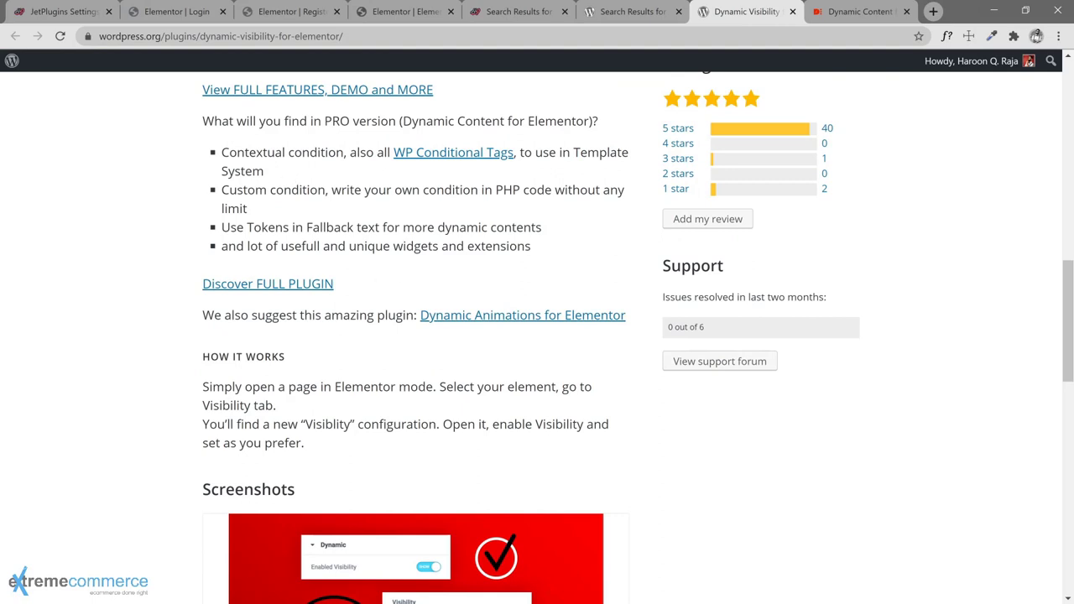
{"action": "scroll", "coordinate": [561, 126], "scroll_direction": "up", "scroll_amount": 2}
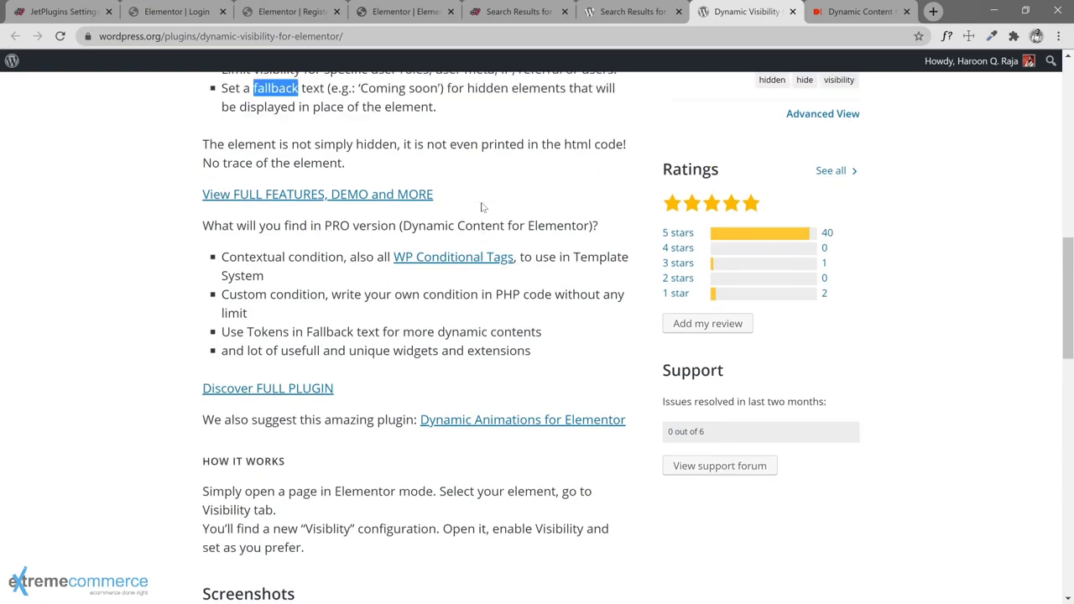
{"action": "scroll", "coordinate": [482, 207], "scroll_direction": "up", "scroll_amount": 9}
{"action": "scroll", "coordinate": [547, 290], "scroll_direction": "down", "scroll_amount": 3}
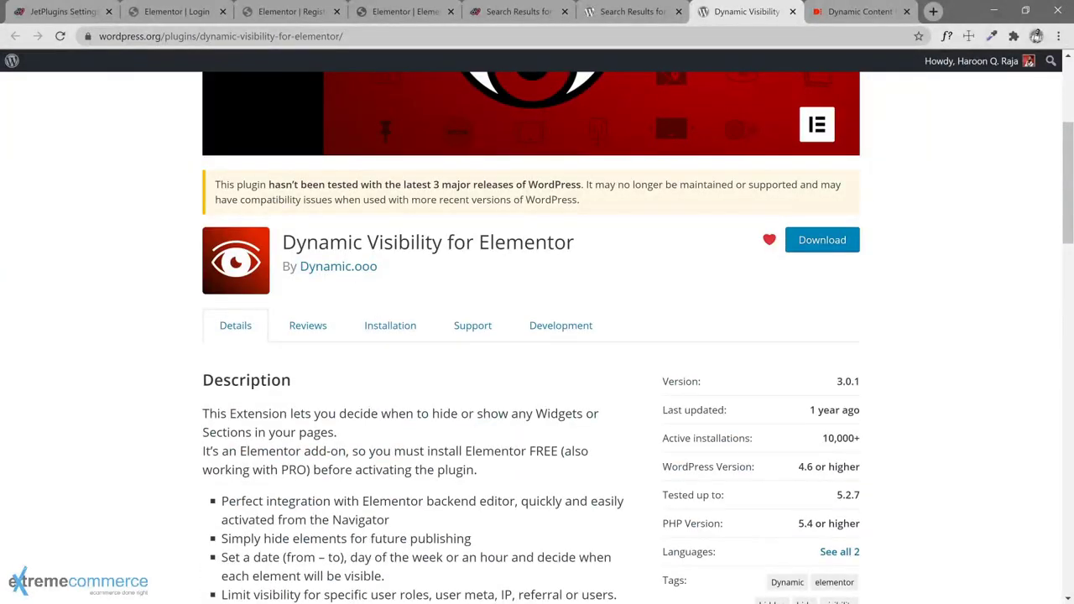
{"action": "scroll", "coordinate": [456, 364], "scroll_direction": "down", "scroll_amount": 3}
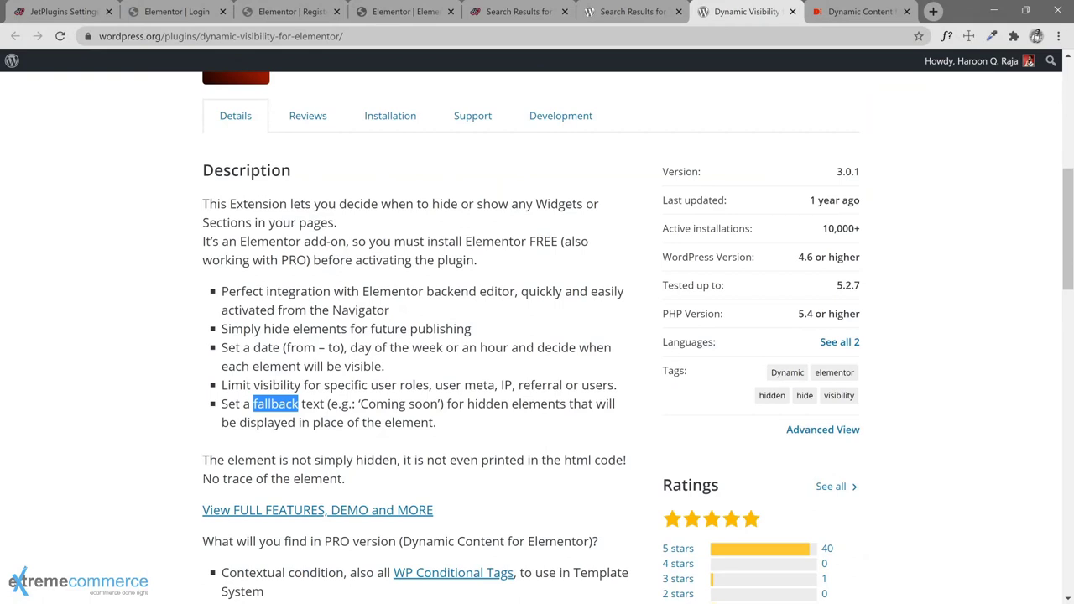
{"action": "left_click", "coordinate": [277, 403]}
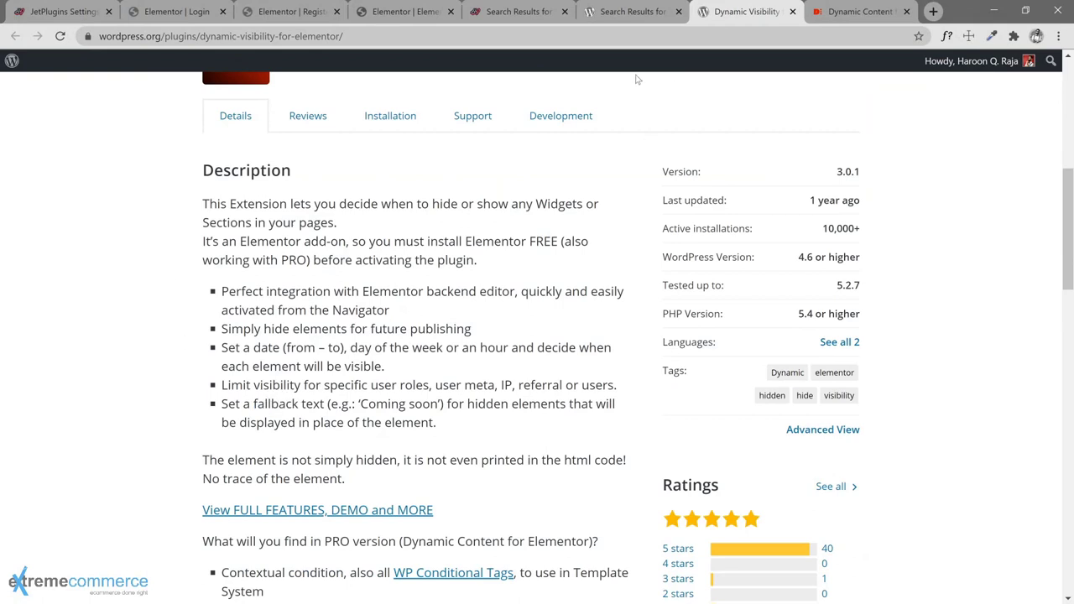
{"action": "left_click", "coordinate": [793, 12]}
Step: Close the Dynamic Content site and search results, then select the avatar icon in Elementor Header #2697
{"action": "left_click", "coordinate": [792, 12]}
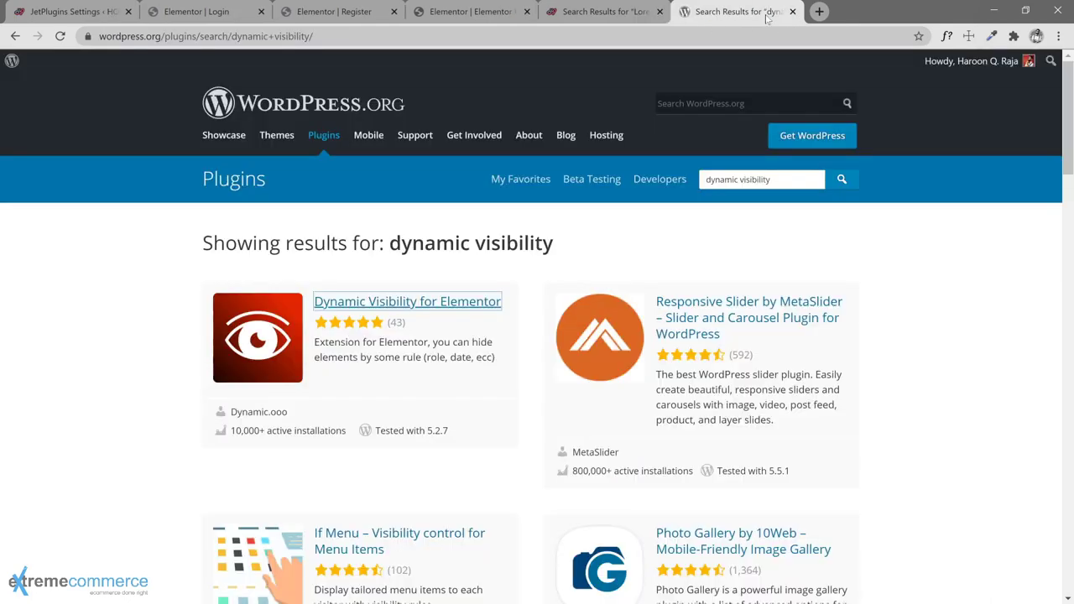
{"action": "left_click", "coordinate": [793, 11]}
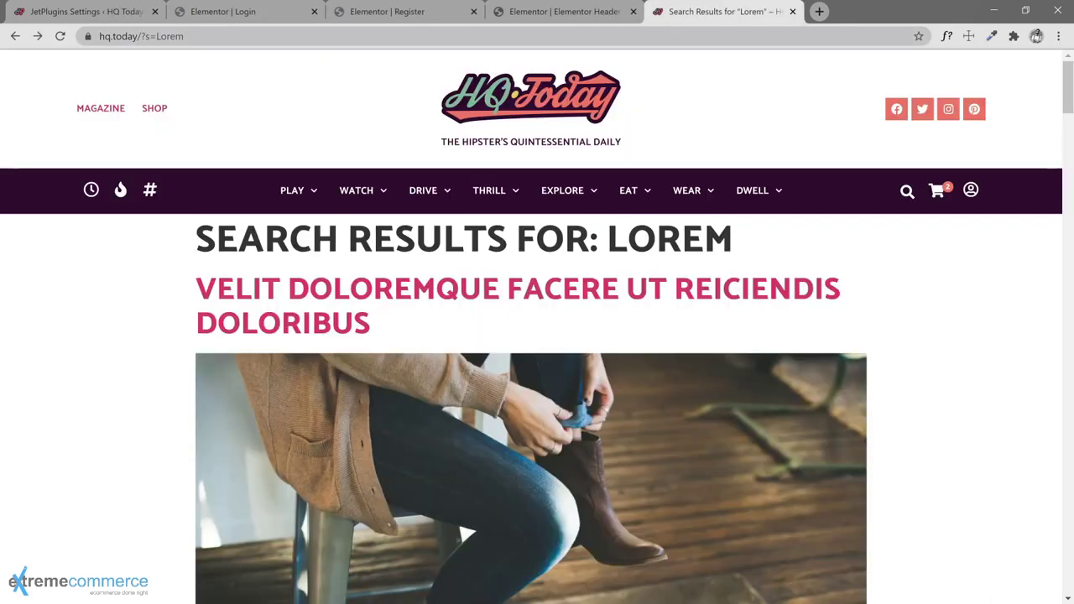
{"action": "left_click", "coordinate": [251, 16]}
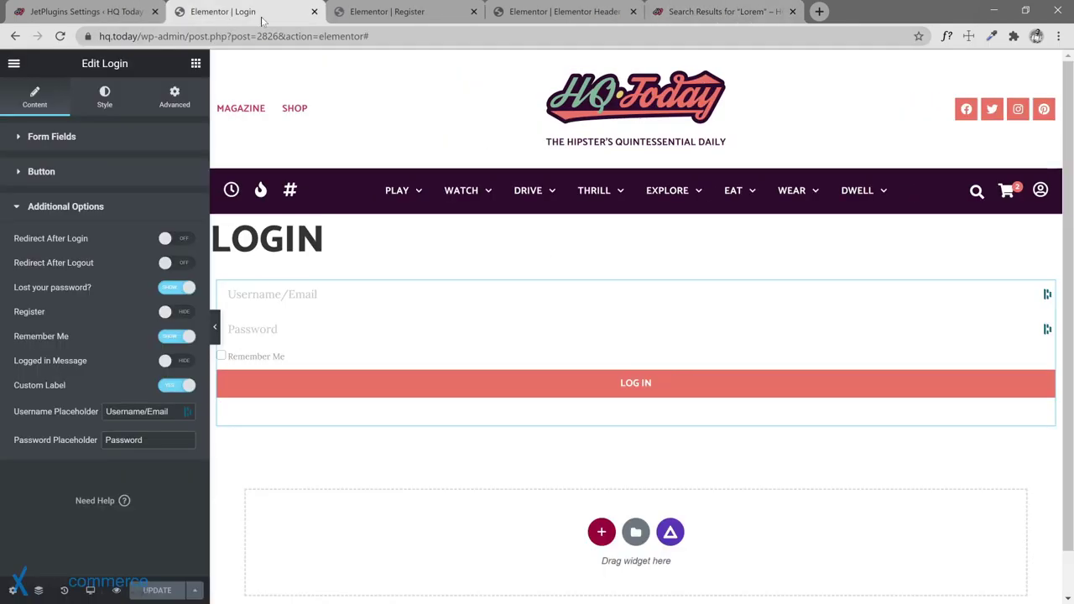
{"action": "left_click", "coordinate": [516, 16]}
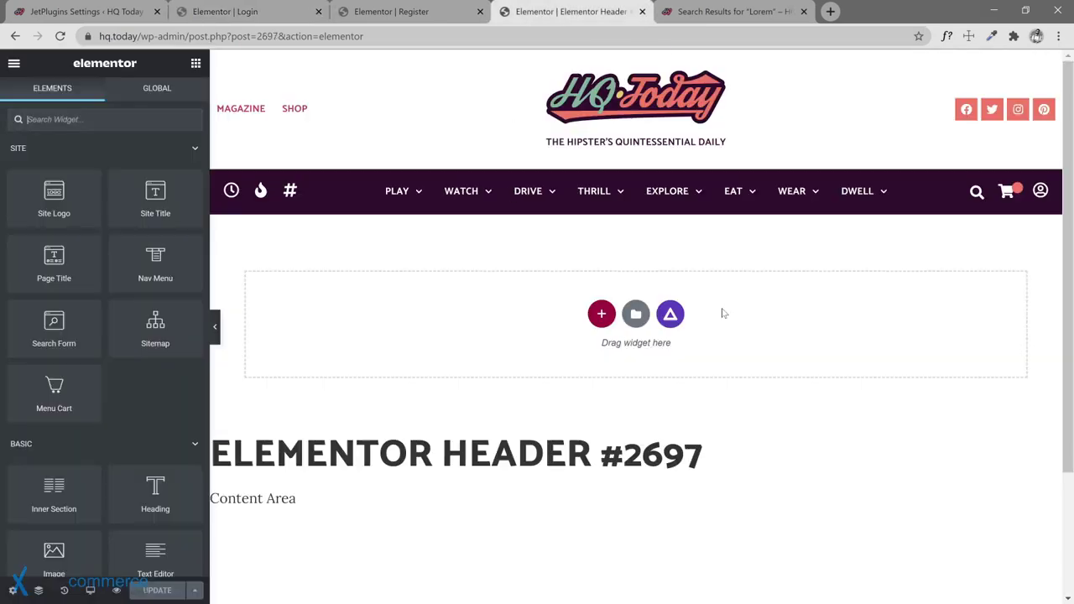
{"action": "left_click", "coordinate": [1044, 188]}
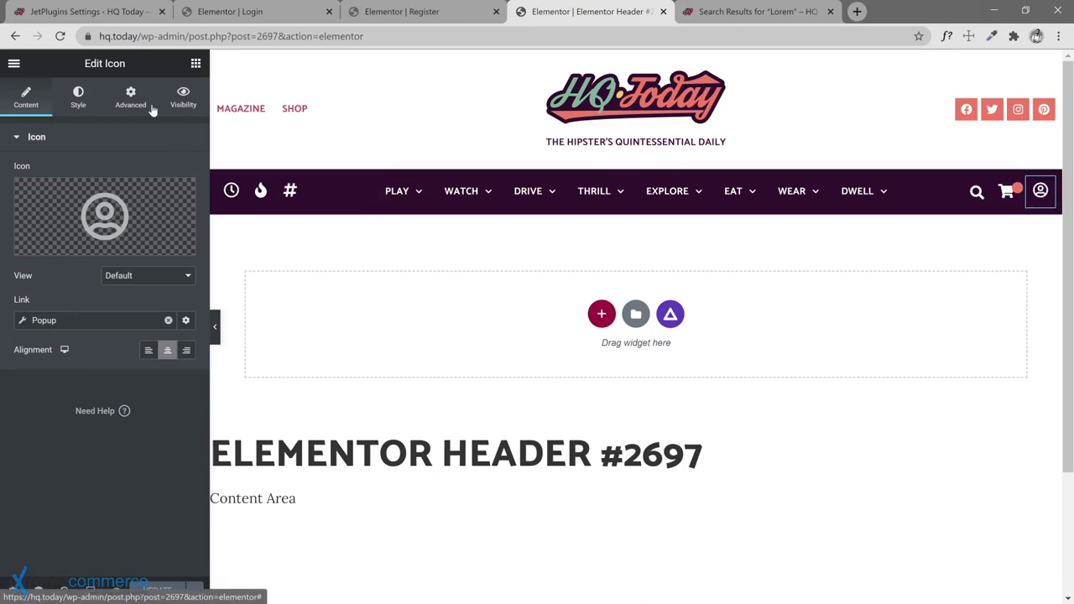
Step: Enable visibility rules on the avatar icon, leaving Always Hide switched off
{"action": "left_click", "coordinate": [183, 104]}
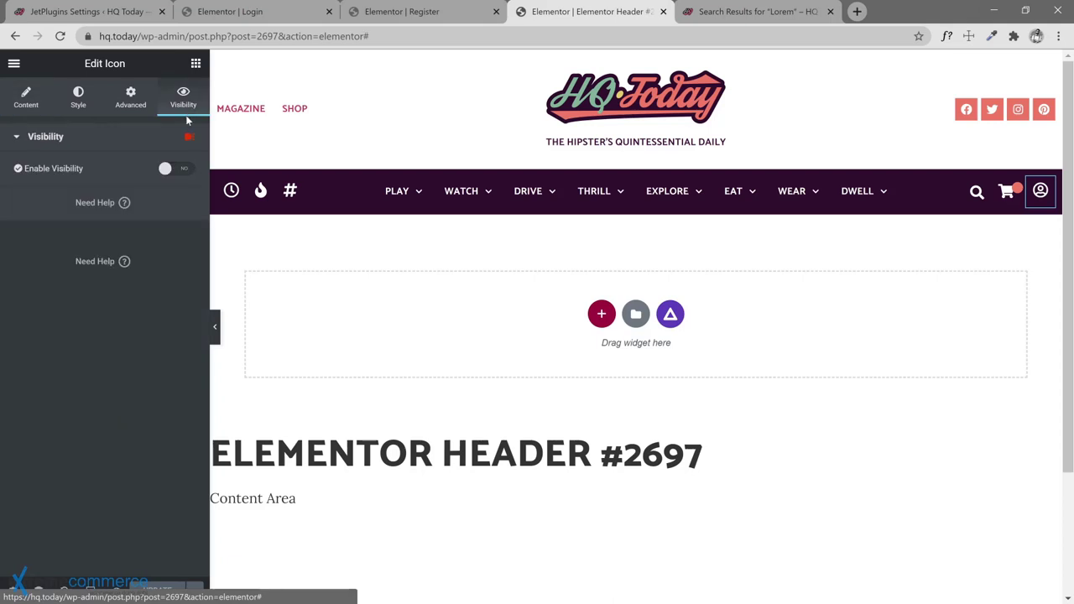
{"action": "left_click", "coordinate": [167, 171]}
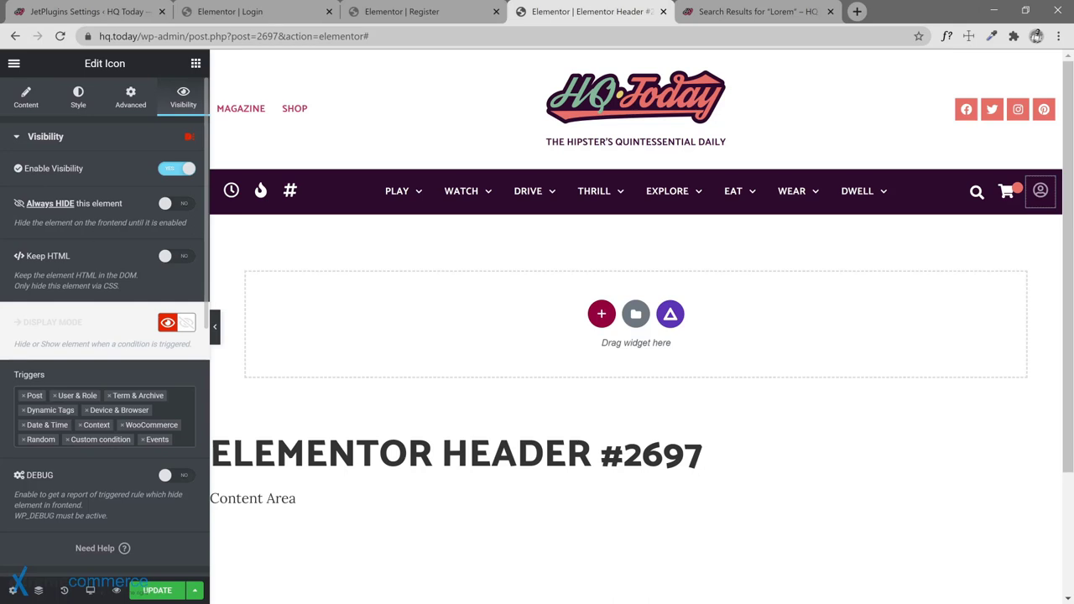
{"action": "left_click", "coordinate": [180, 205]}
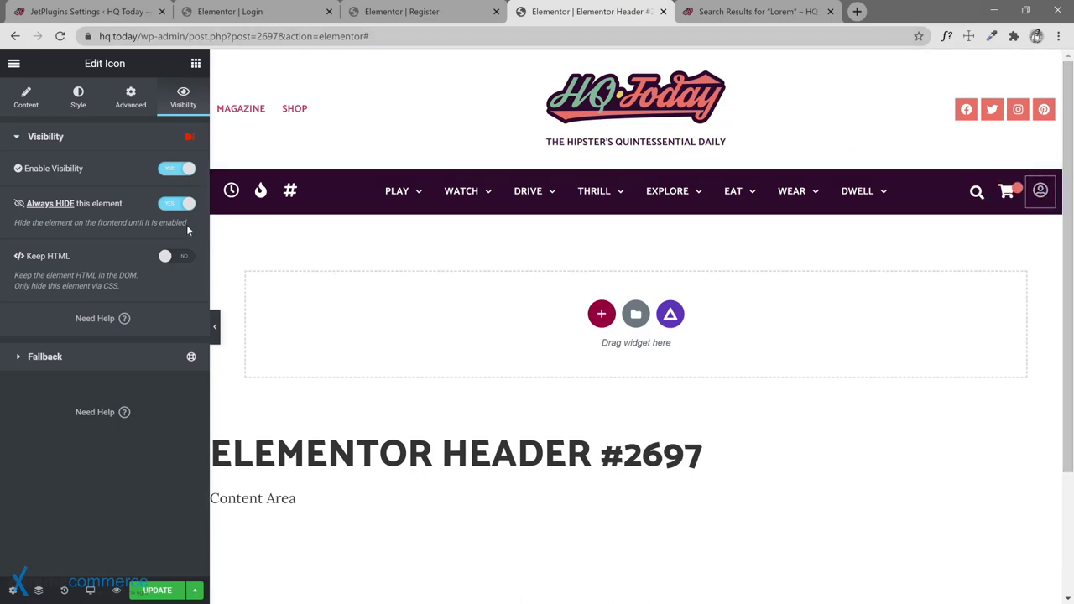
{"action": "left_click", "coordinate": [172, 205]}
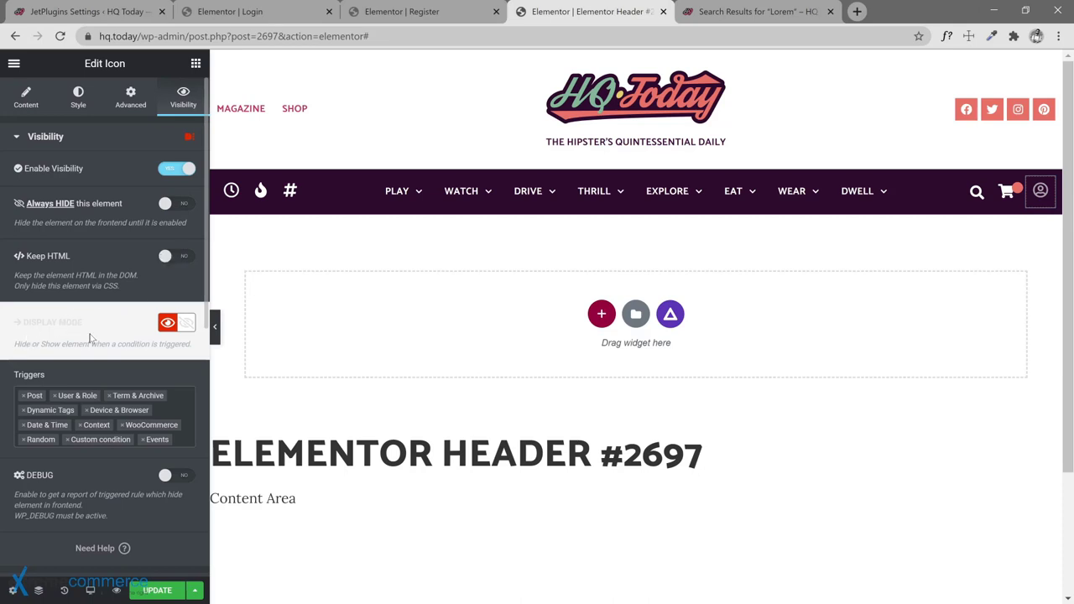
{"action": "left_click_drag", "start_coordinate": [195, 344], "coordinate": [18, 326]}
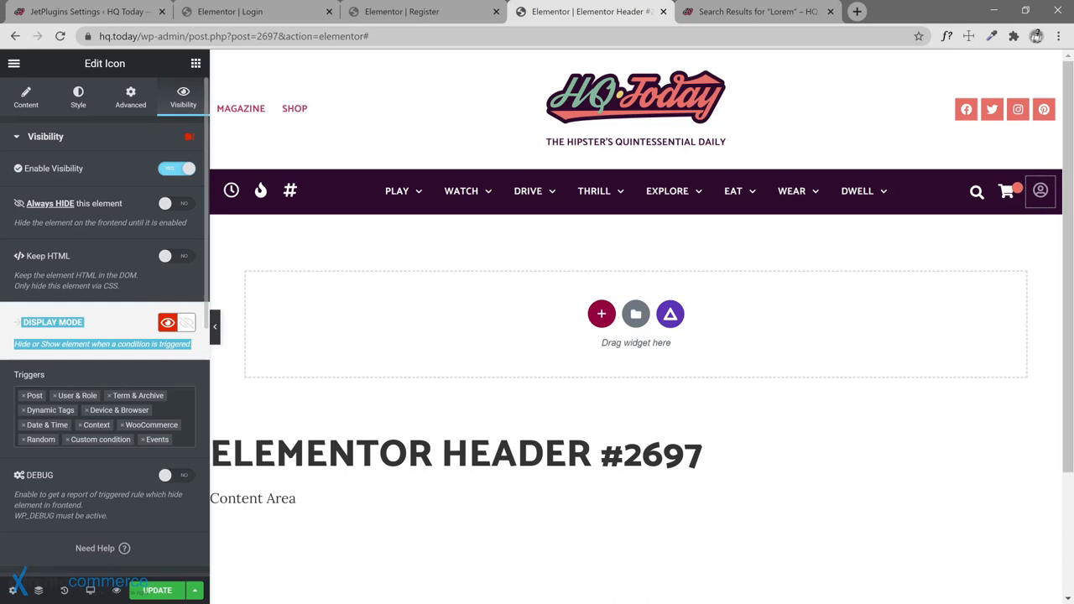
Step: Remove every trigger except User & Role, such as Post, Date & Time and WooCommerce, then expand User & Role
{"action": "left_click", "coordinate": [23, 395]}
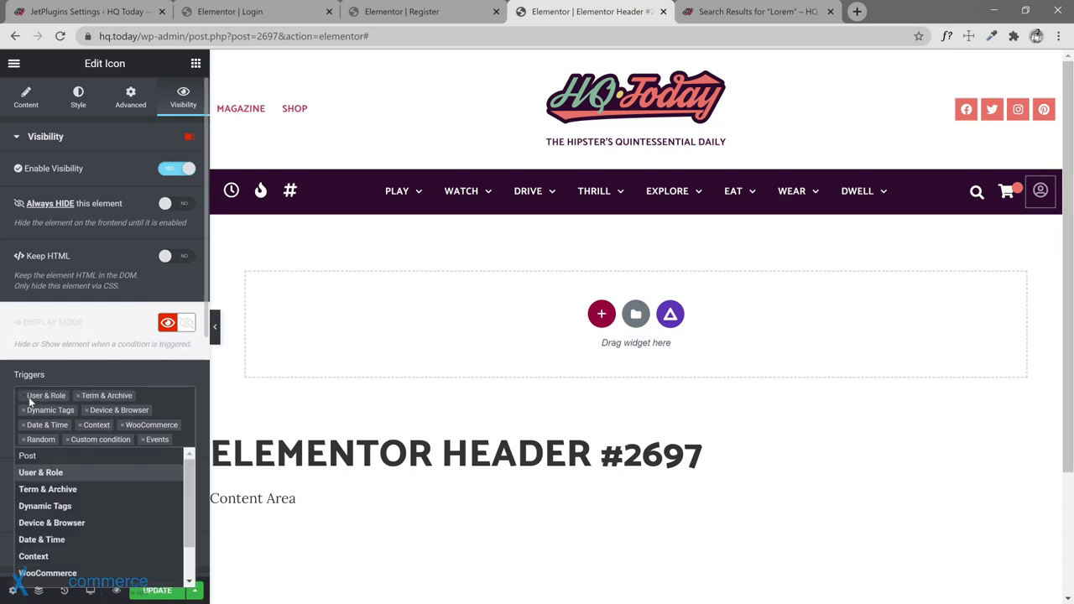
{"action": "left_click", "coordinate": [77, 396]}
{"action": "left_click", "coordinate": [77, 396]}
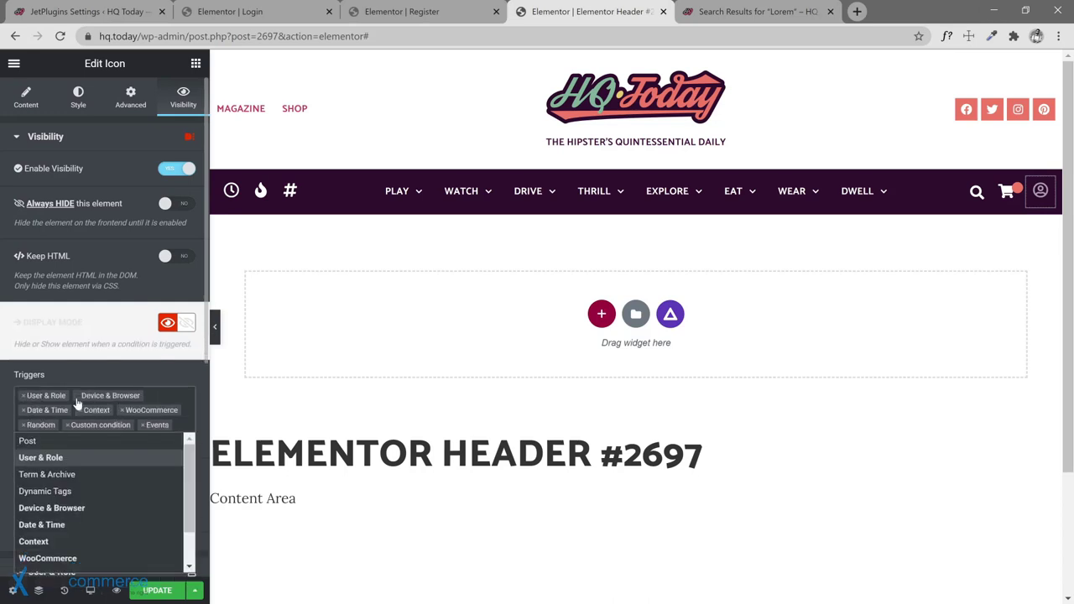
{"action": "left_click", "coordinate": [76, 397]}
{"action": "left_click", "coordinate": [76, 397]}
{"action": "left_click", "coordinate": [77, 397]}
{"action": "left_click", "coordinate": [76, 397]}
{"action": "left_click", "coordinate": [77, 396]}
{"action": "left_click", "coordinate": [76, 396]}
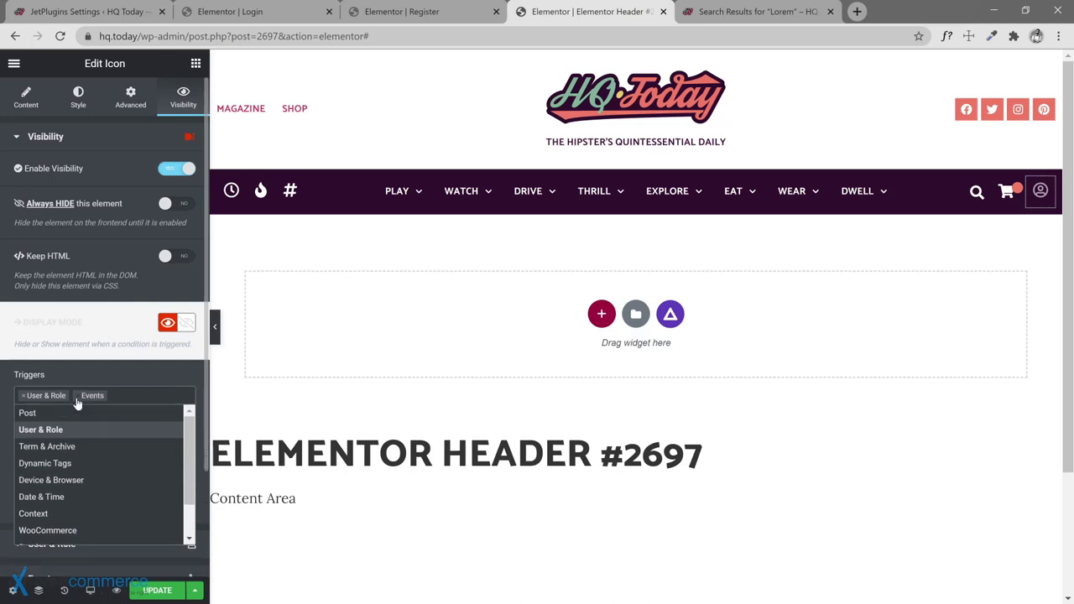
{"action": "left_click", "coordinate": [77, 397]}
{"action": "left_click", "coordinate": [80, 374]}
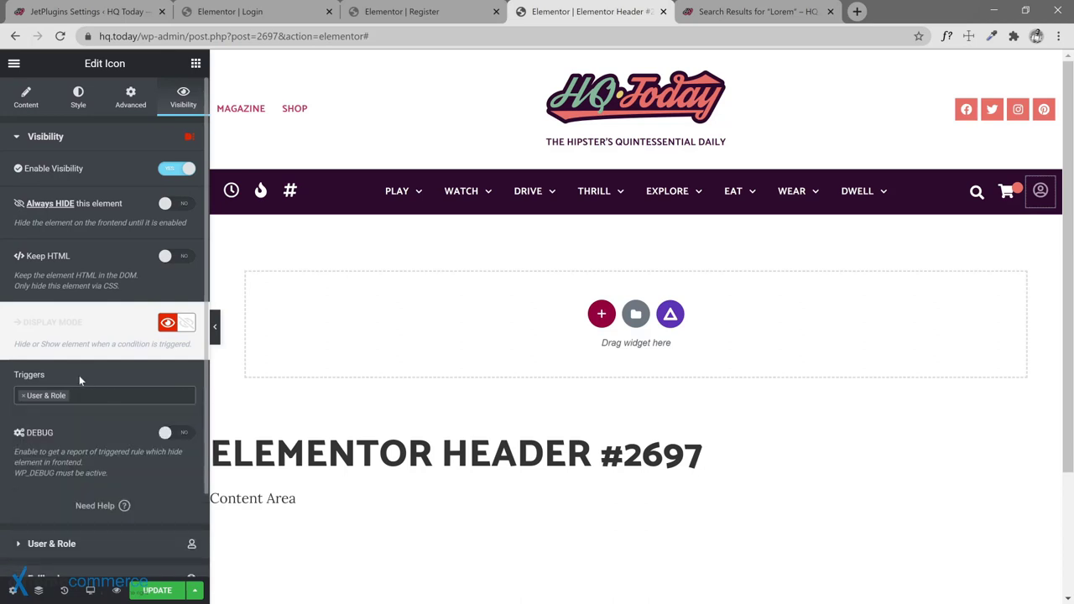
{"action": "scroll", "coordinate": [103, 435], "scroll_direction": "down", "scroll_amount": 2}
{"action": "left_click", "coordinate": [52, 445]}
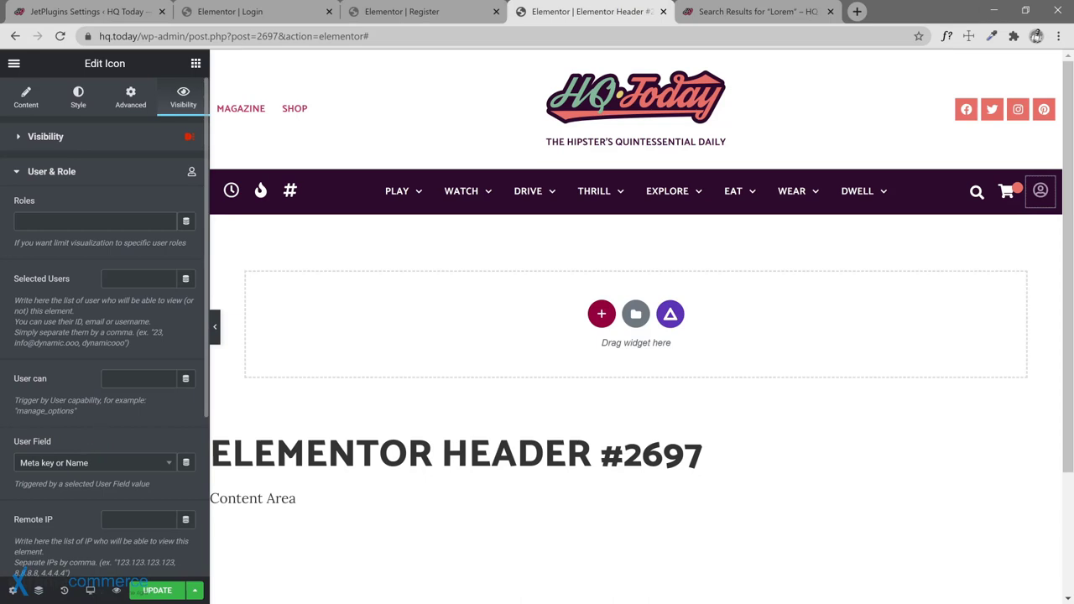
Step: Search the Roles field for 'Logged out' and 'Guest', then settle on 'Visitor'
{"action": "left_click", "coordinate": [94, 221]}
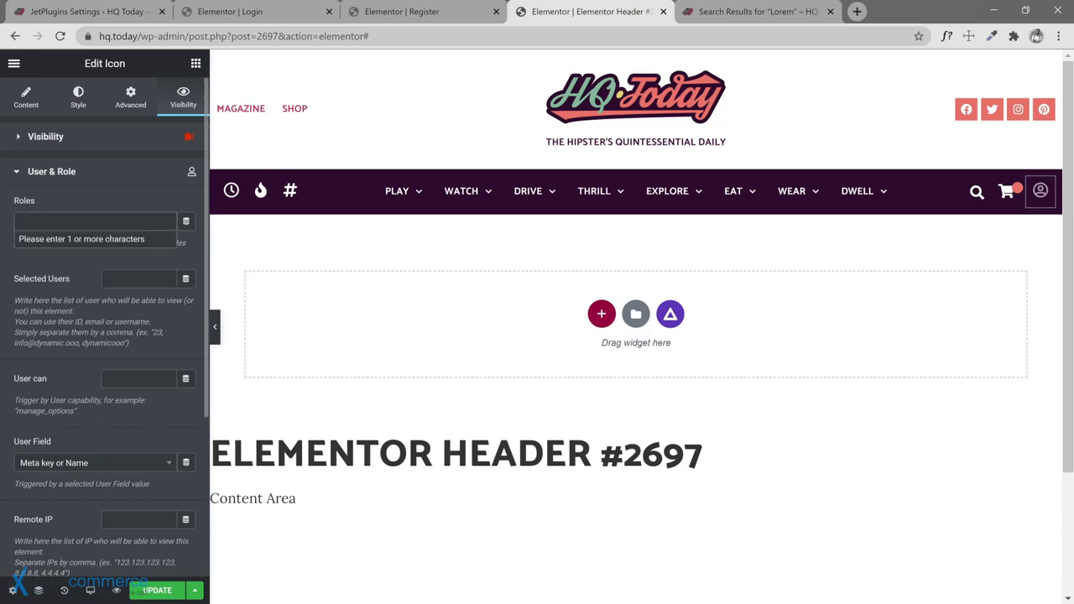
{"action": "type", "text": "Logge"}
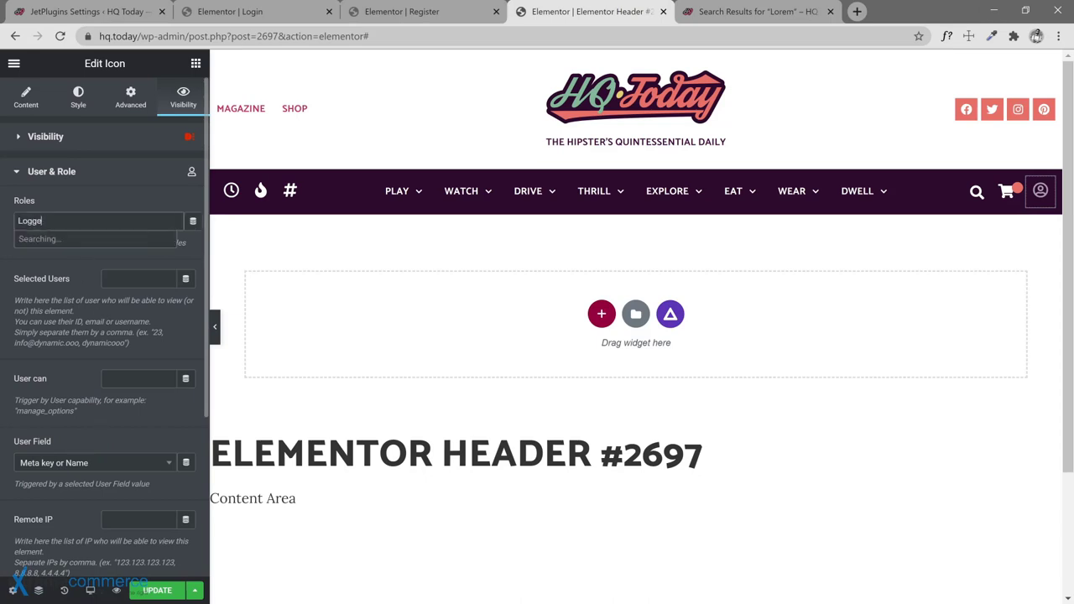
{"action": "type", "text": "d out"}
{"action": "key", "text": "ctrl+a"}
{"action": "type", "text": "Guest"}
{"action": "key", "text": "ctrl+a"}
{"action": "key", "text": "BackSpace"}
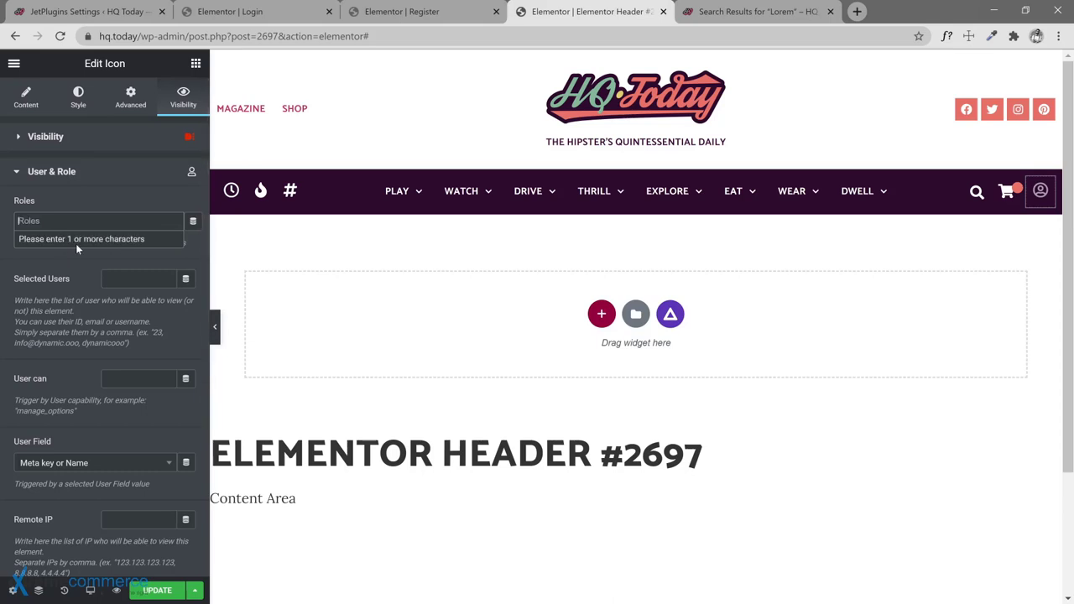
{"action": "type", "text": "Visitor"}
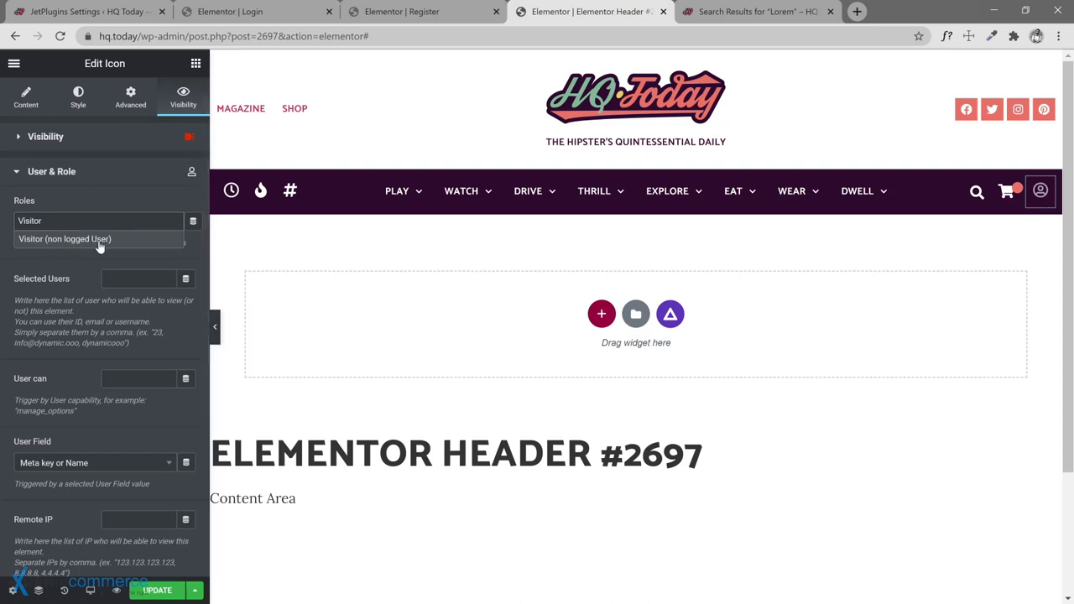
Step: Add 'Visitor (non logged User)' as the allowed role and review the Visibility settings
{"action": "left_click", "coordinate": [92, 243]}
{"action": "scroll", "coordinate": [105, 327], "scroll_direction": "down", "scroll_amount": 2}
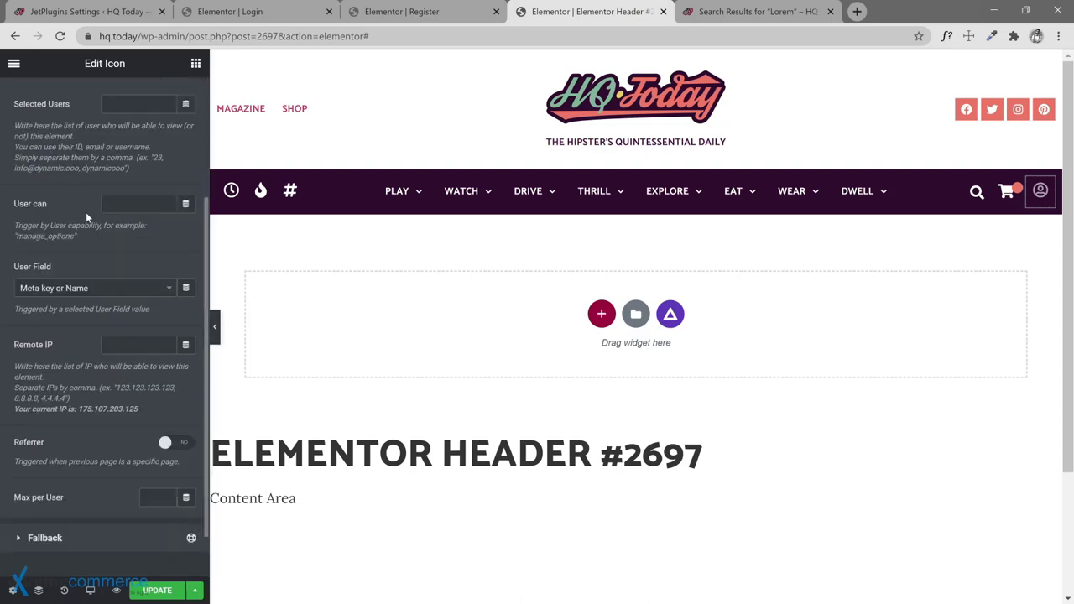
{"action": "scroll", "coordinate": [92, 201], "scroll_direction": "up", "scroll_amount": 2}
{"action": "left_click", "coordinate": [109, 139]}
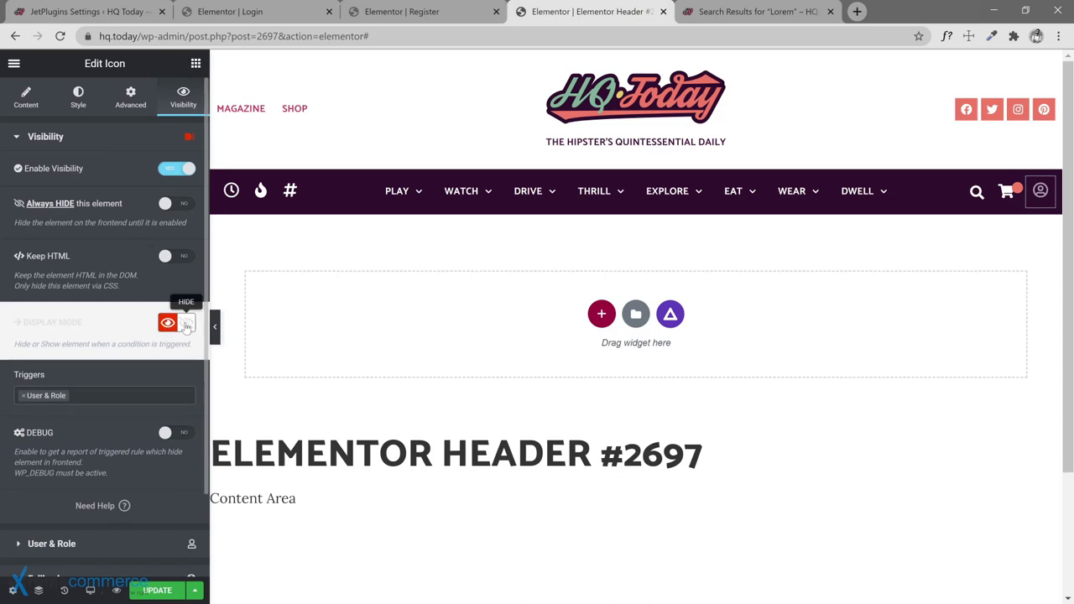
{"action": "left_click", "coordinate": [105, 142]}
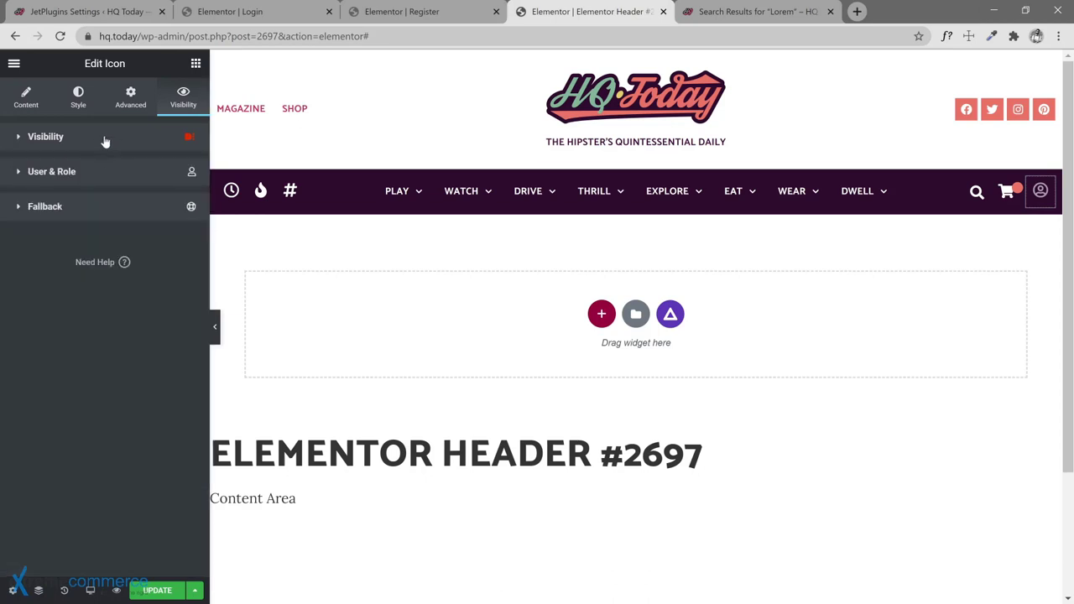
{"action": "left_click", "coordinate": [105, 138]}
{"action": "scroll", "coordinate": [122, 403], "scroll_direction": "down", "scroll_amount": 2}
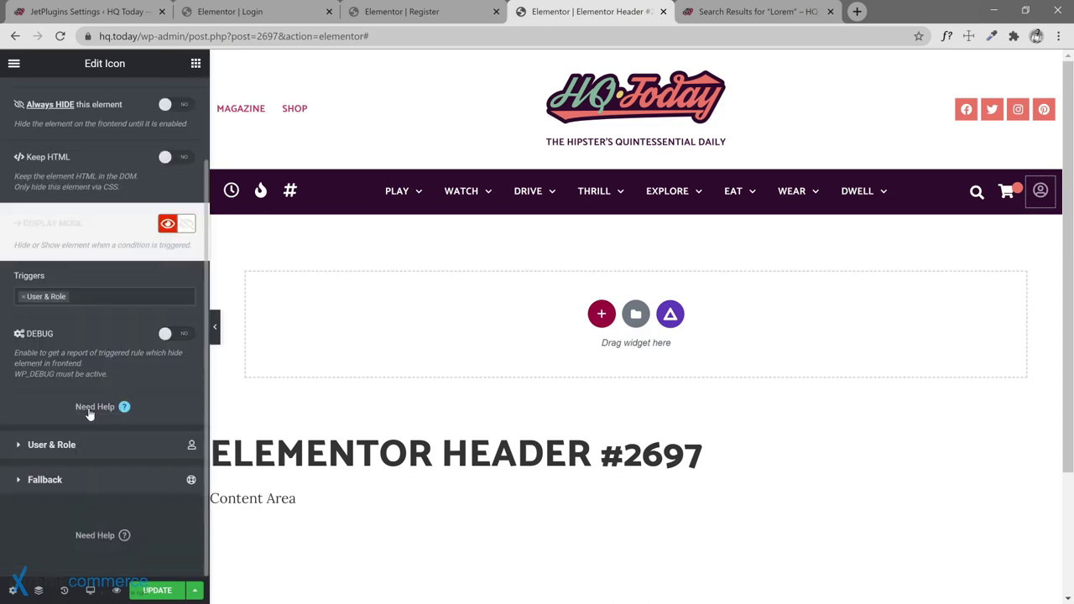
{"action": "left_click", "coordinate": [75, 443]}
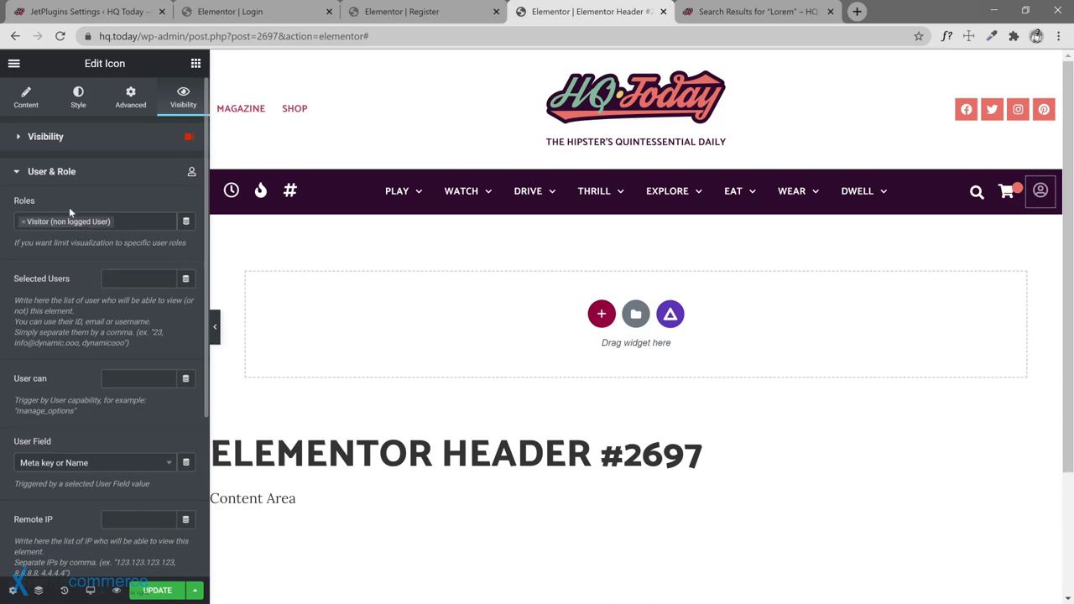
Step: Leave Selected Users and User can empty and Fallback off, then update the header
{"action": "scroll", "coordinate": [81, 288], "scroll_direction": "down", "scroll_amount": 2}
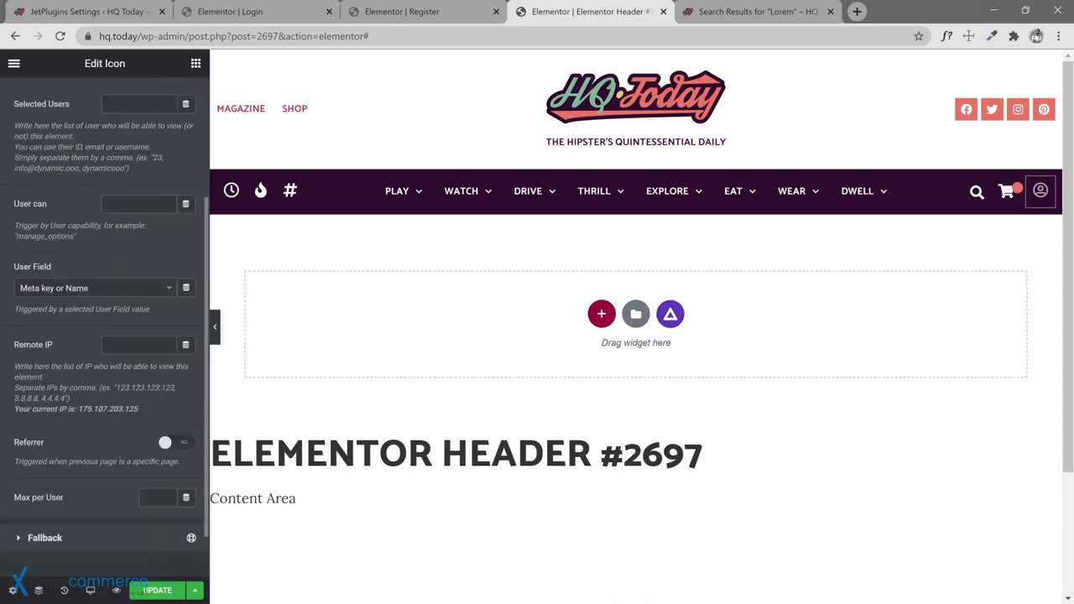
{"action": "left_click", "coordinate": [138, 103]}
{"action": "left_click", "coordinate": [111, 205]}
{"action": "left_click", "coordinate": [117, 255]}
{"action": "scroll", "coordinate": [95, 344], "scroll_direction": "down", "scroll_amount": 1}
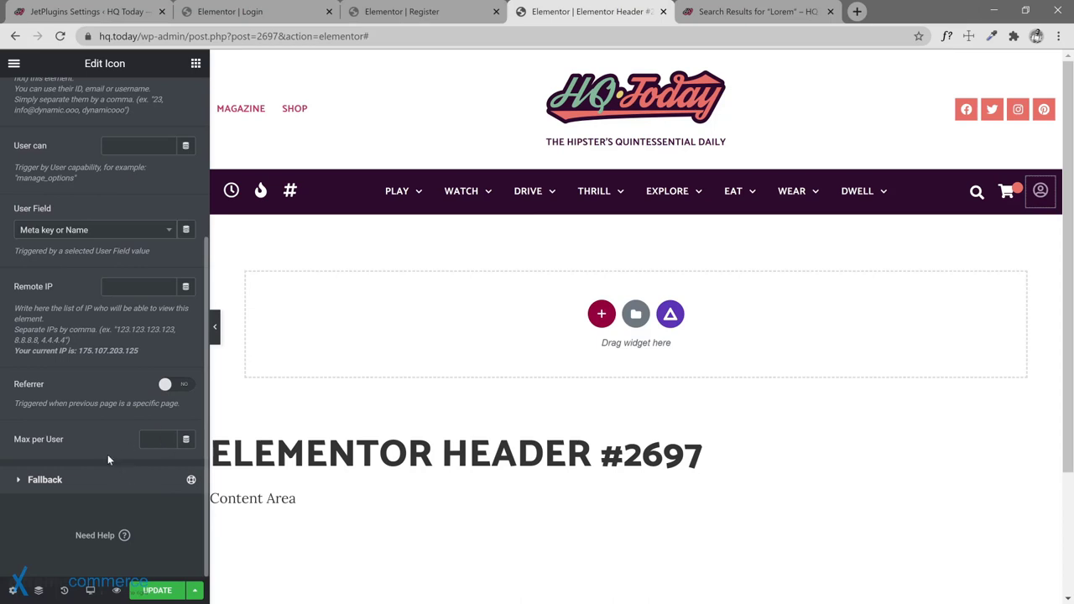
{"action": "left_click", "coordinate": [99, 482]}
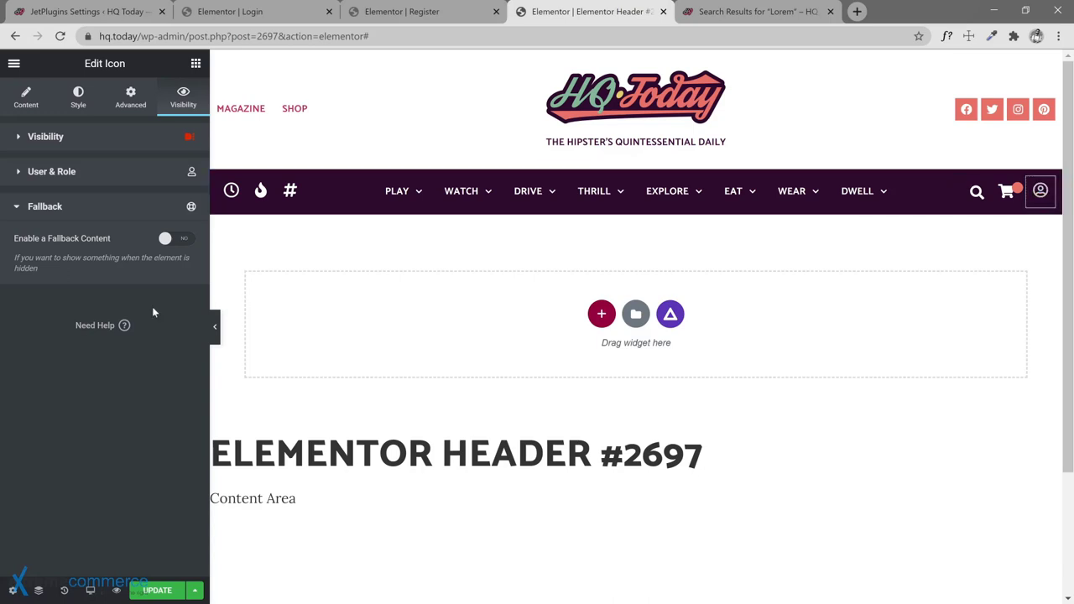
{"action": "left_click", "coordinate": [162, 591]}
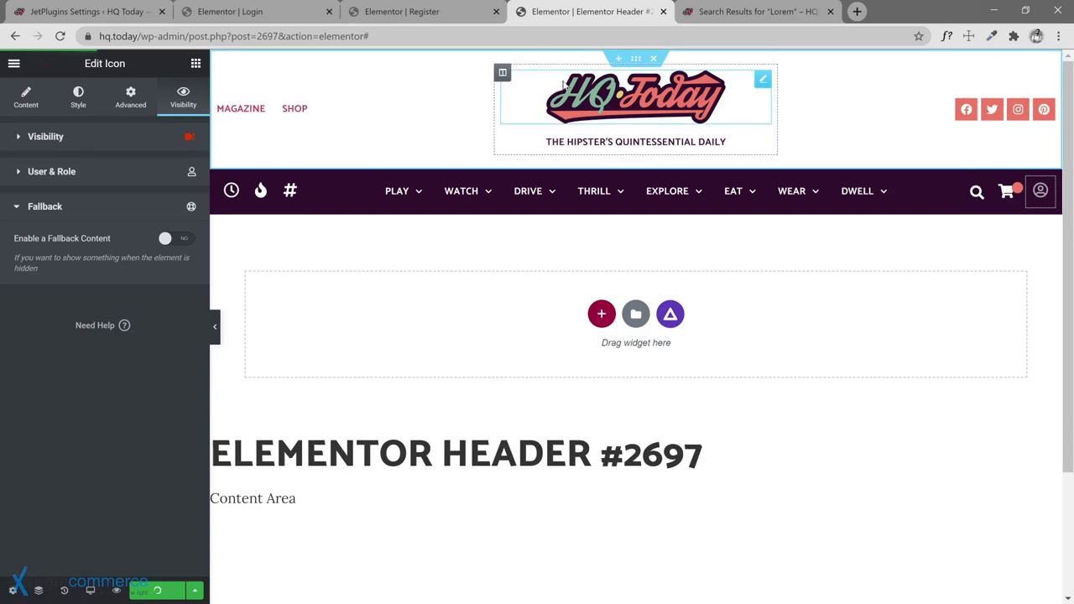
Step: Open the first post from the live site's search results and check the header in the incognito window
{"action": "left_click", "coordinate": [716, 17]}
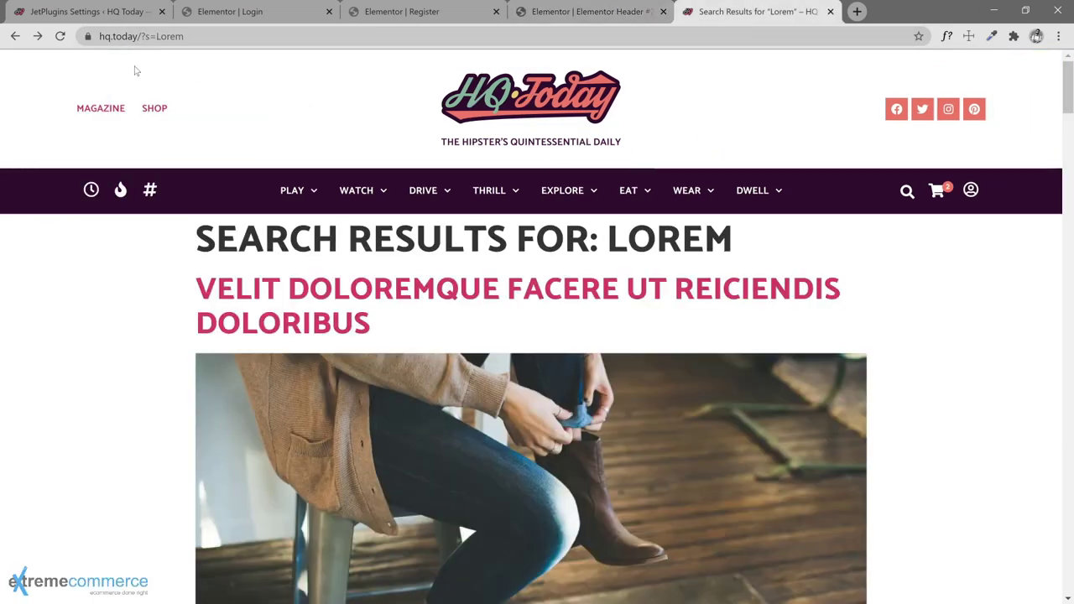
{"action": "left_click", "coordinate": [288, 334]}
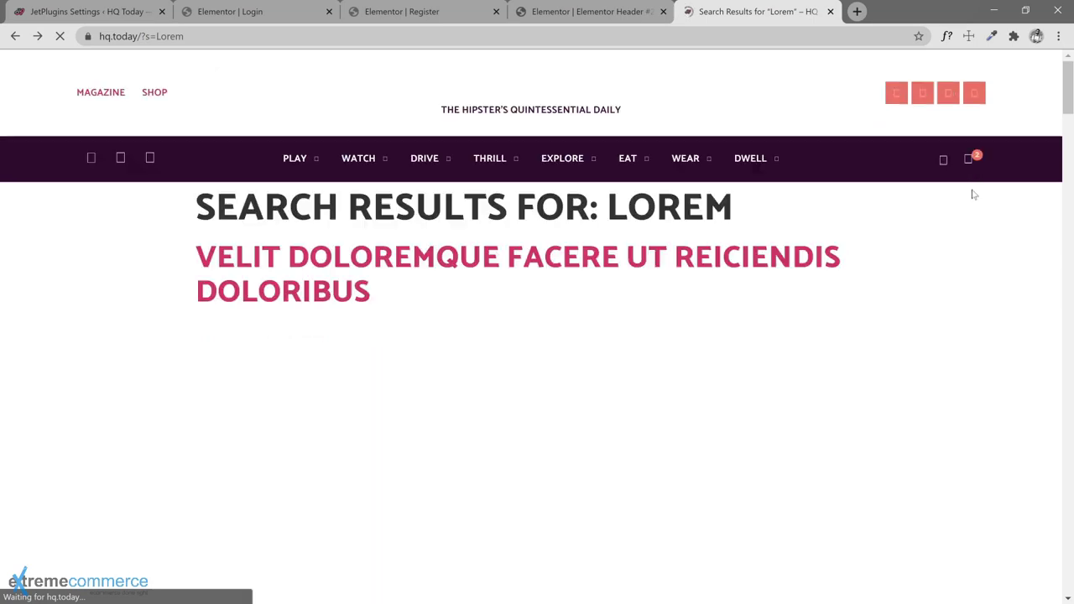
{"action": "mouse_move", "coordinate": [974, 198]}
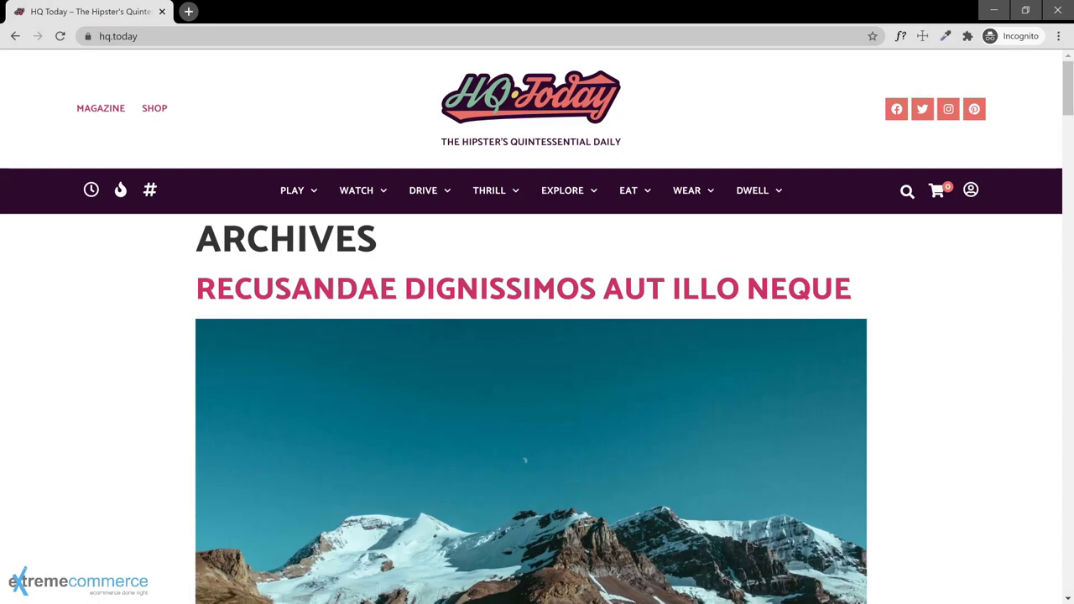
Step: Reload, go to hq.today/account, and log out of the test account
{"action": "left_click", "coordinate": [60, 36]}
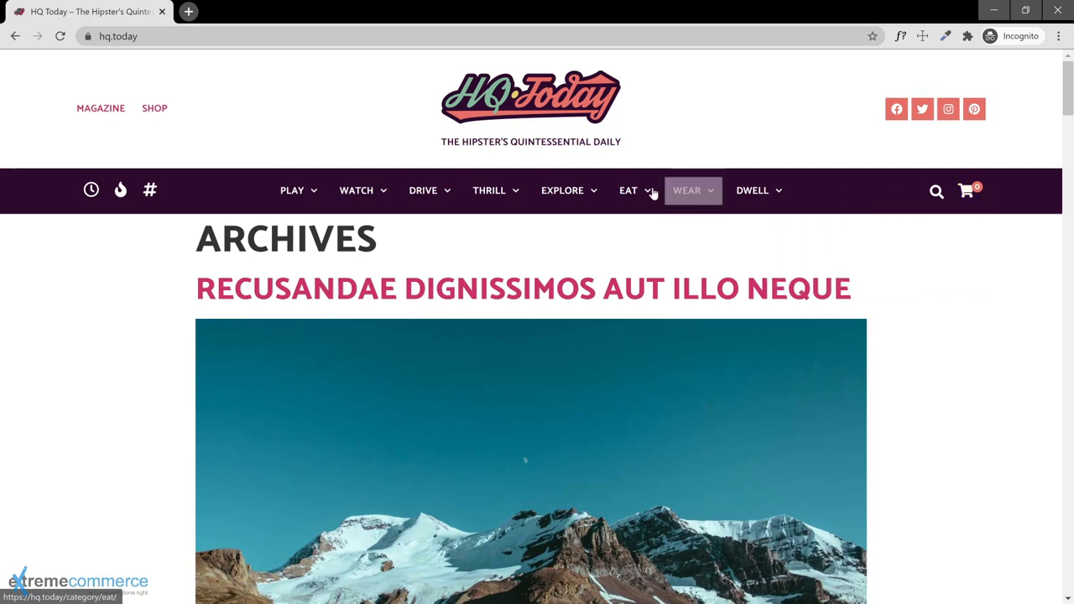
{"action": "left_click", "coordinate": [134, 36]}
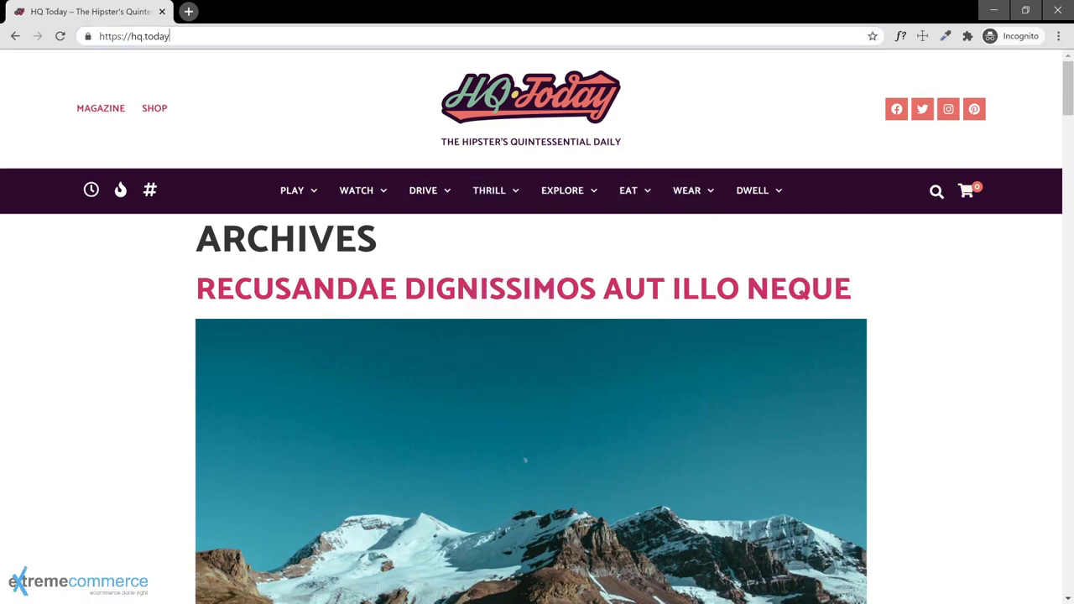
{"action": "type", "text": "/accou"}
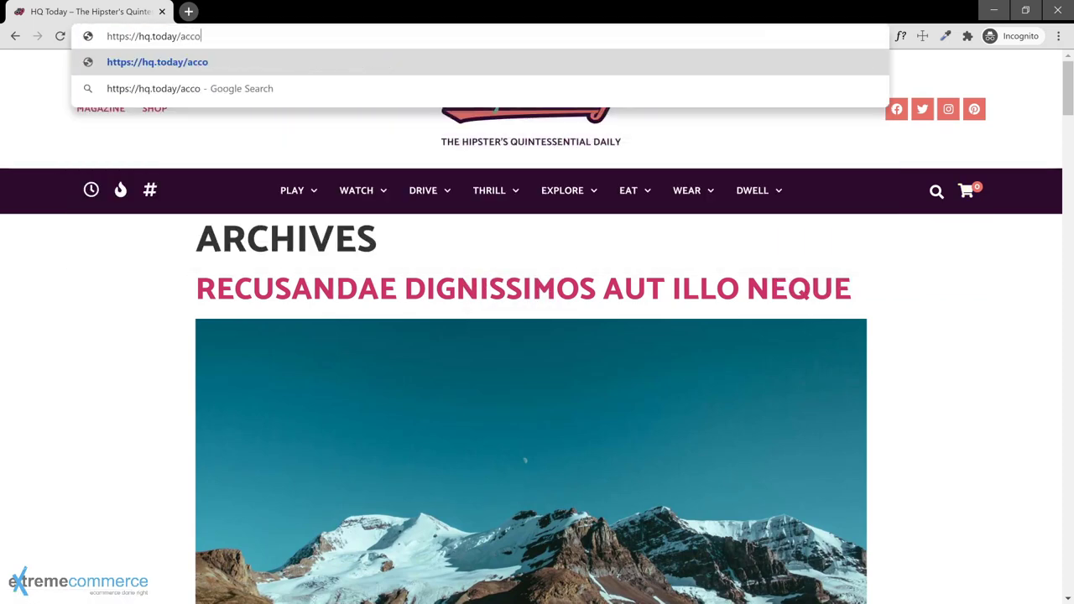
{"action": "type", "text": "nt"}
{"action": "key", "text": "Return"}
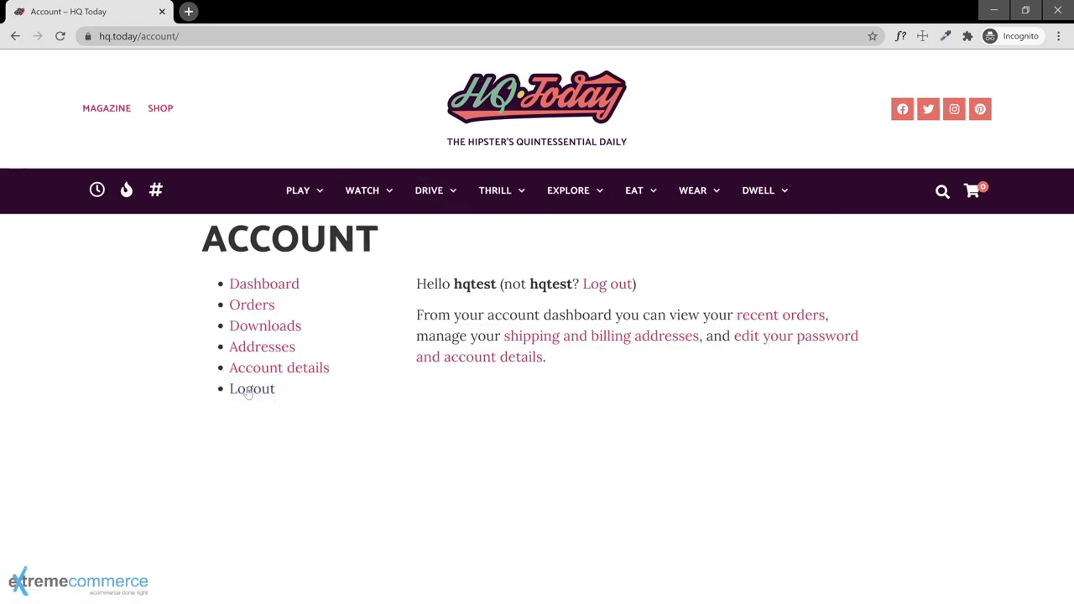
{"action": "left_click", "coordinate": [248, 393]}
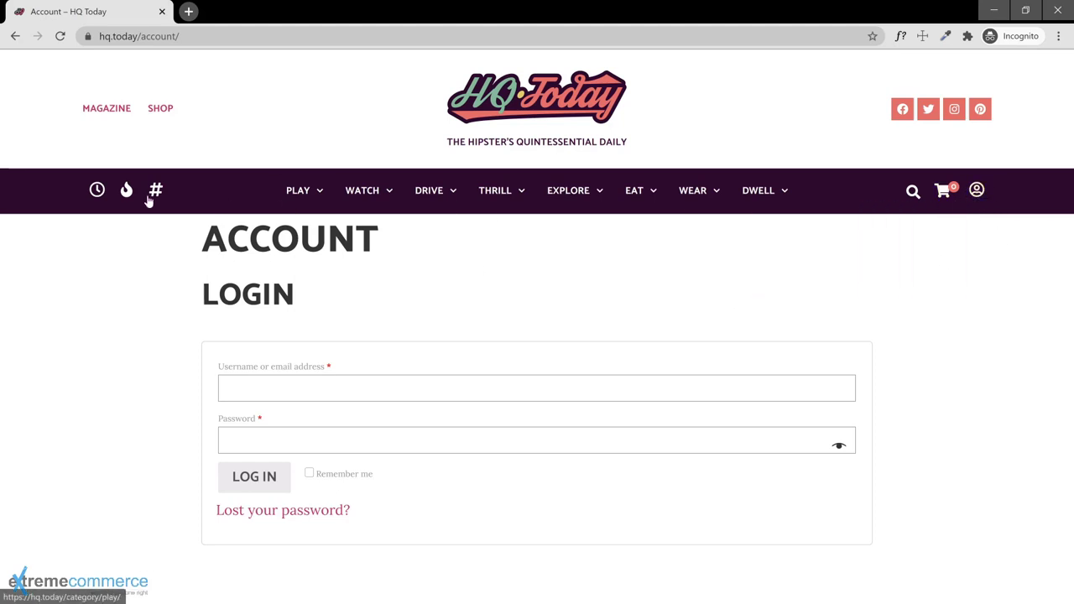
Step: From the home page, open the avatar's Login/Register popup, switch between REGISTER and LOGIN, then close it
{"action": "left_click", "coordinate": [115, 109]}
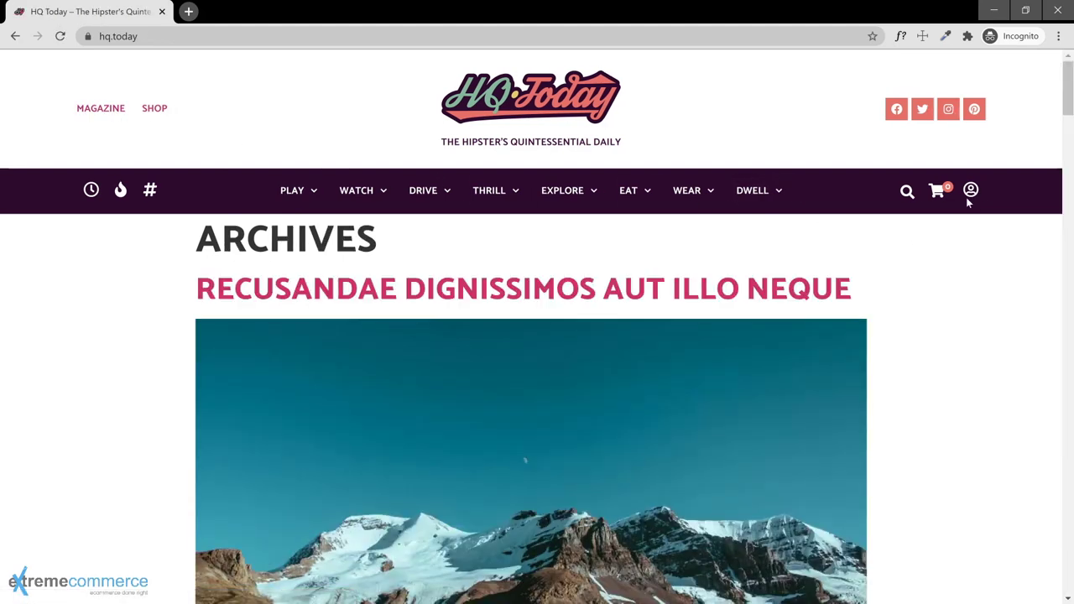
{"action": "left_click", "coordinate": [970, 192]}
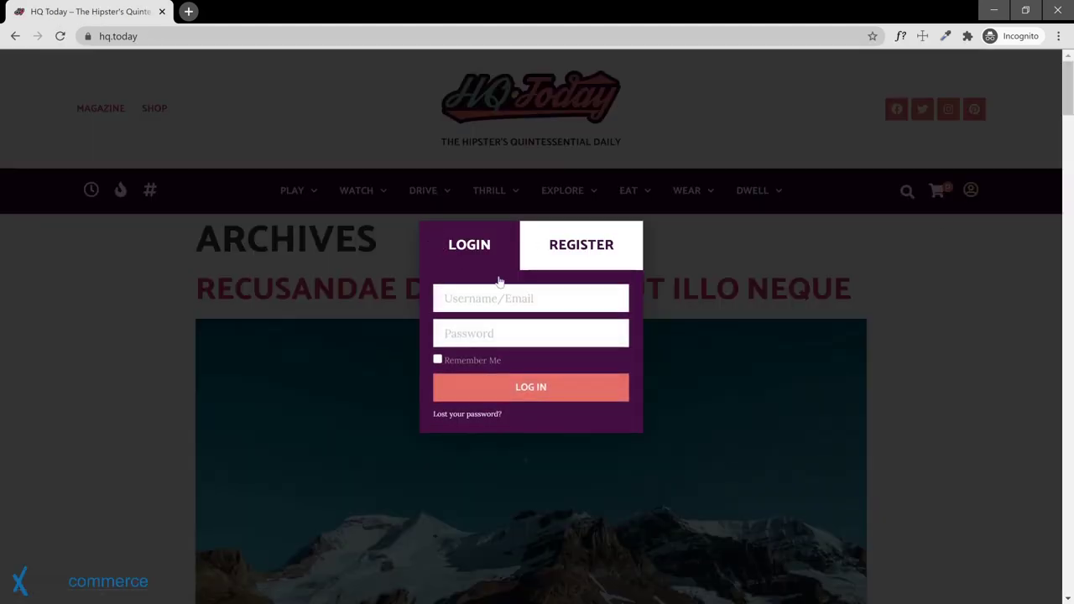
{"action": "left_click", "coordinate": [578, 262]}
{"action": "left_click", "coordinate": [479, 257]}
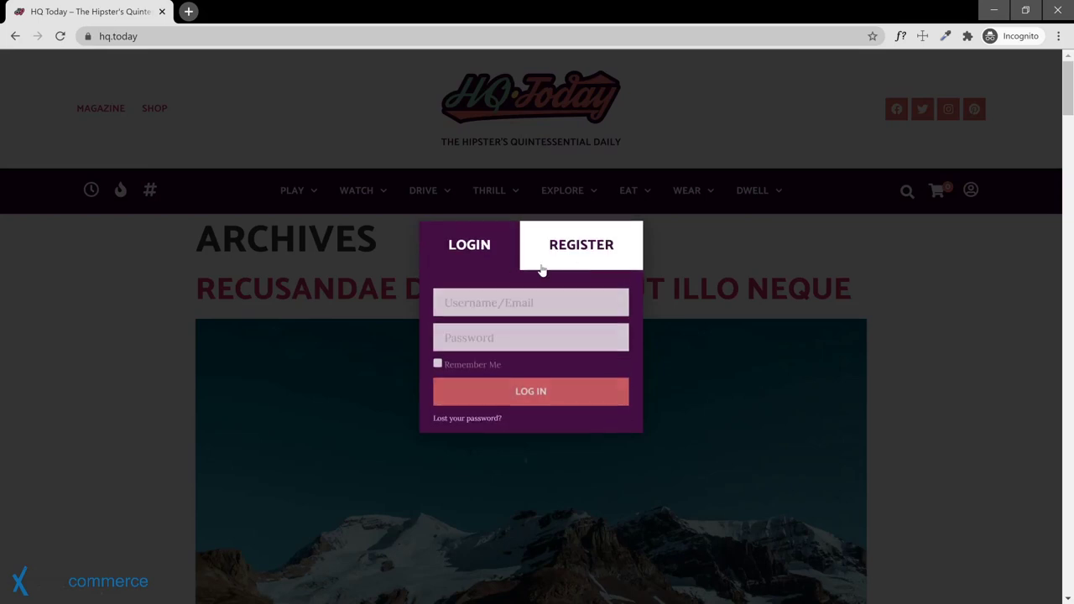
{"action": "left_click", "coordinate": [819, 256]}
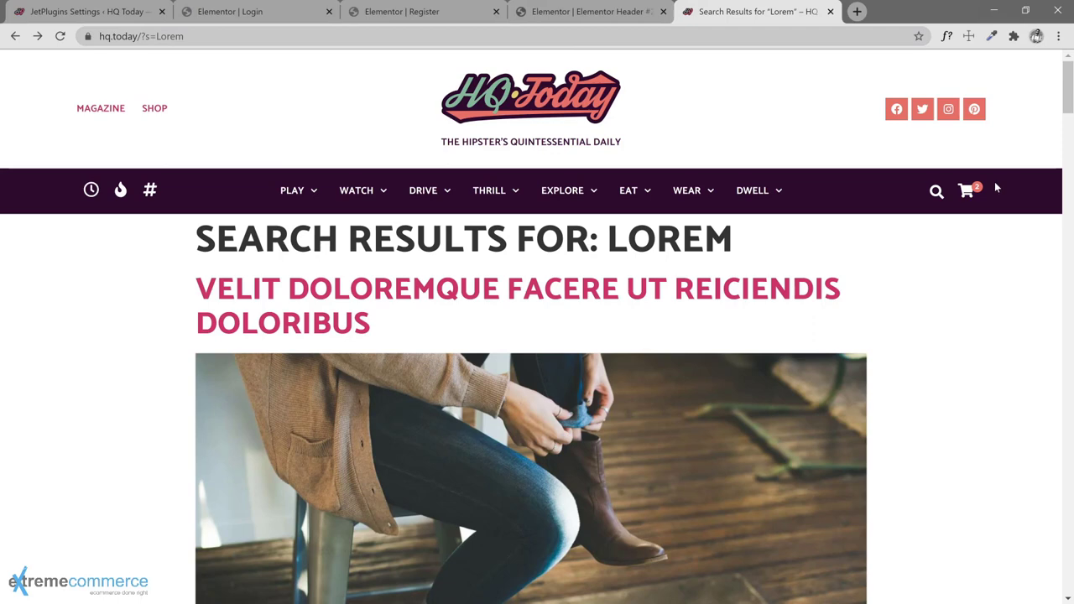
Step: Check the Available Addons on the JetPlugins Settings page, then go back to the Elementor Login editor
{"action": "left_click", "coordinate": [93, 12]}
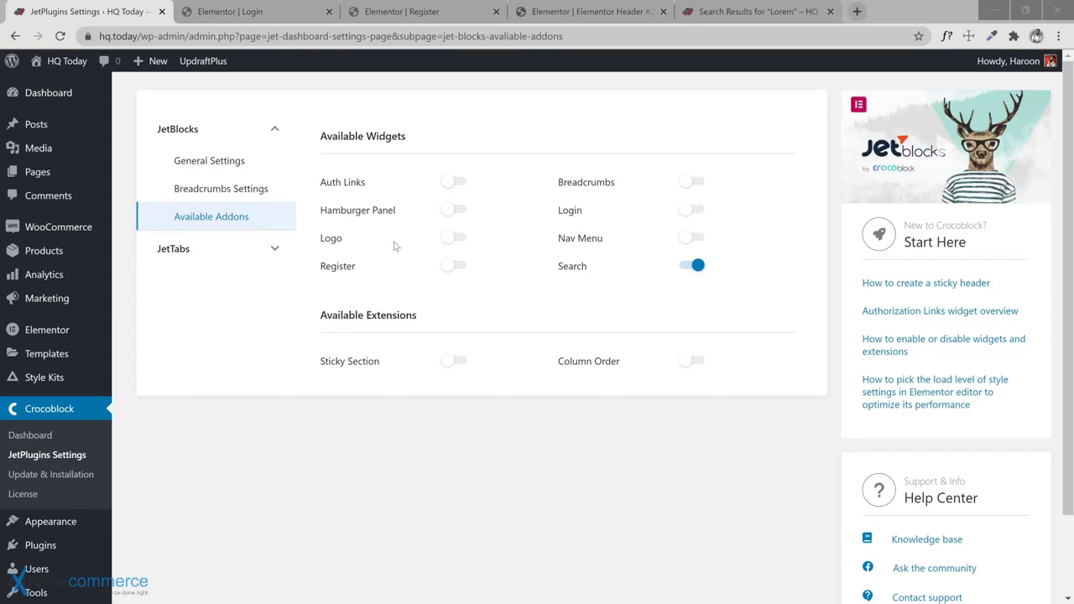
{"action": "left_click", "coordinate": [263, 17]}
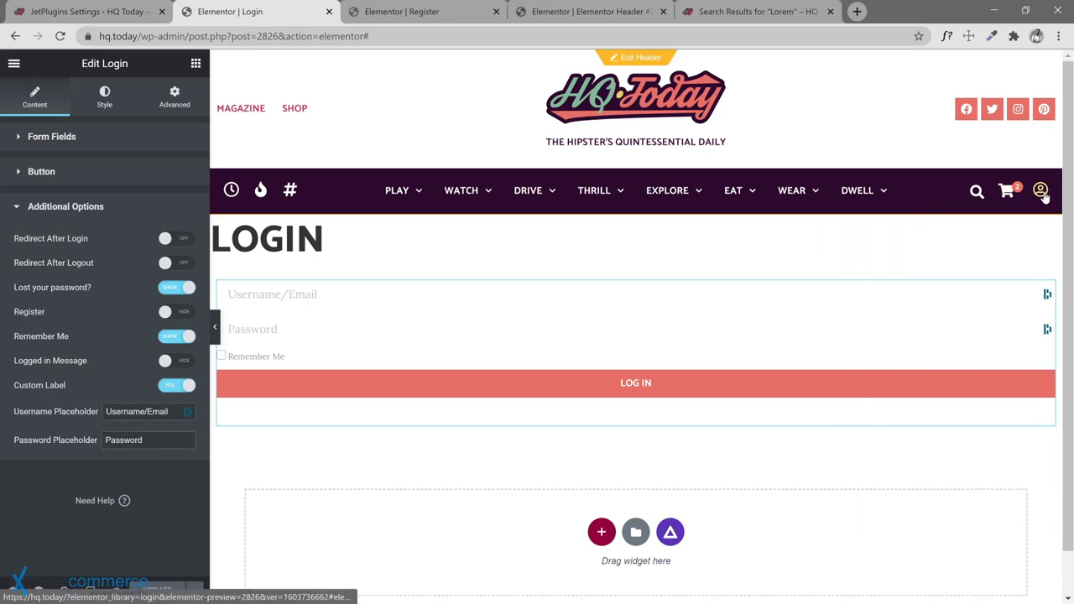
Step: Switch back to the Elementor Header #2697 editor tab
{"action": "mouse_move", "coordinate": [1015, 195]}
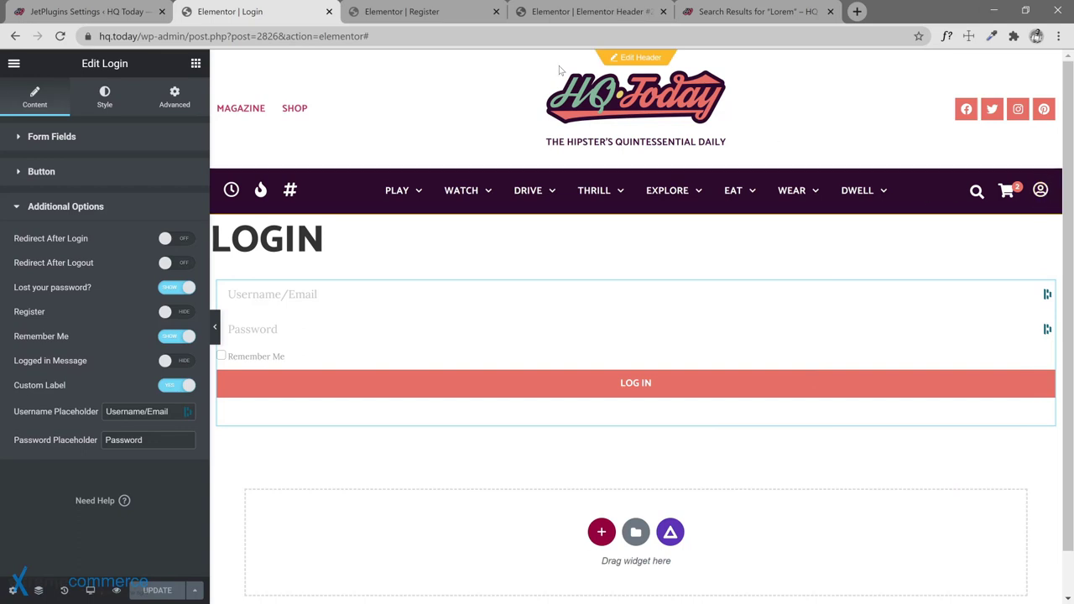
{"action": "left_click", "coordinate": [594, 13]}
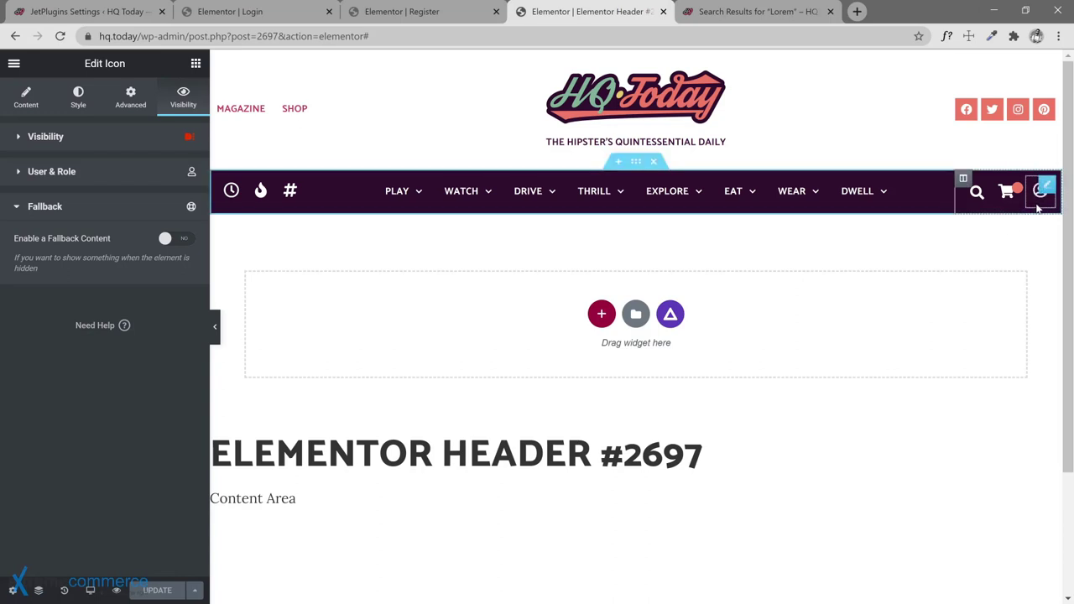
Step: Search the widgets for 'image' and drop an Image widget into the header's right column
{"action": "left_click", "coordinate": [196, 63]}
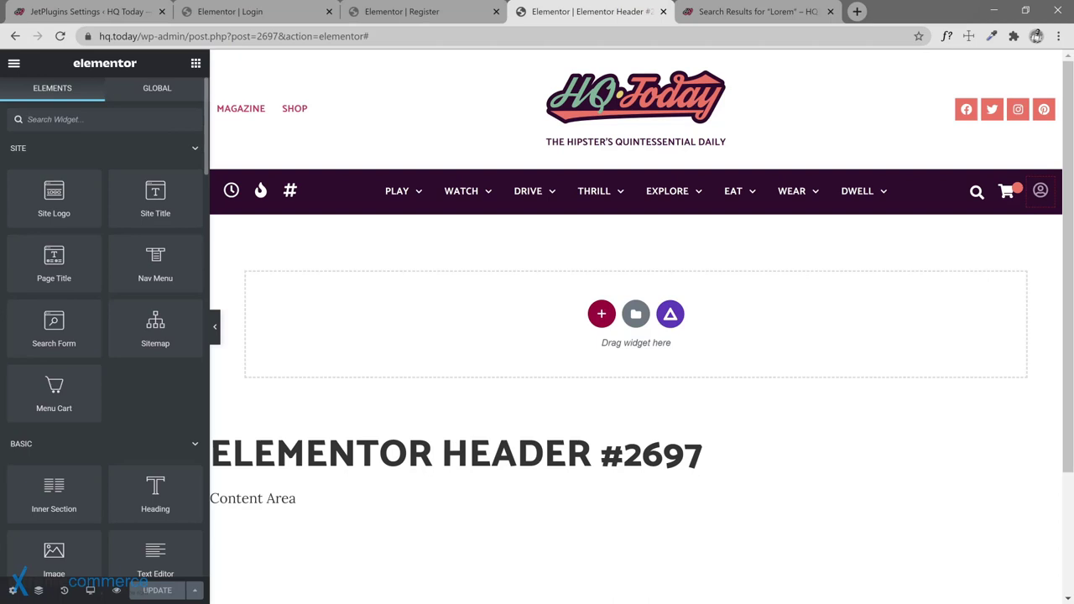
{"action": "type", "text": "image"}
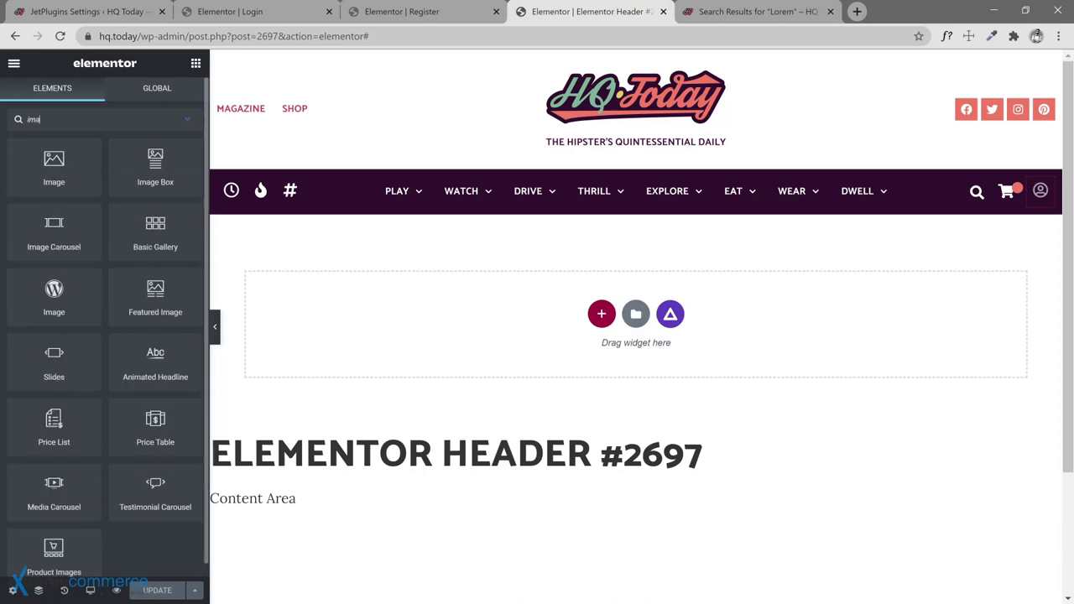
{"action": "left_click_drag", "start_coordinate": [54, 163], "coordinate": [1039, 203]}
Step: Set the image's Advanced > Positioning width to Inline (auto)
{"action": "left_click", "coordinate": [127, 104]}
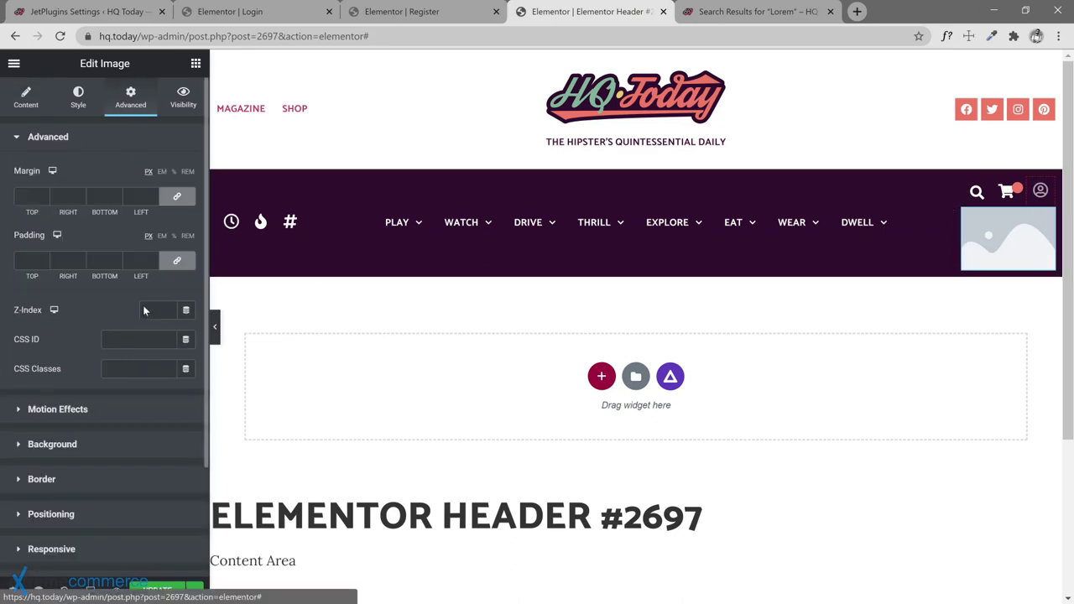
{"action": "scroll", "coordinate": [147, 344], "scroll_direction": "down", "scroll_amount": 2}
{"action": "left_click", "coordinate": [87, 374]}
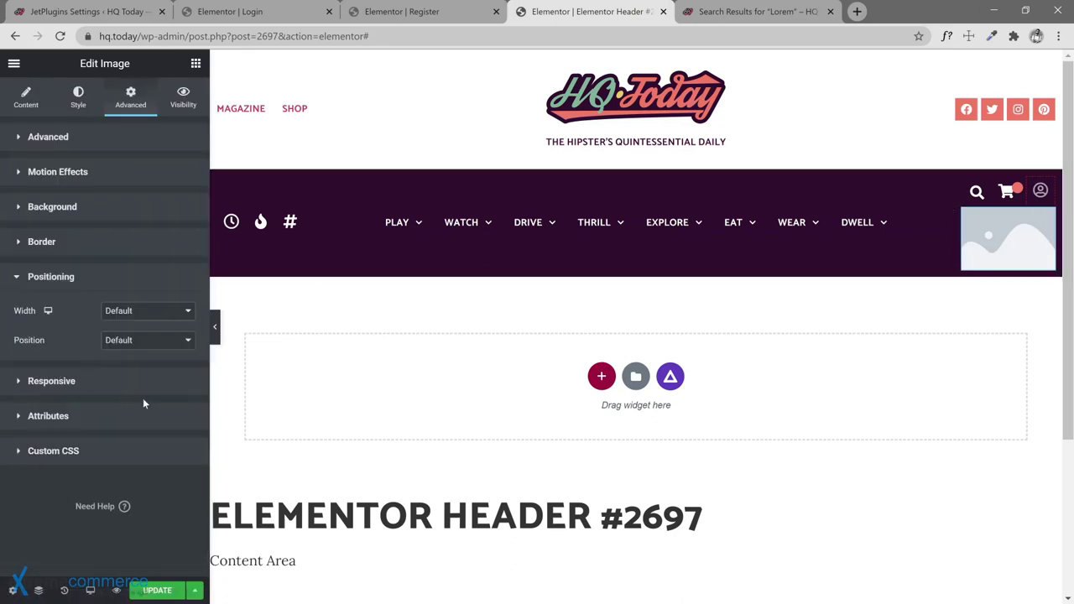
{"action": "left_click", "coordinate": [143, 342]}
{"action": "left_click", "coordinate": [148, 318]}
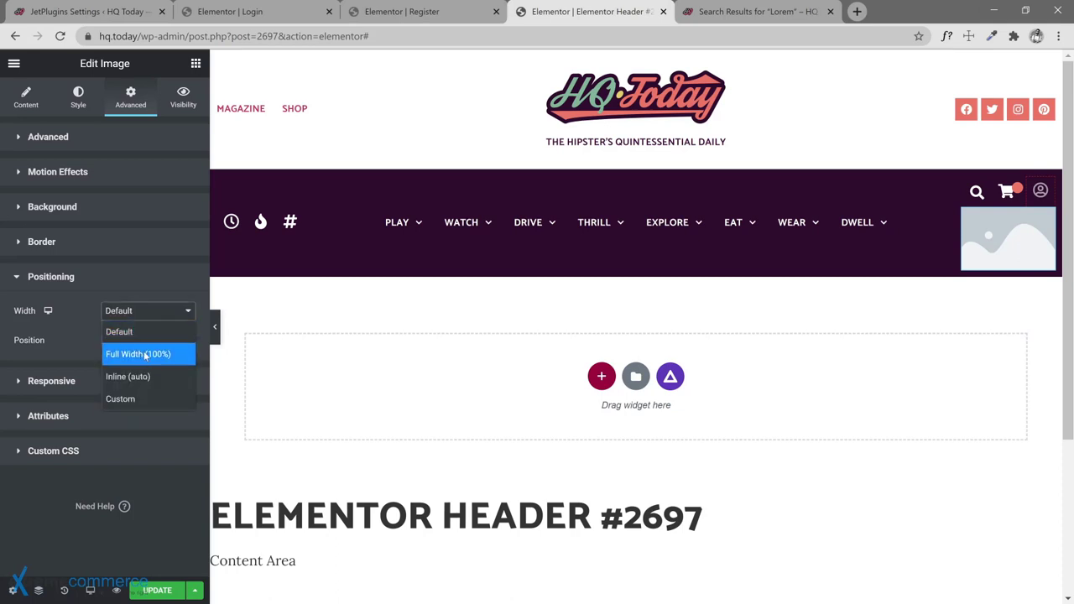
{"action": "left_click", "coordinate": [133, 377]}
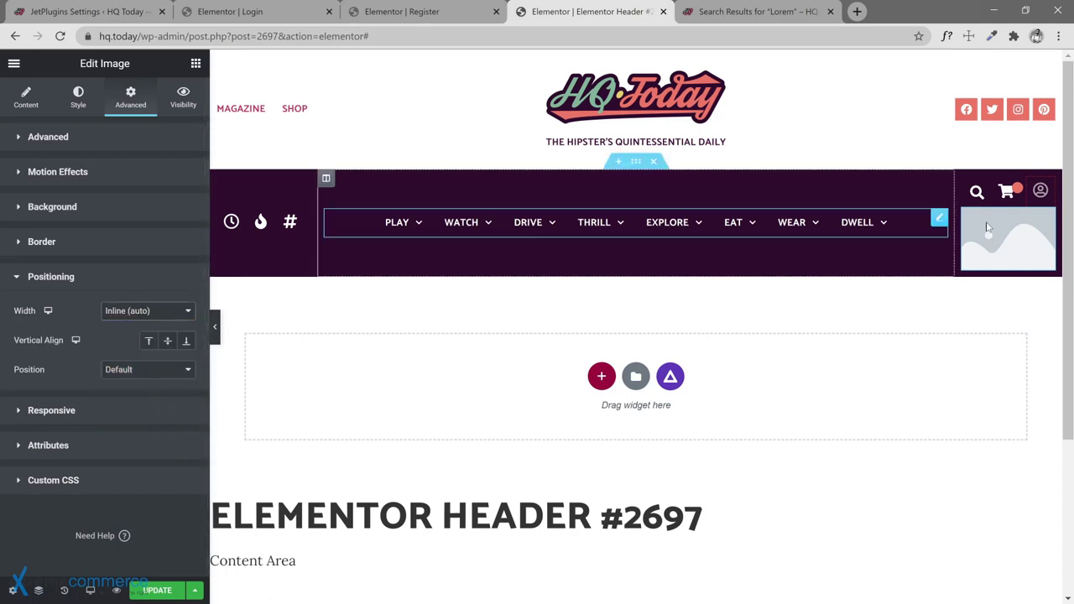
{"action": "left_click", "coordinate": [26, 97]}
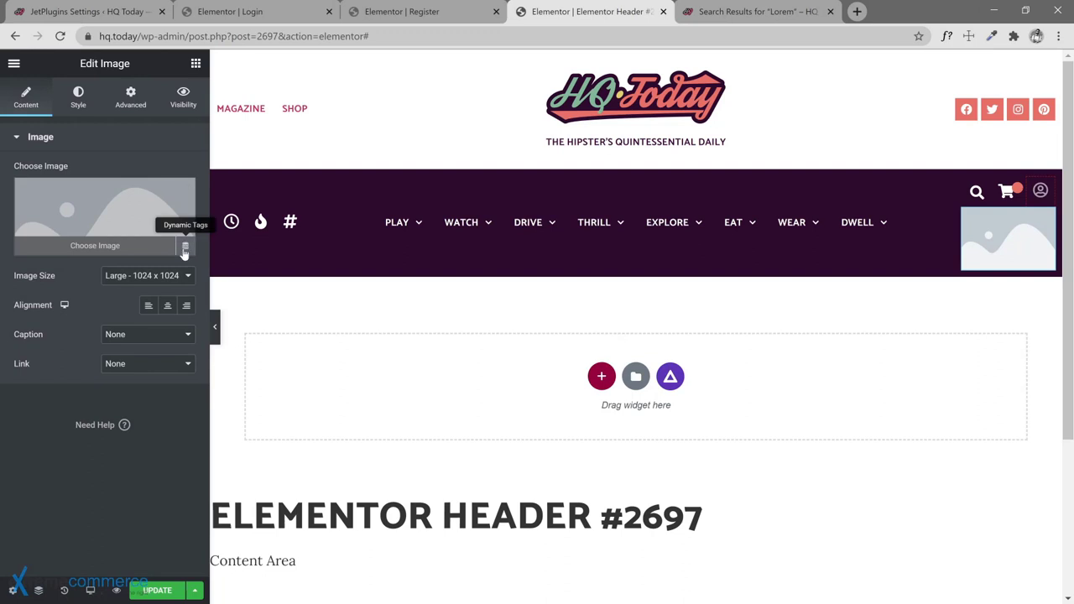
Step: Use the User Profile Picture dynamic tag as the image source and choose a Custom image size
{"action": "left_click", "coordinate": [181, 192]}
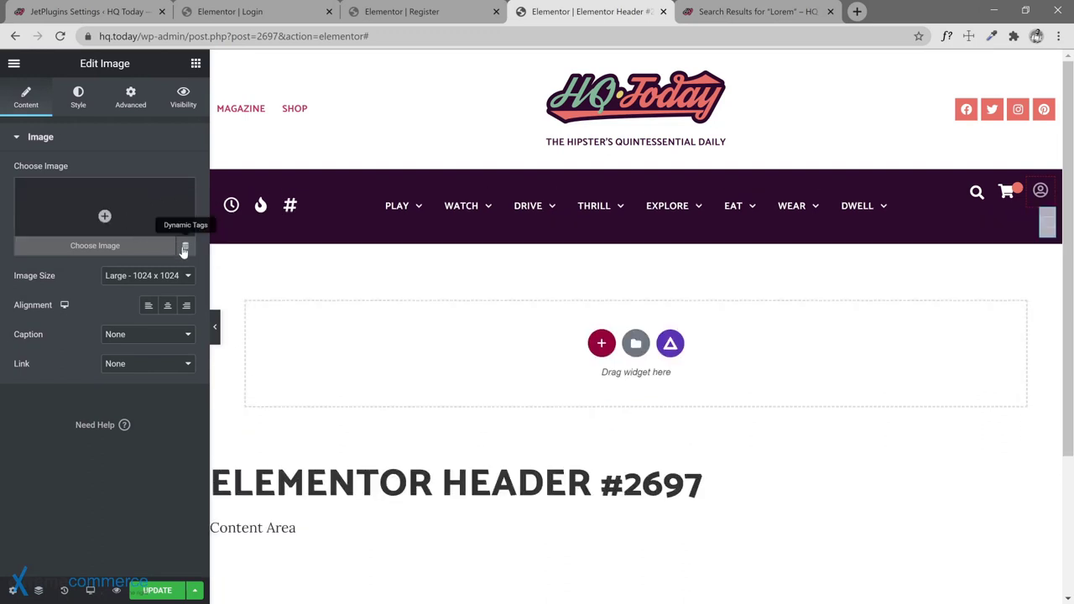
{"action": "left_click", "coordinate": [184, 249]}
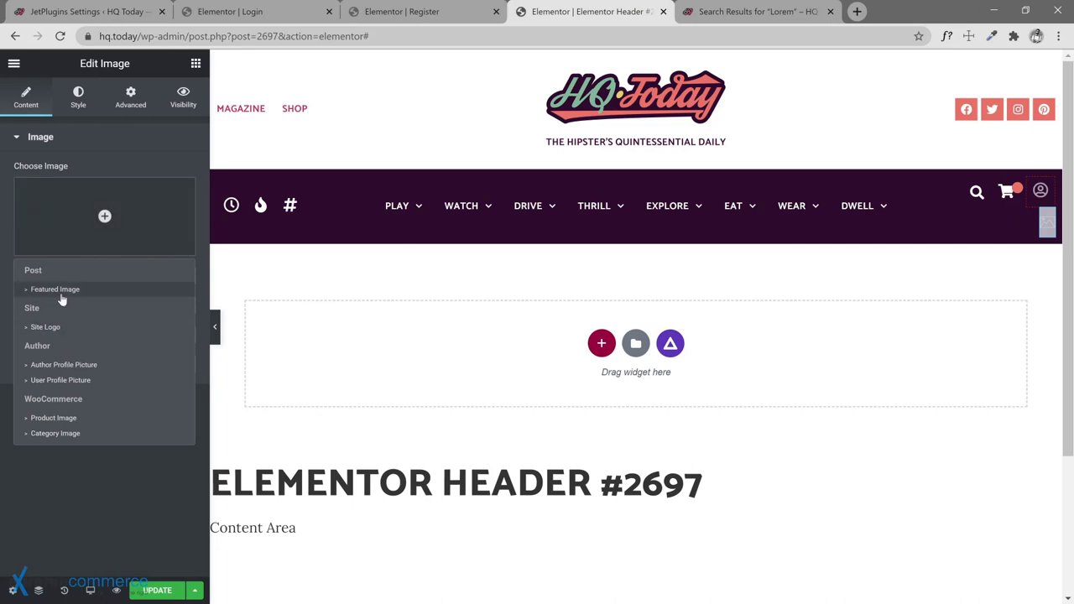
{"action": "left_click", "coordinate": [47, 381]}
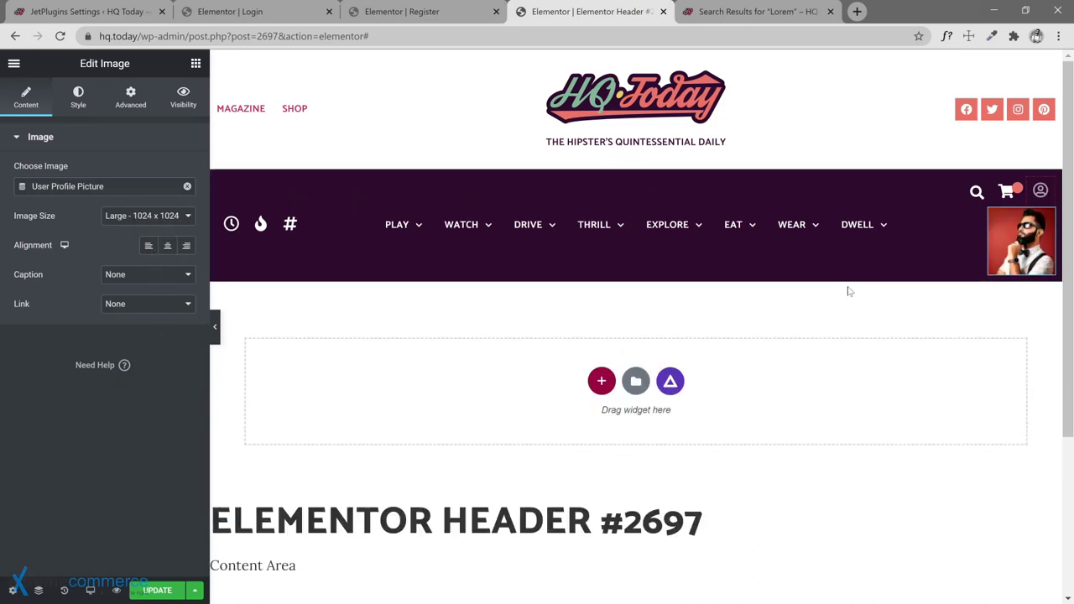
{"action": "left_click", "coordinate": [188, 220]}
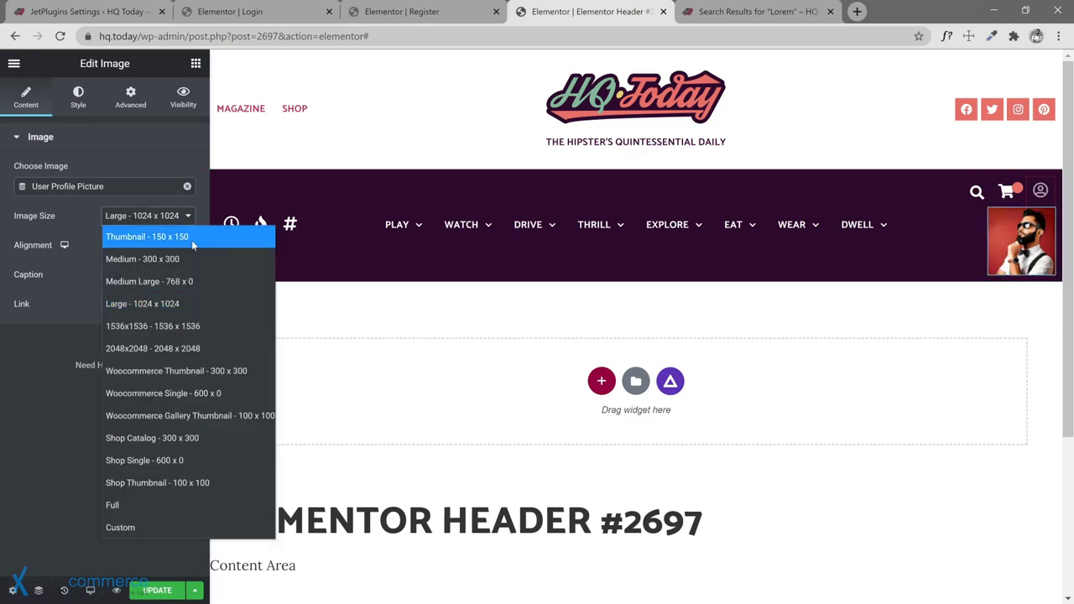
{"action": "left_click", "coordinate": [191, 240]}
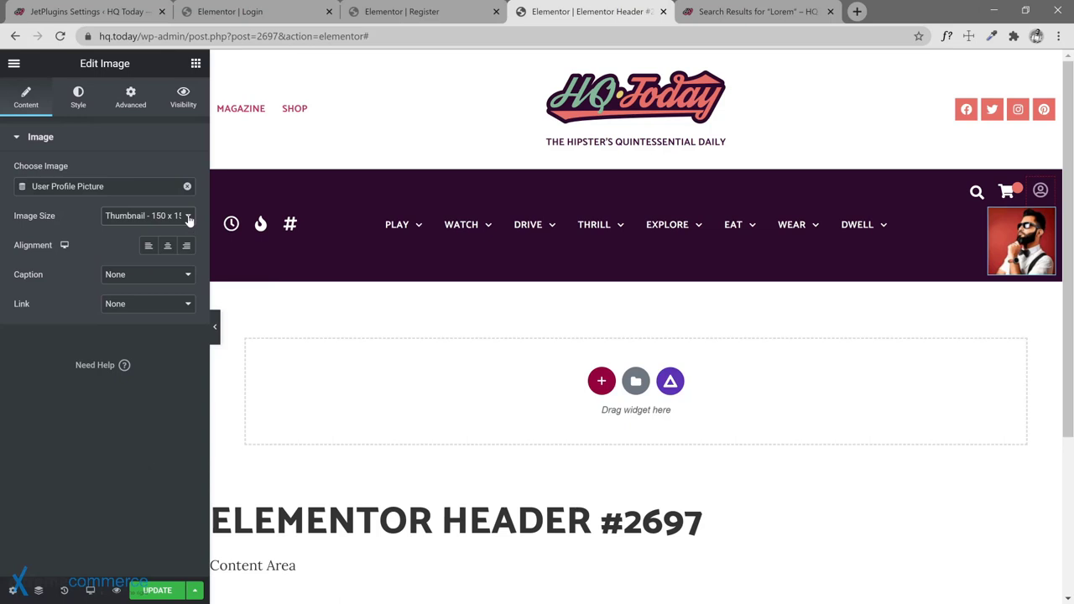
{"action": "left_click", "coordinate": [188, 218]}
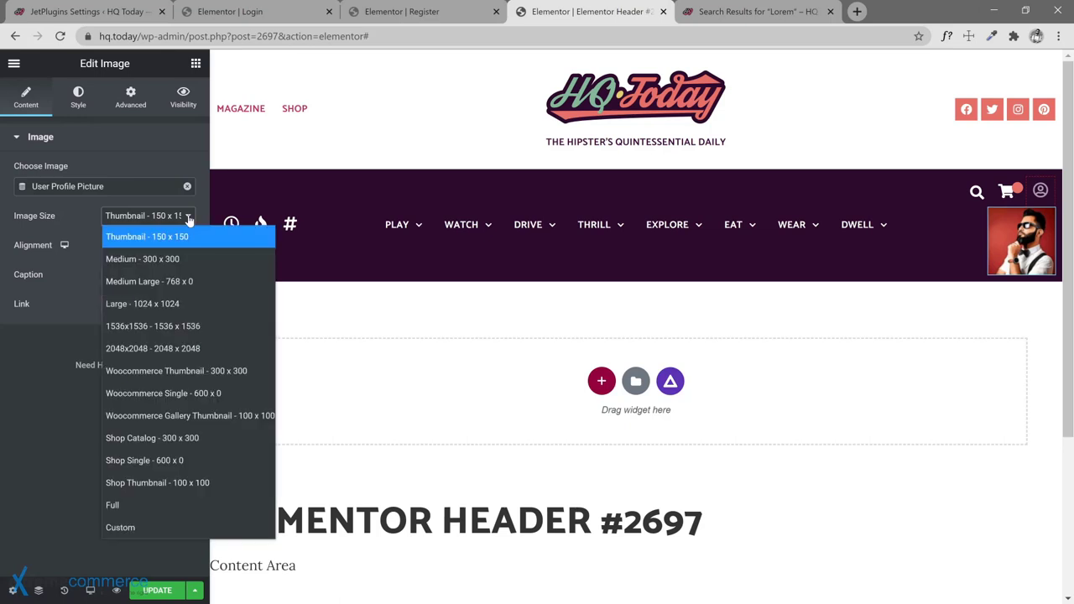
{"action": "left_click", "coordinate": [147, 526]}
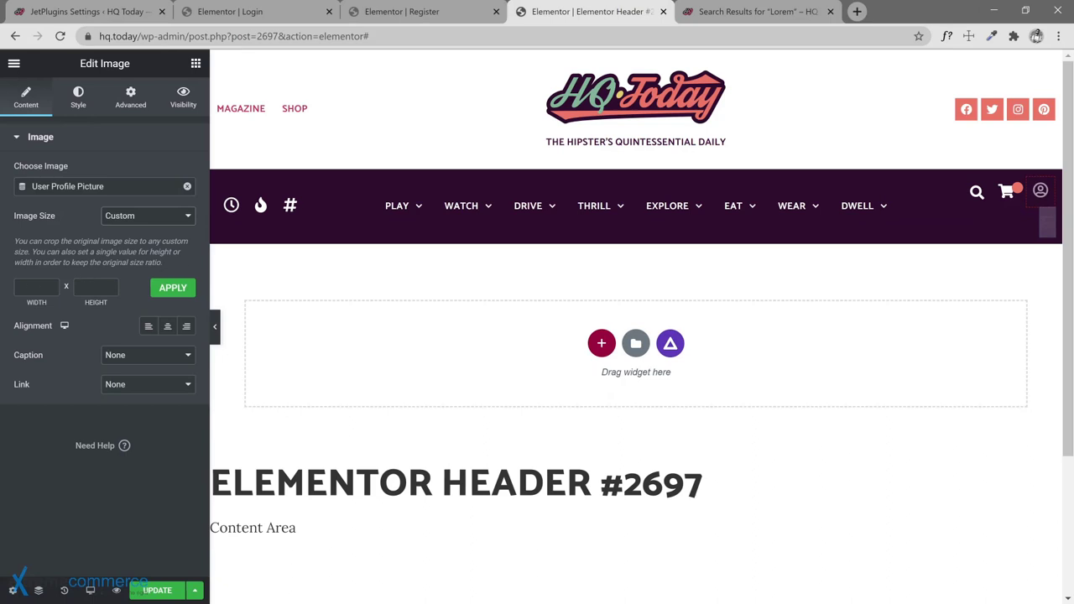
Step: Enter a 64 × 64 custom size, update the header, and view the live search results
{"action": "left_click", "coordinate": [36, 287]}
{"action": "left_click", "coordinate": [96, 287]}
{"action": "type", "text": "4"}
{"action": "left_click", "coordinate": [173, 290]}
{"action": "double_click", "coordinate": [23, 289]}
{"action": "key", "text": "Tab"}
{"action": "left_click", "coordinate": [167, 590]}
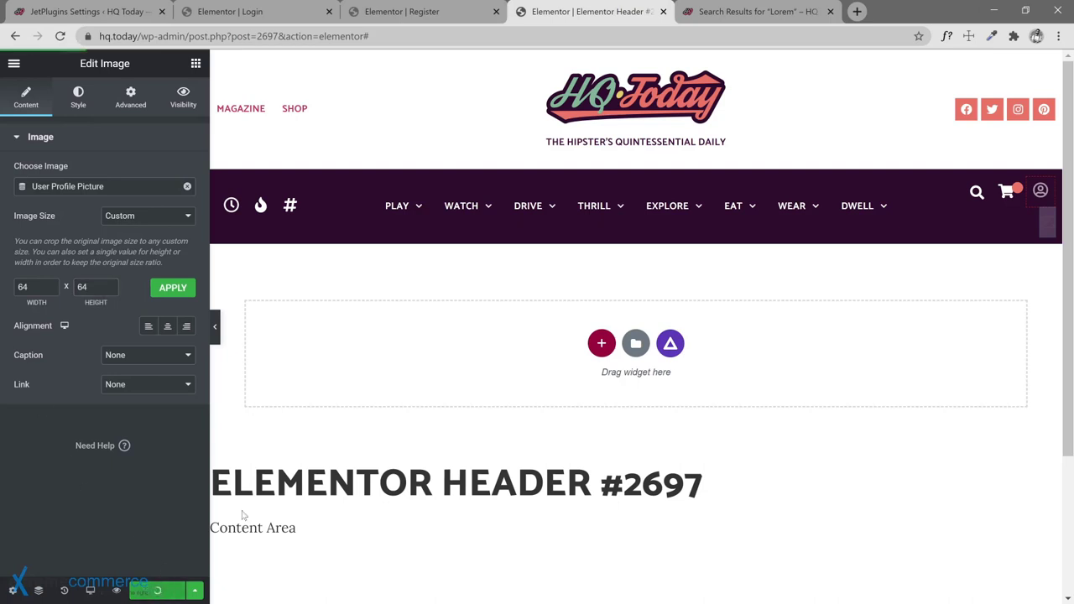
{"action": "left_click", "coordinate": [688, 10]}
{"action": "left_click", "coordinate": [60, 36]}
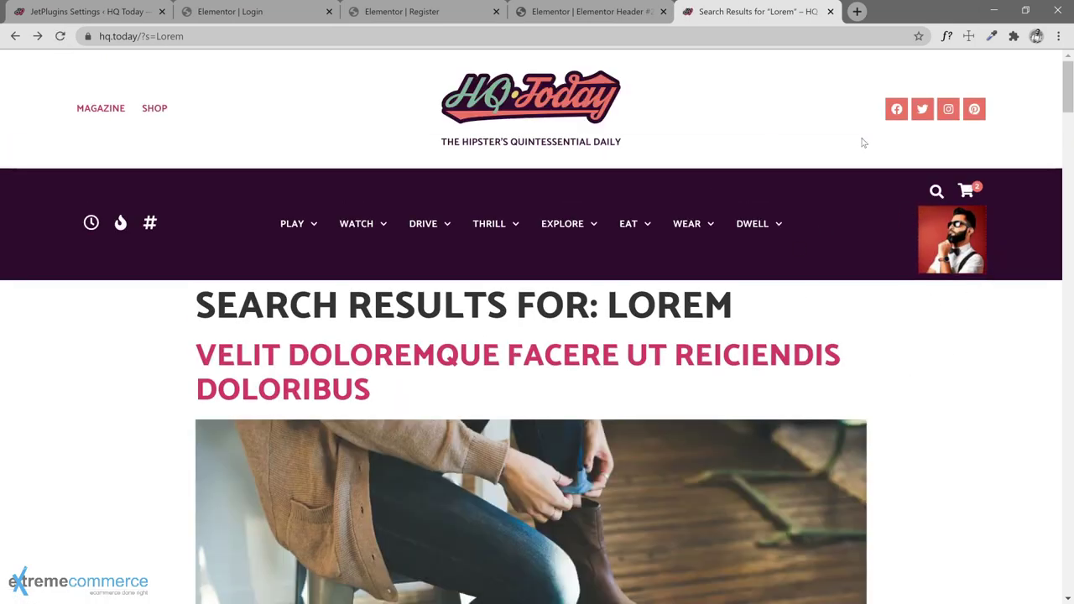
{"action": "left_click", "coordinate": [585, 11]}
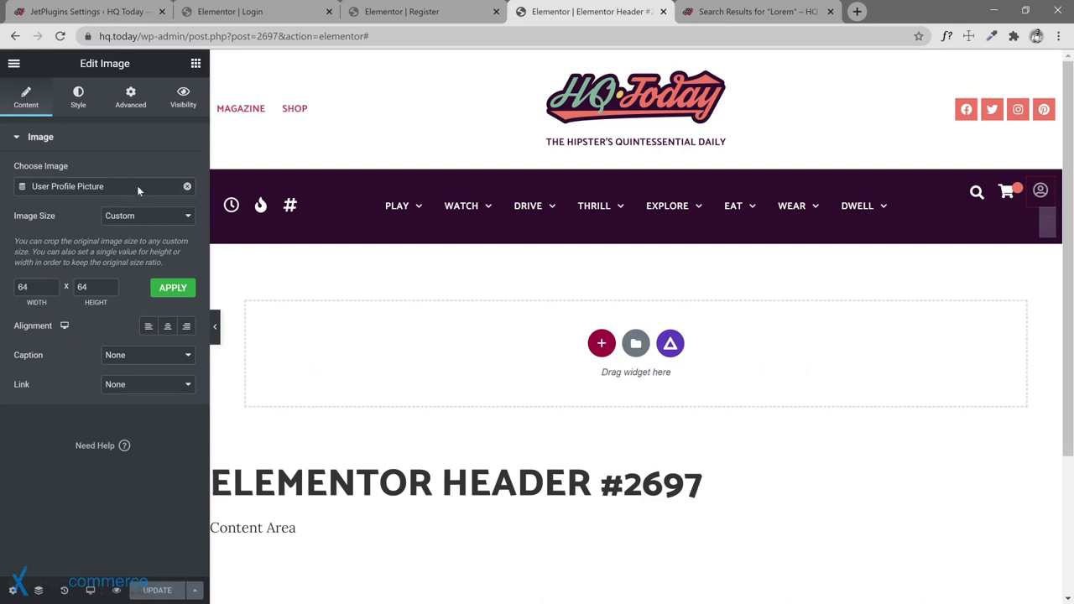
Step: Reset image size to Thumbnail 150 × 150 and set the style Width to 32 px
{"action": "left_click", "coordinate": [163, 218]}
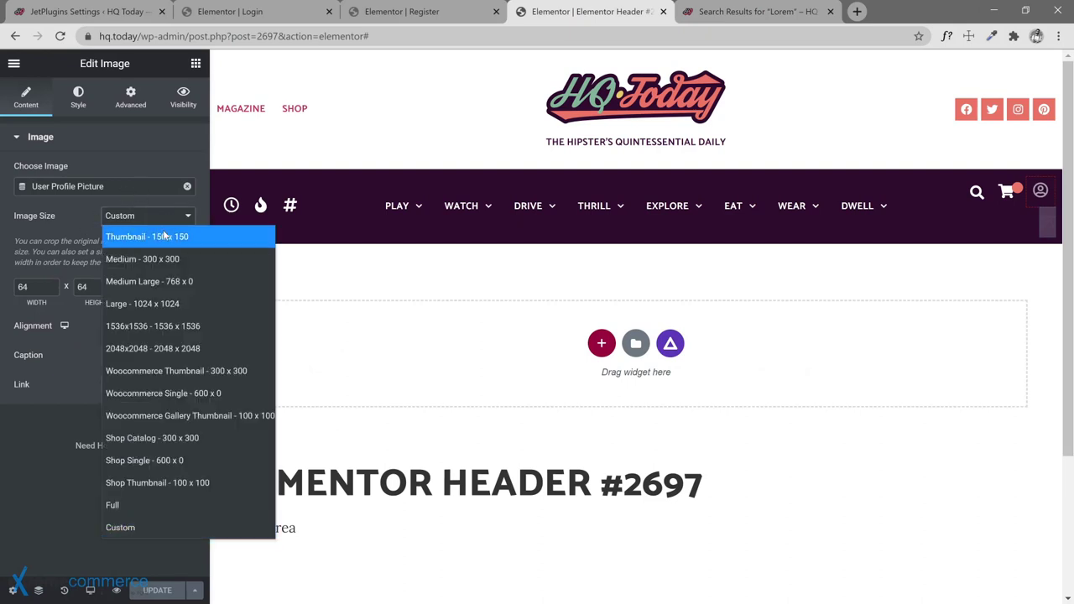
{"action": "left_click", "coordinate": [165, 236]}
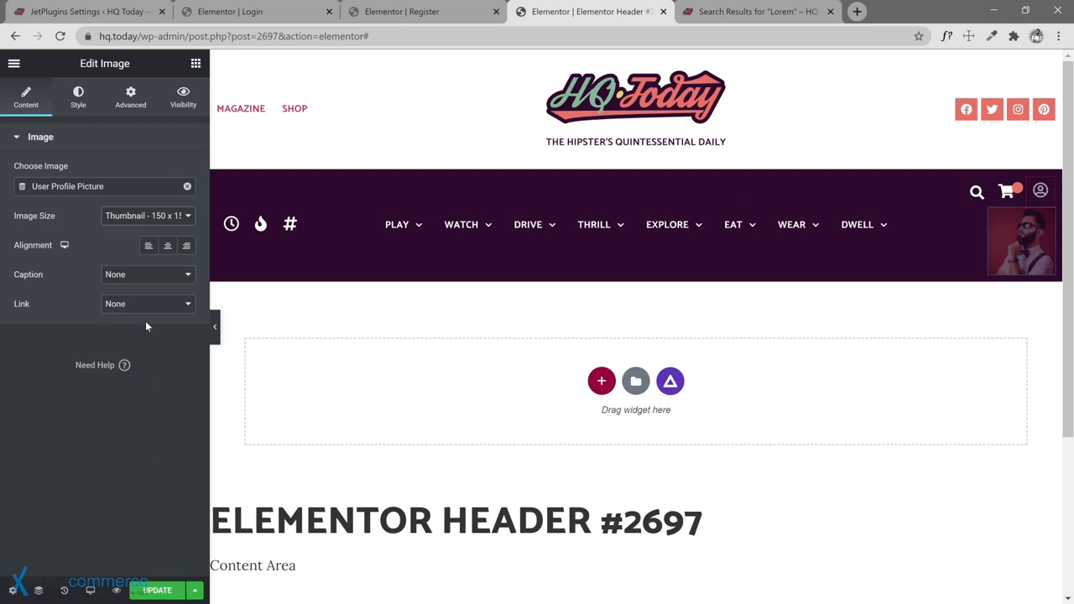
{"action": "left_click", "coordinate": [77, 99]}
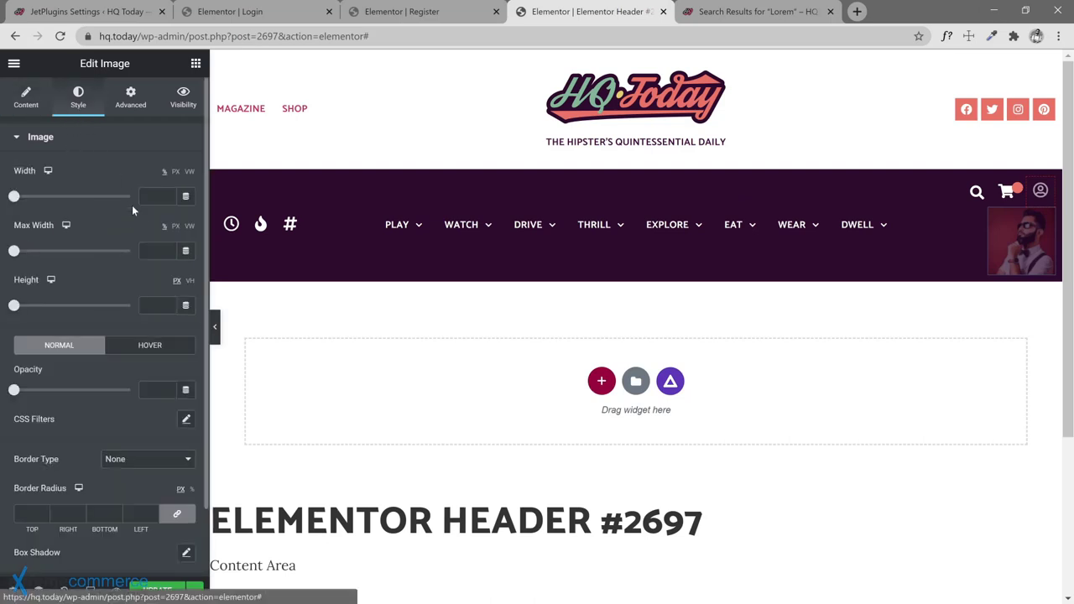
{"action": "left_click", "coordinate": [160, 195]}
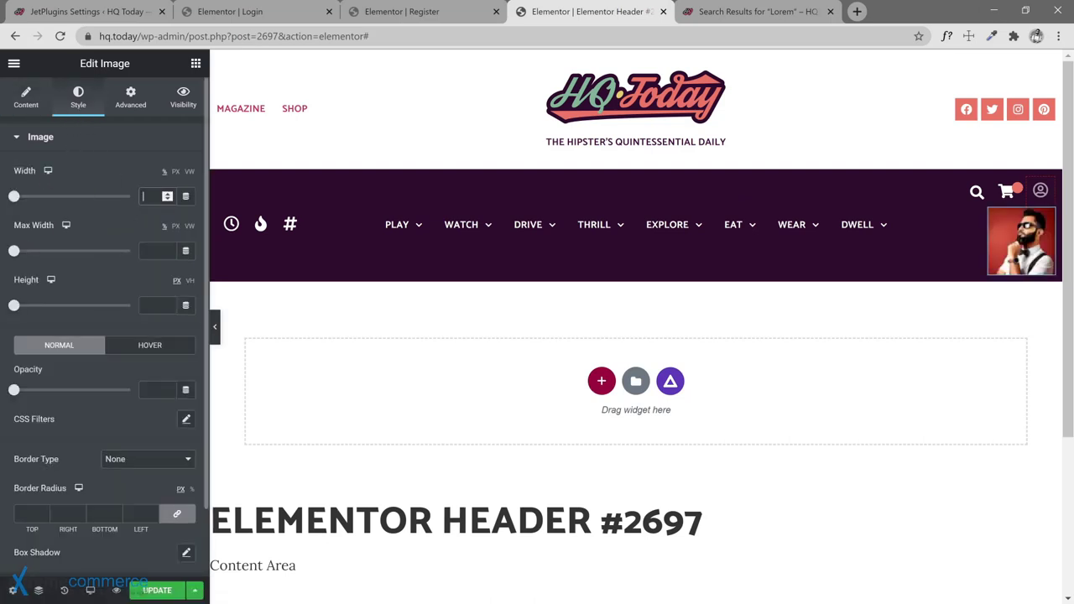
{"action": "left_click", "coordinate": [175, 171]}
{"action": "type", "text": "32"}
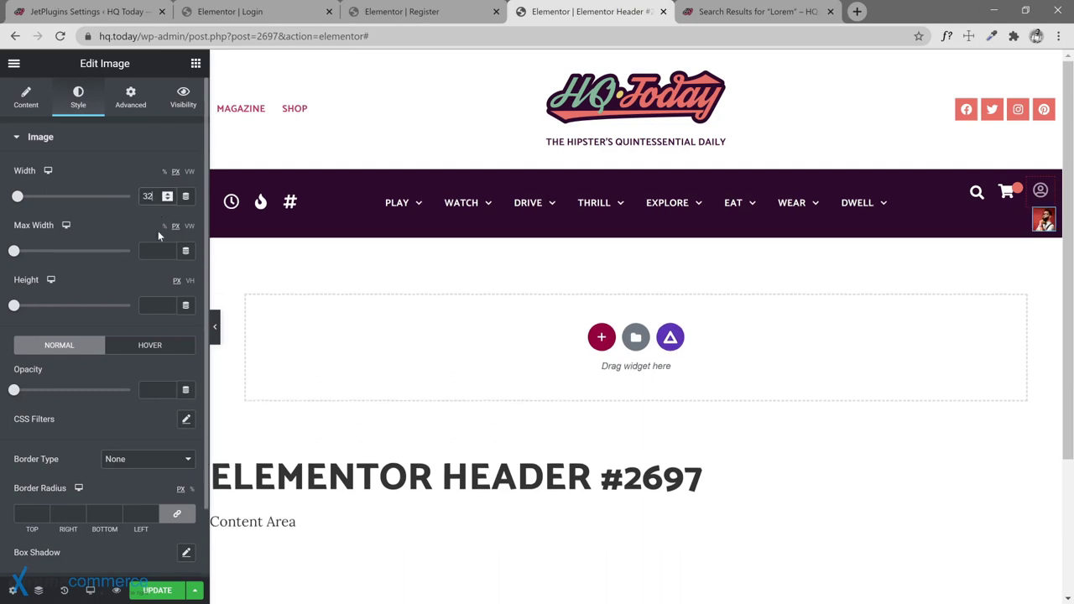
Step: Leave Max Width empty, set Height to 32 px, and keep Object Fit at Default
{"action": "left_click", "coordinate": [150, 250]}
{"action": "type", "text": "32"}
{"action": "key", "text": "BackSpace"}
{"action": "key", "text": "Tab"}
{"action": "type", "text": "32"}
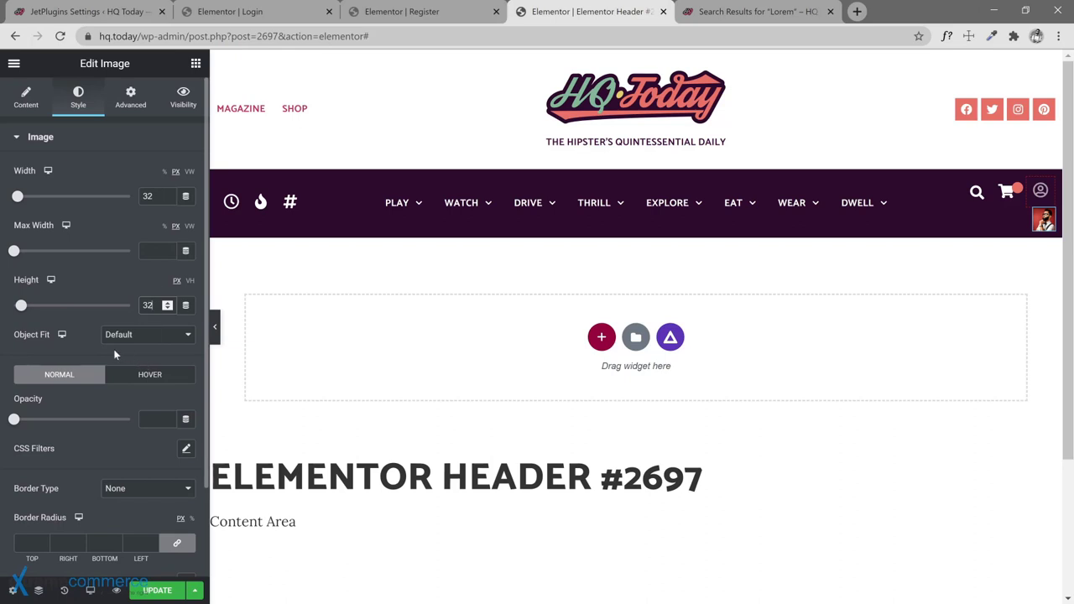
{"action": "scroll", "coordinate": [114, 349], "scroll_direction": "down", "scroll_amount": 2}
{"action": "left_click", "coordinate": [157, 230]}
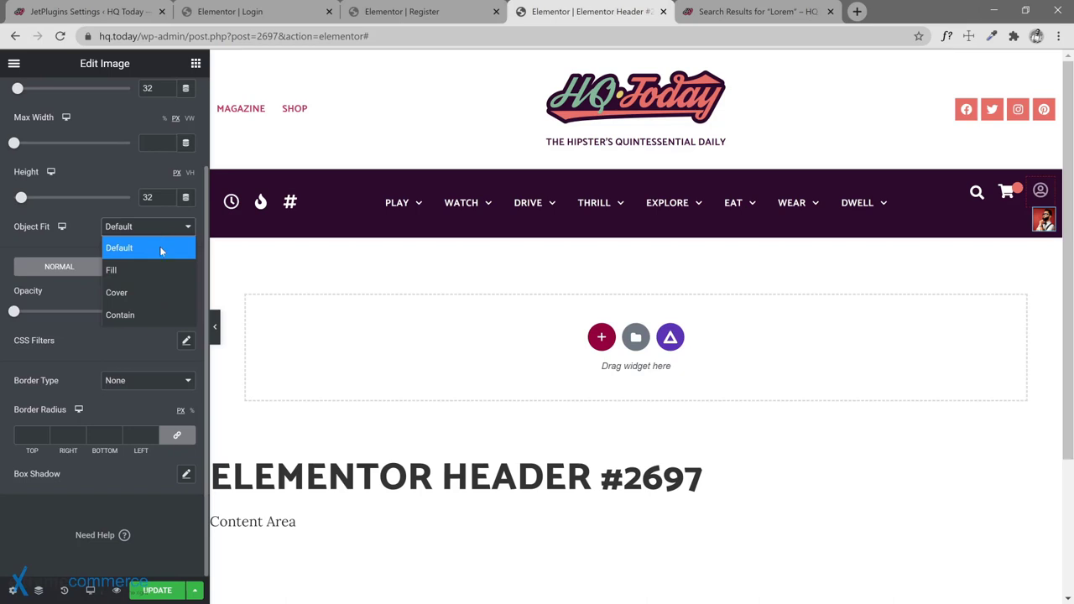
{"action": "left_click", "coordinate": [160, 247]}
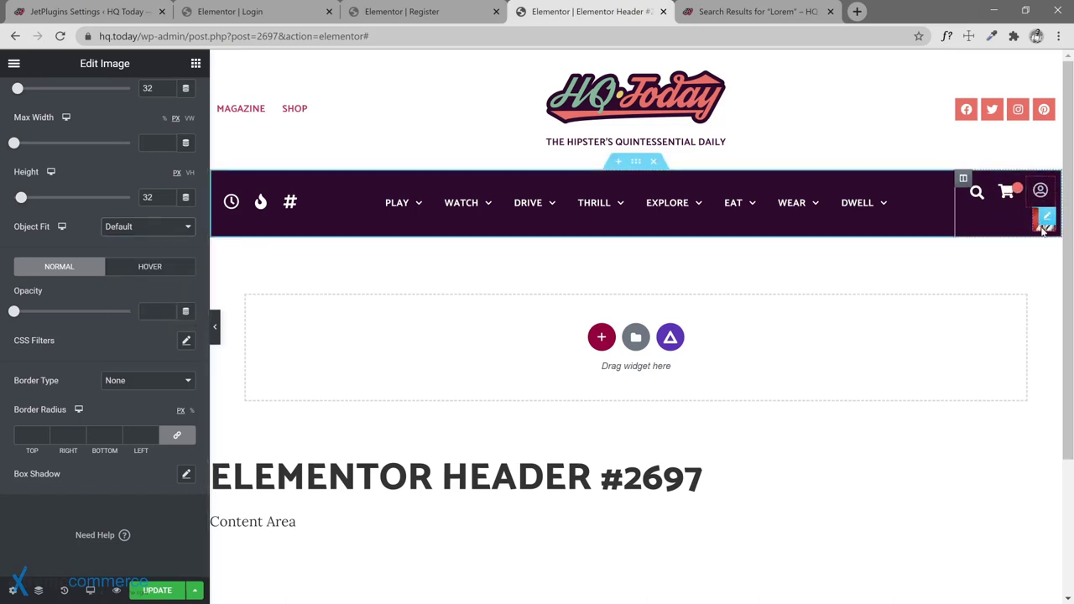
{"action": "scroll", "coordinate": [151, 149], "scroll_direction": "up", "scroll_amount": 2}
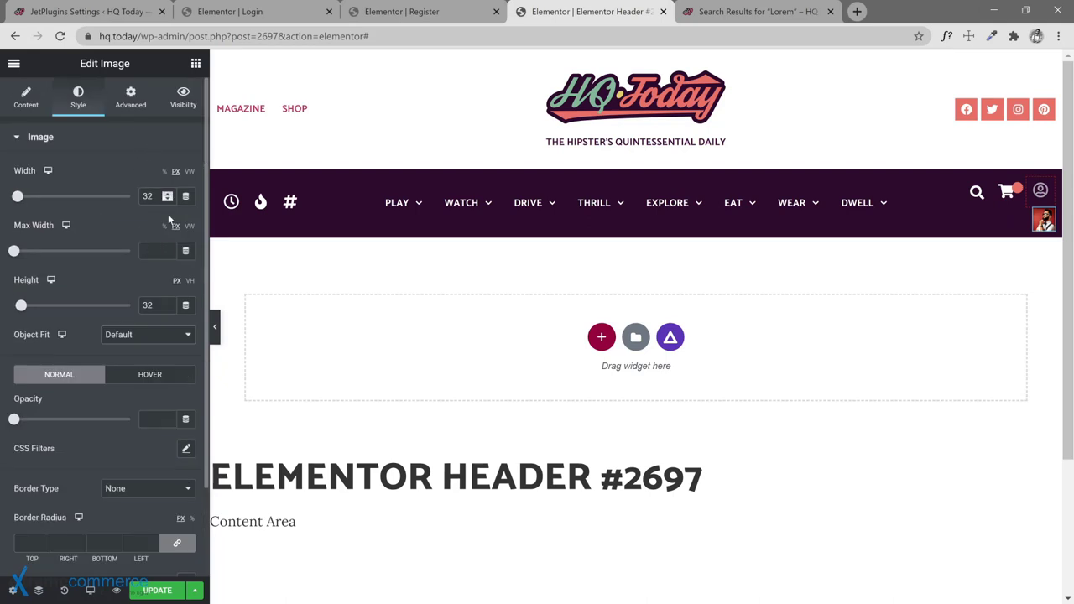
{"action": "scroll", "coordinate": [125, 357], "scroll_direction": "down", "scroll_amount": 2}
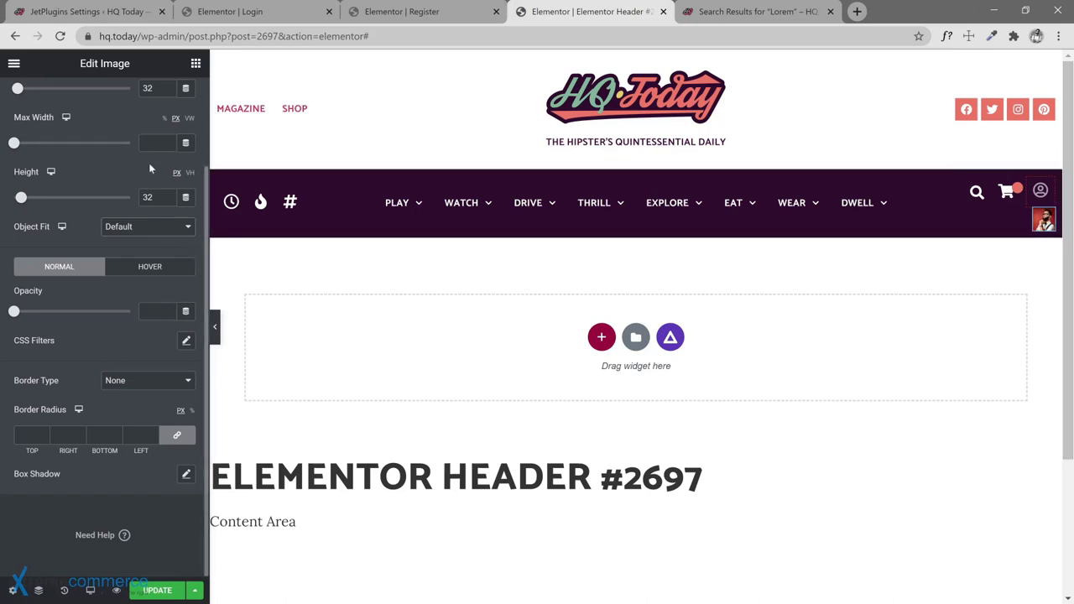
{"action": "scroll", "coordinate": [148, 163], "scroll_direction": "up", "scroll_amount": 2}
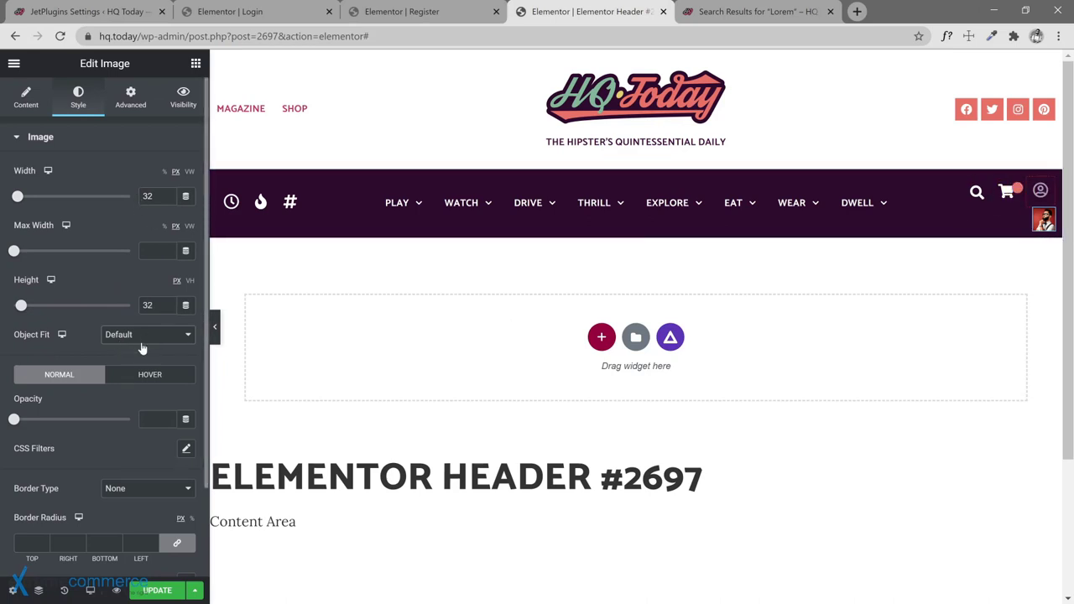
{"action": "scroll", "coordinate": [139, 361], "scroll_direction": "down", "scroll_amount": 2}
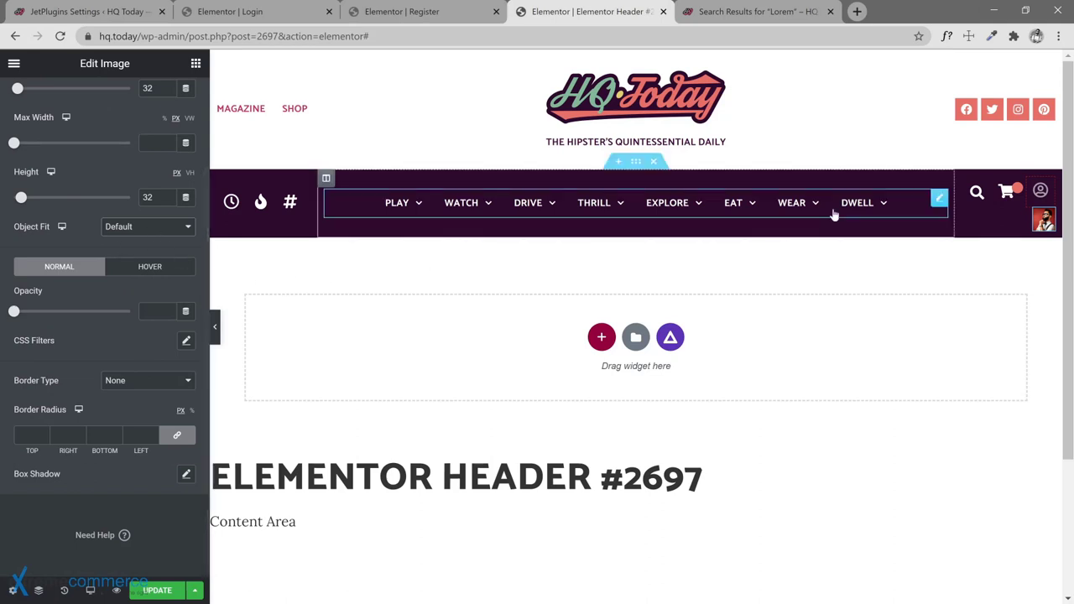
{"action": "scroll", "coordinate": [166, 332], "scroll_direction": "up", "scroll_amount": 2}
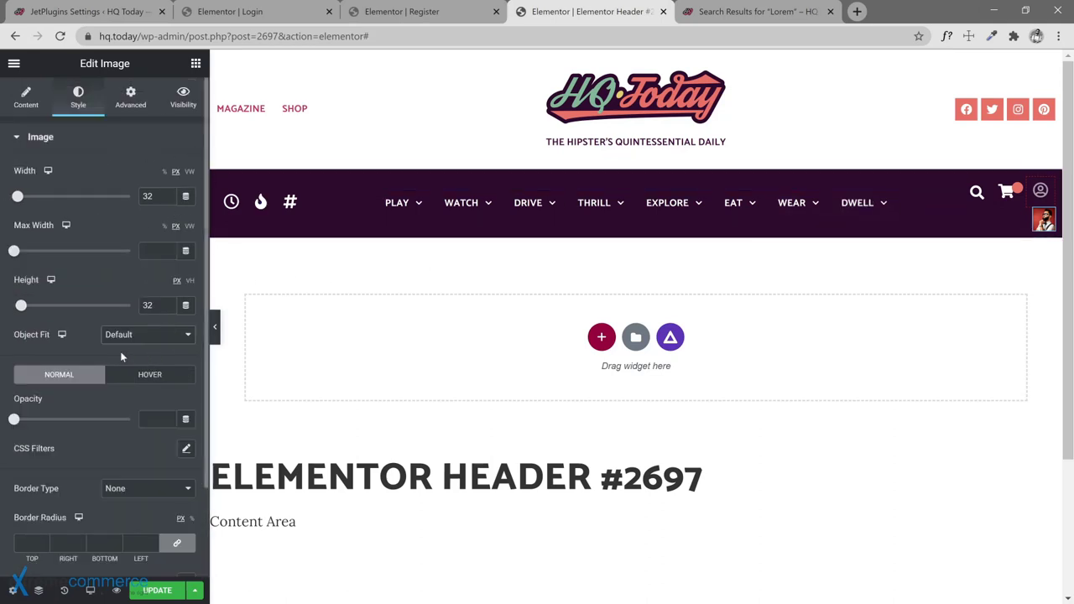
Step: Keep the avatar's image fit at Default, then give it border radius 50 and a solid border
{"action": "left_click", "coordinate": [154, 336]}
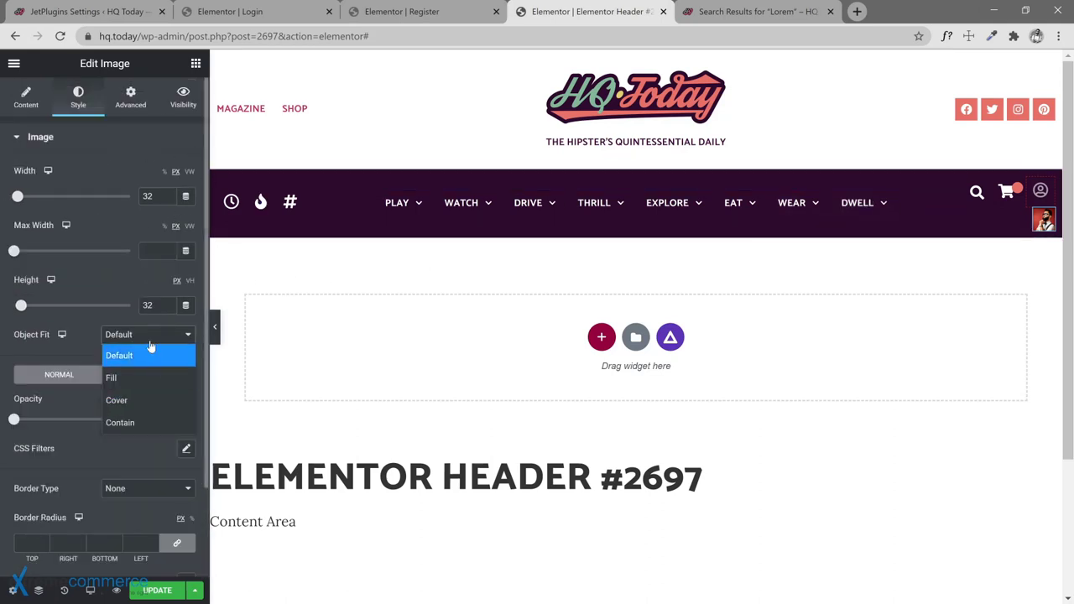
{"action": "left_click", "coordinate": [114, 352]}
{"action": "scroll", "coordinate": [132, 341], "scroll_direction": "down", "scroll_amount": 2}
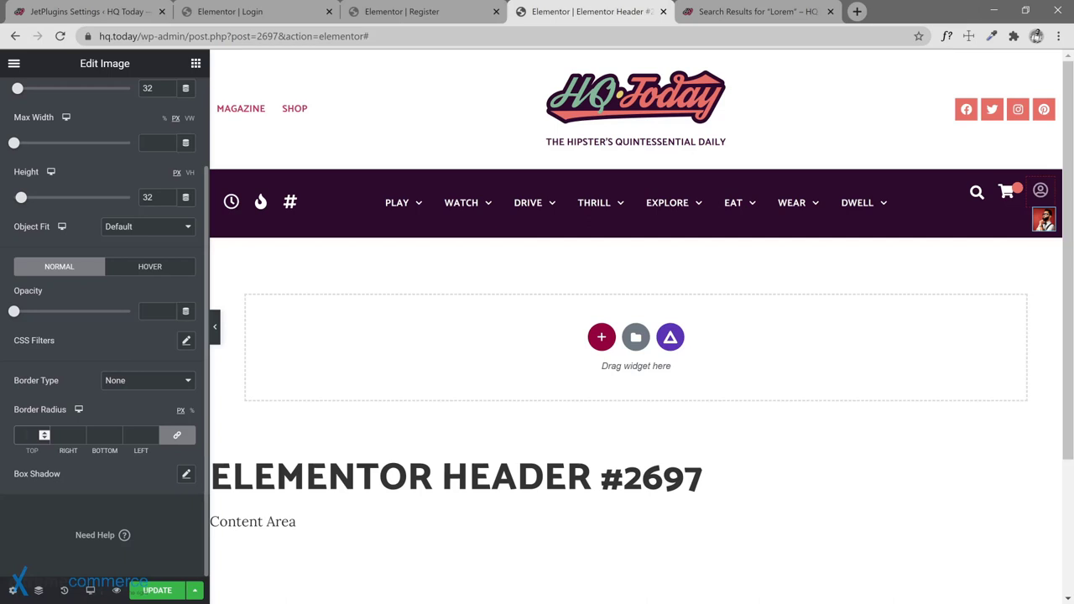
{"action": "type", "text": "50"}
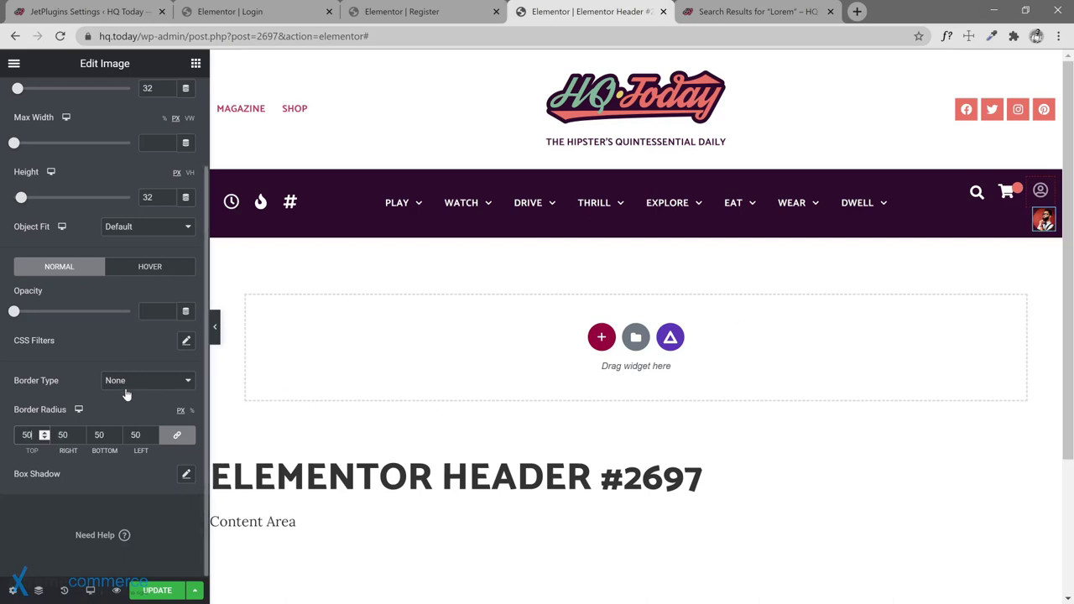
{"action": "left_click", "coordinate": [151, 382]}
{"action": "left_click", "coordinate": [146, 423]}
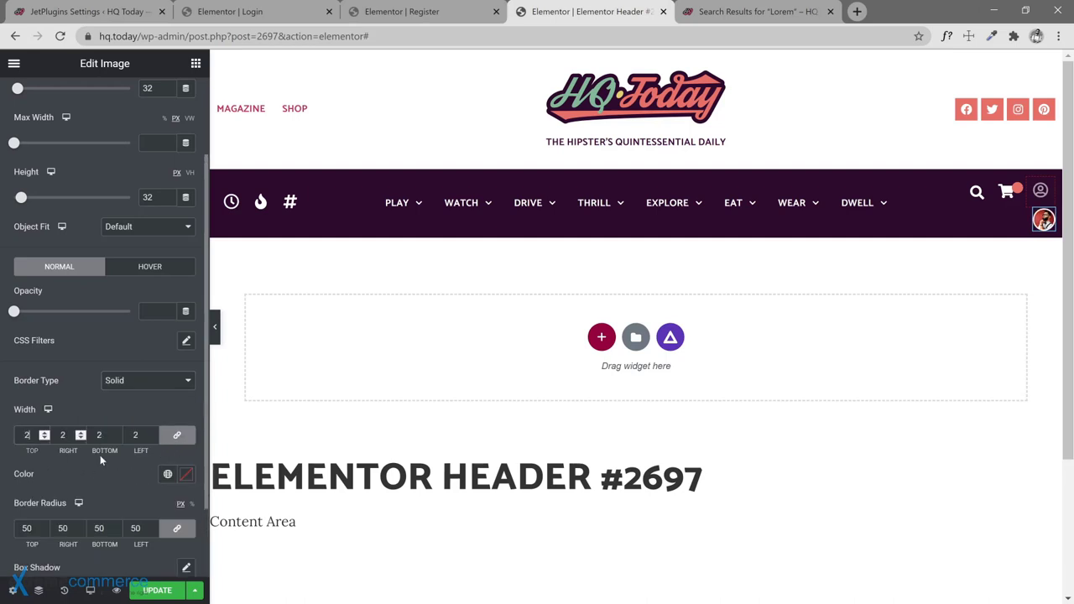
Step: Make the avatar border white and save the header with Ctrl+S
{"action": "left_click", "coordinate": [168, 474]}
{"action": "scroll", "coordinate": [127, 422], "scroll_direction": "down", "scroll_amount": 1}
{"action": "scroll", "coordinate": [127, 422], "scroll_direction": "down", "scroll_amount": 1}
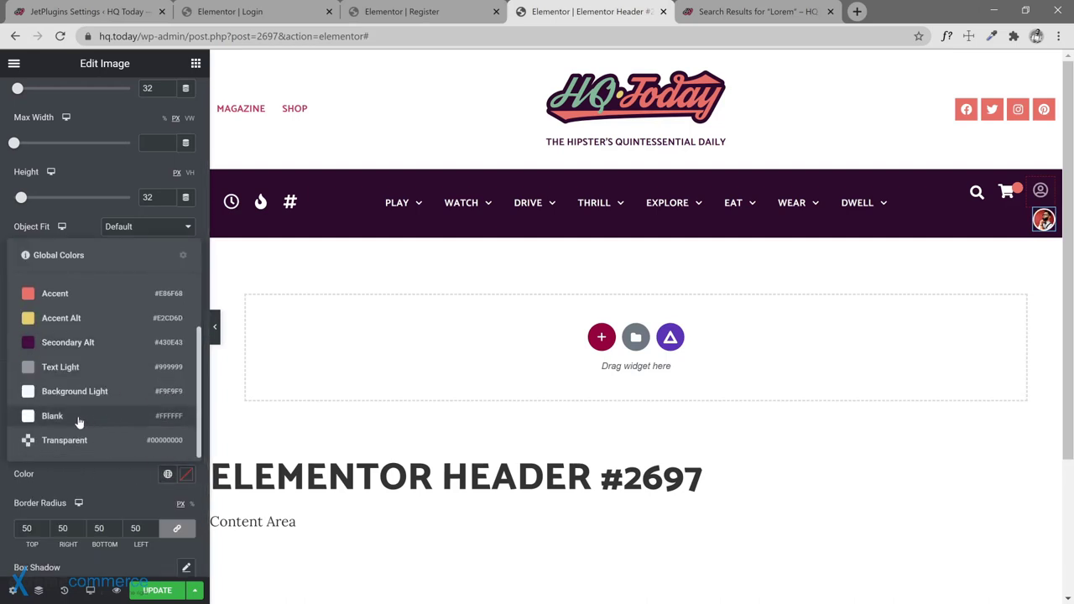
{"action": "left_click", "coordinate": [59, 416]}
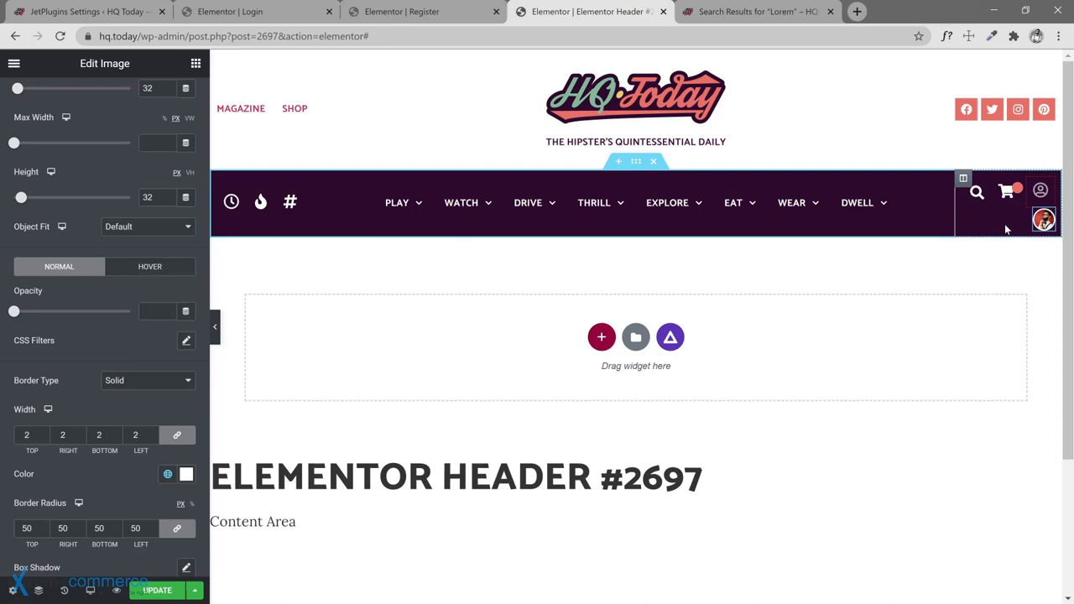
{"action": "key", "text": "ctrl+s"}
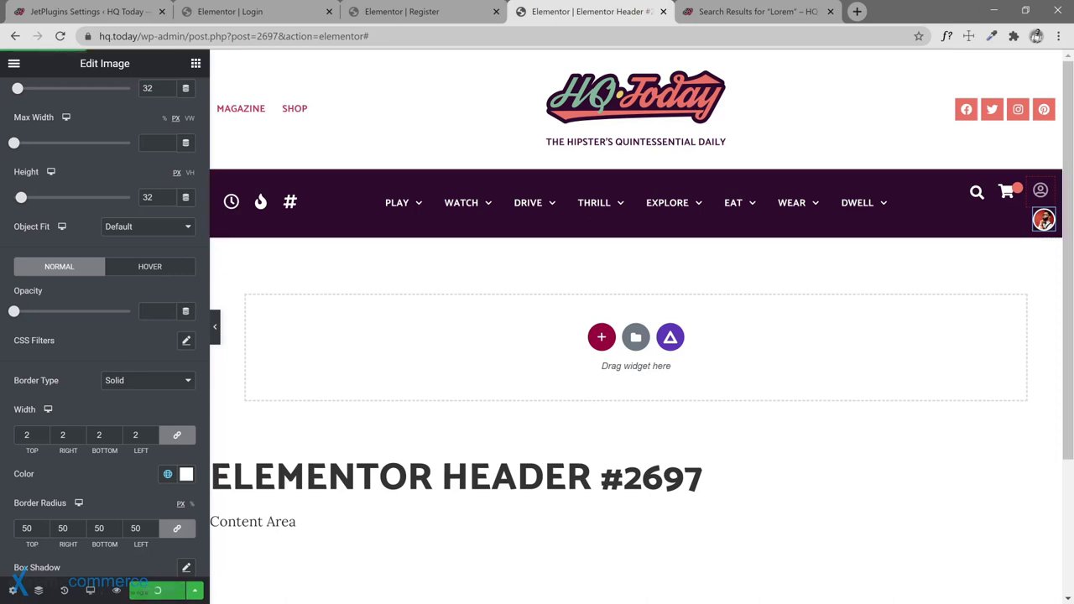
Step: Reload the live search results to check the round avatar, then return to the header editor
{"action": "left_click", "coordinate": [701, 19]}
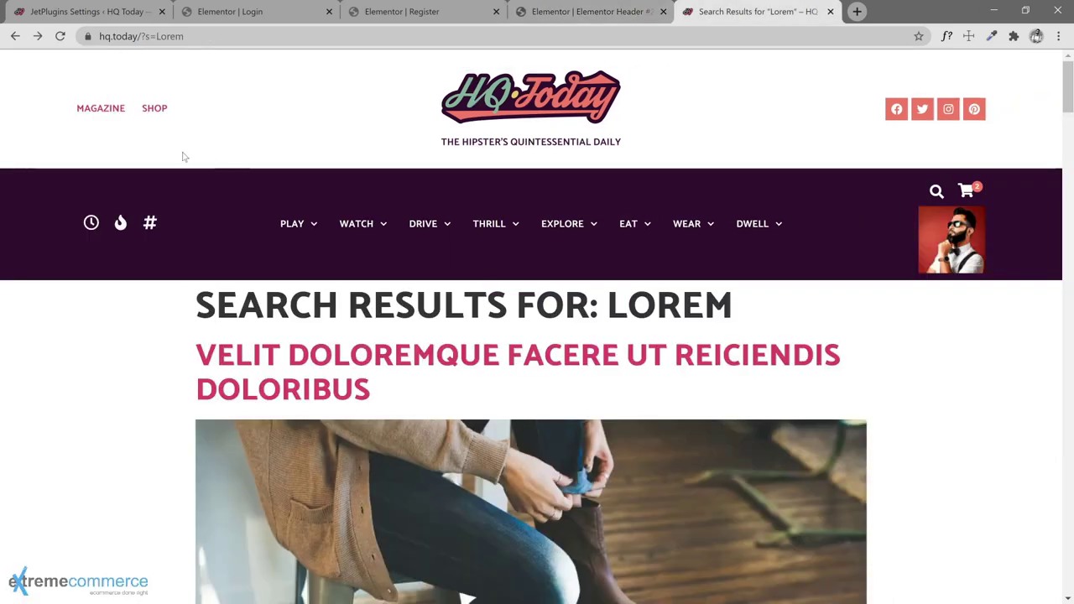
{"action": "left_click", "coordinate": [61, 36]}
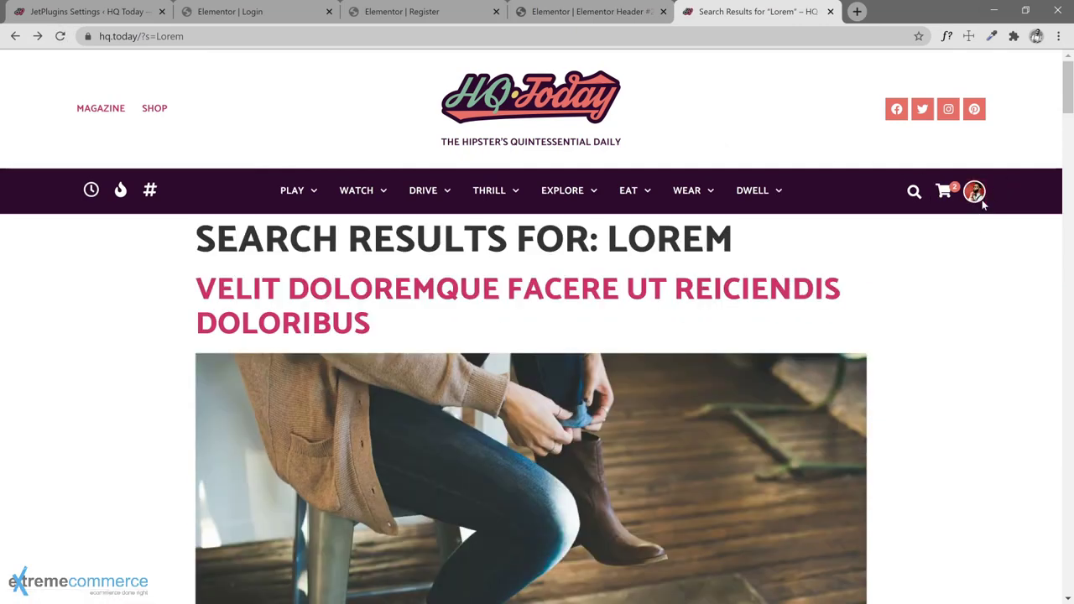
{"action": "left_click", "coordinate": [593, 17]}
Step: Give the avatar a Custom URL link using the Popup dynamic tag
{"action": "scroll", "coordinate": [85, 180], "scroll_direction": "up", "scroll_amount": 2}
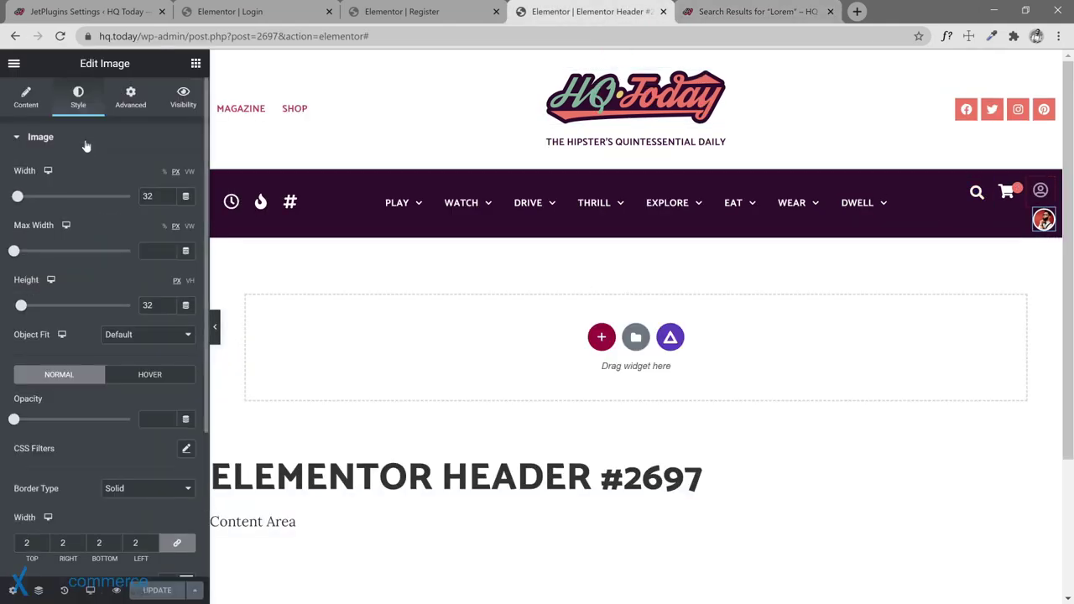
{"action": "left_click", "coordinate": [31, 94]}
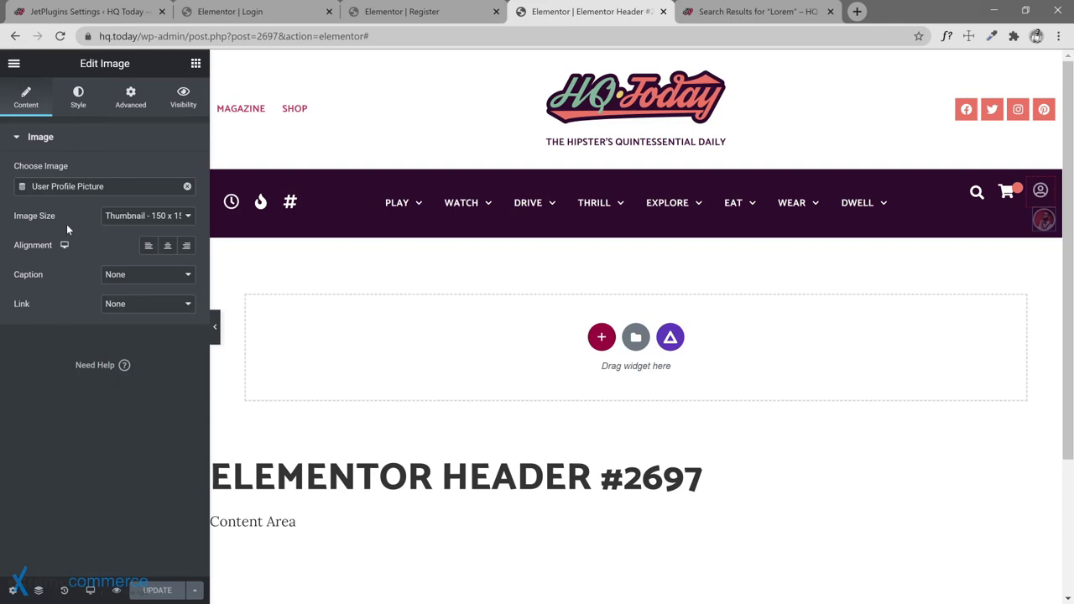
{"action": "left_click", "coordinate": [173, 305]}
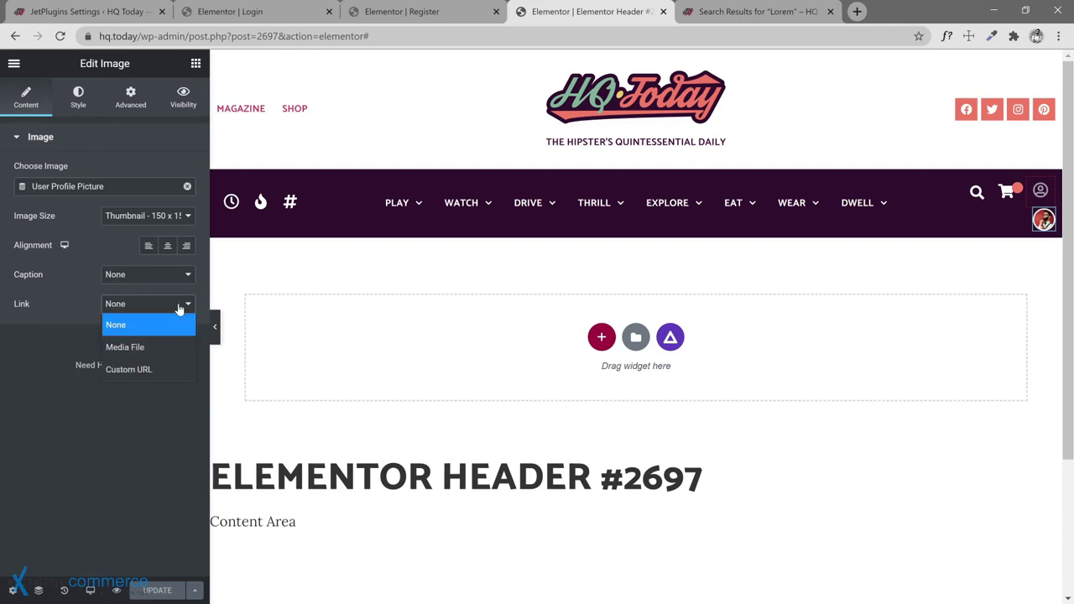
{"action": "left_click", "coordinate": [153, 368]}
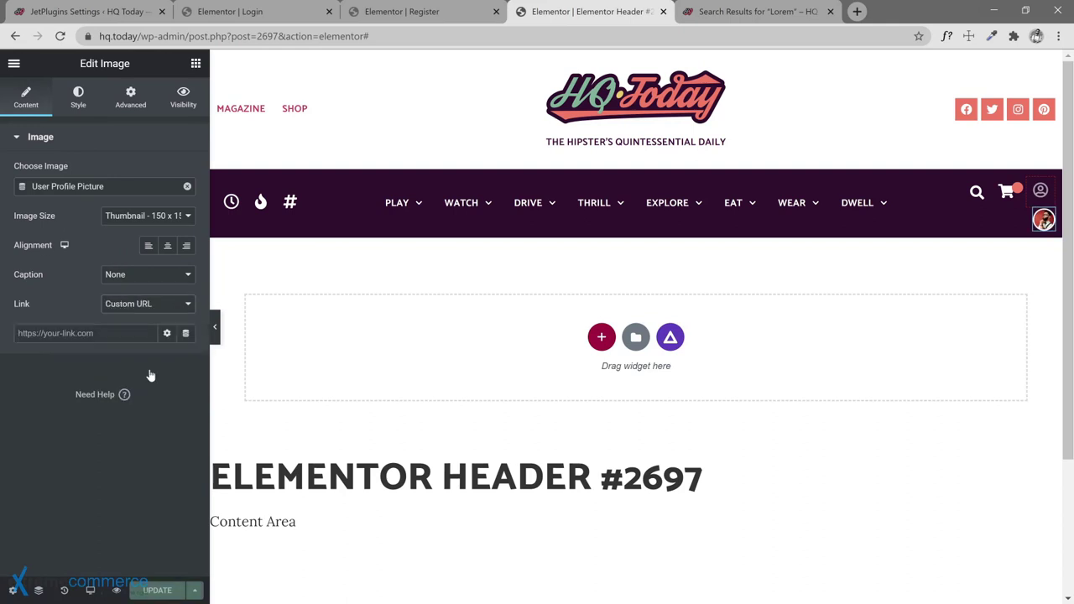
{"action": "left_click", "coordinate": [188, 335]}
{"action": "scroll", "coordinate": [118, 419], "scroll_direction": "down", "scroll_amount": 3}
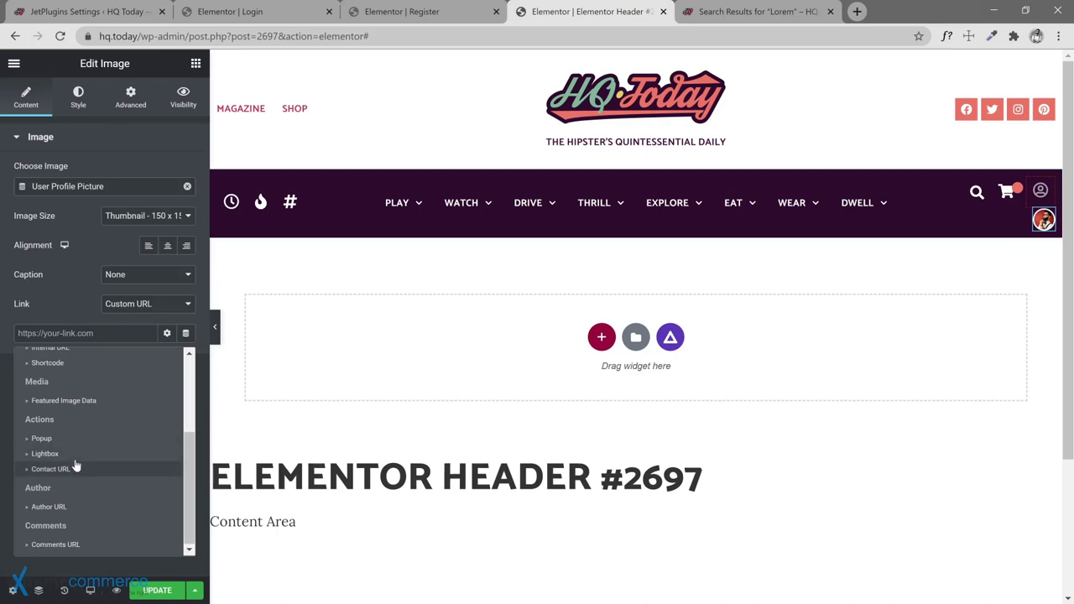
{"action": "left_click", "coordinate": [73, 441]}
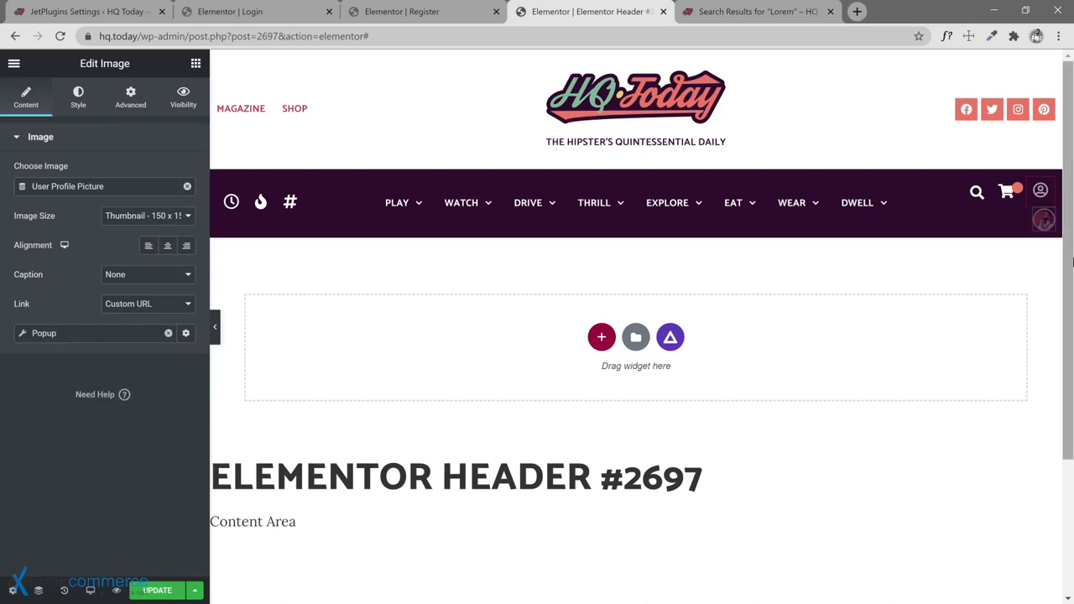
Step: Set the link action to Toggle Popup for the Login & Register template and update the header
{"action": "left_click", "coordinate": [91, 333]}
{"action": "left_click", "coordinate": [142, 396]}
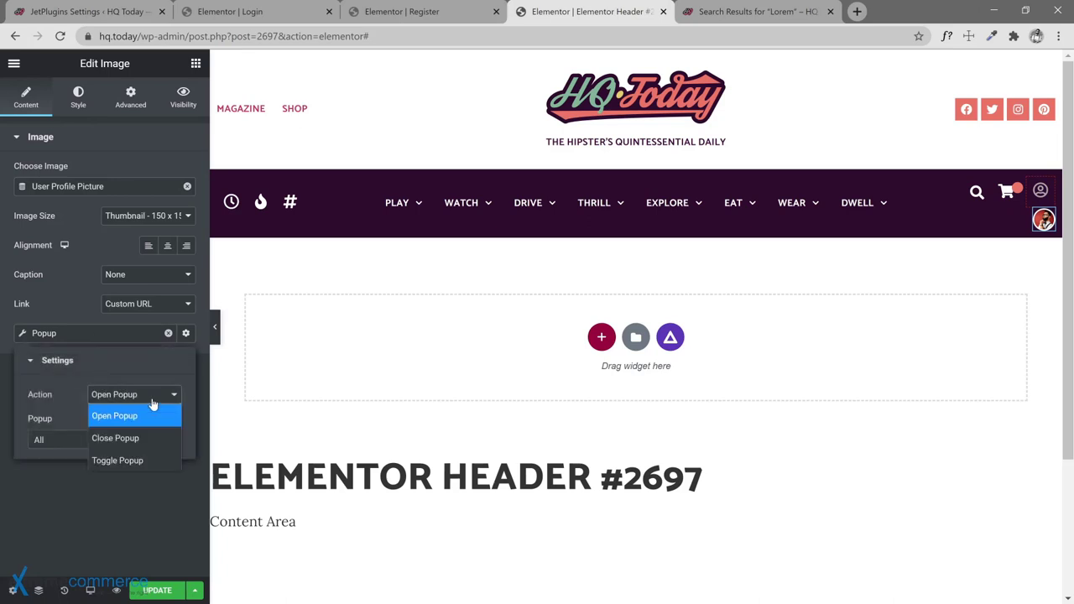
{"action": "left_click", "coordinate": [152, 403]}
{"action": "left_click", "coordinate": [150, 404]}
{"action": "left_click", "coordinate": [117, 456]}
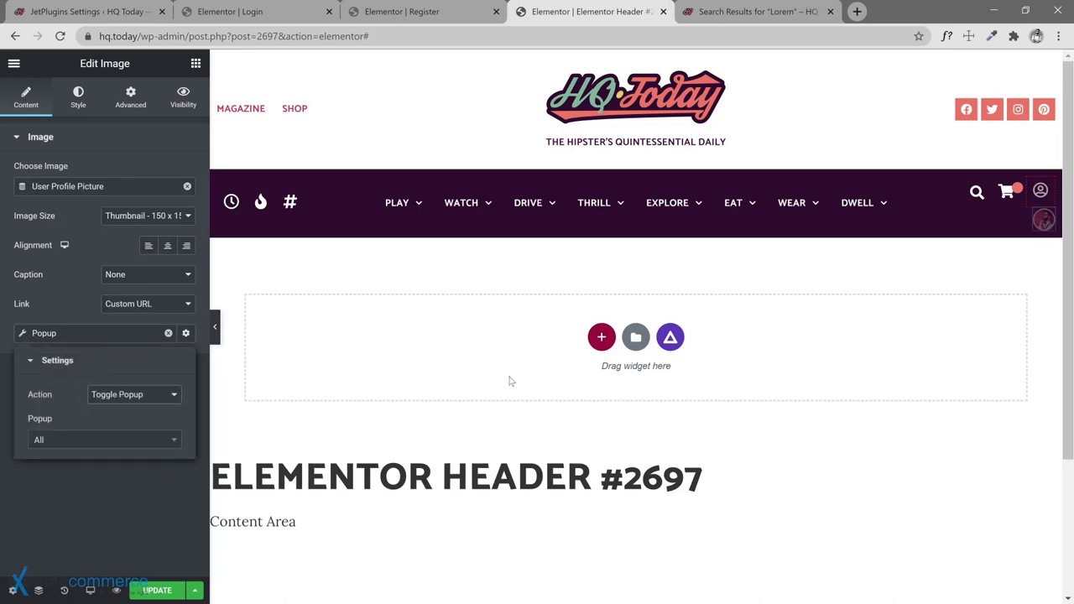
{"action": "left_click", "coordinate": [126, 439]}
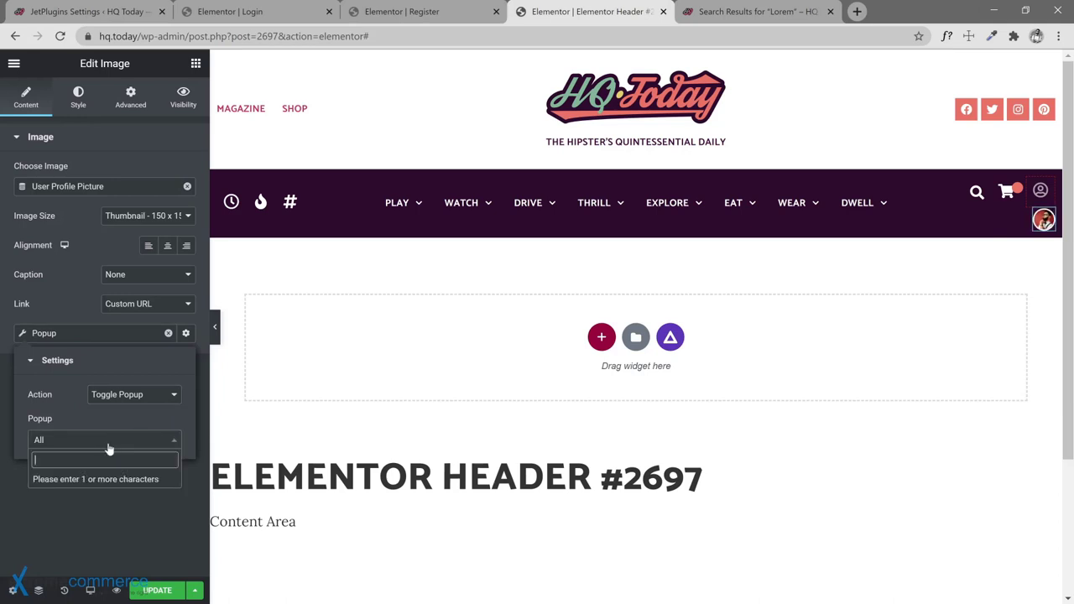
{"action": "type", "text": "Regi"}
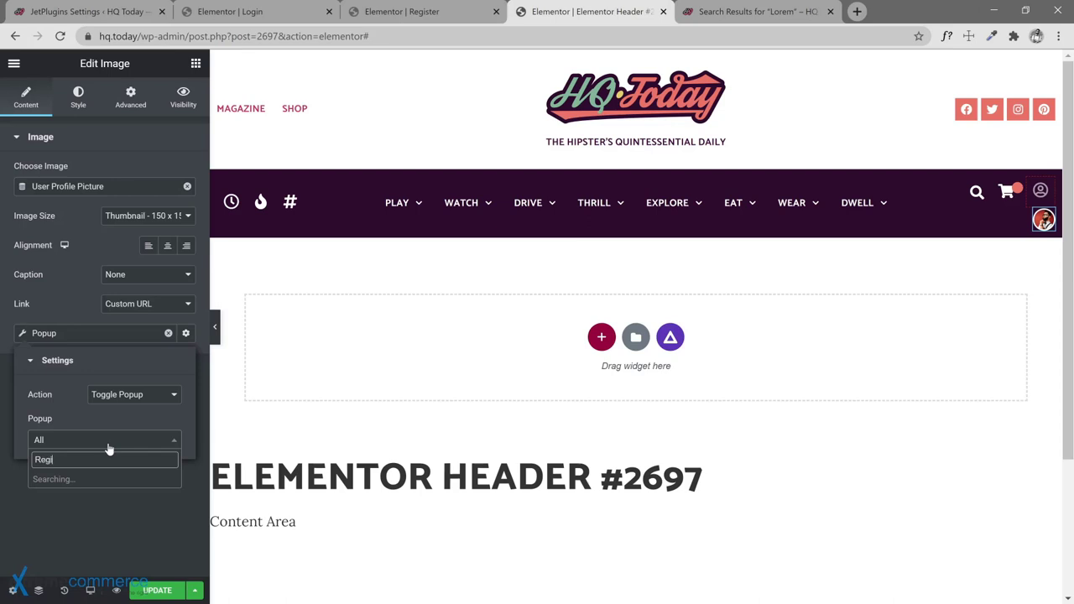
{"action": "type", "text": "ster"}
{"action": "left_click", "coordinate": [80, 481]}
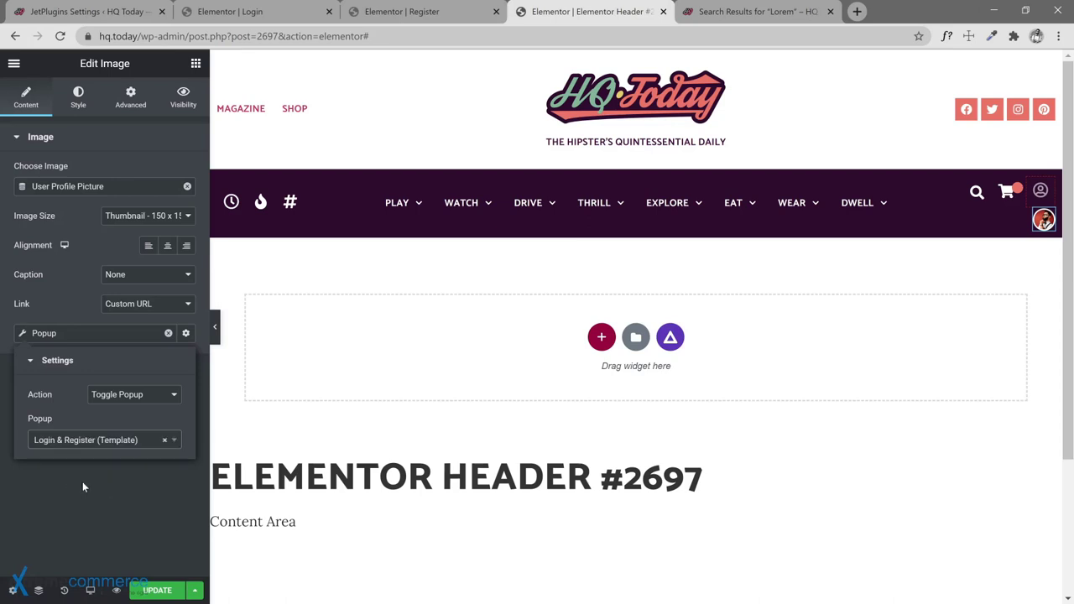
{"action": "left_click", "coordinate": [153, 591]}
{"action": "left_click", "coordinate": [726, 11]}
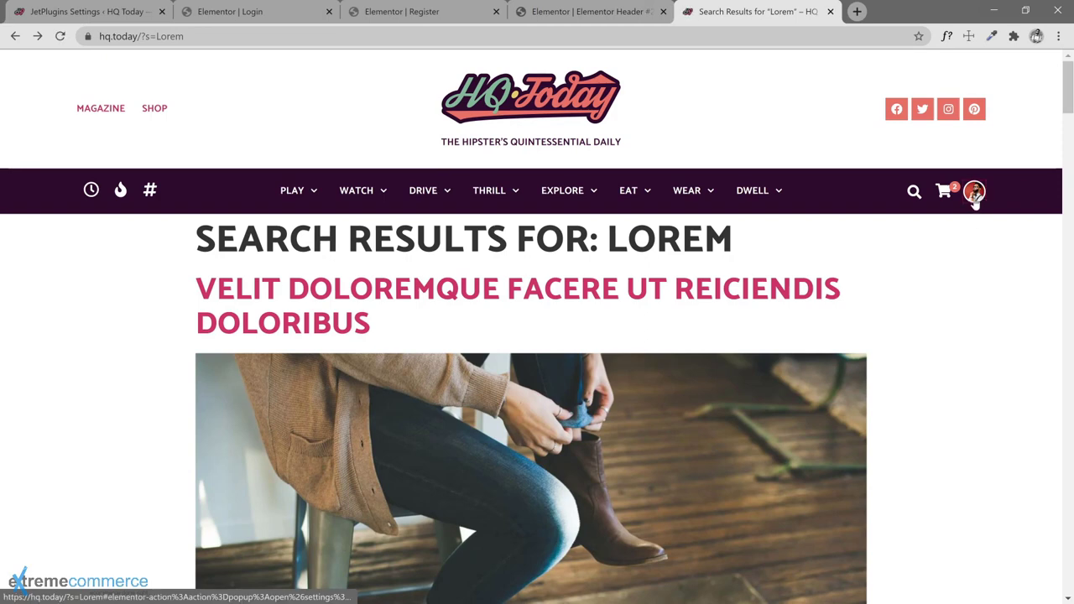
Step: Open the Login & Register popup from the avatar and show its Register form
{"action": "left_click", "coordinate": [974, 193]}
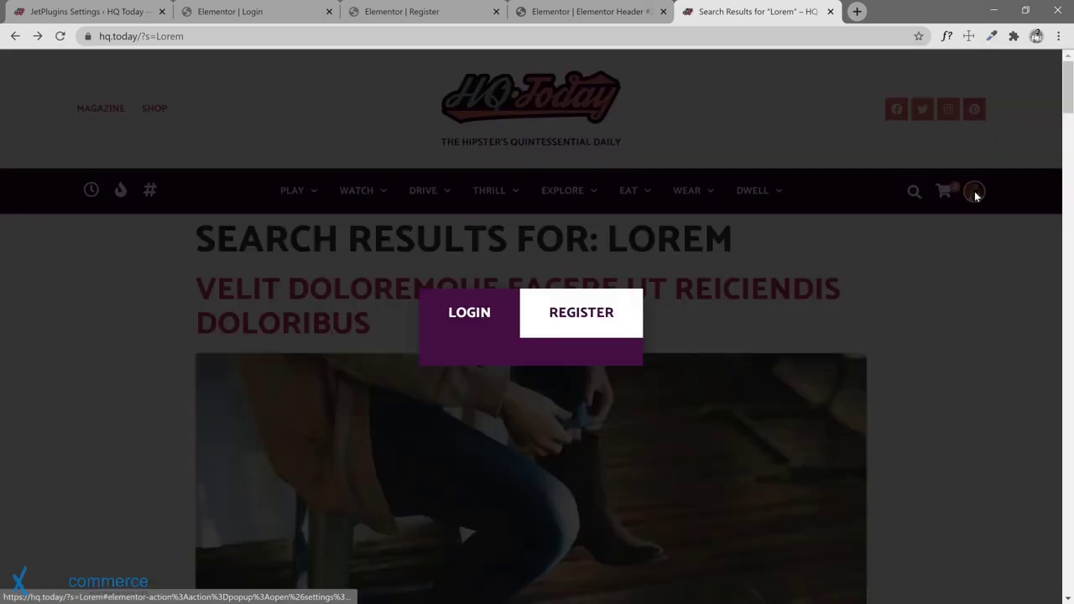
{"action": "left_click", "coordinate": [593, 312]}
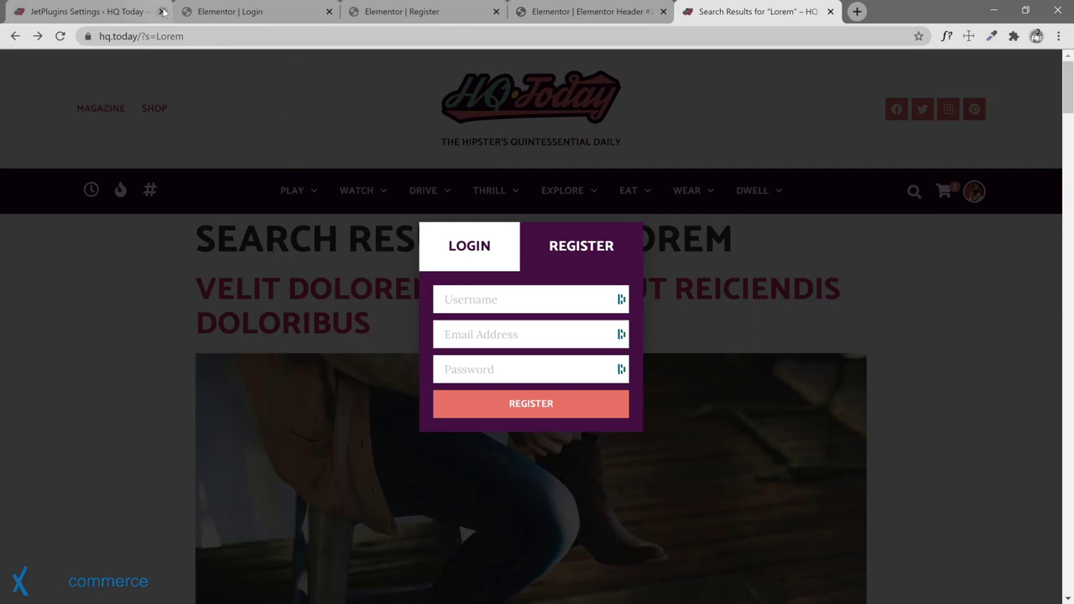
{"action": "left_click", "coordinate": [109, 20]}
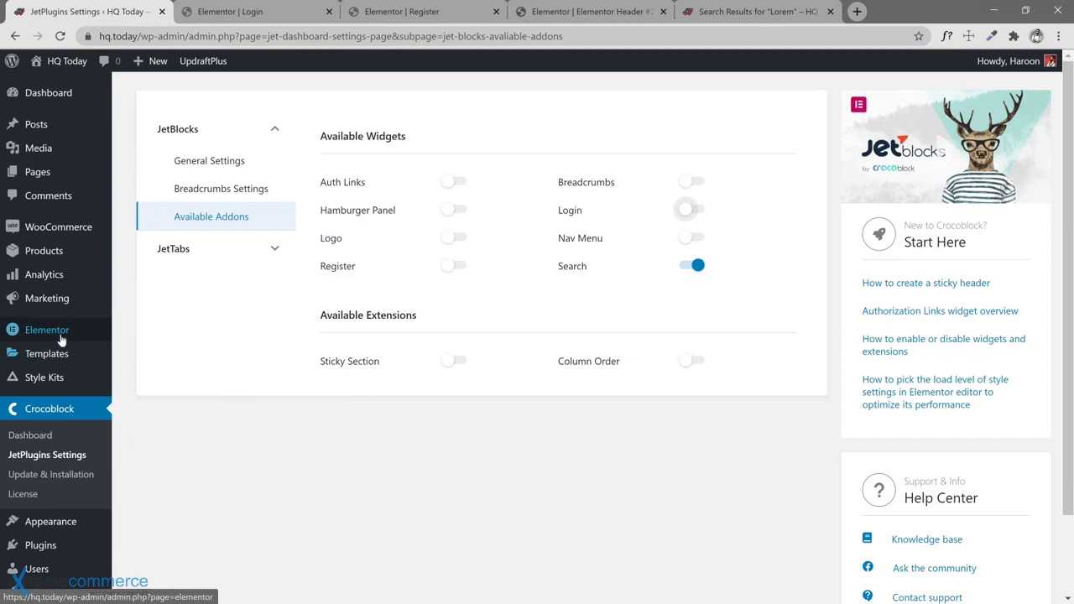
Step: Open Templates > Popups in a new tab and edit Login & Register with Elementor
{"action": "mouse_move", "coordinate": [72, 331]}
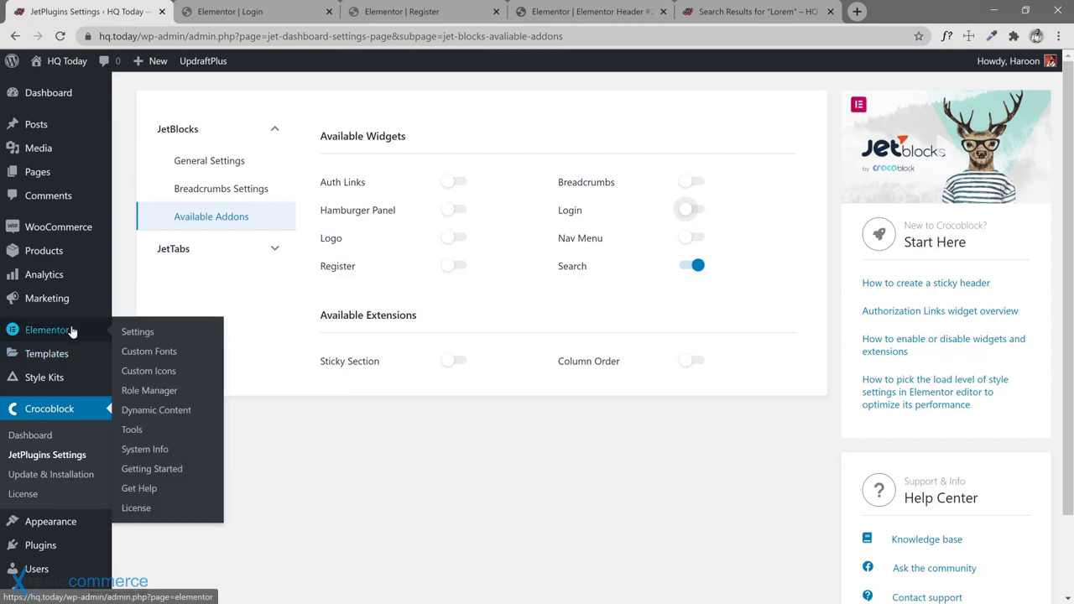
{"action": "mouse_move", "coordinate": [78, 355]}
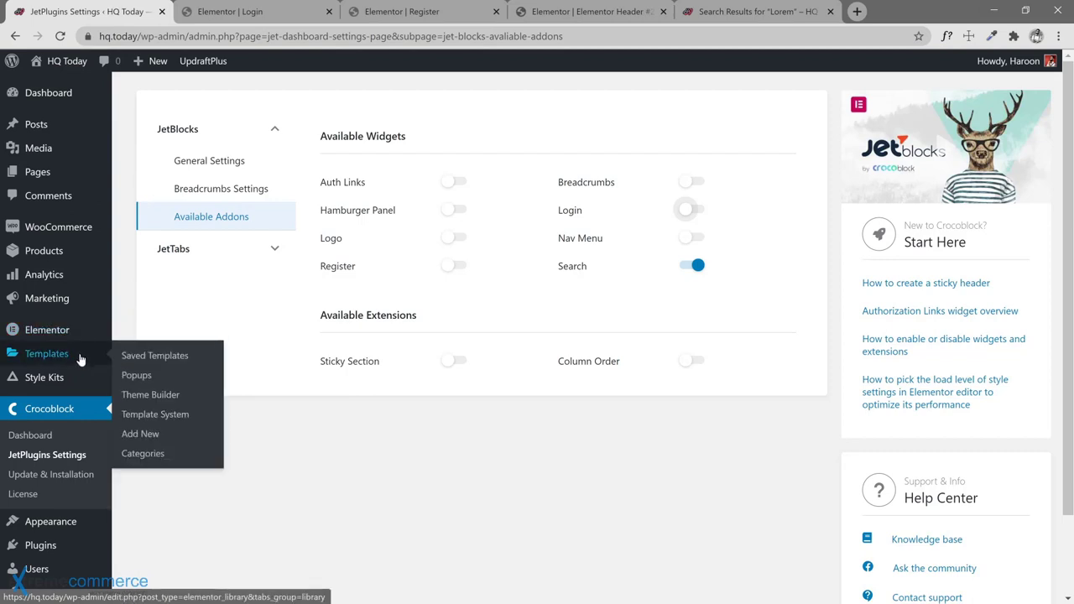
{"action": "right_click", "coordinate": [146, 376]}
{"action": "left_click", "coordinate": [152, 386]}
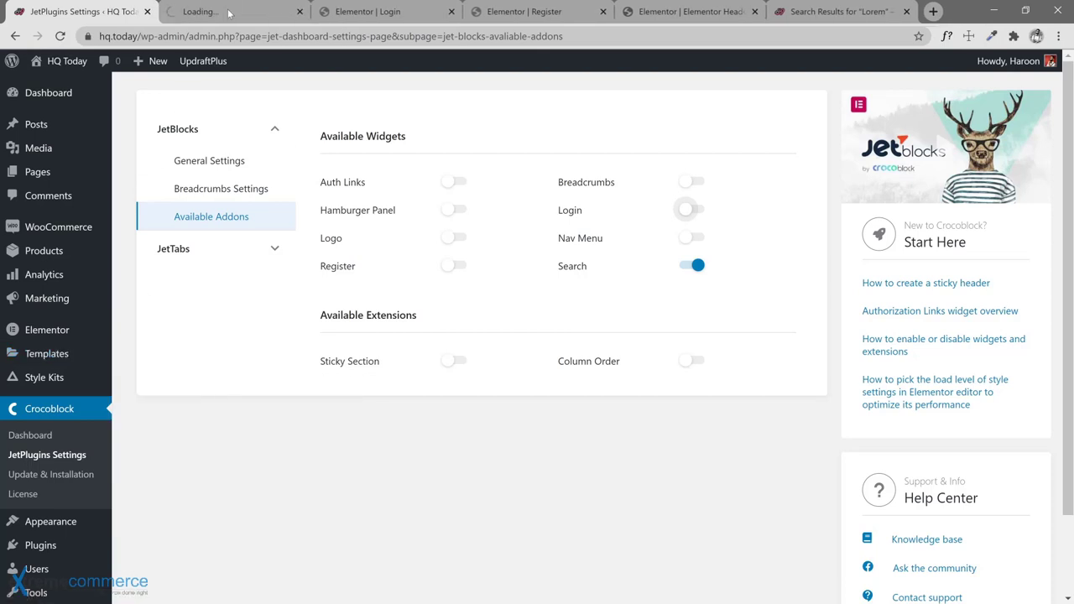
{"action": "left_click", "coordinate": [225, 10]}
{"action": "mouse_move", "coordinate": [264, 238]}
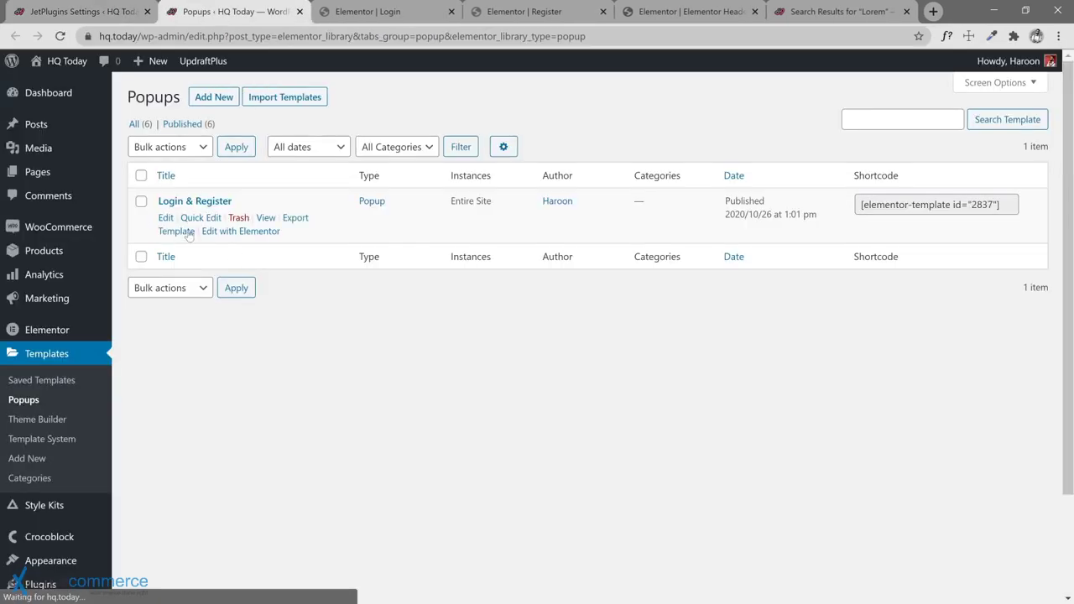
{"action": "left_click", "coordinate": [265, 237]}
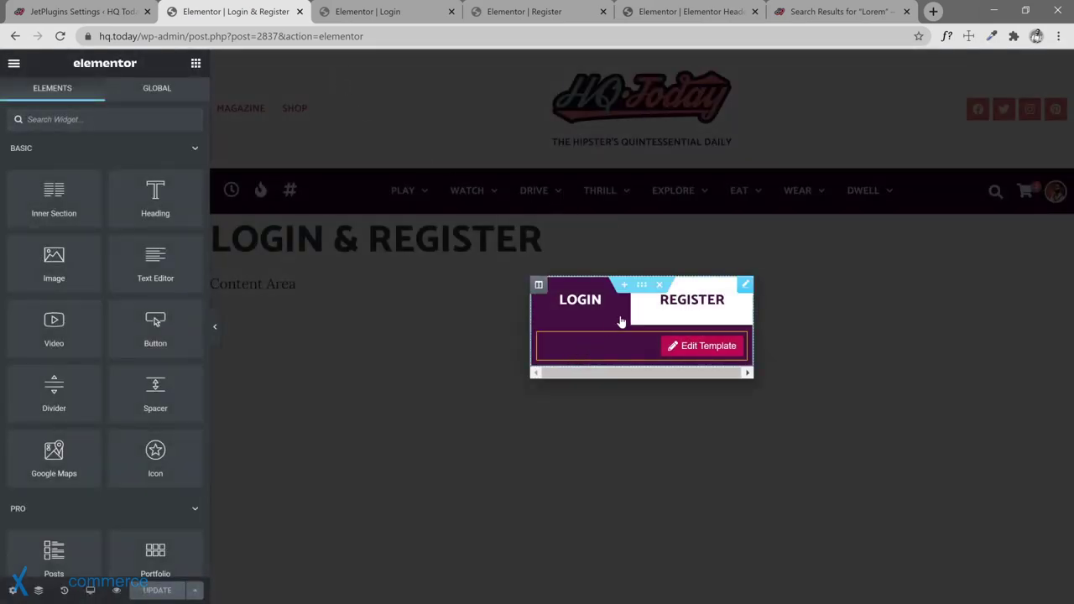
Step: Set the popup's layout position to Right horizontally and Top vertically
{"action": "left_click", "coordinate": [13, 591]}
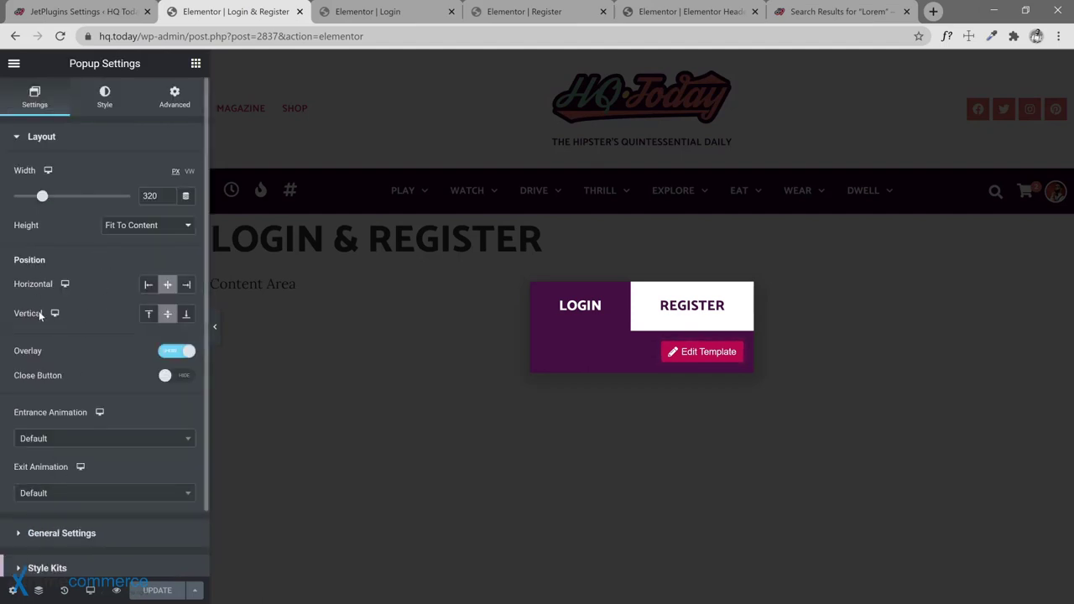
{"action": "left_click", "coordinate": [186, 285]}
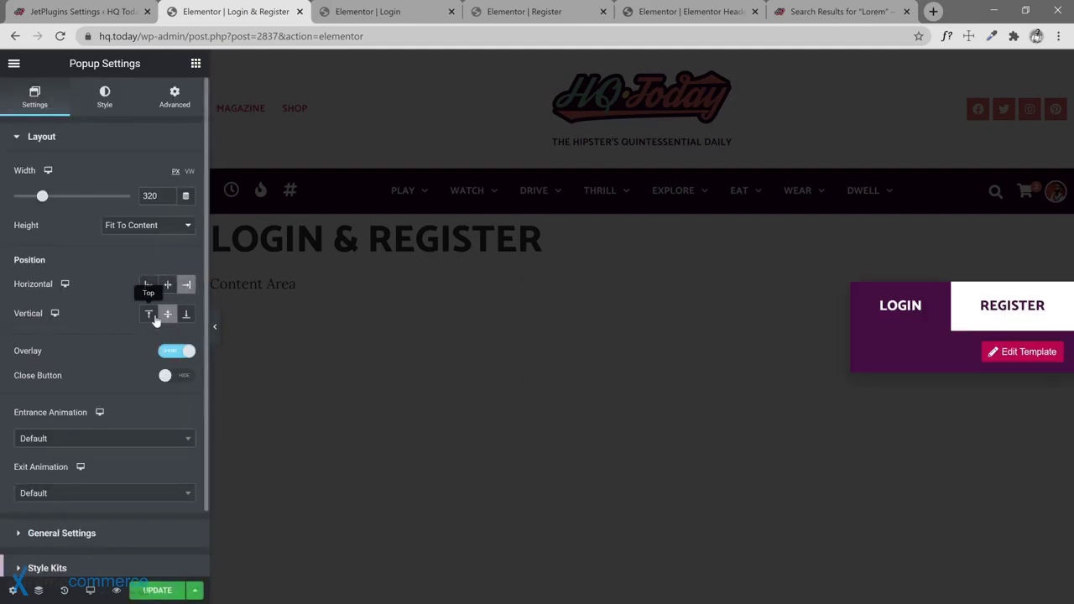
{"action": "left_click", "coordinate": [149, 314]}
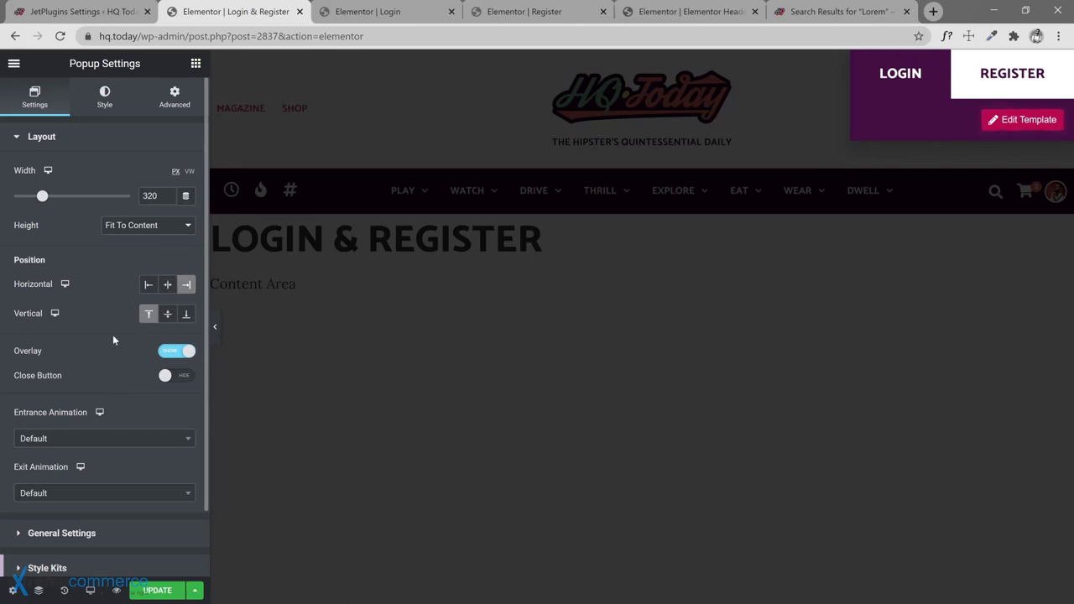
{"action": "scroll", "coordinate": [114, 339], "scroll_direction": "down", "scroll_amount": 2}
{"action": "scroll", "coordinate": [121, 382], "scroll_direction": "up", "scroll_amount": 2}
Step: Review the popup's Layout and Style settings, ending on the Advanced options
{"action": "left_click", "coordinate": [99, 98]}
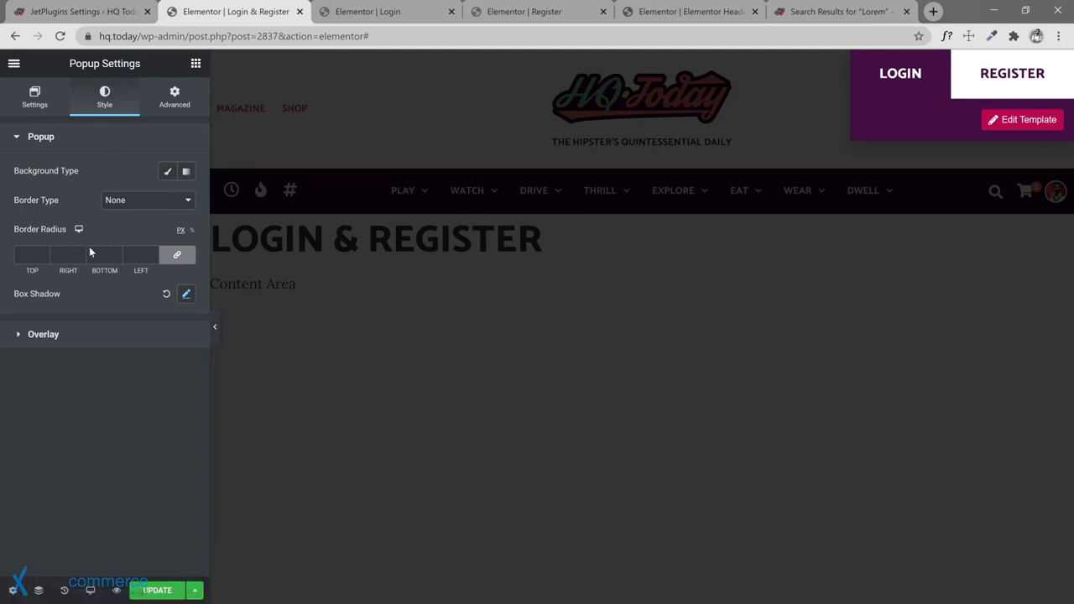
{"action": "left_click", "coordinate": [35, 104]}
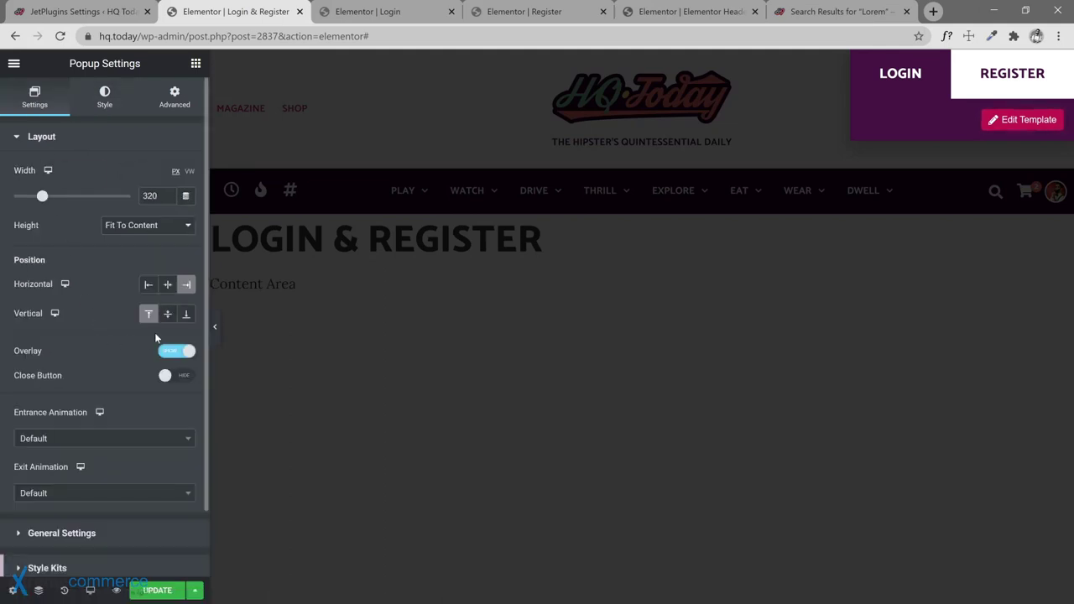
{"action": "scroll", "coordinate": [134, 353], "scroll_direction": "down", "scroll_amount": 2}
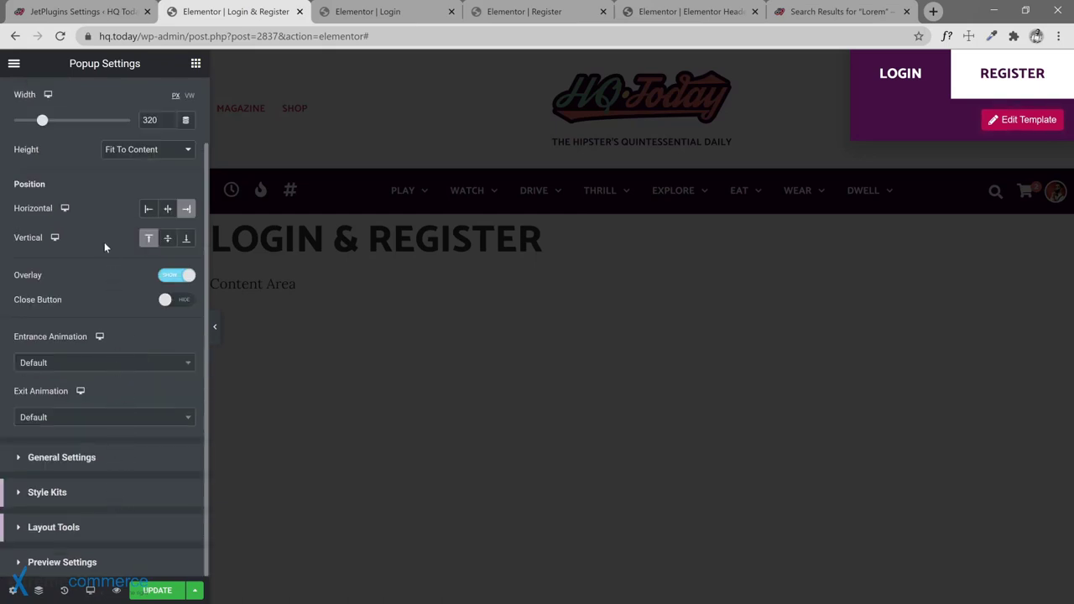
{"action": "scroll", "coordinate": [104, 241], "scroll_direction": "up", "scroll_amount": 2}
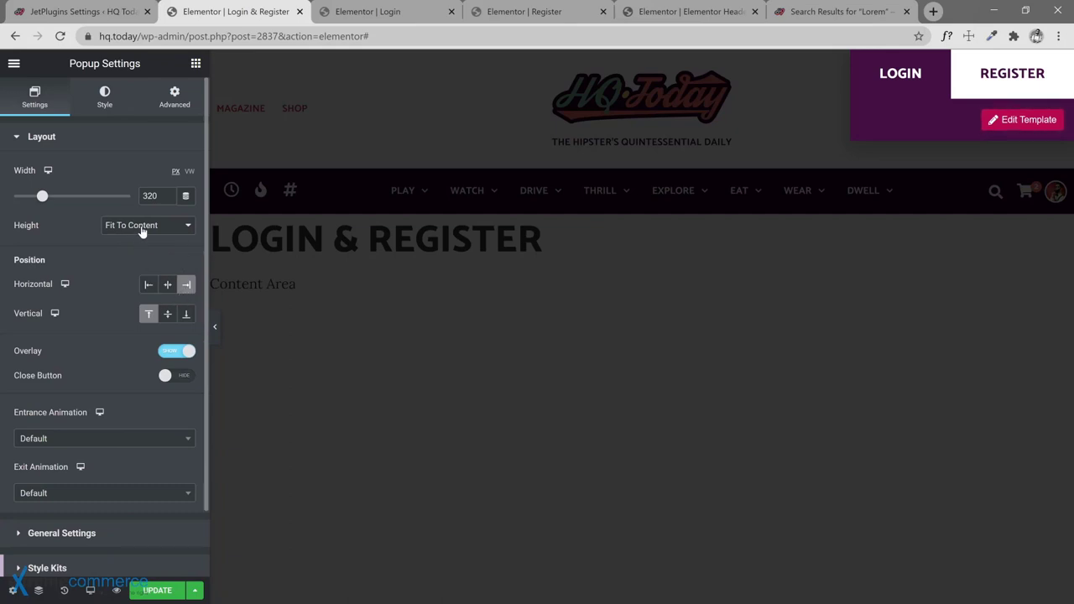
{"action": "left_click", "coordinate": [99, 99]}
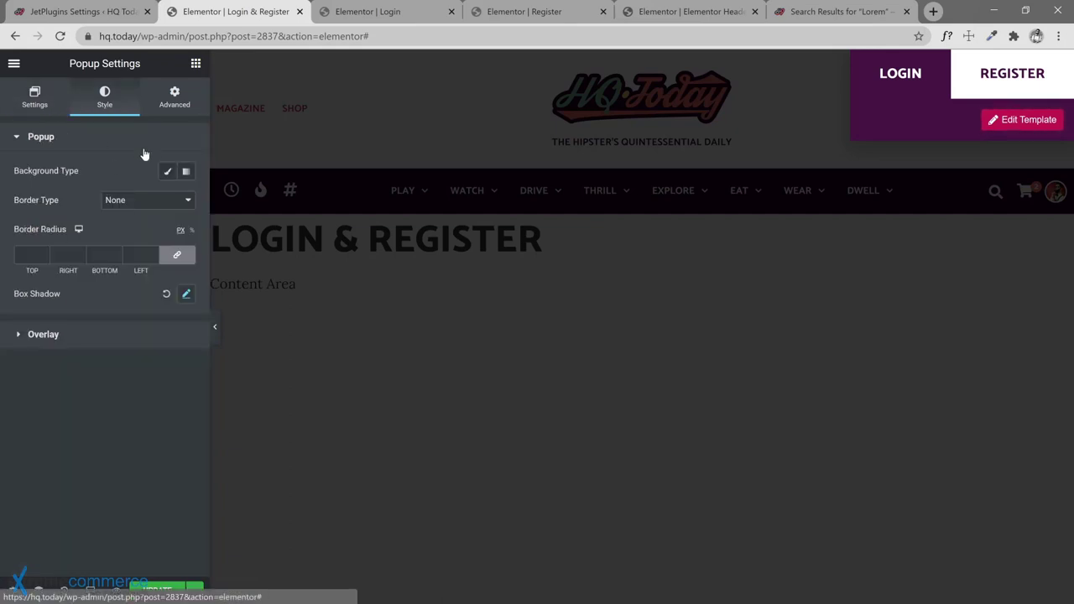
{"action": "left_click", "coordinate": [173, 105]}
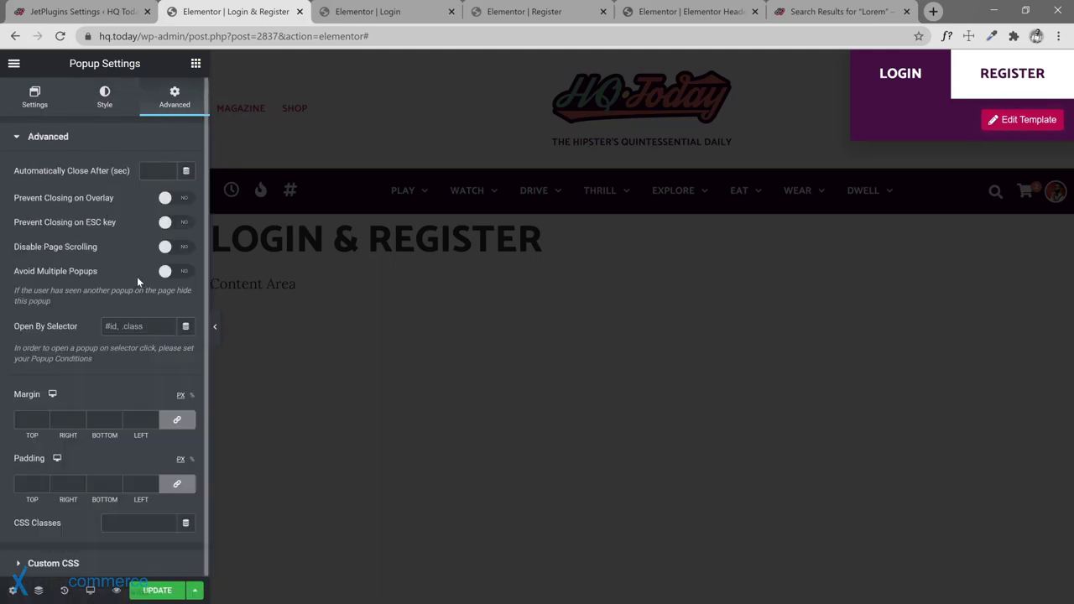
Step: Unlink the popup margins and try top margin values of 50 and then 100
{"action": "left_click", "coordinate": [31, 419]}
{"action": "type", "text": "-1"}
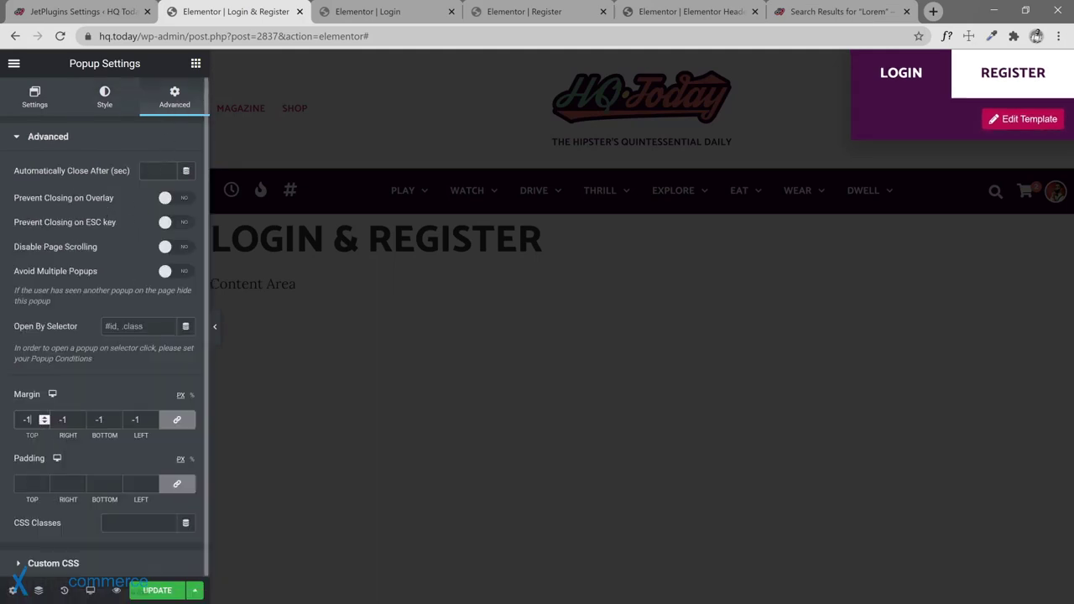
{"action": "key", "text": "BackSpace"}
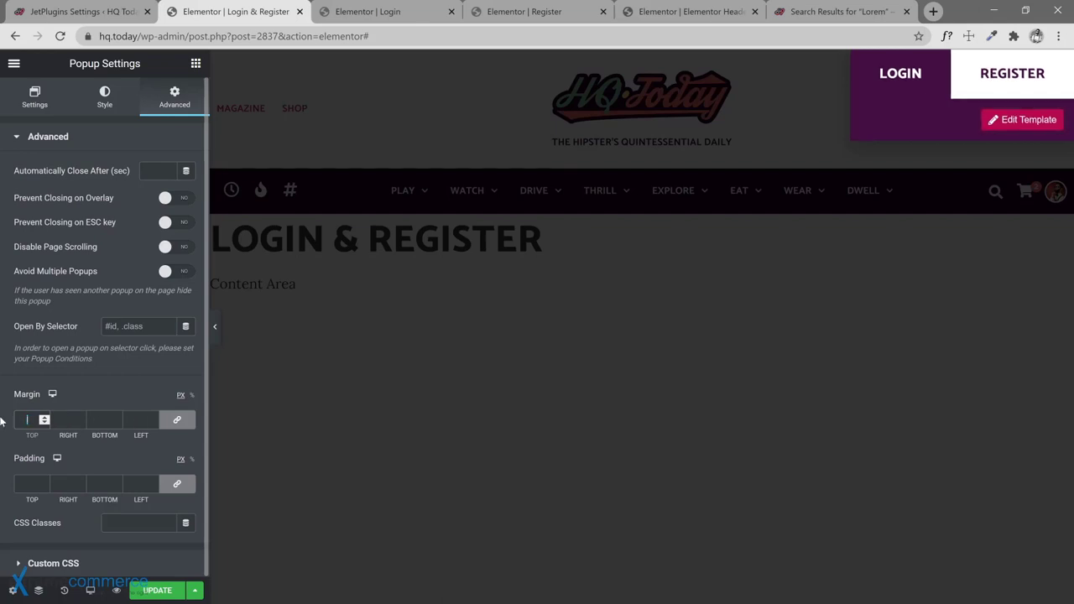
{"action": "left_click", "coordinate": [186, 424]}
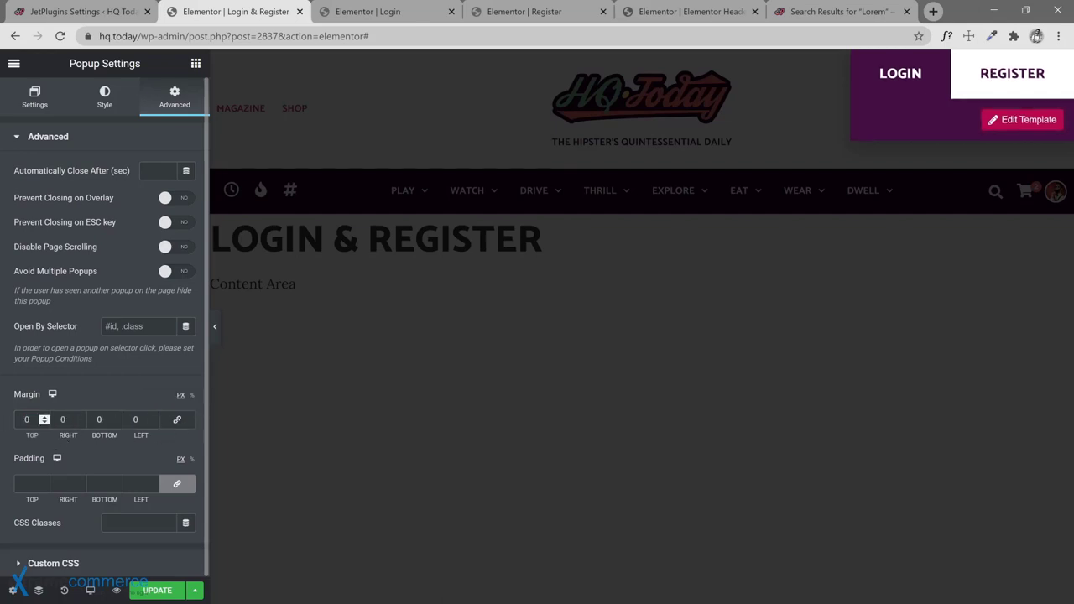
{"action": "type", "text": "50"}
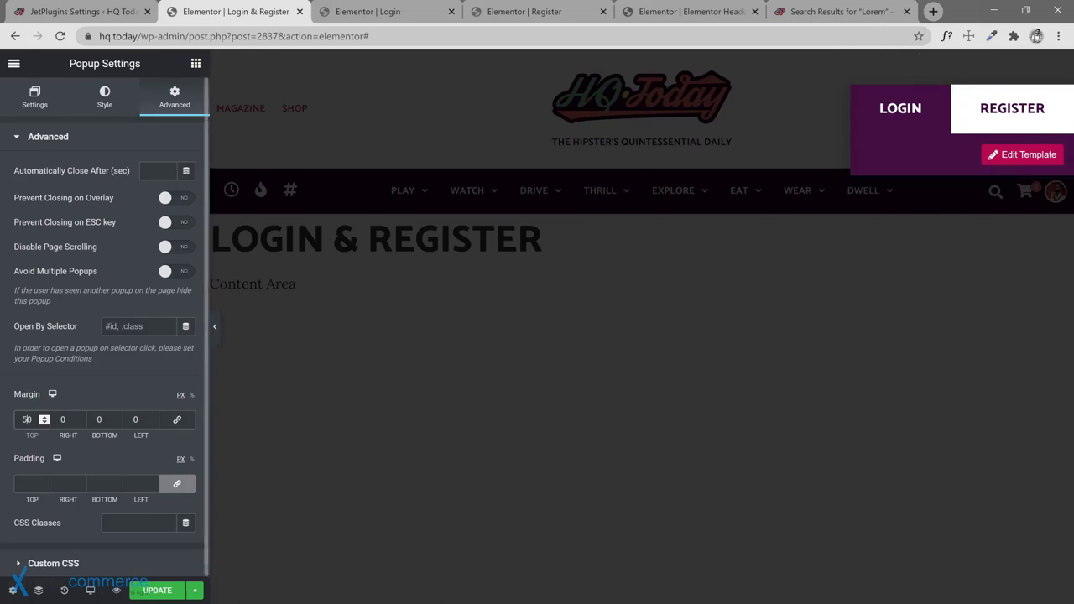
{"action": "key", "text": "BackSpace"}
{"action": "key", "text": "BackSpace"}
{"action": "type", "text": "100"}
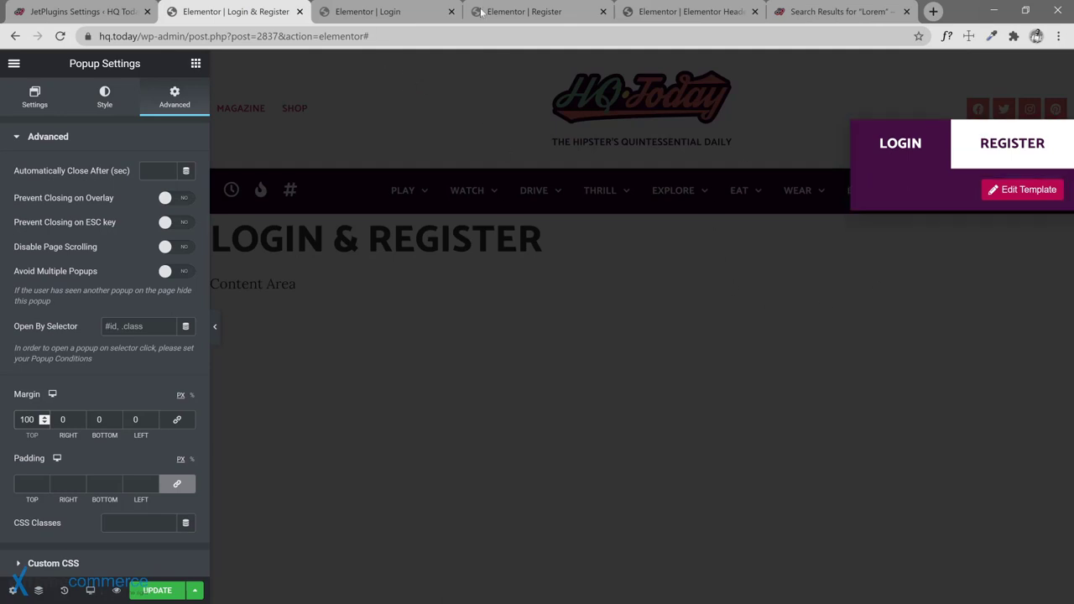
Step: Reset the top margin to 0, relink the margin fields and update the popup
{"action": "key", "text": "ctrl+a"}
{"action": "type", "text": "0"}
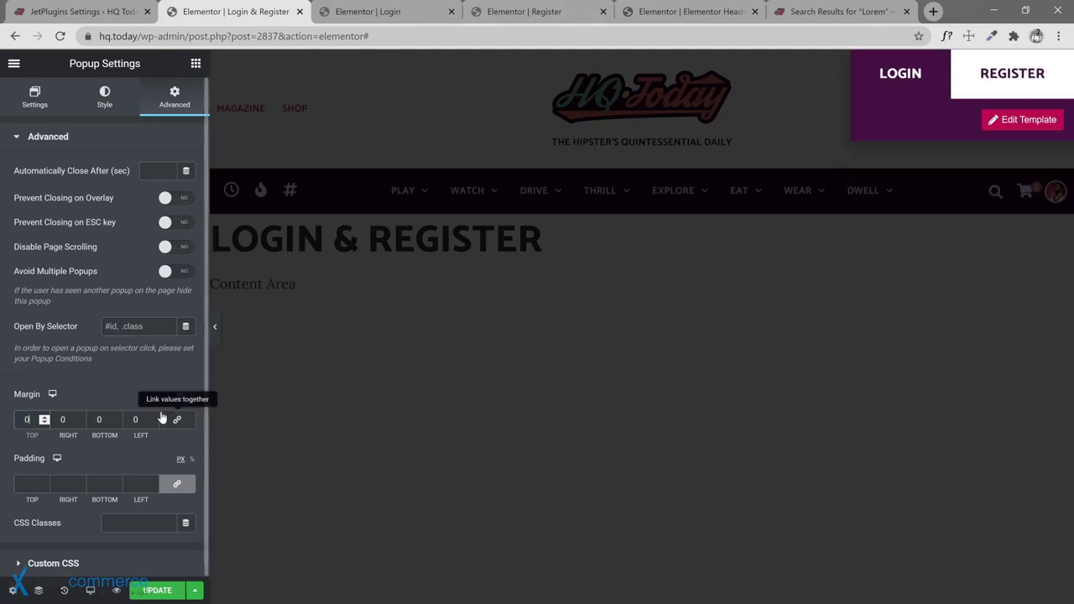
{"action": "left_click", "coordinate": [158, 418]}
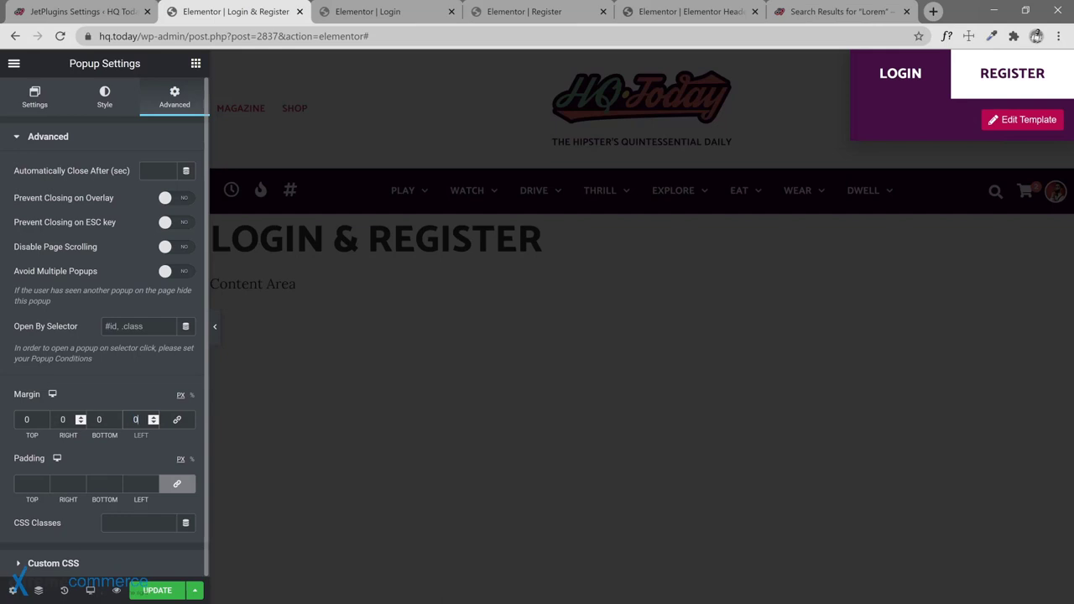
{"action": "left_click", "coordinate": [177, 420]}
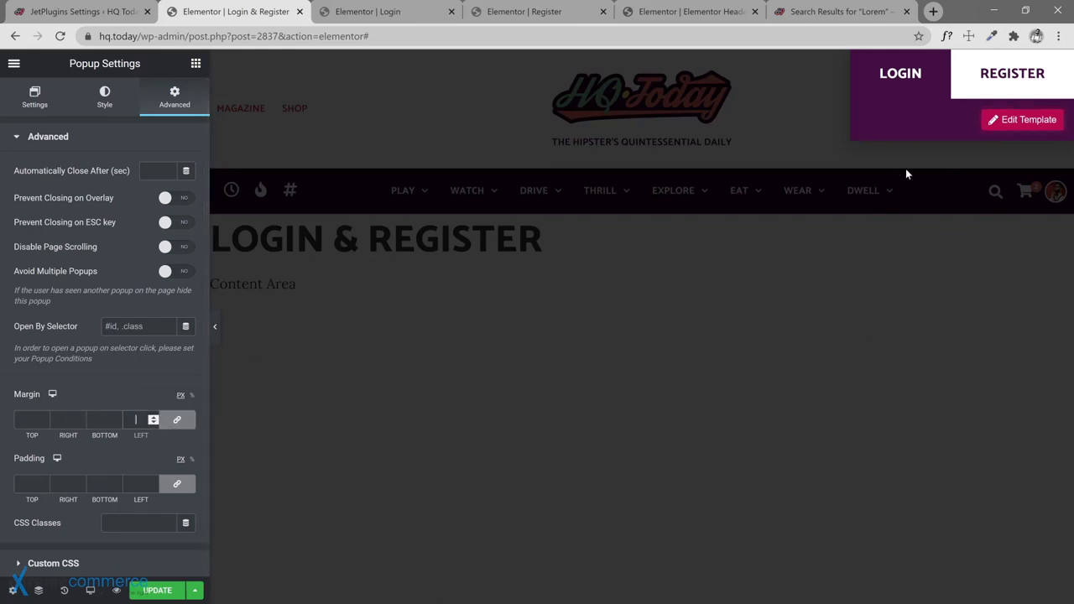
{"action": "left_click", "coordinate": [157, 593]}
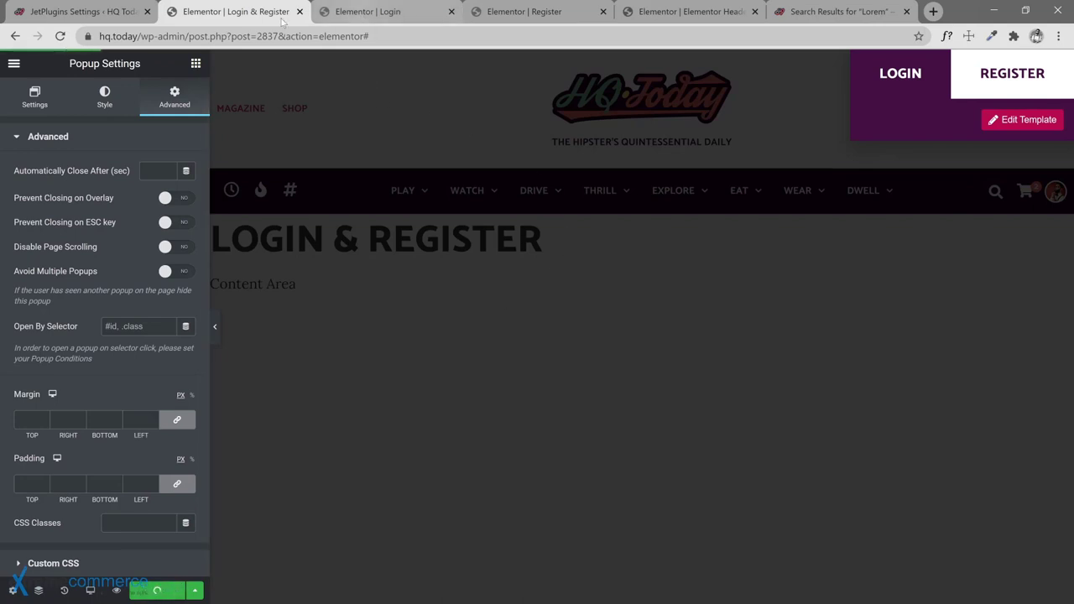
Step: Return to the header template editor and scroll through to inspect the avatar's Popup link
{"action": "left_click", "coordinate": [686, 11]}
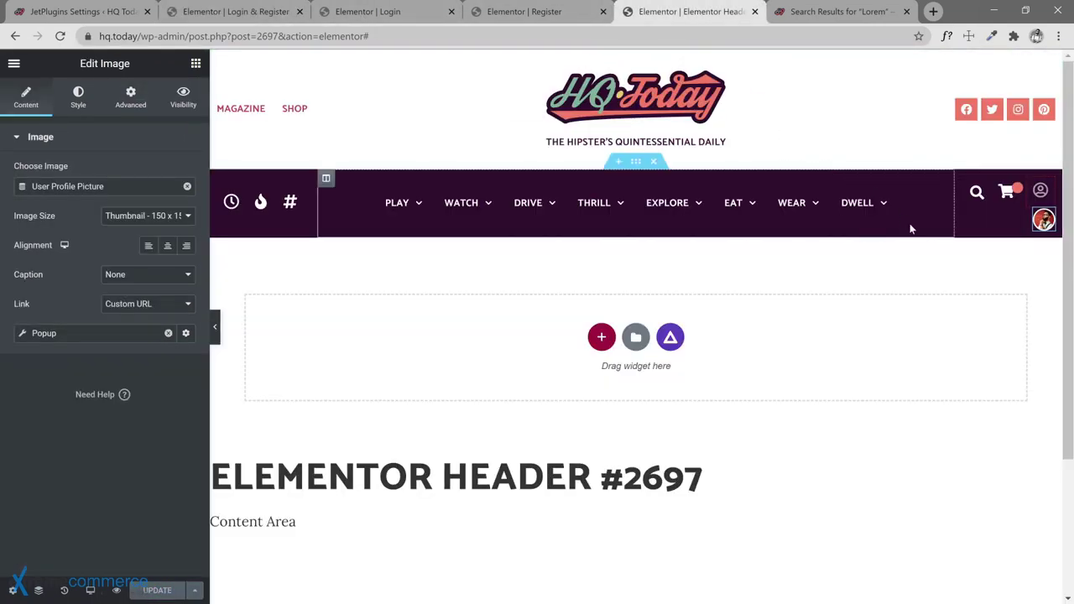
{"action": "scroll", "coordinate": [913, 233], "scroll_direction": "down", "scroll_amount": 2}
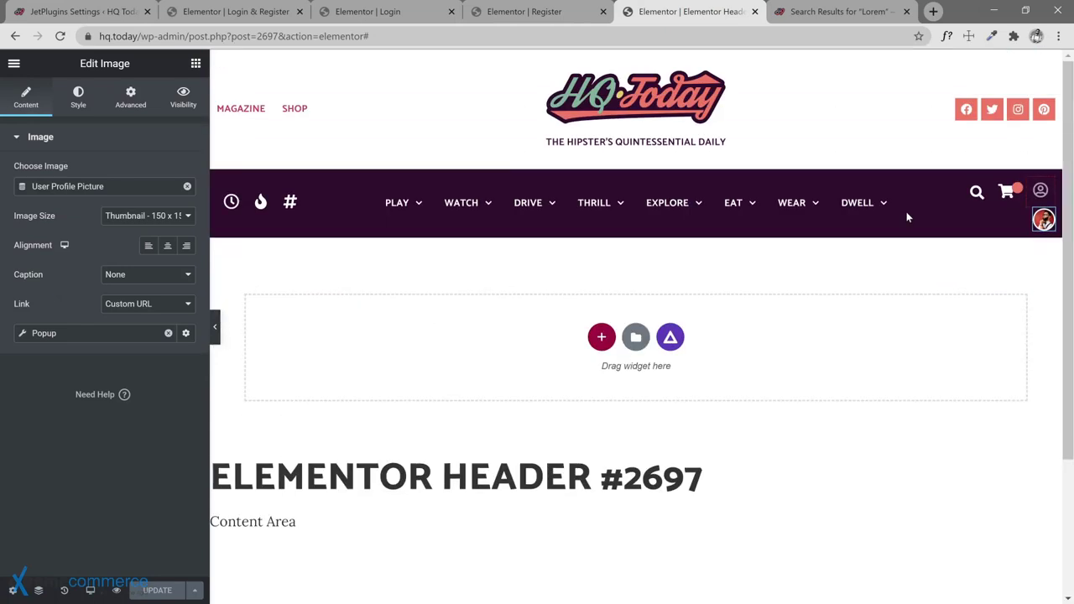
{"action": "scroll", "coordinate": [906, 217], "scroll_direction": "up", "scroll_amount": 2}
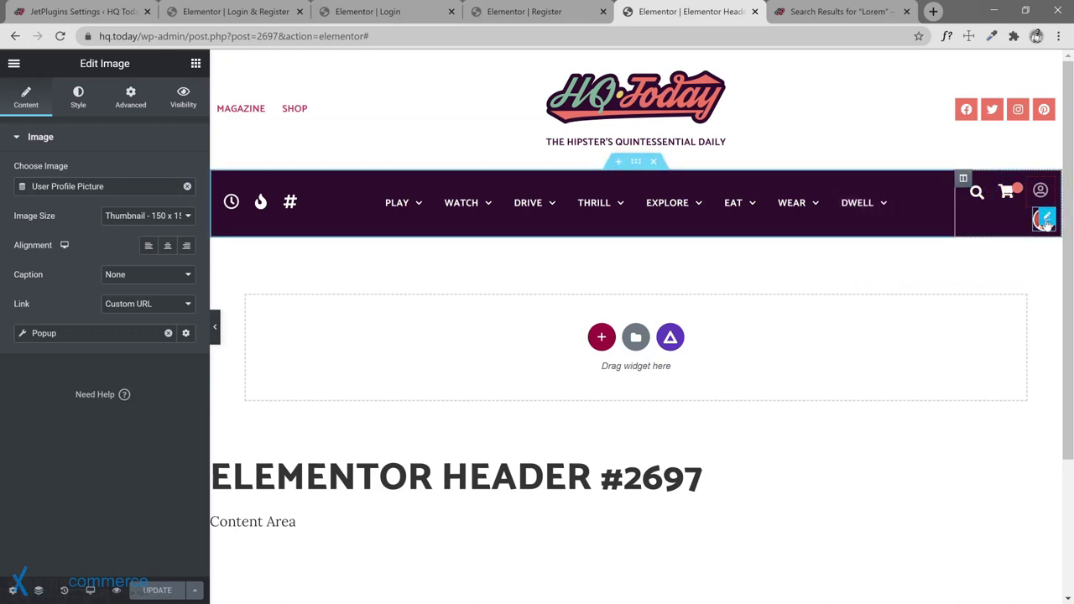
{"action": "scroll", "coordinate": [1045, 220], "scroll_direction": "down", "scroll_amount": 1}
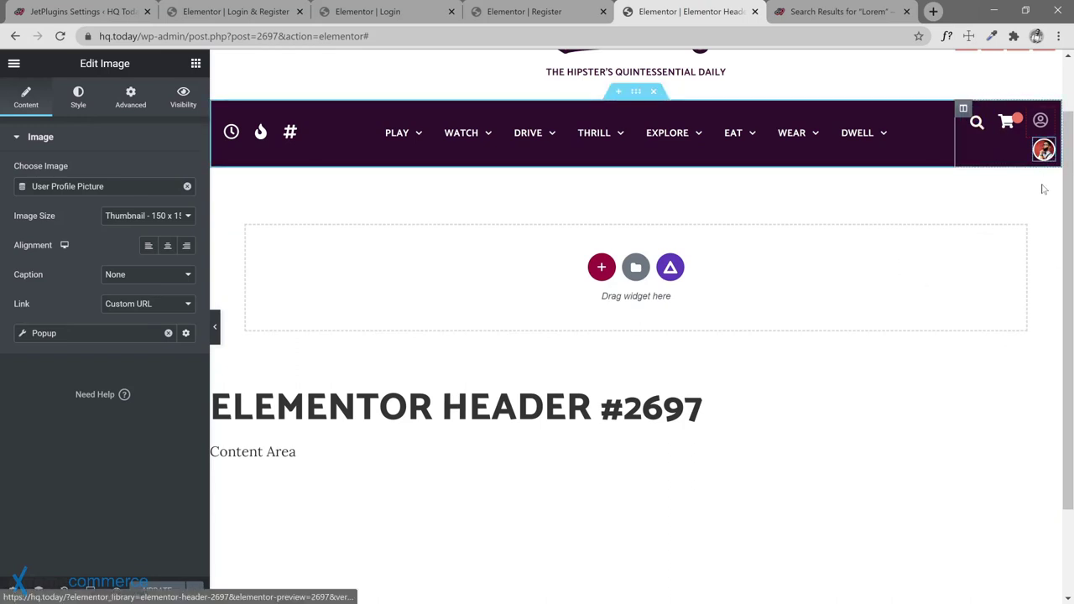
{"action": "scroll", "coordinate": [1035, 252], "scroll_direction": "up", "scroll_amount": 1}
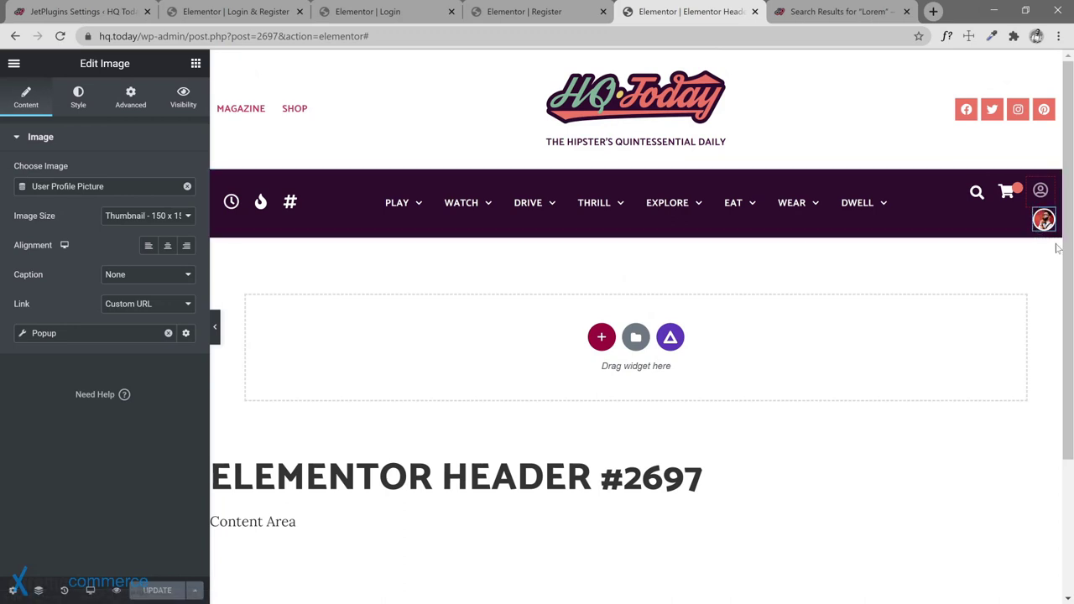
{"action": "mouse_move", "coordinate": [1005, 194]}
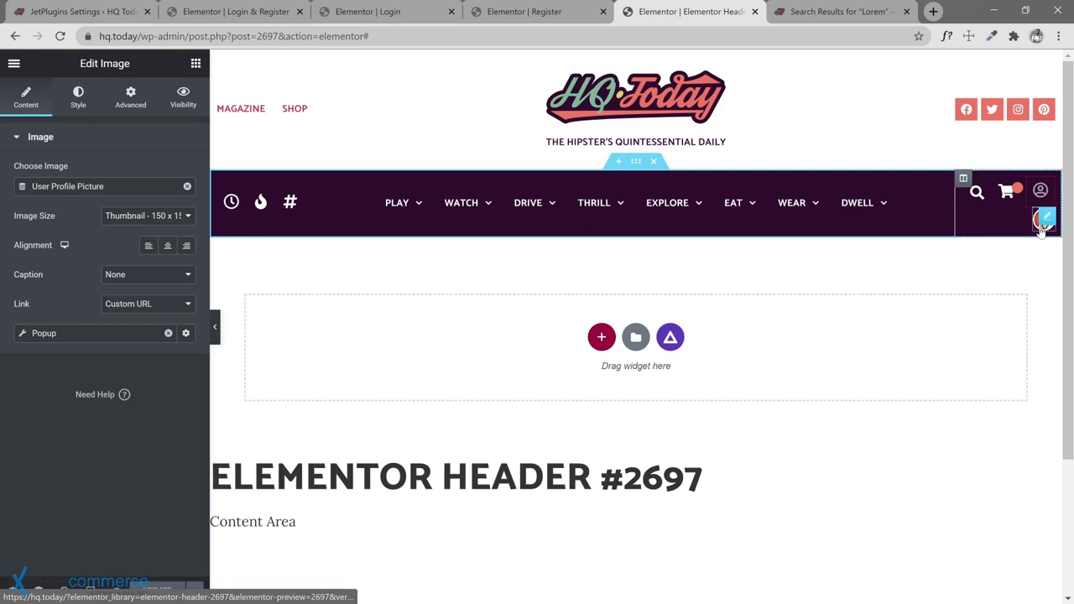
{"action": "scroll", "coordinate": [1040, 231], "scroll_direction": "down", "scroll_amount": 2}
{"action": "scroll", "coordinate": [1041, 226], "scroll_direction": "up", "scroll_amount": 2}
{"action": "scroll", "coordinate": [1043, 218], "scroll_direction": "down", "scroll_amount": 1}
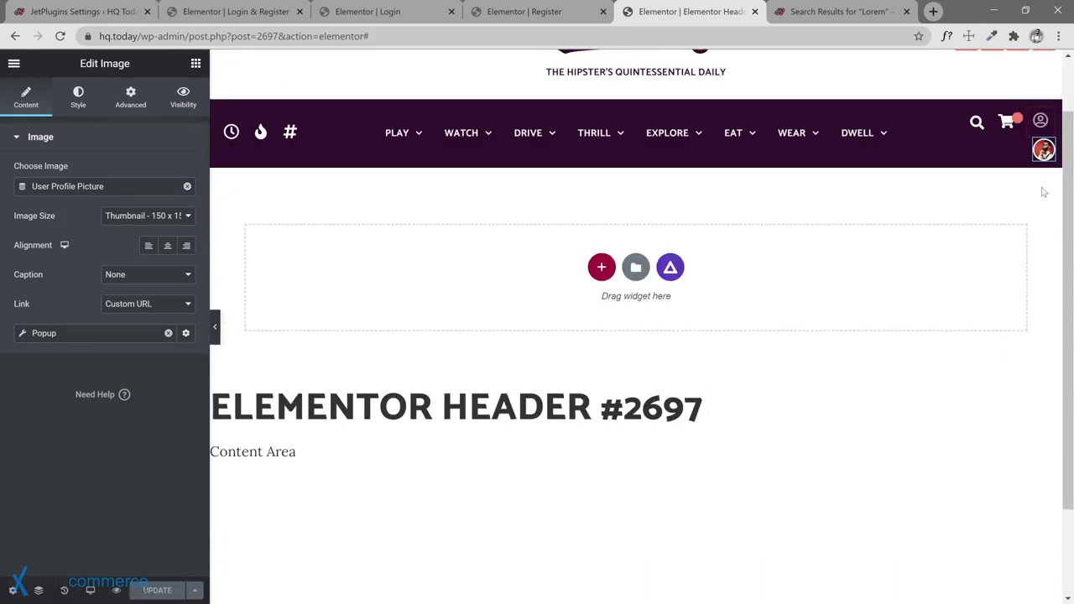
{"action": "scroll", "coordinate": [1048, 151], "scroll_direction": "down", "scroll_amount": 1}
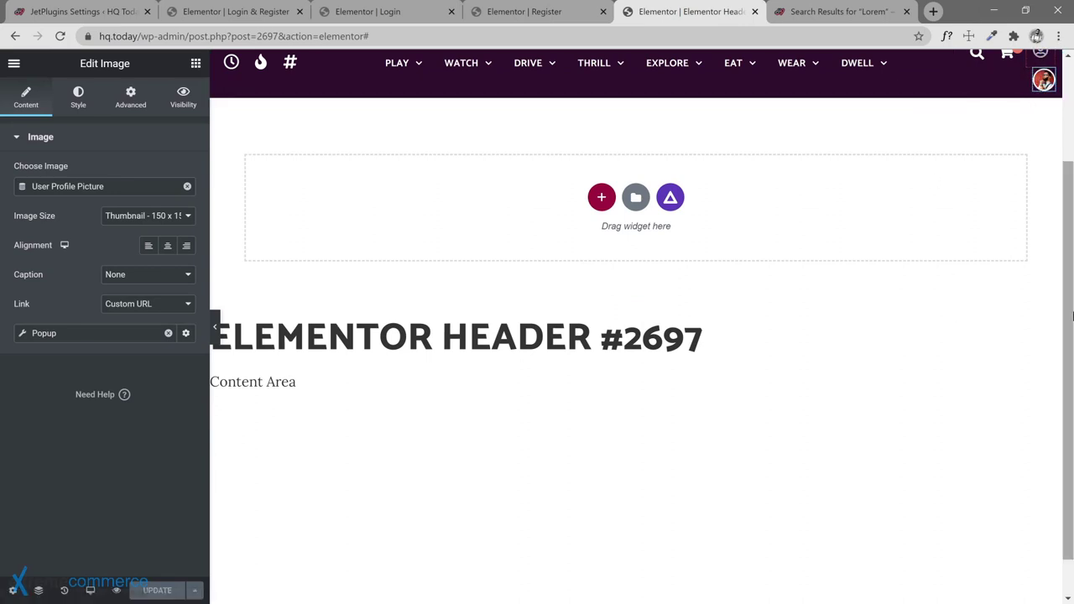
{"action": "scroll", "coordinate": [1040, 243], "scroll_direction": "up", "scroll_amount": 2}
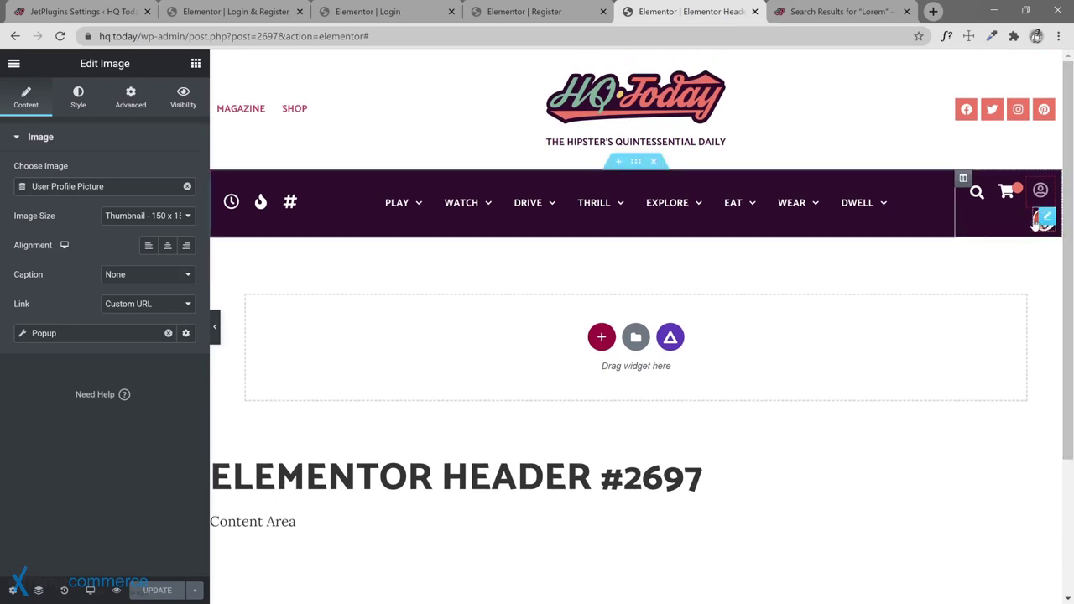
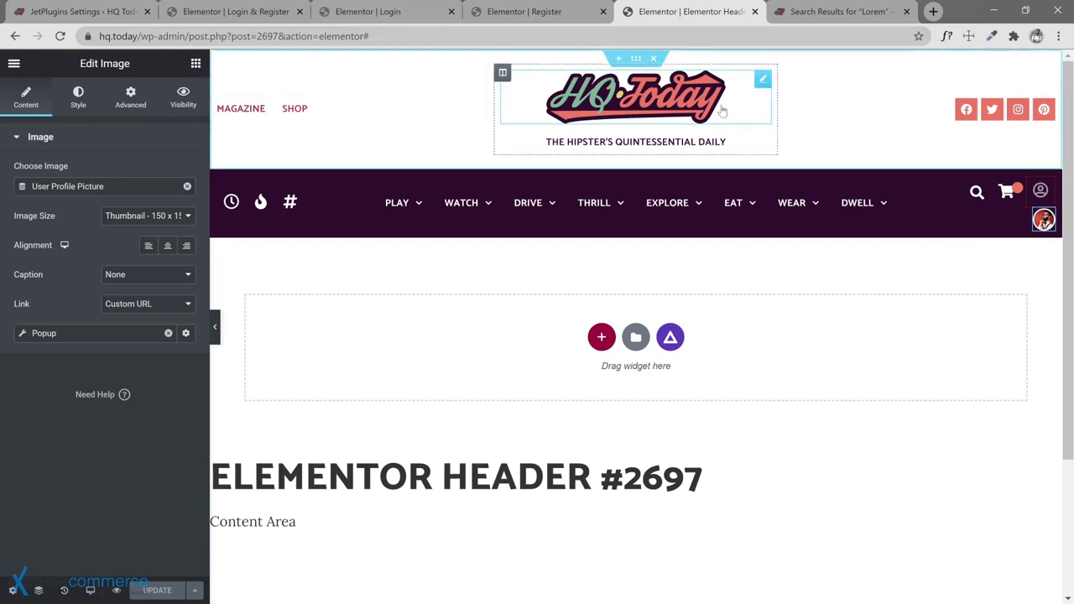
Step: Set the purple nav bar section's Motion Effects Sticky option to Top
{"action": "scroll", "coordinate": [1006, 148], "scroll_direction": "down", "scroll_amount": 3}
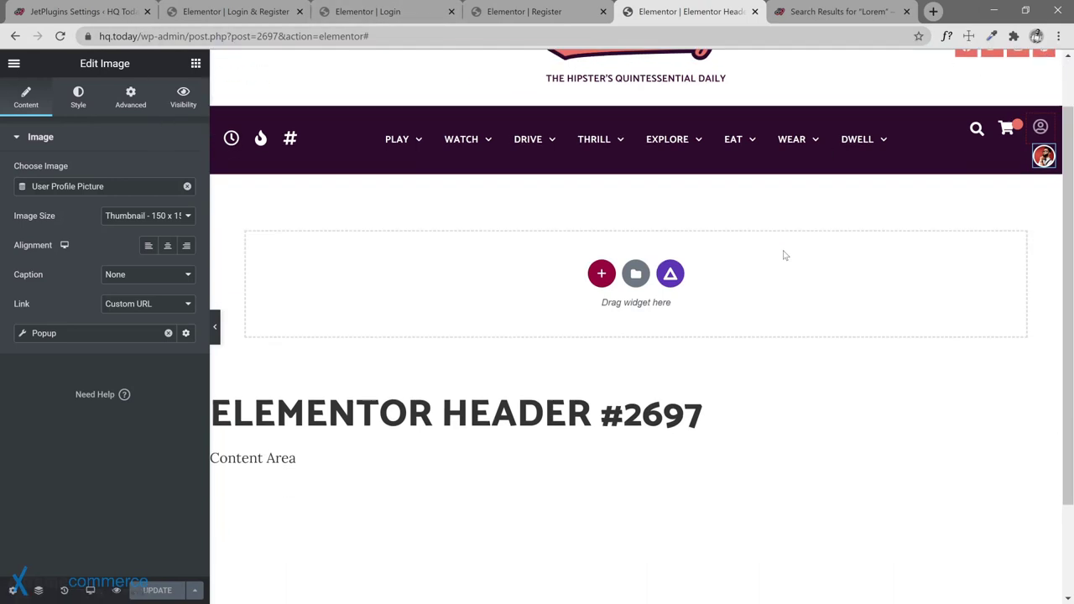
{"action": "scroll", "coordinate": [1070, 82], "scroll_direction": "up", "scroll_amount": 3}
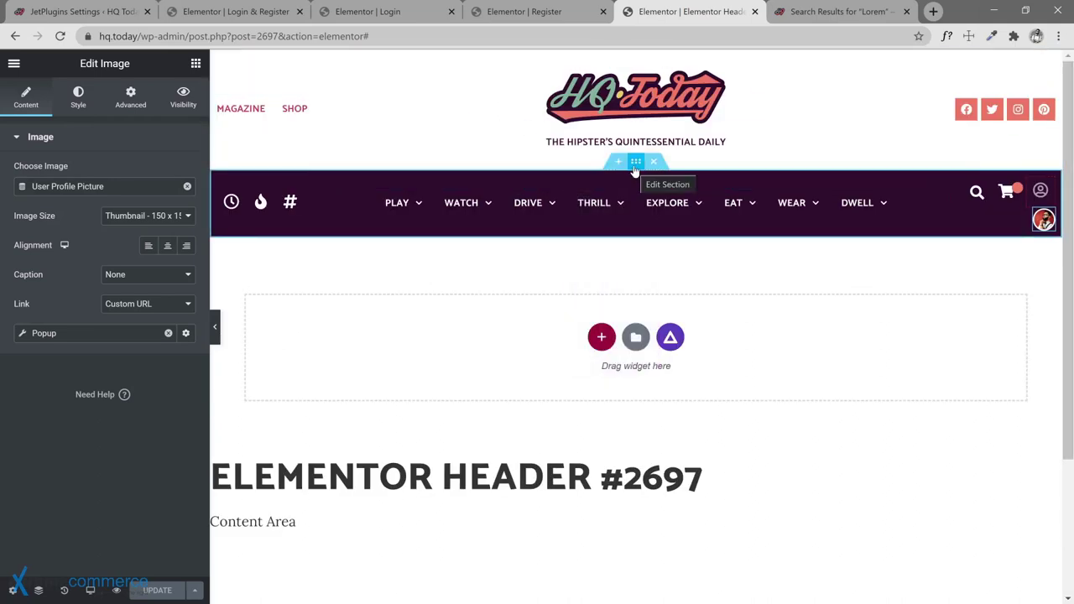
{"action": "left_click", "coordinate": [635, 161]}
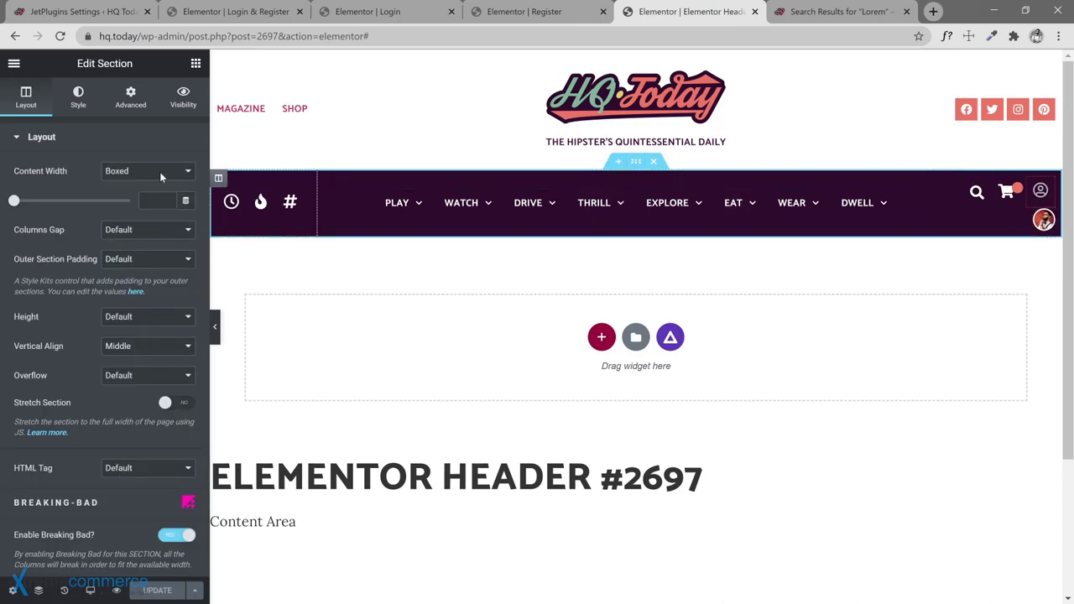
{"action": "scroll", "coordinate": [498, 270], "scroll_direction": "down", "scroll_amount": 3}
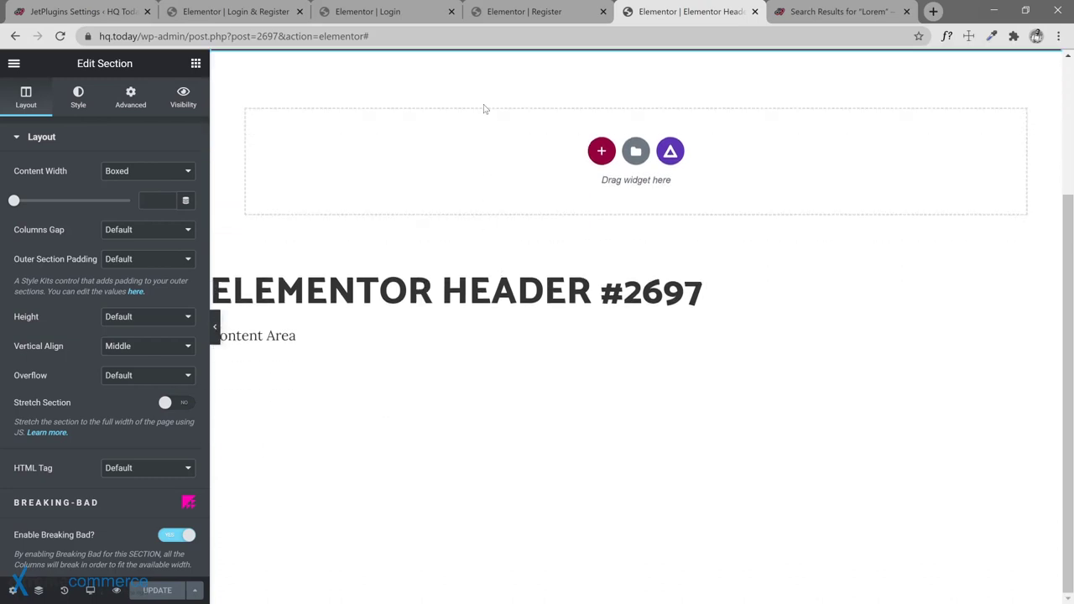
{"action": "scroll", "coordinate": [399, 106], "scroll_direction": "up", "scroll_amount": 2}
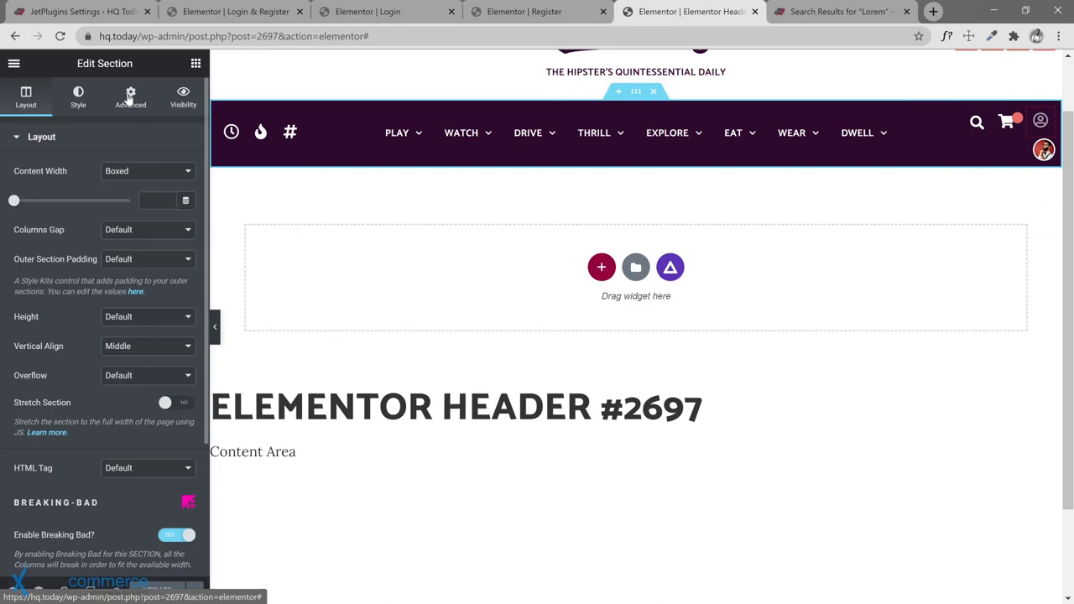
{"action": "left_click", "coordinate": [129, 98]}
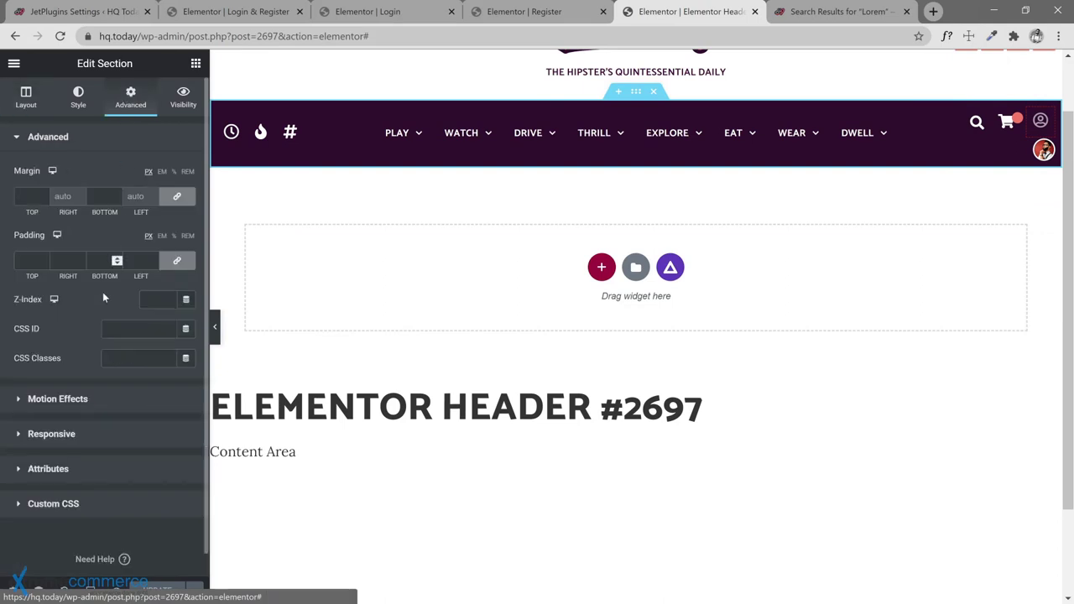
{"action": "left_click", "coordinate": [59, 400]}
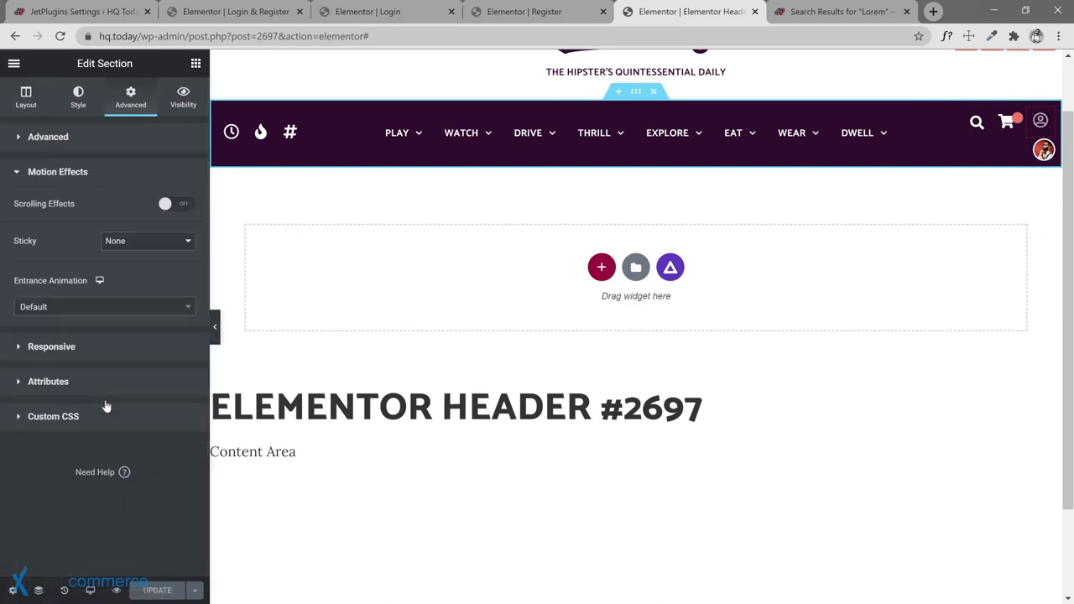
{"action": "left_click", "coordinate": [143, 244]}
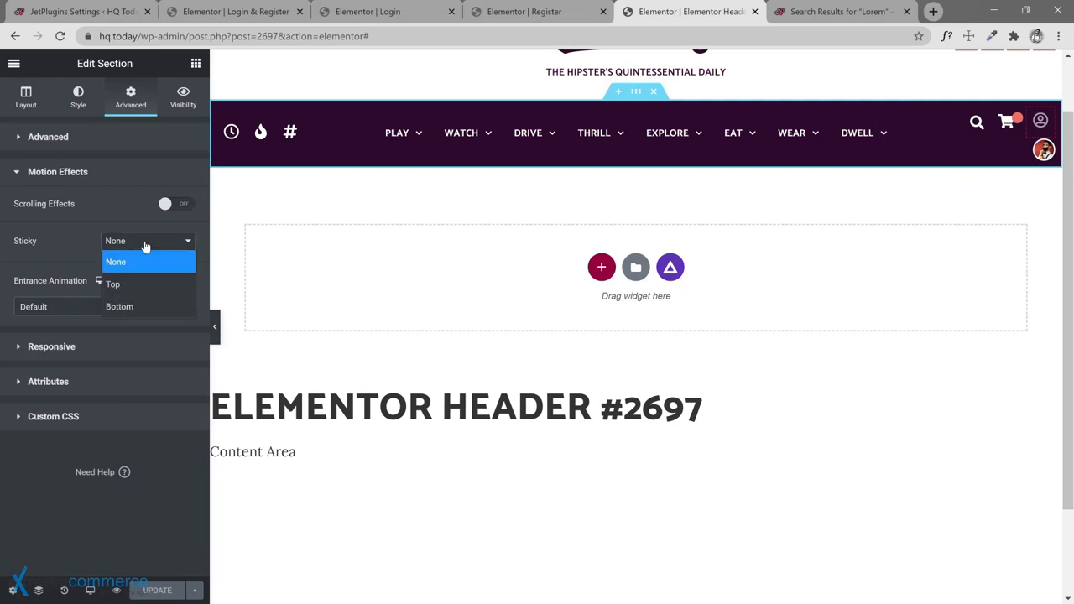
{"action": "left_click", "coordinate": [142, 284]}
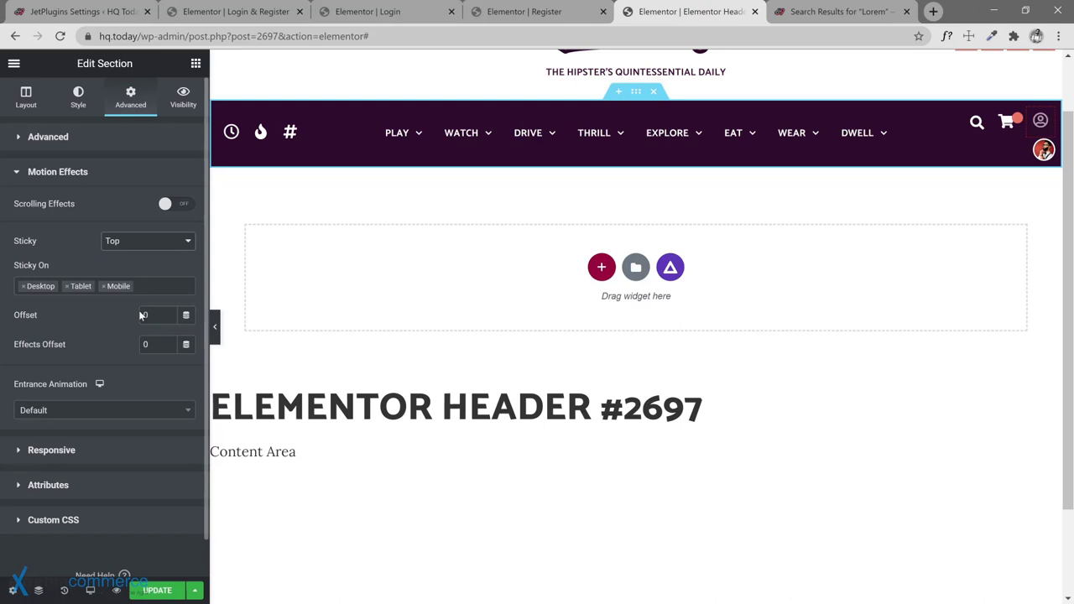
Step: Update the header so the sticky nav bar is saved for desktop, tablet and mobile
{"action": "scroll", "coordinate": [403, 300], "scroll_direction": "up", "scroll_amount": 1}
{"action": "scroll", "coordinate": [411, 285], "scroll_direction": "down", "scroll_amount": 2}
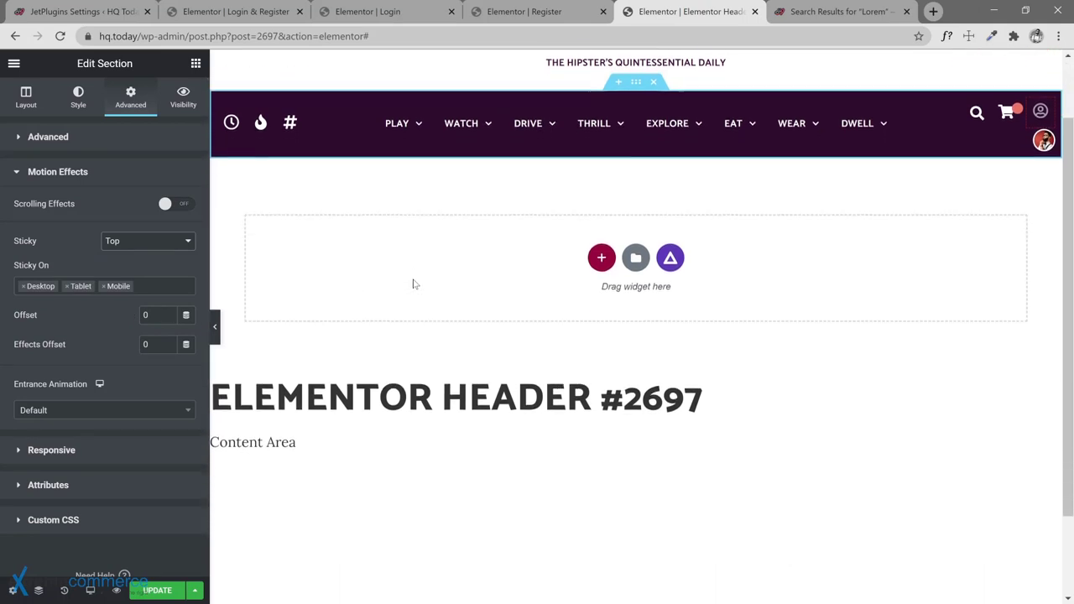
{"action": "scroll", "coordinate": [411, 285], "scroll_direction": "down", "scroll_amount": 1}
{"action": "scroll", "coordinate": [411, 285], "scroll_direction": "up", "scroll_amount": 2}
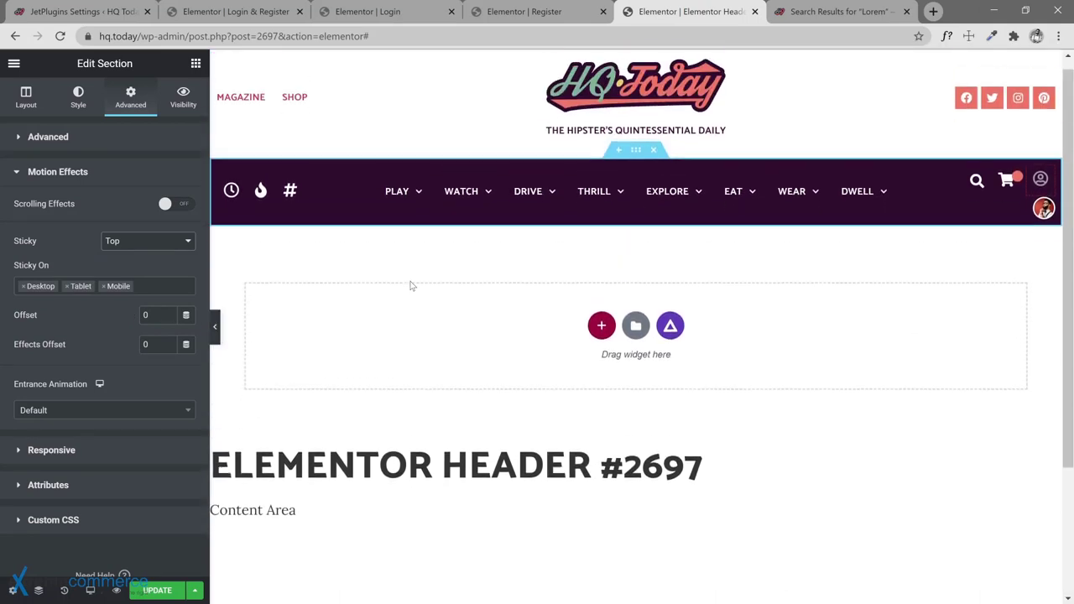
{"action": "scroll", "coordinate": [411, 286], "scroll_direction": "down", "scroll_amount": 2}
{"action": "scroll", "coordinate": [411, 285], "scroll_direction": "up", "scroll_amount": 2}
{"action": "scroll", "coordinate": [411, 285], "scroll_direction": "up", "scroll_amount": 2}
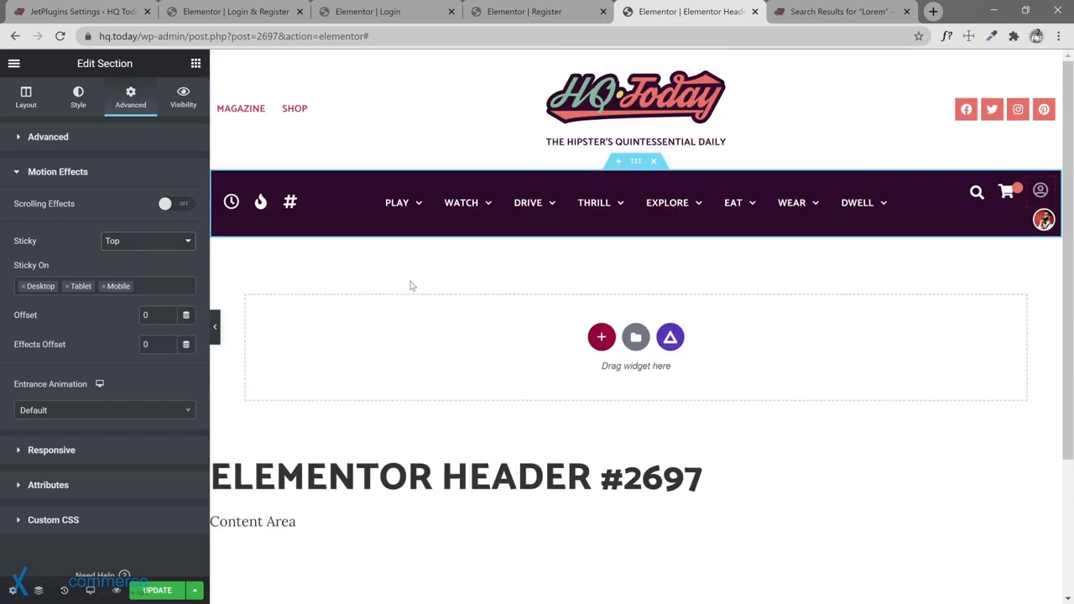
{"action": "scroll", "coordinate": [411, 286], "scroll_direction": "down", "scroll_amount": 2}
{"action": "scroll", "coordinate": [411, 285], "scroll_direction": "up", "scroll_amount": 2}
{"action": "scroll", "coordinate": [411, 285], "scroll_direction": "down", "scroll_amount": 2}
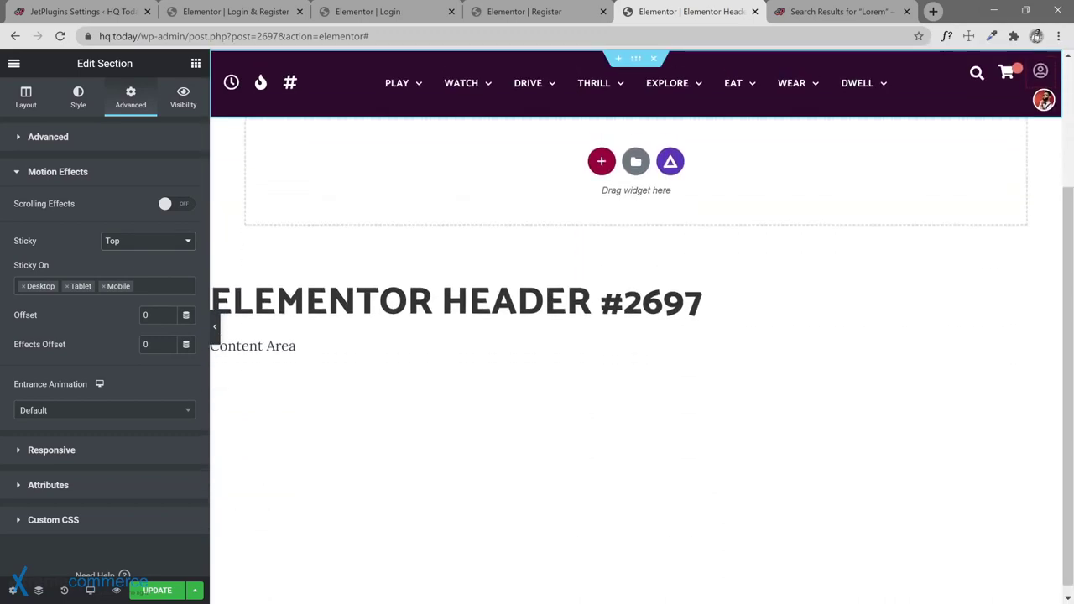
{"action": "scroll", "coordinate": [412, 285], "scroll_direction": "up", "scroll_amount": 2}
{"action": "scroll", "coordinate": [411, 285], "scroll_direction": "down", "scroll_amount": 2}
{"action": "scroll", "coordinate": [411, 286], "scroll_direction": "up", "scroll_amount": 2}
{"action": "scroll", "coordinate": [411, 286], "scroll_direction": "down", "scroll_amount": 2}
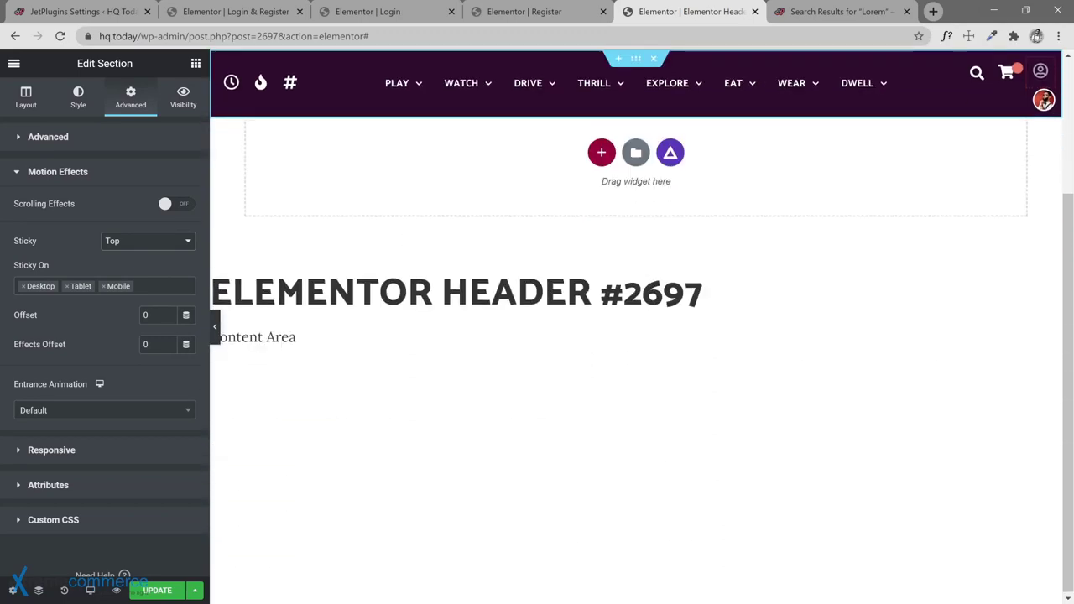
{"action": "scroll", "coordinate": [411, 285], "scroll_direction": "up", "scroll_amount": 2}
{"action": "scroll", "coordinate": [411, 285], "scroll_direction": "down", "scroll_amount": 2}
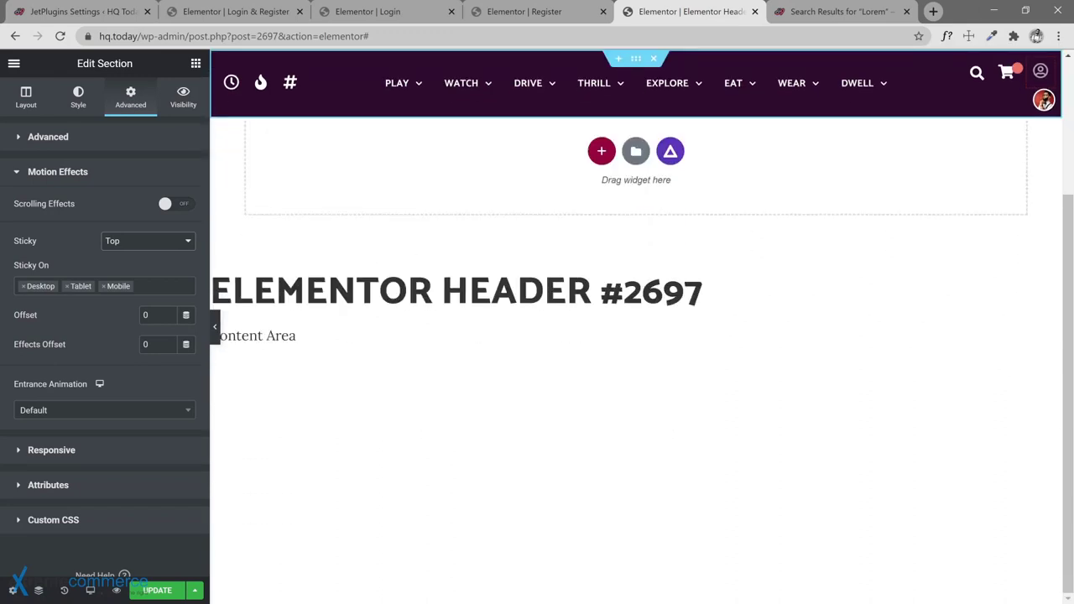
{"action": "left_click", "coordinate": [153, 589]}
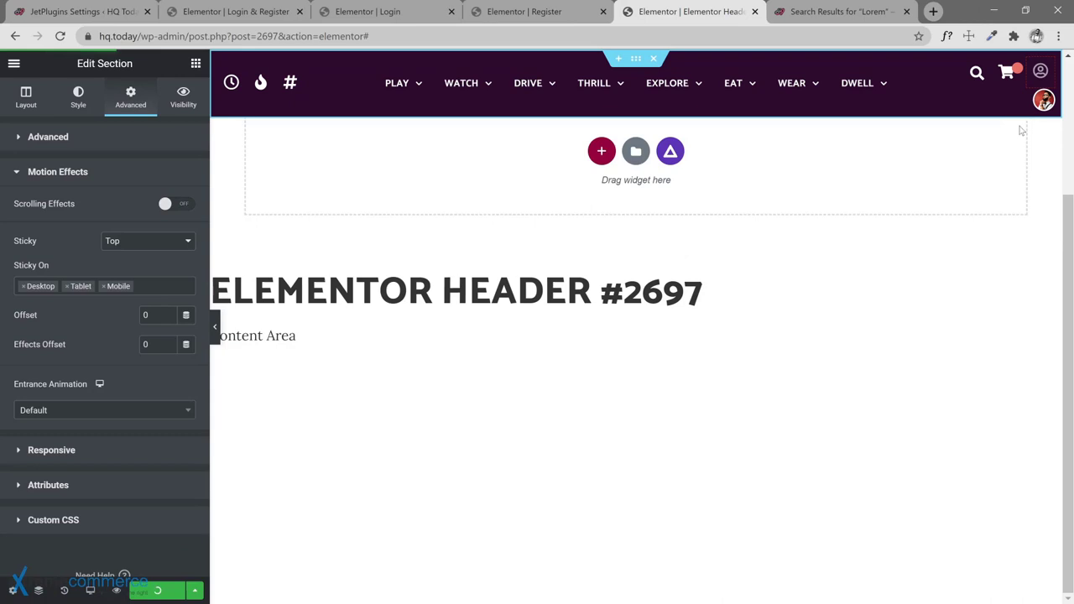
{"action": "scroll", "coordinate": [960, 162], "scroll_direction": "up", "scroll_amount": 2}
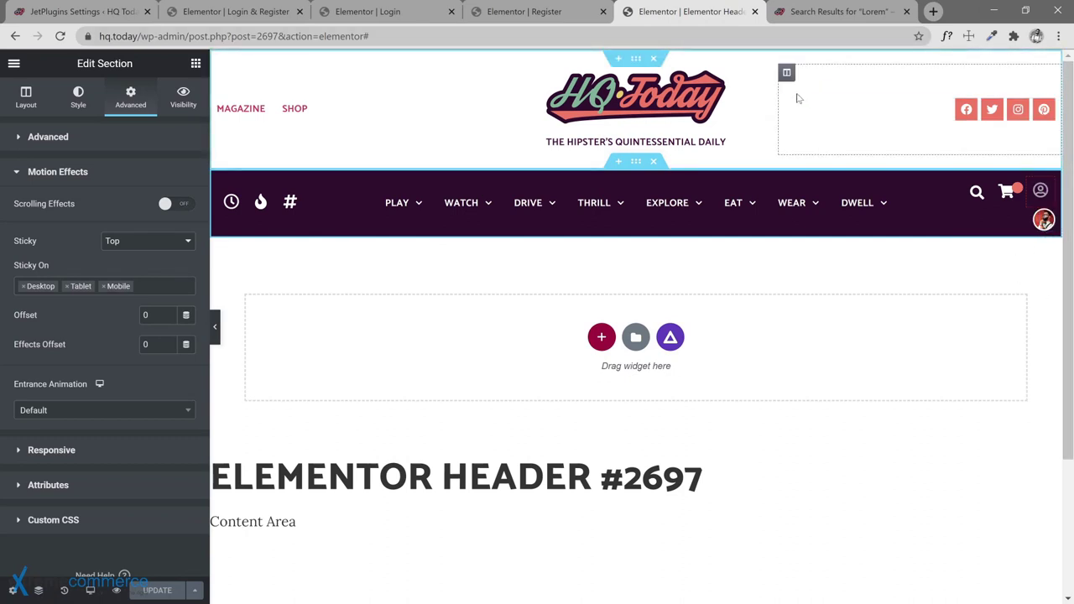
{"action": "scroll", "coordinate": [798, 98], "scroll_direction": "down", "scroll_amount": 2}
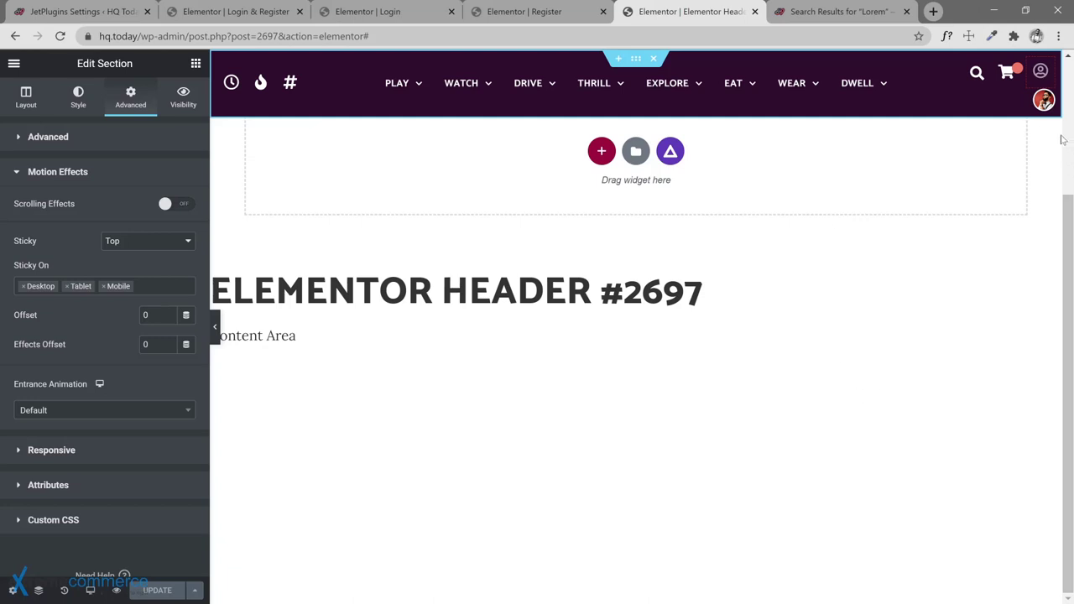
{"action": "scroll", "coordinate": [926, 157], "scroll_direction": "up", "scroll_amount": 2}
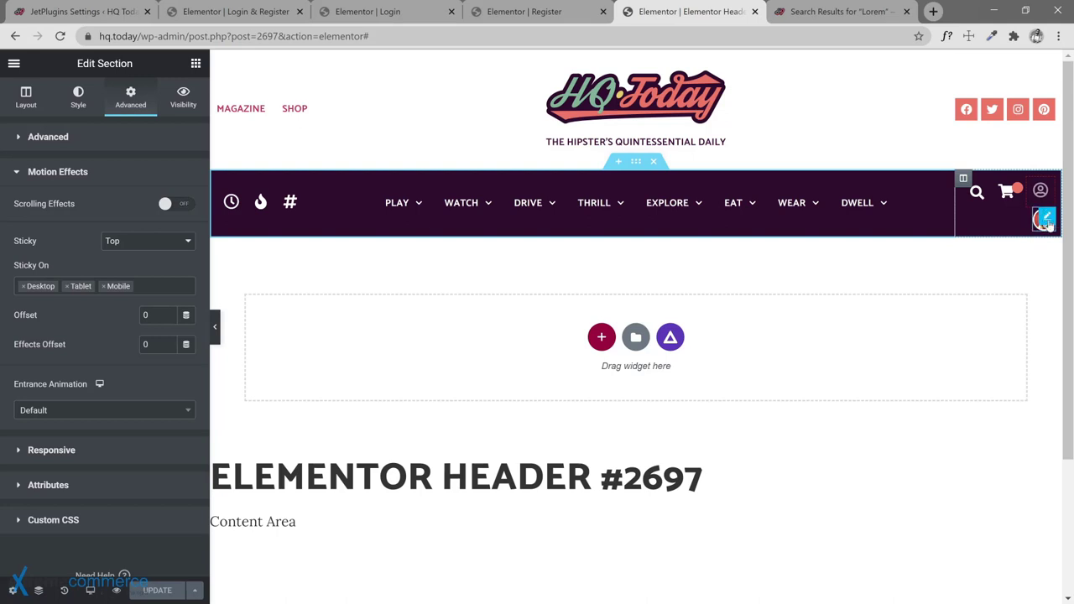
Step: Delete the avatar image from the nav bar, update the header, and go to JetPlugins Settings
{"action": "right_click", "coordinate": [1047, 223]}
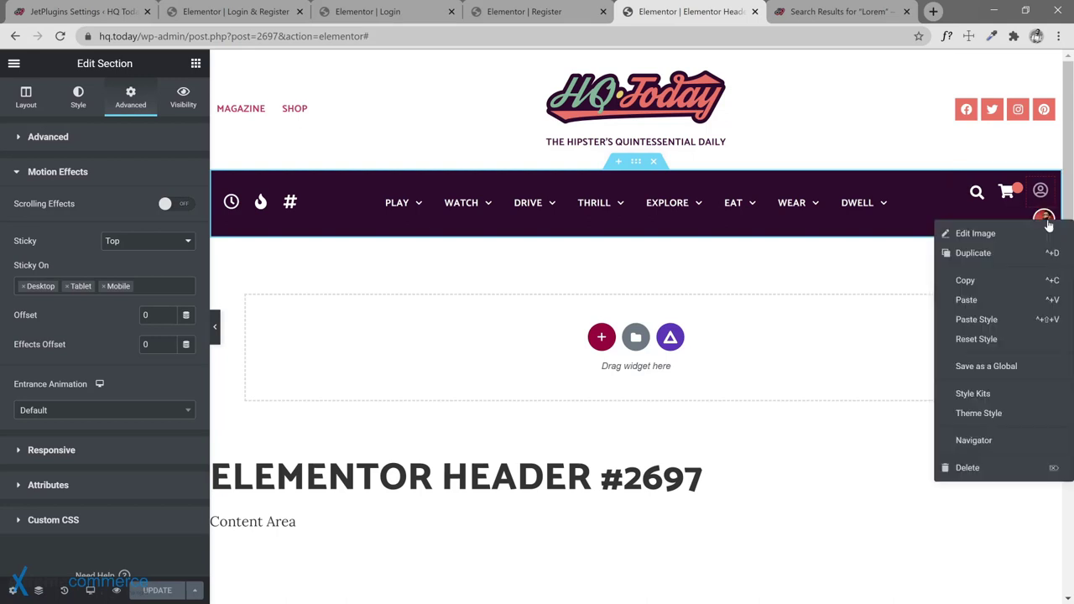
{"action": "left_click", "coordinate": [967, 468]}
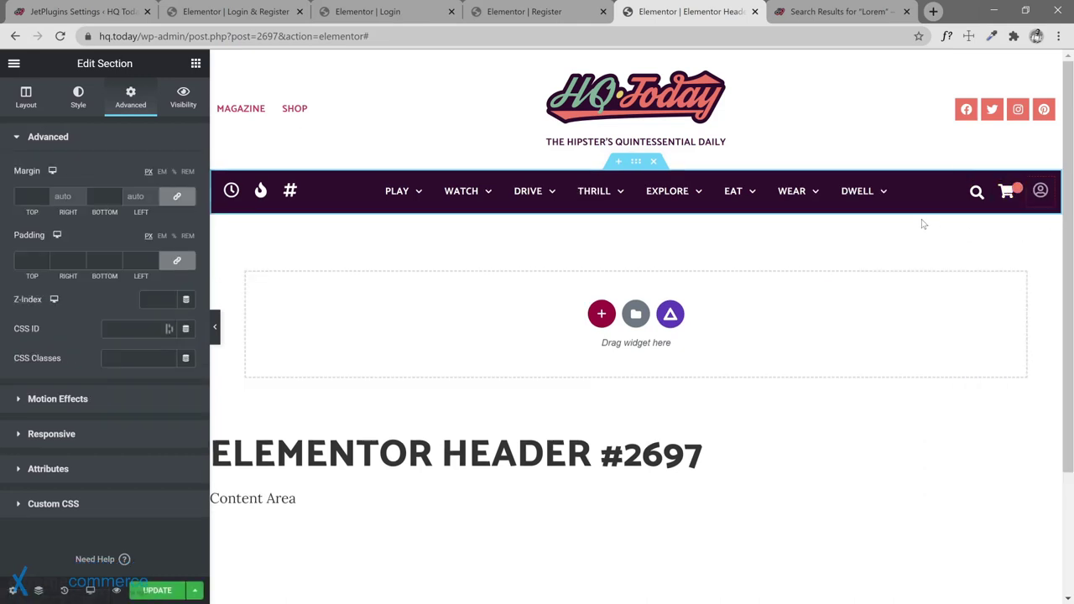
{"action": "left_click", "coordinate": [158, 589]}
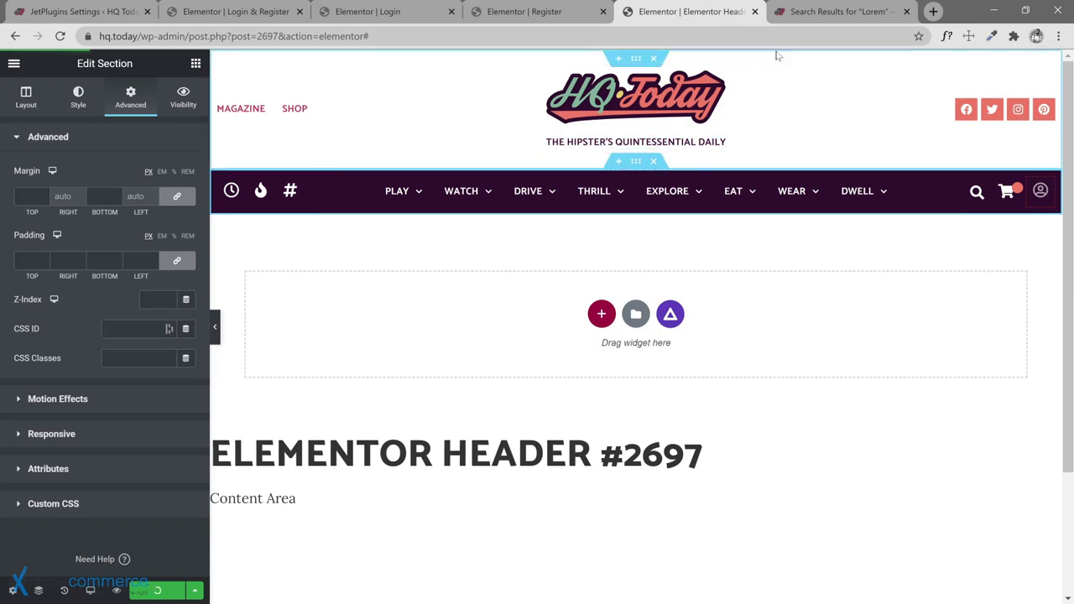
{"action": "left_click", "coordinate": [139, 12]}
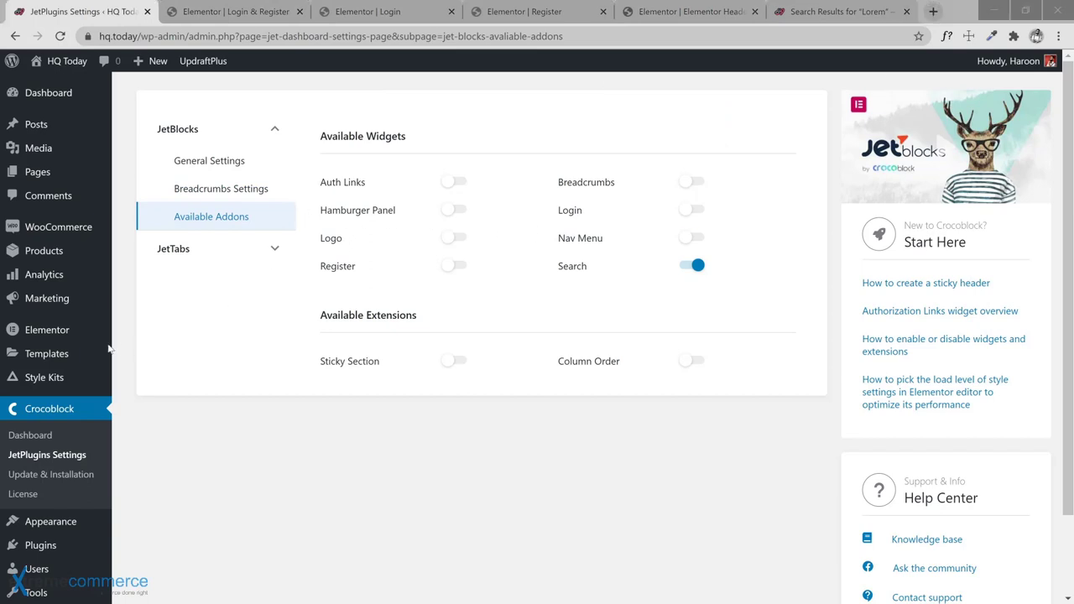
Step: Search new plugins for 'user' and install User Menus – Nav Menu Visibility
{"action": "mouse_move", "coordinate": [61, 371]}
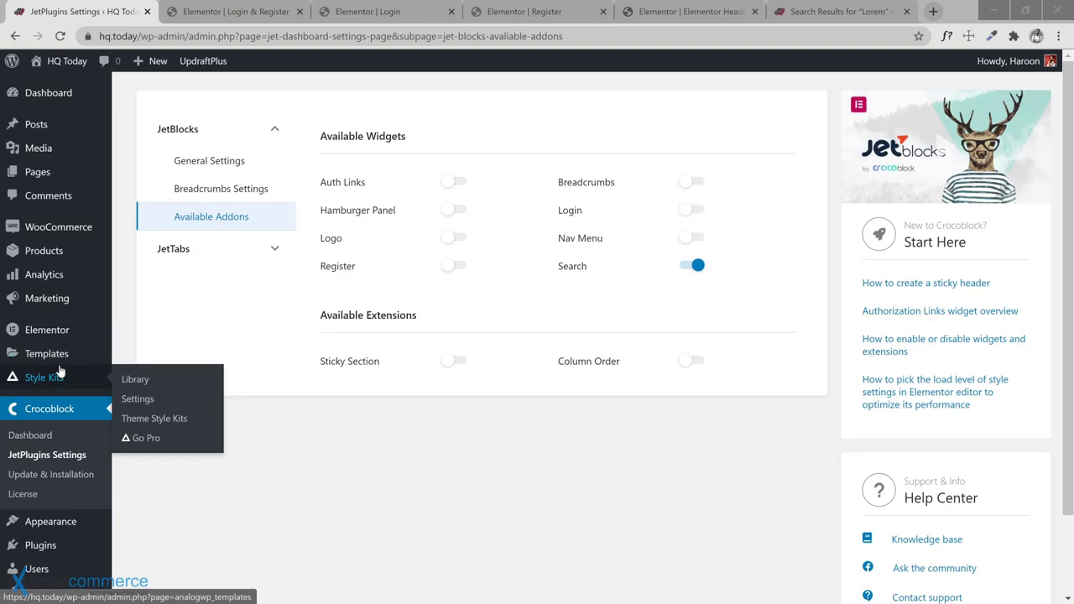
{"action": "scroll", "coordinate": [60, 371], "scroll_direction": "down", "scroll_amount": 1}
{"action": "mouse_move", "coordinate": [65, 452]}
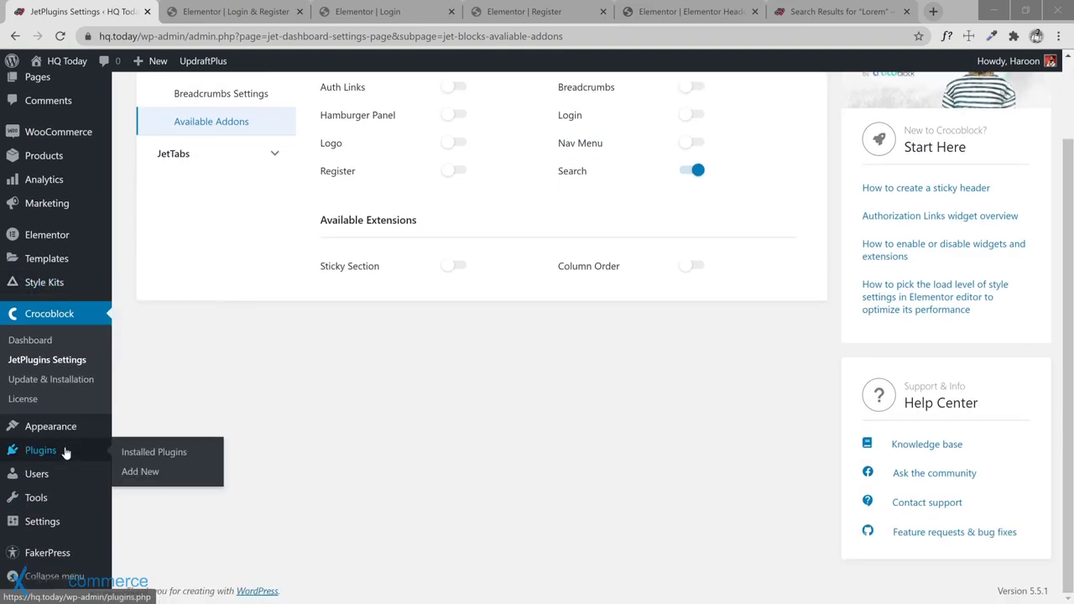
{"action": "left_click", "coordinate": [142, 471]}
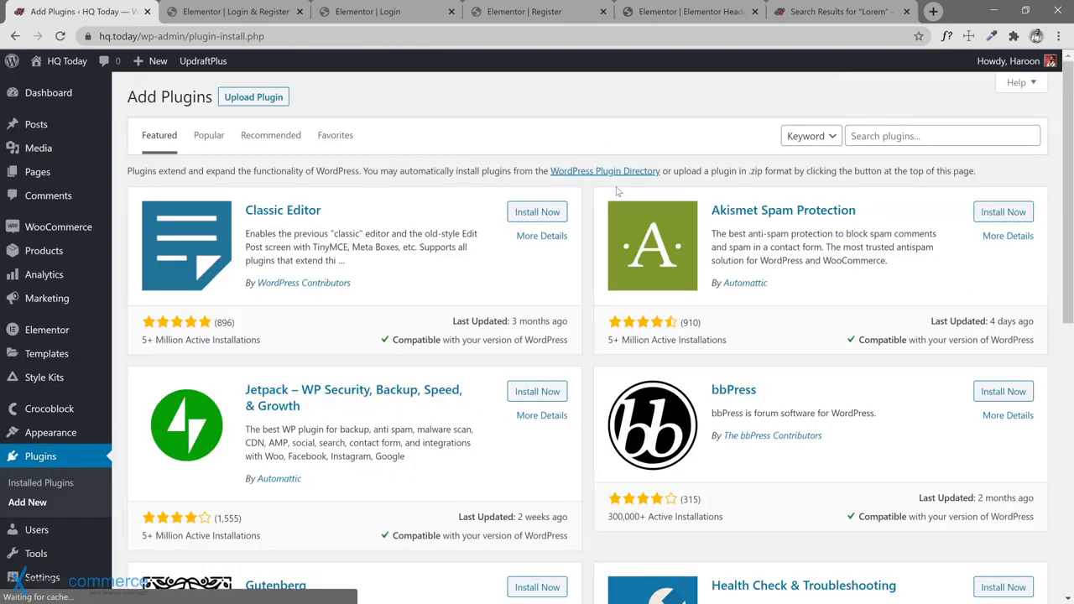
{"action": "type", "text": "user menus"}
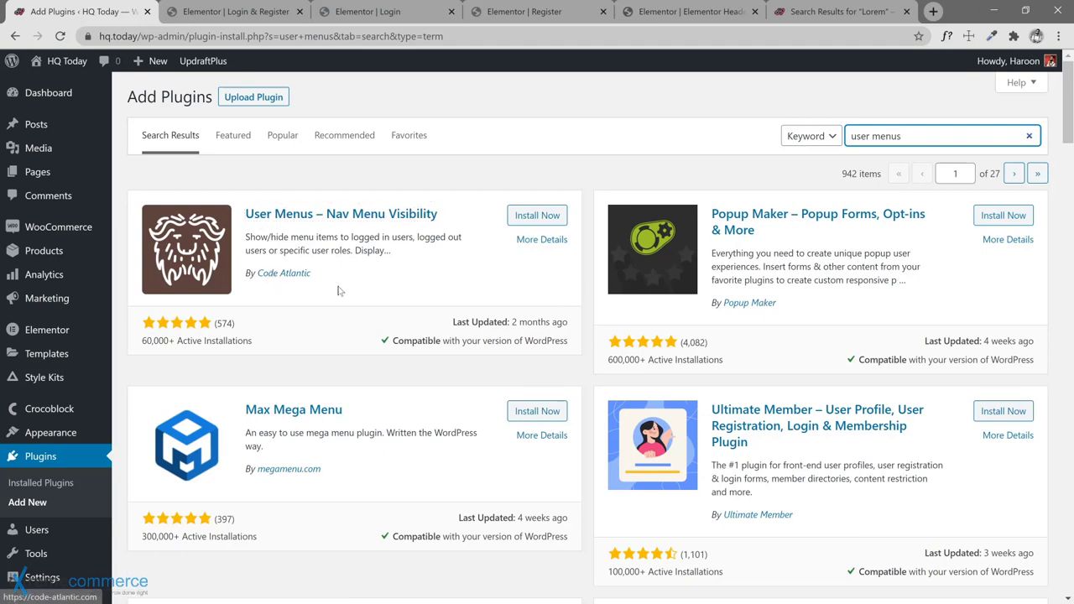
{"action": "left_click", "coordinate": [538, 216]}
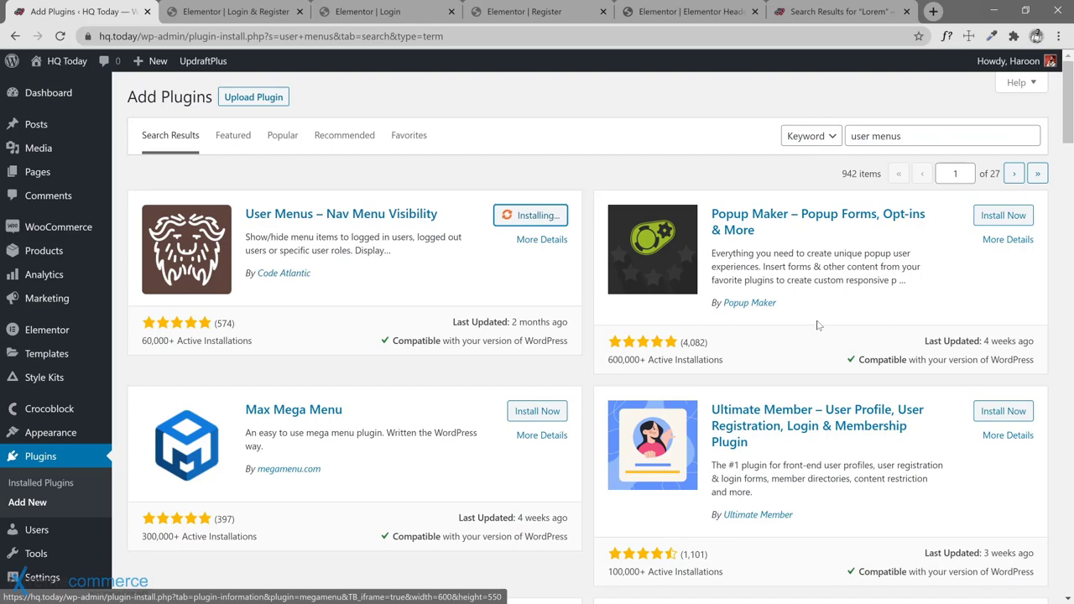
Step: Activate the User Menus plugin and skip its Freemius tracking opt-in
{"action": "scroll", "coordinate": [508, 215], "scroll_direction": "down", "scroll_amount": 5}
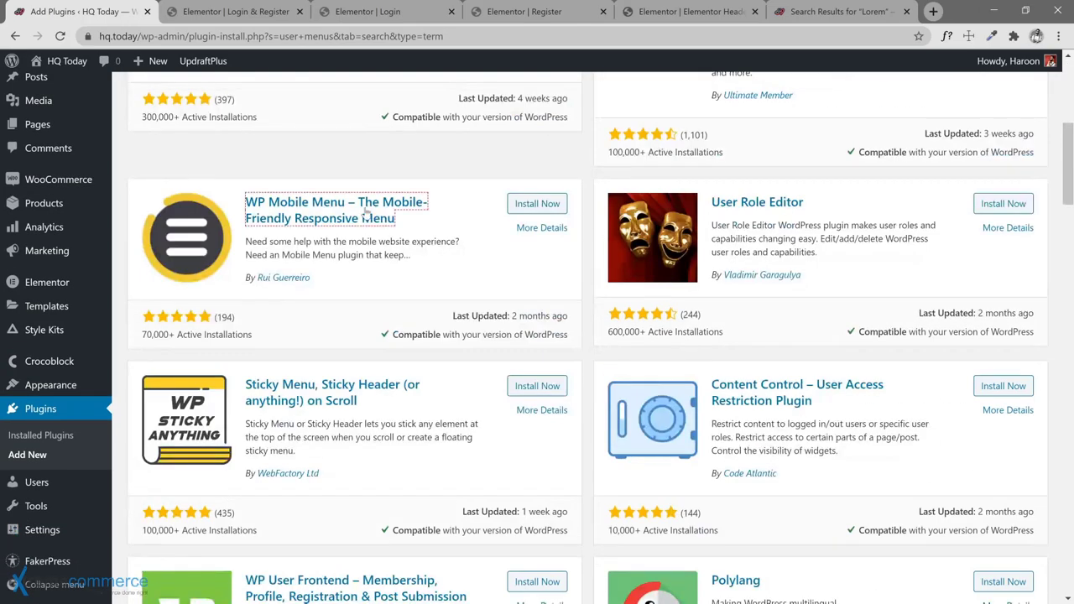
{"action": "scroll", "coordinate": [577, 336], "scroll_direction": "down", "scroll_amount": 1}
{"action": "scroll", "coordinate": [587, 302], "scroll_direction": "up", "scroll_amount": 6}
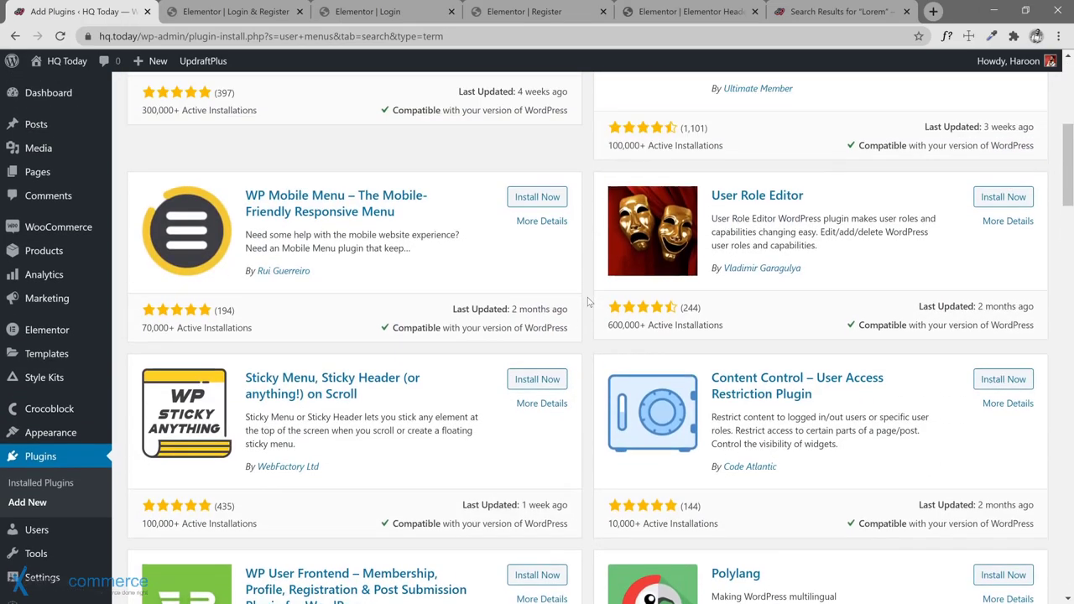
{"action": "left_click", "coordinate": [529, 223]}
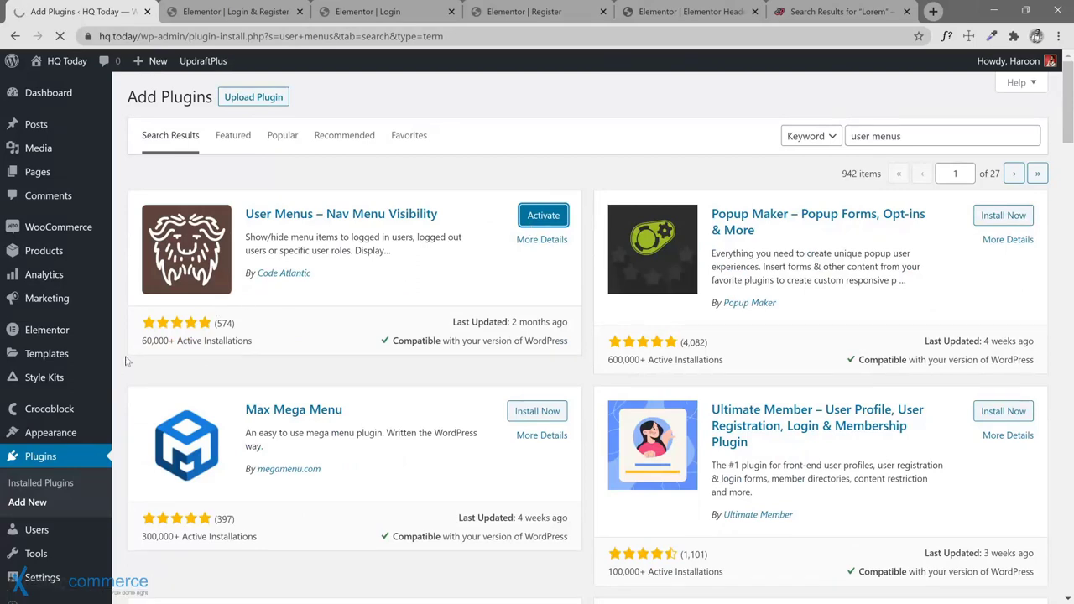
{"action": "mouse_move", "coordinate": [63, 432]}
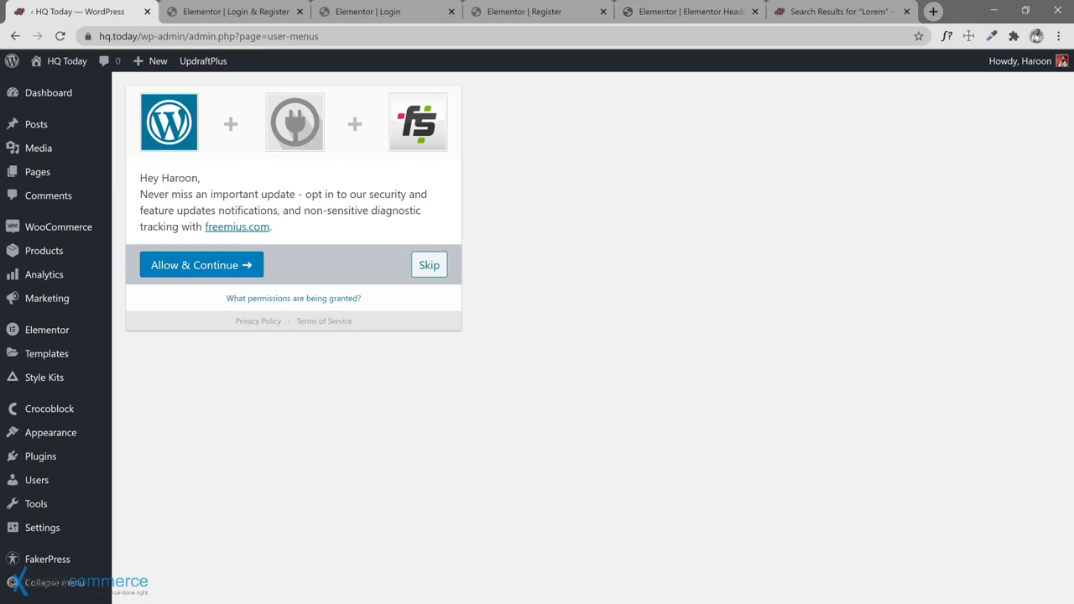
{"action": "left_click", "coordinate": [431, 267]}
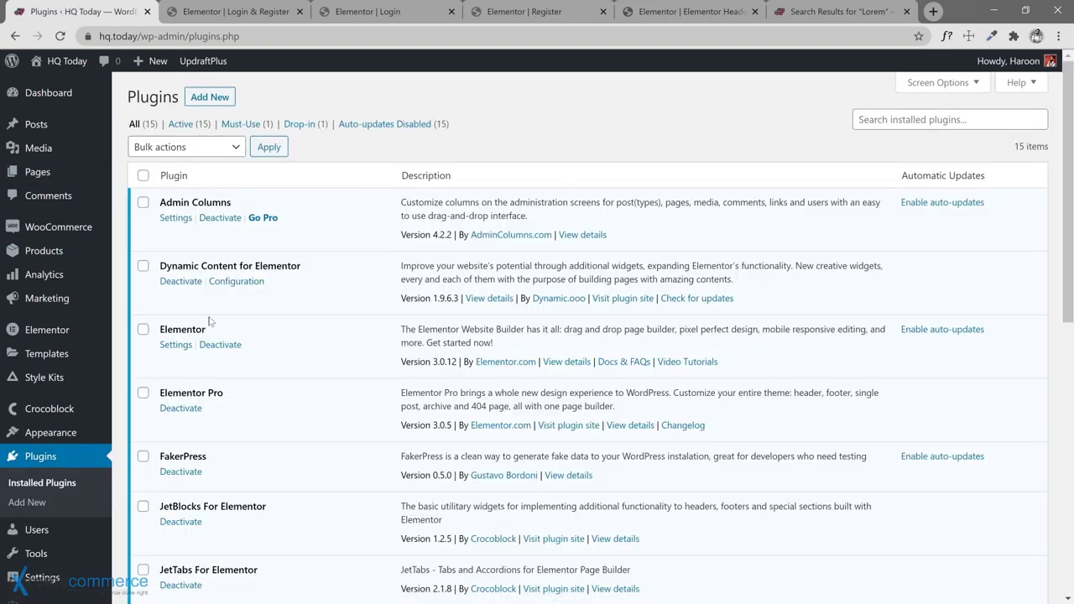
{"action": "scroll", "coordinate": [122, 364], "scroll_direction": "down", "scroll_amount": 2}
{"action": "scroll", "coordinate": [116, 362], "scroll_direction": "down", "scroll_amount": 1}
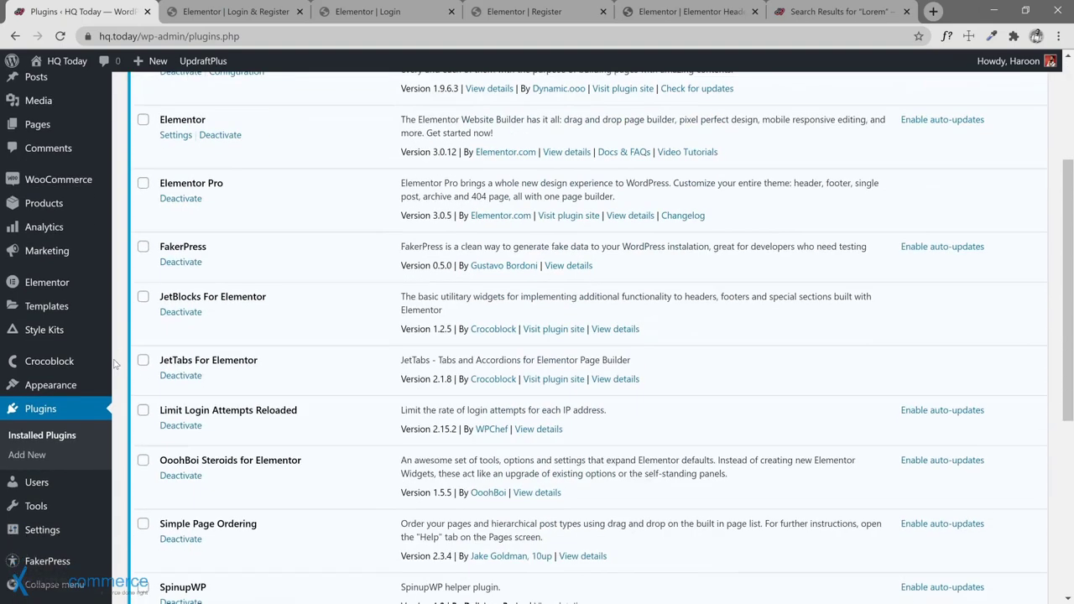
{"action": "scroll", "coordinate": [115, 363], "scroll_direction": "down", "scroll_amount": 1}
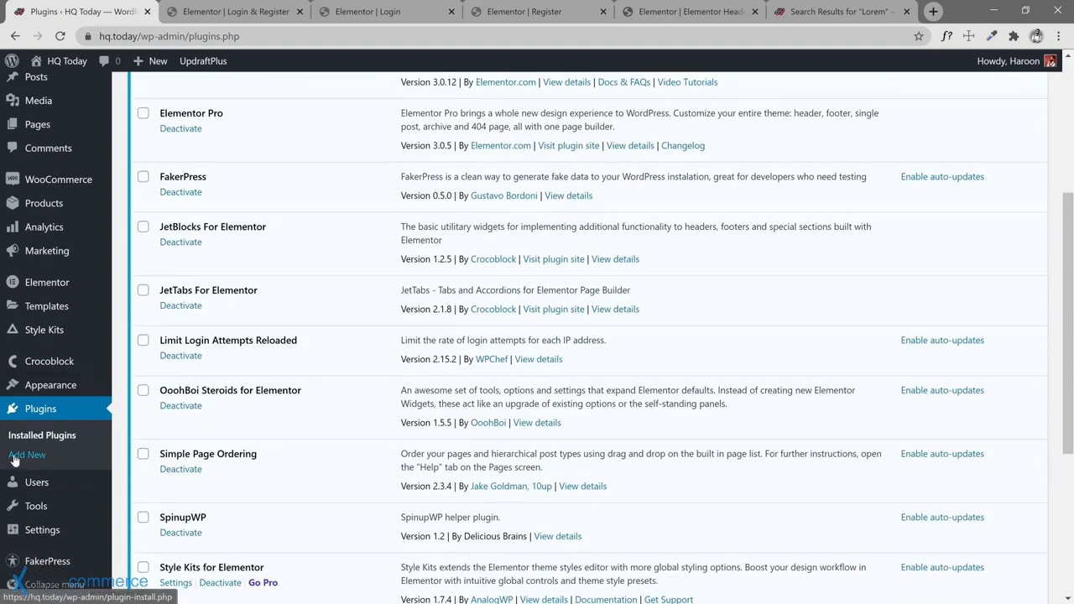
Step: Create a new menu named 'User' under Appearance > Menus
{"action": "mouse_move", "coordinate": [116, 387]}
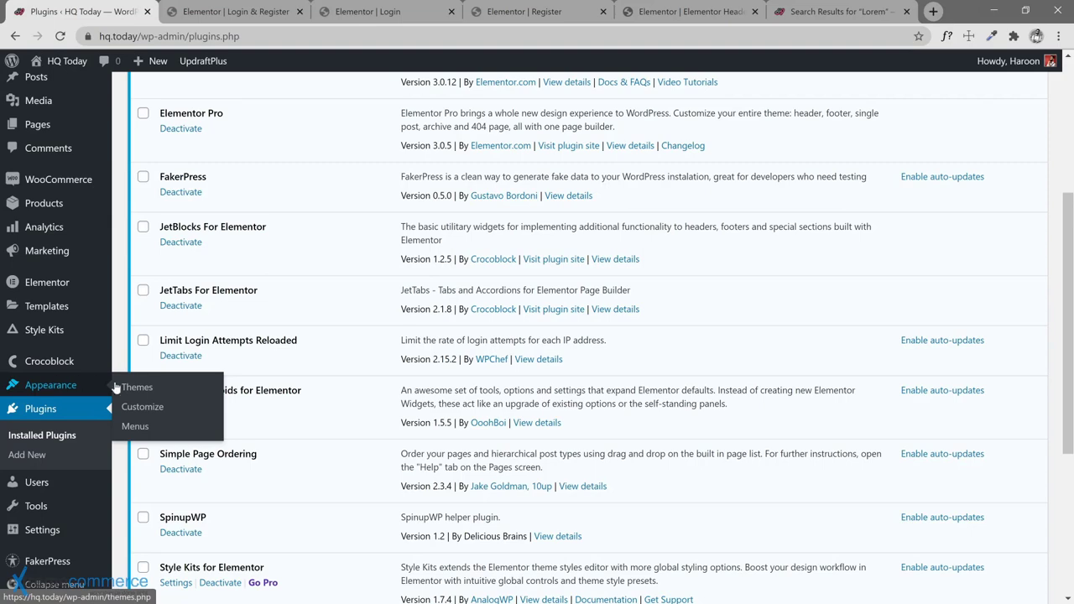
{"action": "left_click", "coordinate": [134, 427]}
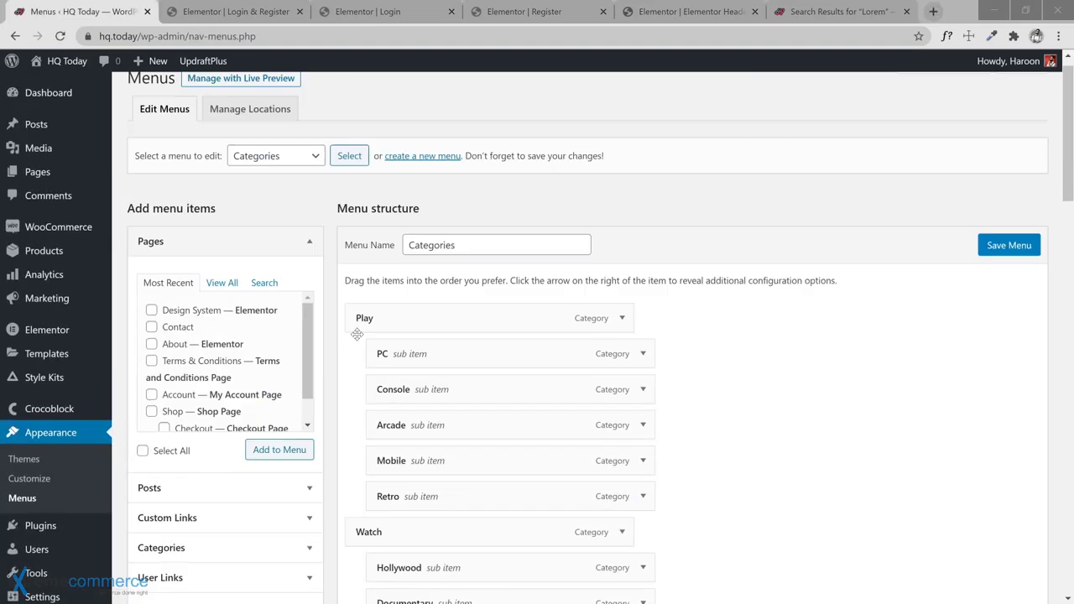
{"action": "left_click", "coordinate": [304, 178]}
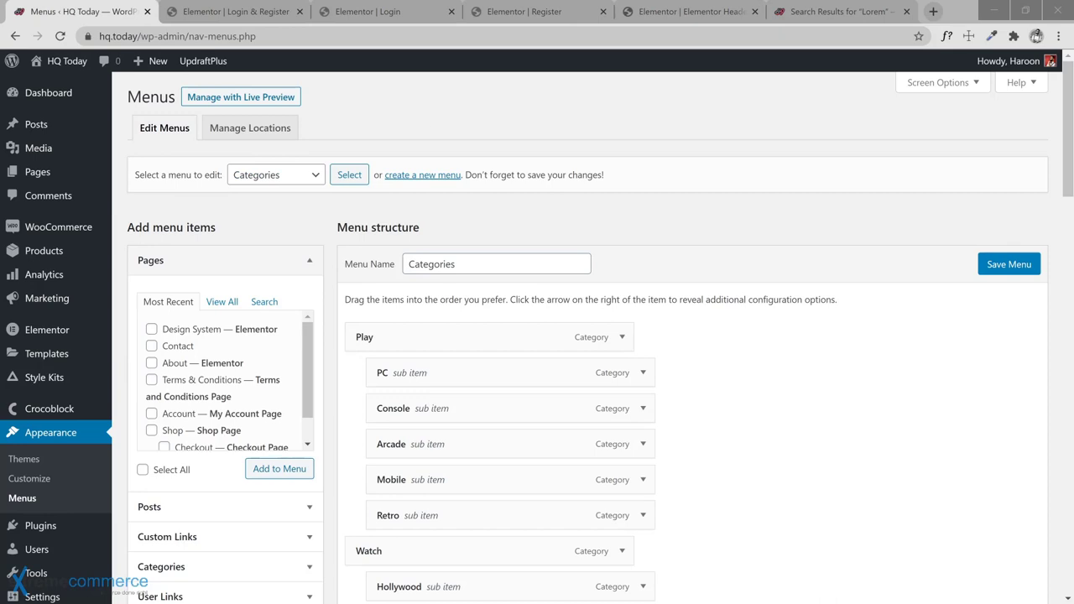
{"action": "left_click", "coordinate": [412, 178]}
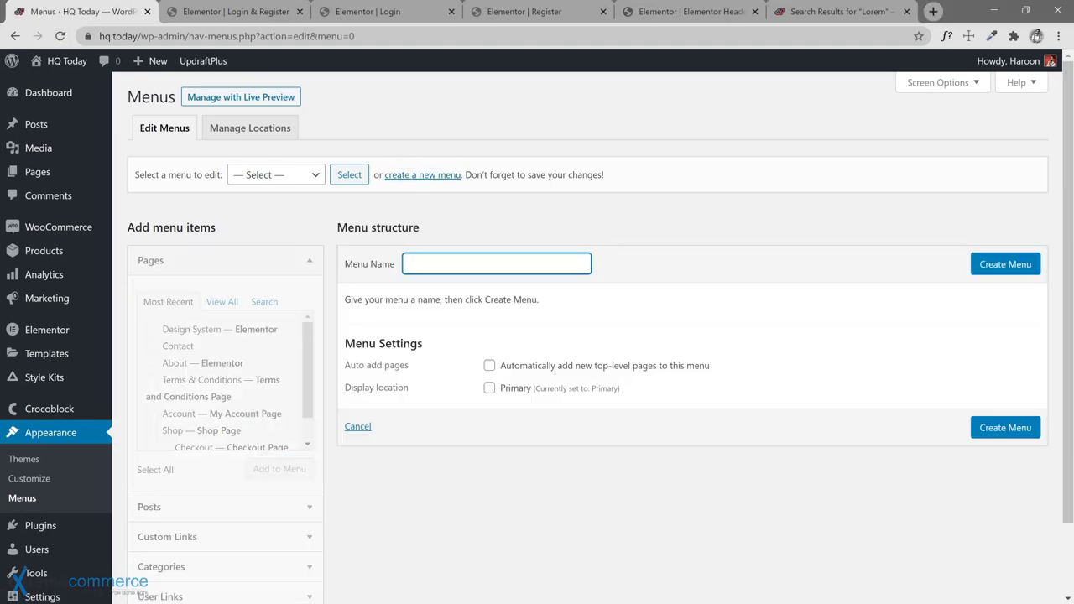
{"action": "type", "text": "User"}
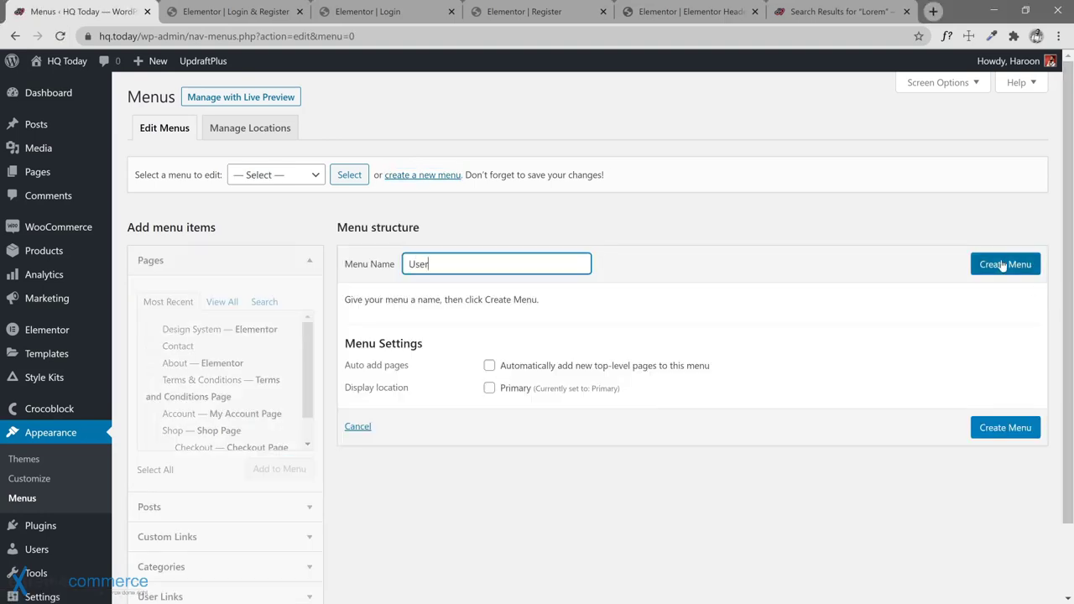
{"action": "left_click", "coordinate": [998, 265]}
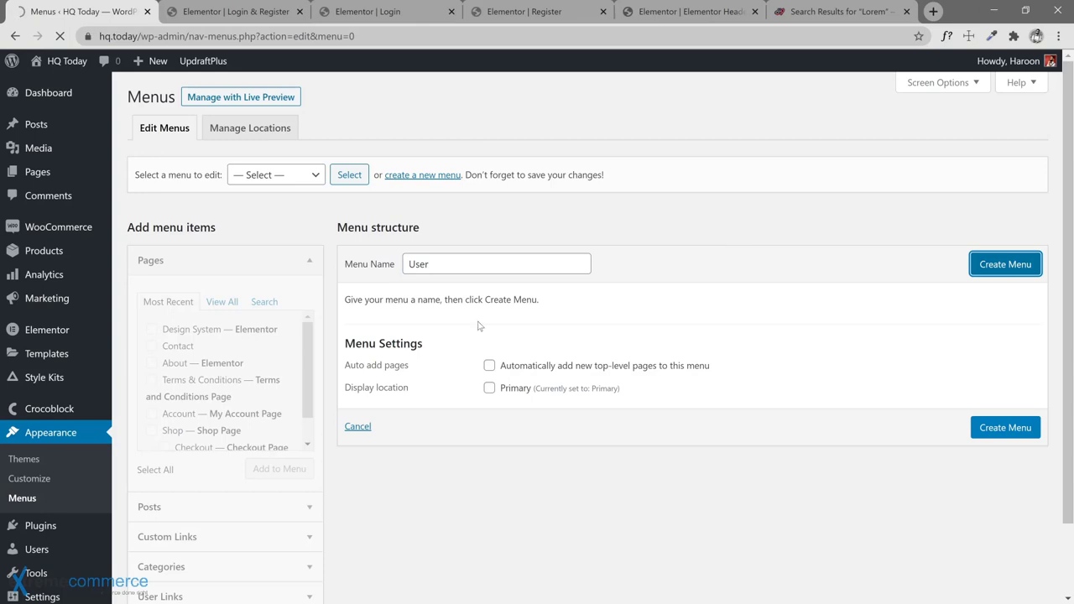
Step: Add the Account page to the User menu, visible only to Logged In Users
{"action": "scroll", "coordinate": [459, 365], "scroll_direction": "down", "scroll_amount": 1}
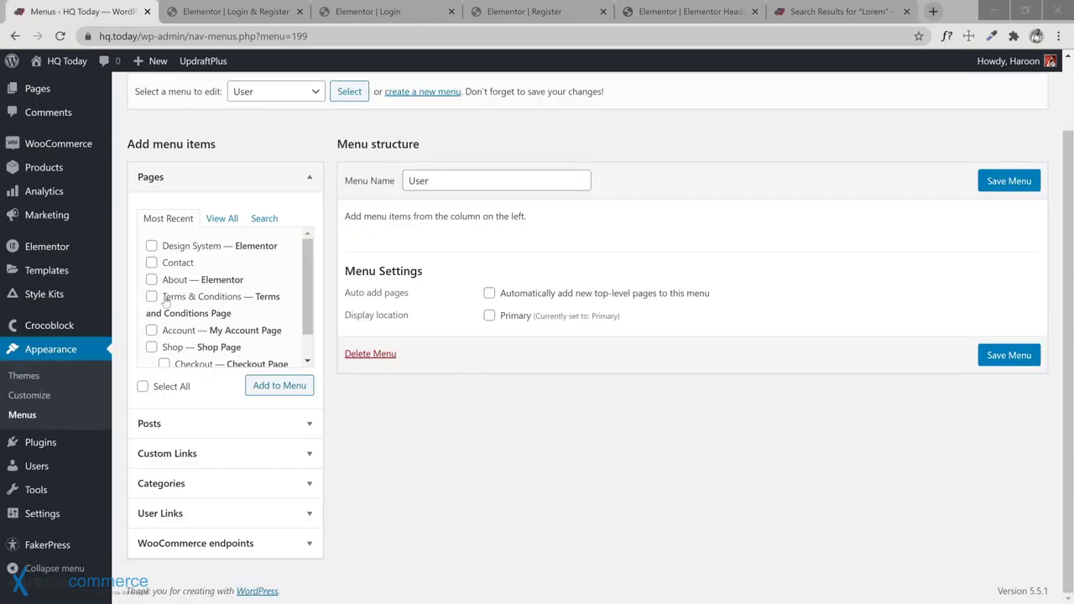
{"action": "left_click", "coordinate": [152, 331]}
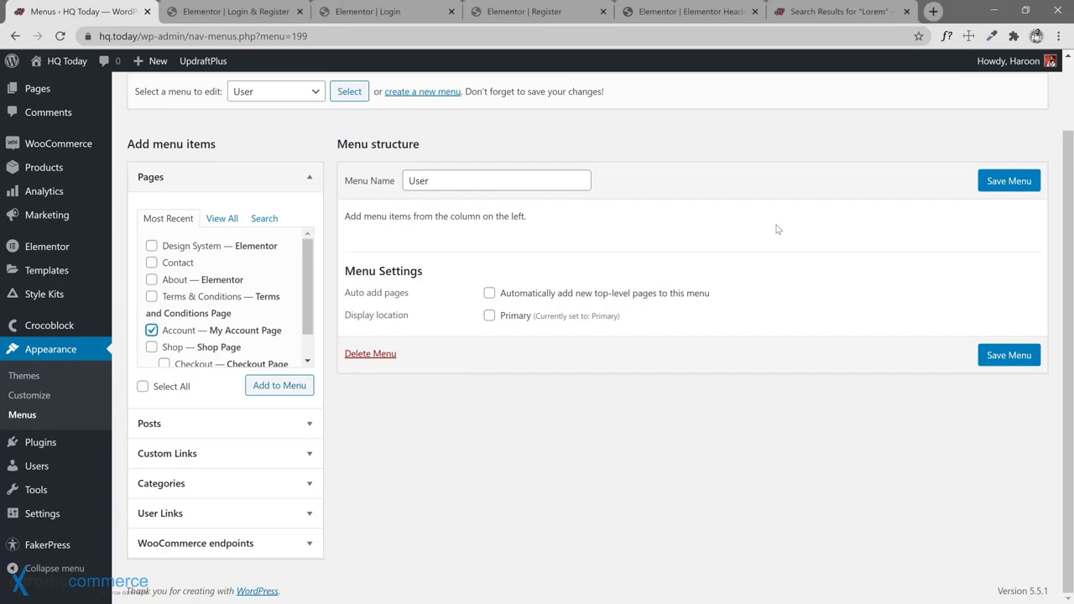
{"action": "left_click", "coordinate": [285, 387]}
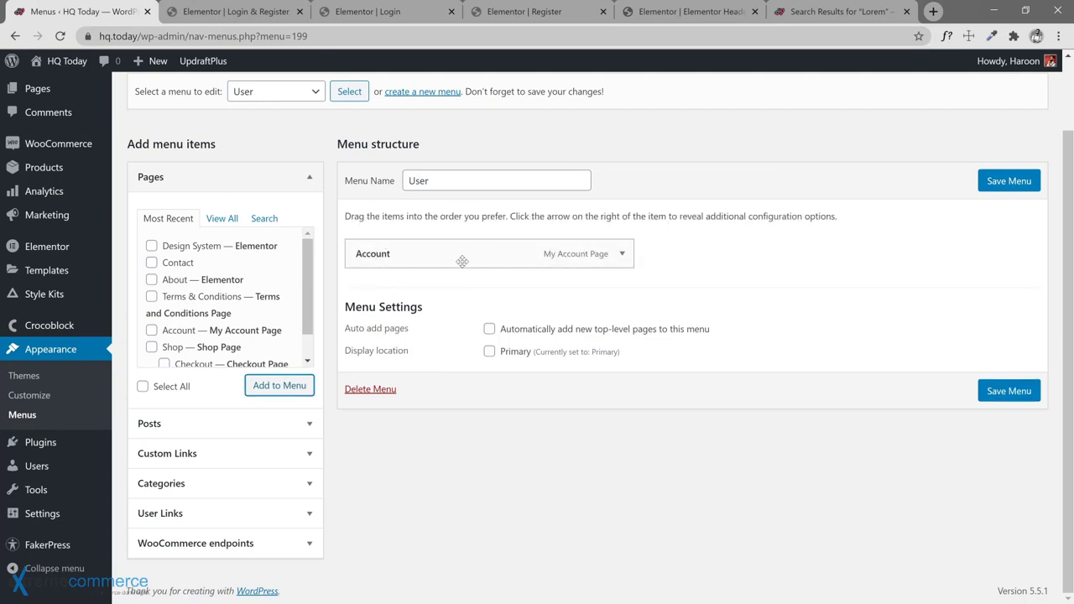
{"action": "left_click", "coordinate": [623, 256]}
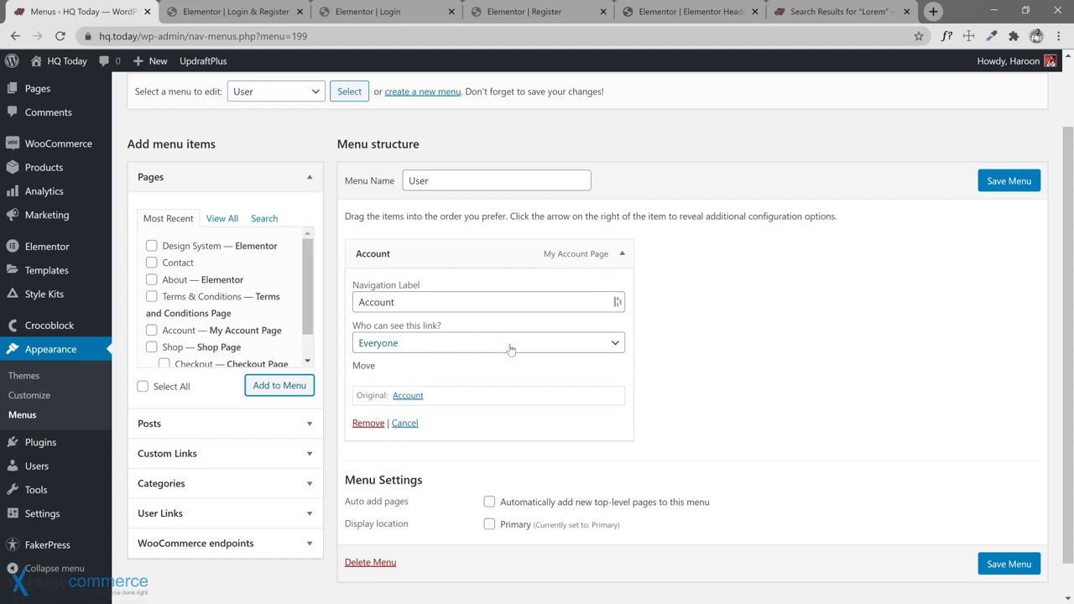
{"action": "left_click", "coordinate": [616, 345]}
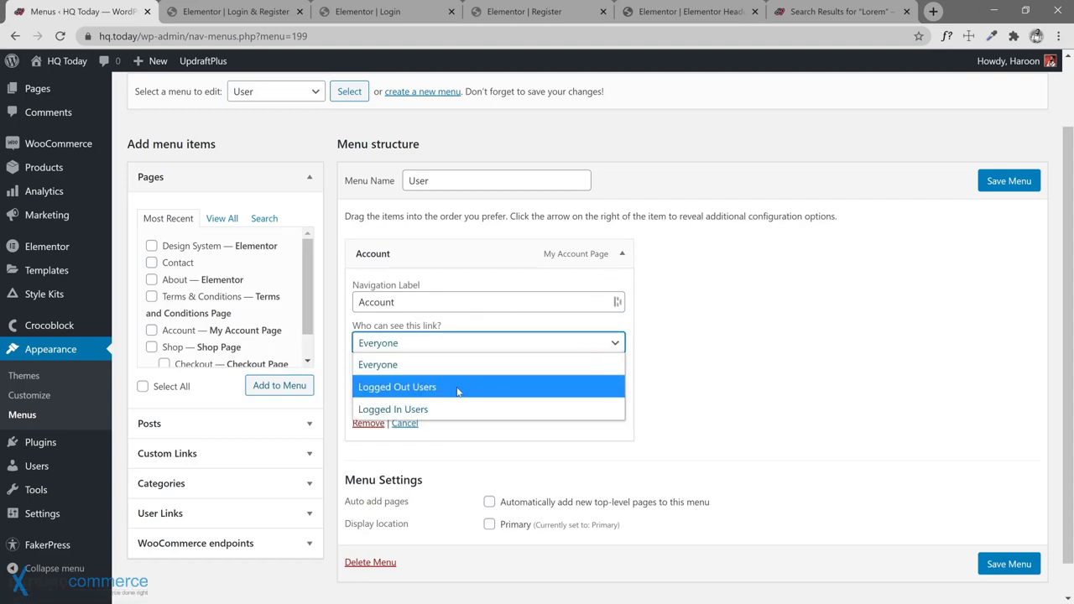
{"action": "left_click", "coordinate": [427, 411]}
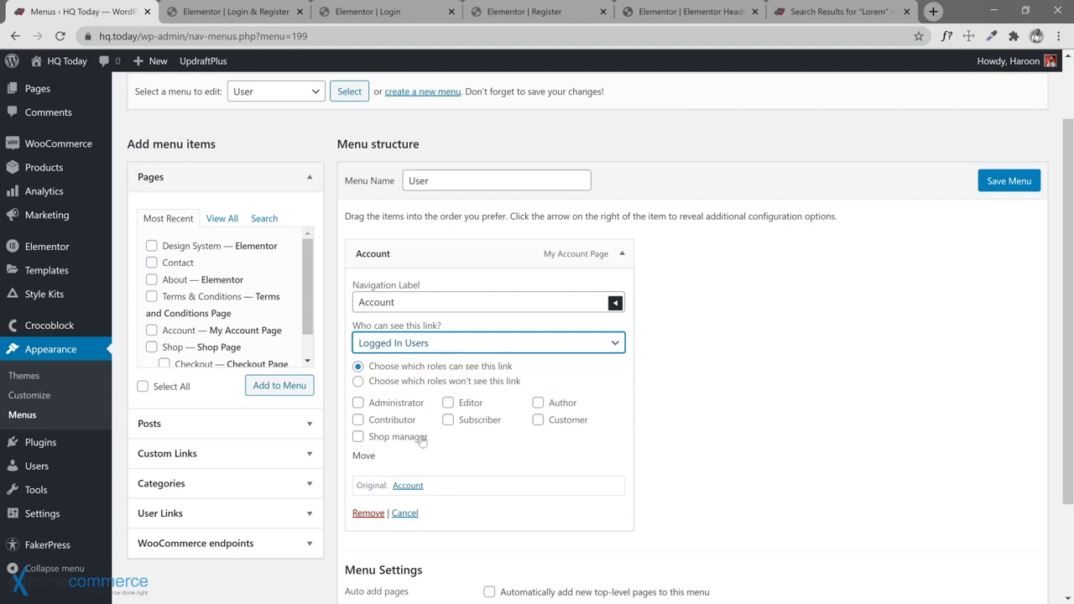
Step: Let administrators, editors, authors, contributors, subscribers, customers and shop managers see the Account link
{"action": "left_click", "coordinate": [358, 403]}
{"action": "left_click", "coordinate": [448, 402]}
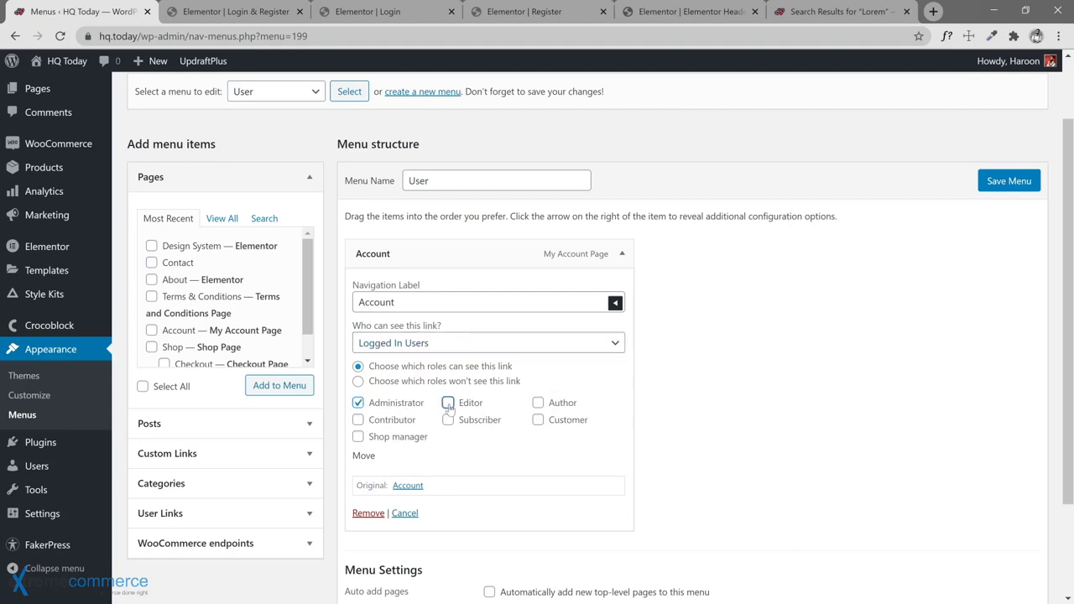
{"action": "left_click", "coordinate": [537, 403]}
{"action": "left_click", "coordinate": [358, 420]}
{"action": "left_click", "coordinate": [448, 420]}
{"action": "left_click", "coordinate": [538, 420]}
{"action": "left_click", "coordinate": [358, 436]}
{"action": "left_click", "coordinate": [359, 381]}
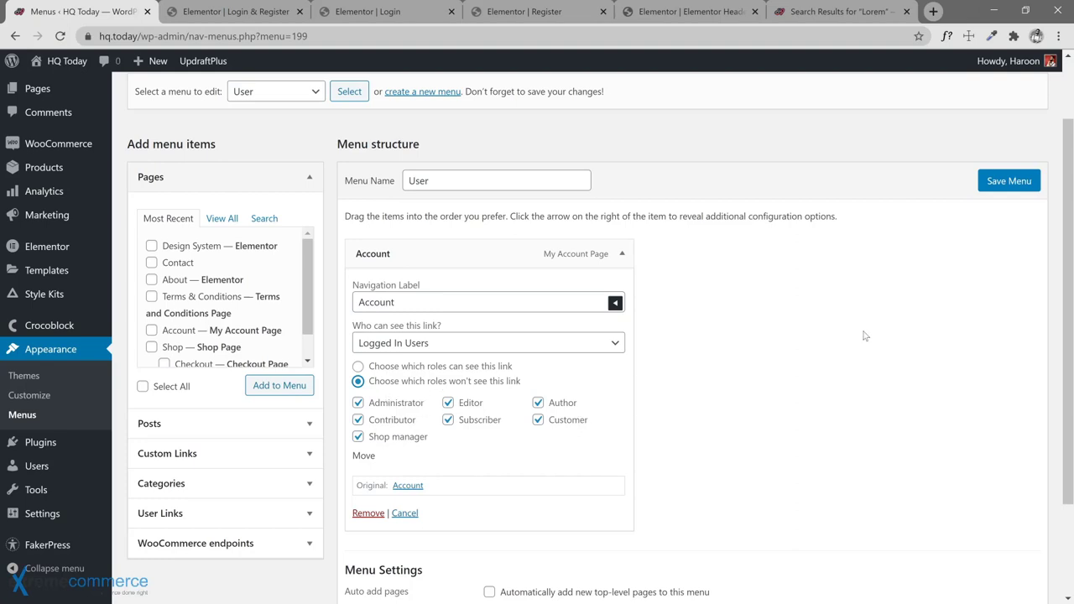
{"action": "left_click", "coordinate": [358, 366]}
Step: Save the User menu and return to the Elementor header editor
{"action": "scroll", "coordinate": [562, 285], "scroll_direction": "up", "scroll_amount": 2}
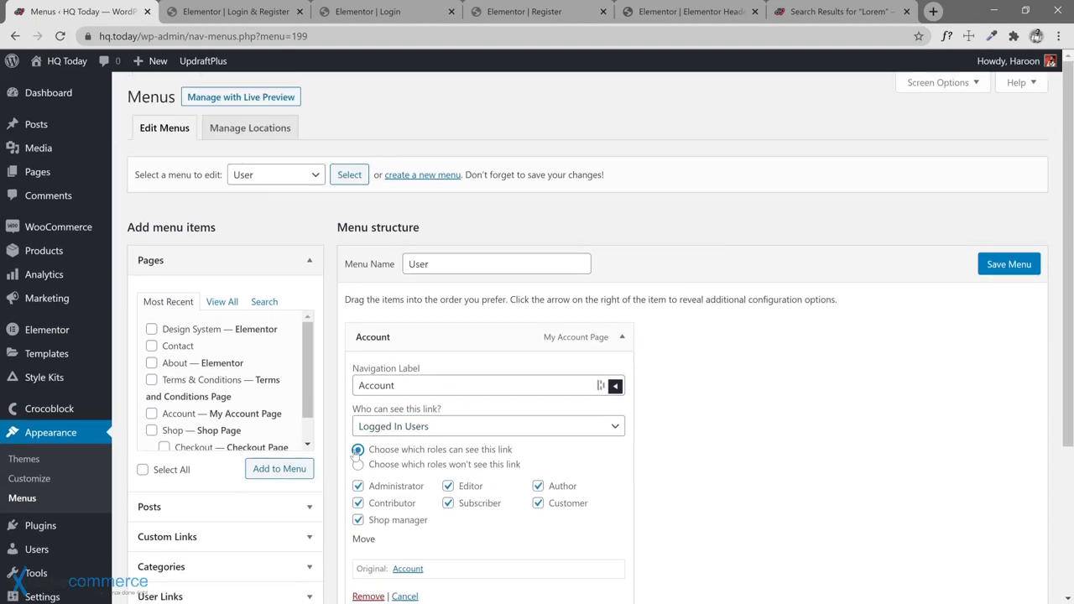
{"action": "scroll", "coordinate": [555, 456], "scroll_direction": "down", "scroll_amount": 1}
{"action": "scroll", "coordinate": [555, 455], "scroll_direction": "down", "scroll_amount": 1}
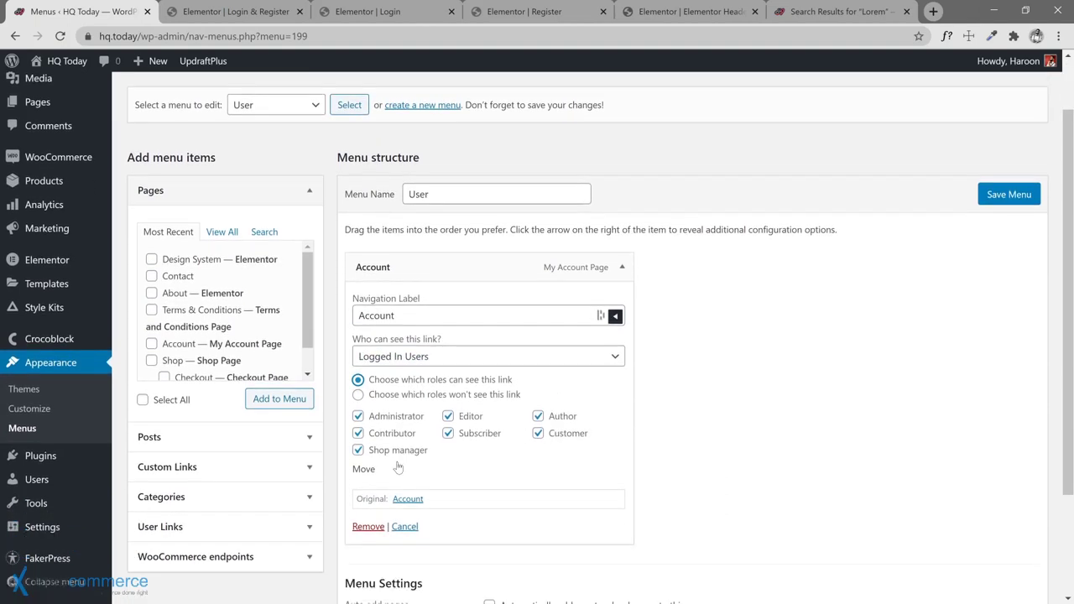
{"action": "left_click", "coordinate": [991, 200]}
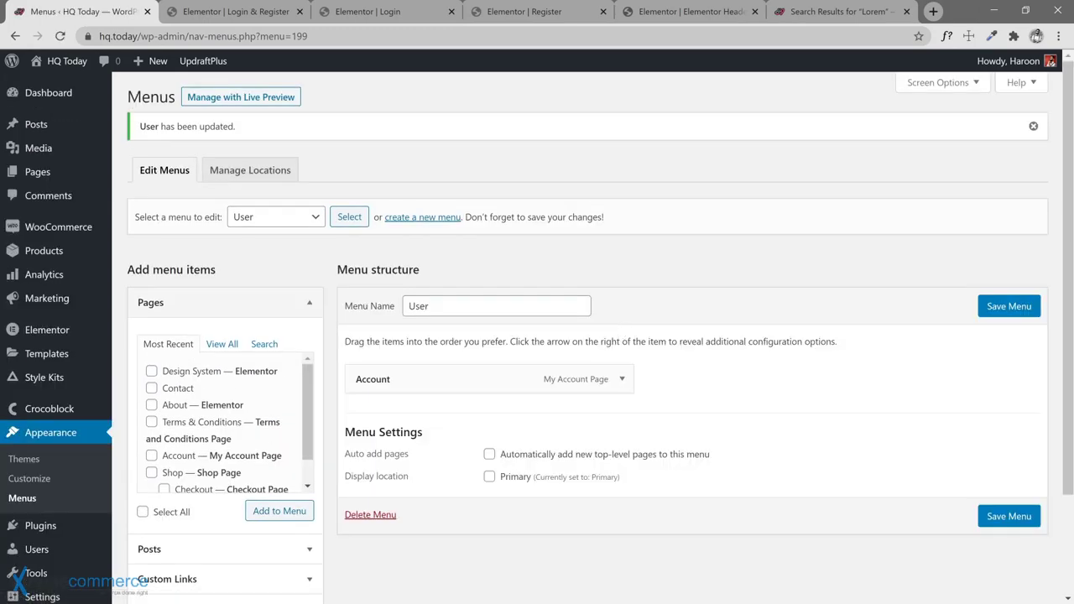
{"action": "left_click", "coordinate": [688, 12]}
Step: Reload the header editor with the trailing # removed from its address
{"action": "left_click", "coordinate": [518, 36]}
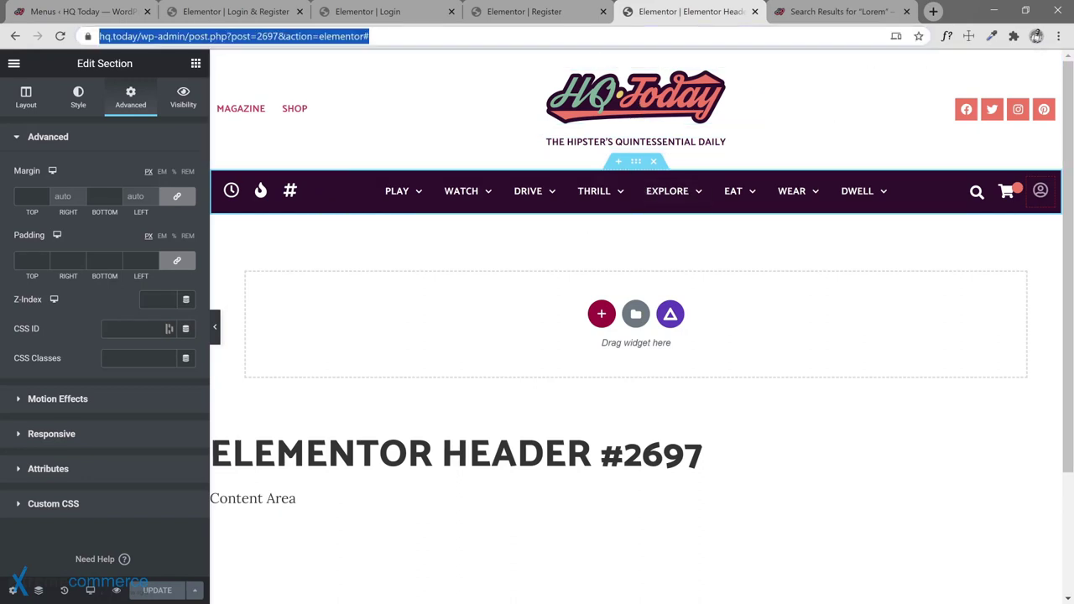
{"action": "key", "text": "End"}
{"action": "key", "text": "BackSpace"}
{"action": "key", "text": "Return"}
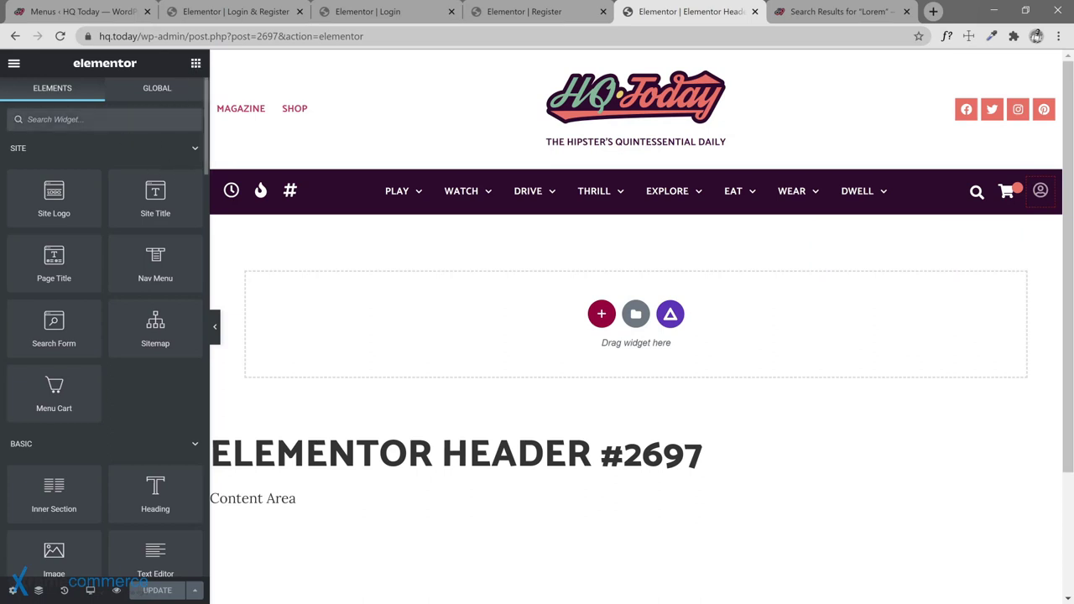
Step: Add a Nav Menu widget on the header's right side with Inline (auto) width
{"action": "type", "text": "nav"}
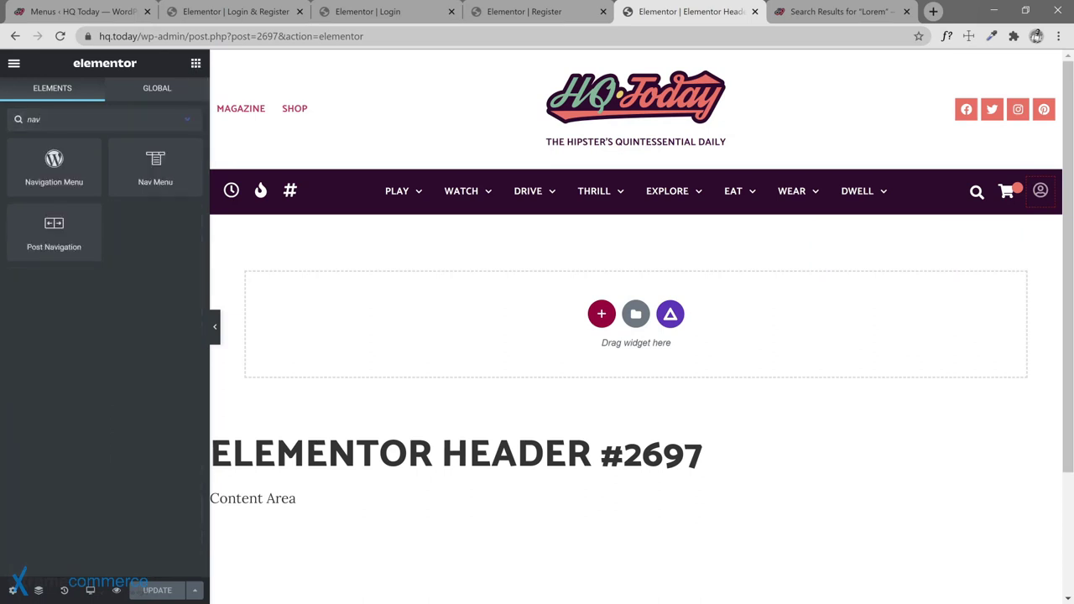
{"action": "left_click_drag", "start_coordinate": [168, 182], "coordinate": [1040, 203]}
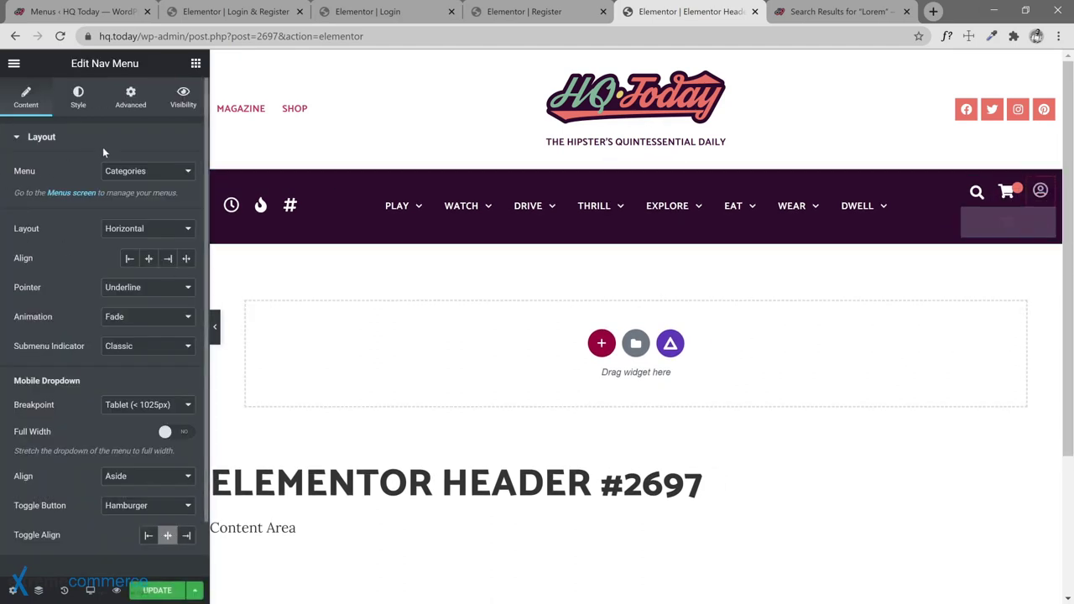
{"action": "left_click", "coordinate": [134, 96]}
{"action": "scroll", "coordinate": [130, 336], "scroll_direction": "down", "scroll_amount": 3}
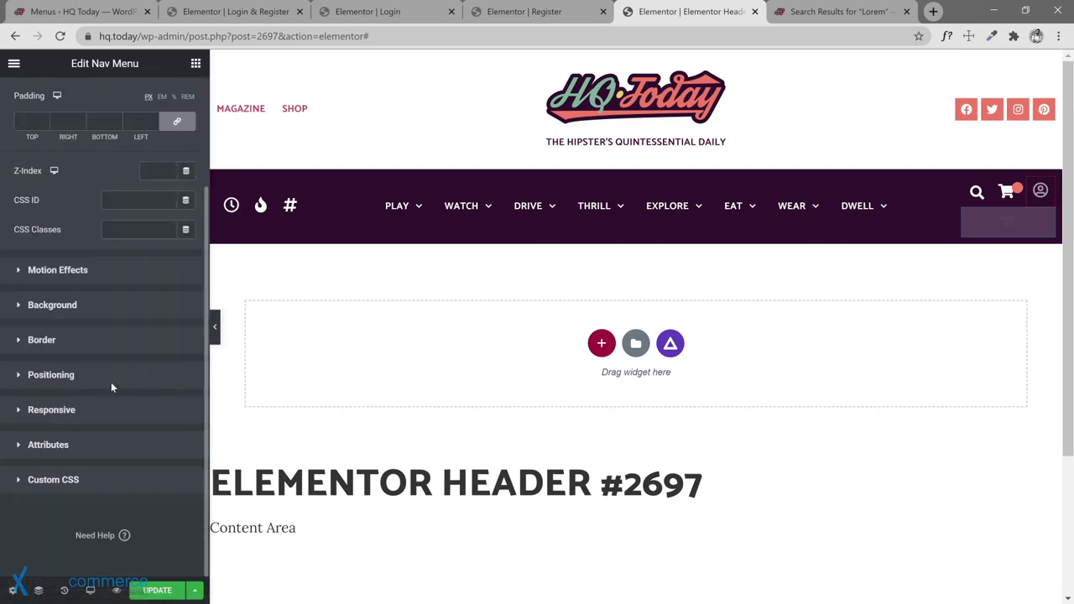
{"action": "left_click", "coordinate": [113, 372]}
{"action": "left_click", "coordinate": [136, 322]}
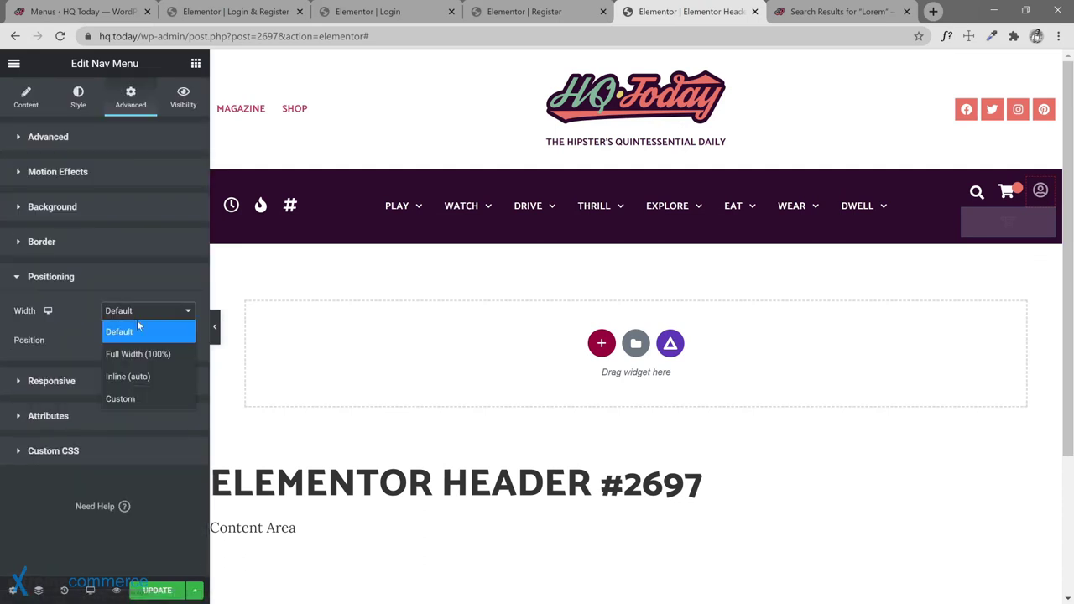
{"action": "left_click", "coordinate": [138, 375]}
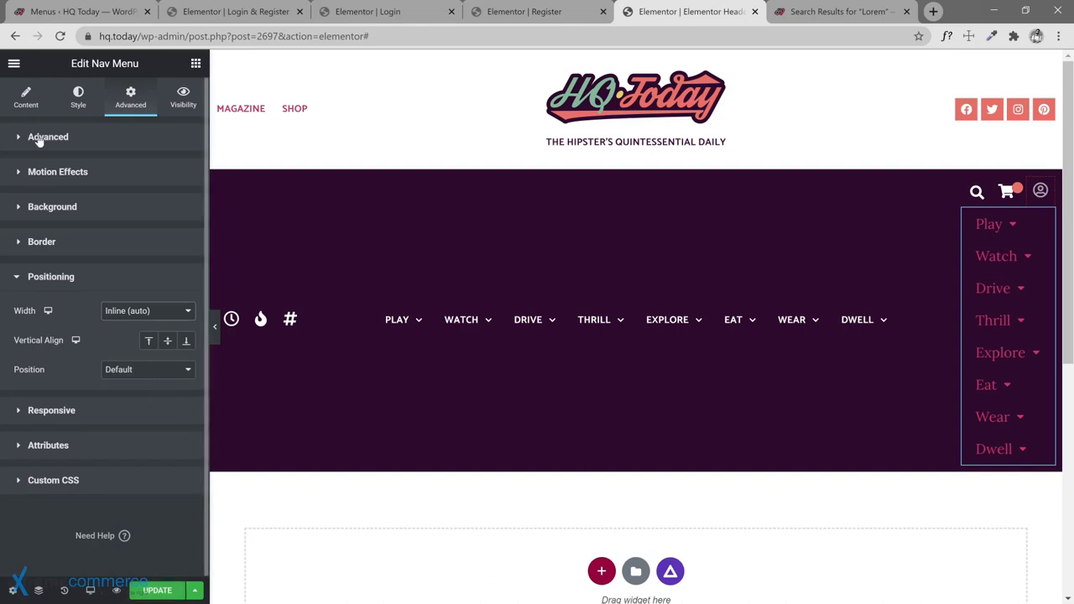
Step: Set the Nav Menu widget to the User menu and update the header
{"action": "left_click", "coordinate": [25, 97]}
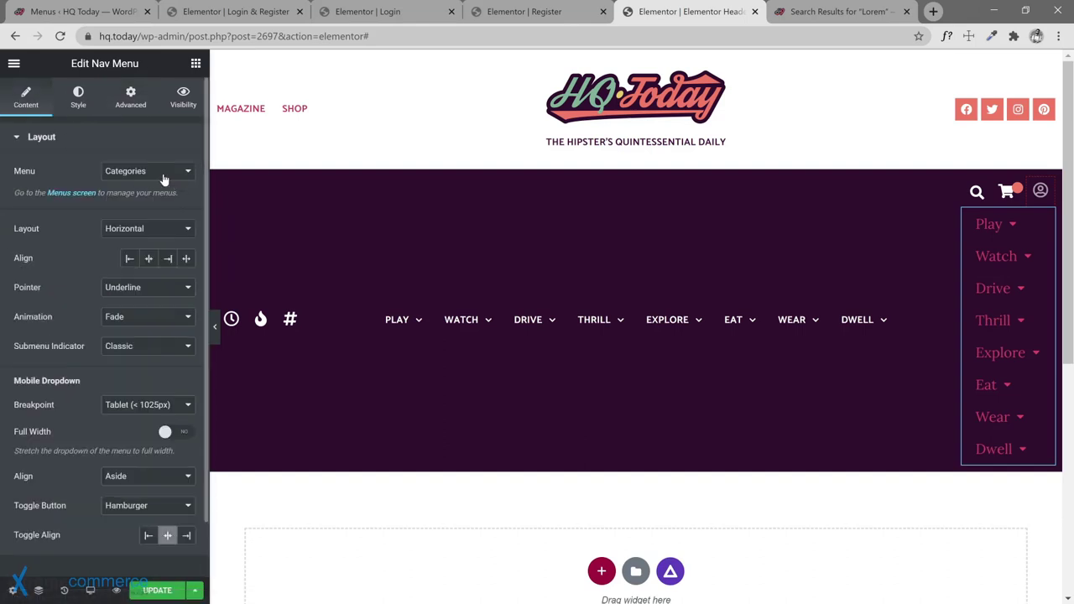
{"action": "left_click", "coordinate": [161, 174]}
{"action": "left_click", "coordinate": [149, 281]}
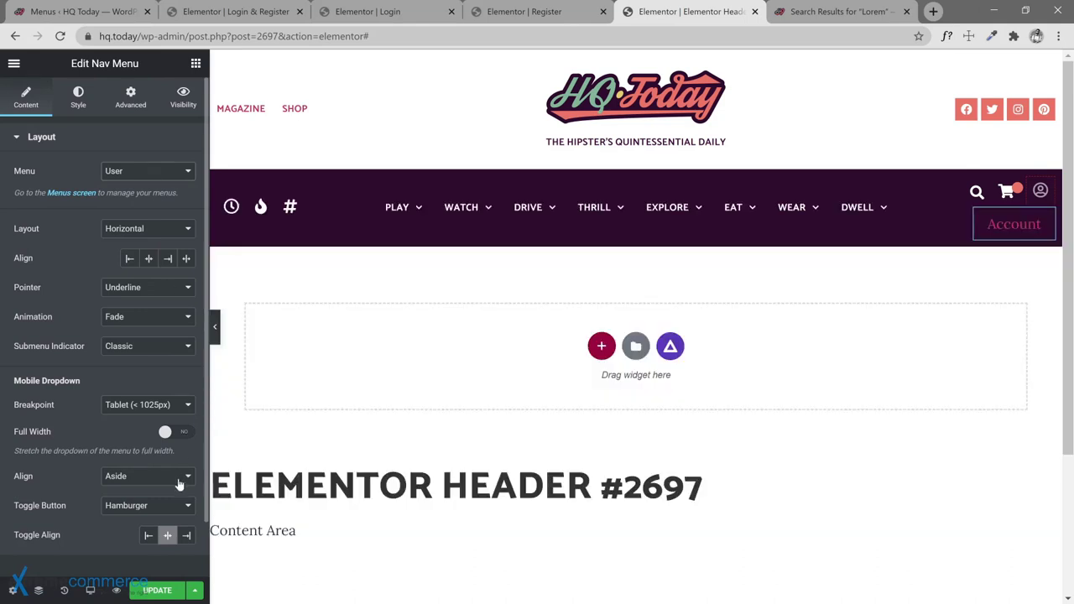
{"action": "left_click", "coordinate": [157, 590]}
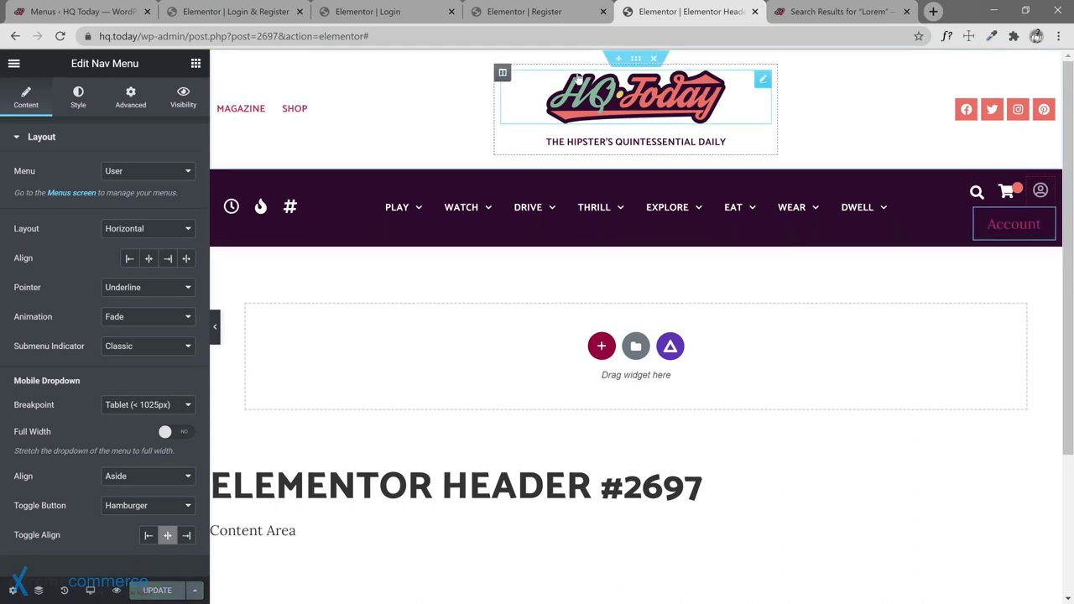
{"action": "left_click", "coordinate": [499, 12]}
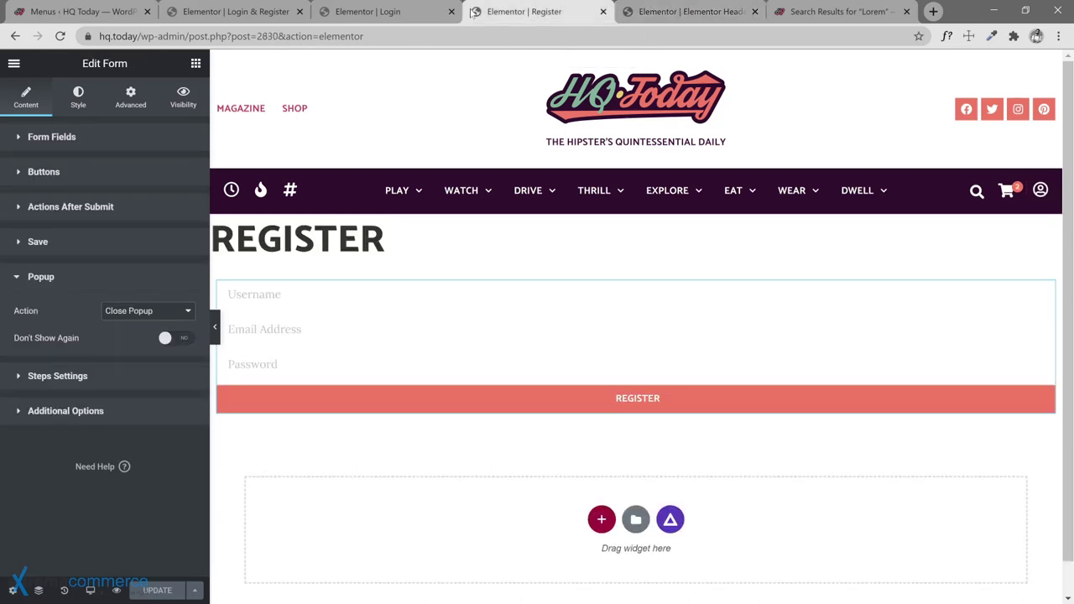
Step: Revert the Login & Register popup to Editing Started in History, undoing the margin edits
{"action": "left_click", "coordinate": [239, 11]}
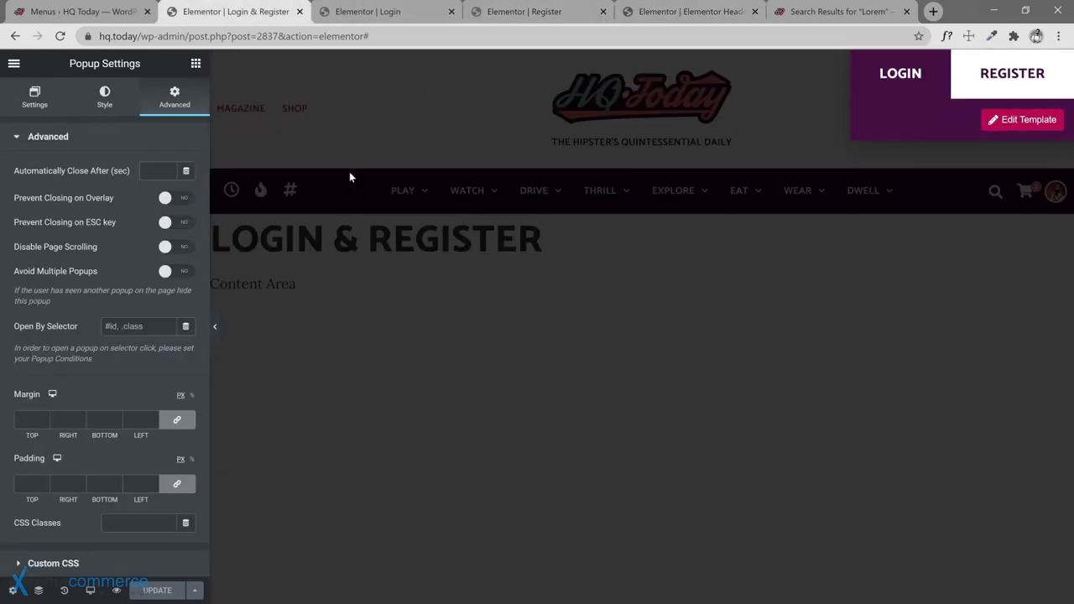
{"action": "left_click", "coordinate": [64, 589]}
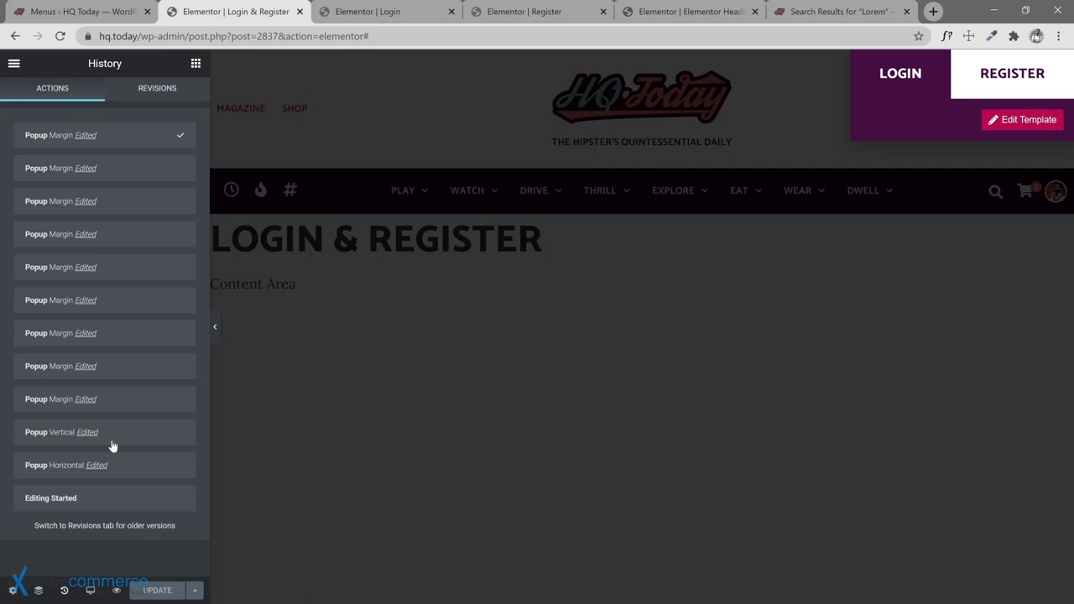
{"action": "left_click", "coordinate": [122, 176]}
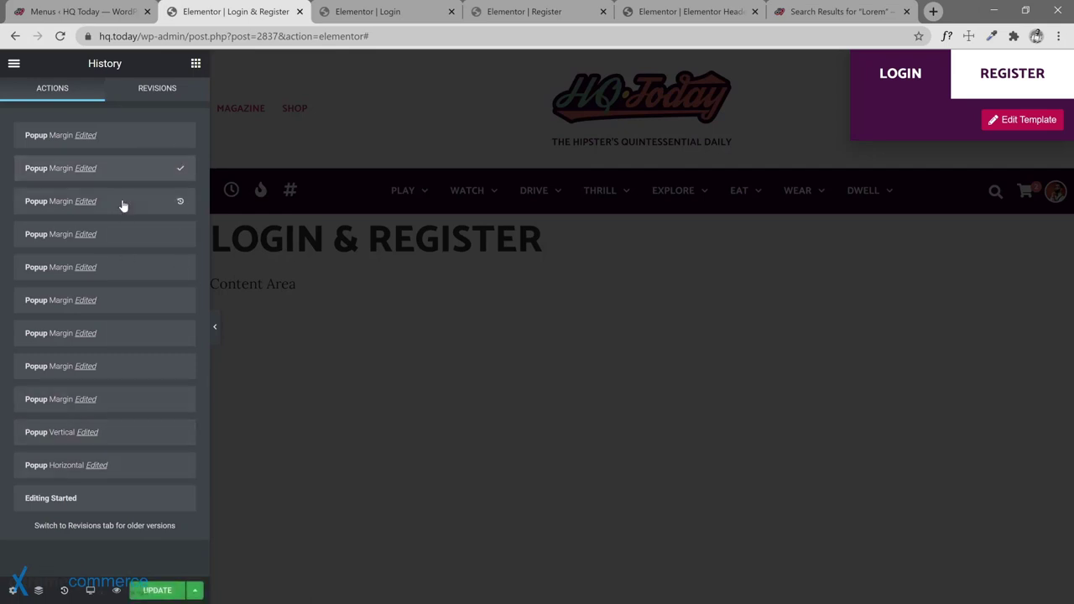
{"action": "left_click", "coordinate": [120, 205]}
{"action": "left_click", "coordinate": [120, 238]}
{"action": "left_click", "coordinate": [122, 270]}
{"action": "left_click", "coordinate": [122, 316]}
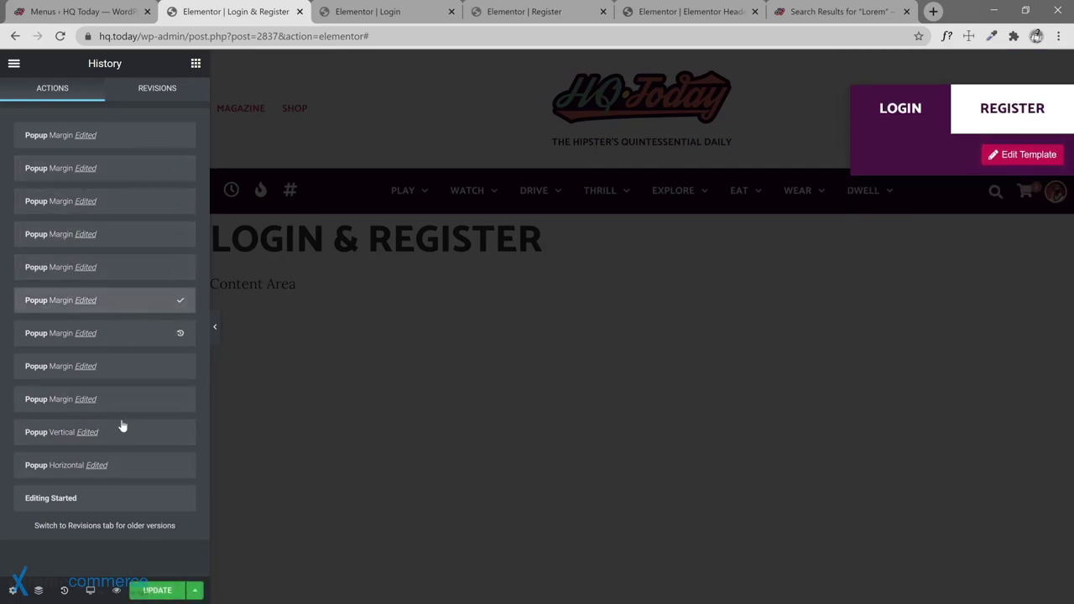
{"action": "left_click", "coordinate": [126, 499]}
Step: Update the reverted popup and close its editor tab
{"action": "left_click", "coordinate": [156, 590]}
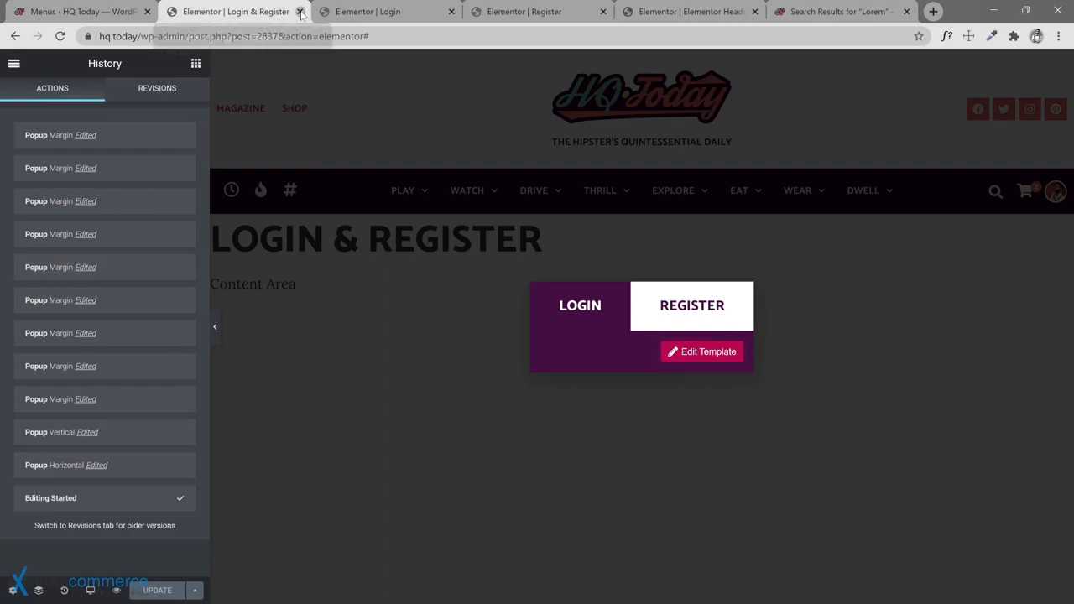
{"action": "left_click", "coordinate": [300, 11]}
{"action": "left_click", "coordinate": [104, 16]}
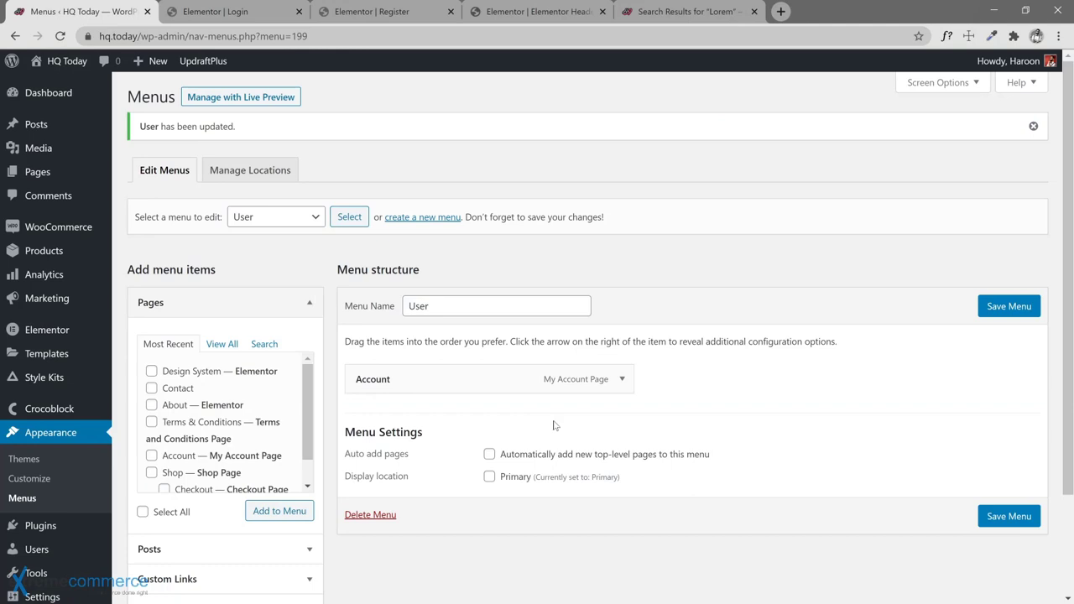
Step: Replace the Account item's label with the {avatar} user code
{"action": "left_click", "coordinate": [621, 380]}
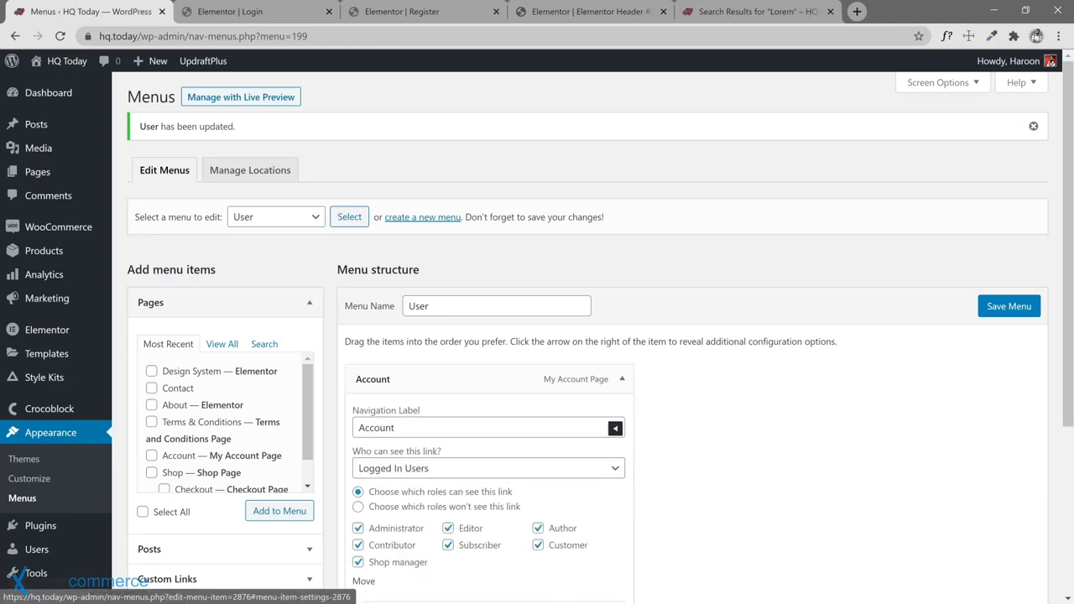
{"action": "scroll", "coordinate": [600, 357], "scroll_direction": "down", "scroll_amount": 1}
{"action": "scroll", "coordinate": [331, 398], "scroll_direction": "down", "scroll_amount": 1}
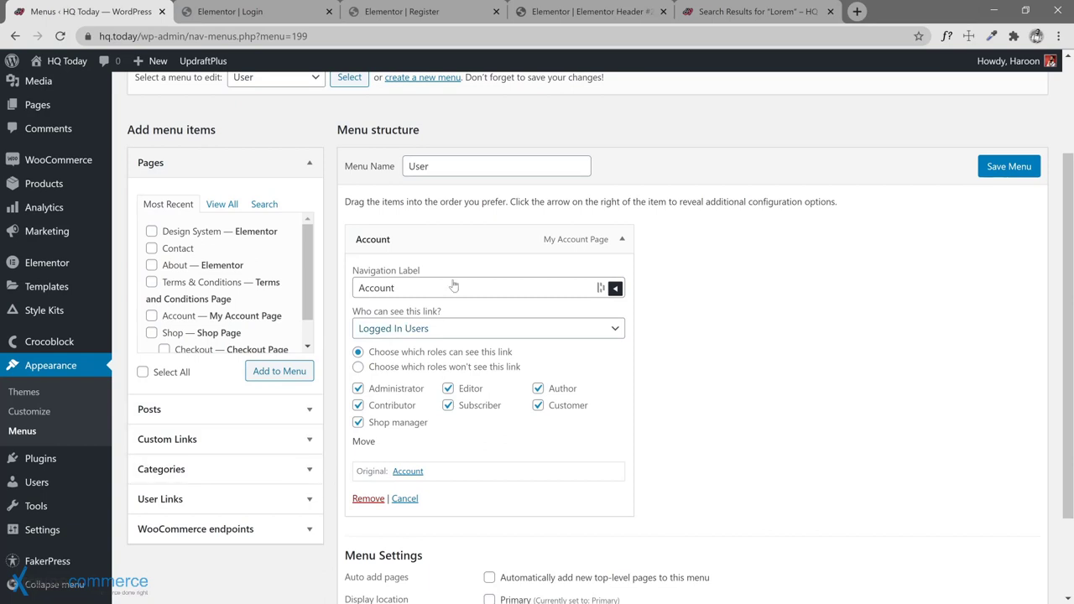
{"action": "left_click", "coordinate": [613, 289]}
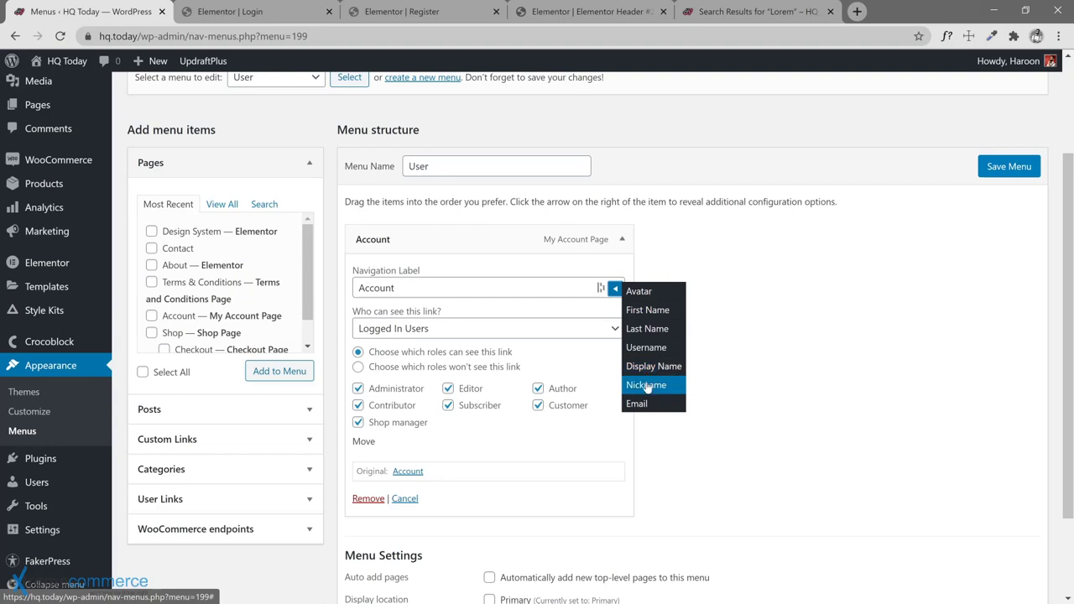
{"action": "left_click", "coordinate": [648, 293]}
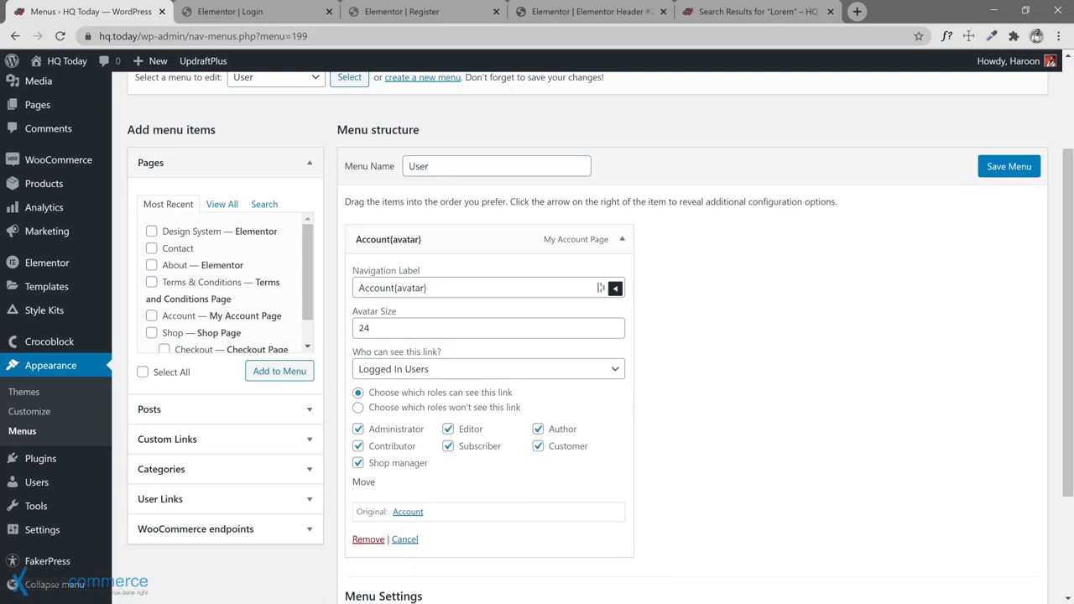
{"action": "left_click_drag", "start_coordinate": [395, 287], "coordinate": [358, 288]}
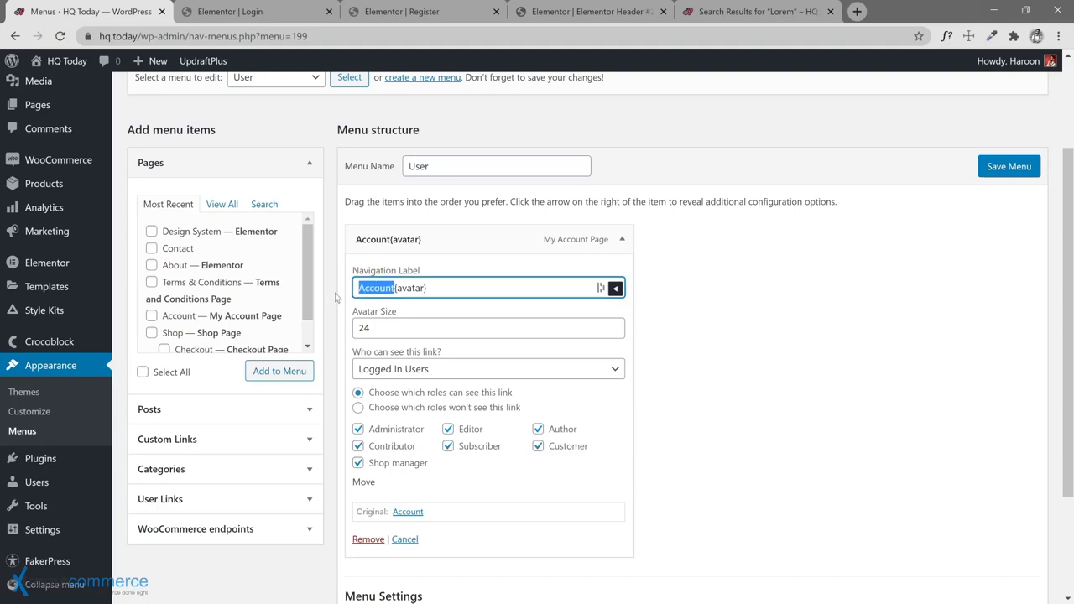
{"action": "key", "text": "BackSpace"}
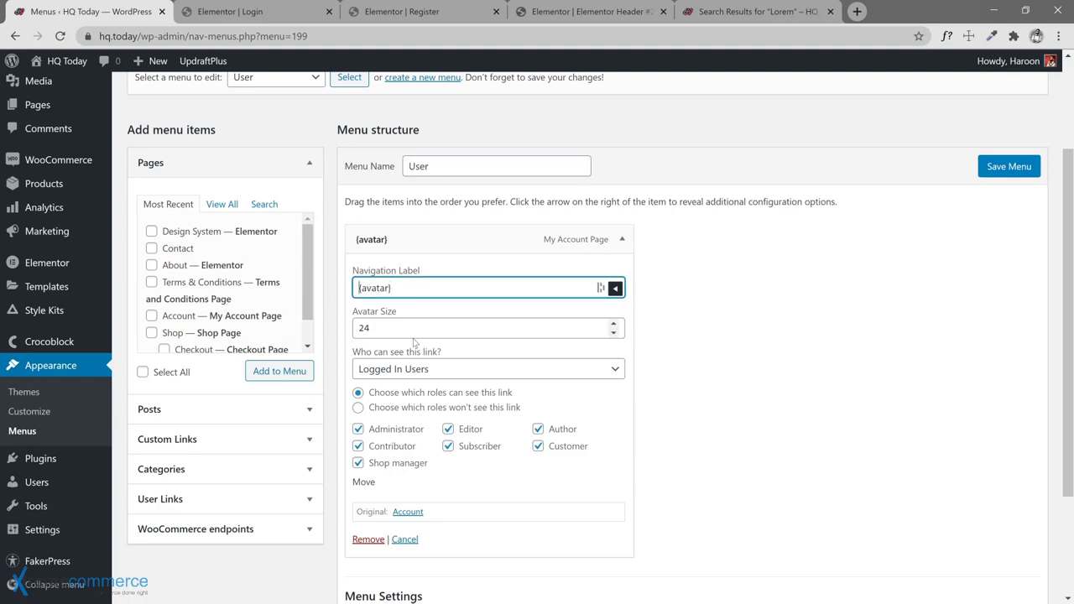
Step: Set Avatar Size to 32 and save the User menu
{"action": "left_click", "coordinate": [370, 328]}
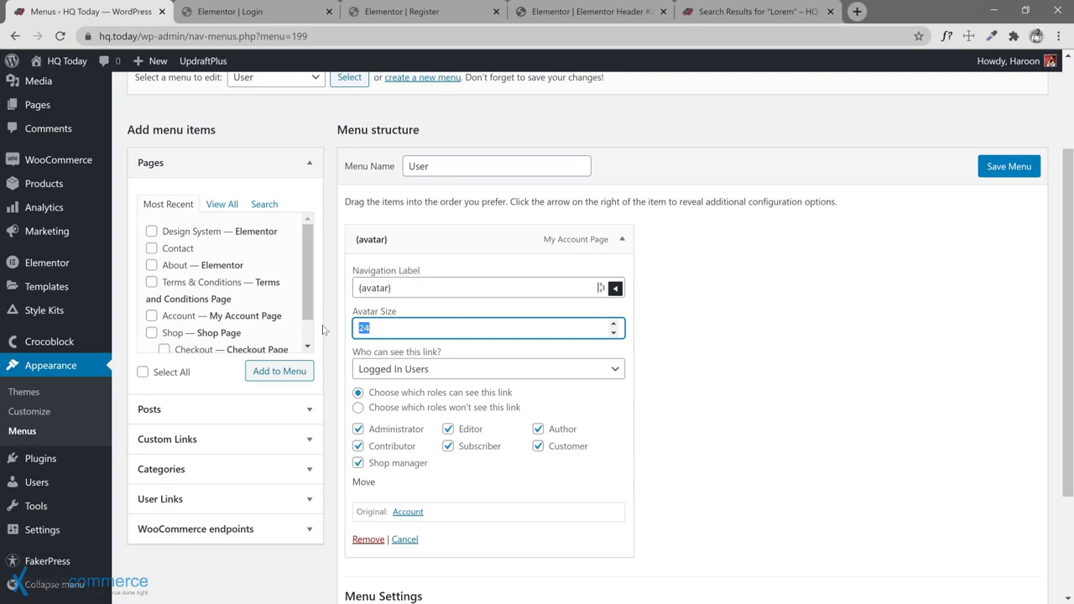
{"action": "type", "text": "32"}
{"action": "left_click", "coordinate": [1007, 167]}
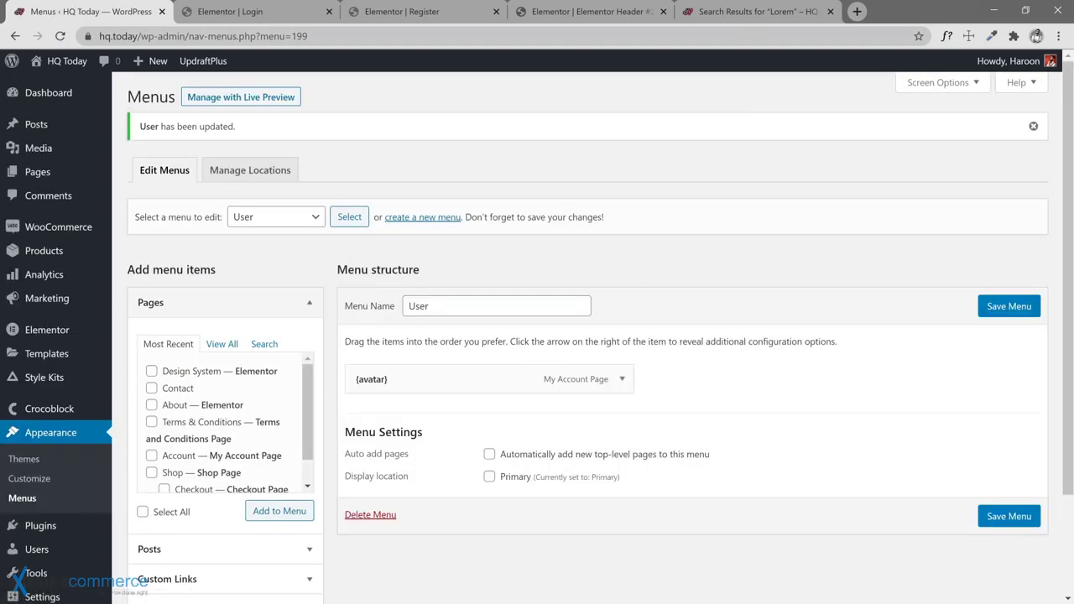
{"action": "left_click", "coordinate": [751, 12]}
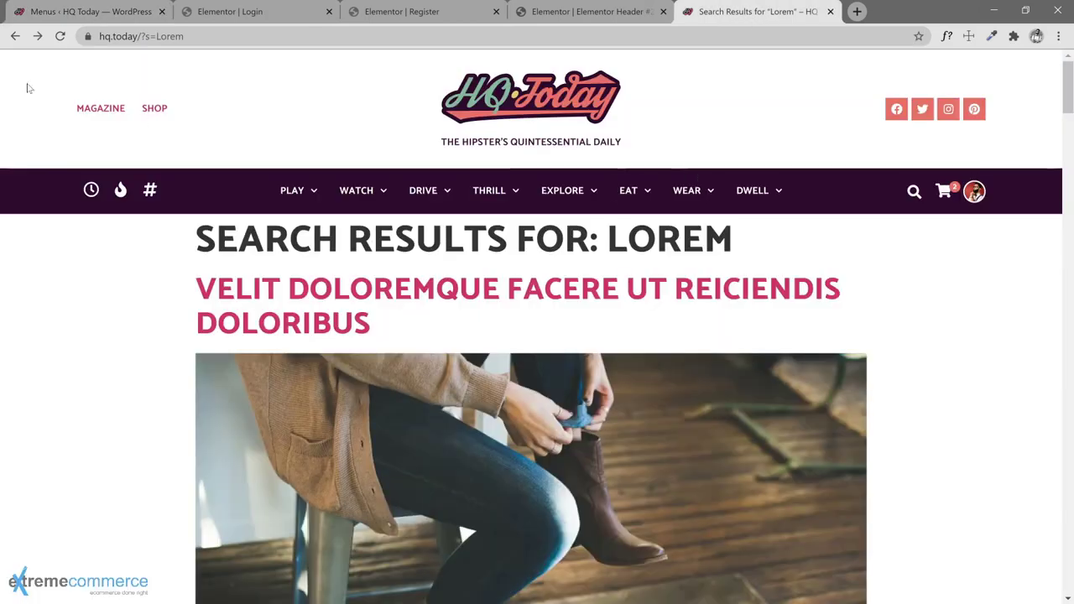
Step: Reload the search results page to check the avatar in the header
{"action": "left_click", "coordinate": [60, 36]}
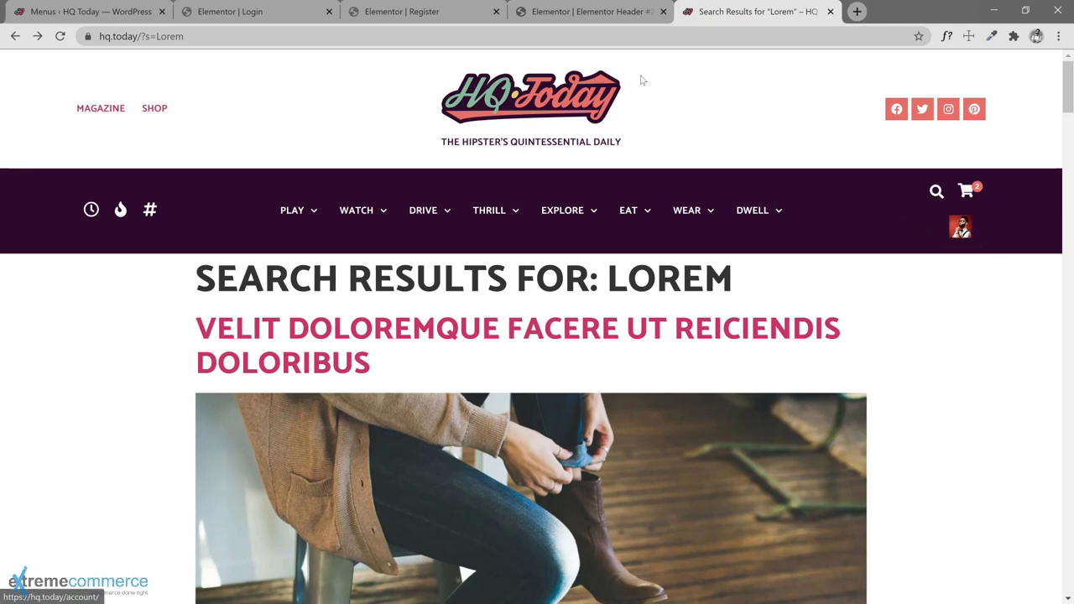
{"action": "left_click", "coordinate": [588, 11]}
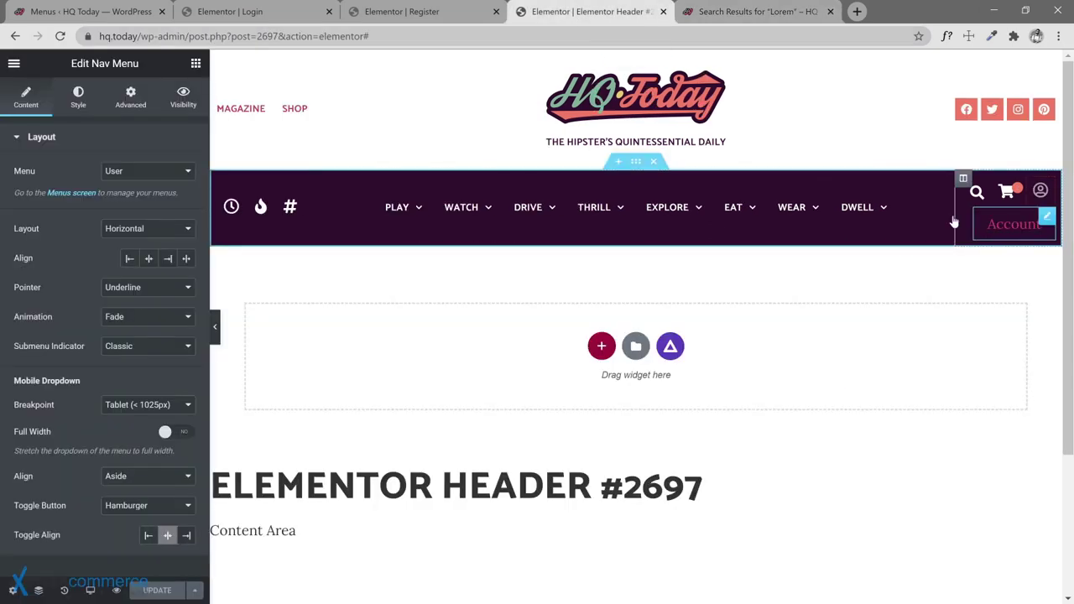
Step: Reload the header editor and select the avatar nav menu widget
{"action": "left_click", "coordinate": [401, 36]}
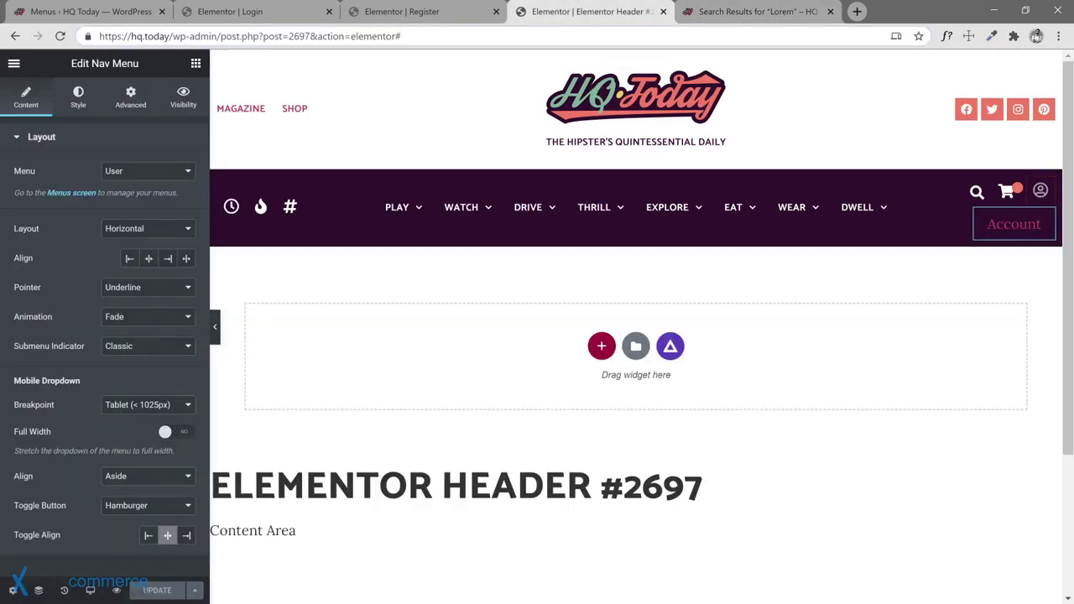
{"action": "key", "text": "BackSpace"}
{"action": "key", "text": "Return"}
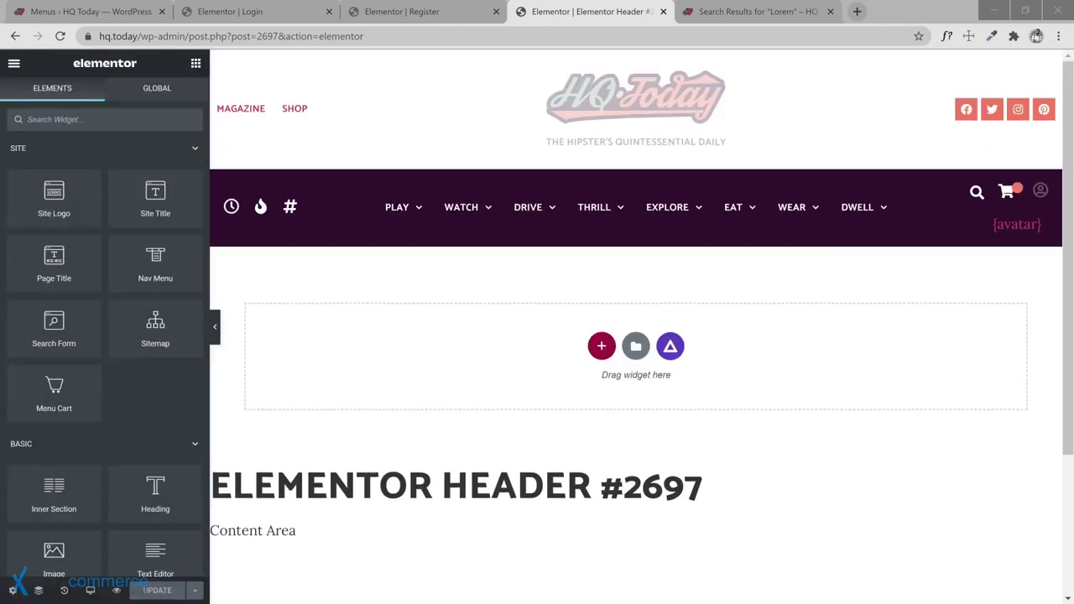
{"action": "left_click", "coordinate": [1045, 226]}
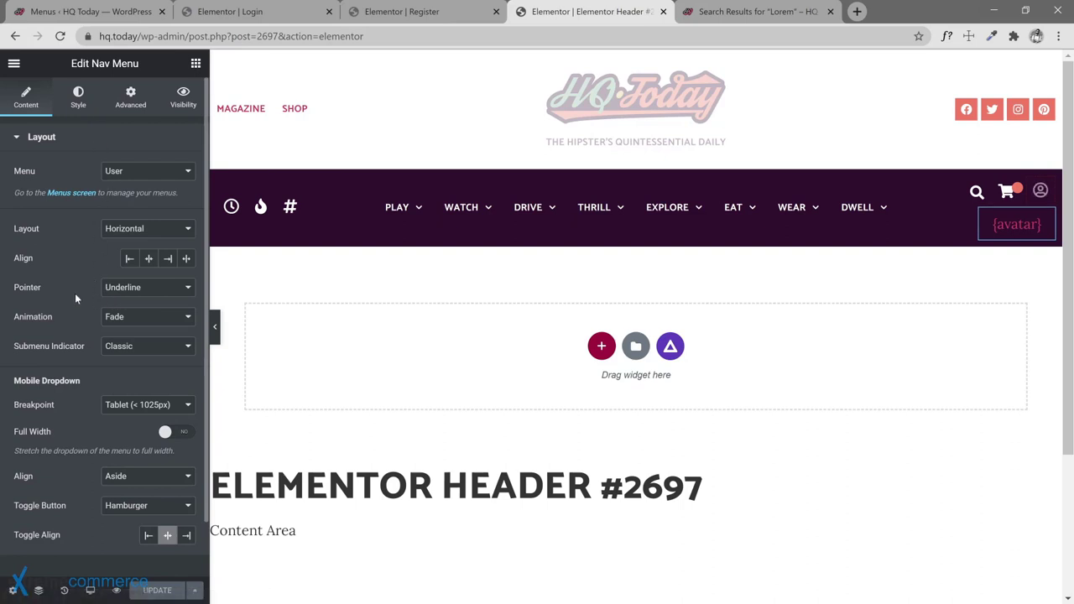
Step: Set Pointer, Submenu Indicator and Breakpoint to None, then update the header
{"action": "left_click", "coordinate": [146, 289]}
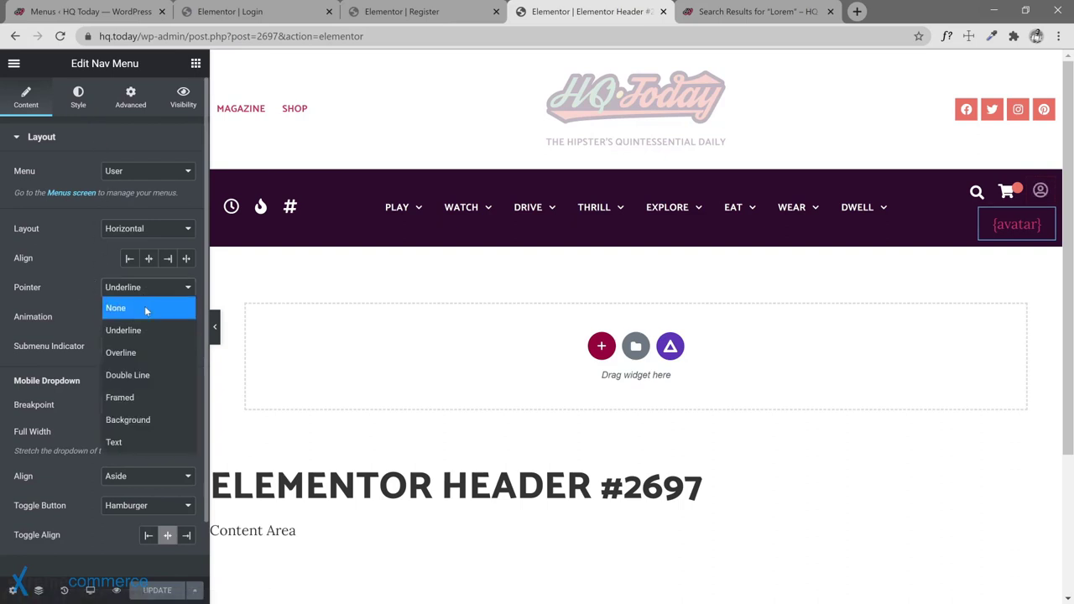
{"action": "left_click", "coordinate": [145, 308]}
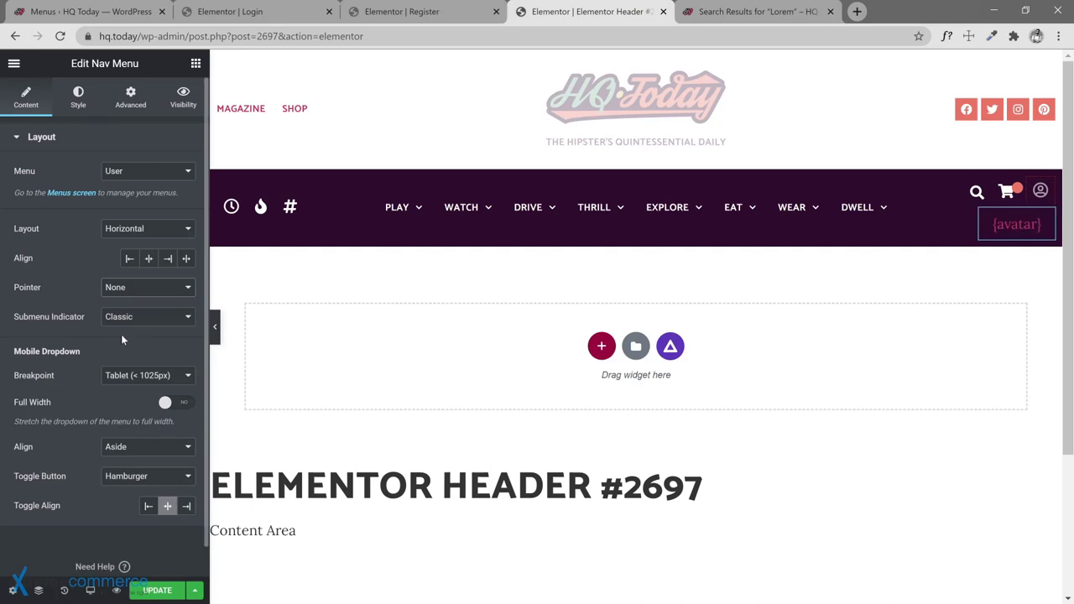
{"action": "left_click", "coordinate": [164, 323]}
{"action": "left_click", "coordinate": [163, 337]}
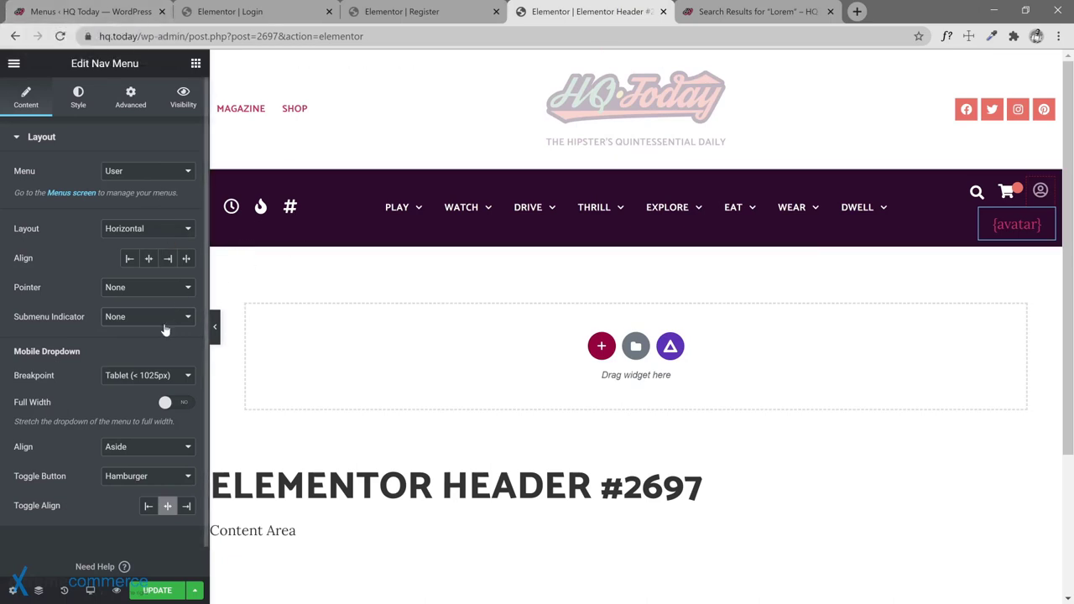
{"action": "left_click", "coordinate": [140, 378]}
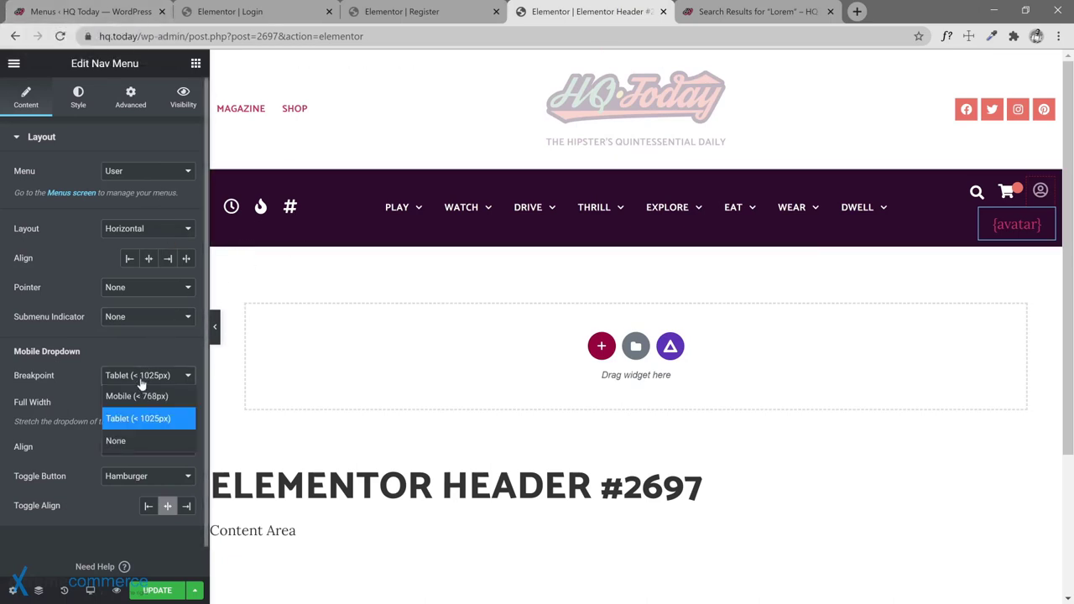
{"action": "left_click", "coordinate": [116, 440]}
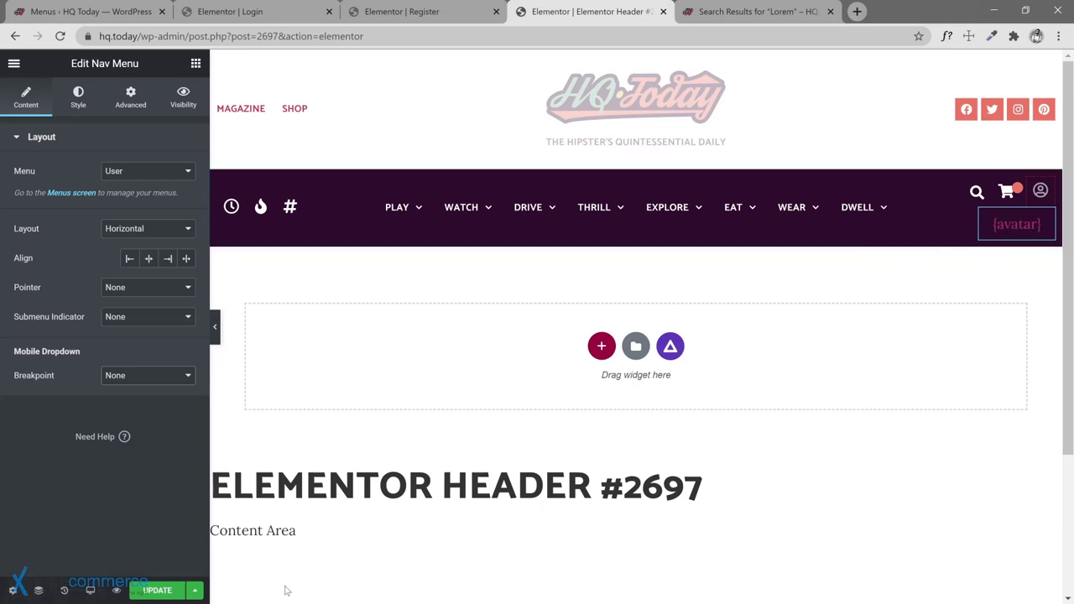
{"action": "left_click", "coordinate": [149, 590]}
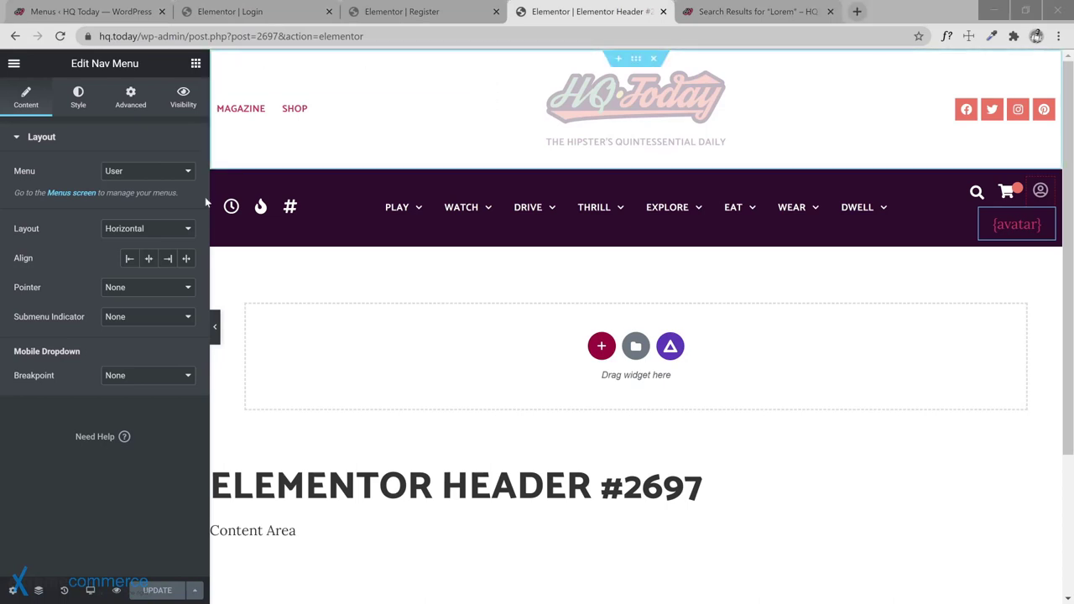
Step: Style the menu text with the Accent global font and white colour, then update
{"action": "left_click", "coordinate": [78, 98]}
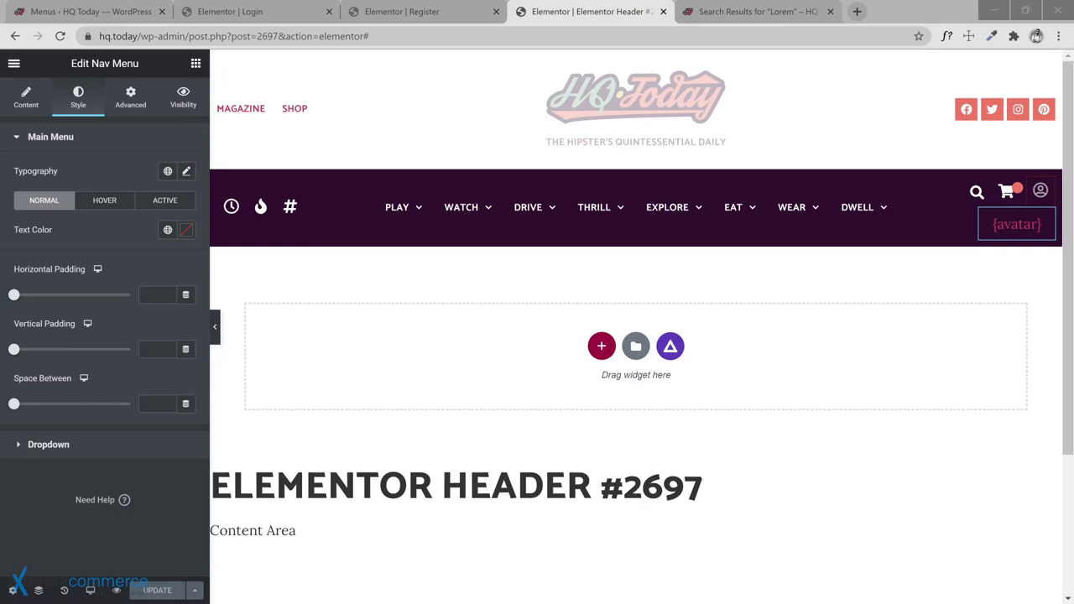
{"action": "left_click", "coordinate": [167, 172]}
{"action": "left_click", "coordinate": [96, 336]}
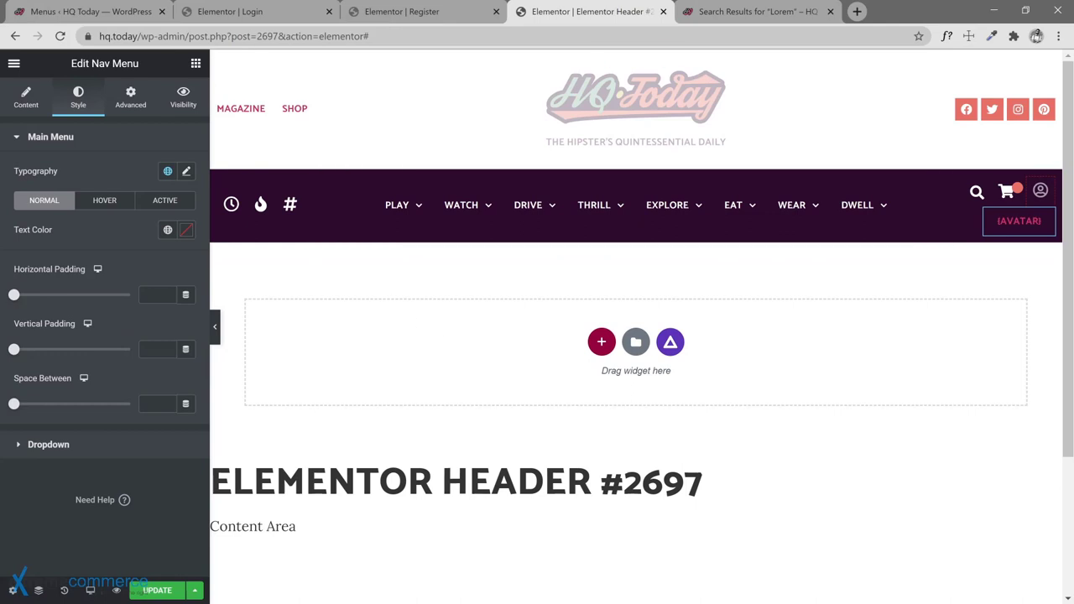
{"action": "left_click", "coordinate": [168, 230]}
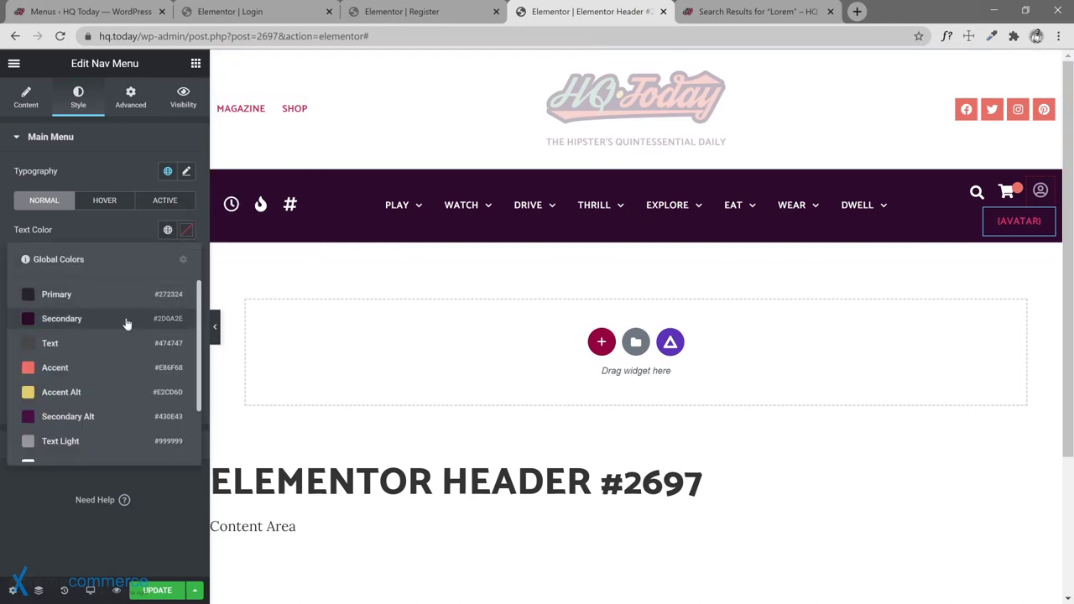
{"action": "scroll", "coordinate": [37, 377], "scroll_direction": "down", "scroll_amount": 2}
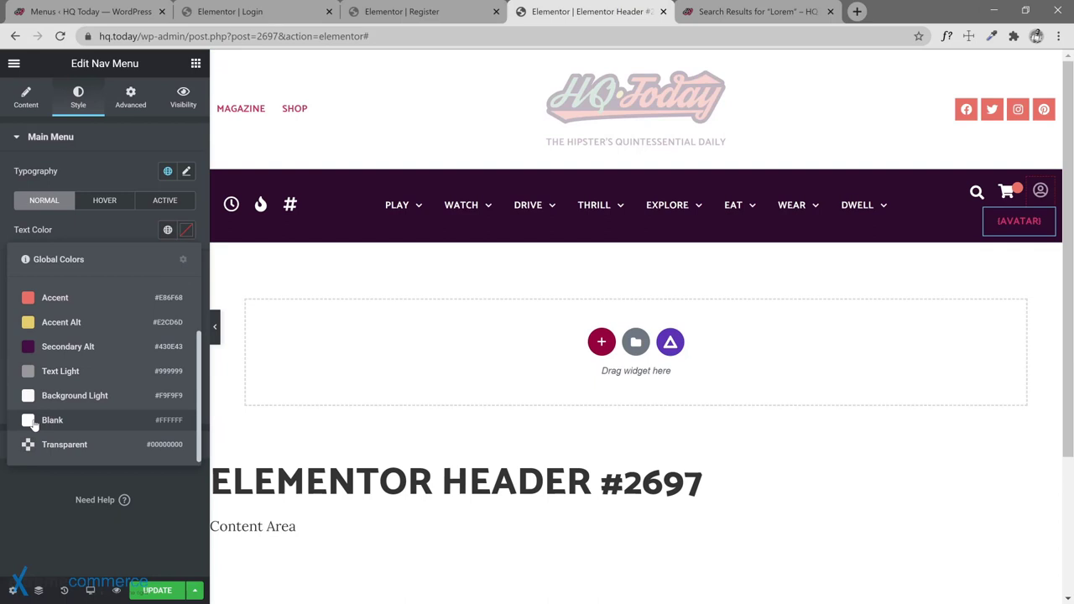
{"action": "left_click", "coordinate": [34, 422]}
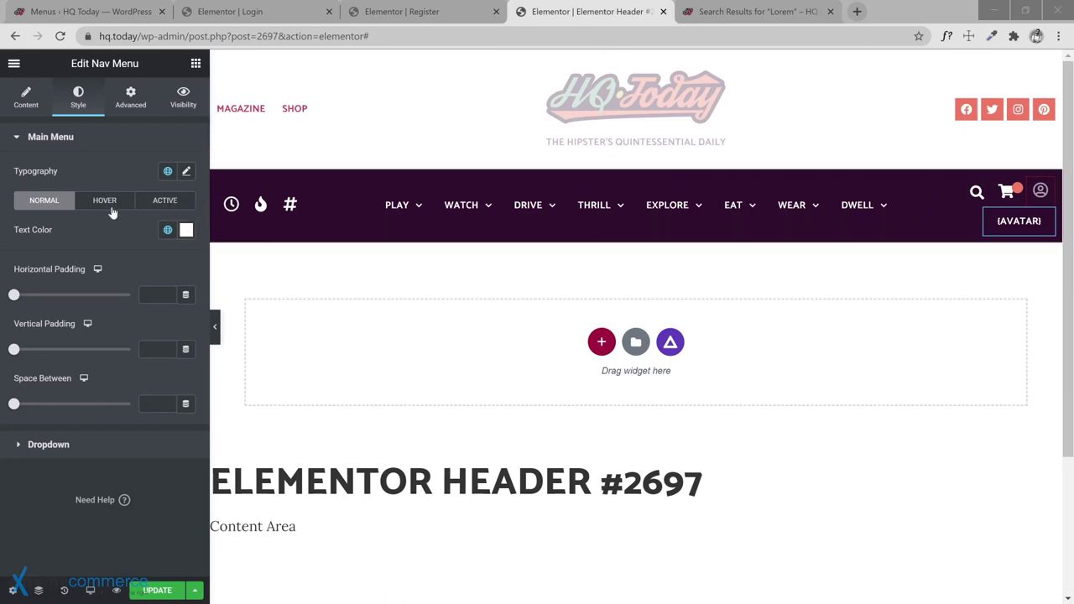
{"action": "left_click", "coordinate": [183, 203]}
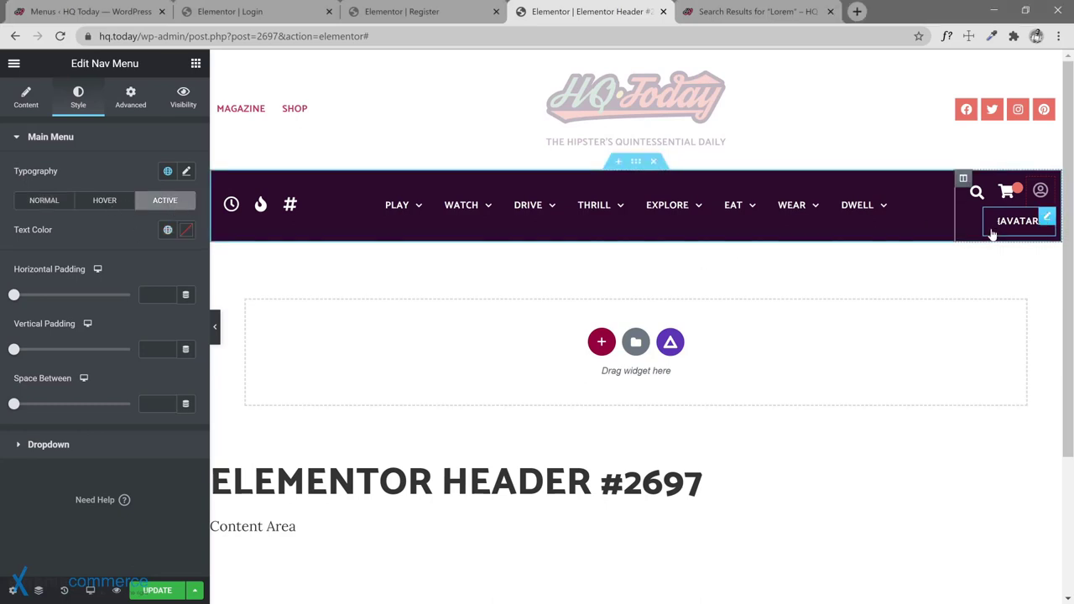
{"action": "left_click", "coordinate": [157, 590]}
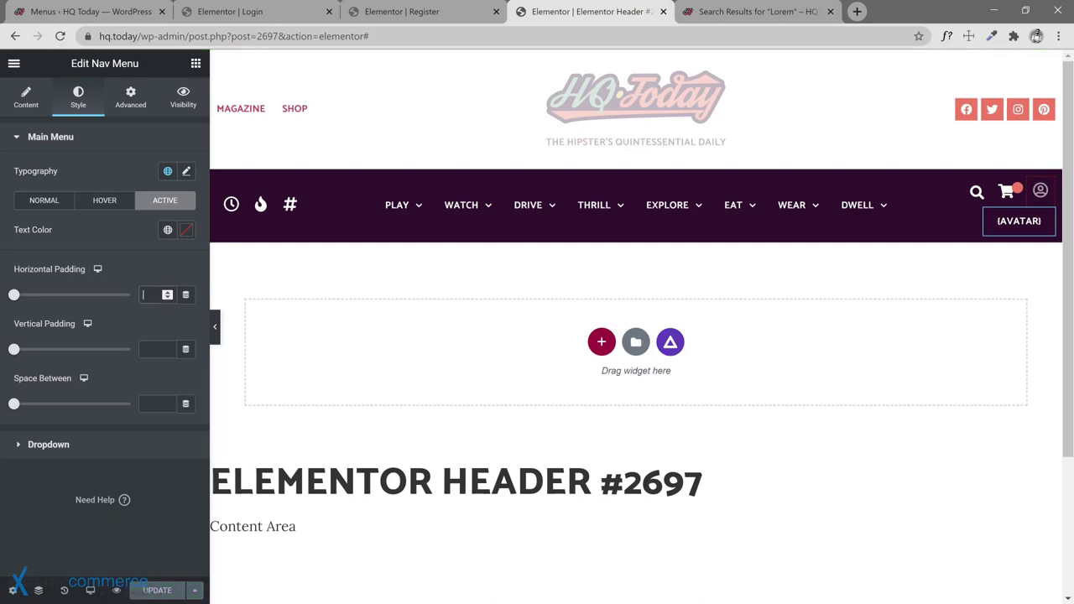
Step: Set the active state's horizontal padding to 8, clear vertical padding, and open Dropdown styling
{"action": "type", "text": "8"}
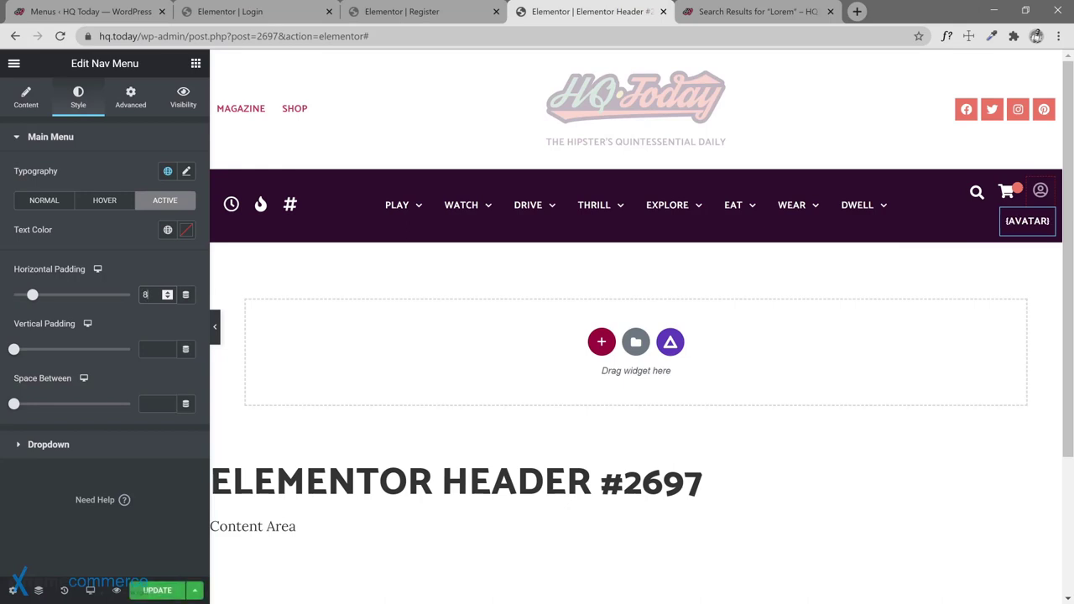
{"action": "left_click", "coordinate": [154, 344]}
{"action": "type", "text": "10"}
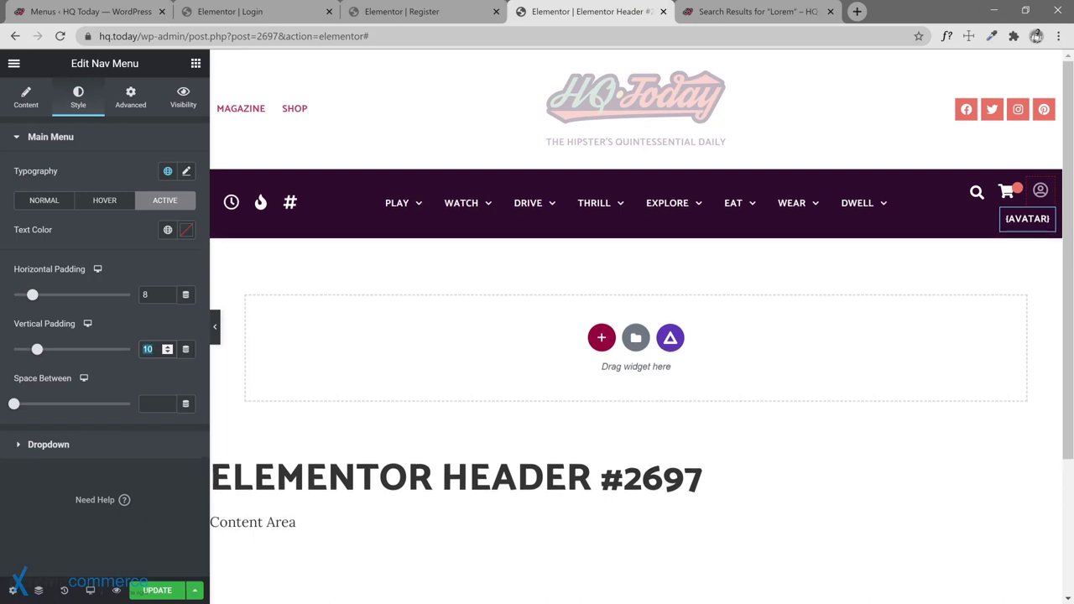
{"action": "key", "text": "BackSpace"}
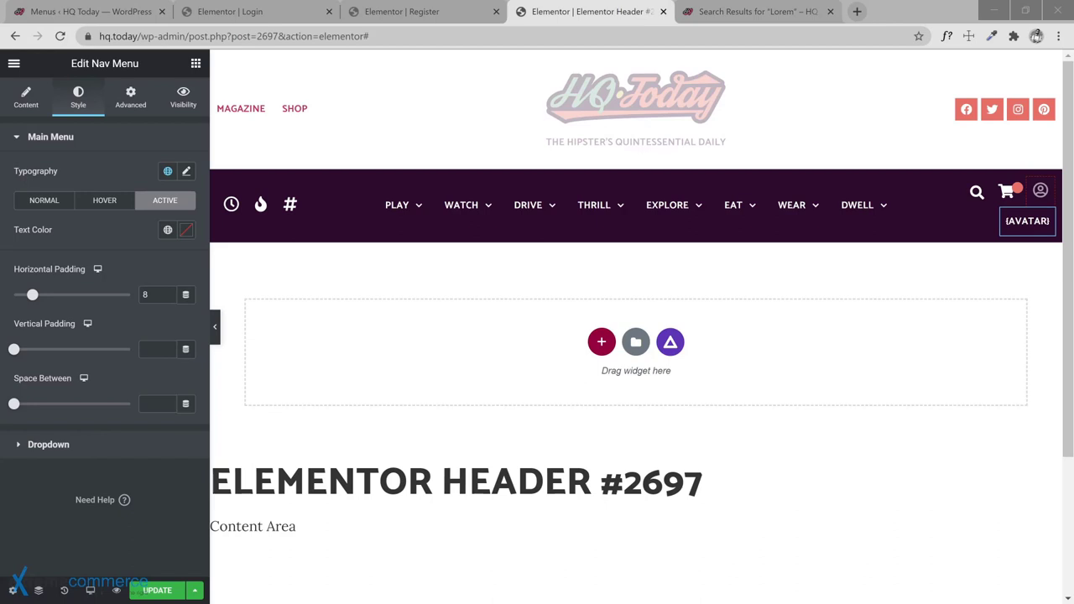
{"action": "left_click", "coordinate": [83, 443]}
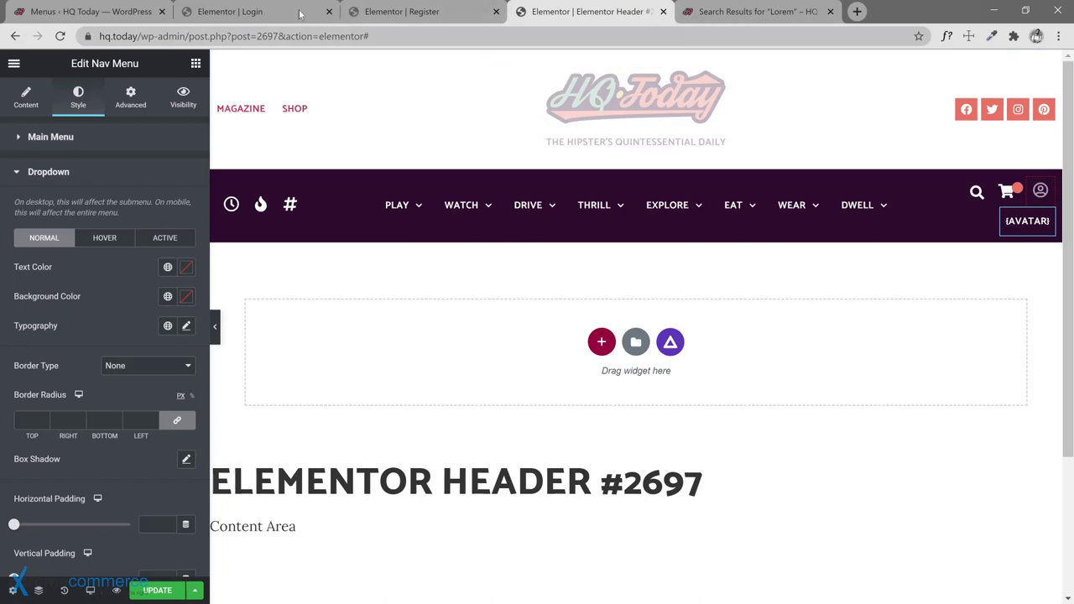
{"action": "left_click", "coordinate": [91, 11]}
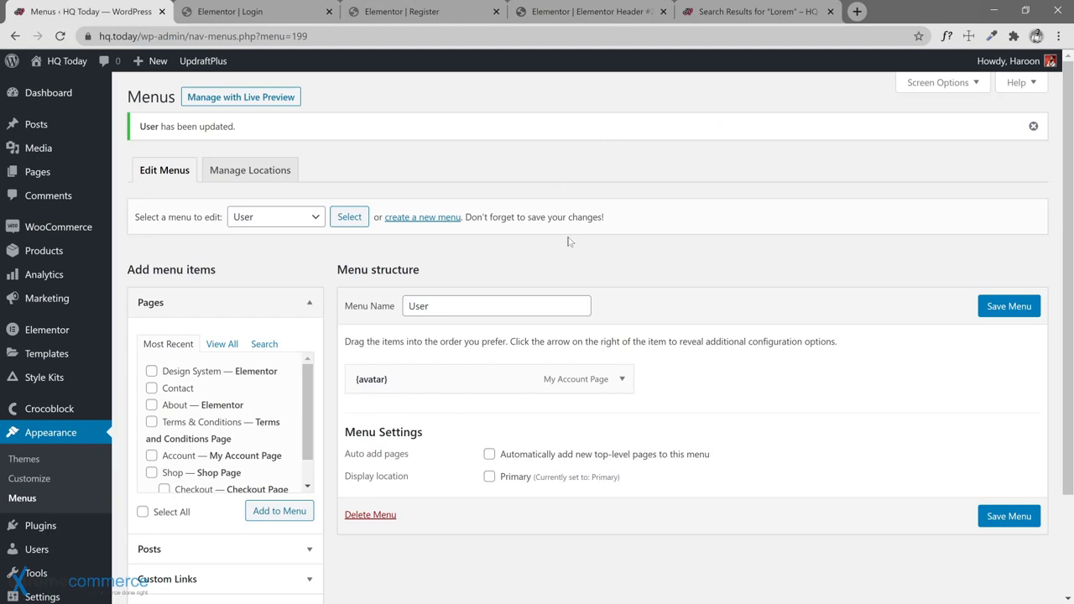
Step: Add the Logout user link as a sub item under {avatar} and save the User menu
{"action": "scroll", "coordinate": [327, 312], "scroll_direction": "down", "scroll_amount": 2}
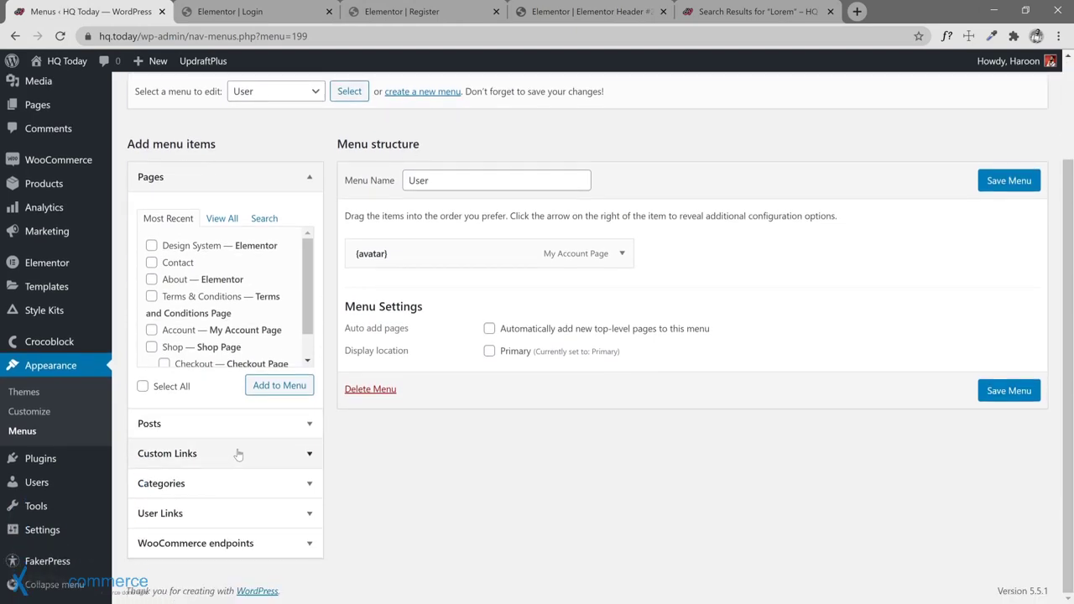
{"action": "left_click", "coordinate": [211, 510]}
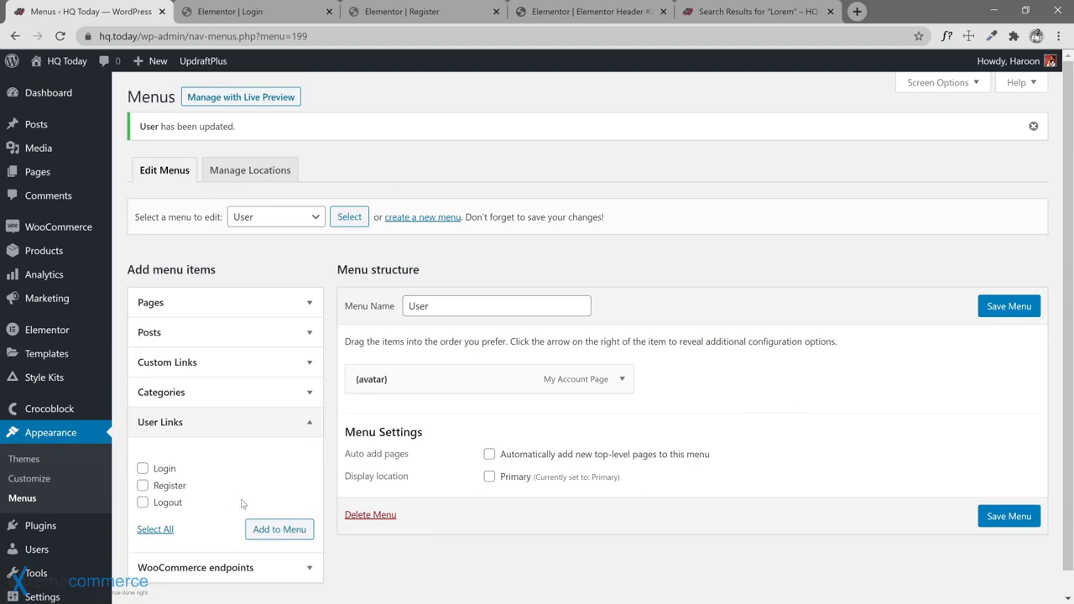
{"action": "scroll", "coordinate": [257, 444], "scroll_direction": "down", "scroll_amount": 1}
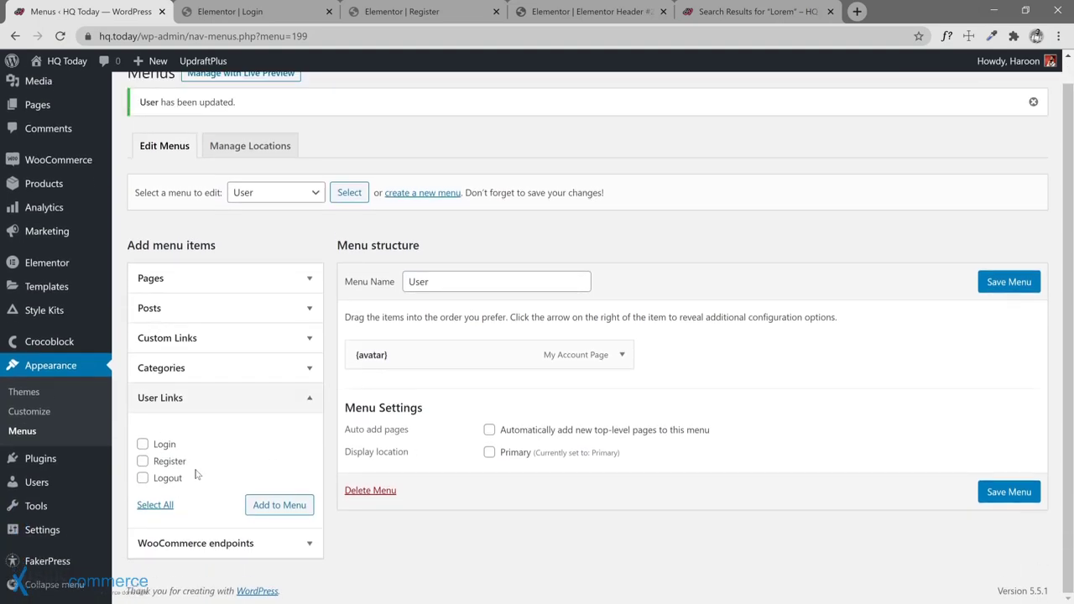
{"action": "left_click", "coordinate": [274, 505]}
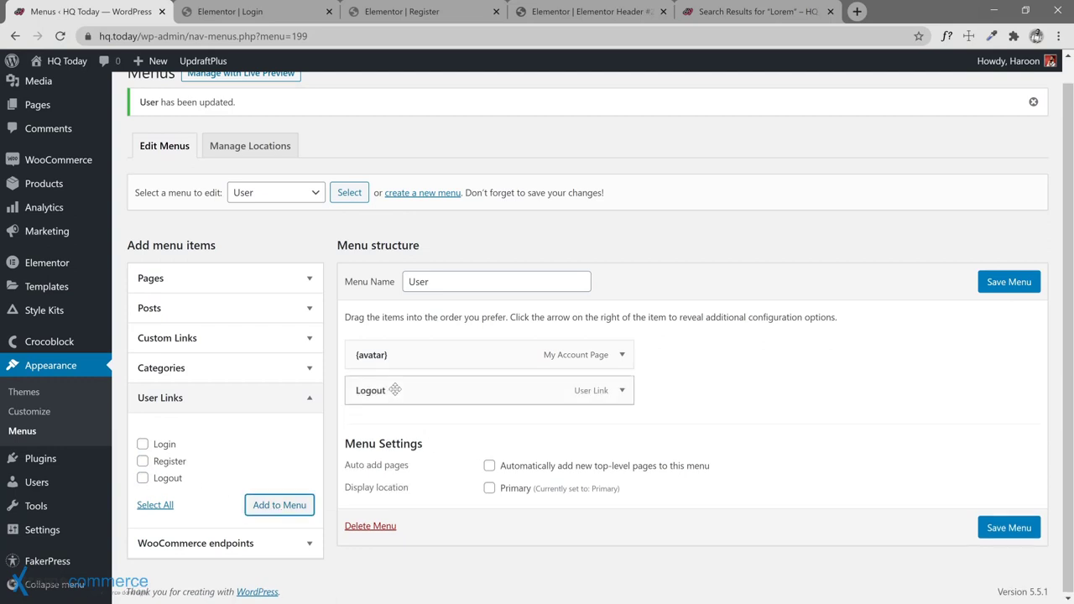
{"action": "left_click_drag", "start_coordinate": [394, 390], "coordinate": [395, 382]}
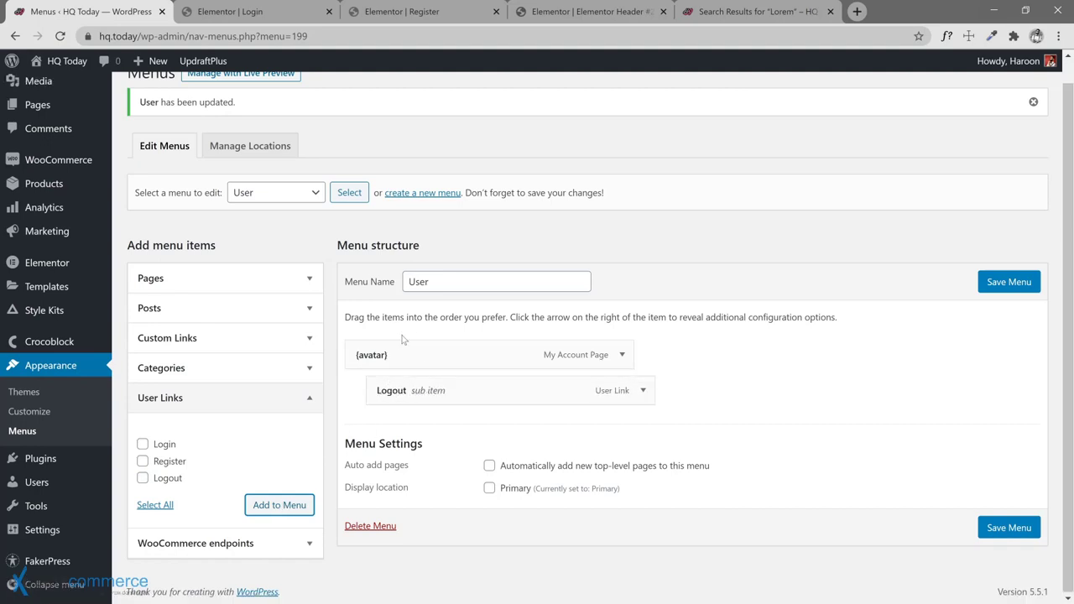
{"action": "left_click", "coordinate": [1007, 285]}
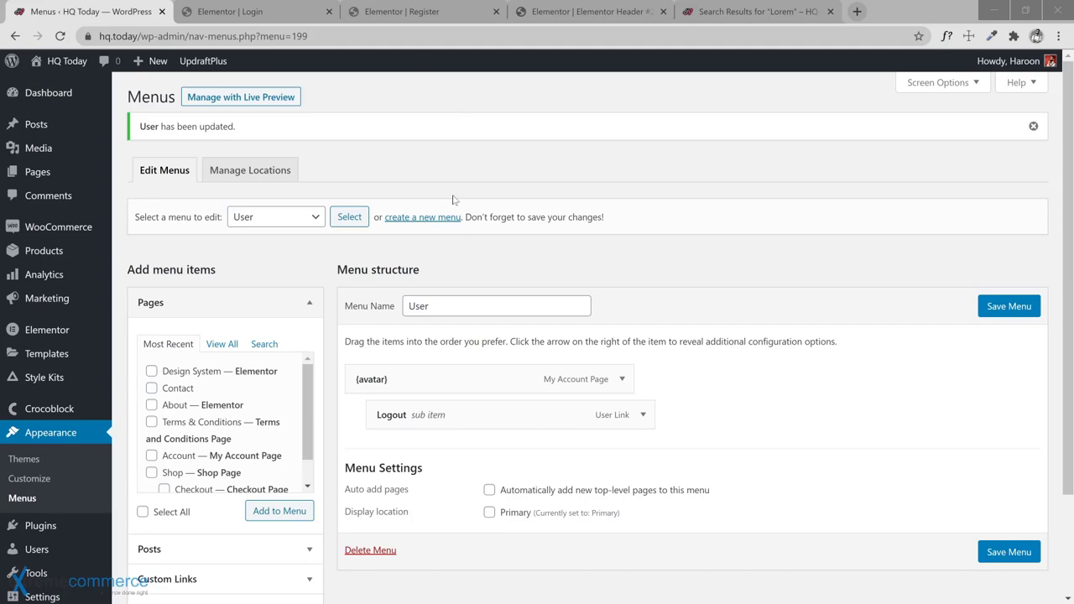
{"action": "scroll", "coordinate": [276, 478], "scroll_direction": "down", "scroll_amount": 2}
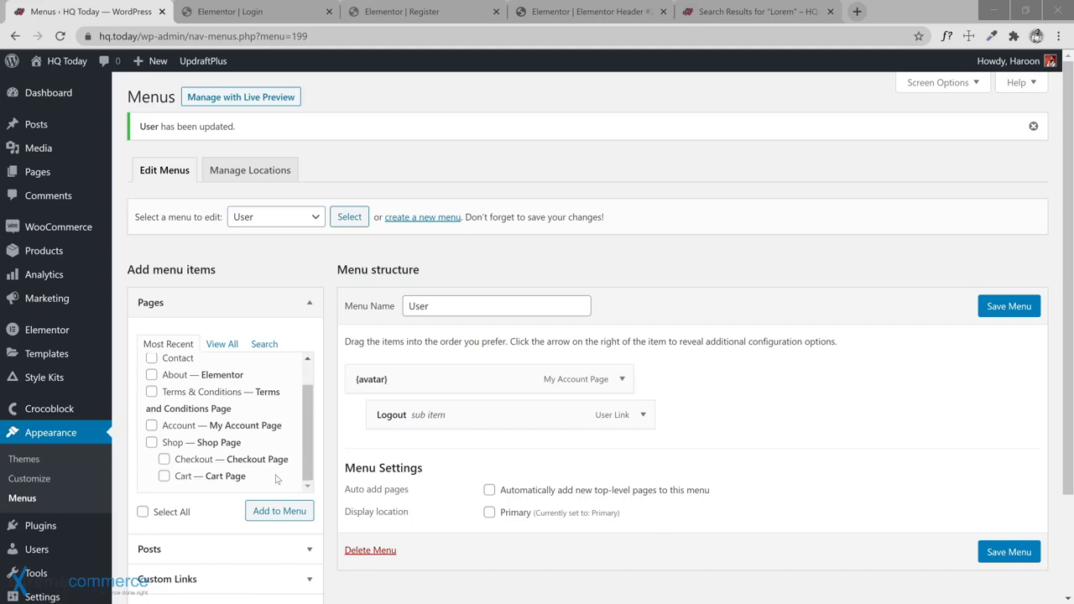
{"action": "scroll", "coordinate": [276, 478], "scroll_direction": "down", "scroll_amount": 3}
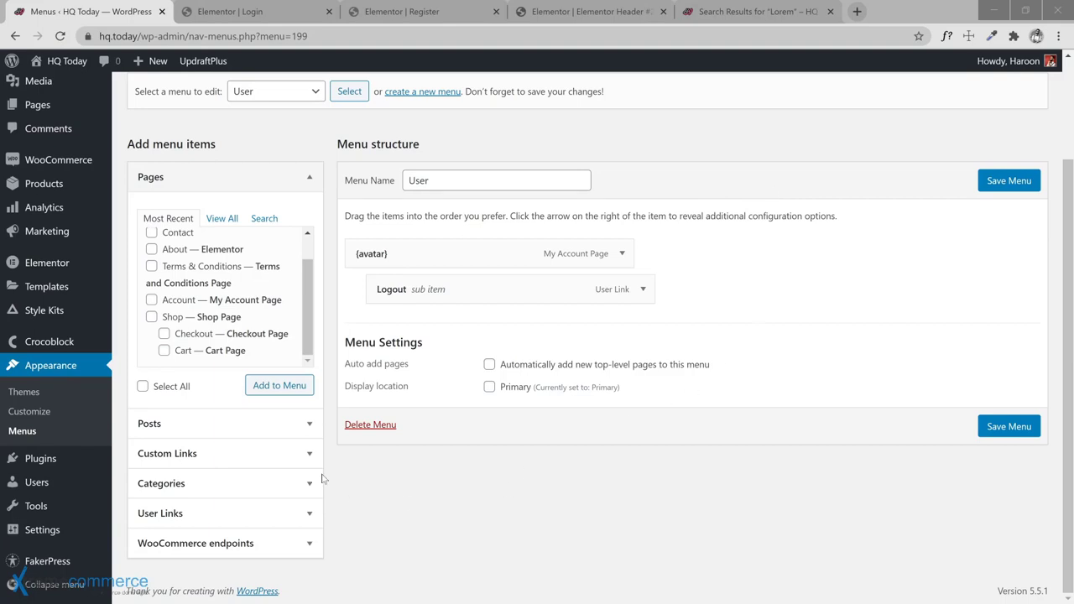
Step: Add the Account page and nest it under {avatar} above Logout
{"action": "left_click", "coordinate": [152, 300]}
{"action": "left_click", "coordinate": [285, 391]}
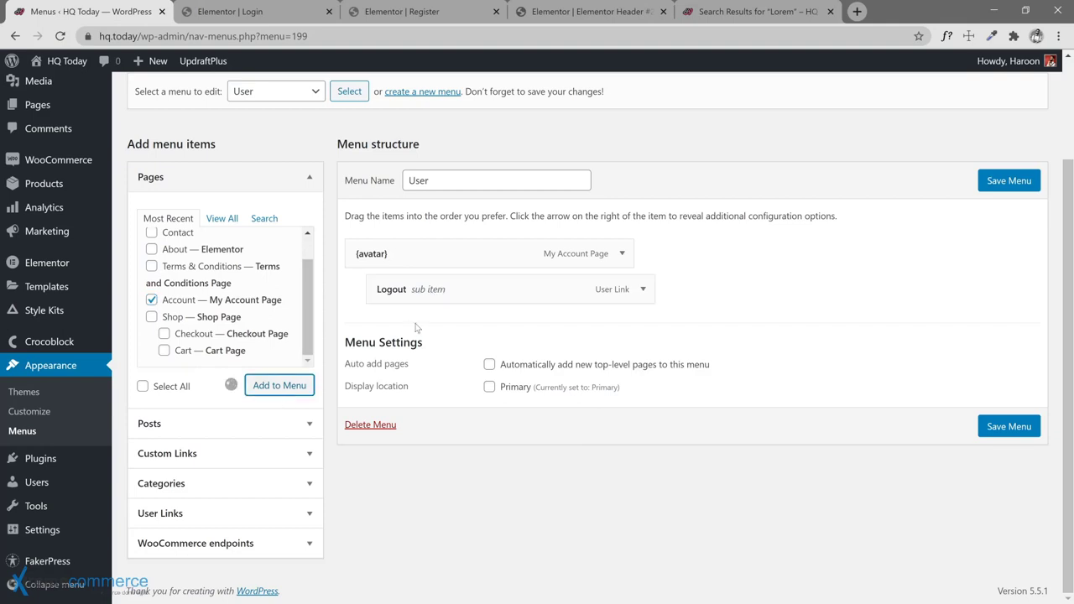
{"action": "left_click_drag", "start_coordinate": [405, 324], "coordinate": [446, 307]}
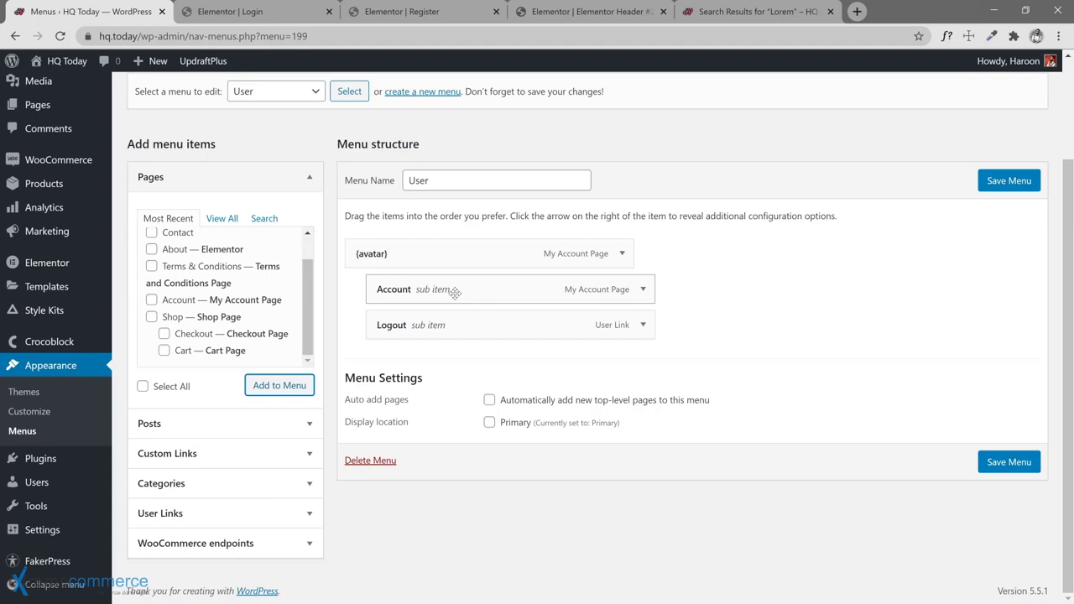
{"action": "left_click", "coordinate": [643, 290]}
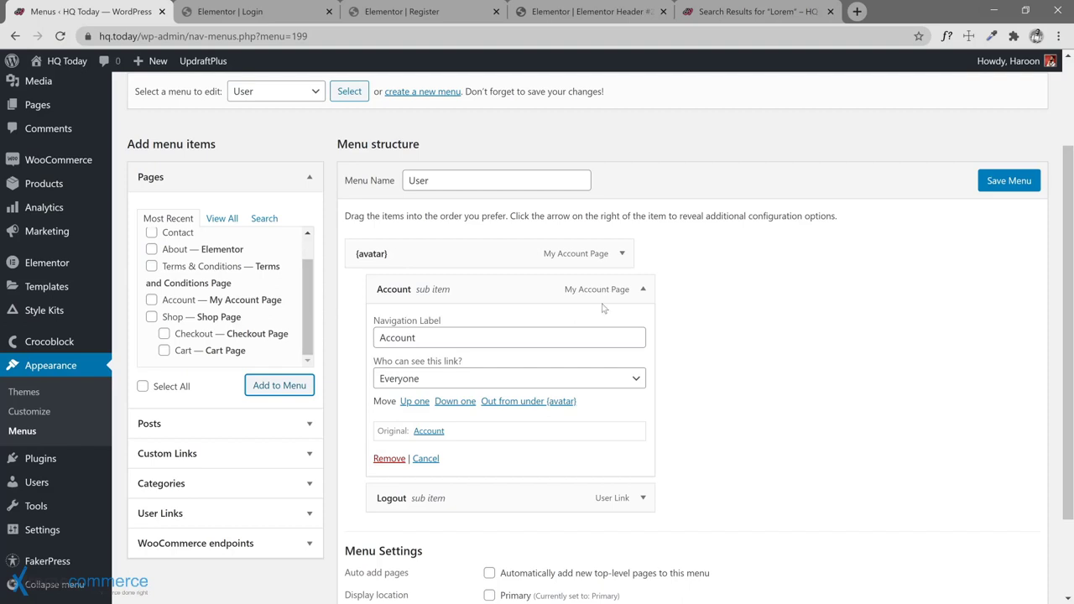
{"action": "left_click", "coordinate": [642, 290]}
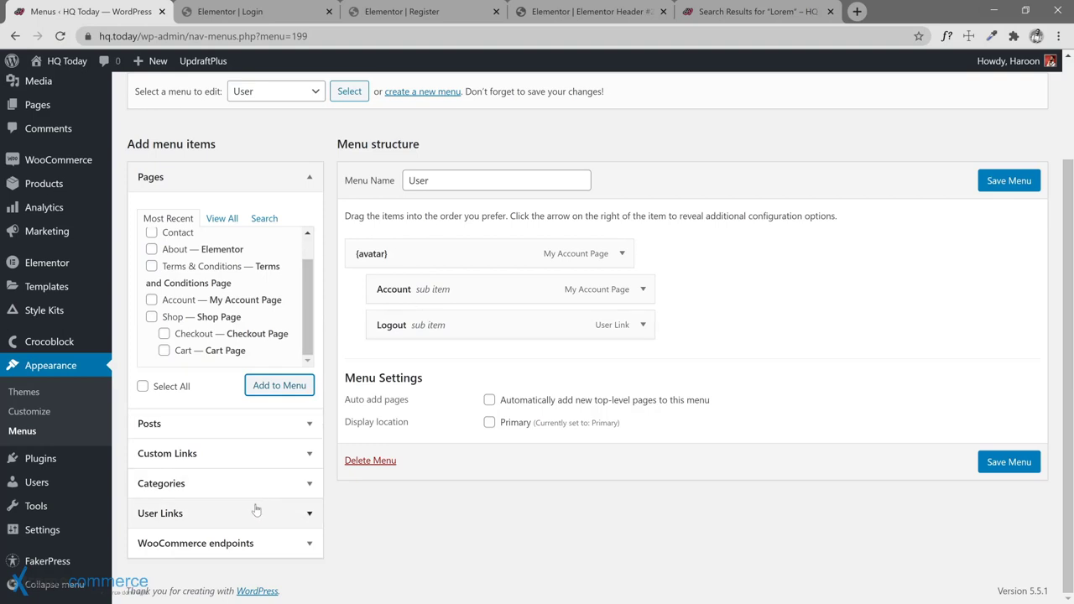
Step: Add the Orders and Downloads endpoints between Account and Logout, then save the User menu
{"action": "left_click", "coordinate": [260, 544]}
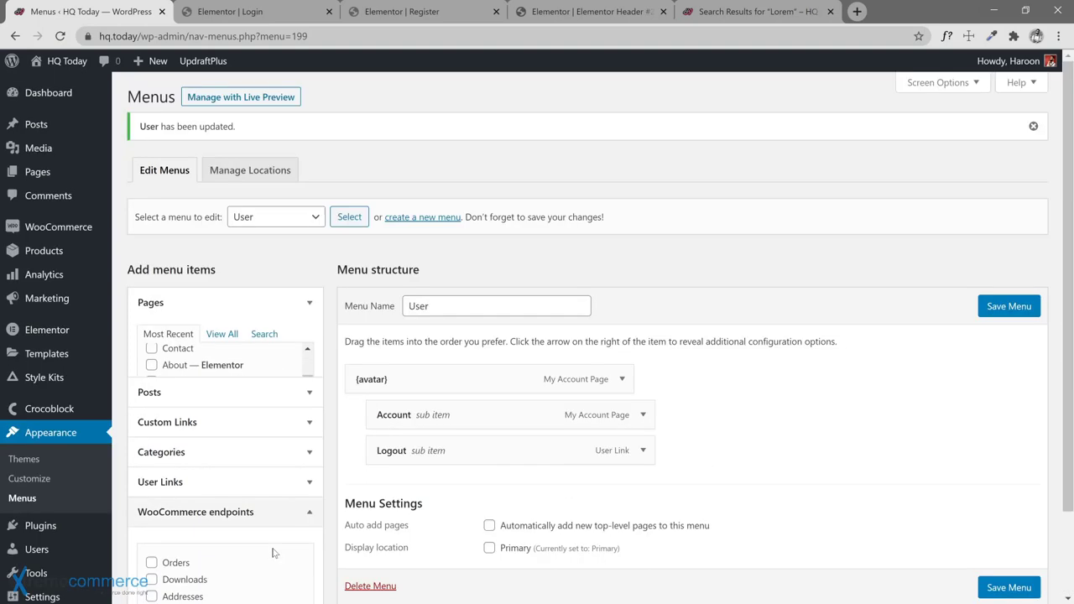
{"action": "scroll", "coordinate": [342, 409], "scroll_direction": "down", "scroll_amount": 2}
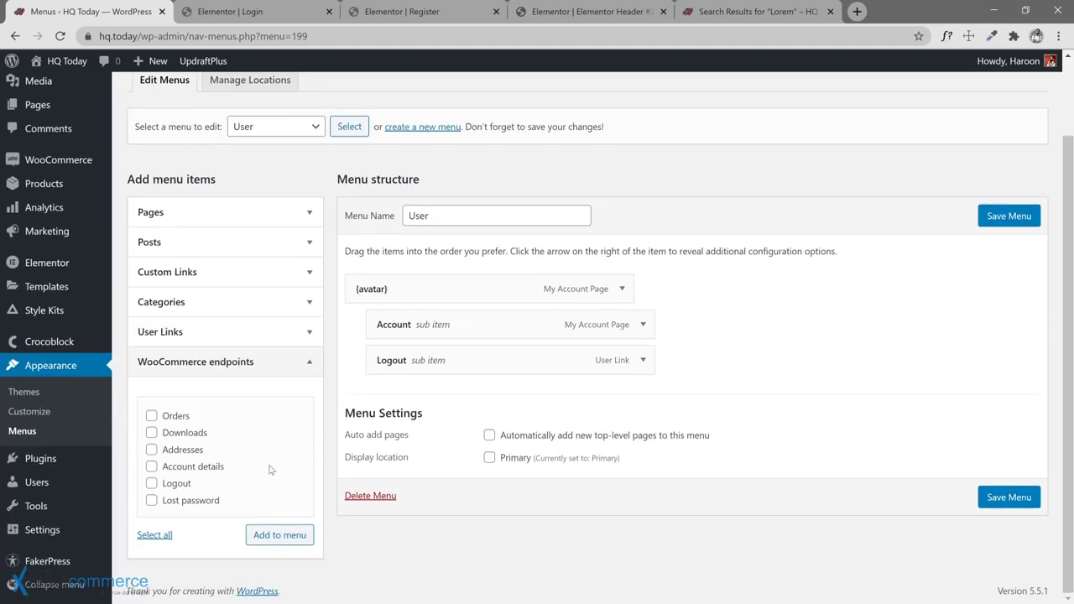
{"action": "left_click", "coordinate": [151, 416]}
{"action": "left_click", "coordinate": [151, 432]}
{"action": "left_click", "coordinate": [284, 541]}
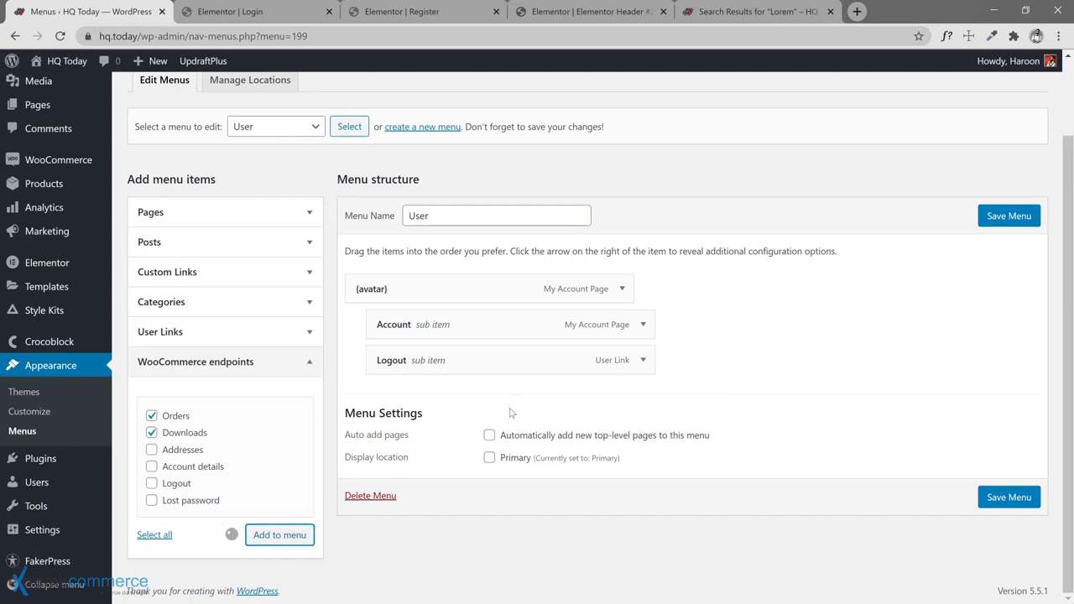
{"action": "left_click_drag", "start_coordinate": [398, 388], "coordinate": [425, 349]}
{"action": "left_click_drag", "start_coordinate": [398, 436], "coordinate": [425, 393]}
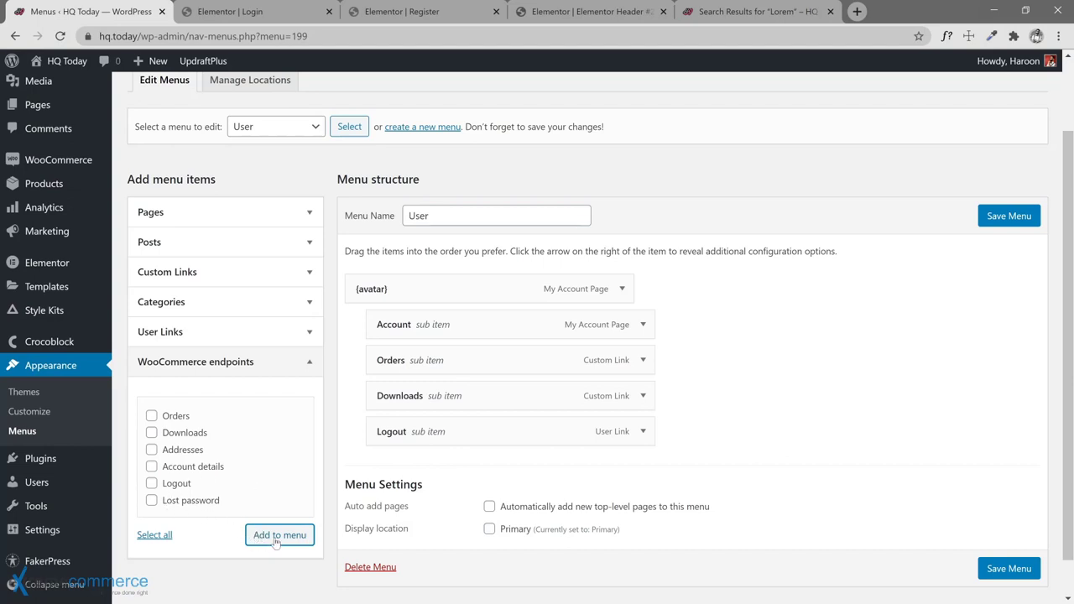
{"action": "left_click", "coordinate": [1014, 571]}
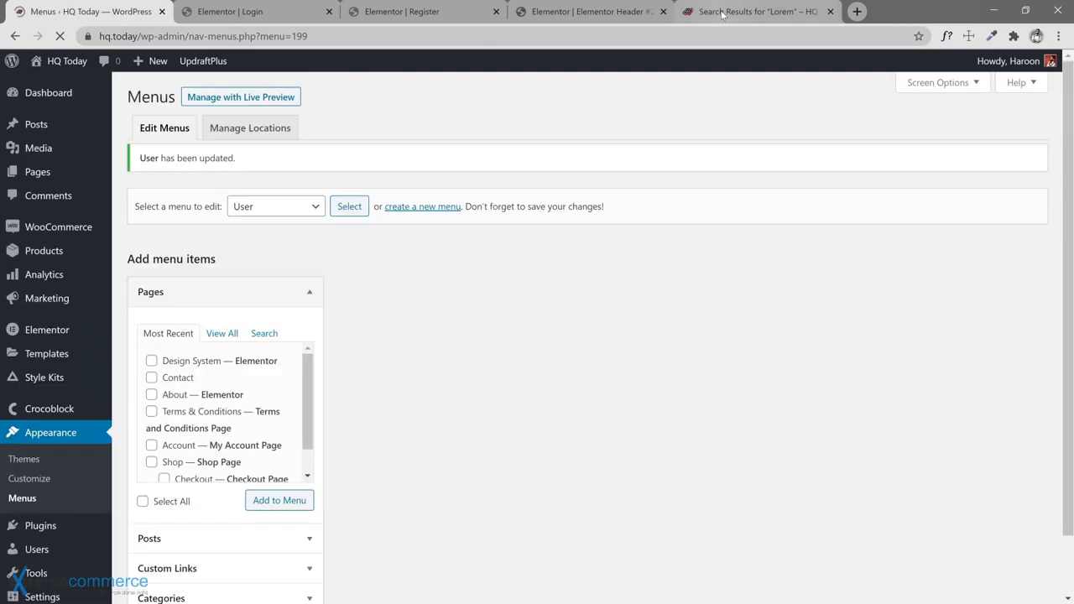
Step: Reload the live site to view the avatar's new dropdown, then return to the Menus admin page
{"action": "left_click", "coordinate": [722, 12]}
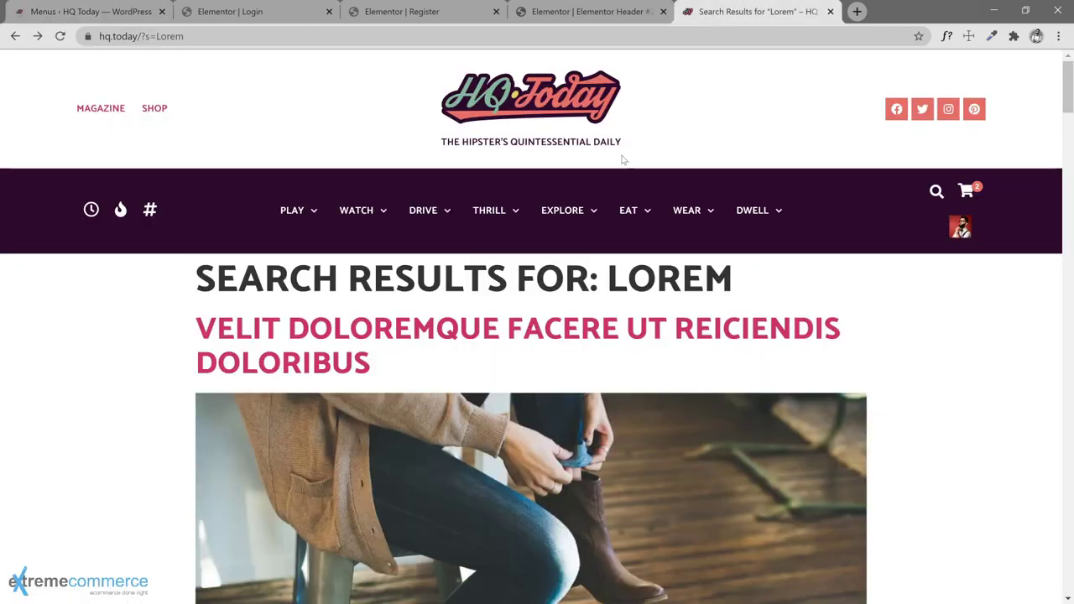
{"action": "left_click", "coordinate": [60, 36]}
{"action": "mouse_move", "coordinate": [959, 231]}
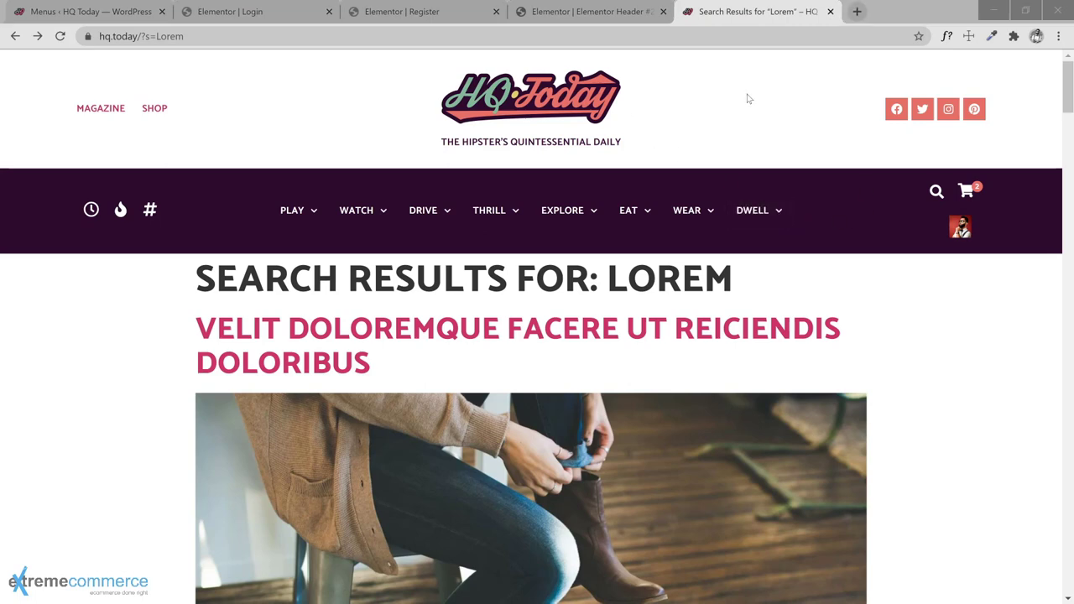
{"action": "left_click", "coordinate": [134, 14]}
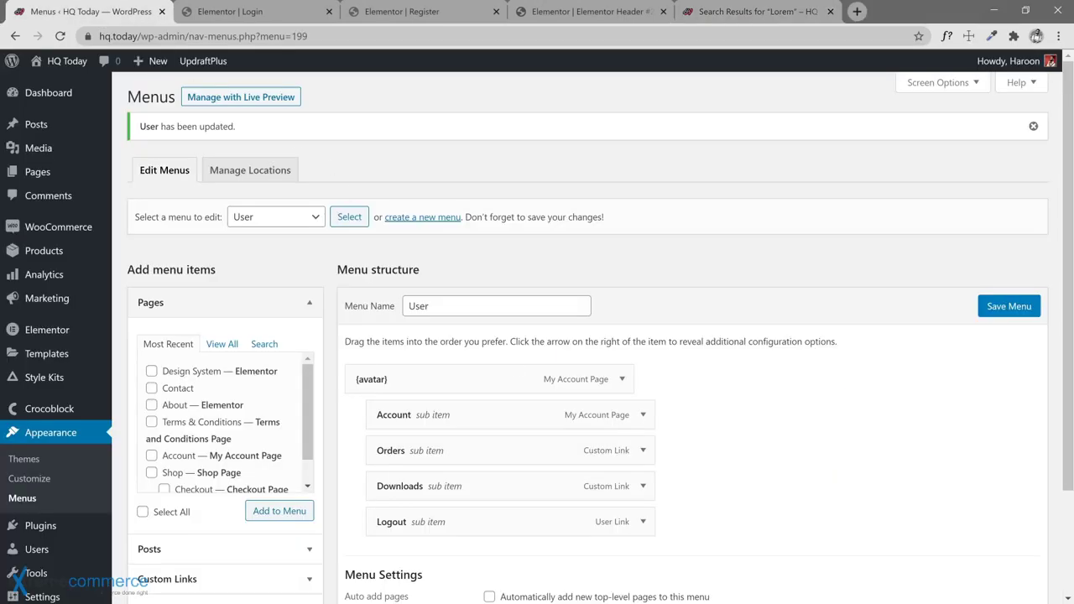
Step: Change the {avatar} item's Avatar Size from 32 to 28 and save the User menu
{"action": "left_click", "coordinate": [621, 379]}
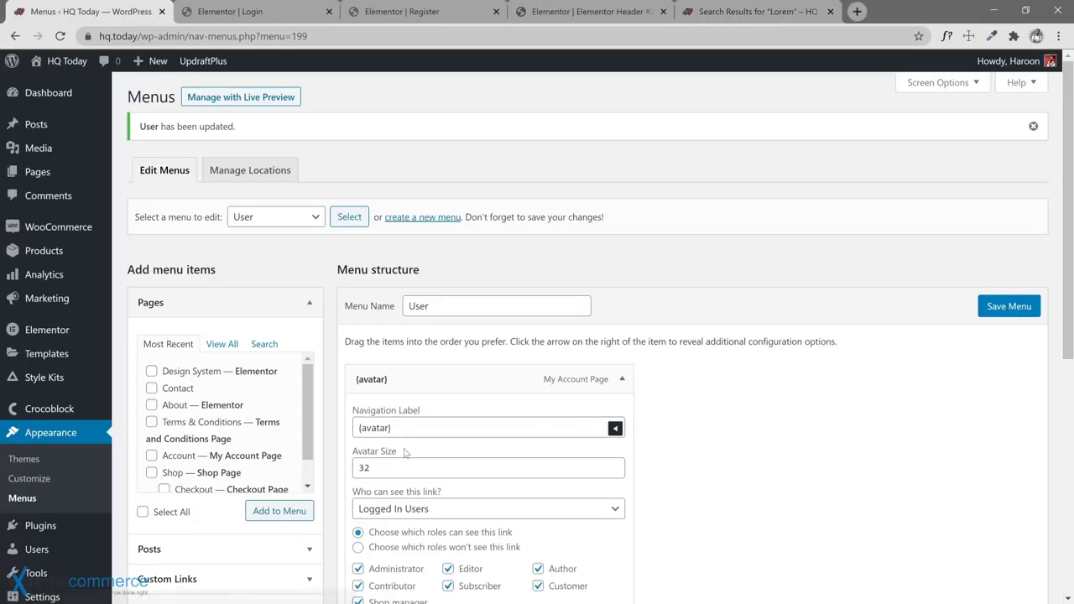
{"action": "left_click_drag", "start_coordinate": [373, 468], "coordinate": [340, 474]}
{"action": "type", "text": "28"}
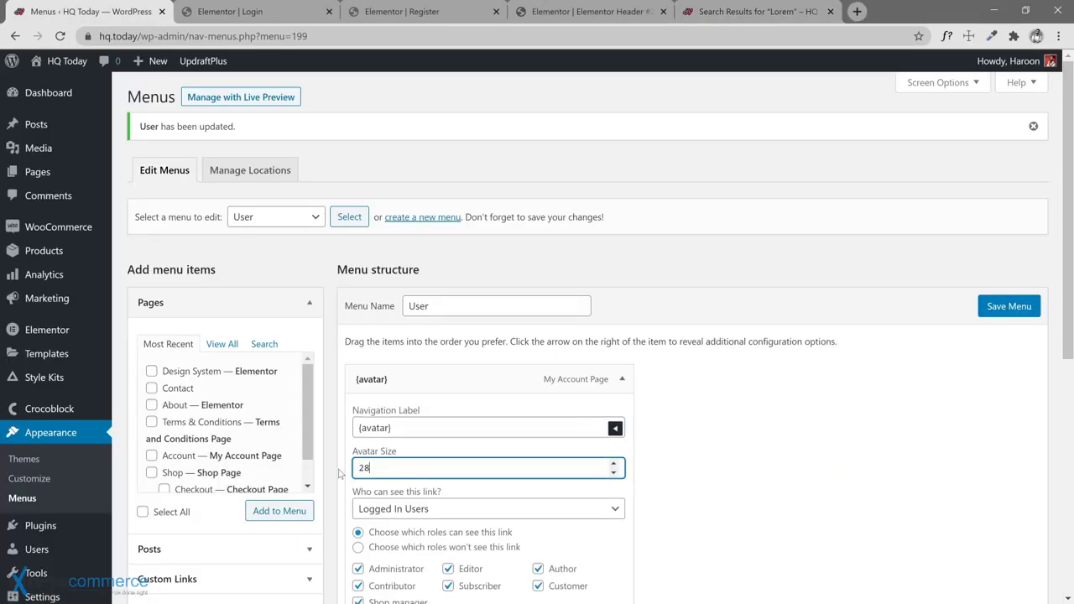
{"action": "left_click", "coordinate": [1001, 308]}
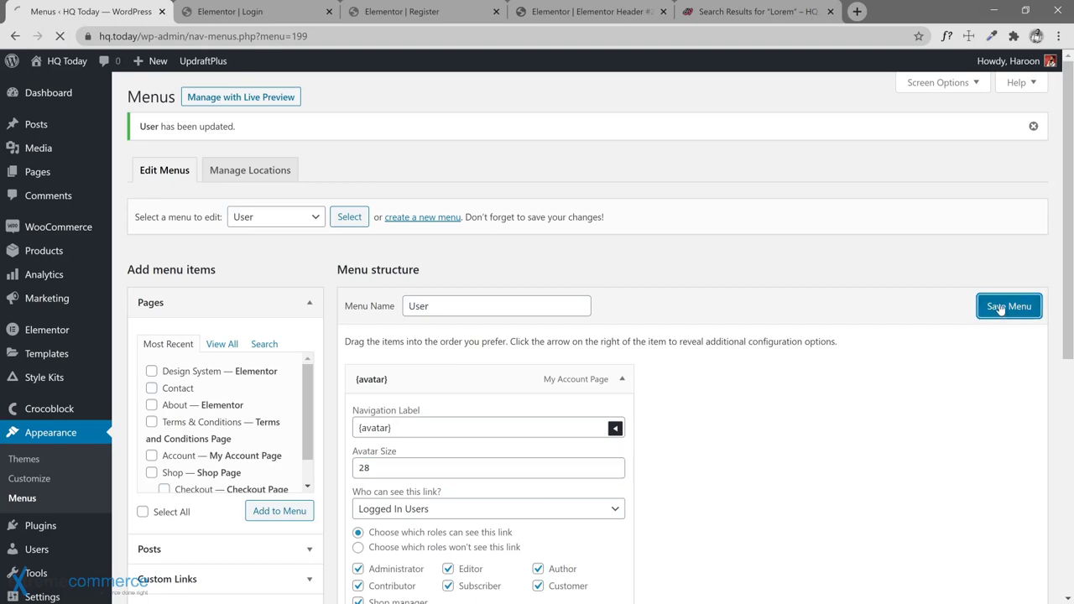
{"action": "left_click", "coordinate": [760, 21]}
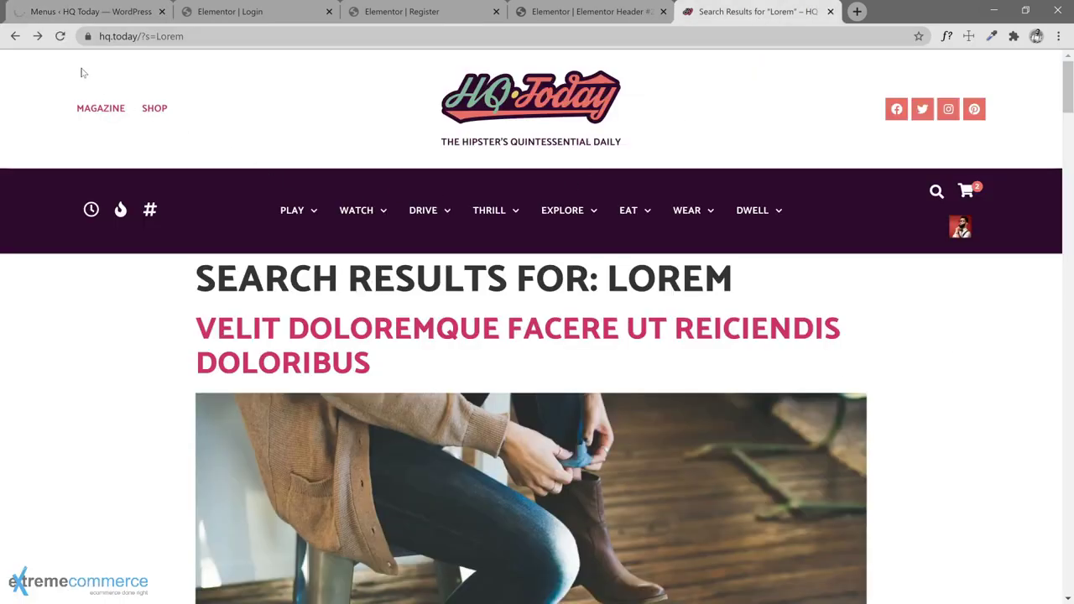
Step: Reload the site and check the smaller avatar's dropdown, the DWELL menu and the mini cart
{"action": "left_click", "coordinate": [61, 37]}
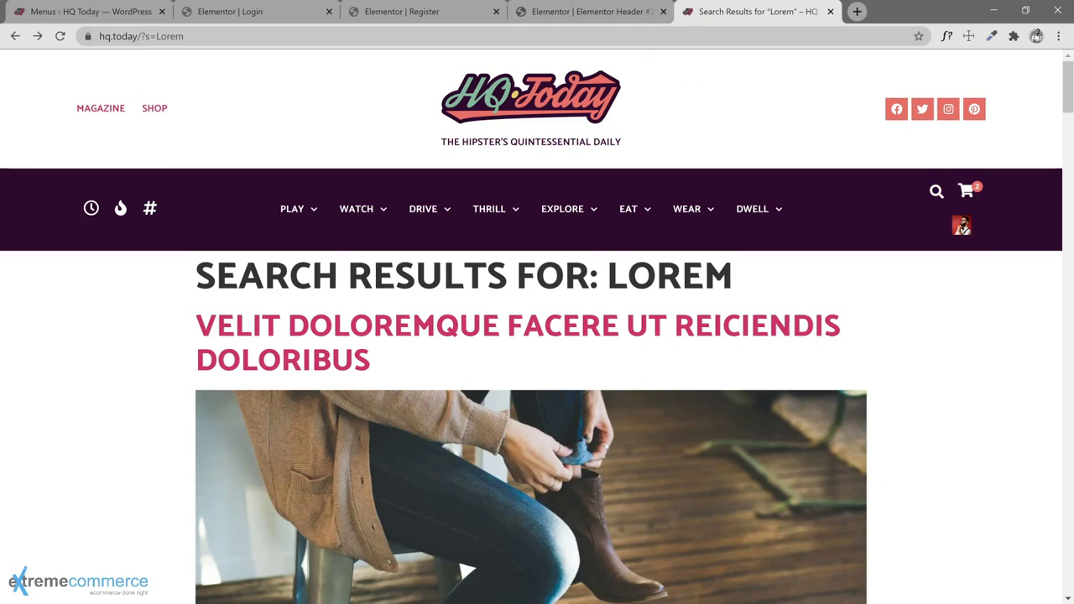
{"action": "left_click", "coordinate": [59, 36]}
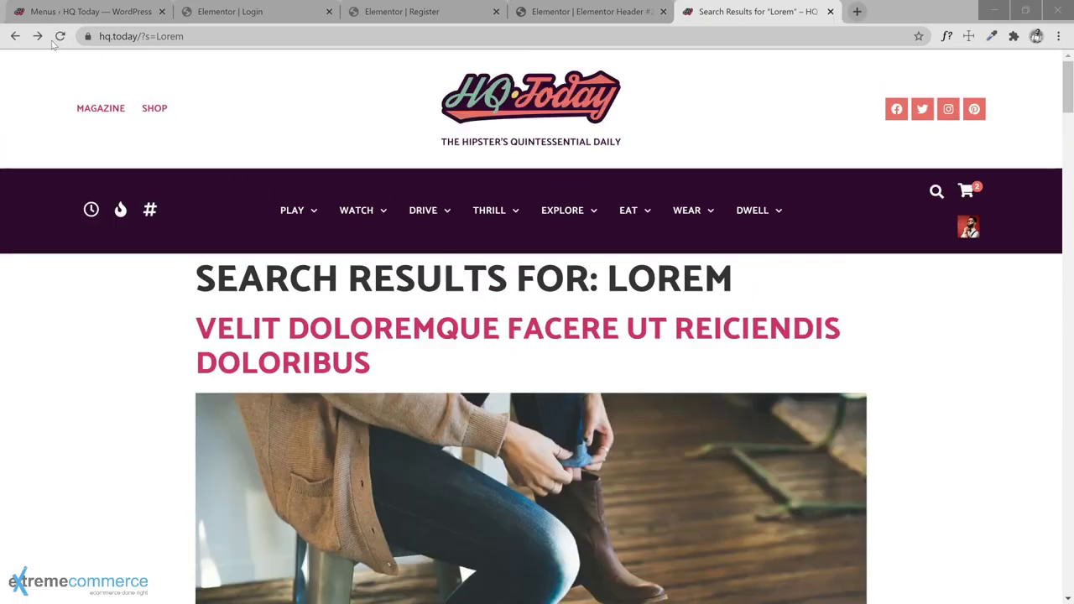
{"action": "left_click", "coordinate": [59, 36]}
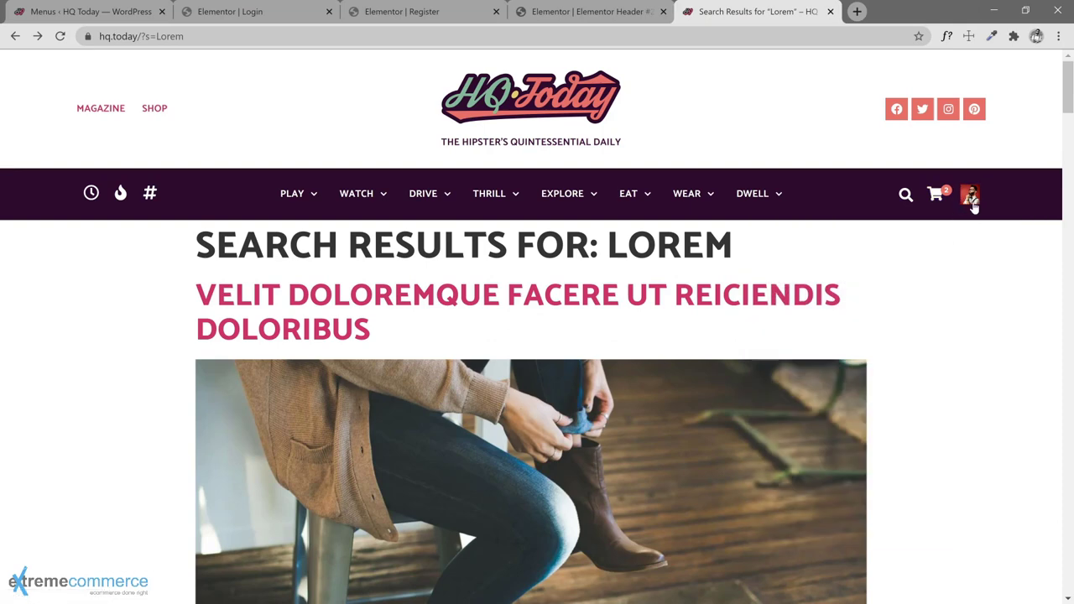
{"action": "mouse_move", "coordinate": [972, 206]}
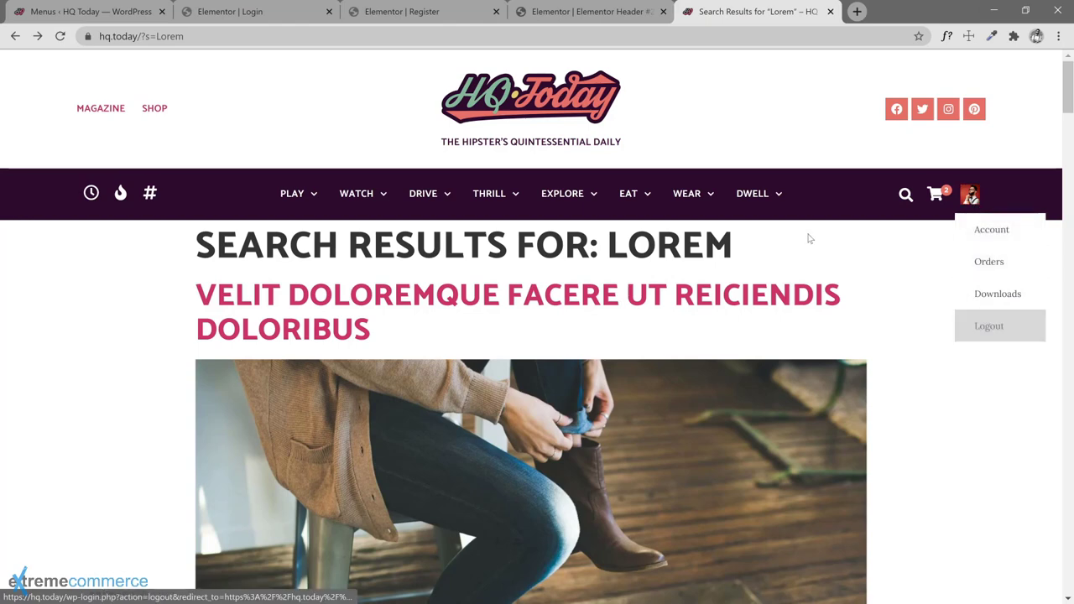
{"action": "mouse_move", "coordinate": [759, 193]}
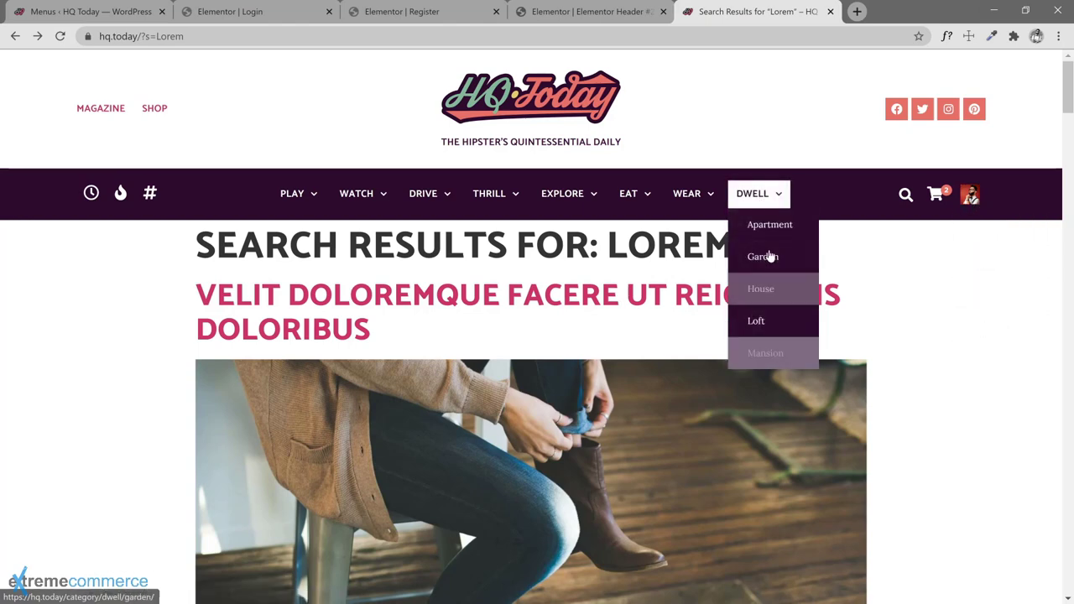
{"action": "left_click", "coordinate": [935, 194]}
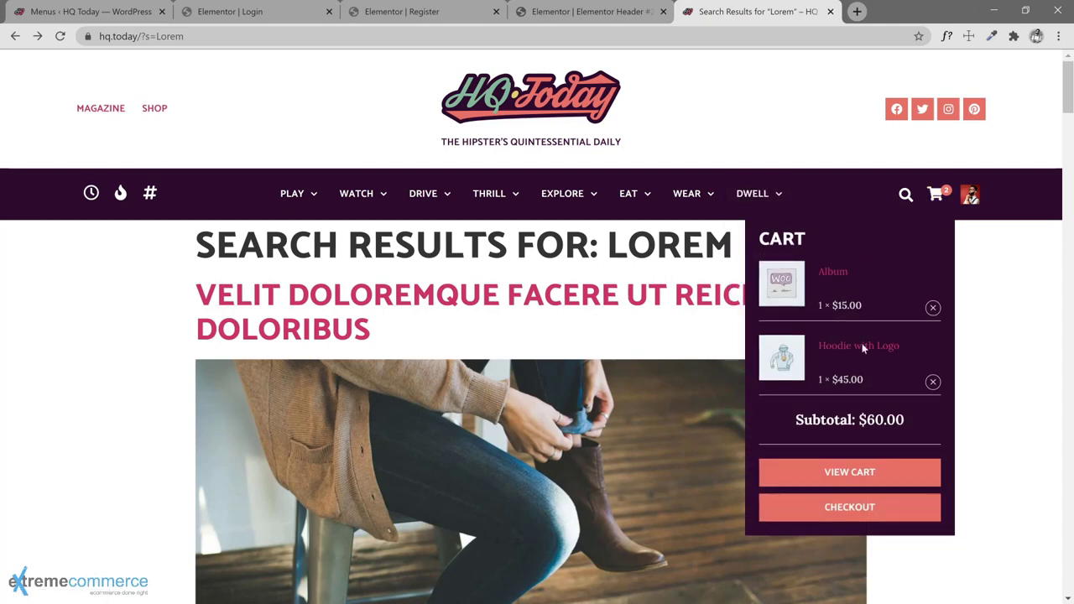
{"action": "mouse_move", "coordinate": [755, 193]}
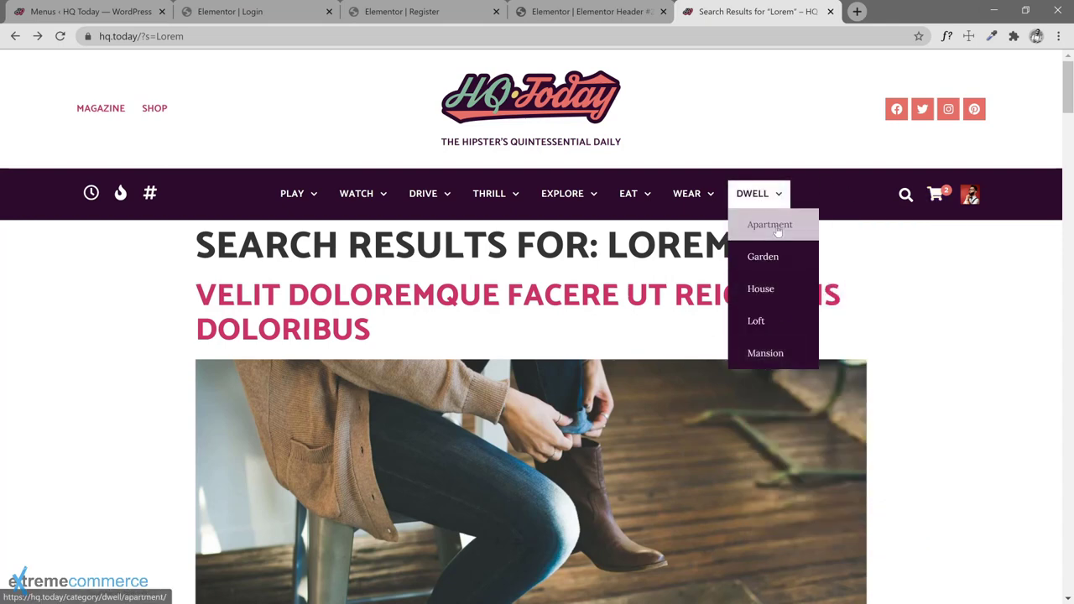
{"action": "left_click", "coordinate": [588, 12]}
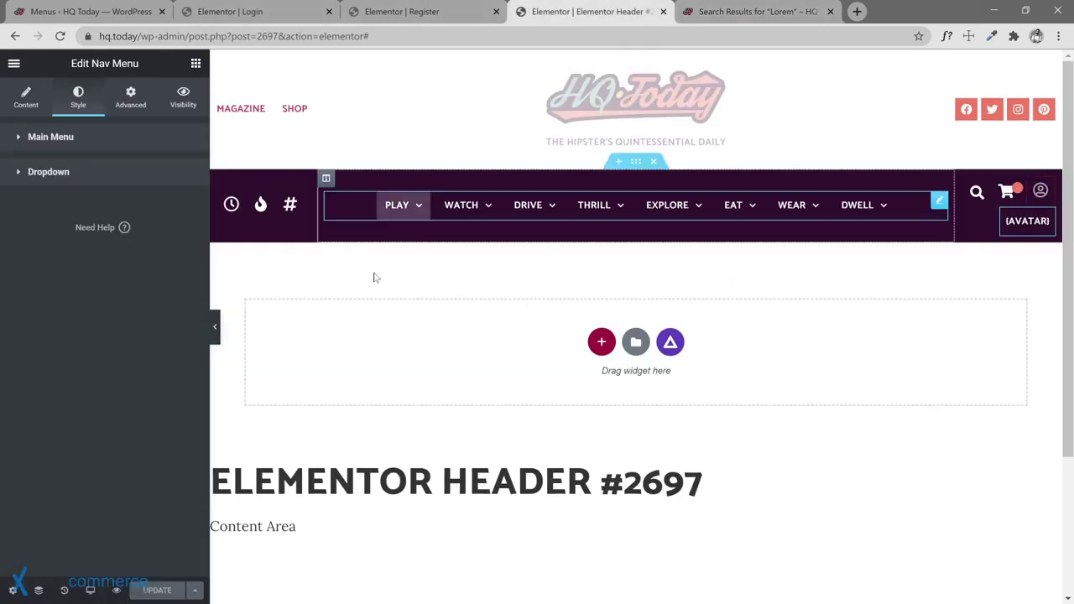
Step: Copy the category nav menu and paste its style onto the avatar menu widget
{"action": "left_click", "coordinate": [938, 204]}
{"action": "right_click", "coordinate": [936, 210]}
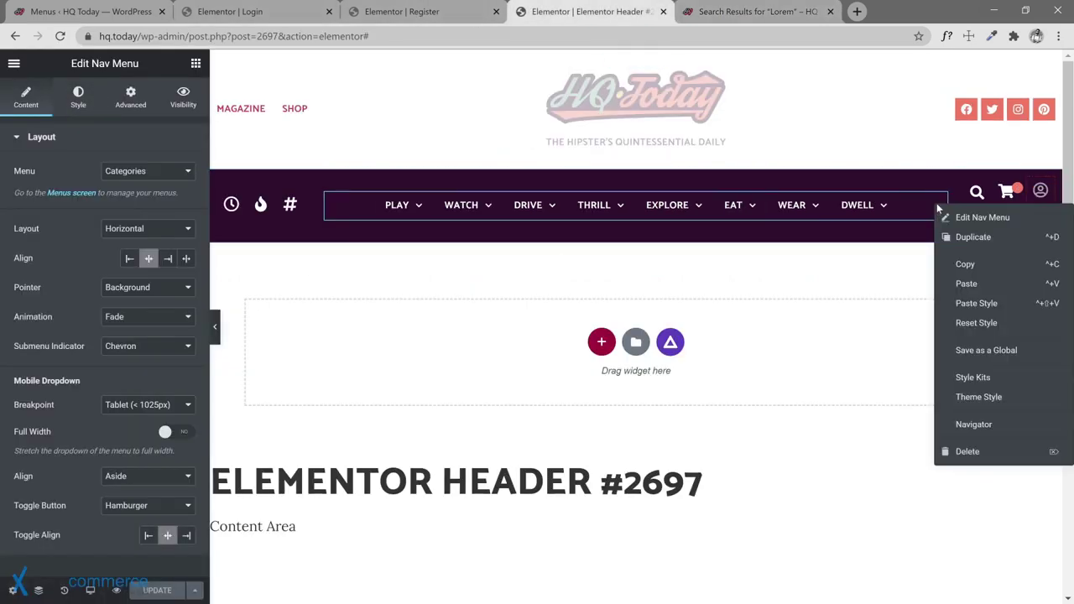
{"action": "left_click", "coordinate": [965, 267]}
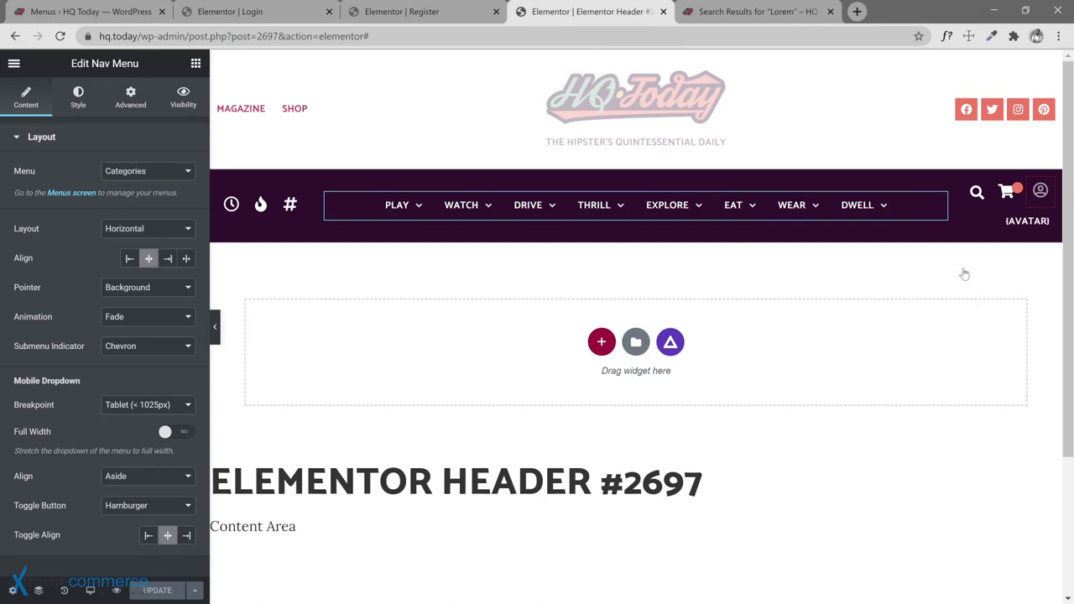
{"action": "right_click", "coordinate": [1041, 218]}
{"action": "left_click", "coordinate": [975, 318]}
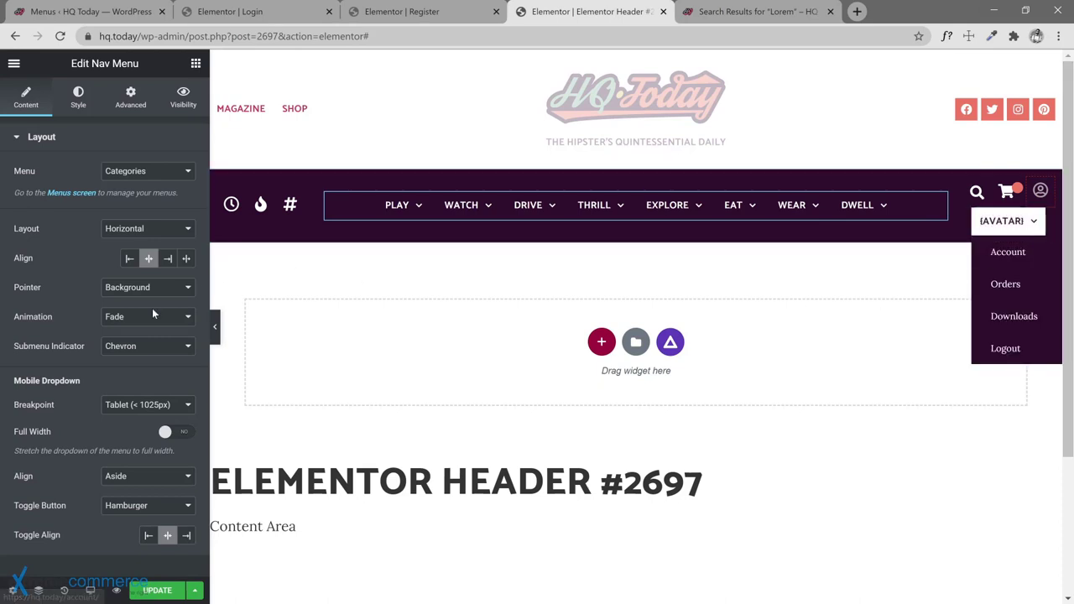
Step: Left-align the category menu with no pointer, submenu indicator or breakpoint, and set horizontal padding 8
{"action": "left_click", "coordinate": [130, 260]}
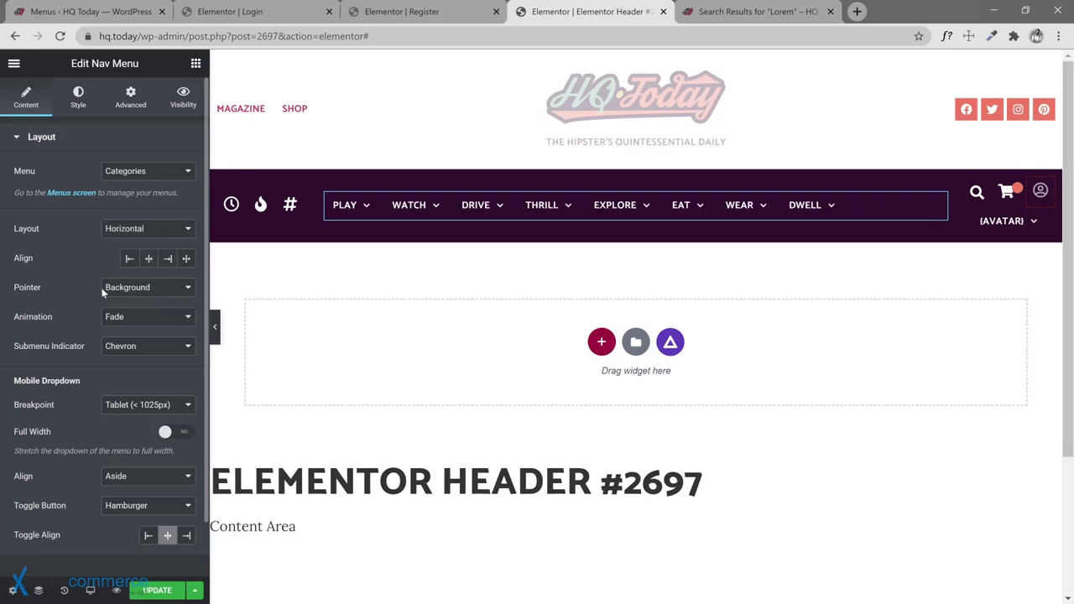
{"action": "left_click", "coordinate": [180, 293]}
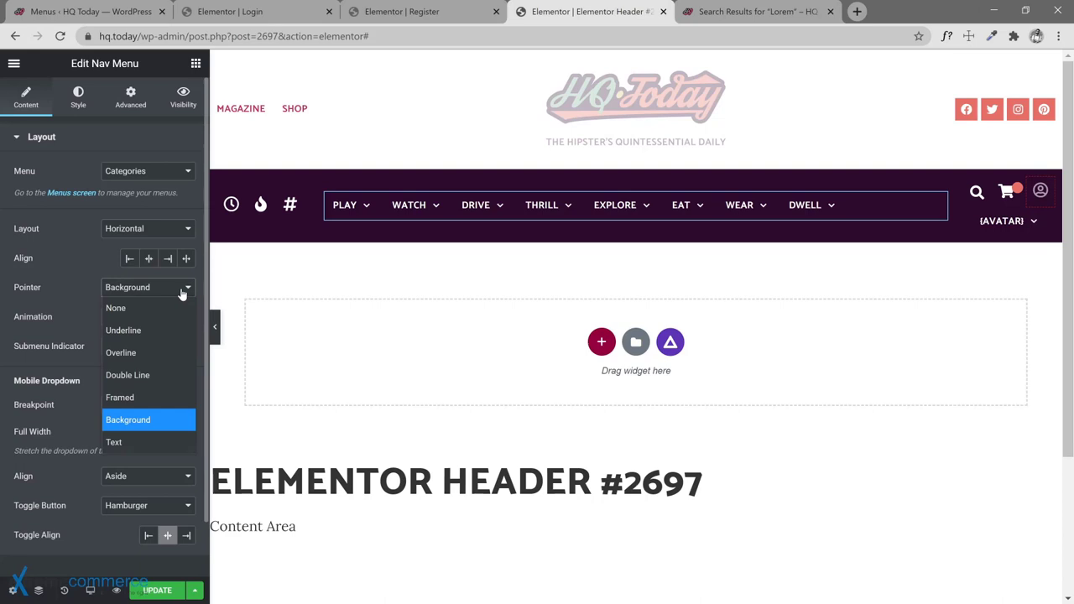
{"action": "left_click", "coordinate": [173, 309]}
{"action": "left_click", "coordinate": [179, 324]}
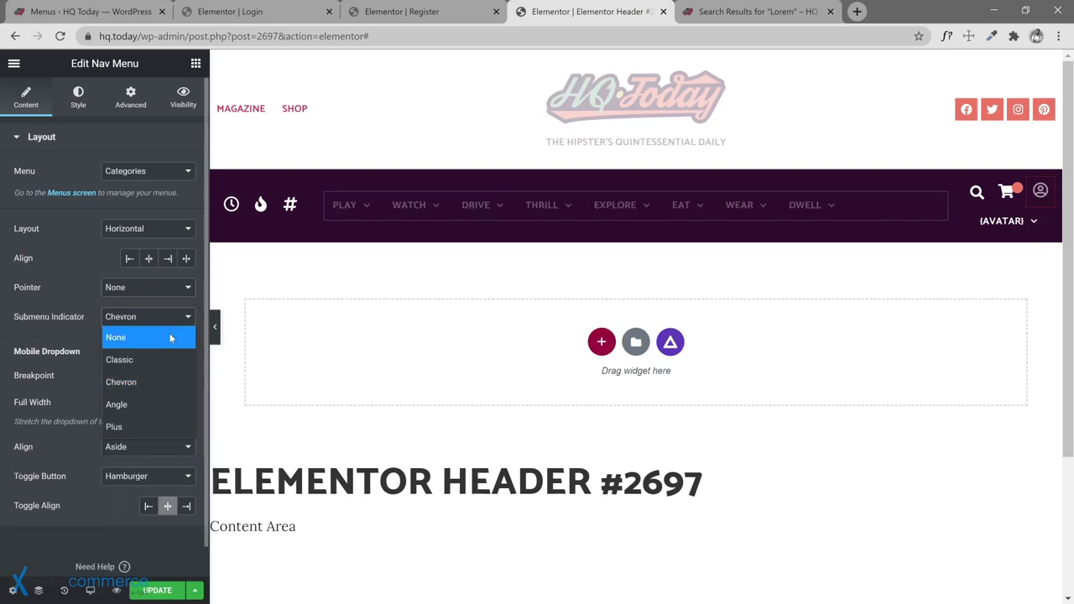
{"action": "left_click", "coordinate": [170, 338]}
{"action": "left_click", "coordinate": [134, 378]}
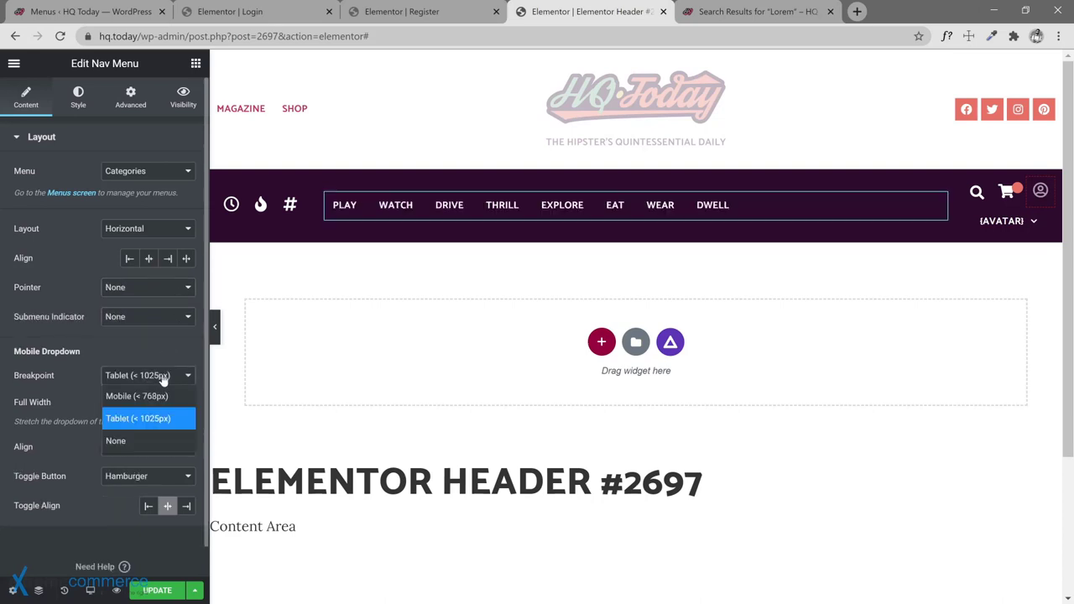
{"action": "left_click", "coordinate": [126, 439]}
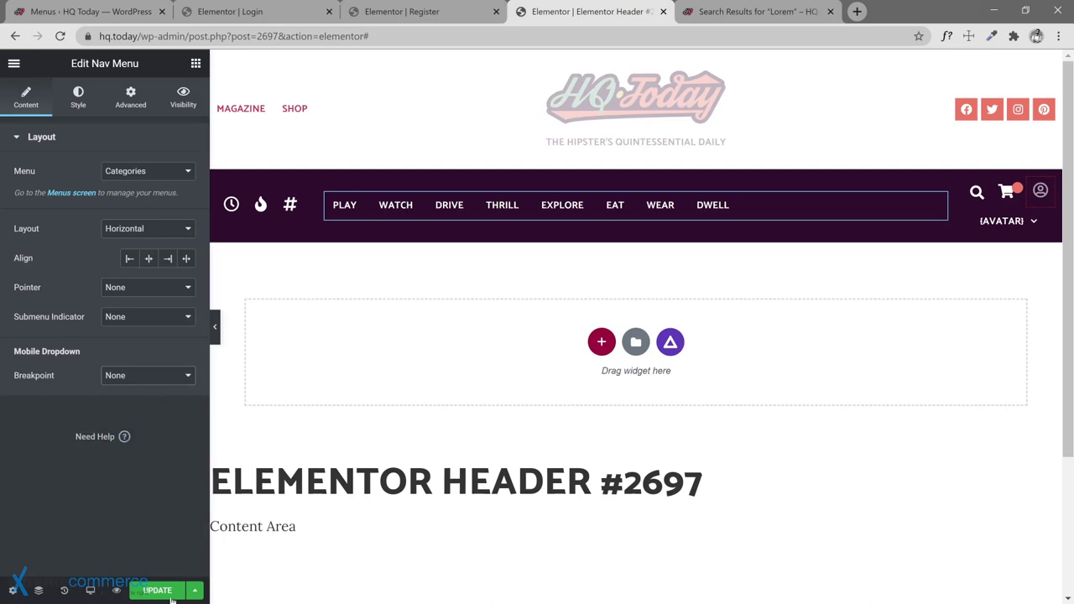
{"action": "left_click", "coordinate": [171, 598]}
{"action": "left_click", "coordinate": [157, 591]}
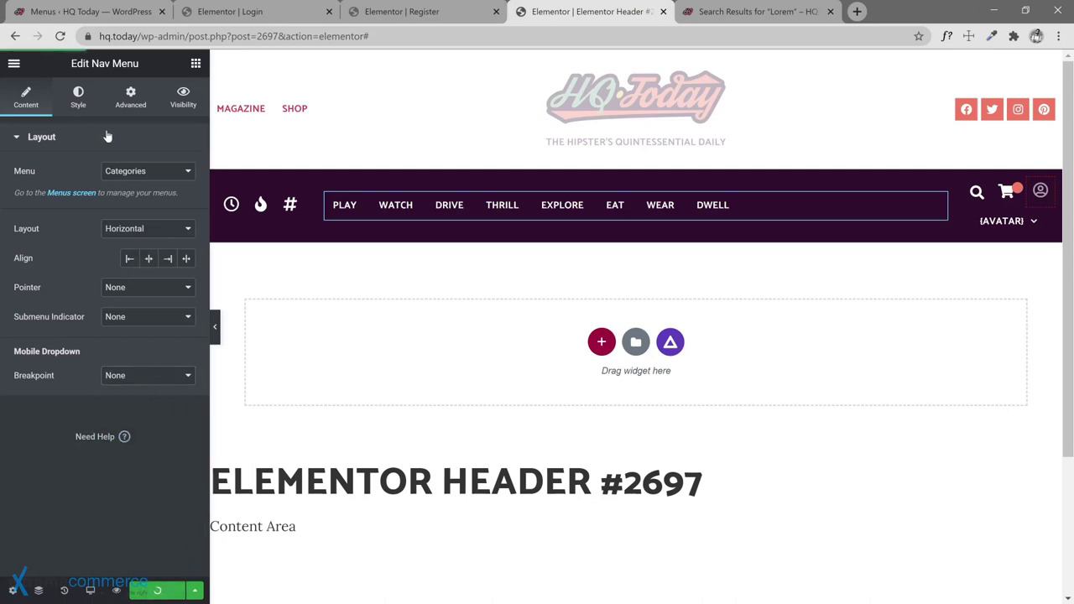
{"action": "left_click", "coordinate": [79, 99]}
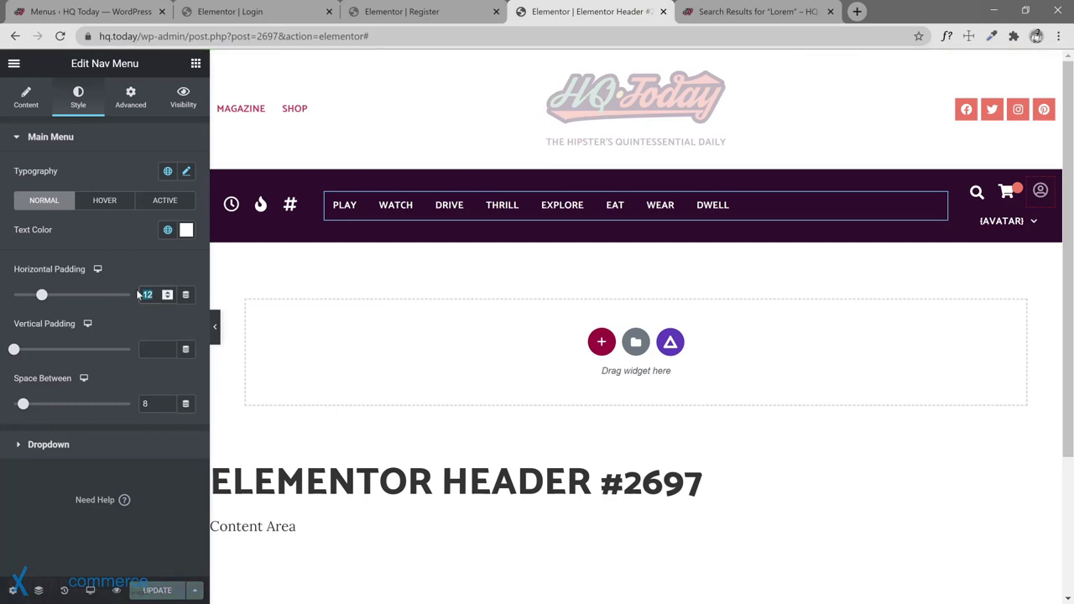
{"action": "type", "text": "8"}
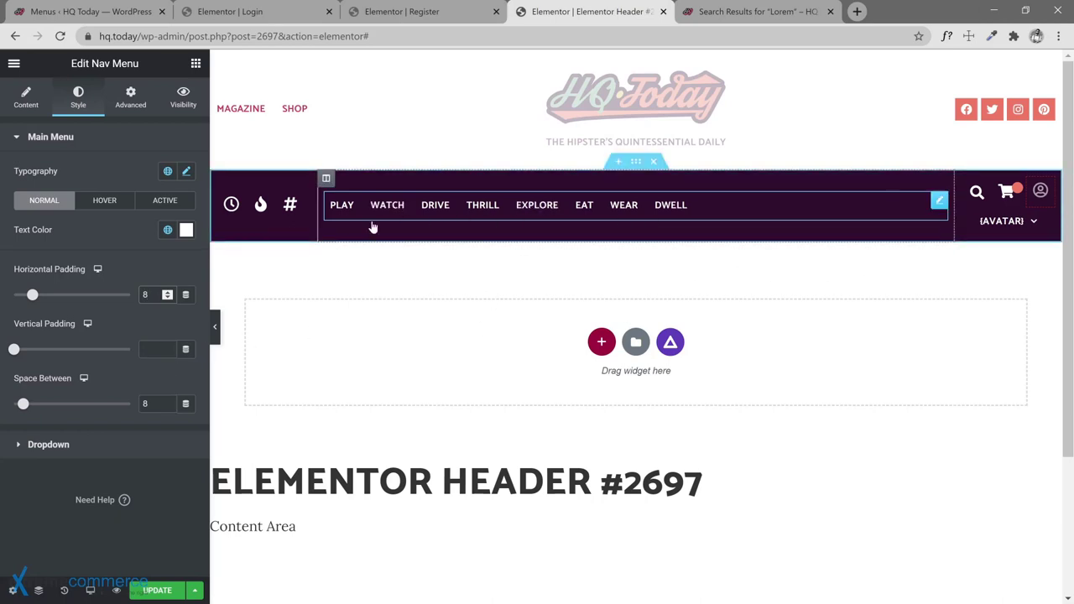
Step: Revert the category menu edits through History, update, and paste the copied style onto the avatar menu
{"action": "left_click", "coordinate": [63, 589]}
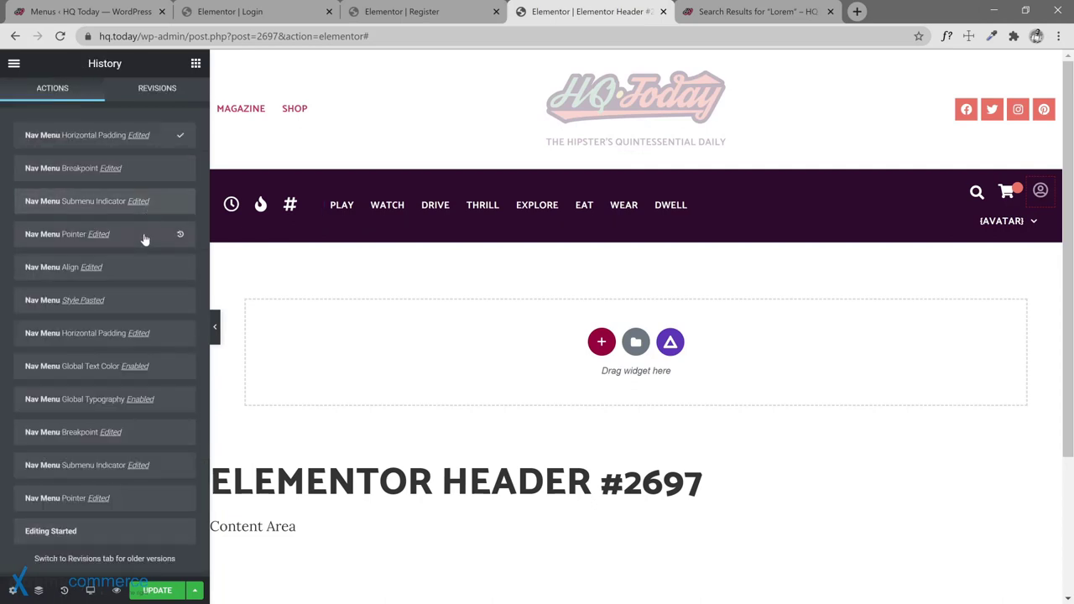
{"action": "left_click", "coordinate": [145, 309]}
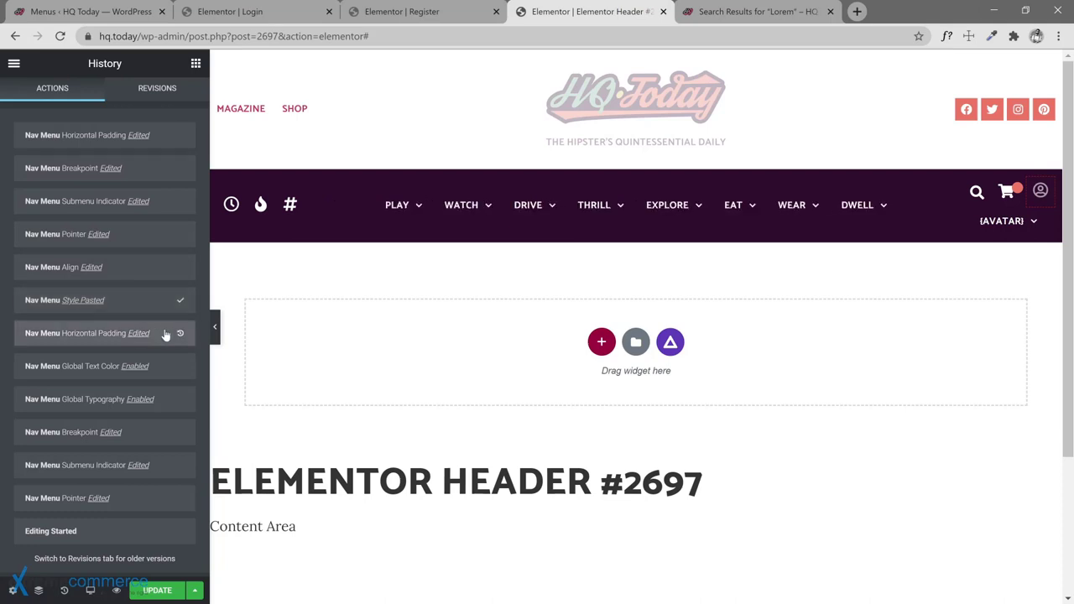
{"action": "left_click", "coordinate": [172, 335]}
{"action": "left_click", "coordinate": [157, 590]}
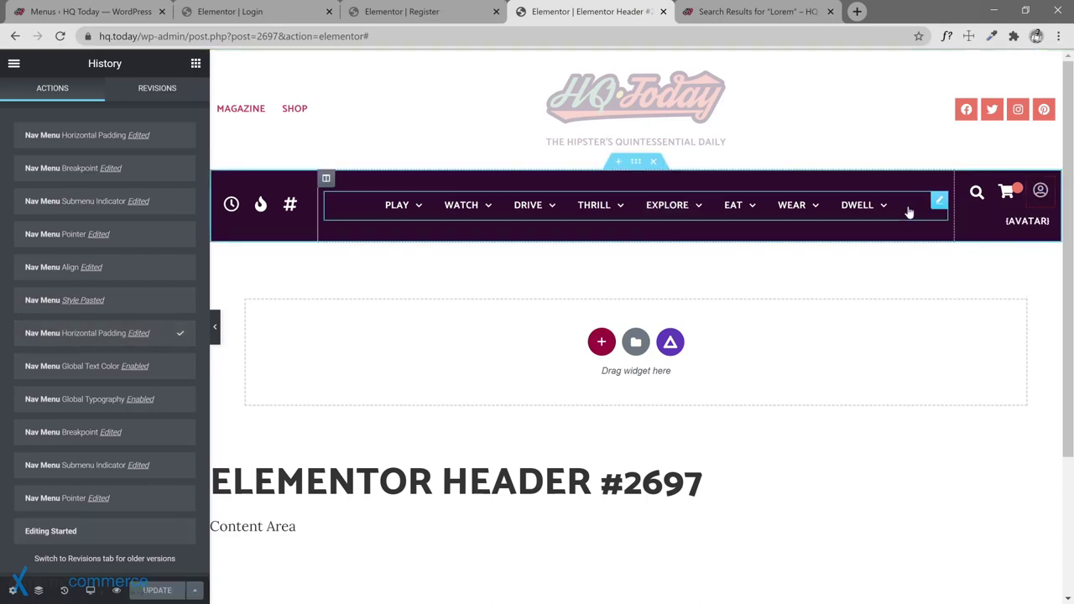
{"action": "right_click", "coordinate": [1026, 221]}
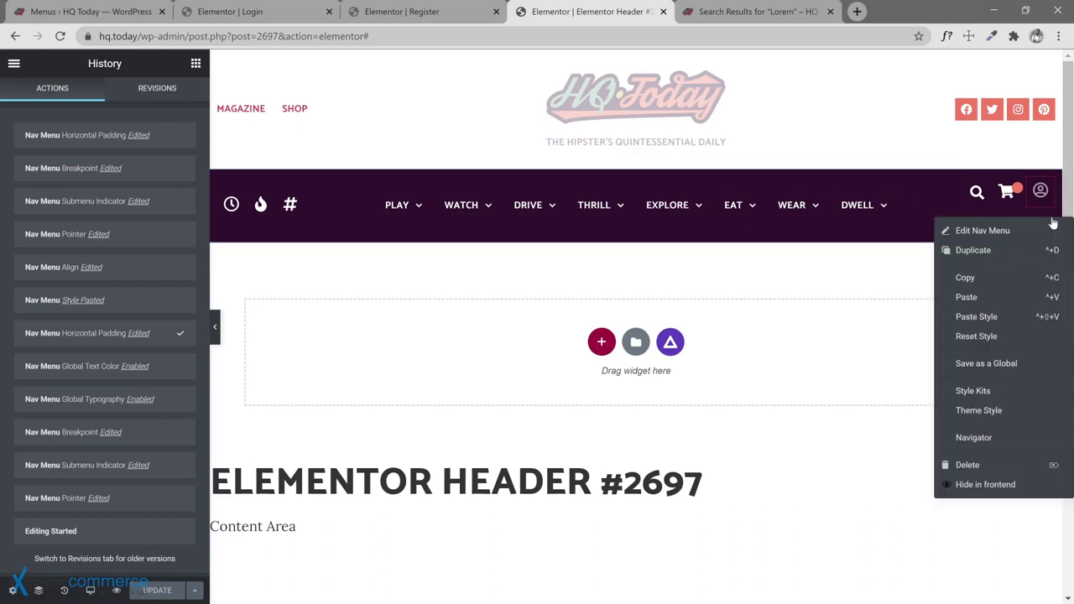
{"action": "left_click", "coordinate": [977, 316]}
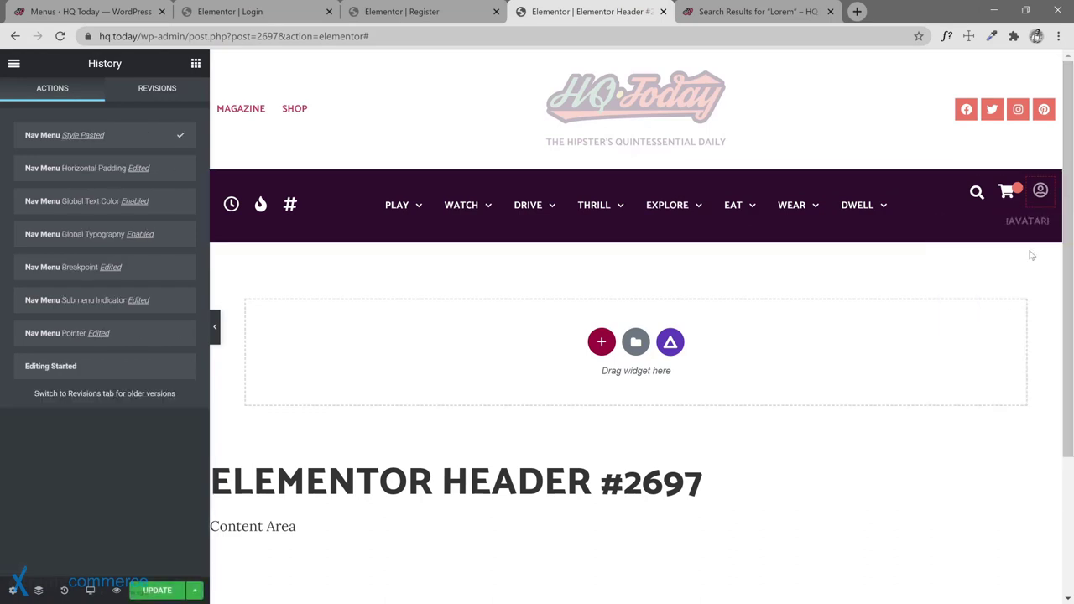
Step: Give the avatar menu horizontal padding 8, no alignment, and Pointer, Submenu Indicator and Breakpoint set to None
{"action": "left_click", "coordinate": [1046, 219]}
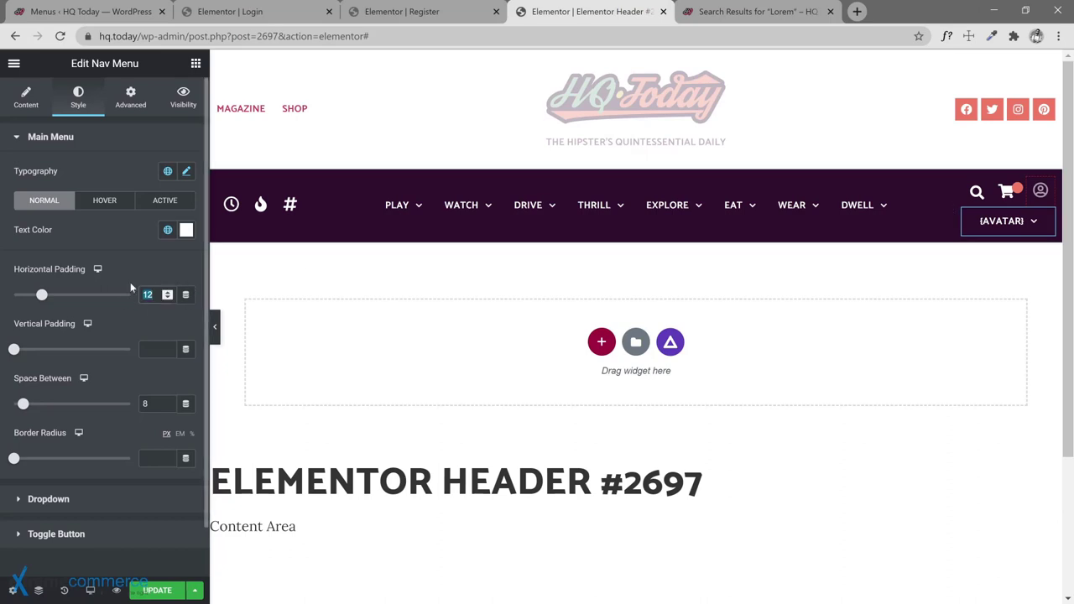
{"action": "type", "text": "8"}
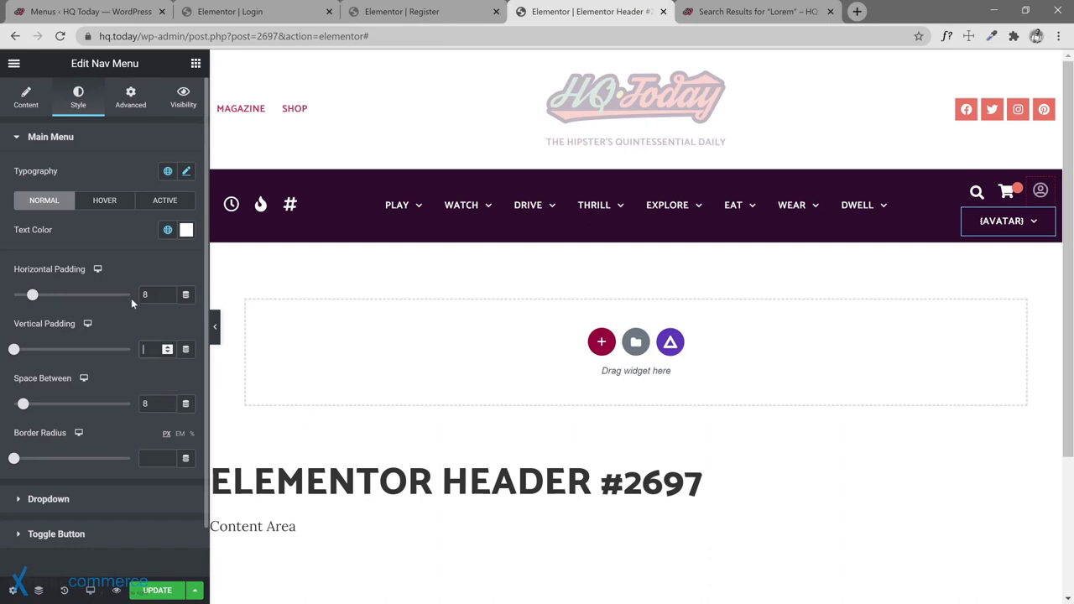
{"action": "left_click", "coordinate": [25, 98]}
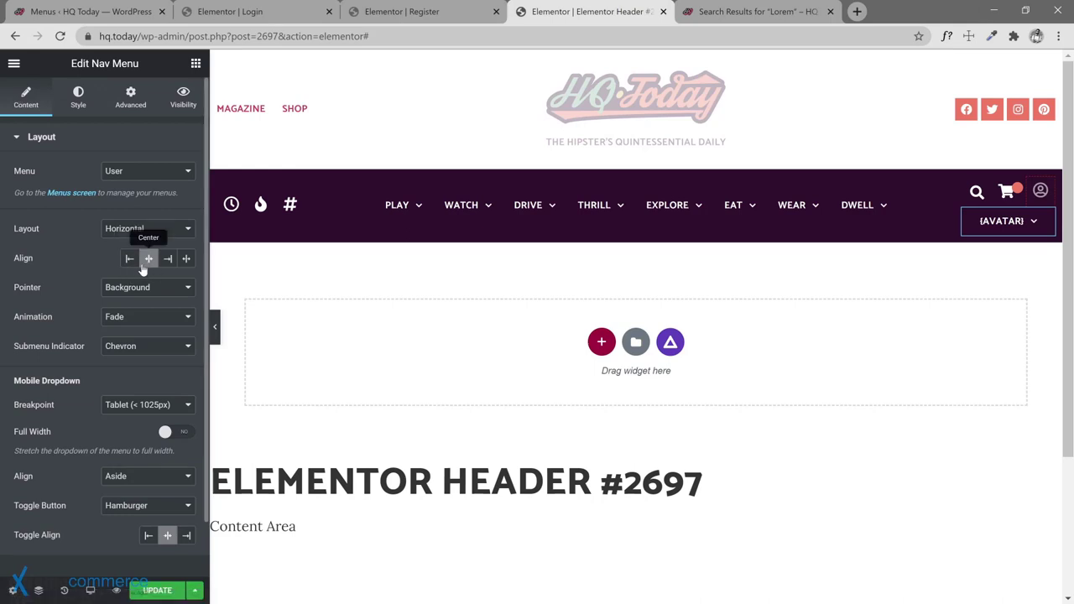
{"action": "left_click", "coordinate": [146, 260]}
{"action": "left_click", "coordinate": [133, 293]}
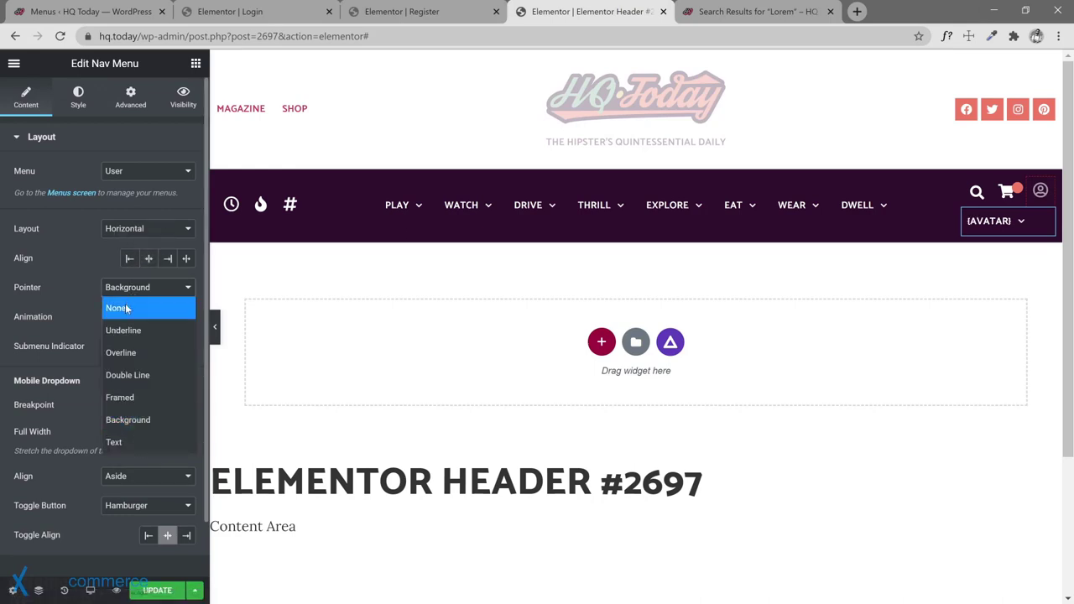
{"action": "left_click", "coordinate": [128, 305]}
{"action": "left_click", "coordinate": [133, 317]}
{"action": "left_click", "coordinate": [118, 337]}
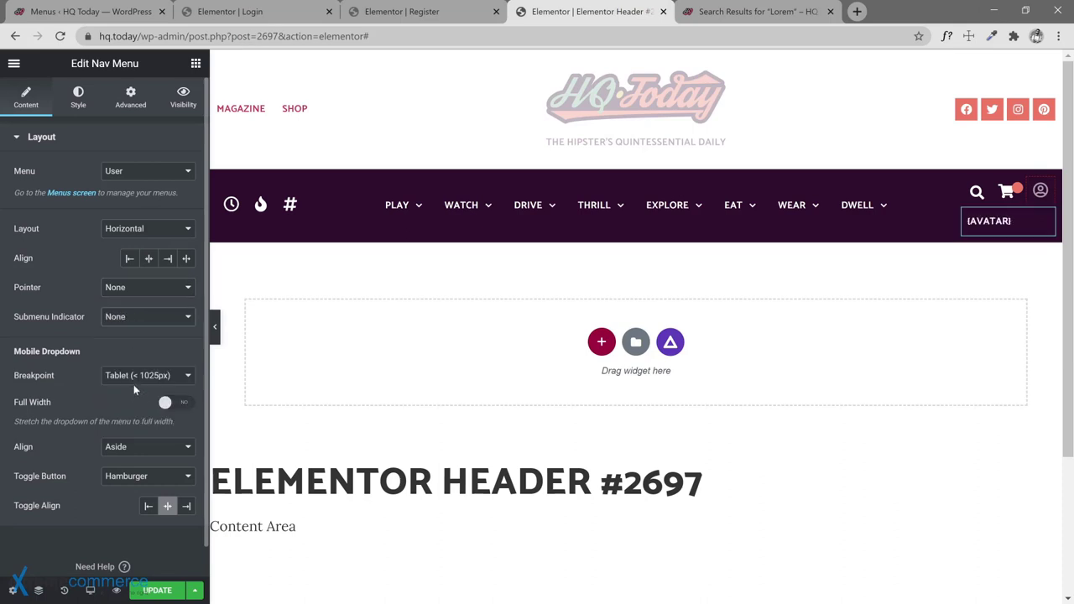
{"action": "left_click", "coordinate": [132, 378]}
{"action": "left_click", "coordinate": [117, 441]}
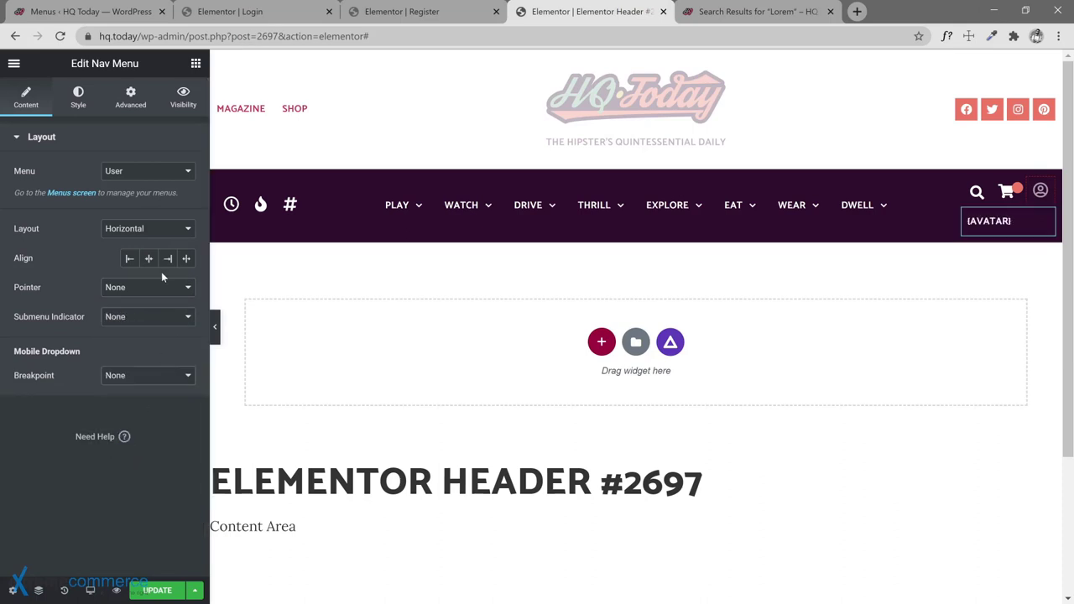
Step: Clear the avatar menu's Space Between value
{"action": "left_click", "coordinate": [81, 105]}
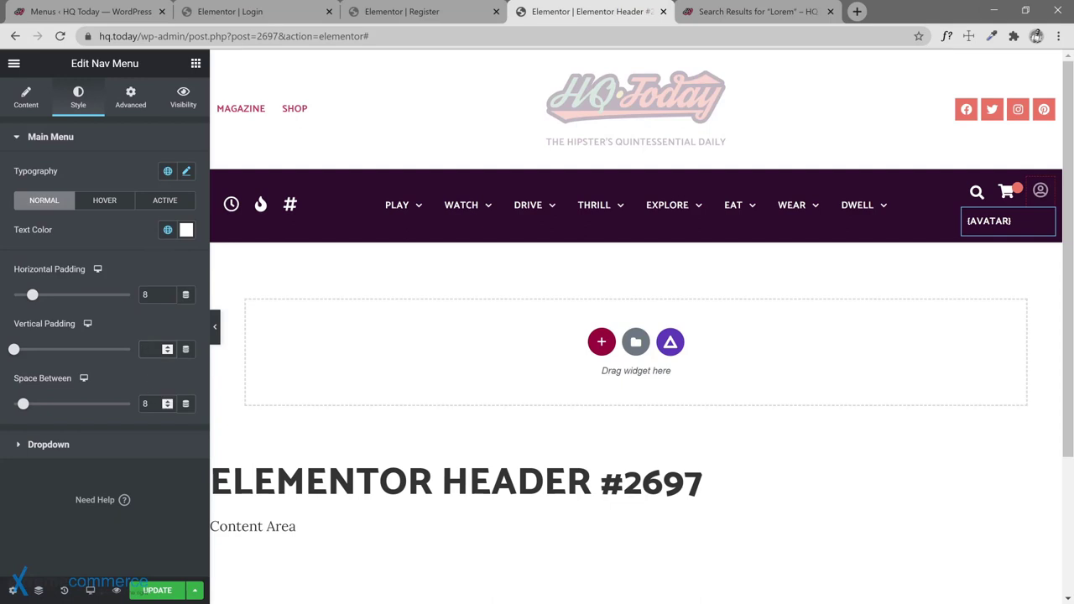
{"action": "key", "text": "BackSpace"}
{"action": "left_click", "coordinate": [95, 444]}
{"action": "mouse_move", "coordinate": [990, 231]}
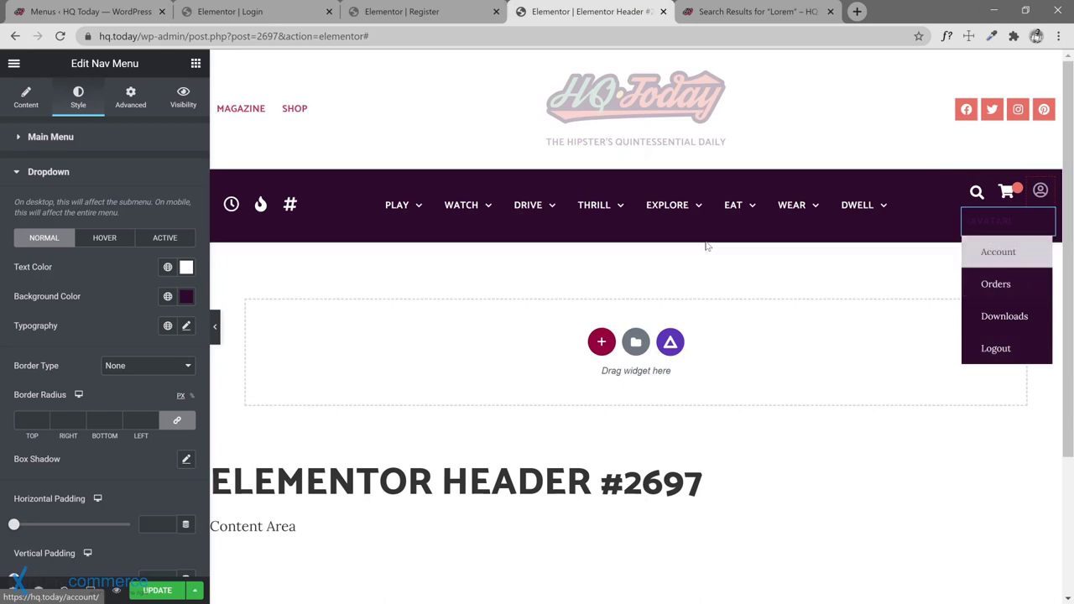
Step: Set the avatar menu widget's width to Inline (auto) and save the header
{"action": "left_click", "coordinate": [130, 96]}
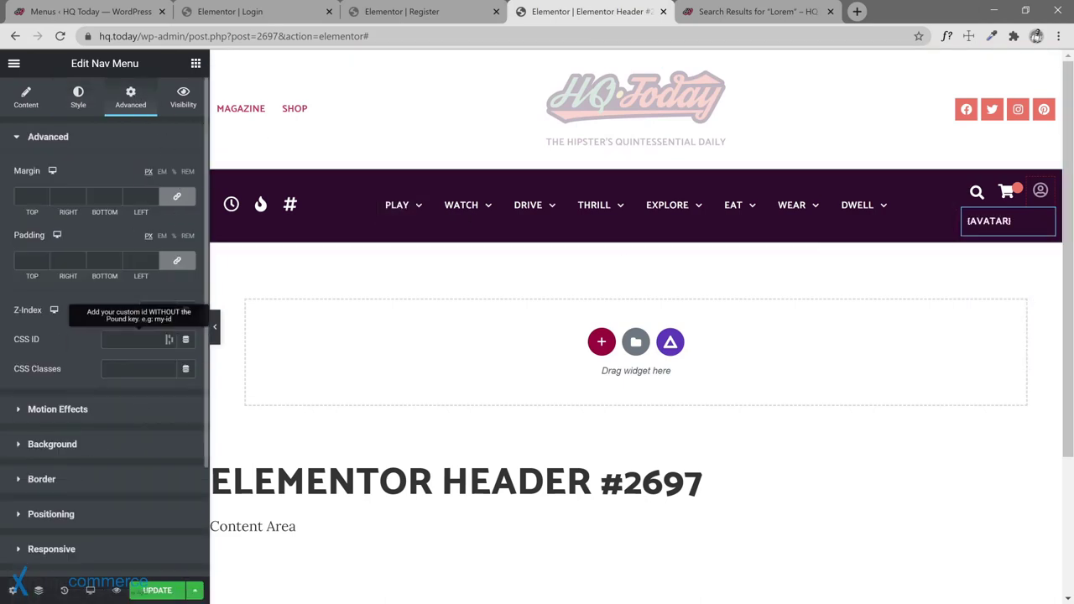
{"action": "scroll", "coordinate": [123, 436], "scroll_direction": "down", "scroll_amount": 2}
{"action": "left_click", "coordinate": [98, 385]}
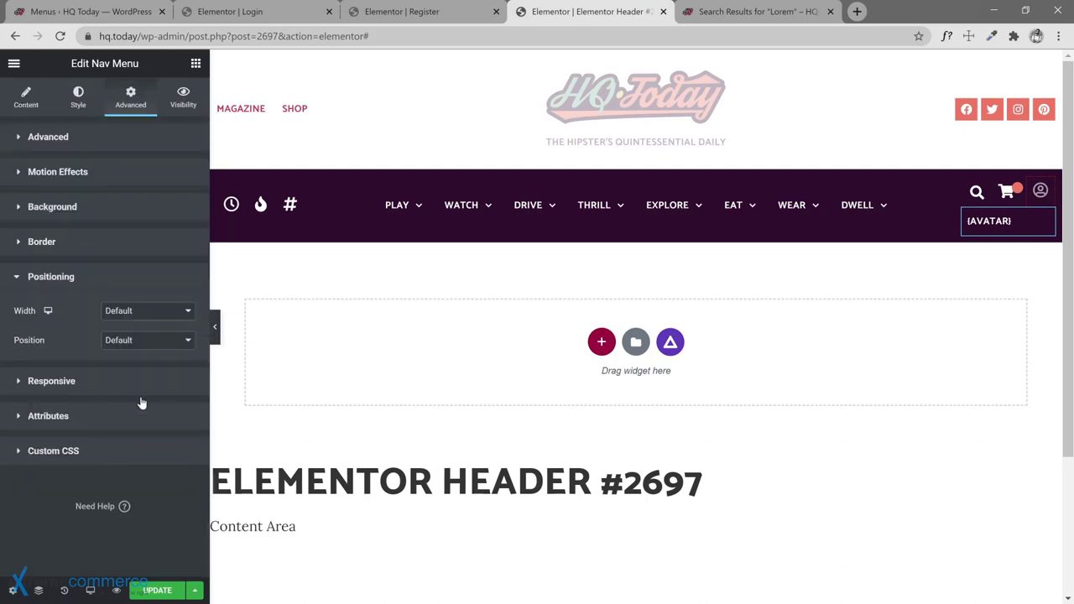
{"action": "left_click", "coordinate": [156, 344]}
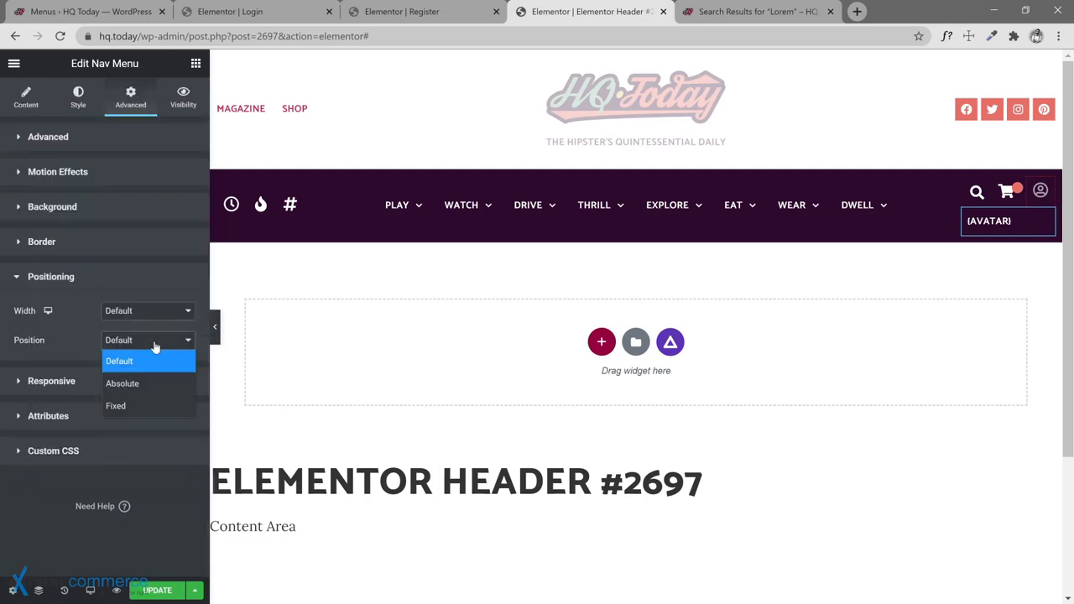
{"action": "left_click", "coordinate": [150, 311]}
{"action": "left_click", "coordinate": [152, 372]}
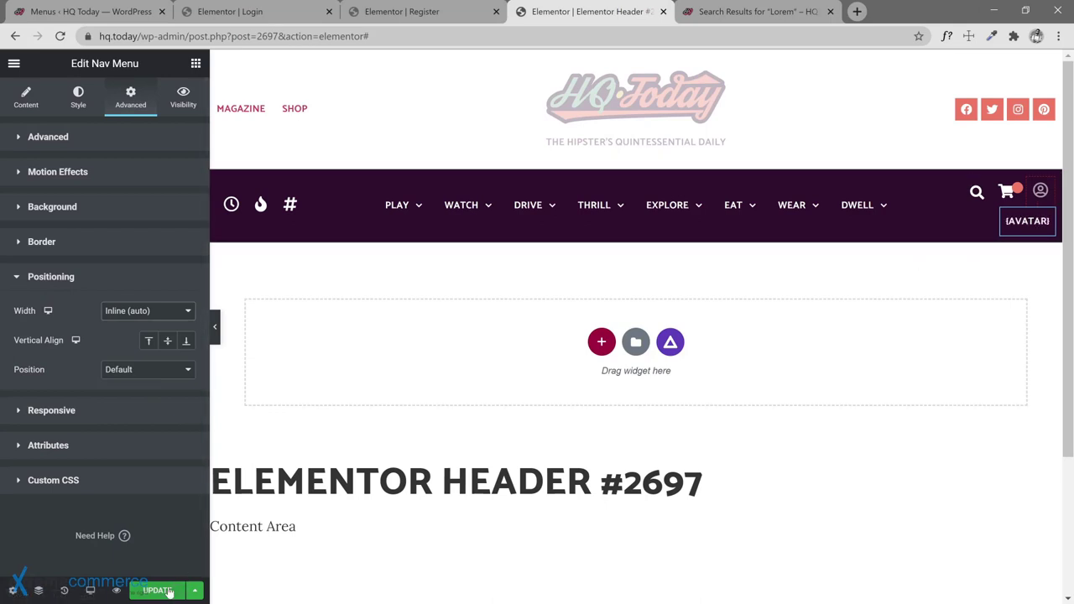
{"action": "left_click", "coordinate": [157, 589]}
{"action": "left_click", "coordinate": [747, 12]}
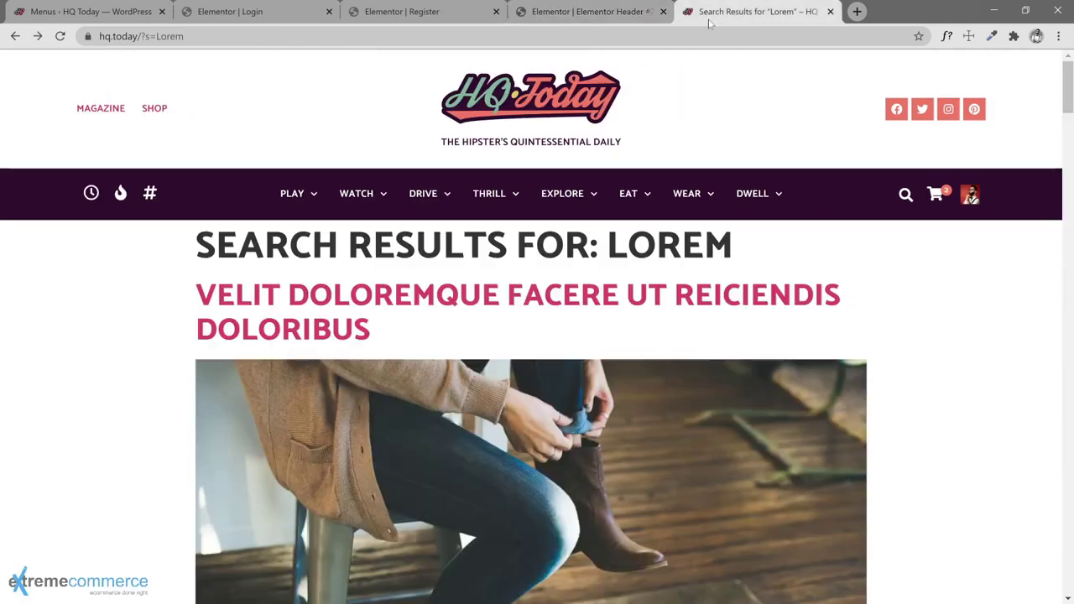
Step: Reload the site and confirm the avatar dropdown shows Account, Orders, Downloads and Logout
{"action": "left_click", "coordinate": [59, 37]}
{"action": "mouse_move", "coordinate": [971, 200]}
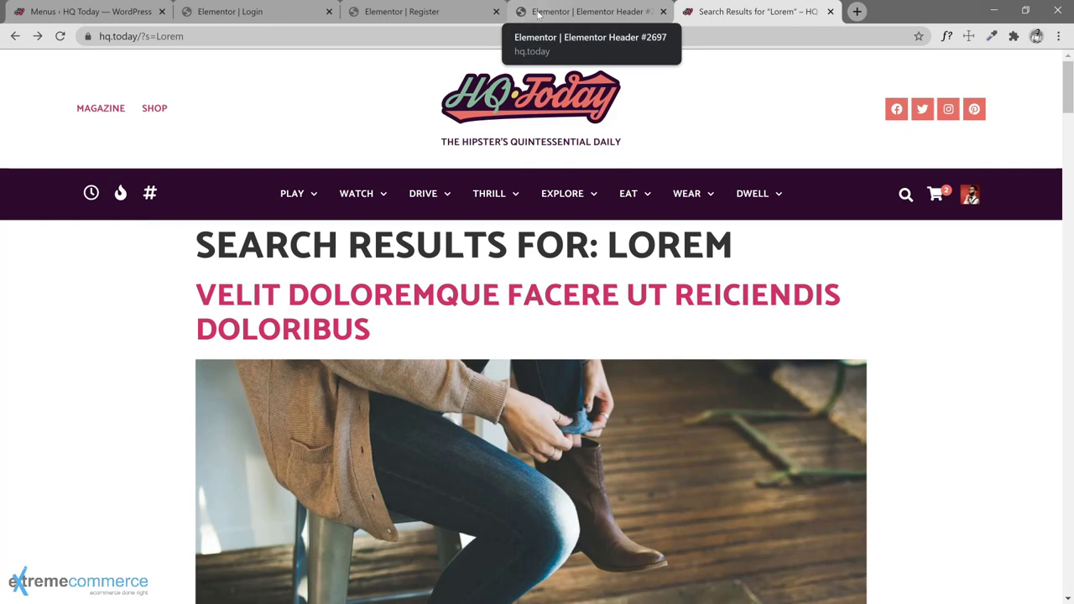
{"action": "left_click", "coordinate": [563, 14]}
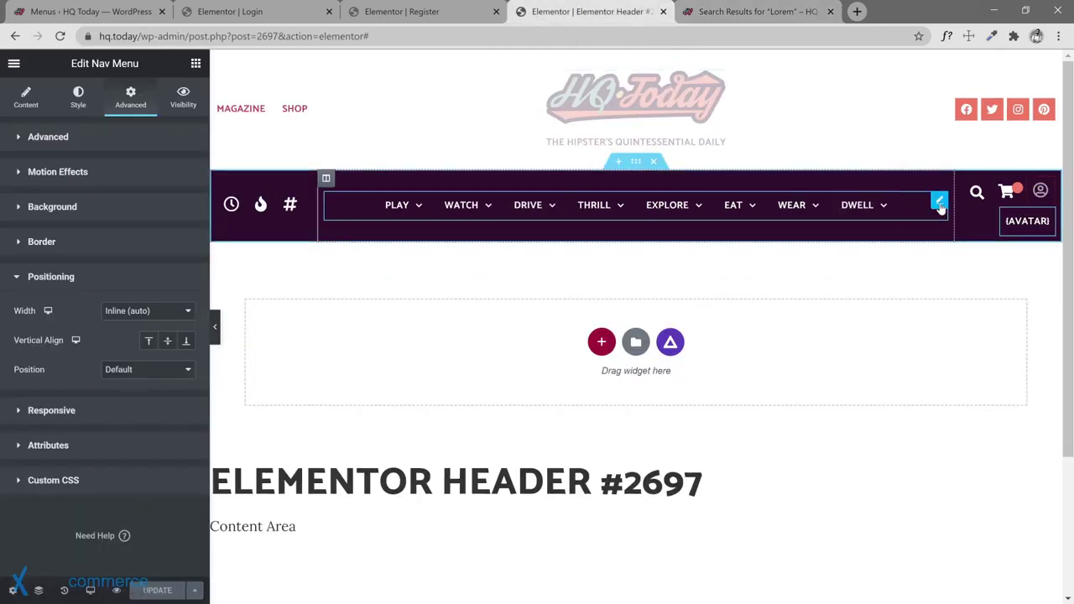
Step: Set the menu's dropdown typography to the ACCENT global font
{"action": "left_click", "coordinate": [78, 97]}
{"action": "scroll", "coordinate": [156, 352], "scroll_direction": "down", "scroll_amount": 1}
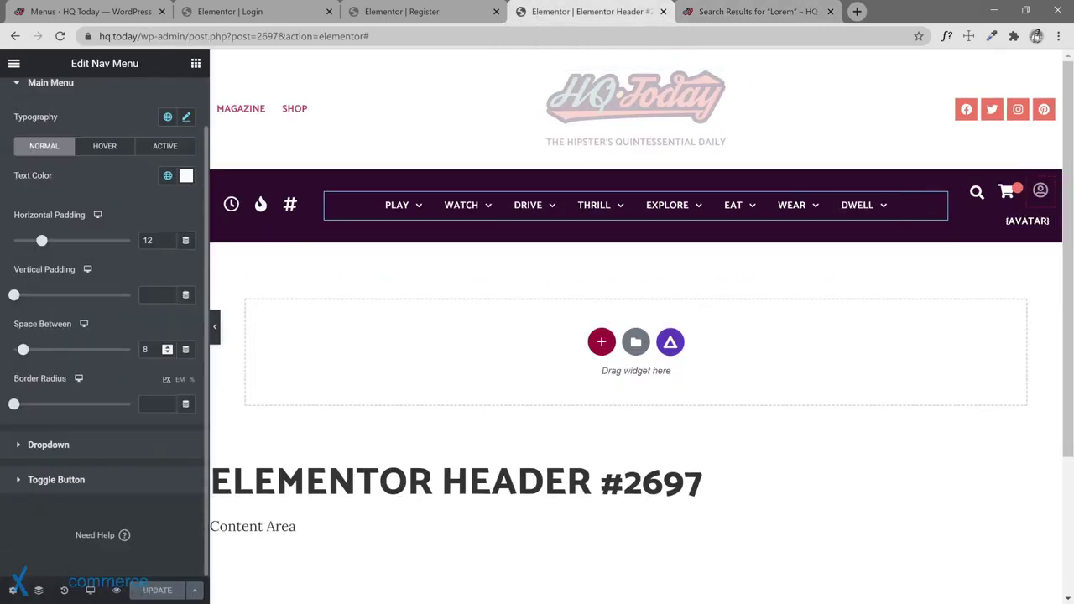
{"action": "left_click", "coordinate": [95, 445]}
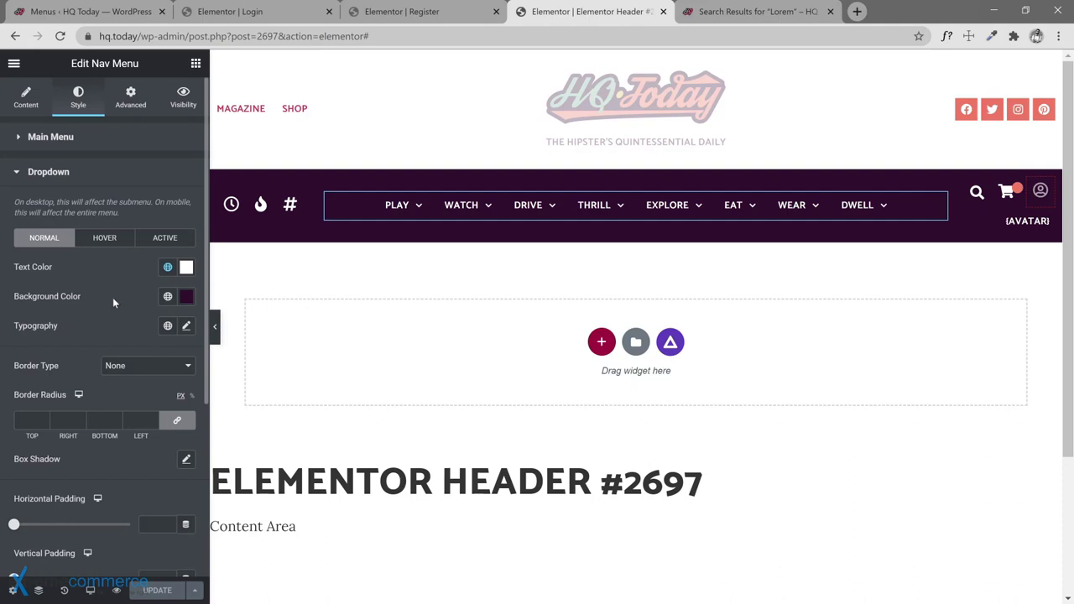
{"action": "scroll", "coordinate": [109, 329], "scroll_direction": "down", "scroll_amount": 2}
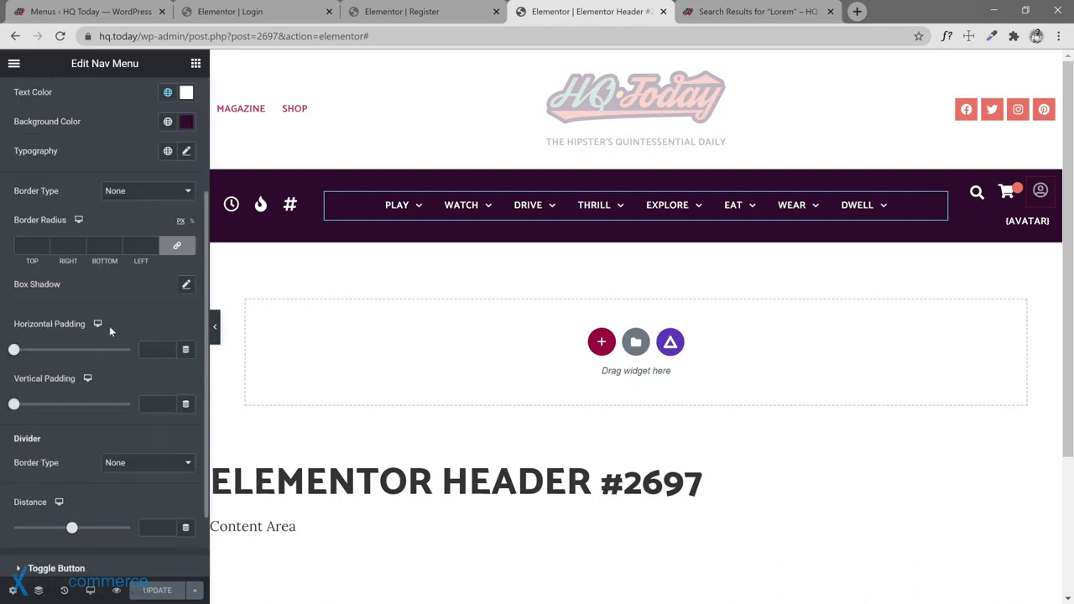
{"action": "scroll", "coordinate": [109, 331], "scroll_direction": "down", "scroll_amount": 1}
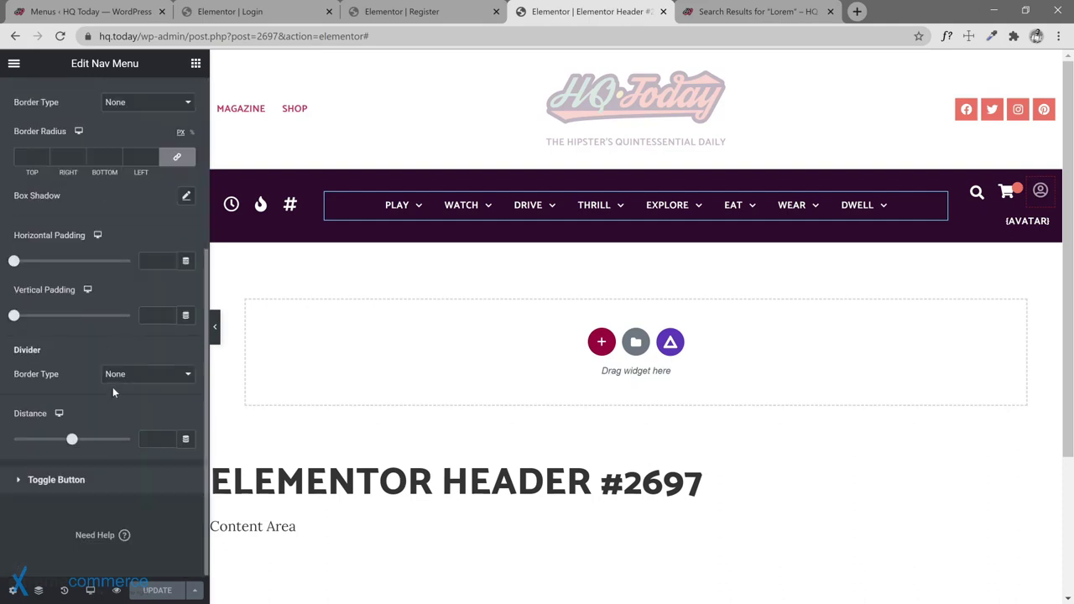
{"action": "scroll", "coordinate": [113, 387], "scroll_direction": "up", "scroll_amount": 3}
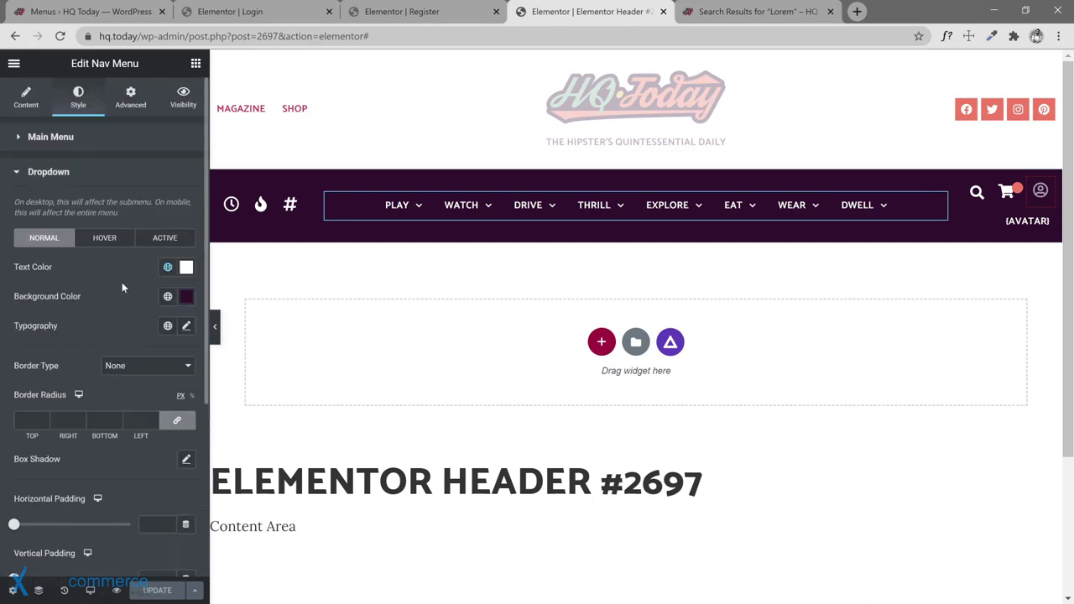
{"action": "left_click", "coordinate": [168, 327]}
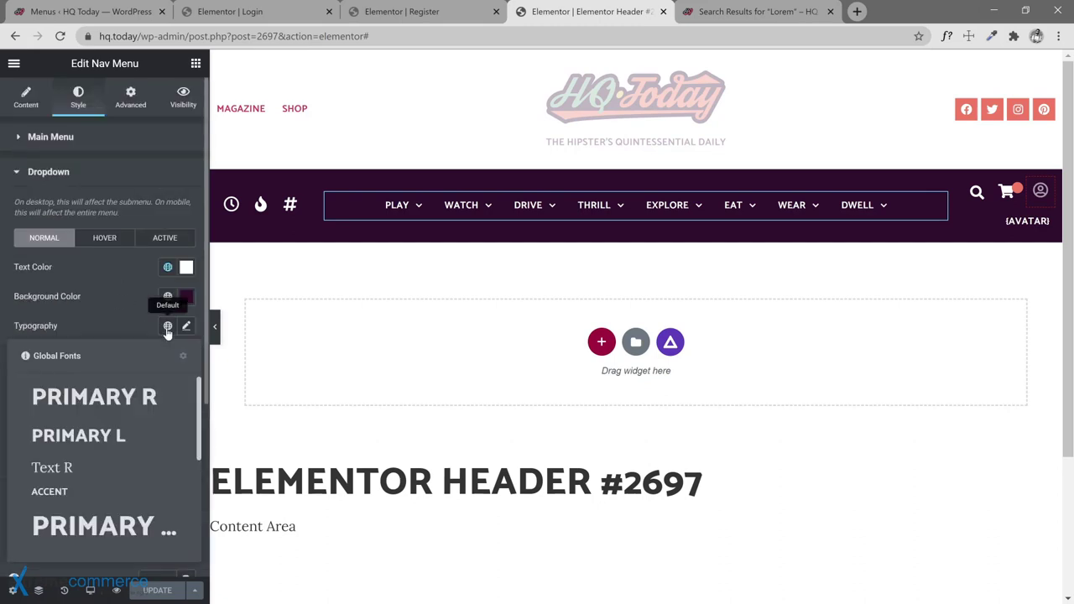
{"action": "left_click", "coordinate": [86, 493]}
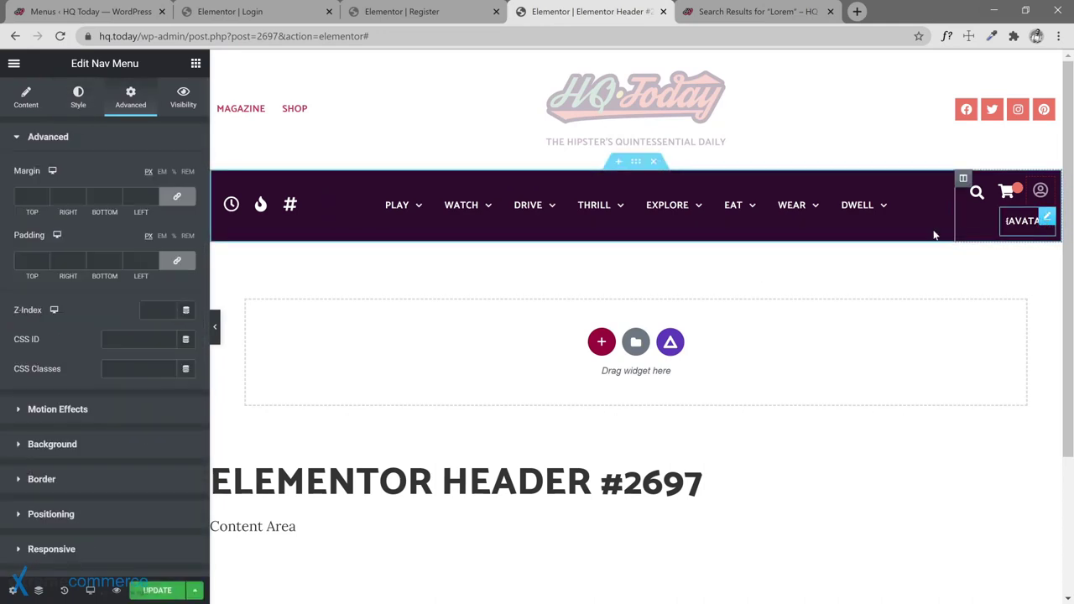
Step: Apply the ACCENT global font to the avatar menu's dropdown, save, and reload the live page
{"action": "left_click", "coordinate": [78, 96]}
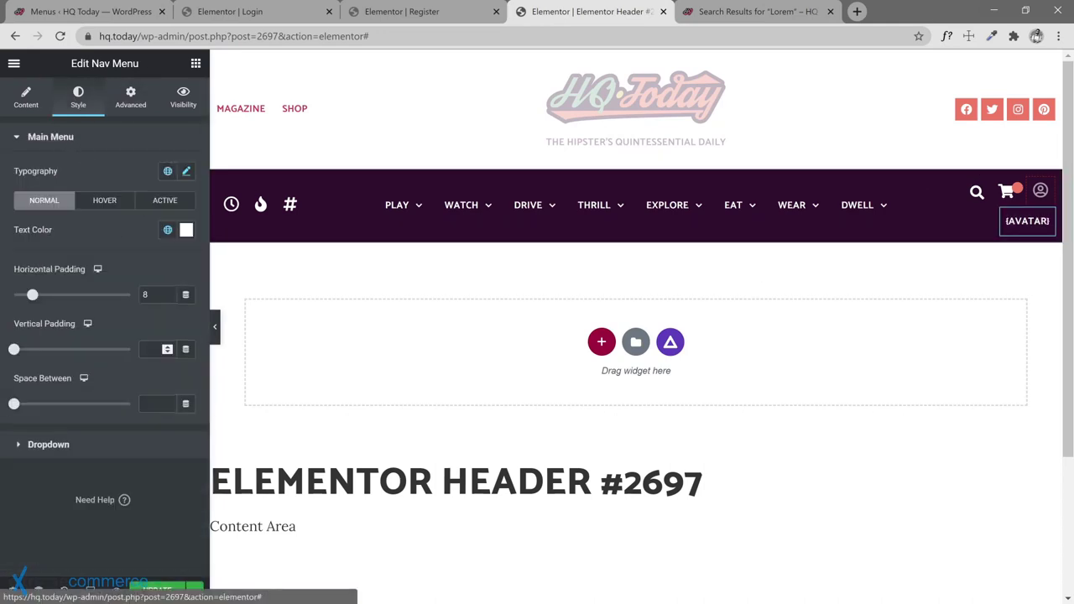
{"action": "left_click", "coordinate": [113, 442]}
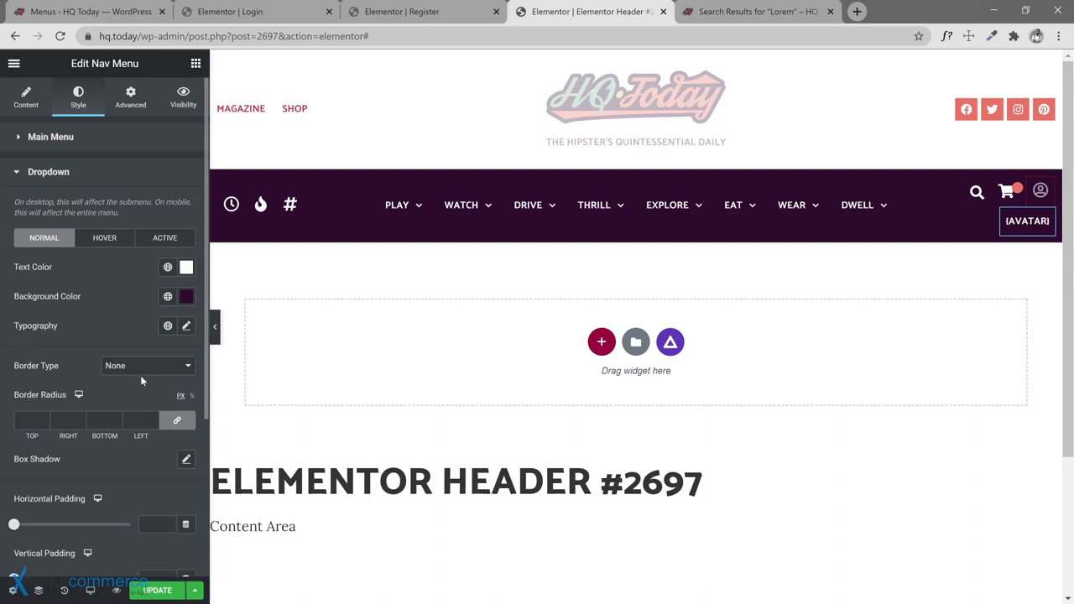
{"action": "left_click", "coordinate": [163, 329]}
{"action": "left_click", "coordinate": [77, 490]}
{"action": "left_click", "coordinate": [160, 591]}
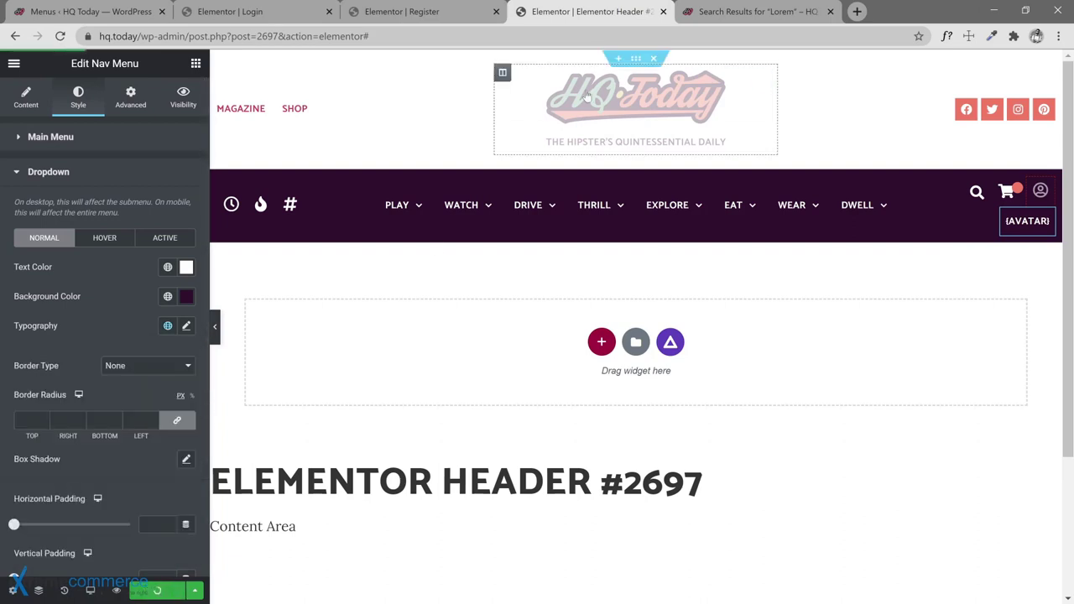
{"action": "left_click", "coordinate": [757, 12]}
{"action": "left_click", "coordinate": [60, 36]}
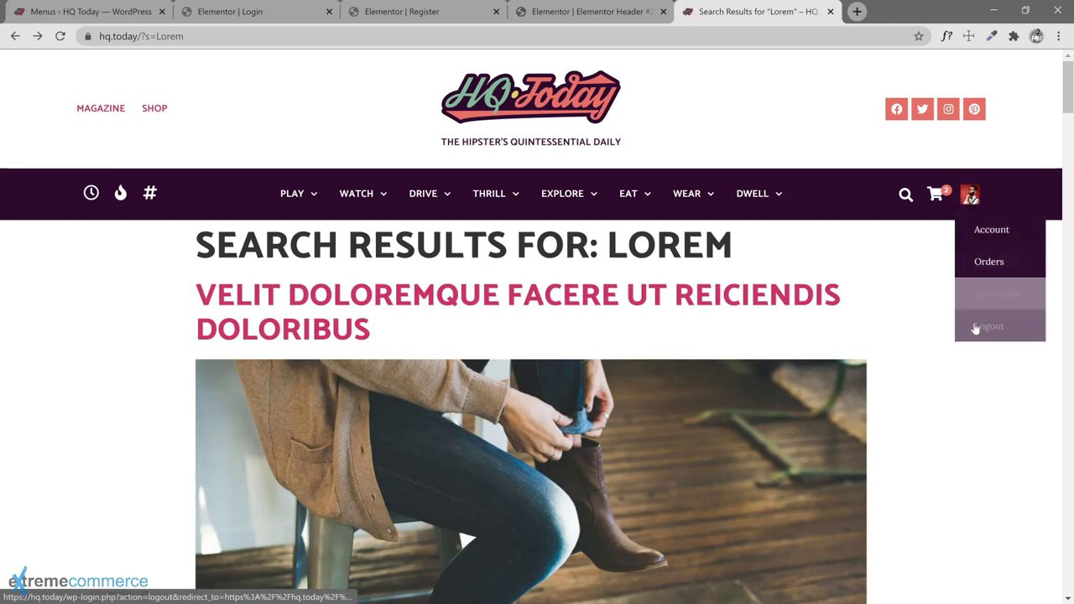
Step: Reload the live site, check the avatar dropdown's four account links, then go back to the header editor
{"action": "mouse_move", "coordinate": [757, 193]}
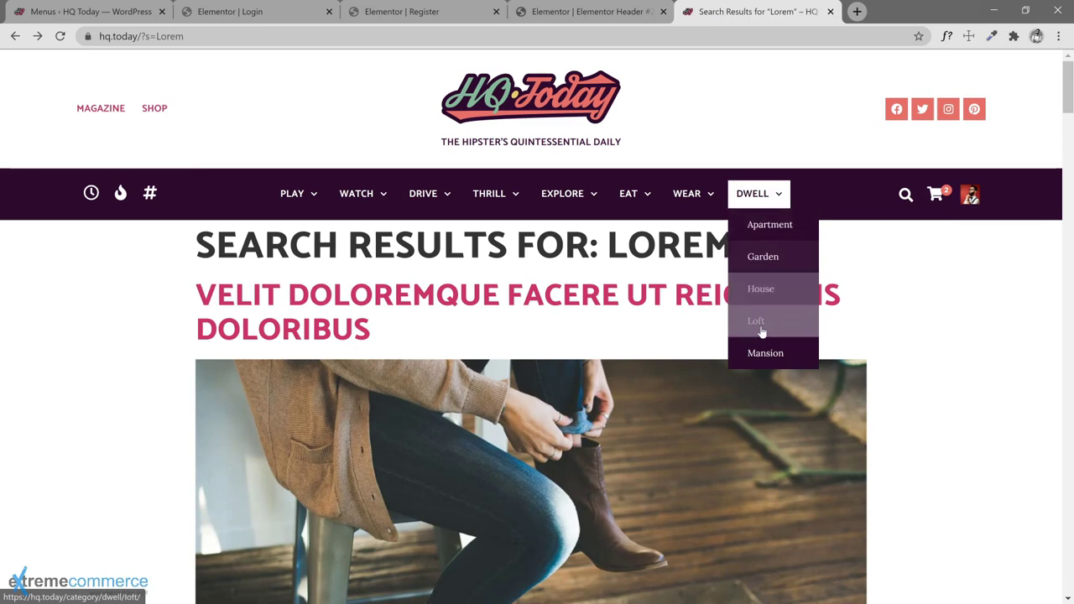
{"action": "left_click", "coordinate": [61, 37]}
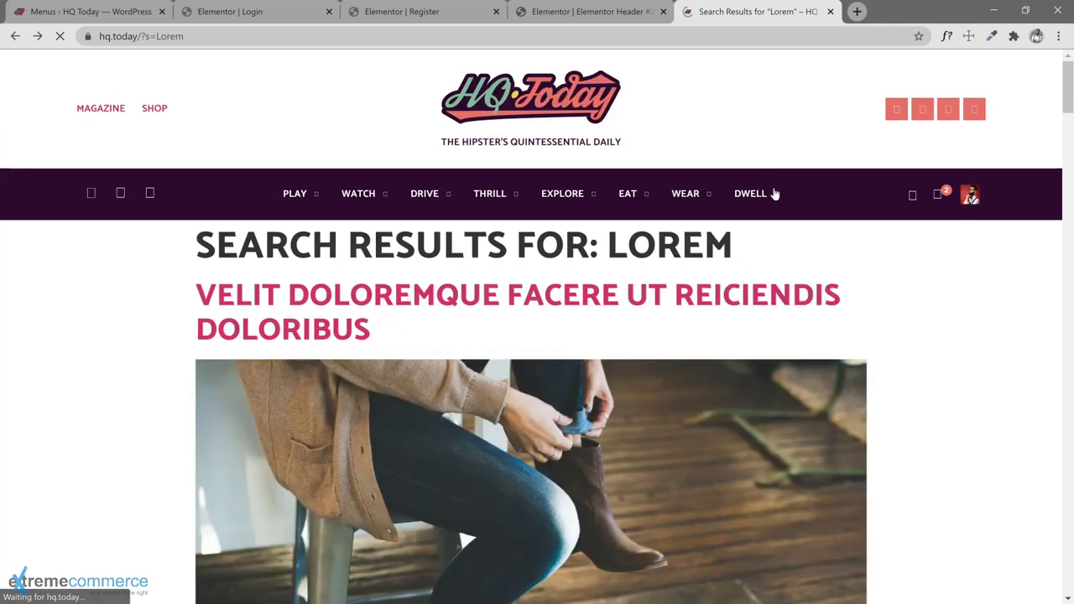
{"action": "mouse_move", "coordinate": [770, 200]}
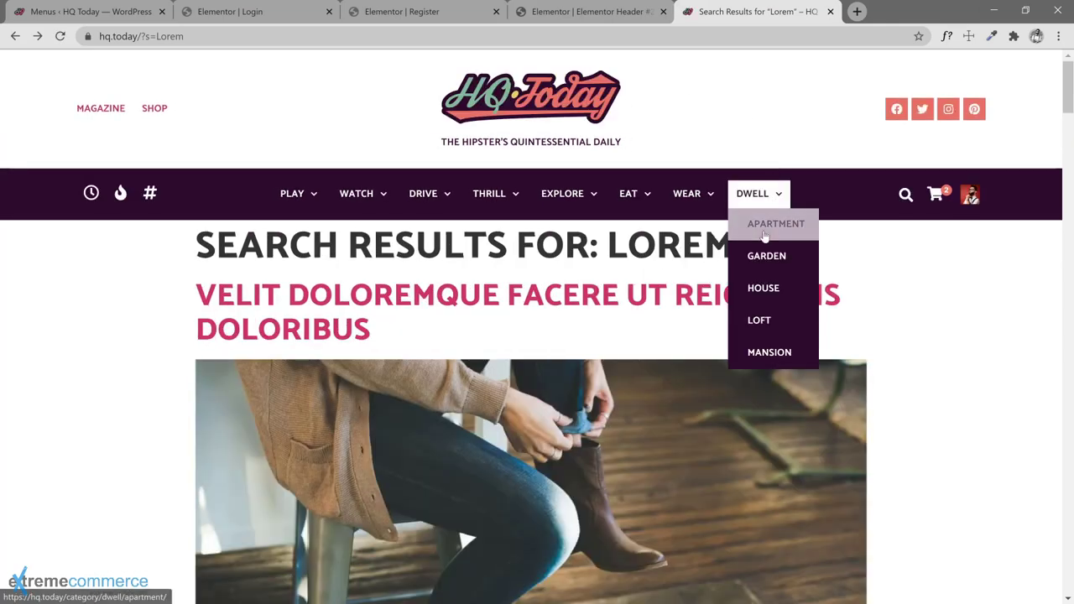
{"action": "mouse_move", "coordinate": [971, 197]}
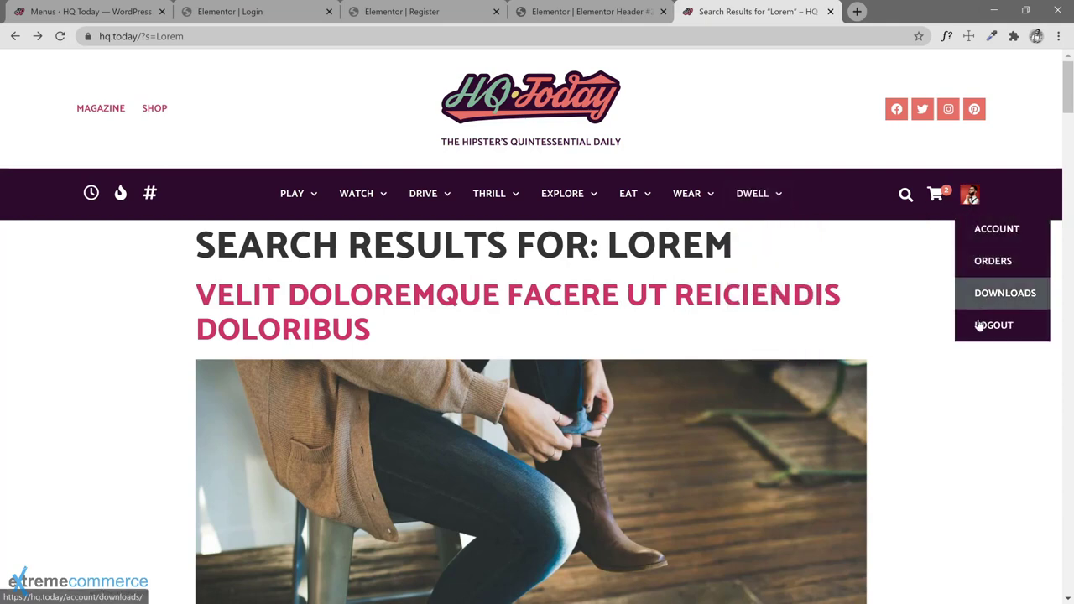
{"action": "left_click", "coordinate": [588, 13]}
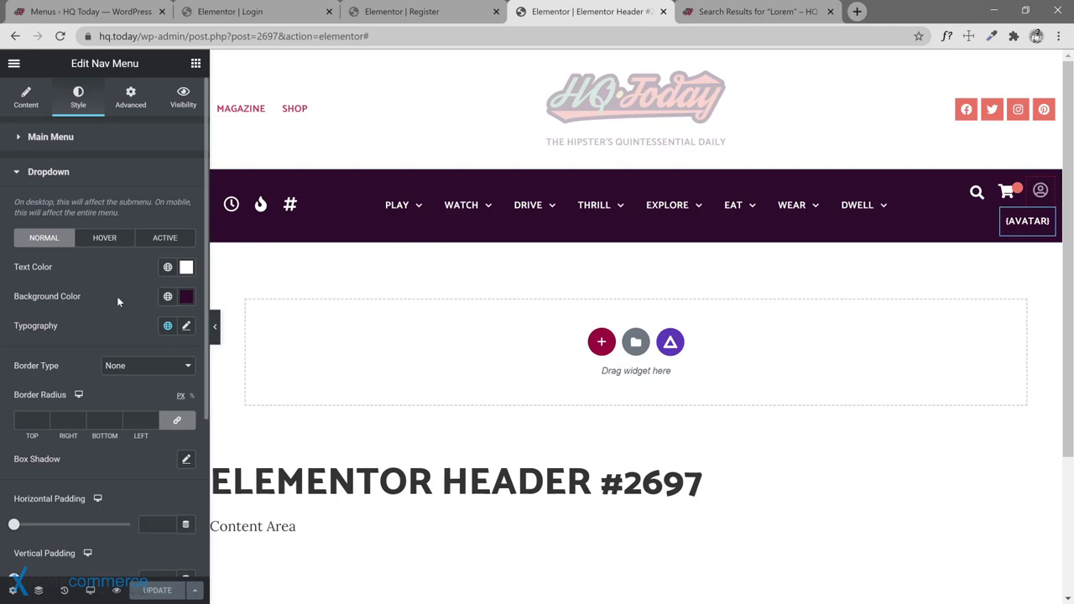
Step: Set the dropdown's hover background to the white global colour and save the header
{"action": "left_click", "coordinate": [104, 242]}
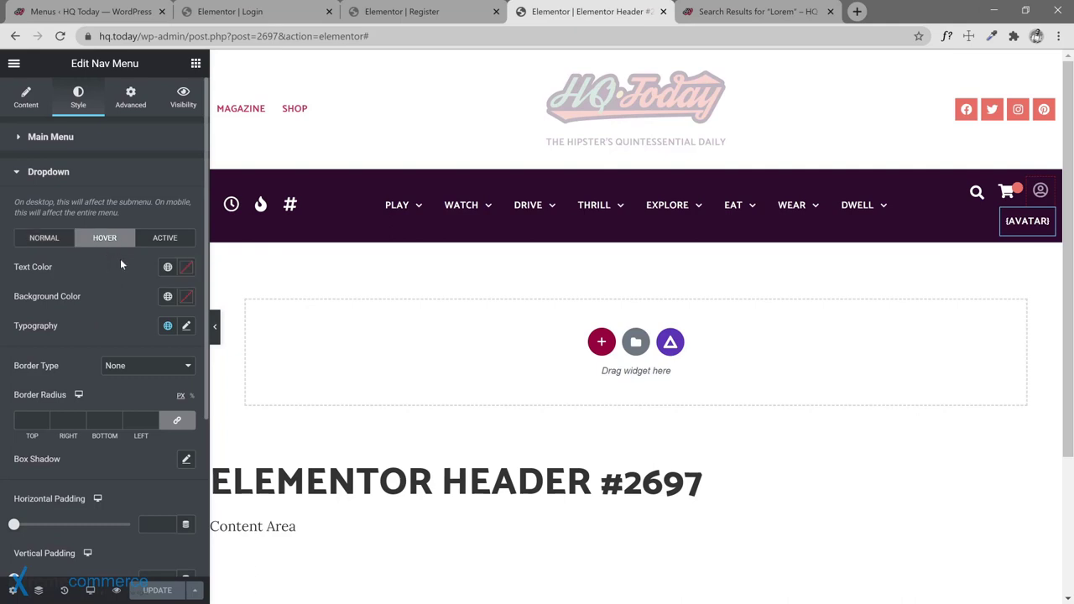
{"action": "left_click", "coordinate": [168, 298]}
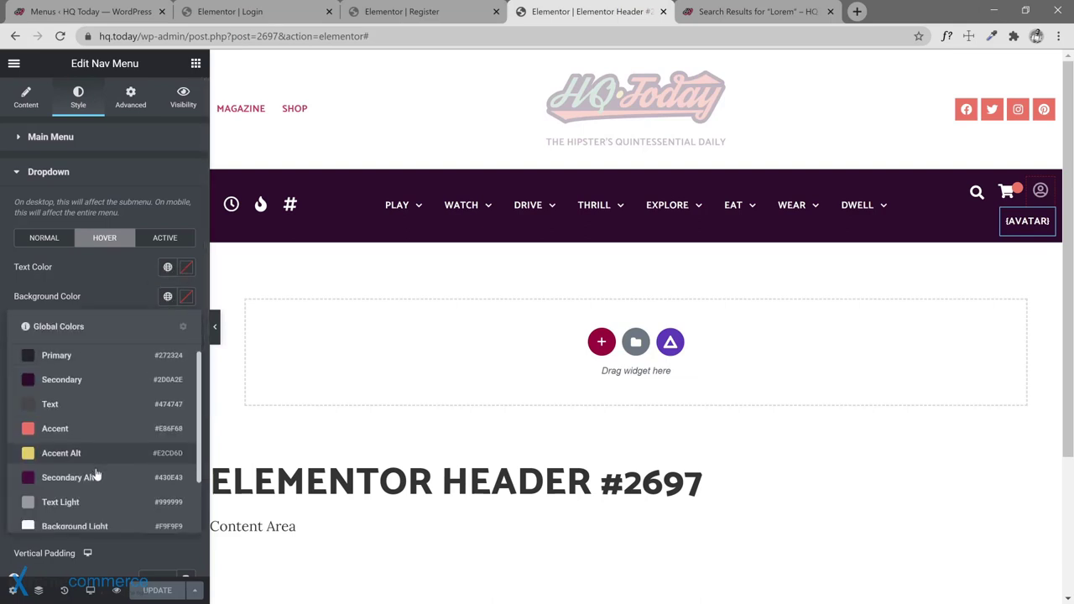
{"action": "scroll", "coordinate": [84, 483], "scroll_direction": "down", "scroll_amount": 2}
{"action": "left_click", "coordinate": [70, 492]}
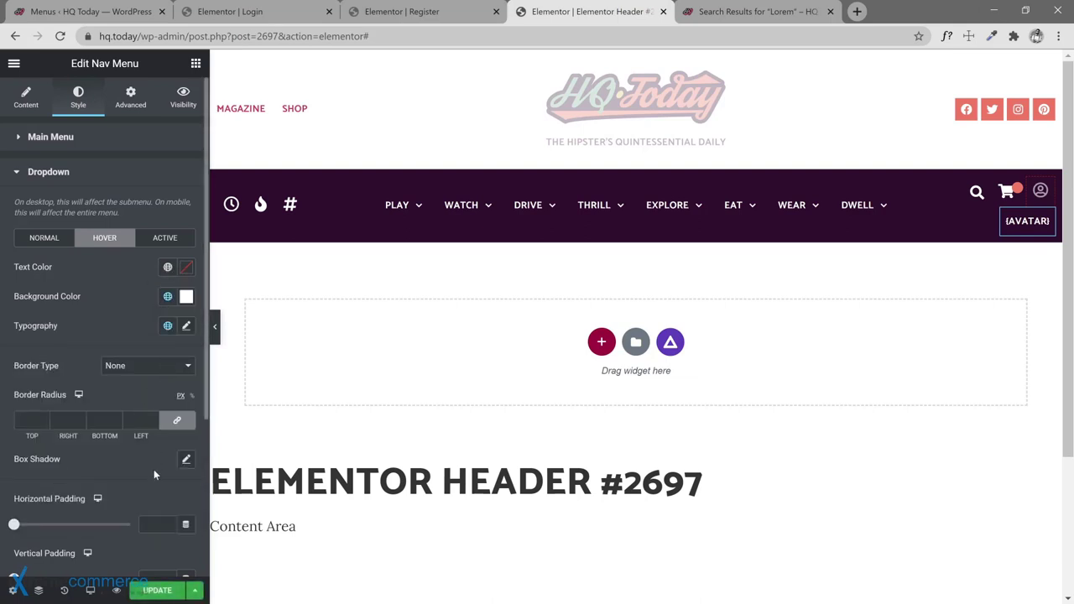
{"action": "left_click", "coordinate": [157, 590]}
{"action": "left_click", "coordinate": [723, 16]}
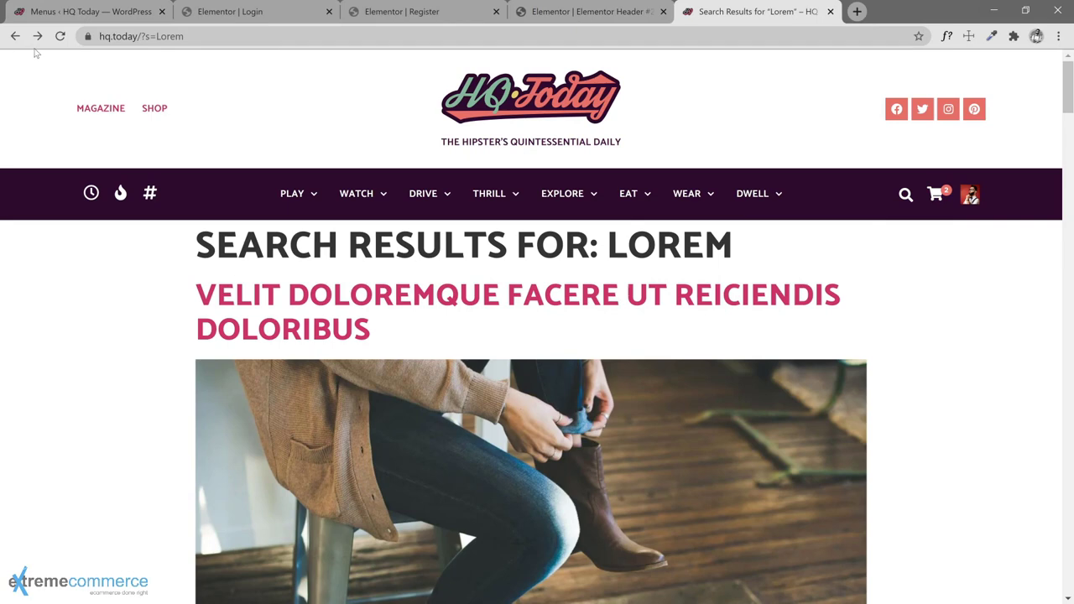
Step: Reload the search results and confirm hovered account links get the light background
{"action": "left_click", "coordinate": [60, 36]}
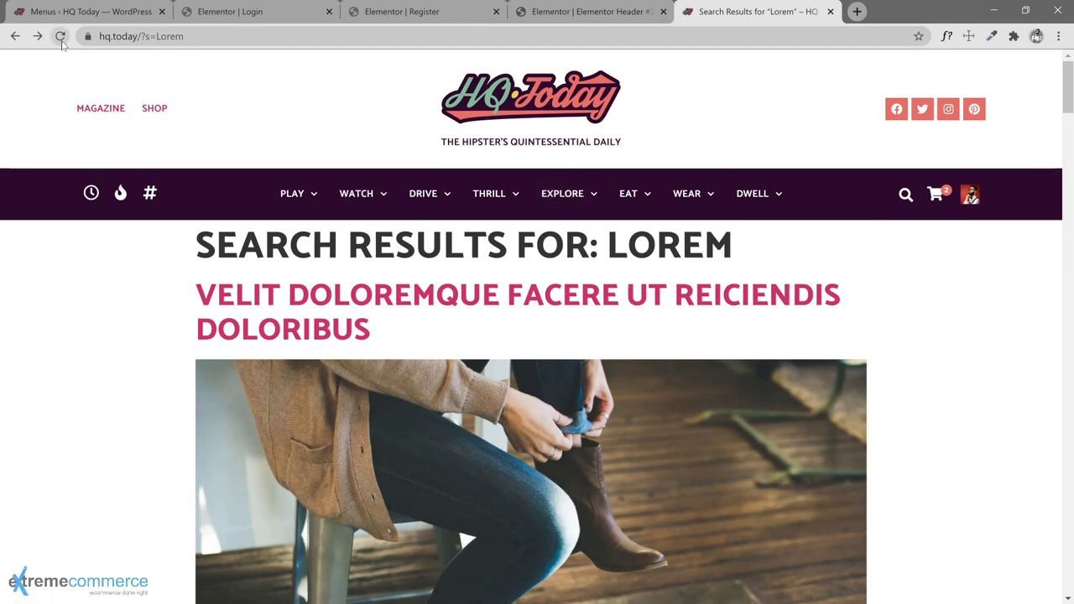
{"action": "mouse_move", "coordinate": [960, 198]}
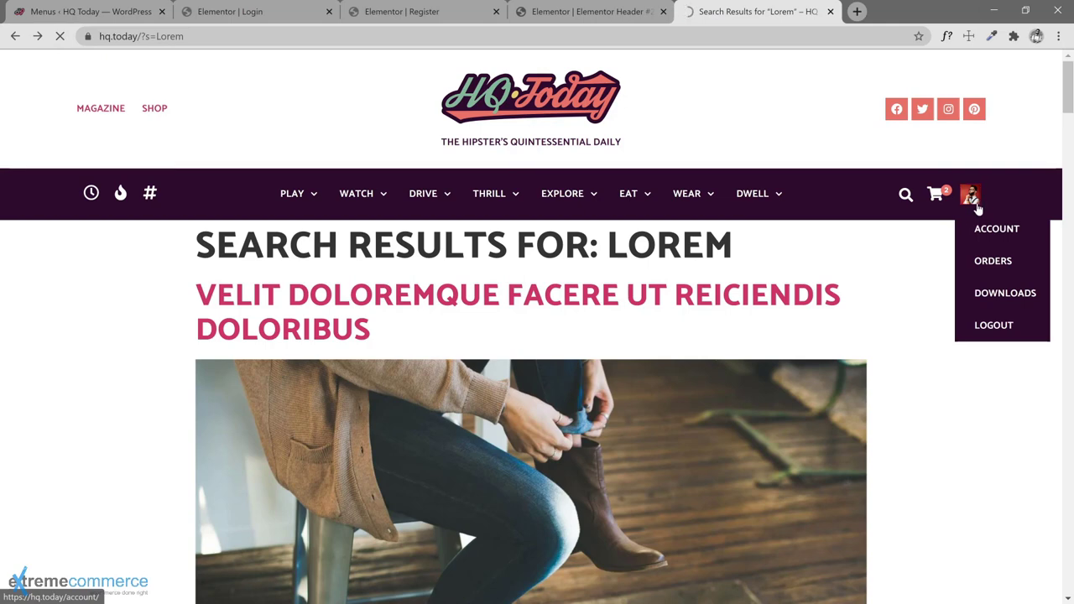
{"action": "left_click", "coordinate": [970, 198]}
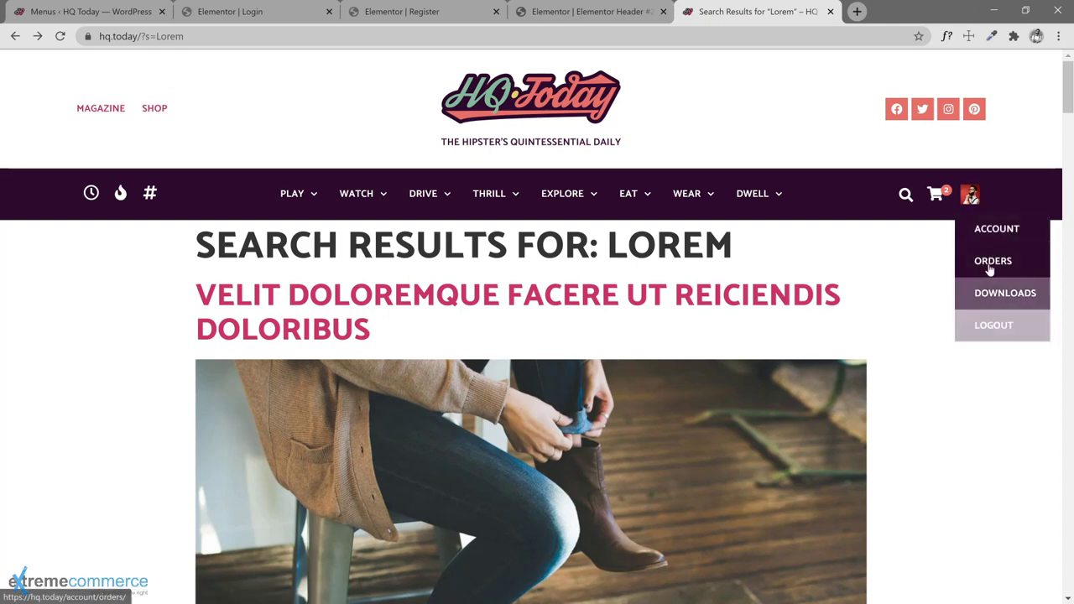
{"action": "left_click", "coordinate": [587, 11]}
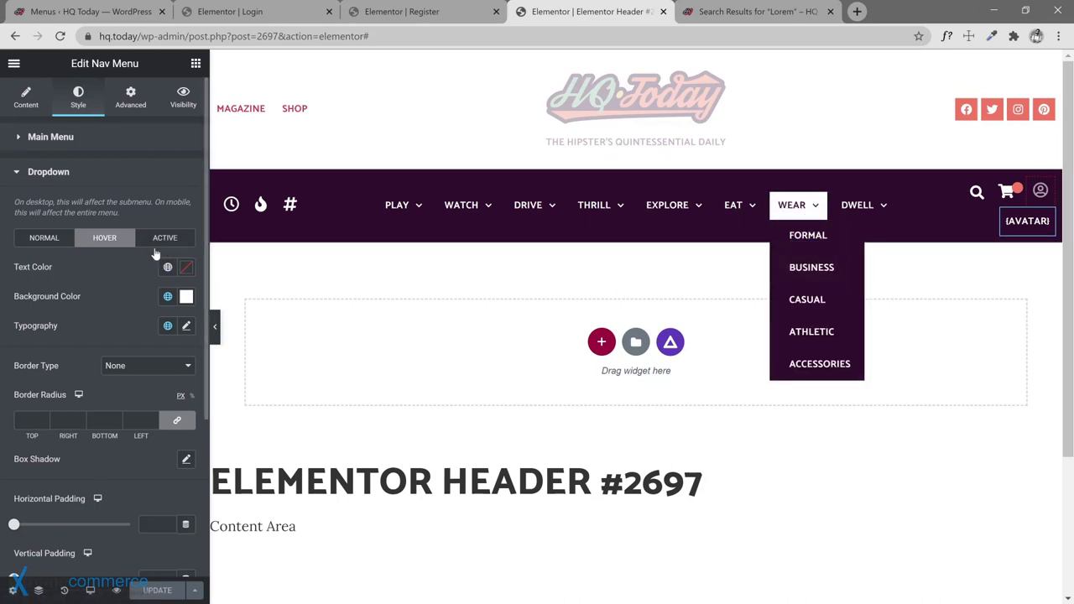
Step: Set the dropdown's hover text colour to the global Secondary purple and save
{"action": "left_click", "coordinate": [168, 268]}
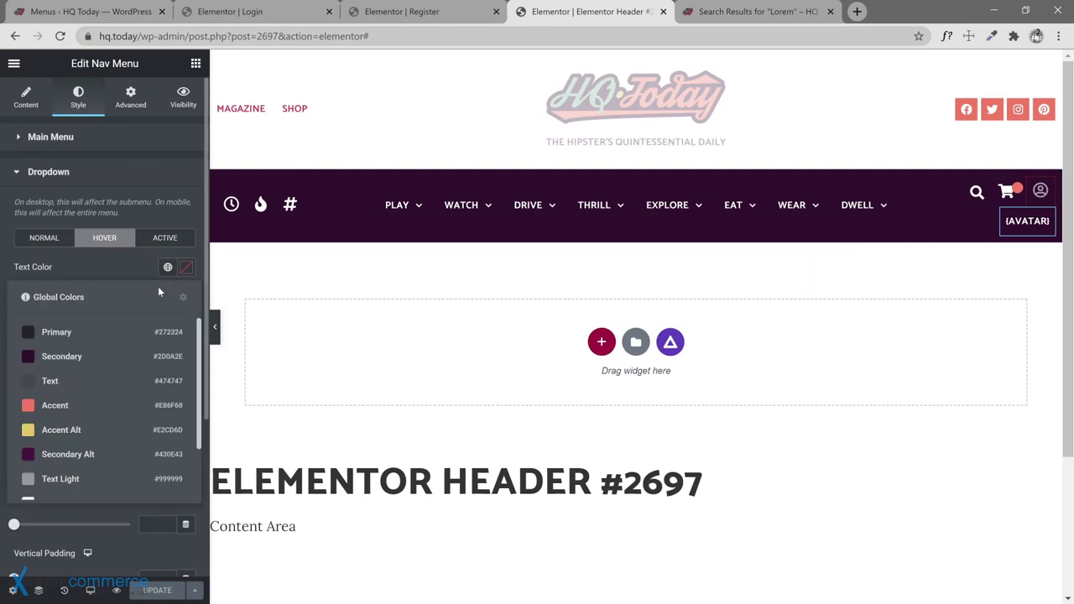
{"action": "left_click", "coordinate": [52, 359]}
{"action": "left_click", "coordinate": [180, 590]}
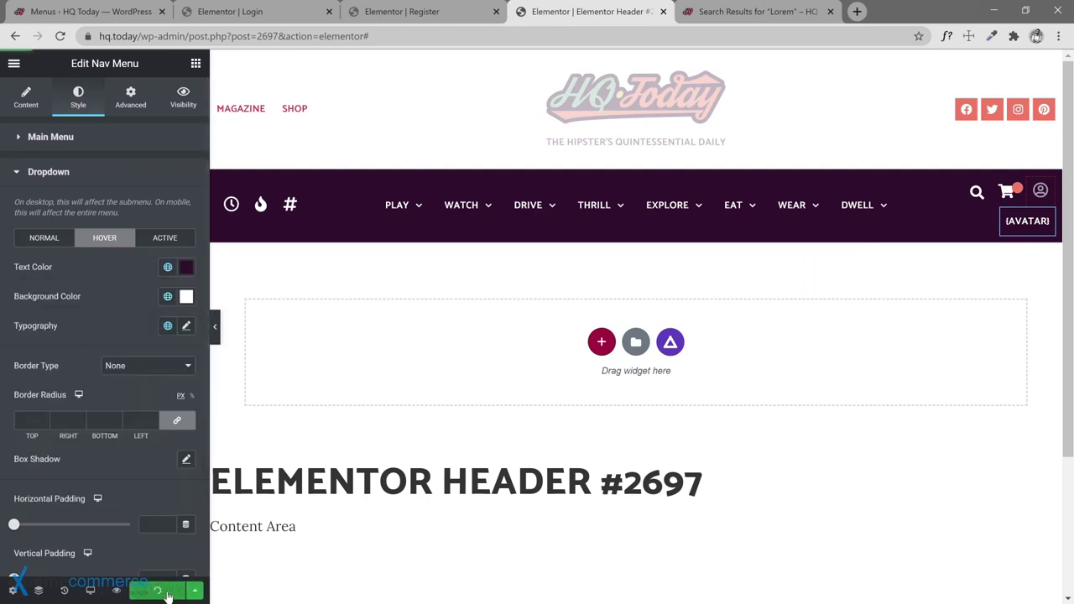
Step: Set the dropdown's active background to Accent Alt yellow and save the header
{"action": "left_click", "coordinate": [162, 239]}
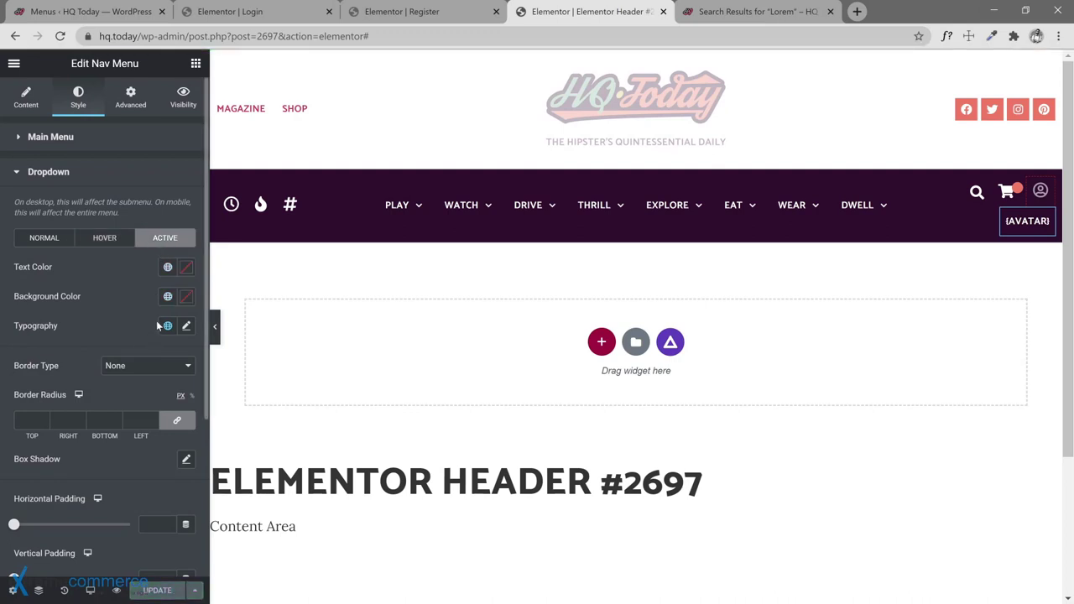
{"action": "left_click", "coordinate": [168, 296]}
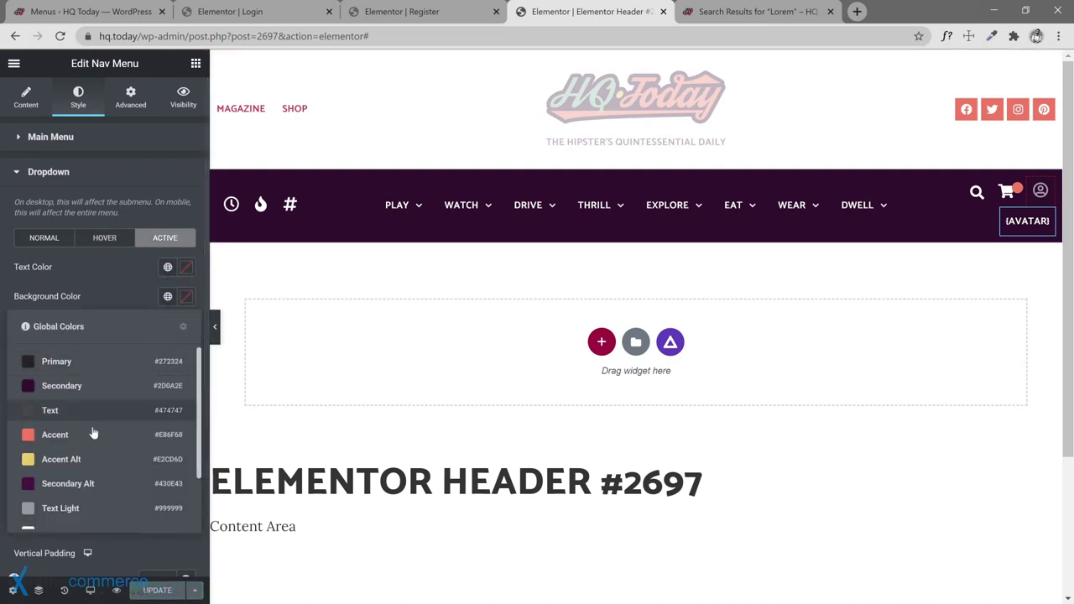
{"action": "left_click", "coordinate": [57, 463]}
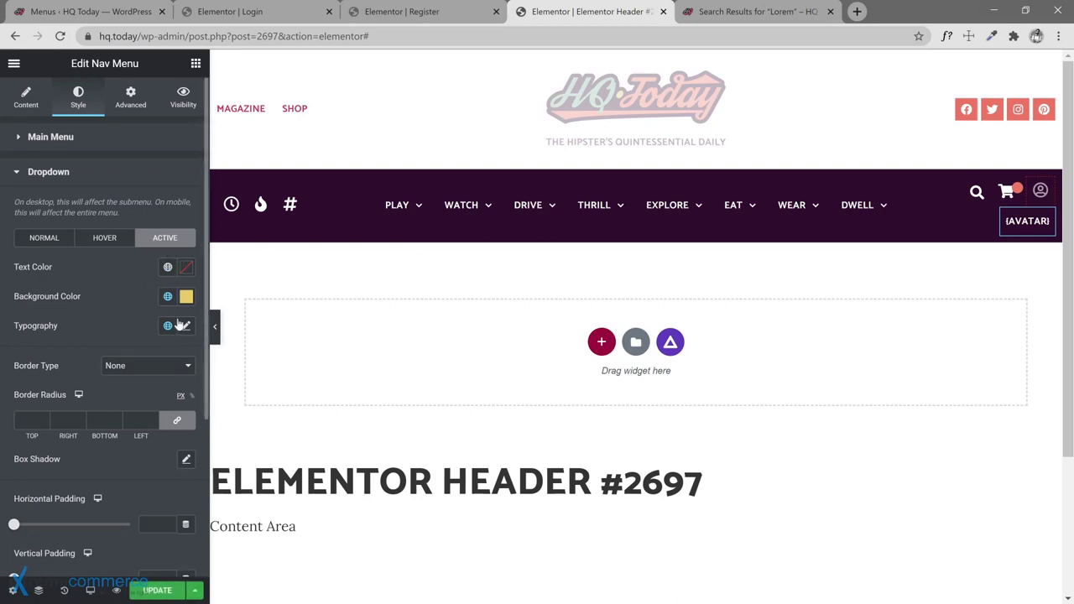
{"action": "left_click", "coordinate": [157, 591]}
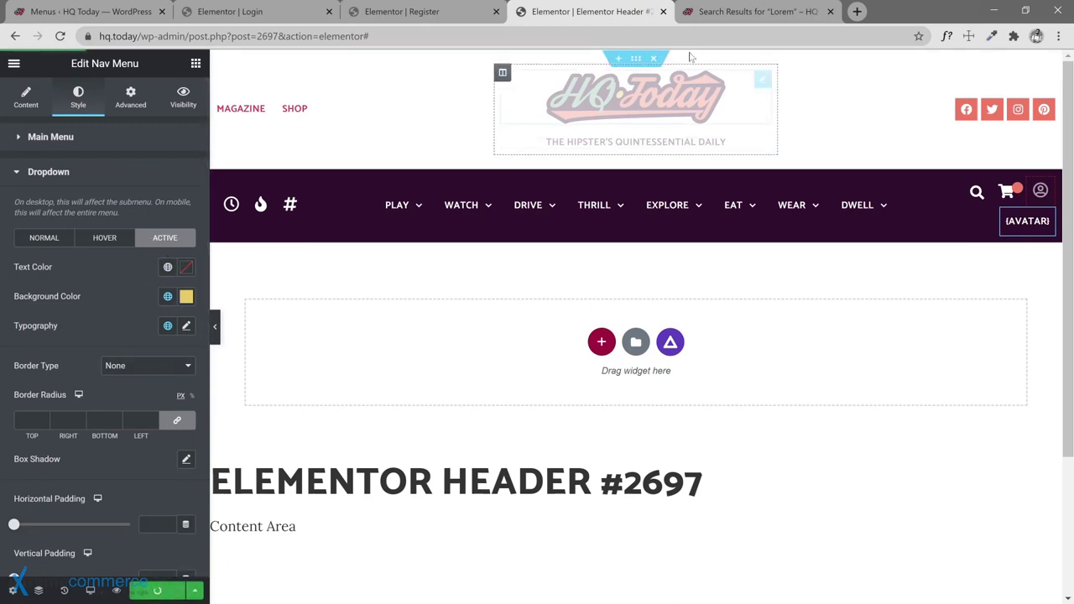
{"action": "left_click", "coordinate": [738, 11]}
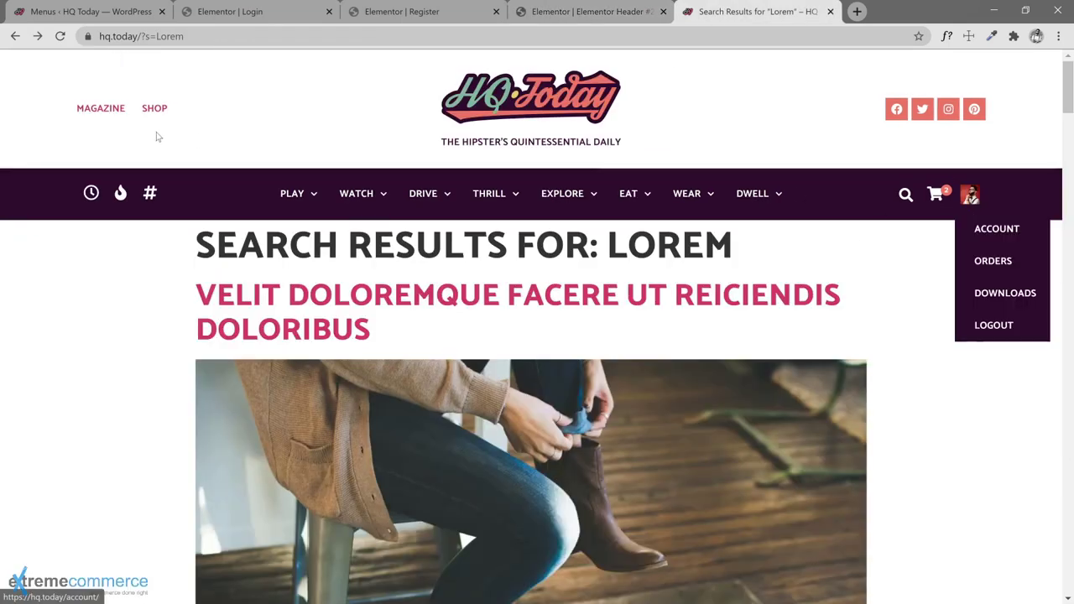
Step: Reload the site and open the Orders page from the avatar dropdown
{"action": "left_click", "coordinate": [61, 36]}
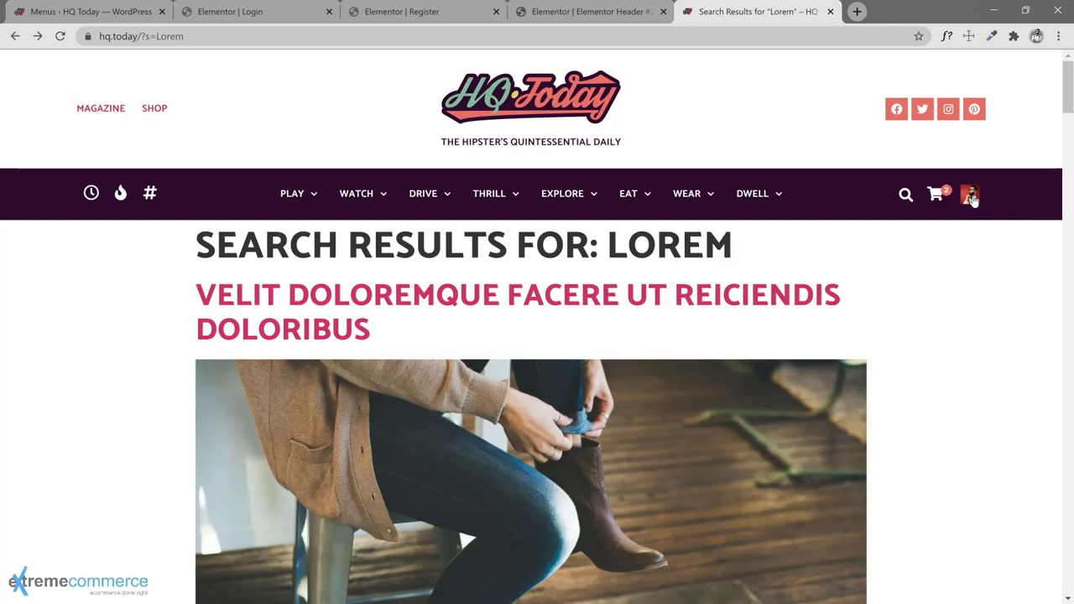
{"action": "mouse_move", "coordinate": [969, 195]}
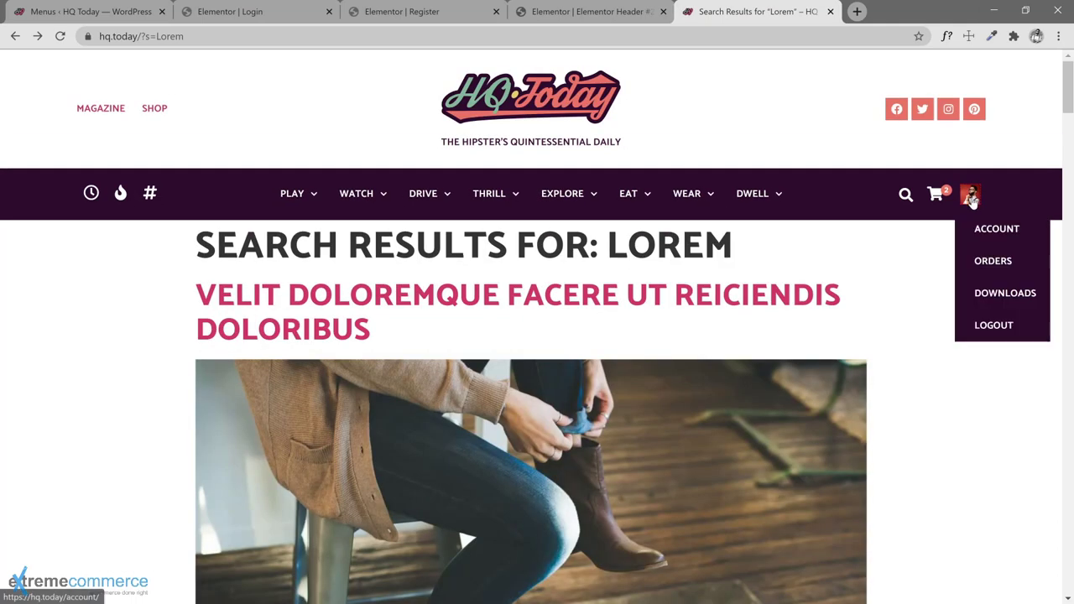
{"action": "left_click", "coordinate": [992, 265]}
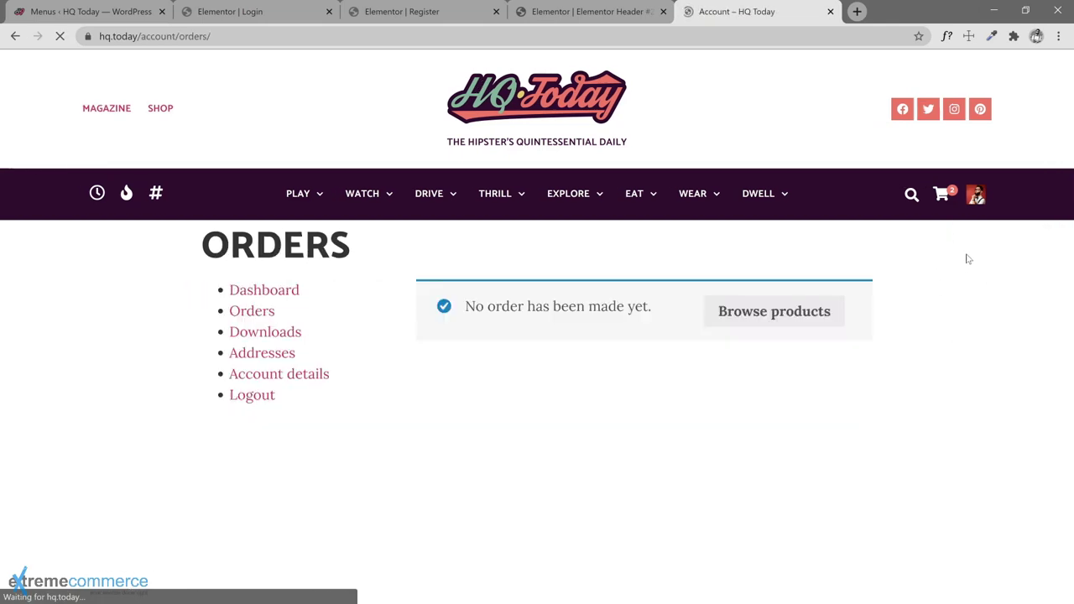
Step: Open the Downloads account page from the avatar dropdown
{"action": "mouse_move", "coordinate": [977, 216]}
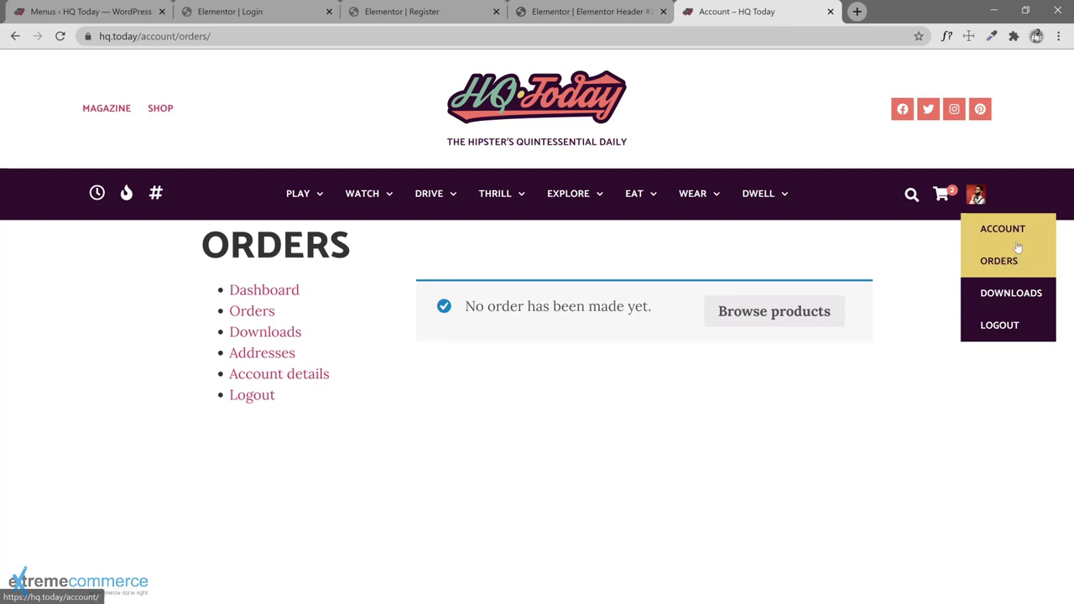
{"action": "left_click", "coordinate": [1019, 299]}
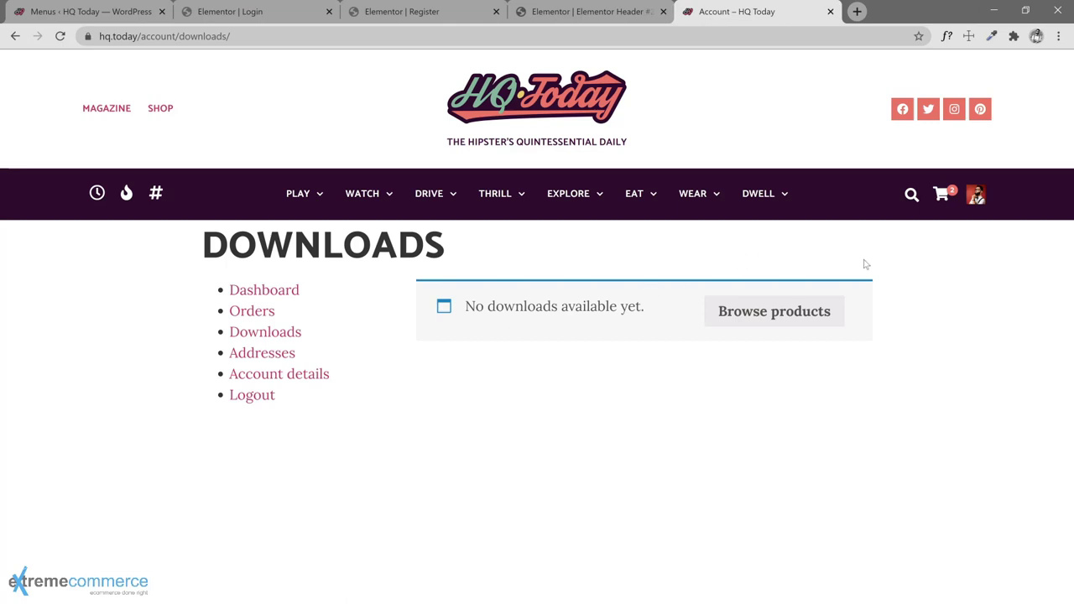
{"action": "left_click", "coordinate": [568, 14]}
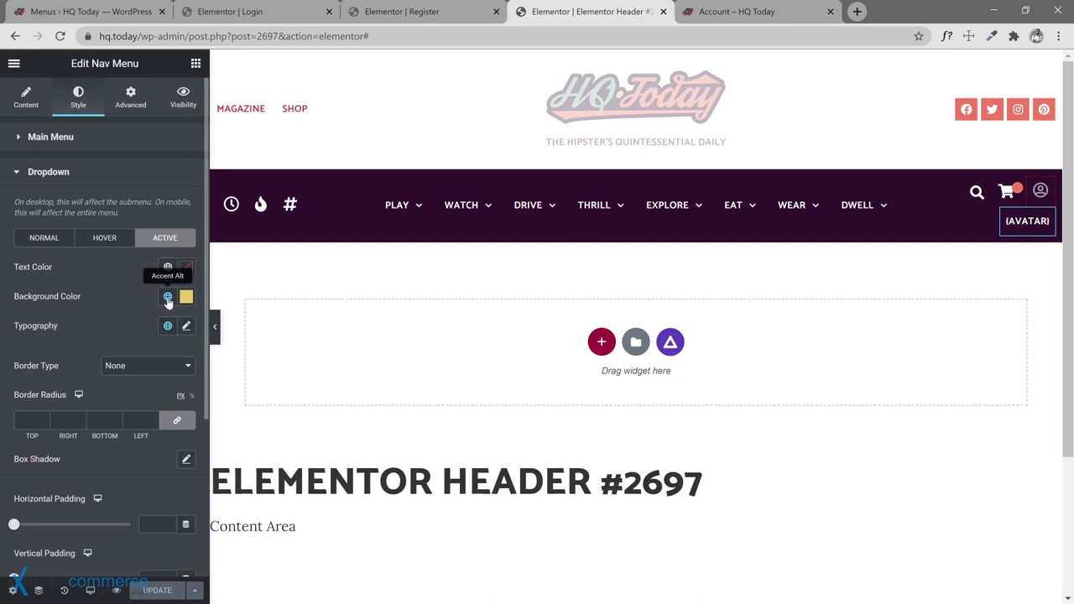
Step: Clear the dropdown's active background colour, save, and check the reloaded Downloads page
{"action": "left_click", "coordinate": [168, 299]}
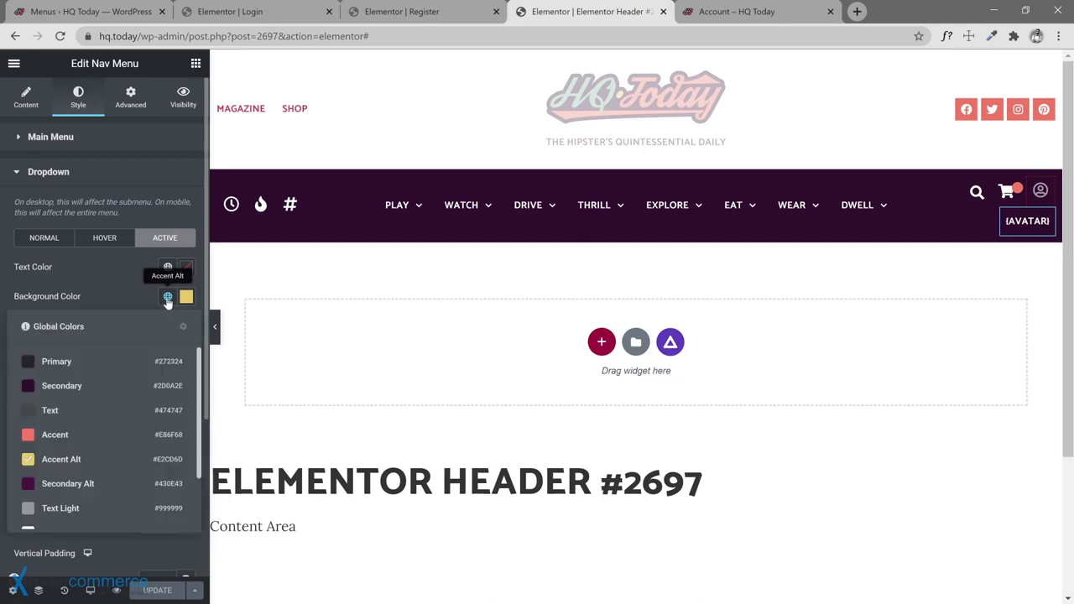
{"action": "left_click", "coordinate": [186, 296]}
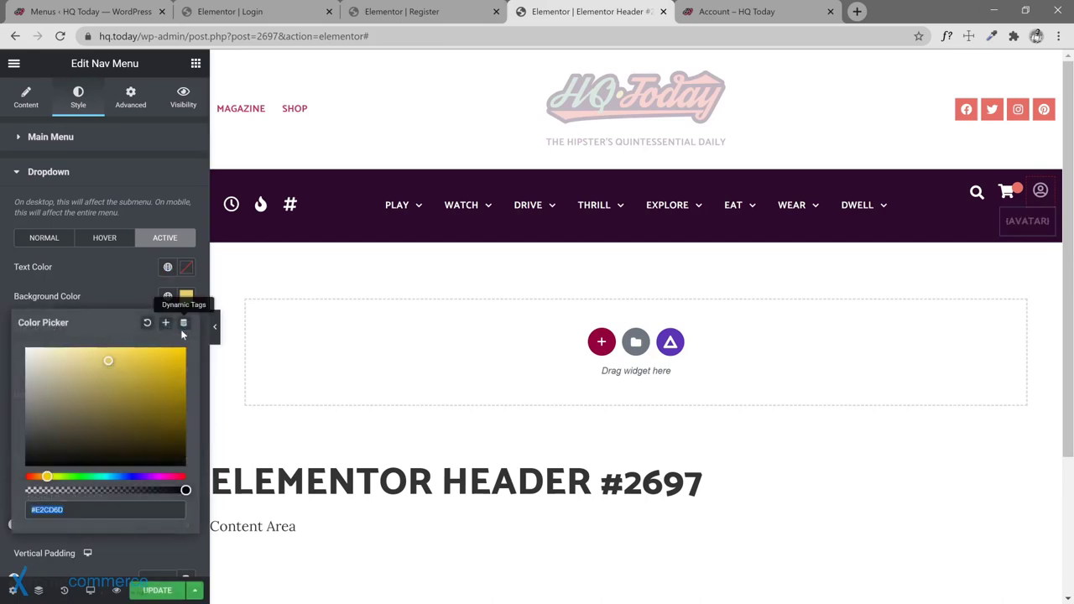
{"action": "left_click", "coordinate": [147, 323]}
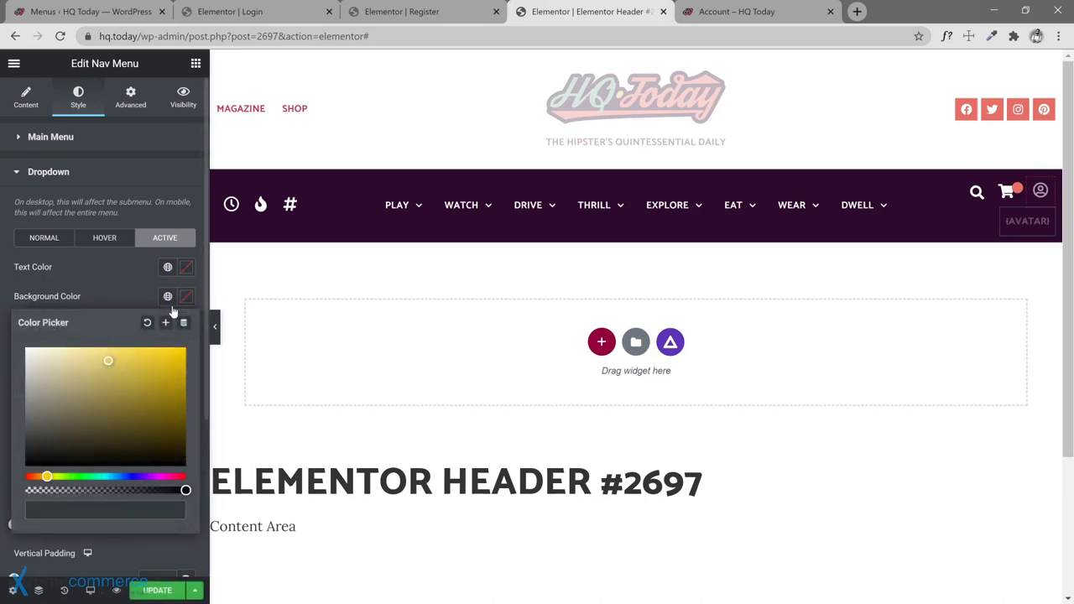
{"action": "left_click", "coordinate": [178, 590]}
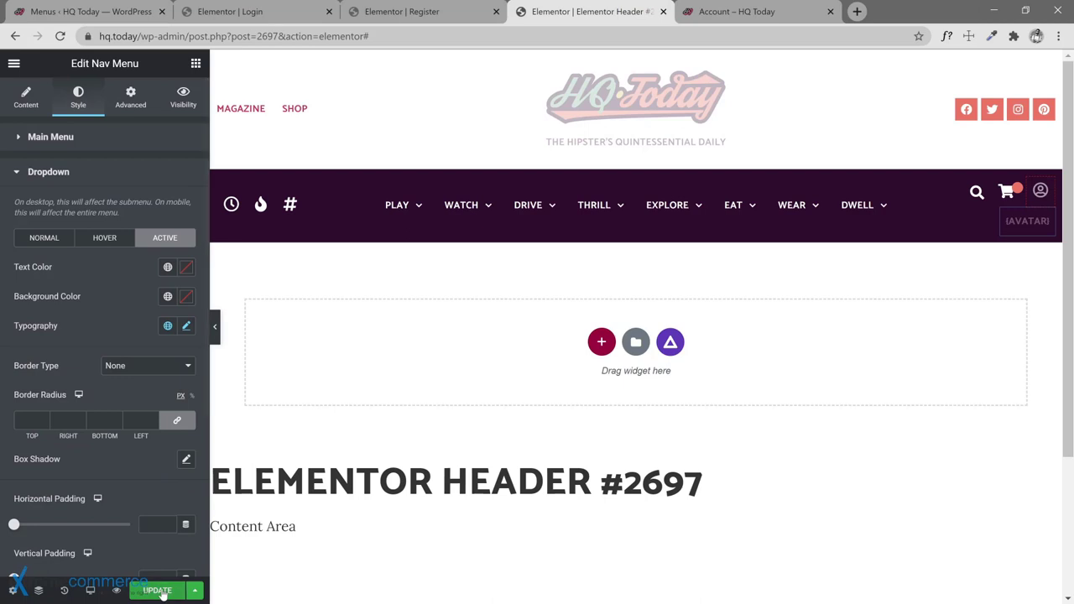
{"action": "left_click", "coordinate": [755, 11]}
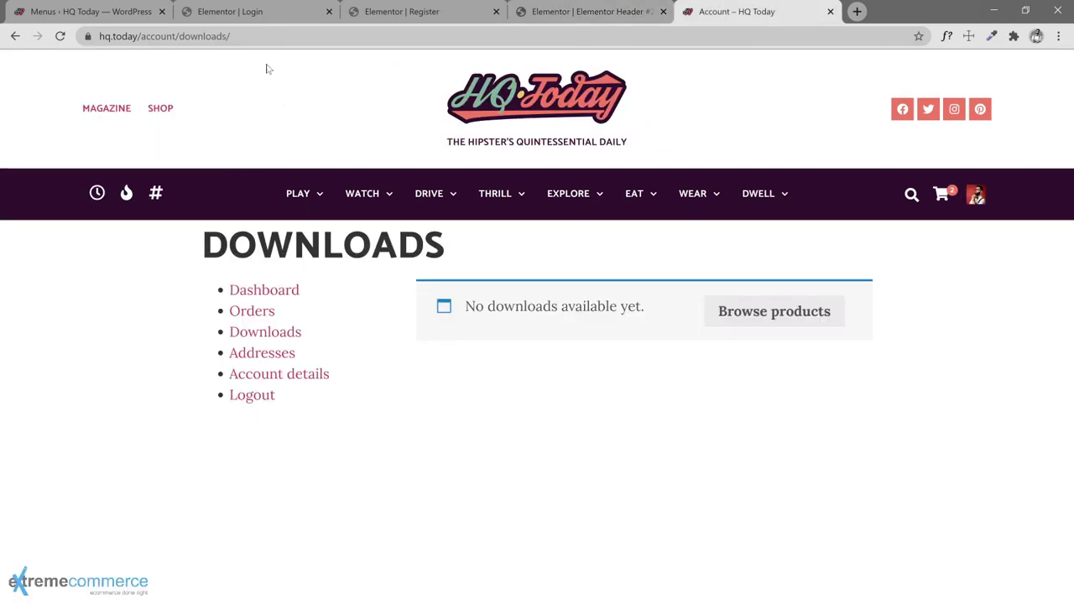
{"action": "left_click", "coordinate": [60, 36]}
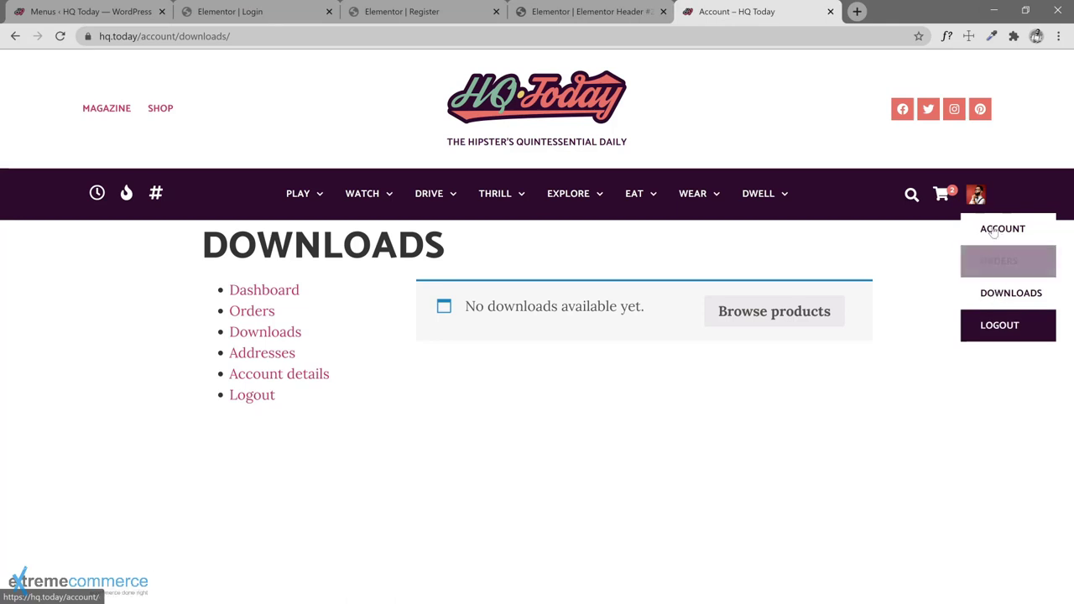
{"action": "left_click", "coordinate": [587, 11]}
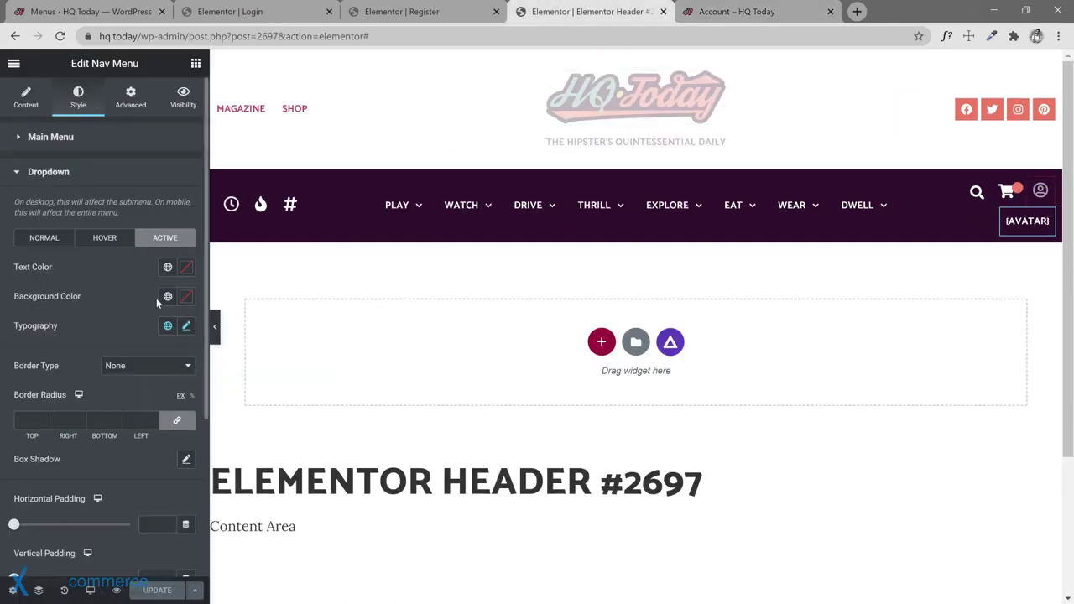
Step: Give active dropdown items white text on a Secondary dark purple background and save
{"action": "left_click", "coordinate": [44, 238]}
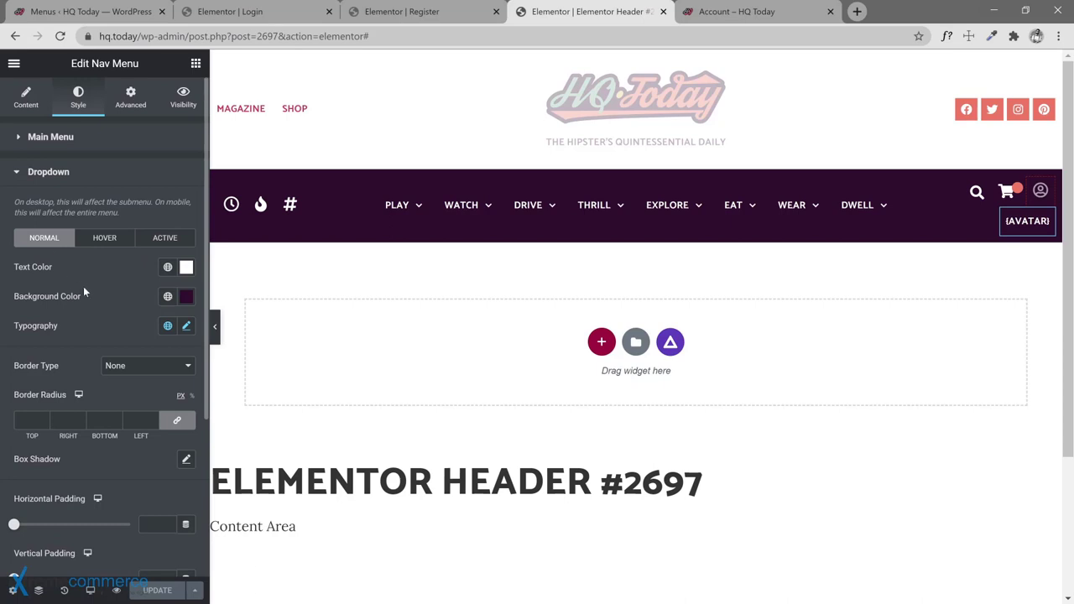
{"action": "left_click", "coordinate": [165, 238]}
{"action": "left_click", "coordinate": [168, 266]}
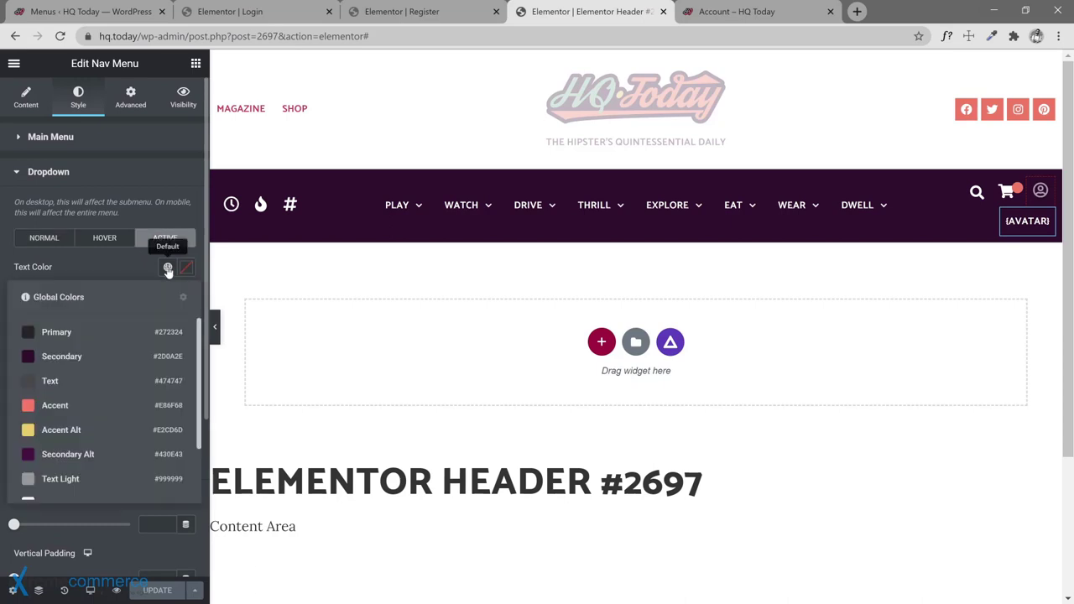
{"action": "scroll", "coordinate": [74, 432], "scroll_direction": "down", "scroll_amount": 2}
{"action": "left_click", "coordinate": [52, 457]}
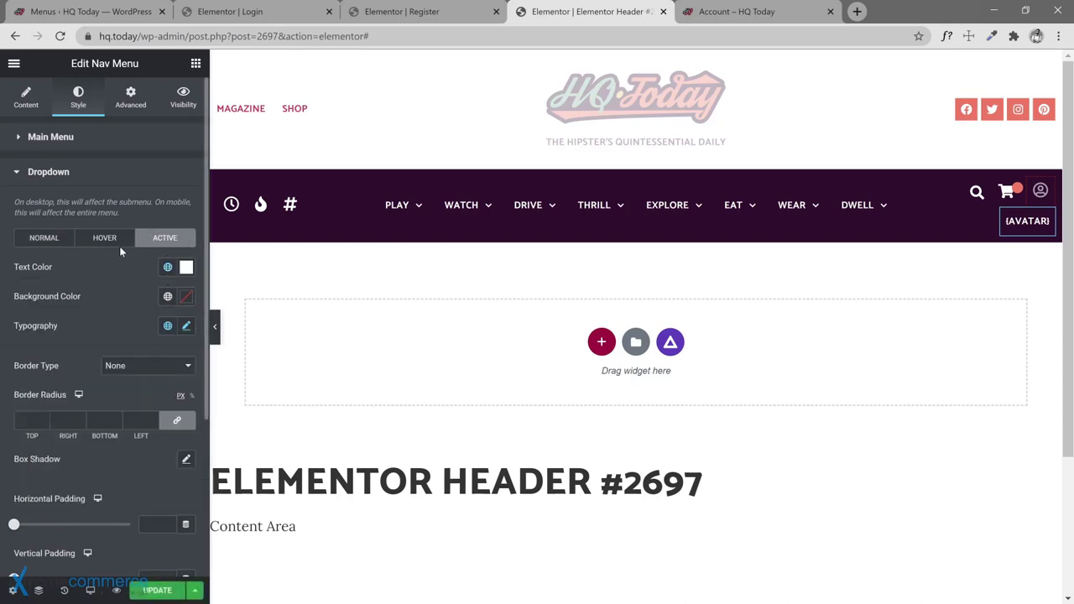
{"action": "left_click", "coordinate": [168, 297]}
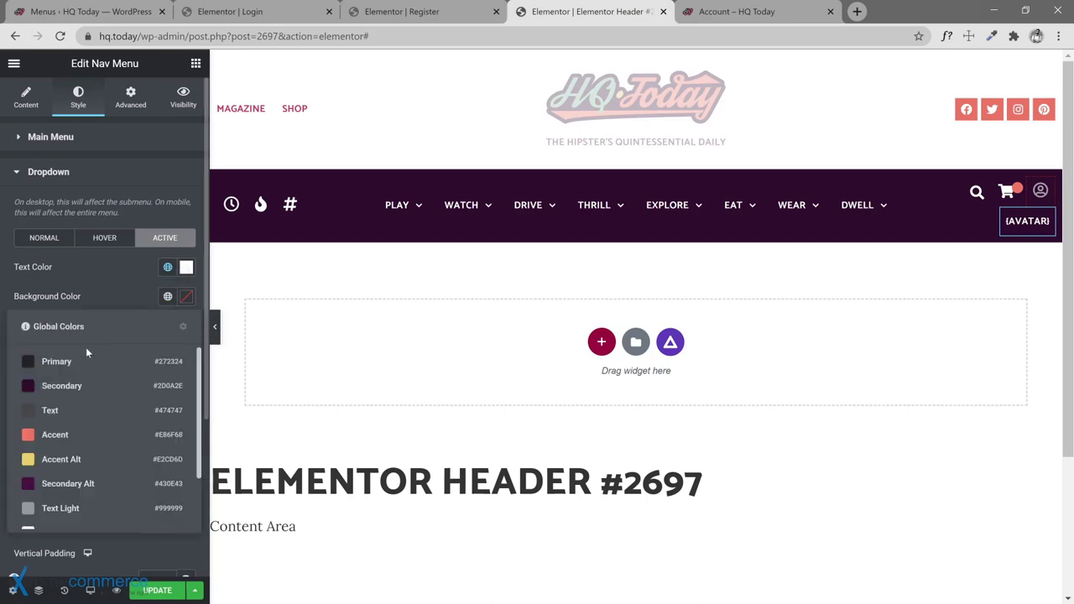
{"action": "left_click", "coordinate": [38, 391]}
{"action": "left_click", "coordinate": [157, 592]}
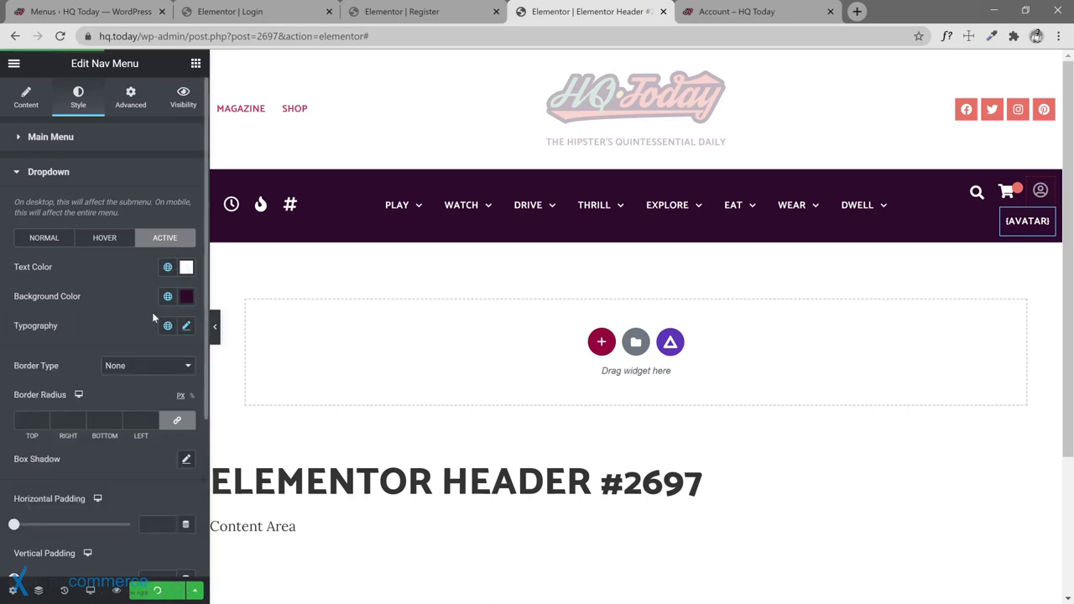
{"action": "left_click", "coordinate": [104, 241]}
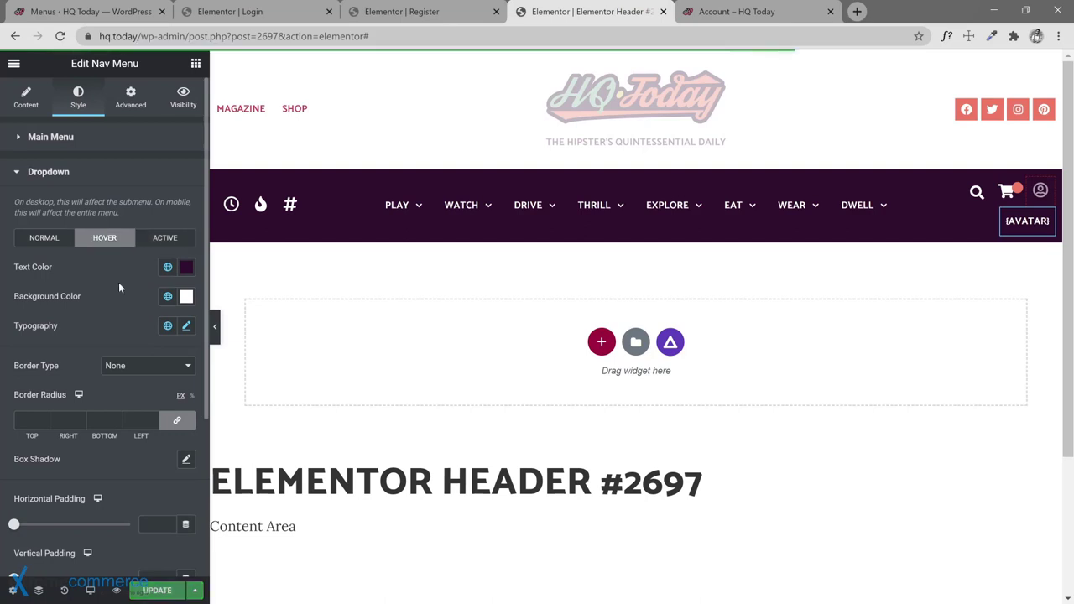
{"action": "left_click", "coordinate": [161, 242]}
Step: Reload the Downloads page and confirm the active link shows white on dark purple
{"action": "left_click", "coordinate": [759, 13]}
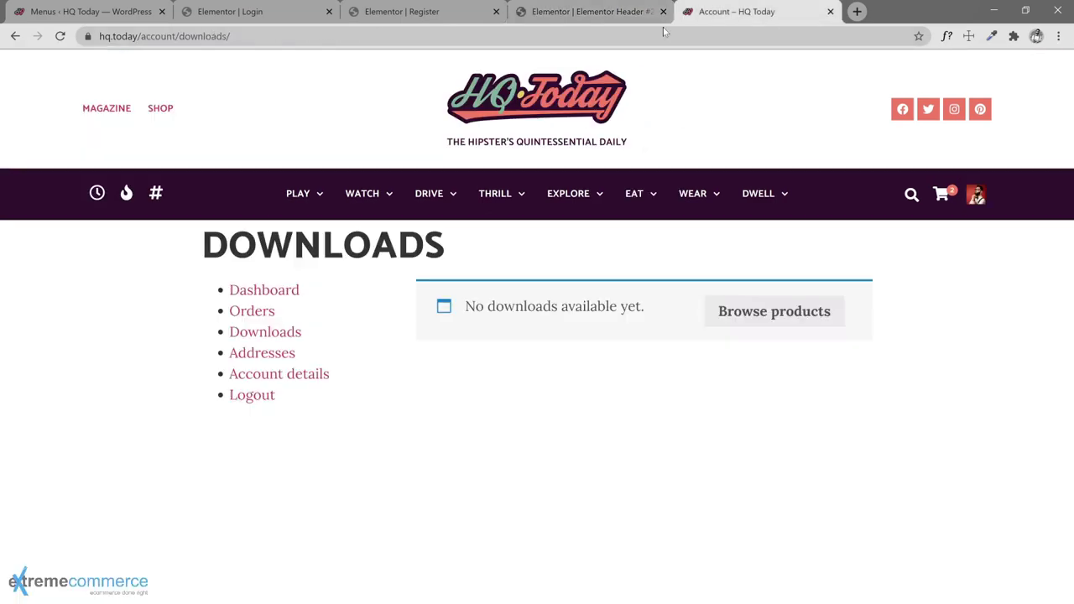
{"action": "left_click", "coordinate": [60, 36]}
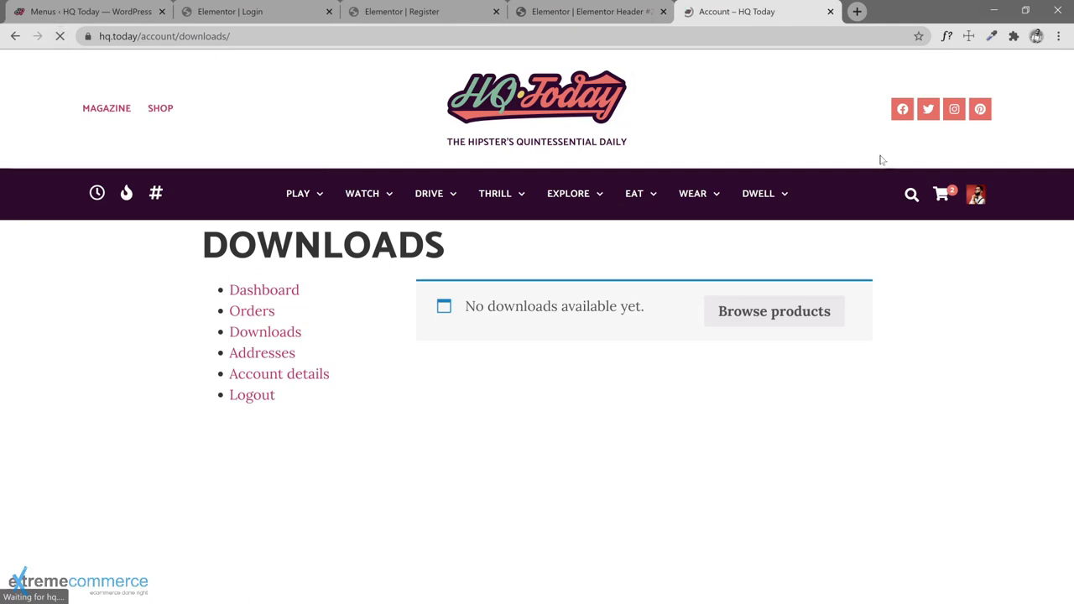
{"action": "mouse_move", "coordinate": [982, 204]}
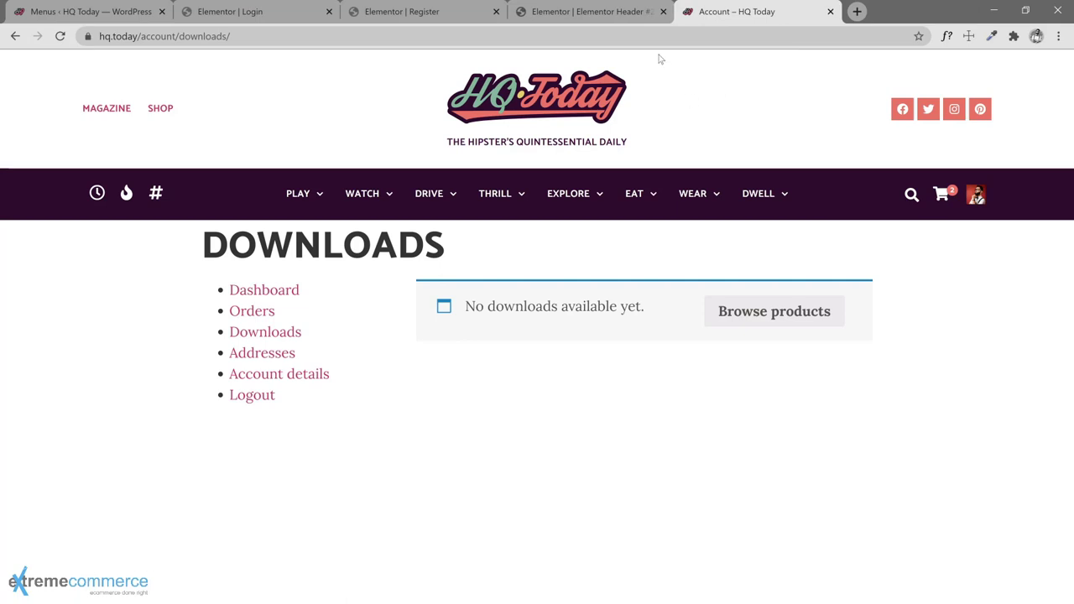
Step: Review the Login and Register editors and refresh the User menu in WordPress menus
{"action": "left_click", "coordinate": [277, 11]}
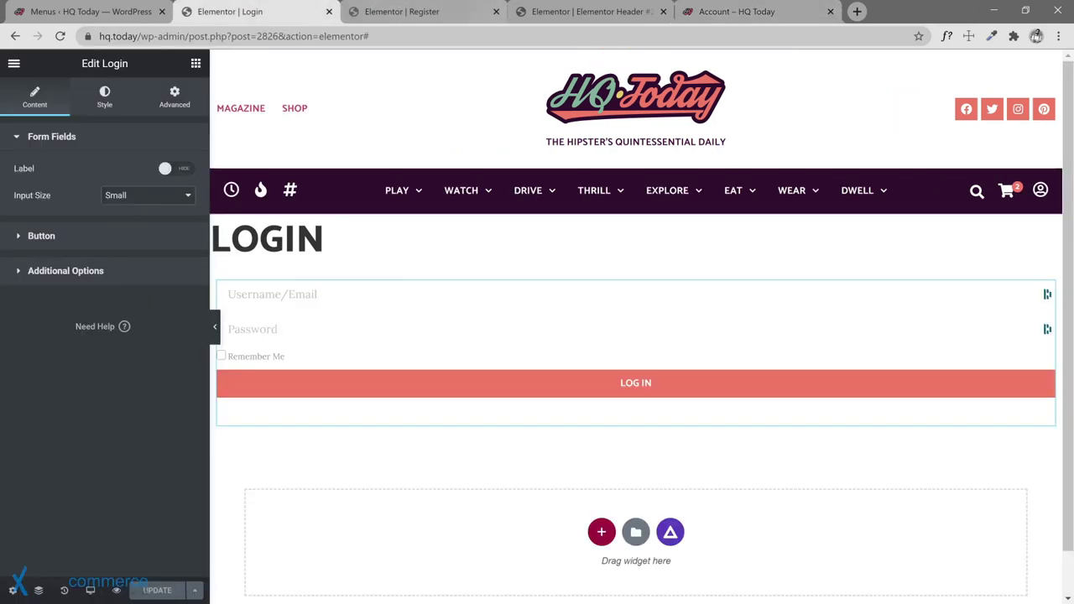
{"action": "left_click", "coordinate": [419, 11]}
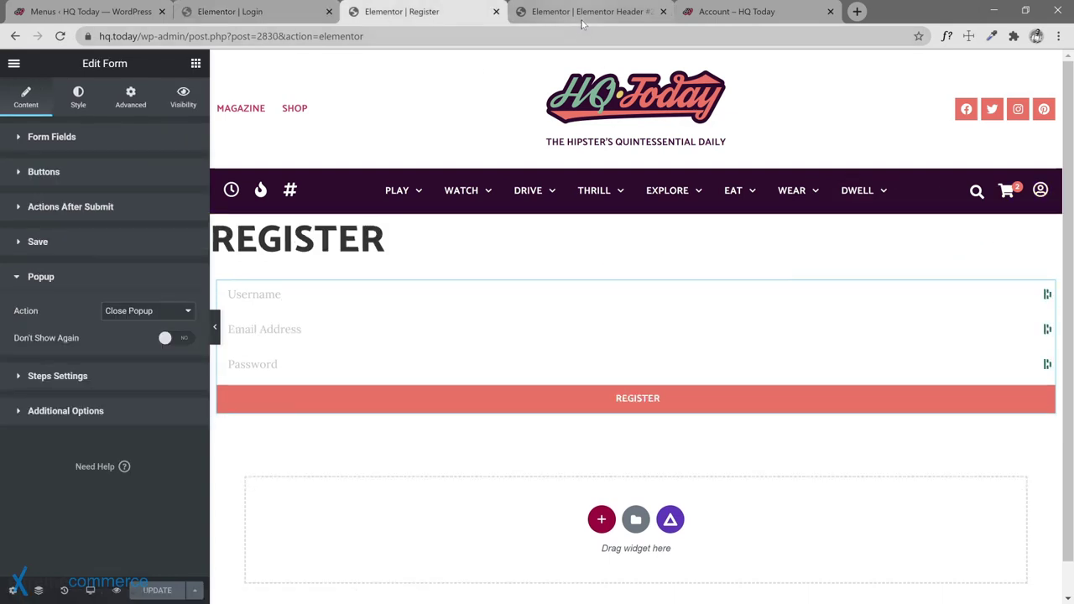
{"action": "left_click", "coordinate": [67, 13]}
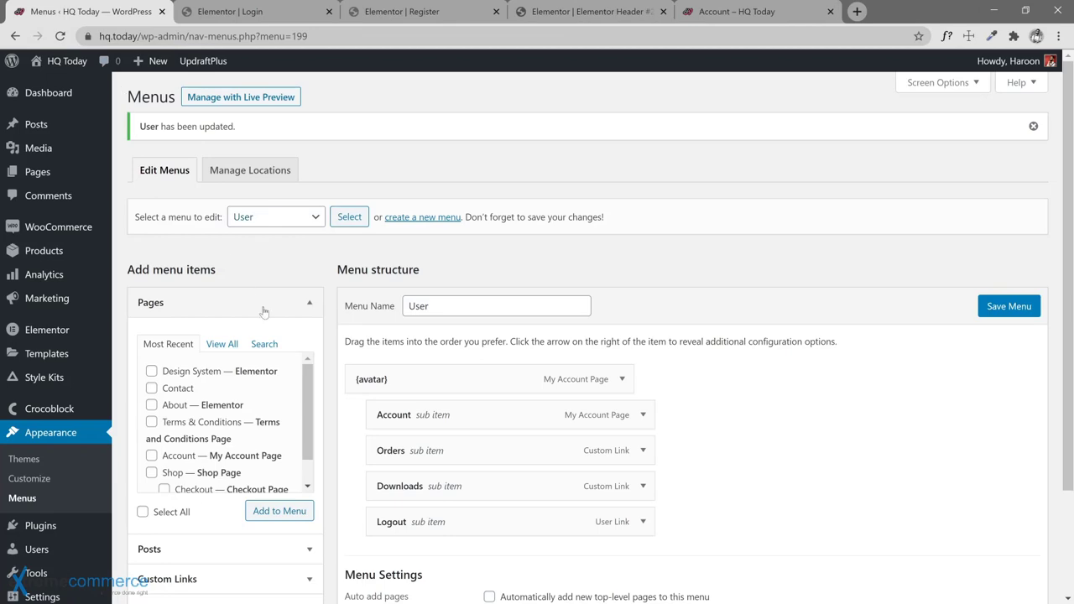
{"action": "scroll", "coordinate": [451, 459], "scroll_direction": "down", "scroll_amount": 2}
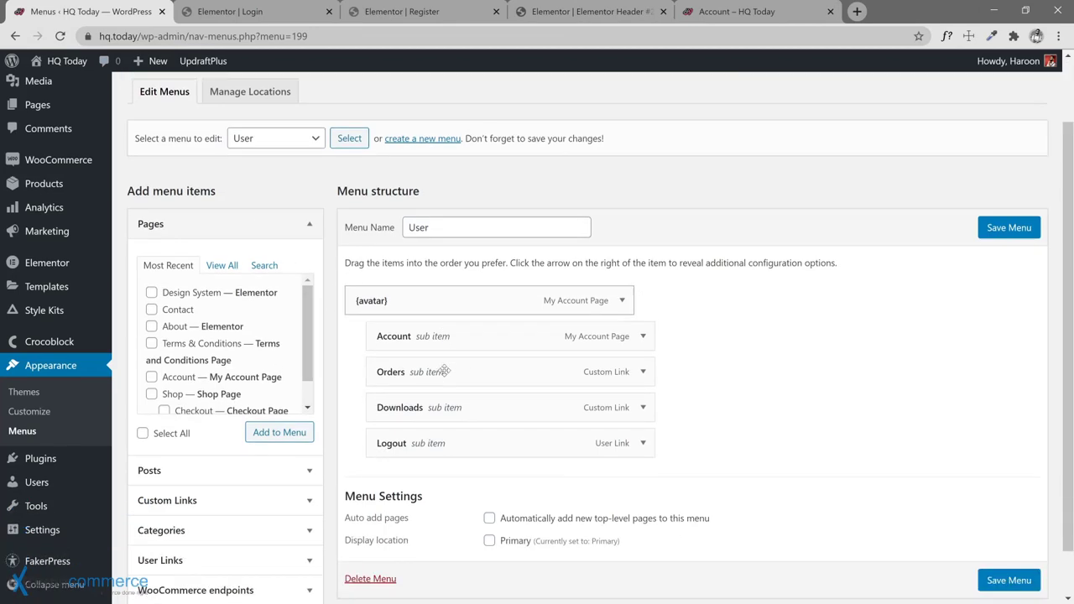
{"action": "left_click", "coordinate": [1009, 526]}
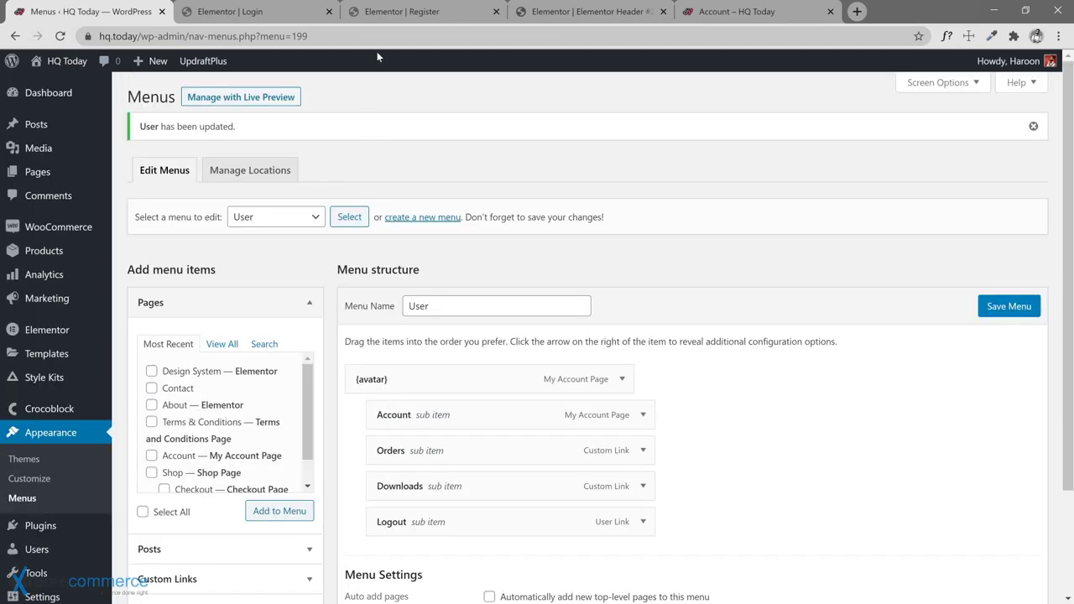
Step: Check the header nav menu's Visibility settings, then move to the private site window
{"action": "left_click", "coordinate": [601, 13]}
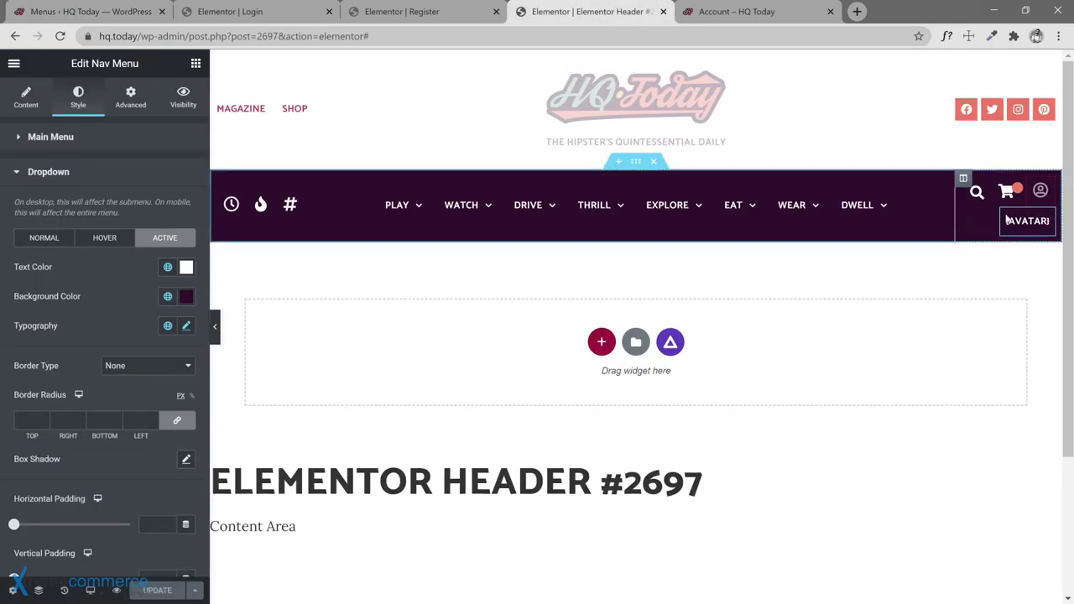
{"action": "left_click", "coordinate": [183, 96]}
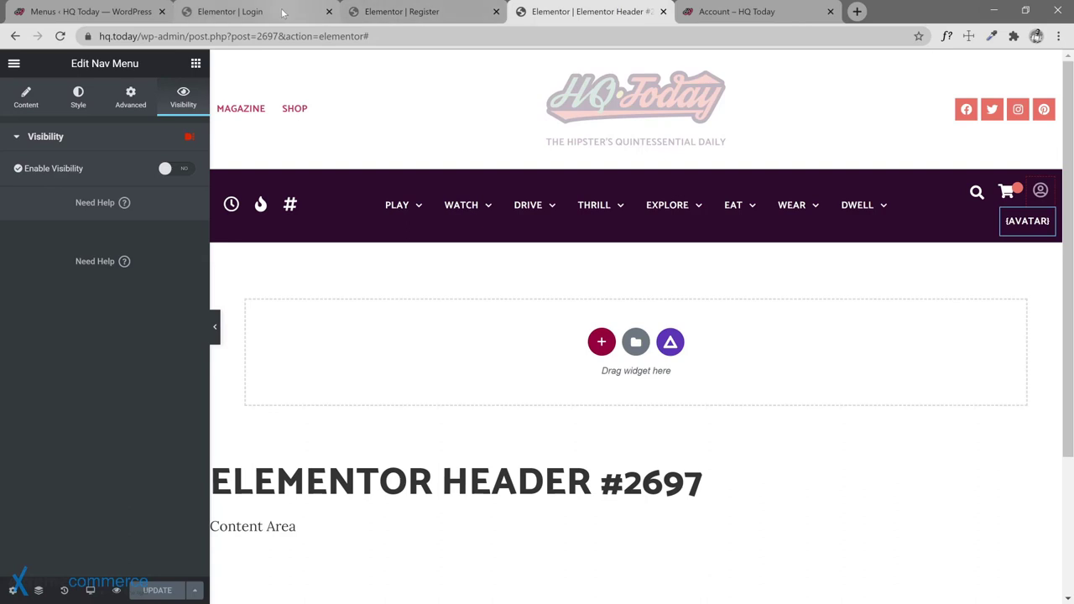
{"action": "mouse_move", "coordinate": [1022, 222]}
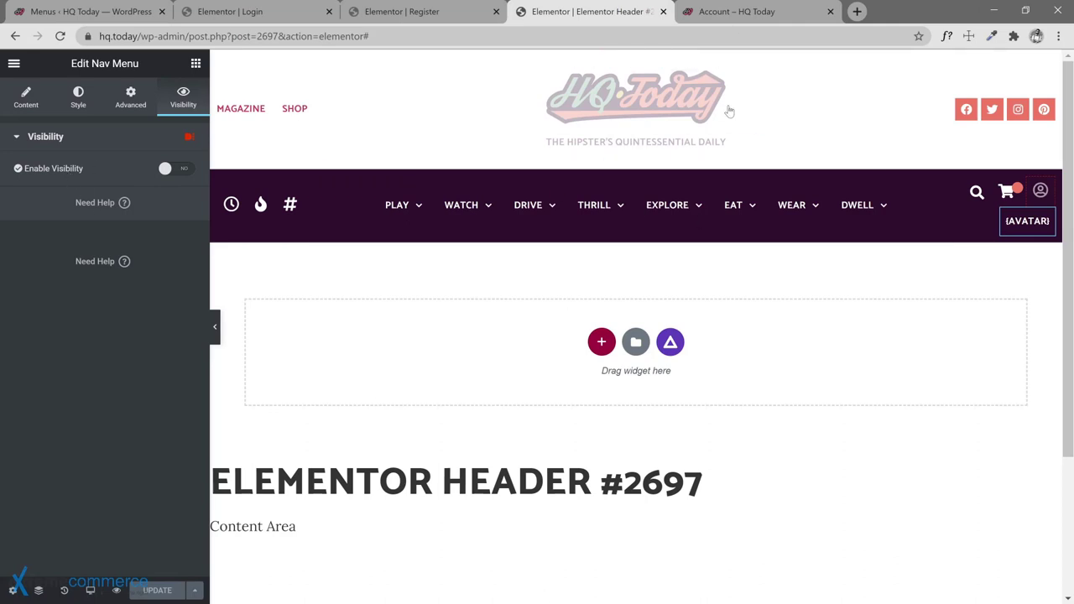
{"action": "left_click", "coordinate": [755, 11]}
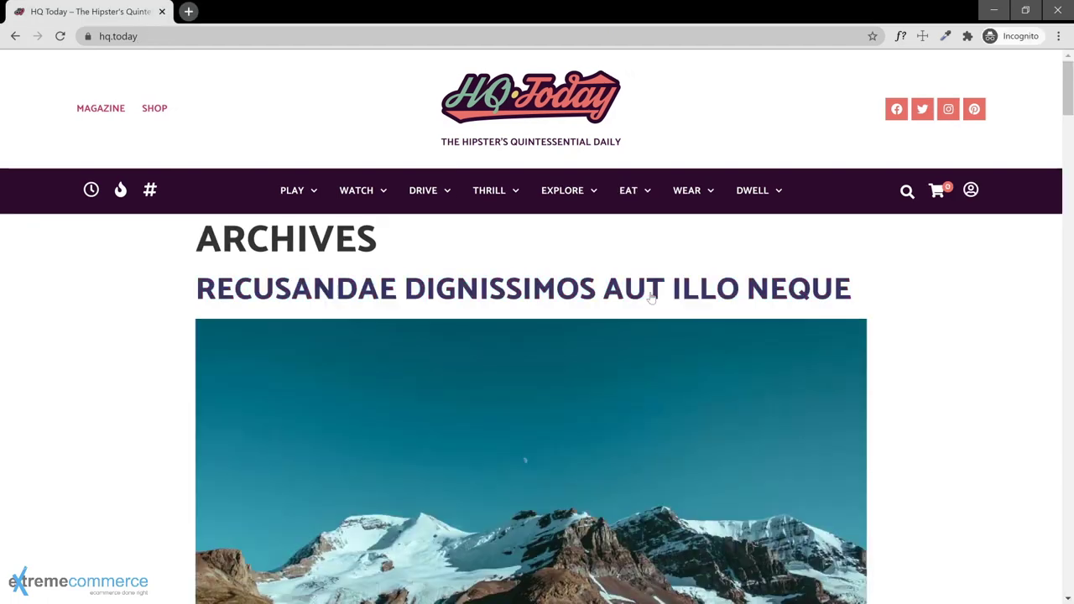
Step: Log in with the test user's username and password and confirm the Account, Orders, Downloads, Logout dropdown
{"action": "left_click", "coordinate": [59, 36]}
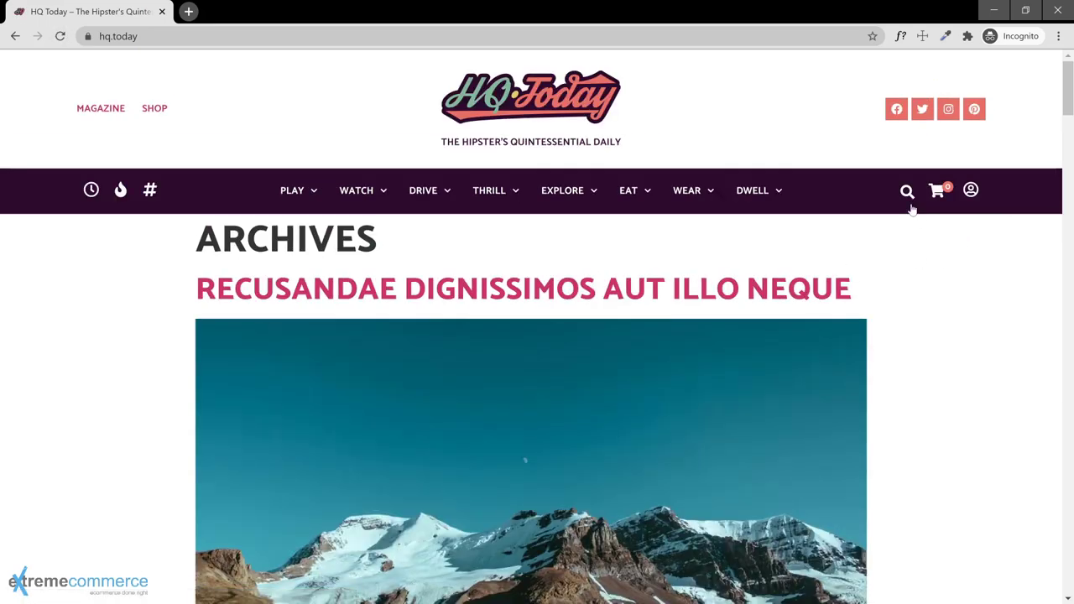
{"action": "left_click", "coordinate": [971, 192]}
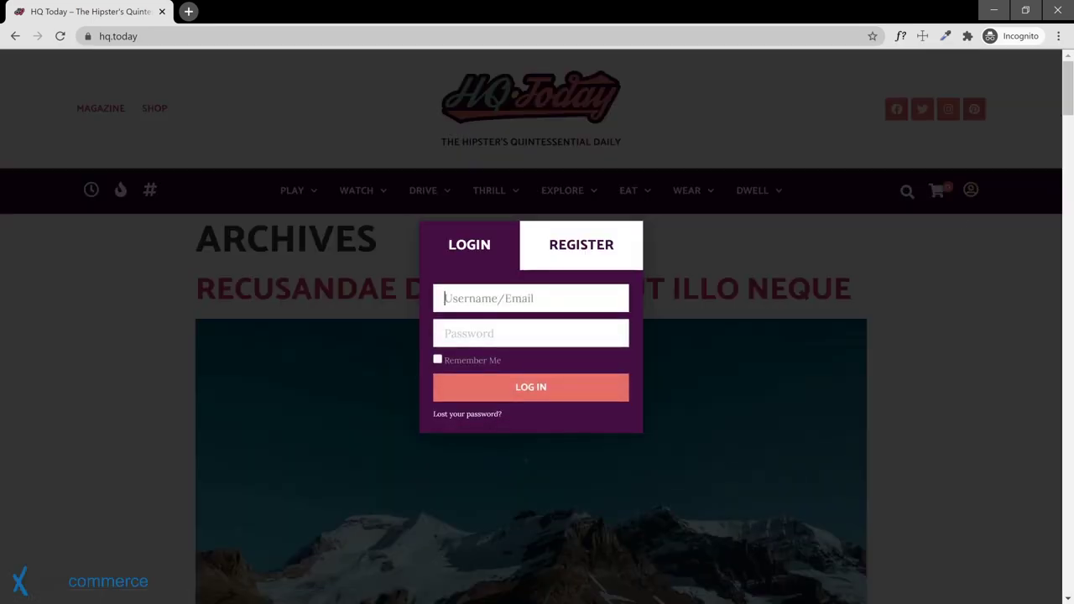
{"action": "type", "text": "hqtest"}
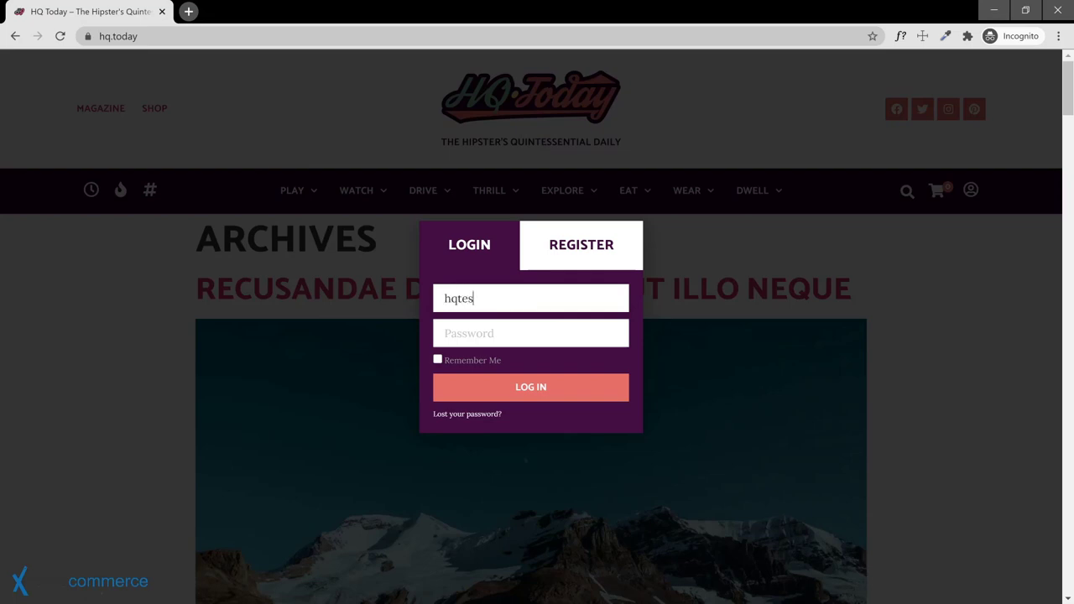
{"action": "key", "text": "Tab"}
{"action": "type", "text": "••"}
{"action": "left_click", "coordinate": [516, 392]}
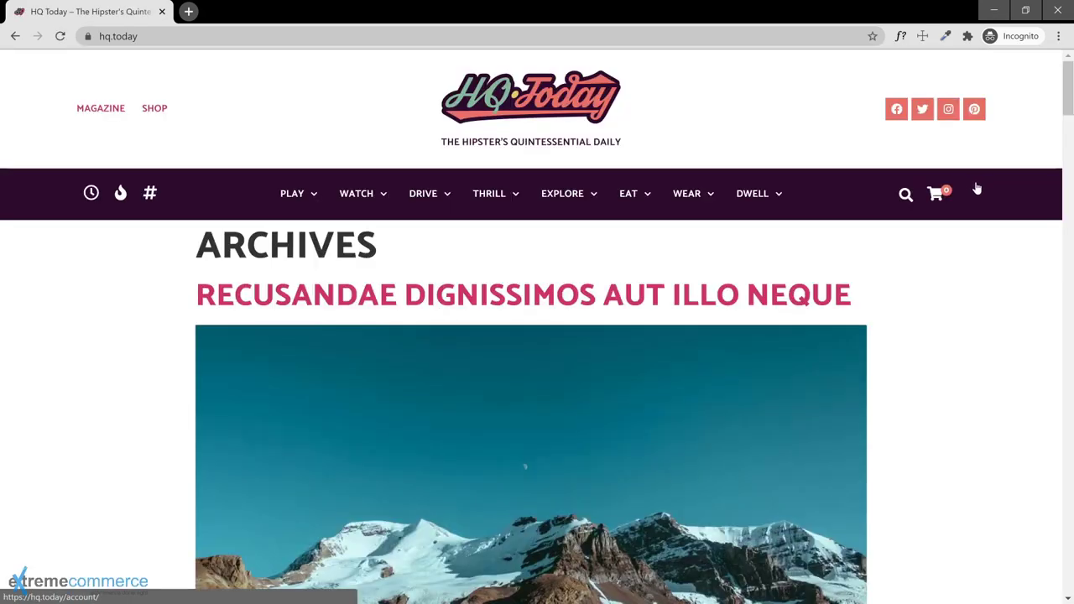
{"action": "mouse_move", "coordinate": [970, 198]}
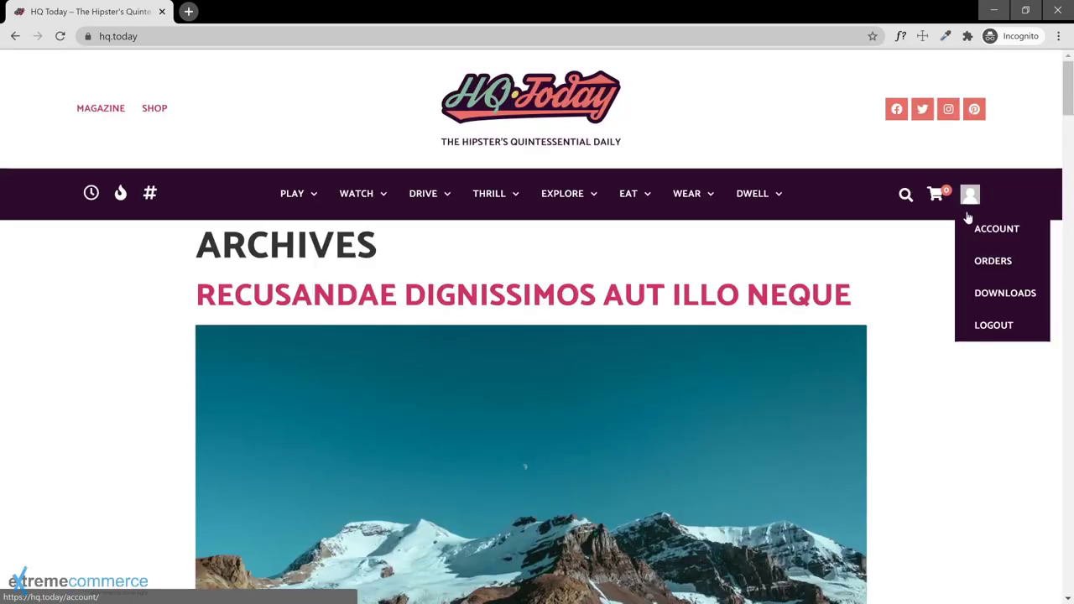
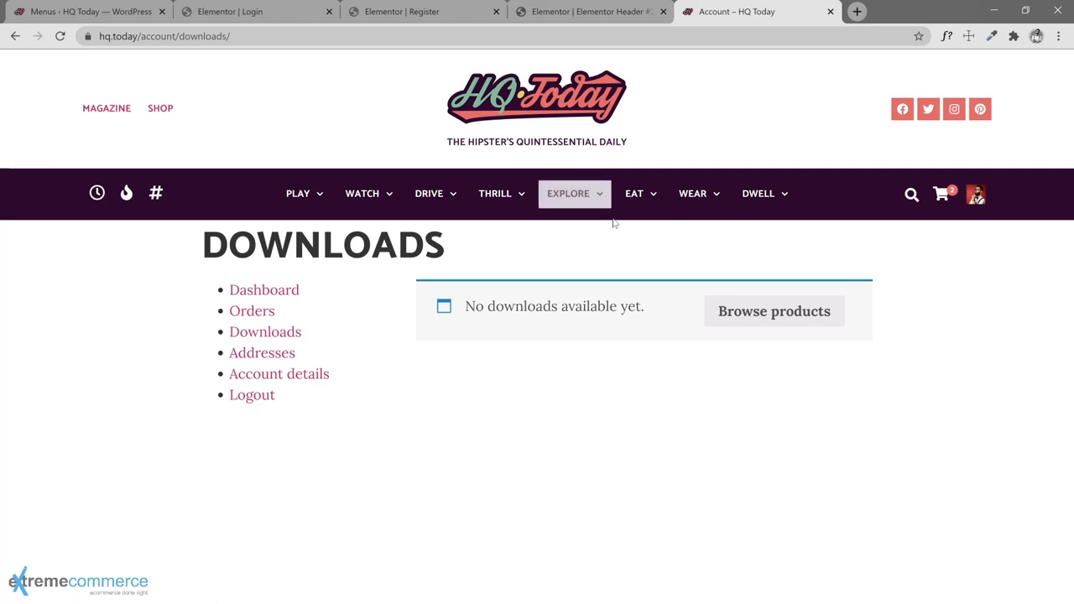
Step: In the Elementor header editor, review the nav menu's Style and dropdown styling settings
{"action": "left_click", "coordinate": [547, 20]}
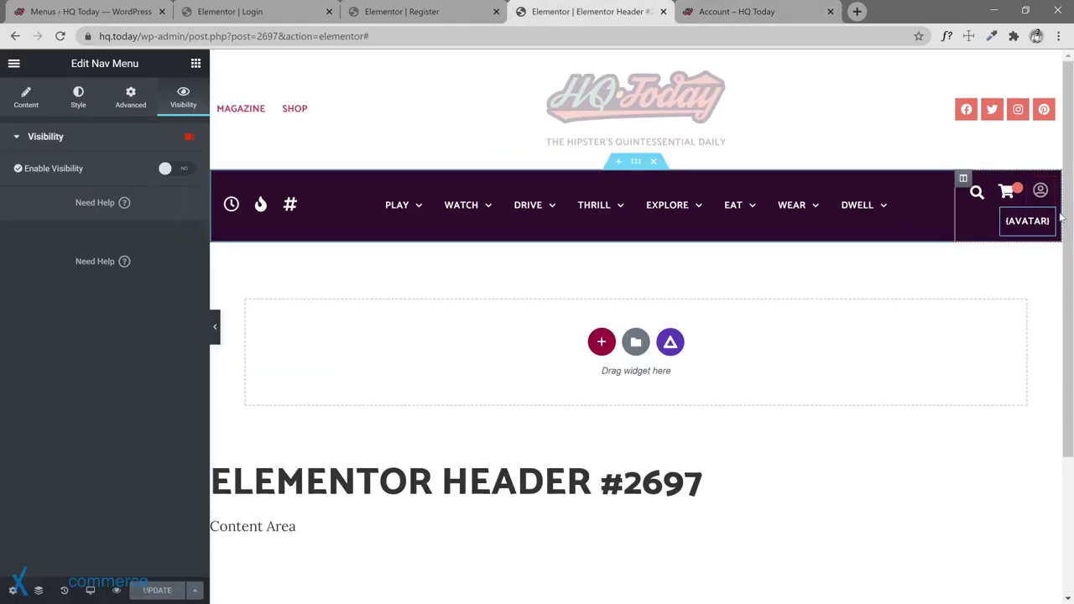
{"action": "left_click", "coordinate": [25, 99]}
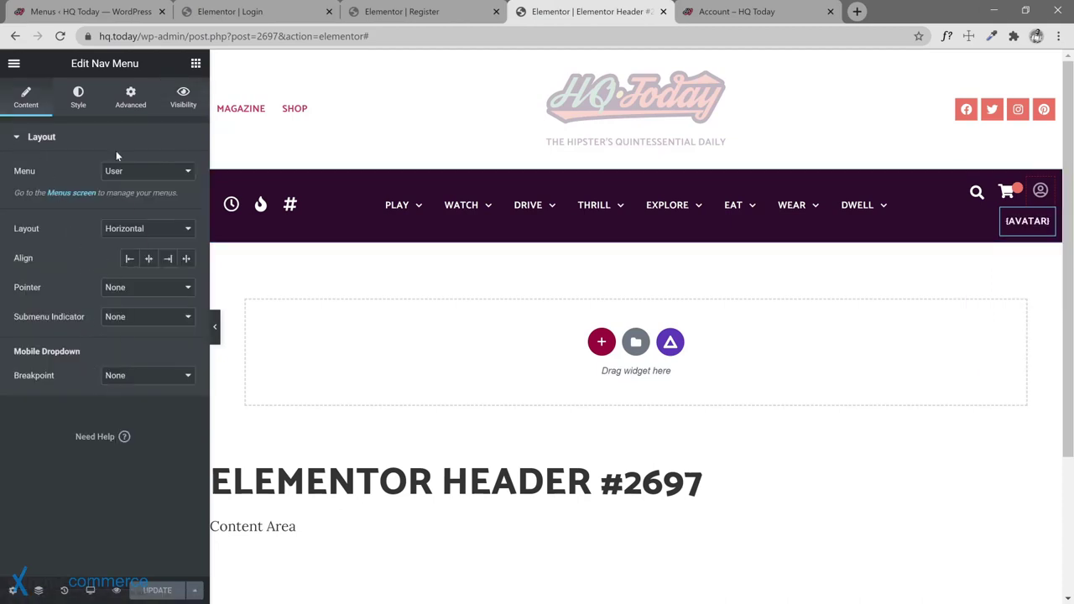
{"action": "left_click", "coordinate": [84, 101]}
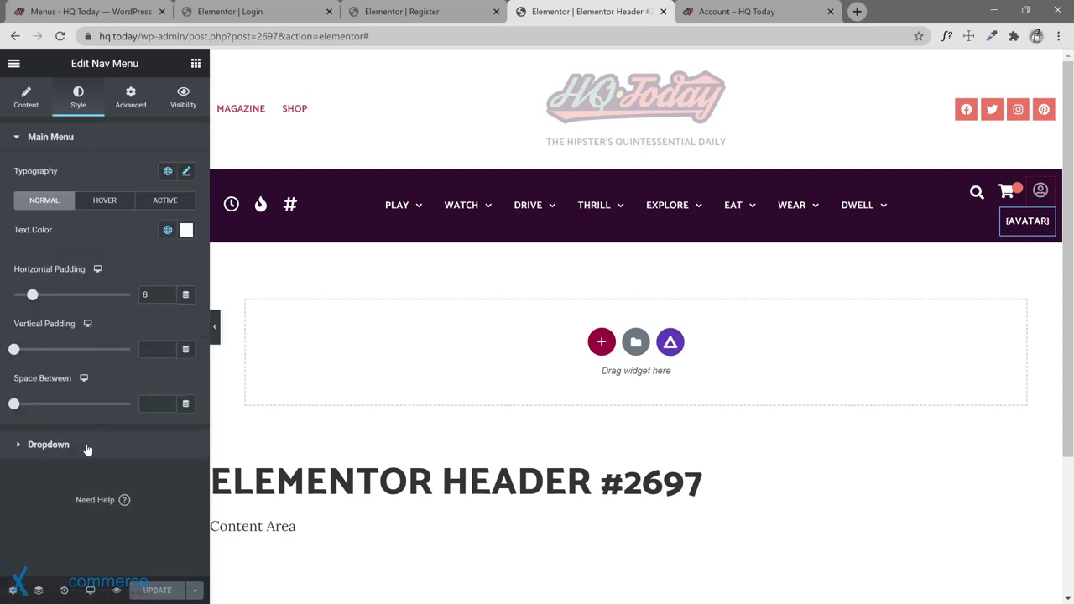
{"action": "left_click", "coordinate": [49, 444]}
{"action": "scroll", "coordinate": [116, 288], "scroll_direction": "down", "scroll_amount": 3}
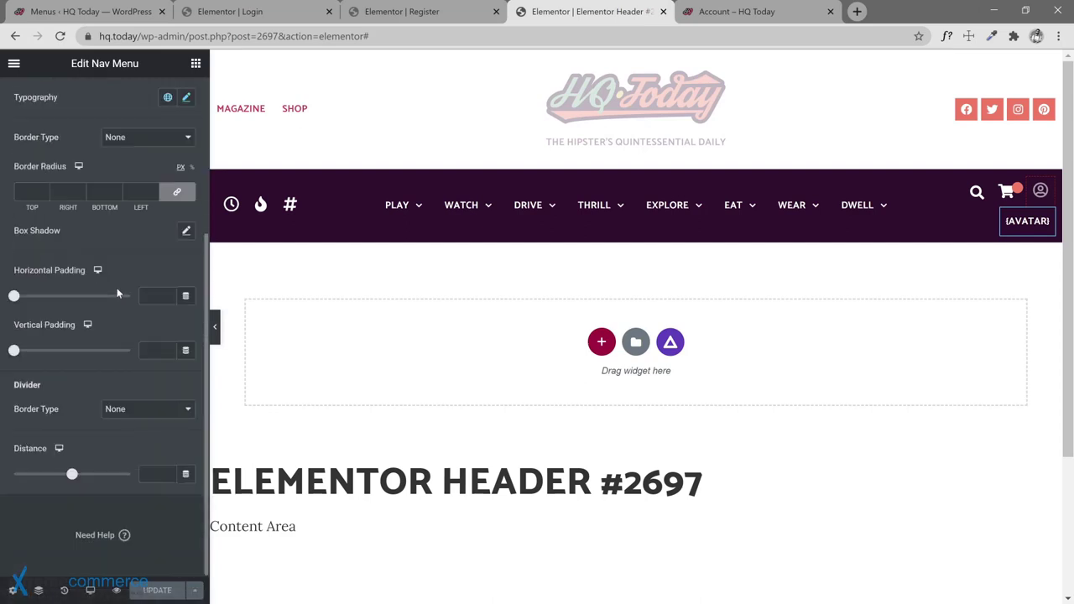
{"action": "scroll", "coordinate": [118, 292], "scroll_direction": "up", "scroll_amount": 3}
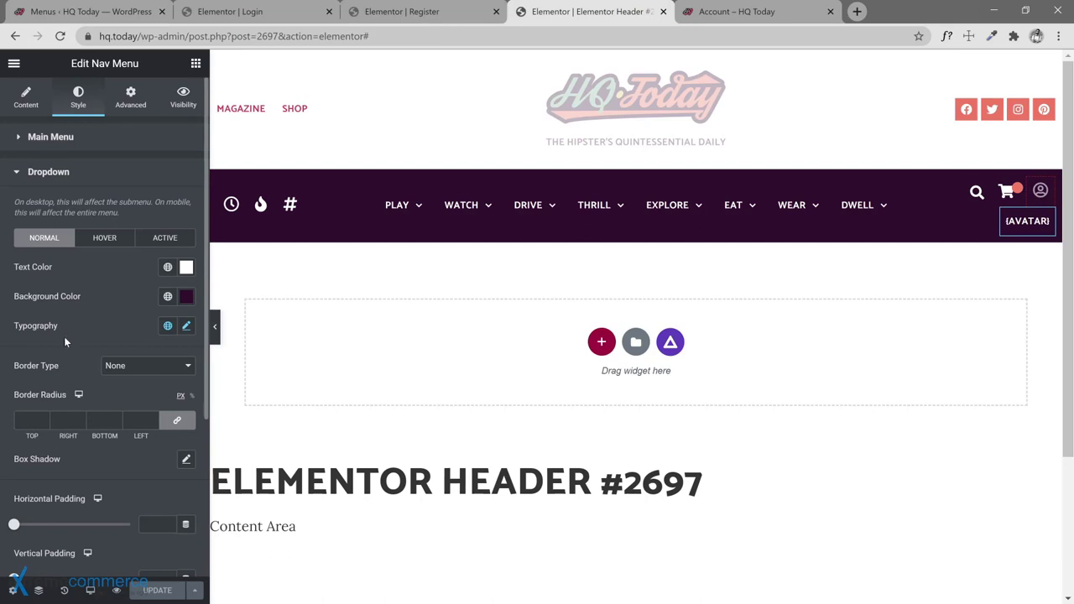
{"action": "scroll", "coordinate": [94, 343], "scroll_direction": "down", "scroll_amount": 3}
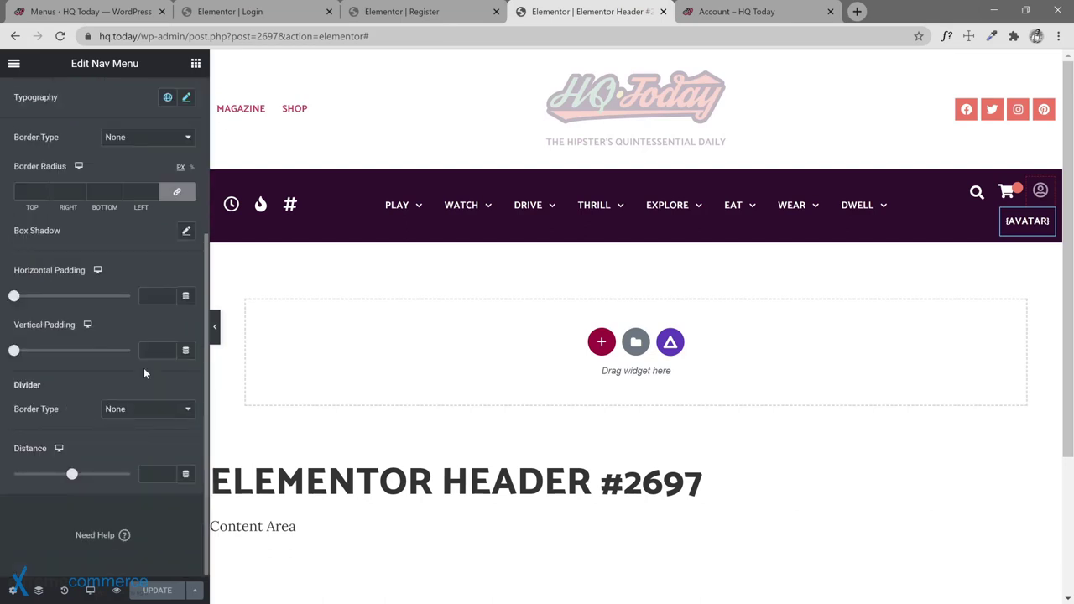
{"action": "scroll", "coordinate": [134, 267], "scroll_direction": "up", "scroll_amount": 4}
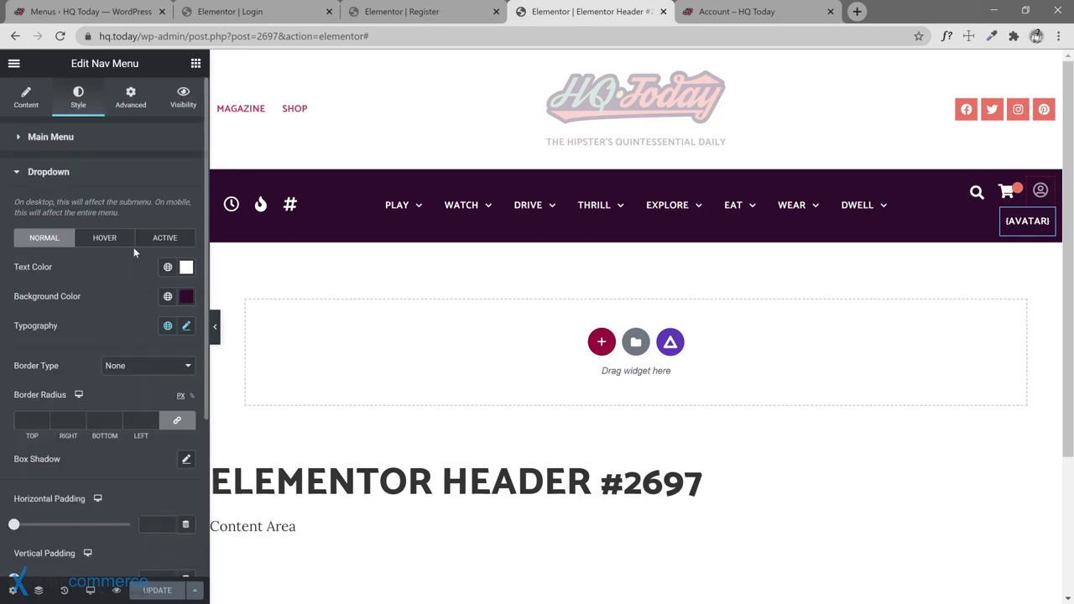
Step: Set the User nav menu's Align option to Left and update the header template
{"action": "left_click", "coordinate": [26, 95]}
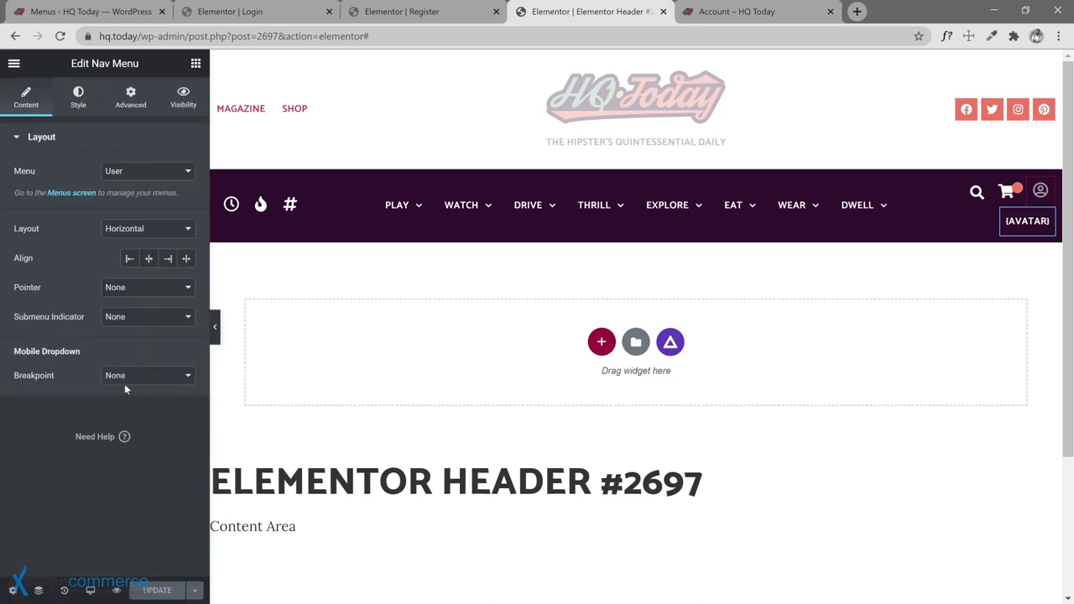
{"action": "left_click", "coordinate": [130, 259]}
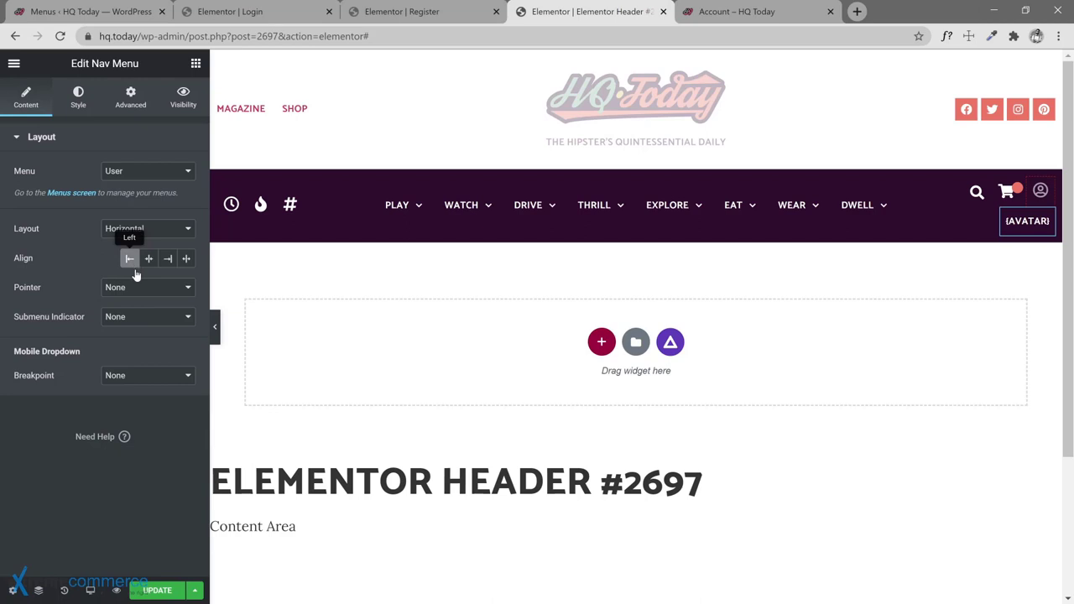
{"action": "left_click", "coordinate": [160, 592]}
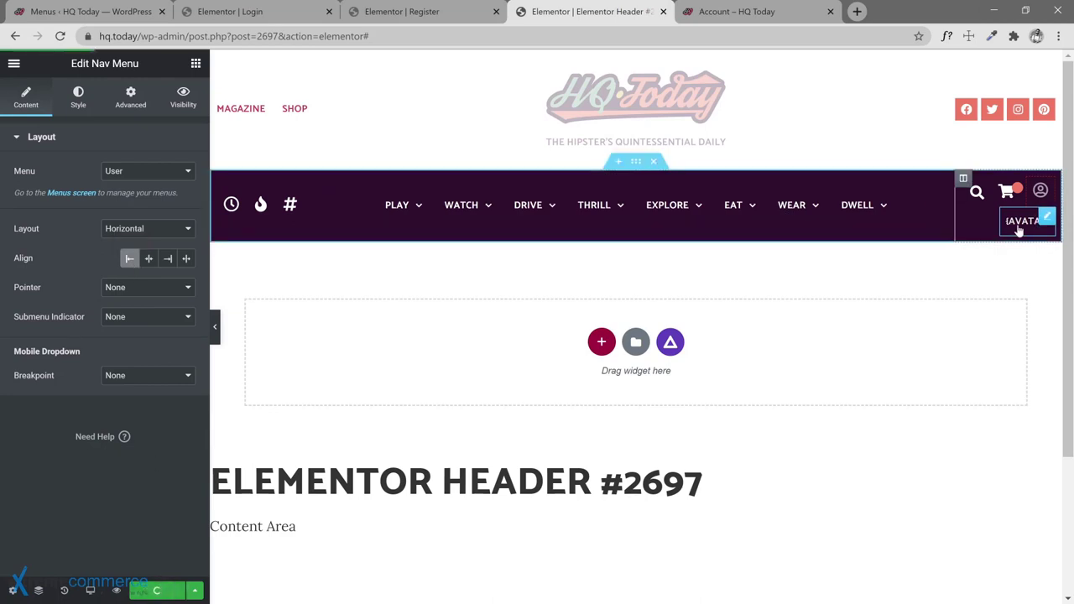
{"action": "mouse_move", "coordinate": [1018, 228]}
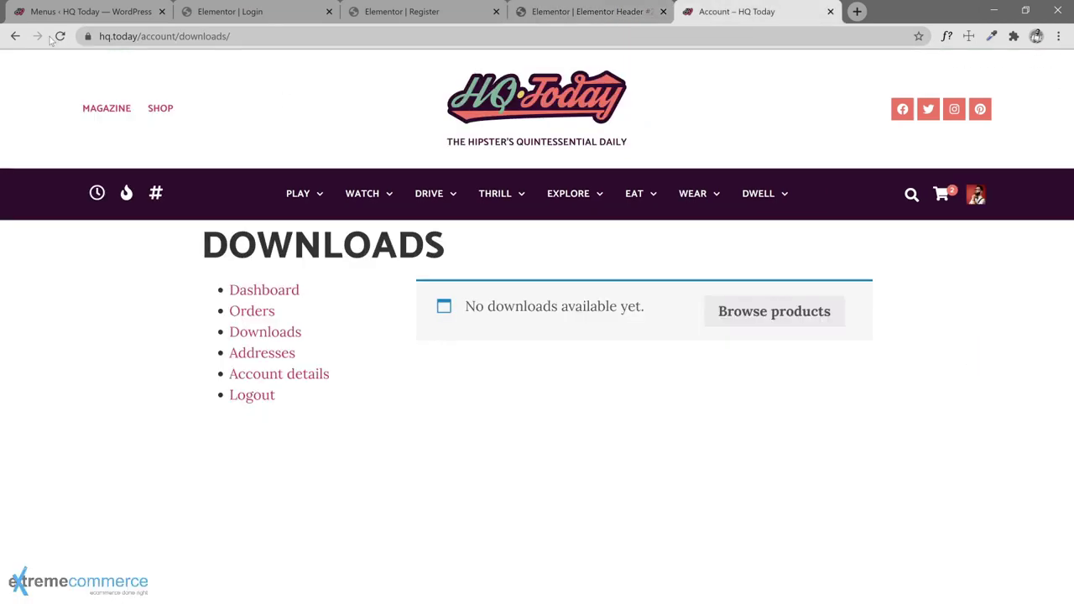
{"action": "left_click", "coordinate": [57, 37]}
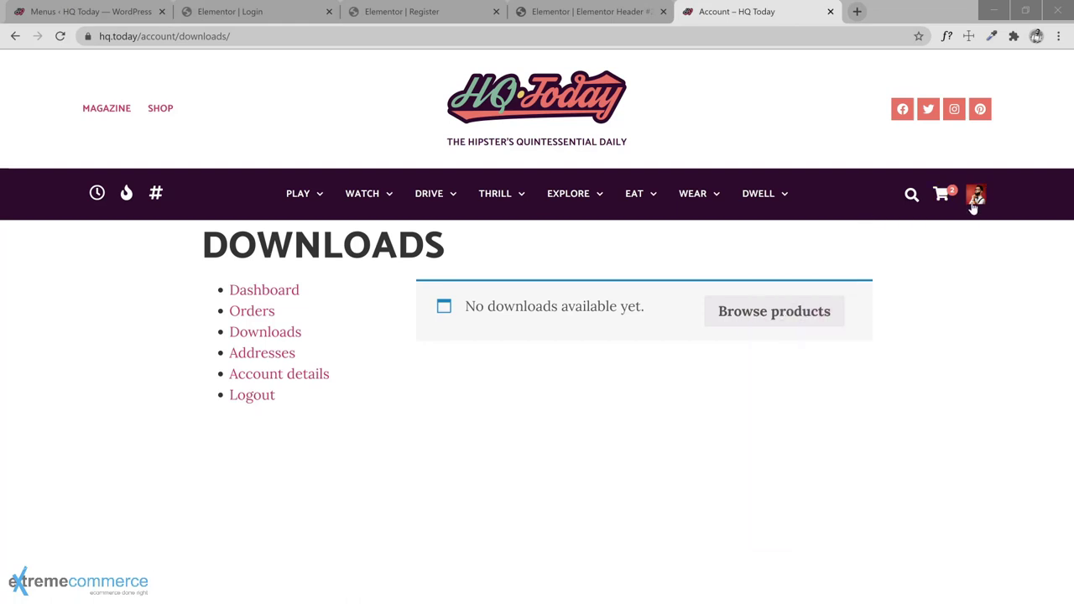
{"action": "mouse_move", "coordinate": [975, 206]}
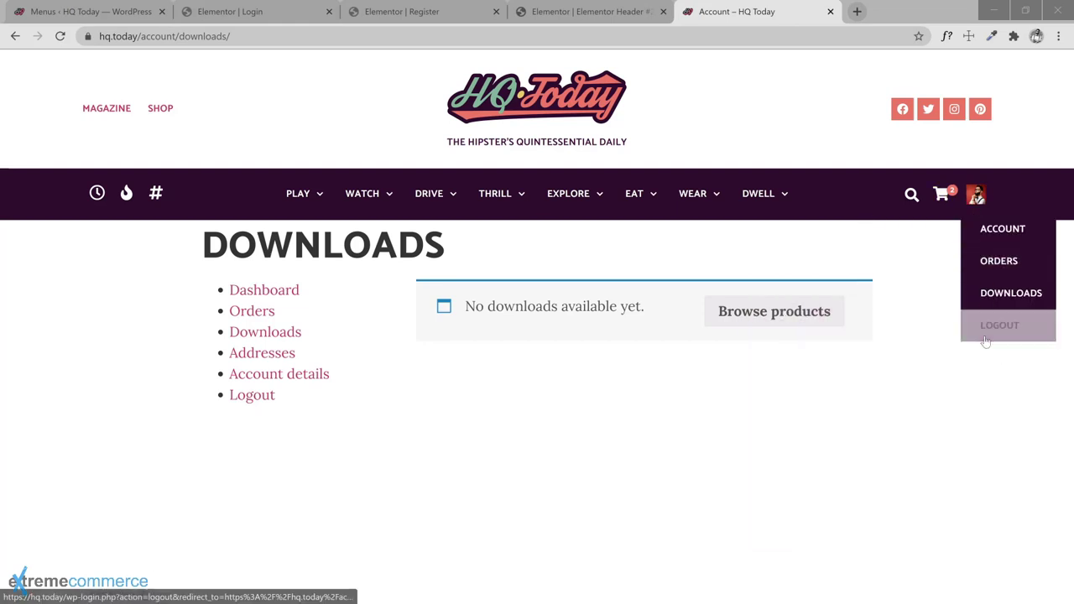
{"action": "left_click", "coordinate": [941, 193]}
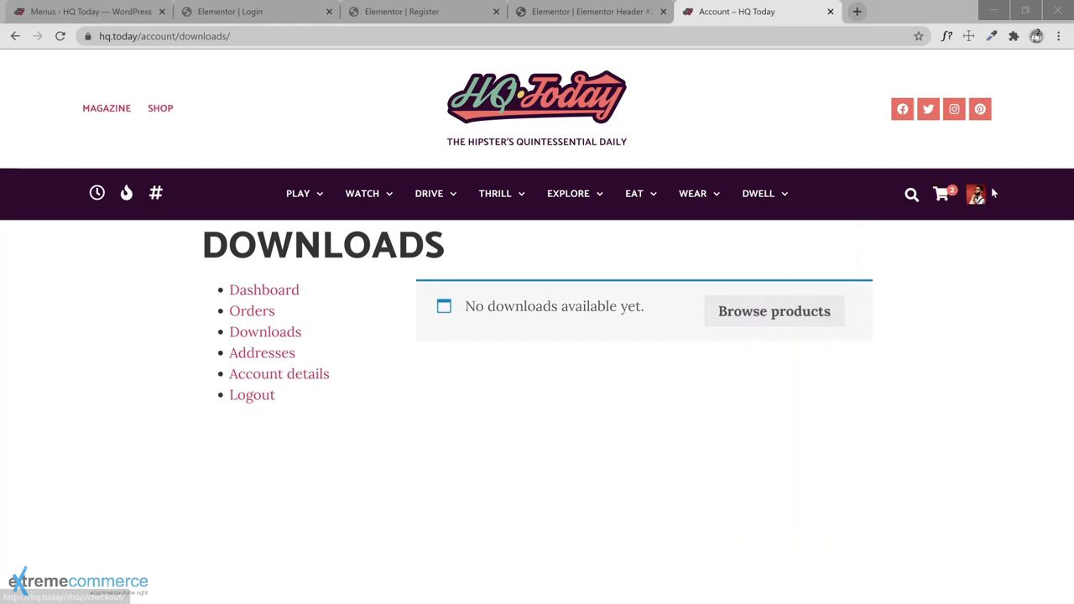
{"action": "mouse_move", "coordinate": [978, 206]}
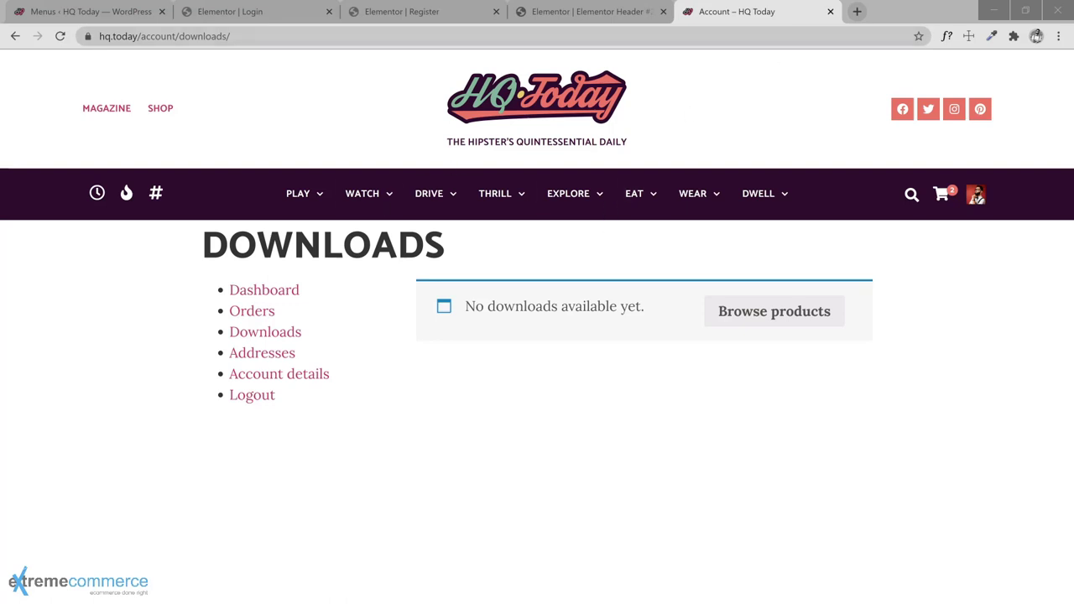
{"action": "left_click", "coordinate": [591, 13]}
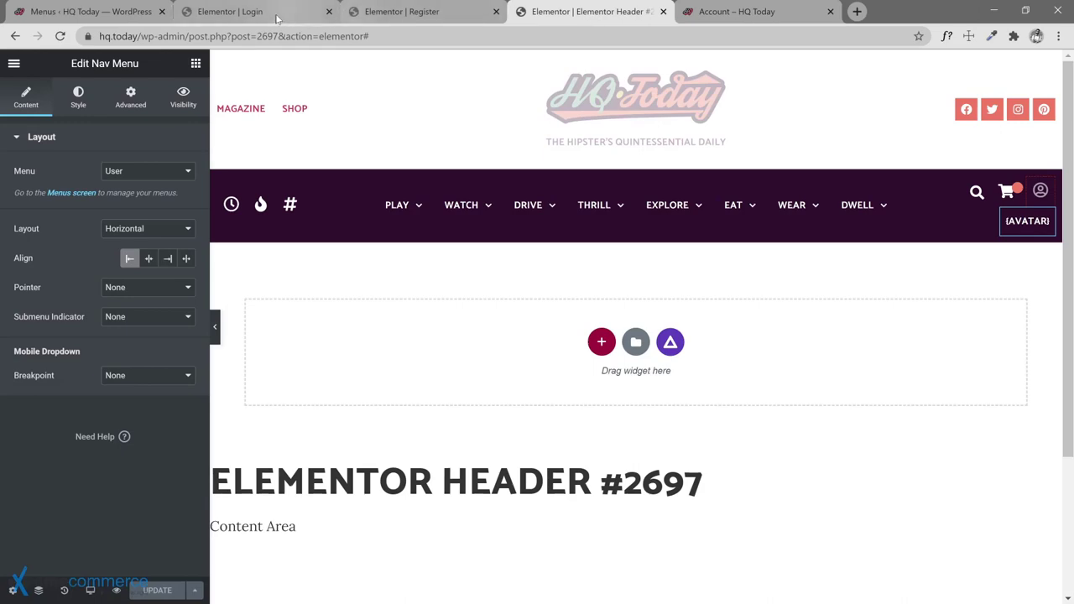
Step: In Appearance > Menus, add a custom link to /account/edit/ with link text 'Edit' to the User menu
{"action": "left_click", "coordinate": [205, 15]}
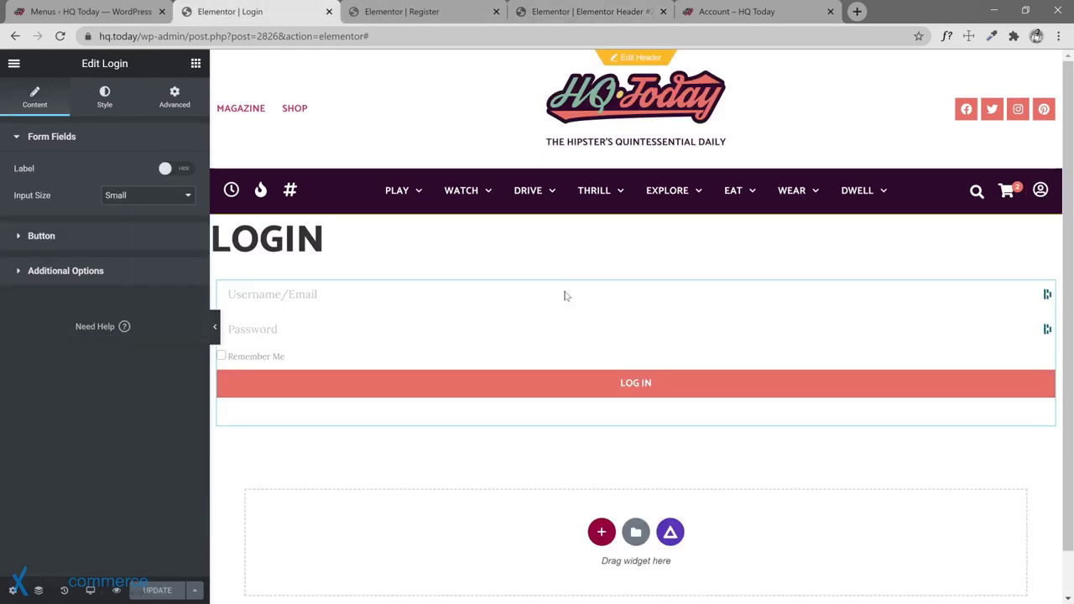
{"action": "left_click", "coordinate": [91, 11]}
{"action": "scroll", "coordinate": [503, 450], "scroll_direction": "down", "scroll_amount": 1}
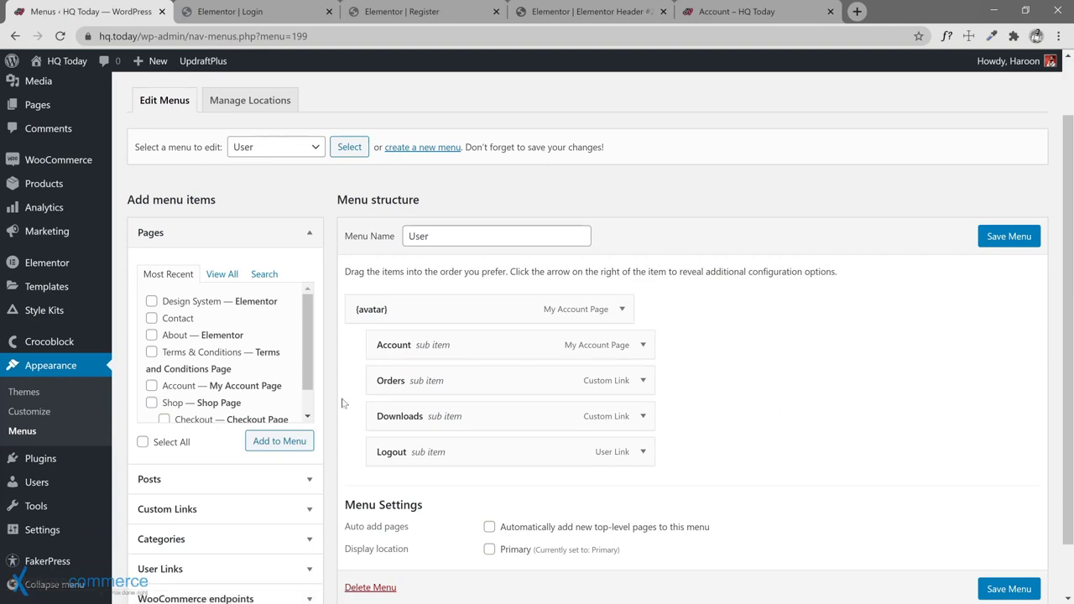
{"action": "scroll", "coordinate": [348, 401], "scroll_direction": "down", "scroll_amount": 1}
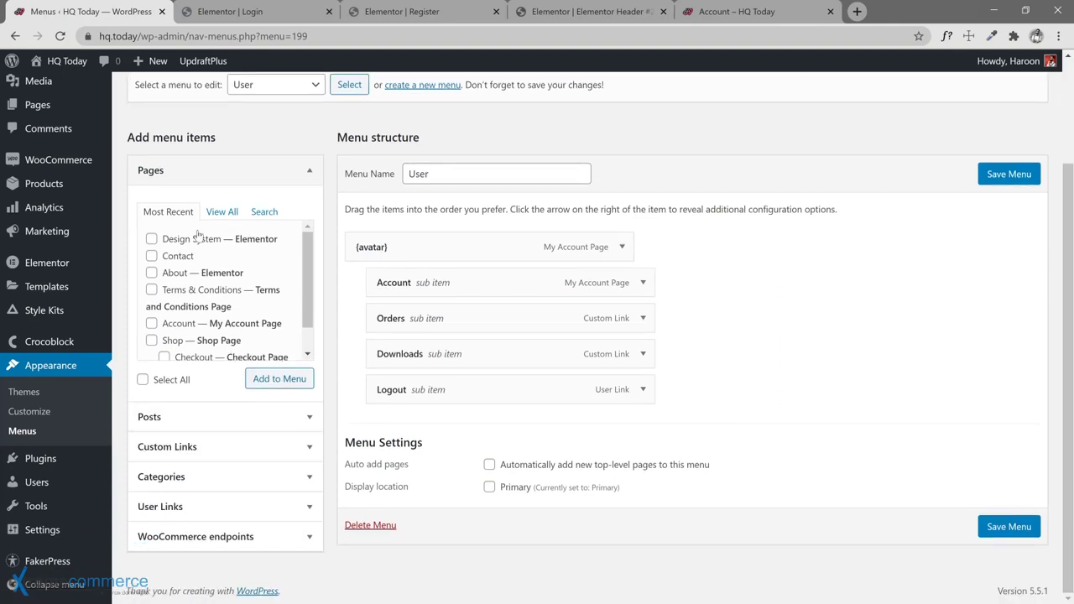
{"action": "left_click", "coordinate": [204, 446]}
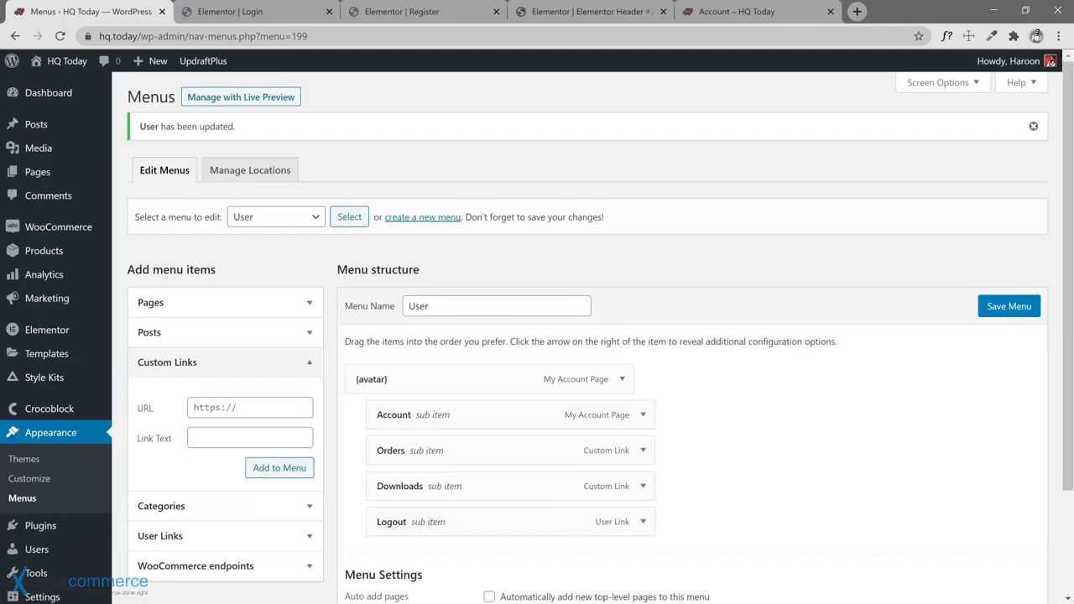
{"action": "left_click", "coordinate": [195, 407]}
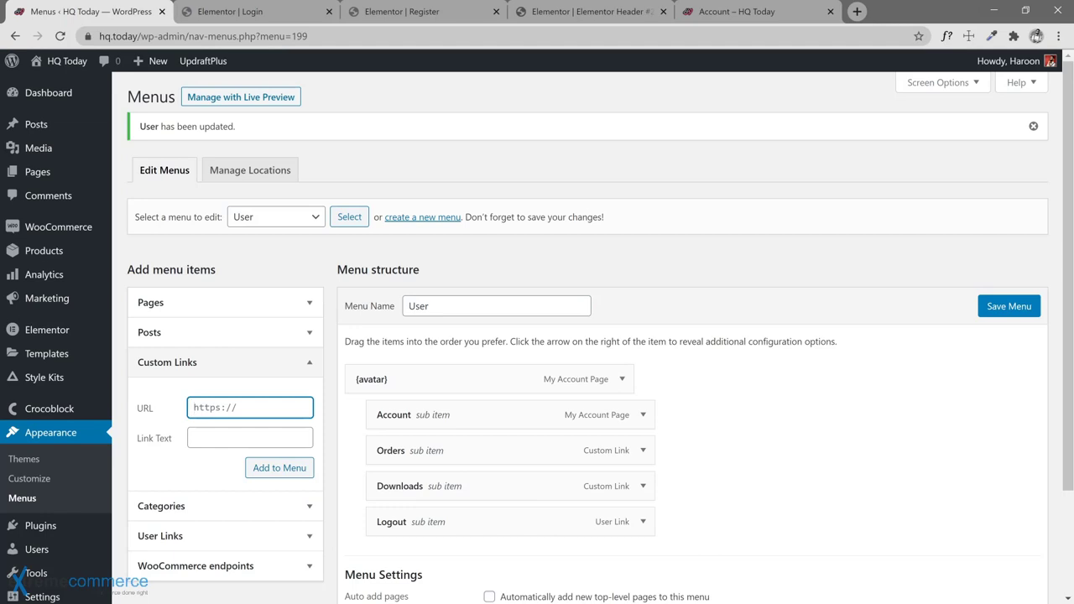
{"action": "type", "text": "ht"}
{"action": "type", "text": "tps"}
{"action": "type", "text": "\"//"}
{"action": "type", "text": "://hq.to"}
{"action": "type", "text": "day"}
{"action": "type", "text": "/account/e"}
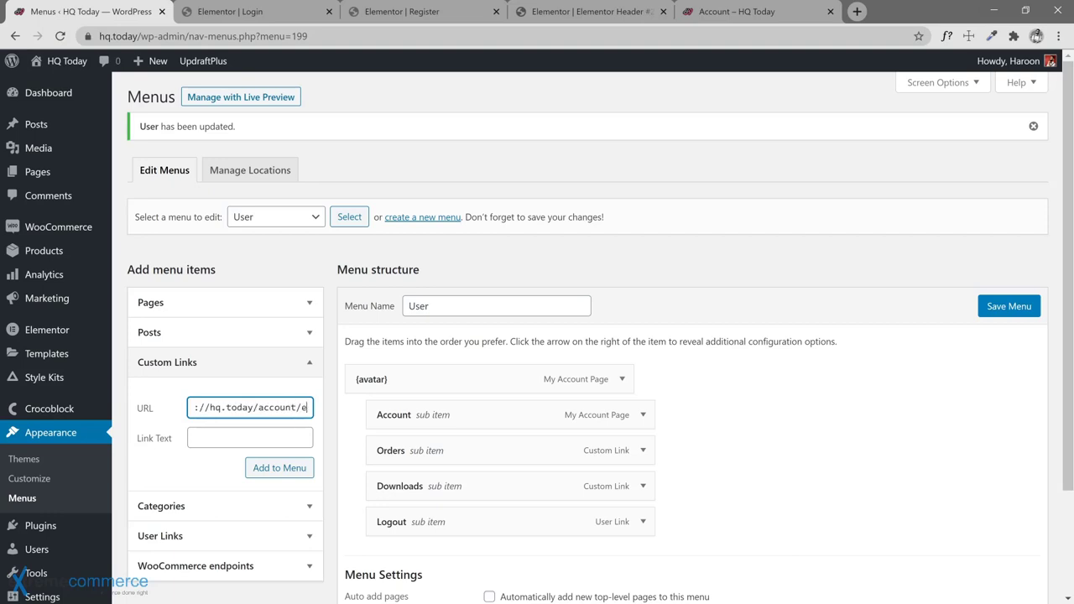
{"action": "type", "text": "dit/"}
{"action": "key", "text": "ctrl+a"}
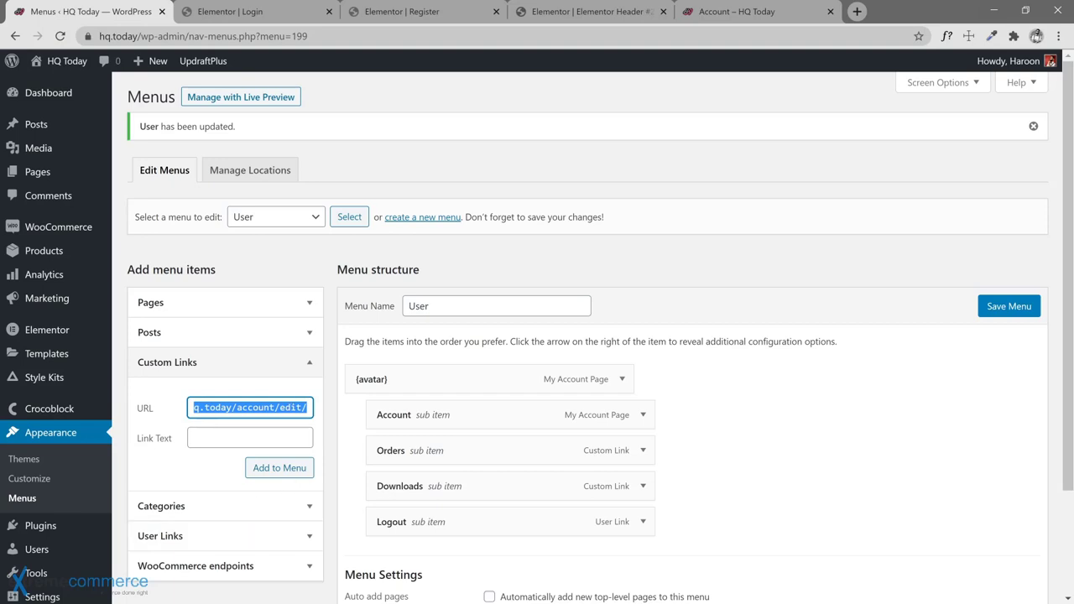
{"action": "key", "text": "Tab"}
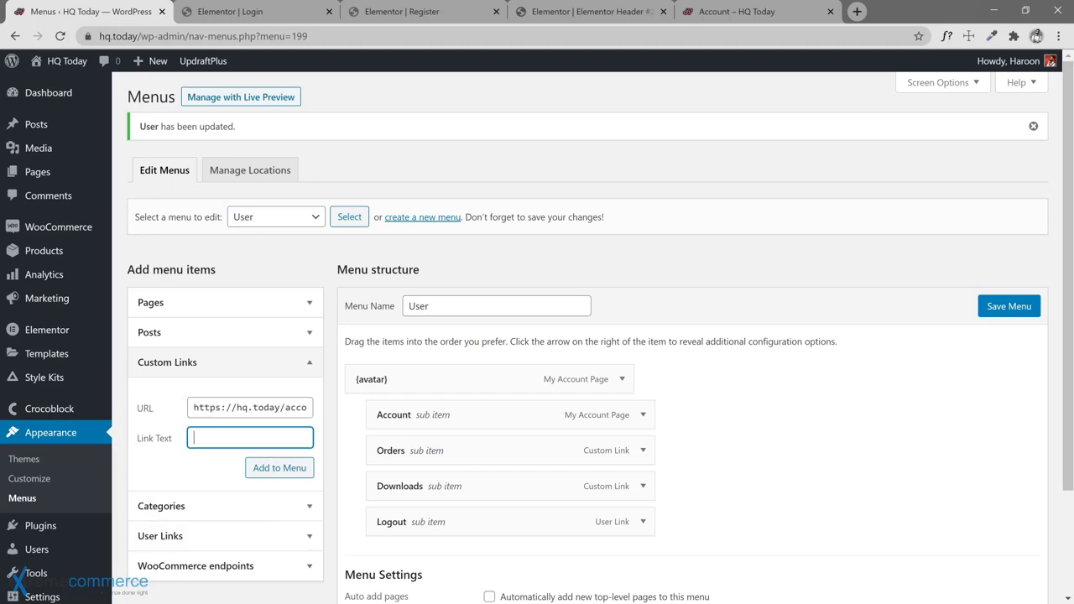
{"action": "type", "text": "Edit"}
{"action": "left_click", "coordinate": [279, 469]}
Step: Nest the Edit item under Account and save the User menu
{"action": "scroll", "coordinate": [502, 516], "scroll_direction": "down", "scroll_amount": 1}
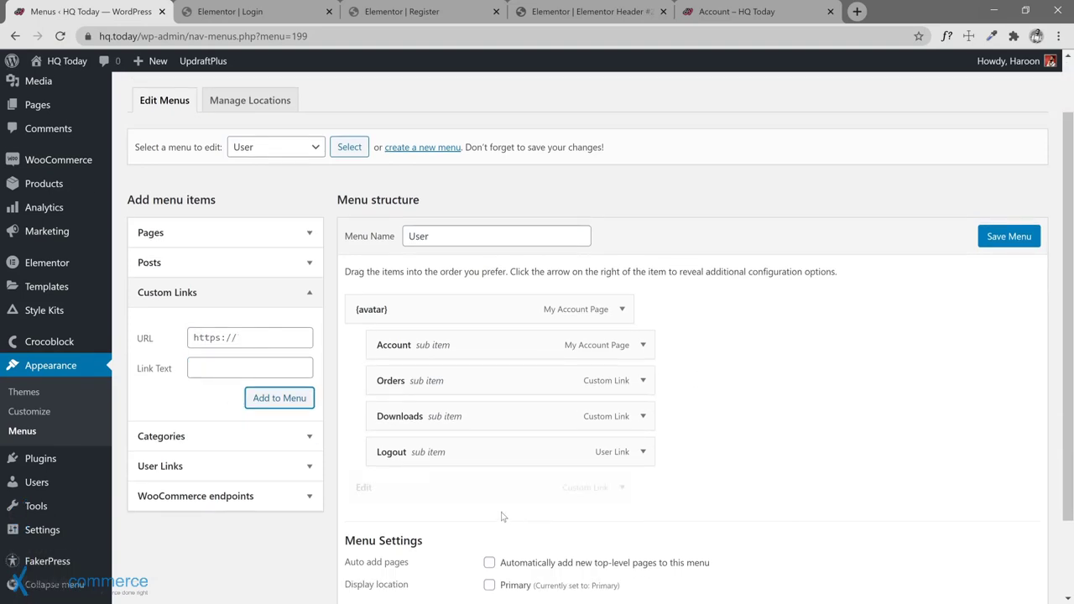
{"action": "left_click_drag", "start_coordinate": [436, 491], "coordinate": [428, 384]}
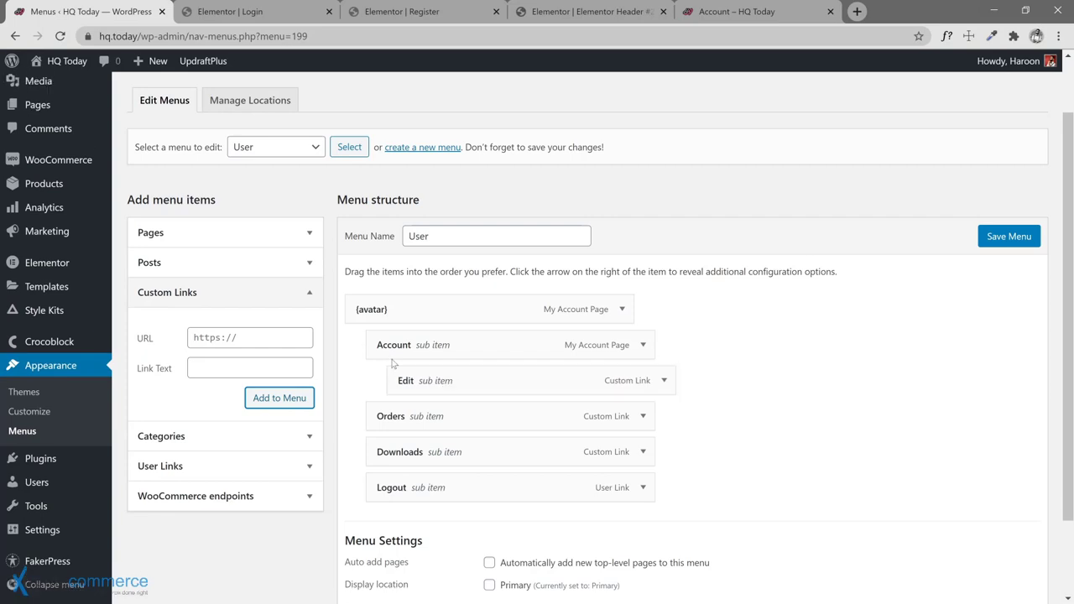
{"action": "left_click", "coordinate": [1003, 236]}
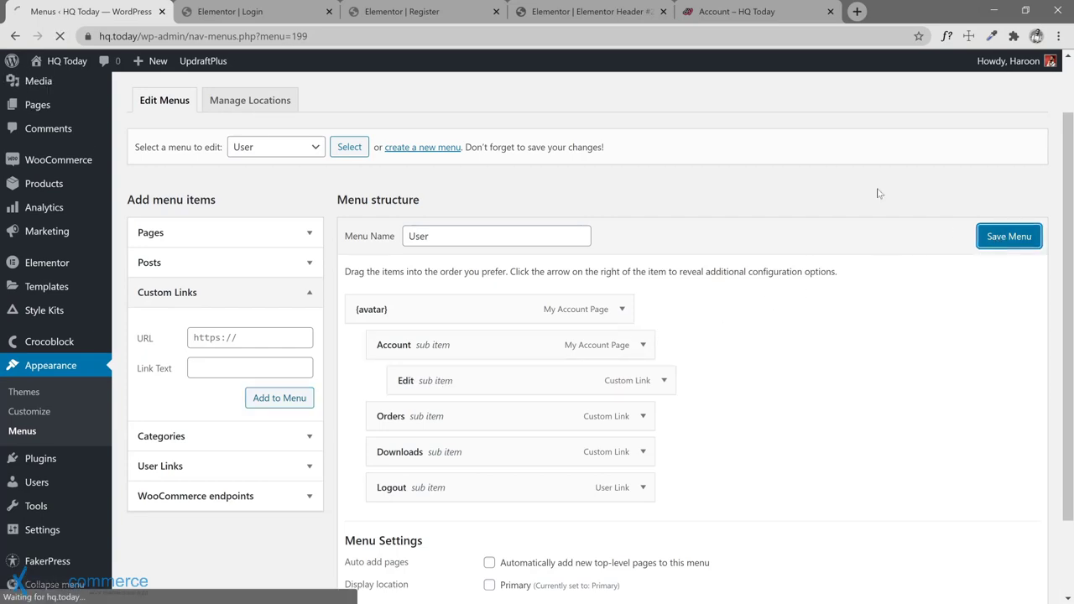
{"action": "left_click", "coordinate": [723, 11]}
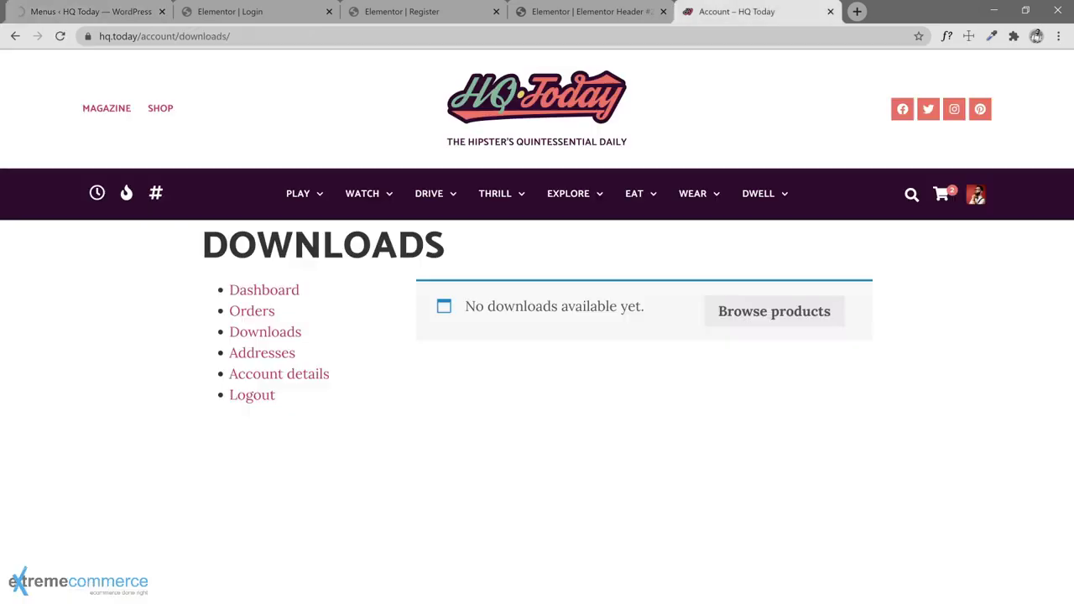
Step: Reload the account page and follow the new Edit link under Account, which gives a page-not-found error
{"action": "left_click", "coordinate": [61, 38]}
{"action": "mouse_move", "coordinate": [973, 201]}
{"action": "mouse_move", "coordinate": [980, 228]}
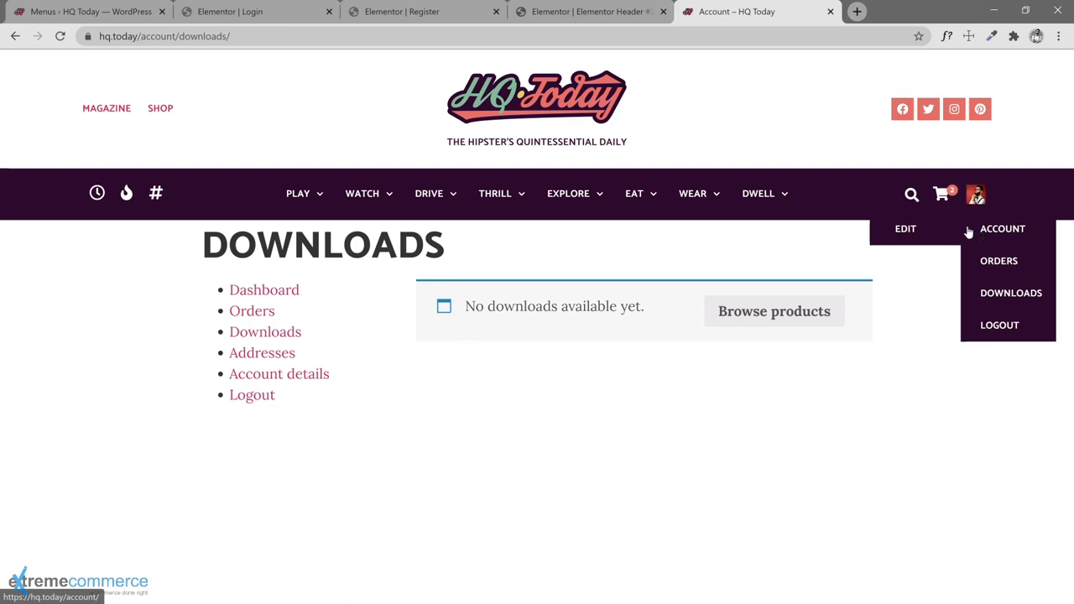
{"action": "left_click", "coordinate": [909, 232]}
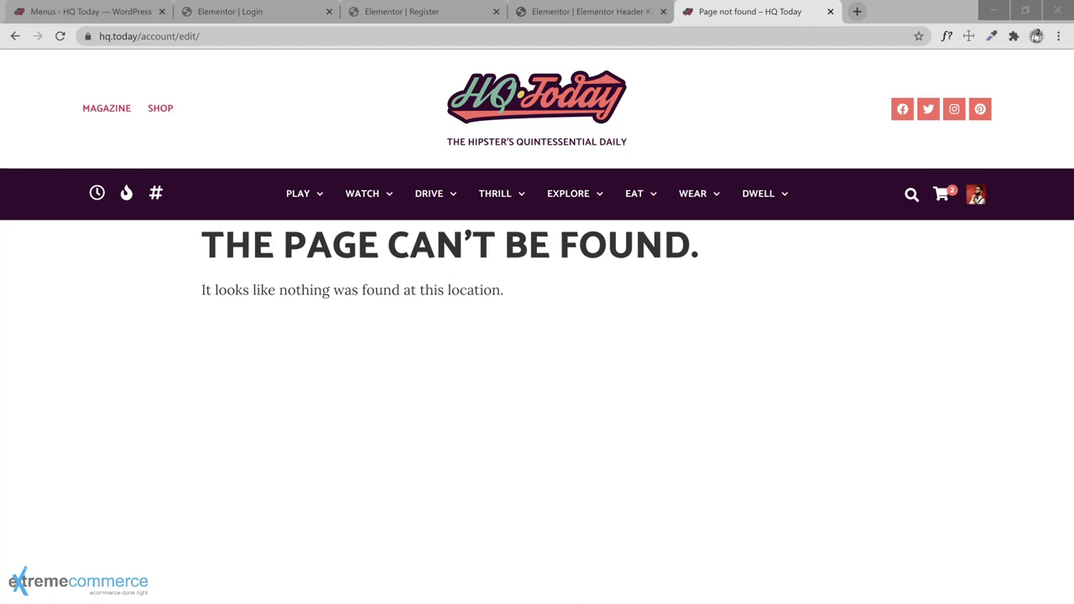
Step: Open Settings > Permalinks and WooCommerce > Settings in background tabs
{"action": "left_click", "coordinate": [82, 13]}
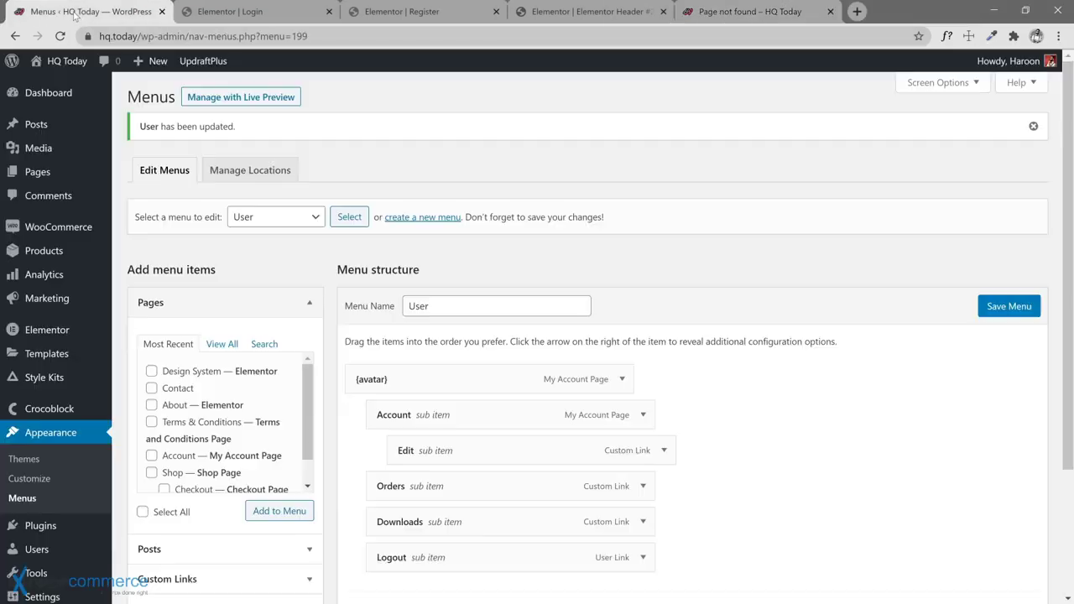
{"action": "scroll", "coordinate": [126, 432], "scroll_direction": "down", "scroll_amount": 3}
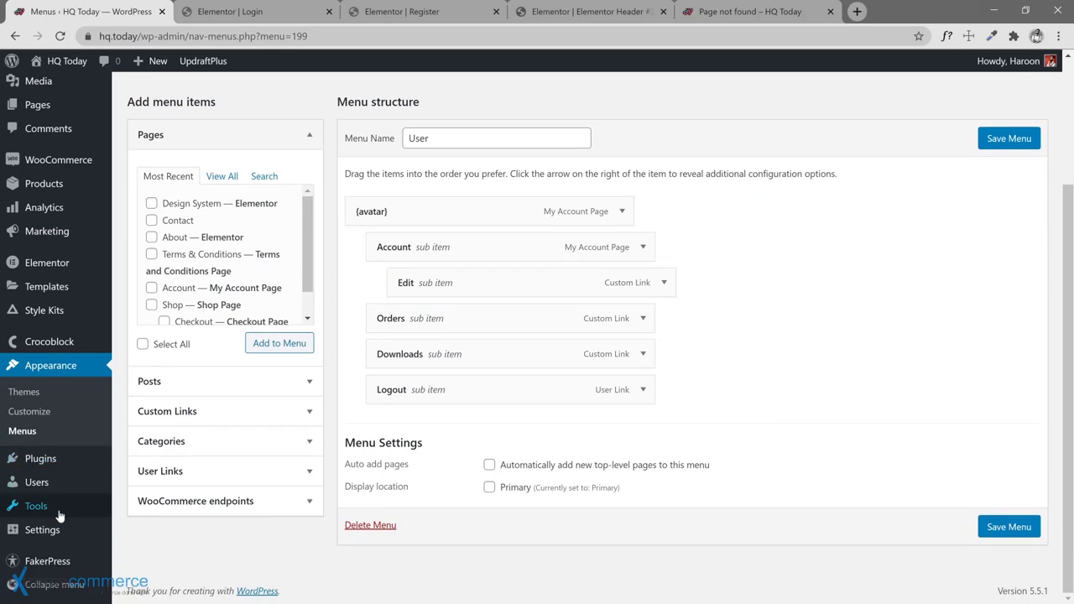
{"action": "mouse_move", "coordinate": [46, 531]}
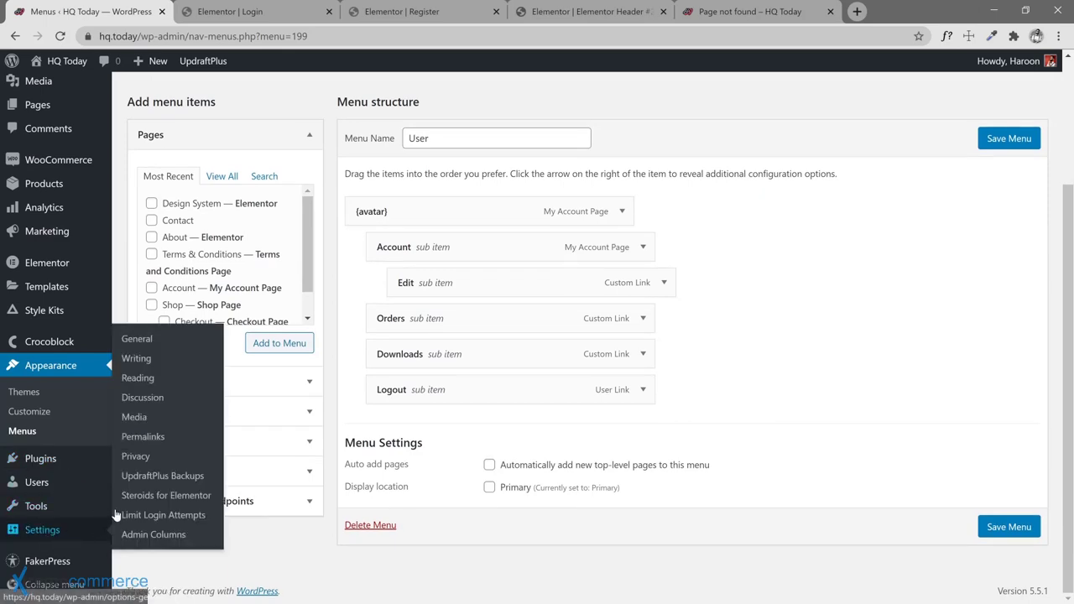
{"action": "middle_click", "coordinate": [157, 444]}
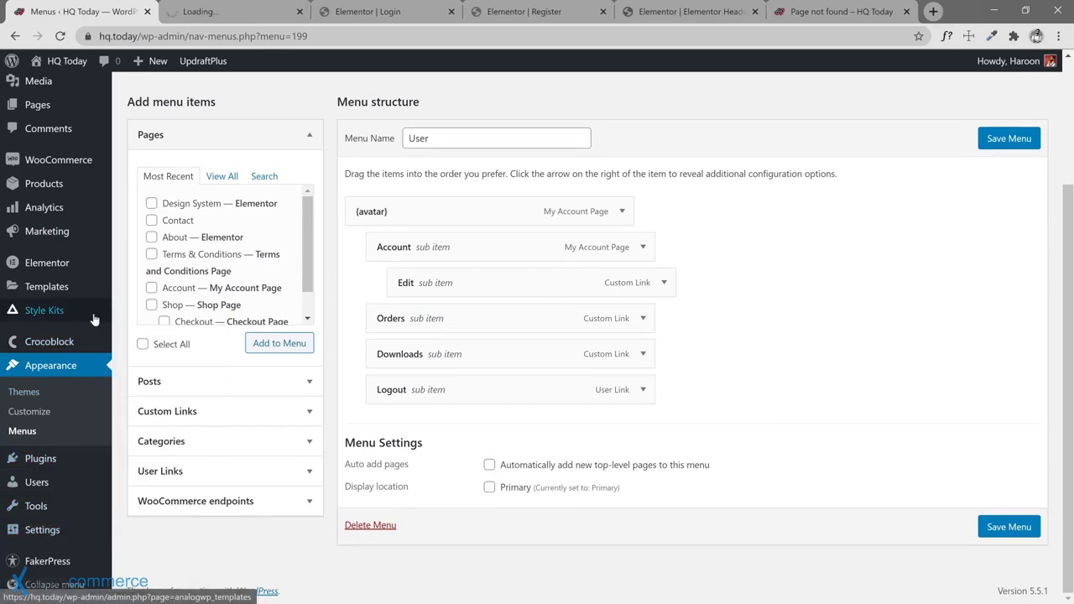
{"action": "mouse_move", "coordinate": [70, 529]}
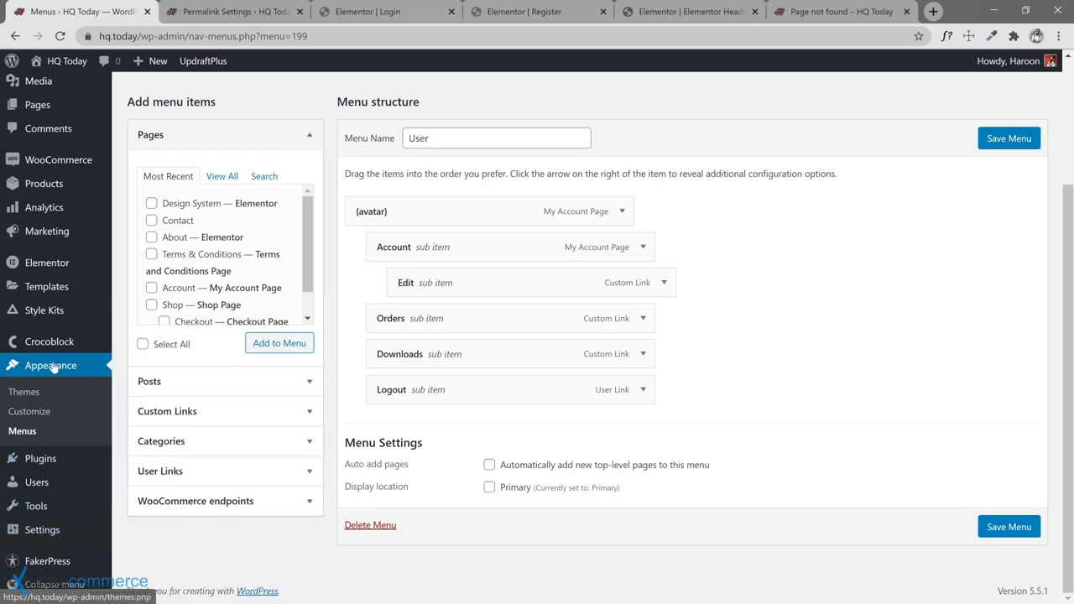
{"action": "mouse_move", "coordinate": [69, 161]}
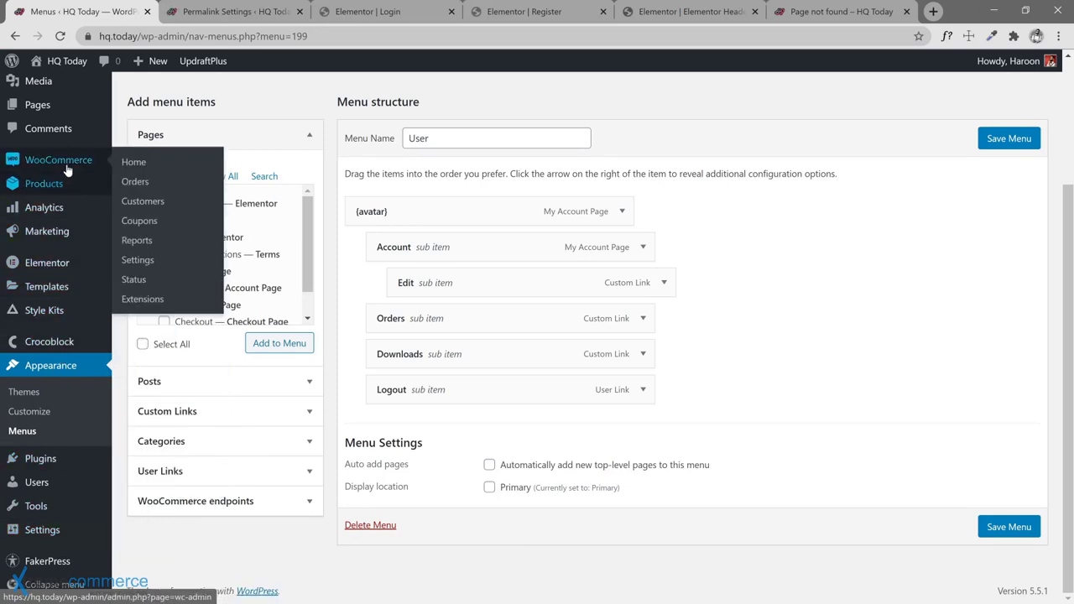
{"action": "middle_click", "coordinate": [141, 260]}
{"action": "left_click_drag", "start_coordinate": [327, 11], "coordinate": [201, 11]}
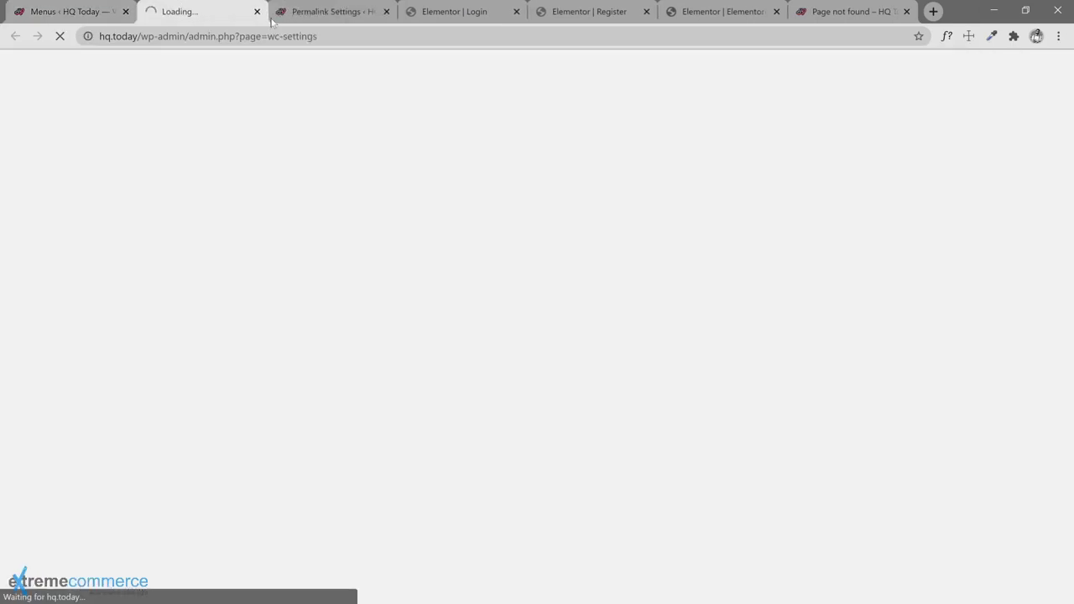
Step: Review the permalink settings with the /shop/ product base, then move to the WooCommerce settings
{"action": "left_click", "coordinate": [332, 10]}
{"action": "scroll", "coordinate": [260, 316], "scroll_direction": "down", "scroll_amount": 5}
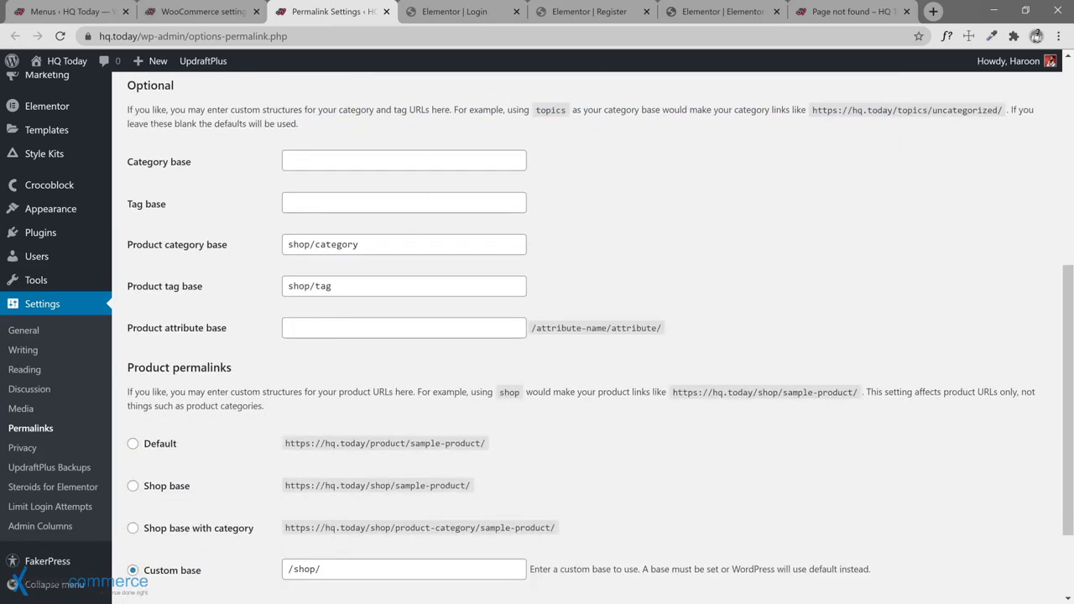
{"action": "scroll", "coordinate": [263, 296], "scroll_direction": "down", "scroll_amount": 1}
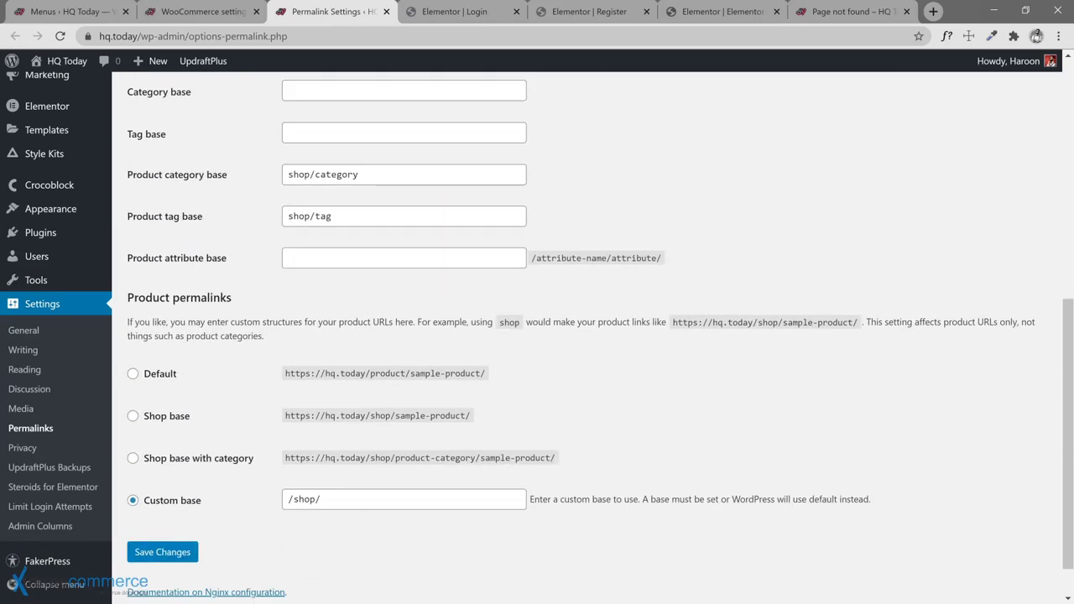
{"action": "scroll", "coordinate": [210, 354], "scroll_direction": "down", "scroll_amount": 1}
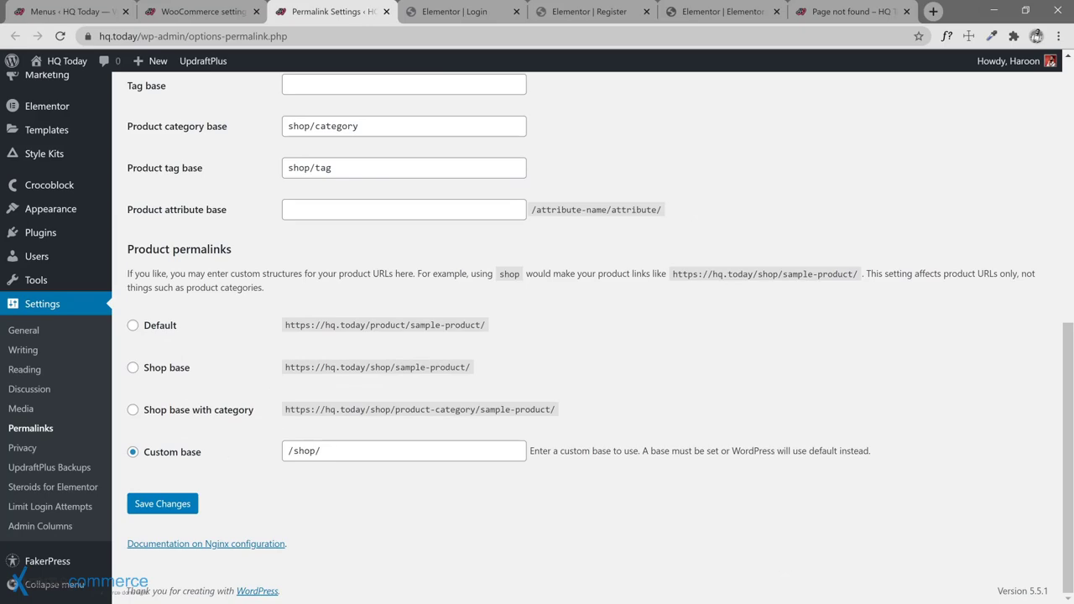
{"action": "scroll", "coordinate": [244, 331], "scroll_direction": "up", "scroll_amount": 3}
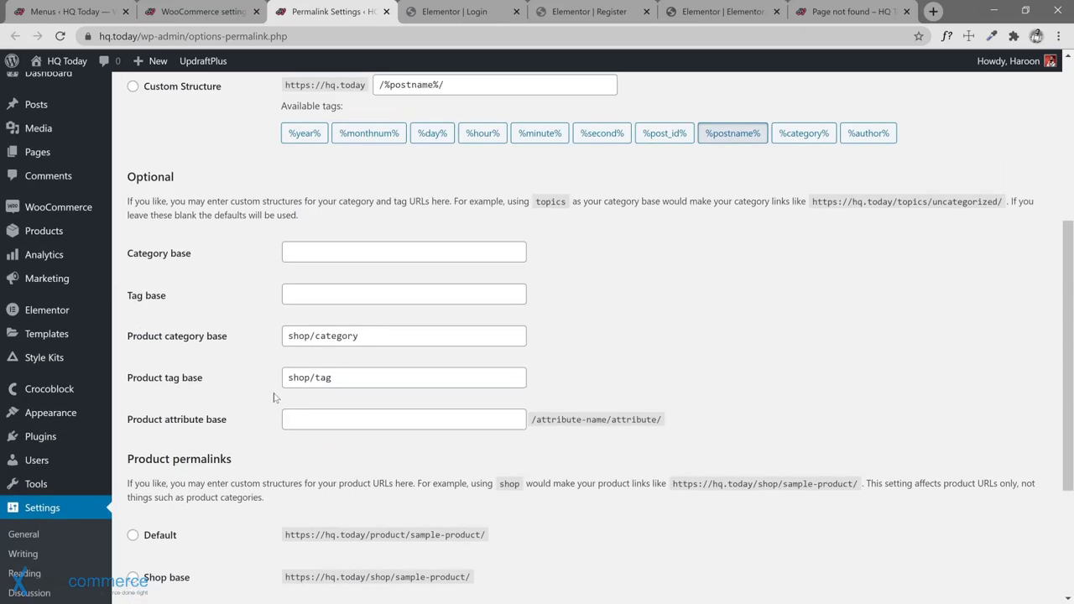
{"action": "scroll", "coordinate": [274, 395], "scroll_direction": "up", "scroll_amount": 1}
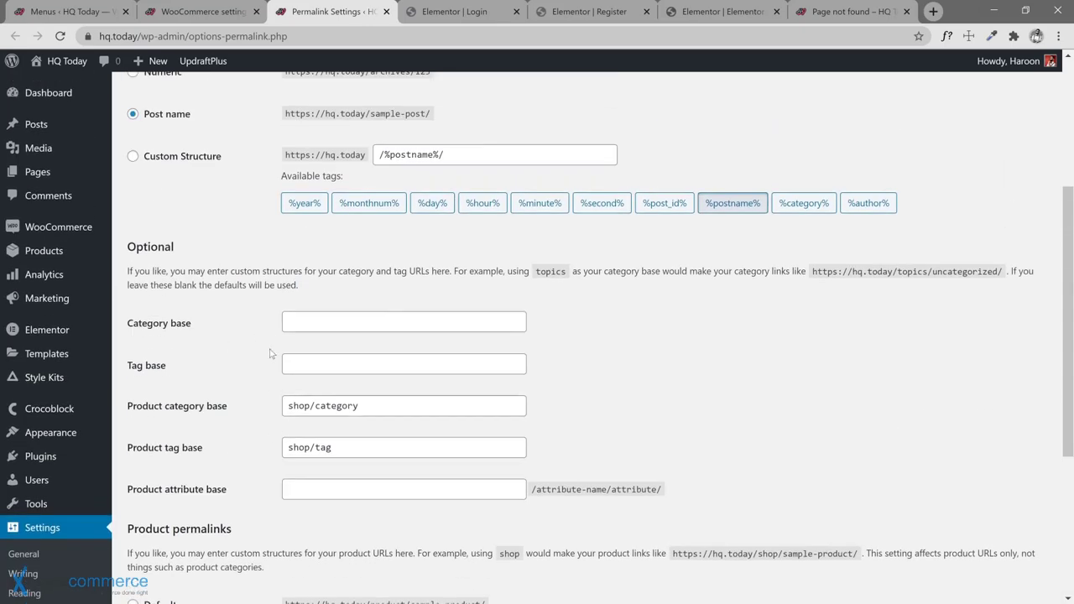
{"action": "scroll", "coordinate": [270, 350], "scroll_direction": "up", "scroll_amount": 2}
{"action": "scroll", "coordinate": [270, 344], "scroll_direction": "up", "scroll_amount": 2}
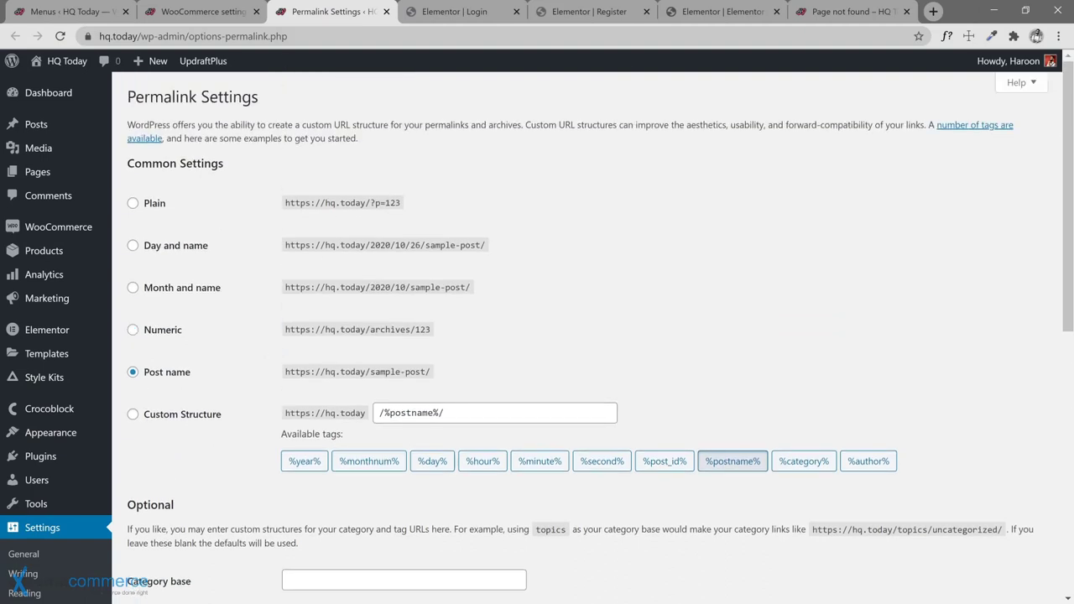
{"action": "left_click", "coordinate": [198, 14]}
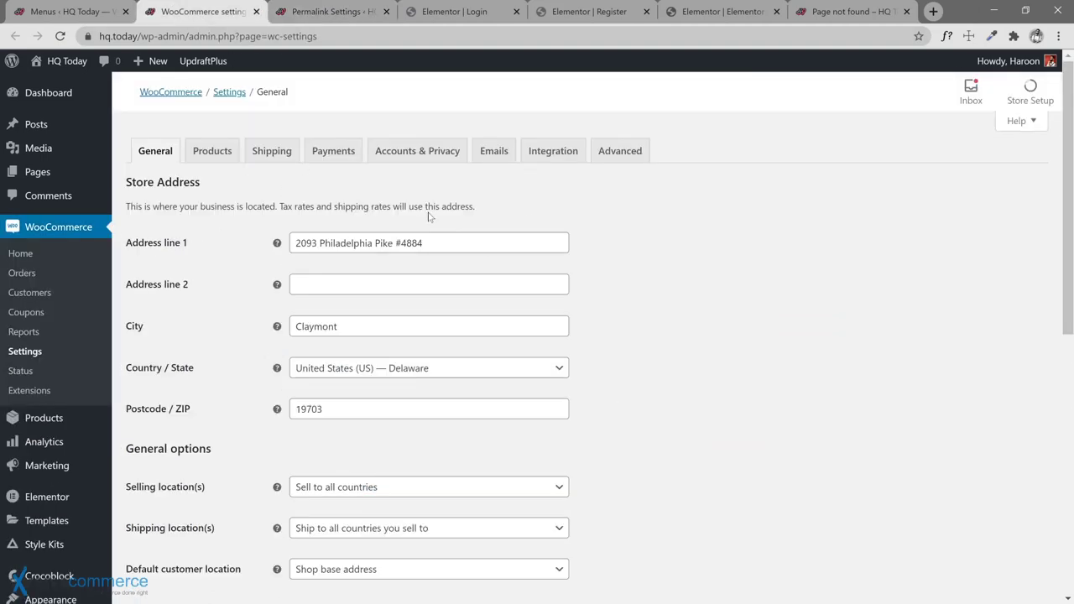
Step: Open WooCommerce's Advanced tab and scroll to account endpoints like edit-account, edit-address and customer-logout
{"action": "left_click", "coordinate": [619, 156]}
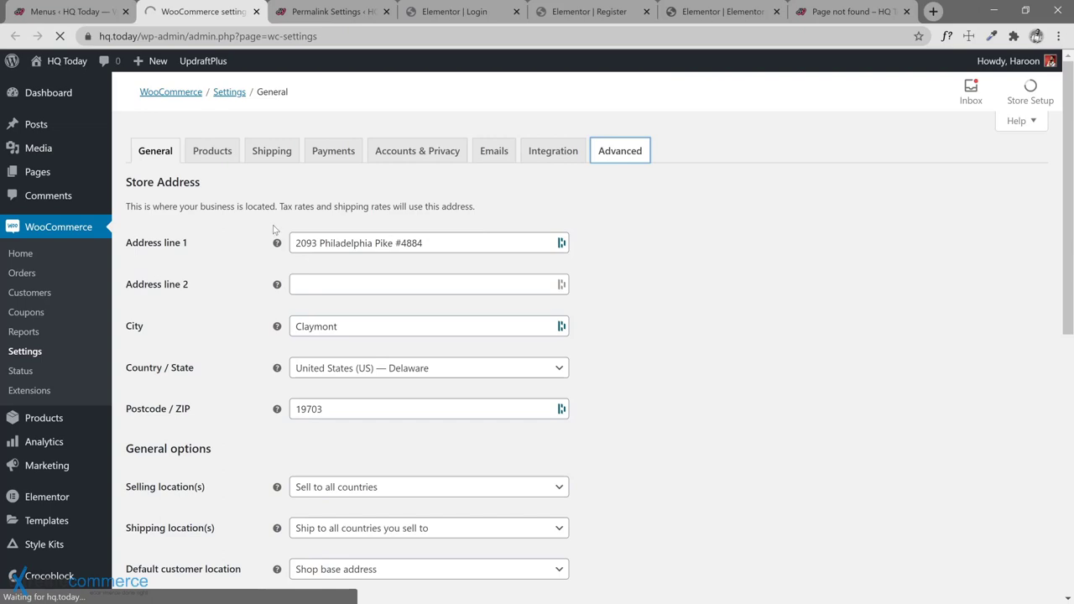
{"action": "scroll", "coordinate": [251, 319], "scroll_direction": "down", "scroll_amount": 8}
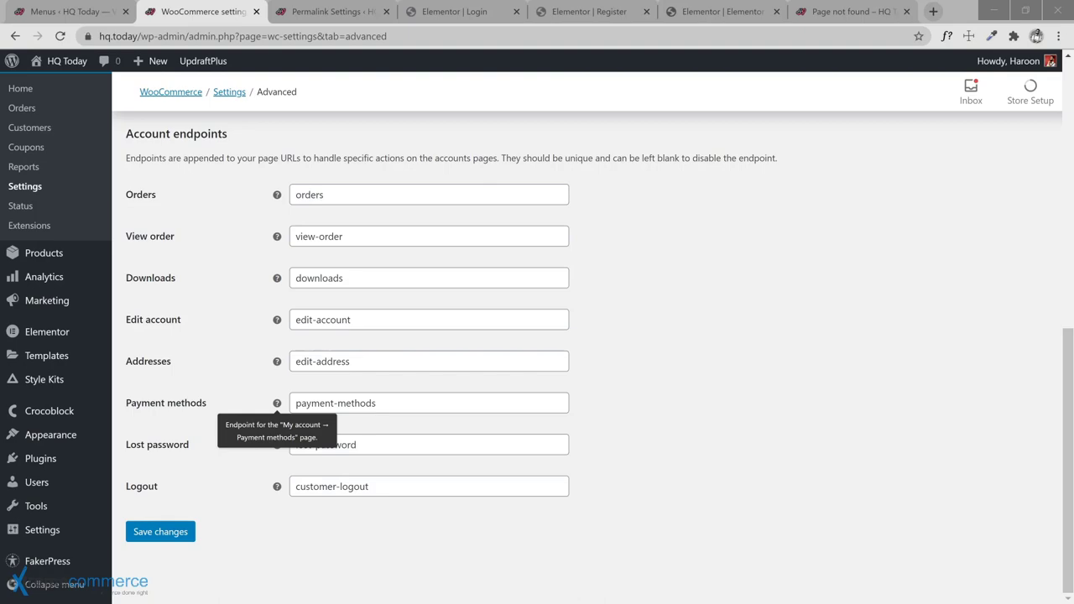
{"action": "scroll", "coordinate": [587, 336], "scroll_direction": "up", "scroll_amount": 3}
{"action": "scroll", "coordinate": [509, 210], "scroll_direction": "up", "scroll_amount": 5}
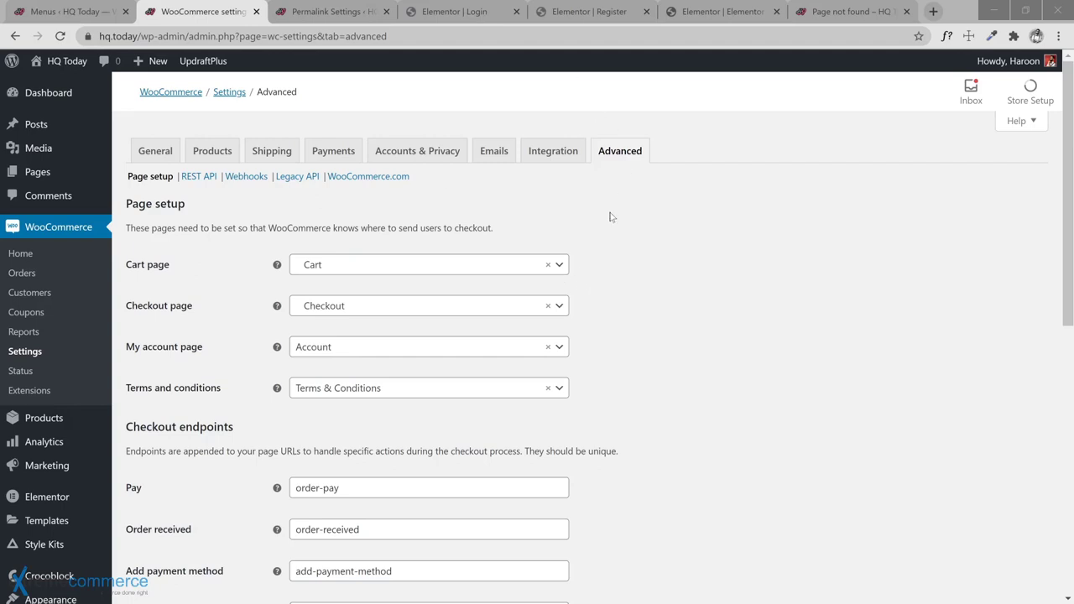
{"action": "scroll", "coordinate": [509, 289], "scroll_direction": "down", "scroll_amount": 2}
{"action": "scroll", "coordinate": [366, 339], "scroll_direction": "down", "scroll_amount": 1}
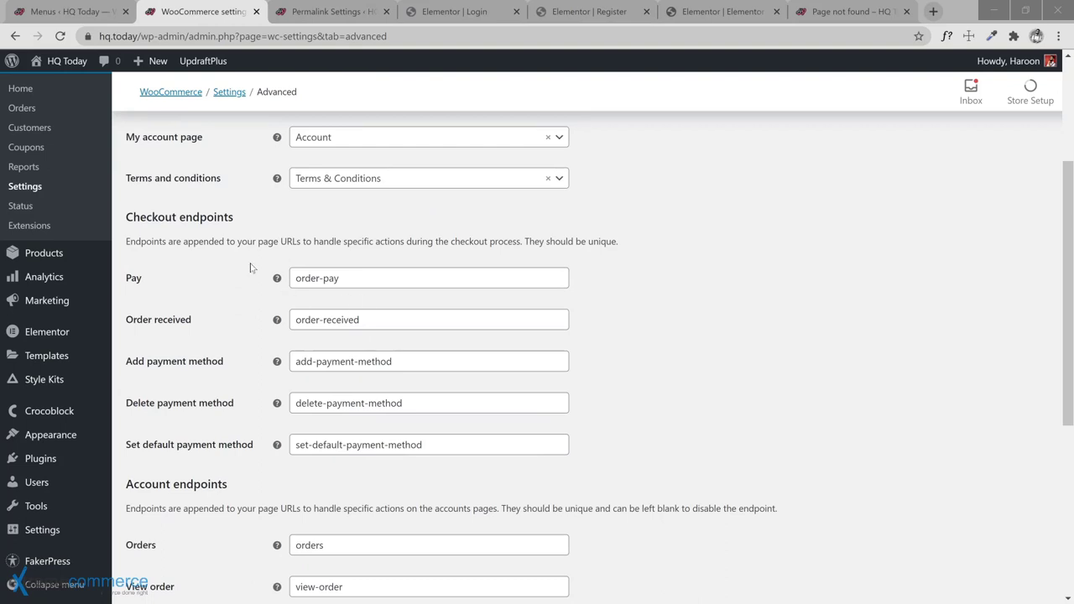
{"action": "mouse_move", "coordinate": [277, 279]}
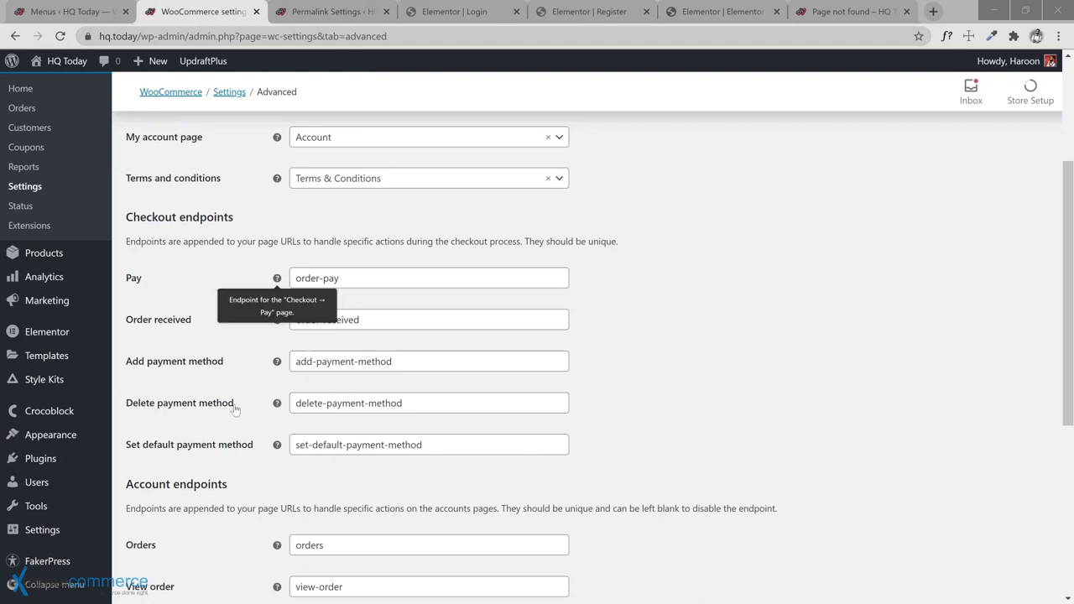
{"action": "left_click", "coordinate": [827, 304]}
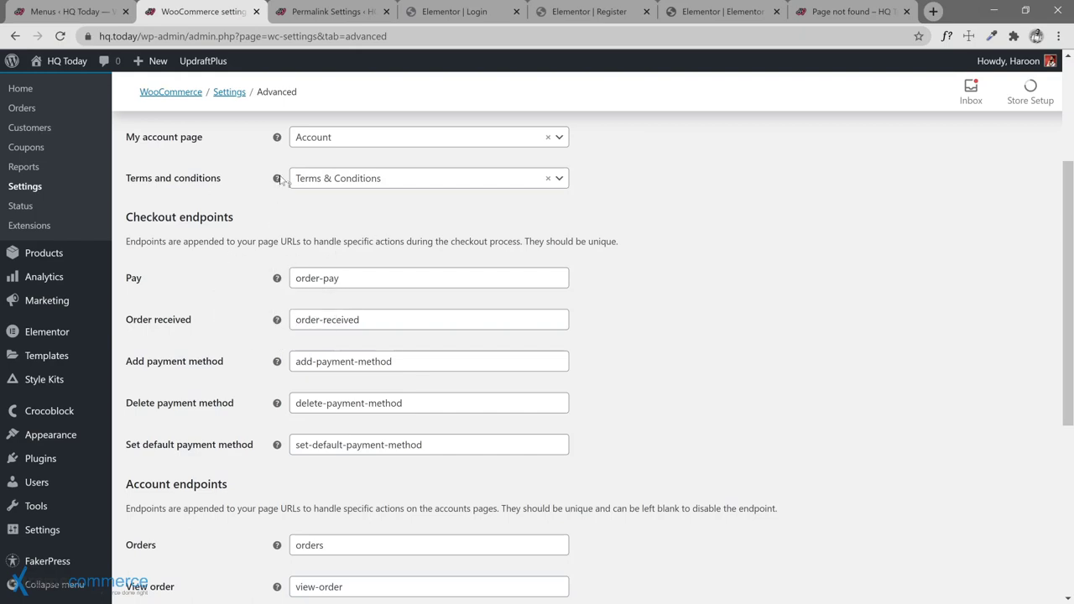
{"action": "scroll", "coordinate": [704, 276], "scroll_direction": "down", "scroll_amount": 1}
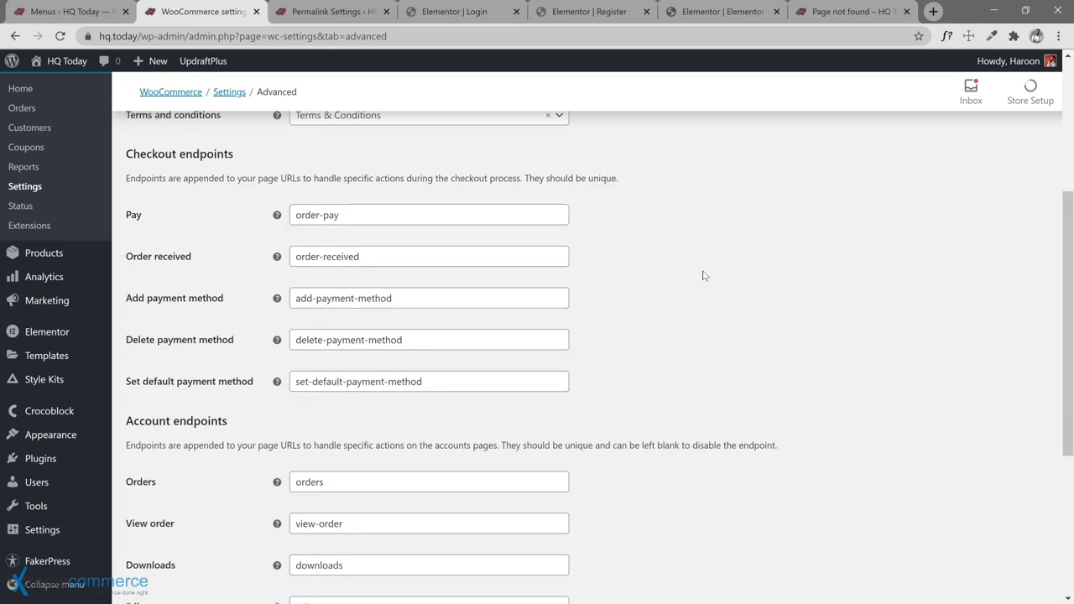
{"action": "scroll", "coordinate": [704, 276], "scroll_direction": "down", "scroll_amount": 4}
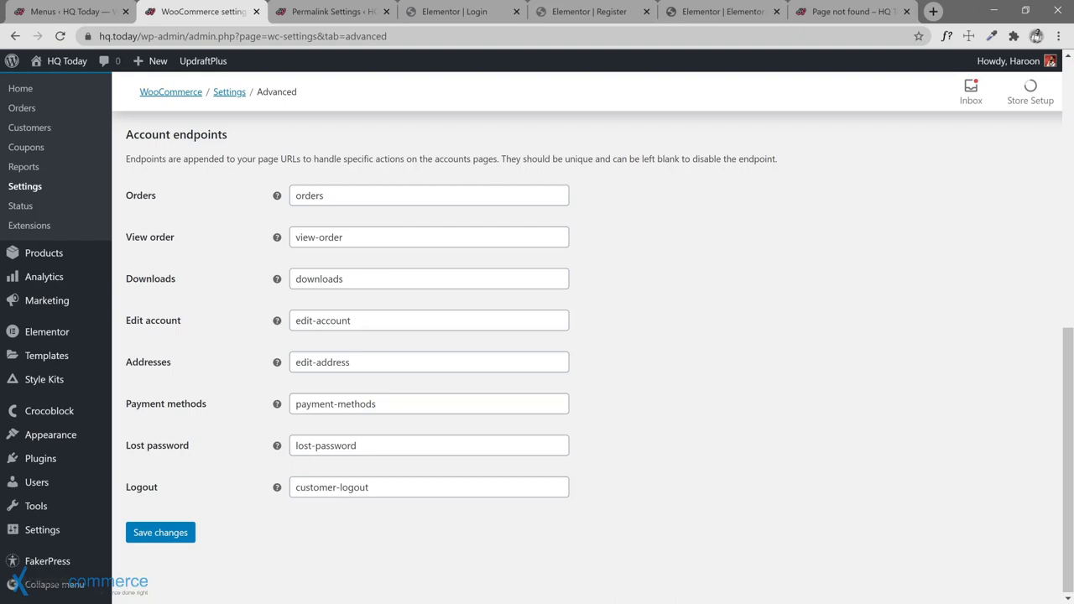
Step: Change the edit-account, edit-address and customer-logout endpoints to edit, addresses and logout, and save
{"action": "left_click_drag", "start_coordinate": [351, 321], "coordinate": [313, 320]}
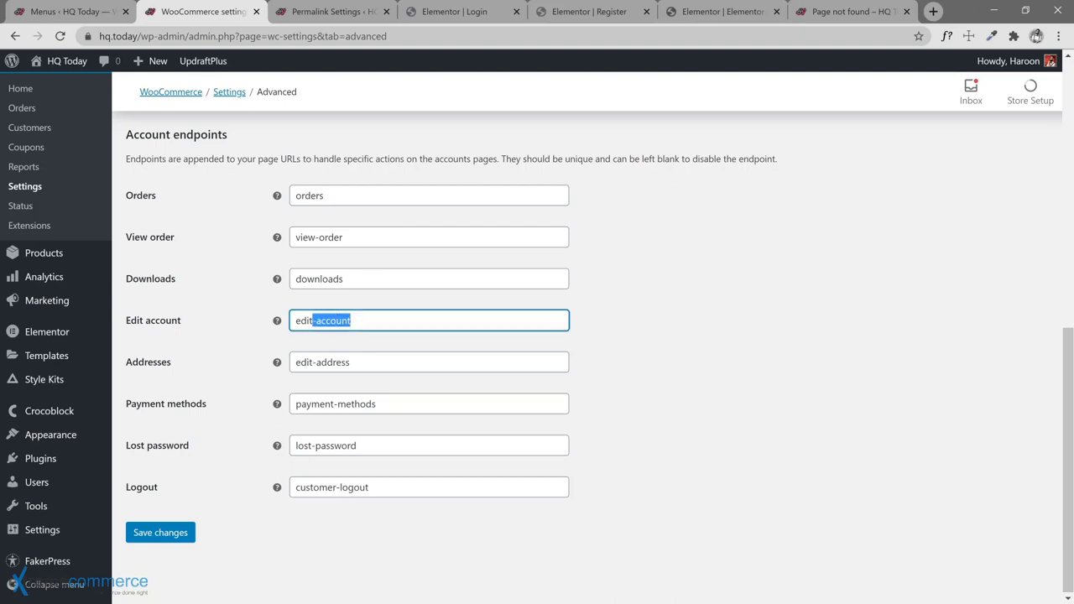
{"action": "key", "text": "BackSpace"}
{"action": "key", "text": "Tab"}
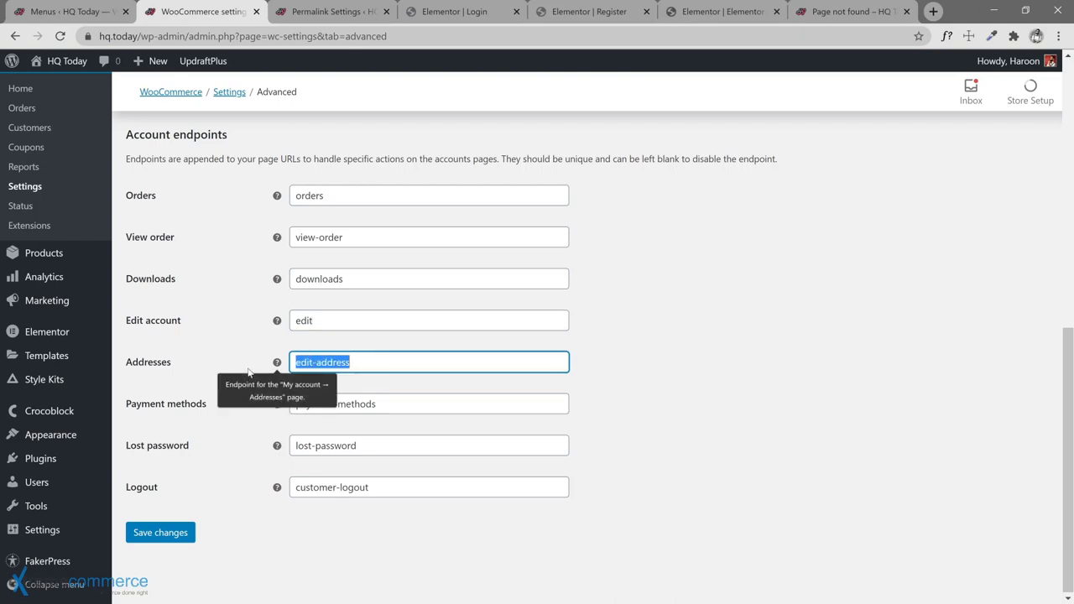
{"action": "type", "text": "add"}
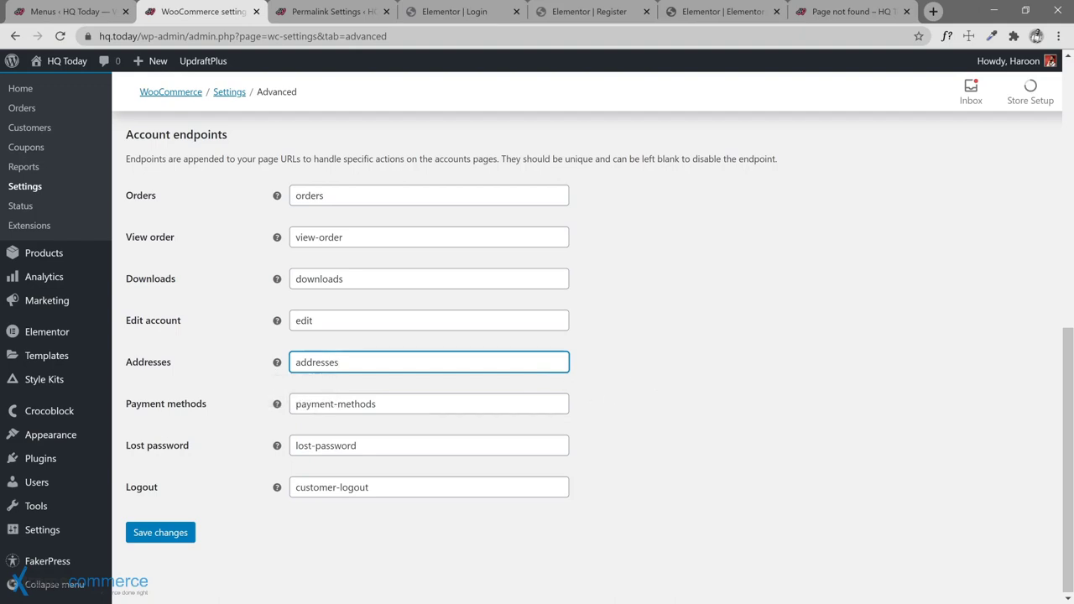
{"action": "left_click", "coordinate": [377, 403]}
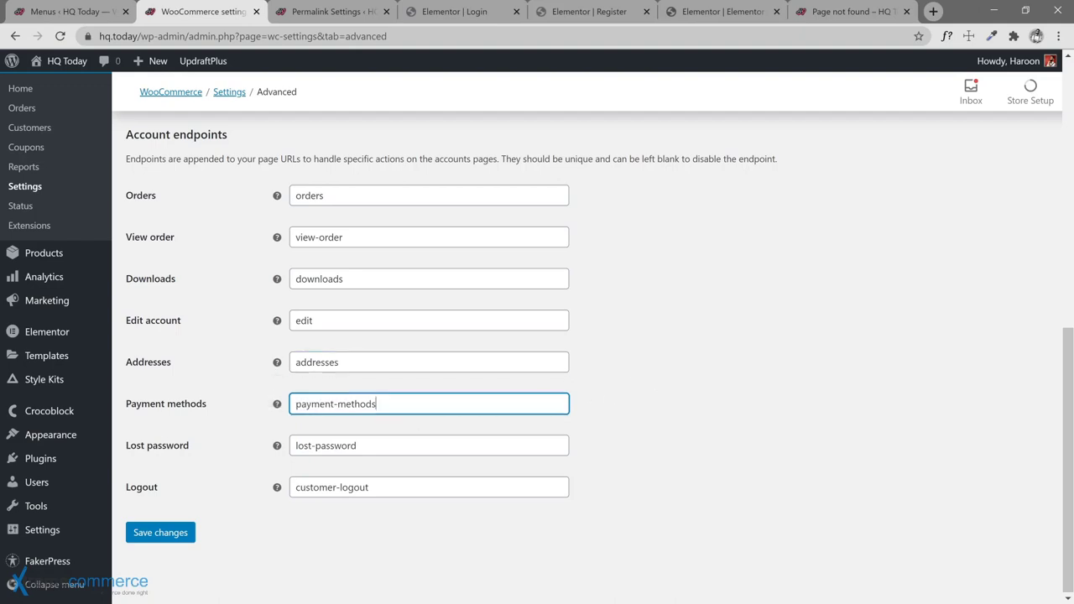
{"action": "left_click", "coordinate": [356, 445]}
{"action": "left_click", "coordinate": [338, 487]}
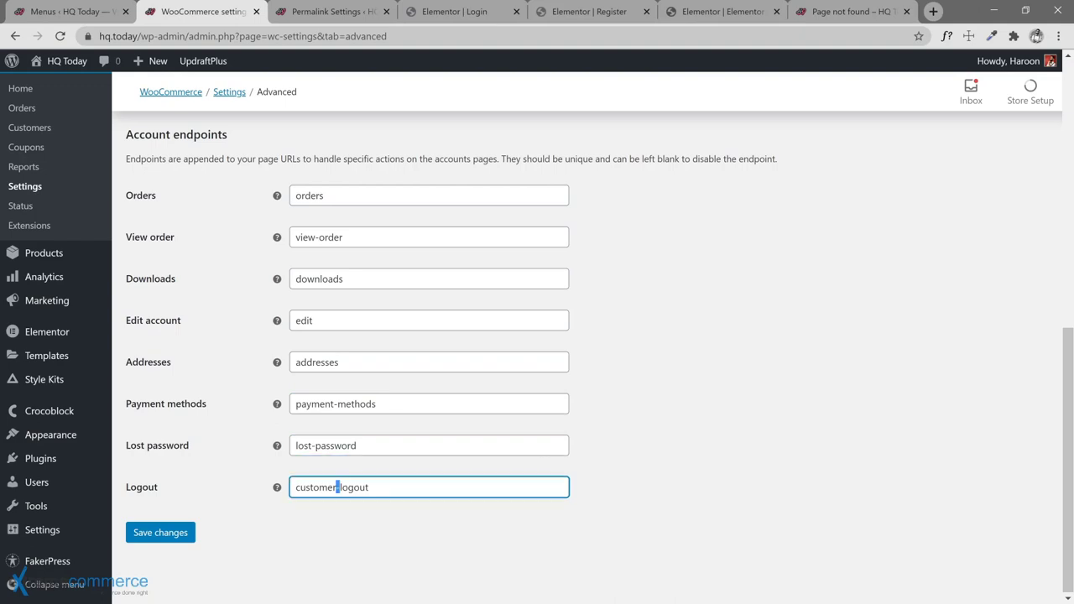
{"action": "left_click_drag", "start_coordinate": [339, 487], "coordinate": [248, 498]}
{"action": "key", "text": "BackSpace"}
{"action": "left_click", "coordinate": [168, 539]}
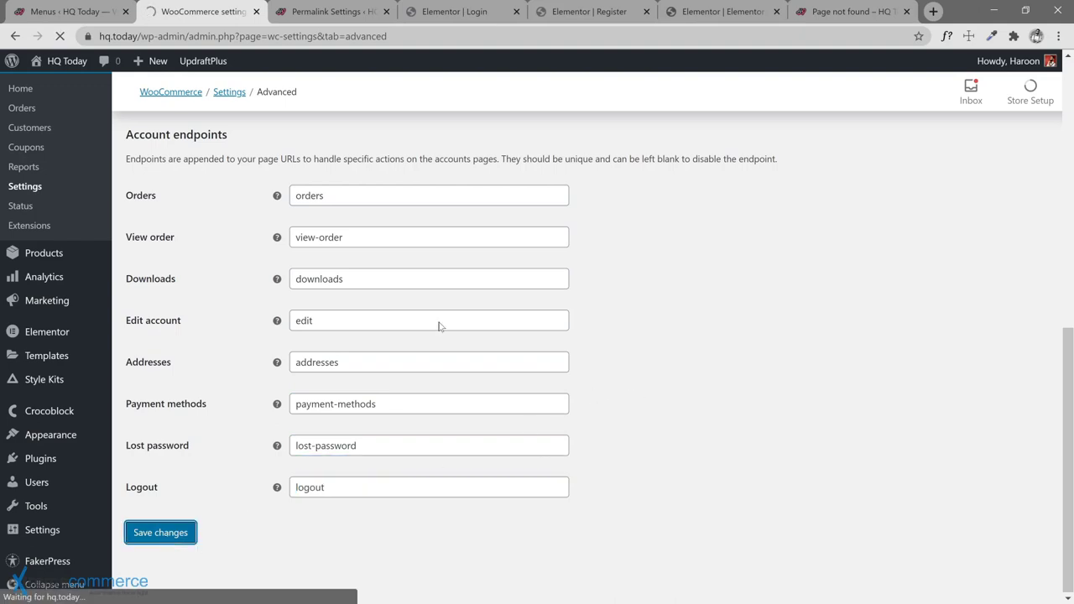
{"action": "scroll", "coordinate": [441, 388], "scroll_direction": "down", "scroll_amount": 3}
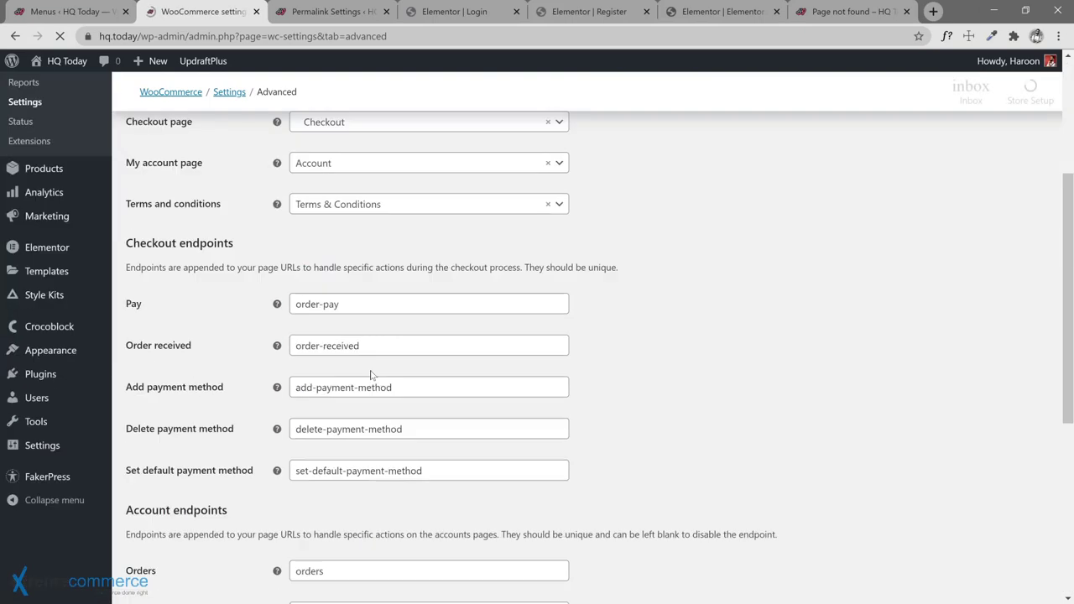
Step: Reload the account edit page, then go to Dashboard and Orders, which shows no orders yet
{"action": "scroll", "coordinate": [441, 388], "scroll_direction": "down", "scroll_amount": 4}
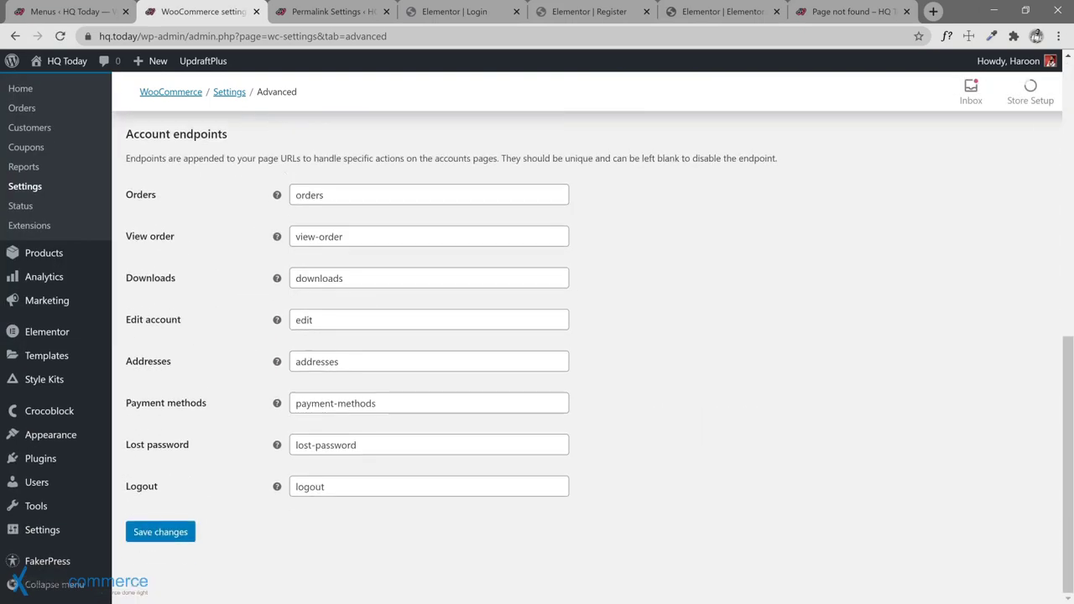
{"action": "left_click", "coordinate": [826, 12]}
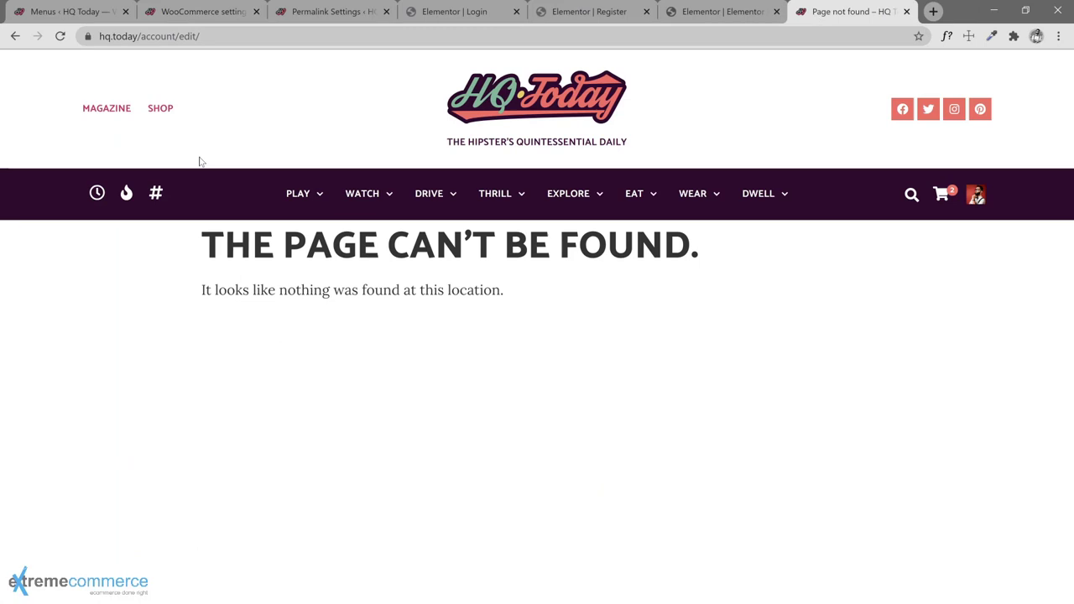
{"action": "left_click", "coordinate": [60, 36]}
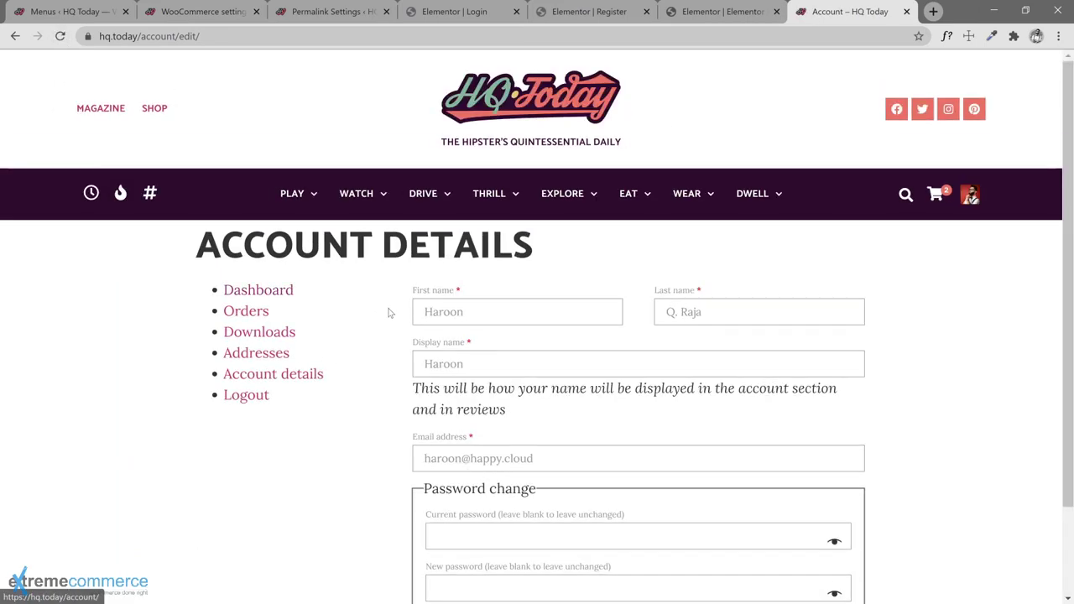
{"action": "scroll", "coordinate": [576, 336], "scroll_direction": "down", "scroll_amount": 2}
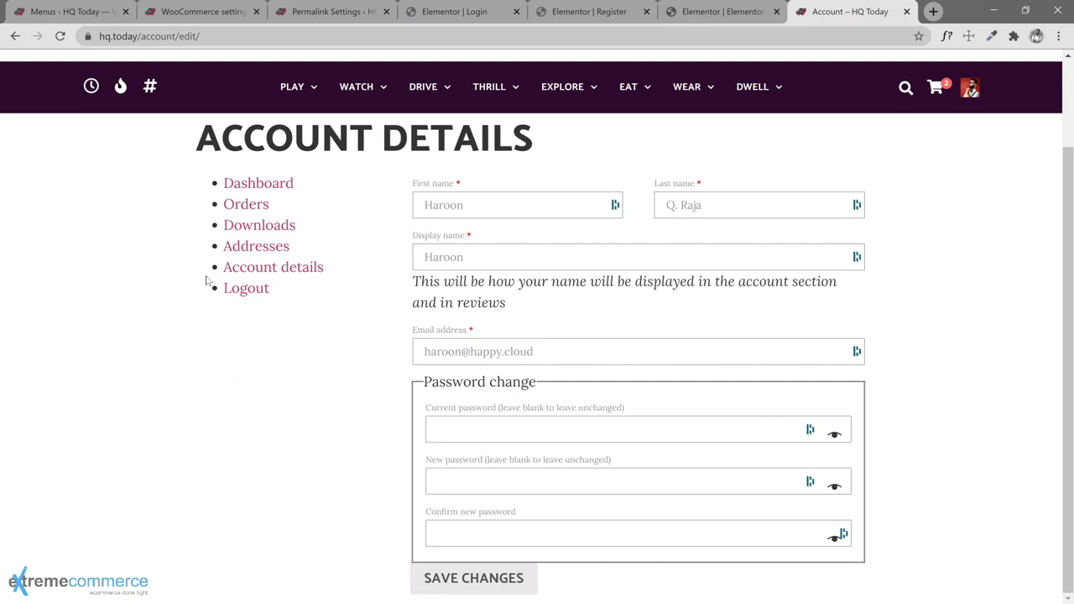
{"action": "scroll", "coordinate": [469, 332], "scroll_direction": "up", "scroll_amount": 2}
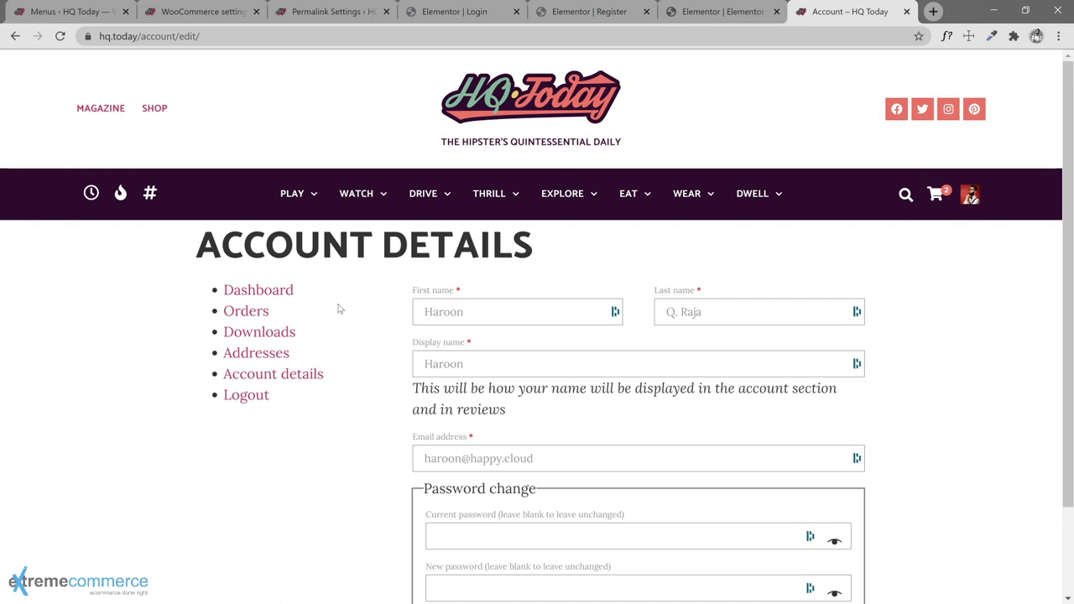
{"action": "left_click", "coordinate": [277, 293]}
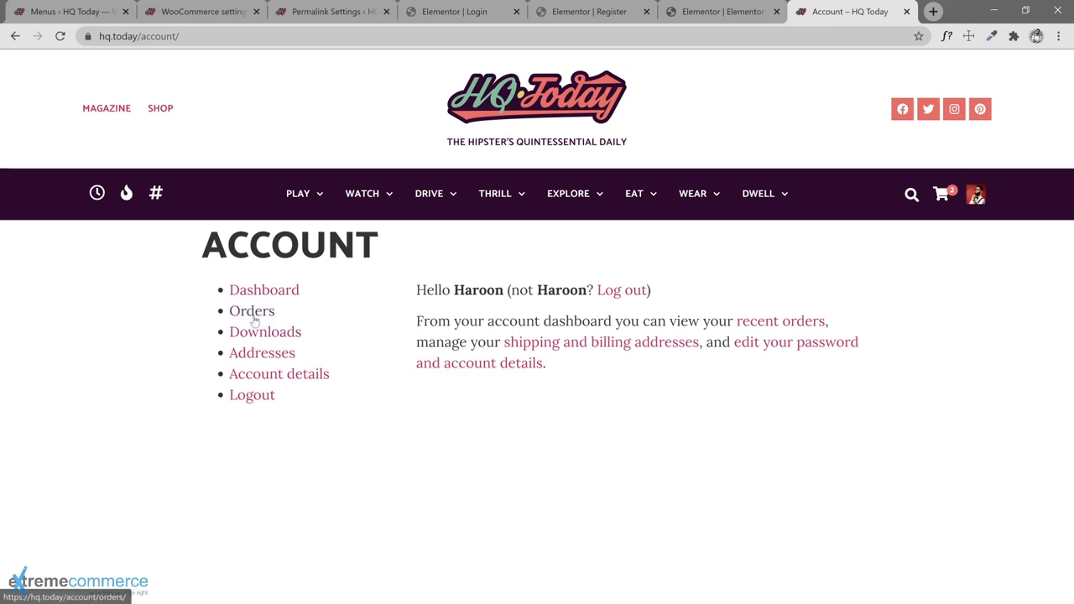
{"action": "left_click", "coordinate": [248, 351]}
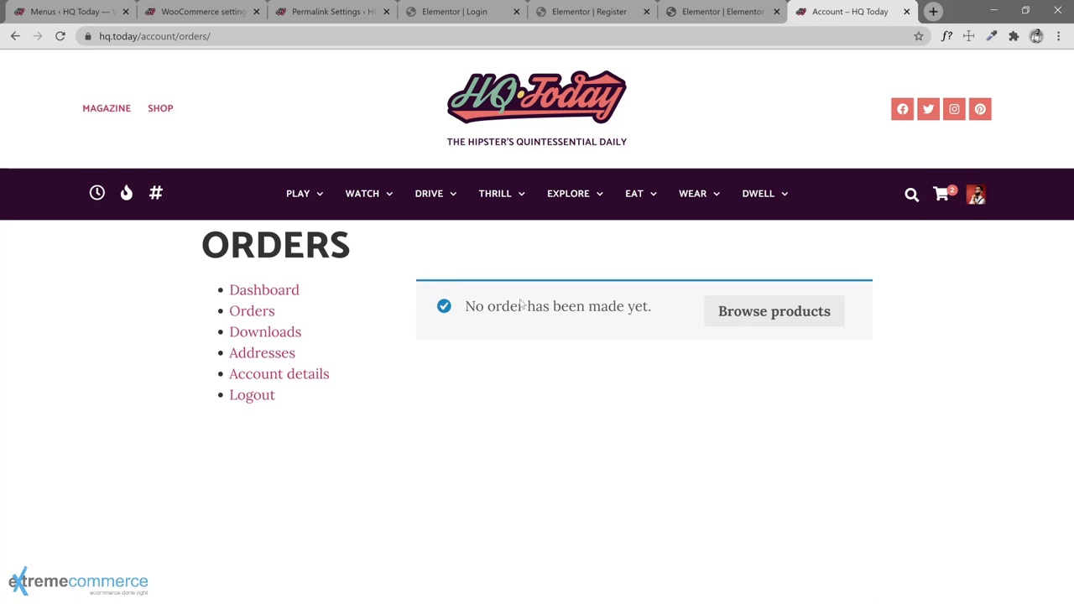
{"action": "mouse_move", "coordinate": [975, 203]}
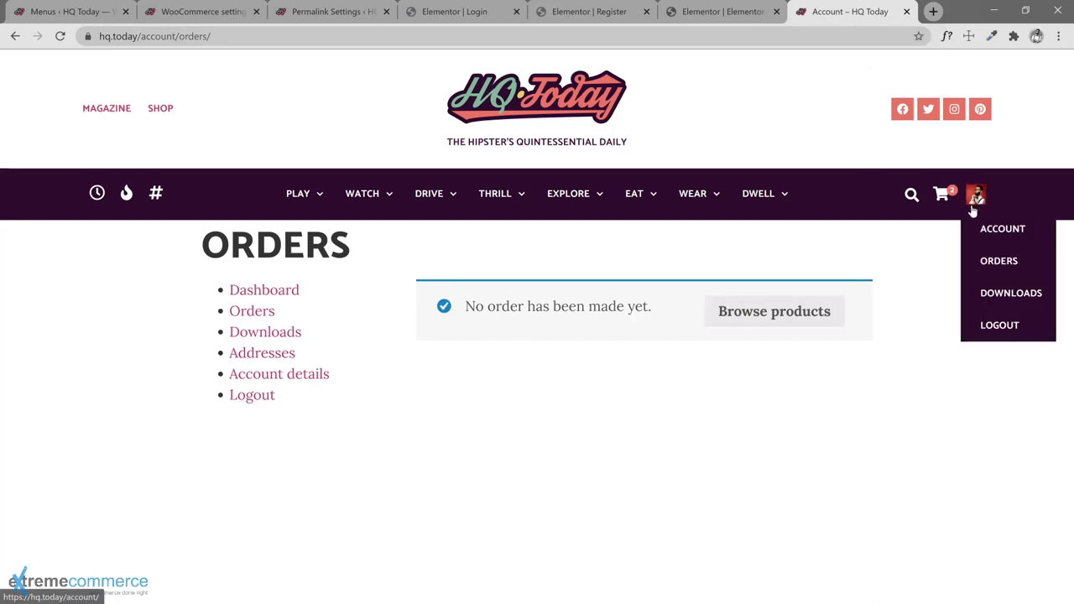
{"action": "mouse_move", "coordinate": [986, 239]}
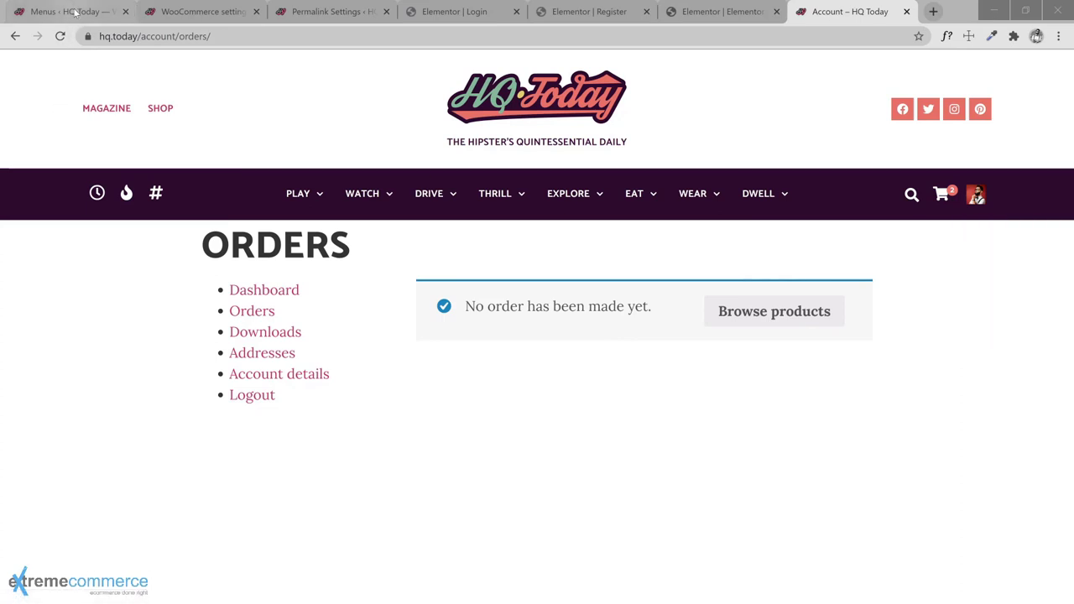
Step: Load the site homepage, then go to Plugins > Add New in the admin
{"action": "left_click", "coordinate": [491, 116]}
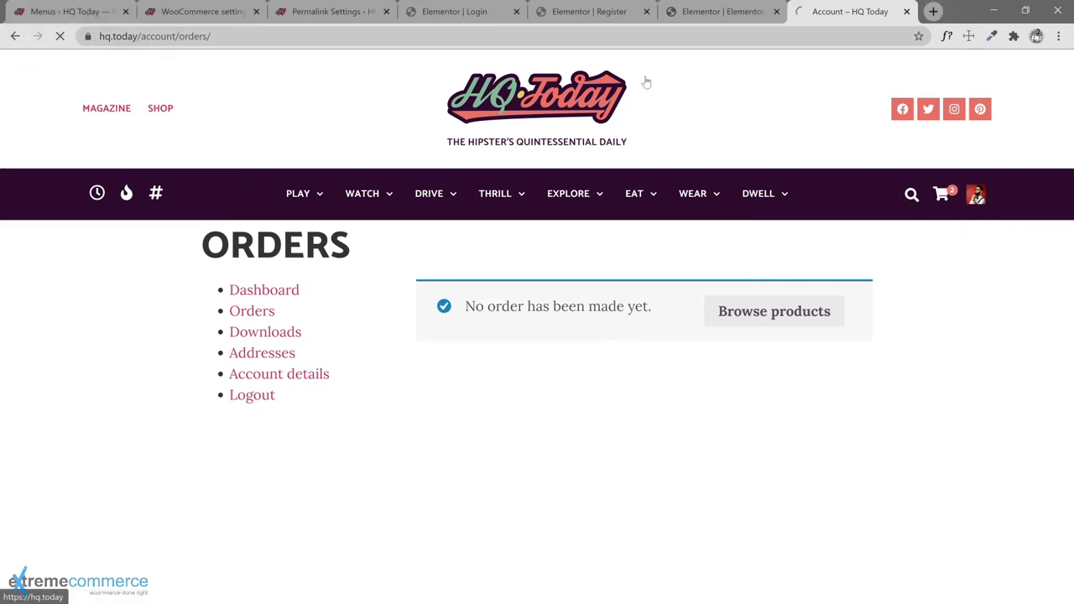
{"action": "left_click", "coordinate": [50, 14]}
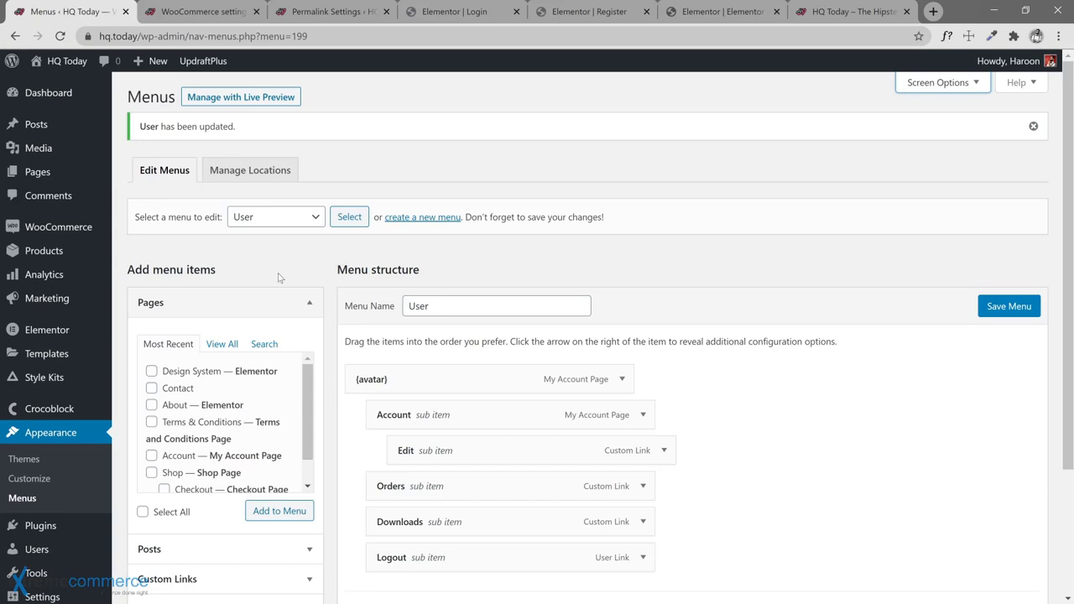
{"action": "scroll", "coordinate": [84, 369], "scroll_direction": "down", "scroll_amount": 1}
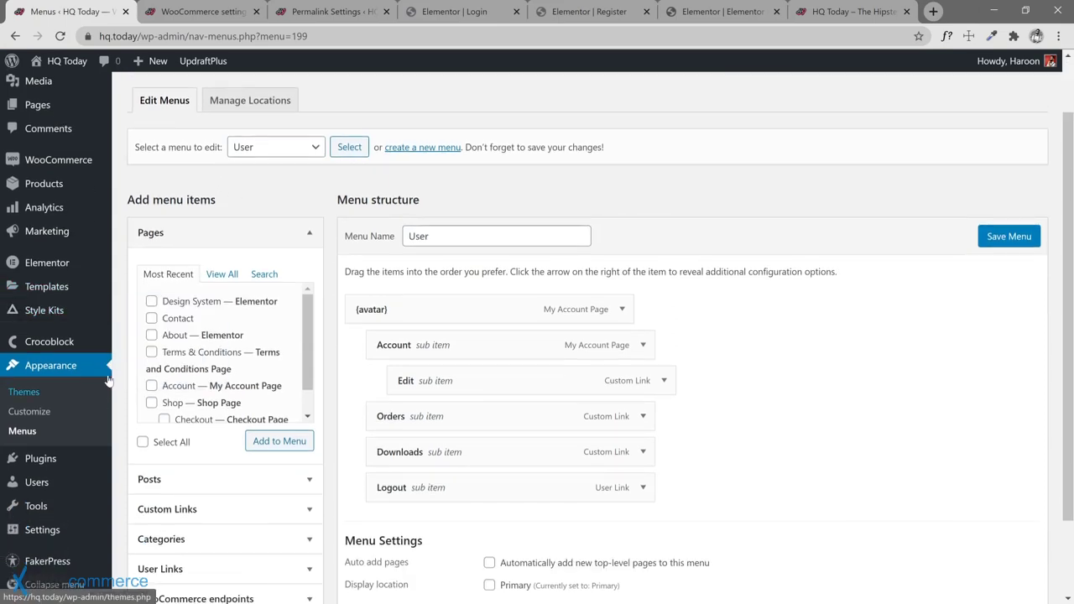
{"action": "mouse_move", "coordinate": [63, 464]}
{"action": "left_click", "coordinate": [140, 479]}
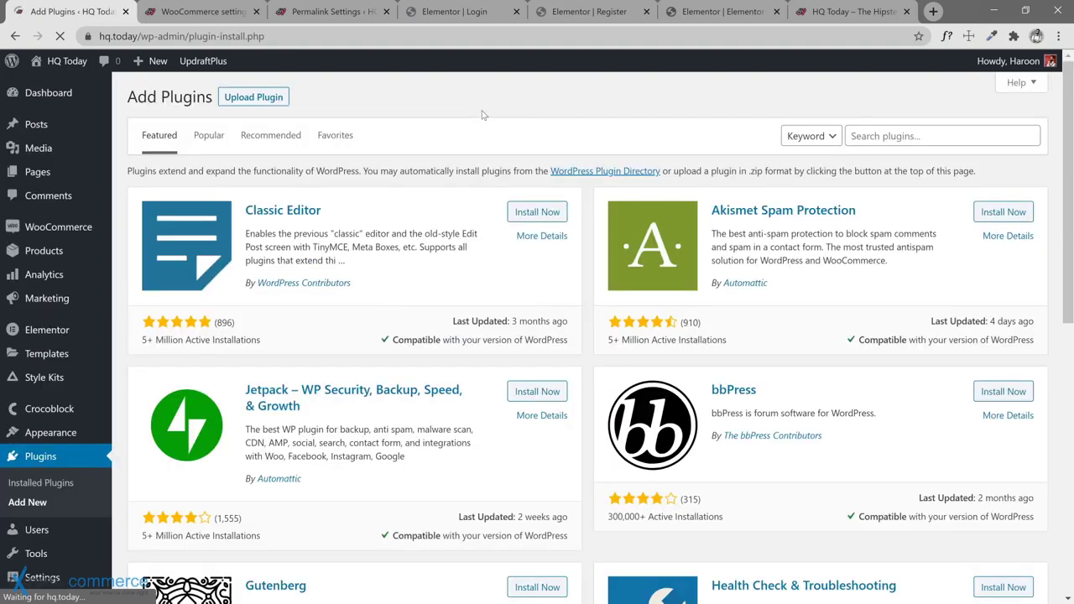
Step: Search for 'menu icons', then install and activate Menu Icons by ThemeIsle
{"action": "left_click", "coordinate": [939, 136]}
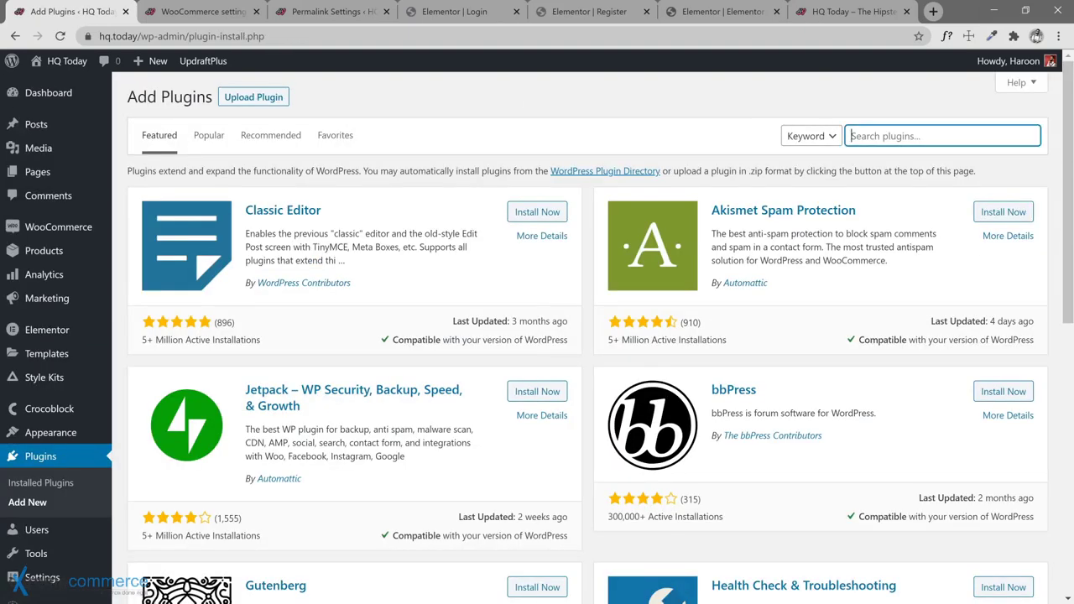
{"action": "type", "text": "menu icobn"}
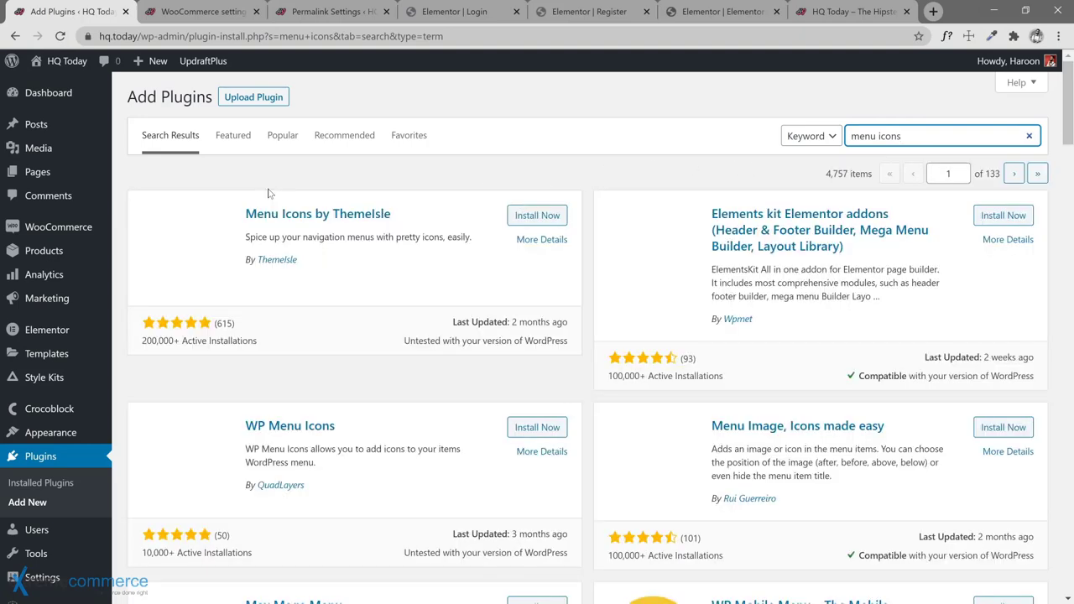
{"action": "left_click", "coordinate": [290, 216]}
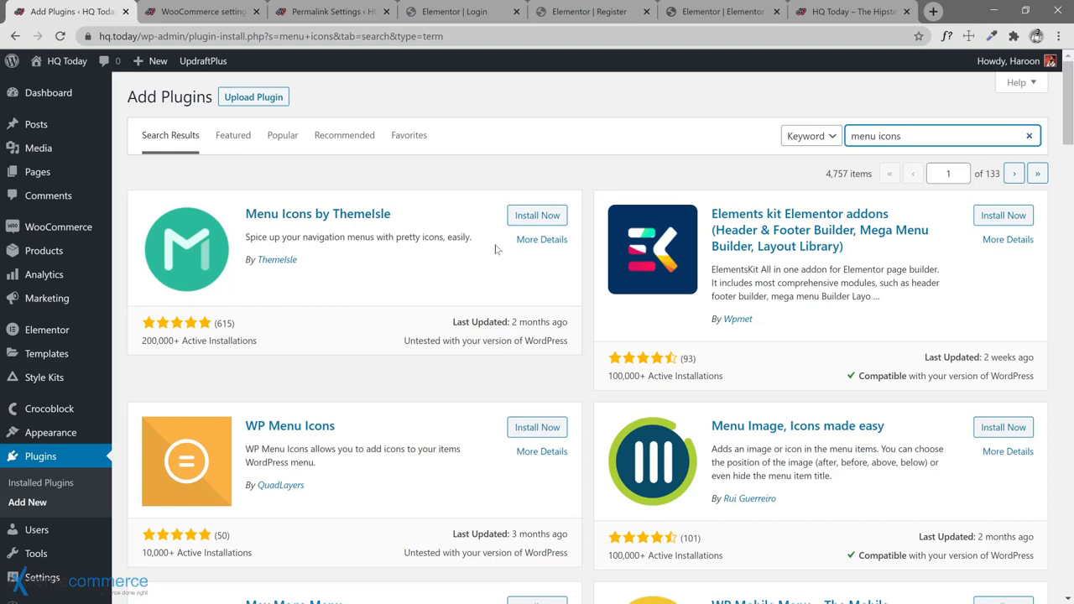
{"action": "left_click", "coordinate": [538, 217]}
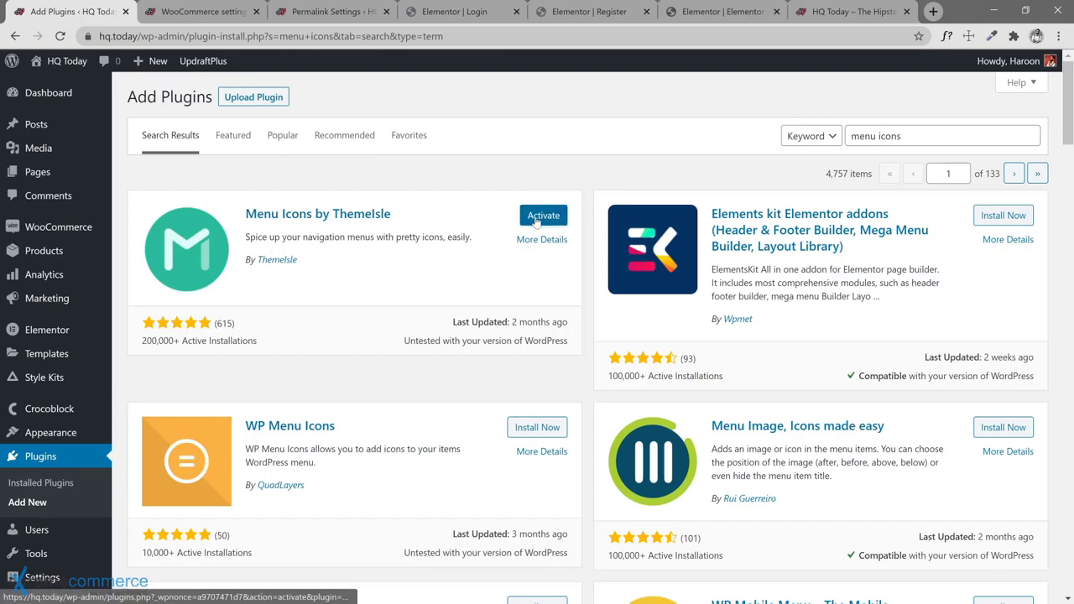
{"action": "left_click", "coordinate": [540, 216]}
{"action": "scroll", "coordinate": [325, 410], "scroll_direction": "down", "scroll_amount": 1}
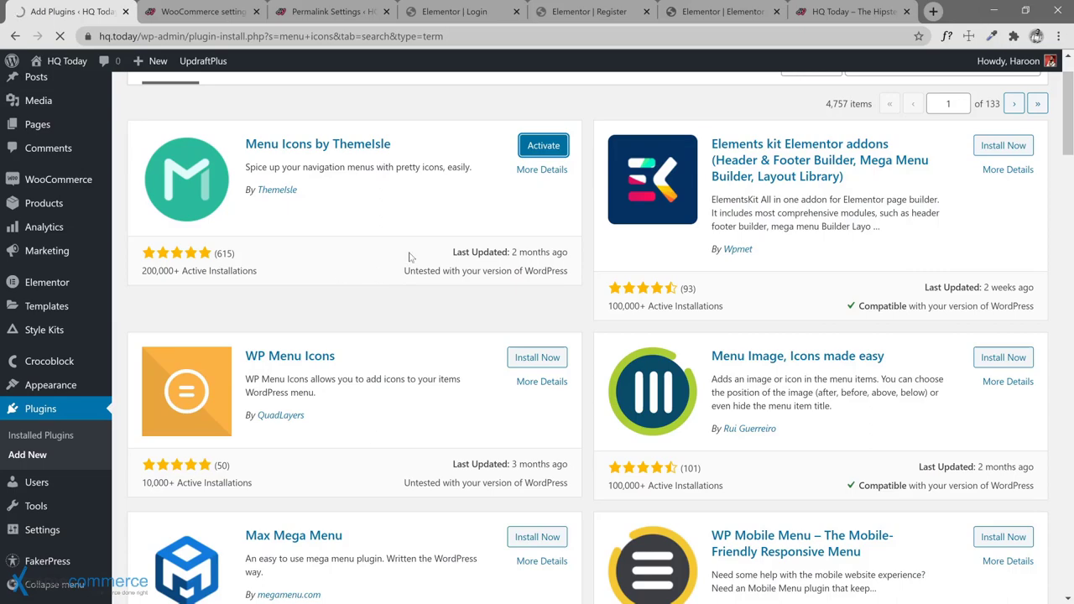
{"action": "scroll", "coordinate": [410, 257], "scroll_direction": "down", "scroll_amount": 2}
{"action": "scroll", "coordinate": [348, 209], "scroll_direction": "up", "scroll_amount": 3}
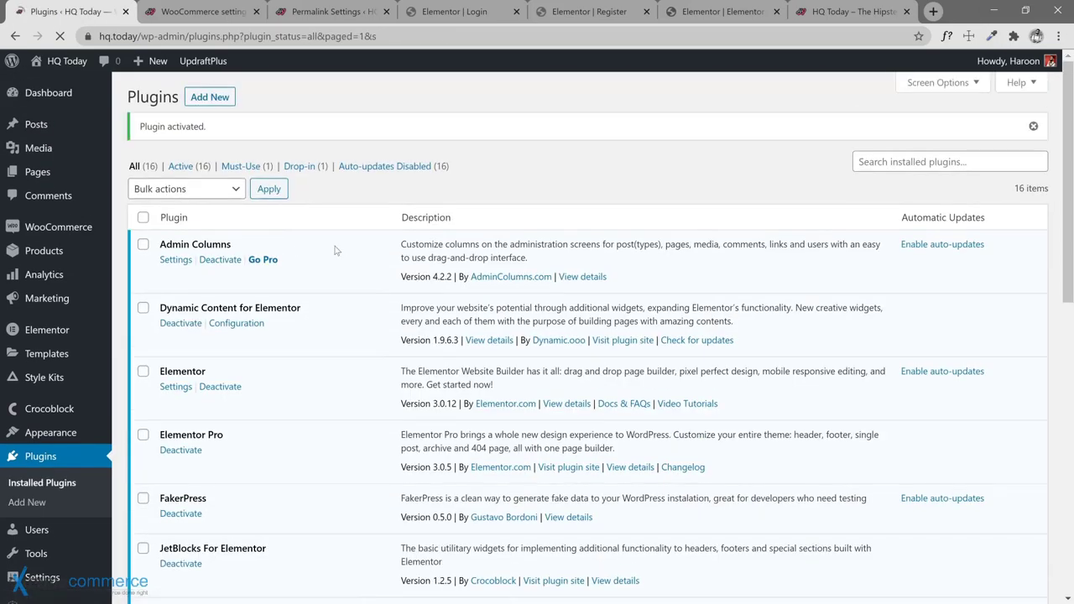
Step: Confirm Menu Icons 0.12.5 is active in the plugins list, then return to the Menus editor
{"action": "scroll", "coordinate": [334, 250], "scroll_direction": "down", "scroll_amount": 4}
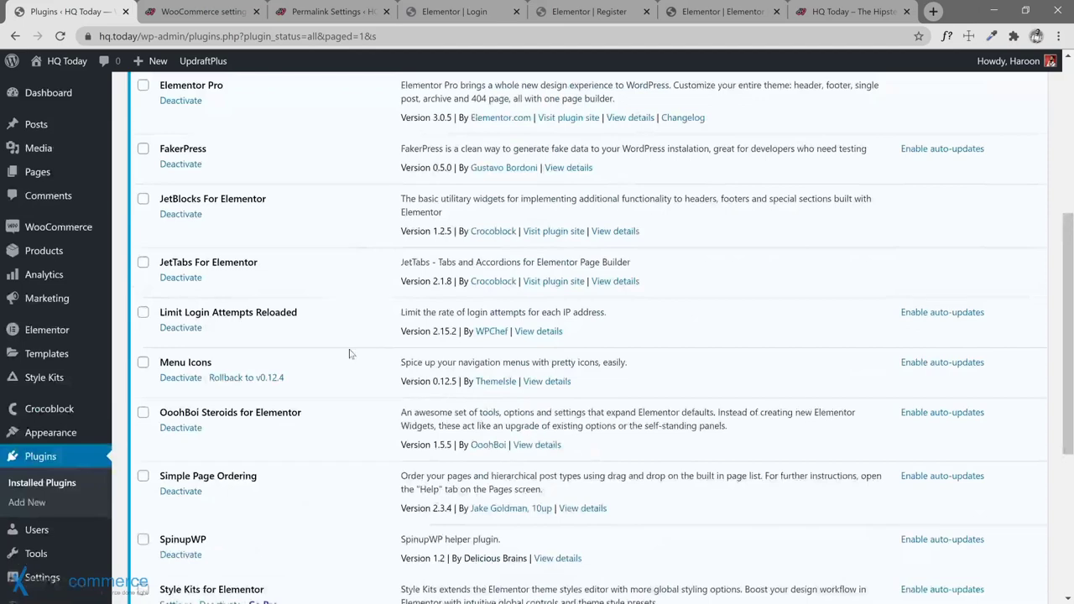
{"action": "scroll", "coordinate": [350, 353], "scroll_direction": "down", "scroll_amount": 4}
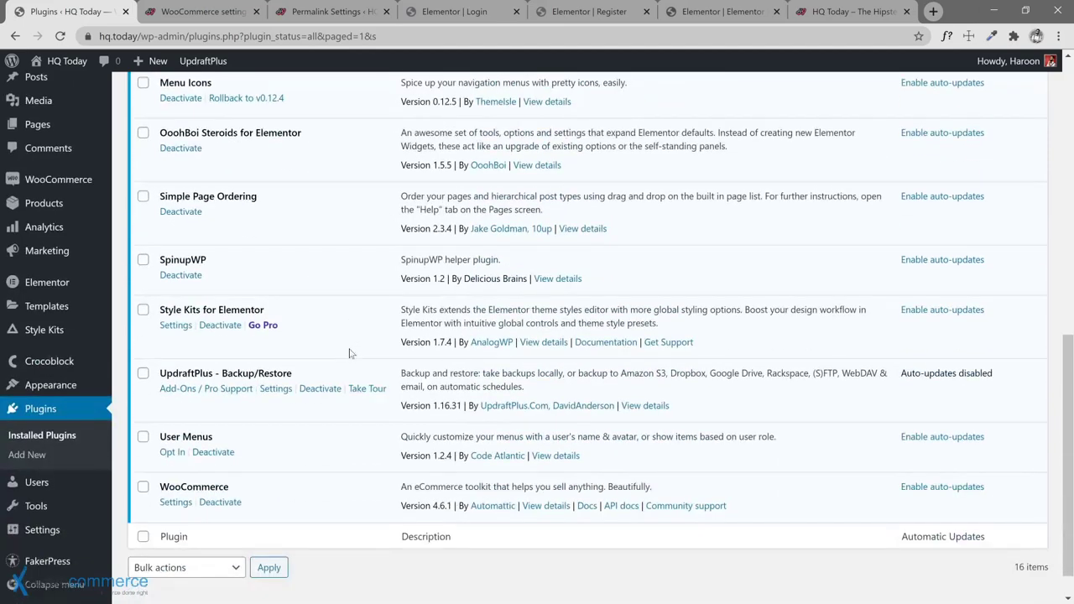
{"action": "scroll", "coordinate": [350, 353], "scroll_direction": "up", "scroll_amount": 2}
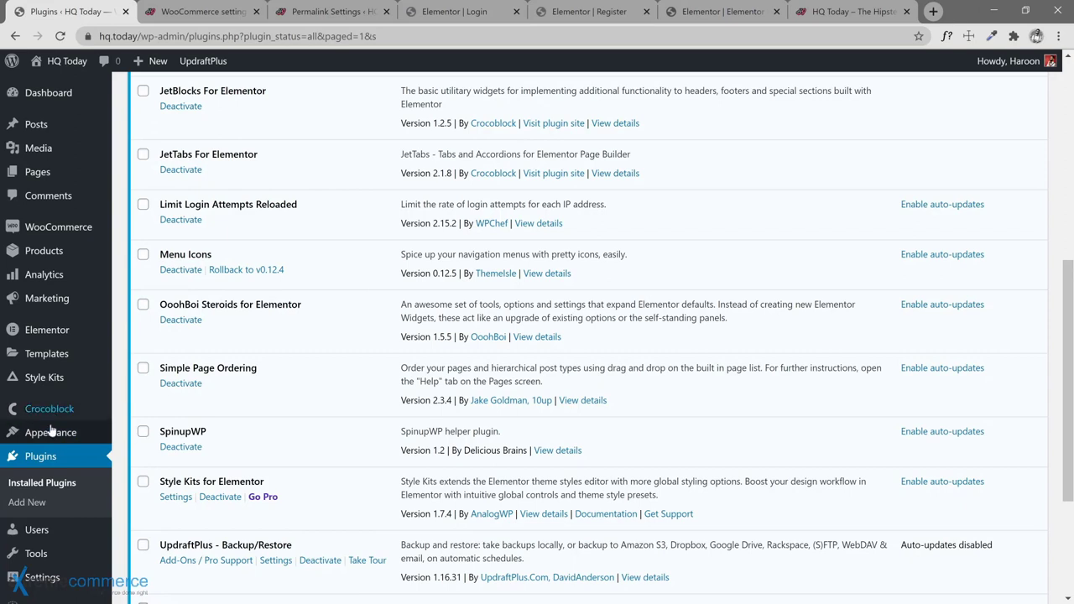
{"action": "mouse_move", "coordinate": [100, 433]}
{"action": "left_click", "coordinate": [126, 474]}
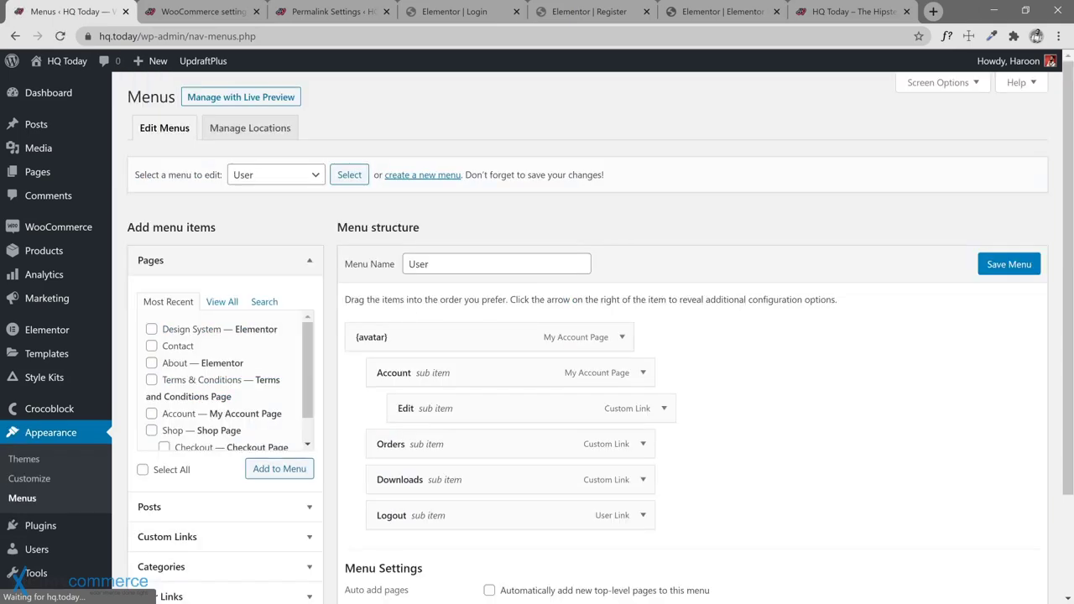
{"action": "left_click", "coordinate": [15, 36]}
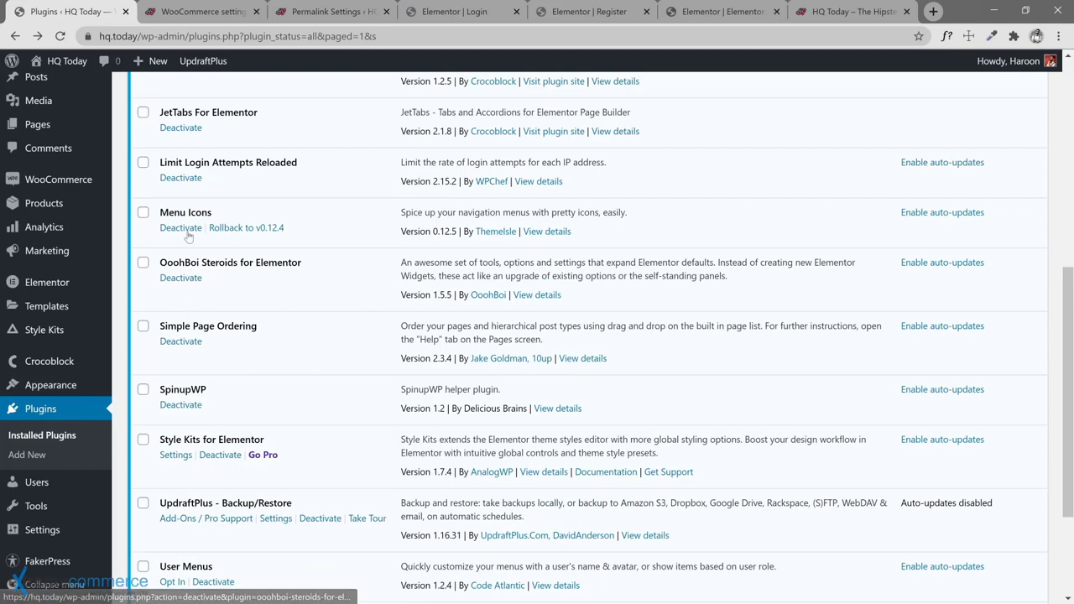
{"action": "left_click", "coordinate": [37, 36]}
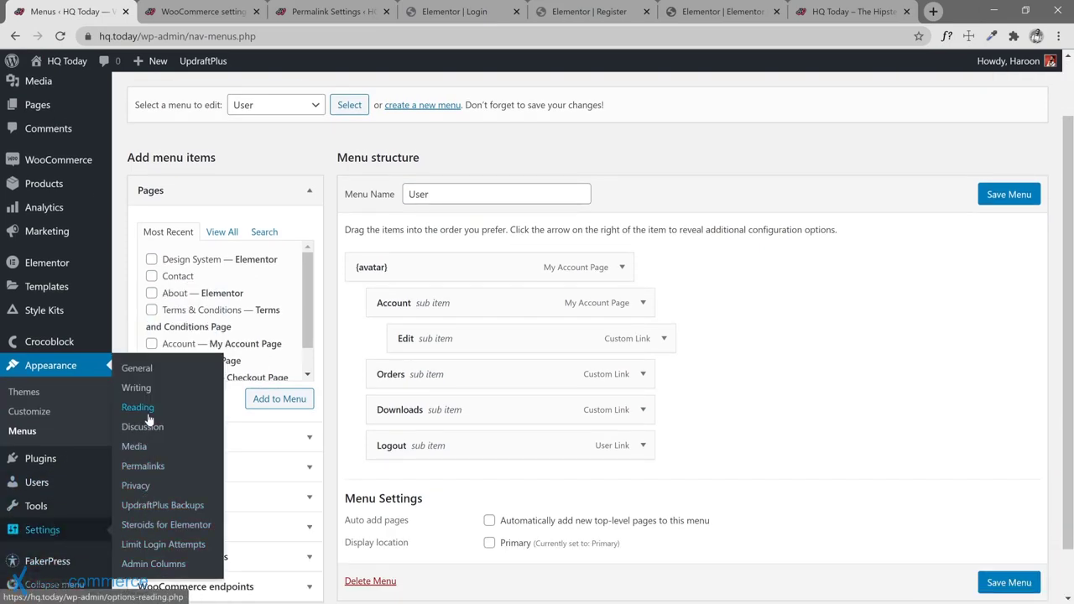
Step: Expand the Menu Icons Settings showing Dashicons and check the Icon property in Screen Options
{"action": "mouse_move", "coordinate": [71, 506]}
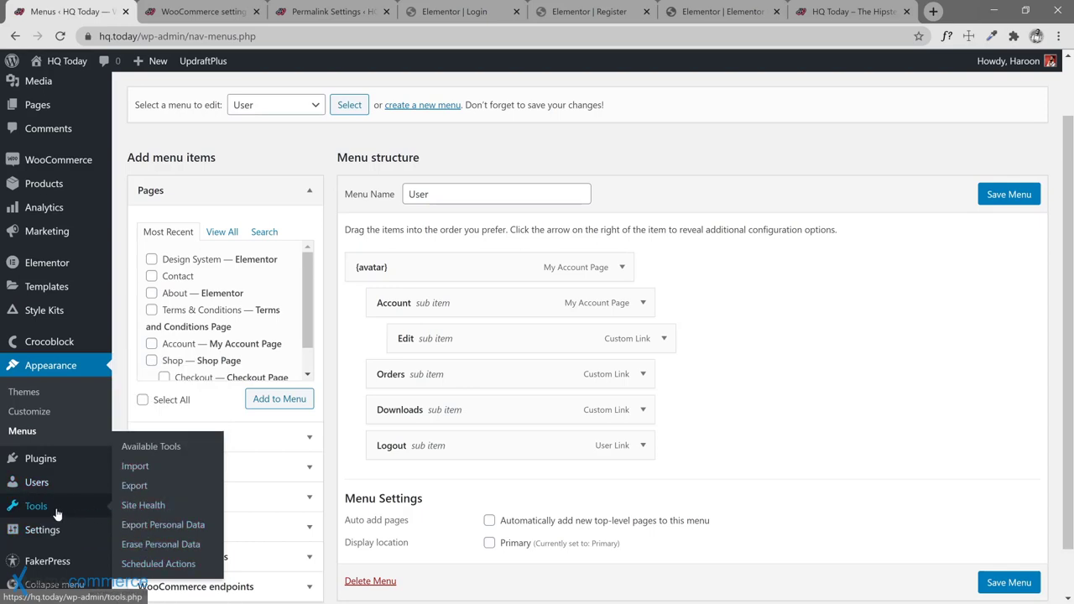
{"action": "mouse_move", "coordinate": [62, 535]}
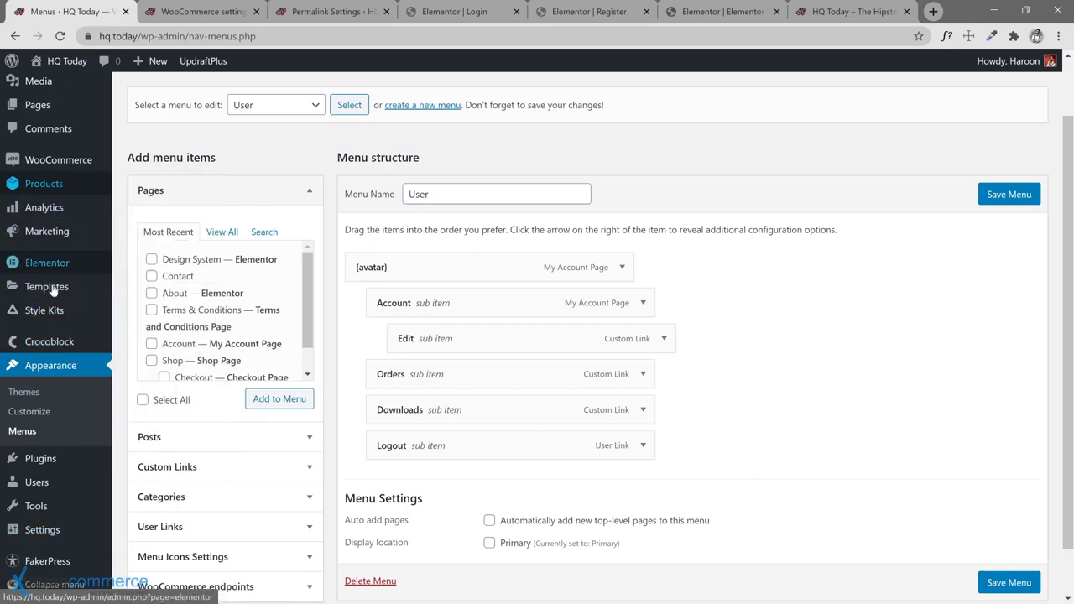
{"action": "scroll", "coordinate": [52, 289], "scroll_direction": "up", "scroll_amount": 2}
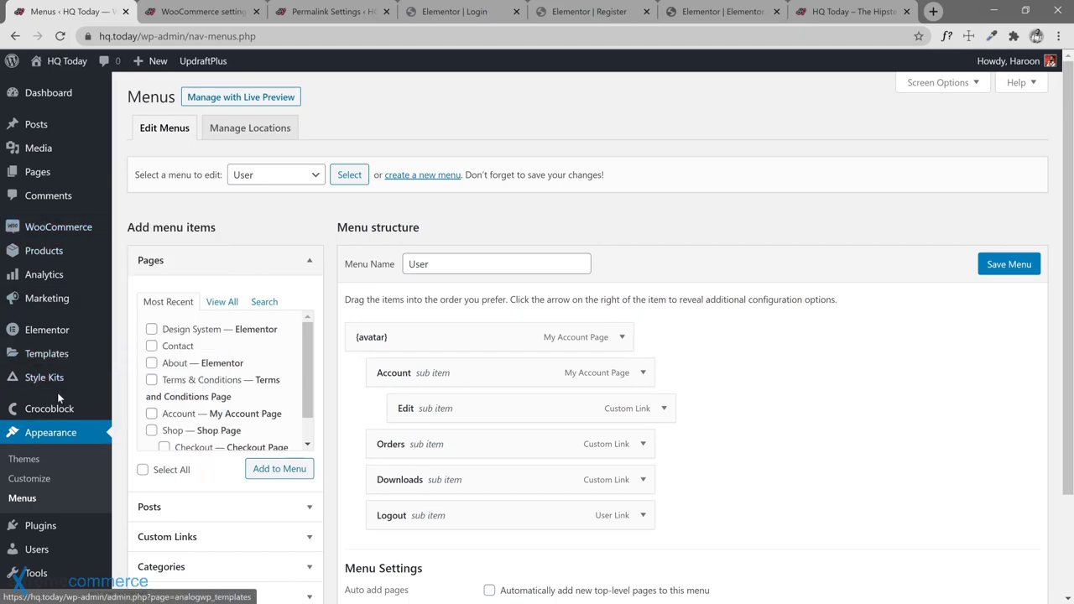
{"action": "scroll", "coordinate": [318, 381], "scroll_direction": "down", "scroll_amount": 3}
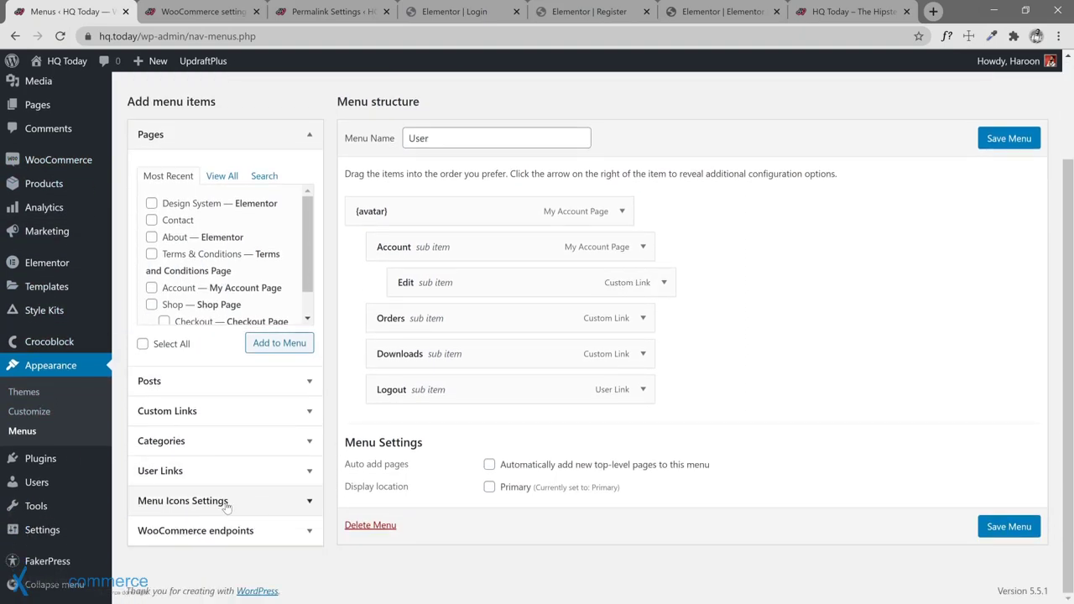
{"action": "left_click", "coordinate": [311, 501]}
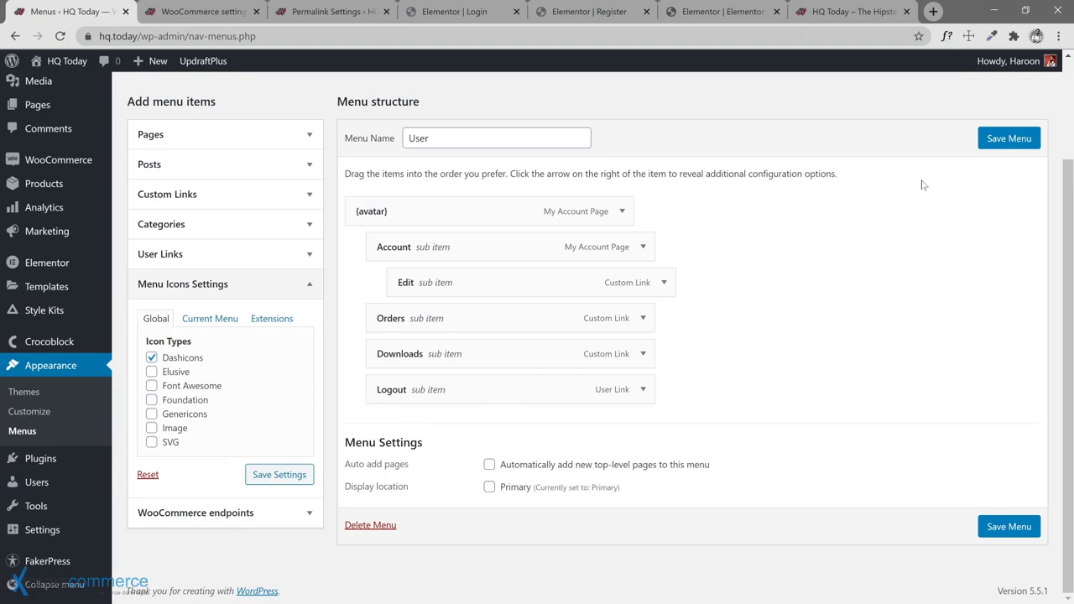
{"action": "scroll", "coordinate": [933, 166], "scroll_direction": "up", "scroll_amount": 2}
{"action": "left_click", "coordinate": [982, 86]}
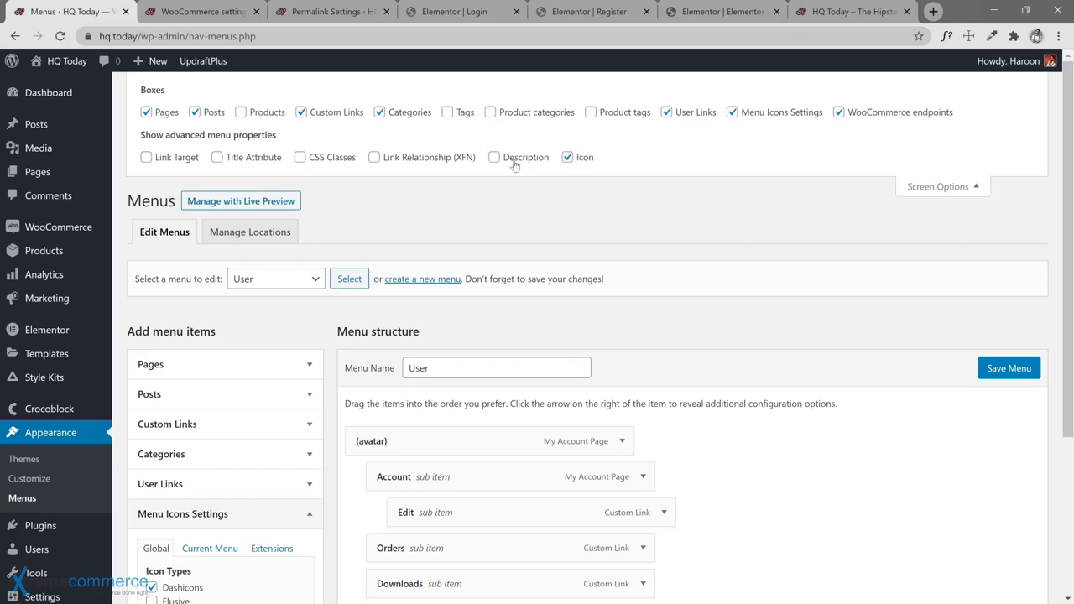
{"action": "left_click", "coordinate": [939, 186]}
{"action": "scroll", "coordinate": [570, 403], "scroll_direction": "down", "scroll_amount": 3}
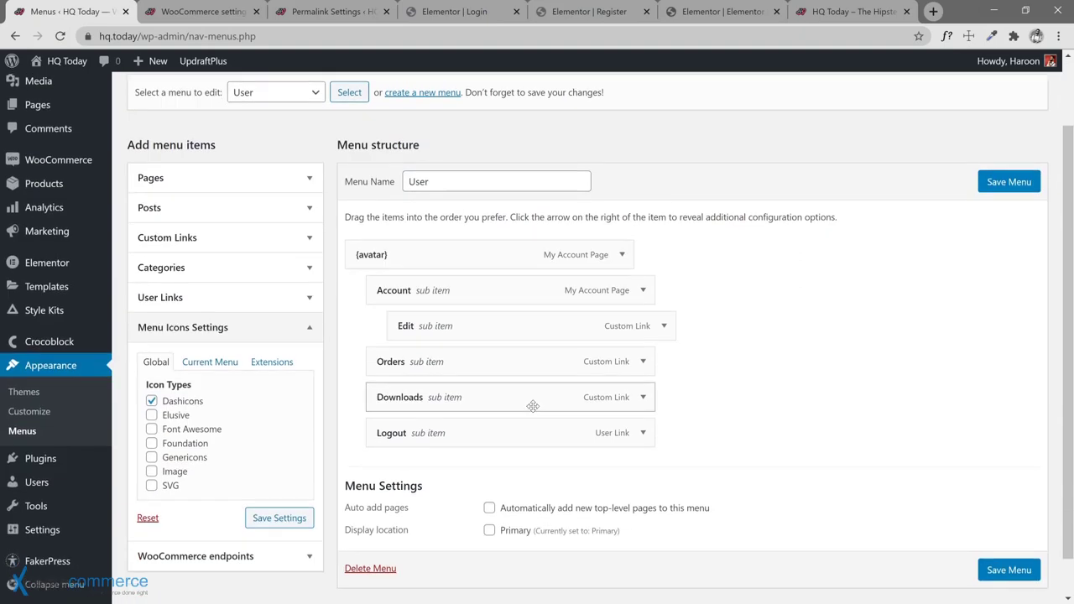
Step: Give the Account menu item the Users dashicon
{"action": "left_click", "coordinate": [643, 247]}
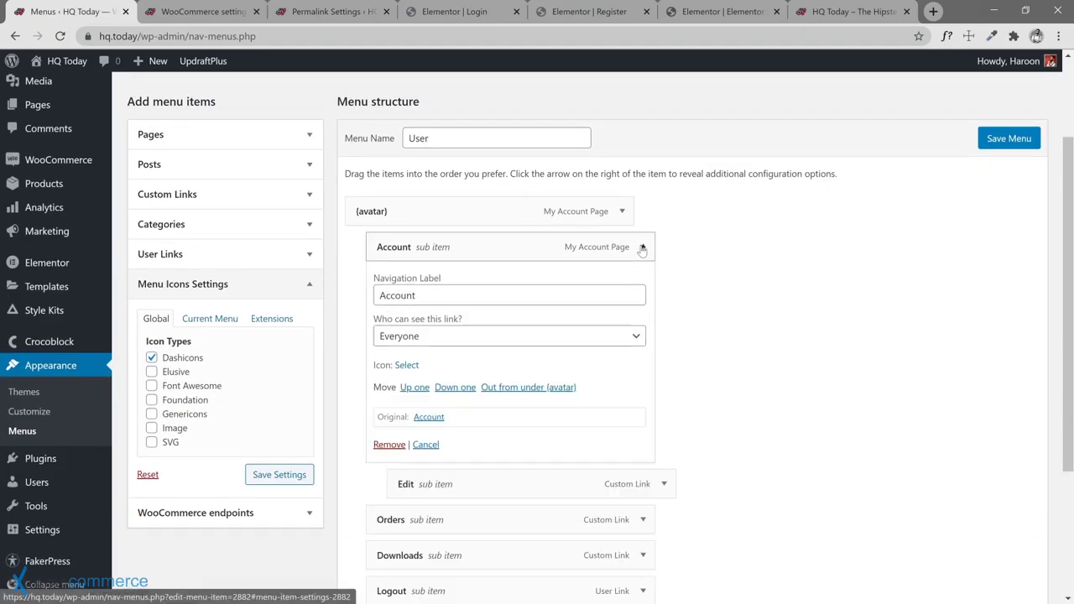
{"action": "left_click", "coordinate": [407, 366]}
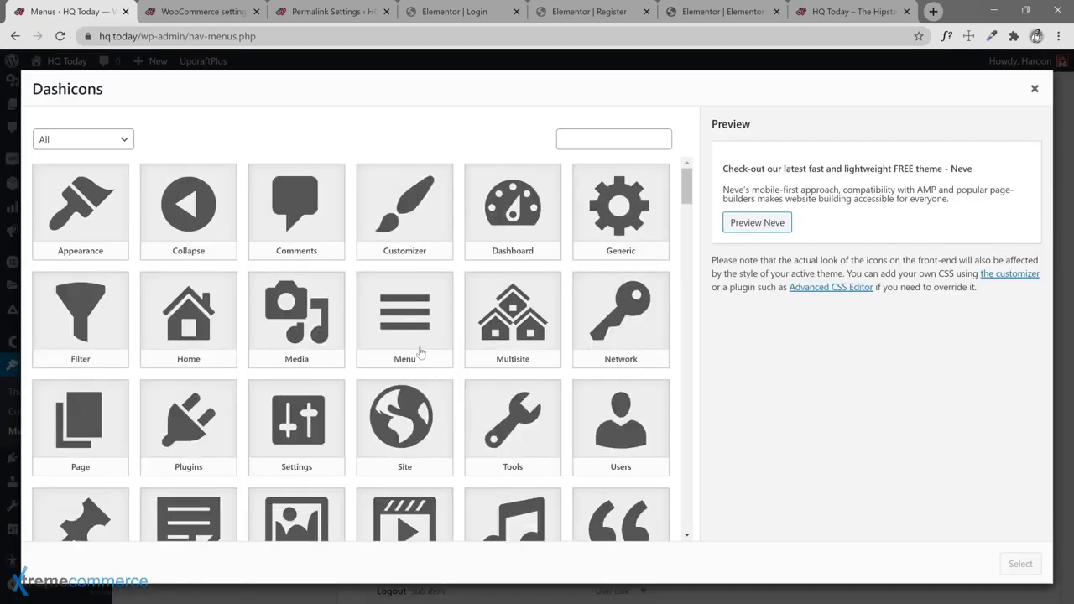
{"action": "left_click", "coordinate": [614, 139]}
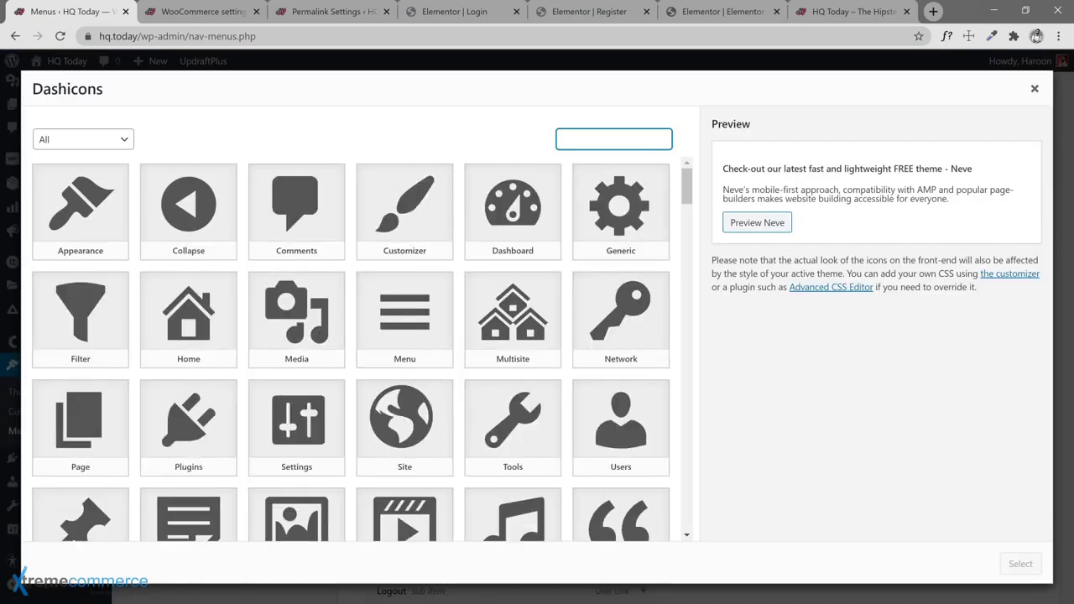
{"action": "type", "text": "account"}
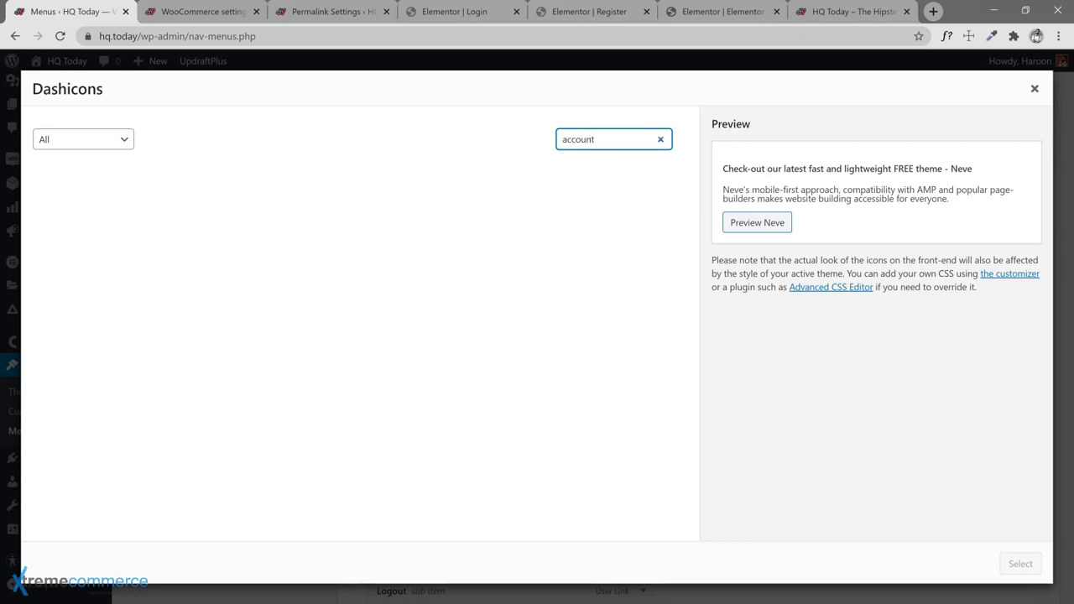
{"action": "key", "text": "ctrl+a"}
{"action": "type", "text": "us"}
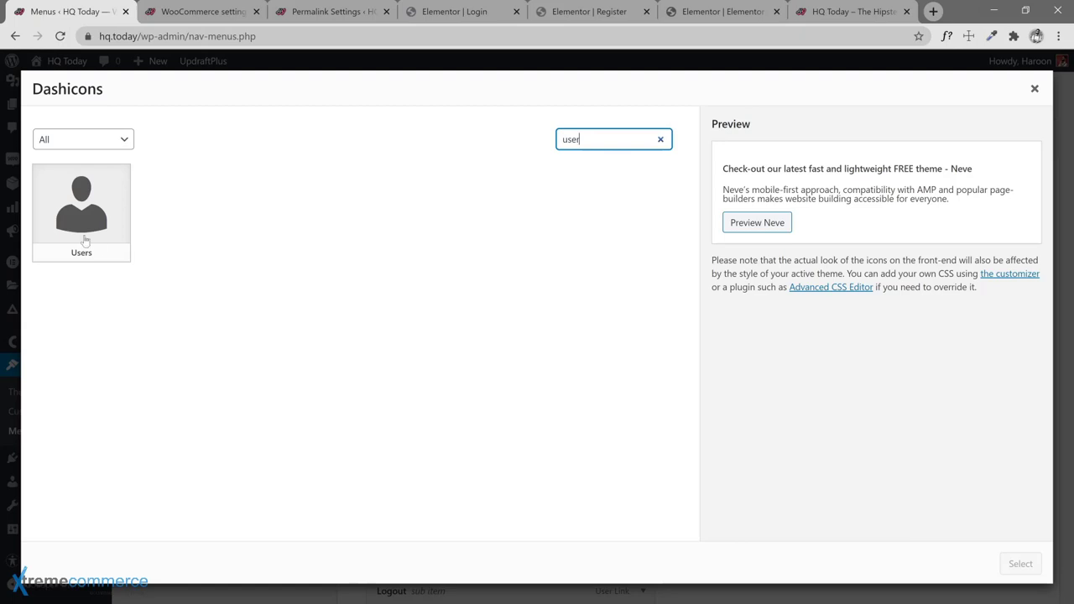
{"action": "left_click", "coordinate": [75, 220]}
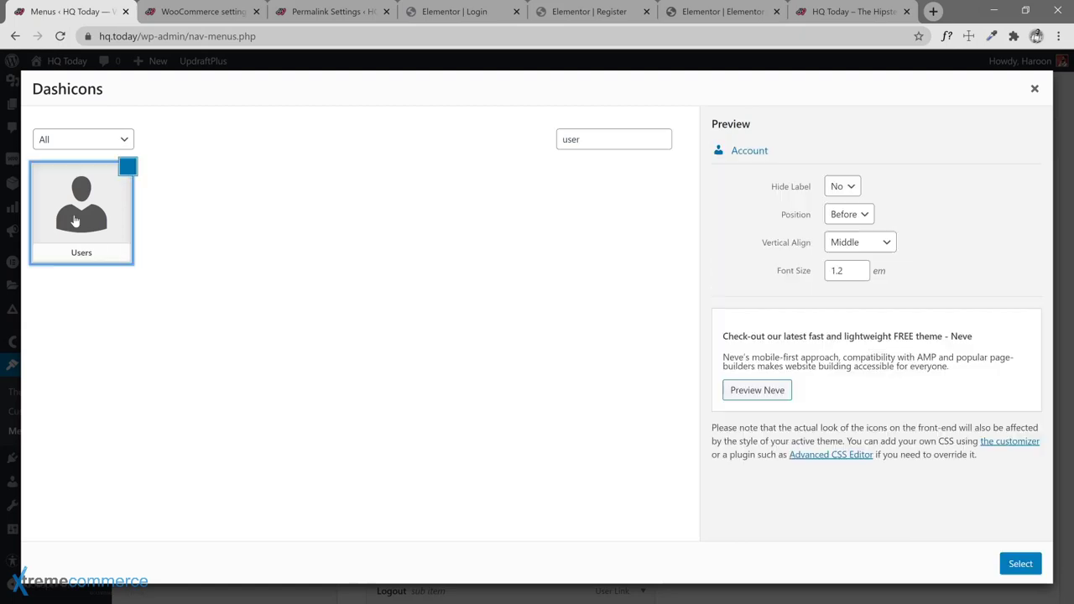
{"action": "left_click", "coordinate": [1020, 565]}
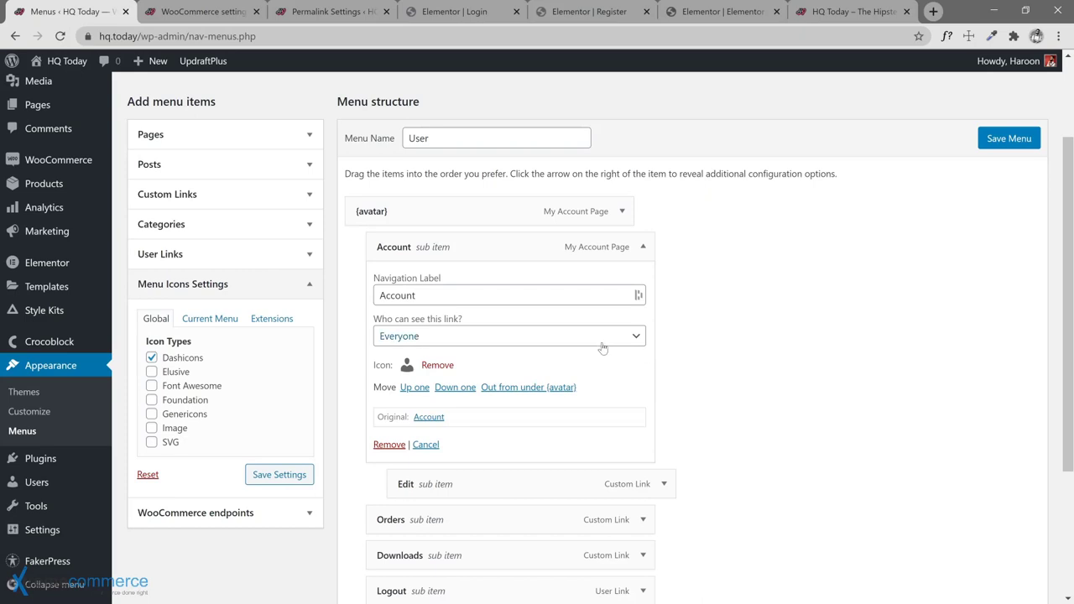
Step: Give the Edit sub-item the pencil Edit dashicon, found by searching 'edit'
{"action": "scroll", "coordinate": [602, 348], "scroll_direction": "down", "scroll_amount": 2}
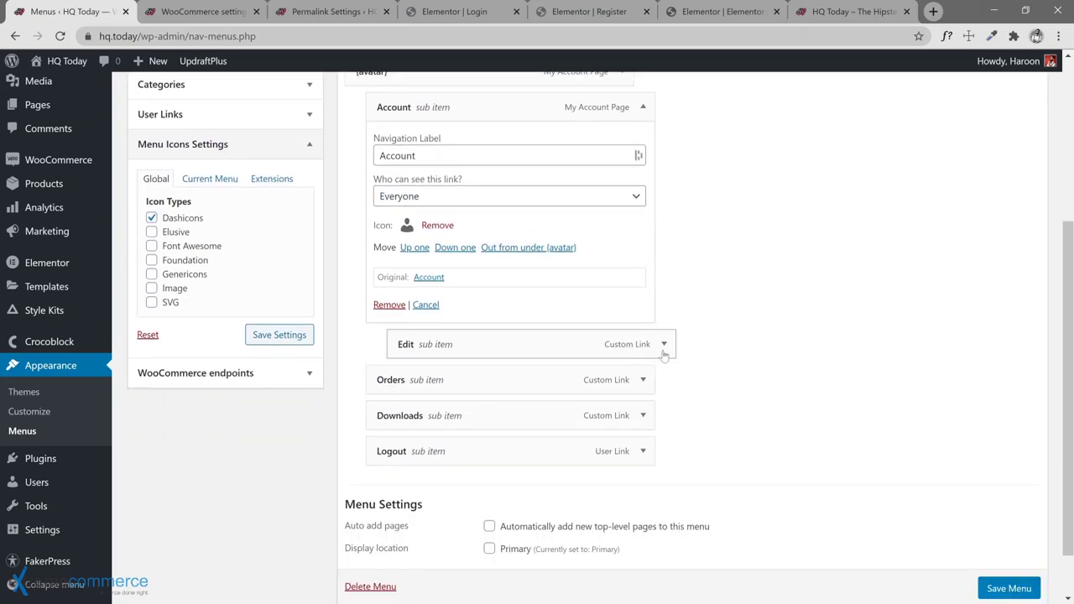
{"action": "left_click", "coordinate": [663, 351]}
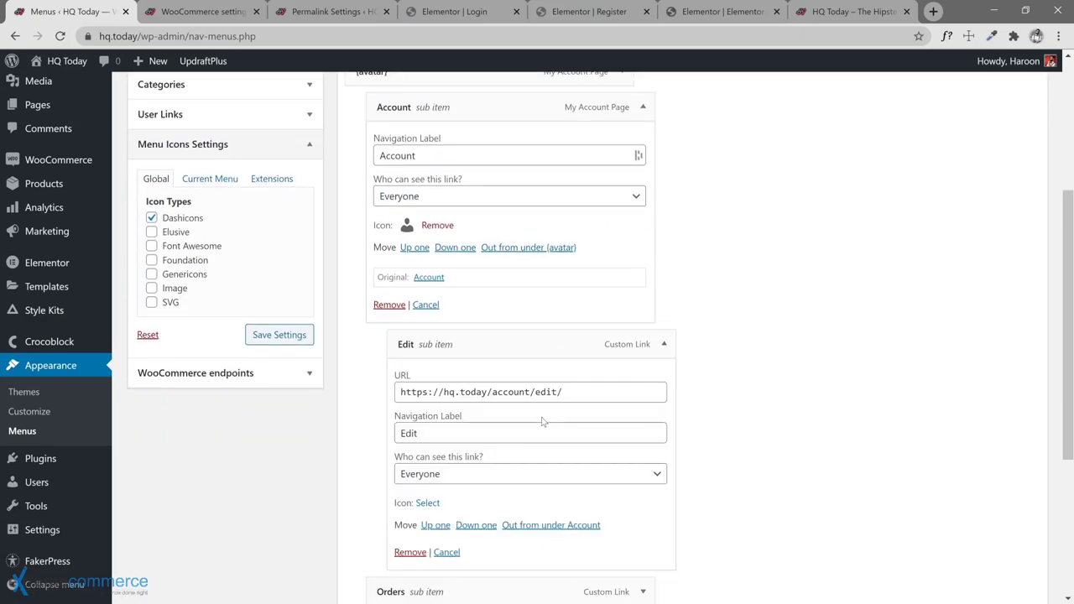
{"action": "scroll", "coordinate": [542, 421], "scroll_direction": "down", "scroll_amount": 1}
{"action": "left_click", "coordinate": [428, 433]}
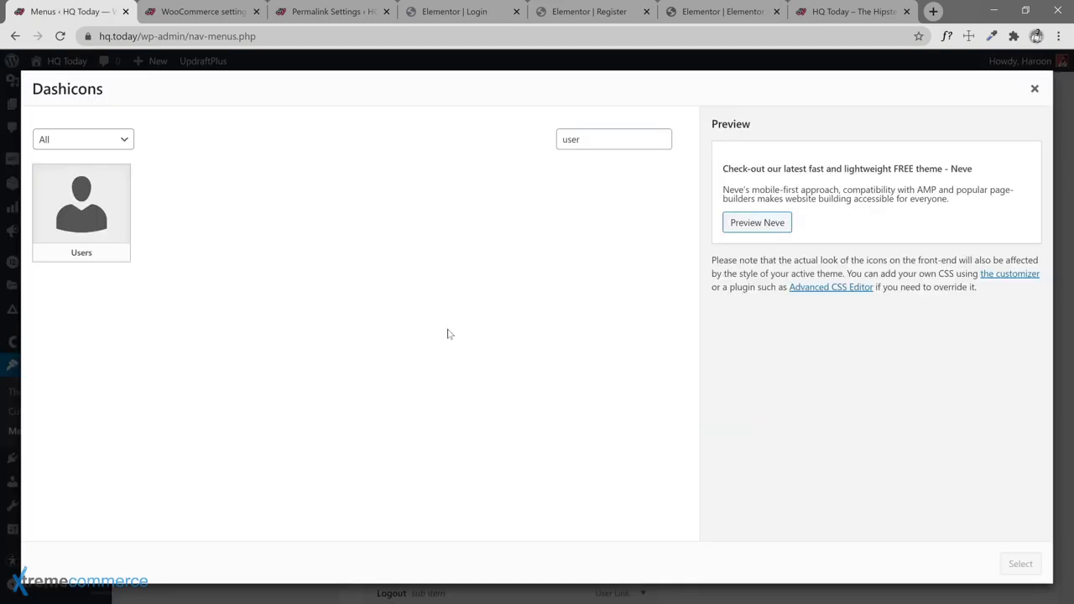
{"action": "left_click", "coordinate": [604, 140]}
{"action": "key", "text": "ctrl+a"}
{"action": "type", "text": "edit"}
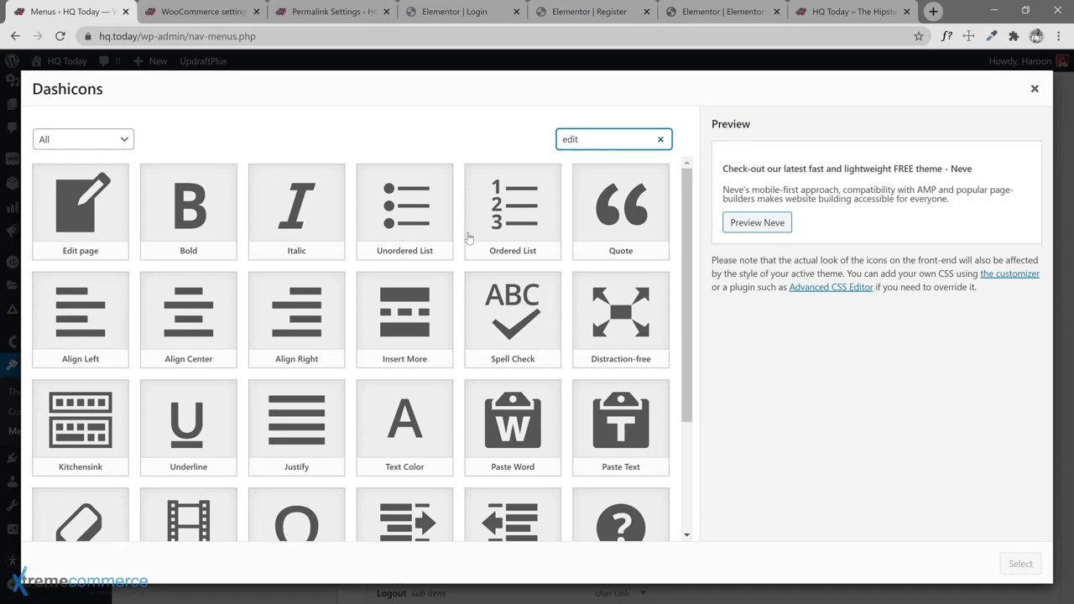
{"action": "scroll", "coordinate": [486, 319], "scroll_direction": "down", "scroll_amount": 2}
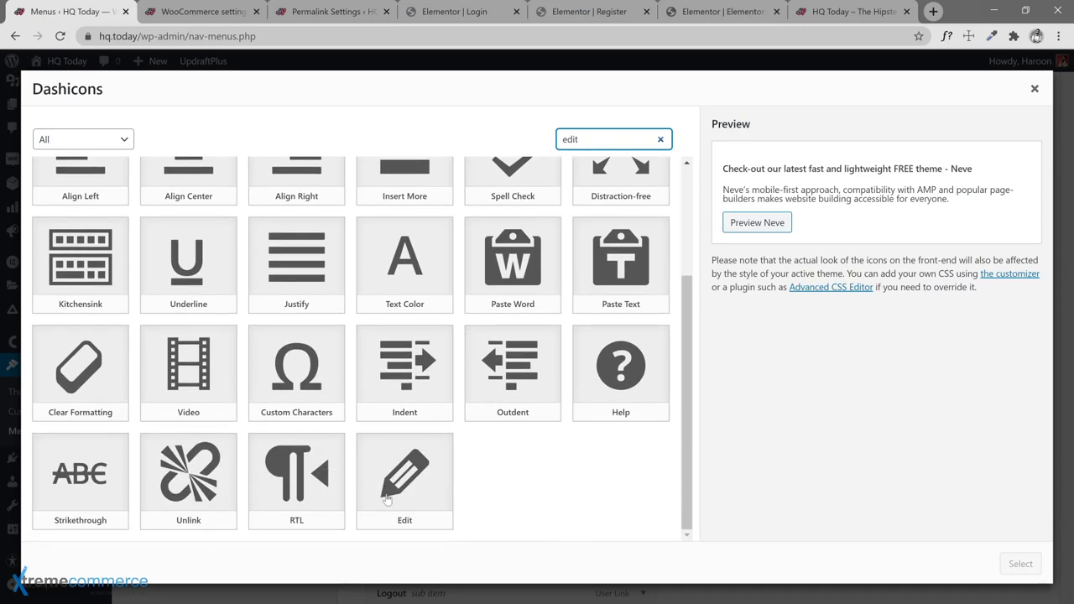
{"action": "left_click", "coordinate": [394, 483]}
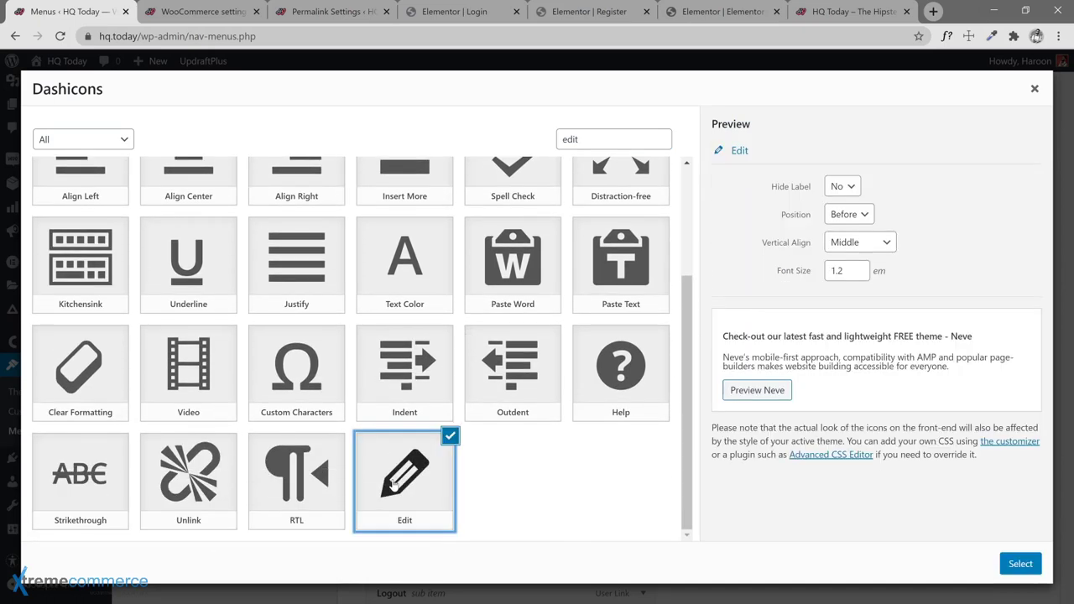
{"action": "left_click", "coordinate": [1012, 563]}
{"action": "scroll", "coordinate": [579, 336], "scroll_direction": "down", "scroll_amount": 2}
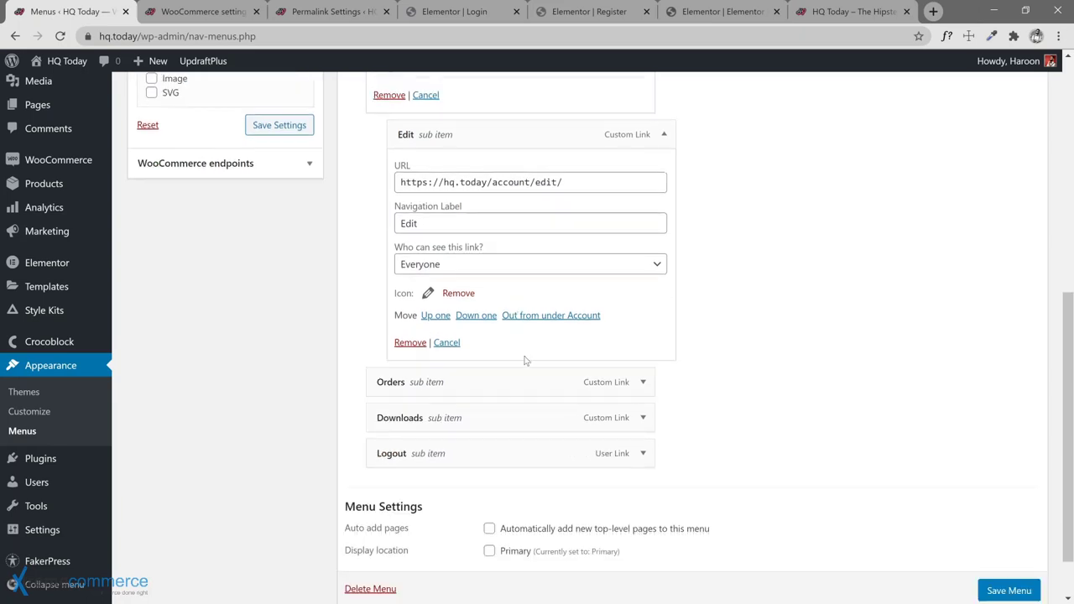
Step: Give the Orders item the Products shopping-bag dashicon
{"action": "left_click", "coordinate": [641, 382]}
{"action": "scroll", "coordinate": [526, 472], "scroll_direction": "down", "scroll_amount": 1}
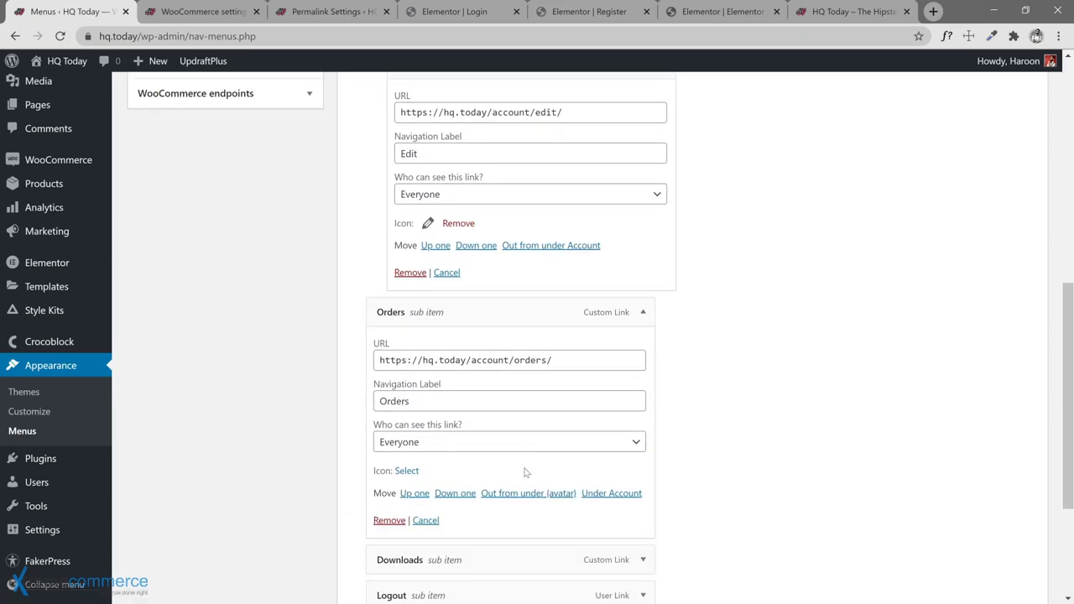
{"action": "left_click", "coordinate": [407, 471]}
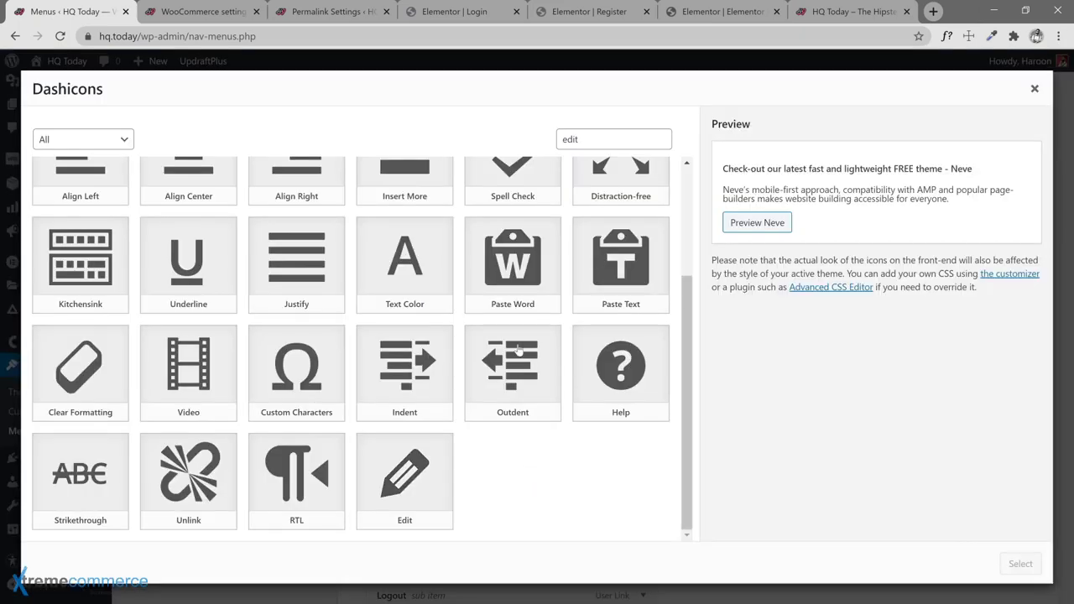
{"action": "double_click", "coordinate": [571, 140]}
{"action": "type", "text": "or"}
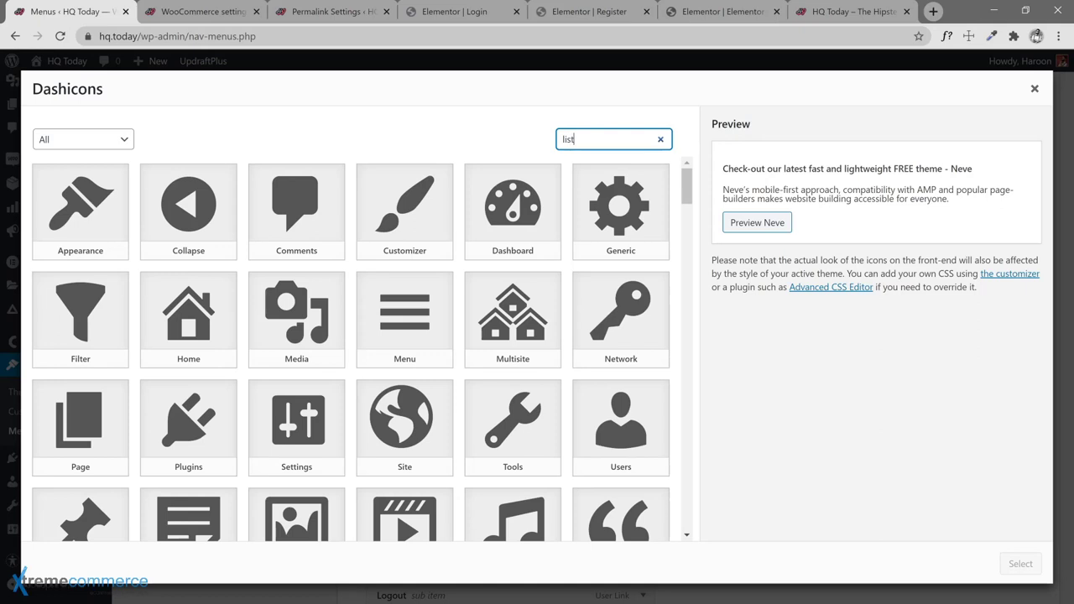
{"action": "key", "text": "ctrl+a"}
{"action": "type", "text": "p"}
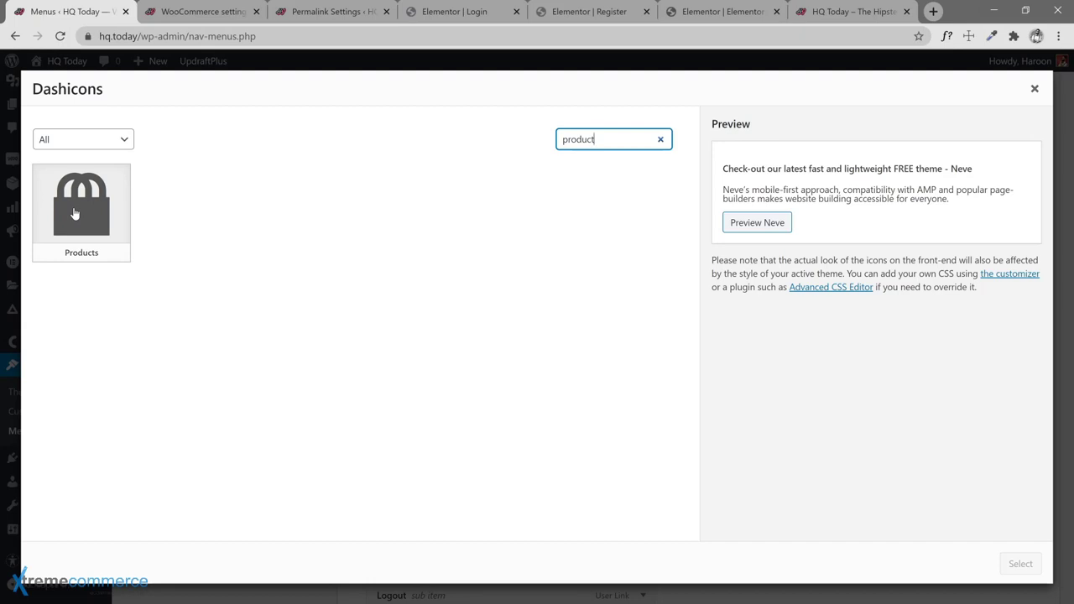
{"action": "left_click", "coordinate": [74, 214]}
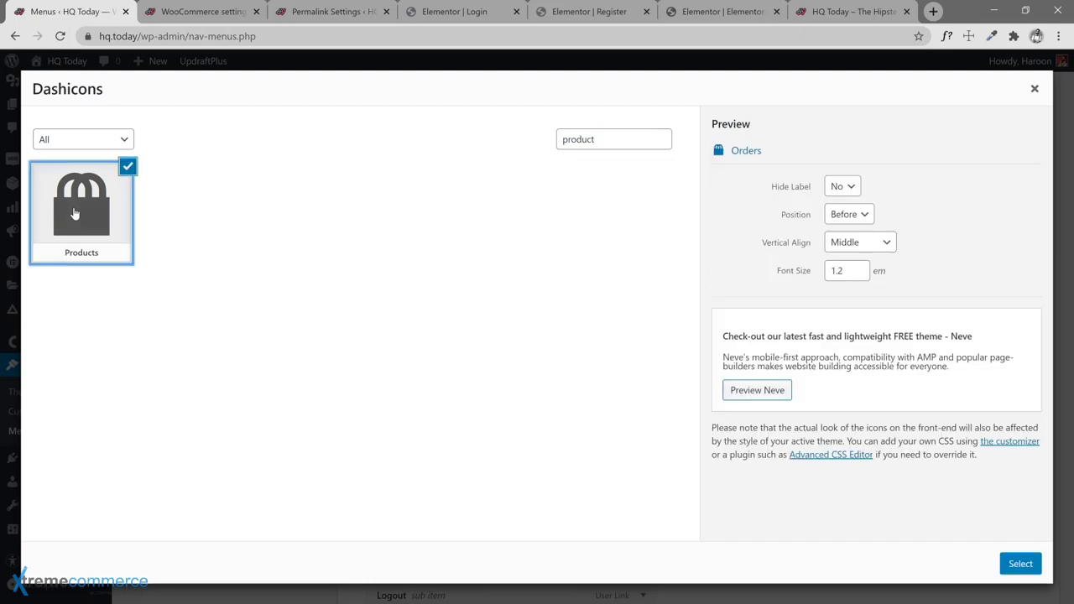
{"action": "left_click", "coordinate": [1006, 567]}
Step: Give the Downloads item the Download dashicon
{"action": "scroll", "coordinate": [537, 335], "scroll_direction": "down", "scroll_amount": 3}
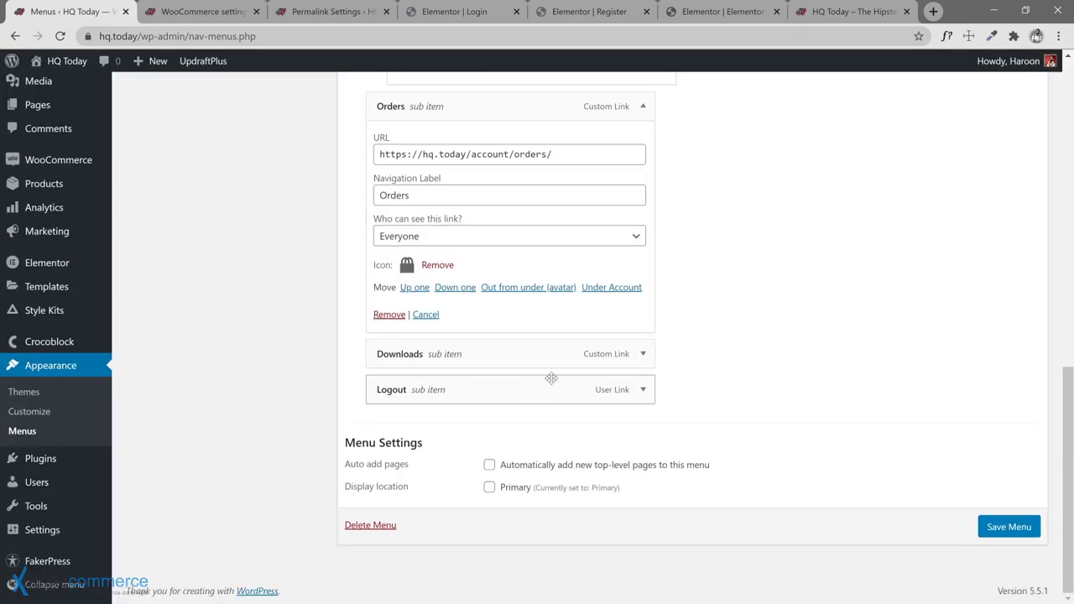
{"action": "left_click", "coordinate": [643, 353]}
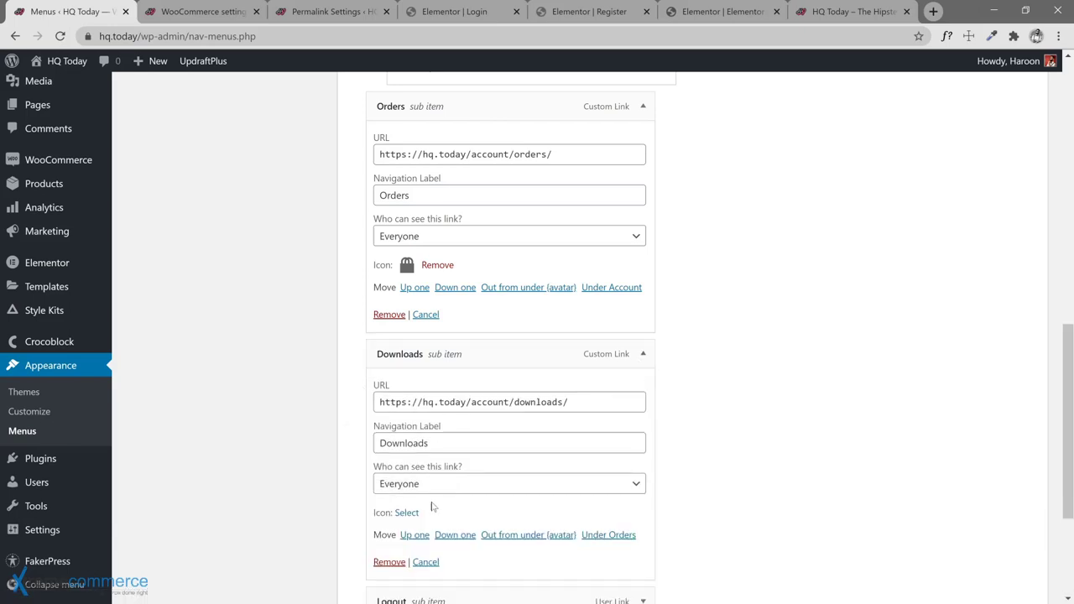
{"action": "left_click", "coordinate": [407, 513]}
{"action": "left_click", "coordinate": [618, 143]}
{"action": "key", "text": "ctrl+a"}
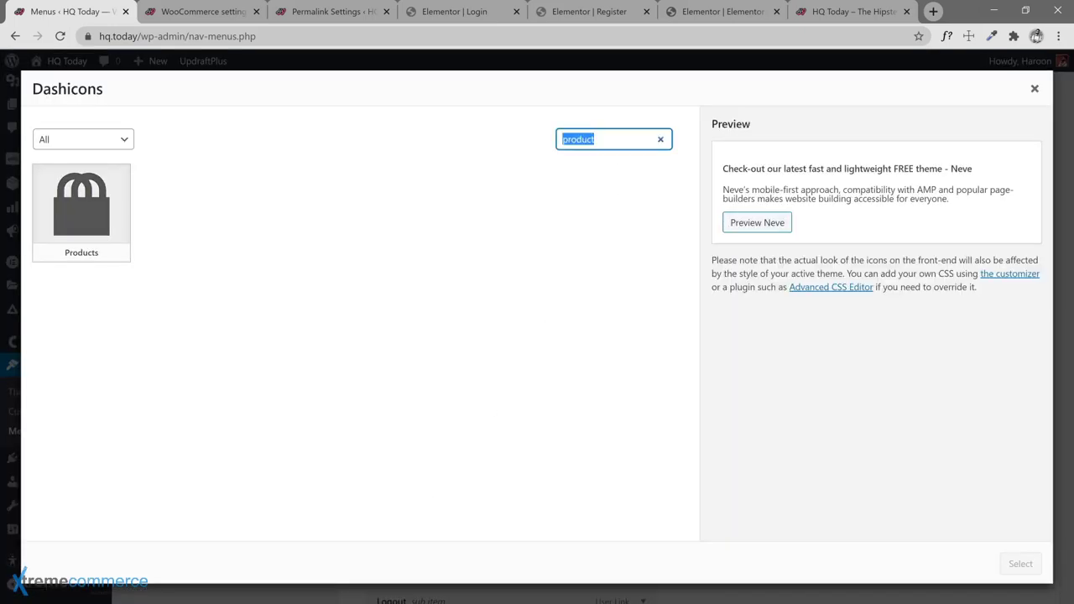
{"action": "type", "text": "arrow"}
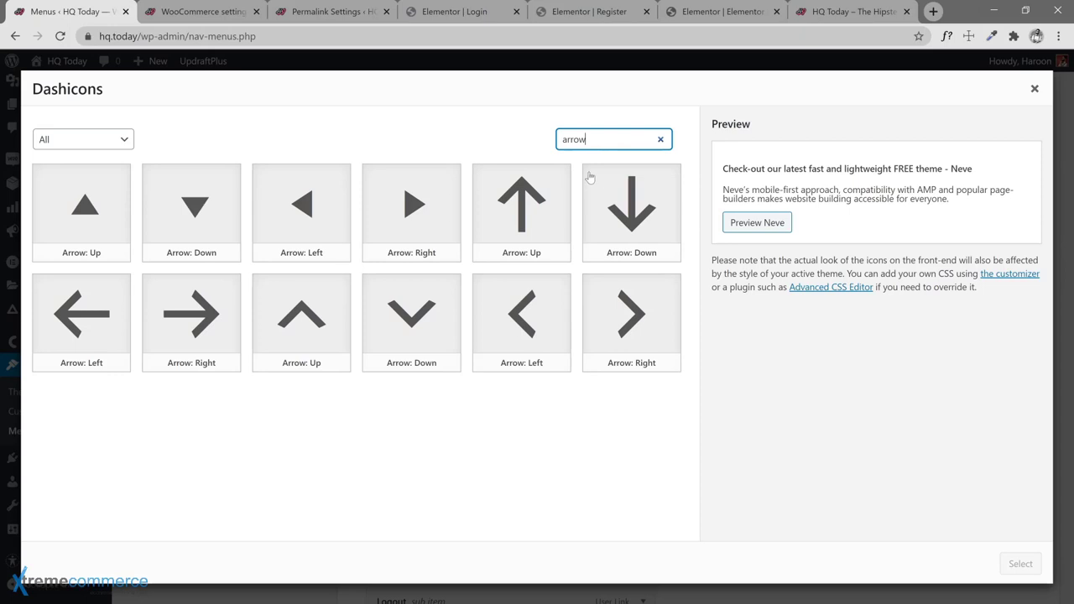
{"action": "key", "text": "ctrl+a"}
{"action": "type", "text": "d"}
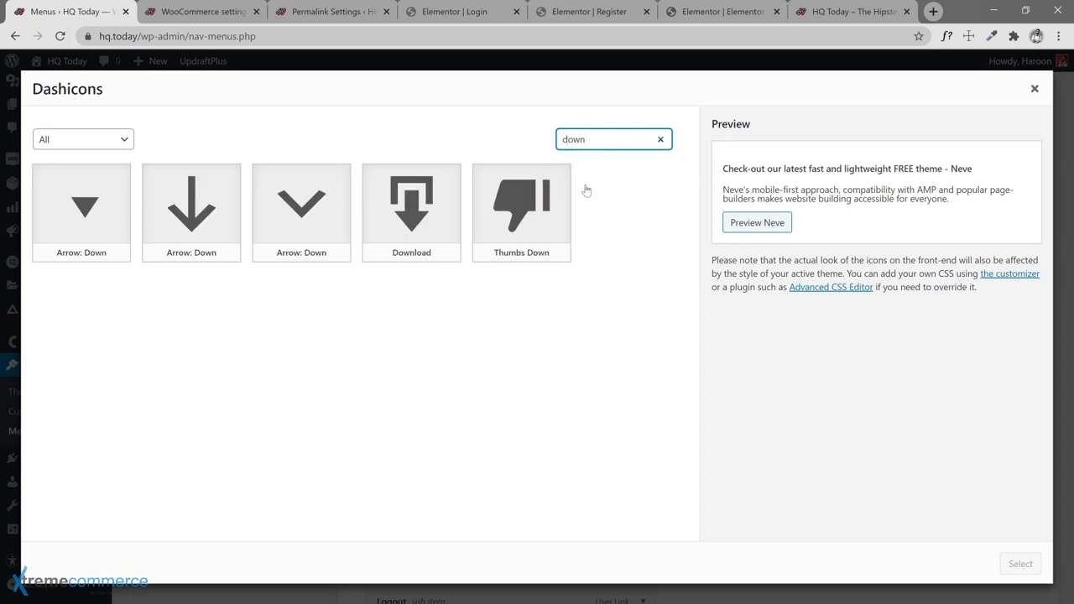
{"action": "type", "text": "ownload"}
{"action": "key", "text": "ctrl+a"}
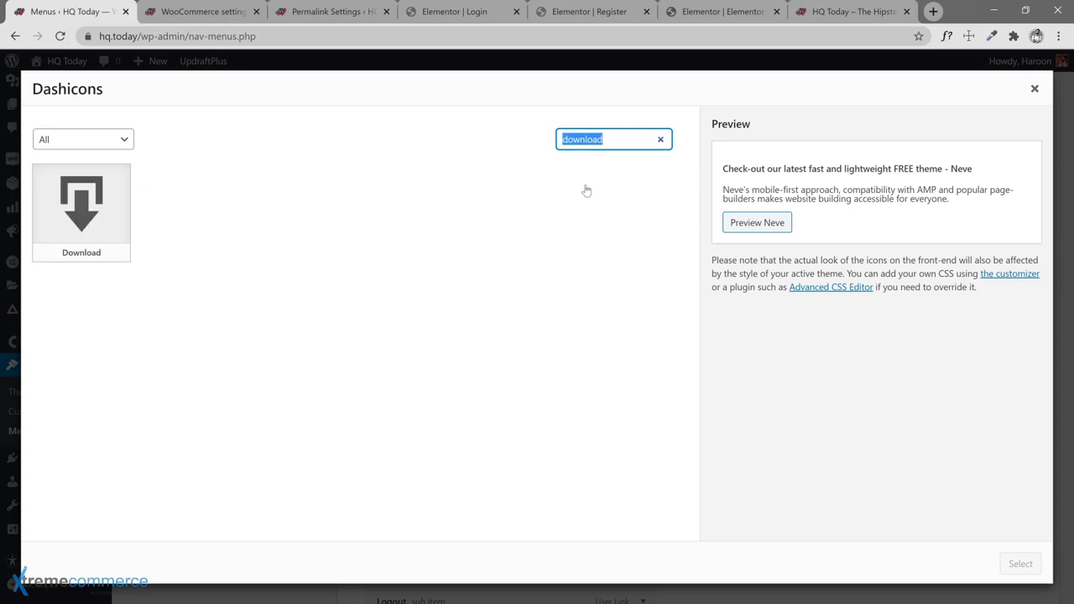
{"action": "key", "text": "BackSpace"}
{"action": "type", "text": "dow"}
{"action": "left_click", "coordinate": [81, 220]}
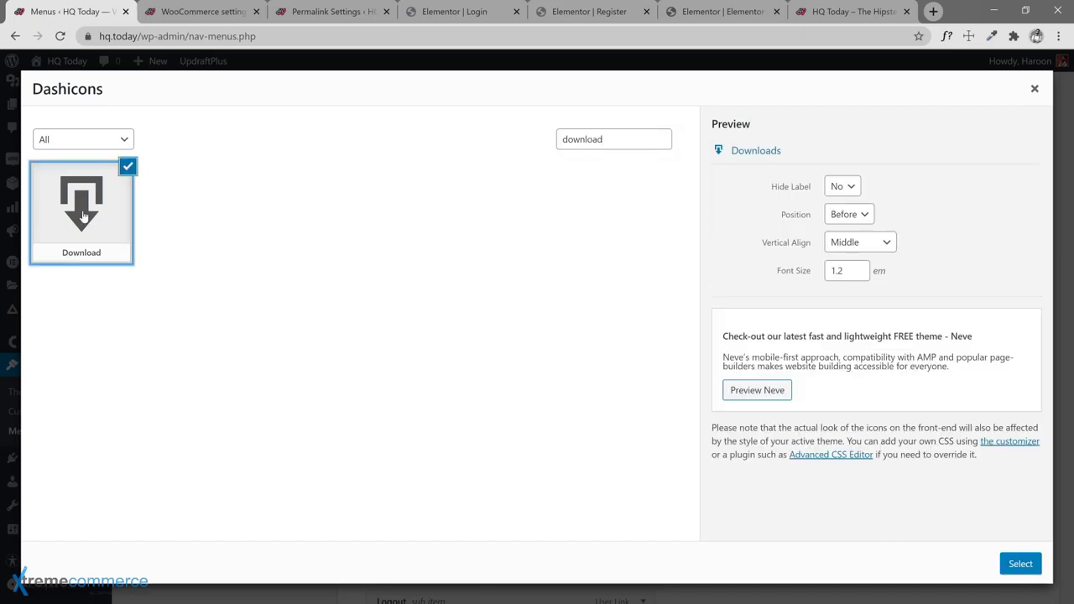
{"action": "left_click", "coordinate": [1019, 564]}
{"action": "scroll", "coordinate": [583, 502], "scroll_direction": "down", "scroll_amount": 3}
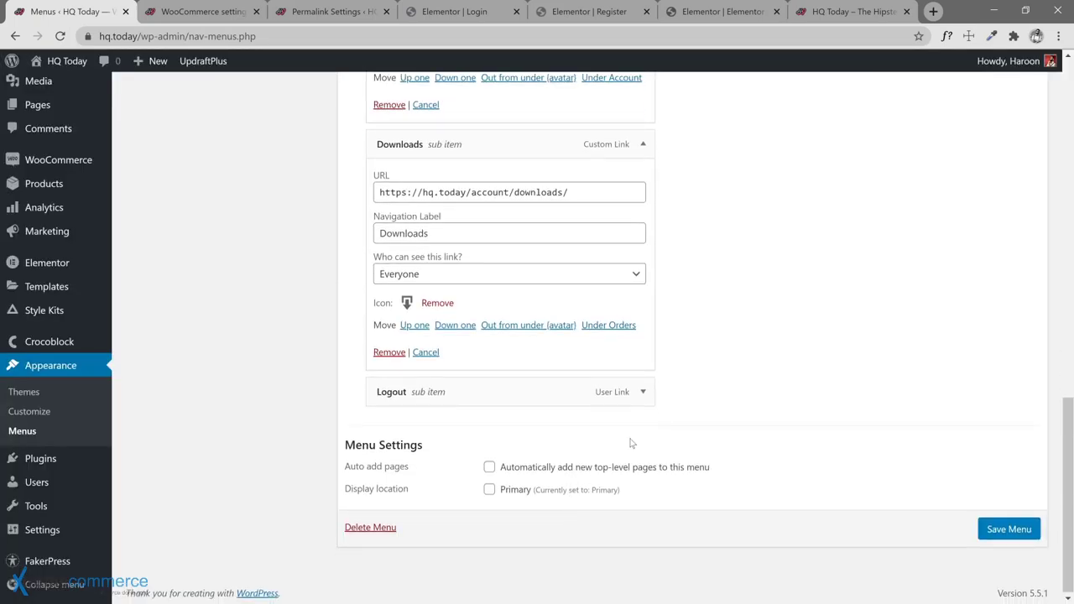
Step: Give the Logout item the Migrate exit-arrow dashicon and save the User menu
{"action": "left_click", "coordinate": [646, 391]}
{"action": "scroll", "coordinate": [476, 420], "scroll_direction": "down", "scroll_amount": 2}
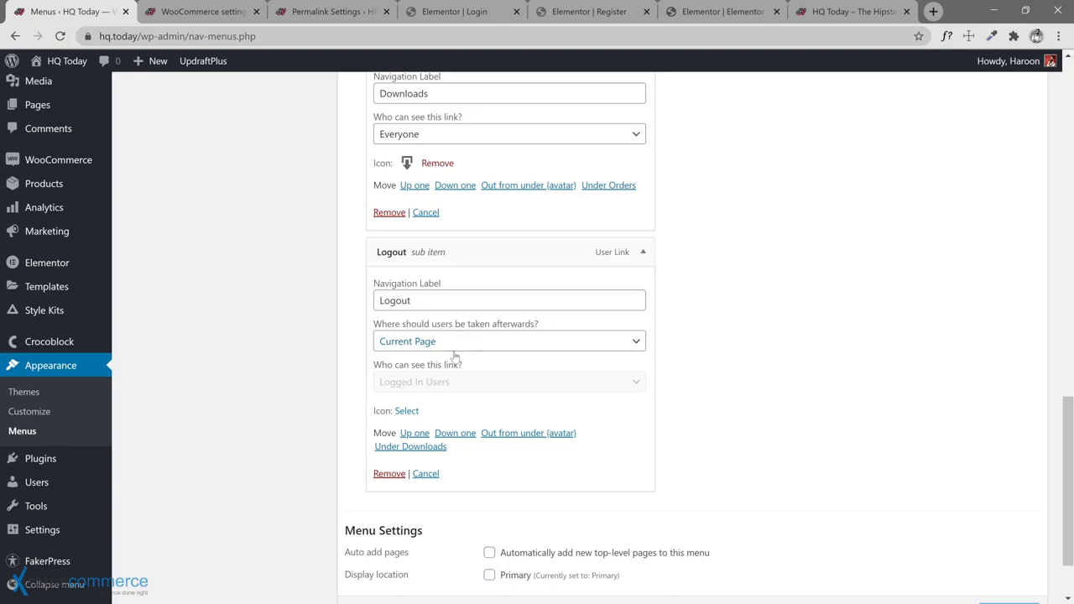
{"action": "left_click", "coordinate": [407, 411]}
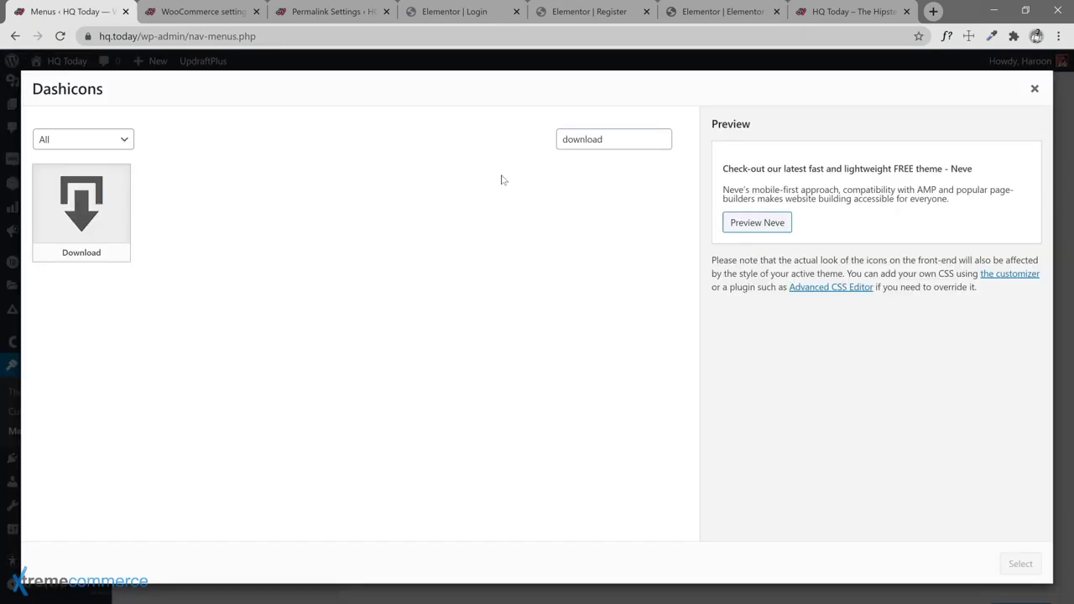
{"action": "double_click", "coordinate": [622, 149]}
{"action": "key", "text": "BackSpace"}
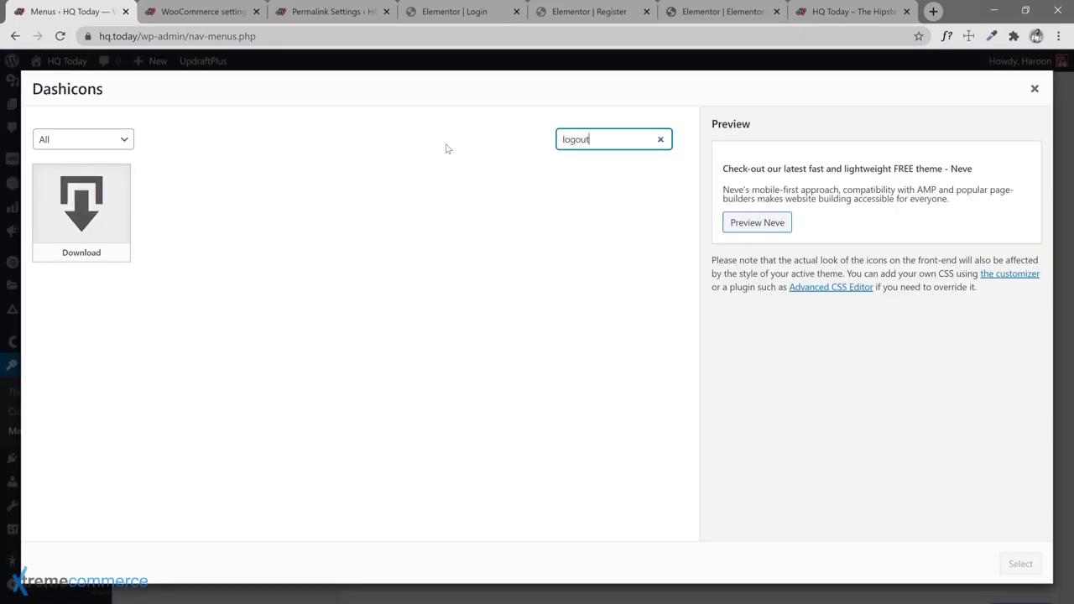
{"action": "key", "text": "ctrl+a"}
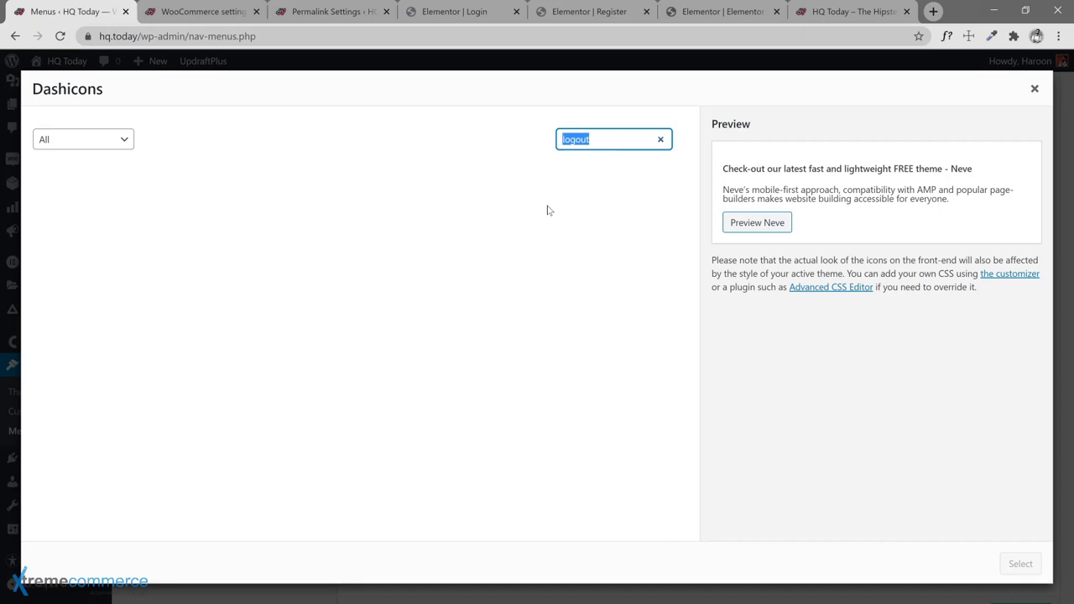
{"action": "type", "text": "l"}
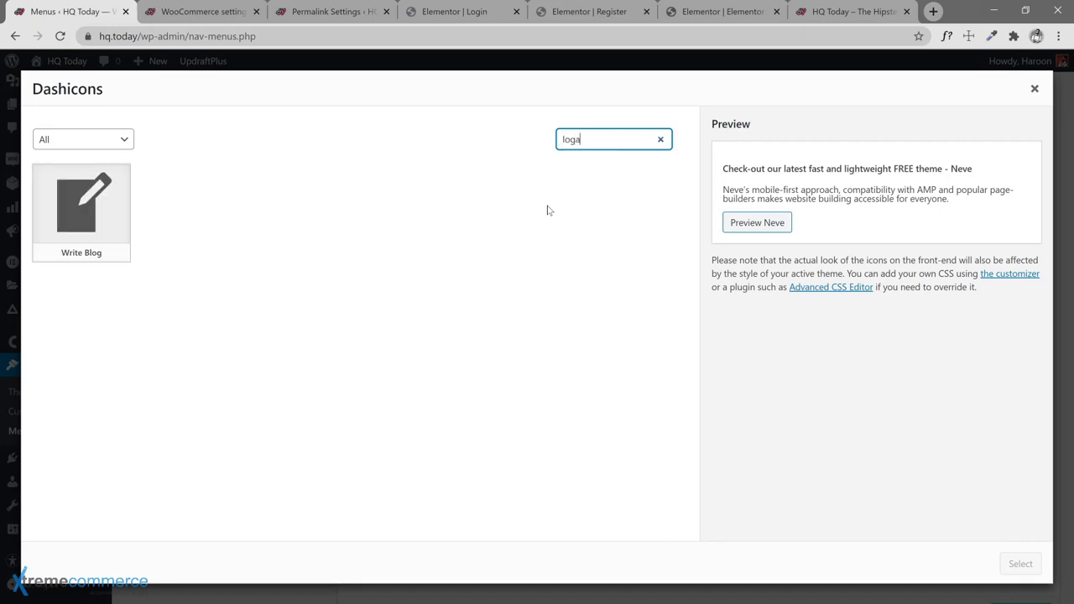
{"action": "key", "text": "ctrl+a"}
{"action": "key", "text": "BackSpace"}
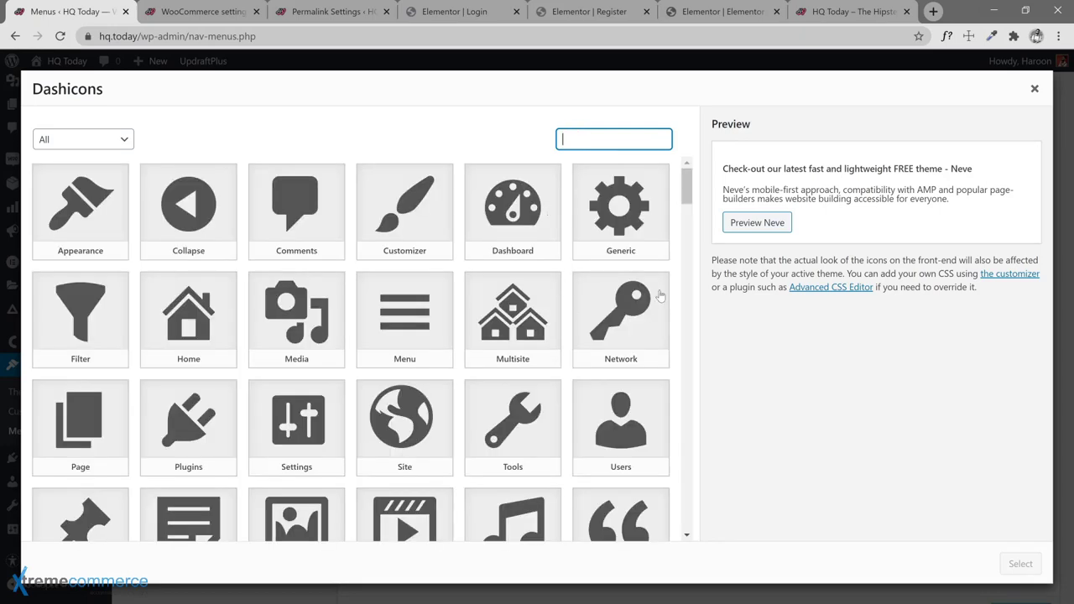
{"action": "scroll", "coordinate": [695, 274], "scroll_direction": "down", "scroll_amount": 5}
{"action": "left_click_drag", "start_coordinate": [695, 274], "coordinate": [727, 359]}
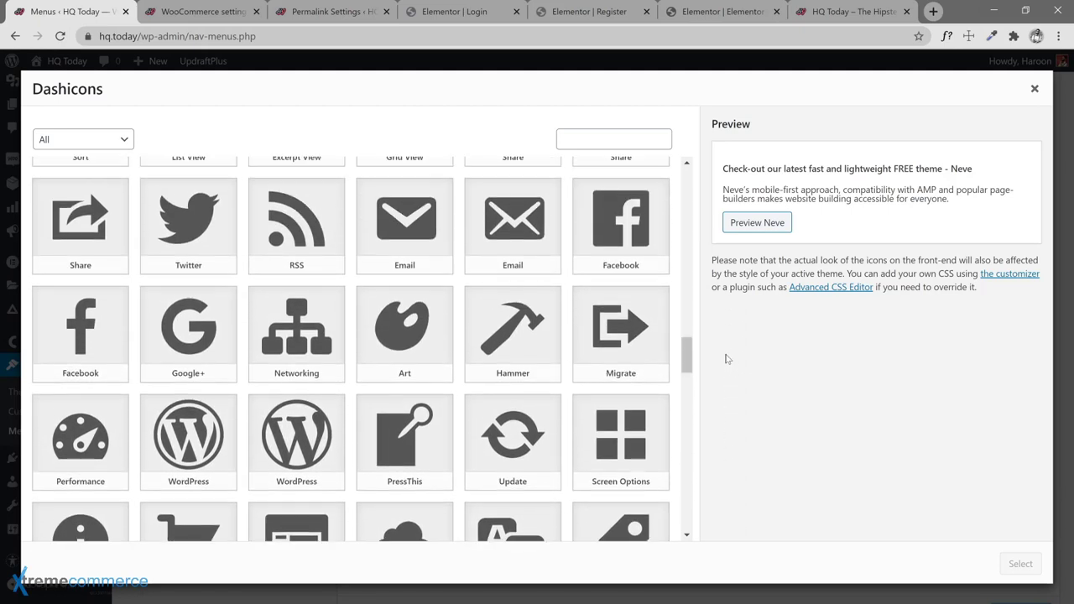
{"action": "left_click", "coordinate": [621, 330]}
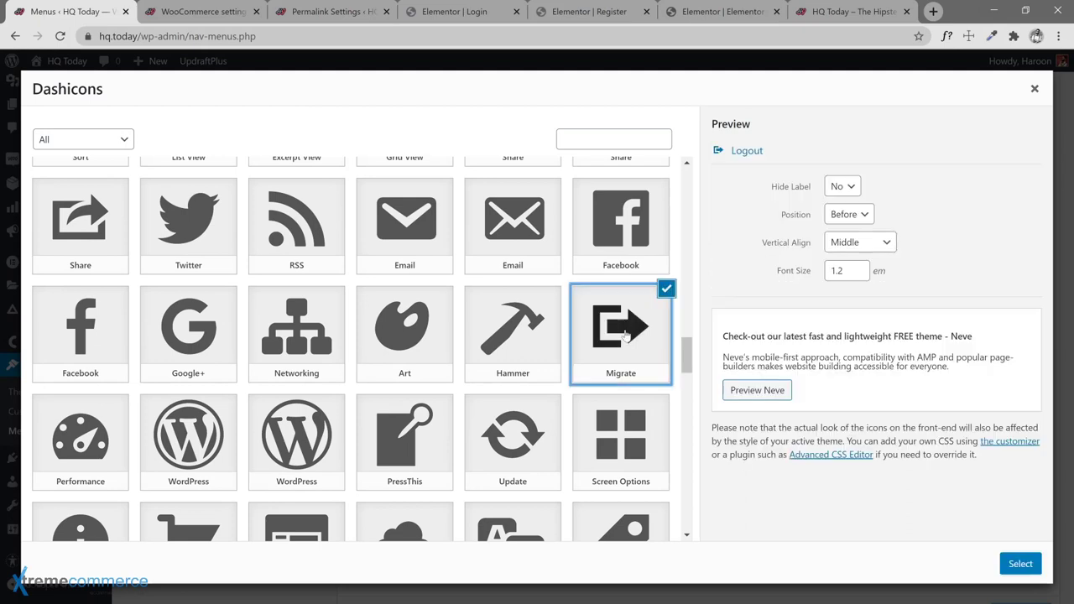
{"action": "left_click", "coordinate": [1007, 570]}
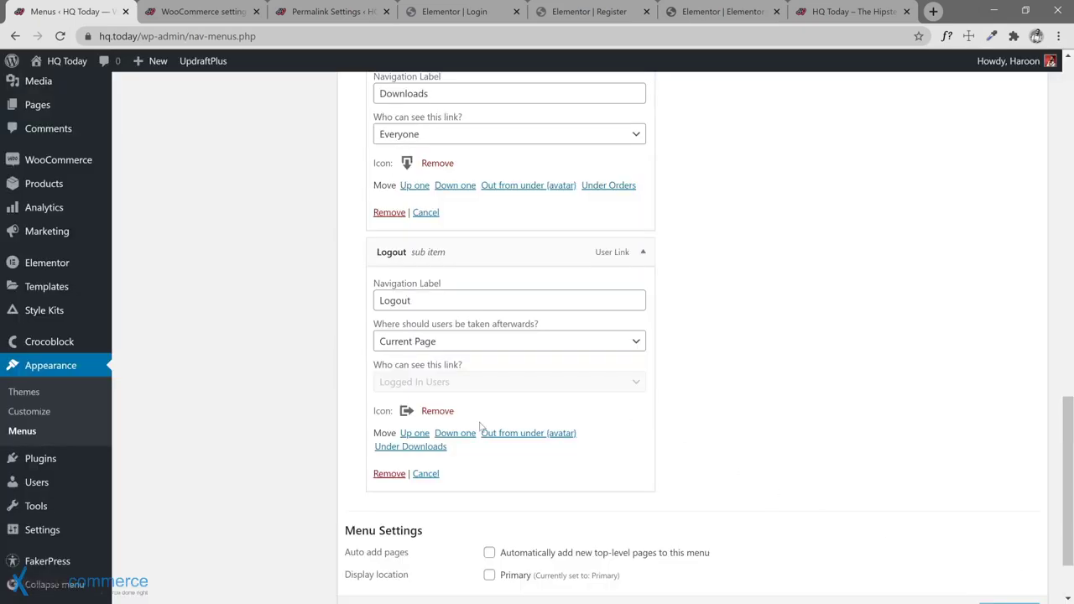
{"action": "scroll", "coordinate": [480, 426], "scroll_direction": "down", "scroll_amount": 2}
{"action": "left_click", "coordinate": [1007, 527]}
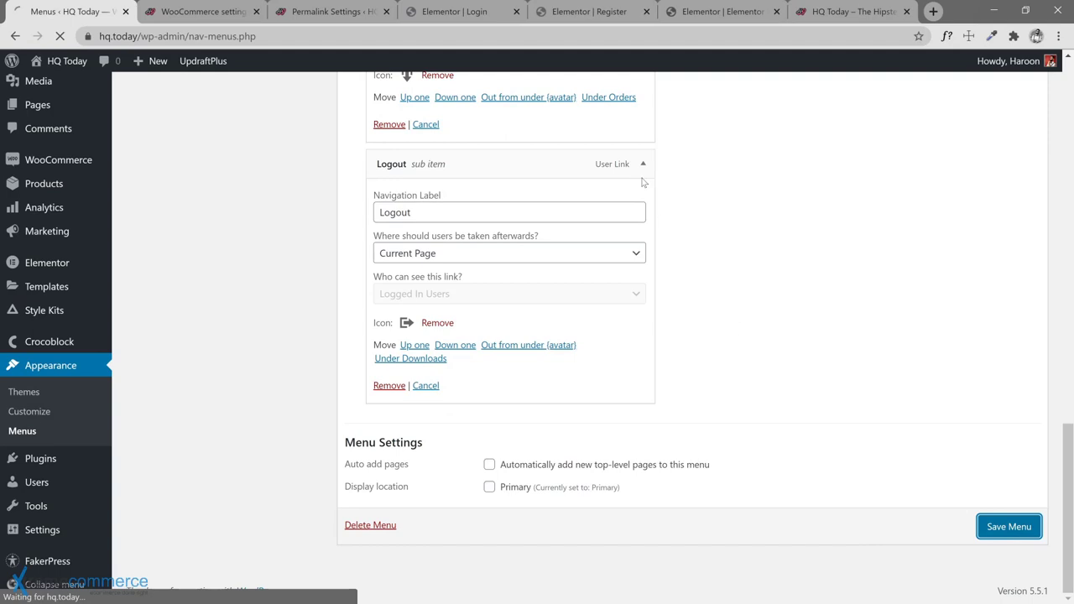
{"action": "left_click", "coordinate": [844, 17]}
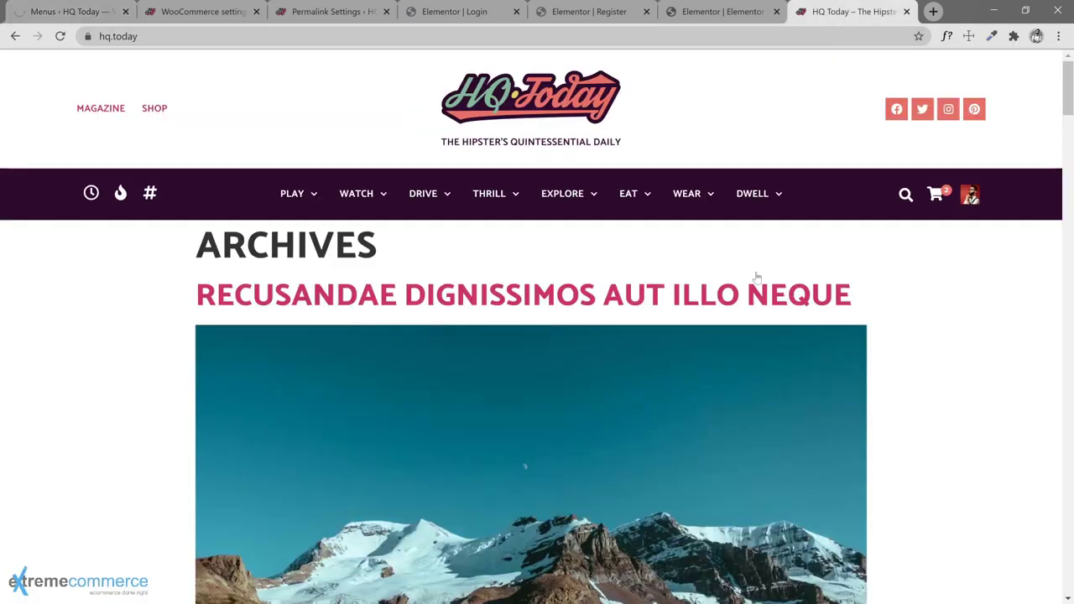
{"action": "left_click", "coordinate": [61, 36]}
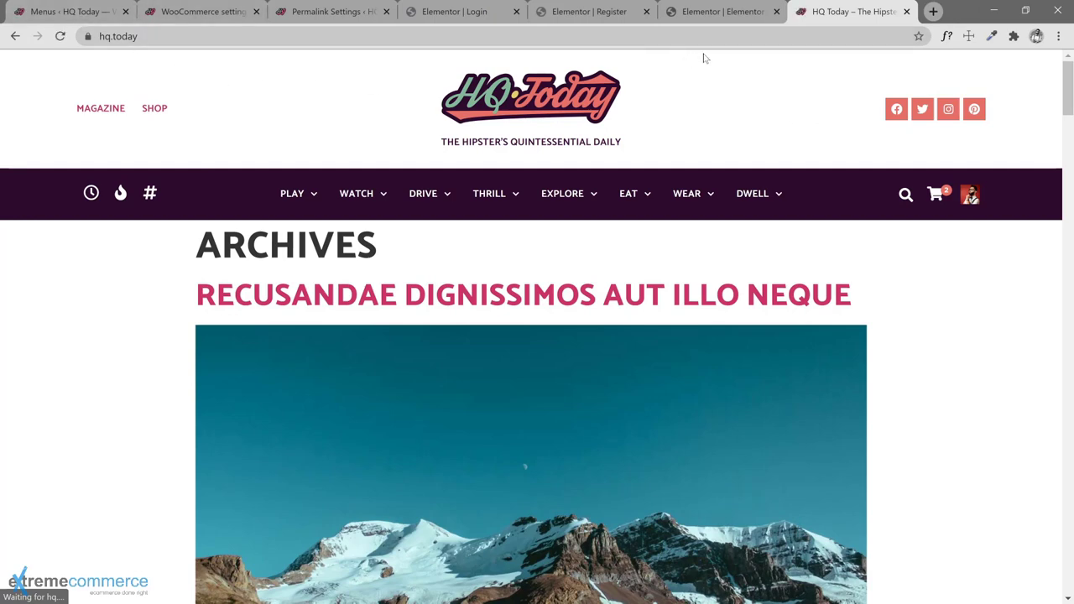
{"action": "mouse_move", "coordinate": [970, 197]}
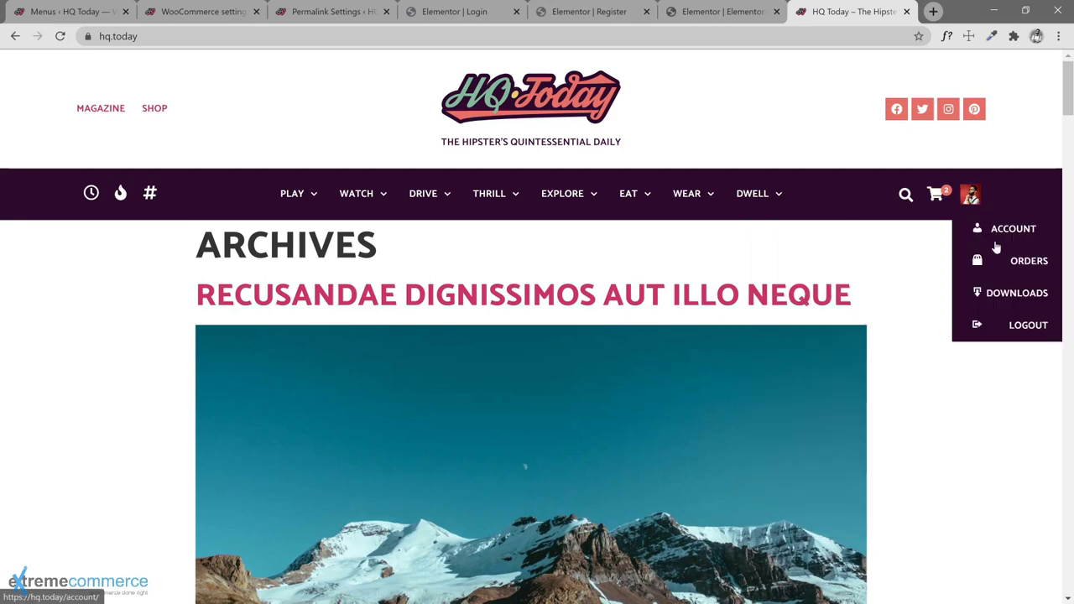
{"action": "left_click", "coordinate": [1027, 326]}
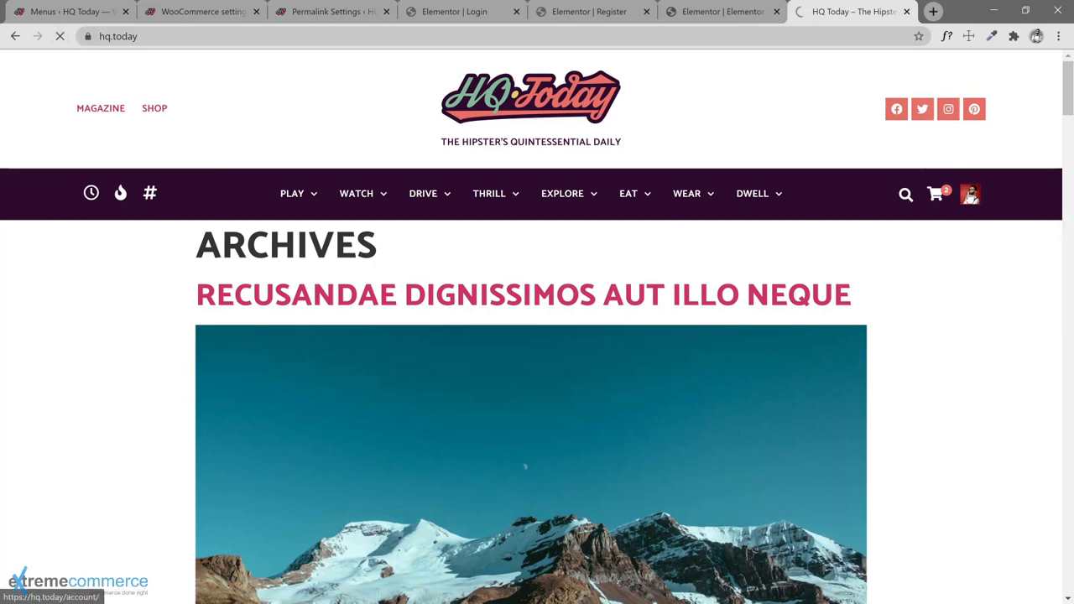
{"action": "mouse_move", "coordinate": [970, 196]}
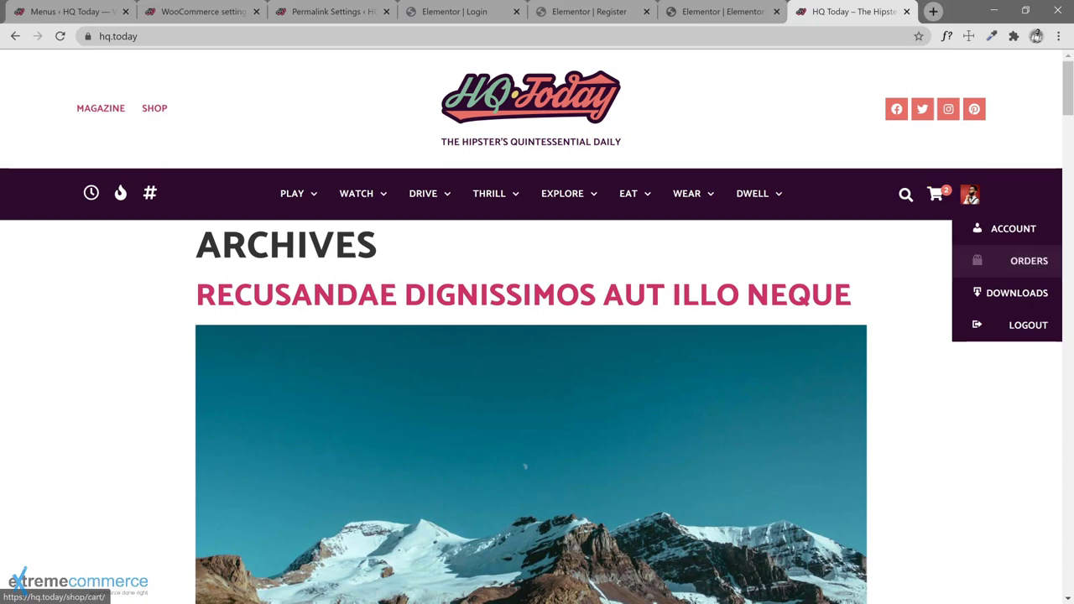
{"action": "left_click", "coordinate": [715, 11]}
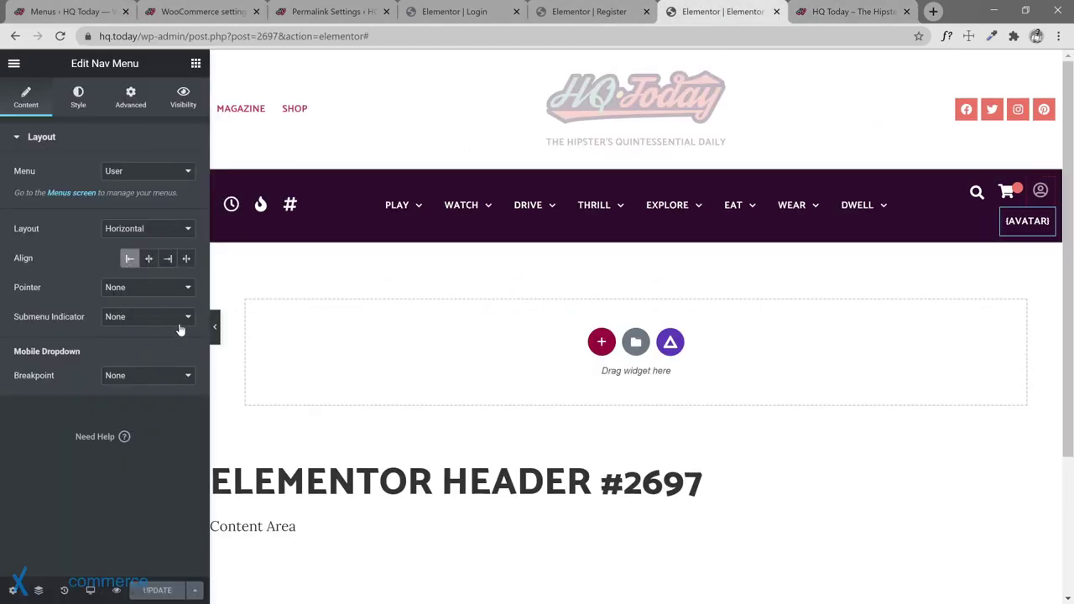
{"action": "left_click", "coordinate": [810, 18]}
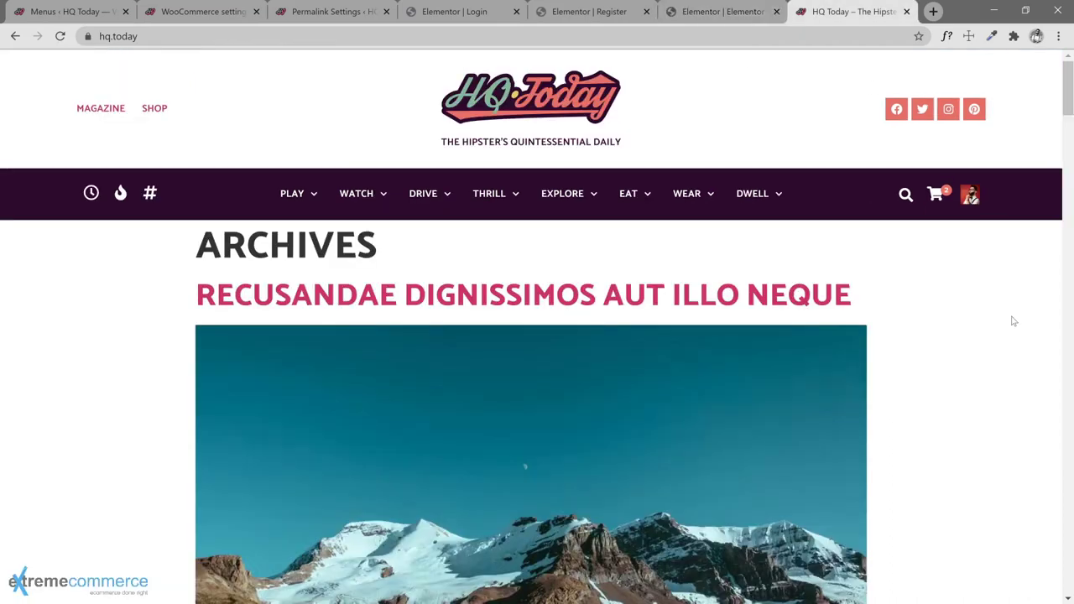
{"action": "mouse_move", "coordinate": [968, 196]}
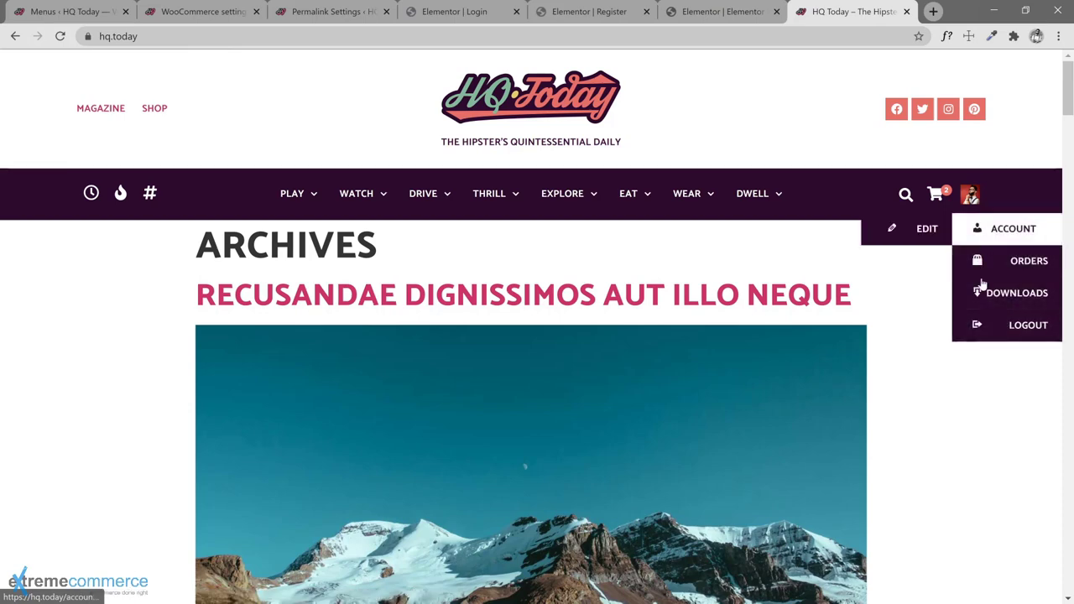
{"action": "mouse_move", "coordinate": [963, 239]}
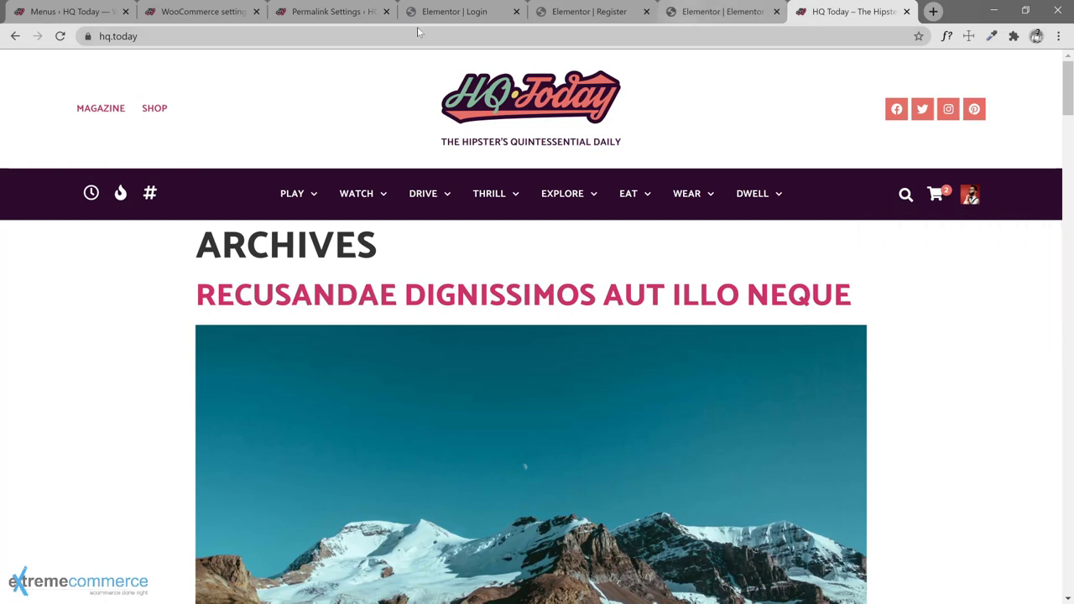
Step: Remove the icon from the Orders menu item
{"action": "left_click", "coordinate": [52, 10]}
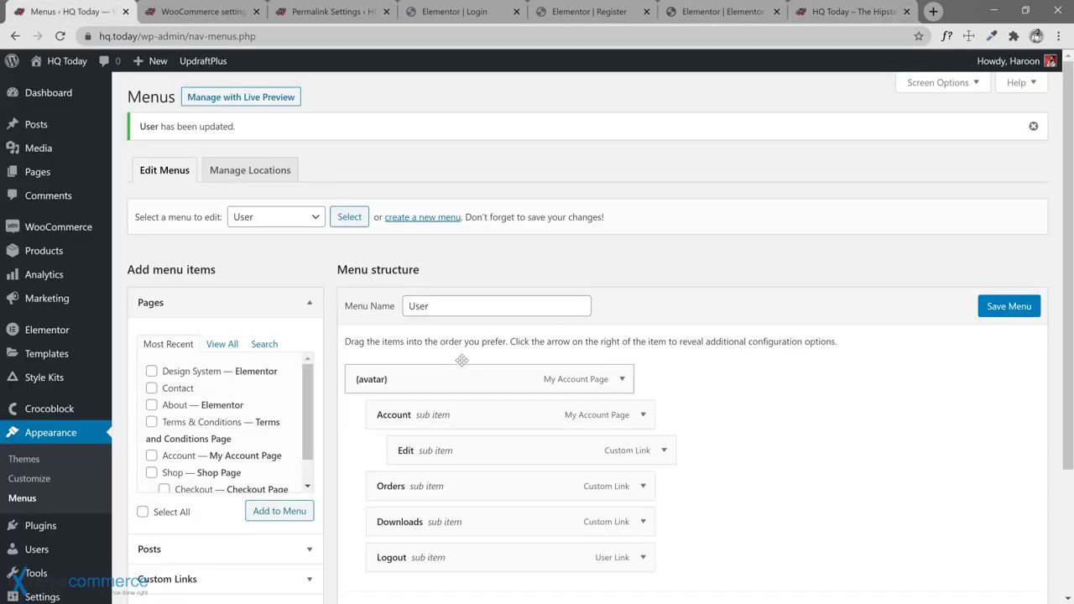
{"action": "scroll", "coordinate": [572, 211], "scroll_direction": "down", "scroll_amount": 2}
{"action": "left_click", "coordinate": [621, 211]}
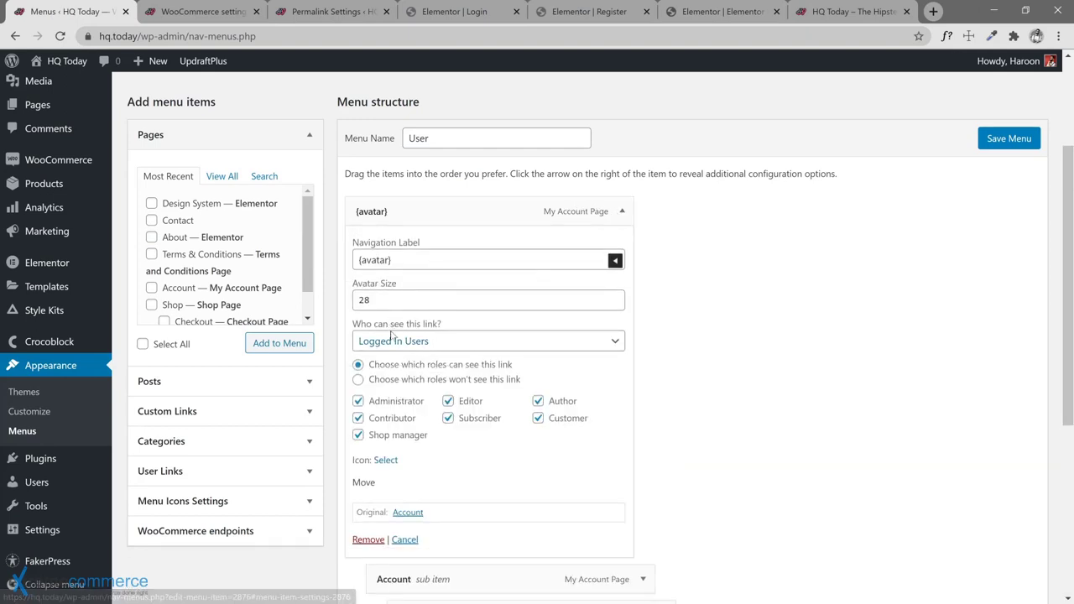
{"action": "scroll", "coordinate": [445, 447], "scroll_direction": "down", "scroll_amount": 1}
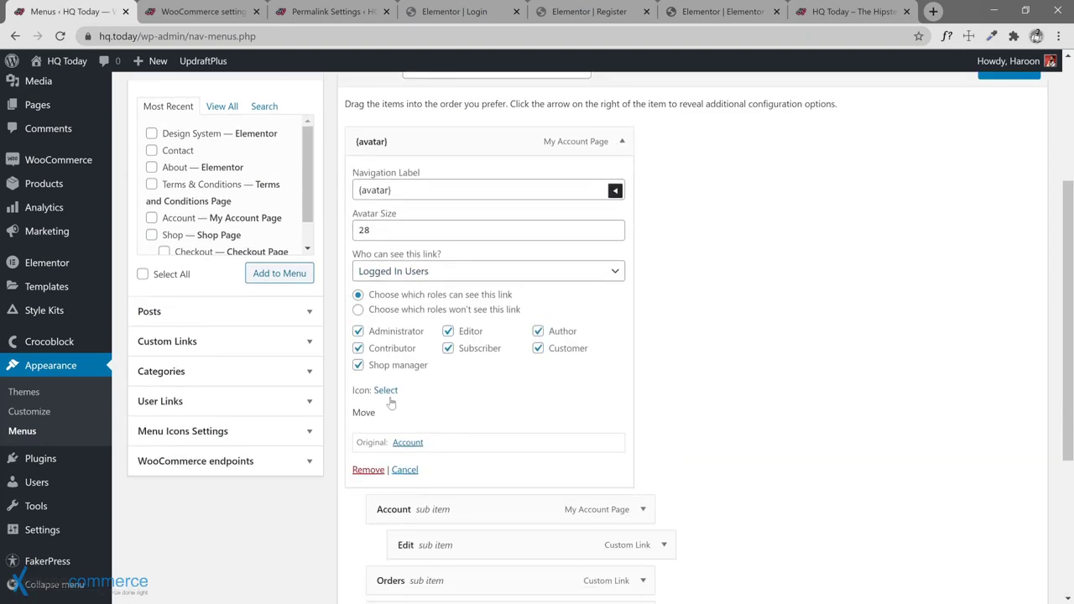
{"action": "left_click", "coordinate": [622, 141]}
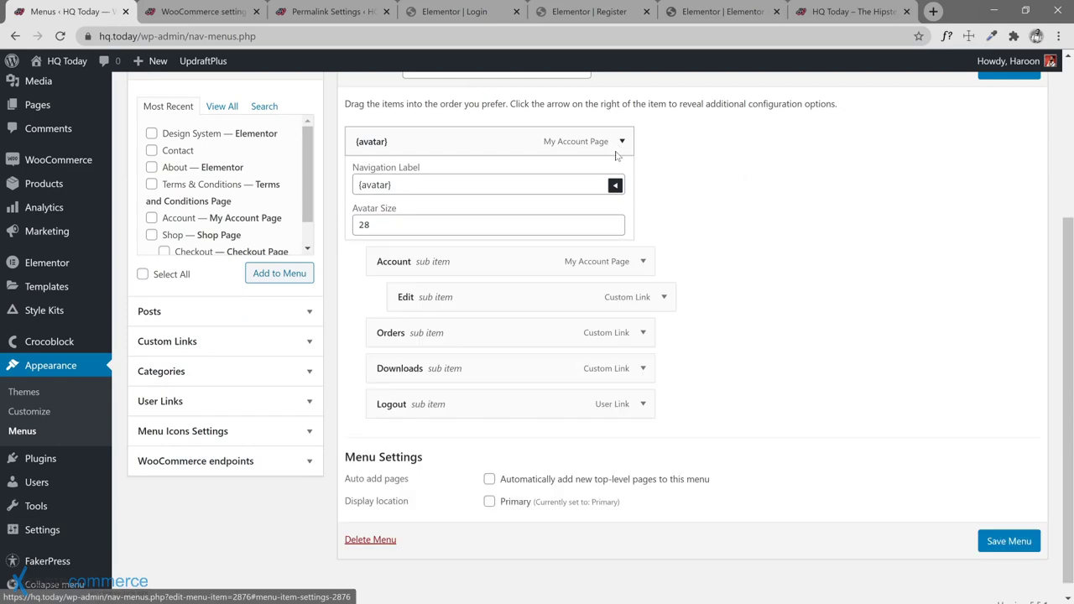
{"action": "left_click", "coordinate": [642, 246]}
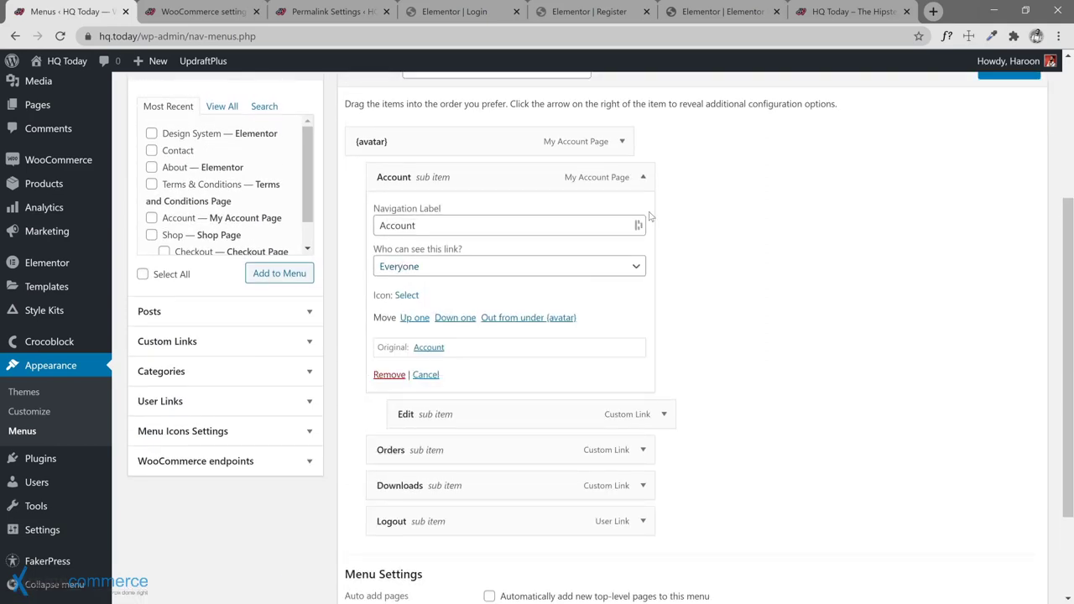
{"action": "left_click", "coordinate": [662, 413]}
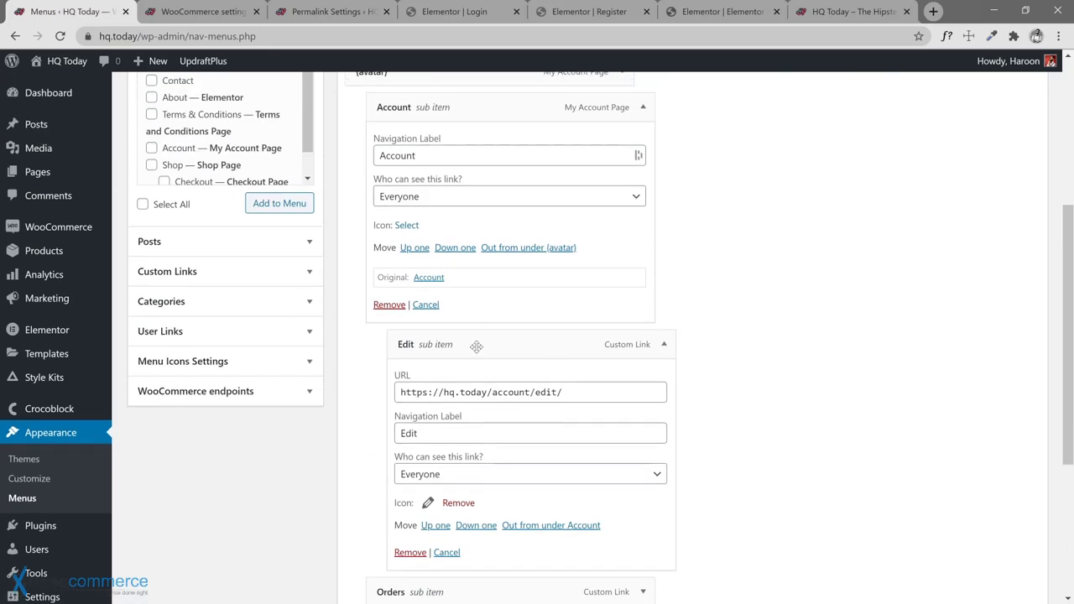
{"action": "scroll", "coordinate": [668, 285], "scroll_direction": "down", "scroll_amount": 3}
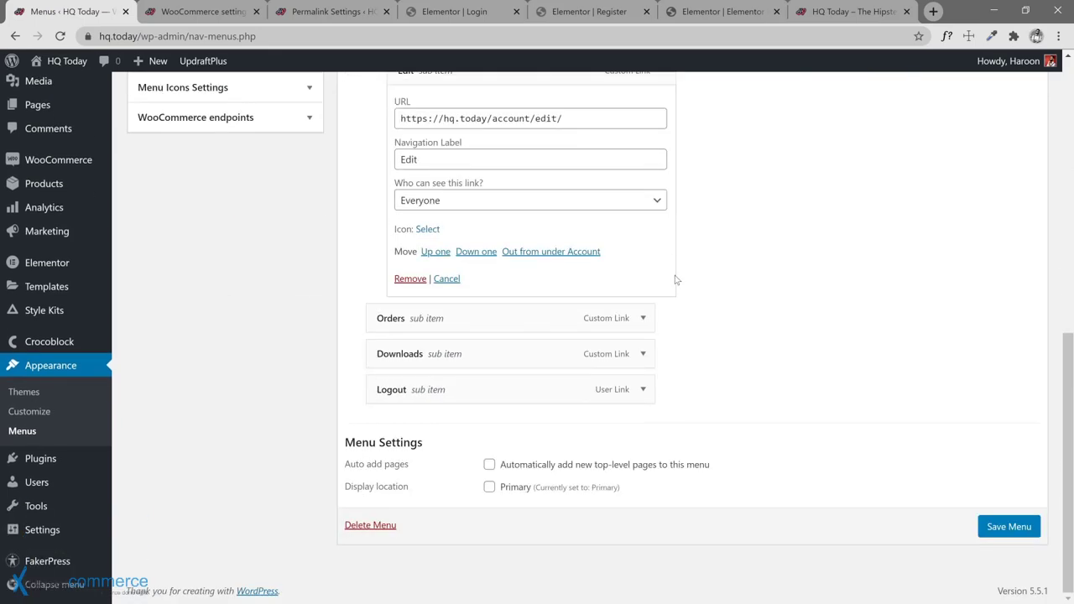
{"action": "left_click", "coordinate": [645, 314]}
{"action": "scroll", "coordinate": [516, 321], "scroll_direction": "down", "scroll_amount": 3}
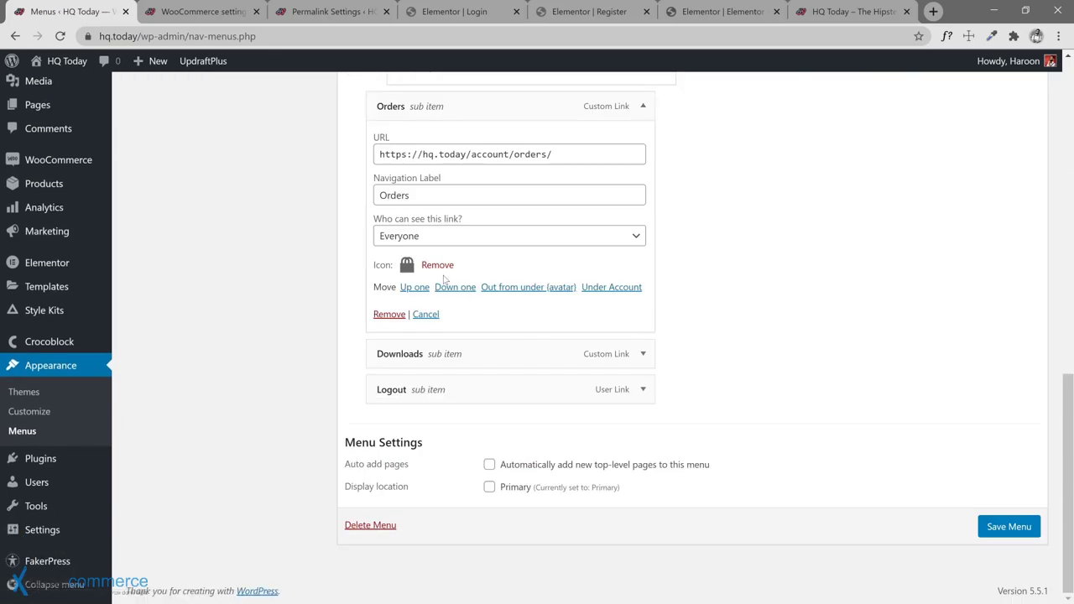
{"action": "left_click", "coordinate": [437, 264]}
Step: Re-nest Logout under Downloads and save the User menu
{"action": "left_click", "coordinate": [643, 353]}
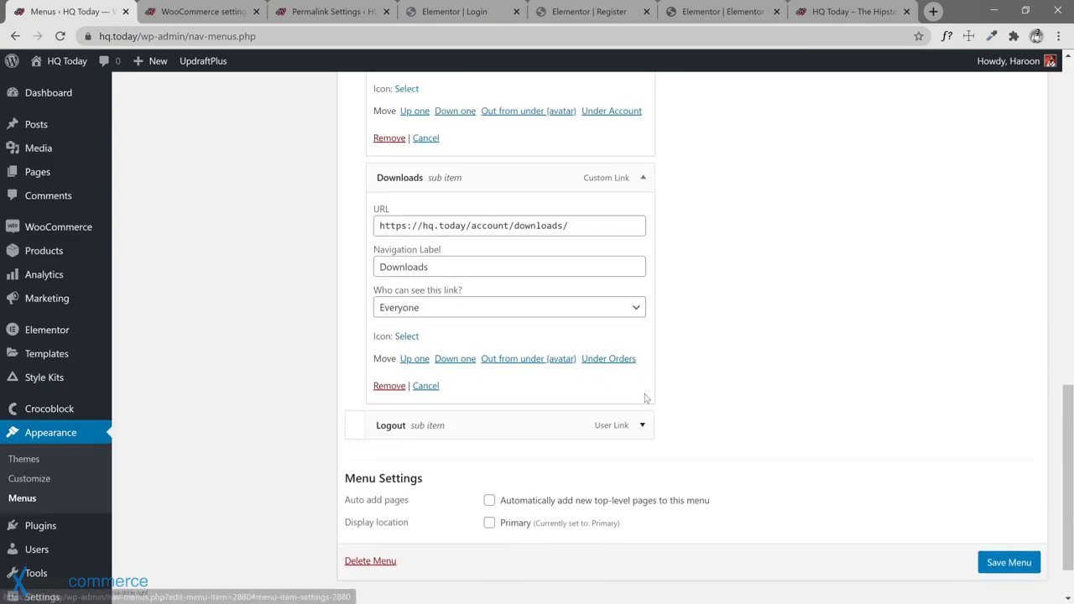
{"action": "left_click_drag", "start_coordinate": [591, 391], "coordinate": [570, 383]}
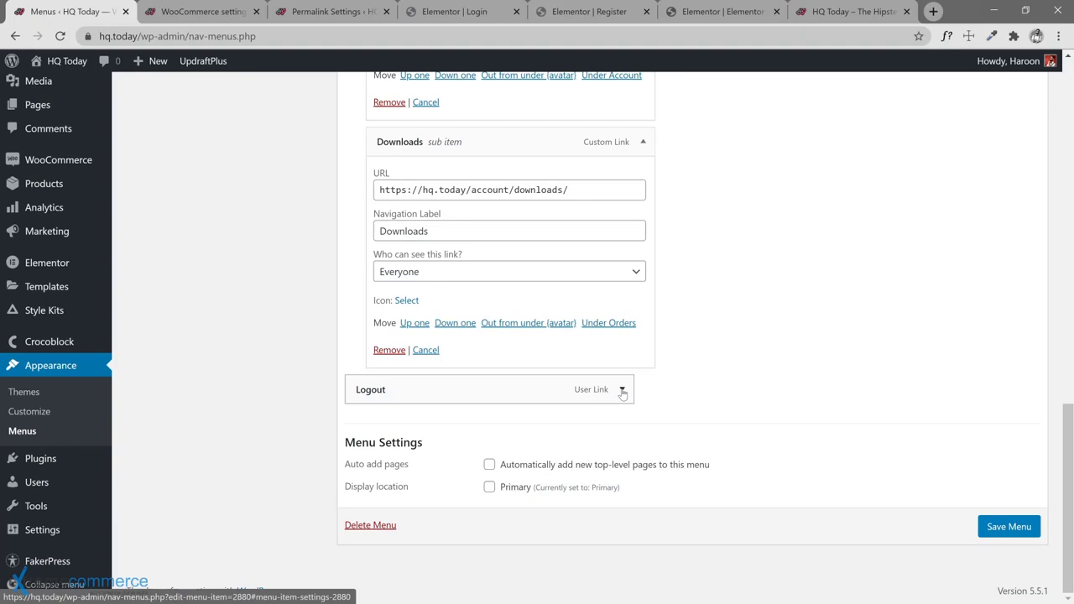
{"action": "scroll", "coordinate": [624, 404], "scroll_direction": "up", "scroll_amount": 1}
{"action": "left_click_drag", "start_coordinate": [587, 423], "coordinate": [538, 424]}
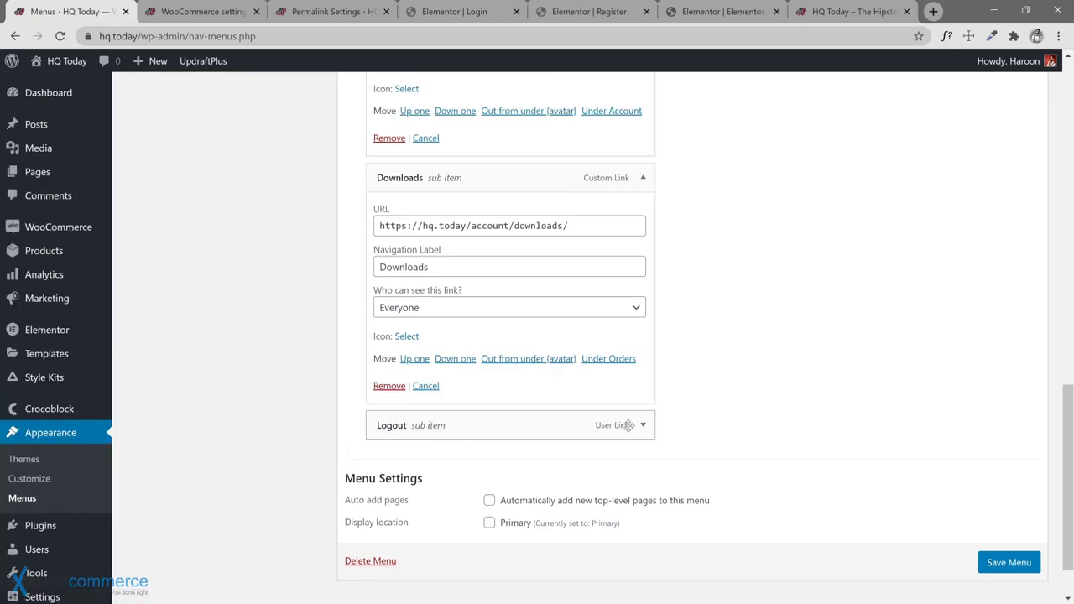
{"action": "left_click", "coordinate": [642, 422]}
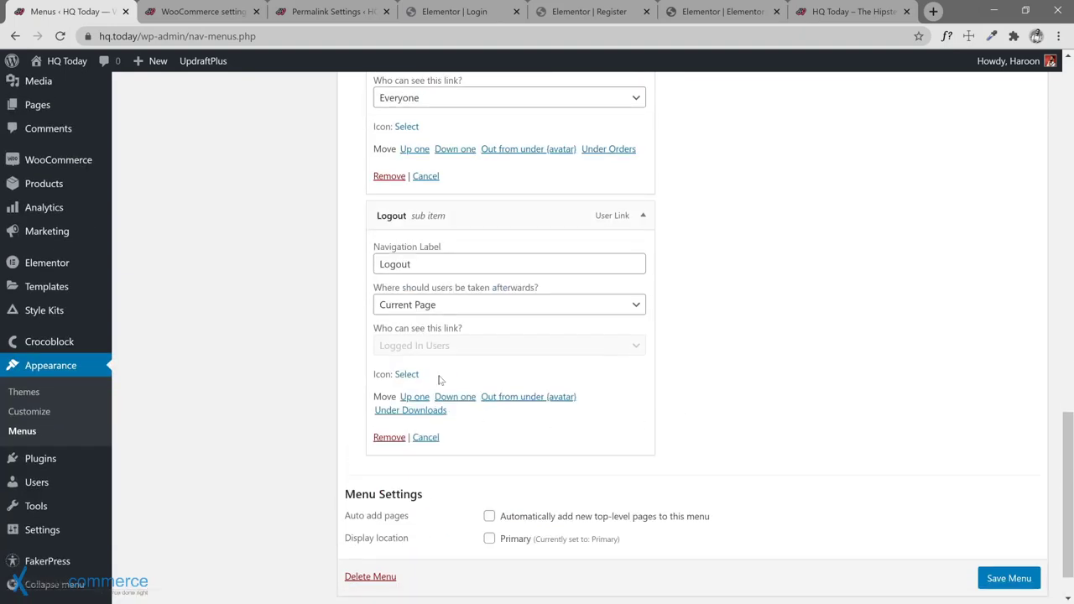
{"action": "left_click", "coordinate": [1008, 579]}
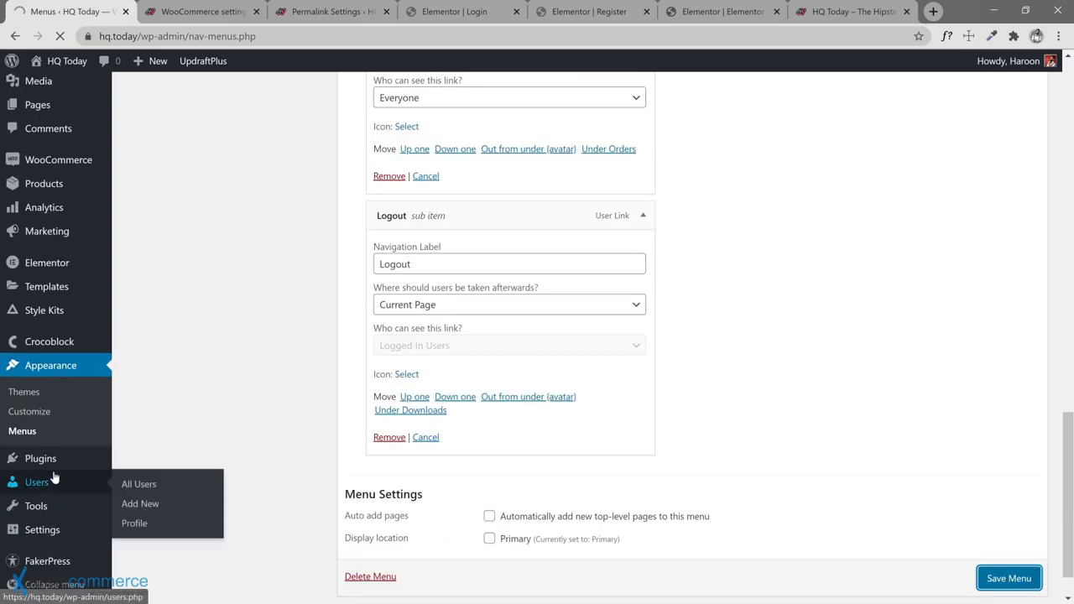
{"action": "mouse_move", "coordinate": [57, 472]}
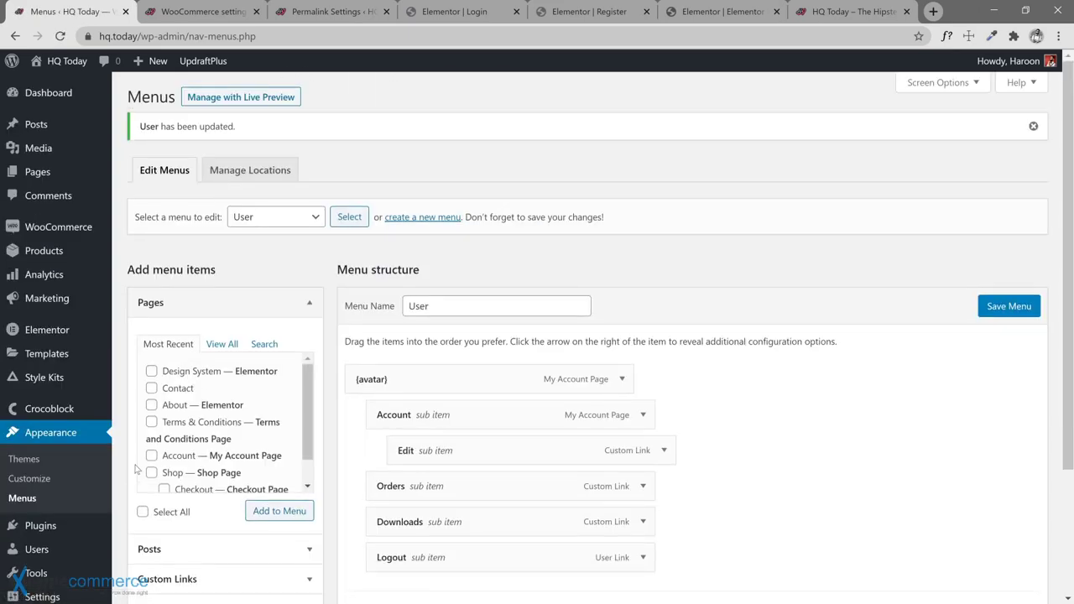
{"action": "left_click", "coordinate": [120, 529]}
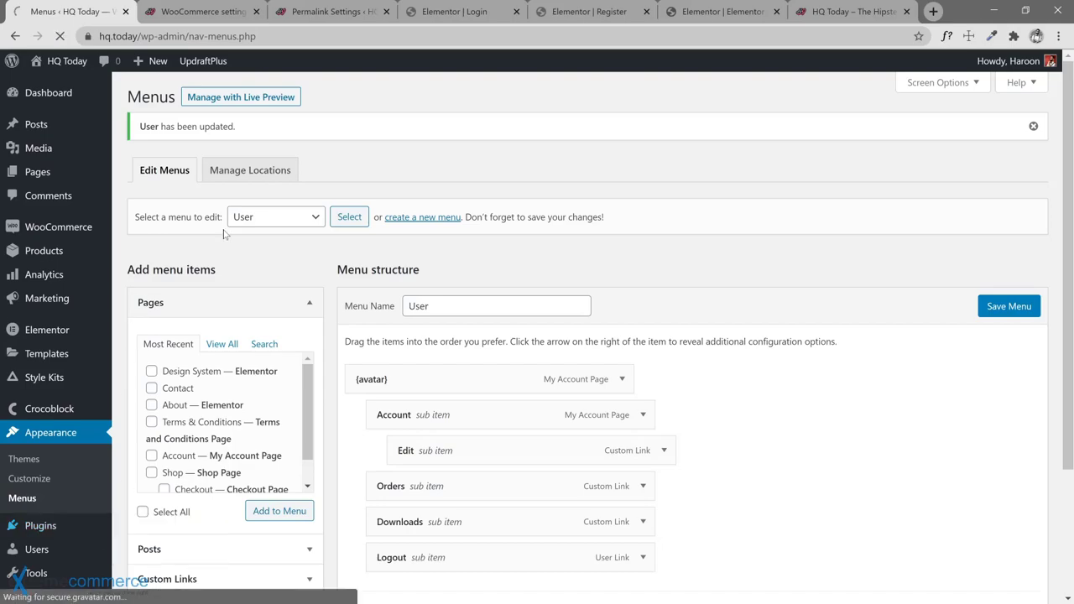
Step: Deactivate the Menu Icons plugin, skipping the feedback prompt, then delete it
{"action": "scroll", "coordinate": [317, 312], "scroll_direction": "down", "scroll_amount": 5}
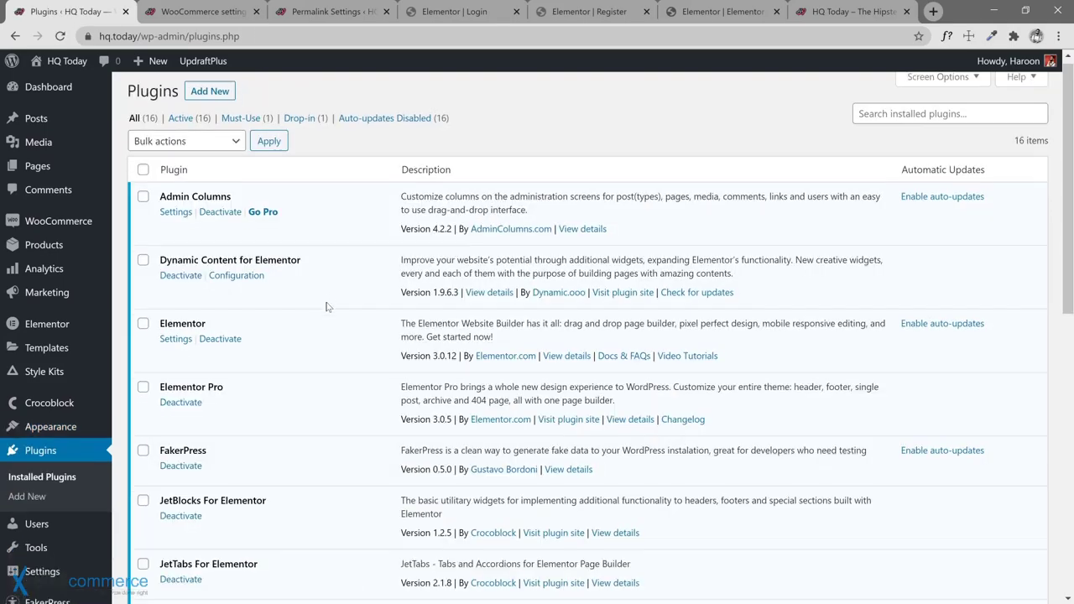
{"action": "scroll", "coordinate": [317, 312], "scroll_direction": "down", "scroll_amount": 3}
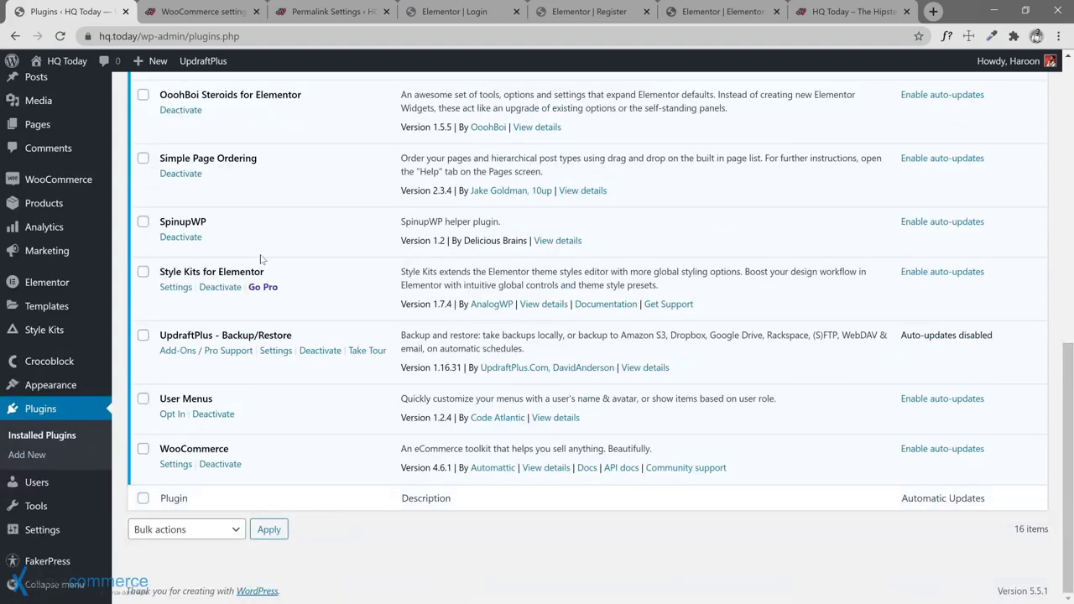
{"action": "scroll", "coordinate": [260, 259], "scroll_direction": "up", "scroll_amount": 5}
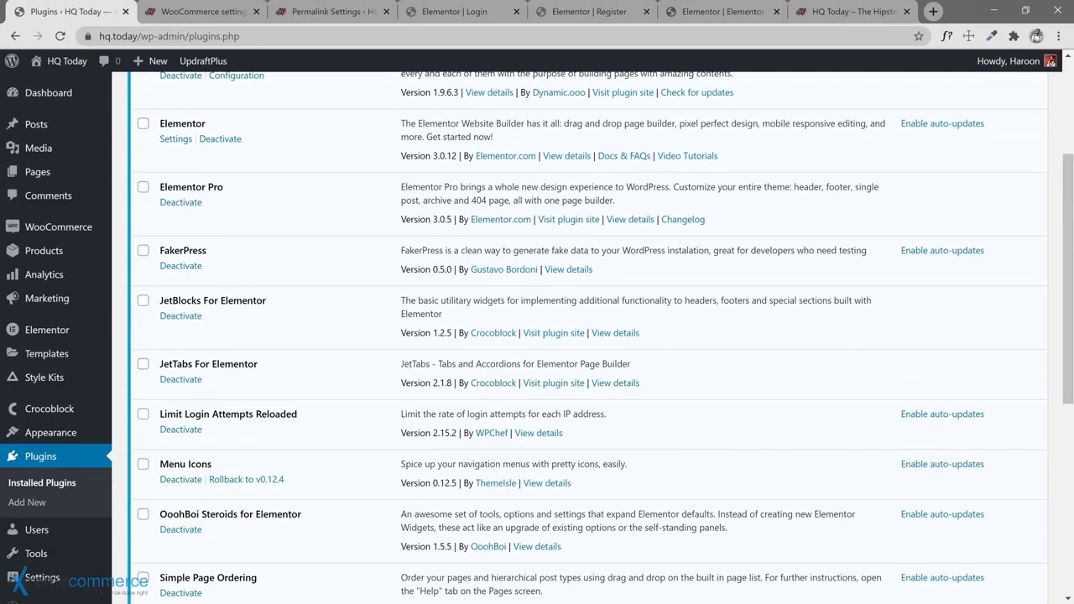
{"action": "left_click", "coordinate": [181, 482]}
{"action": "scroll", "coordinate": [345, 474], "scroll_direction": "down", "scroll_amount": 3}
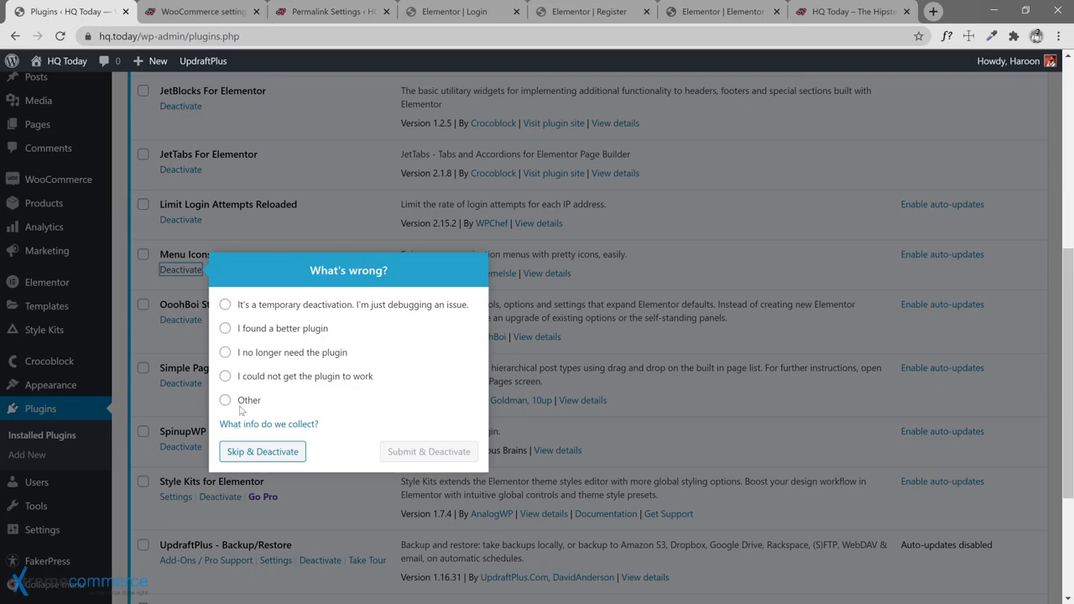
{"action": "left_click", "coordinate": [263, 453]}
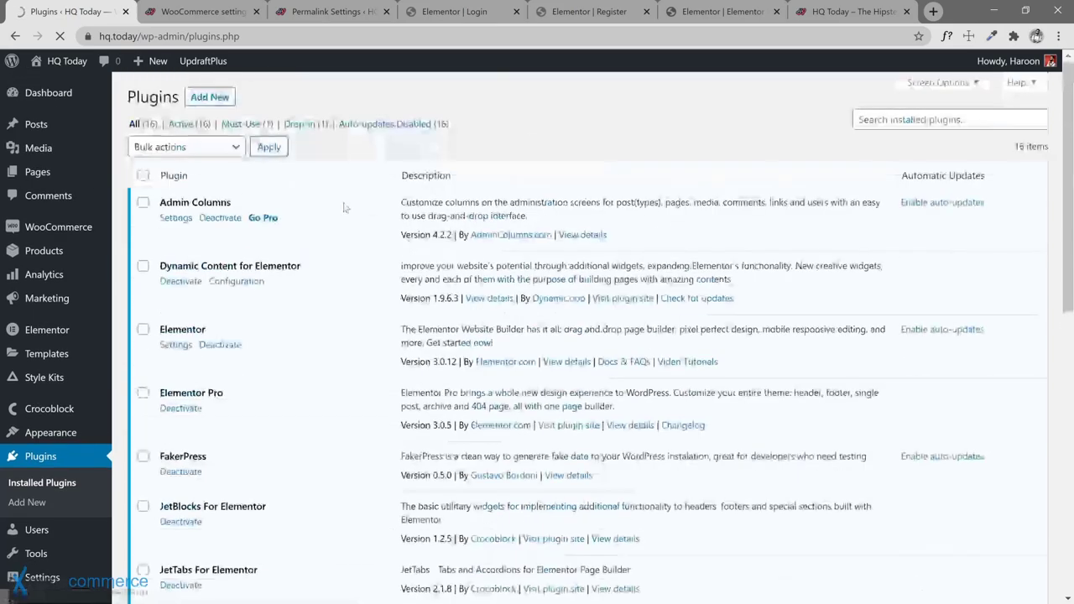
{"action": "scroll", "coordinate": [342, 206], "scroll_direction": "down", "scroll_amount": 3}
{"action": "scroll", "coordinate": [324, 305], "scroll_direction": "down", "scroll_amount": 5}
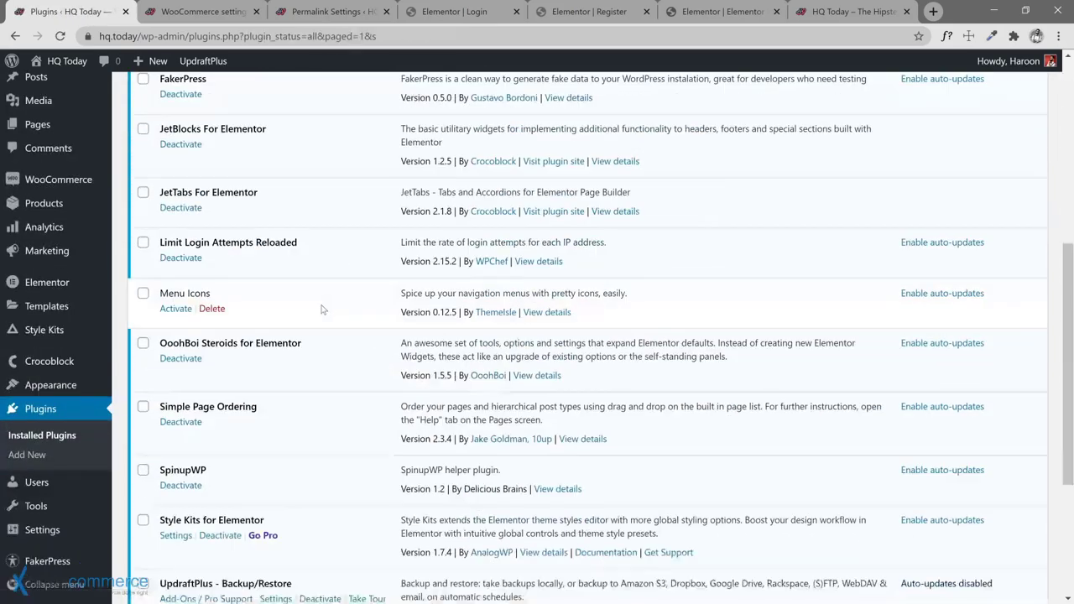
{"action": "left_click", "coordinate": [212, 309]}
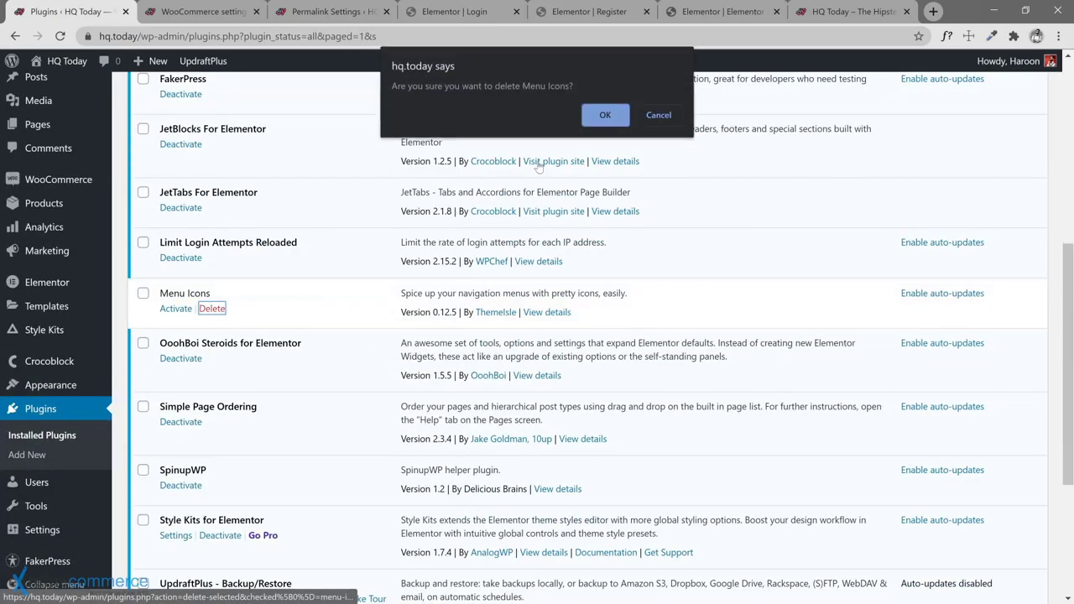
{"action": "left_click", "coordinate": [605, 115]}
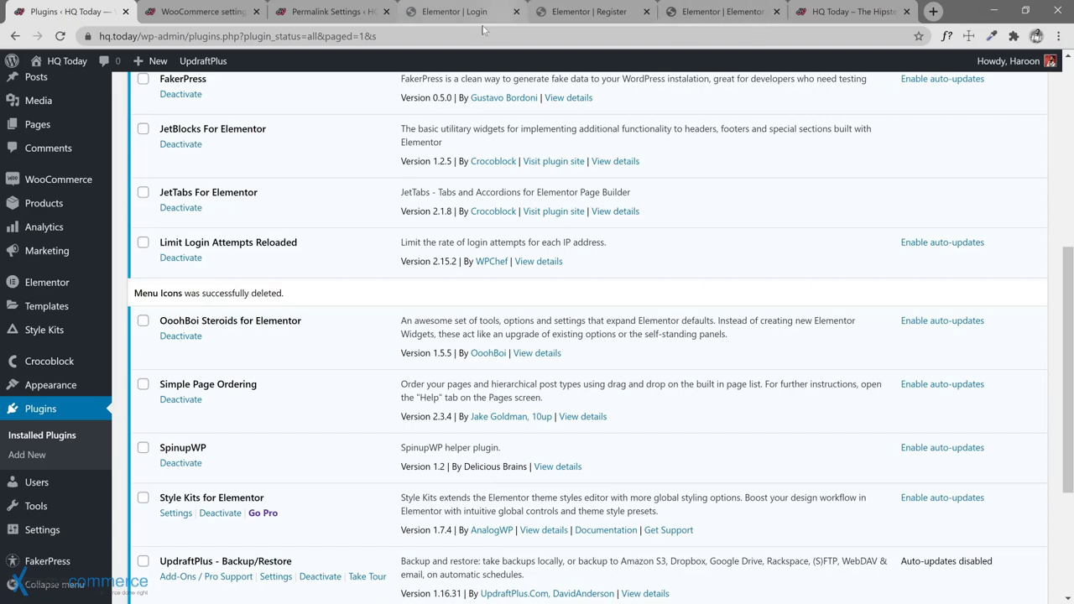
Step: Close the Elementor Login and Register page editor tabs
{"action": "left_click", "coordinate": [234, 12]}
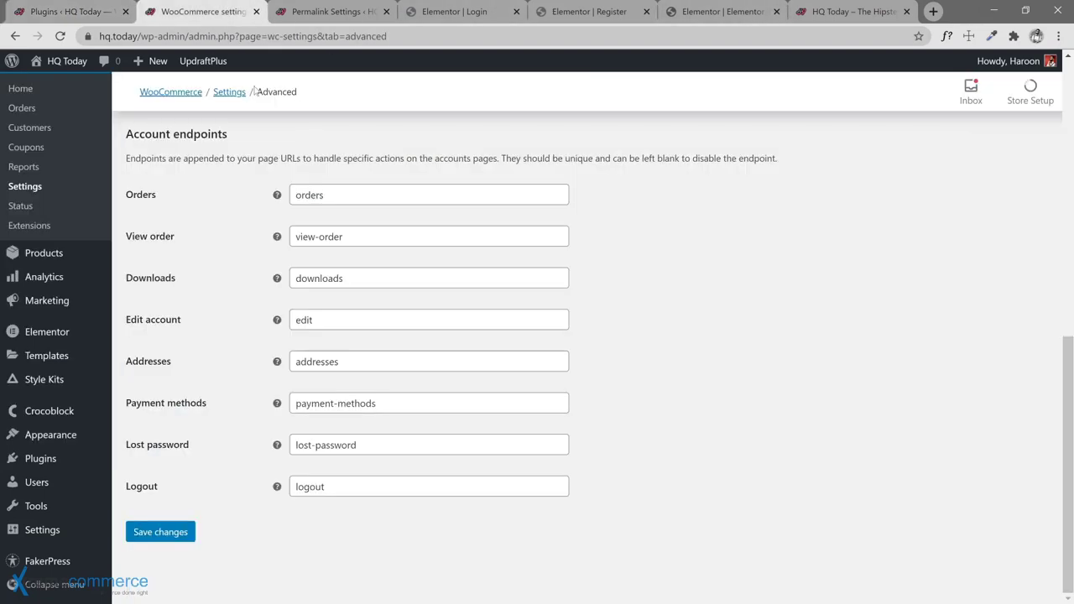
{"action": "left_click", "coordinate": [450, 13]}
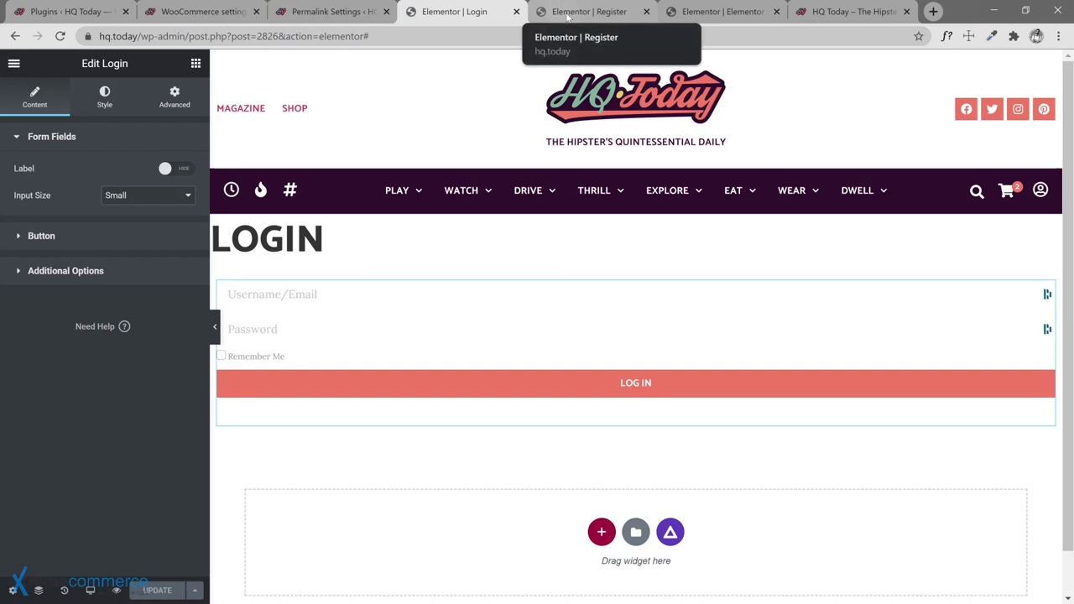
{"action": "left_click", "coordinate": [516, 12]}
{"action": "left_click", "coordinate": [516, 12]}
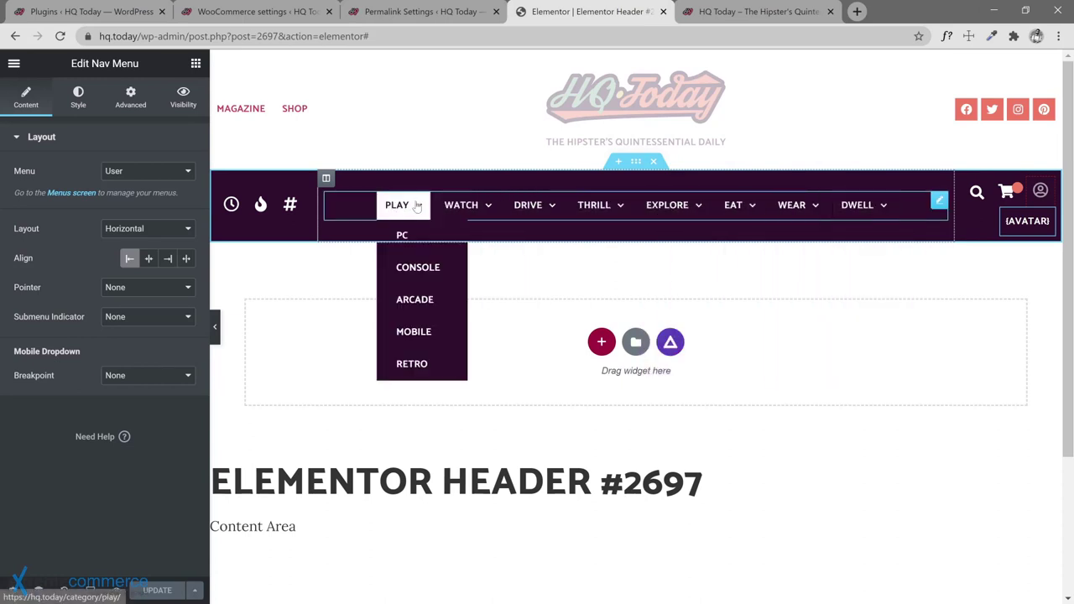
{"action": "left_click", "coordinate": [733, 11]}
Step: Detach HQ Today into its own window and narrow it to test the hamburger menu
{"action": "left_click_drag", "start_coordinate": [733, 11], "coordinate": [739, 53]}
{"action": "double_click", "coordinate": [763, 25]}
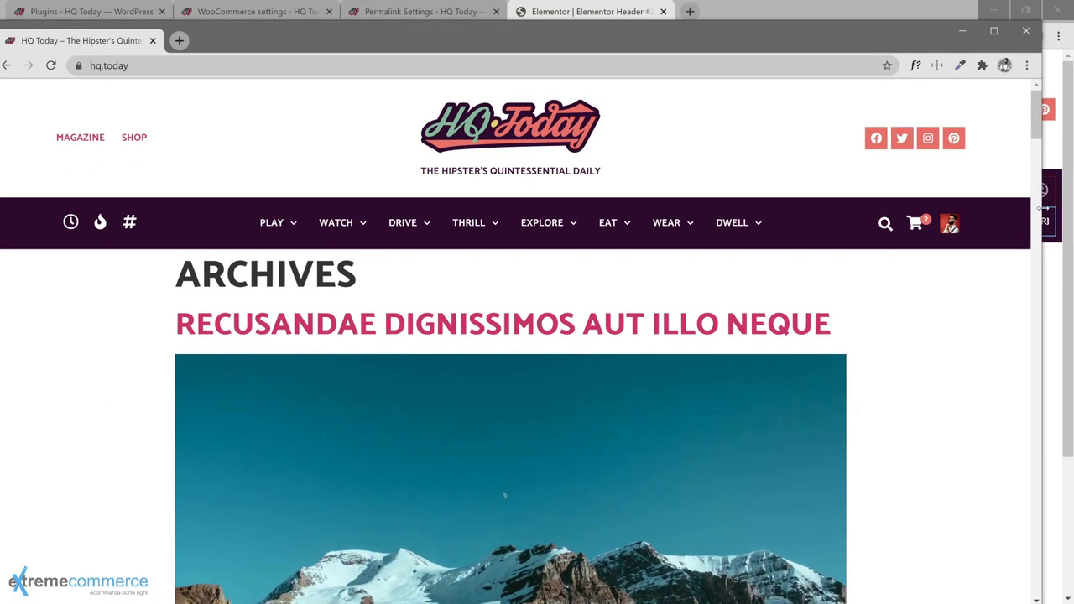
{"action": "left_click_drag", "start_coordinate": [1041, 209], "coordinate": [689, 243]}
{"action": "left_click", "coordinate": [334, 224]}
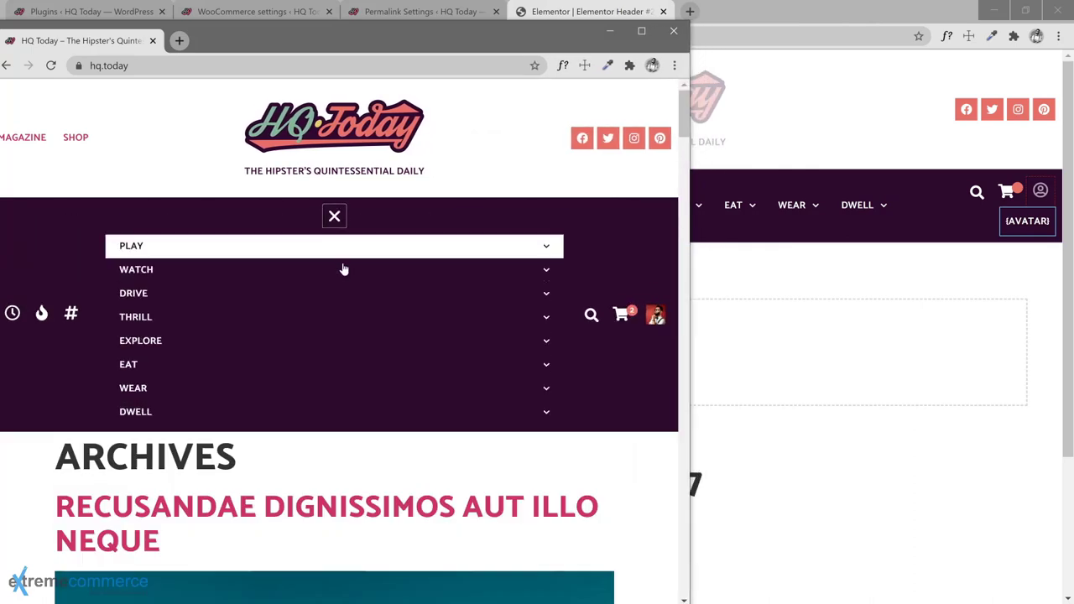
{"action": "left_click", "coordinate": [334, 217]}
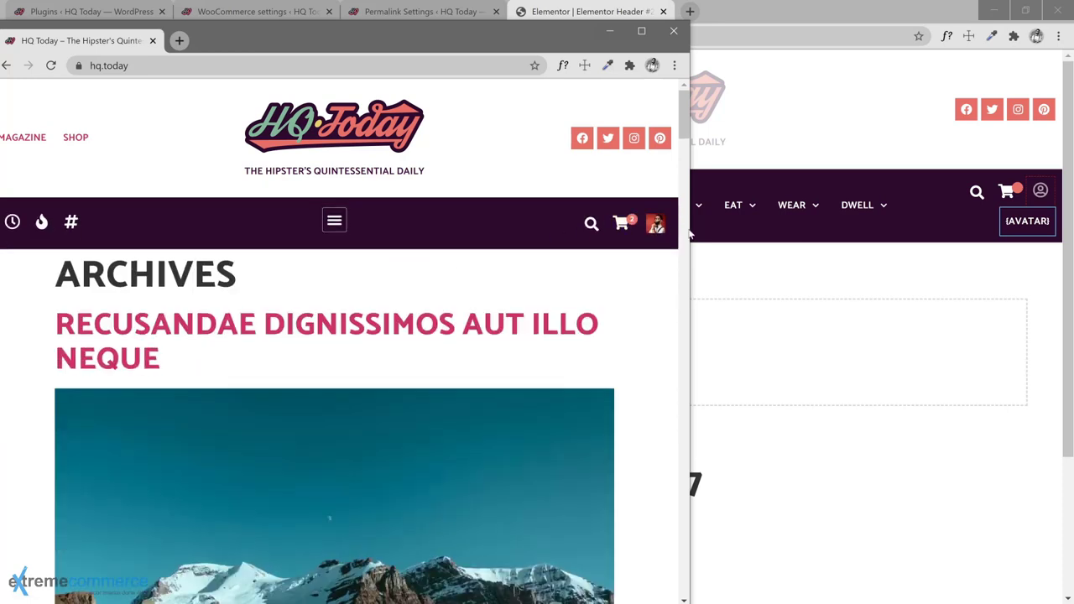
{"action": "left_click_drag", "start_coordinate": [689, 230], "coordinate": [718, 245]}
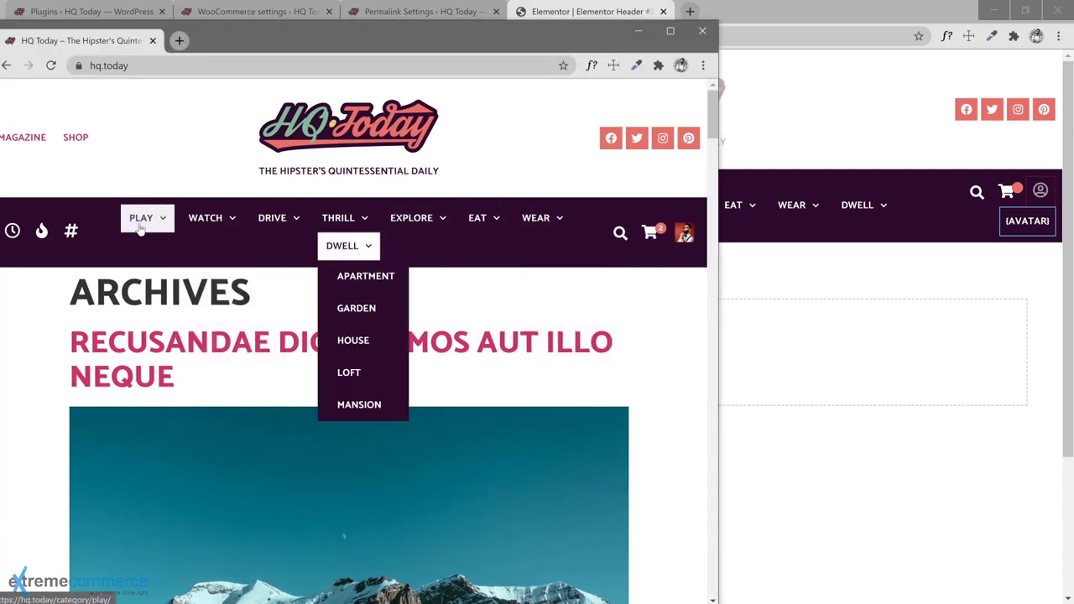
Step: Maximize the HQ Today site window
{"action": "mouse_move", "coordinate": [140, 229]}
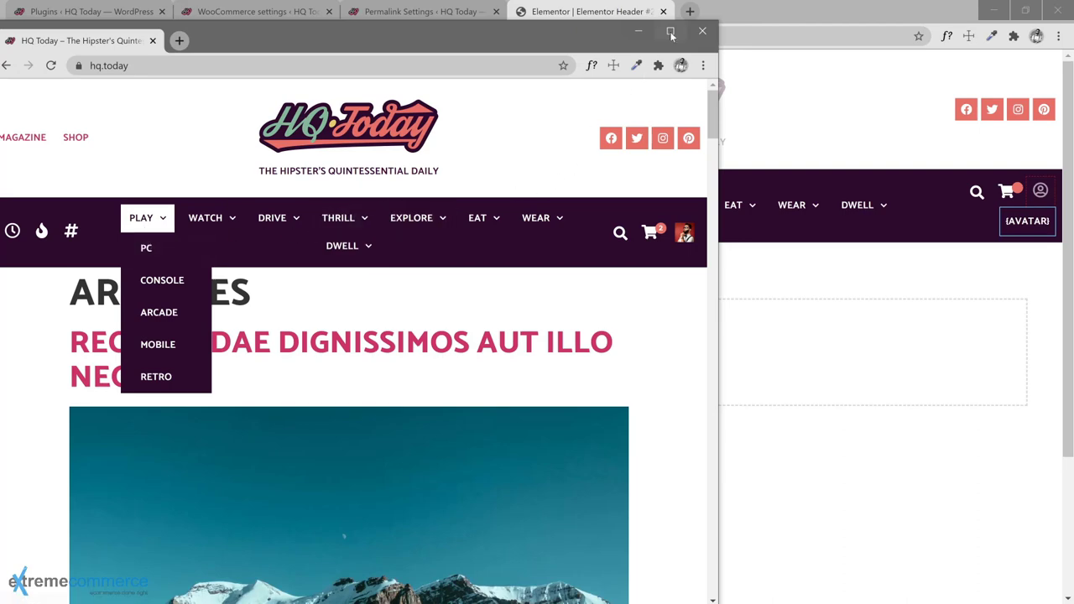
{"action": "left_click", "coordinate": [671, 31]}
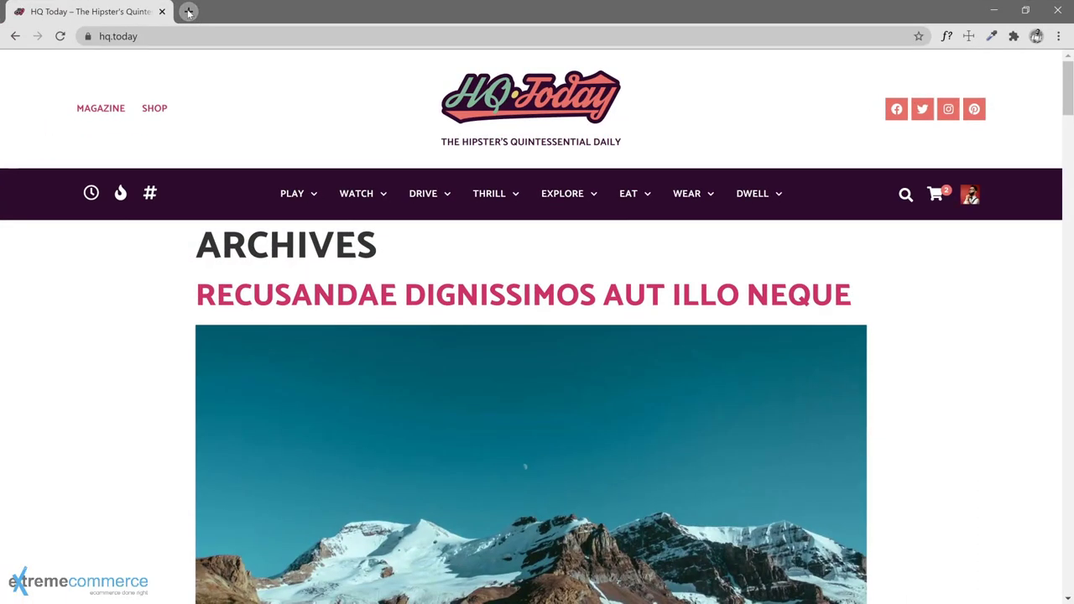
{"action": "left_click", "coordinate": [188, 10]}
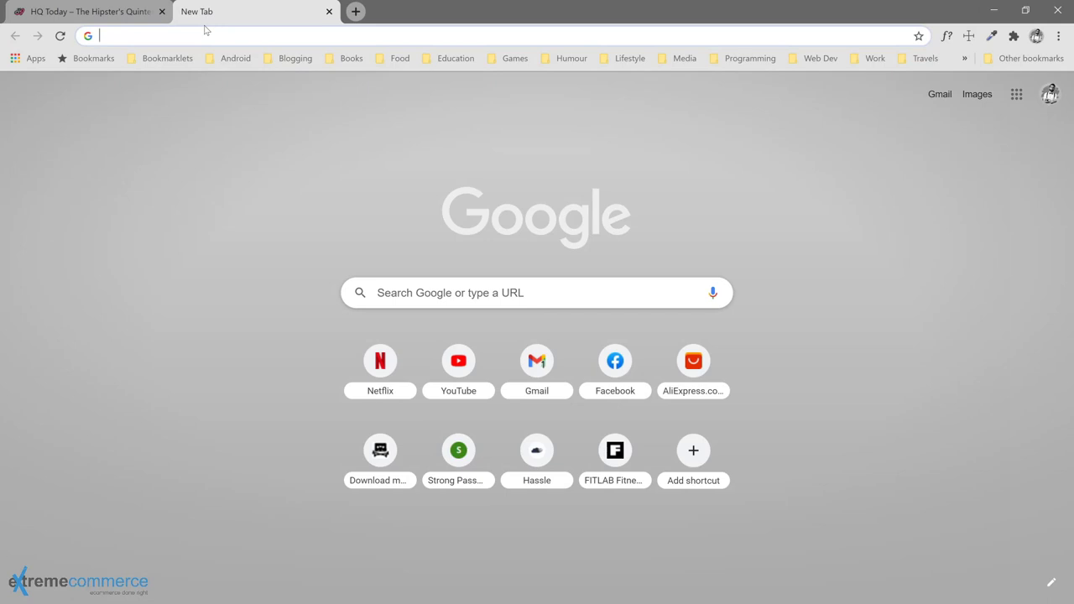
Step: Search Google for 'ooohboi smarter menu' and open the OoohBoi Smarter Menu result
{"action": "type", "text": "ooohboi"}
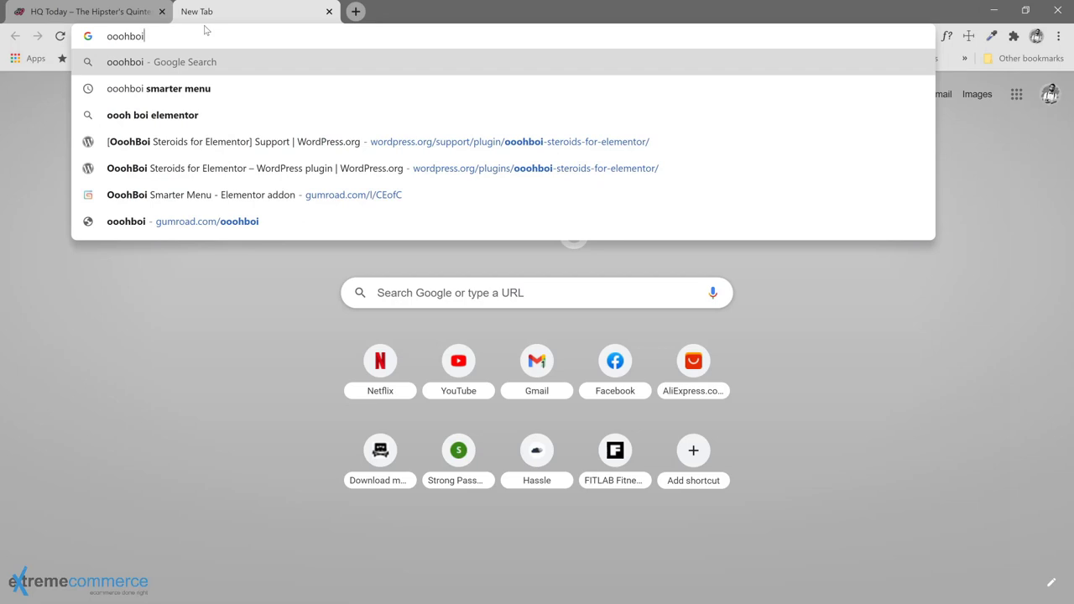
{"action": "type", "text": " s"}
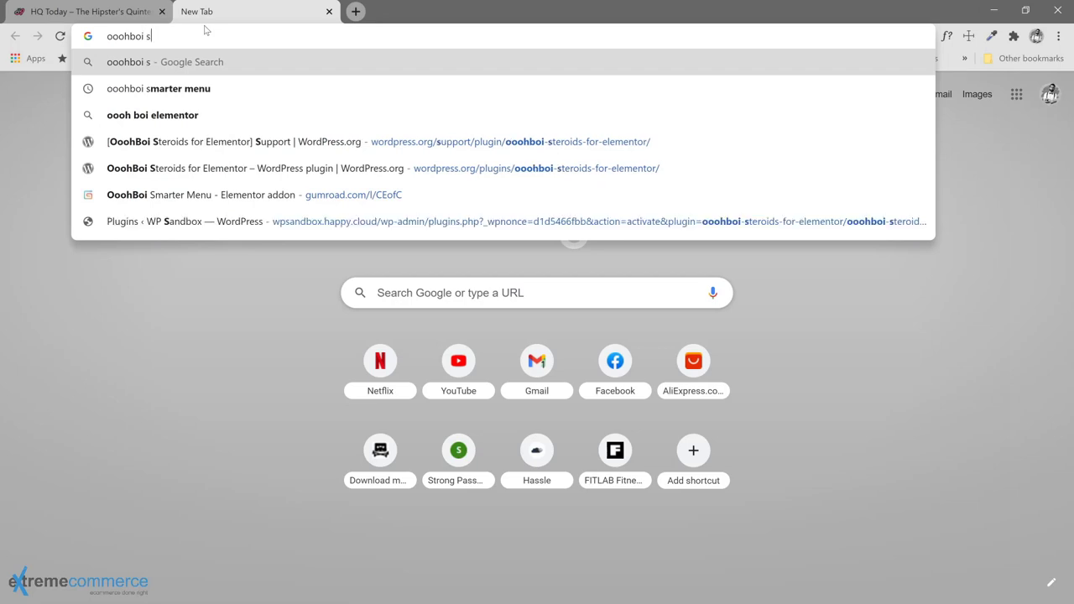
{"action": "type", "text": "marter menu"}
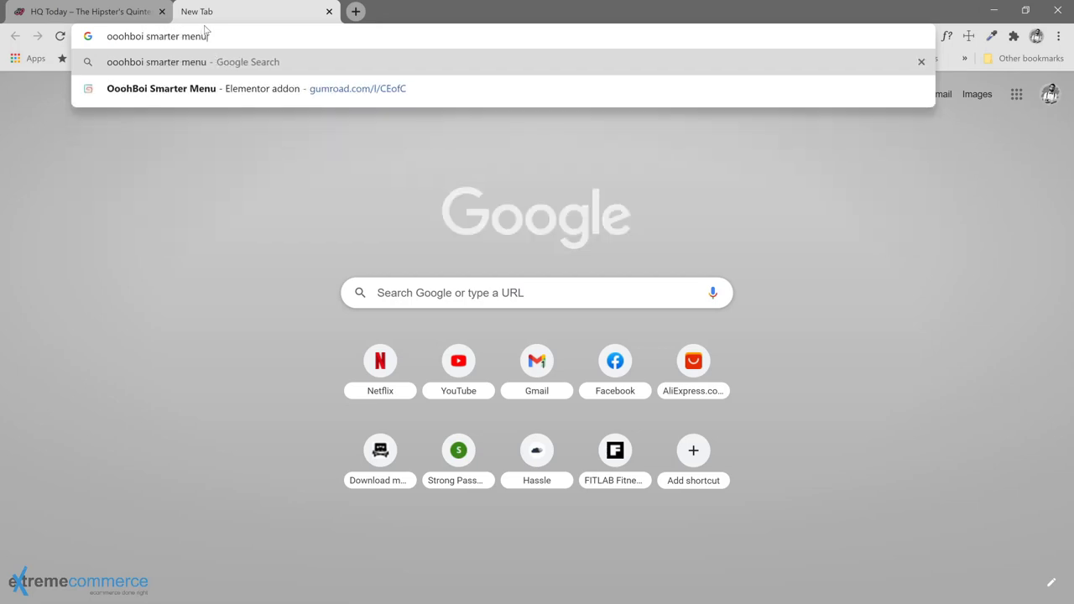
{"action": "key", "text": "Return"}
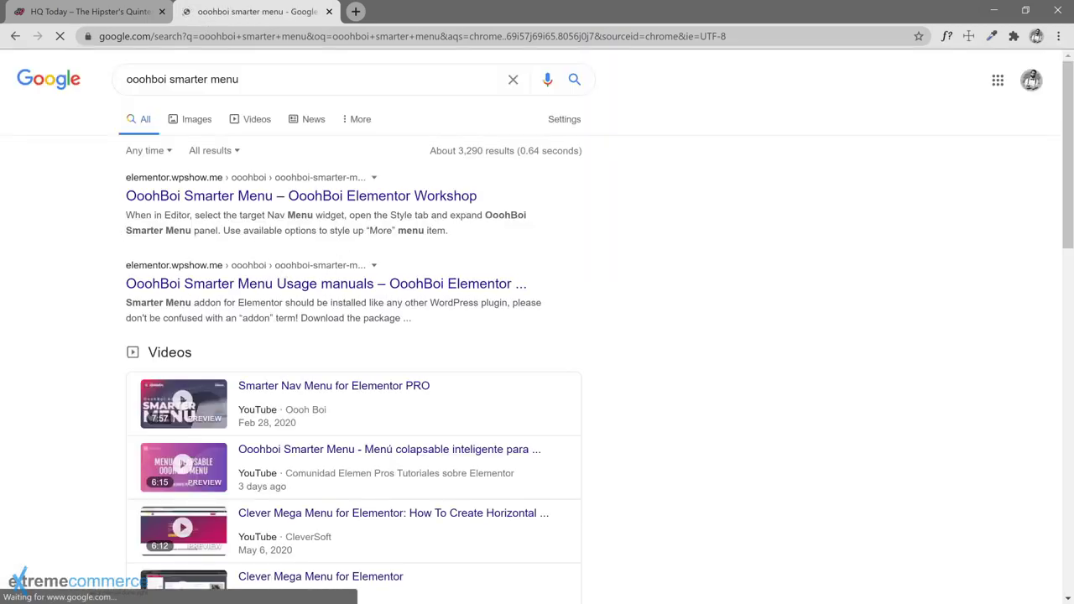
{"action": "middle_click", "coordinate": [169, 202]}
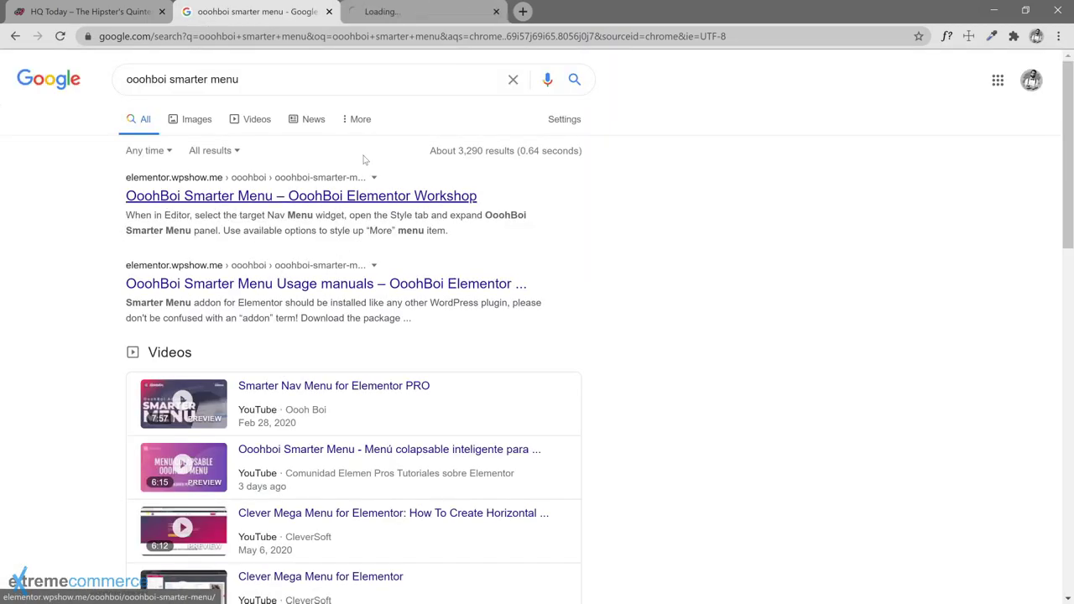
{"action": "left_click", "coordinate": [375, 17]}
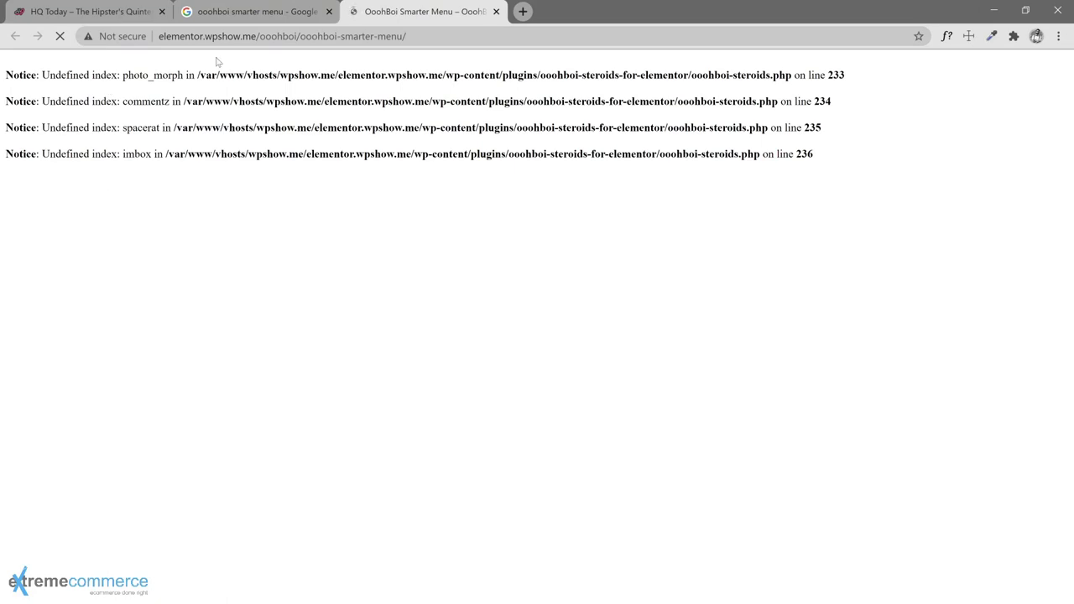
Step: Open the Smarter Menu Usage Manuals result in a new tab and skim it
{"action": "left_click", "coordinate": [292, 17]}
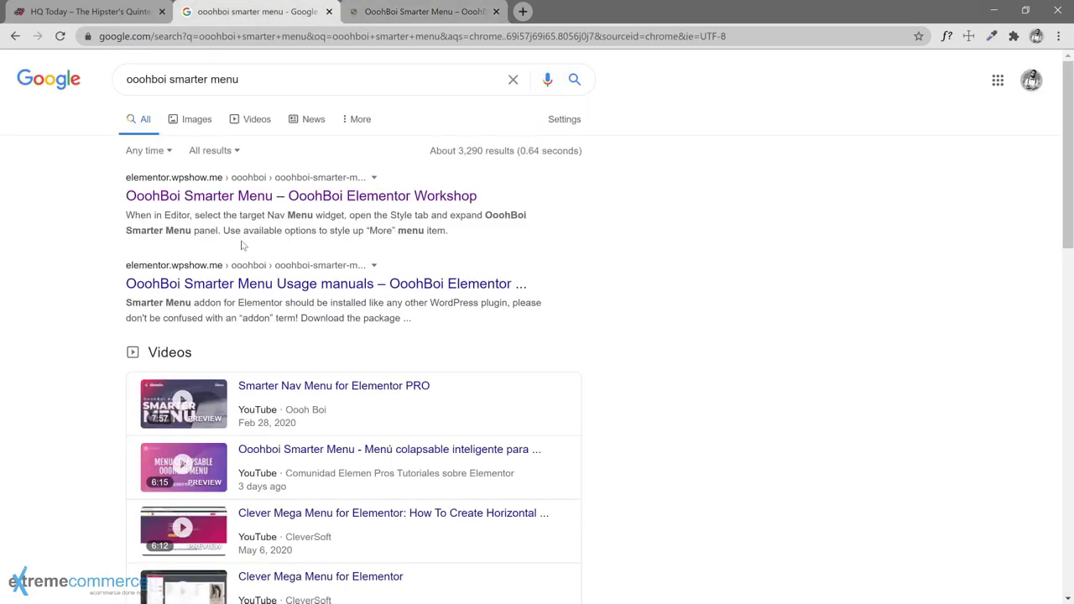
{"action": "middle_click", "coordinate": [241, 285]}
{"action": "left_click", "coordinate": [452, 17]}
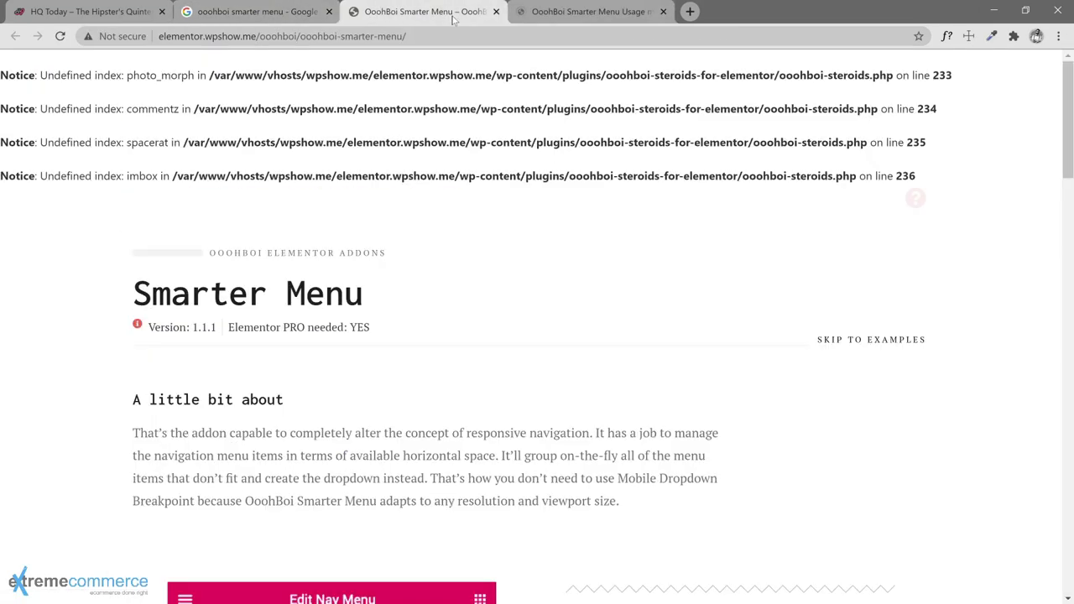
{"action": "left_click", "coordinate": [545, 11]}
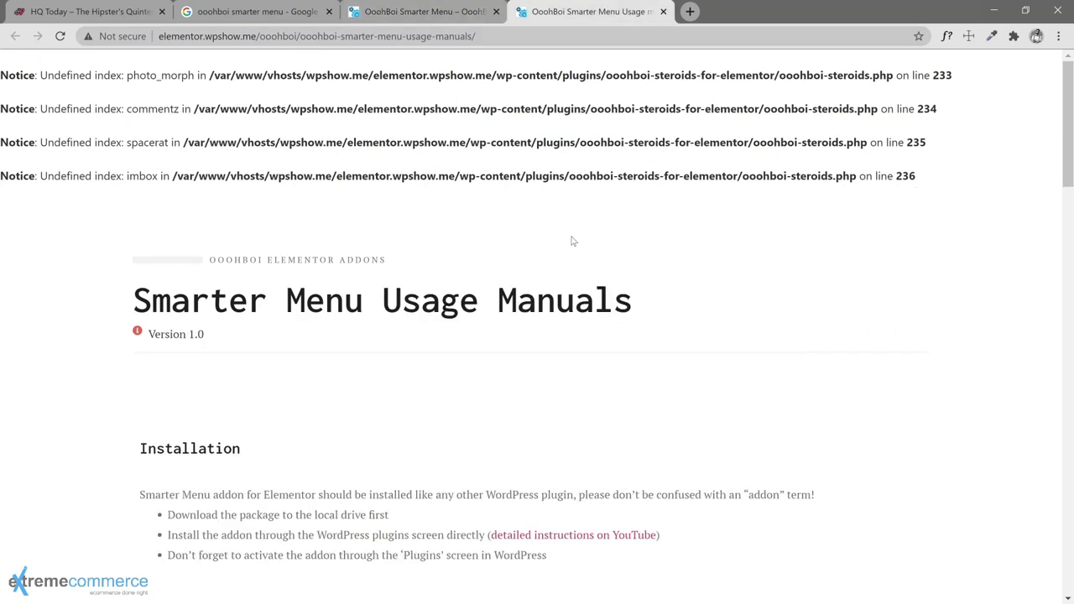
{"action": "scroll", "coordinate": [463, 257], "scroll_direction": "down", "scroll_amount": 7}
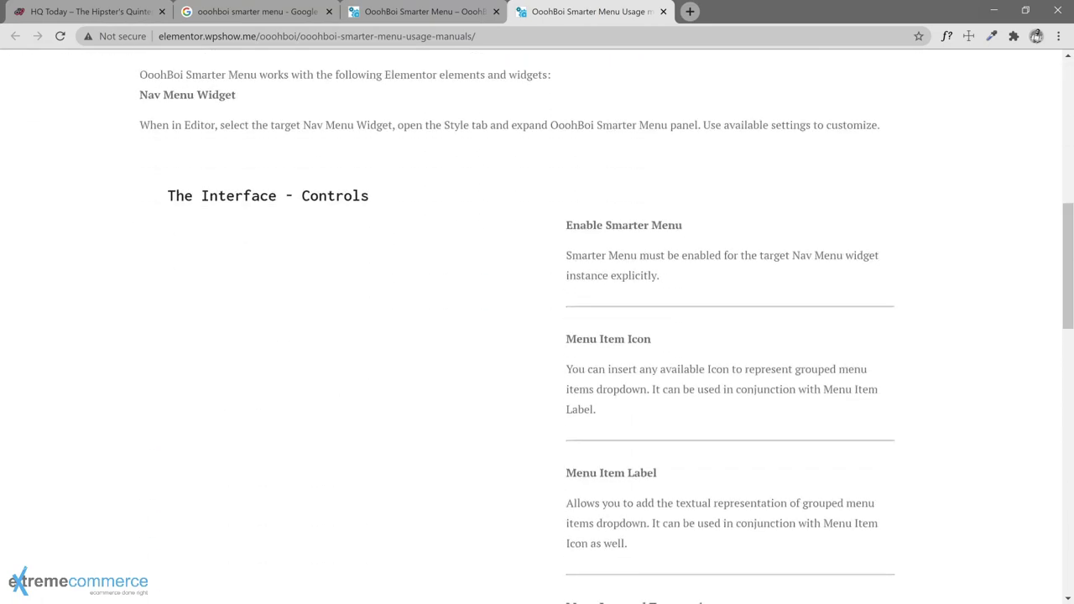
{"action": "key", "text": "ctrl+shift+Tab"}
Step: Read the Smarter Menu overview and open its $5.00 Gumroad purchase page
{"action": "scroll", "coordinate": [417, 237], "scroll_direction": "down", "scroll_amount": 3}
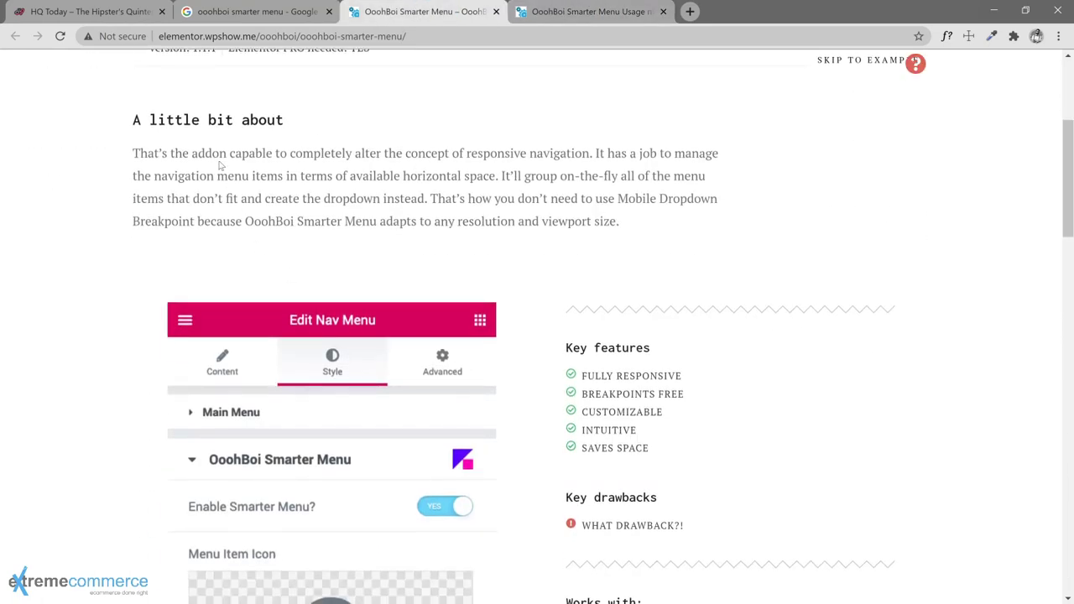
{"action": "scroll", "coordinate": [220, 166], "scroll_direction": "up", "scroll_amount": 3}
{"action": "scroll", "coordinate": [475, 239], "scroll_direction": "down", "scroll_amount": 1}
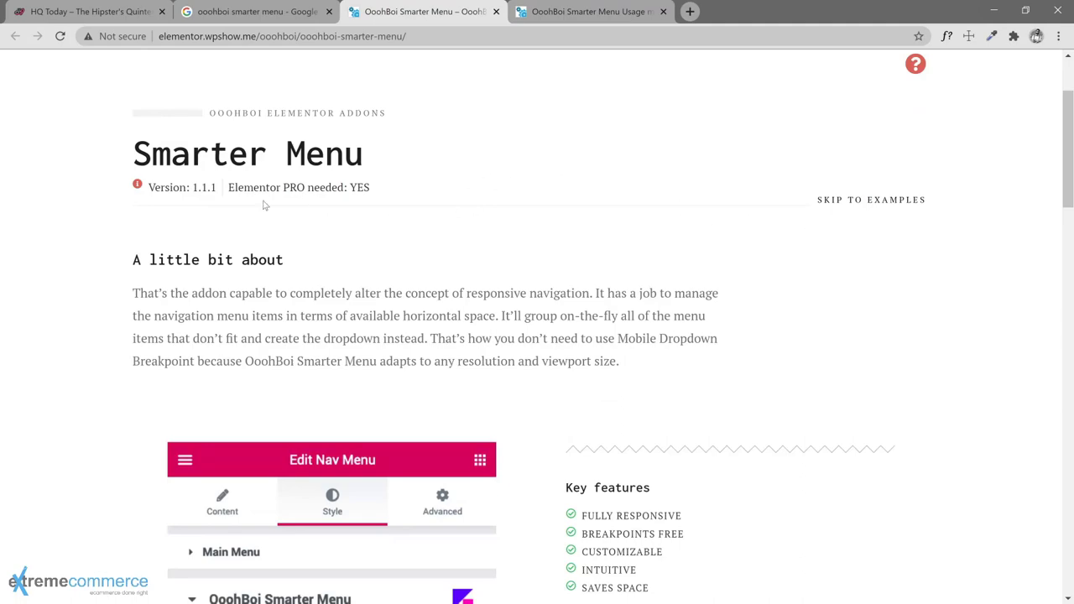
{"action": "scroll", "coordinate": [504, 219], "scroll_direction": "down", "scroll_amount": 13}
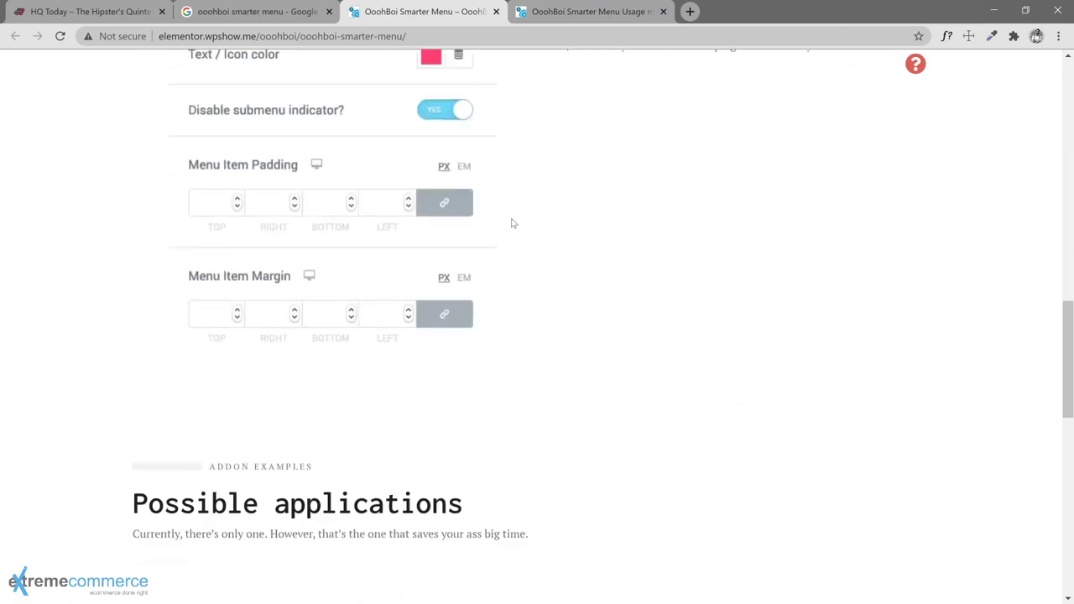
{"action": "scroll", "coordinate": [513, 223], "scroll_direction": "down", "scroll_amount": 10}
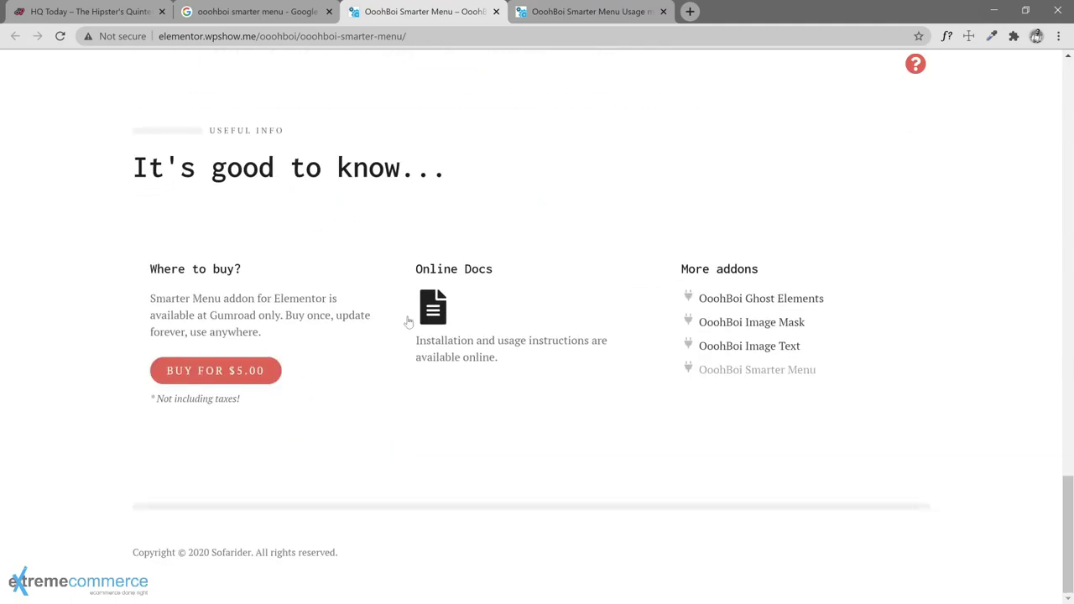
{"action": "left_click", "coordinate": [217, 378]}
{"action": "left_click", "coordinate": [413, 17]}
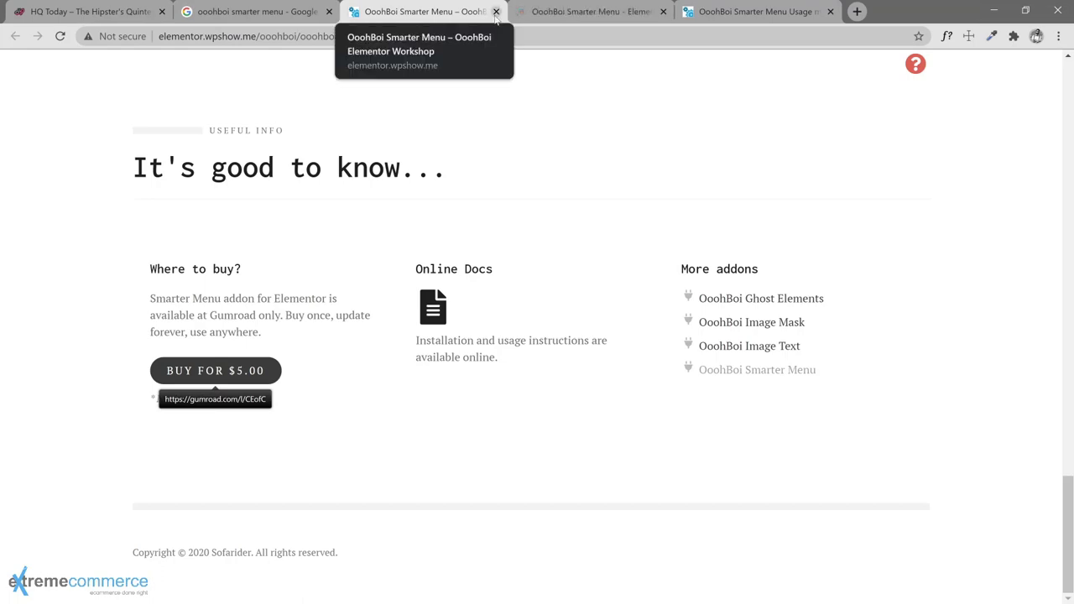
Step: Close the Smarter Menu overview and Usage Manuals tabs
{"action": "left_click", "coordinate": [496, 12]}
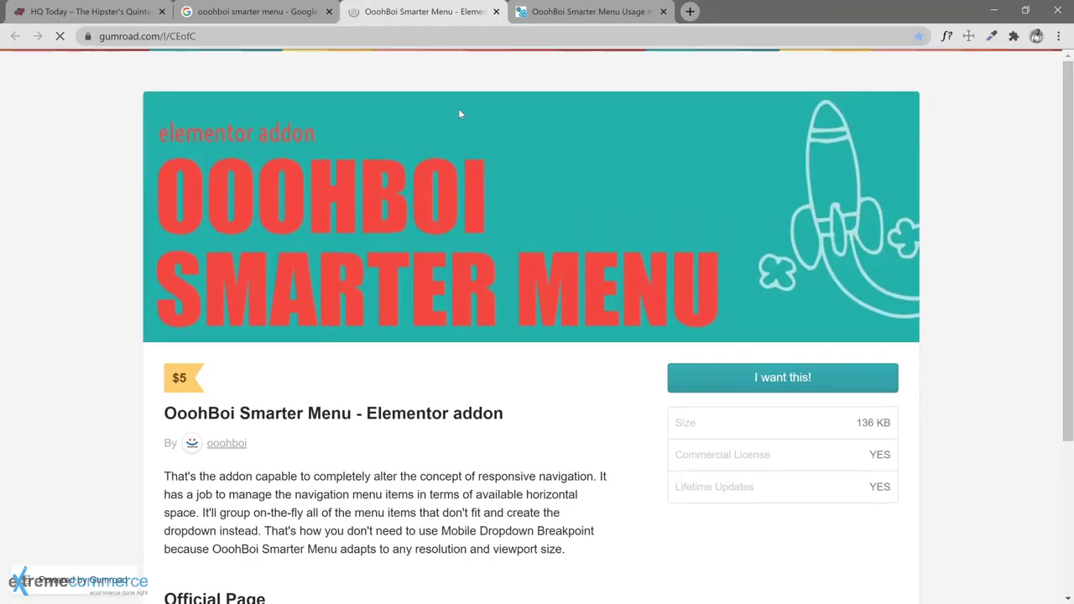
{"action": "key", "text": "ctrl+shift+t"}
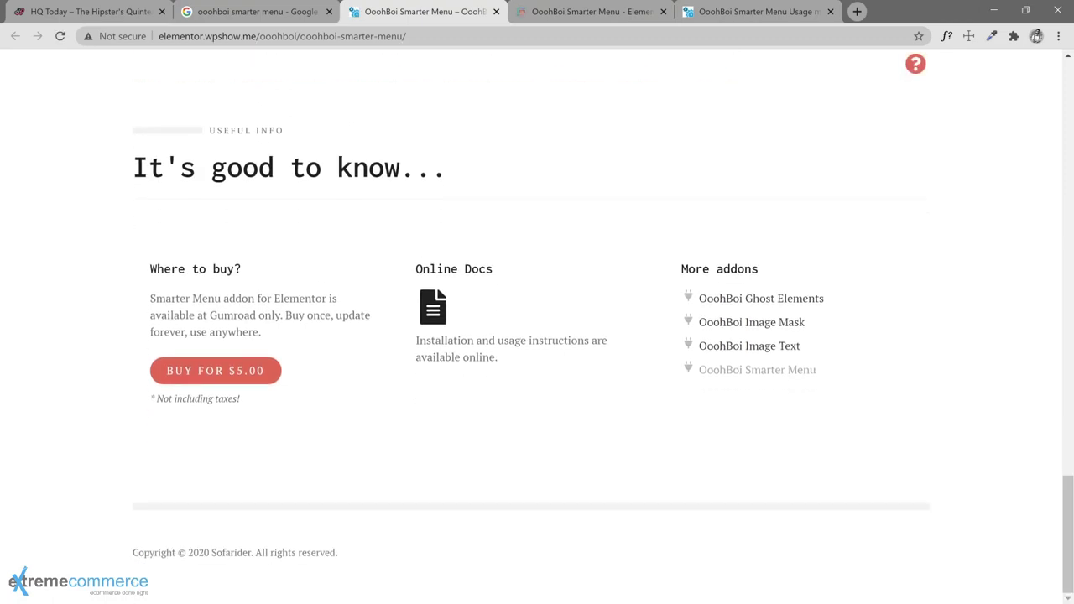
{"action": "left_click", "coordinate": [496, 12]}
{"action": "left_click", "coordinate": [597, 17]}
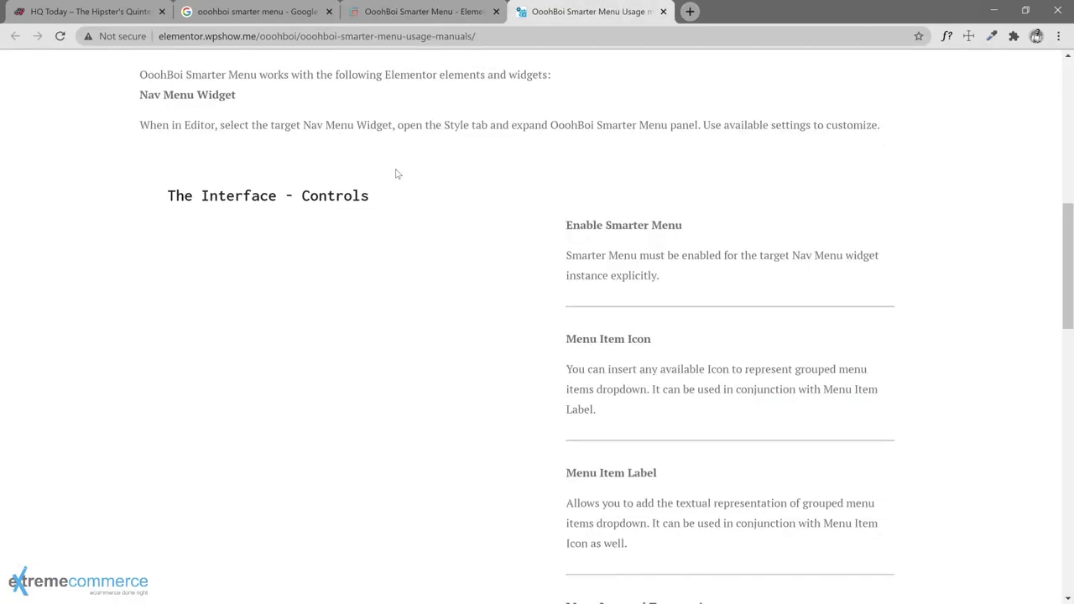
{"action": "left_click", "coordinate": [663, 12]}
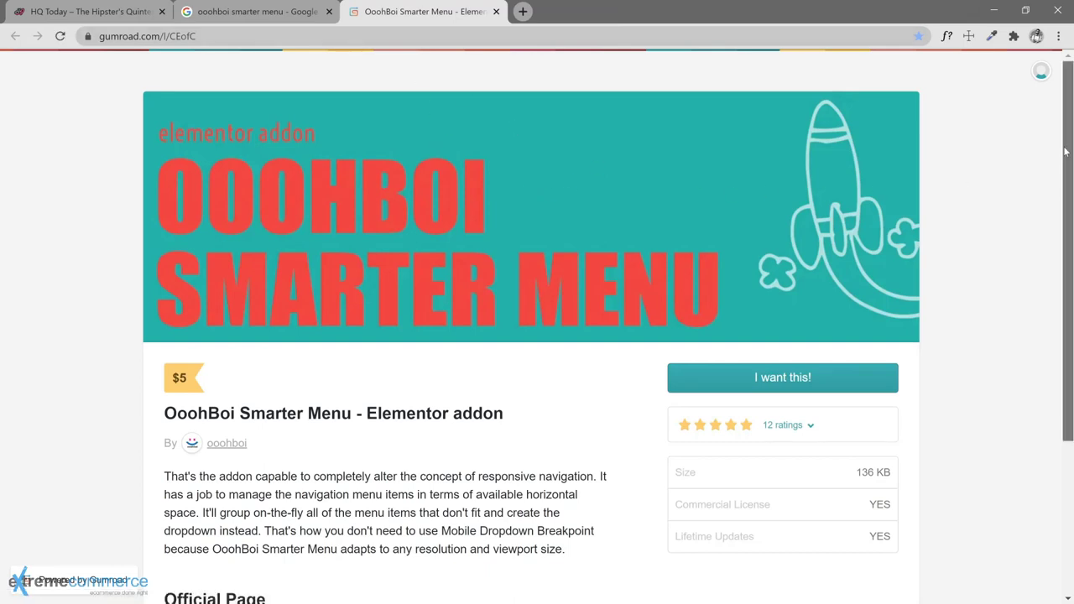
Step: Scroll through the Gumroad Smarter Menu listing, then return to the HQ Today site
{"action": "left_click_drag", "start_coordinate": [1067, 160], "coordinate": [1067, 244]}
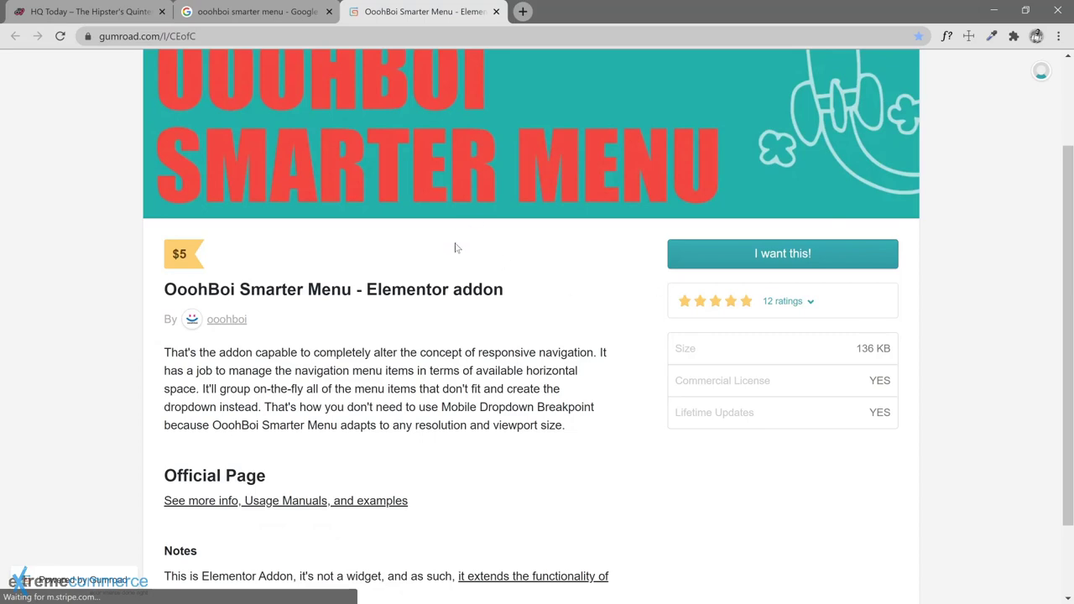
{"action": "scroll", "coordinate": [367, 249], "scroll_direction": "down", "scroll_amount": 1}
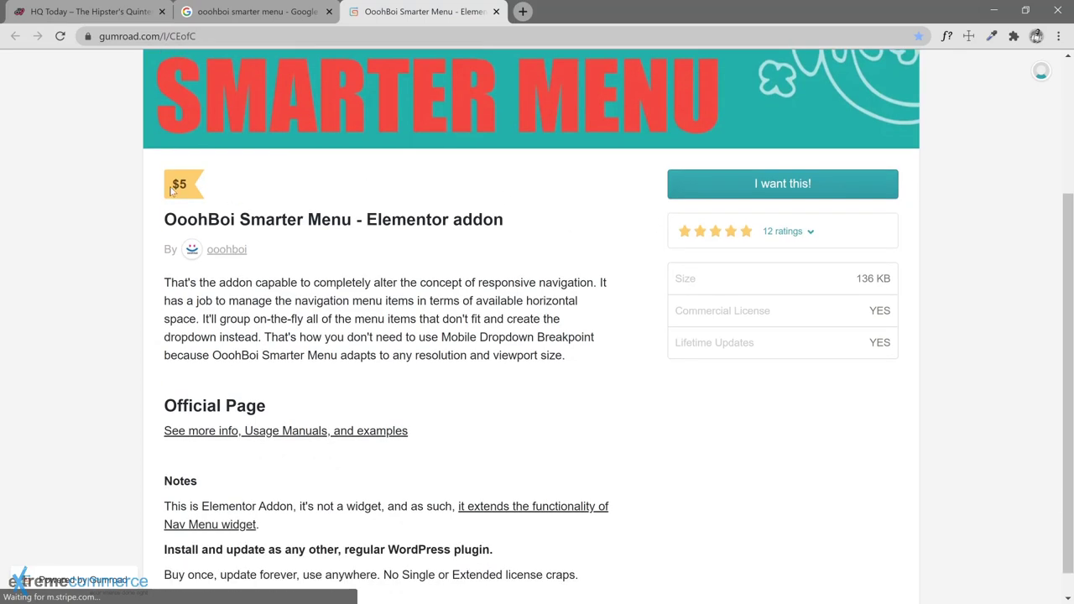
{"action": "scroll", "coordinate": [252, 181], "scroll_direction": "up", "scroll_amount": 2}
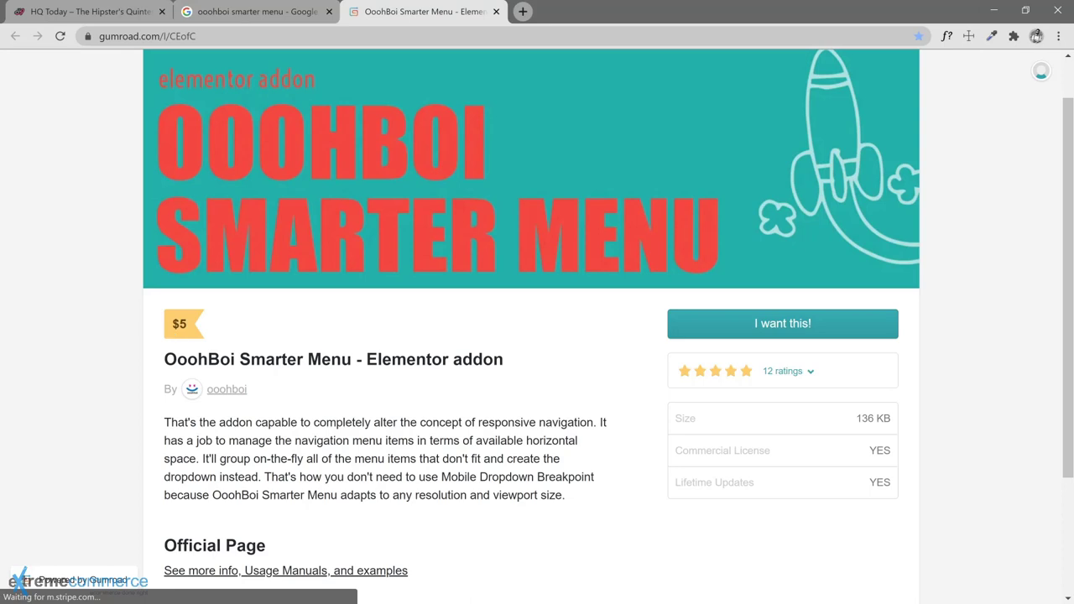
{"action": "scroll", "coordinate": [393, 250], "scroll_direction": "down", "scroll_amount": 2}
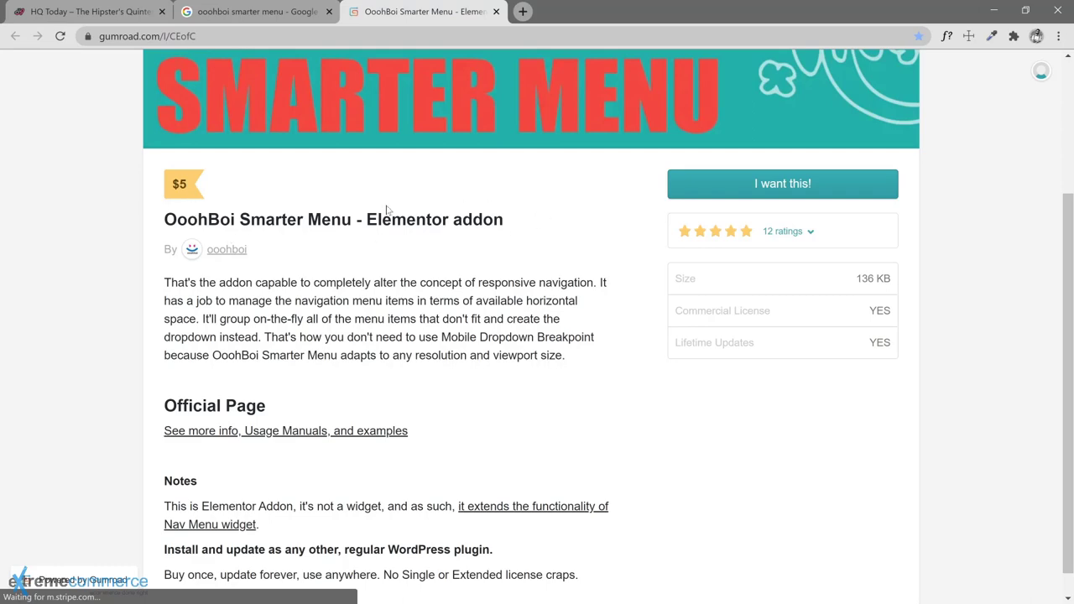
{"action": "scroll", "coordinate": [387, 210], "scroll_direction": "up", "scroll_amount": 2}
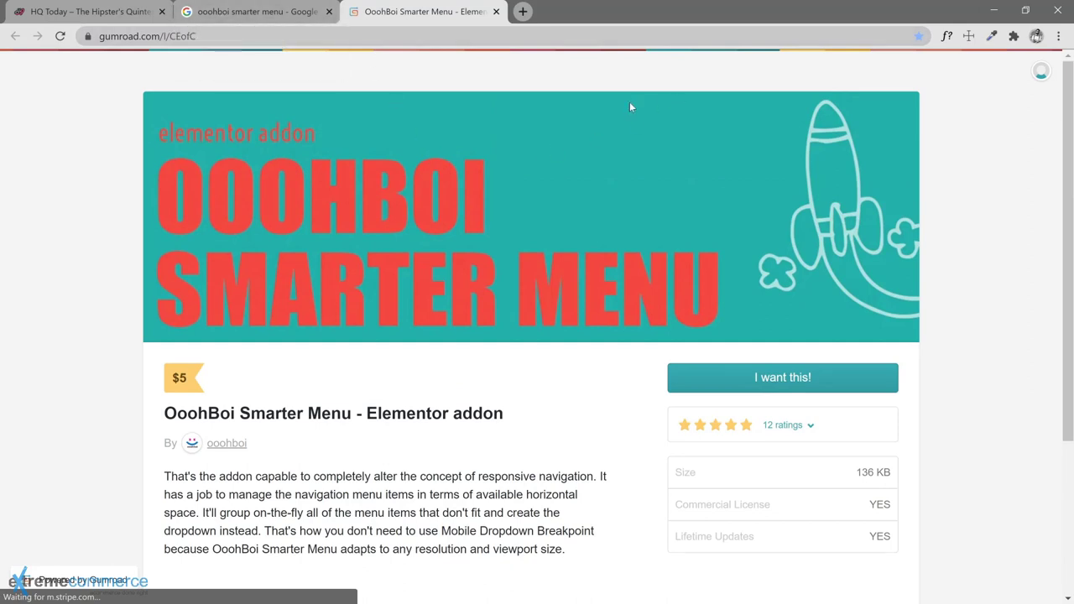
{"action": "left_click", "coordinate": [123, 19]}
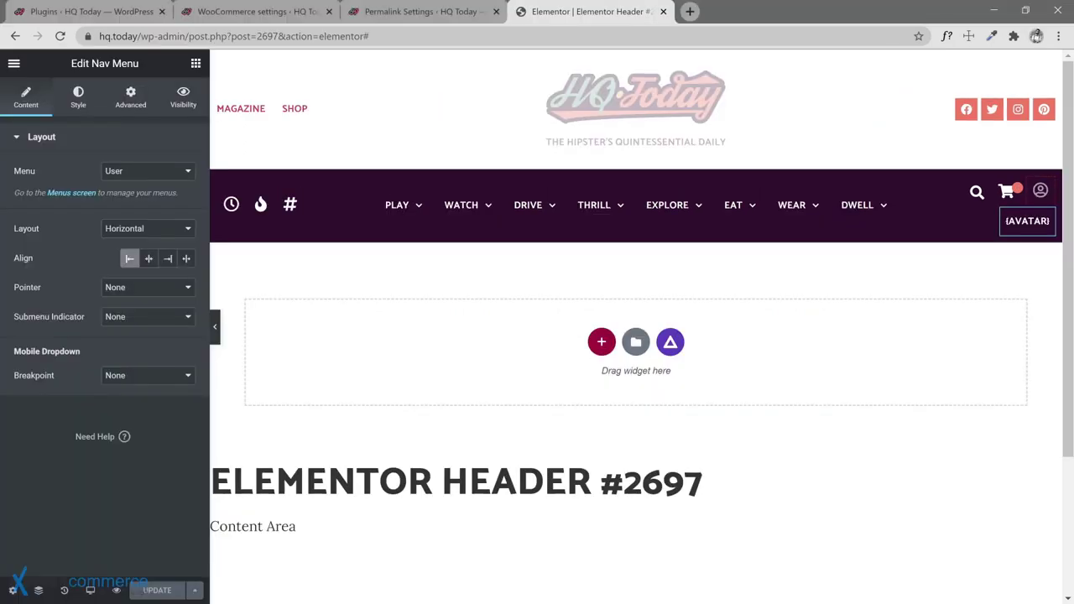
Step: Upload the ooohboi-smarter-menu zip as a new plugin, install it and activate it
{"action": "left_click", "coordinate": [118, 13]}
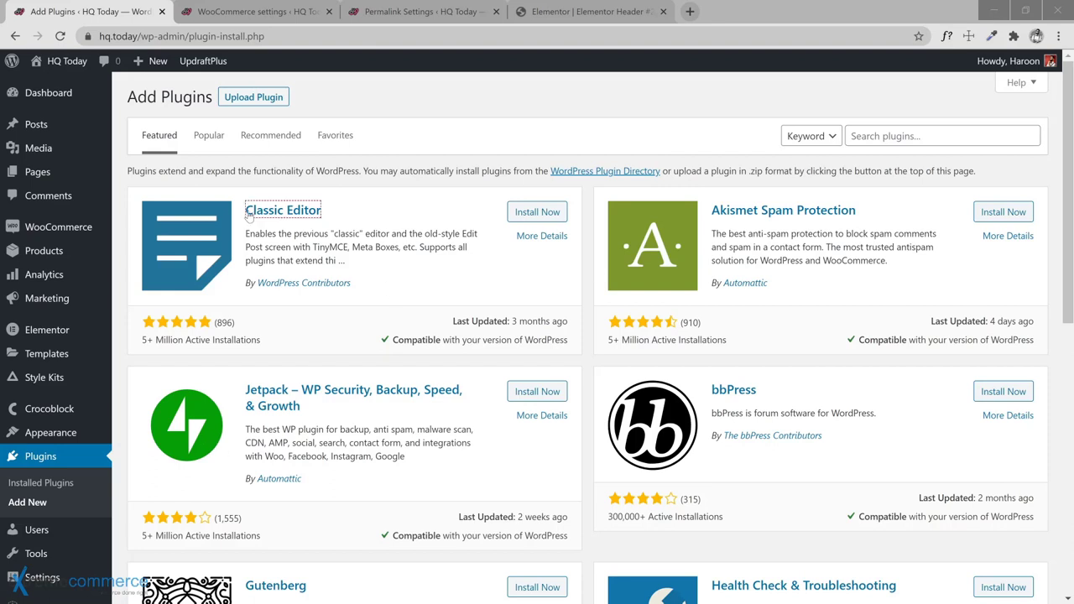
{"action": "left_click", "coordinate": [256, 99]}
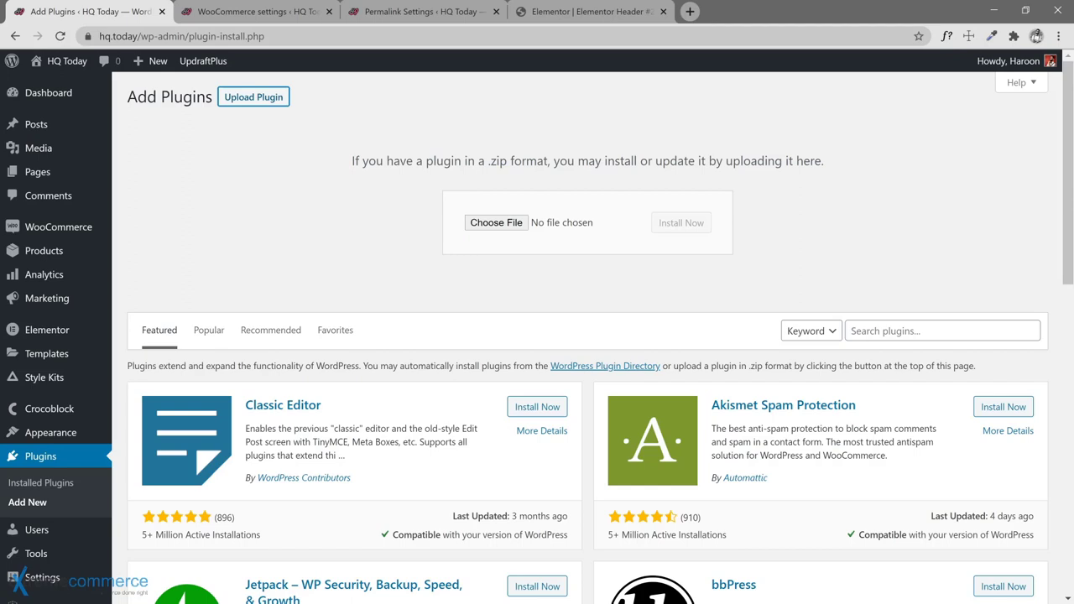
{"action": "left_click", "coordinate": [495, 223]}
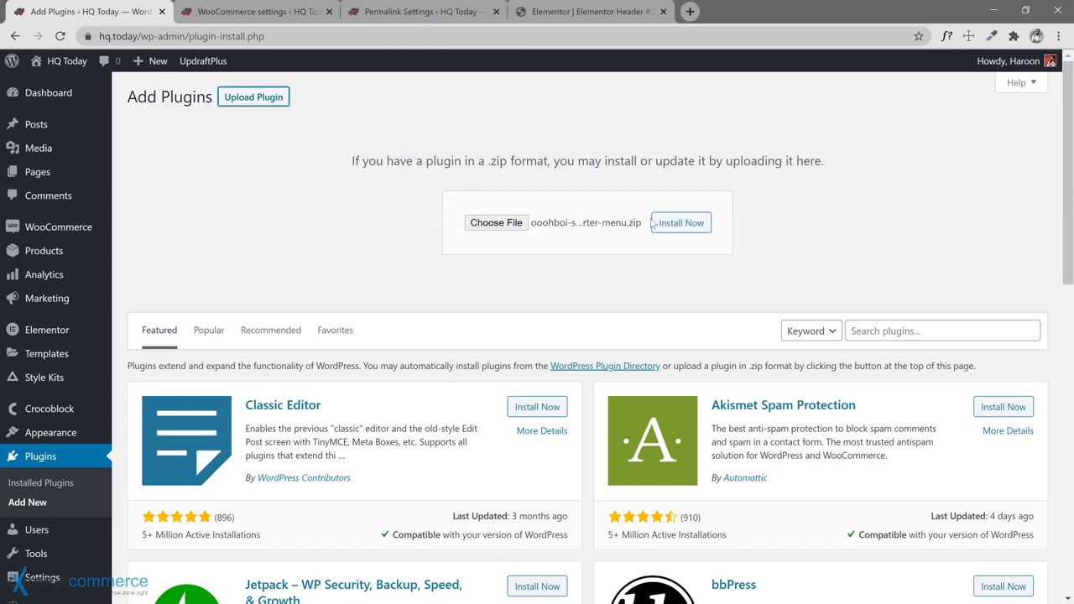
{"action": "left_click", "coordinate": [679, 223]}
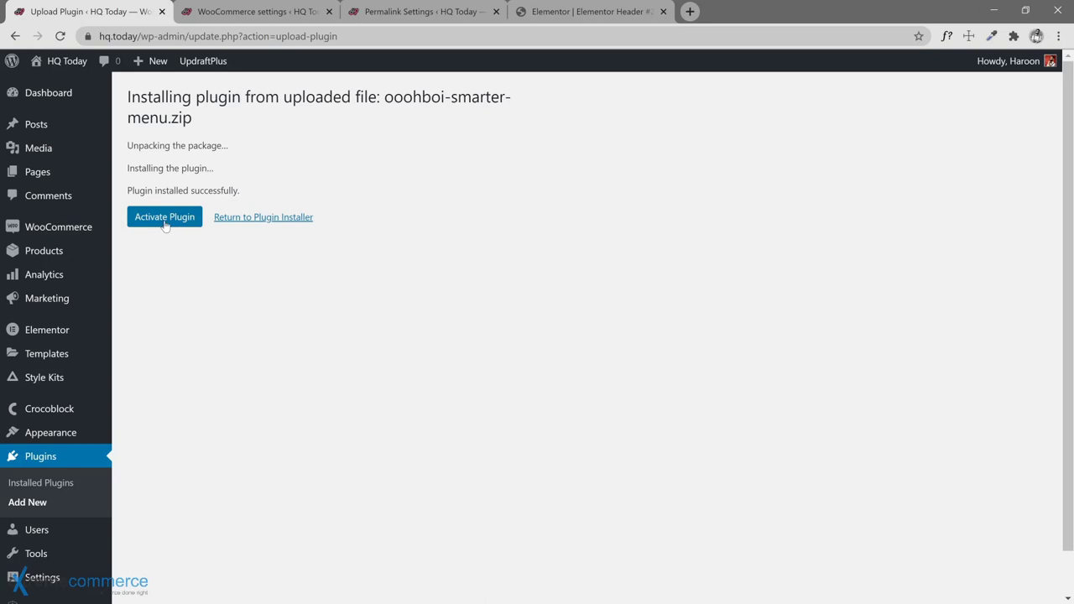
{"action": "left_click", "coordinate": [166, 225]}
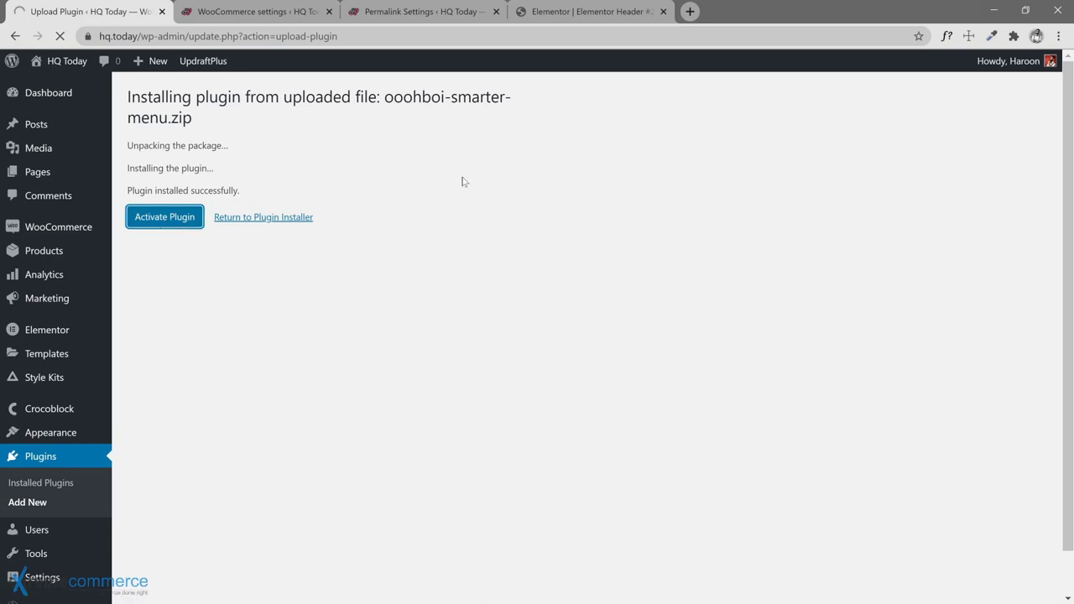
Step: Update OoohBoi Smarter Menu to version 1.1.3 from the plugin list
{"action": "scroll", "coordinate": [308, 383], "scroll_direction": "down", "scroll_amount": 2}
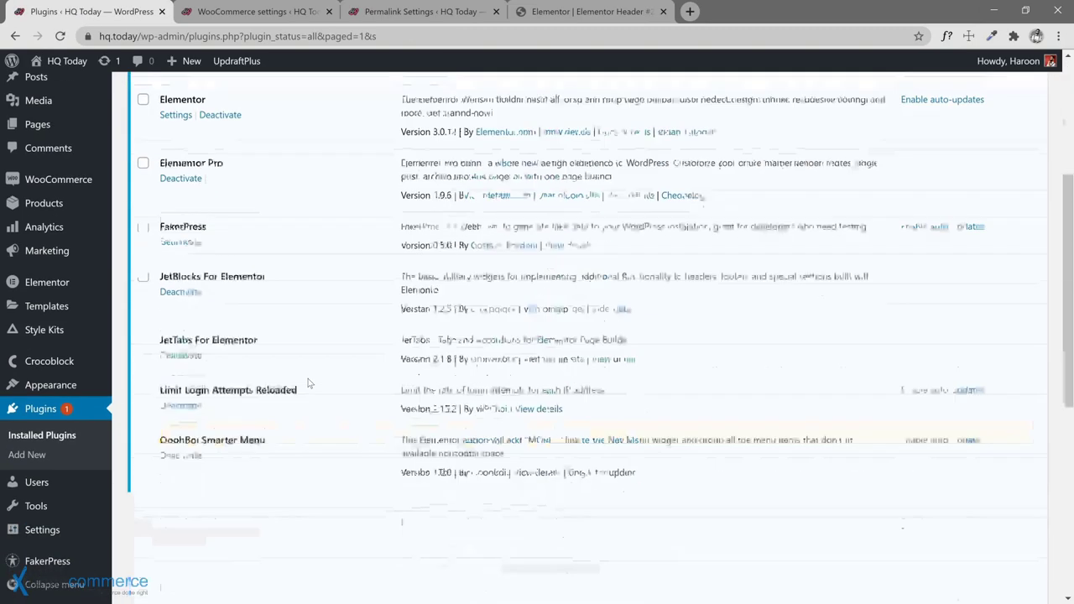
{"action": "scroll", "coordinate": [308, 382], "scroll_direction": "down", "scroll_amount": 2}
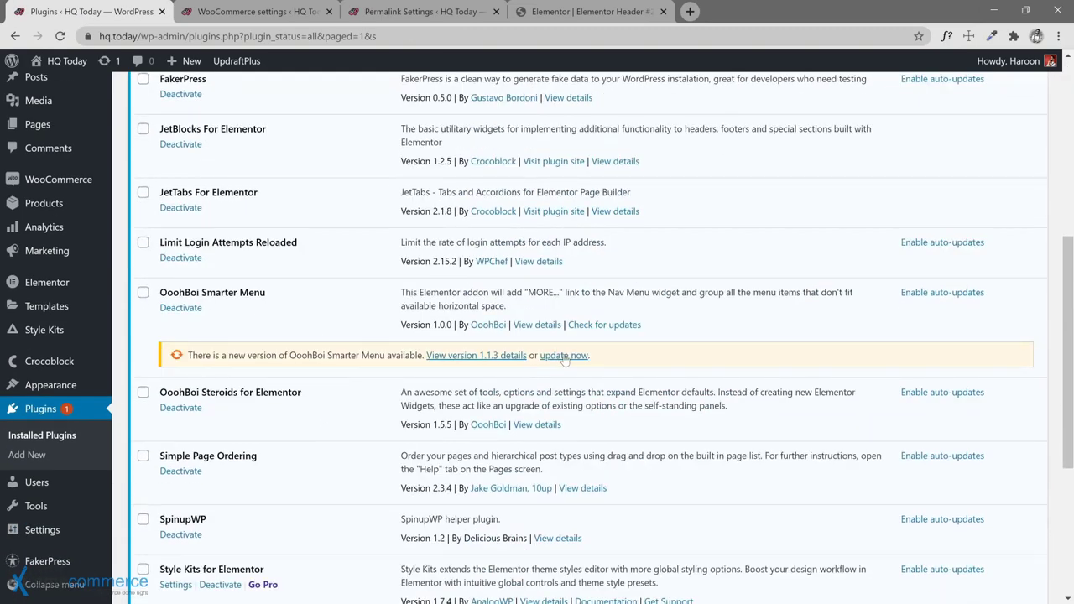
{"action": "left_click", "coordinate": [562, 356]}
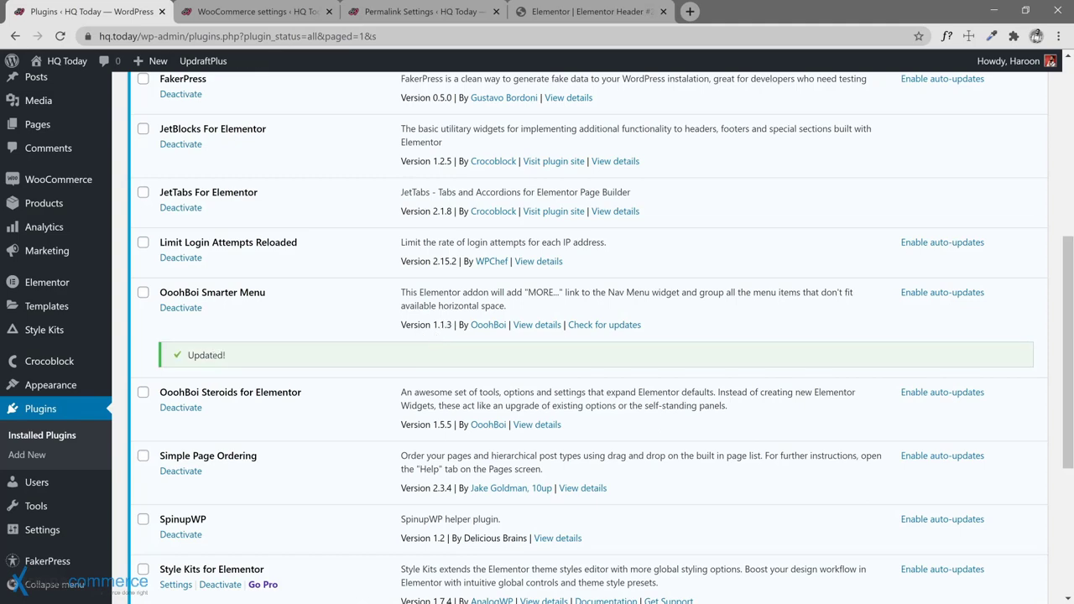
{"action": "scroll", "coordinate": [302, 345], "scroll_direction": "down", "scroll_amount": 3}
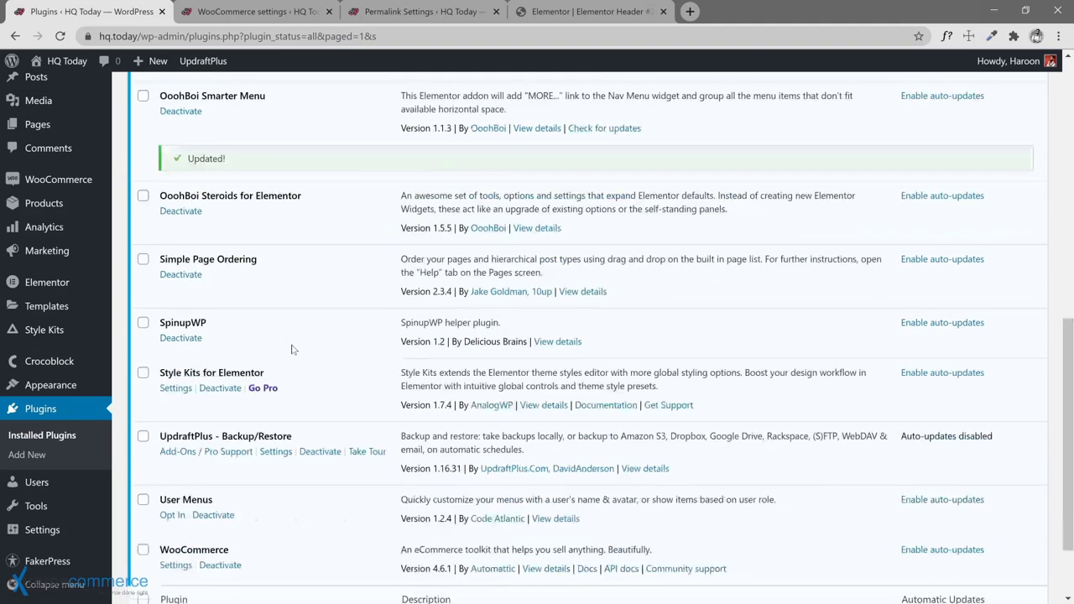
Step: Reload the Elementor header editor after removing the trailing # from its URL
{"action": "left_click", "coordinate": [588, 12]}
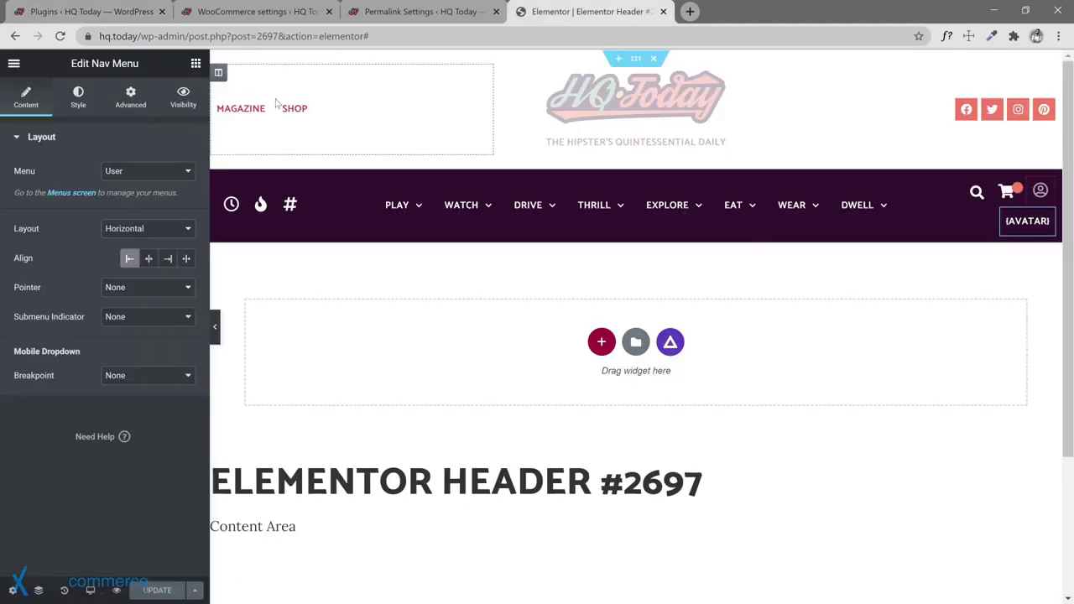
{"action": "left_click", "coordinate": [371, 37]}
{"action": "key", "text": "BackSpace"}
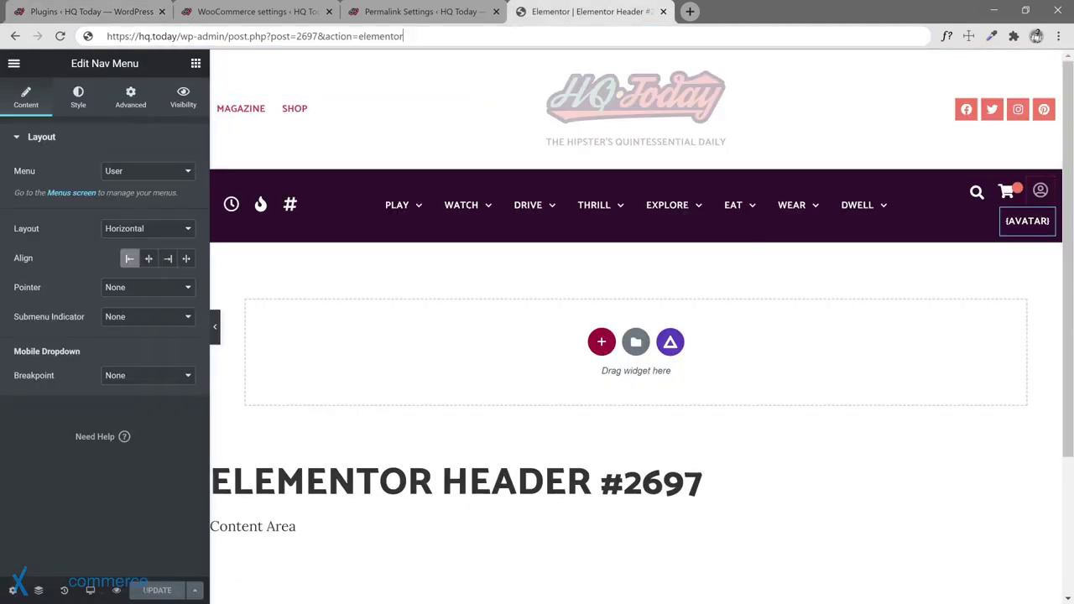
{"action": "key", "text": "Return"}
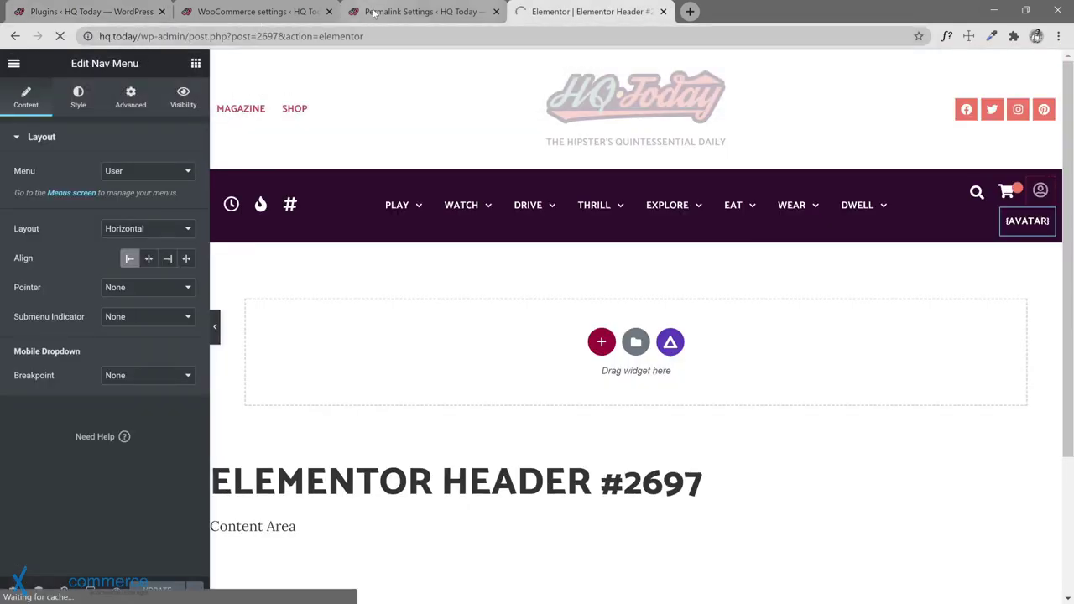
Step: Close the WooCommerce settings and Permalink Settings tabs
{"action": "left_click", "coordinate": [290, 15]}
{"action": "left_click", "coordinate": [329, 13]}
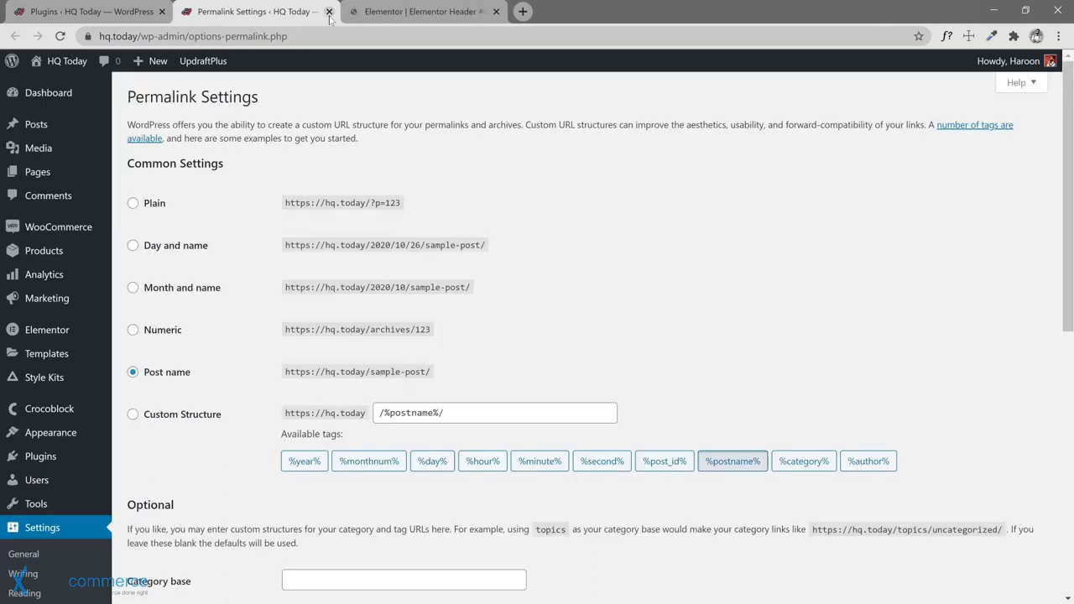
{"action": "left_click", "coordinate": [329, 12]}
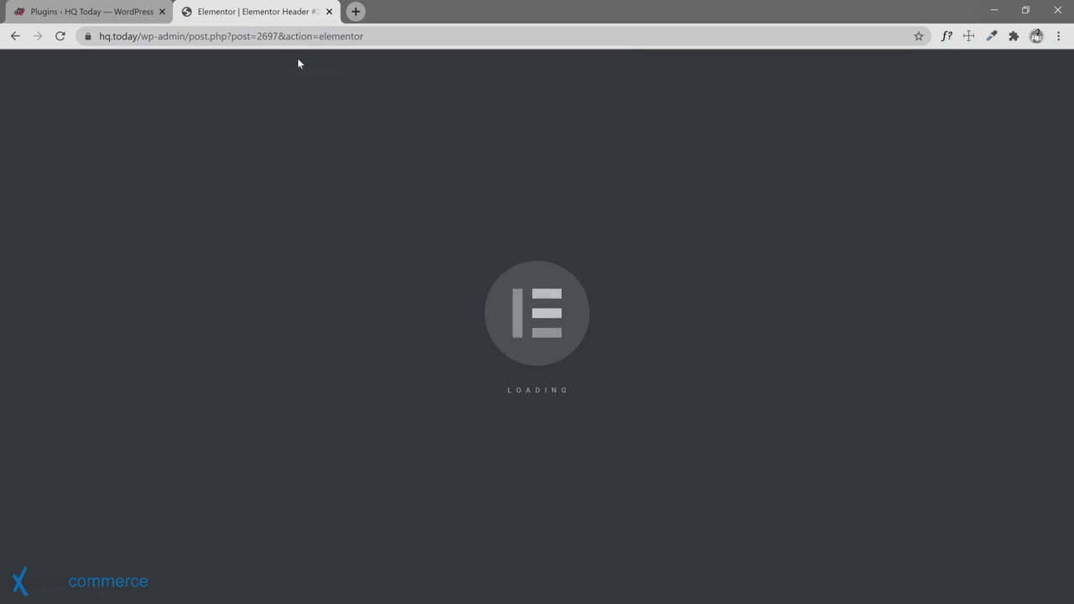
Step: Open the live HQ Today site in a new tab after the editor tab, then return to the Elementor header editor
{"action": "left_click", "coordinate": [82, 14]}
{"action": "mouse_move", "coordinate": [67, 62]}
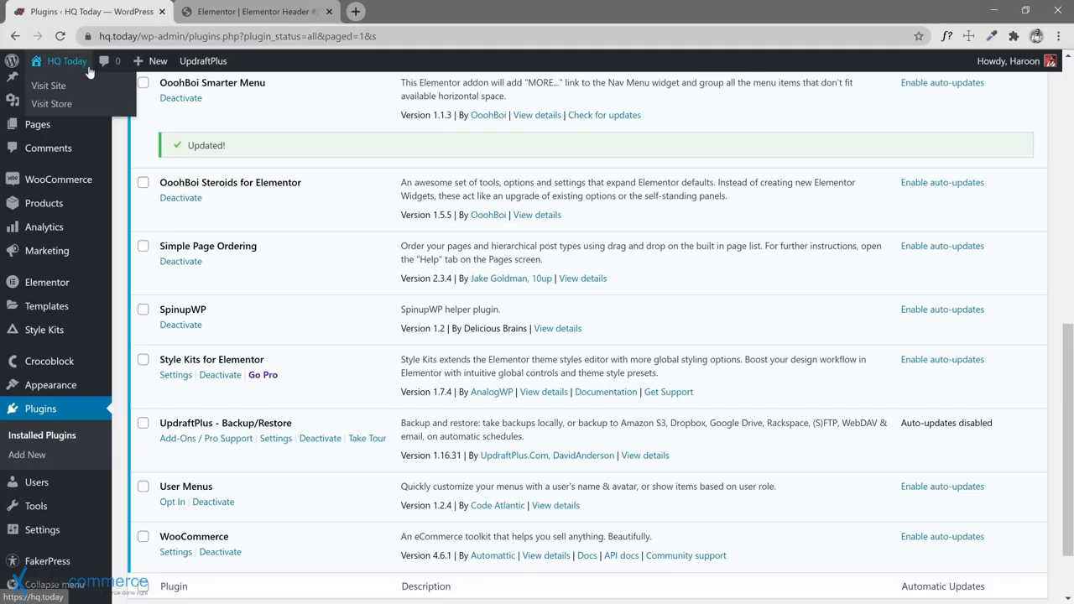
{"action": "middle_click", "coordinate": [51, 88]}
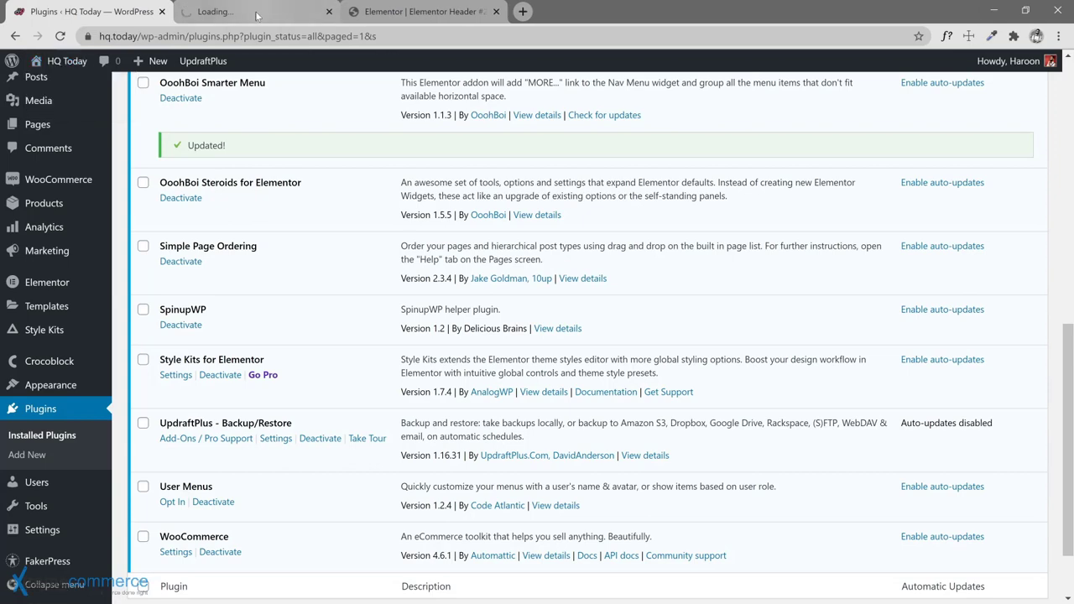
{"action": "left_click_drag", "start_coordinate": [260, 13], "coordinate": [402, 14]}
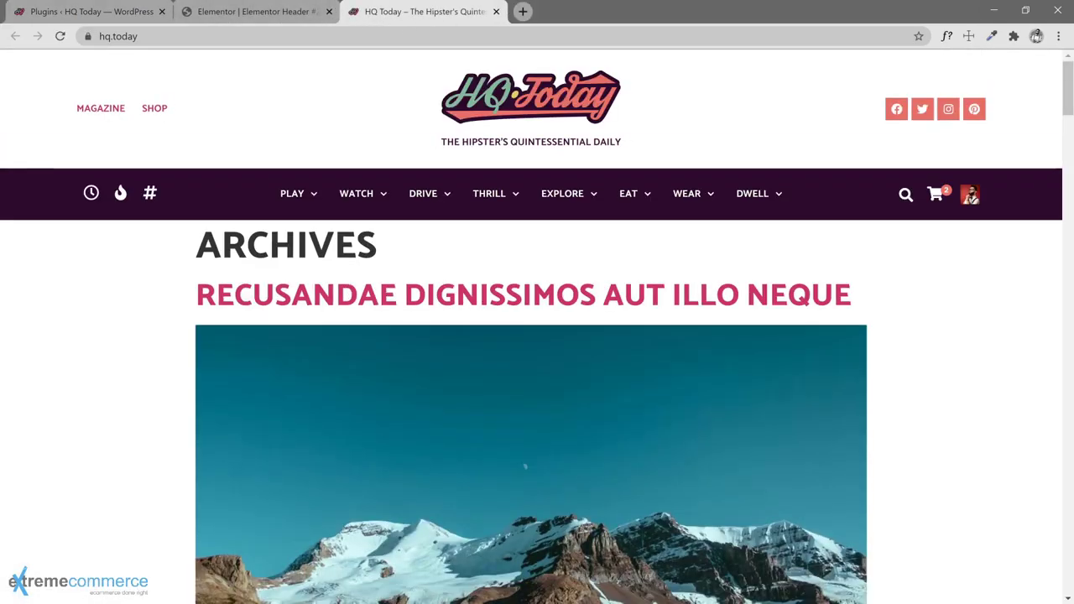
{"action": "left_click", "coordinate": [220, 17]}
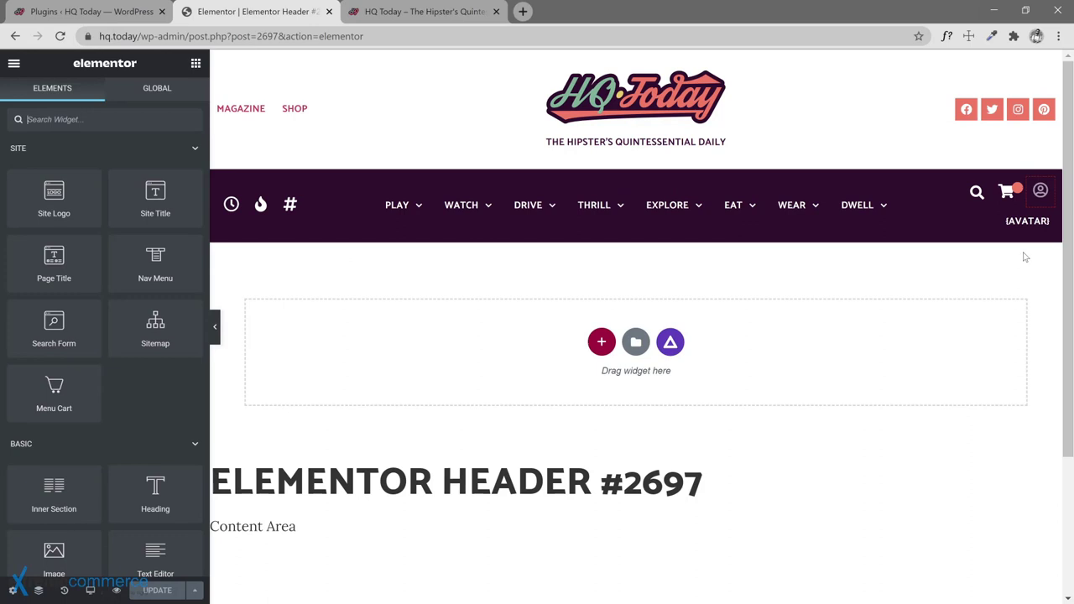
Step: Set 'Enable Smarter Menu?' to YES under the category nav menu's Style > OoohBoi Smarter Menu, keeping More... as the label
{"action": "left_click", "coordinate": [939, 201]}
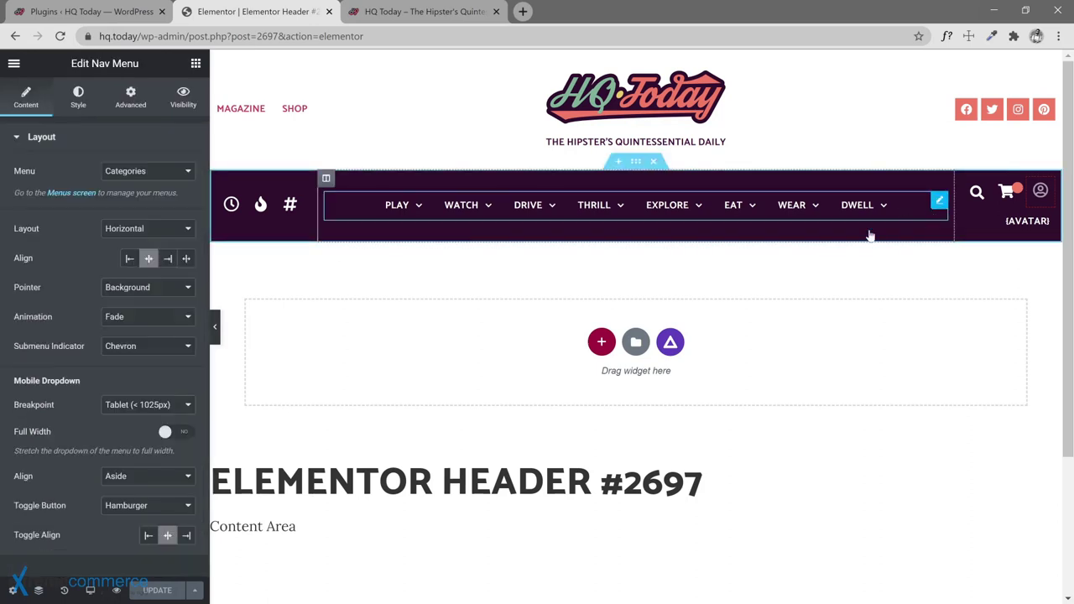
{"action": "scroll", "coordinate": [88, 210], "scroll_direction": "down", "scroll_amount": 2}
{"action": "scroll", "coordinate": [87, 224], "scroll_direction": "up", "scroll_amount": 2}
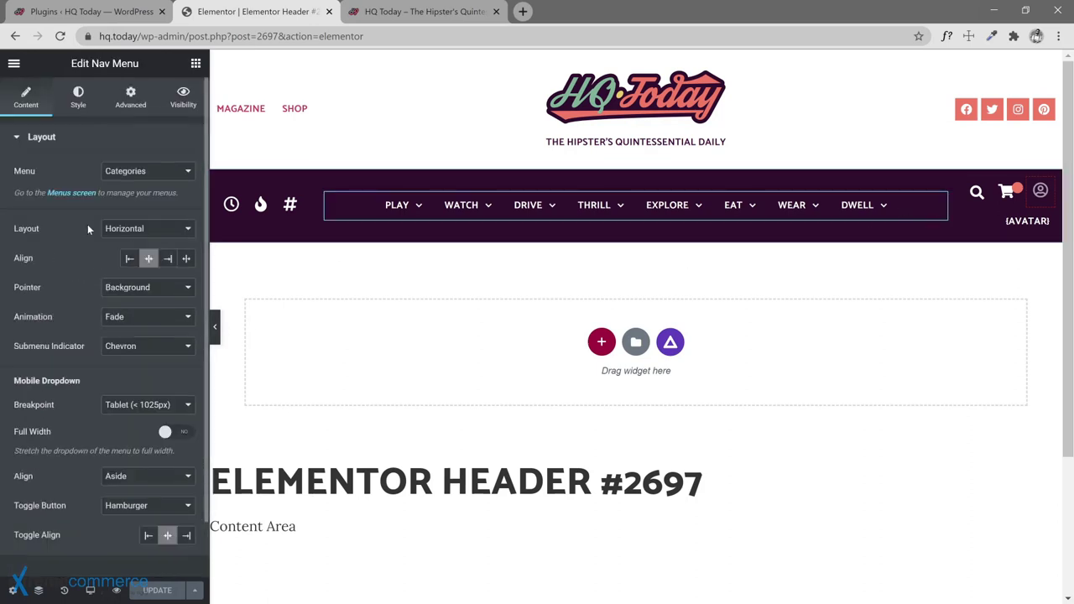
{"action": "left_click", "coordinate": [75, 99]}
{"action": "scroll", "coordinate": [96, 378], "scroll_direction": "down", "scroll_amount": 1}
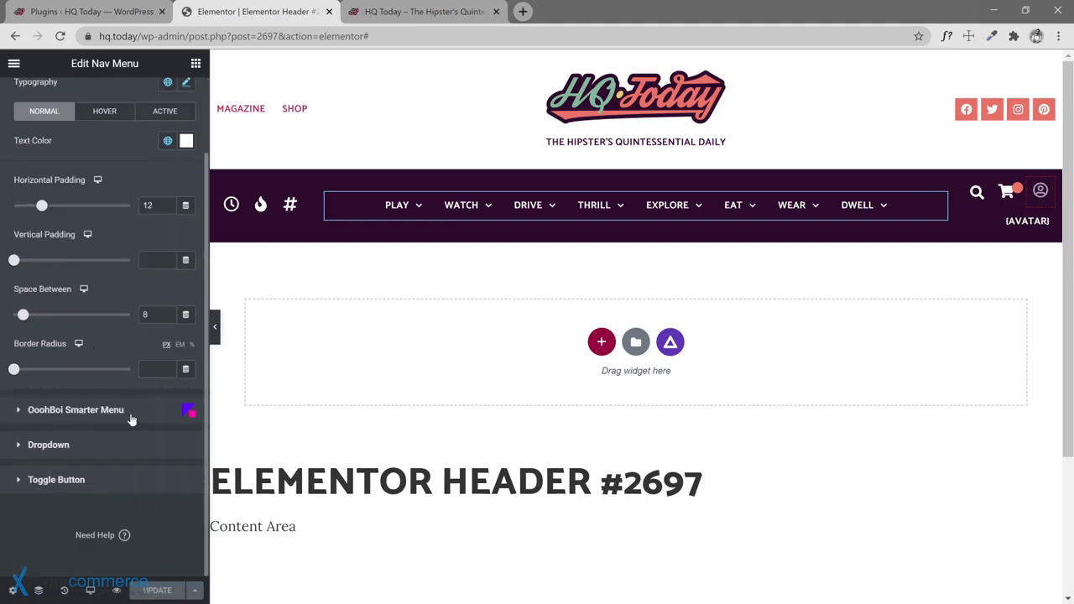
{"action": "left_click", "coordinate": [131, 420]}
{"action": "left_click", "coordinate": [168, 208]}
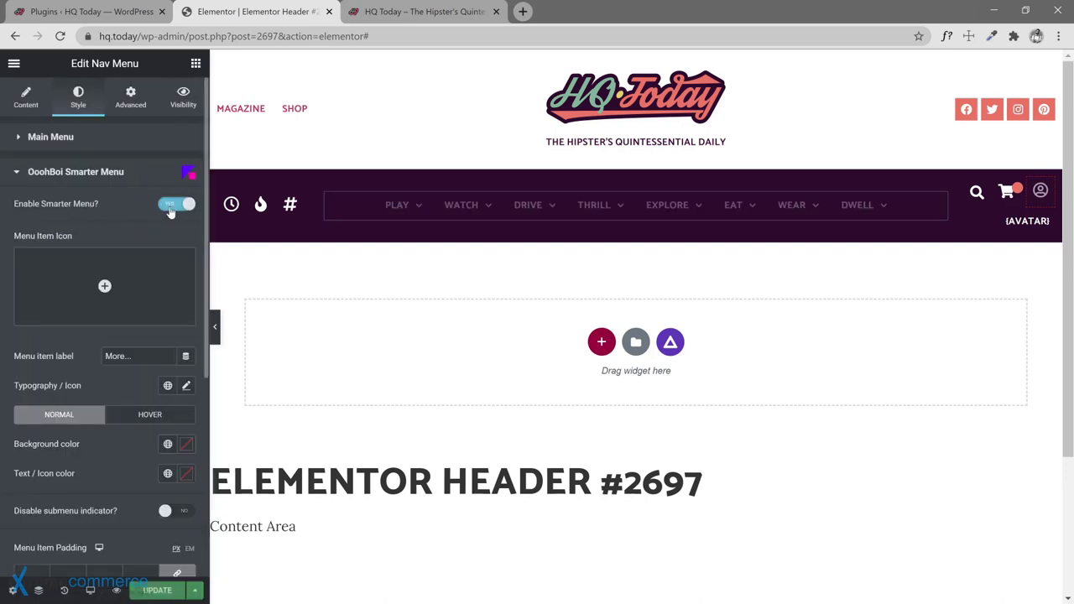
{"action": "scroll", "coordinate": [82, 359], "scroll_direction": "down", "scroll_amount": 2}
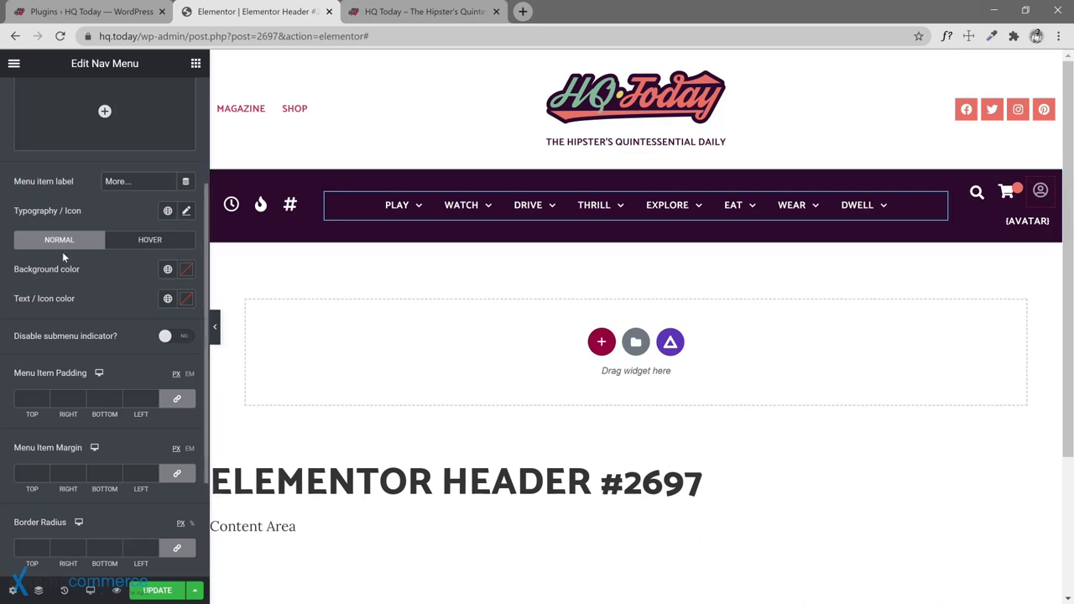
{"action": "scroll", "coordinate": [110, 274], "scroll_direction": "down", "scroll_amount": 2}
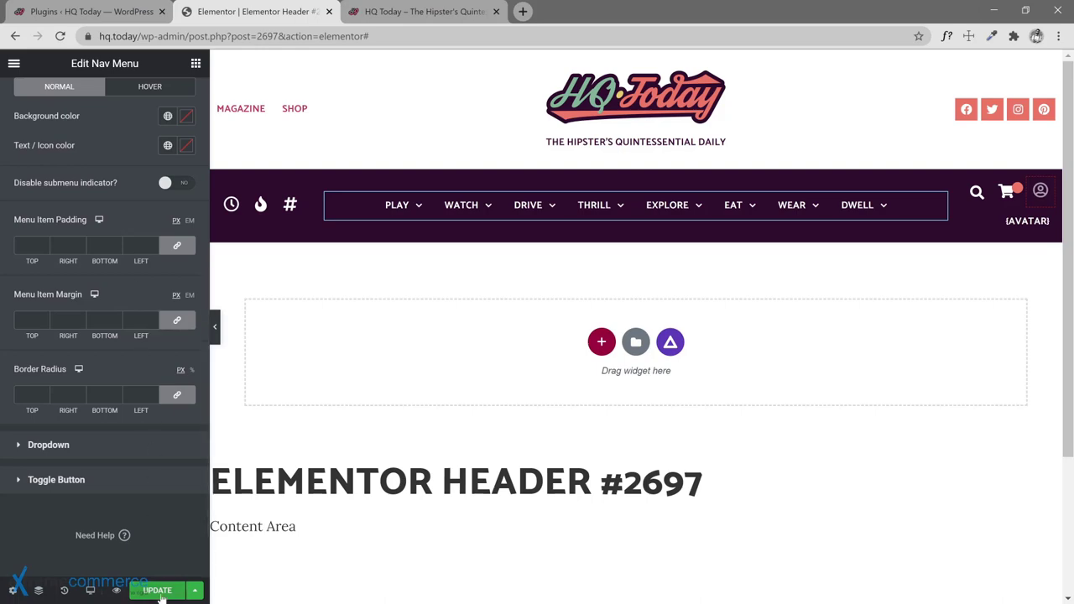
{"action": "left_click", "coordinate": [388, 14]}
Step: Detach the live HQ Today tab into a smaller, narrow window placed over the header editor
{"action": "left_click_drag", "start_coordinate": [389, 14], "coordinate": [437, 157]}
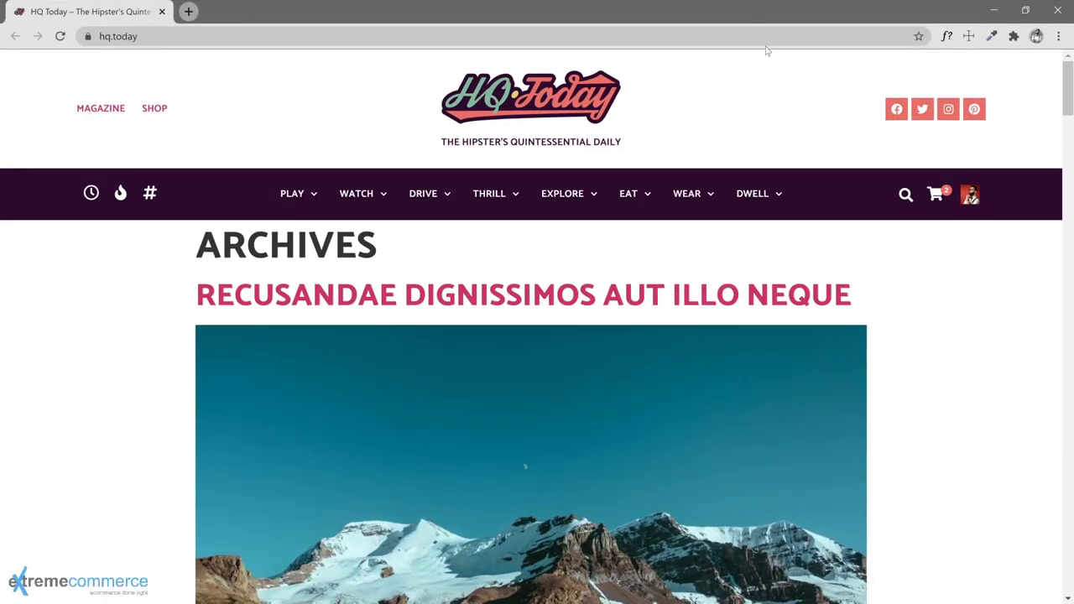
{"action": "left_click_drag", "start_coordinate": [759, 9], "coordinate": [659, 143]}
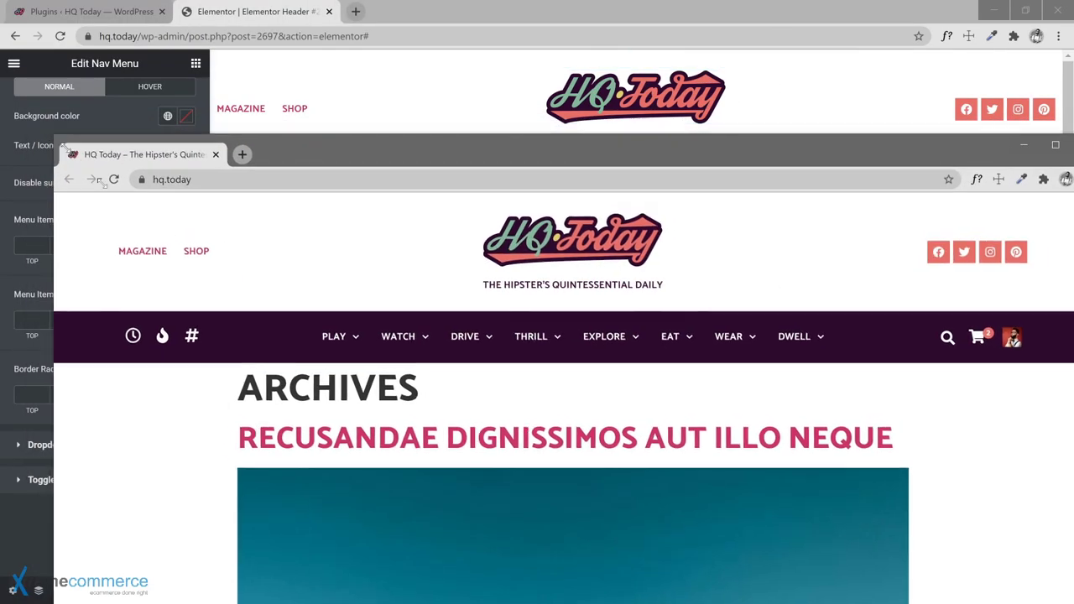
{"action": "left_click_drag", "start_coordinate": [50, 132], "coordinate": [228, 283]}
{"action": "left_click_drag", "start_coordinate": [541, 295], "coordinate": [375, 59]}
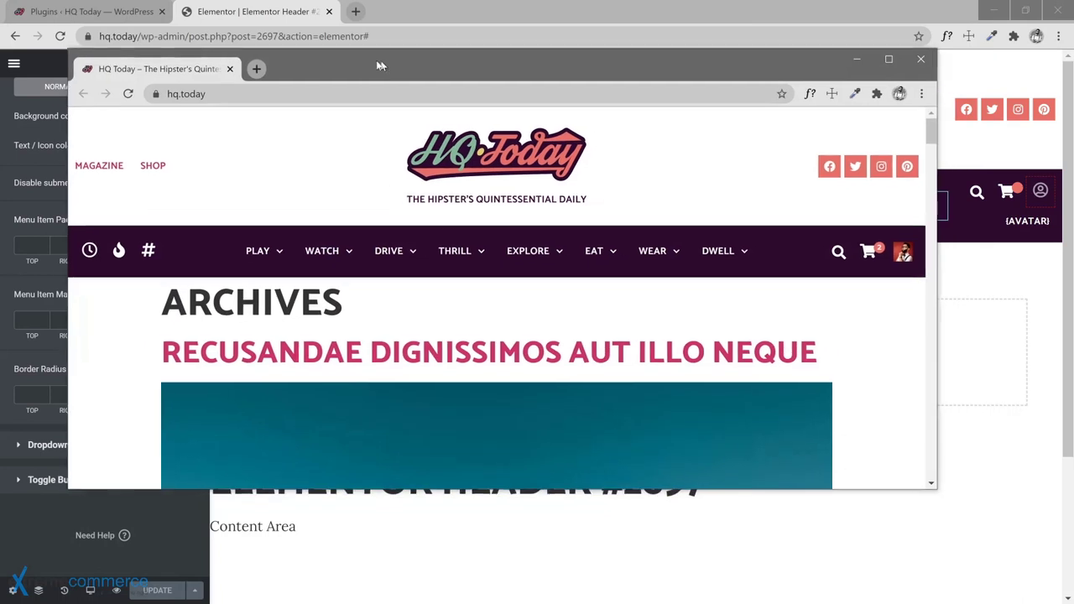
{"action": "left_click_drag", "start_coordinate": [931, 348], "coordinate": [788, 369]}
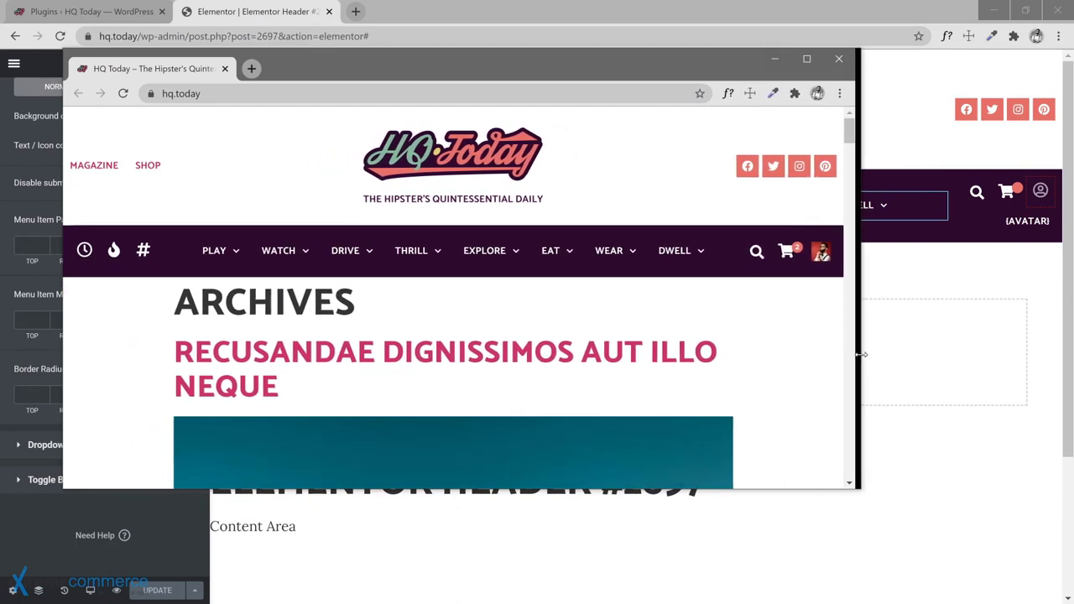
{"action": "left_click", "coordinate": [870, 360]}
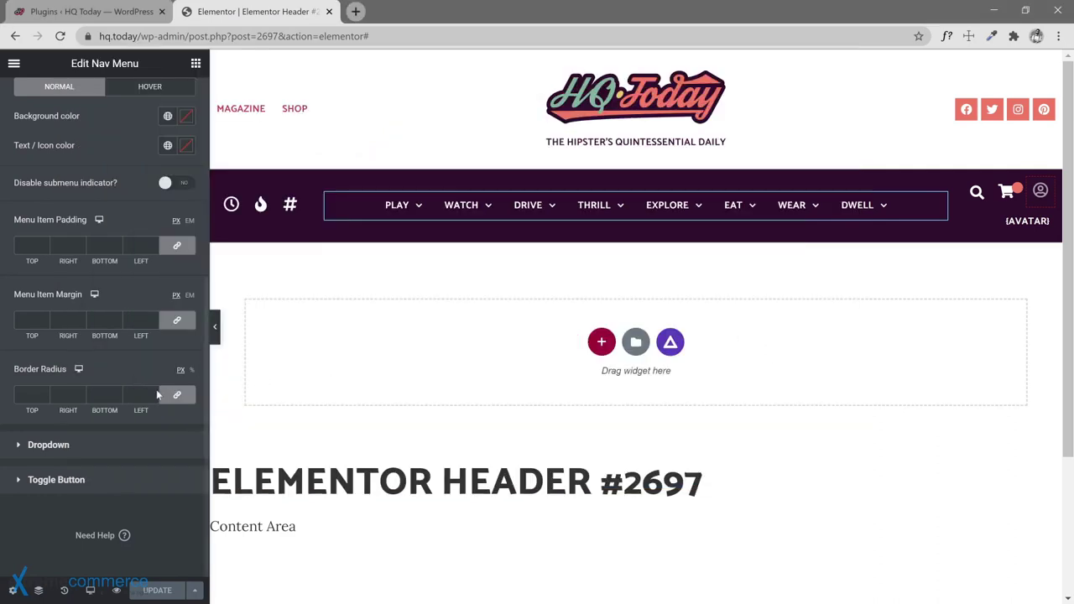
Step: Set the nav menu's Mobile Dropdown breakpoint to None and save the header with UPDATE
{"action": "scroll", "coordinate": [114, 295], "scroll_direction": "up", "scroll_amount": 2}
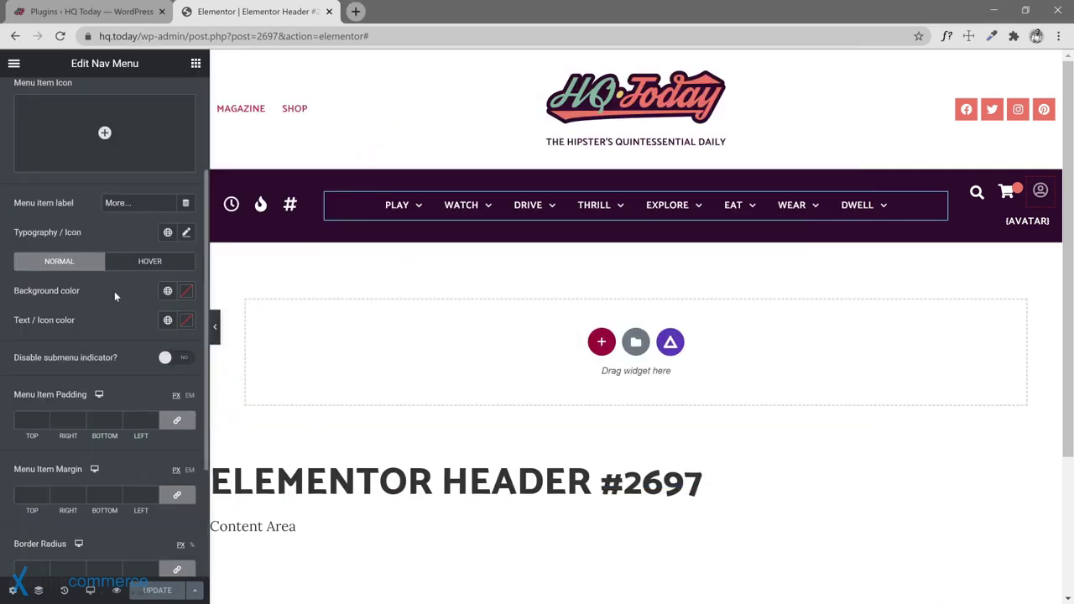
{"action": "scroll", "coordinate": [115, 291], "scroll_direction": "up", "scroll_amount": 2}
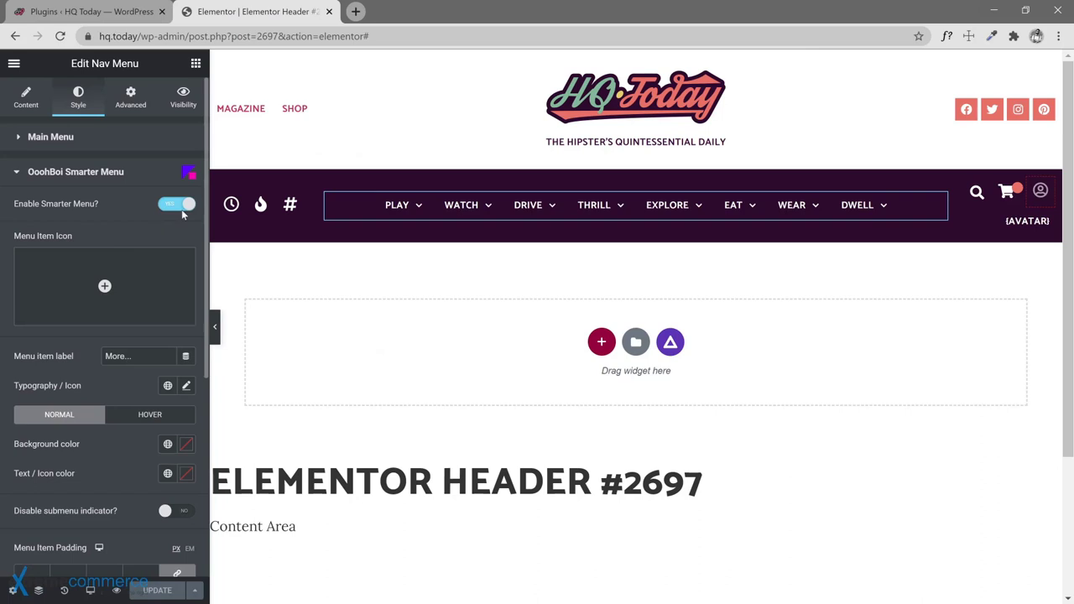
{"action": "scroll", "coordinate": [130, 382], "scroll_direction": "down", "scroll_amount": 2}
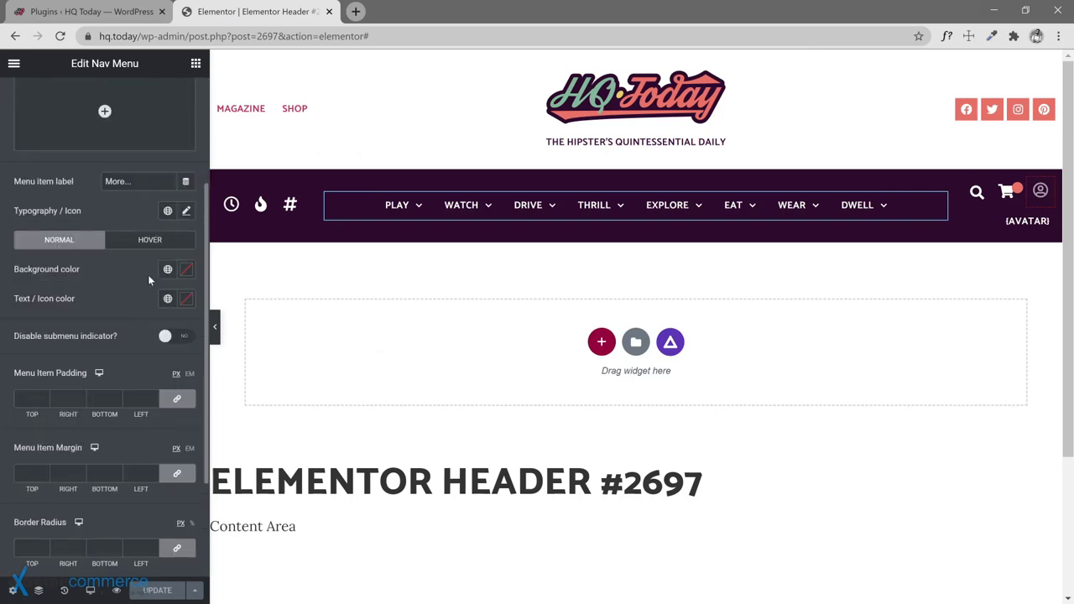
{"action": "scroll", "coordinate": [148, 273], "scroll_direction": "up", "scroll_amount": 2}
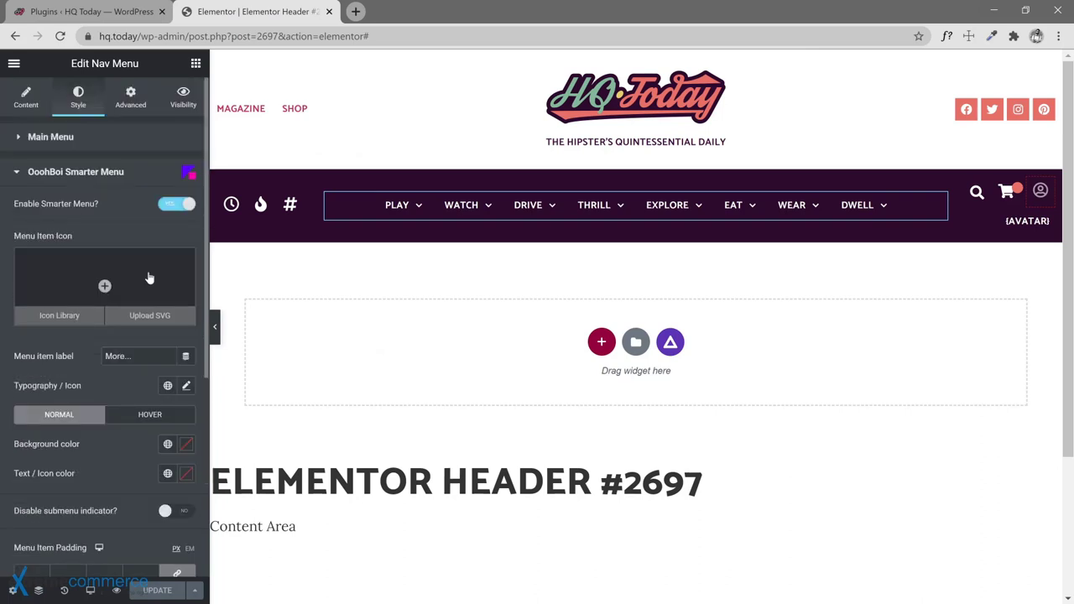
{"action": "left_click", "coordinate": [26, 99]}
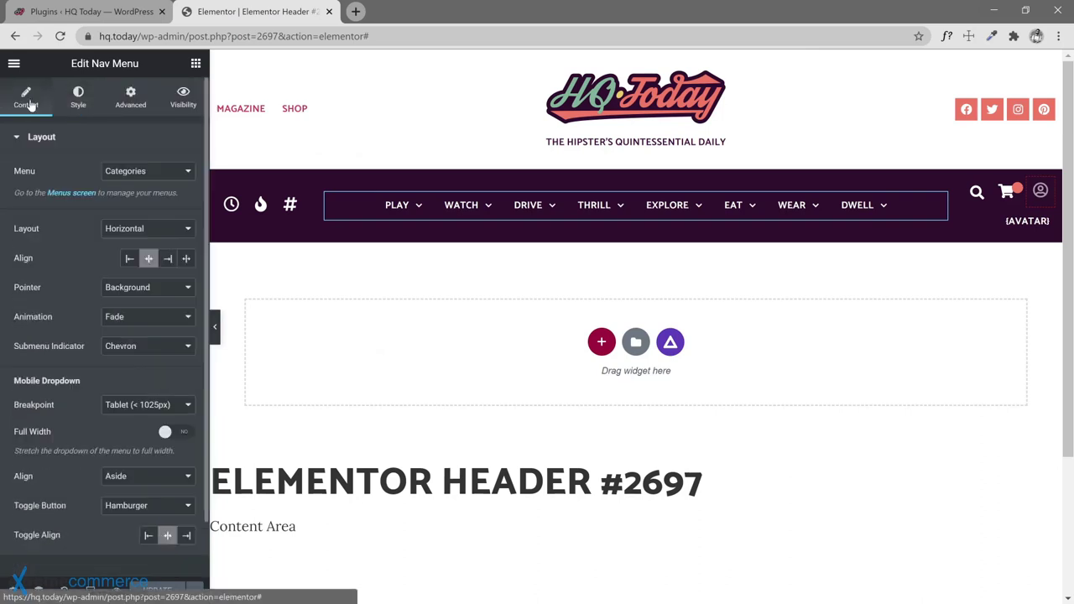
{"action": "left_click", "coordinate": [141, 404]}
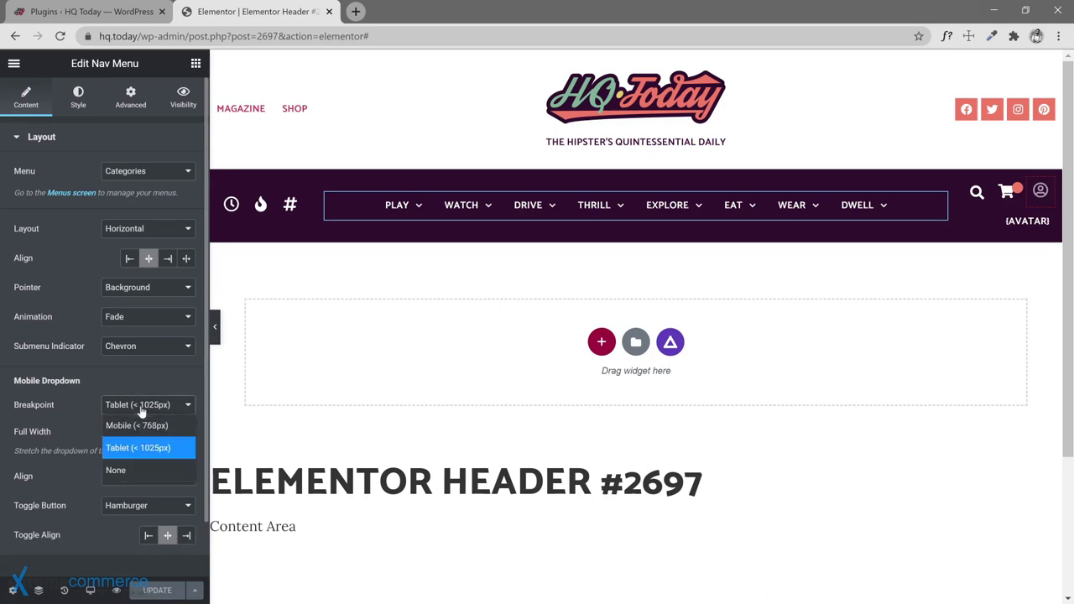
{"action": "left_click", "coordinate": [140, 472]}
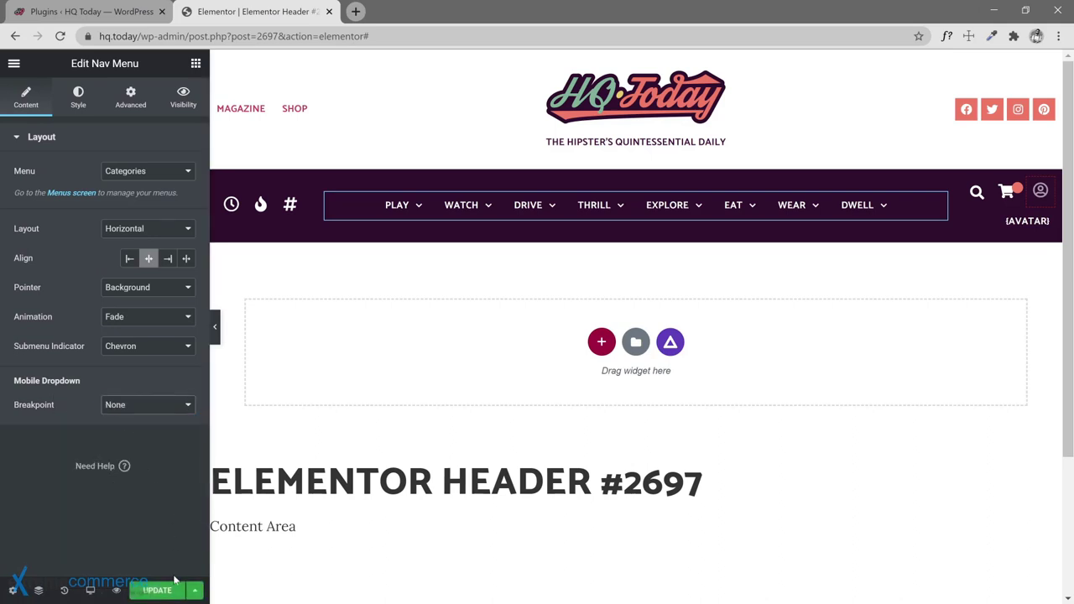
{"action": "left_click", "coordinate": [159, 591]}
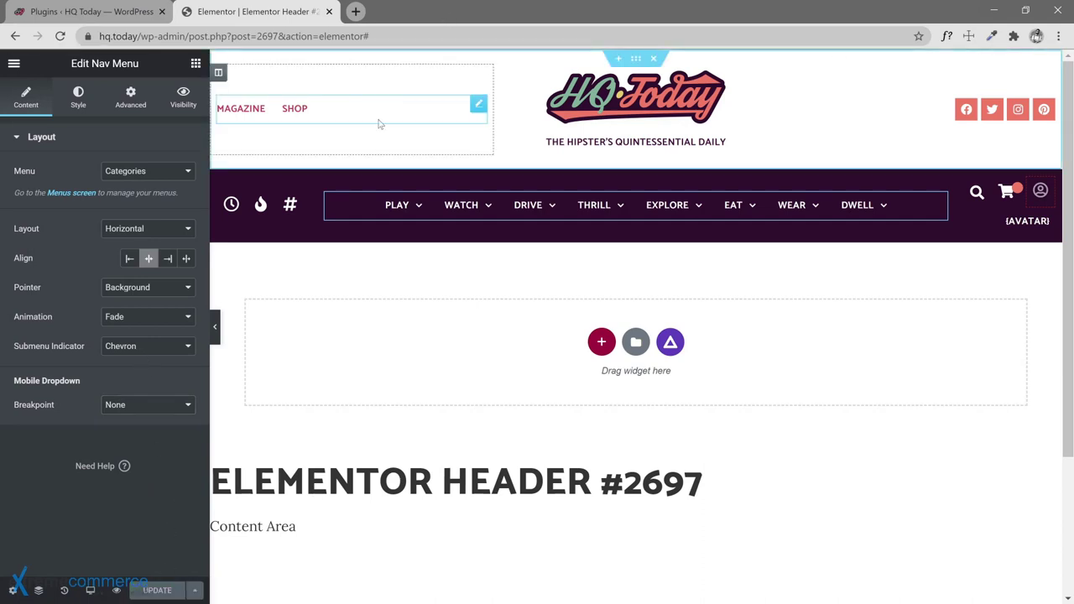
Step: Reload the live site and narrow its window until WEAR and DWELL fold into the MORE… dropdown
{"action": "key", "text": "alt+Tab"}
{"action": "left_click", "coordinate": [123, 93]}
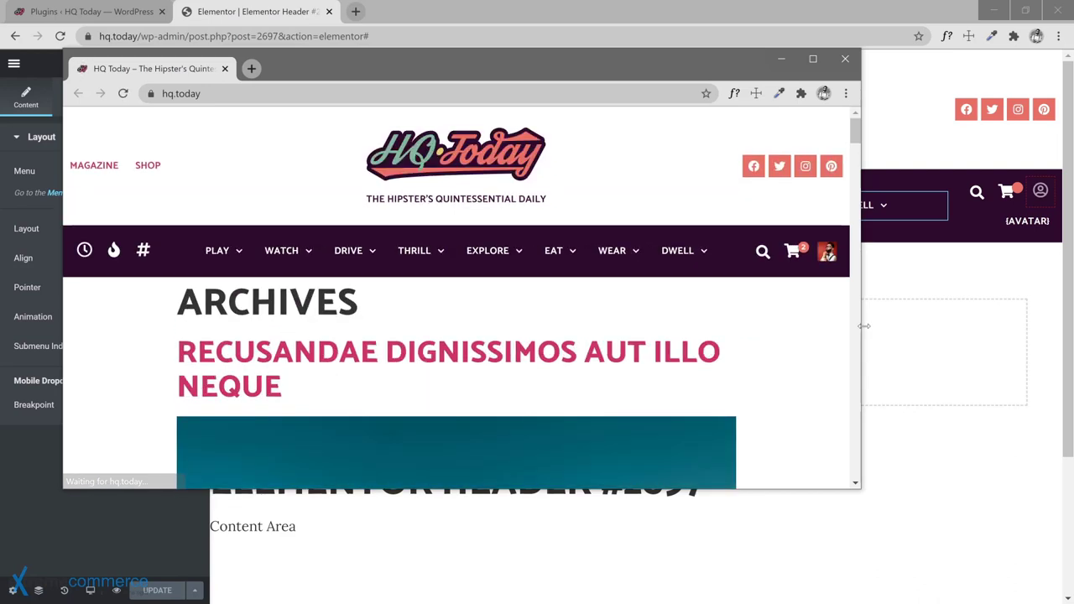
{"action": "left_click_drag", "start_coordinate": [864, 326], "coordinate": [837, 322]}
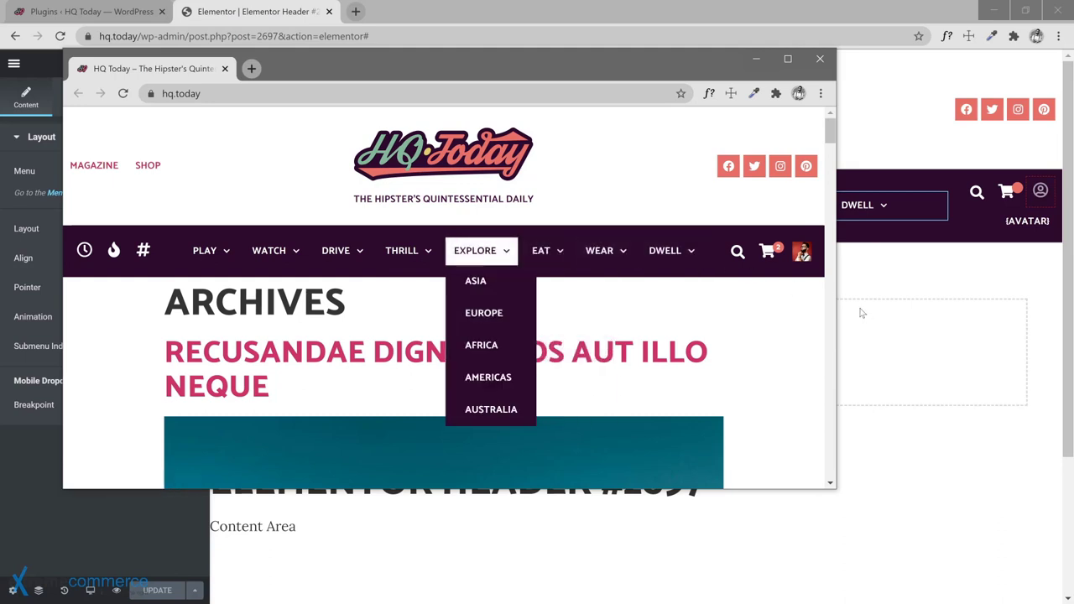
{"action": "left_click_drag", "start_coordinate": [837, 302], "coordinate": [799, 303]}
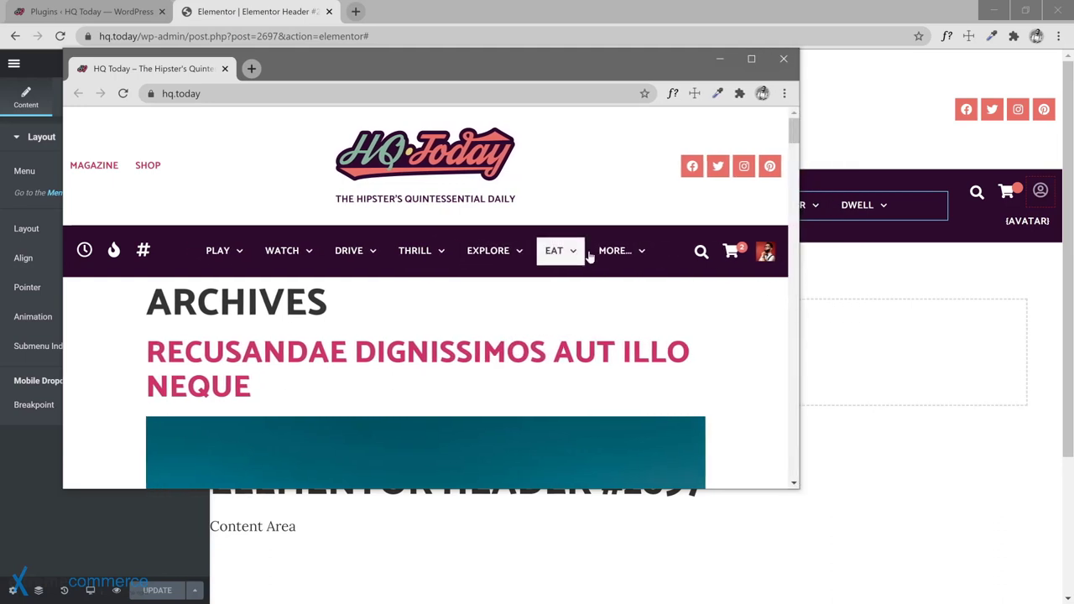
{"action": "mouse_move", "coordinate": [627, 260]}
{"action": "mouse_move", "coordinate": [631, 312]}
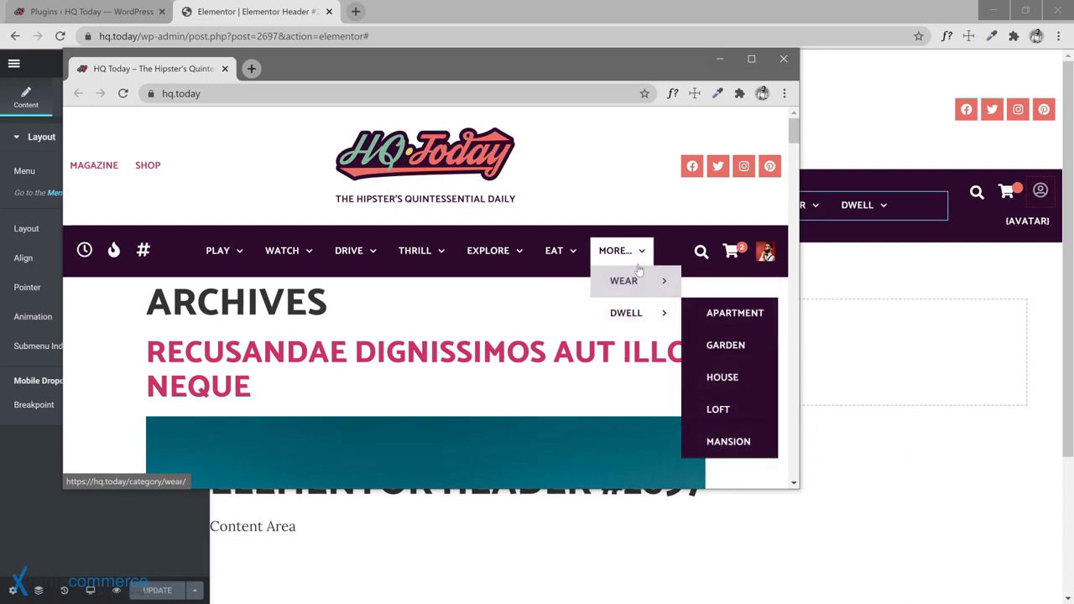
{"action": "mouse_move", "coordinate": [677, 286]}
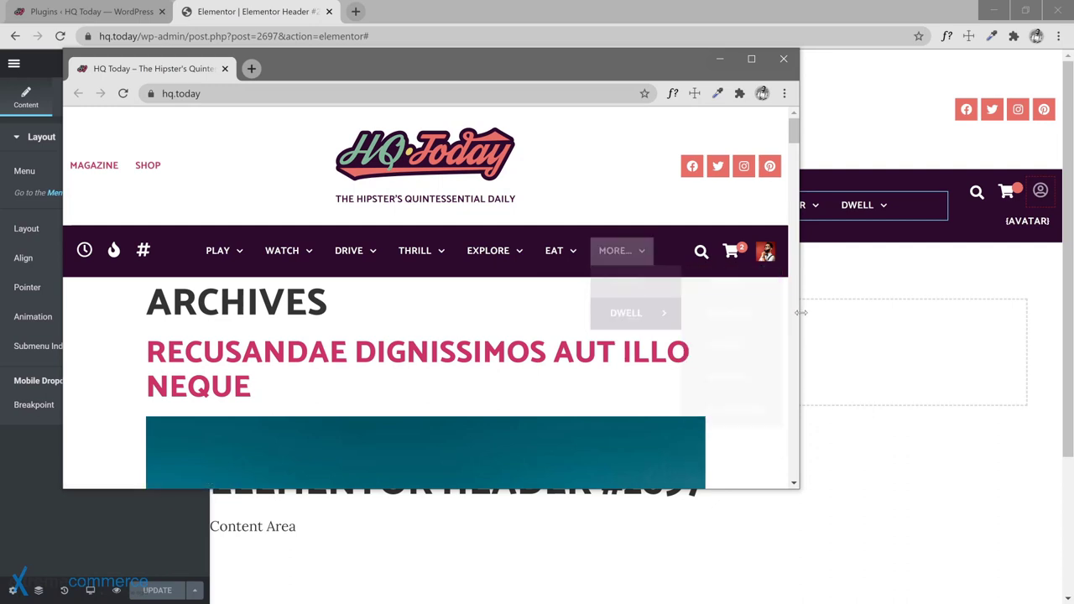
{"action": "left_click_drag", "start_coordinate": [800, 317], "coordinate": [405, 322]}
Step: Check the MORE… dropdown's submenus on the narrow live page
{"action": "mouse_move", "coordinate": [252, 332]}
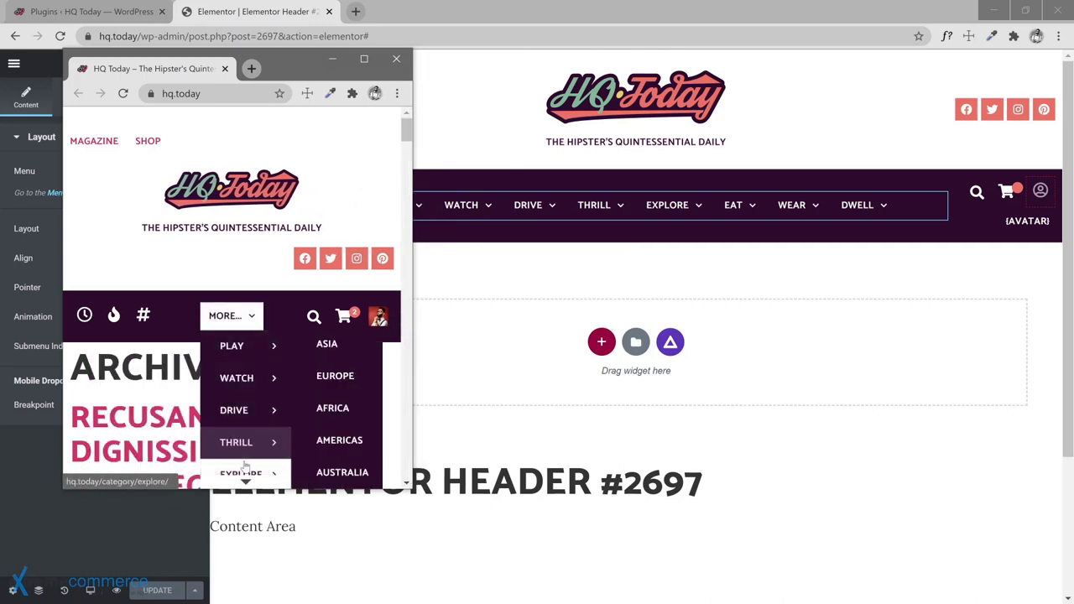
{"action": "scroll", "coordinate": [250, 468], "scroll_direction": "down", "scroll_amount": 2}
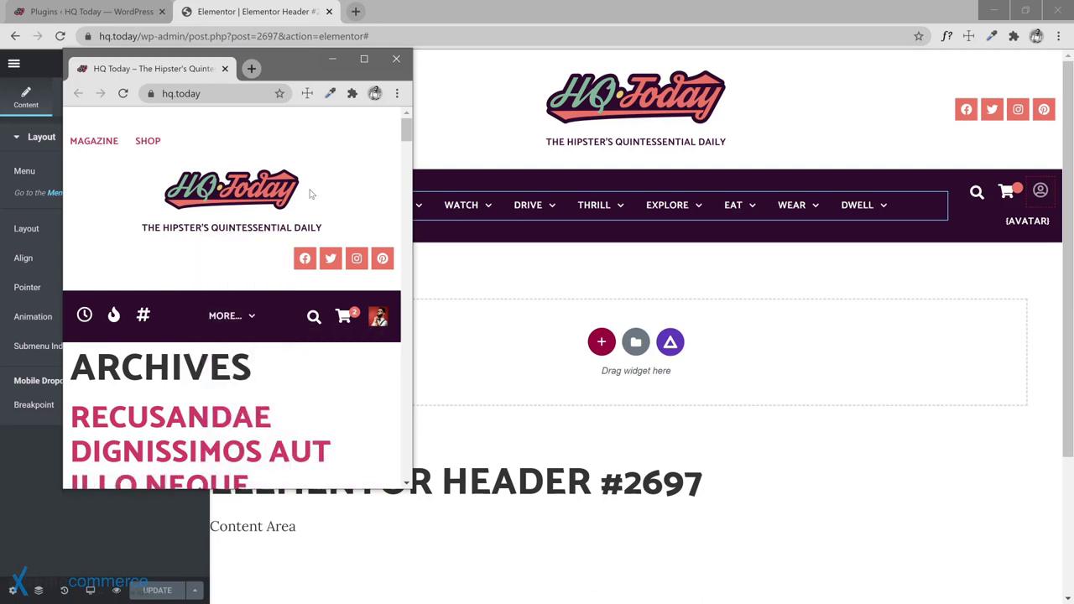
{"action": "scroll", "coordinate": [321, 192], "scroll_direction": "down", "scroll_amount": 1}
{"action": "scroll", "coordinate": [320, 192], "scroll_direction": "up", "scroll_amount": 1}
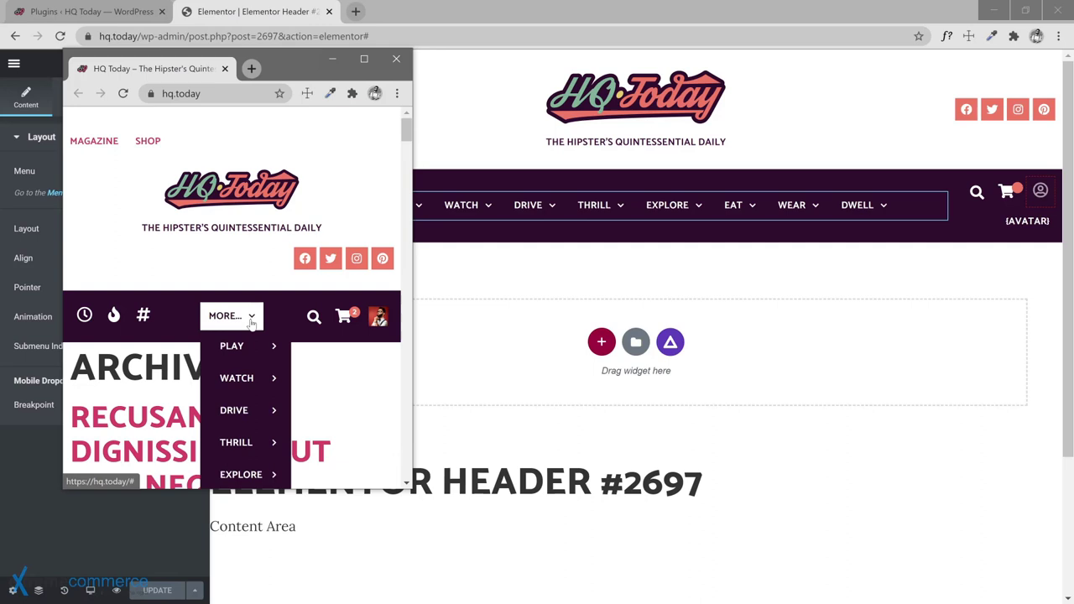
Step: Widen the window to desktop width and back, recheck MORE…, then maximize to show Play through Dwell inline
{"action": "left_click_drag", "start_coordinate": [412, 262], "coordinate": [662, 260]}
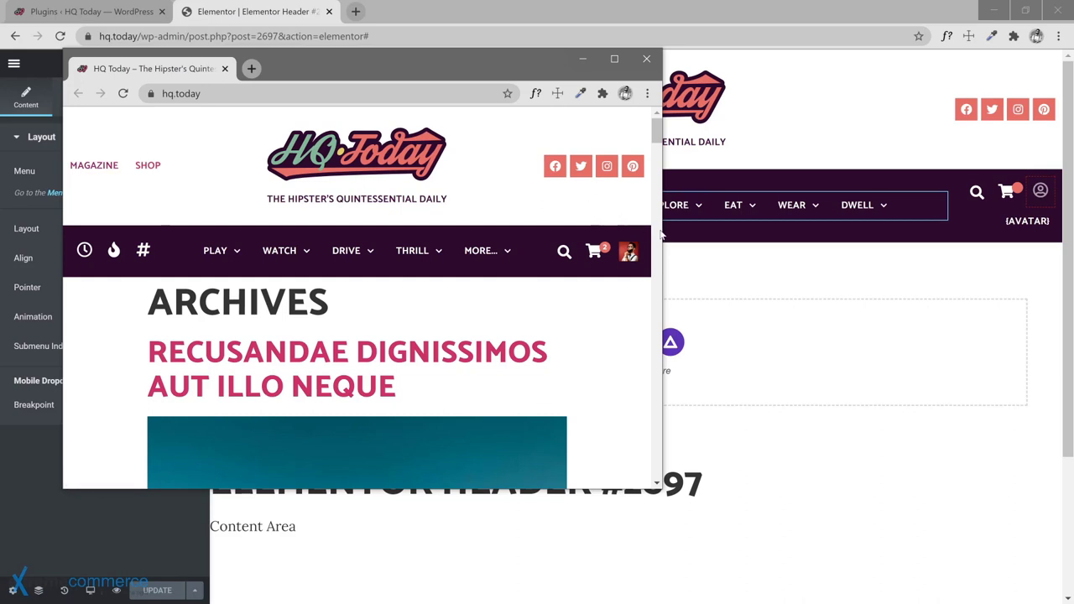
{"action": "left_click_drag", "start_coordinate": [663, 235], "coordinate": [412, 262]}
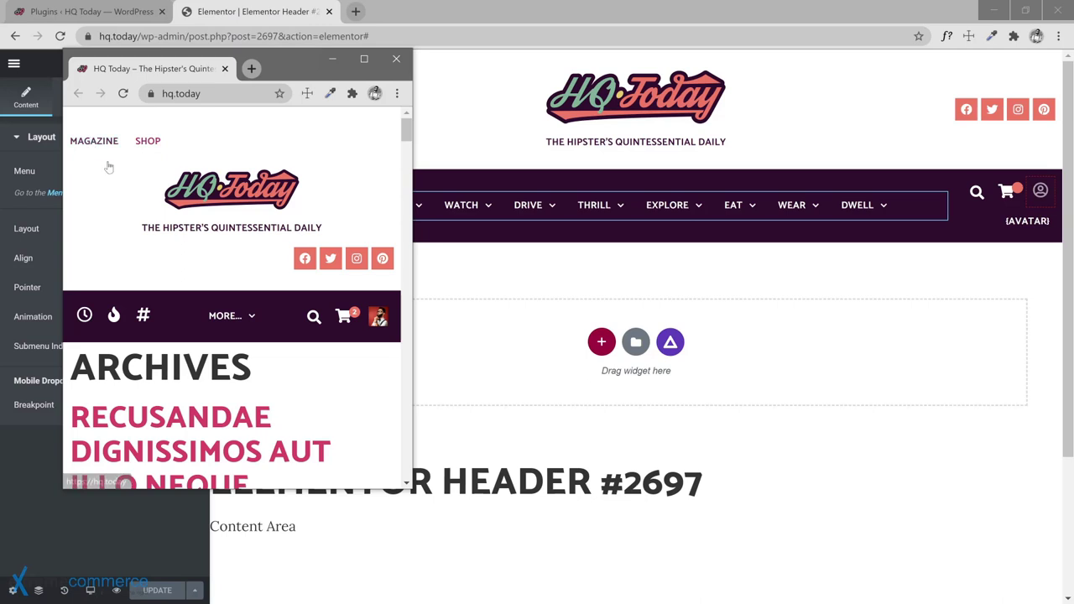
{"action": "mouse_move", "coordinate": [249, 326]}
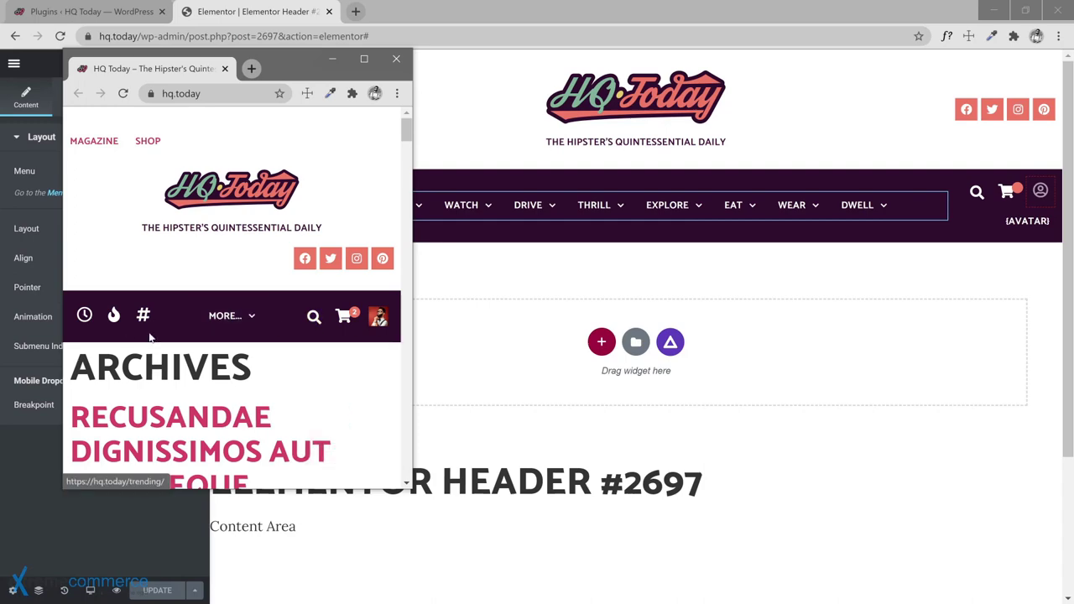
{"action": "scroll", "coordinate": [339, 359], "scroll_direction": "down", "scroll_amount": 5}
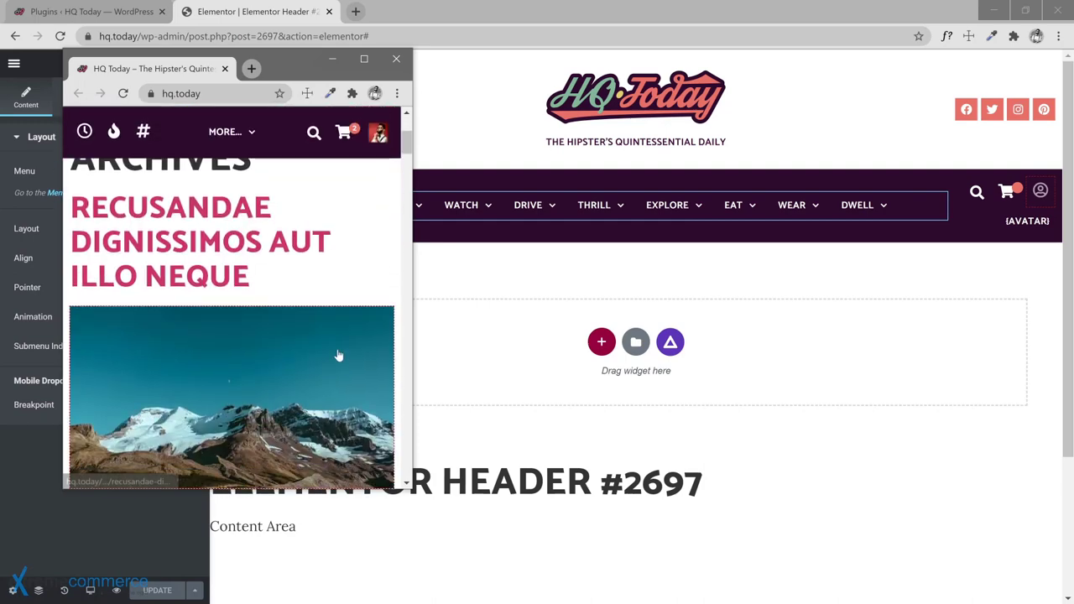
{"action": "scroll", "coordinate": [286, 241], "scroll_direction": "up", "scroll_amount": 6}
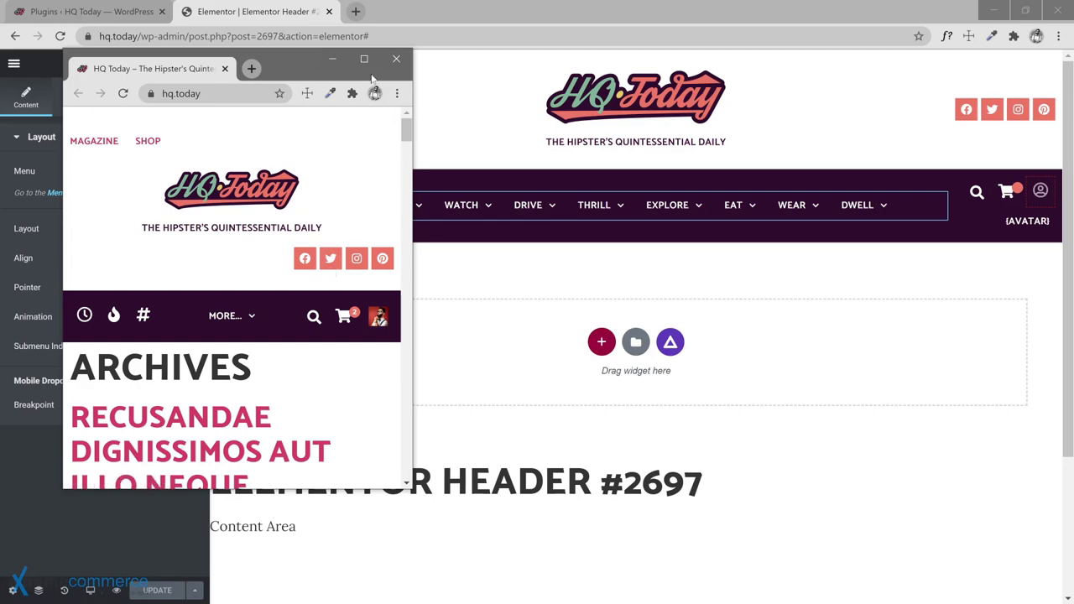
{"action": "left_click", "coordinate": [365, 60]}
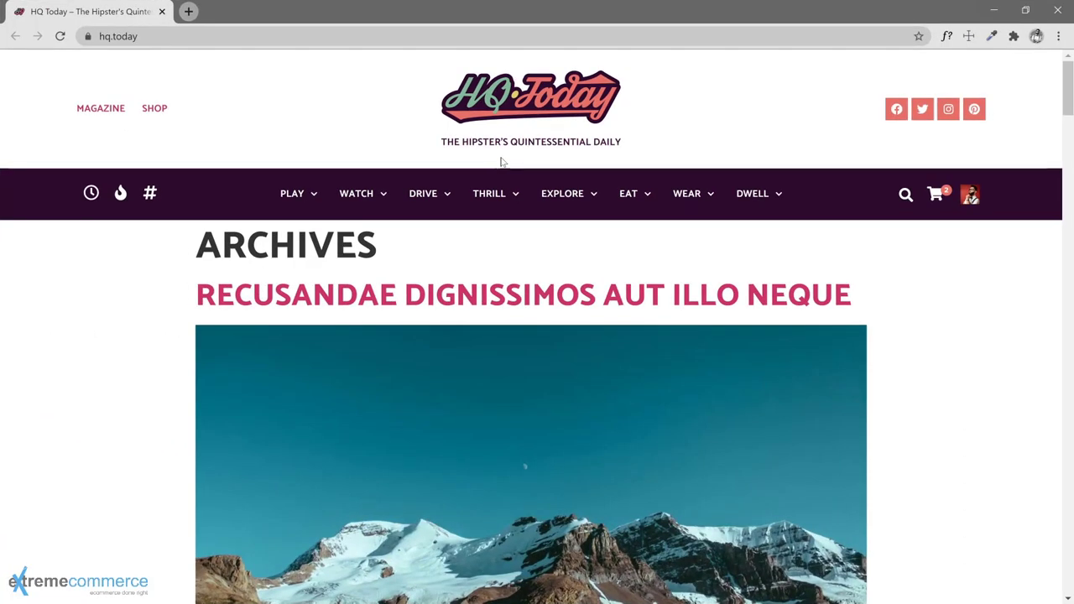
Step: Dock the live HQ Today site as a third tab in the main window and return to the Elementor header editor
{"action": "left_click_drag", "start_coordinate": [34, 19], "coordinate": [357, 12]}
{"action": "left_click", "coordinate": [116, 15]}
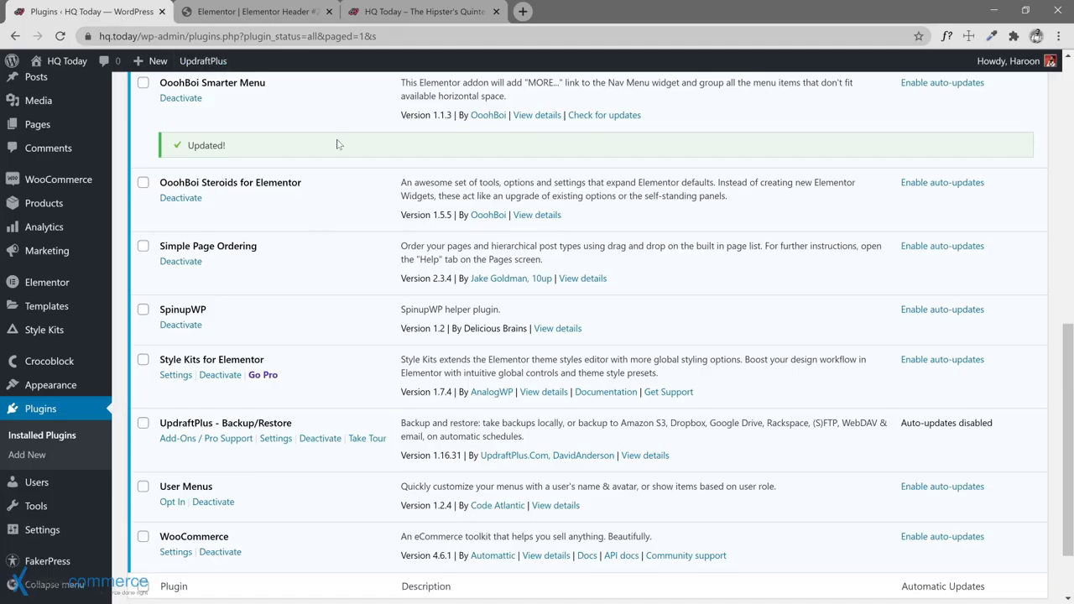
{"action": "left_click", "coordinate": [248, 24]}
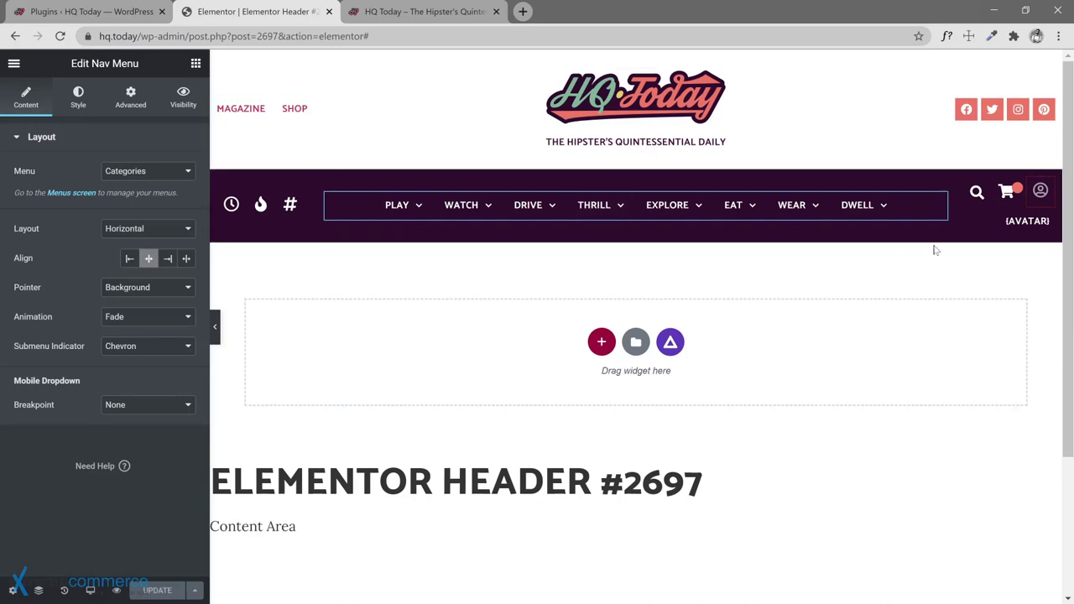
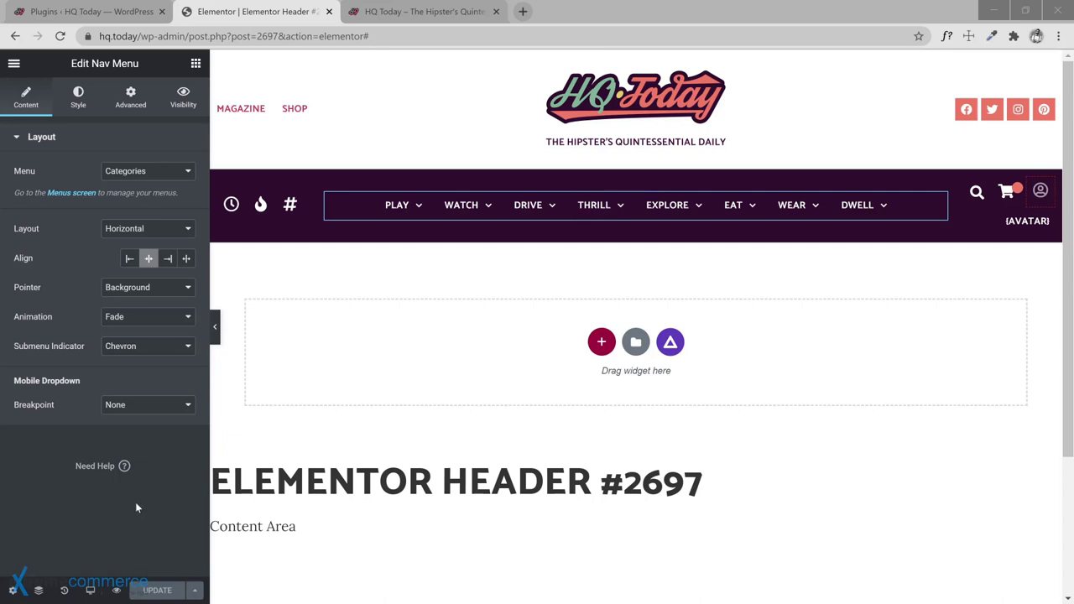
Step: Switch to the mobile preview and hide the Social Icons widget on mobile
{"action": "mouse_move", "coordinate": [92, 589]}
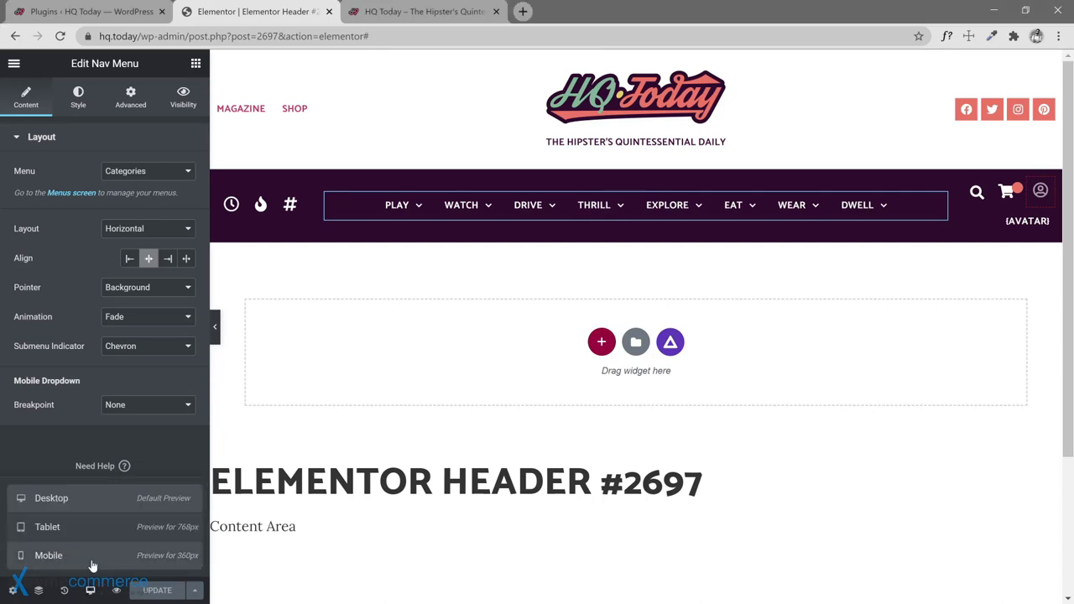
{"action": "left_click", "coordinate": [92, 562]}
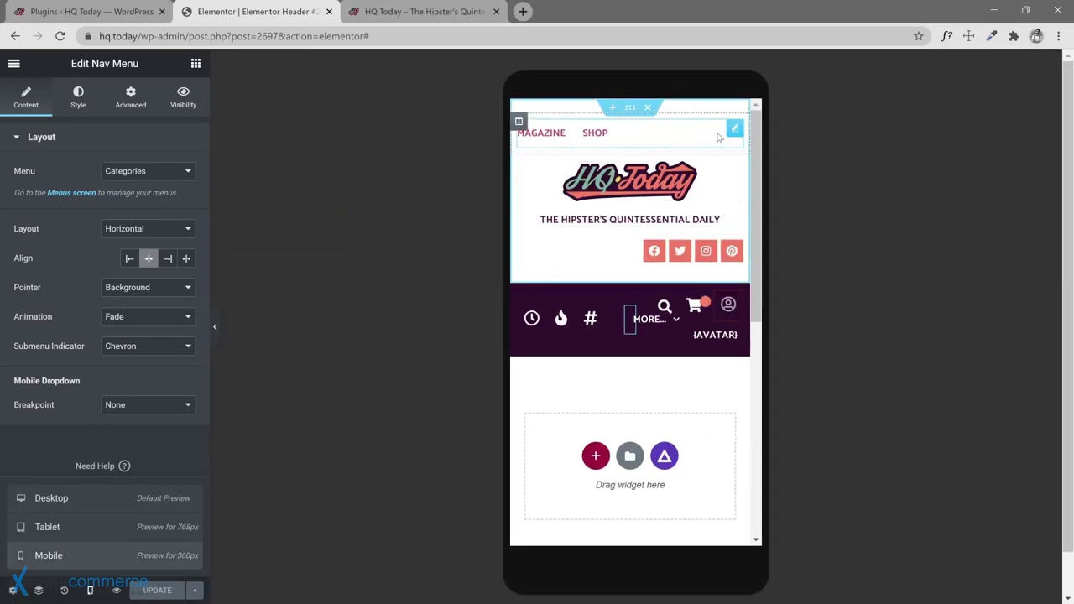
{"action": "left_click", "coordinate": [734, 130]}
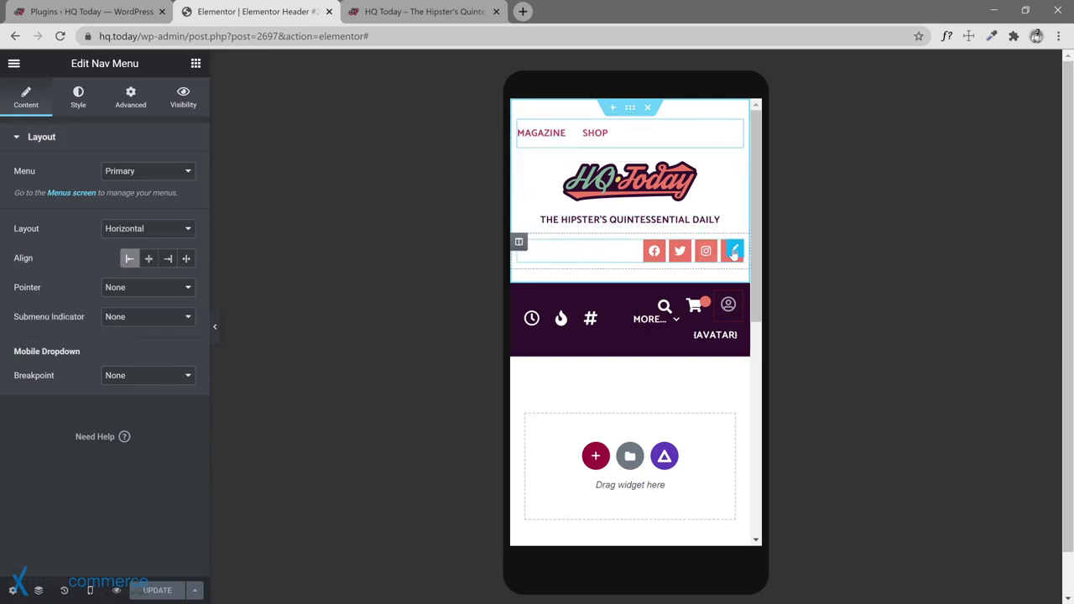
{"action": "left_click", "coordinate": [733, 253]}
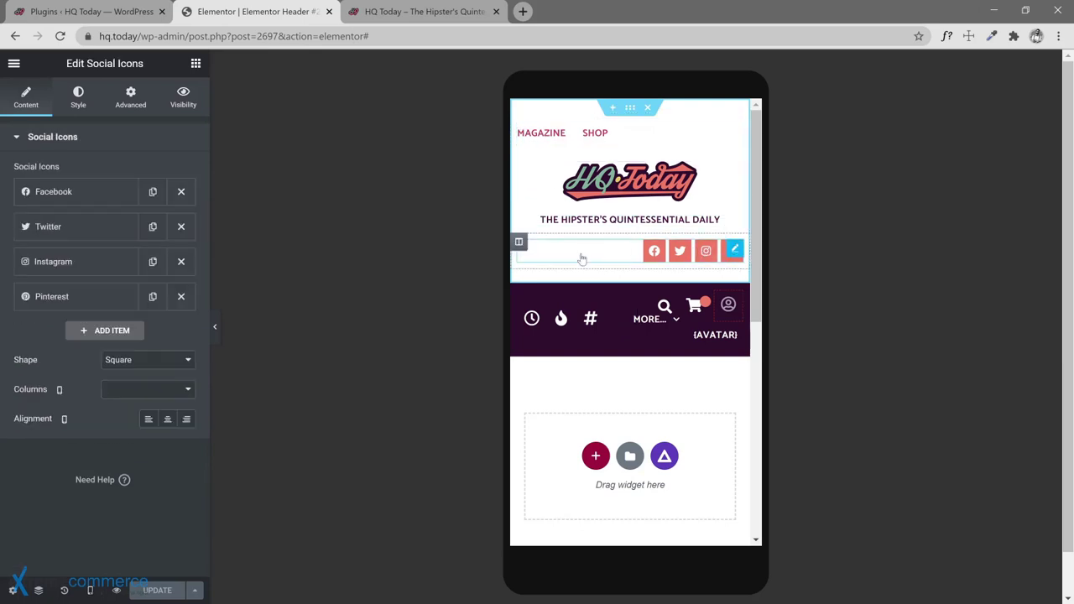
{"action": "left_click", "coordinate": [130, 97]}
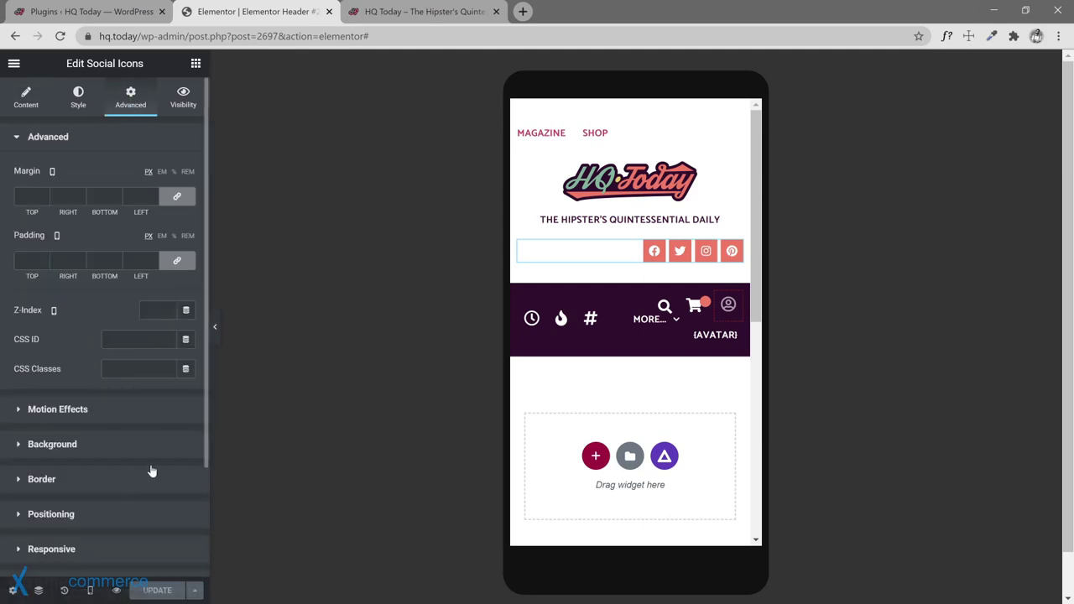
{"action": "scroll", "coordinate": [151, 475], "scroll_direction": "down", "scroll_amount": 3}
{"action": "left_click", "coordinate": [116, 412]}
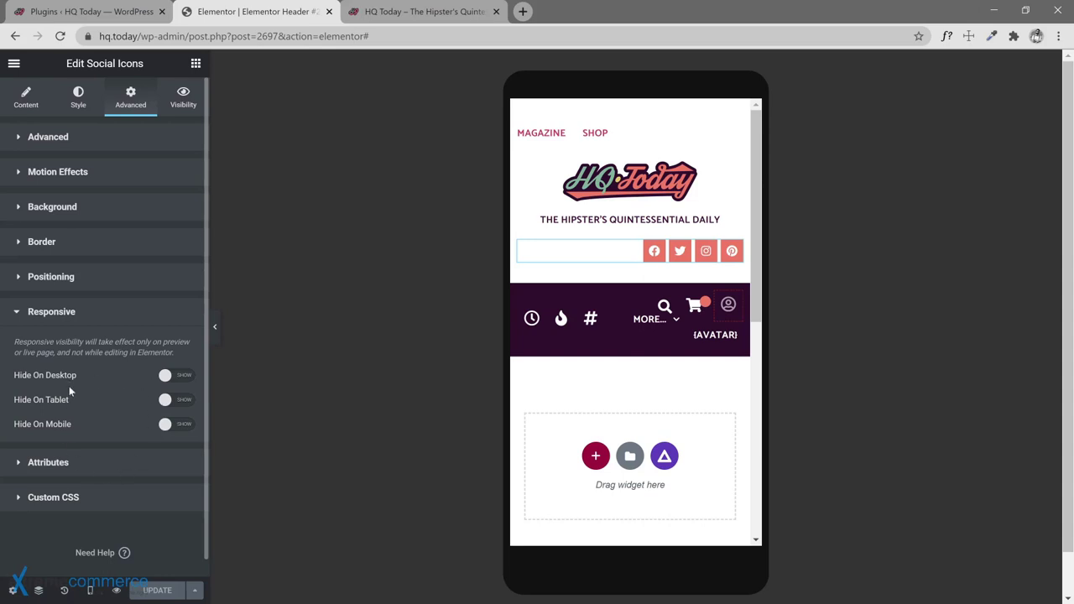
{"action": "left_click", "coordinate": [179, 425]}
Step: Hide the Magazine/Shop nav menu on mobile and save the header with Update
{"action": "left_click", "coordinate": [733, 129]}
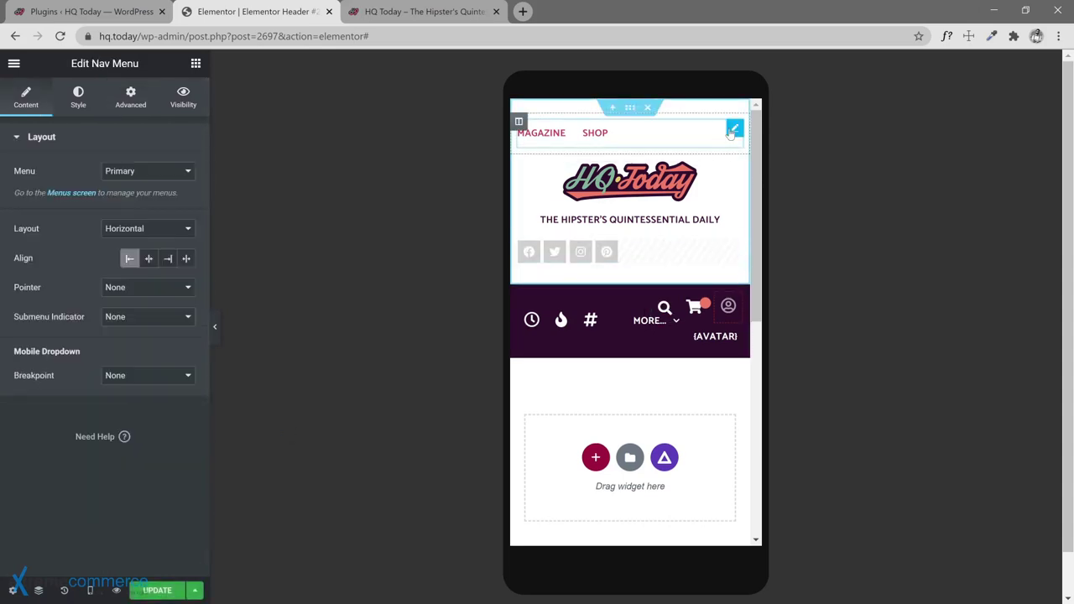
{"action": "left_click", "coordinate": [134, 99]}
{"action": "scroll", "coordinate": [110, 432], "scroll_direction": "down", "scroll_amount": 3}
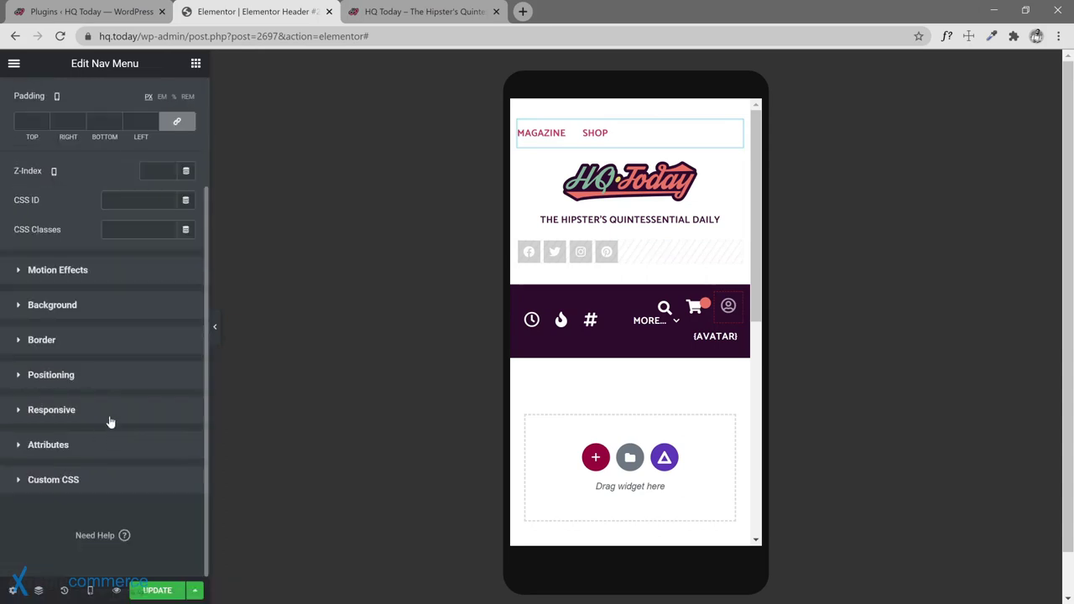
{"action": "left_click", "coordinate": [96, 417]}
{"action": "left_click", "coordinate": [175, 426]}
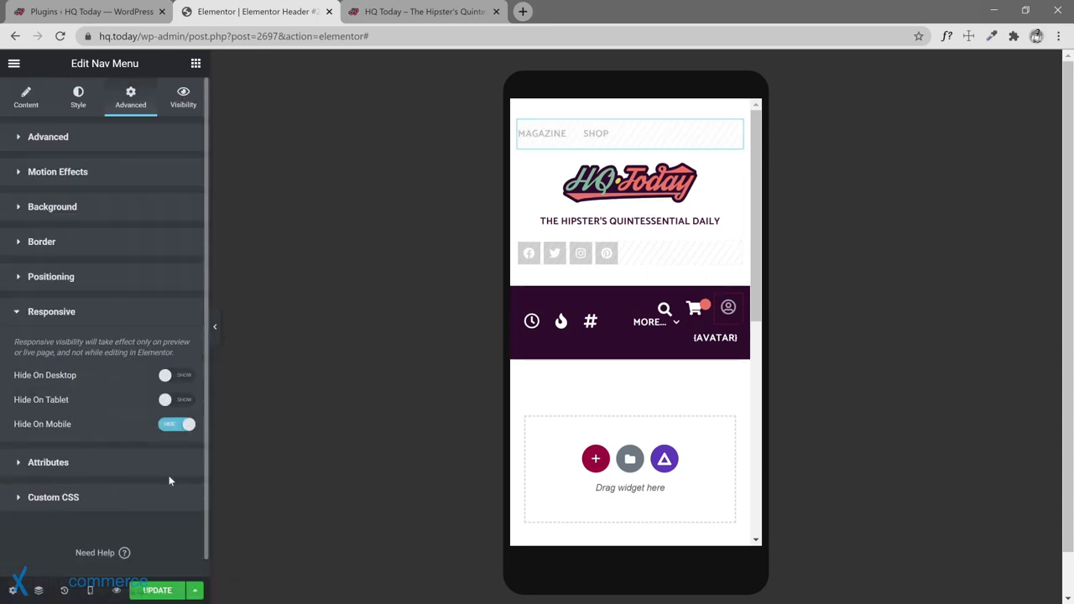
{"action": "left_click", "coordinate": [157, 590]}
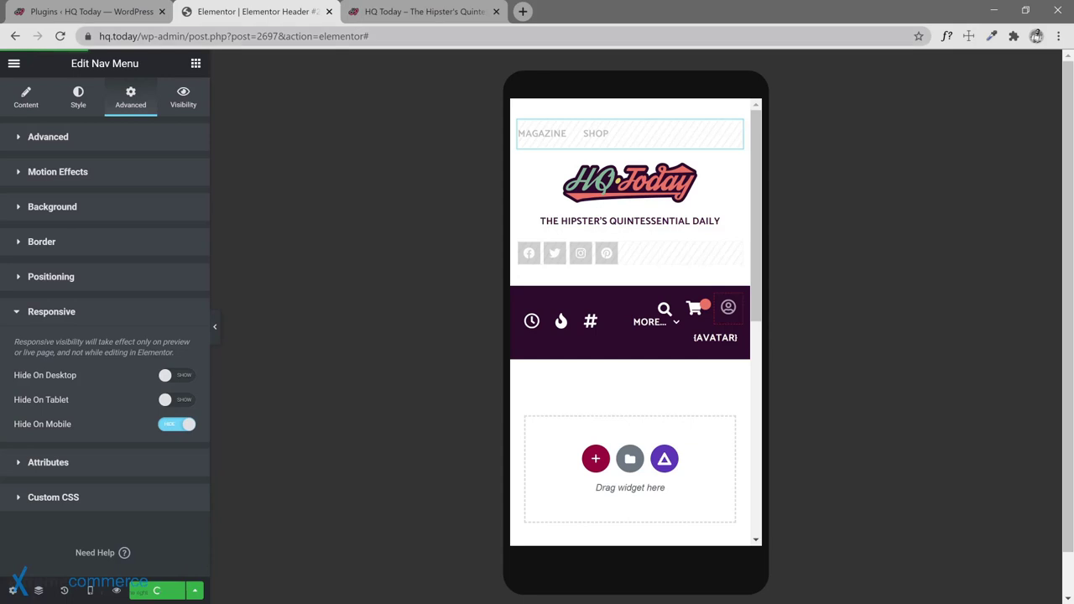
{"action": "left_click", "coordinate": [394, 13]}
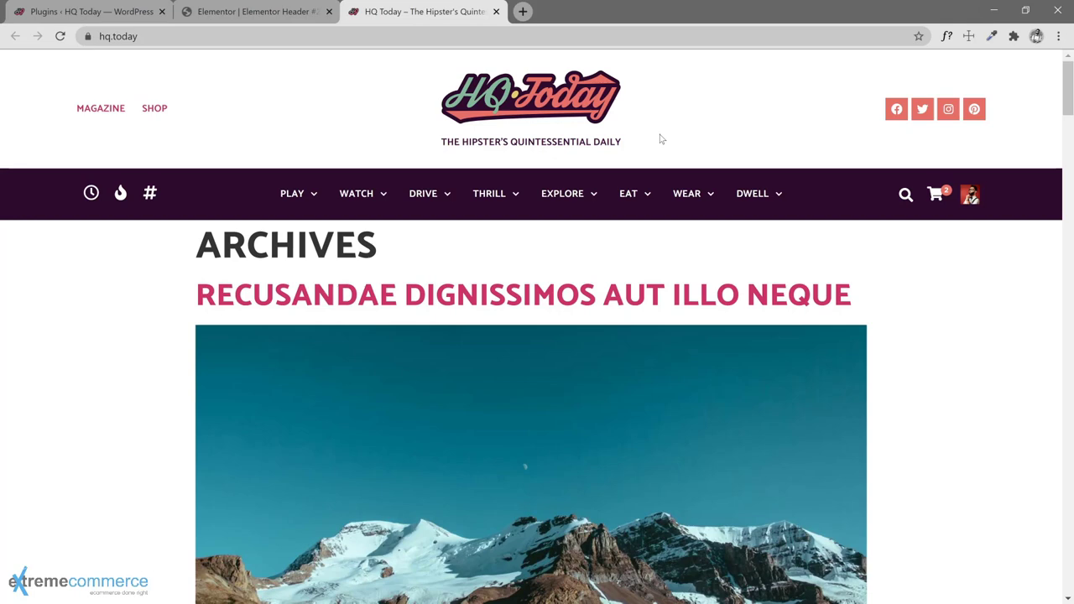
Step: Check the reloaded live site at 400px mobile width in DevTools and open the MORE… dropdown
{"action": "key", "text": "ctrl+shift+i"}
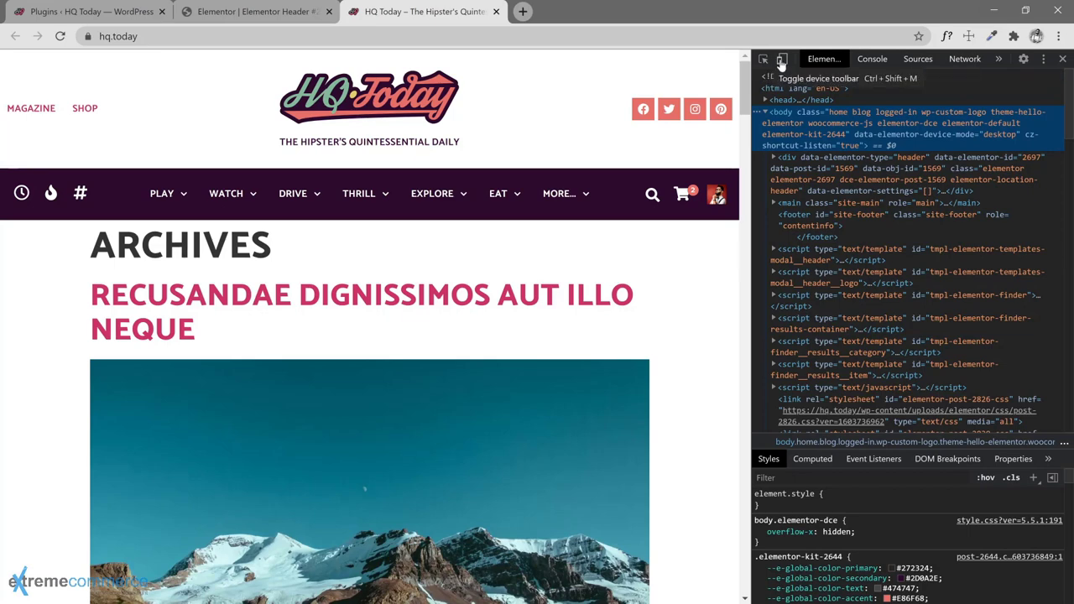
{"action": "left_click", "coordinate": [783, 62]}
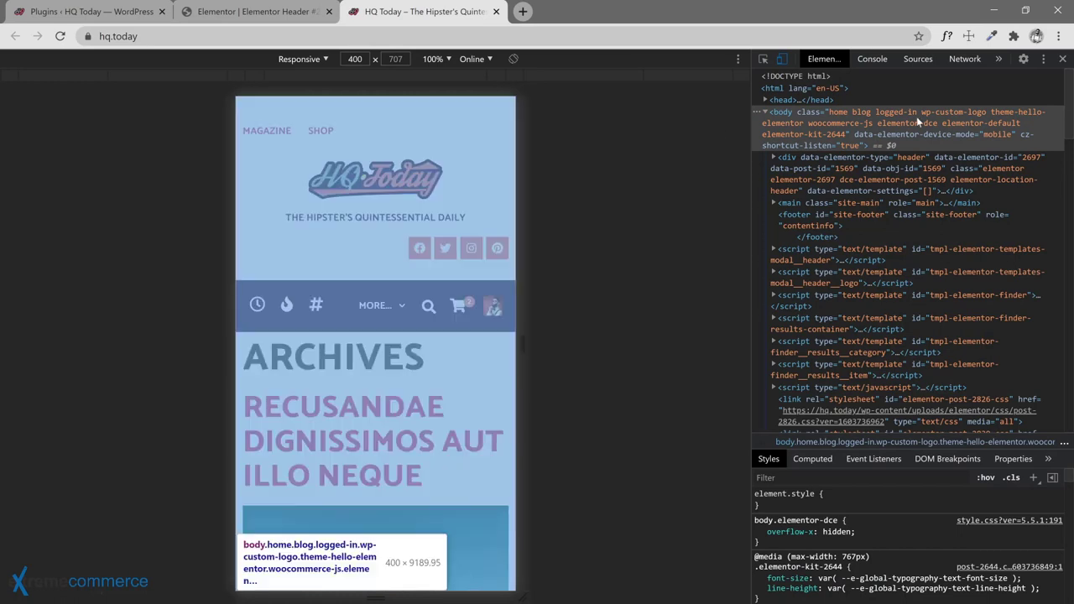
{"action": "left_click", "coordinate": [59, 36]}
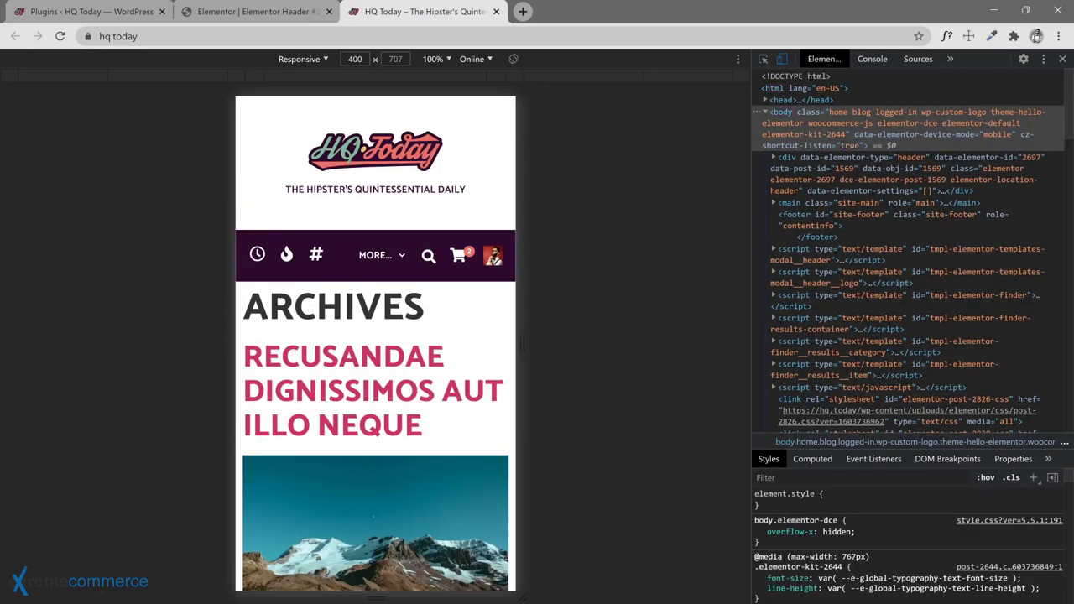
{"action": "scroll", "coordinate": [466, 181], "scroll_direction": "down", "scroll_amount": 6}
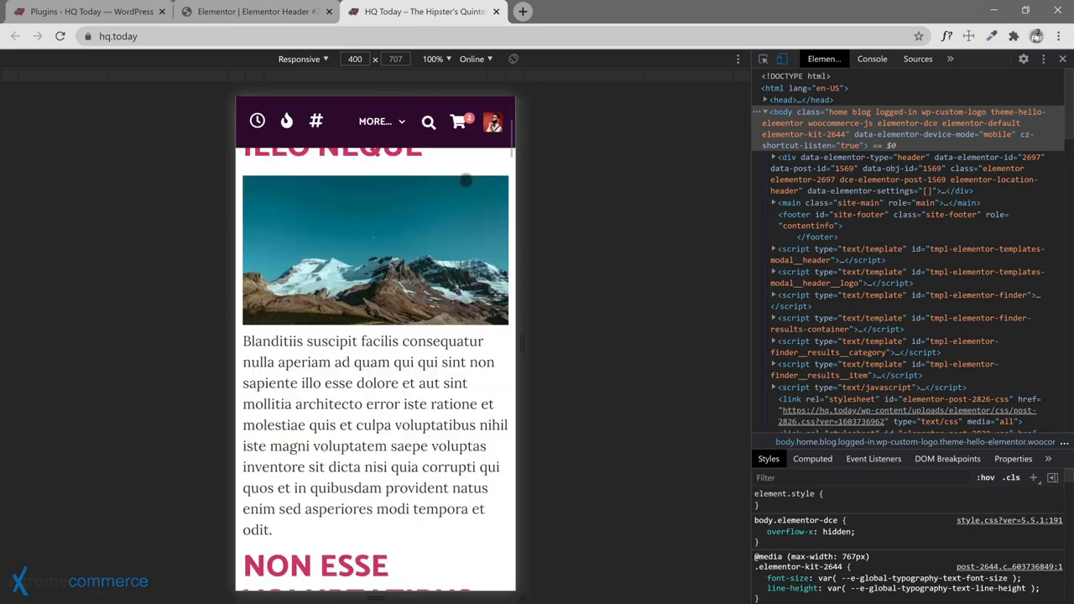
{"action": "scroll", "coordinate": [466, 181], "scroll_direction": "up", "scroll_amount": 6}
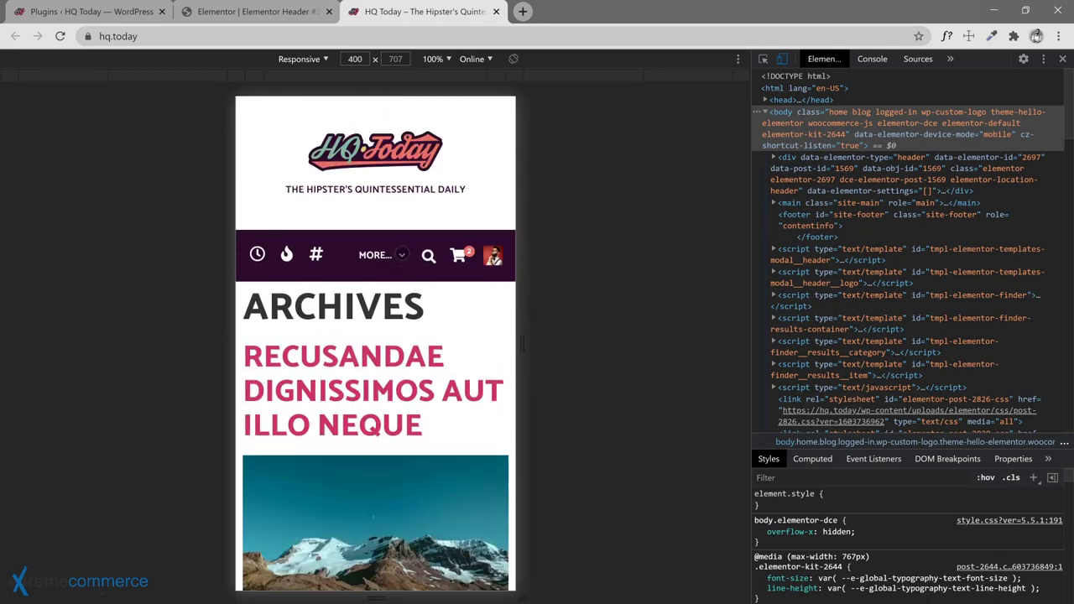
{"action": "left_click", "coordinate": [401, 254]}
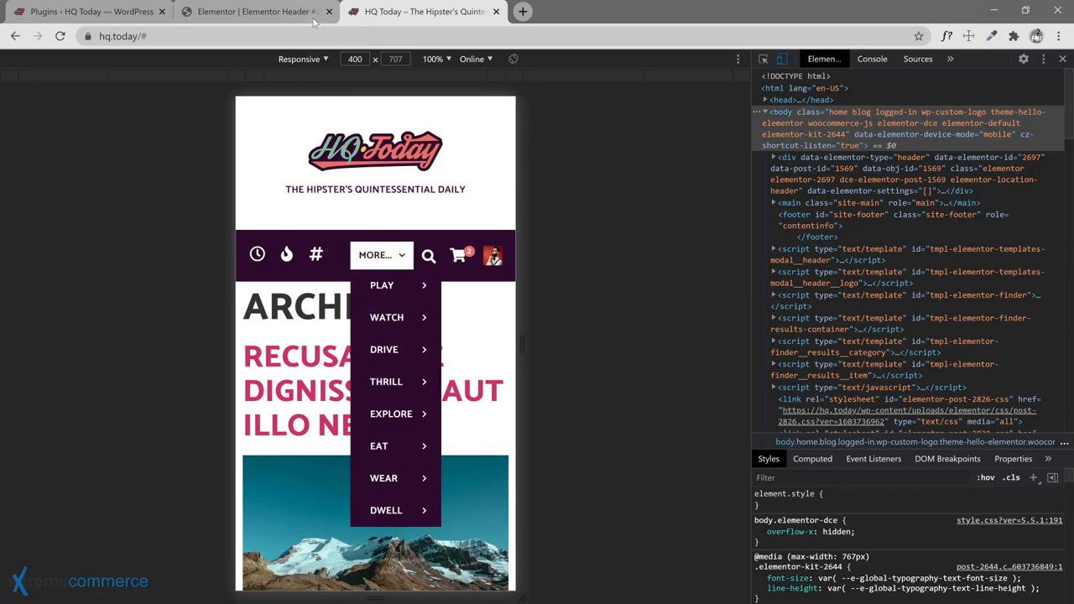
{"action": "left_click", "coordinate": [265, 12]}
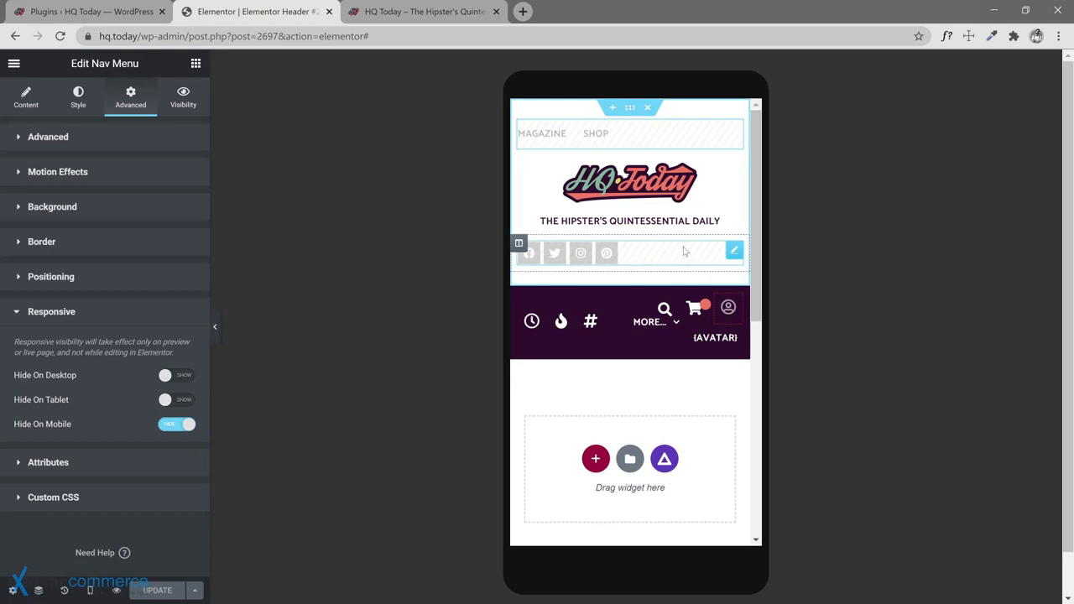
Step: Set the category Nav Menu's Mobile Dropdown Breakpoint to Mobile (< 768px) and update the header
{"action": "mouse_move", "coordinate": [668, 332]}
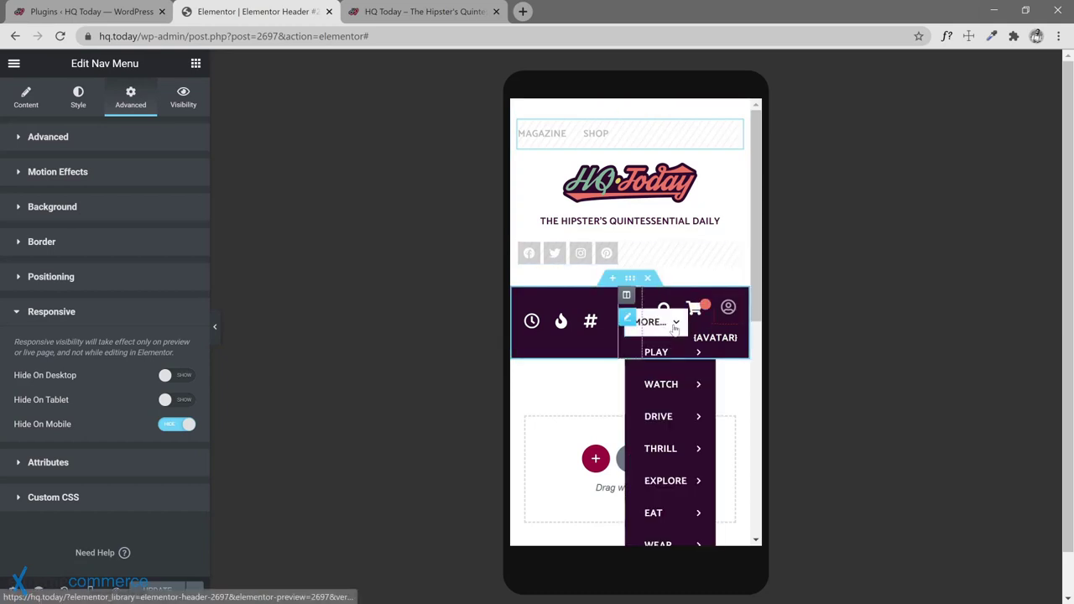
{"action": "left_click", "coordinate": [629, 321]}
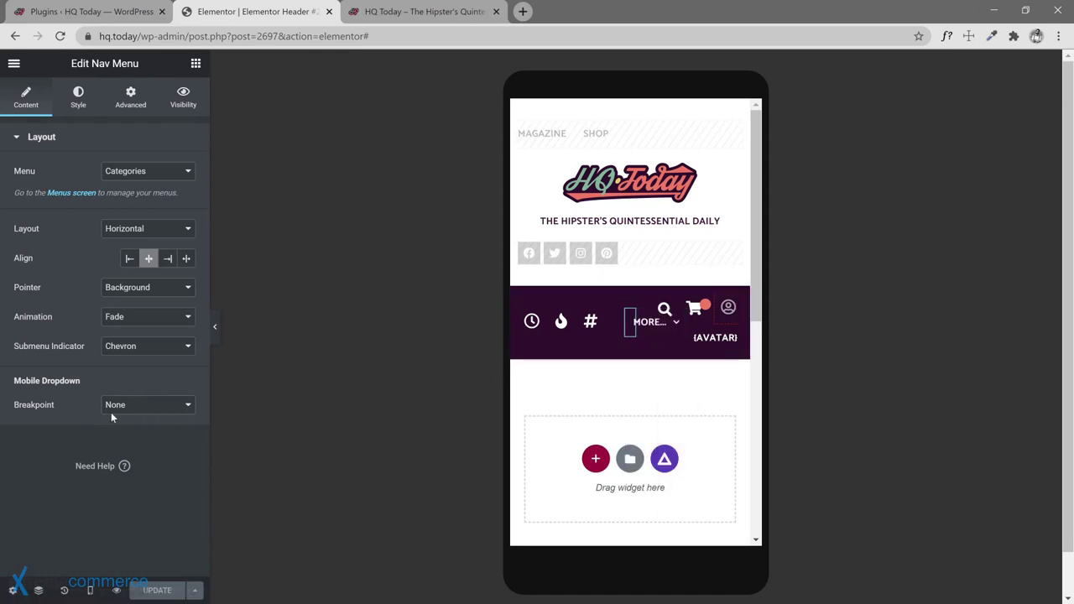
{"action": "left_click", "coordinate": [144, 406]}
{"action": "left_click", "coordinate": [145, 426]}
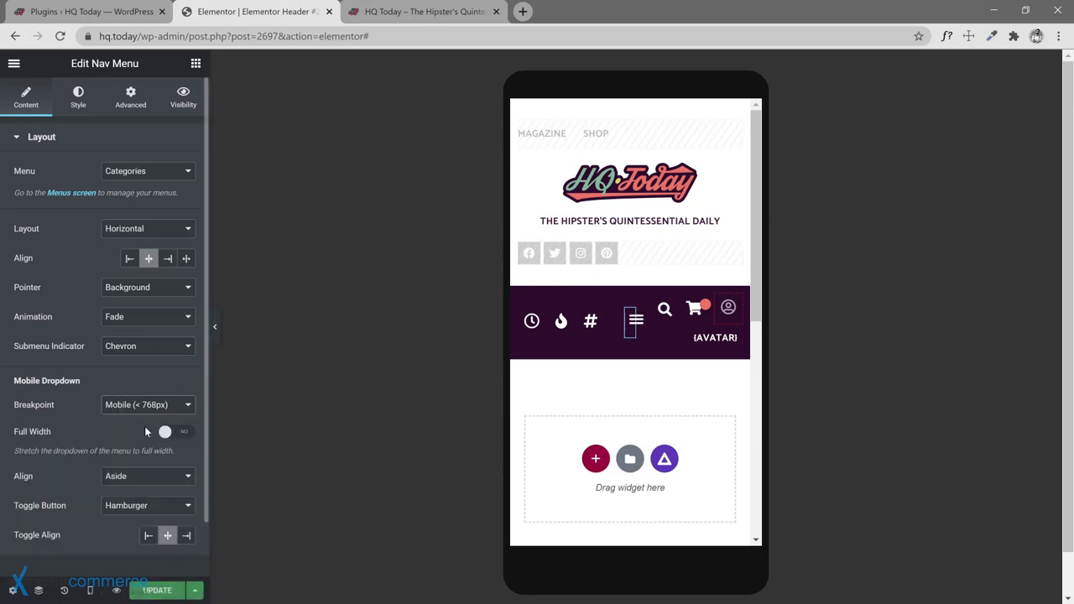
{"action": "left_click", "coordinate": [157, 590]}
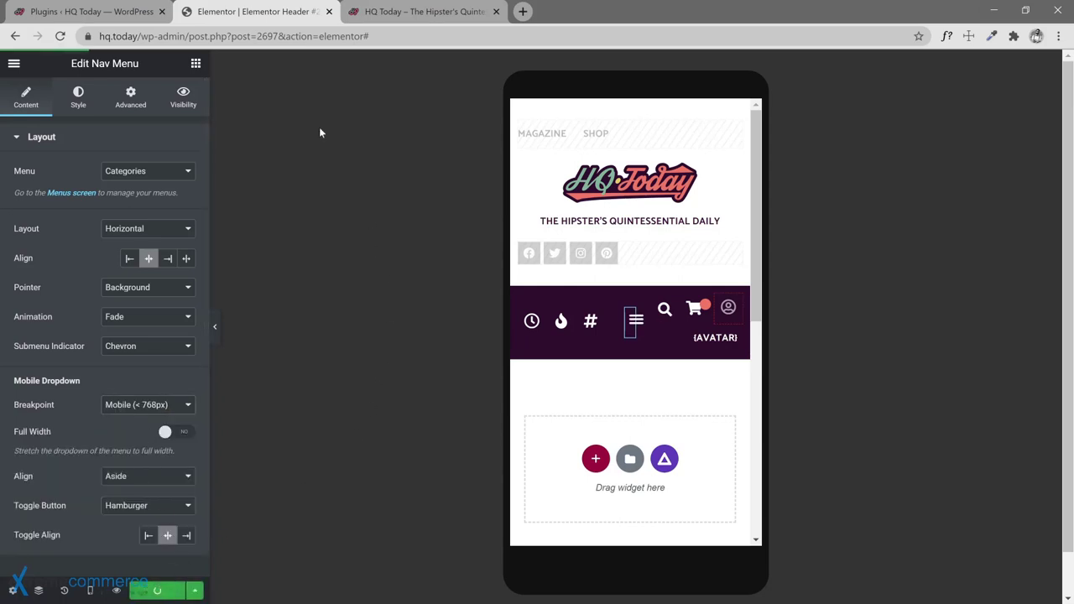
{"action": "left_click", "coordinate": [375, 20]}
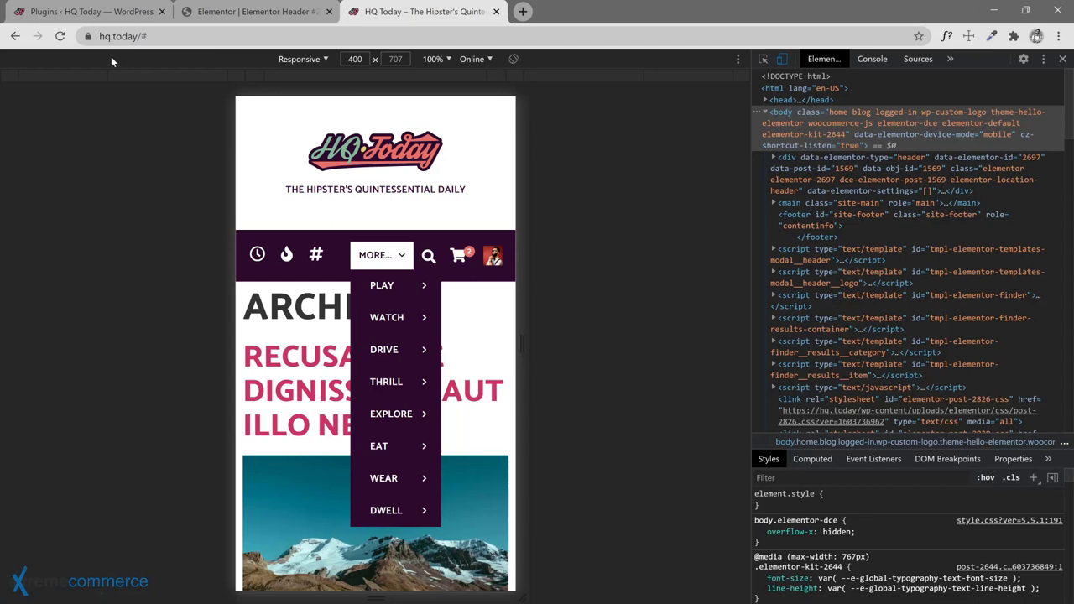
Step: Reload the 400px mobile view and toggle the category hamburger dropdown open and closed twice
{"action": "left_click", "coordinate": [59, 40]}
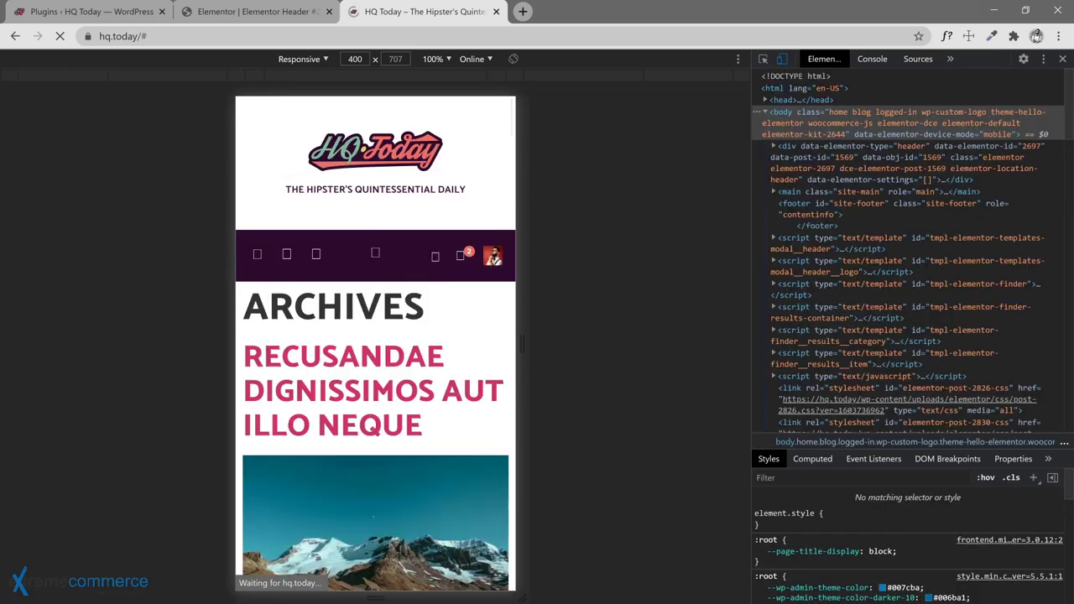
{"action": "left_click", "coordinate": [376, 254]}
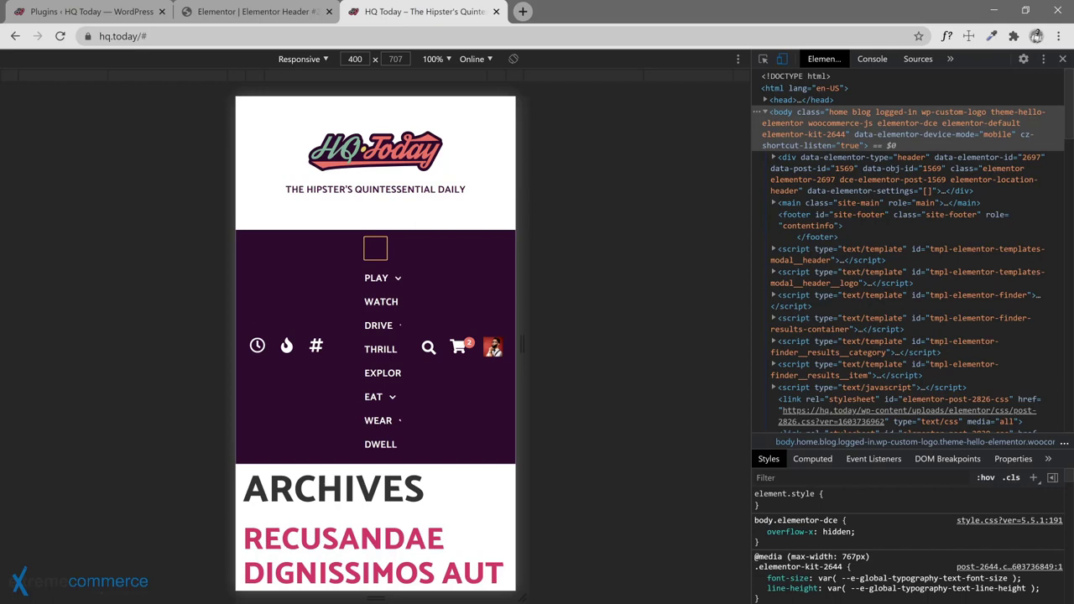
{"action": "left_click", "coordinate": [375, 249]}
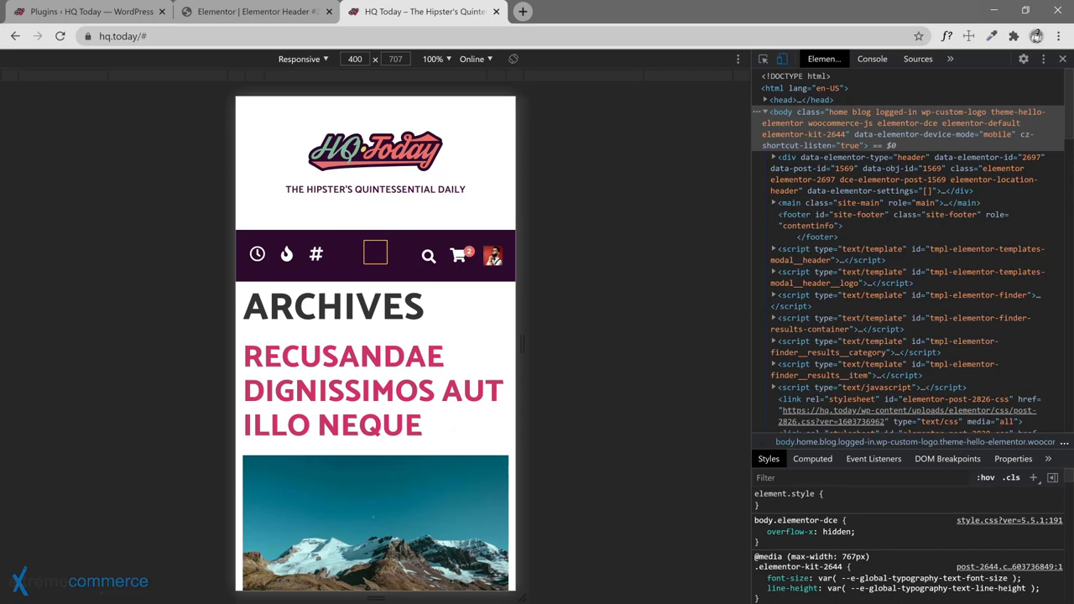
{"action": "left_click", "coordinate": [375, 252]}
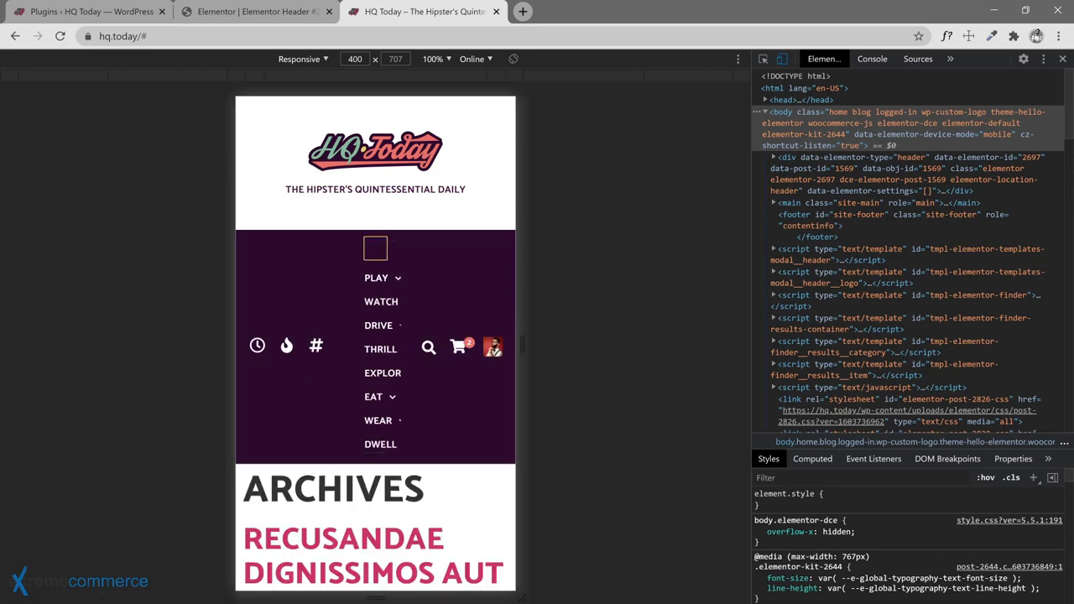
{"action": "left_click", "coordinate": [375, 249]}
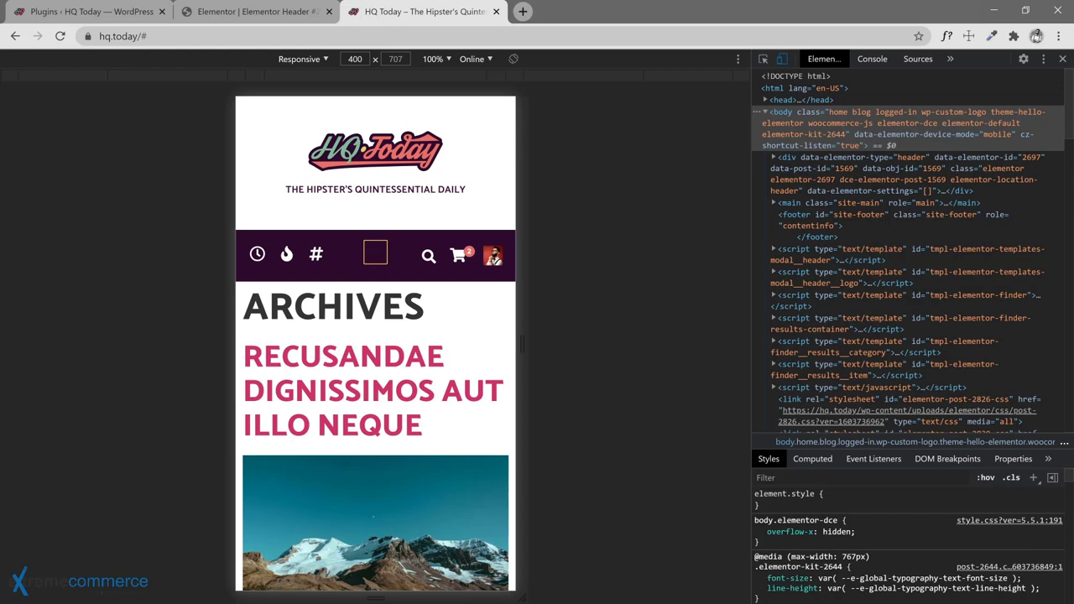
{"action": "left_click", "coordinate": [338, 299]}
{"action": "left_click", "coordinate": [255, 12]}
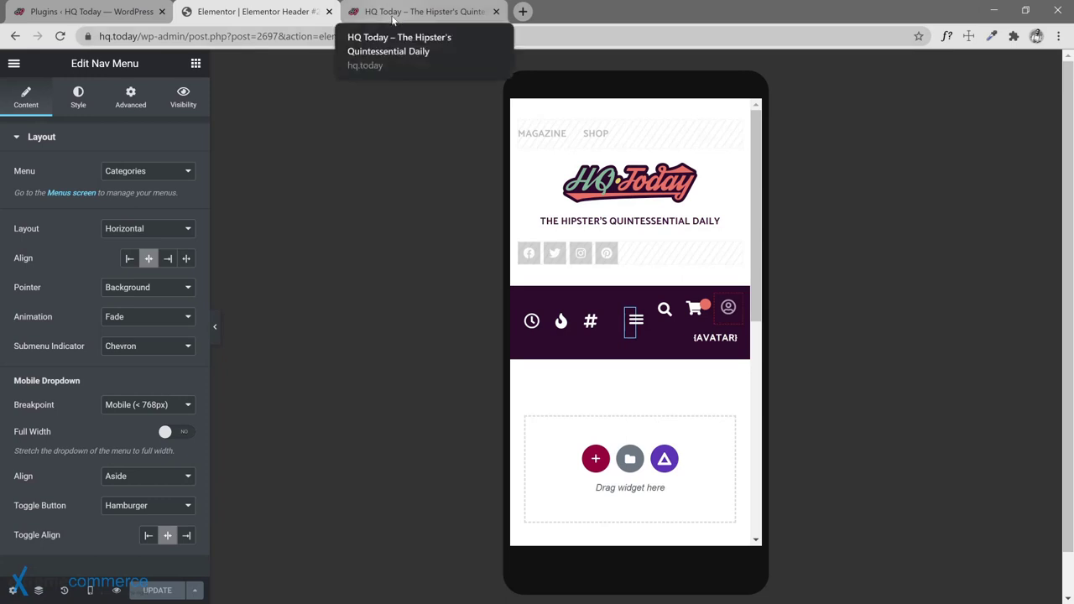
Step: Set the category menu's Mobile Dropdown Breakpoint to None
{"action": "left_click", "coordinate": [393, 20]}
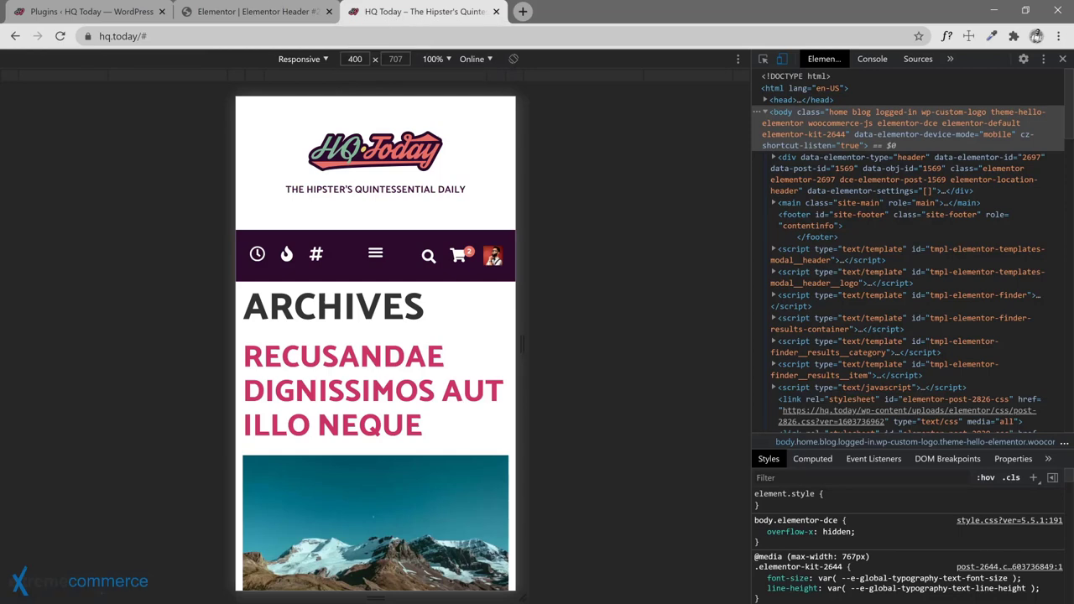
{"action": "left_click", "coordinate": [214, 14]}
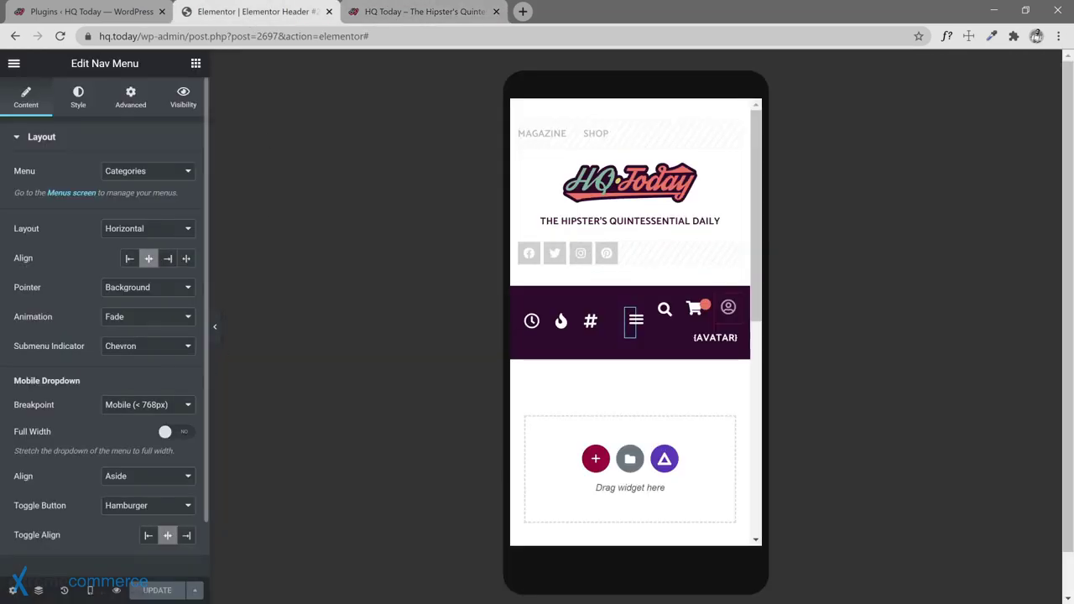
{"action": "left_click", "coordinate": [136, 346]}
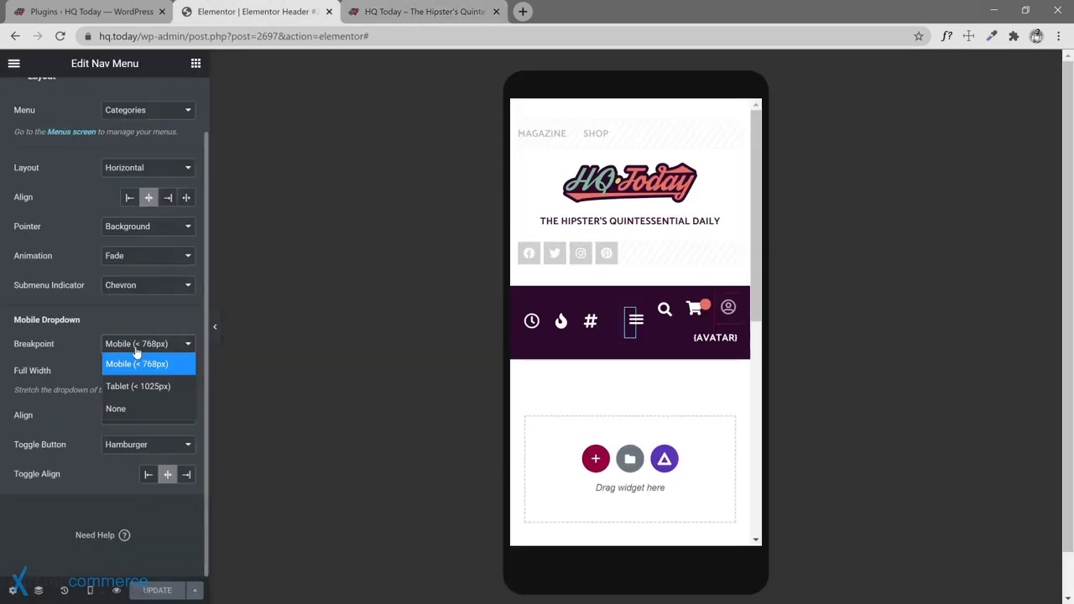
{"action": "left_click", "coordinate": [132, 409]}
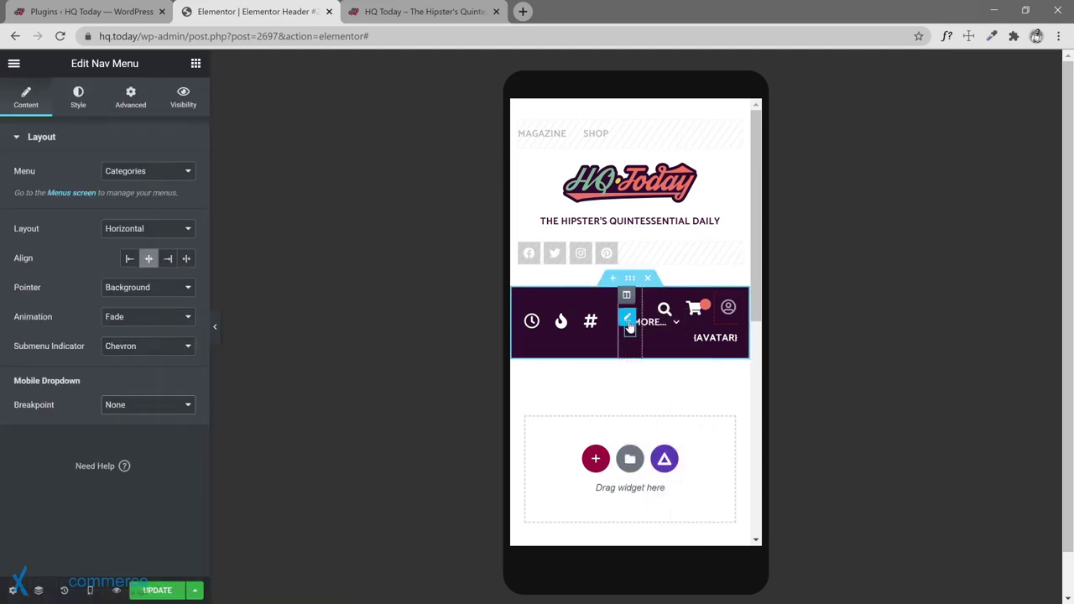
Step: Hide the category menu on mobile, update the header, and reload the live site
{"action": "left_click", "coordinate": [153, 109]}
{"action": "scroll", "coordinate": [176, 411], "scroll_direction": "down", "scroll_amount": 1}
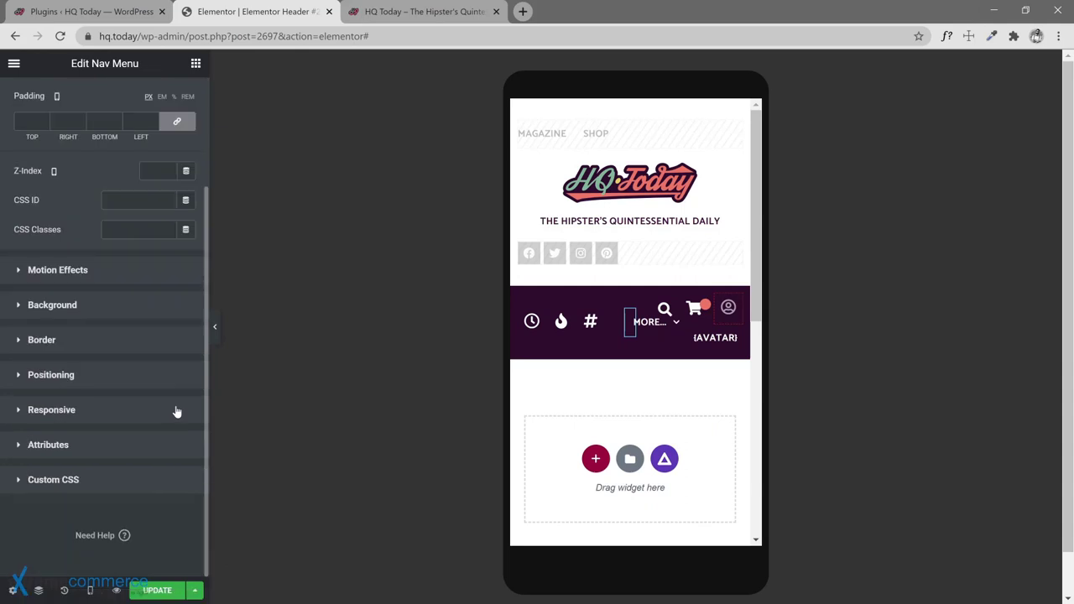
{"action": "left_click", "coordinate": [106, 419]}
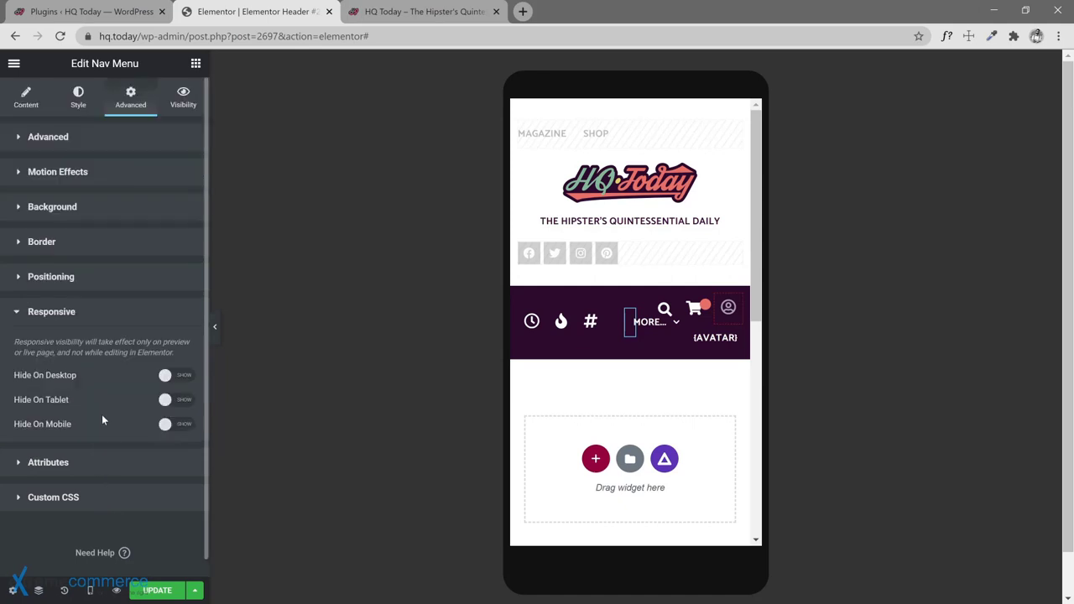
{"action": "left_click", "coordinate": [165, 424]}
{"action": "left_click", "coordinate": [168, 590]}
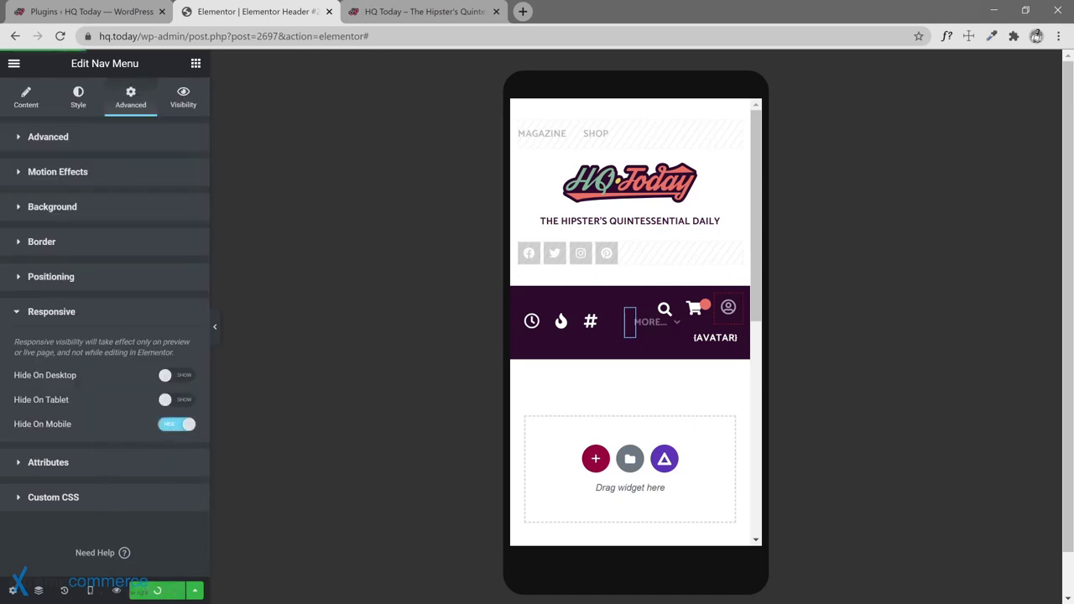
{"action": "left_click", "coordinate": [380, 12]}
{"action": "left_click", "coordinate": [59, 36]}
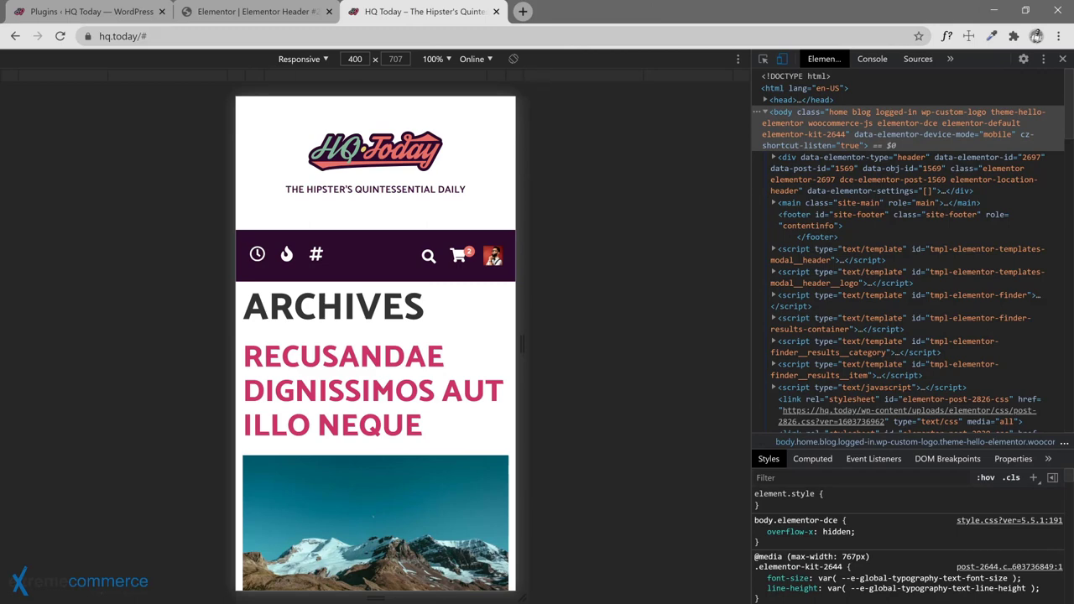
Step: Return to the Elementor header editor after checking the mobile preview
{"action": "left_click", "coordinate": [242, 22]}
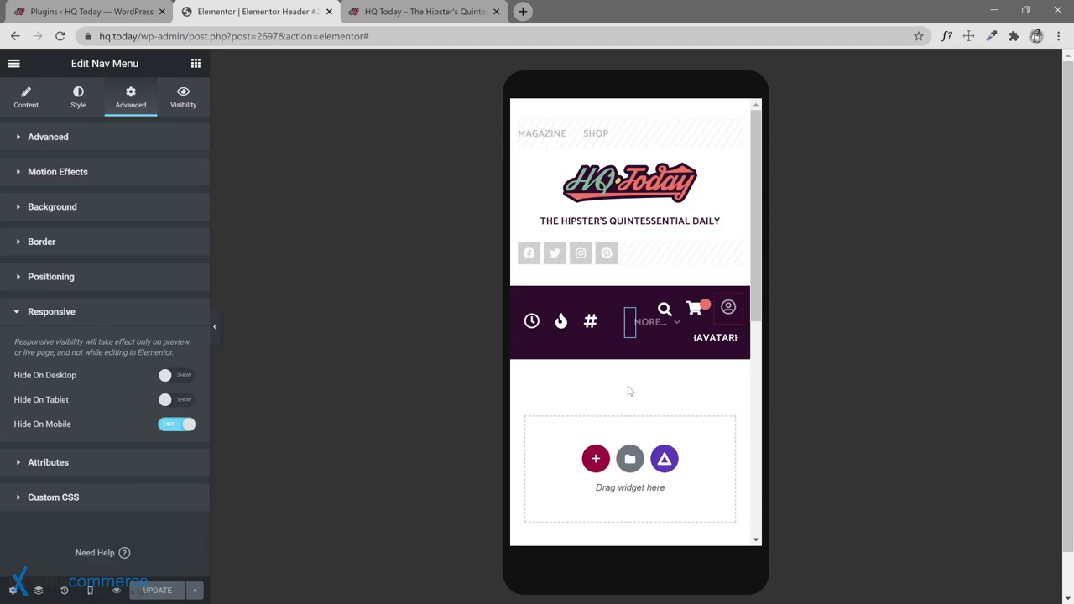
Step: Copy the # trending icon widget and paste it onto the category Nav Menu widget
{"action": "mouse_move", "coordinate": [682, 338]}
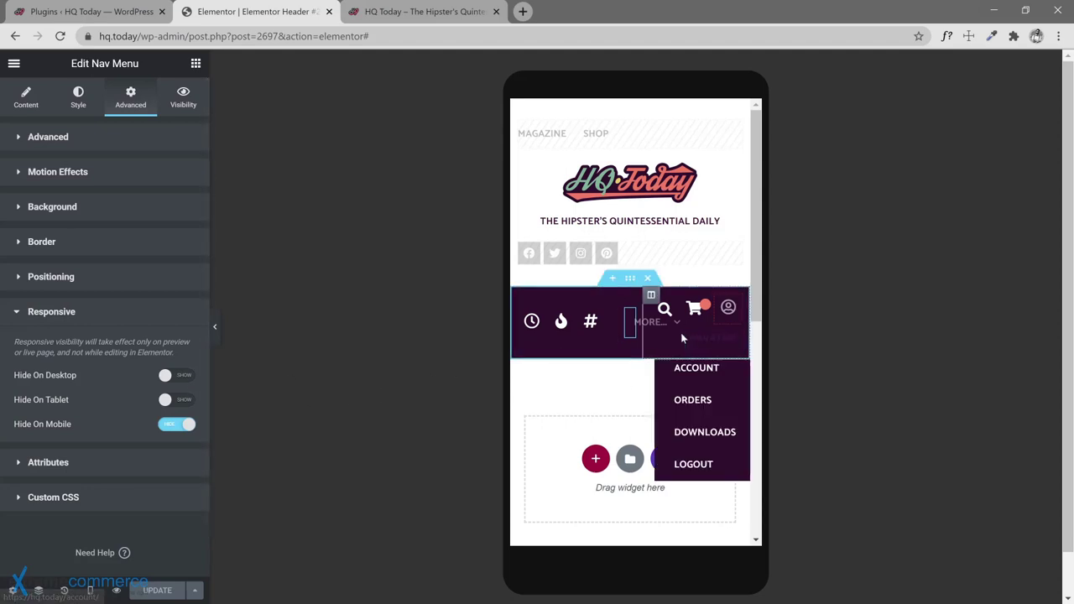
{"action": "left_click", "coordinate": [194, 64]}
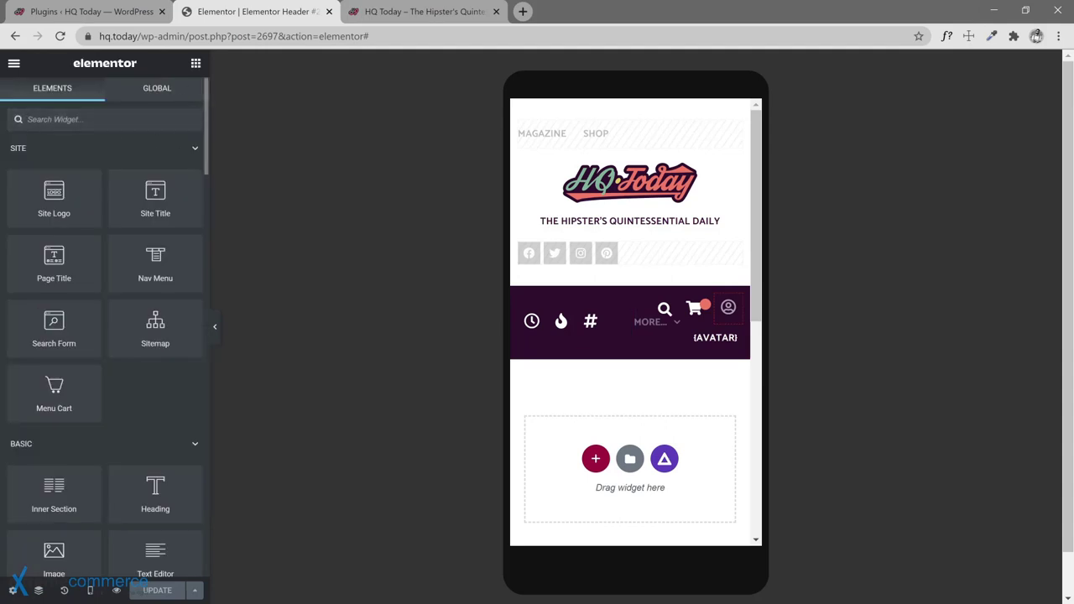
{"action": "right_click", "coordinate": [597, 323]}
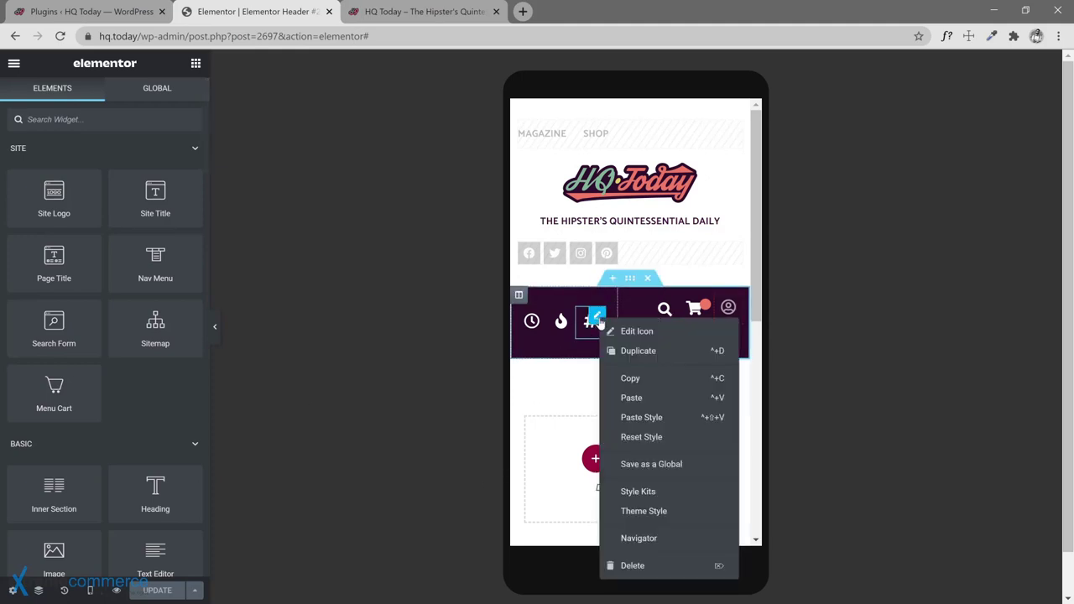
{"action": "left_click", "coordinate": [636, 379]}
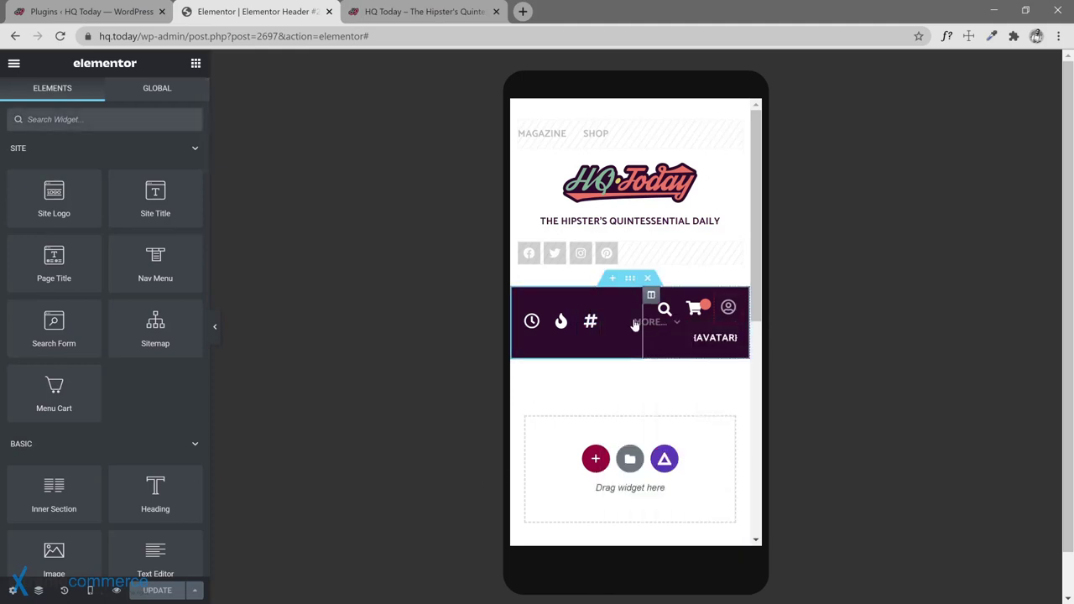
{"action": "right_click", "coordinate": [632, 325]}
{"action": "left_click", "coordinate": [664, 398]}
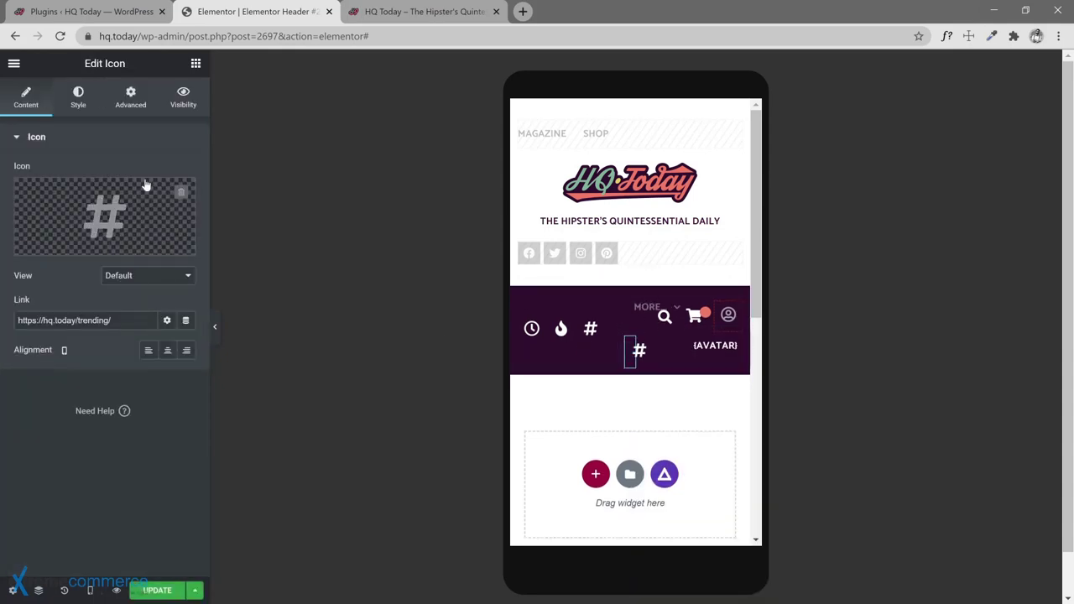
Step: Replace the copied icon with the Bars icon from the Icon Library, found by searching 'bars'
{"action": "left_click", "coordinate": [123, 215]}
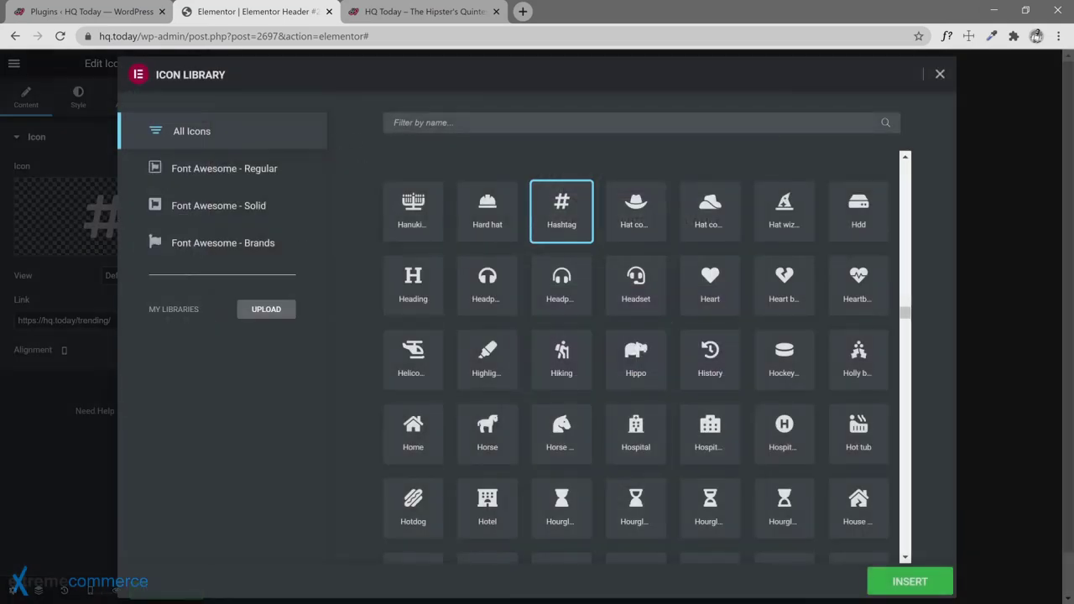
{"action": "type", "text": "hambur"}
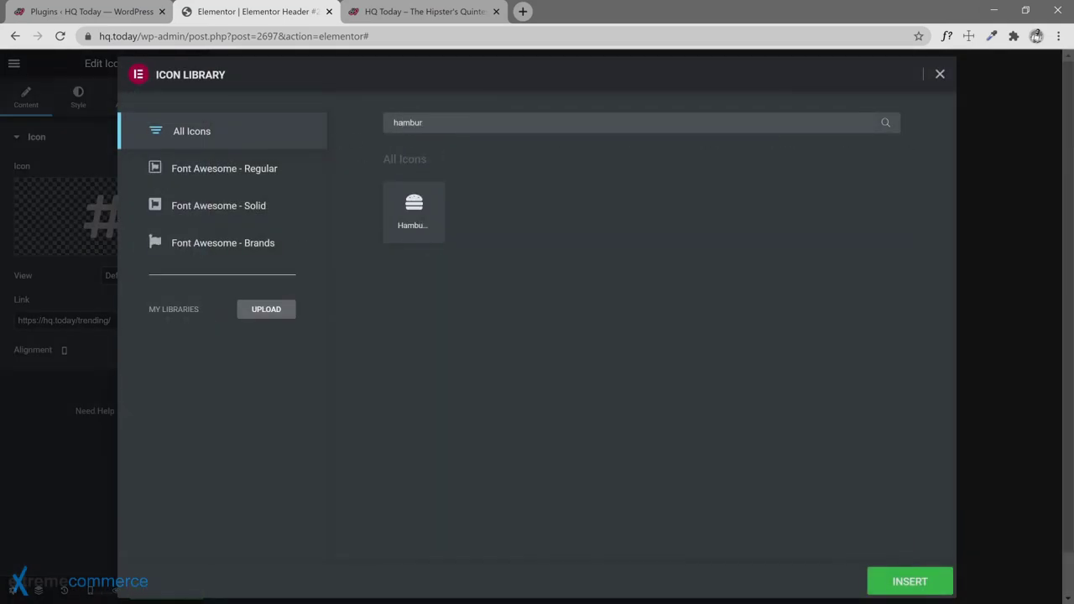
{"action": "key", "text": "BackSpace"}
{"action": "key", "text": "BackSpace"}
{"action": "key", "text": "BackSpace"}
{"action": "key", "text": "BackSpace"}
{"action": "key", "text": "BackSpace"}
{"action": "key", "text": "BackSpace"}
{"action": "type", "text": "lines"}
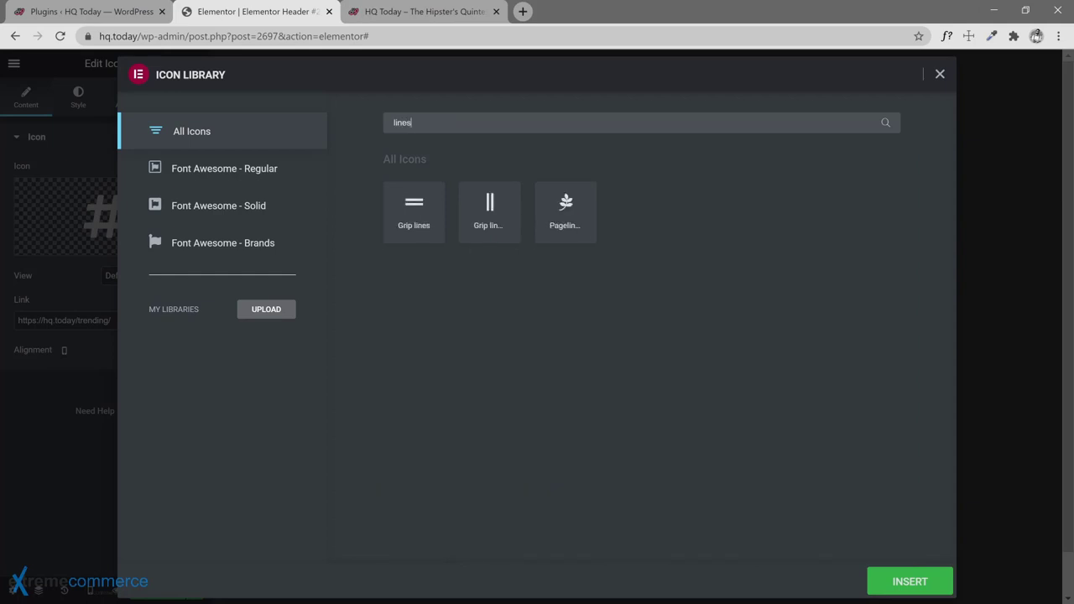
{"action": "key", "text": "ctrl+a"}
{"action": "key", "text": "BackSpace"}
{"action": "type", "text": "menu"}
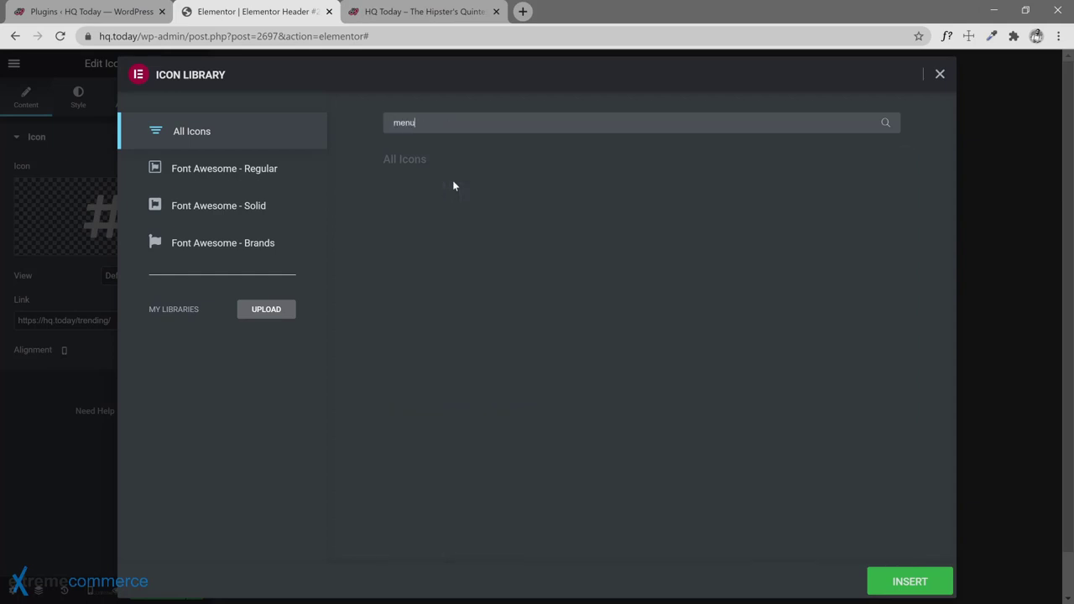
{"action": "key", "text": "ctrl+a"}
{"action": "key", "text": "BackSpace"}
{"action": "type", "text": "bars"}
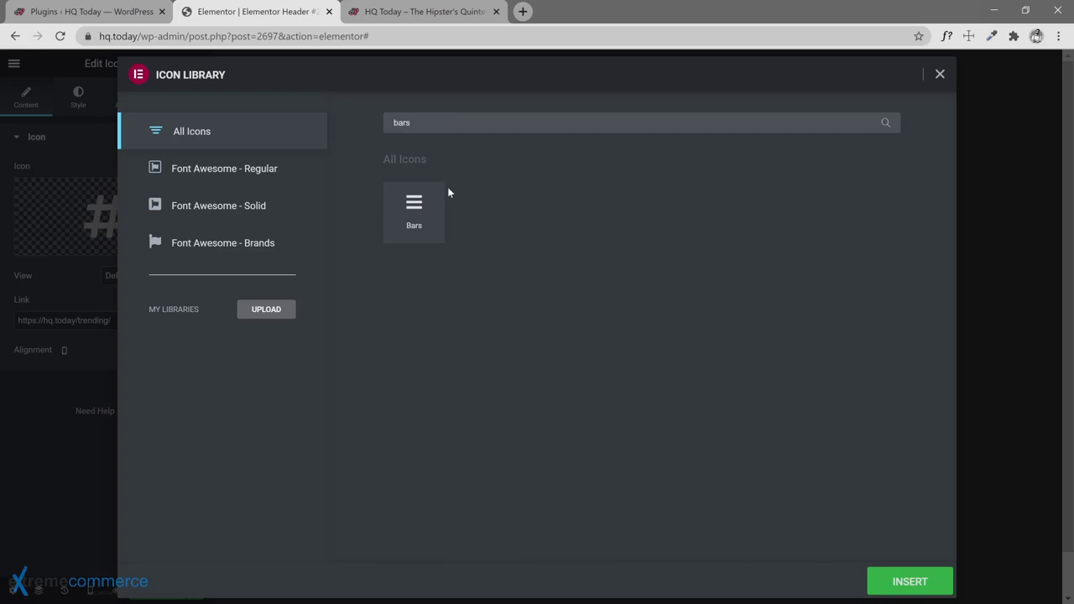
{"action": "left_click", "coordinate": [415, 210]}
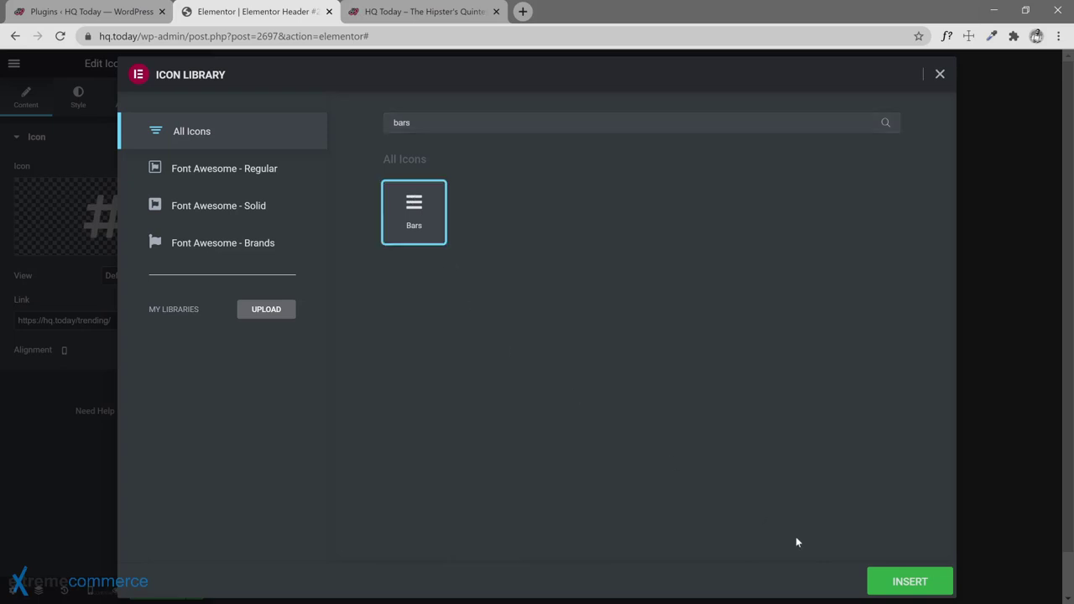
{"action": "left_click", "coordinate": [923, 594]}
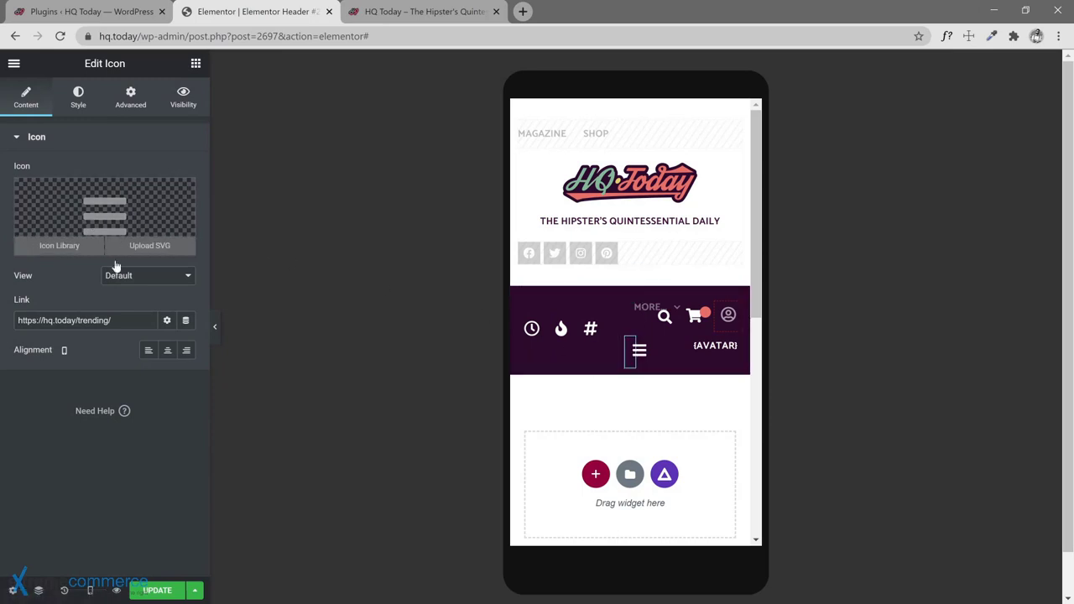
Step: Remove the icon's trending link and save the header with Update
{"action": "mouse_move", "coordinate": [104, 217]}
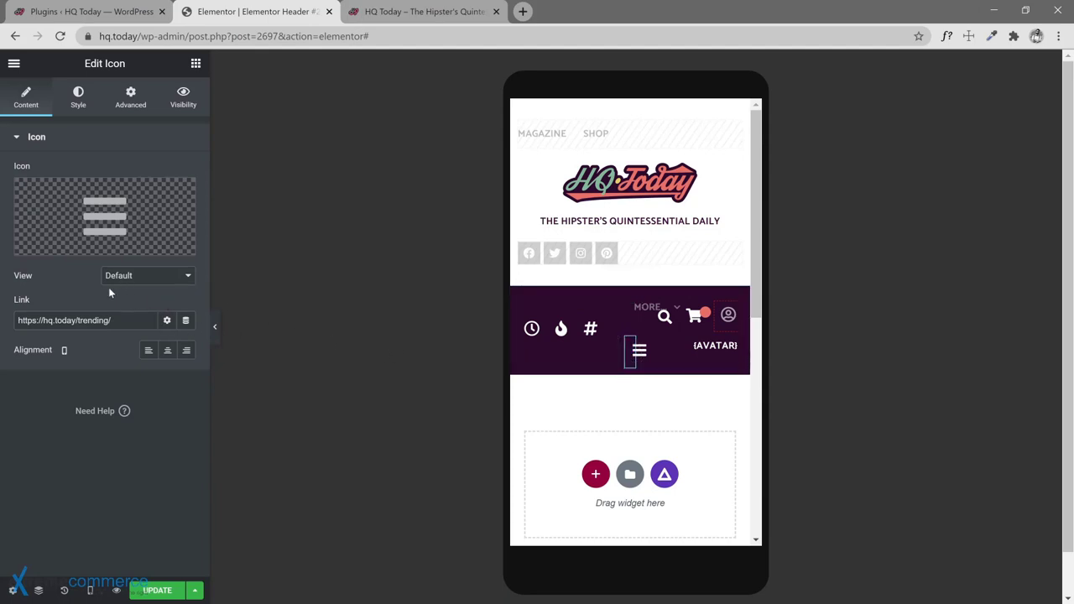
{"action": "left_click_drag", "start_coordinate": [126, 321], "coordinate": [2, 323]}
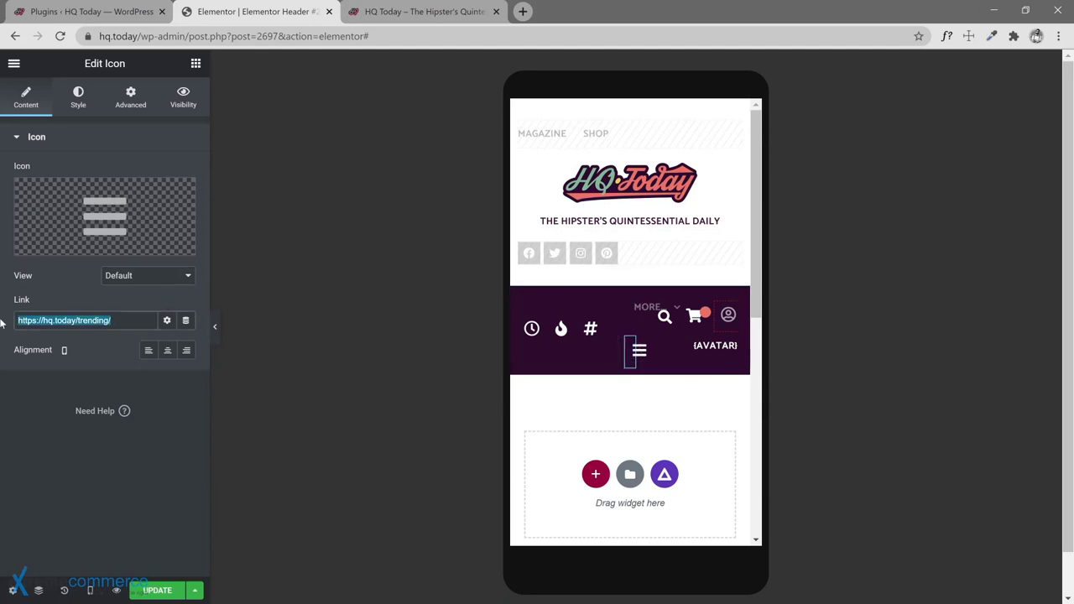
{"action": "key", "text": "BackSpace"}
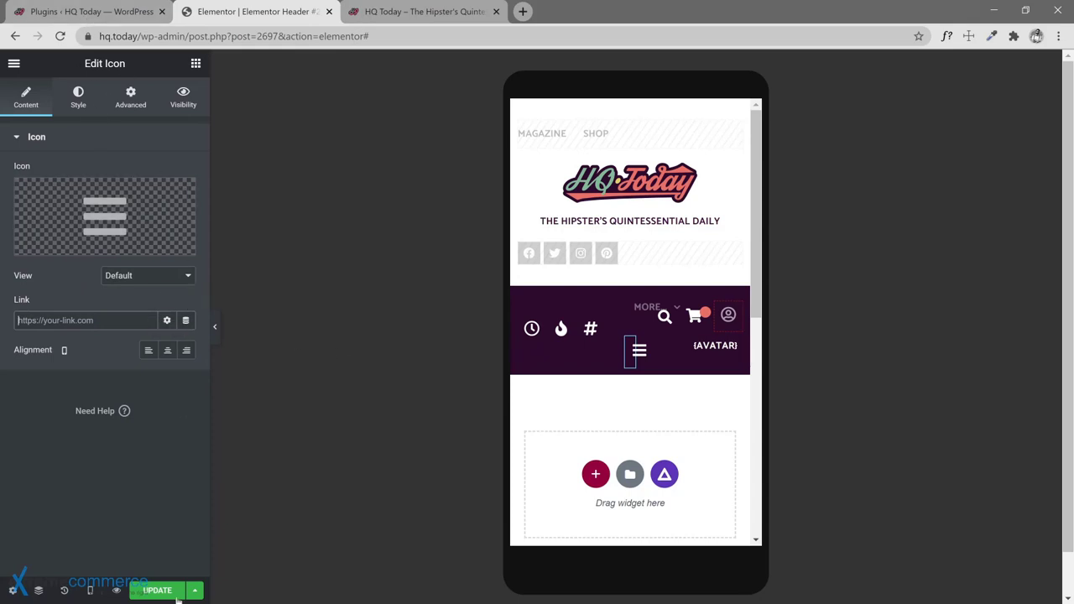
{"action": "left_click", "coordinate": [157, 590]}
{"action": "left_click", "coordinate": [92, 12]}
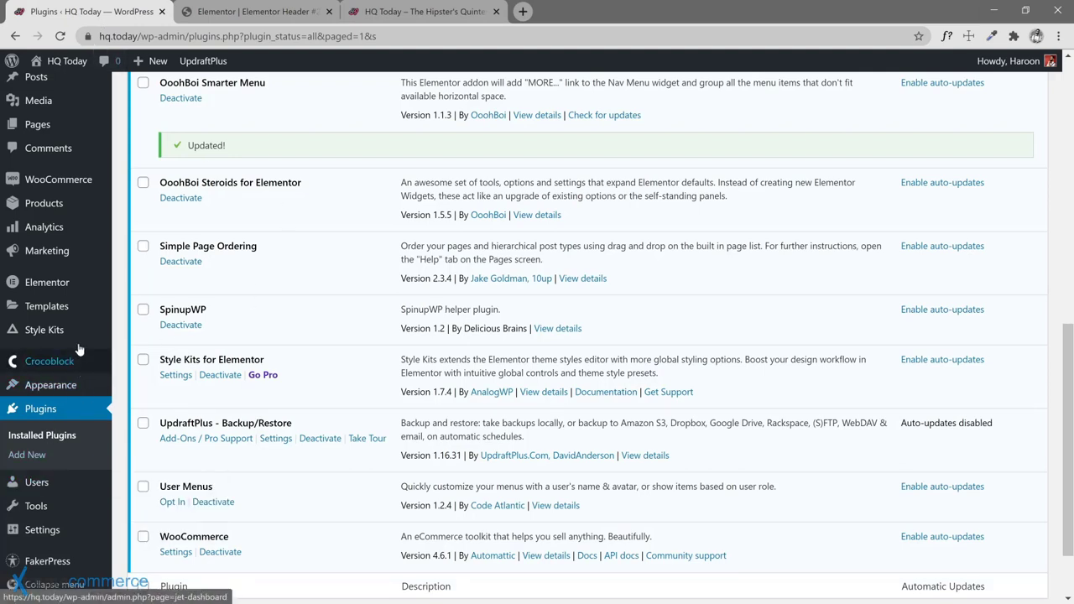
Step: Create a new popup template named 'Mobile Menu' from Templates > Popups
{"action": "mouse_move", "coordinate": [72, 312]}
{"action": "left_click", "coordinate": [137, 328]}
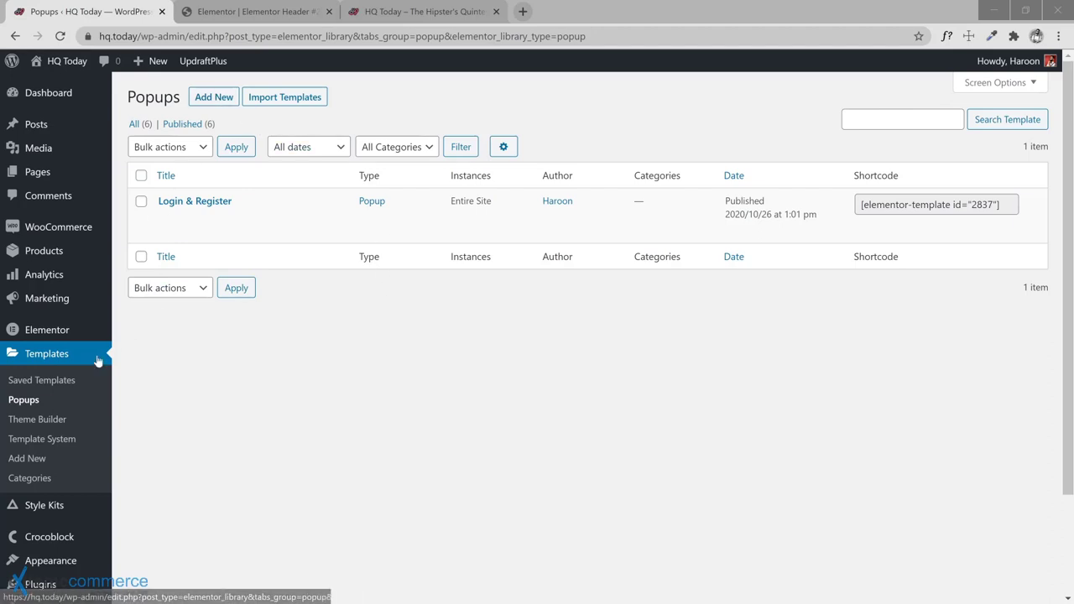
{"action": "middle_click", "coordinate": [29, 402]}
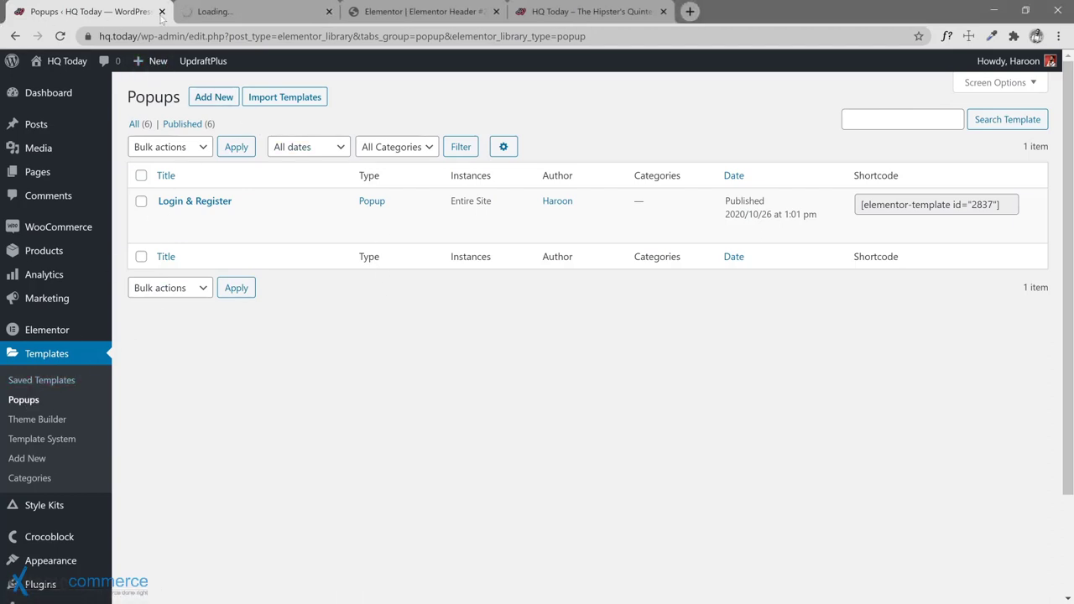
{"action": "key", "text": "ctrl+Tab"}
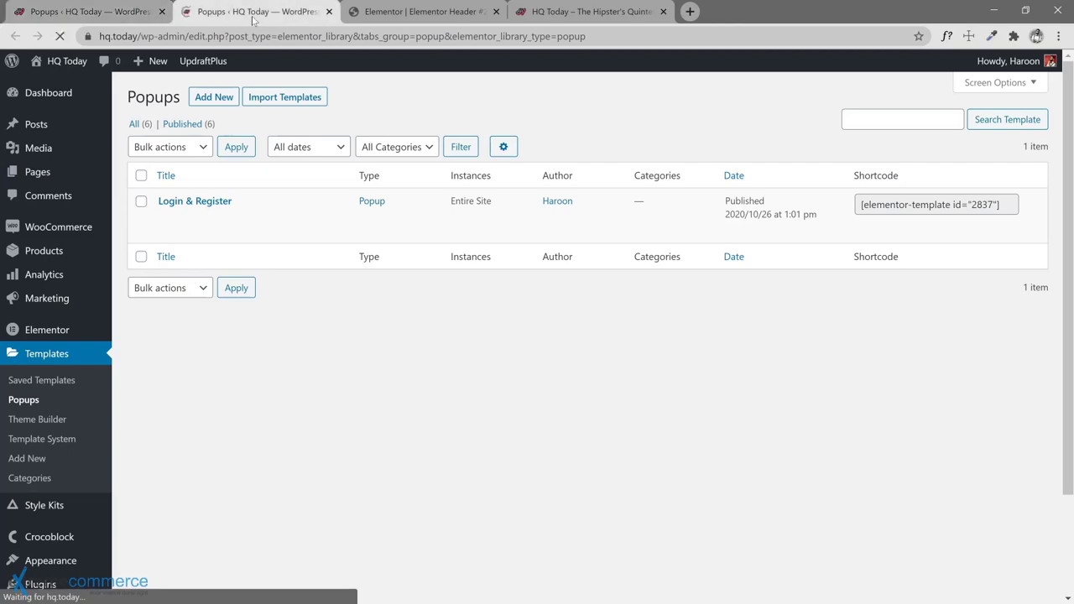
{"action": "left_click", "coordinate": [214, 98]}
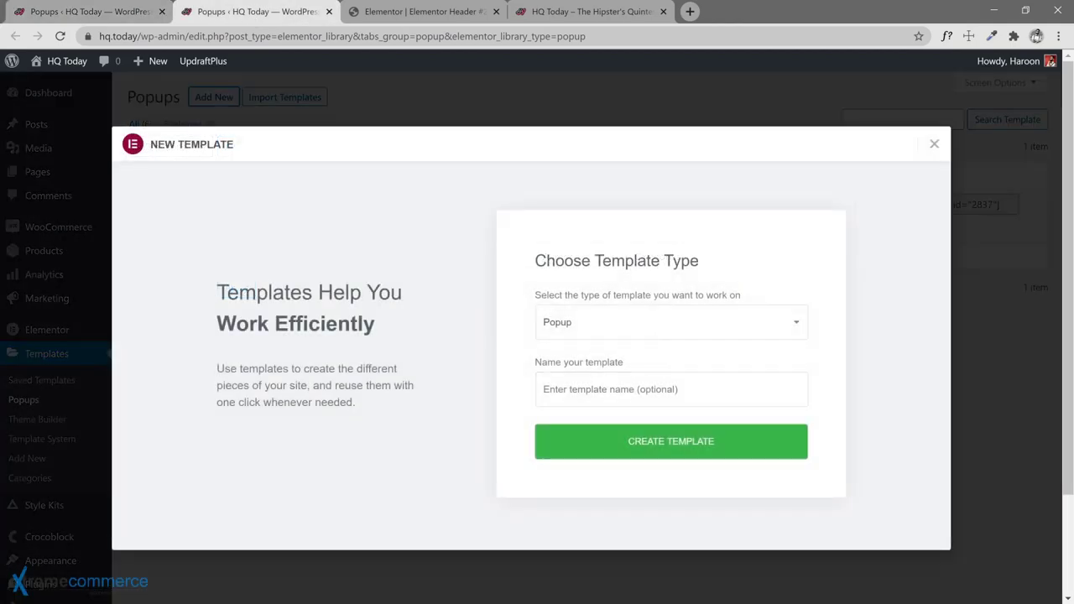
{"action": "left_click", "coordinate": [671, 389]}
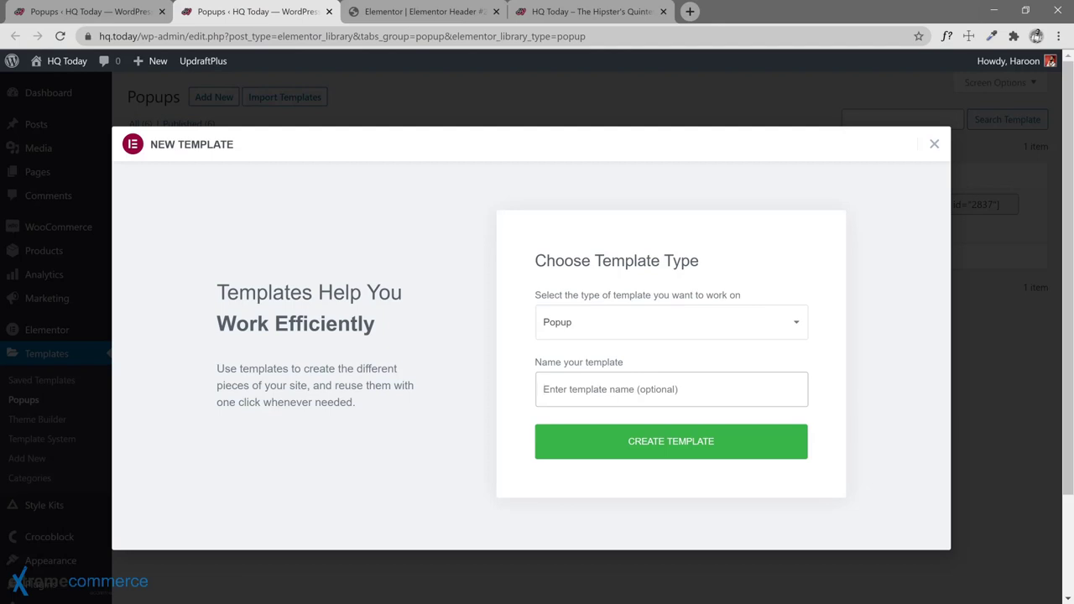
{"action": "key", "text": "alt+Tab"}
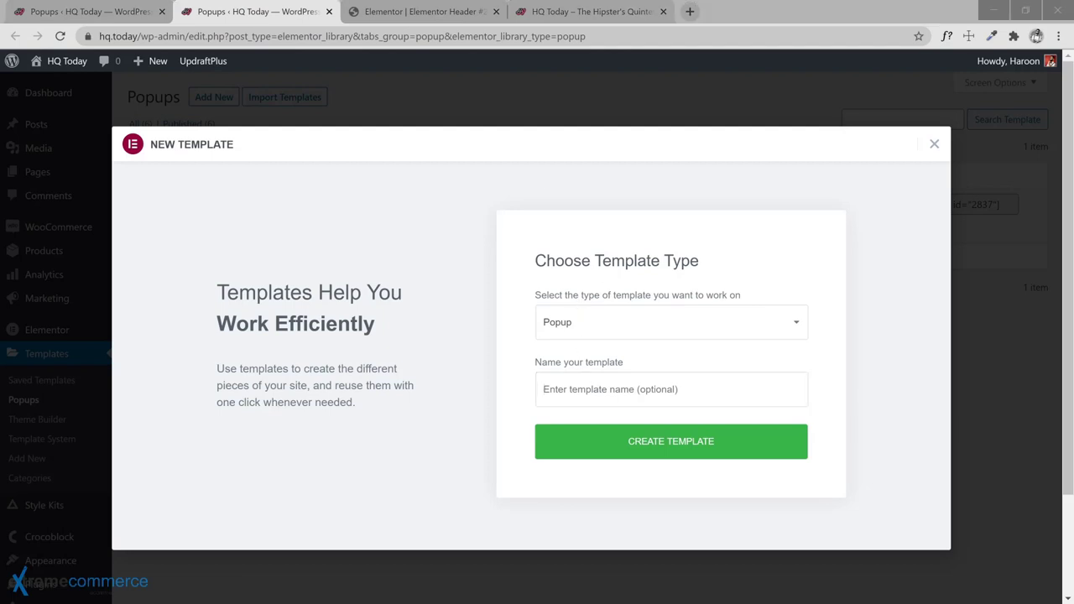
{"action": "key", "text": "alt+Tab"}
{"action": "type", "text": "M"}
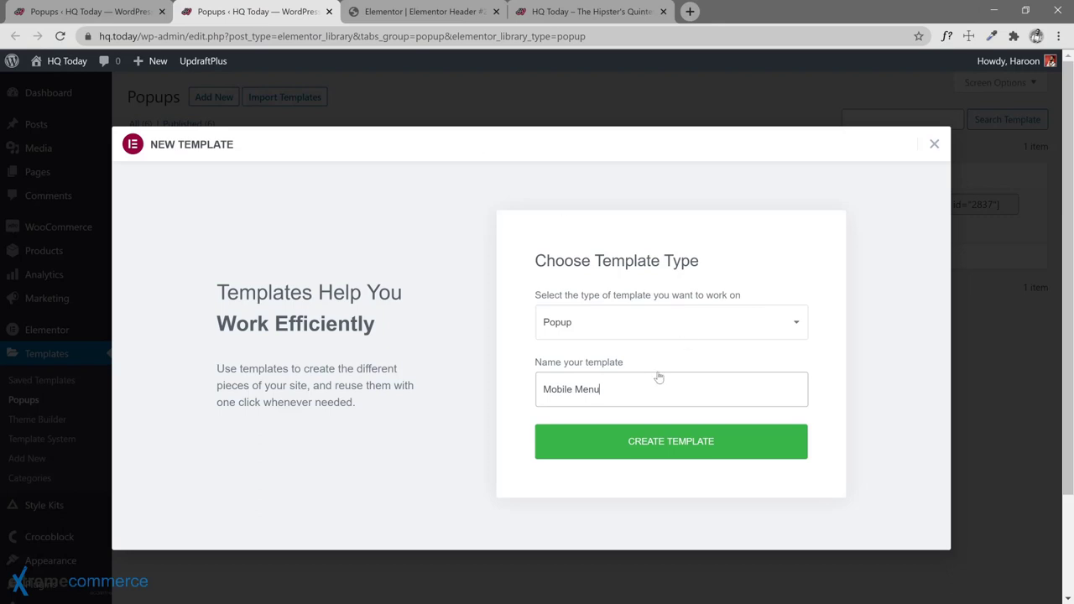
{"action": "left_click", "coordinate": [685, 454]}
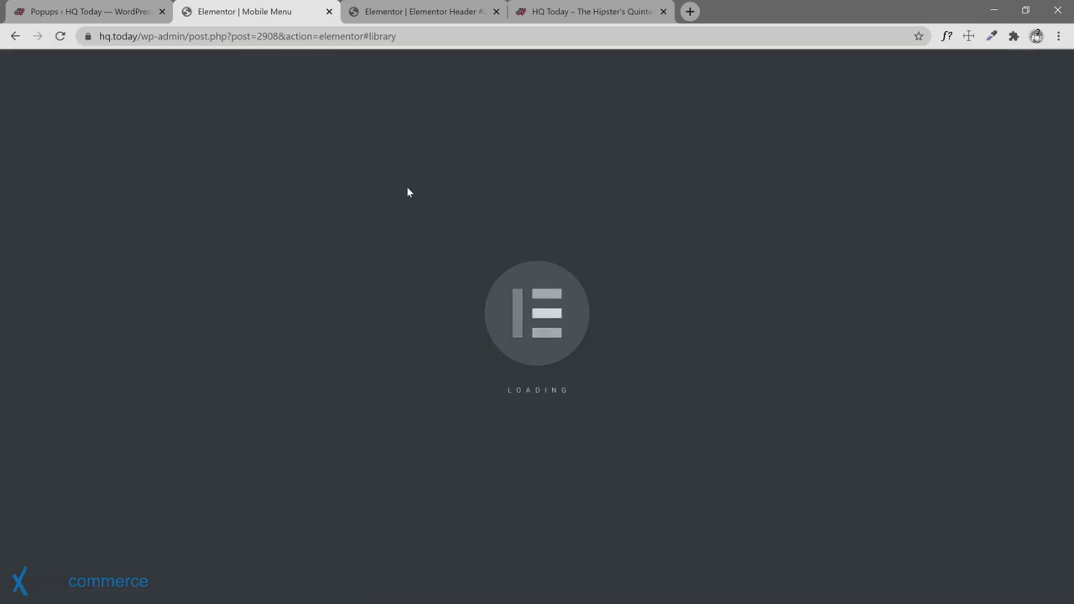
Step: Reload the header editor after removing the trailing hash from its address
{"action": "left_click", "coordinate": [411, 11]}
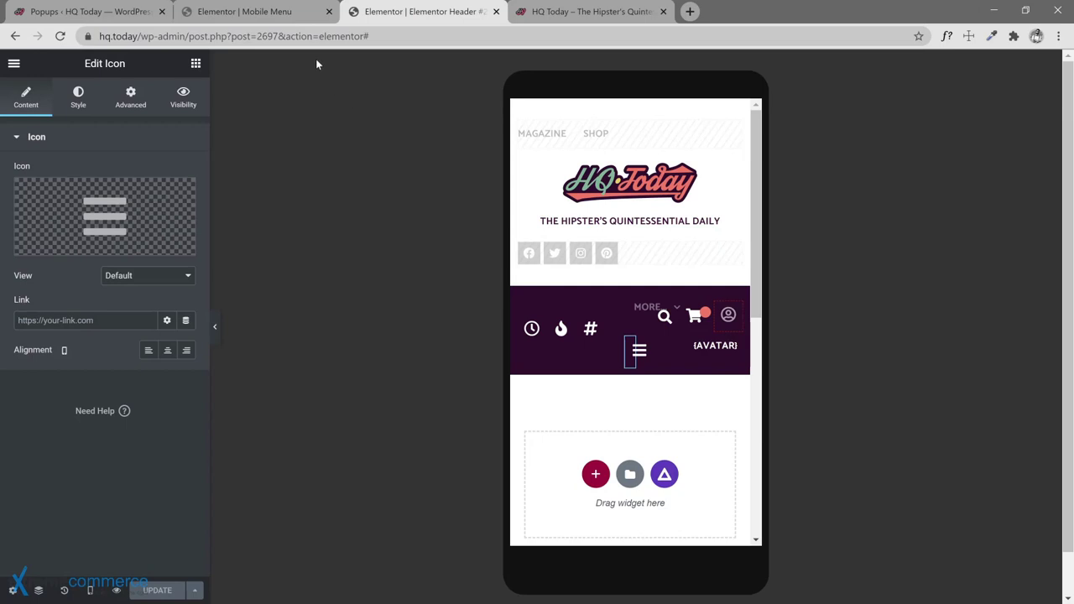
{"action": "key", "text": "ctrl+l"}
{"action": "key", "text": "End"}
{"action": "key", "text": "BackSpace"}
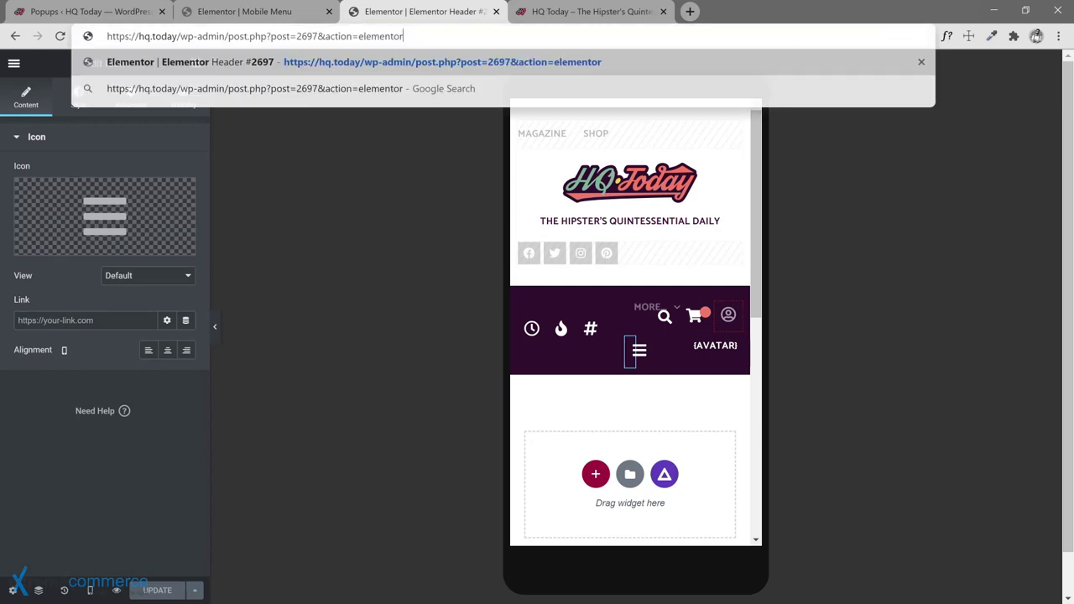
{"action": "key", "text": "Return"}
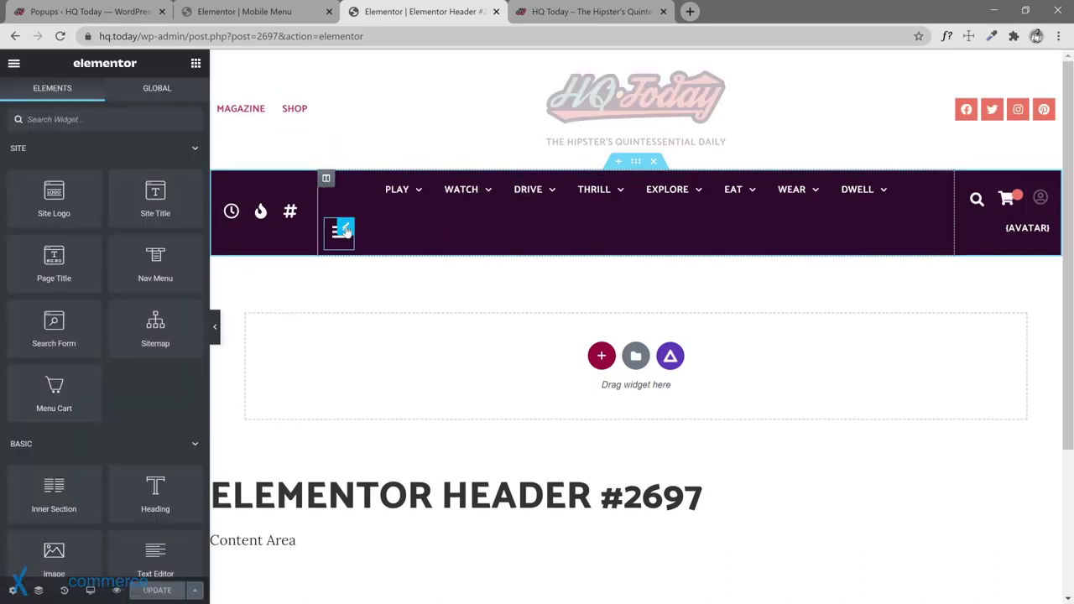
Step: Set the hamburger icon's parent column Horizontal Align to Center
{"action": "left_click", "coordinate": [345, 232]}
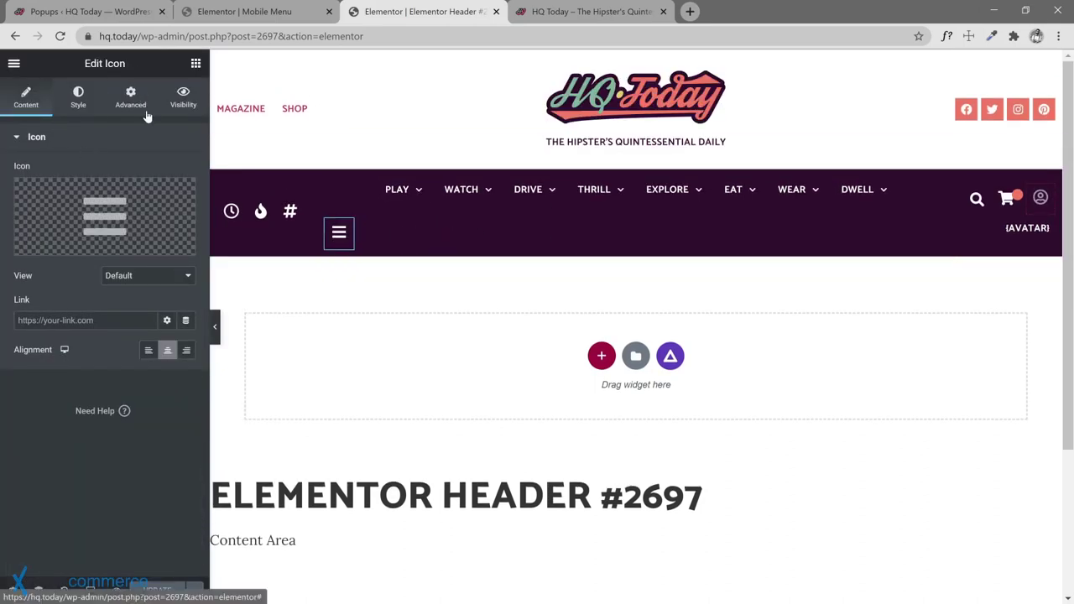
{"action": "left_click", "coordinate": [150, 353]}
{"action": "left_click", "coordinate": [168, 352]}
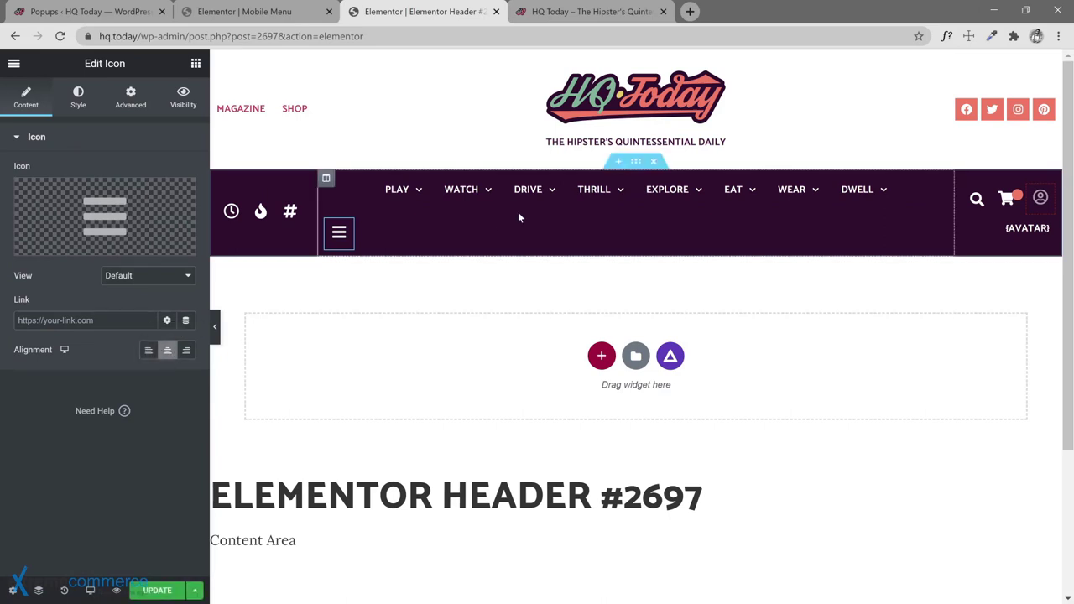
{"action": "left_click", "coordinate": [327, 180]}
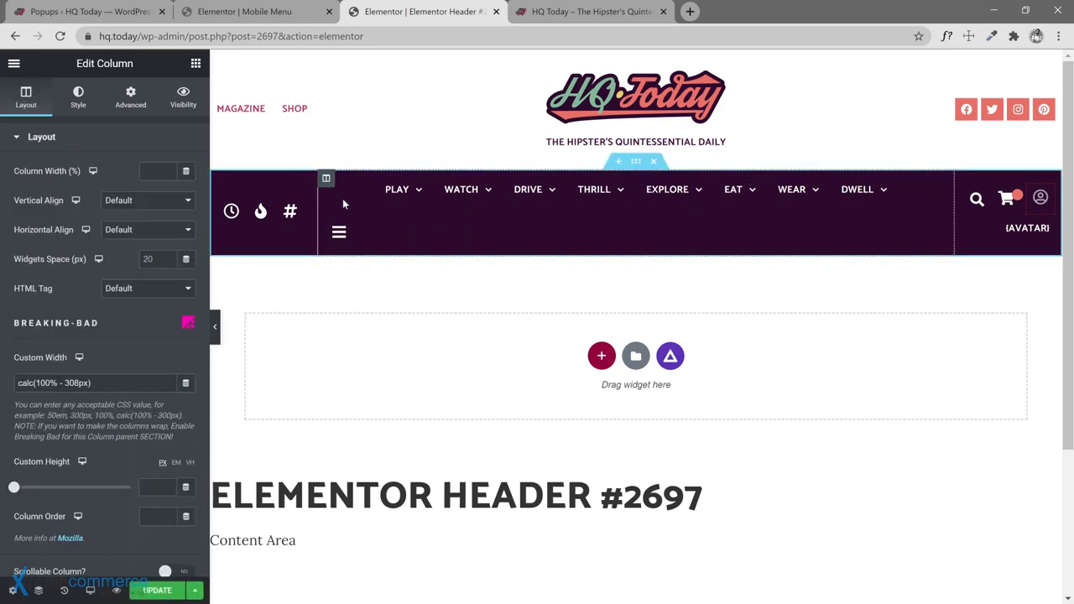
{"action": "left_click", "coordinate": [152, 231]}
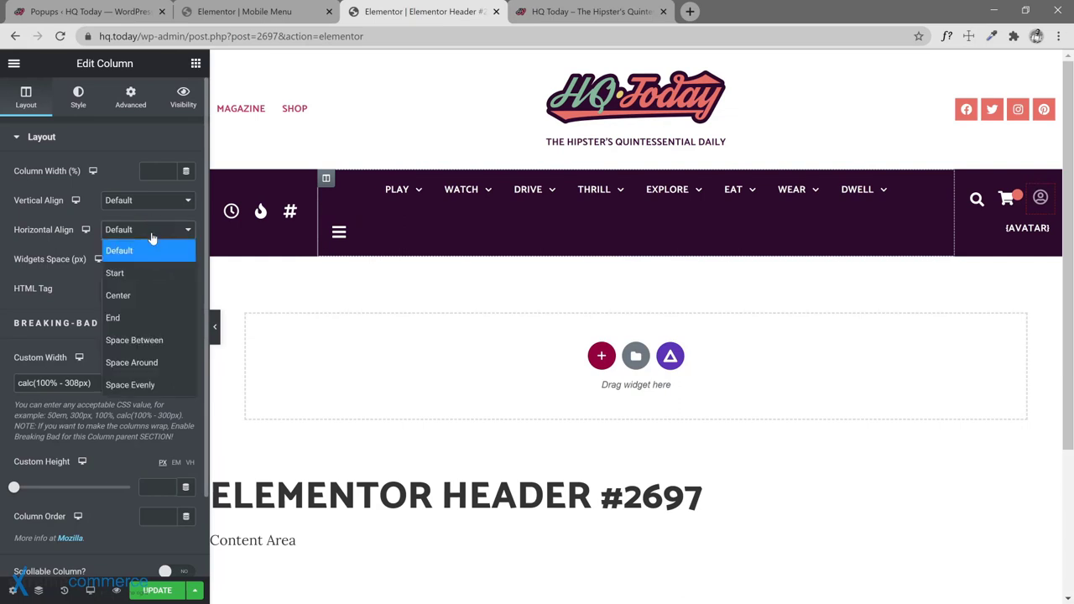
{"action": "left_click", "coordinate": [146, 294]}
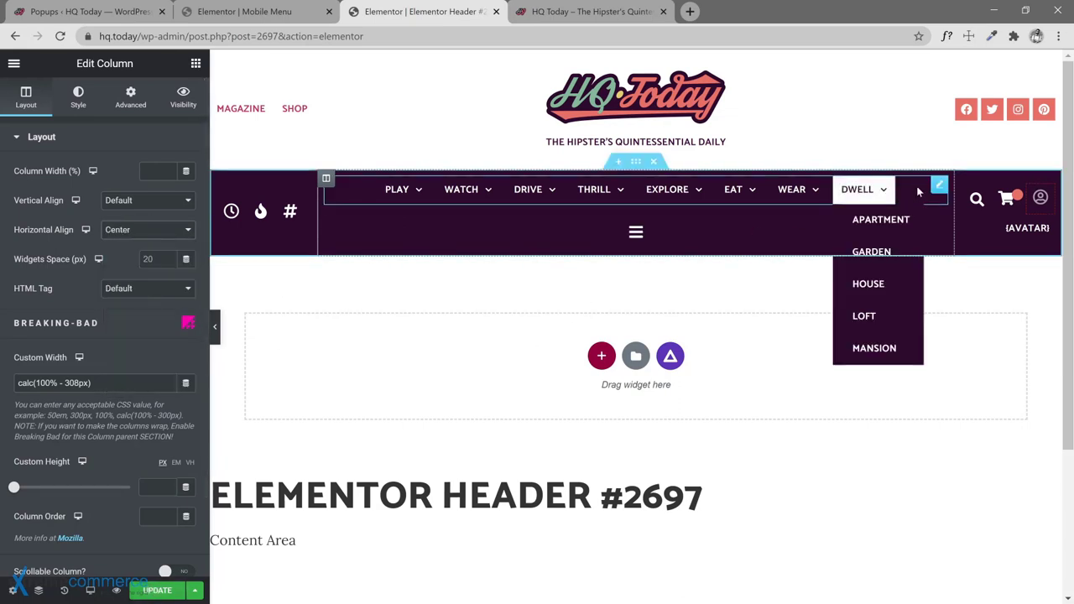
Step: Set the category Nav Menu's positioning width to Inline (auto) and save the header
{"action": "left_click", "coordinate": [937, 186]}
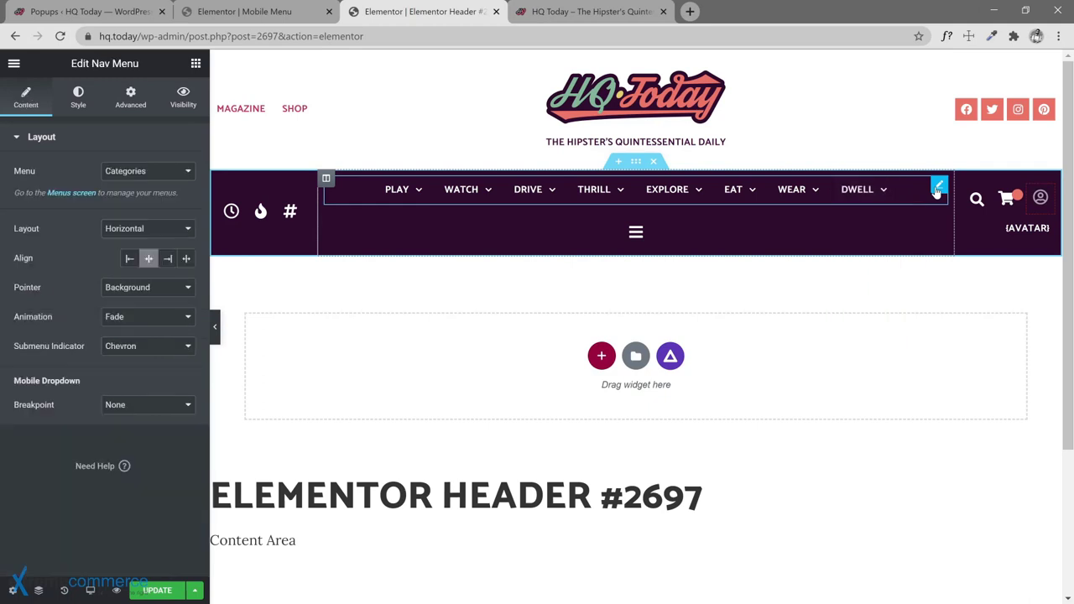
{"action": "left_click", "coordinate": [133, 260]}
{"action": "left_click", "coordinate": [149, 258]}
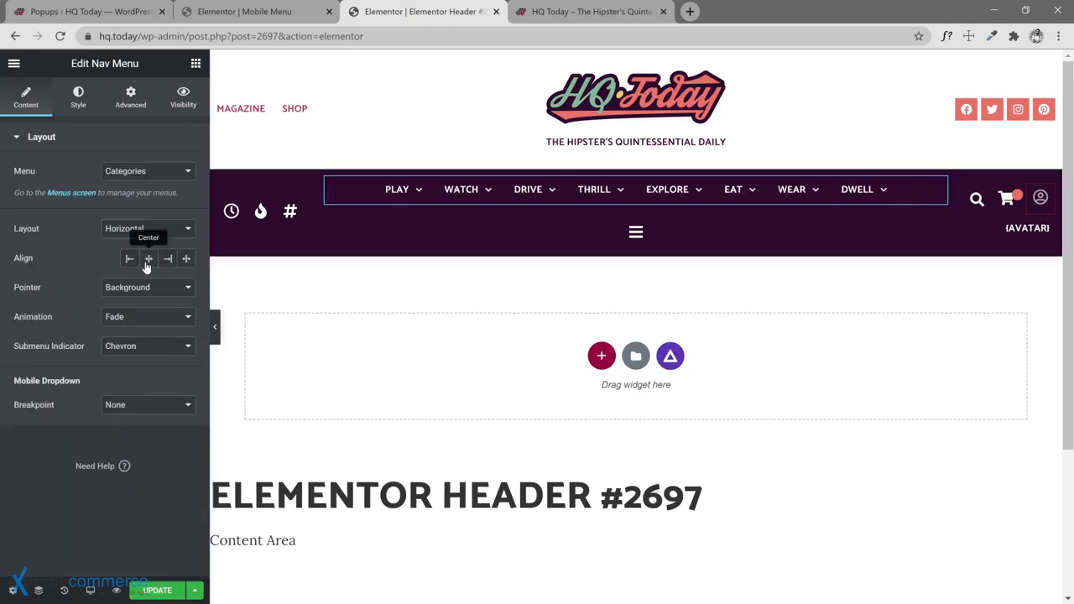
{"action": "left_click", "coordinate": [157, 591]}
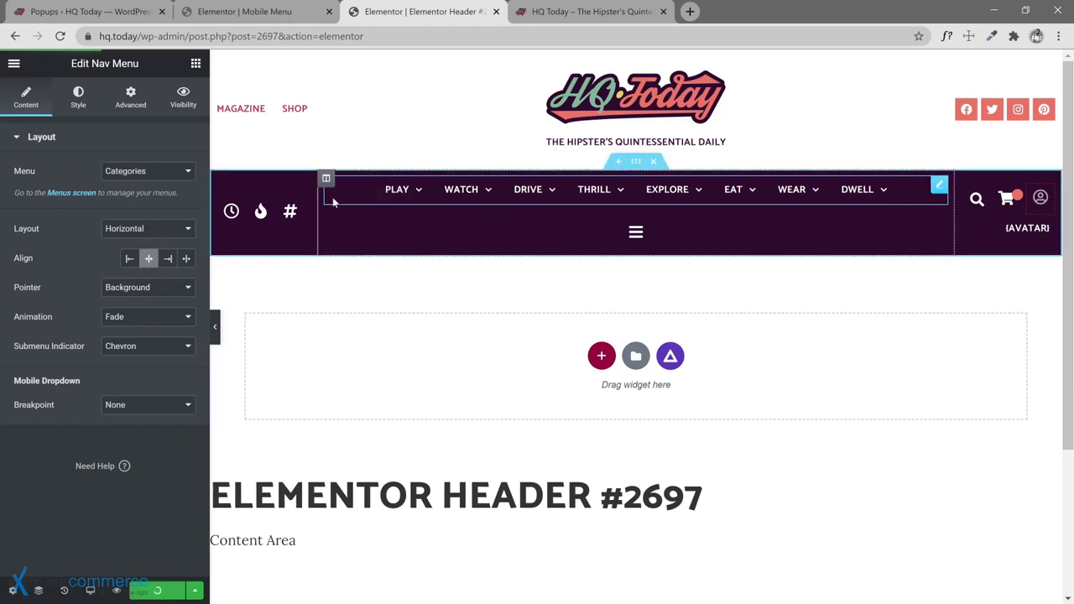
{"action": "left_click", "coordinate": [135, 97]}
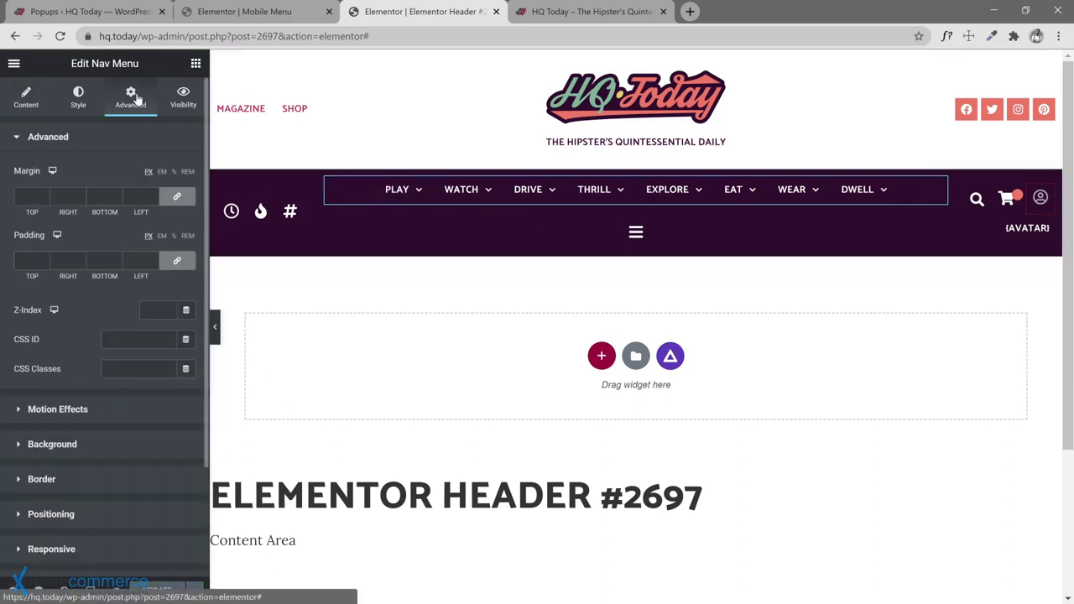
{"action": "scroll", "coordinate": [144, 395], "scroll_direction": "down", "scroll_amount": 2}
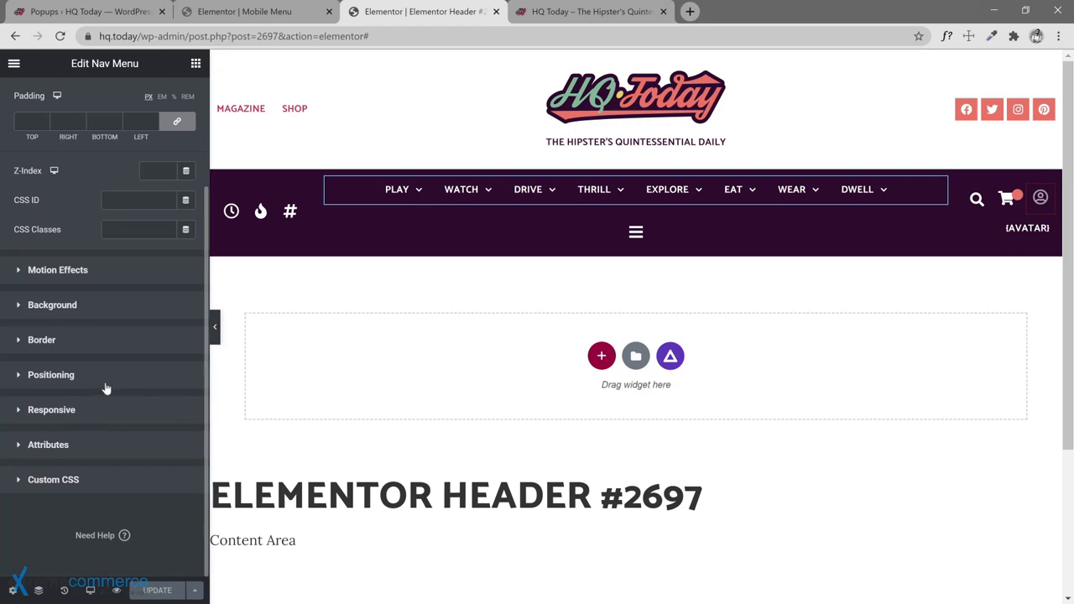
{"action": "left_click", "coordinate": [105, 384]}
{"action": "left_click", "coordinate": [138, 312]}
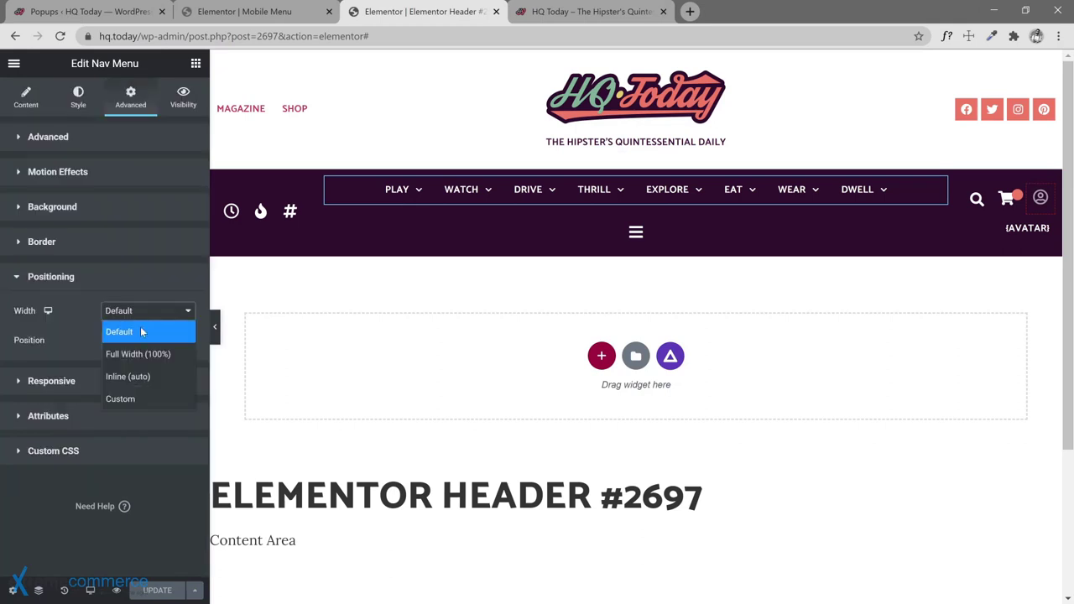
{"action": "left_click", "coordinate": [144, 376]}
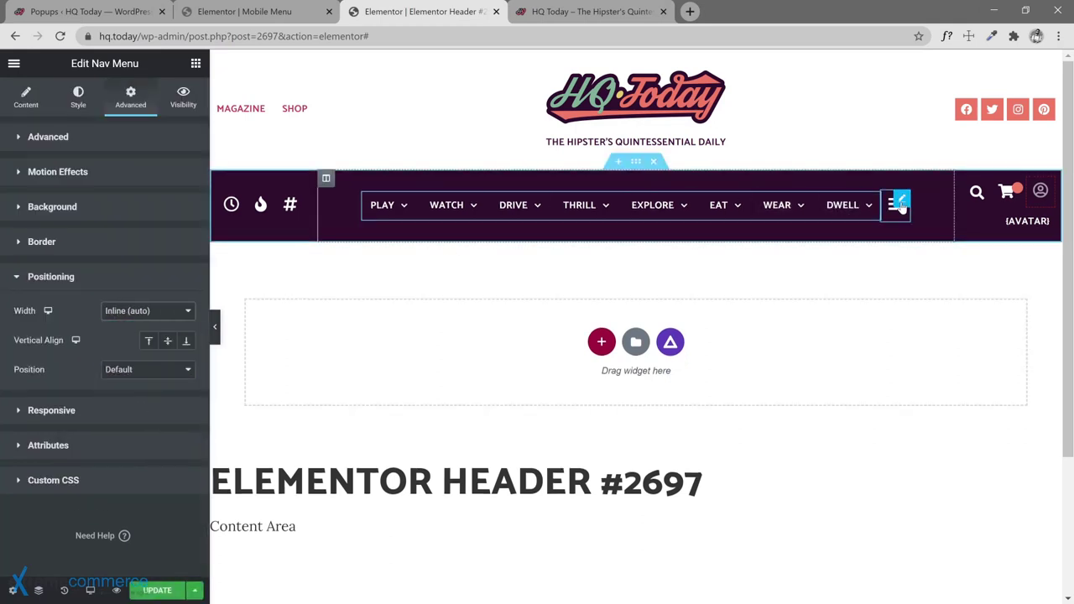
{"action": "left_click", "coordinate": [158, 590]}
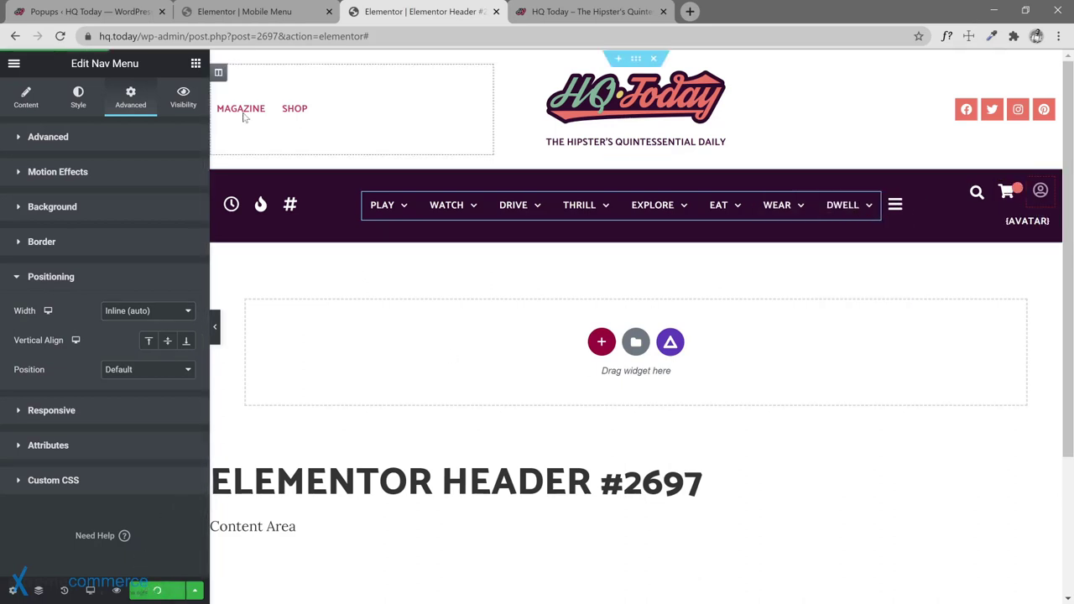
{"action": "left_click", "coordinate": [111, 413]}
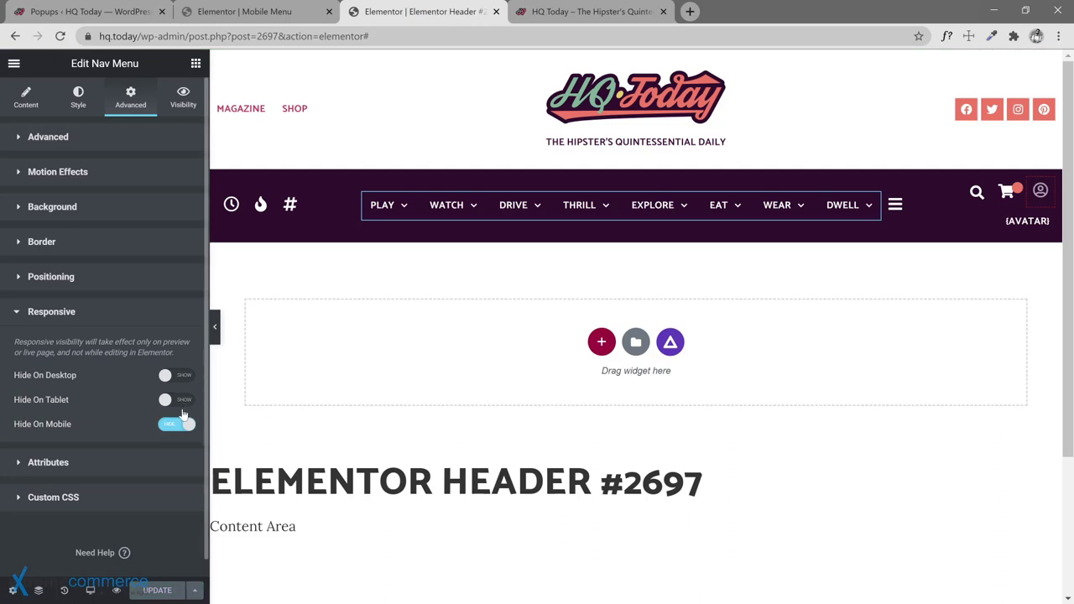
Step: Hide the hamburger icon on desktop and tablet, then save the header
{"action": "left_click", "coordinate": [897, 204]}
{"action": "left_click", "coordinate": [147, 101]}
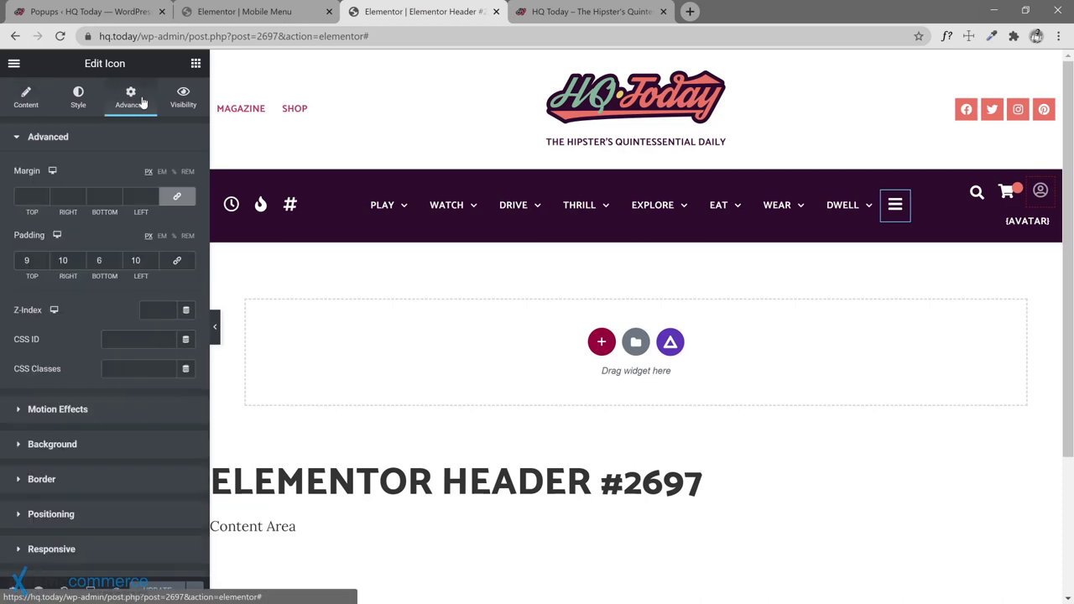
{"action": "scroll", "coordinate": [131, 424], "scroll_direction": "down", "scroll_amount": 2}
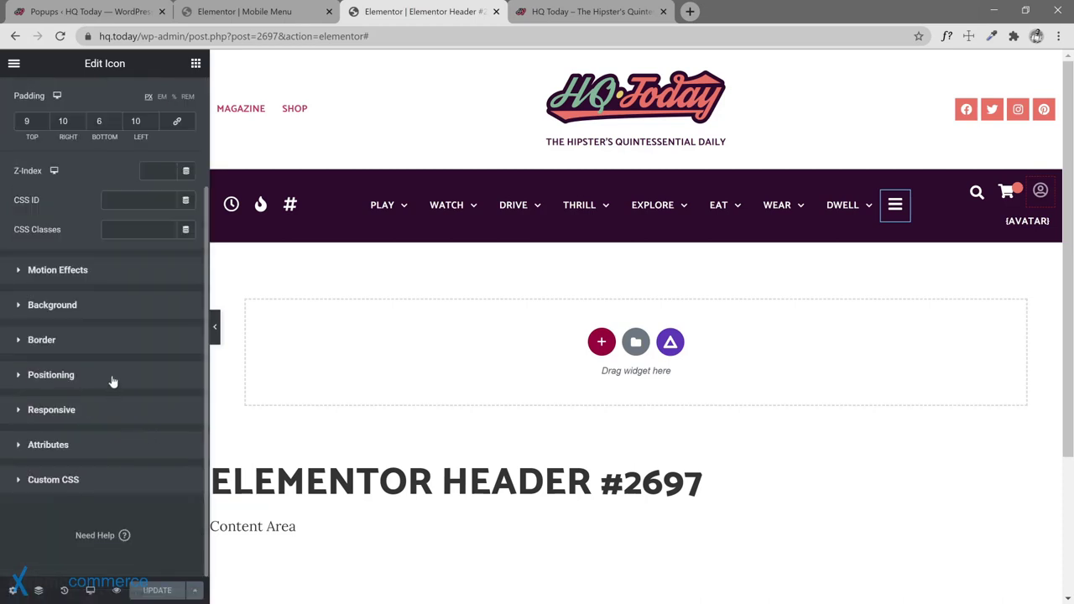
{"action": "left_click", "coordinate": [113, 379]}
{"action": "left_click", "coordinate": [121, 411]}
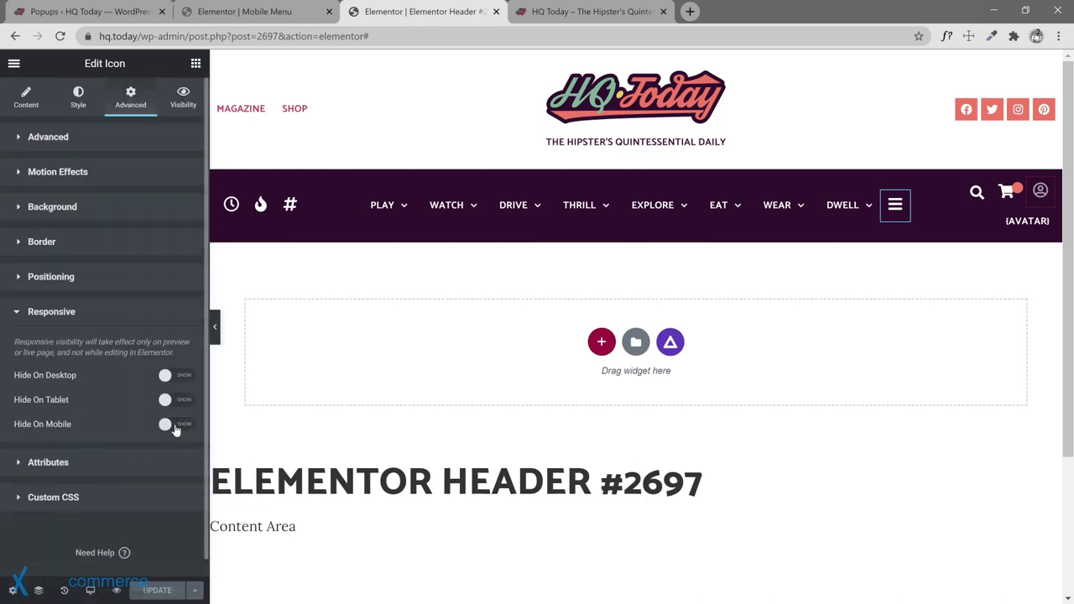
{"action": "left_click", "coordinate": [176, 400]}
{"action": "left_click", "coordinate": [178, 377]}
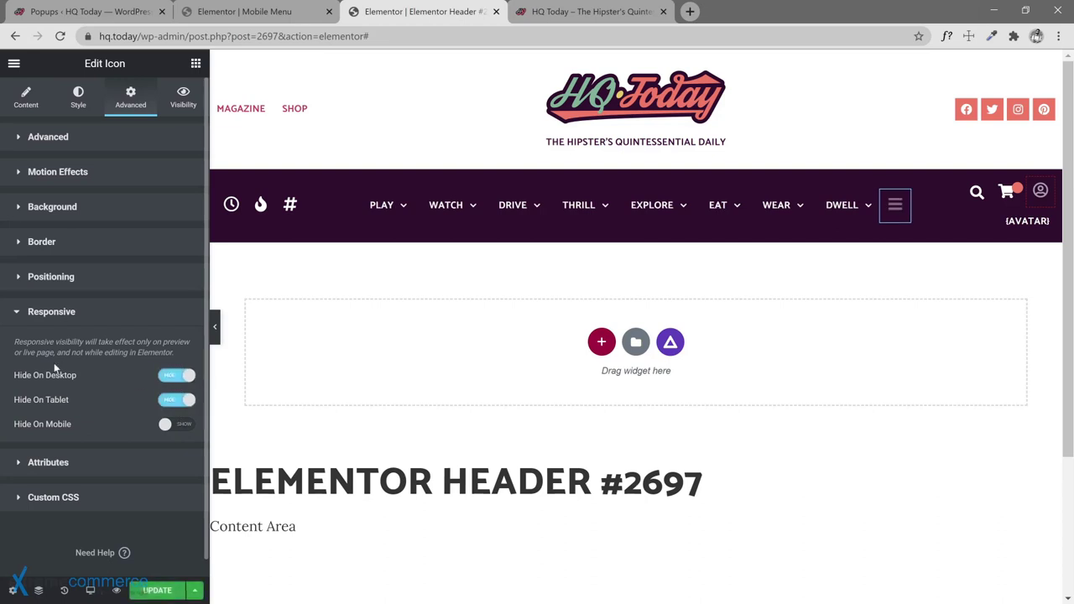
{"action": "left_click", "coordinate": [157, 590]}
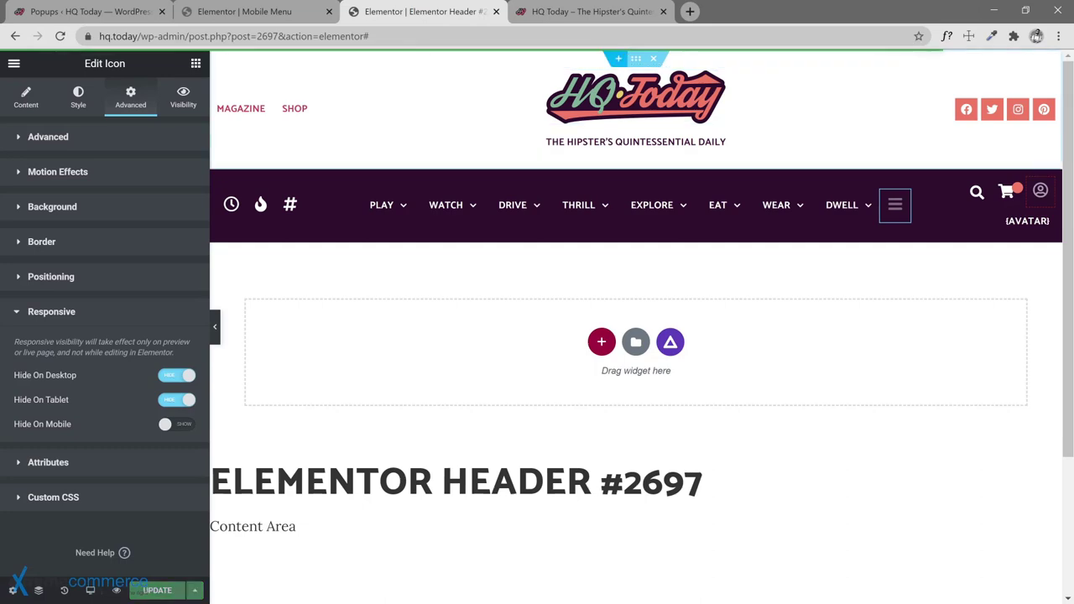
Step: Reload the HQ Today live site in the mobile device preview to see the hamburger icon
{"action": "left_click", "coordinate": [628, 20]}
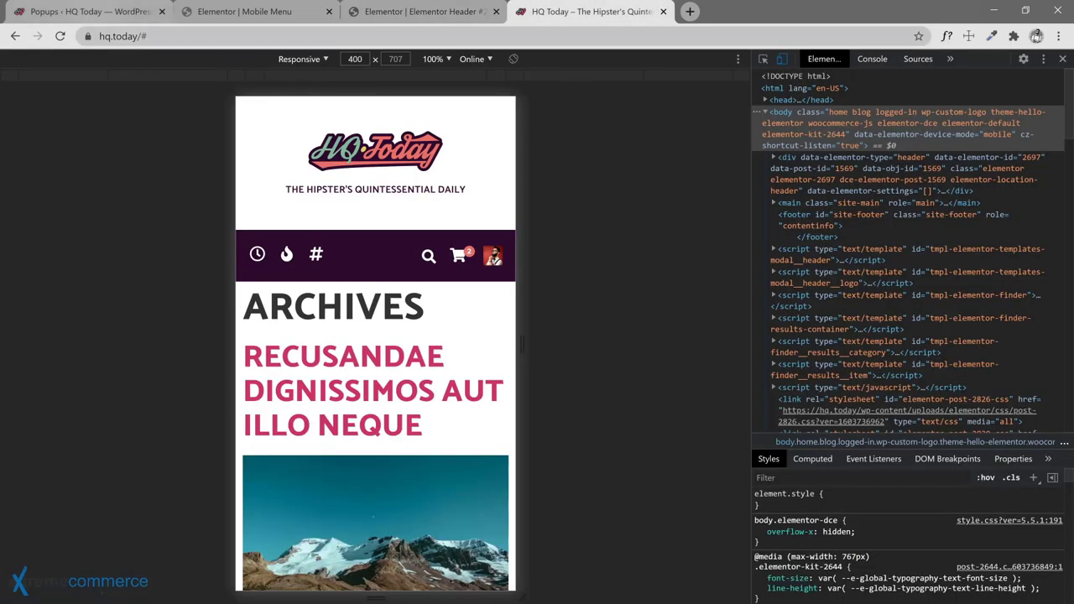
{"action": "left_click", "coordinate": [59, 36]}
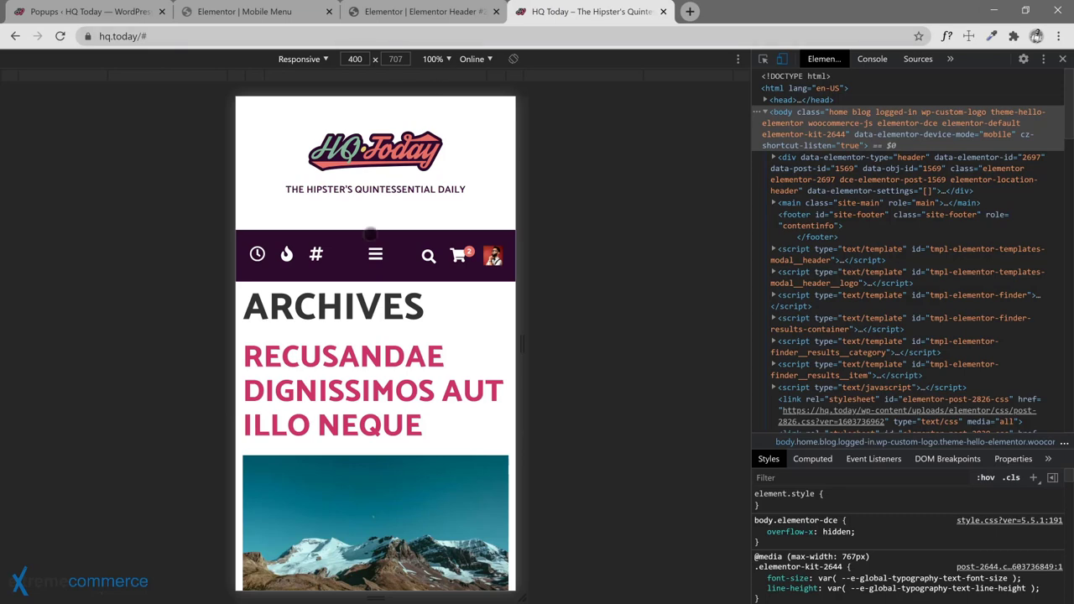
Step: Set the hamburger icon's link to the Popup dynamic tag
{"action": "left_click", "coordinate": [424, 11]}
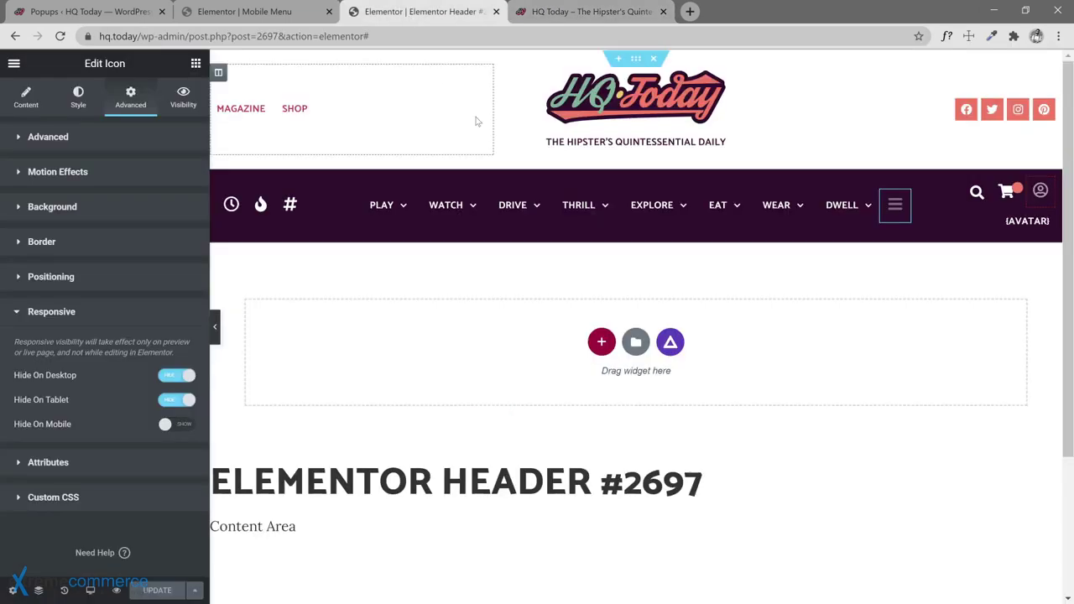
{"action": "mouse_move", "coordinate": [839, 225]}
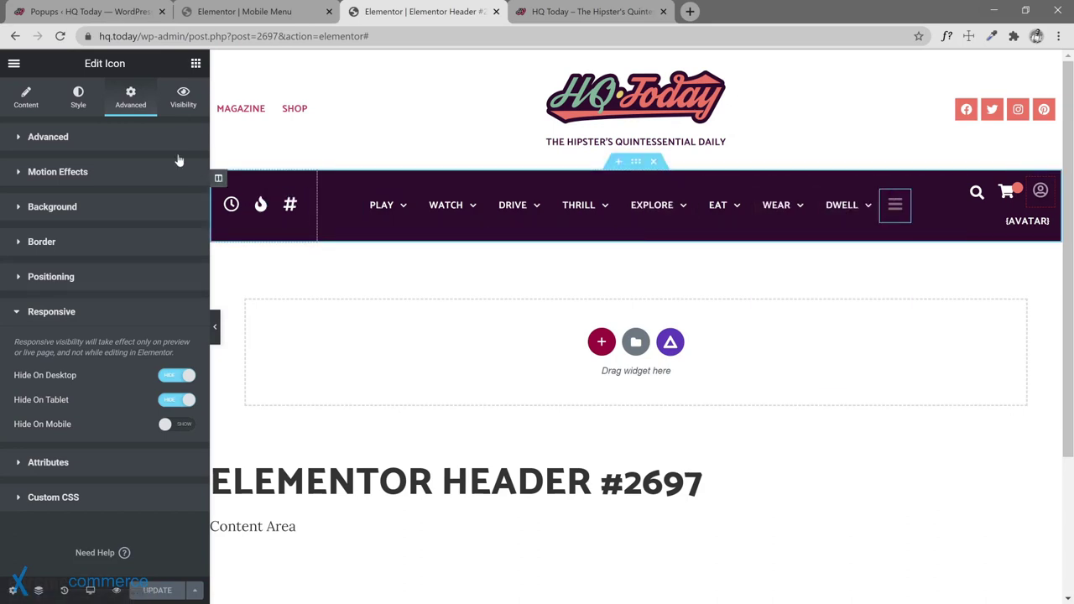
{"action": "left_click", "coordinate": [26, 108]}
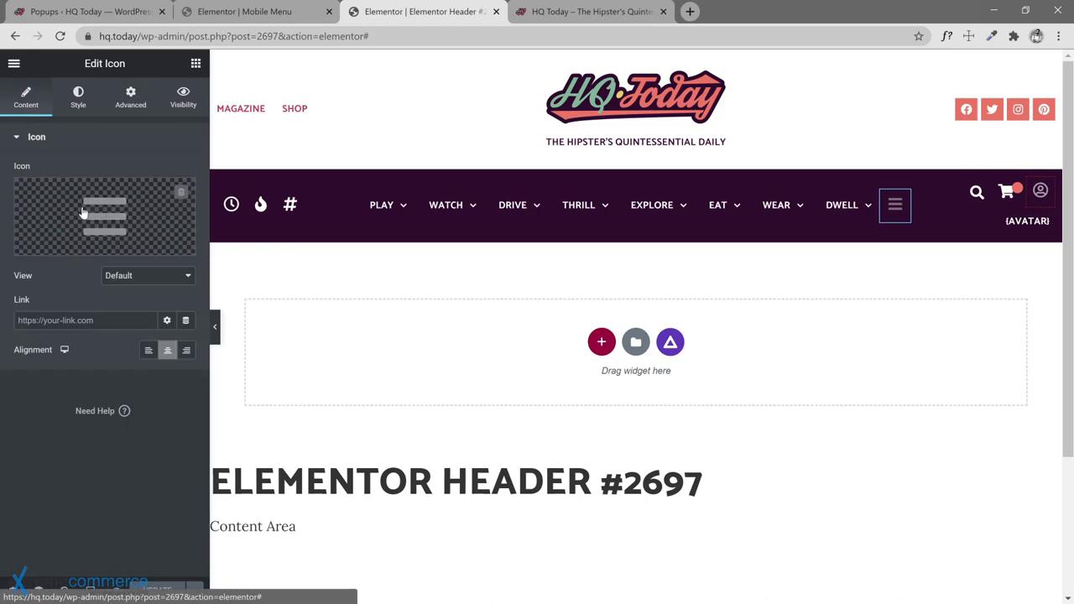
{"action": "left_click", "coordinate": [186, 321]}
{"action": "scroll", "coordinate": [107, 398], "scroll_direction": "down", "scroll_amount": 2}
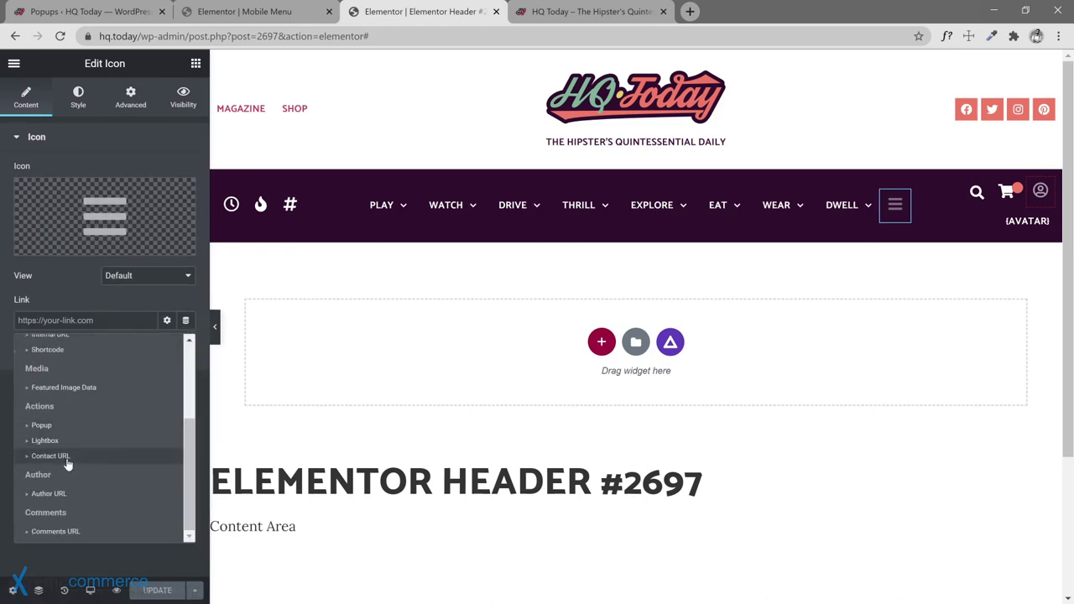
{"action": "left_click", "coordinate": [42, 425]}
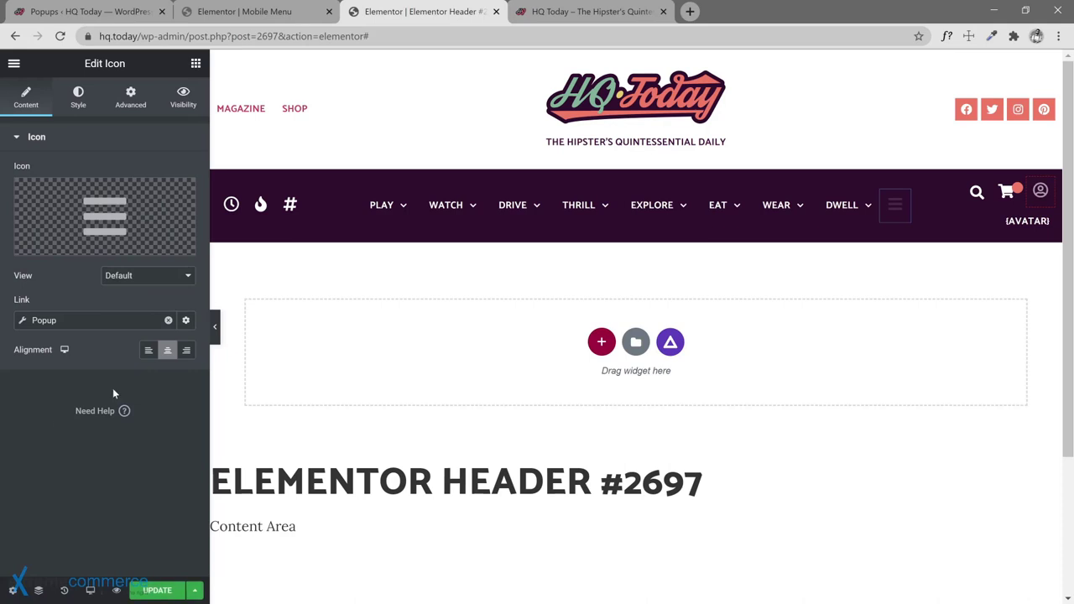
Step: Search the popup list for 'Men' and 'Mo', then close the link settings and save the header
{"action": "left_click", "coordinate": [104, 324]}
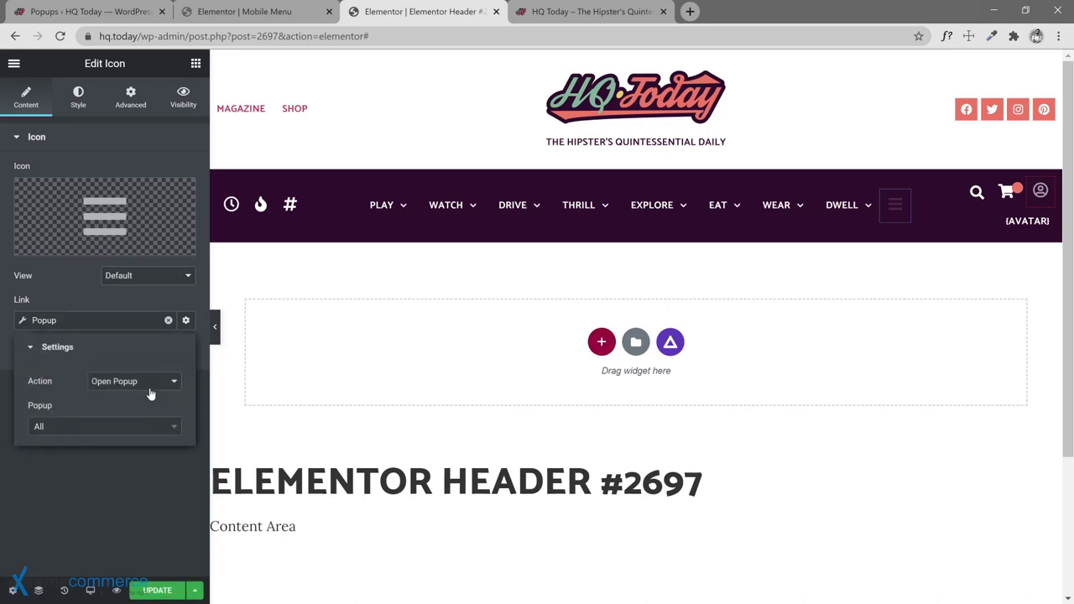
{"action": "left_click", "coordinate": [106, 426]}
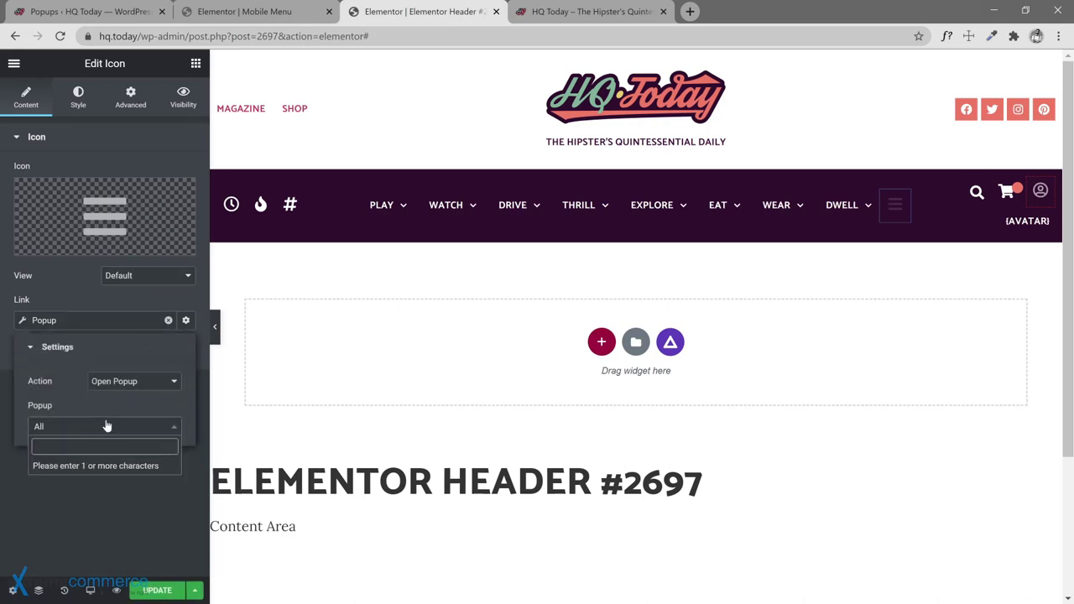
{"action": "type", "text": "Menu"}
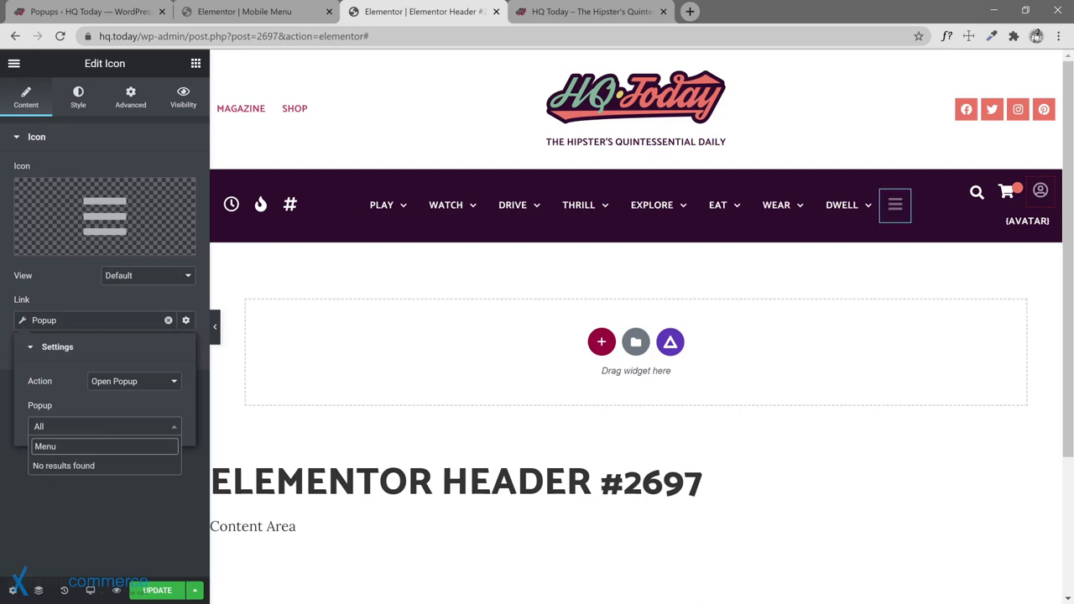
{"action": "key", "text": "BackSpace"}
{"action": "type", "text": "Mobil"}
{"action": "left_click", "coordinate": [135, 490]}
{"action": "left_click", "coordinate": [135, 490]}
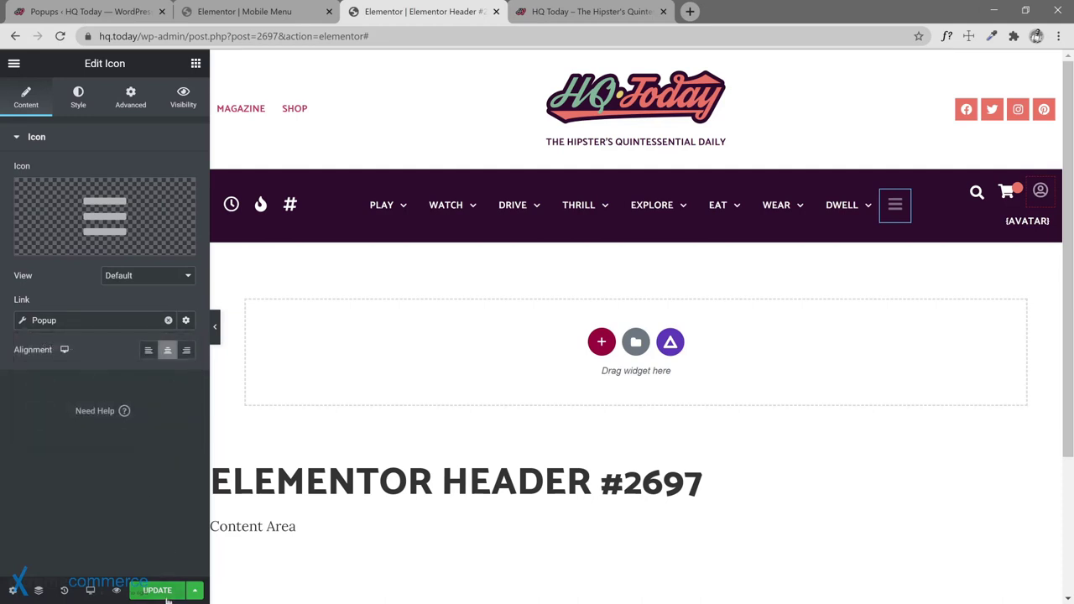
Step: Publish the empty Mobile Menu popup with an Include Entire Site display condition
{"action": "left_click", "coordinate": [251, 11]}
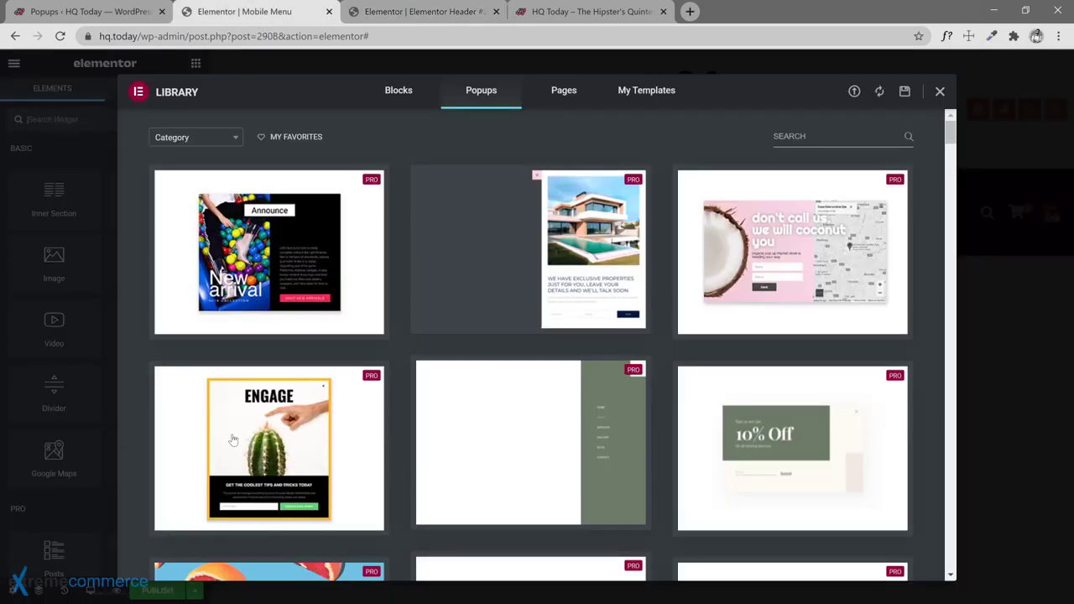
{"action": "left_click", "coordinate": [939, 91]}
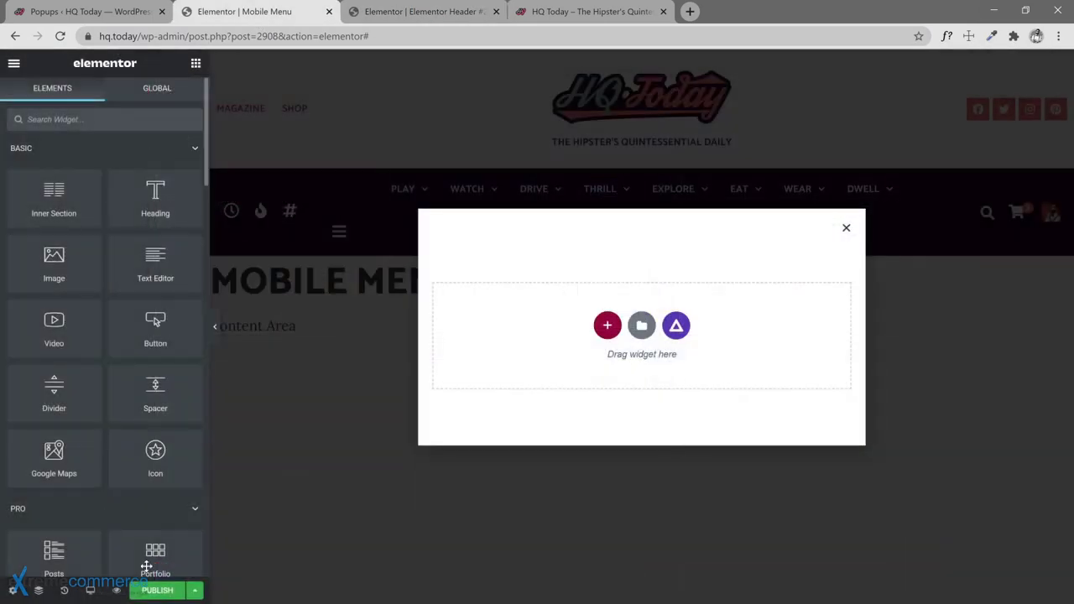
{"action": "left_click", "coordinate": [196, 592]}
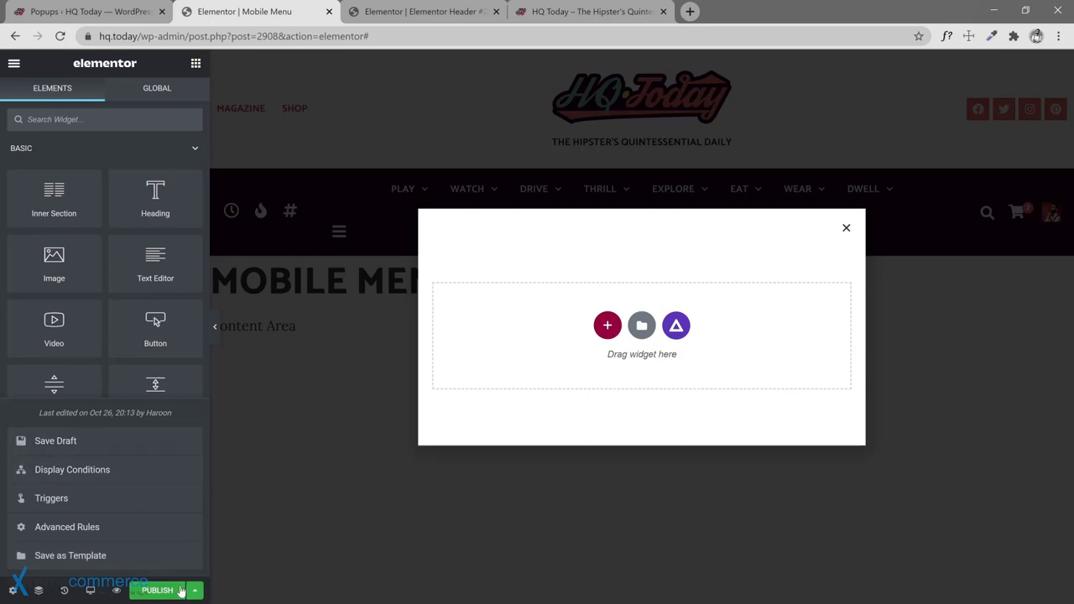
{"action": "left_click", "coordinate": [157, 590]}
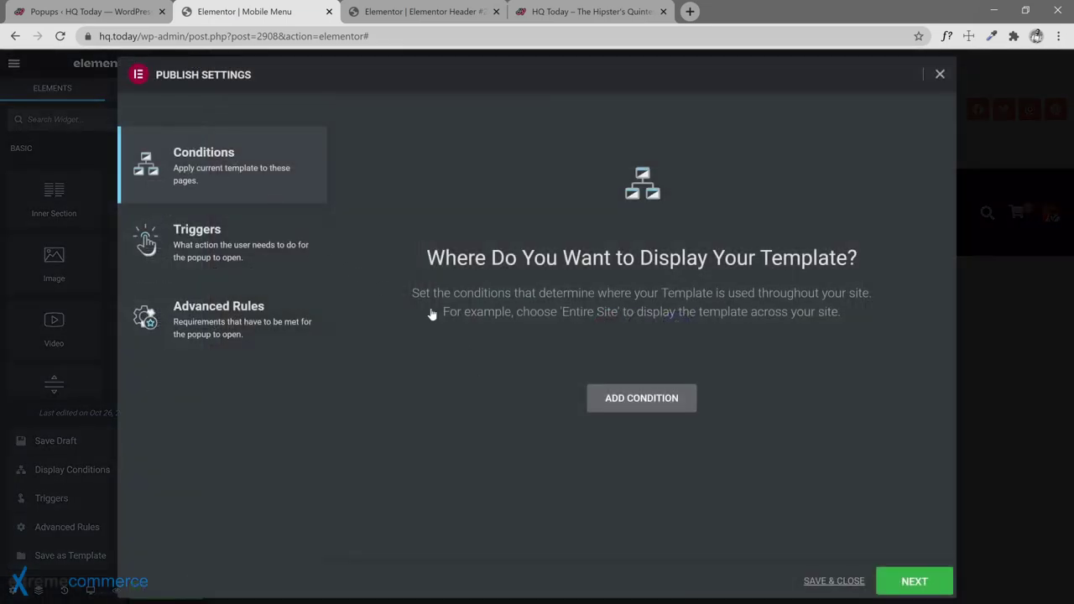
{"action": "left_click", "coordinate": [612, 396]}
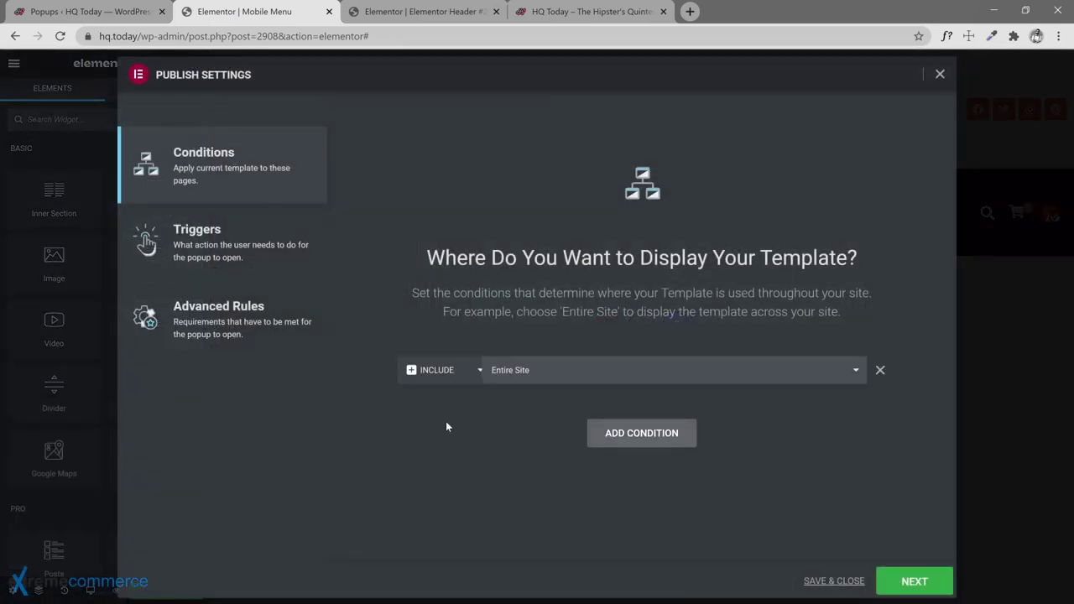
{"action": "left_click", "coordinate": [211, 234]}
{"action": "left_click", "coordinate": [235, 329]}
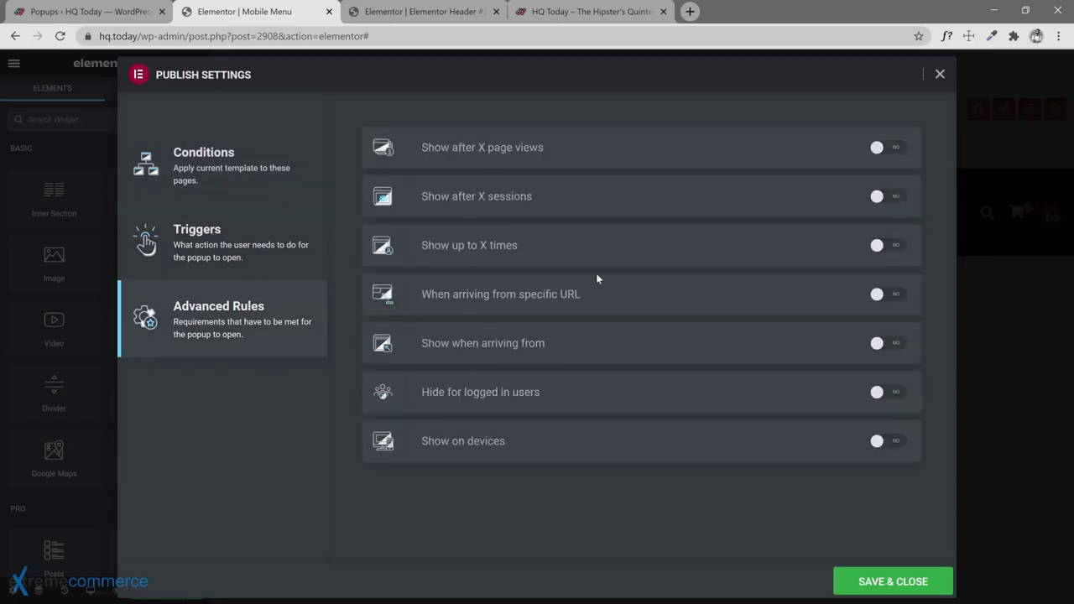
{"action": "left_click", "coordinate": [851, 584]}
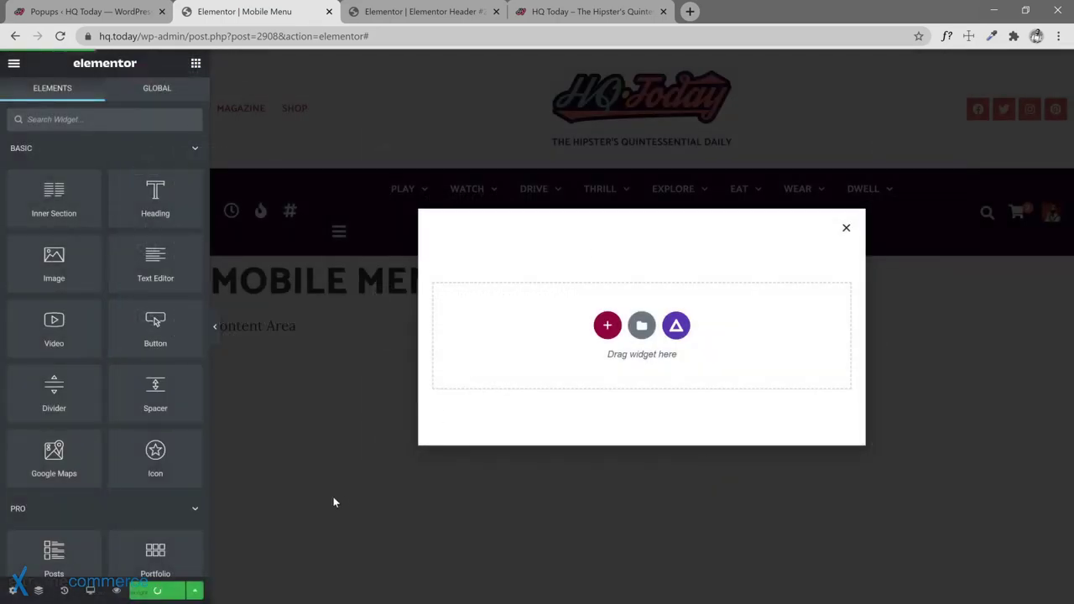
{"action": "left_click", "coordinate": [424, 11]}
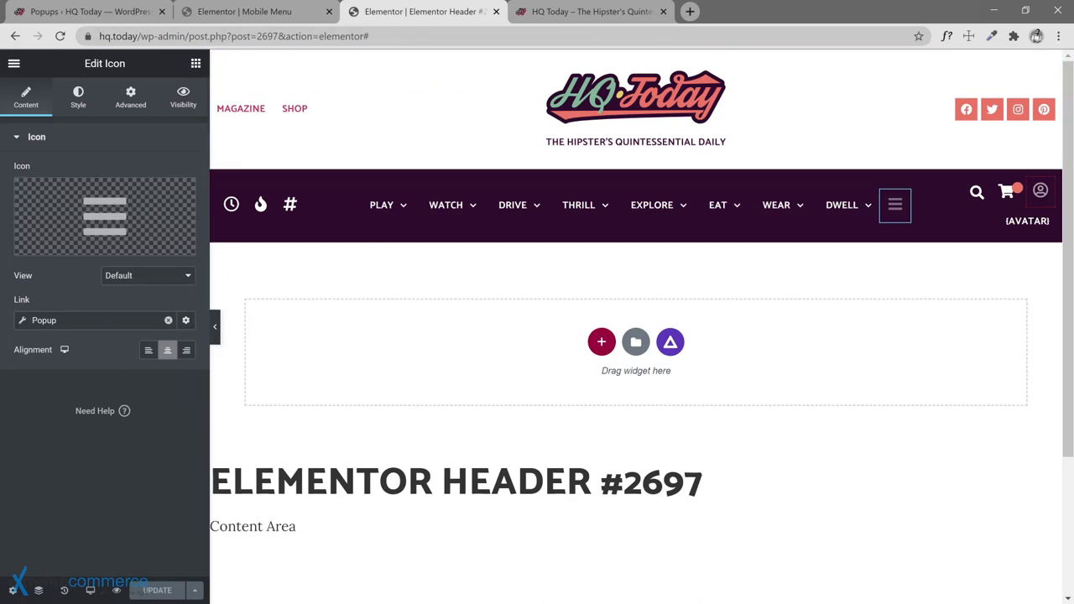
Step: Reload the header editor after removing the trailing # from its address
{"action": "left_click", "coordinate": [393, 36]}
{"action": "left_click", "coordinate": [405, 36]}
{"action": "key", "text": "BackSpace"}
{"action": "key", "text": "Return"}
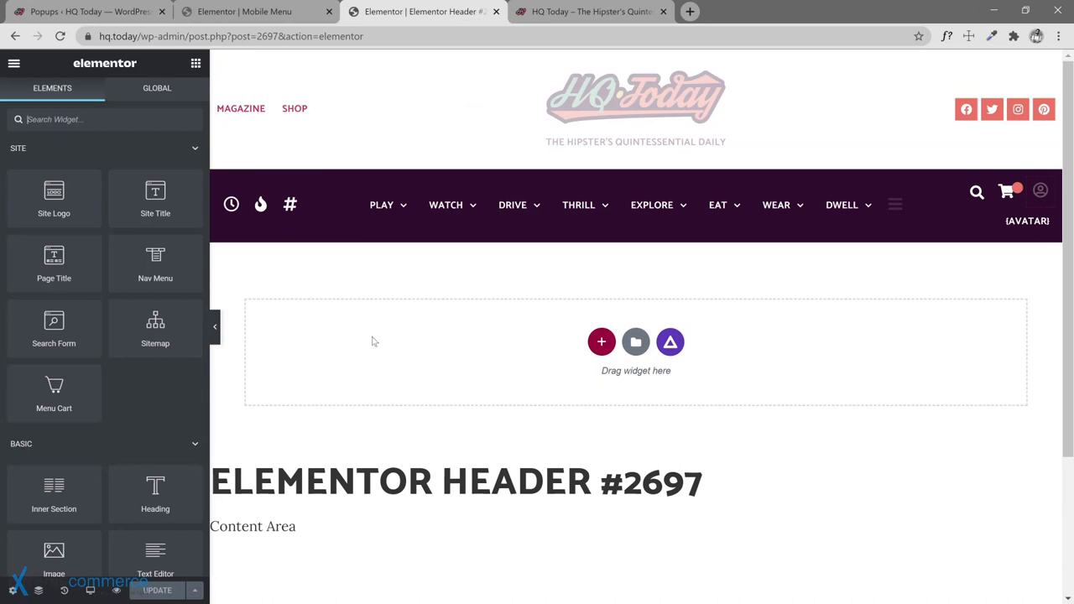
Step: Point the hamburger icon's popup link to Mobile Menu (Template) and save the header
{"action": "scroll", "coordinate": [171, 448], "scroll_direction": "down", "scroll_amount": 8}
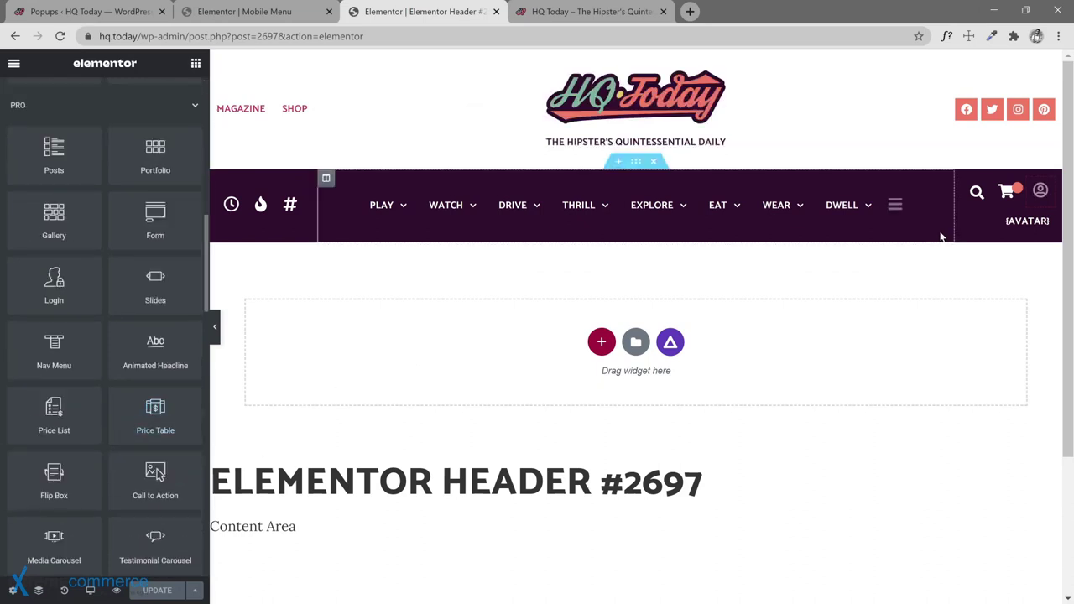
{"action": "left_click", "coordinate": [901, 203]}
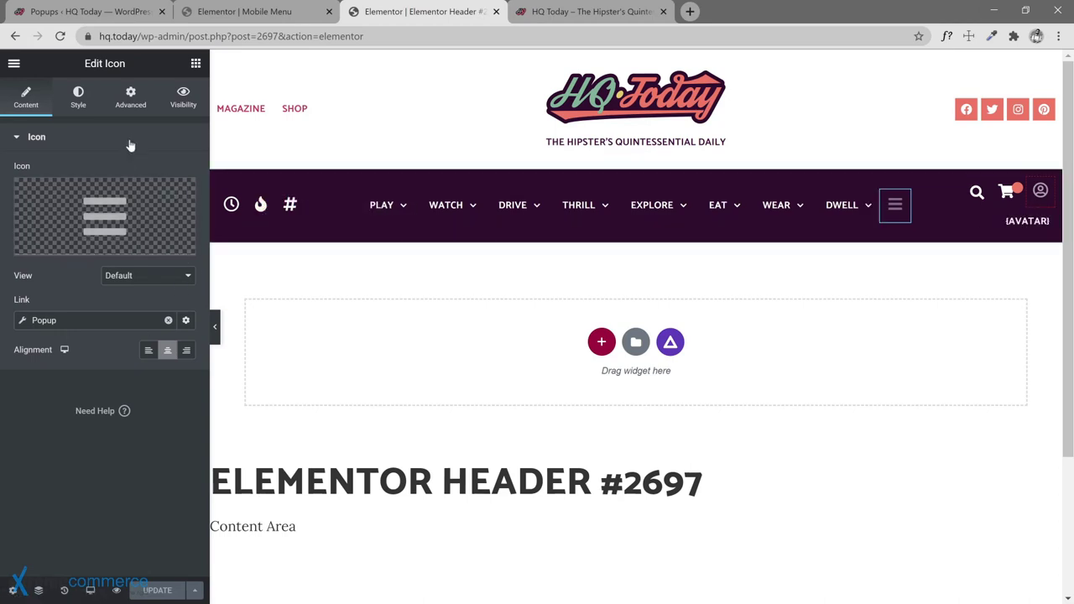
{"action": "left_click", "coordinate": [106, 323]}
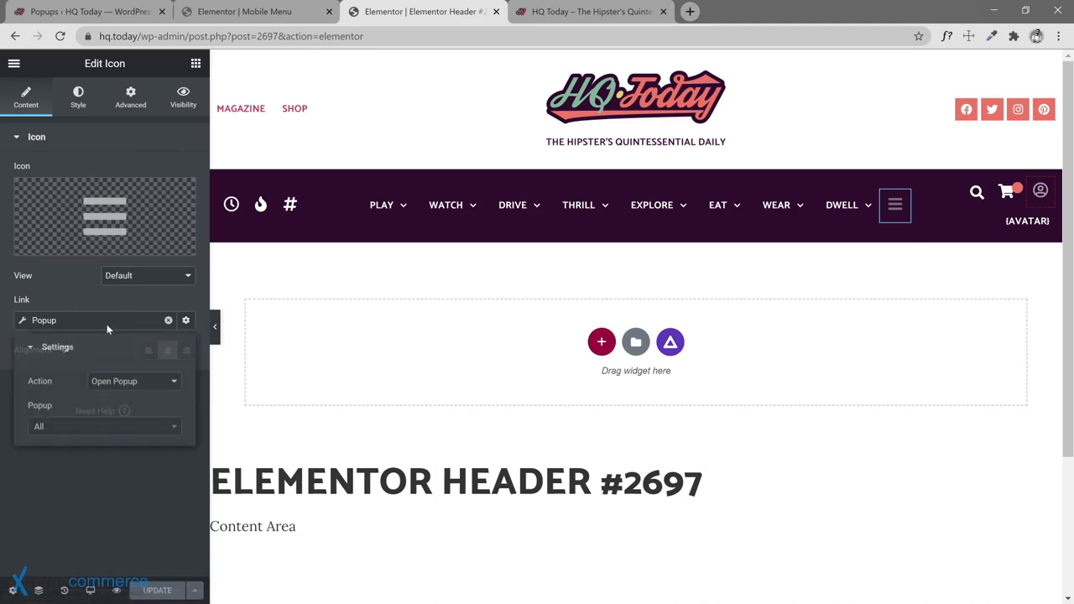
{"action": "left_click", "coordinate": [114, 428]}
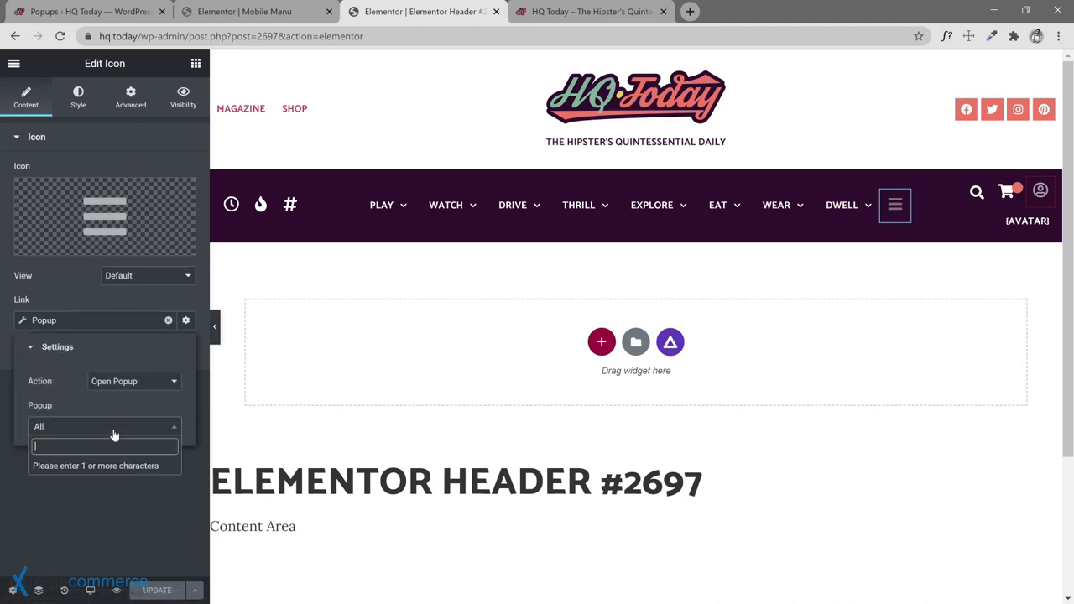
{"action": "type", "text": "Mo"}
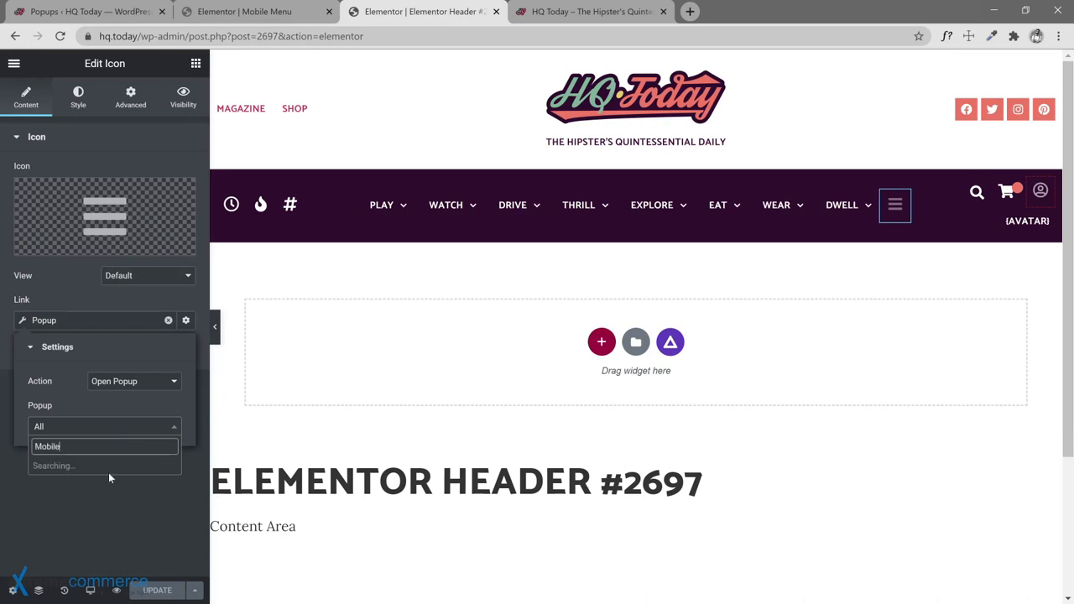
{"action": "type", "text": "bile"}
{"action": "left_click", "coordinate": [81, 464]}
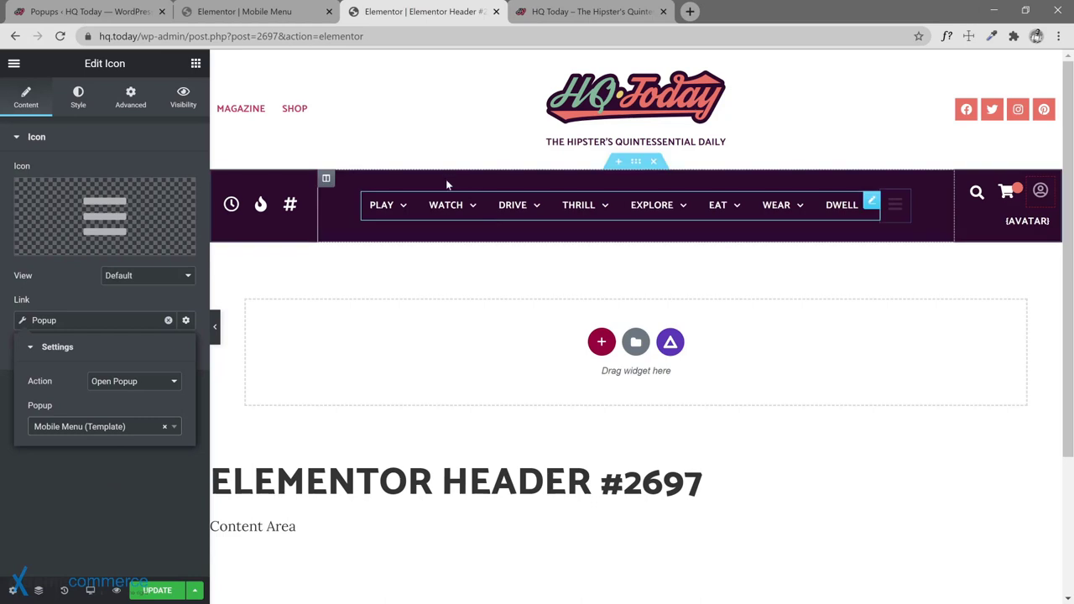
{"action": "left_click", "coordinate": [176, 587]}
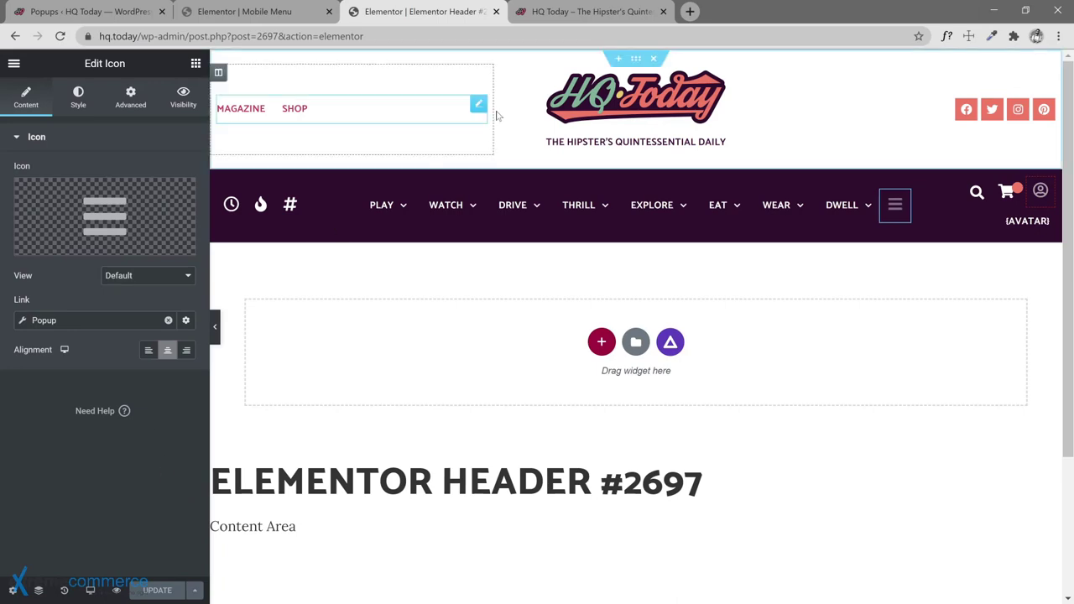
Step: Reload the mobile site preview to test the hamburger icon
{"action": "left_click", "coordinate": [593, 21]}
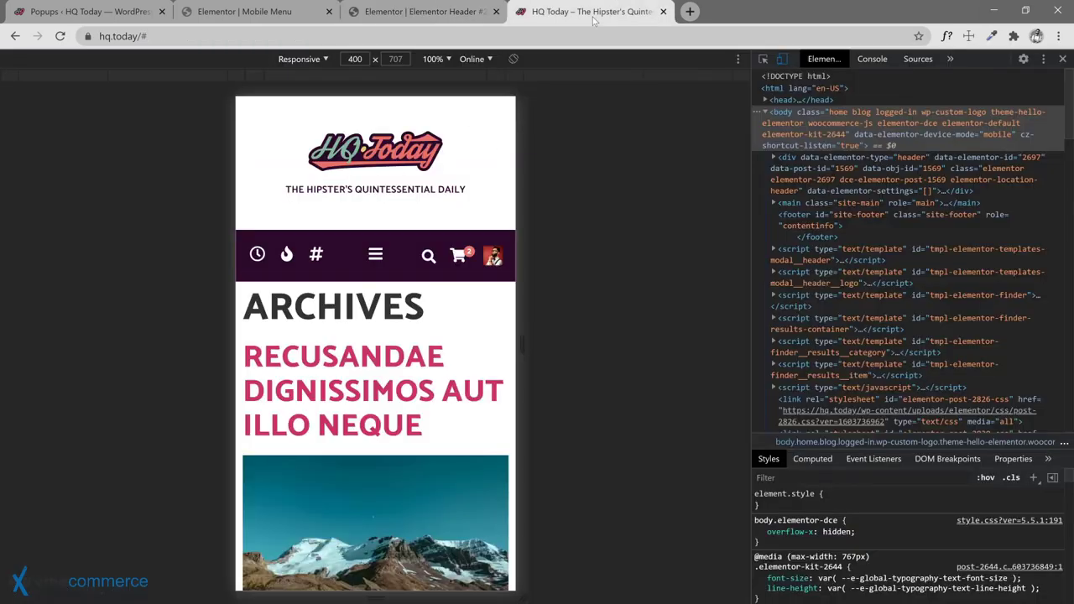
{"action": "left_click", "coordinate": [60, 36]}
{"action": "left_click", "coordinate": [436, 19]}
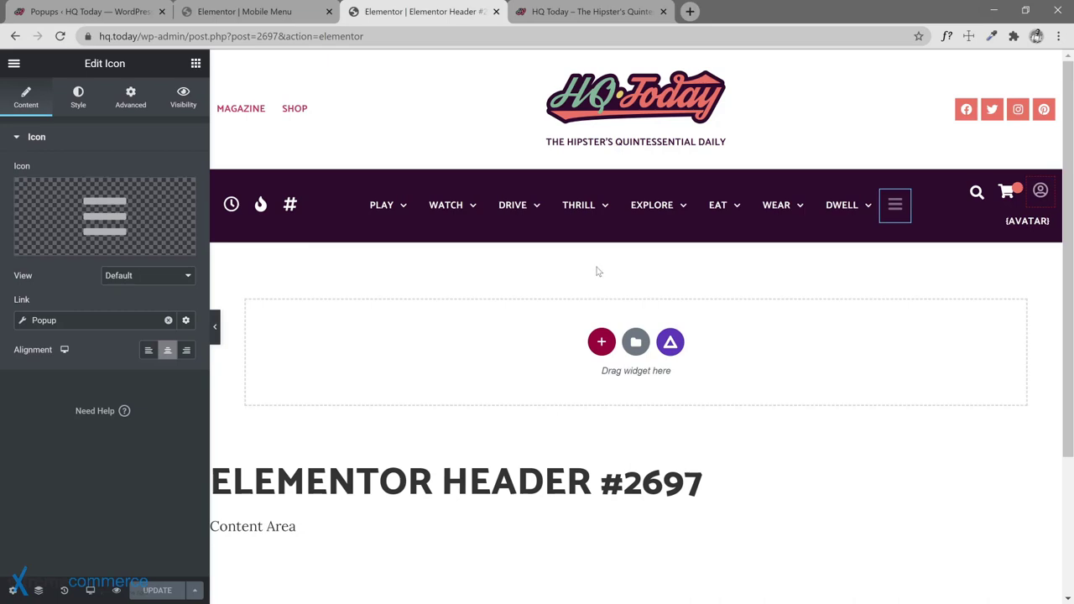
{"action": "left_click", "coordinate": [587, 11]}
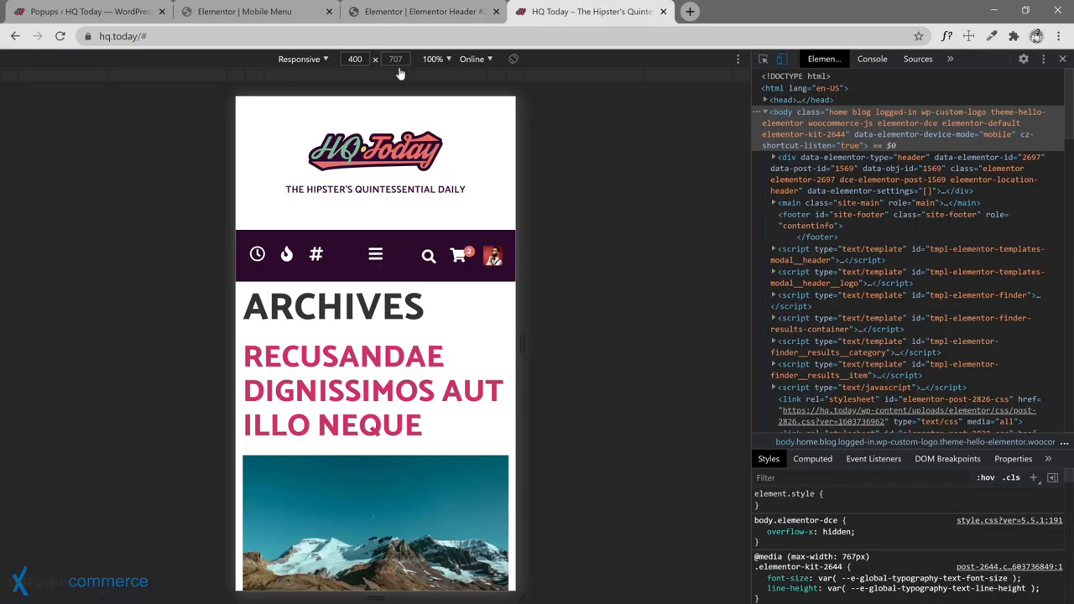
{"action": "left_click", "coordinate": [402, 11]}
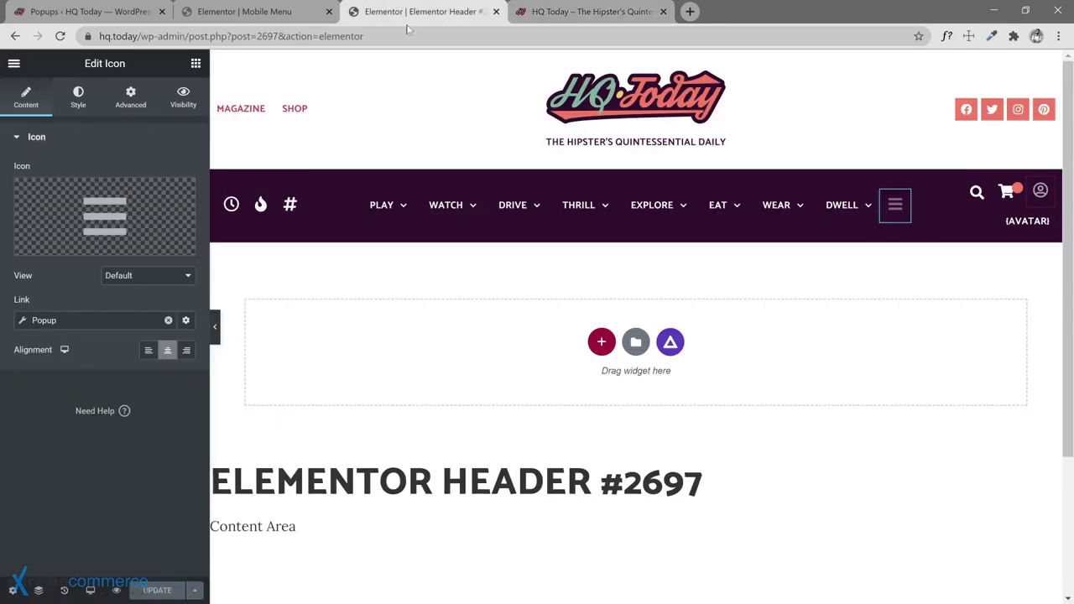
Step: Change the hamburger icon's popup action to Toggle Popup and save the header
{"action": "left_click", "coordinate": [129, 326]}
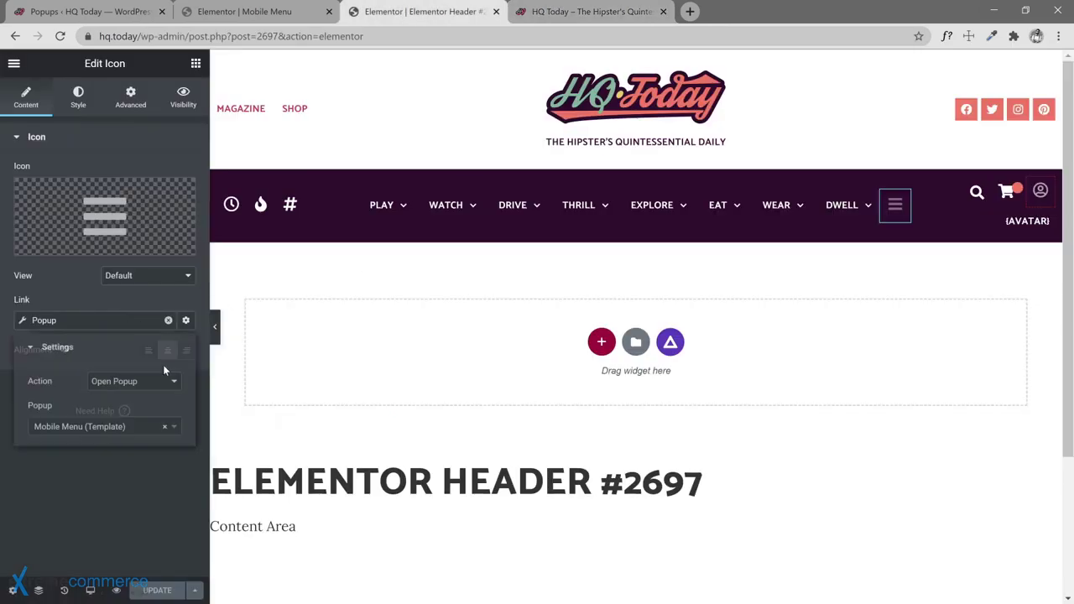
{"action": "left_click", "coordinate": [153, 383]}
{"action": "left_click", "coordinate": [134, 445]}
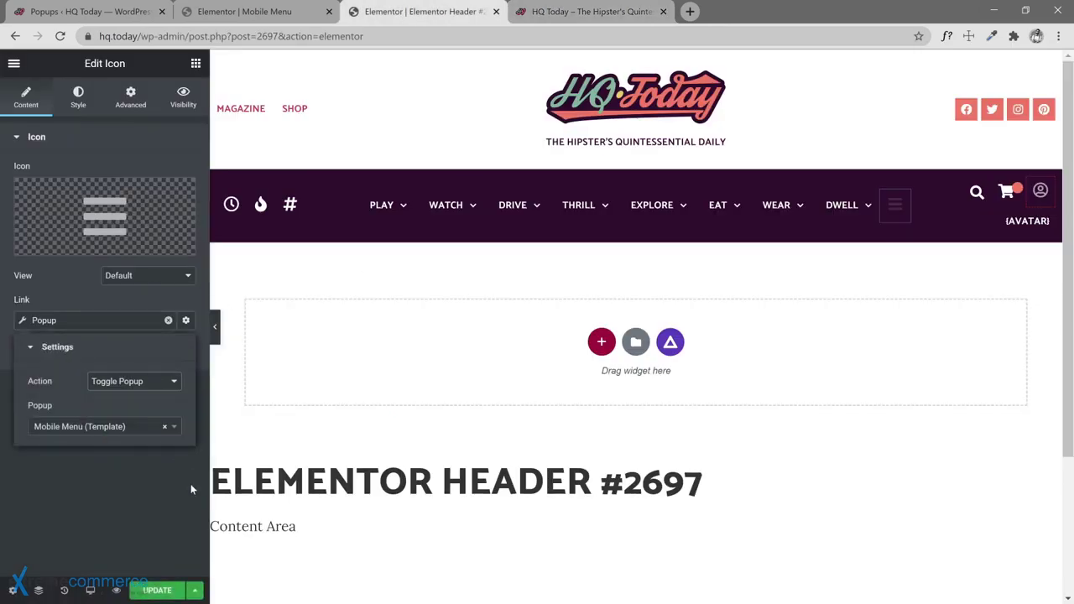
{"action": "left_click", "coordinate": [160, 587]}
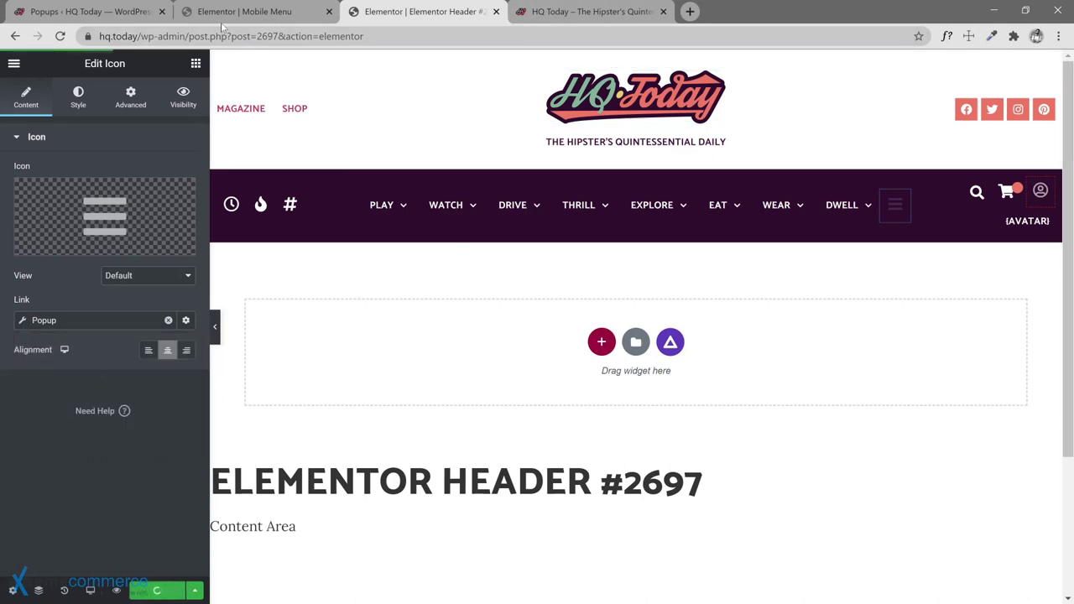
{"action": "left_click", "coordinate": [243, 12]}
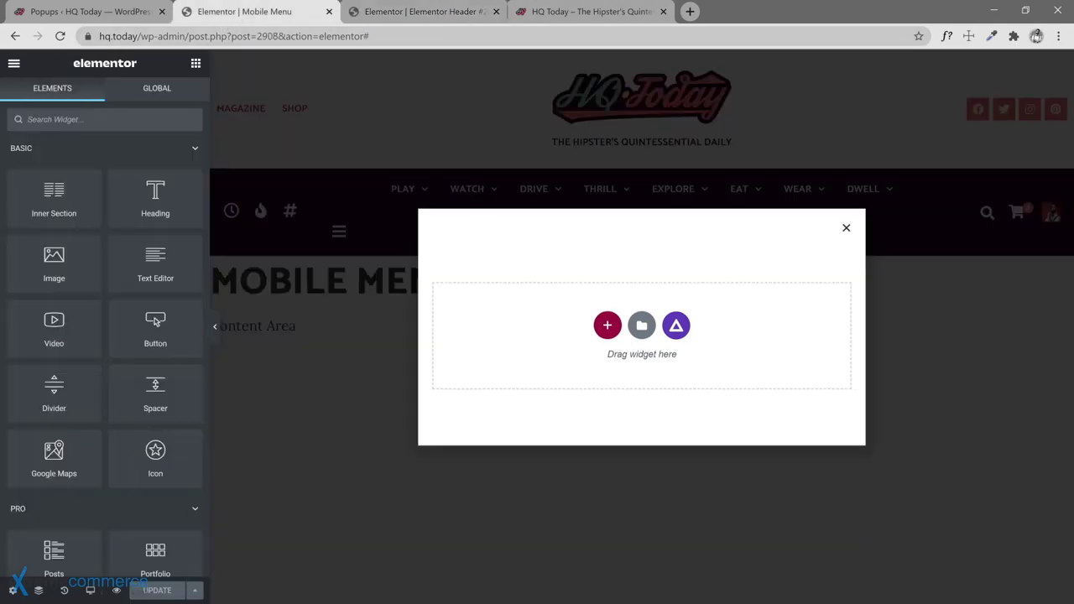
{"action": "left_click", "coordinate": [596, 11]}
{"action": "left_click", "coordinate": [60, 36]}
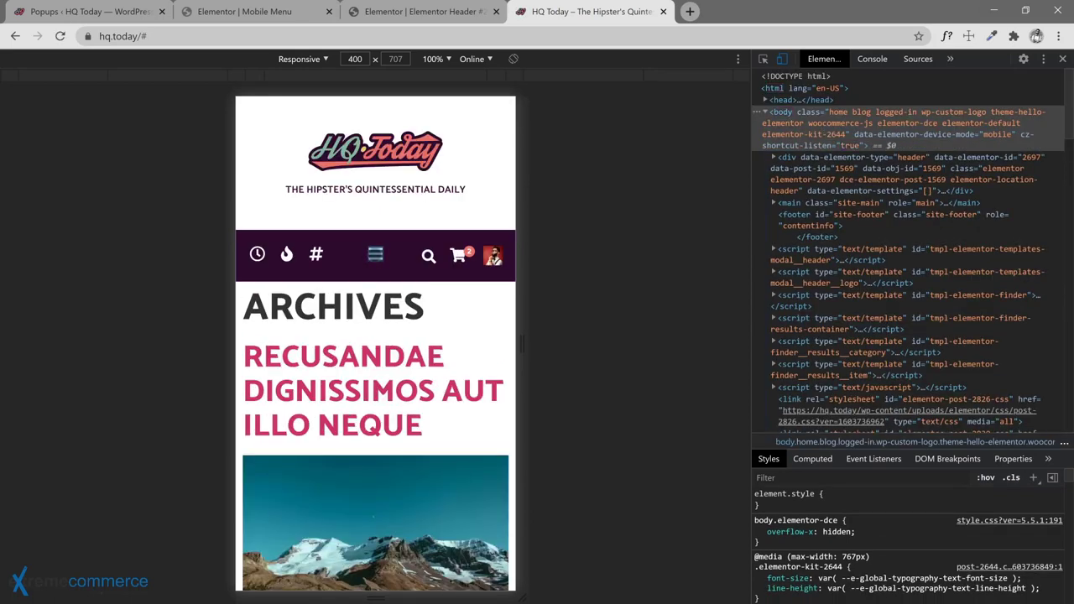
{"action": "left_click", "coordinate": [275, 20]}
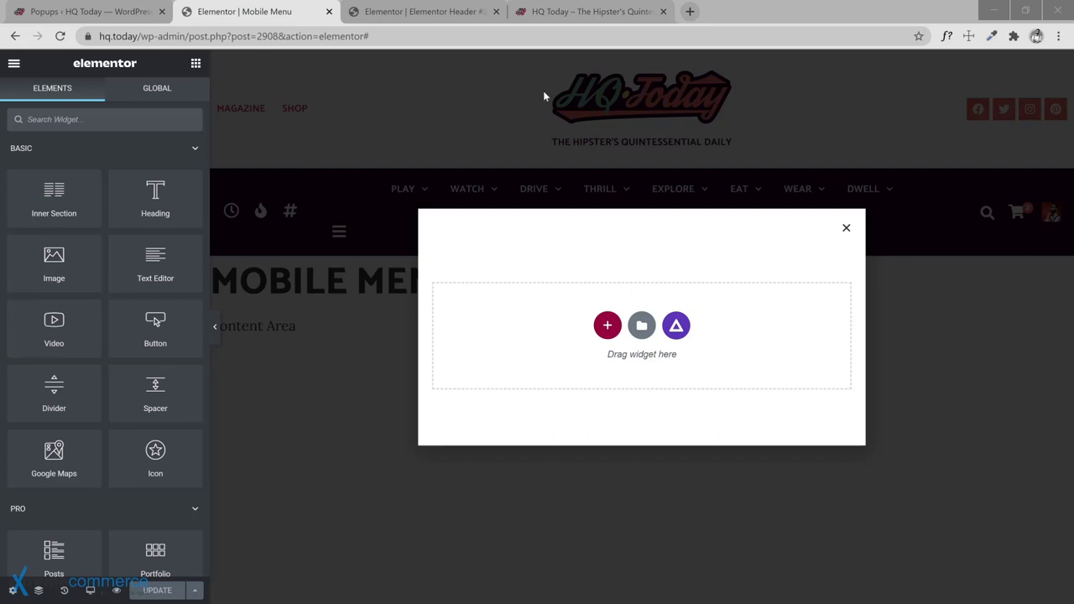
Step: Set the popup to Left horizontal position, Fit To Screen height and 300 px width
{"action": "left_click", "coordinate": [13, 590]}
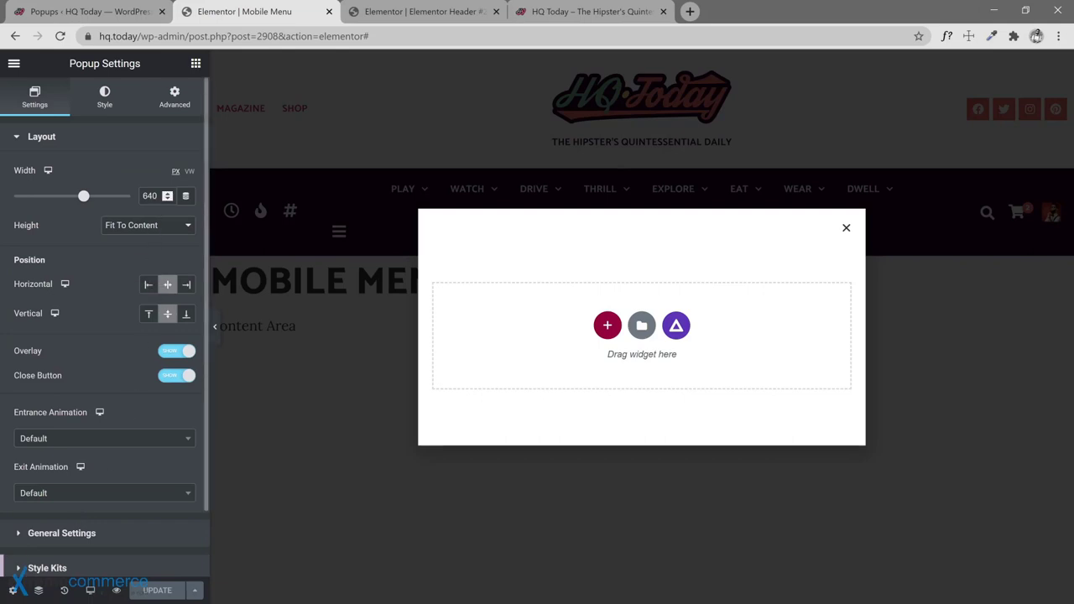
{"action": "left_click", "coordinate": [145, 285]}
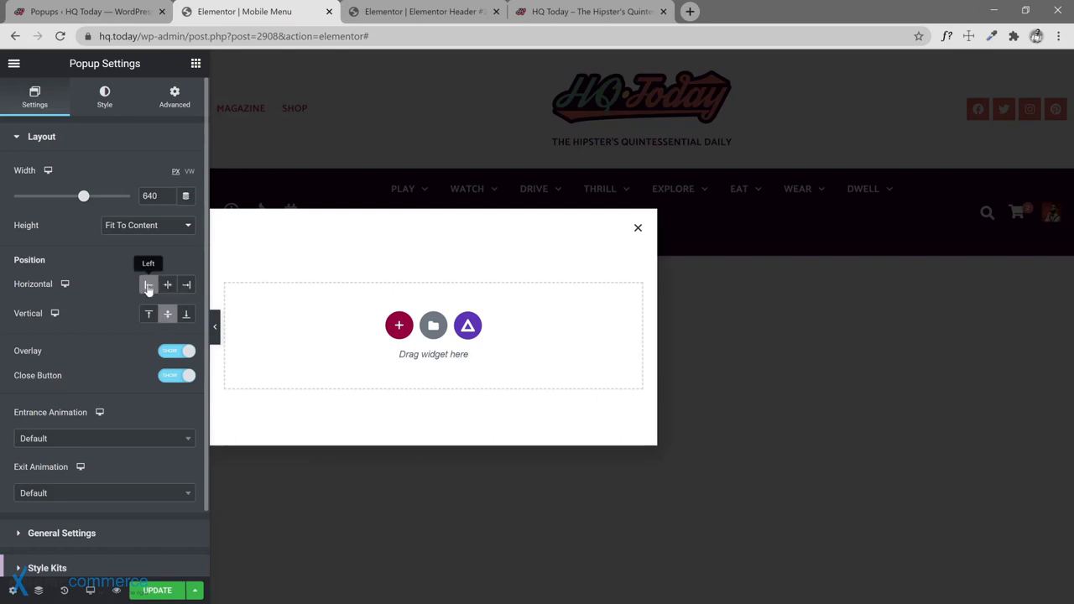
{"action": "left_click", "coordinate": [154, 225]}
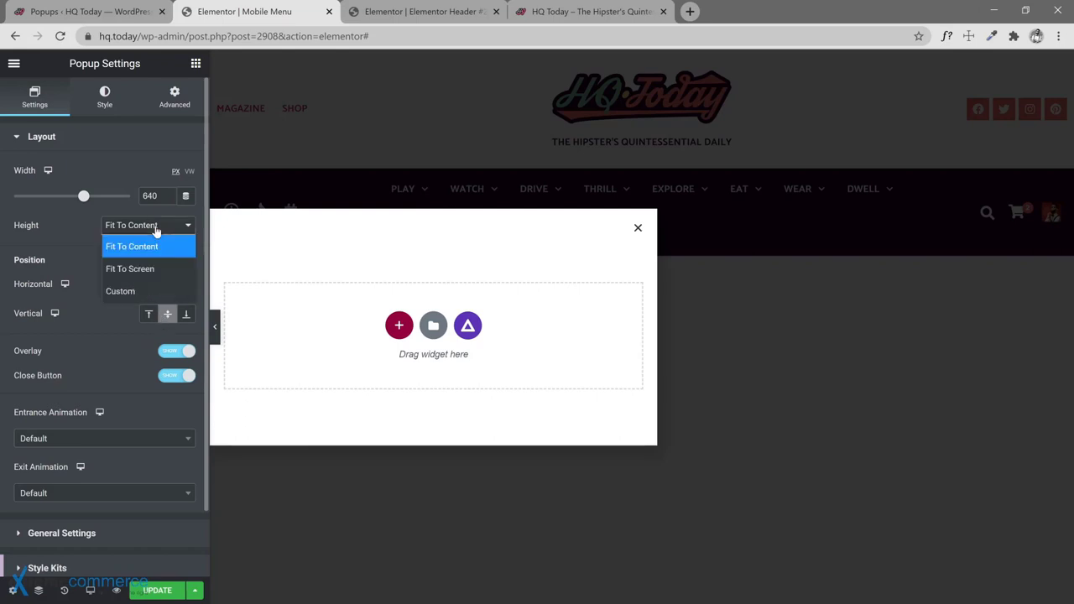
{"action": "left_click", "coordinate": [151, 268]}
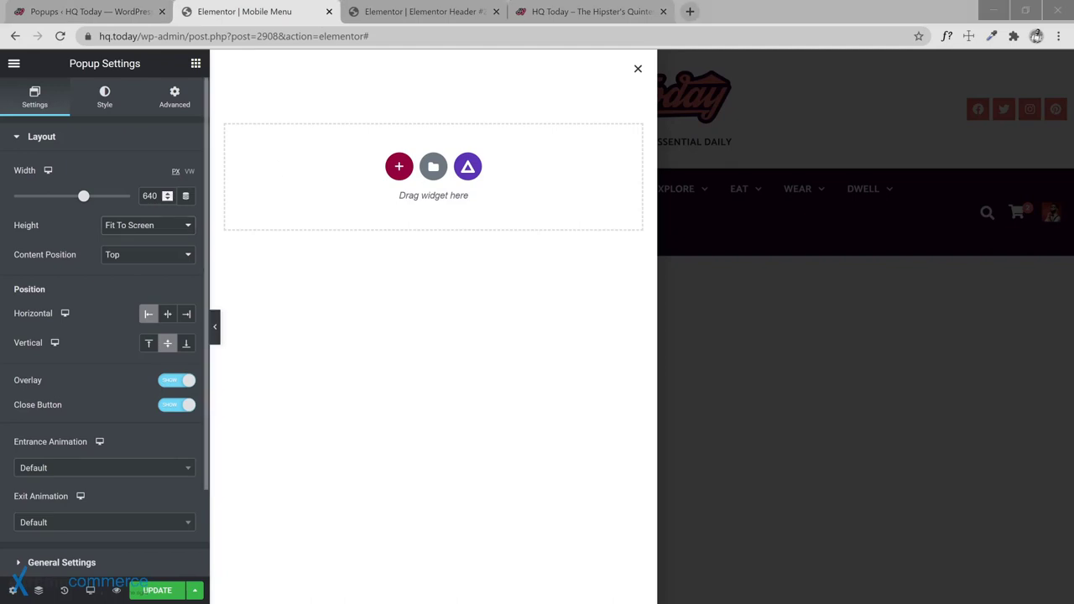
{"action": "double_click", "coordinate": [149, 196]}
{"action": "type", "text": "300"}
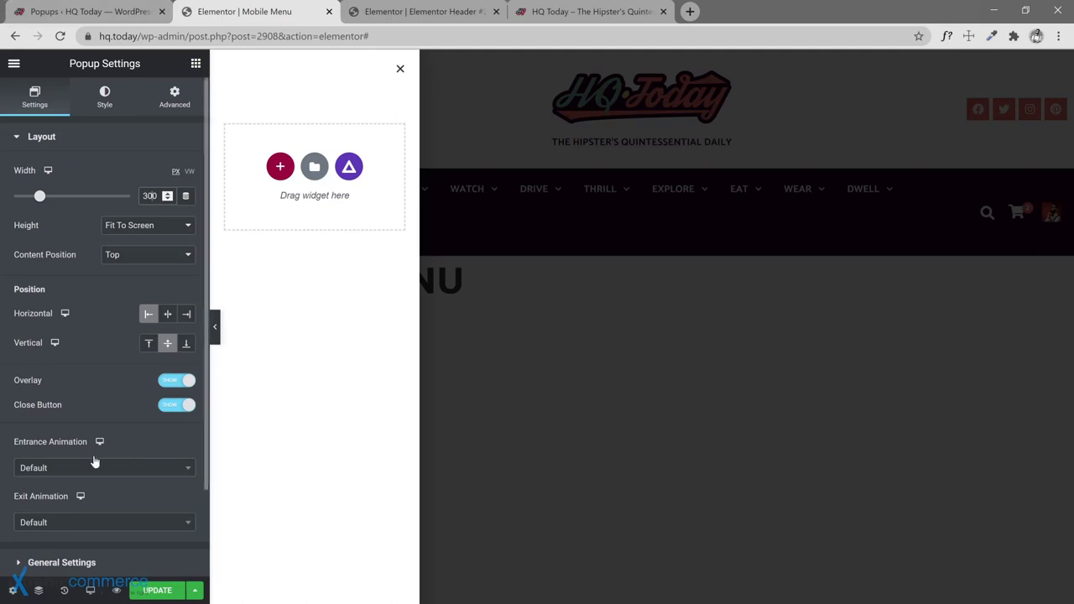
Step: Give the popup a classic background using the Secondary dark purple global colour
{"action": "left_click", "coordinate": [105, 97]}
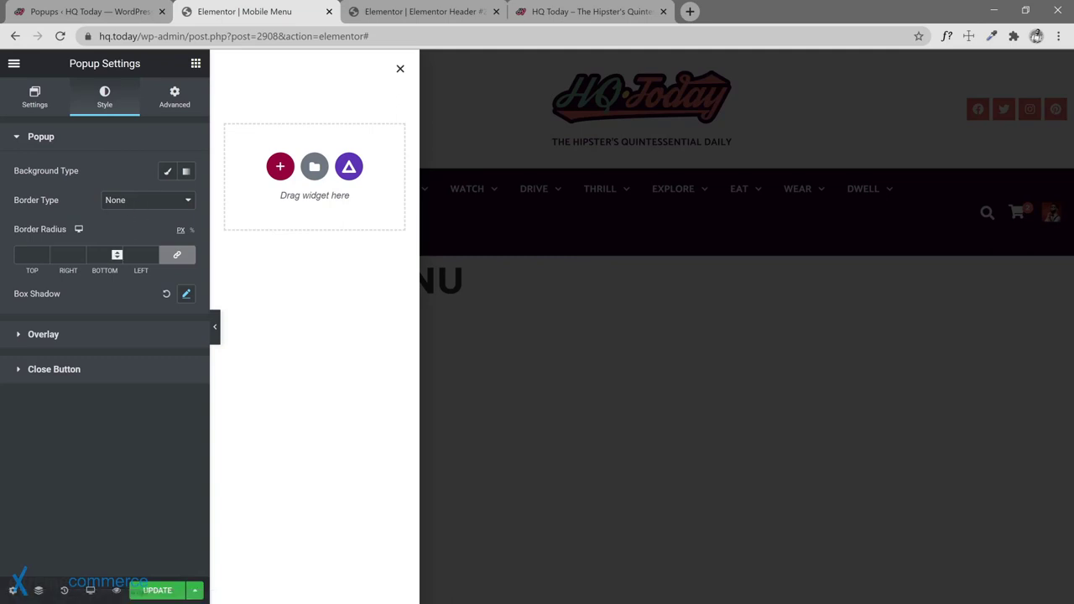
{"action": "left_click", "coordinate": [167, 171]}
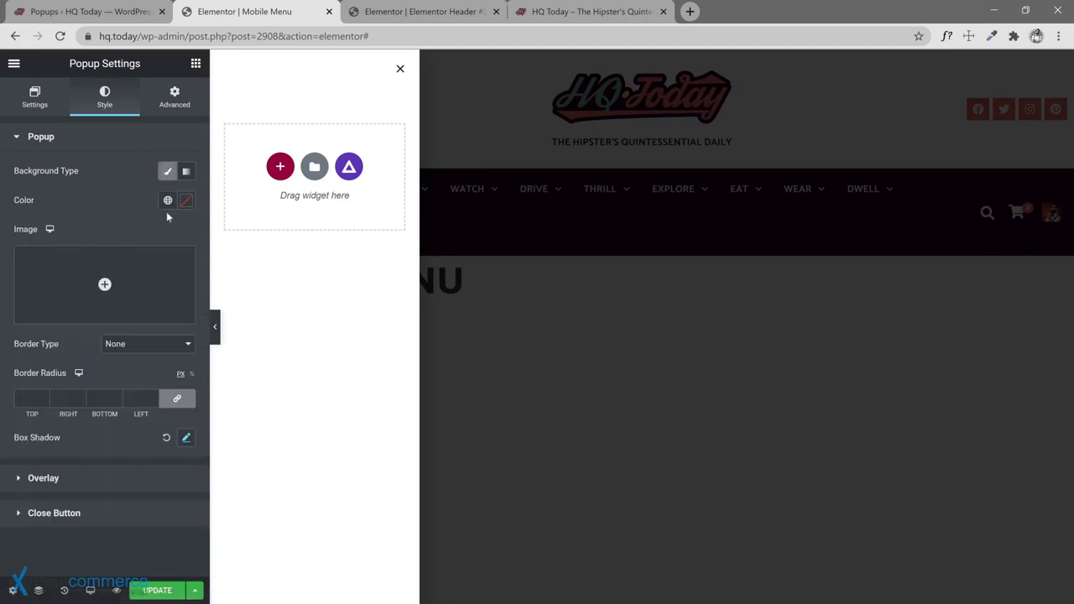
{"action": "left_click", "coordinate": [169, 201]}
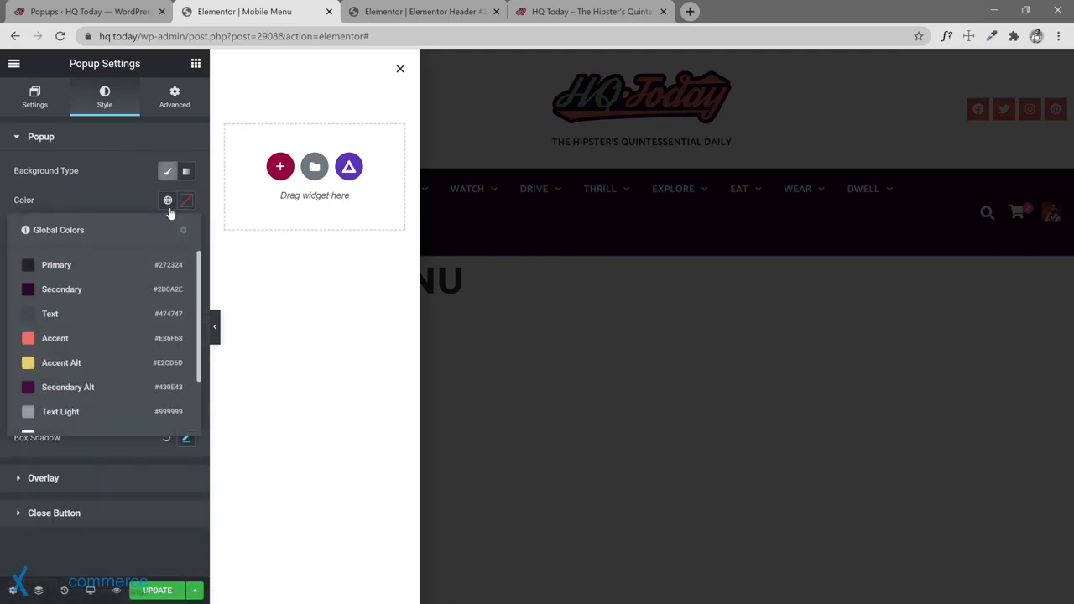
{"action": "left_click", "coordinate": [64, 293]}
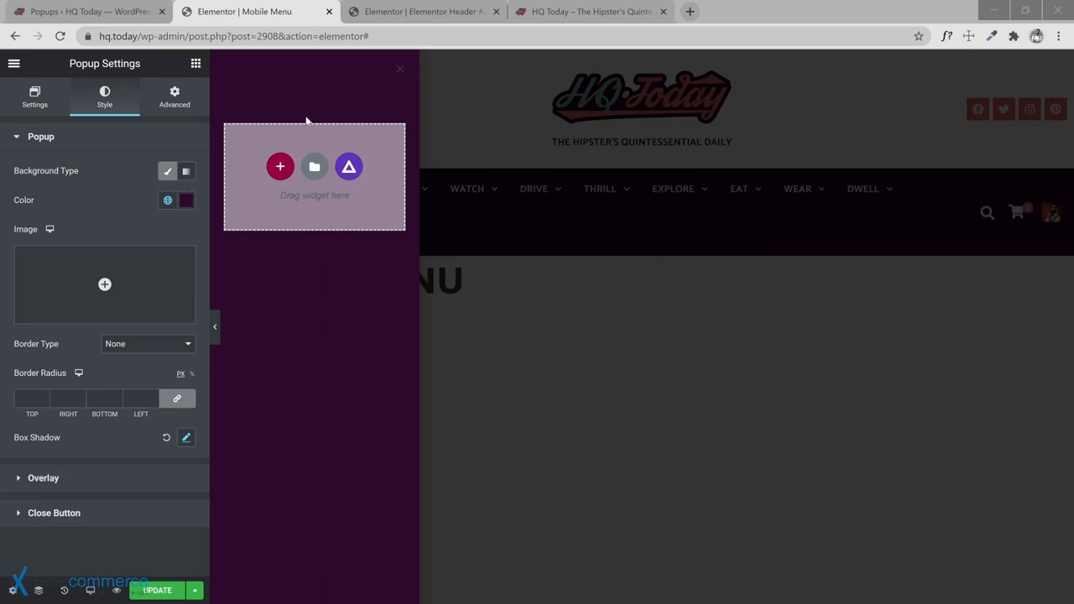
{"action": "left_click", "coordinate": [194, 66]}
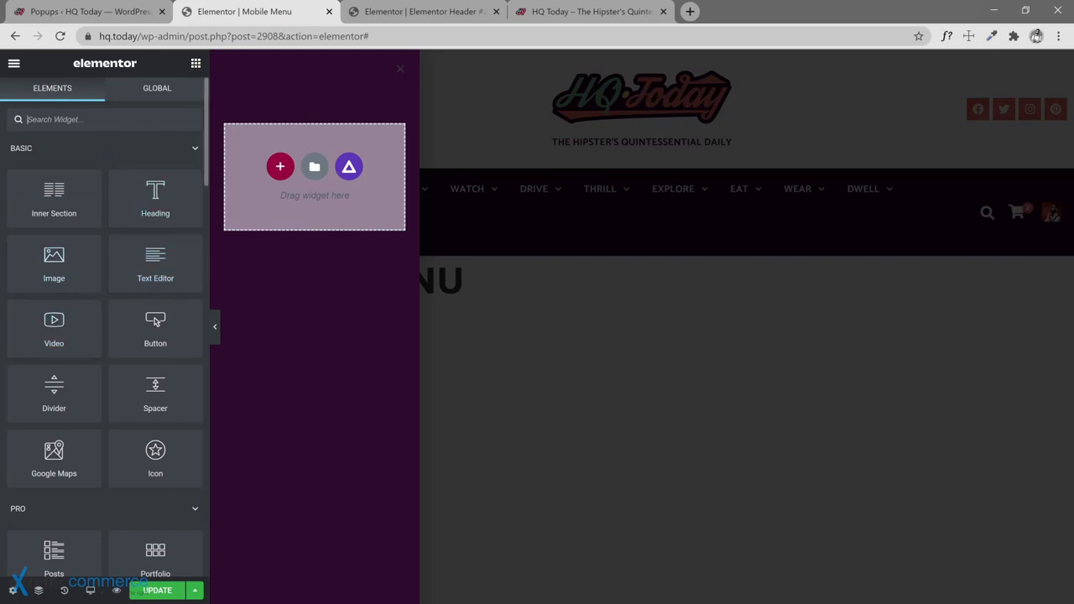
Step: Drag a Site Logo widget to the popup's top, trying widths 300 and 240 before clearing it
{"action": "type", "text": "site"}
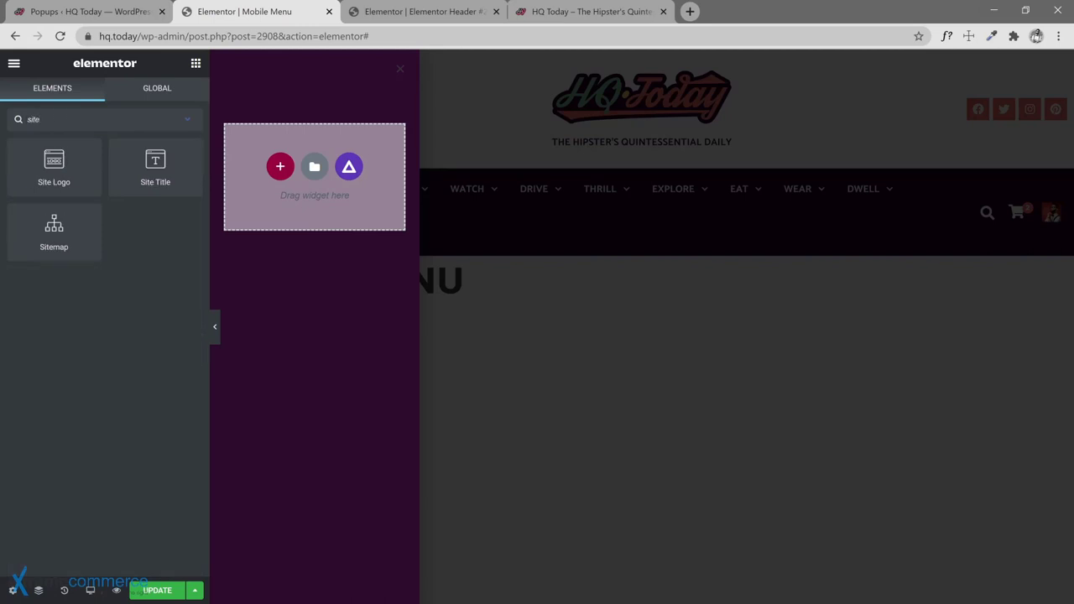
{"action": "left_click_drag", "start_coordinate": [62, 172], "coordinate": [322, 161]}
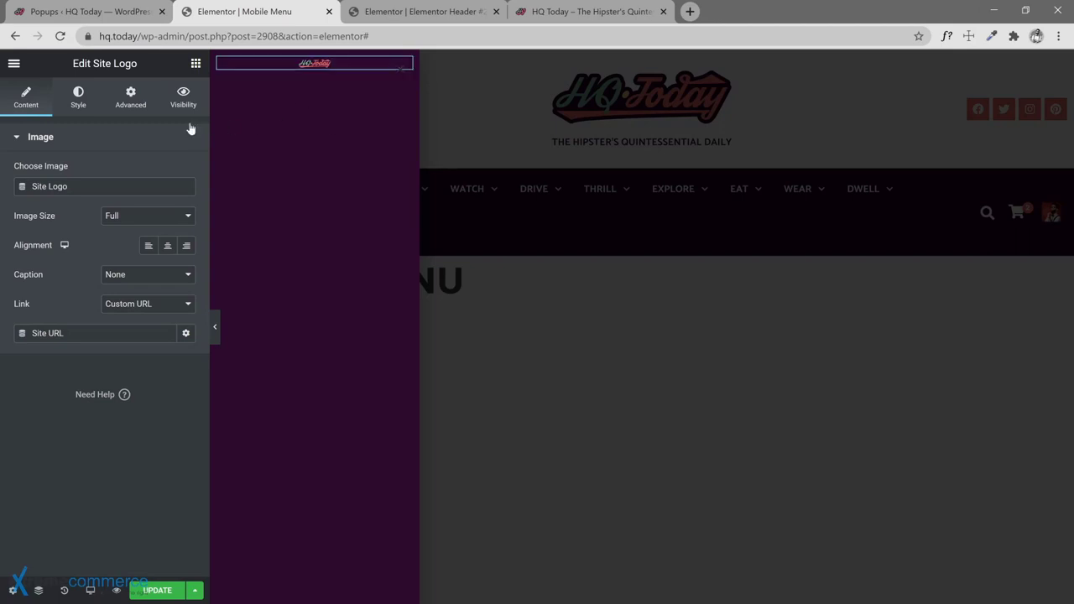
{"action": "left_click", "coordinate": [79, 103]}
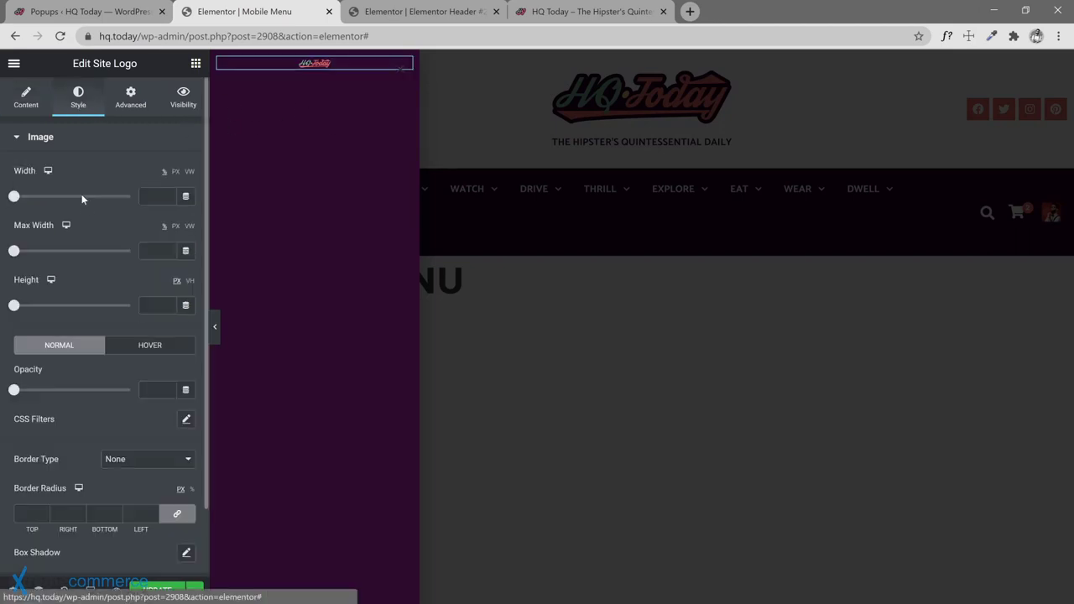
{"action": "type", "text": "300"}
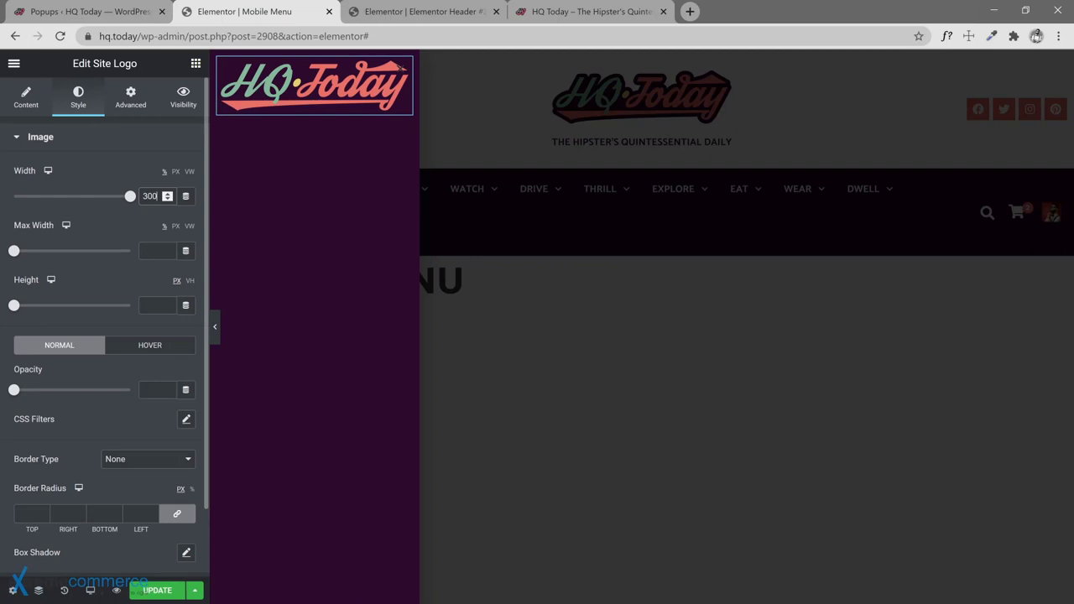
{"action": "key", "text": "BackSpace"}
{"action": "key", "text": "BackSpace"}
{"action": "key", "text": "BackSpace"}
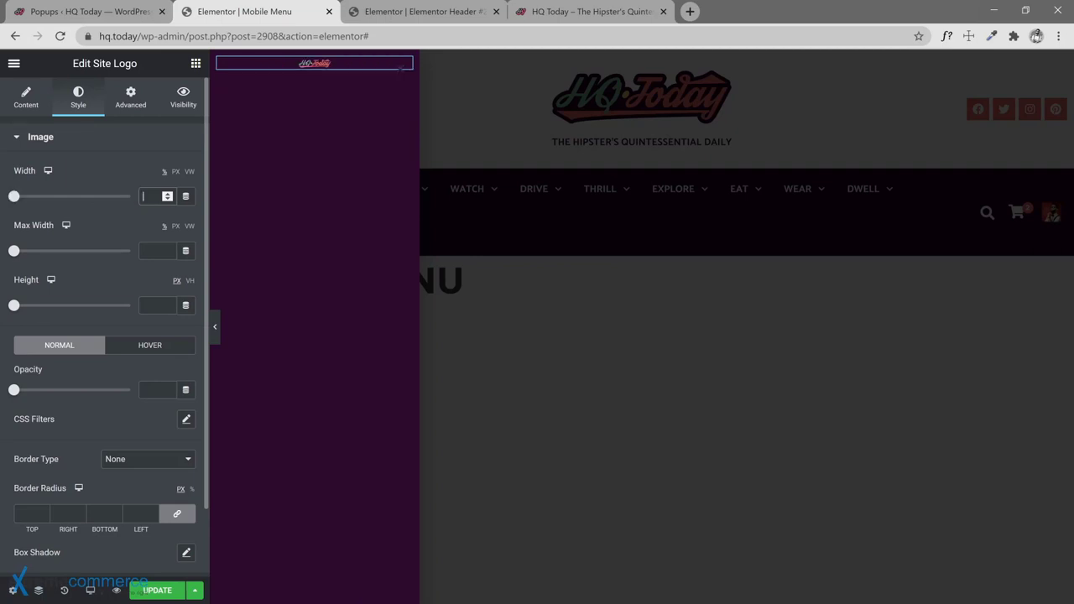
{"action": "type", "text": "240"}
{"action": "key", "text": "ctrl+a"}
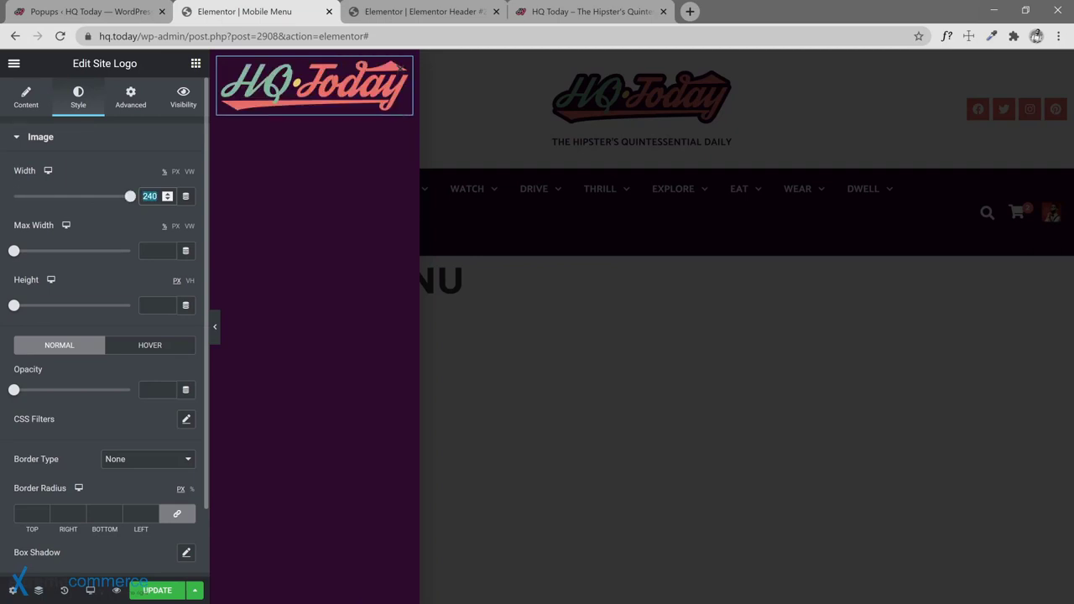
{"action": "key", "text": "BackSpace"}
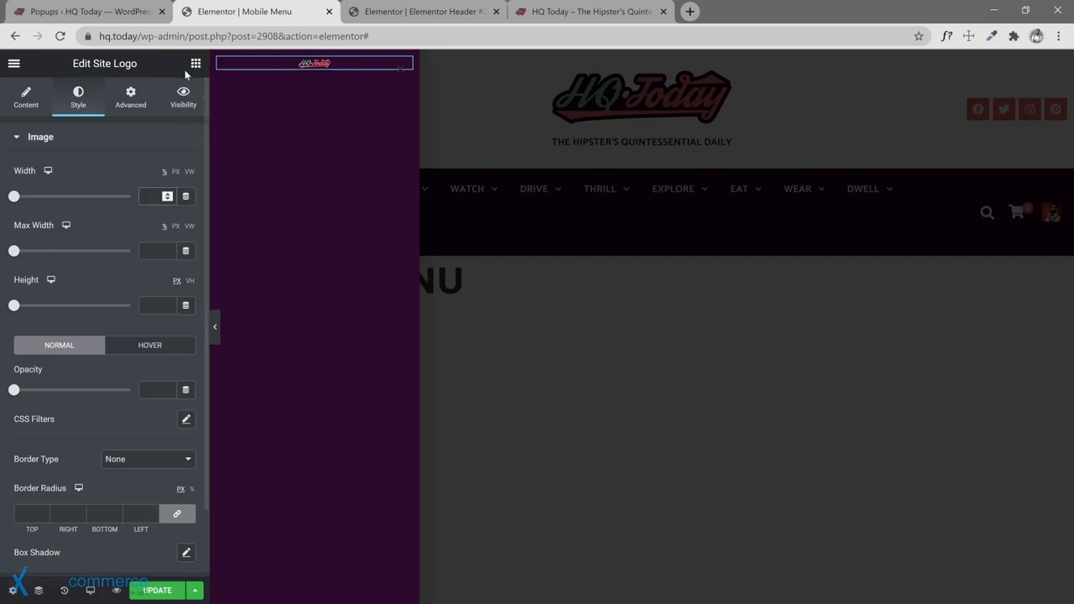
{"action": "left_click", "coordinate": [14, 65]}
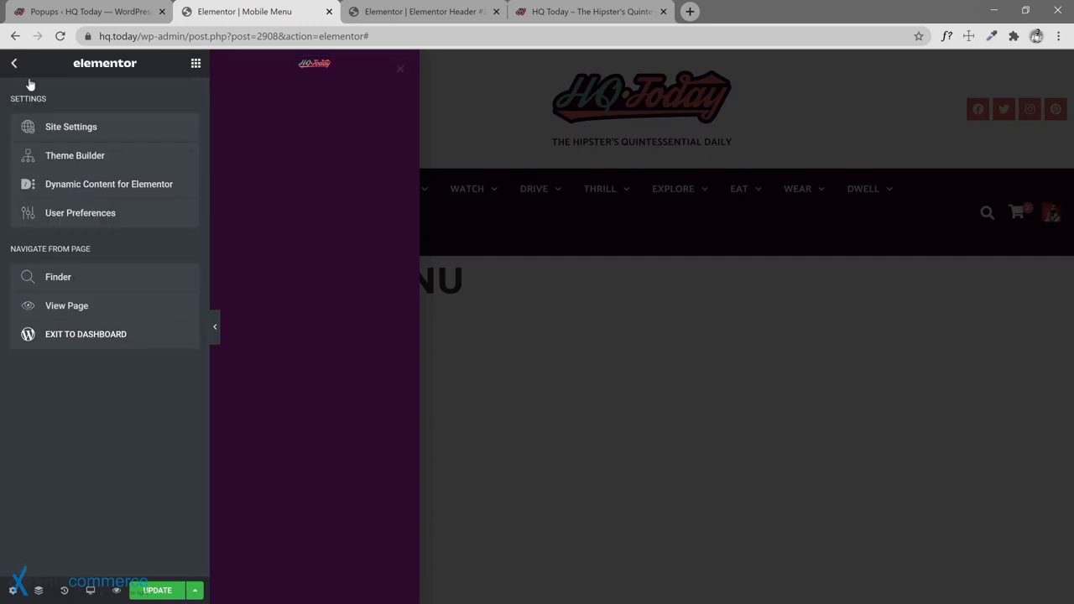
{"action": "left_click", "coordinate": [195, 64]}
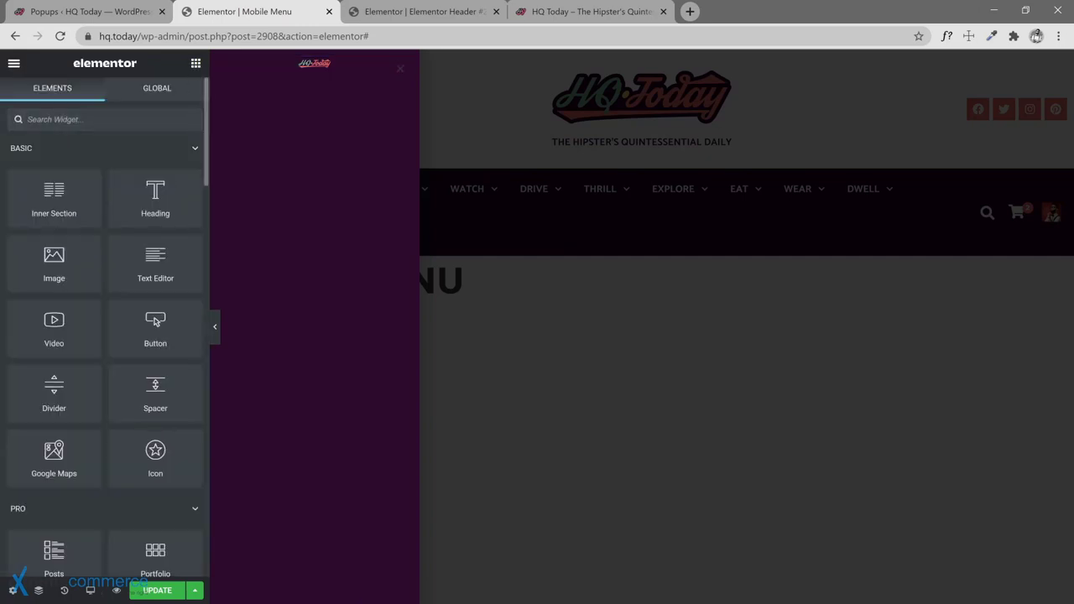
Step: Drag an Image widget to the top of the popup
{"action": "type", "text": "logi"}
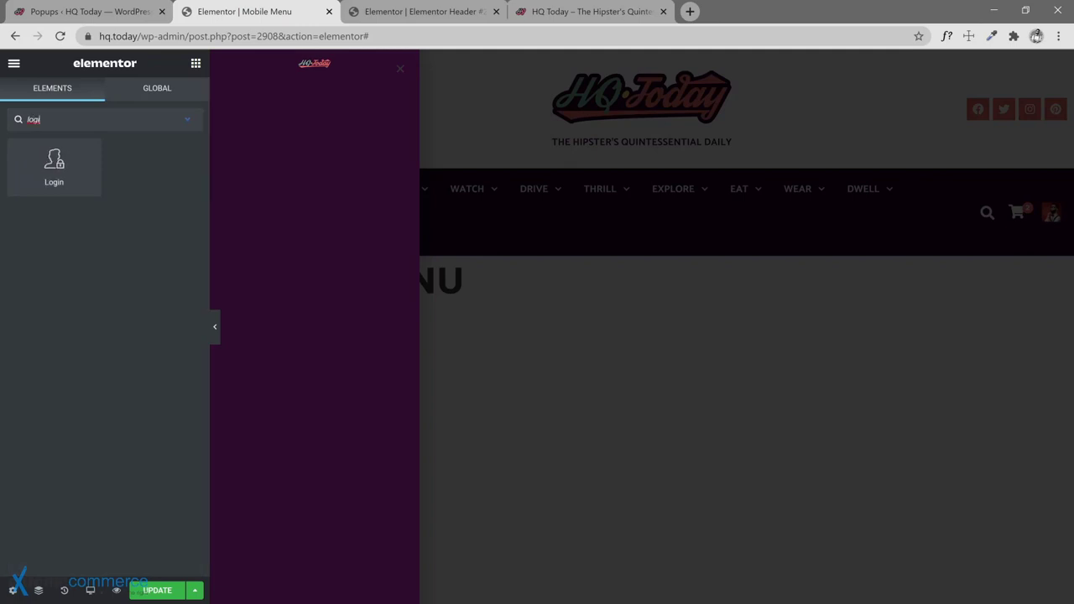
{"action": "key", "text": "ctrl+a"}
{"action": "type", "text": "image"}
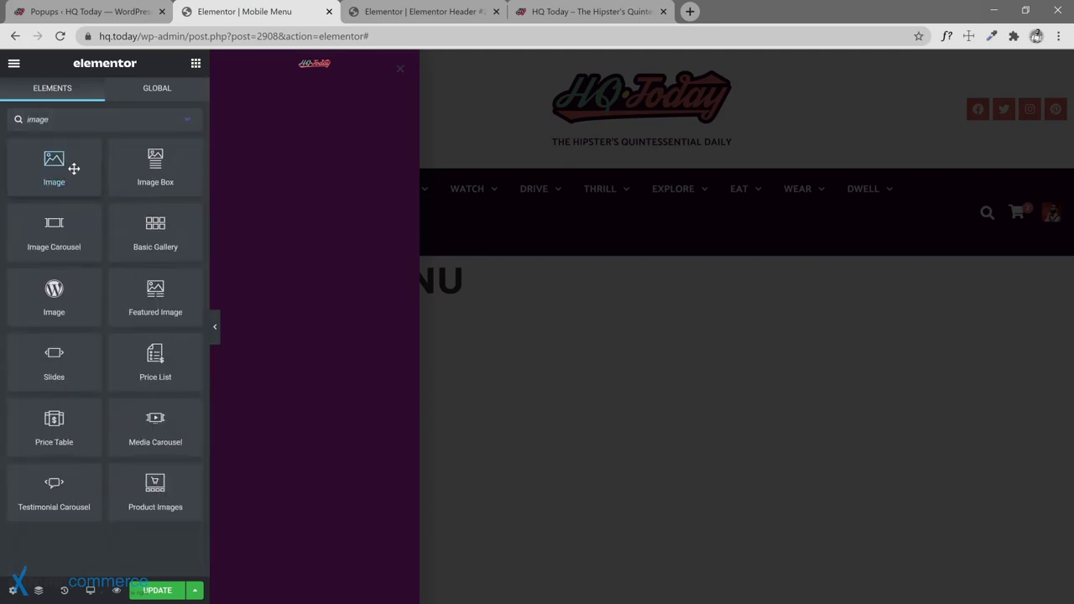
{"action": "left_click_drag", "start_coordinate": [74, 167], "coordinate": [349, 70]}
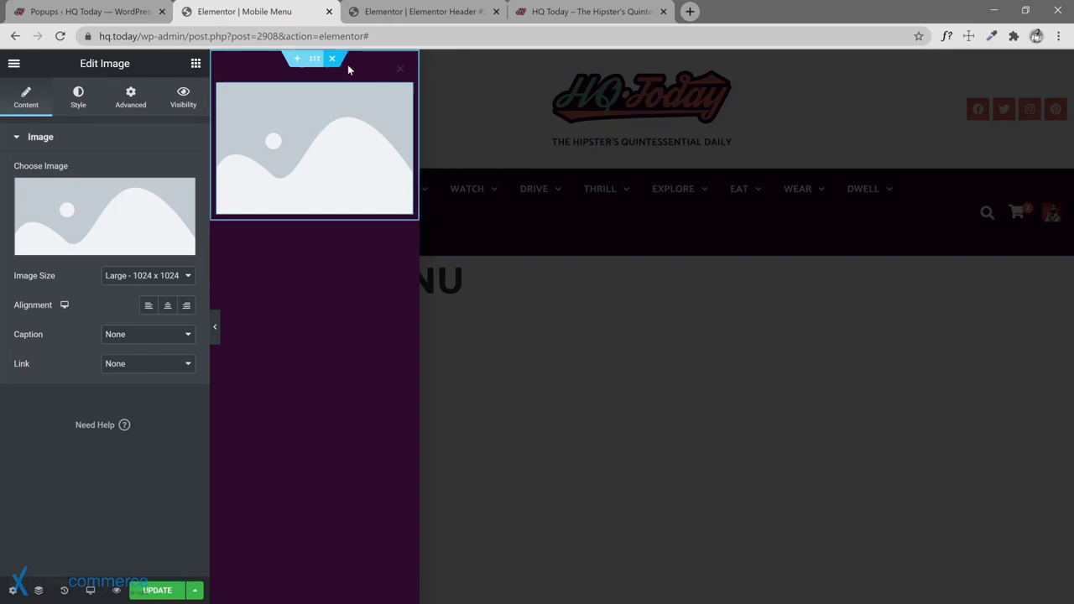
Step: Delete the Site Logo widget and clear the Image widget's placeholder picture
{"action": "right_click", "coordinate": [399, 75]}
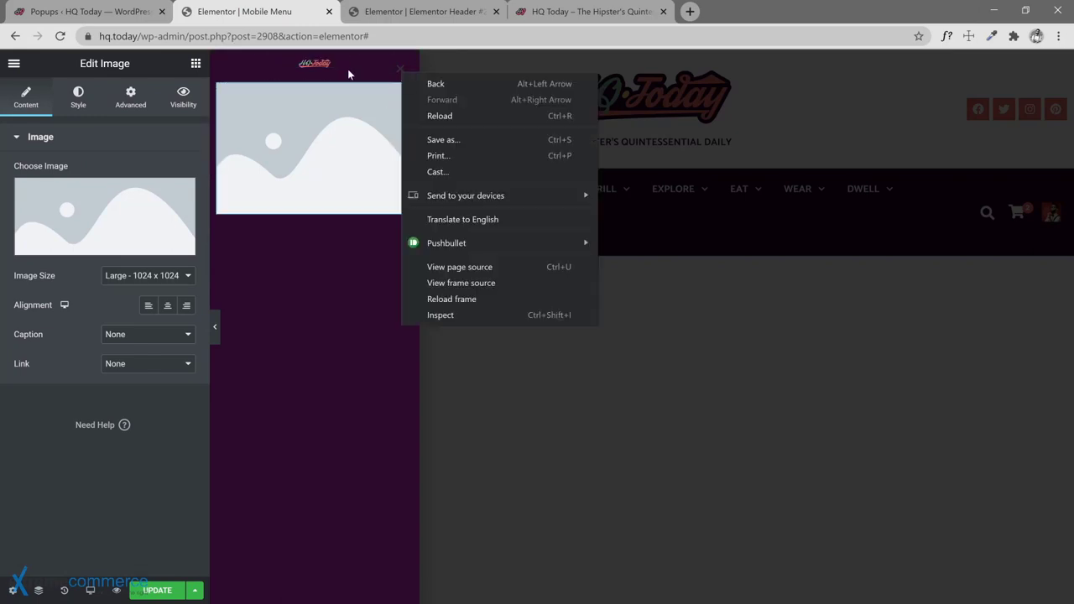
{"action": "left_click", "coordinate": [349, 75]}
{"action": "right_click", "coordinate": [332, 69]}
{"action": "left_click", "coordinate": [357, 75]}
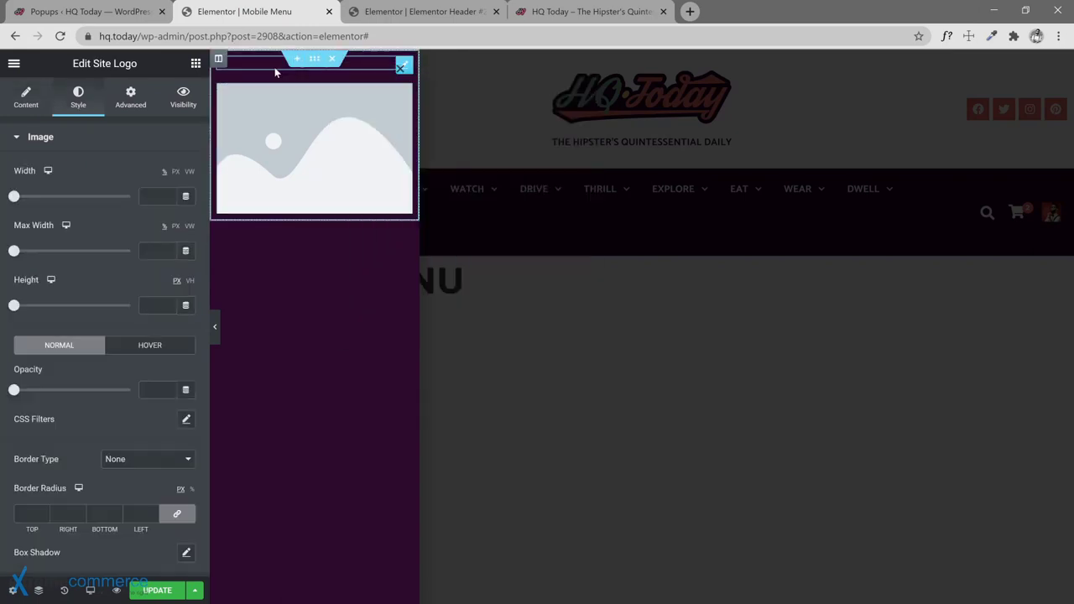
{"action": "right_click", "coordinate": [275, 73]}
{"action": "left_click", "coordinate": [312, 315]}
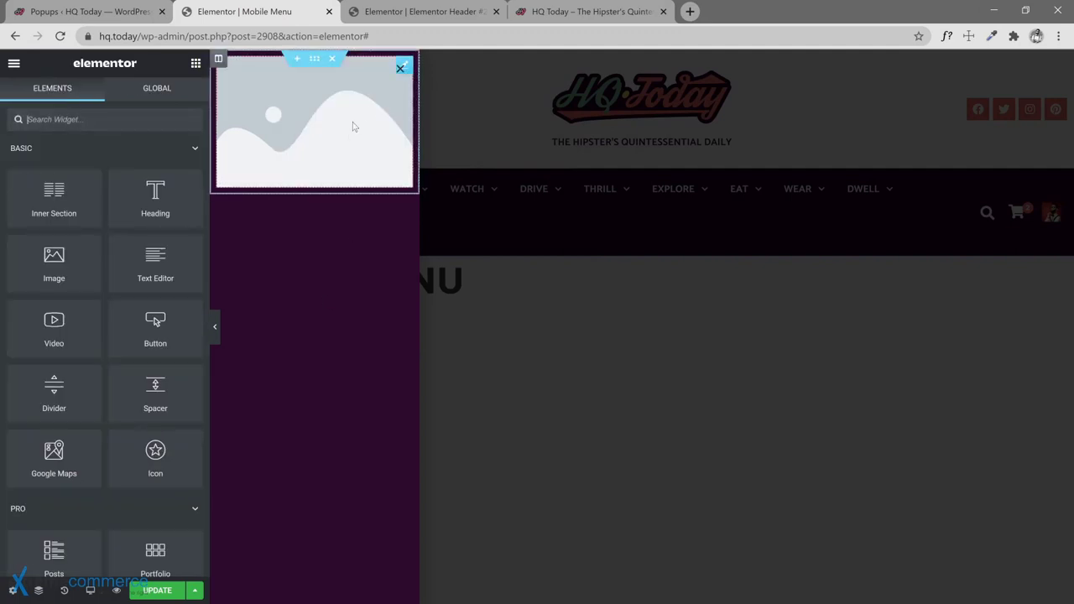
{"action": "left_click", "coordinate": [303, 144]}
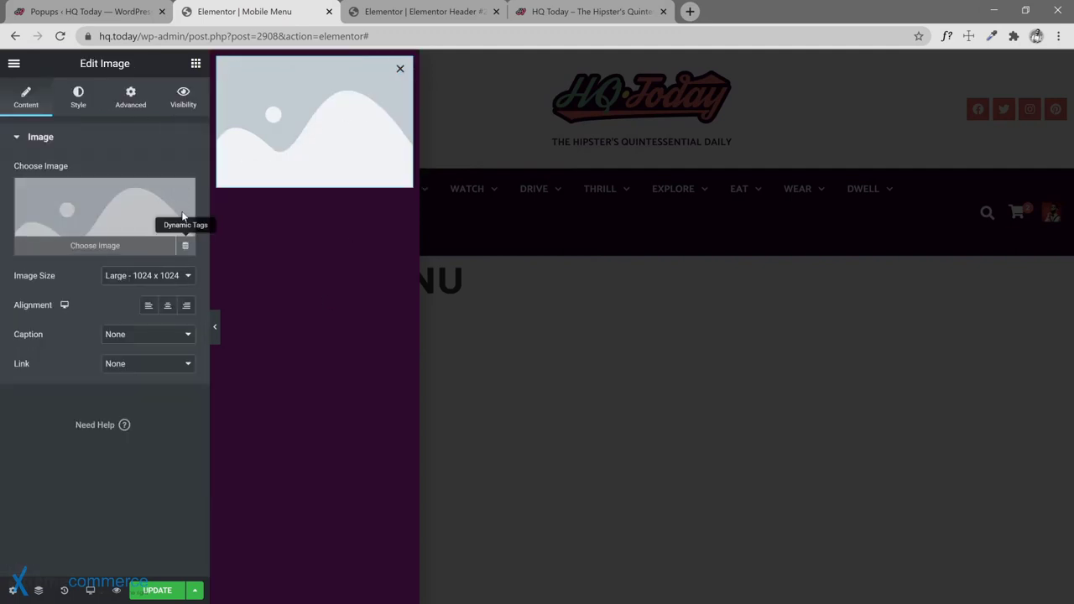
{"action": "left_click", "coordinate": [185, 245]}
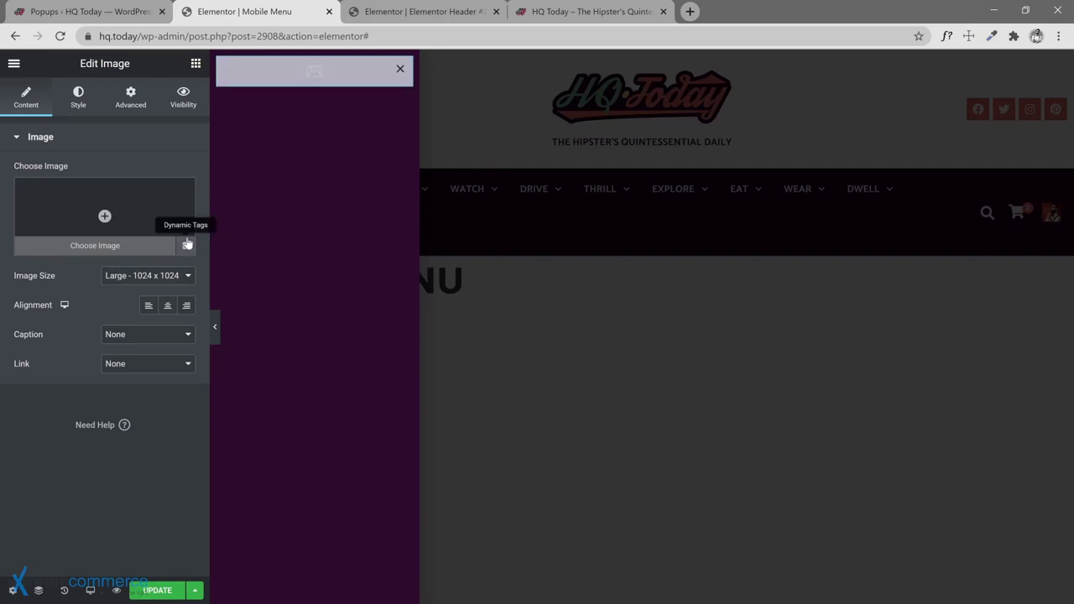
Step: Upload HQ-Today-Logo-Light.svg to the Media Library and insert it into the Image widget
{"action": "left_click", "coordinate": [105, 217]}
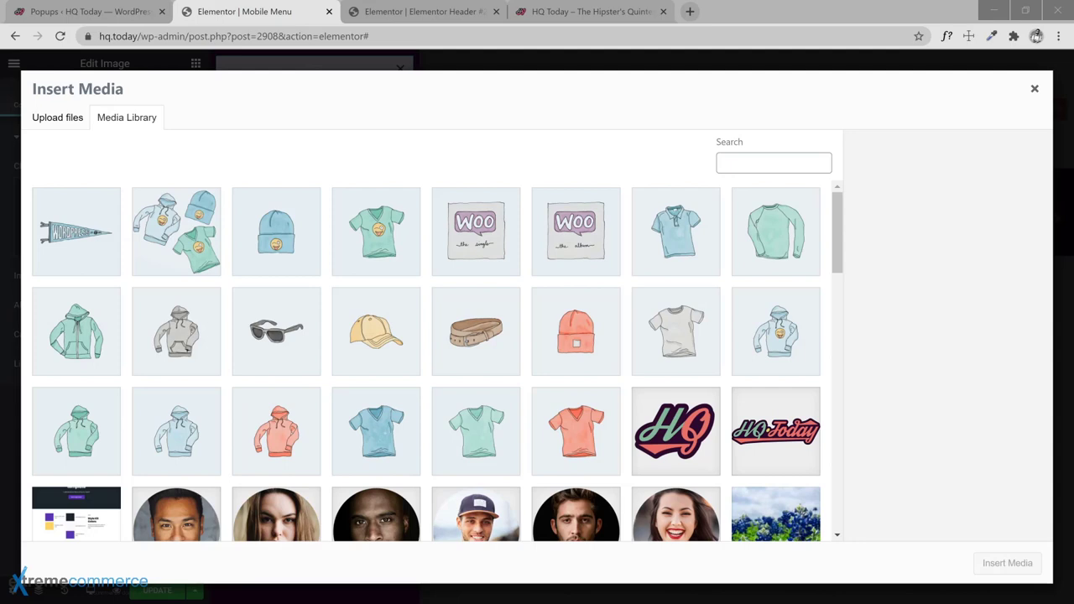
{"action": "left_click_drag", "start_coordinate": [537, 4], "coordinate": [160, 252]}
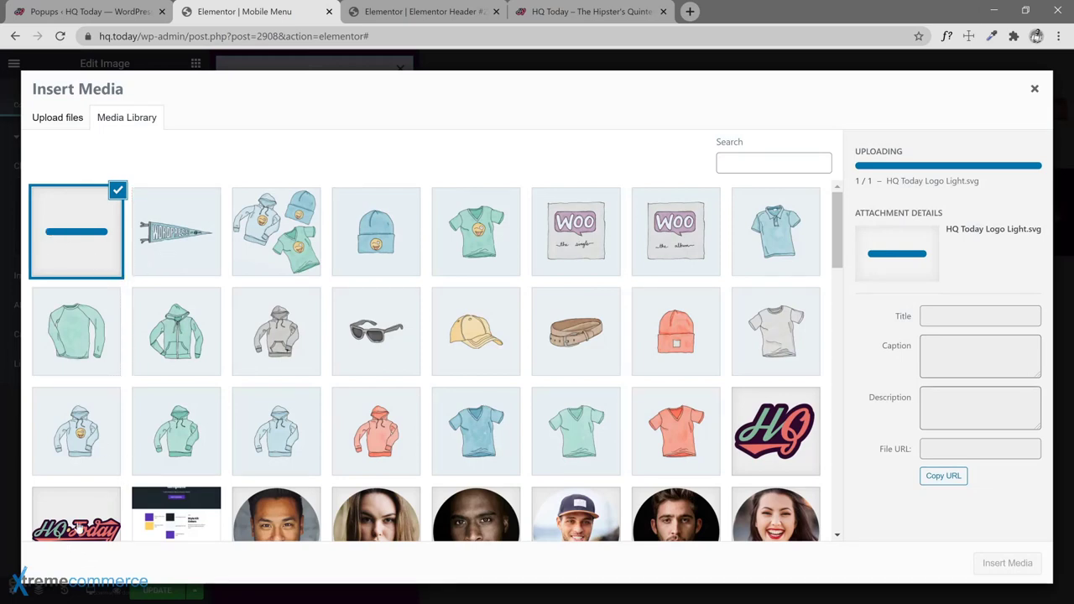
{"action": "scroll", "coordinate": [77, 533], "scroll_direction": "down", "scroll_amount": 1}
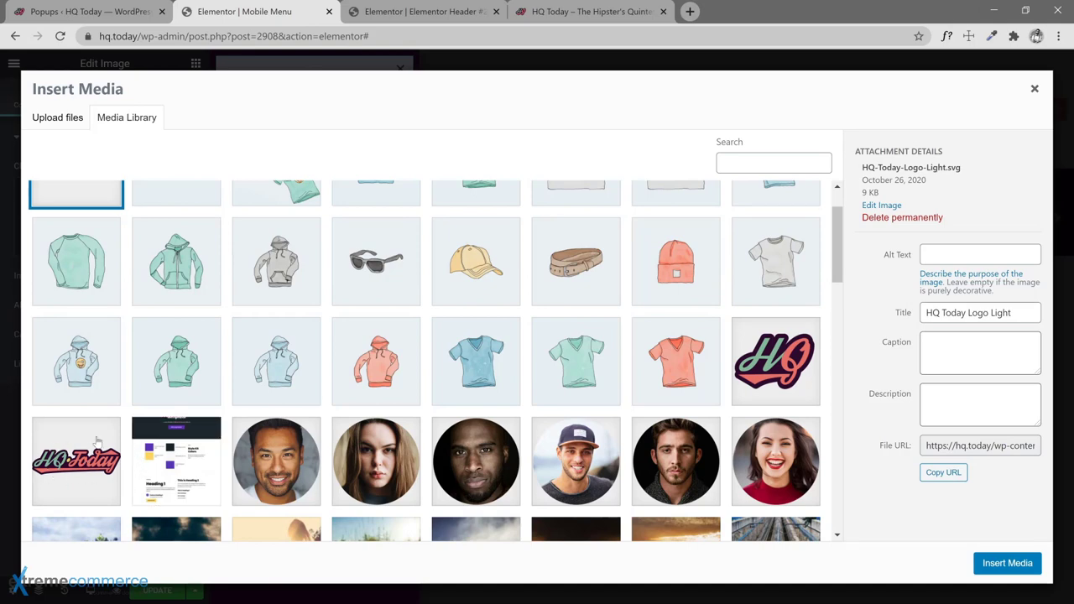
{"action": "scroll", "coordinate": [104, 453], "scroll_direction": "up", "scroll_amount": 1}
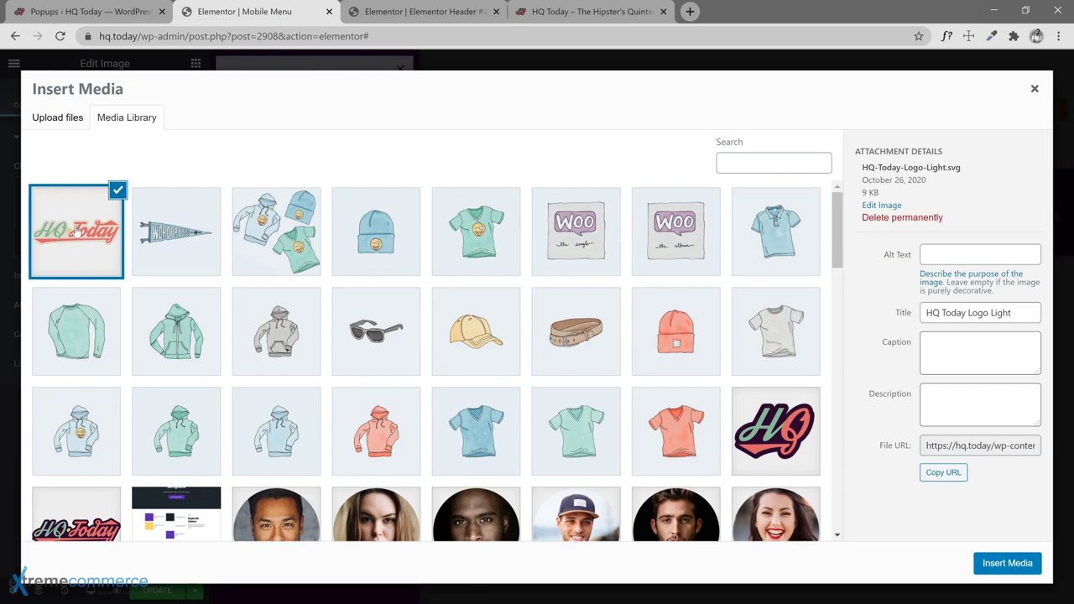
{"action": "left_click", "coordinate": [75, 249]}
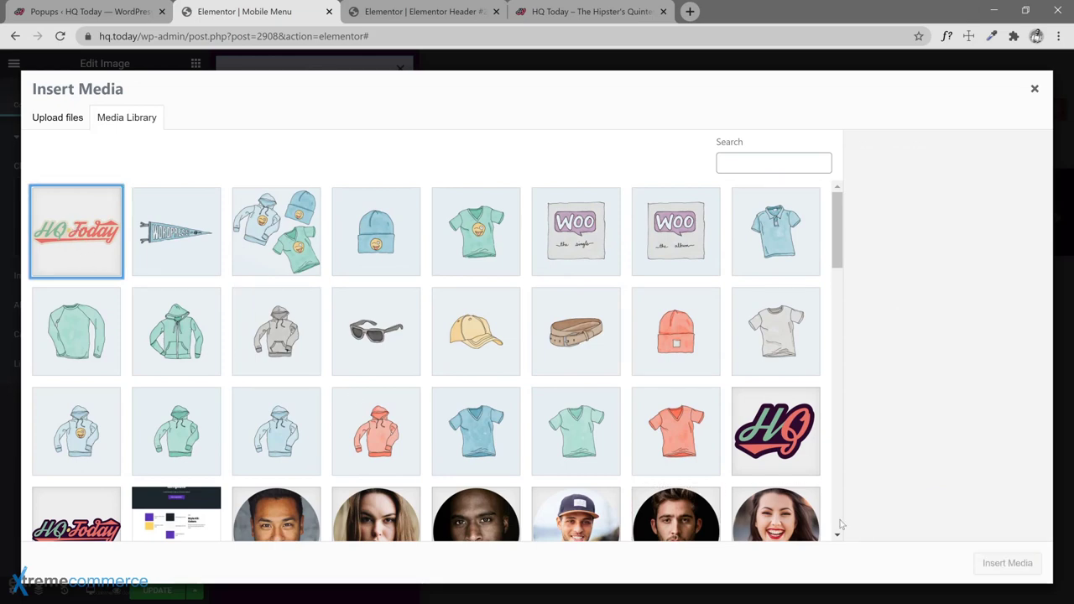
{"action": "left_click", "coordinate": [80, 245]}
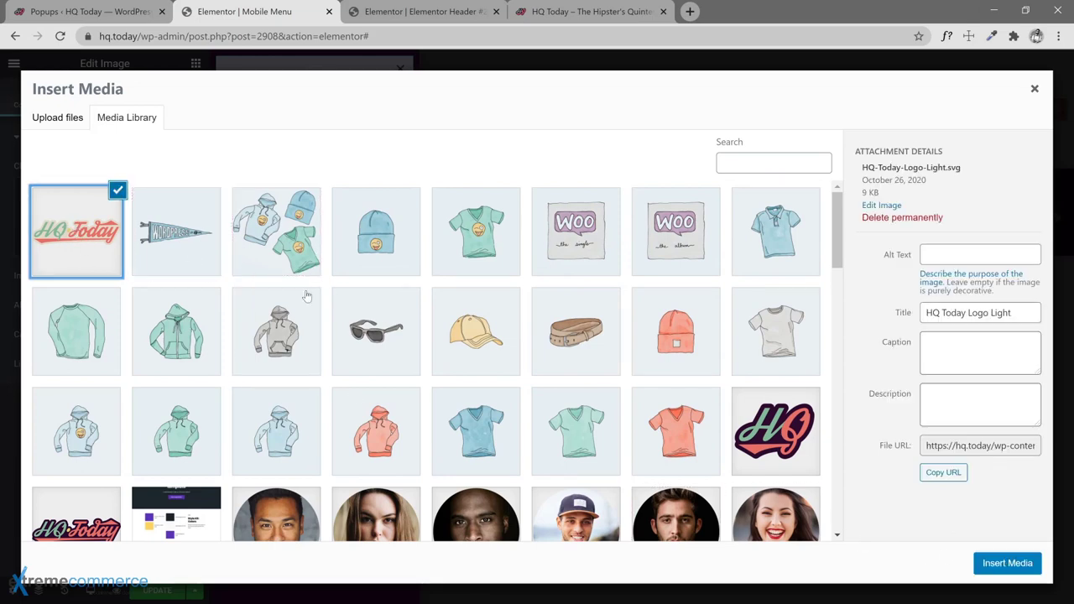
{"action": "left_click", "coordinate": [1007, 564]}
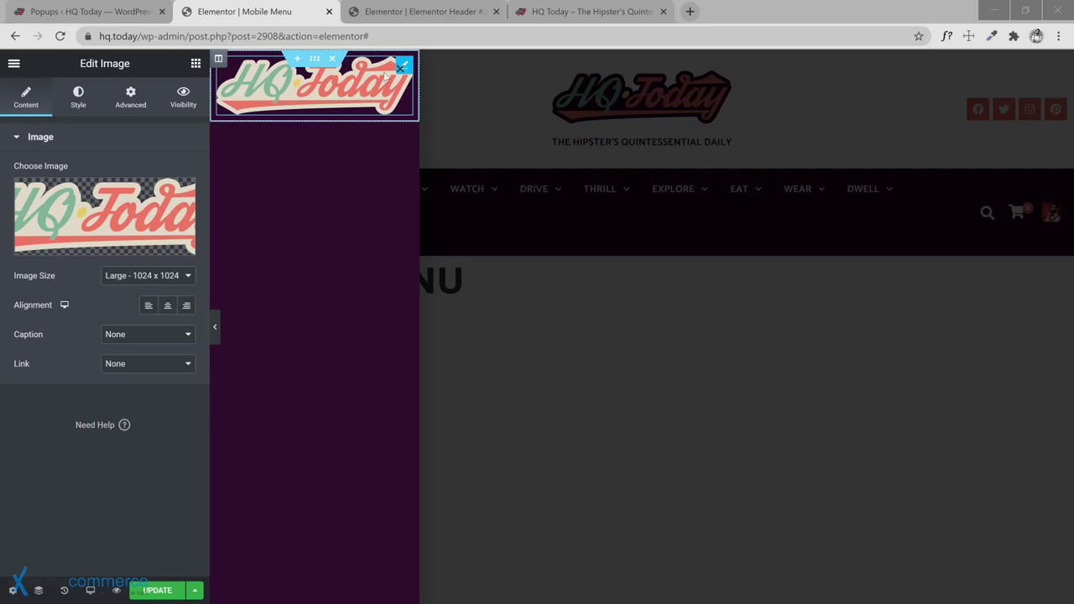
Step: Set the logo image's Style width to 256 px, then return to the widgets list
{"action": "left_click", "coordinate": [79, 99]}
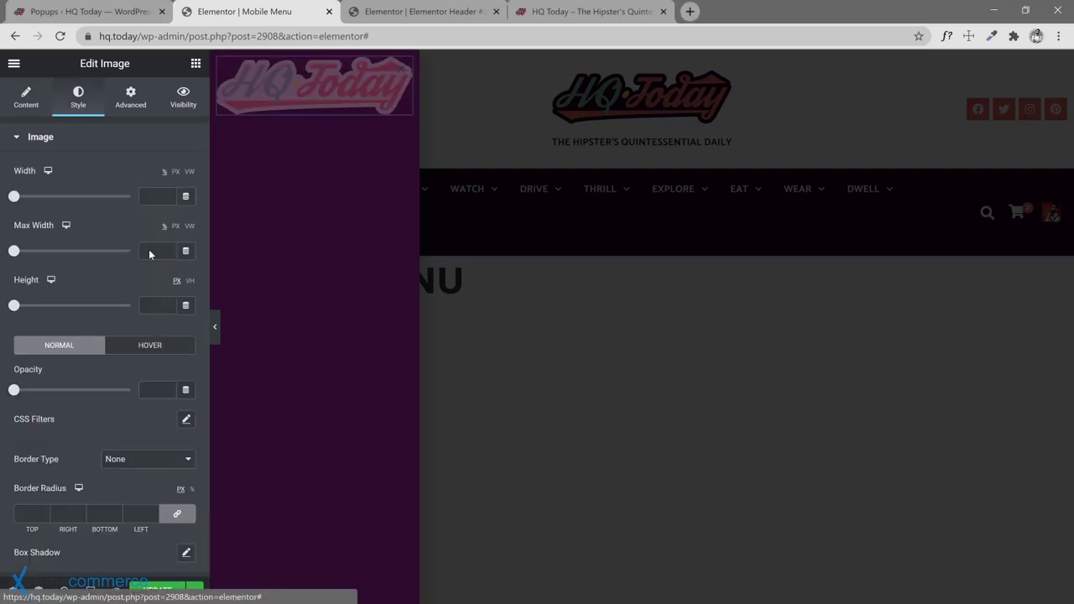
{"action": "left_click", "coordinate": [177, 172]}
{"action": "left_click", "coordinate": [151, 195]}
{"action": "type", "text": "1"}
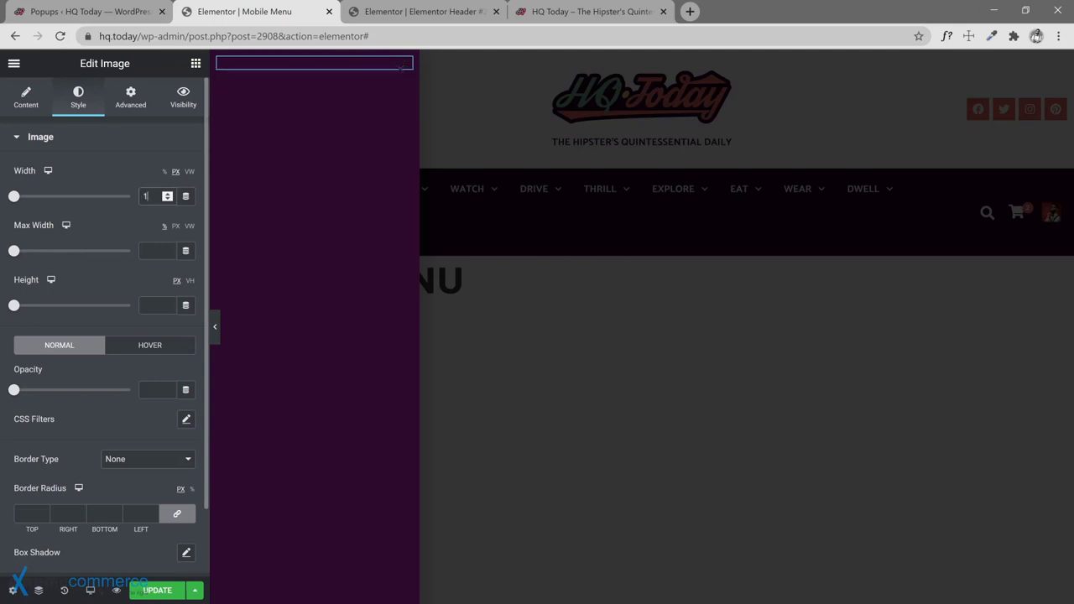
{"action": "type", "text": "56"}
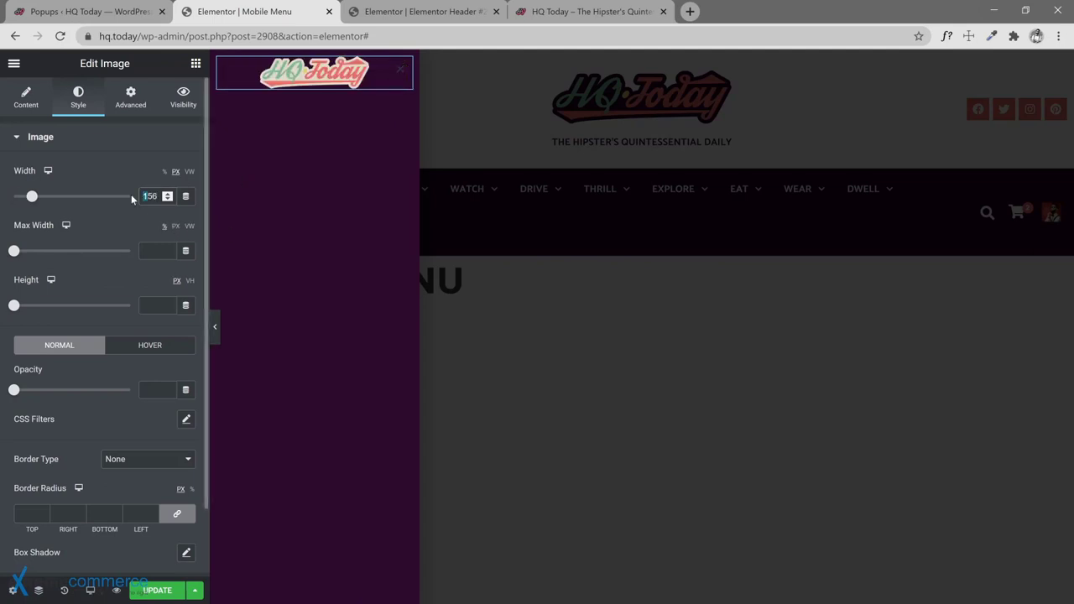
{"action": "type", "text": "2"}
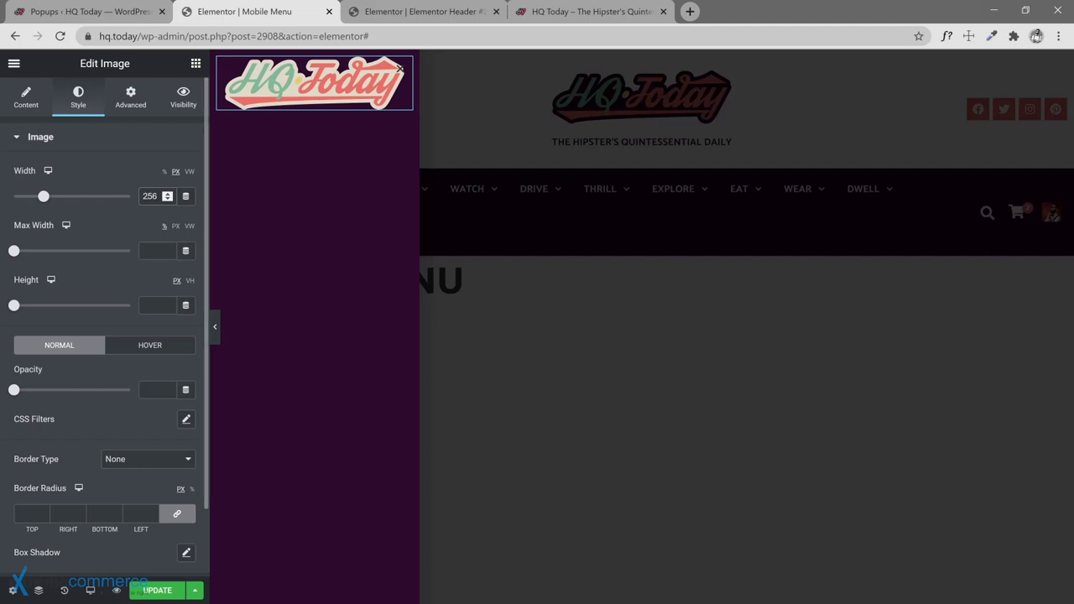
{"action": "left_click", "coordinate": [196, 62]}
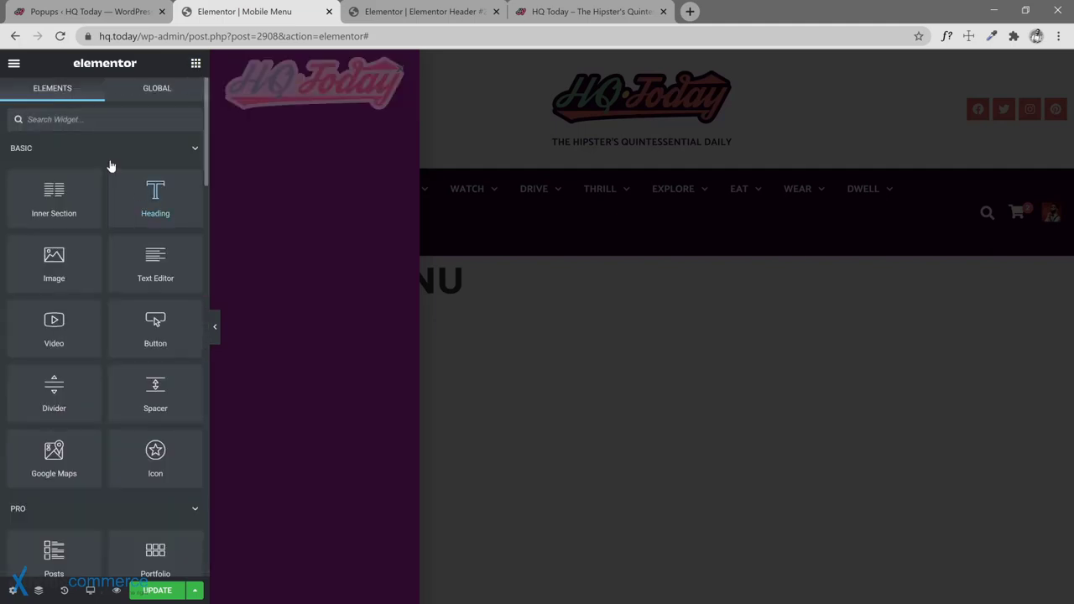
Step: Search for 'head' and place a Heading widget under the logo
{"action": "left_click_drag", "start_coordinate": [156, 194], "coordinate": [148, 129]}
{"action": "type", "text": "ta"}
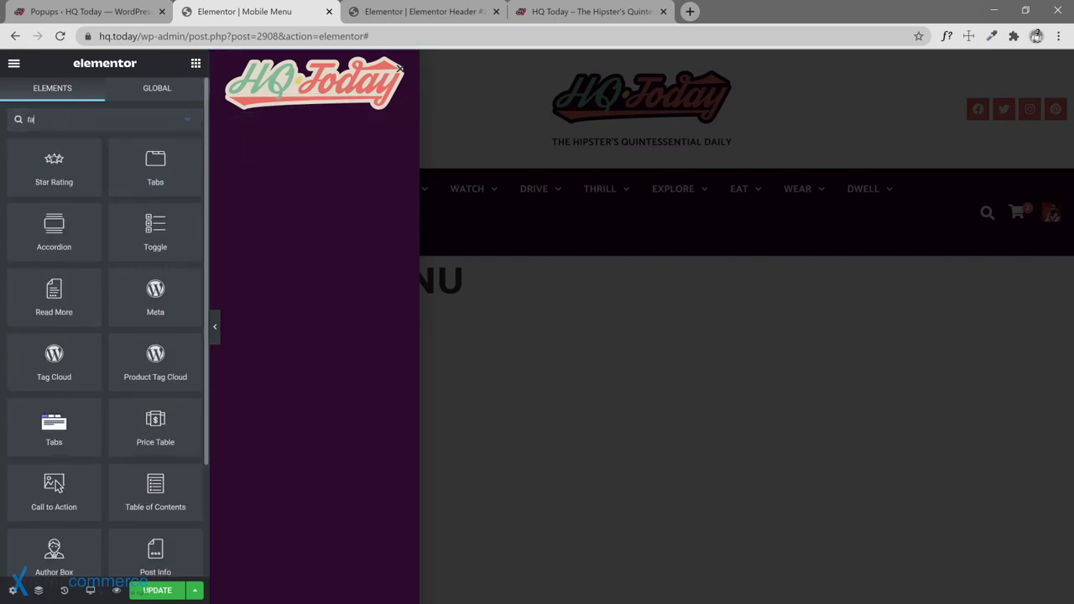
{"action": "type", "text": "gline"}
{"action": "key", "text": "ctrl+a"}
{"action": "key", "text": "BackSpace"}
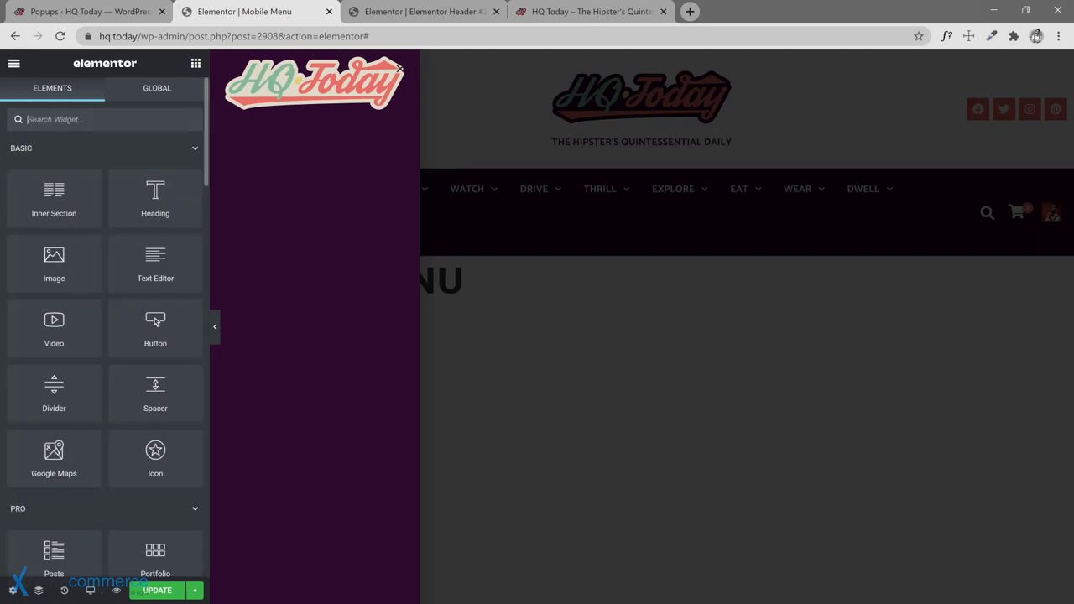
{"action": "type", "text": "heading"}
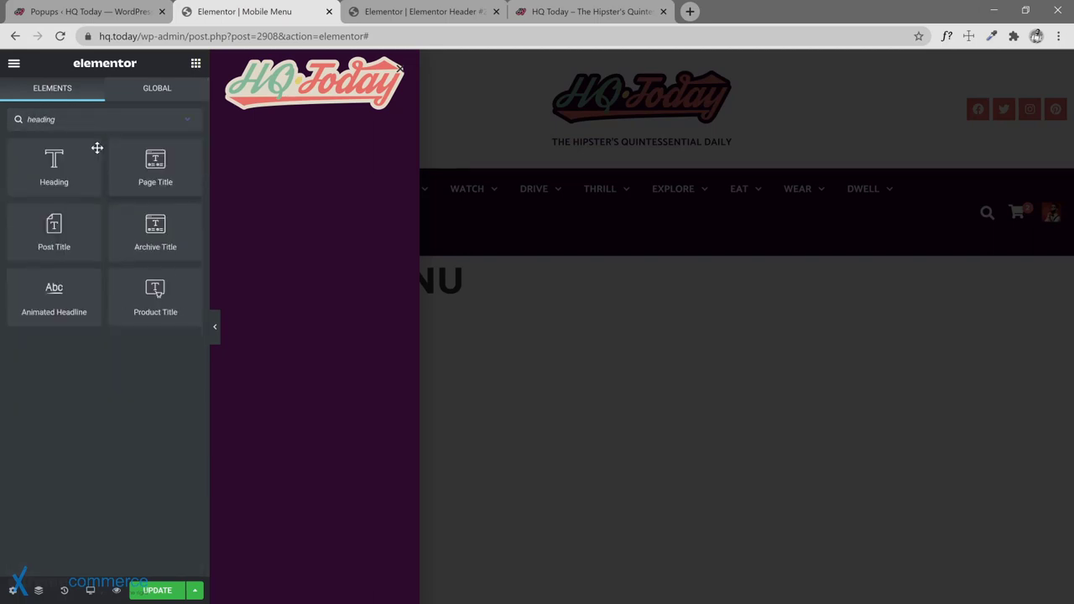
{"action": "left_click_drag", "start_coordinate": [88, 181], "coordinate": [312, 107]}
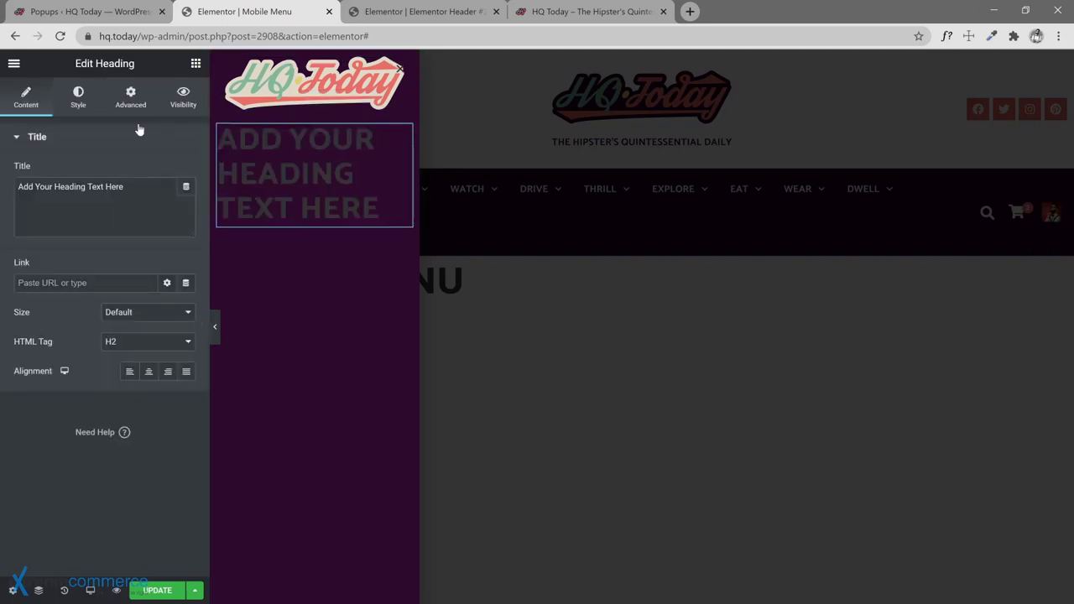
Step: Clear the heading's title and set it to the Site Tagline dynamic tag
{"action": "triple_click", "coordinate": [71, 186]}
{"action": "key", "text": "BackSpace"}
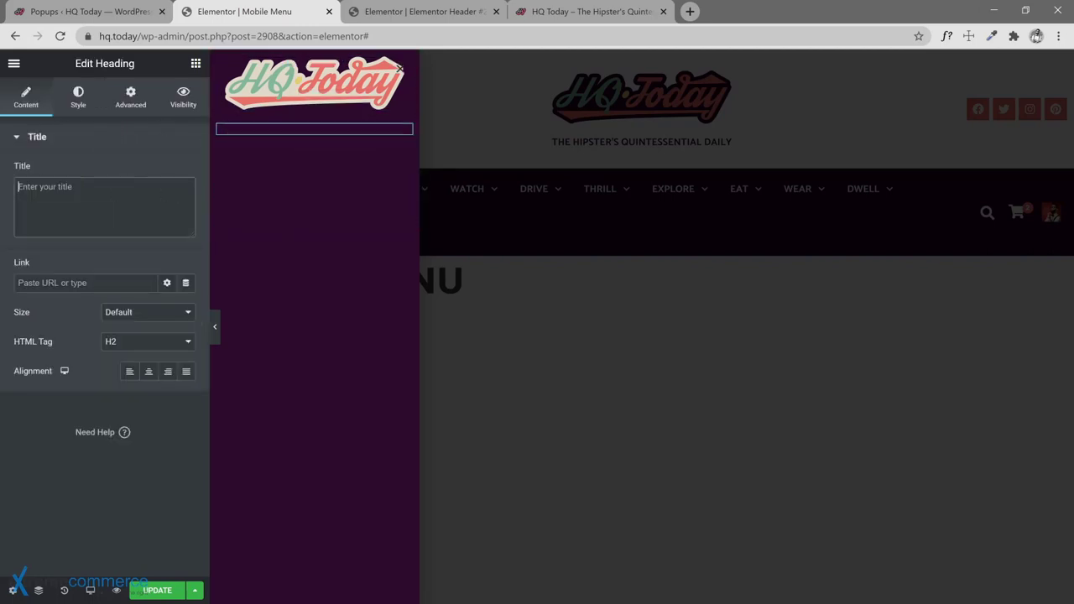
{"action": "left_click", "coordinate": [185, 186]}
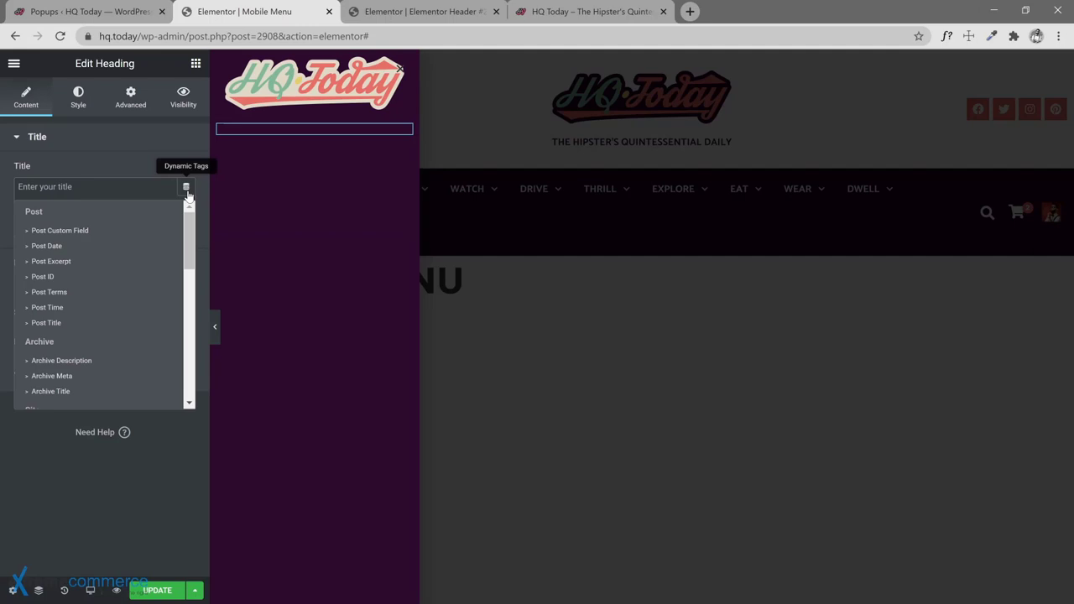
{"action": "scroll", "coordinate": [67, 336], "scroll_direction": "down", "scroll_amount": 1}
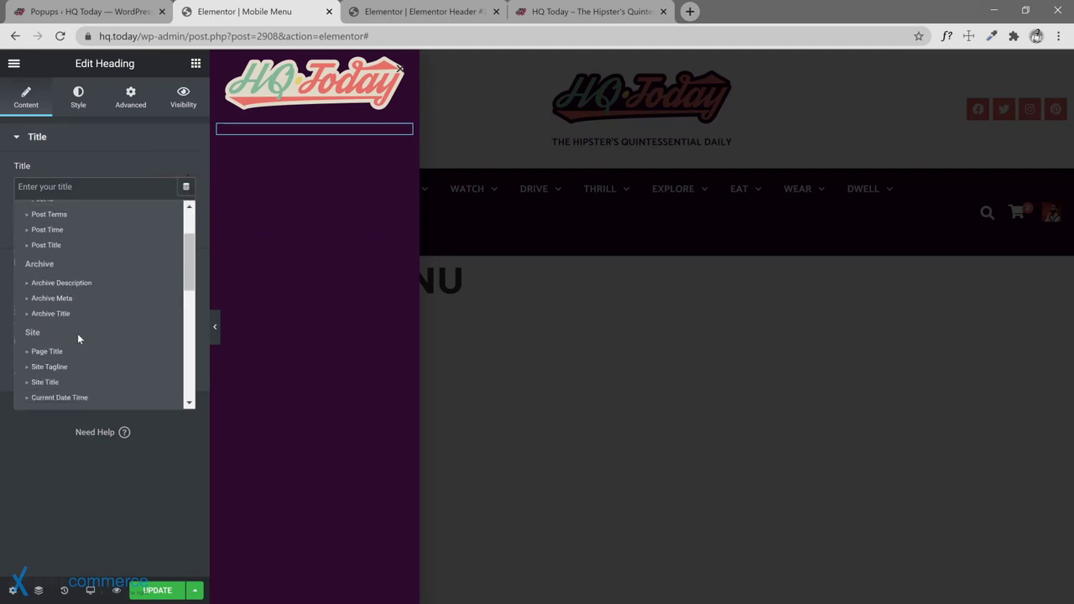
{"action": "scroll", "coordinate": [77, 333], "scroll_direction": "down", "scroll_amount": 1}
{"action": "left_click", "coordinate": [74, 311]}
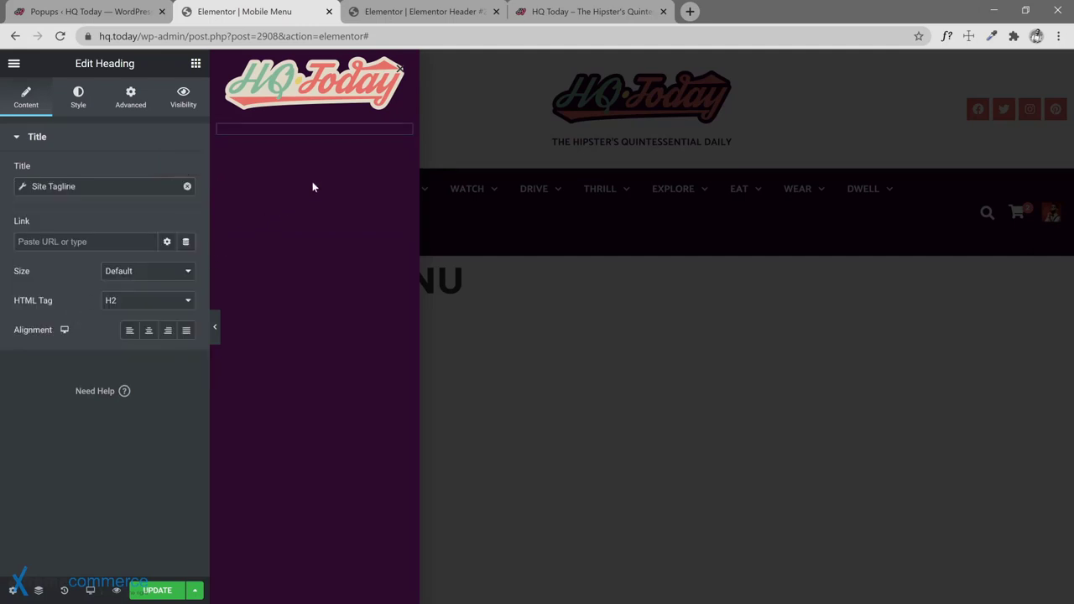
Step: Colour the tagline Accent Alt yellow and give it the bold Accent global font
{"action": "left_click", "coordinate": [78, 97]}
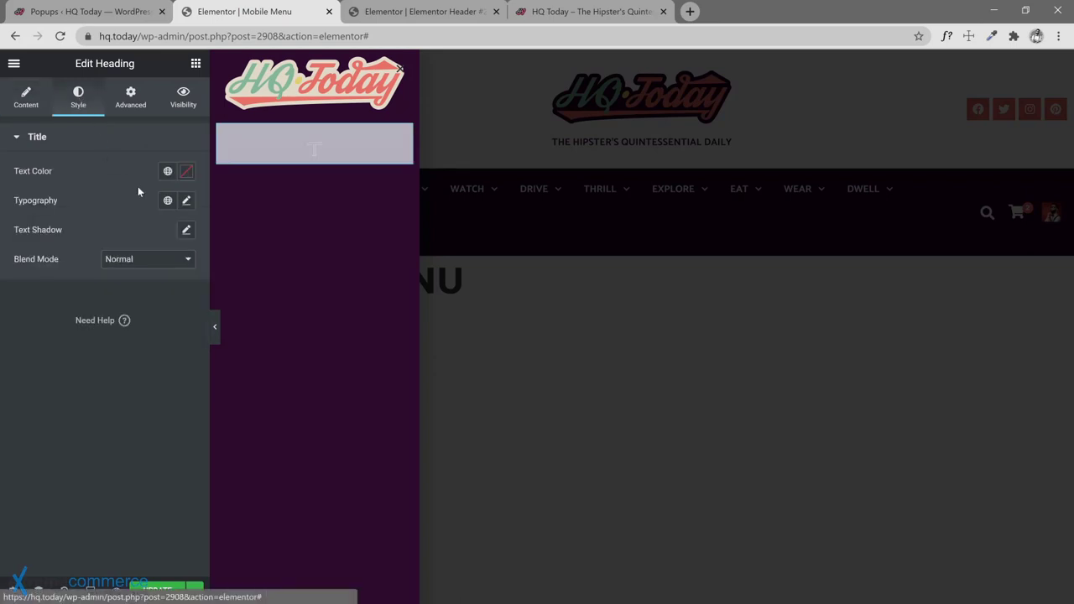
{"action": "left_click", "coordinate": [166, 175]}
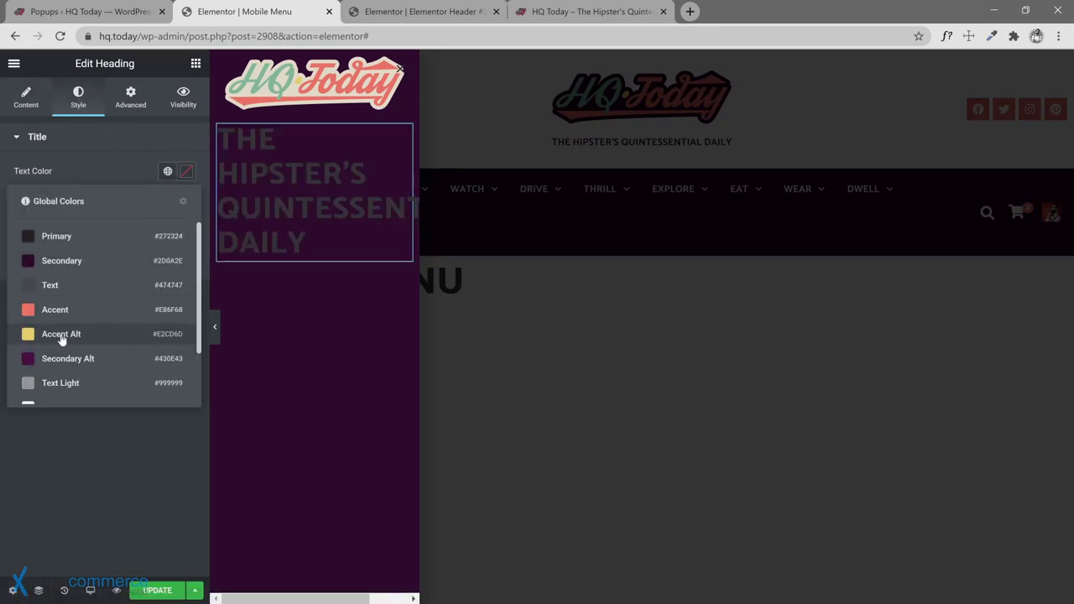
{"action": "left_click", "coordinate": [31, 337]}
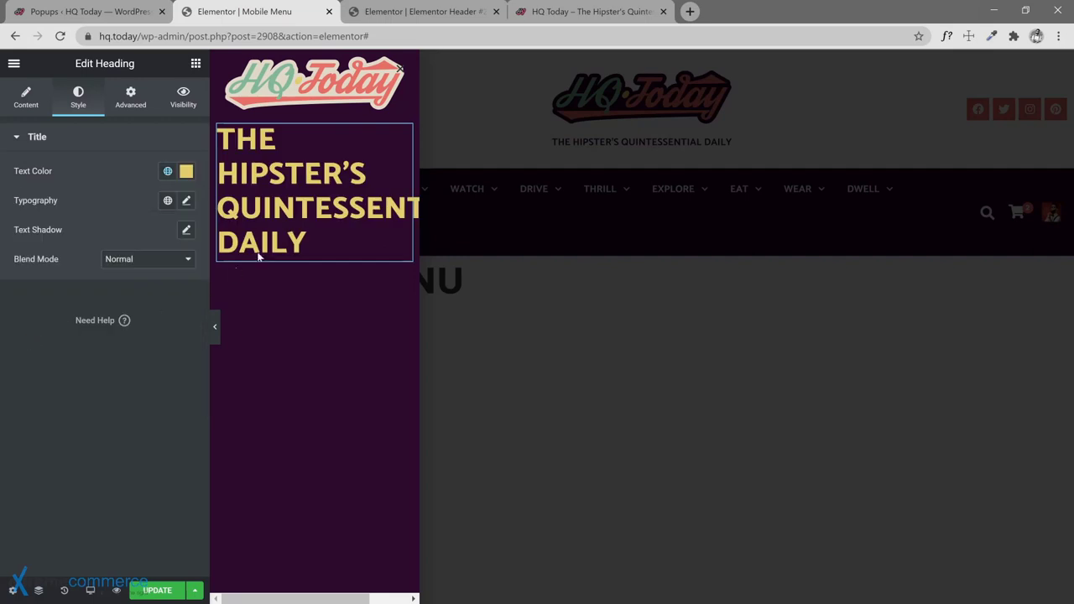
{"action": "left_click", "coordinate": [170, 200]}
{"action": "scroll", "coordinate": [101, 356], "scroll_direction": "down", "scroll_amount": 3}
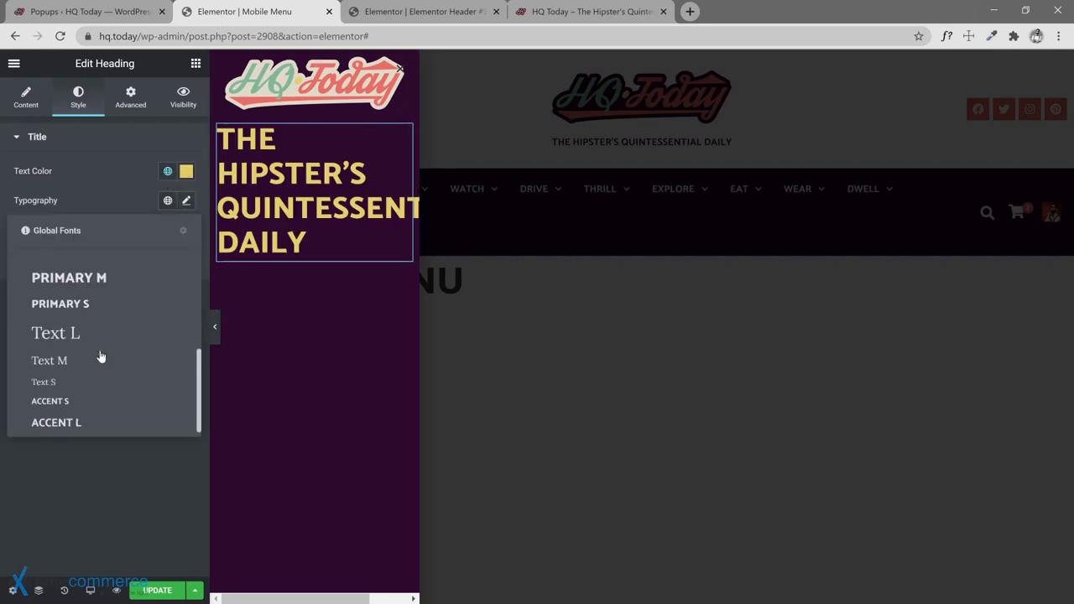
{"action": "left_click", "coordinate": [89, 398]}
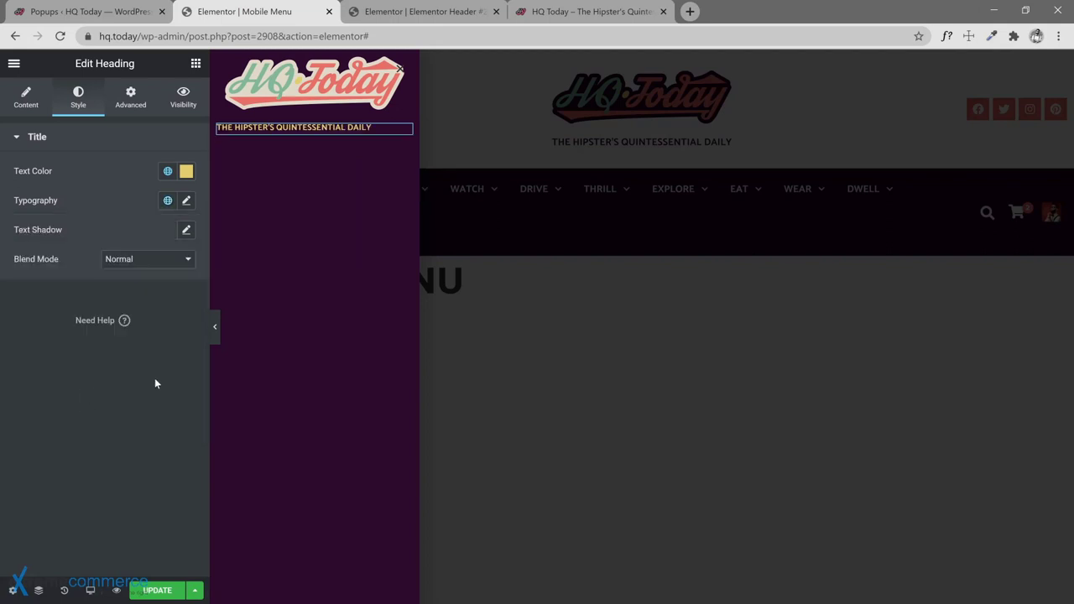
{"action": "left_click", "coordinate": [168, 170]}
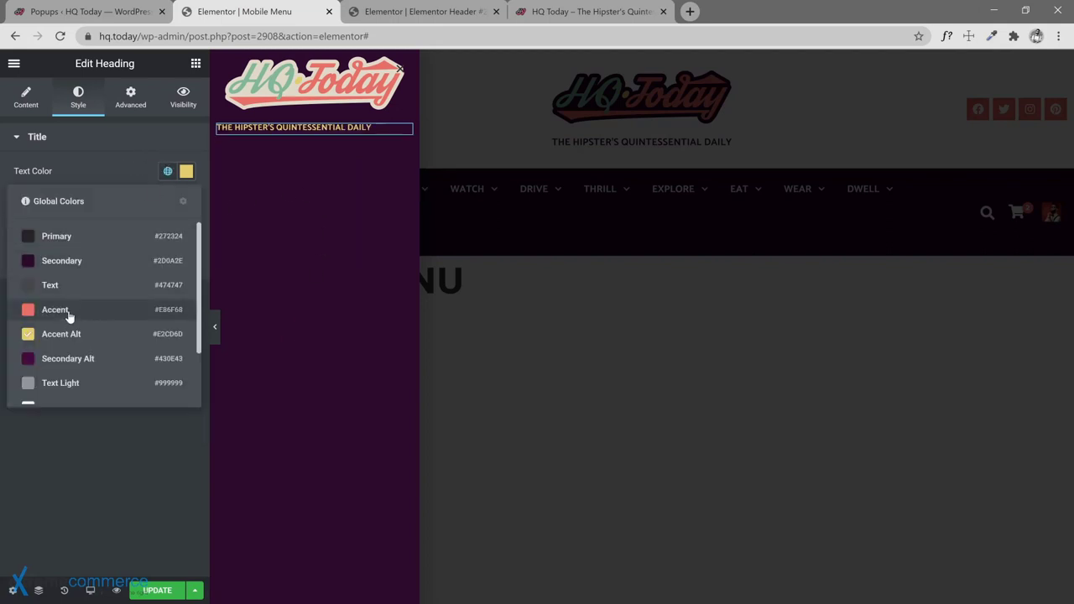
{"action": "left_click", "coordinate": [55, 310]}
{"action": "left_click", "coordinate": [166, 173]}
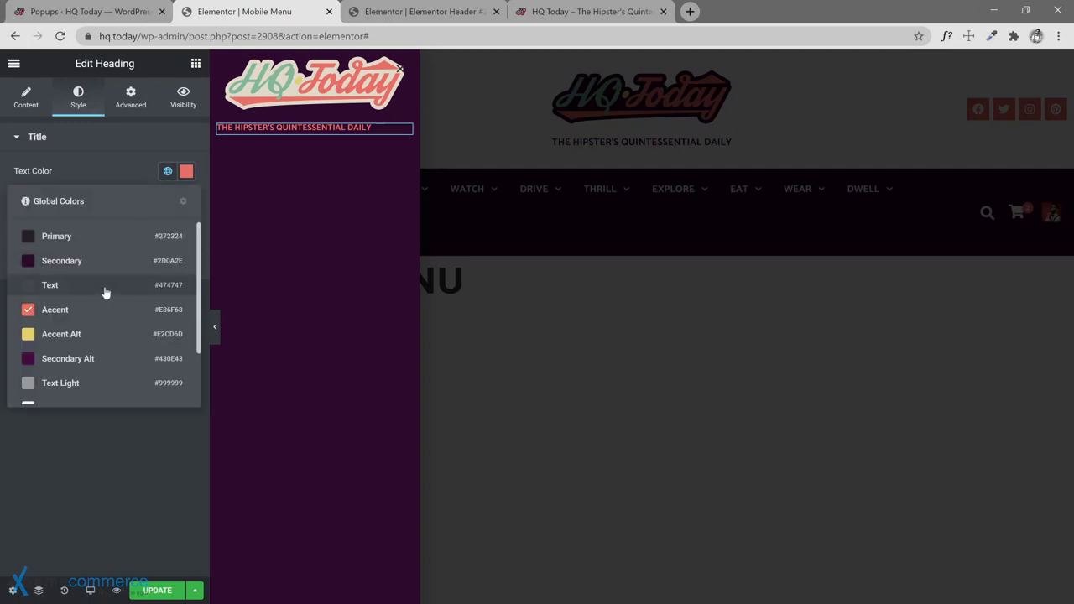
{"action": "left_click", "coordinate": [75, 338]}
{"action": "left_click", "coordinate": [168, 201]}
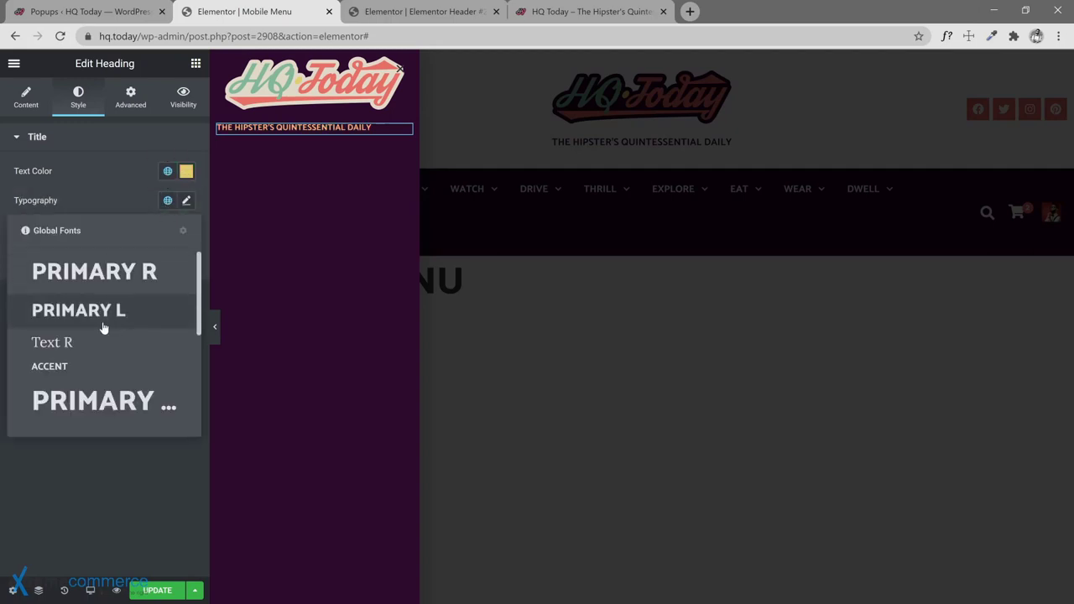
{"action": "left_click", "coordinate": [74, 366]}
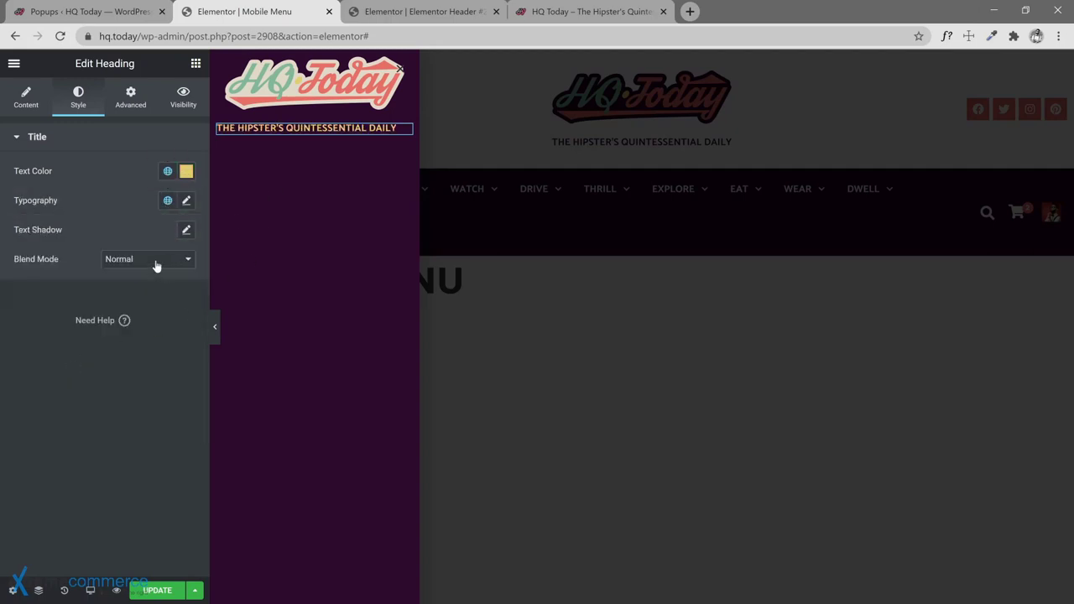
Step: Center-align the tagline and update the popup
{"action": "left_click", "coordinate": [27, 101]}
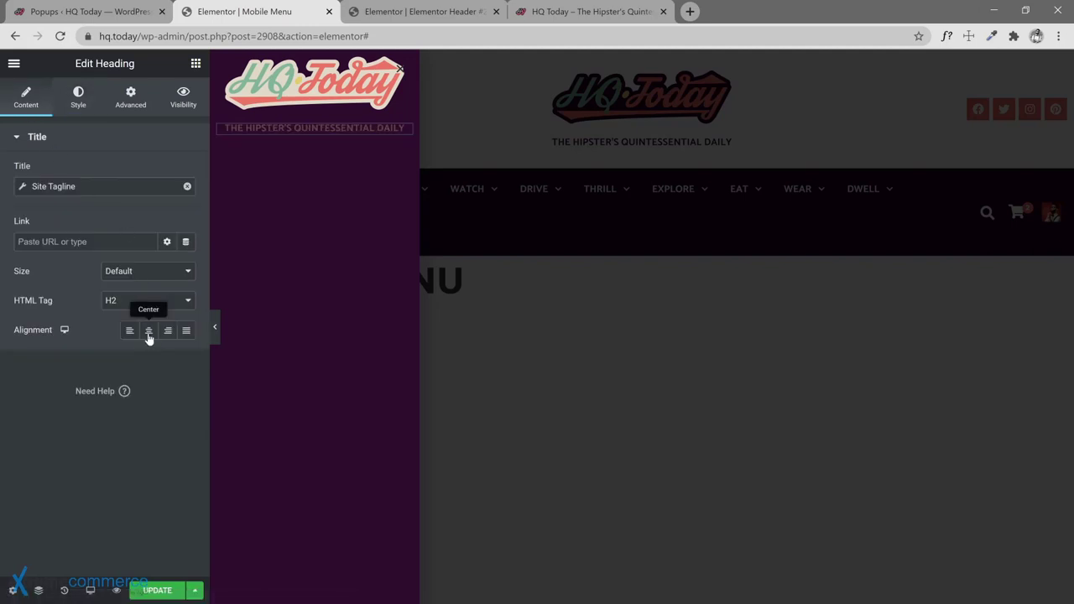
{"action": "left_click", "coordinate": [149, 332]}
{"action": "left_click", "coordinate": [170, 597]}
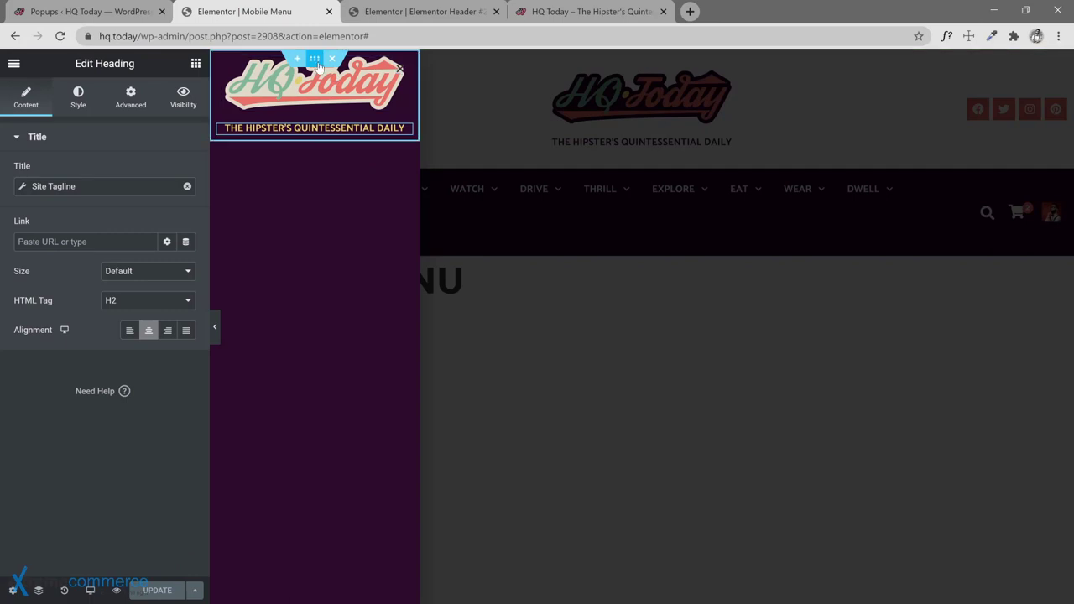
Step: Set the logo-and-tagline section's Columns Gap to Wide and update the popup
{"action": "left_click", "coordinate": [314, 61]}
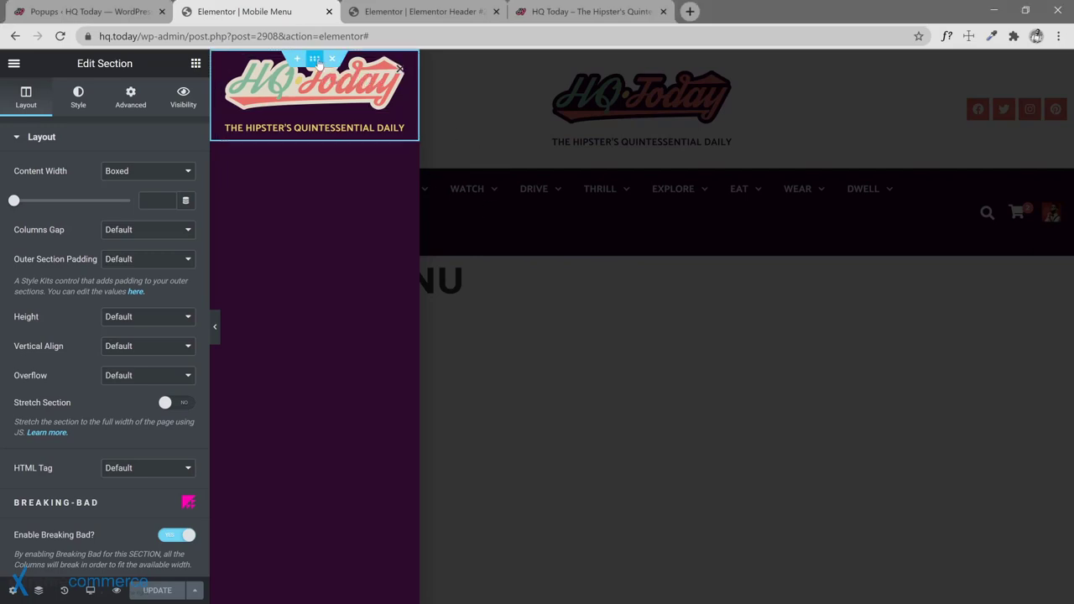
{"action": "left_click", "coordinate": [144, 230]}
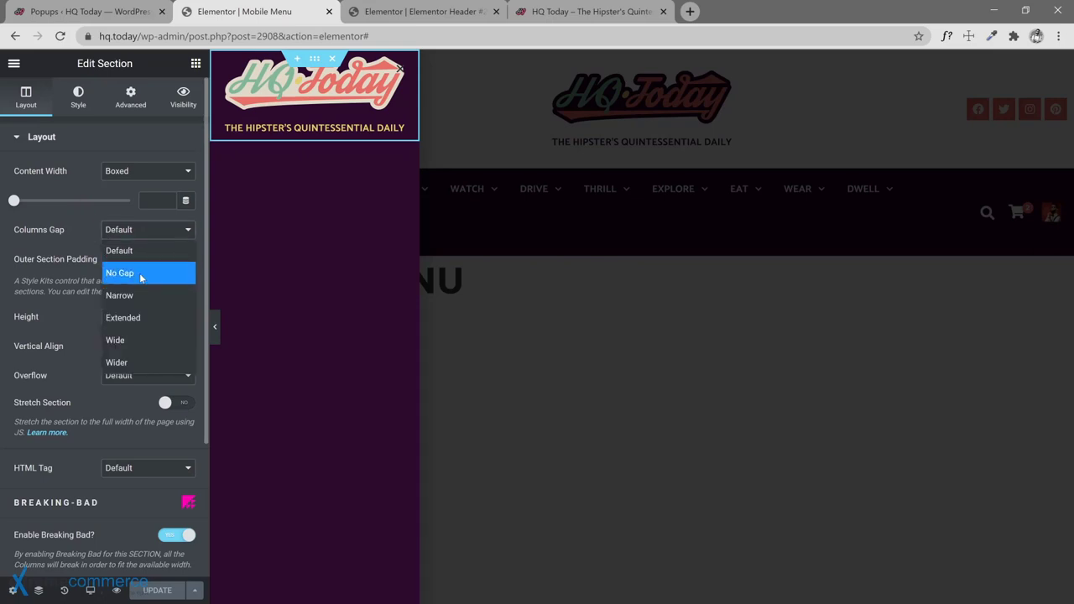
{"action": "left_click", "coordinate": [148, 337]}
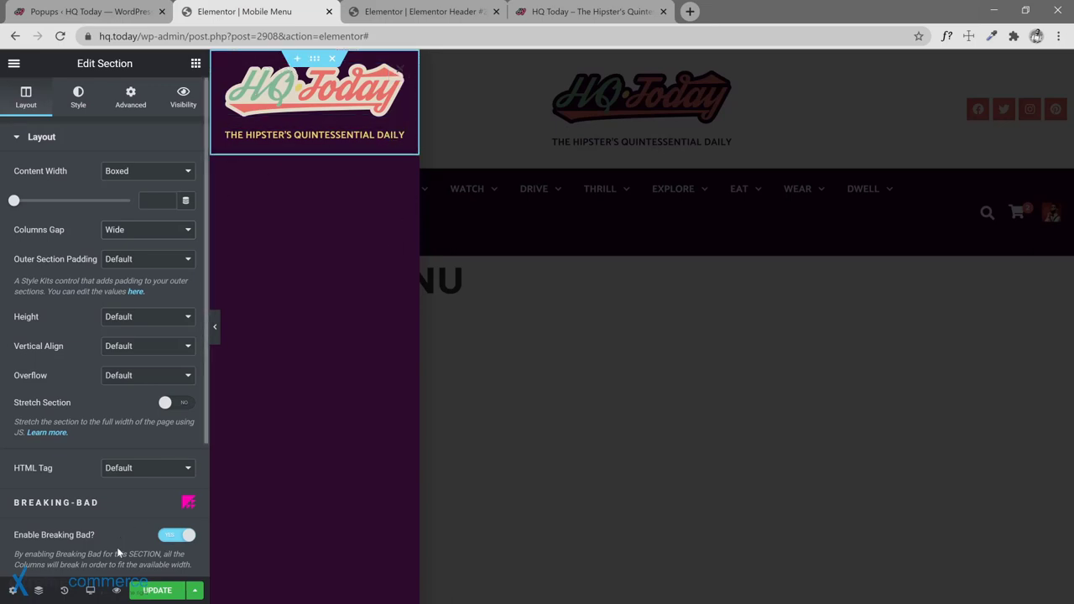
{"action": "left_click", "coordinate": [159, 589]}
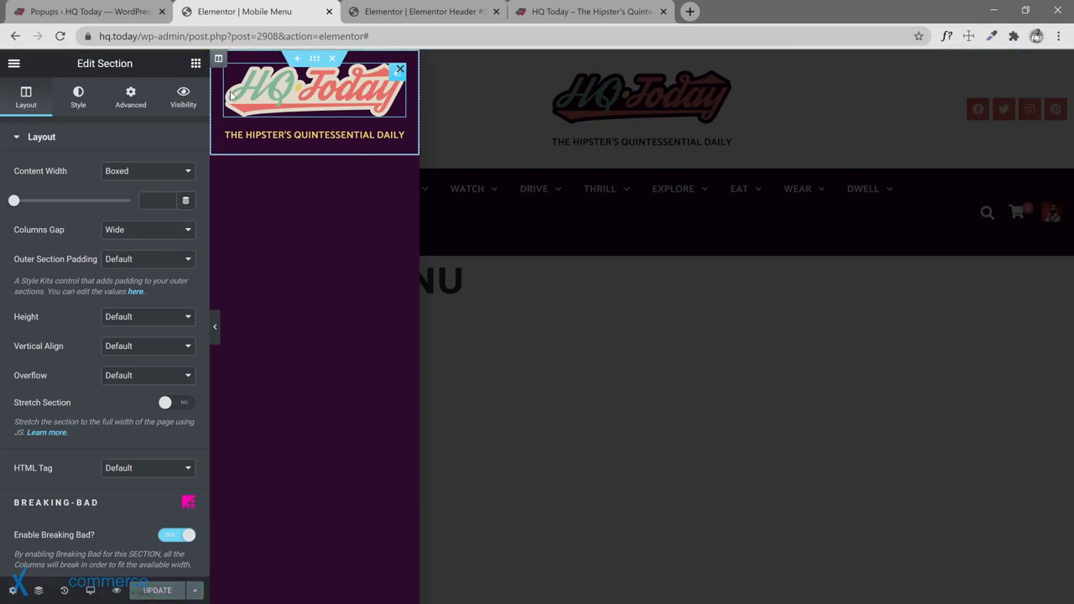
Step: Place a Nav Menu below the tagline showing the Primary menu, centre-aligned
{"action": "left_click", "coordinate": [196, 63]}
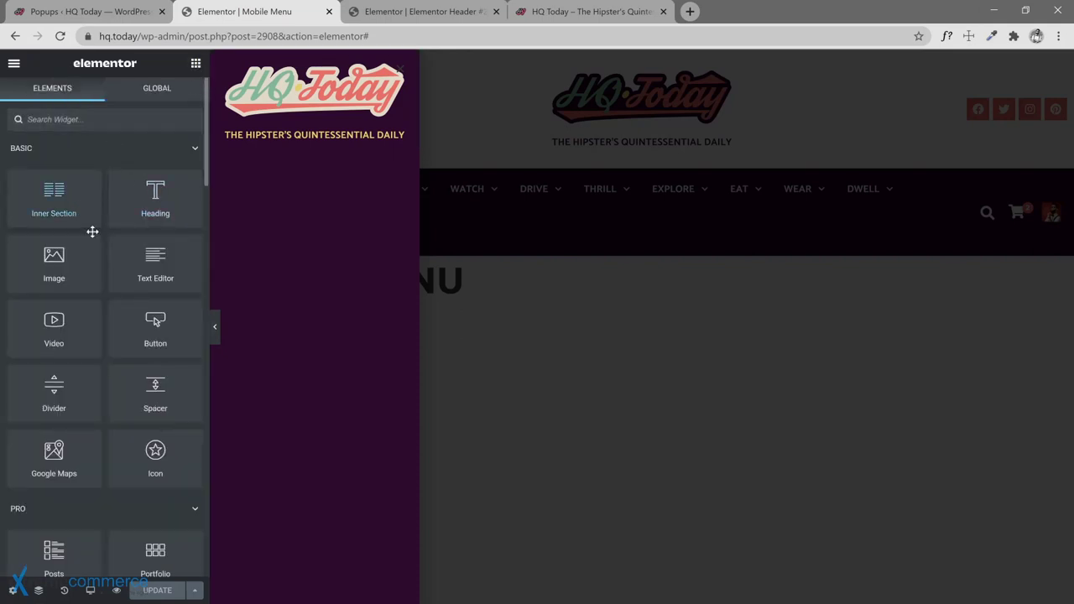
{"action": "type", "text": "menu"}
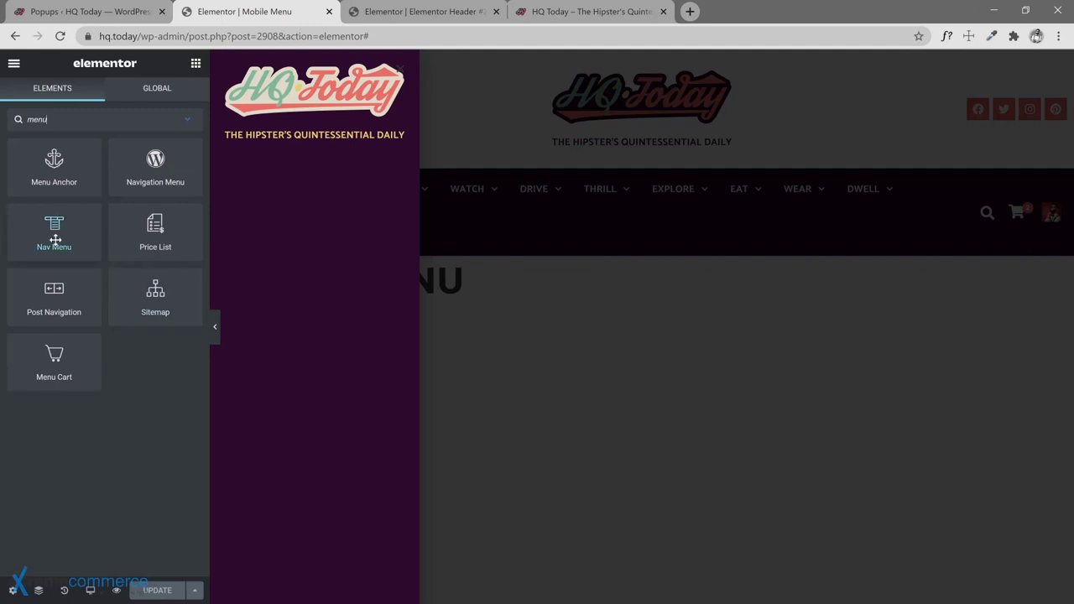
{"action": "left_click_drag", "start_coordinate": [54, 235], "coordinate": [295, 148]}
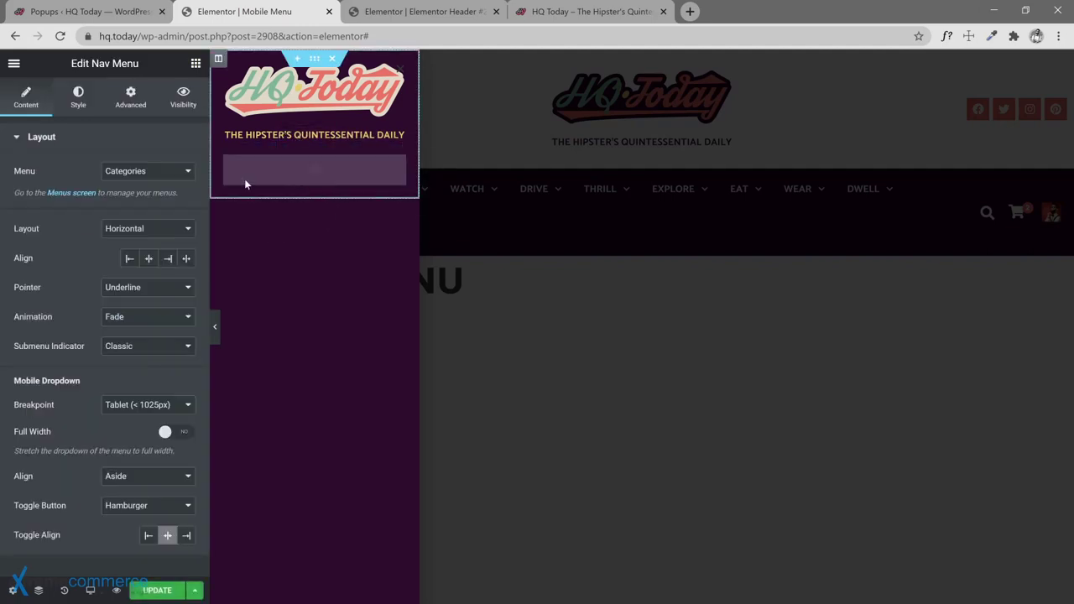
{"action": "left_click", "coordinate": [131, 173]}
{"action": "left_click", "coordinate": [134, 258]}
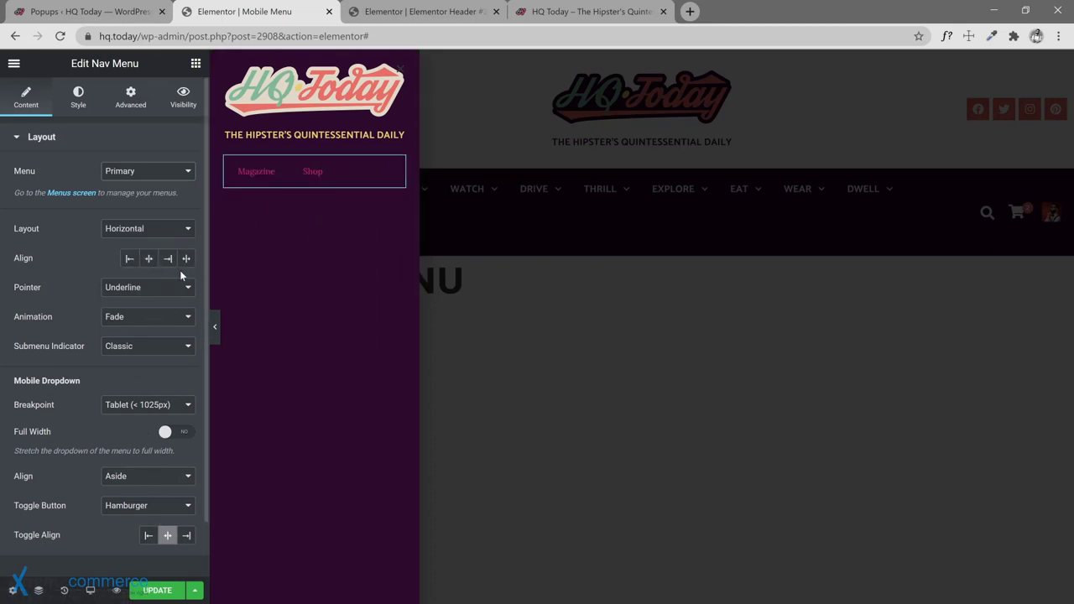
{"action": "left_click", "coordinate": [150, 260]}
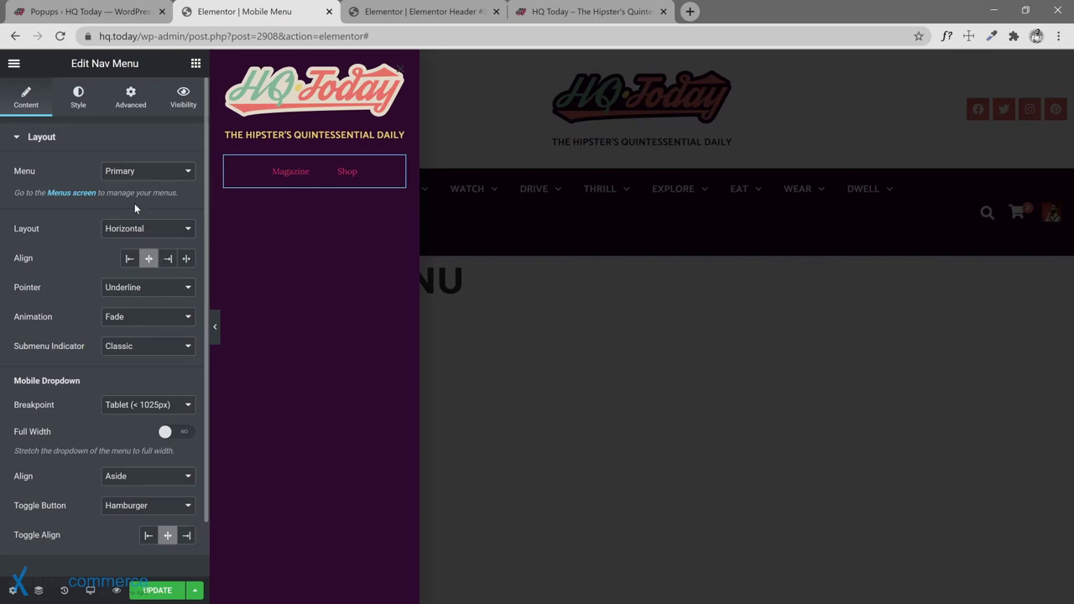
Step: Set the menu's Pointer, Submenu Indicator and Breakpoint to None
{"action": "left_click", "coordinate": [143, 289]}
{"action": "left_click", "coordinate": [141, 307]}
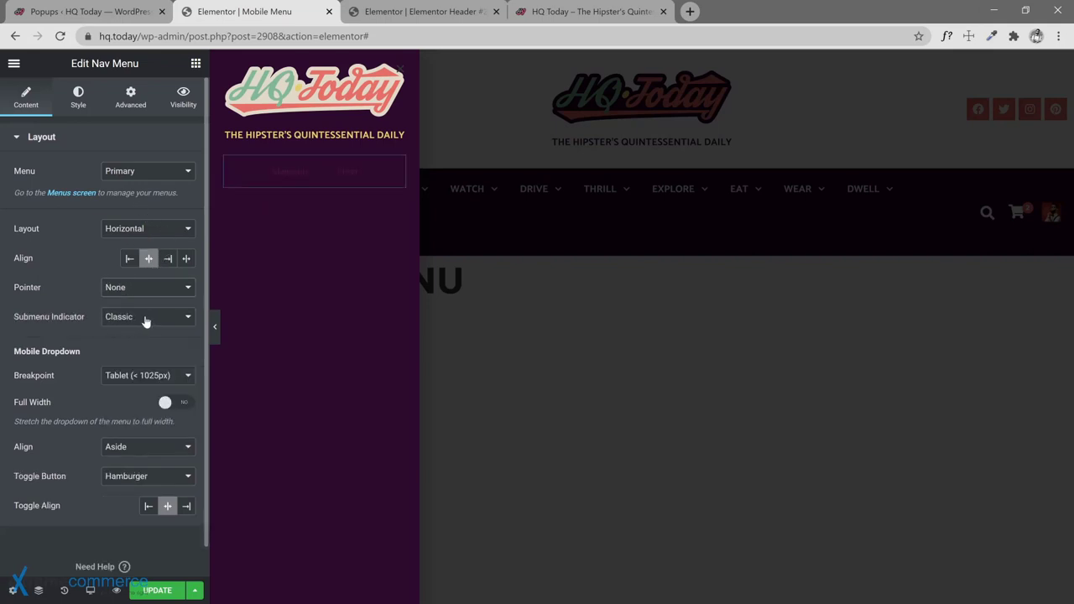
{"action": "left_click", "coordinate": [145, 318]}
{"action": "left_click", "coordinate": [146, 339]}
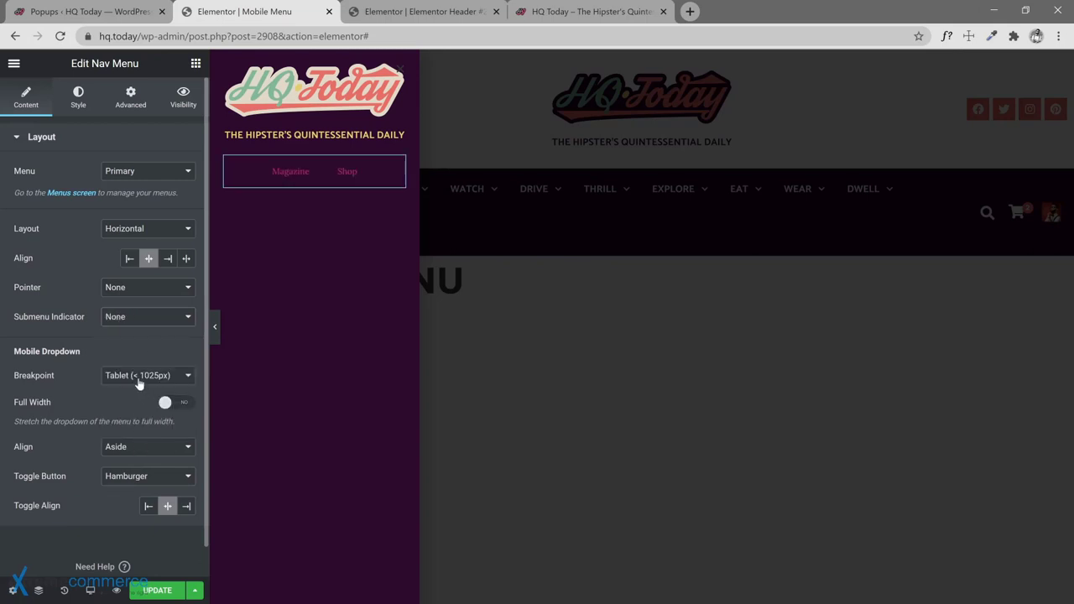
{"action": "left_click", "coordinate": [139, 379]}
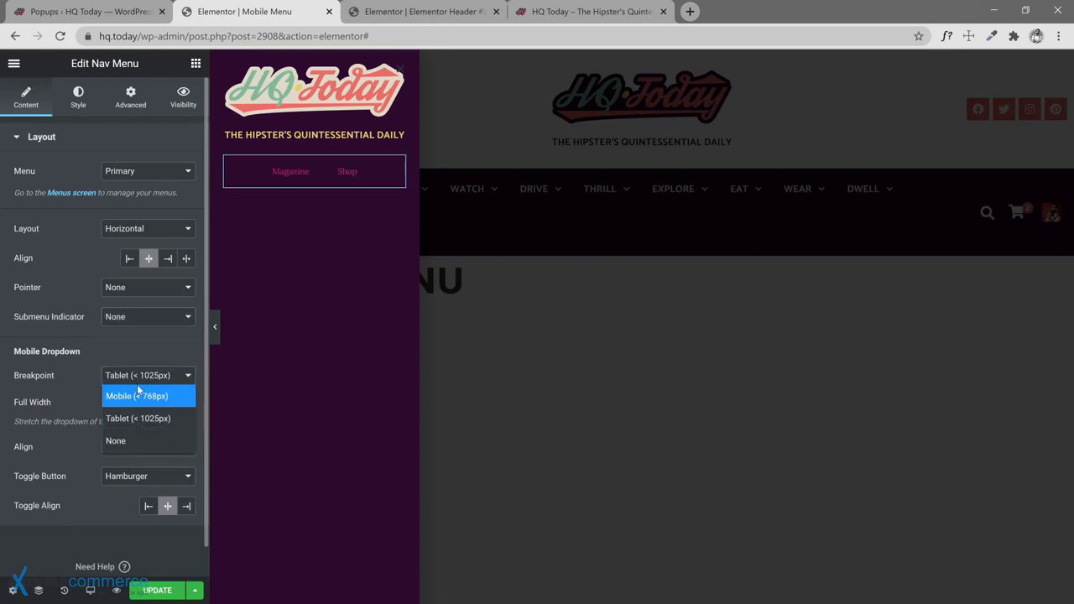
{"action": "left_click", "coordinate": [137, 442]}
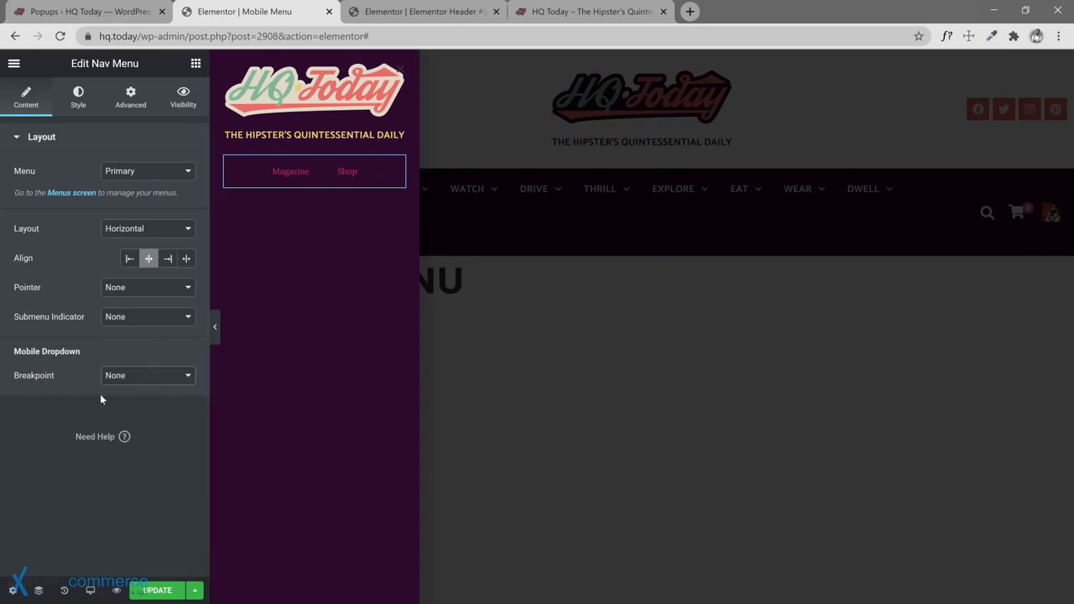
Step: Give the Magazine and Shop links the Accent global font and white Blank text colour
{"action": "left_click", "coordinate": [71, 99]}
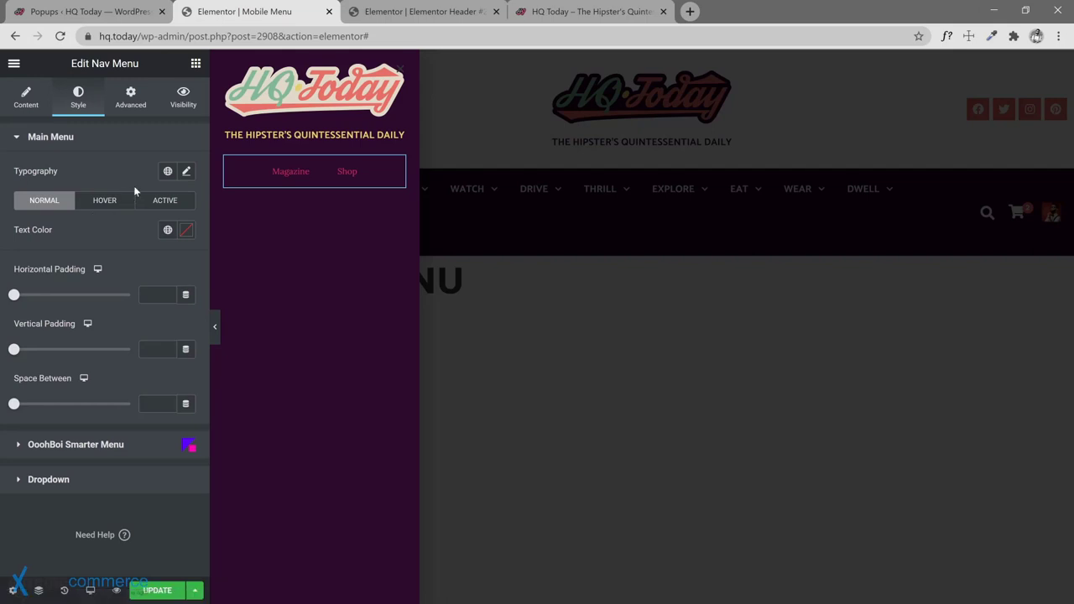
{"action": "left_click", "coordinate": [167, 172]}
{"action": "left_click", "coordinate": [86, 338]}
{"action": "left_click", "coordinate": [166, 231]}
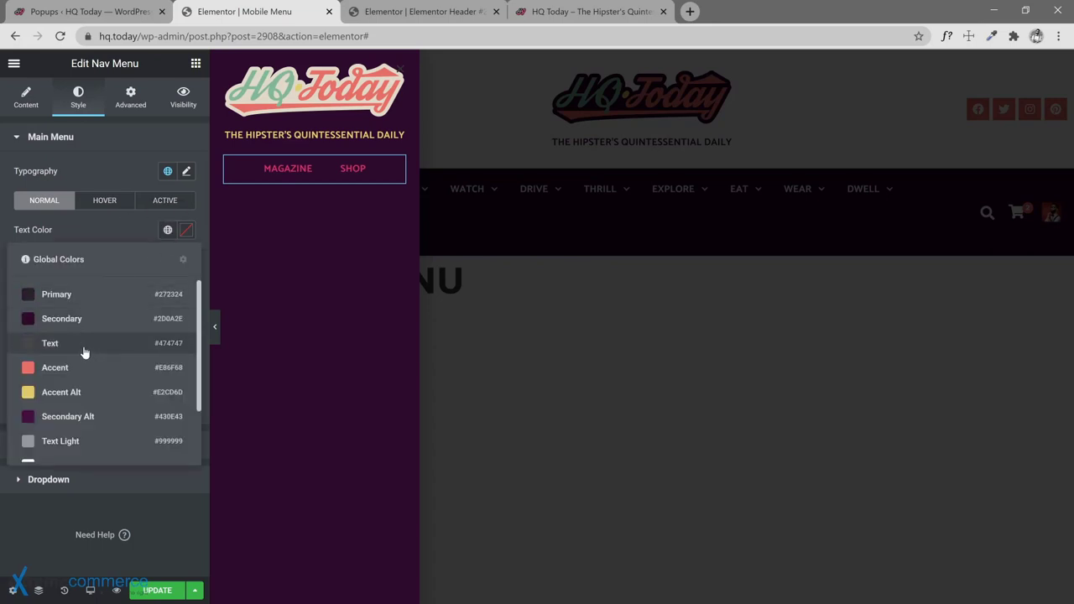
{"action": "scroll", "coordinate": [72, 403], "scroll_direction": "down", "scroll_amount": 1}
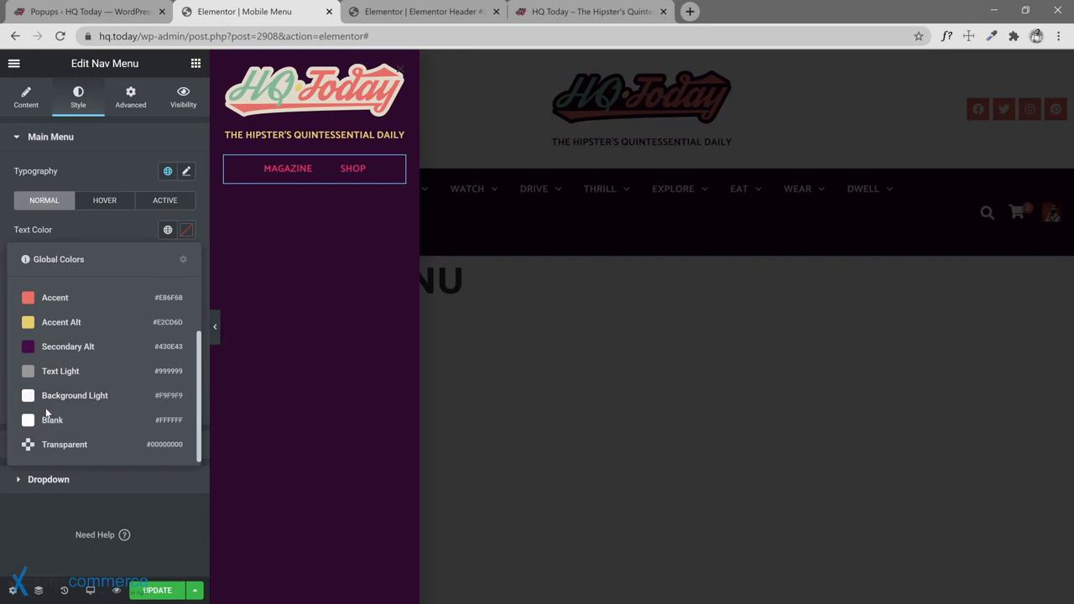
{"action": "left_click", "coordinate": [48, 418]}
Step: Make hover text Accent Alt yellow and active text red Accent, then save
{"action": "left_click", "coordinate": [116, 202]}
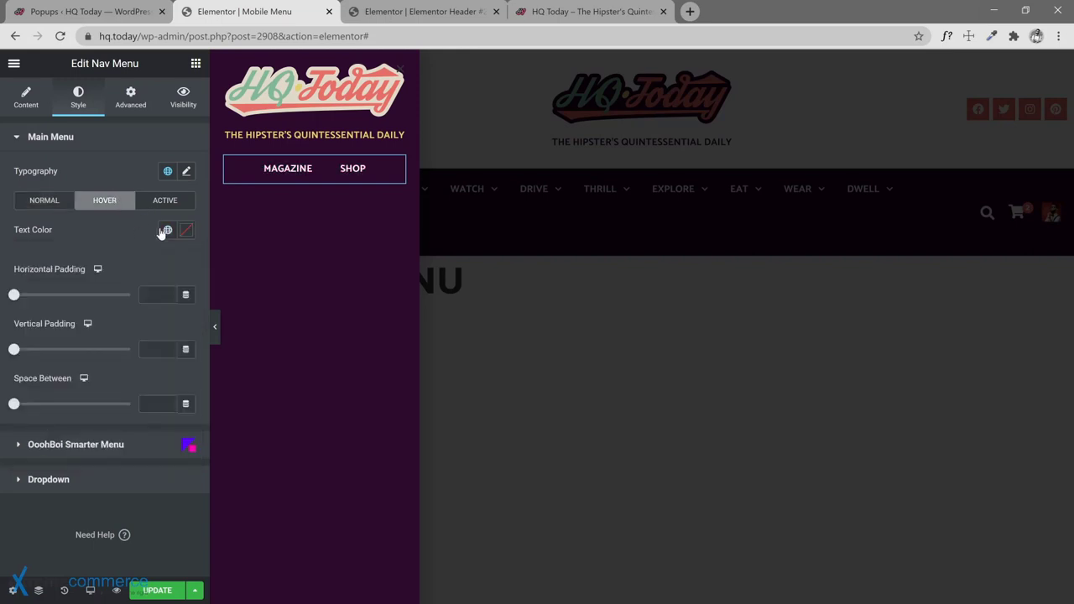
{"action": "left_click", "coordinate": [167, 230]}
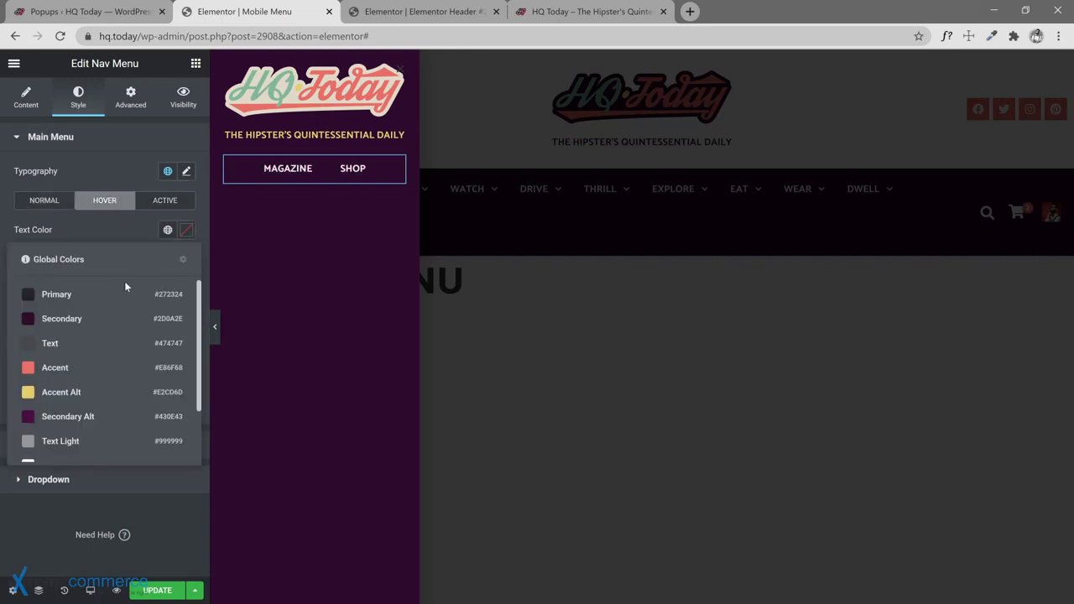
{"action": "left_click", "coordinate": [28, 392]}
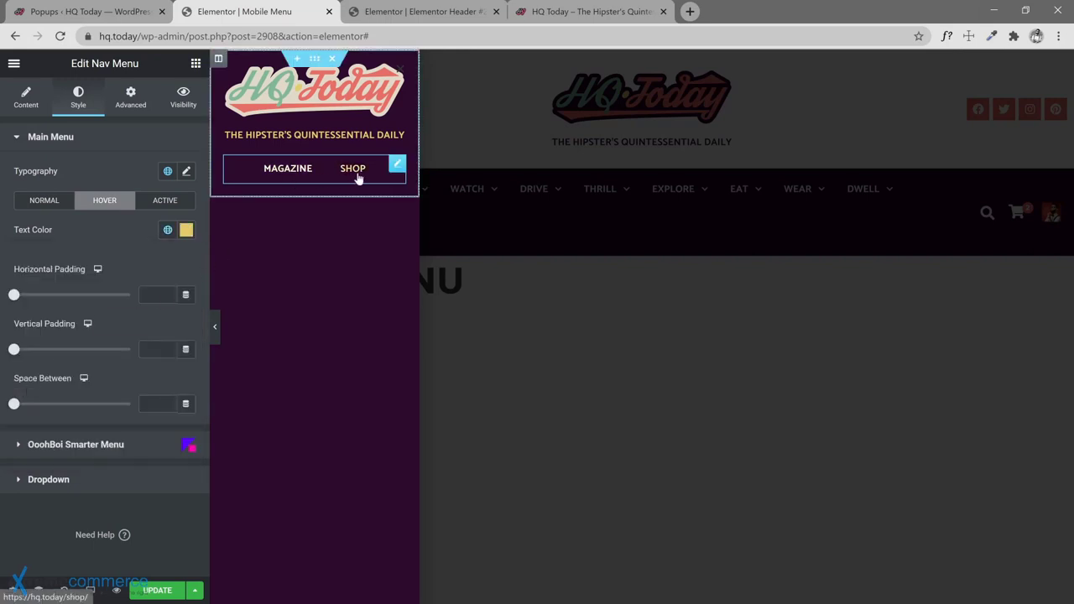
{"action": "left_click", "coordinate": [162, 209]}
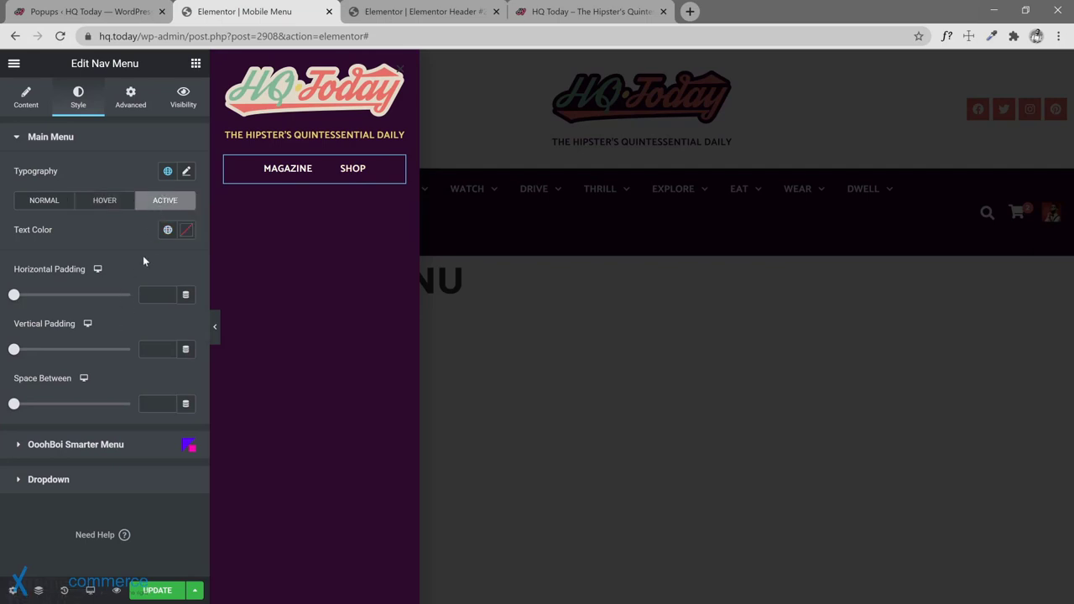
{"action": "left_click", "coordinate": [168, 229]}
{"action": "left_click", "coordinate": [40, 369]}
{"action": "key", "text": "ctrl+s"}
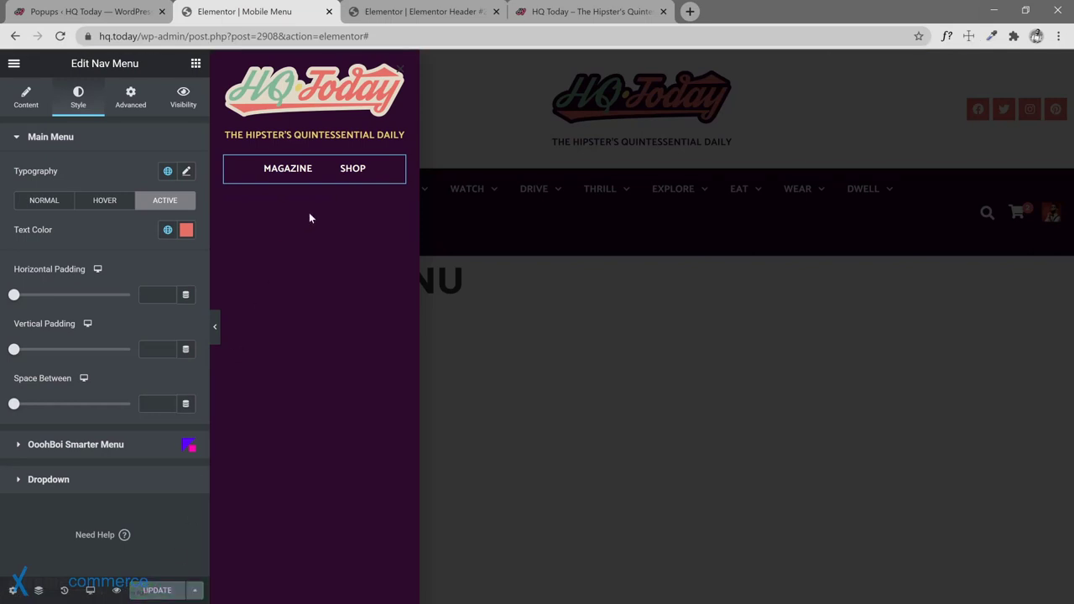
Step: Add a second Nav Menu below Magazine and Shop with its Layout set to Dropdown
{"action": "left_click", "coordinate": [195, 65]}
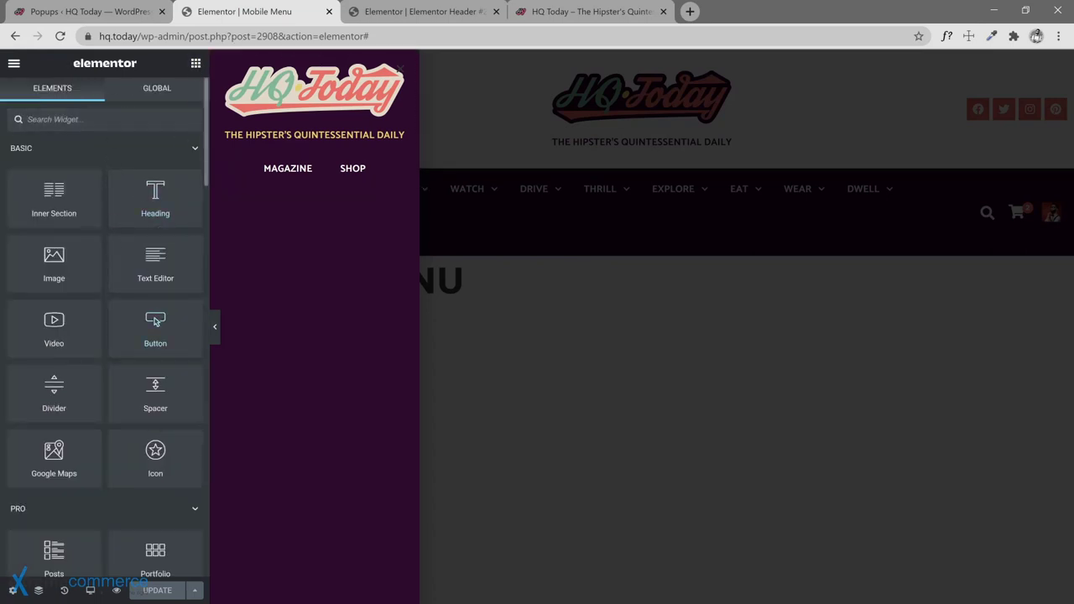
{"action": "type", "text": "menu"}
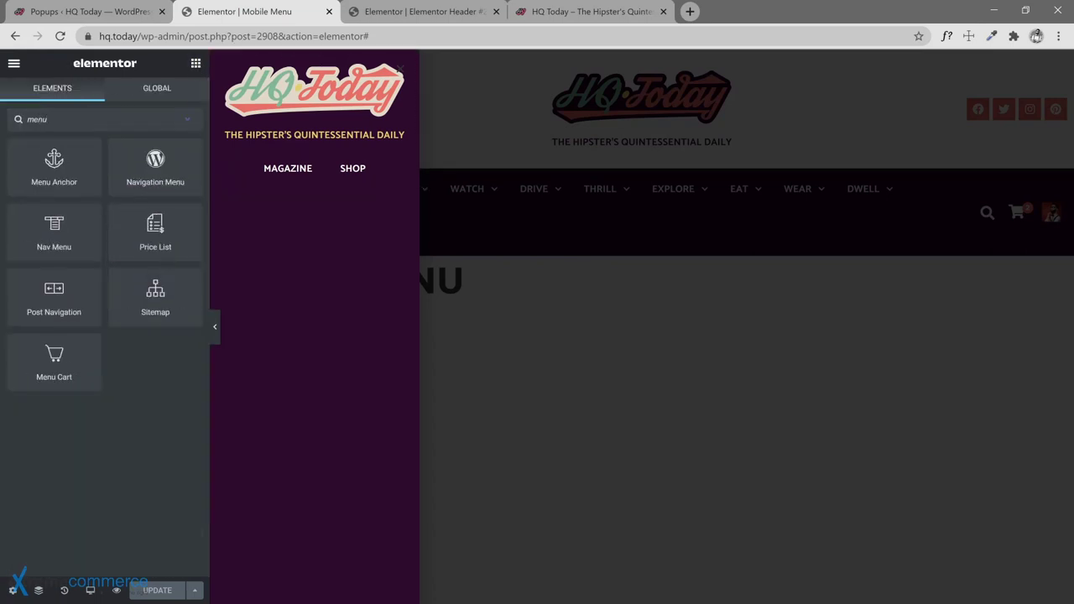
{"action": "left_click_drag", "start_coordinate": [54, 225], "coordinate": [288, 194]}
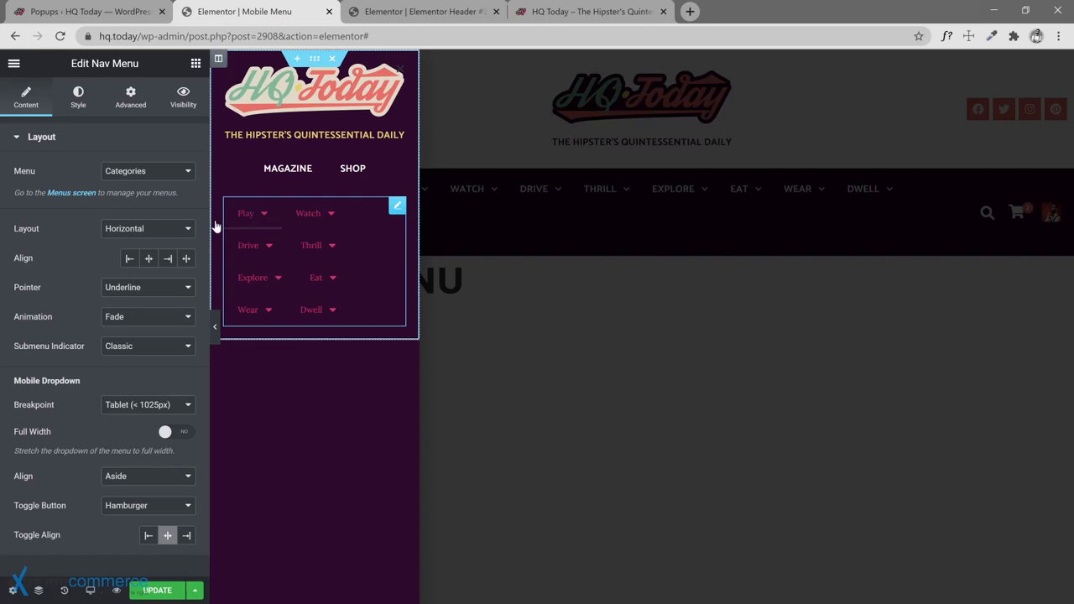
{"action": "left_click", "coordinate": [155, 230]}
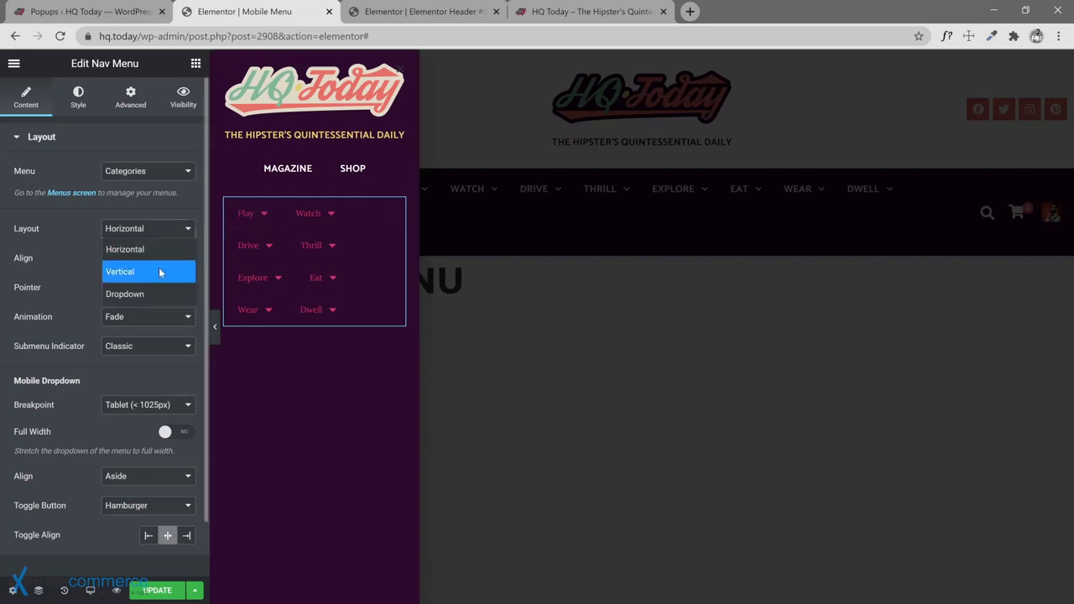
{"action": "left_click", "coordinate": [158, 272]}
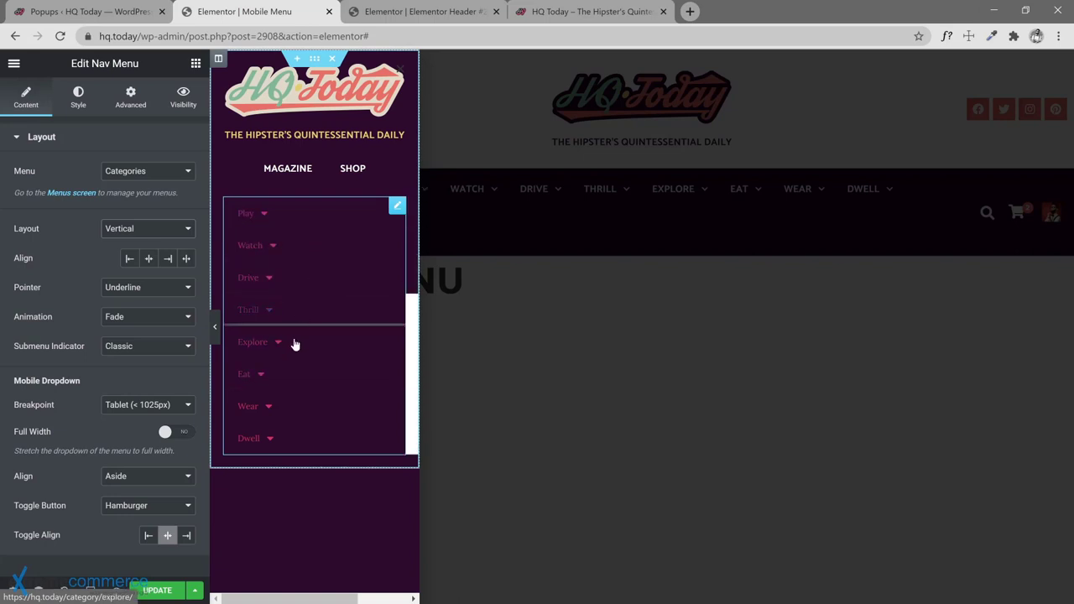
{"action": "left_click", "coordinate": [185, 259]}
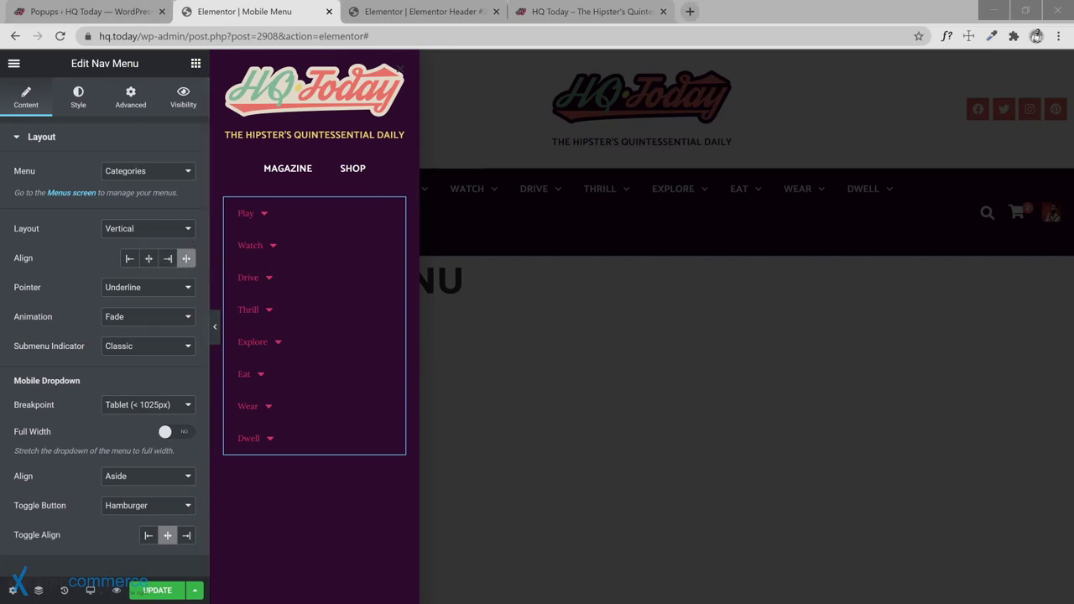
{"action": "left_click", "coordinate": [144, 232]}
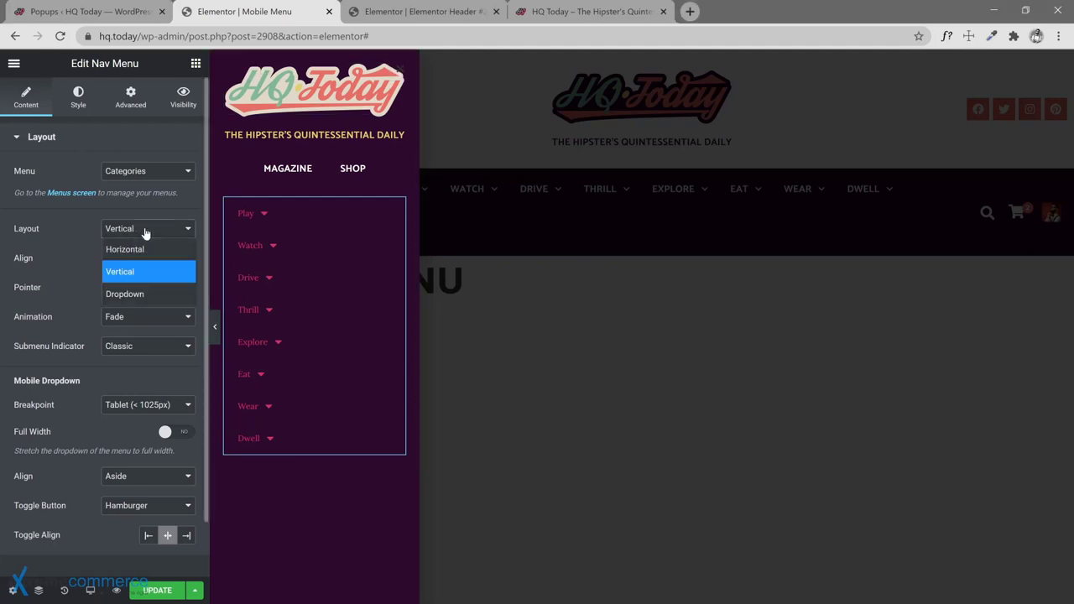
{"action": "left_click", "coordinate": [145, 294]}
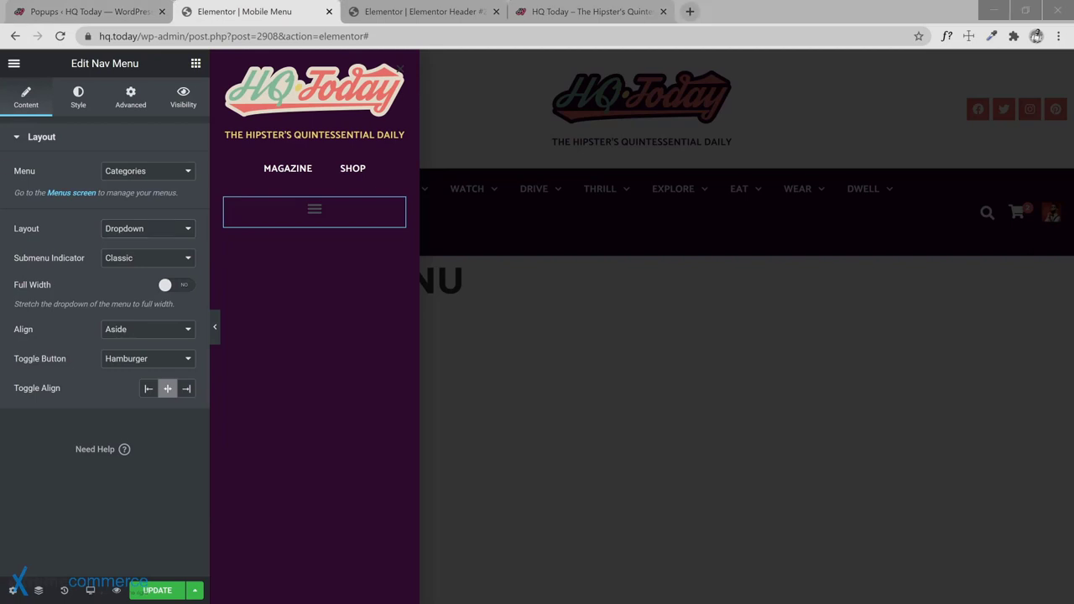
Step: Use Chevron submenu indicators and Toggle Button None, keeping Aside alignment and boxed width
{"action": "left_click", "coordinate": [157, 265]}
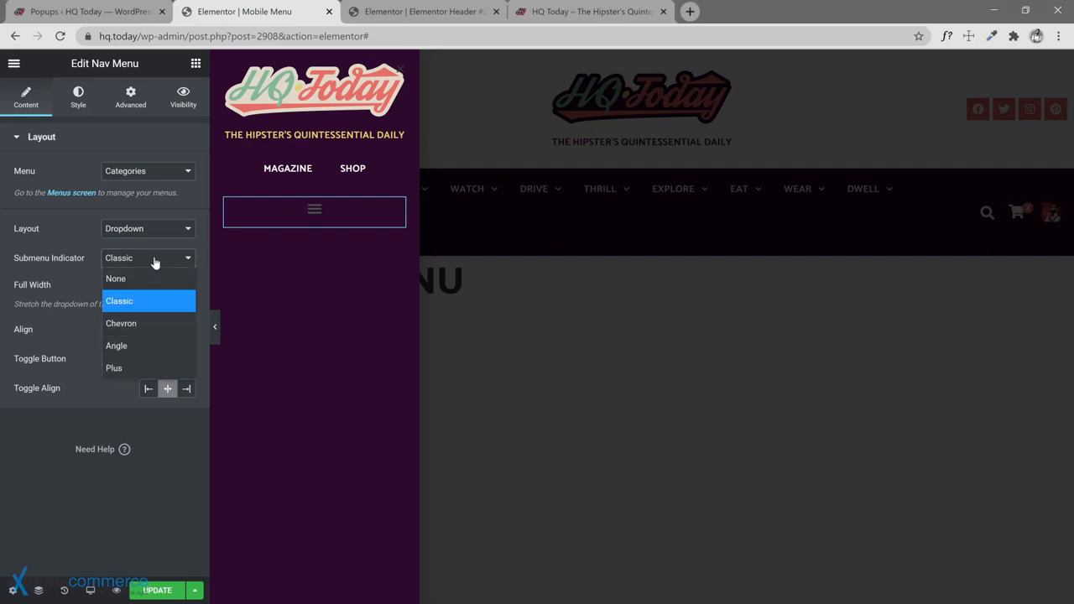
{"action": "left_click", "coordinate": [147, 323]}
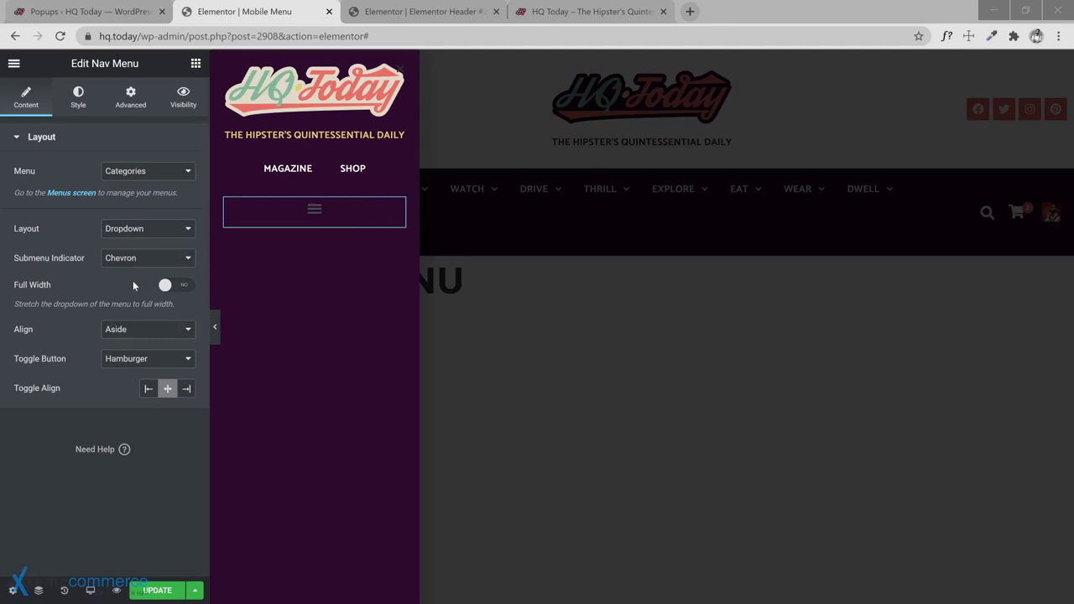
{"action": "left_click", "coordinate": [154, 358]}
{"action": "left_click", "coordinate": [146, 382]}
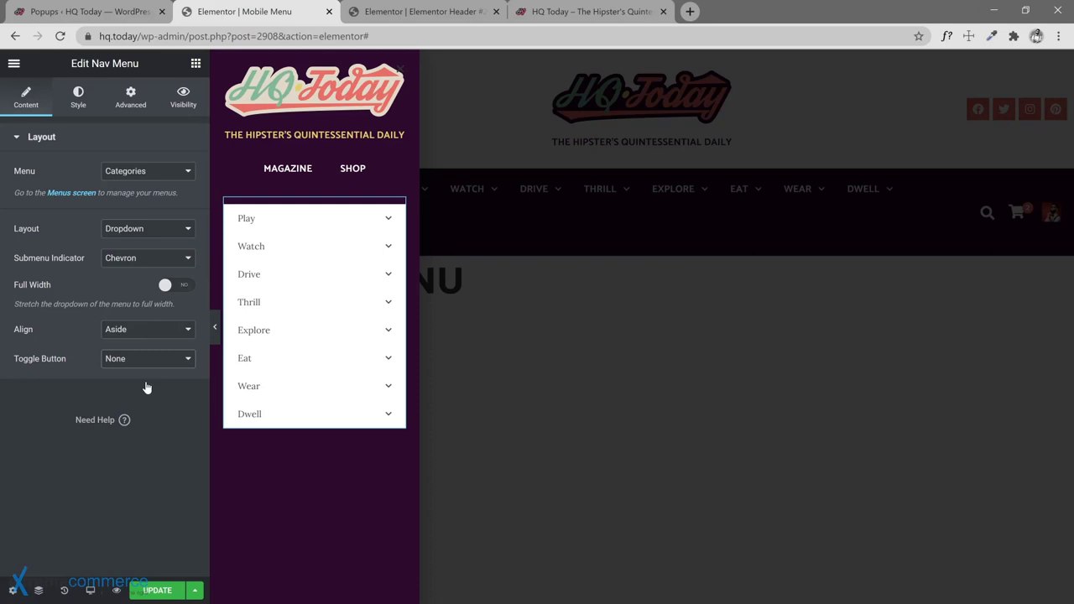
{"action": "left_click", "coordinate": [152, 334]}
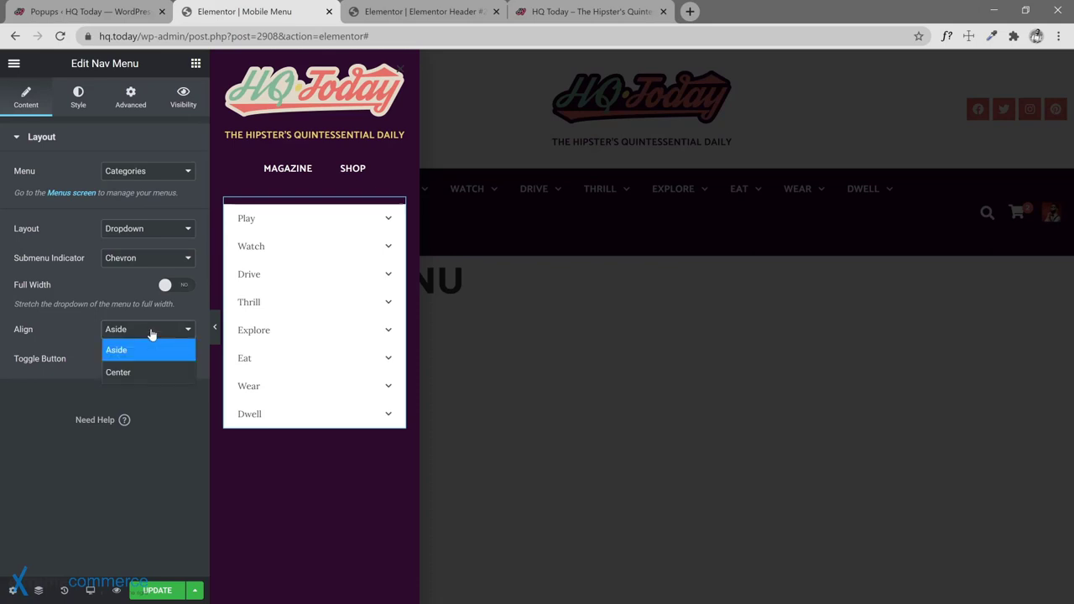
{"action": "left_click", "coordinate": [152, 334]}
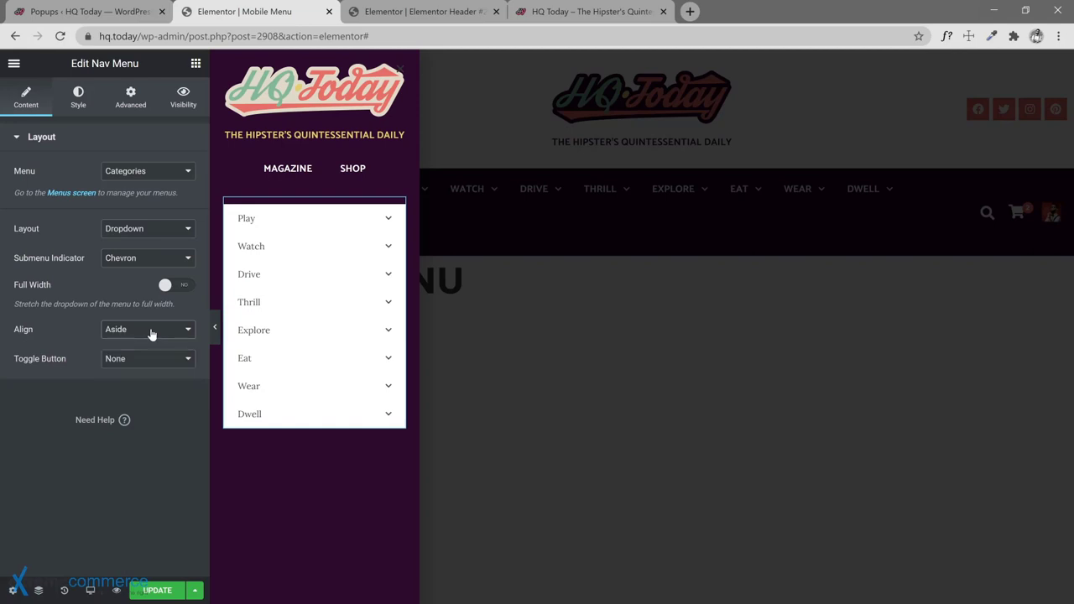
{"action": "left_click", "coordinate": [168, 286]}
{"action": "left_click", "coordinate": [169, 286]}
Step: Preview the Play submenu expanding and collapsing, then update the popup
{"action": "left_click", "coordinate": [386, 226]}
{"action": "left_click", "coordinate": [390, 227]}
{"action": "left_click", "coordinate": [390, 225]}
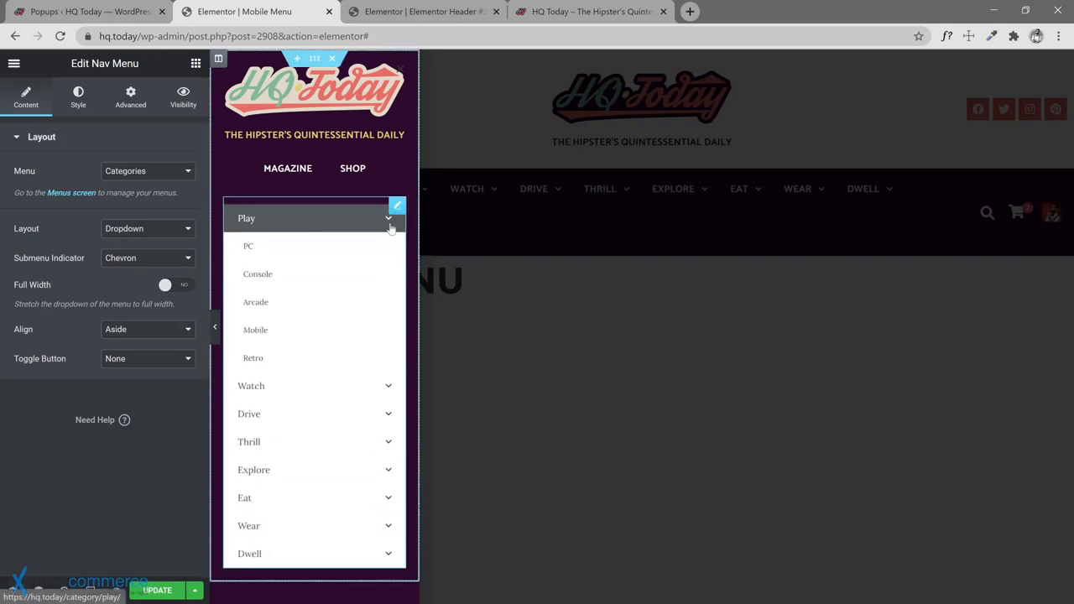
{"action": "left_click", "coordinate": [390, 225]}
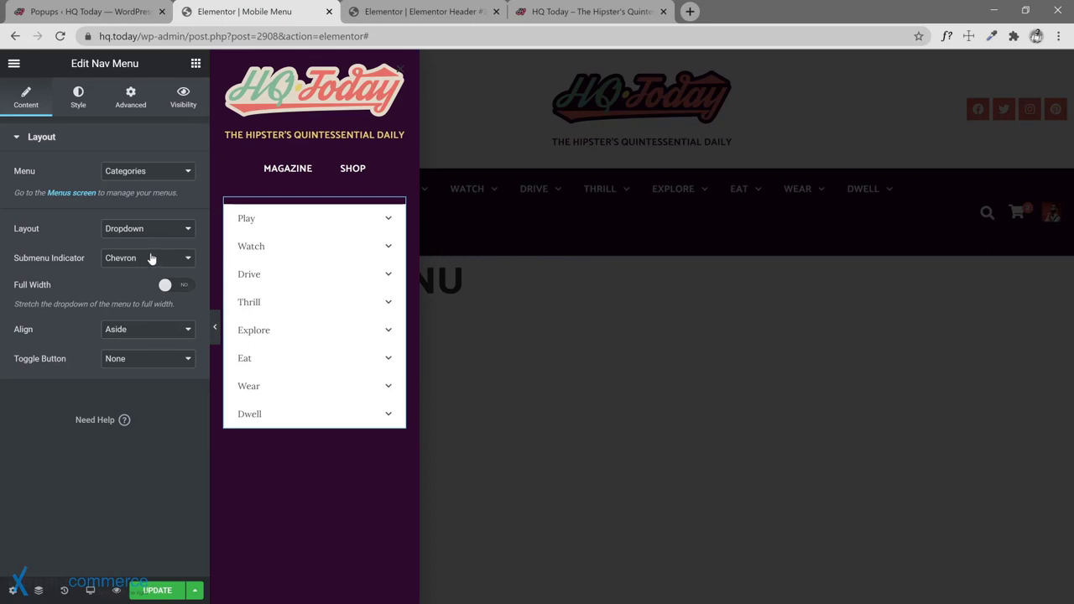
{"action": "left_click", "coordinate": [156, 591]}
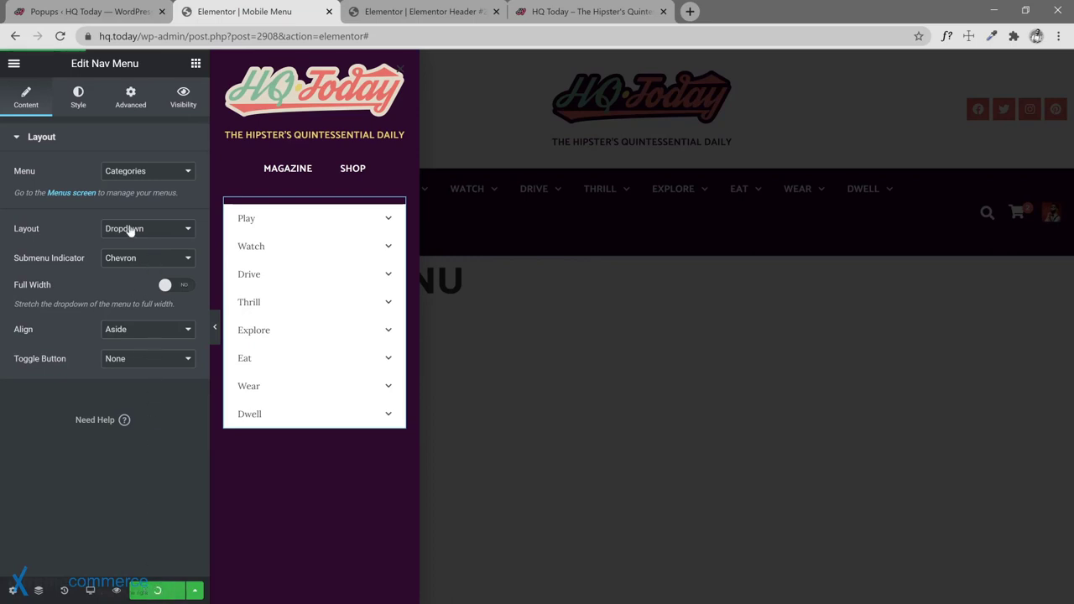
Step: Style the category dropdown with white text, a Secondary dark purple background, and the Accent font
{"action": "left_click", "coordinate": [82, 99]}
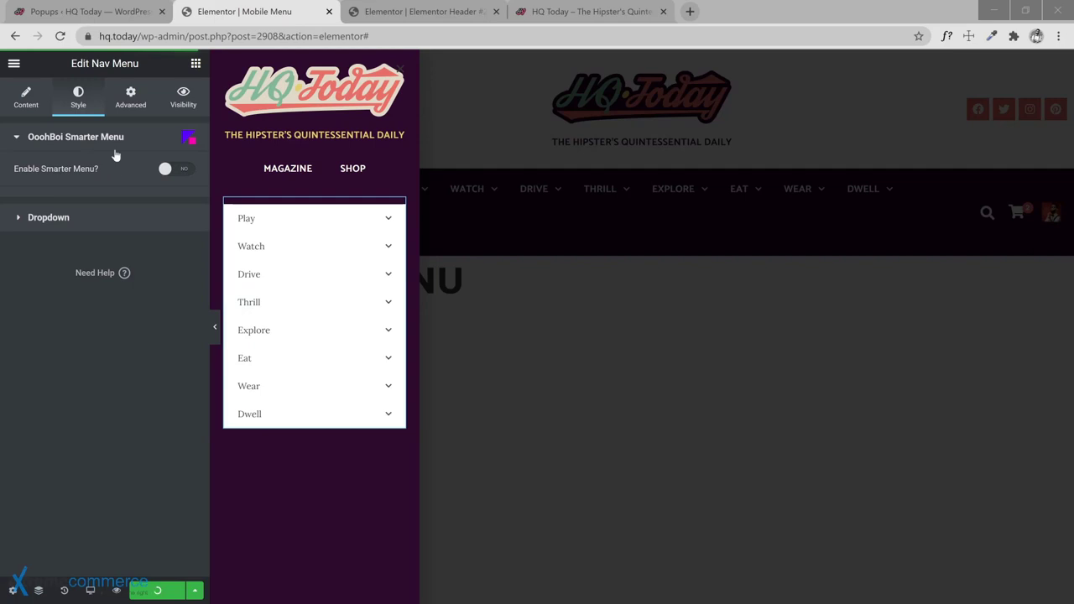
{"action": "left_click", "coordinate": [94, 217]}
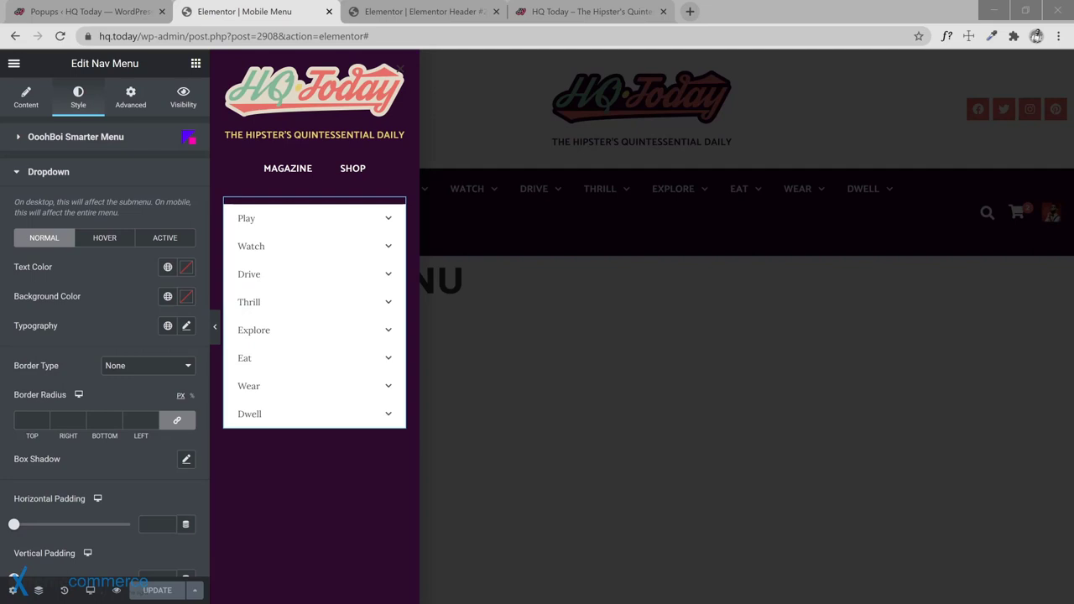
{"action": "left_click", "coordinate": [168, 267]}
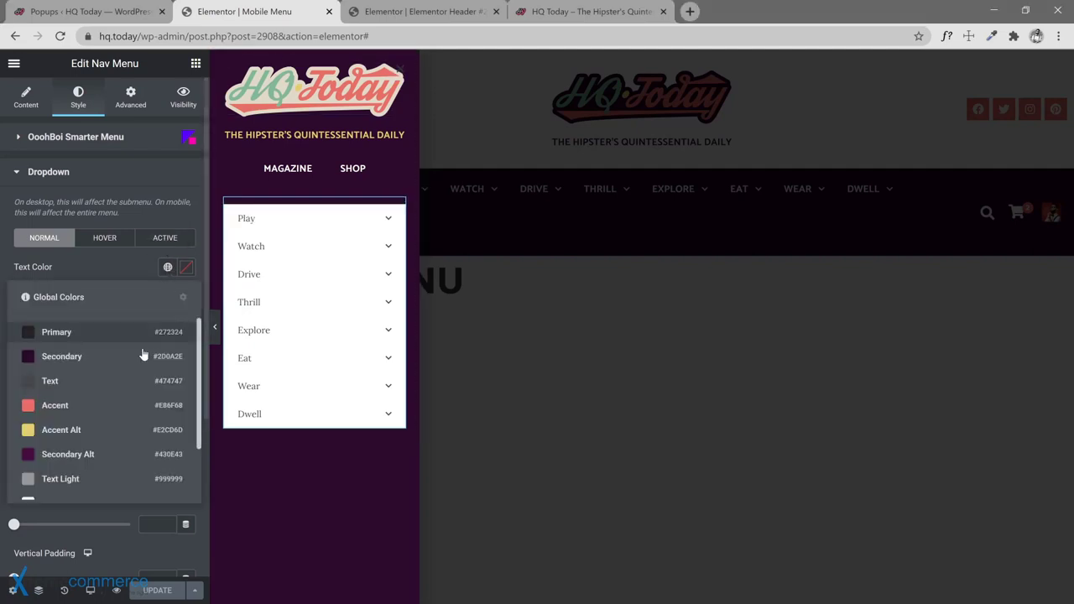
{"action": "scroll", "coordinate": [83, 431], "scroll_direction": "down", "scroll_amount": 1}
{"action": "left_click", "coordinate": [46, 457]}
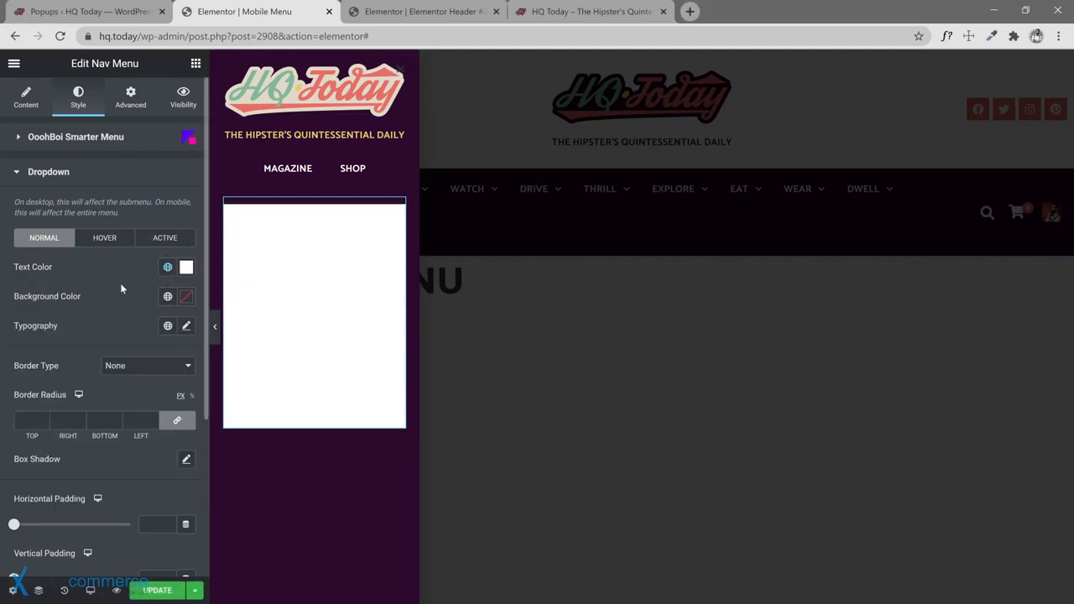
{"action": "left_click", "coordinate": [168, 297]}
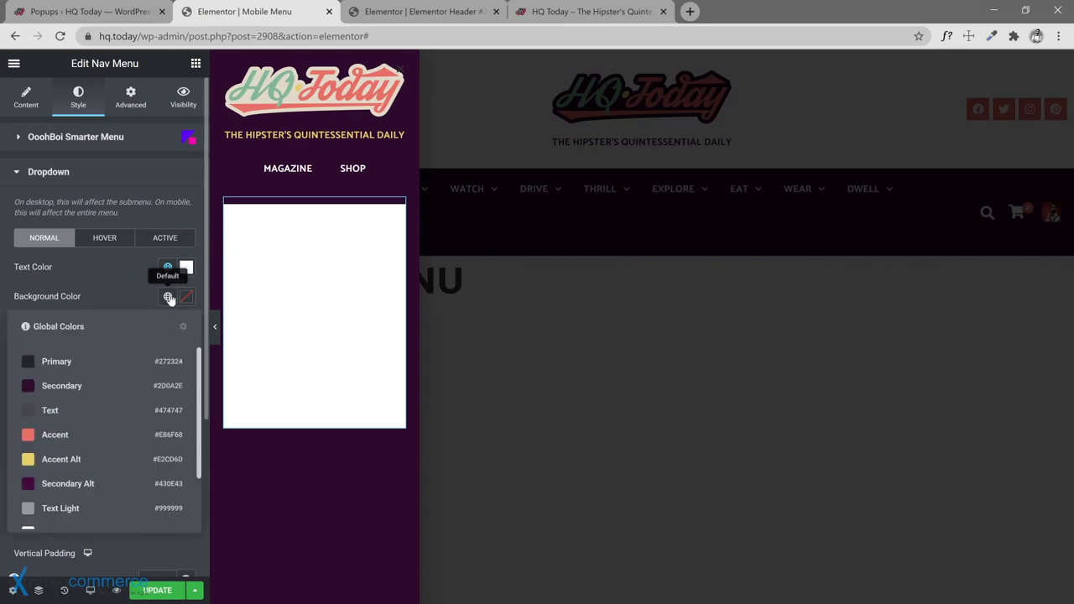
{"action": "scroll", "coordinate": [53, 412], "scroll_direction": "down", "scroll_amount": 1}
{"action": "scroll", "coordinate": [50, 396], "scroll_direction": "up", "scroll_amount": 1}
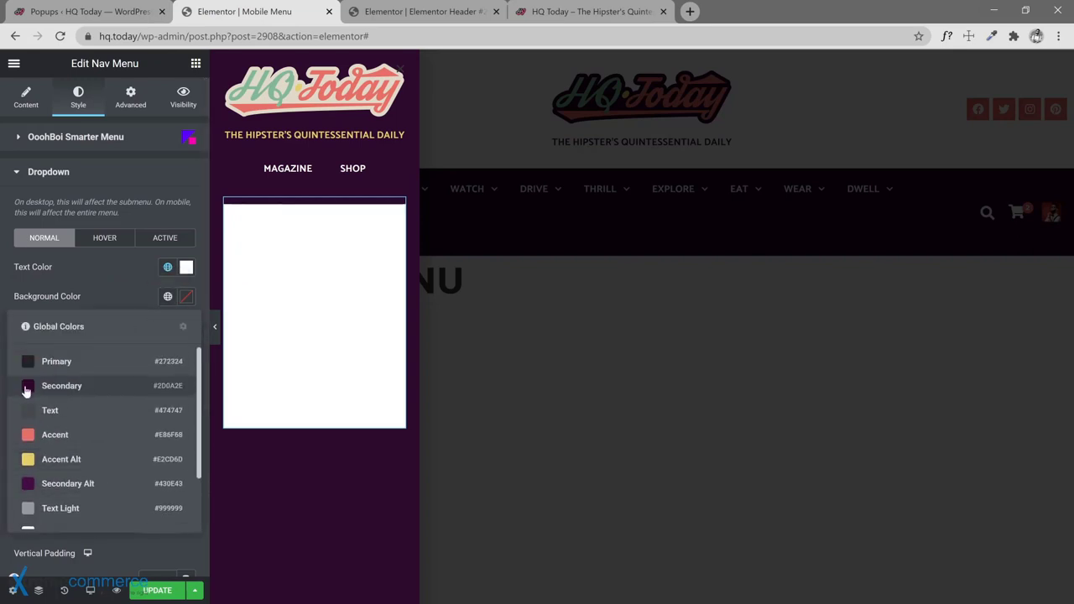
{"action": "left_click", "coordinate": [25, 388]}
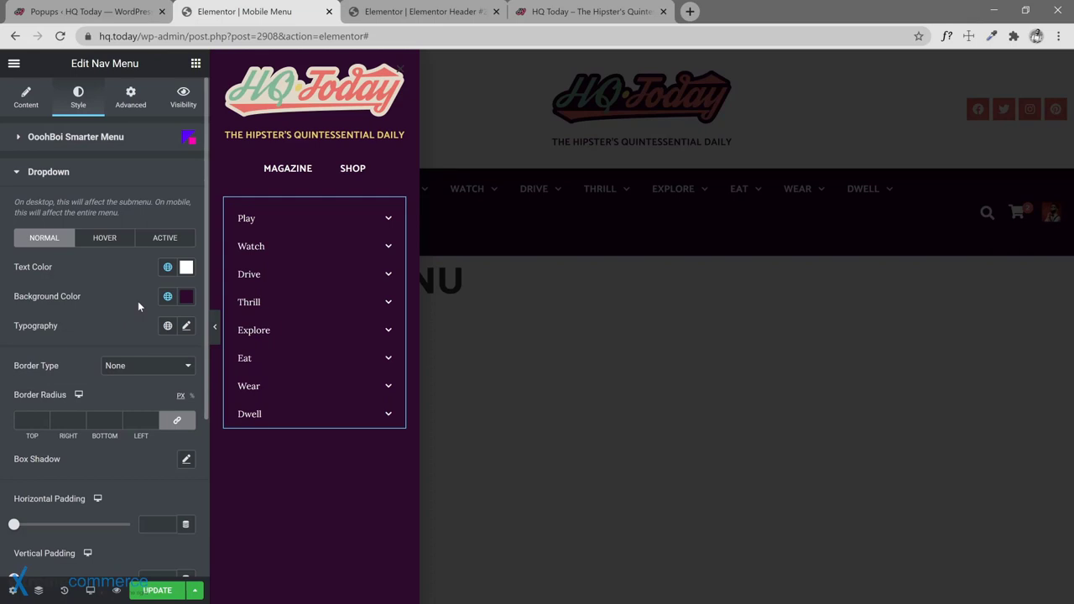
{"action": "left_click", "coordinate": [169, 327]}
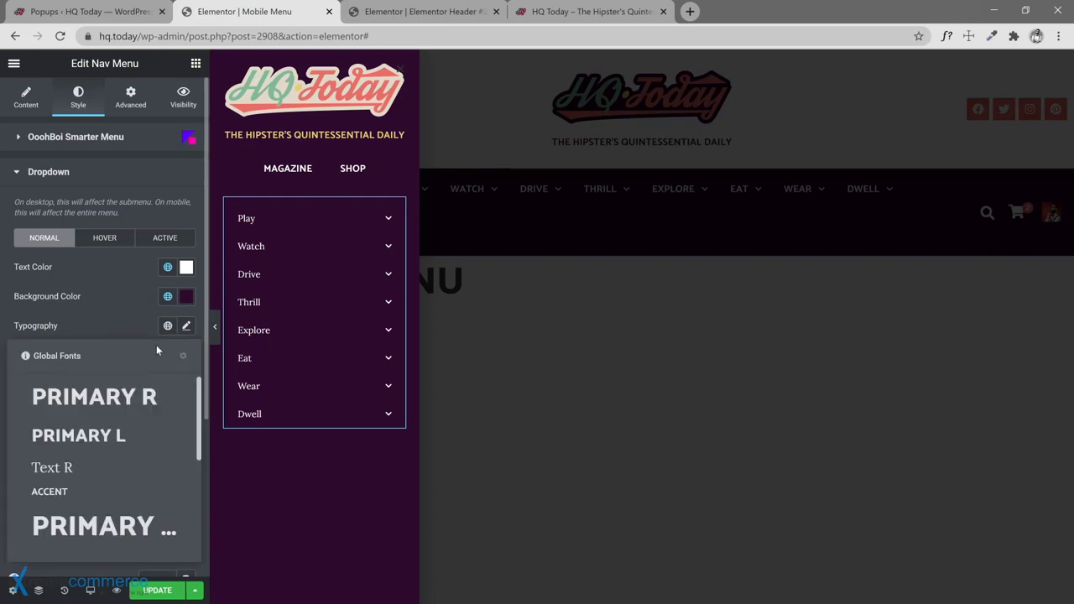
{"action": "left_click", "coordinate": [64, 493]}
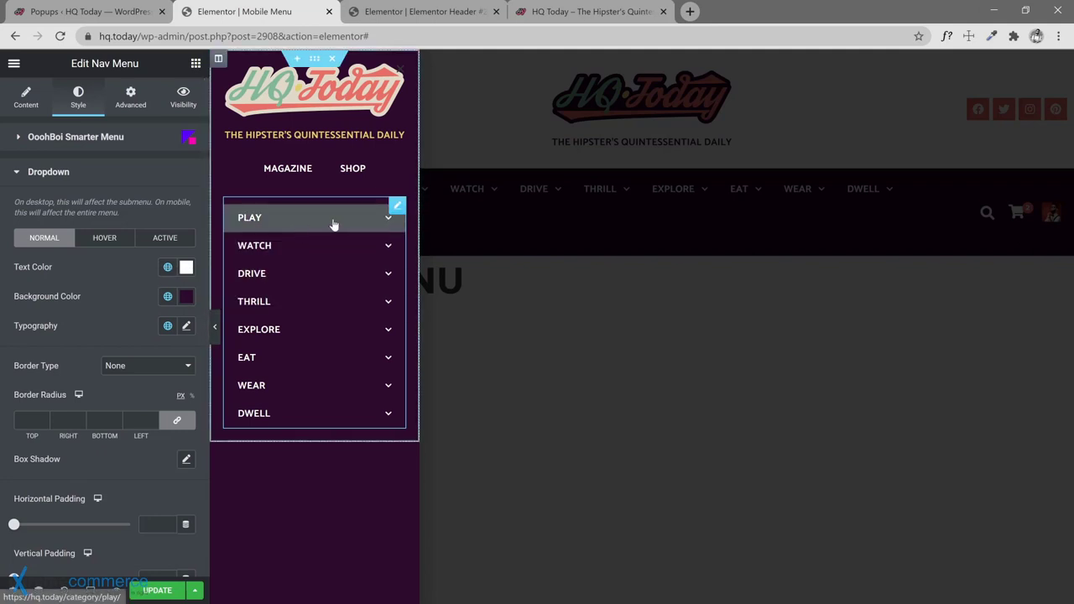
Step: Set hovered dropdown items to Secondary Alt purple text on a white Blank background, previewing on PLAY
{"action": "left_click", "coordinate": [389, 221]}
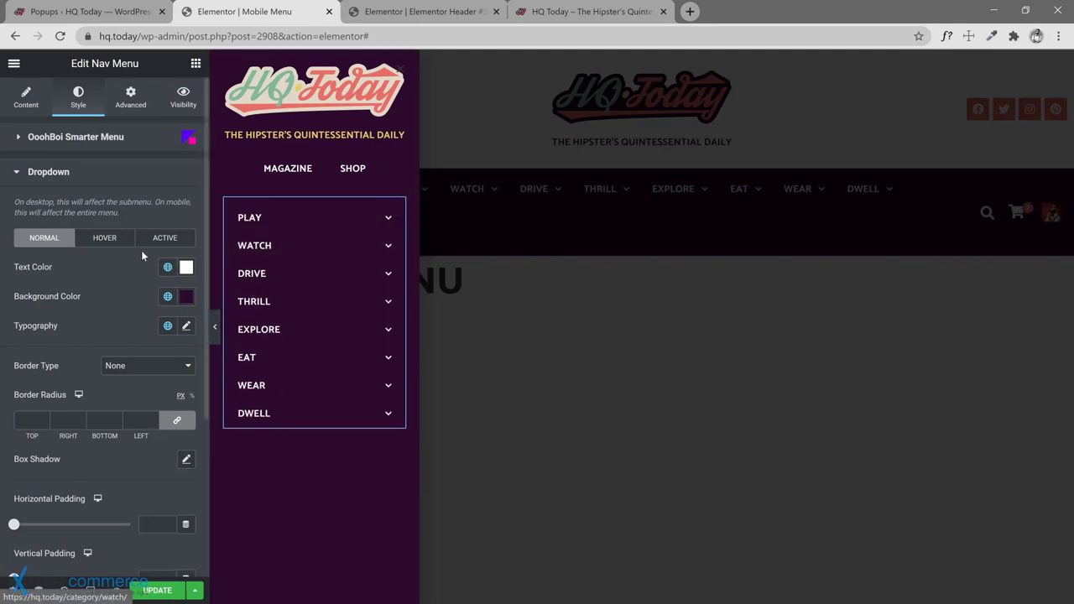
{"action": "left_click", "coordinate": [106, 240]}
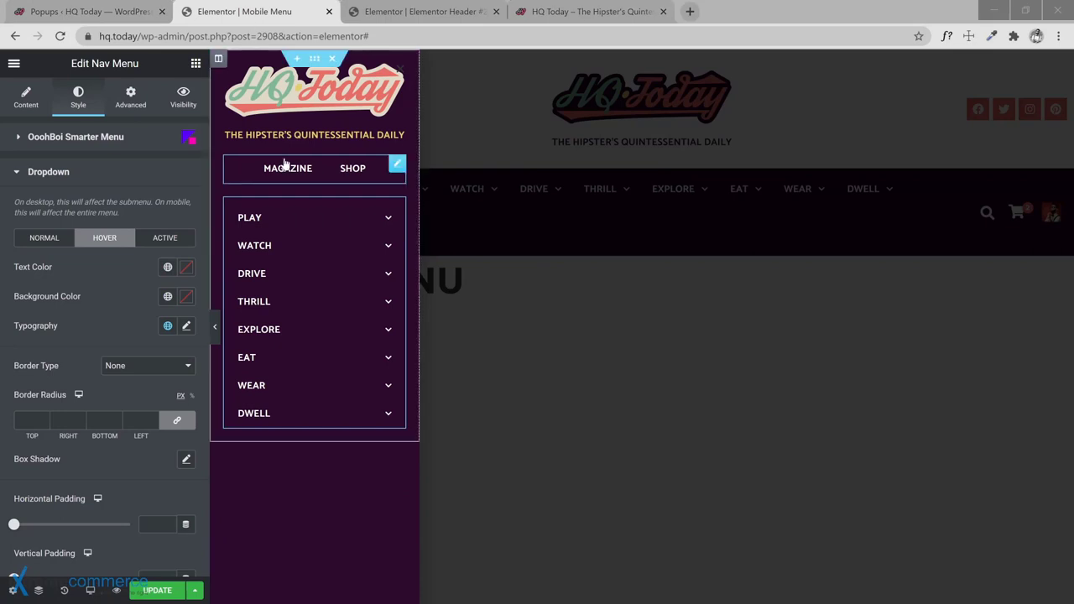
{"action": "left_click", "coordinate": [168, 267]}
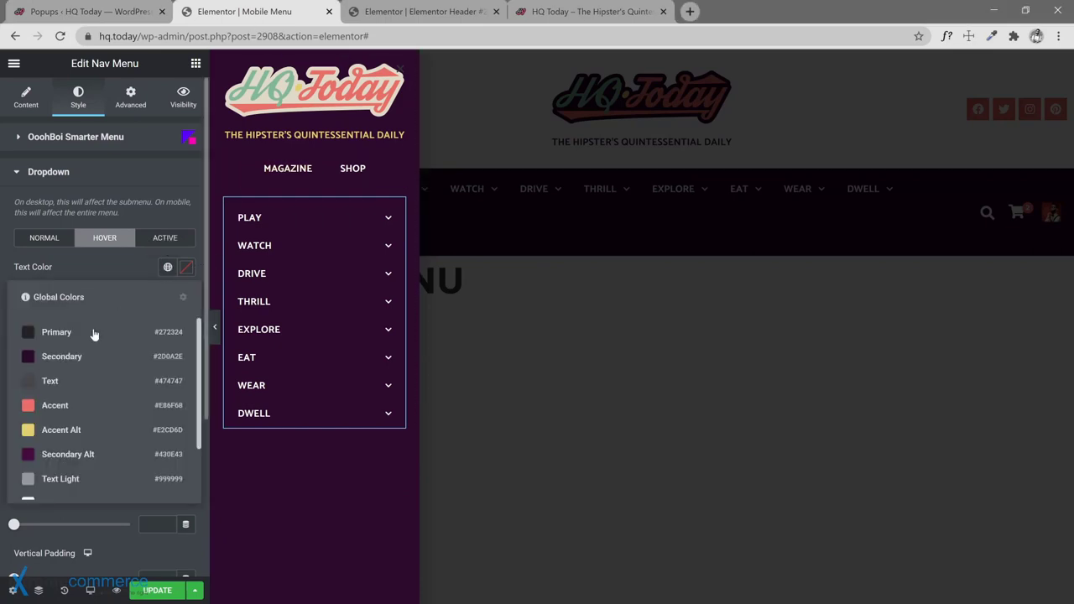
{"action": "left_click", "coordinate": [45, 452]}
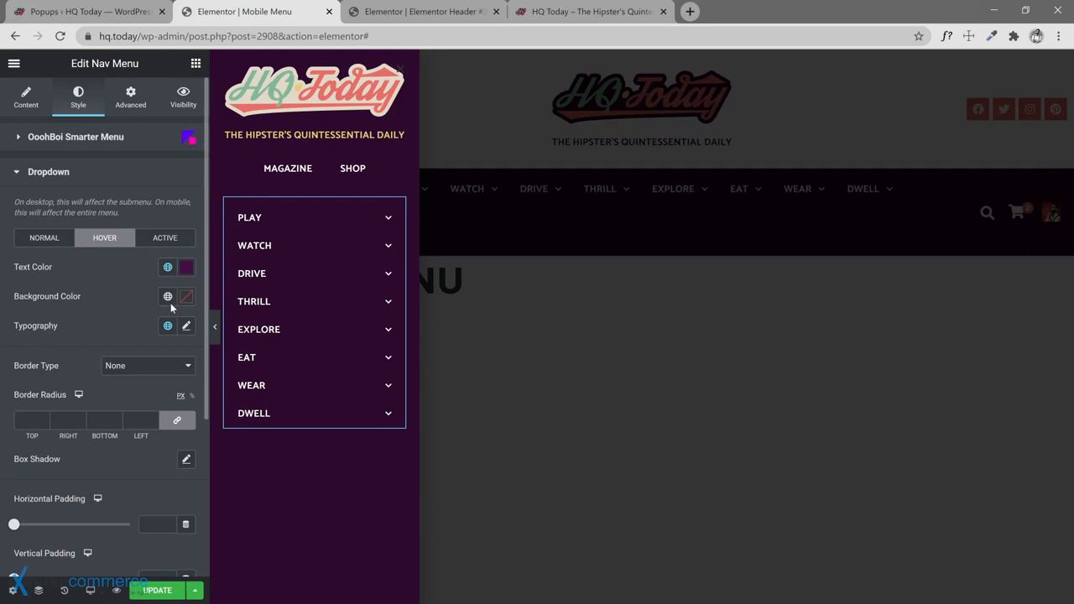
{"action": "left_click", "coordinate": [168, 297]}
{"action": "scroll", "coordinate": [61, 477], "scroll_direction": "down", "scroll_amount": 2}
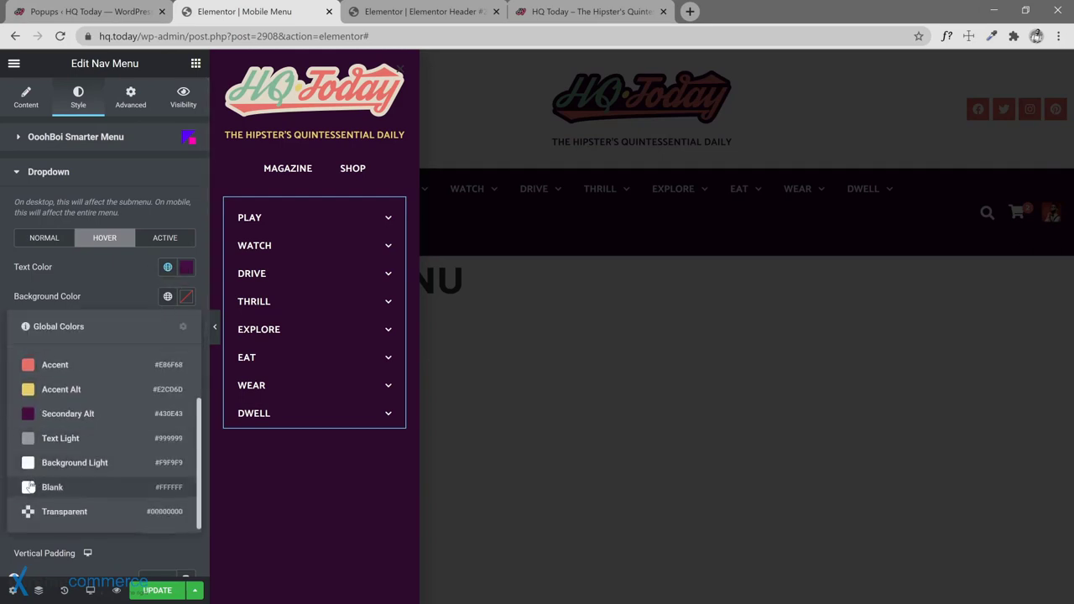
{"action": "left_click", "coordinate": [27, 488]}
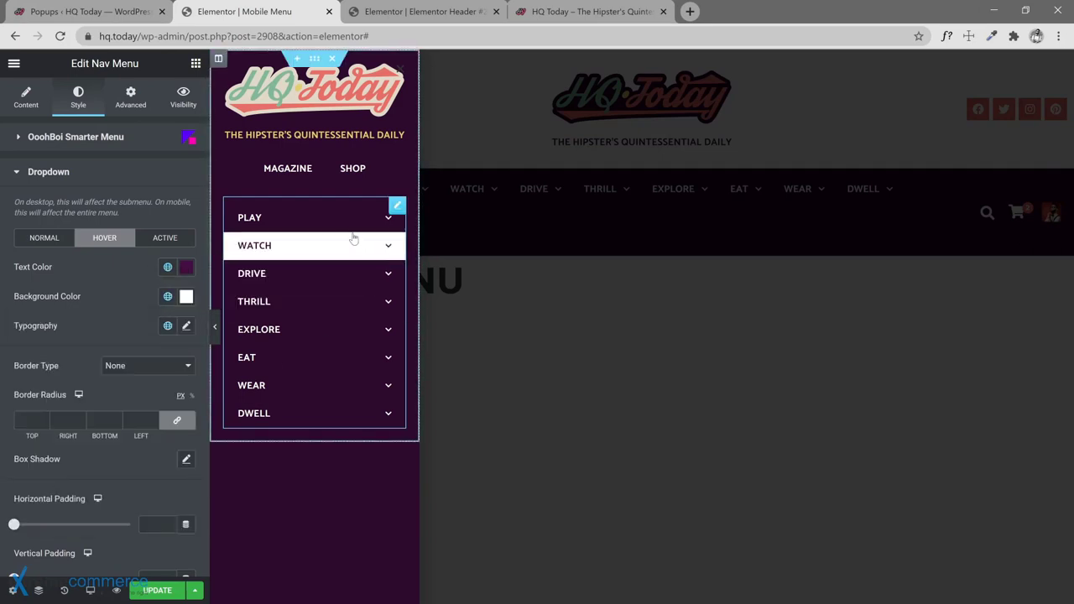
{"action": "left_click", "coordinate": [388, 221]}
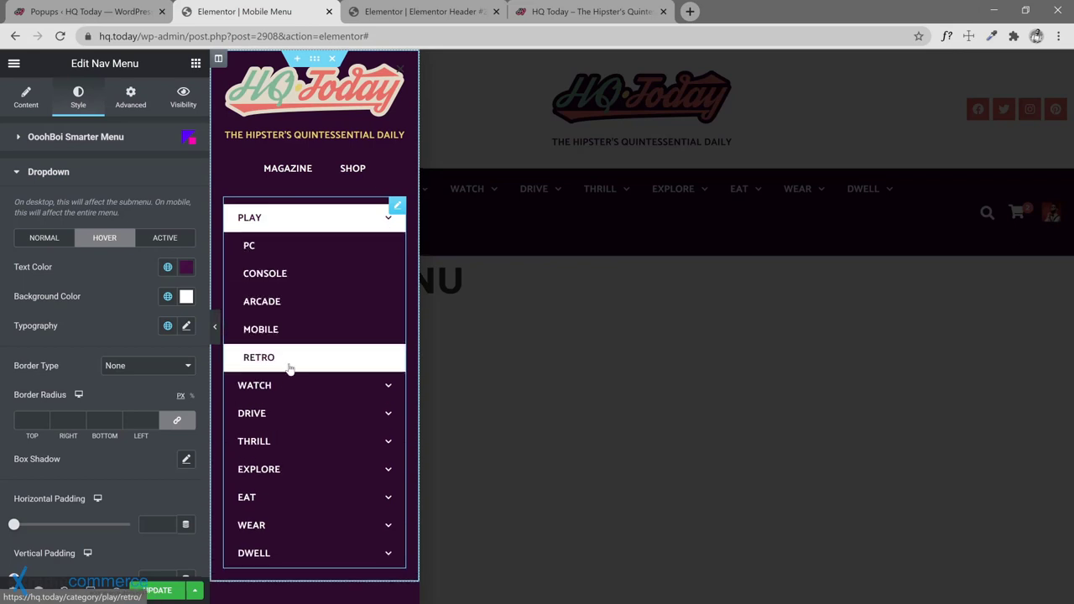
{"action": "left_click", "coordinate": [388, 220]}
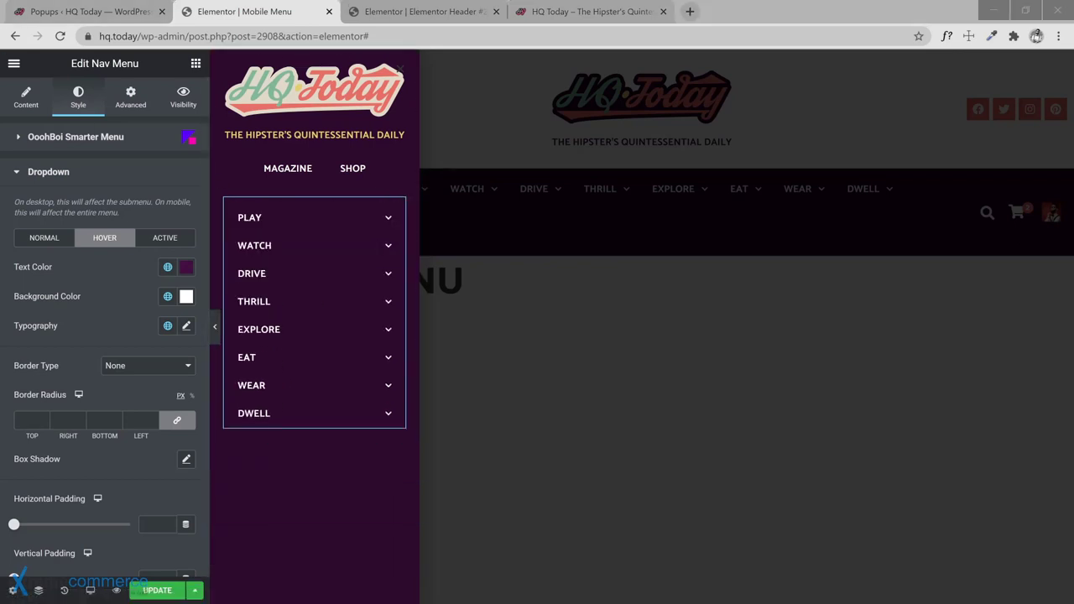
Step: Give active dropdown items dark purple global text on the yellow Accent Alt background
{"action": "left_click", "coordinate": [171, 237]}
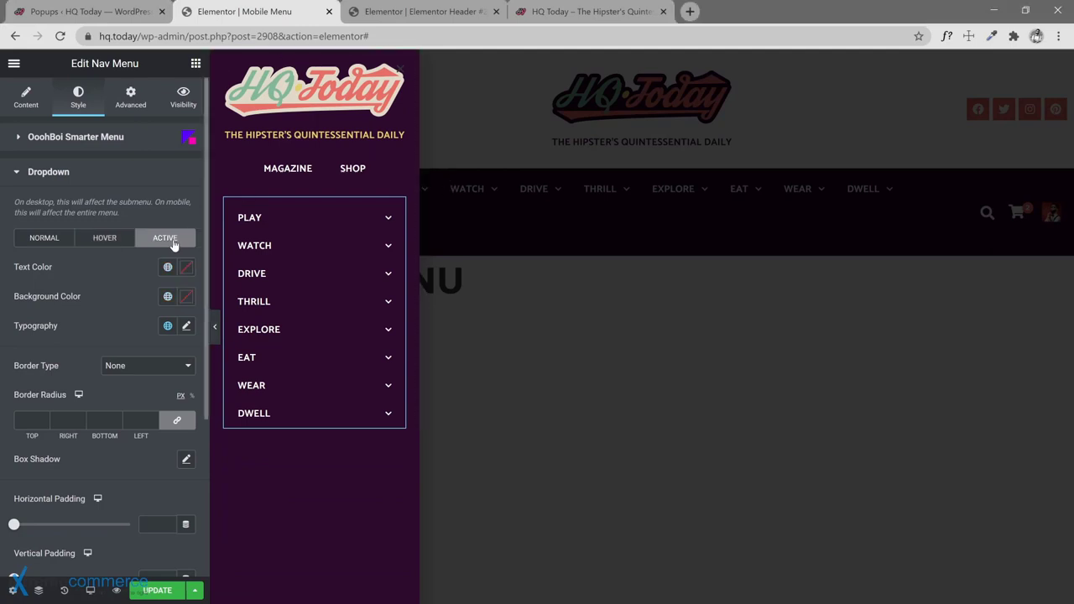
{"action": "left_click", "coordinate": [168, 267]}
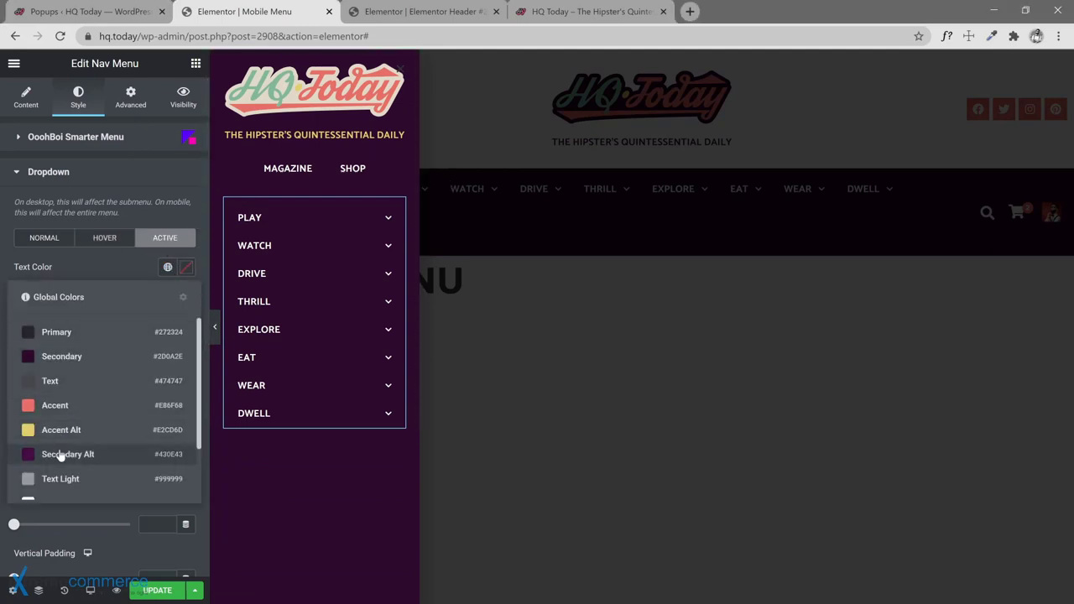
{"action": "left_click", "coordinate": [50, 359]}
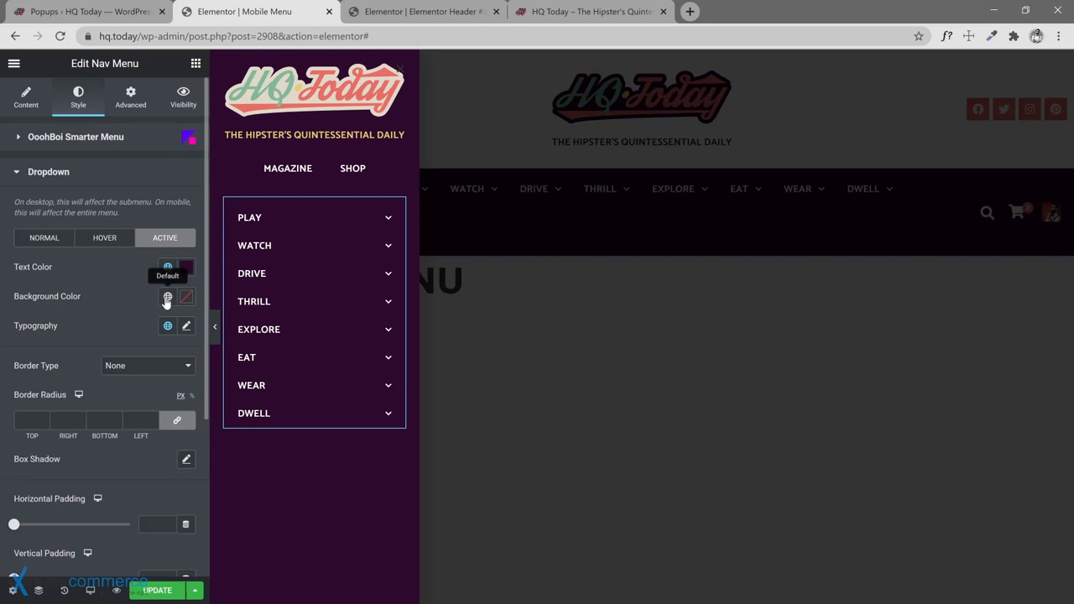
{"action": "left_click", "coordinate": [167, 298]}
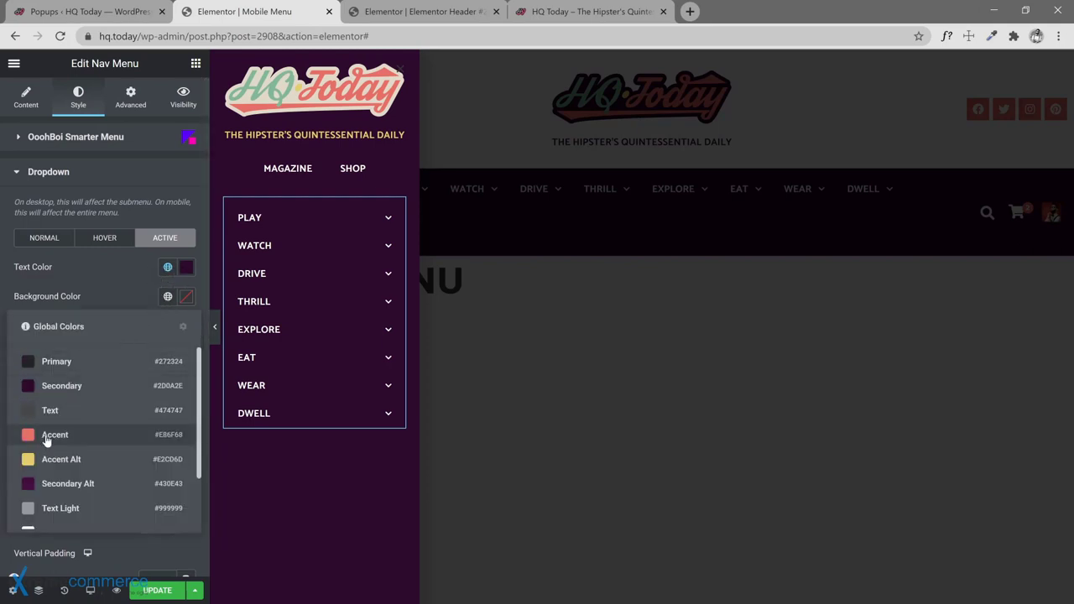
{"action": "left_click", "coordinate": [30, 460]}
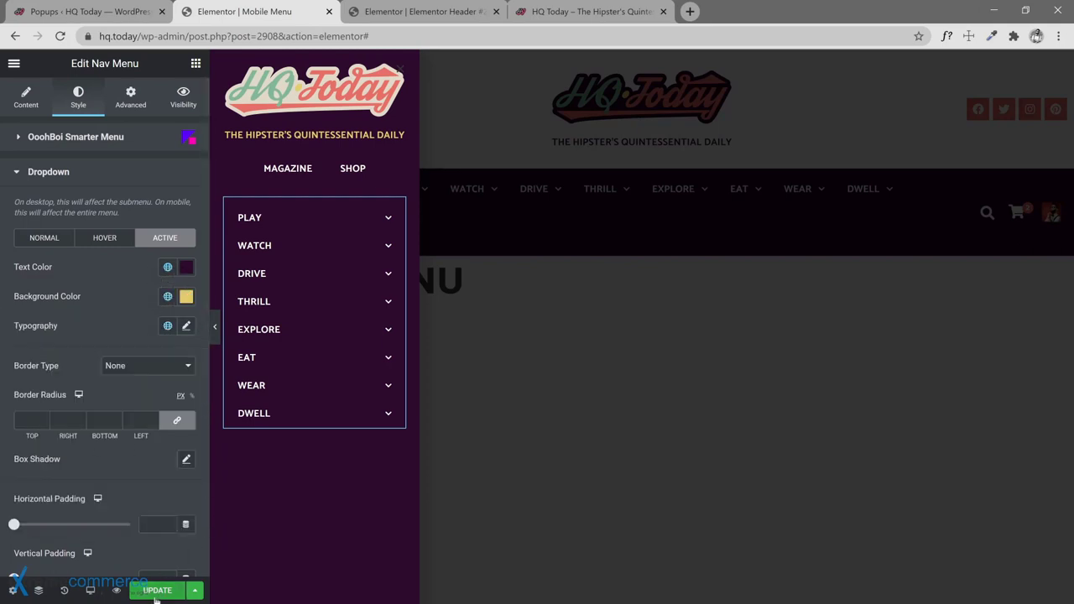
Step: Preview the active styling on the PLAY submenu, then finish editing the nav menu widget
{"action": "left_click", "coordinate": [382, 223]}
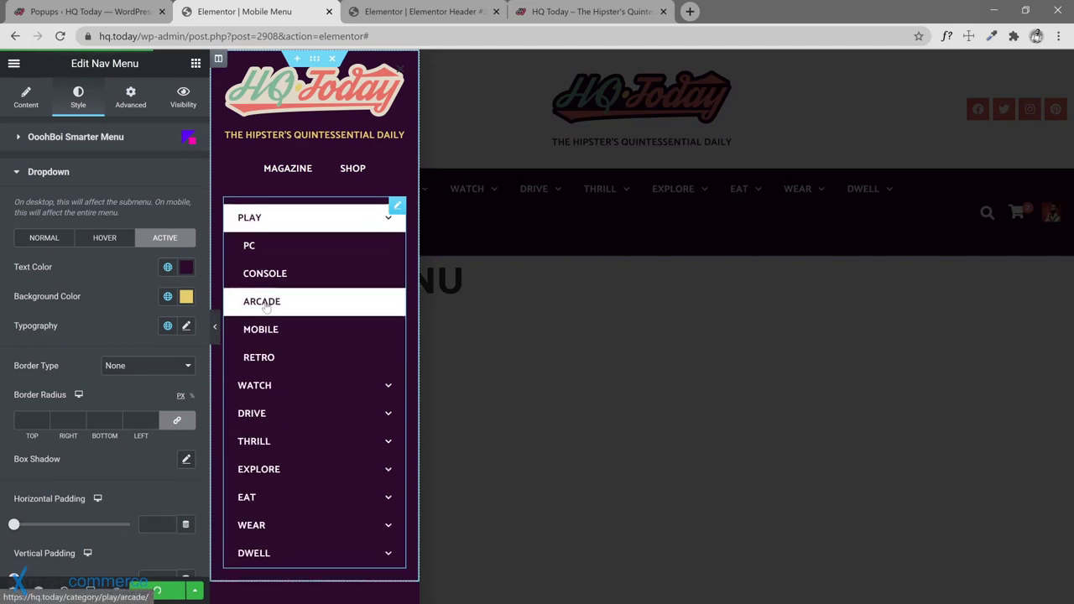
{"action": "left_click", "coordinate": [386, 217]}
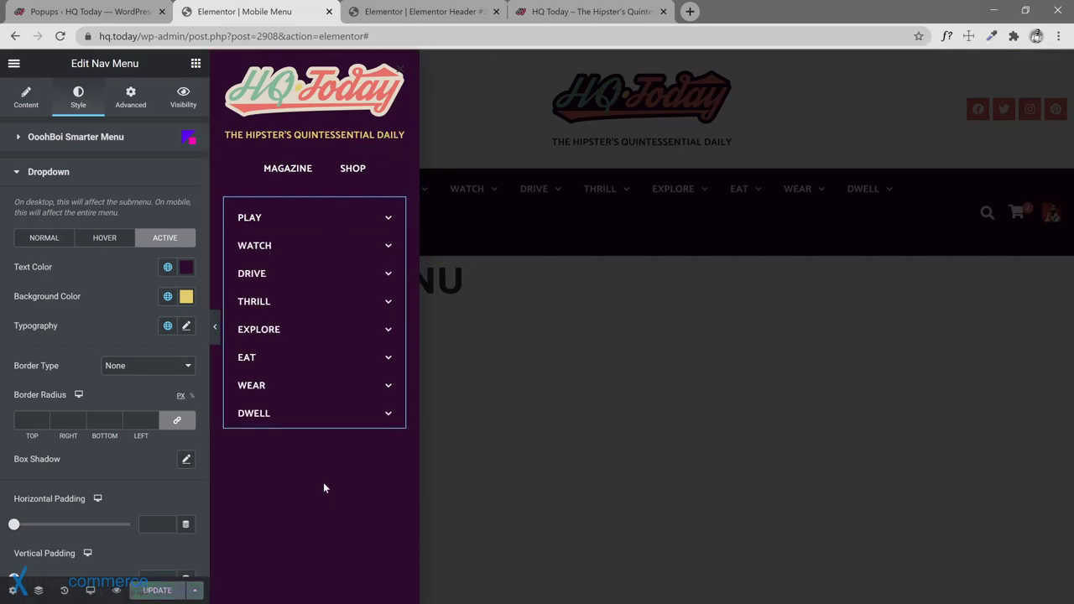
{"action": "scroll", "coordinate": [119, 395], "scroll_direction": "down", "scroll_amount": 3}
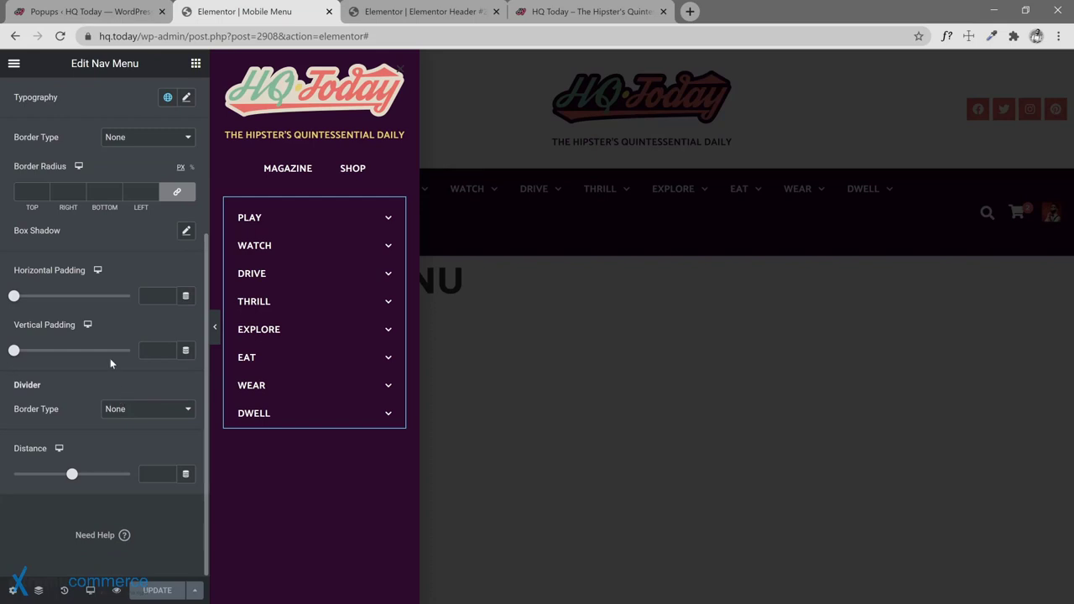
{"action": "scroll", "coordinate": [110, 359], "scroll_direction": "up", "scroll_amount": 3}
{"action": "left_click", "coordinate": [195, 63]}
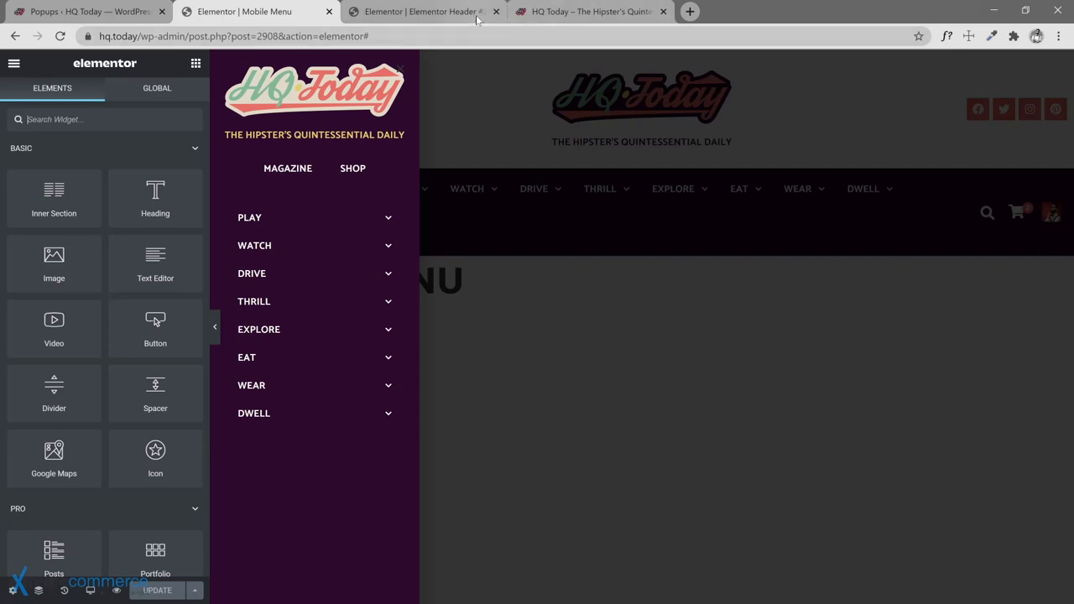
Step: Copy the Social Icons widget from the Elementor Header template
{"action": "left_click", "coordinate": [429, 11]}
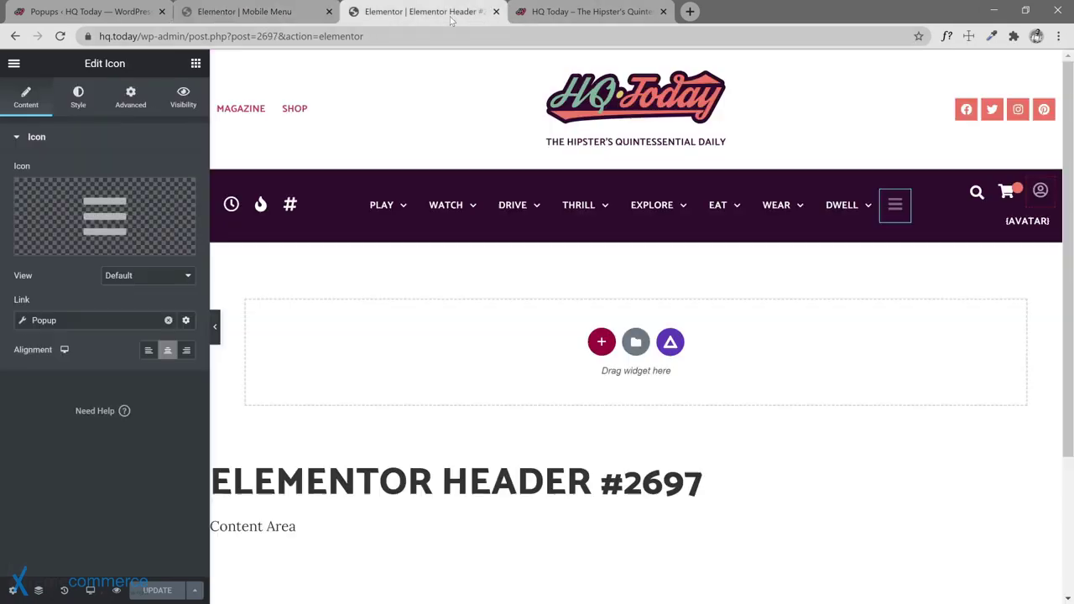
{"action": "right_click", "coordinate": [1044, 112]}
{"action": "left_click", "coordinate": [990, 167]}
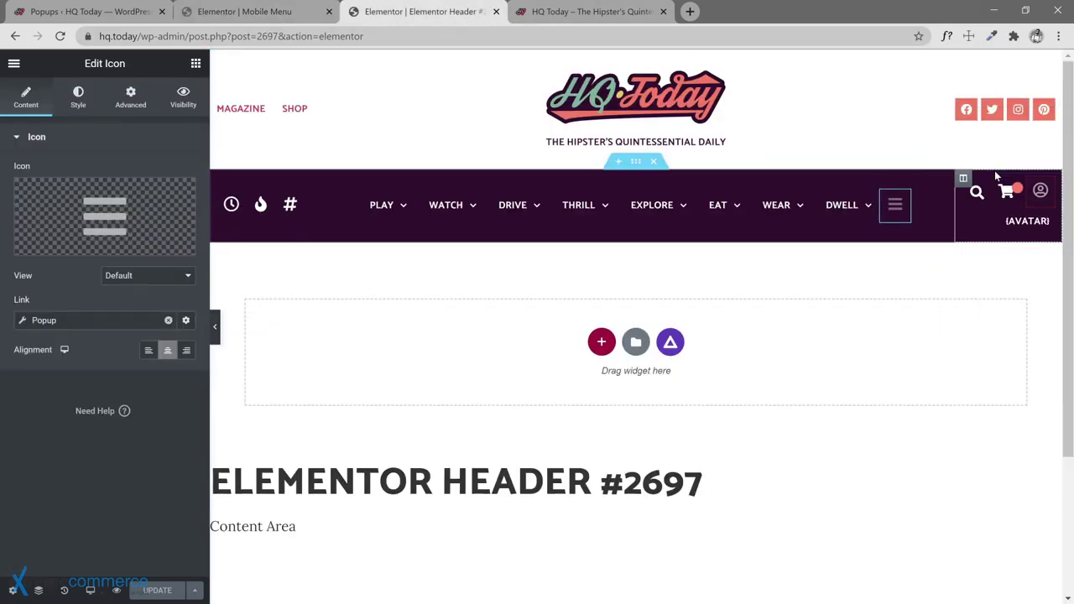
Step: Paste the social icons below the Mobile Menu nav, center them, and update the popup
{"action": "left_click", "coordinate": [260, 16]}
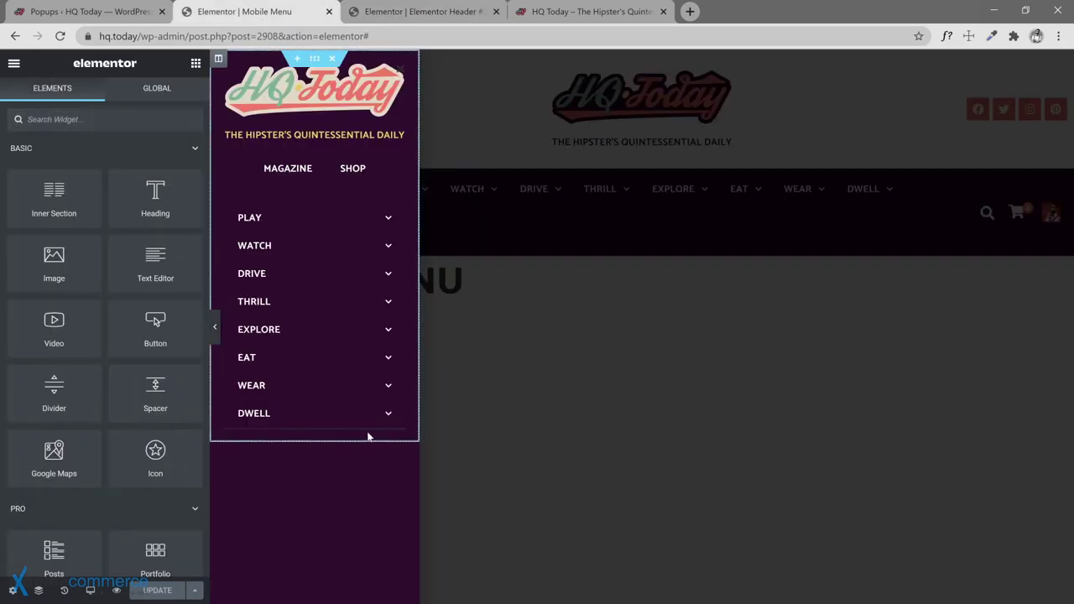
{"action": "right_click", "coordinate": [397, 208]}
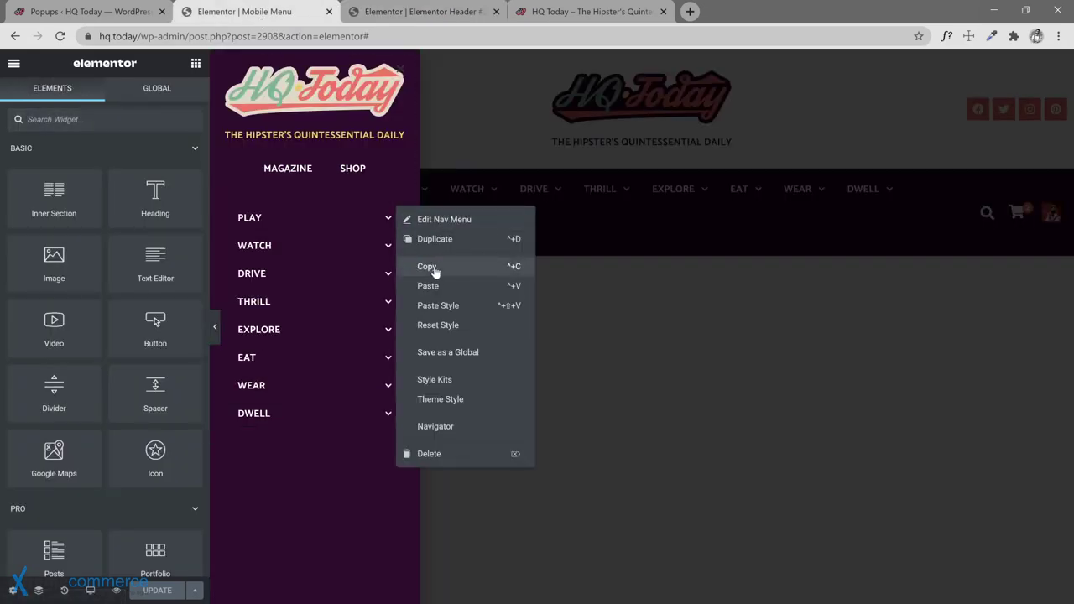
{"action": "left_click", "coordinate": [432, 285]}
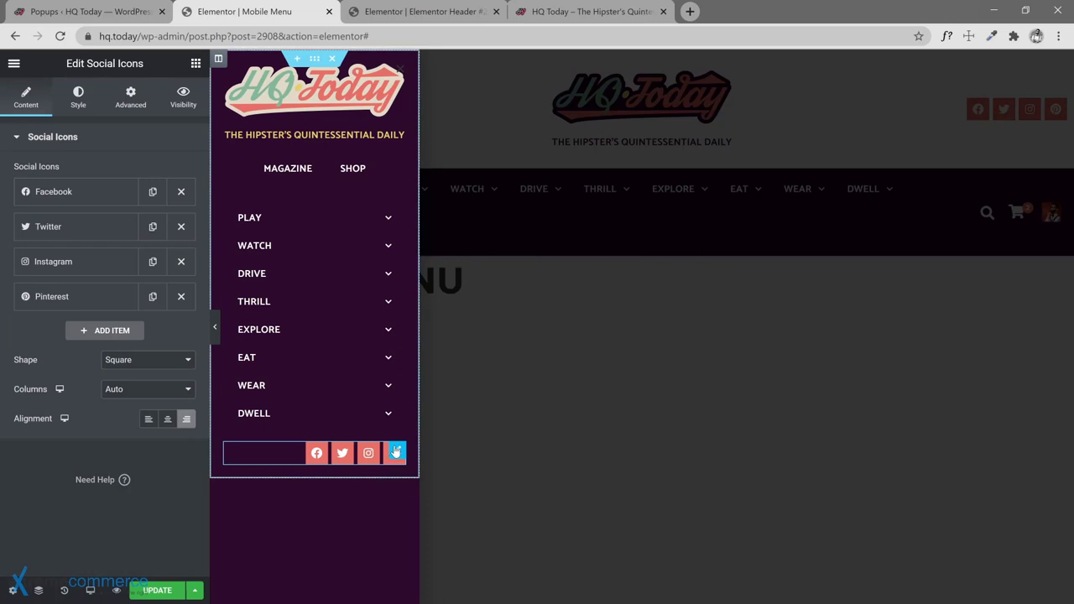
{"action": "left_click", "coordinate": [167, 425]}
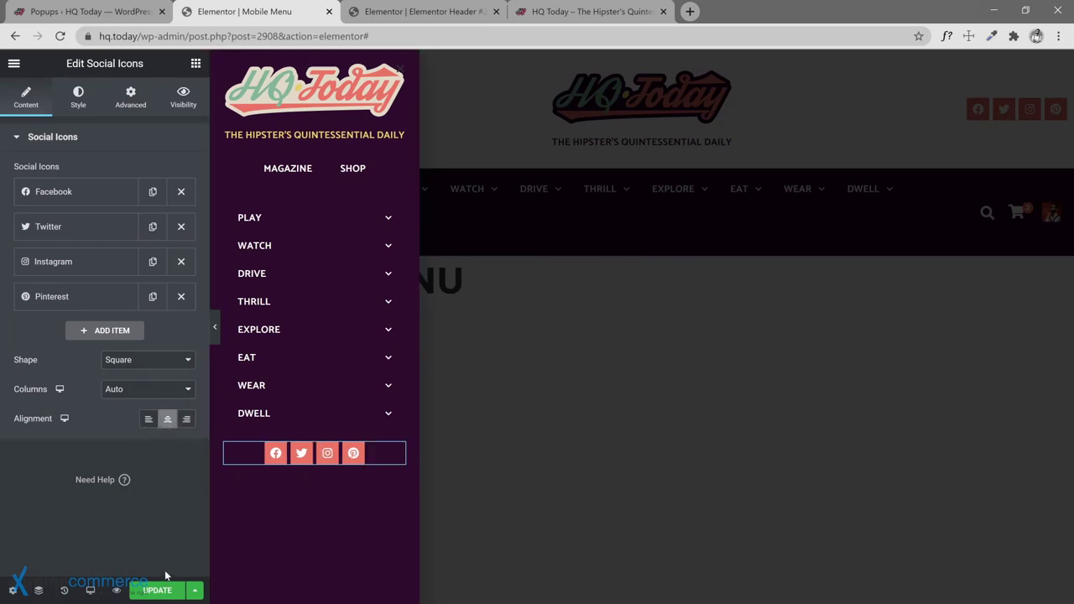
{"action": "left_click", "coordinate": [157, 589]}
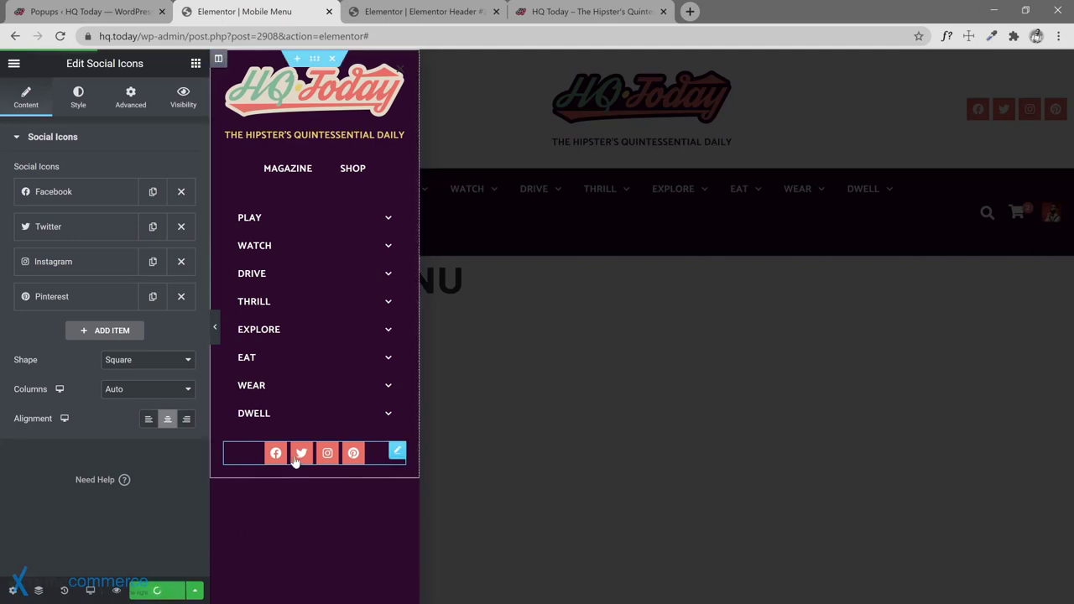
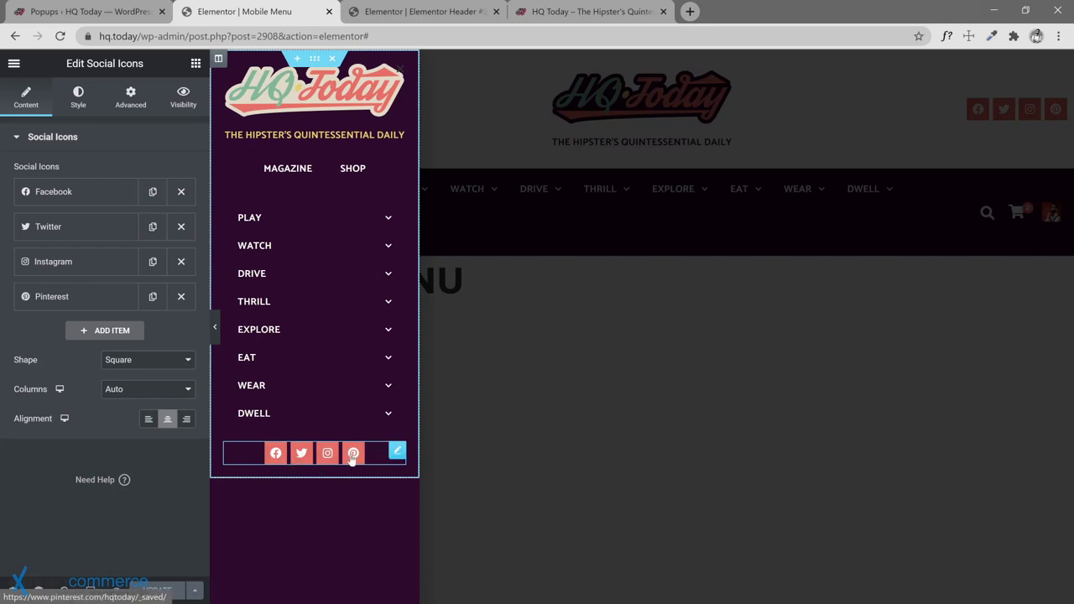
Step: Set the mobile menu popup's social icon hover colour to the global Accent Alt
{"action": "left_click", "coordinate": [81, 101]}
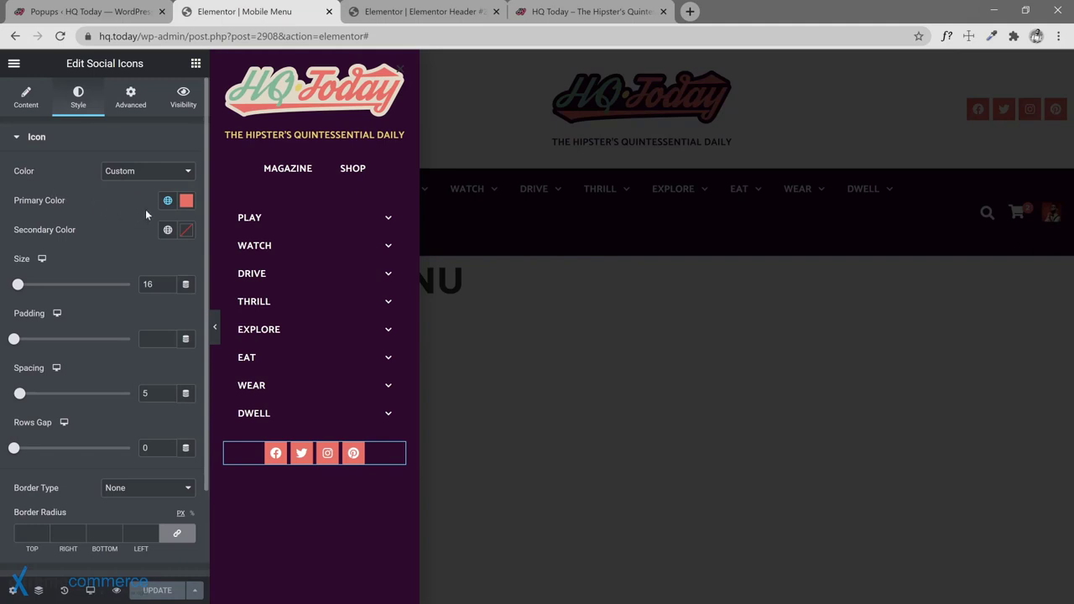
{"action": "scroll", "coordinate": [123, 234], "scroll_direction": "down", "scroll_amount": 2}
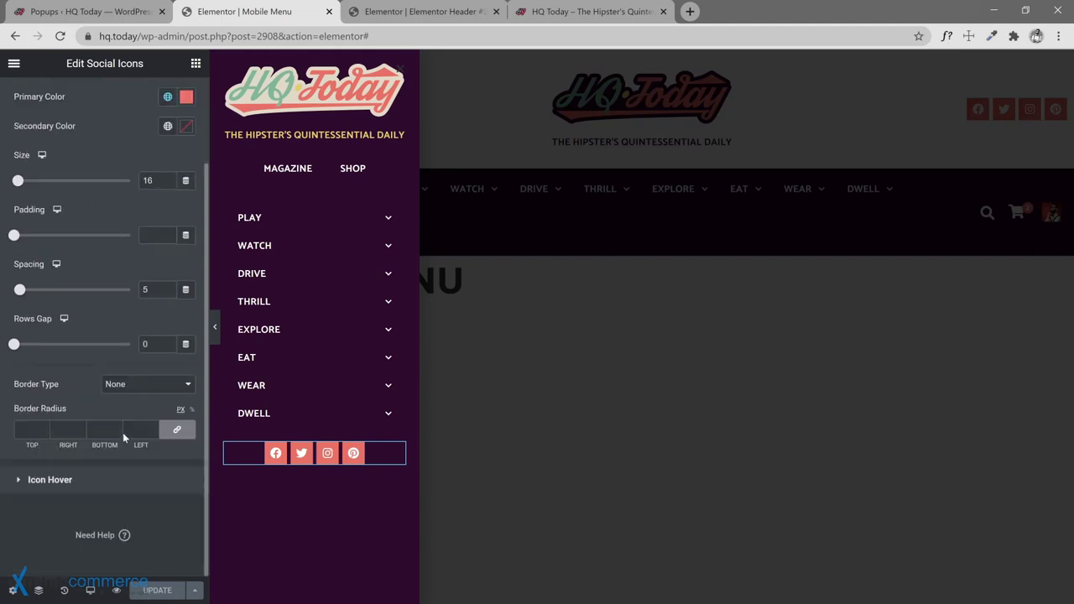
{"action": "left_click", "coordinate": [106, 478]}
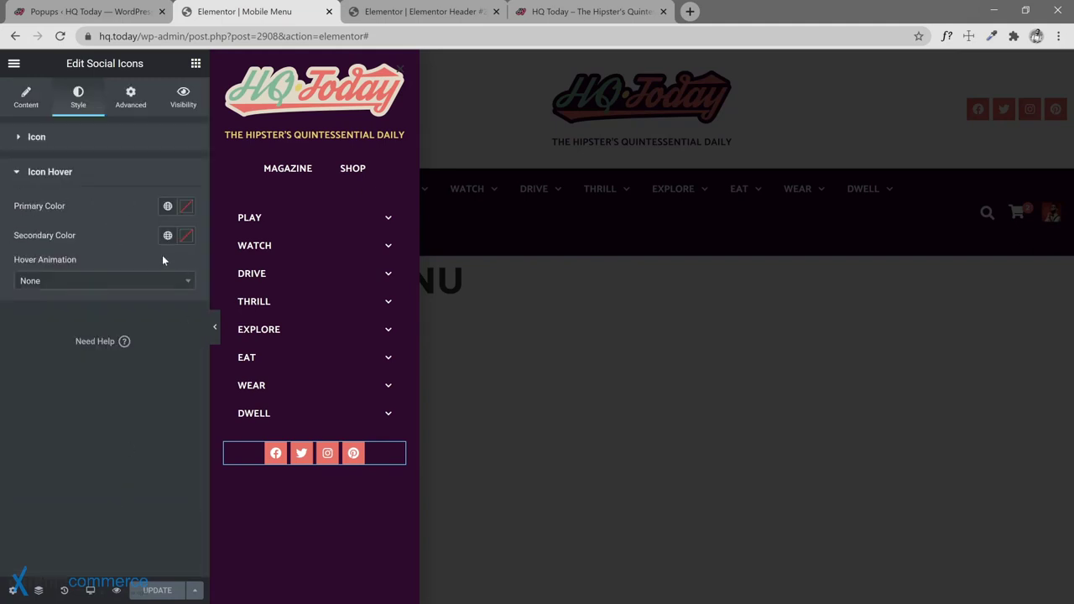
{"action": "left_click", "coordinate": [168, 205]}
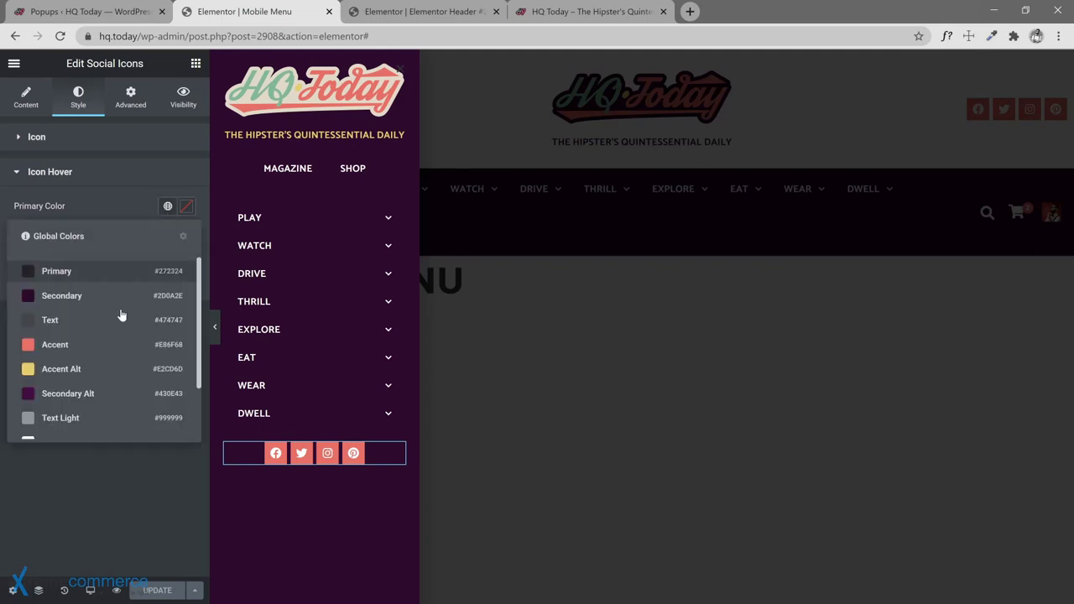
{"action": "left_click", "coordinate": [38, 371]}
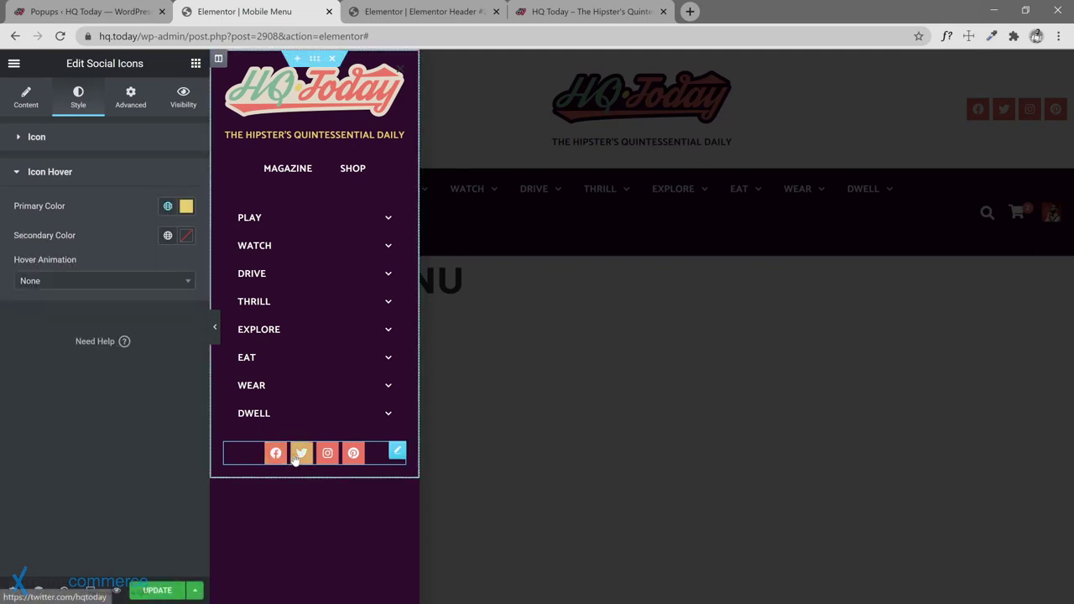
Step: Give the header template's social icons the same Accent Alt hover colour, then return to the Mobile Menu popup
{"action": "left_click", "coordinate": [426, 13]}
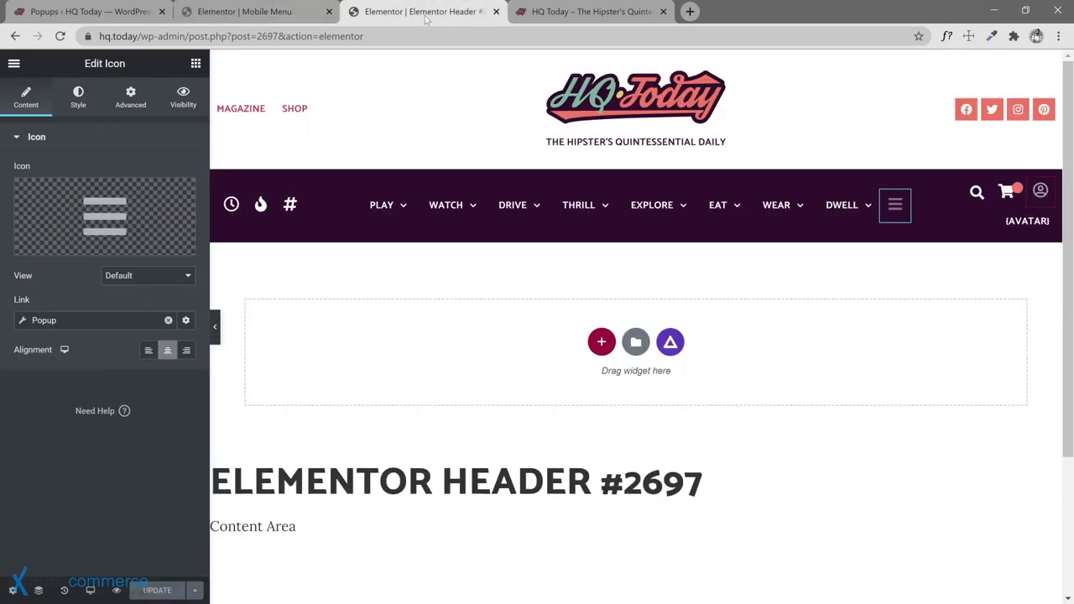
{"action": "left_click", "coordinate": [1043, 108]}
{"action": "left_click", "coordinate": [78, 96]}
{"action": "scroll", "coordinate": [159, 520], "scroll_direction": "down", "scroll_amount": 2}
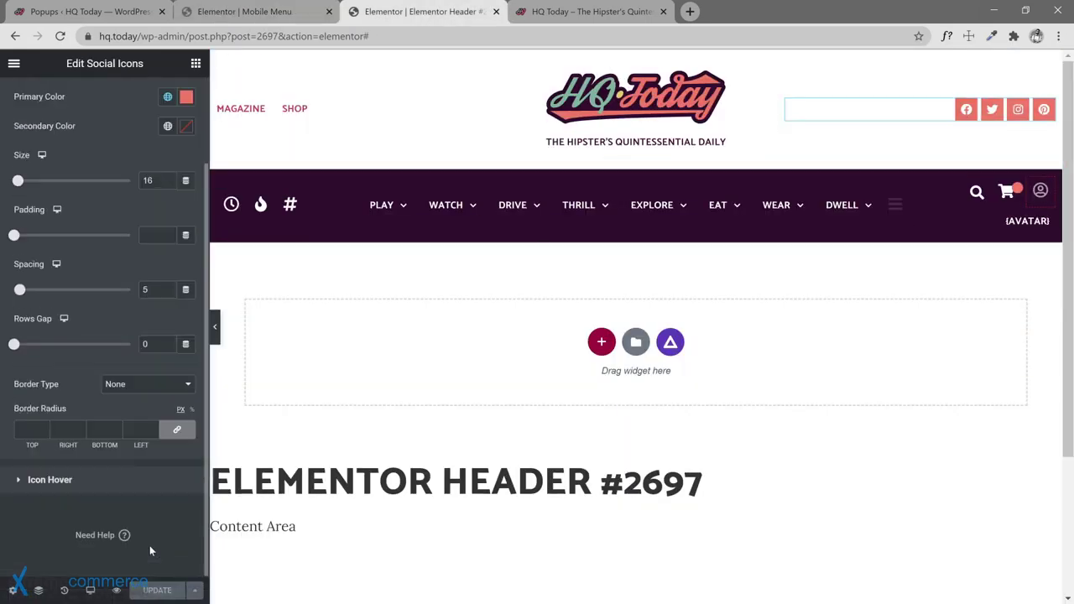
{"action": "left_click", "coordinate": [50, 480]}
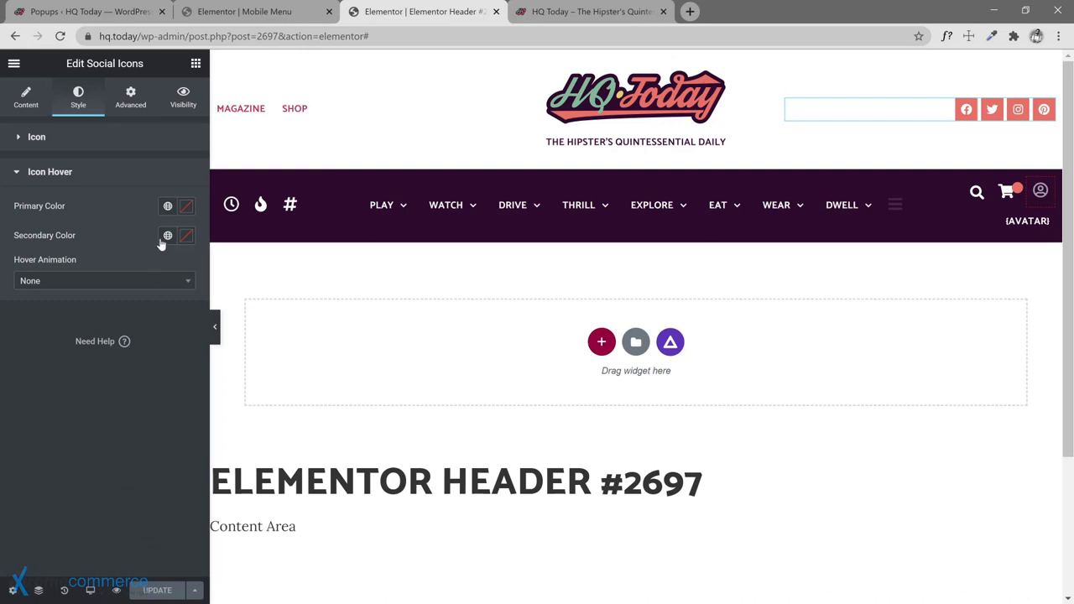
{"action": "left_click", "coordinate": [168, 205]}
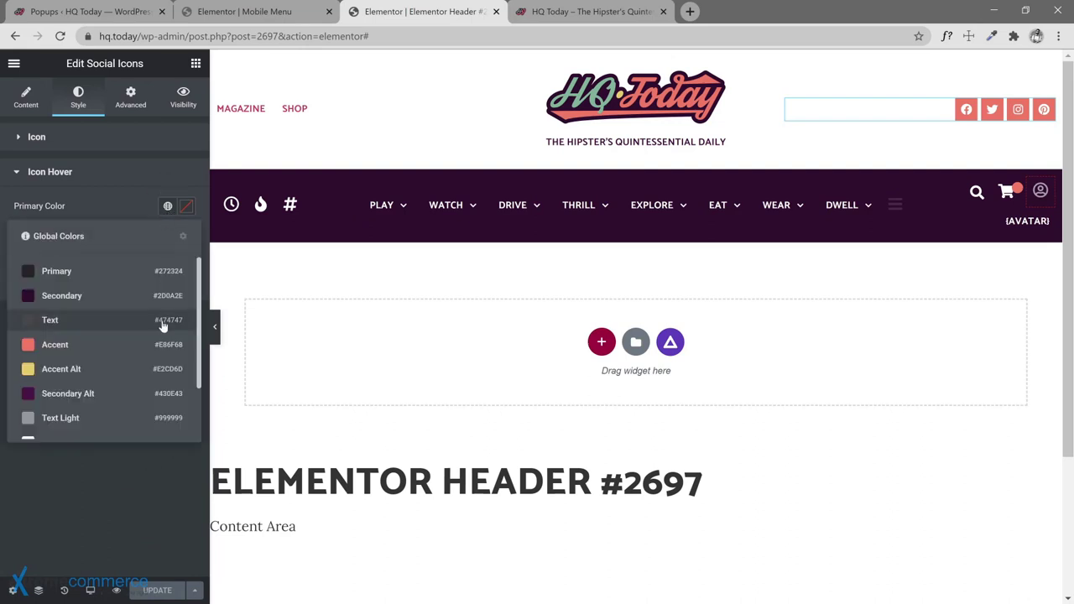
{"action": "left_click", "coordinate": [33, 371]}
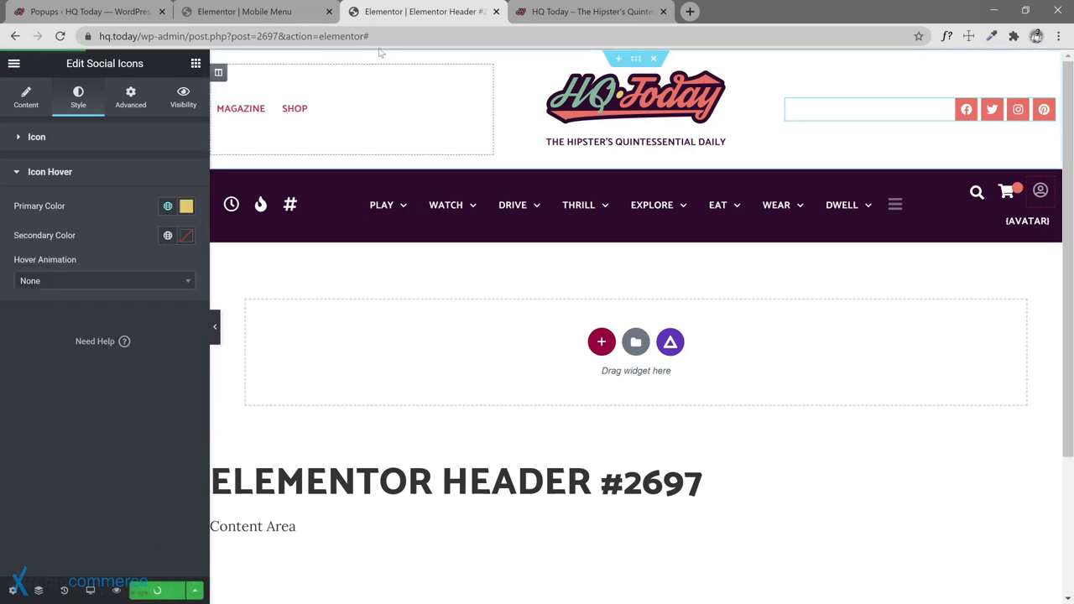
{"action": "left_click", "coordinate": [251, 12]}
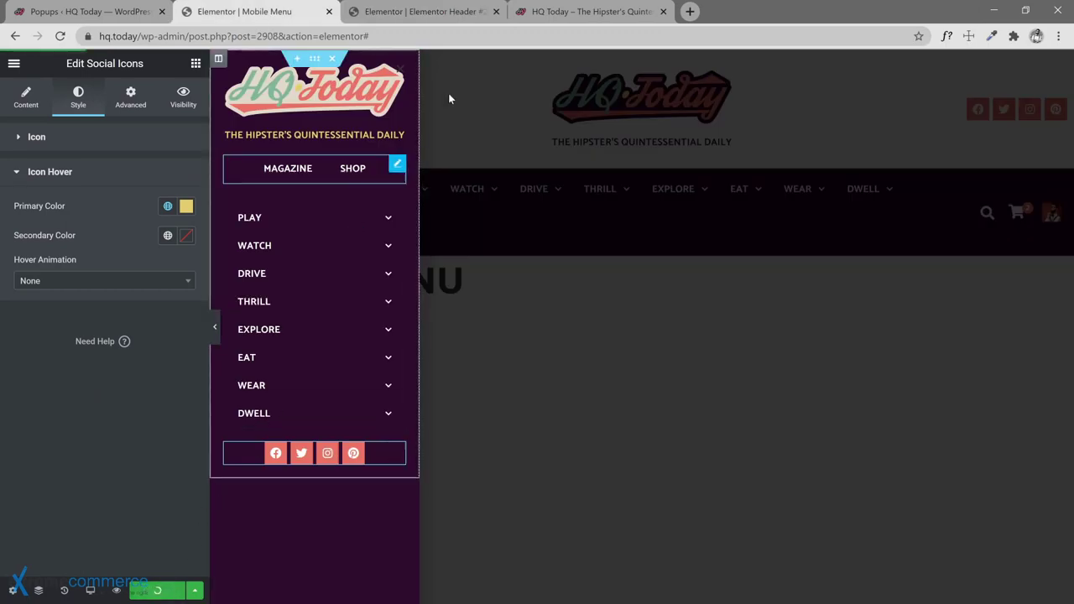
Step: Reload the live mobile site and open the slide-in menu, expanding the PLAY and WATCH submenus
{"action": "left_click", "coordinate": [536, 13]}
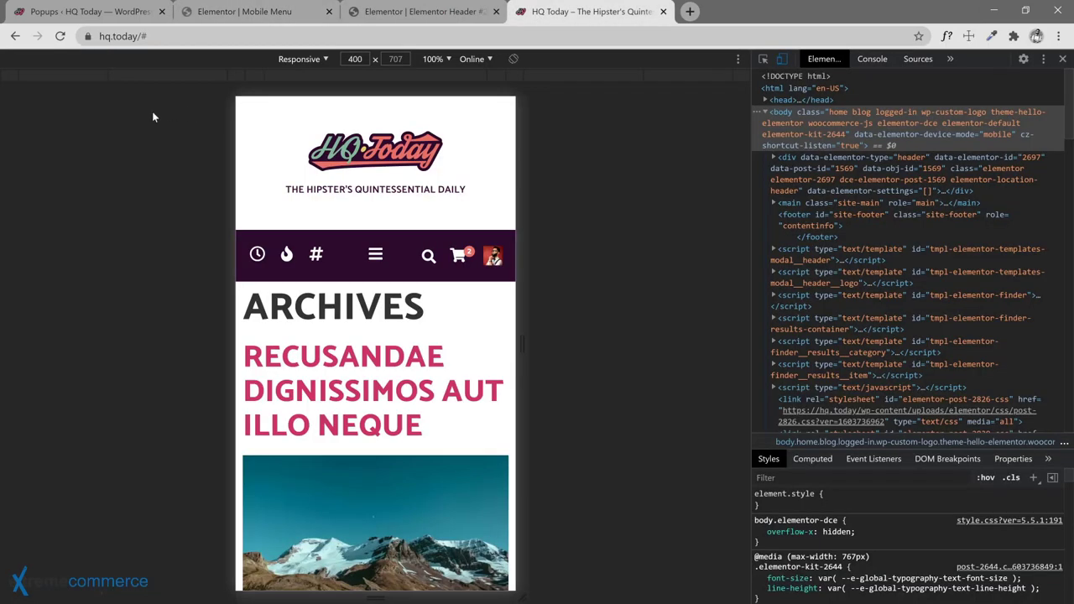
{"action": "left_click", "coordinate": [60, 36]}
{"action": "left_click", "coordinate": [375, 253]}
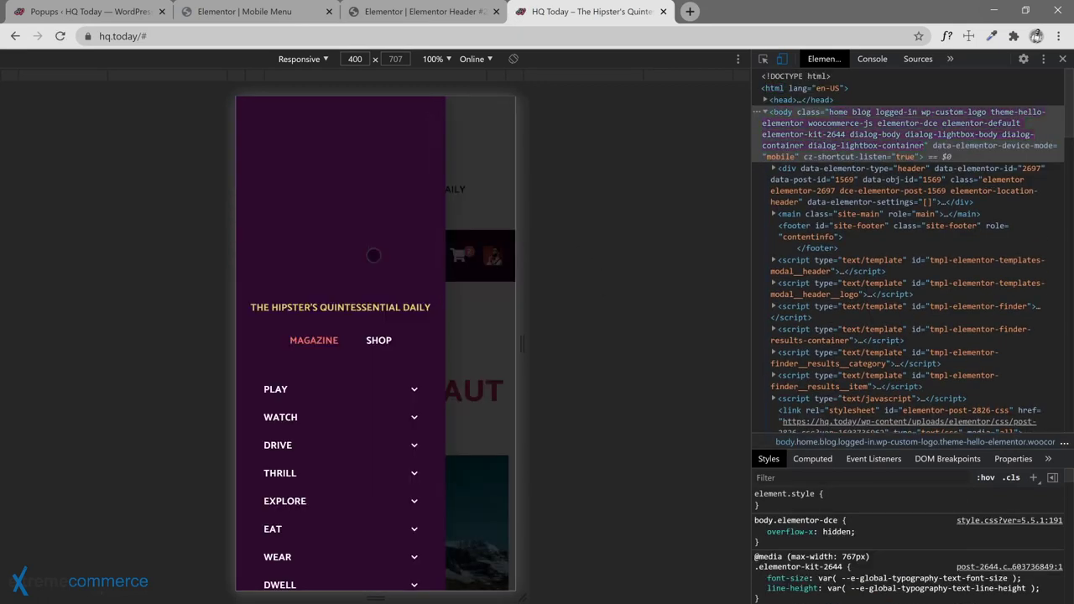
{"action": "left_click", "coordinate": [484, 329]}
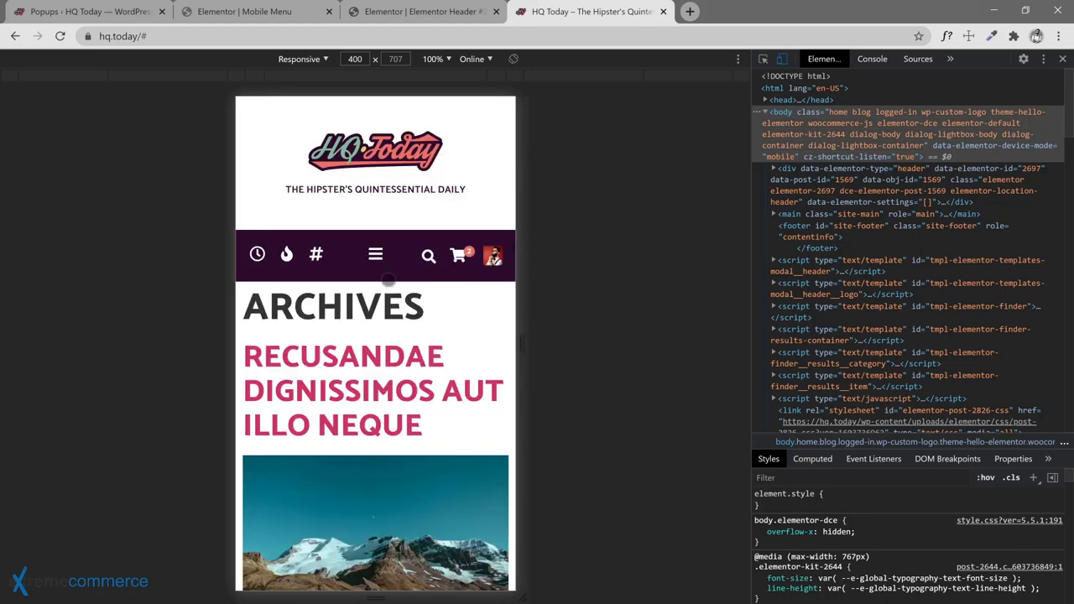
{"action": "left_click", "coordinate": [376, 254]}
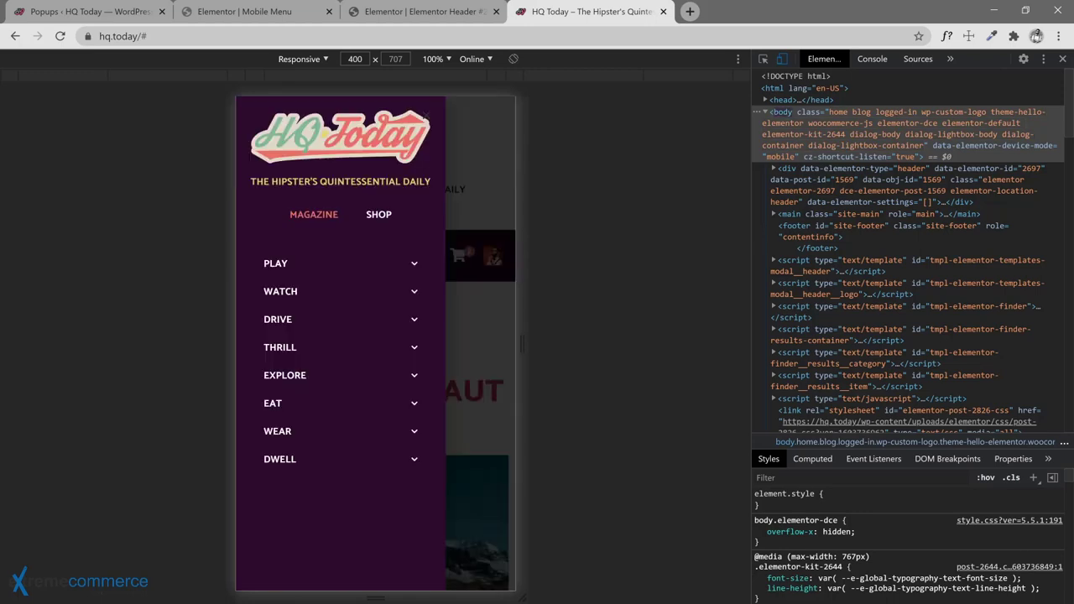
{"action": "left_click", "coordinate": [403, 267]}
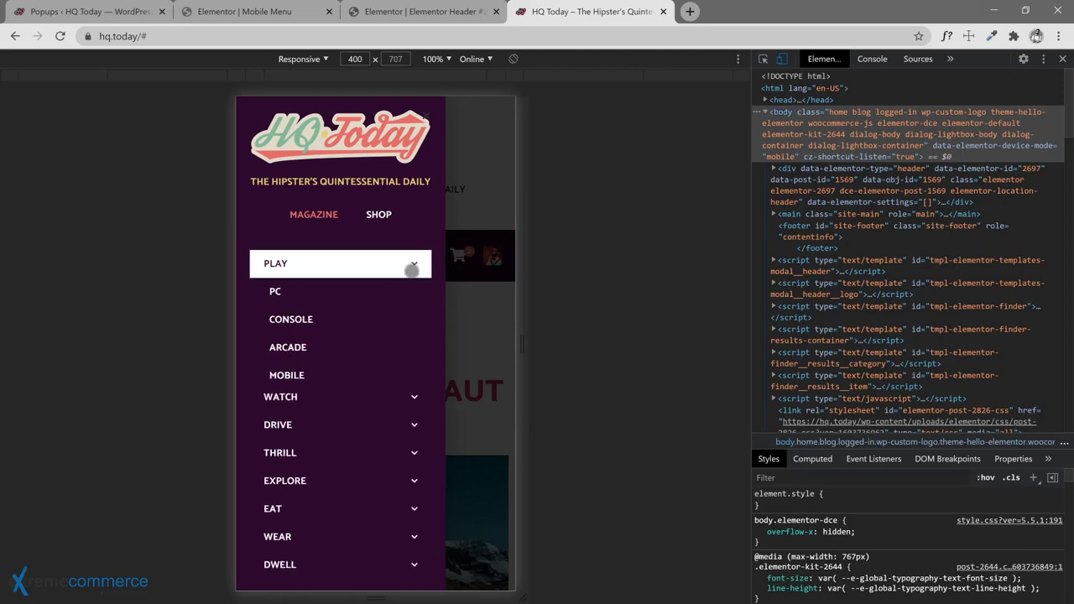
{"action": "left_click", "coordinate": [415, 292]}
{"action": "left_click", "coordinate": [415, 291]}
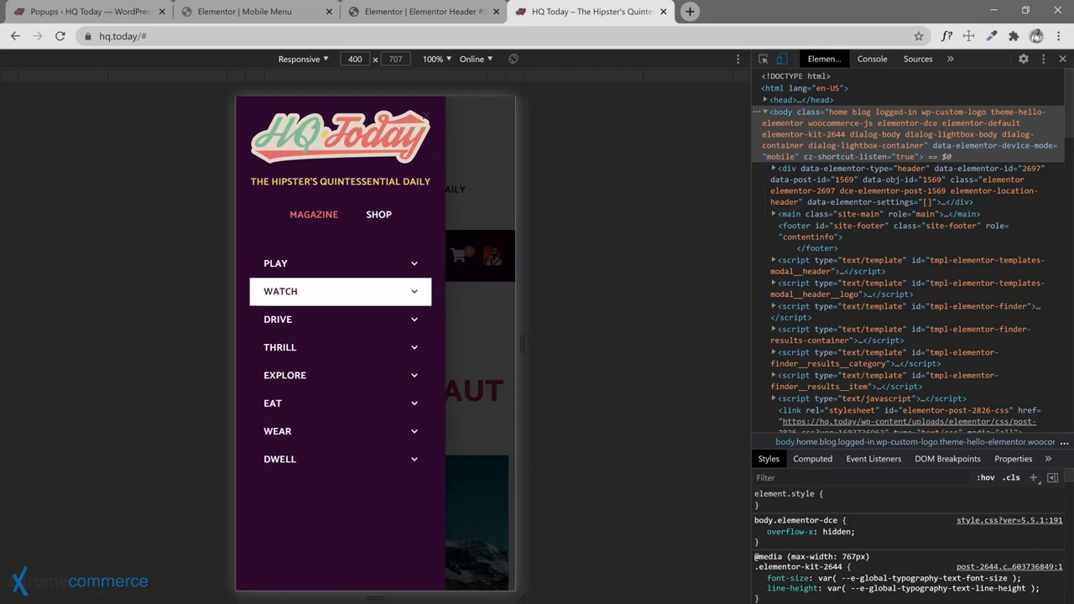
Step: Open and close the slide-in menu a few more times, then return to the Mobile Menu editor
{"action": "key", "text": "Escape"}
{"action": "scroll", "coordinate": [404, 296], "scroll_direction": "down", "scroll_amount": 2}
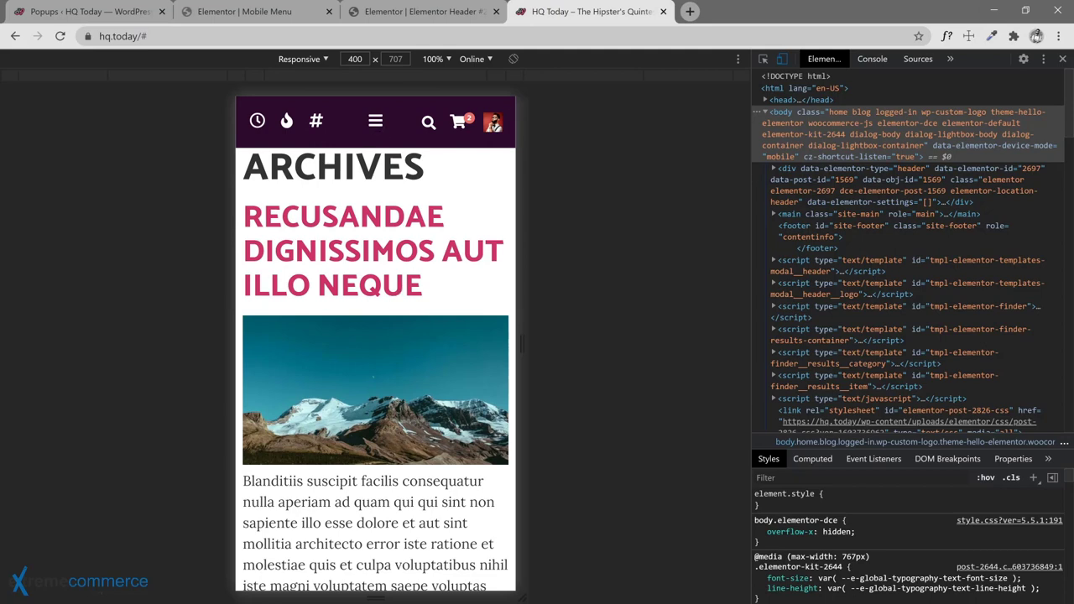
{"action": "left_click", "coordinate": [375, 121]}
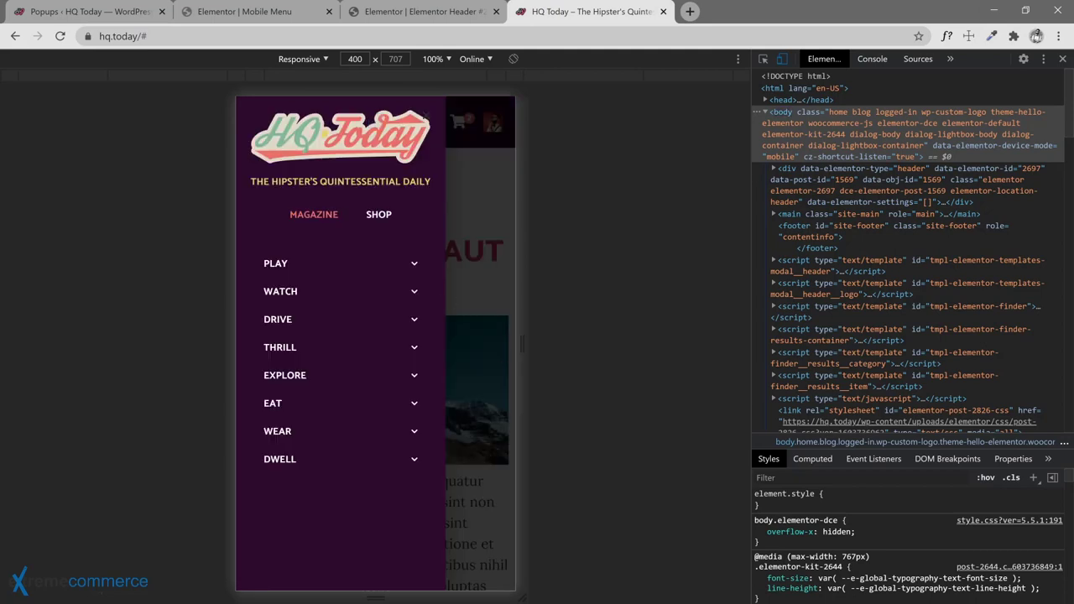
{"action": "left_click", "coordinate": [472, 205]}
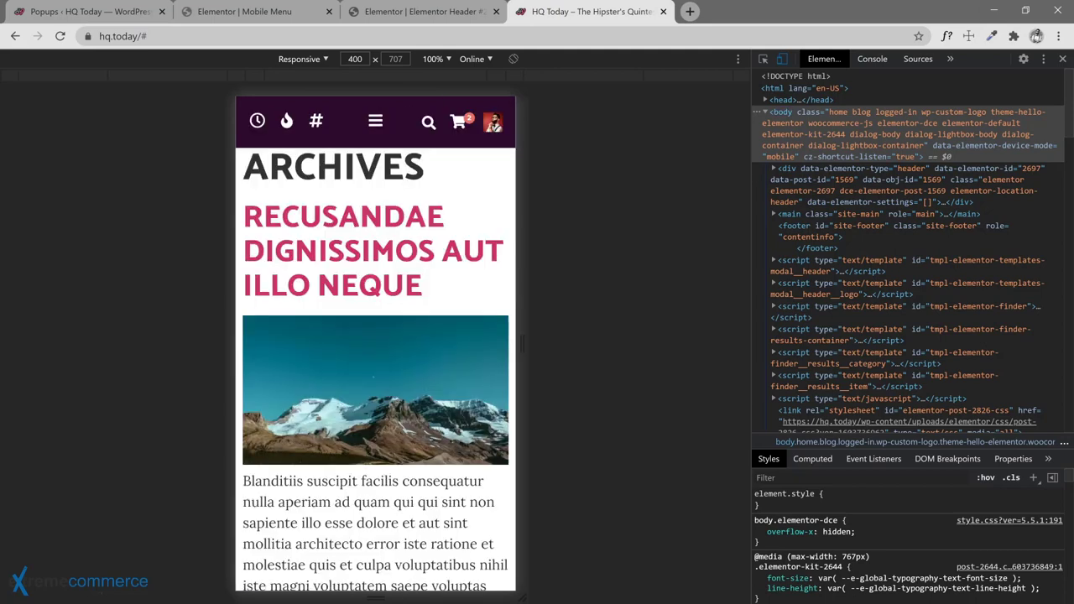
{"action": "left_click", "coordinate": [375, 124]}
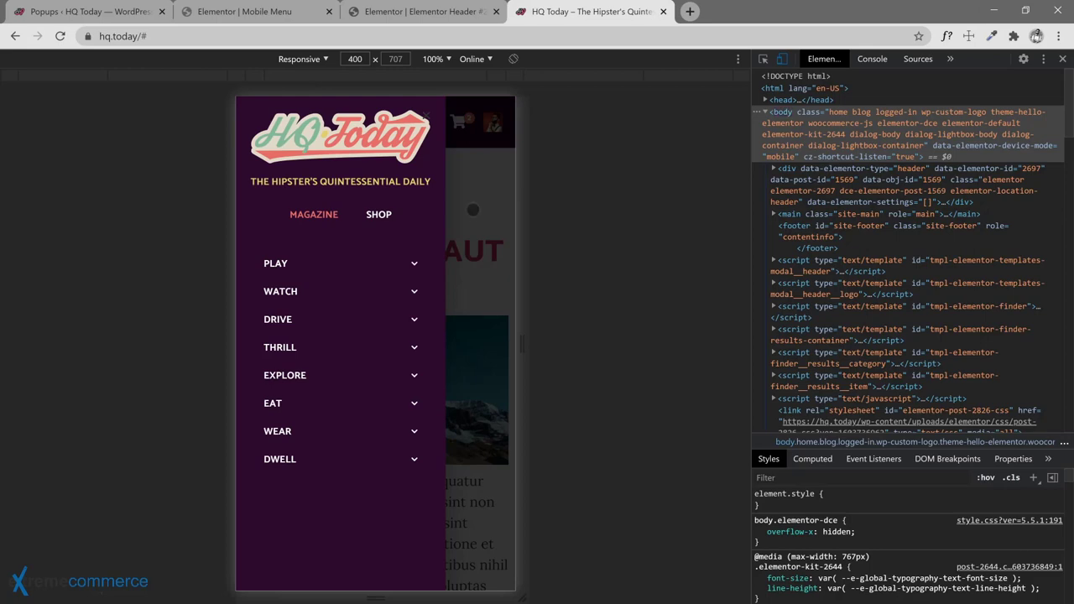
{"action": "left_click", "coordinate": [473, 210]}
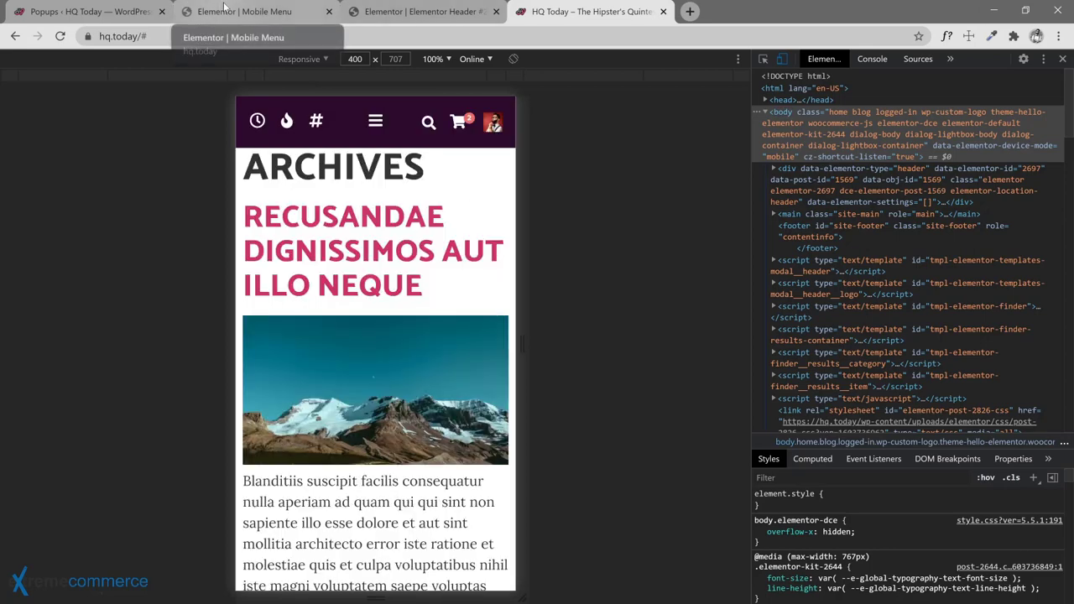
{"action": "left_click", "coordinate": [251, 12]}
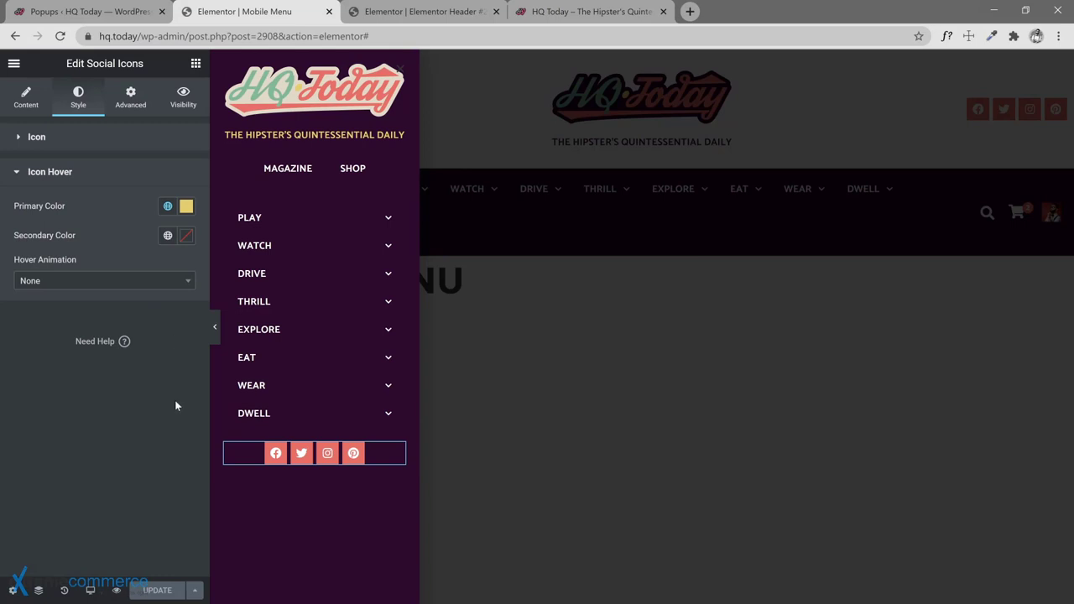
Step: Set the popup's entrance animation to Bounce In Left
{"action": "left_click", "coordinate": [12, 590]}
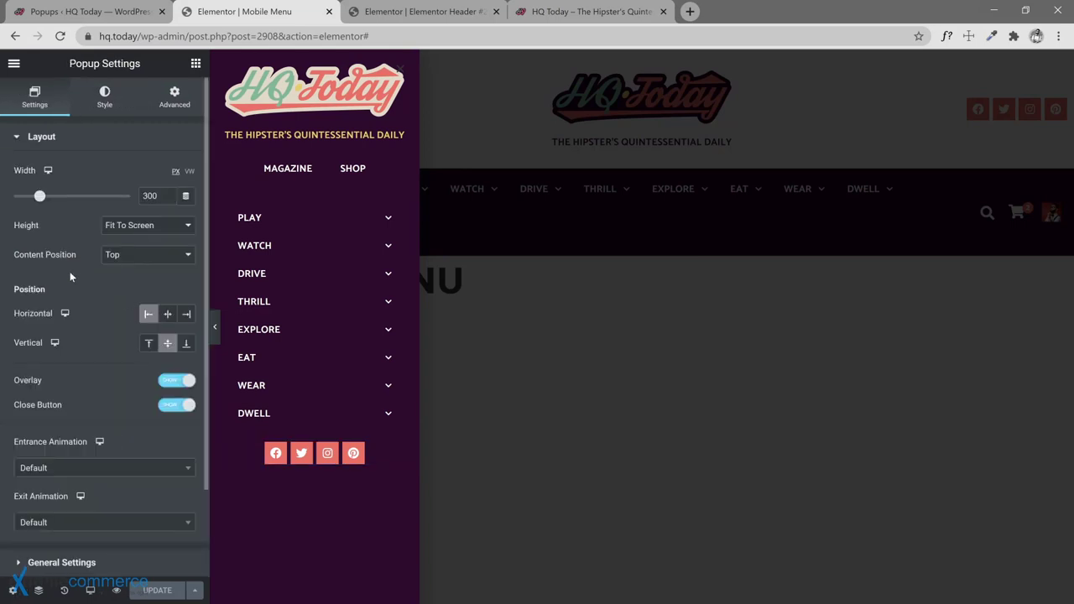
{"action": "scroll", "coordinate": [103, 386], "scroll_direction": "down", "scroll_amount": 1}
{"action": "left_click", "coordinate": [107, 364]}
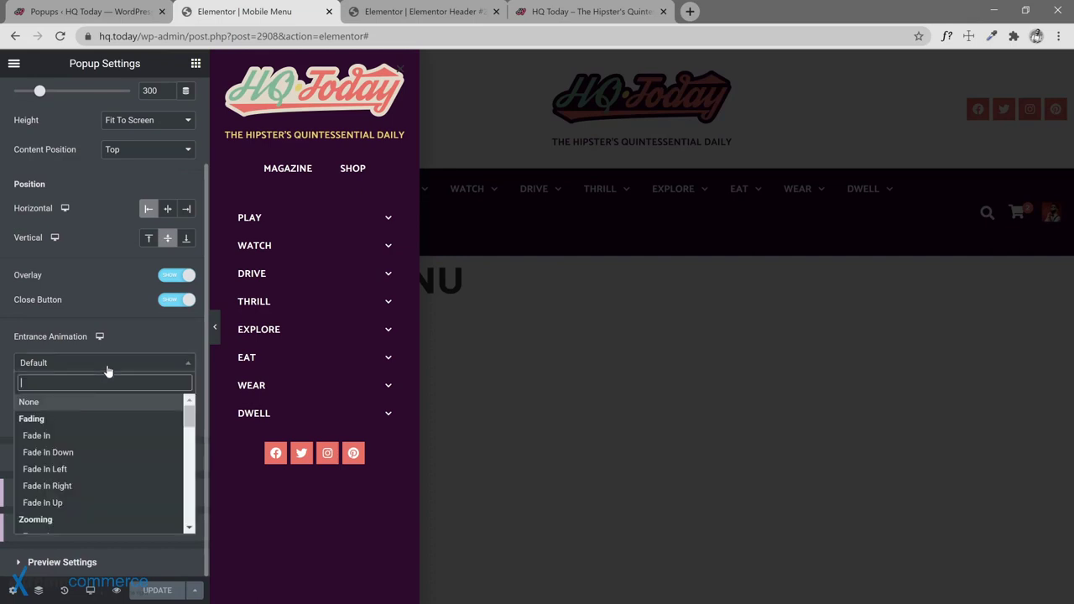
{"action": "scroll", "coordinate": [107, 450], "scroll_direction": "down", "scroll_amount": 1}
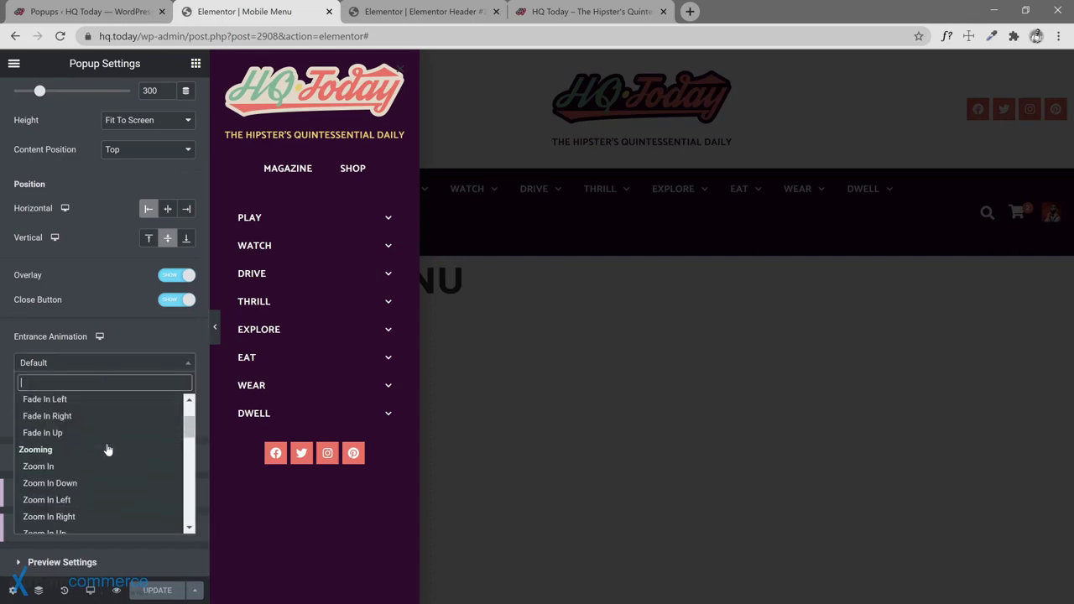
{"action": "scroll", "coordinate": [107, 450], "scroll_direction": "down", "scroll_amount": 3}
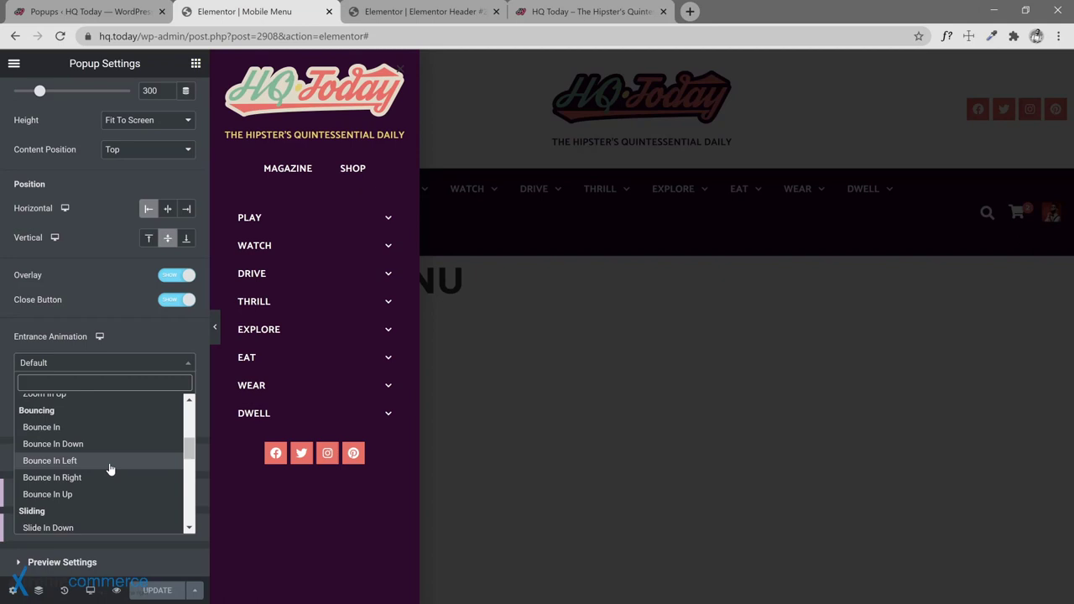
{"action": "left_click", "coordinate": [110, 461]}
Step: Set the exit animation to Slide Out Left, save the popup, and bring up the live site
{"action": "left_click", "coordinate": [64, 410]}
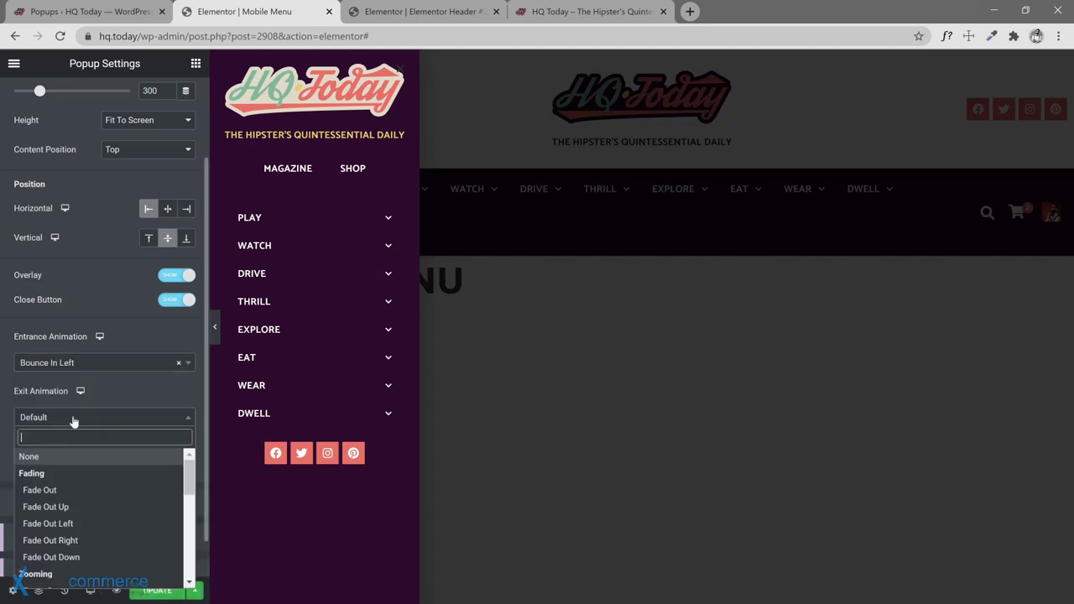
{"action": "scroll", "coordinate": [126, 536], "scroll_direction": "down", "scroll_amount": 3}
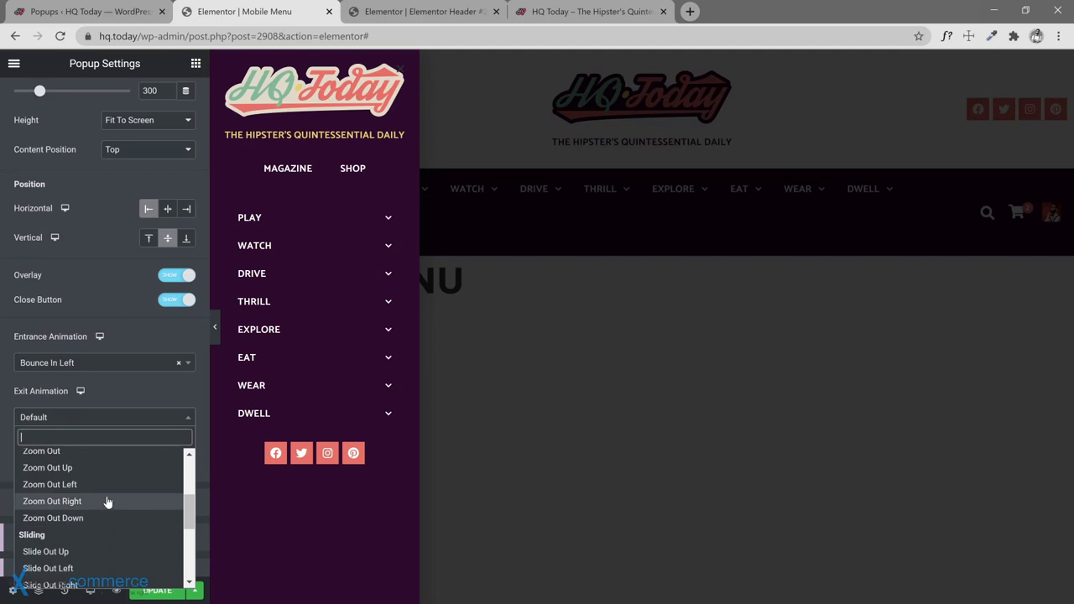
{"action": "scroll", "coordinate": [97, 524], "scroll_direction": "down", "scroll_amount": 1}
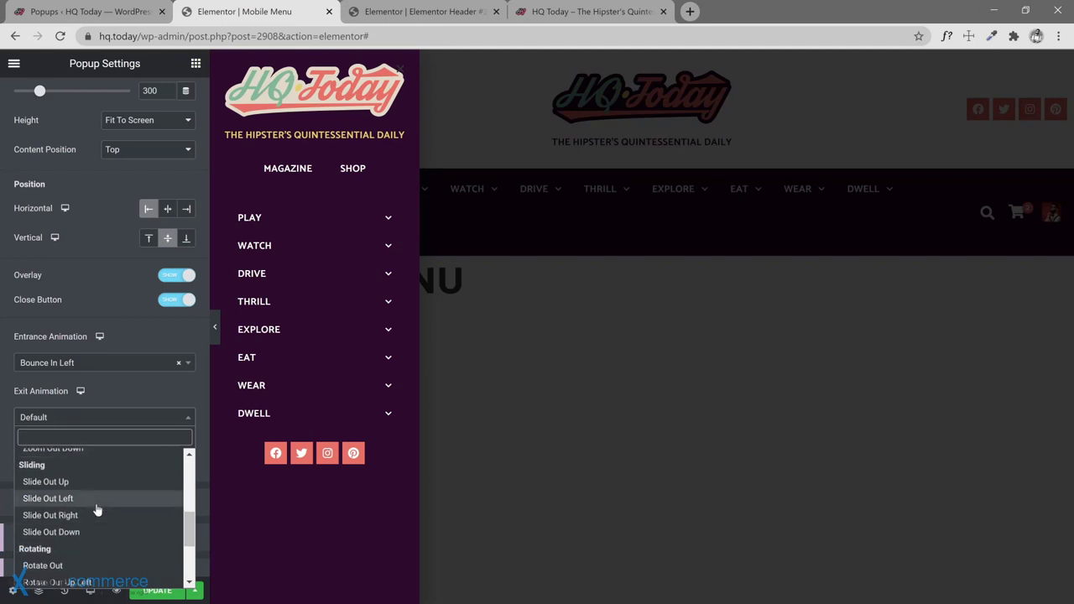
{"action": "left_click", "coordinate": [97, 500]}
{"action": "left_click", "coordinate": [155, 590]}
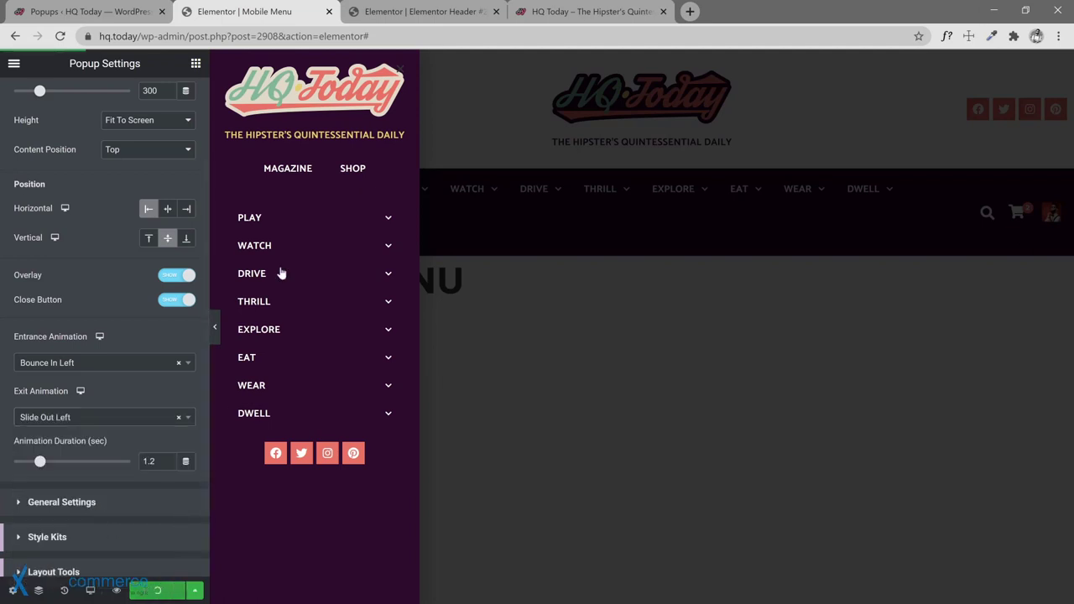
{"action": "left_click", "coordinate": [387, 12]}
Step: Reload the mobile site, open and close the menu to test the new animations, then return to the editor
{"action": "left_click", "coordinate": [558, 13]}
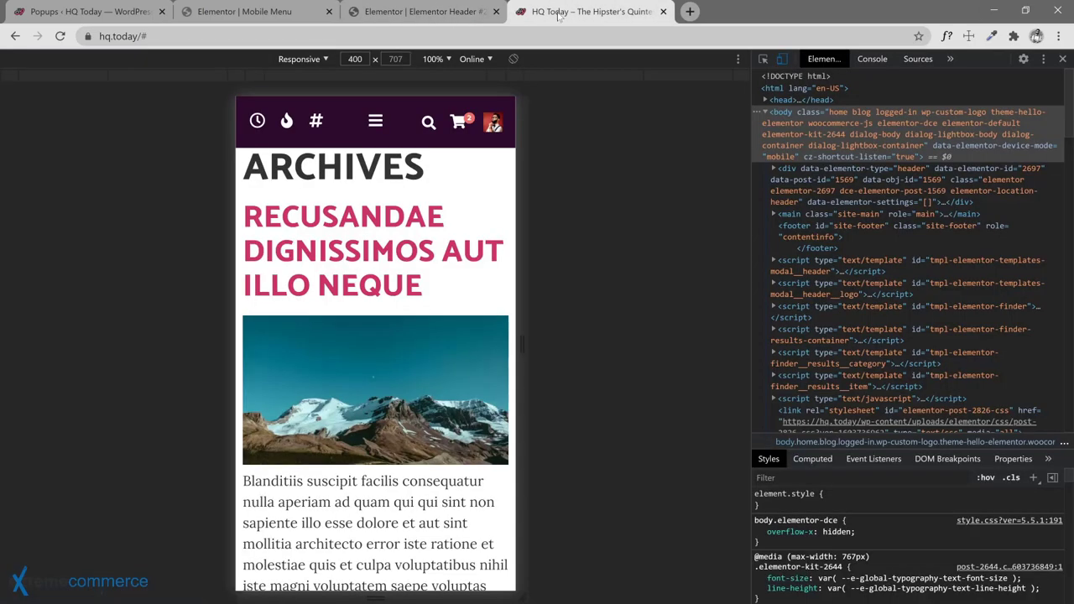
{"action": "left_click", "coordinate": [59, 36]}
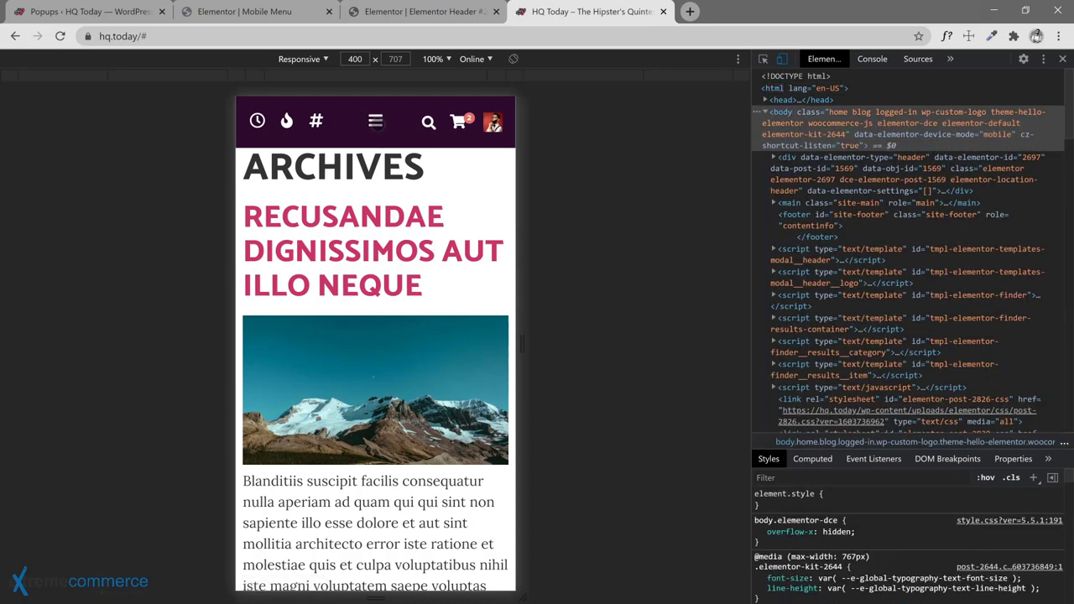
{"action": "left_click", "coordinate": [375, 122]}
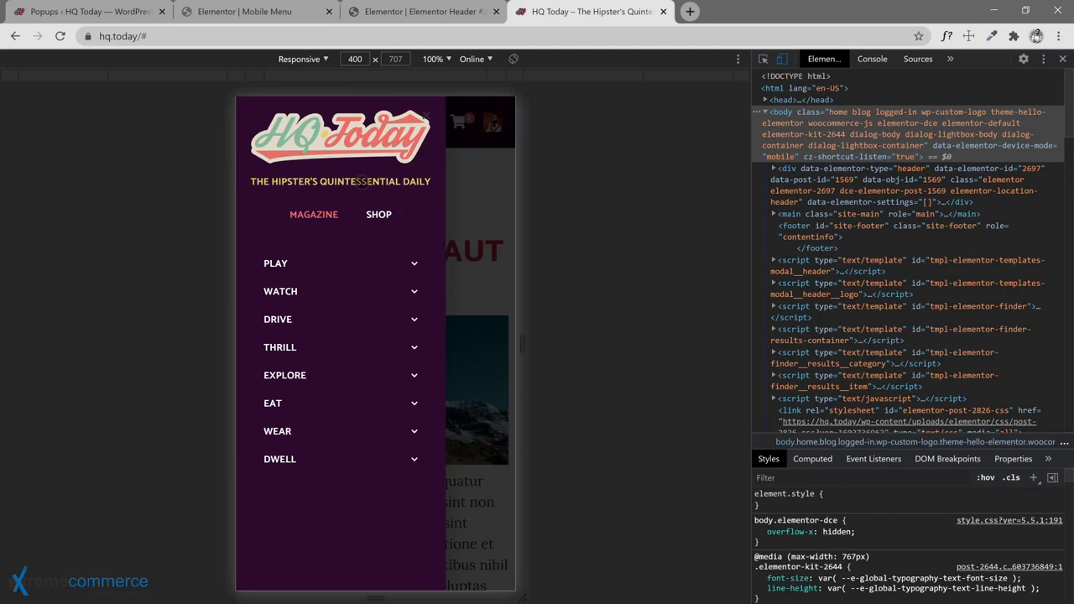
{"action": "left_click", "coordinate": [477, 198]}
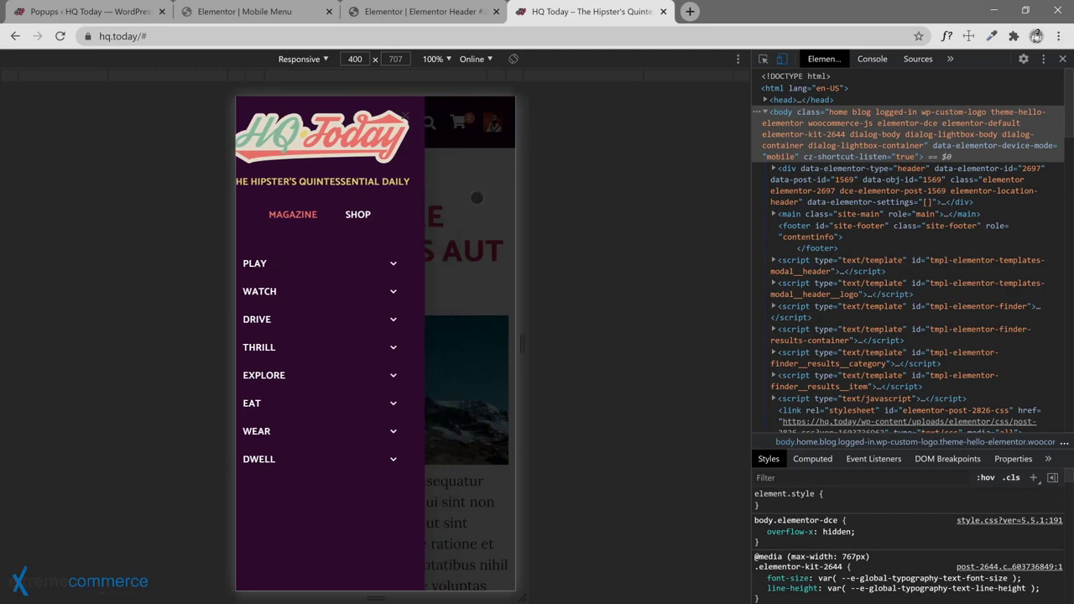
{"action": "left_click", "coordinate": [225, 15]}
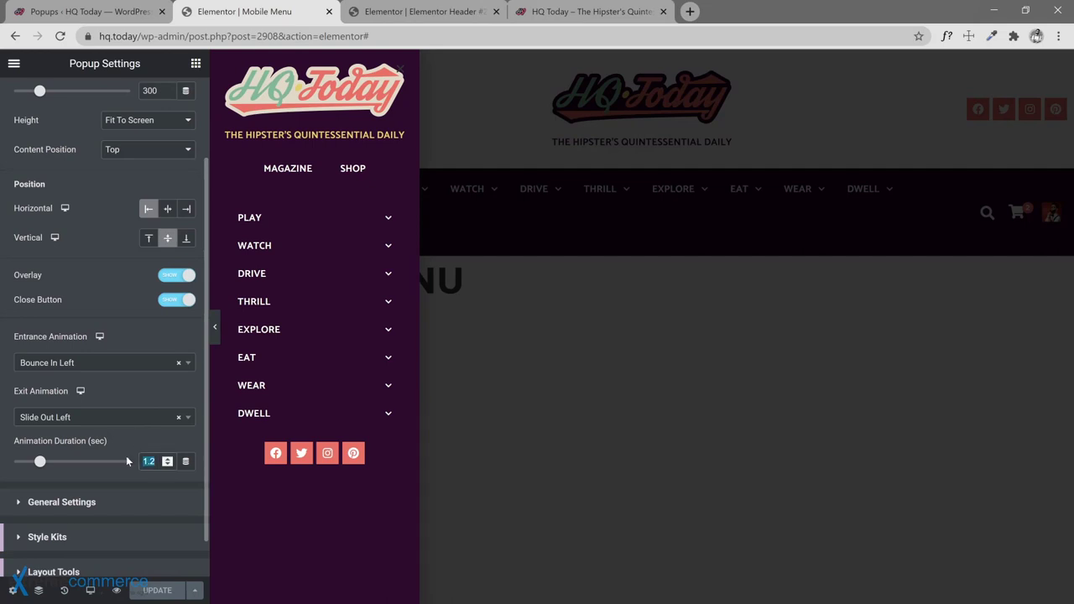
Step: Set the popup's animation duration to 0.3 seconds, save, and reload the live site
{"action": "type", "text": "0.3"}
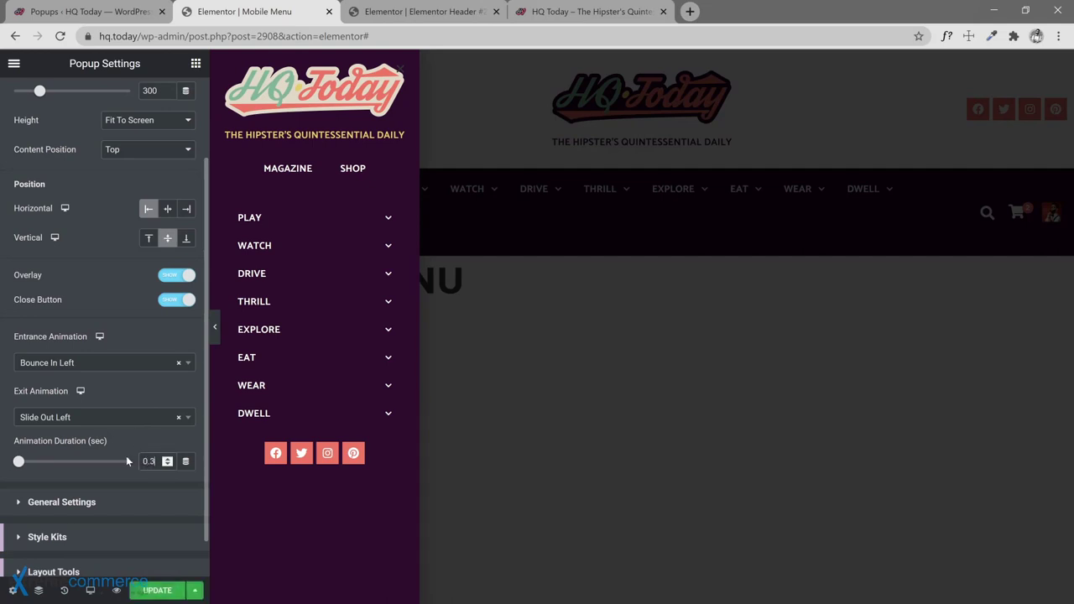
{"action": "left_click", "coordinate": [165, 593]}
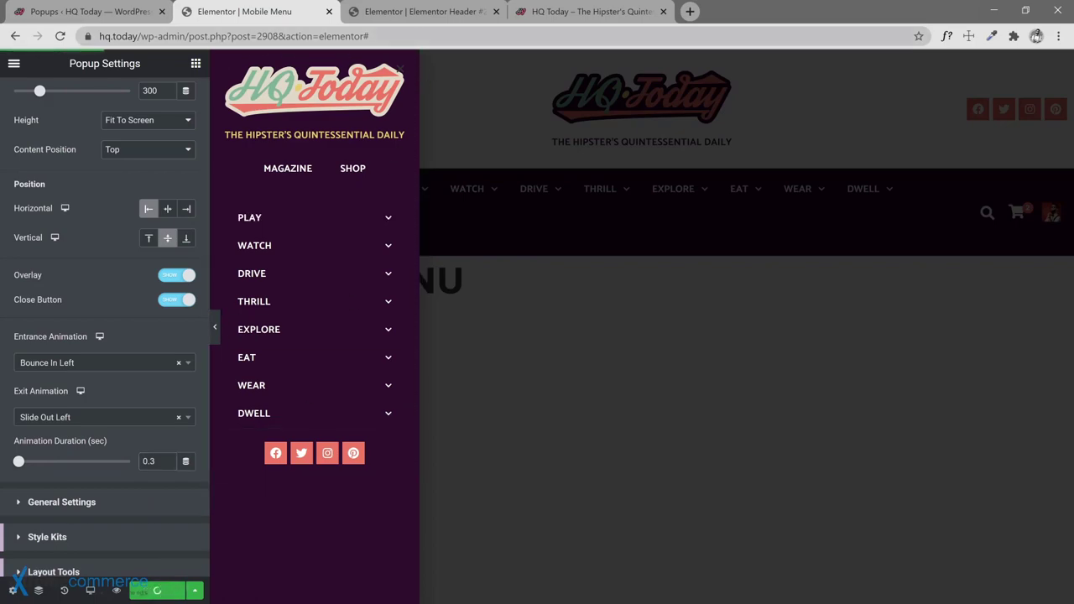
{"action": "left_click", "coordinate": [532, 18]}
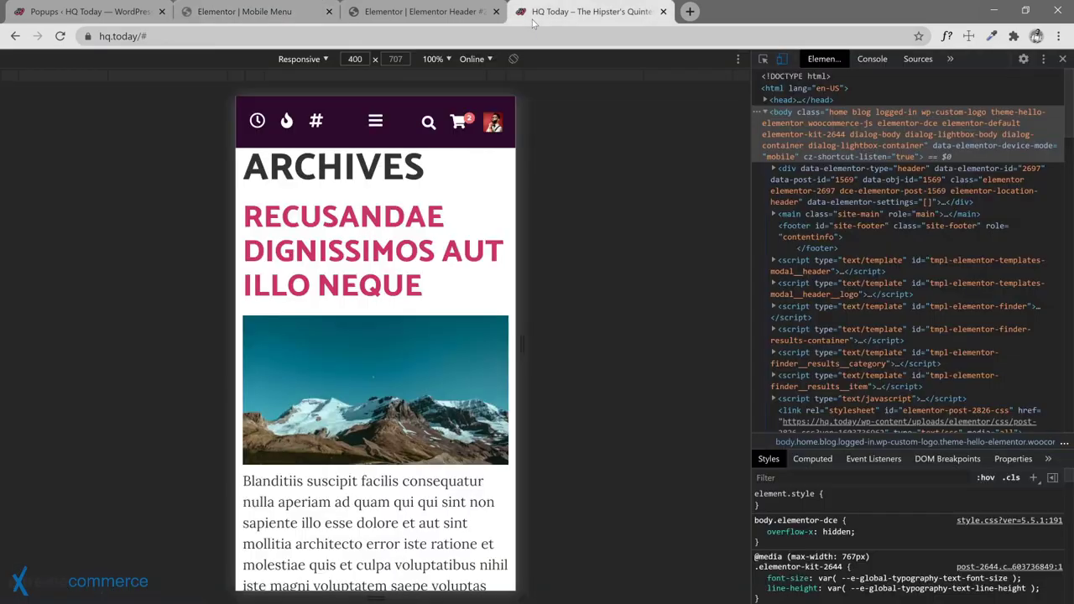
{"action": "left_click", "coordinate": [59, 36]}
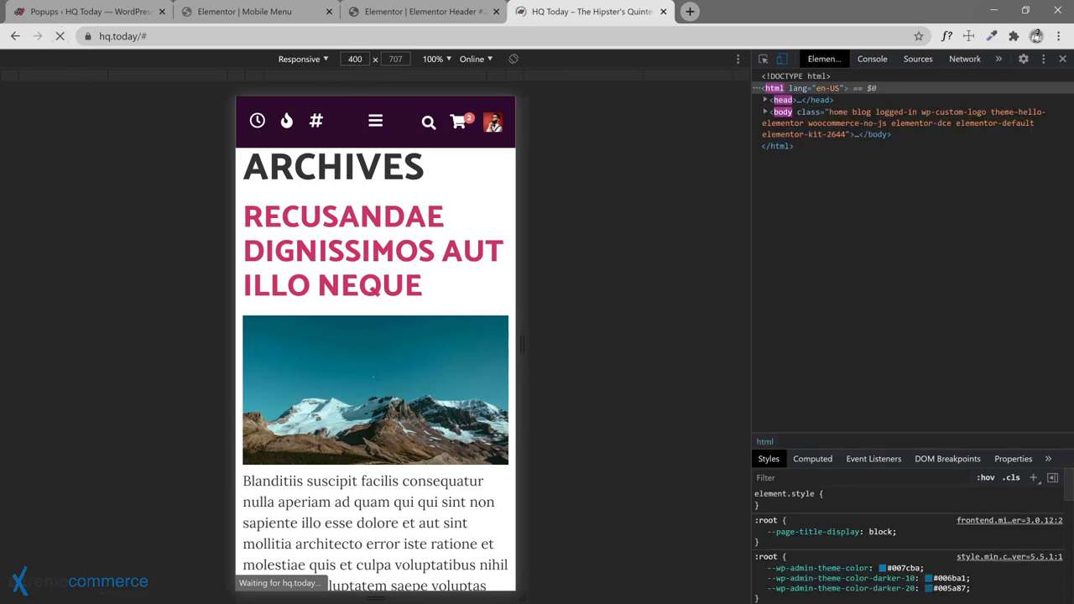
Step: Open and close the mobile menu three times to check the faster animation, then return to the editor
{"action": "left_click", "coordinate": [375, 121]}
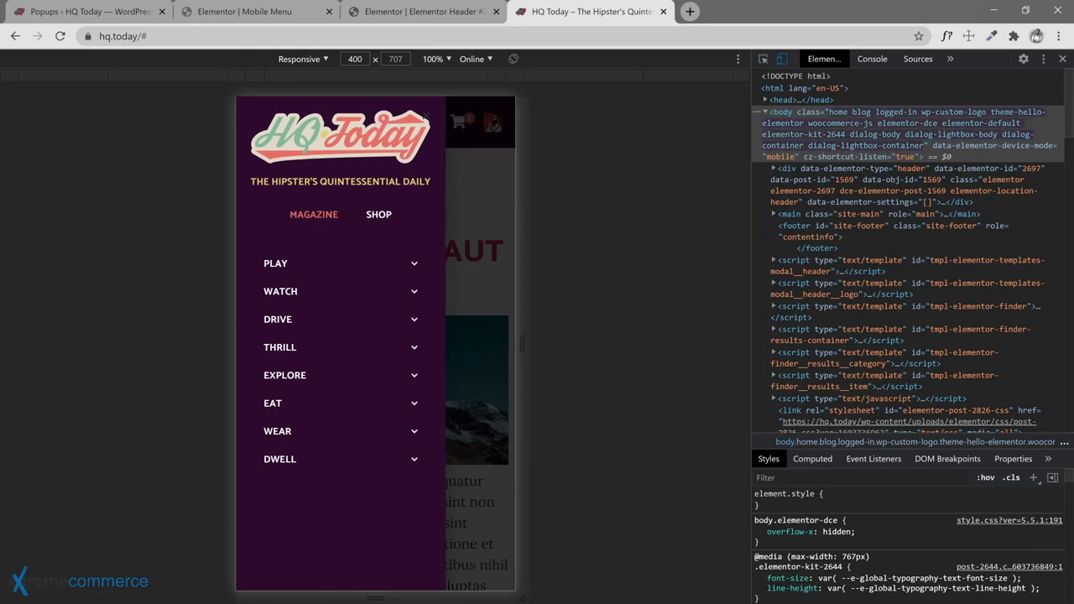
{"action": "key", "text": "Escape"}
{"action": "left_click", "coordinate": [375, 122]}
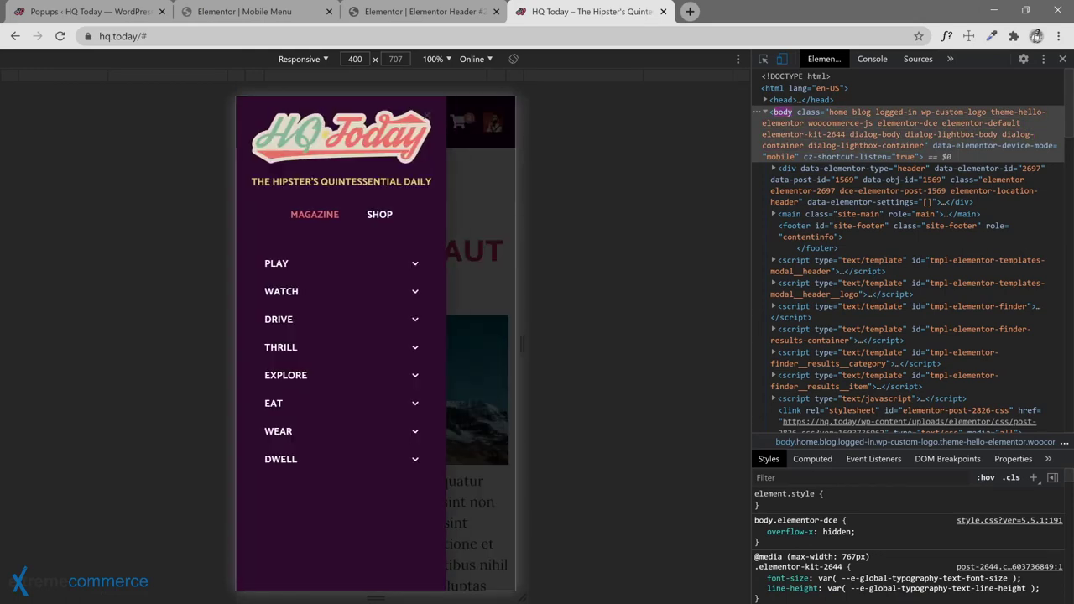
{"action": "key", "text": "Escape"}
{"action": "left_click", "coordinate": [375, 122]}
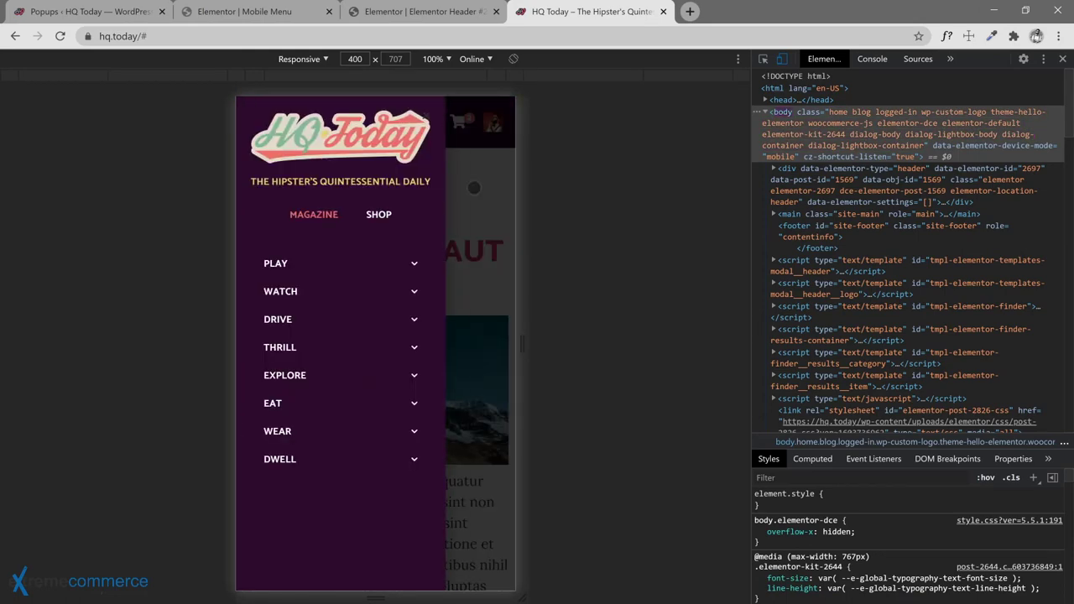
{"action": "key", "text": "Escape"}
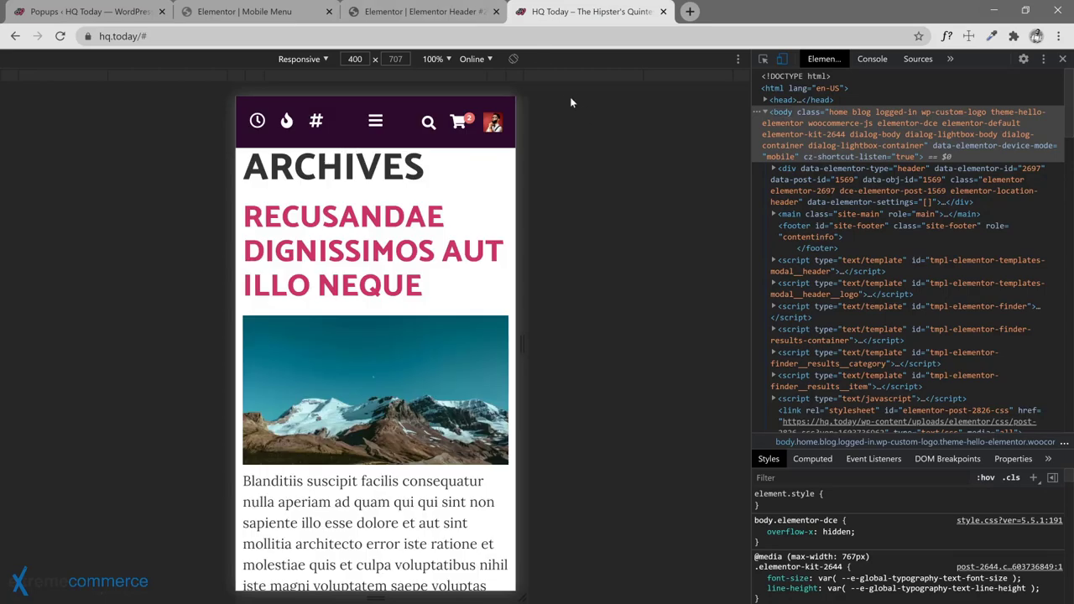
{"action": "left_click", "coordinate": [243, 11]}
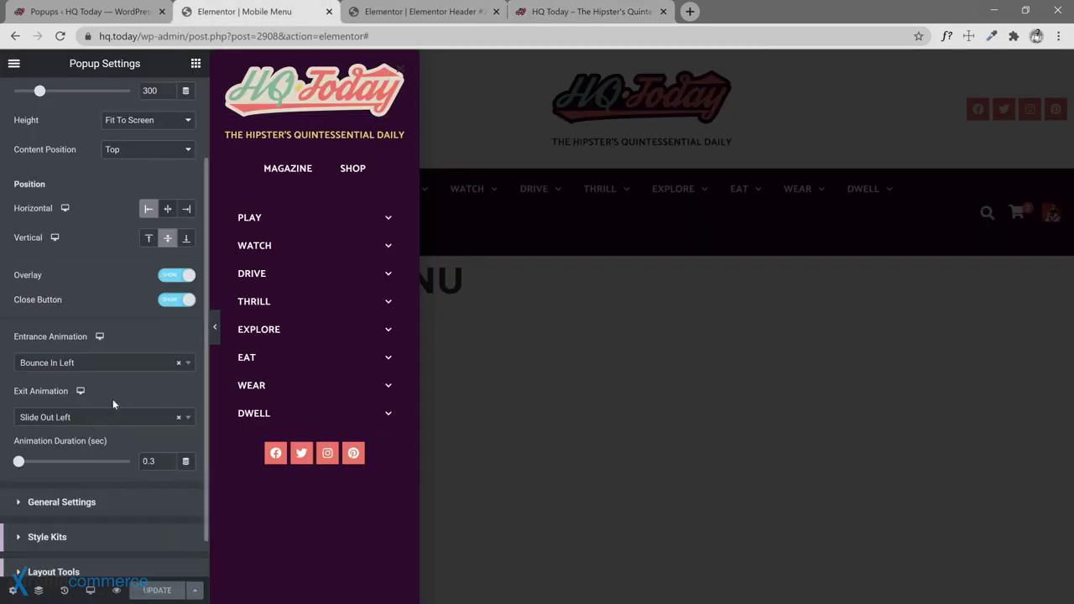
{"action": "scroll", "coordinate": [113, 399], "scroll_direction": "down", "scroll_amount": 1}
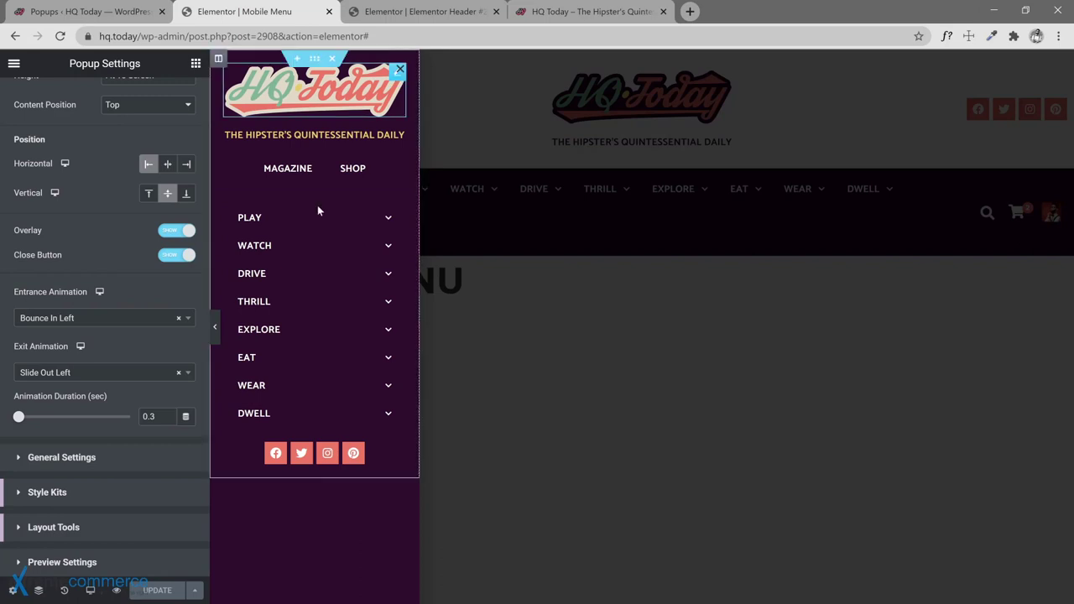
Step: Hide the popup's close button, save with Ctrl+S, and bring up the live site preview
{"action": "left_click", "coordinate": [178, 255]}
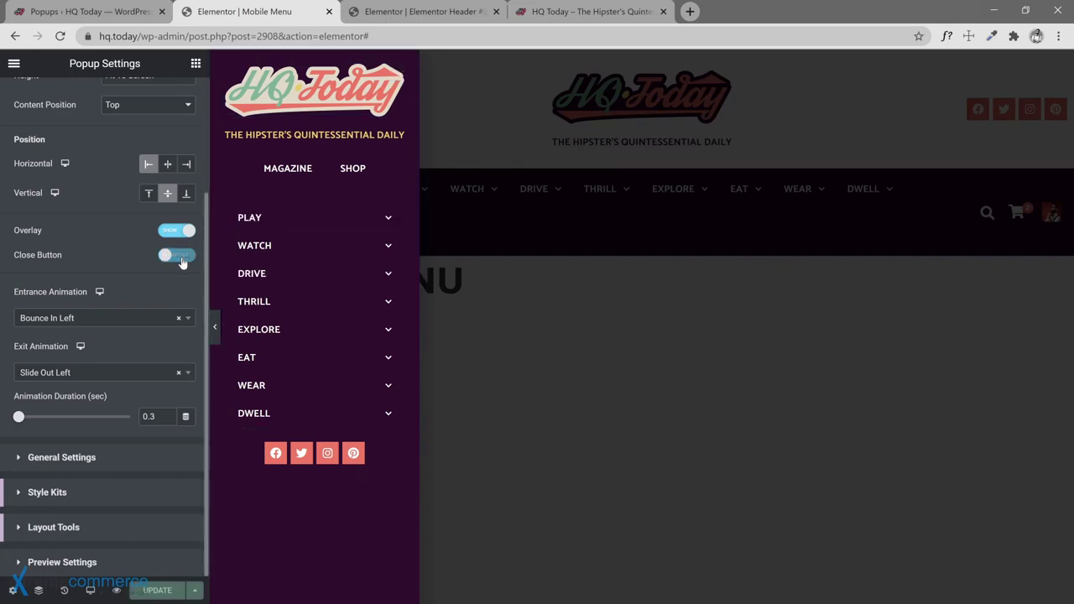
{"action": "key", "text": "ctrl+s"}
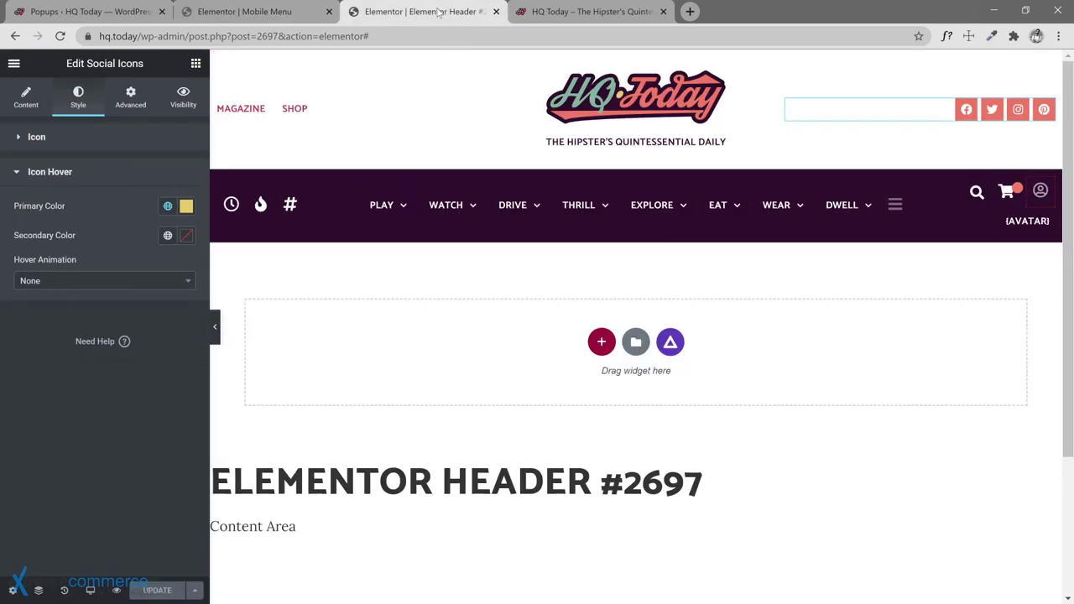
{"action": "left_click", "coordinate": [436, 11]}
{"action": "left_click", "coordinate": [558, 20]}
{"action": "scroll", "coordinate": [376, 190], "scroll_direction": "up", "scroll_amount": 2}
Step: Open the mobile menu on the live site, reload it, and return to the Mobile Menu popup editor
{"action": "scroll", "coordinate": [376, 189], "scroll_direction": "down", "scroll_amount": 6}
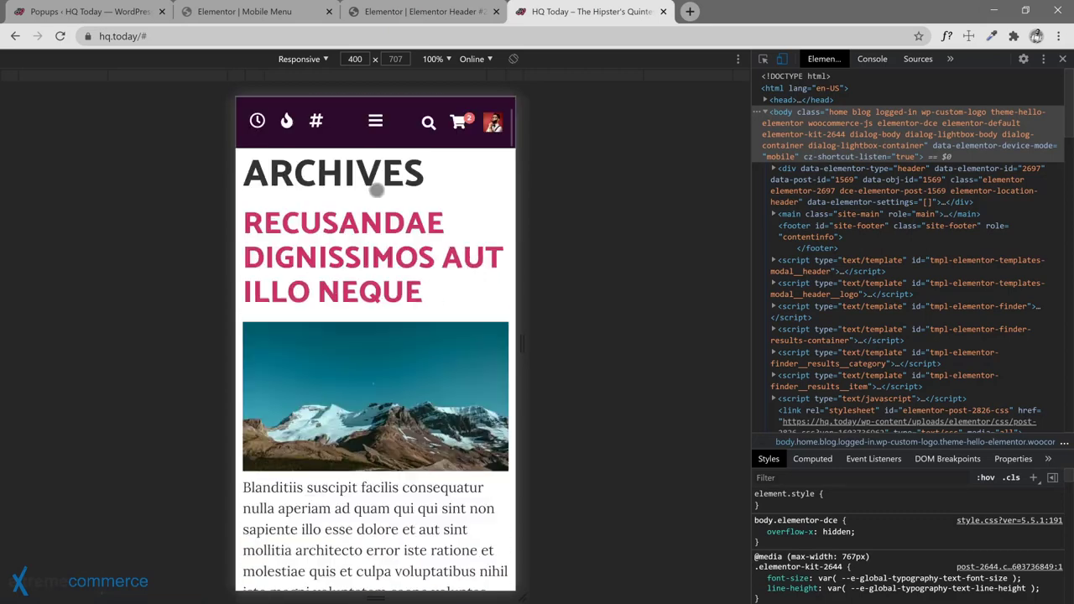
{"action": "scroll", "coordinate": [374, 186], "scroll_direction": "up", "scroll_amount": 5}
{"action": "scroll", "coordinate": [376, 190], "scroll_direction": "up", "scroll_amount": 2}
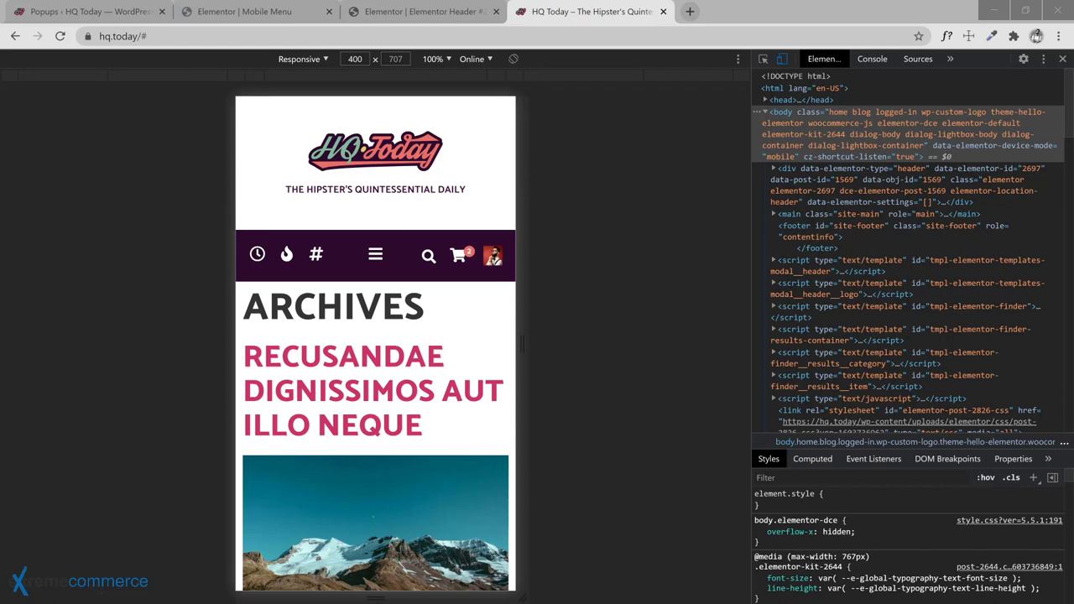
{"action": "left_click", "coordinate": [375, 253]}
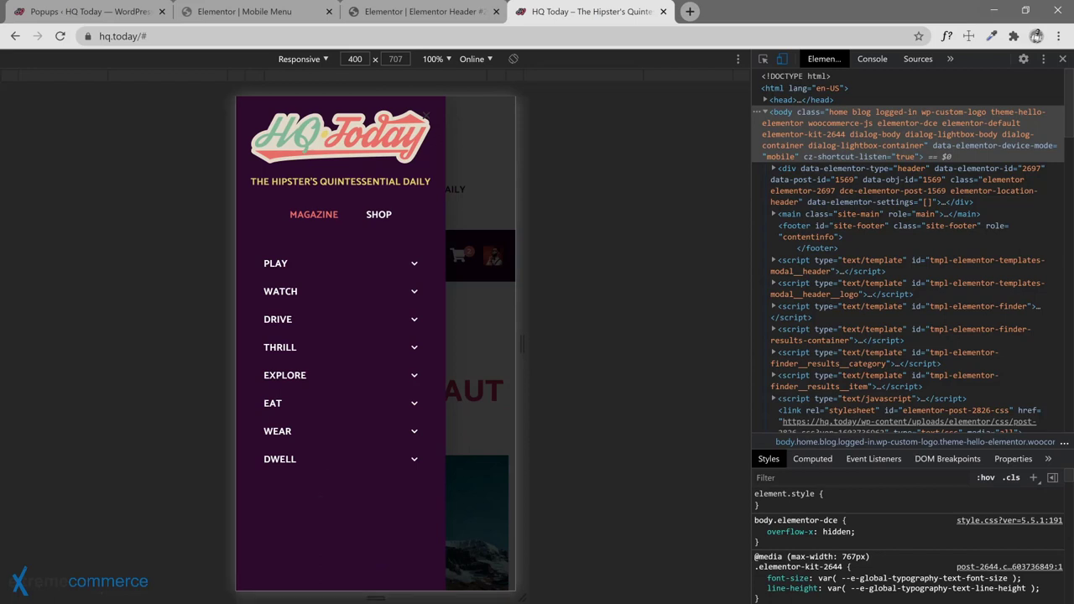
{"action": "left_click", "coordinate": [263, 16]}
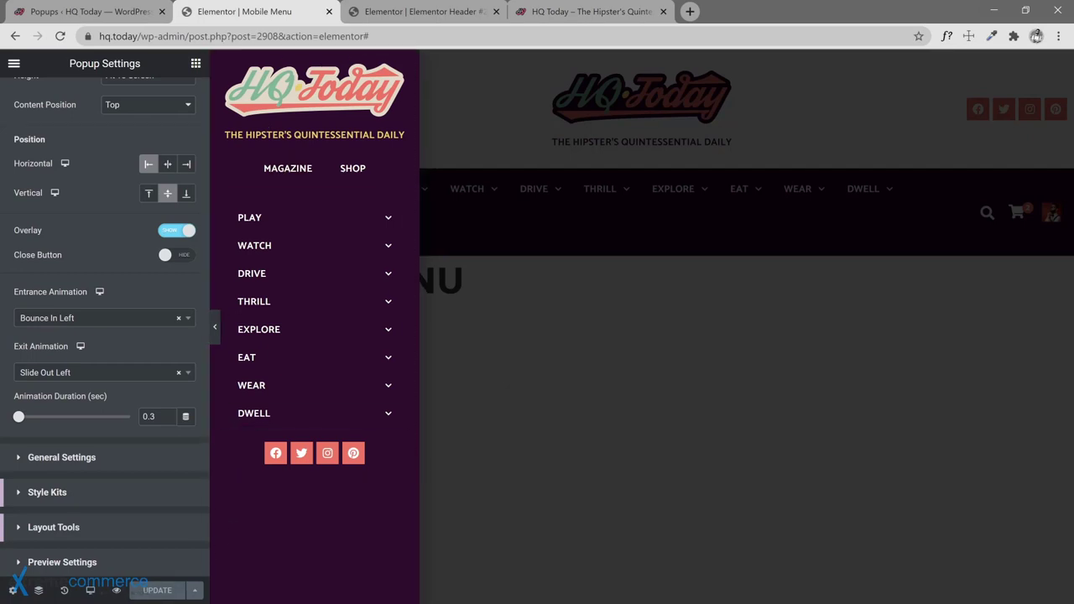
{"action": "left_click", "coordinate": [586, 10]}
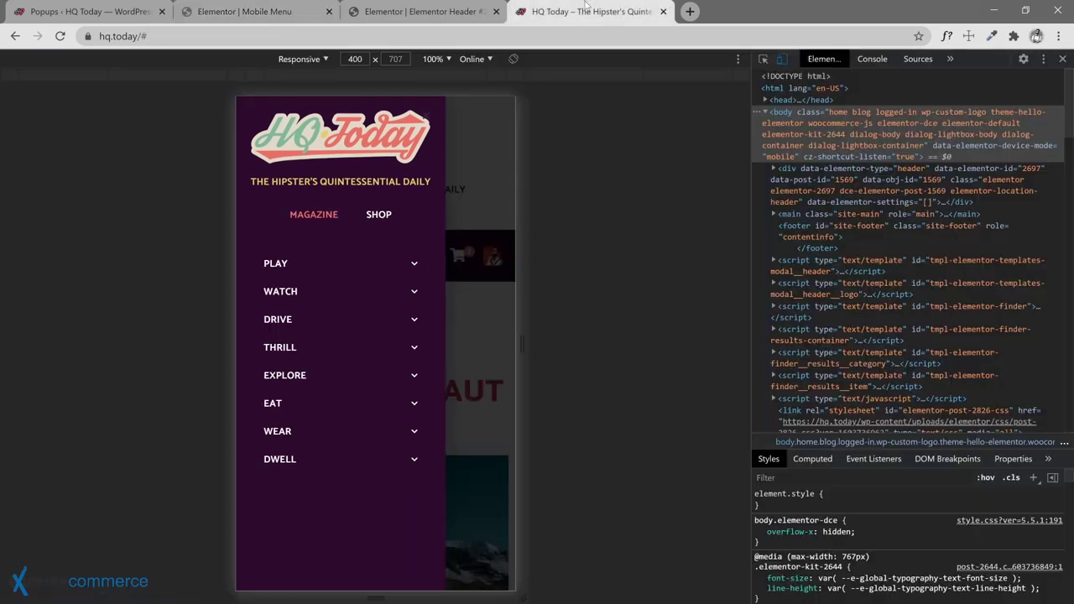
{"action": "left_click", "coordinate": [59, 37]}
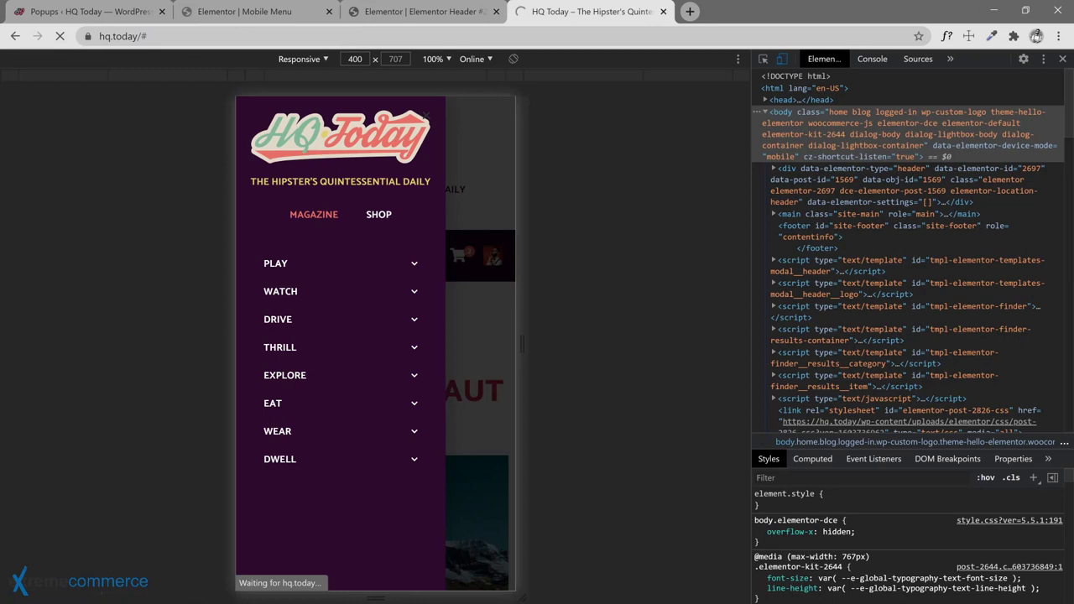
{"action": "left_click", "coordinate": [265, 15]}
Step: Turn off Hide On Mobile for the popup's social icons, save, and switch to the live site
{"action": "left_click", "coordinate": [398, 453]}
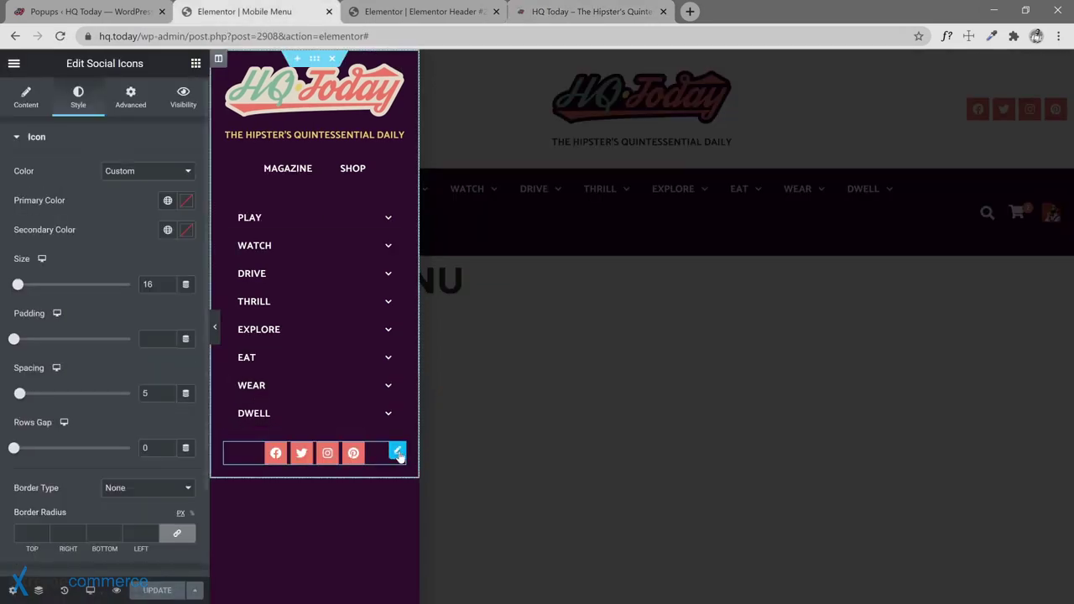
{"action": "left_click", "coordinate": [130, 98]}
{"action": "scroll", "coordinate": [120, 444], "scroll_direction": "down", "scroll_amount": 3}
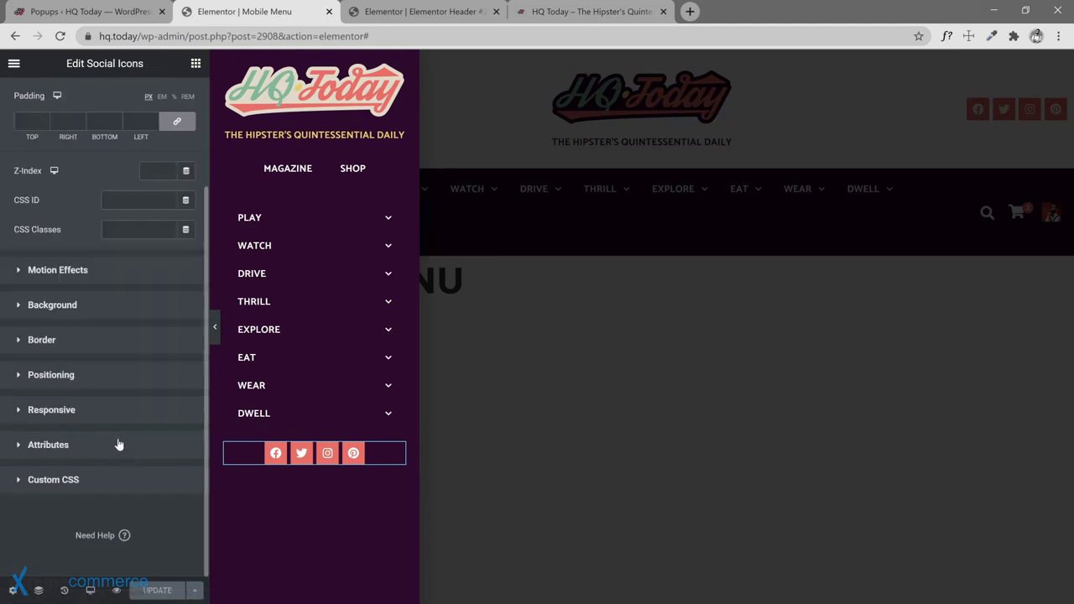
{"action": "left_click", "coordinate": [103, 376]}
{"action": "left_click", "coordinate": [111, 384]}
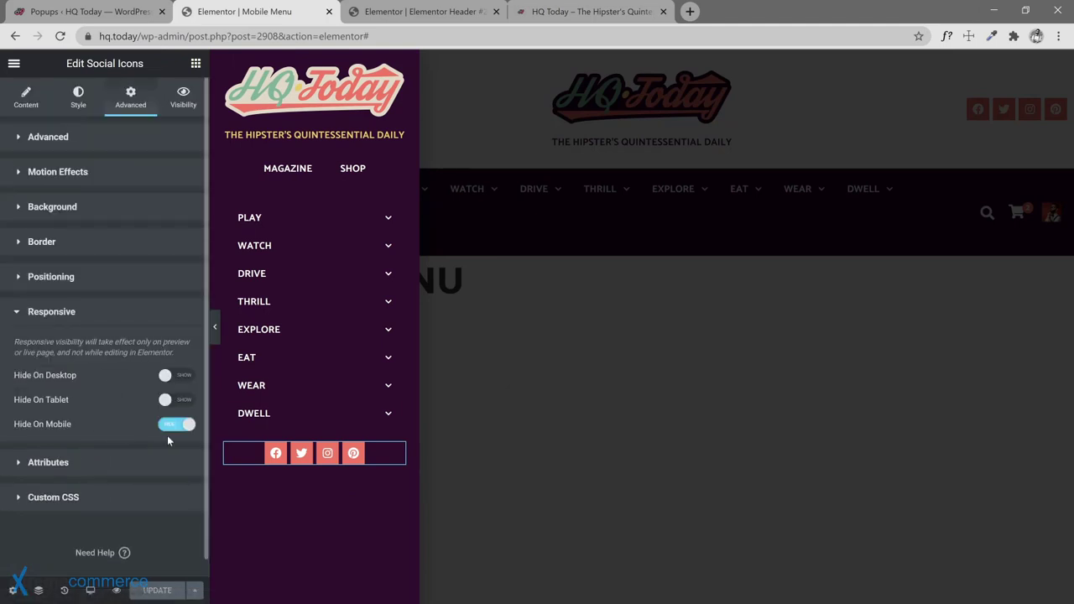
{"action": "left_click", "coordinate": [178, 427]}
{"action": "left_click", "coordinate": [168, 594]}
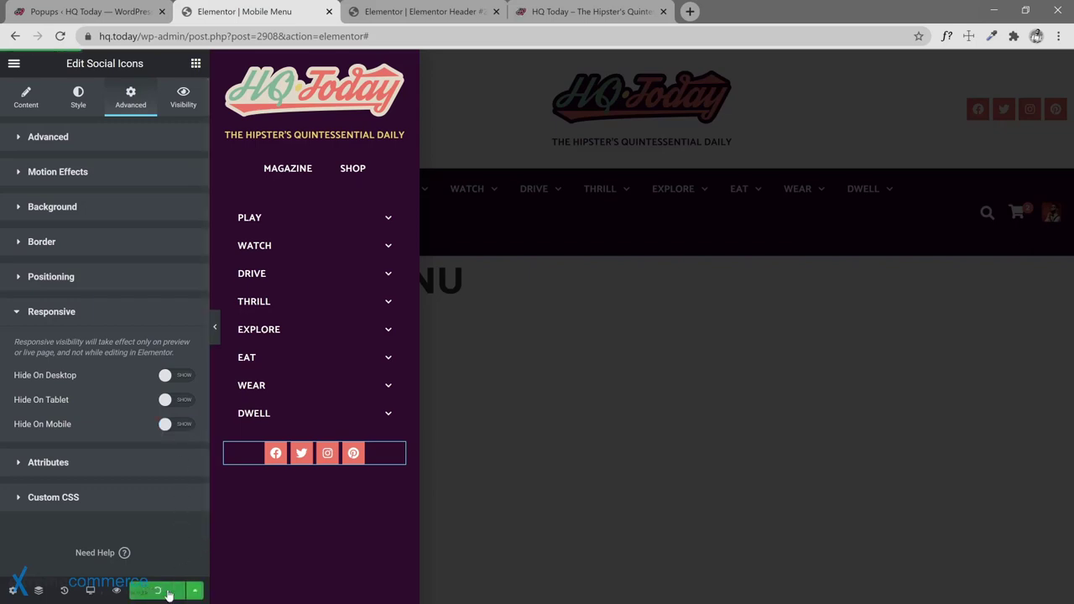
{"action": "left_click", "coordinate": [399, 21]}
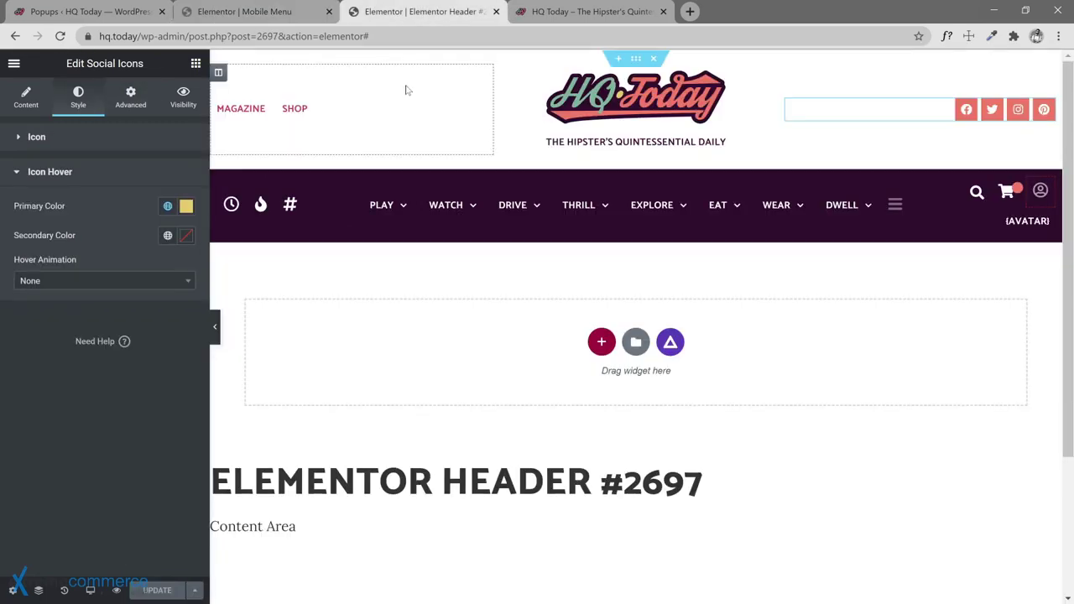
{"action": "left_click", "coordinate": [537, 13]}
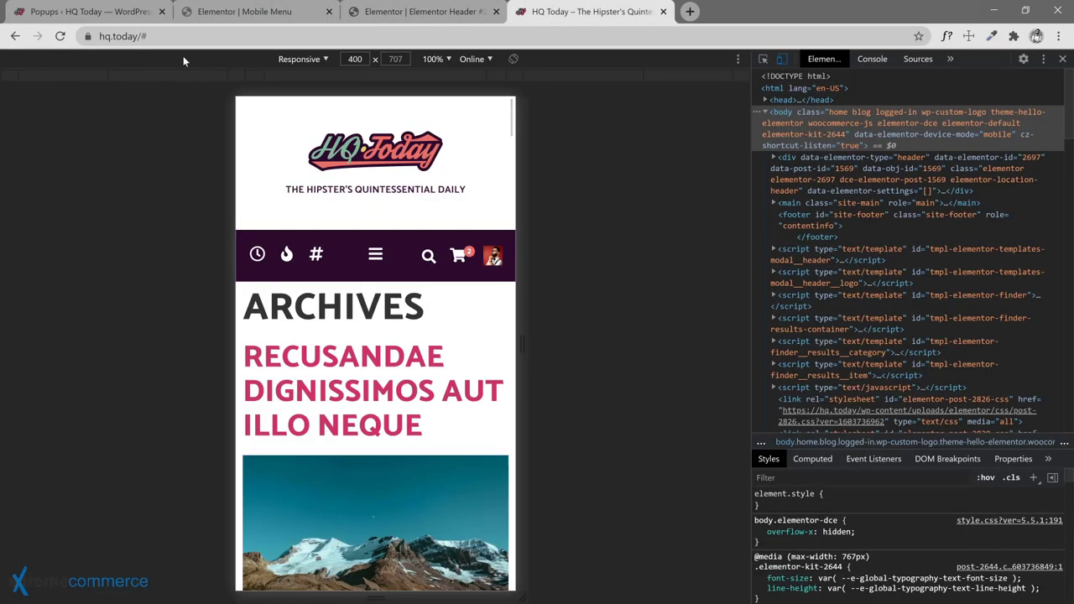
Step: Reload the site, open the mobile menu, and follow PLAY > CONSOLE to the Console page
{"action": "left_click", "coordinate": [58, 37]}
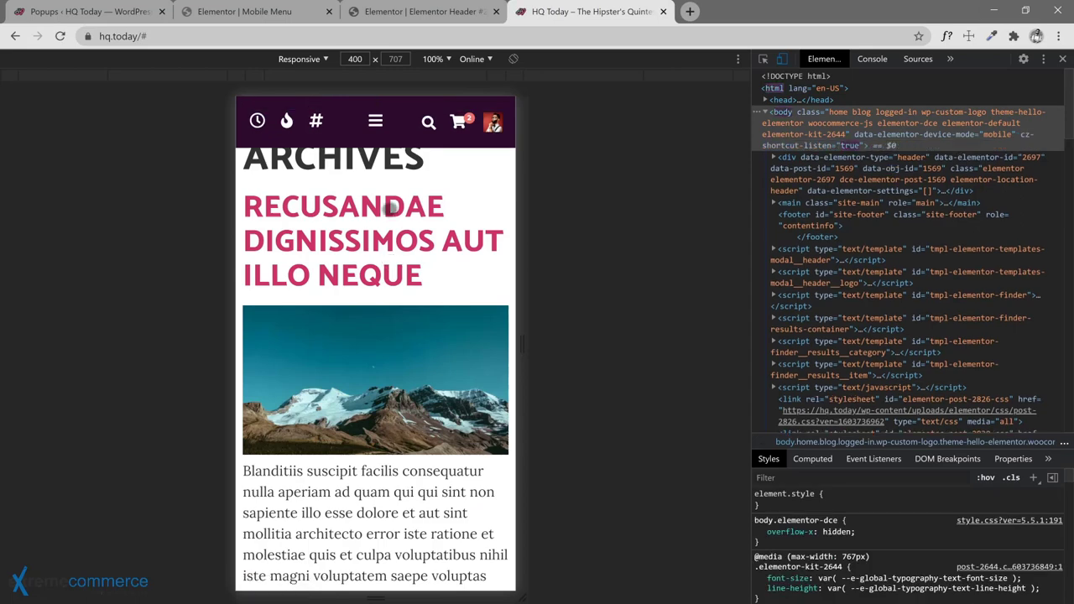
{"action": "scroll", "coordinate": [389, 208], "scroll_direction": "up", "scroll_amount": 3}
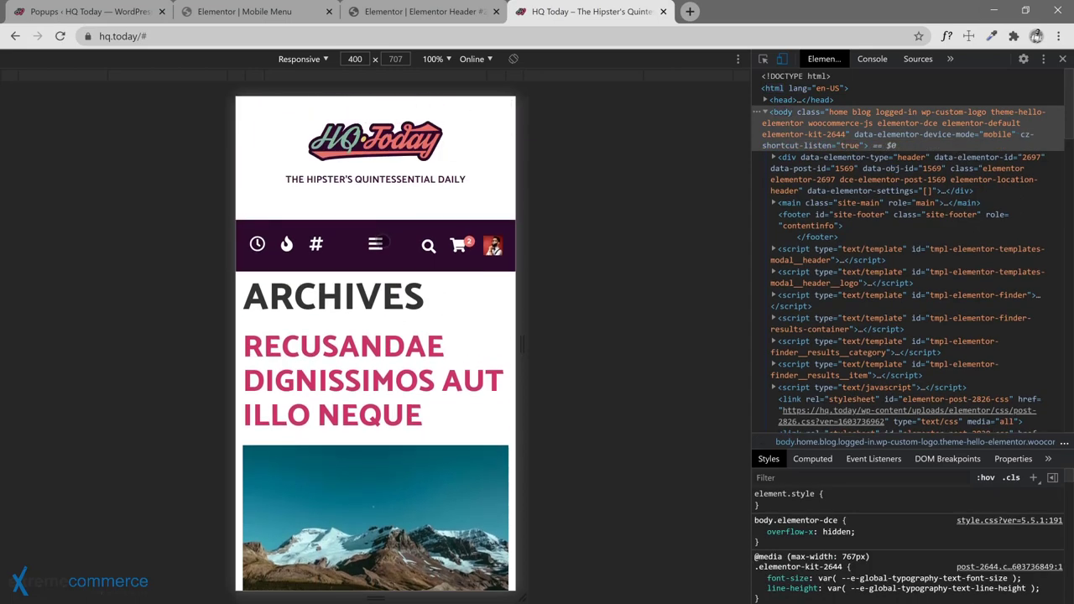
{"action": "left_click", "coordinate": [376, 243]}
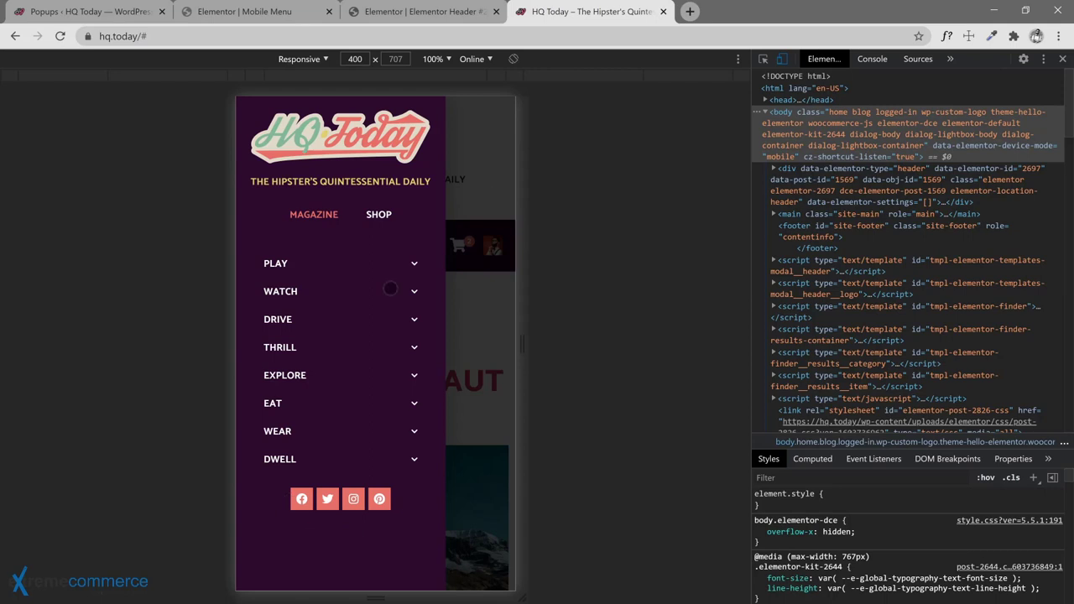
{"action": "left_click", "coordinate": [416, 265]}
{"action": "left_click", "coordinate": [285, 326]}
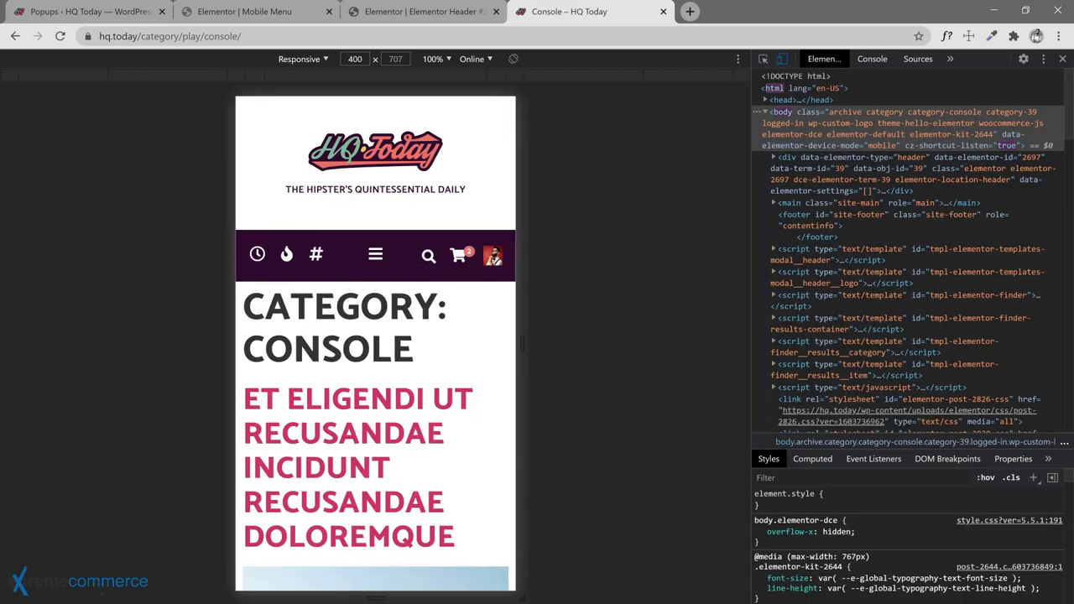
Step: Reopen the menu and expand PLAY again, then go back to the homepage and the Header editor
{"action": "left_click", "coordinate": [375, 253]}
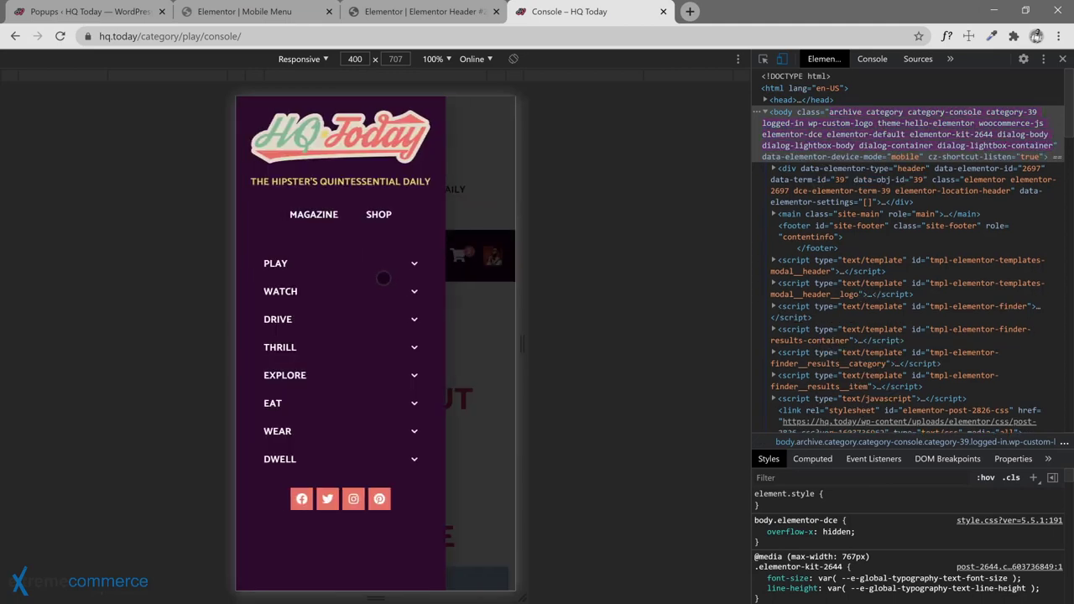
{"action": "left_click", "coordinate": [413, 263]}
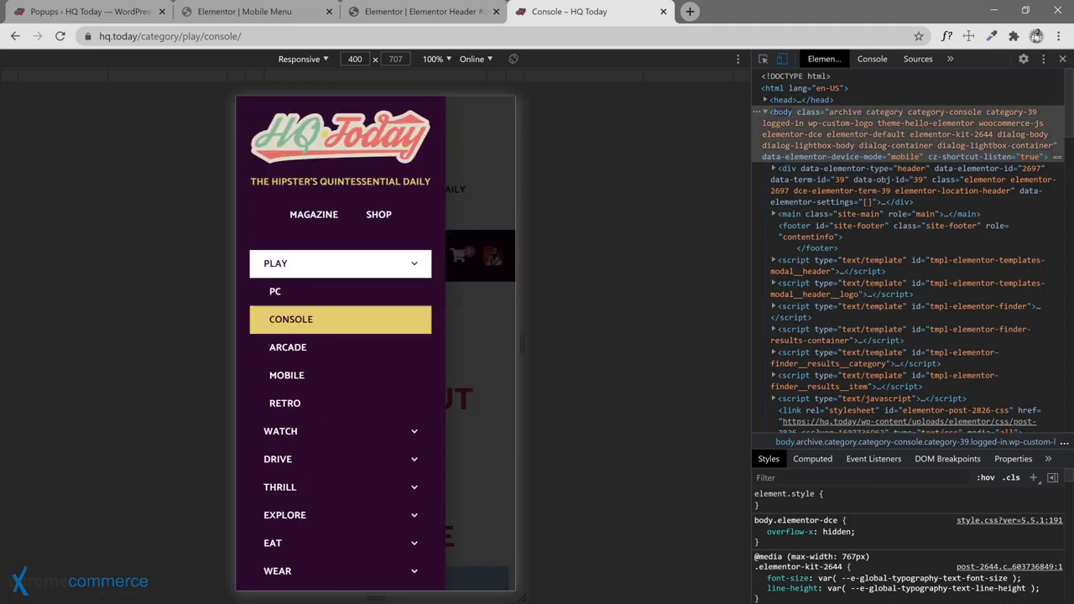
{"action": "left_click", "coordinate": [474, 276]}
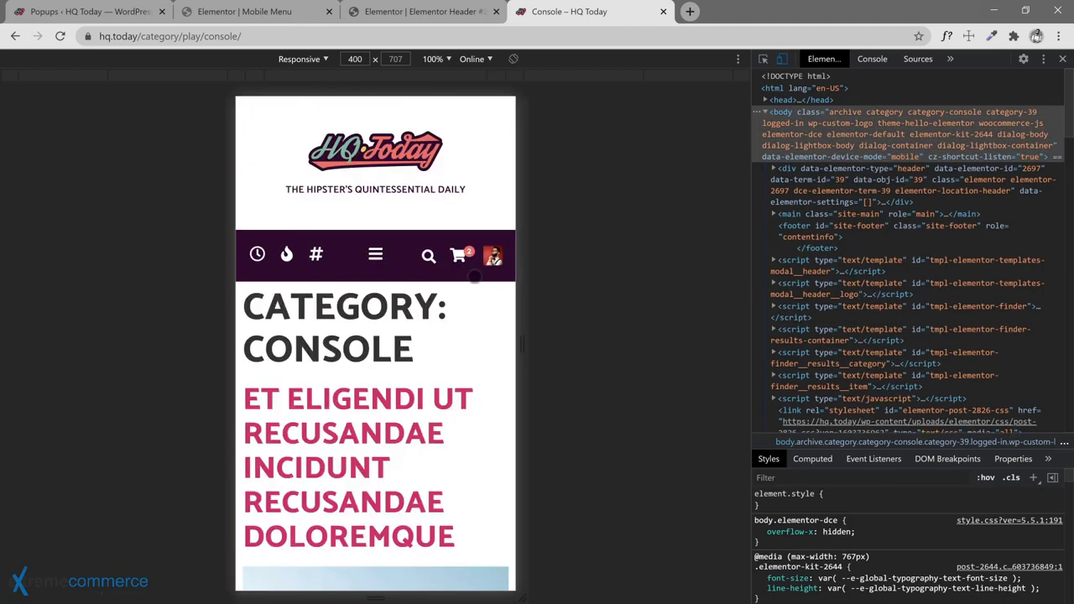
{"action": "left_click", "coordinate": [371, 157]}
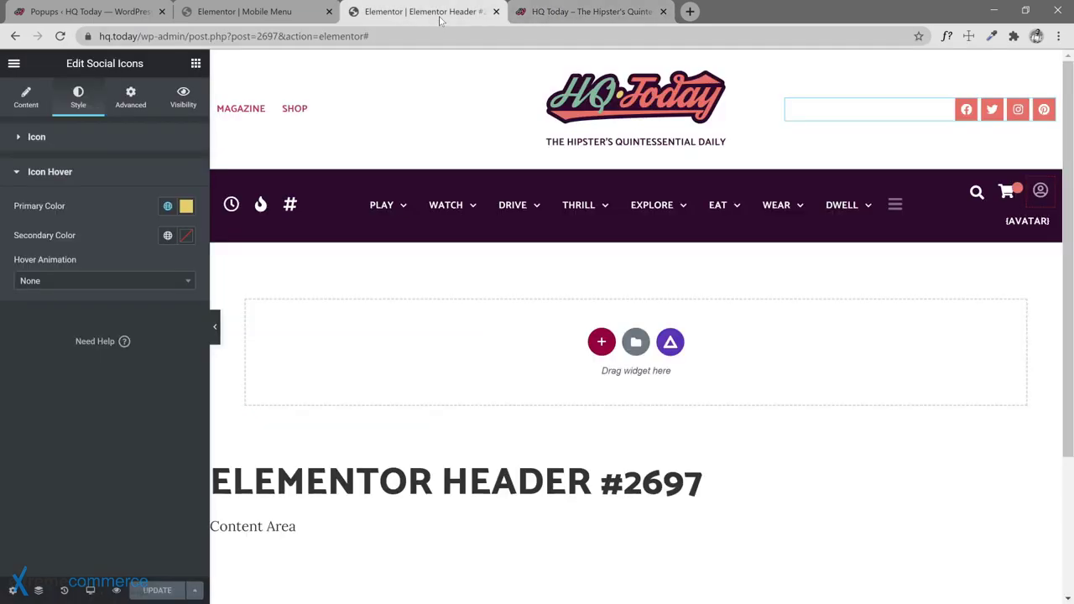
{"action": "left_click", "coordinate": [443, 19]}
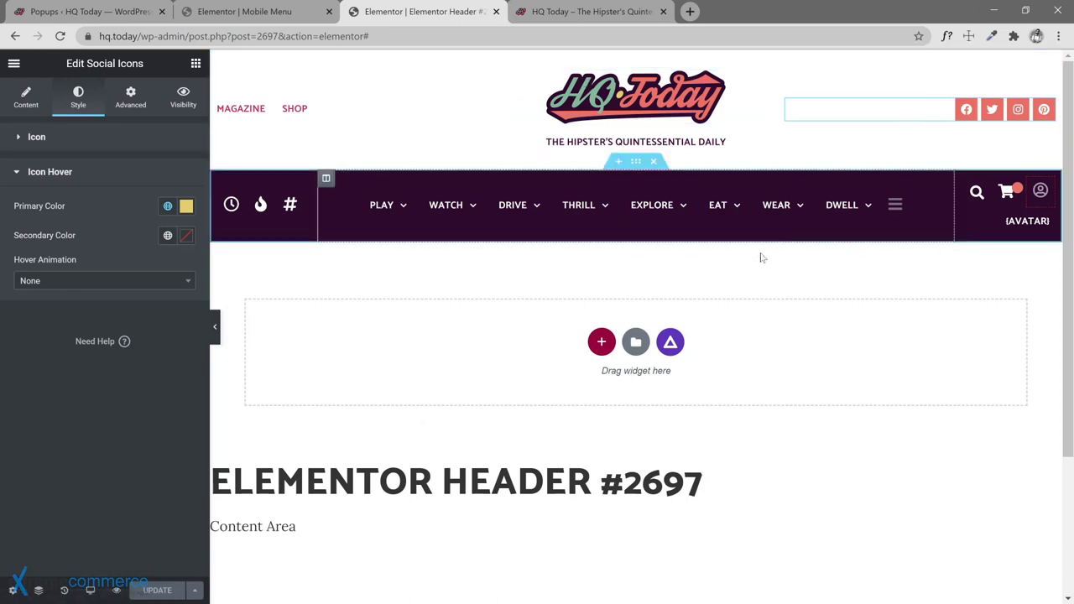
Step: Give the MAGAZINE/SHOP nav menu the global Accent L font and save the header
{"action": "scroll", "coordinate": [762, 257], "scroll_direction": "down", "scroll_amount": 3}
{"action": "scroll", "coordinate": [738, 266], "scroll_direction": "up", "scroll_amount": 3}
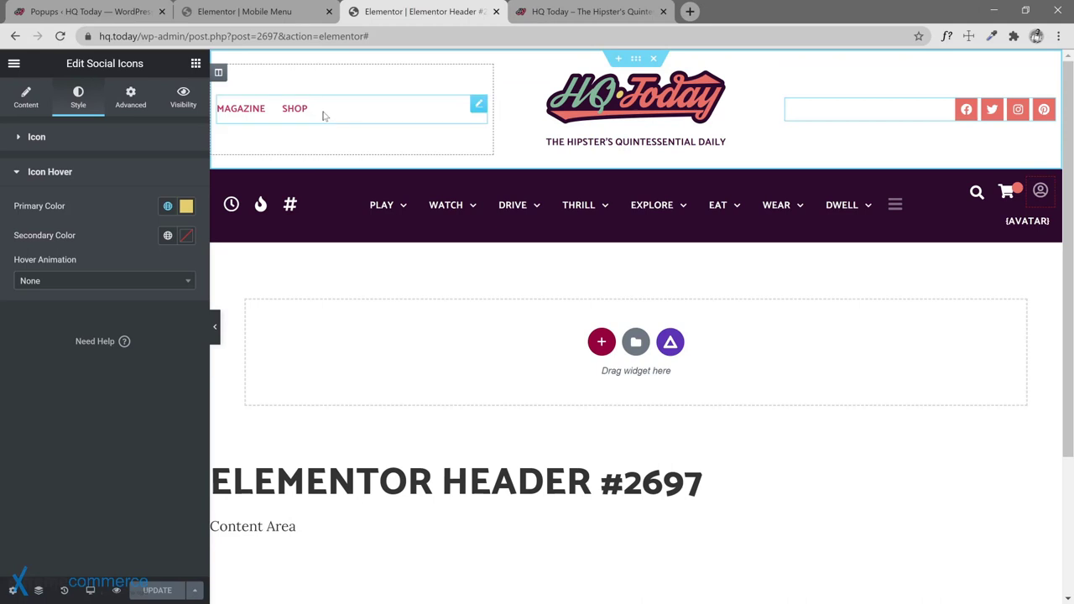
{"action": "left_click", "coordinate": [477, 104]}
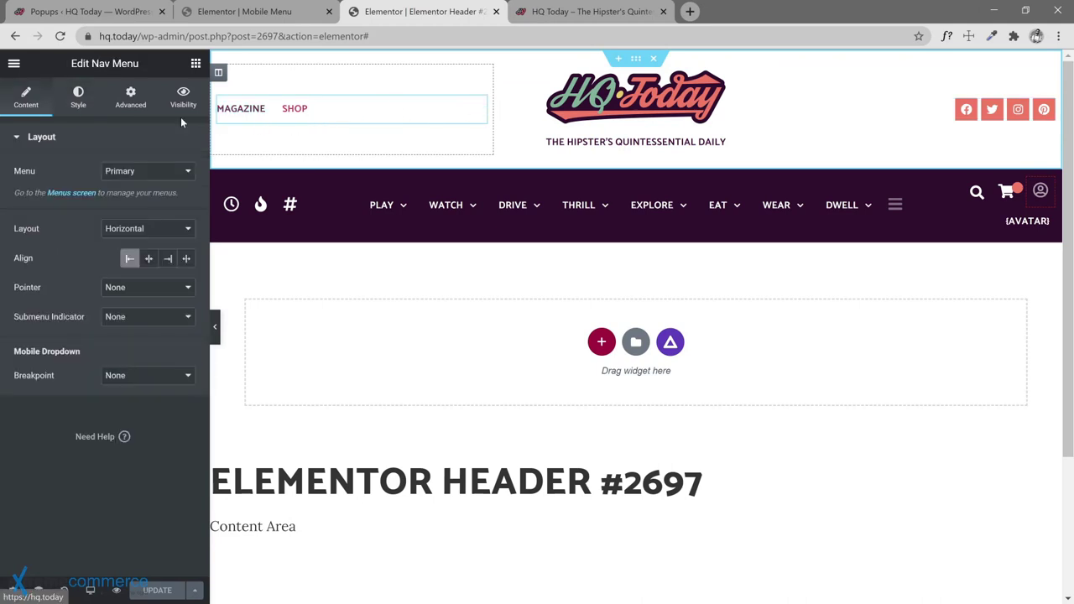
{"action": "left_click", "coordinate": [79, 107]}
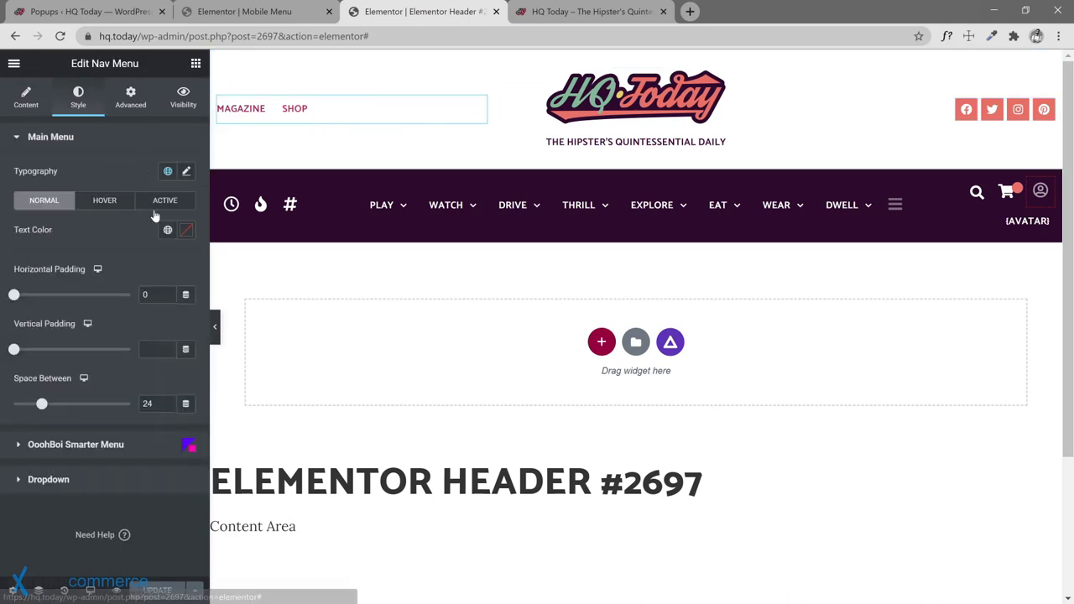
{"action": "left_click", "coordinate": [166, 174]}
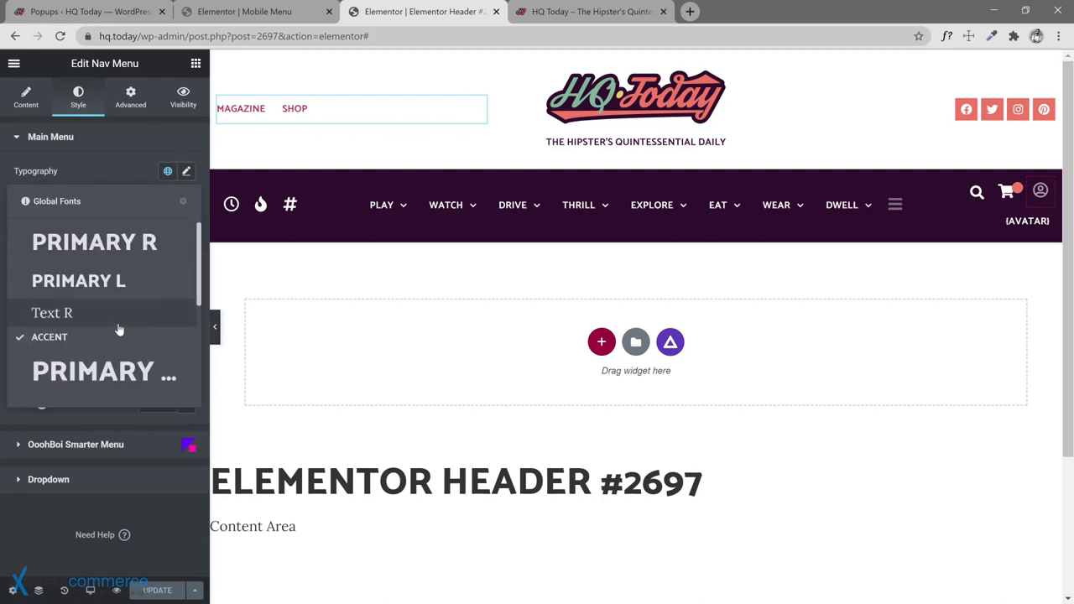
{"action": "scroll", "coordinate": [119, 329], "scroll_direction": "down", "scroll_amount": 3}
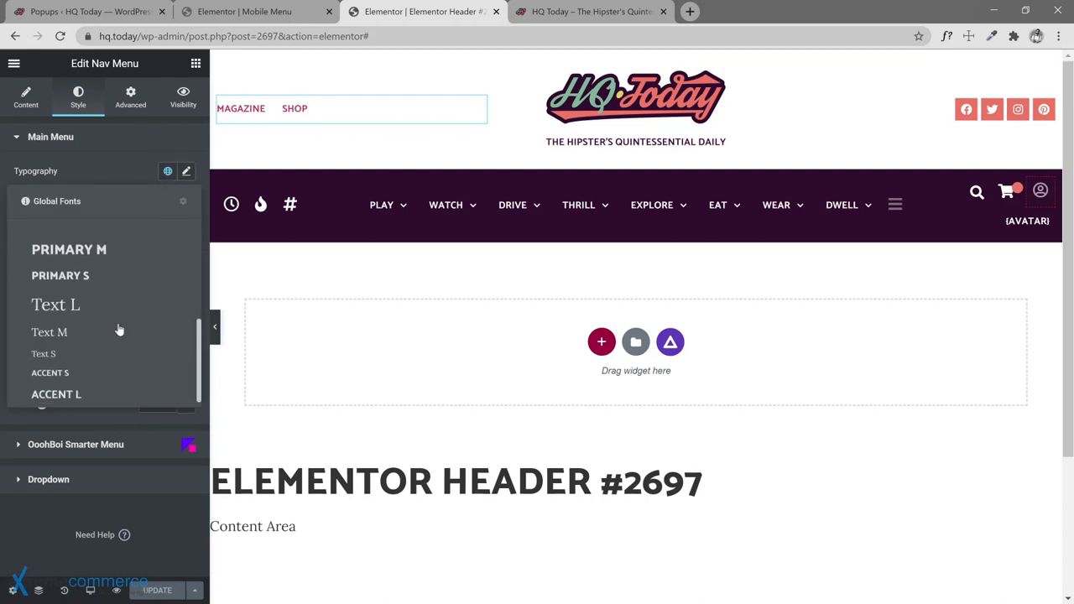
{"action": "left_click", "coordinate": [84, 390]}
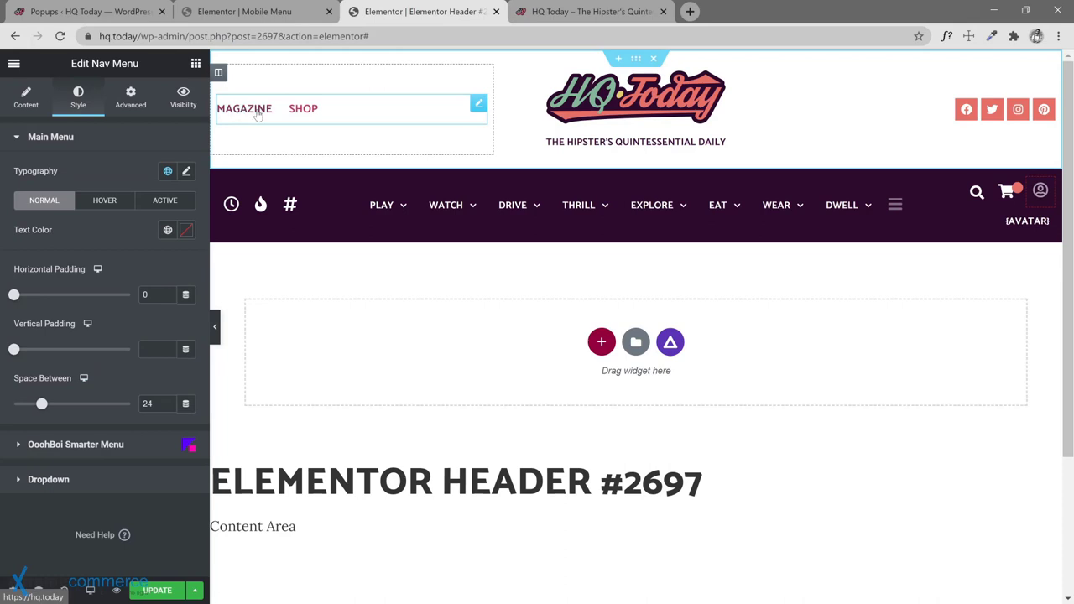
{"action": "left_click", "coordinate": [175, 596]}
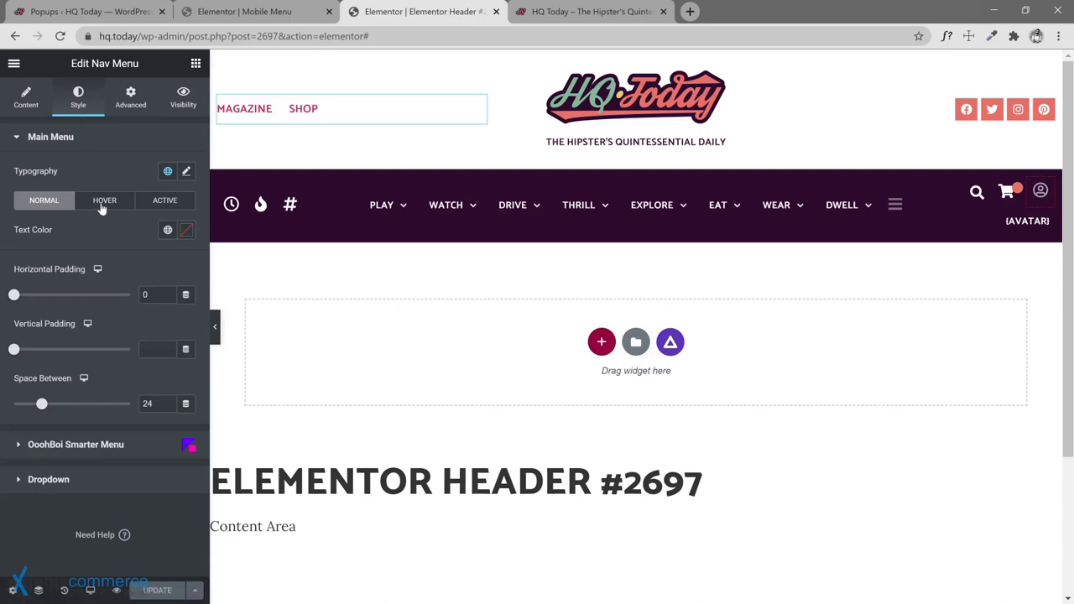
Step: Set the menu's hover text colour to Accent Alt yellow, save, and switch to the live site
{"action": "left_click", "coordinate": [101, 207]}
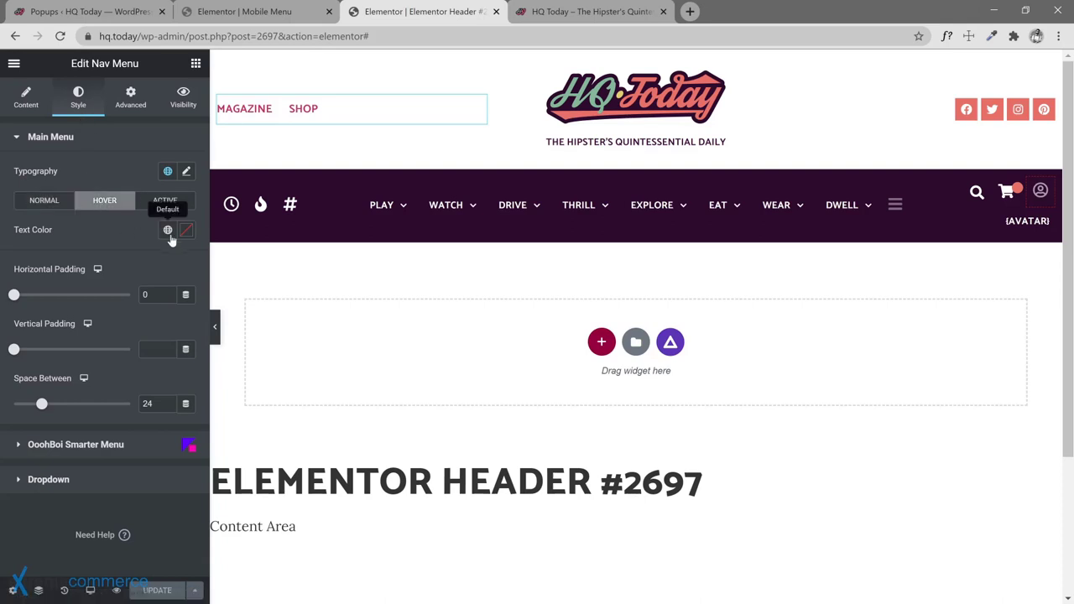
{"action": "left_click", "coordinate": [168, 235]}
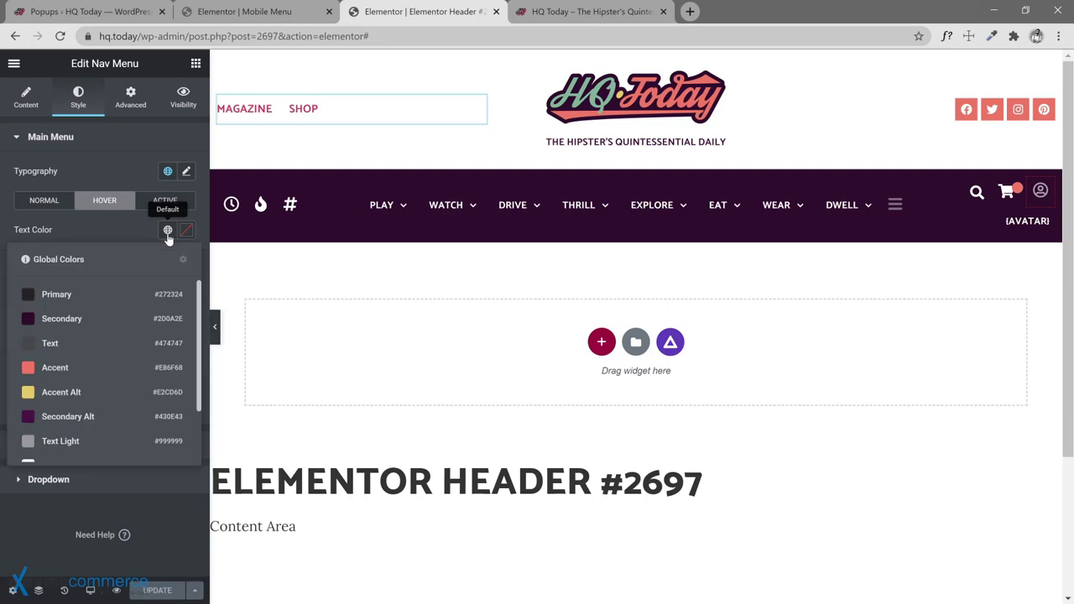
{"action": "left_click", "coordinate": [31, 400]}
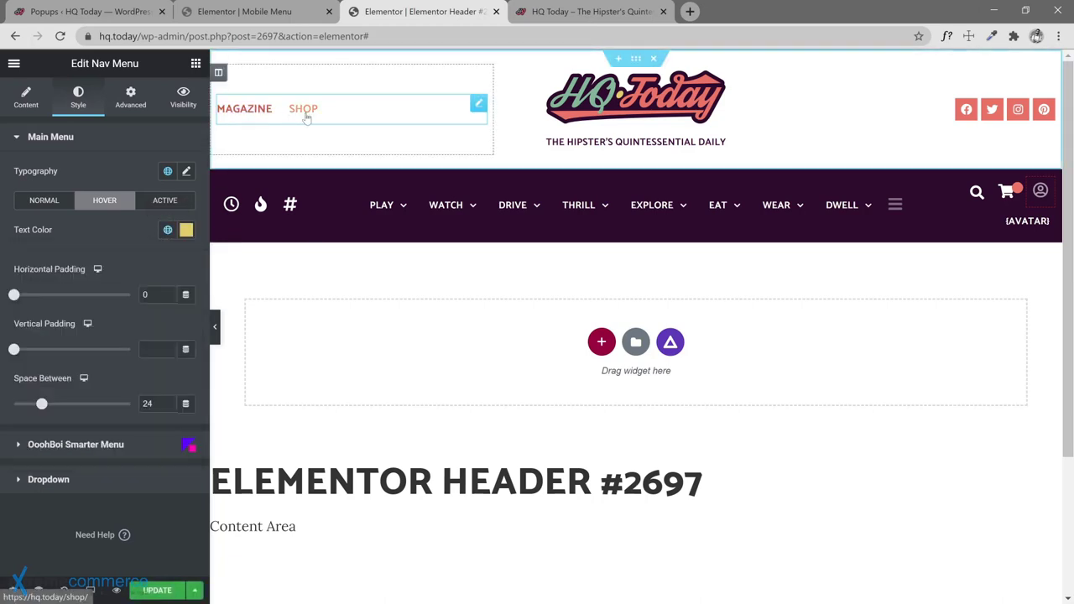
{"action": "key", "text": "ctrl+s"}
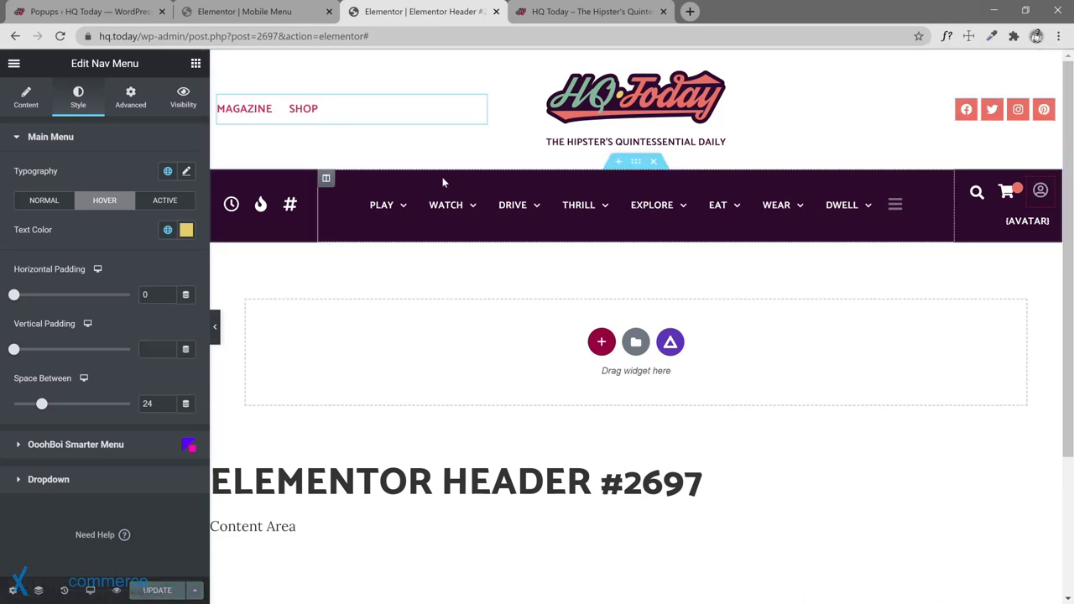
{"action": "left_click", "coordinate": [518, 18]}
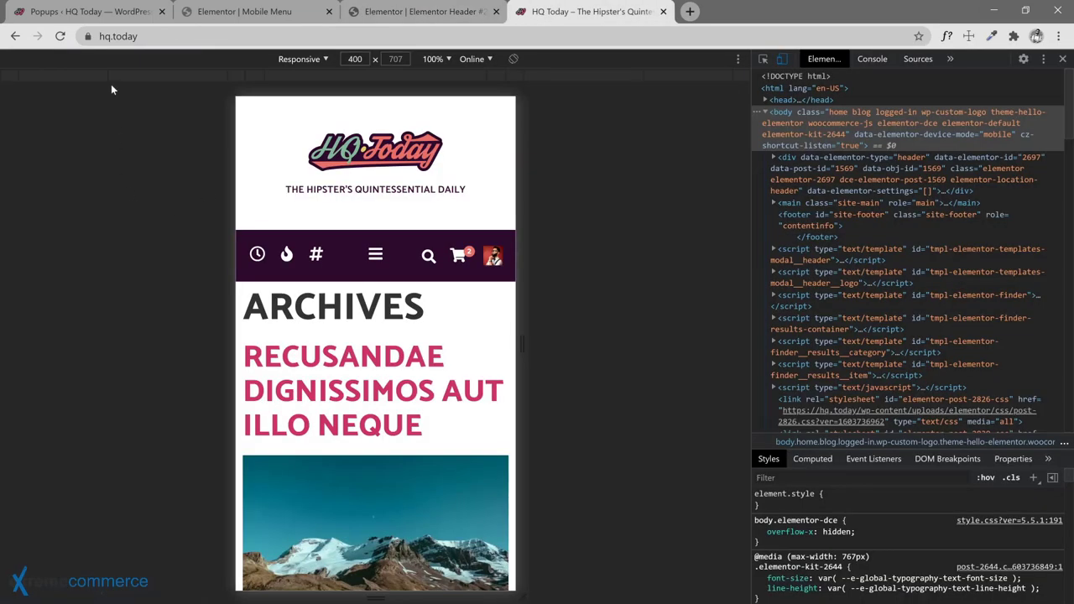
Step: Reload the HQ Today homepage at desktop width without DevTools to check the yellow MAGAZINE hover
{"action": "left_click", "coordinate": [60, 36]}
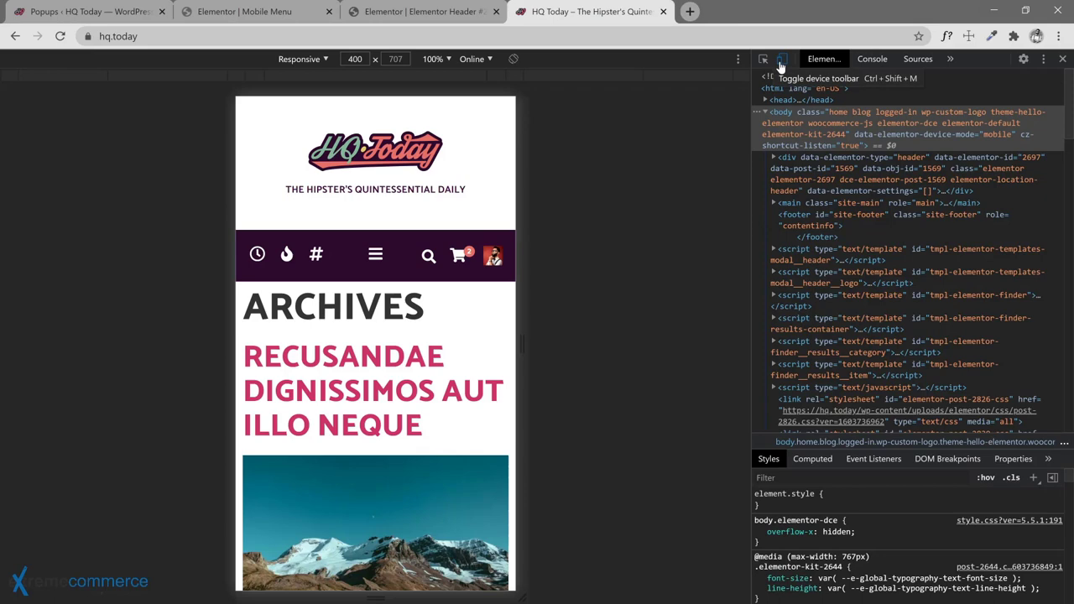
{"action": "left_click", "coordinate": [781, 66]}
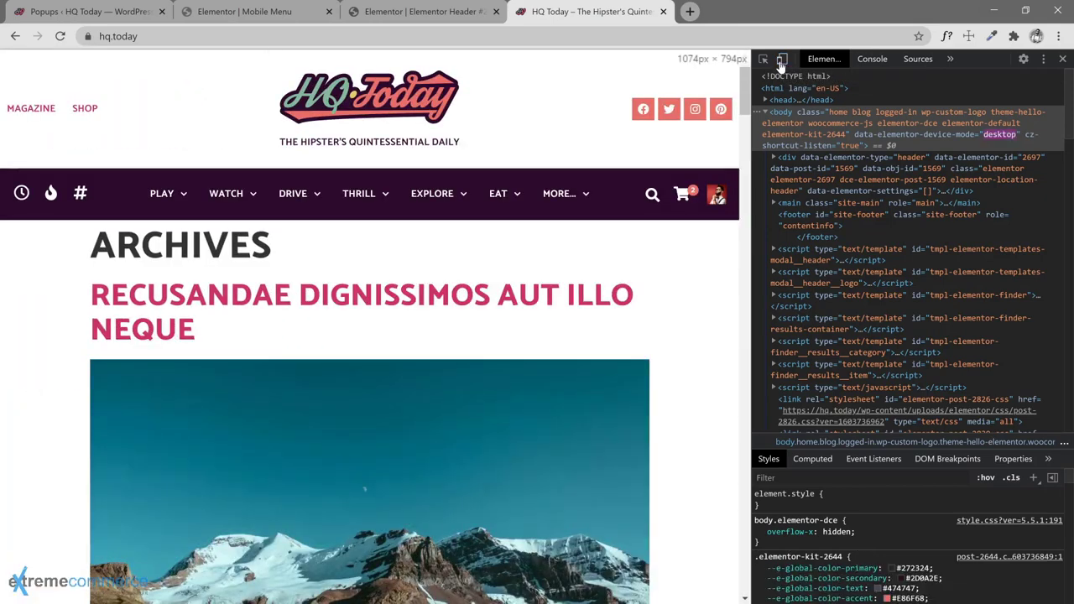
{"action": "left_click", "coordinate": [1062, 60]}
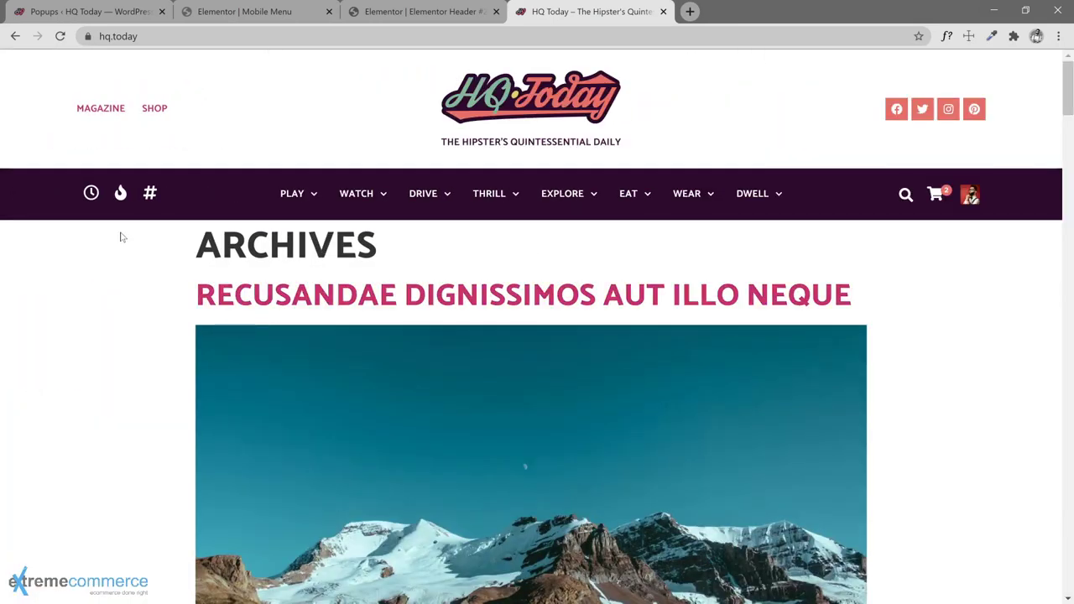
{"action": "left_click", "coordinate": [60, 37]}
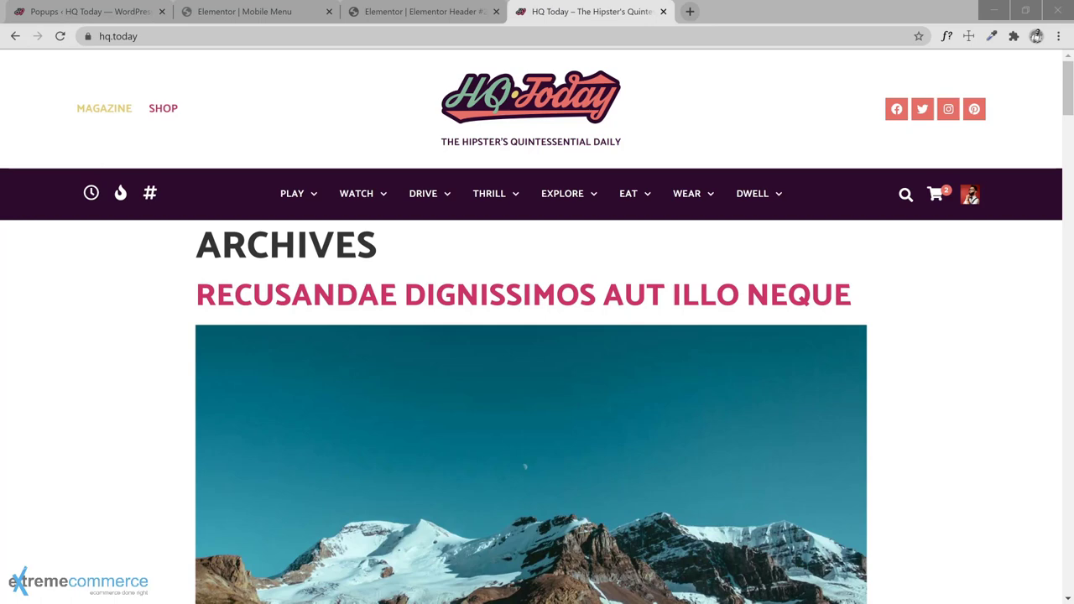
{"action": "left_click", "coordinate": [423, 14]}
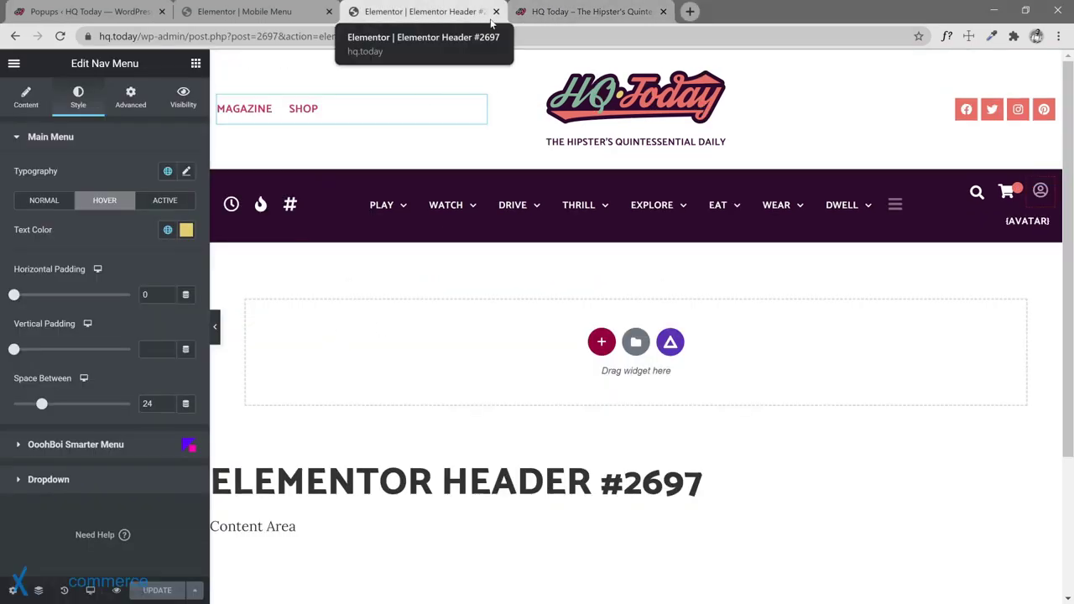
Step: Keep the Mobile Menu popup vertically centered after briefly trying the top position
{"action": "left_click", "coordinate": [293, 13]}
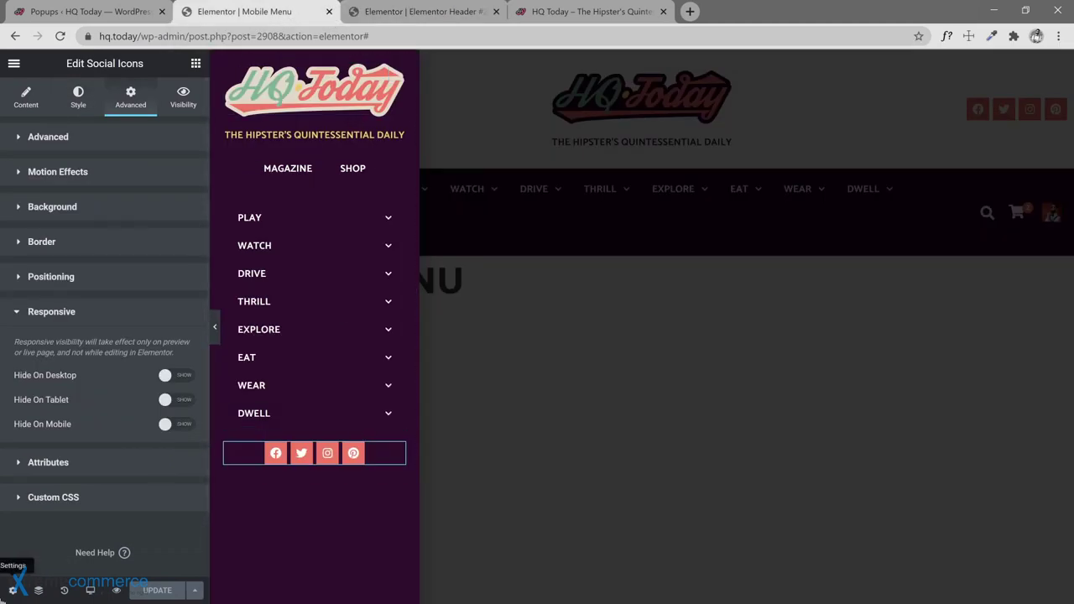
{"action": "left_click", "coordinate": [12, 590]}
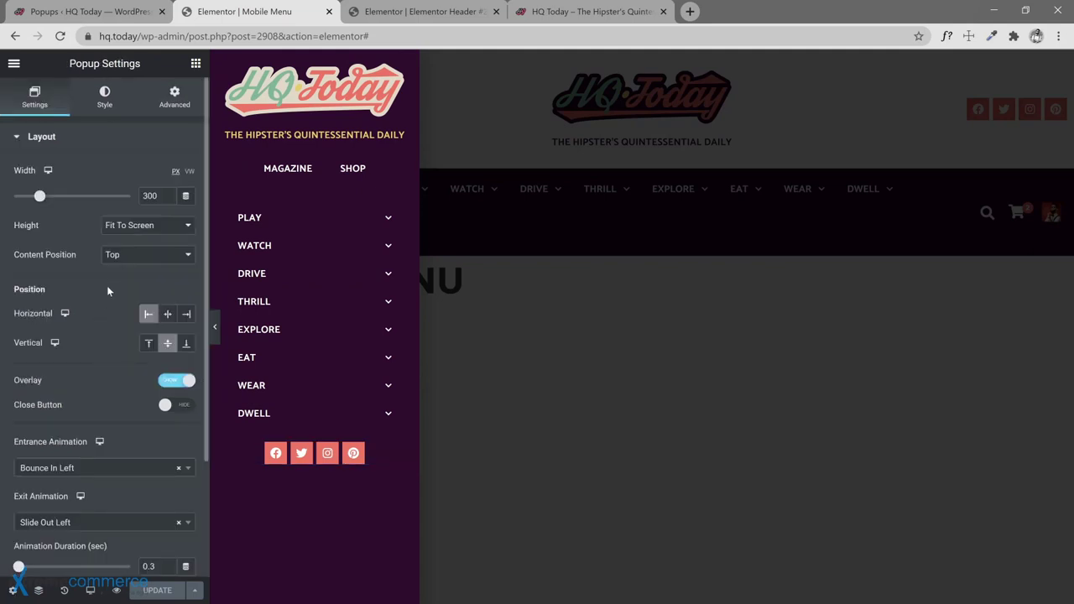
{"action": "left_click", "coordinate": [151, 345]}
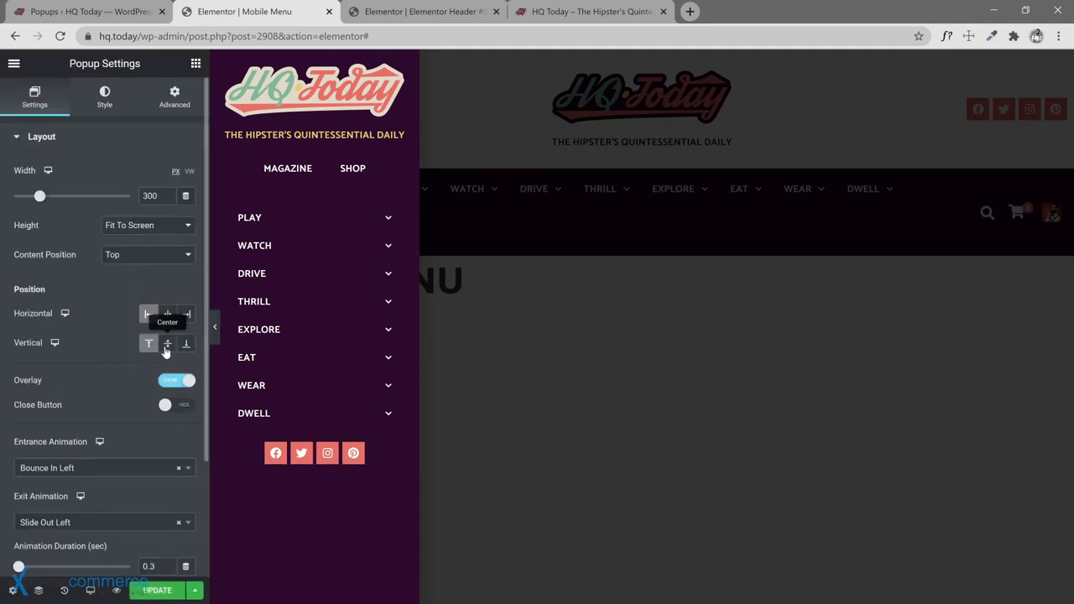
{"action": "left_click", "coordinate": [167, 346]}
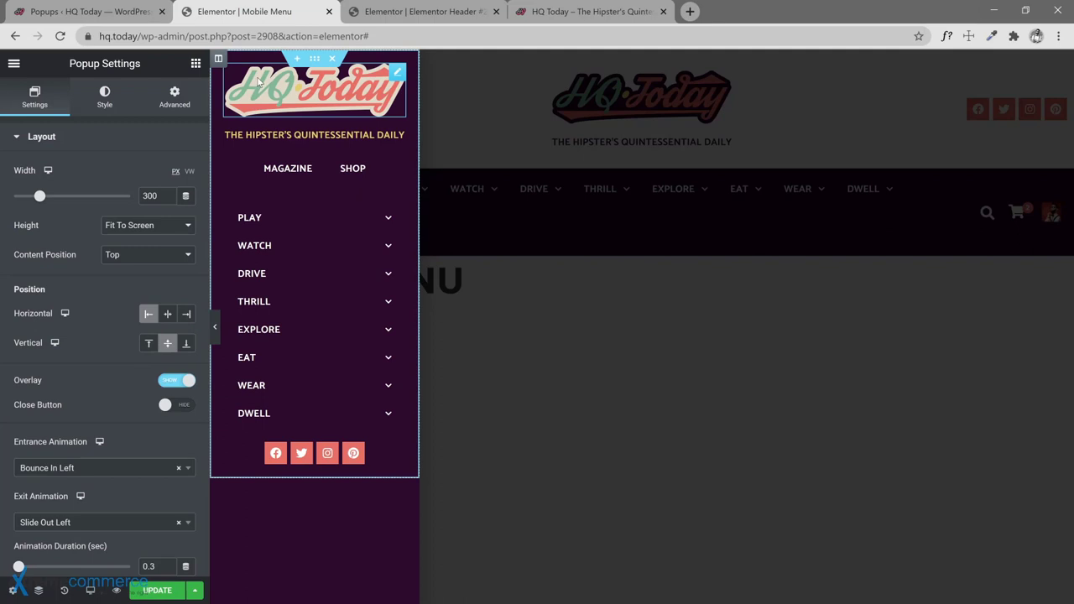
Step: Return the popup section's height from Fit To Screen to Default and save the Mobile Menu
{"action": "left_click", "coordinate": [314, 59]}
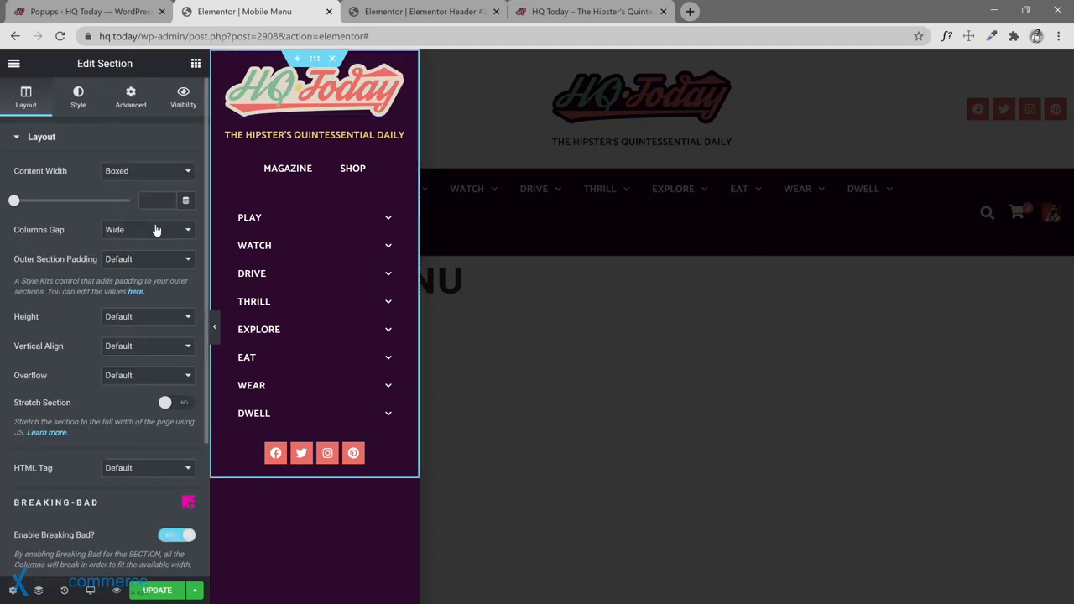
{"action": "left_click", "coordinate": [154, 173]}
{"action": "left_click", "coordinate": [156, 173]}
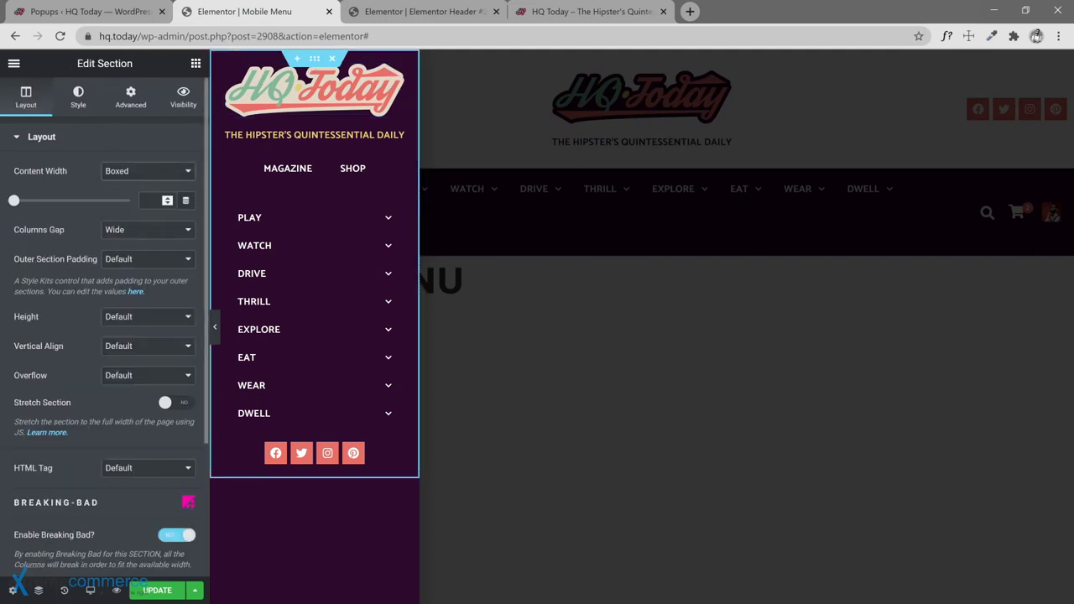
{"action": "left_click", "coordinate": [151, 322]}
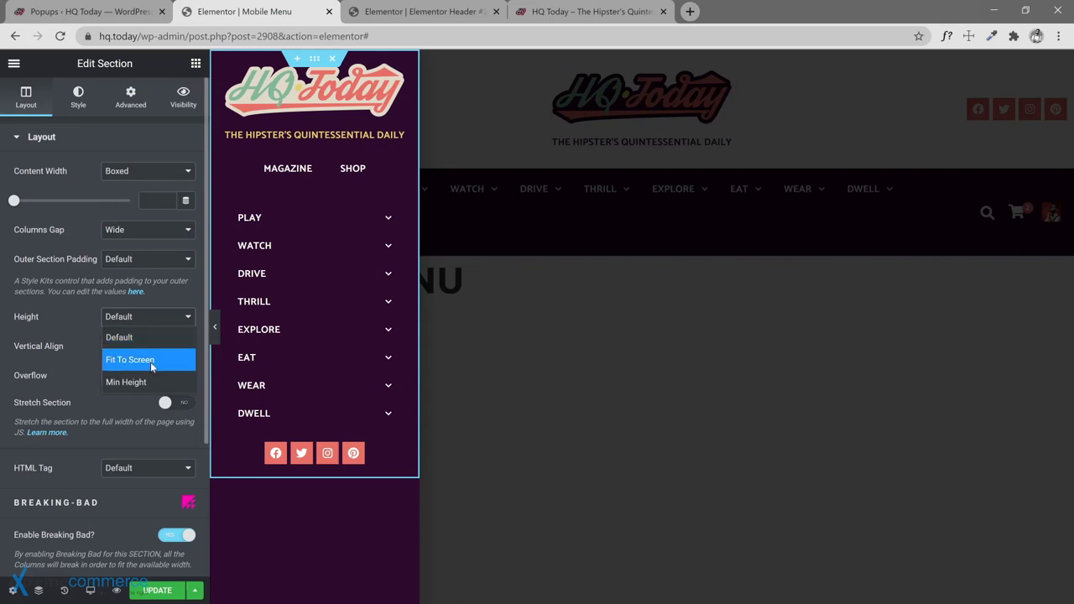
{"action": "key", "text": "Escape"}
{"action": "left_click", "coordinate": [151, 368]}
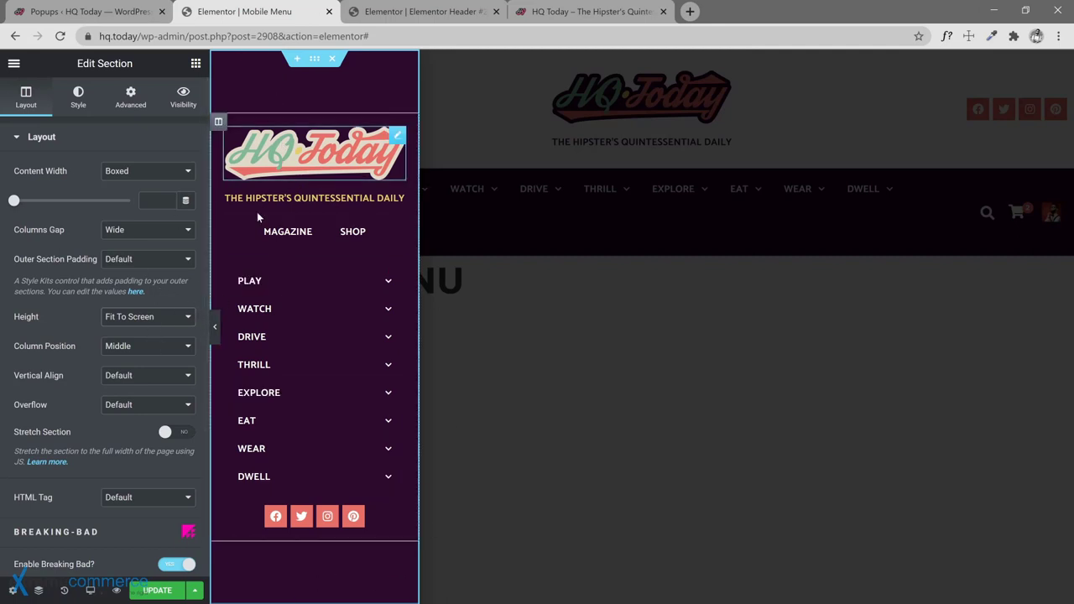
{"action": "left_click", "coordinate": [155, 324]}
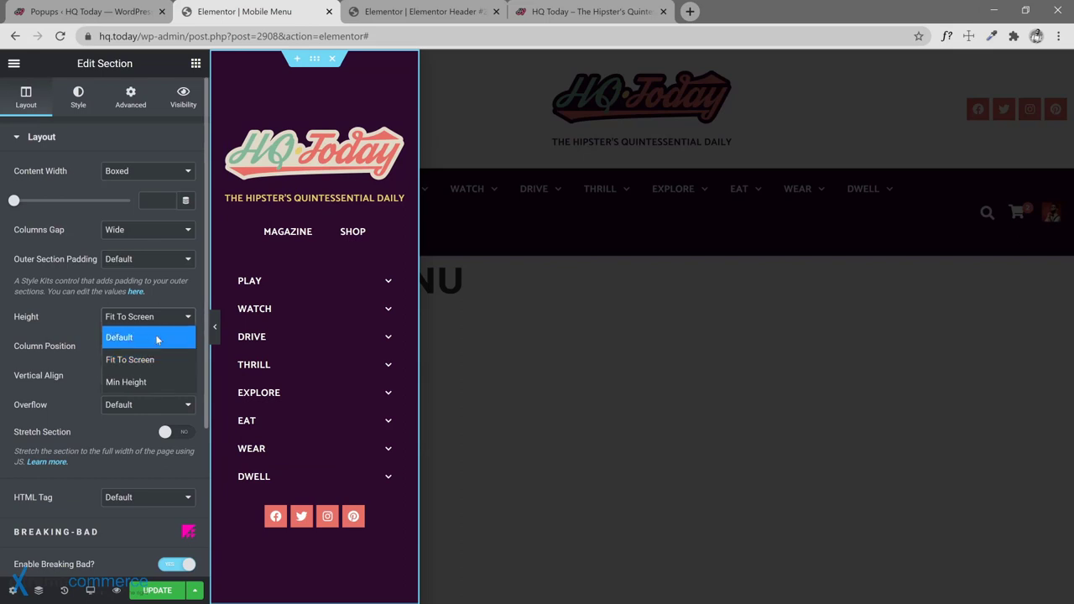
{"action": "left_click", "coordinate": [156, 338]}
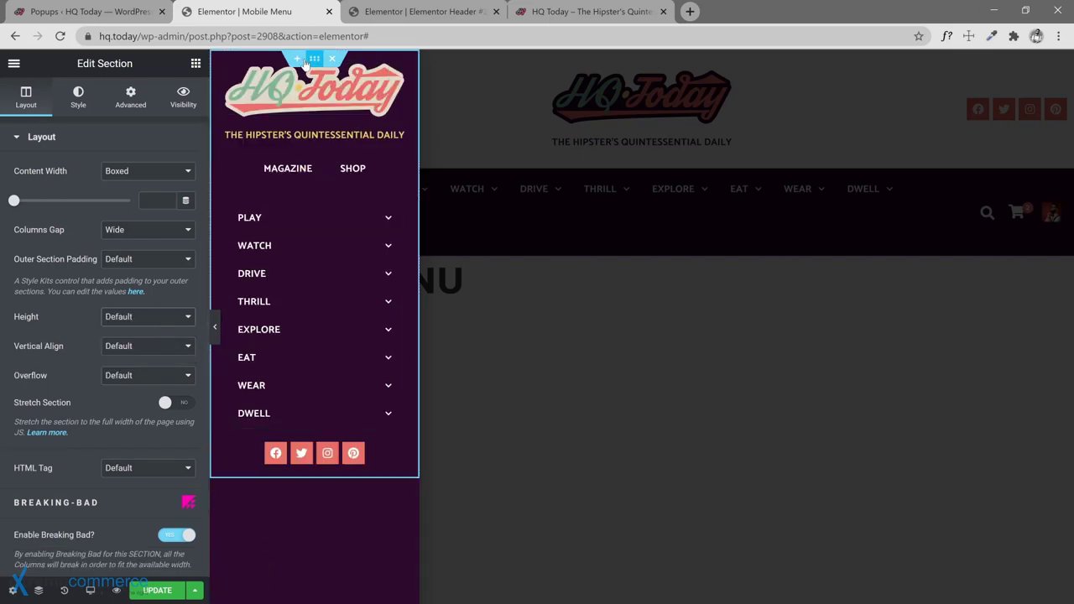
{"action": "left_click", "coordinate": [158, 597]}
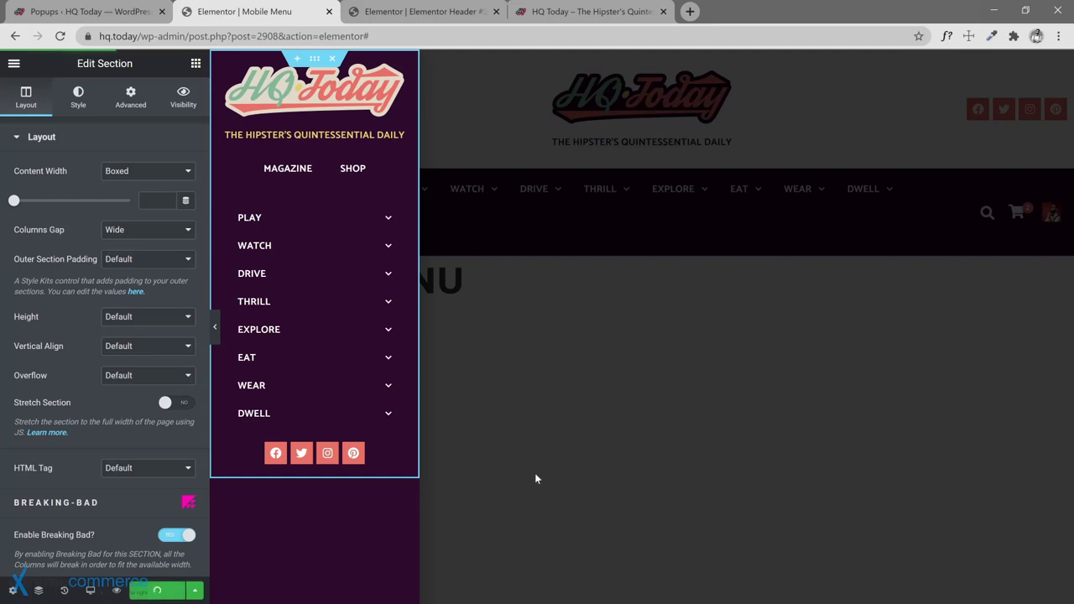
Step: Close the Mobile Menu editor tab, leaving the Popups list showing
{"action": "left_click", "coordinate": [423, 12]}
{"action": "left_click", "coordinate": [252, 12]}
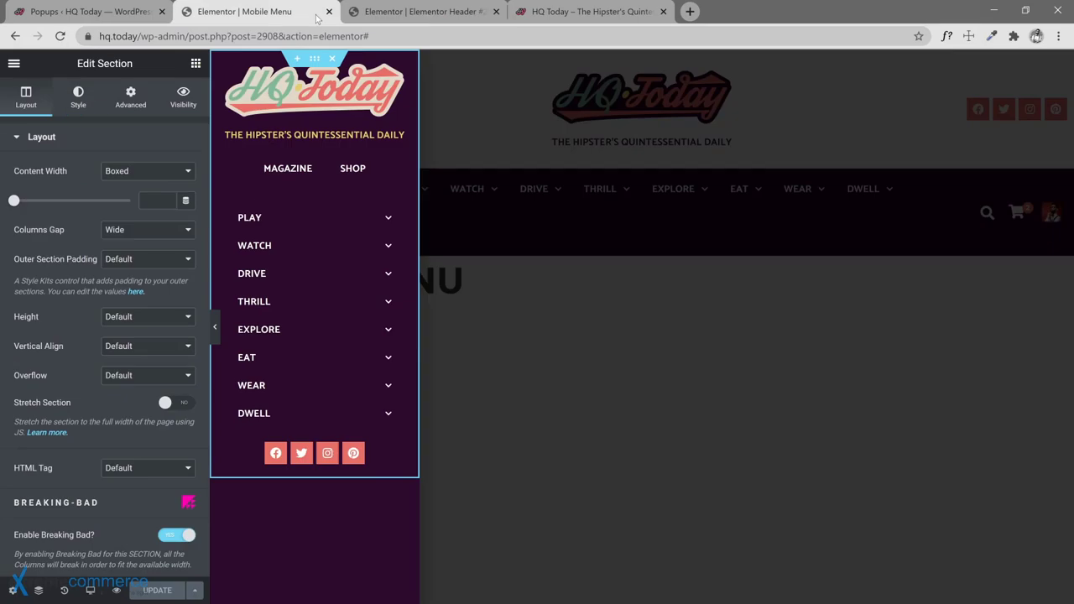
{"action": "left_click", "coordinate": [328, 12]}
{"action": "left_click", "coordinate": [42, 11]}
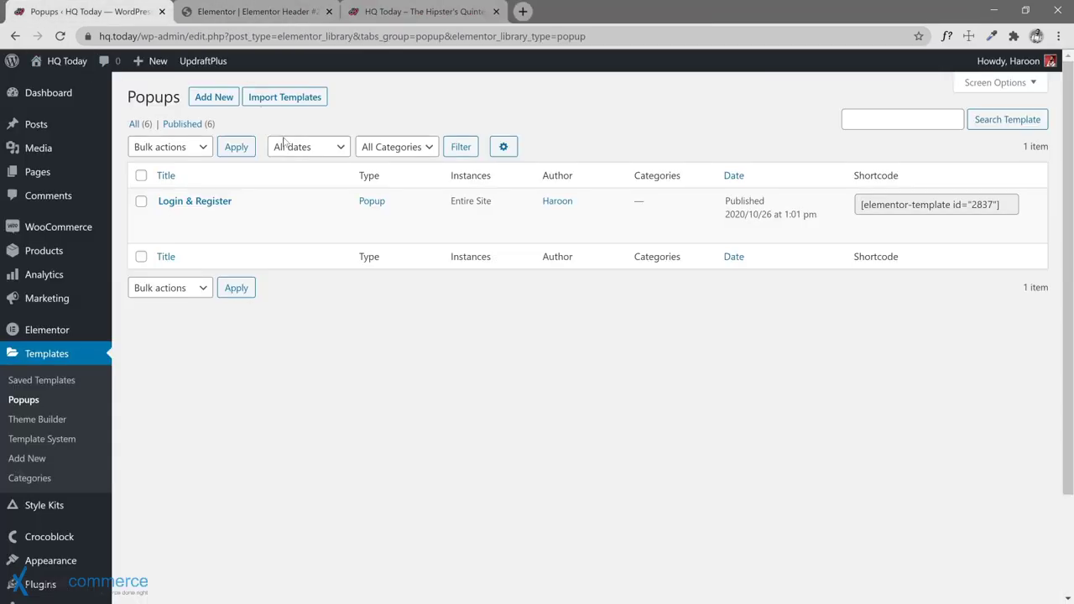
Step: Open Templates > Theme Builder in a new tab from the WordPress Popups list
{"action": "left_click", "coordinate": [244, 12]}
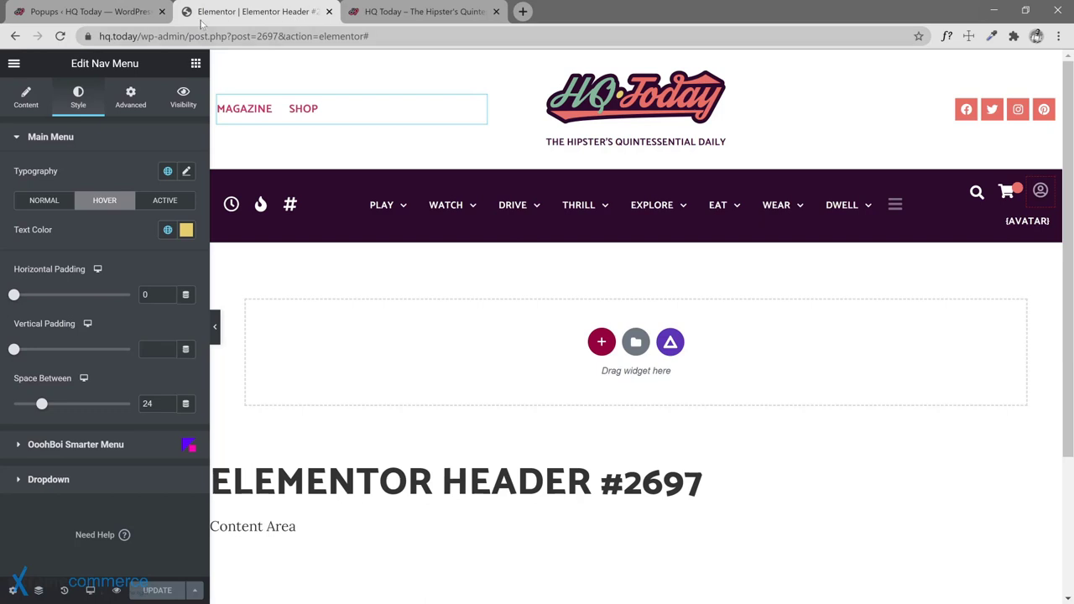
{"action": "left_click", "coordinate": [155, 11]}
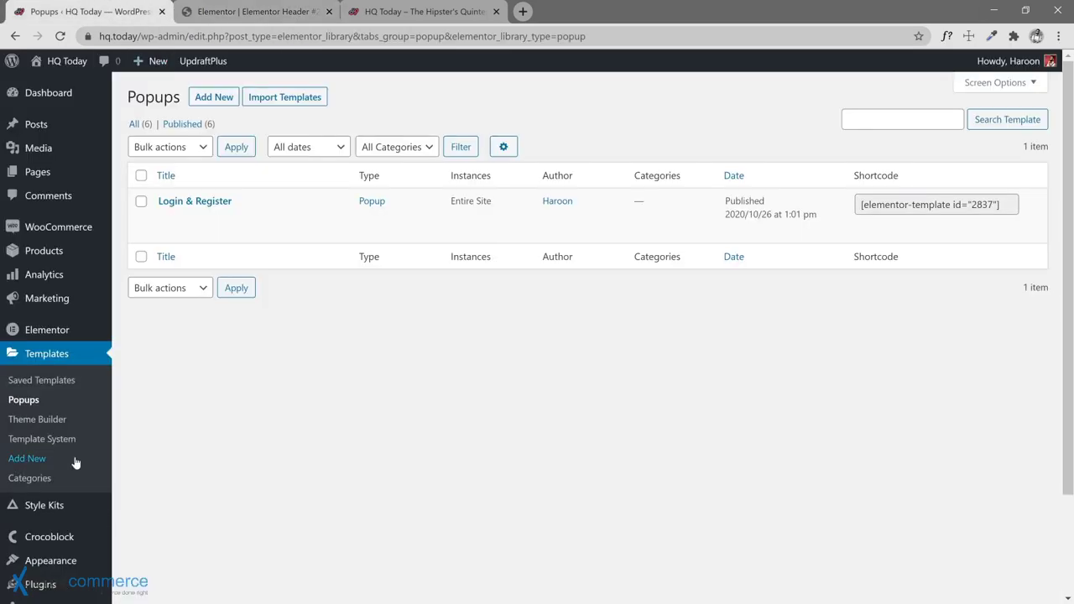
{"action": "right_click", "coordinate": [51, 424]}
{"action": "left_click", "coordinate": [93, 432]}
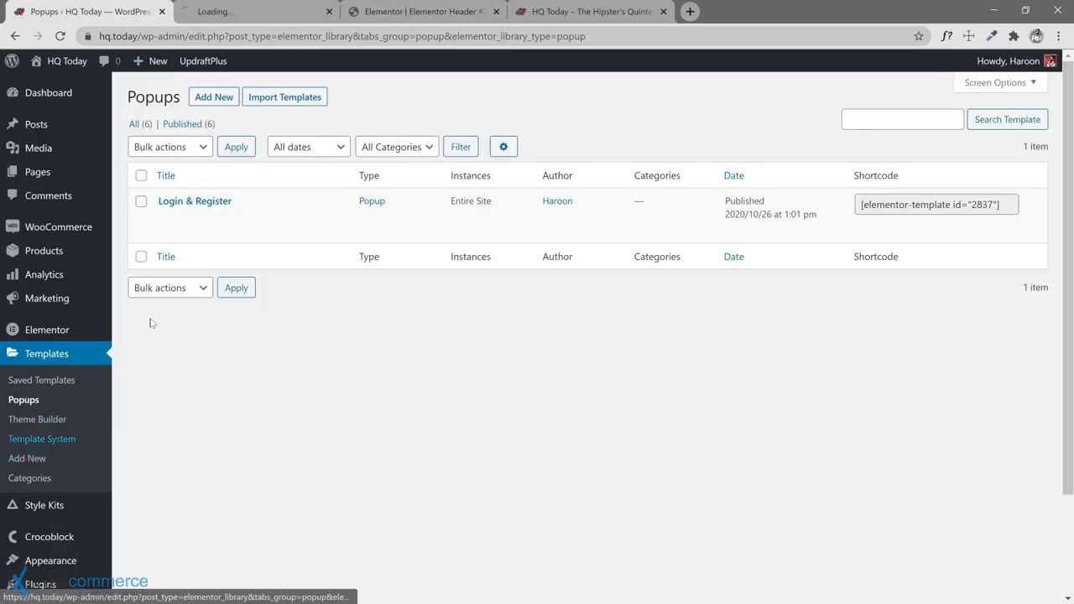
{"action": "left_click", "coordinate": [220, 12]}
{"action": "left_click", "coordinate": [126, 12]}
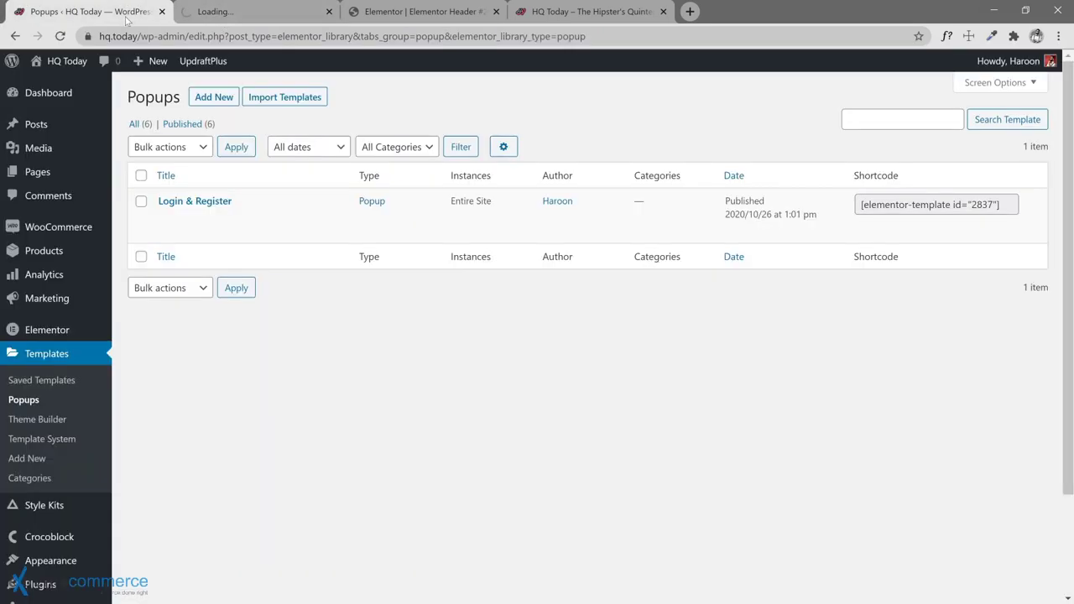
{"action": "left_click", "coordinate": [67, 60]}
Step: Move the Theme Builder tab to third place and switch to the new visual Theme Builder
{"action": "left_click", "coordinate": [216, 11]}
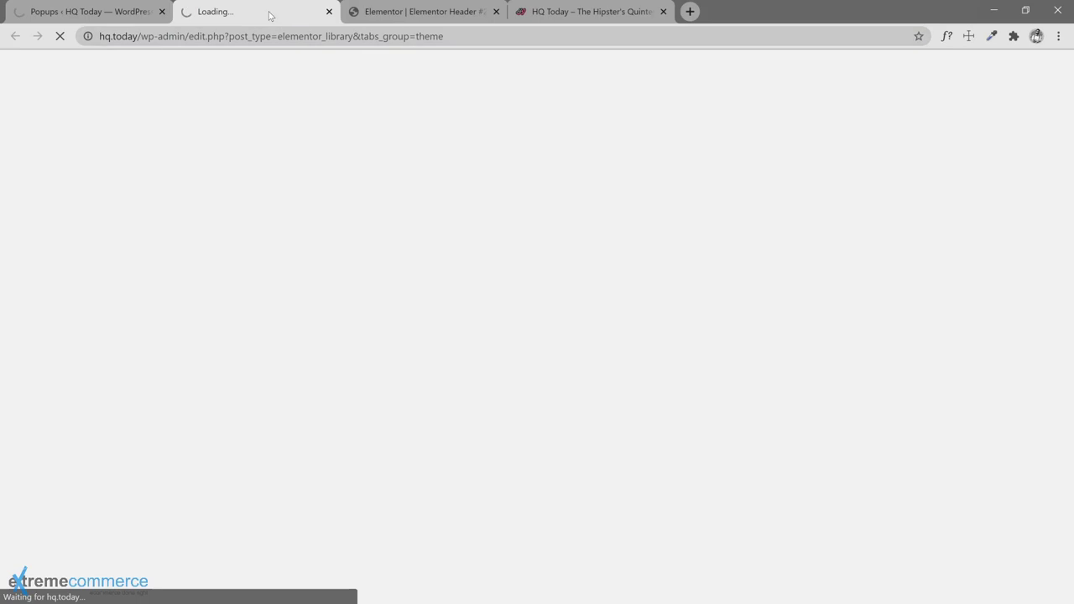
{"action": "left_click_drag", "start_coordinate": [269, 15], "coordinate": [359, 23]}
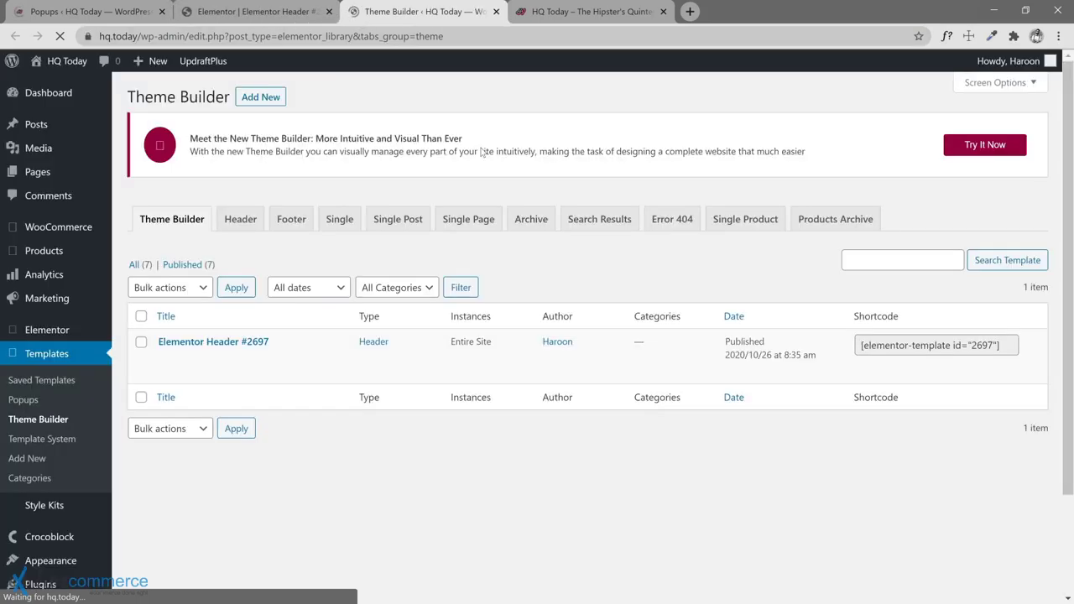
{"action": "left_click", "coordinate": [1001, 149]}
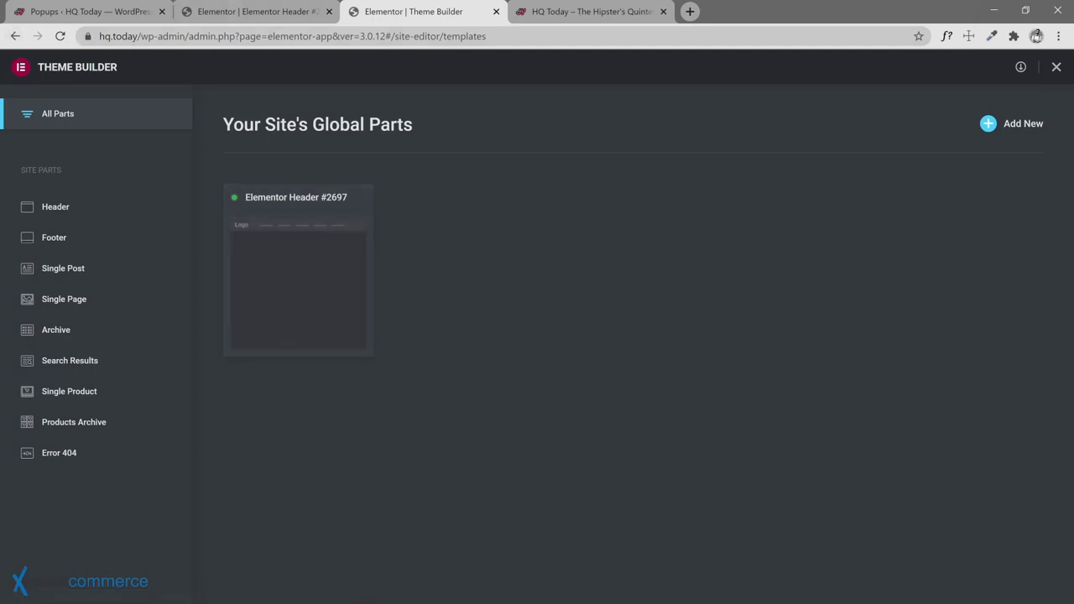
Step: Retitle the header template 'Header', save it, and reload Theme Builder to show the new name
{"action": "left_click", "coordinate": [235, 11]}
{"action": "left_click", "coordinate": [14, 590]}
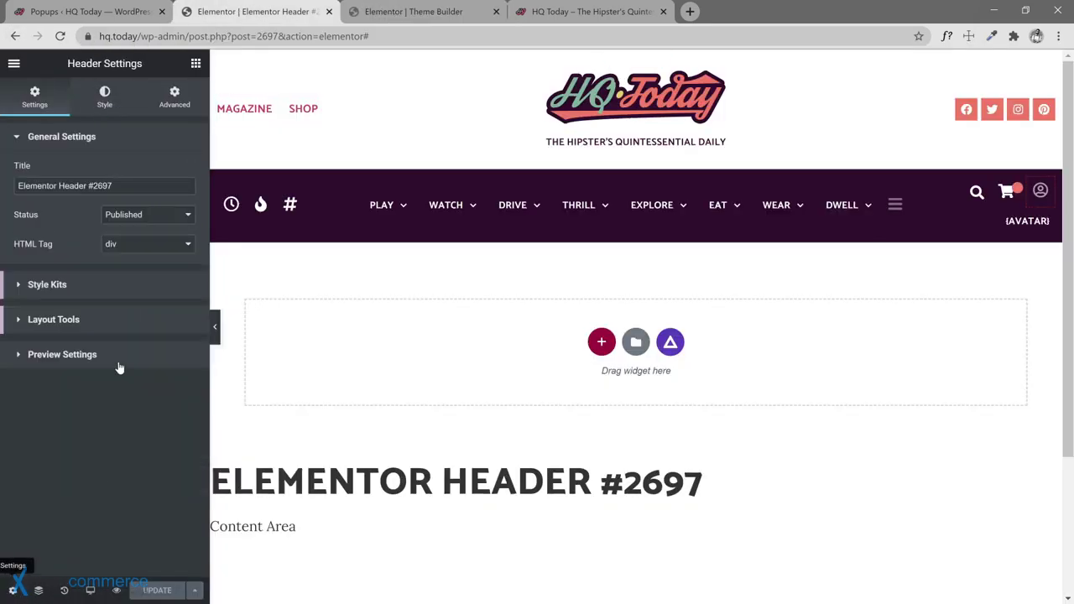
{"action": "triple_click", "coordinate": [64, 186]}
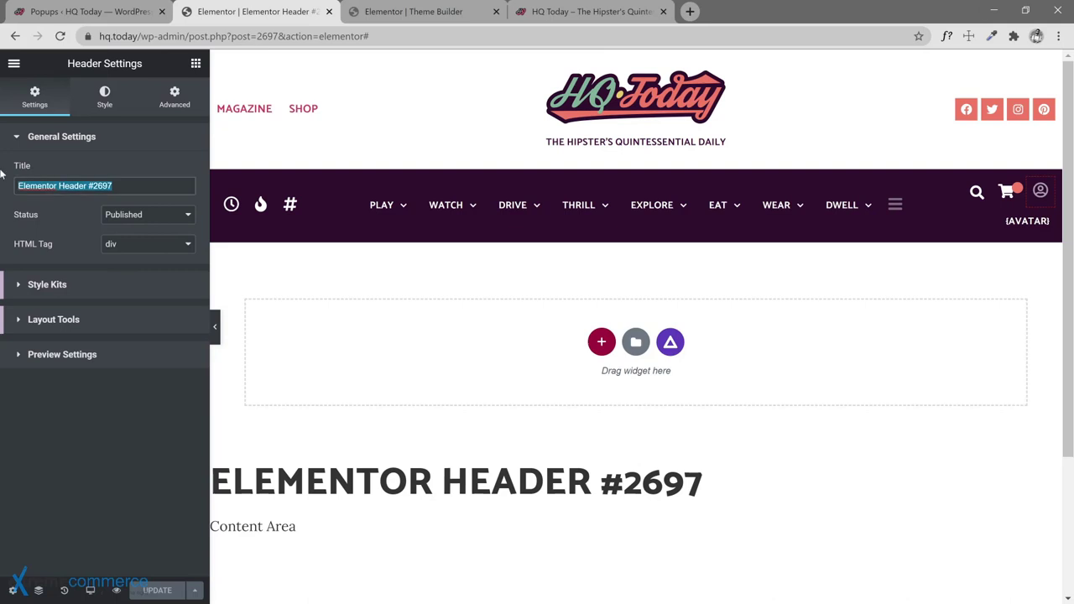
{"action": "type", "text": "Header"}
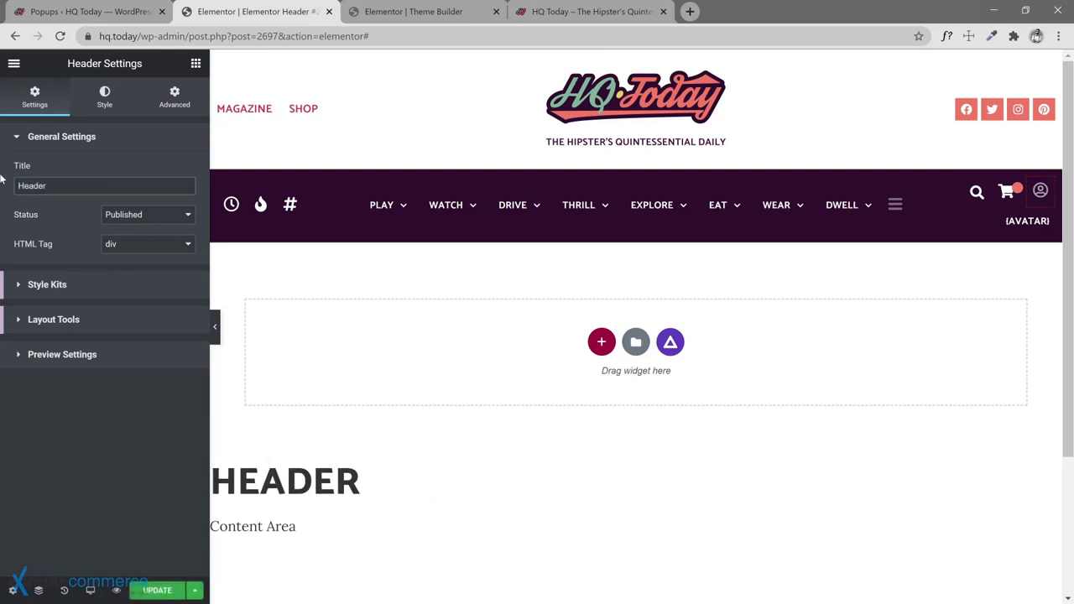
{"action": "left_click", "coordinate": [158, 591]}
{"action": "left_click", "coordinate": [388, 14]}
{"action": "left_click", "coordinate": [59, 36]}
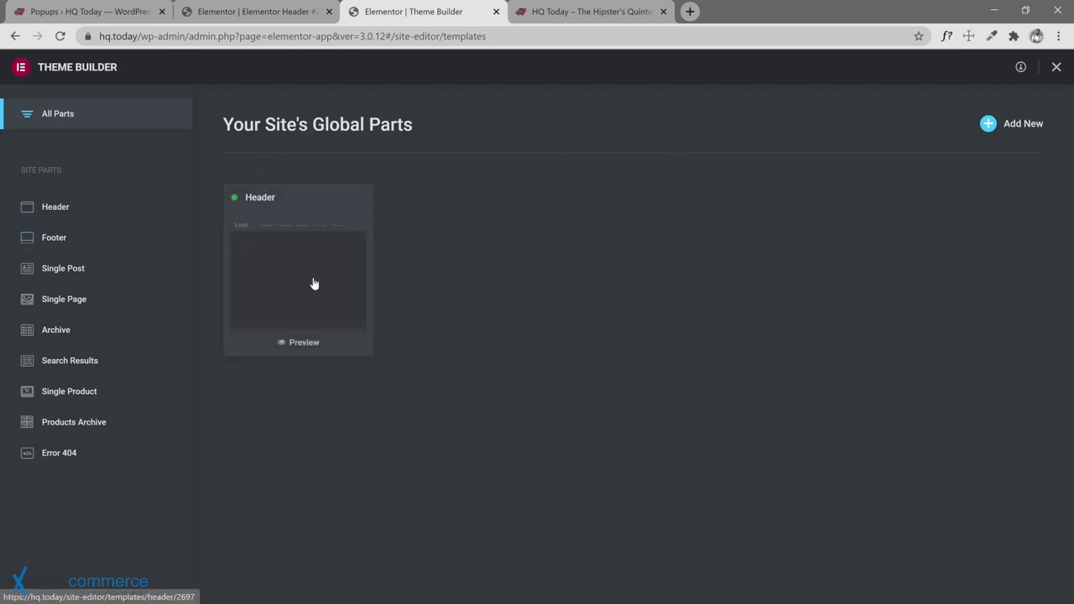
Step: Add a new footer template from Theme Builder's Footer parts, closing the block library without inserting anything
{"action": "left_click", "coordinate": [65, 237]}
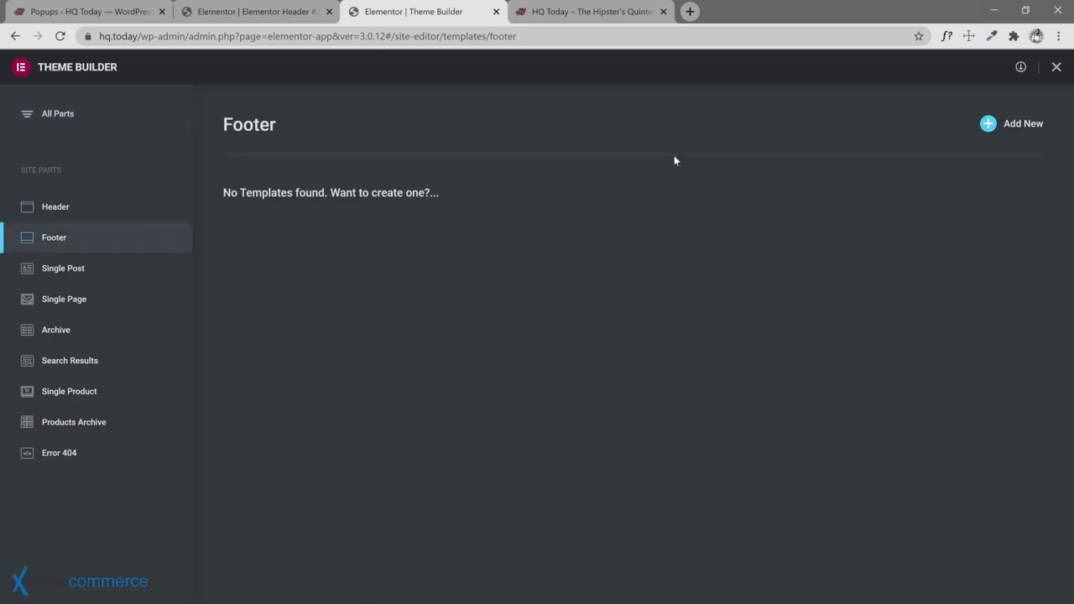
{"action": "left_click", "coordinate": [993, 135]}
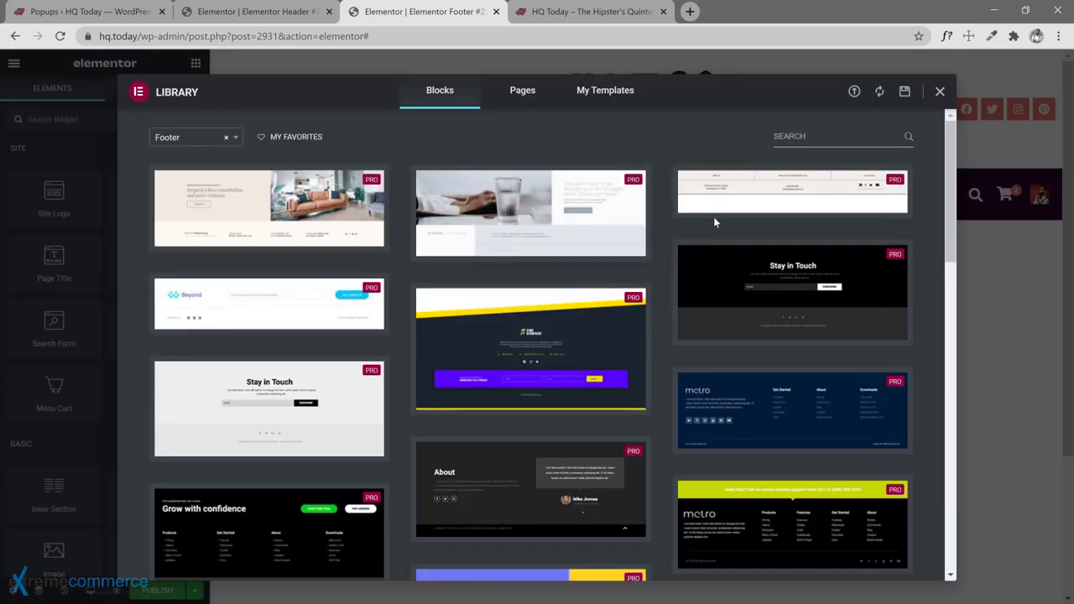
{"action": "scroll", "coordinate": [515, 448], "scroll_direction": "down", "scroll_amount": 3}
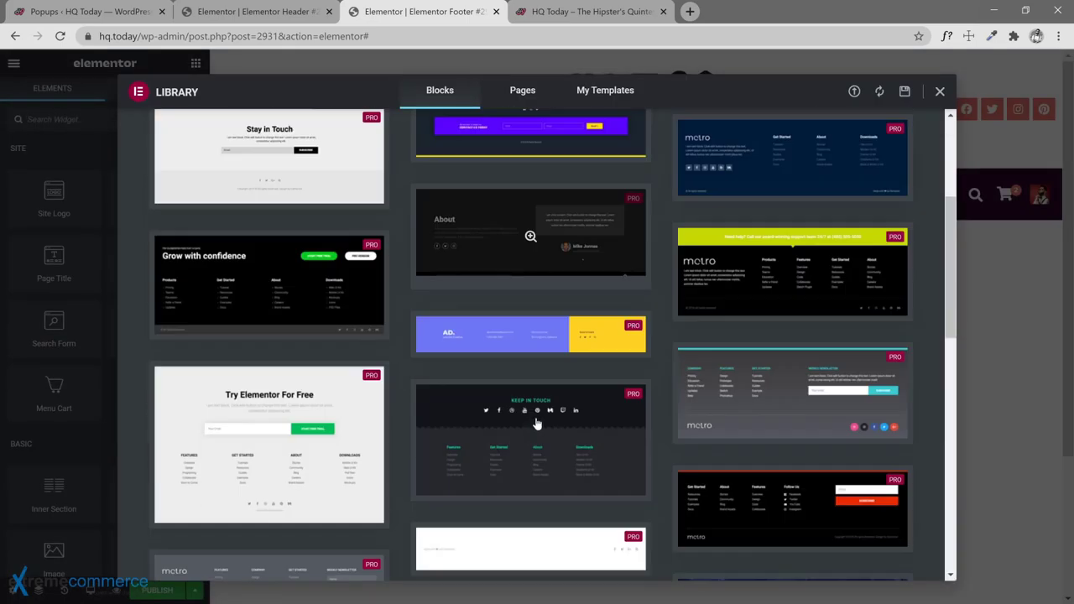
{"action": "scroll", "coordinate": [556, 427], "scroll_direction": "down", "scroll_amount": 4}
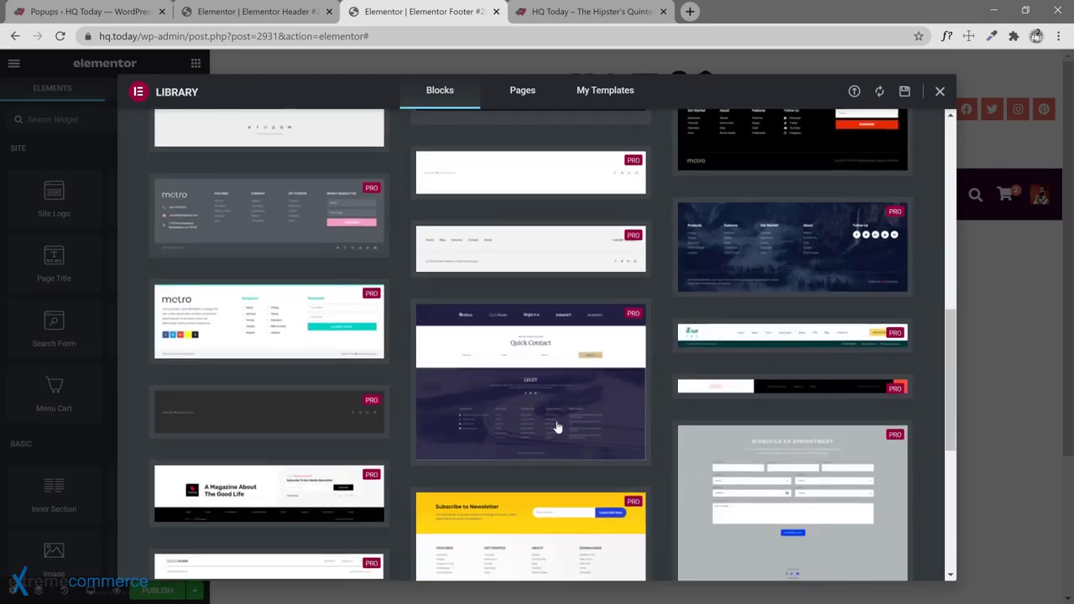
{"action": "scroll", "coordinate": [369, 383], "scroll_direction": "down", "scroll_amount": 4}
{"action": "scroll", "coordinate": [591, 338], "scroll_direction": "up", "scroll_amount": 4}
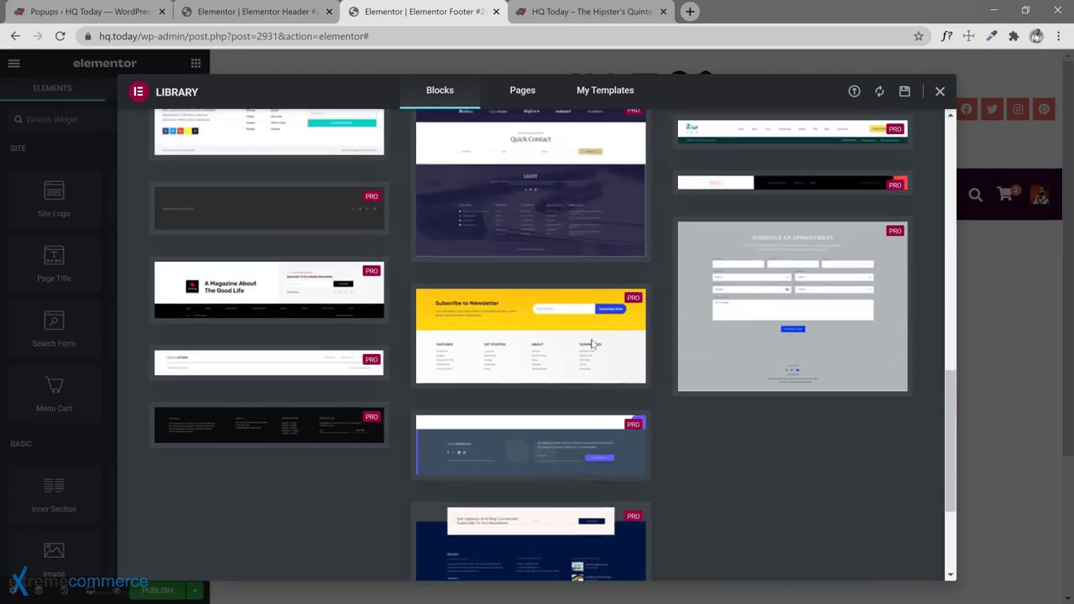
{"action": "scroll", "coordinate": [302, 297], "scroll_direction": "up", "scroll_amount": 10}
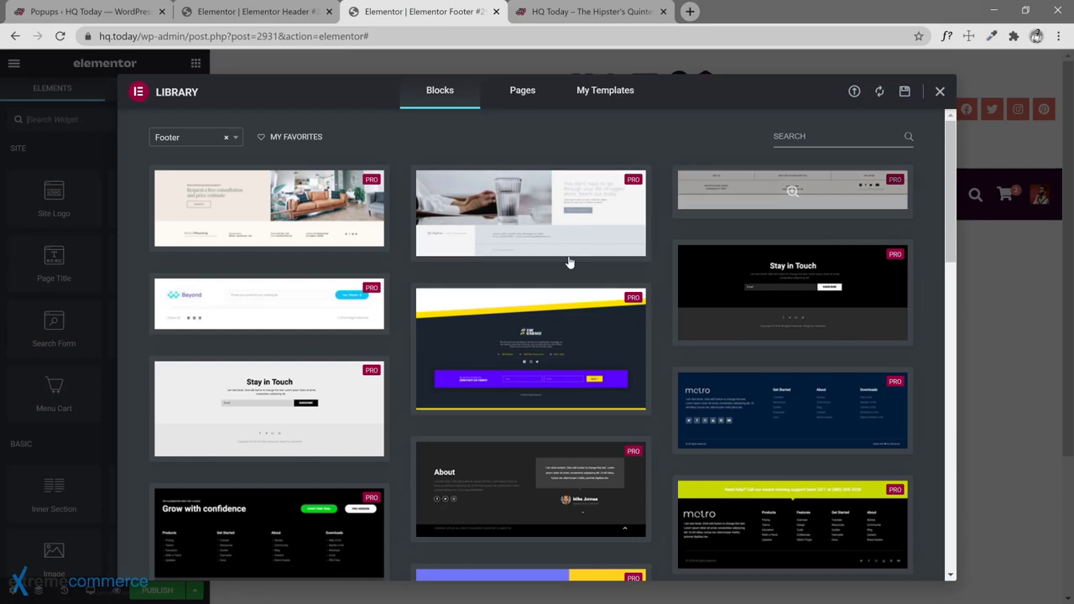
{"action": "left_click", "coordinate": [940, 92]}
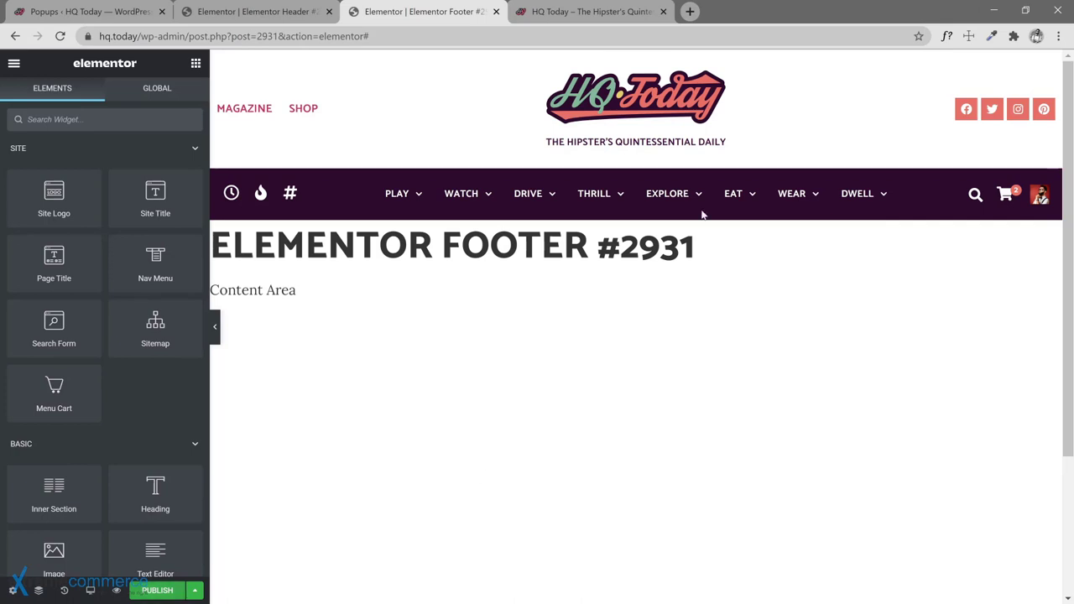
{"action": "scroll", "coordinate": [865, 278], "scroll_direction": "down", "scroll_amount": 2}
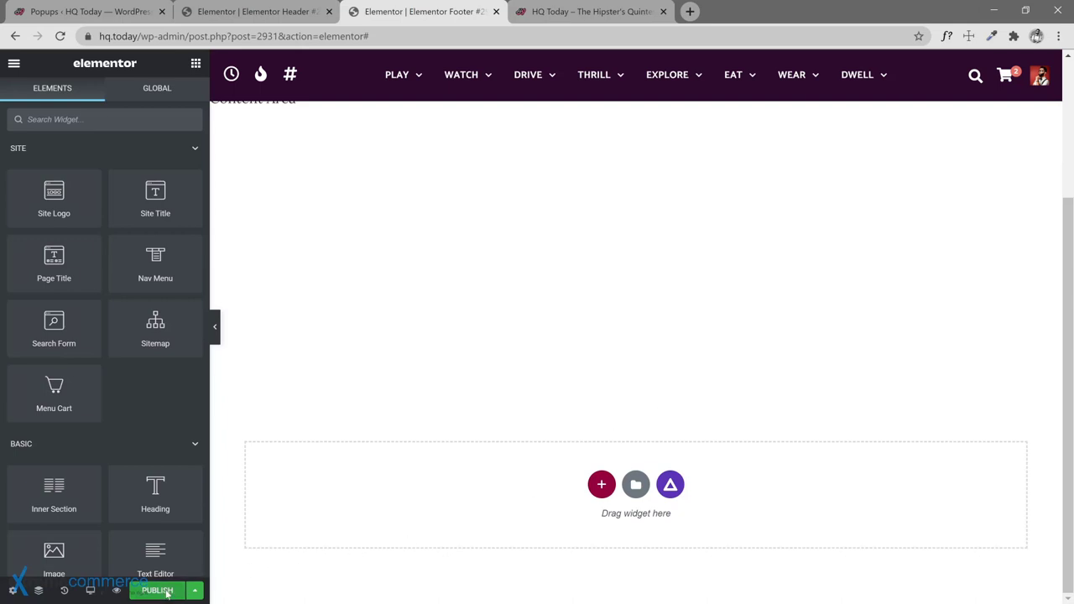
Step: Publish the footer with an Entire Site display condition, retitle it Footer, and save
{"action": "left_click", "coordinate": [156, 590]}
{"action": "left_click", "coordinate": [549, 397]}
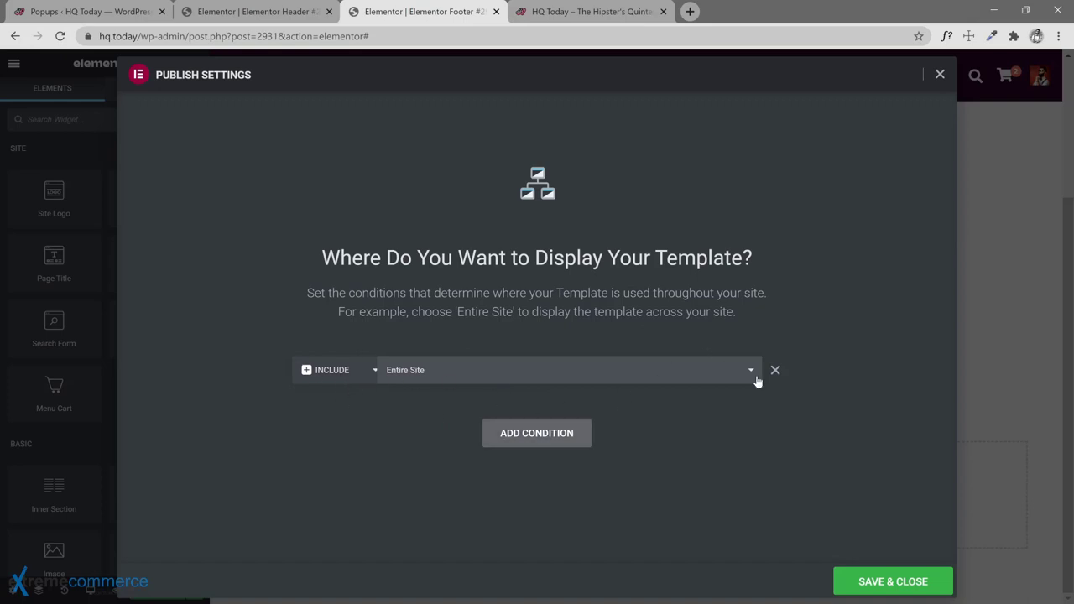
{"action": "left_click", "coordinate": [923, 581]}
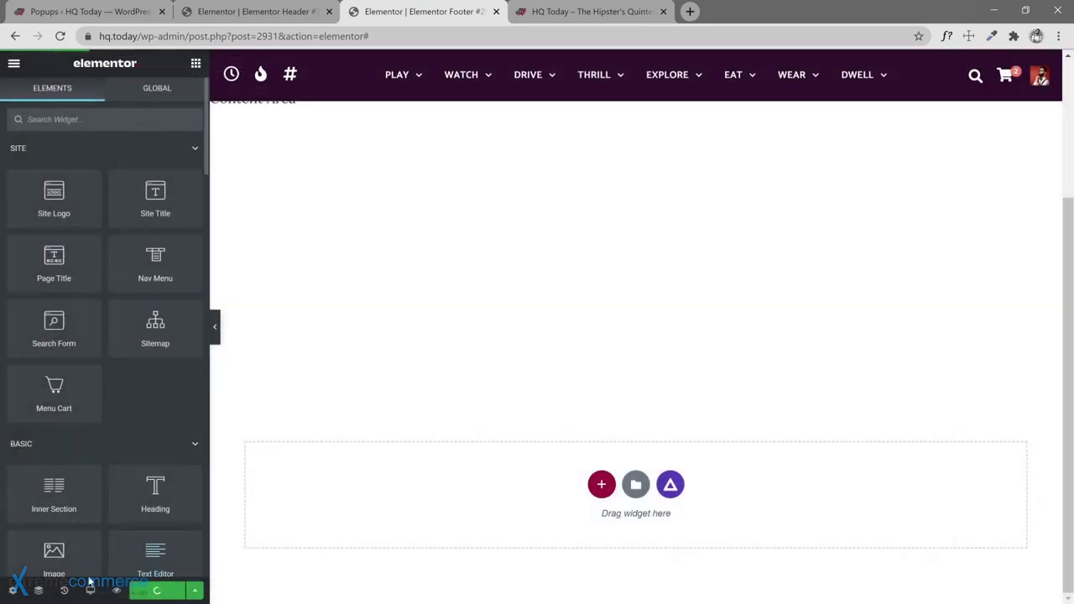
{"action": "left_click", "coordinate": [12, 589]}
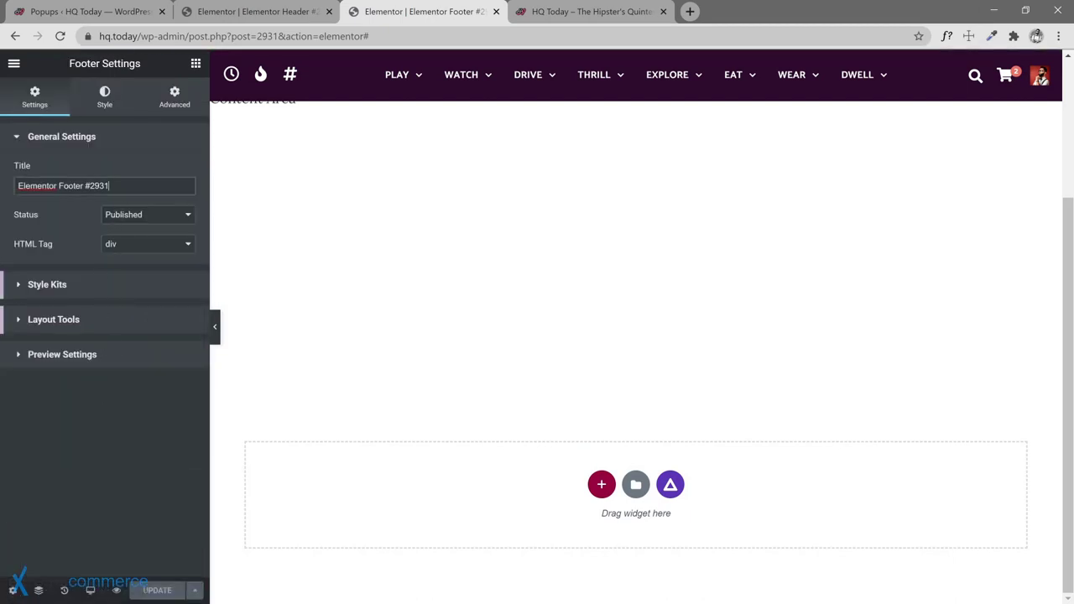
{"action": "triple_click", "coordinate": [18, 186]}
{"action": "type", "text": "Footer"}
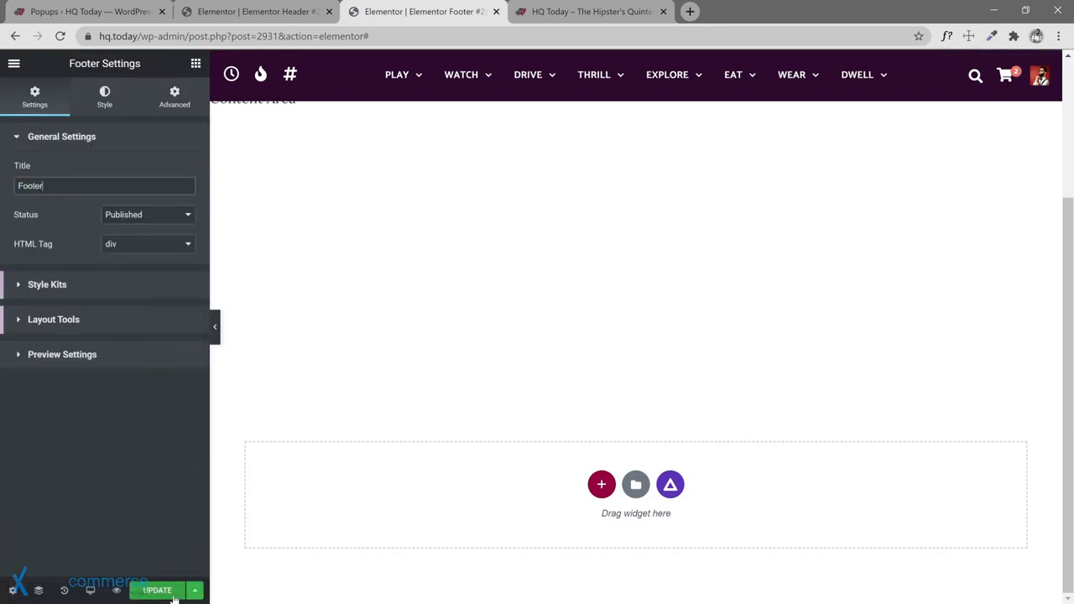
{"action": "left_click", "coordinate": [157, 589]}
Step: Set the header template's HTML tag to header and save it
{"action": "left_click", "coordinate": [256, 11]}
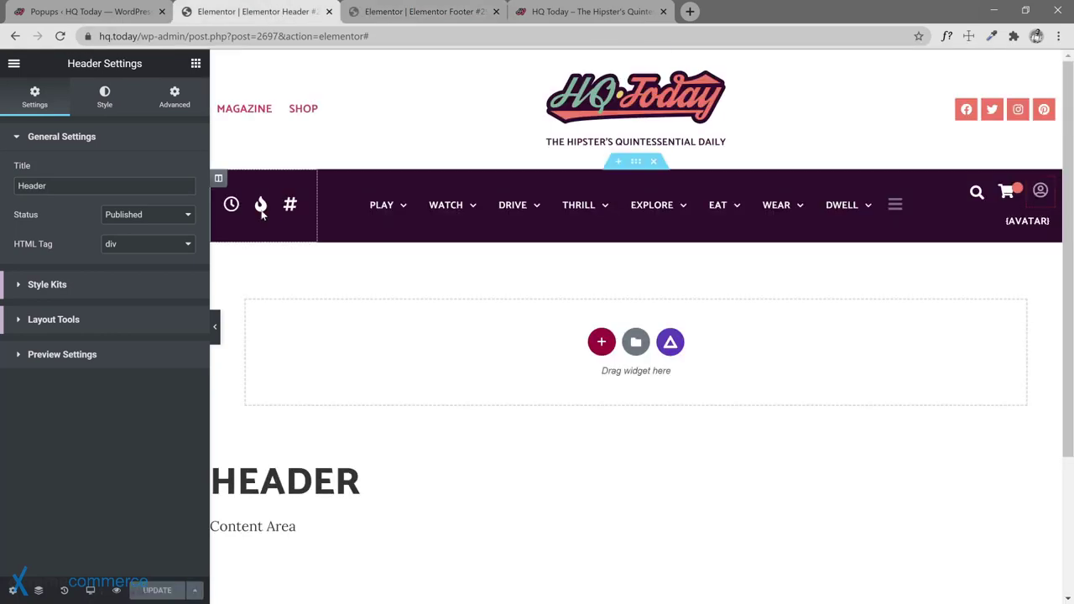
{"action": "left_click", "coordinate": [127, 244]}
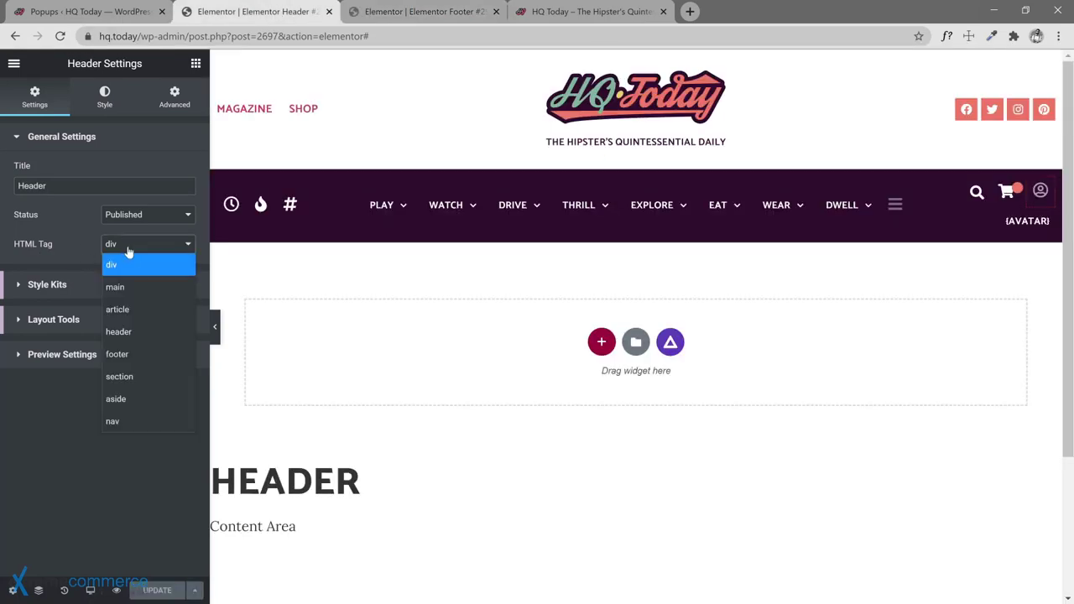
{"action": "left_click", "coordinate": [141, 333]}
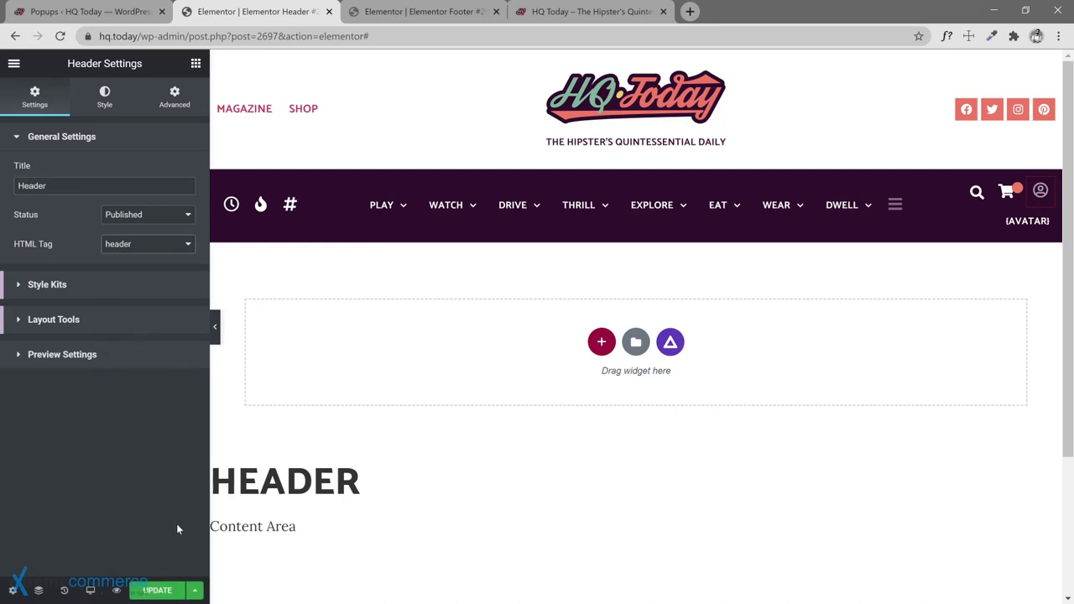
{"action": "left_click", "coordinate": [160, 589]}
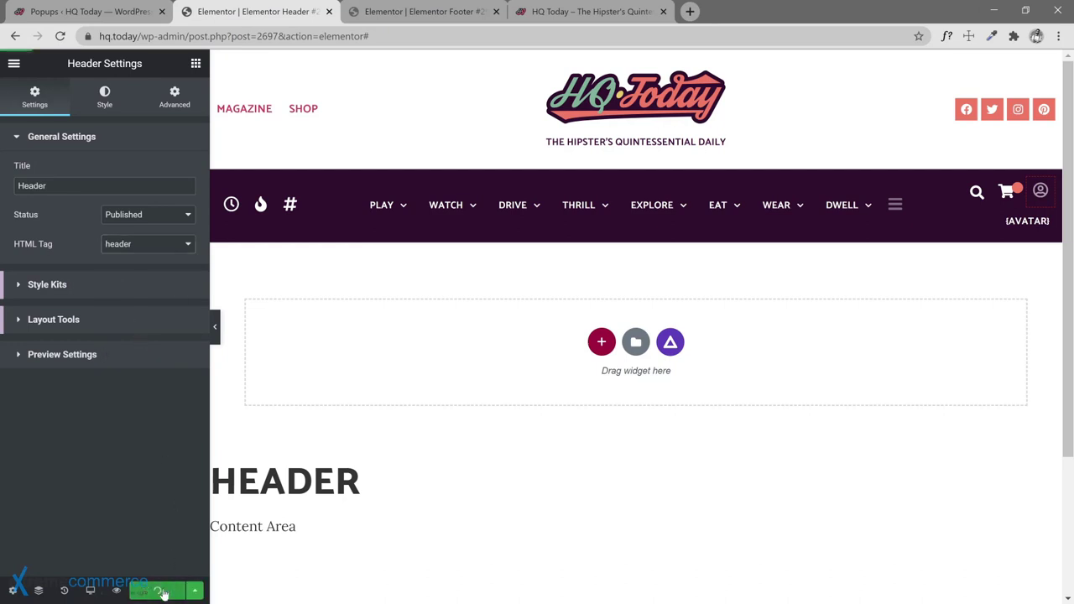
Step: Set the footer template's HTML tag to footer and save it
{"action": "left_click", "coordinate": [420, 11]}
{"action": "left_click", "coordinate": [127, 245]}
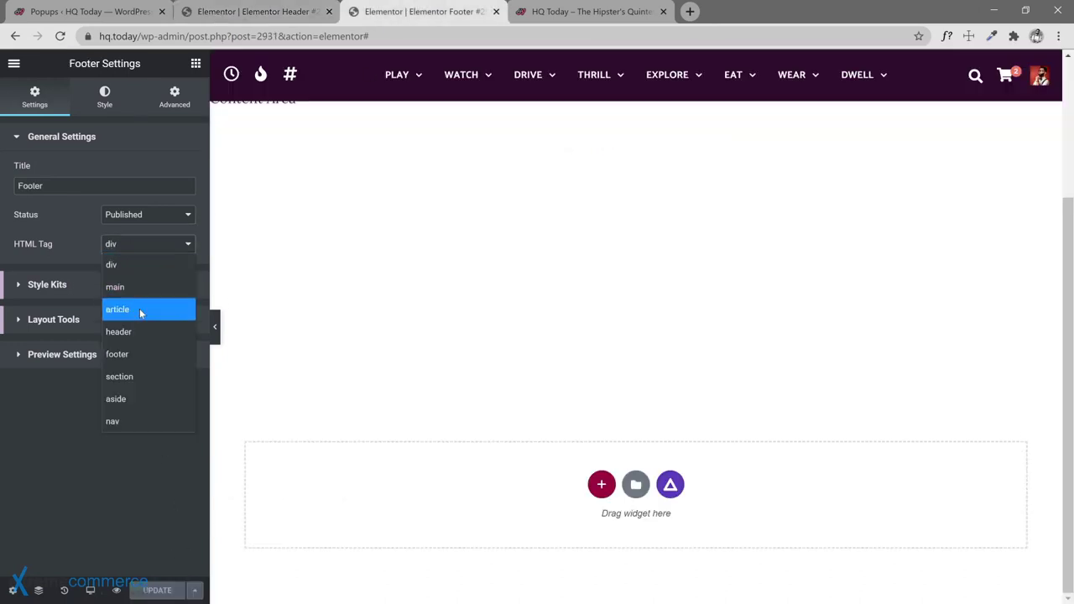
{"action": "left_click", "coordinate": [145, 357]}
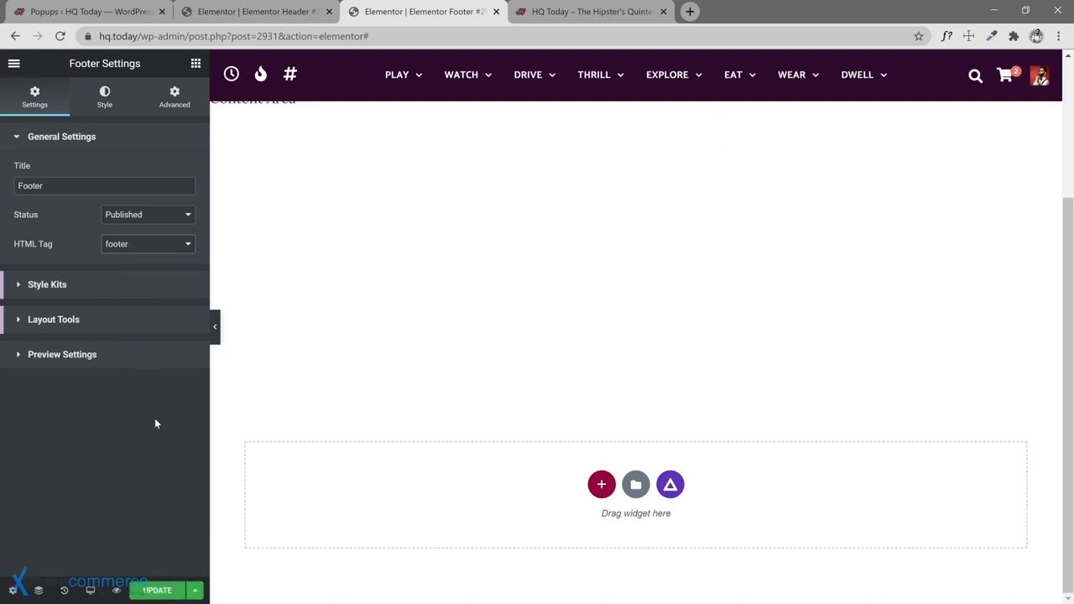
{"action": "left_click", "coordinate": [157, 590]}
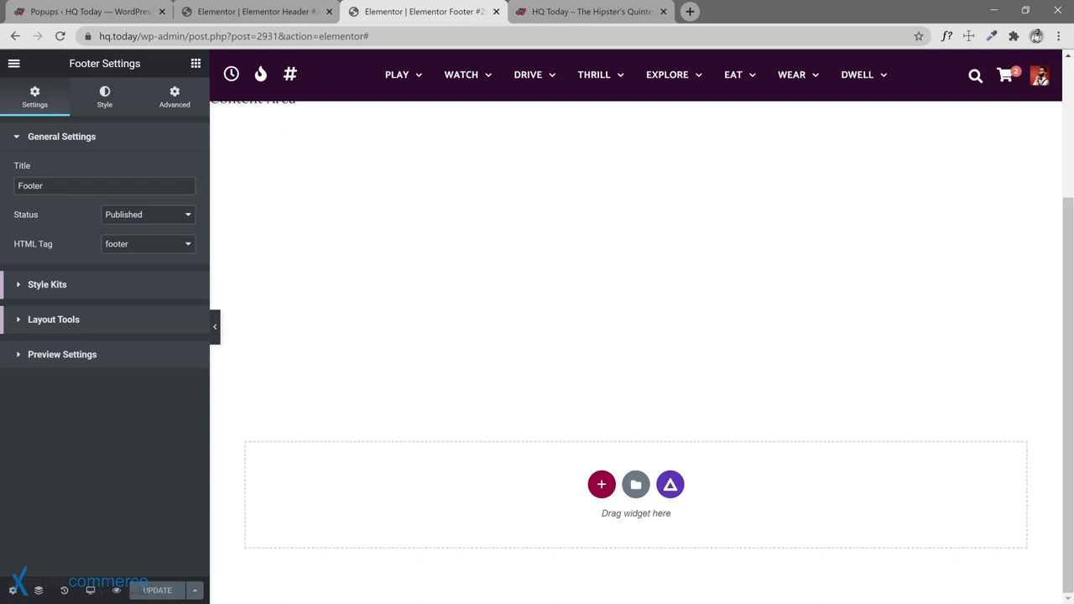
{"action": "left_click", "coordinate": [233, 12]}
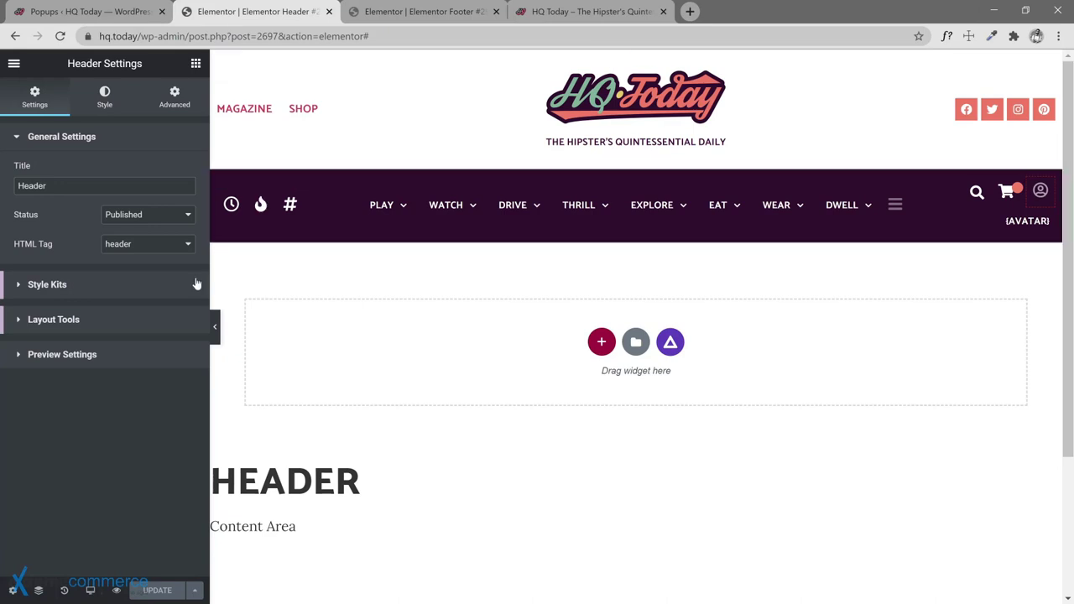
{"action": "left_click", "coordinate": [361, 21]}
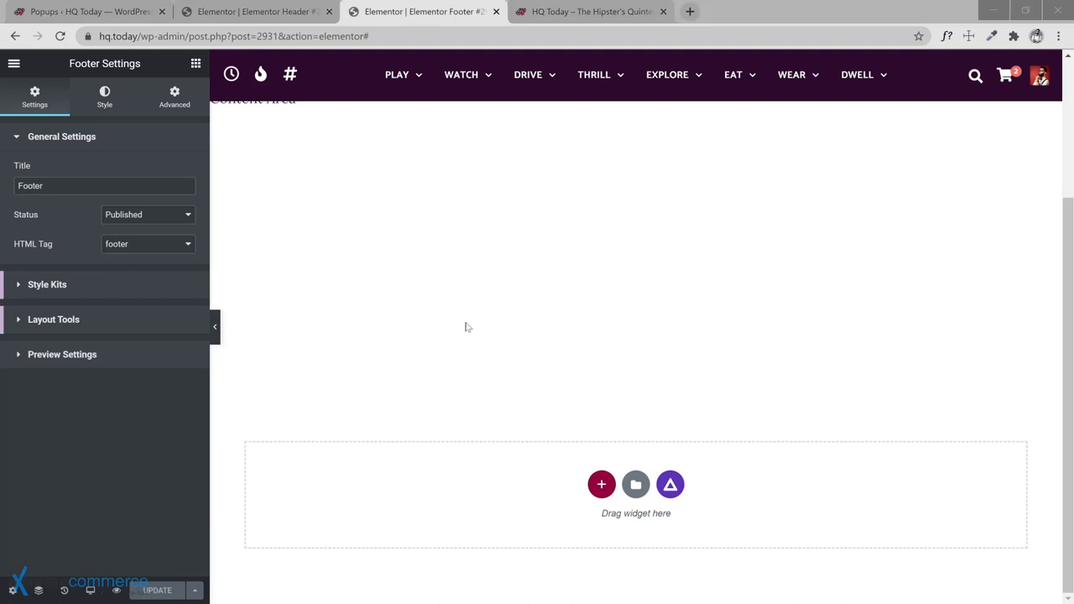
{"action": "scroll", "coordinate": [468, 324], "scroll_direction": "up", "scroll_amount": 3}
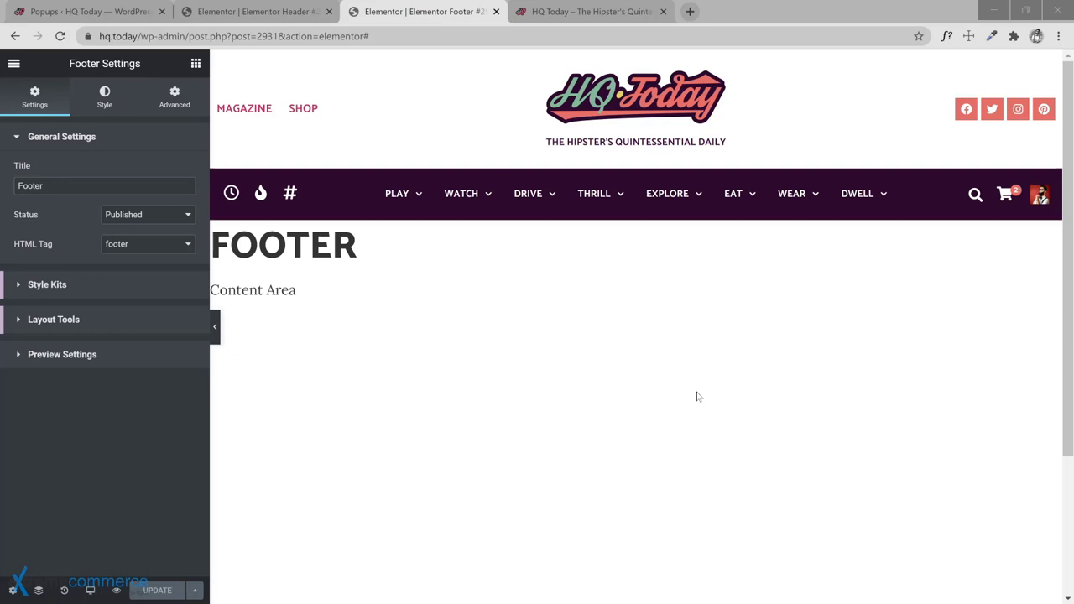
{"action": "scroll", "coordinate": [474, 309], "scroll_direction": "down", "scroll_amount": 2}
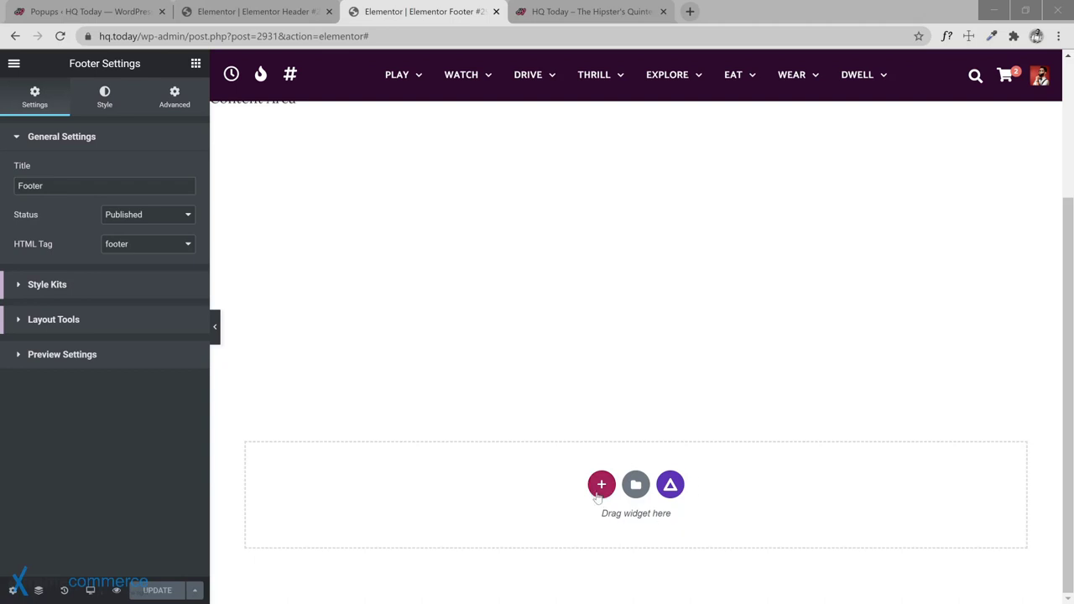
Step: Stack a one-column, a two-column, and another one-column section in the footer
{"action": "left_click", "coordinate": [601, 484]}
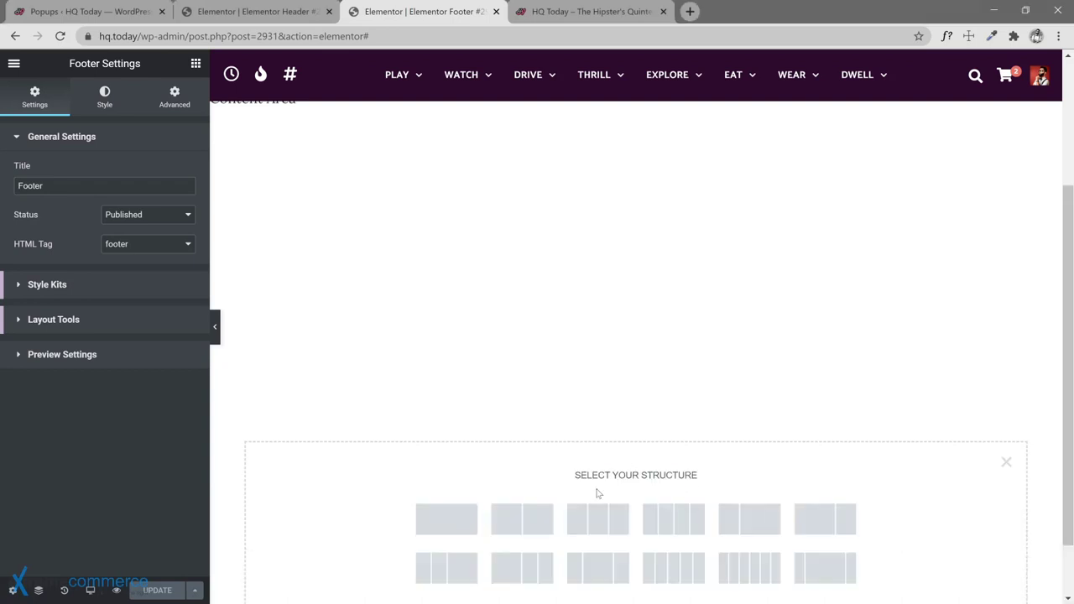
{"action": "left_click", "coordinate": [456, 511]}
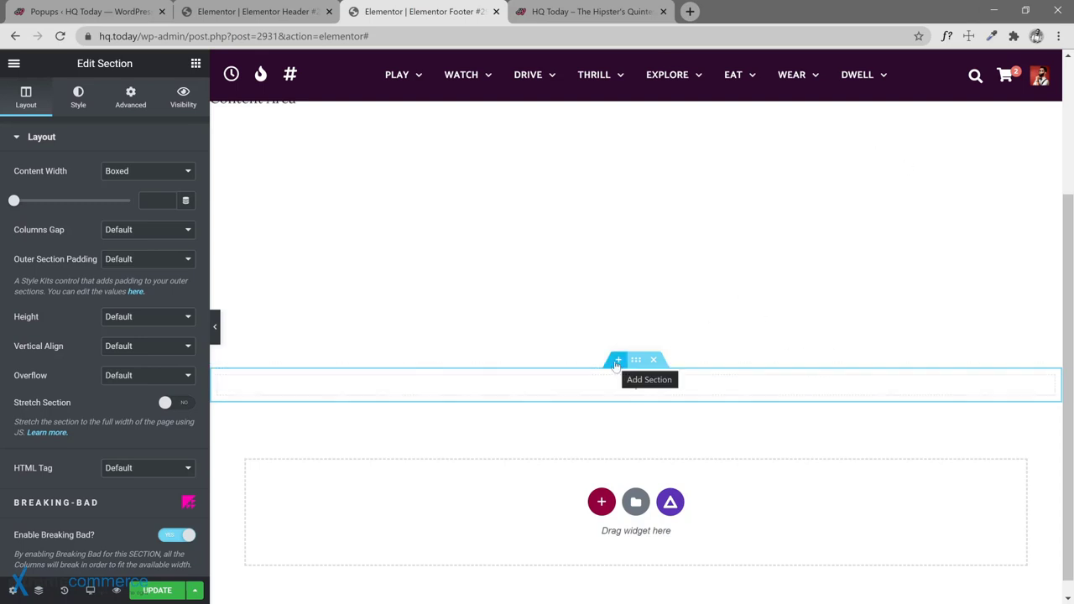
{"action": "left_click", "coordinate": [601, 501]}
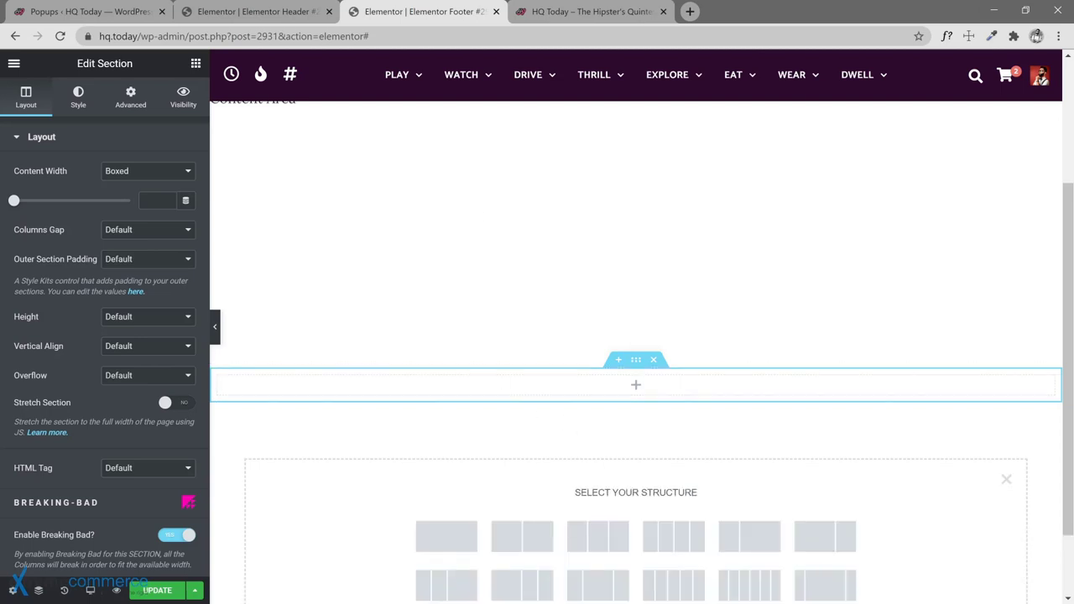
{"action": "scroll", "coordinate": [562, 419], "scroll_direction": "down", "scroll_amount": 1}
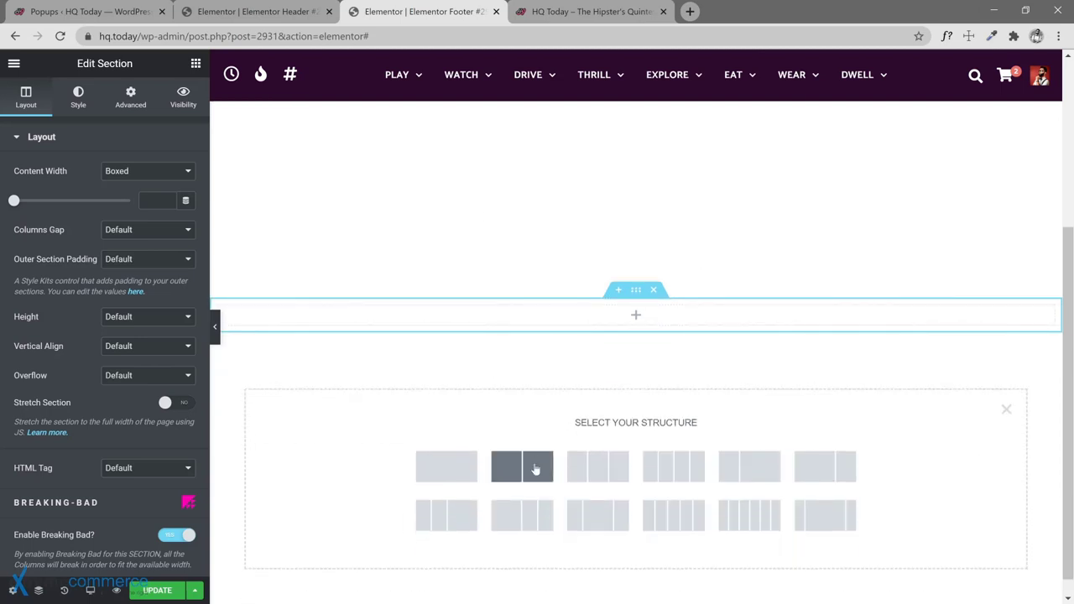
{"action": "left_click", "coordinate": [535, 470]}
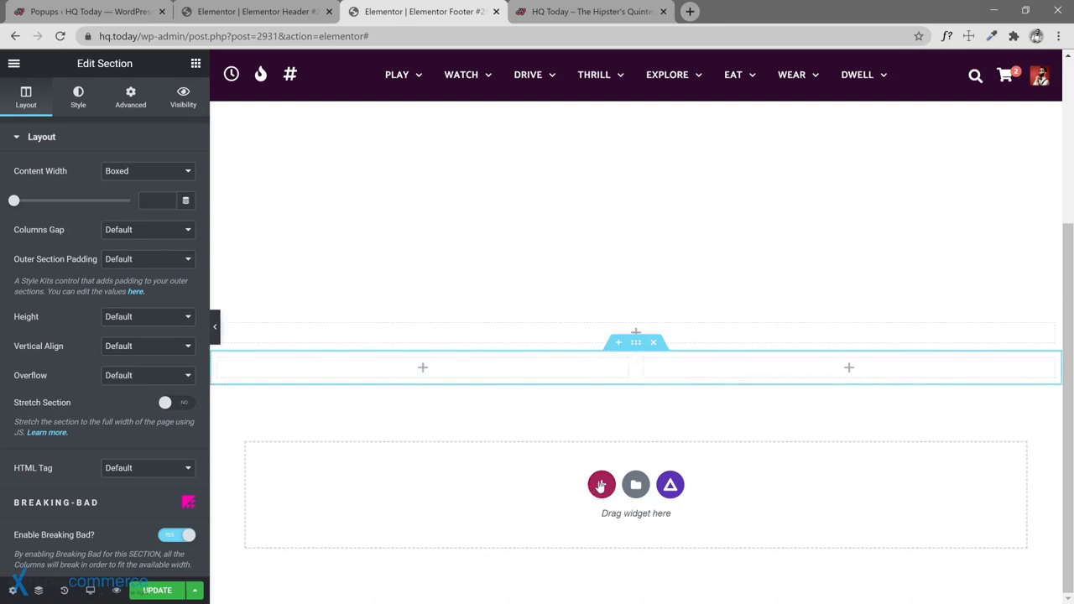
{"action": "left_click", "coordinate": [600, 485]}
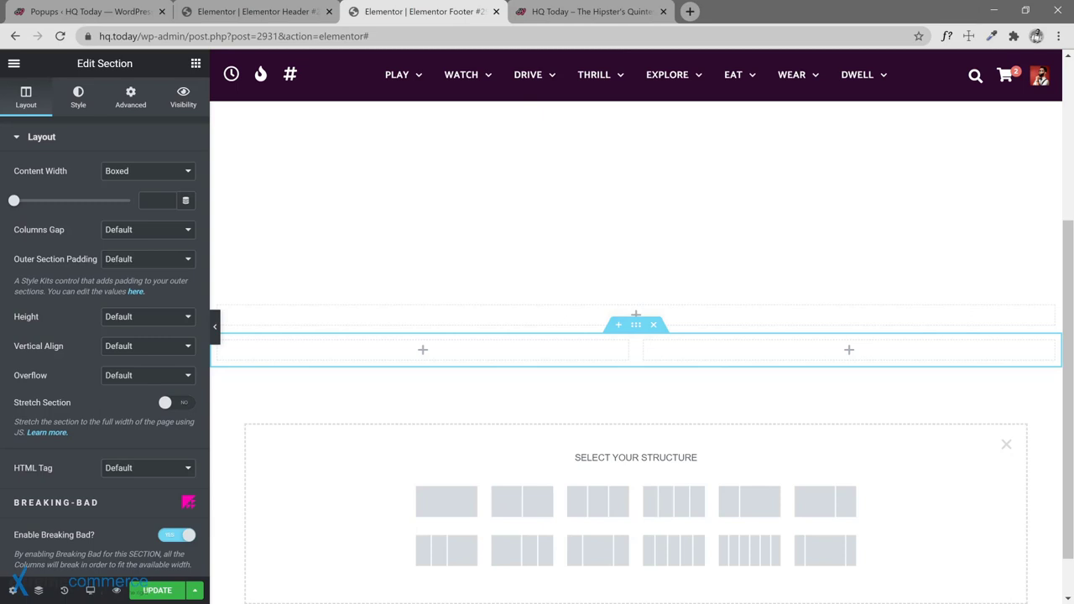
{"action": "left_click", "coordinate": [465, 508]}
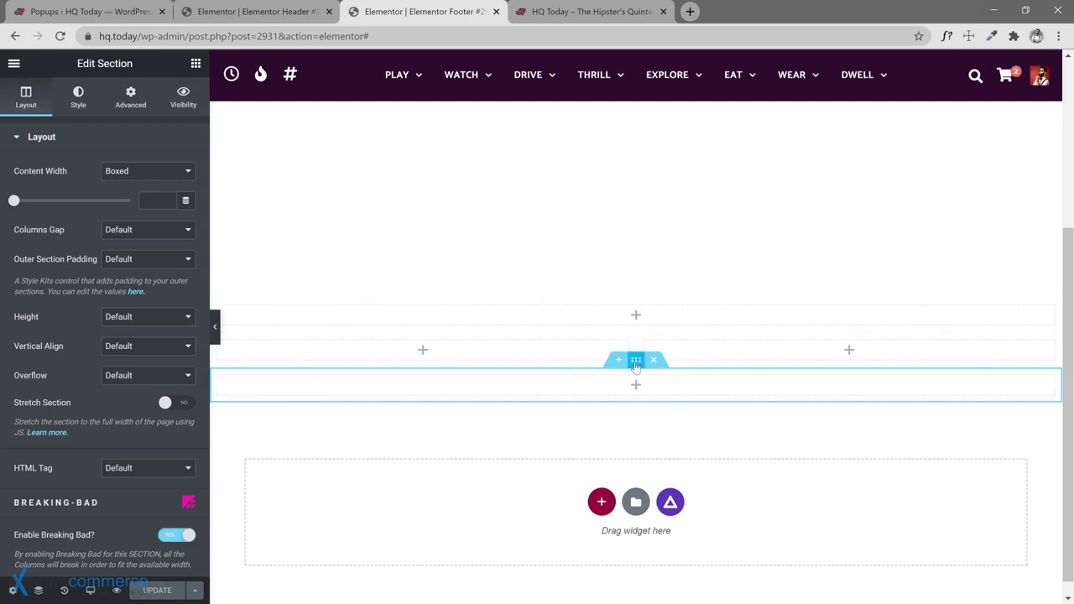
Step: Give the bottom footer section a solid 1 px top border in Text Light grey and save
{"action": "left_click", "coordinate": [127, 106]}
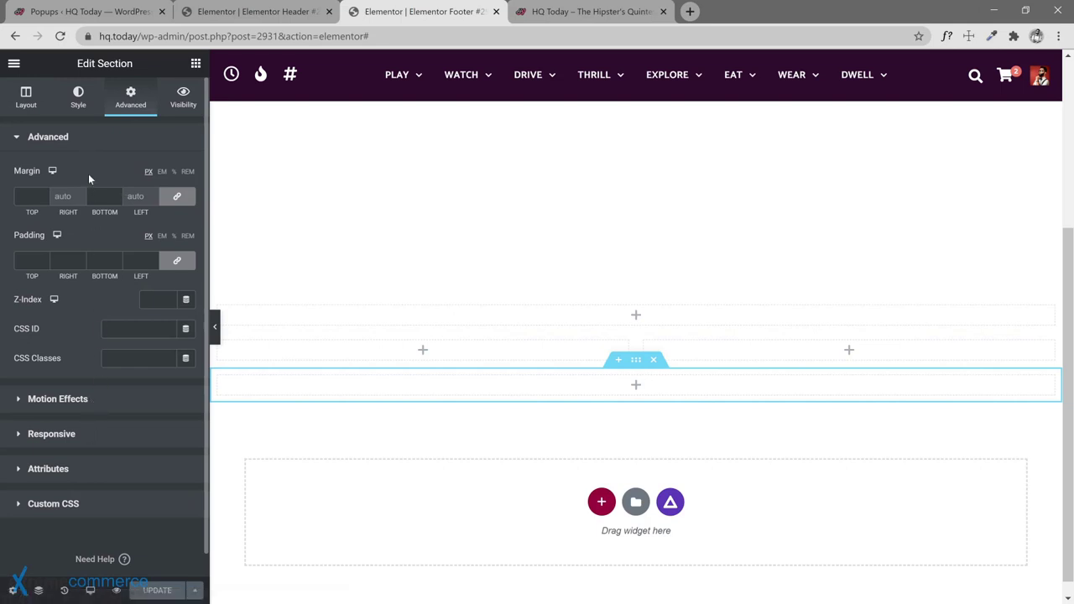
{"action": "left_click", "coordinate": [78, 94]}
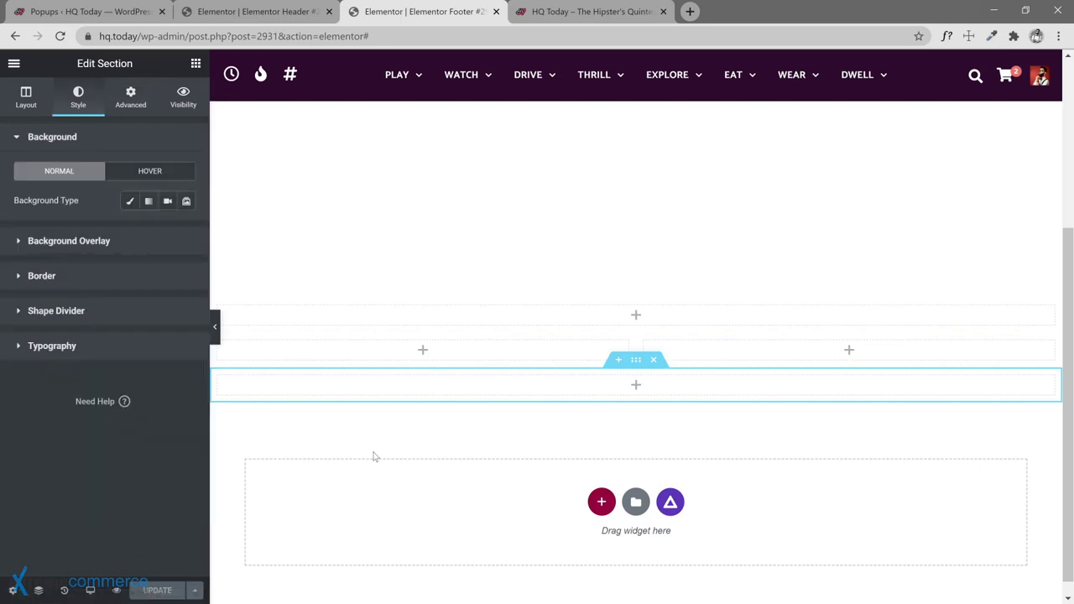
{"action": "left_click", "coordinate": [83, 281]}
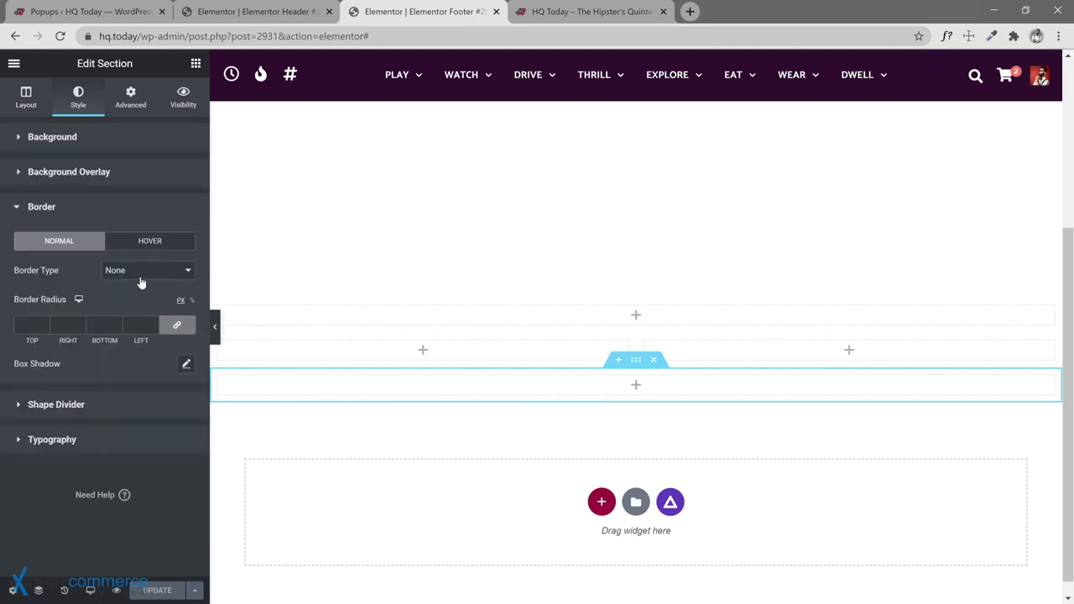
{"action": "left_click", "coordinate": [141, 272]}
{"action": "left_click", "coordinate": [140, 311]}
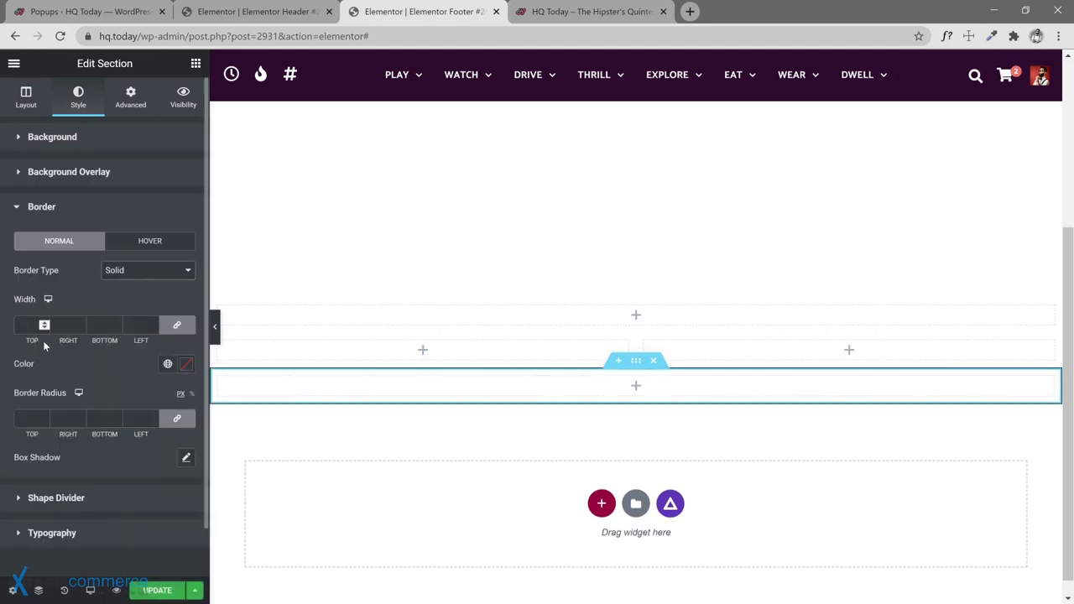
{"action": "left_click", "coordinate": [176, 324]}
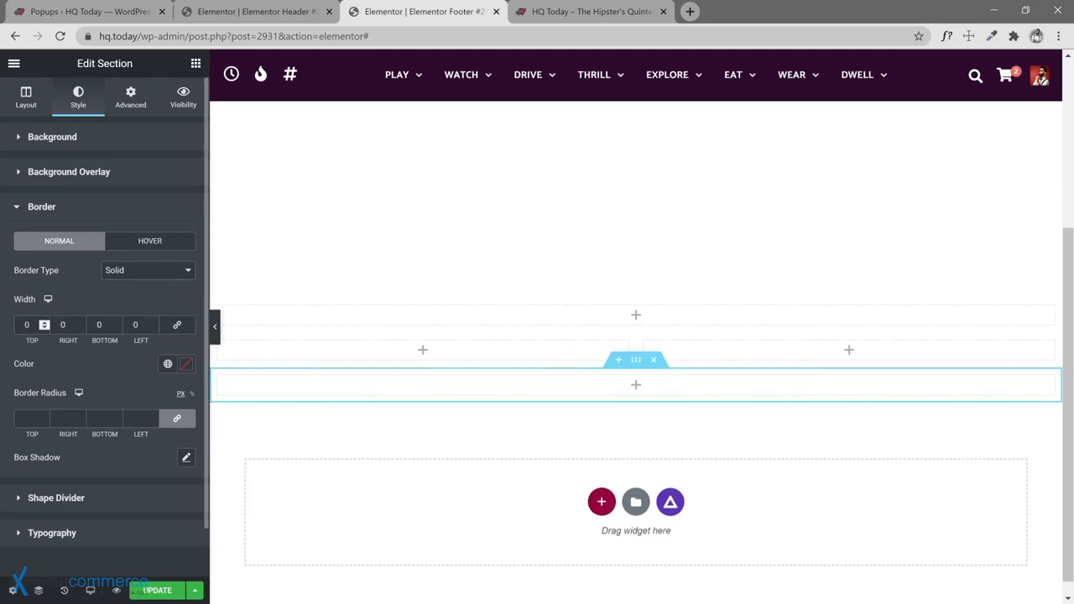
{"action": "double_click", "coordinate": [26, 325]}
{"action": "type", "text": "1"}
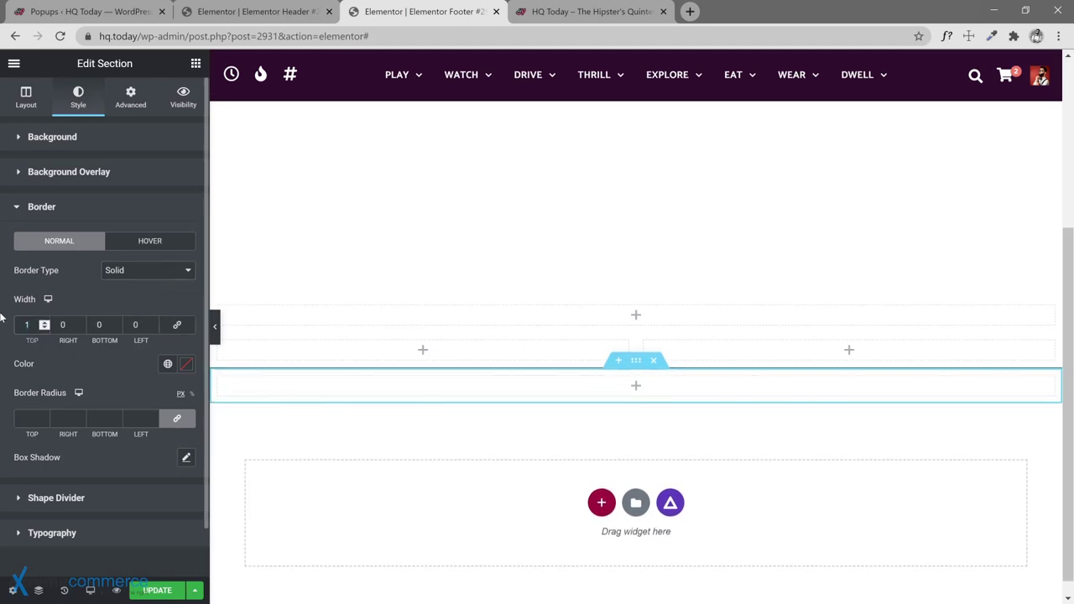
{"action": "left_click", "coordinate": [168, 364]}
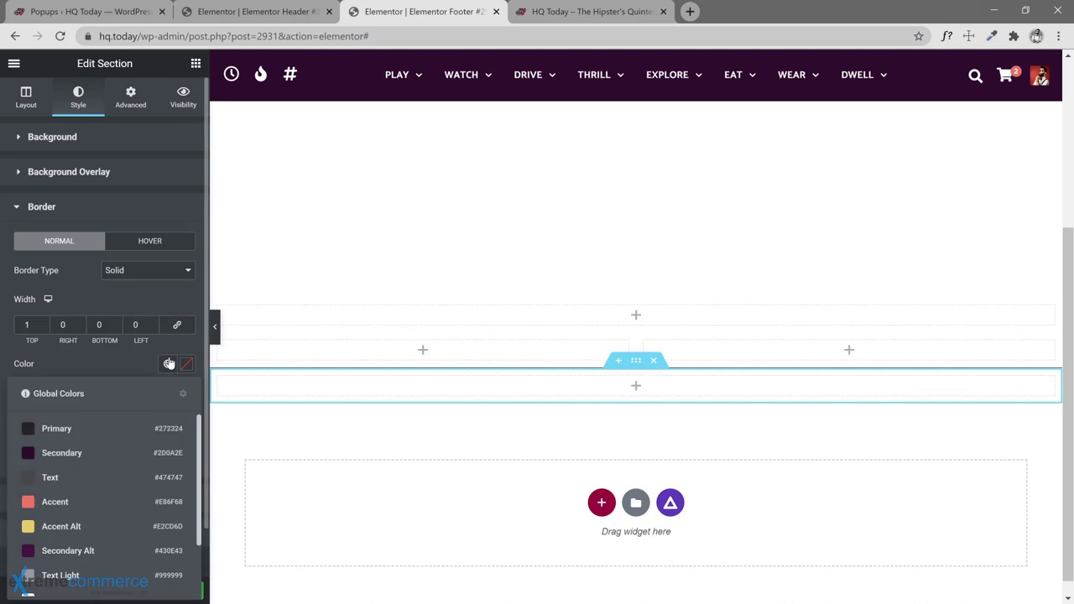
{"action": "scroll", "coordinate": [143, 534], "scroll_direction": "down", "scroll_amount": 1}
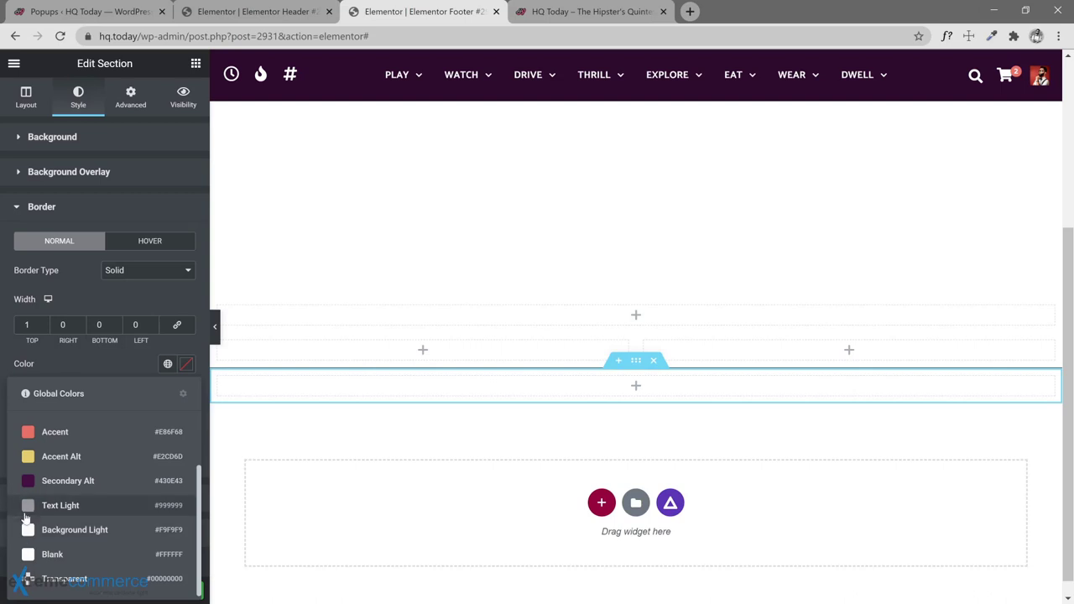
{"action": "left_click", "coordinate": [29, 507]}
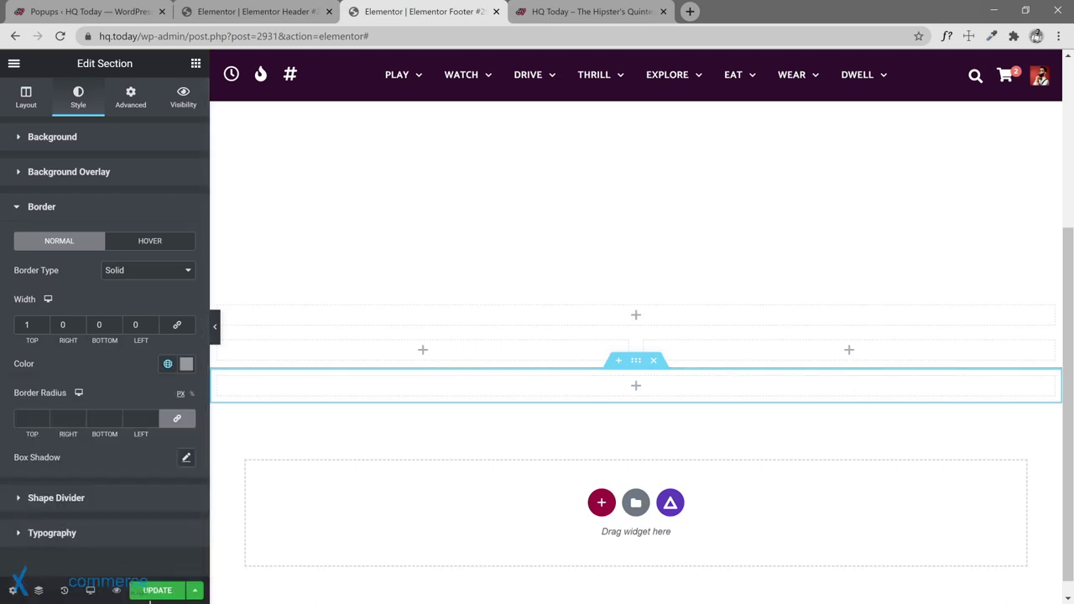
{"action": "left_click", "coordinate": [151, 590]}
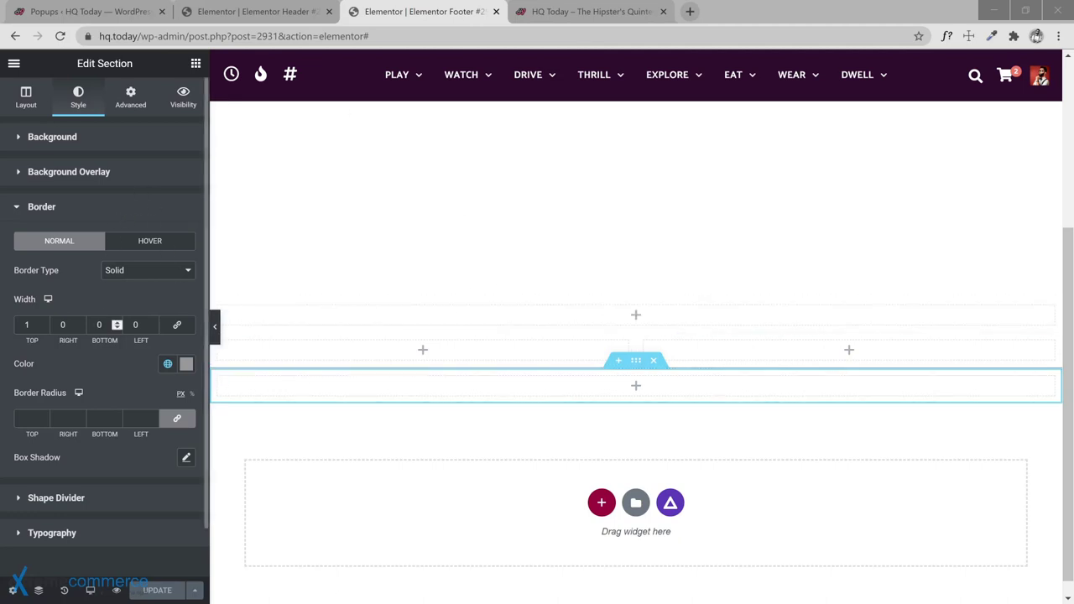
Step: Give the lower footer section a classic Secondary-colour background and save
{"action": "left_click", "coordinate": [96, 144]}
{"action": "left_click", "coordinate": [129, 204]}
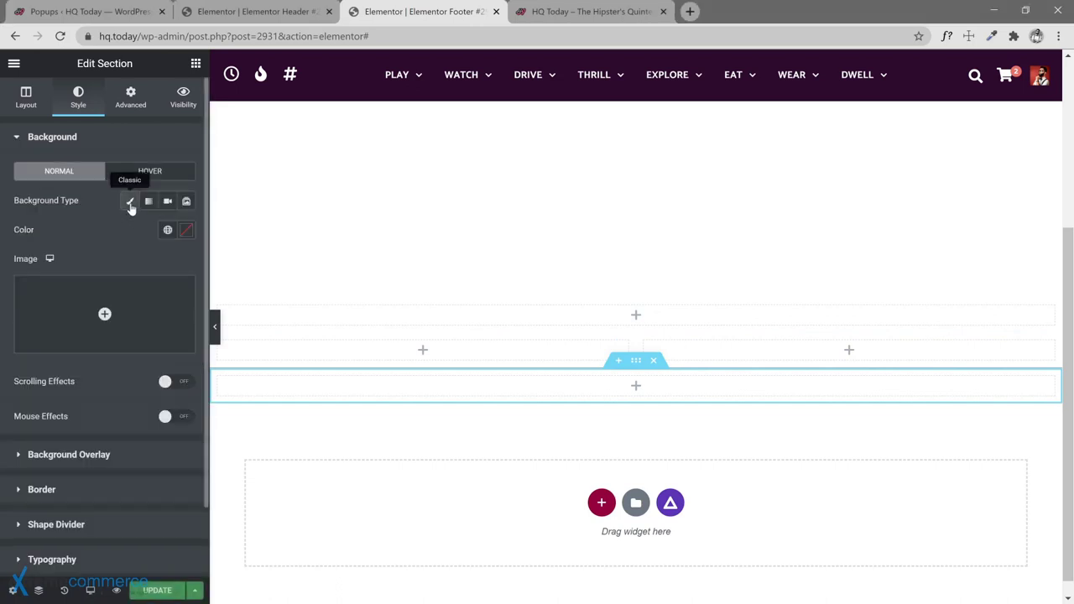
{"action": "left_click", "coordinate": [167, 230]}
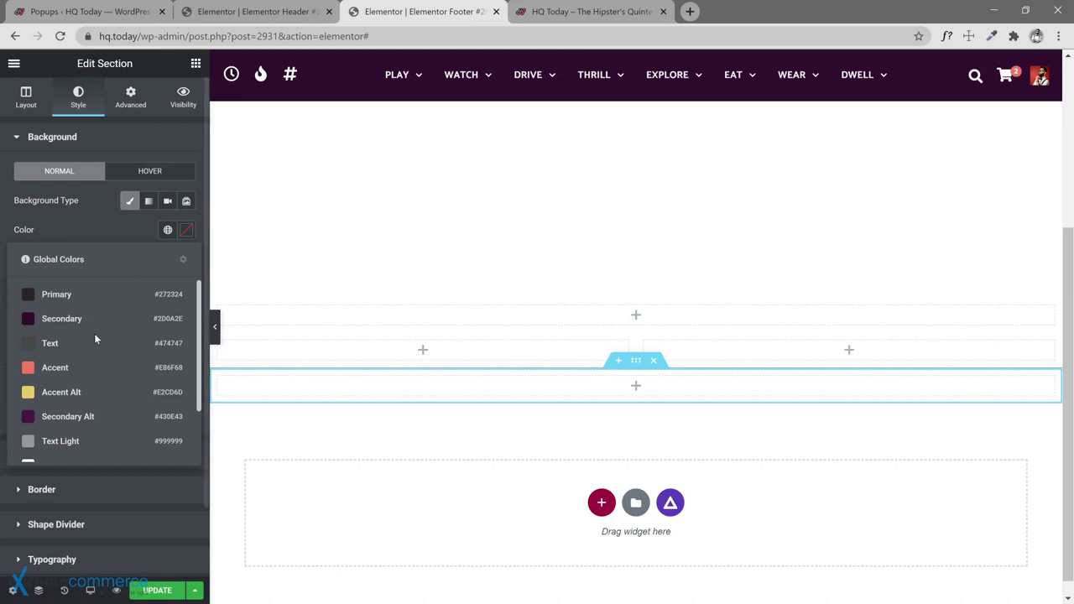
{"action": "left_click", "coordinate": [38, 320]}
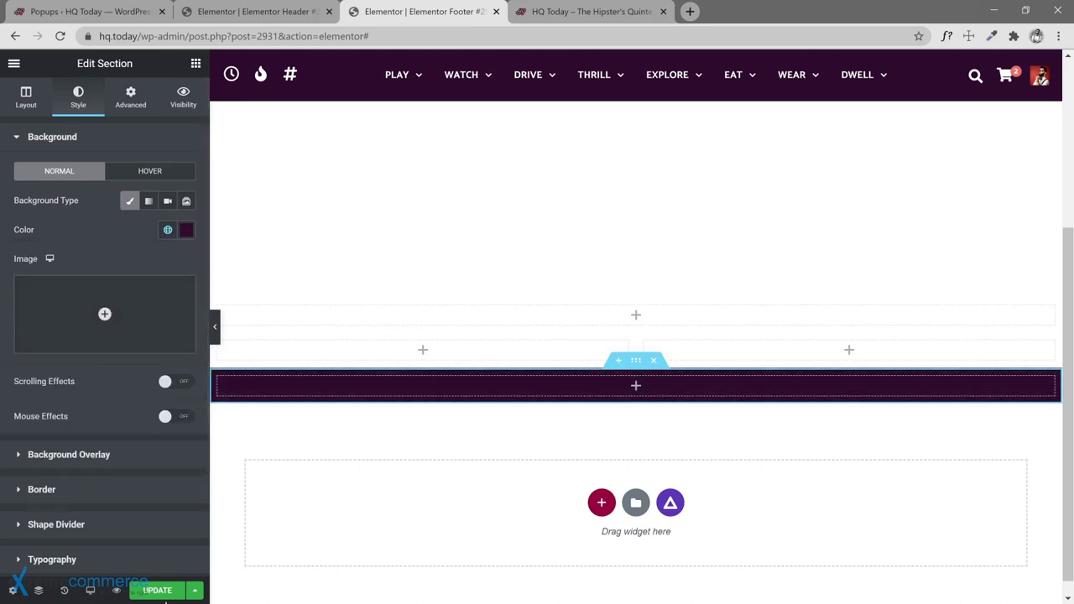
{"action": "left_click", "coordinate": [156, 591]}
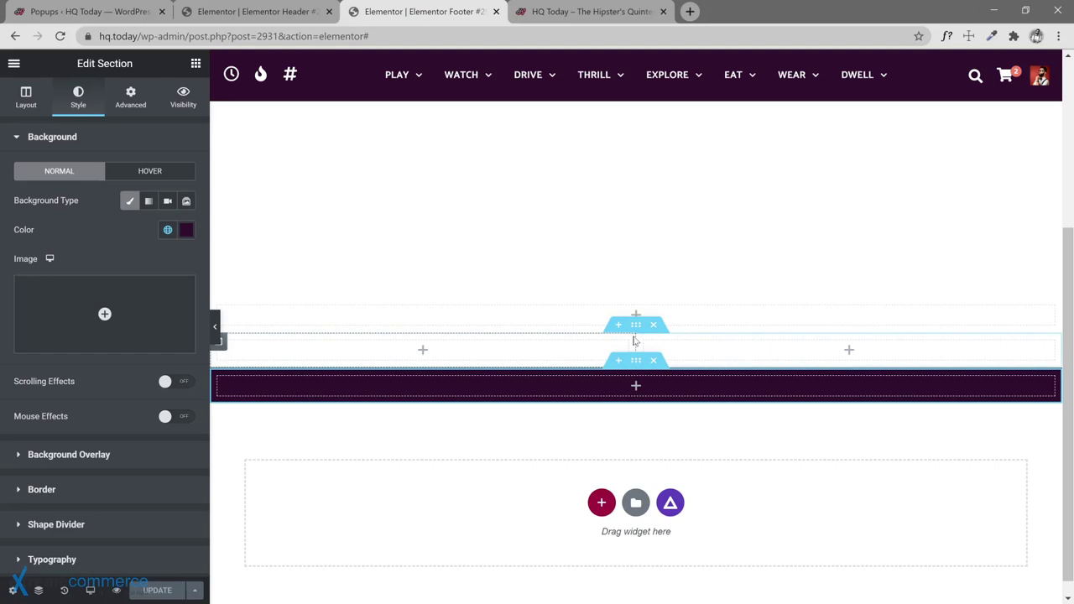
Step: Apply the same classic Secondary background to the upper two-column section and save
{"action": "left_click", "coordinate": [635, 327]}
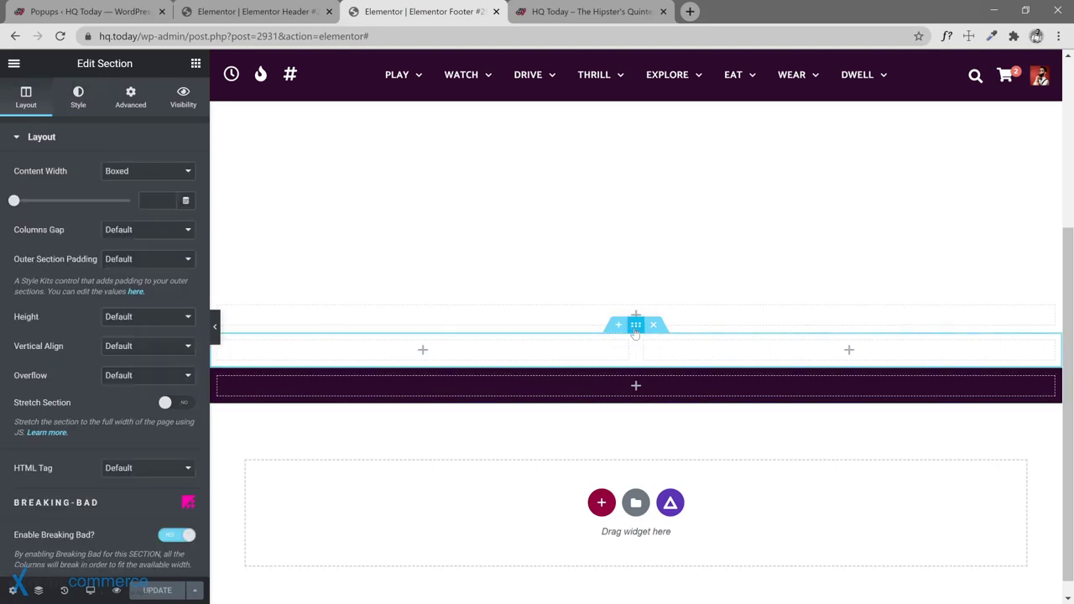
{"action": "left_click", "coordinate": [82, 98]}
{"action": "left_click", "coordinate": [129, 201]}
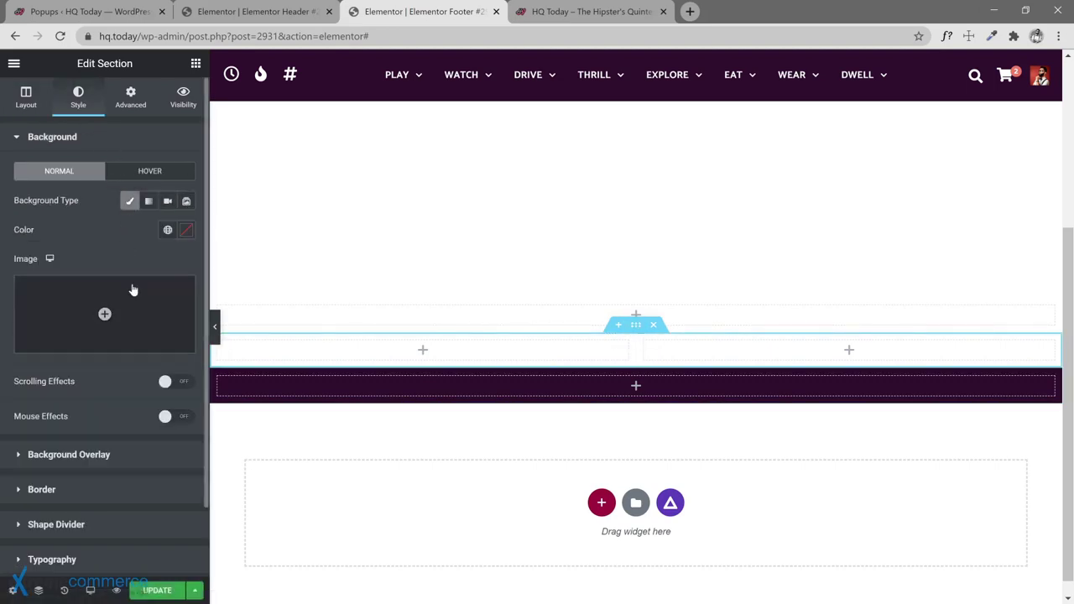
{"action": "left_click", "coordinate": [168, 229]}
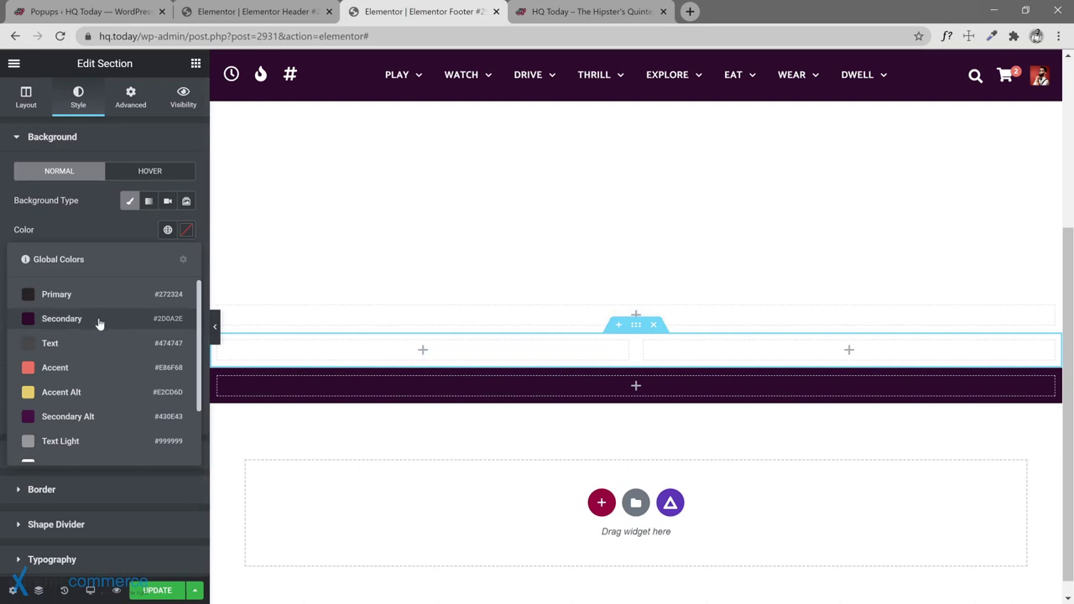
{"action": "left_click", "coordinate": [99, 319]}
{"action": "left_click", "coordinate": [156, 590]}
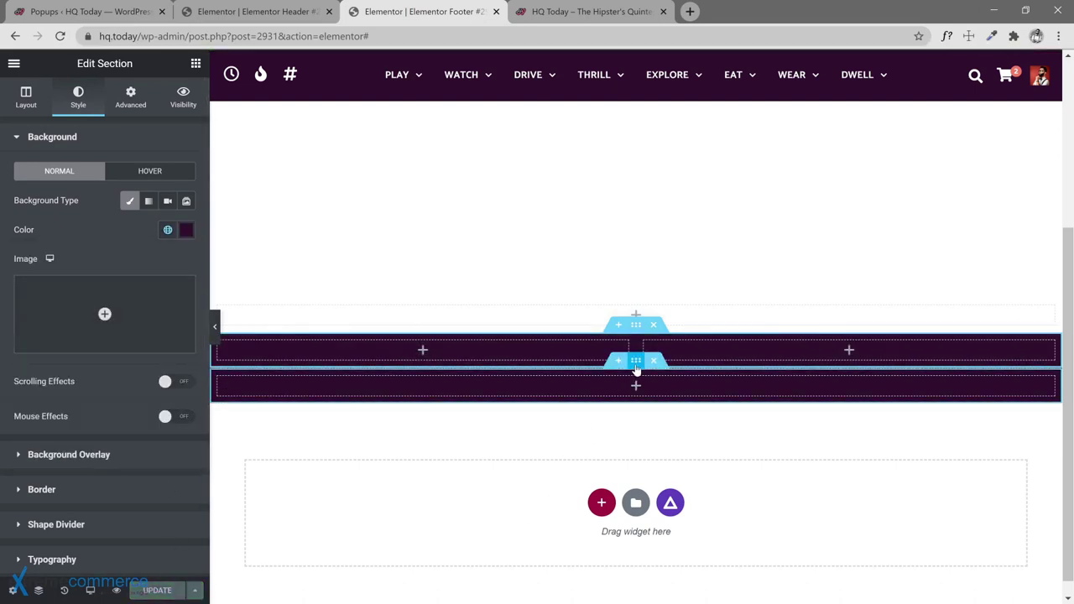
{"action": "left_click", "coordinate": [635, 368]}
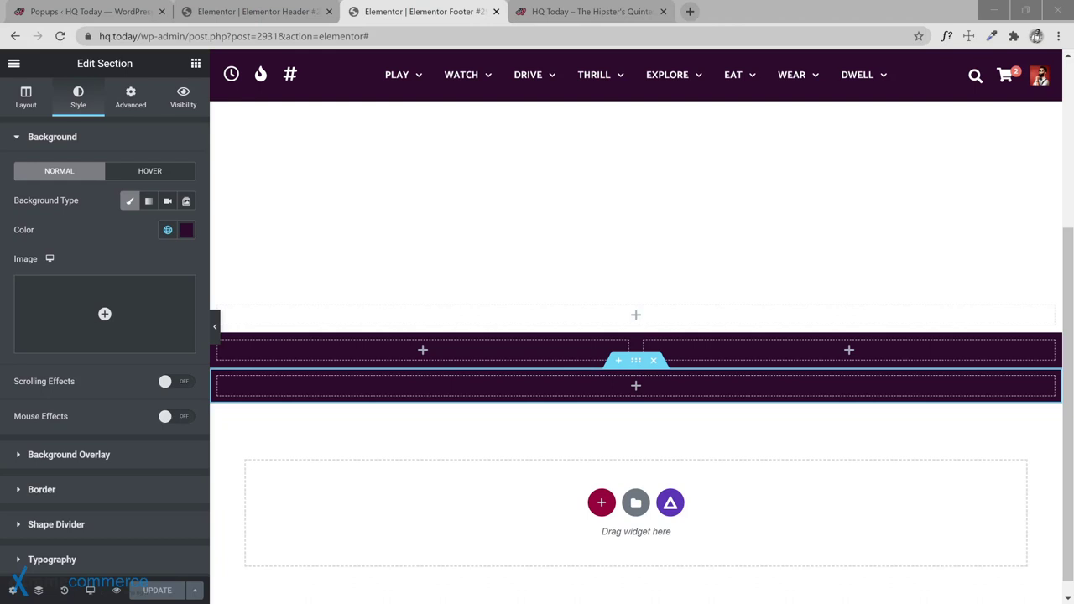
{"action": "left_click", "coordinate": [140, 97]}
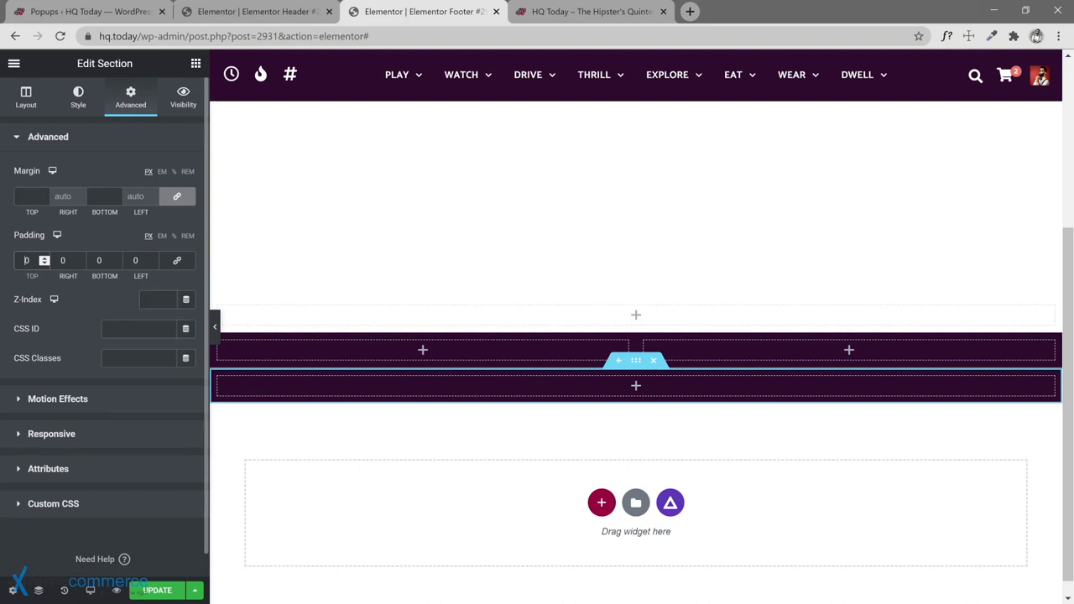
Step: Set the lower footer section's top and bottom padding to 10 px and save
{"action": "left_click", "coordinate": [26, 260]}
{"action": "type", "text": "40"}
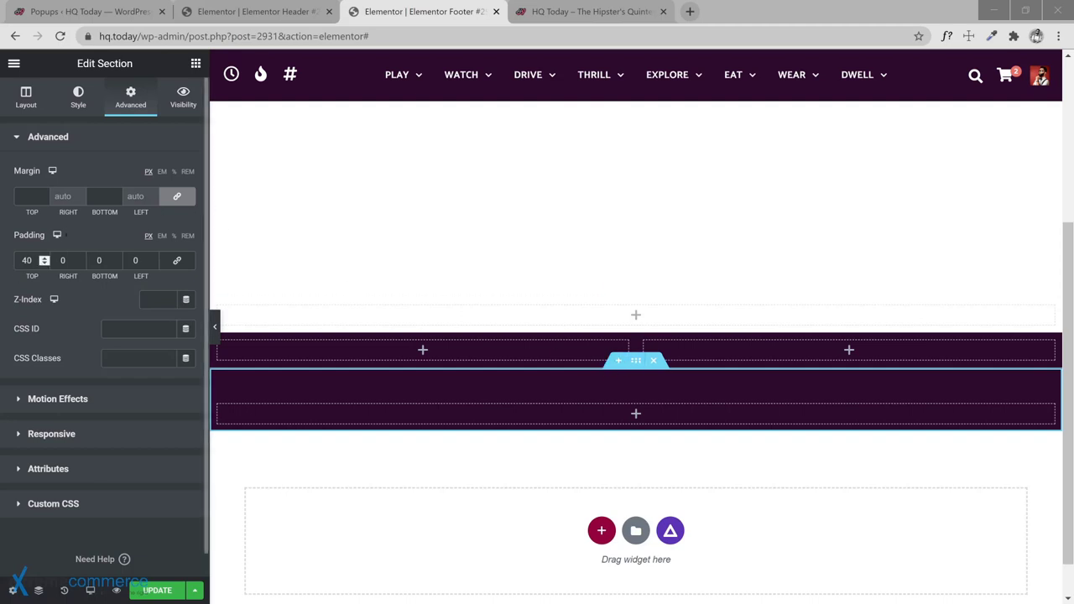
{"action": "left_click", "coordinate": [17, 267]}
{"action": "type", "text": "10"}
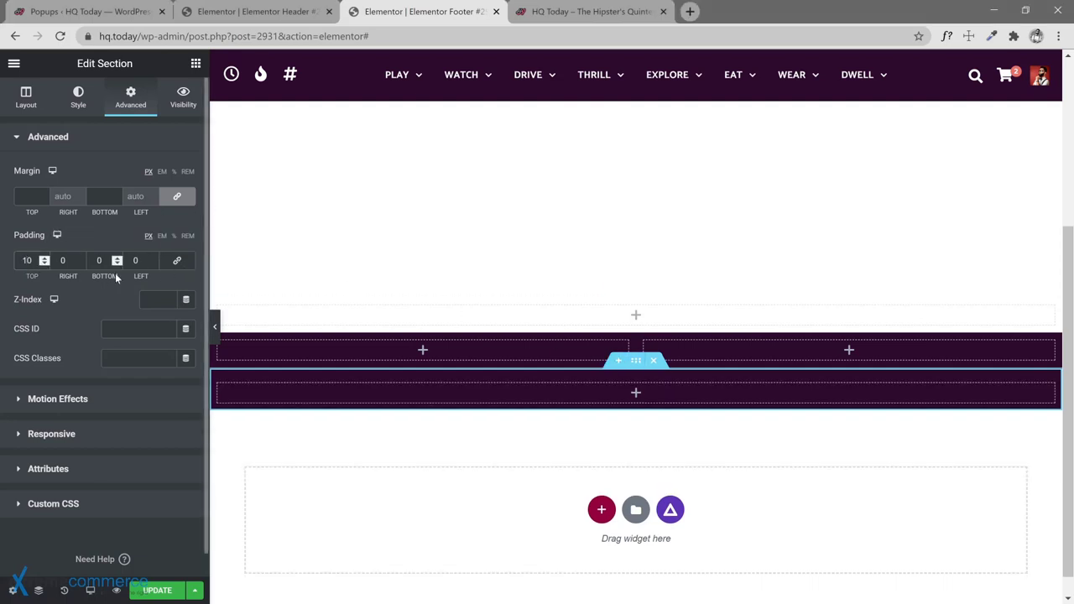
{"action": "type", "text": "10"}
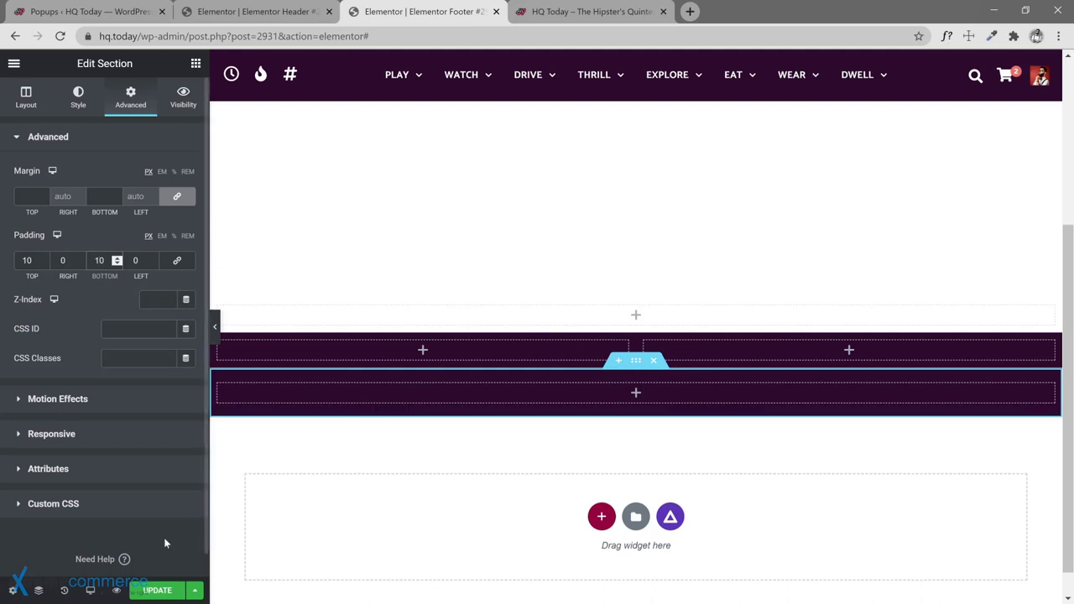
{"action": "left_click", "coordinate": [151, 590]}
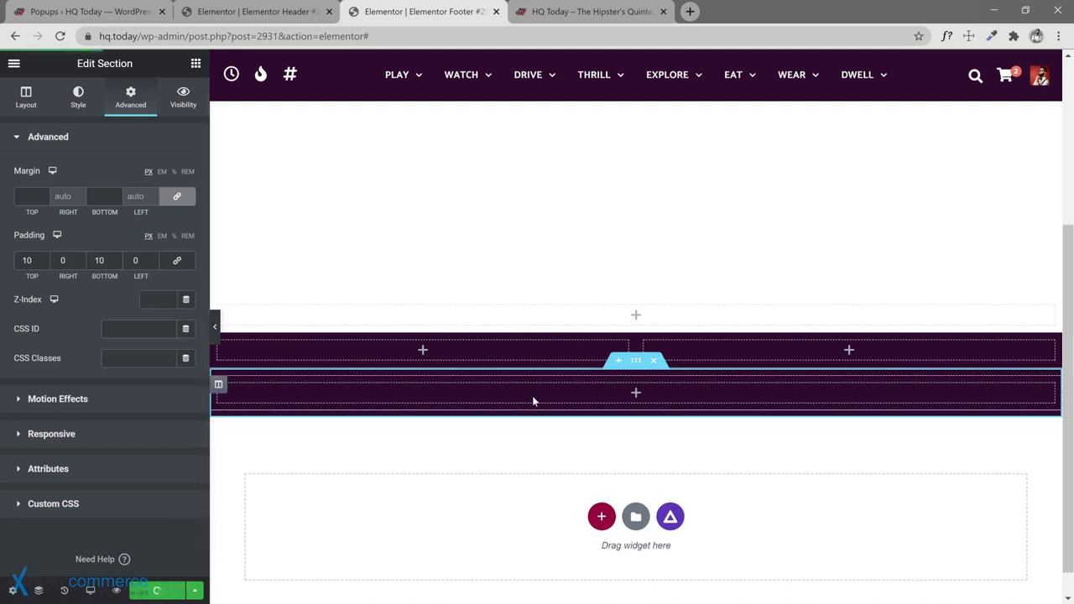
Step: Drop a Nav Menu widget set to the Legal menu into the lower footer section, with a Heading below it
{"action": "left_click", "coordinate": [194, 66]}
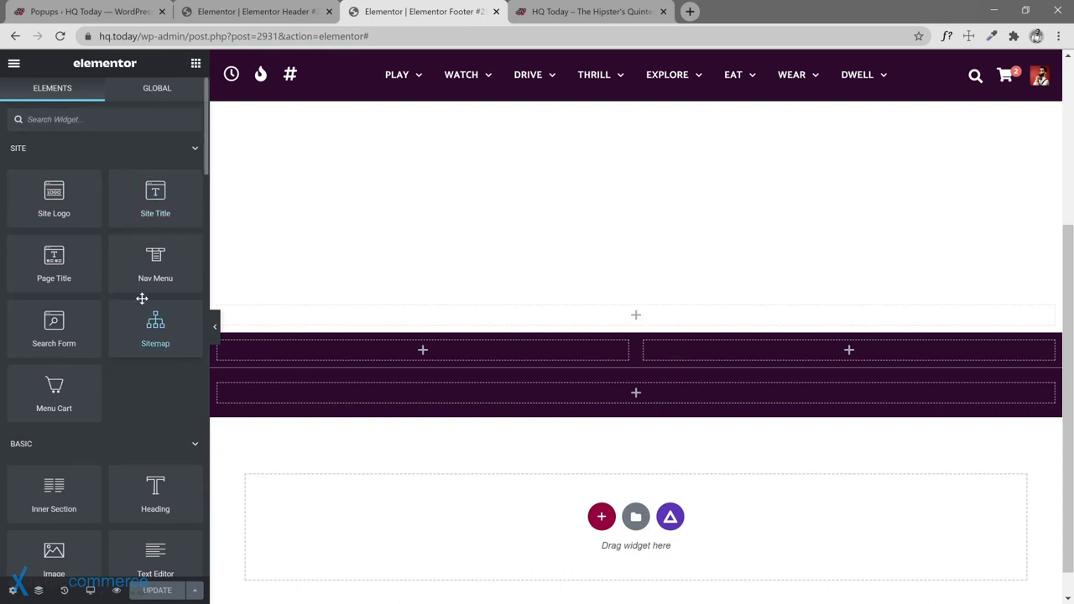
{"action": "left_click_drag", "start_coordinate": [149, 268], "coordinate": [338, 401]}
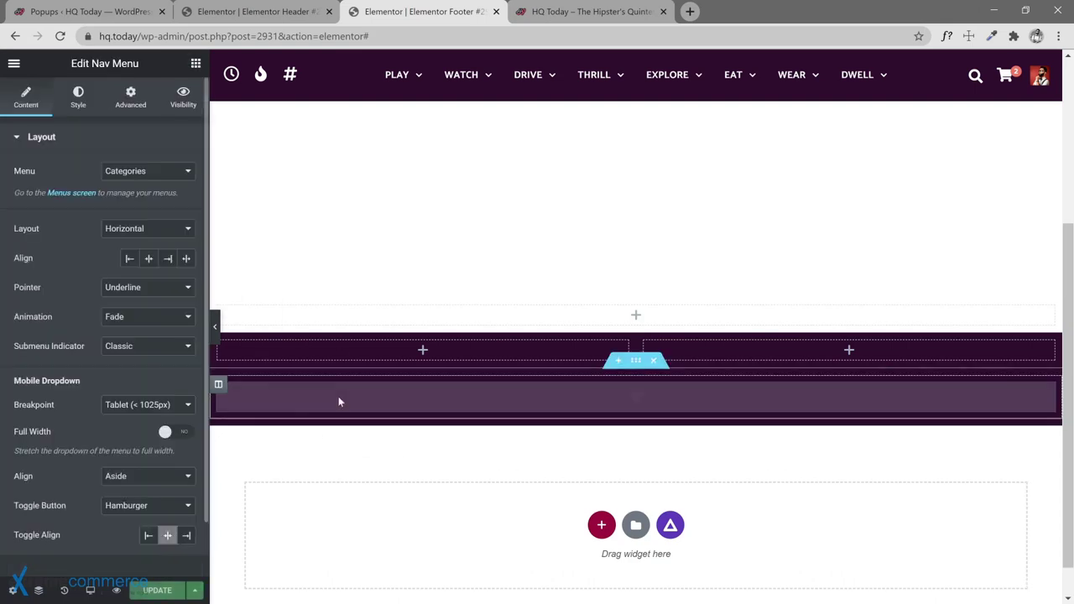
{"action": "left_click", "coordinate": [150, 172]}
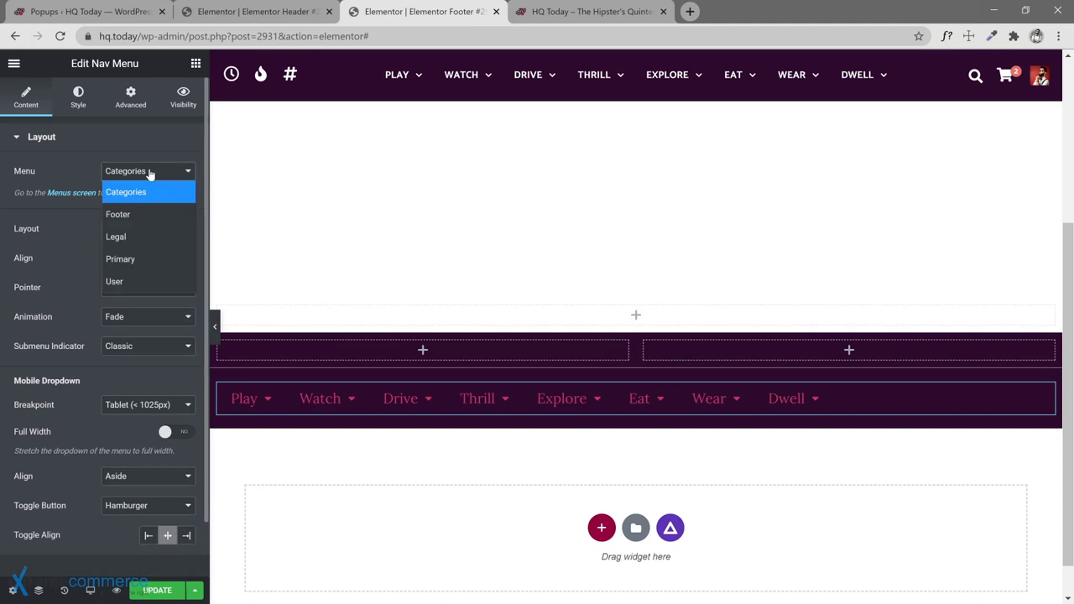
{"action": "left_click", "coordinate": [157, 235]}
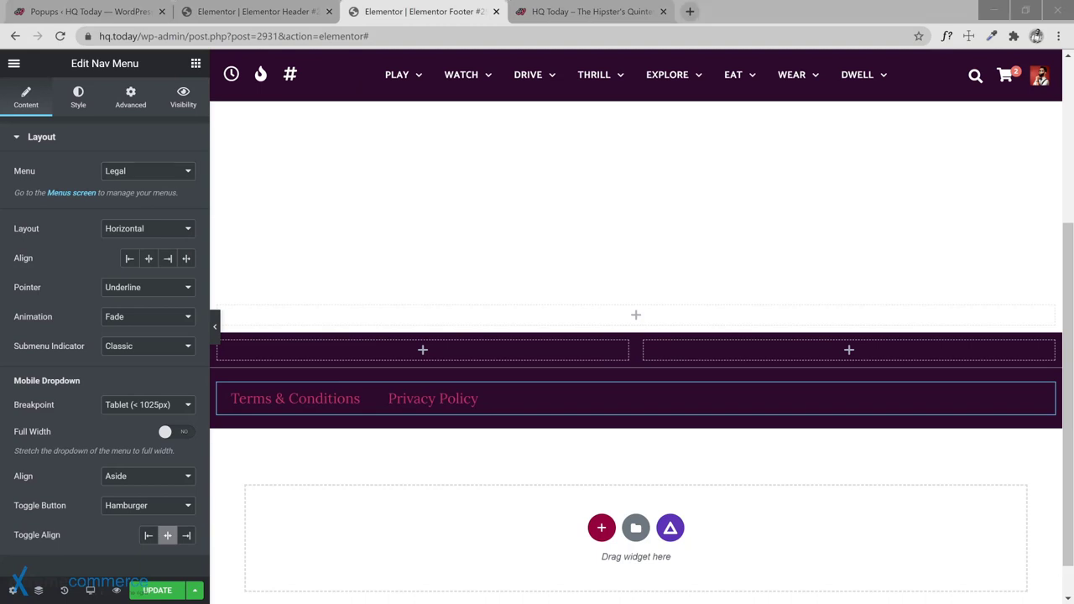
{"action": "left_click", "coordinate": [195, 65]}
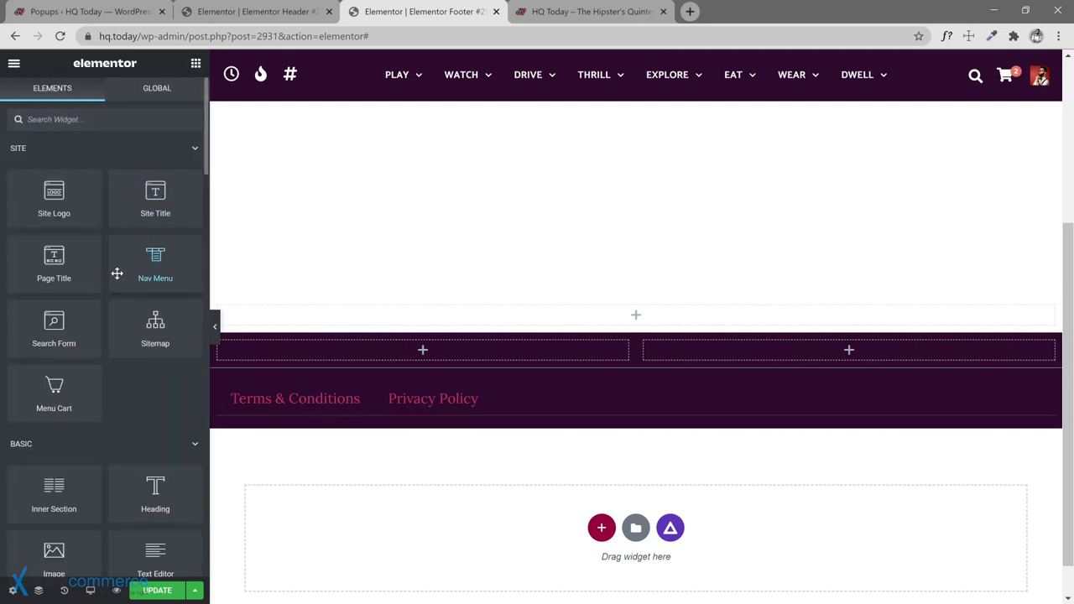
{"action": "left_click_drag", "start_coordinate": [157, 491], "coordinate": [330, 410]}
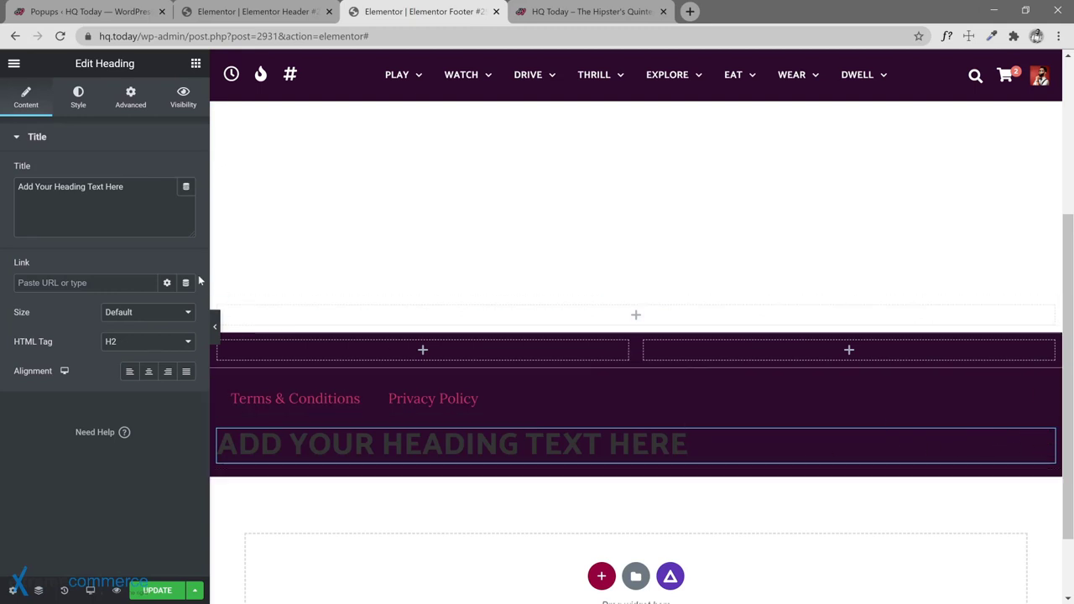
Step: Clear the heading's placeholder title and fill it with the Site > Current Date Time dynamic tag
{"action": "left_click_drag", "start_coordinate": [138, 187], "coordinate": [2, 189]}
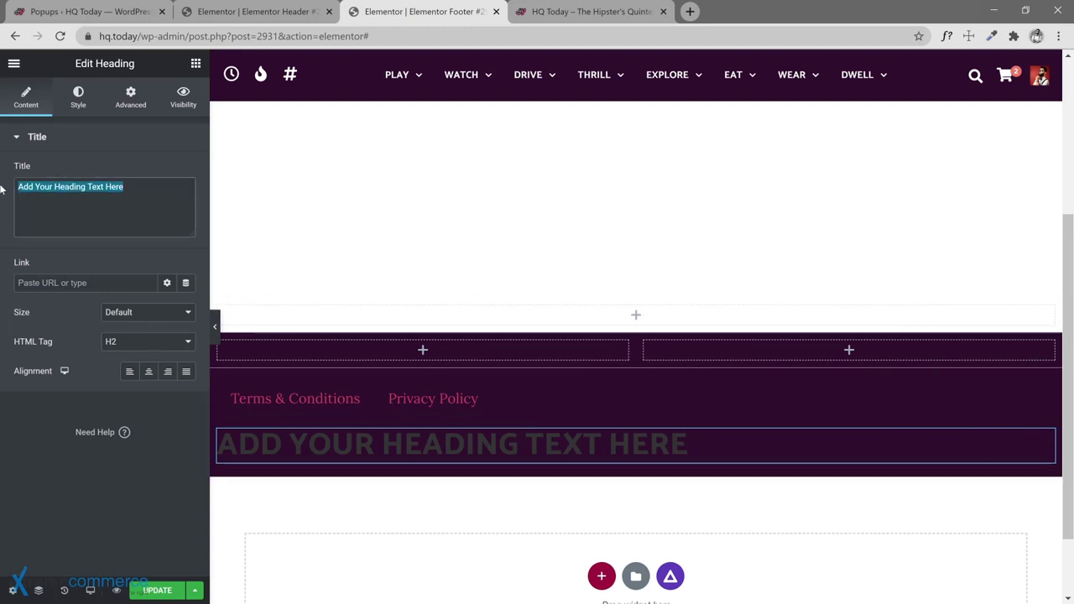
{"action": "key", "text": "BackSpace"}
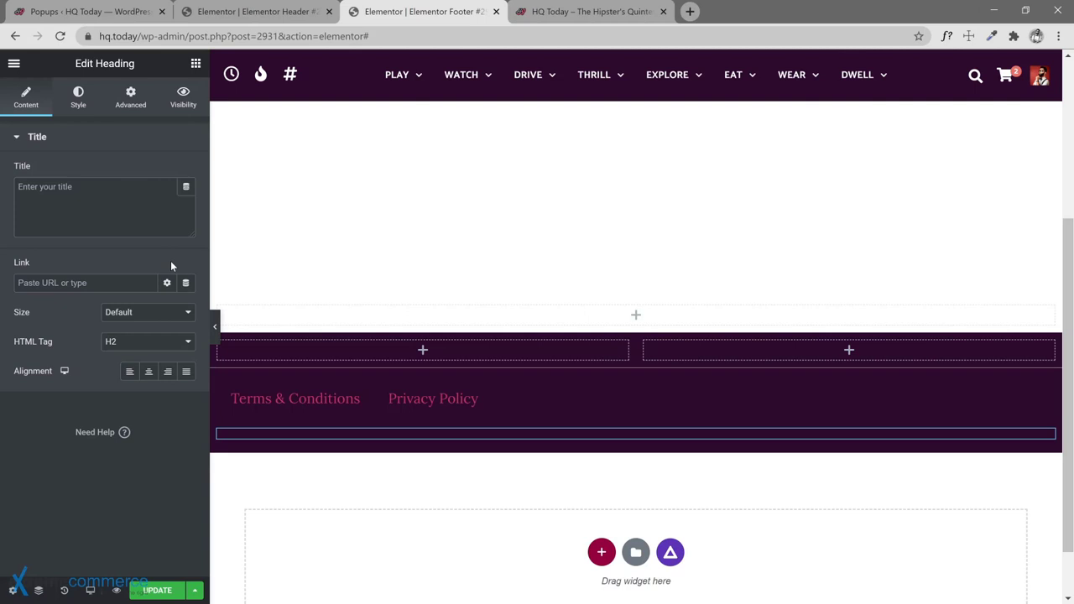
{"action": "left_click", "coordinate": [186, 189]}
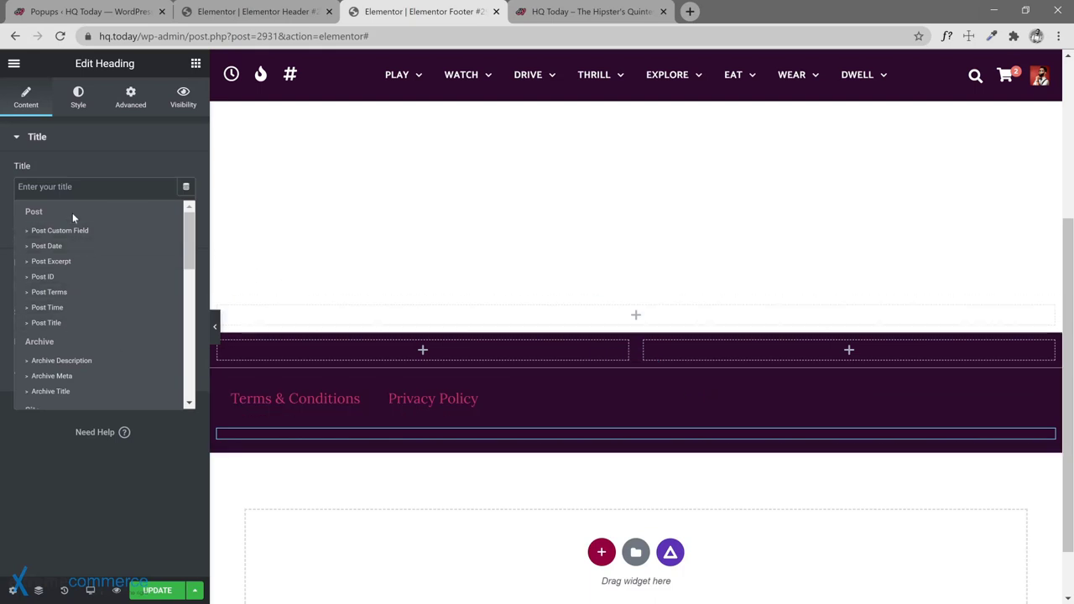
{"action": "scroll", "coordinate": [99, 317], "scroll_direction": "down", "scroll_amount": 2}
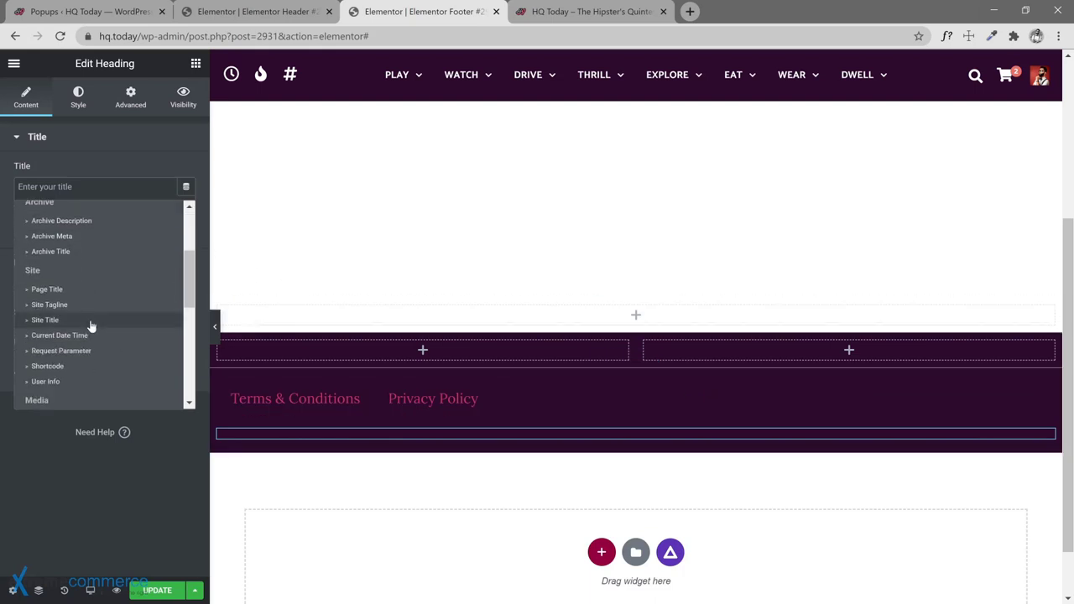
{"action": "scroll", "coordinate": [84, 310], "scroll_direction": "down", "scroll_amount": 1}
{"action": "scroll", "coordinate": [84, 310], "scroll_direction": "down", "scroll_amount": 3}
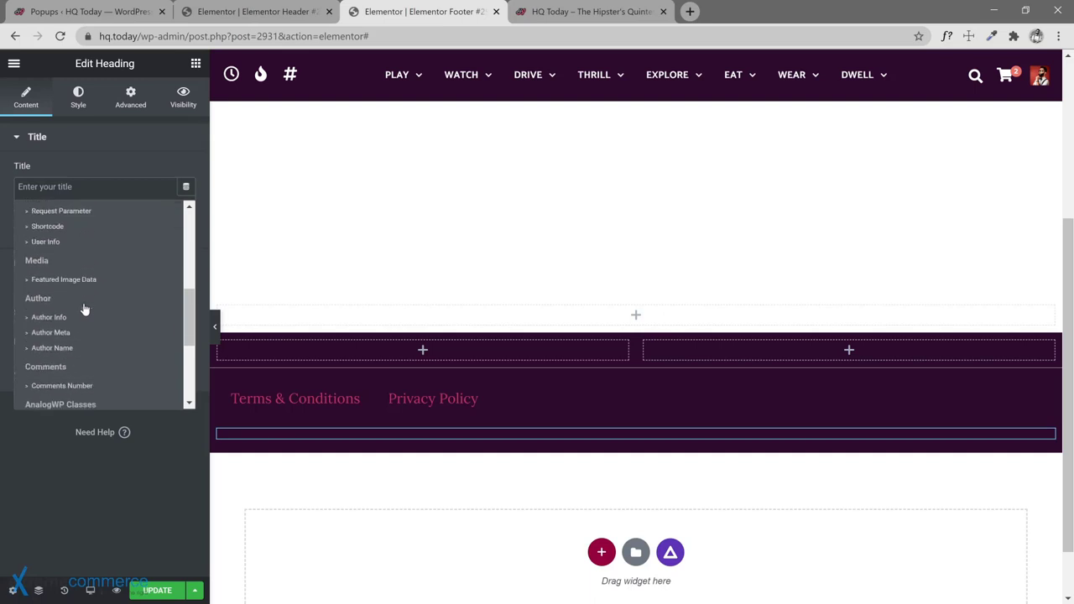
{"action": "scroll", "coordinate": [84, 306], "scroll_direction": "up", "scroll_amount": 4}
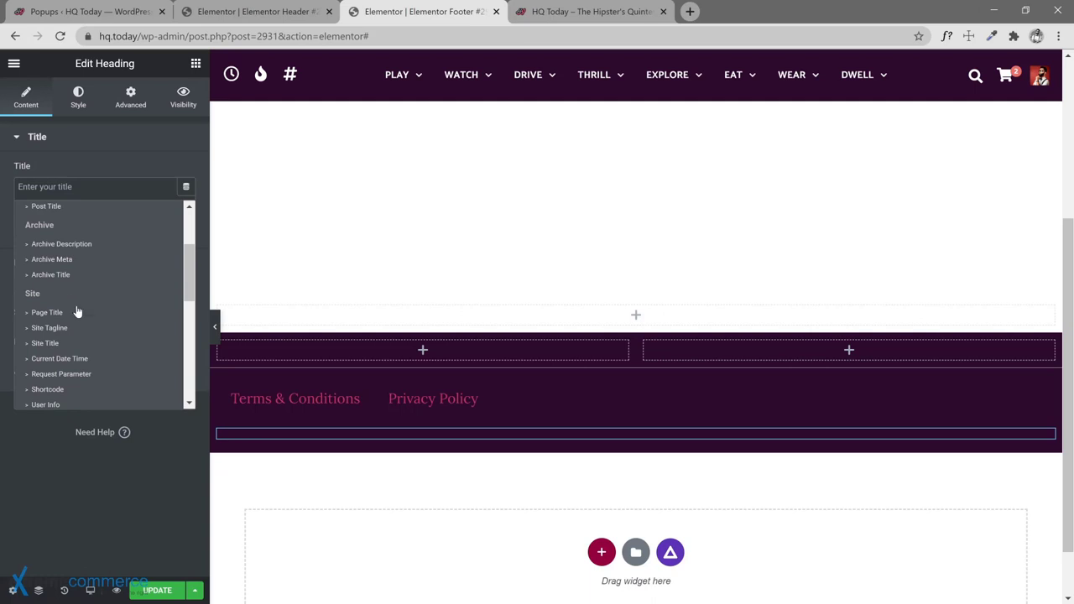
{"action": "scroll", "coordinate": [76, 328], "scroll_direction": "down", "scroll_amount": 1}
{"action": "left_click", "coordinate": [75, 288]}
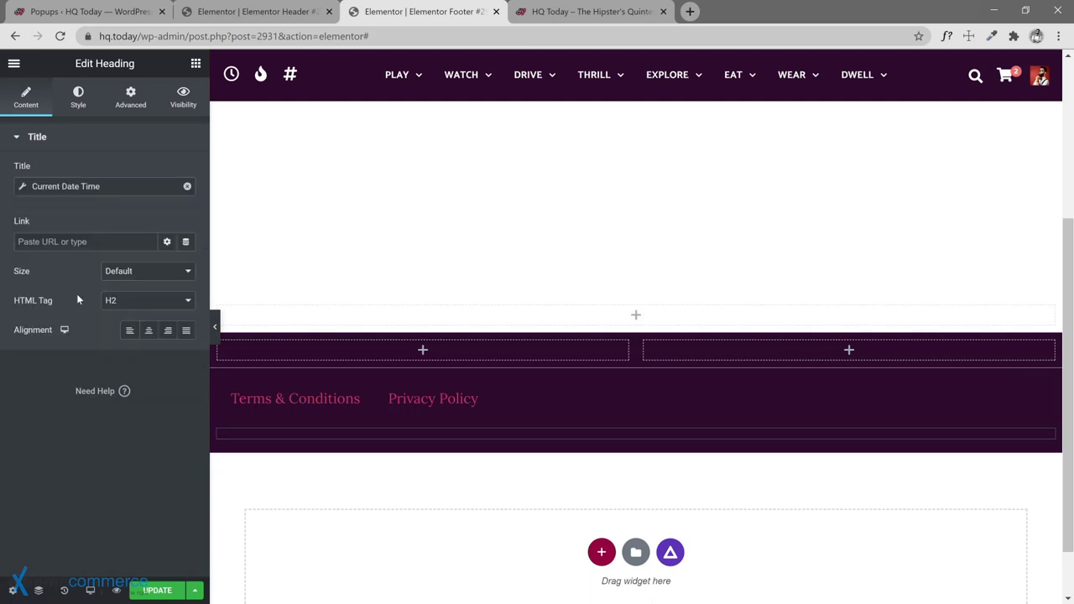
Step: Give the Current Date Time tag the custom format 'Y' so only the year 2020 shows
{"action": "left_click", "coordinate": [114, 187]}
{"action": "left_click", "coordinate": [139, 248]}
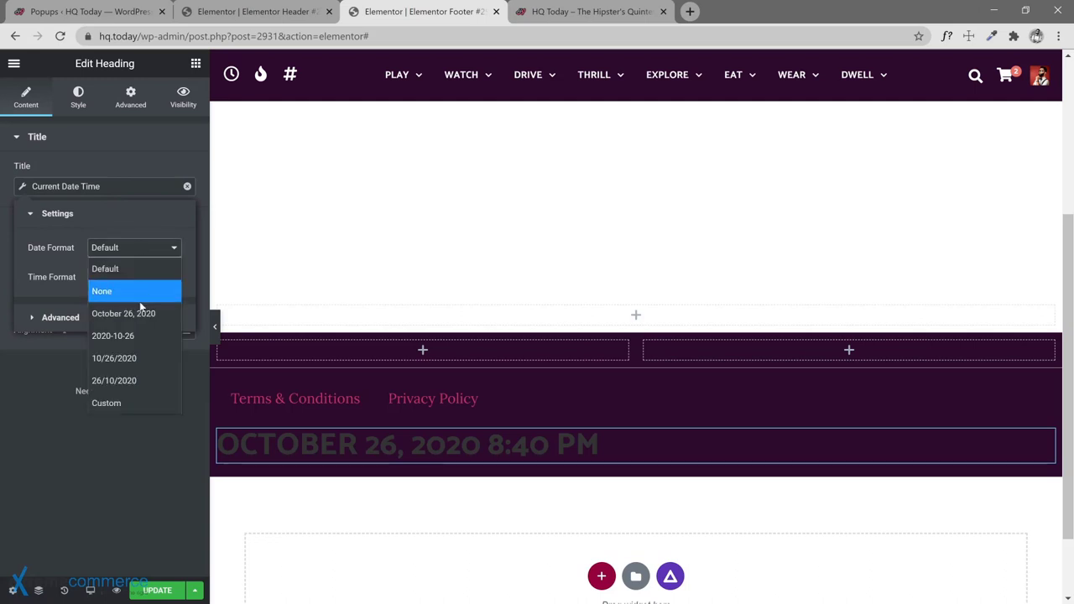
{"action": "left_click", "coordinate": [134, 402]}
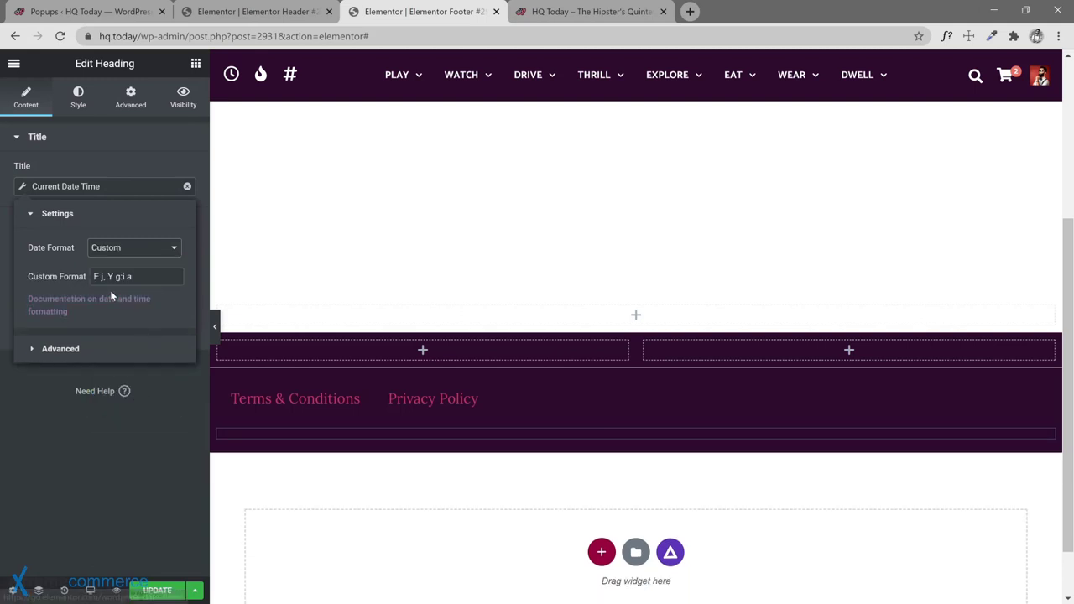
{"action": "left_click_drag", "start_coordinate": [108, 276], "coordinate": [80, 281]}
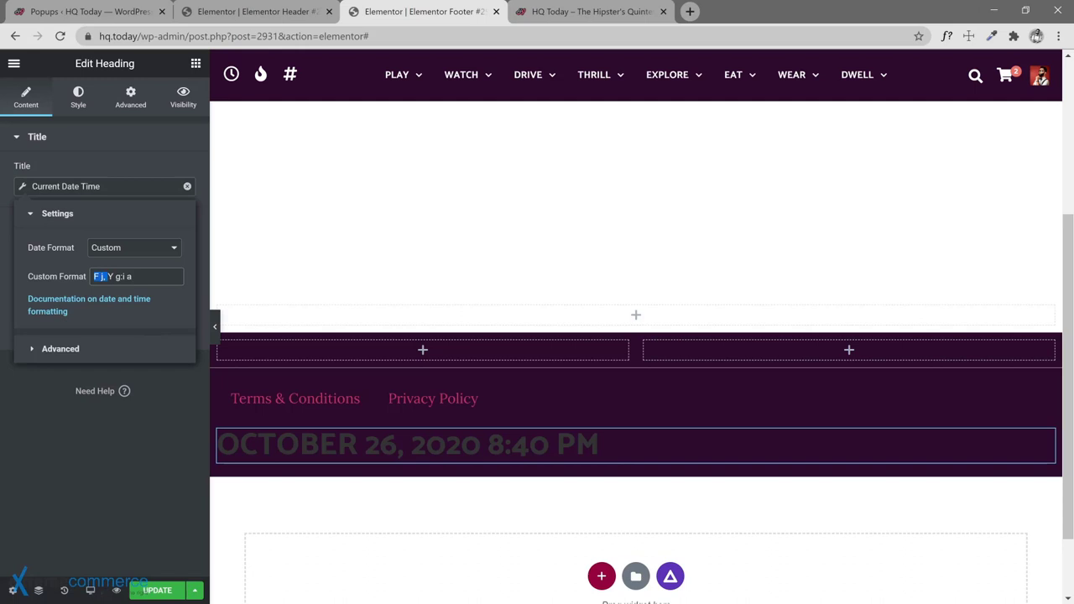
{"action": "key", "text": "BackSpace"}
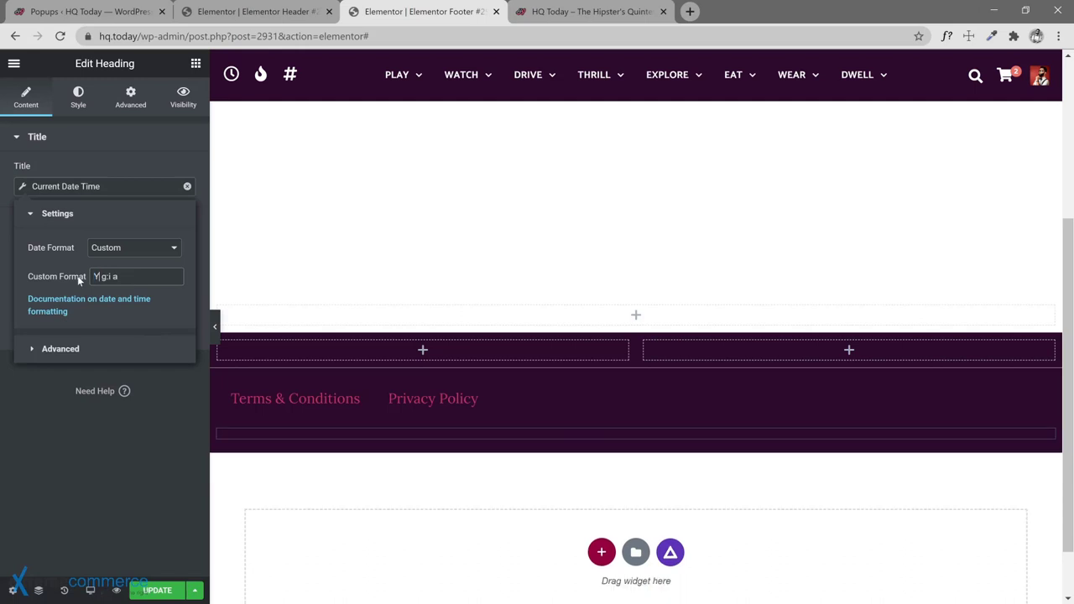
{"action": "key", "text": "End"}
{"action": "key", "text": "BackSpace"}
{"action": "key", "text": "BackSpace"}
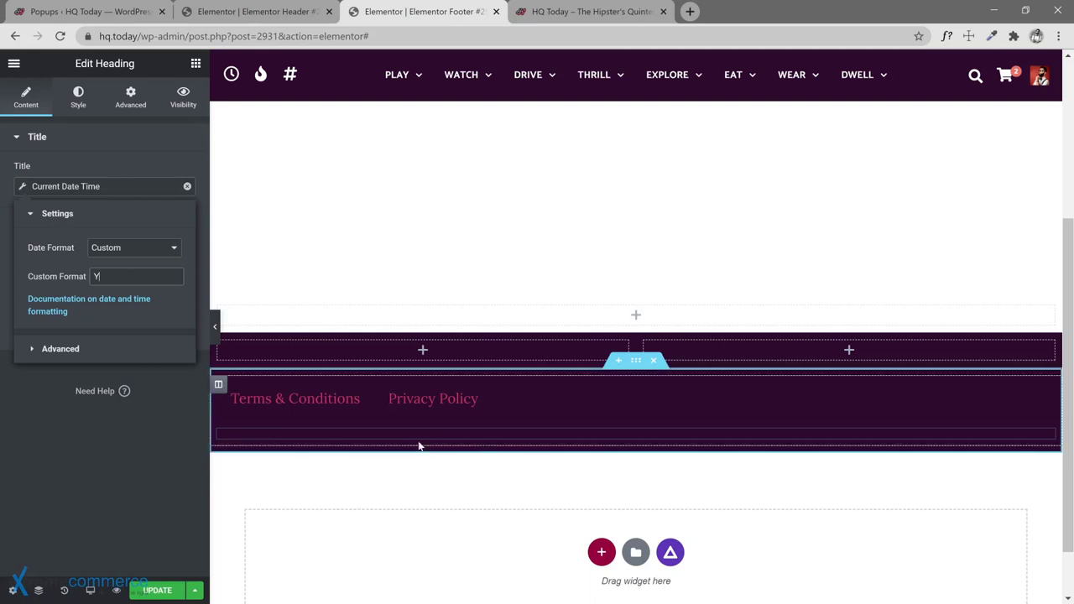
Step: Colour the year heading white with the global Blank text colour
{"action": "left_click", "coordinate": [84, 102]}
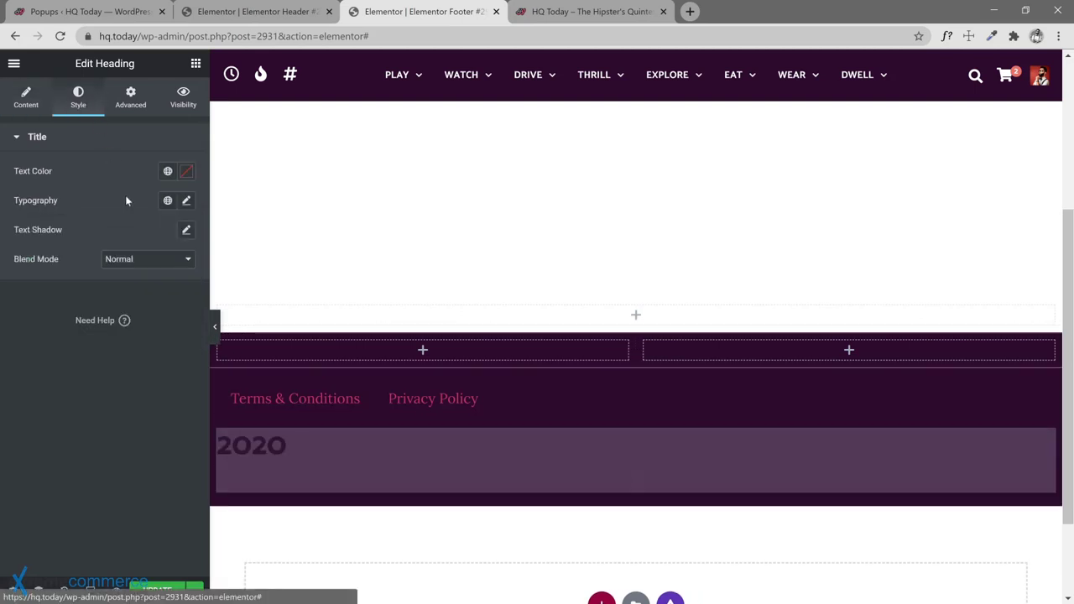
{"action": "left_click", "coordinate": [167, 172]}
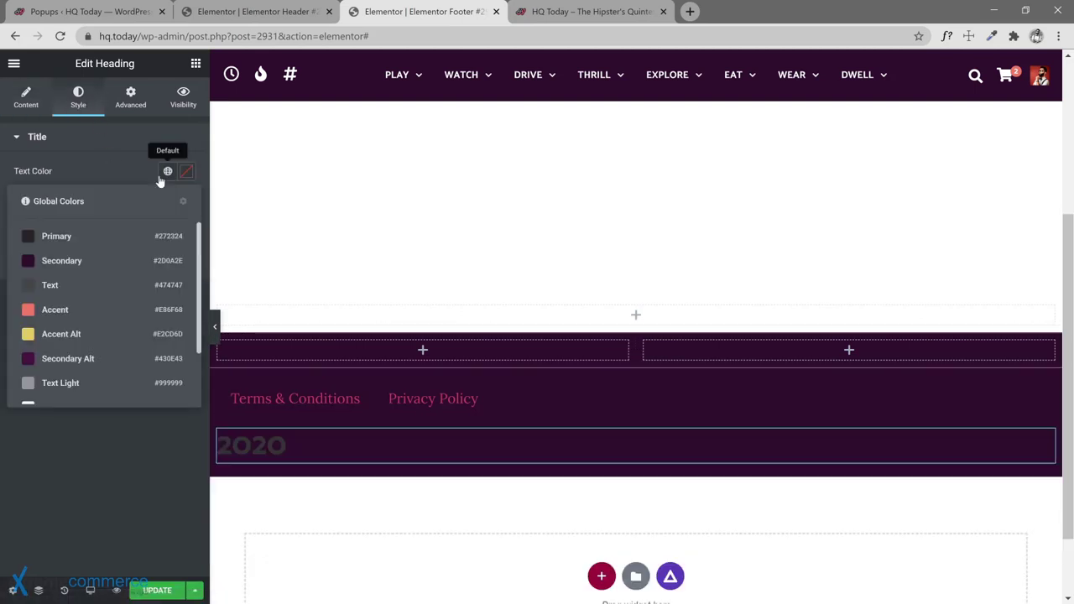
{"action": "scroll", "coordinate": [77, 316], "scroll_direction": "down", "scroll_amount": 1}
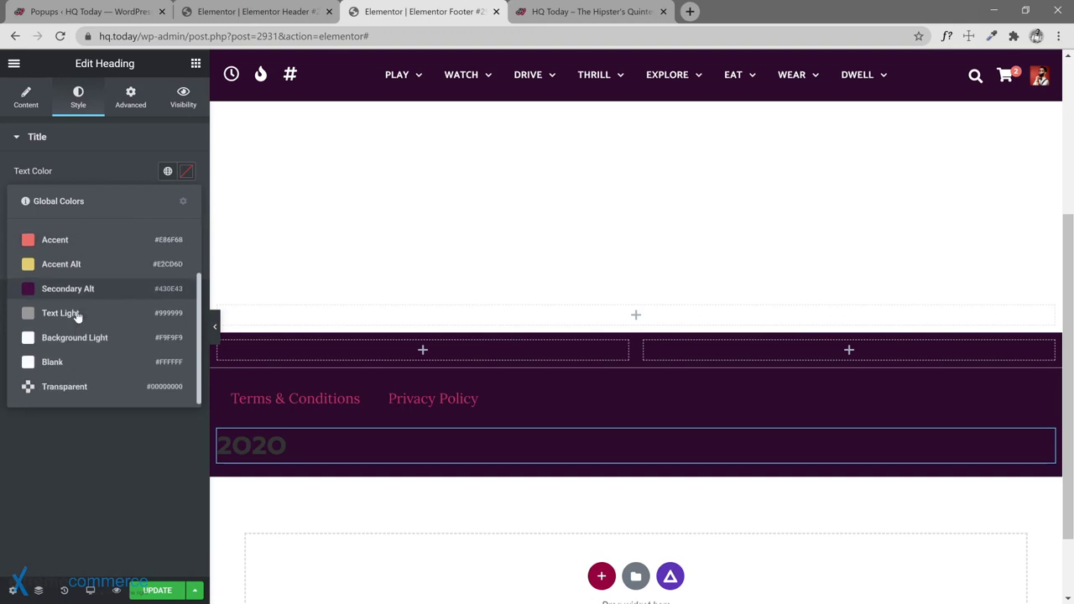
{"action": "left_click", "coordinate": [34, 364]}
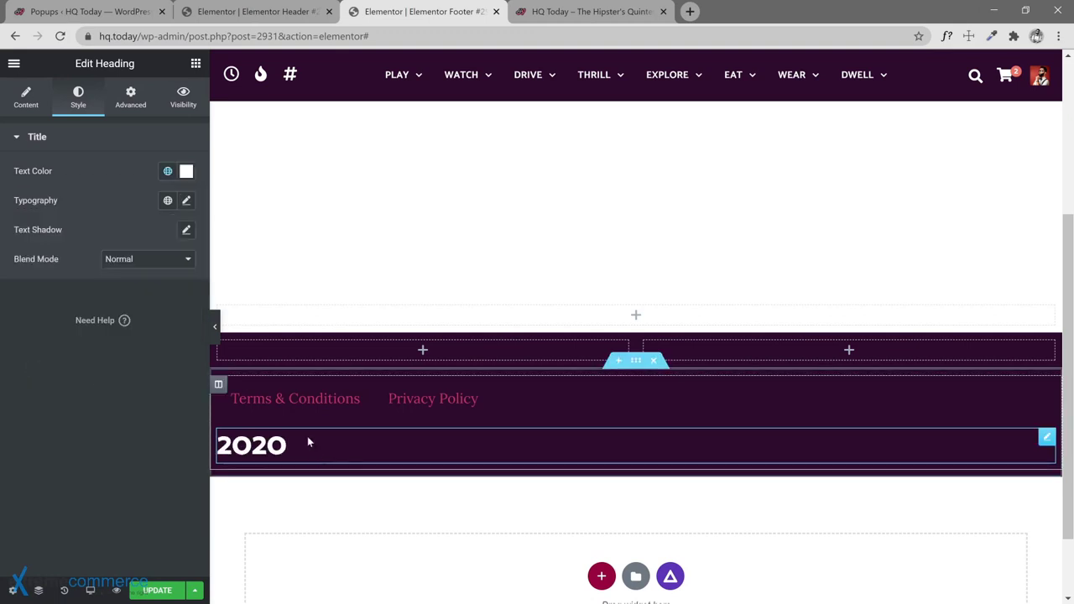
{"action": "left_click", "coordinate": [26, 96]}
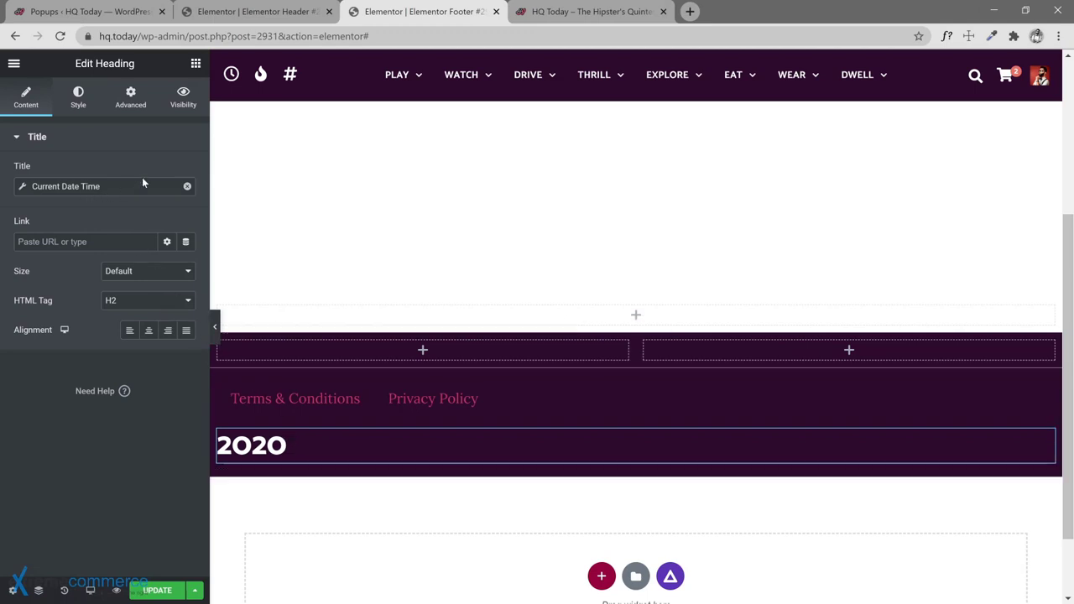
{"action": "left_click", "coordinate": [119, 188]}
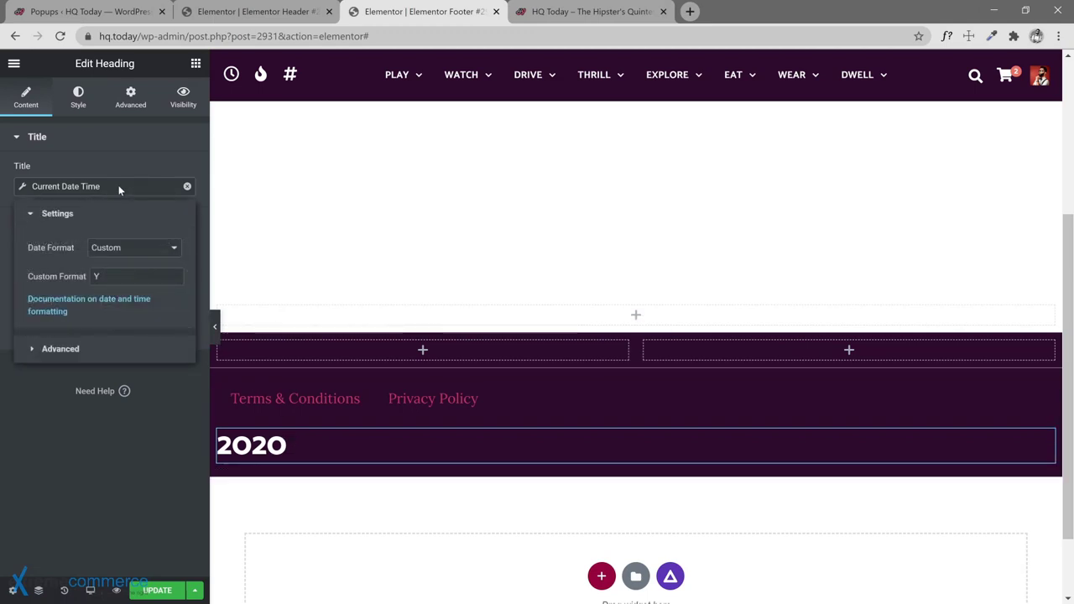
{"action": "left_click", "coordinate": [119, 187]}
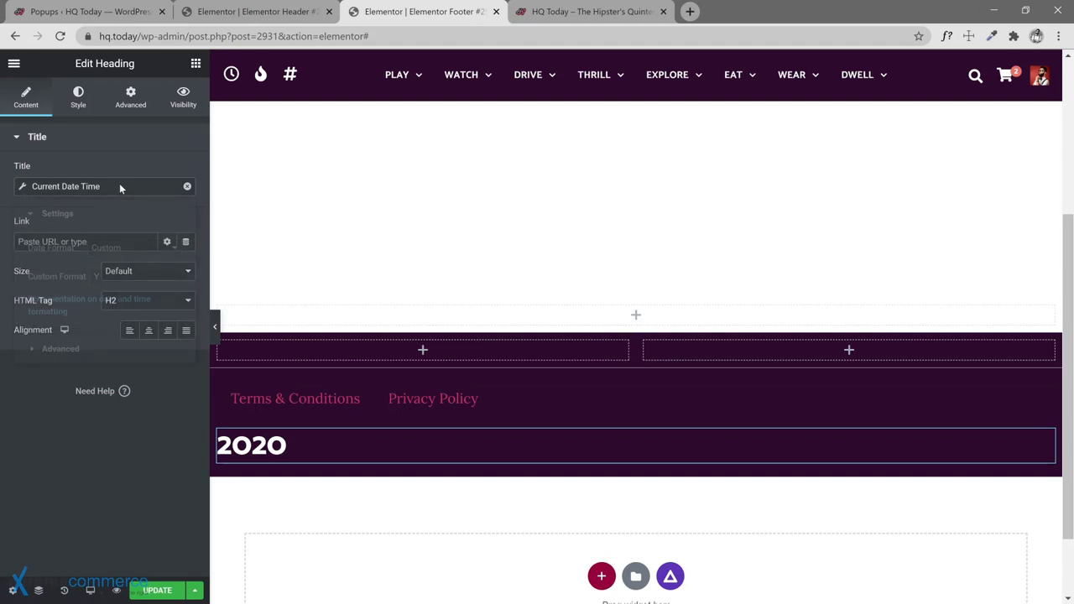
Step: Enter &copy; in the date tag's Before field under Advanced
{"action": "left_click", "coordinate": [78, 348]}
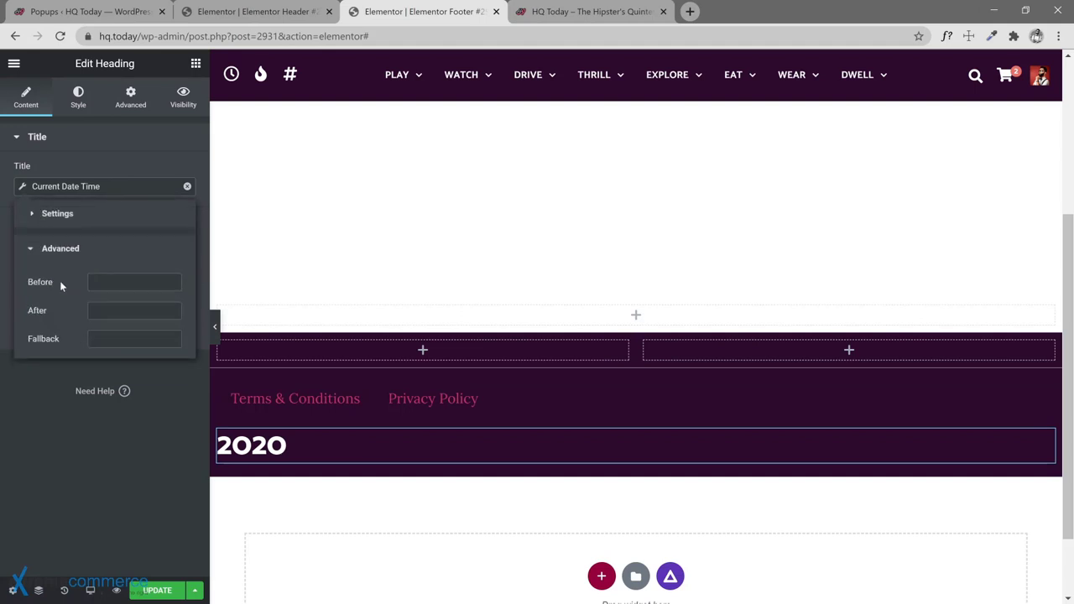
{"action": "left_click", "coordinate": [103, 283]}
{"action": "type", "text": "&"}
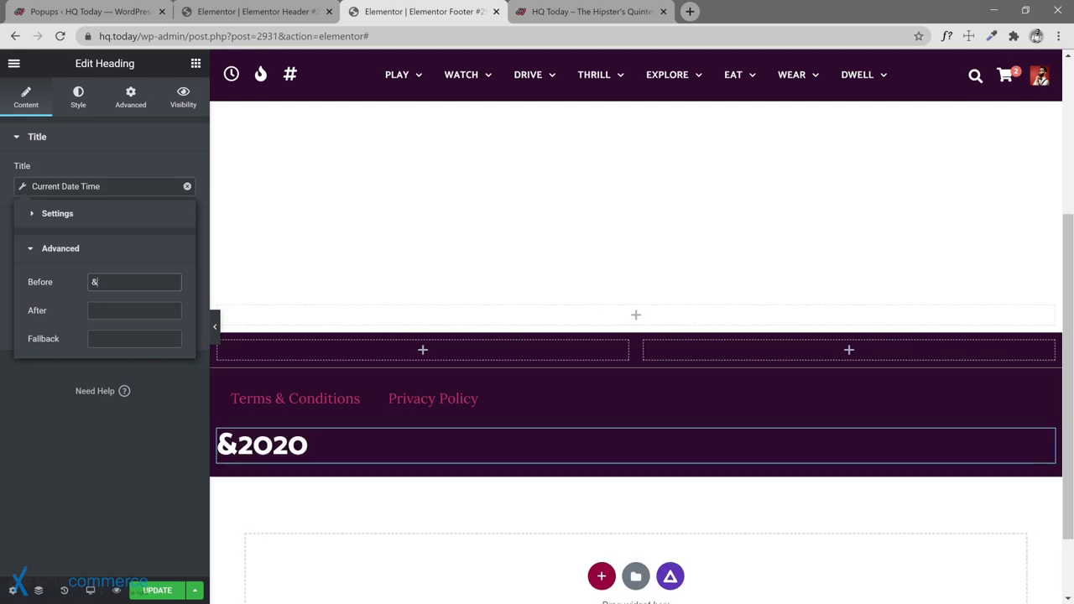
{"action": "type", "text": "copy"}
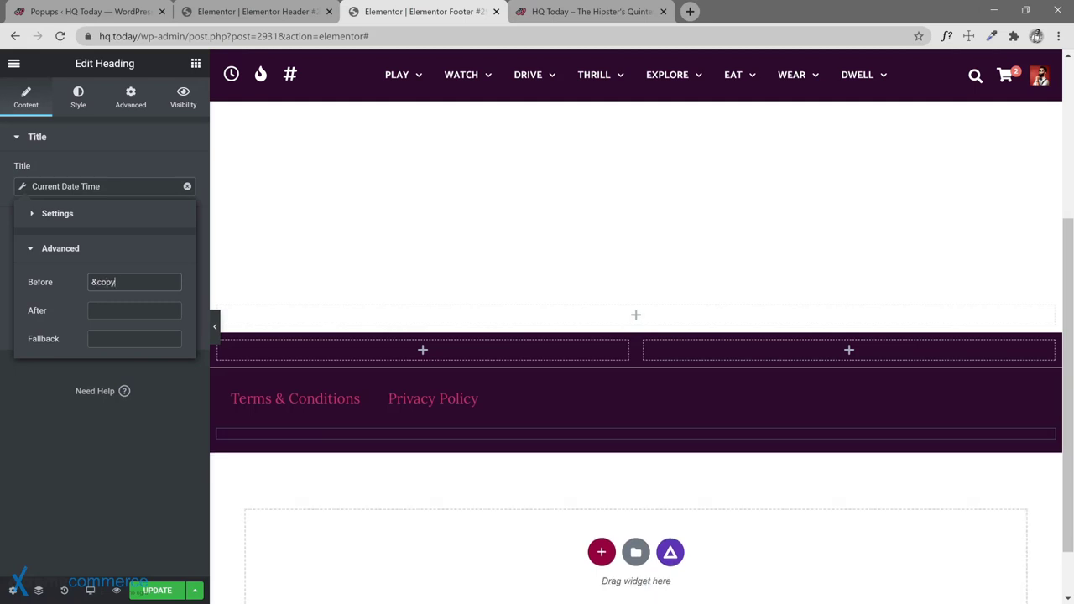
{"action": "type", "text": ";"}
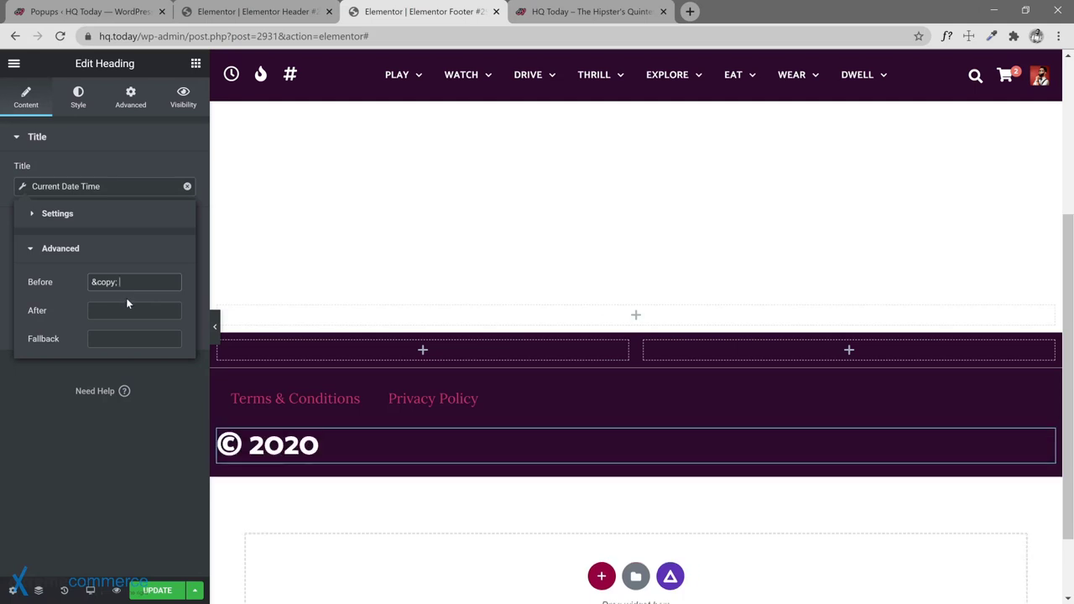
{"action": "type", "text": "HQ Today"}
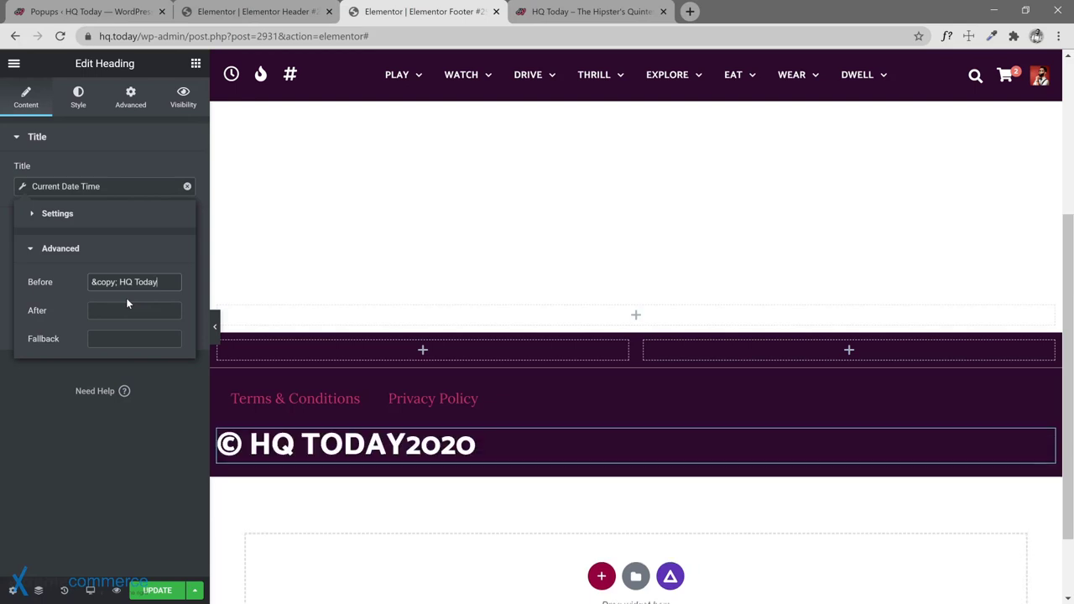
{"action": "type", "text": ". "}
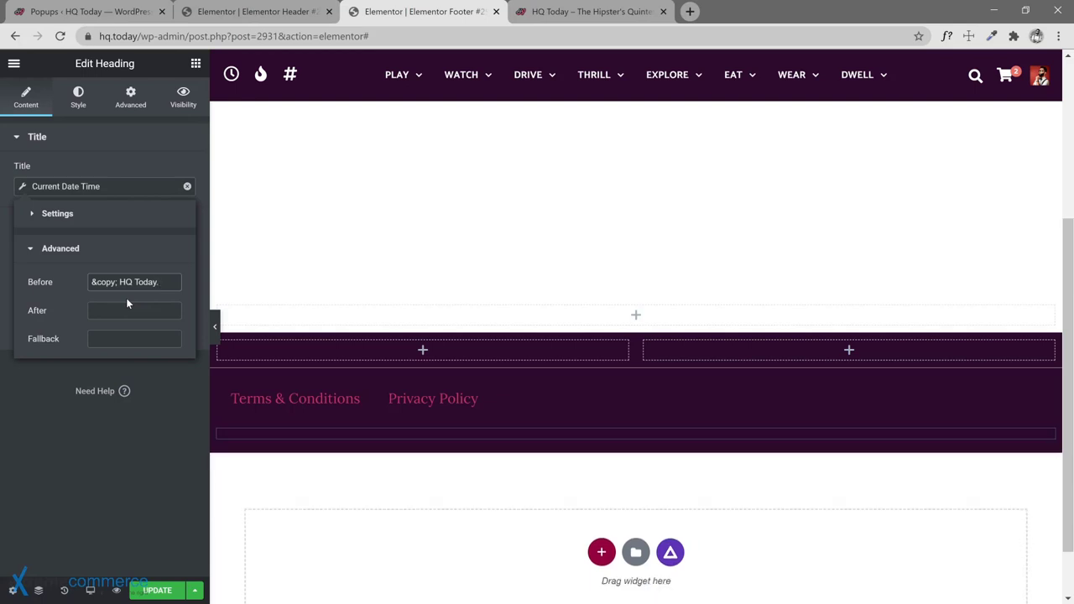
{"action": "type", "text": "P"}
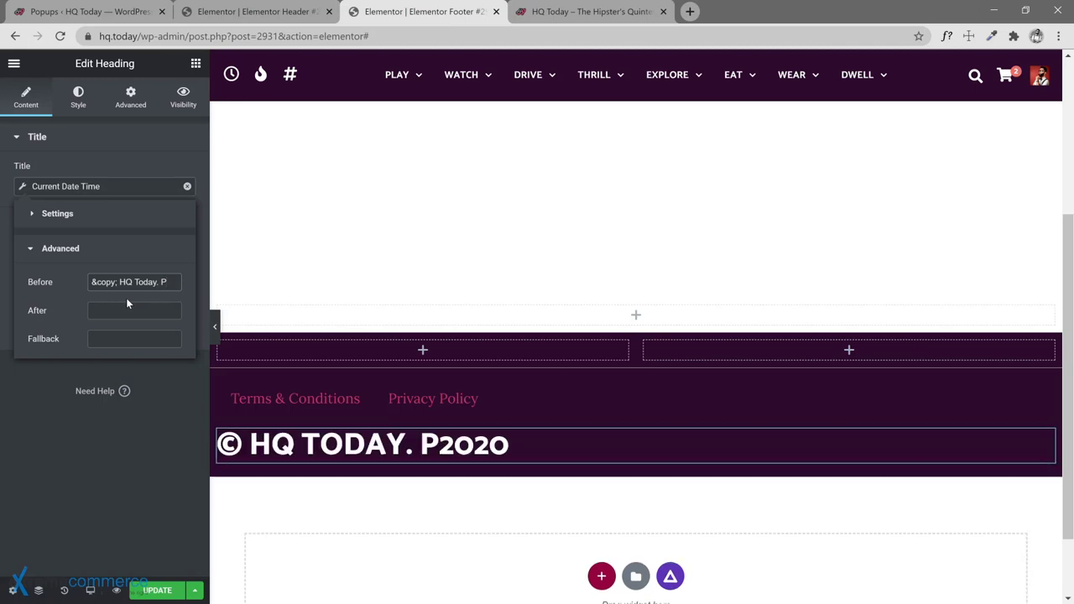
{"action": "key", "text": "BackSpace"}
{"action": "key", "text": "BackSpace"}
{"action": "key", "text": "BackSpace"}
{"action": "key", "text": "BackSpace"}
{"action": "key", "text": "BackSpace"}
{"action": "key", "text": "BackSpace"}
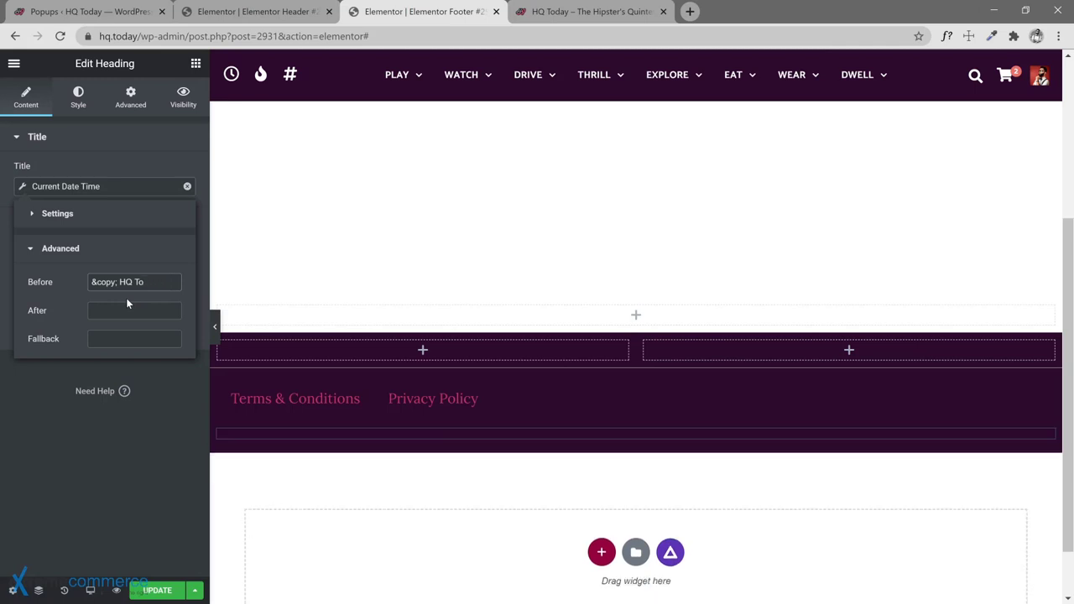
{"action": "key", "text": "BackSpace"}
{"action": "key", "text": "BackSpace"}
{"action": "key", "text": "BackSpace"}
{"action": "key", "text": "BackSpace"}
{"action": "key", "text": "BackSpace"}
{"action": "key", "text": "BackSpace"}
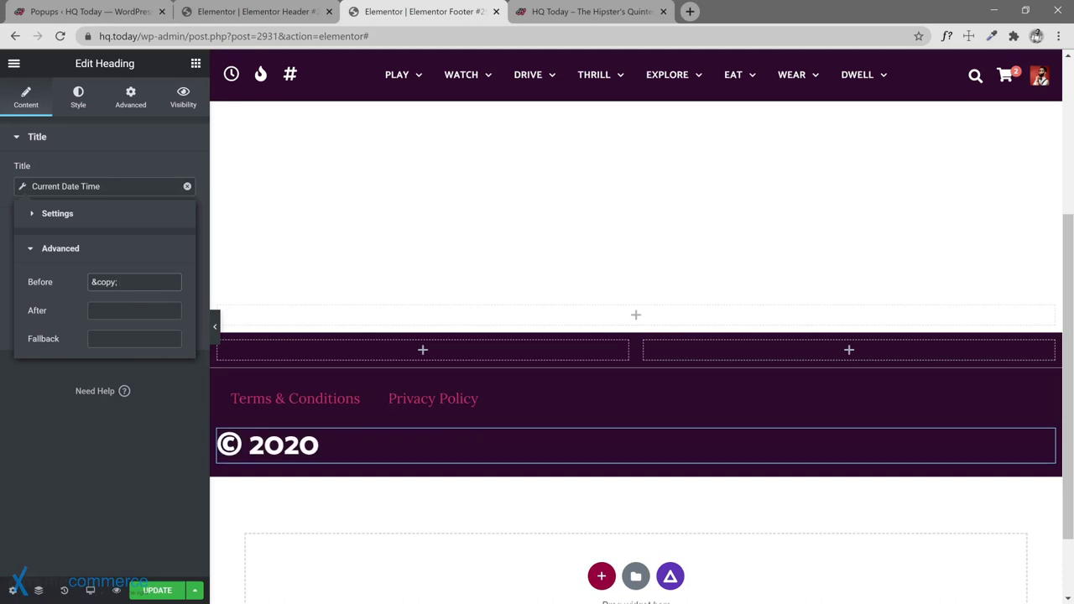
Step: Enter ' HQ Today. Powered by HappyCloud' in the date tag's After field
{"action": "left_click", "coordinate": [93, 310]}
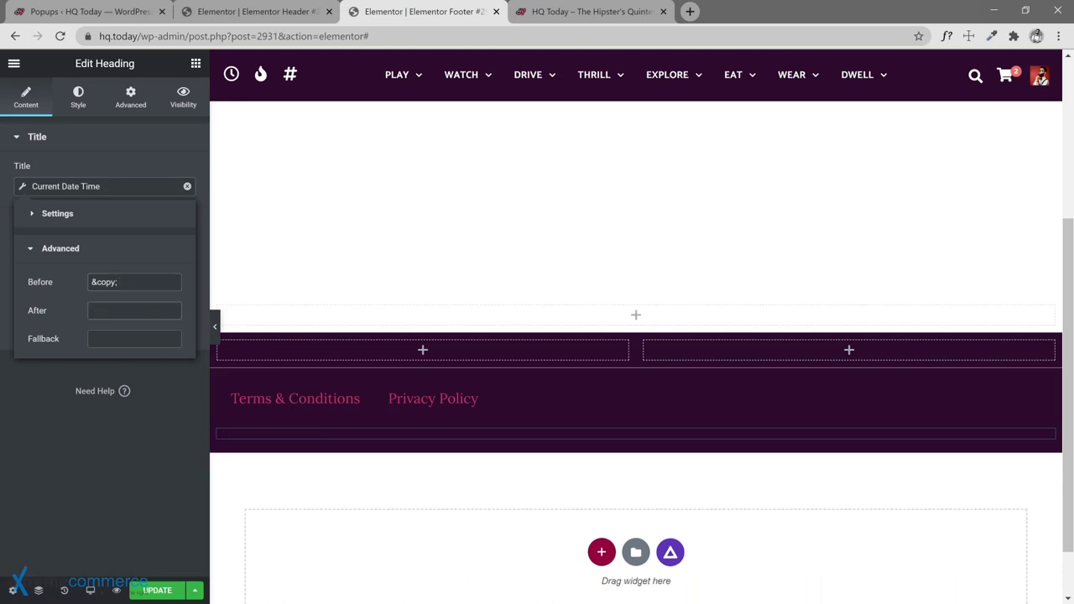
{"action": "type", "text": "HQ Today"}
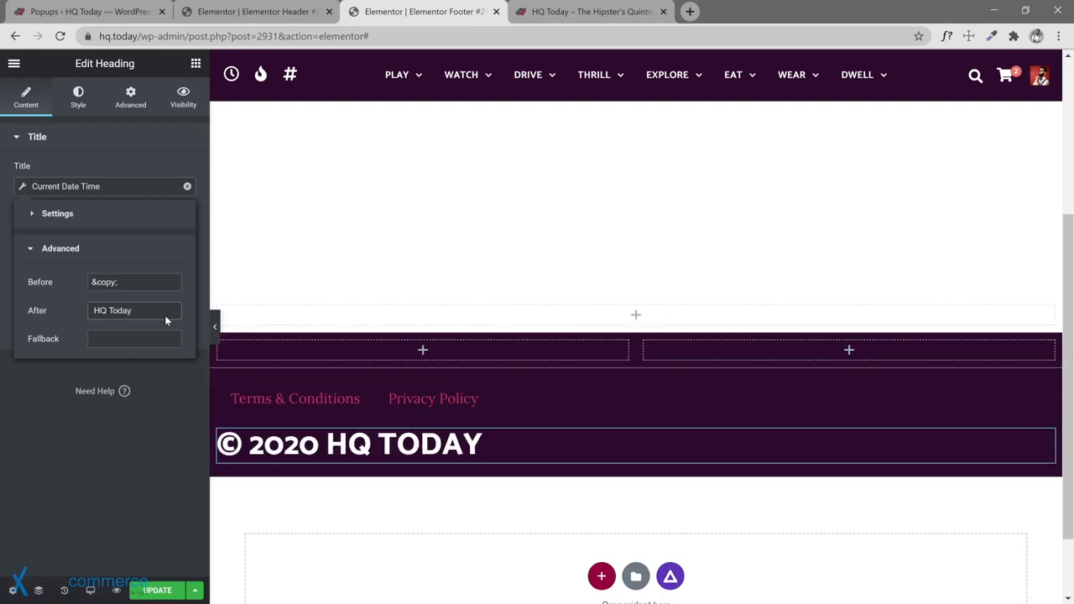
{"action": "type", "text": ". "}
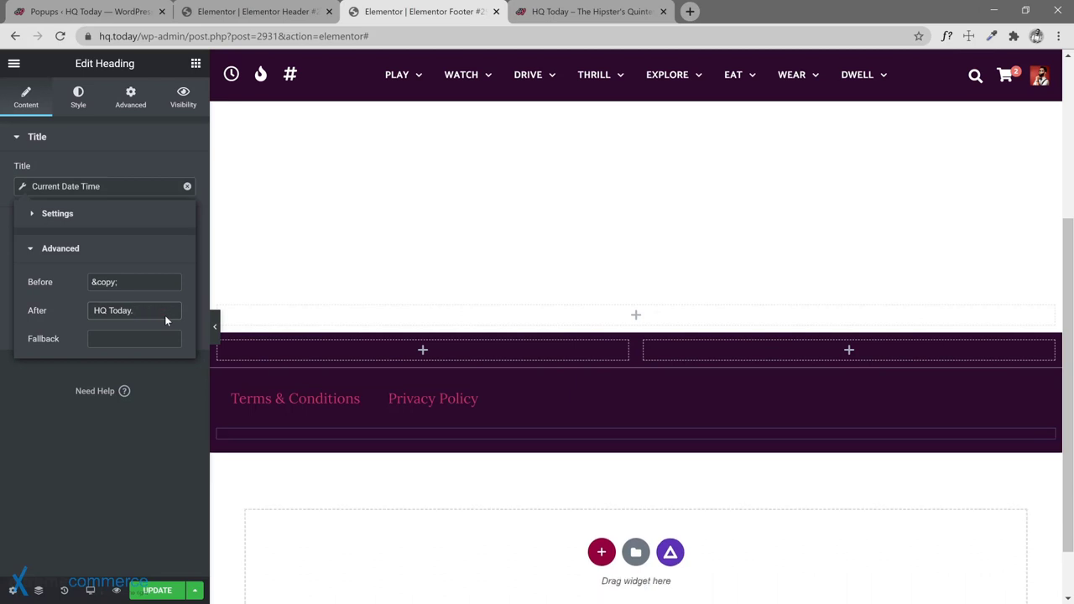
{"action": "type", "text": "Powered by HappyCloud"}
{"action": "key", "text": "shift+Left"}
{"action": "key", "text": "shift+Left"}
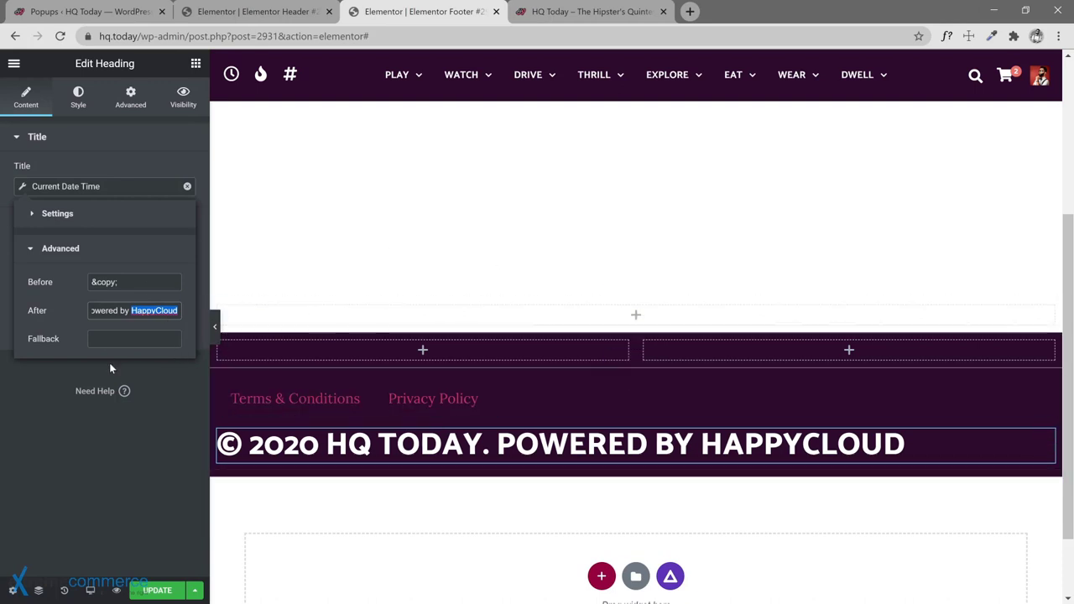
{"action": "key", "text": "Left"}
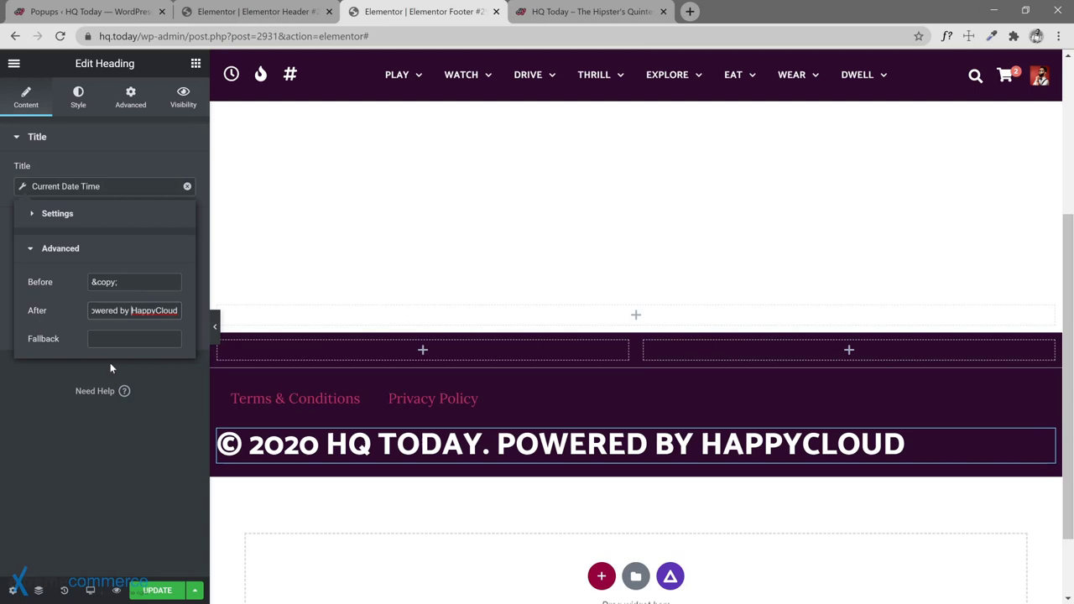
{"action": "type", "text": "<"}
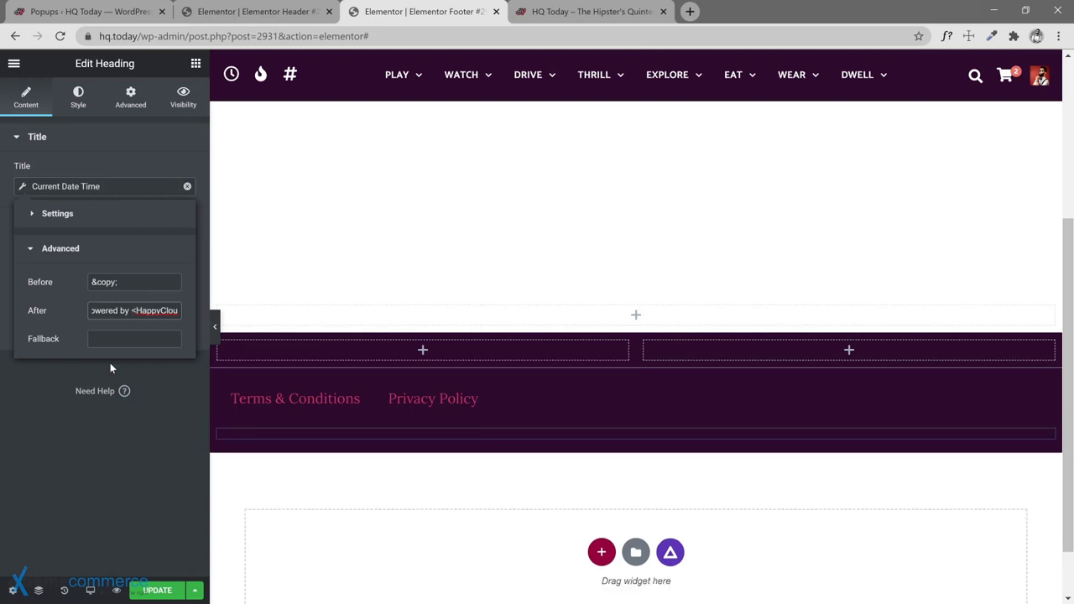
{"action": "type", "text": "a>"}
{"action": "key", "text": "End"}
{"action": "type", "text": "</a>"}
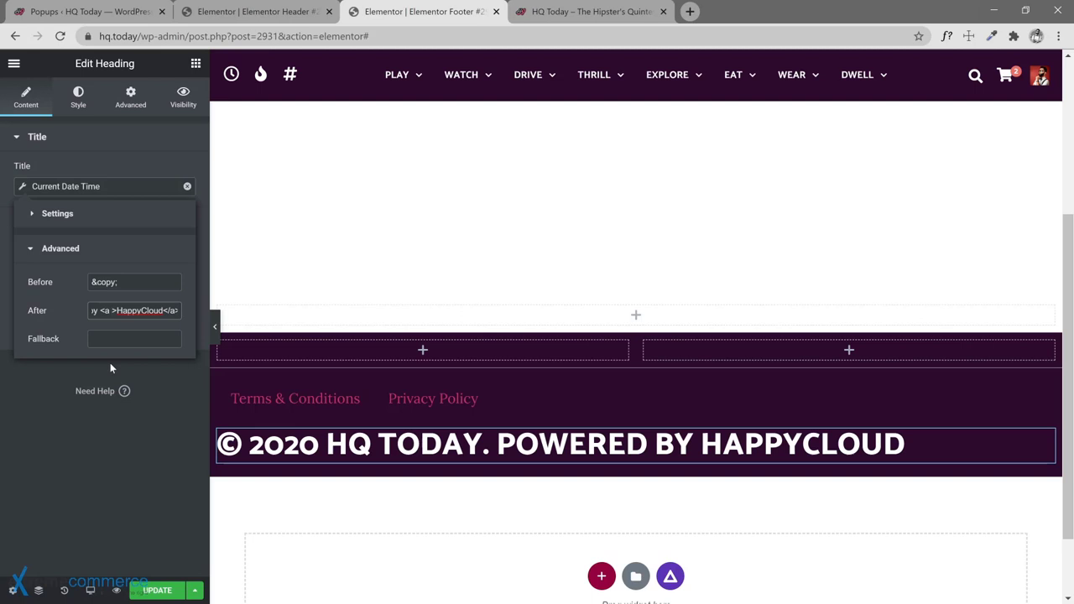
{"action": "type", "text": "href="}
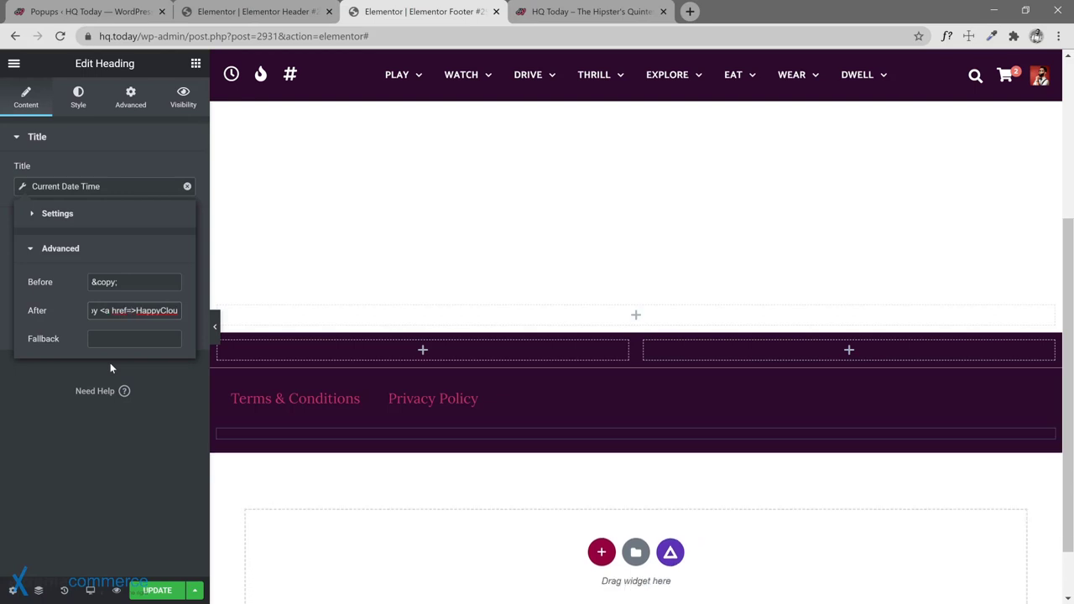
{"action": "type", "text": "\"\""}
{"action": "key", "text": "Left"}
{"action": "type", "text": "https"}
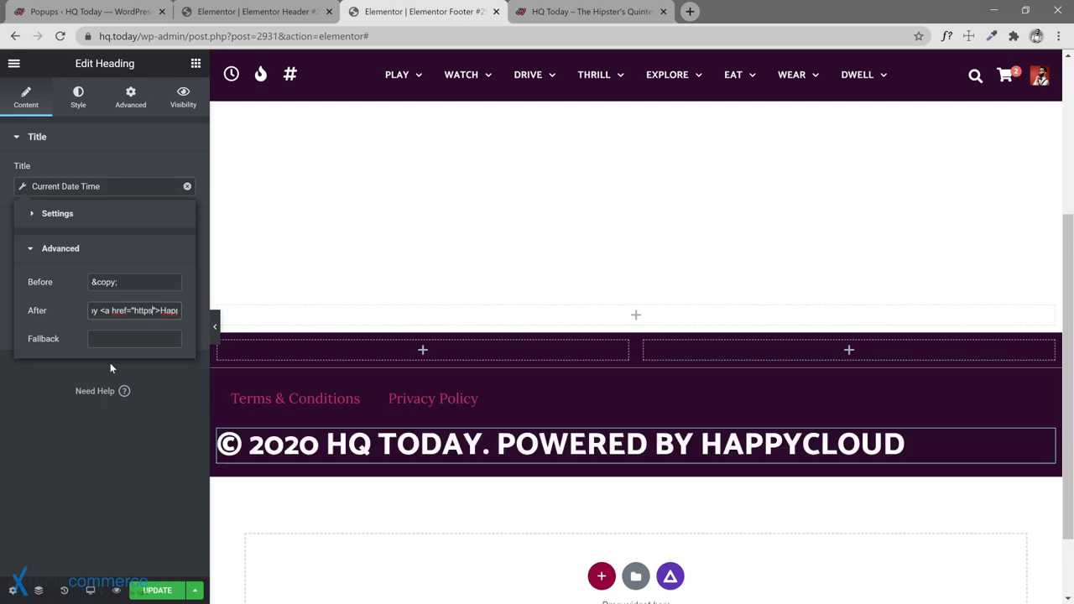
{"action": "type", "text": "://happ"}
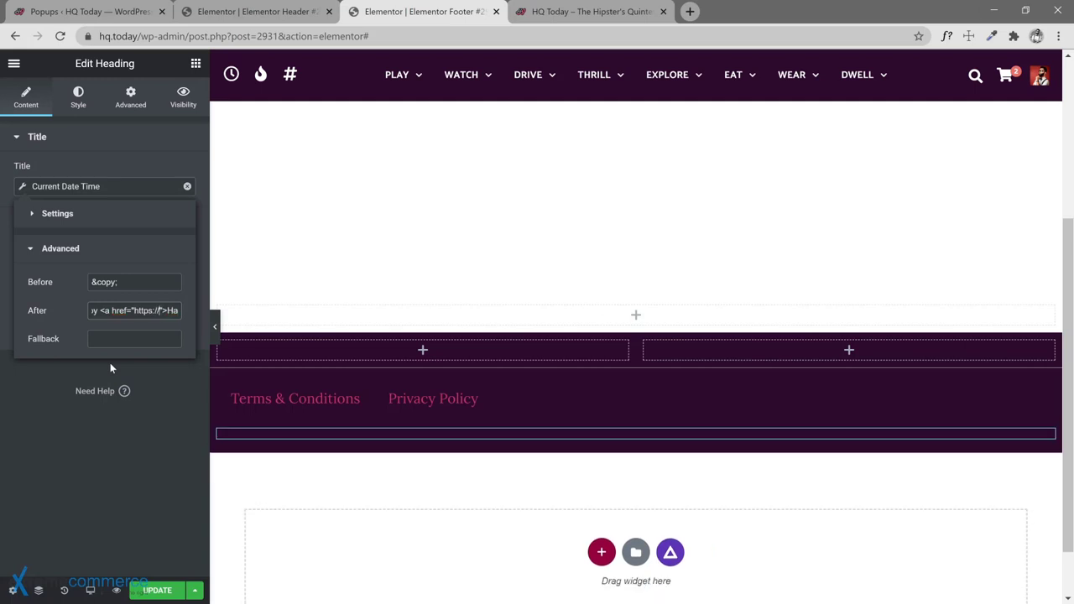
{"action": "type", "text": "y.c"}
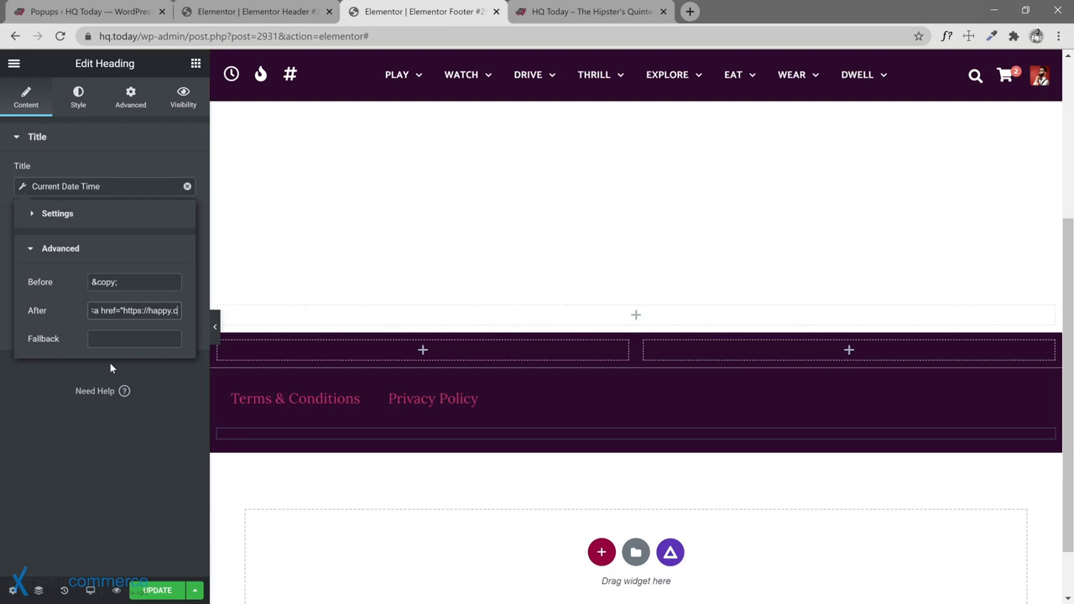
{"action": "type", "text": "loud/\"\">H"}
{"action": "key", "text": "BackSpace"}
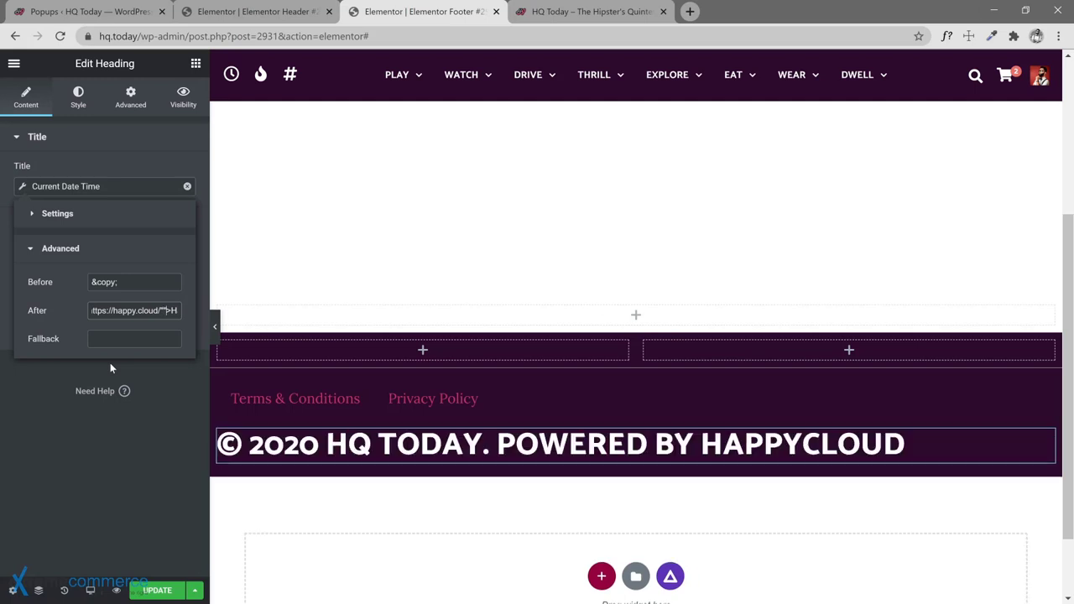
{"action": "key", "text": "Home"}
{"action": "key", "text": "Right"}
{"action": "key", "text": "Right"}
{"action": "key", "text": "Right"}
{"action": "key", "text": "Right"}
{"action": "key", "text": "Right"}
{"action": "key", "text": "Right"}
{"action": "key", "text": "Right"}
{"action": "key", "text": "Right"}
{"action": "key", "text": "Right"}
{"action": "key", "text": "Right"}
{"action": "key", "text": "Right"}
{"action": "key", "text": "Right"}
{"action": "key", "text": "Right"}
{"action": "key", "text": "Right"}
{"action": "key", "text": "Right"}
{"action": "key", "text": "Right"}
{"action": "key", "text": "Right"}
{"action": "key", "text": "Right"}
{"action": "key", "text": "Right"}
{"action": "key", "text": "Right"}
{"action": "key", "text": "Left"}
{"action": "key", "text": "Left"}
{"action": "left_click", "coordinate": [172, 589]}
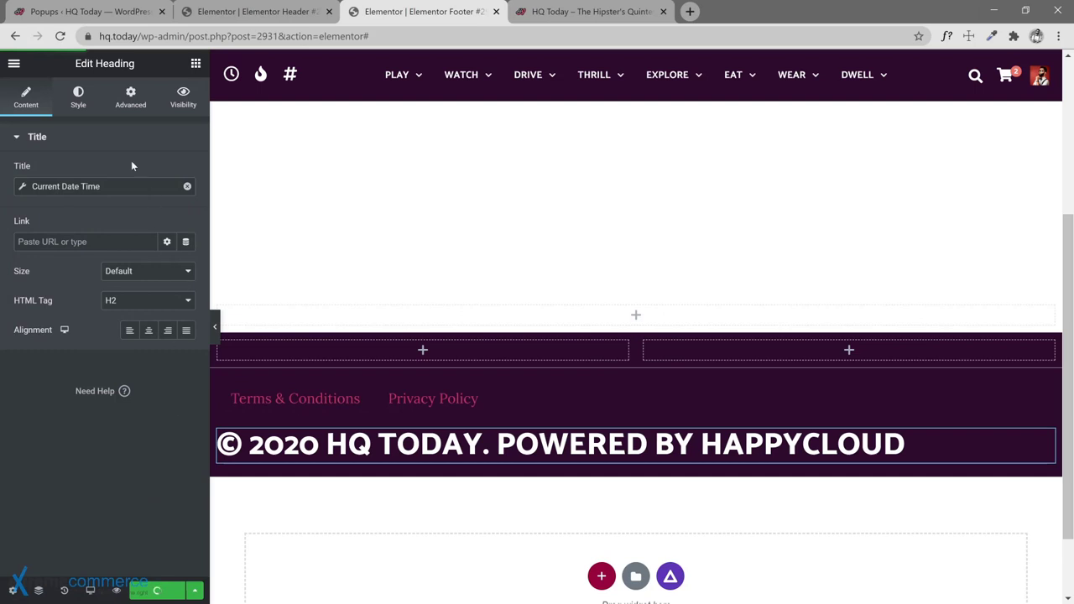
{"action": "left_click", "coordinate": [78, 97]}
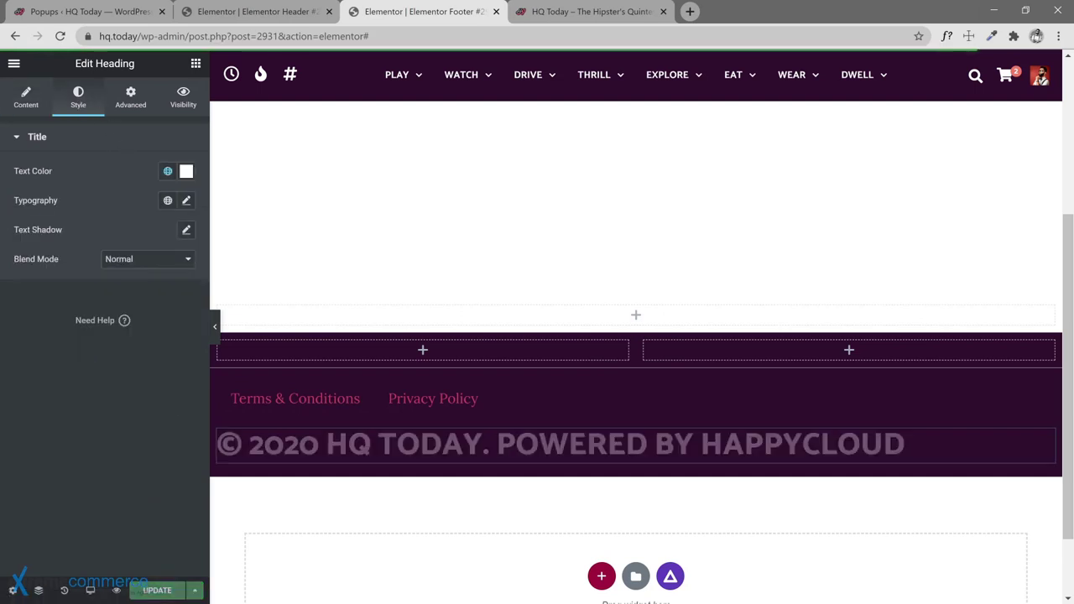
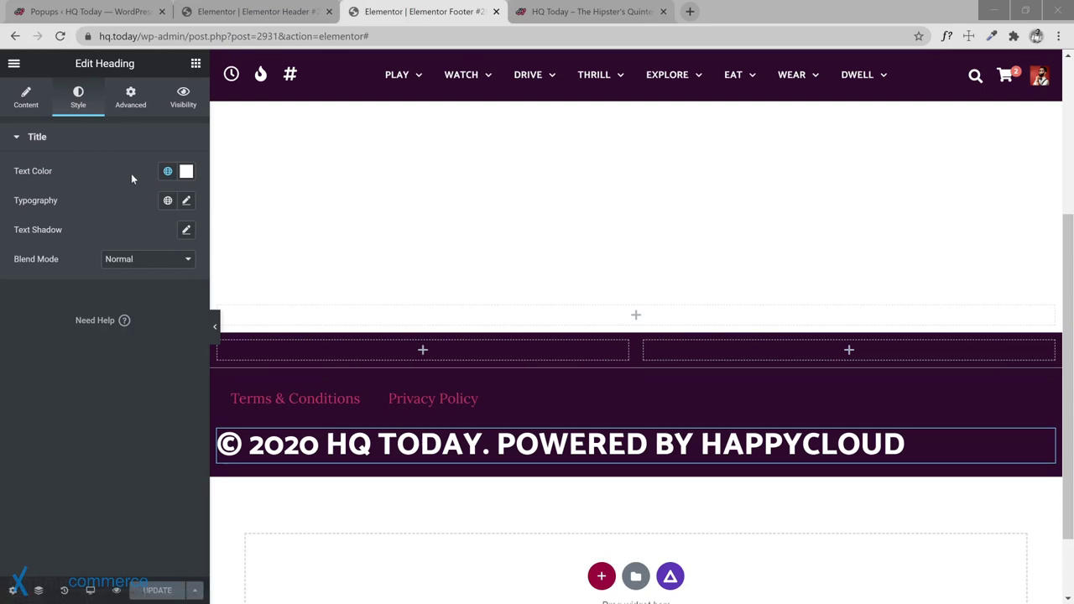
Step: Apply the Text R global font to the footer copyright heading
{"action": "left_click", "coordinate": [168, 200]}
{"action": "scroll", "coordinate": [138, 357], "scroll_direction": "down", "scroll_amount": 3}
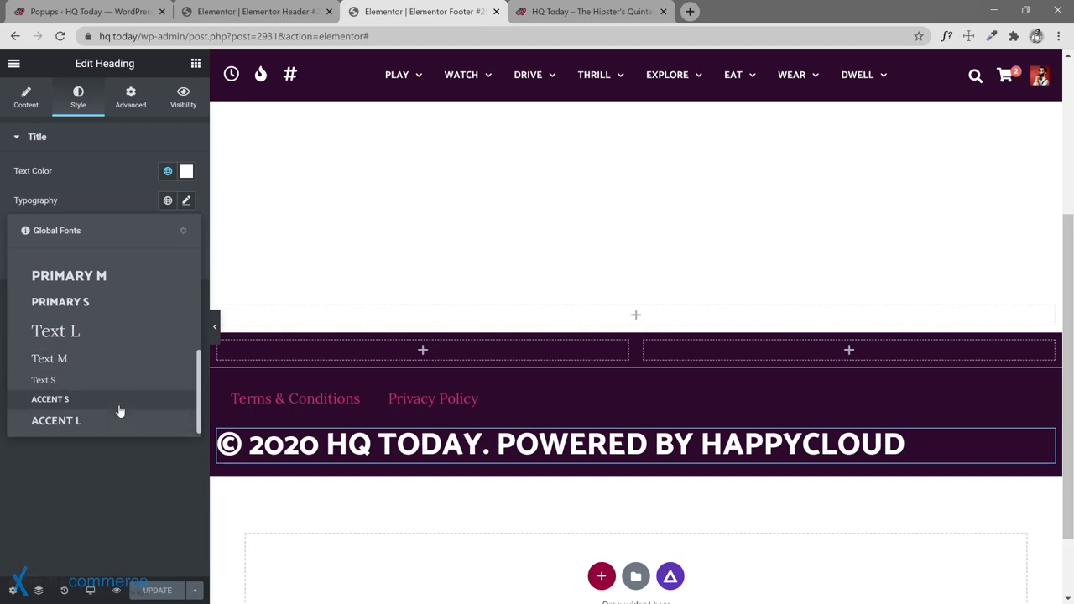
{"action": "left_click", "coordinate": [104, 381]}
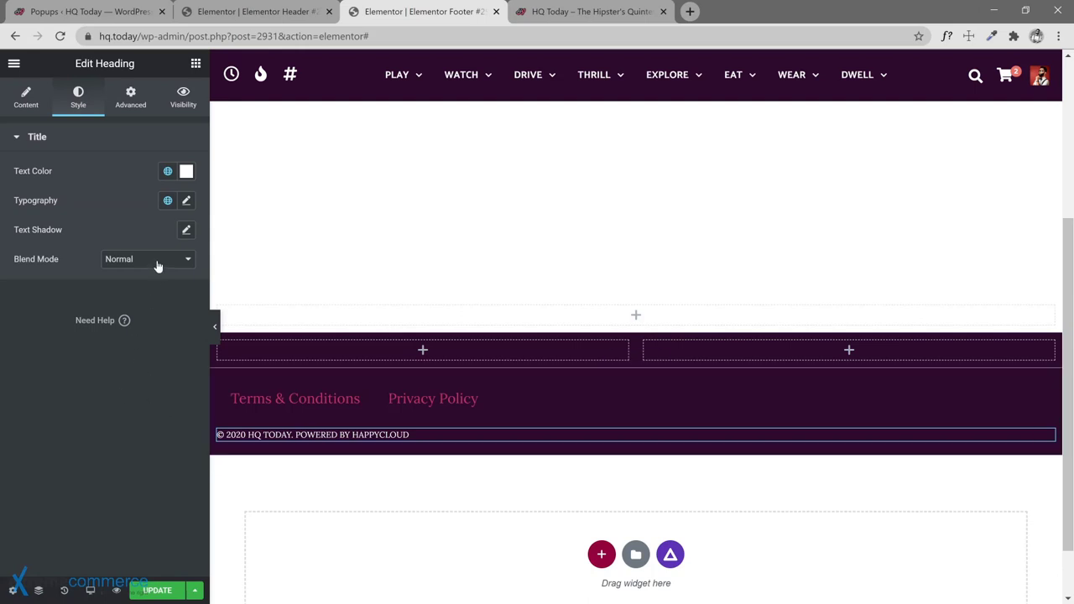
{"action": "left_click", "coordinate": [168, 201]}
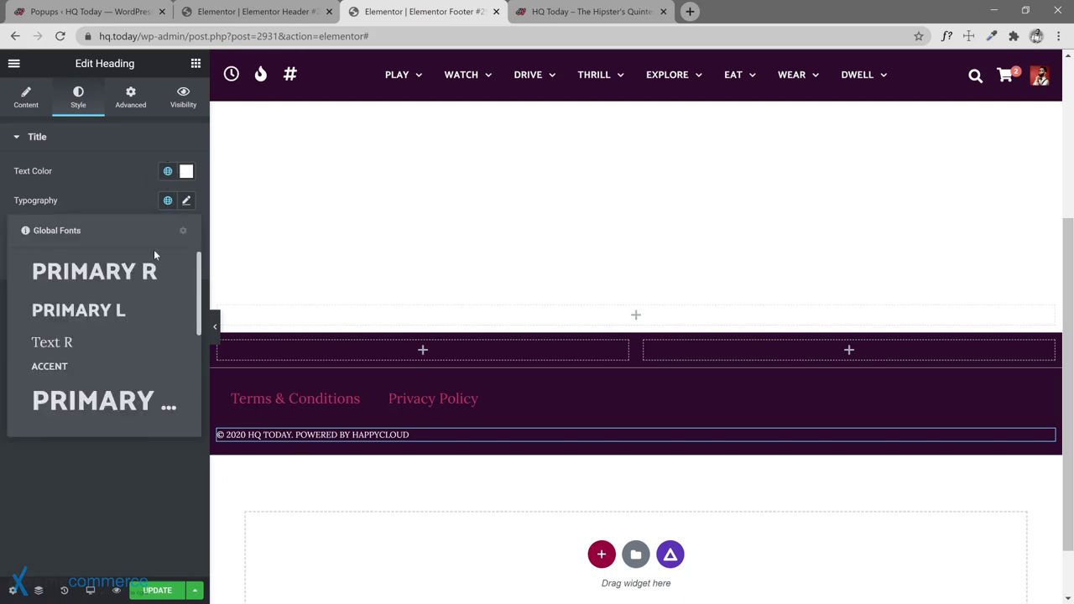
{"action": "scroll", "coordinate": [132, 360], "scroll_direction": "down", "scroll_amount": 3}
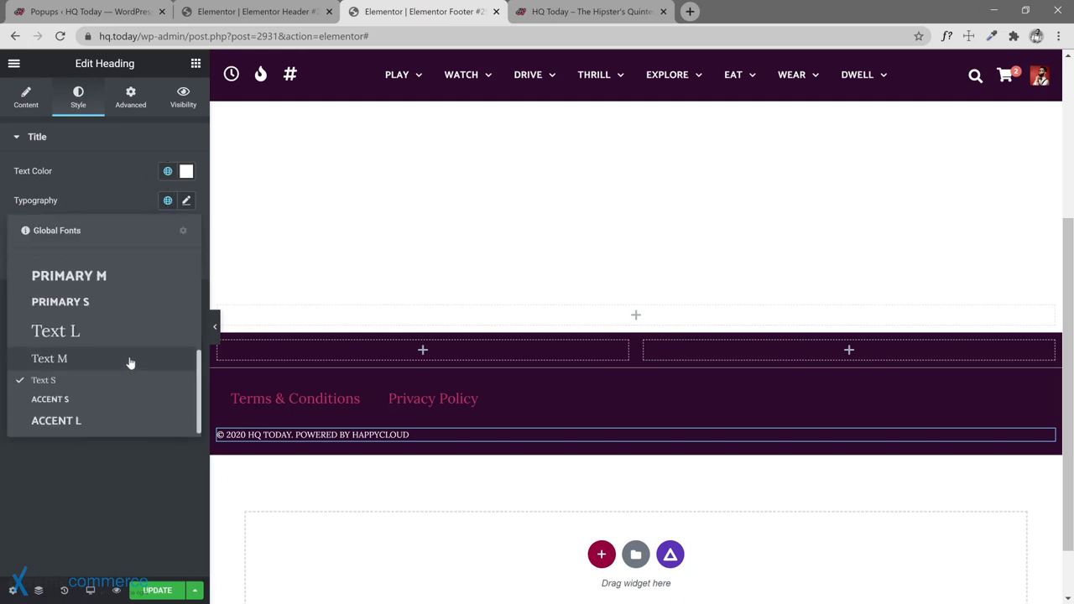
{"action": "scroll", "coordinate": [139, 315], "scroll_direction": "up", "scroll_amount": 3}
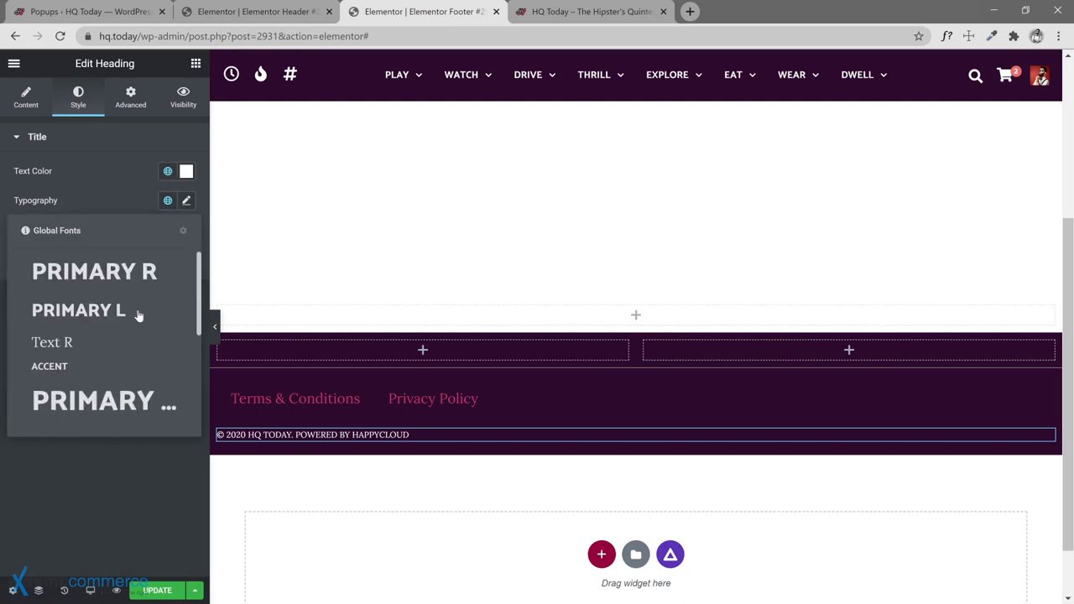
{"action": "left_click", "coordinate": [106, 349]}
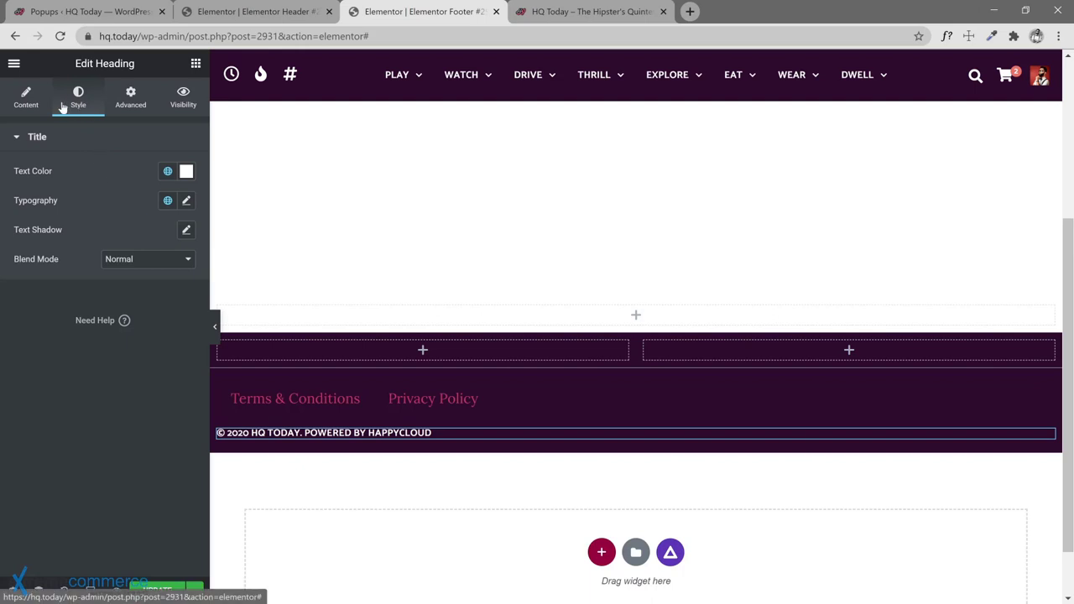
Step: Clear the copyright heading's own text colour
{"action": "left_click", "coordinate": [33, 103]}
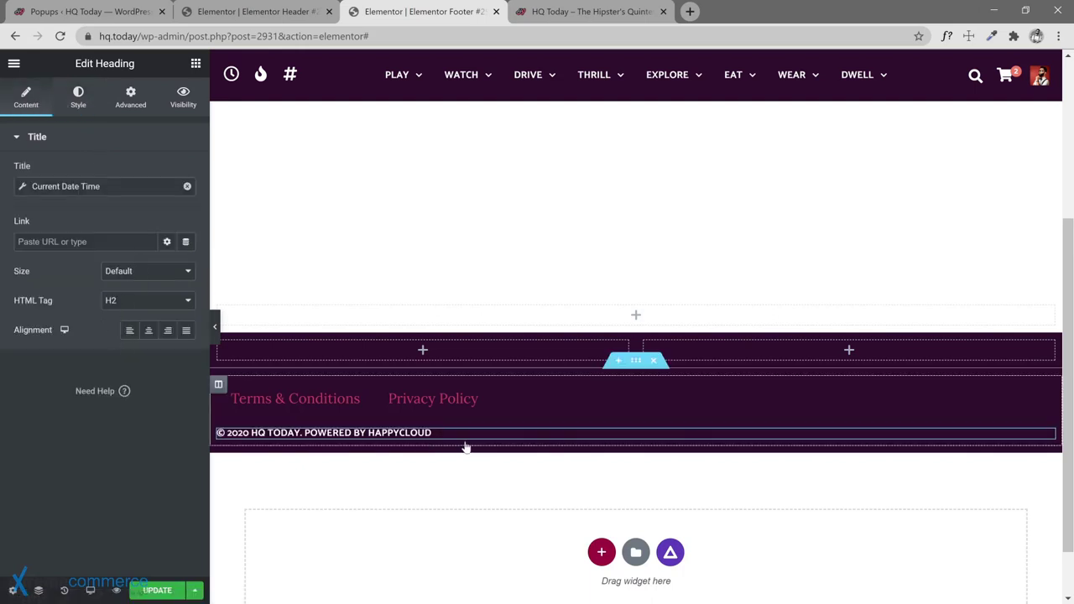
{"action": "left_click", "coordinate": [83, 106]}
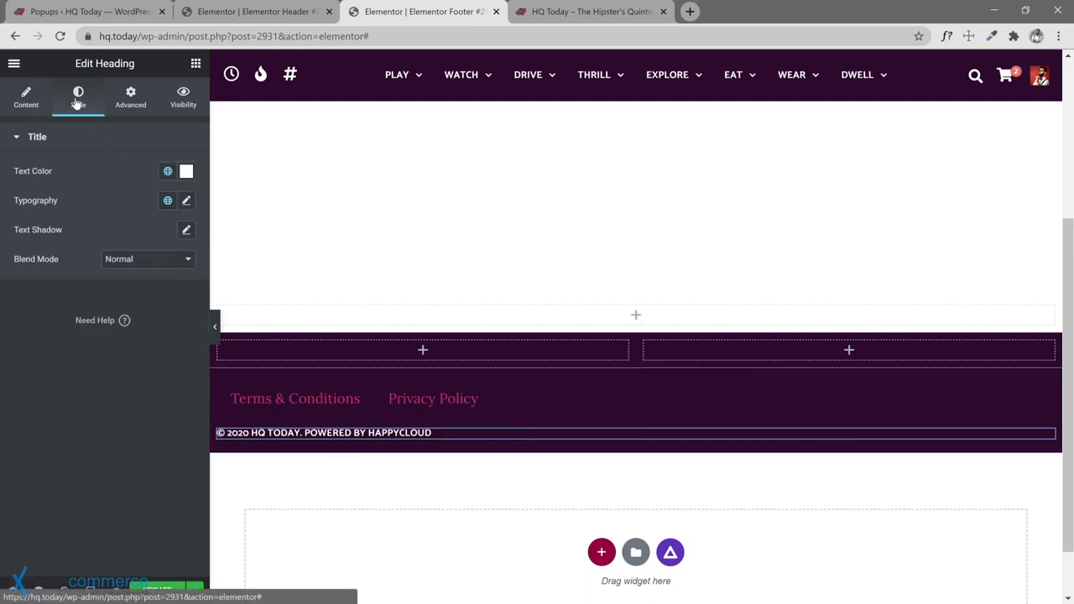
{"action": "left_click", "coordinate": [168, 171]}
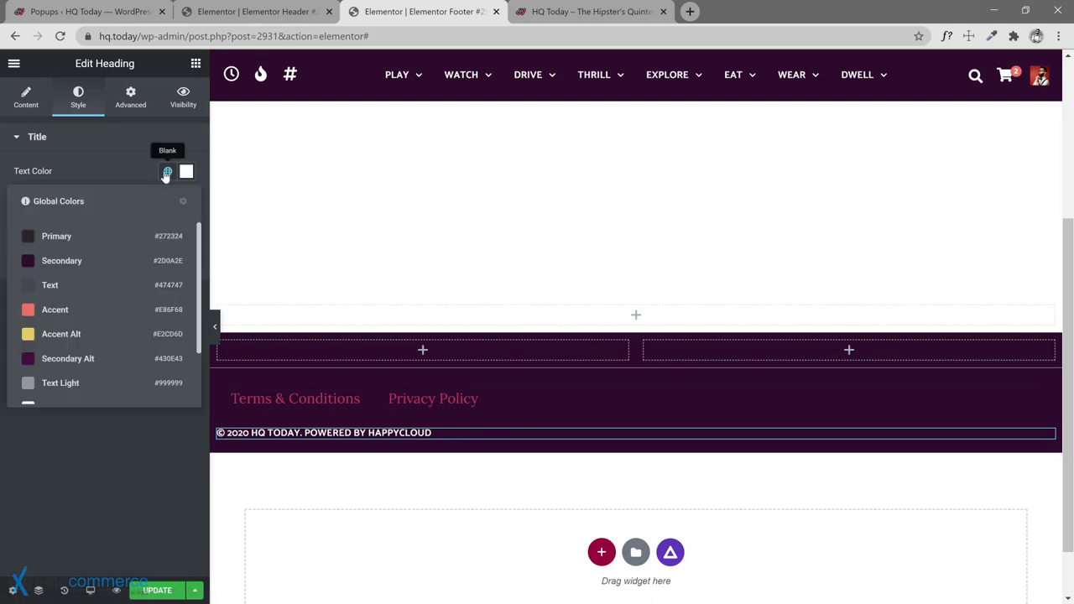
{"action": "left_click", "coordinate": [190, 173]}
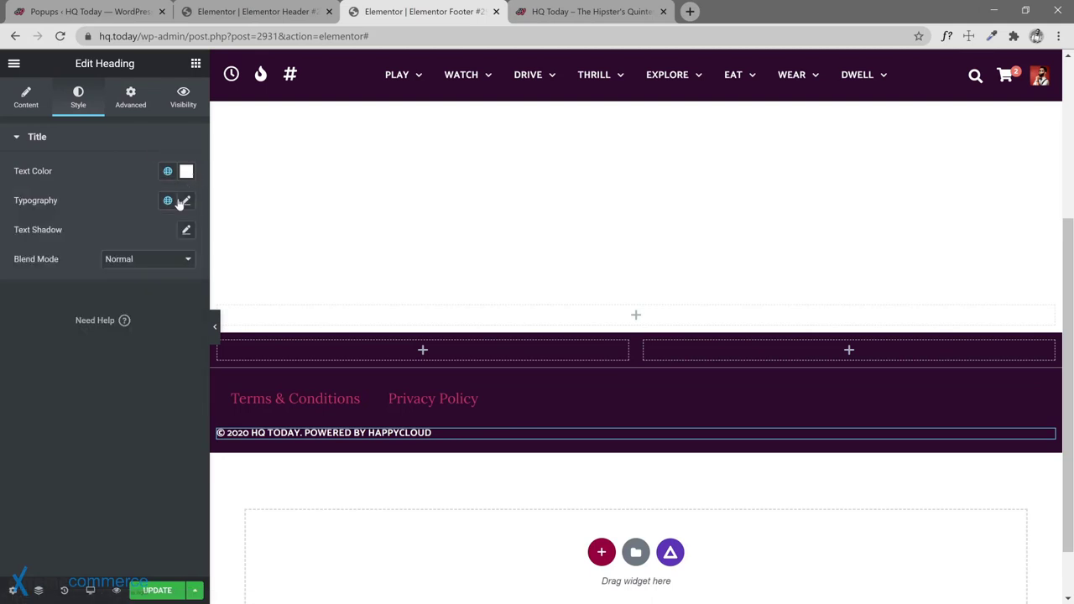
{"action": "left_click", "coordinate": [186, 172]}
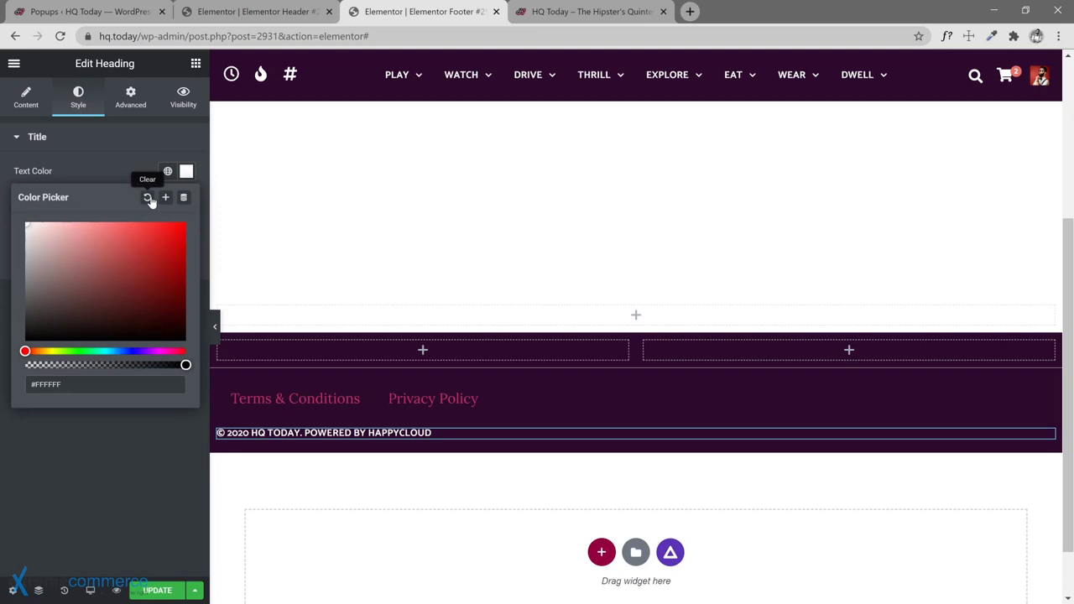
{"action": "left_click", "coordinate": [147, 197]}
{"action": "left_click", "coordinate": [138, 170]}
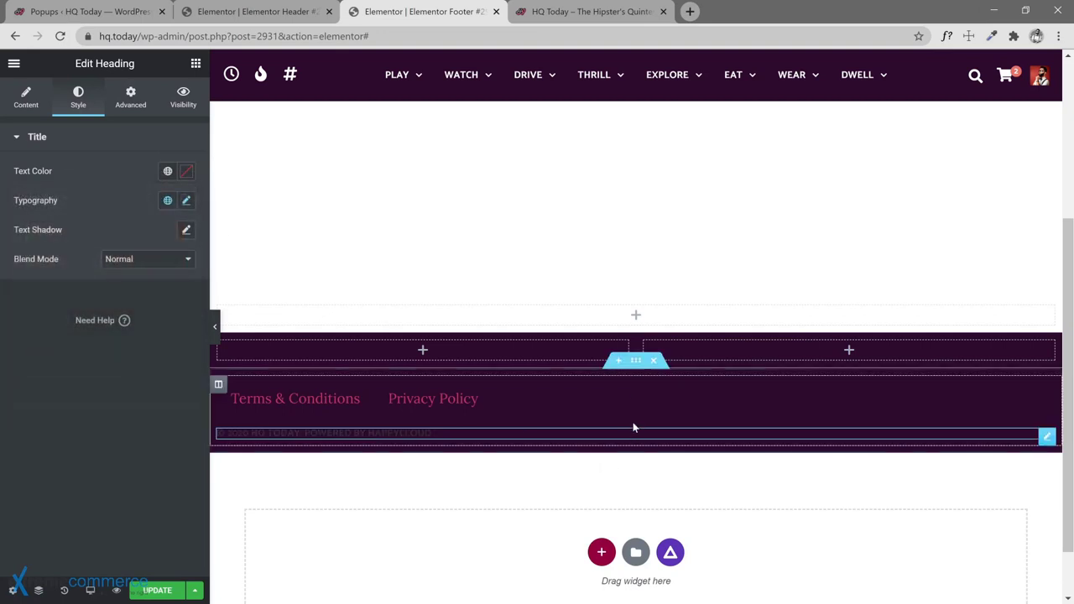
Step: Set the footer section's text colour to the Blank global white
{"action": "left_click", "coordinate": [636, 361]}
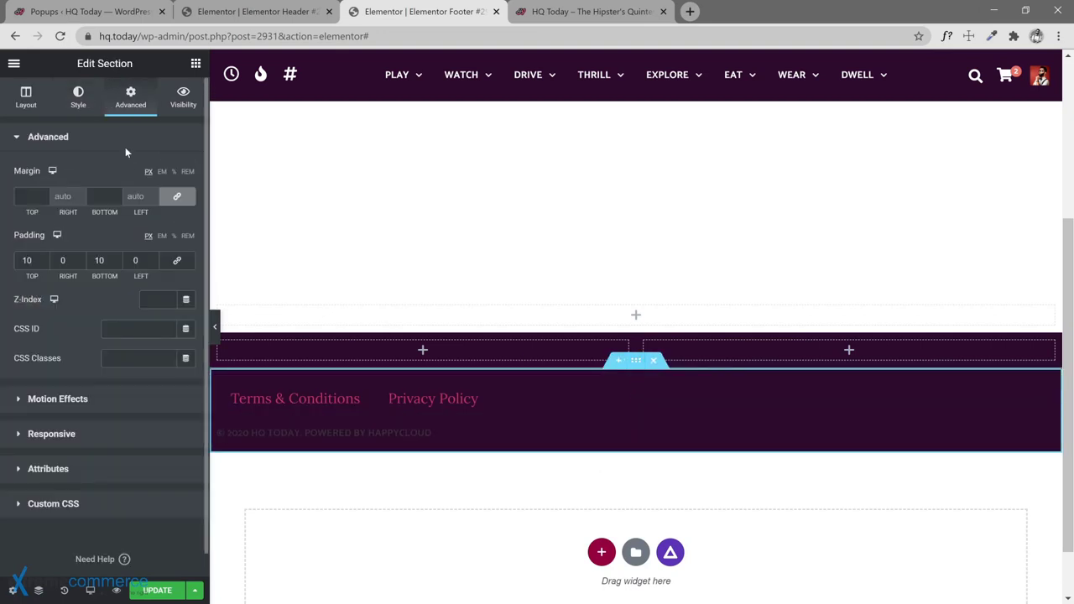
{"action": "left_click", "coordinate": [79, 97]}
{"action": "scroll", "coordinate": [118, 470], "scroll_direction": "down", "scroll_amount": 1}
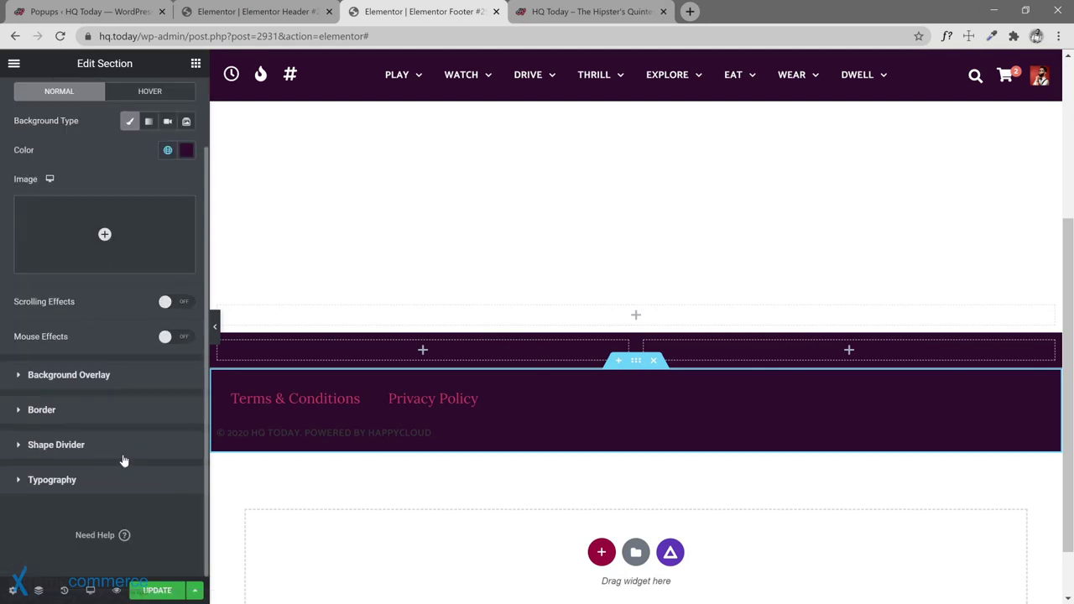
{"action": "left_click", "coordinate": [121, 477]}
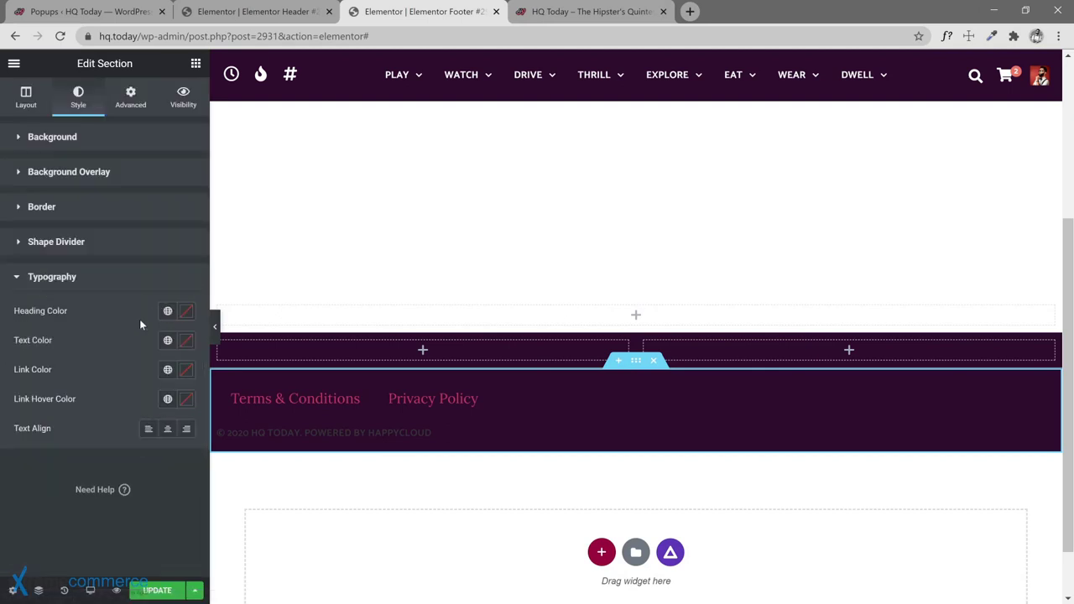
{"action": "left_click", "coordinate": [168, 340]}
{"action": "scroll", "coordinate": [122, 427], "scroll_direction": "down", "scroll_amount": 2}
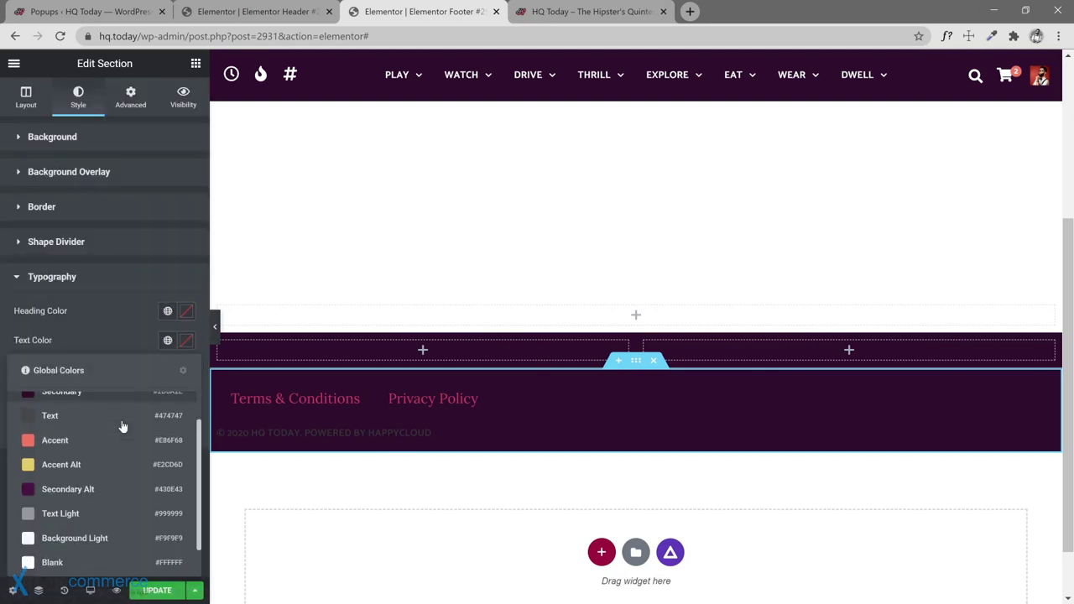
{"action": "scroll", "coordinate": [109, 458], "scroll_direction": "down", "scroll_amount": 1}
{"action": "left_click", "coordinate": [56, 530]}
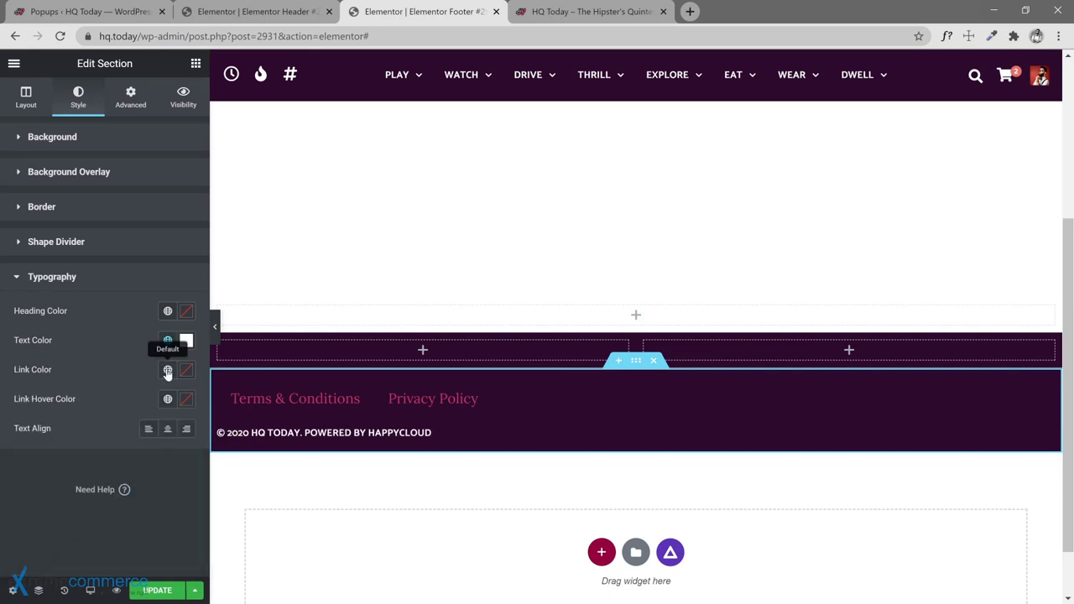
Step: Make the section's links Blank white with Accent Alt yellow hover, then save
{"action": "left_click", "coordinate": [168, 369]}
{"action": "scroll", "coordinate": [89, 340], "scroll_direction": "down", "scroll_amount": 1}
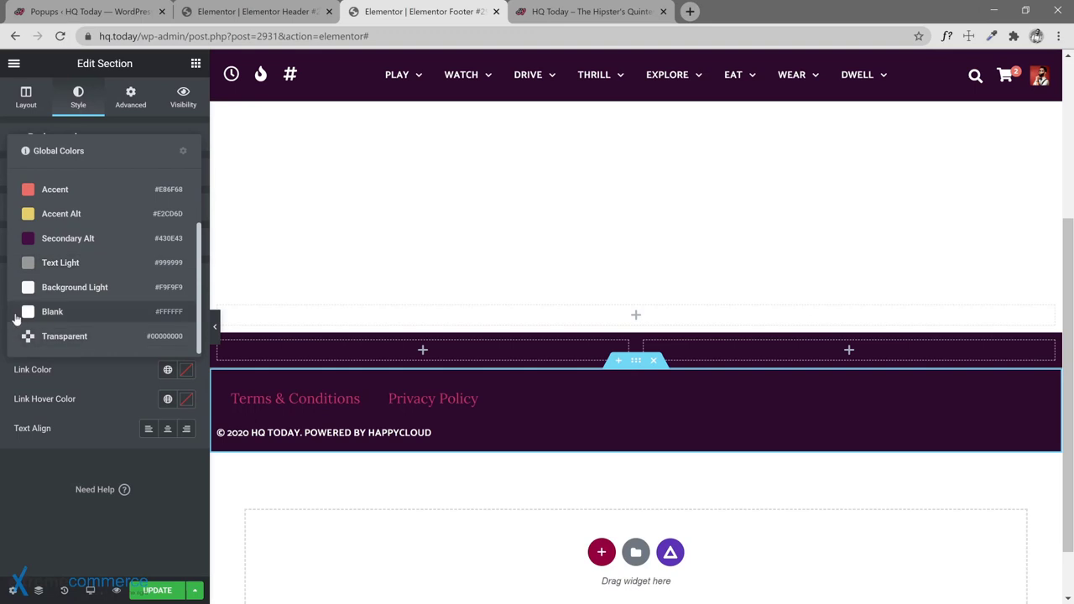
{"action": "left_click", "coordinate": [35, 314]}
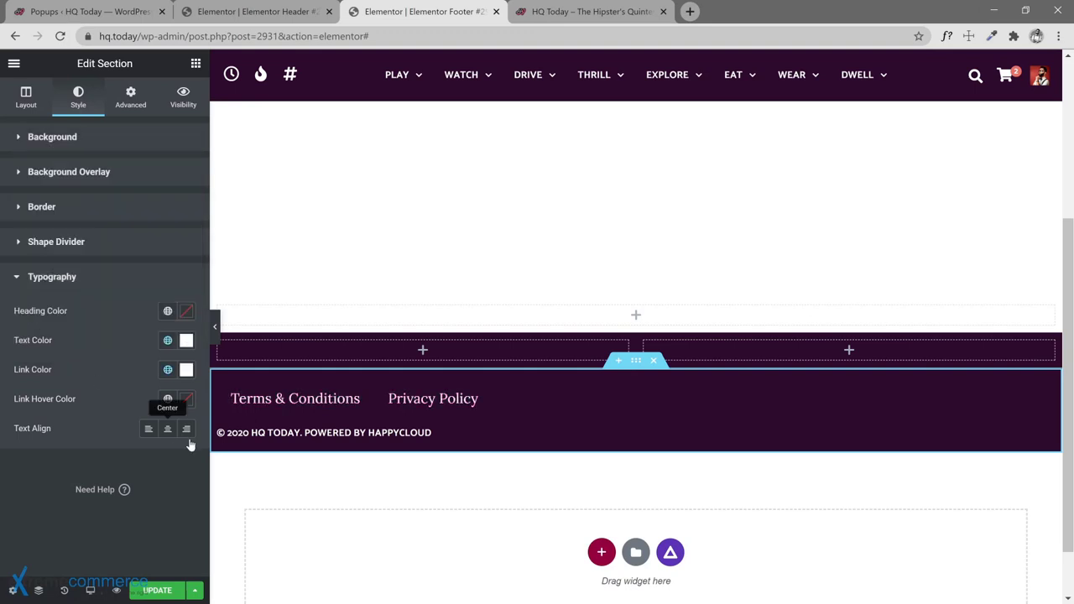
{"action": "left_click", "coordinate": [168, 398]}
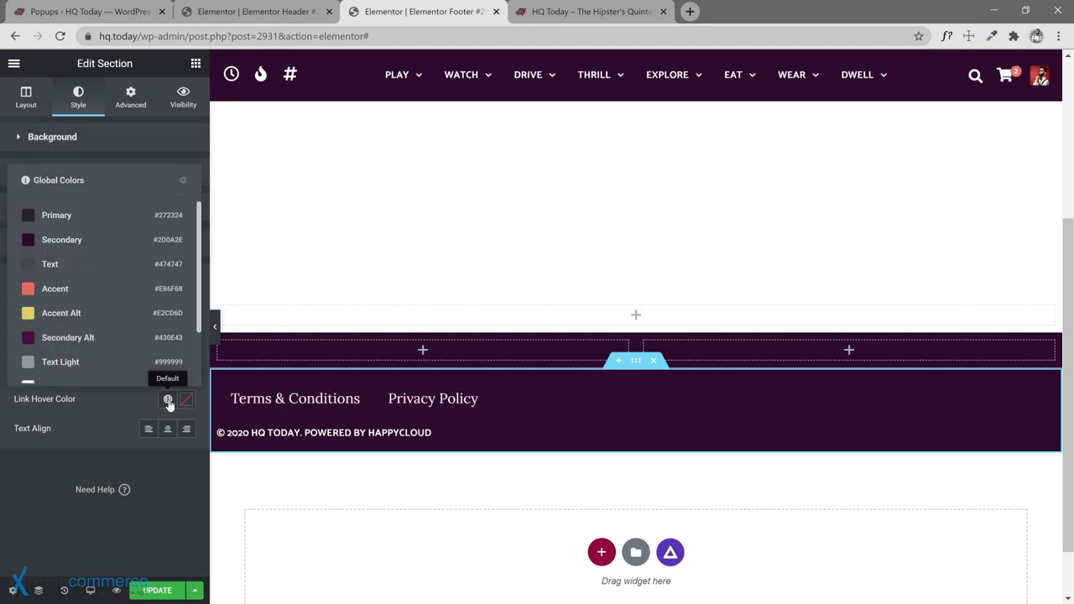
{"action": "left_click", "coordinate": [28, 314]}
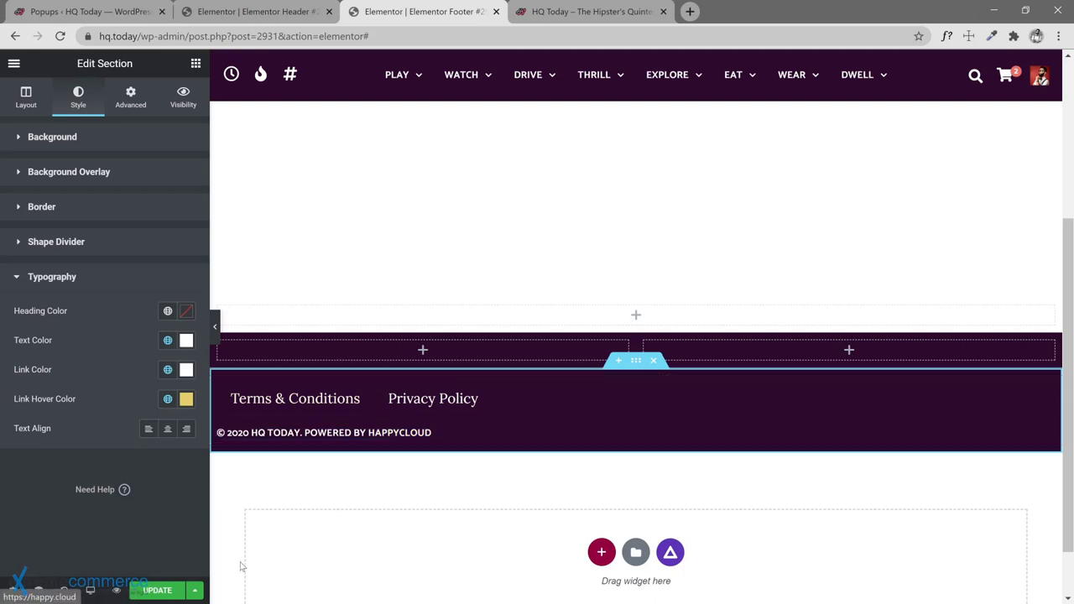
{"action": "left_click", "coordinate": [172, 590]}
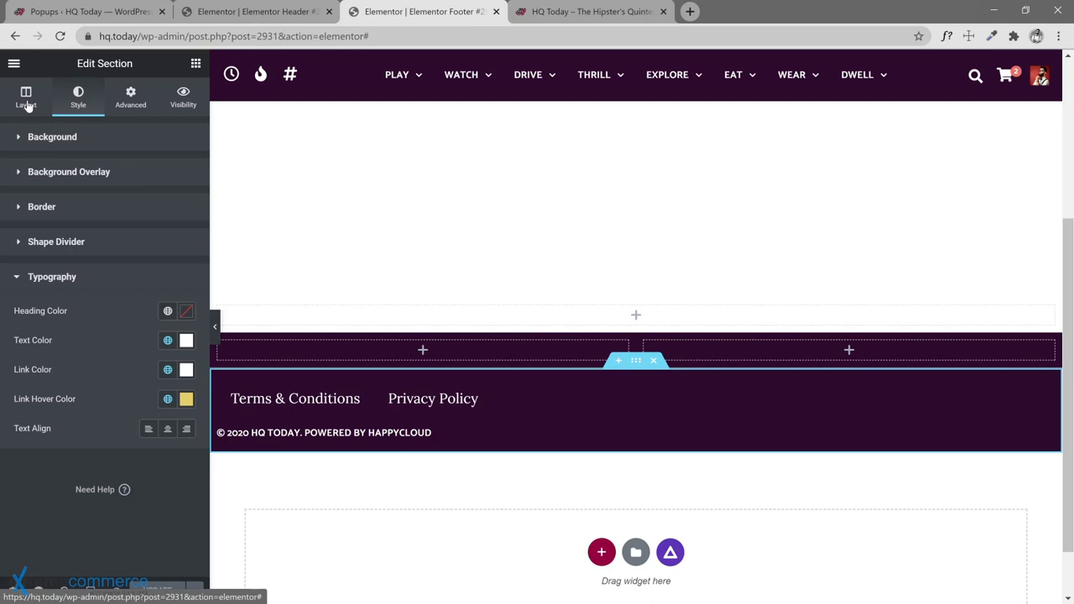
Step: Set the legal nav menu's positioning width to Inline (auto)
{"action": "left_click", "coordinate": [525, 406]}
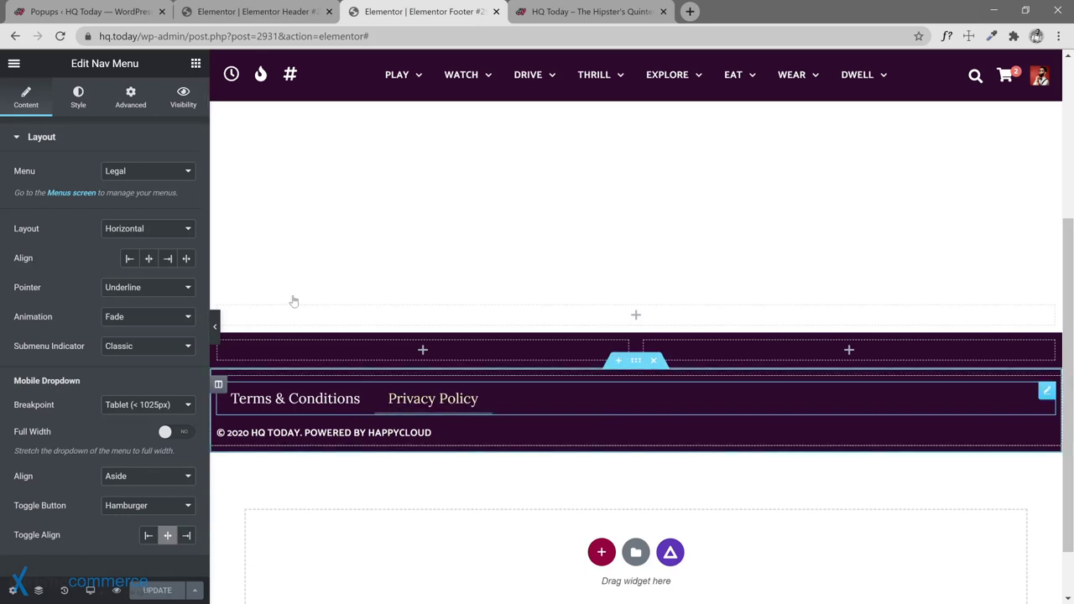
{"action": "left_click", "coordinate": [130, 99]}
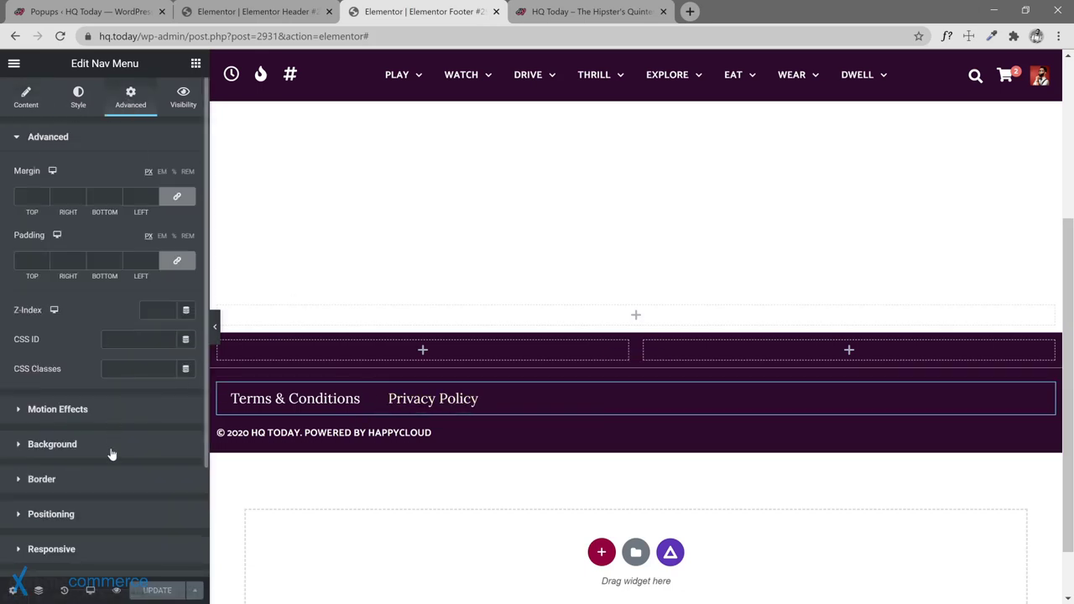
{"action": "scroll", "coordinate": [112, 454], "scroll_direction": "down", "scroll_amount": 3}
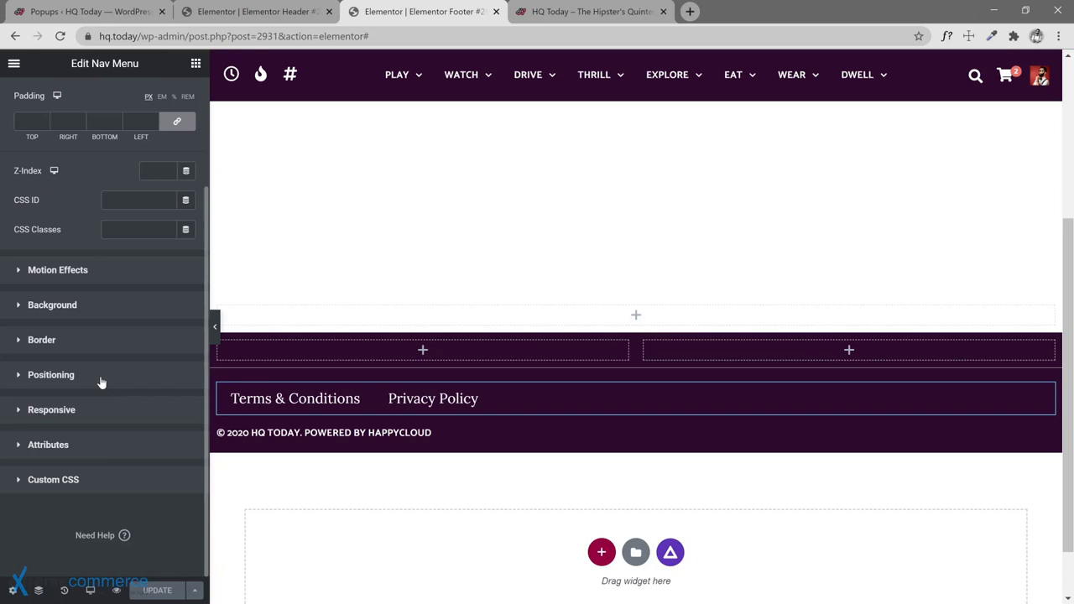
{"action": "left_click", "coordinate": [99, 382]}
{"action": "left_click", "coordinate": [138, 312]}
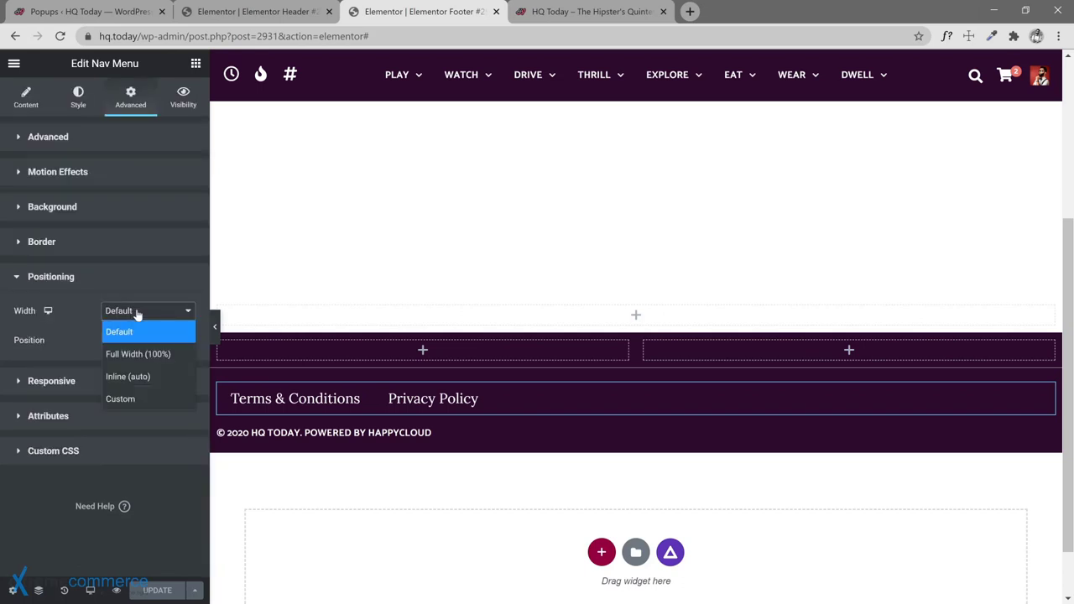
{"action": "left_click", "coordinate": [134, 379]}
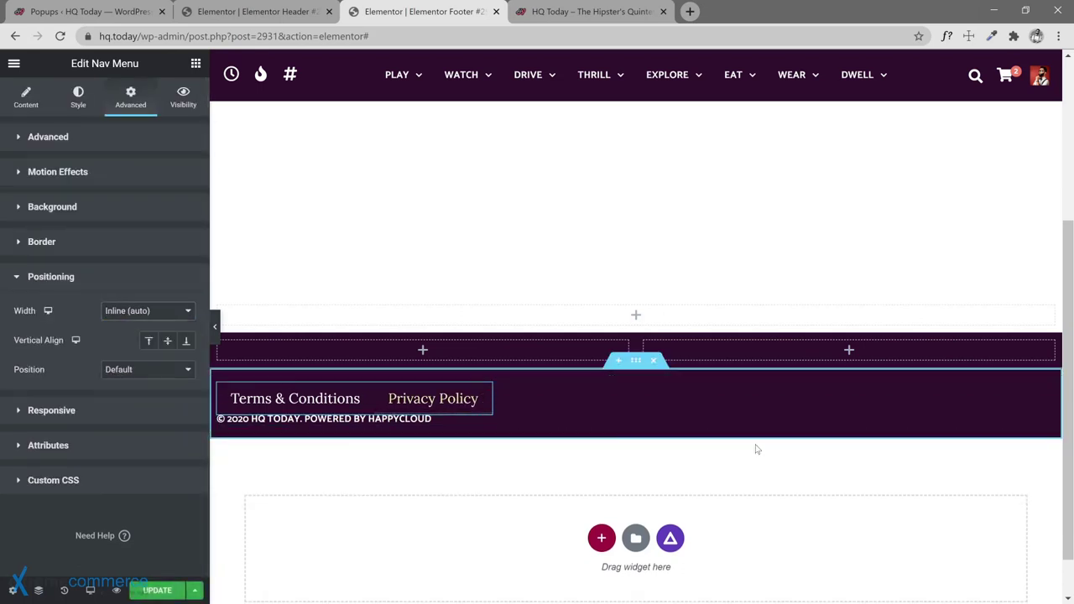
Step: Set the copyright heading's width to Inline (auto) so it sits beside the menu
{"action": "left_click", "coordinate": [1047, 424]}
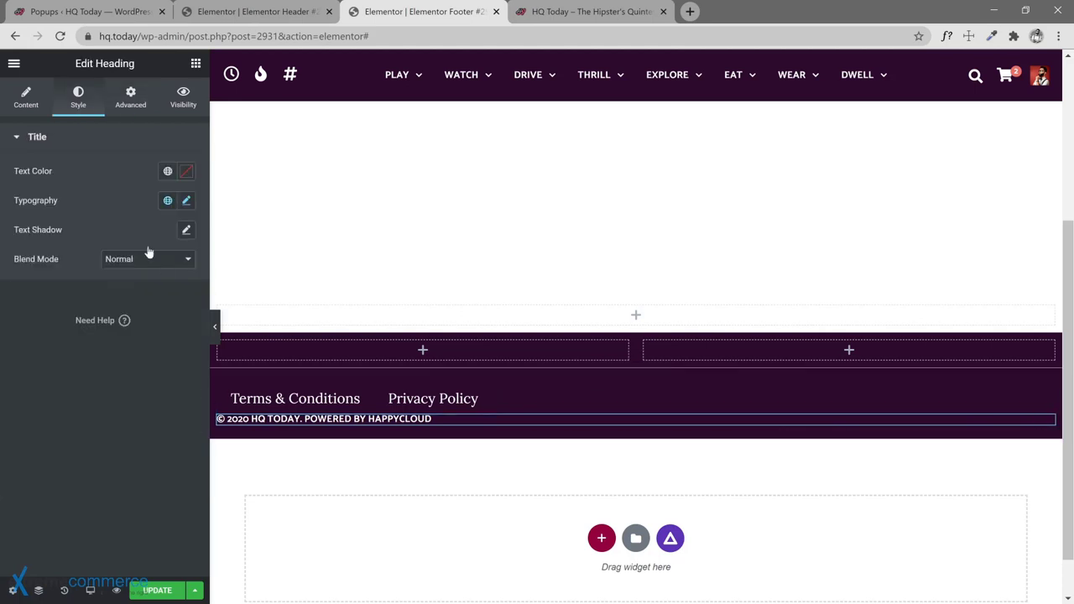
{"action": "left_click", "coordinate": [130, 96]}
{"action": "scroll", "coordinate": [162, 426], "scroll_direction": "down", "scroll_amount": 3}
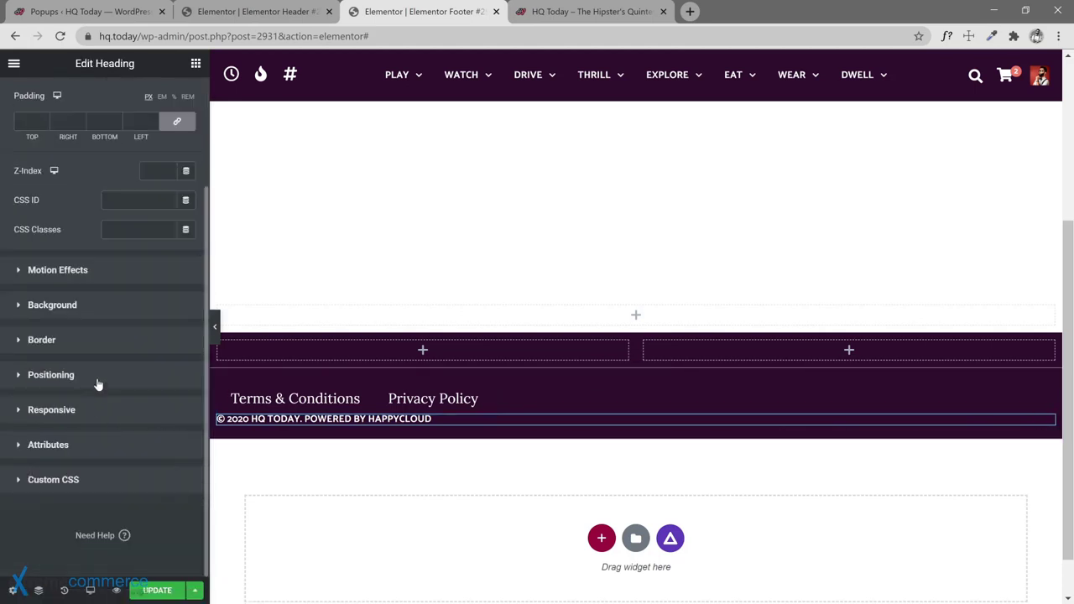
{"action": "left_click", "coordinate": [98, 384]}
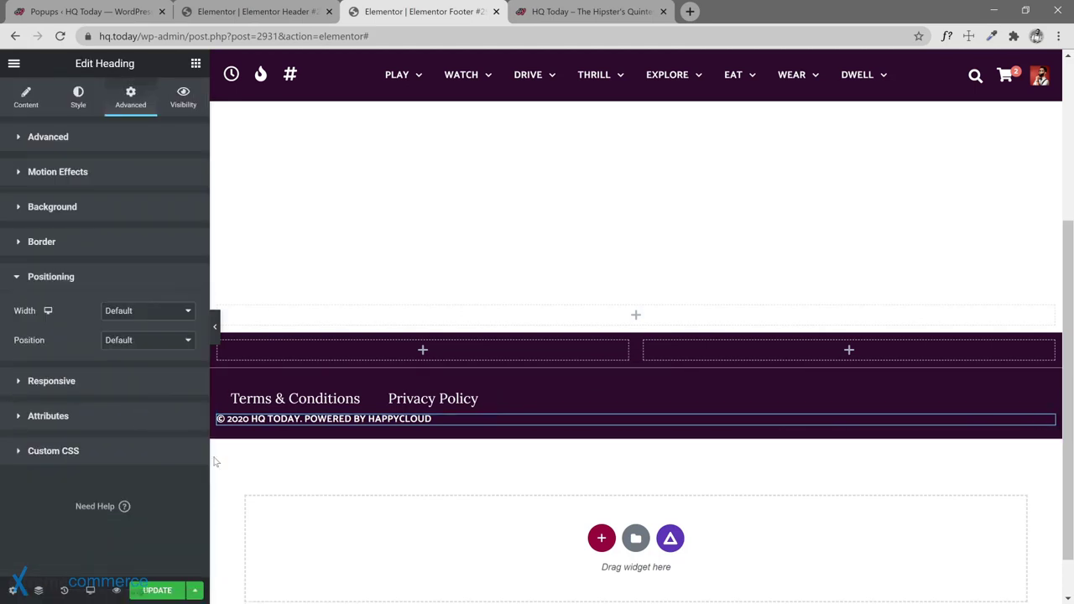
{"action": "left_click", "coordinate": [157, 312]}
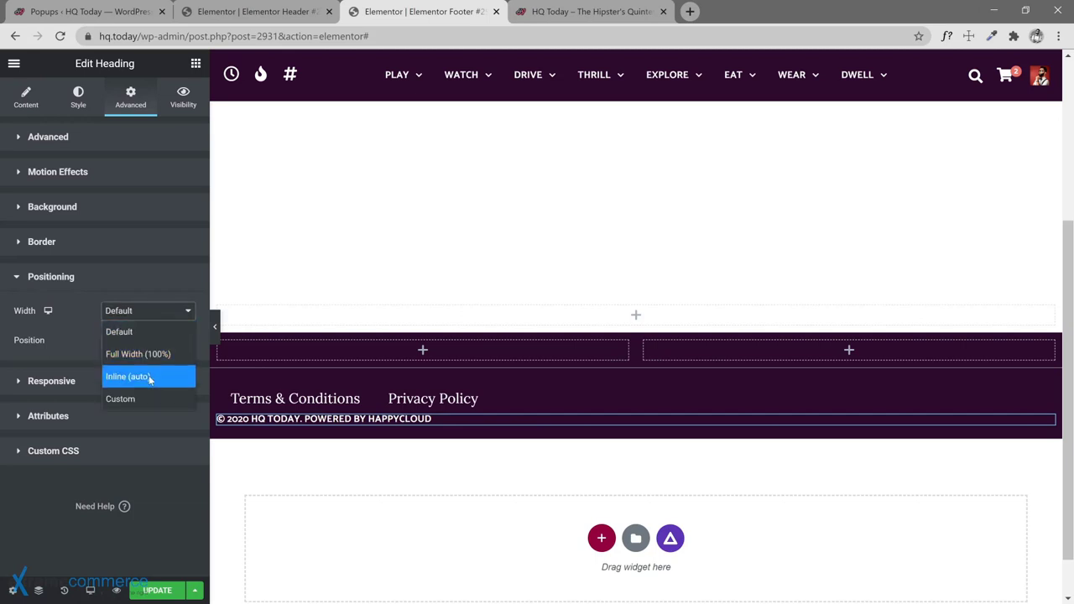
{"action": "left_click", "coordinate": [150, 375]}
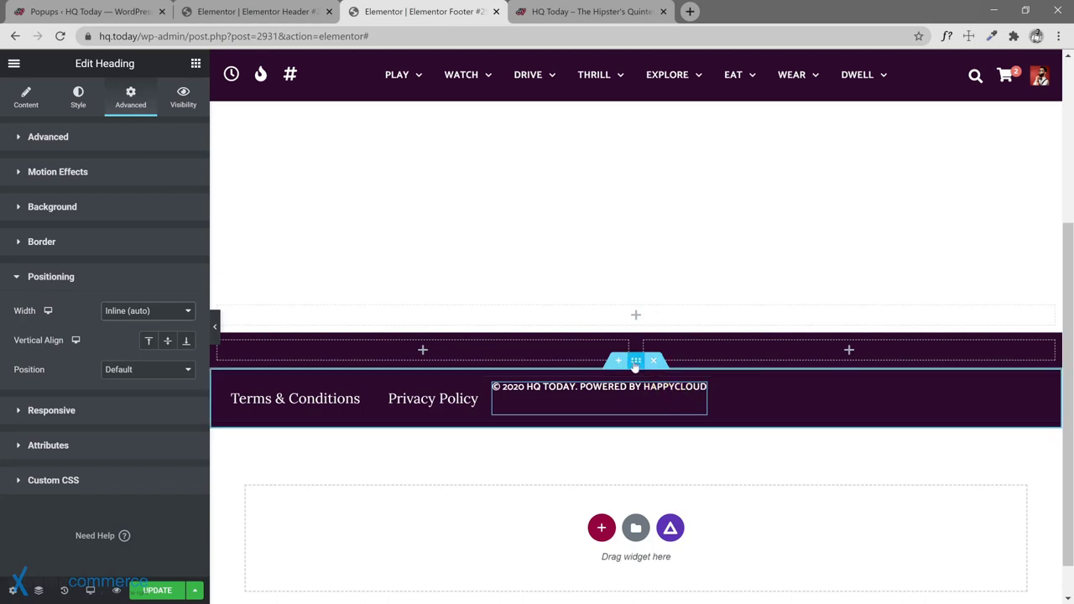
{"action": "left_click", "coordinate": [426, 372]}
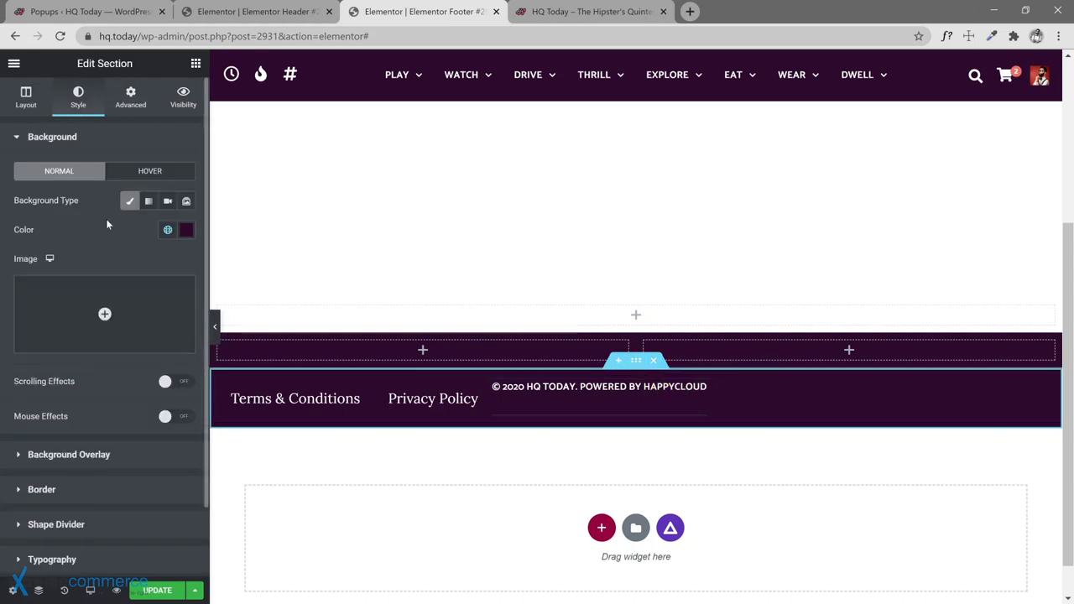
{"action": "left_click", "coordinate": [25, 96]}
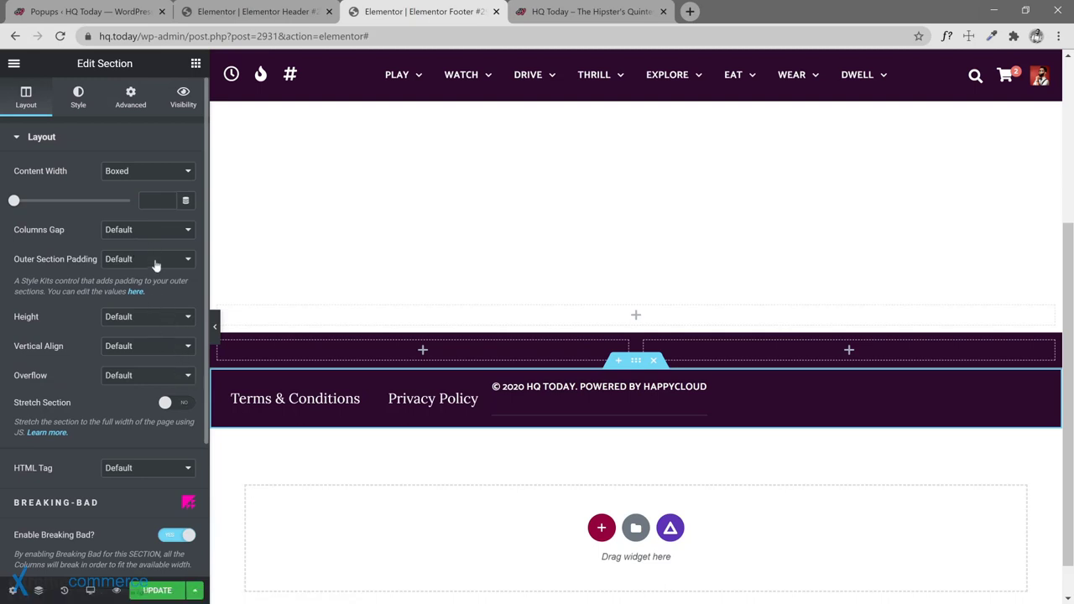
Step: Set the section's Vertical Align to Middle and the column's Horizontal Align to Space Between
{"action": "left_click", "coordinate": [148, 356]}
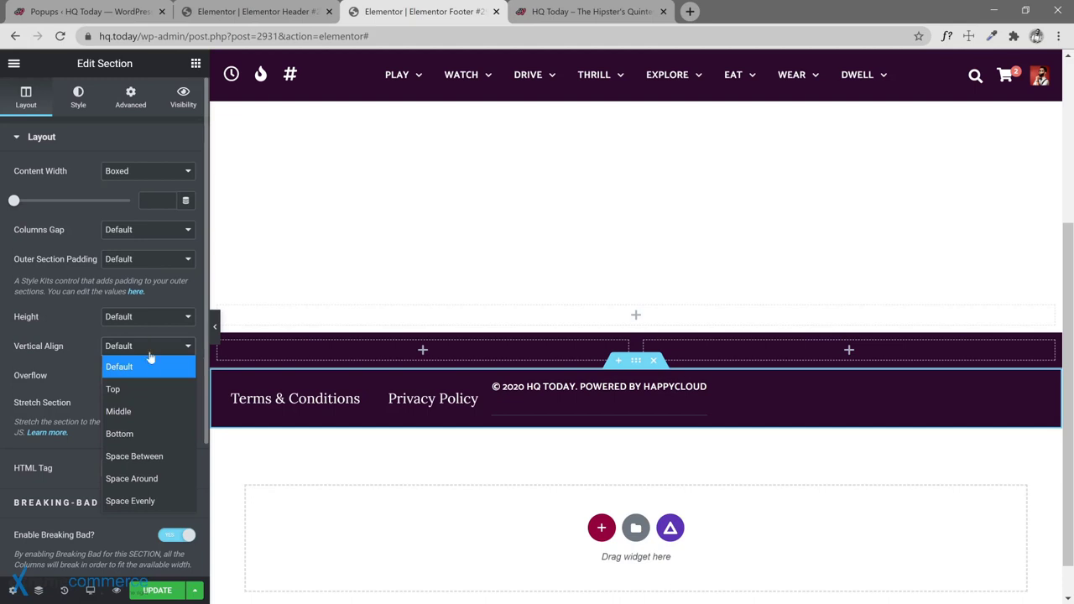
{"action": "left_click", "coordinate": [145, 413]}
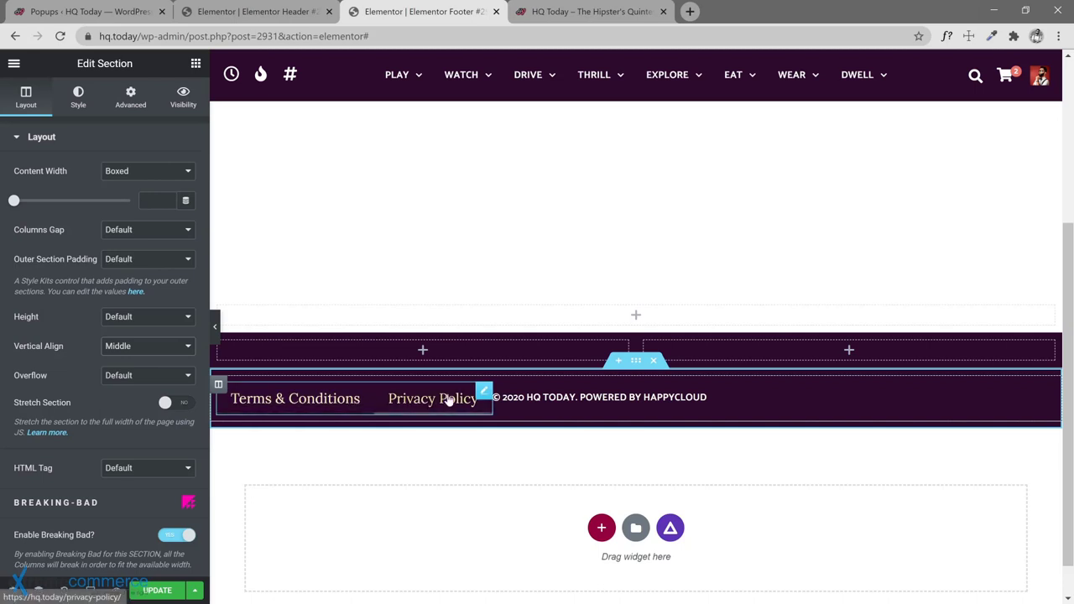
{"action": "left_click", "coordinate": [219, 385]}
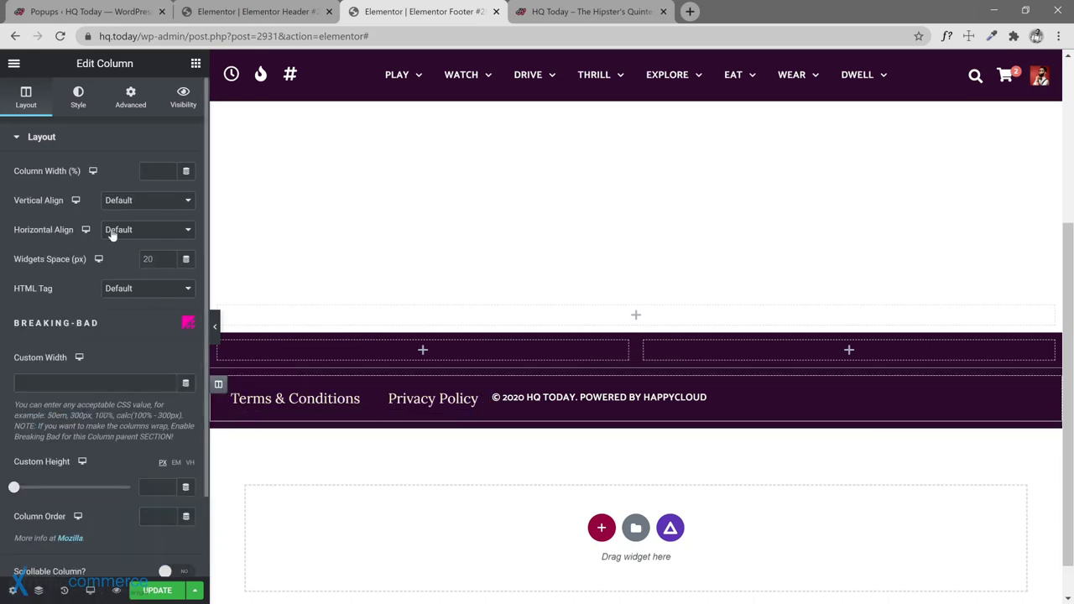
{"action": "left_click", "coordinate": [139, 232]}
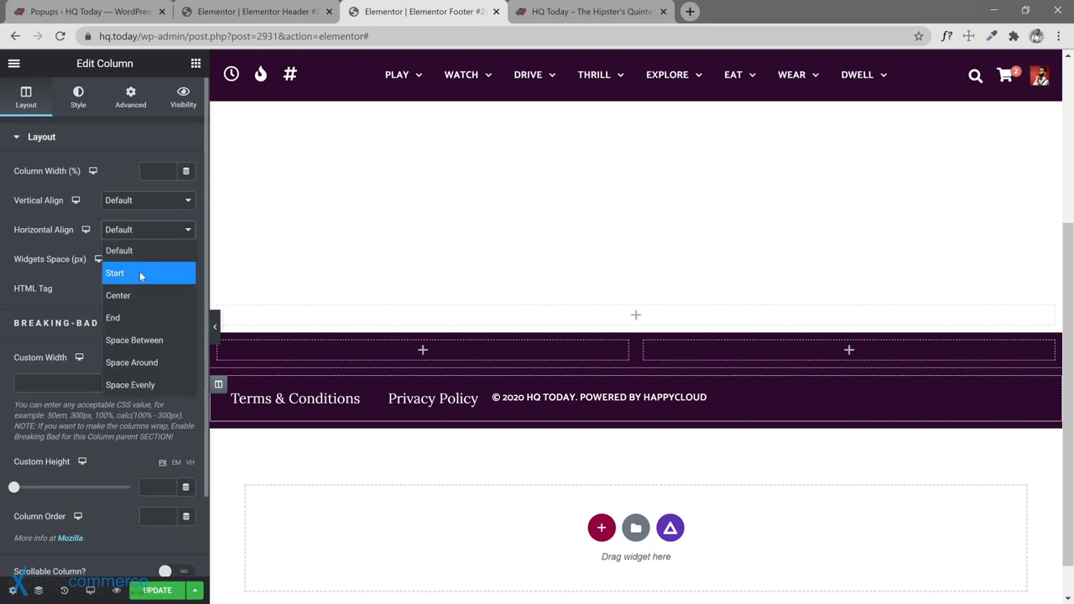
{"action": "left_click", "coordinate": [136, 342]}
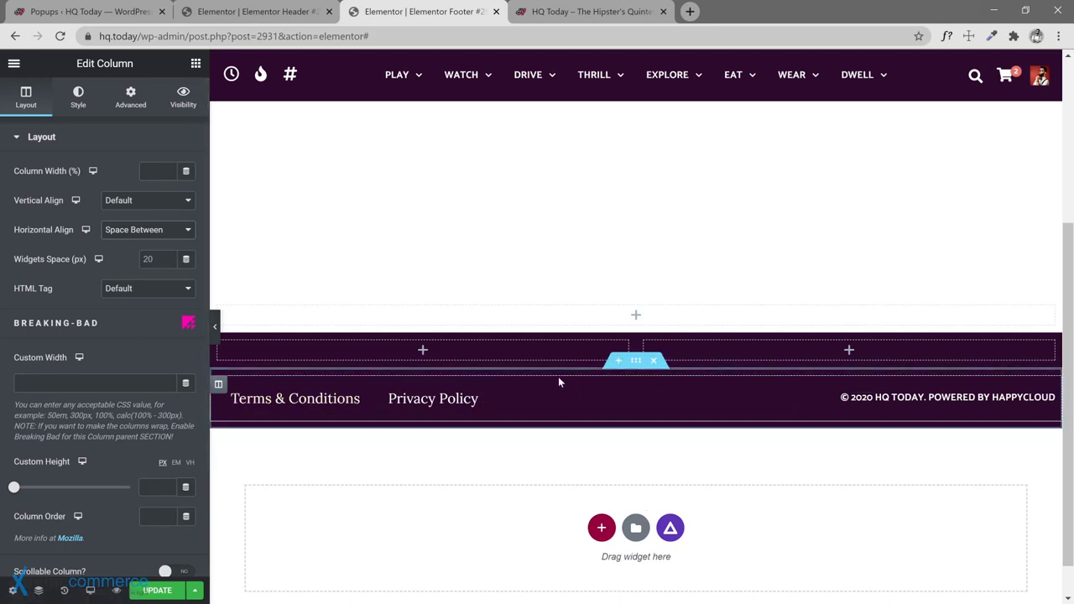
{"action": "left_click", "coordinate": [484, 393]}
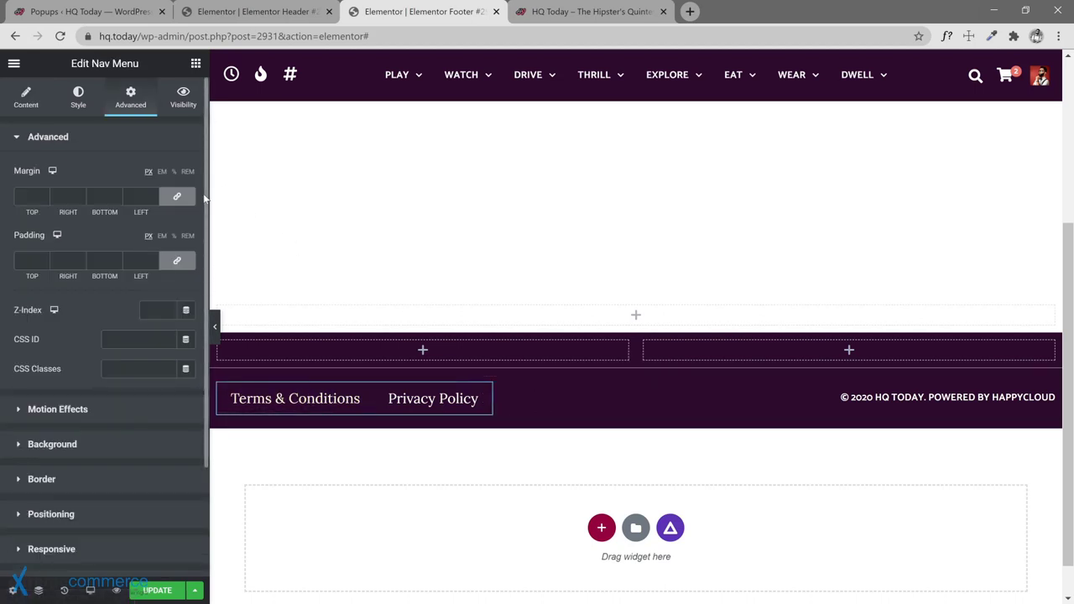
Step: Set the legal menu's Breakpoint, Submenu Indicator and Pointer to None, then save
{"action": "left_click", "coordinate": [78, 102]}
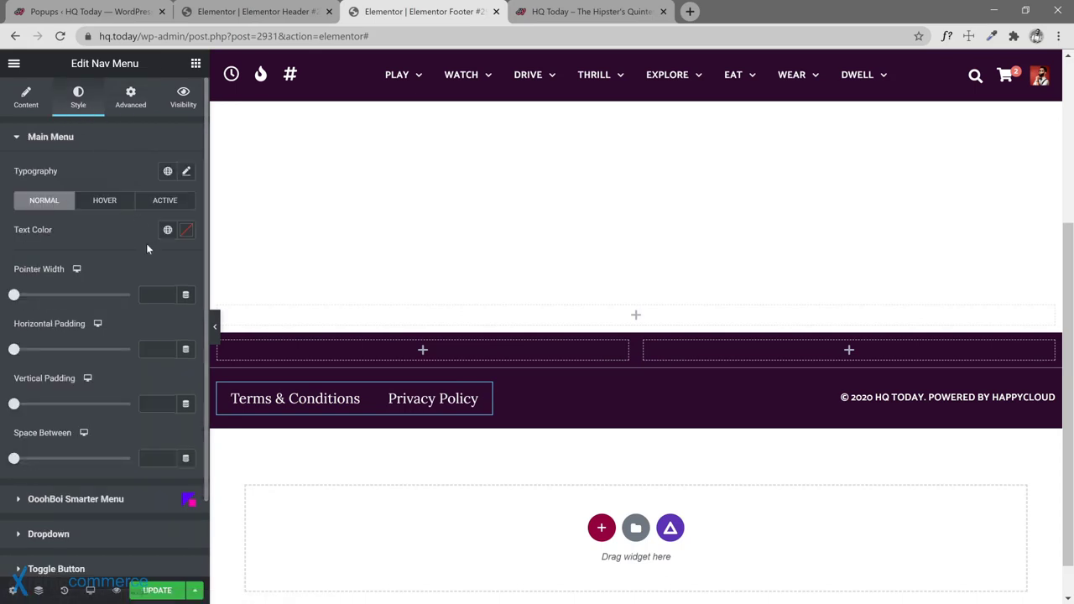
{"action": "left_click", "coordinate": [24, 104]}
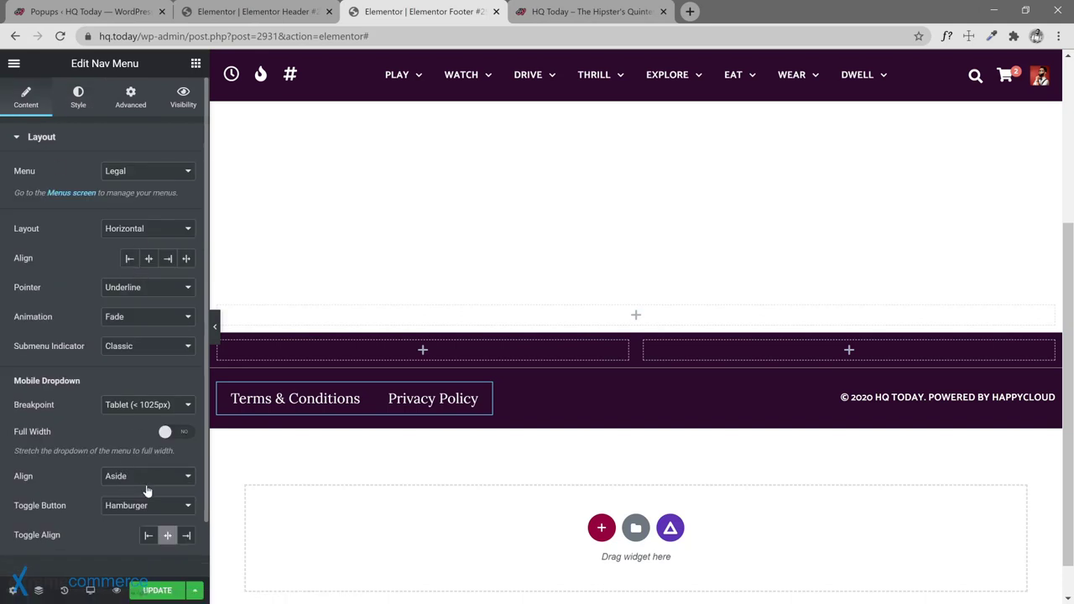
{"action": "left_click", "coordinate": [142, 408]}
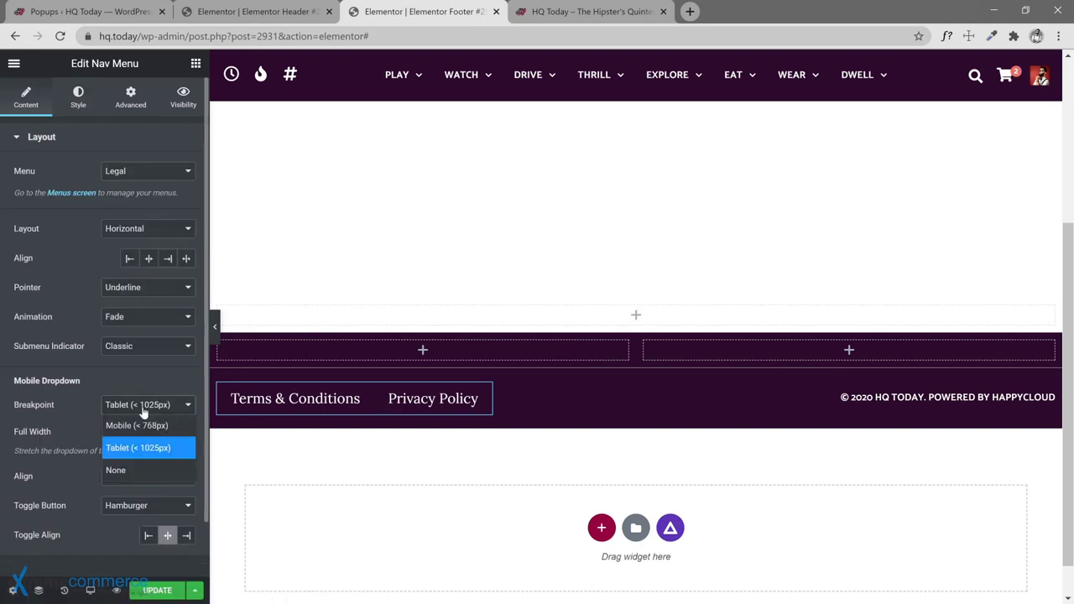
{"action": "left_click", "coordinate": [143, 474]}
{"action": "left_click", "coordinate": [138, 349]}
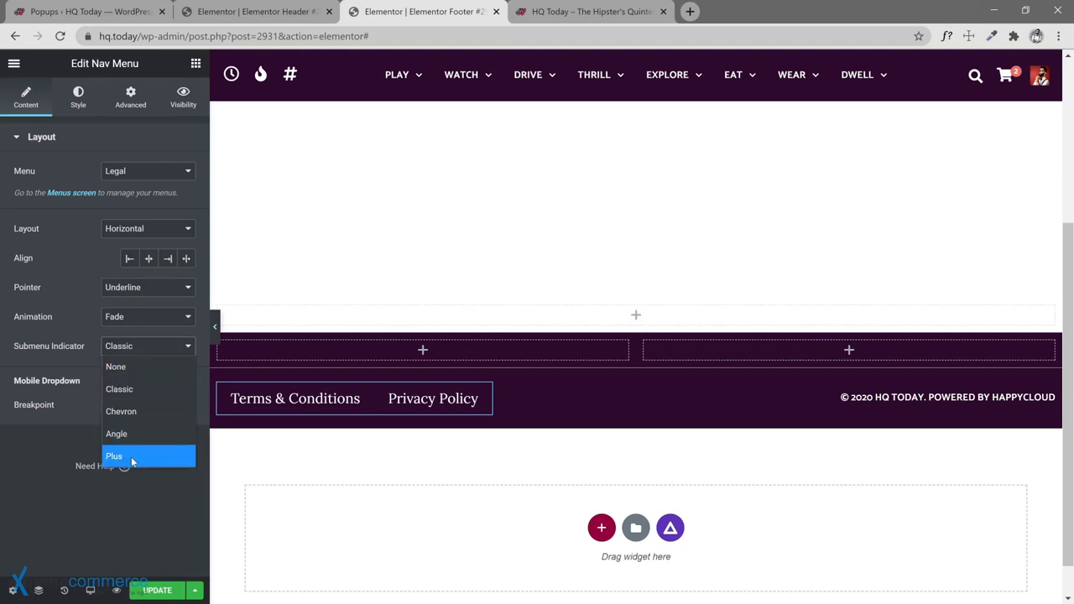
{"action": "left_click", "coordinate": [143, 367]}
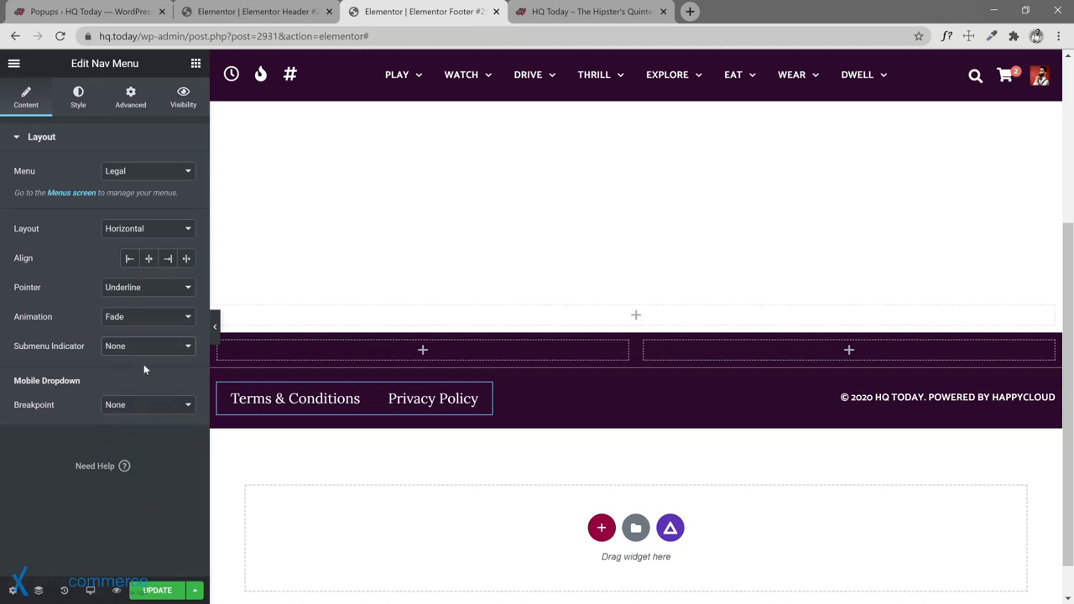
{"action": "left_click", "coordinate": [141, 288]}
{"action": "left_click", "coordinate": [146, 306]}
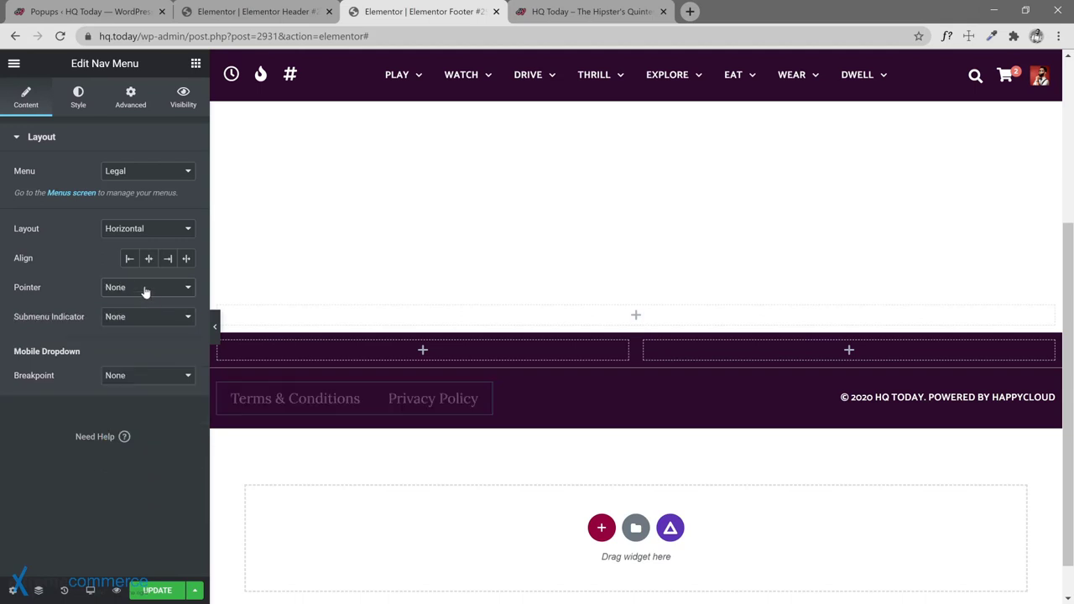
{"action": "left_click", "coordinate": [157, 590]}
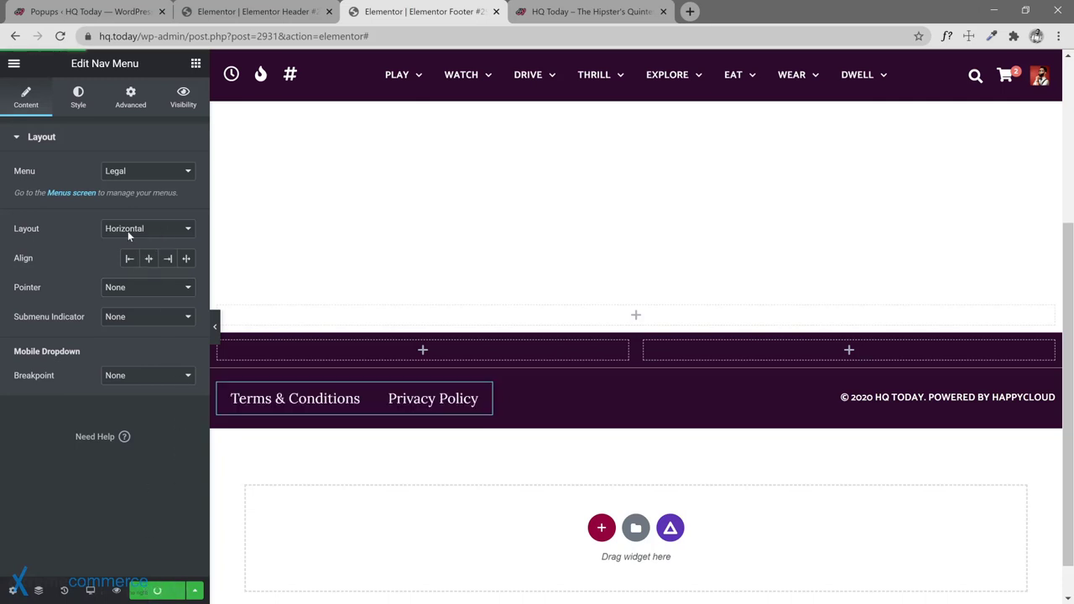
{"action": "left_click", "coordinate": [79, 103]}
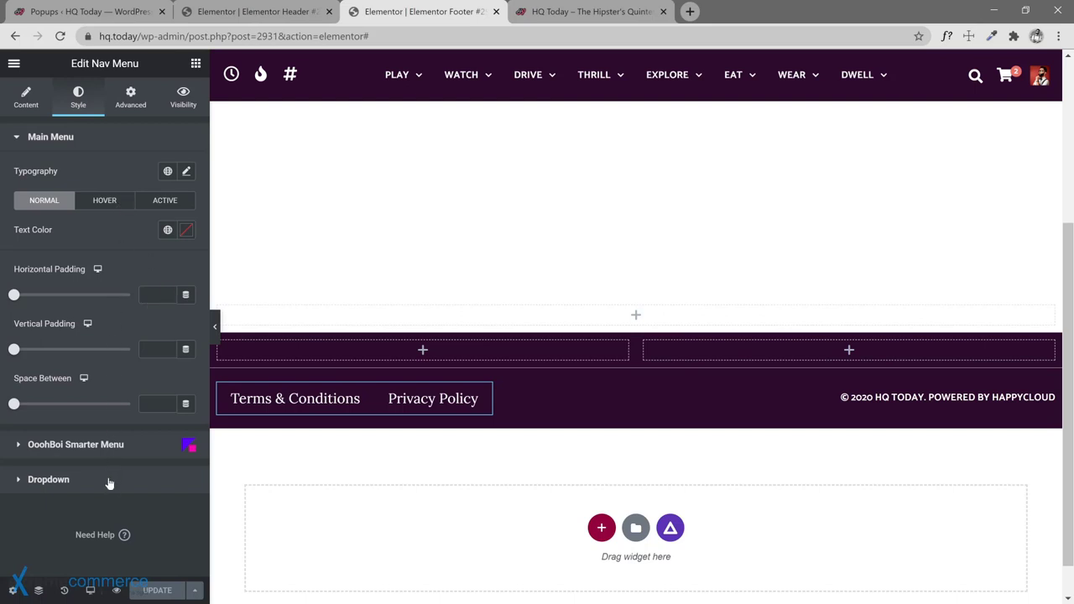
Step: Apply the ACCENT S global font to the Terms & Conditions and Privacy Policy links
{"action": "left_click", "coordinate": [168, 171]}
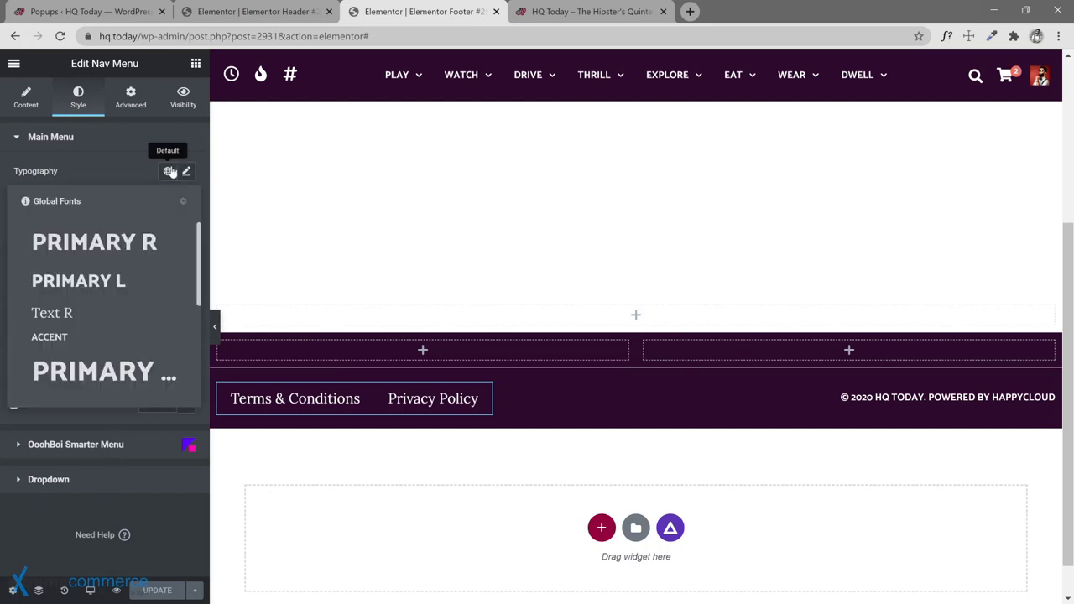
{"action": "left_click", "coordinate": [95, 337]}
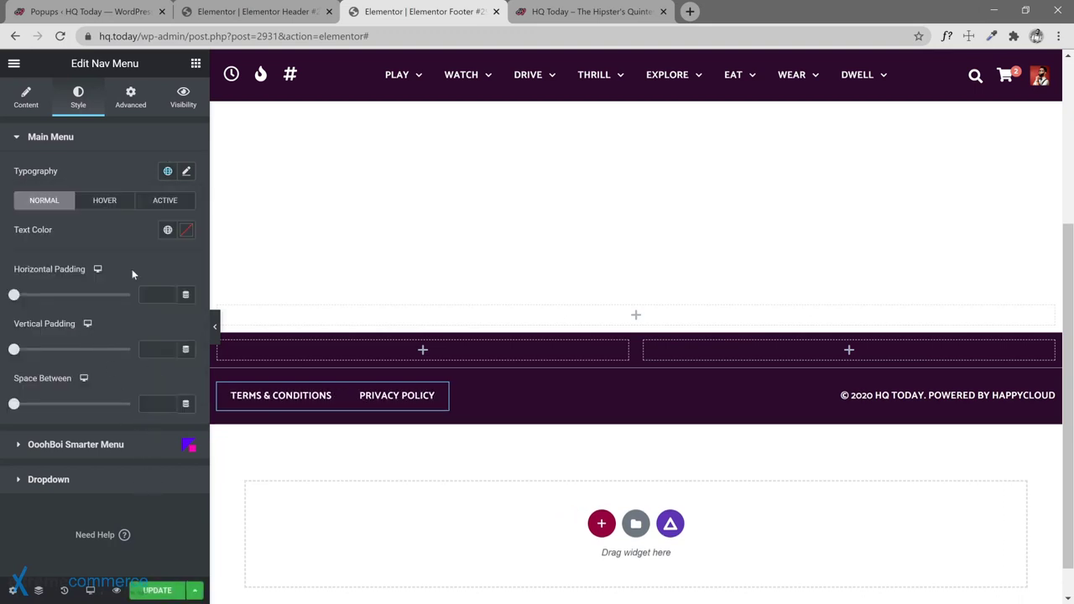
{"action": "left_click", "coordinate": [168, 171]}
{"action": "scroll", "coordinate": [105, 361], "scroll_direction": "down", "scroll_amount": 3}
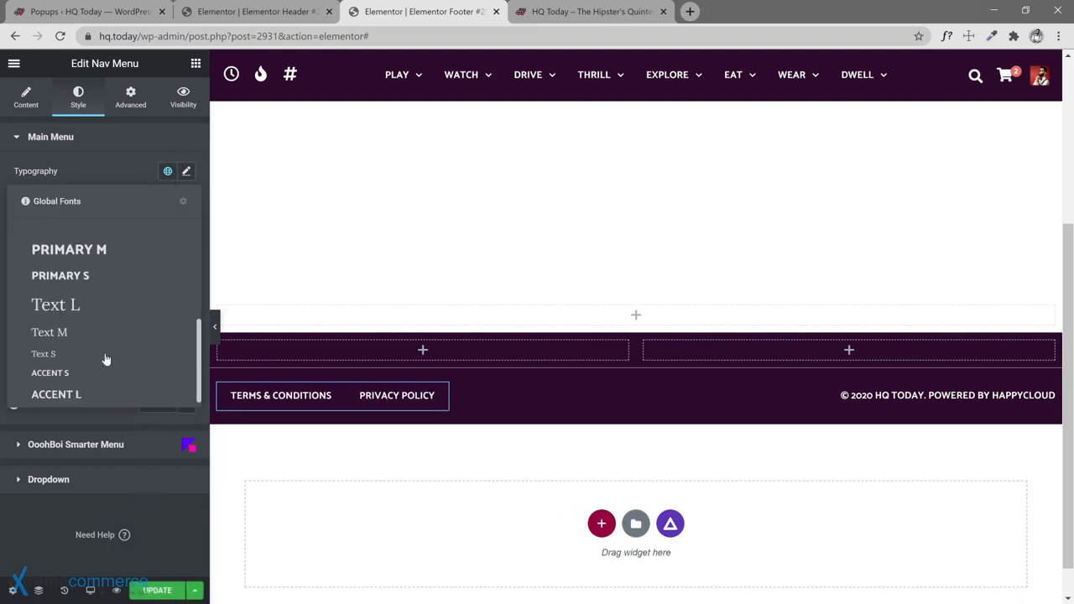
{"action": "left_click", "coordinate": [83, 357]}
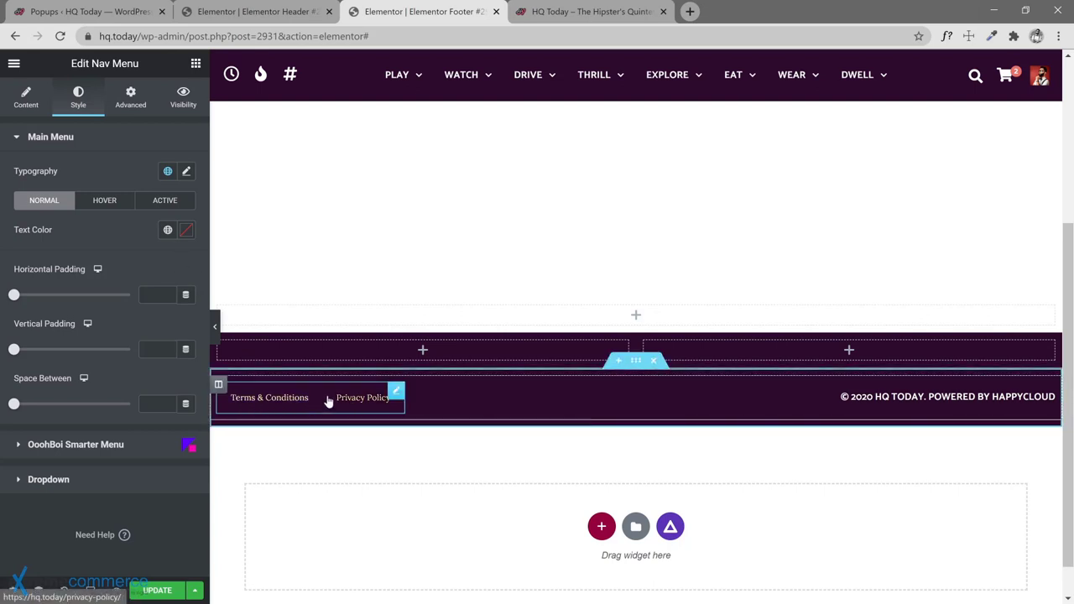
{"action": "left_click", "coordinate": [167, 172]}
{"action": "scroll", "coordinate": [115, 361], "scroll_direction": "down", "scroll_amount": 4}
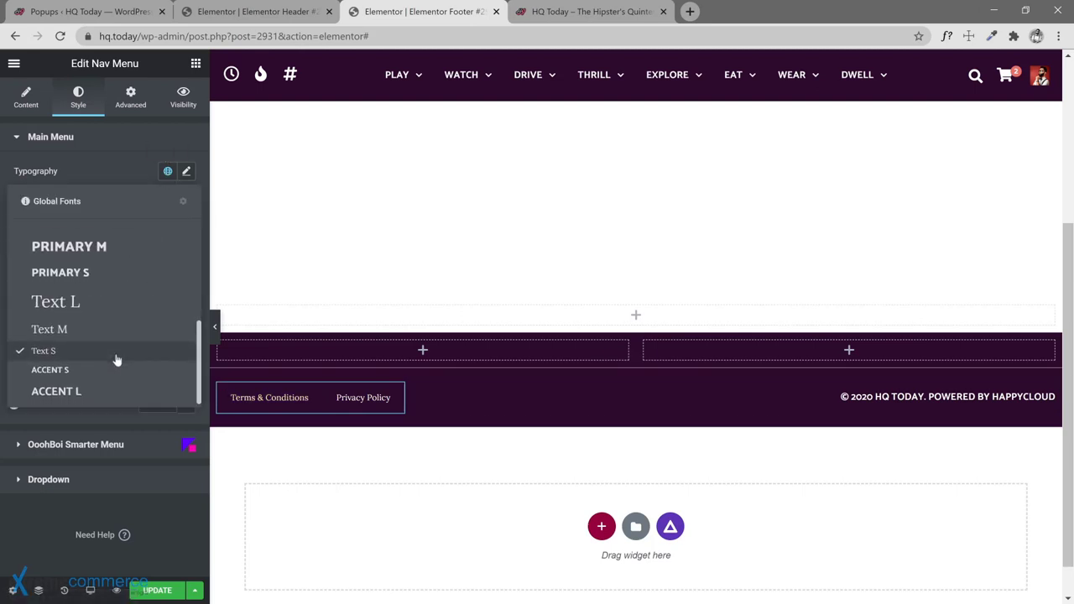
{"action": "left_click", "coordinate": [95, 371]}
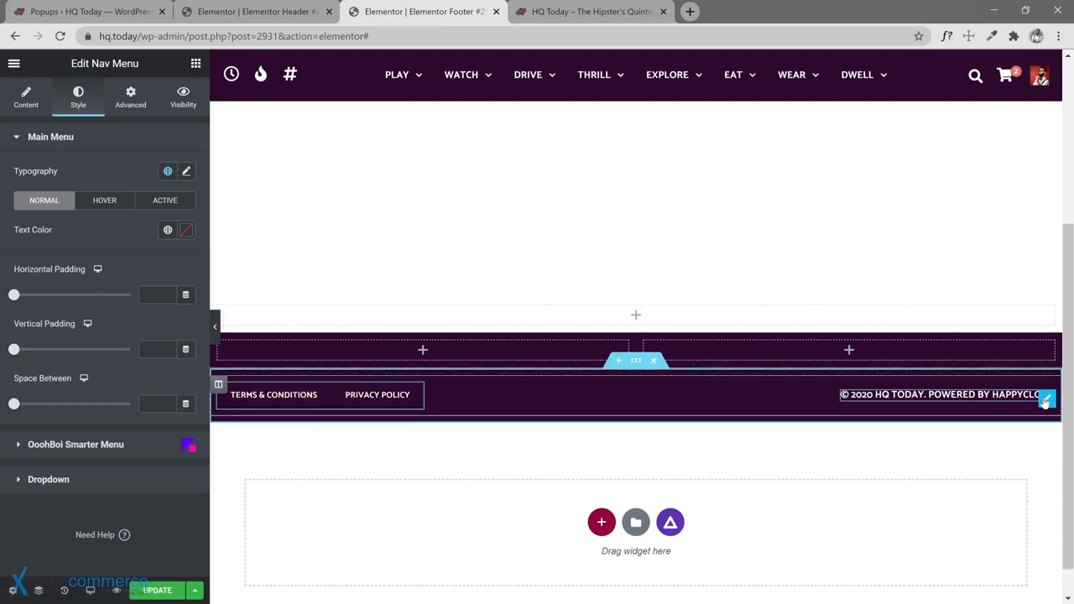
{"action": "left_click", "coordinate": [1045, 400]}
Step: Apply the Accent S global font to the copyright heading and save the template
{"action": "left_click", "coordinate": [78, 96]}
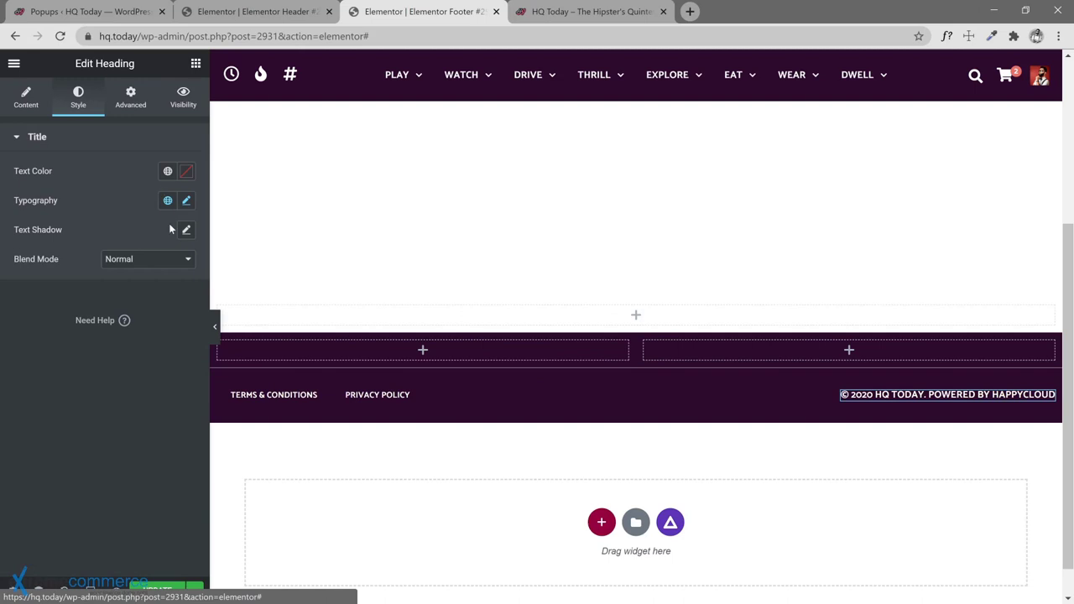
{"action": "left_click", "coordinate": [168, 201]}
{"action": "scroll", "coordinate": [117, 386], "scroll_direction": "down", "scroll_amount": 5}
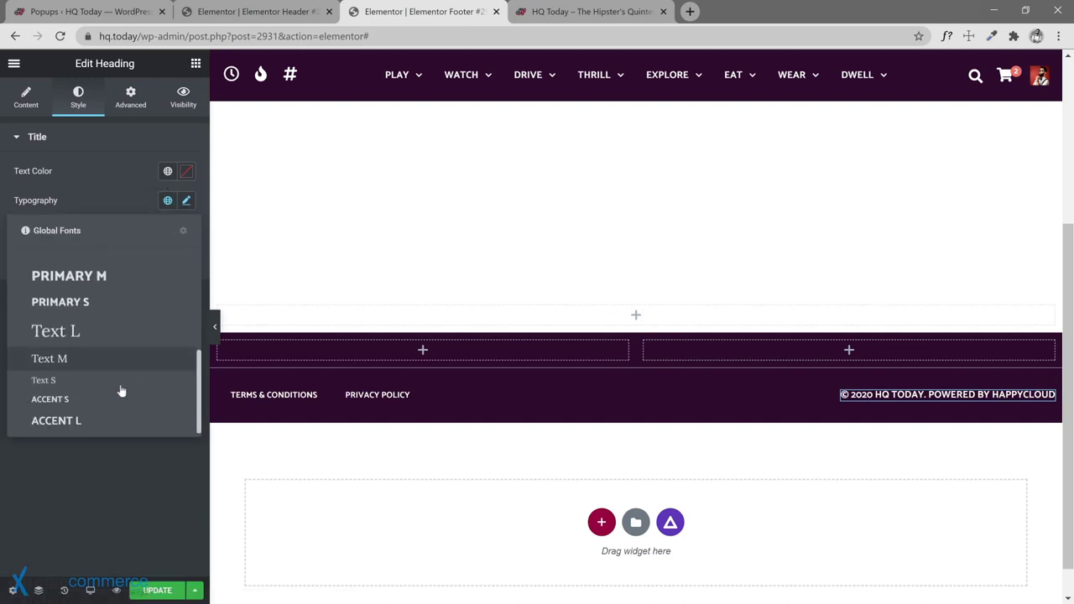
{"action": "left_click", "coordinate": [92, 401]}
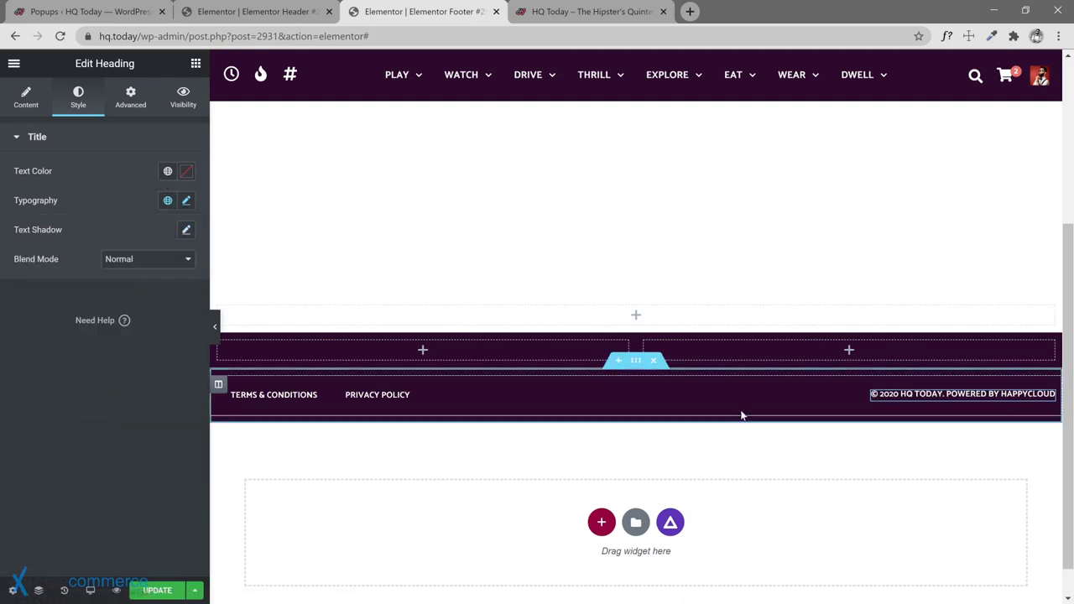
{"action": "left_click", "coordinate": [157, 590]}
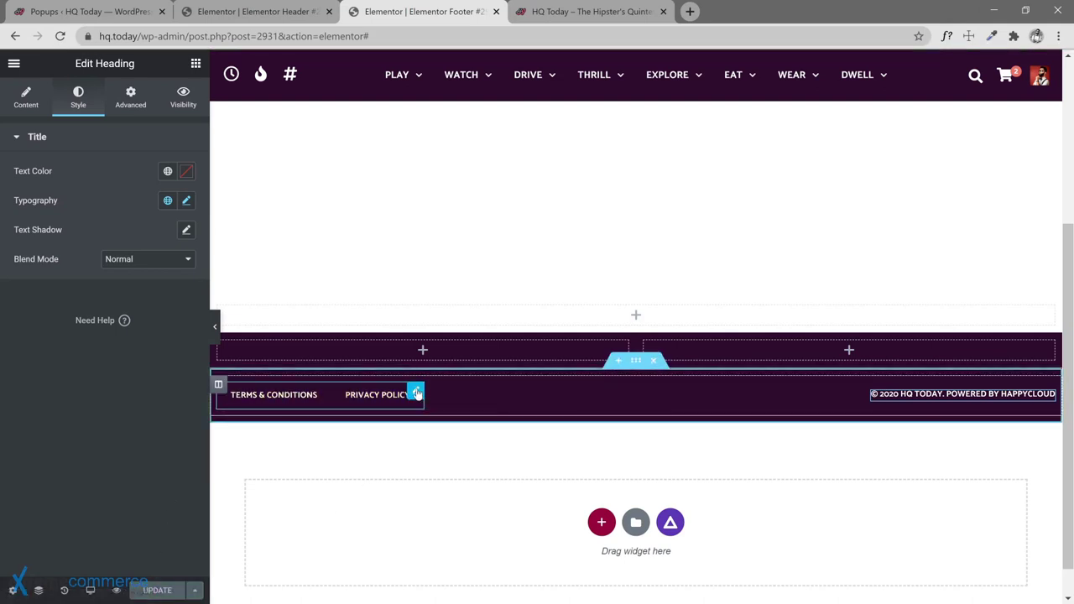
{"action": "left_click", "coordinate": [414, 391]}
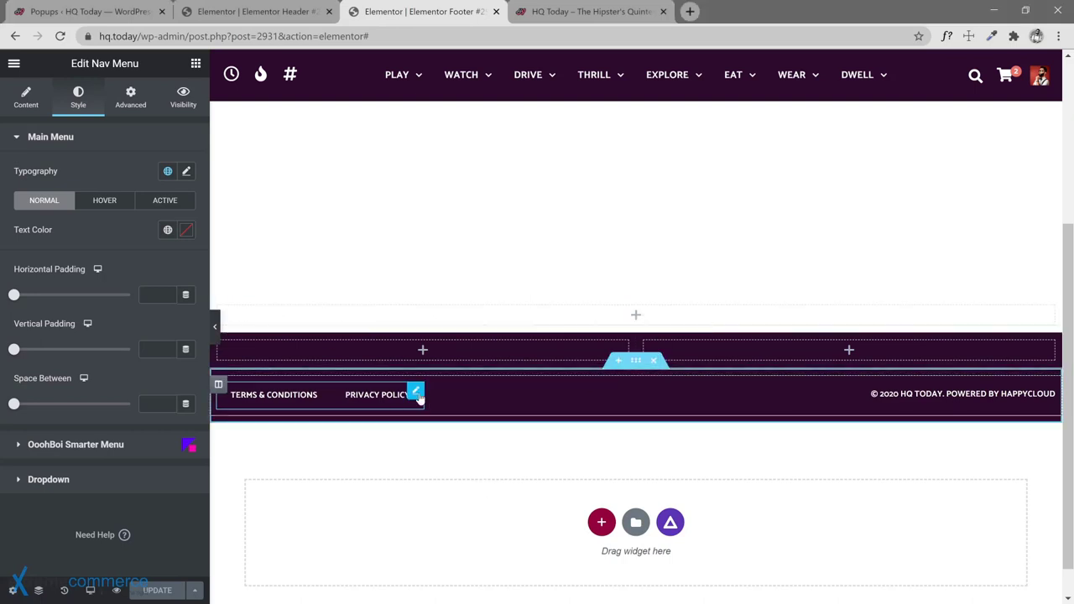
Step: Set the menu's horizontal and vertical padding to 0 and Space Between to 24, then save
{"action": "left_click", "coordinate": [167, 294]}
{"action": "type", "text": "1"}
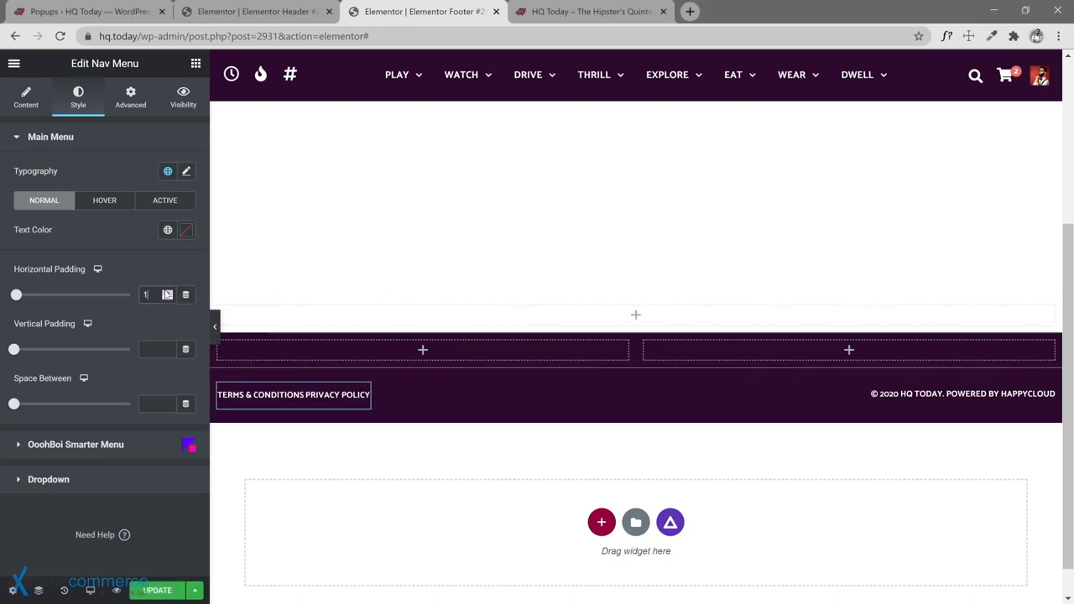
{"action": "key", "text": "BackSpace"}
{"action": "type", "text": "0"}
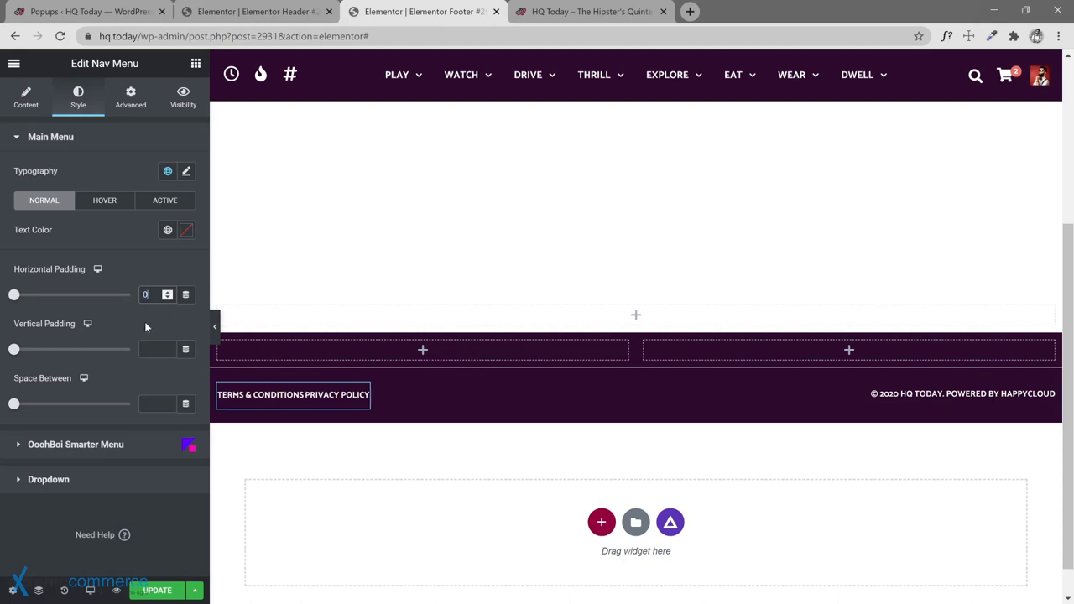
{"action": "left_click", "coordinate": [150, 349]}
{"action": "type", "text": "0"}
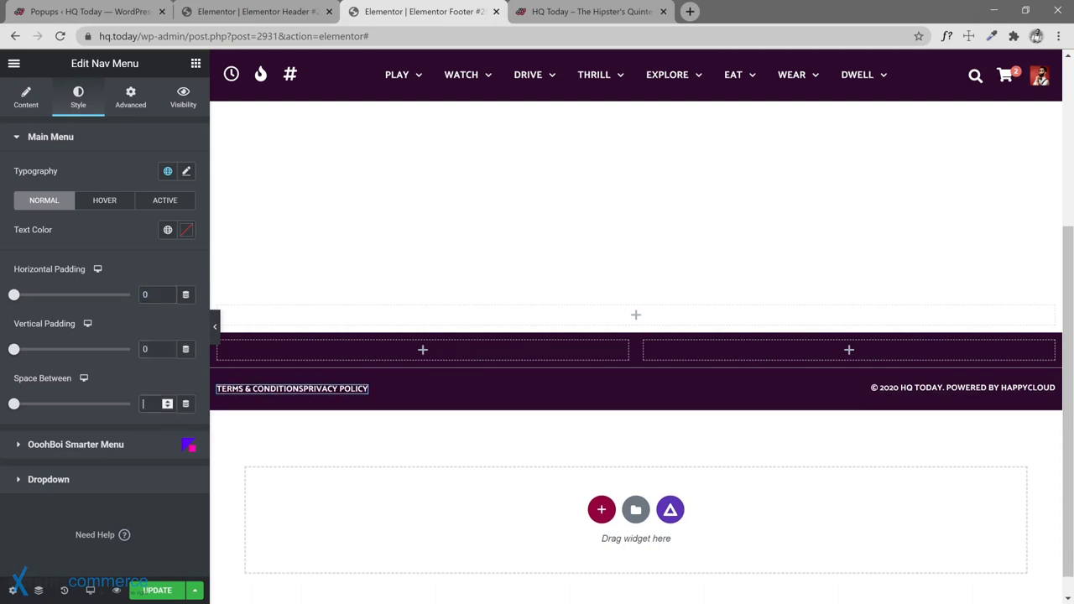
{"action": "type", "text": "24"}
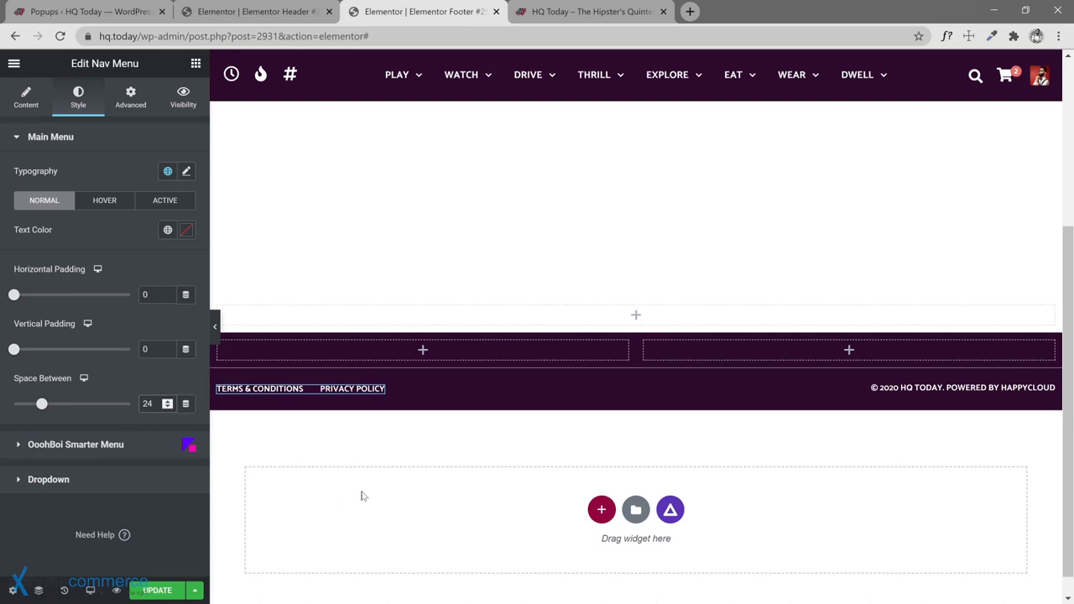
{"action": "left_click", "coordinate": [159, 590]}
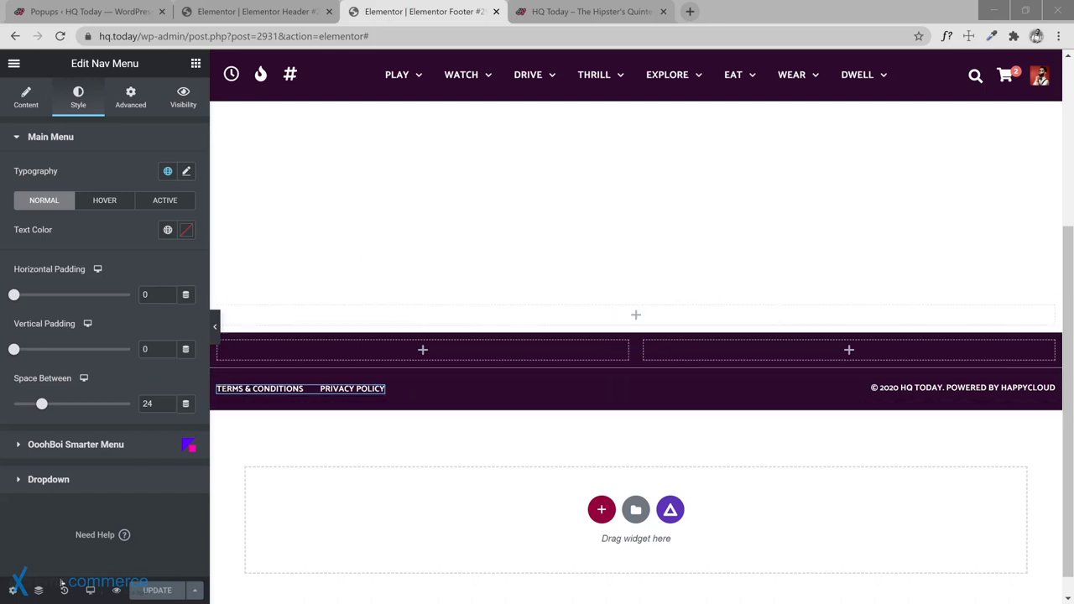
Step: In Mobile view, set the footer column's Horizontal Align to Center and save
{"action": "left_click", "coordinate": [89, 590]}
{"action": "left_click", "coordinate": [106, 555]}
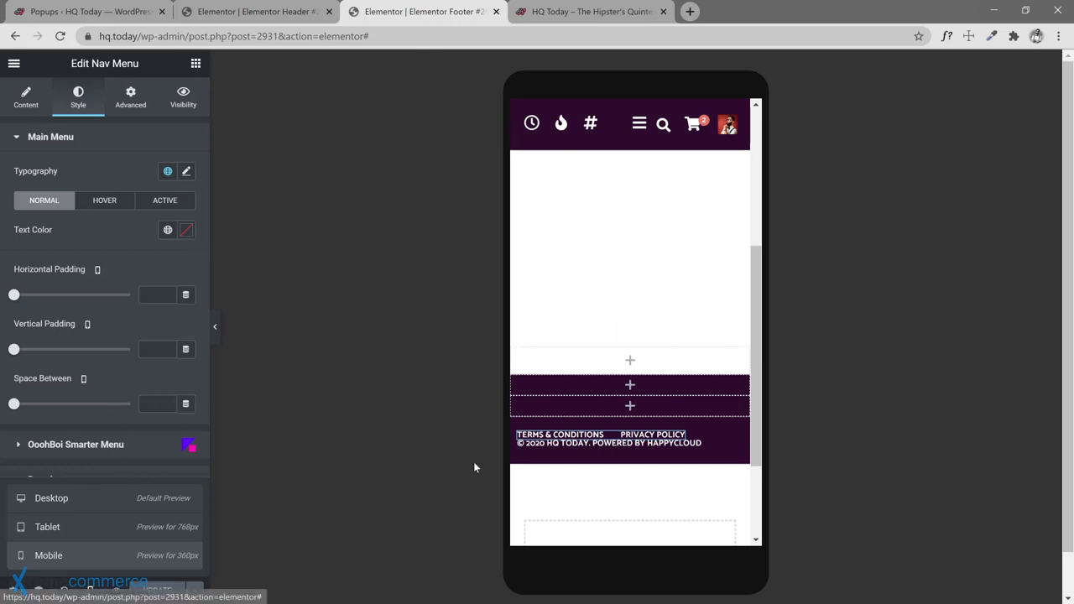
{"action": "left_click", "coordinate": [519, 434]}
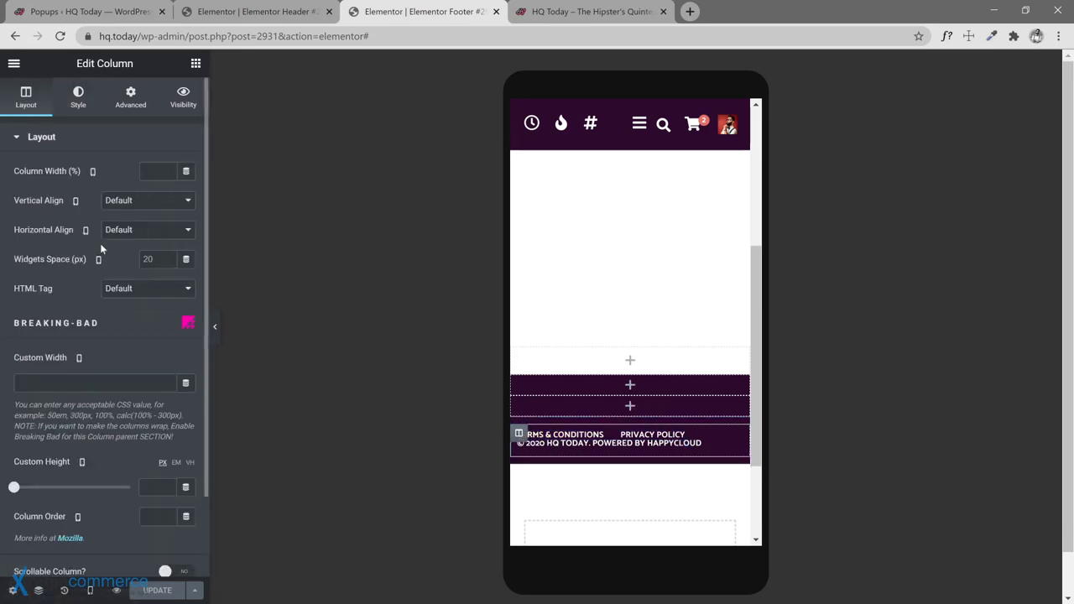
{"action": "left_click", "coordinate": [151, 231]}
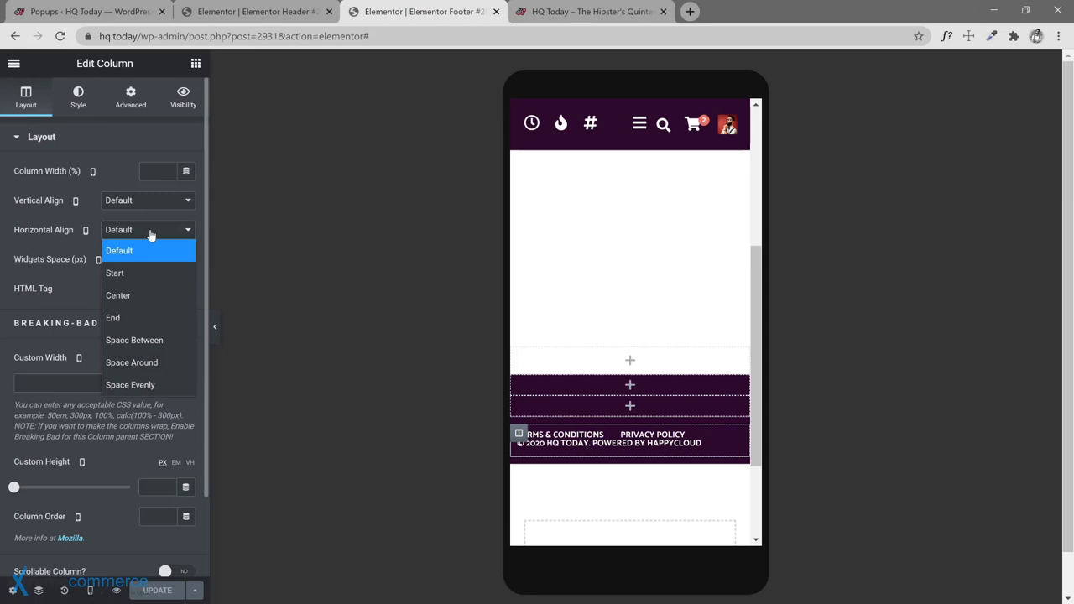
{"action": "left_click", "coordinate": [151, 300]}
{"action": "left_click", "coordinate": [157, 590]}
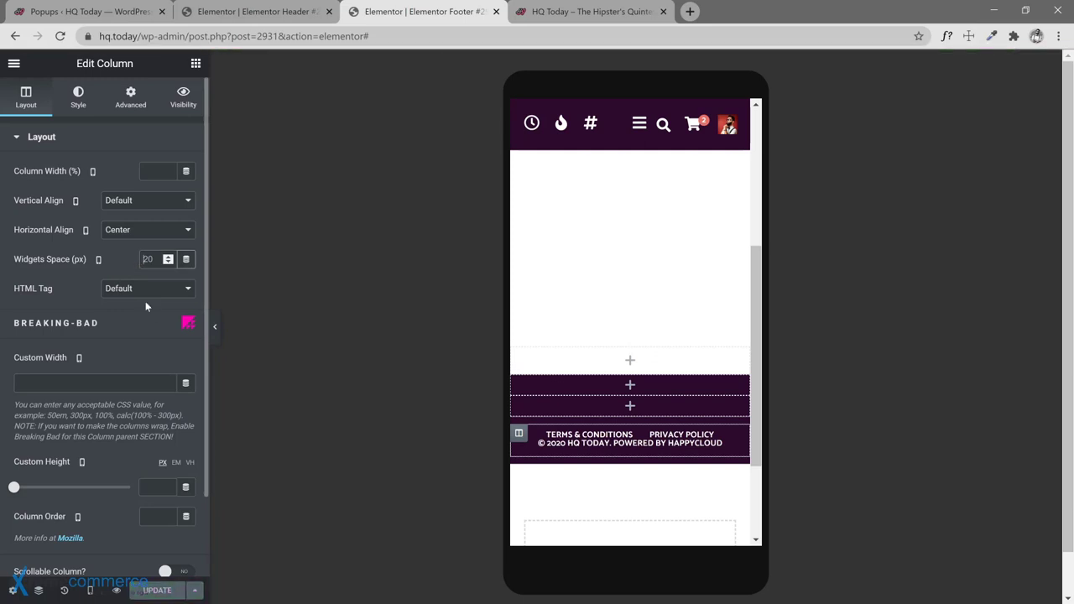
Step: Try widget spacing values 20 and 40, then clear it back to the default
{"action": "type", "text": "20"}
{"action": "key", "text": "BackSpace"}
{"action": "key", "text": "BackSpace"}
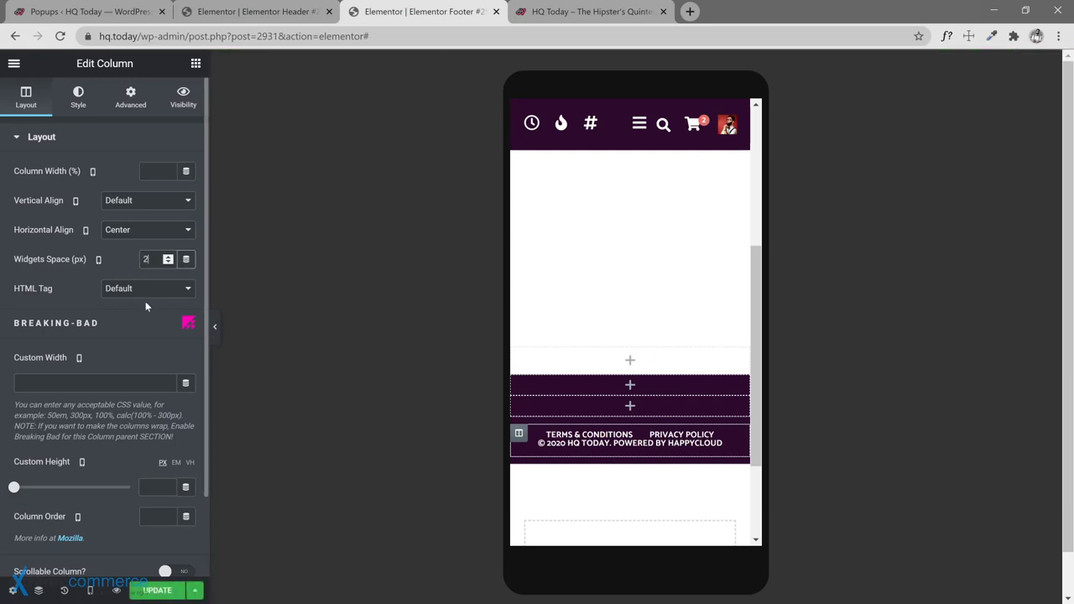
{"action": "type", "text": "40"}
{"action": "key", "text": "ctrl+a"}
{"action": "key", "text": "BackSpace"}
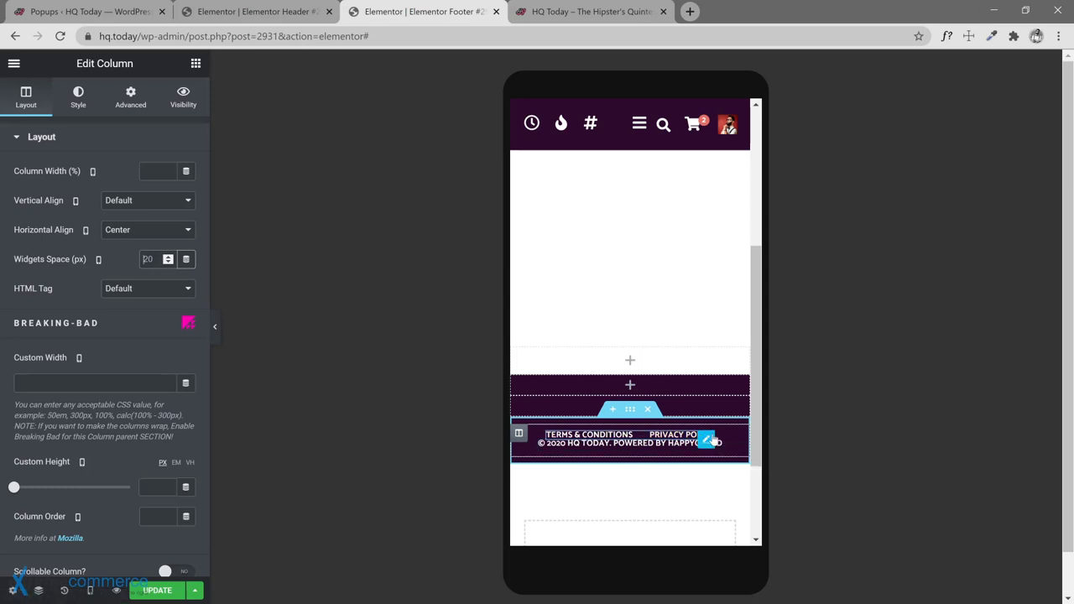
Step: Set the legal nav menu's width to Full Width on mobile
{"action": "left_click", "coordinate": [708, 439]}
{"action": "left_click", "coordinate": [127, 99]}
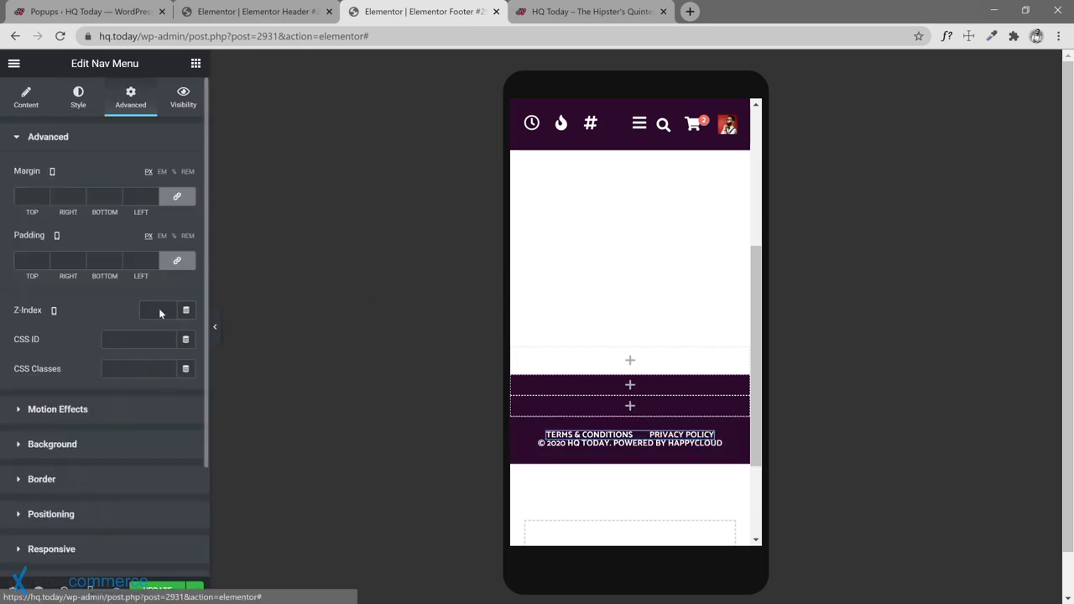
{"action": "scroll", "coordinate": [120, 441], "scroll_direction": "down", "scroll_amount": 3}
{"action": "left_click", "coordinate": [97, 382]}
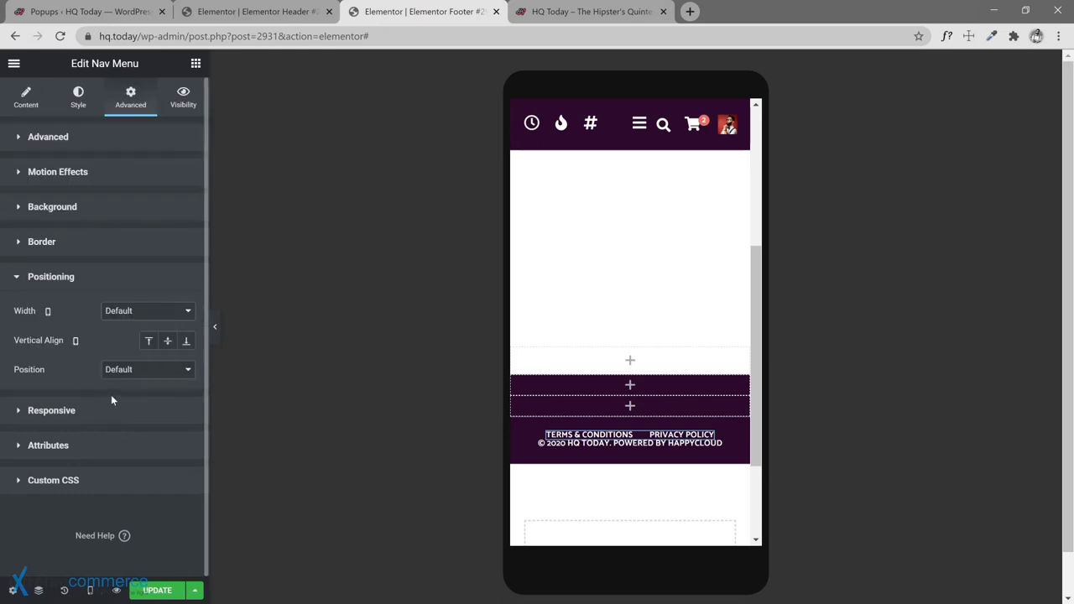
{"action": "left_click", "coordinate": [141, 312]}
{"action": "left_click", "coordinate": [141, 312]}
{"action": "left_click", "coordinate": [140, 312]}
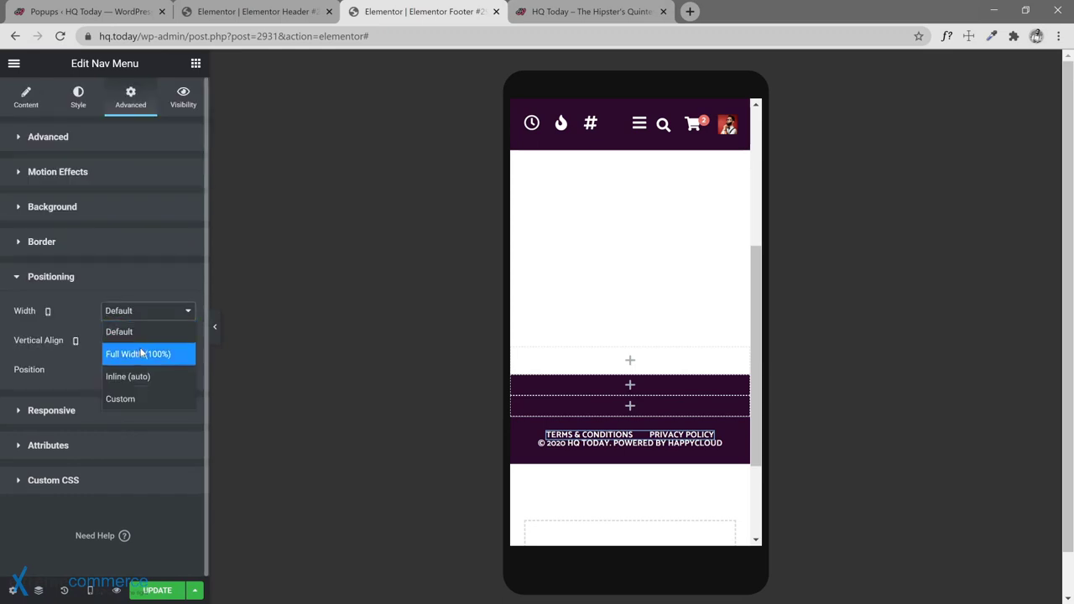
{"action": "left_click", "coordinate": [141, 353]}
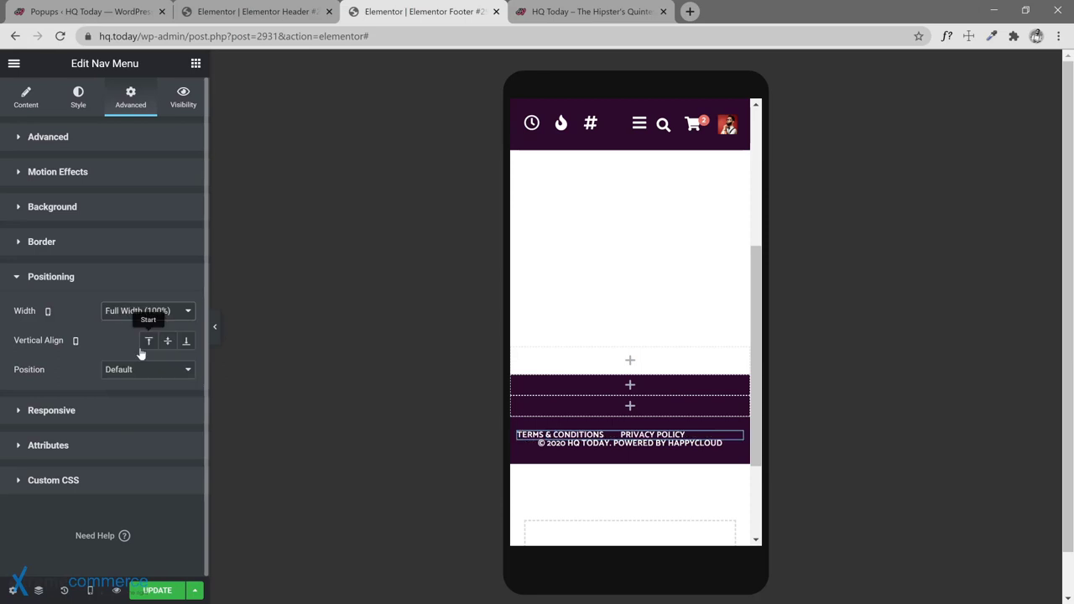
Step: Set the copyright heading's width to Full Width (100%) on mobile
{"action": "left_click", "coordinate": [711, 448]}
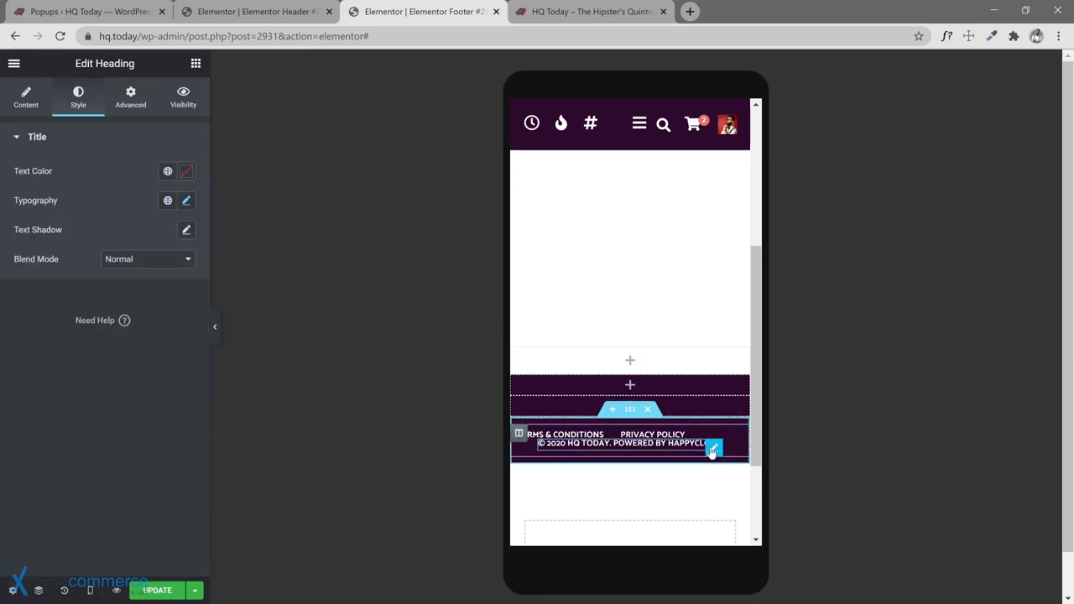
{"action": "left_click", "coordinate": [132, 100]}
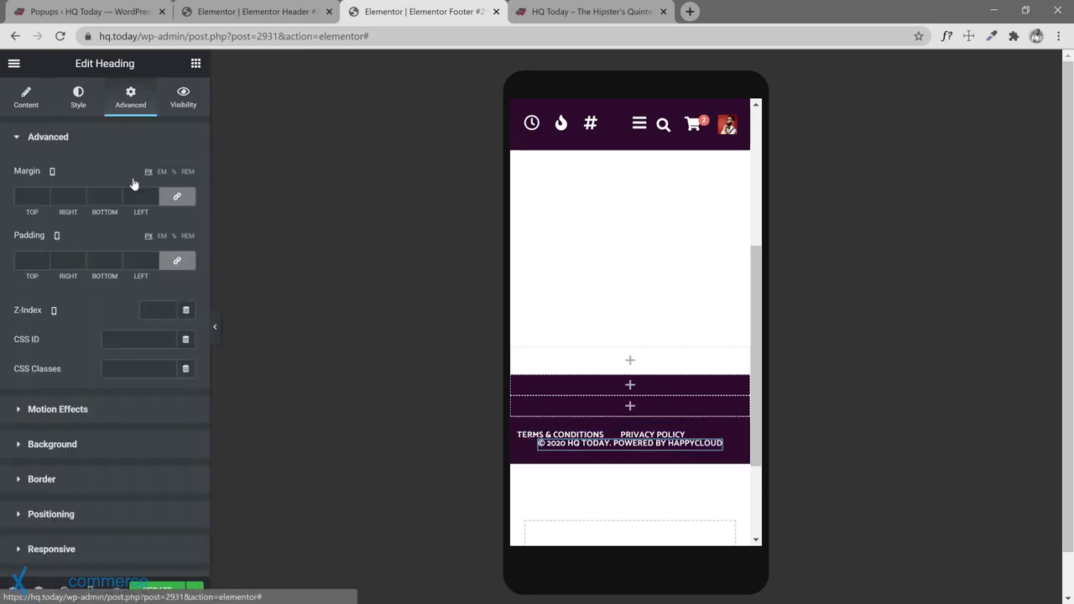
{"action": "scroll", "coordinate": [119, 380], "scroll_direction": "down", "scroll_amount": 3}
{"action": "left_click", "coordinate": [111, 376]}
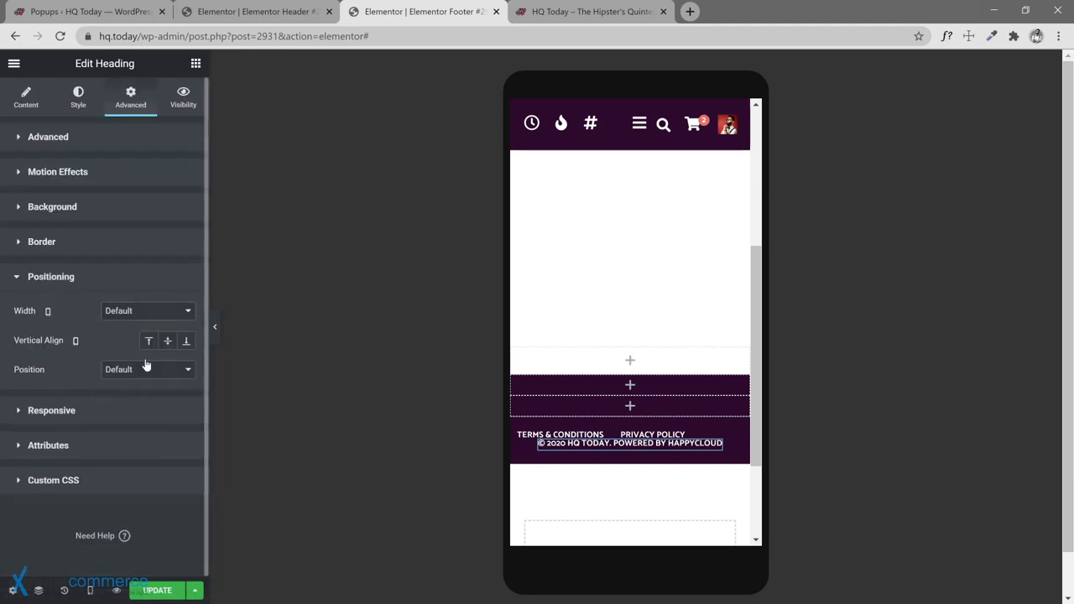
{"action": "left_click", "coordinate": [150, 313]}
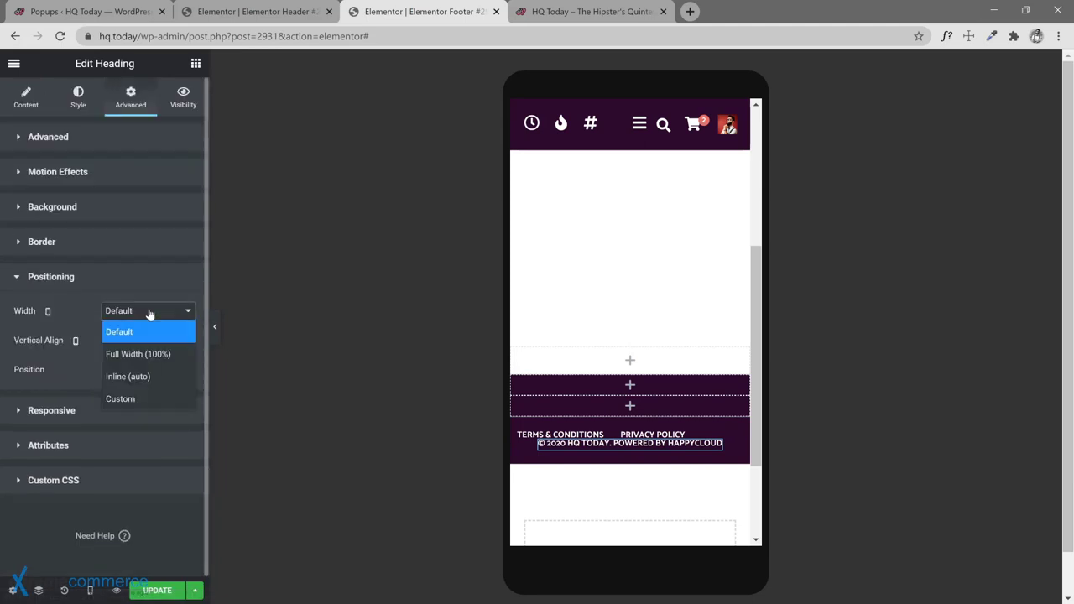
{"action": "left_click", "coordinate": [149, 357]}
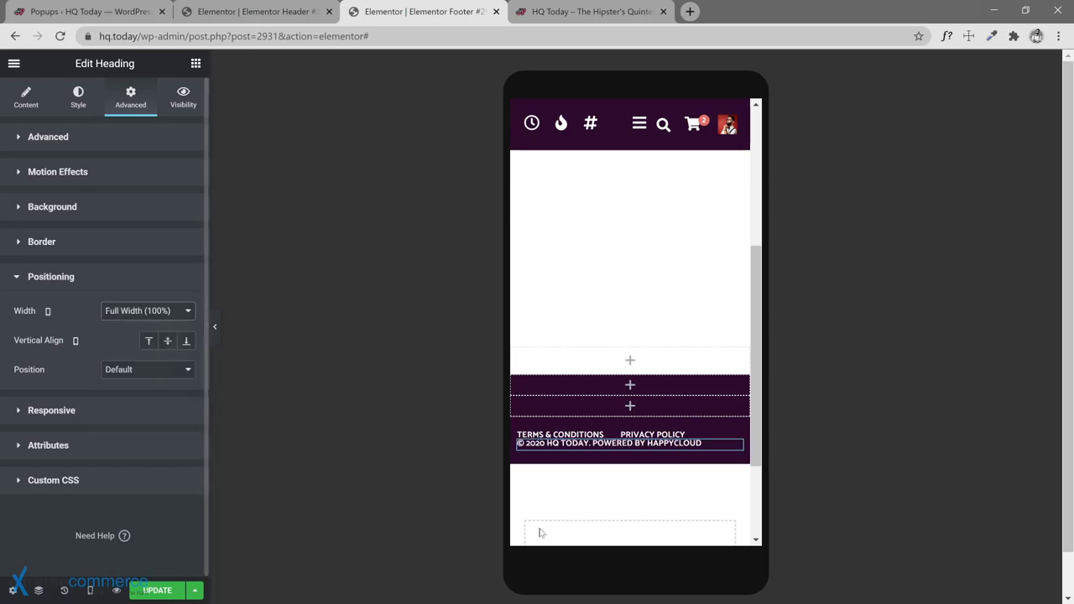
{"action": "left_click", "coordinate": [31, 99]}
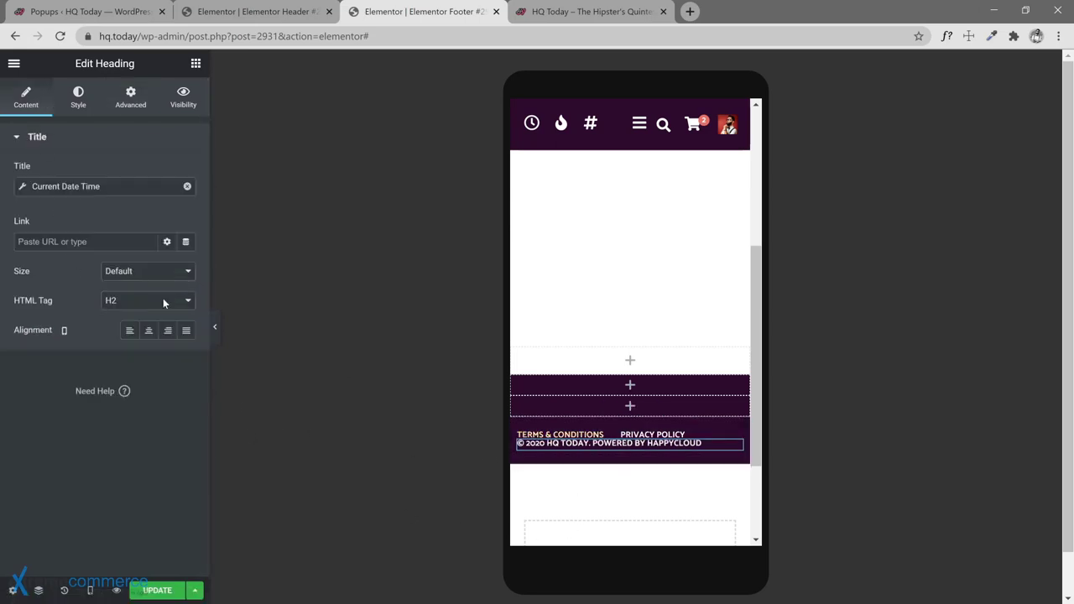
Step: Revert to the earlier 'Column Widgets Space' history entry, then edit the legal nav menu
{"action": "left_click", "coordinate": [65, 589]}
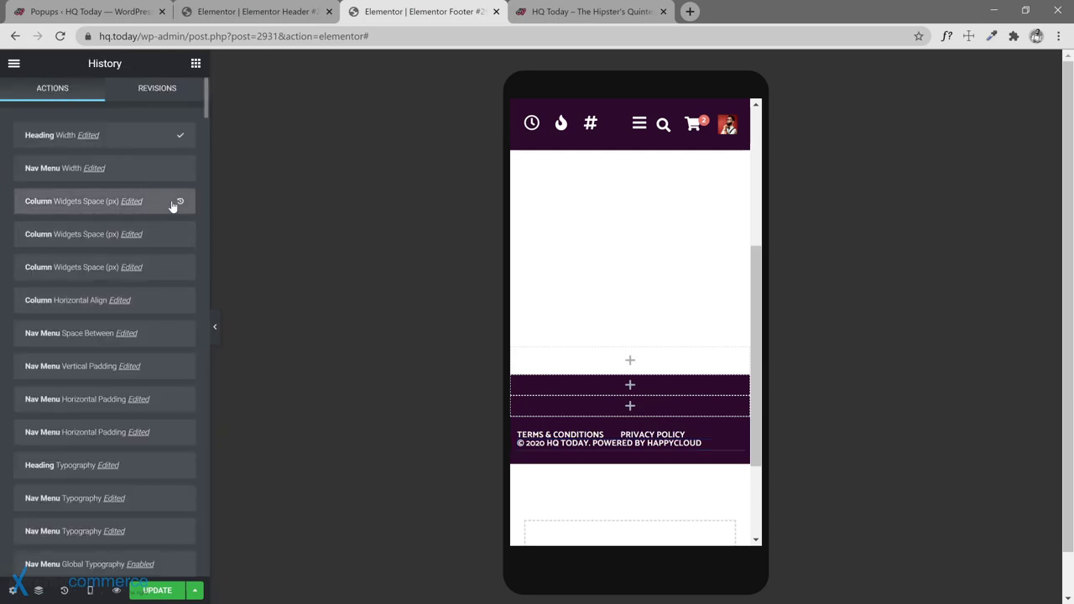
{"action": "left_click", "coordinate": [173, 205]}
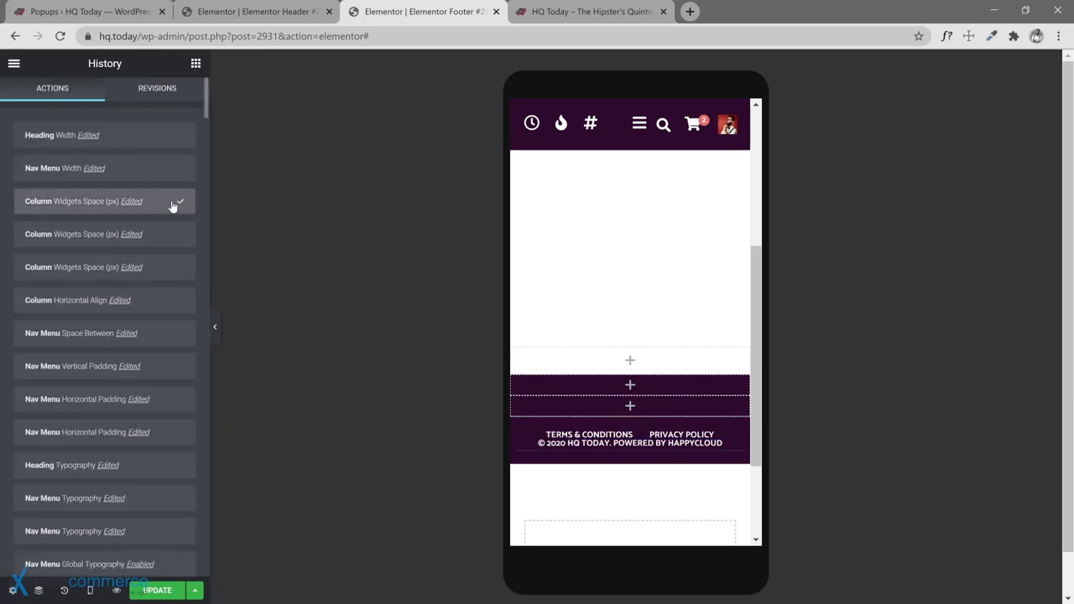
{"action": "left_click", "coordinate": [707, 440]}
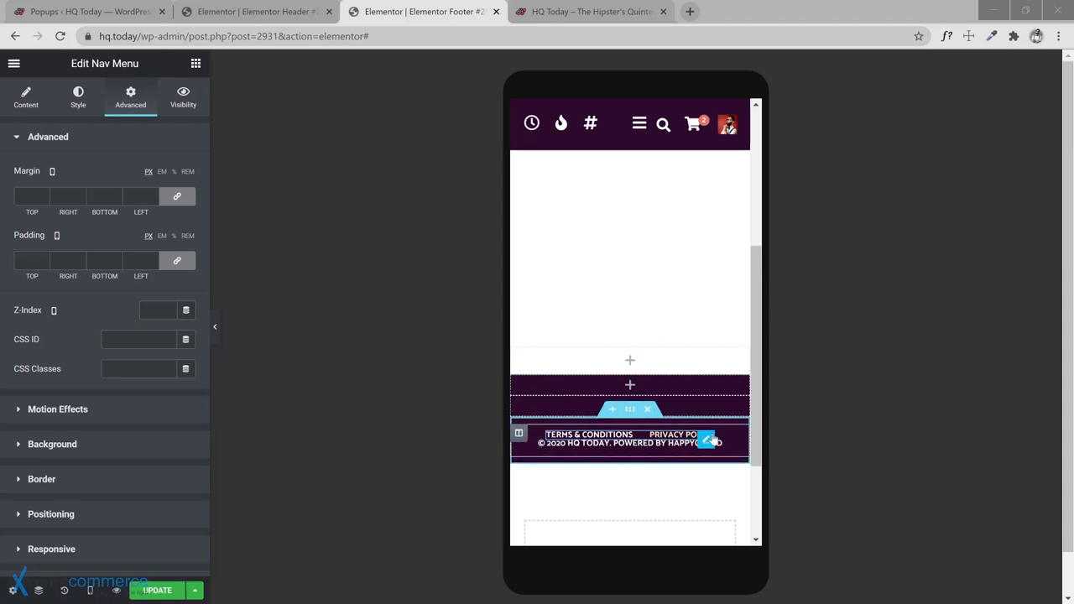
Step: Set an unlinked 10px bottom margin on the mobile legal menu, update, and preview on Desktop
{"action": "left_click", "coordinate": [177, 195]}
{"action": "mouse_move", "coordinate": [138, 339]}
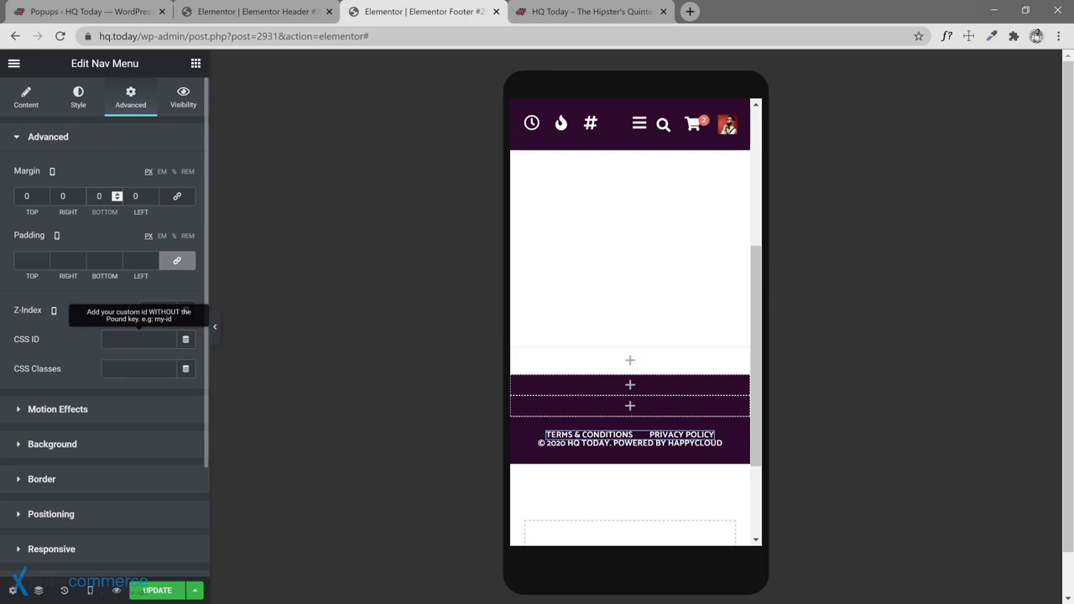
{"action": "type", "text": "1"}
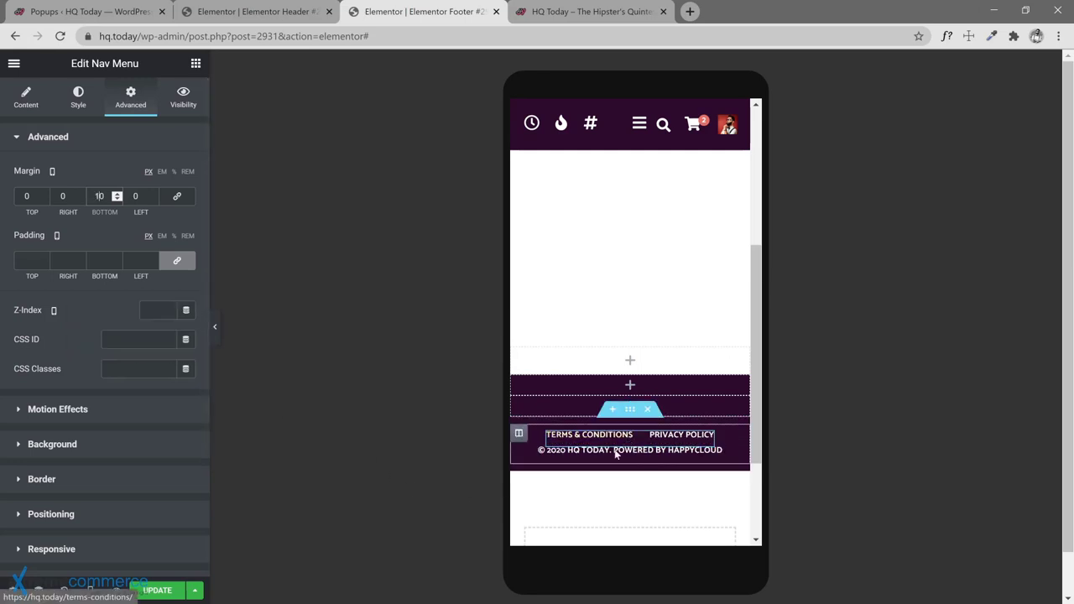
{"action": "left_click", "coordinate": [170, 589]}
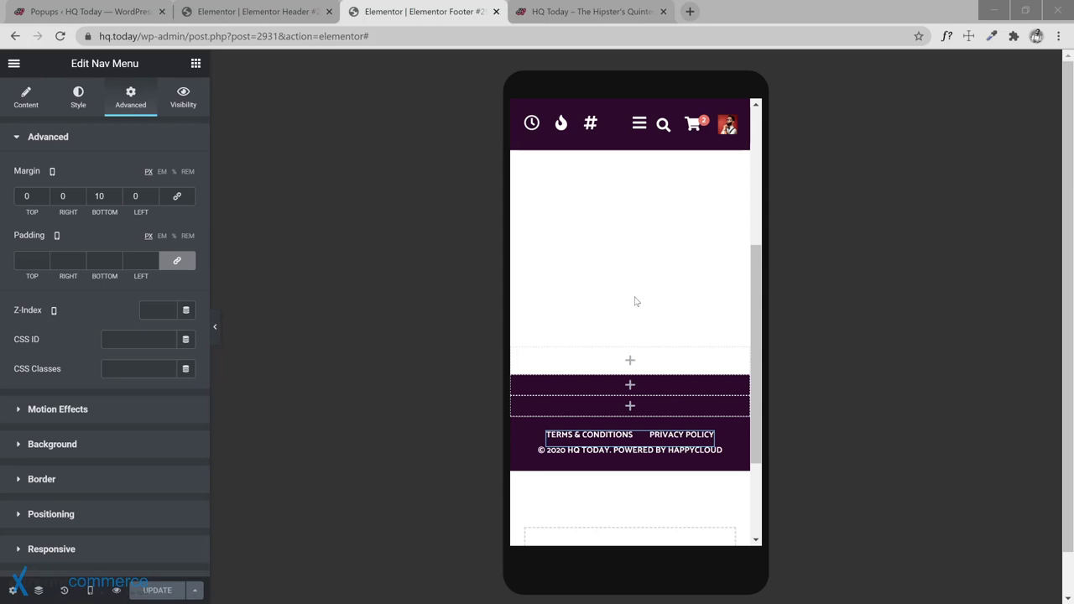
{"action": "left_click", "coordinate": [90, 590]}
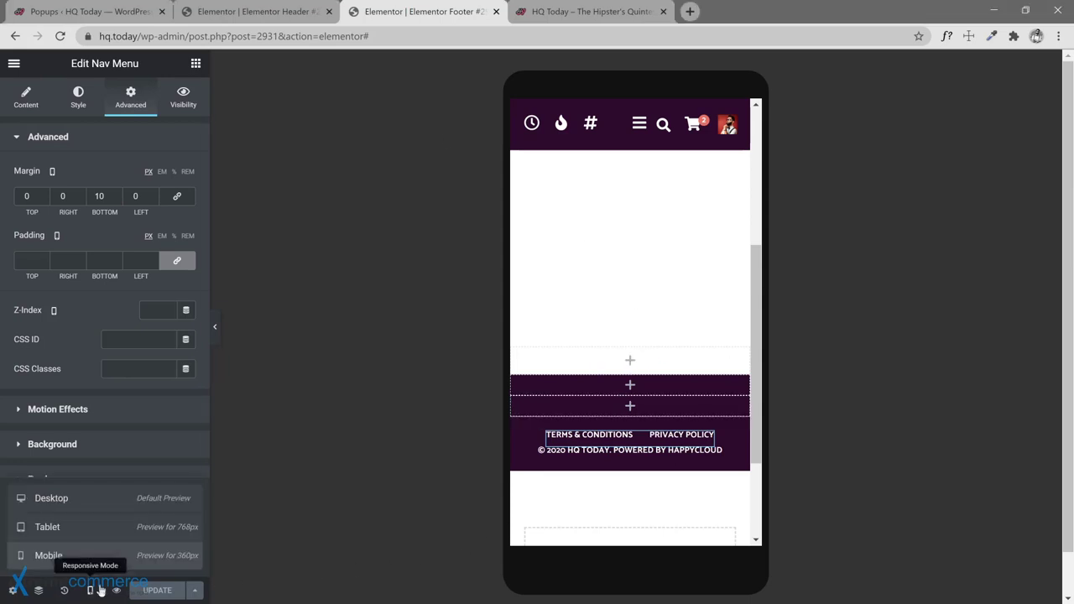
{"action": "left_click", "coordinate": [95, 503]}
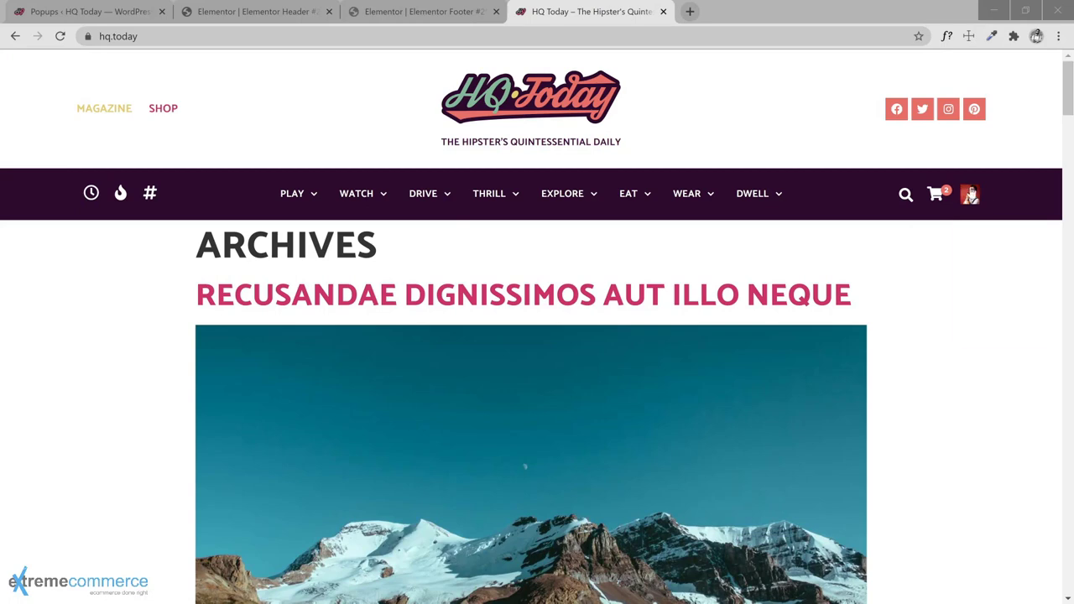
Step: Go to the 'Elementor | Elementor Header' tab to edit Header #2697
{"action": "mouse_move", "coordinate": [970, 197]}
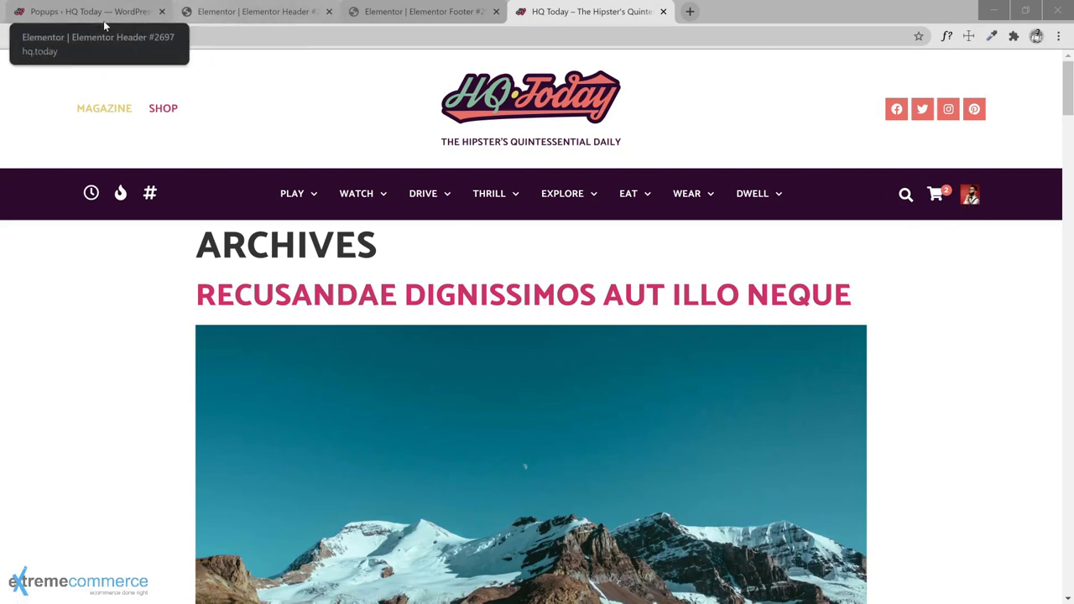
{"action": "left_click", "coordinate": [168, 17]}
{"action": "left_click", "coordinate": [277, 11]}
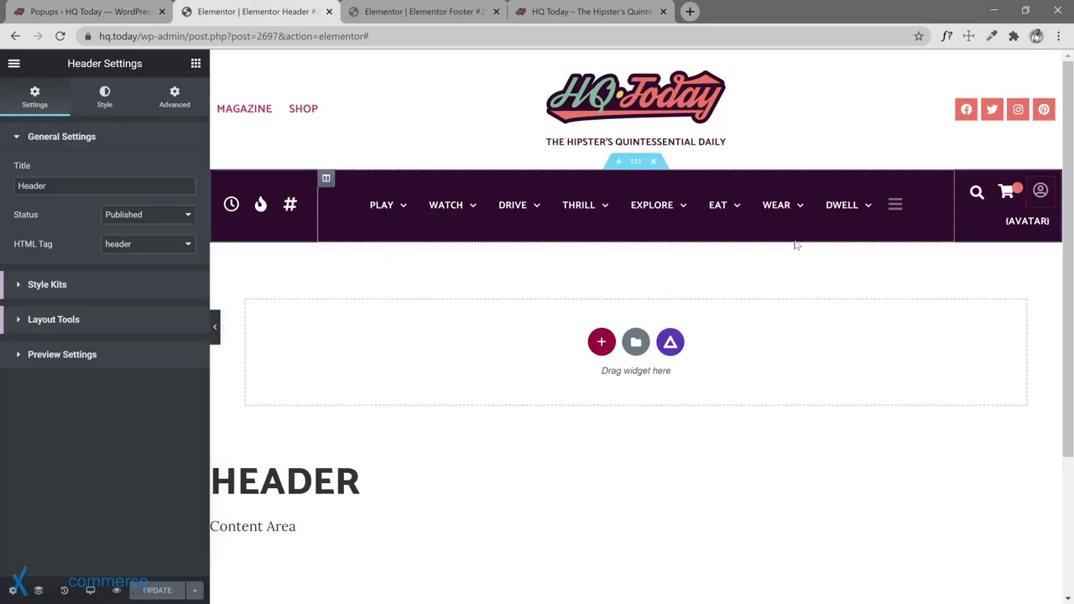
Step: Select the header's avatar nav menu and expand Custom CSS in its Advanced settings
{"action": "left_click", "coordinate": [1025, 220]}
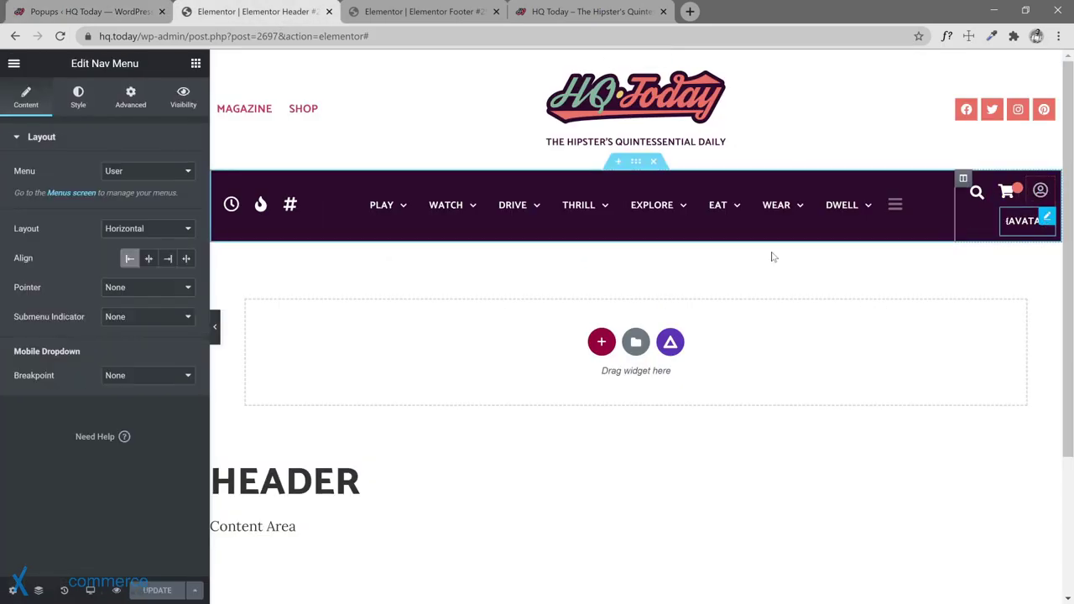
{"action": "left_click", "coordinate": [128, 96]}
{"action": "scroll", "coordinate": [122, 389], "scroll_direction": "down", "scroll_amount": 2}
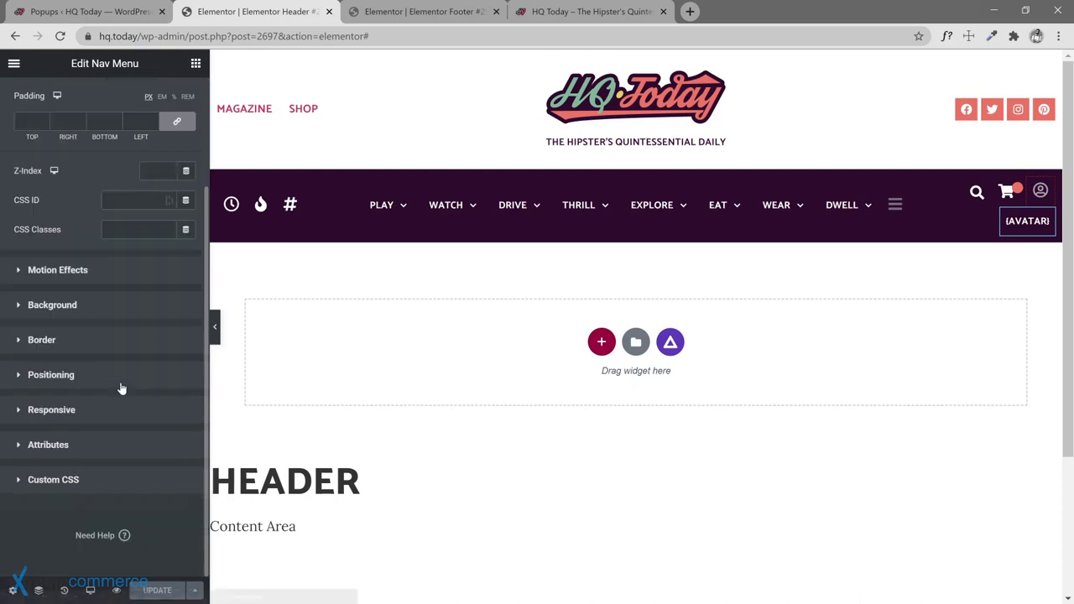
{"action": "left_click", "coordinate": [97, 481]}
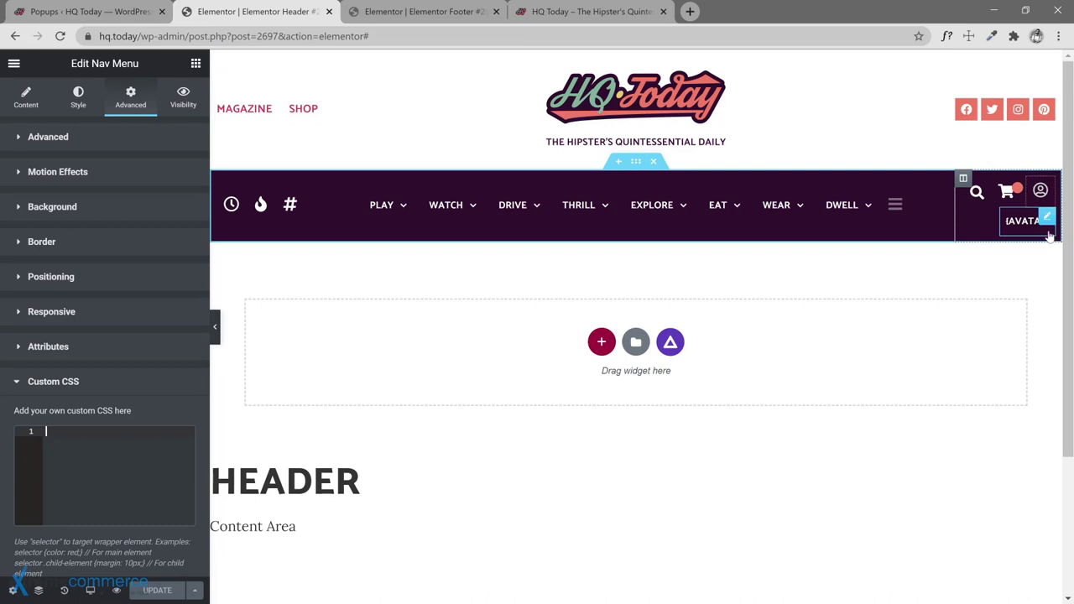
{"action": "mouse_move", "coordinate": [1020, 239]}
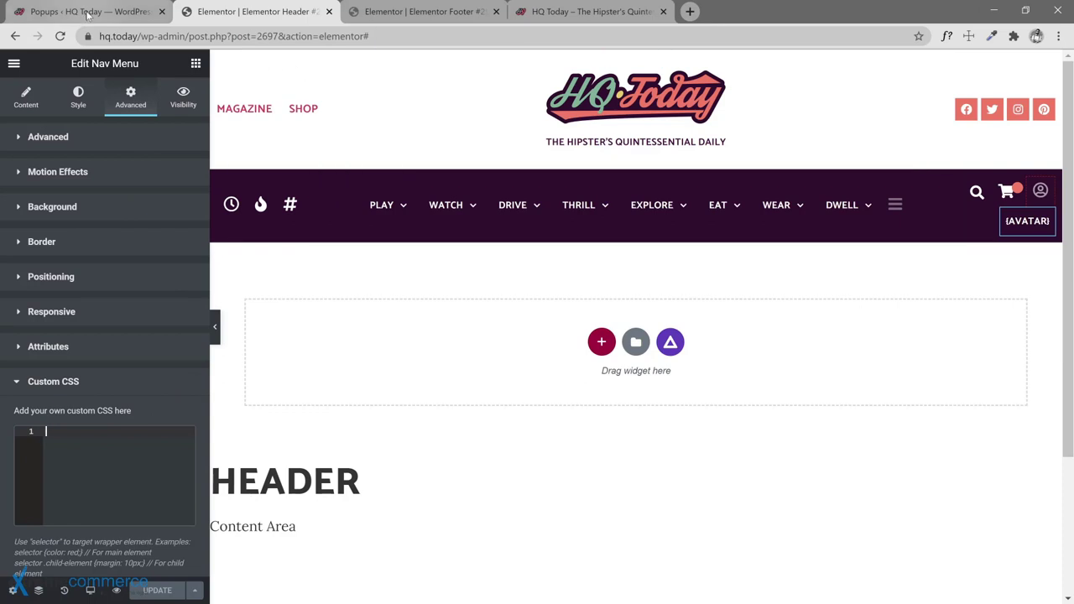
{"action": "mouse_move", "coordinate": [1034, 225]}
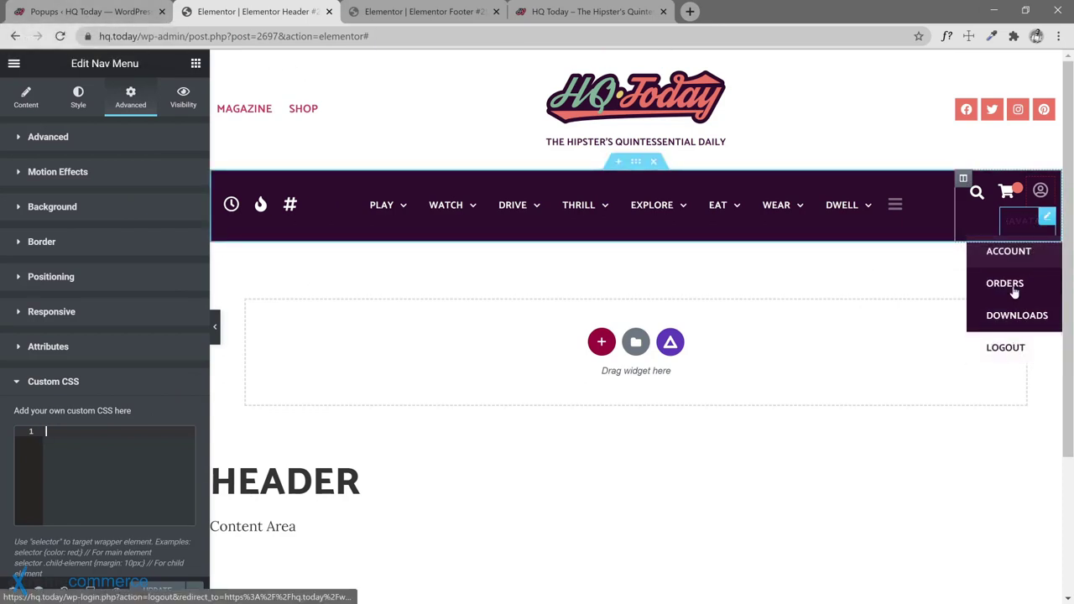
{"action": "mouse_move", "coordinate": [1018, 258]}
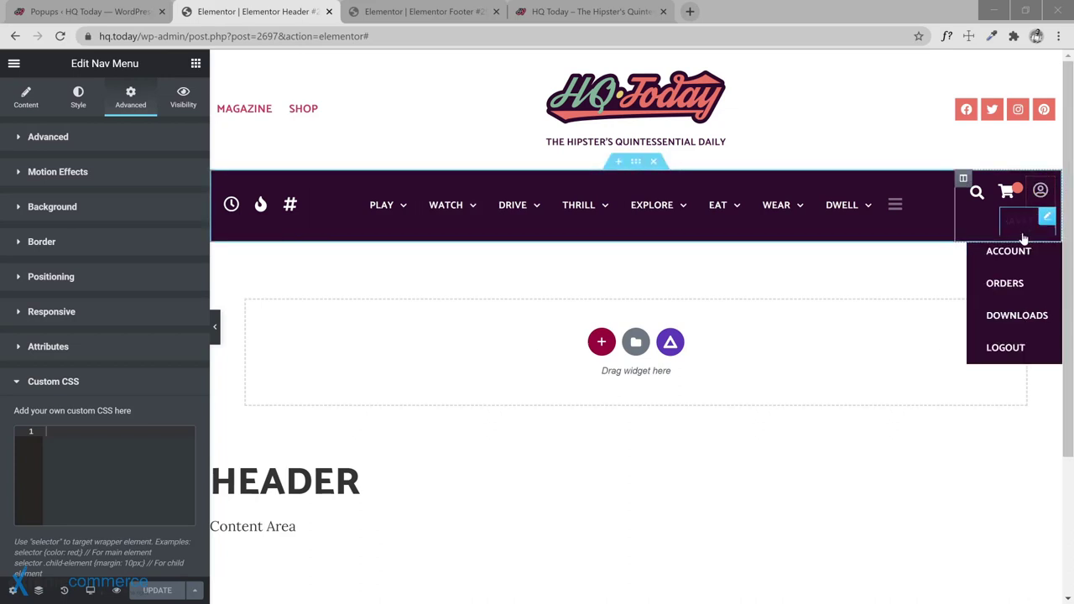
{"action": "left_click", "coordinate": [554, 11]}
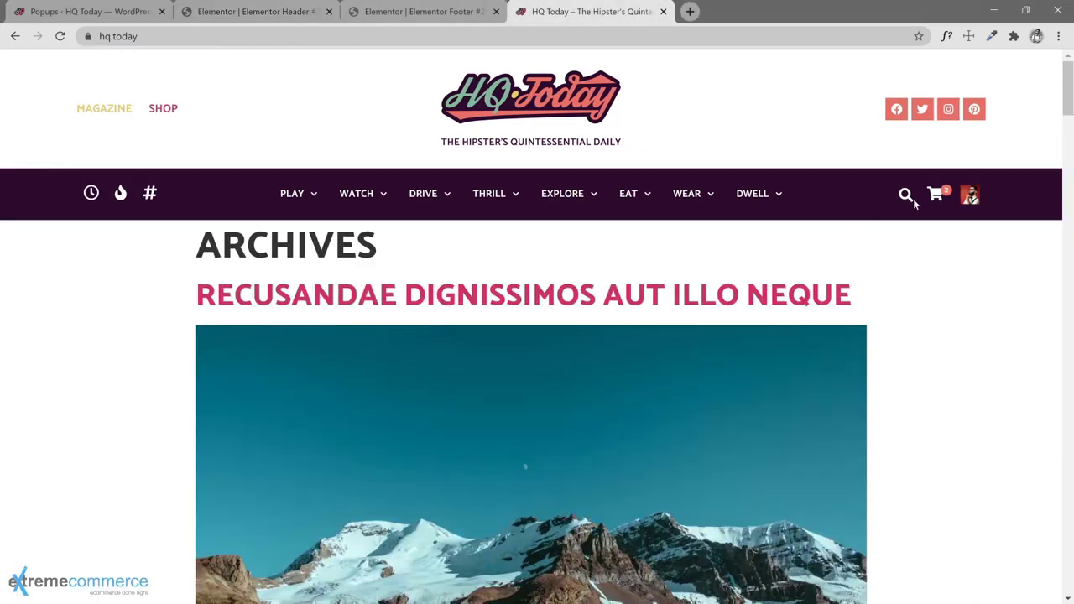
{"action": "mouse_move", "coordinate": [969, 195]}
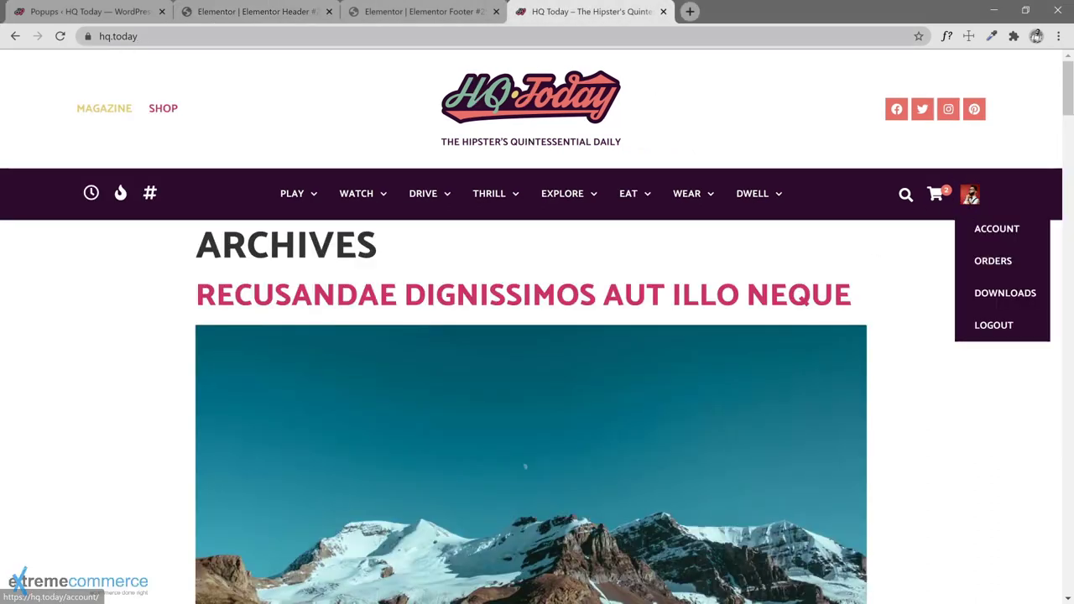
{"action": "left_click", "coordinate": [271, 11]}
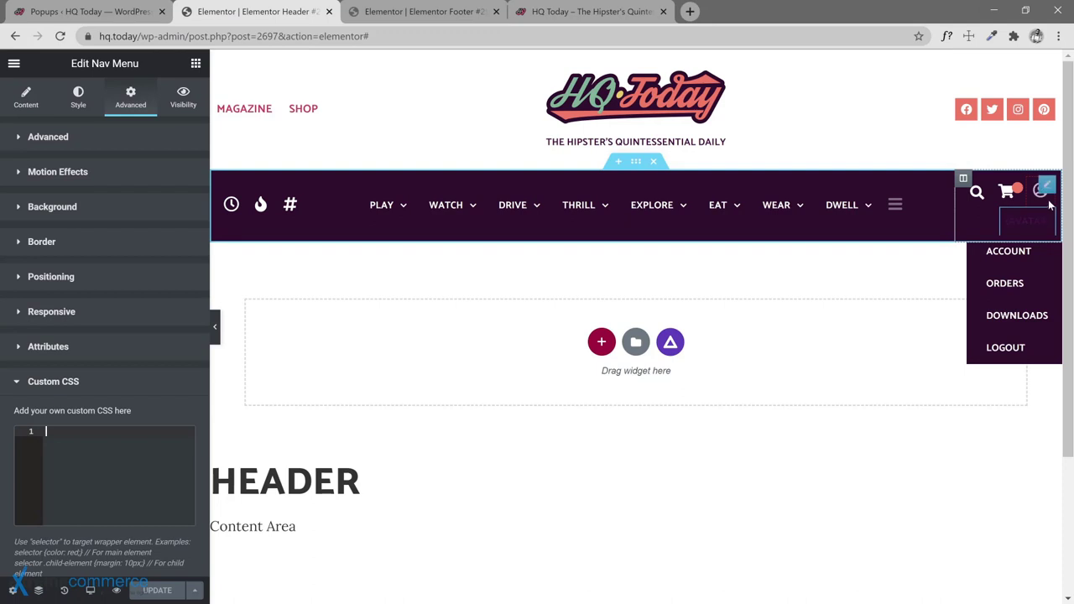
Step: Paste 'selector .avatar { border-radius: 50px; border: 2.5px solid white; }' into Custom CSS
{"action": "type", "text": "selector .avatar {     border-radius: 50px;     border: 2.5px solid white; }"}
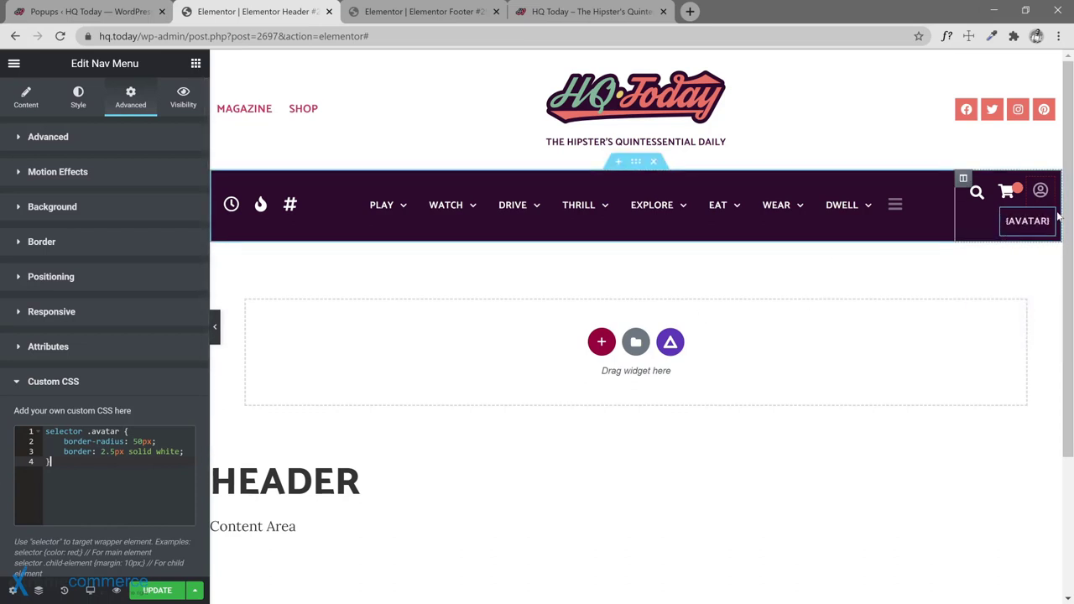
{"action": "left_click", "coordinate": [46, 431]}
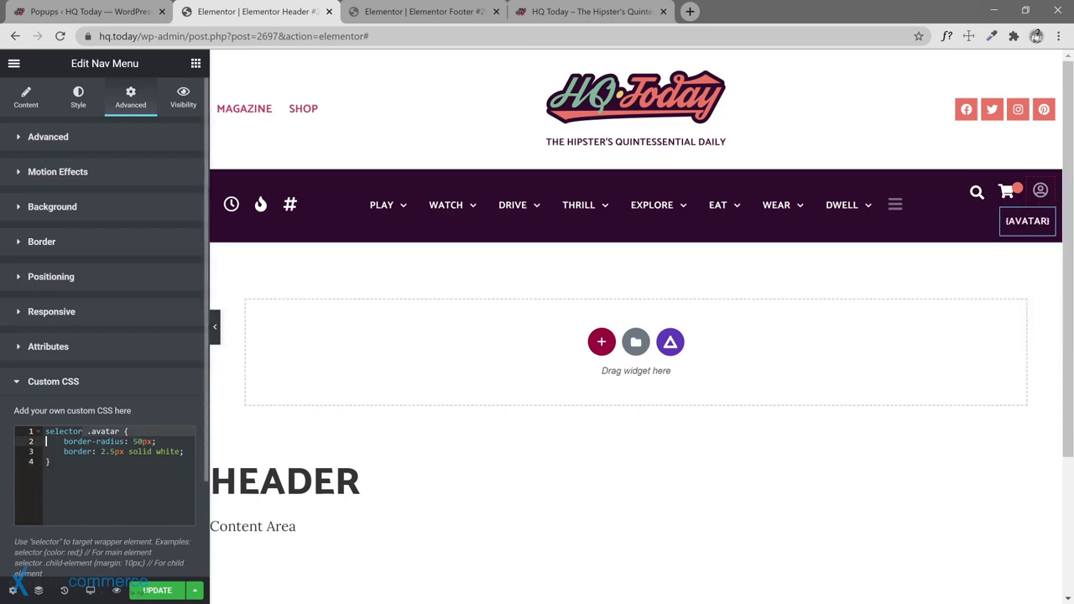